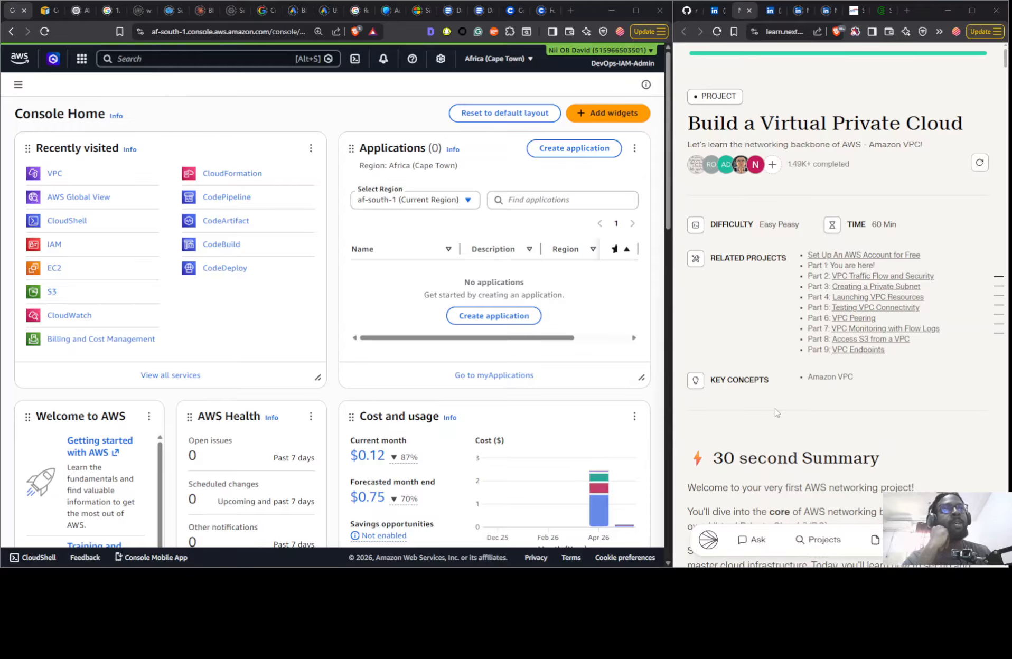
# - Read through the Build a Virtual Private Cloud project guide, covering its overview, mode choices, and the VPC and subnet steps
pyautogui.scroll(-15, 776, 413)
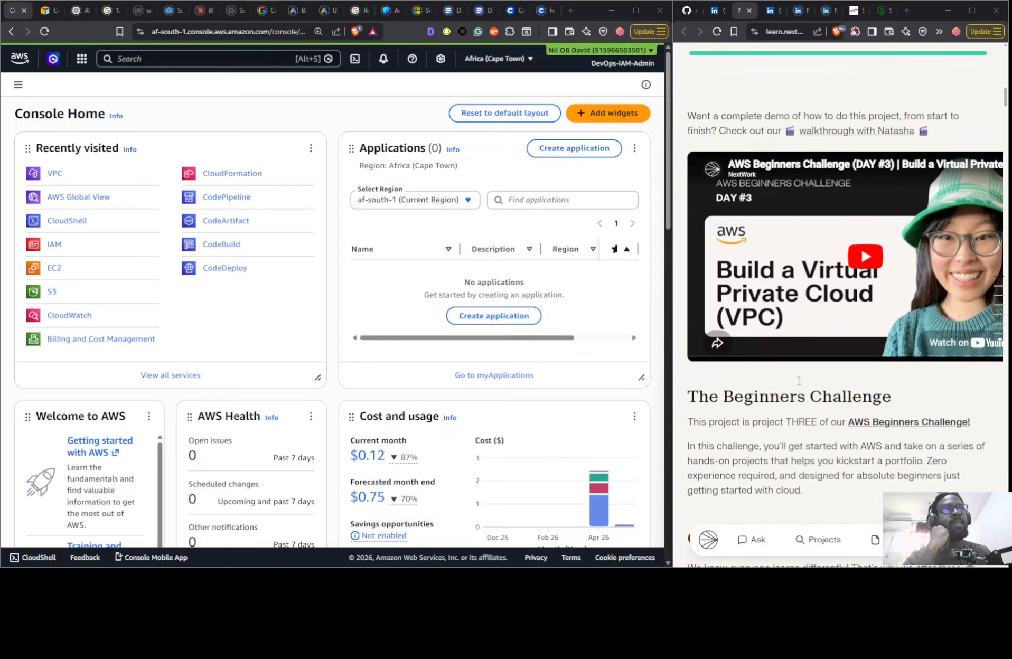
pyautogui.scroll(-8, 798, 381)
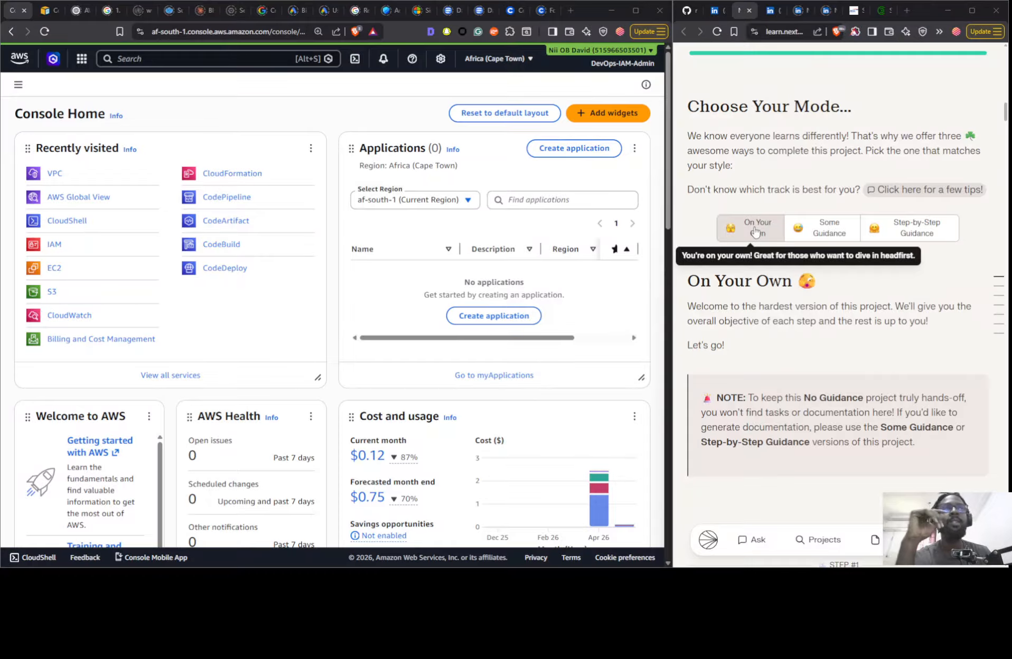
pyautogui.scroll(15, 835, 344)
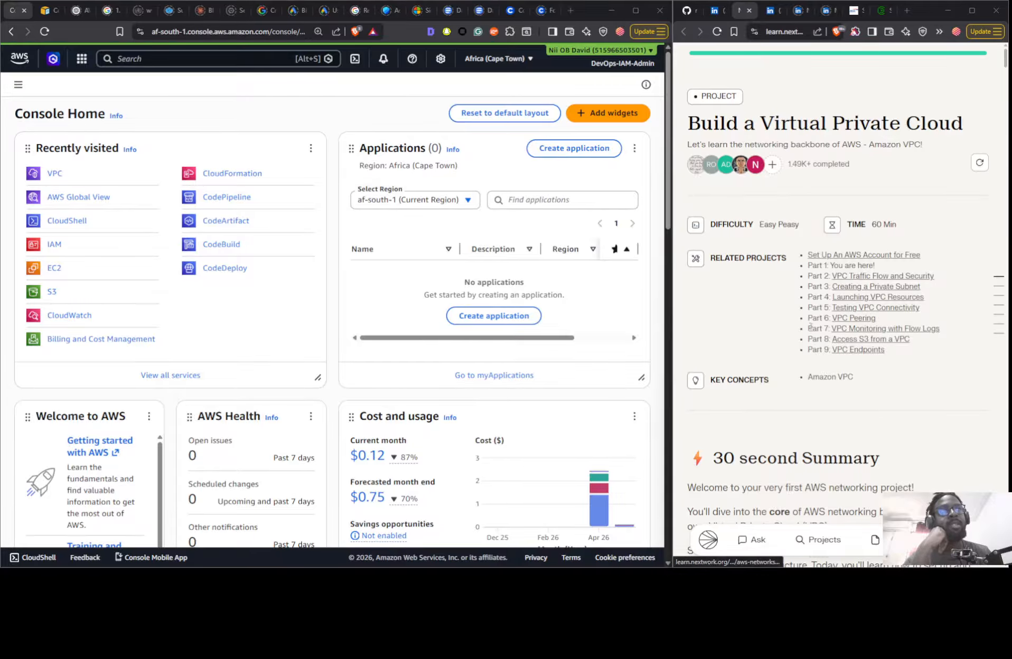
pyautogui.scroll(-5, 808, 334)
pyautogui.scroll(-15, 808, 333)
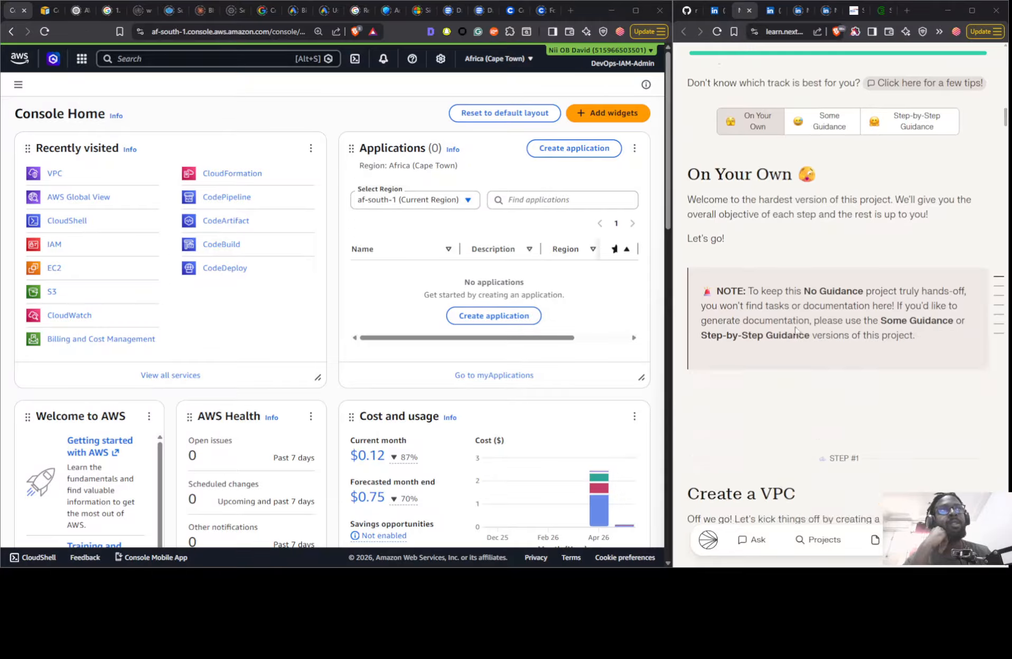
pyautogui.scroll(2, 795, 326)
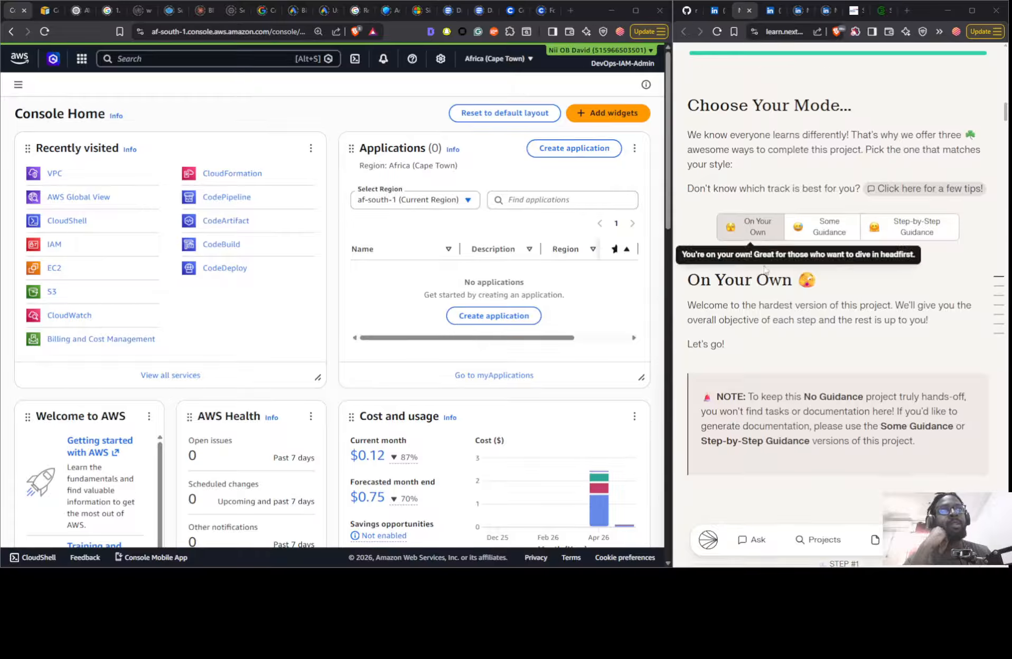
pyautogui.scroll(-13, 761, 246)
pyautogui.scroll(-2, 775, 225)
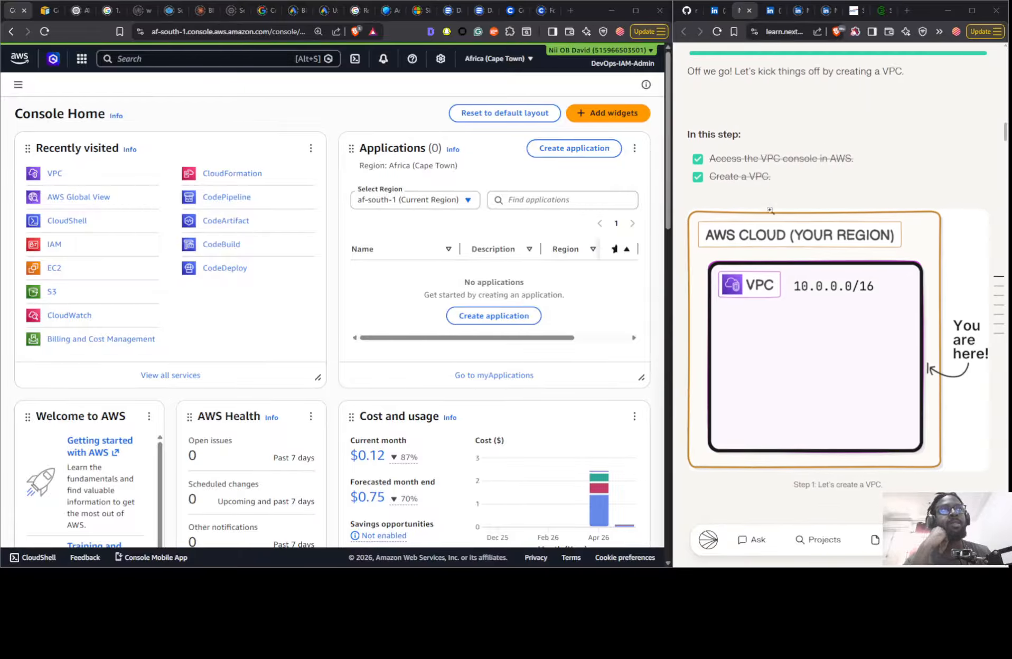
pyautogui.scroll(3, 771, 212)
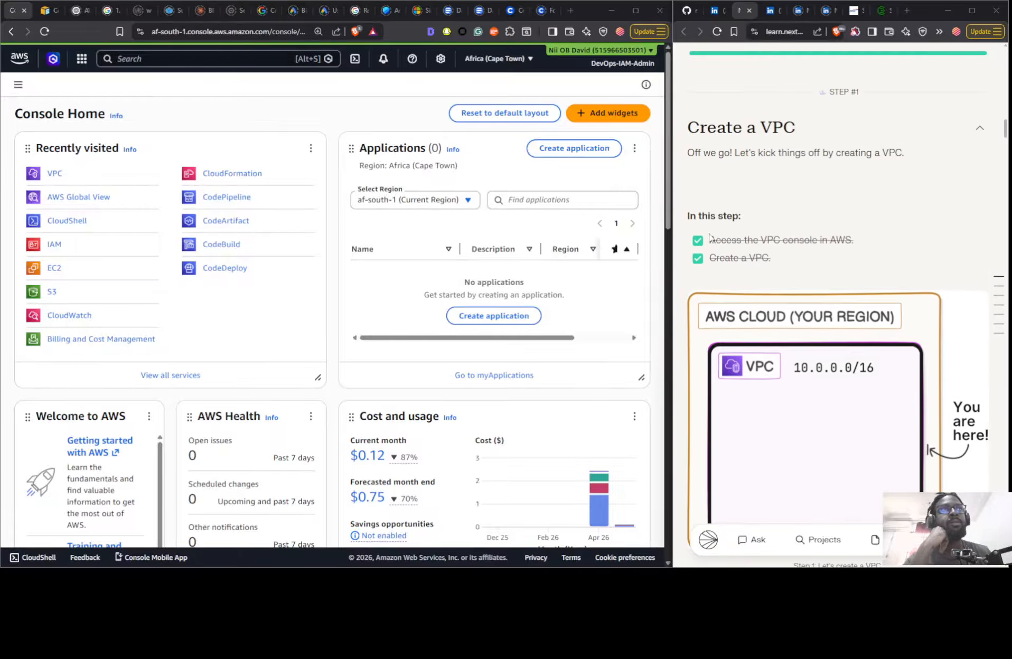
pyautogui.scroll(-9, 710, 238)
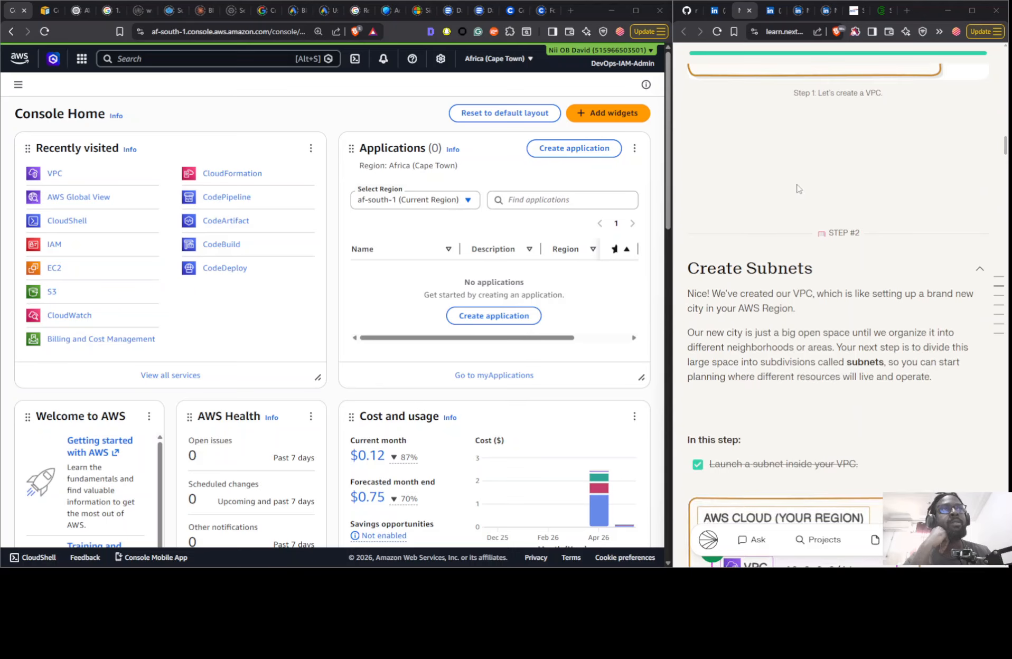
pyautogui.scroll(-4, 772, 263)
pyautogui.scroll(12, 774, 266)
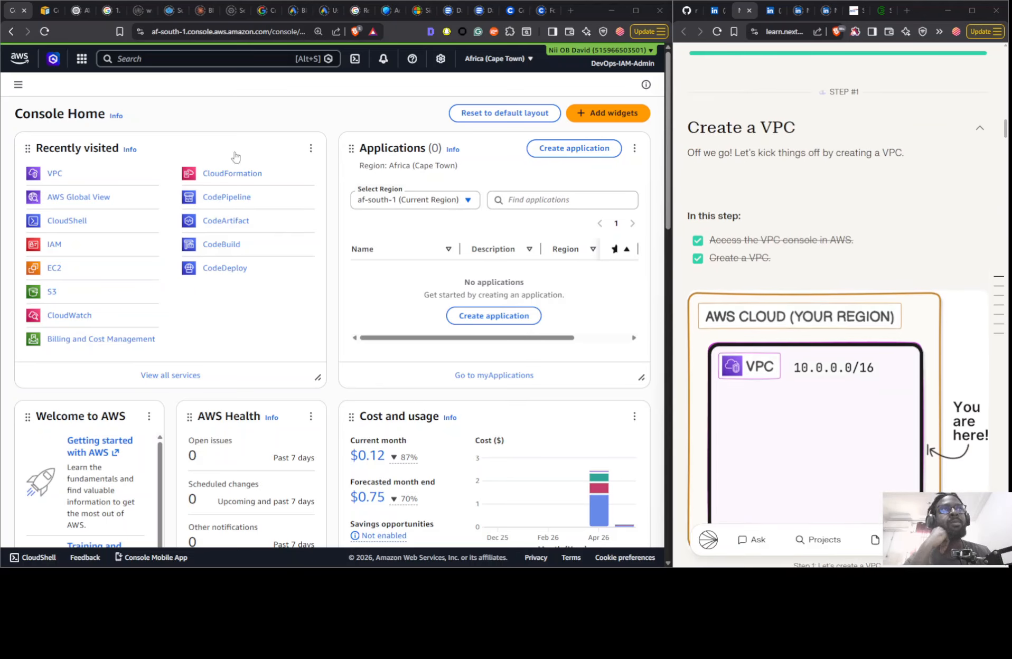
# - Create a VPC-only resource in the VPC console, named Nextwork with the manual IPv4 CIDR 10.0.0.0/16
pyautogui.click(52, 176)
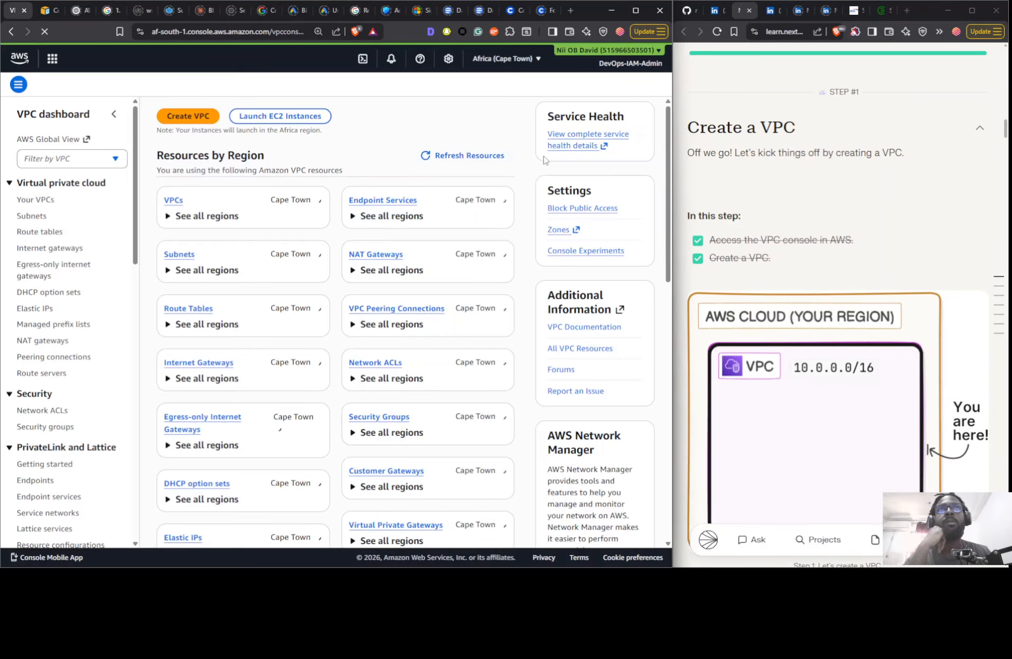
pyautogui.click(49, 204)
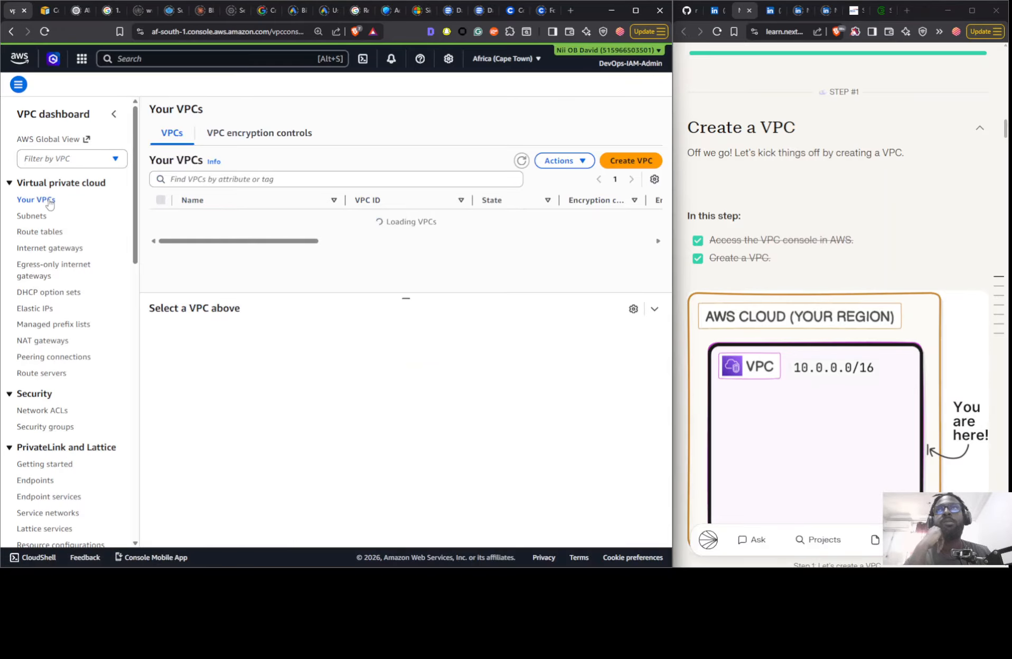
pyautogui.click(619, 168)
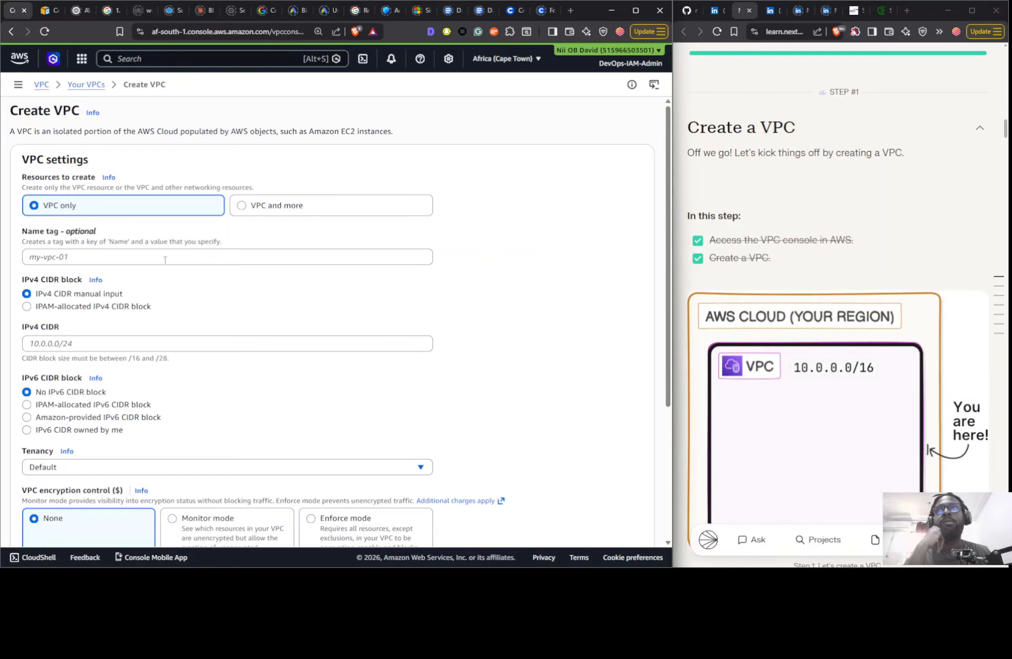
pyautogui.click(165, 258)
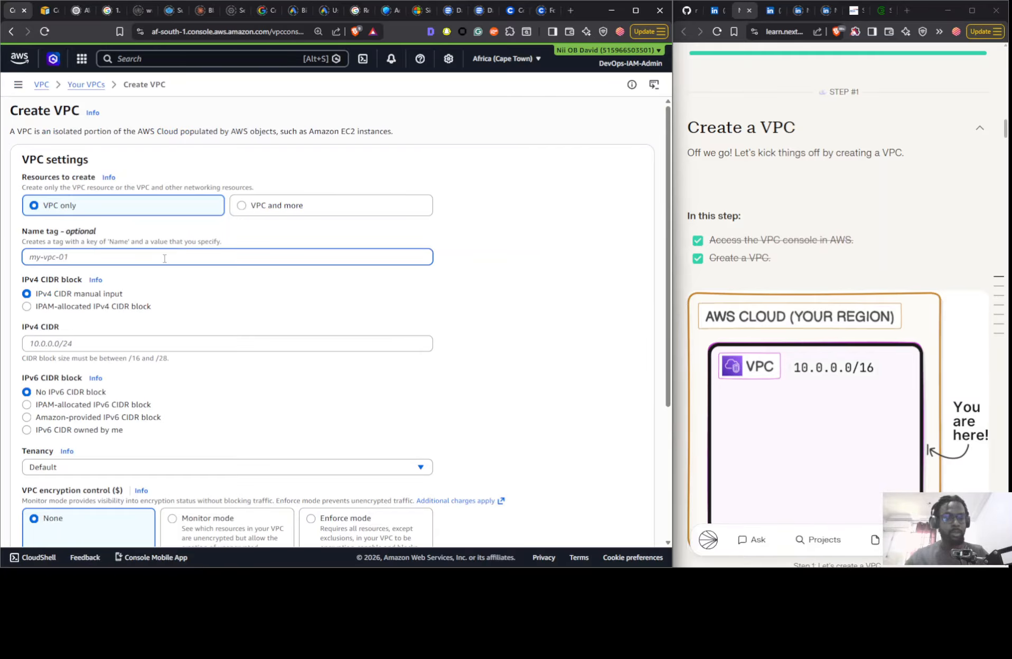
pyautogui.write('Nextwork')
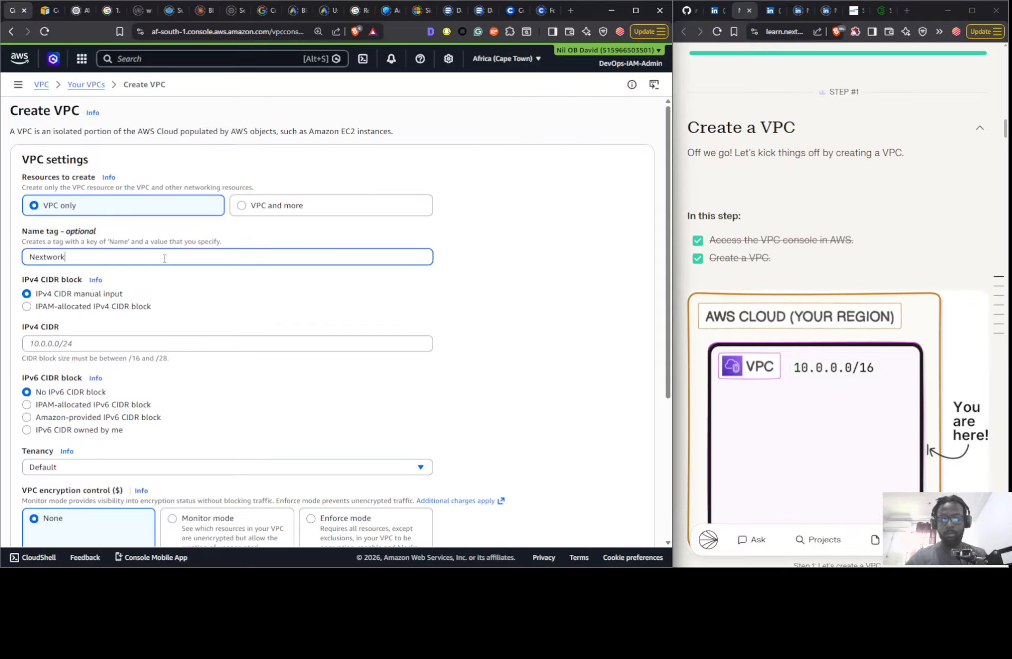
pyautogui.click(106, 347)
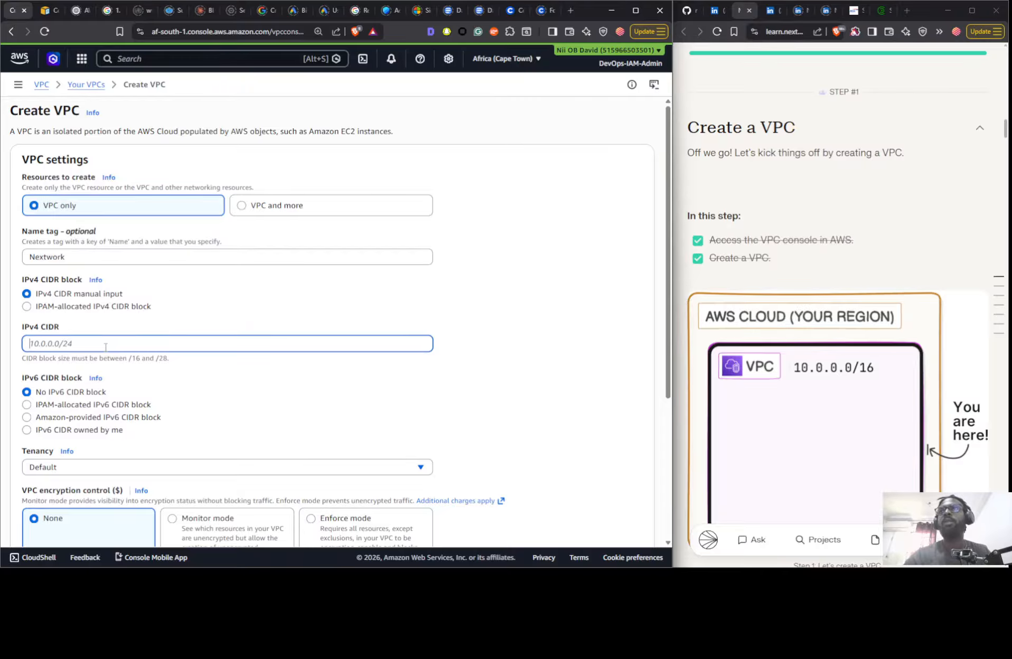
pyautogui.write('10.0.0.0/16')
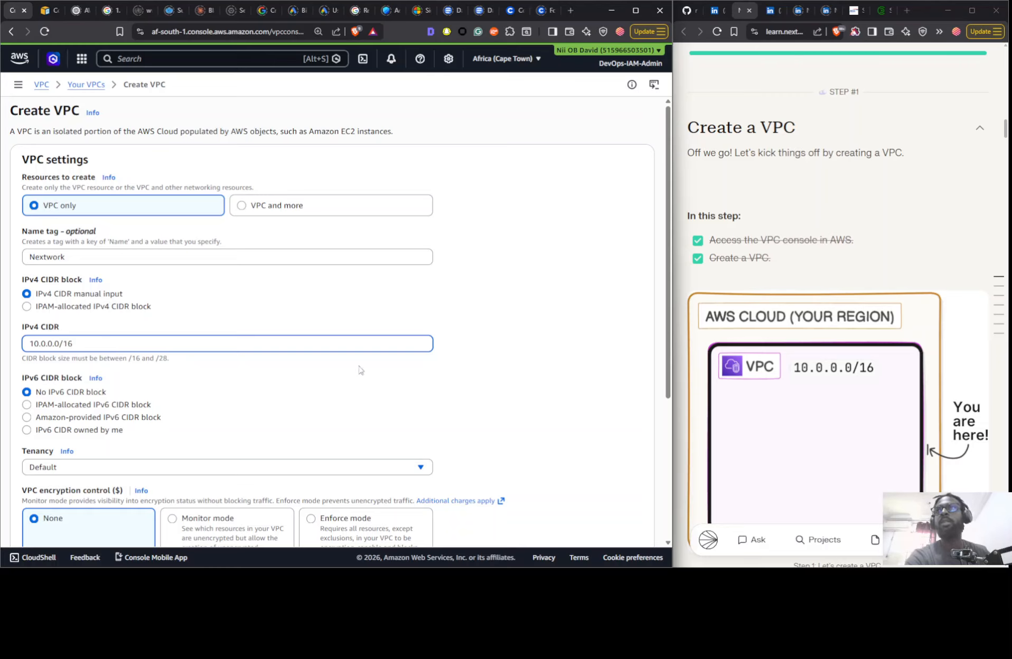
pyautogui.click(457, 370)
pyautogui.scroll(-4, 462, 378)
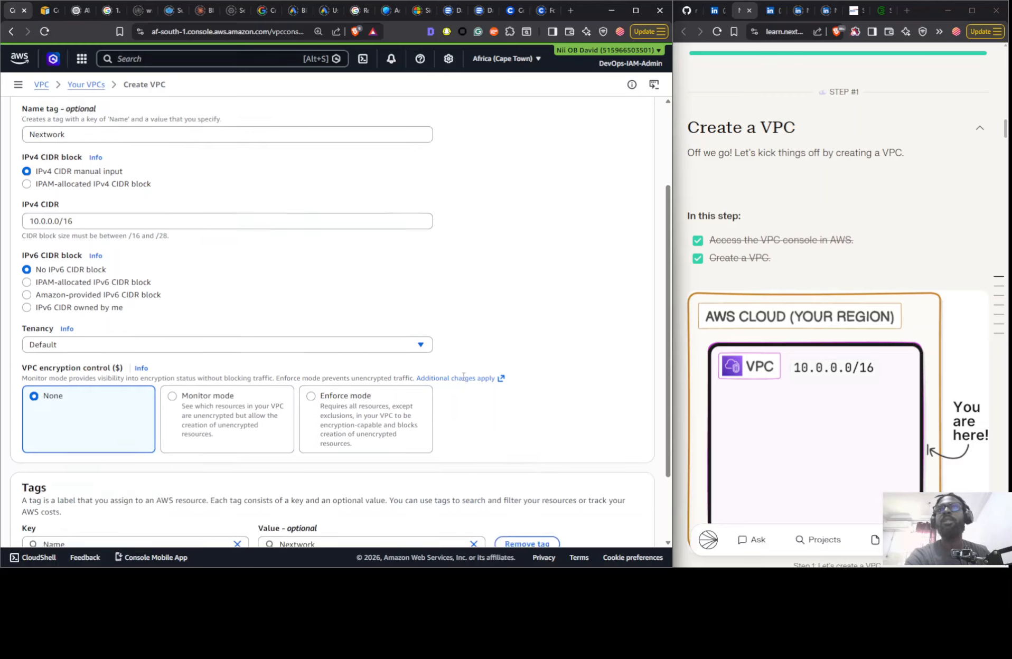
pyautogui.click(623, 525)
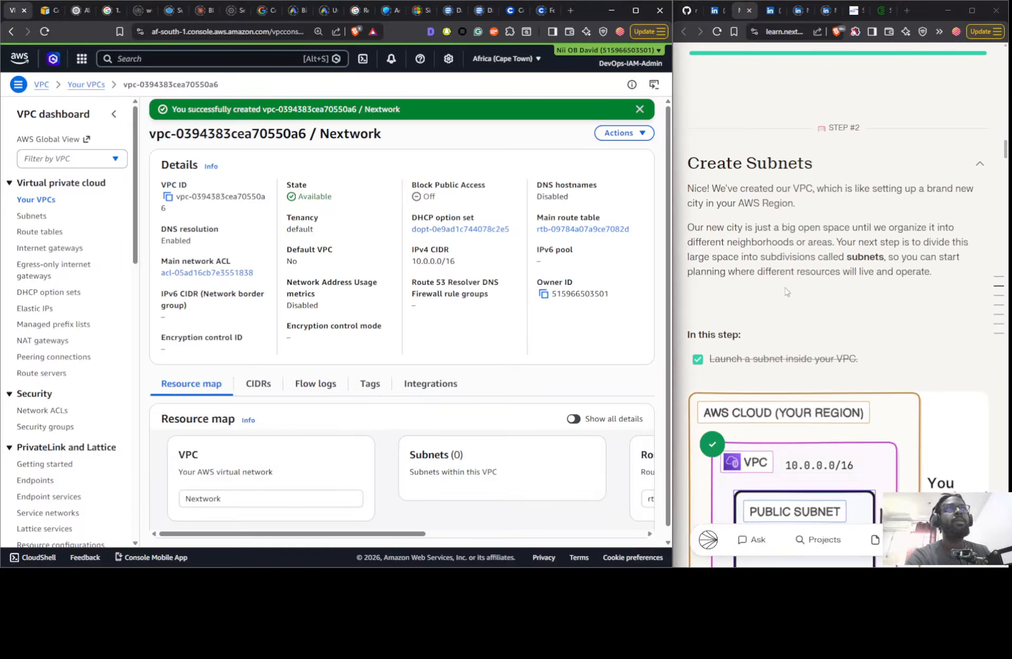
# - Examine the Nextwork VPC's resource map from the VPC list, including its subnets, route tables and network connections
pyautogui.click(37, 199)
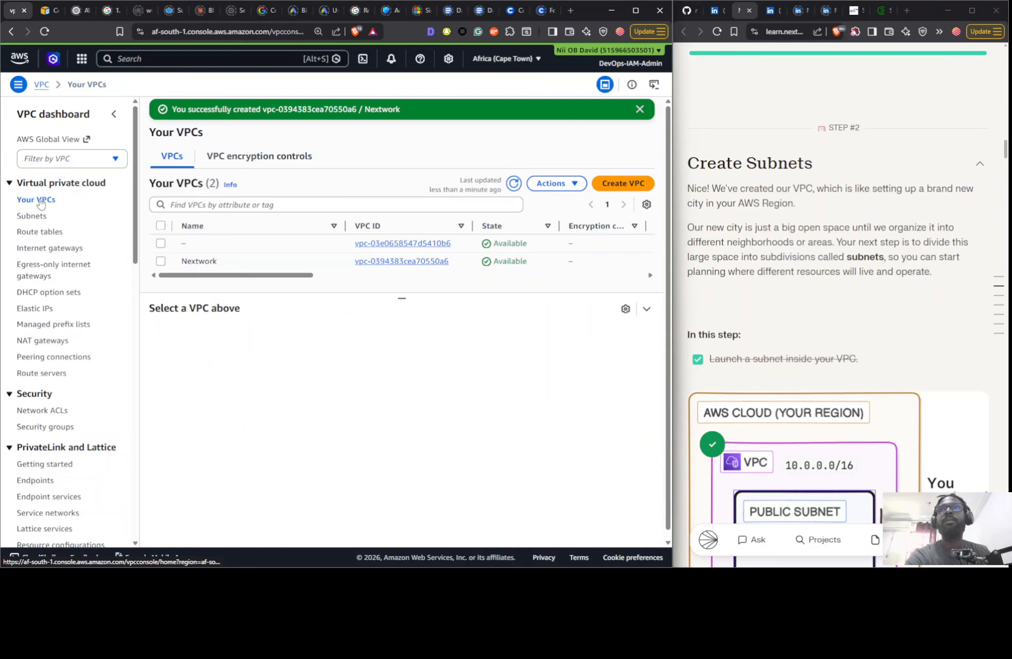
pyautogui.click(224, 262)
pyautogui.click(243, 346)
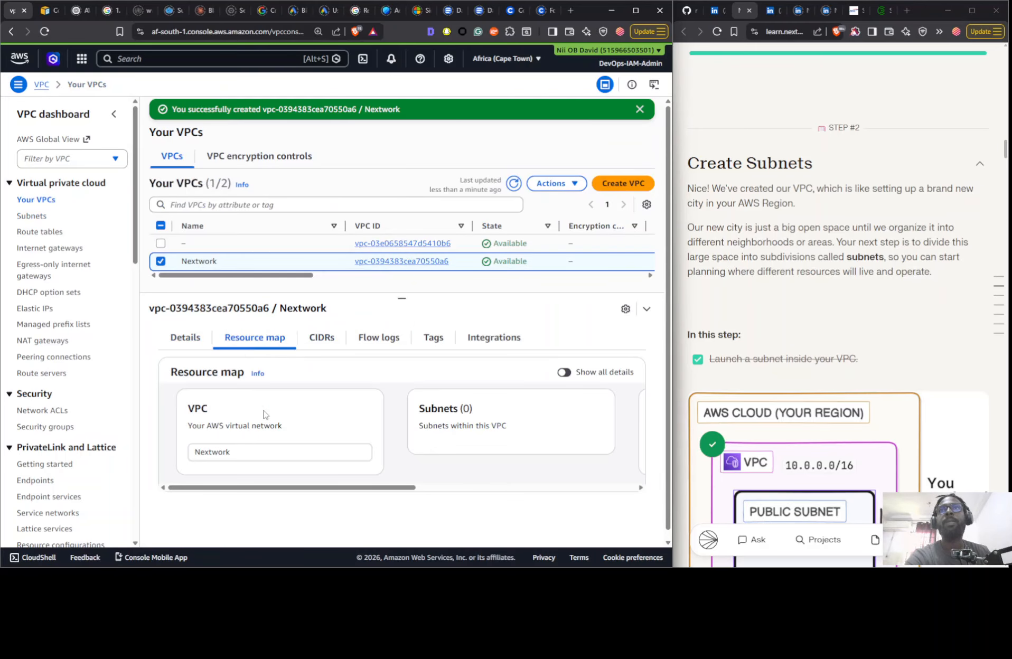
pyautogui.moveTo(366, 493); pyautogui.dragTo(518, 490)
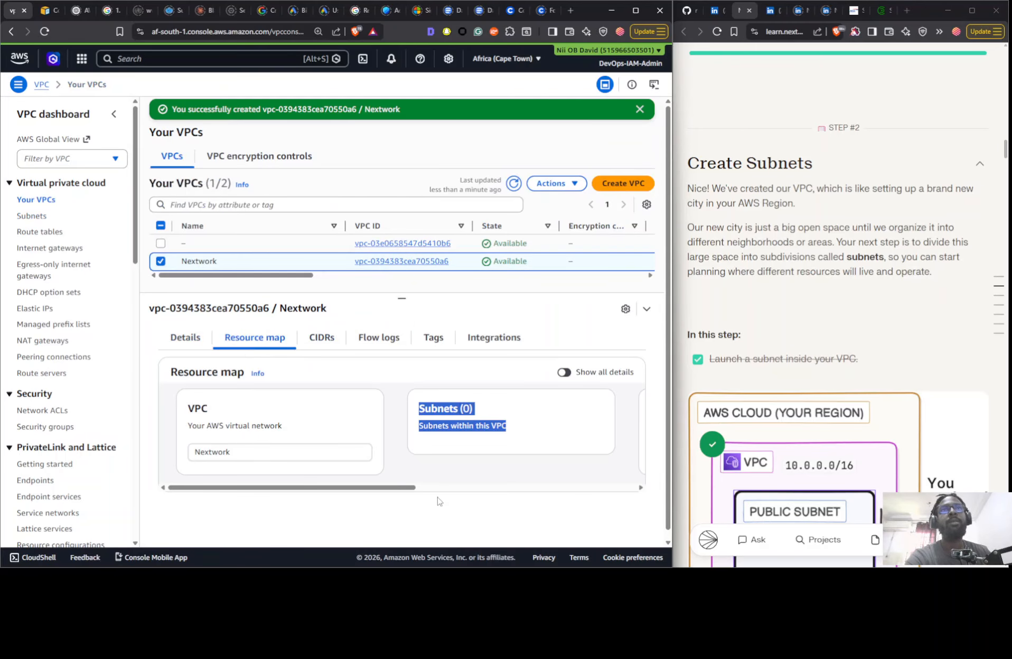
pyautogui.click(399, 478)
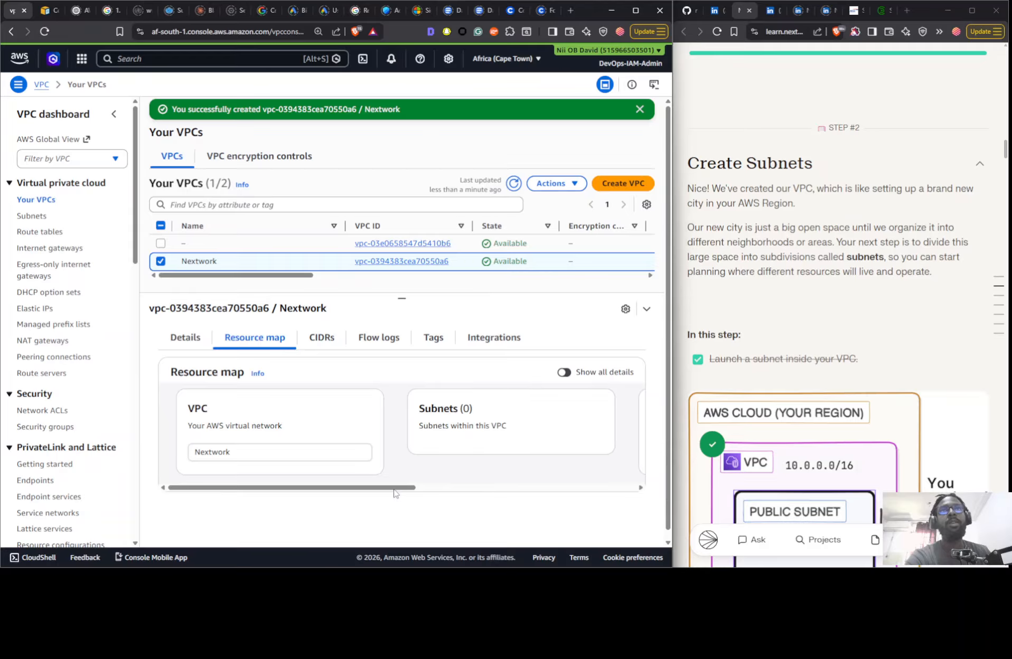
pyautogui.moveTo(394, 490); pyautogui.dragTo(614, 472)
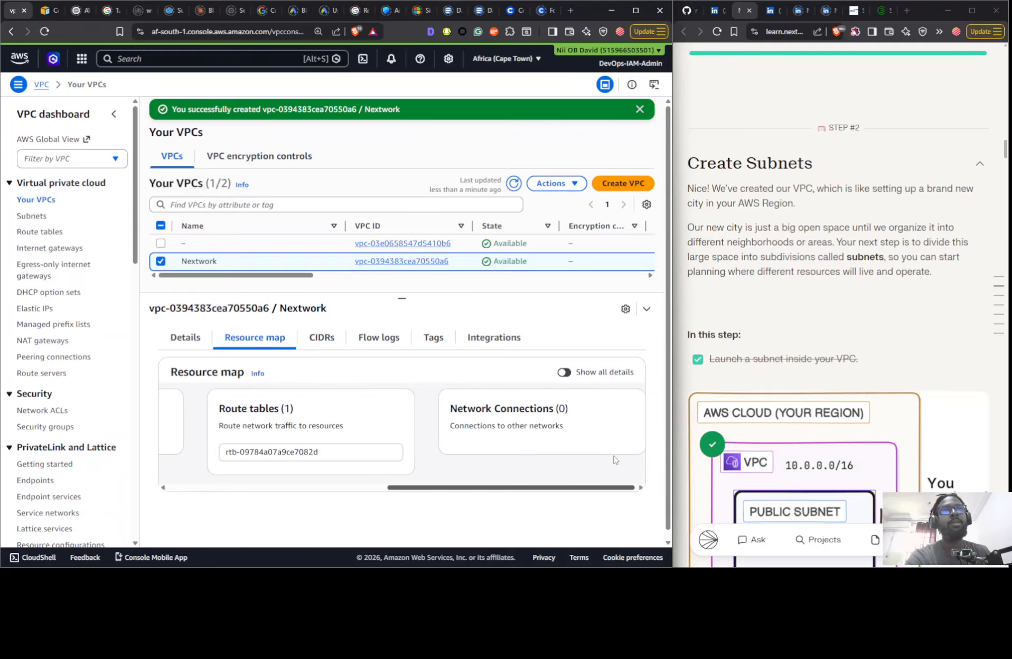
# - Start creating a new subnet and assign it to the Nextwork VPC
pyautogui.scroll(-8, 828, 280)
pyautogui.scroll(-5, 828, 280)
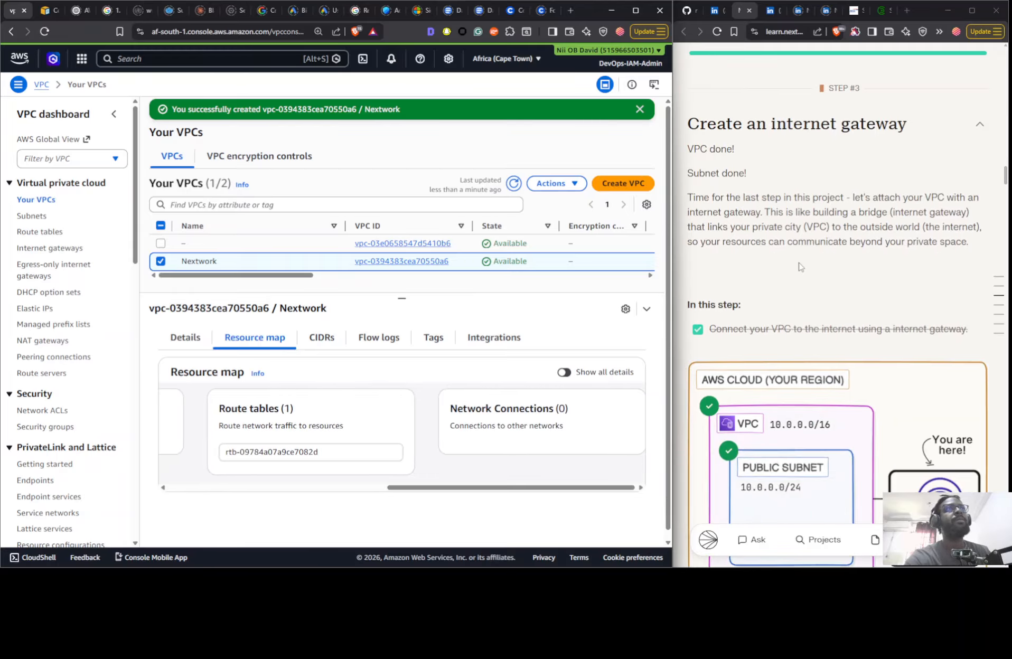
pyautogui.scroll(8, 801, 275)
pyautogui.scroll(5, 801, 275)
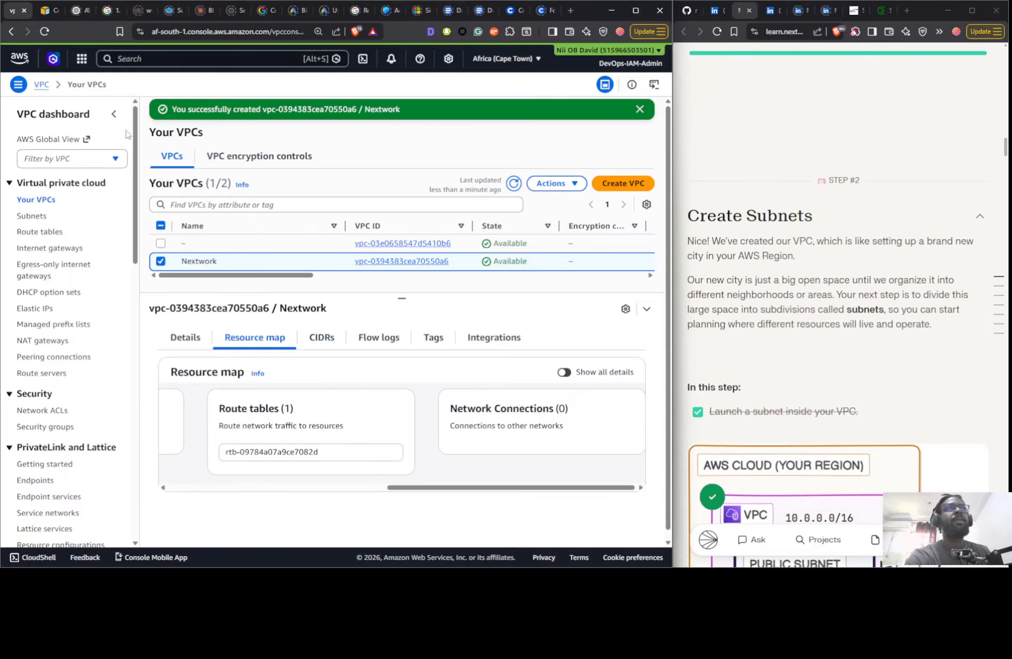
pyautogui.click(42, 216)
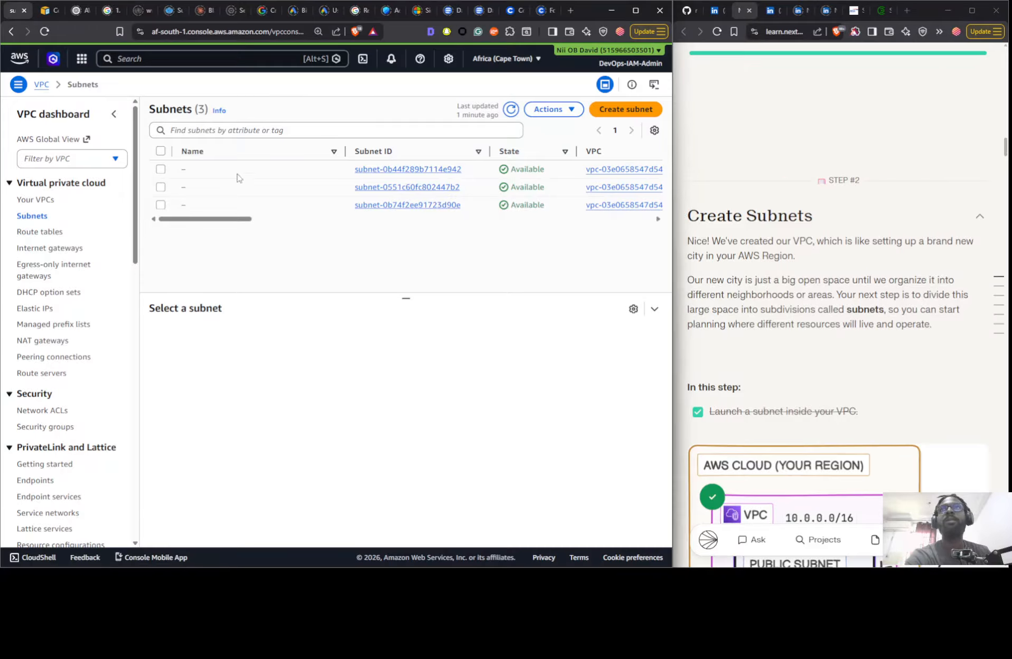
pyautogui.click(602, 112)
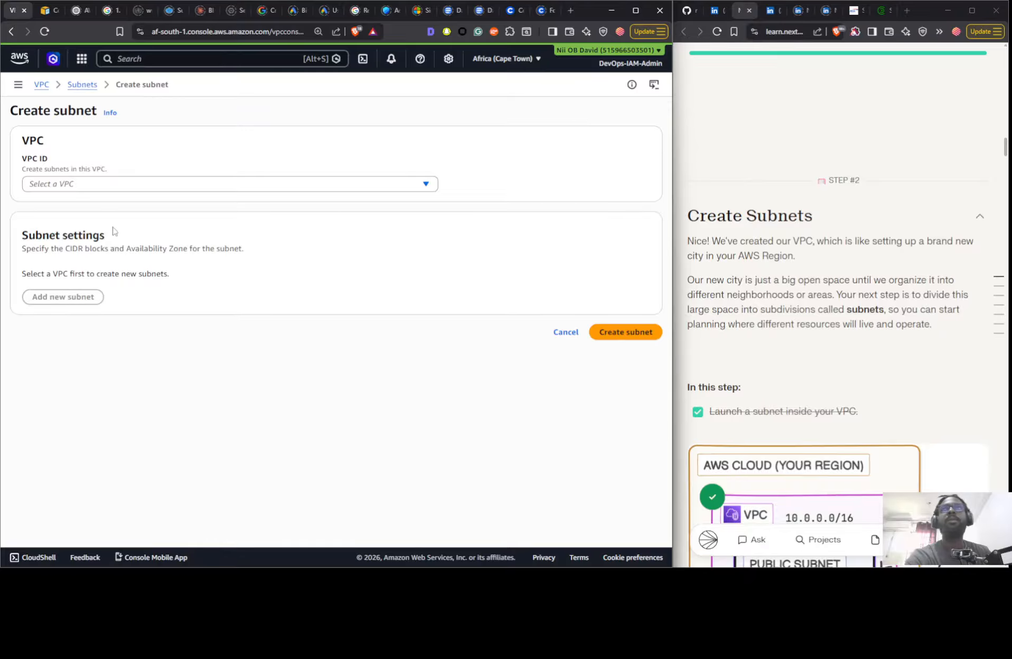
pyautogui.click(105, 191)
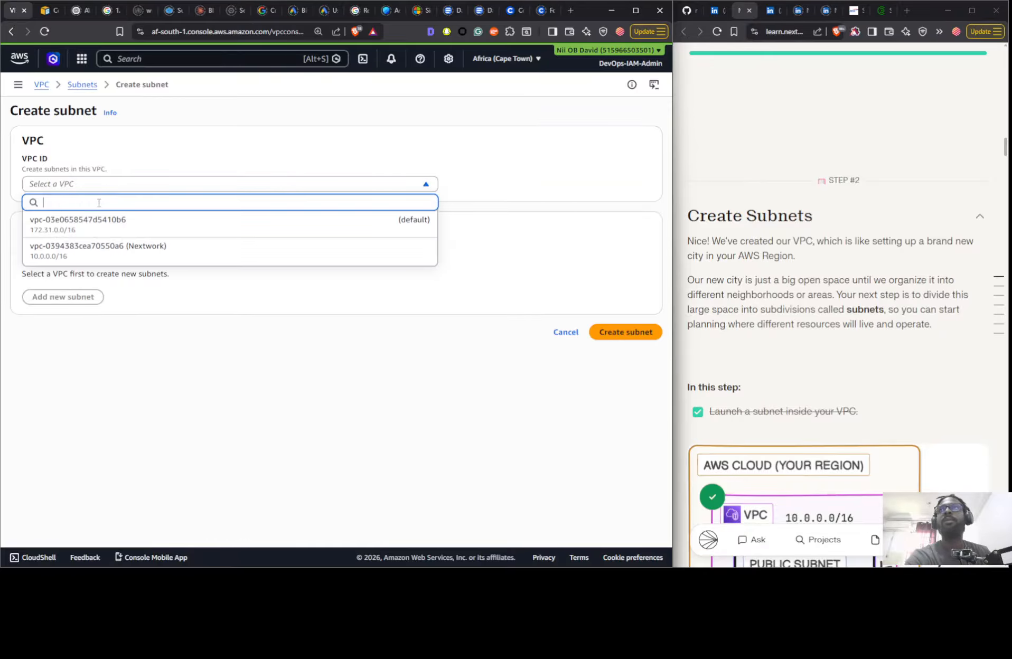
pyautogui.click(105, 252)
# - Name the subnet Public 1 and place it in the Africa (Cape Town) availability zone afs1-az1 (af-south-1a)
pyautogui.click(76, 399)
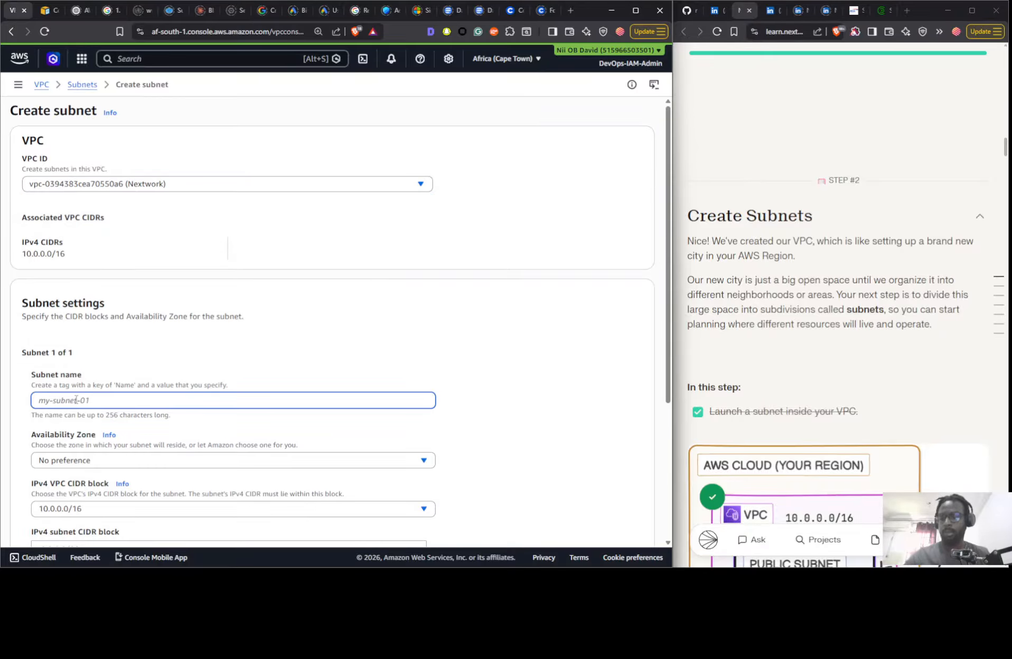
pyautogui.write('Public 1')
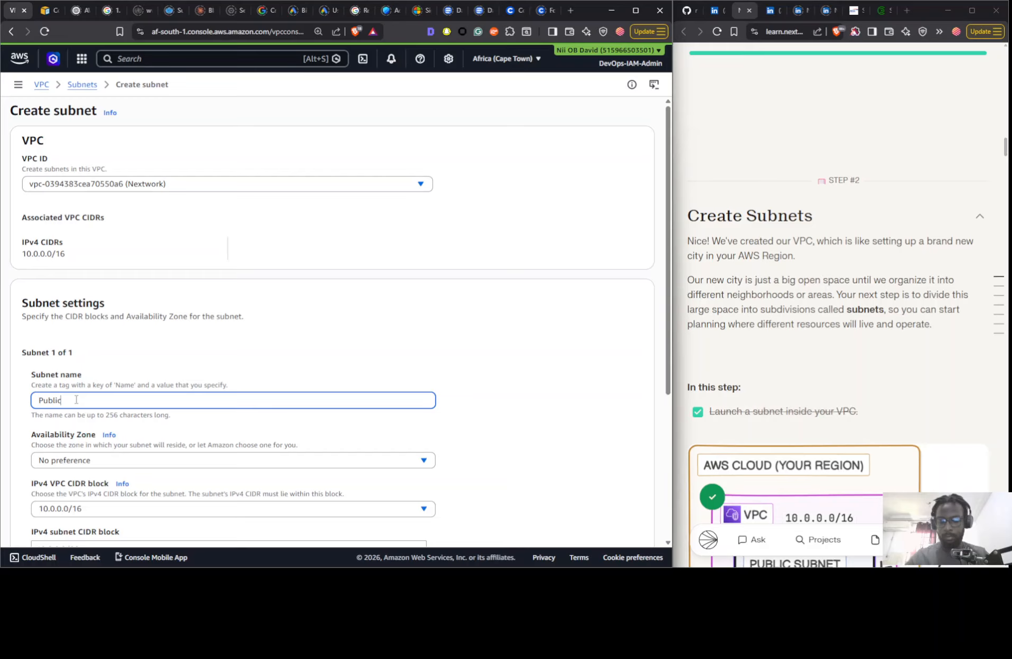
pyautogui.click(113, 459)
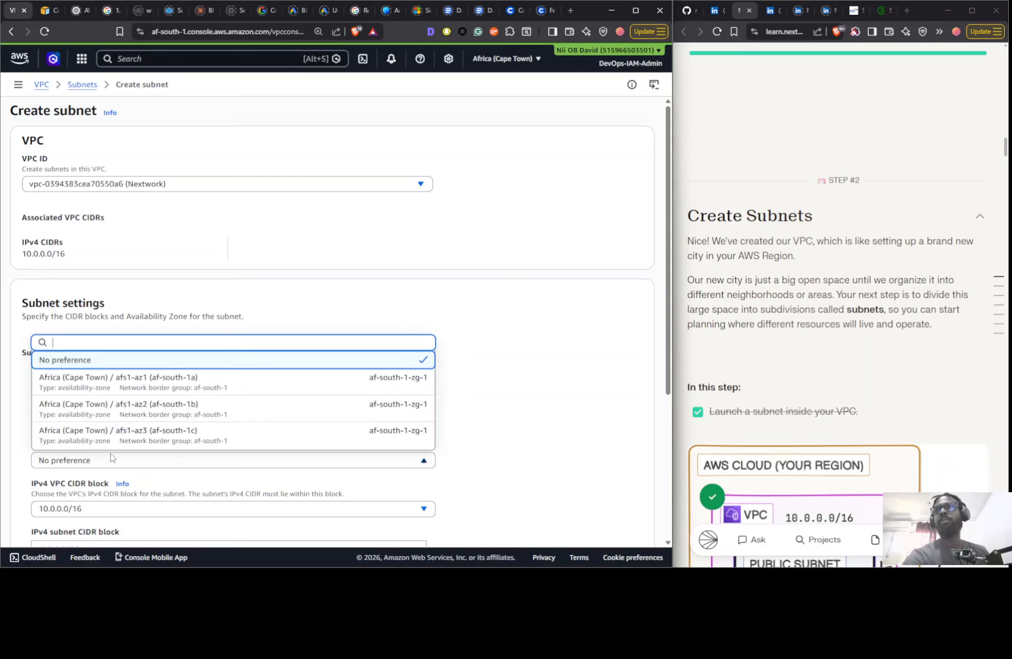
pyautogui.click(125, 391)
# - Set the Public 1 subnet's IPv4 CIDR block to 10.0.0.0/24 and create the subnet
pyautogui.scroll(-4, 242, 389)
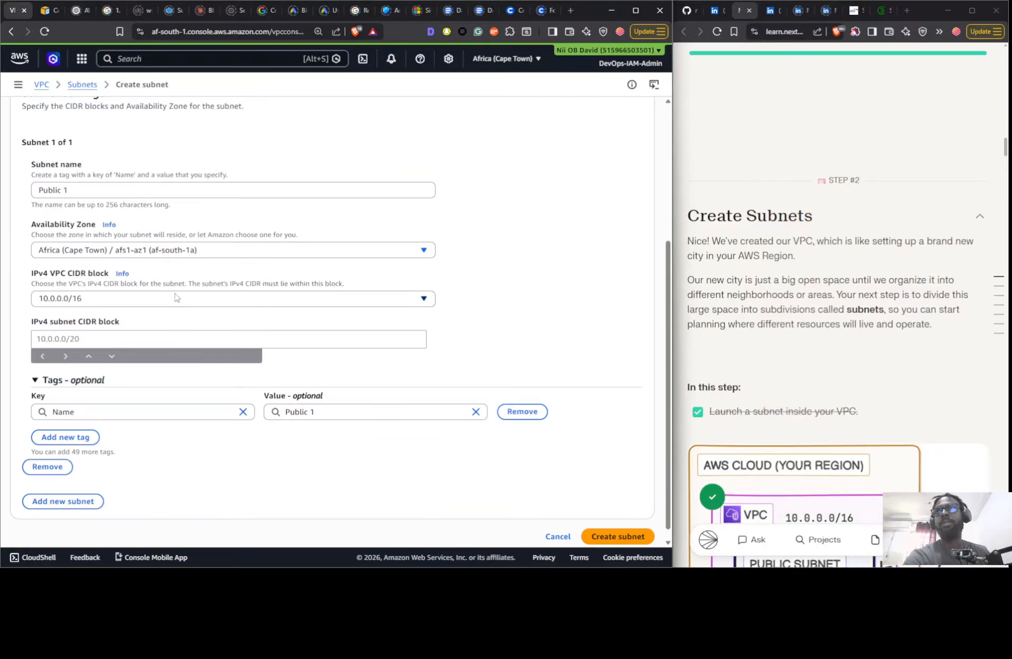
pyautogui.click(176, 298)
pyautogui.click(138, 330)
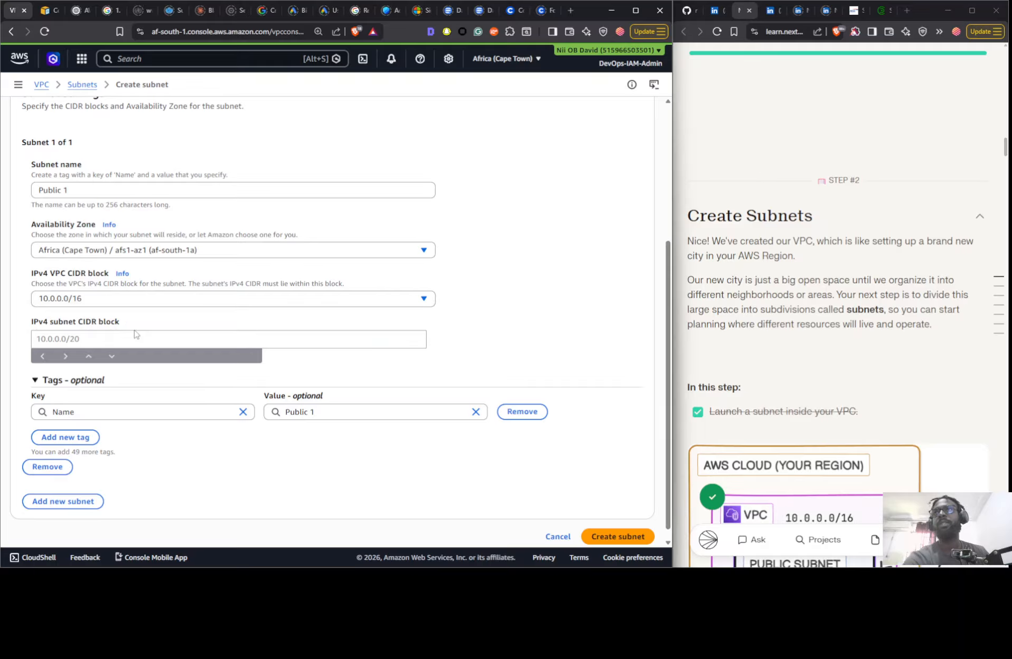
pyautogui.click(129, 335)
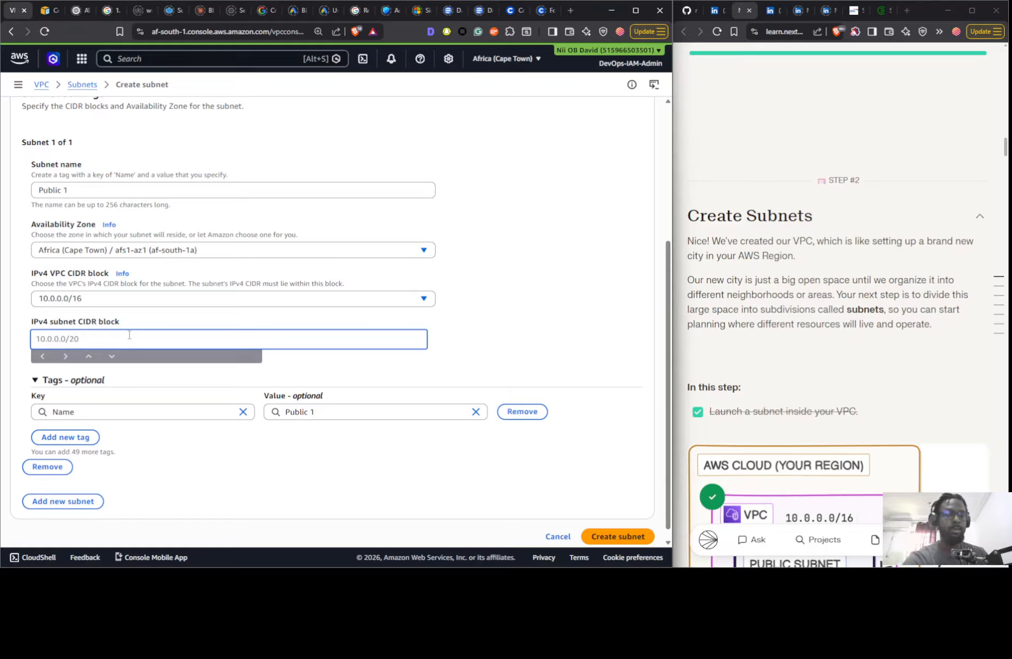
pyautogui.write('10.0.0.0')
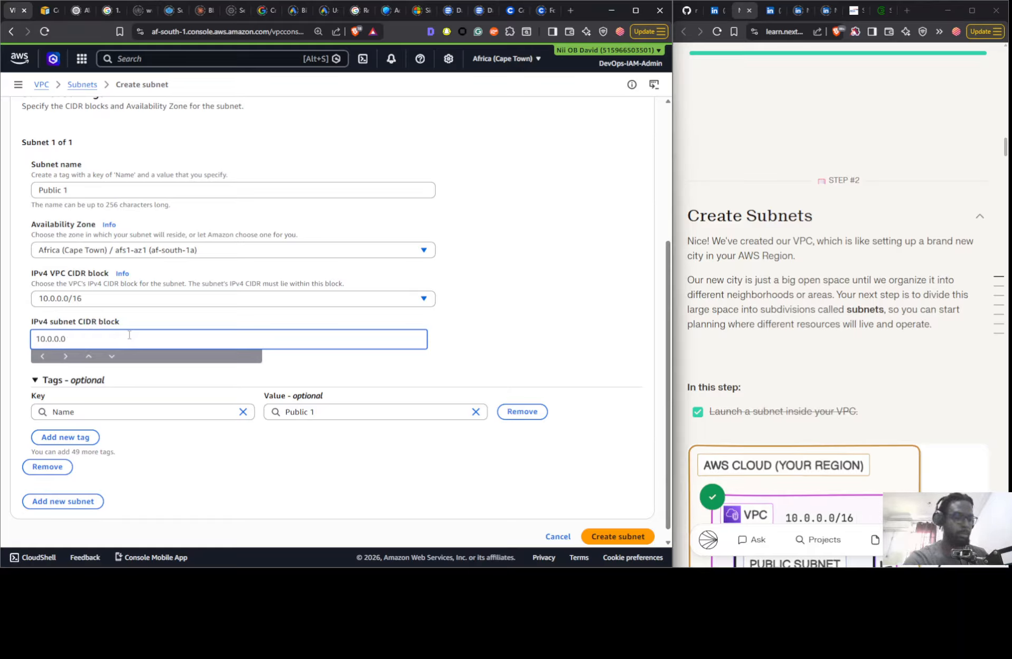
pyautogui.write('/24')
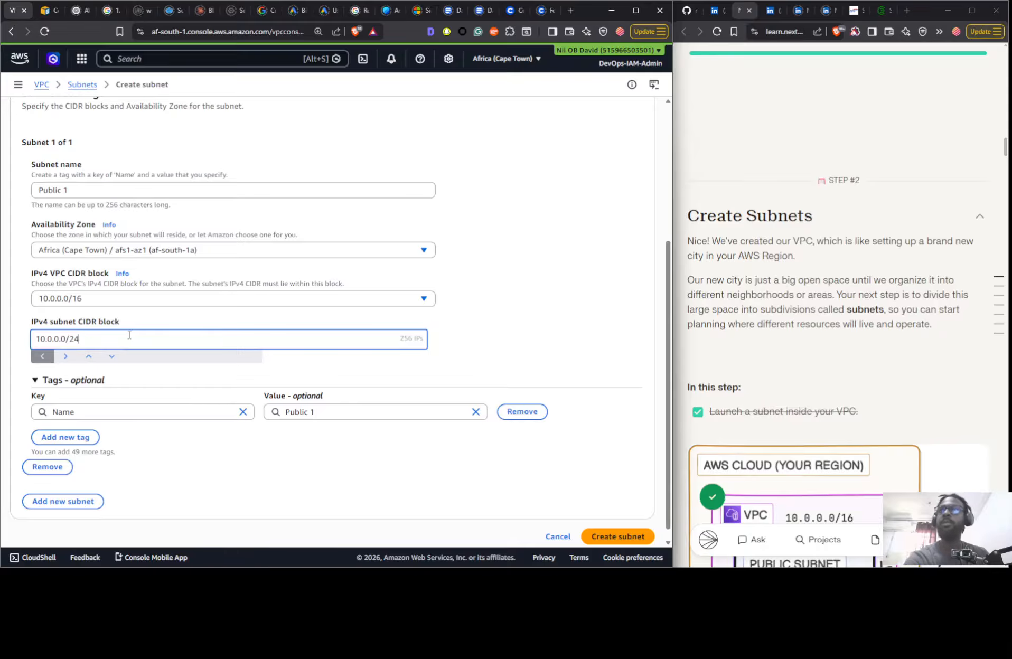
pyautogui.click(485, 318)
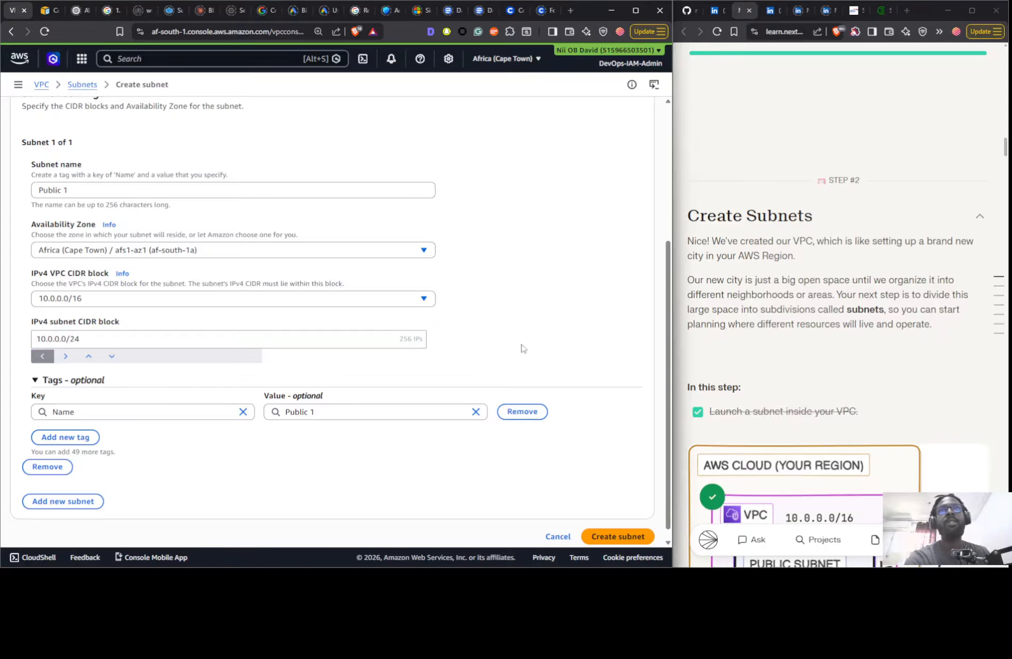
pyautogui.scroll(-1, 359, 462)
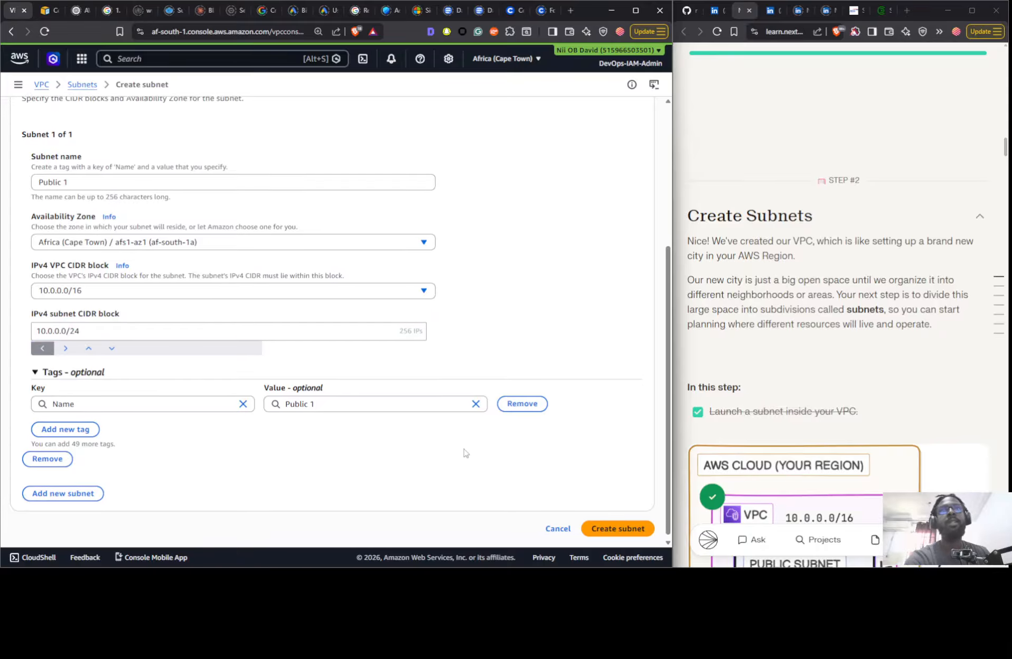
pyautogui.click(649, 528)
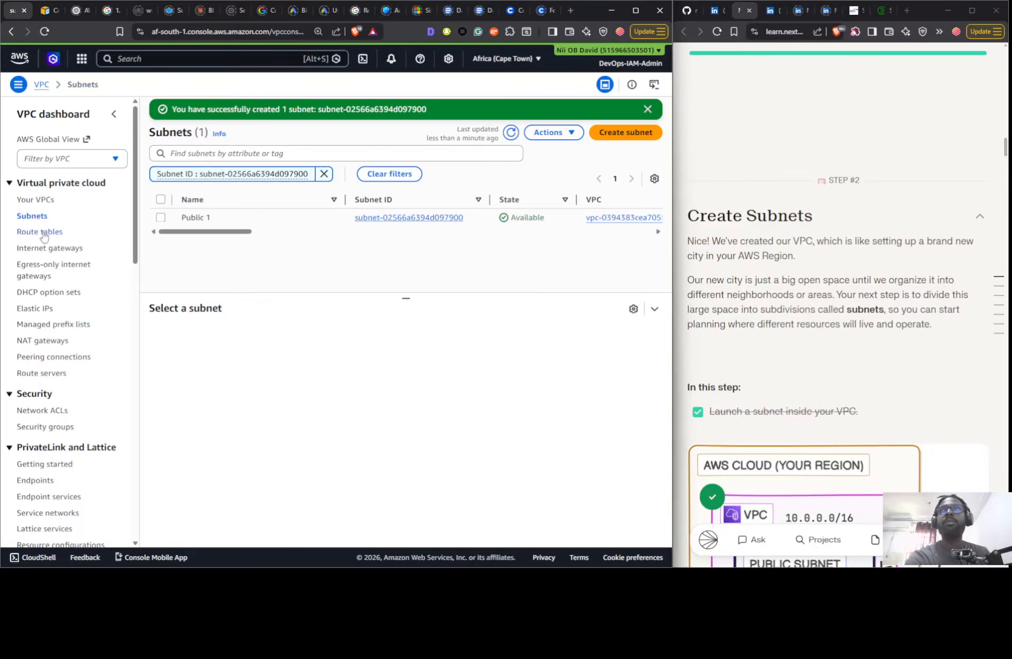
# - Review the Public 1 subnet's details and available actions, and examine the Nextwork VPC's resource map
pyautogui.click(325, 218)
pyautogui.click(551, 139)
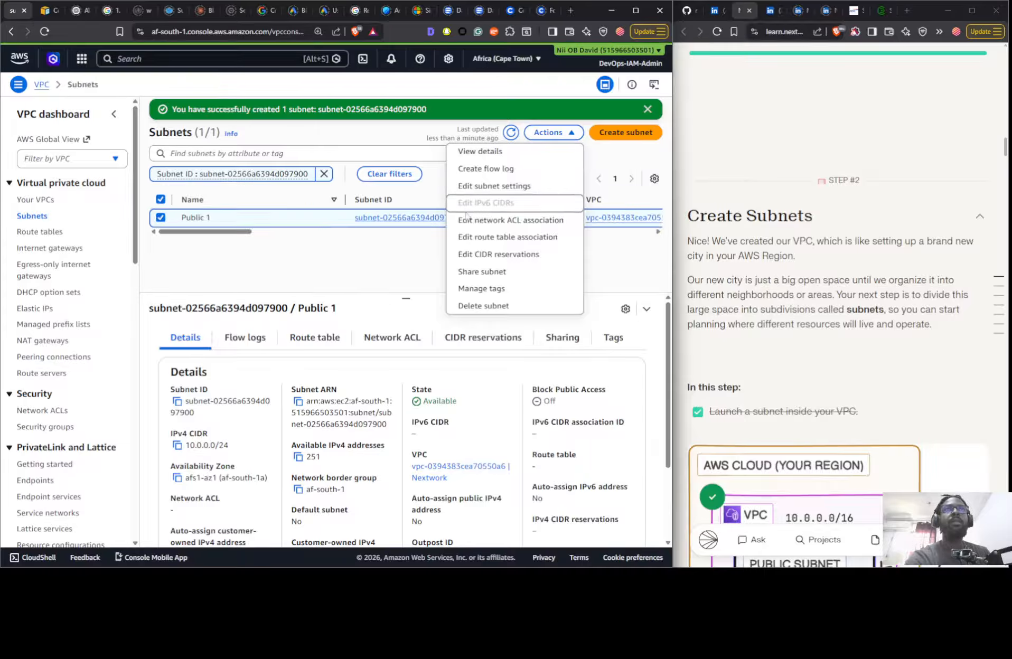
pyautogui.click(181, 272)
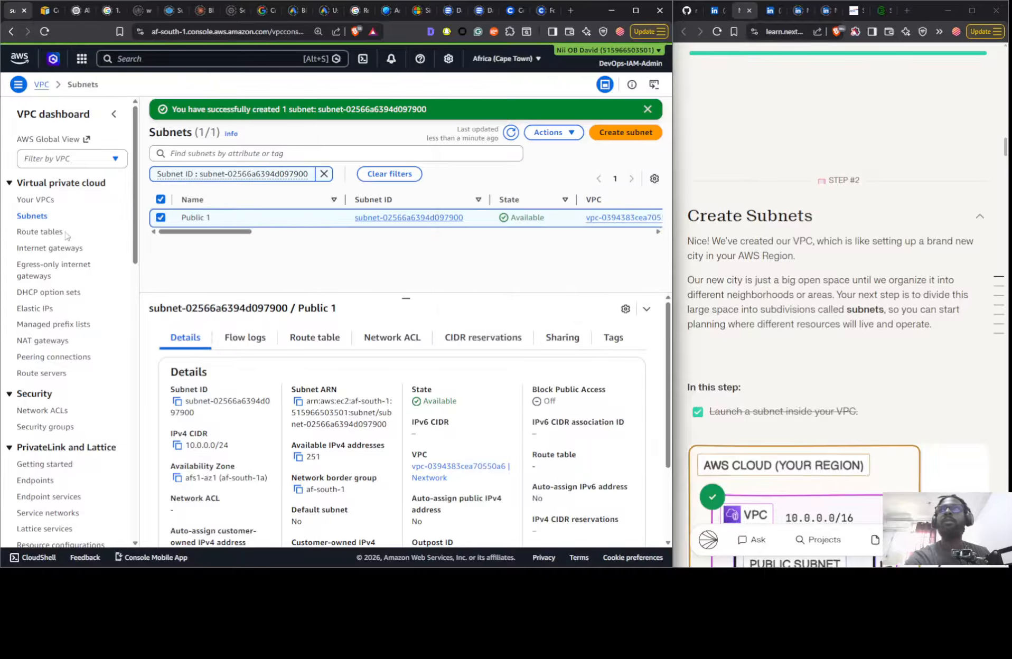
pyautogui.click(44, 202)
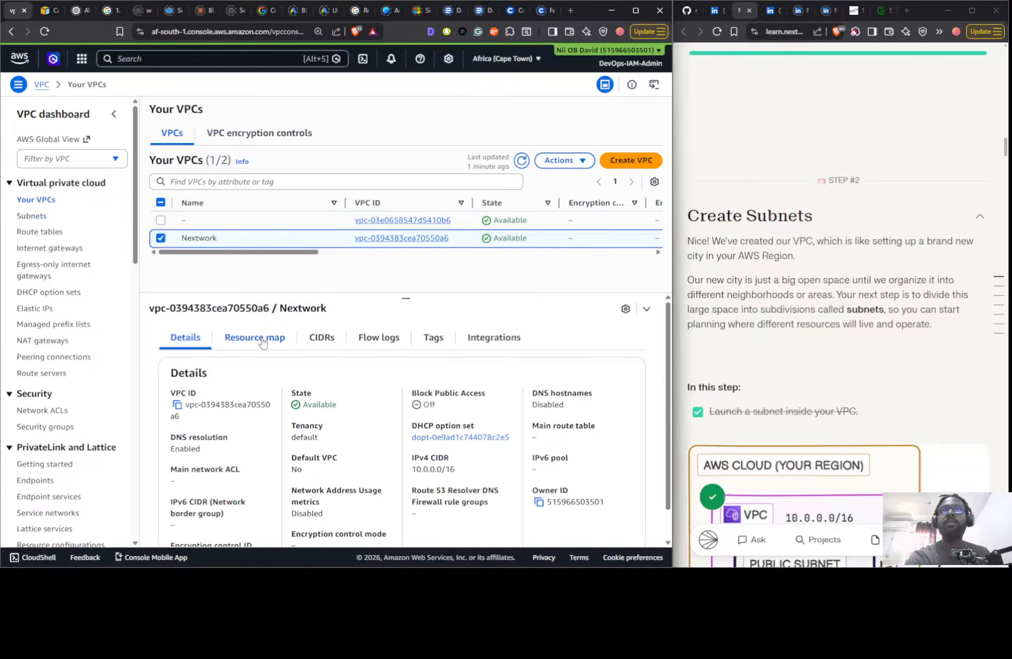
pyautogui.click(258, 339)
pyautogui.moveTo(376, 511); pyautogui.dragTo(611, 454)
pyautogui.moveTo(338, 500); pyautogui.dragTo(475, 500)
# - Refresh the route tables list and inspect the details of the Nextwork VPC's main route table
pyautogui.click(39, 231)
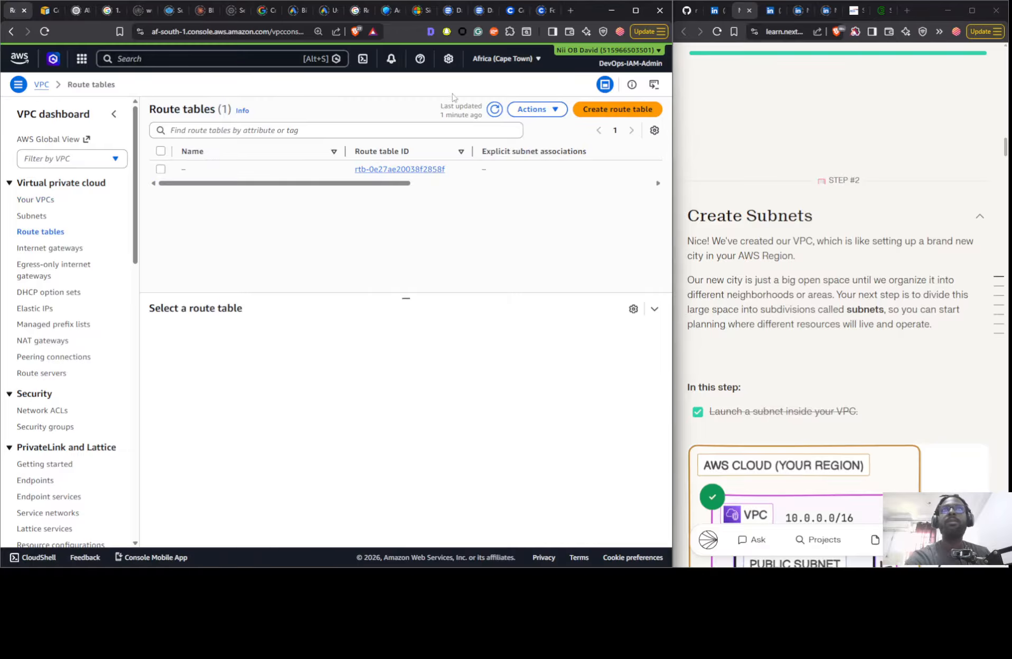
pyautogui.click(493, 109)
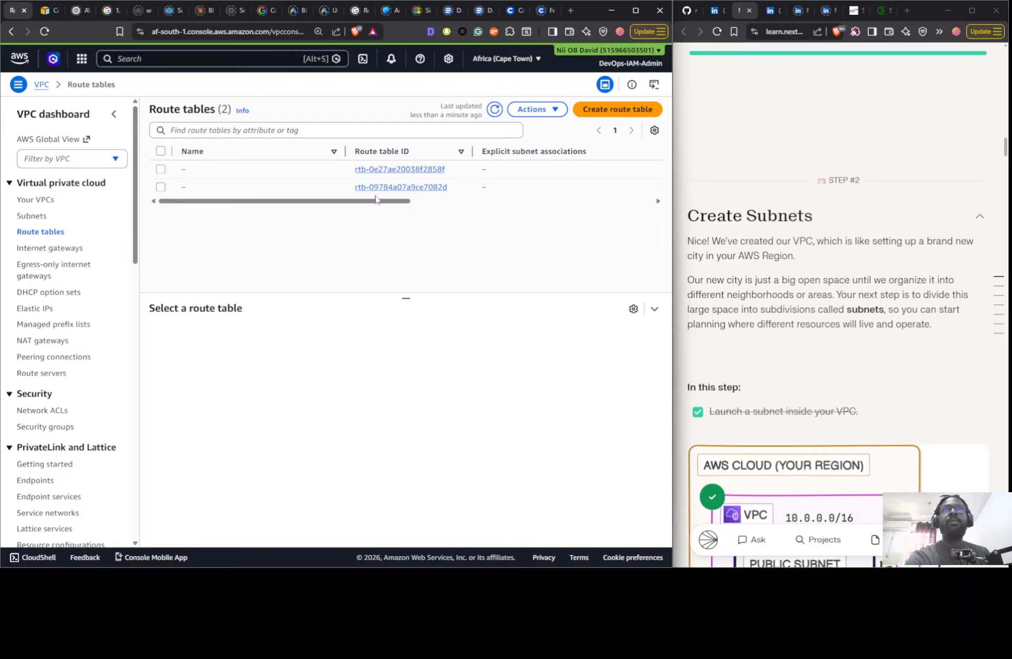
pyautogui.moveTo(380, 203); pyautogui.dragTo(307, 208)
pyautogui.click(598, 187)
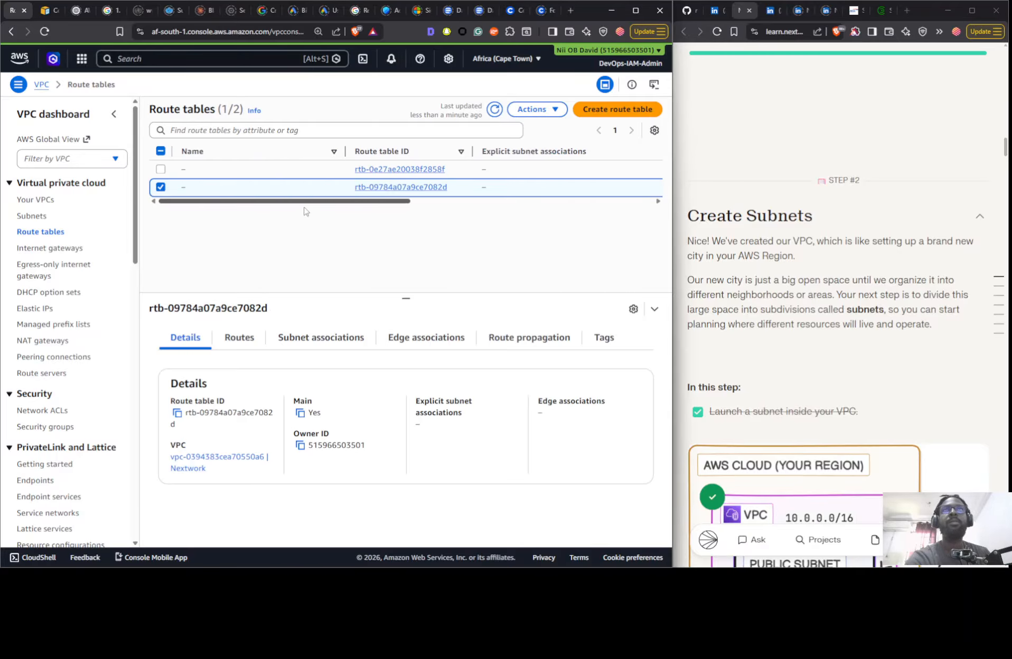
# - Consult the guide's internet gateway section and create an internet gateway named Nextwork IG
pyautogui.scroll(-10, 795, 259)
pyautogui.scroll(8, 792, 254)
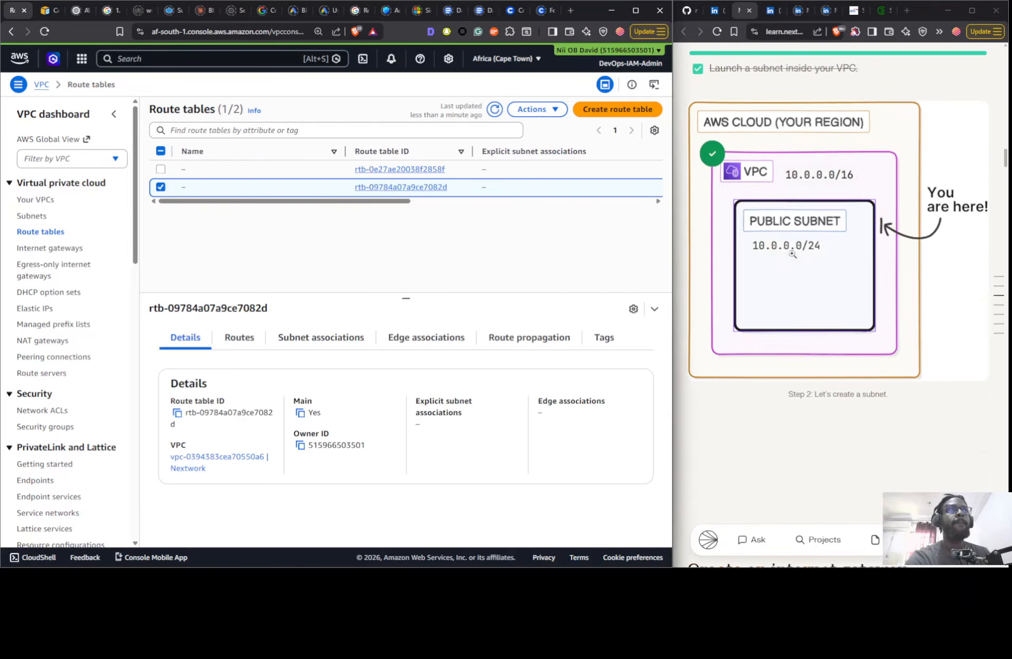
pyautogui.scroll(5, 792, 254)
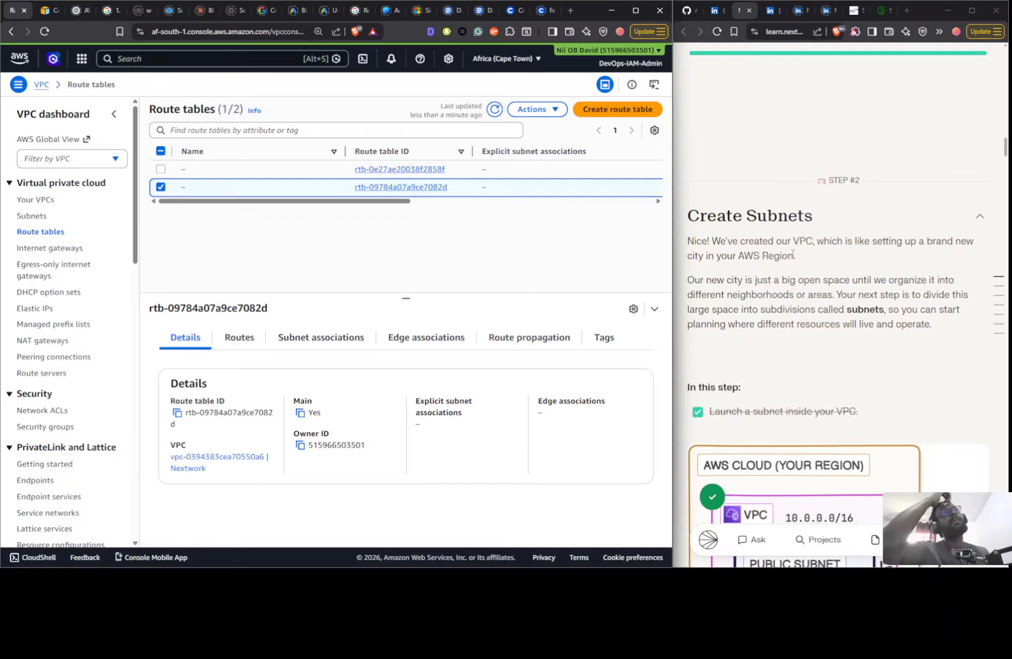
pyautogui.scroll(-15, 792, 255)
pyautogui.scroll(-1, 771, 200)
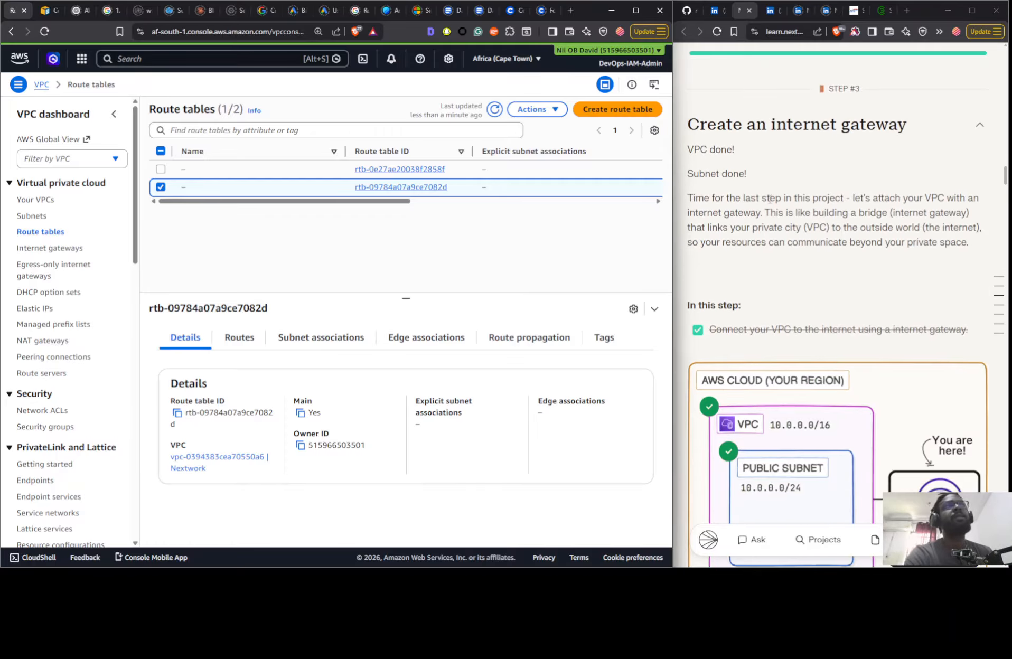
pyautogui.click(50, 248)
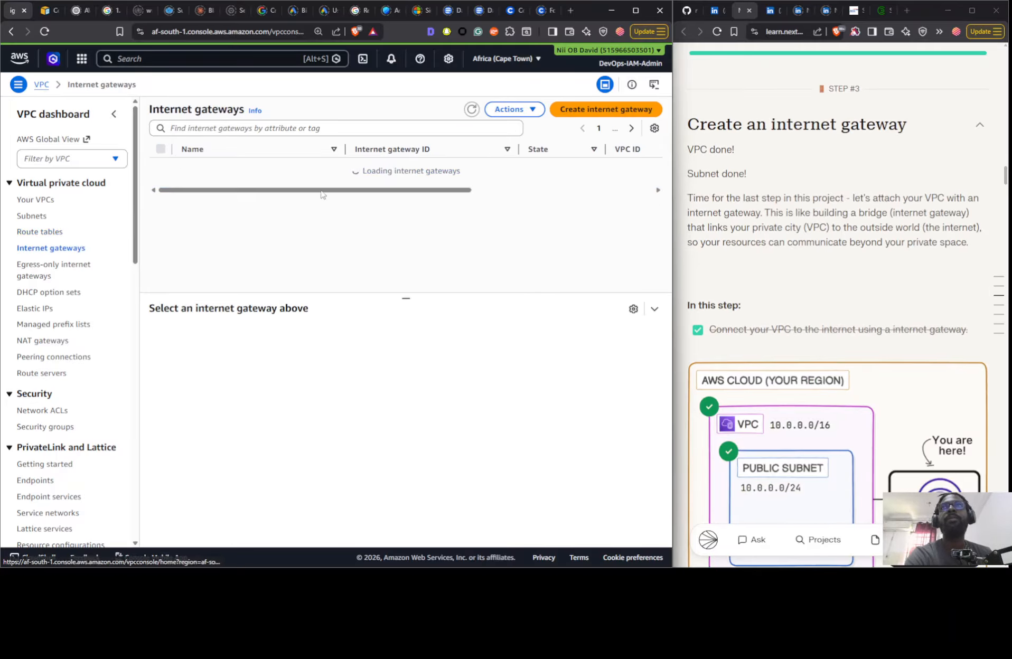
pyautogui.click(587, 112)
pyautogui.click(104, 199)
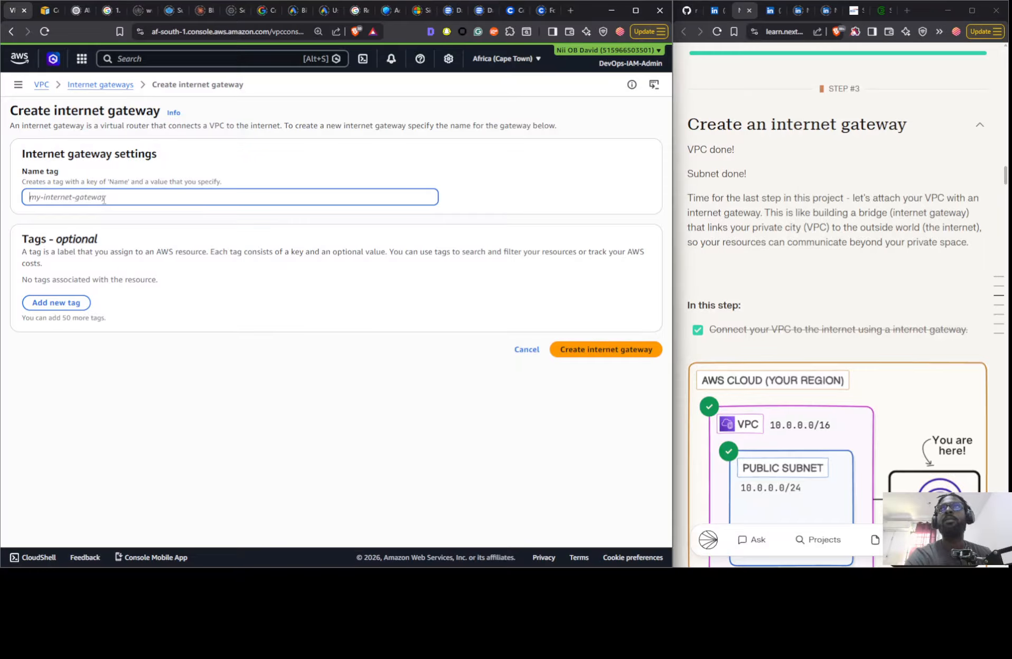
pyautogui.write('Next')
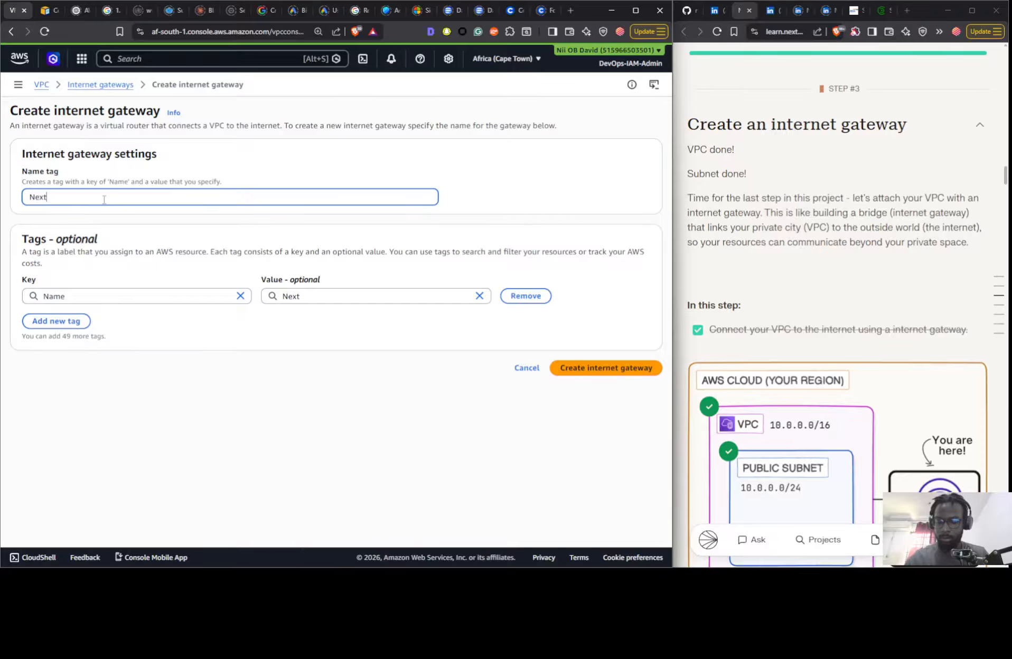
pyautogui.write('work IG')
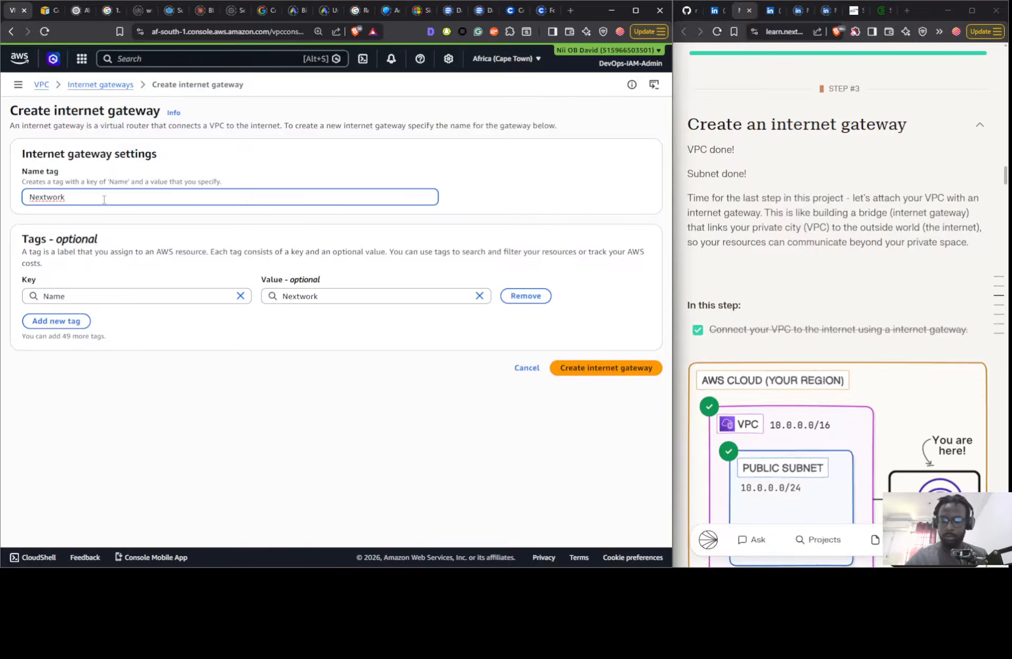
pyautogui.click(576, 368)
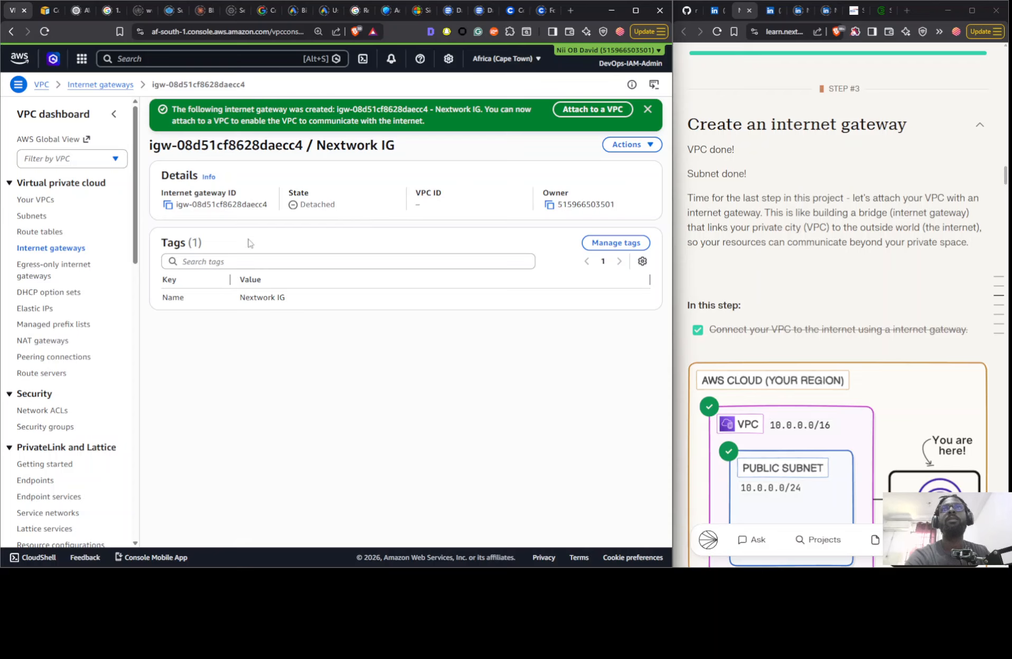
# - Attach the Nextwork IG internet gateway to the Nextwork VPC
pyautogui.click(41, 248)
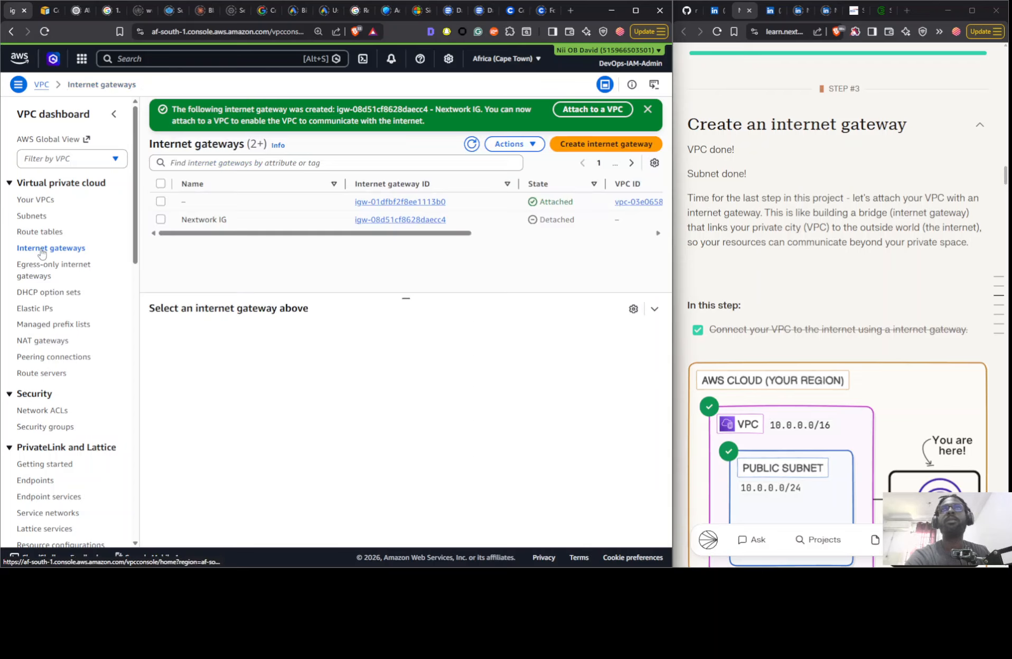
pyautogui.click(280, 222)
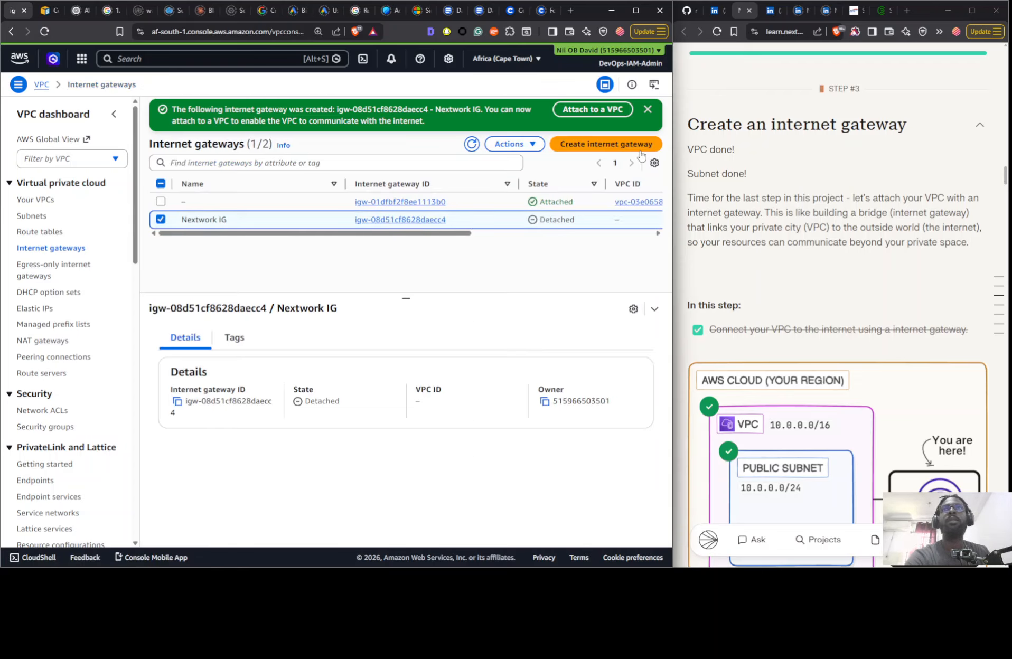
pyautogui.click(534, 146)
pyautogui.click(533, 180)
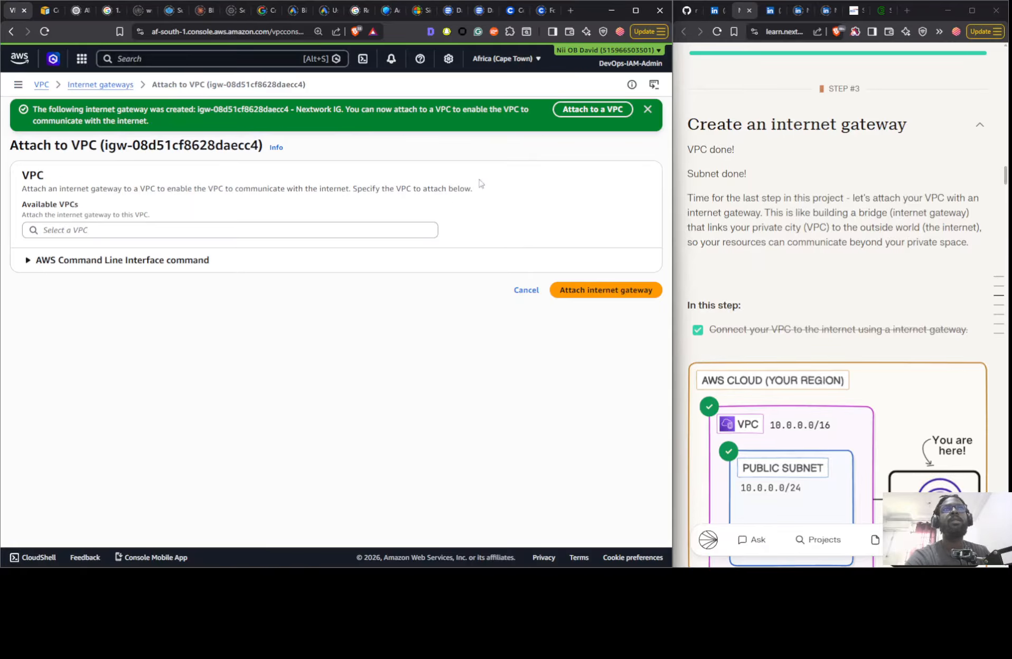
pyautogui.click(255, 230)
pyautogui.click(244, 248)
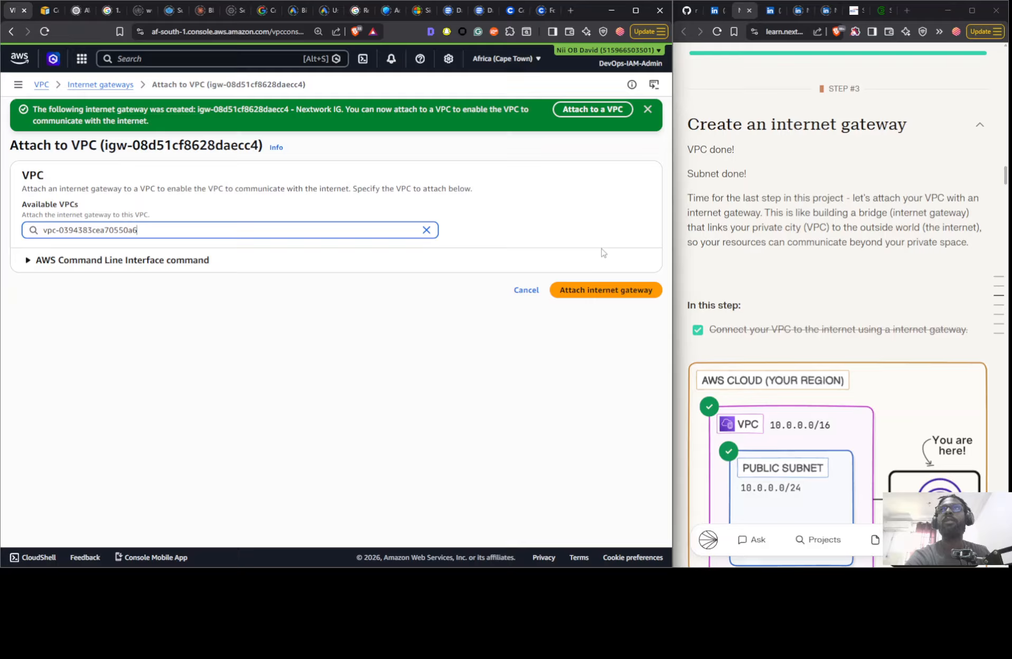
pyautogui.click(576, 292)
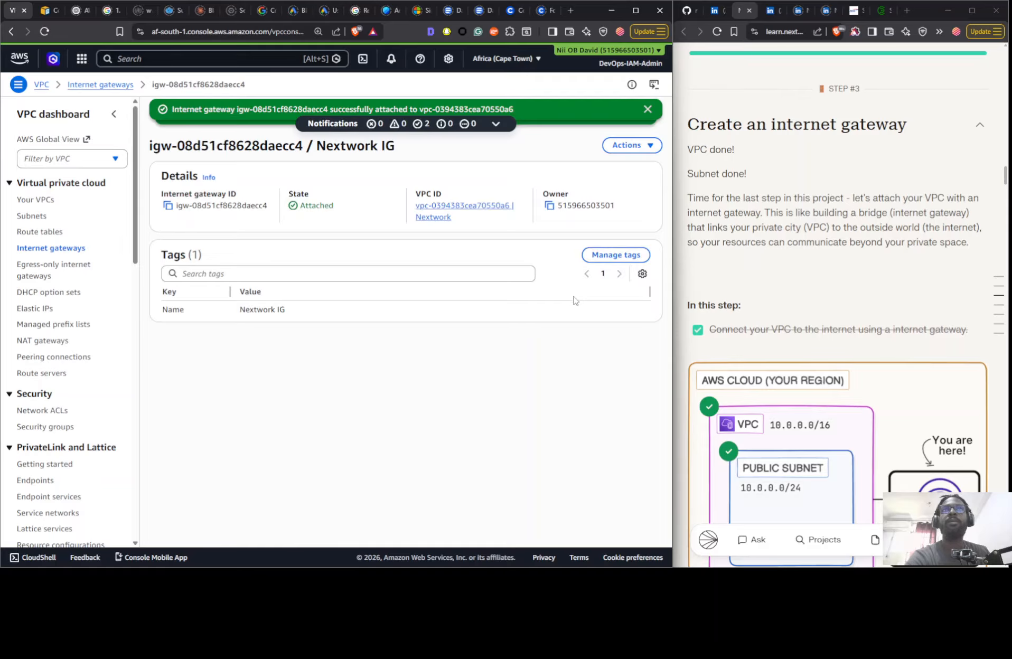
# - Examine how the Nextwork VPC's subnet, route table and internet gateway connect in its resource map
pyautogui.click(40, 253)
pyautogui.click(46, 200)
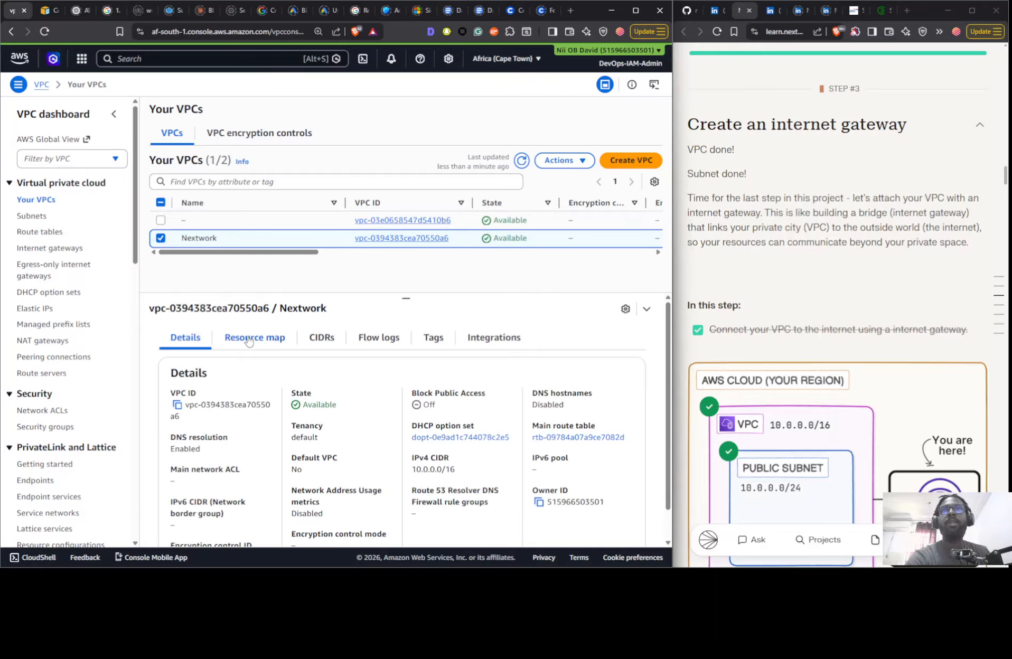
pyautogui.moveTo(304, 501); pyautogui.dragTo(552, 491)
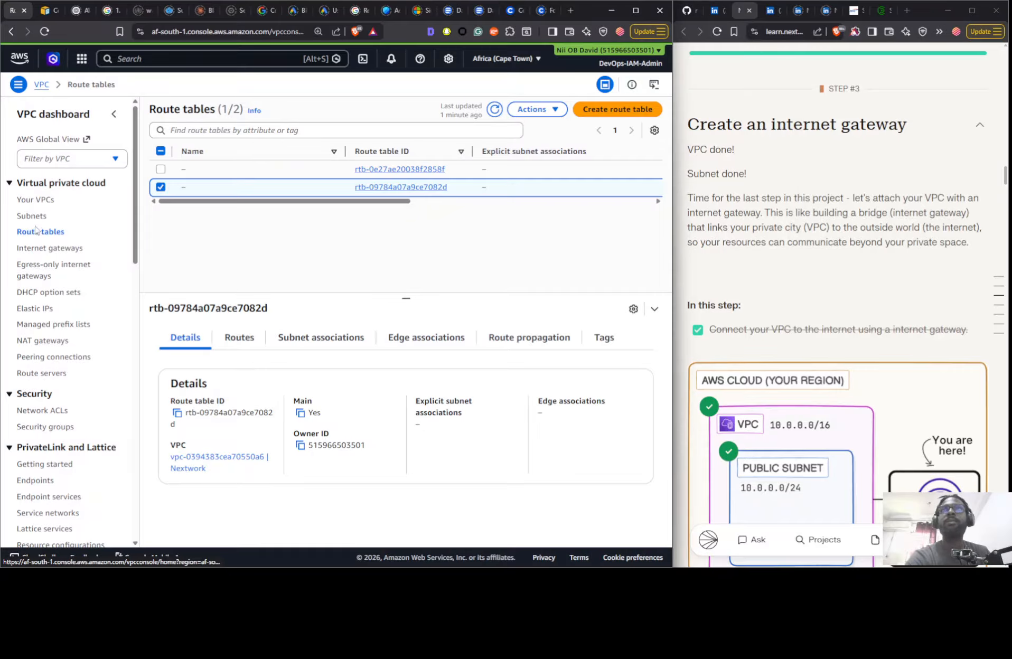
# - Check the guide's following section, and review the Nextwork VPC's route table and the Nextwork IG gateway's attachment
pyautogui.scroll(-10, 777, 248)
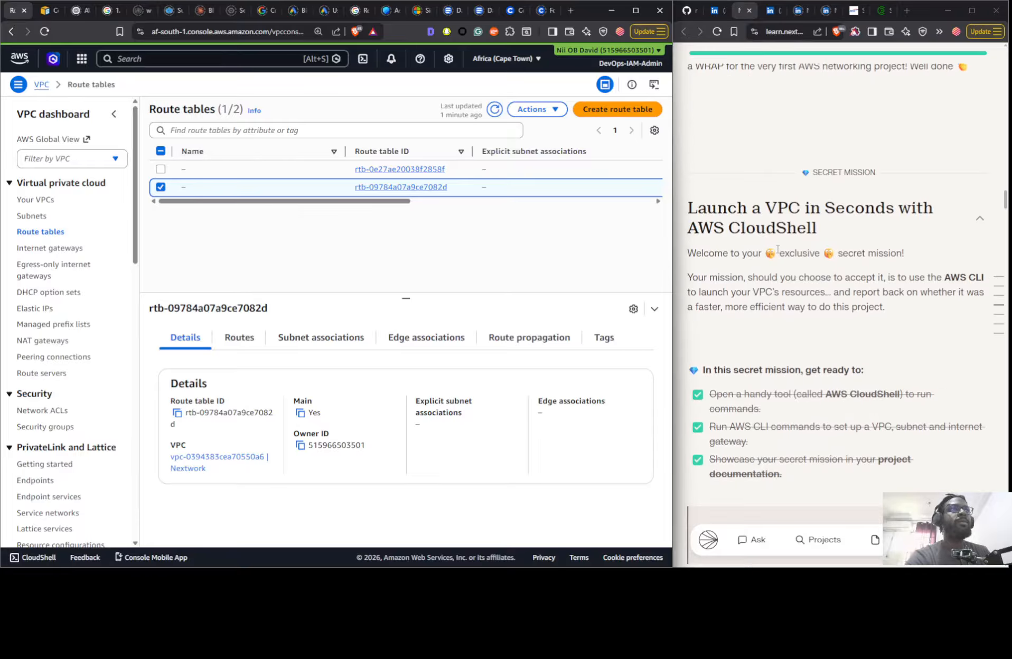
pyautogui.scroll(10, 778, 248)
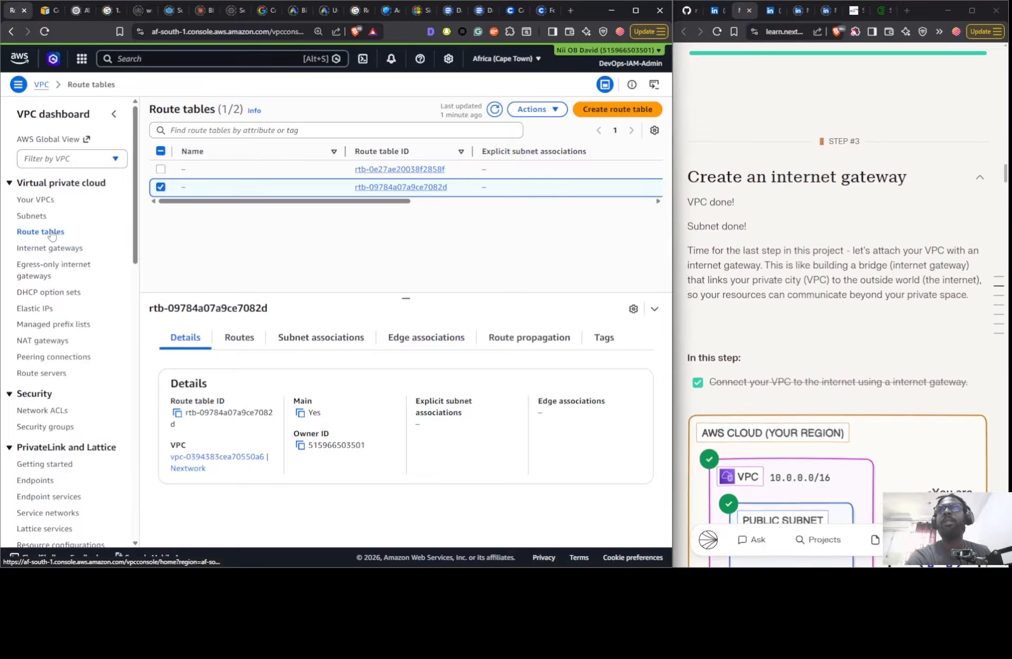
pyautogui.moveTo(352, 201); pyautogui.dragTo(307, 217)
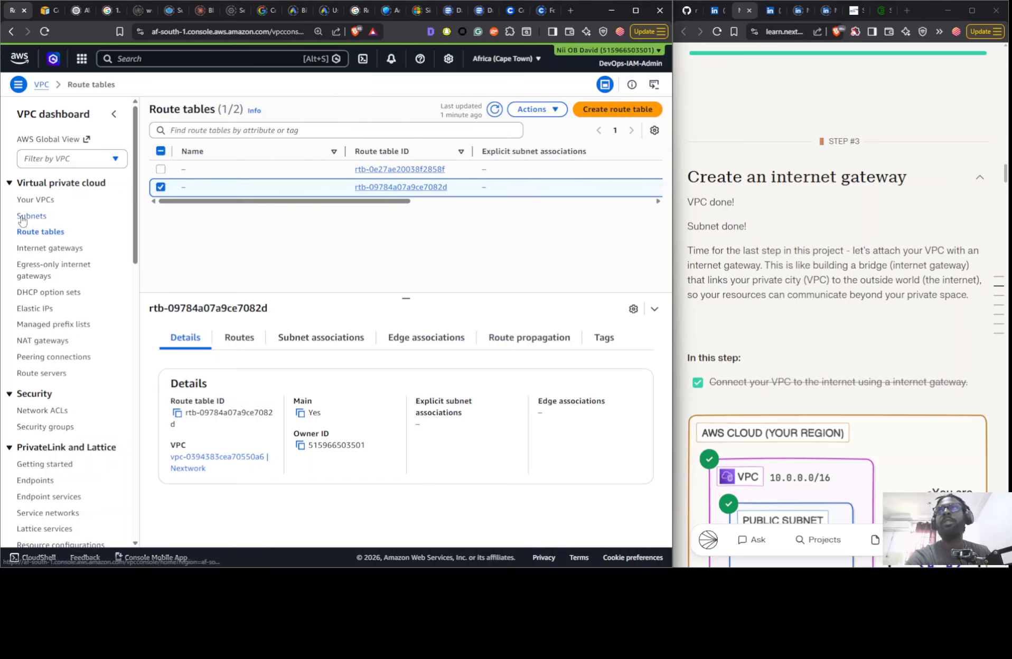
pyautogui.click(38, 248)
pyautogui.click(287, 187)
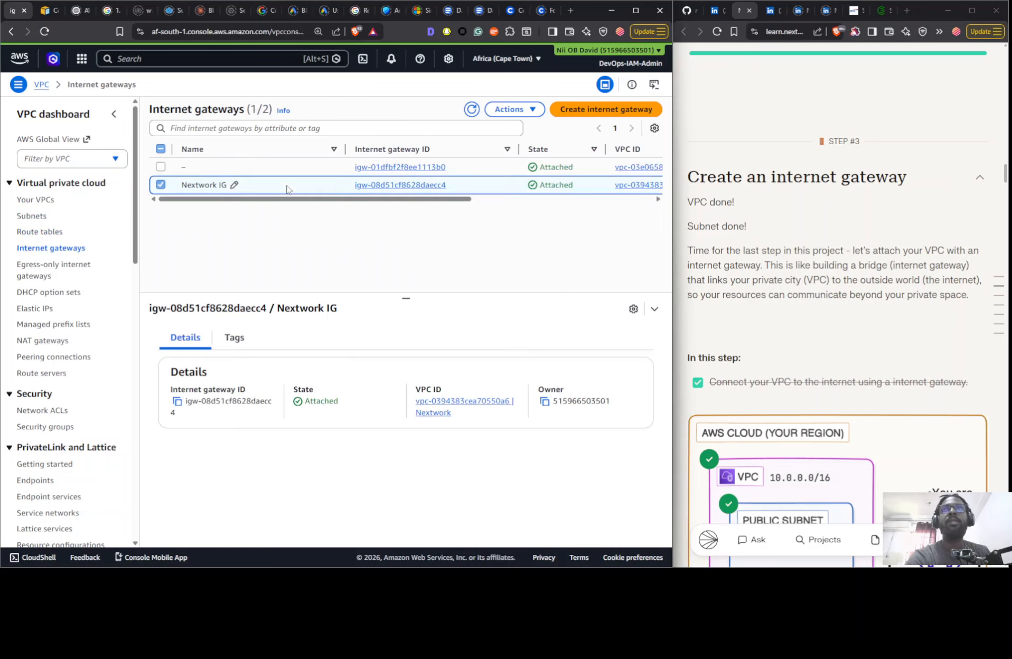
pyautogui.moveTo(404, 202); pyautogui.dragTo(357, 211)
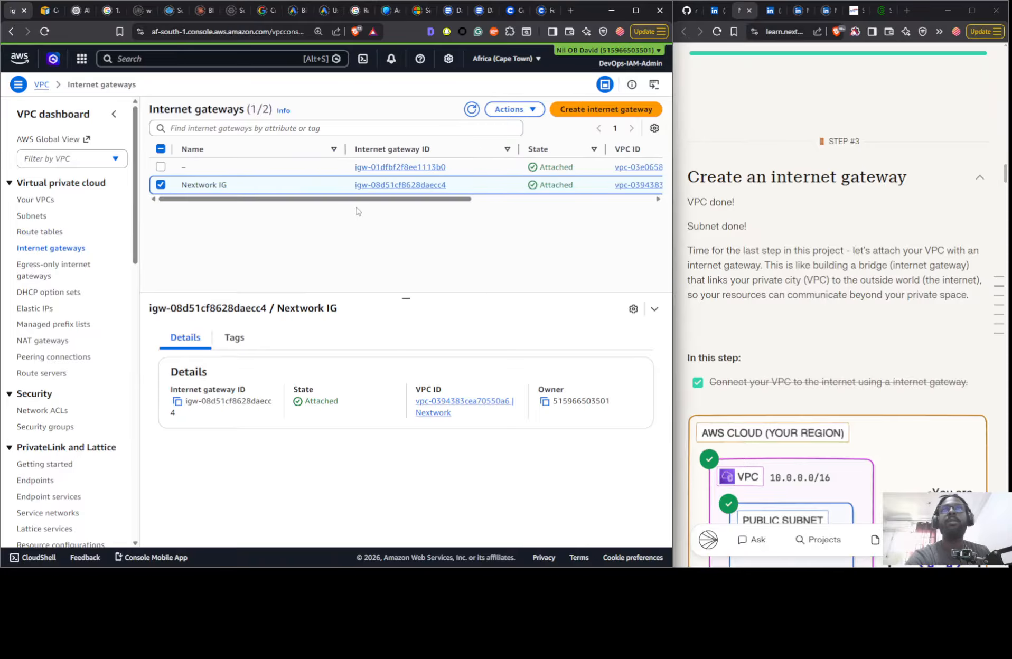
pyautogui.click(34, 233)
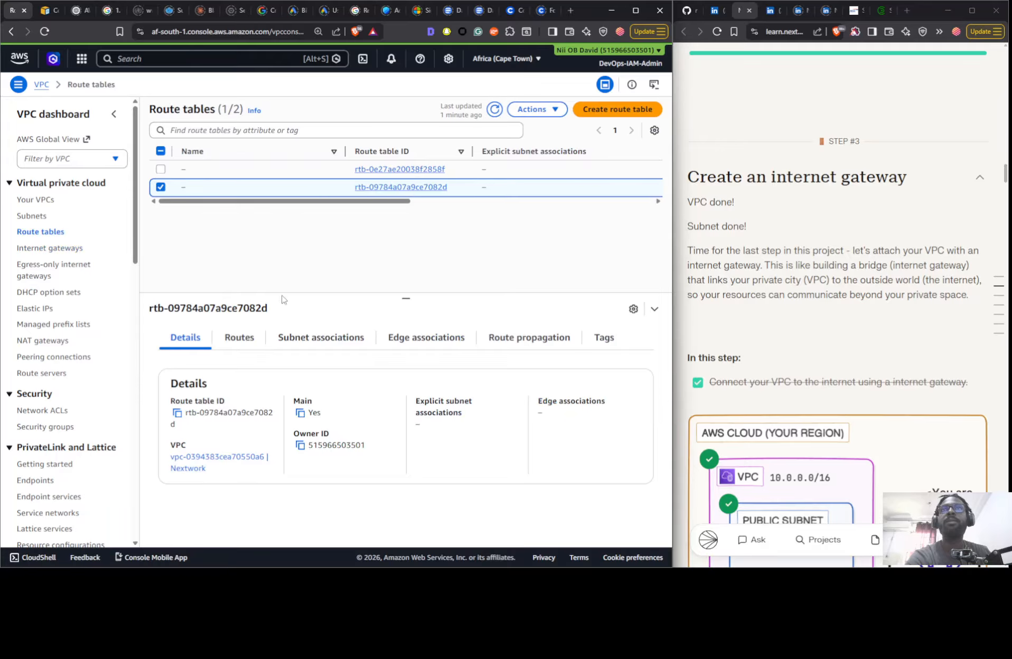
# - Add a route to the Nextwork VPC's route table with destination 0.0.0.0/0 targeting the Nextwork IG internet gateway, and save it
pyautogui.click(240, 338)
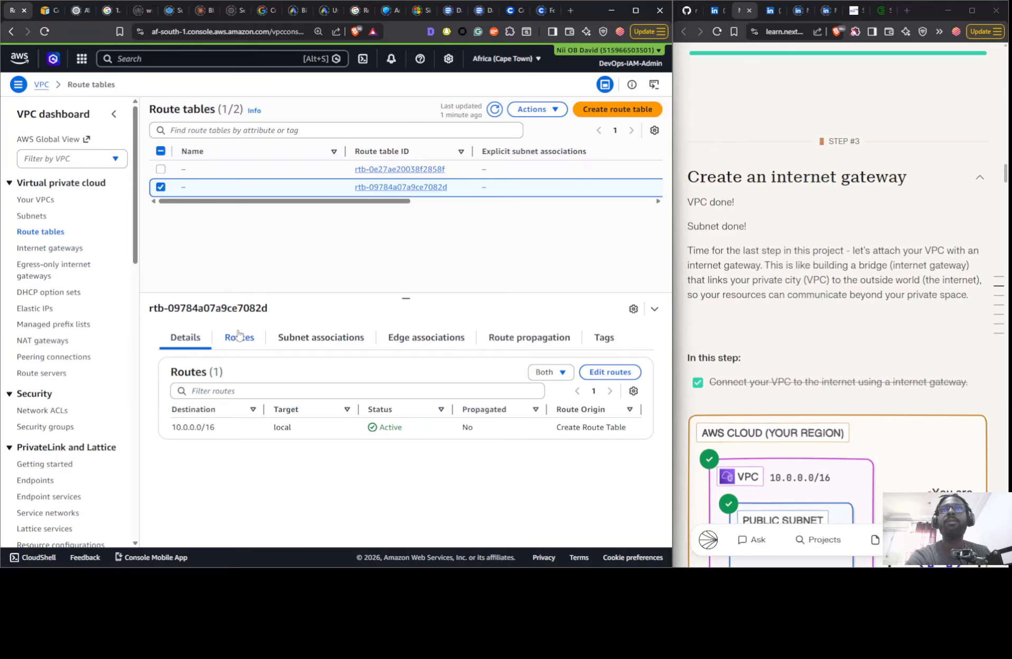
pyautogui.click(615, 373)
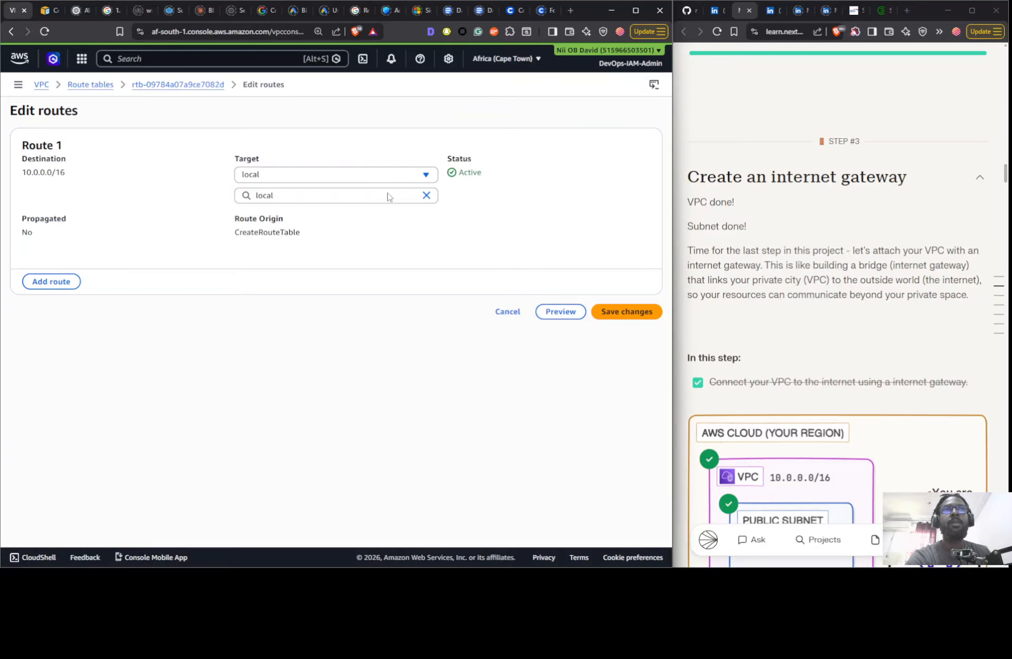
pyautogui.click(50, 285)
pyautogui.click(115, 312)
pyautogui.click(84, 328)
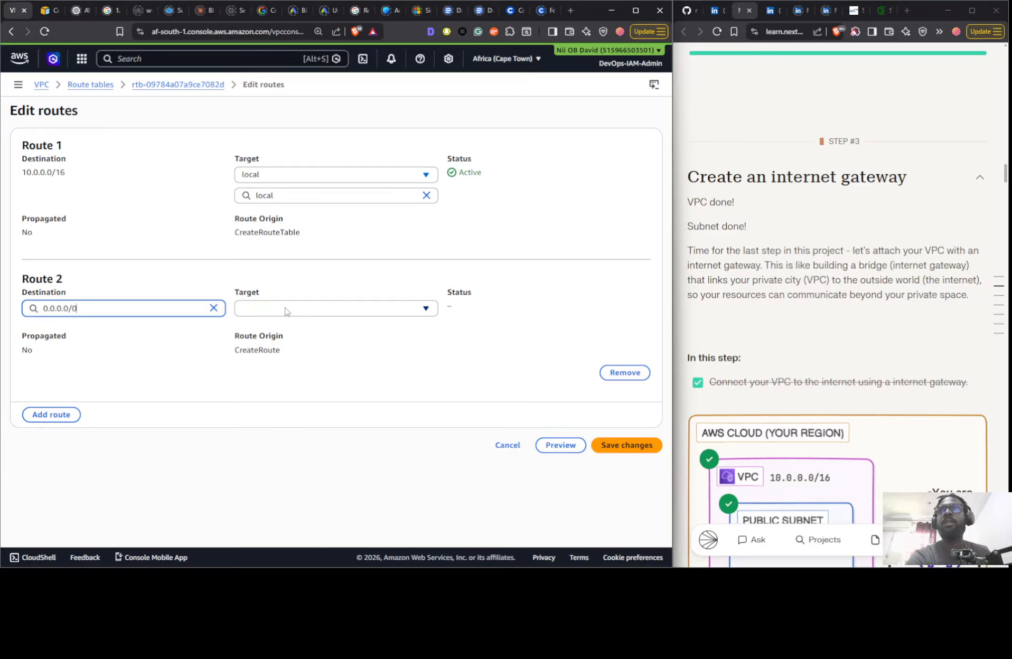
pyautogui.click(291, 308)
pyautogui.click(292, 405)
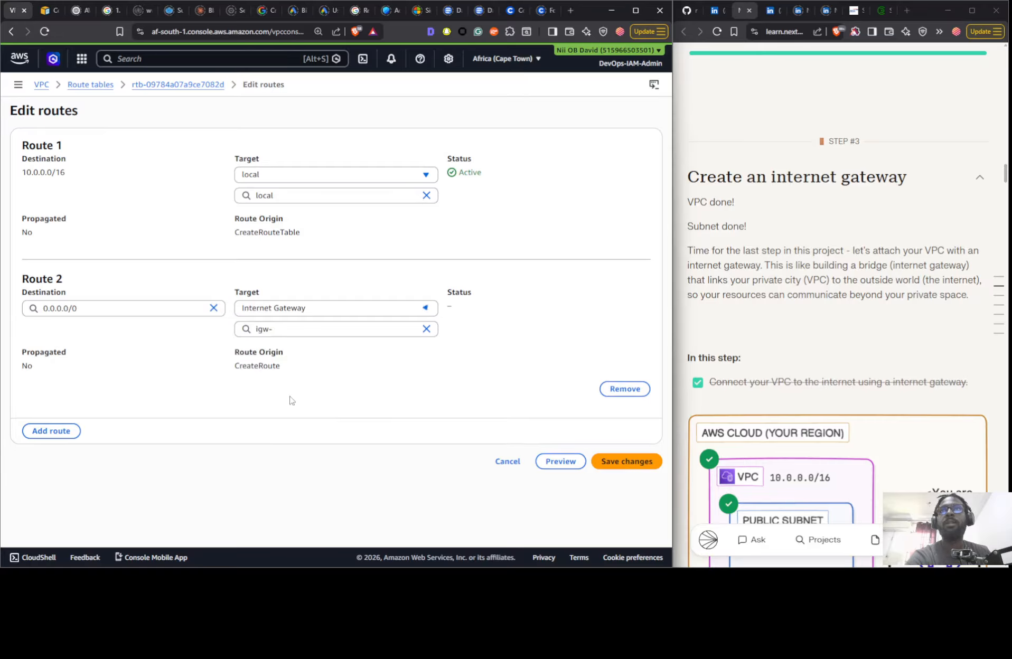
pyautogui.click(291, 331)
pyautogui.click(299, 366)
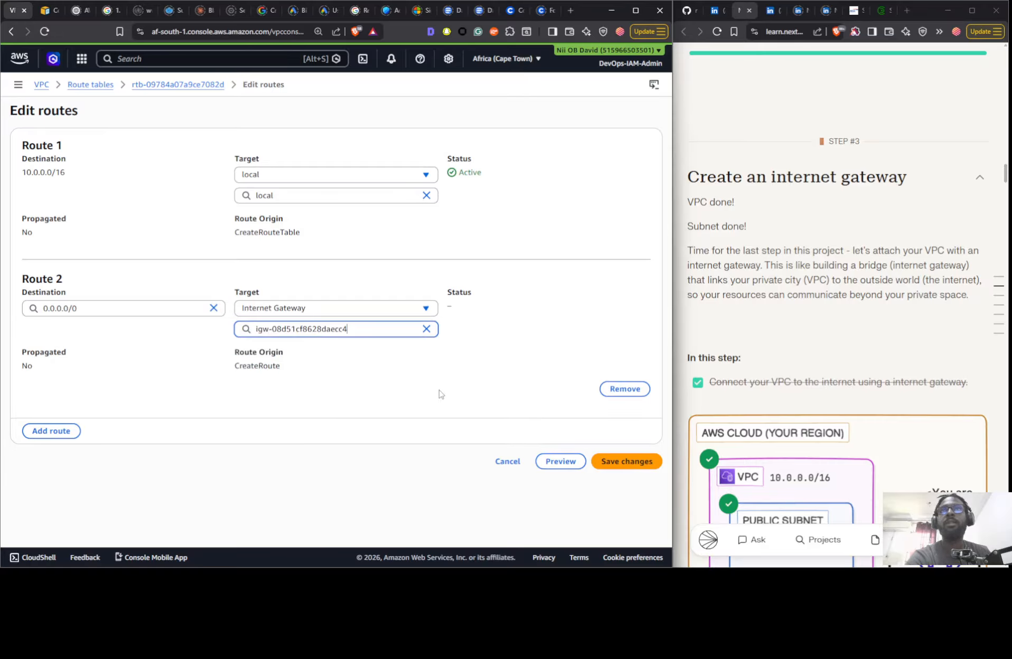
pyautogui.click(624, 461)
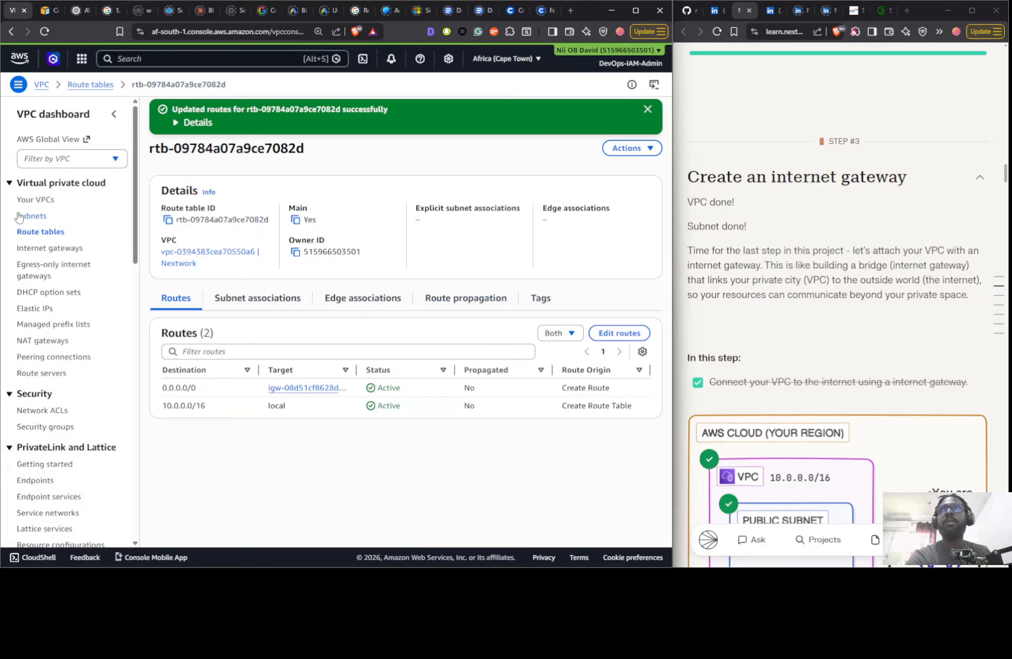
# - Review the Nextwork VPC's resource map and read the guide's secret mission on launching a VPC with AWS CloudShell
pyautogui.click(32, 200)
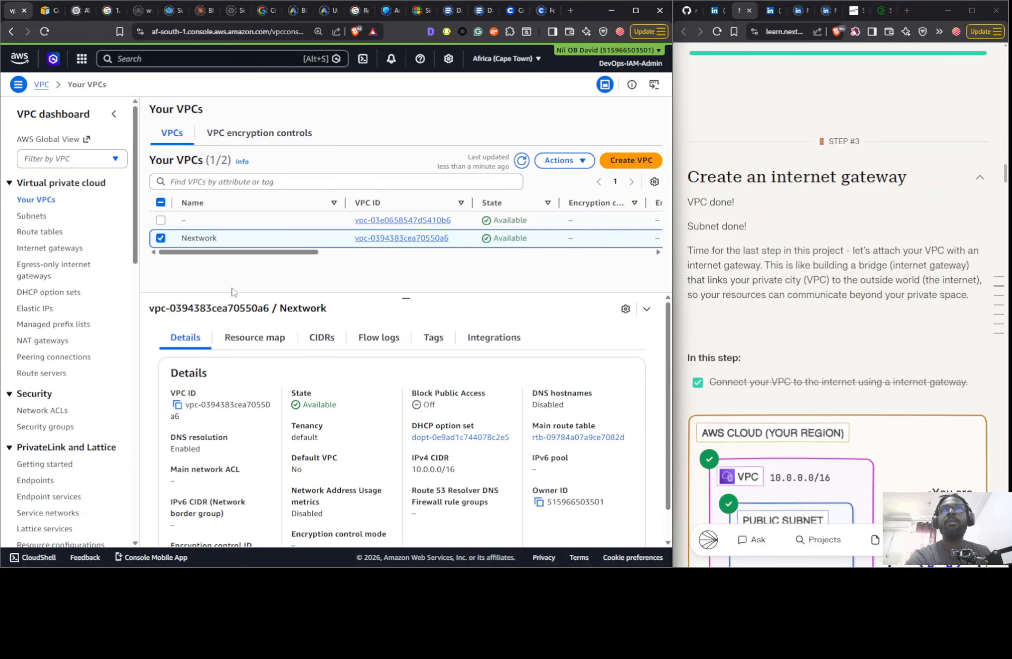
pyautogui.click(254, 337)
pyautogui.moveTo(334, 500); pyautogui.dragTo(247, 468)
pyautogui.scroll(-10, 834, 165)
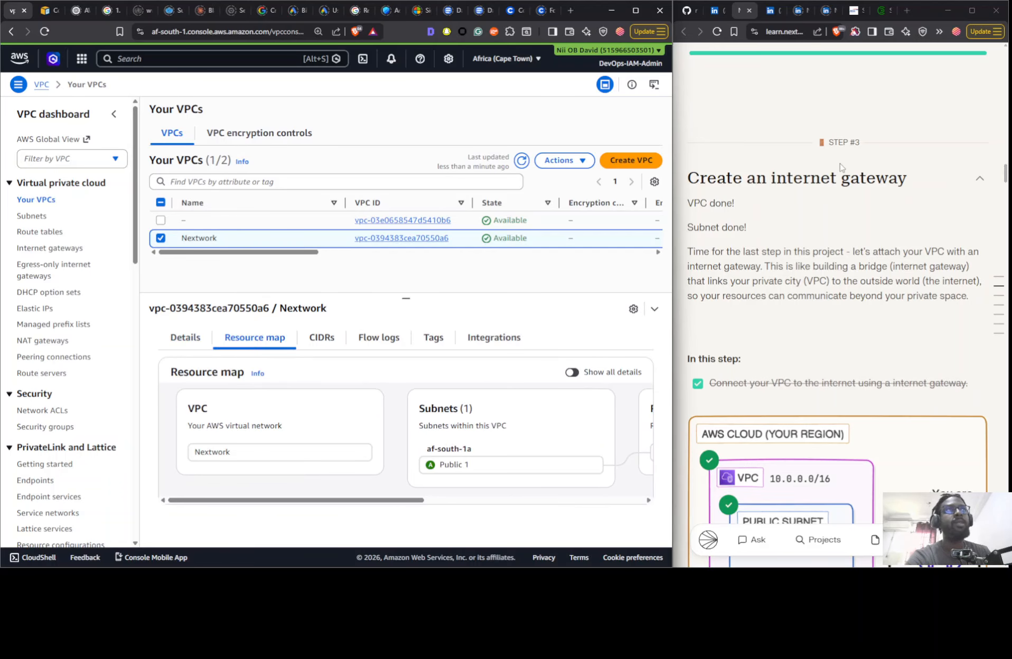
pyautogui.scroll(-15, 833, 165)
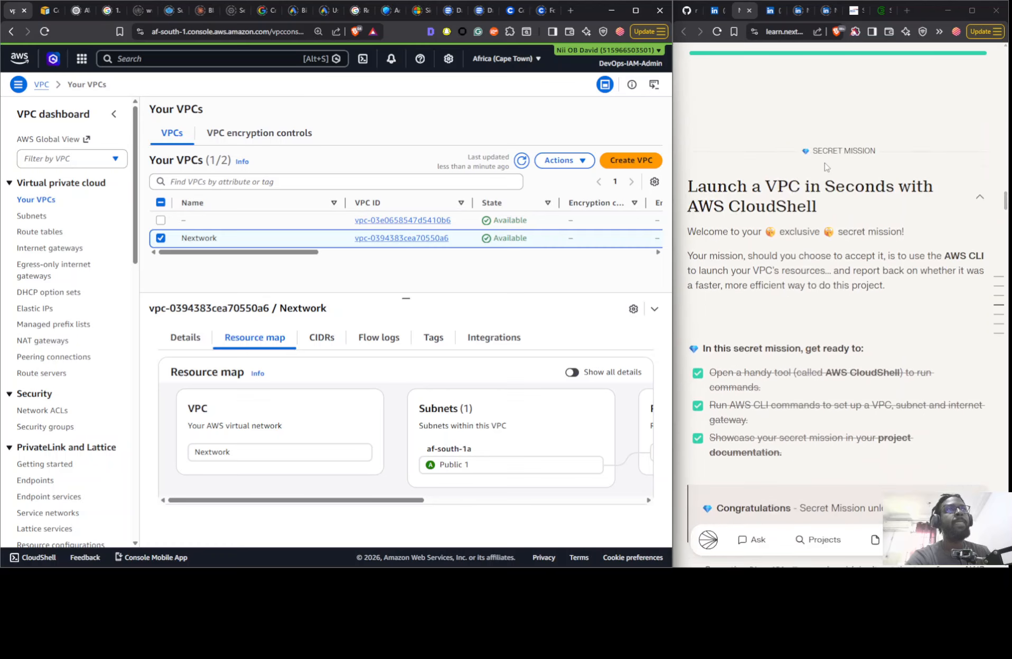
pyautogui.scroll(8, 827, 169)
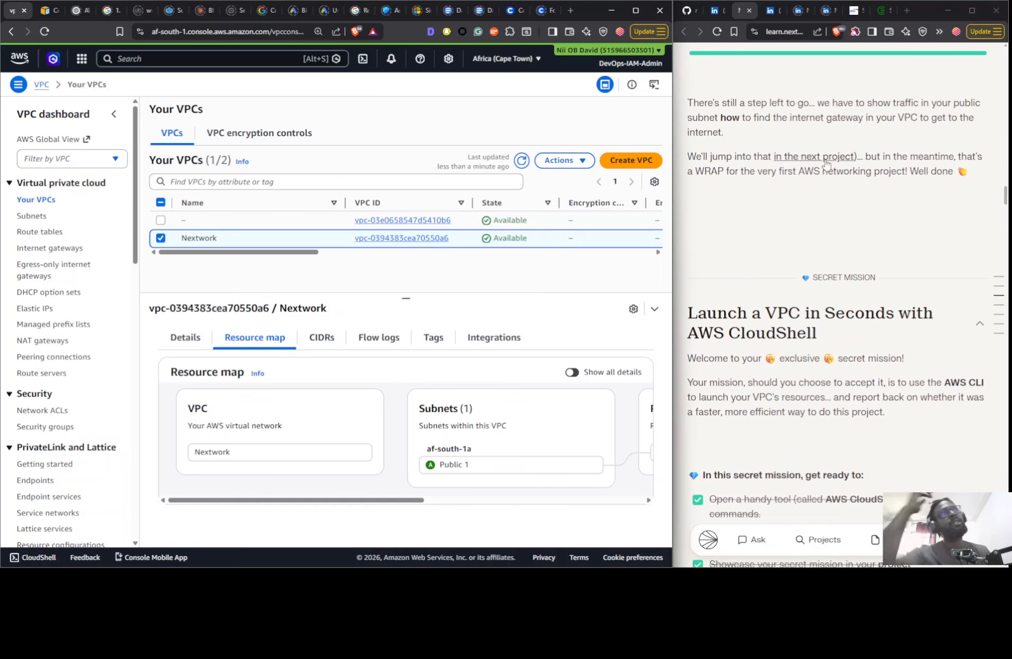
pyautogui.scroll(-5, 827, 184)
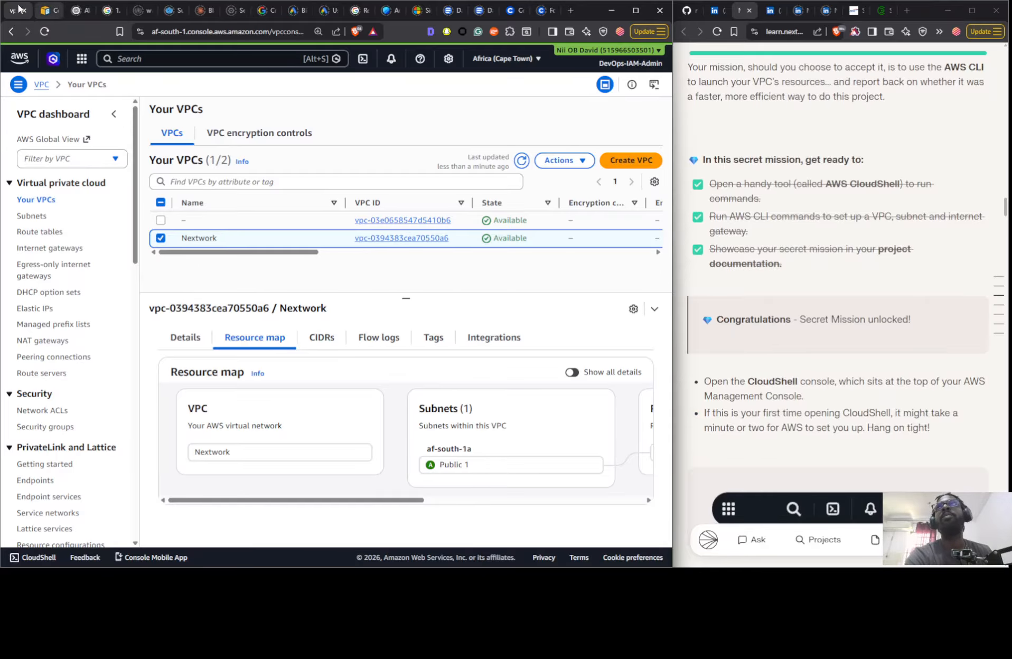
# - Open AWS CloudShell in a new browser tab and switch to it
pyautogui.click(81, 59)
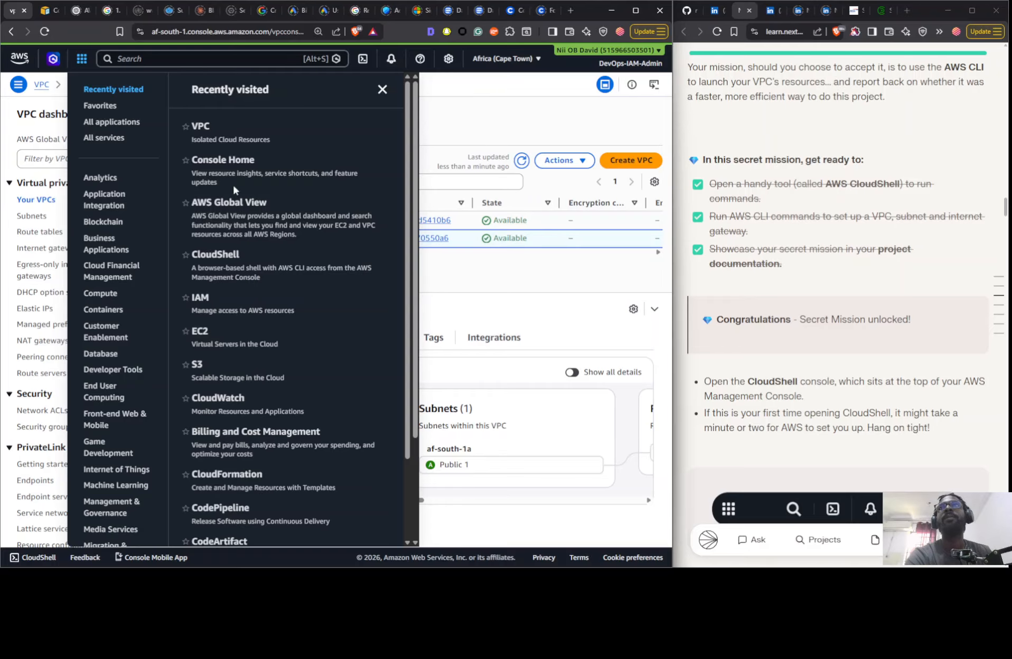
pyautogui.rightClick(231, 266)
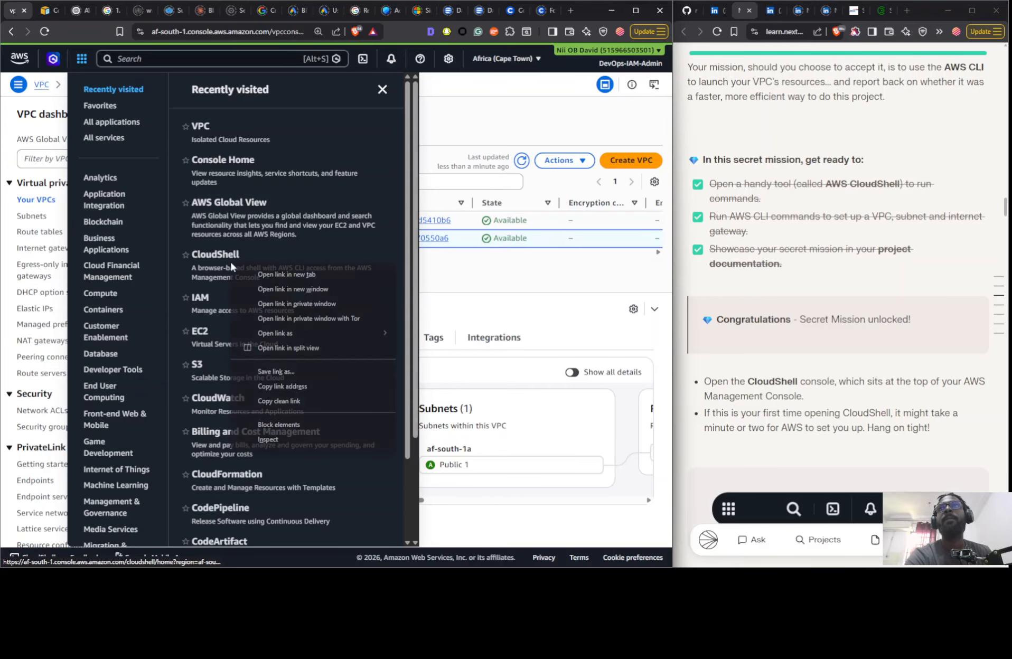
pyautogui.click(291, 274)
pyautogui.click(36, 13)
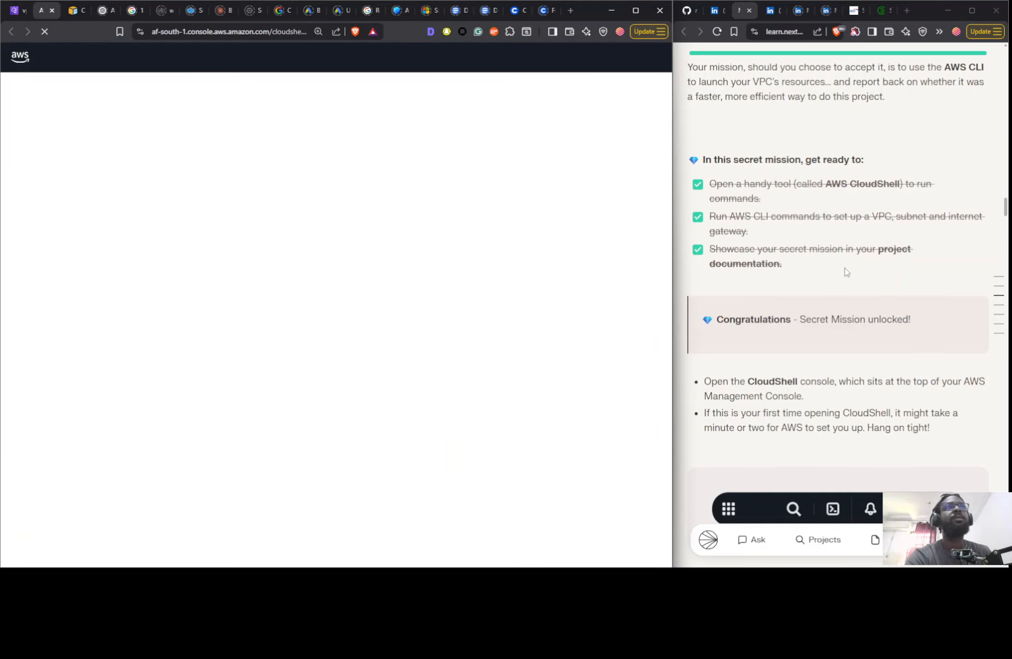
# - Dismiss the CloudShell welcome dialog and bring the guide's command for creating a VPC with CIDR block 10.0.0.0/24 into view
pyautogui.scroll(-10, 836, 264)
pyautogui.scroll(-5, 831, 266)
pyautogui.scroll(3, 746, 252)
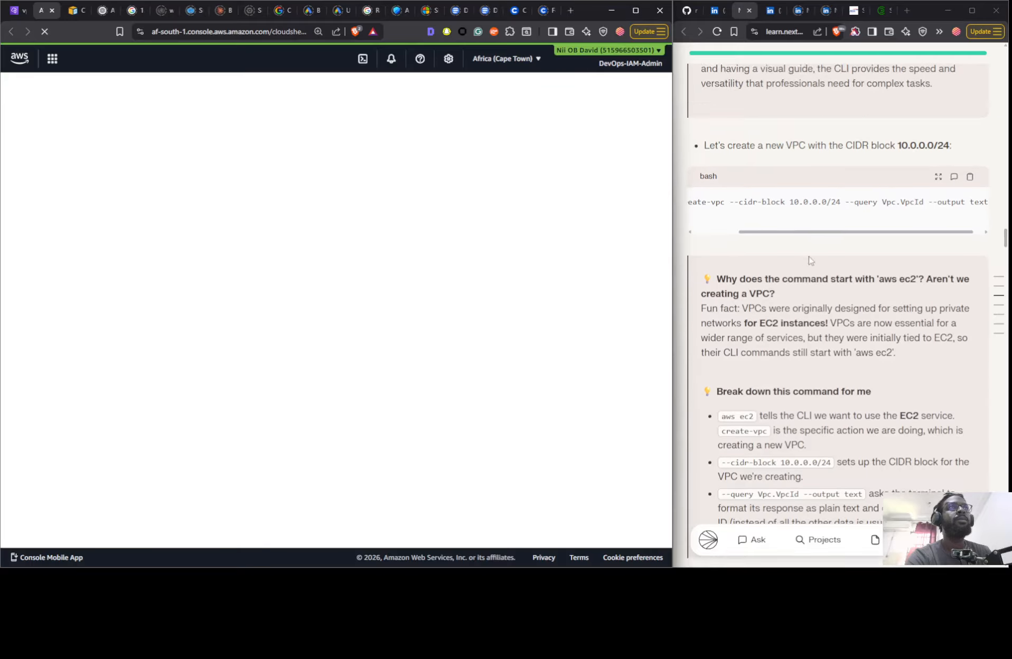
pyautogui.hscroll(-5, 746, 263)
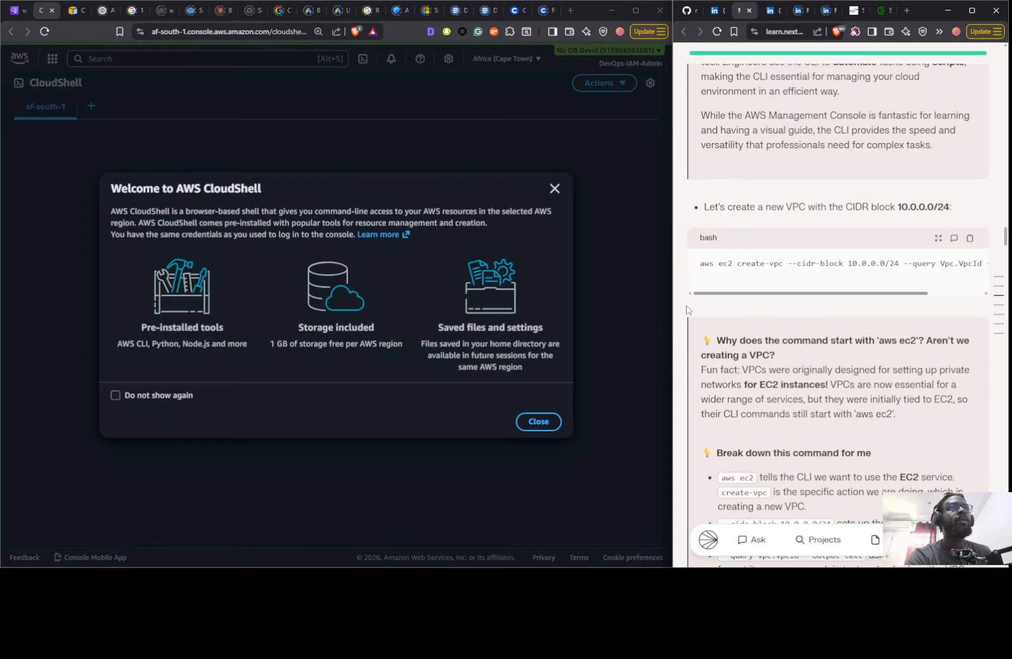
pyautogui.click(538, 421)
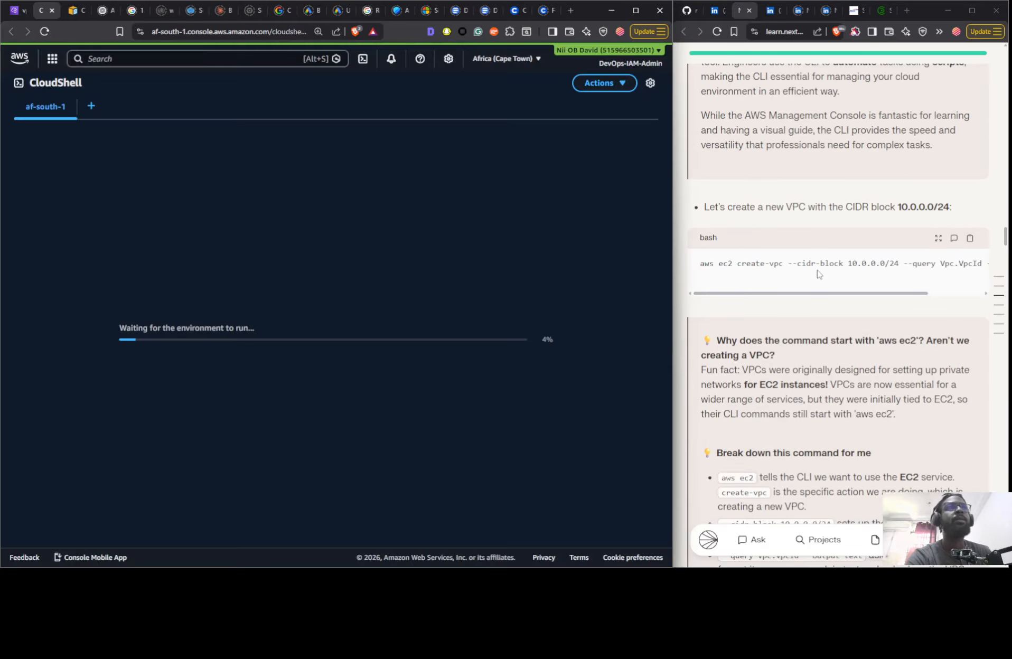
pyautogui.moveTo(822, 294); pyautogui.dragTo(769, 297)
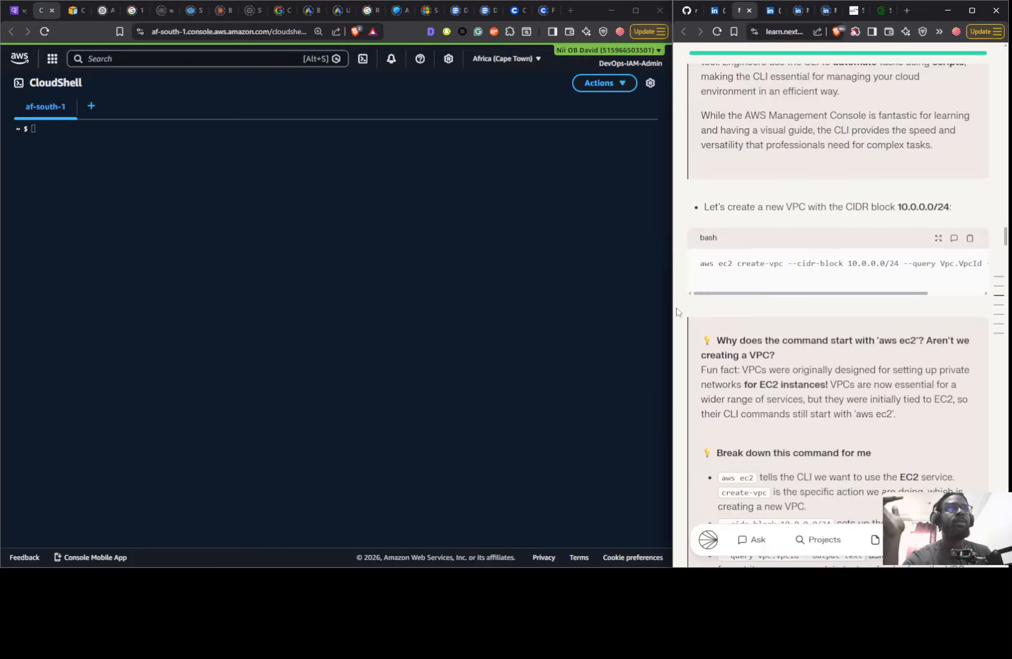
pyautogui.moveTo(671, 309); pyautogui.dragTo(637, 300)
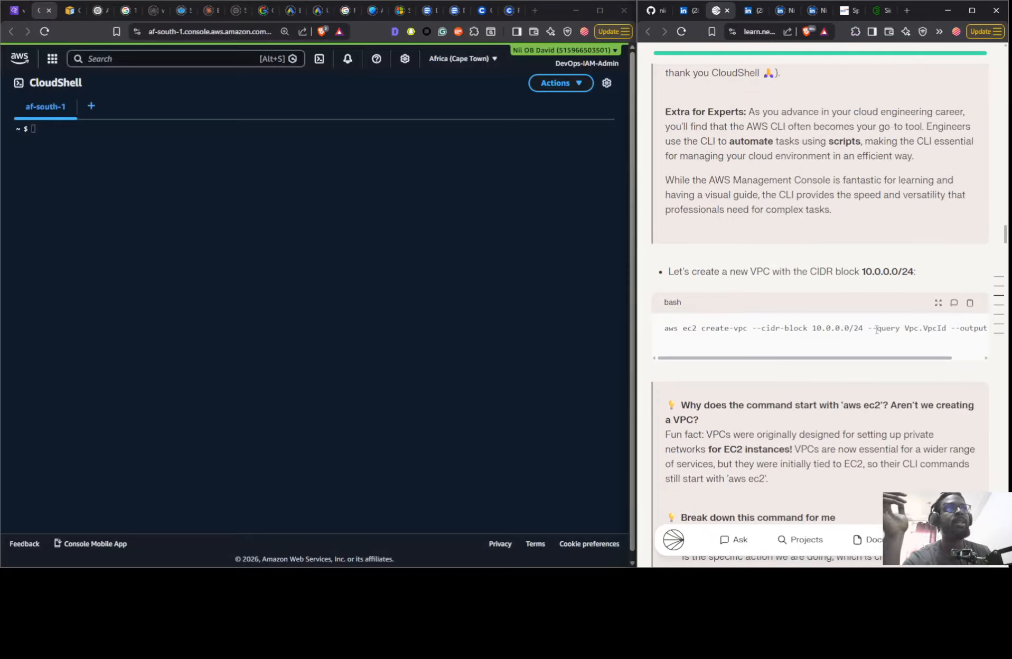
# - Run aws ec2 create-vpc --cidr-block 10.0.0.0/24 --query VPC.VpcId --output text in the CloudShell terminal
pyautogui.click(486, 264)
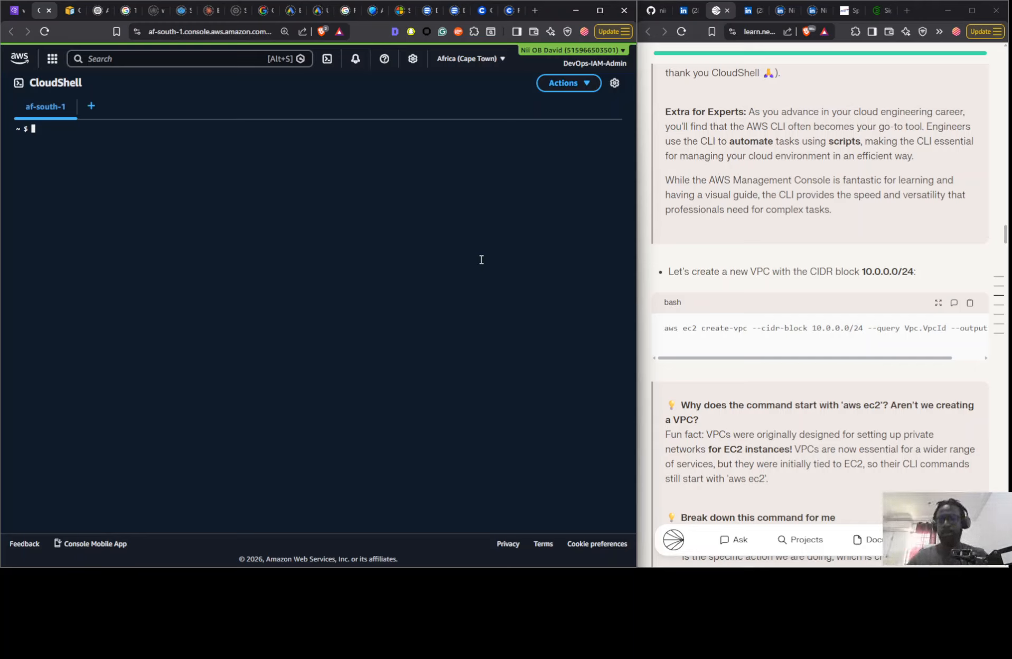
pyautogui.write('aws')
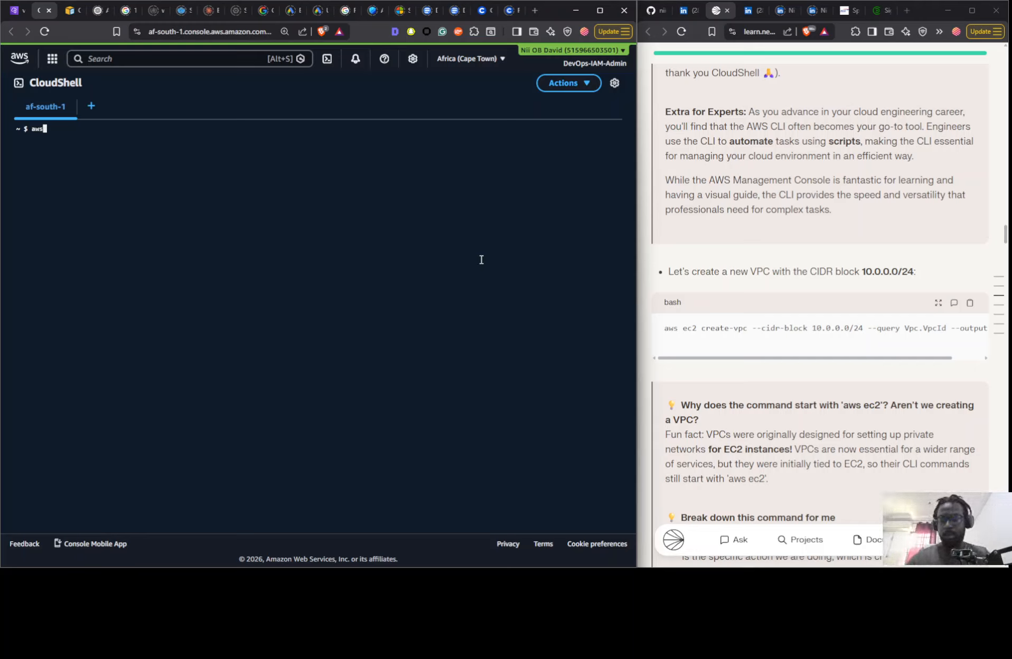
pyautogui.write(' ec2 c')
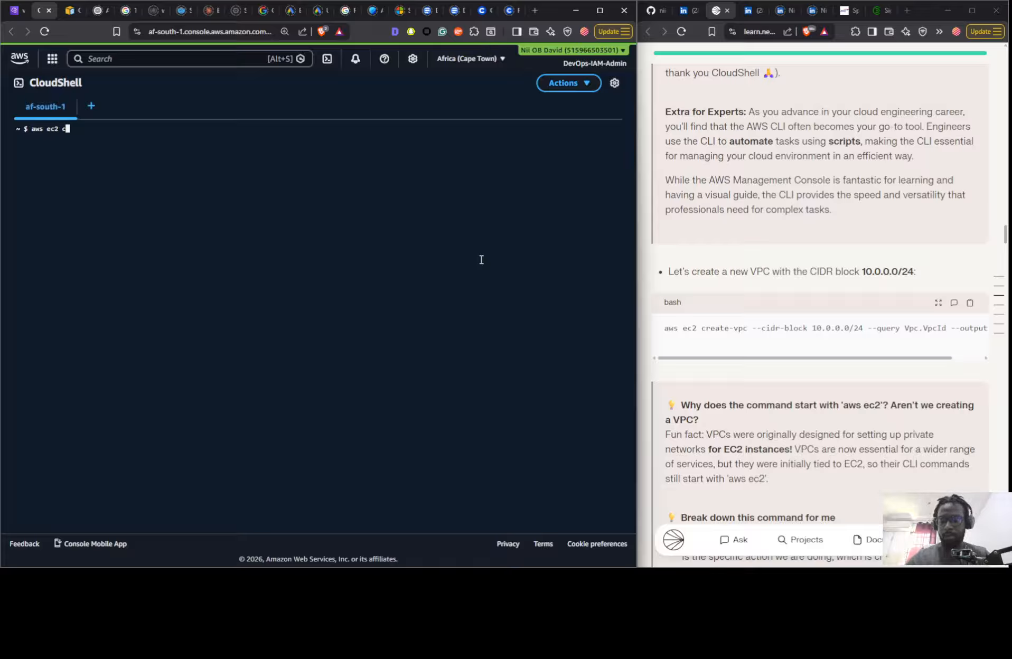
pyautogui.write('reate-vp')
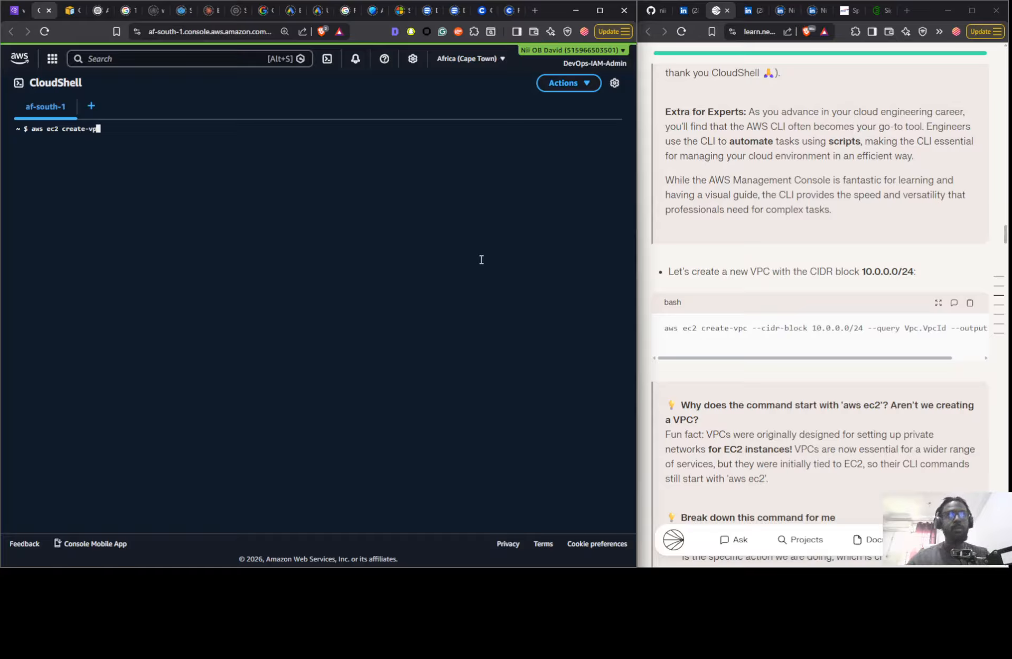
pyautogui.write('c ')
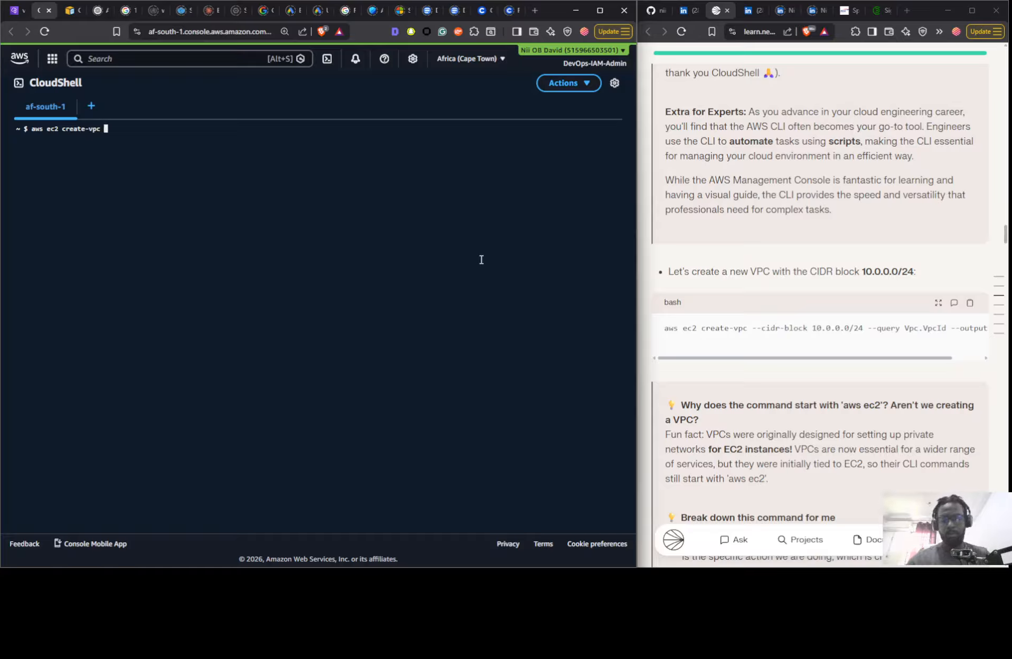
pyautogui.write('--cidr')
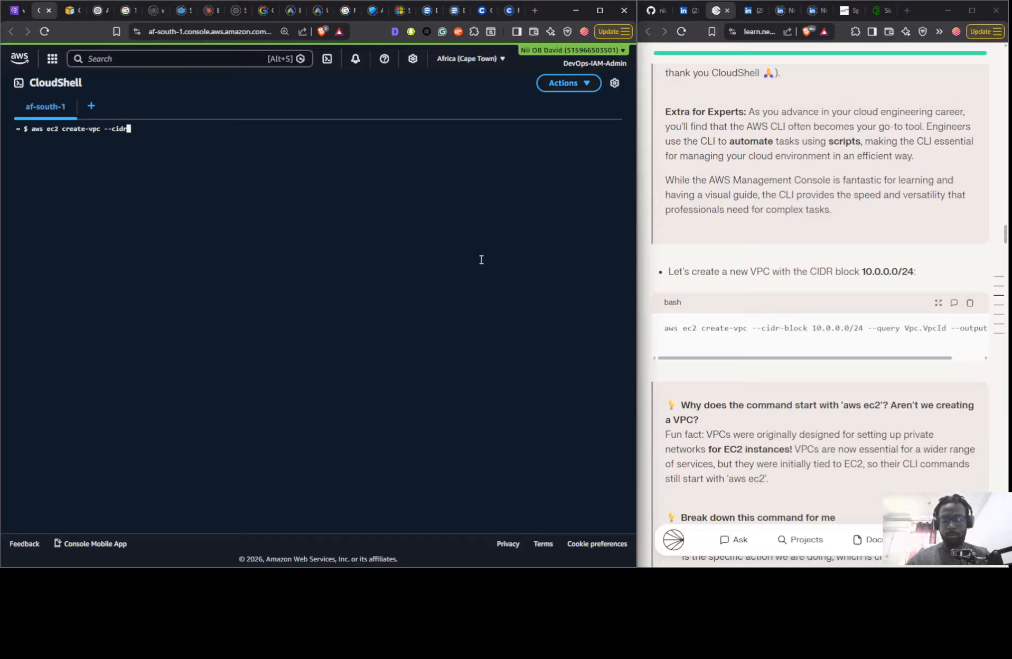
pyautogui.write('-')
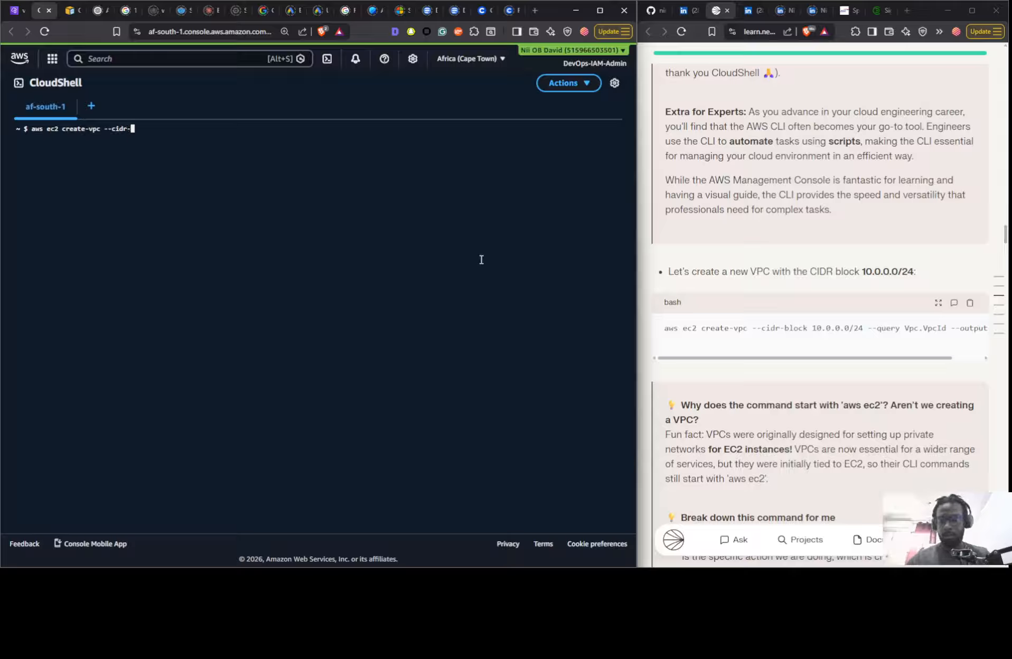
pyautogui.write('block')
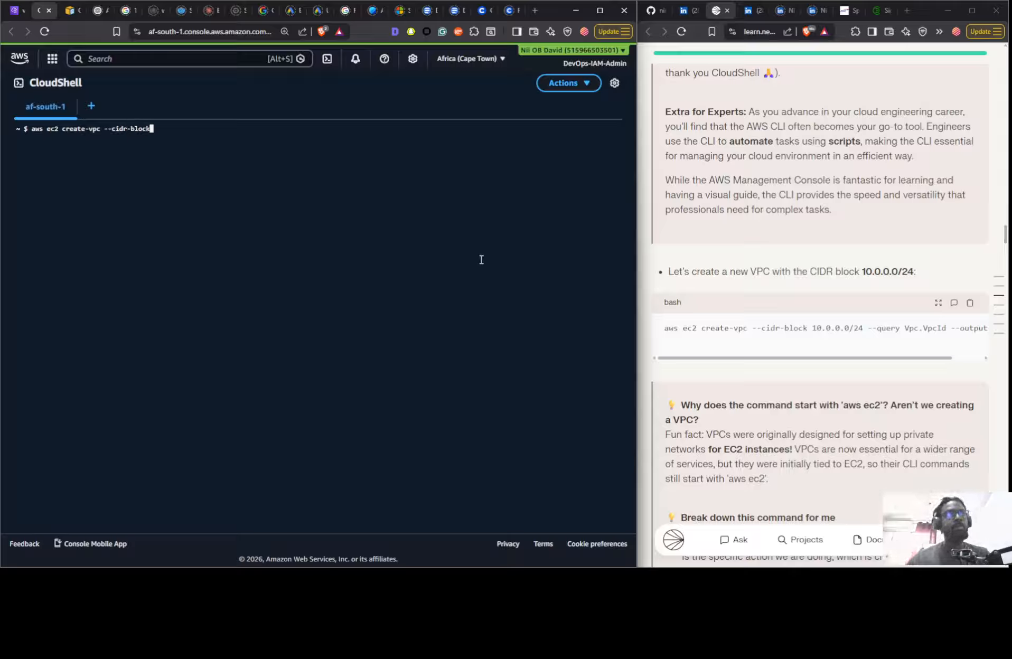
pyautogui.write(' 10')
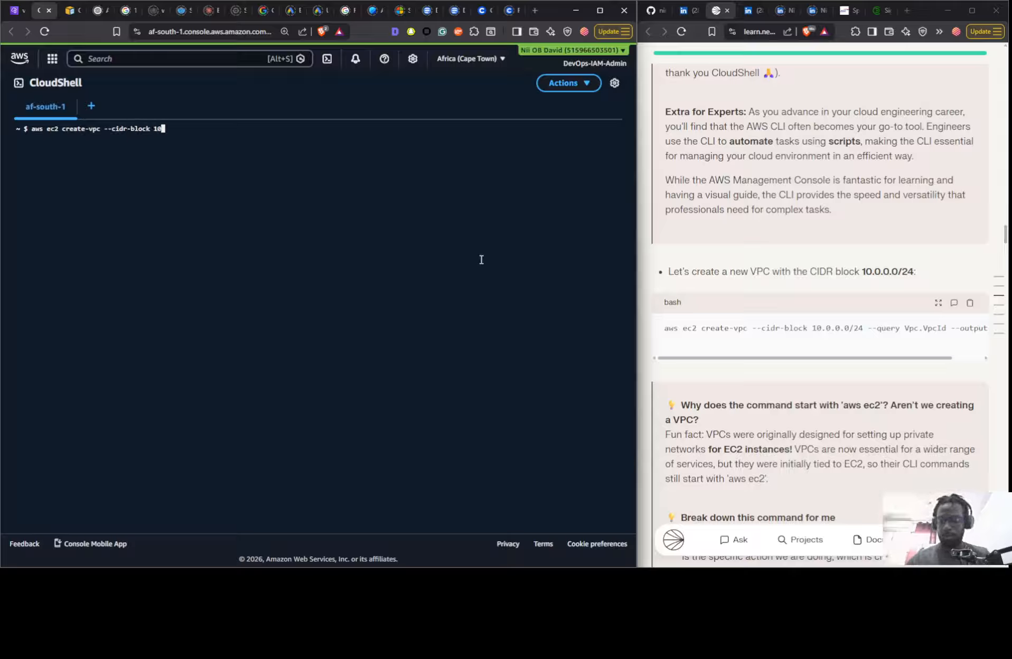
pyautogui.write('.0.0')
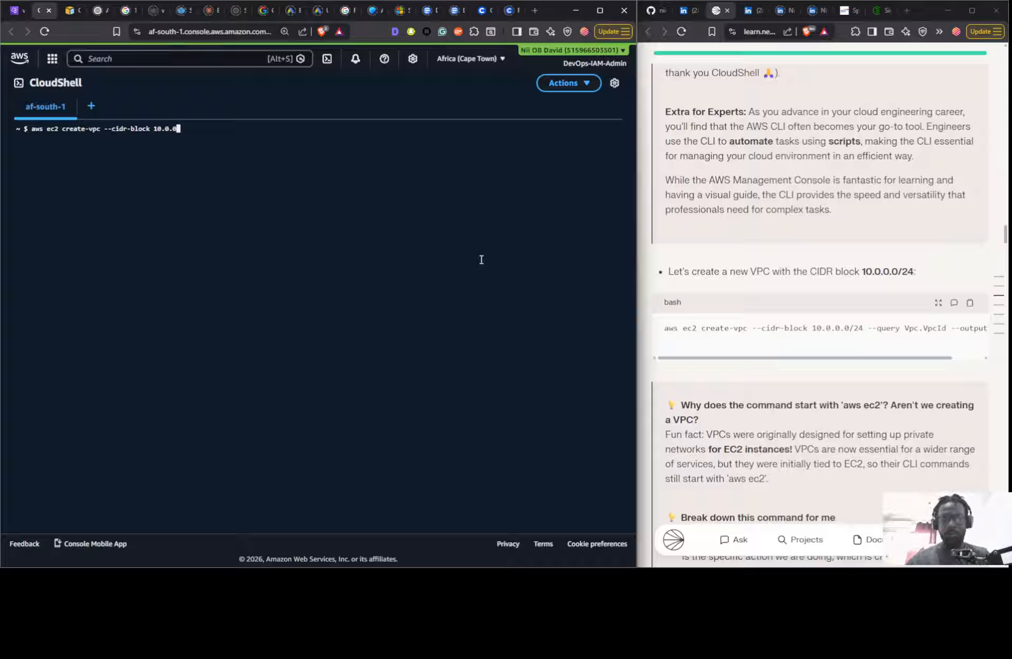
pyautogui.write('.0')
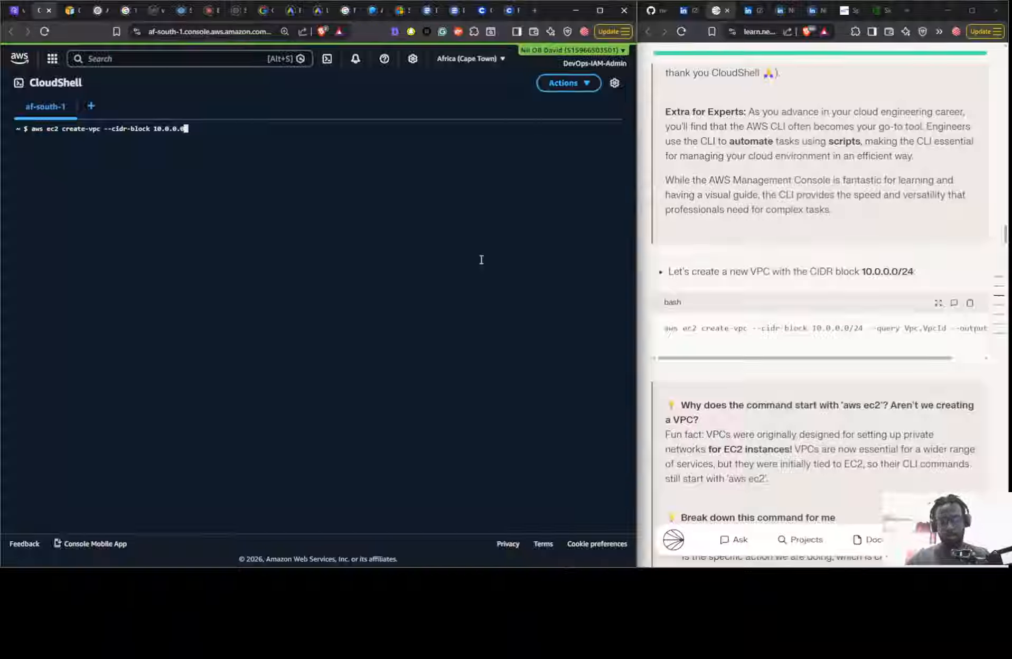
pyautogui.write('/24')
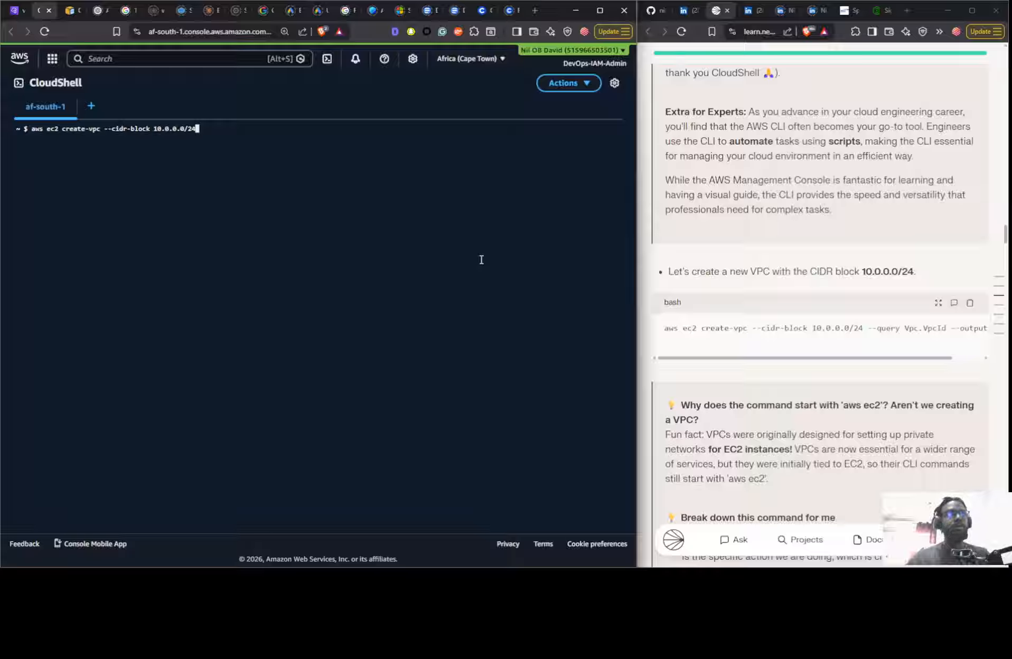
pyautogui.write(' --')
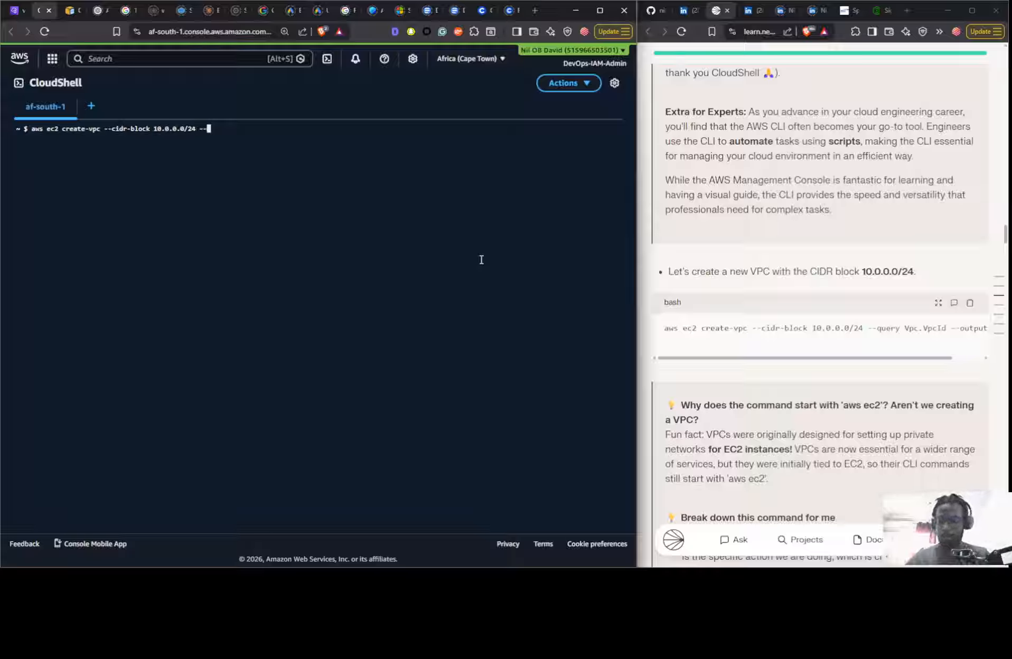
pyautogui.write('query ')
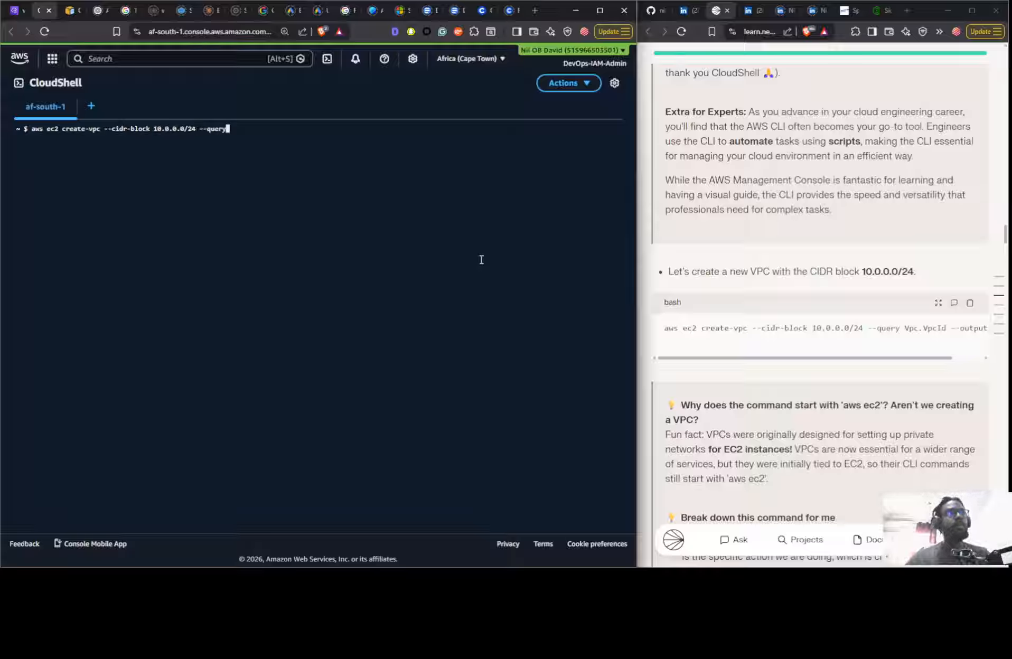
pyautogui.write('VPC.')
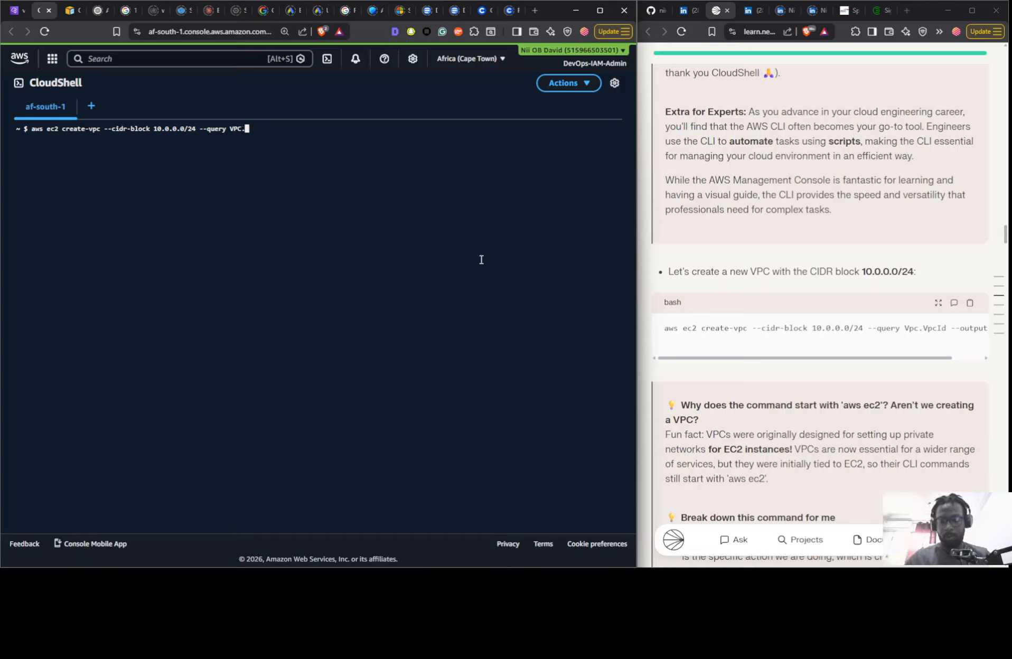
pyautogui.write('VpcId')
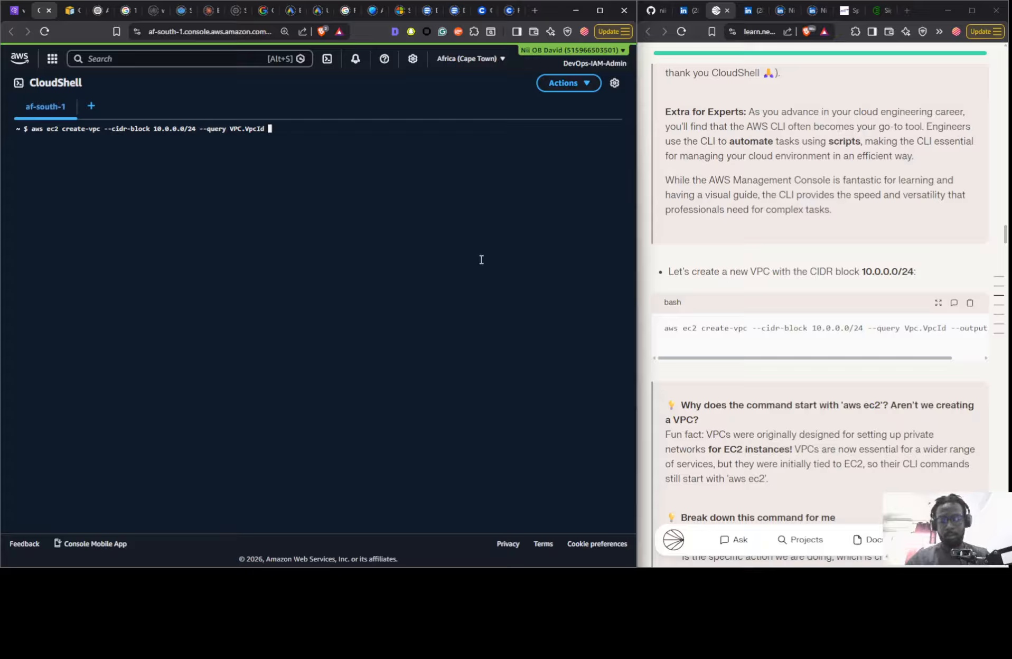
pyautogui.write(' --output text')
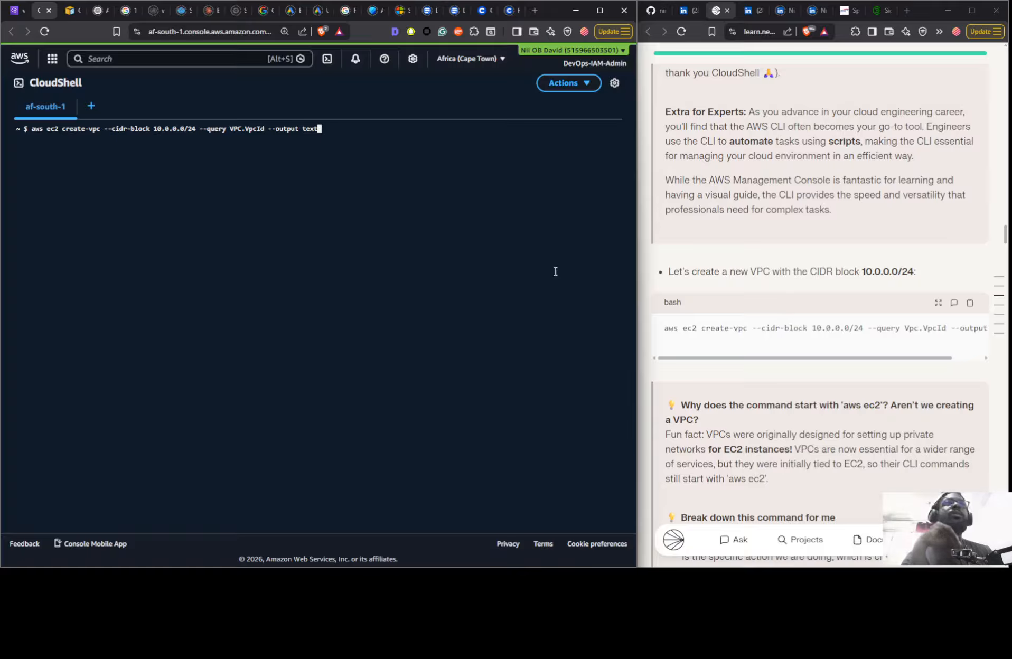
pyautogui.press('Return')
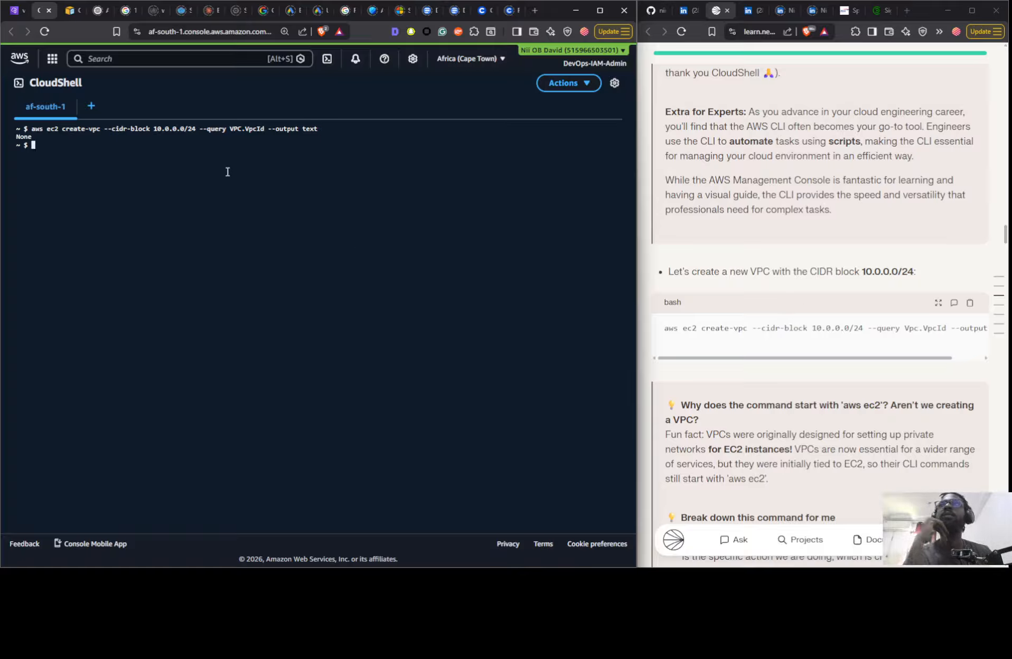
# - Recall the create-vpc command, correct its query value to Vpc.VpcId, and run it again
pyautogui.press('Up')
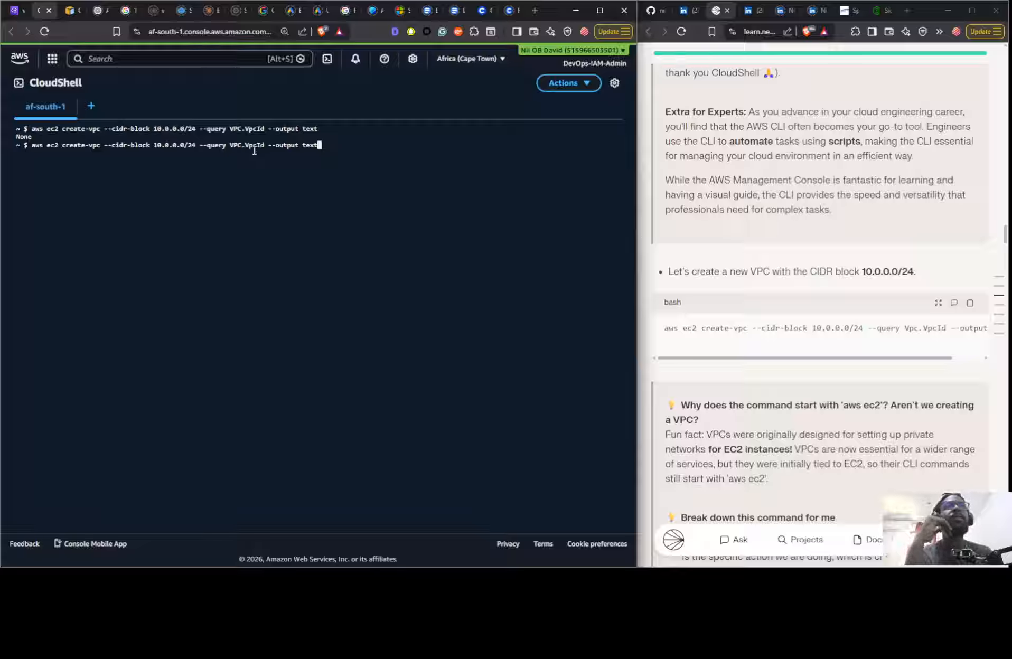
pyautogui.press('Left')
pyautogui.press('Left')
pyautogui.press('Left')
pyautogui.press('Left')
pyautogui.press('Left')
pyautogui.press('Left')
pyautogui.press('Left')
pyautogui.press('Left')
pyautogui.press('Left')
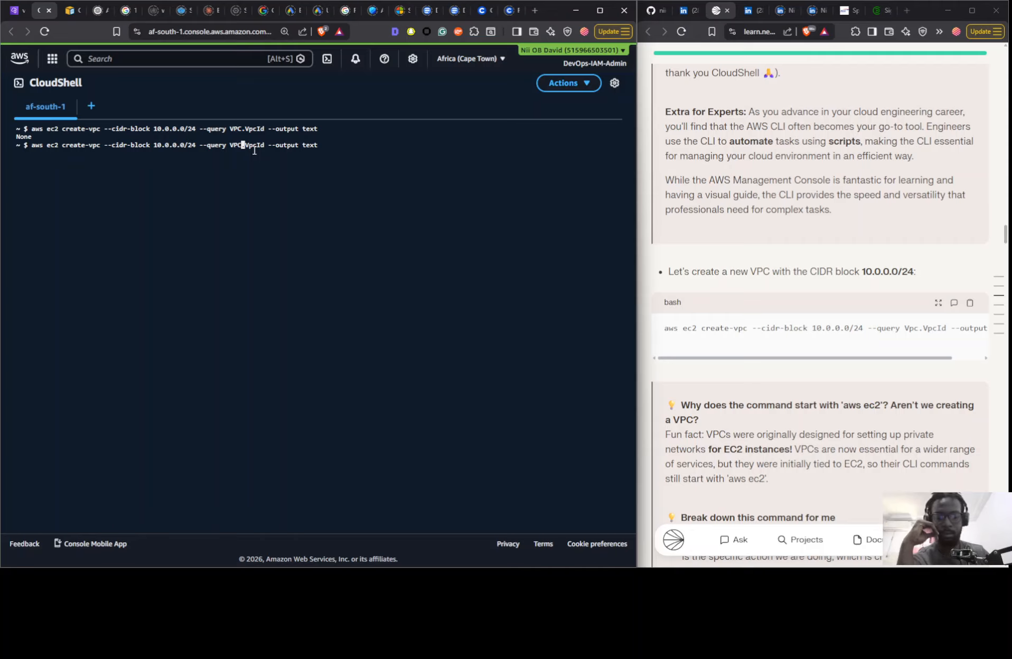
pyautogui.press('BackSpace')
pyautogui.press('BackSpace')
pyautogui.write('pc')
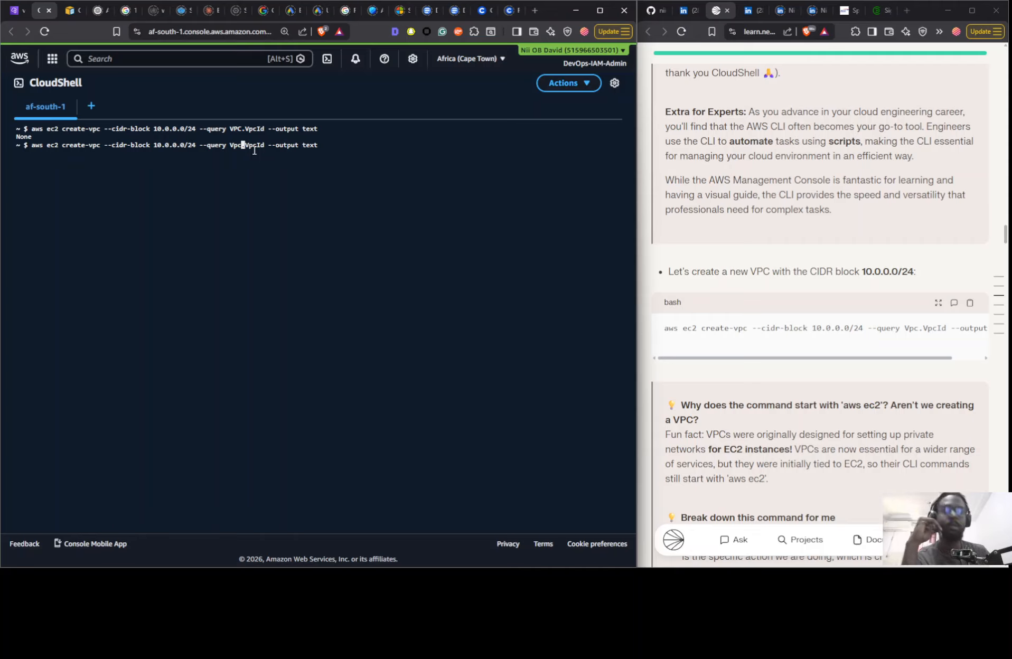
pyautogui.press('Return')
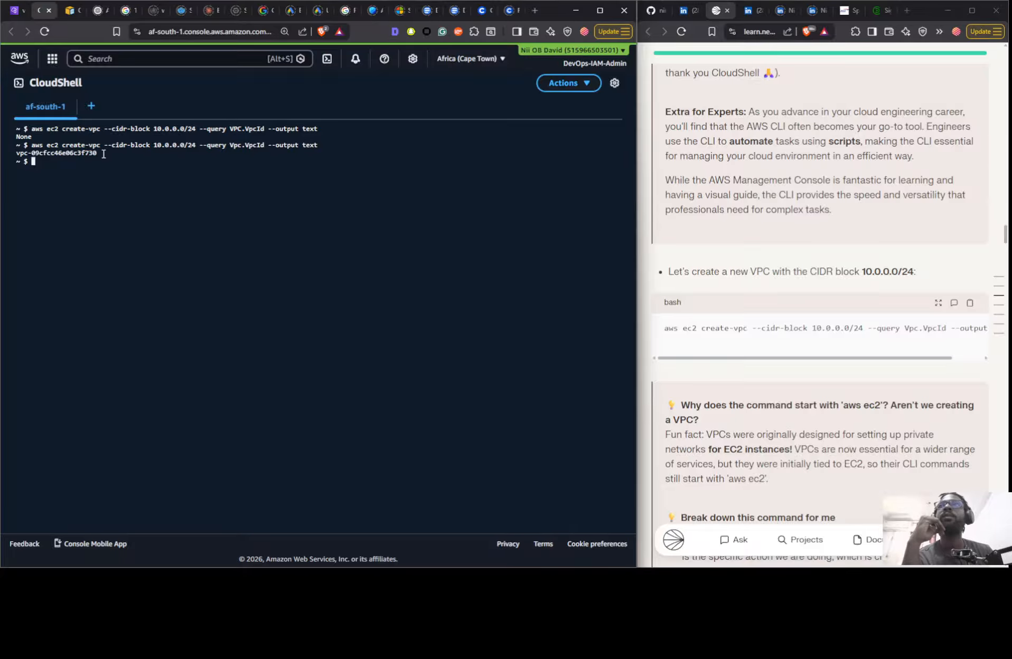
# - Copy the new VPC's ID from the terminal output and substitute it for the VPC ID placeholder in the guide's create-tags command
pyautogui.scroll(-15, 755, 189)
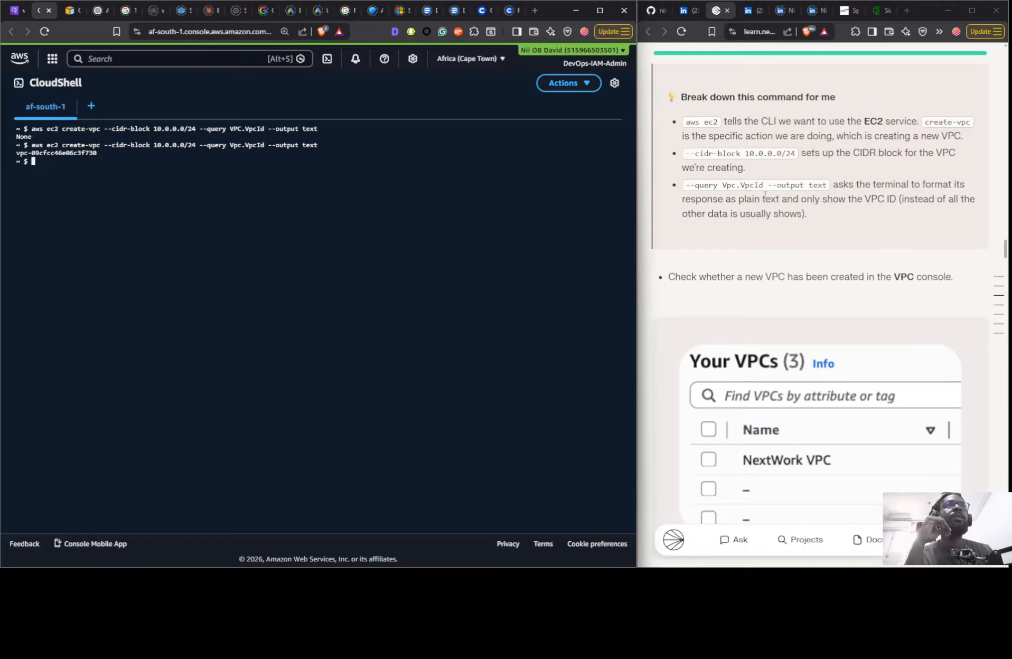
pyautogui.scroll(-4, 765, 195)
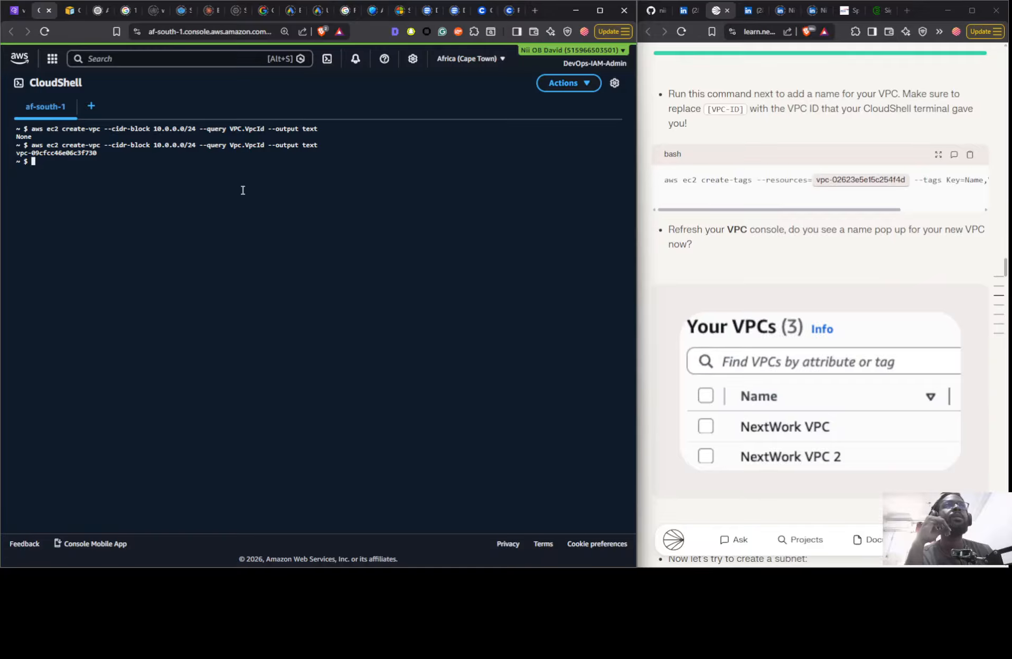
pyautogui.moveTo(109, 154); pyautogui.dragTo(15, 150)
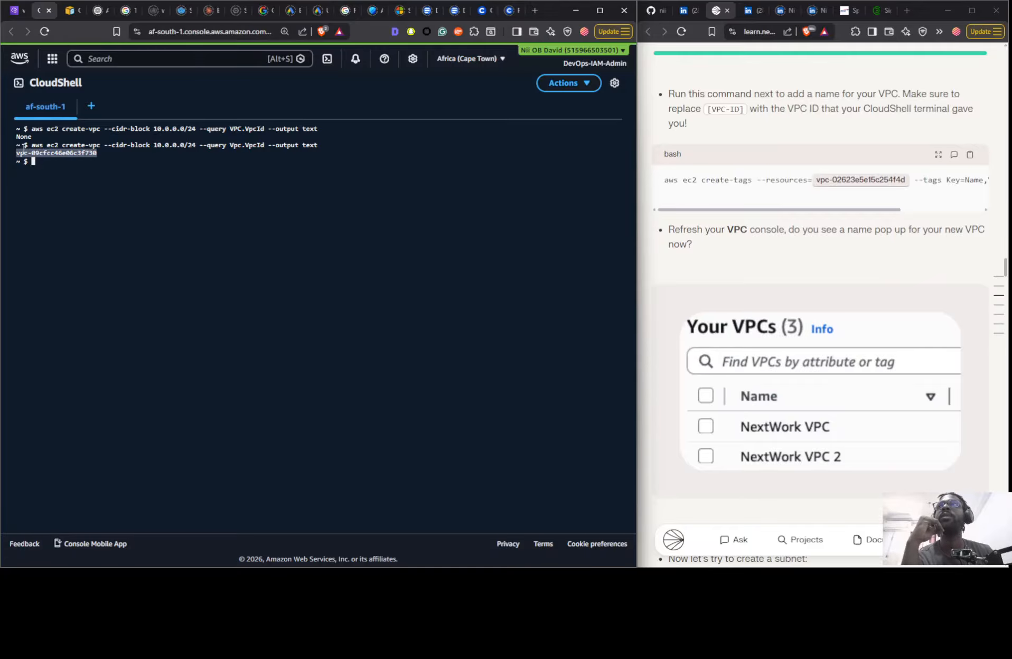
pyautogui.rightClick(26, 153)
pyautogui.click(92, 198)
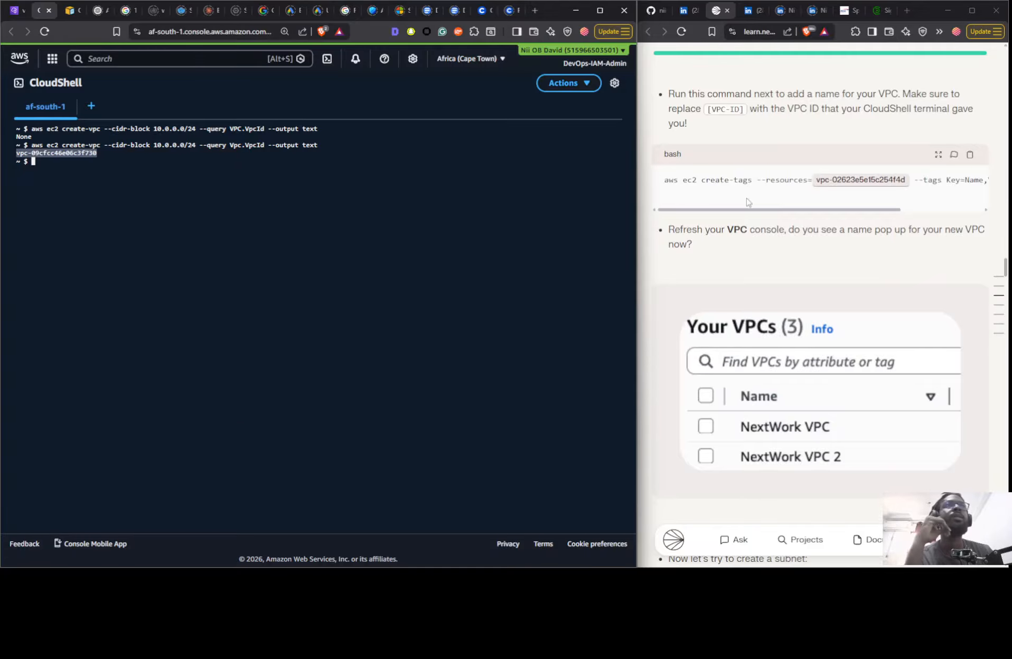
pyautogui.click(834, 179)
pyautogui.hotkey('ctrl', 'a')
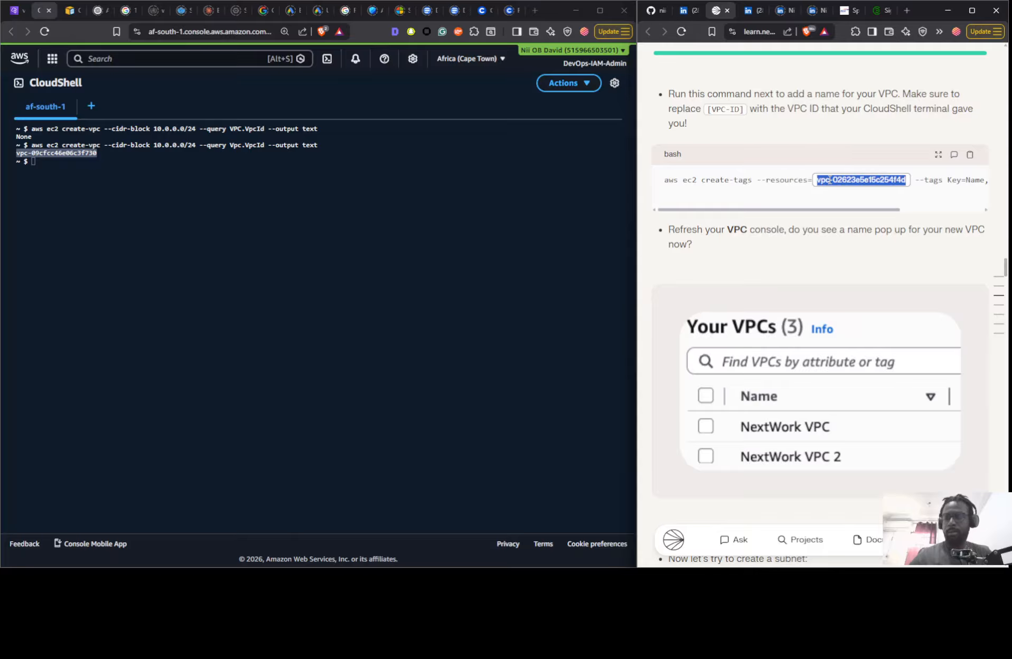
pyautogui.hotkey('ctrl', 'v')
pyautogui.click(884, 241)
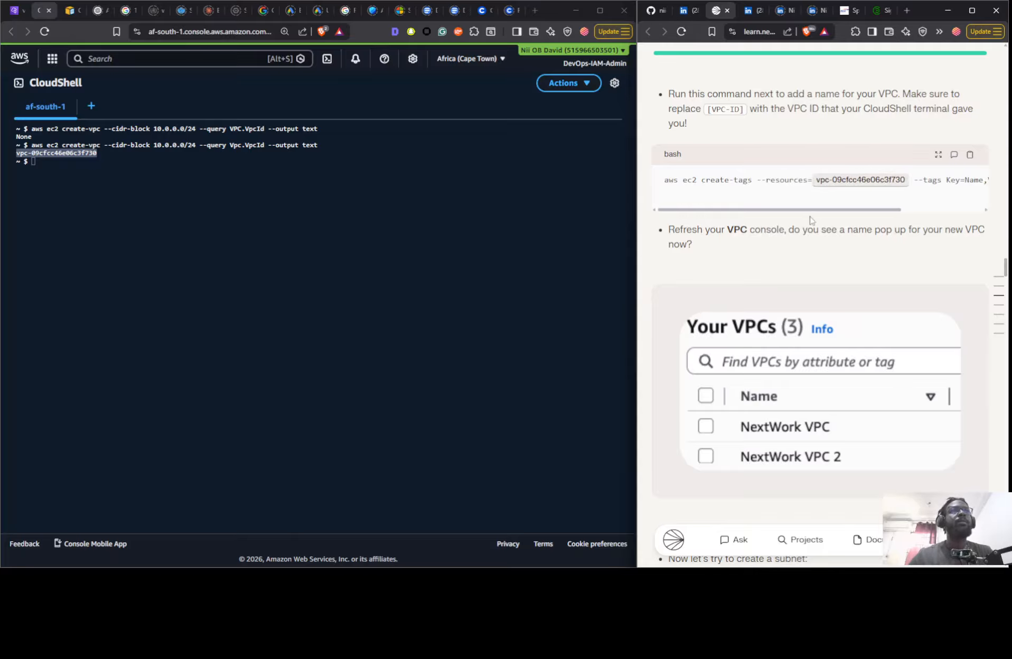
# - Switch to the VPC console, refresh the Your VPCs list, and examine the VPCs' IDs, CIDRs, DHCP option sets and main route tables
pyautogui.click(13, 12)
pyautogui.click(488, 120)
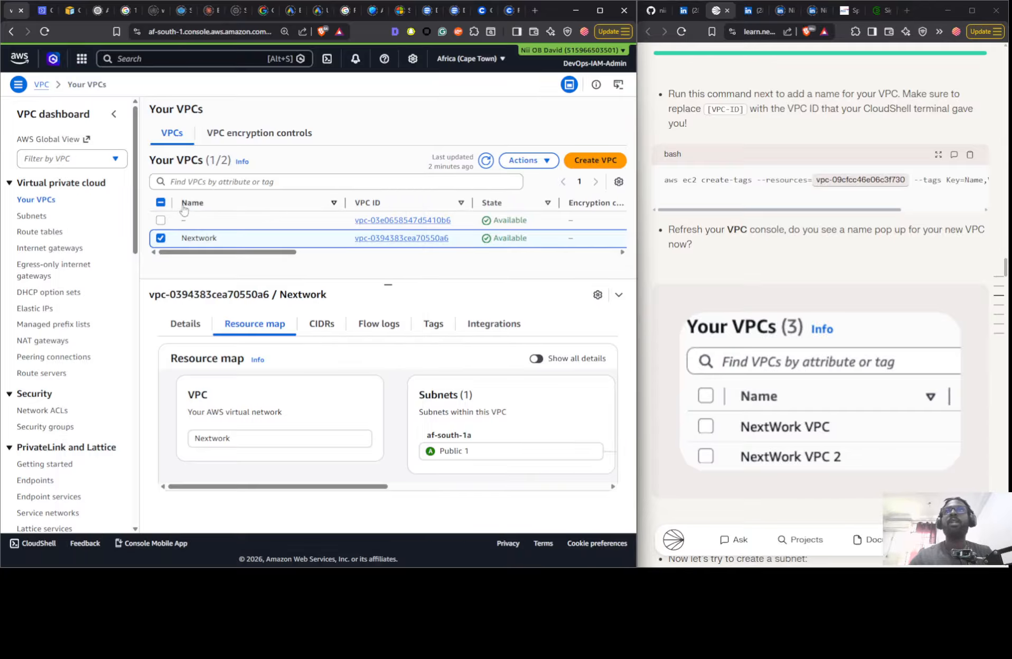
pyautogui.click(486, 160)
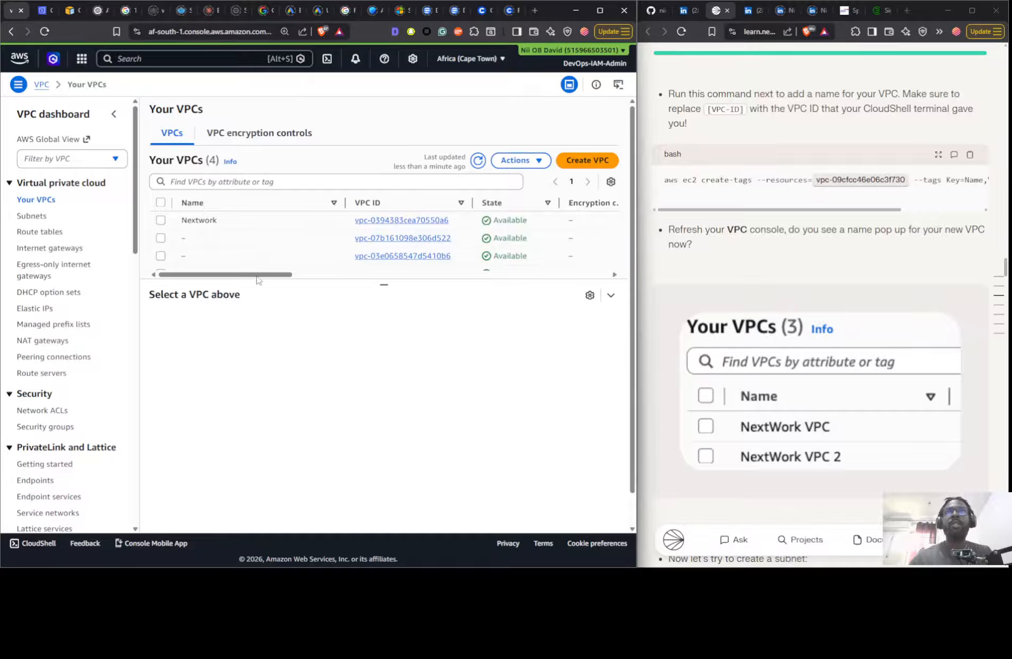
pyautogui.moveTo(273, 274); pyautogui.dragTo(324, 244)
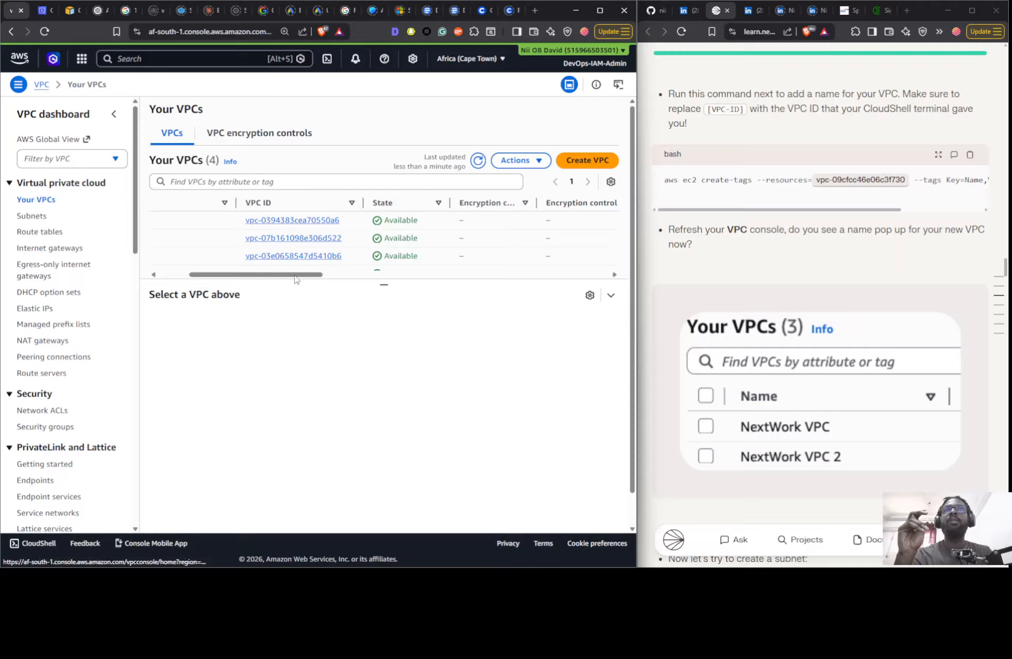
pyautogui.moveTo(295, 280); pyautogui.dragTo(190, 271)
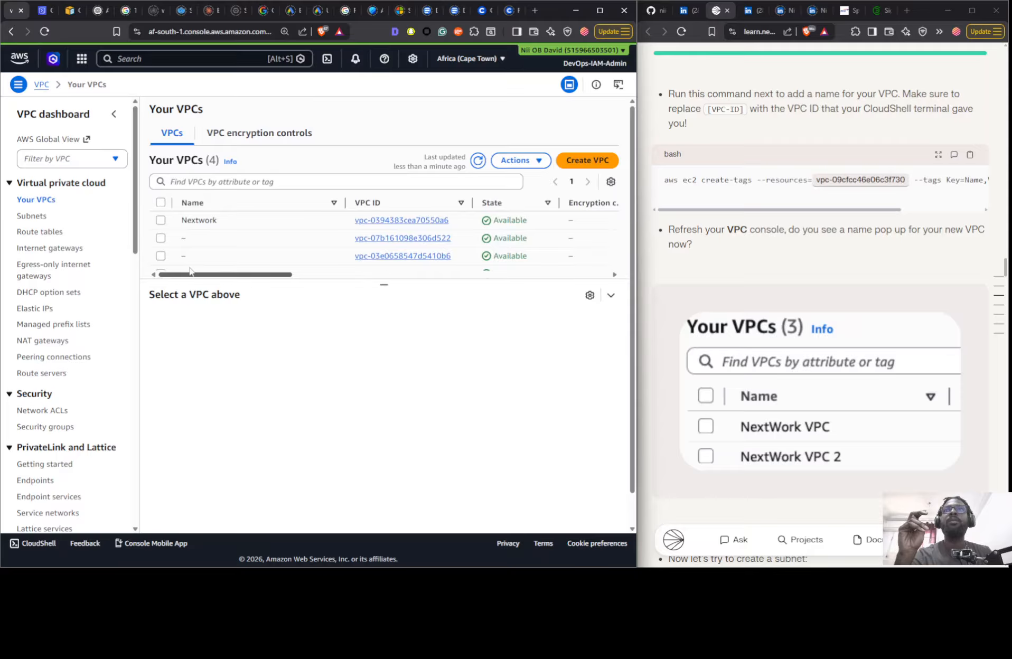
pyautogui.moveTo(260, 274); pyautogui.dragTo(470, 267)
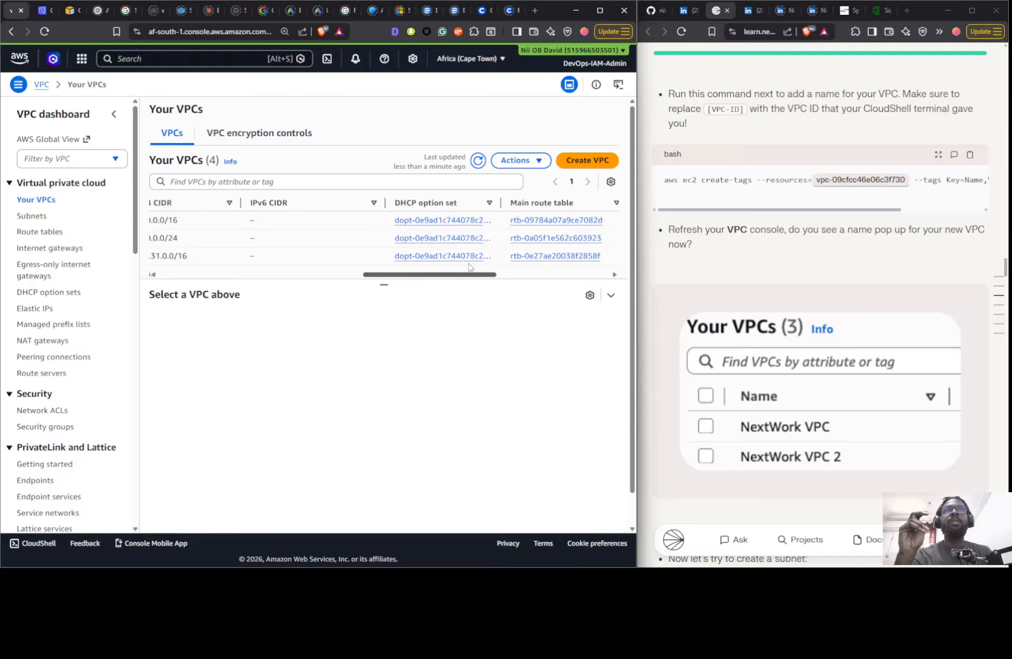
pyautogui.moveTo(500, 203); pyautogui.dragTo(530, 203)
pyautogui.moveTo(467, 275); pyautogui.dragTo(488, 275)
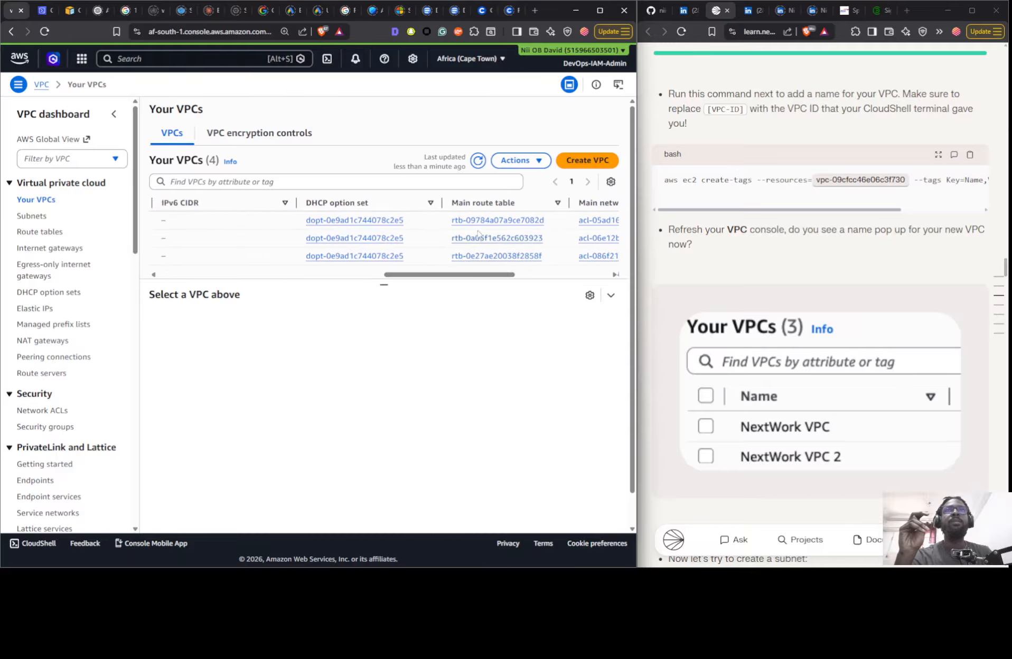
pyautogui.scroll(-1, 479, 235)
pyautogui.click(478, 126)
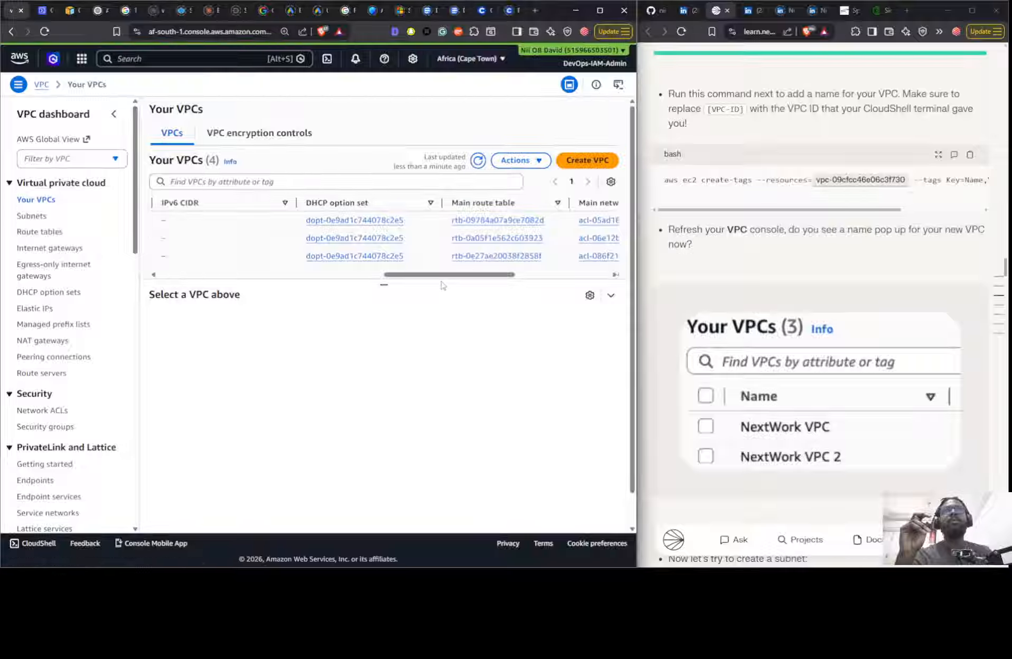
# - Examine individual VPCs in the Your VPCs list, comparing their names, IDs, IPv4 CIDRs and details
pyautogui.moveTo(384, 285); pyautogui.dragTo(320, 280)
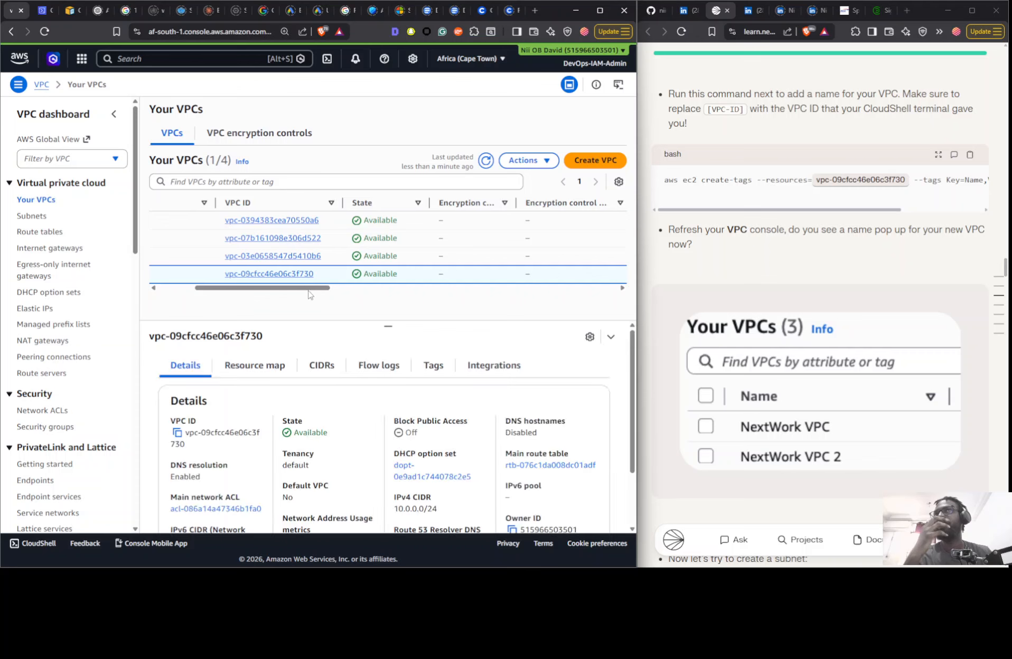
pyautogui.moveTo(315, 290); pyautogui.dragTo(272, 289)
pyautogui.click(265, 223)
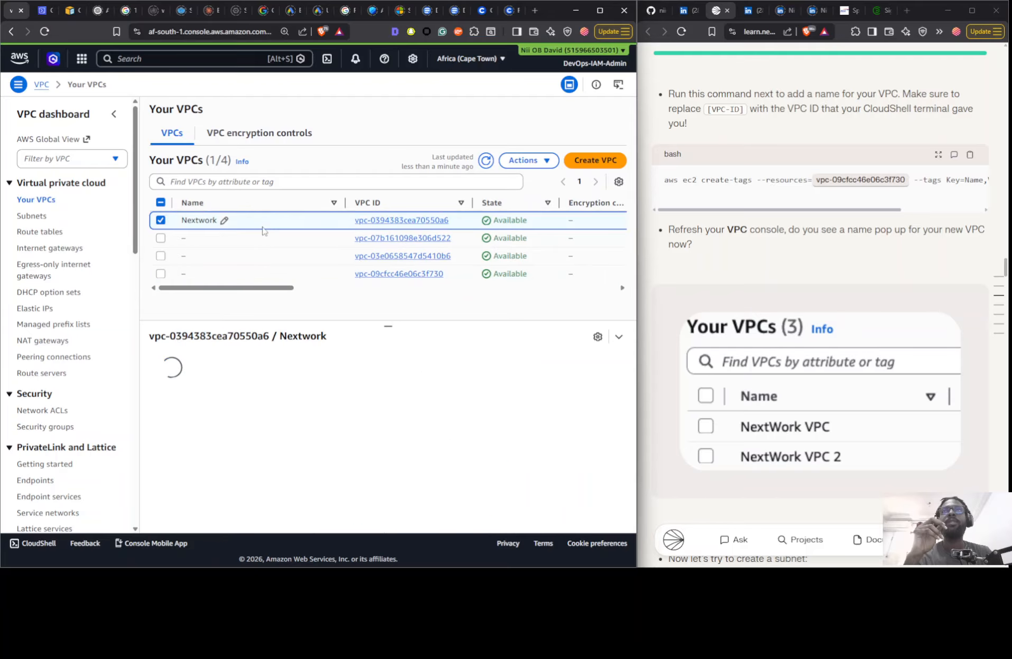
pyautogui.click(259, 278)
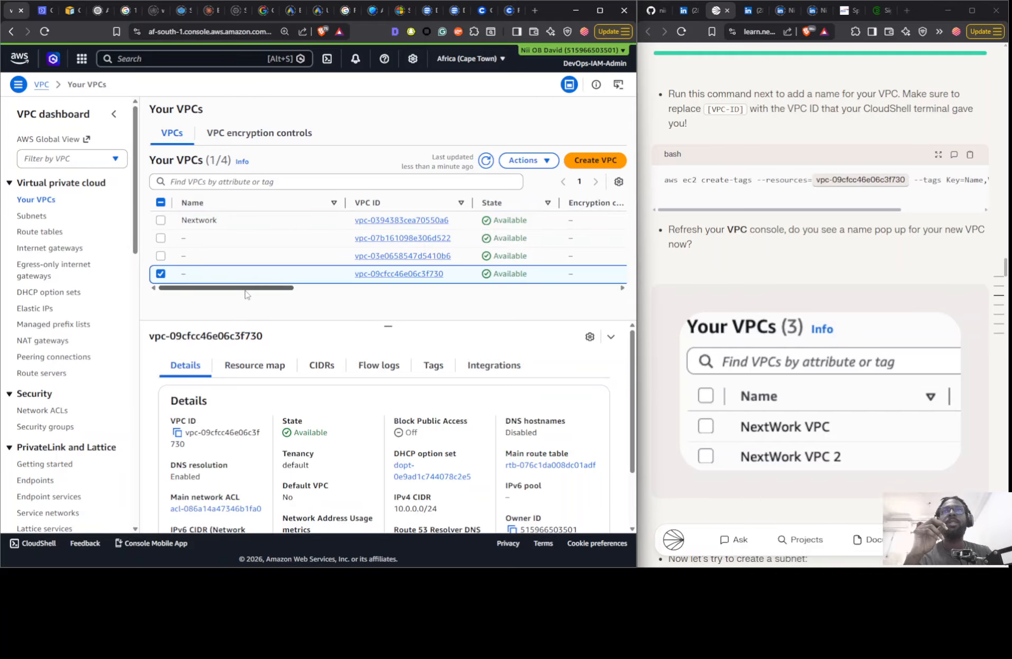
pyautogui.moveTo(250, 288); pyautogui.dragTo(383, 290)
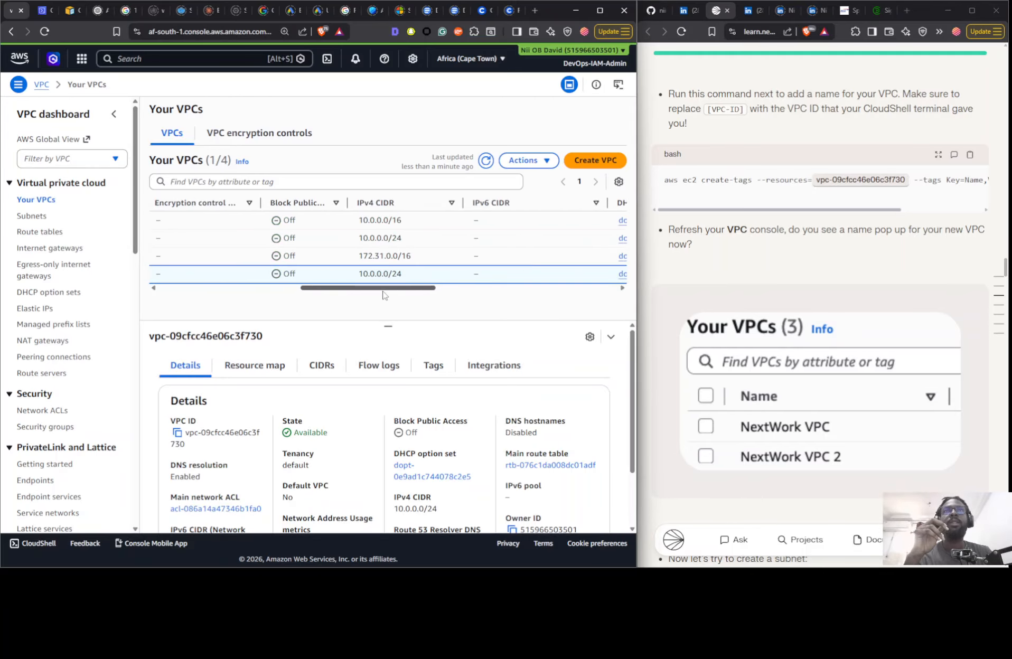
pyautogui.click(423, 258)
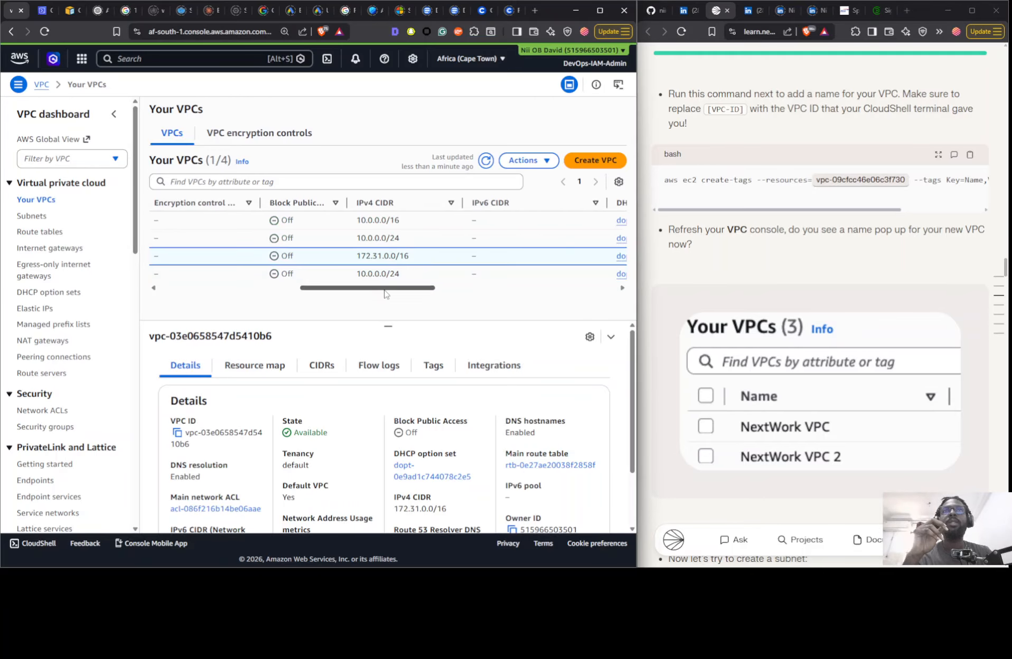
pyautogui.moveTo(386, 290); pyautogui.dragTo(178, 280)
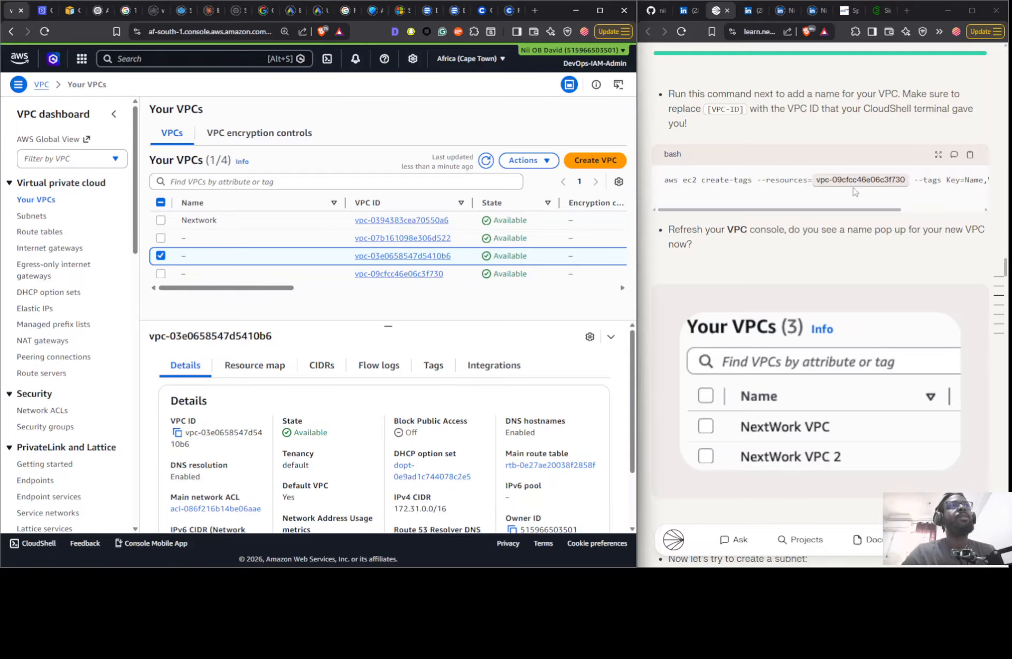
# - Switch to the CloudShell terminal and enter aws ec2 create-tags --resources=vpc-09cfcc46e06c3f730 at the prompt, following the guide
pyautogui.scroll(-8, 855, 191)
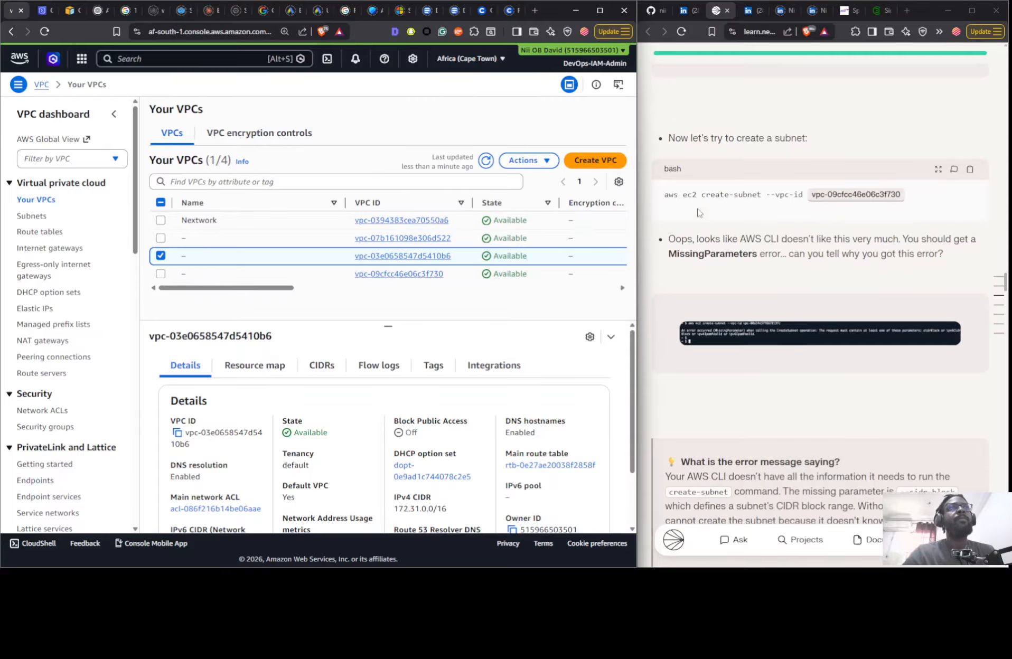
pyautogui.click(43, 14)
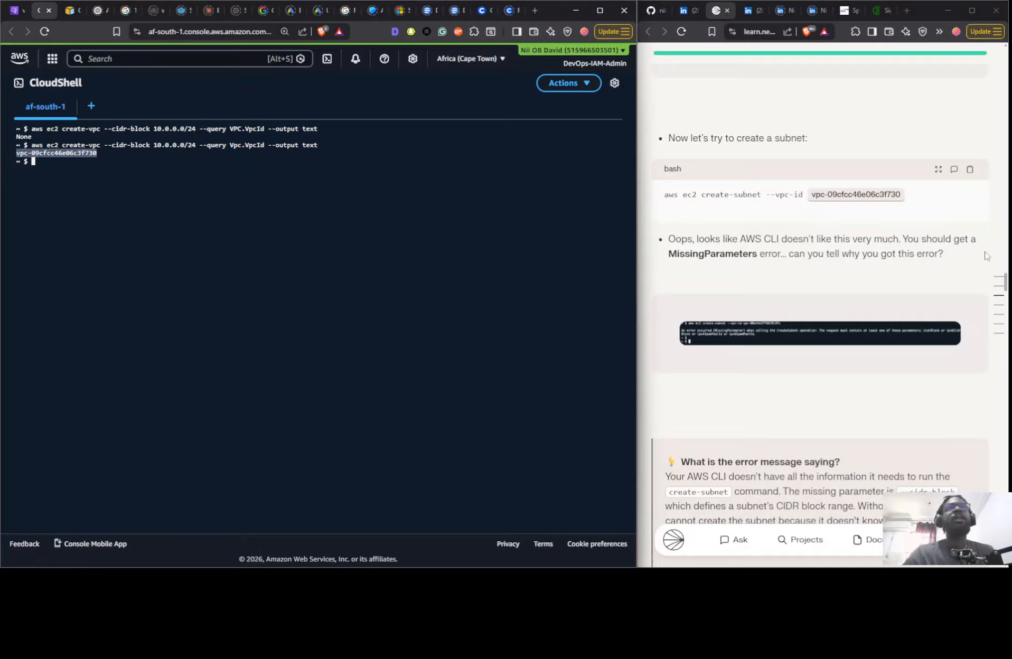
pyautogui.scroll(8, 750, 225)
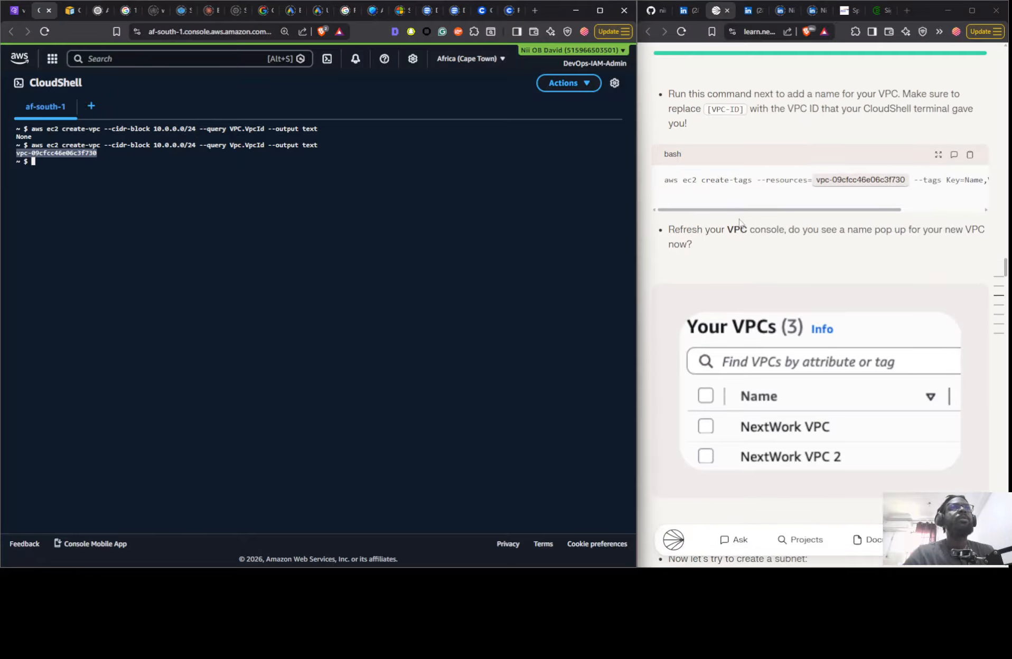
pyautogui.click(273, 220)
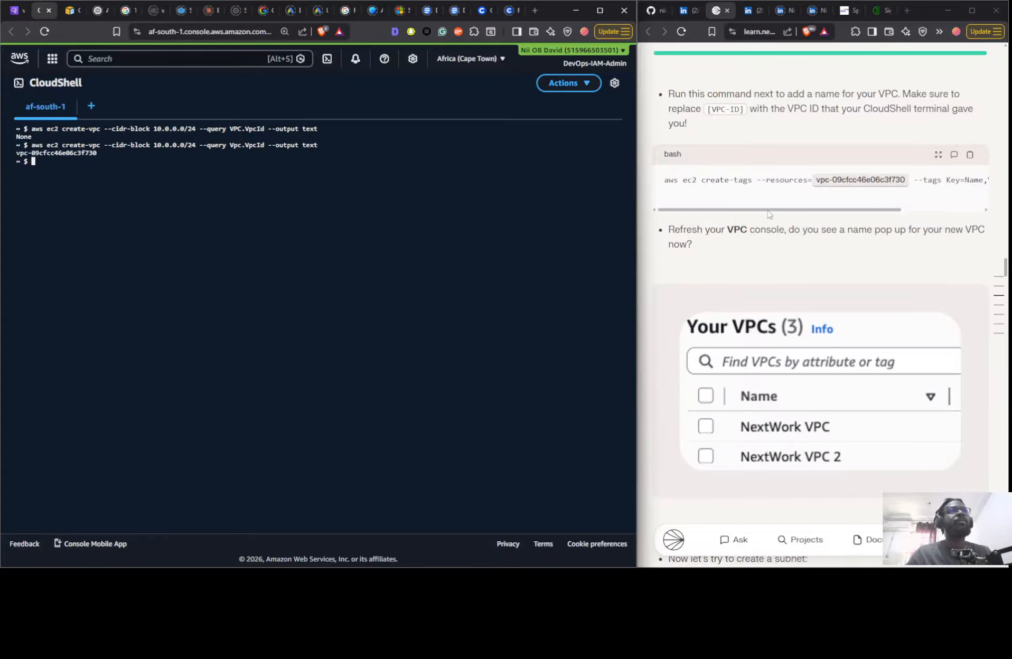
pyautogui.moveTo(769, 214); pyautogui.dragTo(728, 221)
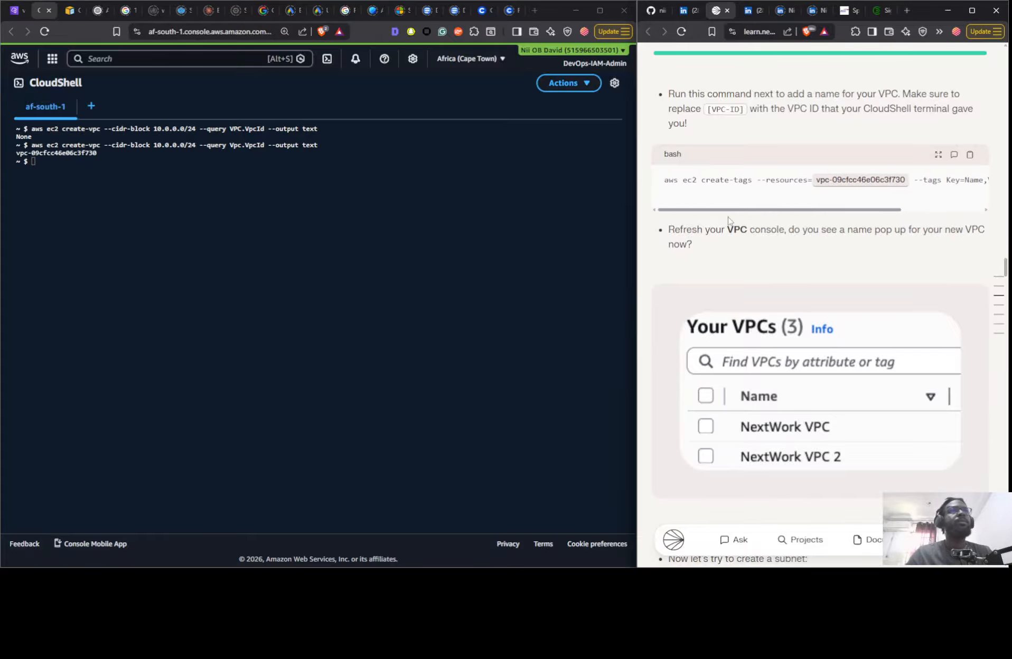
pyautogui.click(460, 283)
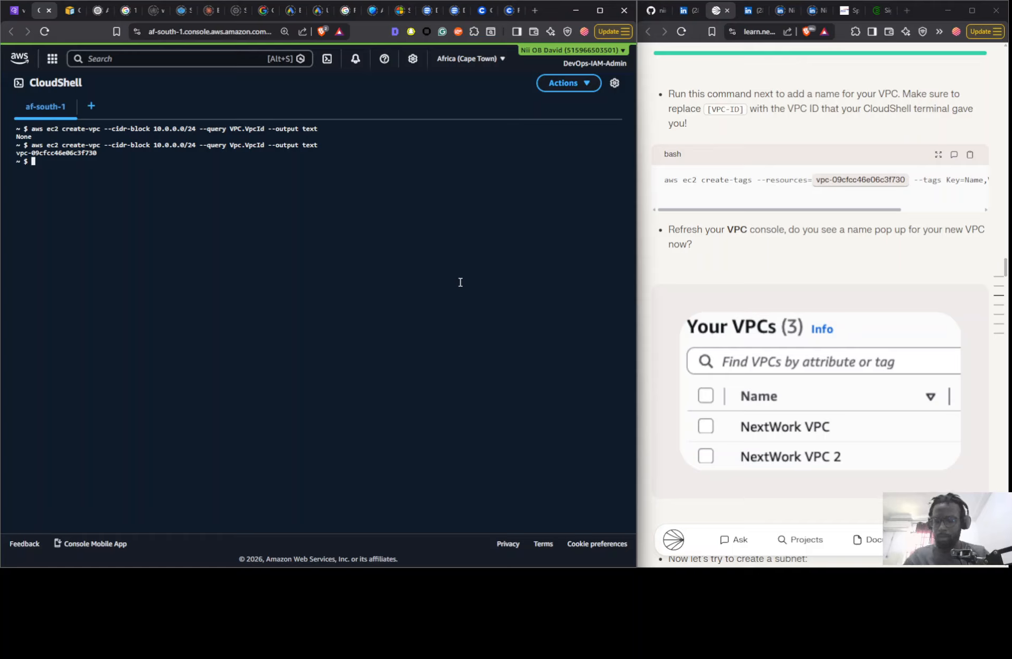
pyautogui.write('aws ec')
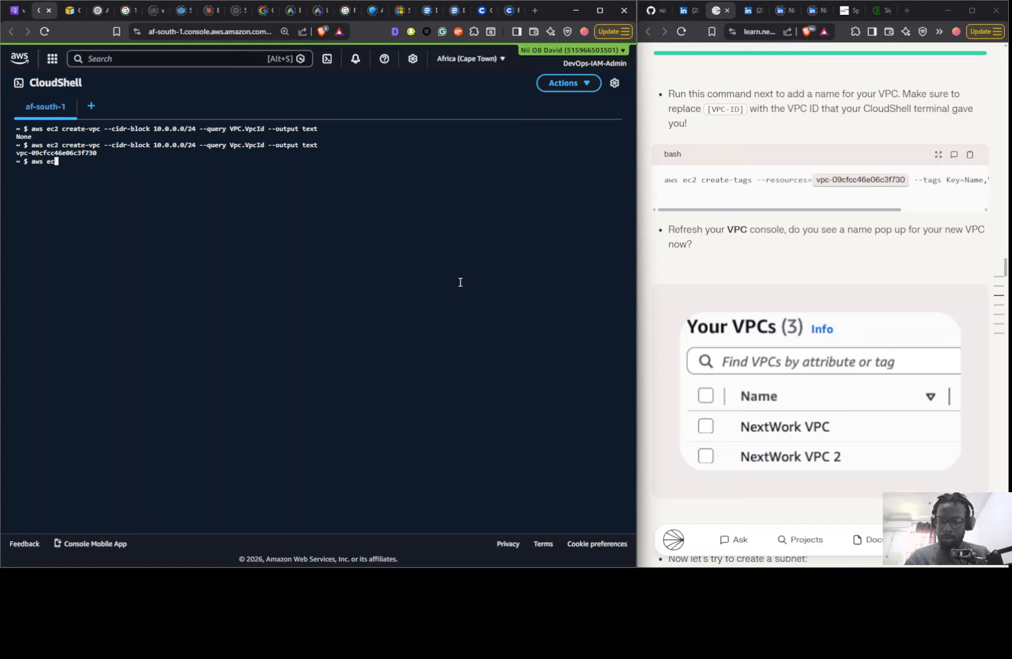
pyautogui.write('2 create')
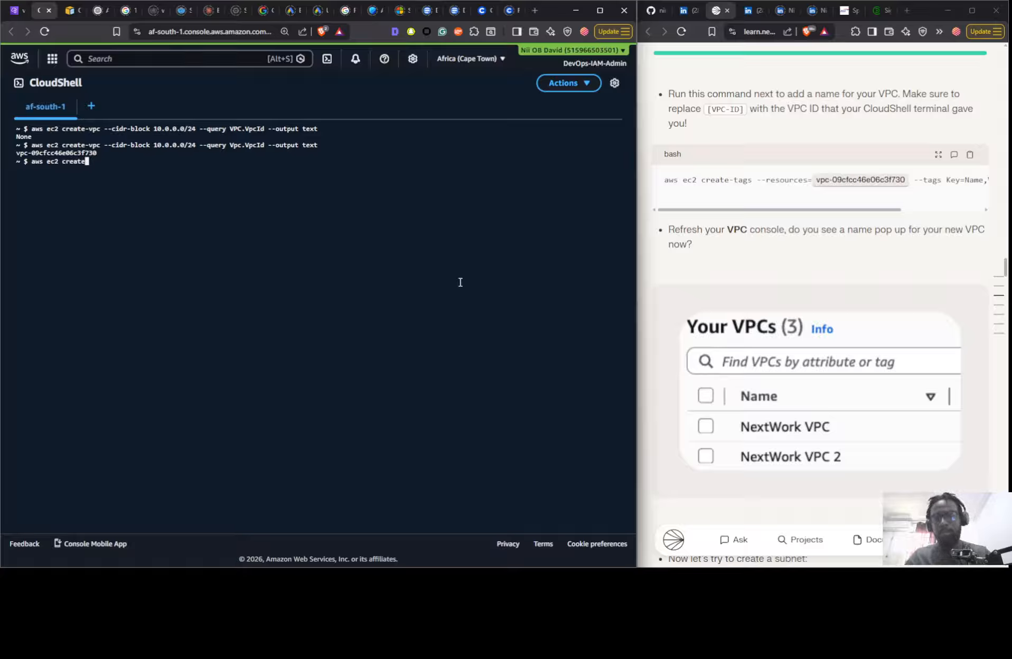
pyautogui.write('-tag')
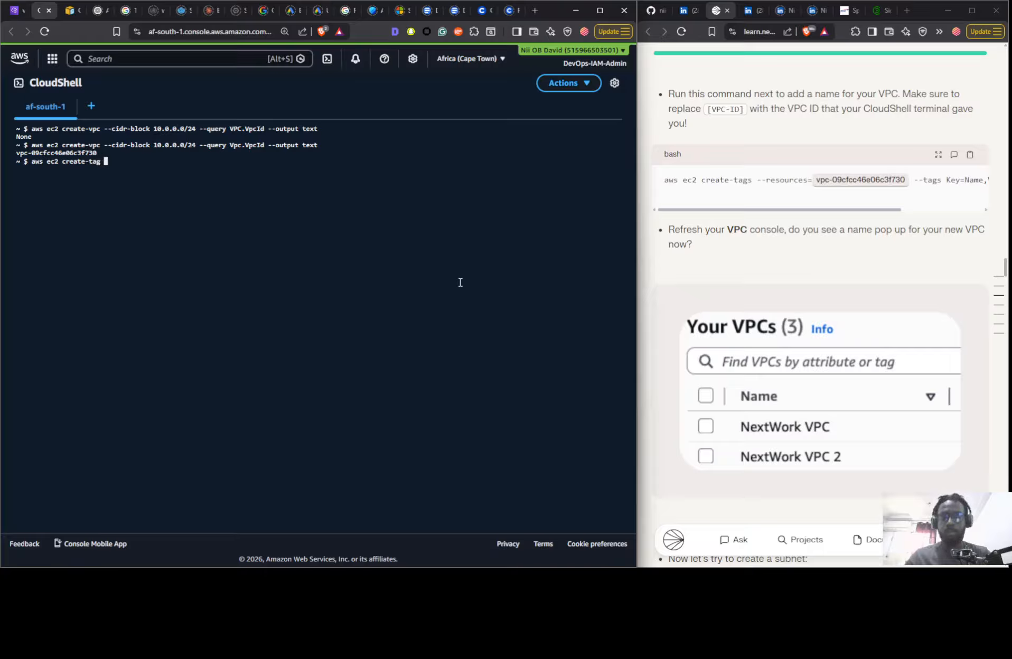
pyautogui.write('s --r')
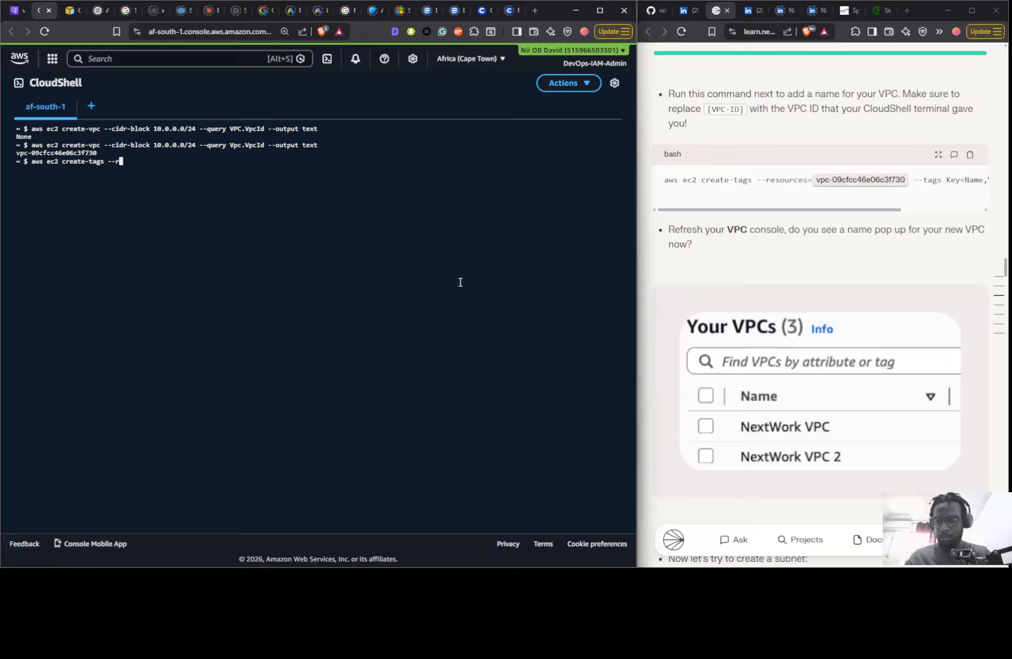
pyautogui.write('esources')
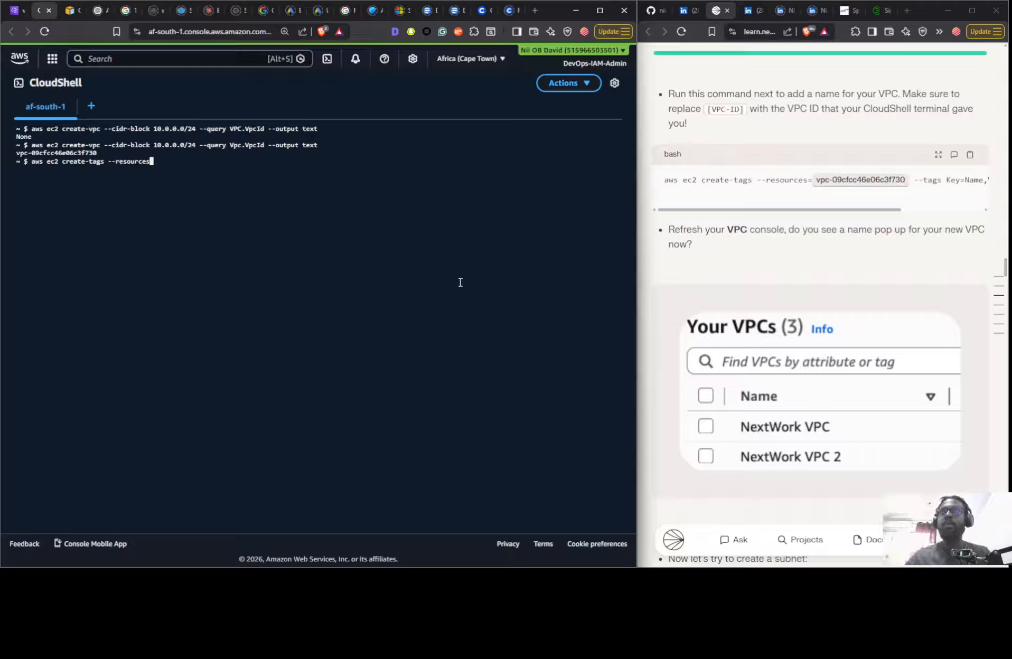
pyautogui.write('=')
pyautogui.write('vpc-09cfcc46e06c3f730')
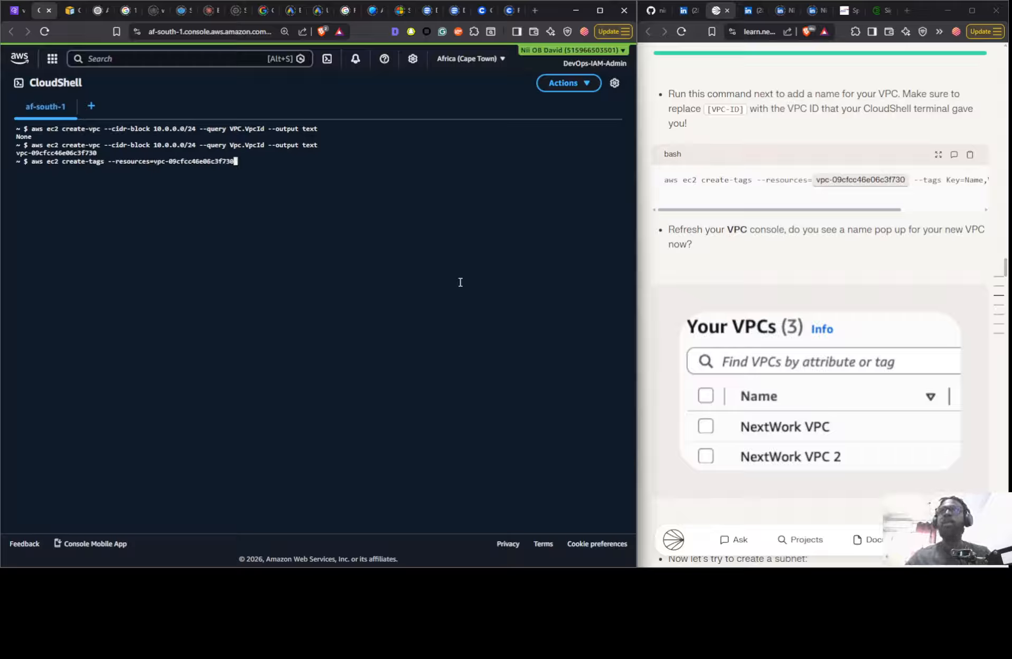
# - Append --tags Key=Name,Value="Nextwork 2 to the create-tags command
pyautogui.write('--ta')
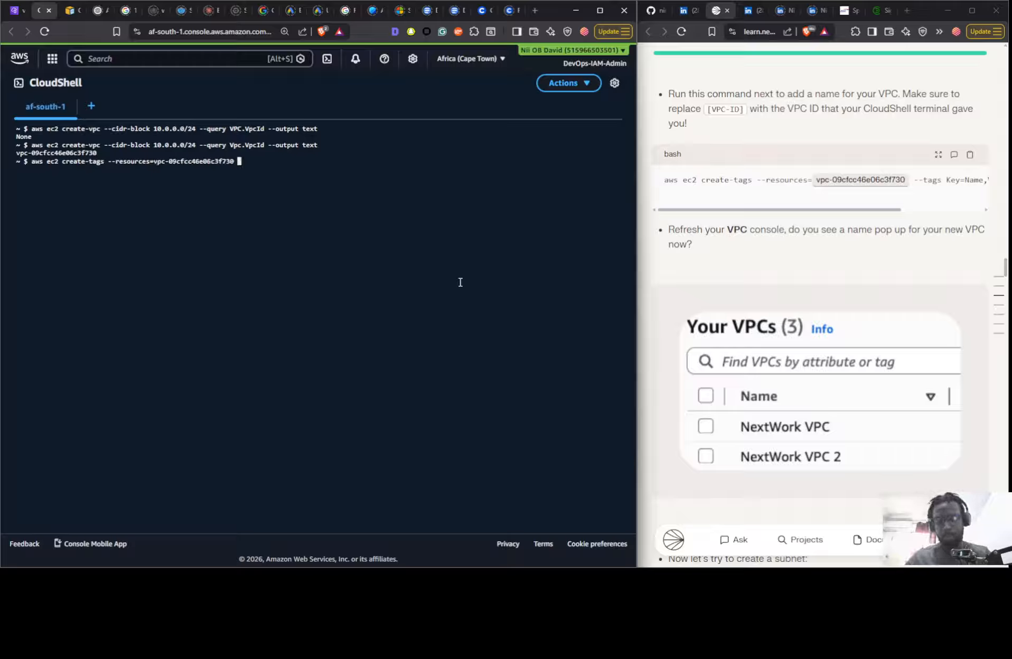
pyautogui.write('ge')
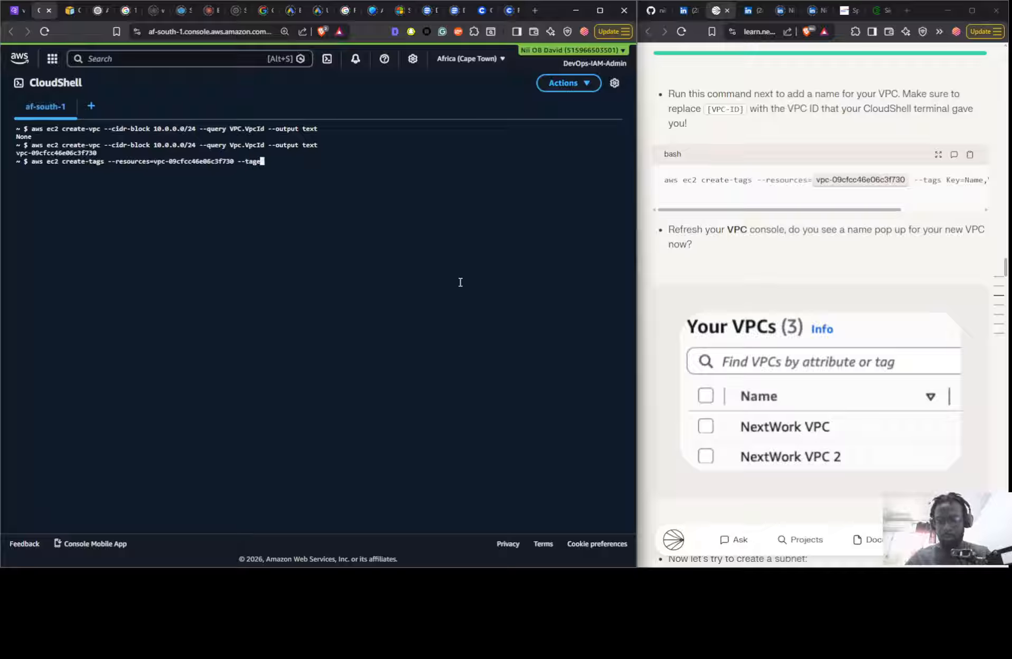
pyautogui.press('BackSpace')
pyautogui.write('s ')
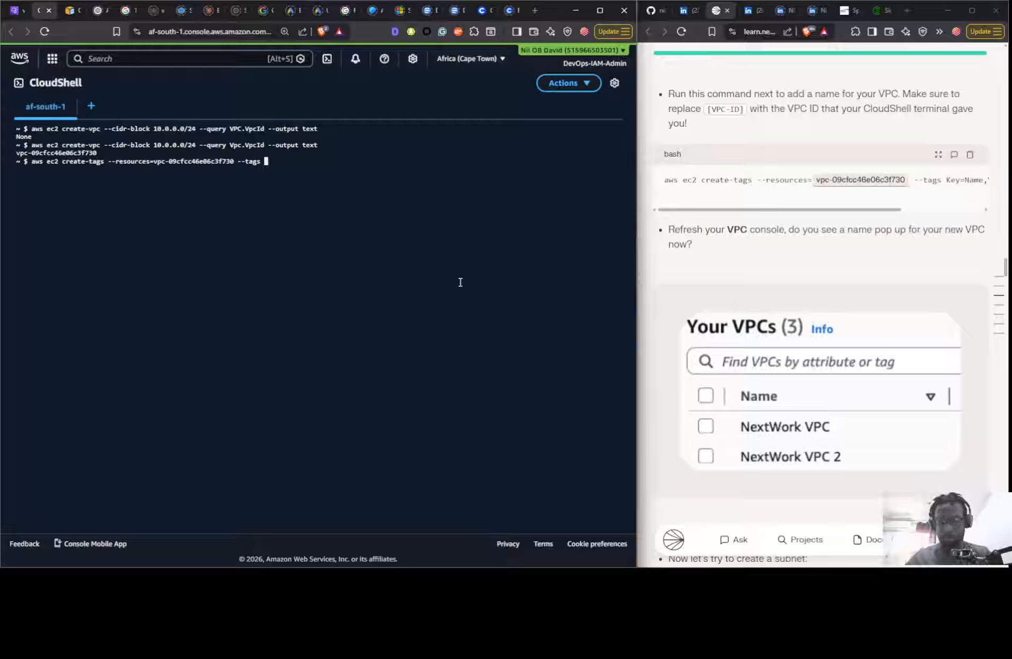
pyautogui.write('Key=')
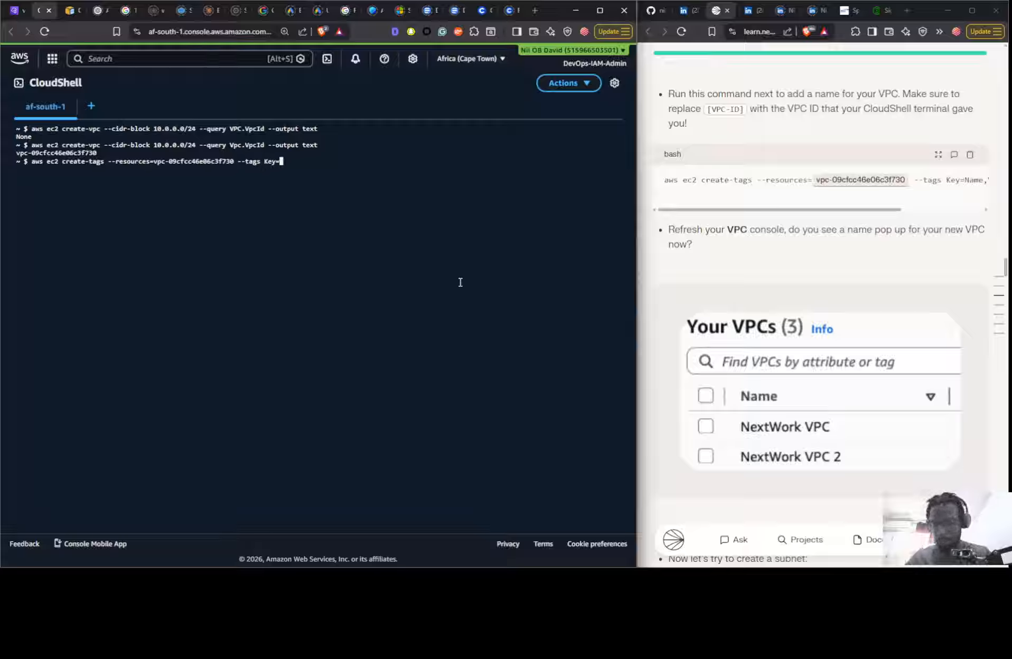
pyautogui.write('Name')
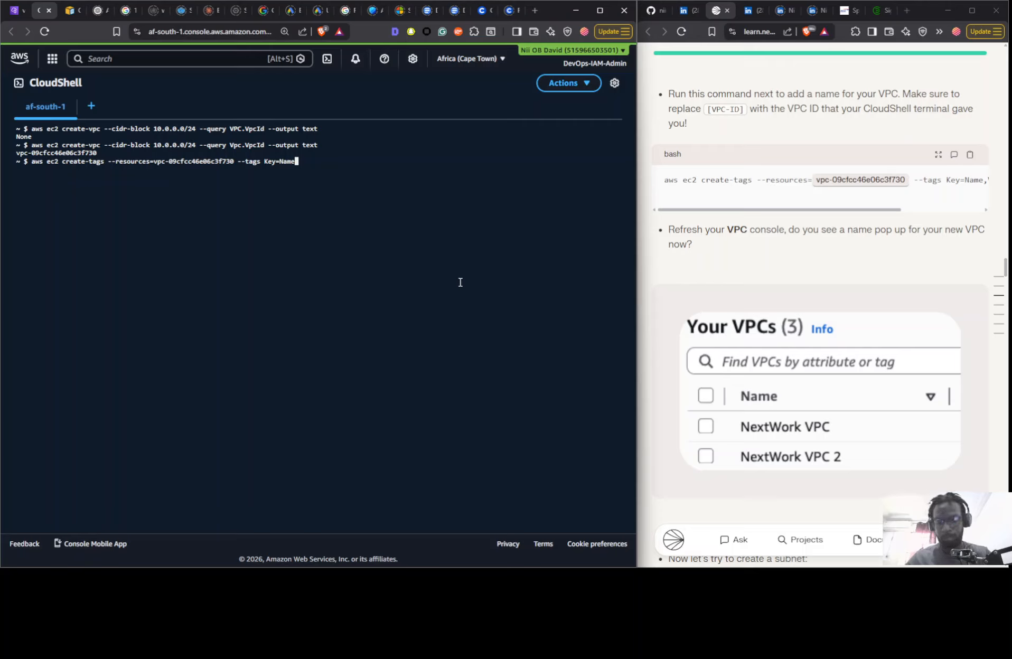
pyautogui.write(',Valu')
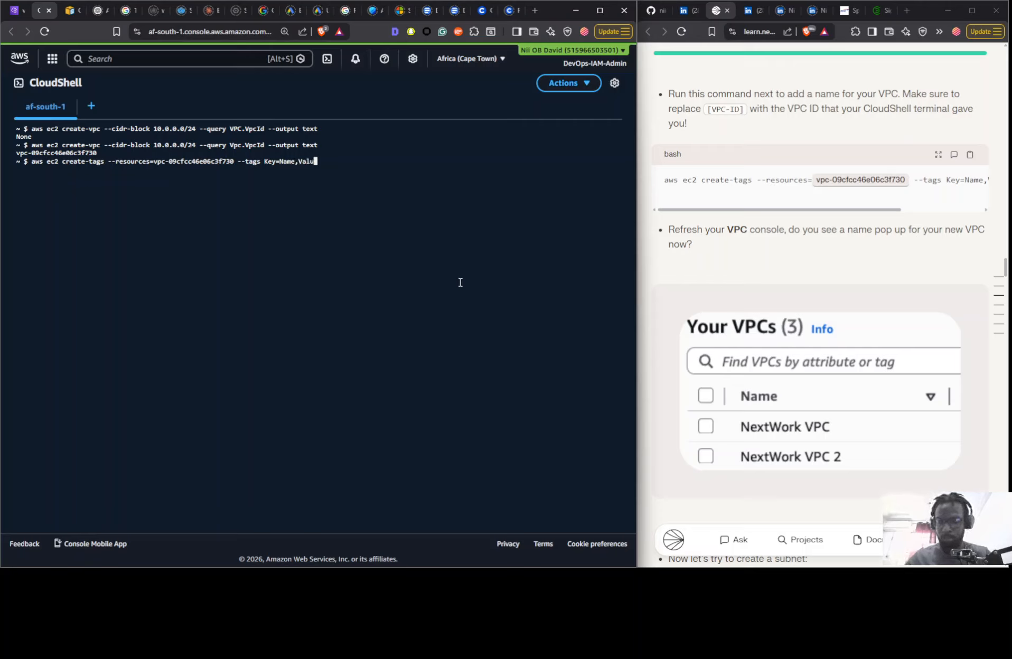
pyautogui.write('e="')
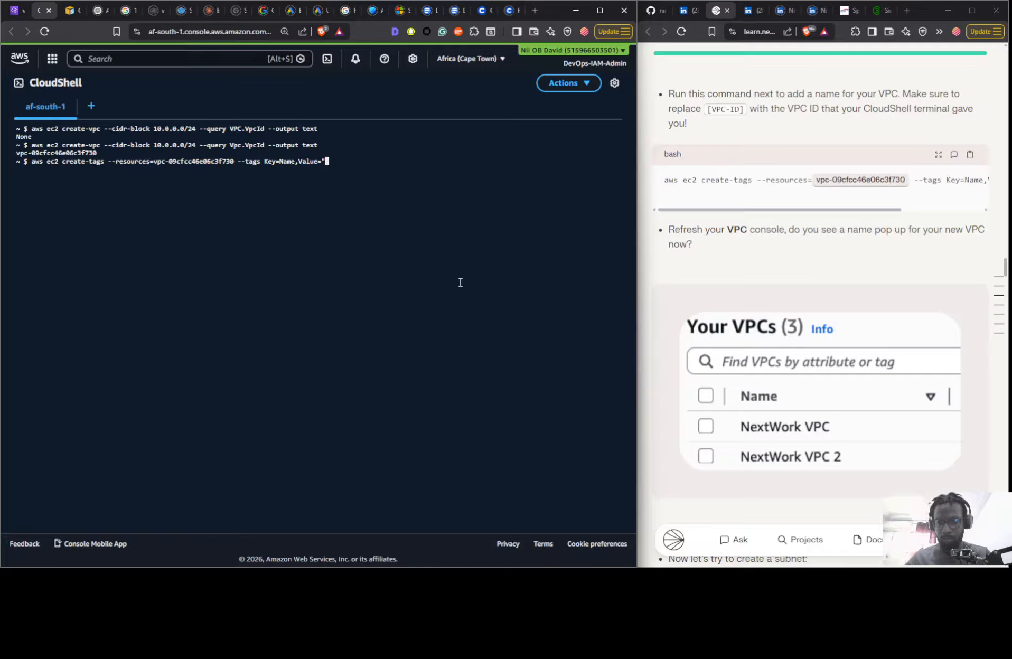
pyautogui.write('Nextwo')
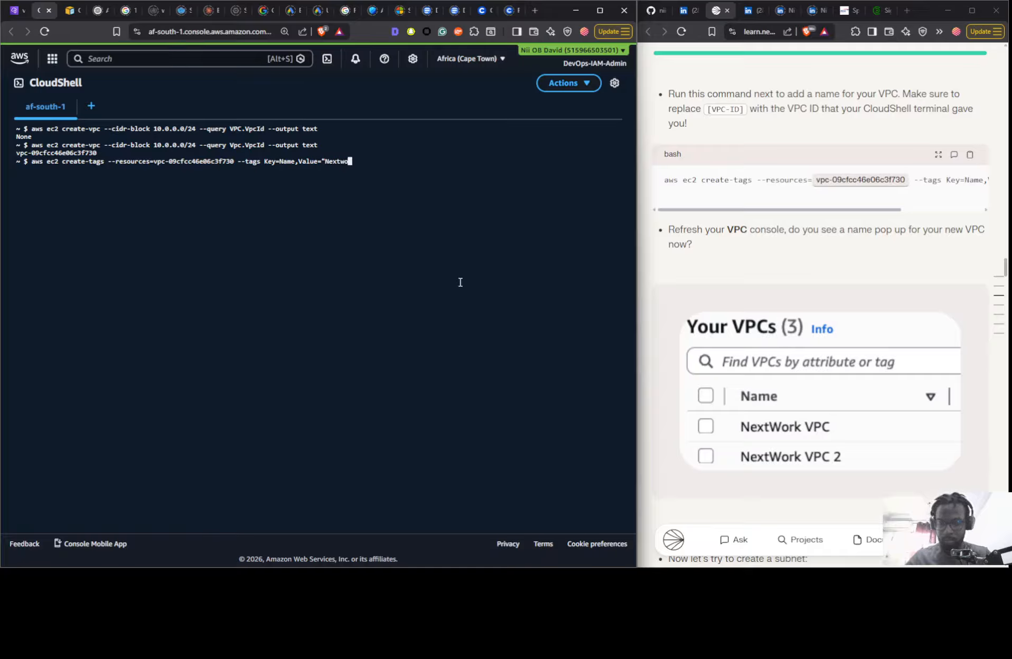
pyautogui.write('rk')
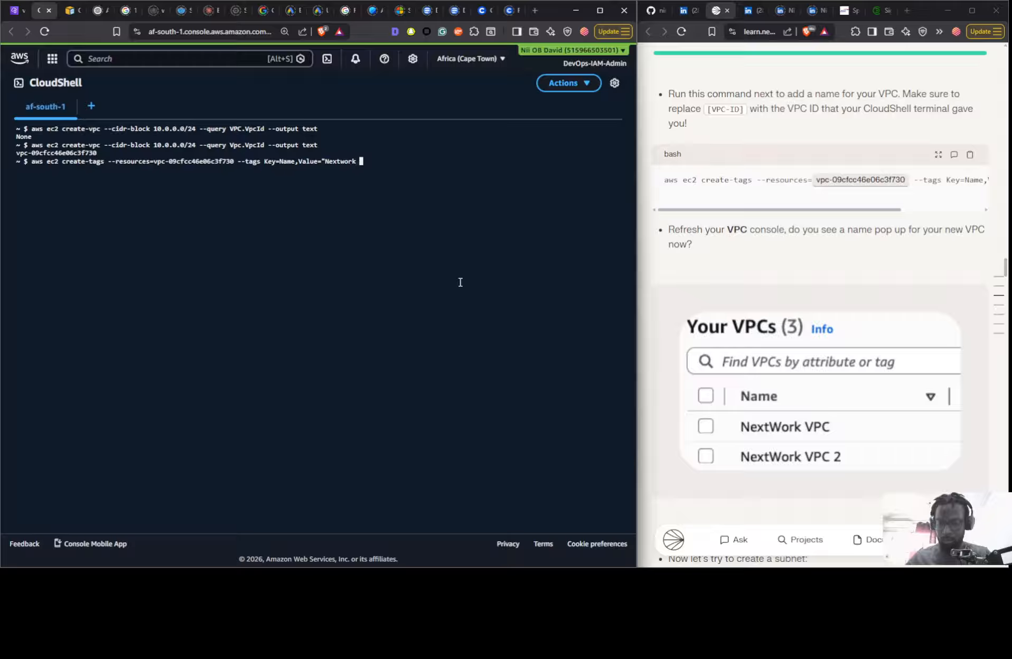
pyautogui.write(' 2')
# - Check the guide's name value, correct the tag value to "Nextwork VPC 2" with a closing quote, and run the create-tags command
pyautogui.moveTo(739, 209); pyautogui.dragTo(813, 207)
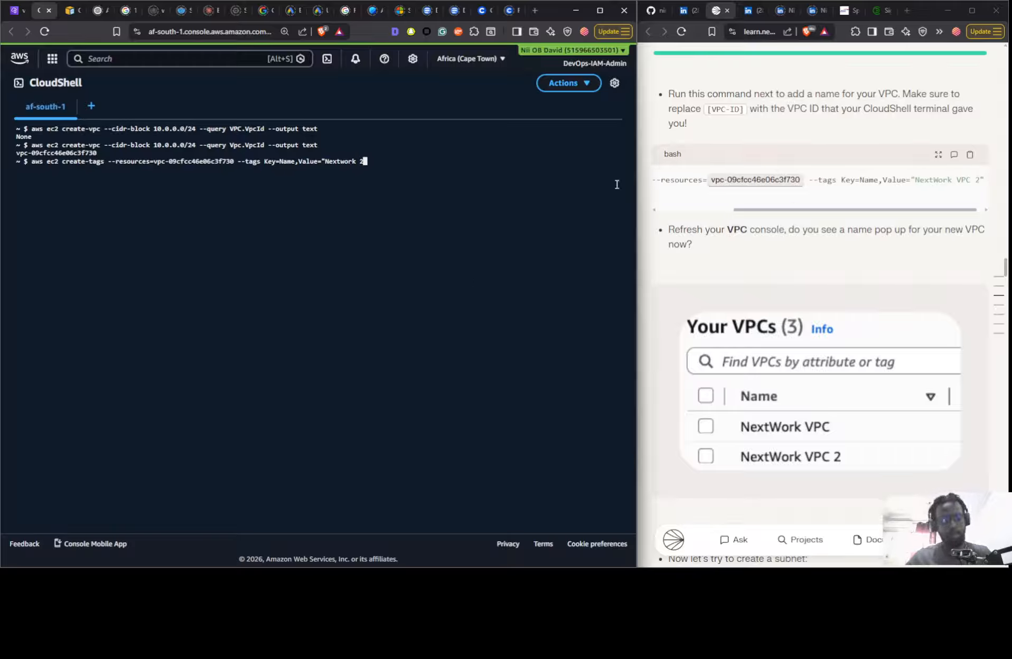
pyautogui.press('Left')
pyautogui.press('Left')
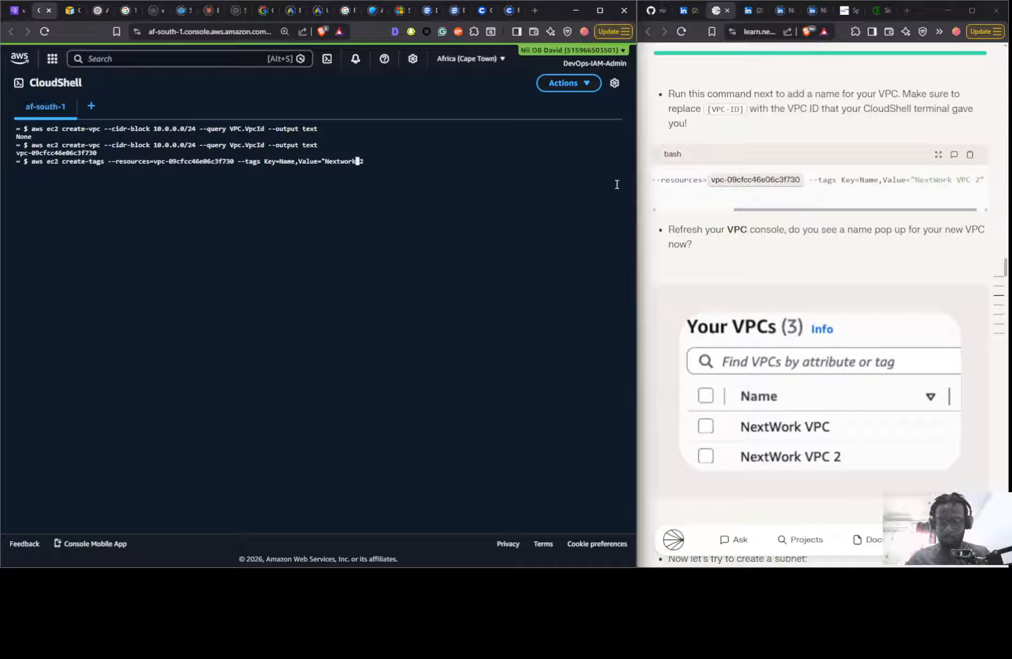
pyautogui.write('VPC')
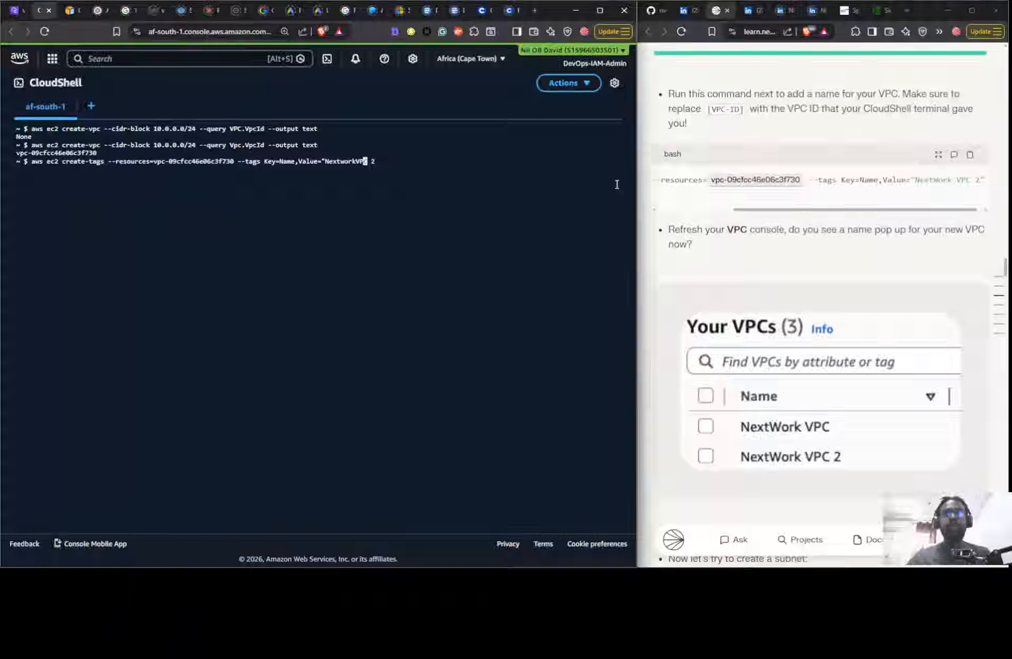
pyautogui.press('Left')
pyautogui.press('Left')
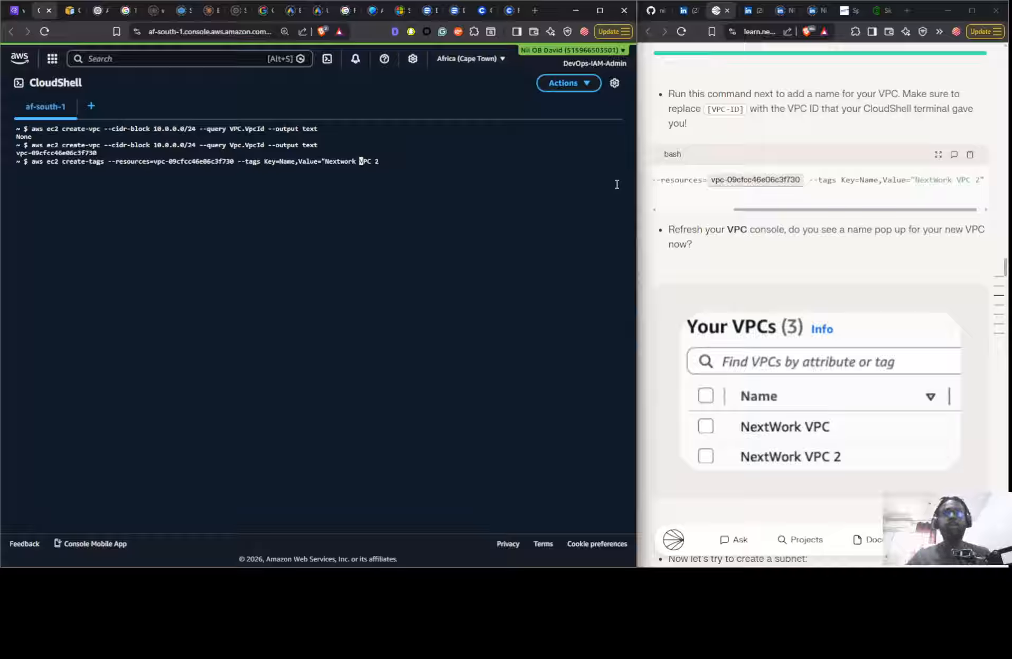
pyautogui.press('Right')
pyautogui.press('Right')
pyautogui.press('Right')
pyautogui.press('Right')
pyautogui.press('Right')
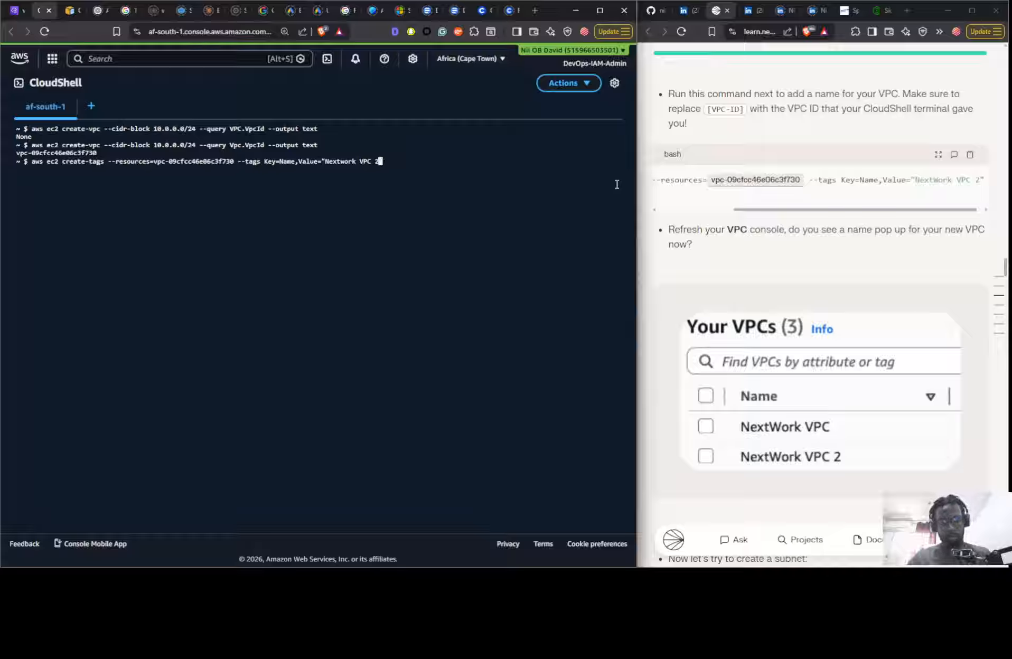
pyautogui.write('"')
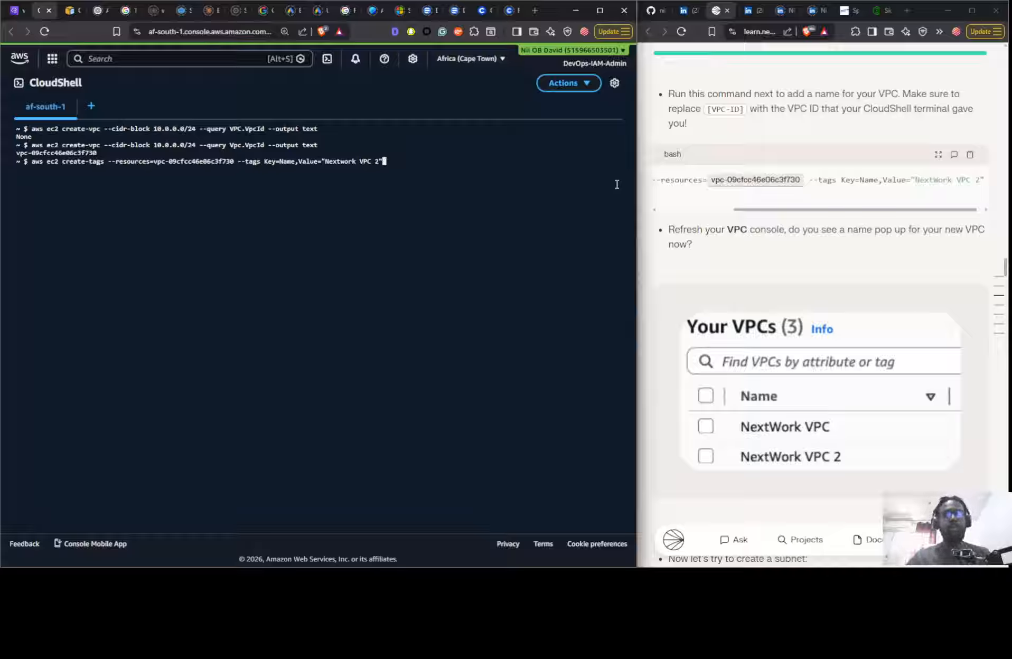
pyautogui.press('Return')
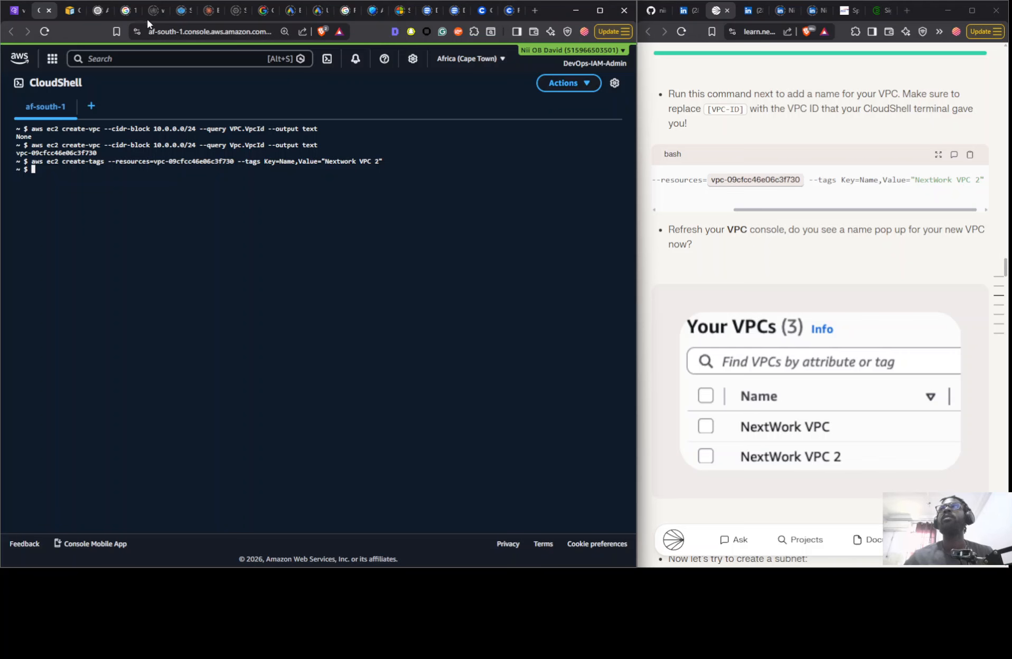
# - Switch to the VPC console and refresh the Your VPCs list to check the new VPC's name
pyautogui.click(18, 14)
pyautogui.click(478, 160)
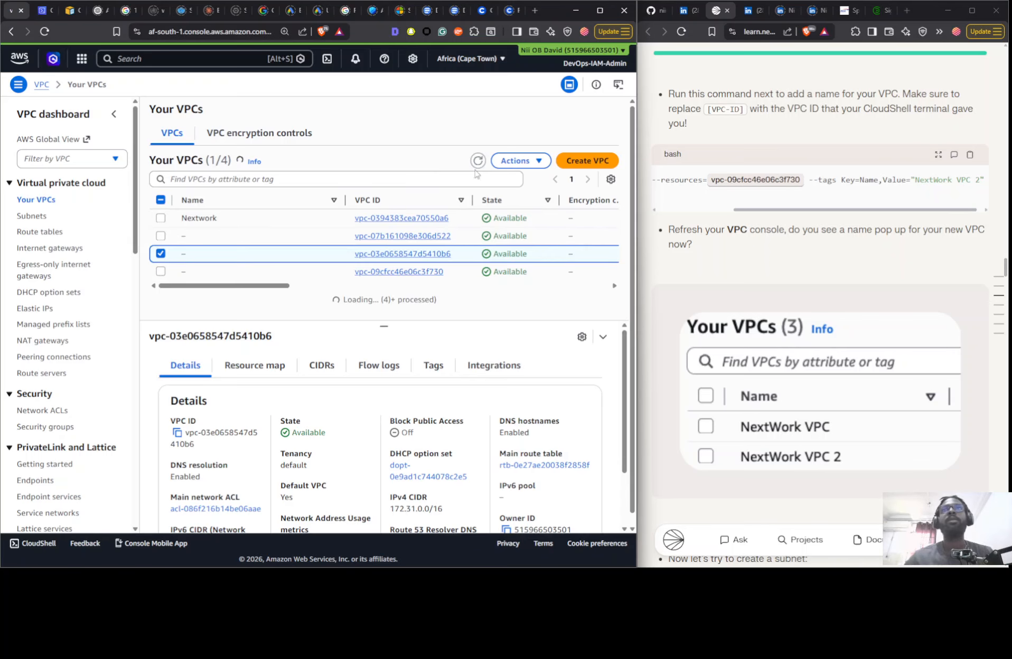
# - Switch from the VPC list to the CloudShell terminal and enter aws ec2 create-subnet at the prompt, following the guide's subnet section
pyautogui.click(289, 276)
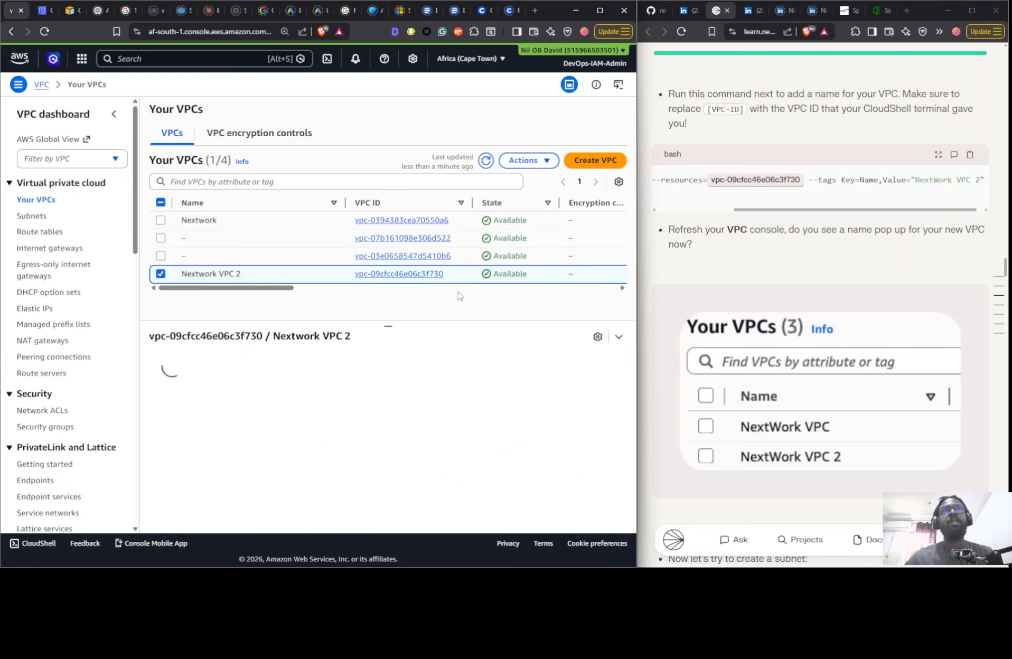
pyautogui.click(43, 10)
pyautogui.scroll(-6, 845, 312)
pyautogui.scroll(-1, 845, 312)
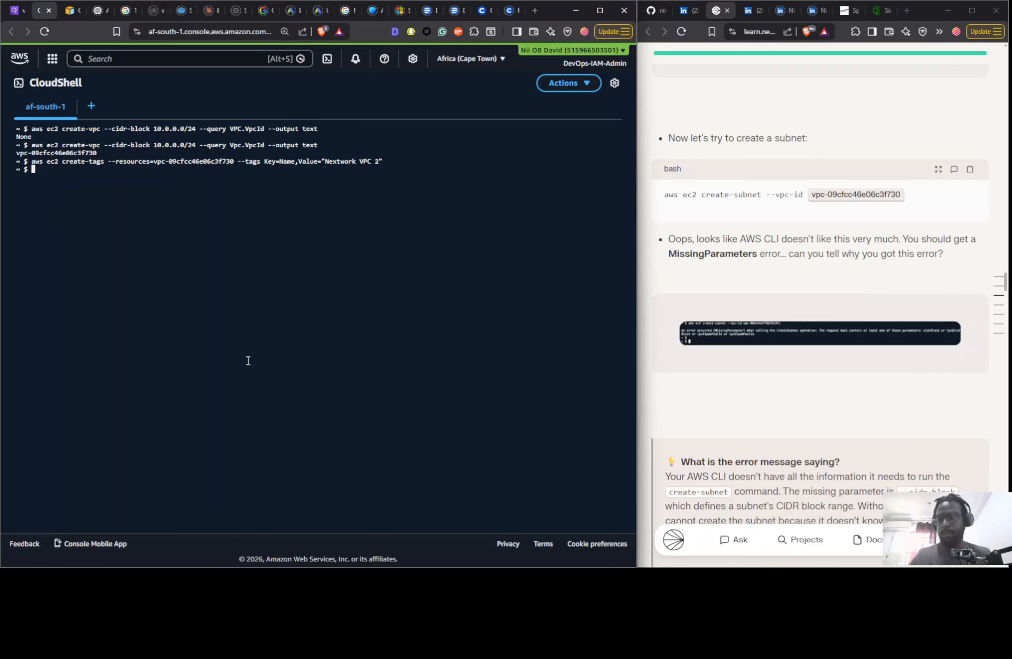
pyautogui.write('aws')
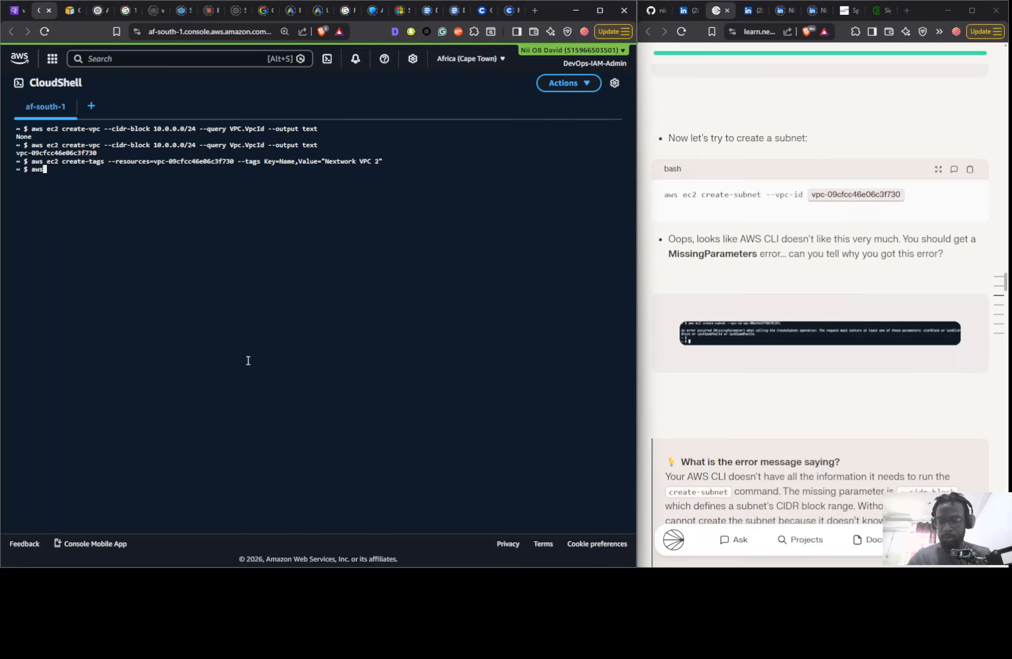
pyautogui.write(' ec2 create-')
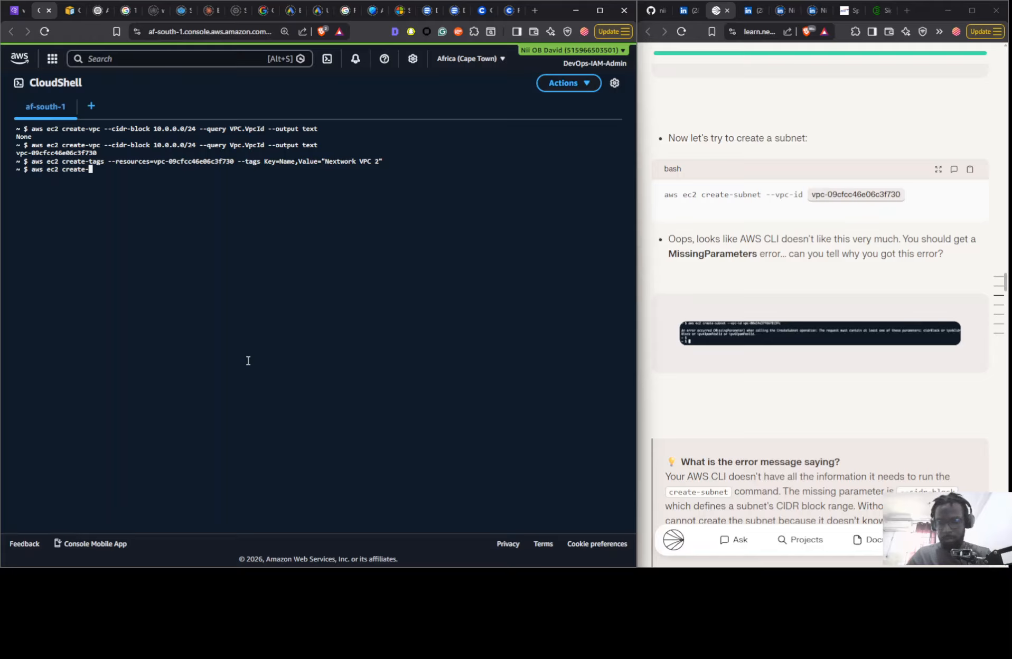
pyautogui.write('subnet')
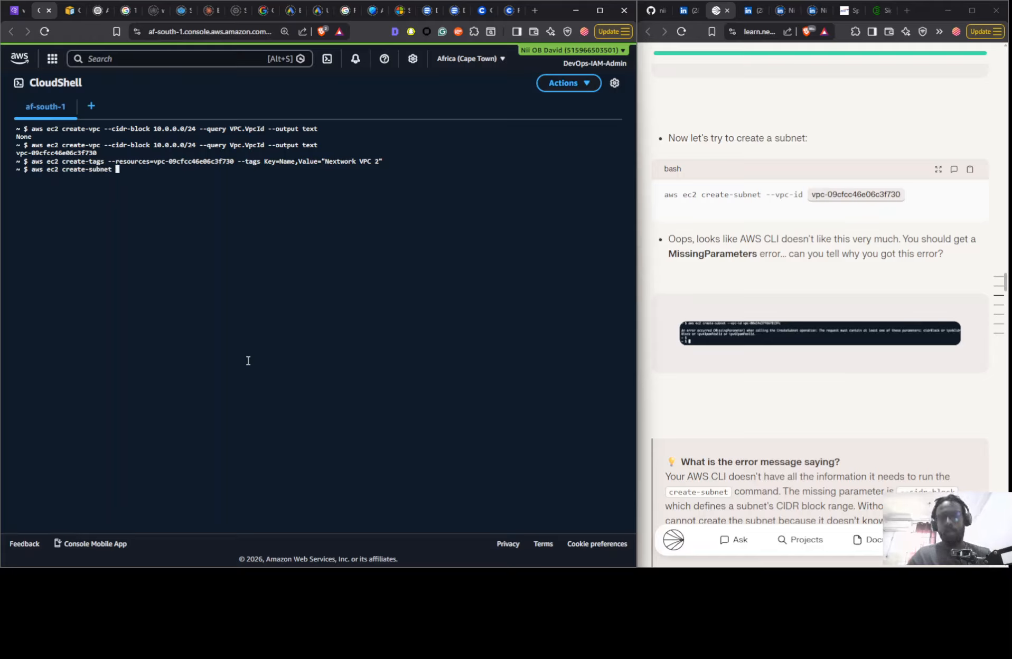
pyautogui.write(' --ci')
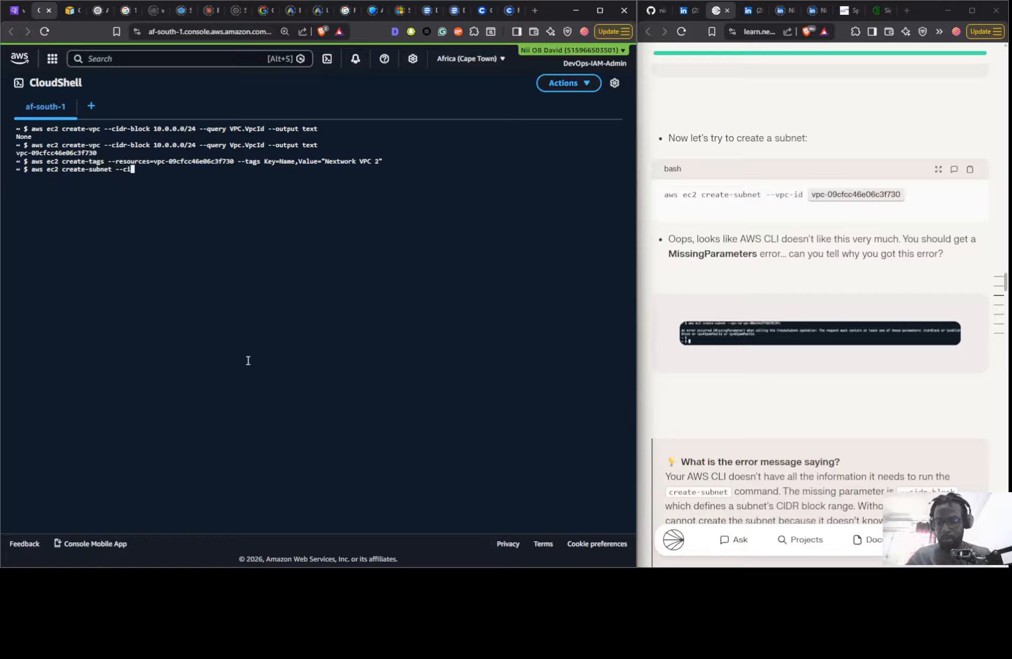
pyautogui.write('dr-block ')
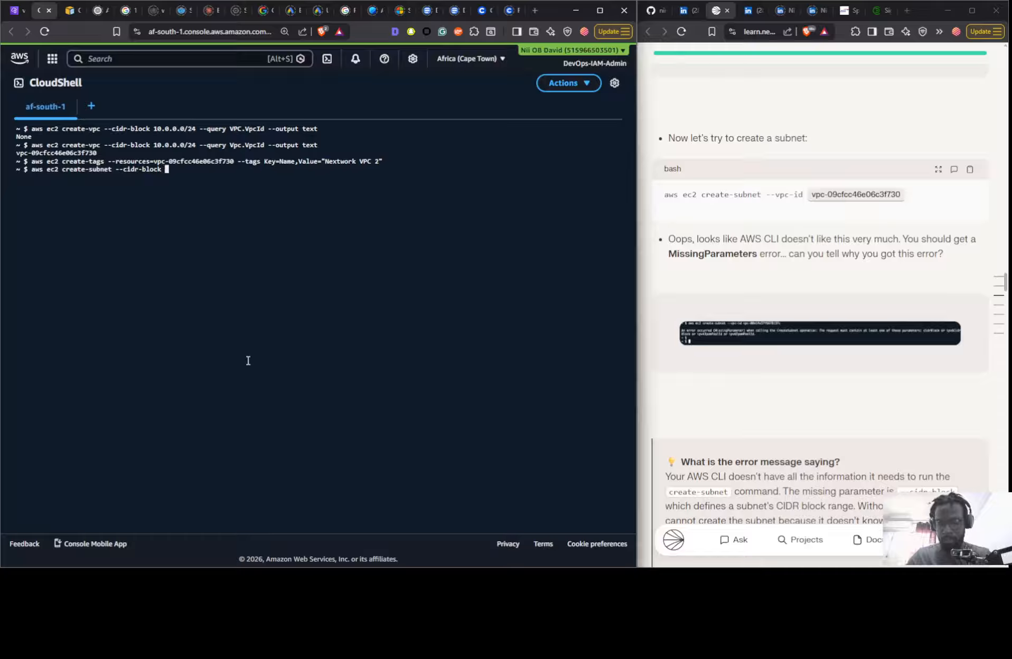
pyautogui.write('10.0')
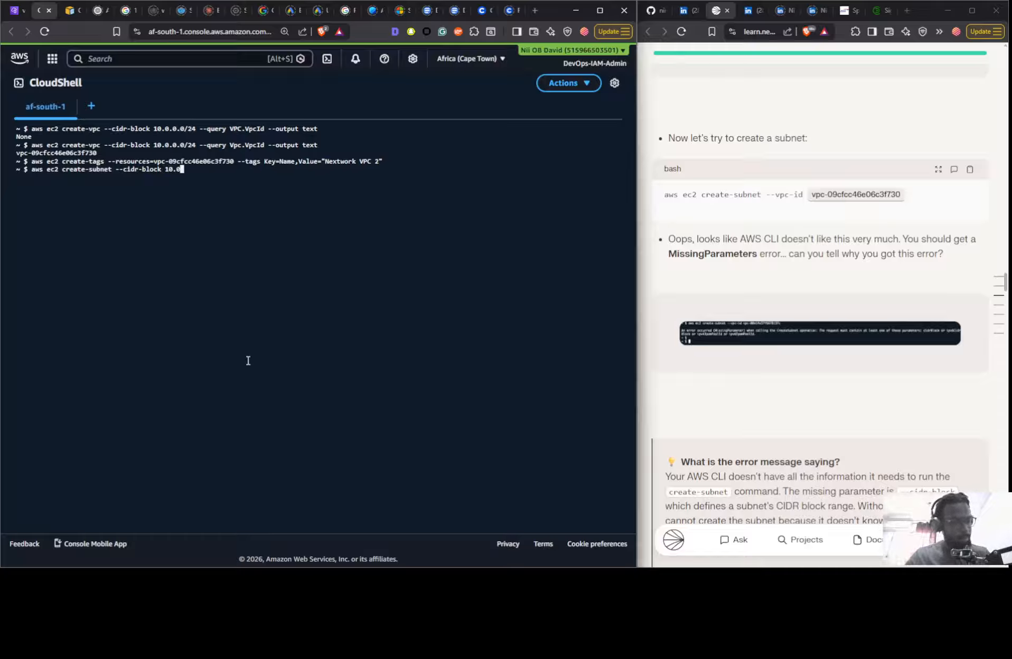
pyautogui.write('.0.0/24')
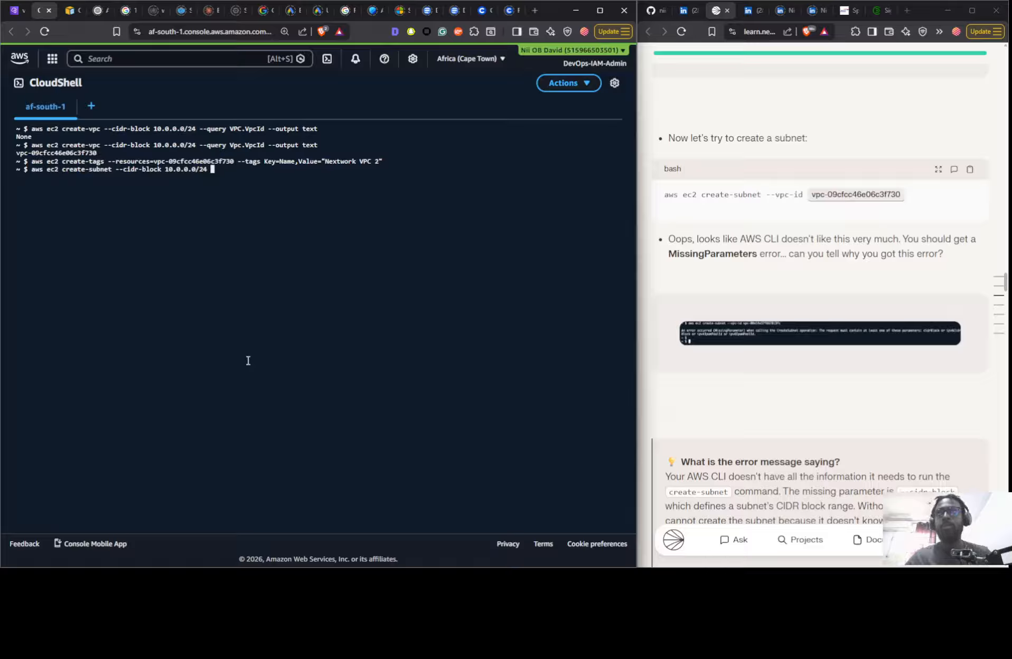
# - Append --vpc-id vpc-09cfcc46e06c3f730 to the create-subnet command and run it
pyautogui.write('--')
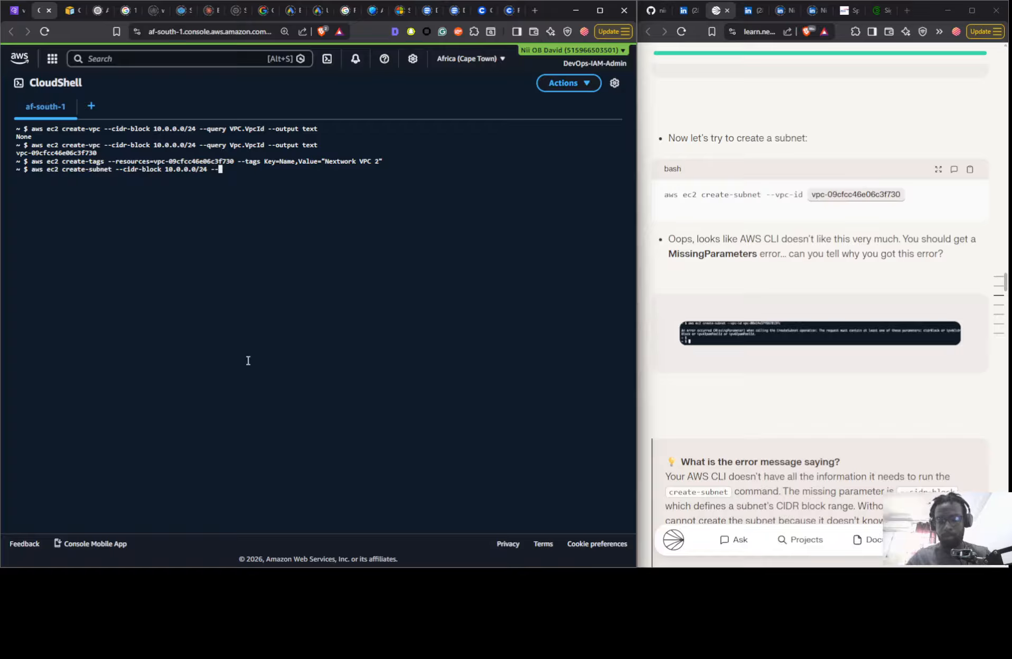
pyautogui.write('vpc')
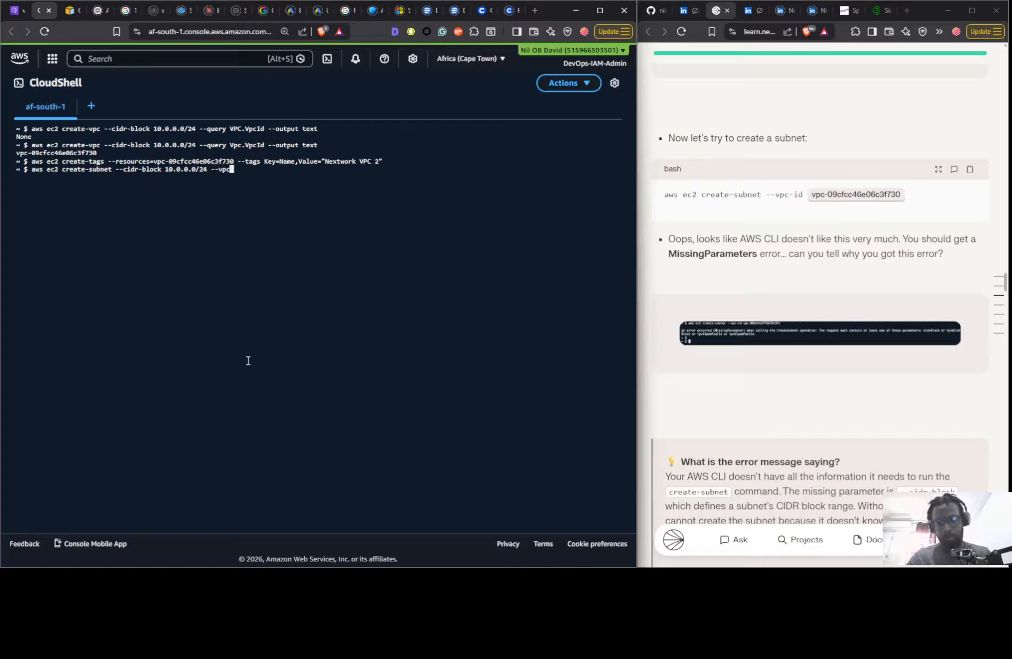
pyautogui.write('-id')
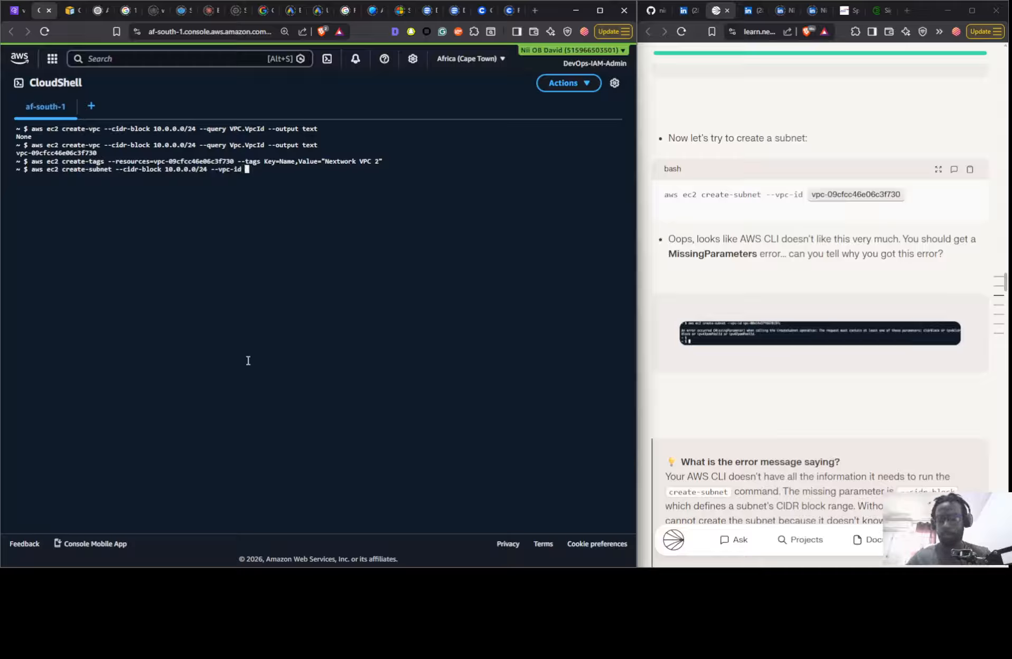
pyautogui.write('vpc-09cfcc46e06c3f730')
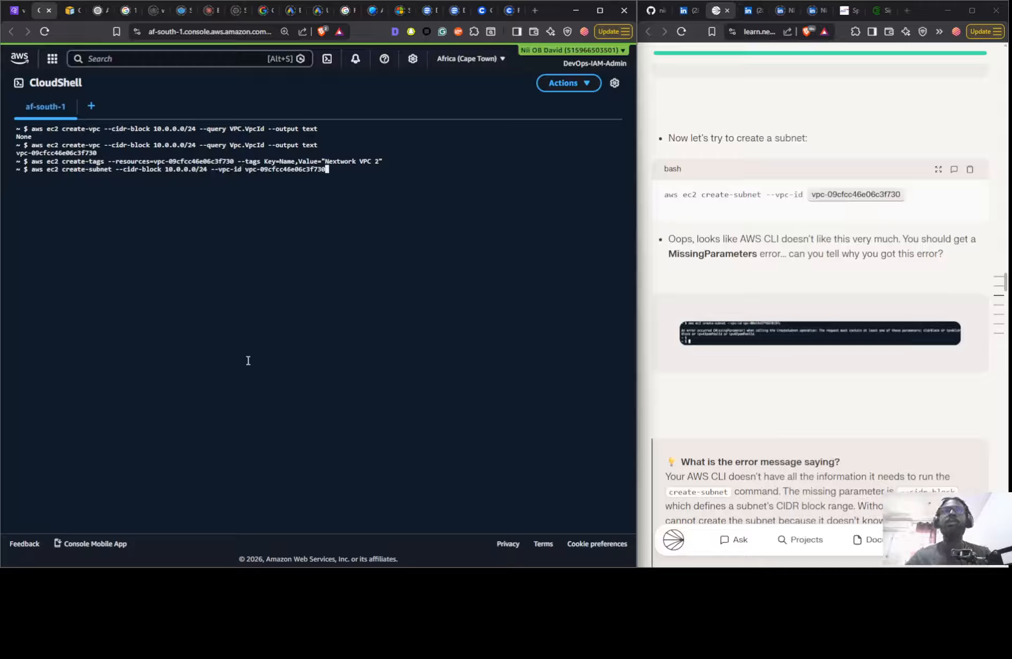
pyautogui.press('Return')
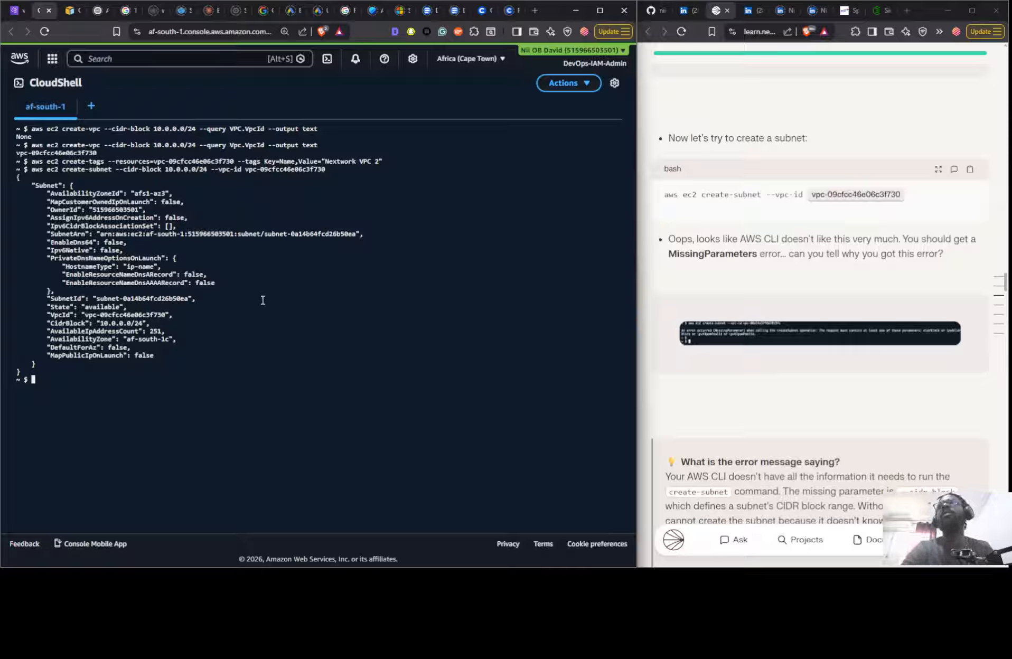
# - Read the guide's notes on the new subnet and copy the SubnetId value subnet-0a14b64fcd26b50ea from the terminal output
pyautogui.scroll(-1, 879, 354)
pyautogui.scroll(-7, 879, 354)
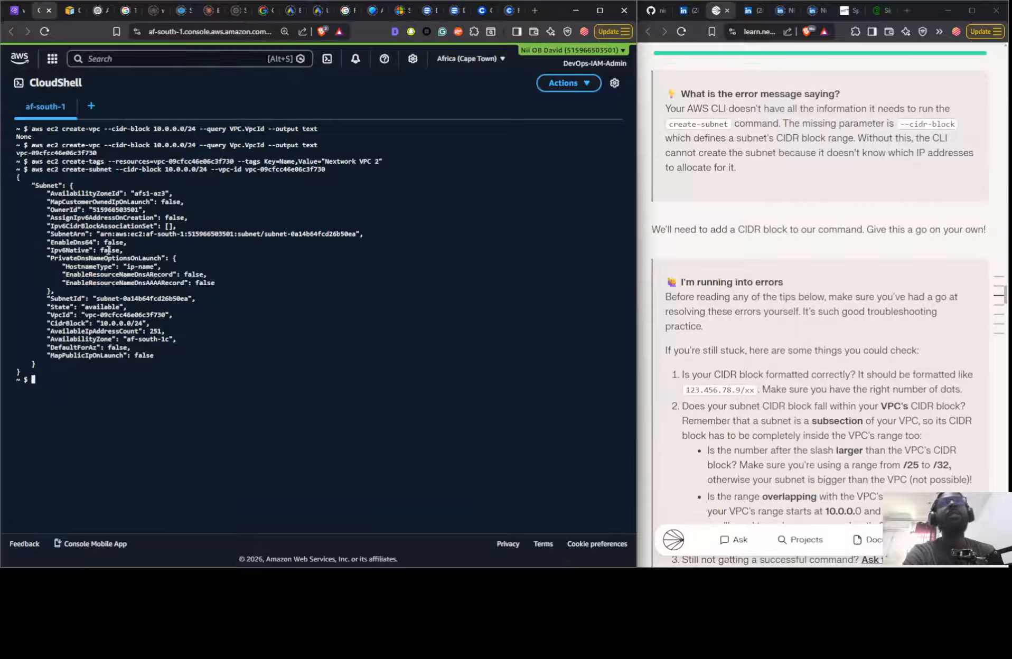
pyautogui.scroll(-11, 740, 307)
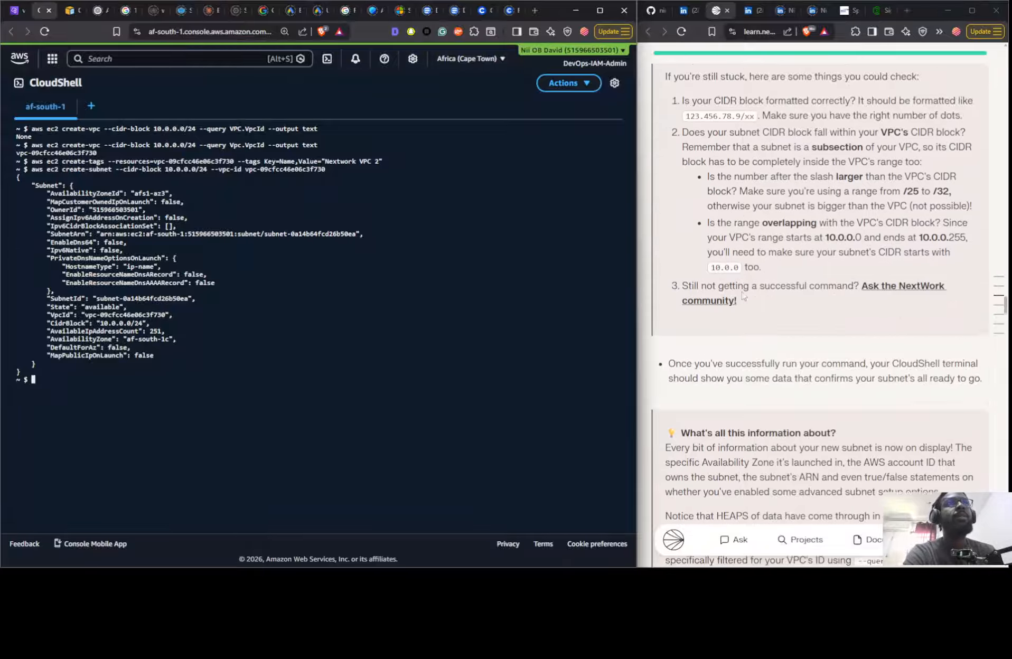
pyautogui.scroll(-11, 741, 307)
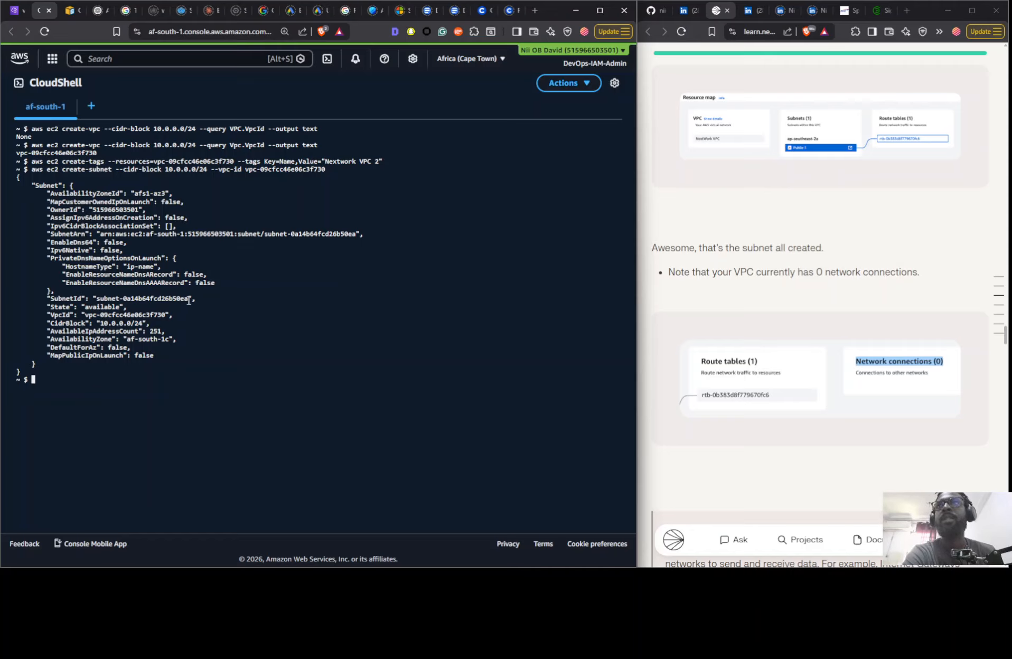
pyautogui.moveTo(188, 299); pyautogui.dragTo(98, 302)
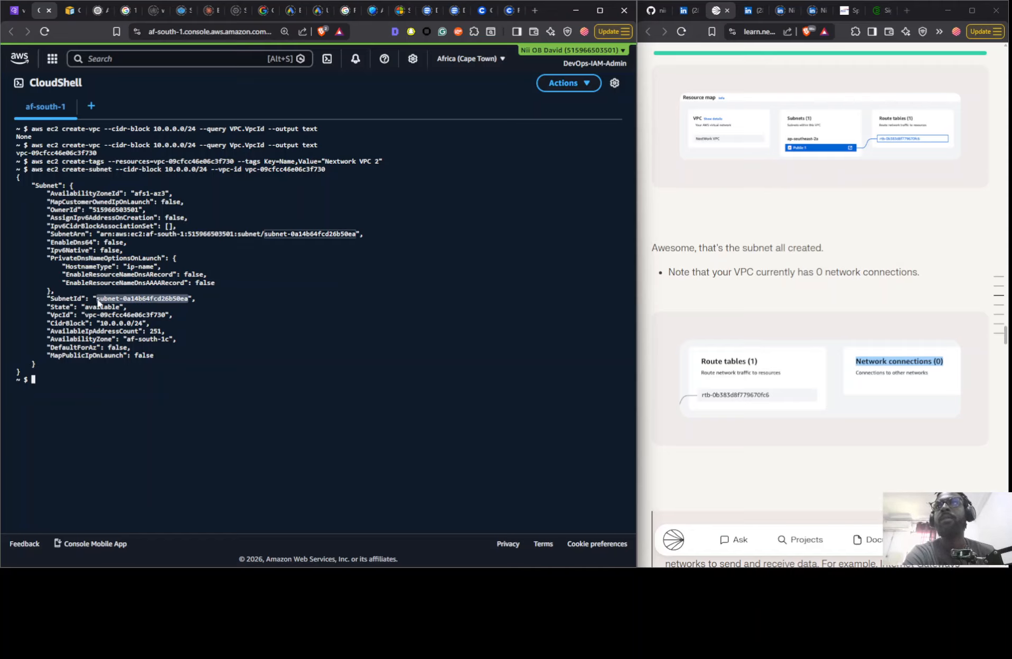
pyautogui.rightClick(98, 302)
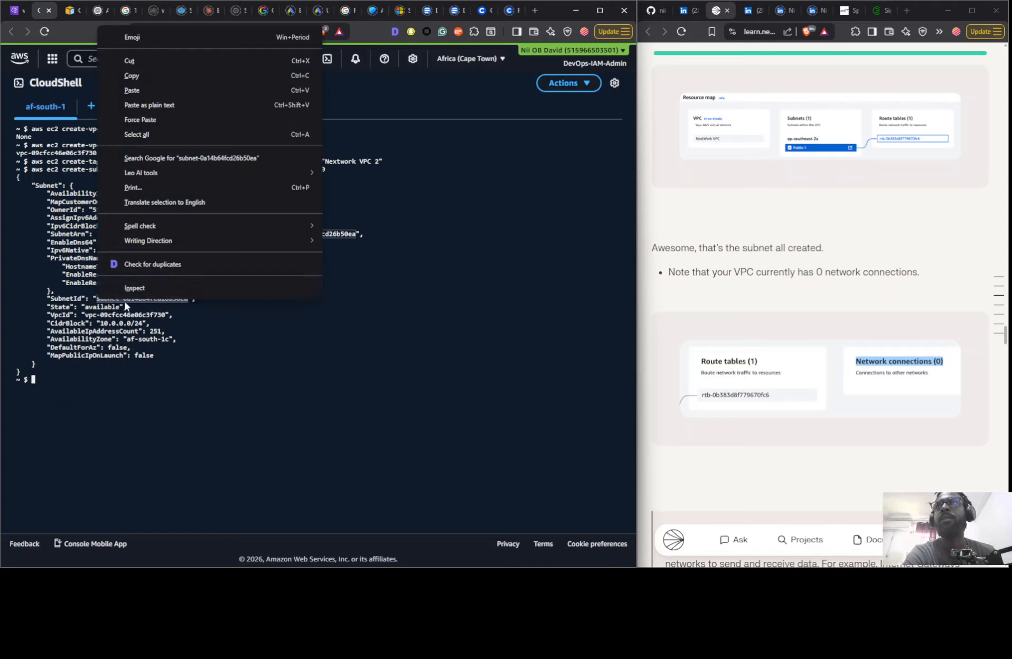
pyautogui.click(142, 76)
# - Look over the guide's internet gateway section, then open and refresh the Subnets list in the VPC console to check for the new subnet
pyautogui.scroll(-10, 670, 318)
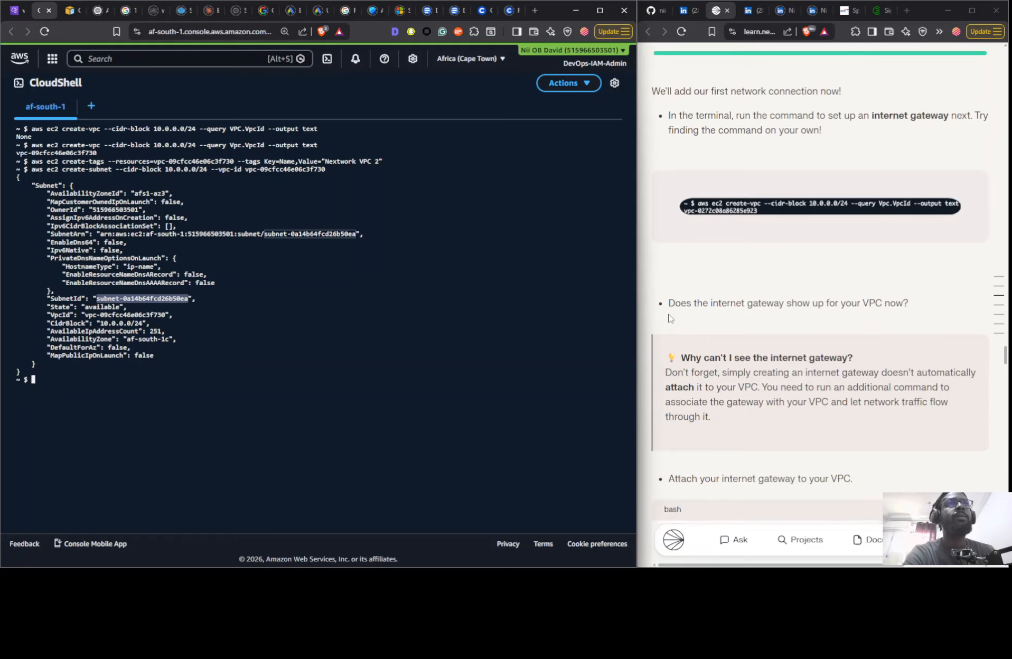
pyautogui.scroll(-5, 670, 319)
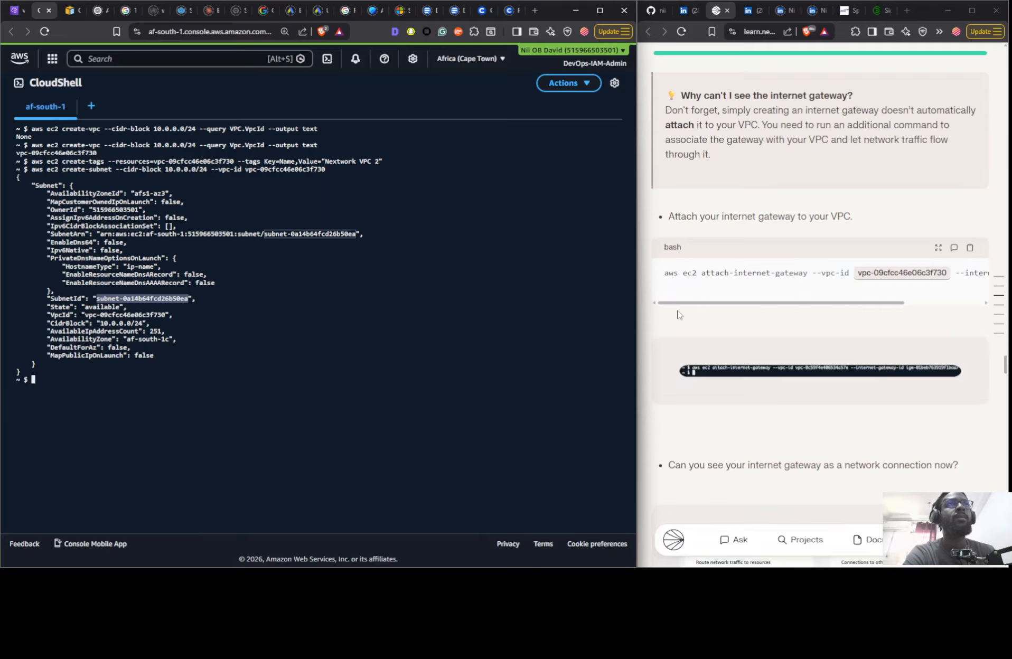
pyautogui.click(13, 10)
pyautogui.click(33, 216)
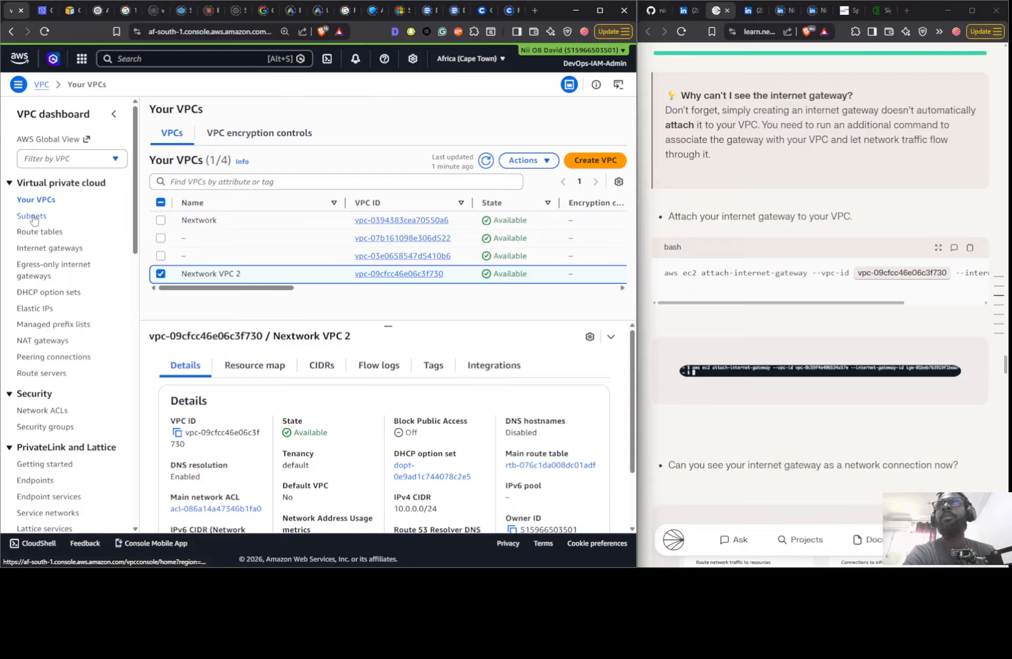
pyautogui.click(476, 110)
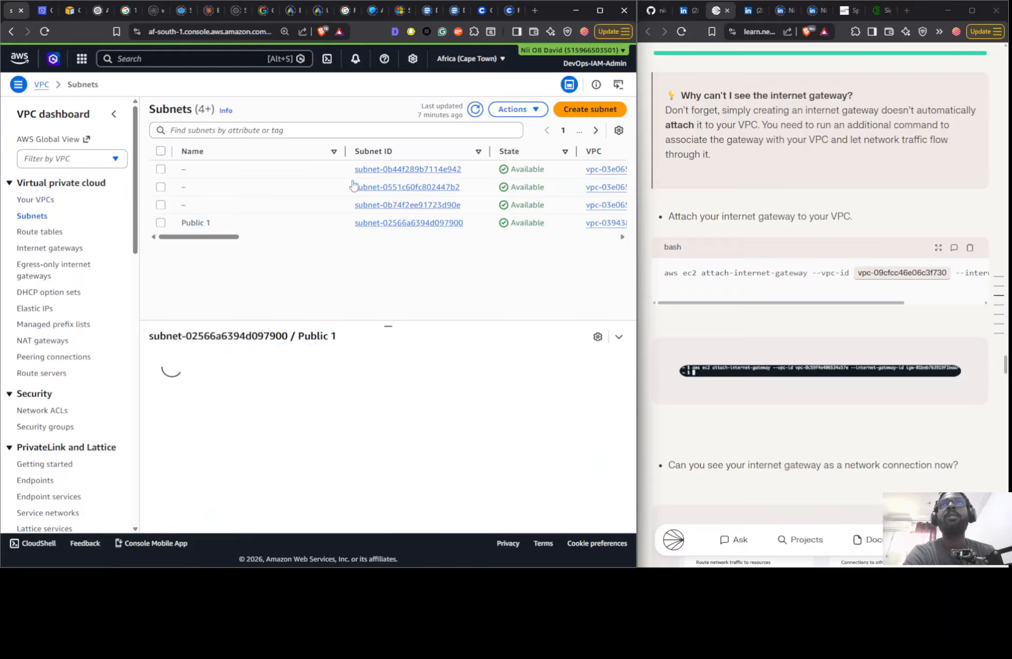
pyautogui.moveTo(210, 259)
pyautogui.mouseDown()
pyautogui.moveTo(339, 258)
pyautogui.moveTo(217, 258)
pyautogui.mouseUp()
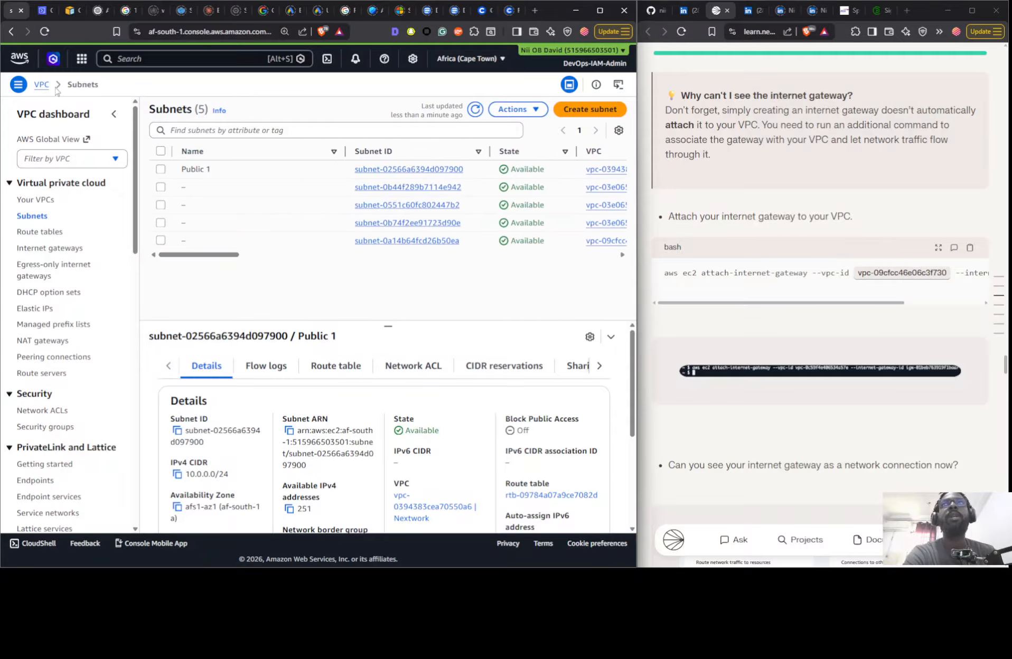
# - Return to the CloudShell terminal and recall the earlier create-tags command, placing the cursor just after its VPC ID
pyautogui.click(43, 9)
pyautogui.click(170, 410)
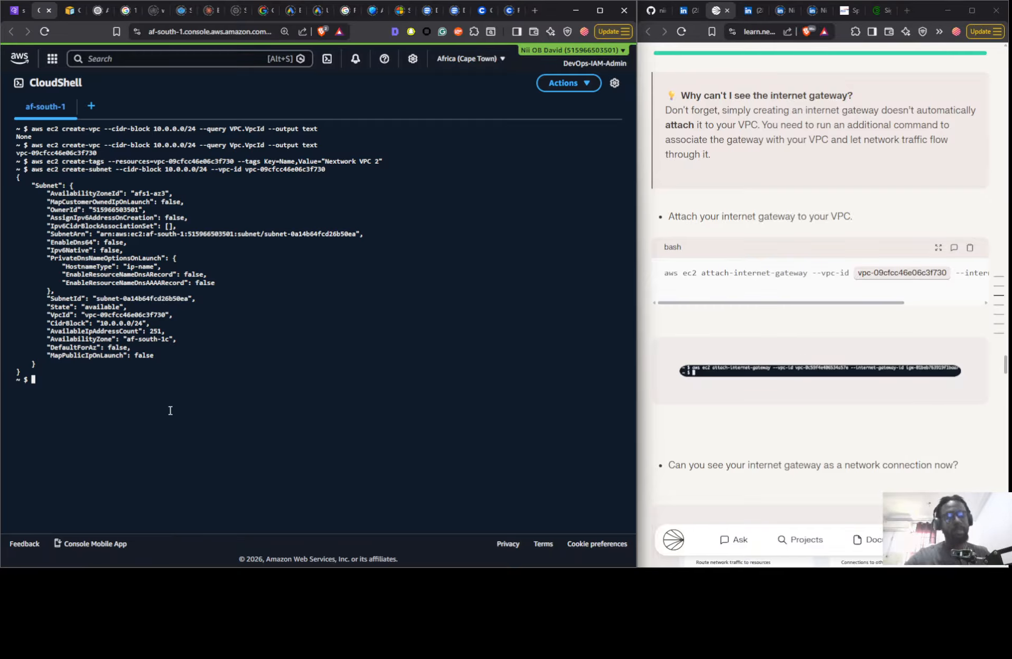
pyautogui.press('Up')
pyautogui.press('Up')
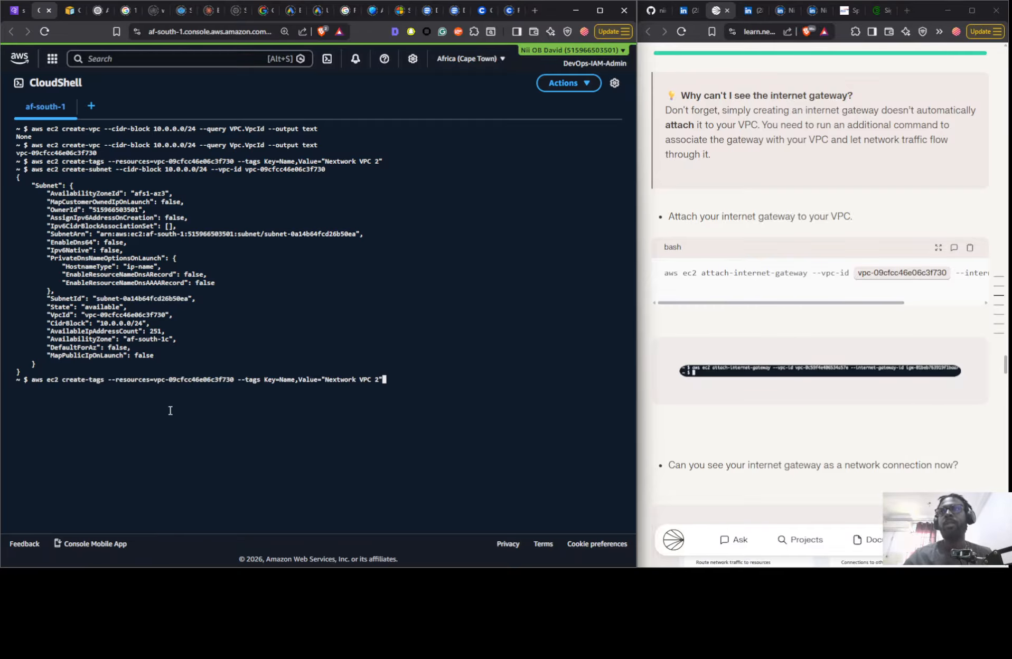
pyautogui.hotkey('ctrl', 'Left')
pyautogui.hotkey('ctrl', 'Left')
pyautogui.hotkey('ctrl', 'Left')
pyautogui.hotkey('ctrl', 'Left')
pyautogui.hotkey('ctrl', 'Left')
pyautogui.hotkey('ctrl', 'Left')
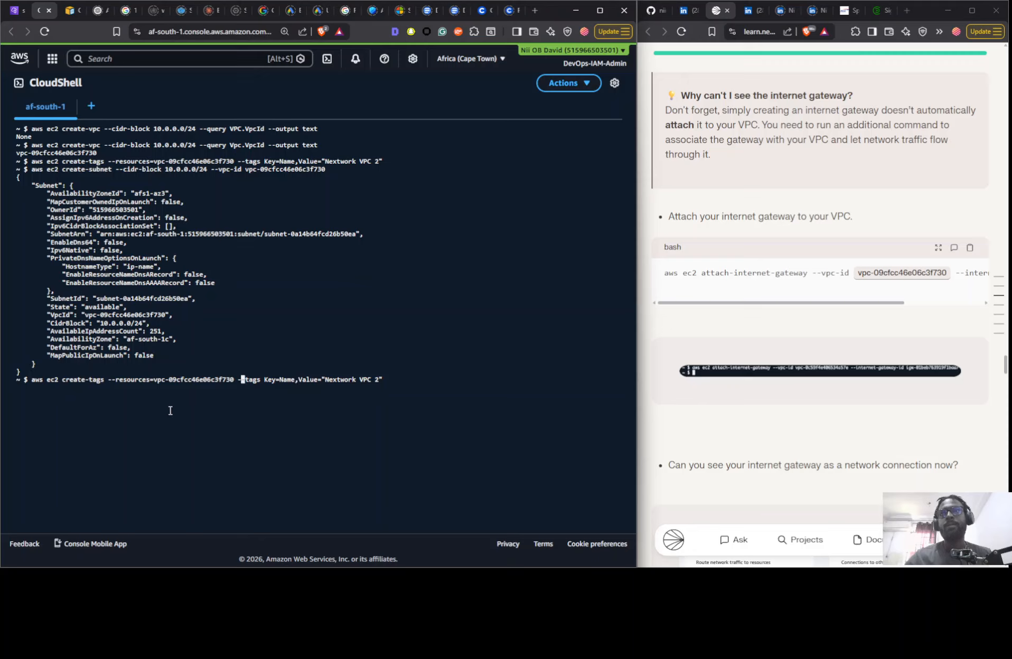
pyautogui.press('Left')
pyautogui.press('Left')
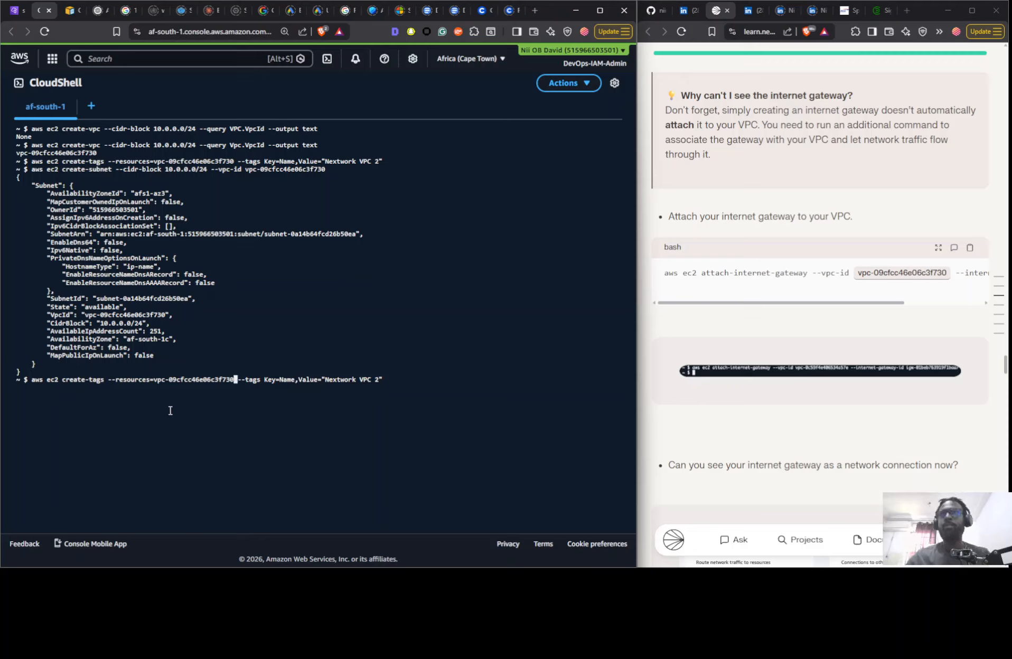
# - Replace the VPC ID in the create-tags --resources argument with subnet-0a14b64fcd26b50ea
pyautogui.press('BackSpace')
pyautogui.press('BackSpace')
pyautogui.press('BackSpace')
pyautogui.press('BackSpace')
pyautogui.press('BackSpace')
pyautogui.press('BackSpace')
pyautogui.press('BackSpace')
pyautogui.press('BackSpace')
pyautogui.press('BackSpace')
pyautogui.press('BackSpace')
pyautogui.press('BackSpace')
pyautogui.press('BackSpace')
pyautogui.press('BackSpace')
pyautogui.press('BackSpace')
pyautogui.press('BackSpace')
pyautogui.press('BackSpace')
pyautogui.press('BackSpace')
pyautogui.press('BackSpace')
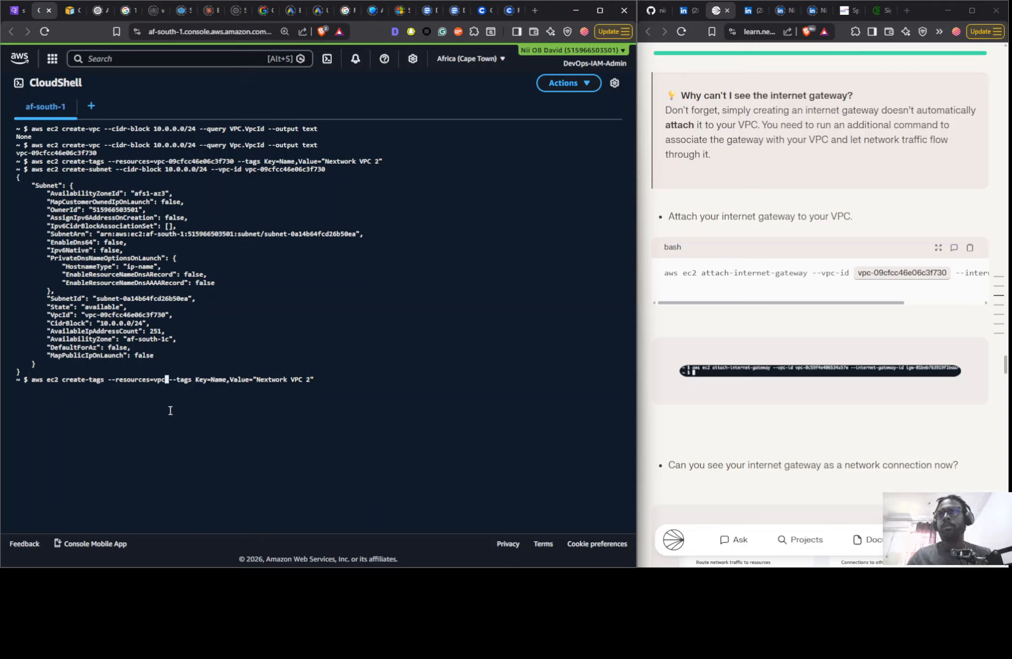
pyautogui.press('BackSpace')
pyautogui.press('BackSpace')
pyautogui.press('BackSpace')
pyautogui.write('subnet-0a14b64fcd26b50ea')
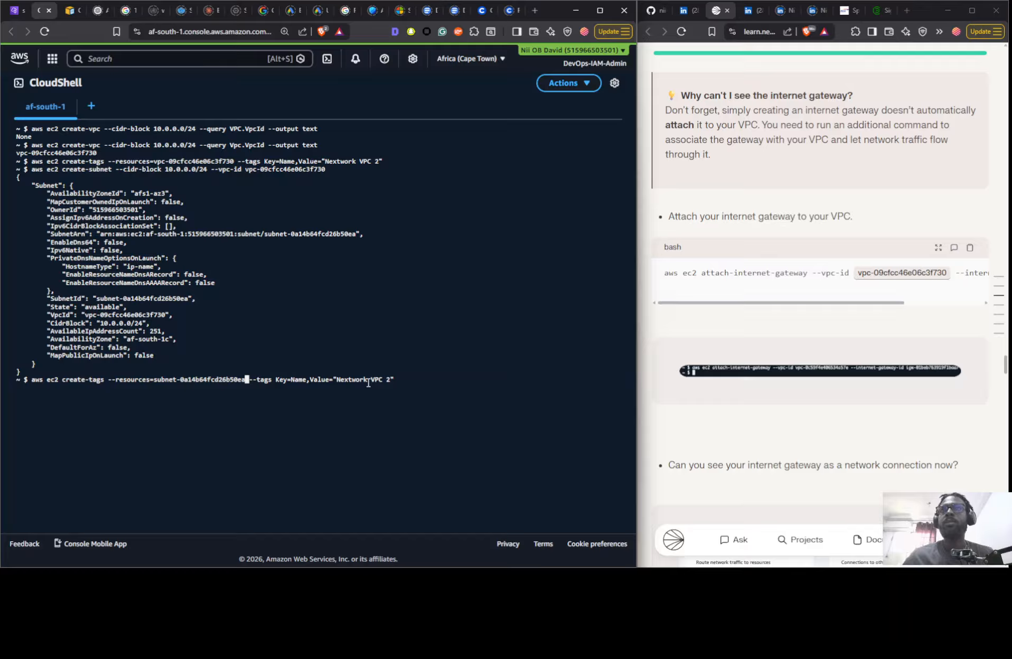
# - Try to replace the tag value "Nextwork VPC 2" in the create-tags command with a name starting with Public
pyautogui.moveTo(337, 381); pyautogui.dragTo(390, 380)
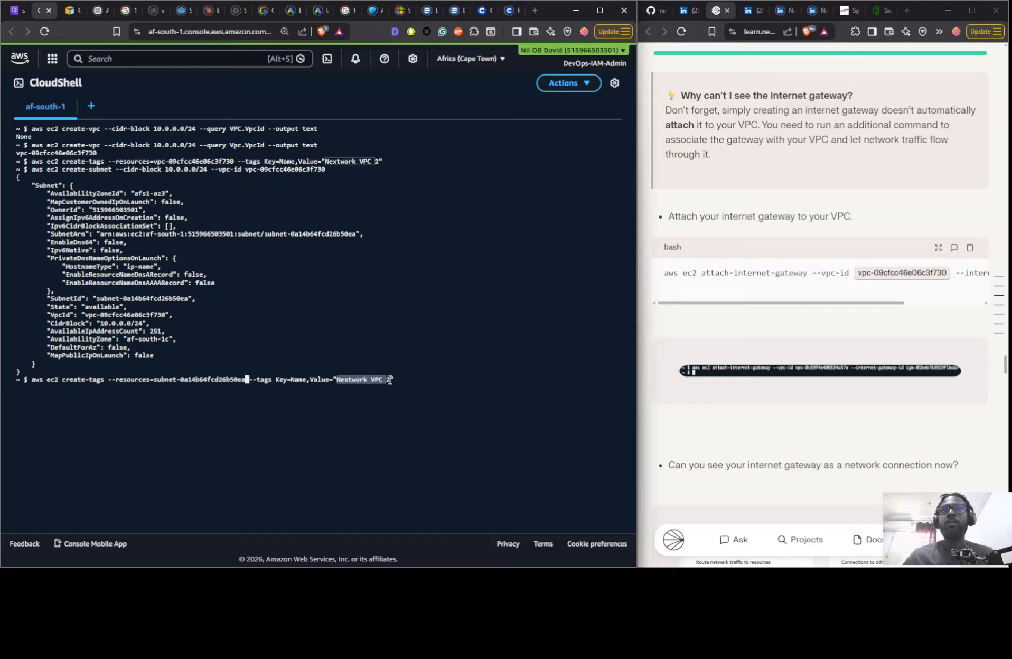
pyautogui.write('Publi')
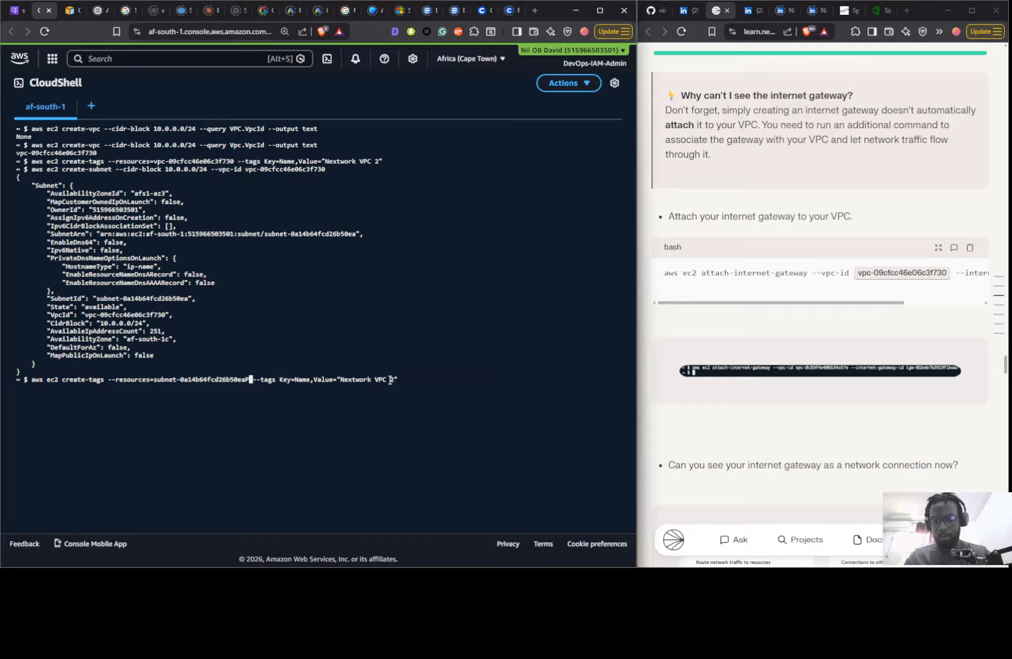
pyautogui.write('c')
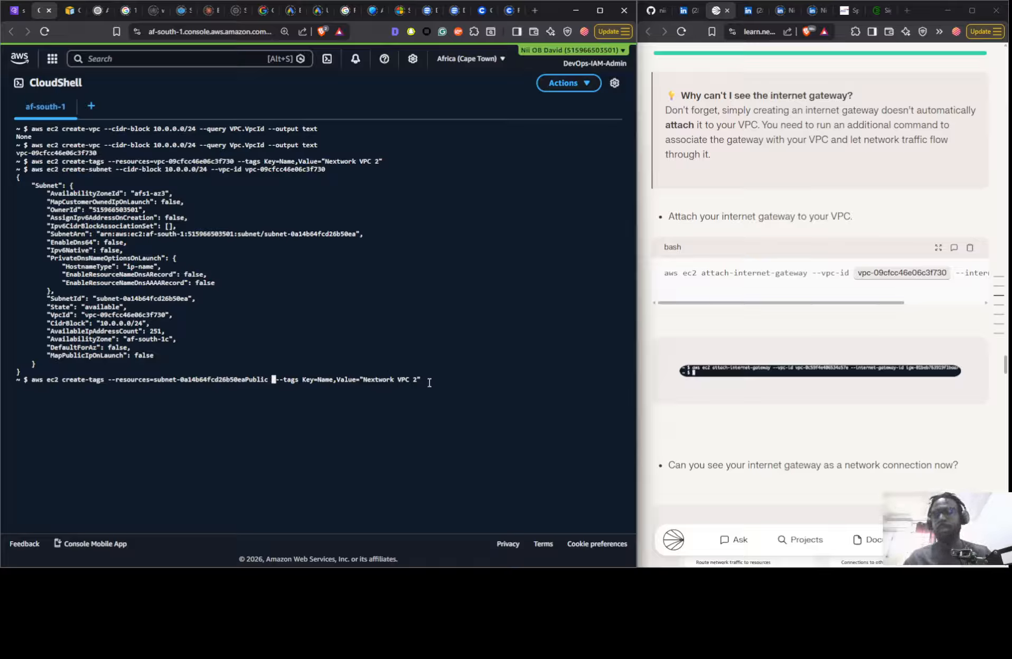
# - Delete the misplaced Public text and the subnet ID from the --resources argument of the create-tags command
pyautogui.press('BackSpace')
pyautogui.press('BackSpace')
pyautogui.press('BackSpace')
pyautogui.press('BackSpace')
pyautogui.press('BackSpace')
pyautogui.press('BackSpace')
pyautogui.press('BackSpace')
pyautogui.press('BackSpace')
pyautogui.press('BackSpace')
pyautogui.press('BackSpace')
pyautogui.press('BackSpace')
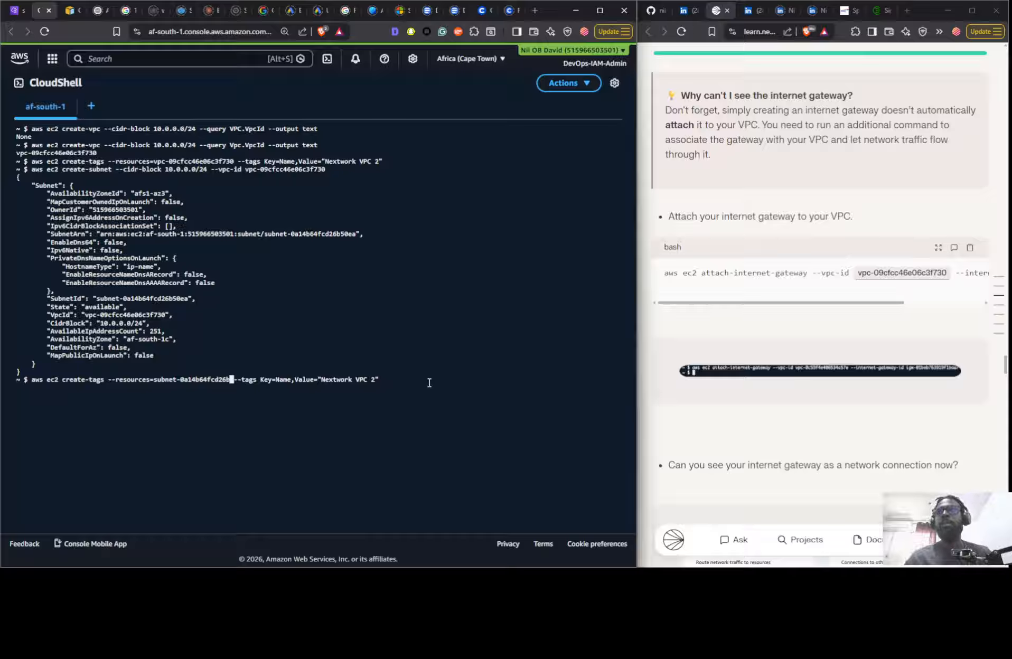
pyautogui.press('BackSpace')
pyautogui.press('BackSpace')
pyautogui.press('BackSpace')
pyautogui.press('BackSpace')
pyautogui.press('BackSpace')
pyautogui.press('BackSpace')
pyautogui.press('BackSpace')
pyautogui.press('BackSpace')
pyautogui.press('BackSpace')
pyautogui.press('BackSpace')
pyautogui.press('BackSpace')
pyautogui.press('BackSpace')
pyautogui.press('BackSpace')
pyautogui.press('BackSpace')
pyautogui.press('BackSpace')
pyautogui.press('BackSpace')
pyautogui.press('BackSpace')
pyautogui.press('BackSpace')
pyautogui.press('BackSpace')
pyautogui.press('BackSpace')
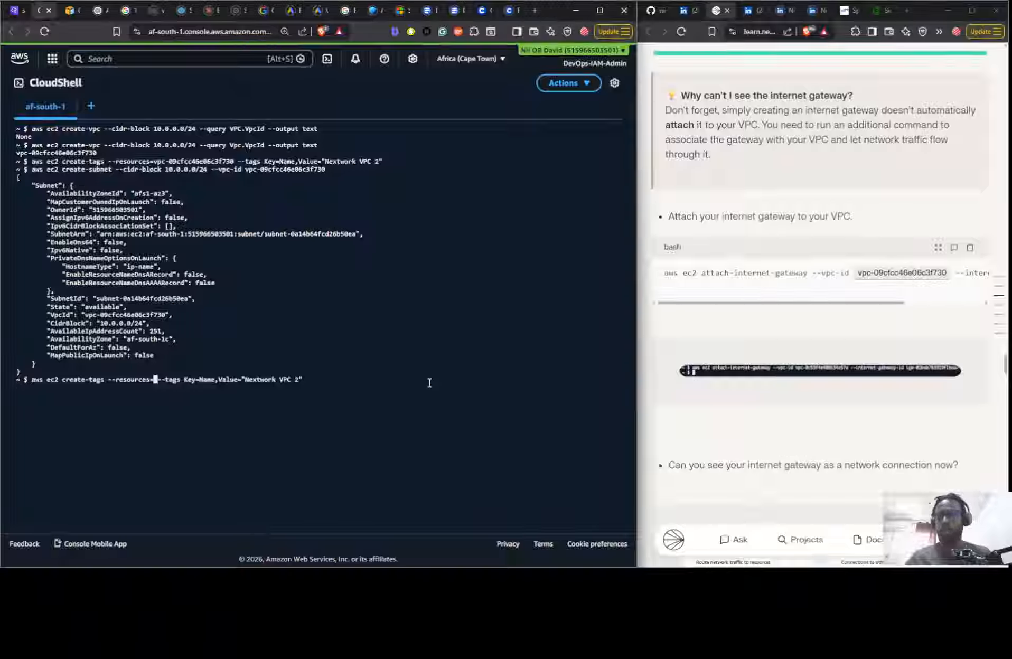
# - Complete the create-tags command with resource subnet-0a14b64fcd26b50ea and the Name tag value "Public 2"
pyautogui.write('subnet-0a14b64fcd26b50ea')
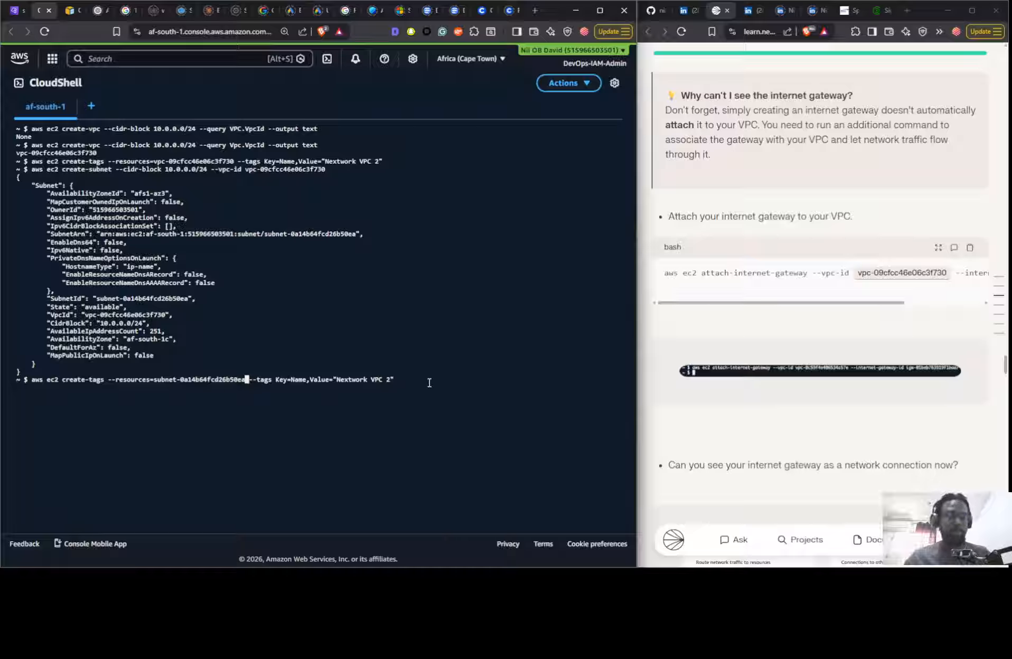
pyautogui.press('Right')
pyautogui.press('Right')
pyautogui.press('Right')
pyautogui.press('Right')
pyautogui.press('Right')
pyautogui.press('Right')
pyautogui.press('Right')
pyautogui.press('Right')
pyautogui.press('Right')
pyautogui.press('Right')
pyautogui.press('Right')
pyautogui.press('Right')
pyautogui.press('Right')
pyautogui.press('Right')
pyautogui.press('Right')
pyautogui.press('Right')
pyautogui.press('Right')
pyautogui.press('Right')
pyautogui.press('Right')
pyautogui.press('Right')
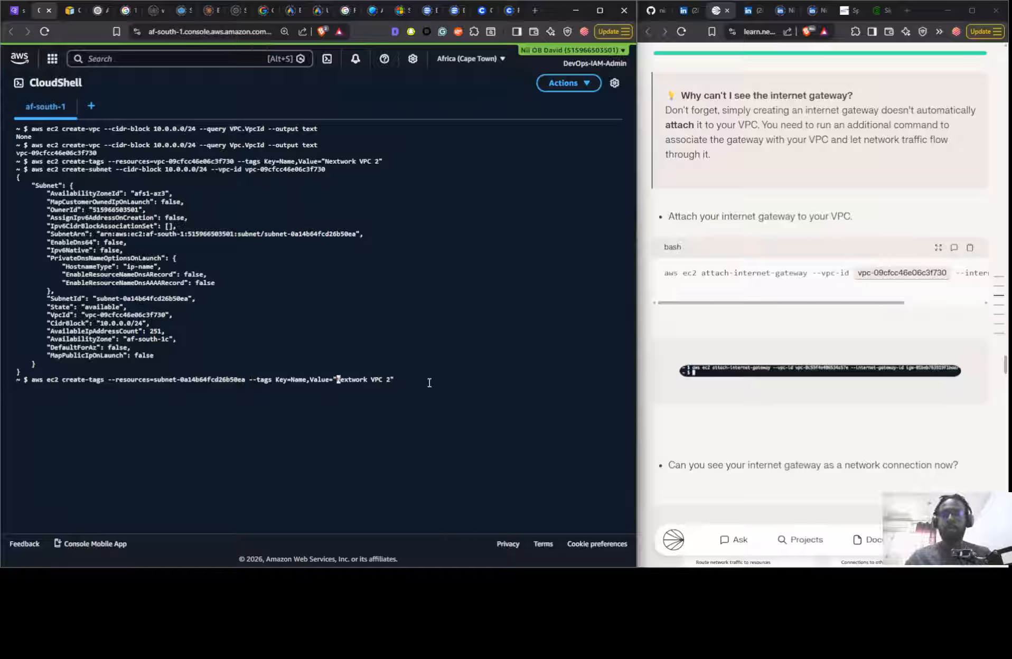
pyautogui.write('Pu')
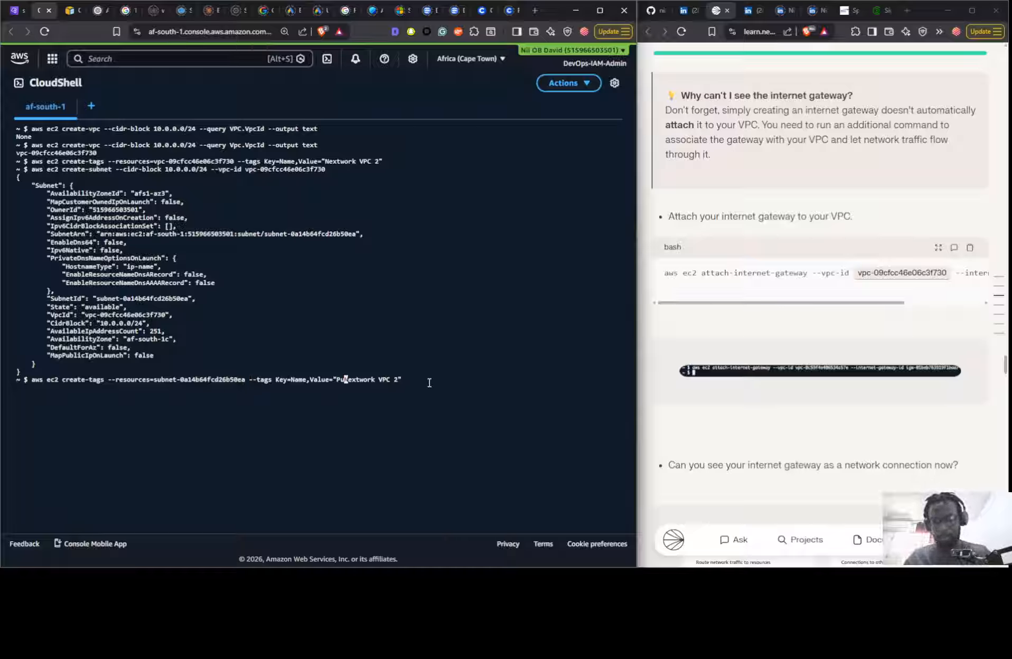
pyautogui.write('blic 2')
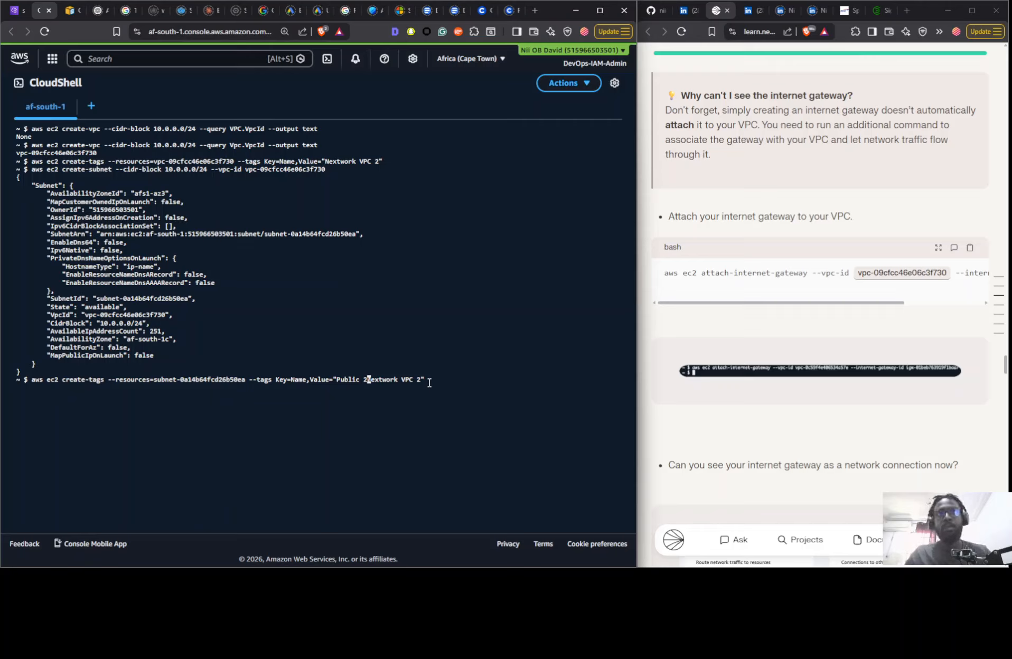
pyautogui.press('Delete')
pyautogui.press('Delete')
pyautogui.press('Delete')
pyautogui.press('Delete')
pyautogui.press('Delete')
pyautogui.press('Delete')
pyautogui.press('Delete')
pyautogui.press('Delete')
pyautogui.press('Delete')
pyautogui.press('Delete')
pyautogui.press('Delete')
pyautogui.press('Delete')
pyautogui.press('Delete')
pyautogui.press('Delete')
pyautogui.press('Delete')
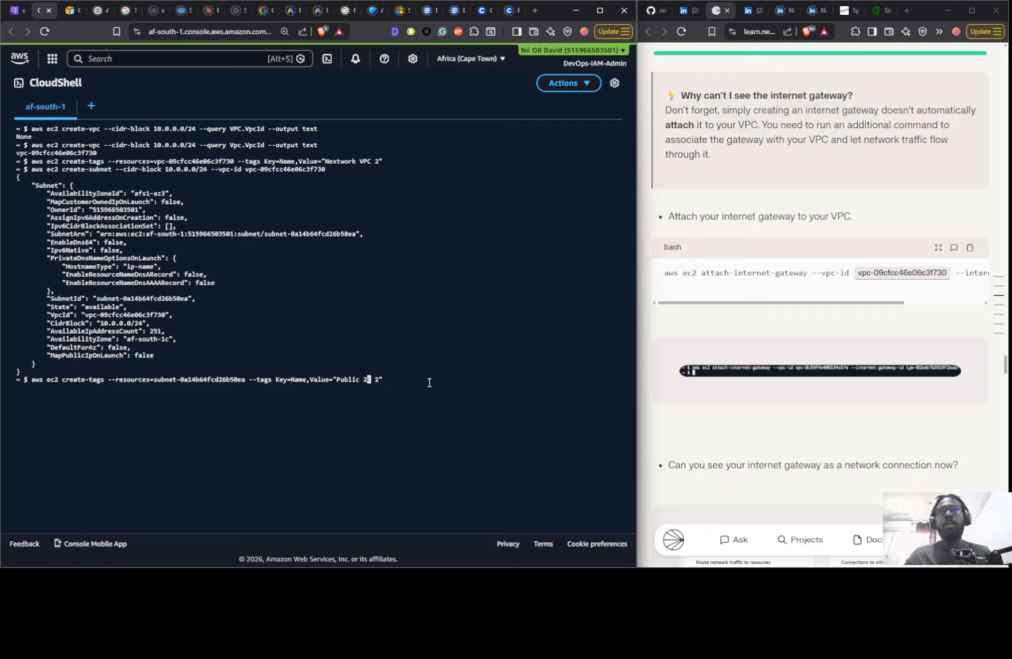
pyautogui.write('"')
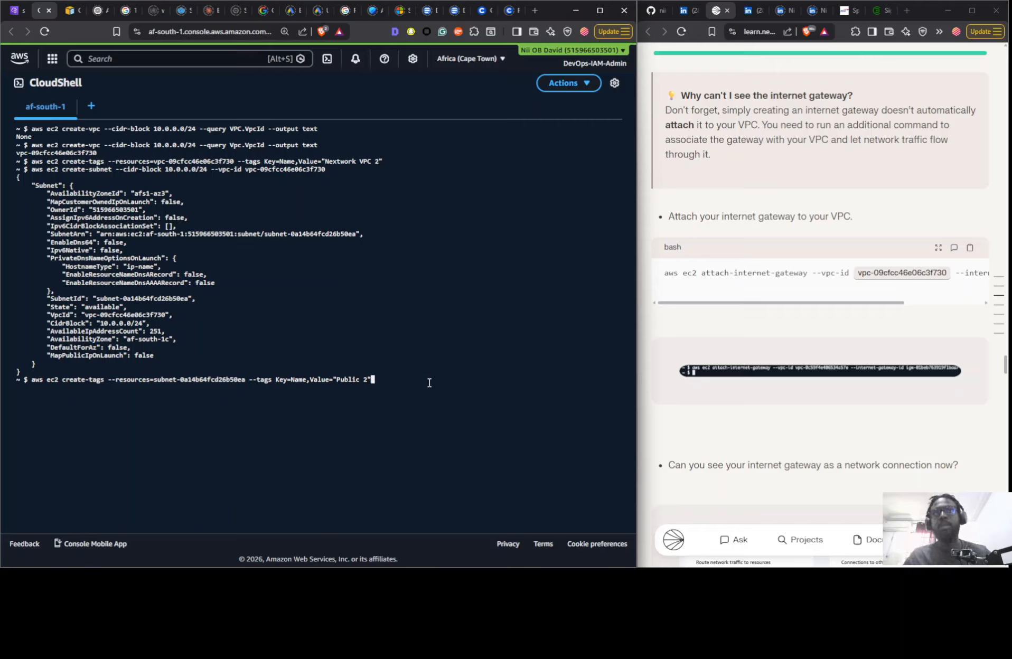
# - Run the create-tags command, then check the subnet's name in the VPC console's subnet list and return to CloudShell
pyautogui.press('Return')
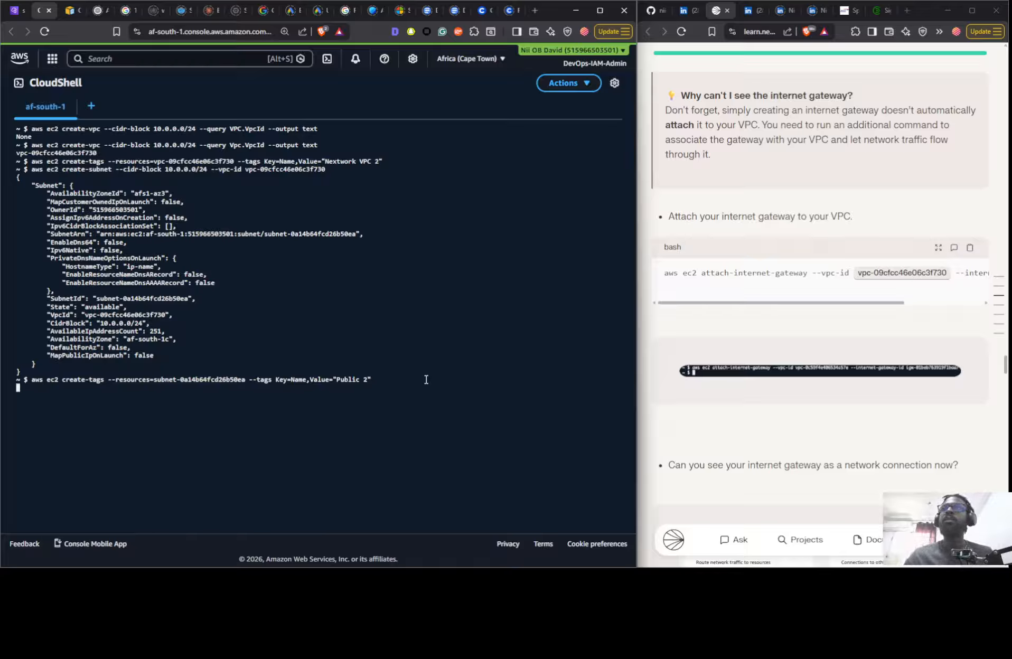
pyautogui.click(21, 12)
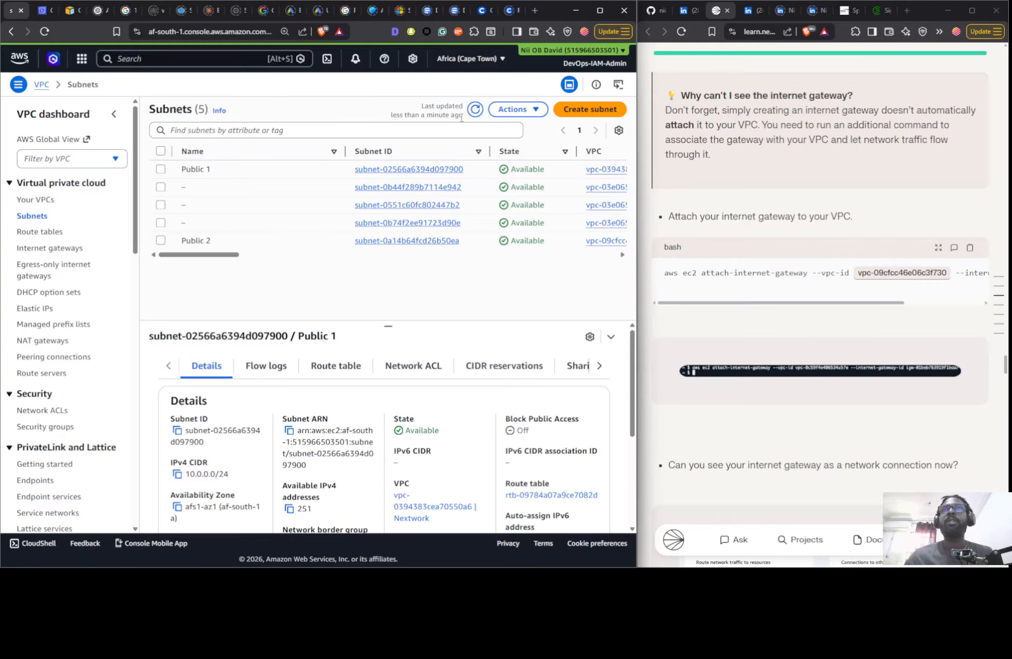
pyautogui.click(38, 10)
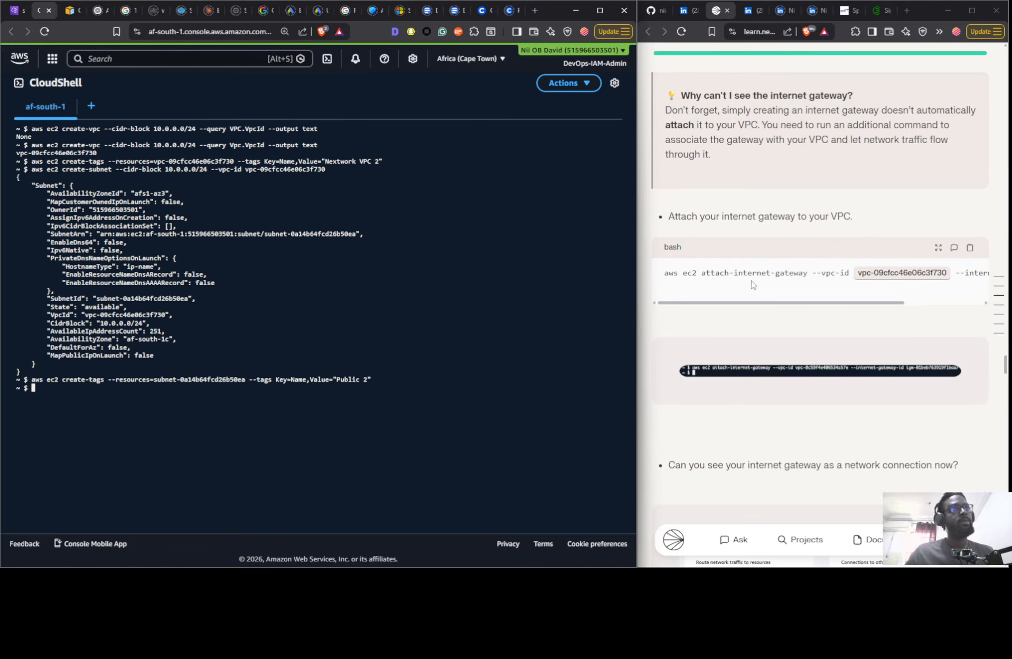
# - Review the guide's sections on subnets, network connections, and creating and attaching an internet gateway
pyautogui.scroll(3, 740, 288)
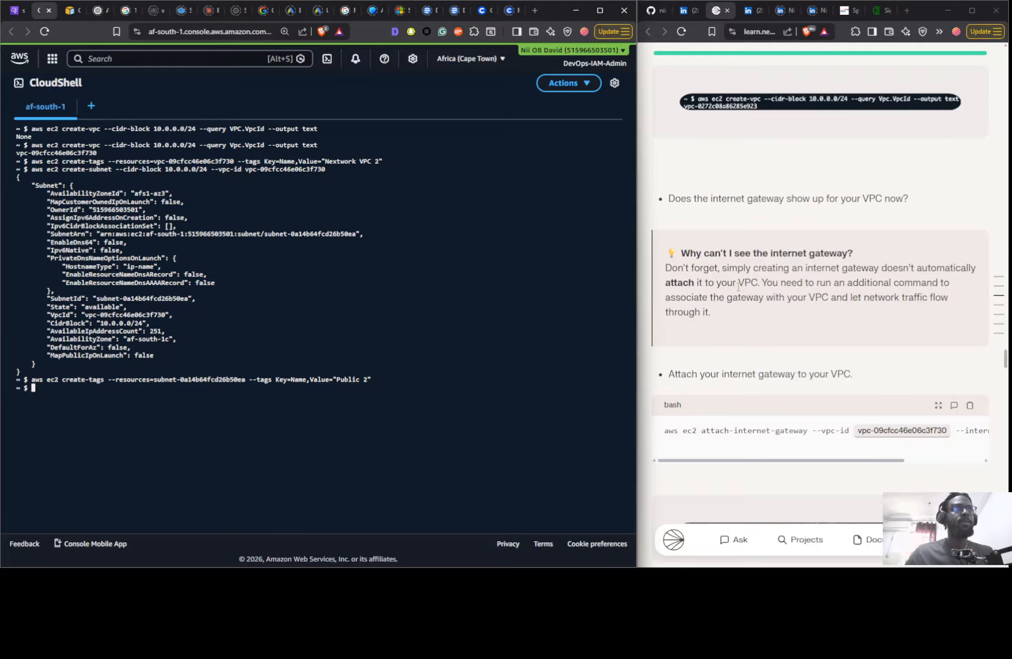
pyautogui.scroll(4, 739, 287)
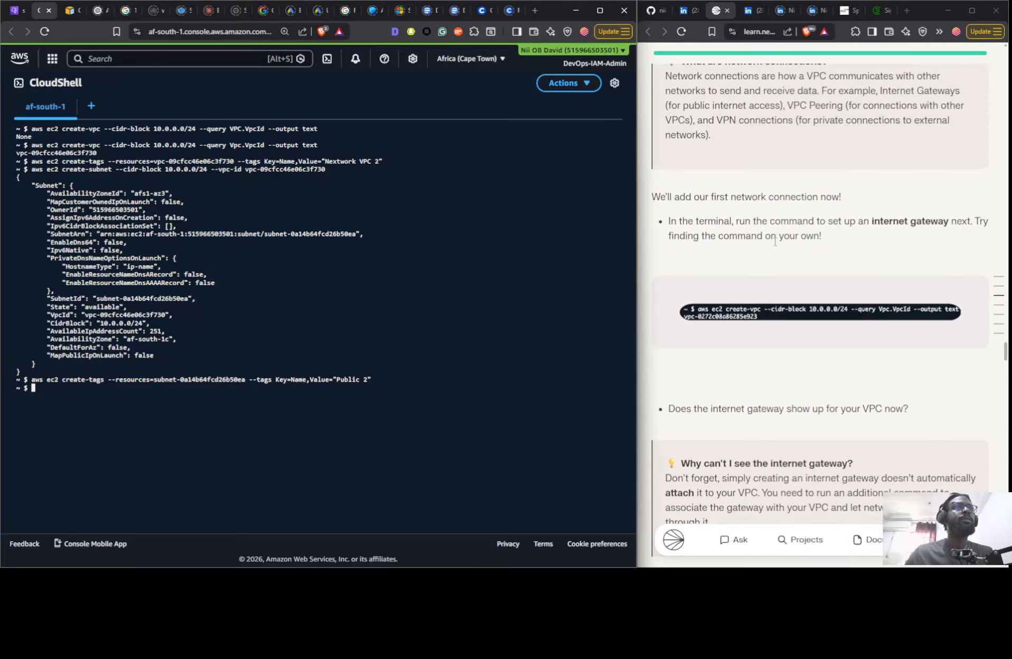
pyautogui.scroll(1, 774, 243)
pyautogui.scroll(5, 775, 244)
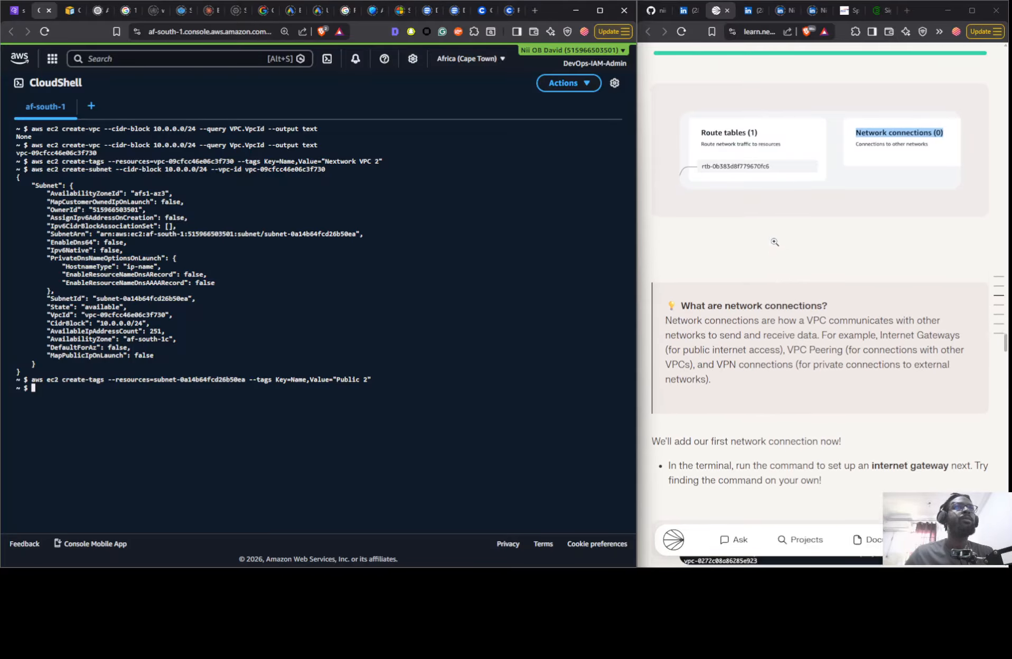
pyautogui.scroll(-1, 776, 246)
pyautogui.scroll(-9, 775, 244)
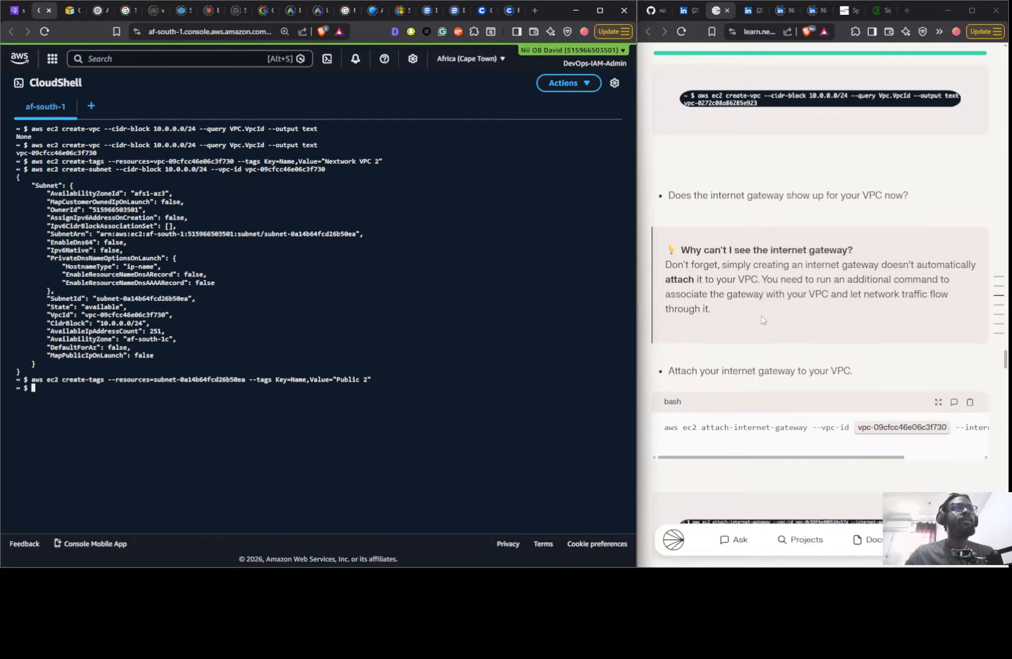
pyautogui.scroll(-1, 700, 311)
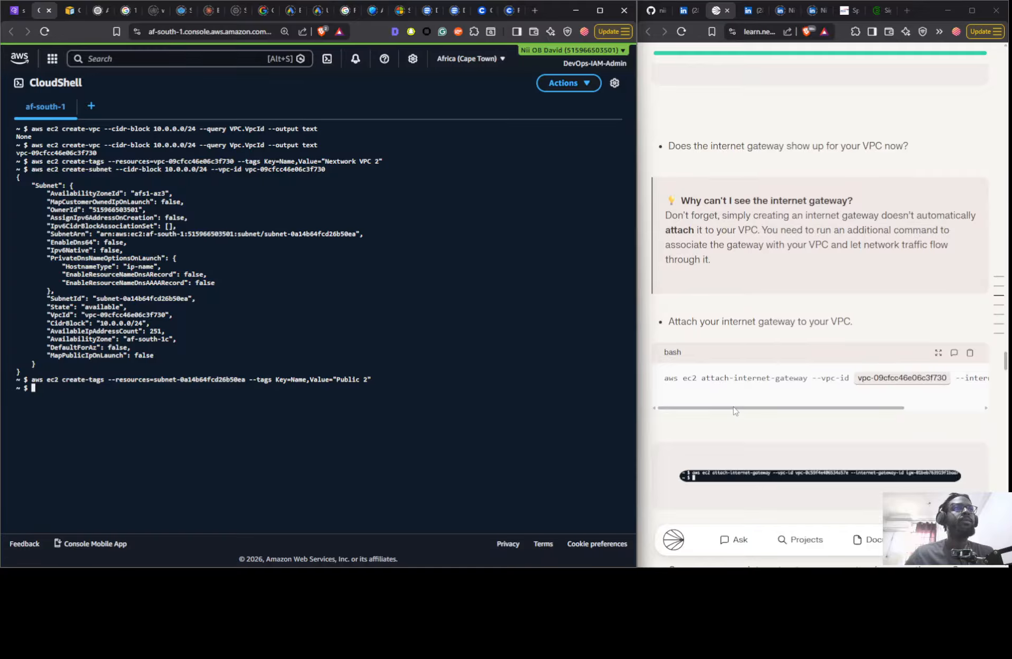
pyautogui.moveTo(734, 411); pyautogui.dragTo(713, 404)
pyautogui.scroll(1, 715, 370)
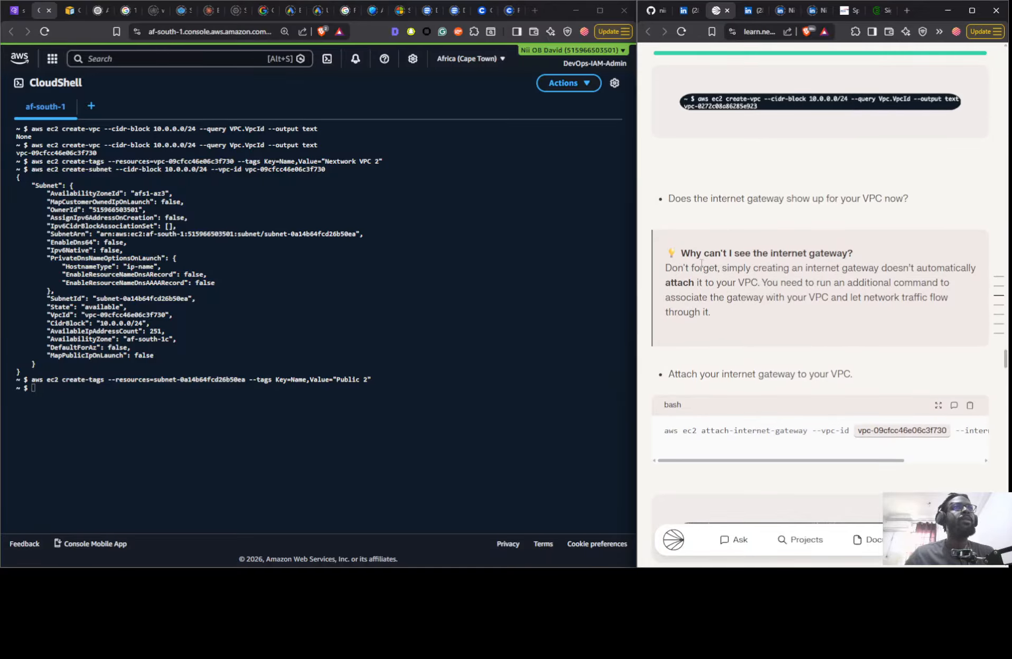
pyautogui.scroll(6, 779, 286)
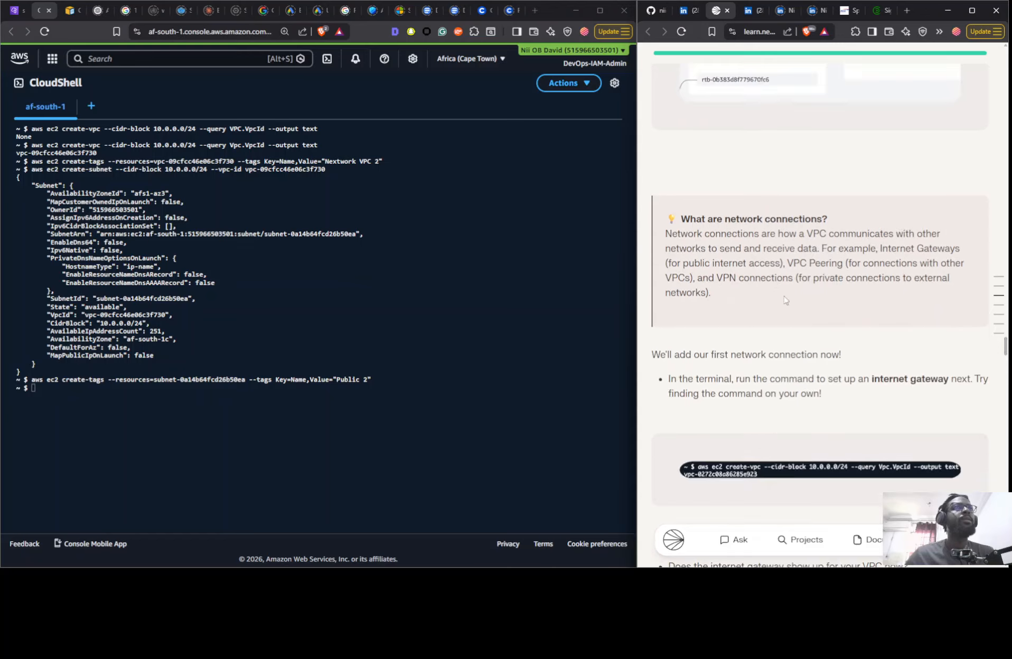
pyautogui.scroll(10, 784, 300)
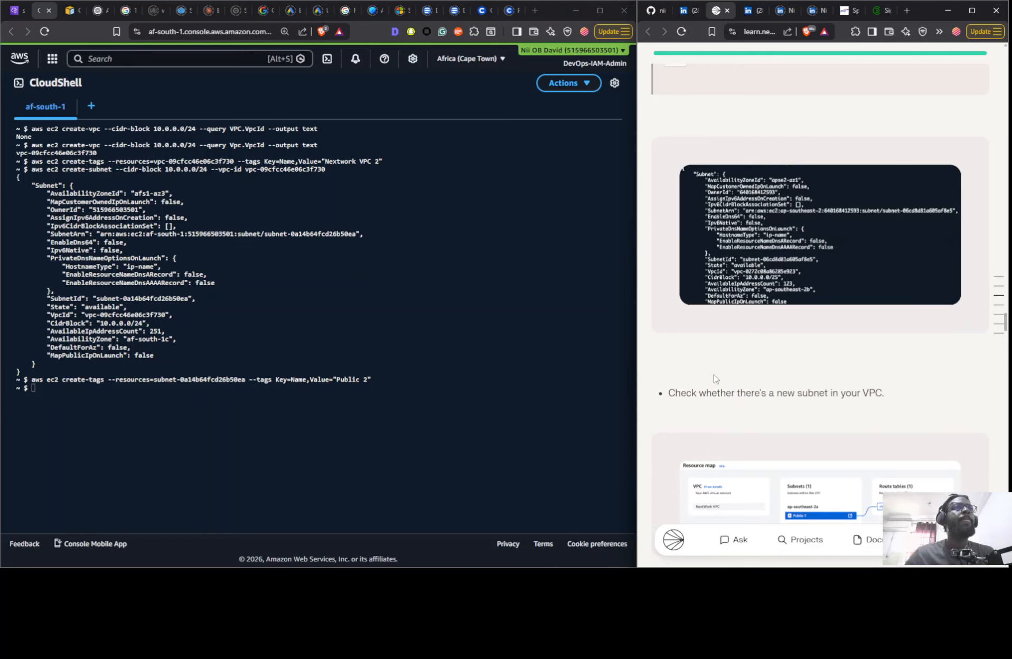
pyautogui.scroll(-4, 714, 378)
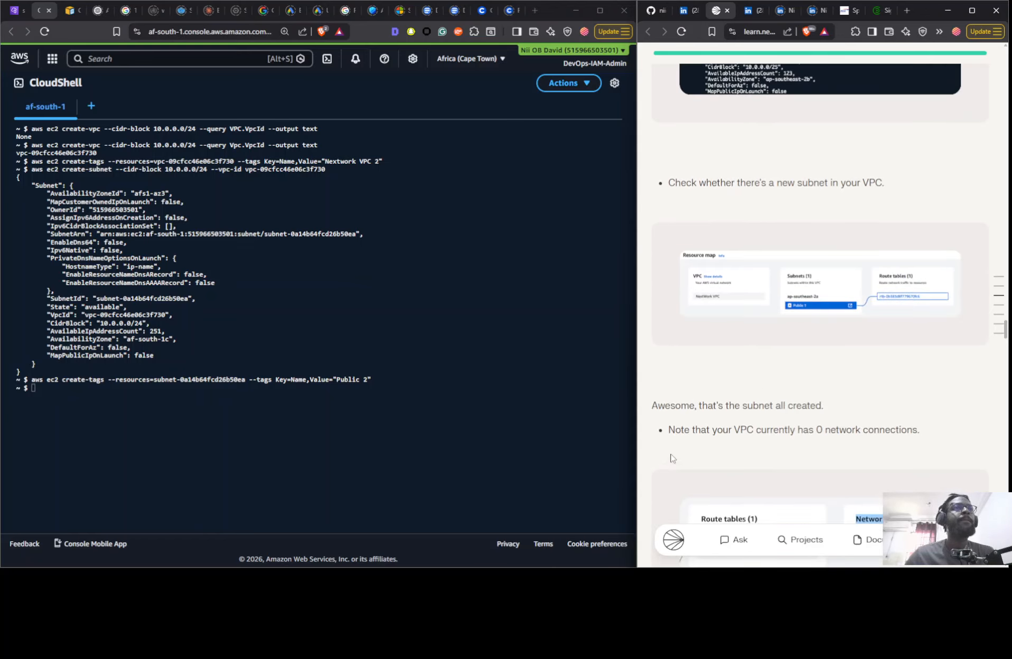
pyautogui.scroll(-4, 686, 449)
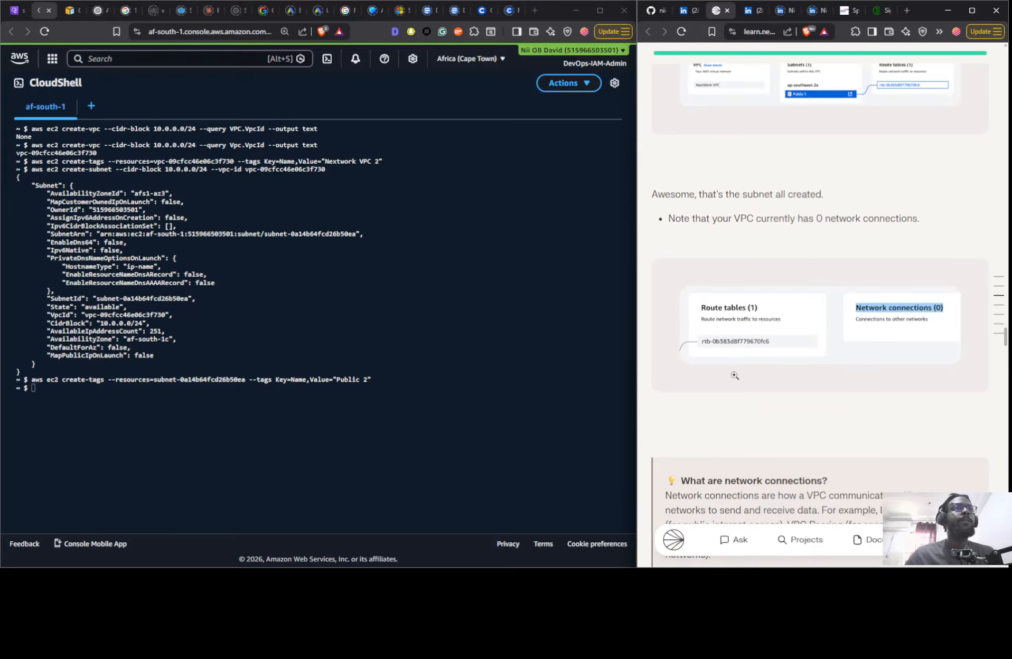
pyautogui.scroll(-3, 734, 376)
pyautogui.scroll(-3, 728, 352)
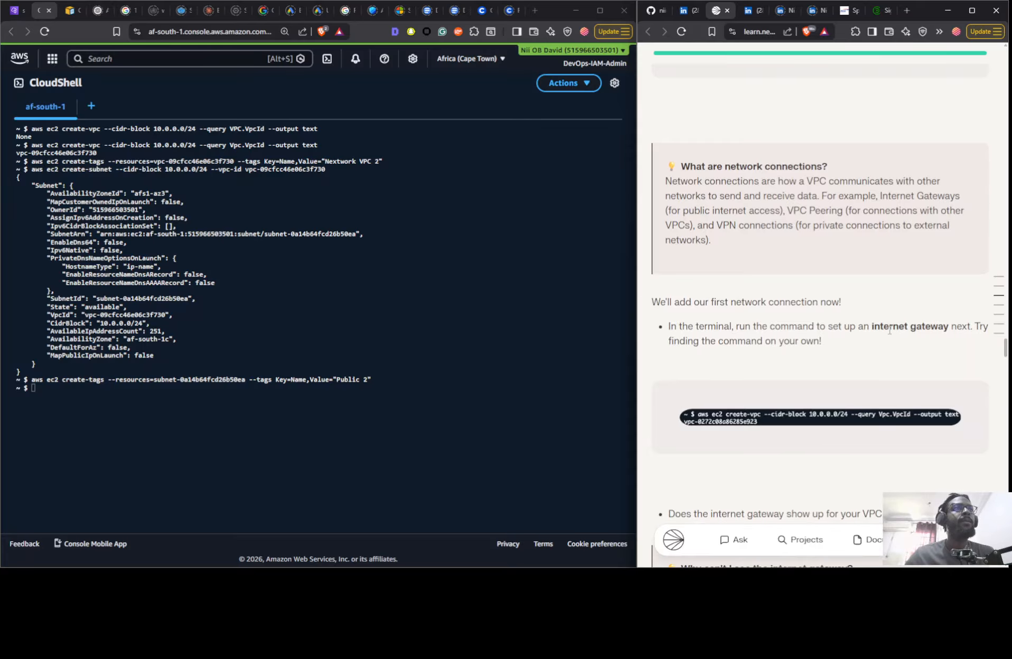
# - Recall the earlier create-vpc command that uses the Vpc.VpcId query in the CloudShell terminal
pyautogui.click(394, 441)
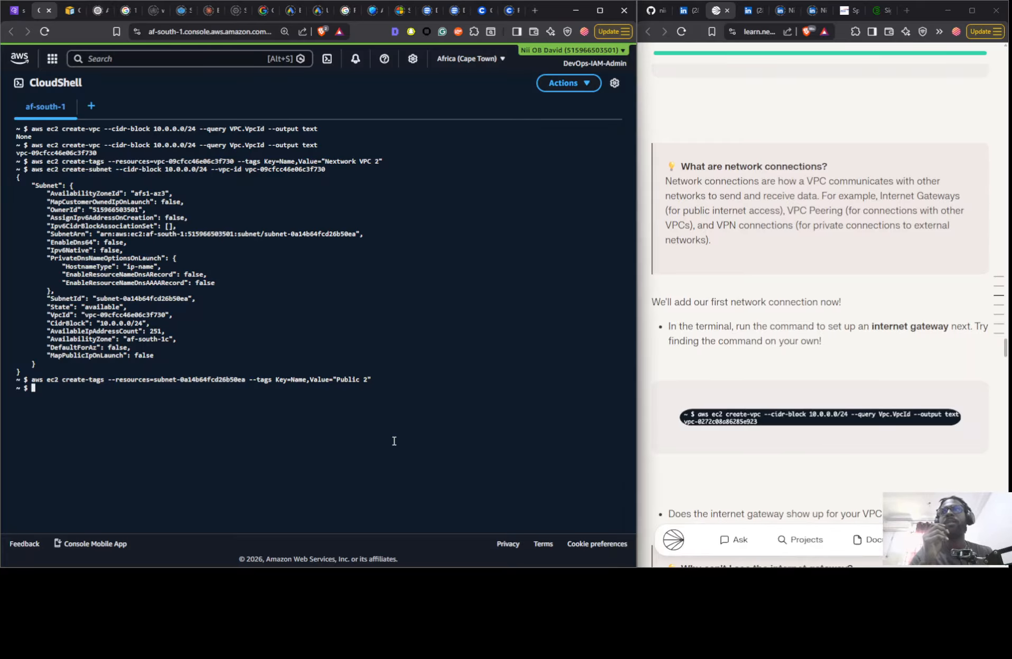
pyautogui.press('Up')
pyautogui.press('Up')
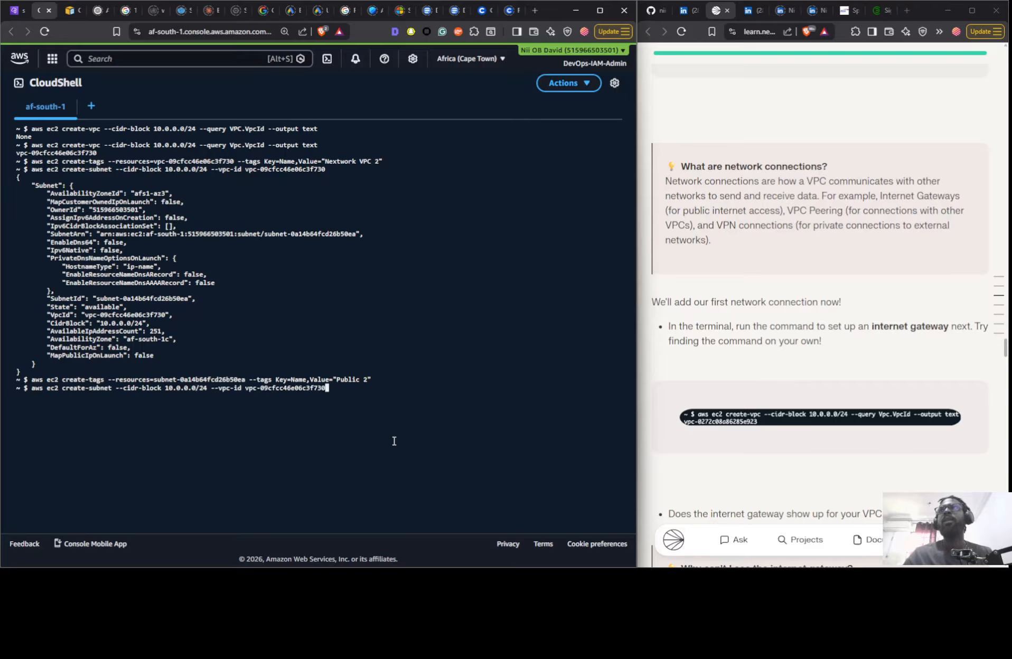
pyautogui.press('Up')
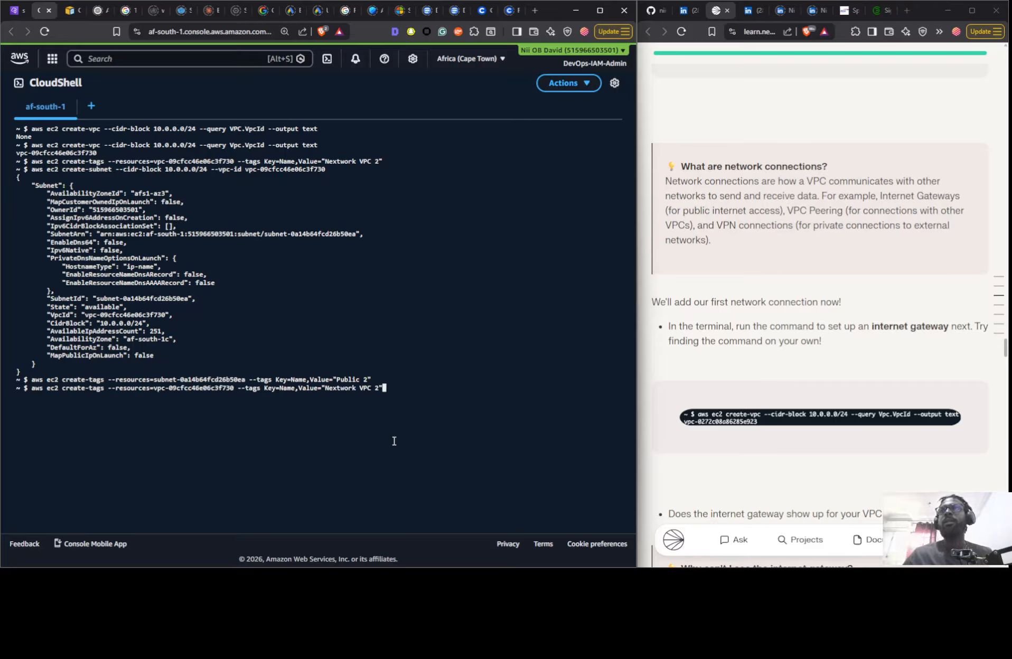
pyautogui.press('Up')
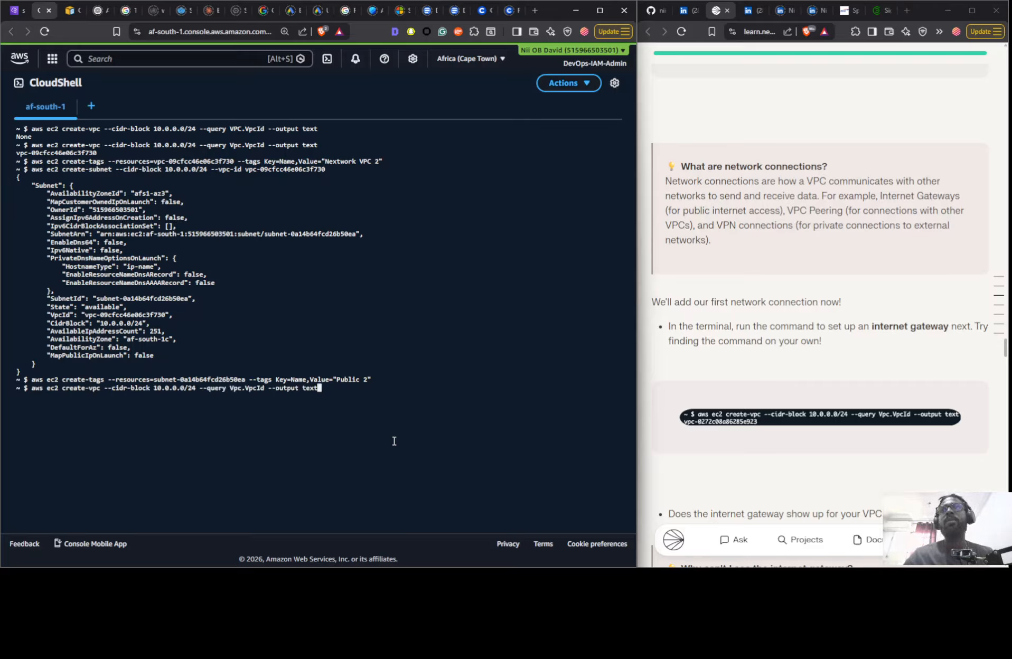
# - Change the subcommand of the recalled aws ec2 command to create-internet-gateway
pyautogui.hotkey('ctrl', 'Left')
pyautogui.hotkey('ctrl', 'Left')
pyautogui.hotkey('ctrl', 'Left')
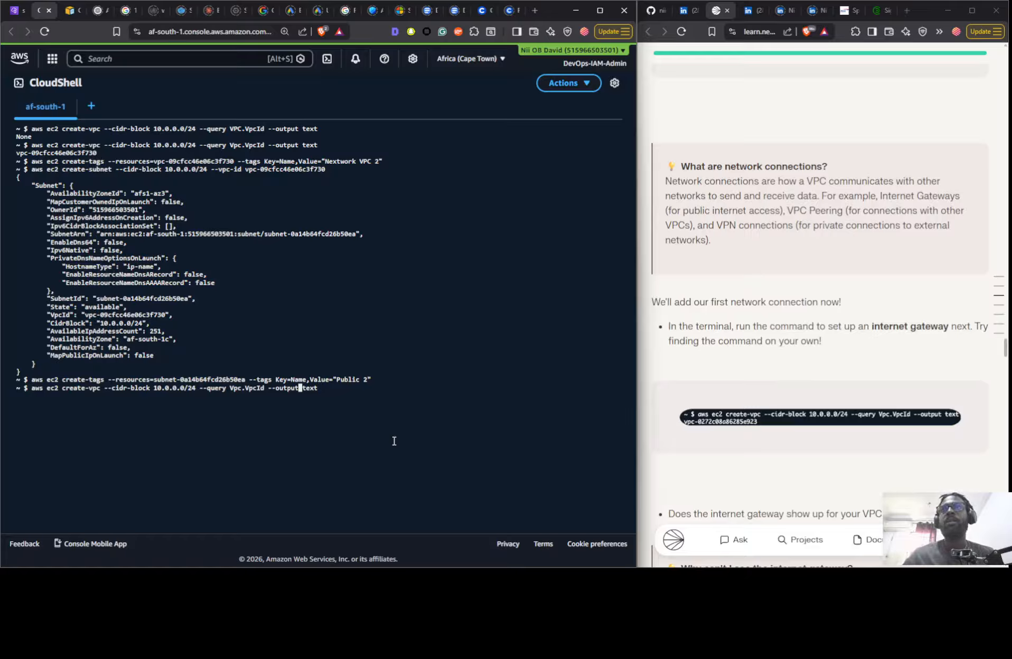
pyautogui.hotkey('ctrl', 'Left')
pyautogui.hotkey('ctrl', 'Left')
pyautogui.hotkey('ctrl', 'Left')
pyautogui.hotkey('ctrl', 'Left')
pyautogui.hotkey('ctrl', 'Left')
pyautogui.hotkey('ctrl', 'Left')
pyautogui.hotkey('ctrl', 'Left')
pyautogui.hotkey('ctrl', 'Left')
pyautogui.hotkey('ctrl', 'Left')
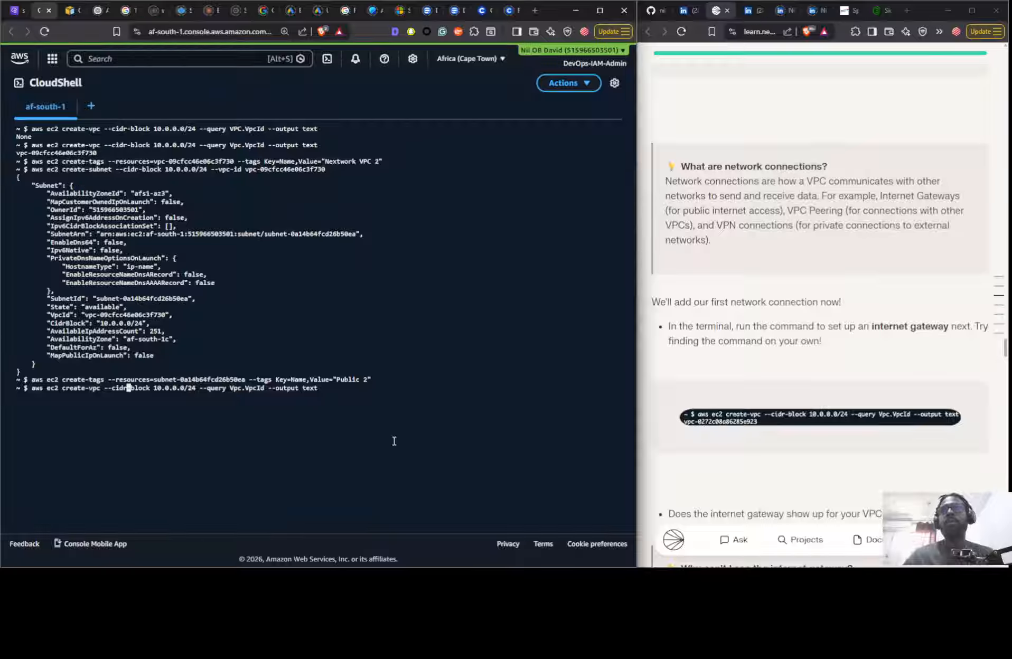
pyautogui.press('Left')
pyautogui.press('Left')
pyautogui.press('Left')
pyautogui.press('Left')
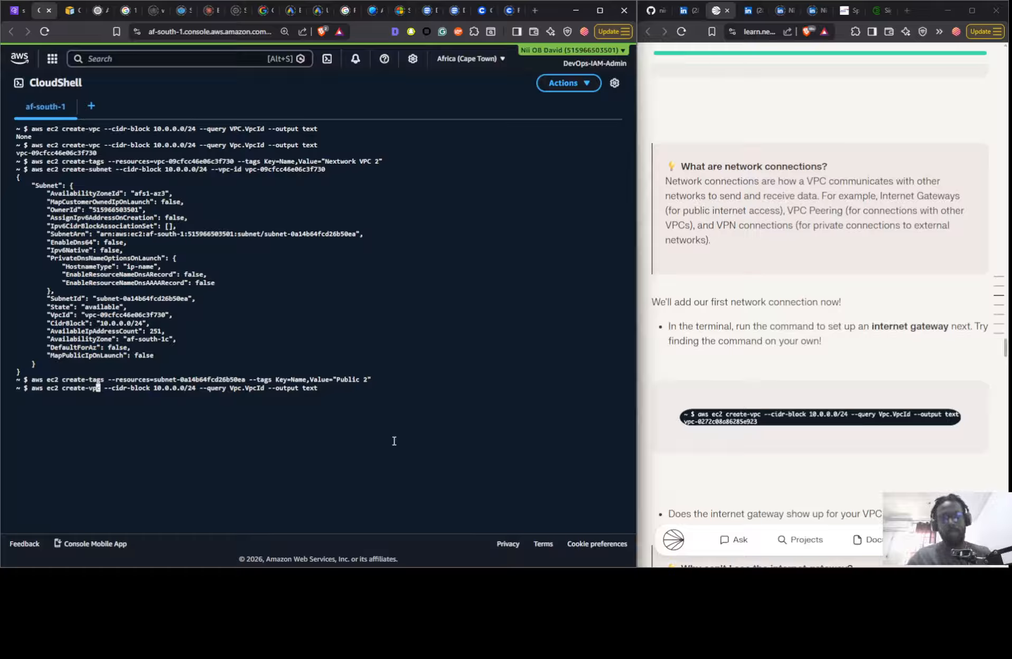
pyautogui.press('Delete')
pyautogui.press('BackSpace')
pyautogui.press('BackSpace')
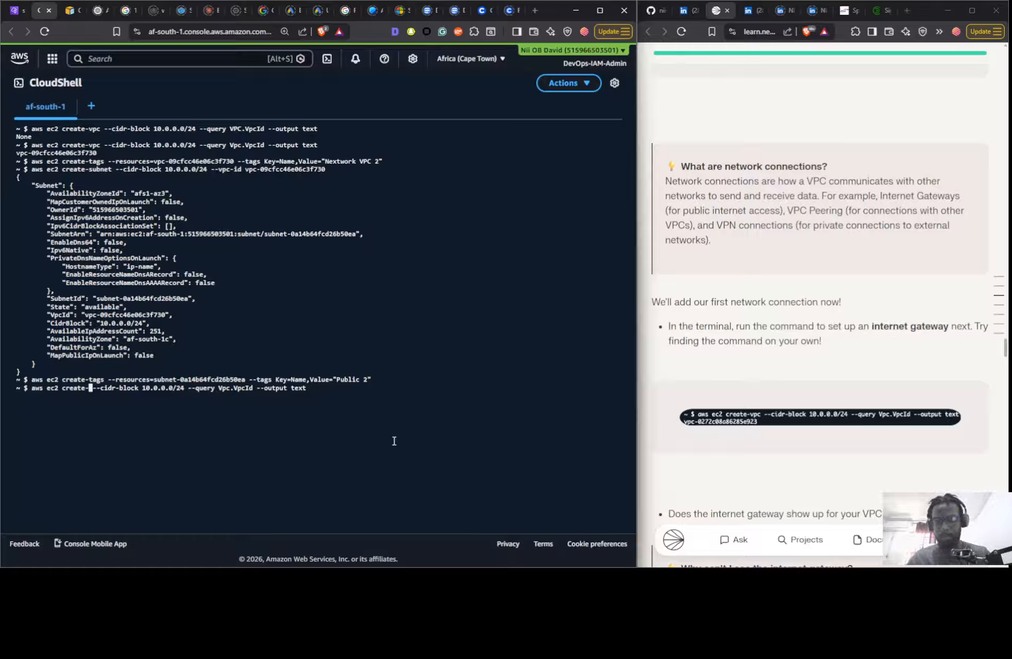
pyautogui.write('internet')
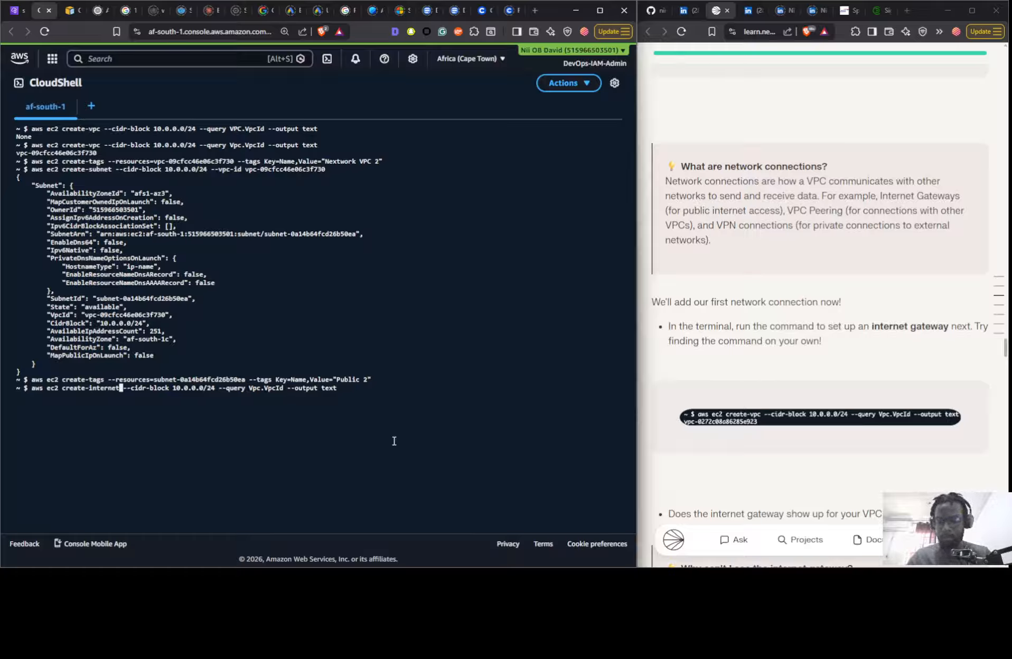
pyautogui.write('-gateway')
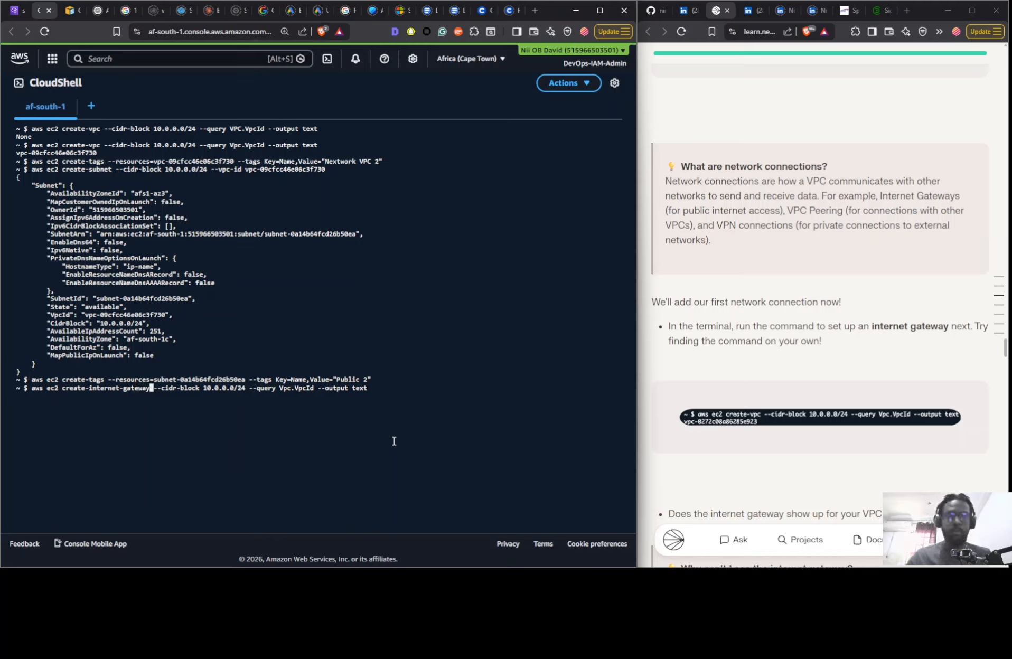
# - Insert "InternetGateway." at the start of the --query value in the create-internet-gateway command
pyautogui.press('Right')
pyautogui.press('Right')
pyautogui.press('Right')
pyautogui.press('Right')
pyautogui.press('Right')
pyautogui.press('Right')
pyautogui.press('Right')
pyautogui.press('Right')
pyautogui.press('Right')
pyautogui.press('Right')
pyautogui.press('Right')
pyautogui.press('Right')
pyautogui.press('Right')
pyautogui.press('Right')
pyautogui.press('Right')
pyautogui.press('Right')
pyautogui.press('Right')
pyautogui.press('Right')
pyautogui.press('Right')
pyautogui.press('Right')
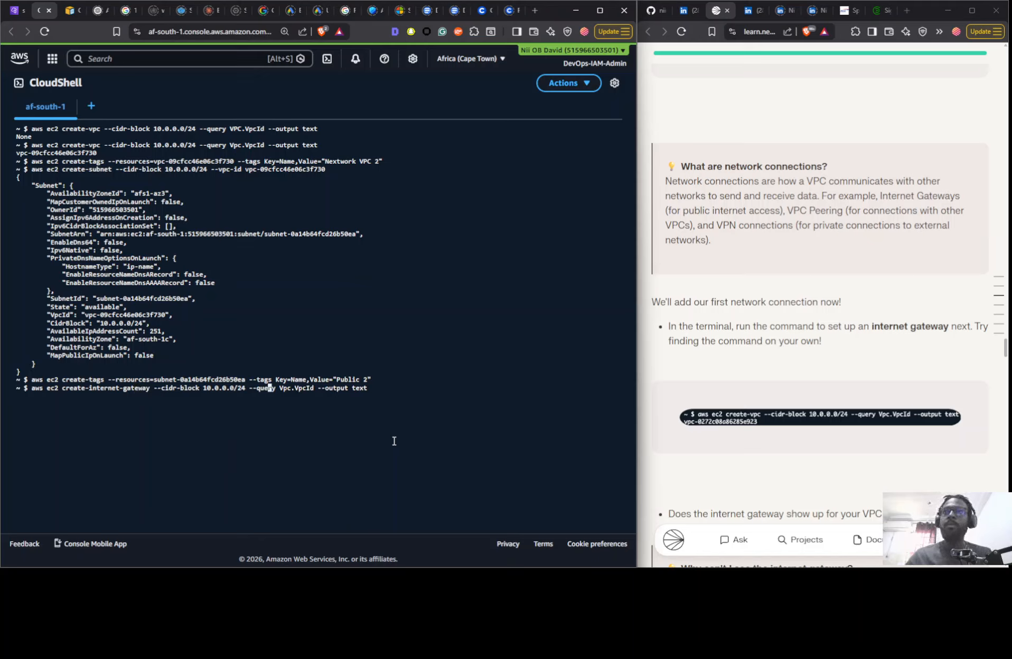
pyautogui.press('Right')
pyautogui.press('Right')
pyautogui.press('Right')
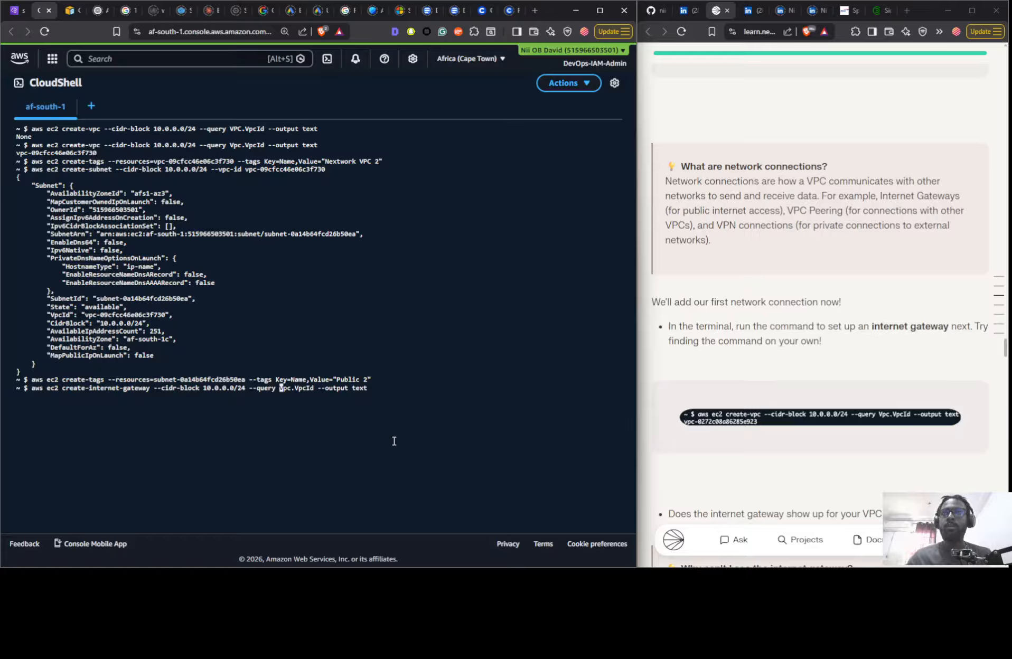
pyautogui.write('Internet')
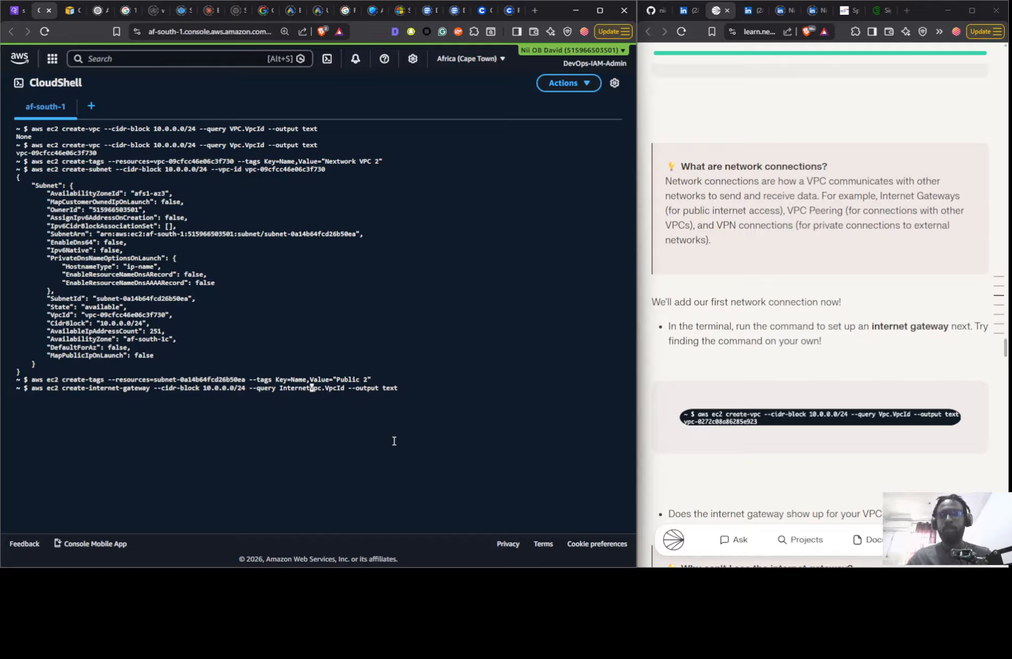
pyautogui.write('-')
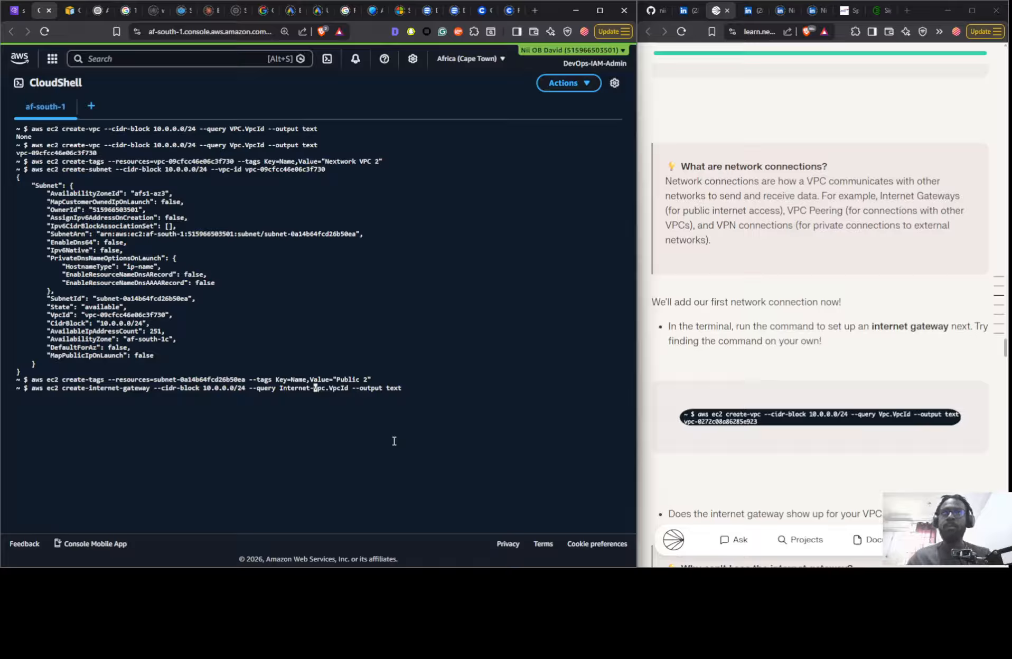
pyautogui.write('G')
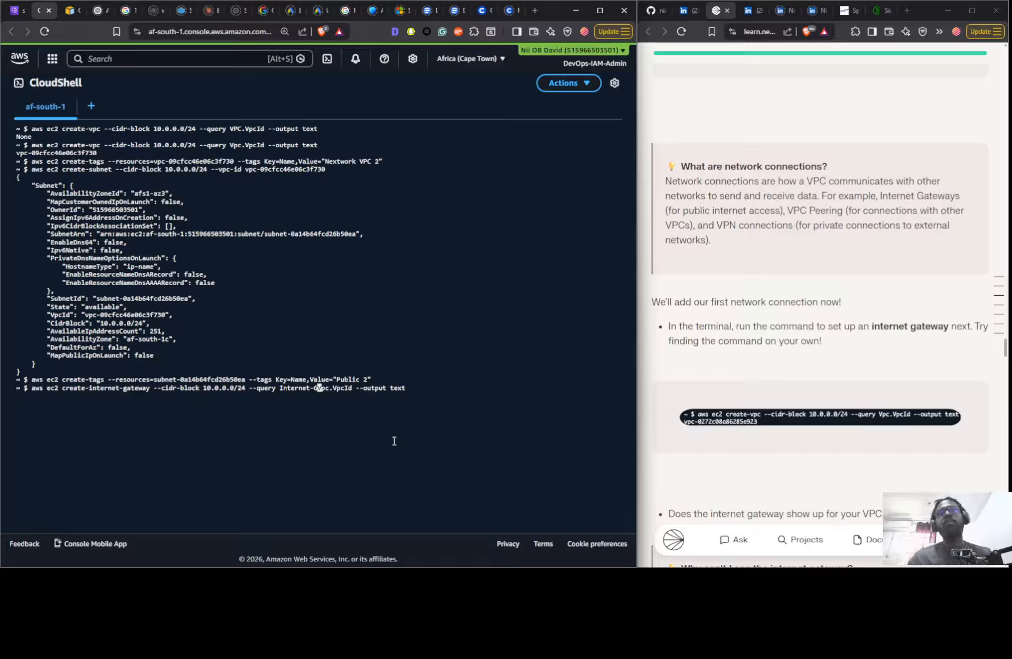
pyautogui.press('BackSpace')
pyautogui.press('BackSpace')
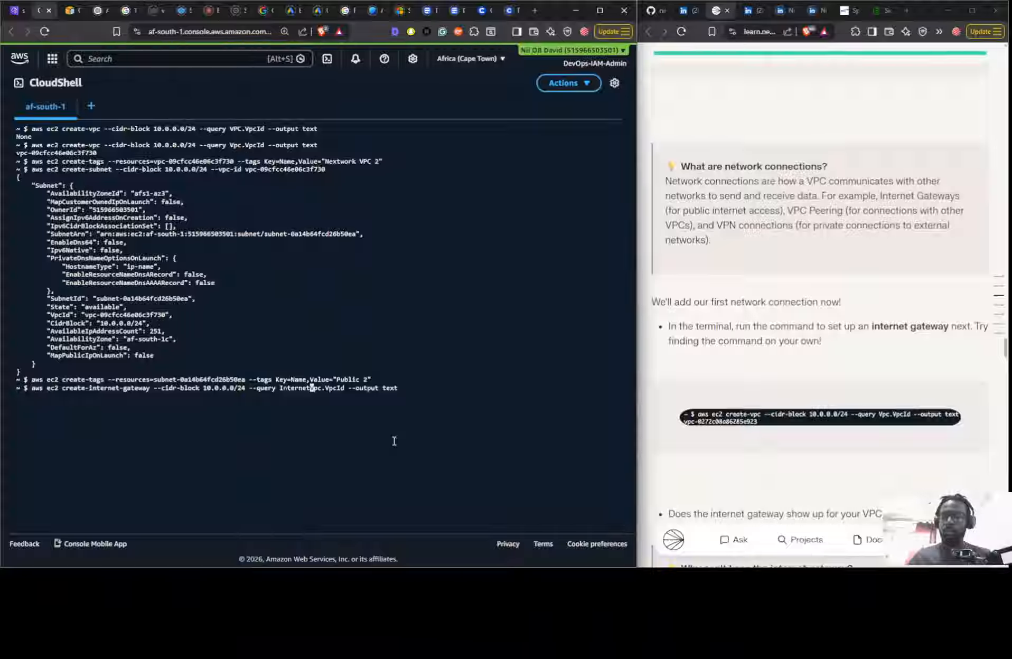
pyautogui.write('Gateway')
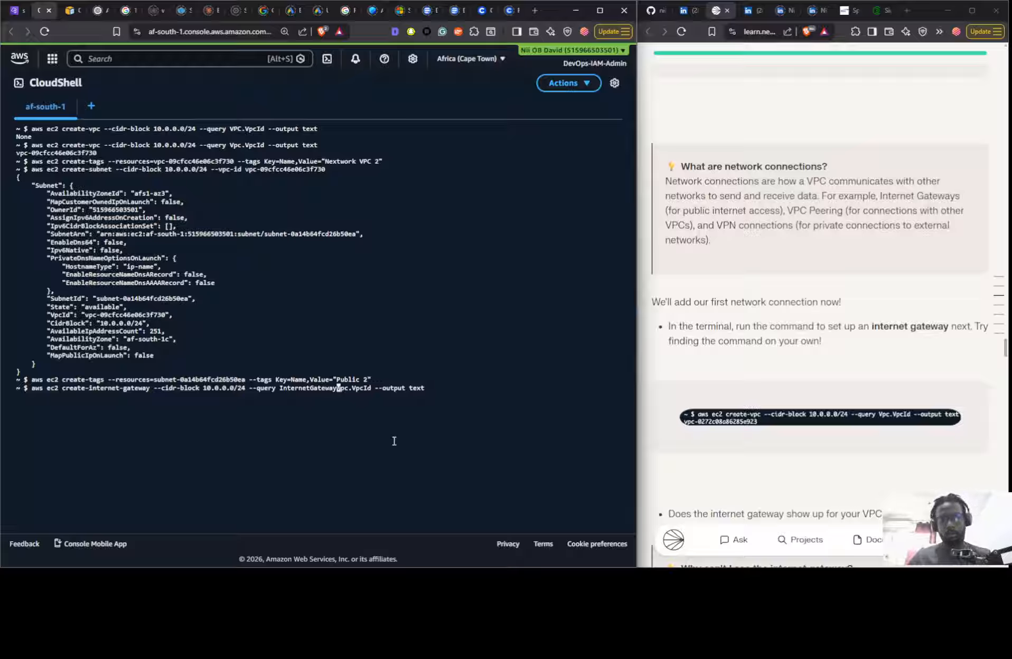
pyautogui.write('.')
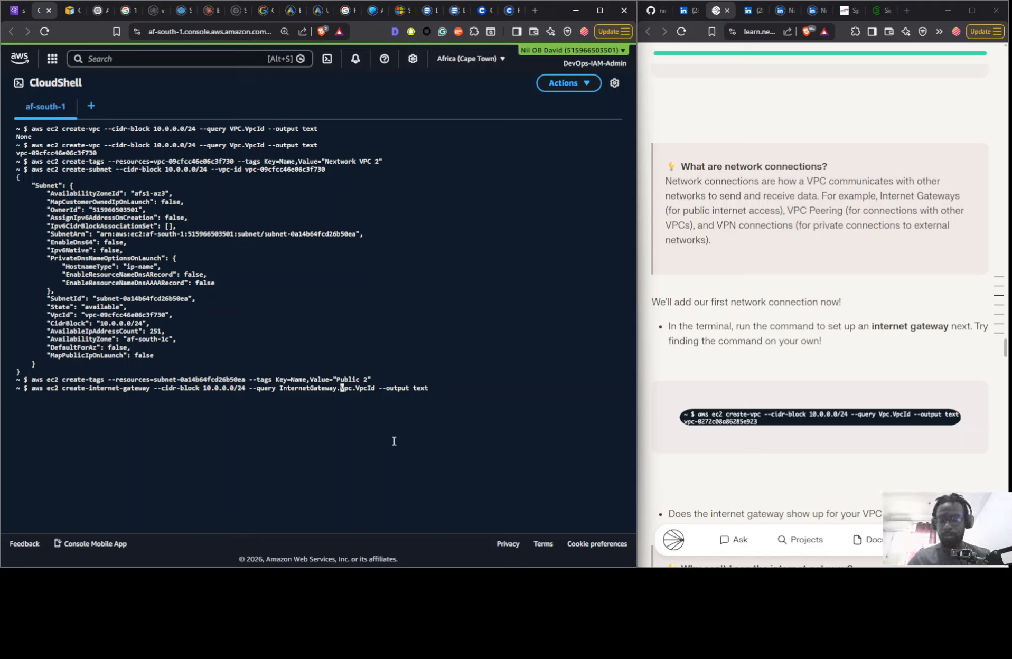
pyautogui.write('Internet')
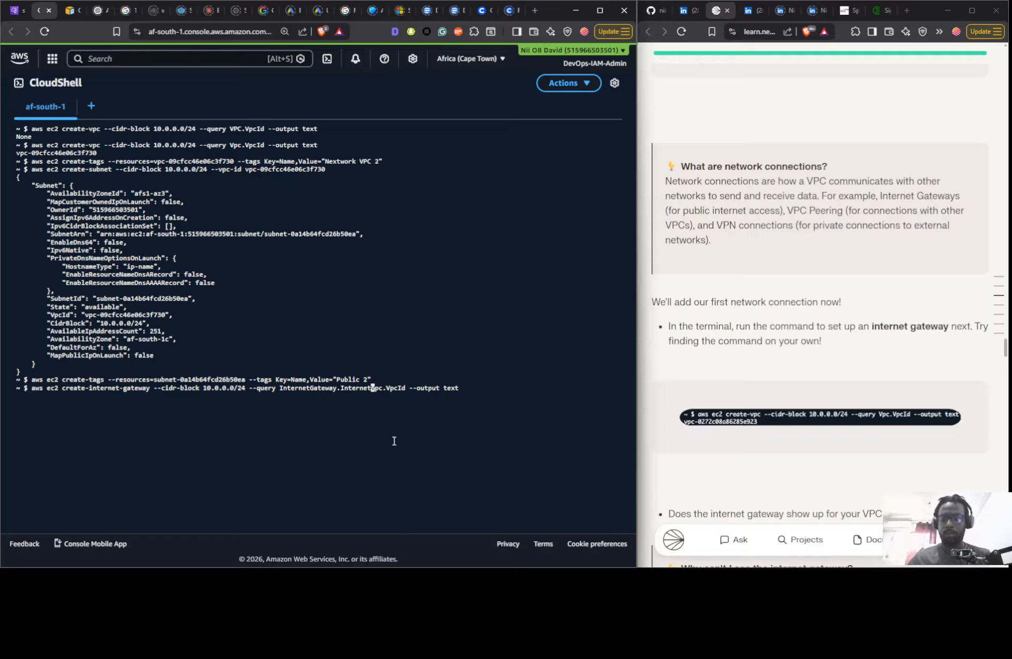
# - Complete the query as InternetGateway.InternetGatewayId and remove the leftover Vpc.VpcId text from the command
pyautogui.write('Gateway')
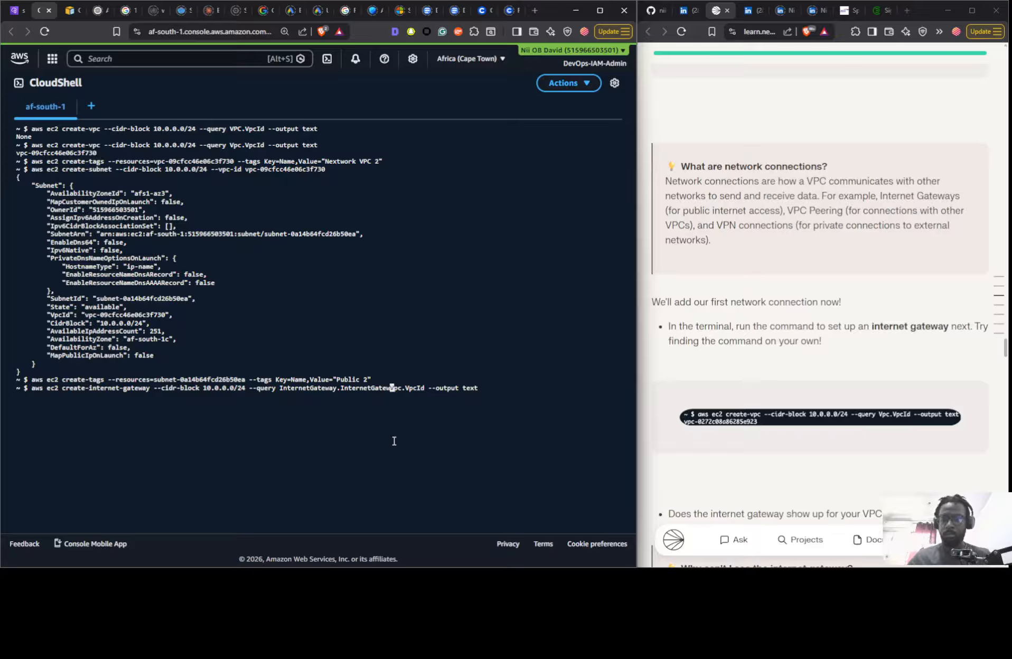
pyautogui.write('I')
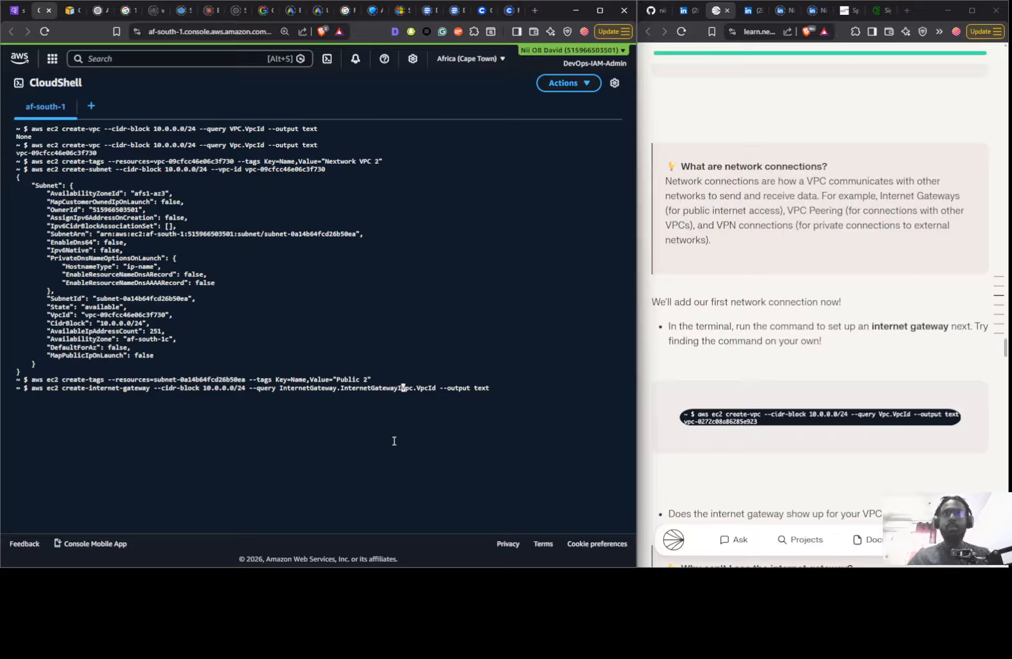
pyautogui.write('d')
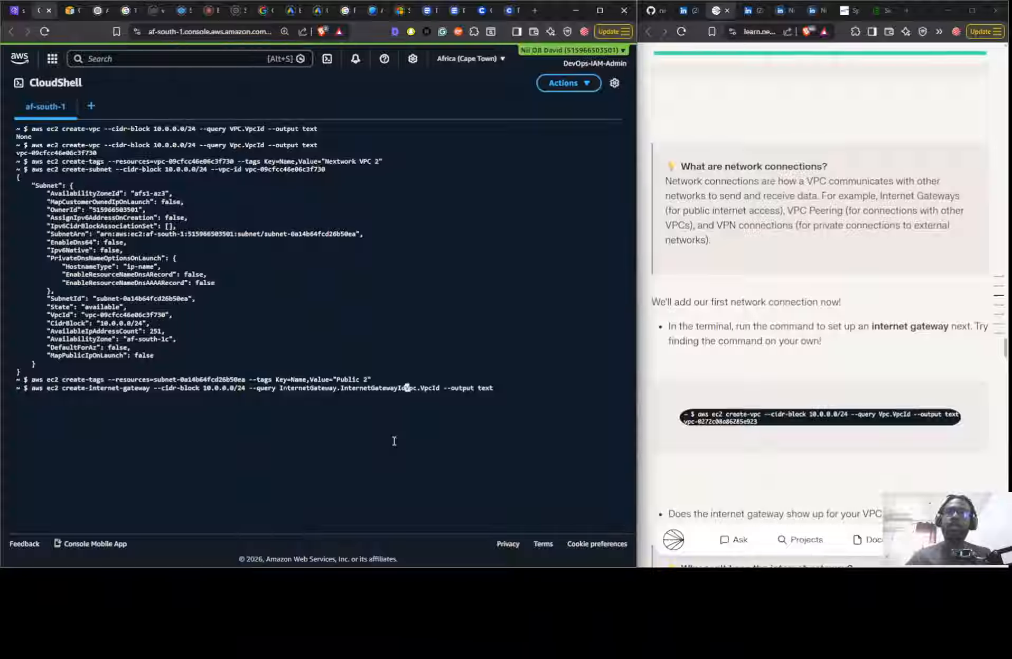
pyautogui.press('Delete')
pyautogui.press('Delete')
pyautogui.press('Delete')
pyautogui.press('Delete')
pyautogui.press('Delete')
pyautogui.press('Delete')
pyautogui.press('Delete')
pyautogui.press('Delete')
pyautogui.press('Delete')
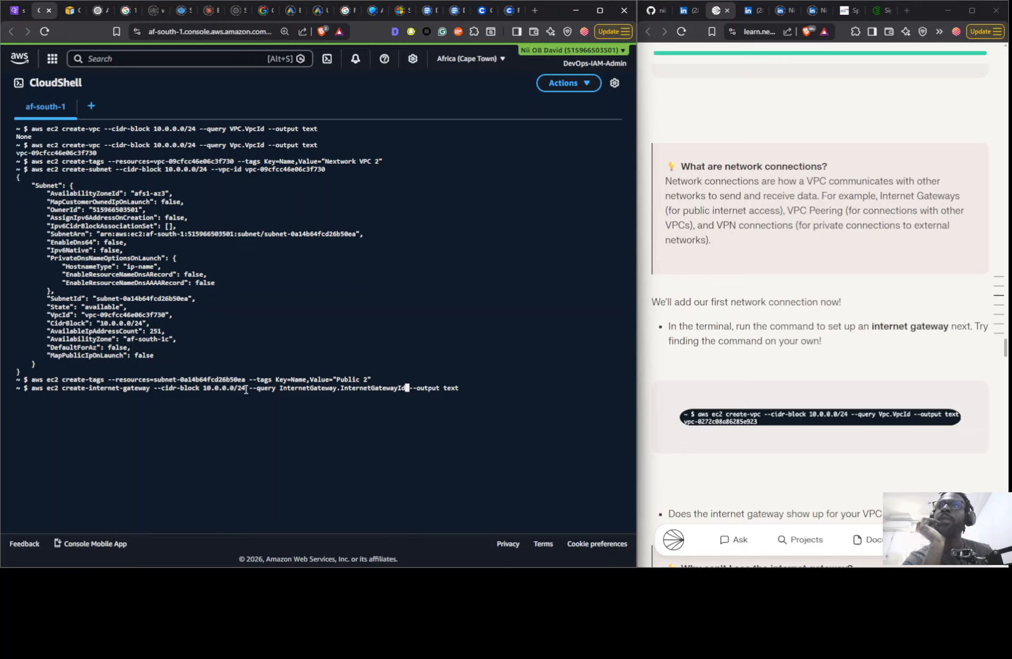
# - Place the text cursor between the --cidr-block 10.0.0.0/24 option and --query in the unsent command
pyautogui.press('Left')
pyautogui.press('Left')
pyautogui.press('Left')
pyautogui.press('Left')
pyautogui.press('Left')
pyautogui.press('Left')
pyautogui.press('Left')
pyautogui.press('Left')
pyautogui.press('Left')
pyautogui.press('Left')
pyautogui.press('Left')
pyautogui.press('Left')
pyautogui.press('Left')
pyautogui.press('Left')
pyautogui.press('Left')
pyautogui.press('Left')
pyautogui.press('Left')
pyautogui.press('Left')
pyautogui.press('Left')
pyautogui.press('Left')
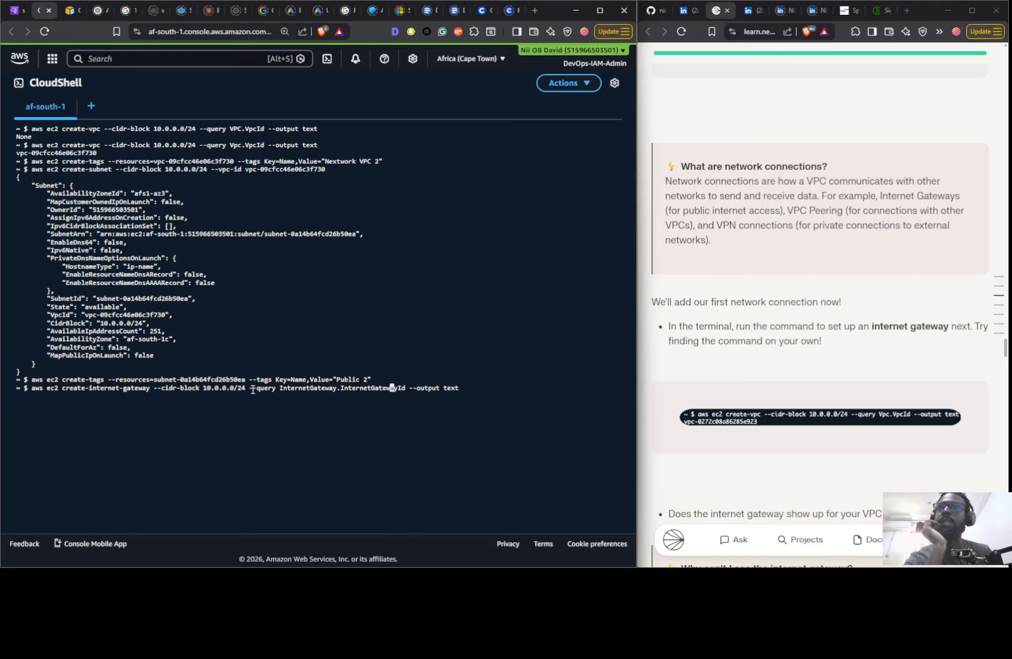
pyautogui.press('Left')
pyautogui.press('Left')
pyautogui.press('Left')
pyautogui.press('Left')
pyautogui.press('Left')
pyautogui.press('Left')
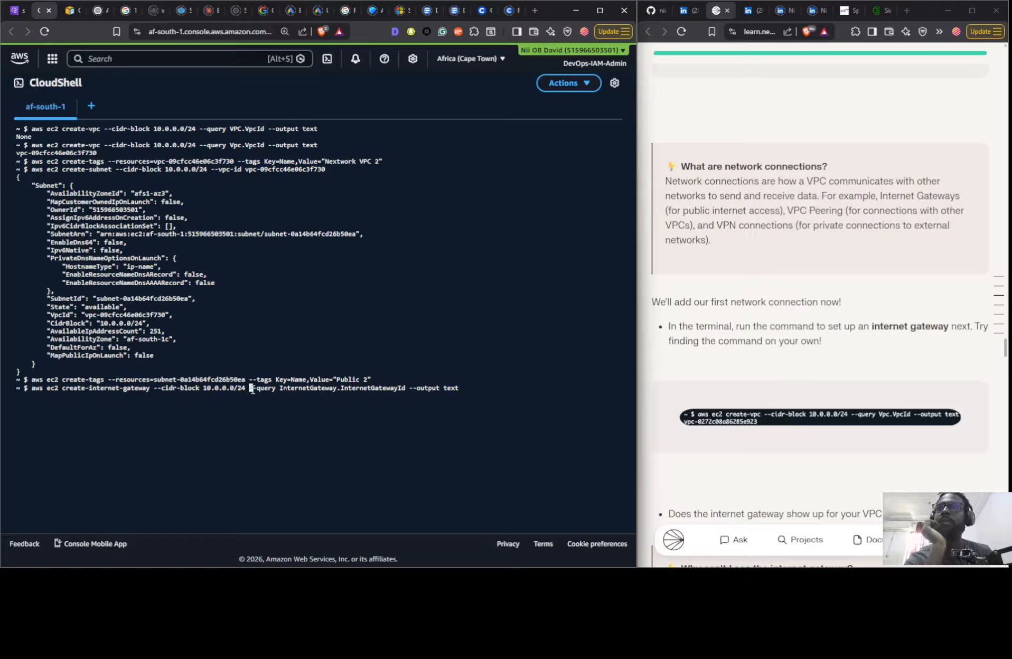
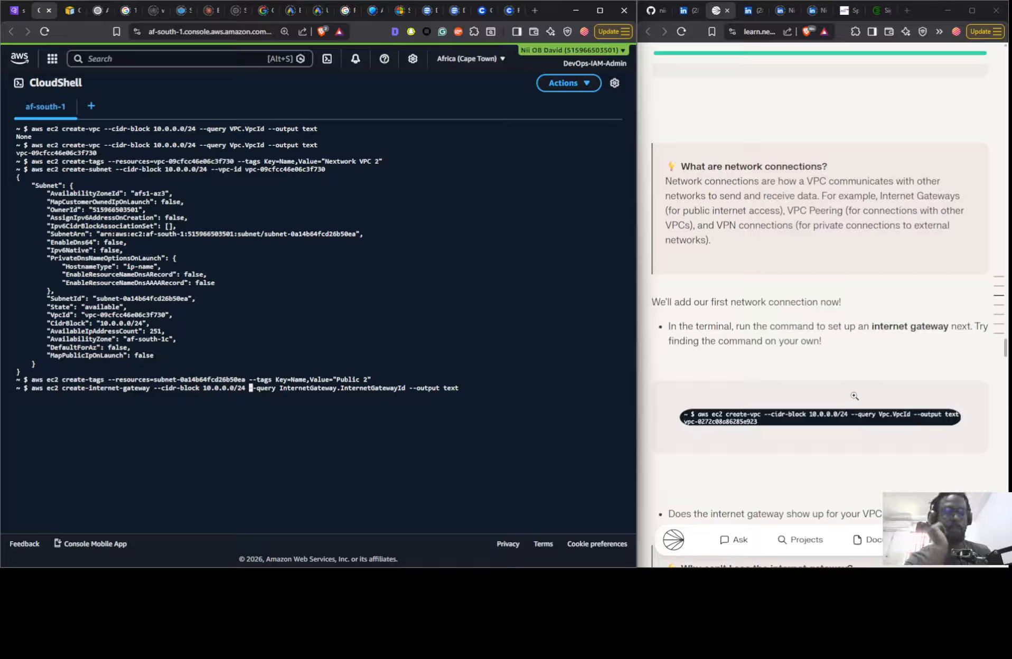
# - Remove the --cidr-block 10.0.0.0/24 option from the create-internet-gateway command and run it
pyautogui.press('BackSpace')
pyautogui.press('BackSpace')
pyautogui.press('BackSpace')
pyautogui.press('BackSpace')
pyautogui.press('BackSpace')
pyautogui.press('BackSpace')
pyautogui.press('BackSpace')
pyautogui.press('BackSpace')
pyautogui.press('BackSpace')
pyautogui.press('BackSpace')
pyautogui.press('BackSpace')
pyautogui.press('BackSpace')
pyautogui.press('BackSpace')
pyautogui.press('BackSpace')
pyautogui.press('BackSpace')
pyautogui.press('BackSpace')
pyautogui.press('BackSpace')
pyautogui.press('BackSpace')
pyautogui.press('BackSpace')
pyautogui.press('BackSpace')
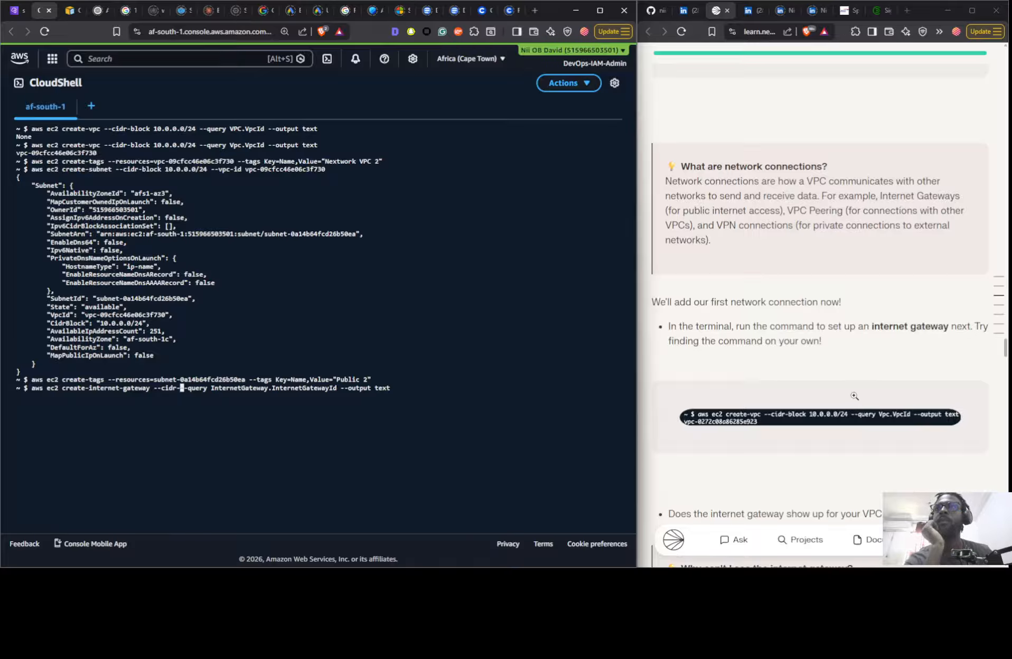
pyautogui.press('BackSpace')
pyautogui.press('BackSpace')
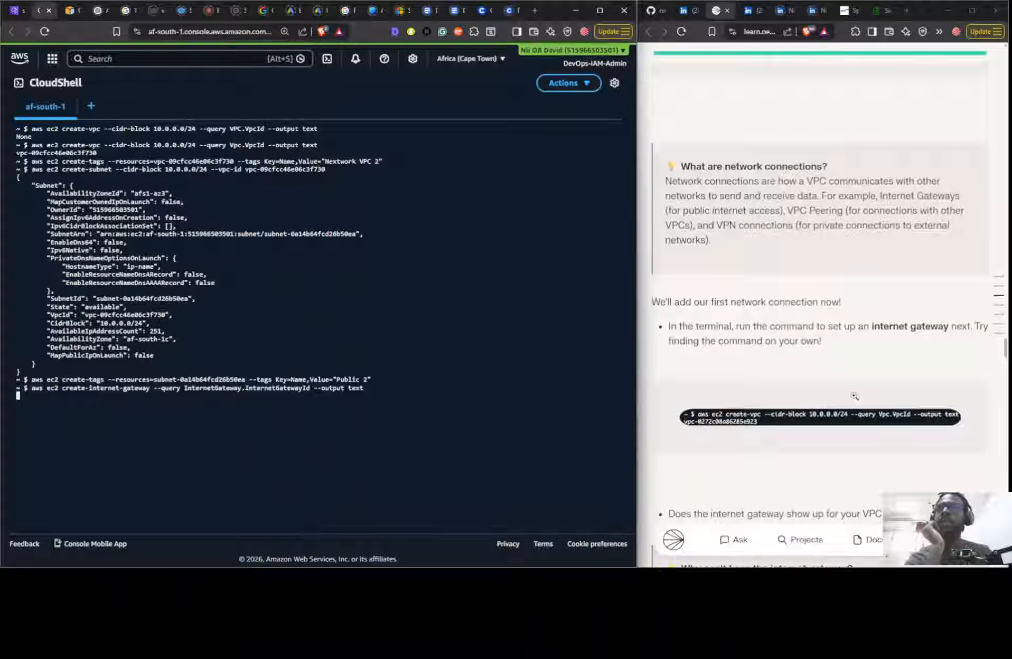
pyautogui.press('Return')
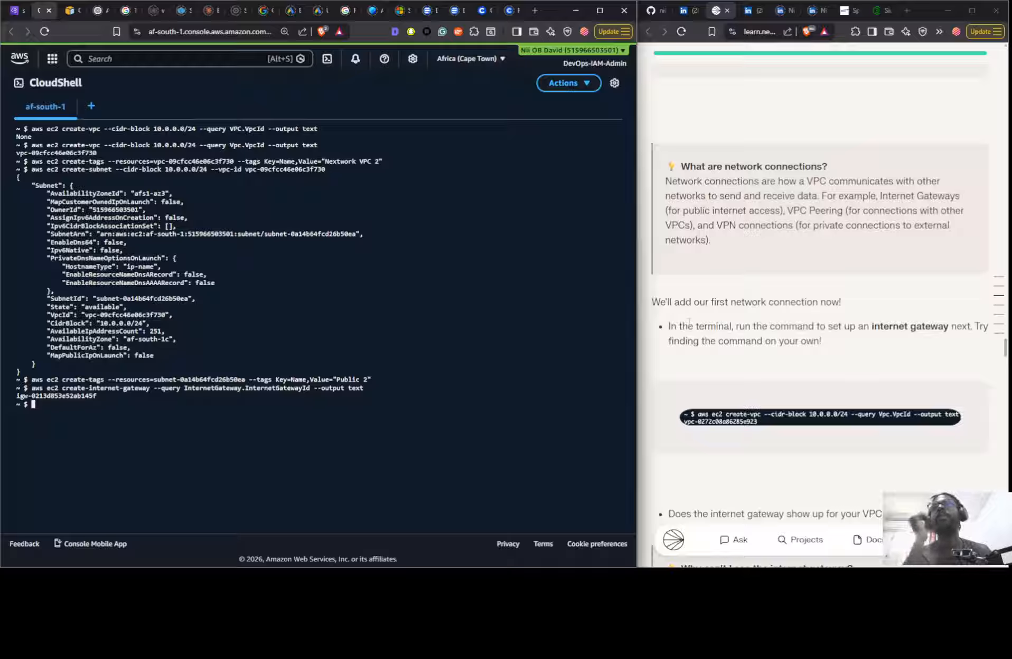
# - Copy the new internet gateway ID from the command output
pyautogui.moveTo(95, 396); pyautogui.dragTo(23, 401)
pyautogui.click(110, 398)
pyautogui.moveTo(110, 398); pyautogui.dragTo(16, 396)
pyautogui.rightClick(25, 395)
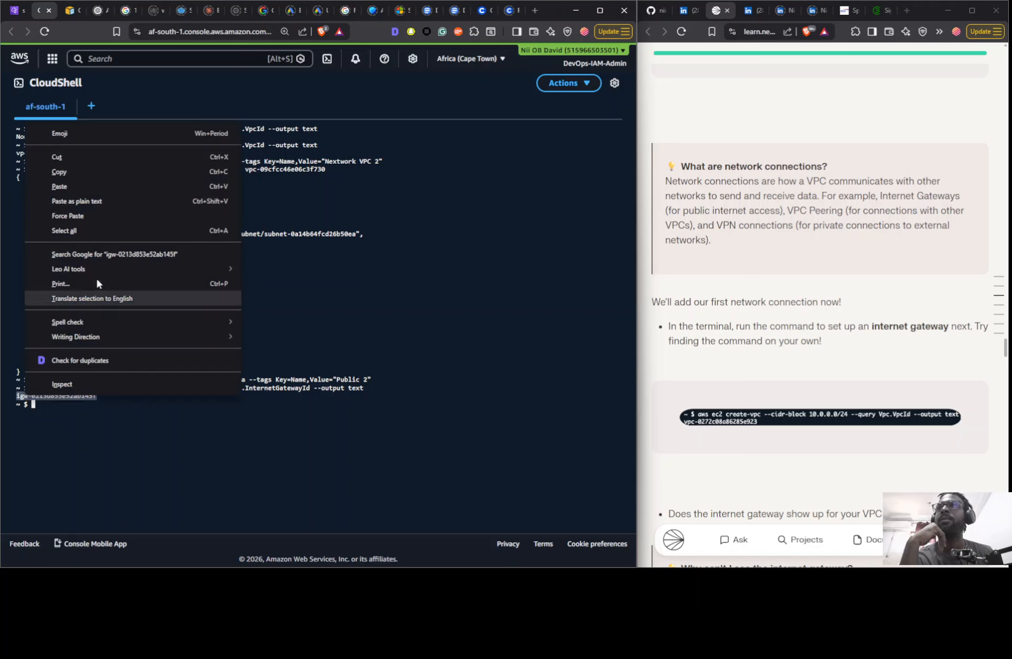
pyautogui.click(95, 171)
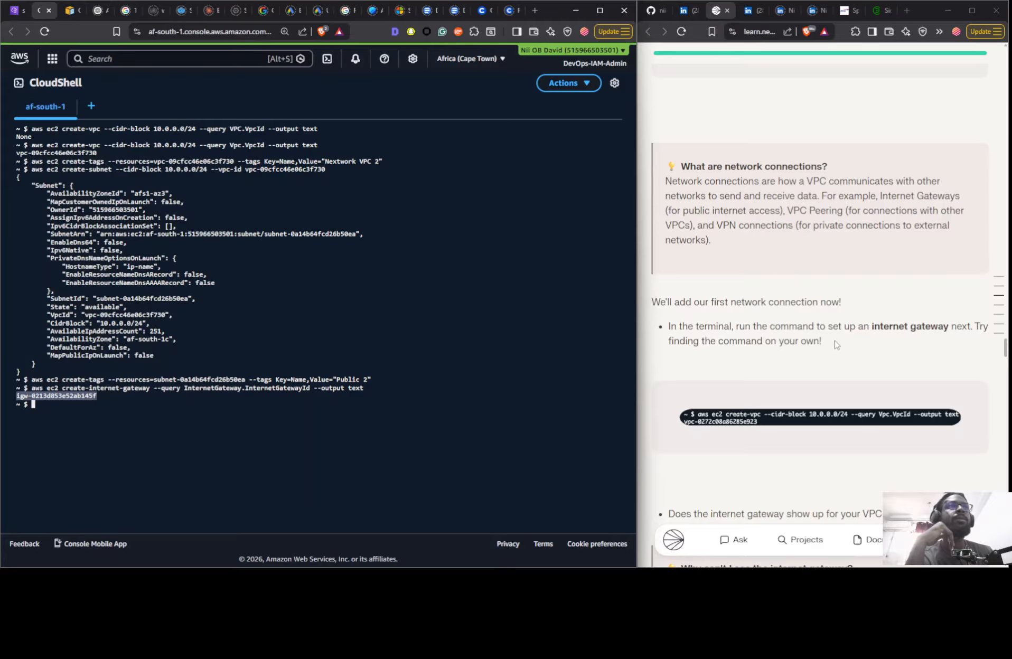
# - Fill the IG-ID placeholder of the guide's attach-internet-gateway command with the copied gateway ID
pyautogui.scroll(-5, 836, 344)
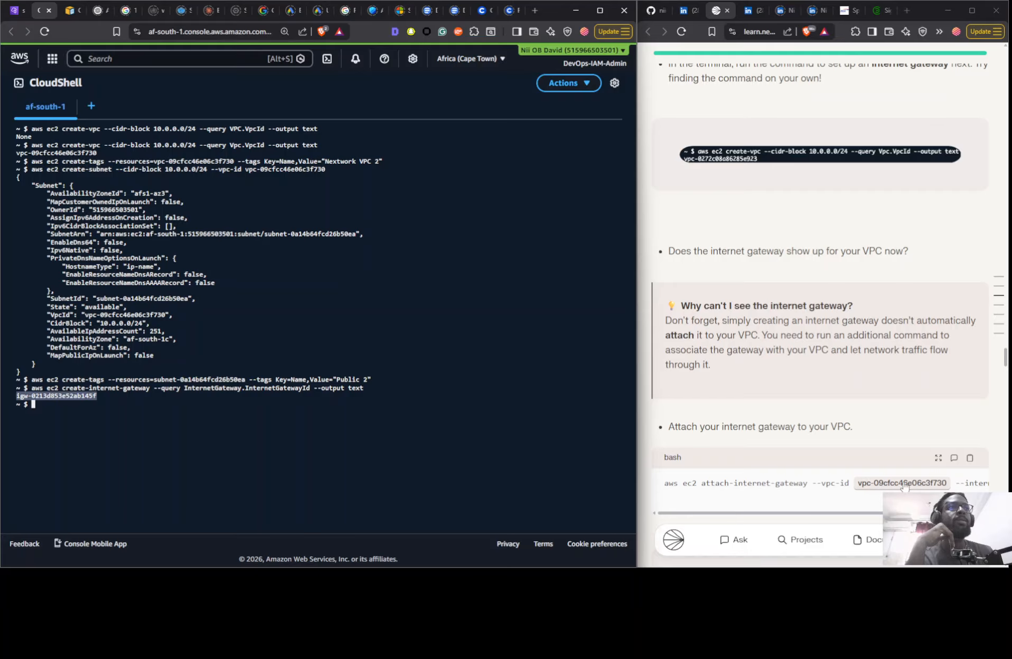
pyautogui.hscroll(2, 892, 488)
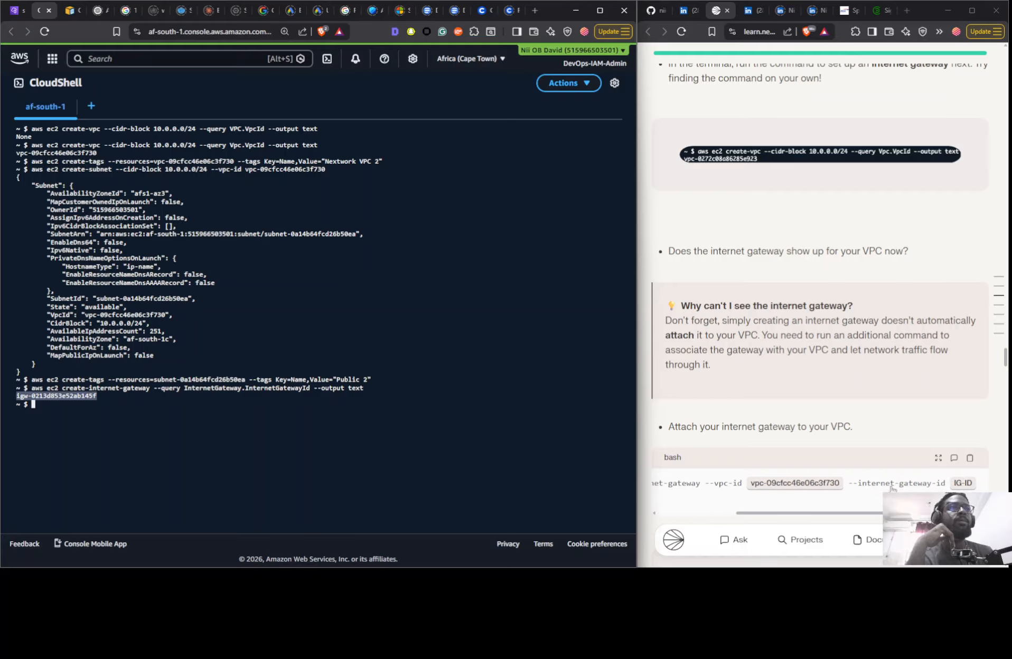
pyautogui.click(964, 483)
pyautogui.hotkey('ctrl', 'v')
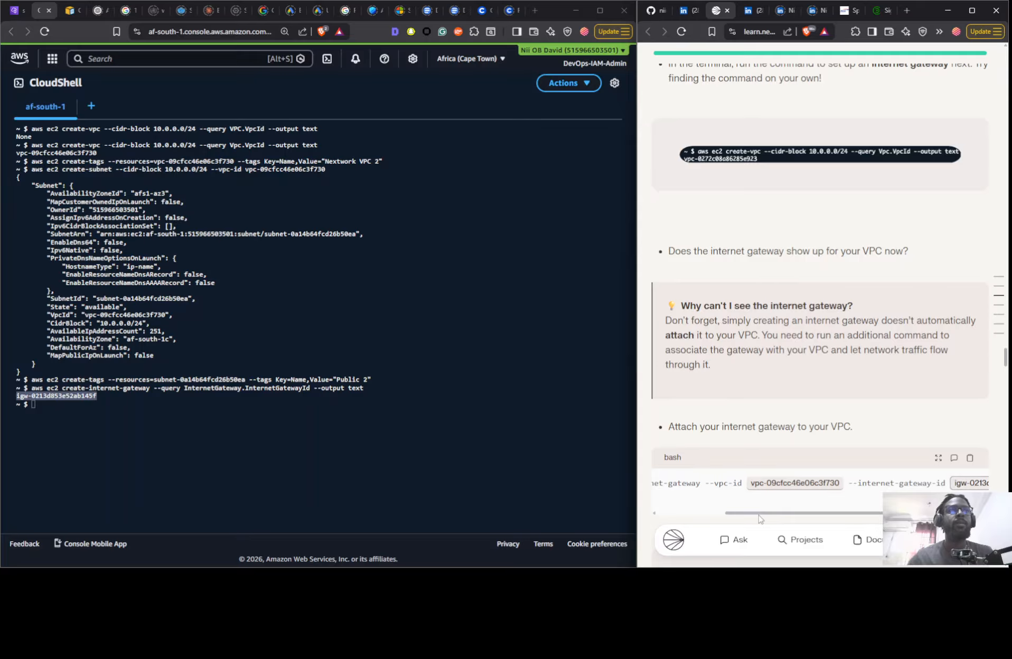
pyautogui.click(678, 513)
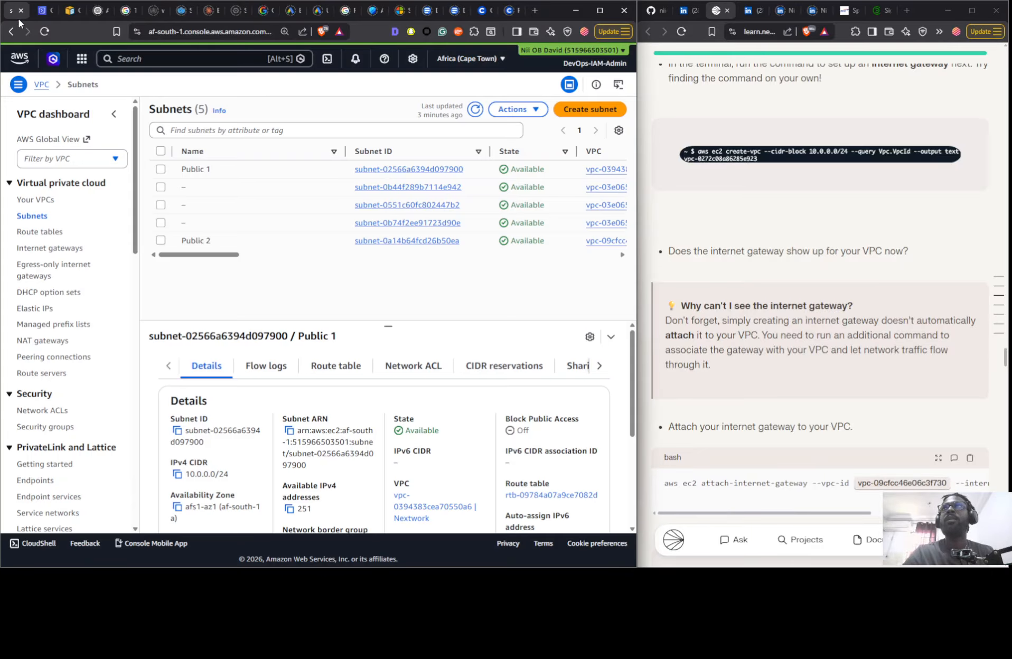
# - Check the new gateway's name and state in the VPC console's internet gateways list, and return to CloudShell
pyautogui.click(27, 10)
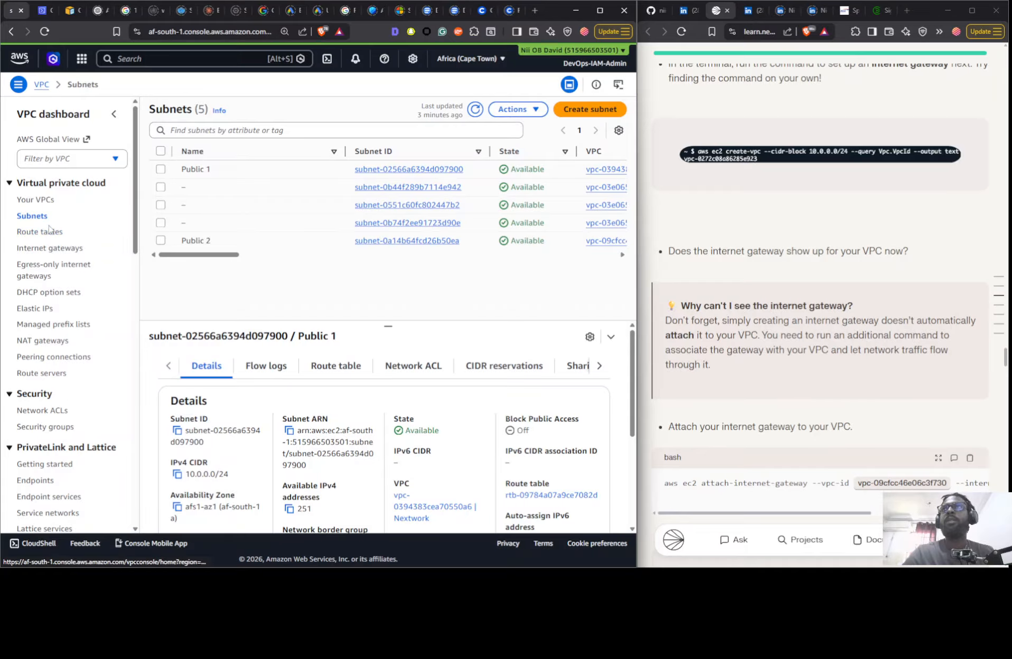
pyautogui.click(52, 249)
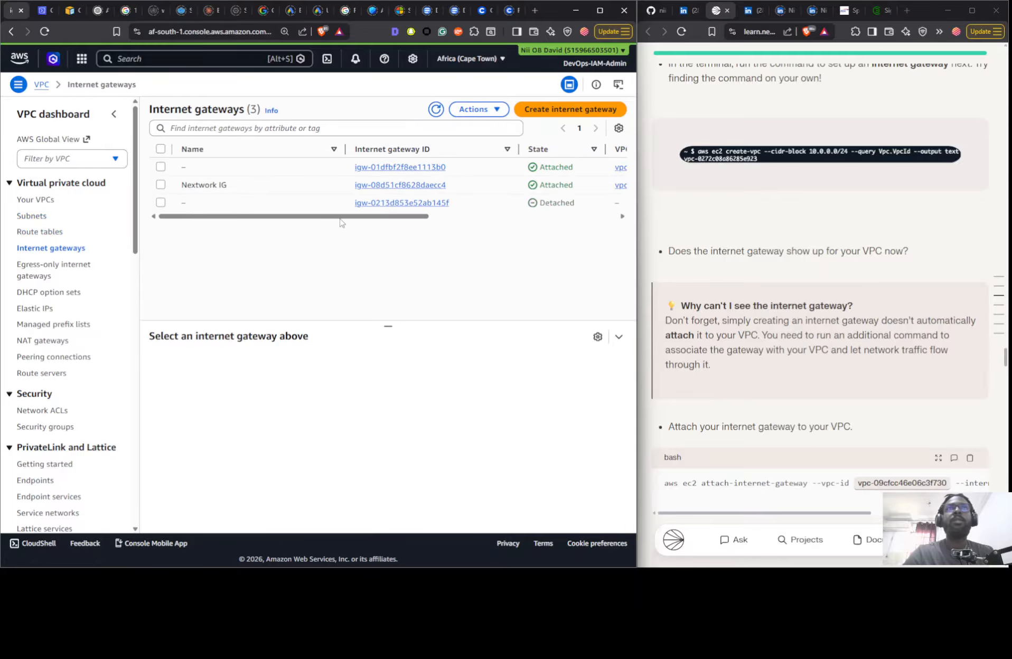
pyautogui.moveTo(341, 217)
pyautogui.mouseDown()
pyautogui.moveTo(559, 211)
pyautogui.moveTo(332, 219)
pyautogui.mouseUp()
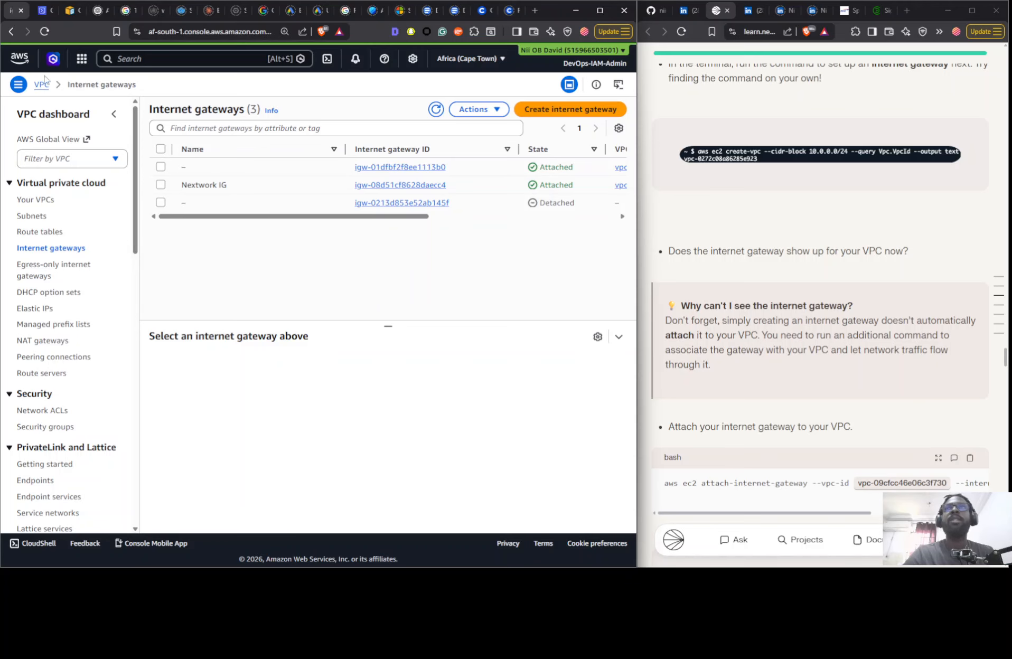
pyautogui.click(51, 11)
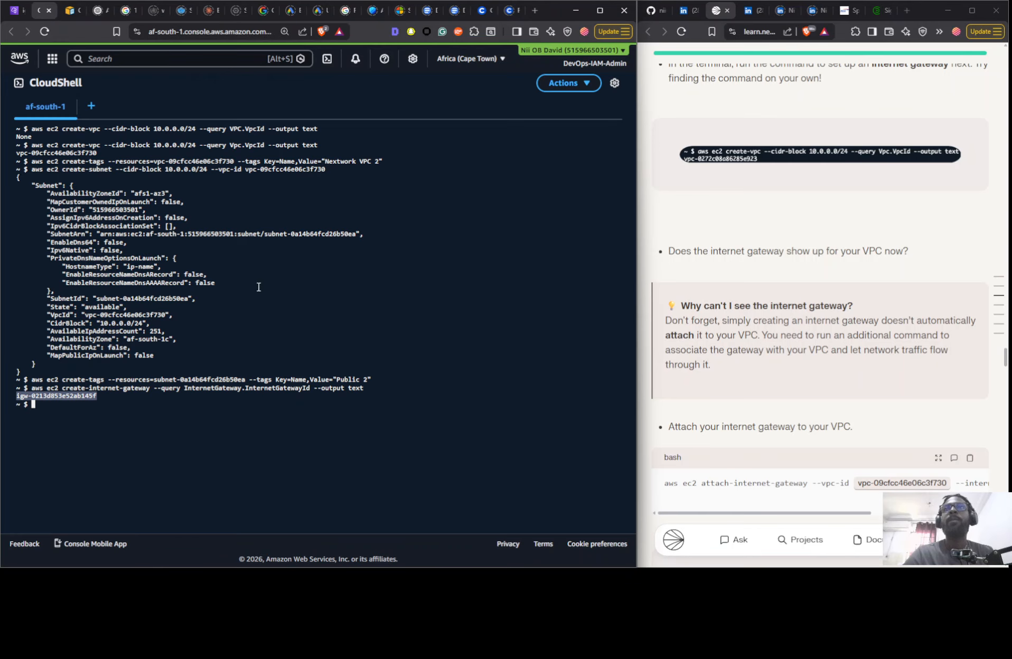
# - Recall the create-tags command for Public 2 and delete the subnet ID from its --resources option
pyautogui.press('Up')
pyautogui.press('Up')
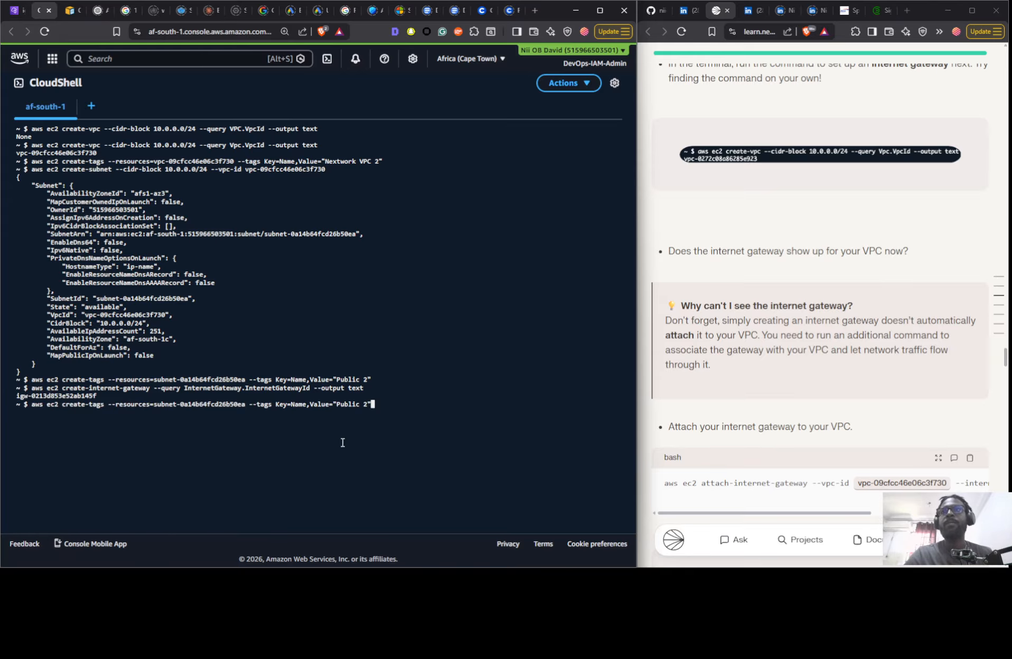
pyautogui.press('Left')
pyautogui.press('Left')
pyautogui.press('Left')
pyautogui.press('Left')
pyautogui.press('Left')
pyautogui.press('Left')
pyautogui.press('Left')
pyautogui.press('Left')
pyautogui.press('Left')
pyautogui.press('Left')
pyautogui.press('Left')
pyautogui.press('Left')
pyautogui.press('Left')
pyautogui.press('Left')
pyautogui.press('Left')
pyautogui.press('Left')
pyautogui.press('Left')
pyautogui.press('Left')
pyautogui.press('Left')
pyautogui.press('Left')
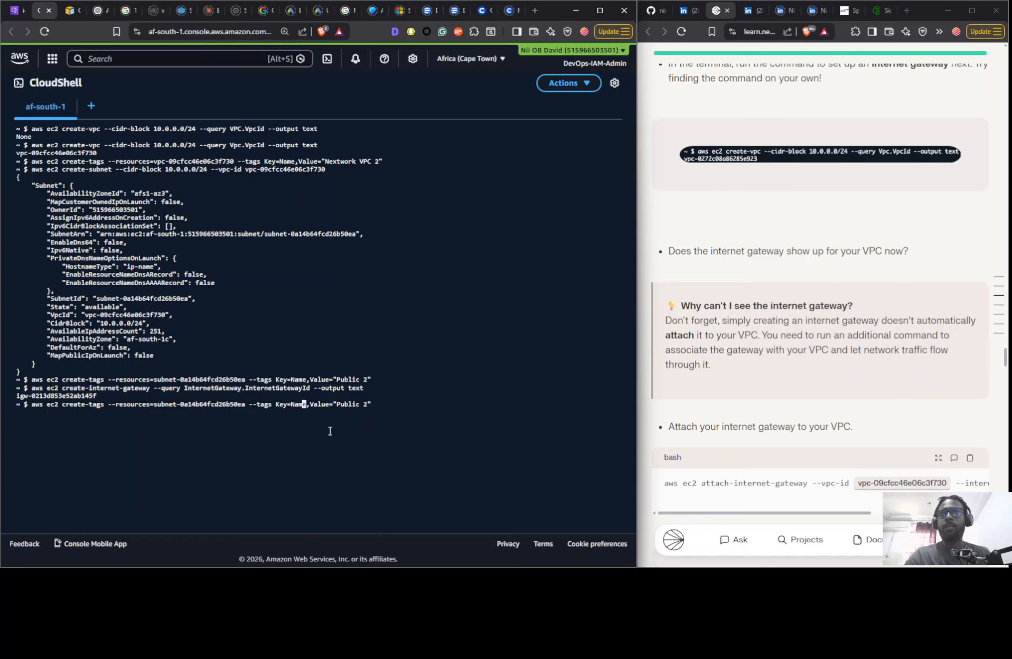
pyautogui.press('Left')
pyautogui.press('Left')
pyautogui.press('Left')
pyautogui.press('Left')
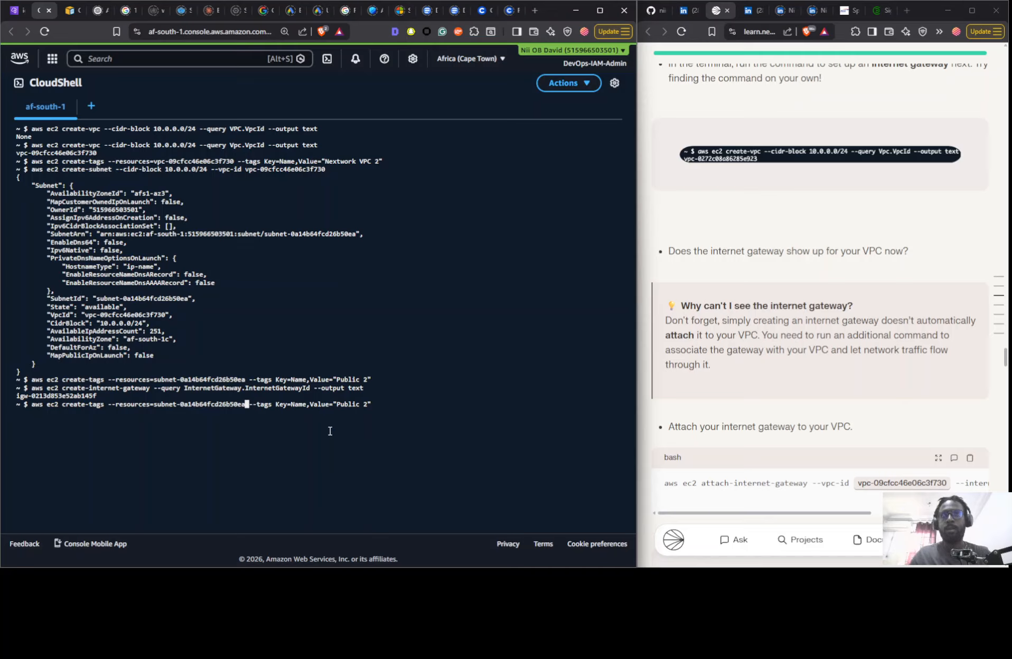
pyautogui.press('BackSpace')
pyautogui.press('BackSpace')
pyautogui.press('BackSpace')
pyautogui.press('BackSpace')
pyautogui.press('BackSpace')
pyautogui.press('BackSpace')
pyautogui.press('BackSpace')
pyautogui.press('BackSpace')
pyautogui.press('BackSpace')
pyautogui.press('BackSpace')
pyautogui.press('BackSpace')
pyautogui.press('BackSpace')
pyautogui.press('BackSpace')
pyautogui.press('BackSpace')
pyautogui.press('BackSpace')
pyautogui.press('BackSpace')
pyautogui.press('BackSpace')
pyautogui.press('BackSpace')
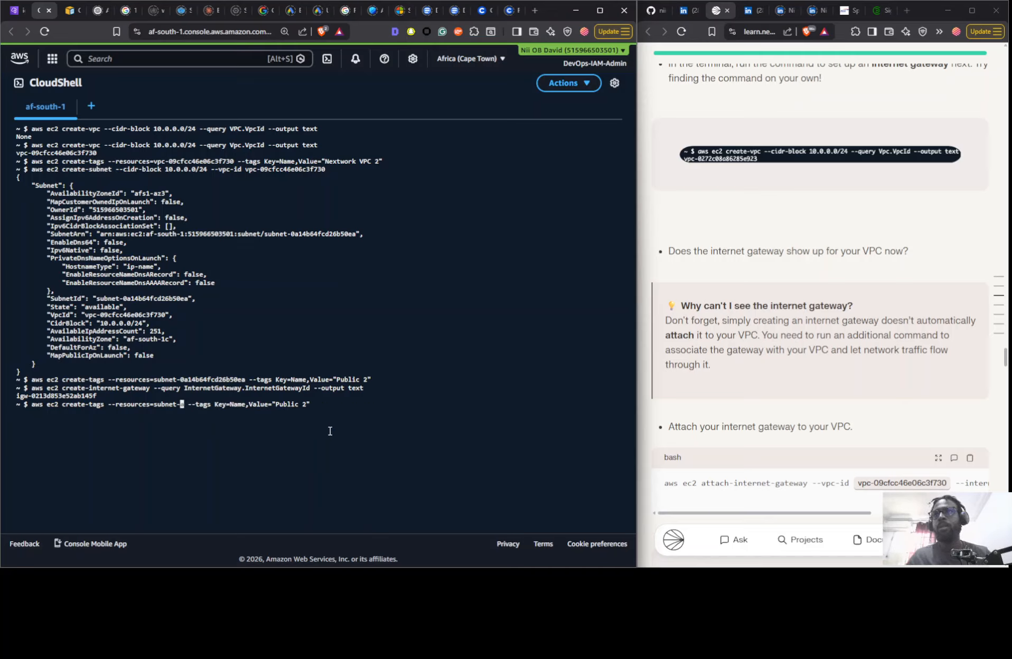
pyautogui.press('BackSpace')
pyautogui.press('BackSpace')
pyautogui.press('BackSpace')
pyautogui.press('BackSpace')
pyautogui.press('BackSpace')
pyautogui.press('BackSpace')
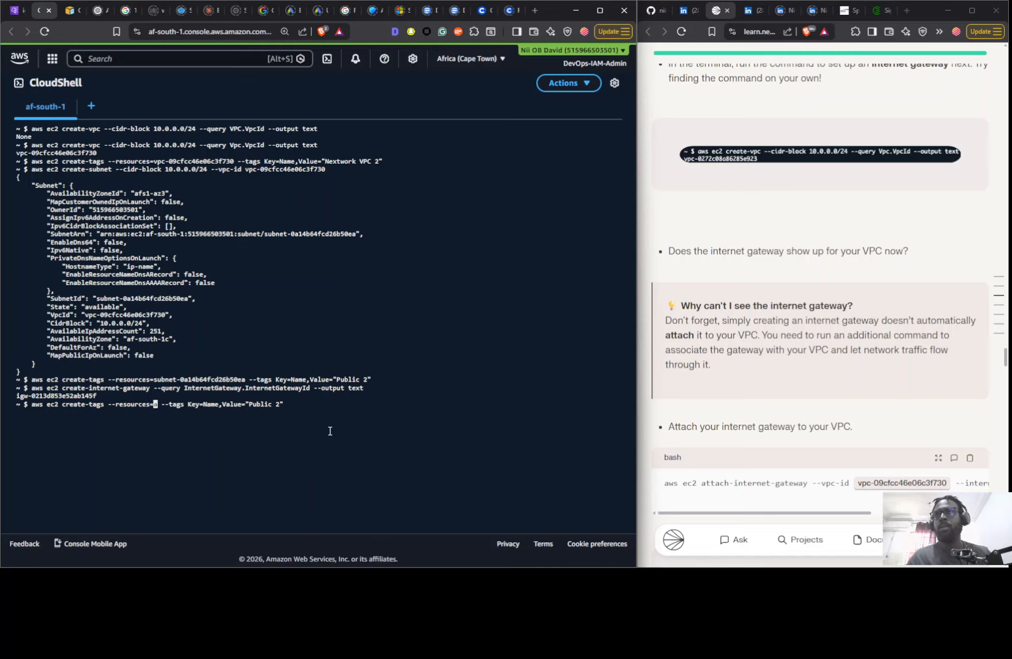
# - Insert igw-0213d853e52ab145f as the --resources value and run the create-tags command with the Name value Public 2
pyautogui.write('igw-0213d853e52ab145f')
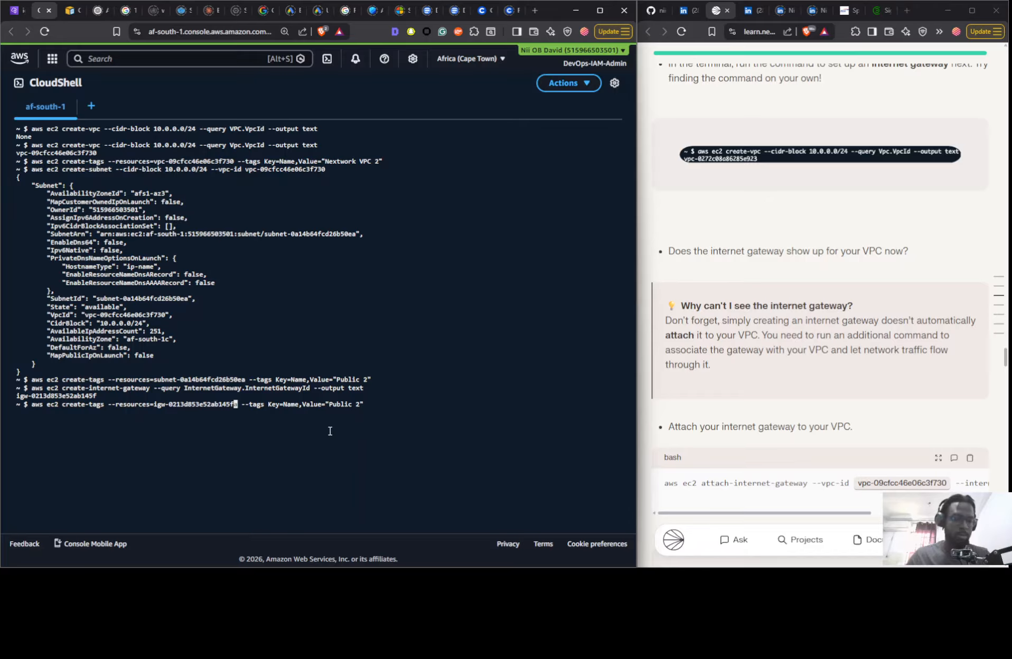
pyautogui.press('Delete')
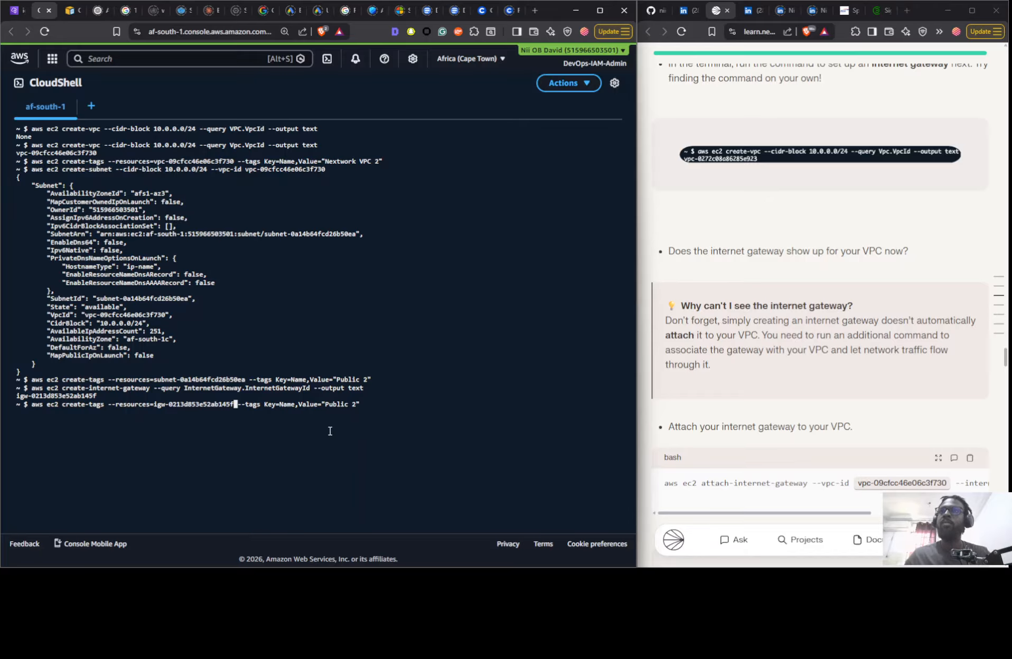
pyautogui.press('Return')
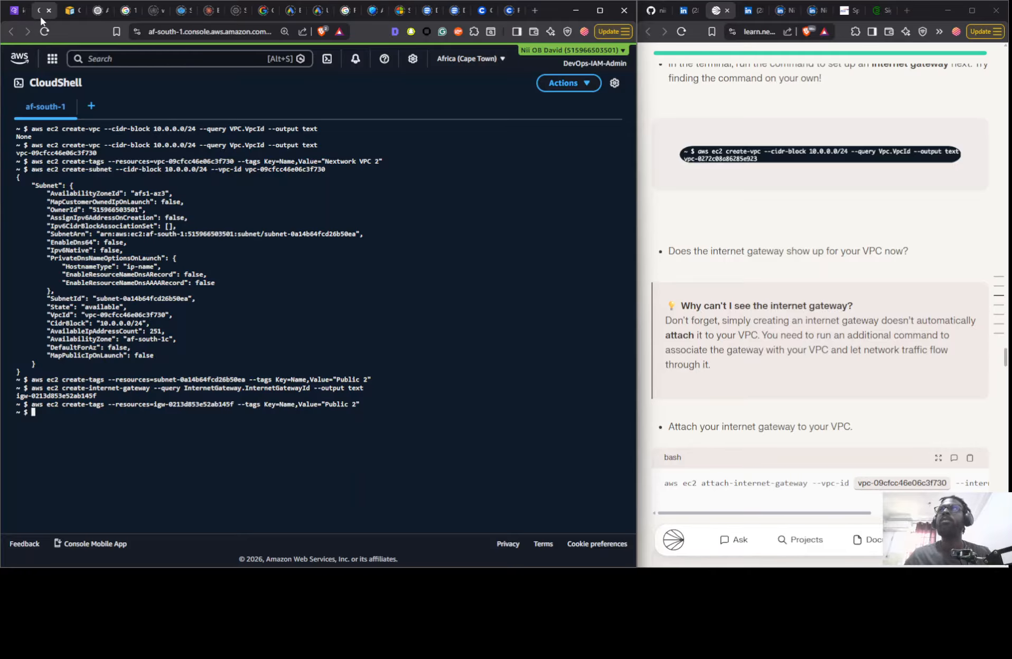
# - Refresh the VPC console's internet gateways list to check the new gateway's name tag, and return to CloudShell
pyautogui.click(19, 10)
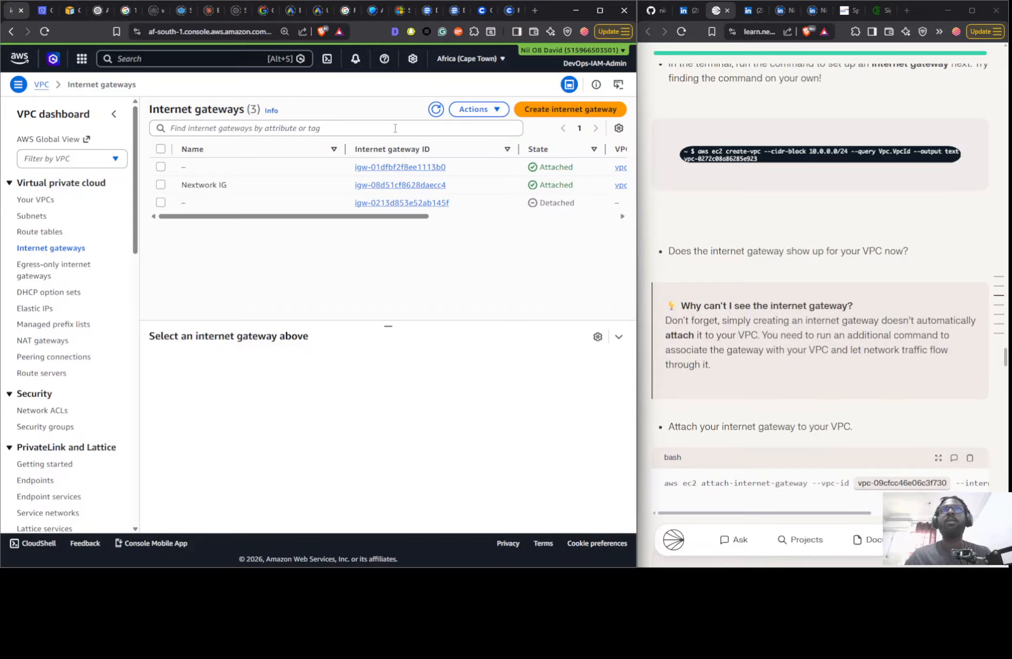
pyautogui.click(434, 117)
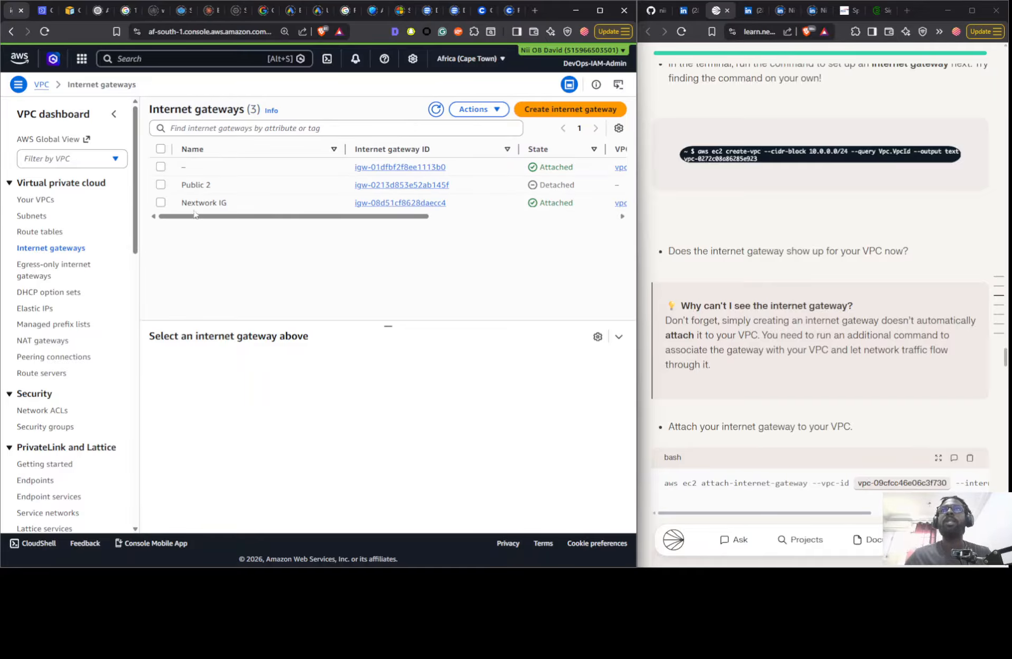
pyautogui.click(45, 11)
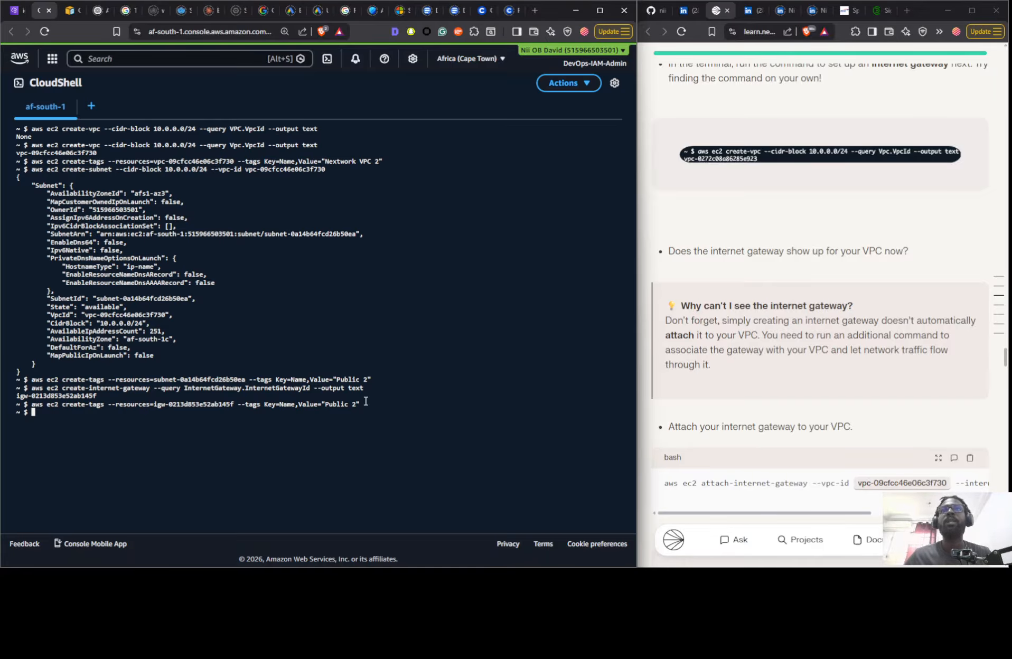
# - Recall the gateway's create-tags command, change the Name value to "Nextwork IG 2" and run it
pyautogui.press('Up')
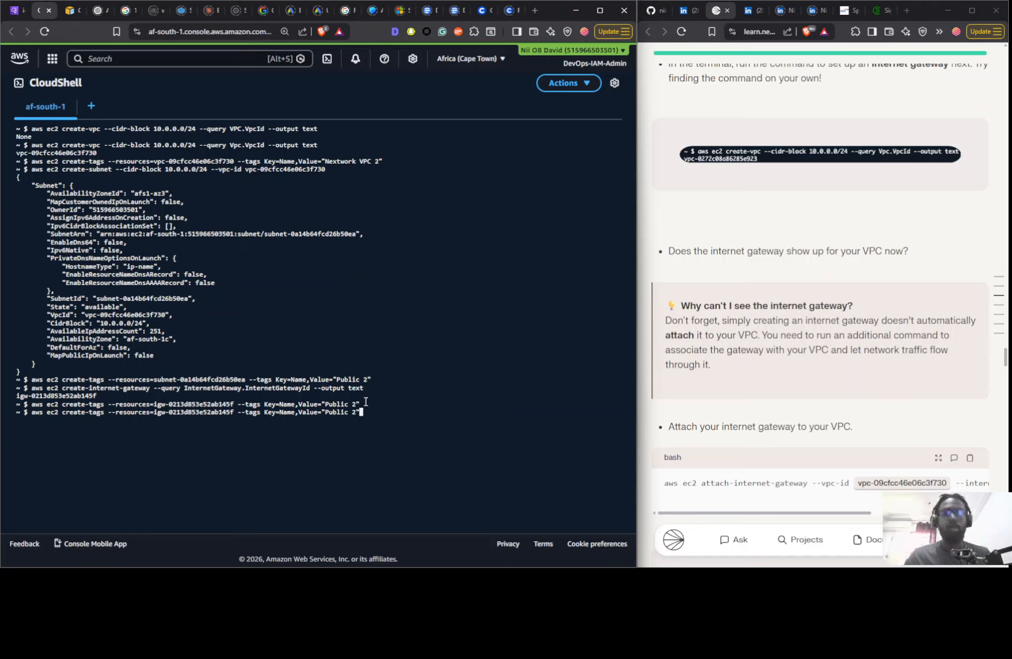
pyautogui.press('Left')
pyautogui.press('BackSpace')
pyautogui.press('BackSpace')
pyautogui.press('BackSpace')
pyautogui.press('BackSpace')
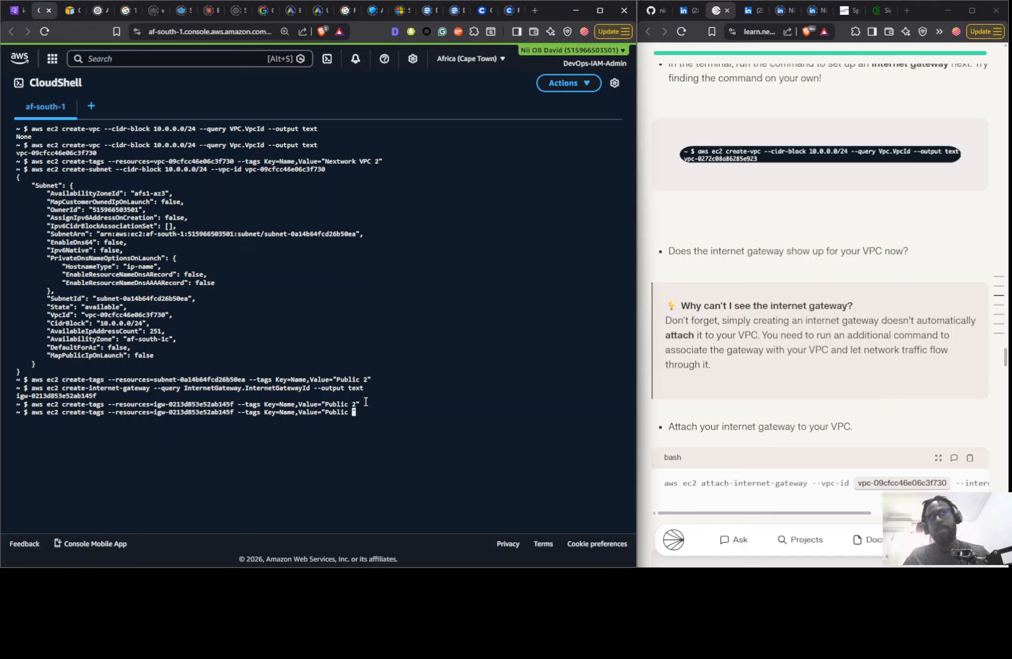
pyautogui.press('BackSpace')
pyautogui.press('BackSpace')
pyautogui.press('BackSpace')
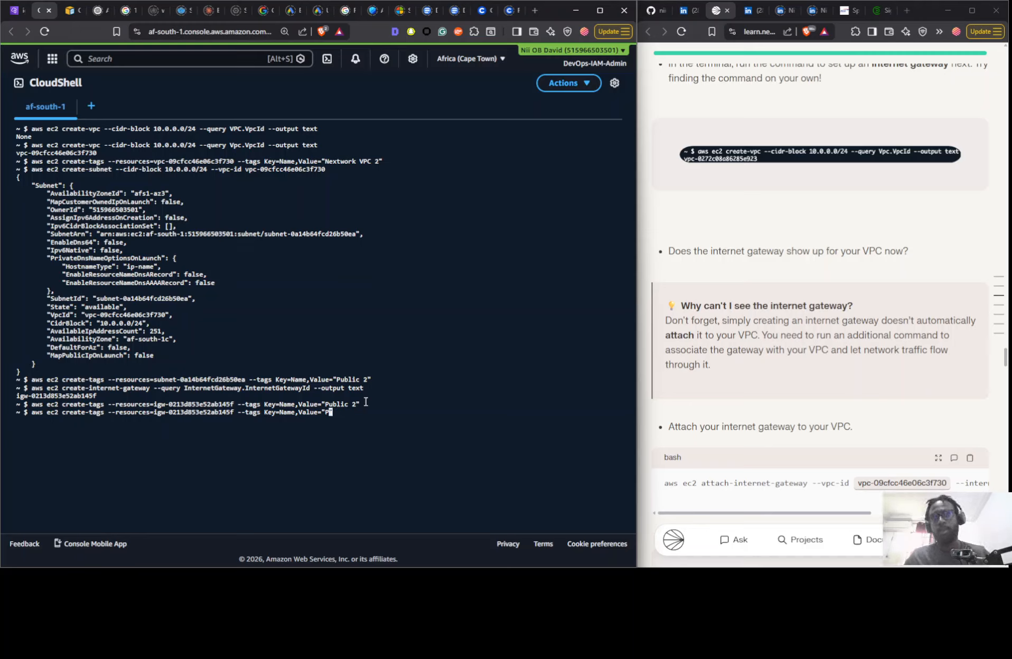
pyautogui.press('BackSpace')
pyautogui.write('Next')
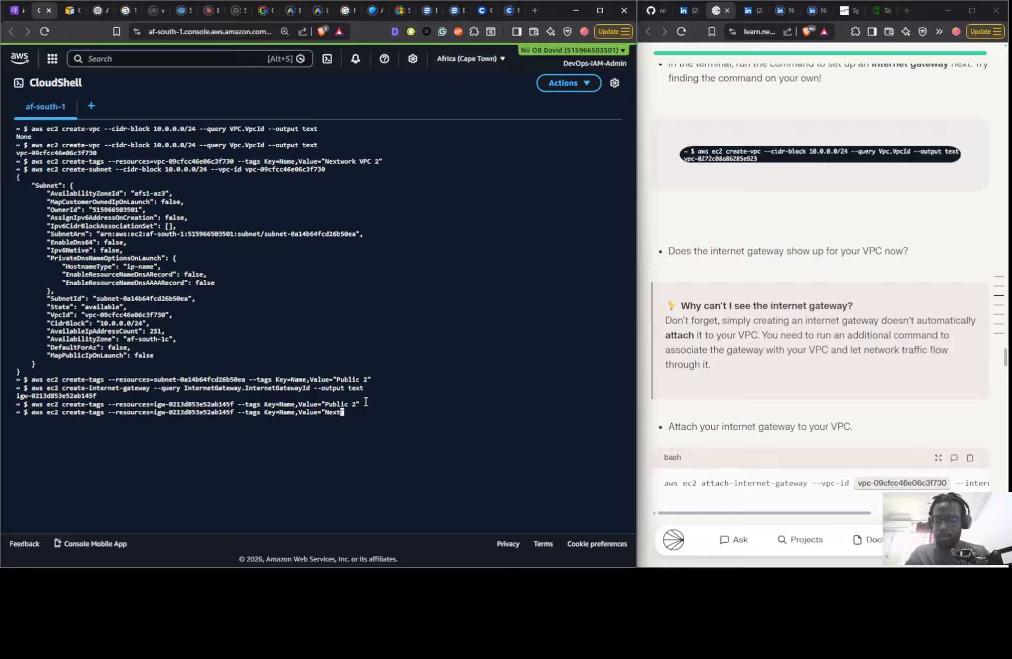
pyautogui.write('work I')
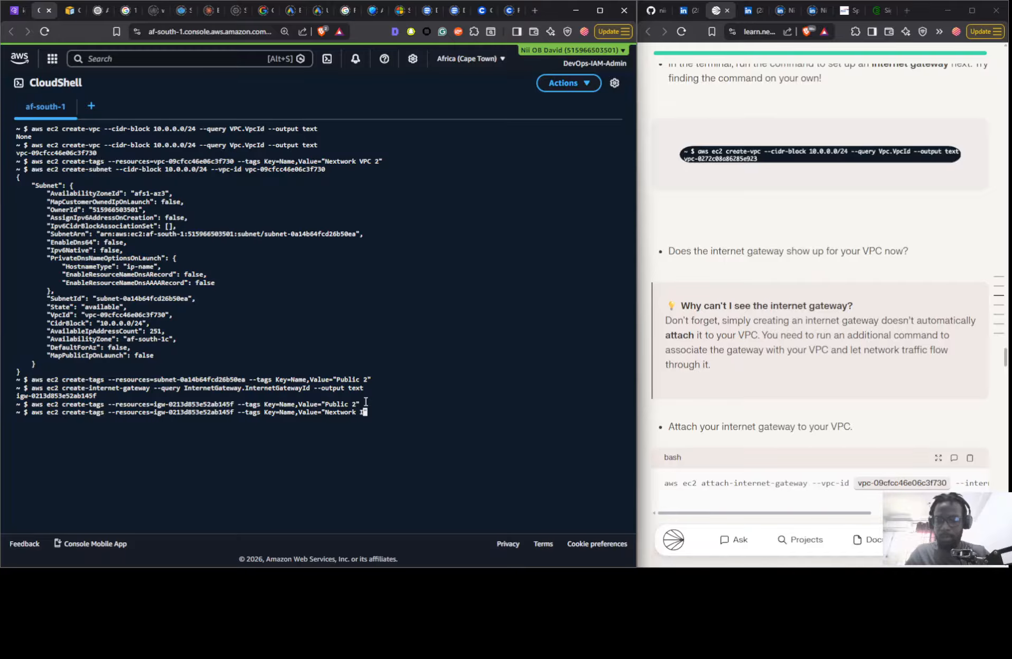
pyautogui.write('G 2')
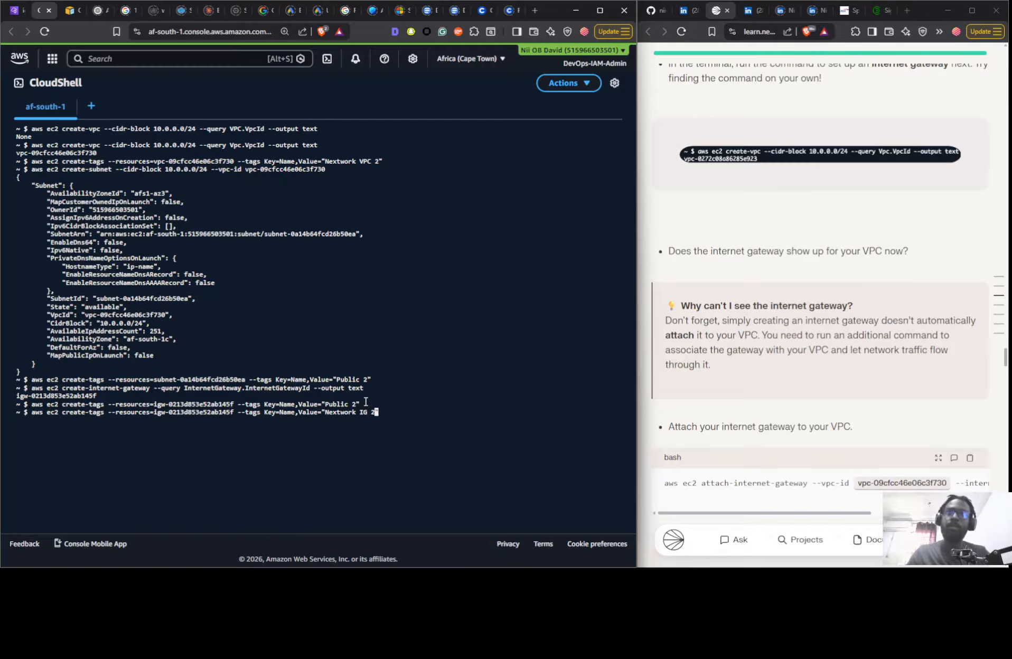
pyautogui.press('Return')
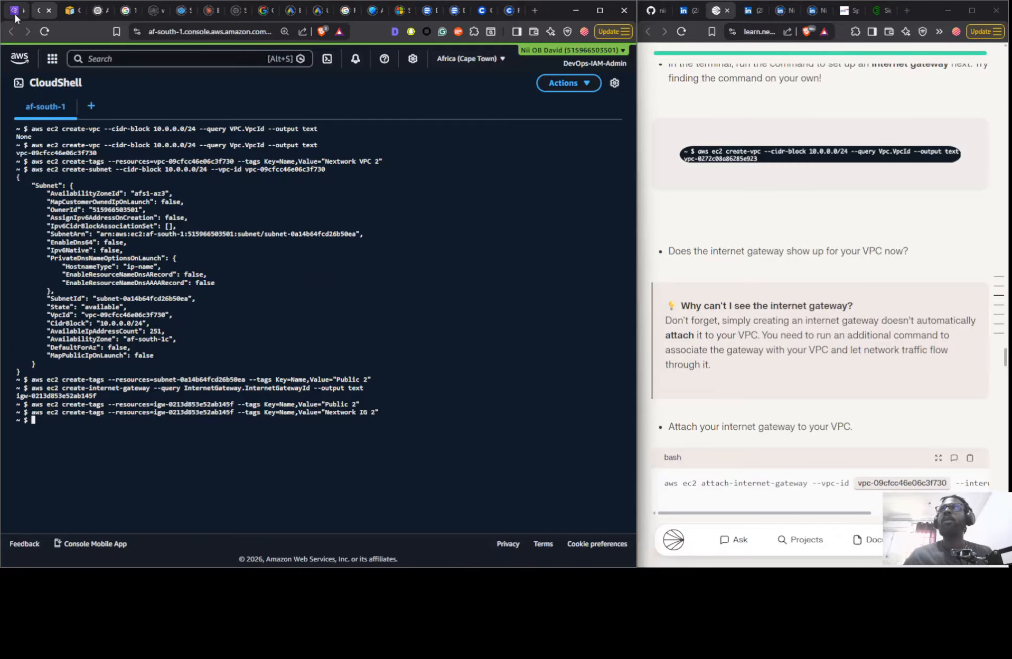
# - Refresh the internet gateways list in the VPC console to check the corrected gateway name, and go back to CloudShell
pyautogui.click(15, 10)
pyautogui.click(436, 109)
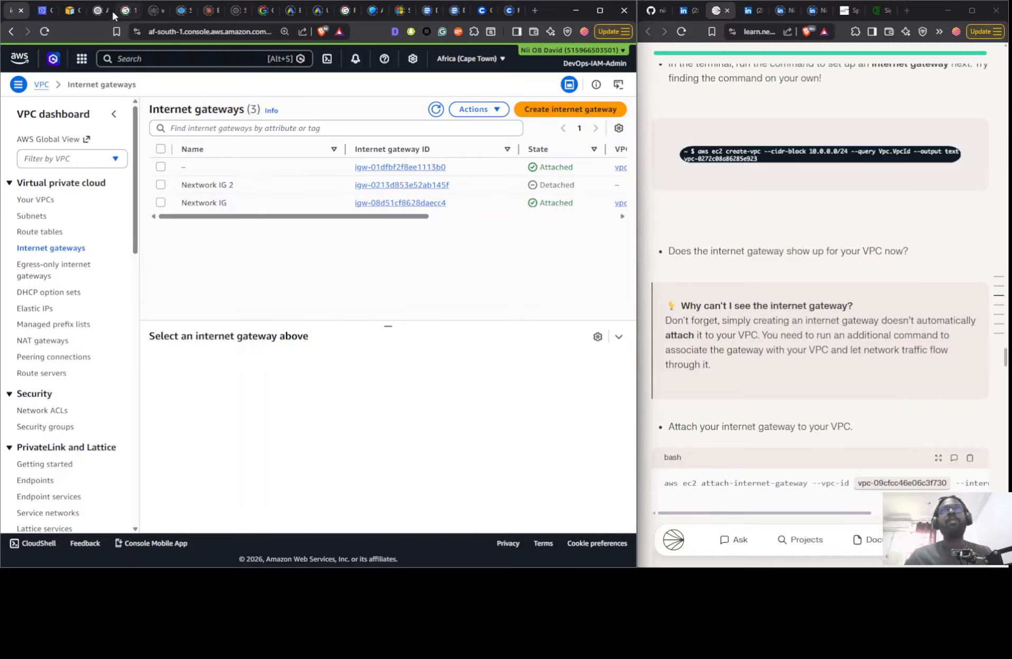
pyautogui.click(40, 11)
# - Begin the command aws ec2 attach-internet-gateway at the CloudShell prompt, following the guide's attach example
pyautogui.scroll(-1, 798, 281)
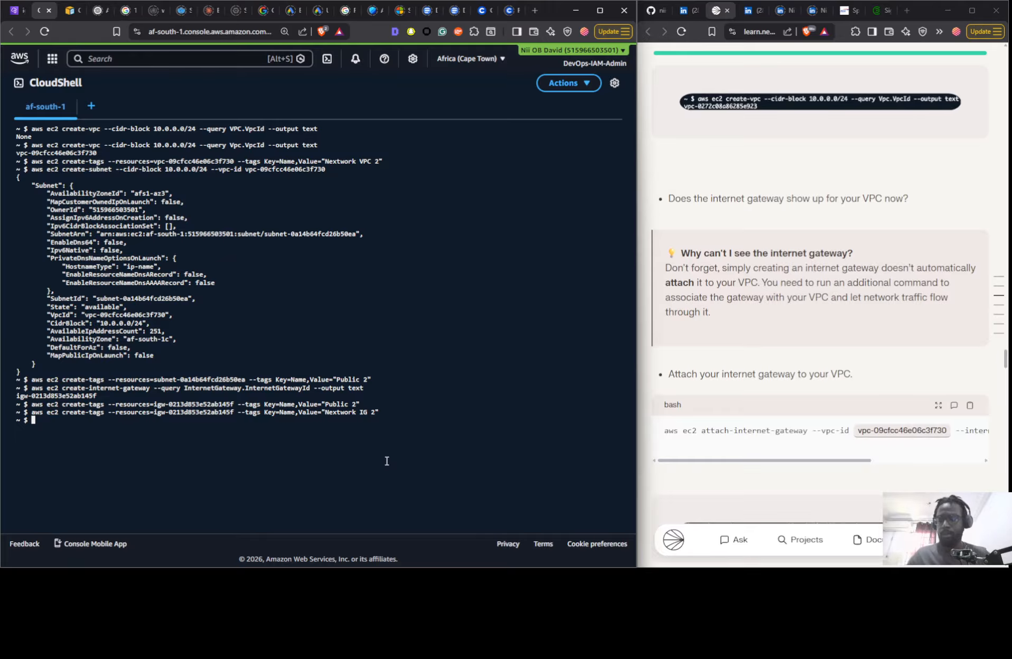
pyautogui.write('aws')
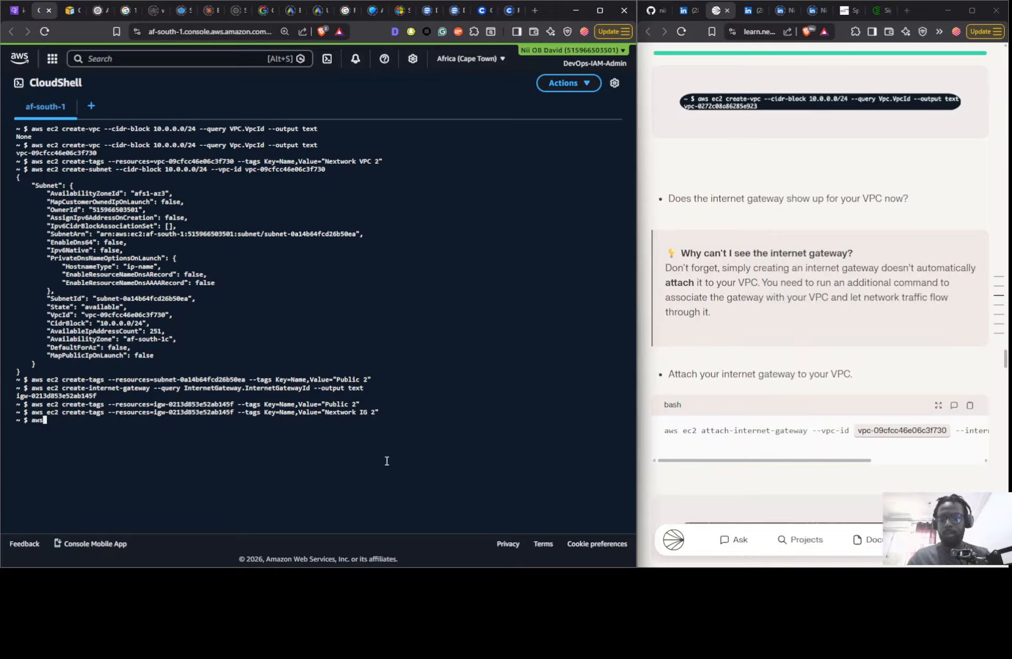
pyautogui.write(' ec2')
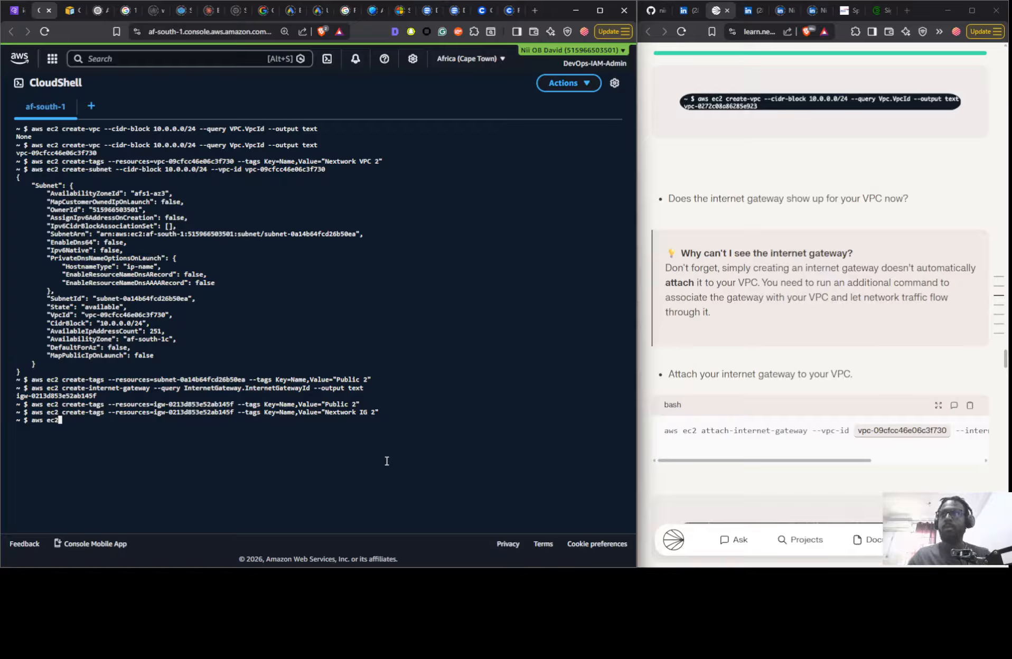
pyautogui.write(' at')
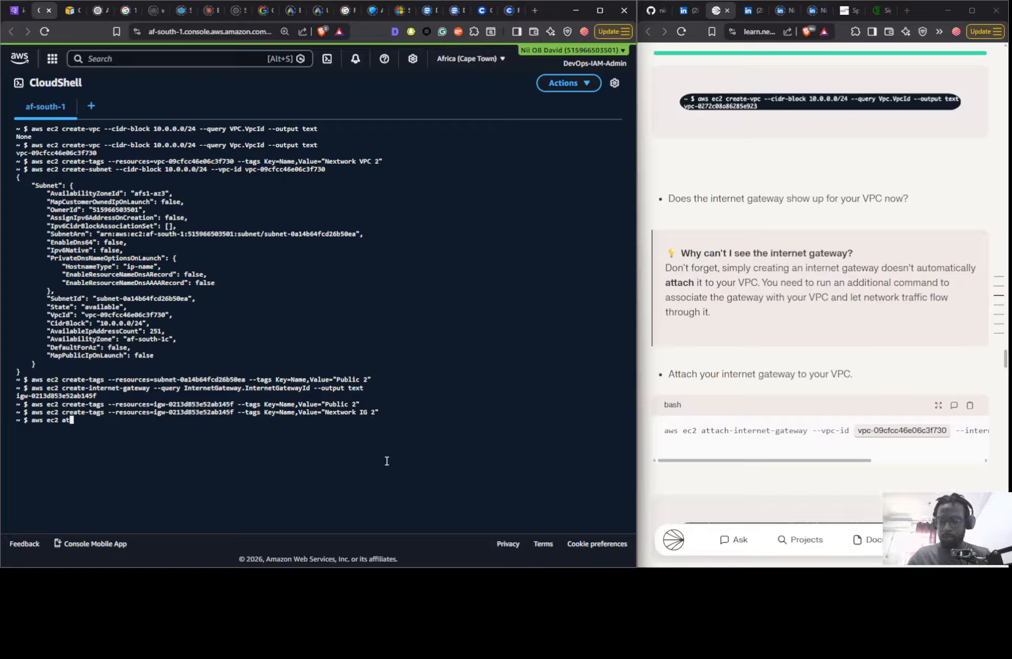
pyautogui.write('tach')
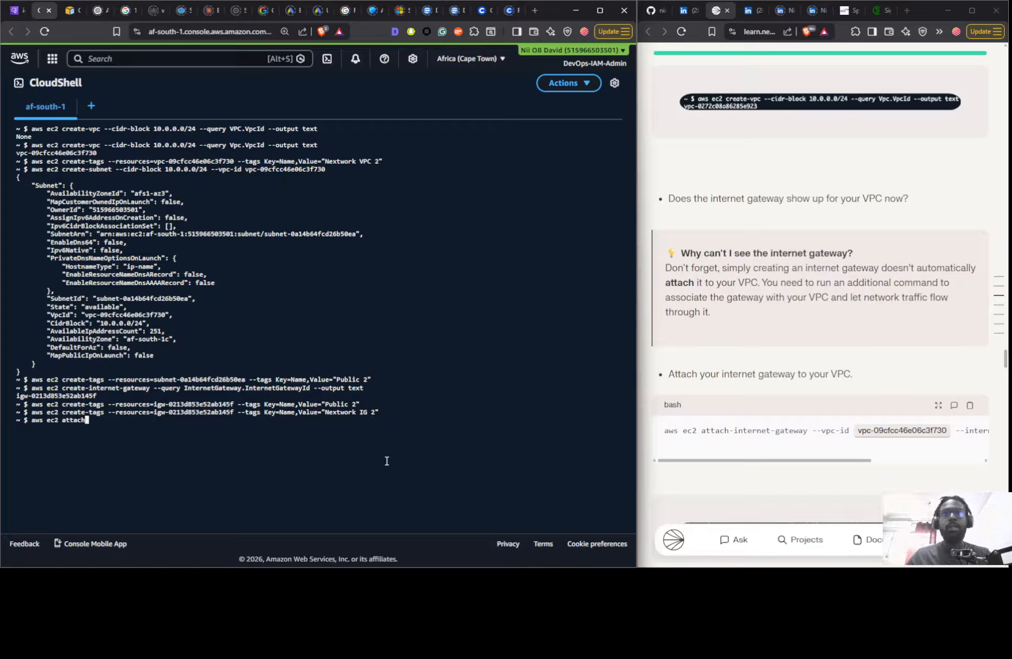
pyautogui.write('-in')
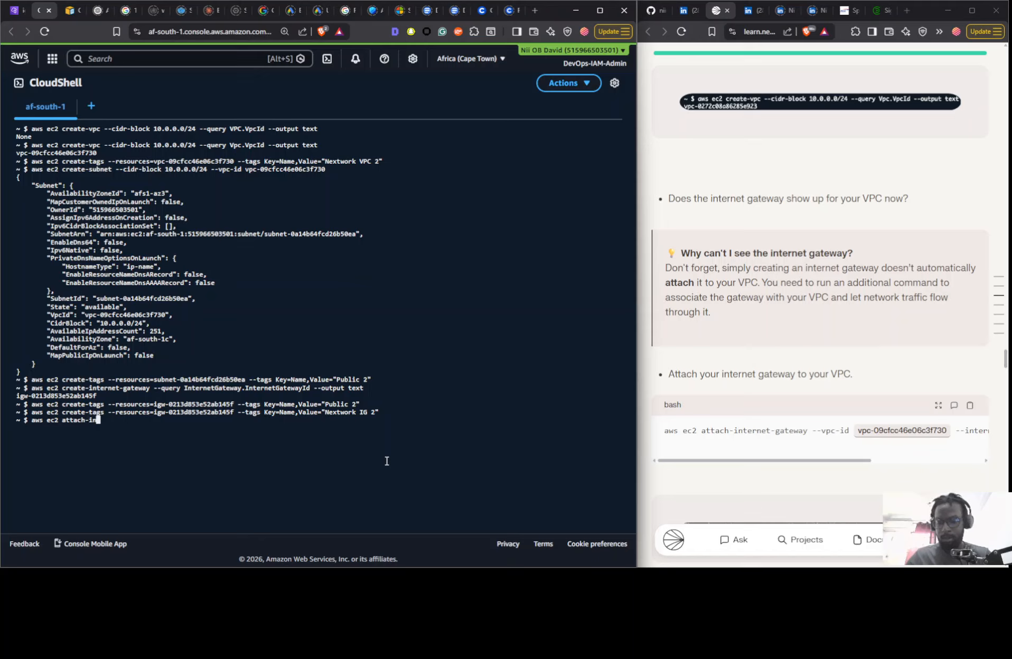
pyautogui.write('ternet-gatr')
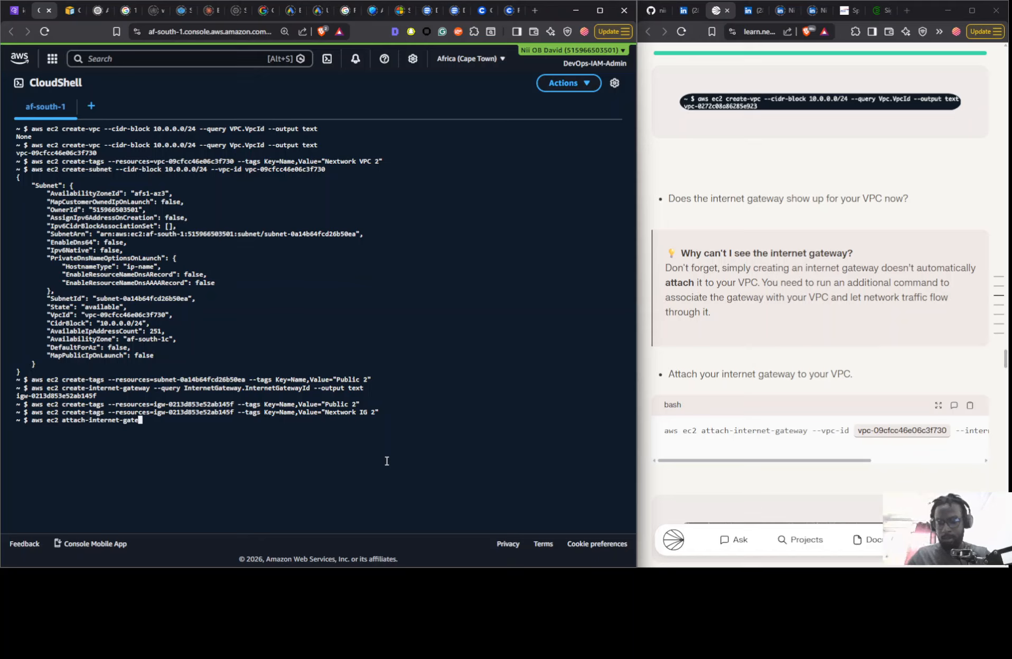
pyautogui.write('way')
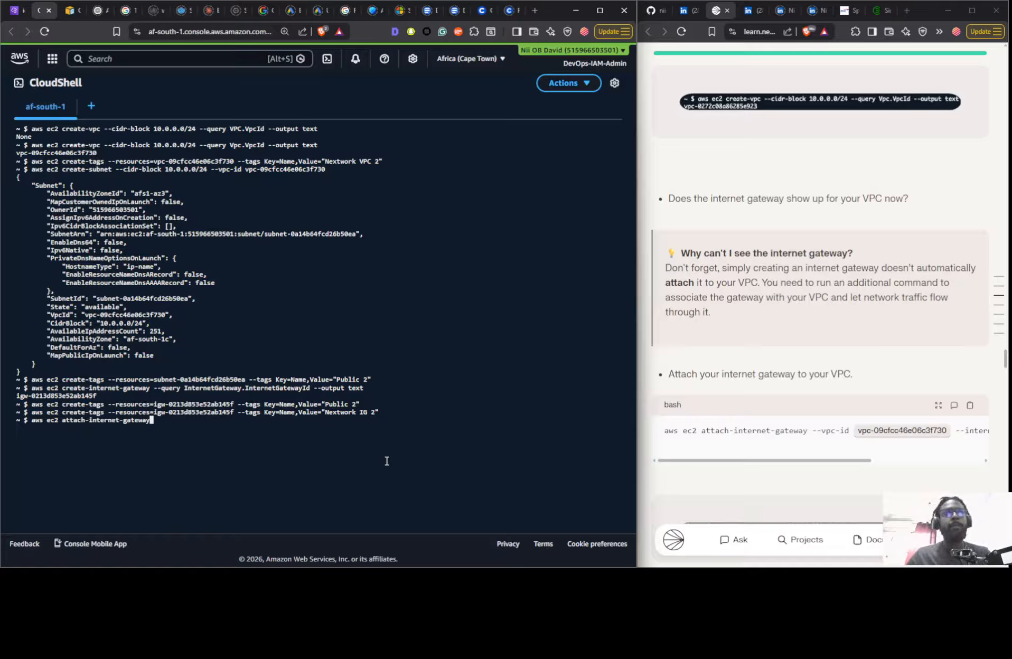
pyautogui.write(' --')
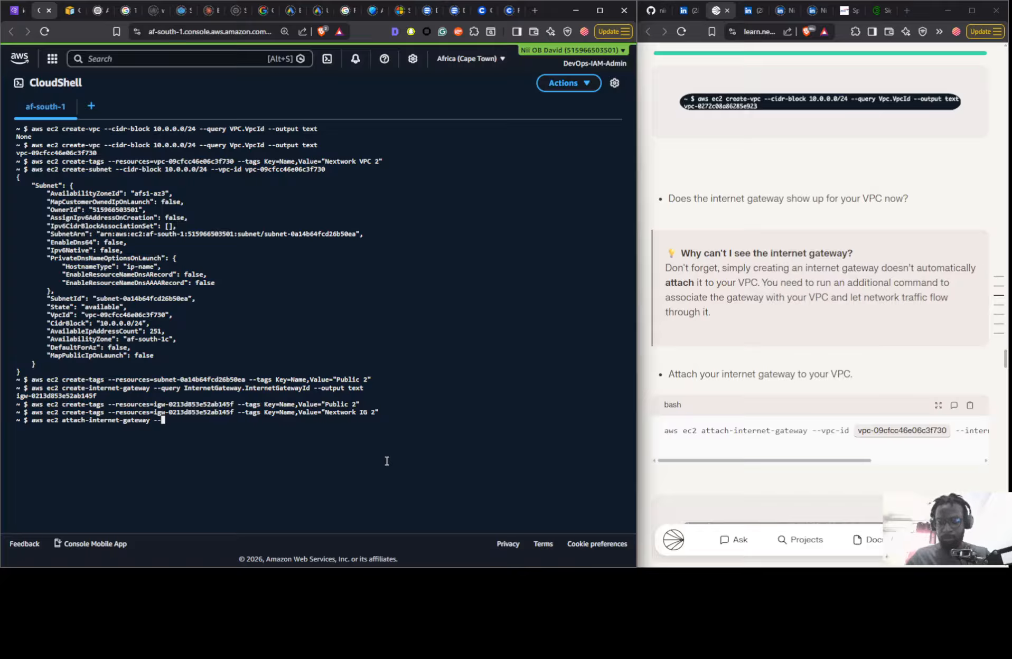
pyautogui.write('vp')
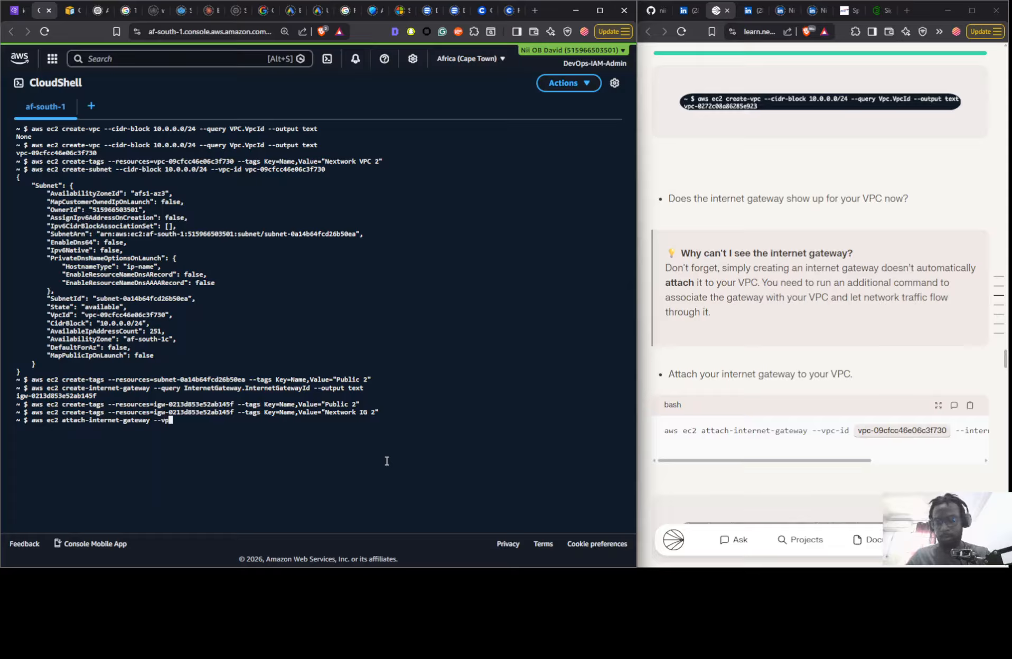
pyautogui.write('c-id')
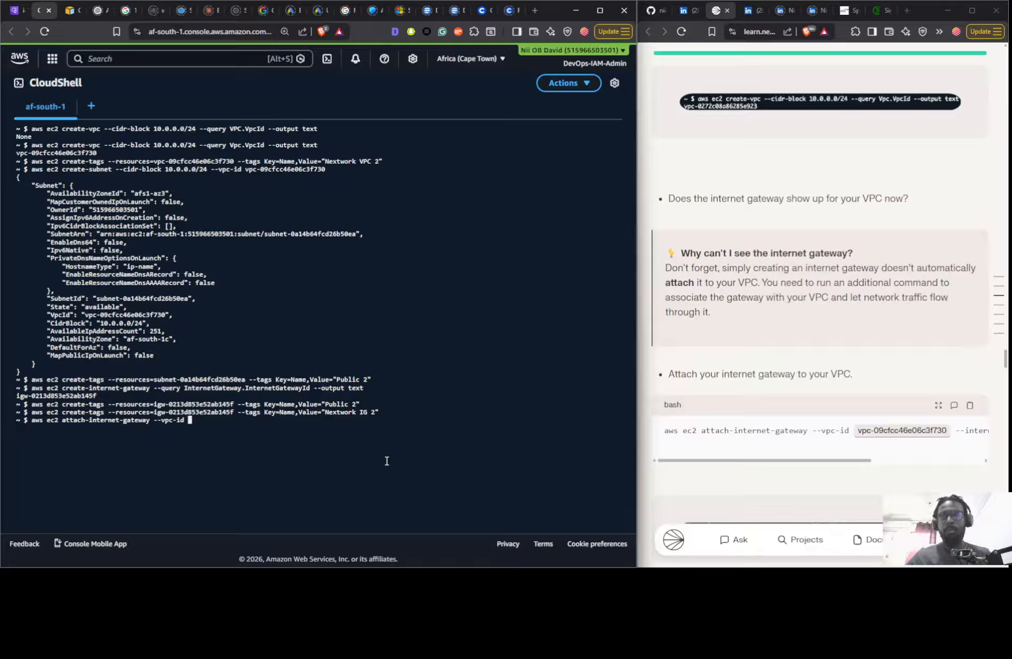
# - Add the --vpc-id option with the copied value vpc-09cfcc46e06c3f730 to the attach command
pyautogui.press('super+v')
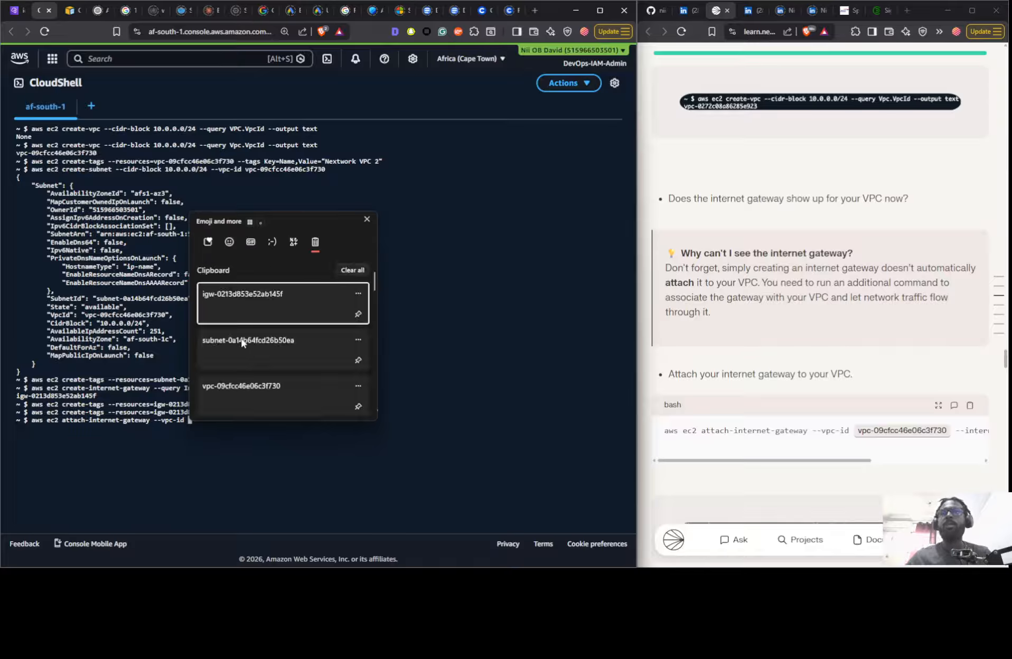
pyautogui.click(250, 400)
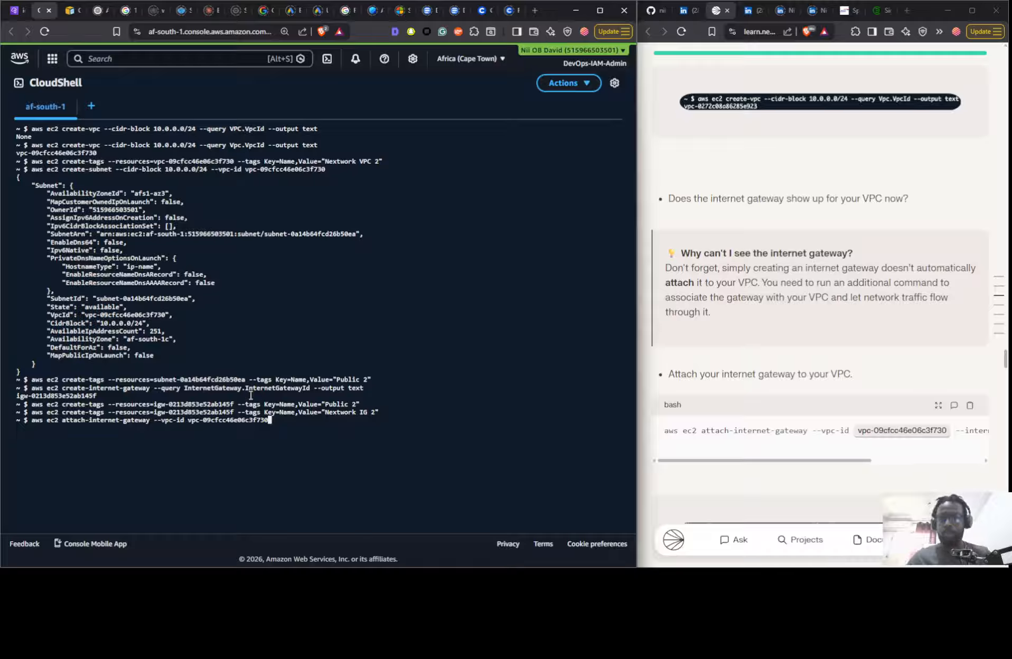
# - Append the option --internet-gateway with the copied gateway ID igw-0213d853e52ab145f to the attach command
pyautogui.write('--int')
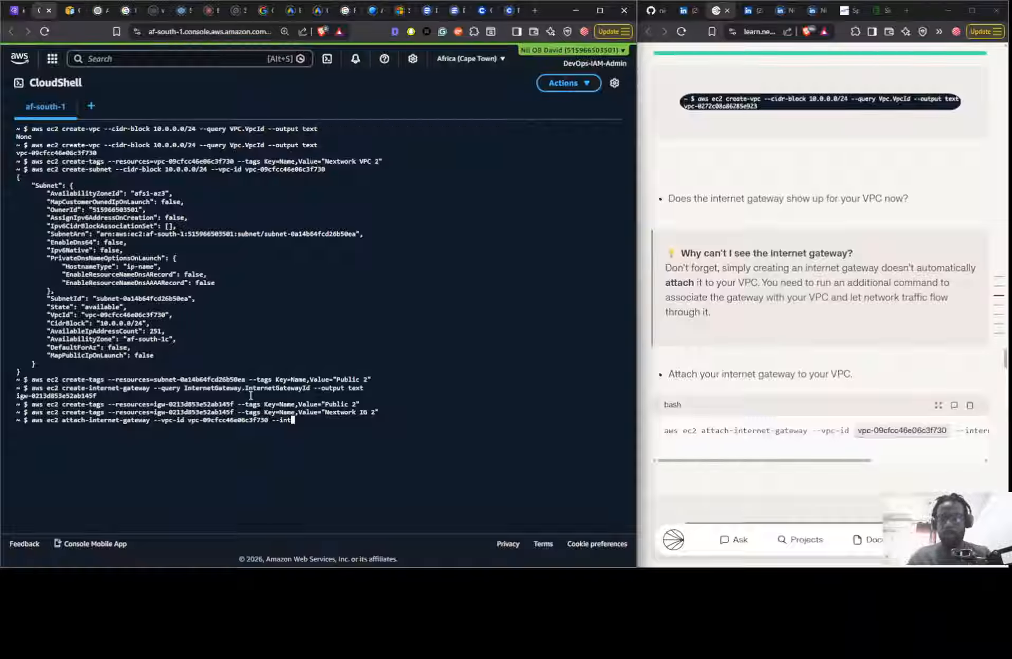
pyautogui.write('ernet-')
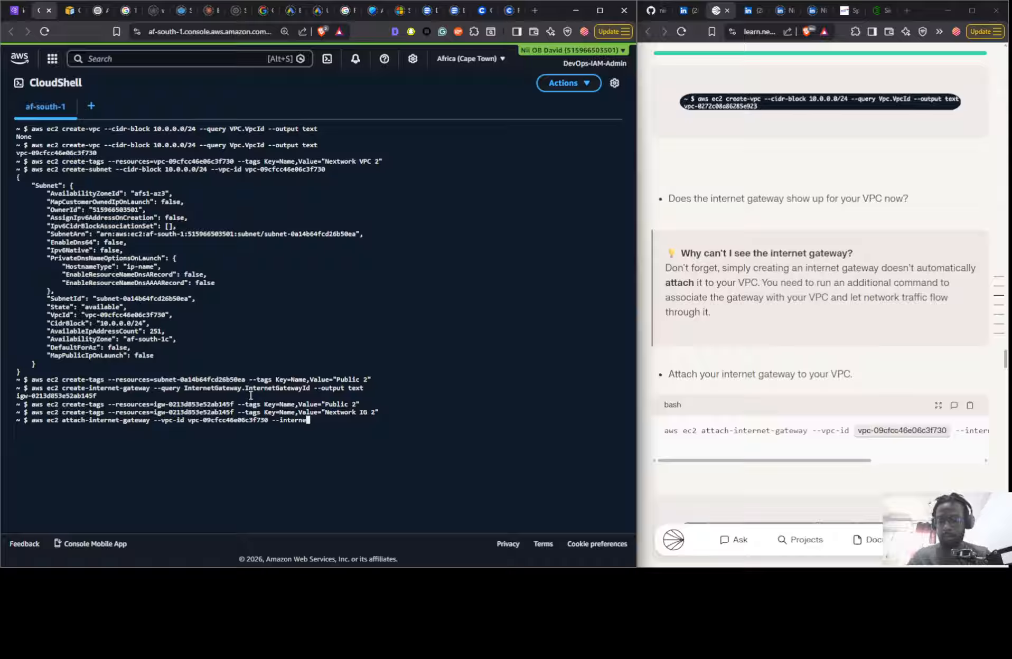
pyautogui.write('g')
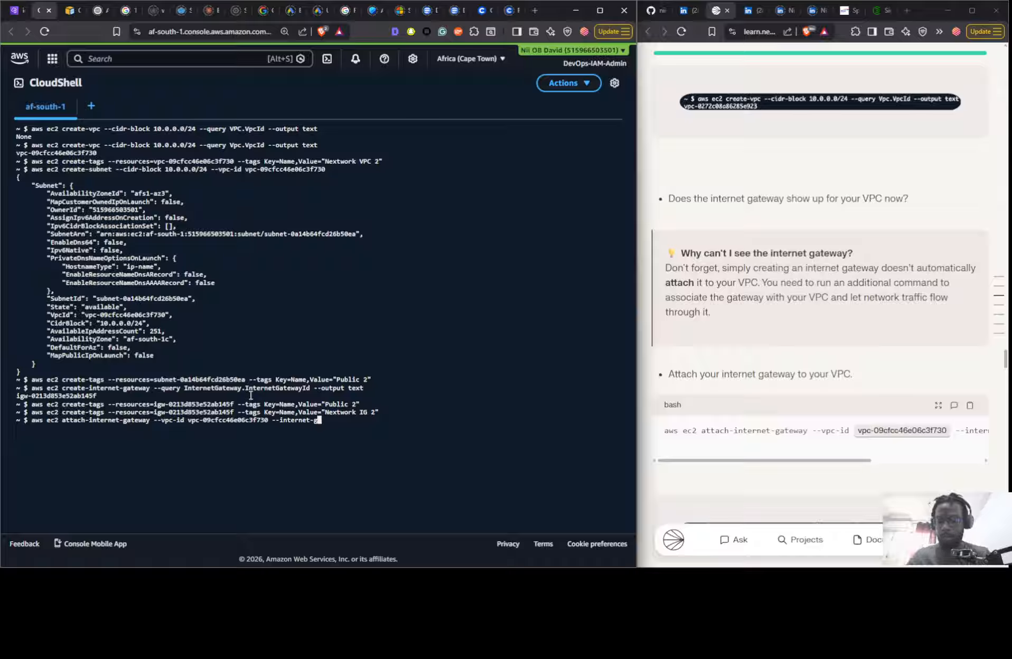
pyautogui.write('ateway')
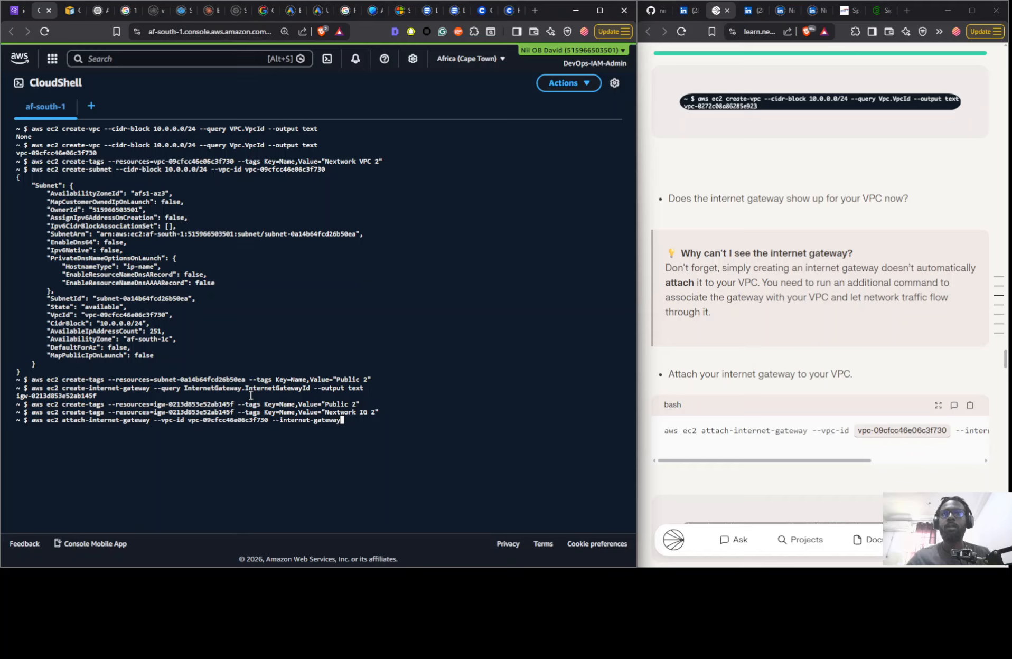
pyautogui.press('super+v')
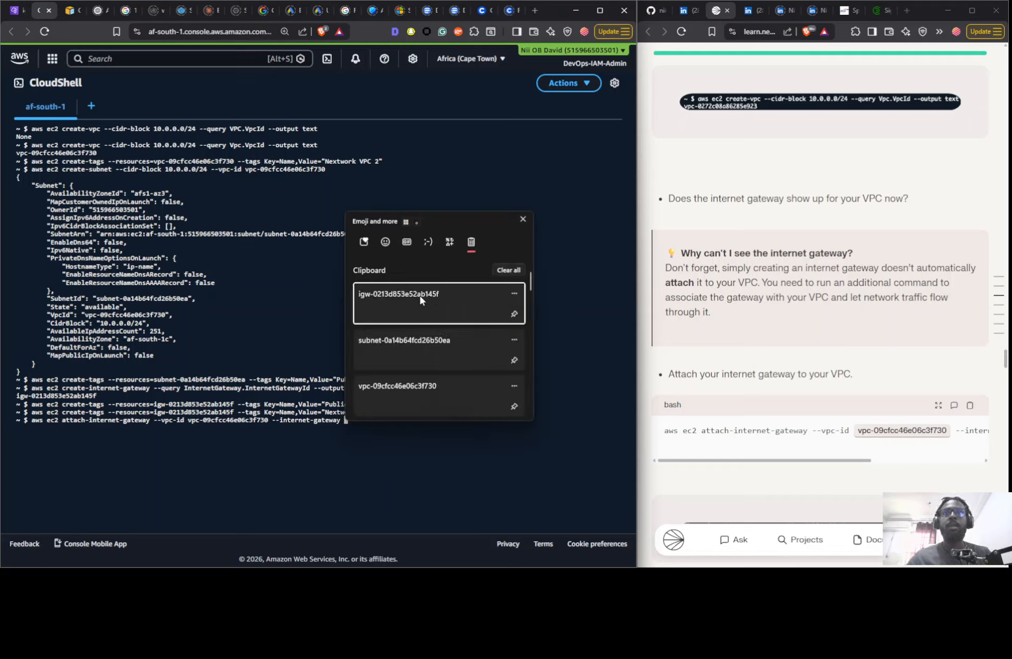
pyautogui.click(420, 296)
# - Compare the command with the guide's full example and correct the gateway option name to --internet-gateway-id
pyautogui.moveTo(789, 460); pyautogui.dragTo(904, 466)
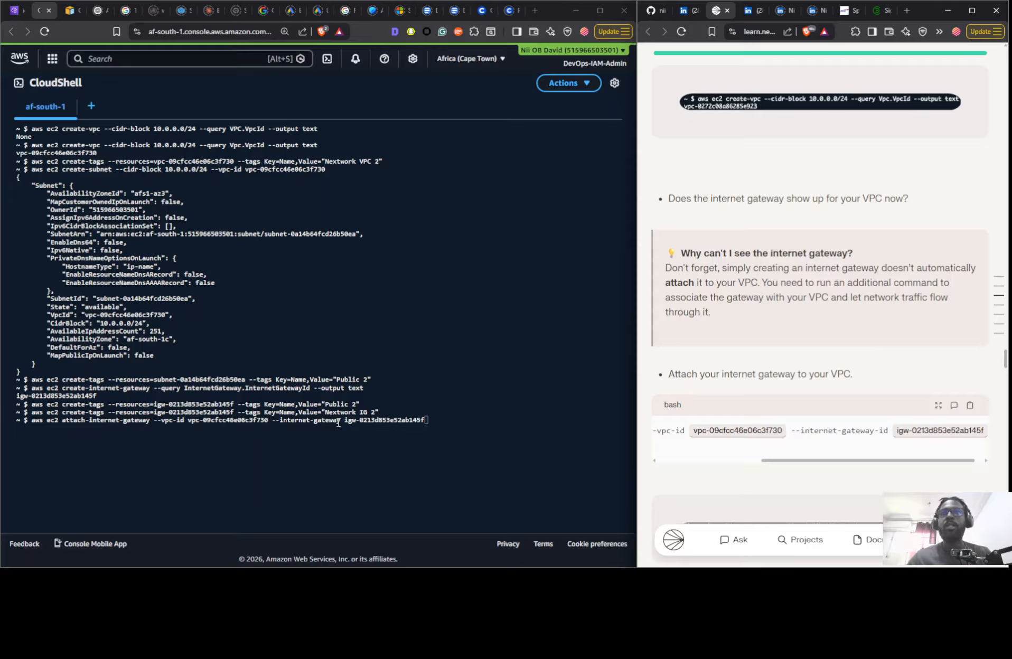
pyautogui.press('Left')
pyautogui.press('Left')
pyautogui.press('Left')
pyautogui.press('Left')
pyautogui.press('Left')
pyautogui.press('Left')
pyautogui.press('Left')
pyautogui.press('Left')
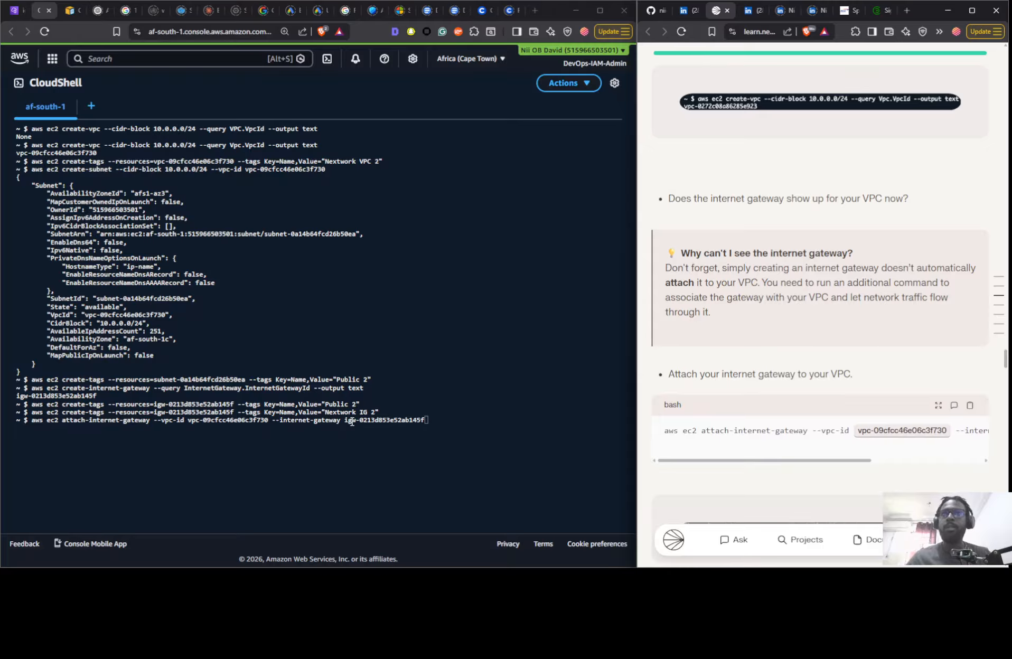
pyautogui.click(352, 421)
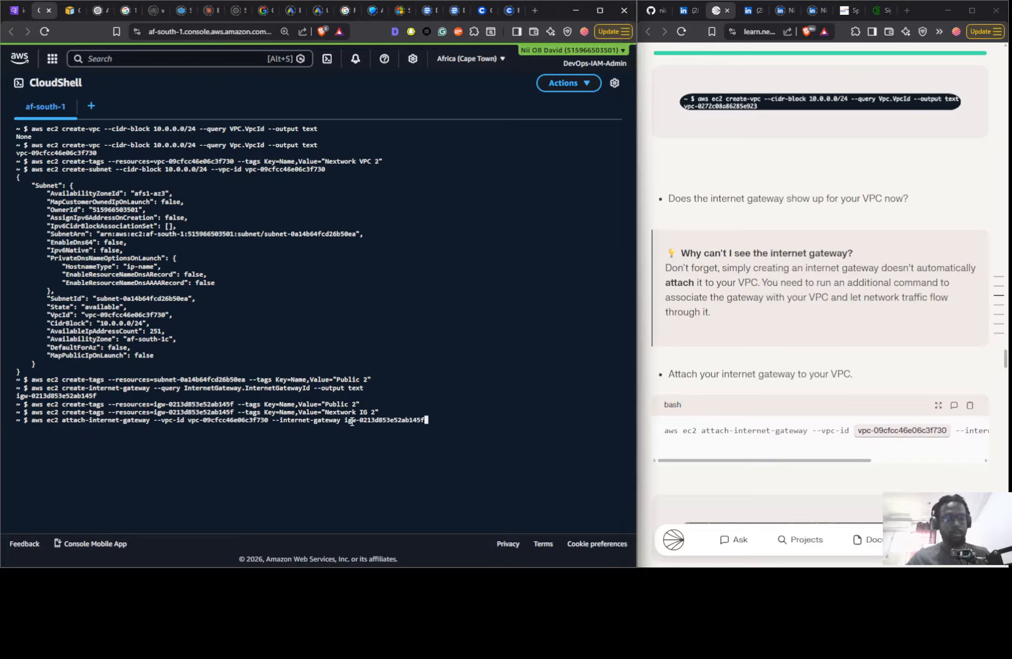
pyautogui.press('Left')
pyautogui.press('Left')
pyautogui.press('Left')
pyautogui.press('Left')
pyautogui.press('Left')
pyautogui.press('Left')
pyautogui.press('Left')
pyautogui.press('Left')
pyautogui.press('Left')
pyautogui.press('Left')
pyautogui.press('Left')
pyautogui.press('Left')
pyautogui.press('Left')
pyautogui.press('Left')
pyautogui.press('Left')
pyautogui.press('Left')
pyautogui.press('Left')
pyautogui.press('Left')
pyautogui.press('Left')
pyautogui.press('Left')
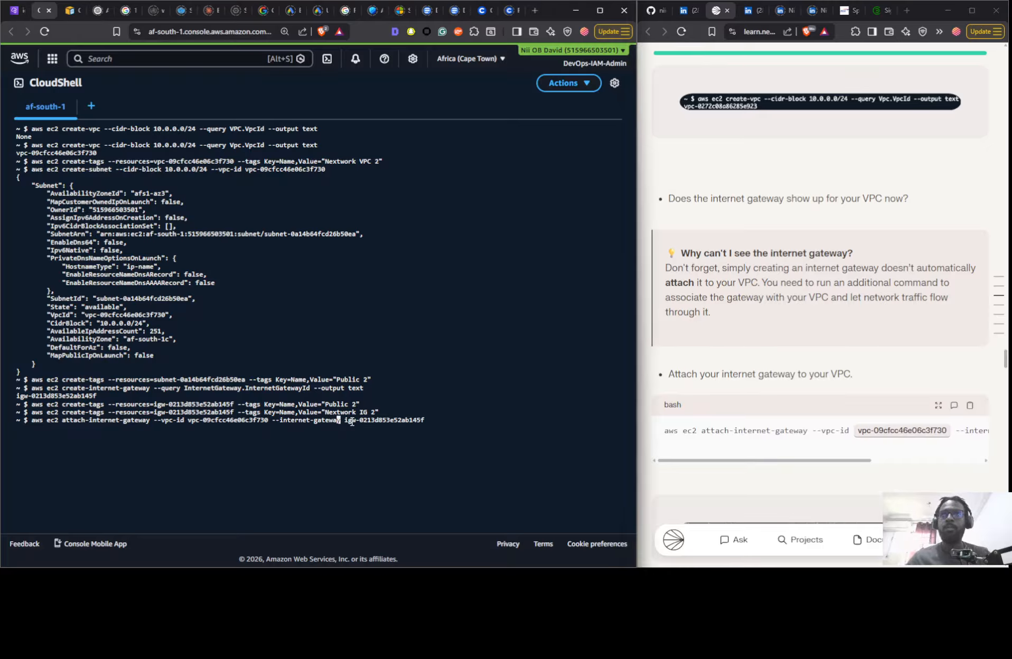
pyautogui.press('Right')
pyautogui.write('-')
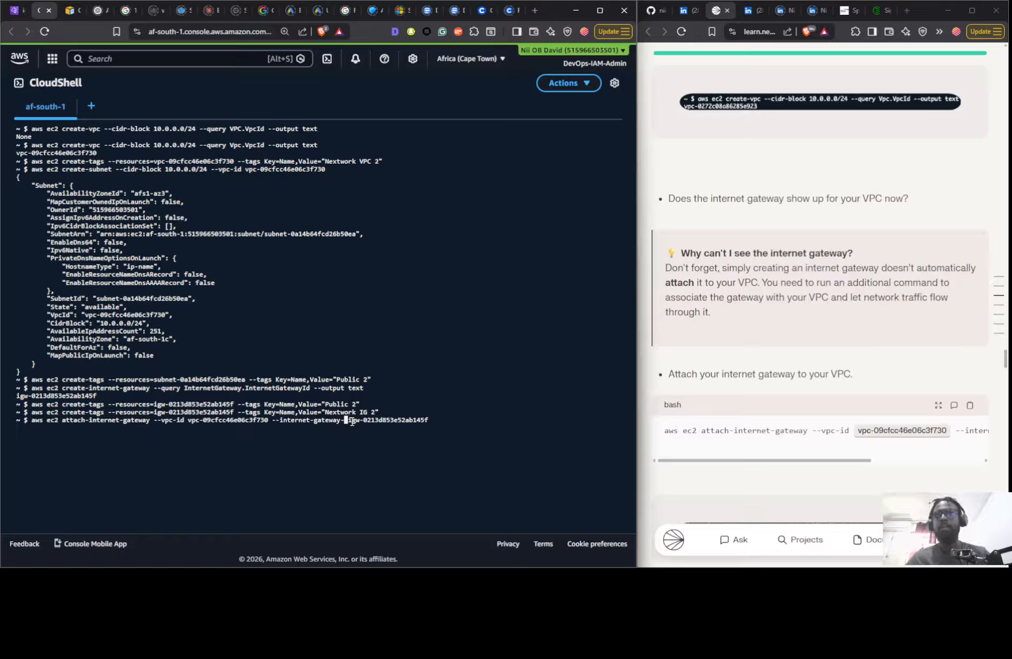
pyautogui.write('id')
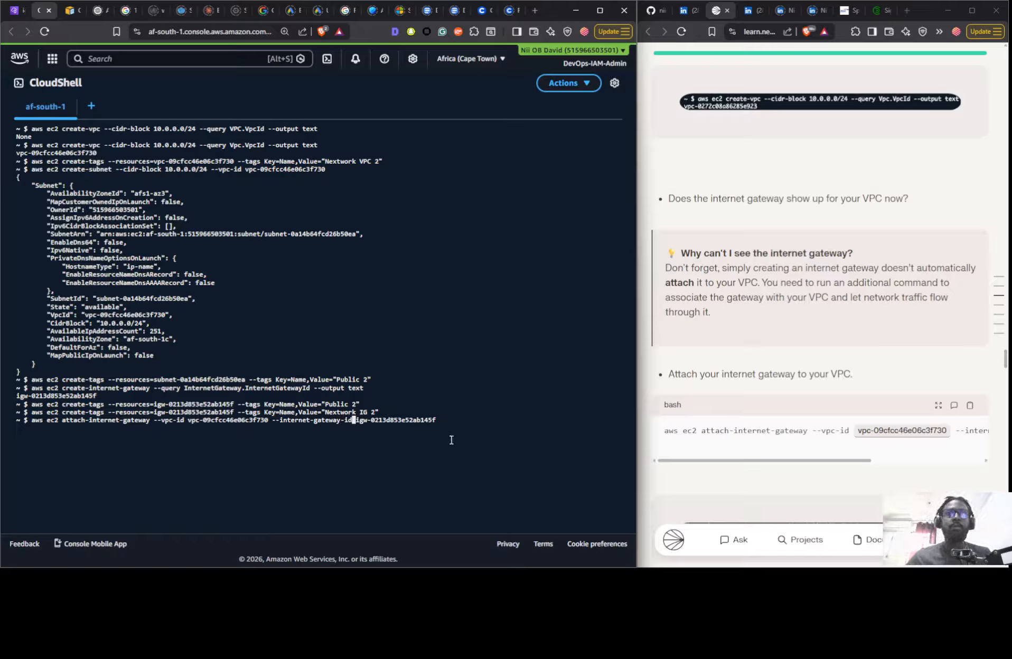
# - Run the completed attach-internet-gateway command in CloudShell
pyautogui.moveTo(814, 461); pyautogui.dragTo(778, 479)
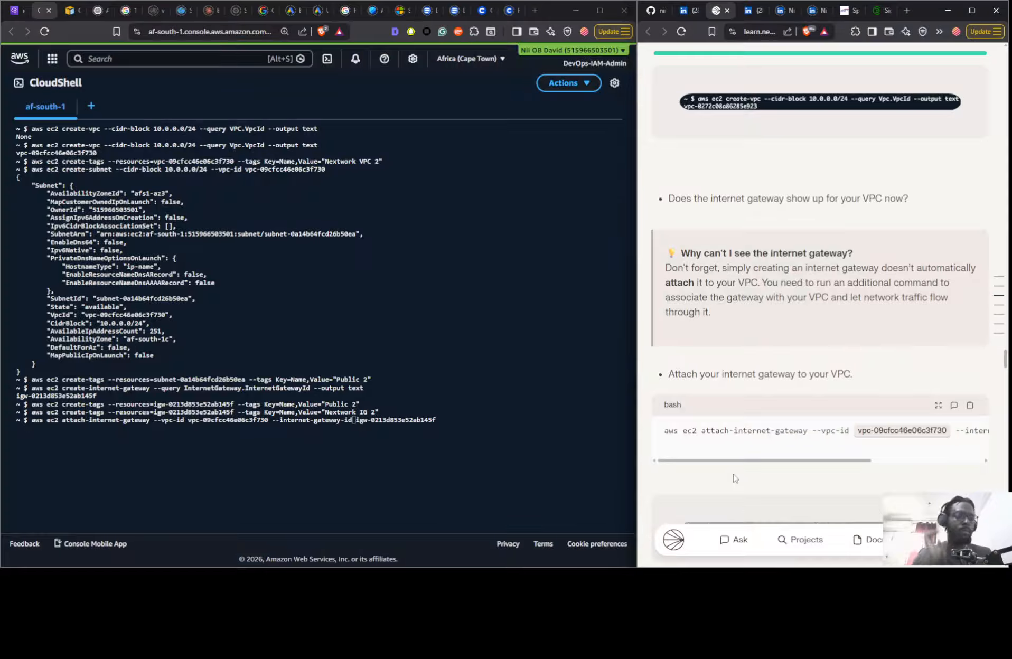
pyautogui.click(266, 447)
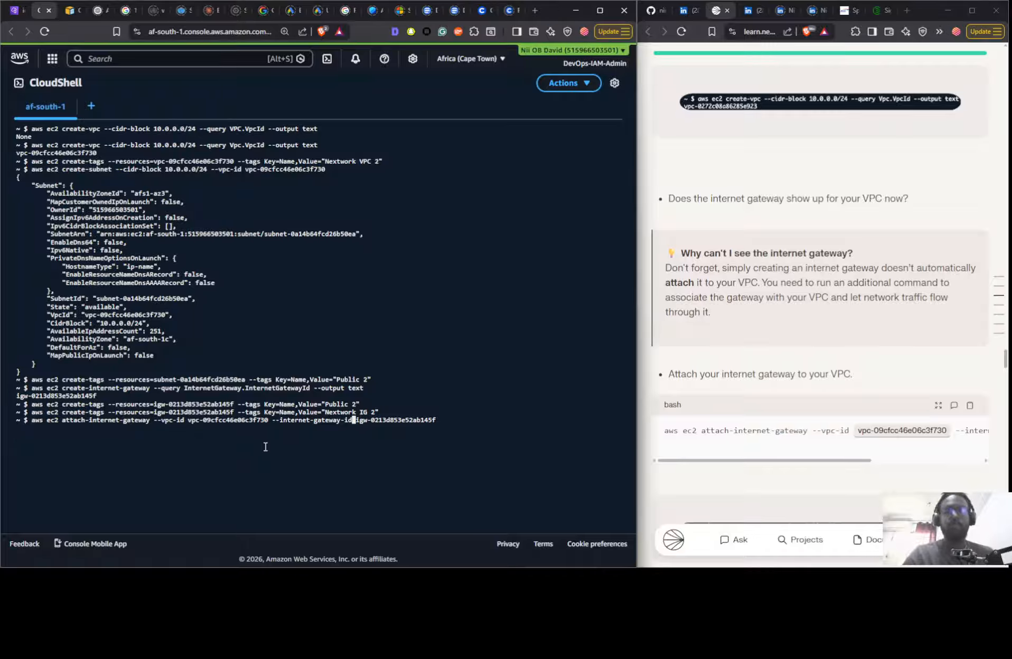
pyautogui.press('Return')
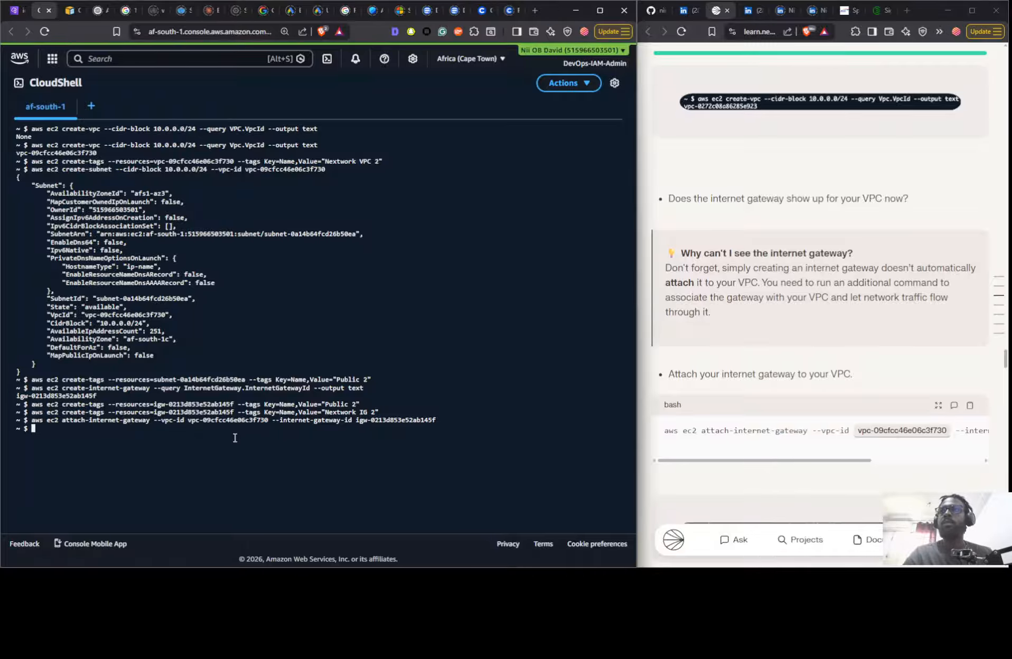
# - Refresh the VPC console's internet gateways list and check the attachment state and VPC of Nextwork IG 2
pyautogui.click(12, 13)
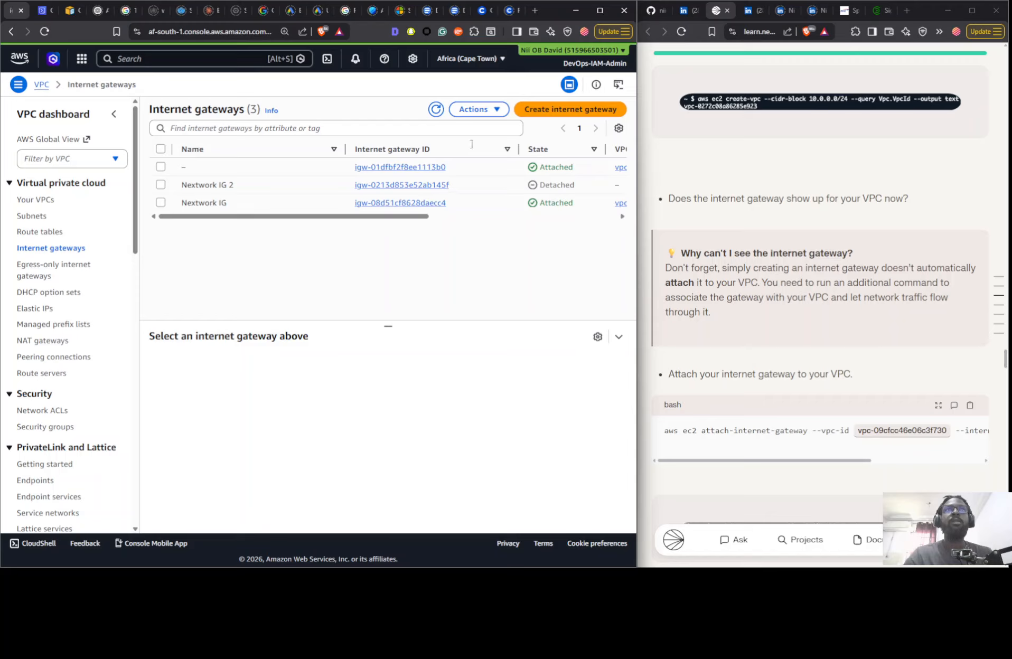
pyautogui.click(436, 109)
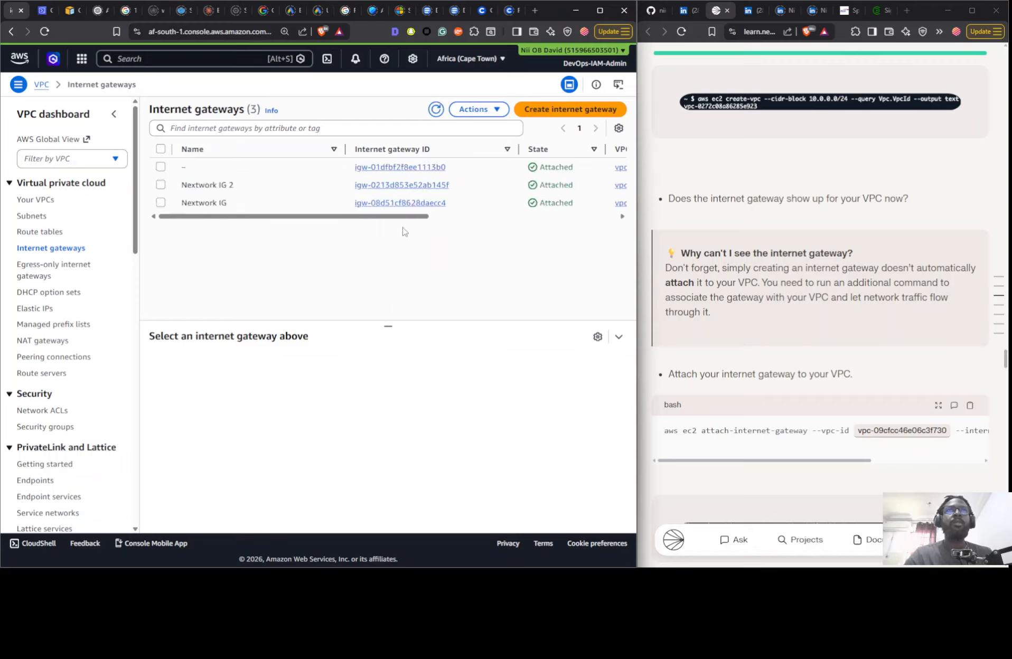
pyautogui.hscroll(5, 421, 225)
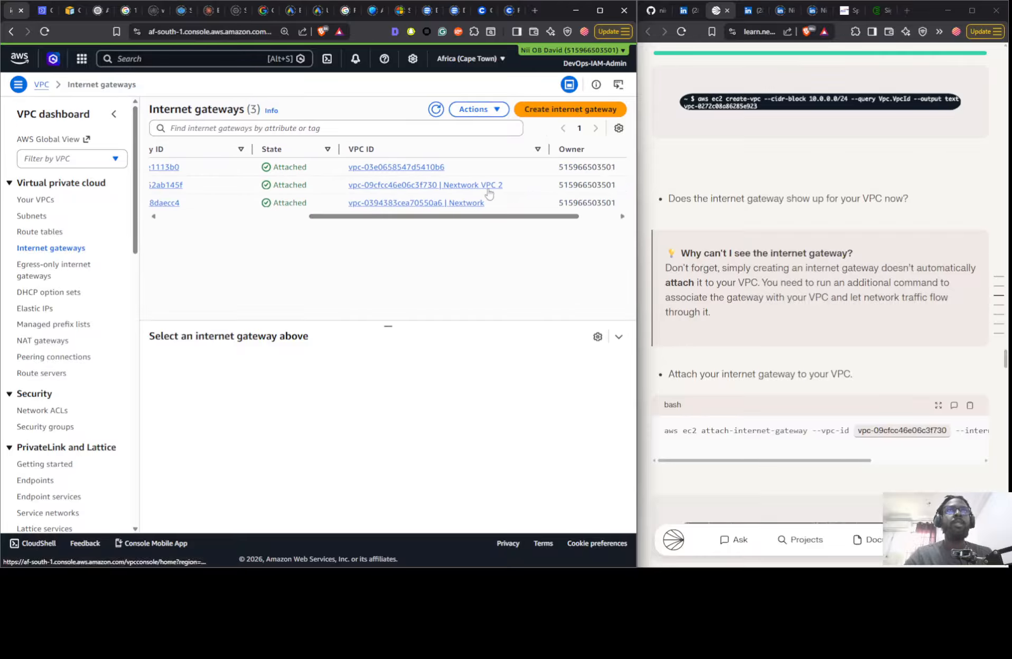
pyautogui.moveTo(490, 216); pyautogui.dragTo(317, 221)
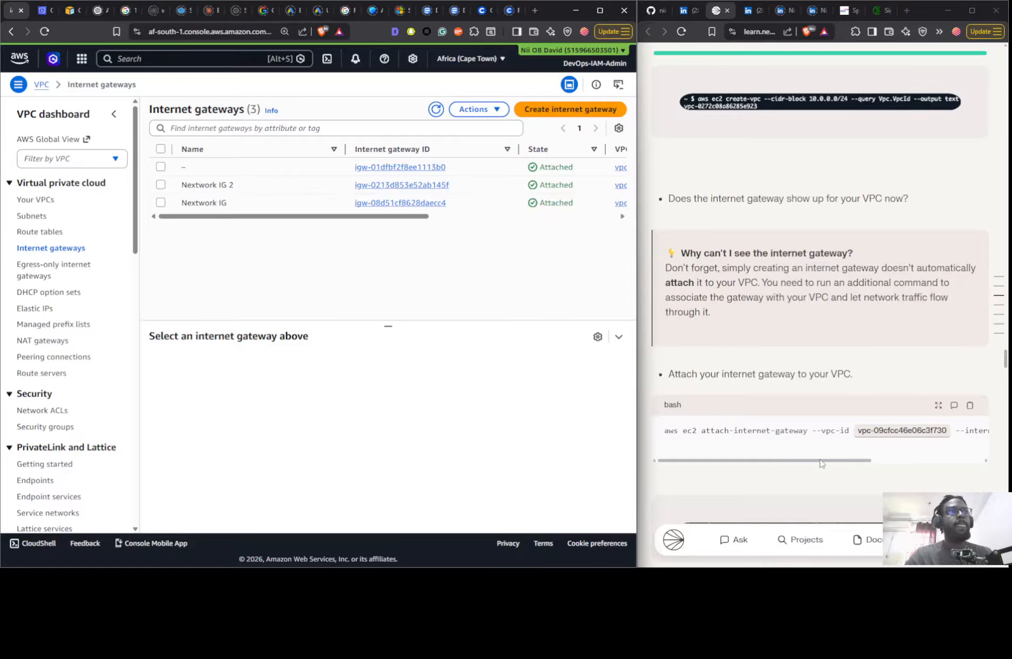
# - Read the guide's network connection check and view the resource map of Nextwork VPC 2
pyautogui.scroll(-8, 813, 403)
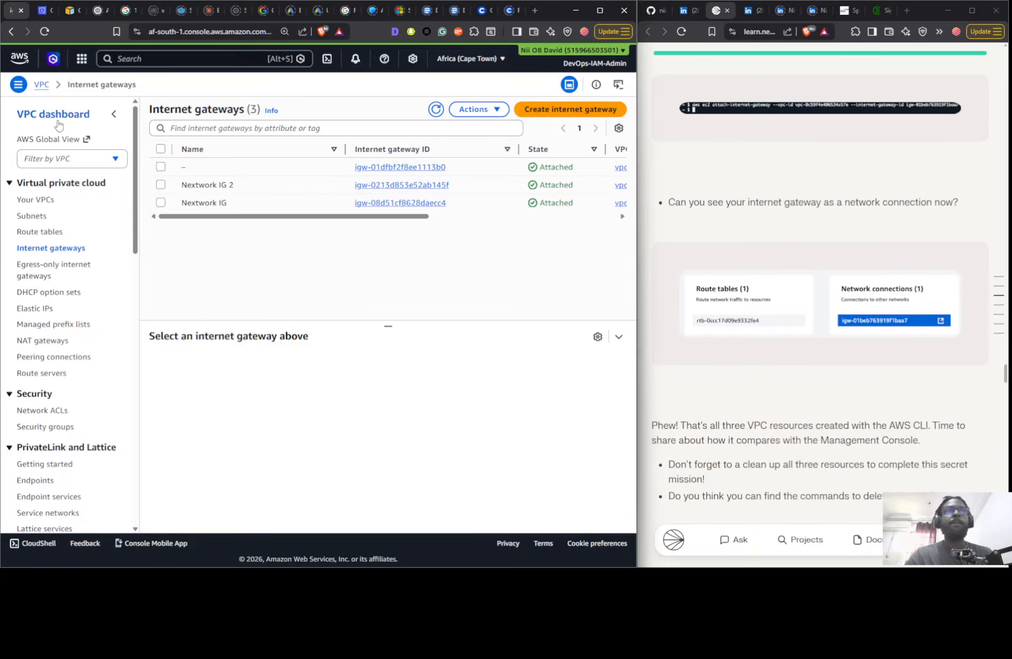
pyautogui.click(40, 200)
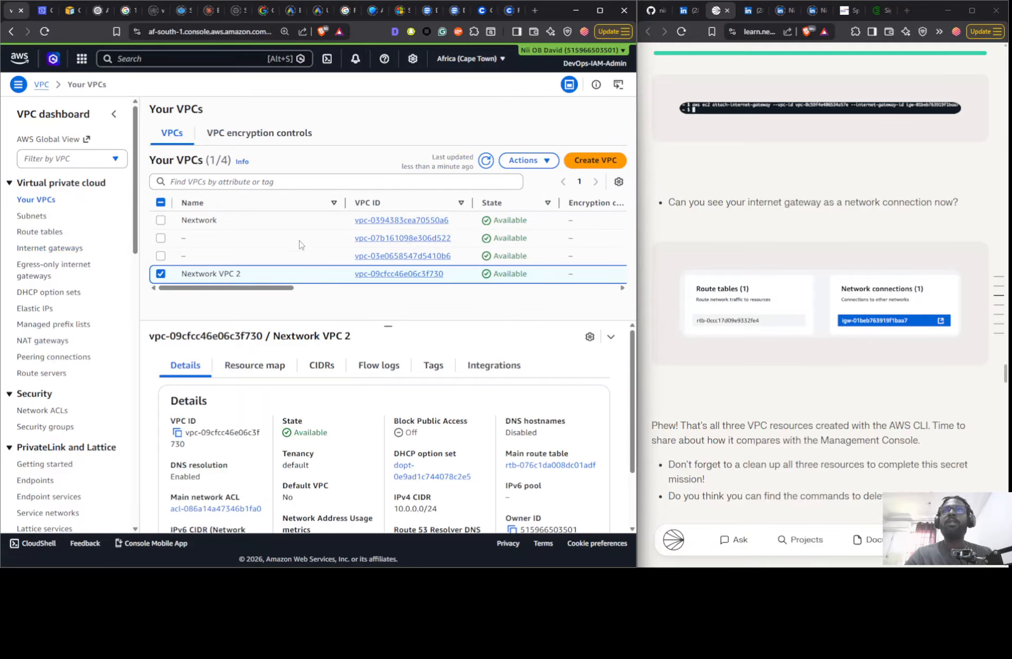
pyautogui.click(251, 366)
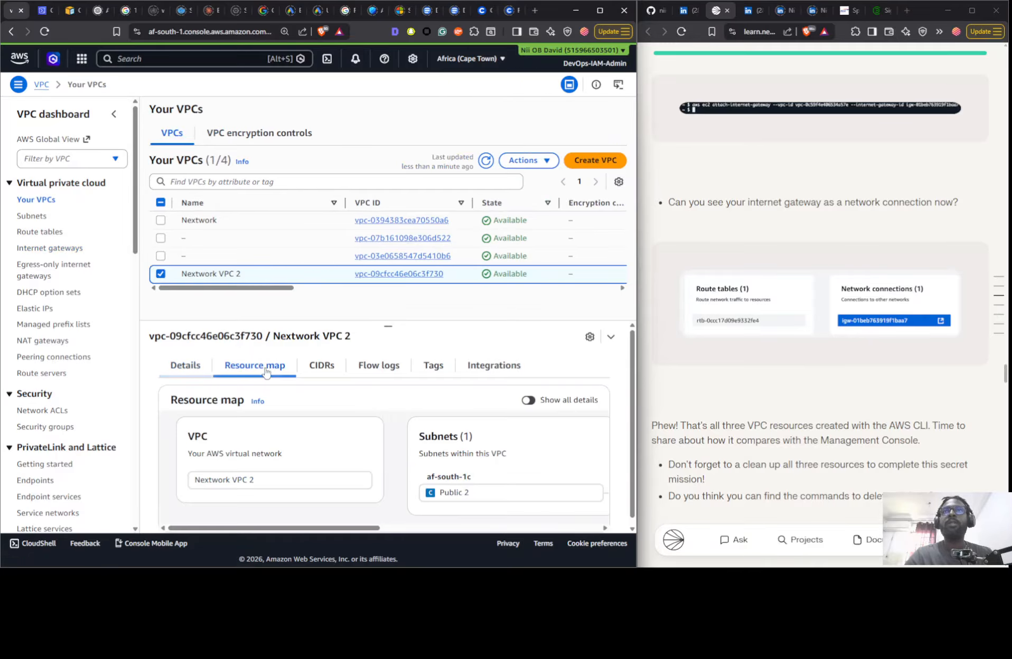
pyautogui.scroll(-1, 360, 496)
pyautogui.moveTo(350, 522); pyautogui.dragTo(329, 521)
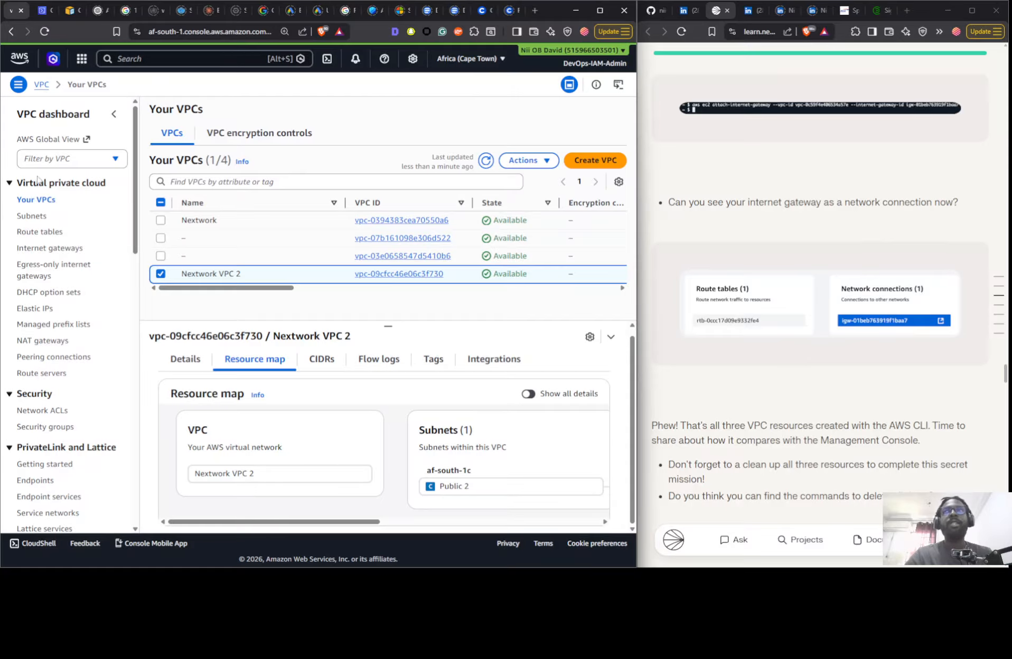
# - Open the VPC route tables list and review the guide's gateway attachment, network connection and resource clean-up sections
pyautogui.click(27, 236)
pyautogui.scroll(-2, 681, 243)
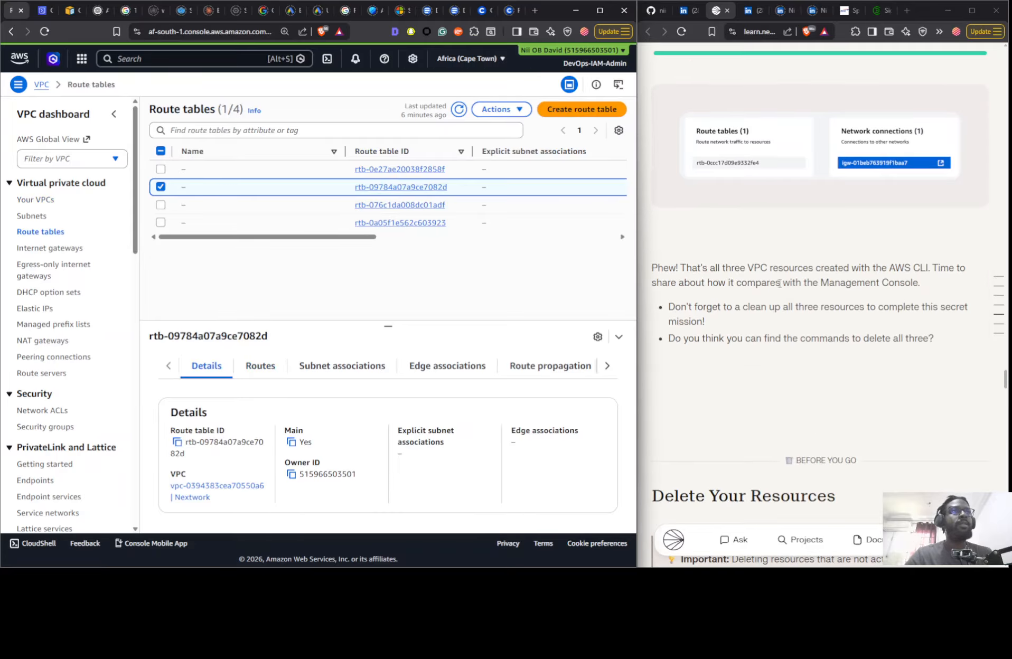
pyautogui.scroll(6, 723, 242)
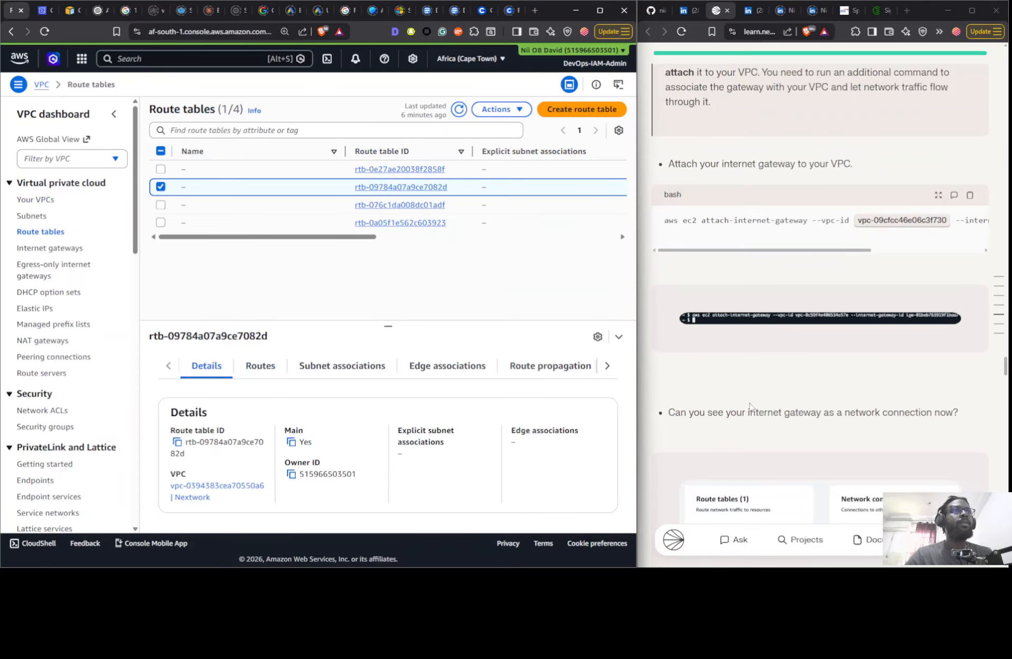
pyautogui.scroll(3, 734, 361)
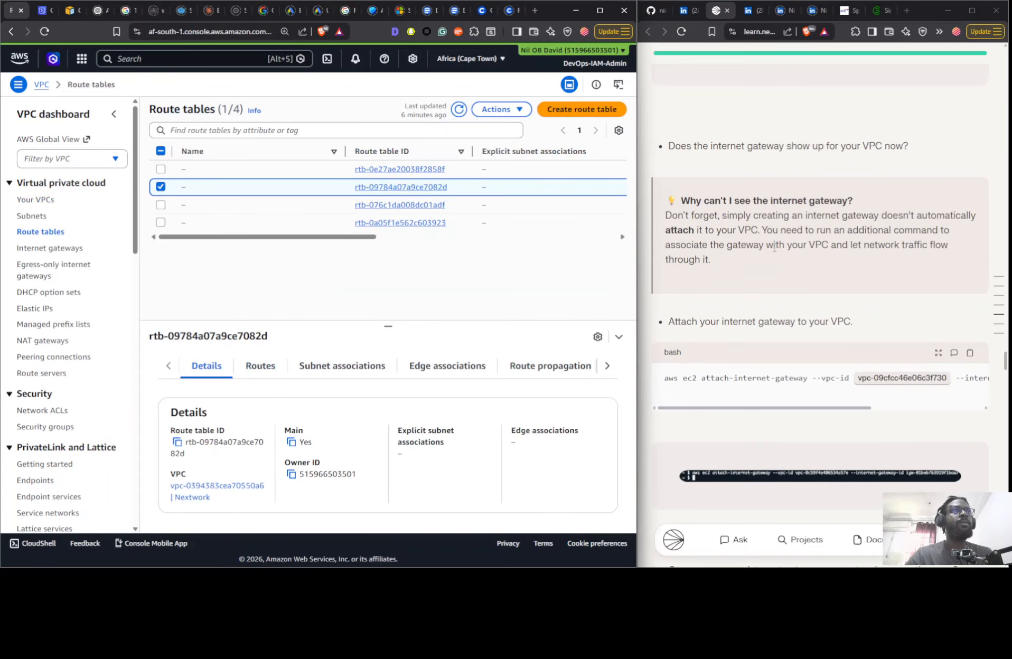
pyautogui.scroll(-8, 761, 344)
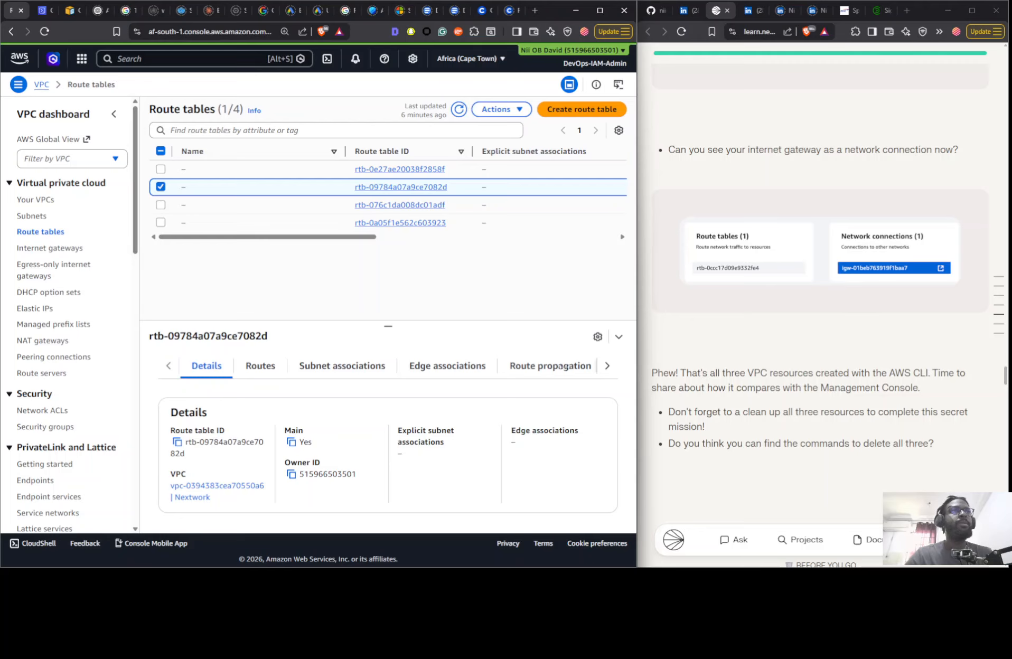
pyautogui.scroll(-6, 834, 403)
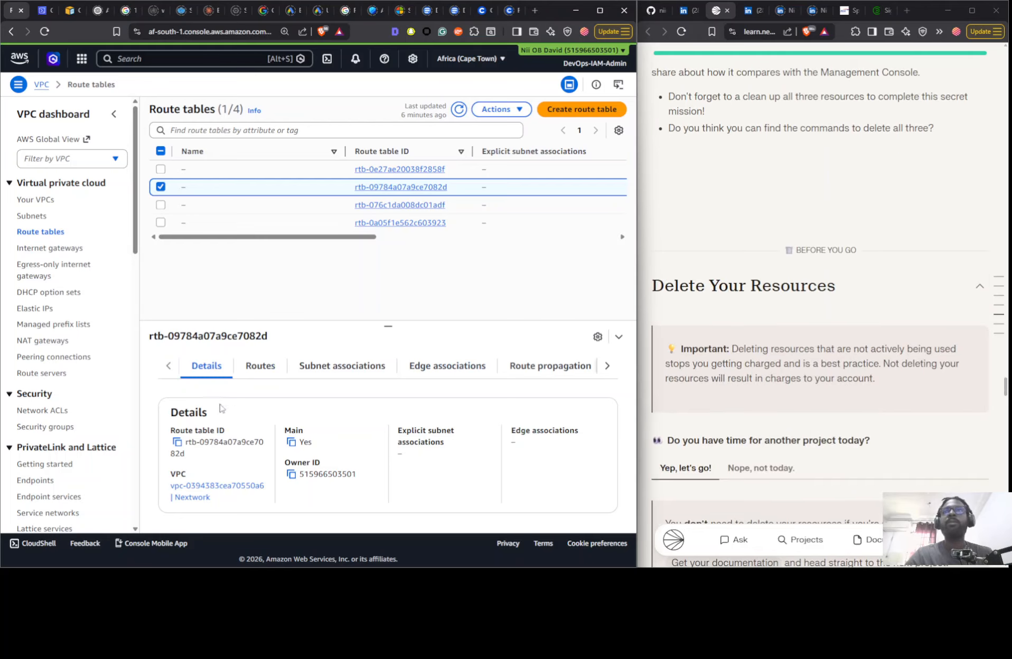
# - View the routes of the Nextwork VPC's route table and compare them with those of the Nextwork VPC 2 route table
pyautogui.click(258, 371)
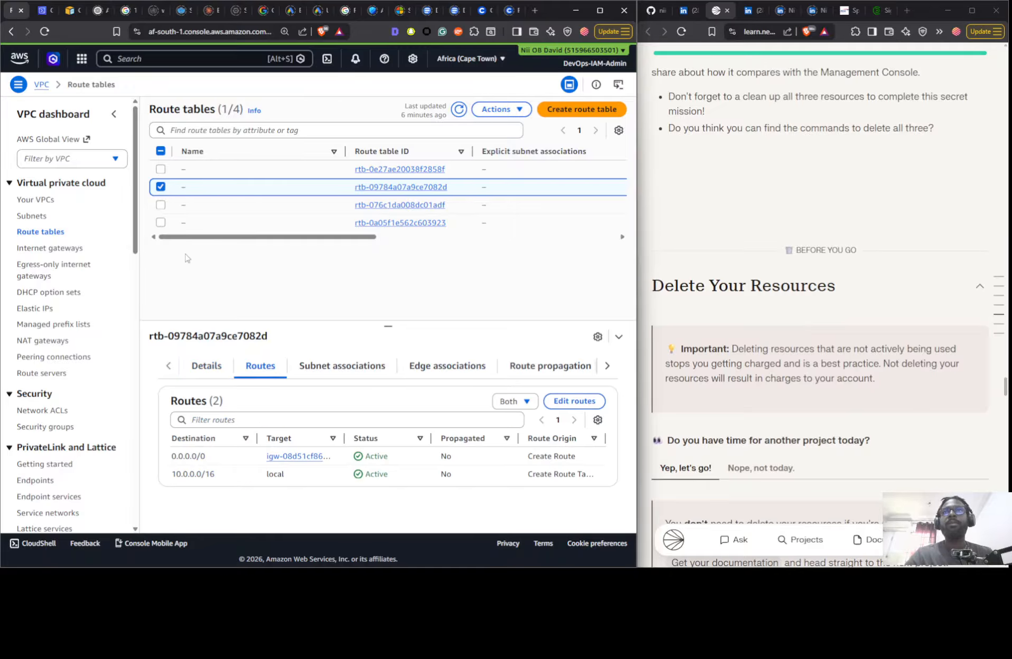
pyautogui.moveTo(347, 238); pyautogui.dragTo(564, 210)
pyautogui.click(576, 211)
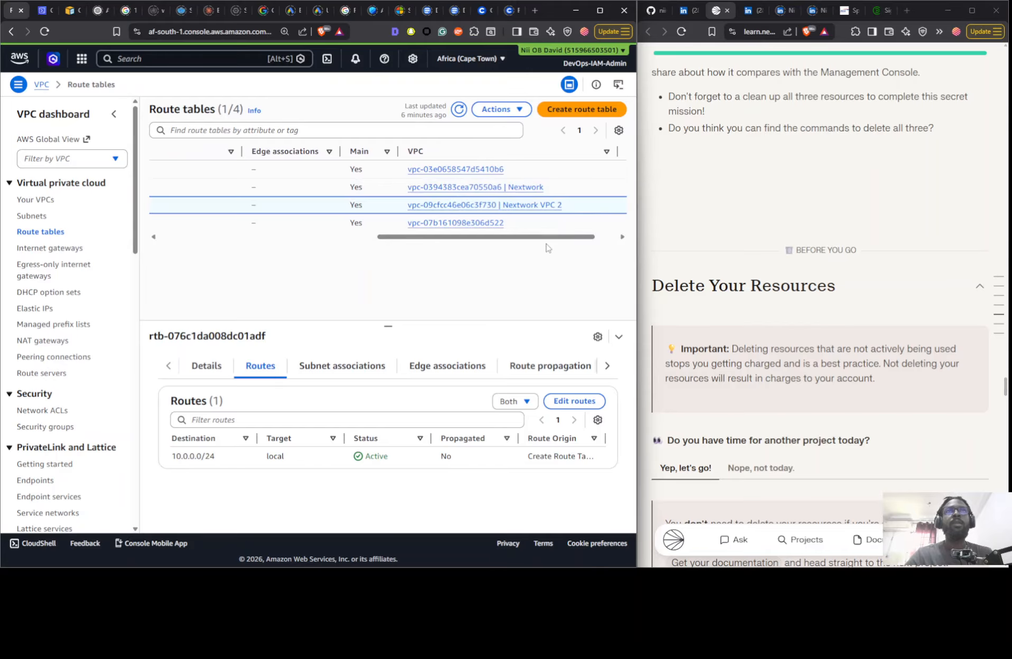
# - Open the route editor for the Nextwork VPC 2 route table, add a blank second route and list its destination choices
pyautogui.click(579, 401)
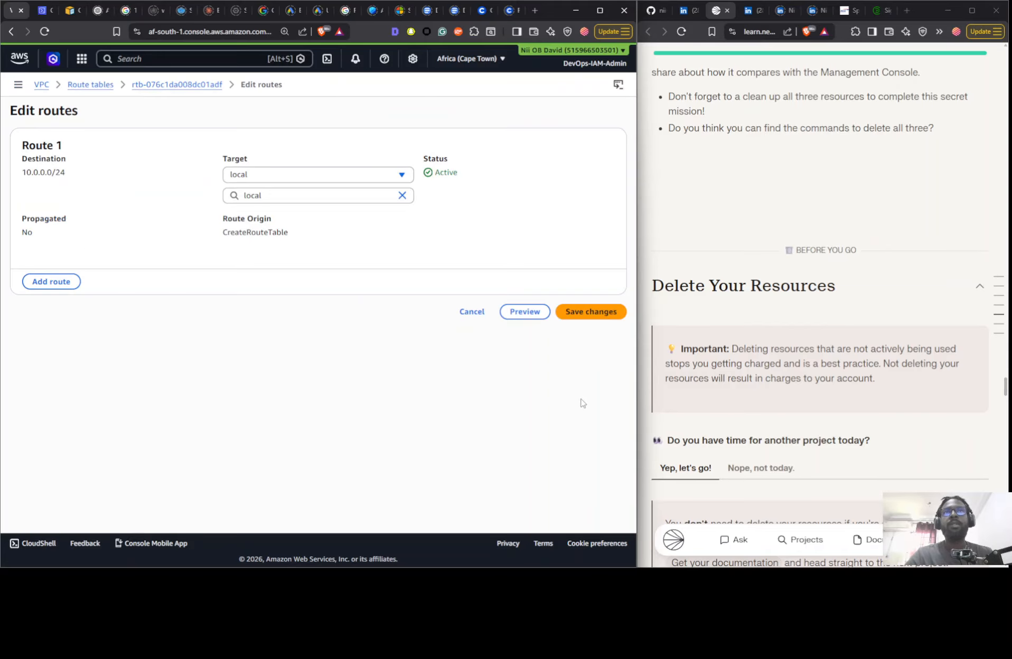
pyautogui.click(51, 282)
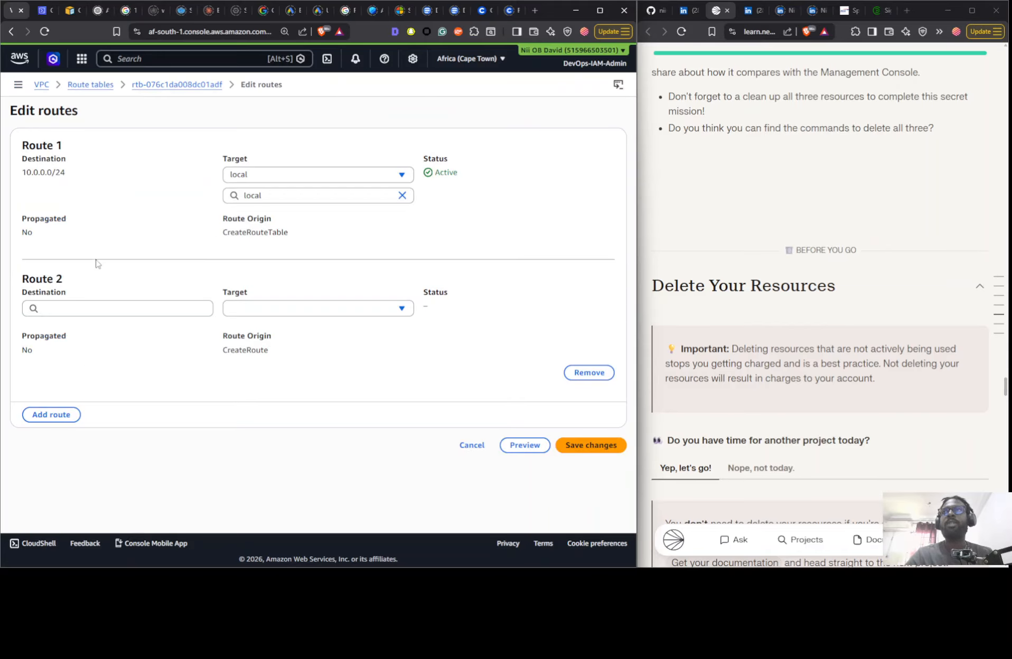
pyautogui.click(59, 308)
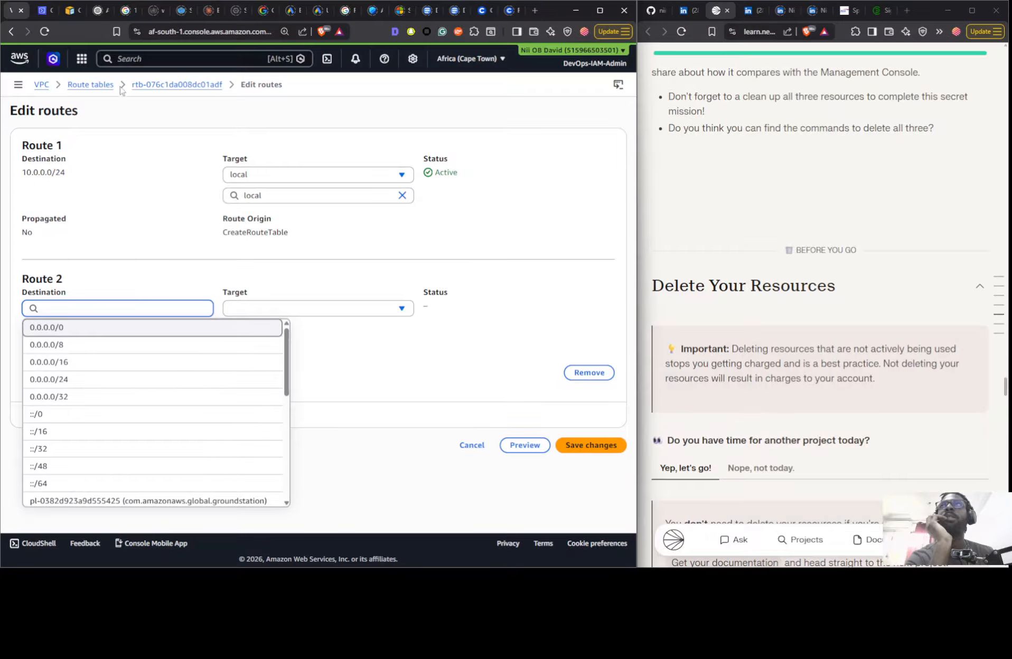
# - Switch to the ChatGPT conversation and begin the prompt "using the Aws cli give me the command to add a route to"
pyautogui.click(100, 10)
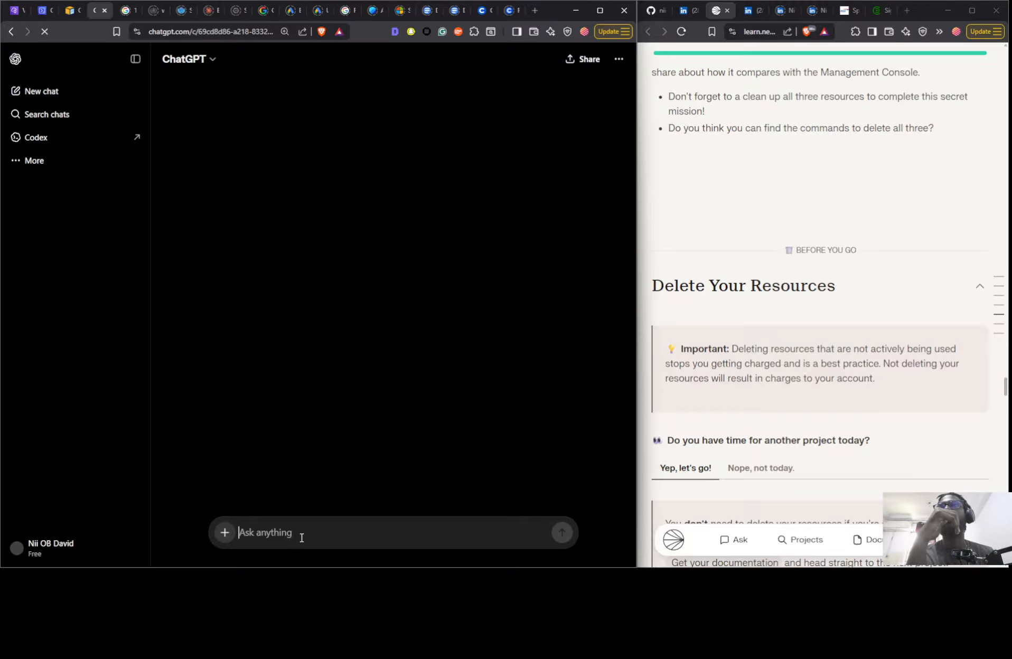
pyautogui.write('us')
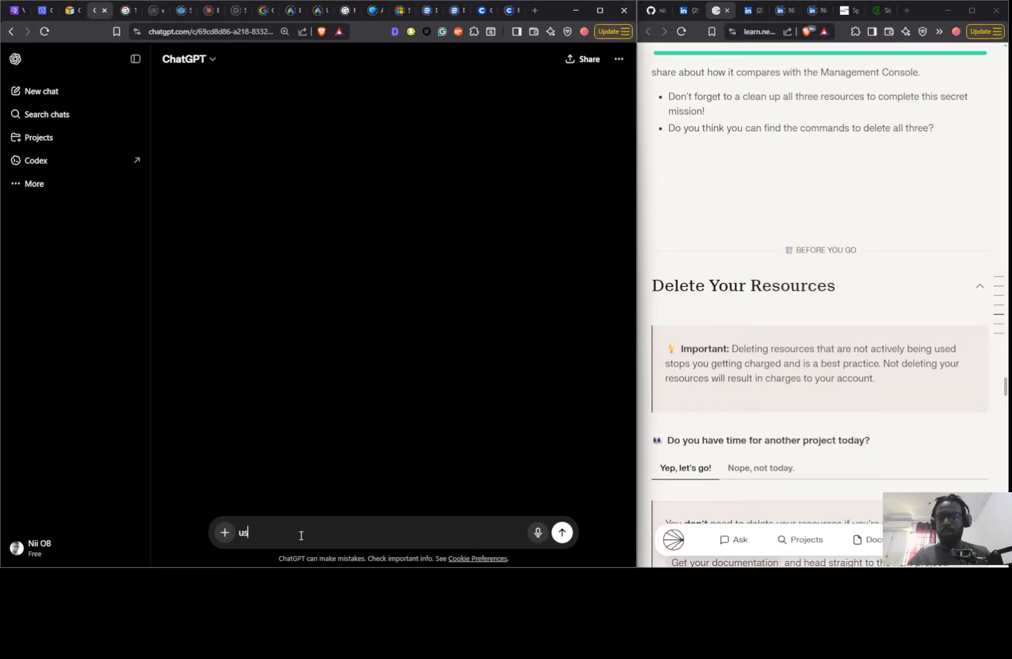
pyautogui.write('ing th')
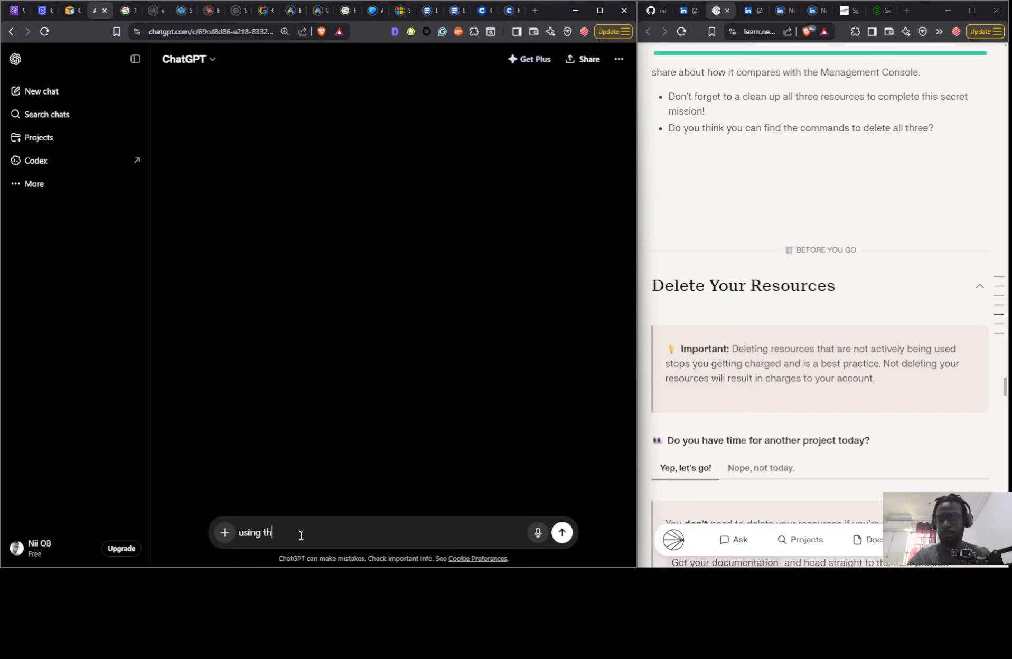
pyautogui.write('e Aws')
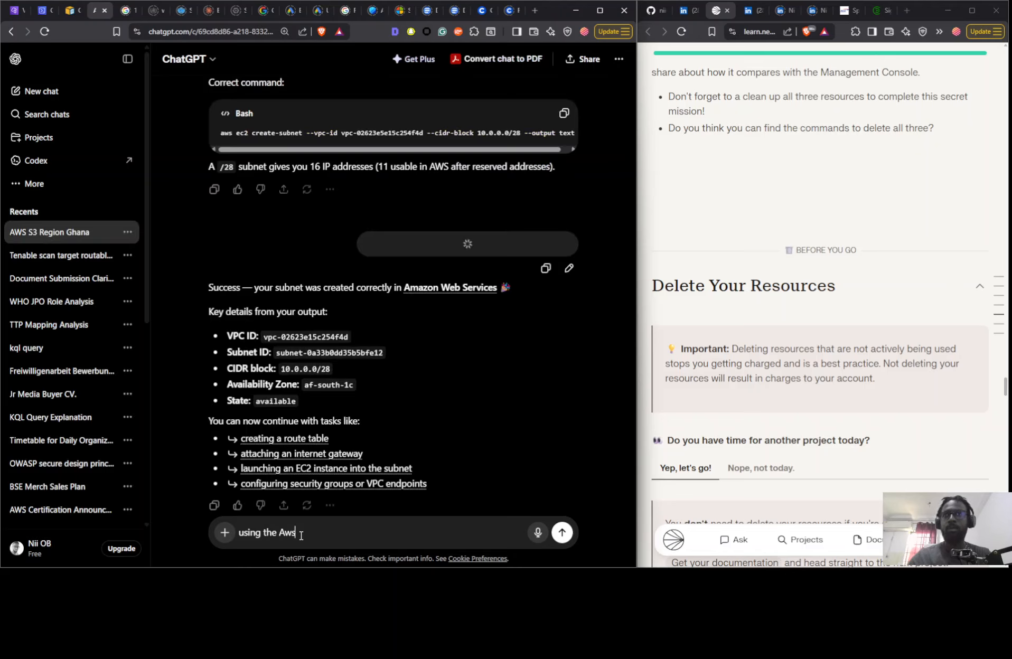
pyautogui.write(' cli')
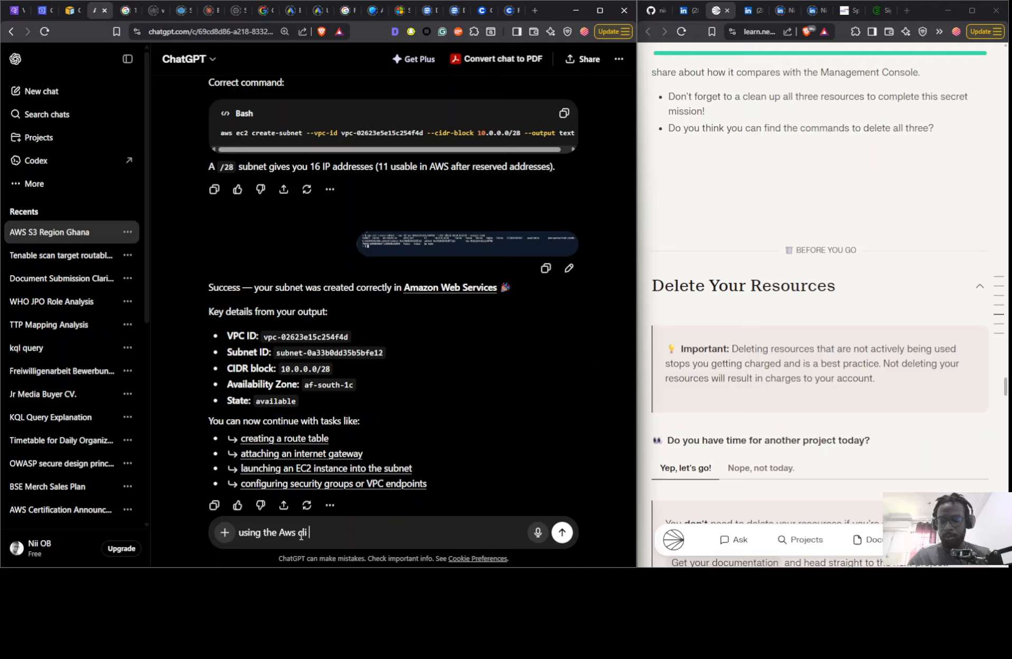
pyautogui.write(' give me th')
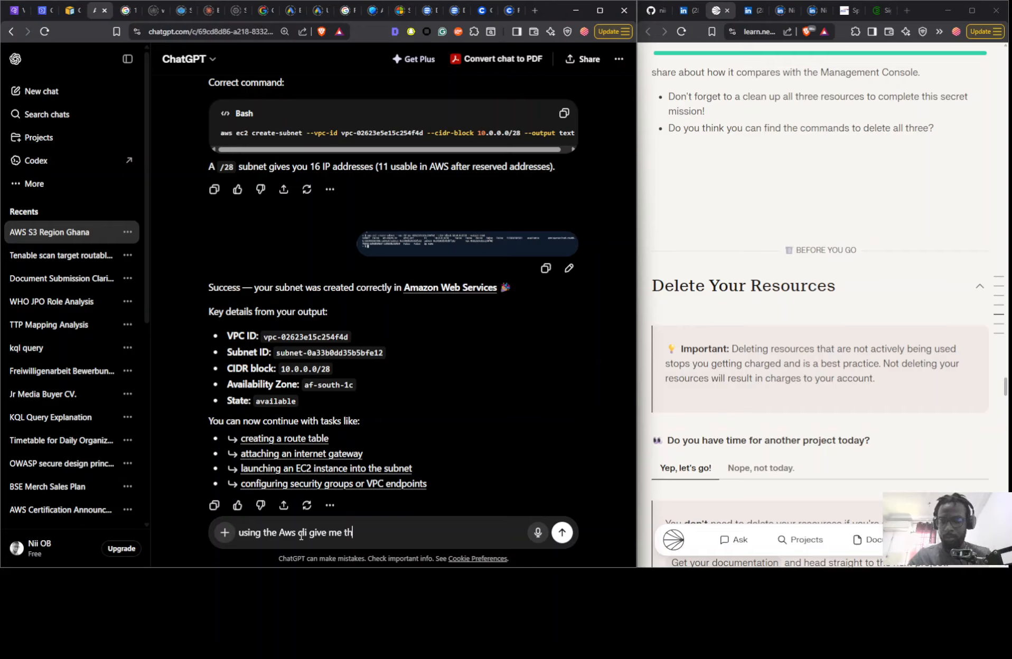
pyautogui.write('e command ')
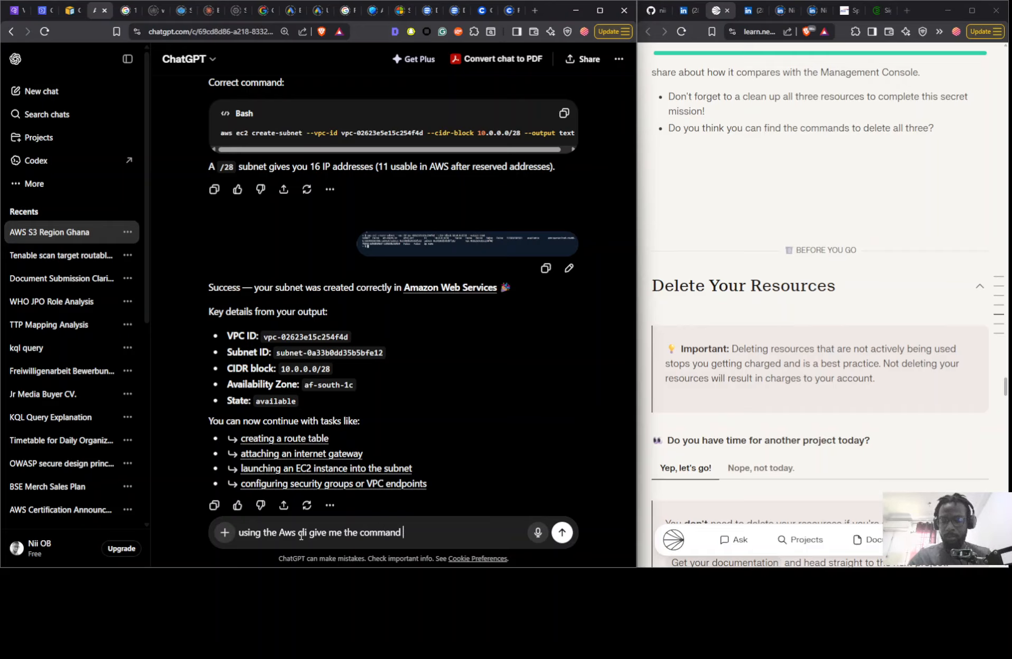
pyautogui.write('to add a')
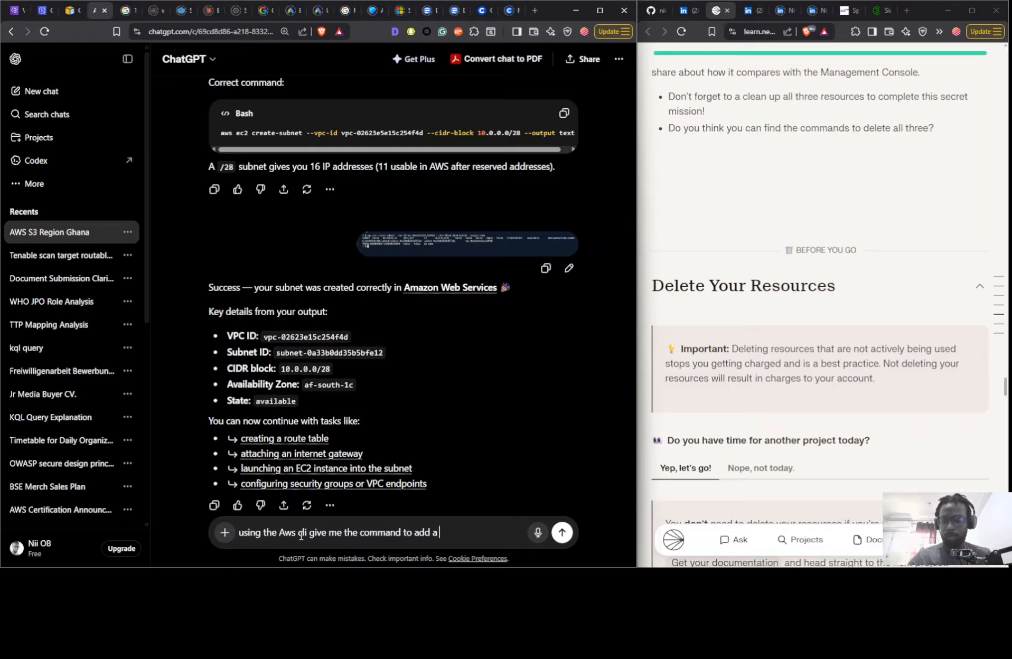
pyautogui.write(' route')
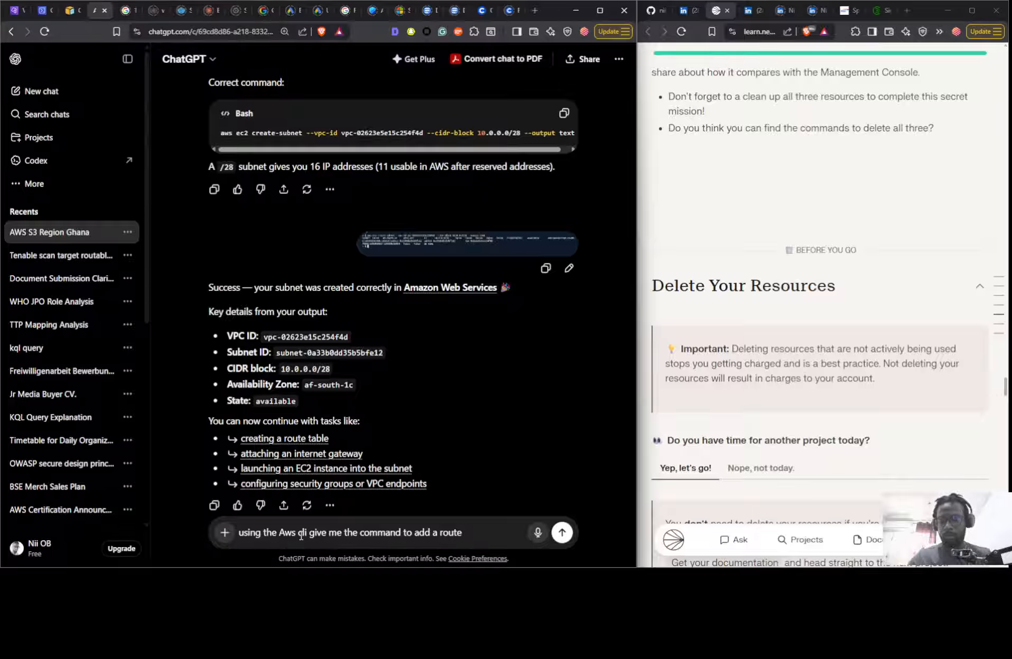
pyautogui.write('to')
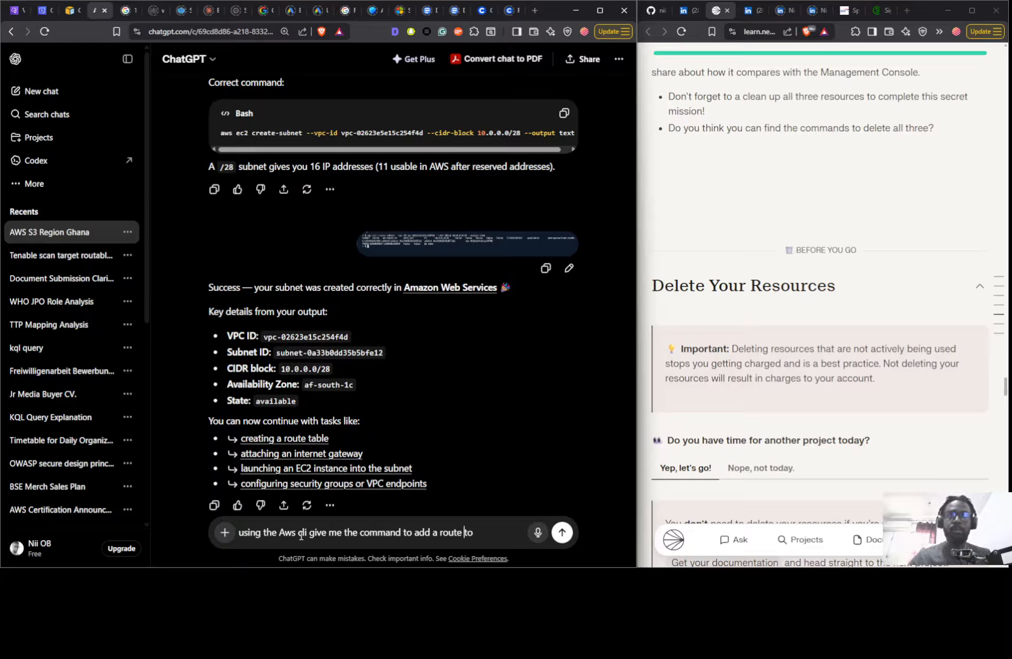
# - Revise the unsent prompt's wording from "a route" to "an internetgateway route"
pyautogui.press('Left')
pyautogui.press('Left')
pyautogui.press('Left')
pyautogui.press('Left')
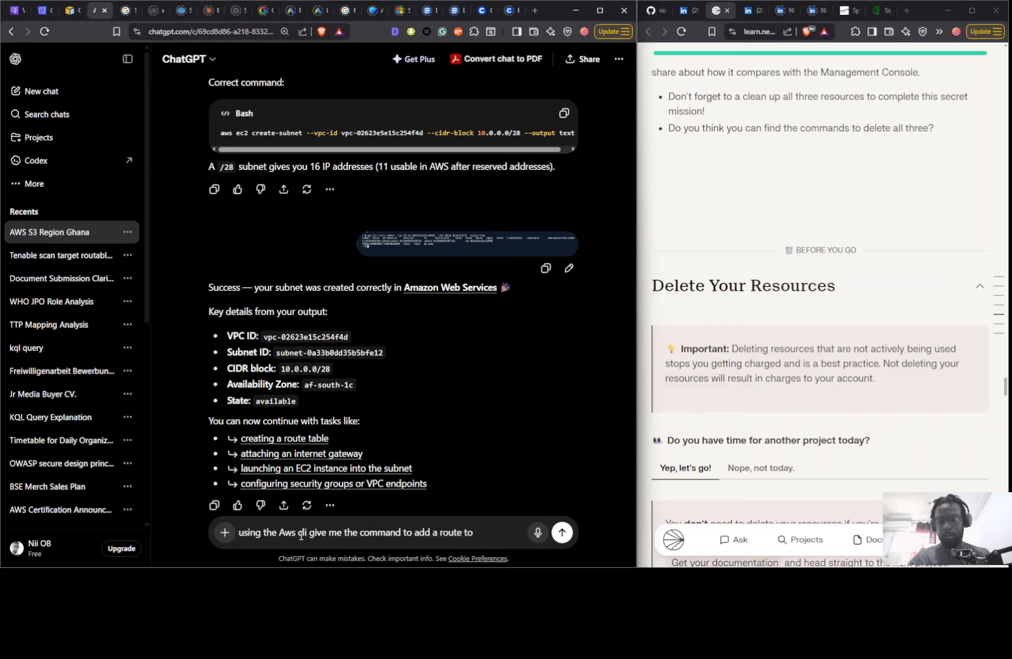
pyautogui.write('n interne')
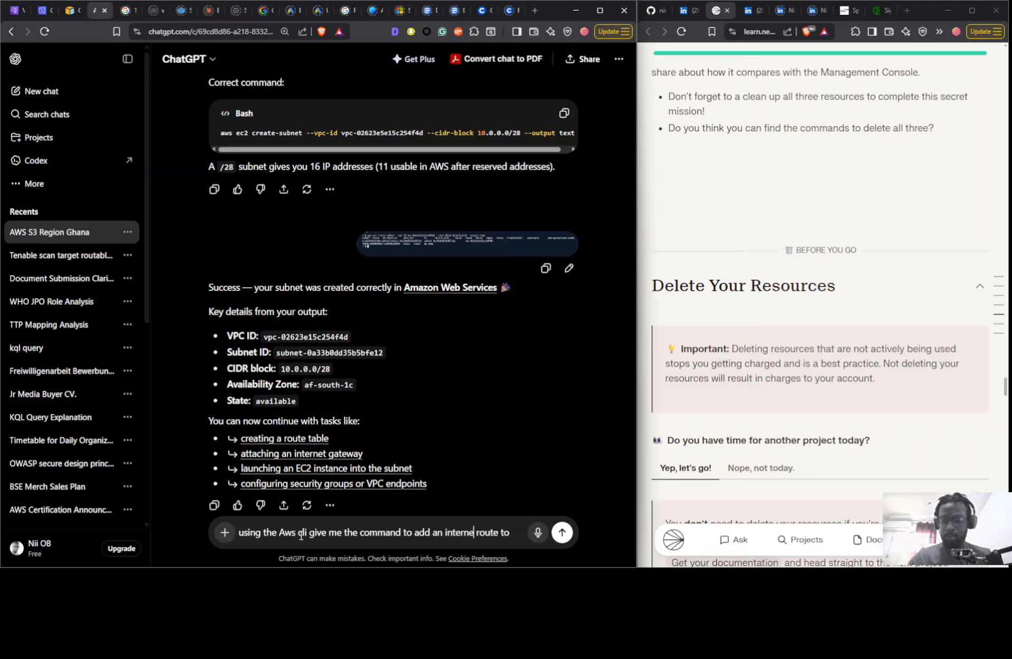
pyautogui.write('tgatewa')
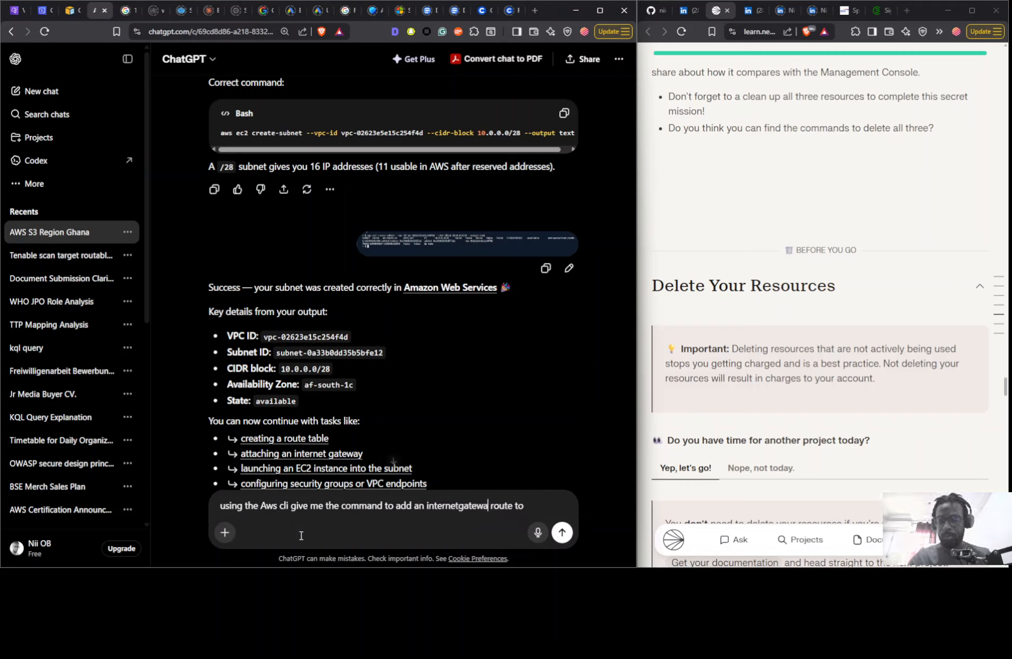
pyautogui.write('t')
pyautogui.press('BackSpace')
pyautogui.write('y')
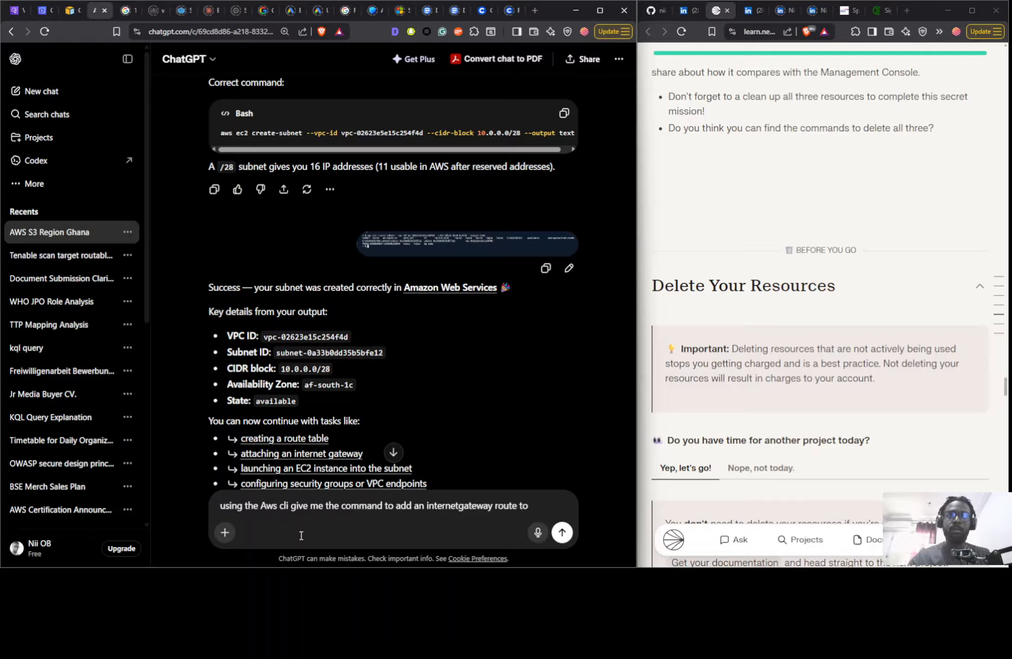
# - Complete the prompt with "the route table" and send it to ChatGPT
pyautogui.press('End')
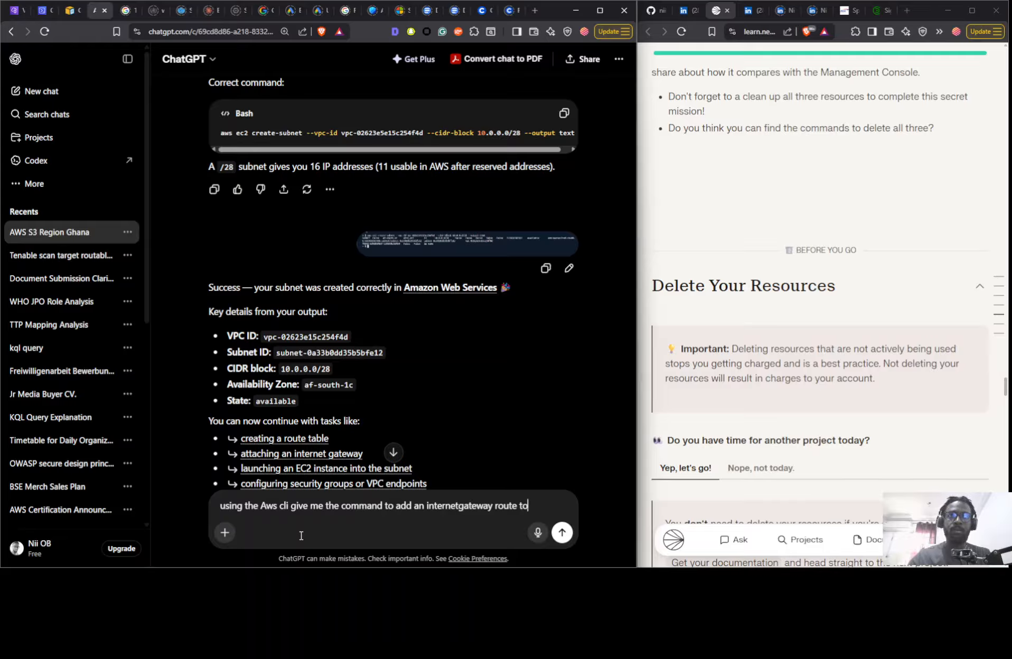
pyautogui.write('the r')
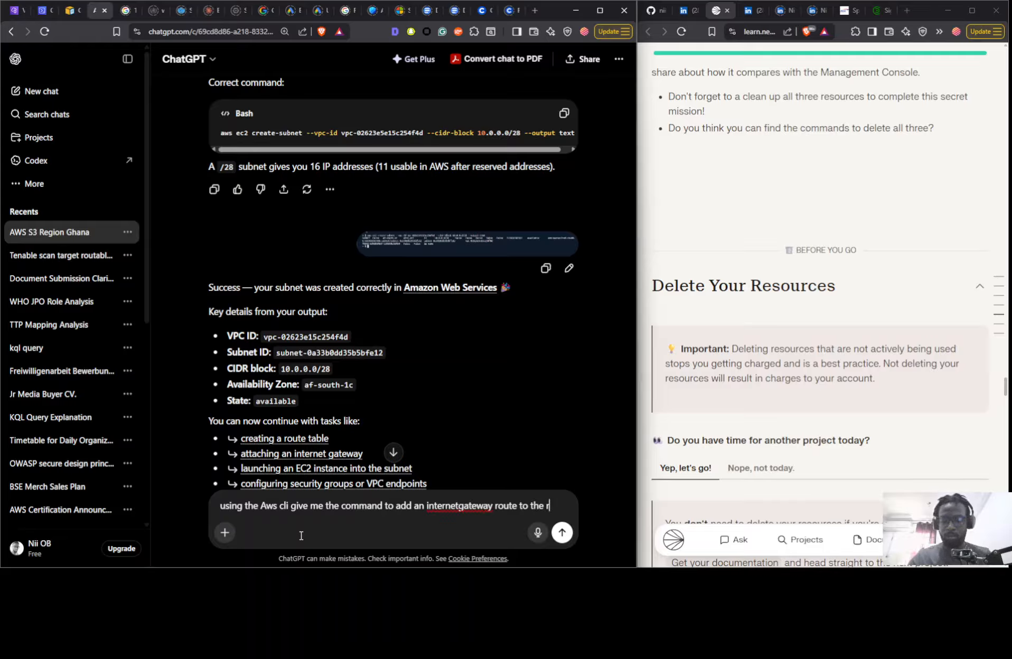
pyautogui.write('oute ta')
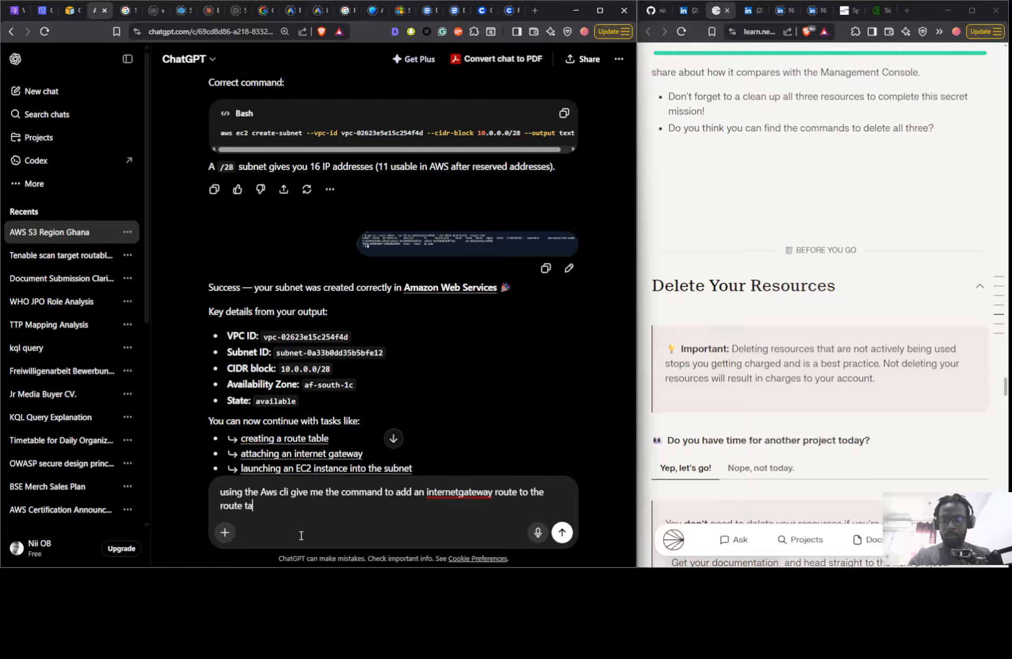
pyautogui.write('ble')
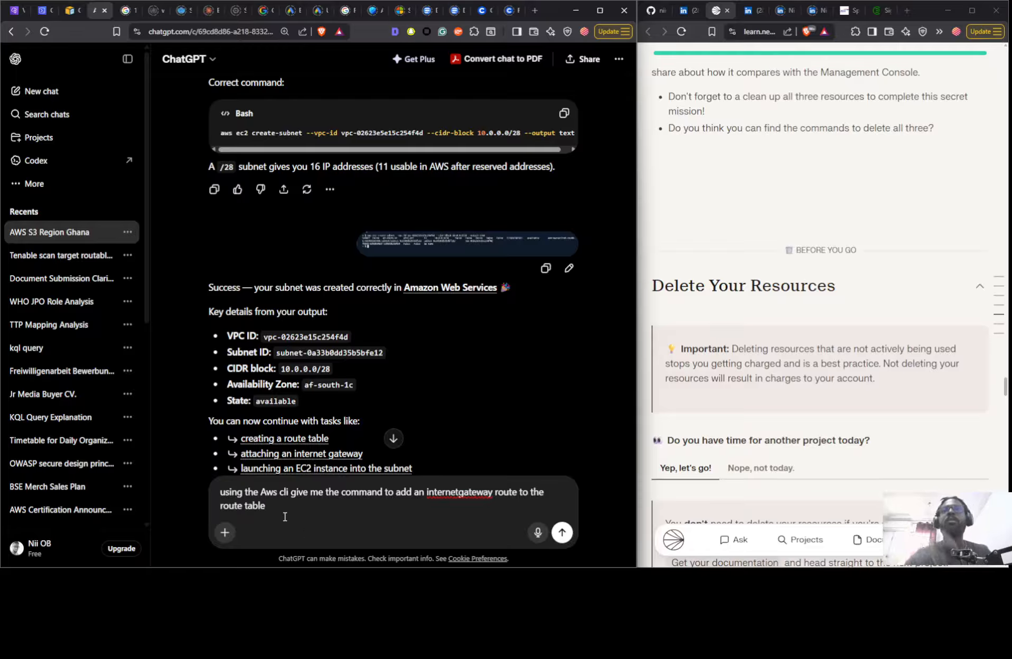
pyautogui.press('Return')
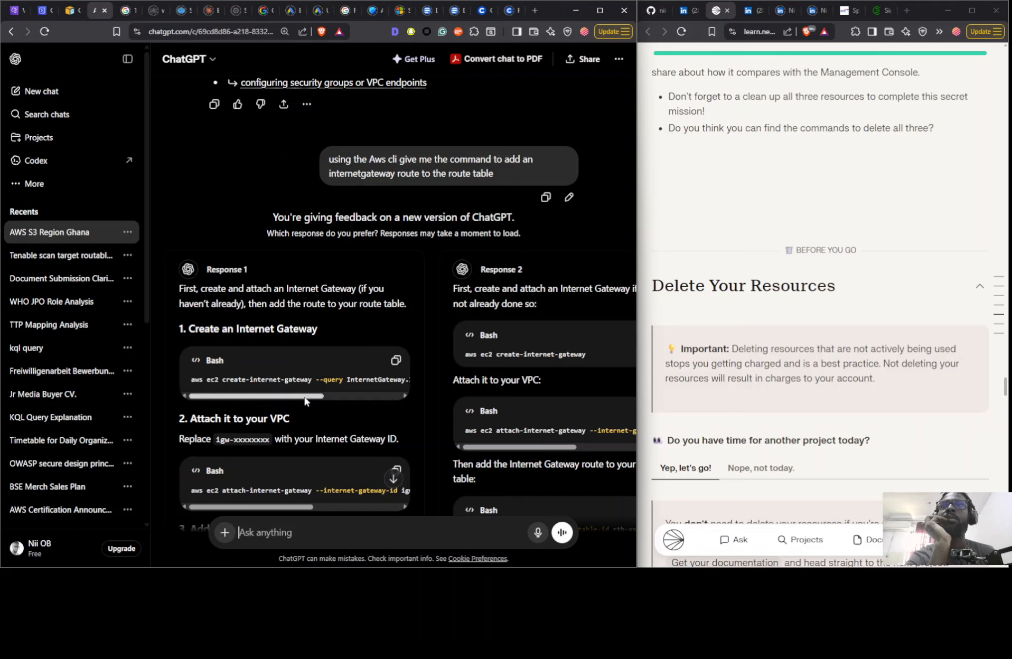
# - Dismiss the image creation announcement, review the two suggested answers and choose Response 1 as the preferred one
pyautogui.click(375, 396)
pyautogui.moveTo(375, 396); pyautogui.dragTo(259, 394)
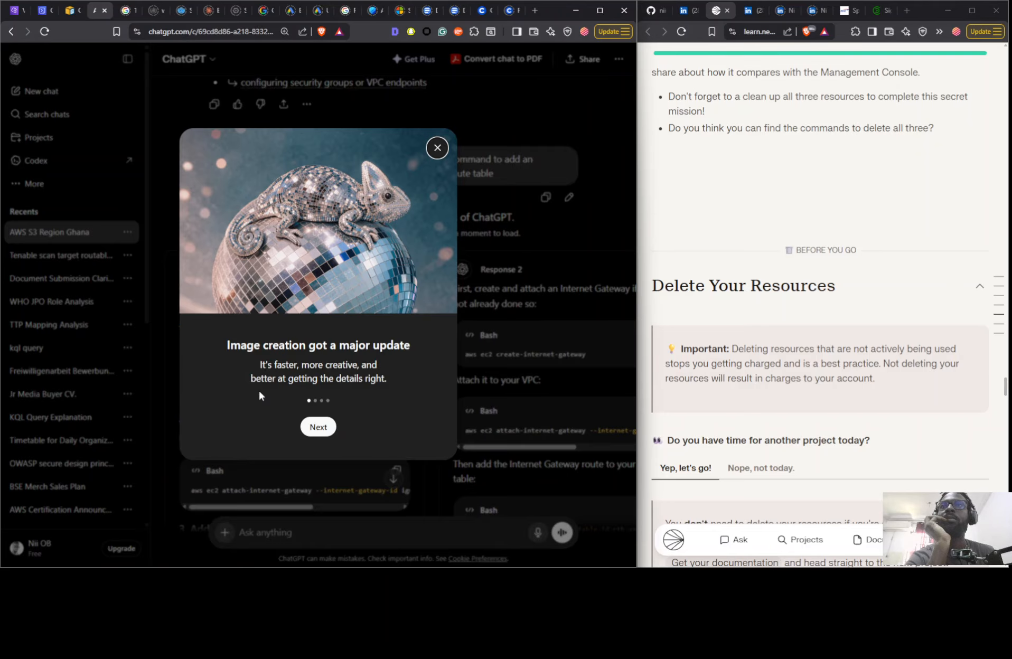
pyautogui.click(437, 148)
pyautogui.scroll(-4, 280, 418)
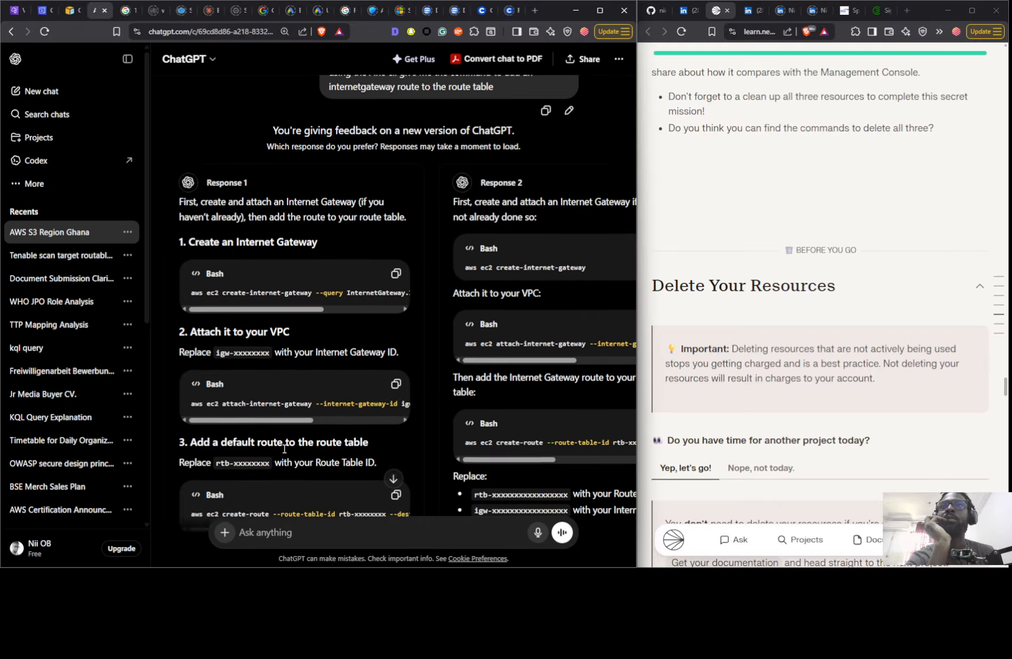
pyautogui.scroll(-1, 286, 448)
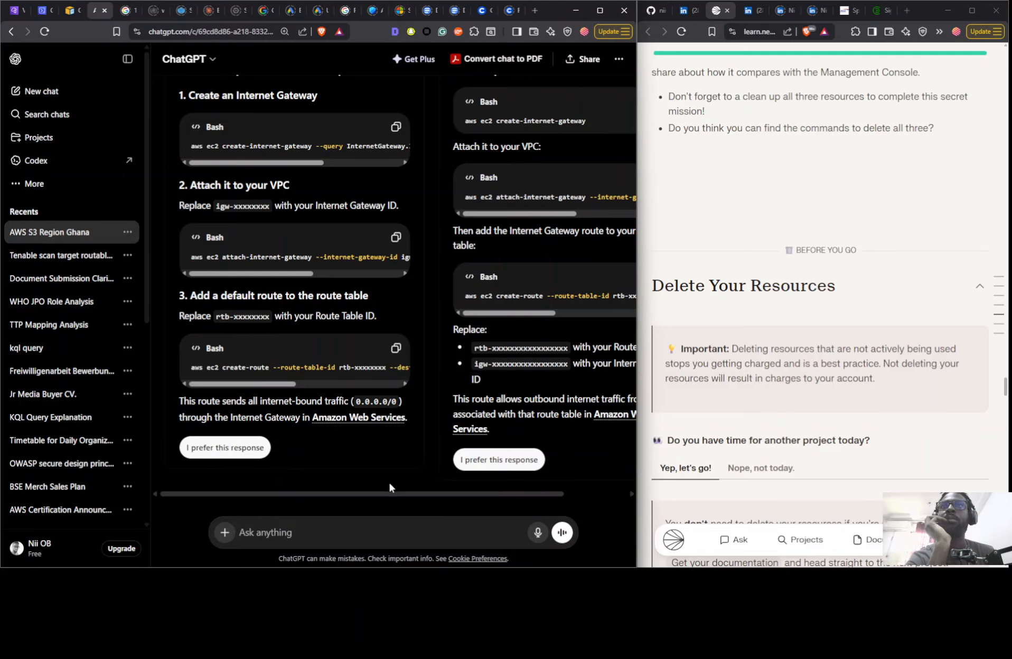
pyautogui.click(258, 456)
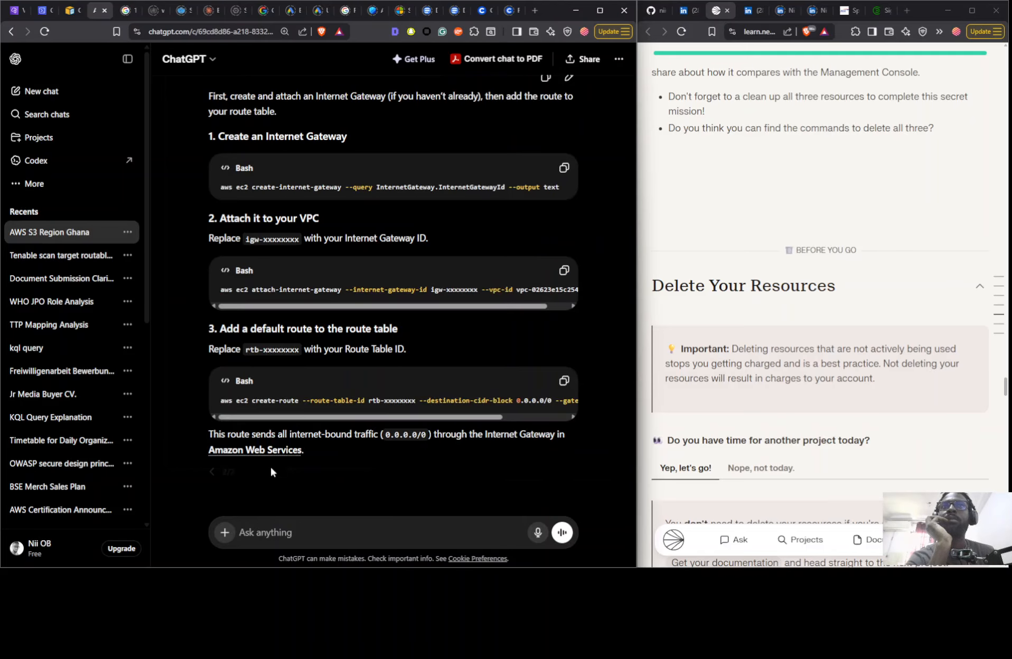
# - Read the chosen answer's AWS CLI commands, including the full attach-internet-gateway command
pyautogui.scroll(3, 318, 446)
pyautogui.scroll(-2, 317, 446)
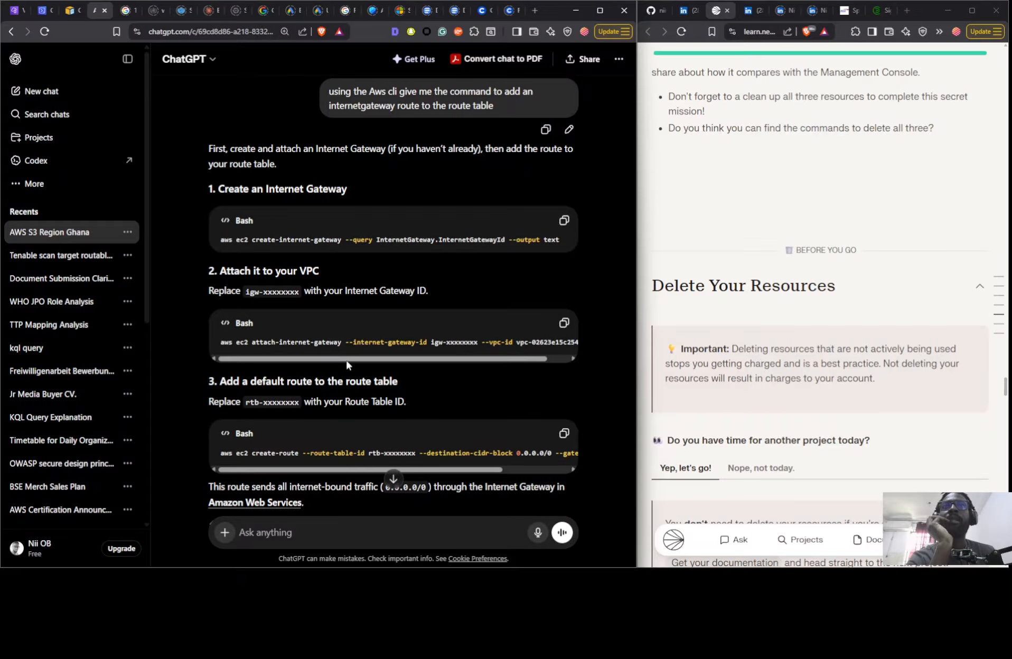
pyautogui.moveTo(347, 361); pyautogui.dragTo(483, 367)
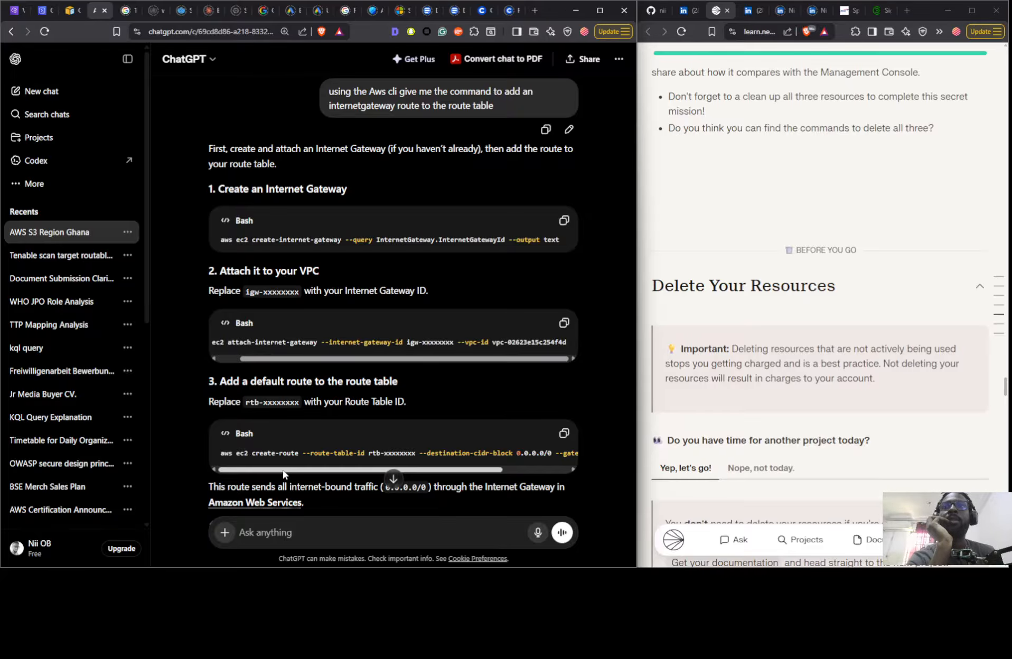
# - Examine the full create-route command in ChatGPT's answer, including its route table, destination and gateway parameters, against the commands already run in CloudShell
pyautogui.moveTo(282, 470); pyautogui.dragTo(349, 474)
pyautogui.scroll(-1, 369, 436)
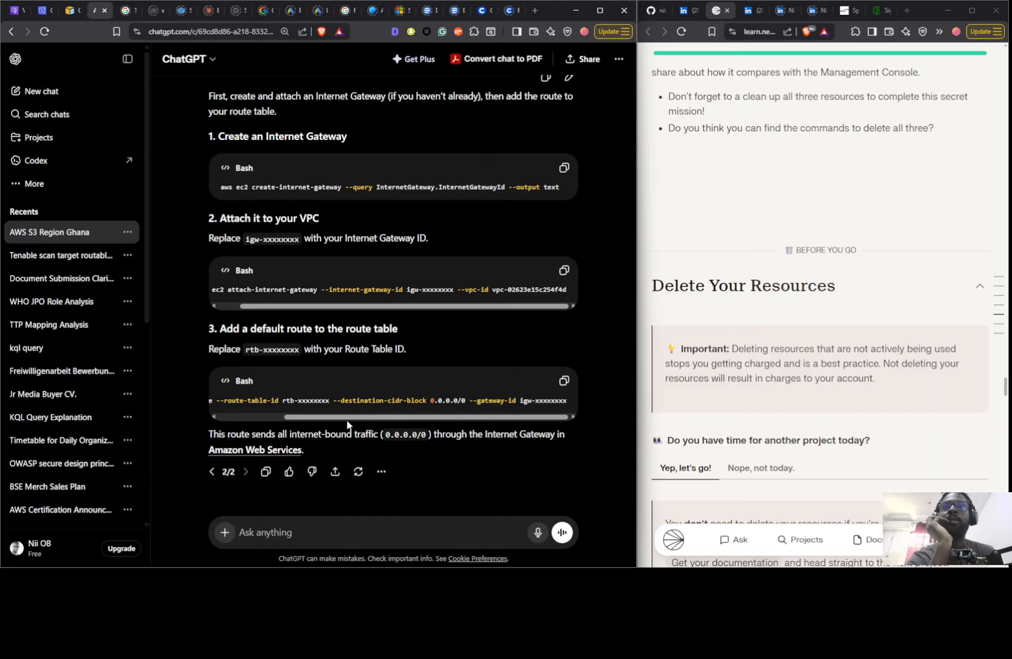
pyautogui.moveTo(352, 418); pyautogui.dragTo(279, 429)
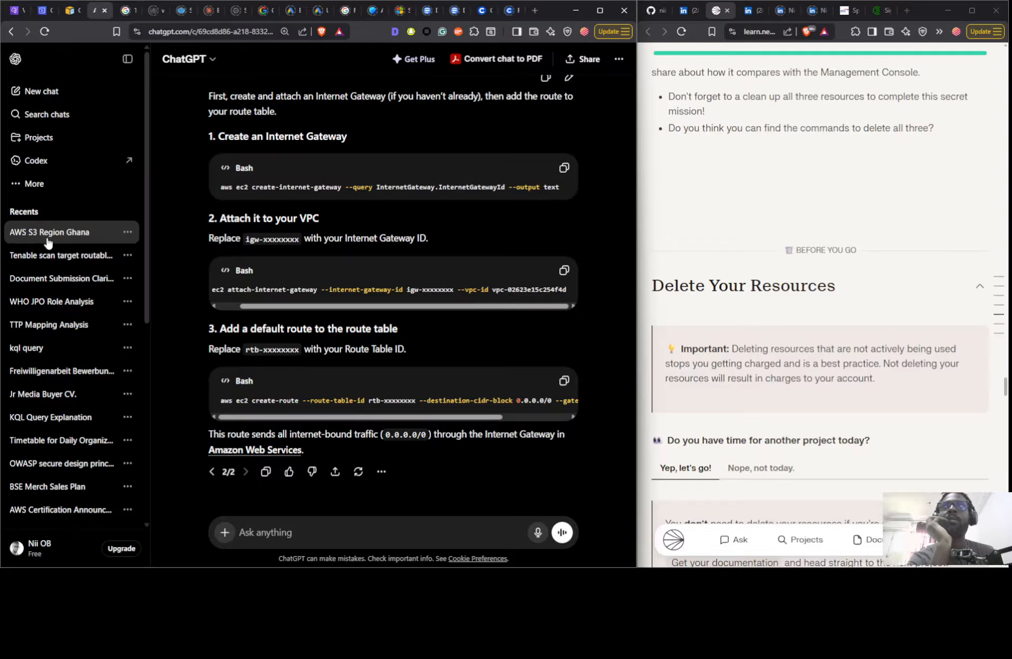
pyautogui.click(46, 11)
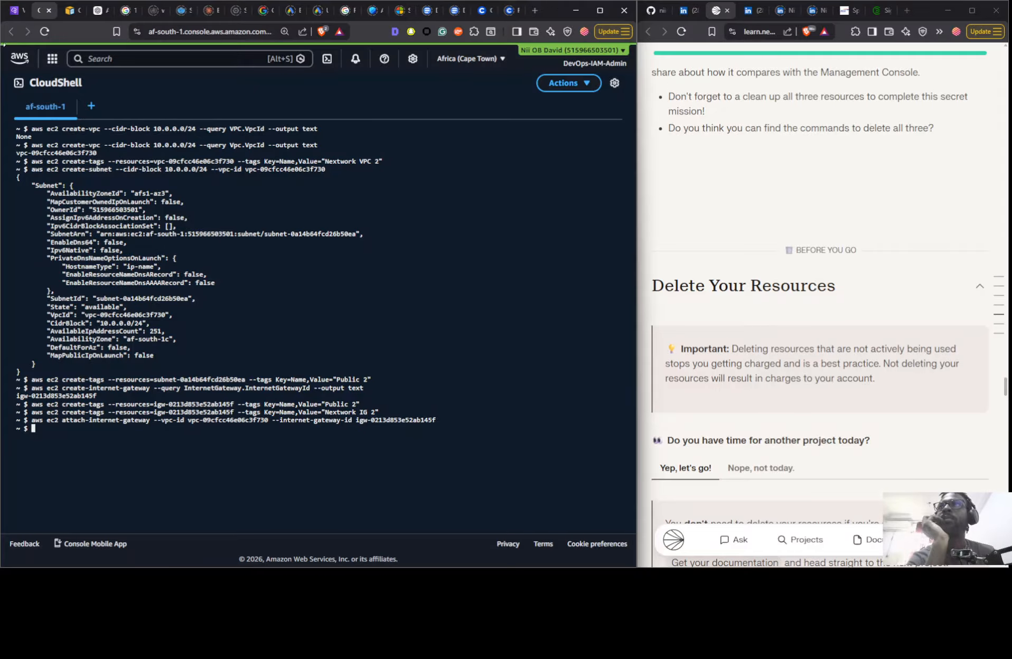
pyautogui.click(96, 8)
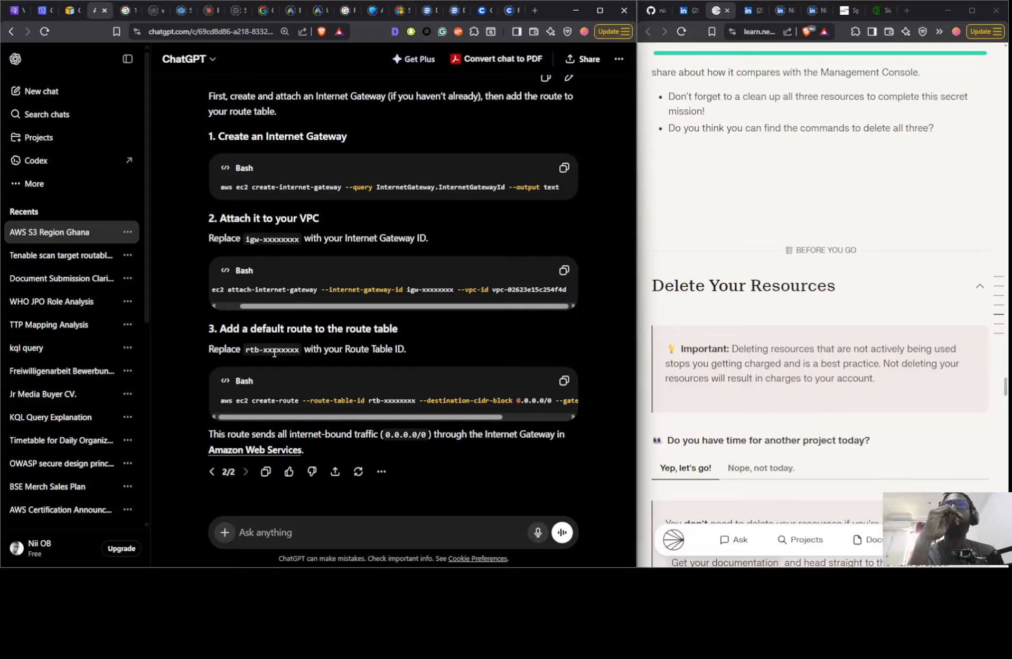
pyautogui.moveTo(279, 417); pyautogui.dragTo(311, 420)
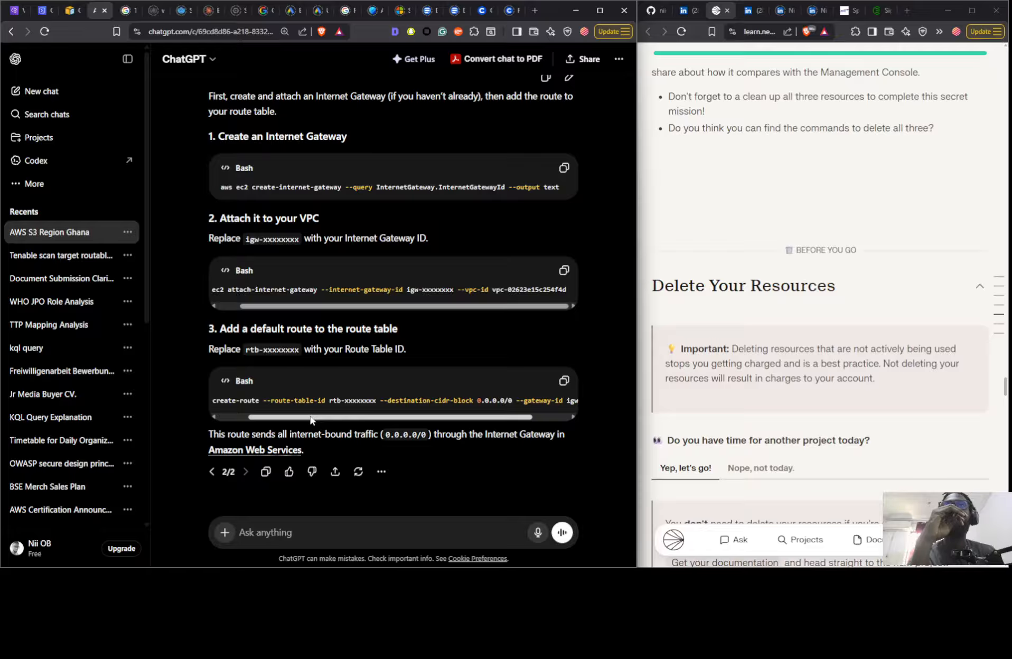
pyautogui.moveTo(311, 420); pyautogui.dragTo(293, 419)
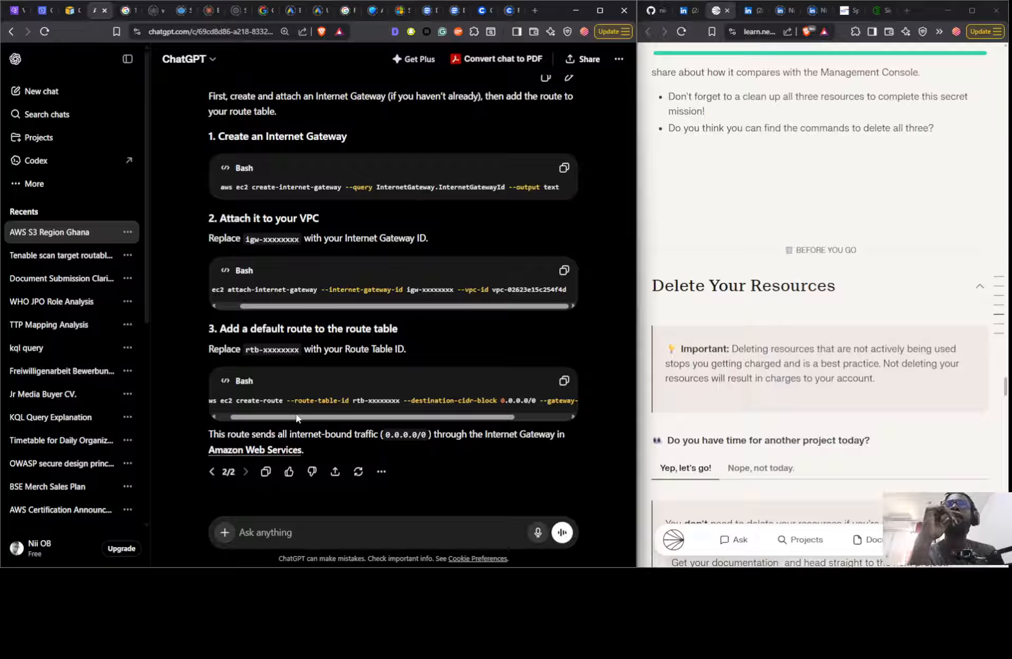
pyautogui.moveTo(296, 417); pyautogui.dragTo(368, 418)
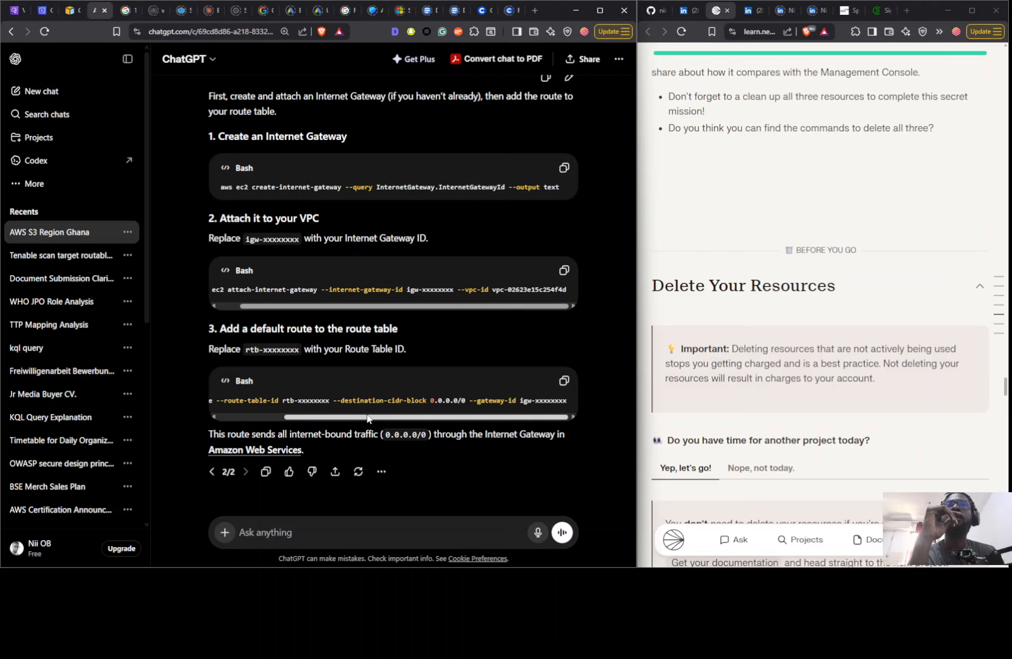
# - Copy ChatGPT's create-route command and paste it at the CloudShell prompt without running it
pyautogui.click(564, 381)
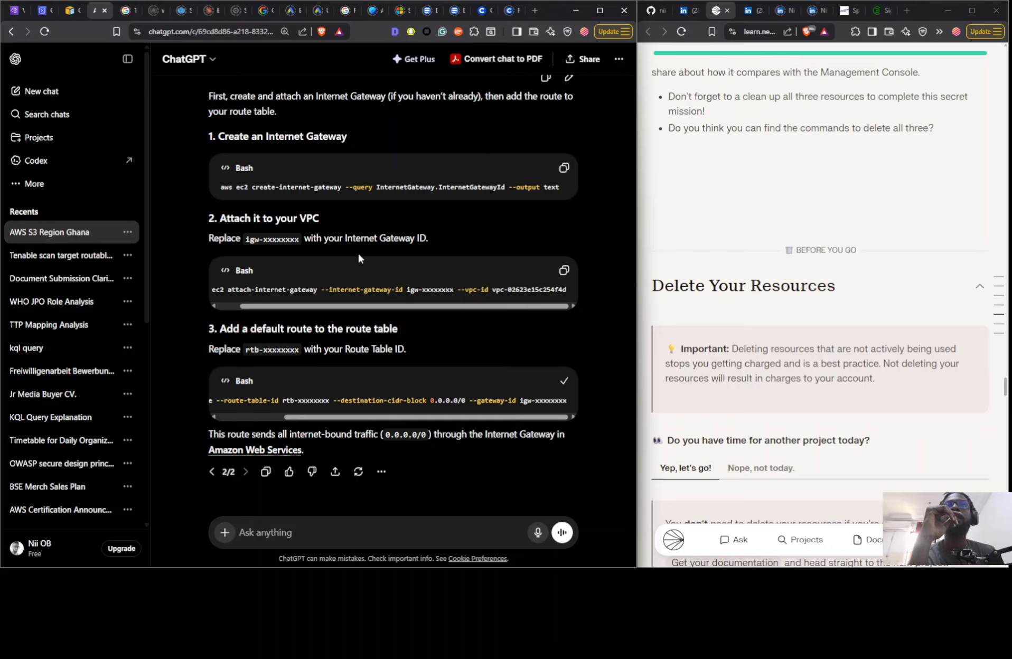
pyautogui.click(42, 10)
pyautogui.rightClick(219, 437)
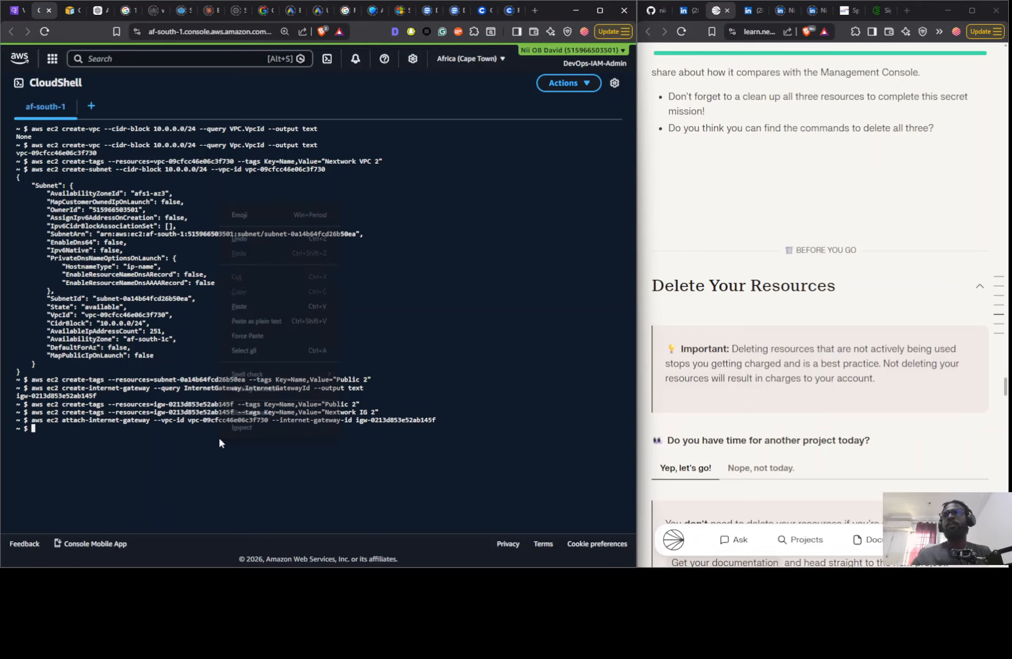
pyautogui.click(276, 305)
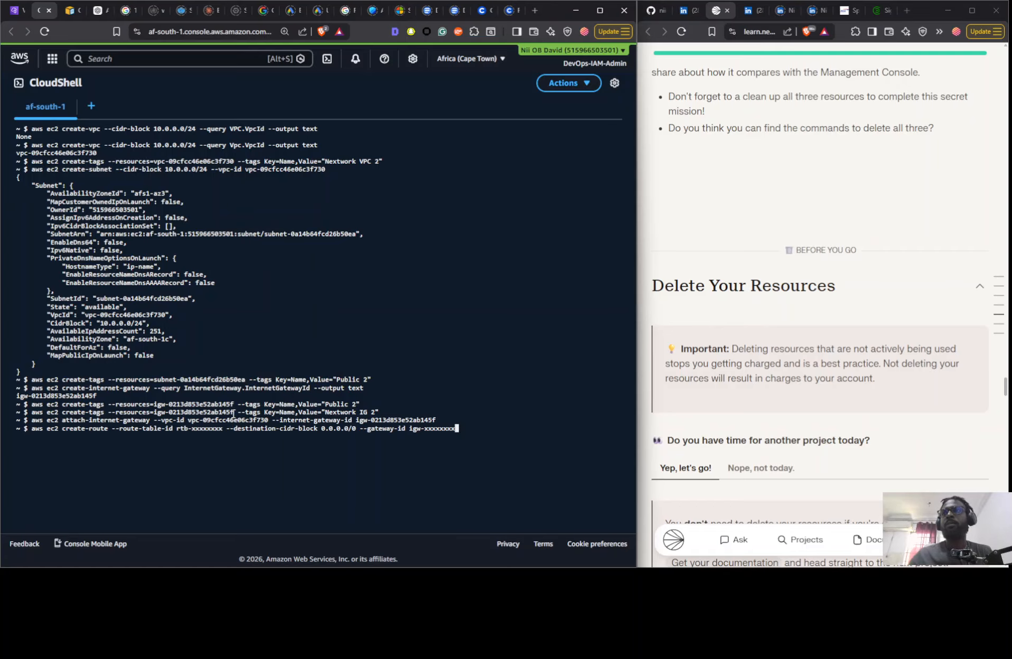
# - Discard the unsaved route edit in the VPC console and copy the ID of Nextwork VPC 2's route table
pyautogui.click(14, 15)
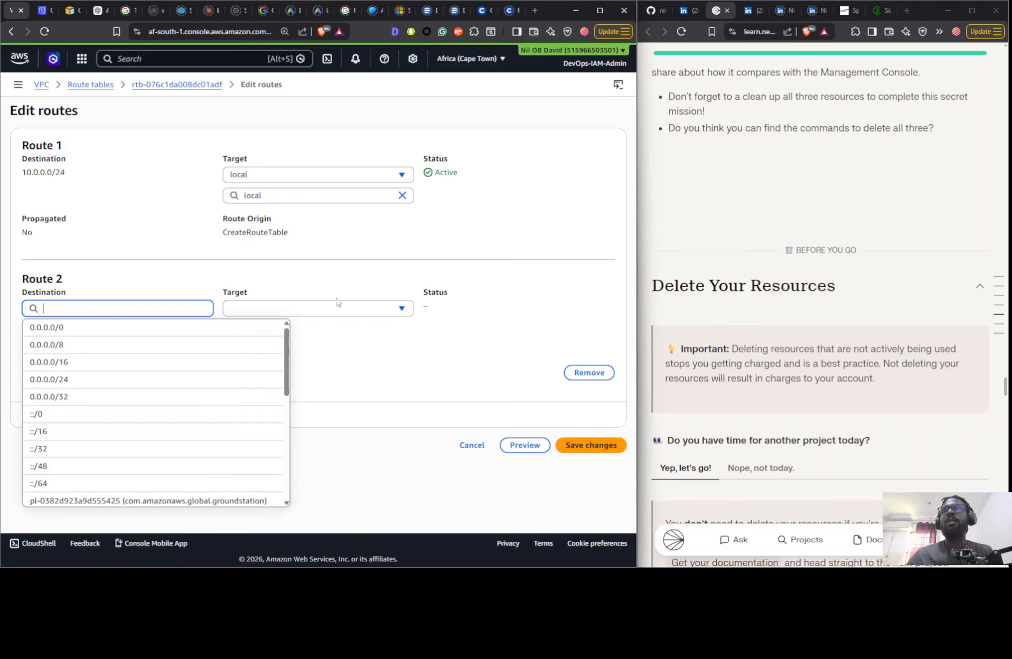
pyautogui.click(472, 445)
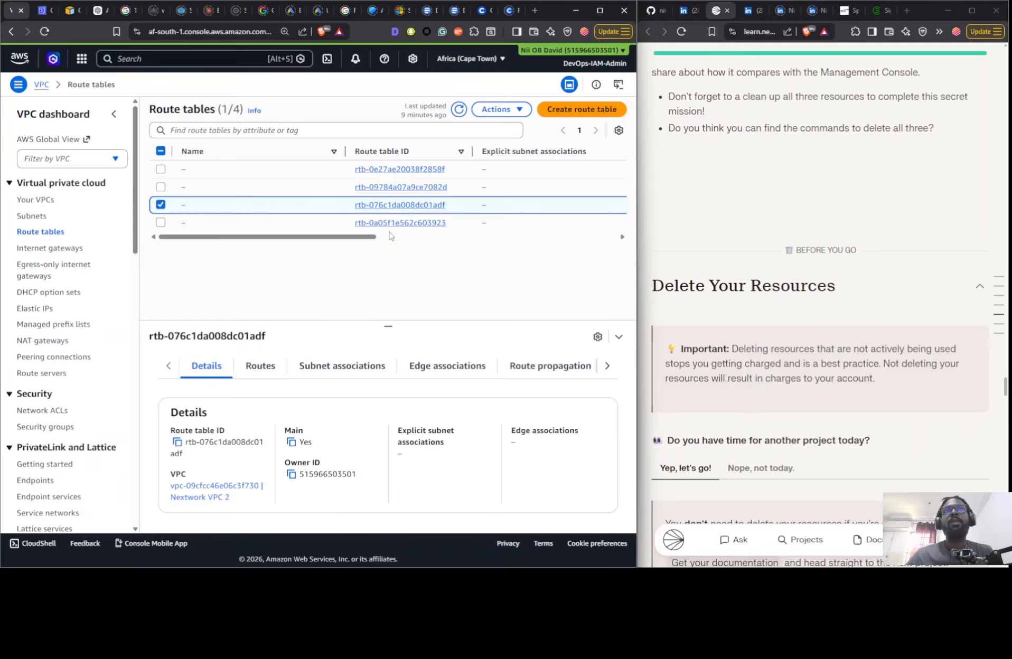
pyautogui.moveTo(358, 237); pyautogui.dragTo(384, 232)
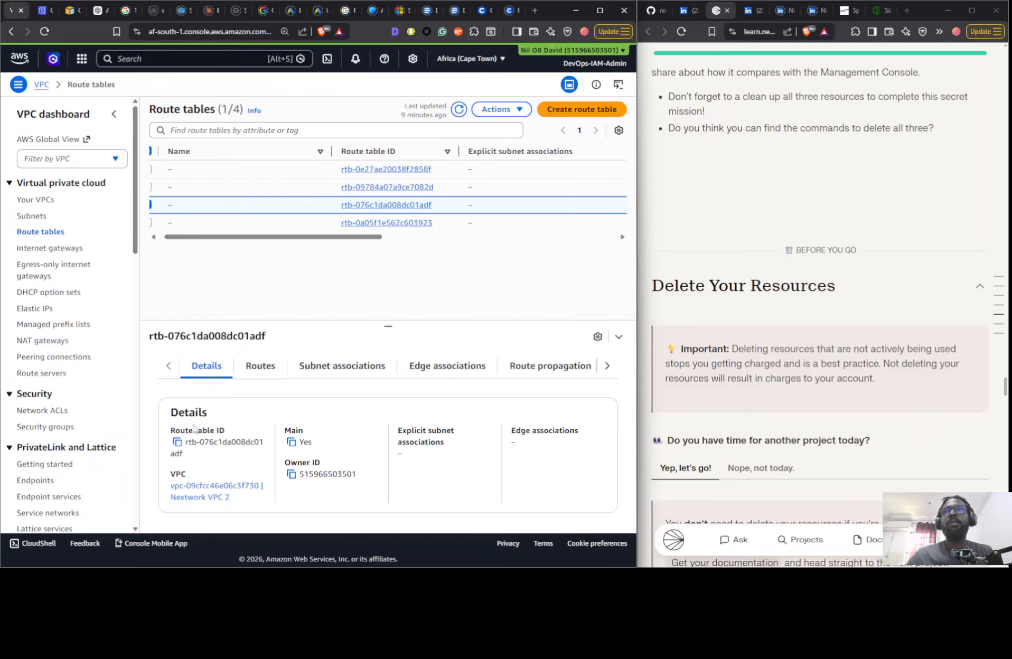
pyautogui.click(178, 442)
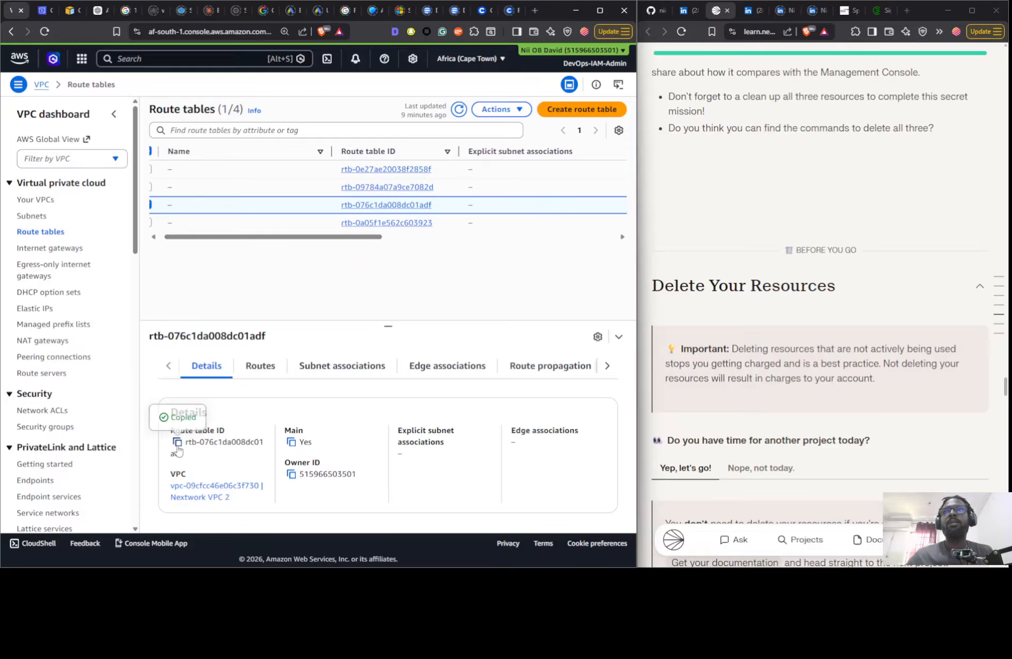
# - Replace the route table placeholder in the pending CloudShell create-route command with rtb-076c1da008dc01adf
pyautogui.click(45, 11)
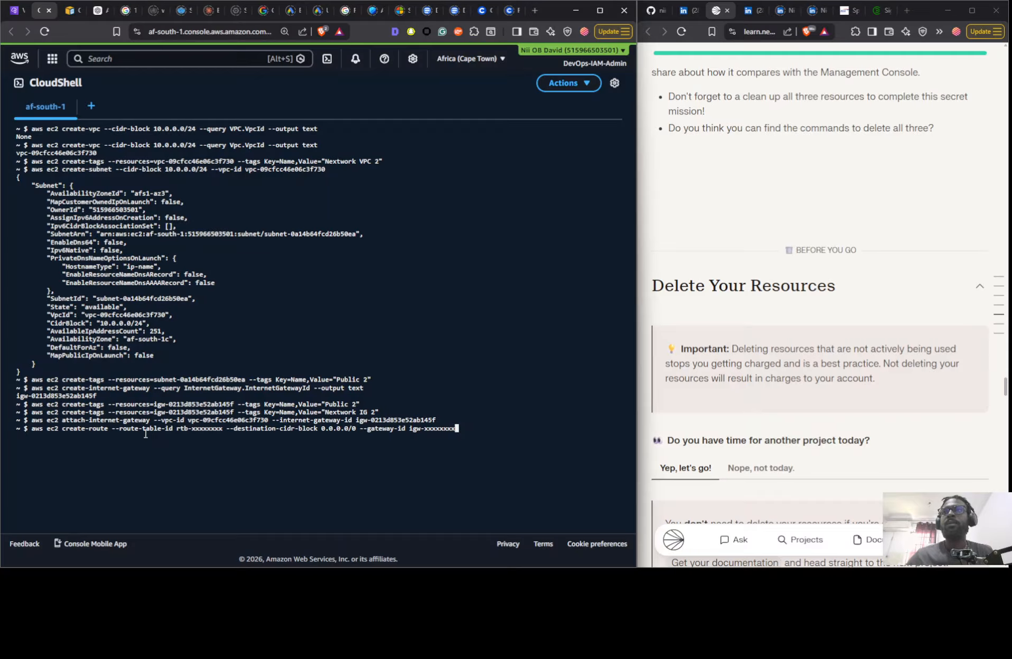
pyautogui.press('Left')
pyautogui.press('Left')
pyautogui.press('Left')
pyautogui.press('Left')
pyautogui.press('Left')
pyautogui.press('Left')
pyautogui.press('Left')
pyautogui.press('Left')
pyautogui.press('Left')
pyautogui.press('Left')
pyautogui.press('Left')
pyautogui.press('Left')
pyautogui.press('Left')
pyautogui.press('Left')
pyautogui.press('Left')
pyautogui.press('Left')
pyautogui.press('Left')
pyautogui.press('Left')
pyautogui.press('Left')
pyautogui.press('Left')
pyautogui.press('Left')
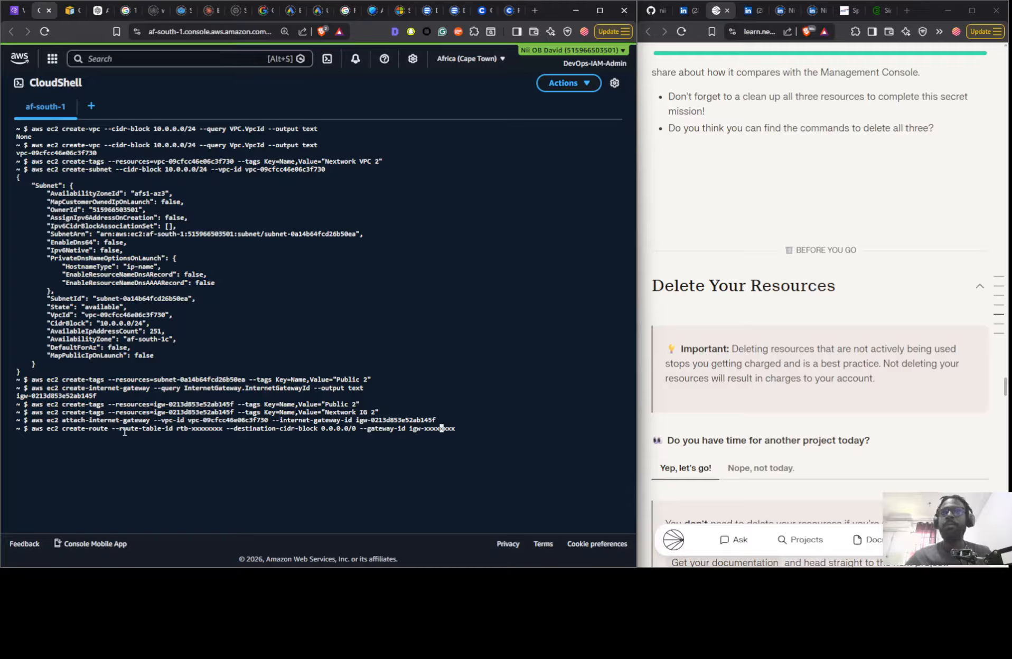
pyautogui.press('Left')
pyautogui.press('Left')
pyautogui.press('Left')
pyautogui.press('Left')
pyautogui.press('Left')
pyautogui.press('Left')
pyautogui.press('Left')
pyautogui.press('Left')
pyautogui.press('Left')
pyautogui.press('Left')
pyautogui.press('Left')
pyautogui.press('Left')
pyautogui.press('Left')
pyautogui.press('Left')
pyautogui.press('Left')
pyautogui.press('Left')
pyautogui.press('Left')
pyautogui.press('Left')
pyautogui.press('Left')
pyautogui.press('Left')
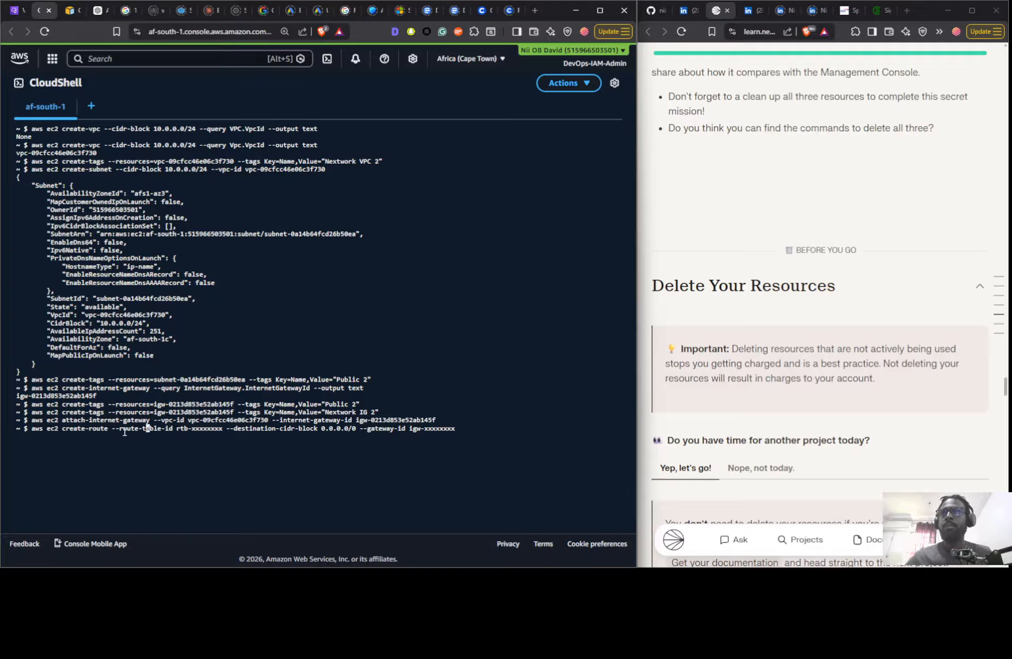
pyautogui.press('Left')
pyautogui.press('Left')
pyautogui.hotkey('ctrl', 'Right')
pyautogui.hotkey('ctrl', 'Right')
pyautogui.hotkey('ctrl', 'Right')
pyautogui.press('Left')
pyautogui.press('Left')
pyautogui.press('Left')
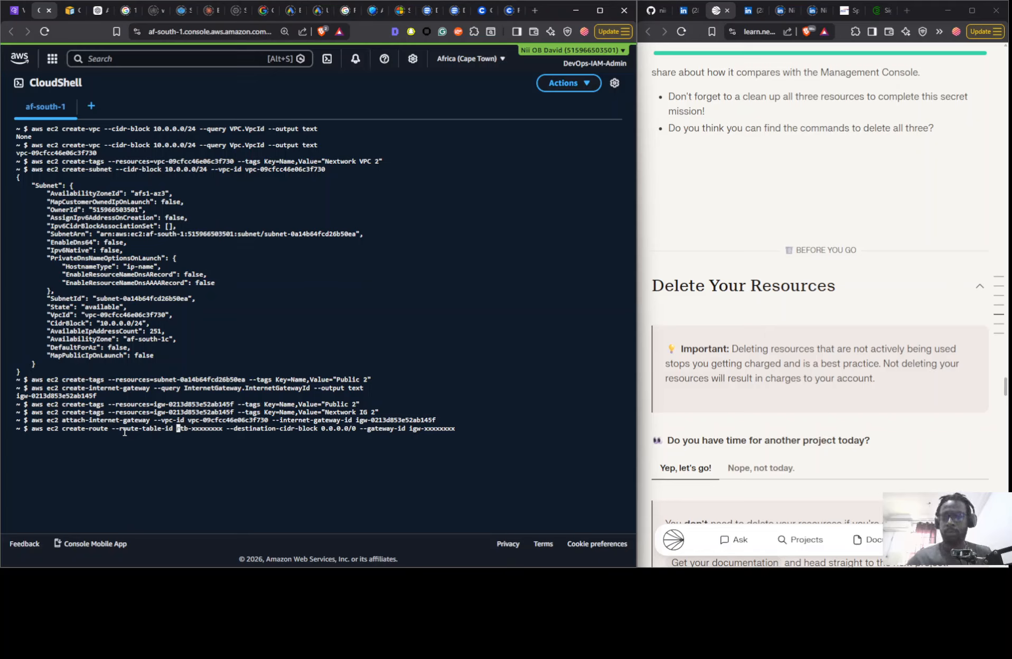
pyautogui.hotkey('ctrl', 'v')
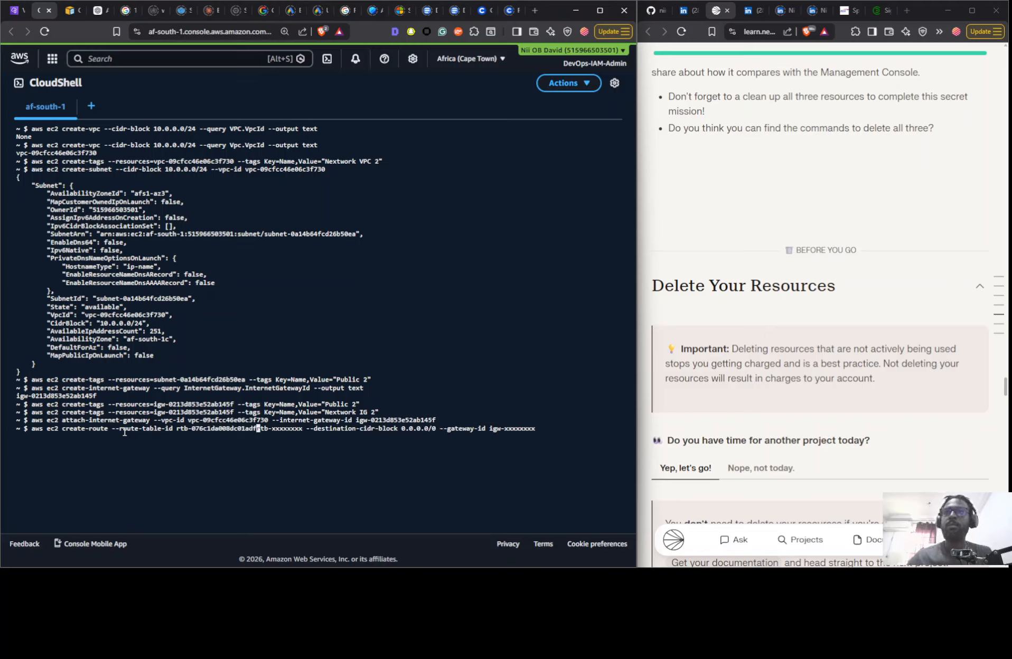
pyautogui.press('Delete')
pyautogui.press('Delete')
pyautogui.press('Delete')
pyautogui.press('Delete')
pyautogui.press('Delete')
pyautogui.press('Delete')
pyautogui.press('Delete')
pyautogui.press('Delete')
pyautogui.press('Delete')
pyautogui.press('Delete')
pyautogui.press('Delete')
pyautogui.press('Delete')
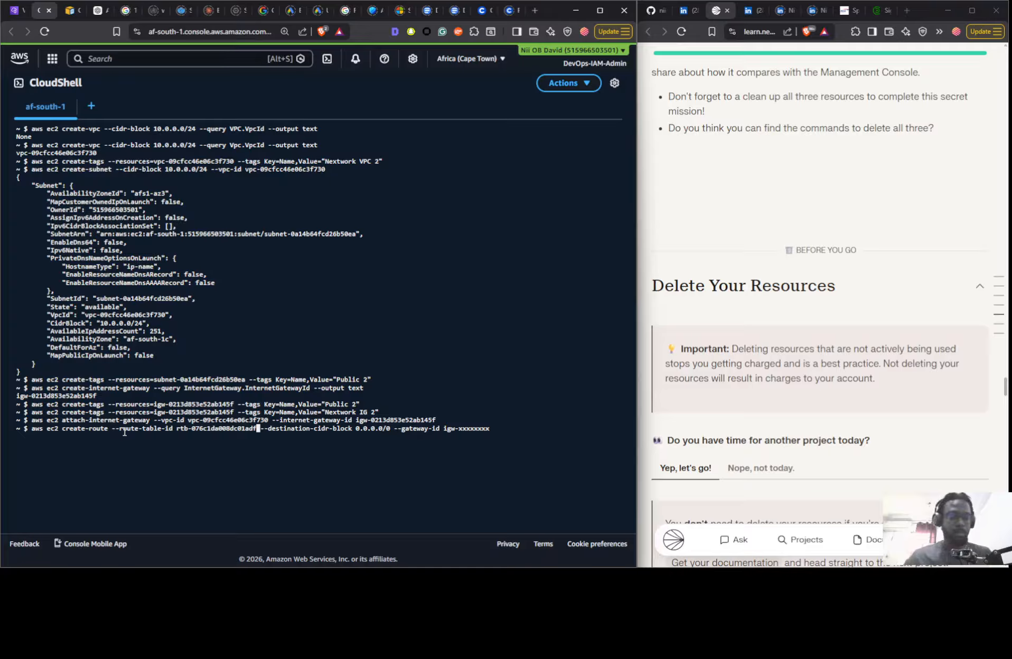
# - Replace the gateway placeholder with igw-0213d853e52ab145f from the clipboard history and run the create-route command for 0.0.0.0/0
pyautogui.press('Right')
pyautogui.press('Right')
pyautogui.press('Right')
pyautogui.press('Right')
pyautogui.press('Right')
pyautogui.press('Right')
pyautogui.press('Right')
pyautogui.press('Right')
pyautogui.press('Right')
pyautogui.press('Right')
pyautogui.press('Right')
pyautogui.press('Right')
pyautogui.press('Right')
pyautogui.press('Right')
pyautogui.press('Right')
pyautogui.press('Right')
pyautogui.press('Right')
pyautogui.press('Right')
pyautogui.press('Right')
pyautogui.press('Right')
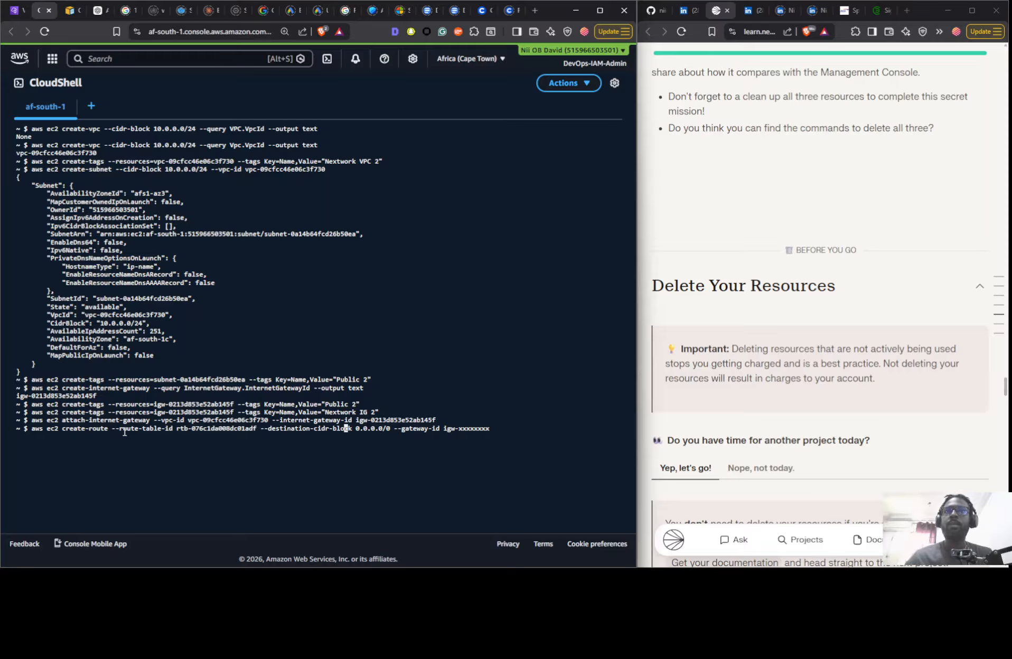
pyautogui.press('Right')
pyautogui.press('Right')
pyautogui.press('Right')
pyautogui.press('Right')
pyautogui.press('Right')
pyautogui.press('Right')
pyautogui.press('Right')
pyautogui.press('Right')
pyautogui.press('Right')
pyautogui.press('Right')
pyautogui.press('Right')
pyautogui.press('Right')
pyautogui.press('Right')
pyautogui.press('Right')
pyautogui.press('Right')
pyautogui.press('Right')
pyautogui.press('Right')
pyautogui.press('Right')
pyautogui.press('Right')
pyautogui.press('Right')
pyautogui.press('Right')
pyautogui.press('Right')
pyautogui.press('Right')
pyautogui.press('Right')
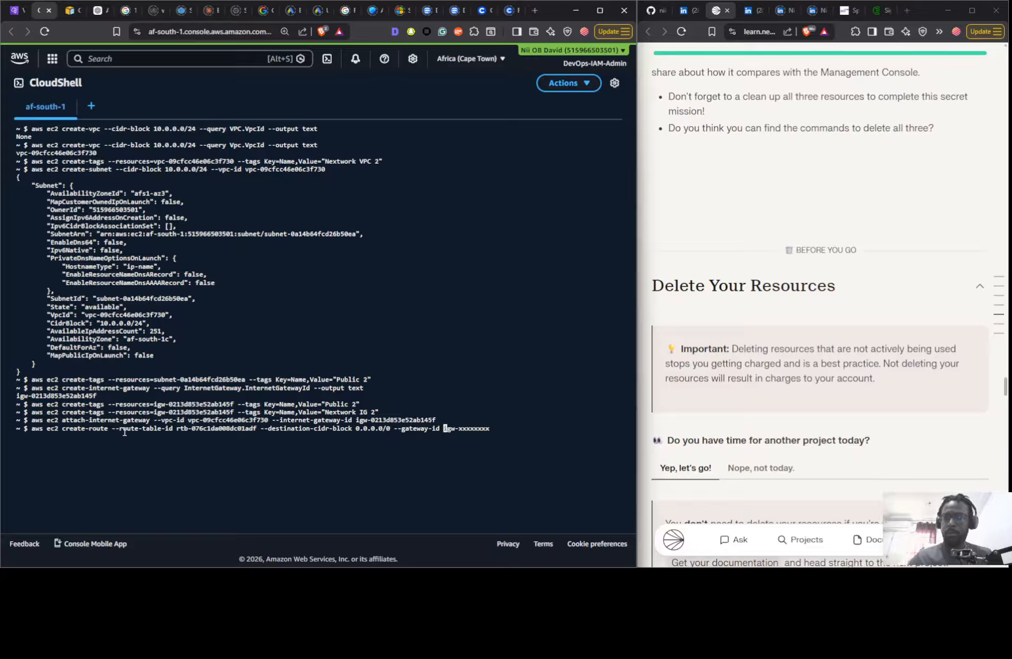
pyautogui.press('super+v')
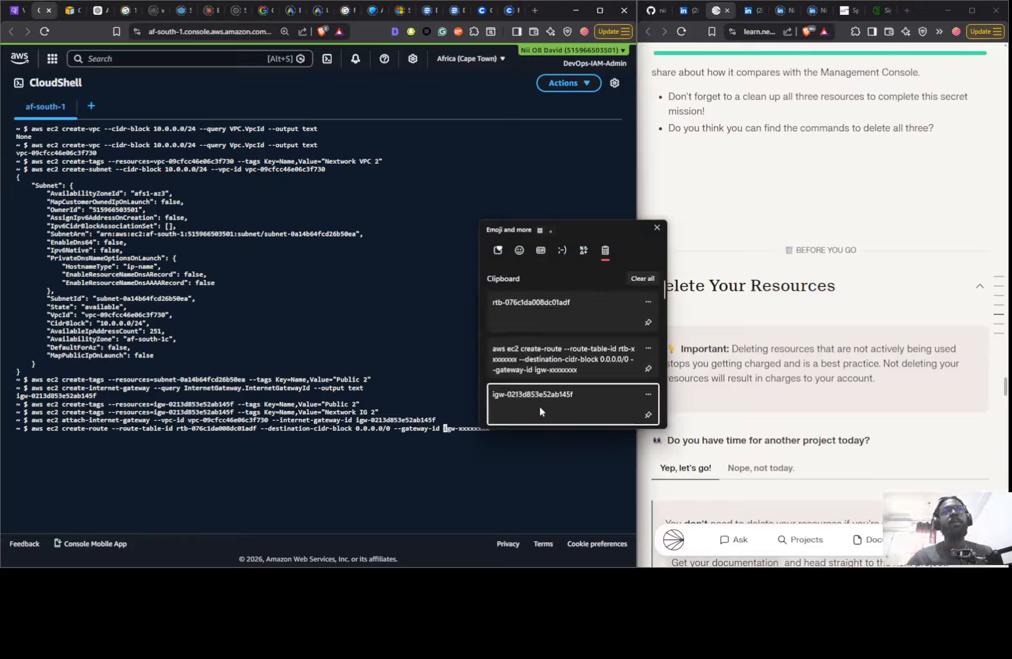
pyautogui.click(538, 404)
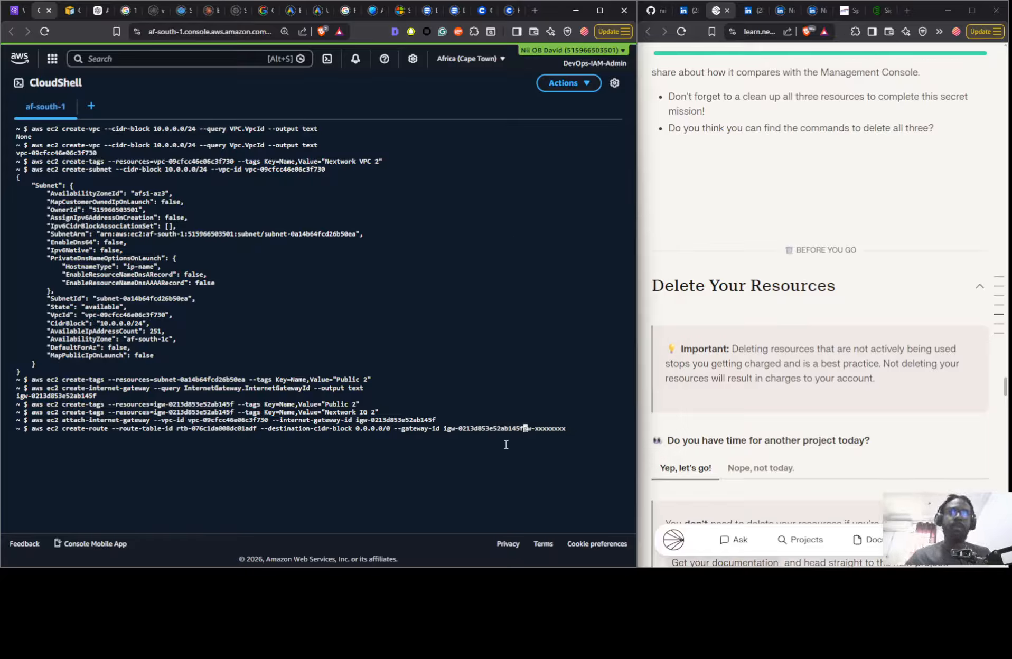
pyautogui.press('Delete')
pyautogui.press('Delete')
pyautogui.press('Delete')
pyautogui.press('Delete')
pyautogui.press('Delete')
pyautogui.press('Delete')
pyautogui.press('Delete')
pyautogui.press('Delete')
pyautogui.press('Delete')
pyautogui.press('Delete')
pyautogui.press('Delete')
pyautogui.press('Delete')
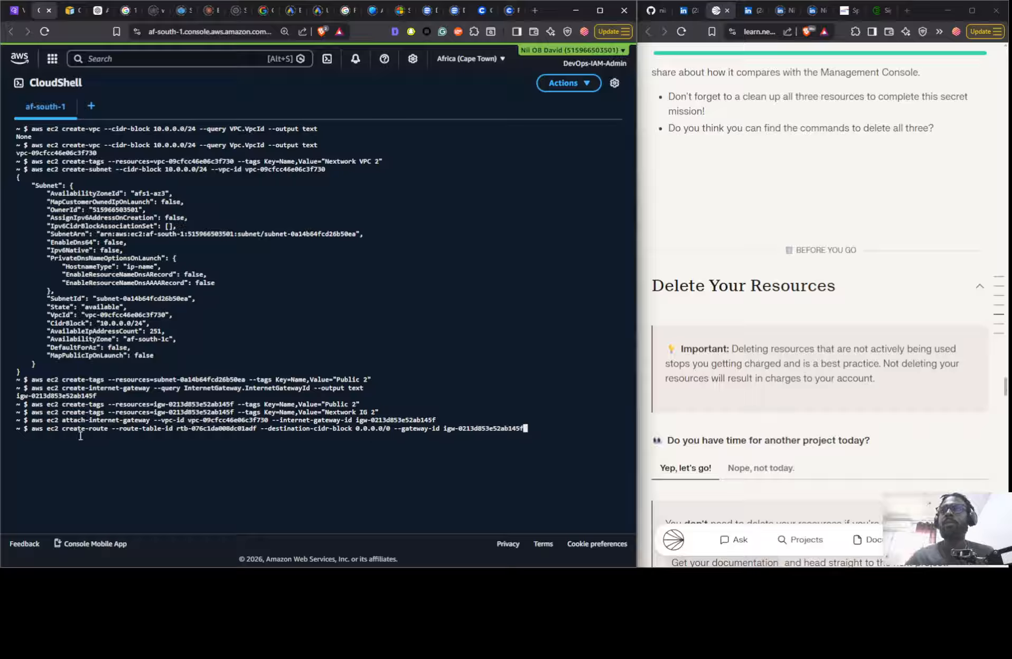
pyautogui.press('Return')
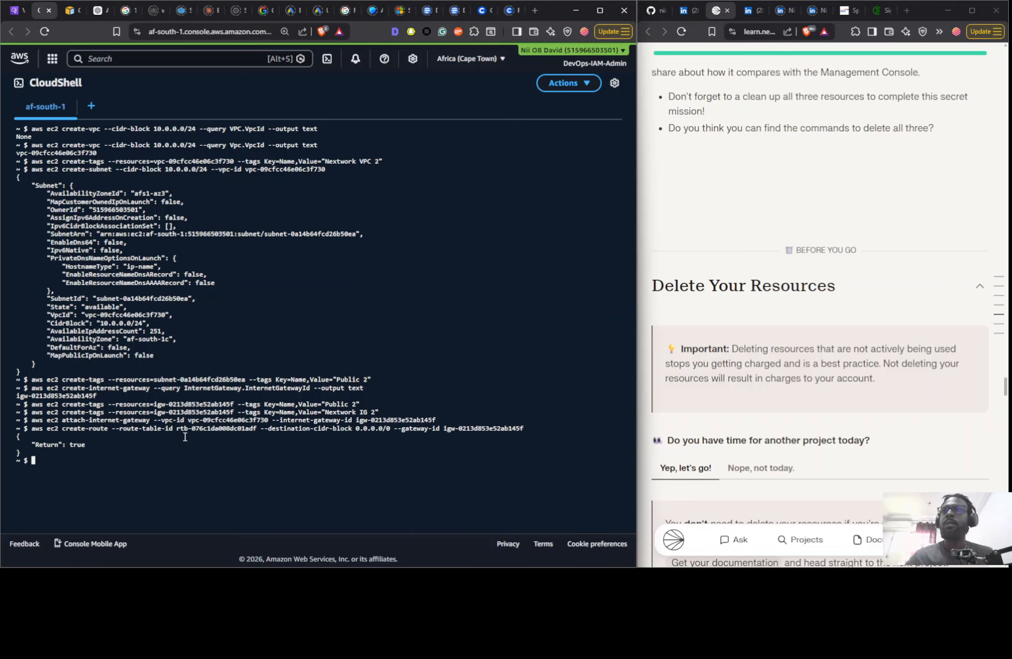
# - Recall the CloudShell create-tags command for Nextwork IG 2 and insert route table ID rtb-076c1da008dc01adf from the clipboard history before the gateway ID
pyautogui.click(14, 10)
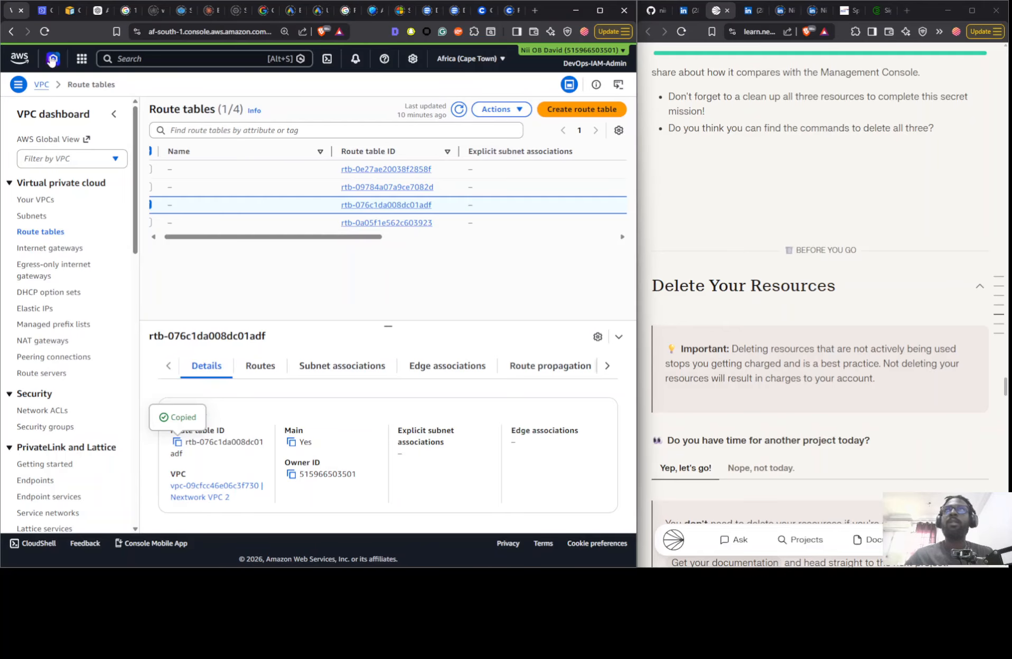
pyautogui.click(44, 11)
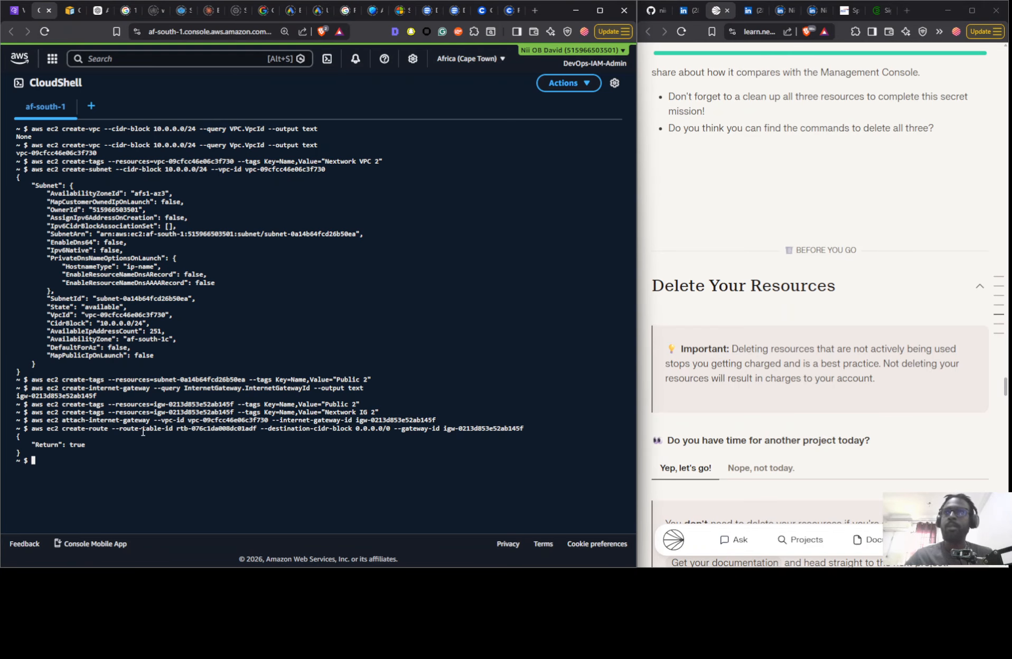
pyautogui.press('Up')
pyautogui.press('Up')
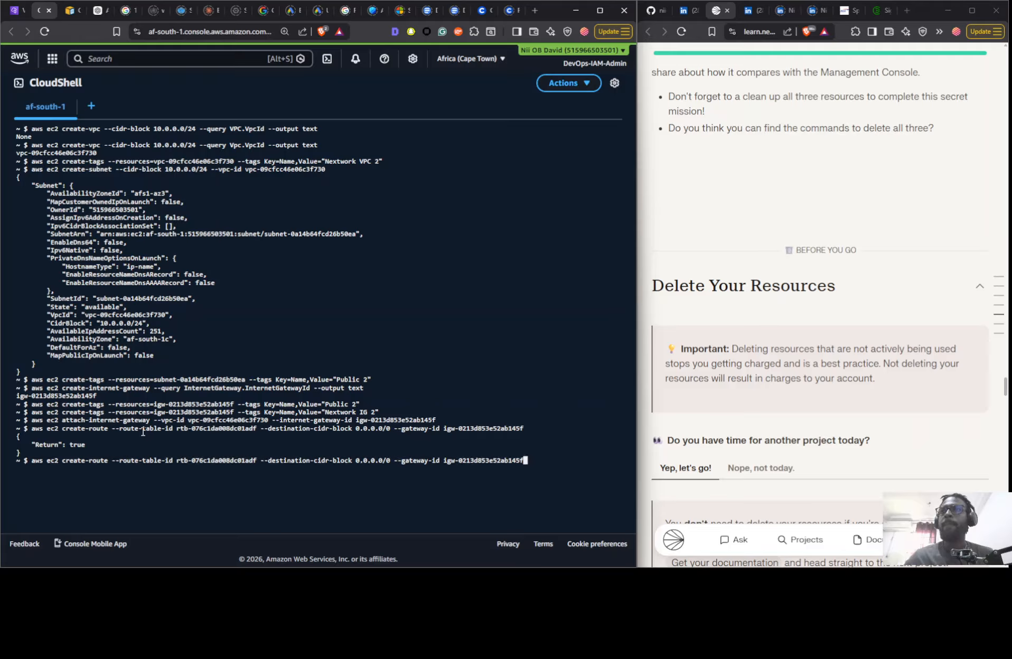
pyautogui.press('Up')
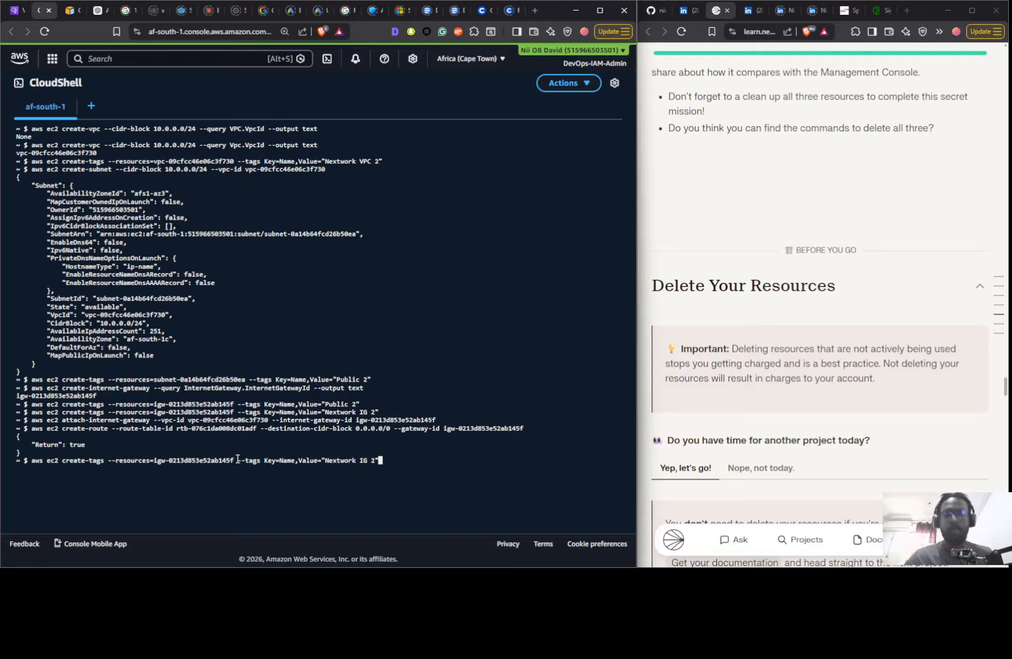
pyautogui.press('Left')
pyautogui.press('Left')
pyautogui.press('Left')
pyautogui.press('Left')
pyautogui.press('Left')
pyautogui.press('Left')
pyautogui.press('Left')
pyautogui.press('Left')
pyautogui.press('Left')
pyautogui.press('Left')
pyautogui.press('Left')
pyautogui.press('Left')
pyautogui.press('Left')
pyautogui.press('Left')
pyautogui.press('Left')
pyautogui.press('Left')
pyautogui.press('Left')
pyautogui.press('Left')
pyautogui.press('Left')
pyautogui.press('Left')
pyautogui.press('Left')
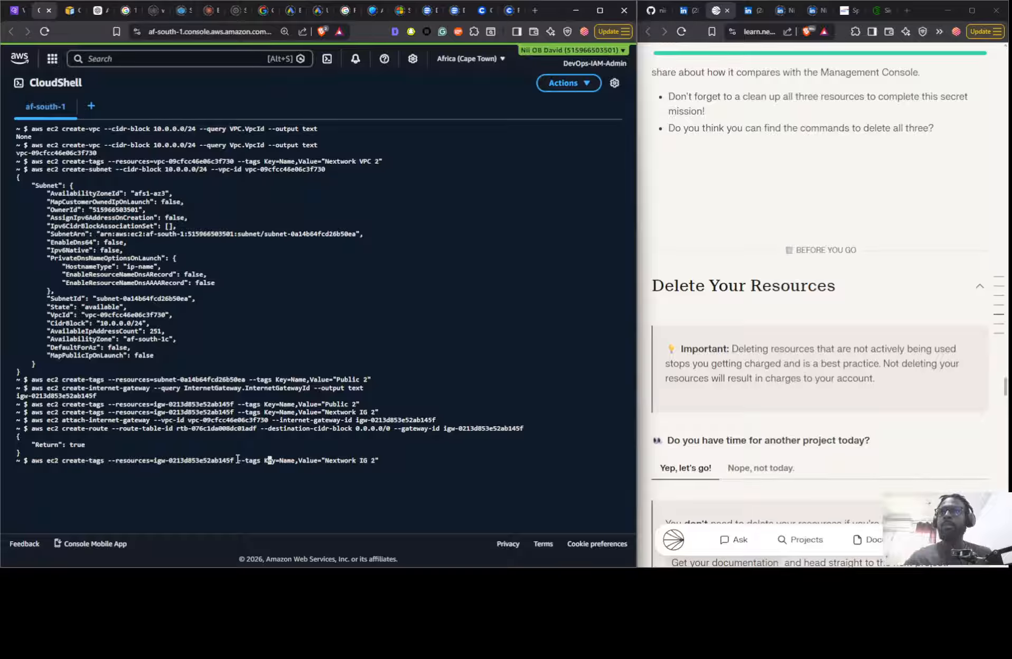
pyautogui.press('Left')
pyautogui.press('Left')
pyautogui.press('Left')
pyautogui.press('Left')
pyautogui.press('Left')
pyautogui.press('Left')
pyautogui.press('Left')
pyautogui.press('Left')
pyautogui.press('Left')
pyautogui.press('Left')
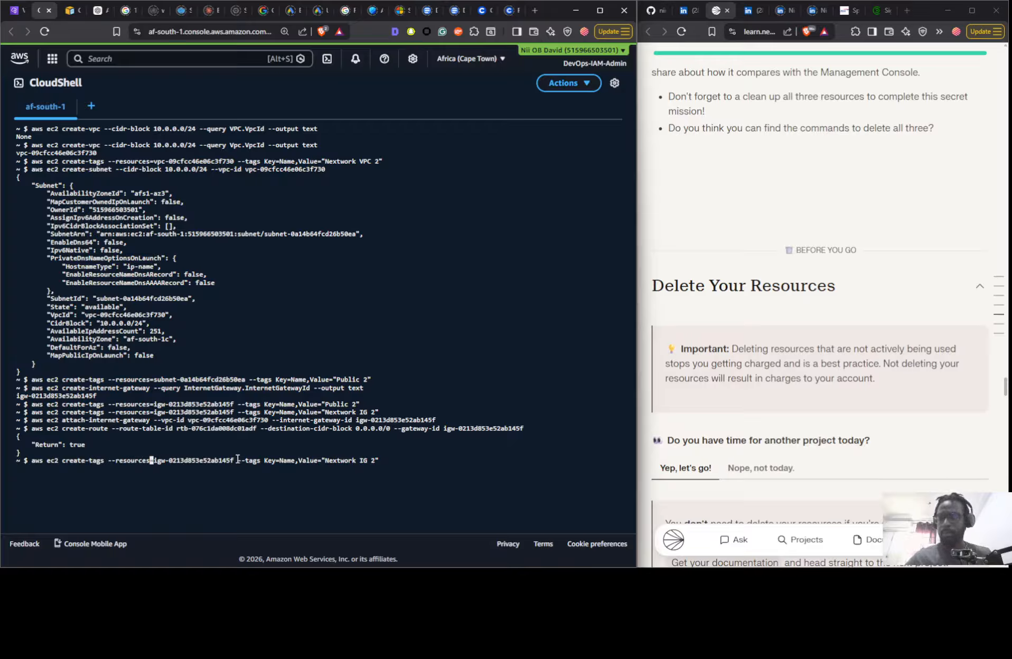
pyautogui.press('super+v')
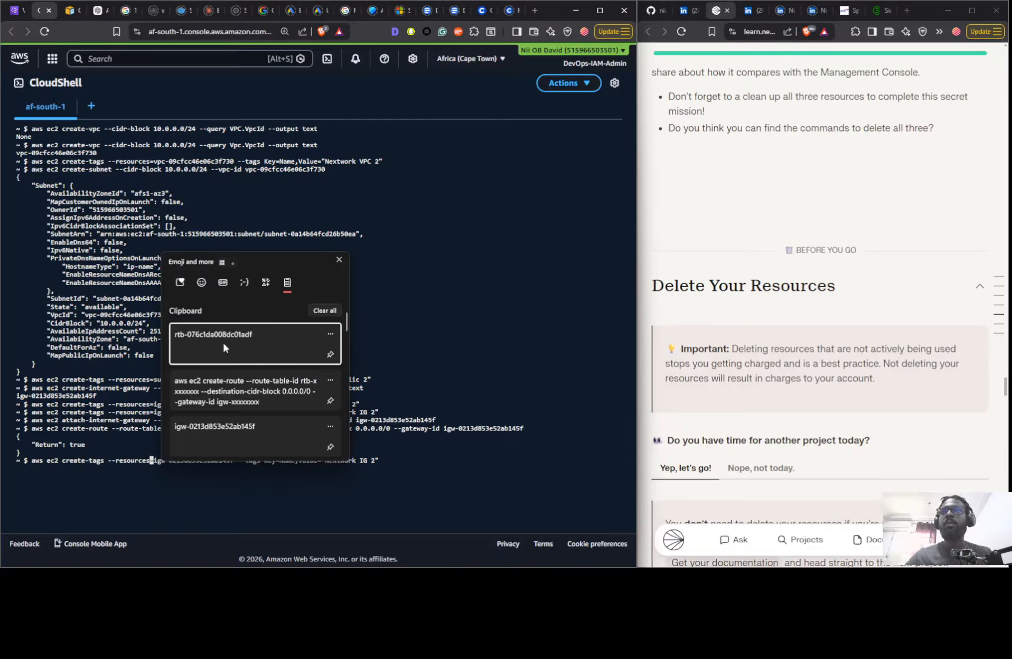
pyautogui.press('Return')
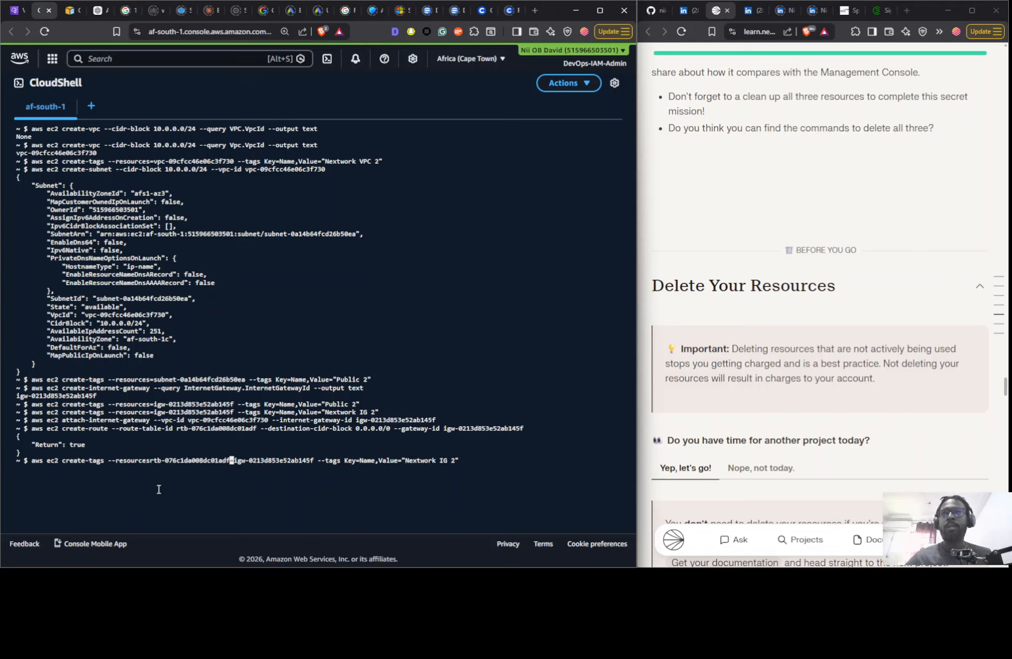
# - Remove the gateway ID from the pending create-tags command and correct the argument to --resources=rtb-076c1da008dc01adf
pyautogui.press('Delete')
pyautogui.press('Delete')
pyautogui.press('Delete')
pyautogui.press('Delete')
pyautogui.press('Delete')
pyautogui.press('Delete')
pyautogui.press('Delete')
pyautogui.press('Delete')
pyautogui.press('Delete')
pyautogui.press('Delete')
pyautogui.press('Delete')
pyautogui.press('Delete')
pyautogui.press('Delete')
pyautogui.press('Delete')
pyautogui.press('Delete')
pyautogui.press('Delete')
pyautogui.press('Delete')
pyautogui.press('Delete')
pyautogui.press('Delete')
pyautogui.press('Delete')
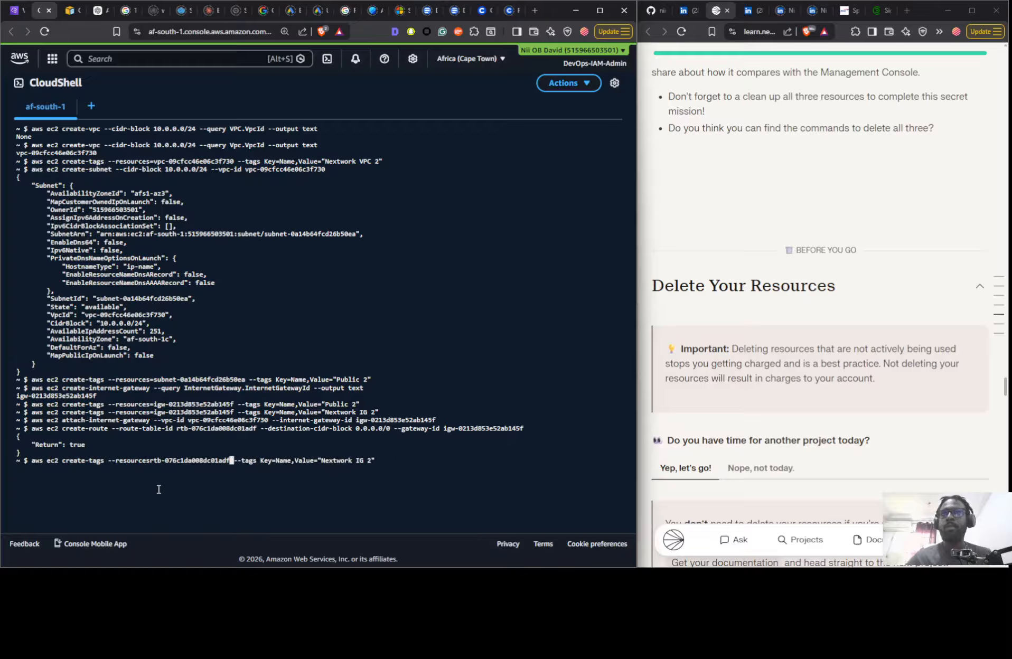
pyautogui.press('Left')
pyautogui.press('Left')
pyautogui.press('Left')
pyautogui.press('Left')
pyautogui.press('Left')
pyautogui.press('Left')
pyautogui.press('Left')
pyautogui.press('Left')
pyautogui.press('Left')
pyautogui.press('Left')
pyautogui.press('Left')
pyautogui.press('Left')
pyautogui.press('Left')
pyautogui.press('Left')
pyautogui.press('Left')
pyautogui.press('Left')
pyautogui.press('Left')
pyautogui.press('Left')
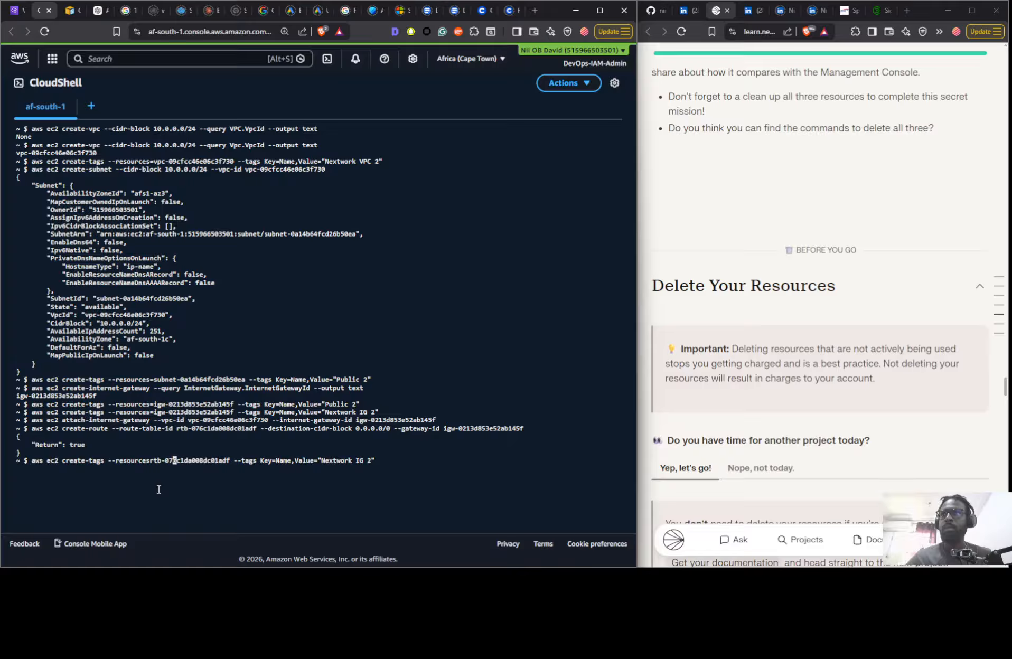
pyautogui.press('Left')
pyautogui.press('Left')
pyautogui.press('Left')
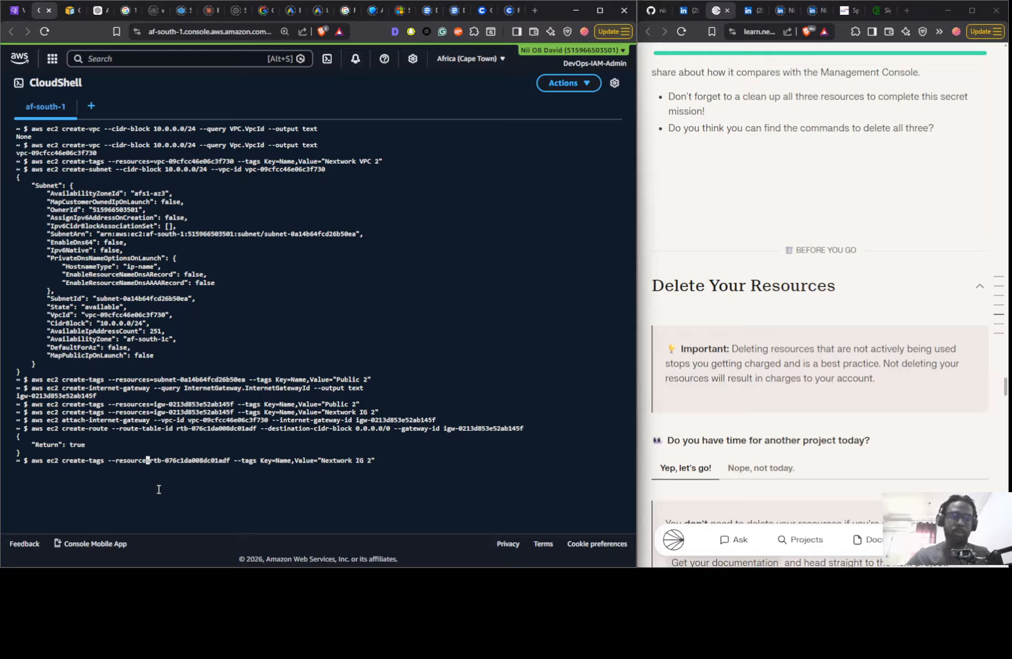
pyautogui.write('=')
pyautogui.press('BackSpace')
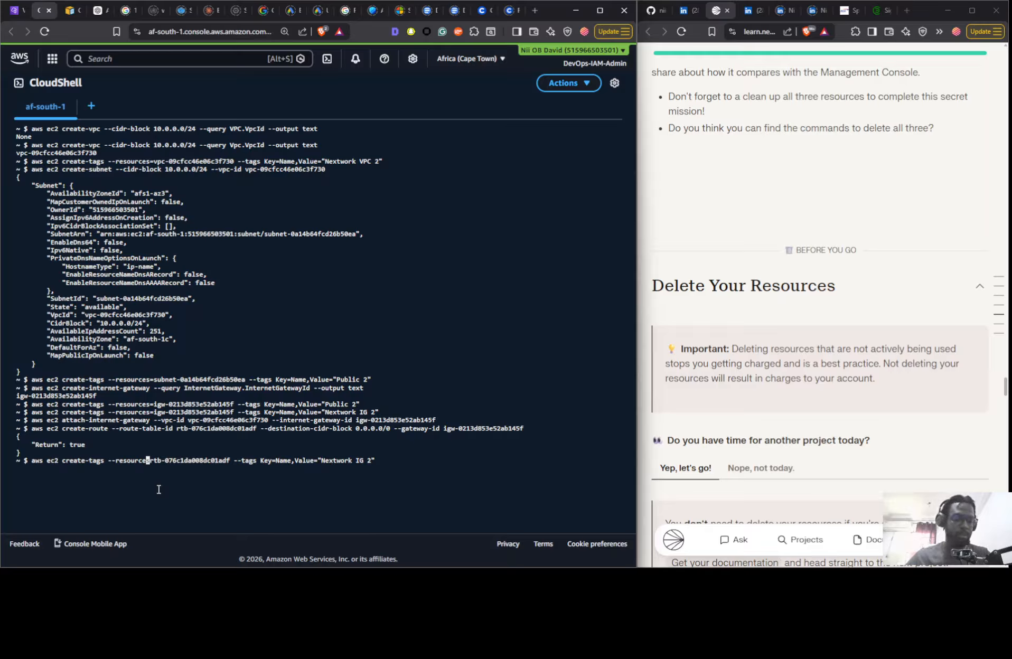
pyautogui.write('=')
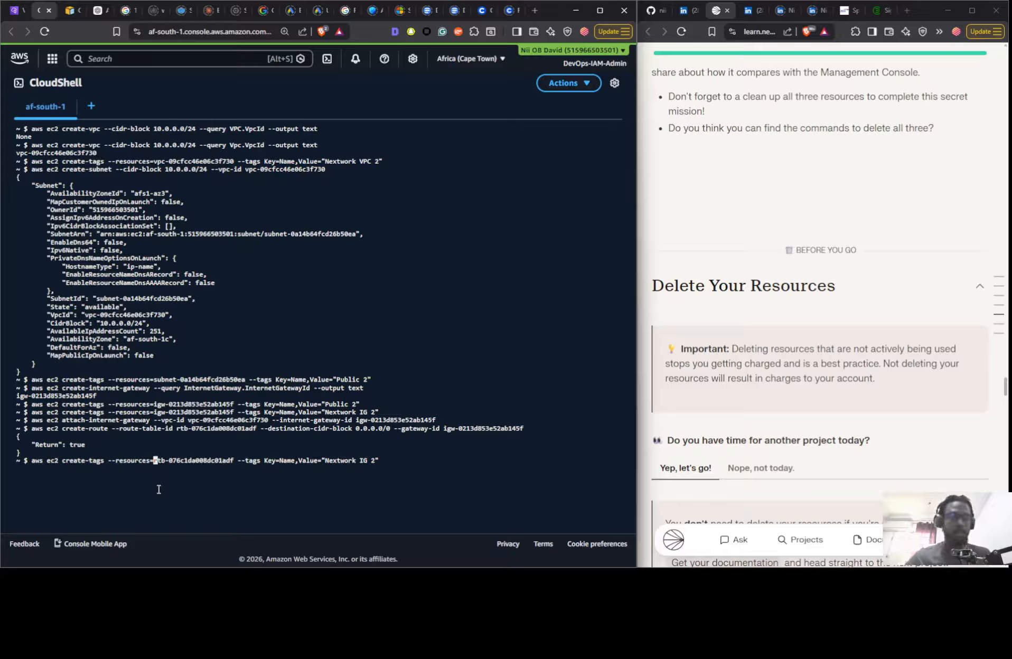
# - Change the pending command's Name tag value to "Nextwork RTB" and run it to tag the route table
pyautogui.press('Right')
pyautogui.press('Right')
pyautogui.press('Right')
pyautogui.press('Right')
pyautogui.press('Right')
pyautogui.press('Right')
pyautogui.press('Right')
pyautogui.press('Right')
pyautogui.press('Right')
pyautogui.press('Right')
pyautogui.press('Right')
pyautogui.press('Right')
pyautogui.press('Right')
pyautogui.press('Right')
pyautogui.press('Right')
pyautogui.press('Right')
pyautogui.press('Right')
pyautogui.press('Right')
pyautogui.press('Right')
pyautogui.press('Right')
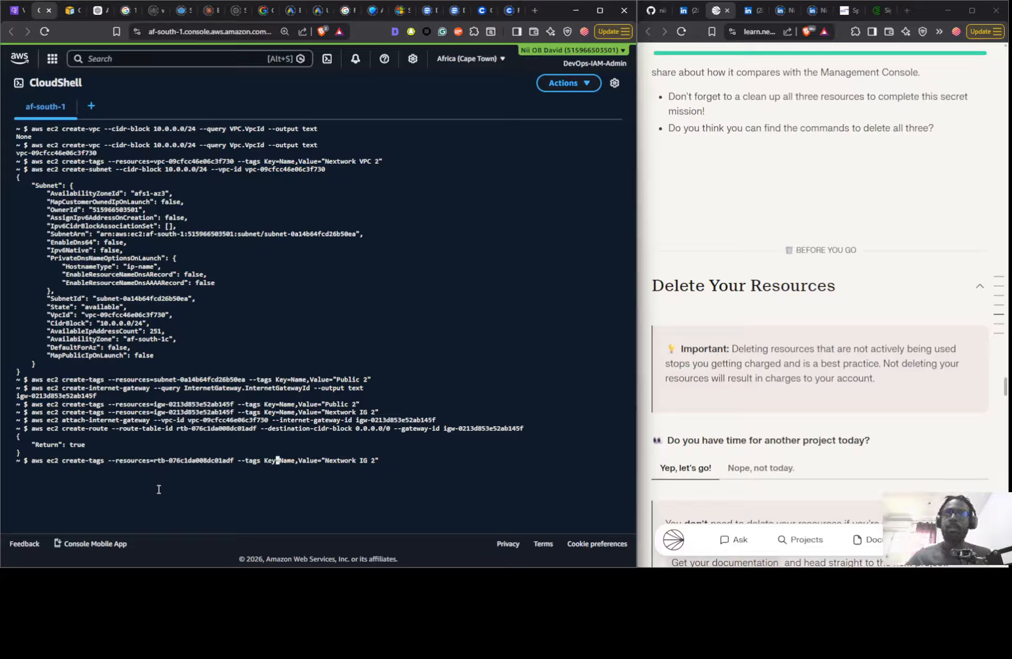
pyautogui.press('Right')
pyautogui.press('Right')
pyautogui.press('Right')
pyautogui.press('Right')
pyautogui.press('Right')
pyautogui.press('Right')
pyautogui.press('Right')
pyautogui.press('Right')
pyautogui.press('Right')
pyautogui.press('Right')
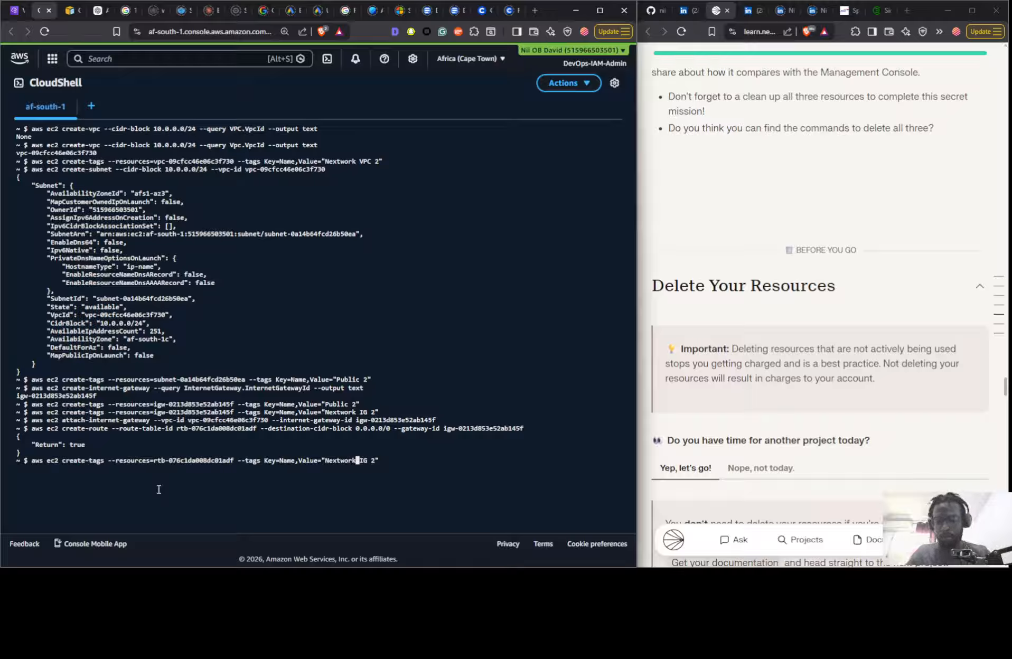
pyautogui.write('RTB')
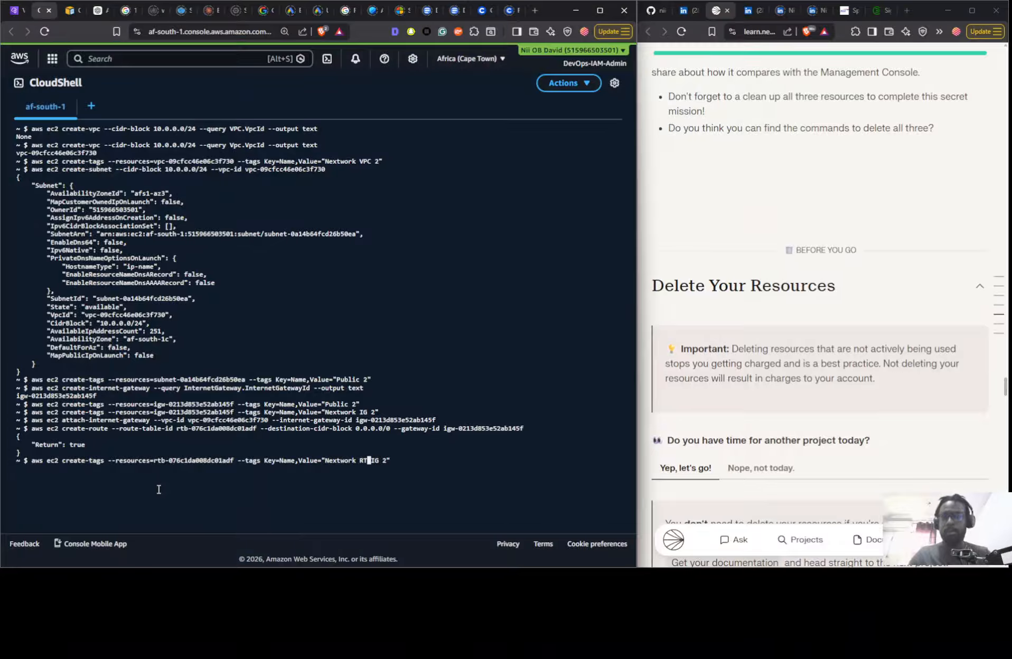
pyautogui.press('Delete')
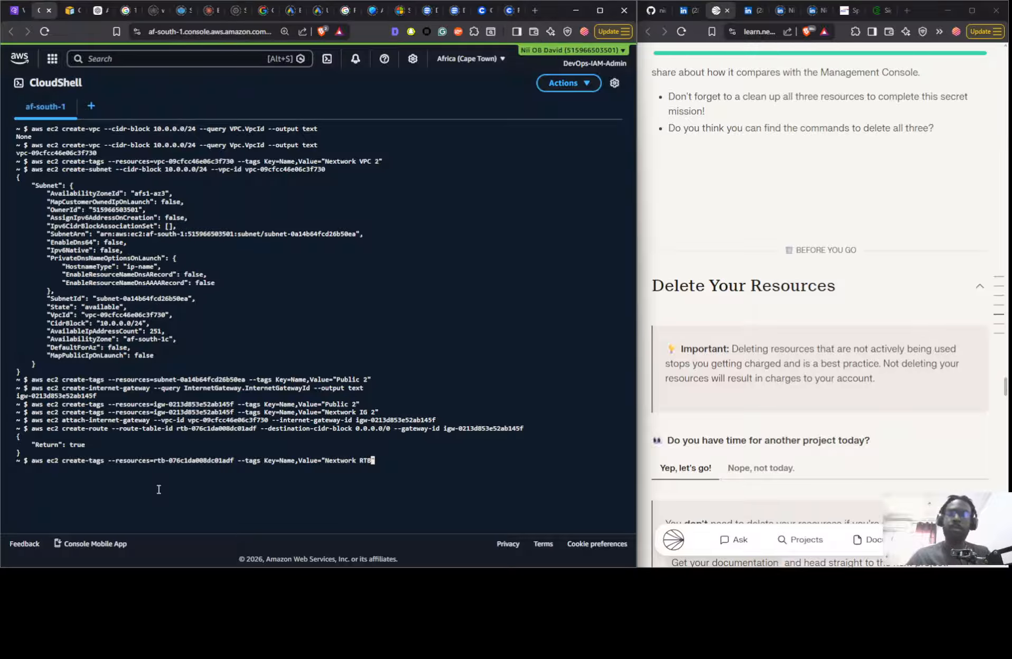
pyautogui.press('Return')
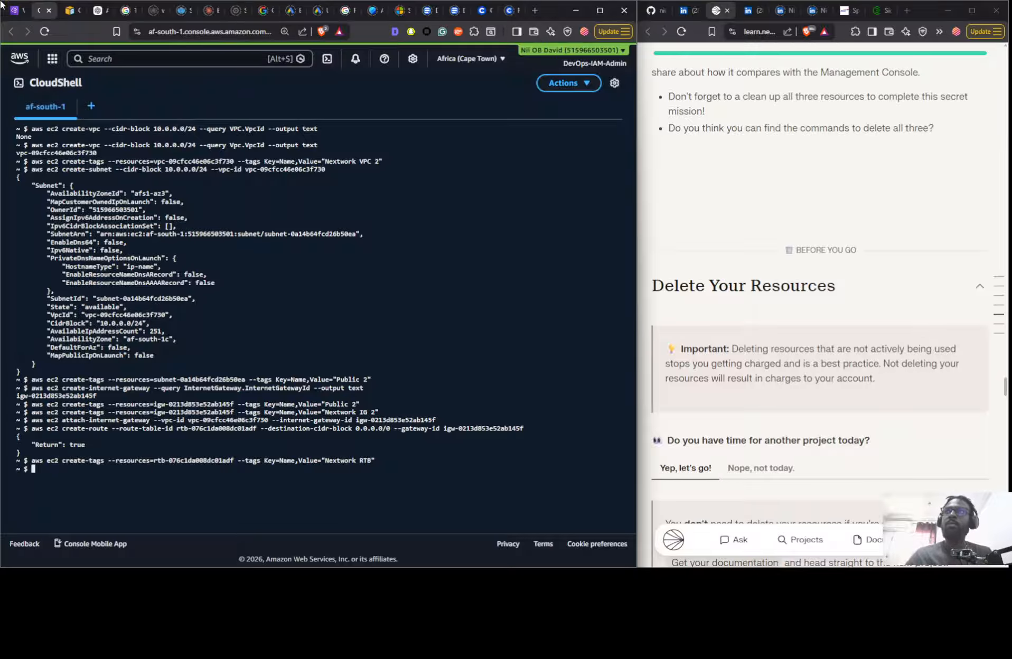
# - Refresh the route table list in the VPC console and view the routes of Nextwork RTB
pyautogui.click(15, 10)
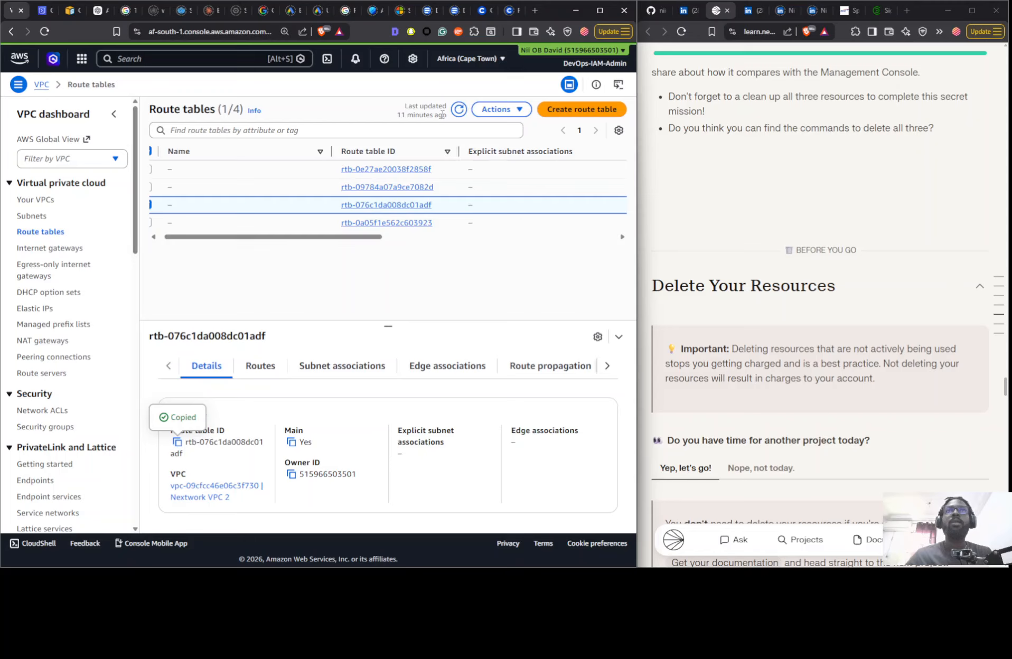
pyautogui.click(458, 109)
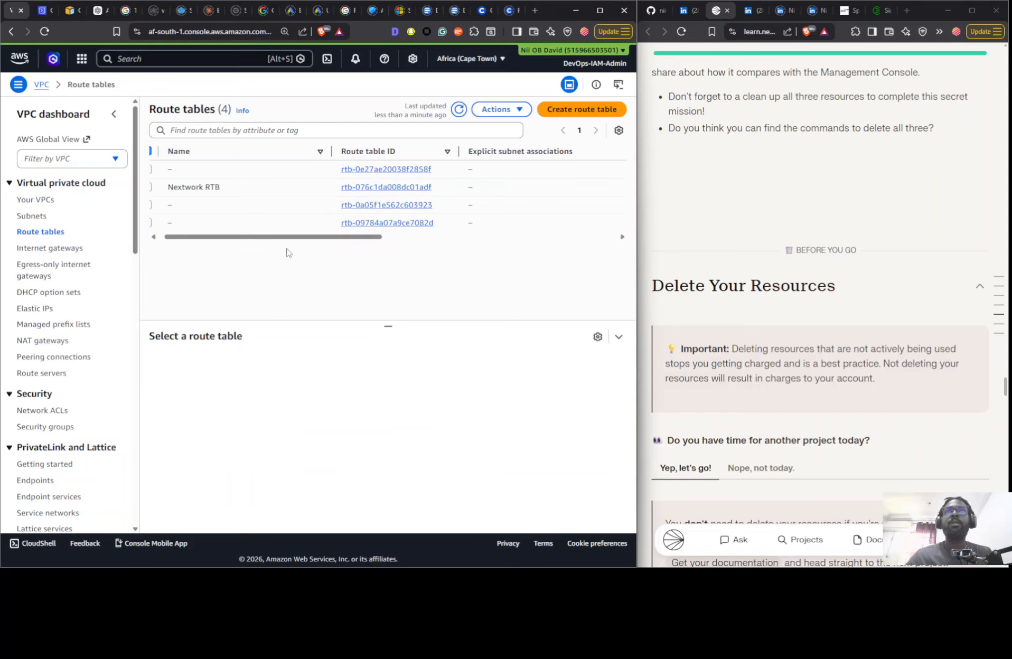
pyautogui.click(249, 188)
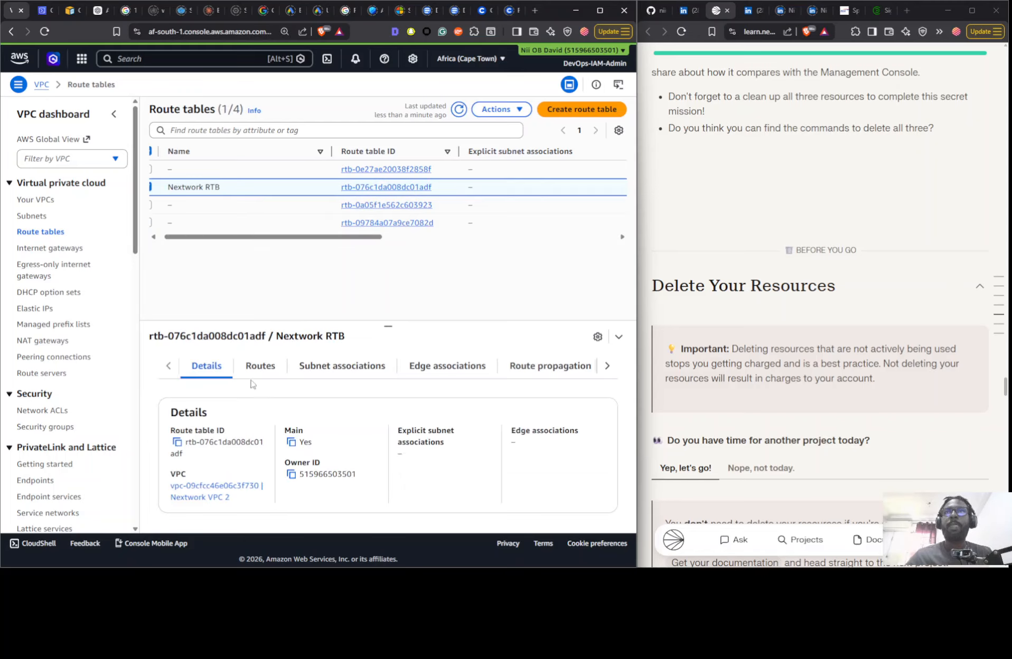
pyautogui.click(262, 364)
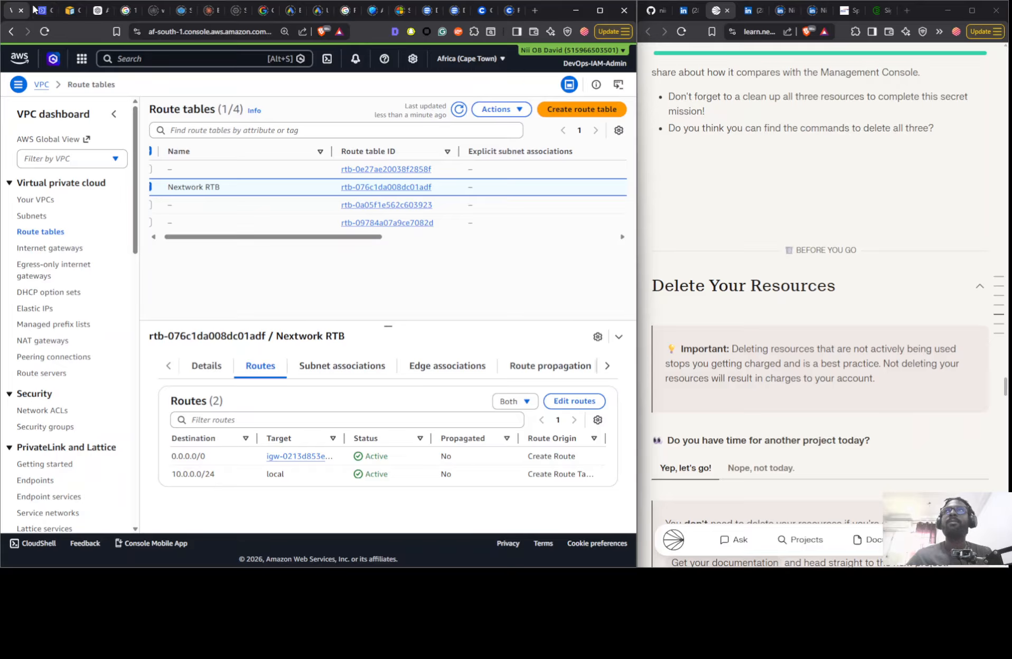
# - Open the resource map of Nextwork VPC 2 and examine its subnet, route table and network connection
pyautogui.click(47, 200)
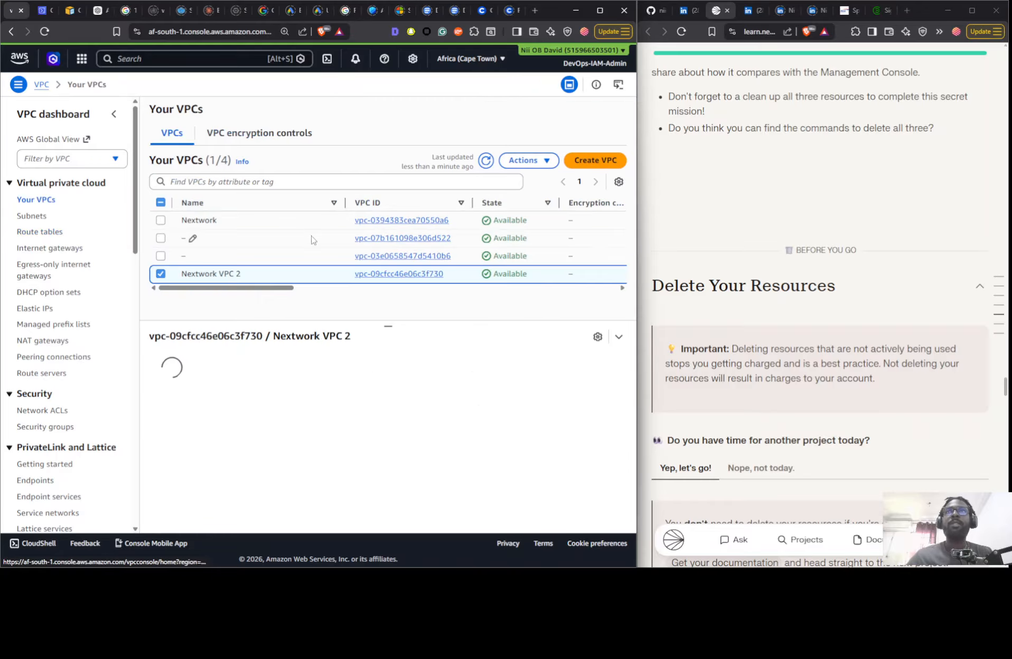
pyautogui.click(259, 367)
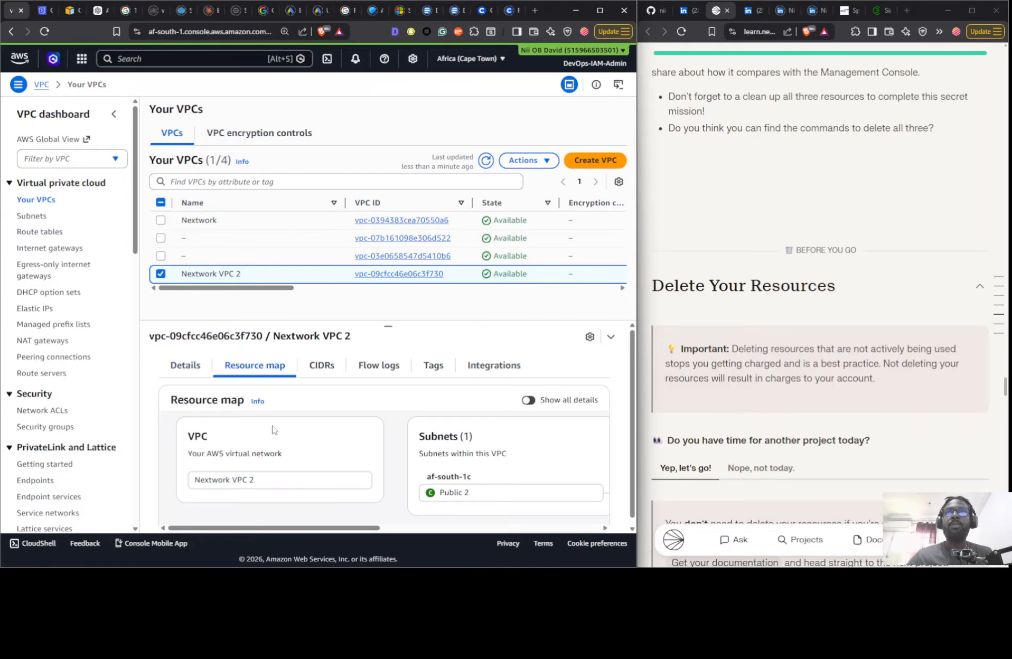
pyautogui.hscroll(5, 260, 527)
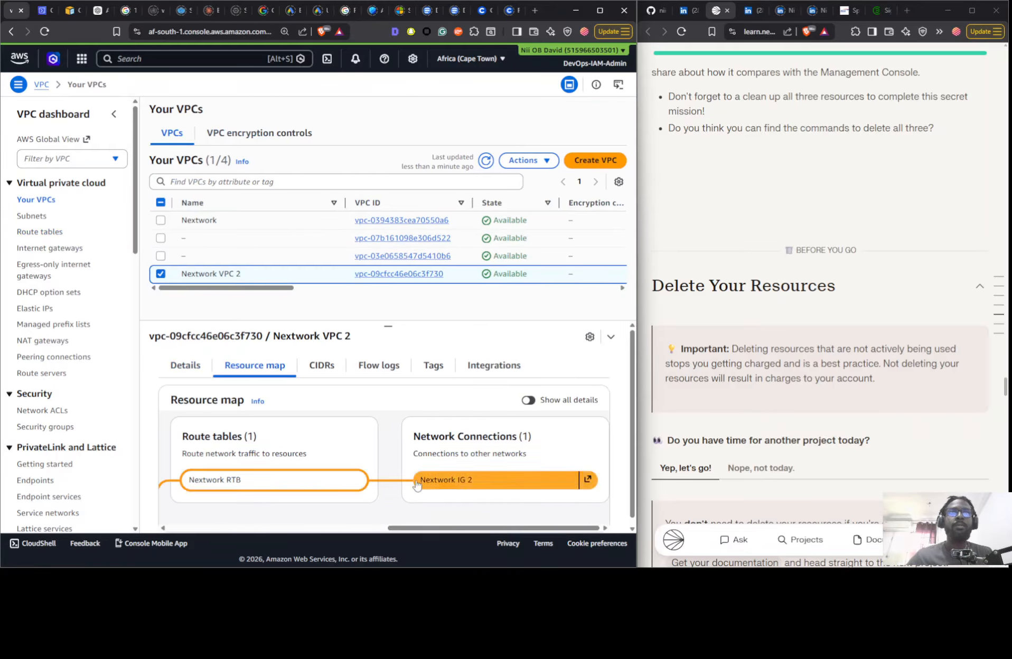
pyautogui.moveTo(413, 528); pyautogui.dragTo(195, 519)
# - Return to CloudShell and look through the project guide's resource deletion and project sharing sections
pyautogui.scroll(-5, 785, 311)
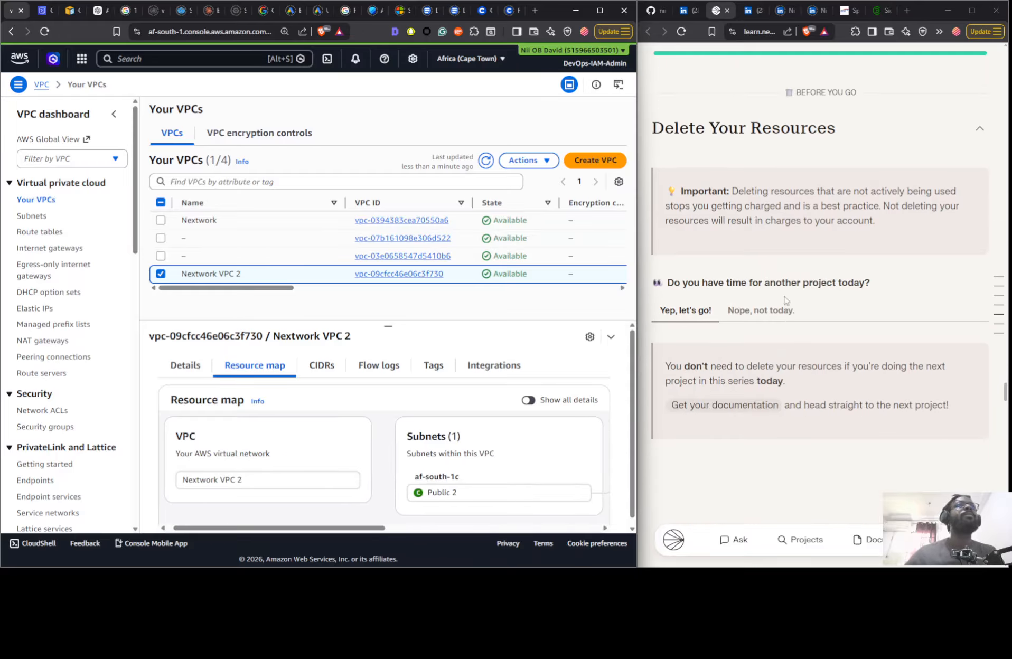
pyautogui.scroll(5, 784, 303)
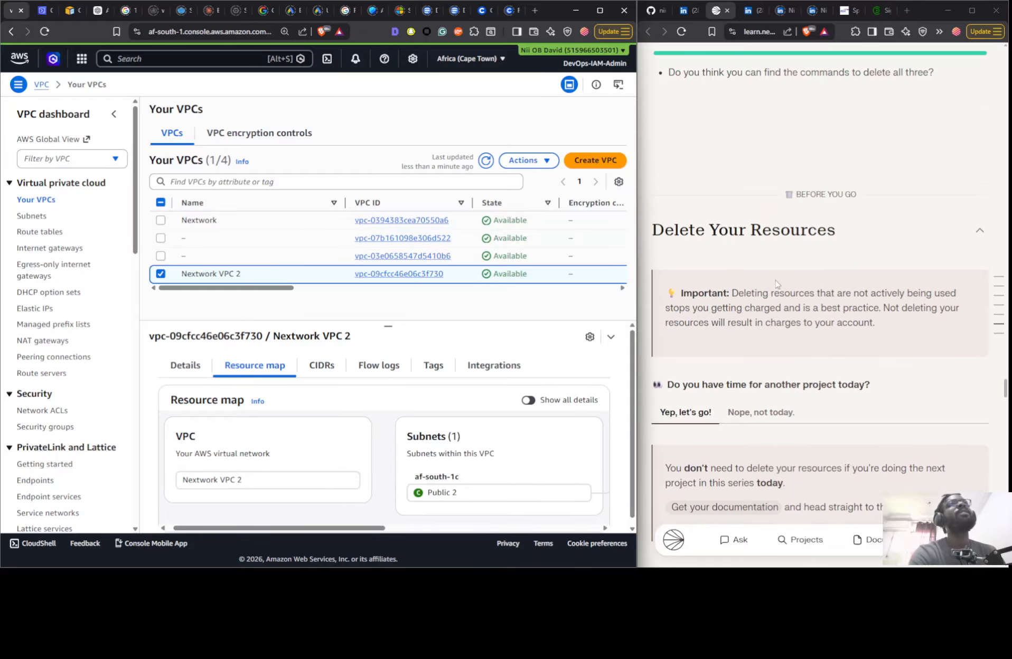
pyautogui.click(42, 10)
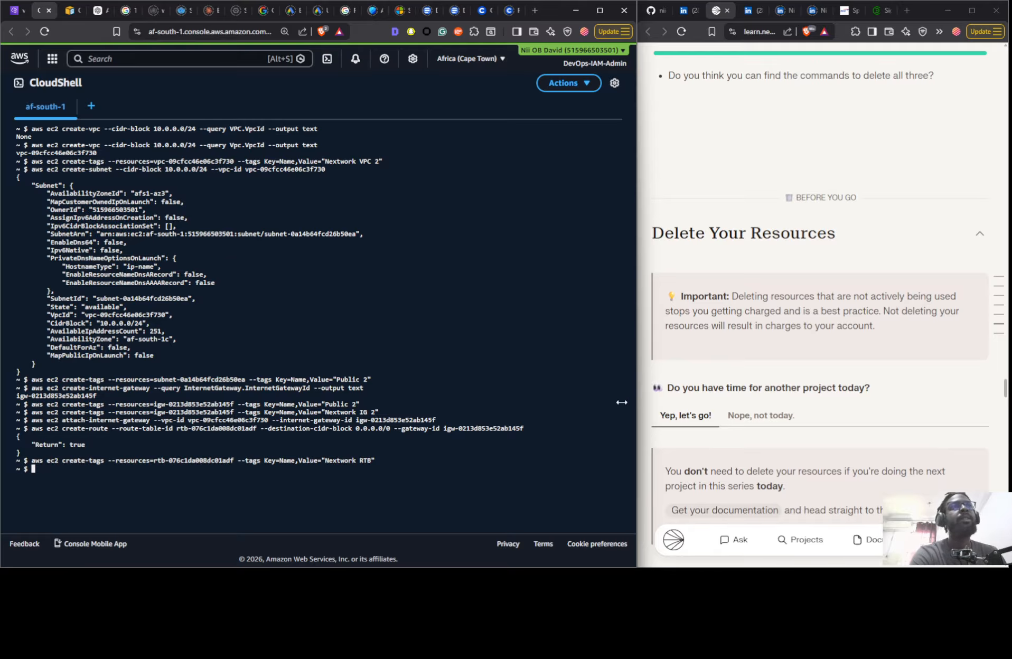
pyautogui.scroll(-6, 898, 323)
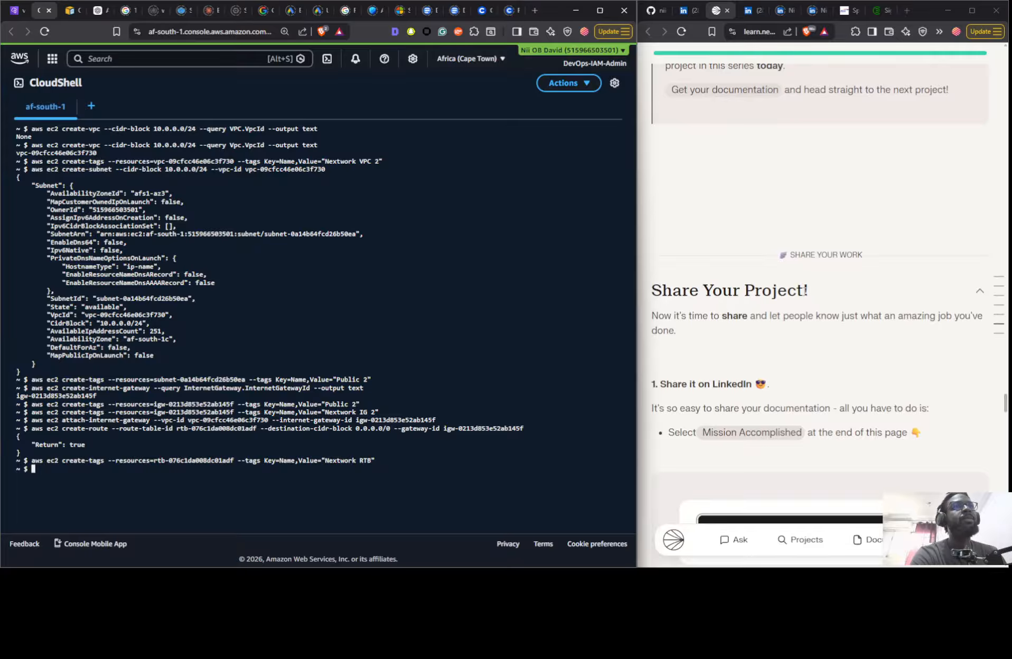
pyautogui.scroll(-5, 805, 290)
pyautogui.scroll(10, 755, 250)
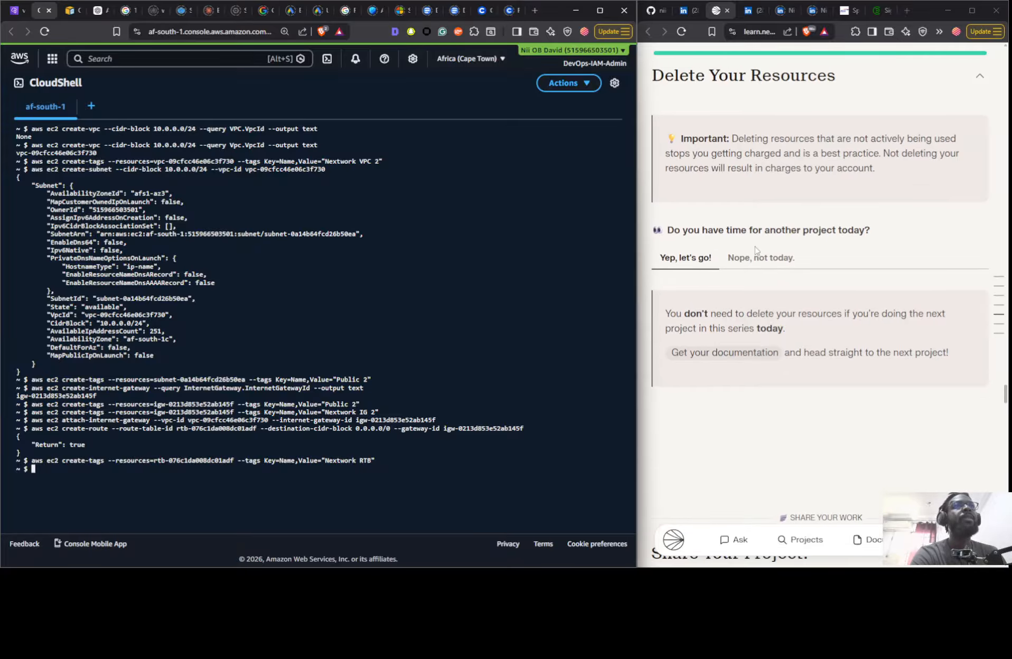
pyautogui.scroll(4, 756, 250)
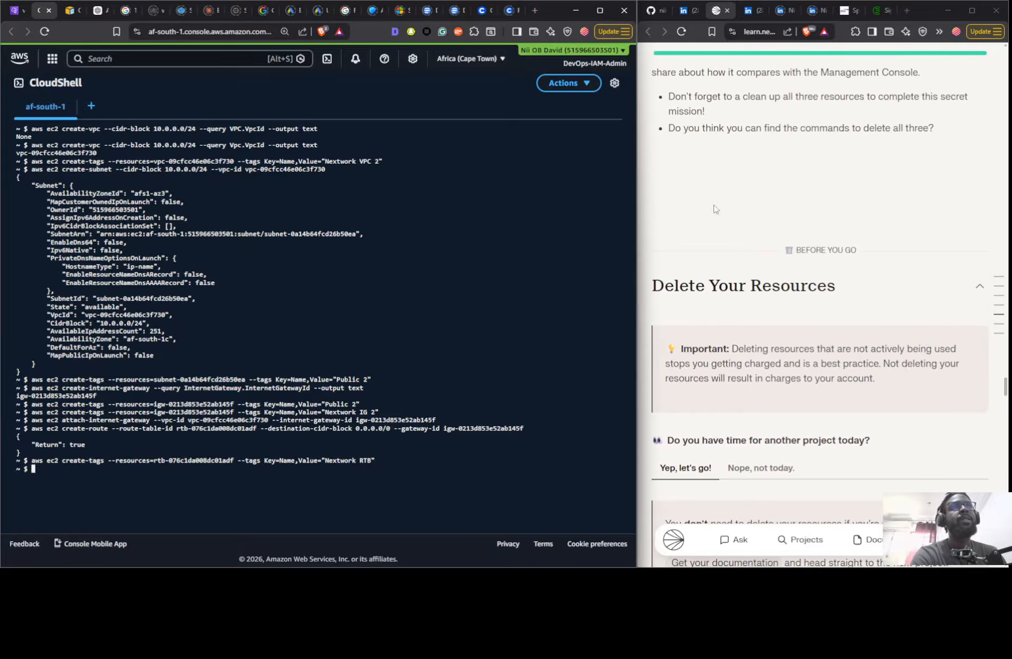
# - Switch the project guide to Some Guidance mode and go to its Delete Your Resources section
pyautogui.click(1001, 280)
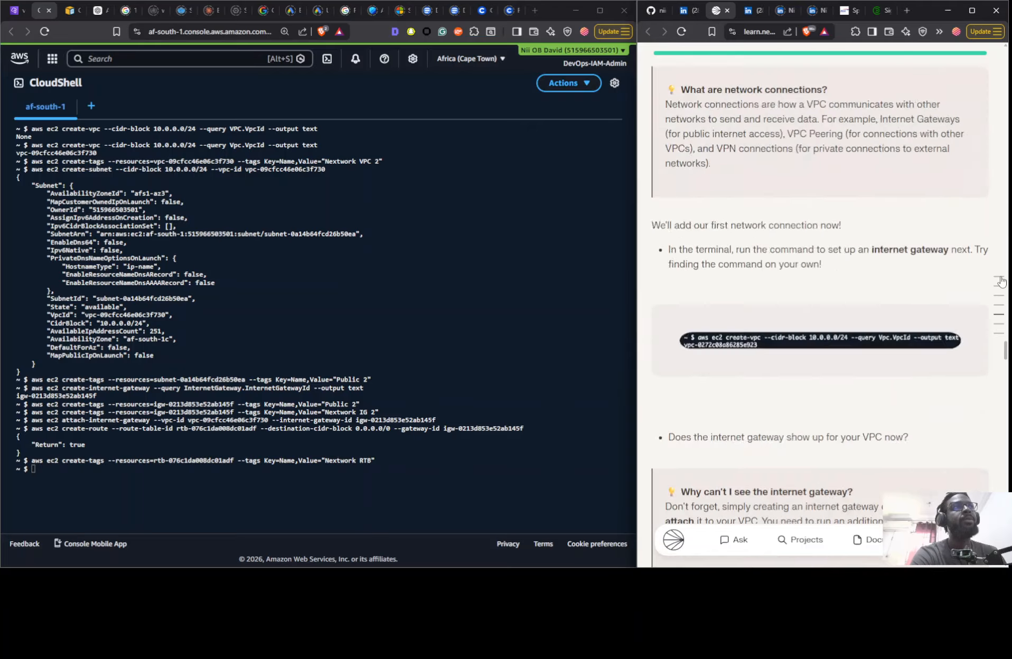
pyautogui.scroll(10, 807, 203)
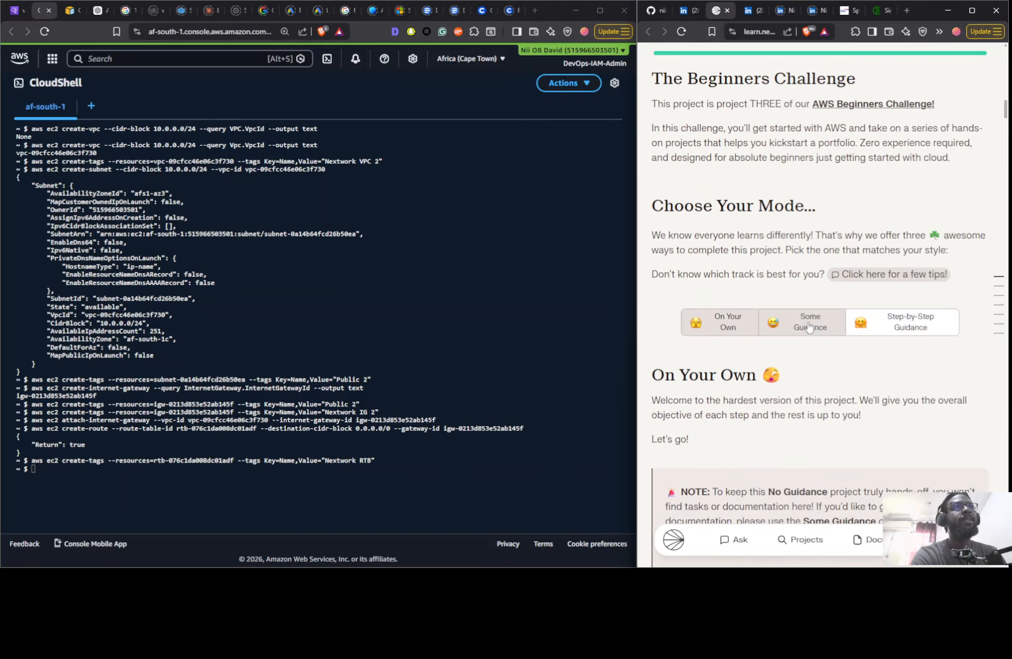
pyautogui.click(811, 319)
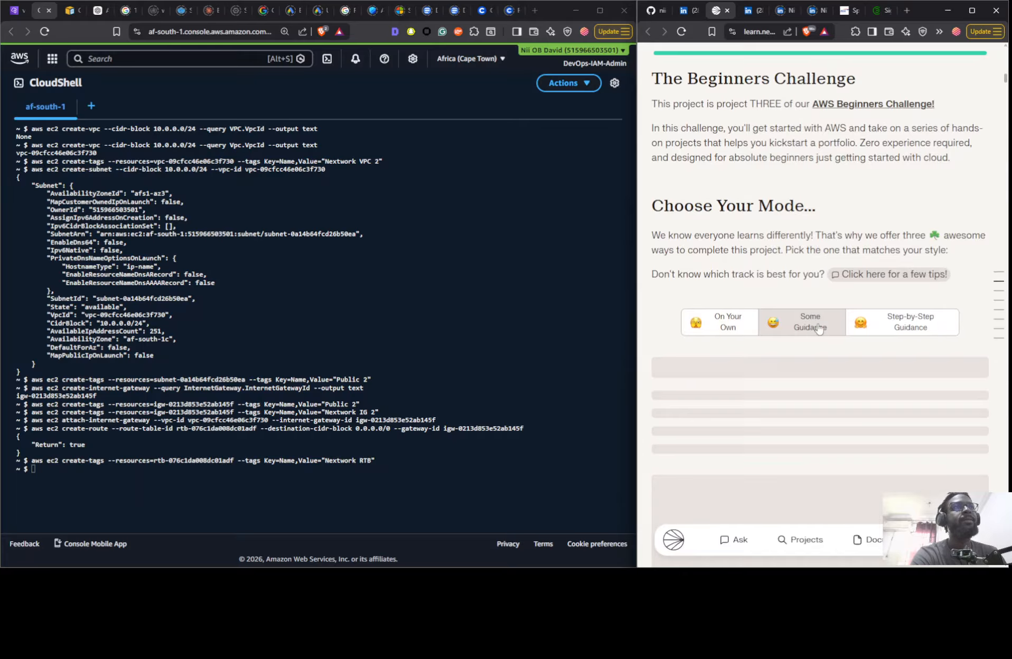
pyautogui.click(997, 322)
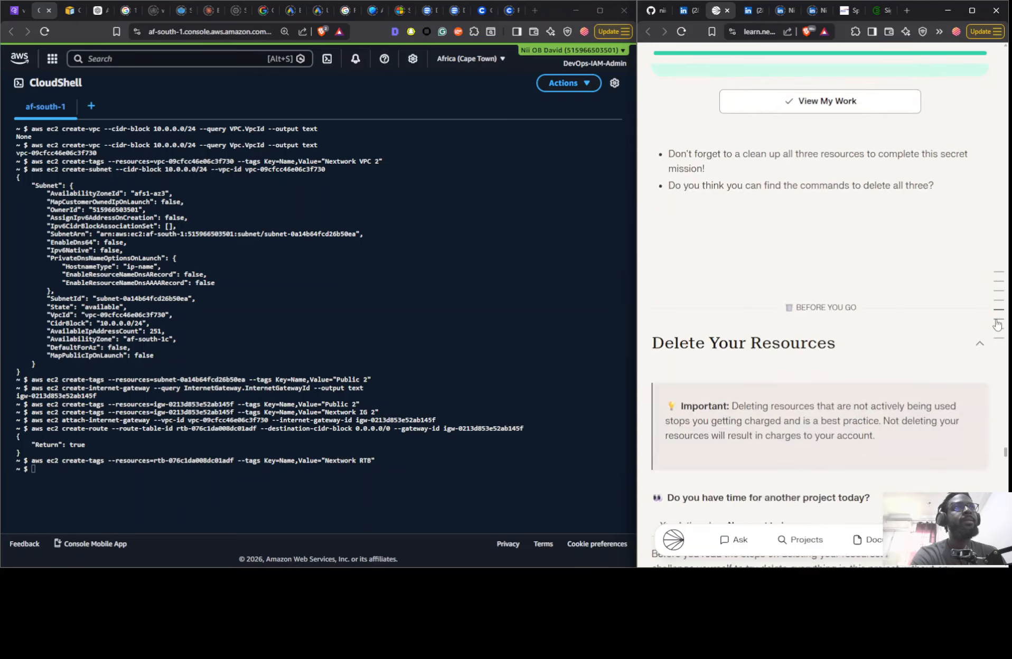
# - Examine the Some Guidance version of the guide's Delete Your Resources section and the secret mission text before it for CLI deletion commands
pyautogui.scroll(-15, 767, 293)
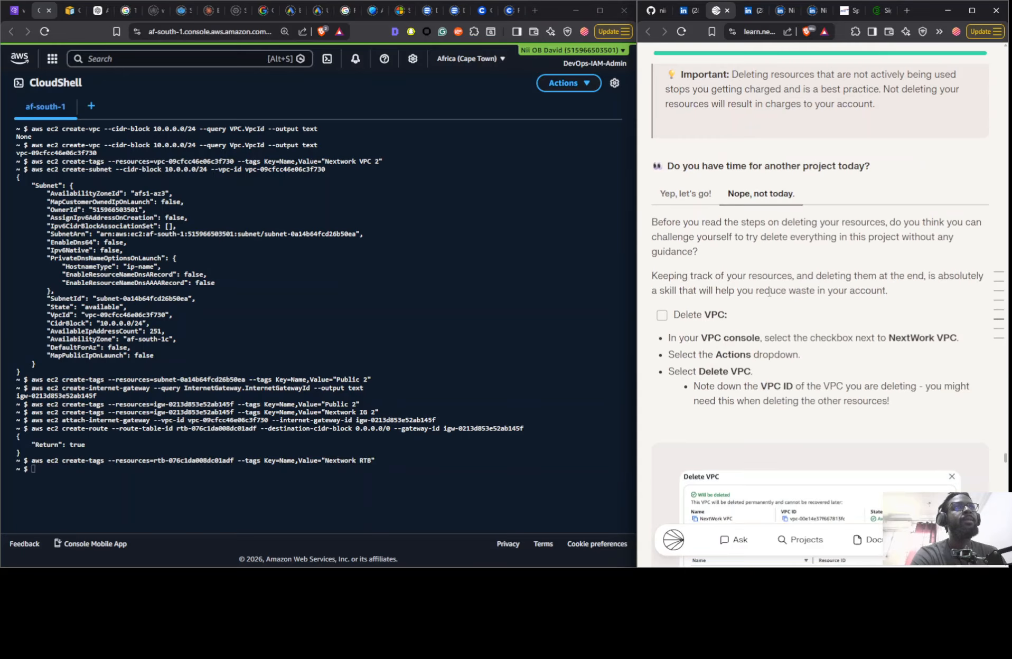
pyautogui.scroll(-10, 766, 292)
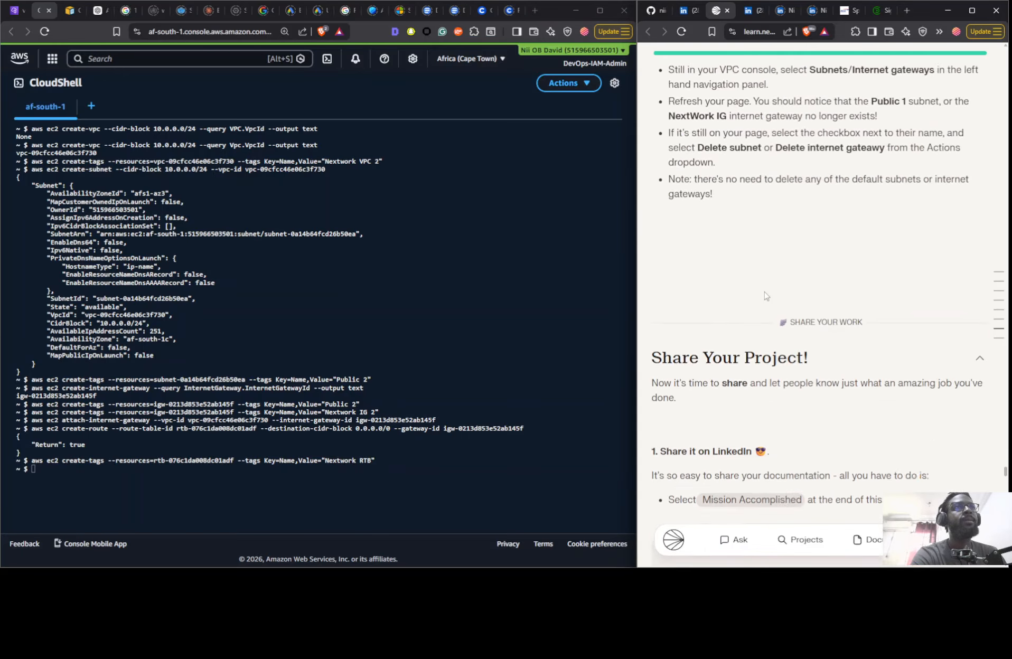
pyautogui.scroll(-5, 765, 296)
pyautogui.scroll(12, 767, 297)
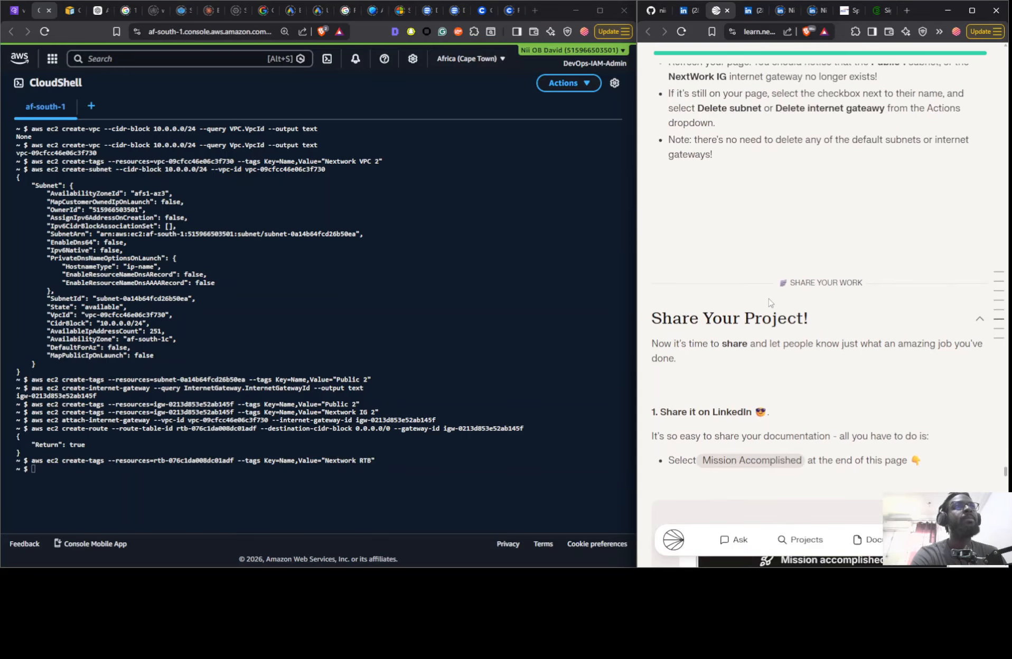
pyautogui.scroll(10, 767, 300)
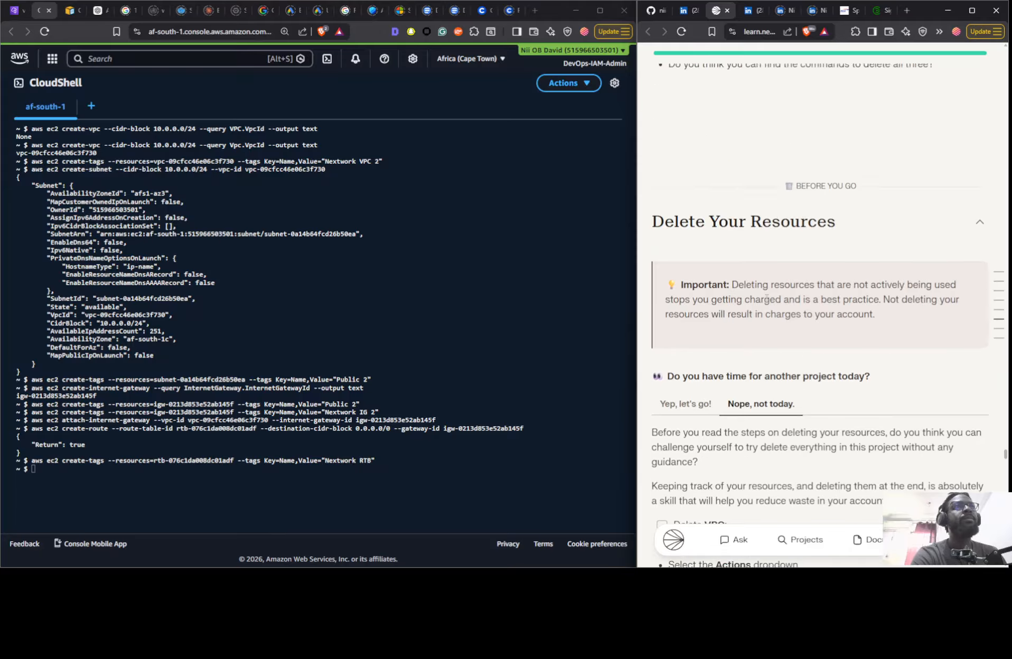
pyautogui.scroll(12, 767, 302)
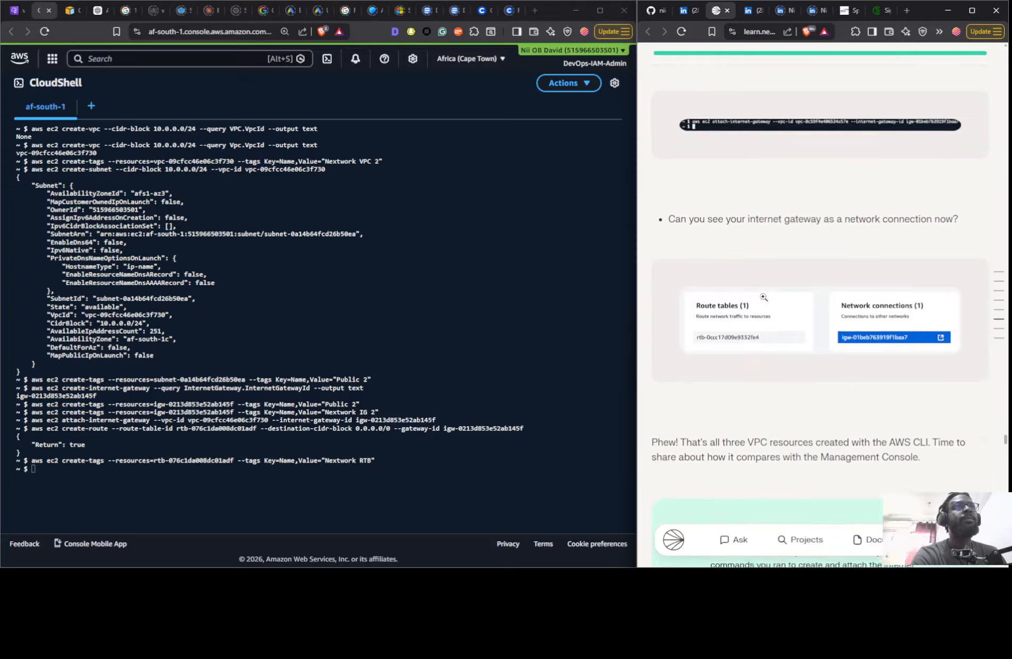
pyautogui.scroll(2, 764, 301)
pyautogui.scroll(-12, 761, 309)
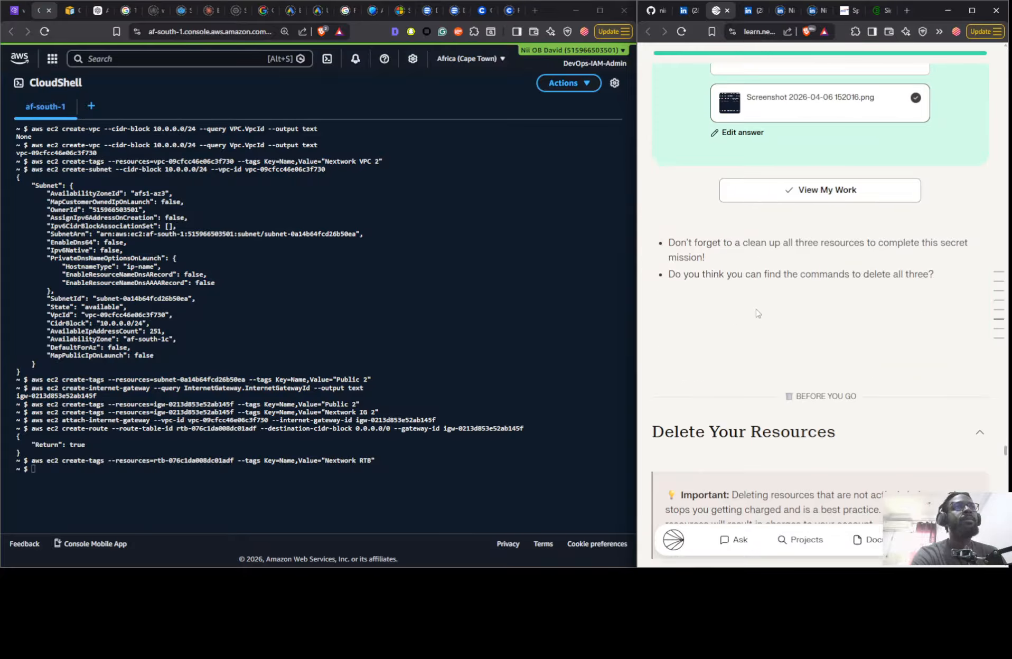
# - Switch the project guide to Step-by-Step Guidance mode and jump to its Share Your Project section
pyautogui.click(999, 274)
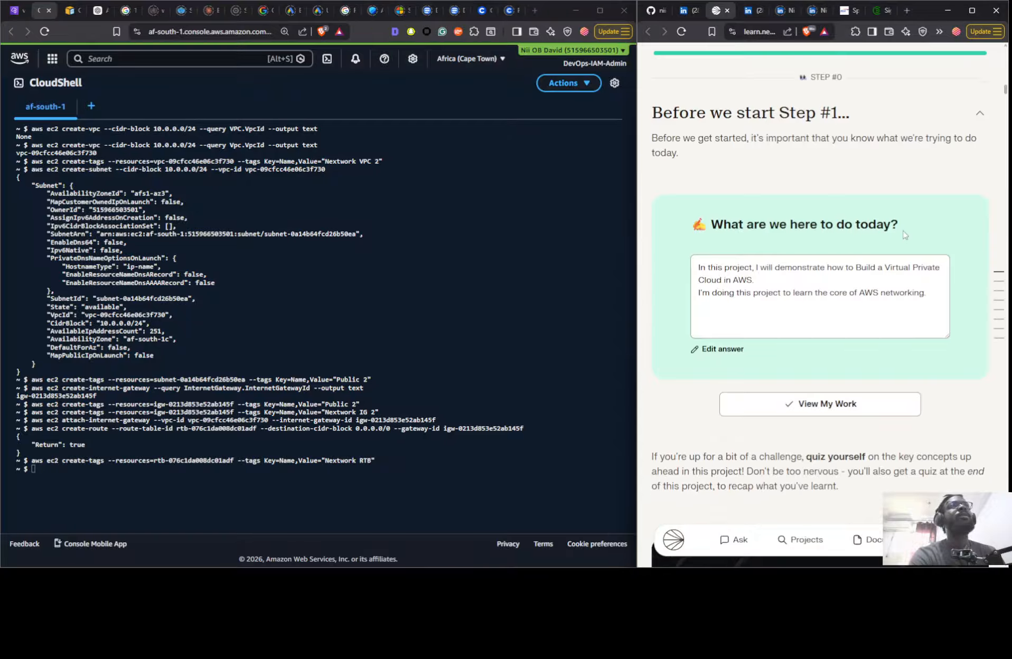
pyautogui.scroll(5, 872, 214)
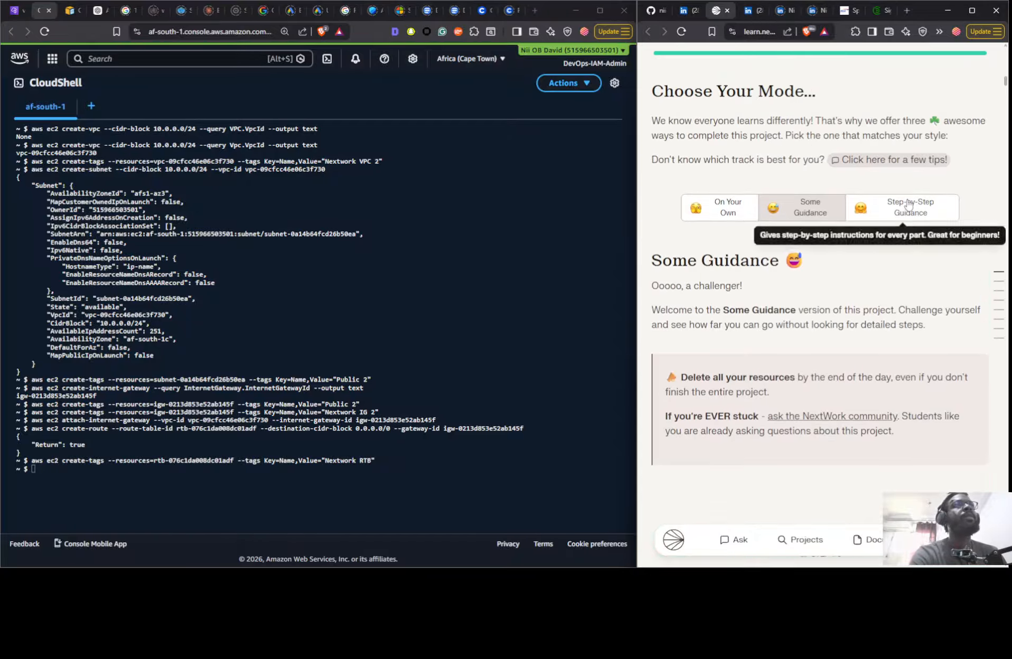
pyautogui.click(916, 209)
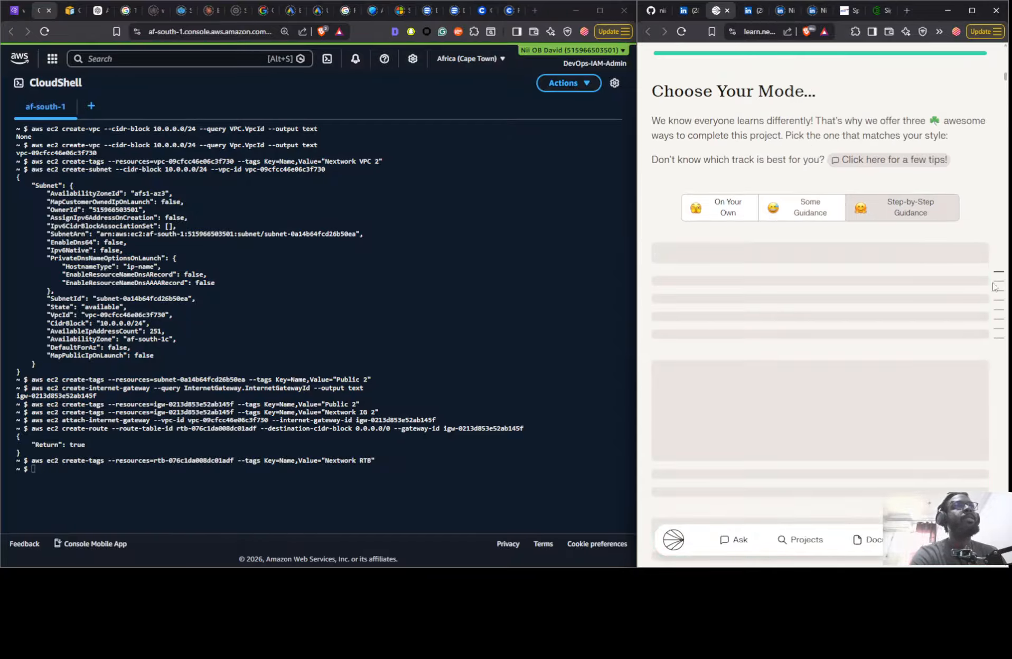
pyautogui.click(997, 333)
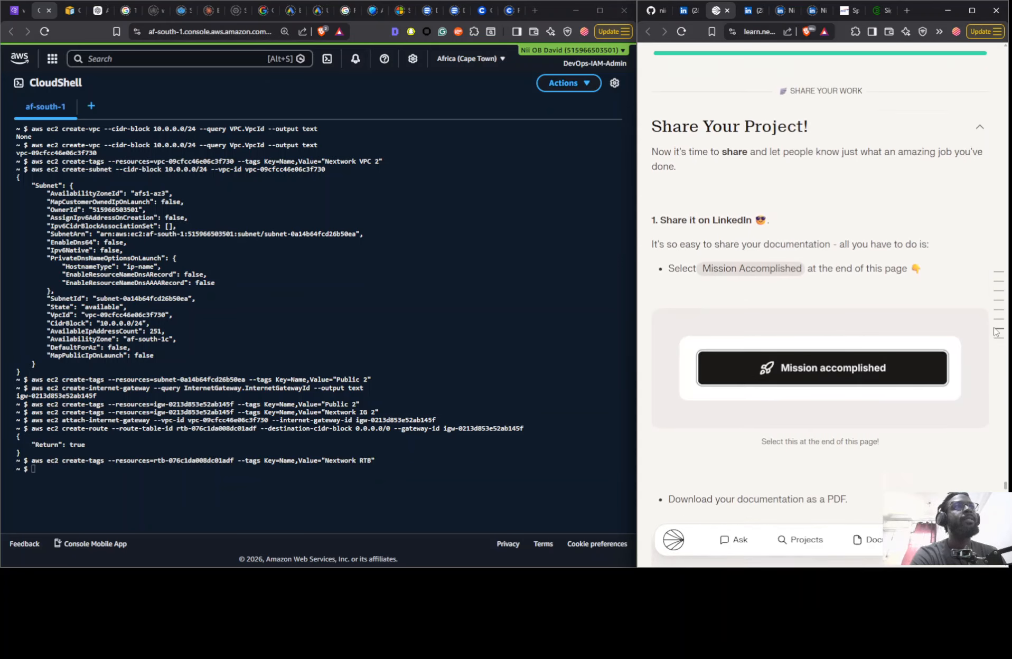
# - Find the AWS CLI commands for deleting the VPC, subnet and internet gateway in the step-by-step guide
pyautogui.scroll(15, 874, 313)
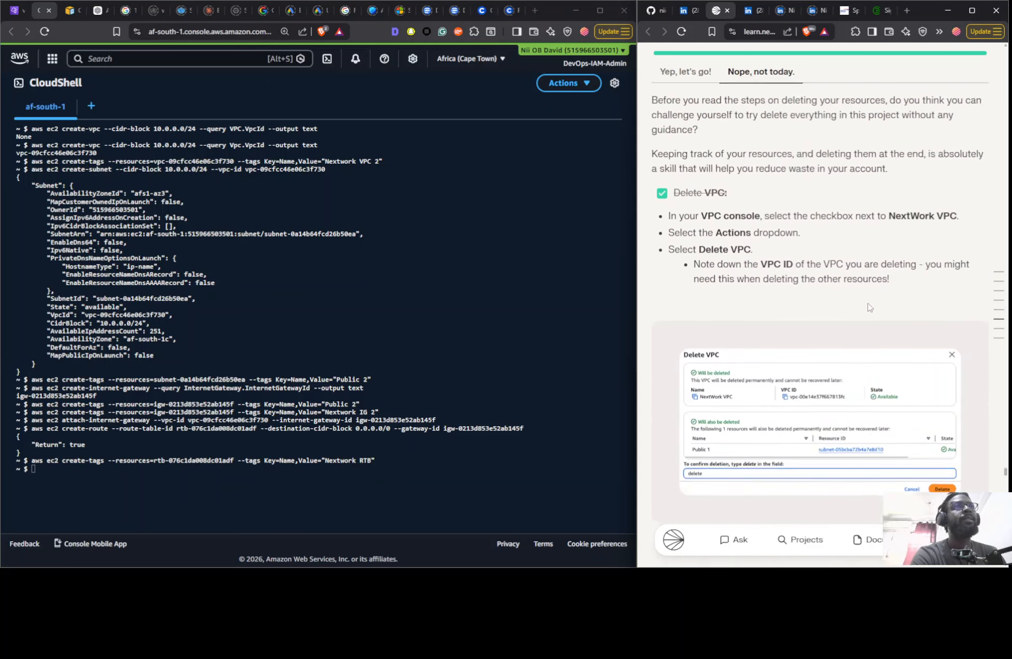
pyautogui.scroll(-10, 866, 304)
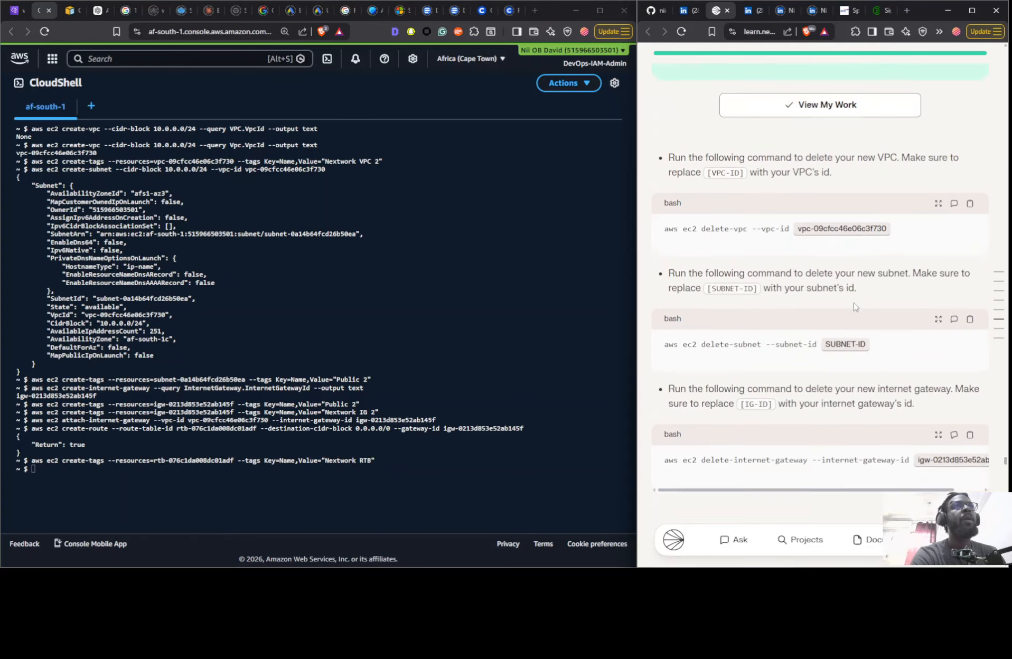
pyautogui.scroll(11, 855, 306)
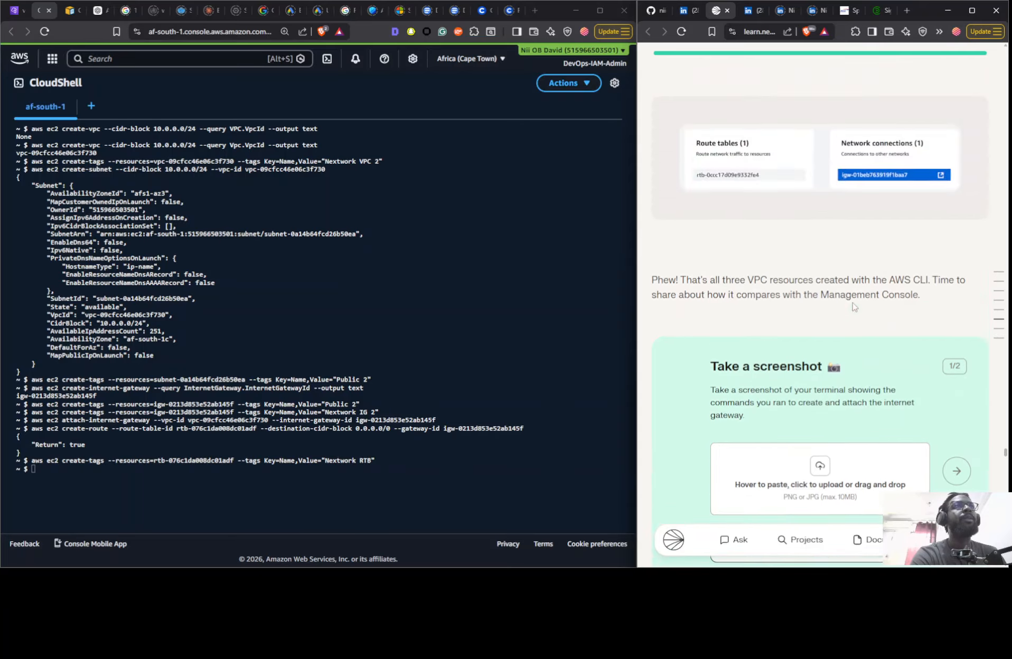
pyautogui.scroll(-12, 779, 275)
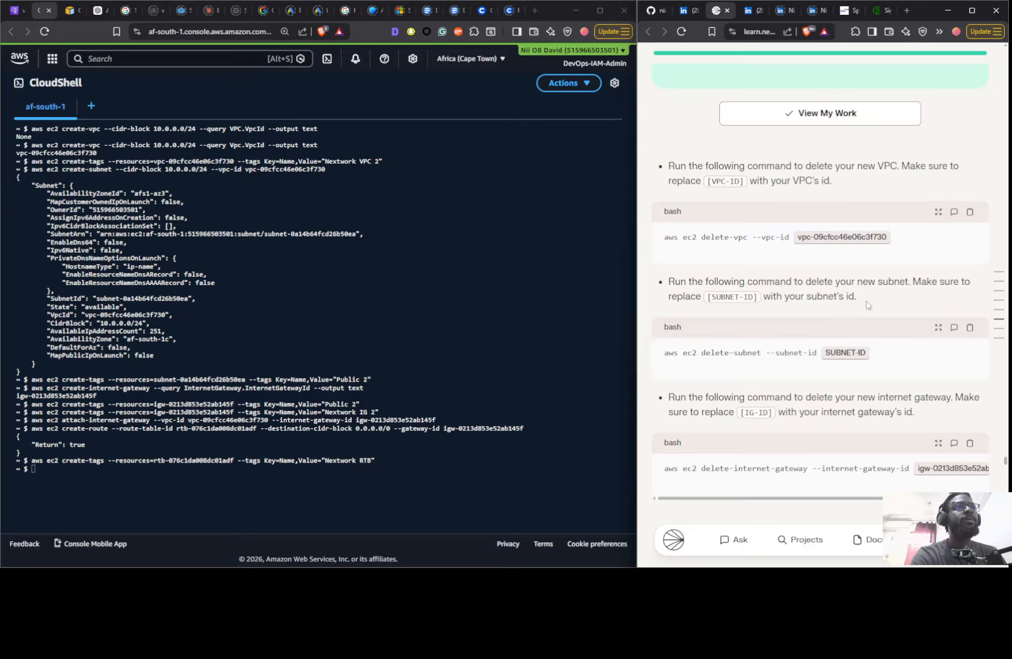
pyautogui.scroll(-2, 868, 304)
pyautogui.scroll(4, 748, 329)
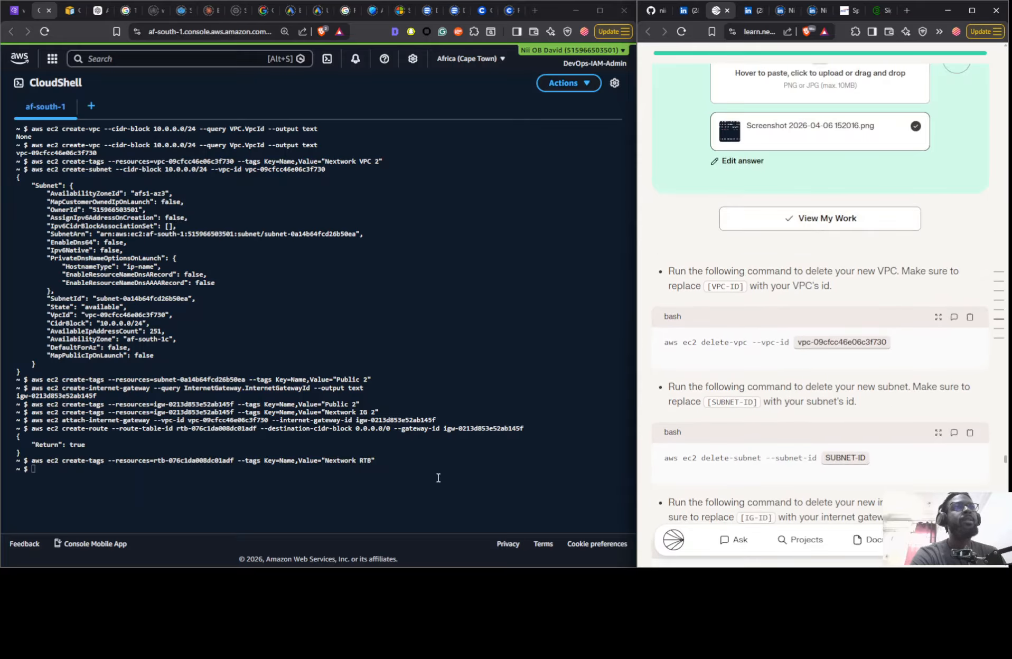
# - Try to delete the new VPC in CloudShell with aws ec2 delete-vpc --vpc-id vpc-09cfcc46e06c3f730
pyautogui.click(422, 485)
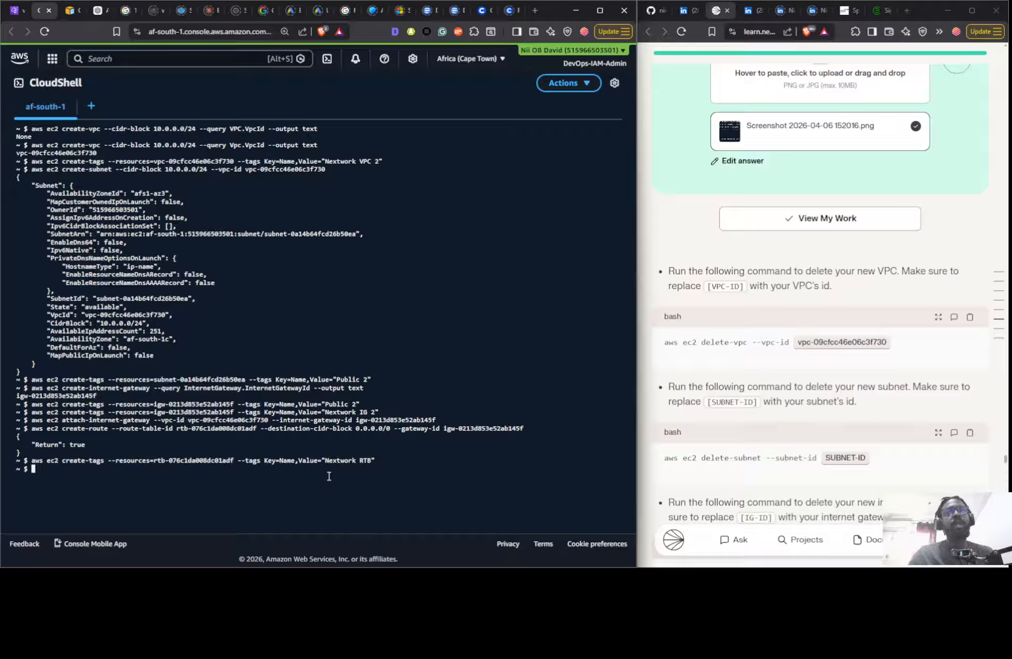
pyautogui.write('aws')
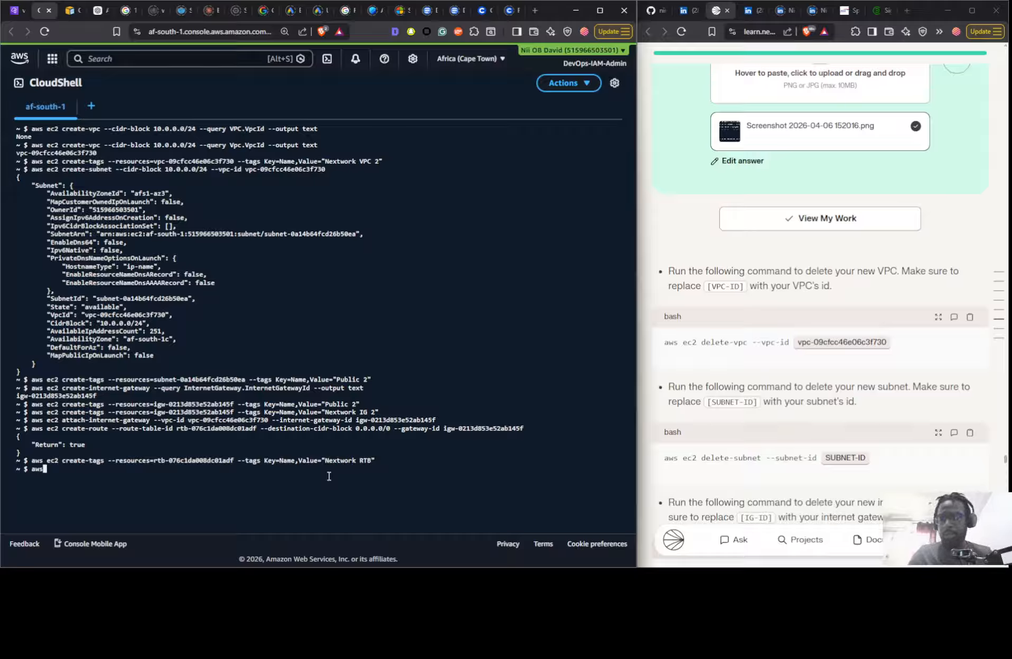
pyautogui.write(' ec2')
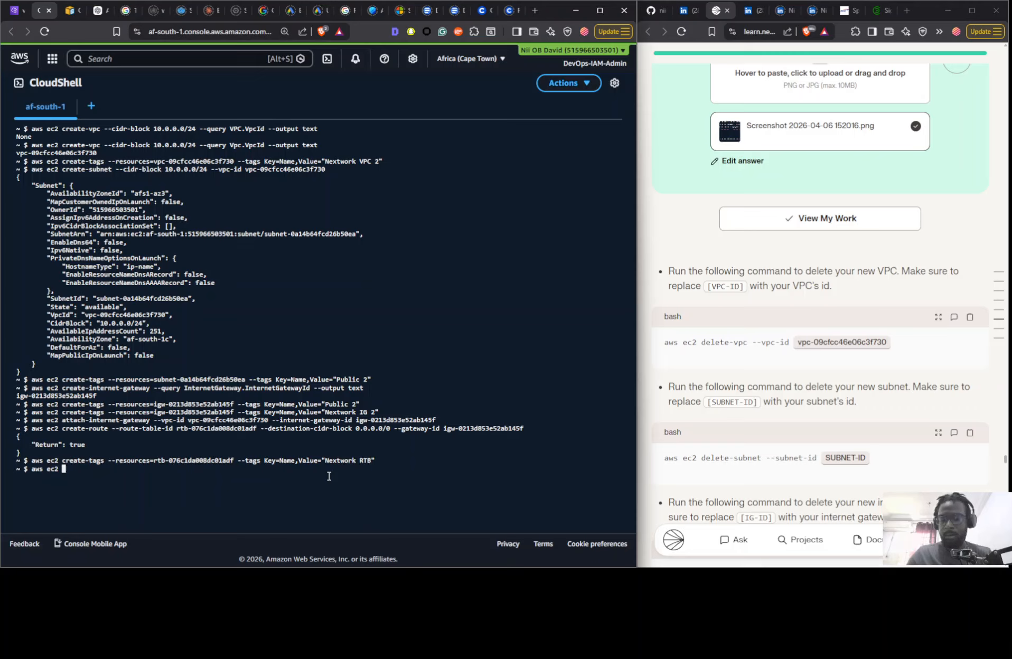
pyautogui.write(' dele')
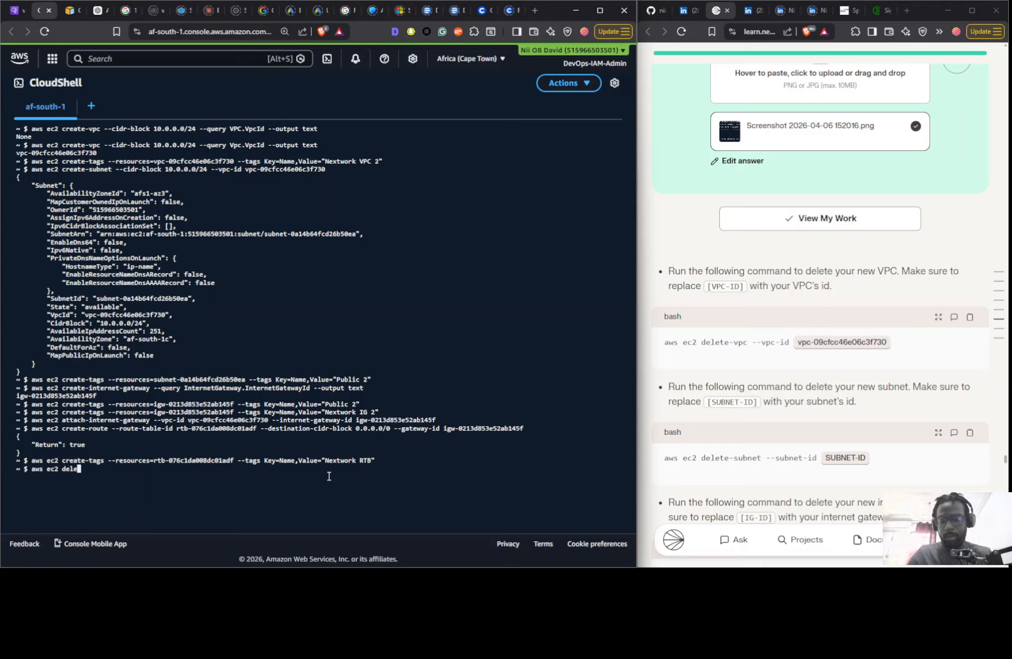
pyautogui.write('te')
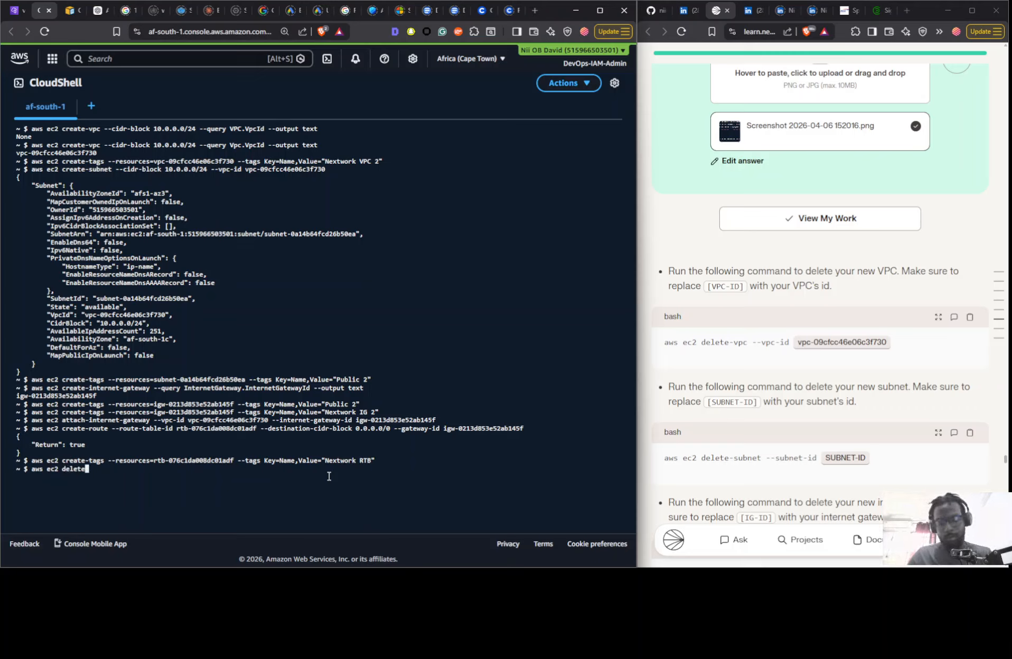
pyautogui.write('-vp')
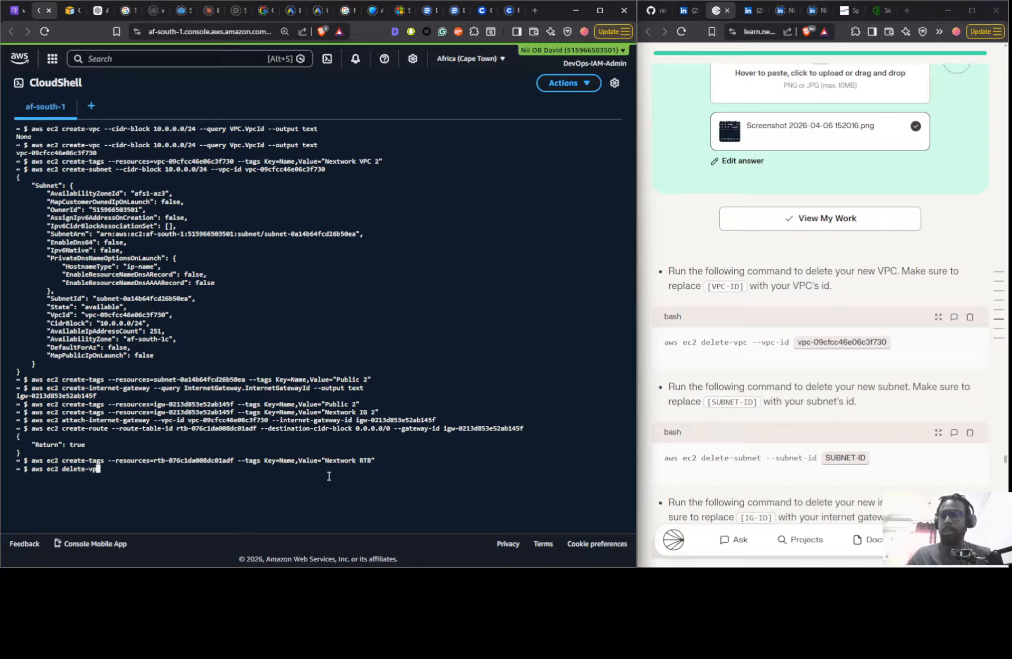
pyautogui.write('c')
pyautogui.write(' --')
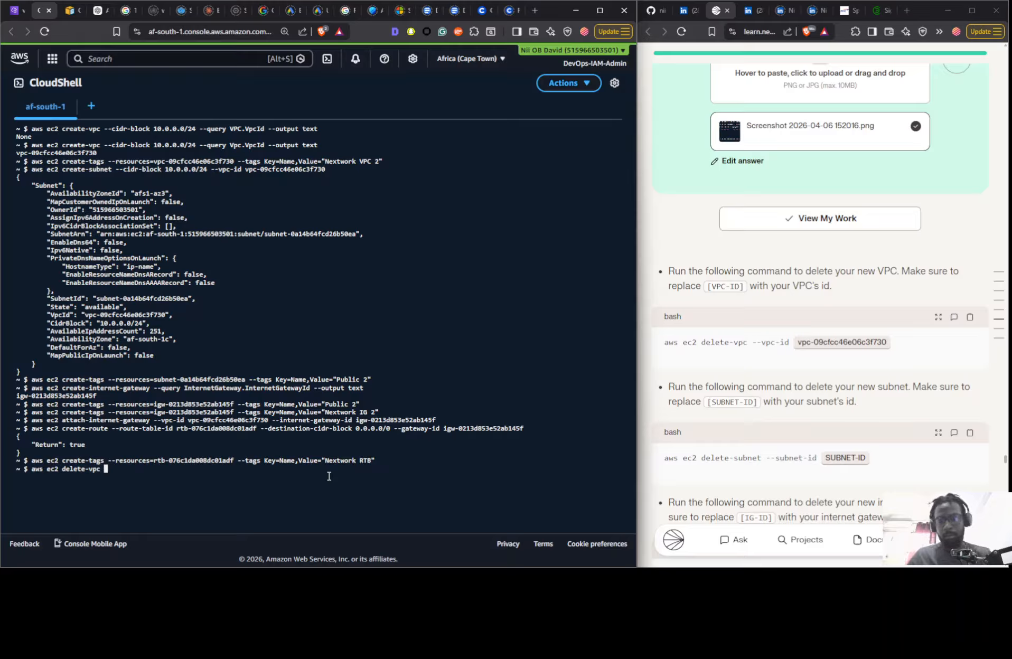
pyautogui.write('vp')
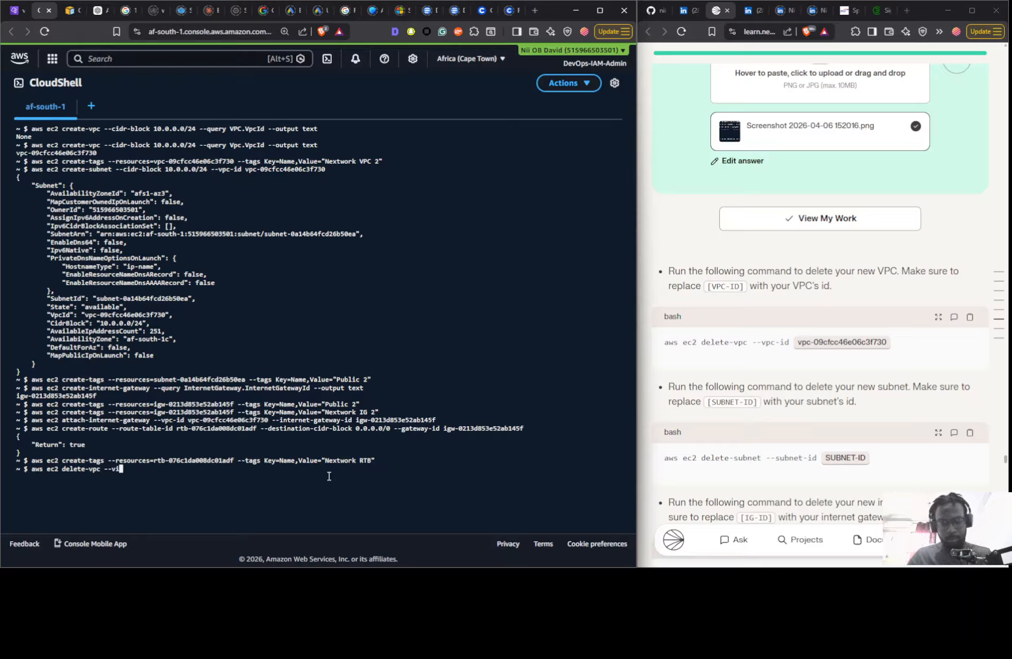
pyautogui.write('c')
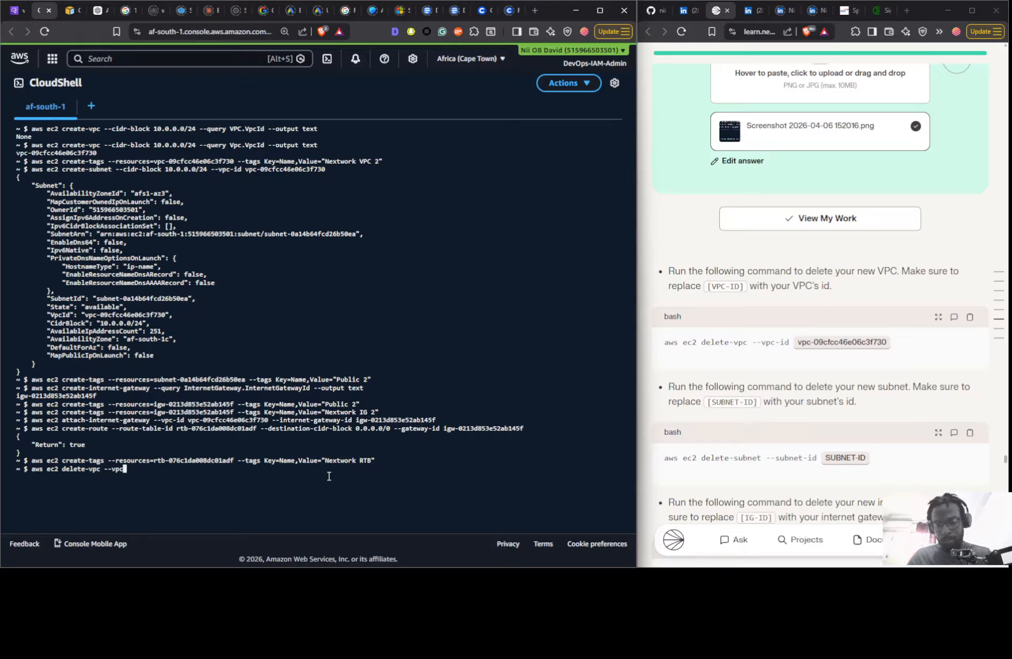
pyautogui.write('-id')
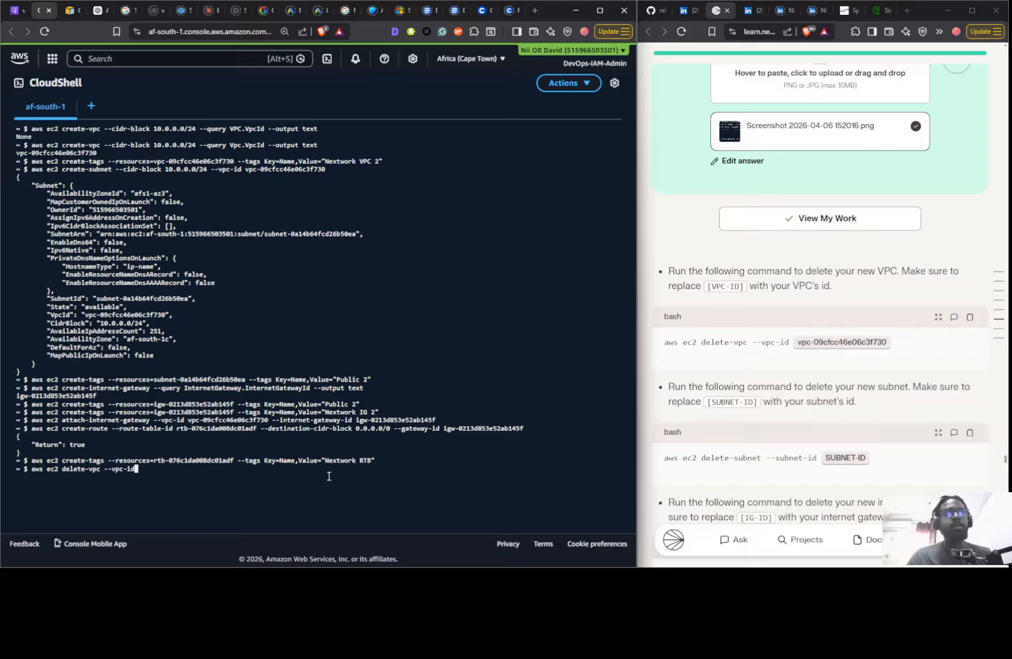
pyautogui.press('super+v')
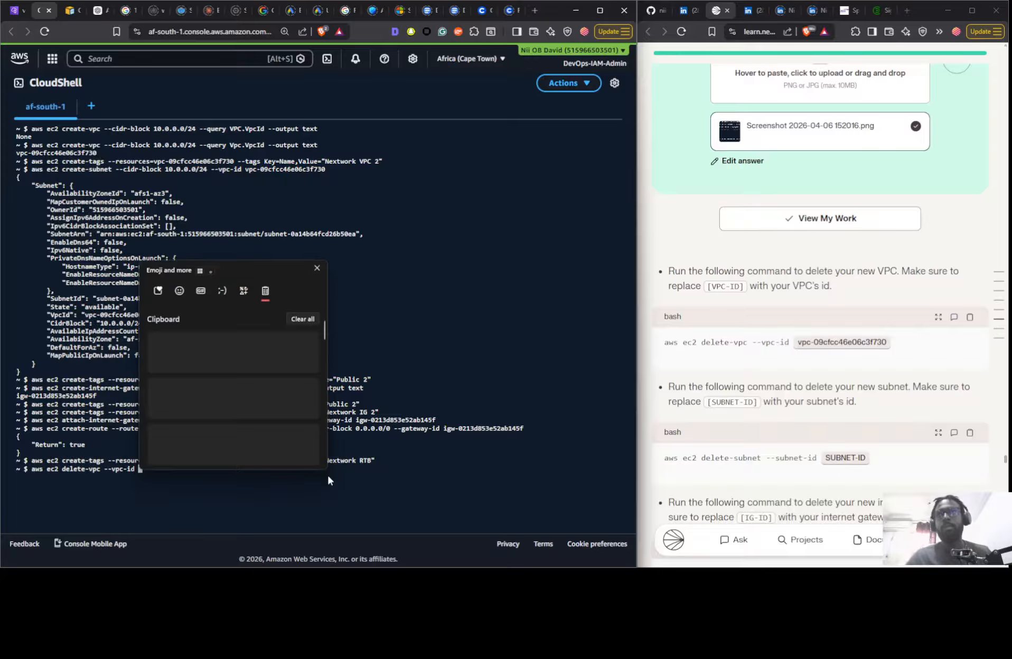
pyautogui.scroll(-2, 194, 431)
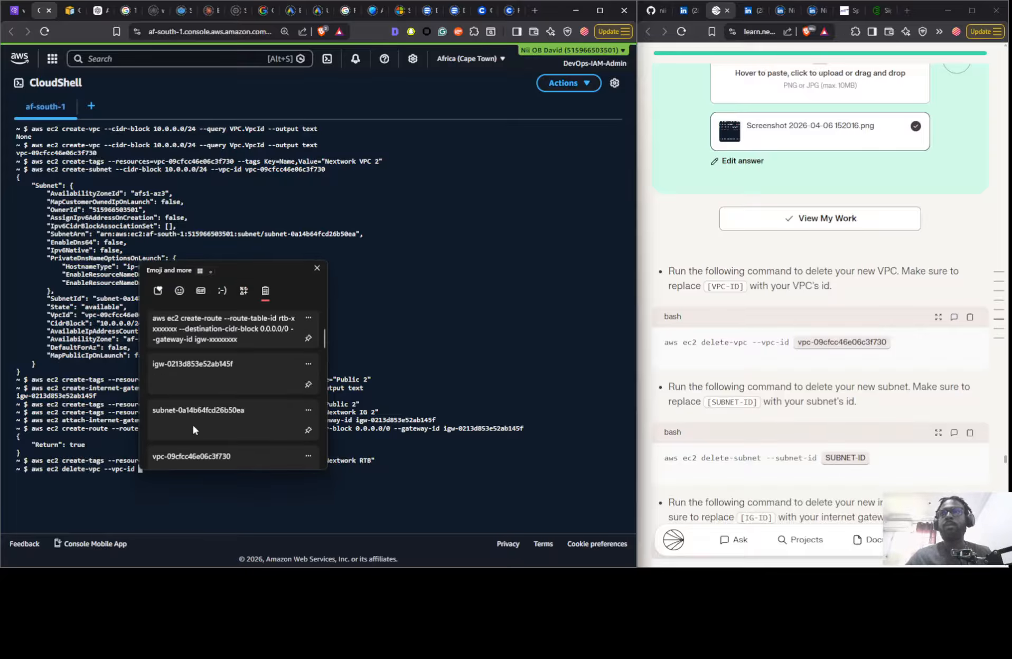
pyautogui.click(189, 460)
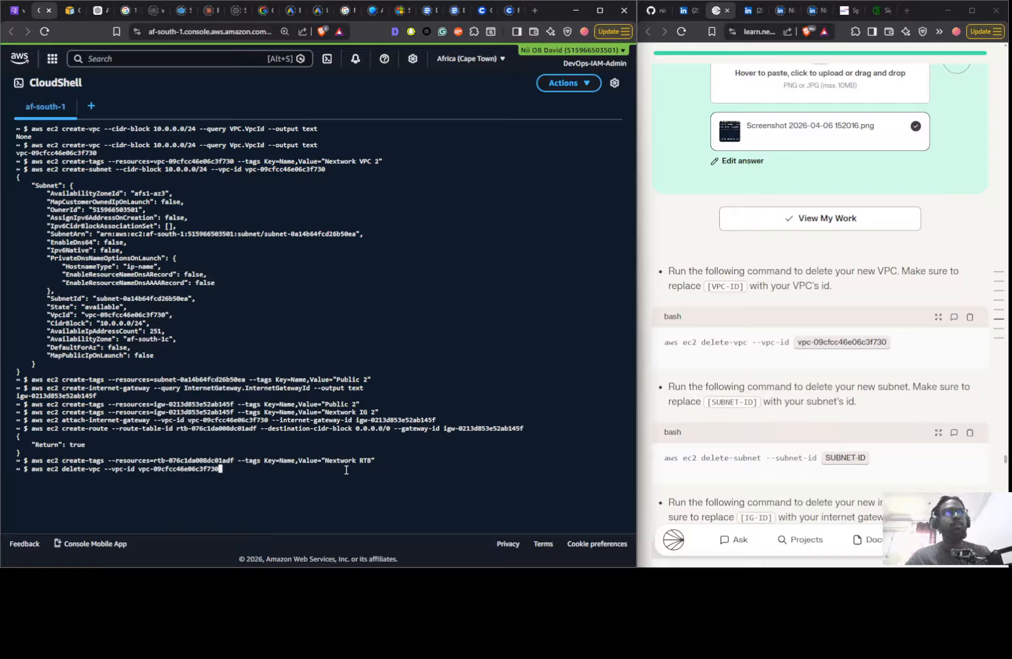
pyautogui.press('Return')
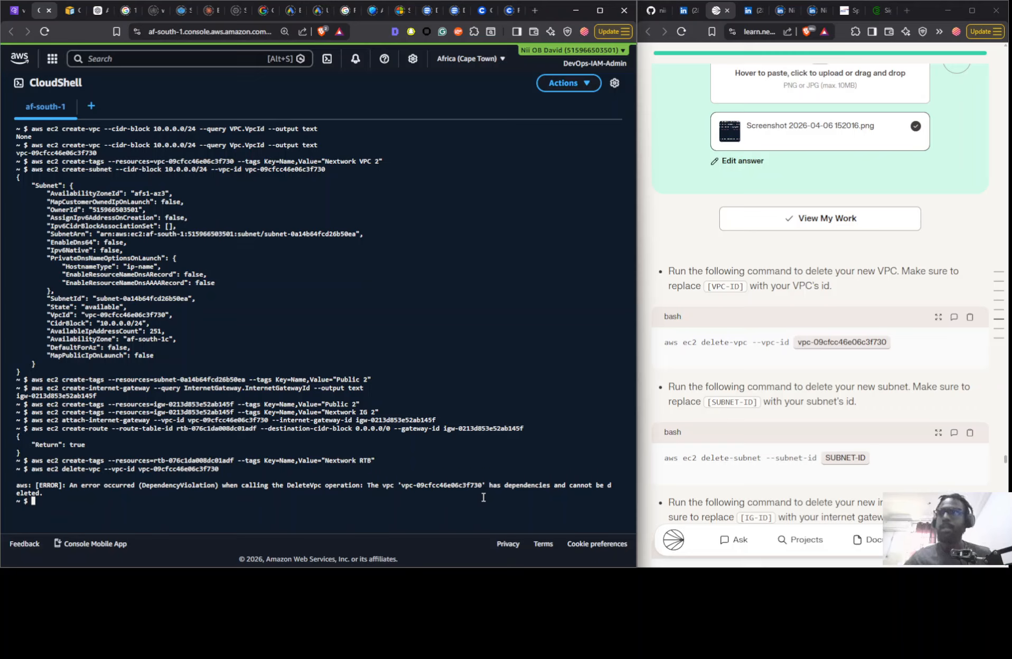
# - Detach the internet gateway from the new VPC by running aws ec2 detach-internet-gateway --vpc-id vpc-09cfcc46e06c3f730 --internet-gateway-id igw-0213d853e52ab145f
pyautogui.press('Up')
pyautogui.press('Up')
pyautogui.press('Up')
pyautogui.press('Up')
pyautogui.press('Up')
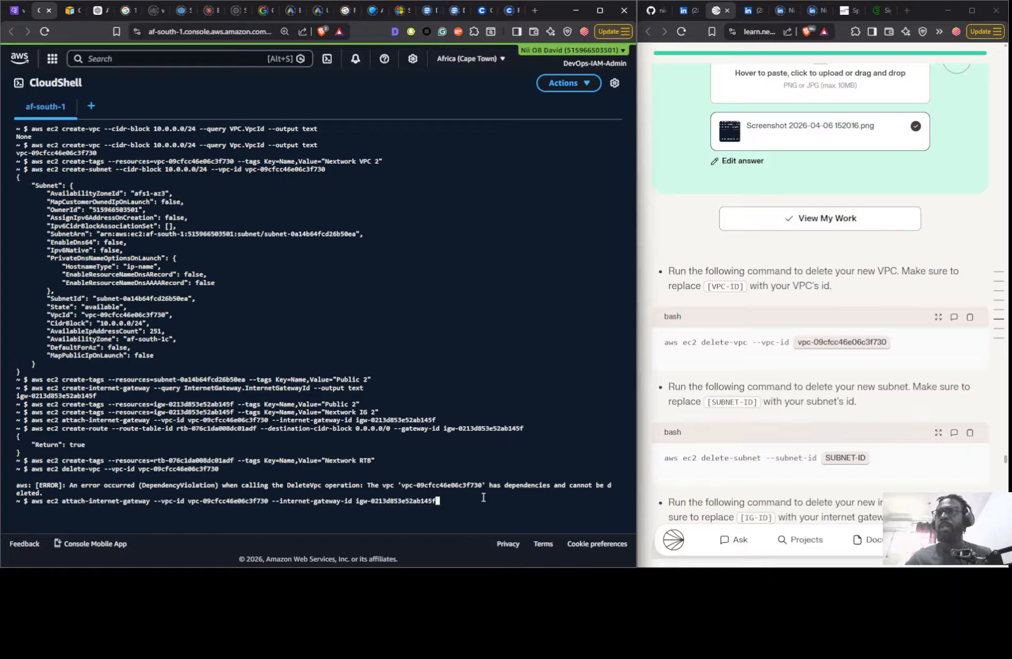
pyautogui.press('Down')
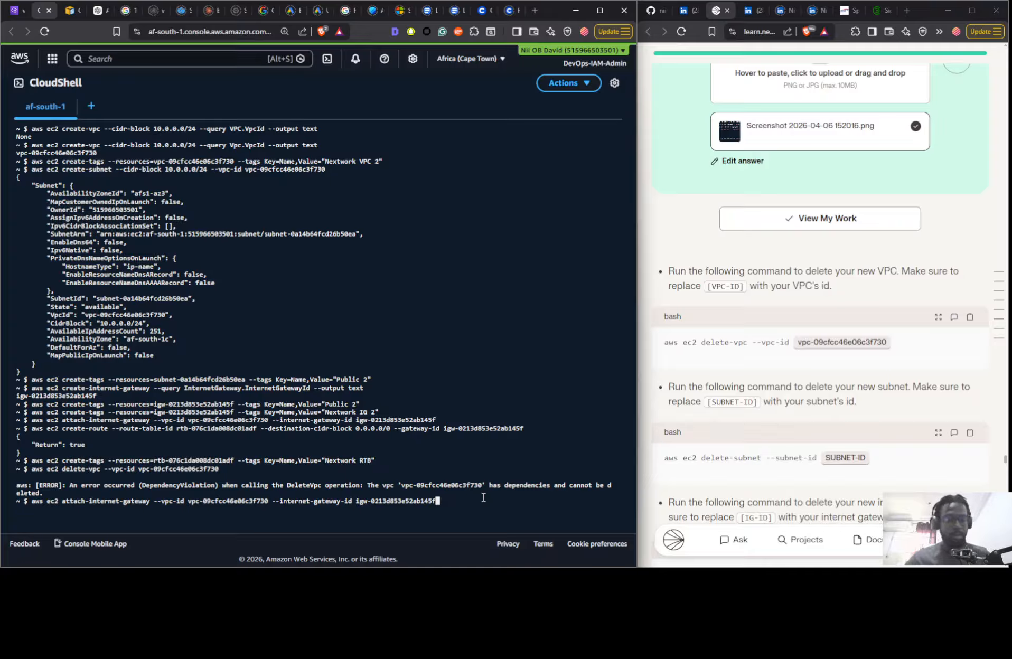
pyautogui.press('Left')
pyautogui.press('Left')
pyautogui.press('Left')
pyautogui.press('Left')
pyautogui.press('Left')
pyautogui.press('Left')
pyautogui.press('Left')
pyautogui.press('Left')
pyautogui.press('Left')
pyautogui.press('Left')
pyautogui.press('Left')
pyautogui.press('Left')
pyautogui.press('Left')
pyautogui.press('Left')
pyautogui.press('Left')
pyautogui.press('Left')
pyautogui.press('Left')
pyautogui.press('Left')
pyautogui.press('Left')
pyautogui.press('Left')
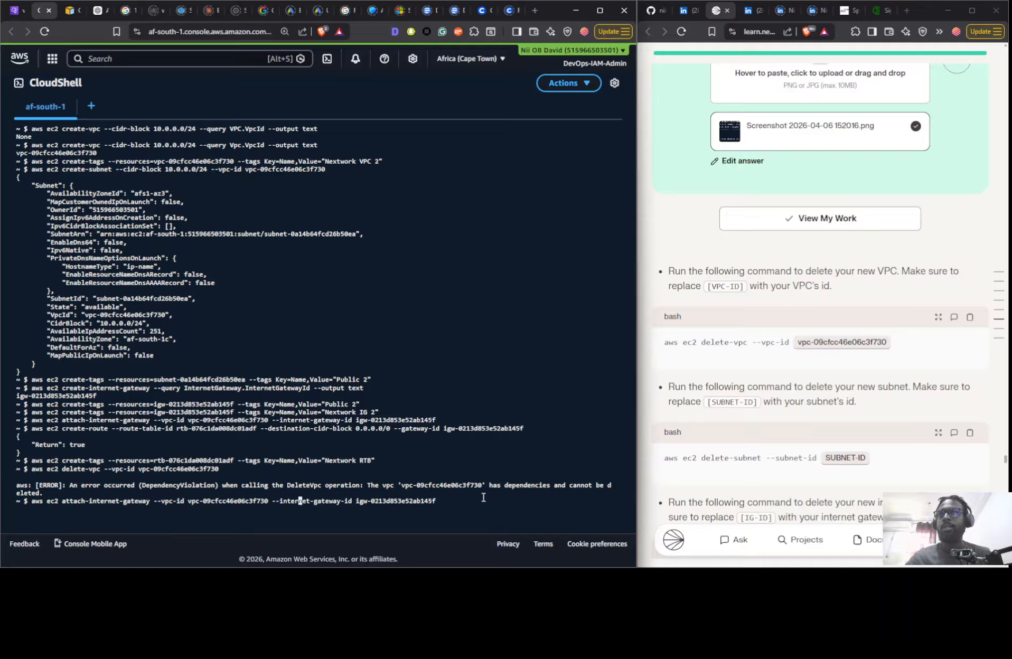
pyautogui.press('Left')
pyautogui.press('Left')
pyautogui.press('Left')
pyautogui.press('Left')
pyautogui.press('Left')
pyautogui.press('Left')
pyautogui.press('Left')
pyautogui.press('Left')
pyautogui.press('Left')
pyautogui.press('Left')
pyautogui.press('Left')
pyautogui.press('Left')
pyautogui.press('Left')
pyautogui.press('Left')
pyautogui.press('Left')
pyautogui.press('Left')
pyautogui.press('Left')
pyautogui.press('Left')
pyautogui.press('Left')
pyautogui.press('Left')
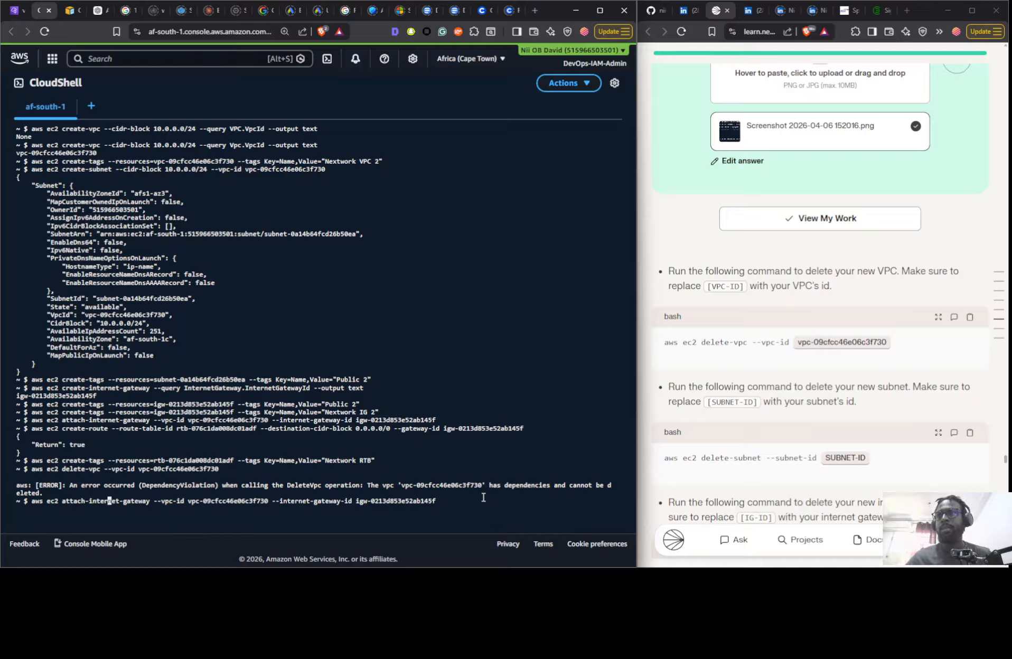
pyautogui.press('Left')
pyautogui.press('Left')
pyautogui.press('Left')
pyautogui.press('Left')
pyautogui.press('Left')
pyautogui.press('Left')
pyautogui.press('Left')
pyautogui.press('Left')
pyautogui.press('Left')
pyautogui.press('Left')
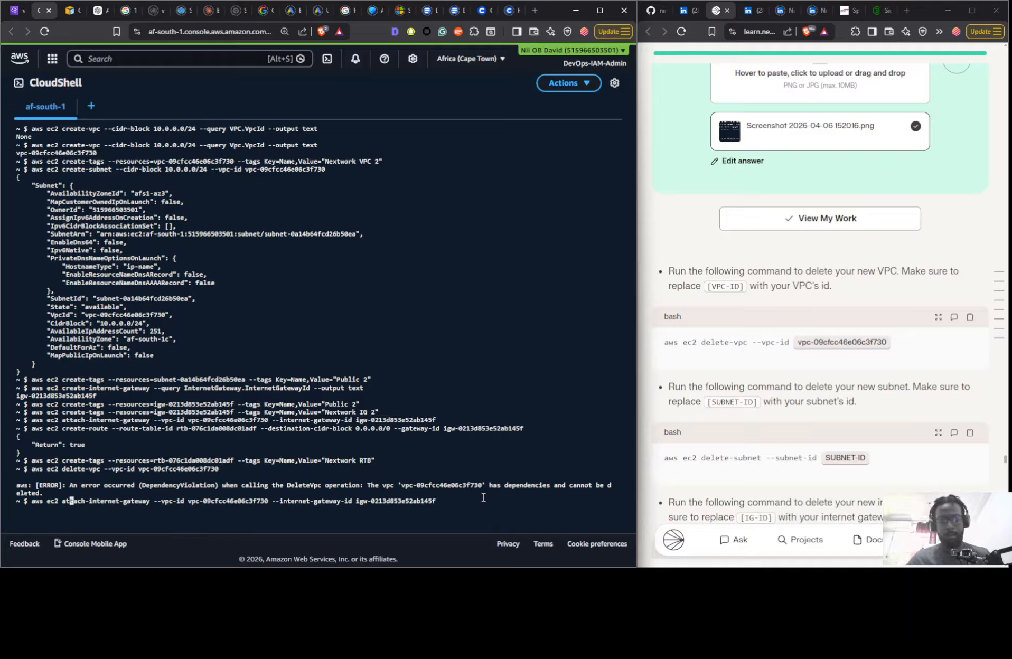
pyautogui.press('BackSpace')
pyautogui.press('BackSpace')
pyautogui.write('de')
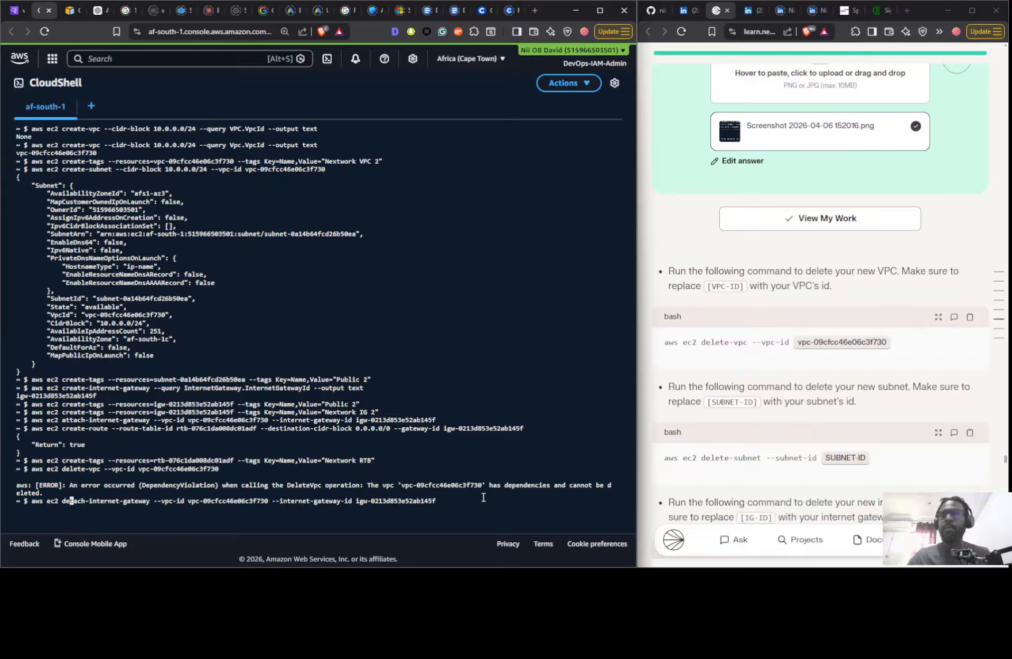
pyautogui.press('Return')
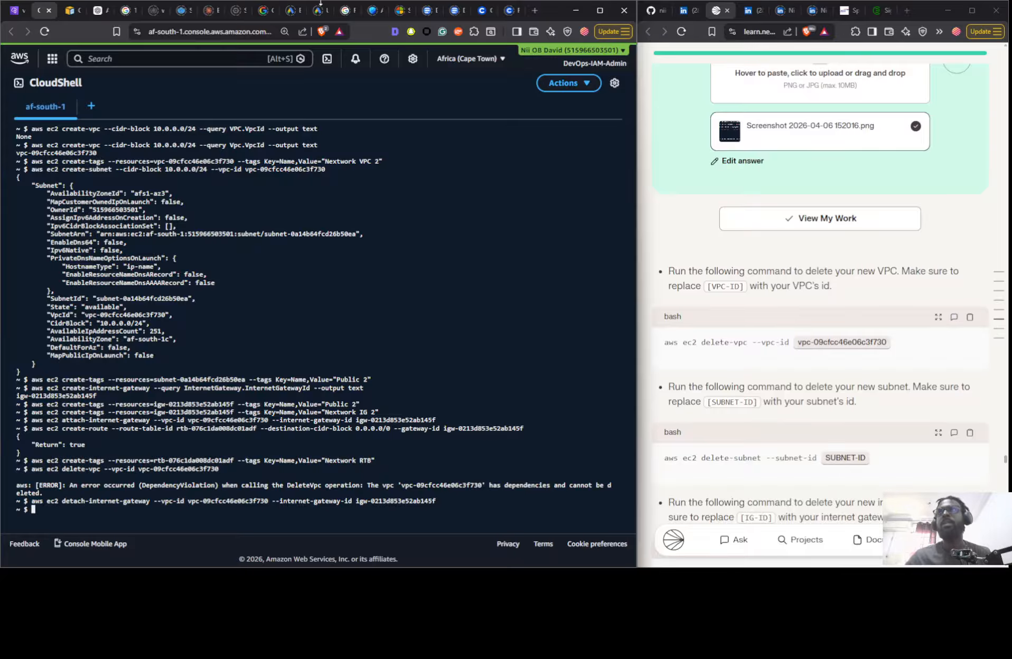
# - Check the attachment state of Nextwork IG 2 among the internet gateways in the VPC console
pyautogui.click(15, 11)
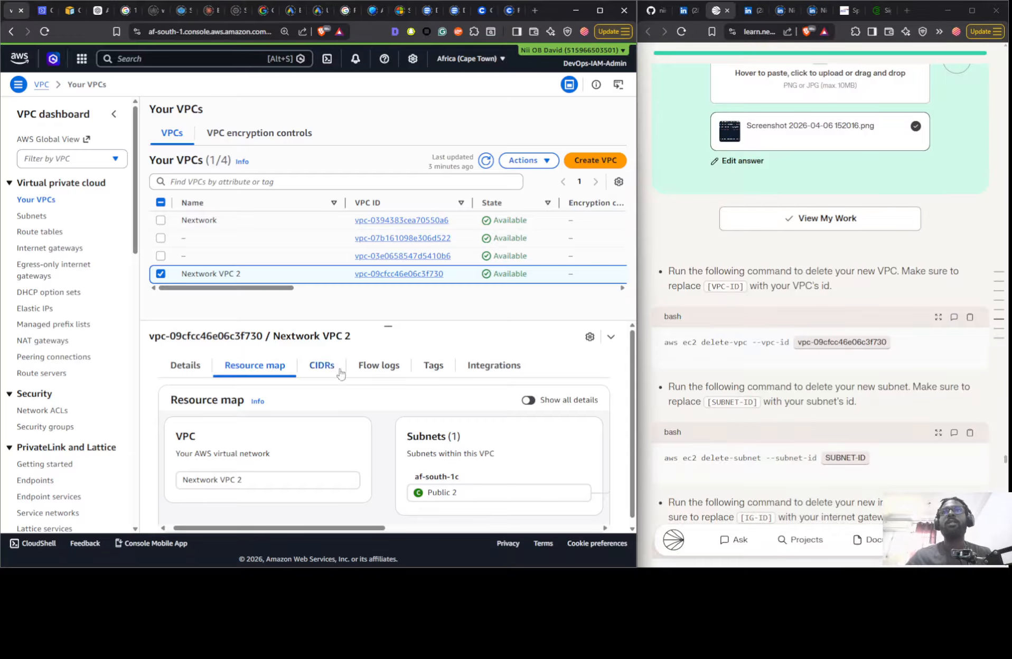
pyautogui.click(35, 248)
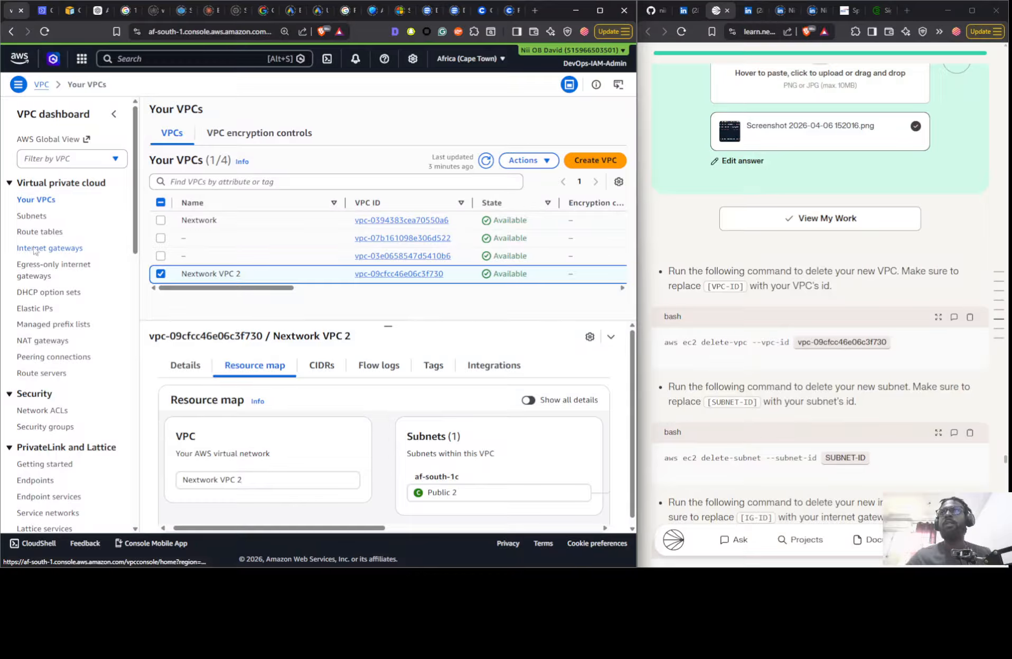
pyautogui.click(275, 185)
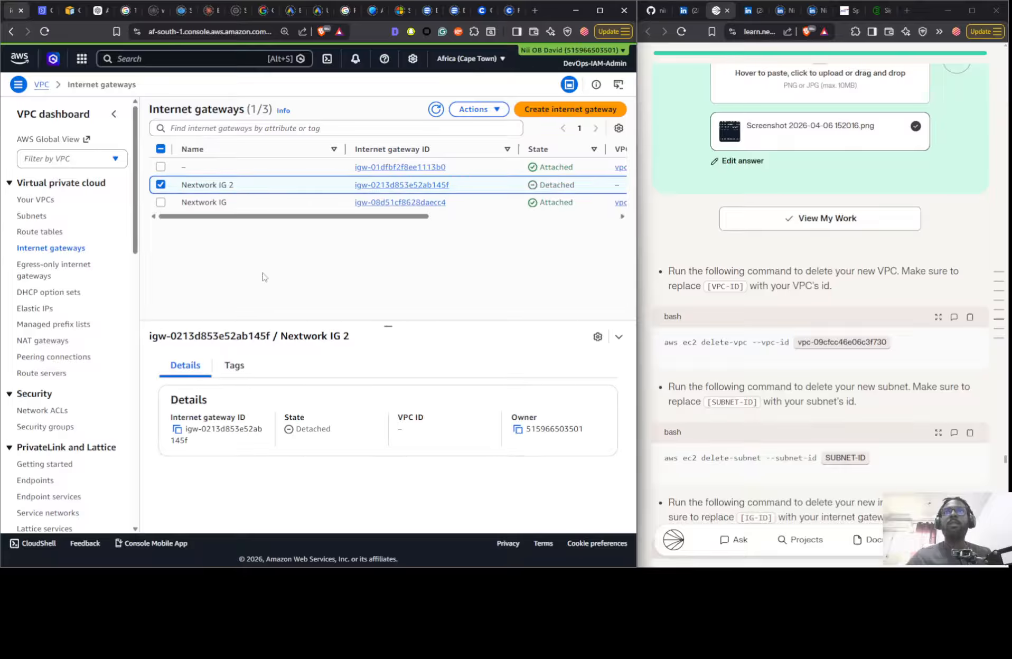
pyautogui.moveTo(334, 217); pyautogui.dragTo(441, 222)
# - Return to CloudShell and retry deleting the new VPC with aws ec2 delete-vpc --vpc-id vpc-09cfcc46e06c3f730
pyautogui.click(42, 10)
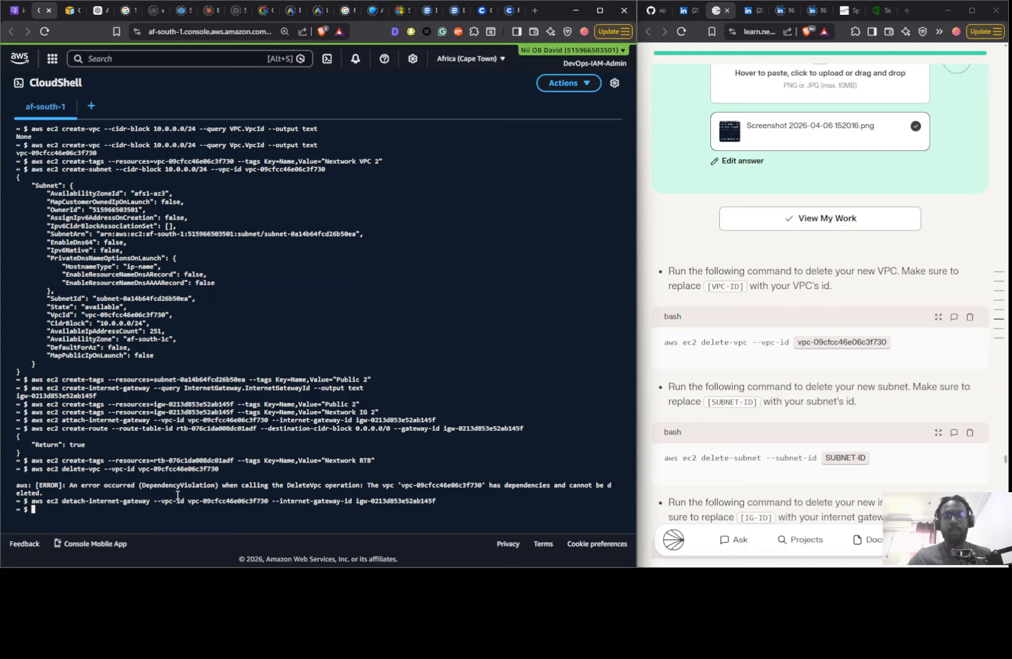
pyautogui.press('Up')
pyautogui.press('Up')
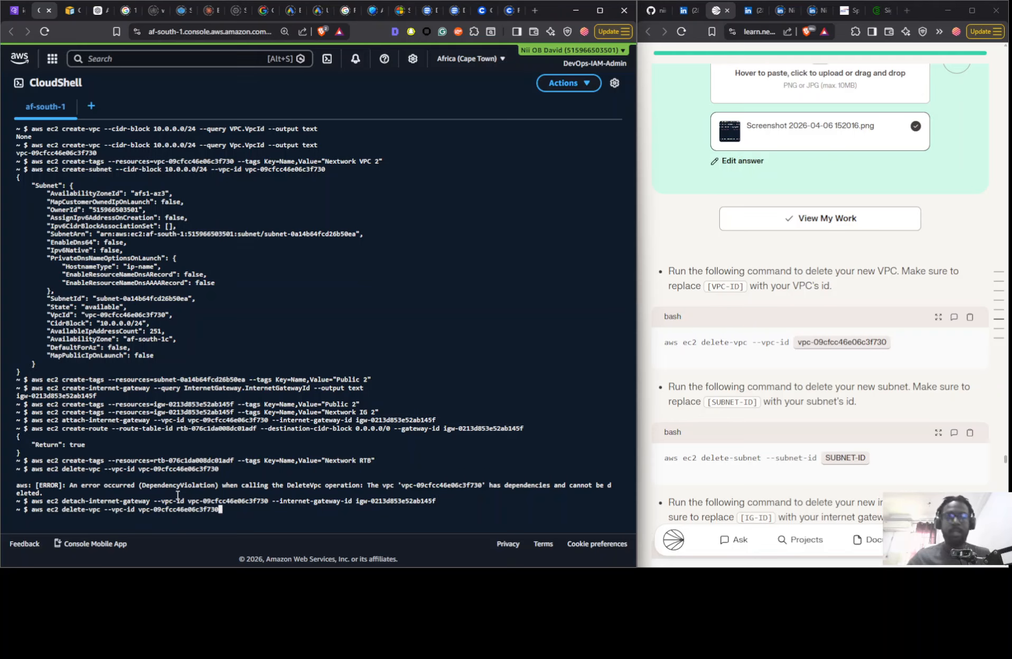
pyautogui.press('Return')
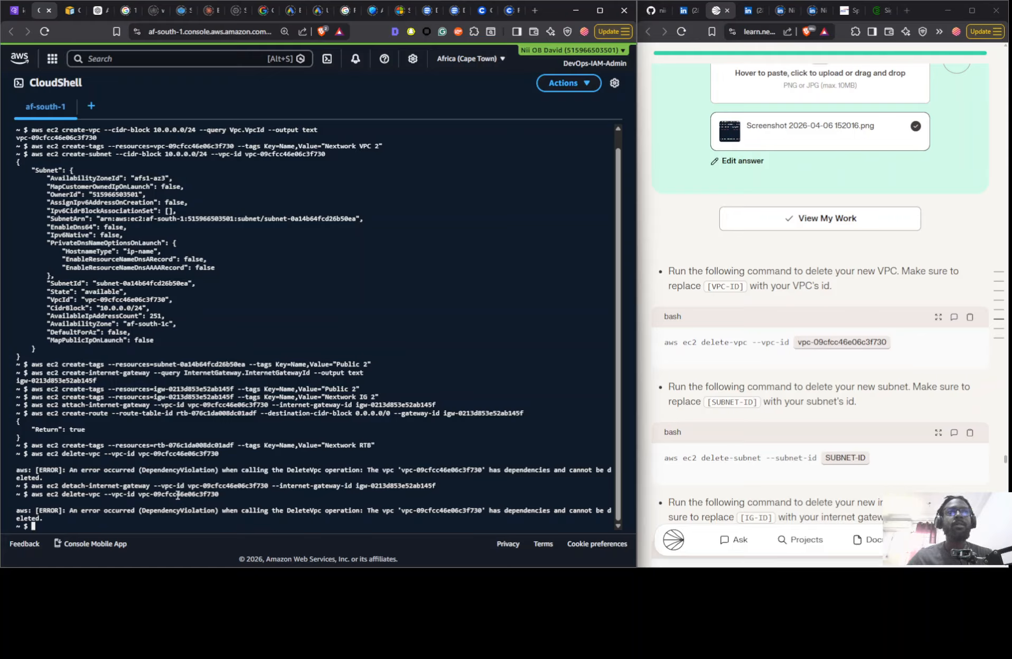
# - Recall the last delete-vpc command and change its subcommand to delete-subnet
pyautogui.press('Up')
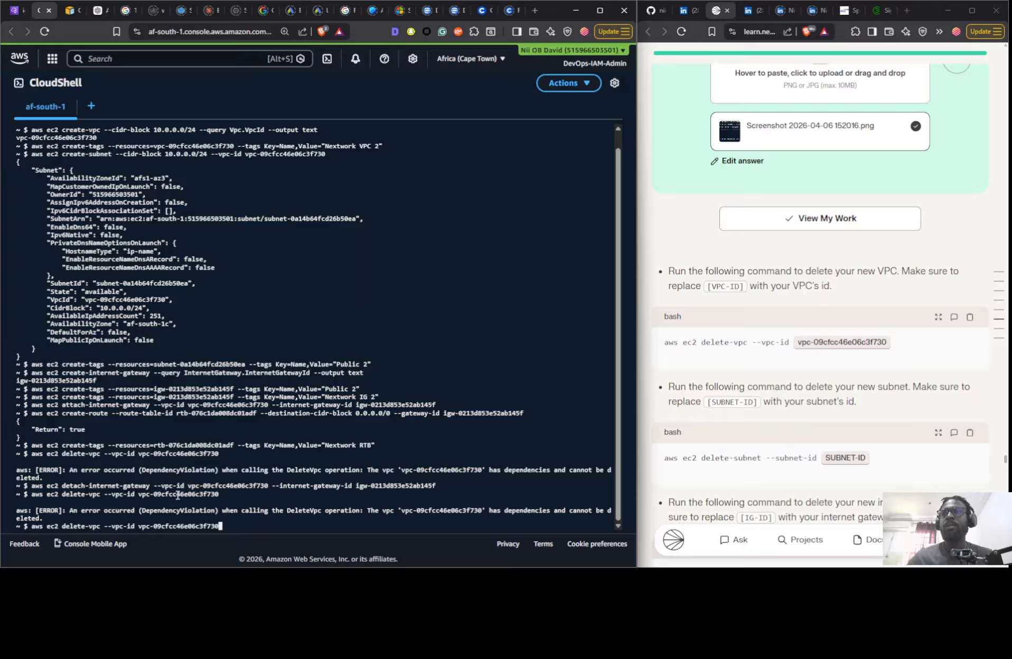
pyautogui.press('Left')
pyautogui.press('Left')
pyautogui.press('Left')
pyautogui.press('Left')
pyautogui.press('Left')
pyautogui.press('Left')
pyautogui.press('Left')
pyautogui.press('Left')
pyautogui.press('Left')
pyautogui.press('Left')
pyautogui.press('Left')
pyautogui.press('Left')
pyautogui.press('Left')
pyautogui.press('Left')
pyautogui.press('Left')
pyautogui.press('Left')
pyautogui.press('Left')
pyautogui.press('Left')
pyautogui.press('Left')
pyautogui.press('Left')
pyautogui.press('Left')
pyautogui.press('Left')
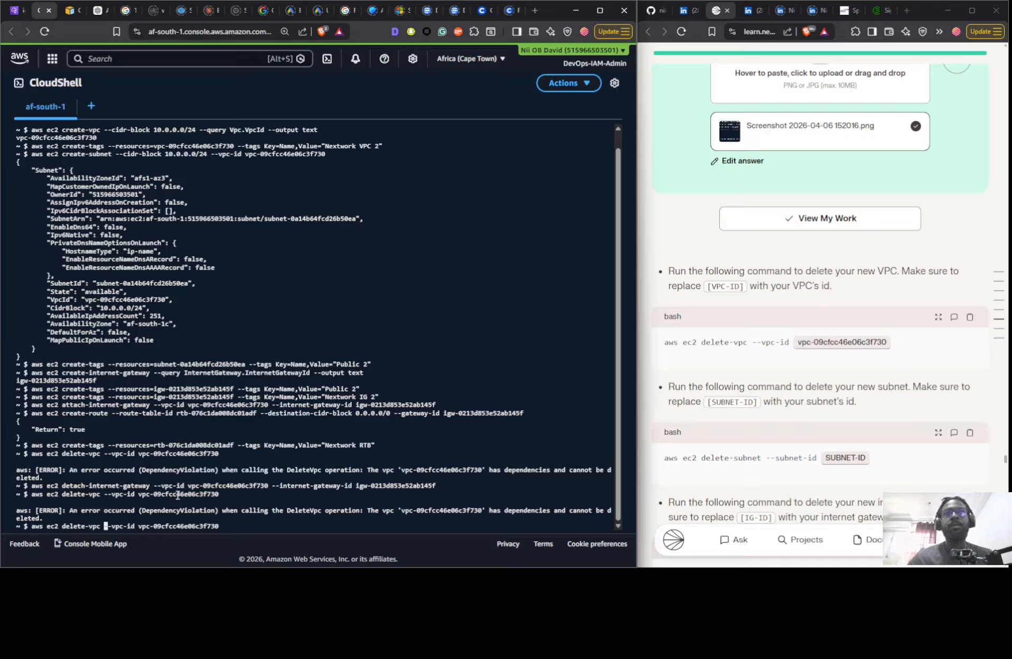
pyautogui.press('Left')
pyautogui.press('Left')
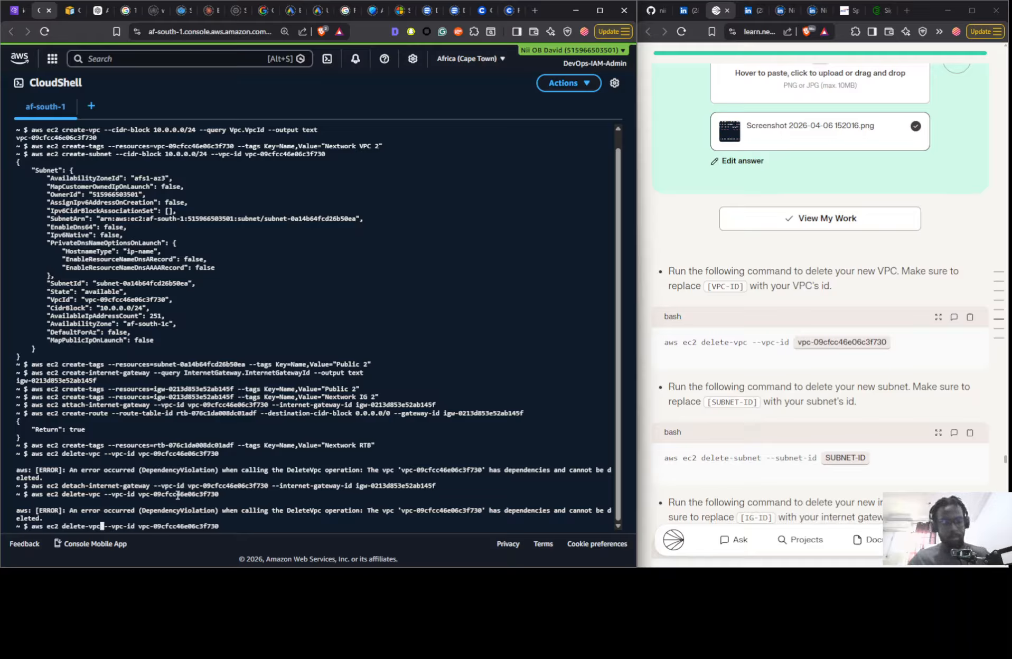
pyautogui.press('BackSpace')
pyautogui.press('Delete')
pyautogui.press('BackSpace')
pyautogui.write('subne')
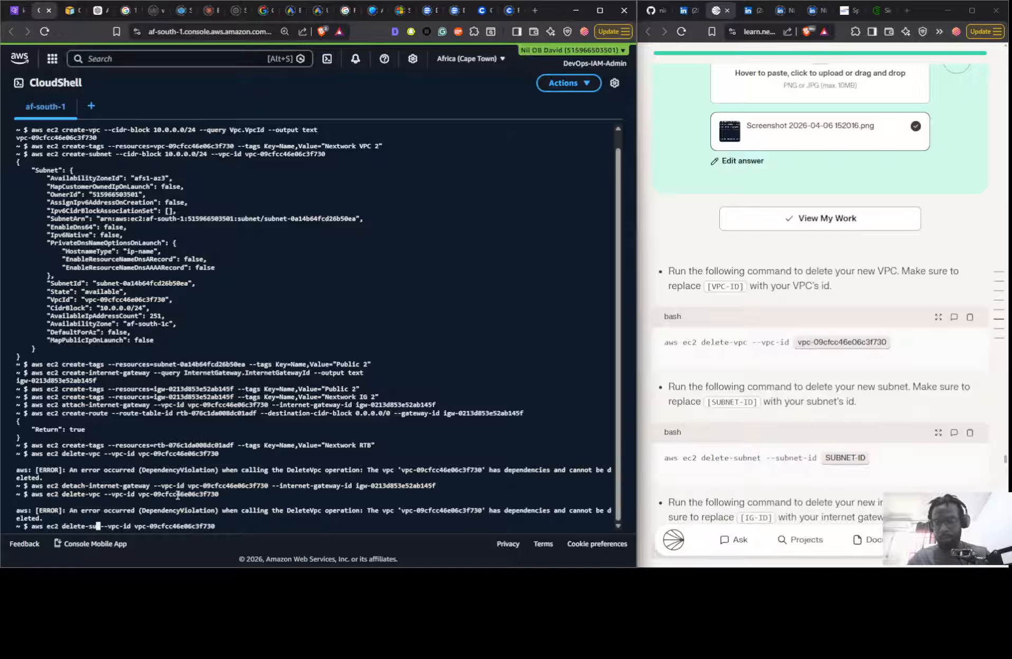
pyautogui.write('t')
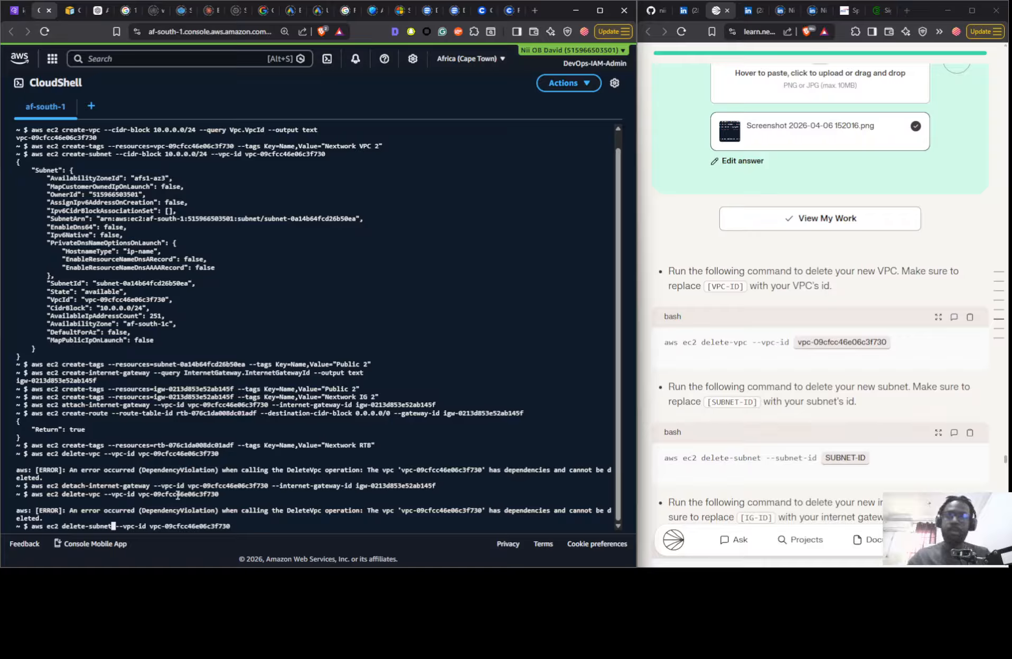
# - Change the delete-subnet command's ID option to --subnet-id
pyautogui.press('Right')
pyautogui.press('Right')
pyautogui.press('Right')
pyautogui.press('Right')
pyautogui.press('Right')
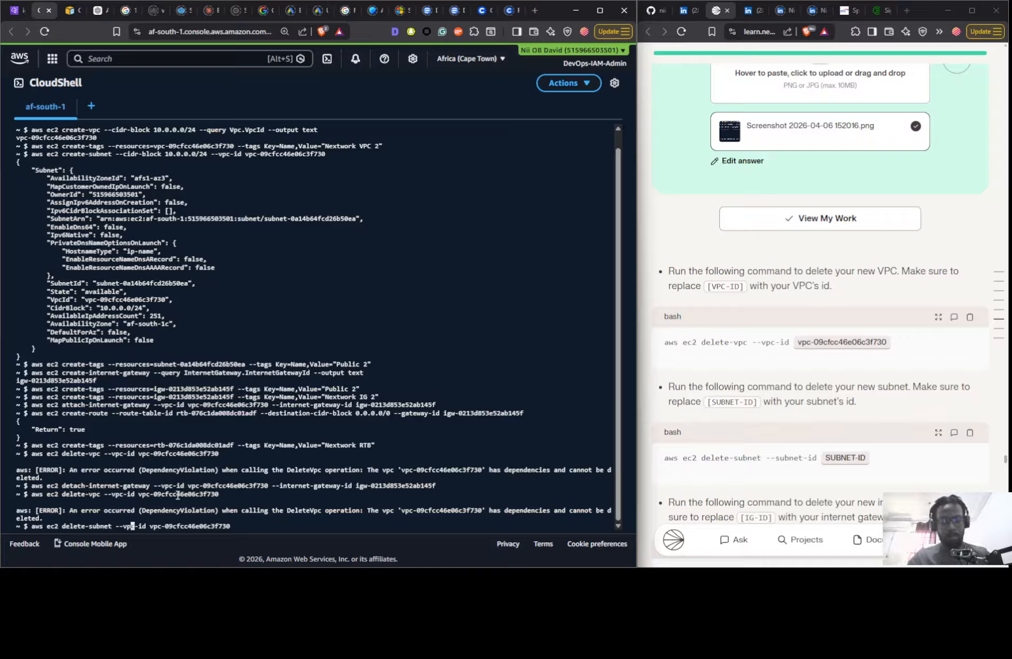
pyautogui.press('Delete')
pyautogui.press('BackSpace')
pyautogui.press('BackSpace')
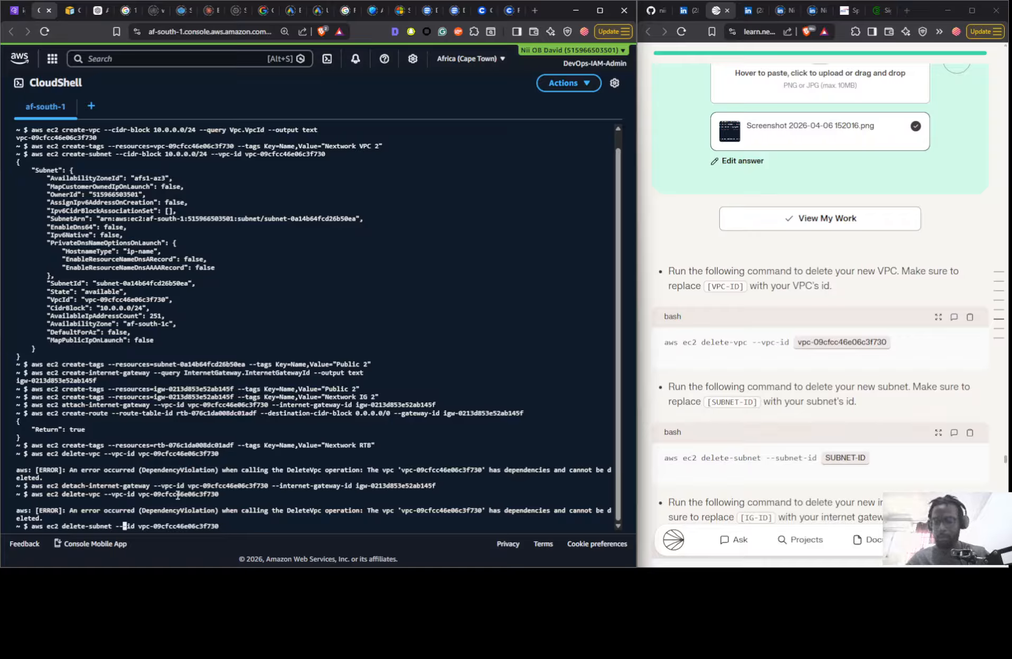
pyautogui.write('subnet')
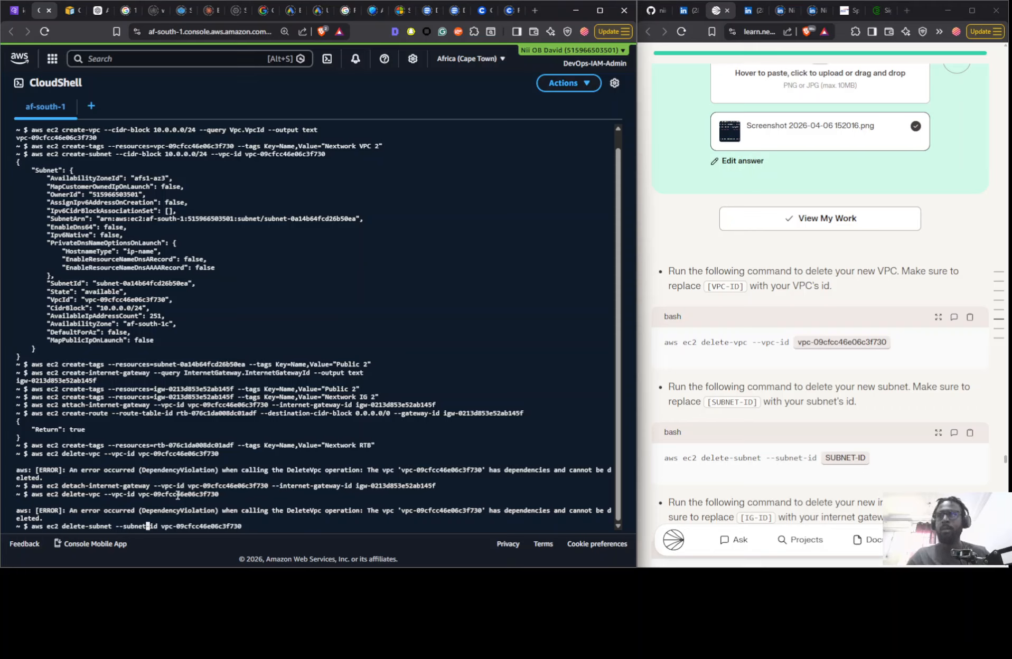
# - Replace the VPC ID in the command with subnet-0a14b64fcd26b50ea from the clipboard history and run it to delete the subnet
pyautogui.press('Right')
pyautogui.press('Right')
pyautogui.press('Right')
pyautogui.press('Right')
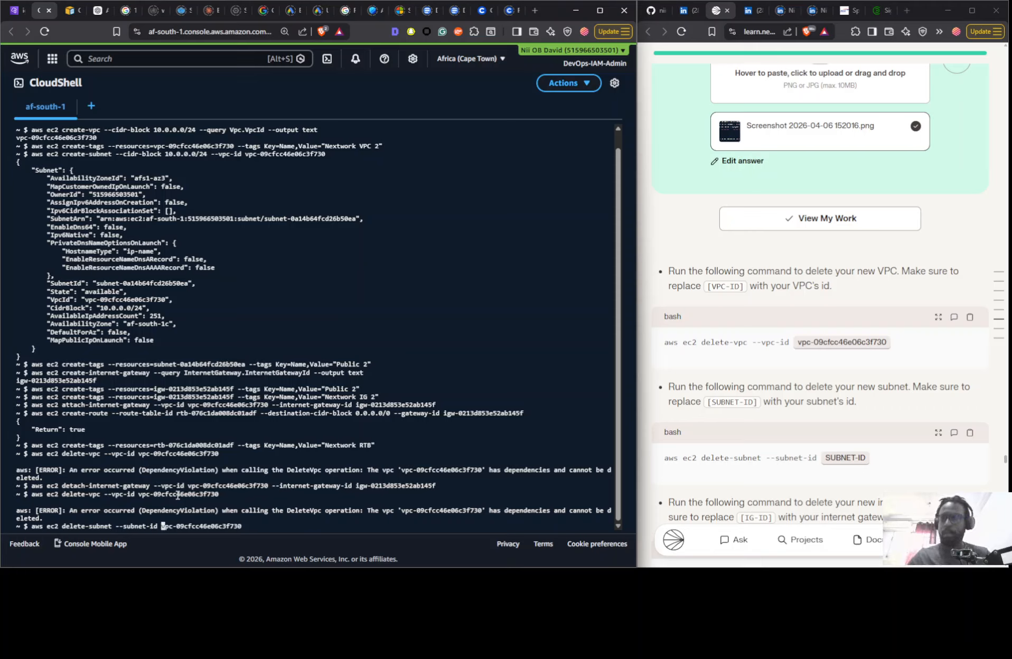
pyautogui.press('super+v')
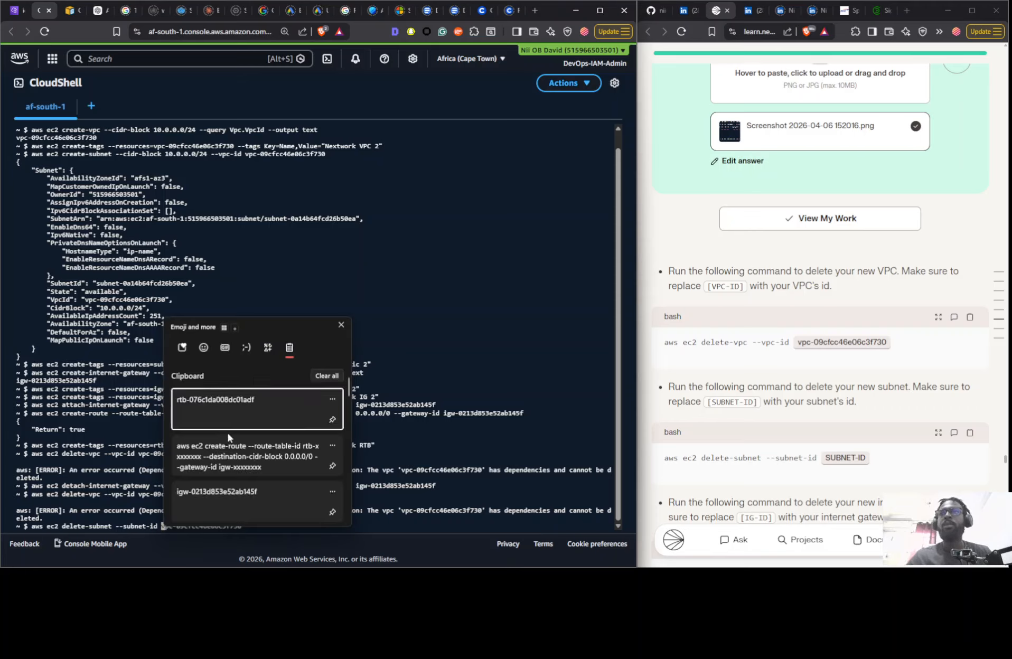
pyautogui.scroll(-2, 227, 438)
pyautogui.click(226, 469)
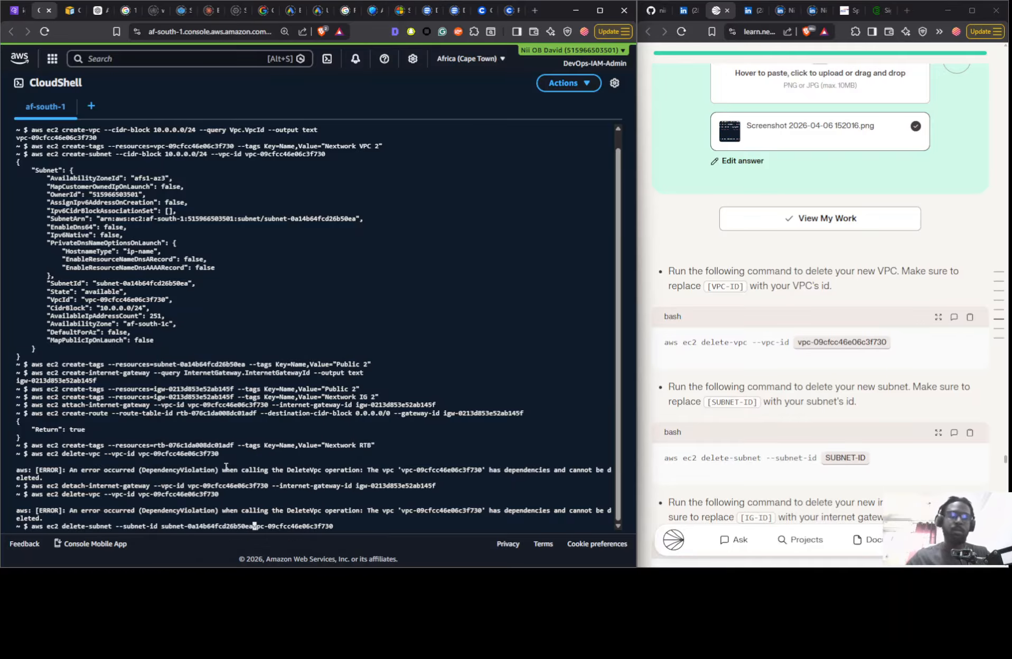
pyautogui.press('Delete')
pyautogui.press('Delete')
pyautogui.press('Delete')
pyautogui.press('Delete')
pyautogui.press('Delete')
pyautogui.press('Delete')
pyautogui.press('Delete')
pyautogui.press('Delete')
pyautogui.press('Delete')
pyautogui.press('Delete')
pyautogui.press('Delete')
pyautogui.press('Delete')
pyautogui.press('Delete')
pyautogui.press('Delete')
pyautogui.press('Delete')
pyautogui.press('Delete')
pyautogui.press('Delete')
pyautogui.press('Delete')
pyautogui.press('Delete')
pyautogui.press('Delete')
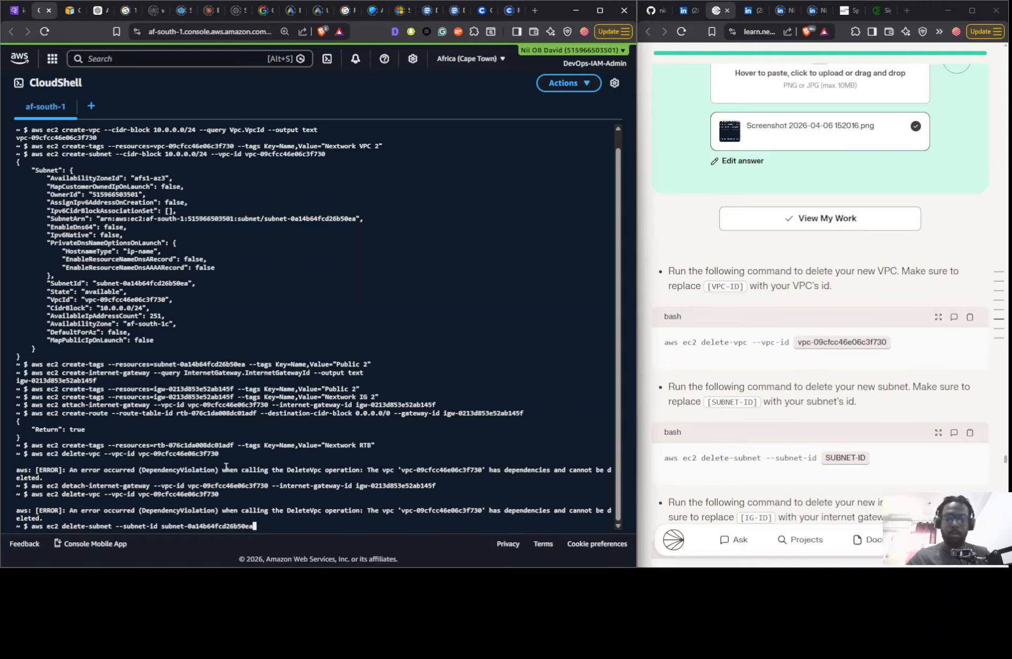
pyautogui.press('Return')
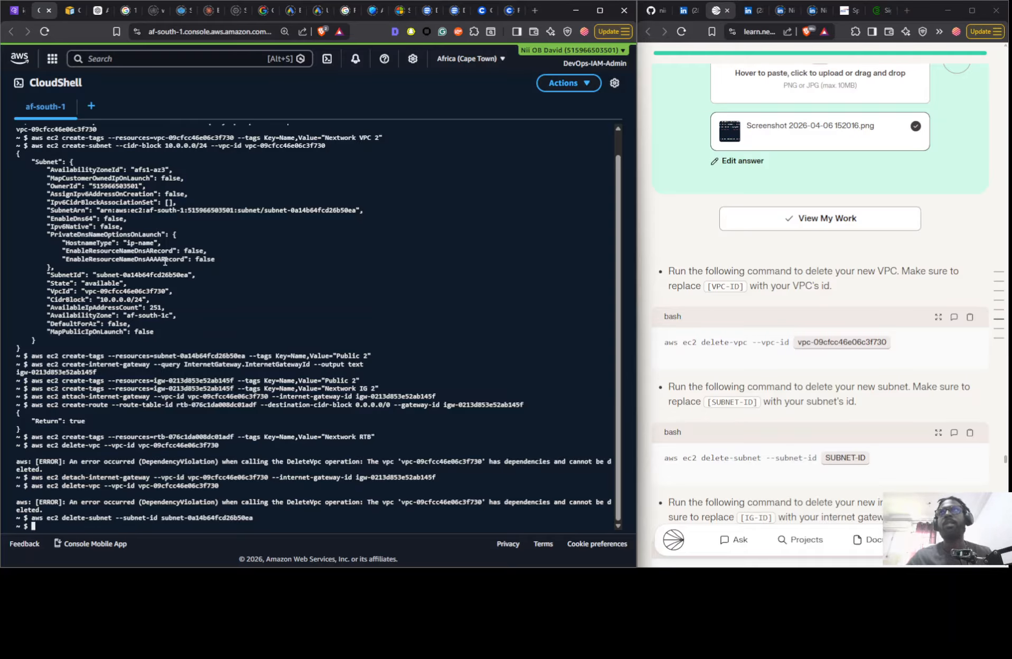
# - Delete the new VPC by rerunning aws ec2 delete-vpc --vpc-id vpc-09cfcc46e06c3f730
pyautogui.press('Up')
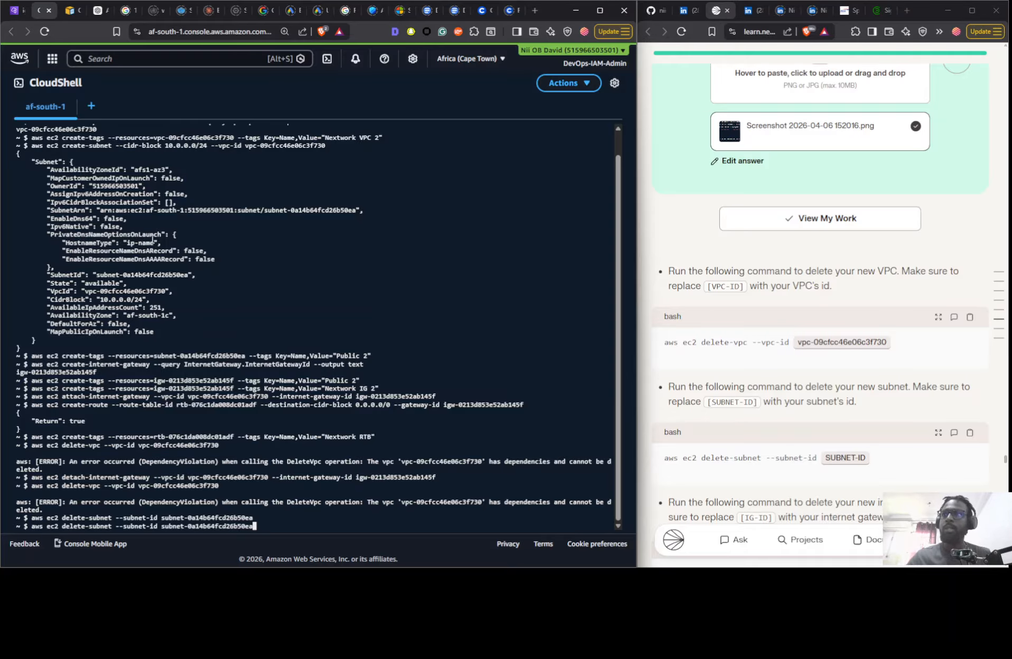
pyautogui.press('Up')
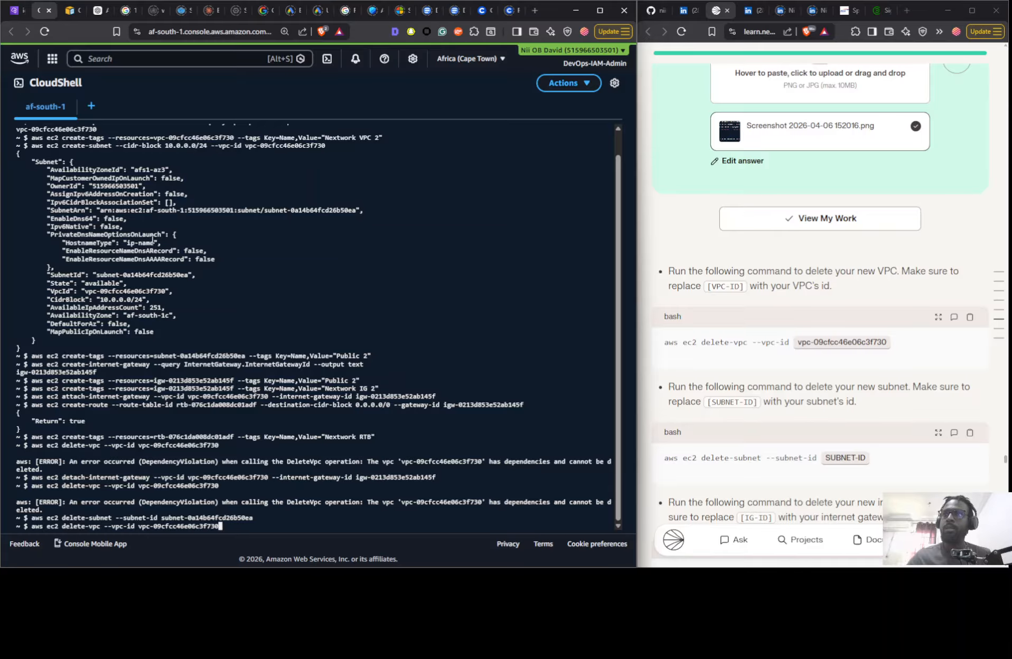
pyautogui.press('Return')
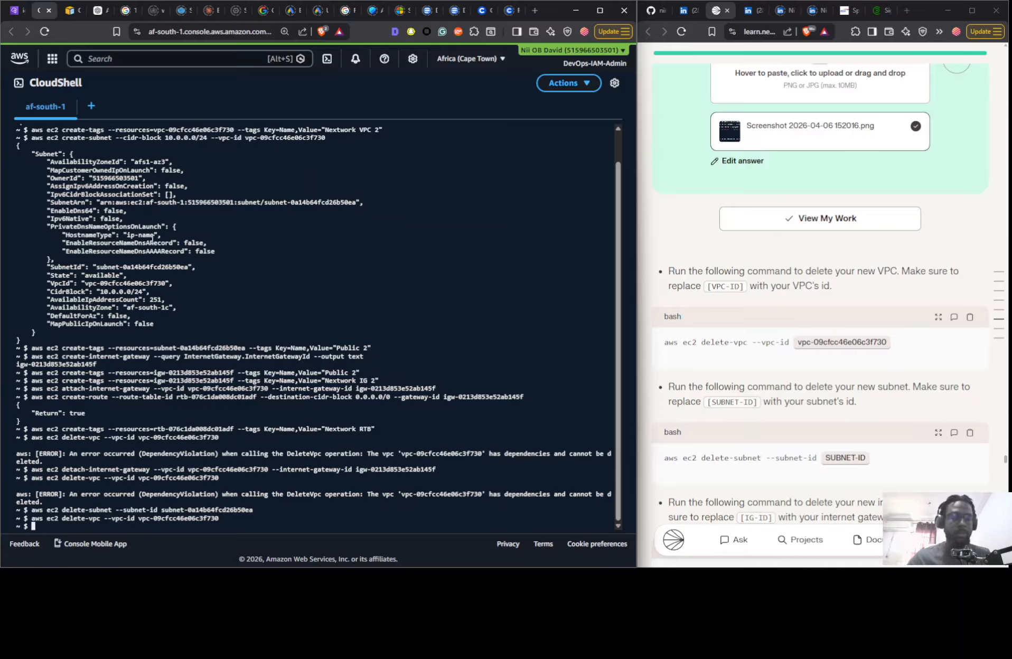
# - Recall the last delete-vpc command and change its subcommand to delete-internet-gateway
pyautogui.press('Up')
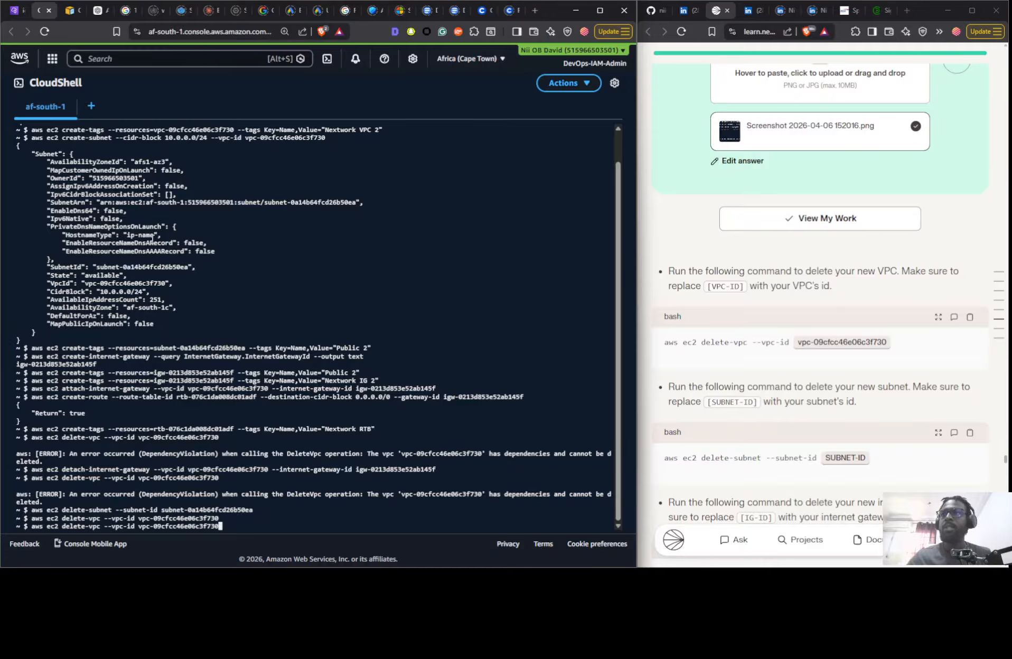
pyautogui.press('Left')
pyautogui.press('Left')
pyautogui.press('Left')
pyautogui.press('Left')
pyautogui.press('Left')
pyautogui.press('Left')
pyautogui.press('Left')
pyautogui.press('Left')
pyautogui.press('Left')
pyautogui.press('Left')
pyautogui.press('Left')
pyautogui.press('Left')
pyautogui.press('Left')
pyautogui.press('Left')
pyautogui.press('Left')
pyautogui.press('Left')
pyautogui.press('Left')
pyautogui.press('Left')
pyautogui.press('Left')
pyautogui.press('Left')
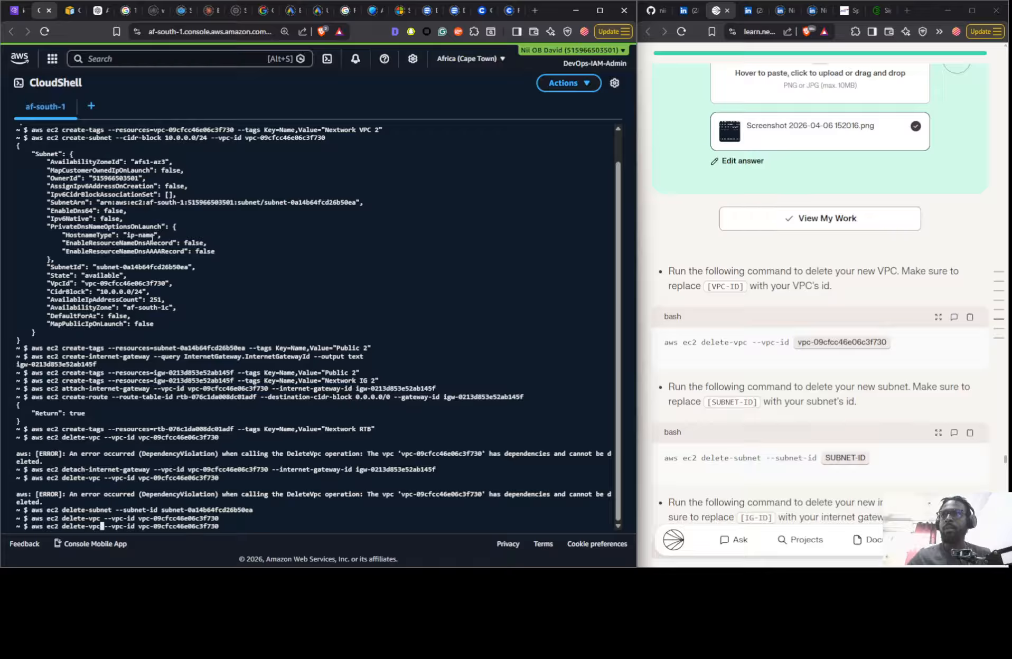
pyautogui.press('BackSpace')
pyautogui.press('BackSpace')
pyautogui.press('BackSpace')
pyautogui.press('BackSpace')
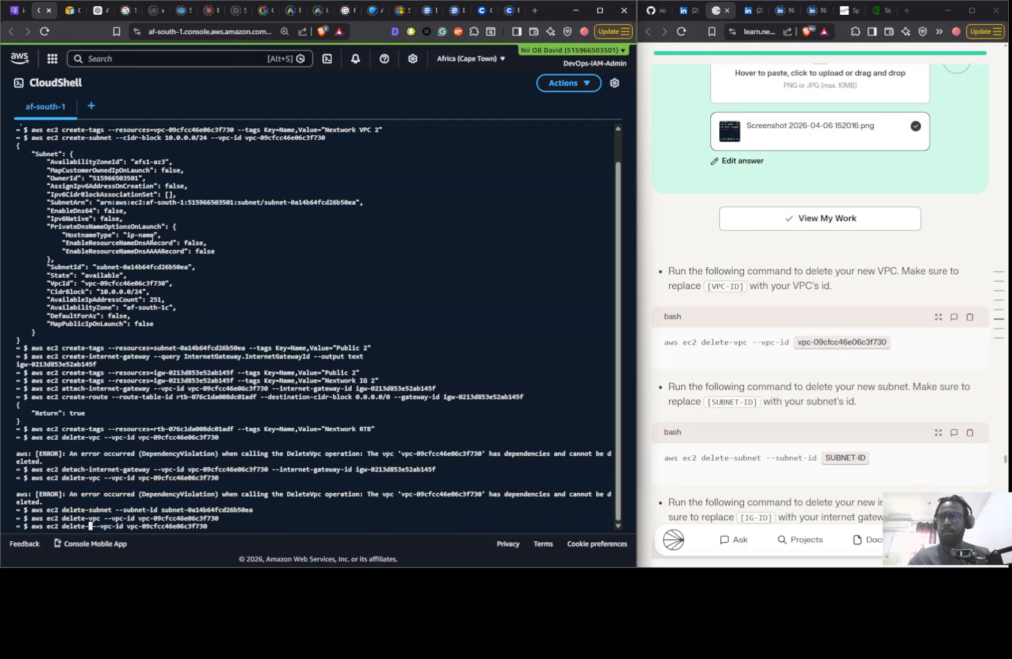
pyautogui.write('internet')
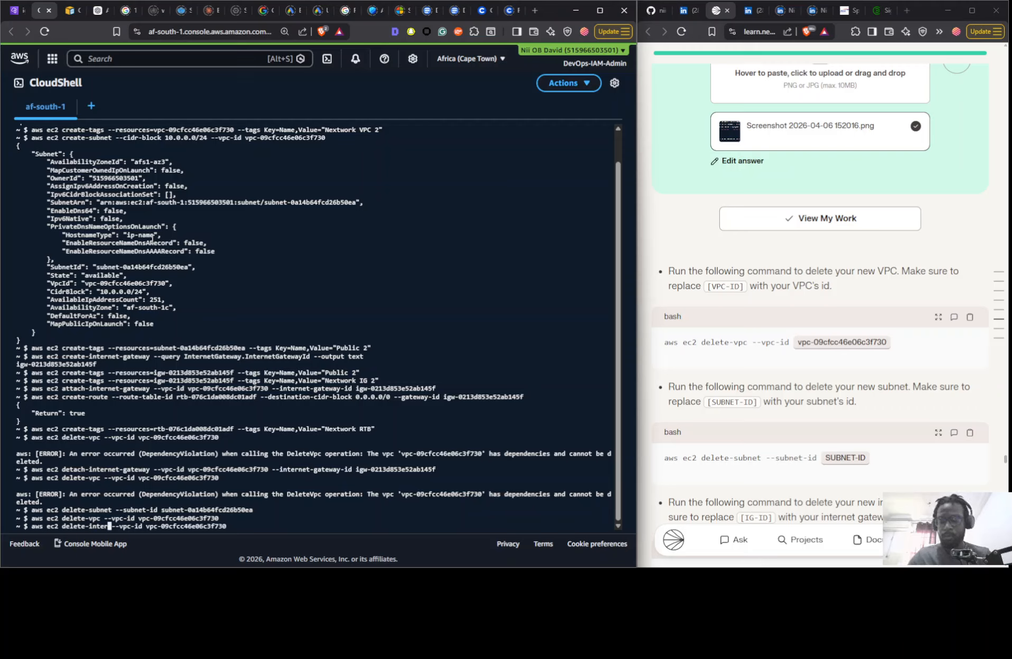
pyautogui.write('-')
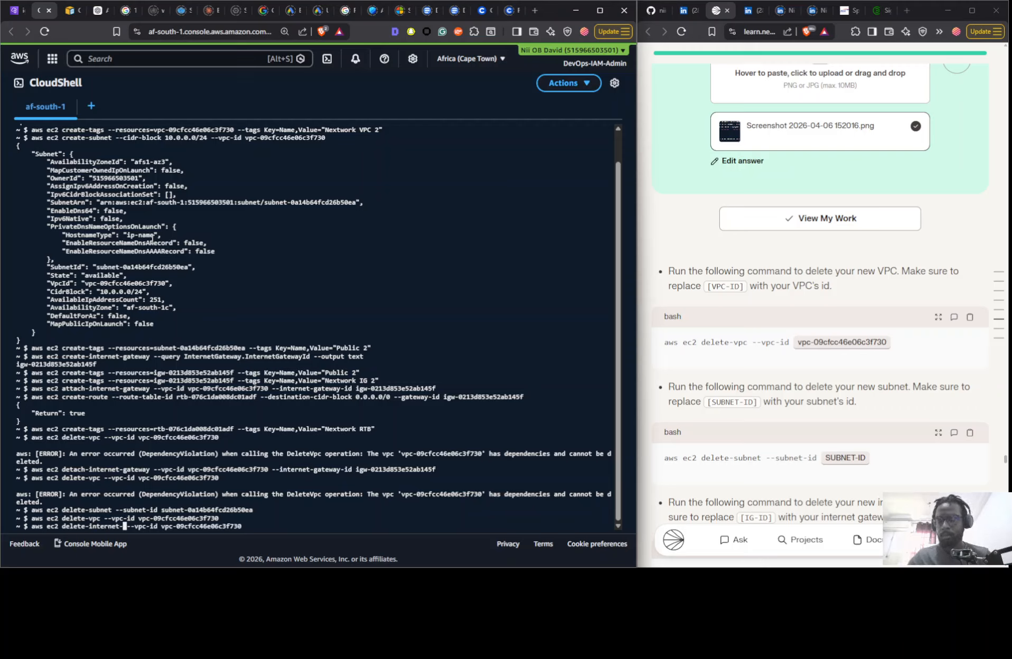
pyautogui.write('gateway')
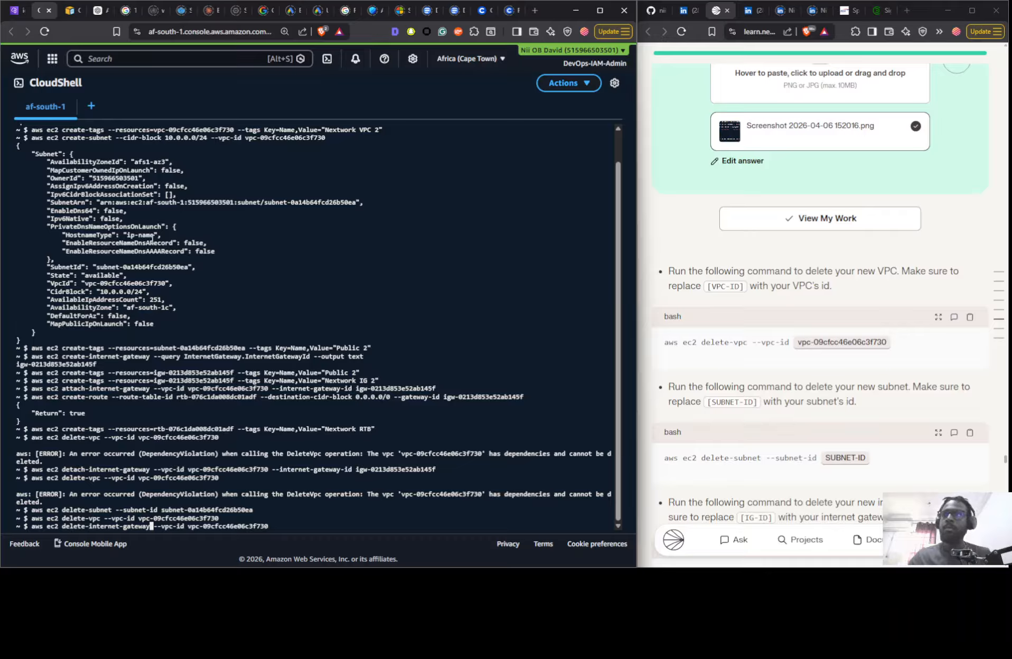
# - Change the delete-internet-gateway command's ID option to --internet-gateway-id
pyautogui.press('Right')
pyautogui.press('Right')
pyautogui.press('Right')
pyautogui.press('Right')
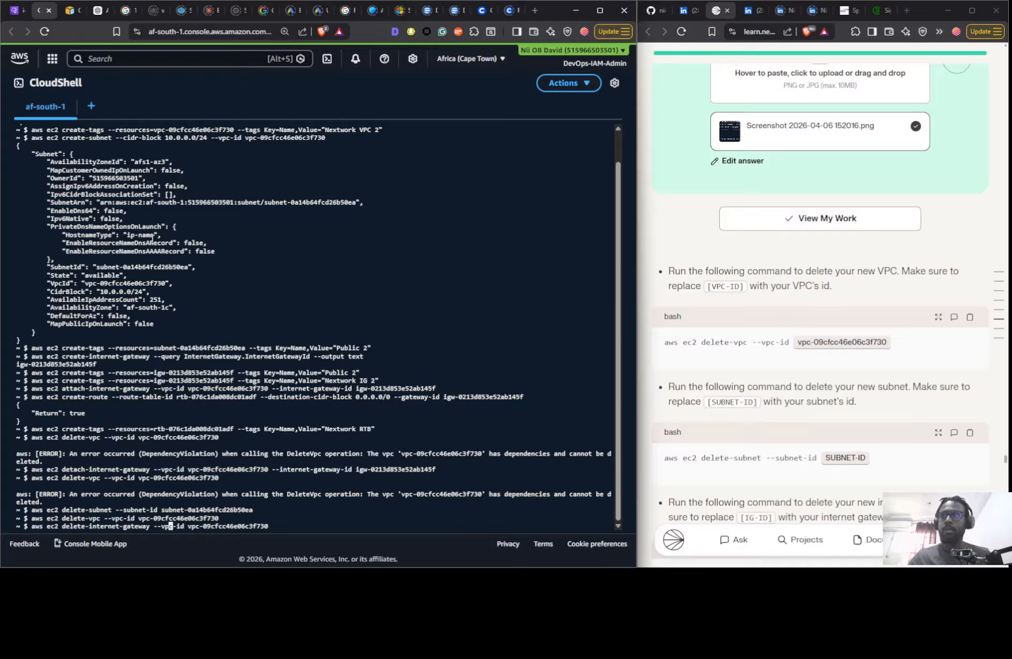
pyautogui.press('BackSpace')
pyautogui.press('BackSpace')
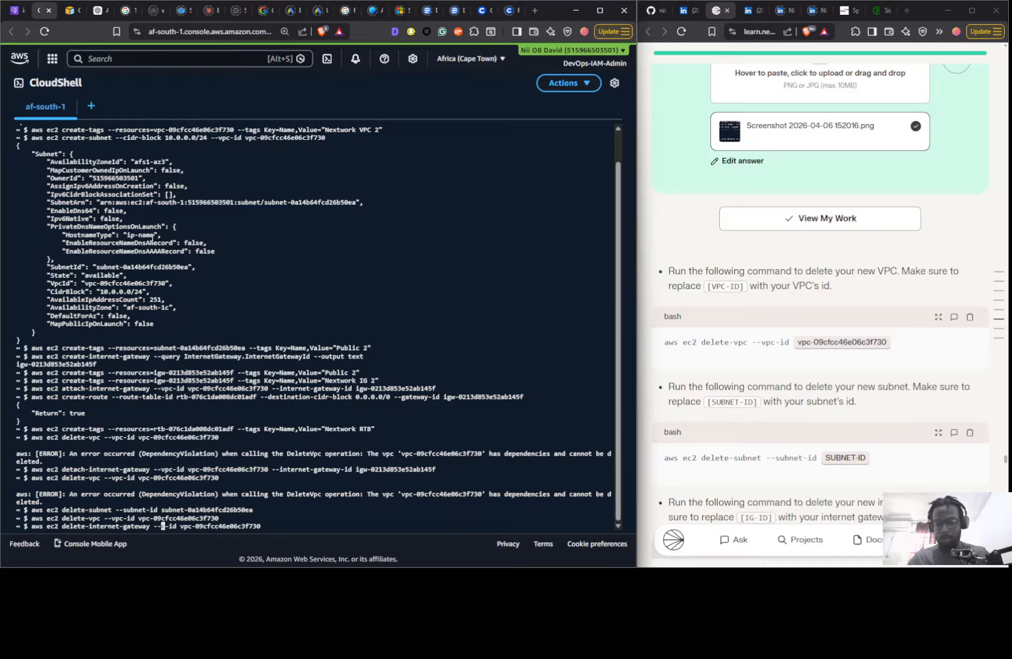
pyautogui.write('internet')
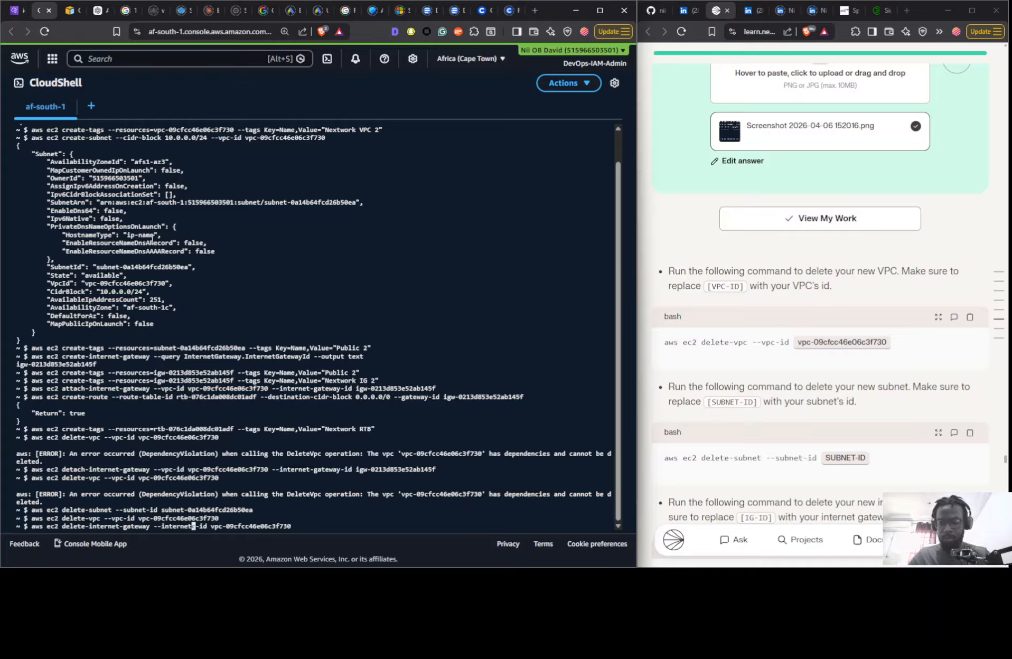
pyautogui.write('-gateway-')
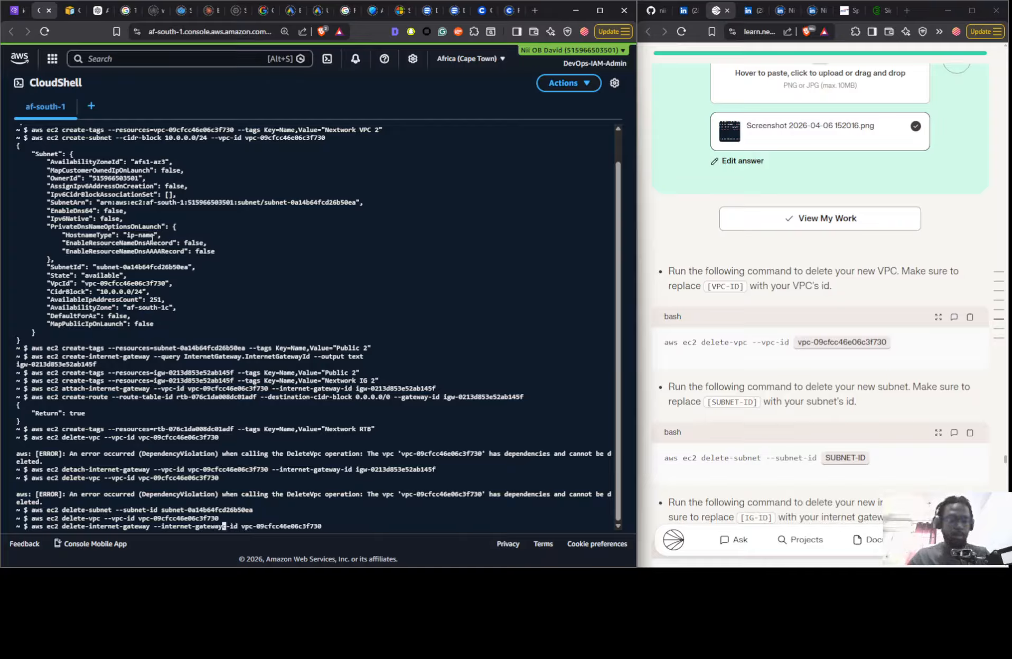
pyautogui.press('BackSpace')
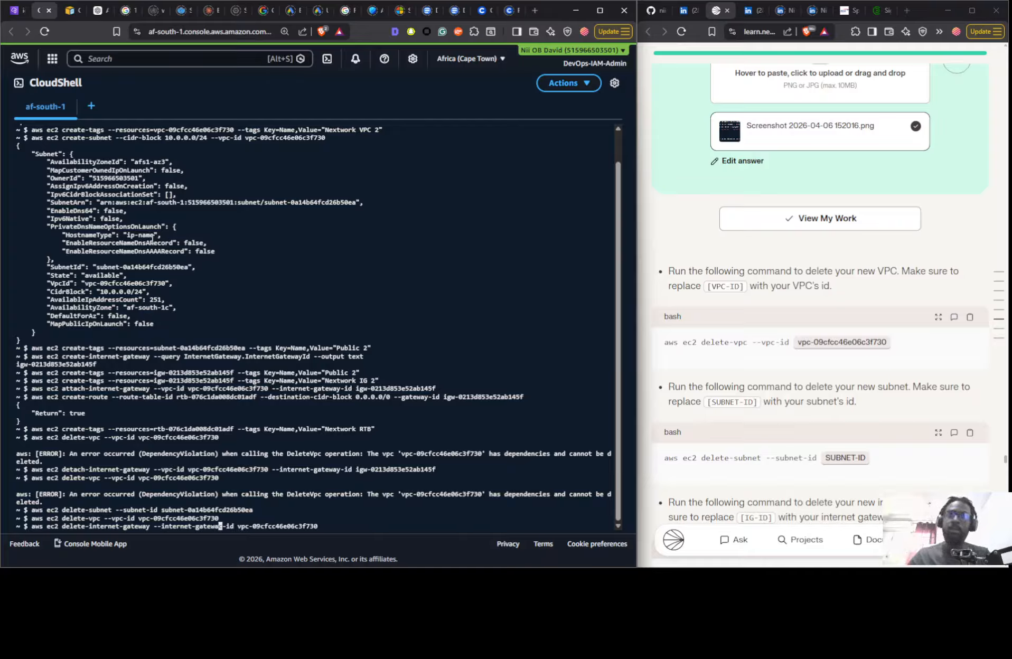
# - Replace the VPC ID in the command with igw-0213d853e52ab145f from the clipboard history and run it to delete the internet gateway
pyautogui.press('Right')
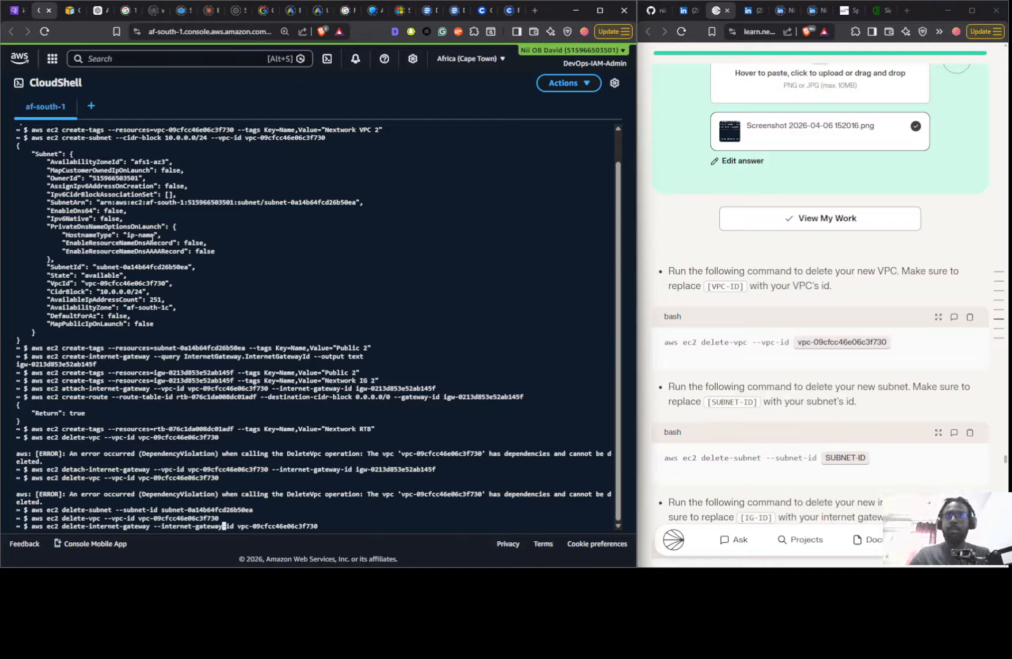
pyautogui.press('Right')
pyautogui.press('Right')
pyautogui.press('Right')
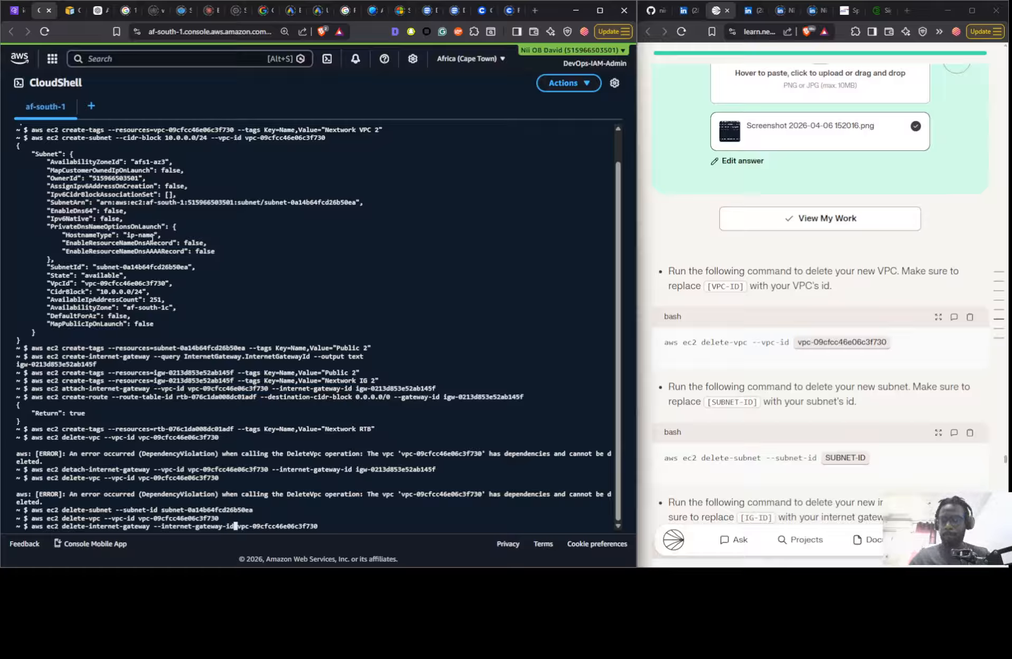
pyautogui.press('super+v')
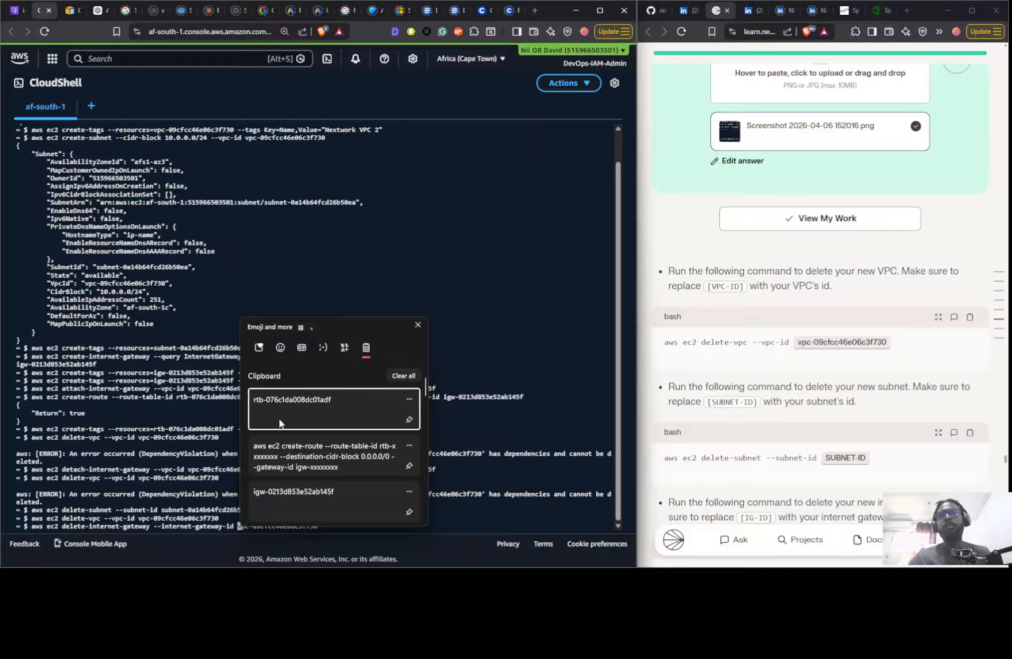
pyautogui.click(296, 494)
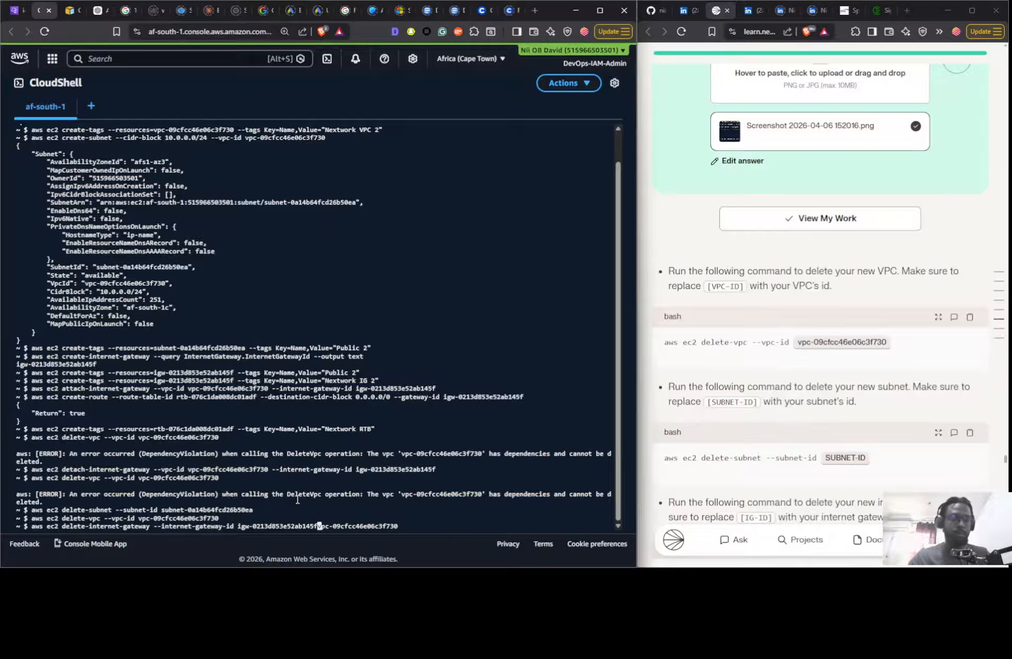
pyautogui.press('Delete')
pyautogui.press('Delete')
pyautogui.press('Delete')
pyautogui.press('Delete')
pyautogui.press('Delete')
pyautogui.press('Delete')
pyautogui.press('Delete')
pyautogui.press('Delete')
pyautogui.press('Delete')
pyautogui.press('Delete')
pyautogui.press('Delete')
pyautogui.press('Delete')
pyautogui.press('Delete')
pyautogui.press('Delete')
pyautogui.press('Delete')
pyautogui.press('Delete')
pyautogui.press('Delete')
pyautogui.press('Delete')
pyautogui.press('Delete')
pyautogui.press('Delete')
pyautogui.press('Return')
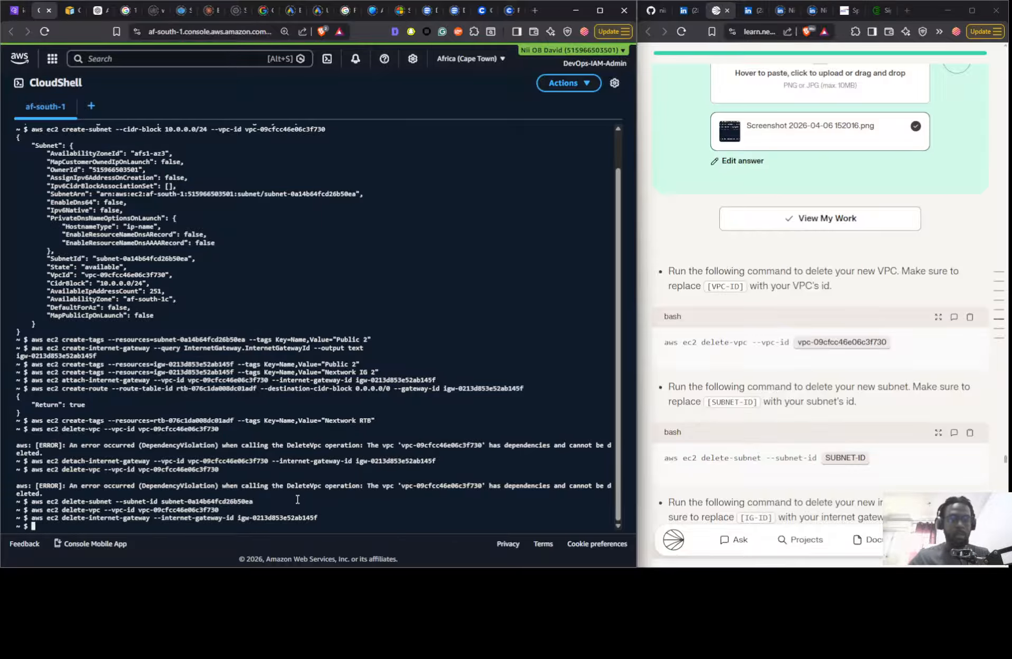
# - Recall the delete-internet-gateway command and change its subcommand to delete-route-table
pyautogui.press('Up')
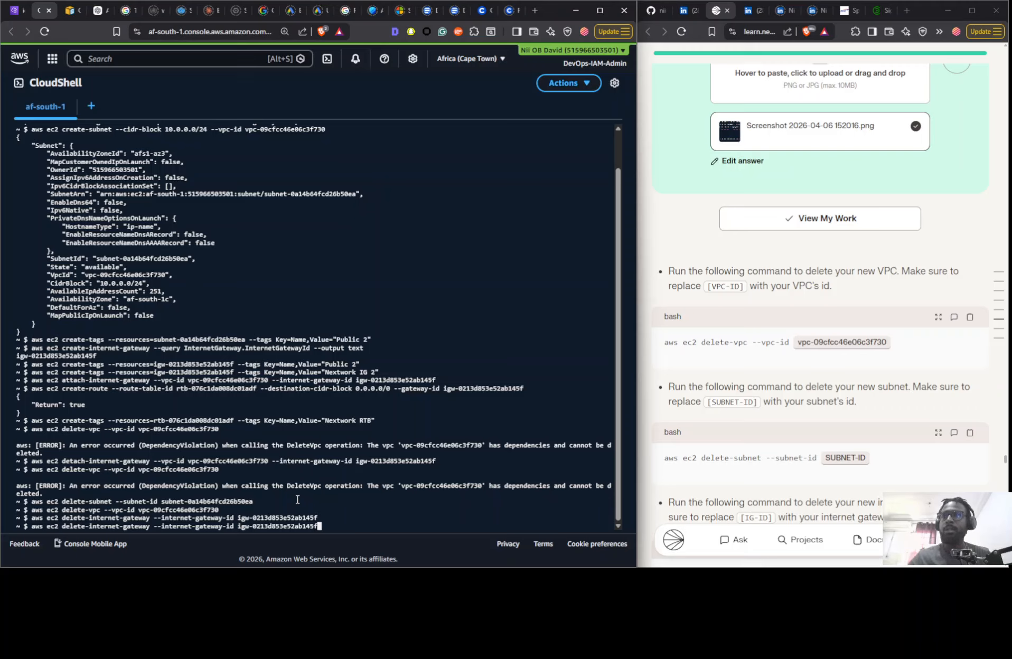
pyautogui.press('Left')
pyautogui.press('Left')
pyautogui.press('Left')
pyautogui.press('Left')
pyautogui.press('Left')
pyautogui.press('Left')
pyautogui.press('Left')
pyautogui.press('Left')
pyautogui.press('Left')
pyautogui.press('Left')
pyautogui.press('Left')
pyautogui.press('Left')
pyautogui.press('Left')
pyautogui.press('Left')
pyautogui.press('Left')
pyautogui.press('Left')
pyautogui.press('Left')
pyautogui.press('Left')
pyautogui.press('Left')
pyautogui.press('Left')
pyautogui.press('Left')
pyautogui.press('Left')
pyautogui.press('Left')
pyautogui.press('Left')
pyautogui.press('Left')
pyautogui.press('Left')
pyautogui.press('Left')
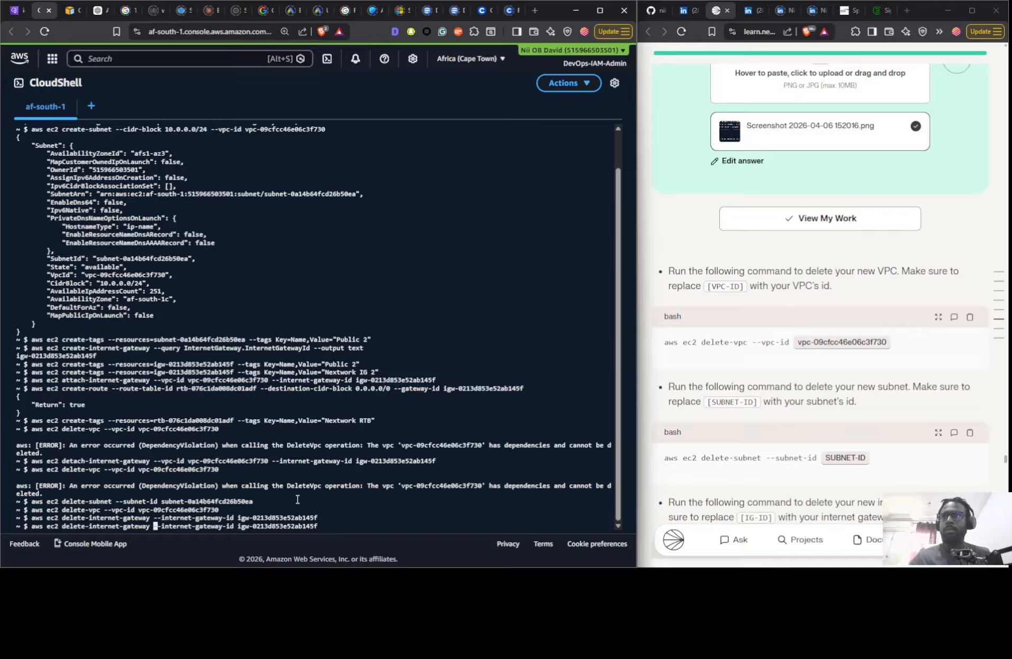
pyautogui.press('BackSpace')
pyautogui.press('BackSpace')
pyautogui.press('BackSpace')
pyautogui.press('BackSpace')
pyautogui.press('BackSpace')
pyautogui.press('BackSpace')
pyautogui.press('BackSpace')
pyautogui.press('BackSpace')
pyautogui.press('BackSpace')
pyautogui.press('BackSpace')
pyautogui.press('BackSpace')
pyautogui.press('BackSpace')
pyautogui.press('BackSpace')
pyautogui.press('BackSpace')
pyautogui.press('BackSpace')
pyautogui.press('BackSpace')
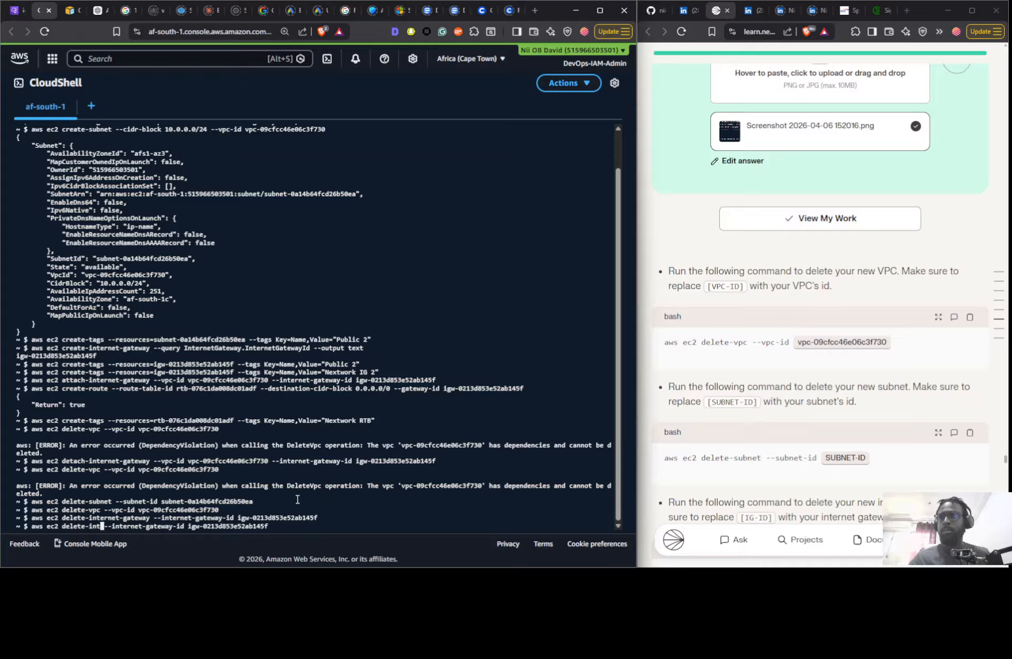
pyautogui.write('route')
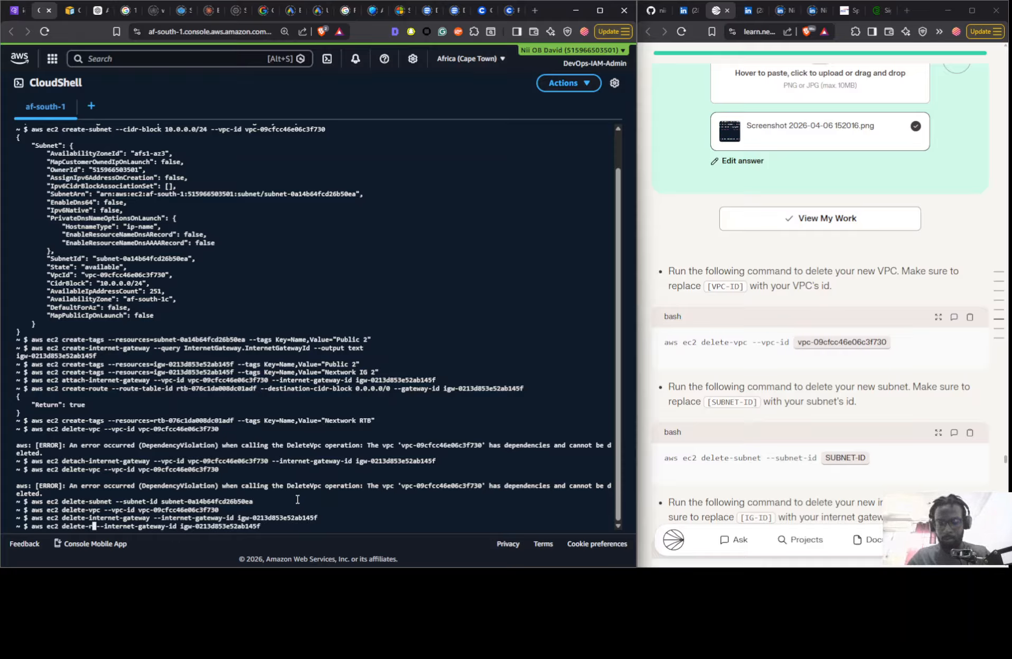
pyautogui.write('-table')
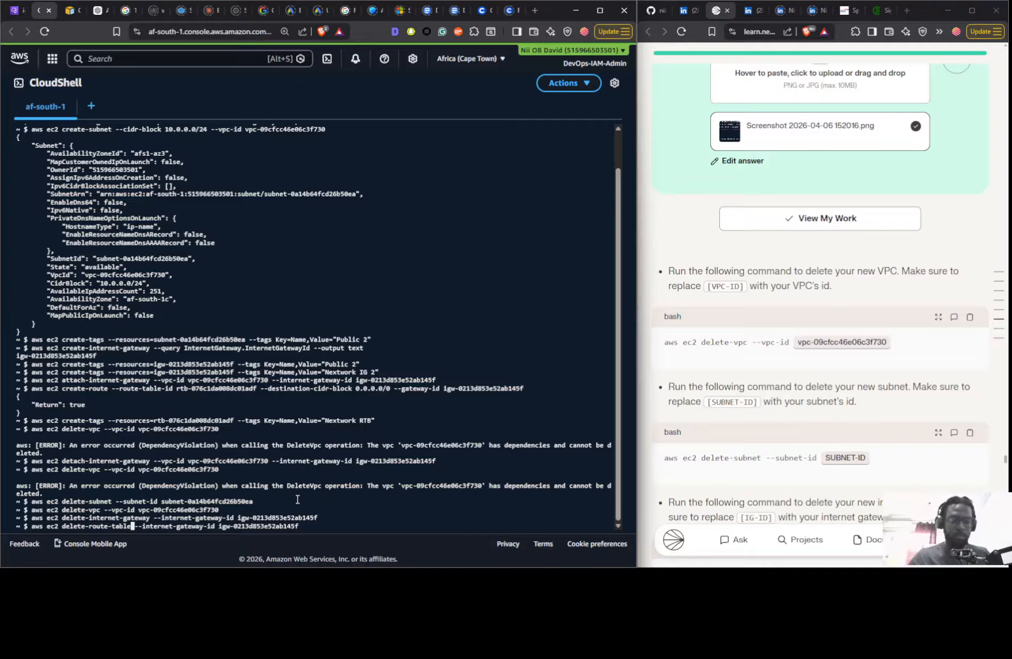
# - Change the delete-route-table command's ID option to --route-table-id
pyautogui.press('Right')
pyautogui.press('Right')
pyautogui.press('Right')
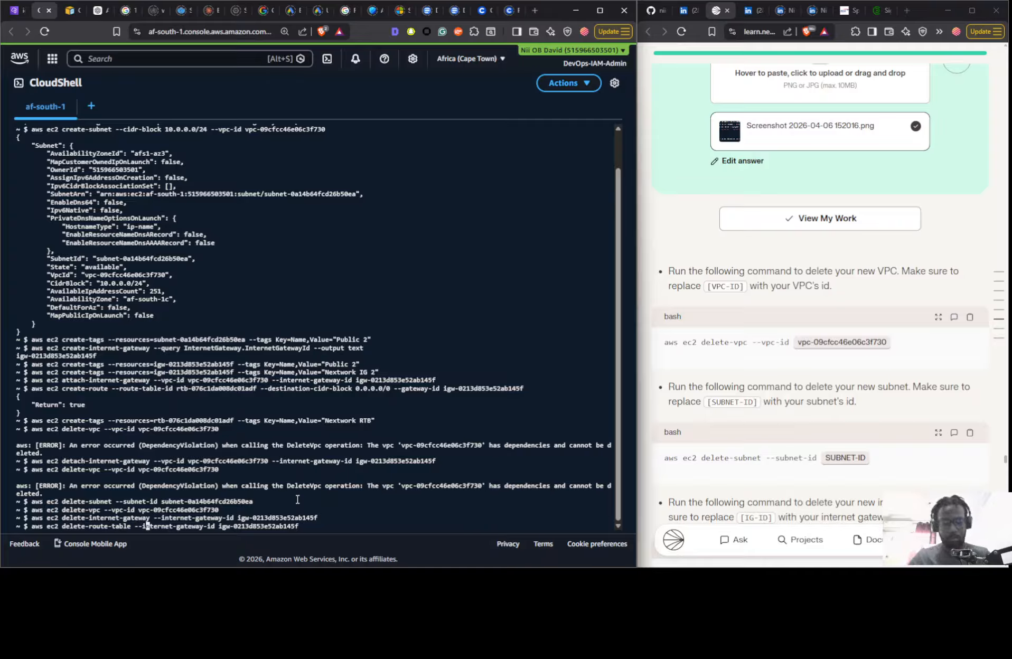
pyautogui.press('Left')
pyautogui.write('r')
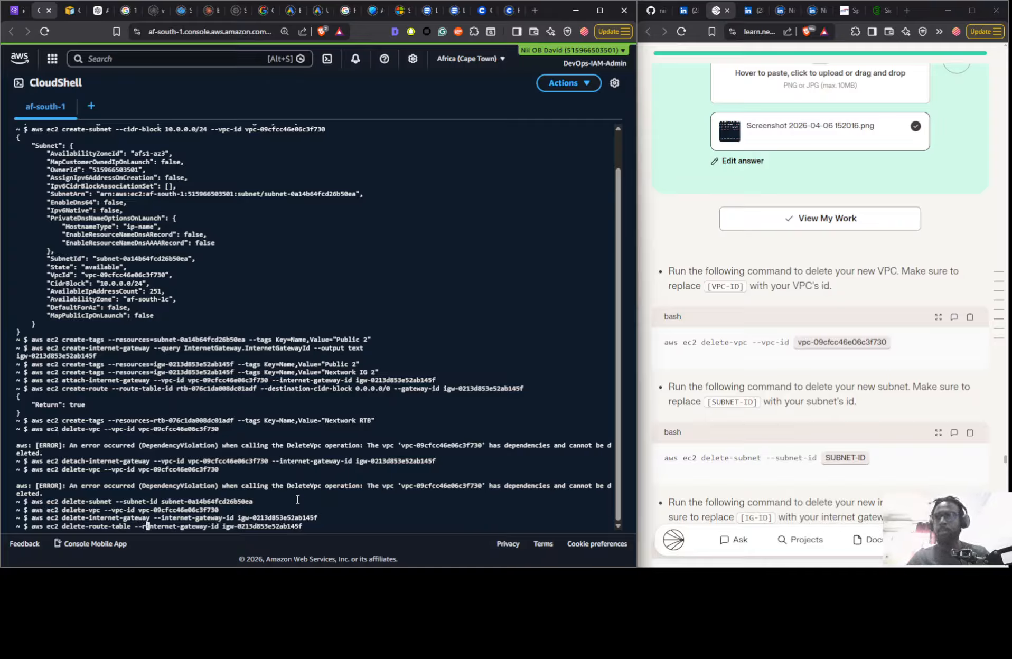
pyautogui.write('oute0')
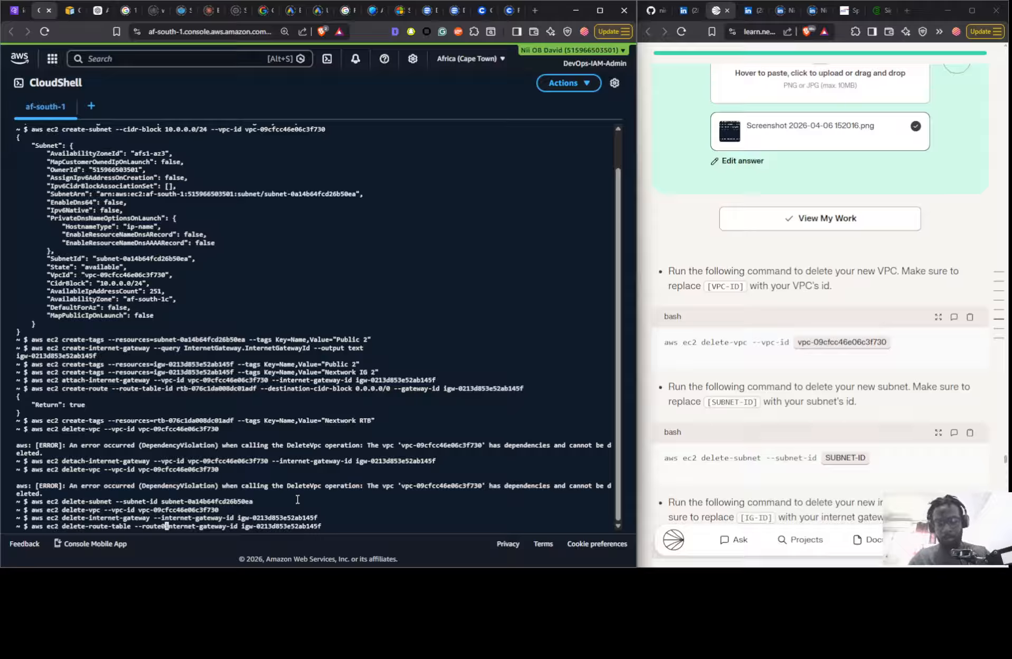
pyautogui.press('BackSpace')
pyautogui.write('-table')
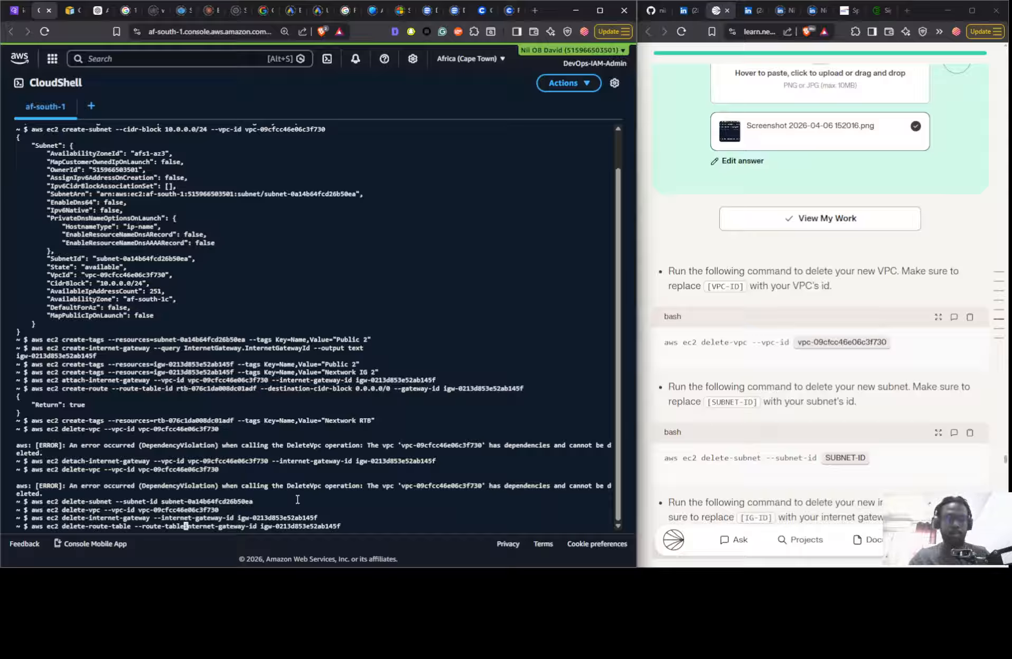
pyautogui.press('Delete')
pyautogui.press('Delete')
pyautogui.press('Delete')
pyautogui.press('Delete')
pyautogui.press('Delete')
pyautogui.press('Delete')
pyautogui.press('Delete')
pyautogui.press('Delete')
pyautogui.press('Delete')
pyautogui.press('Delete')
pyautogui.press('Delete')
pyautogui.press('Delete')
pyautogui.press('Delete')
pyautogui.press('Delete')
pyautogui.press('Delete')
pyautogui.press('Delete')
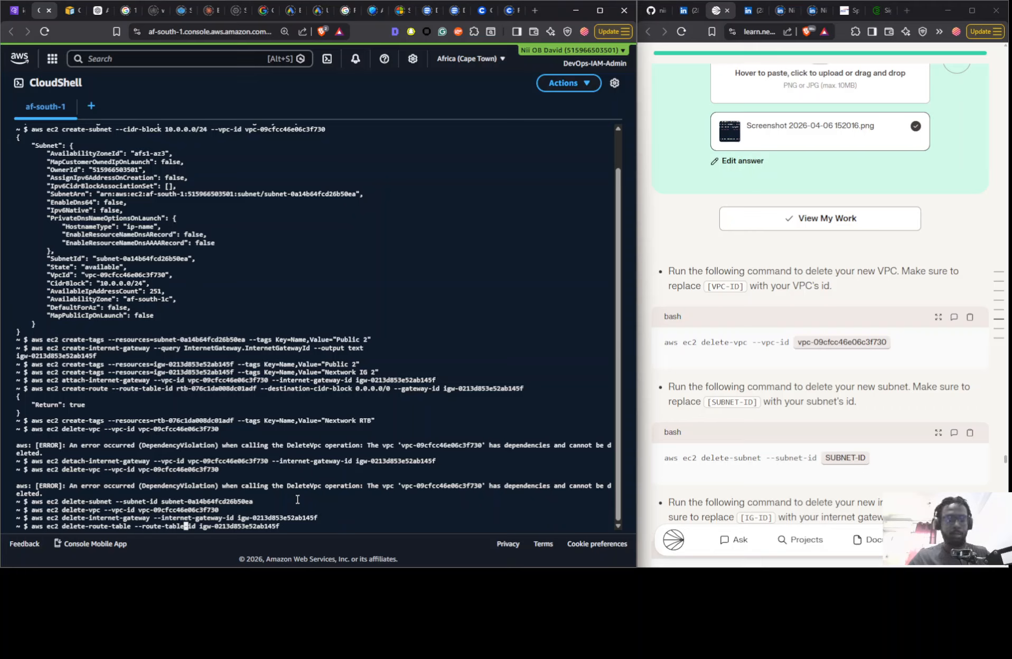
# - Replace the gateway ID with rtb-076c1da008dc01adf from the clipboard history and try to delete the route table by running the command
pyautogui.press('Right')
pyautogui.press('Right')
pyautogui.press('Right')
pyautogui.press('Right')
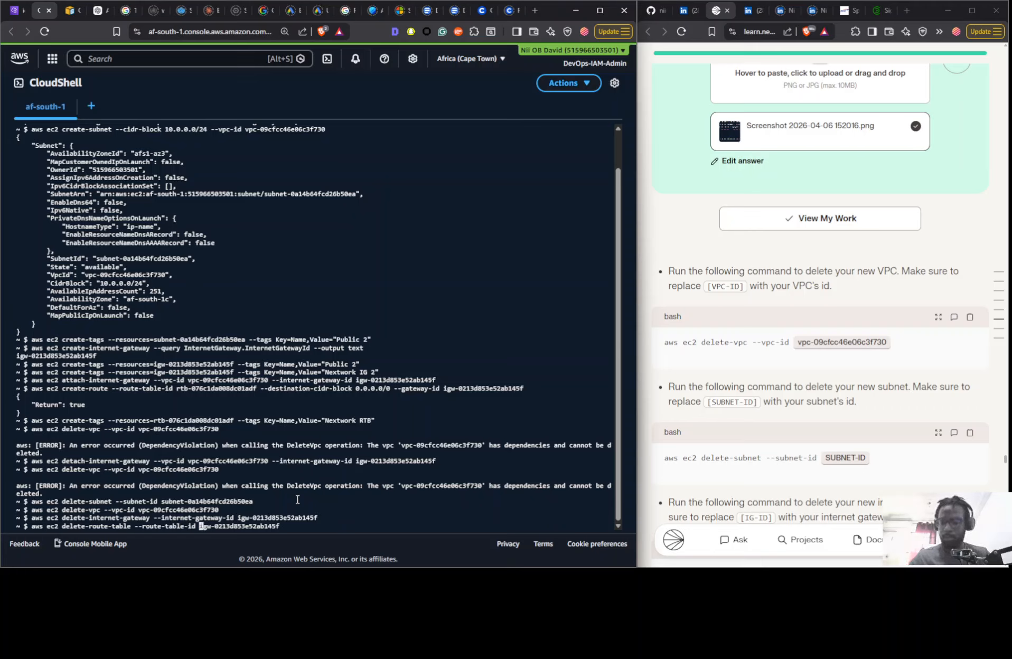
pyautogui.press('super+v')
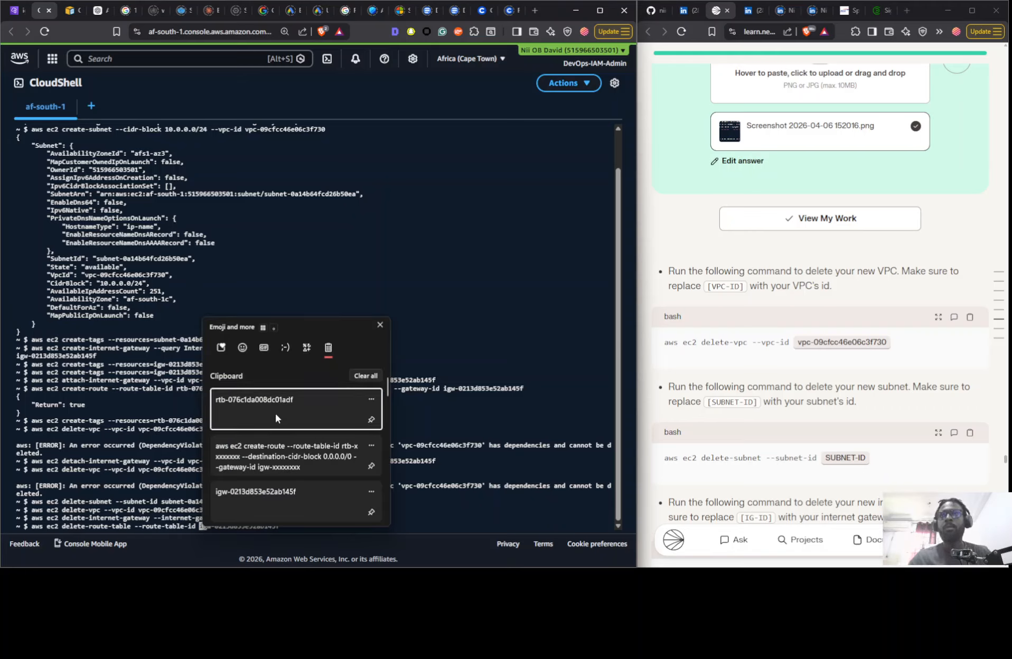
pyautogui.click(275, 413)
pyautogui.press('Delete')
pyautogui.press('Delete')
pyautogui.press('Delete')
pyautogui.press('Delete')
pyautogui.press('Delete')
pyautogui.press('Delete')
pyautogui.press('Delete')
pyautogui.press('Delete')
pyautogui.press('Delete')
pyautogui.press('Delete')
pyautogui.press('Delete')
pyautogui.press('Delete')
pyautogui.press('Delete')
pyautogui.press('Delete')
pyautogui.press('Delete')
pyautogui.press('Delete')
pyautogui.press('Delete')
pyautogui.press('Delete')
pyautogui.press('Delete')
pyautogui.press('Delete')
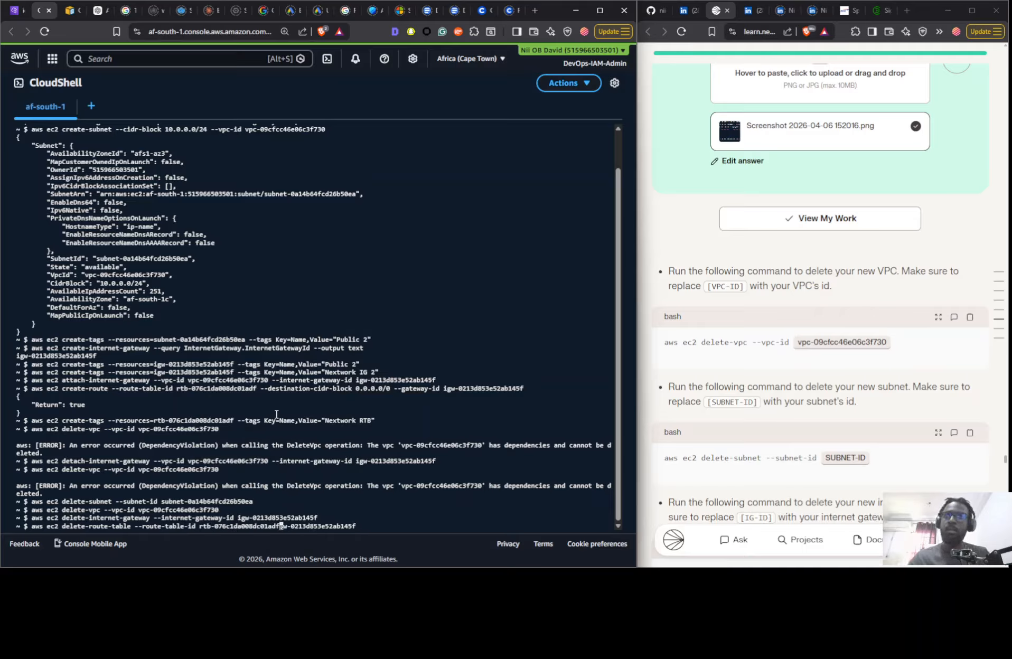
pyautogui.press('Return')
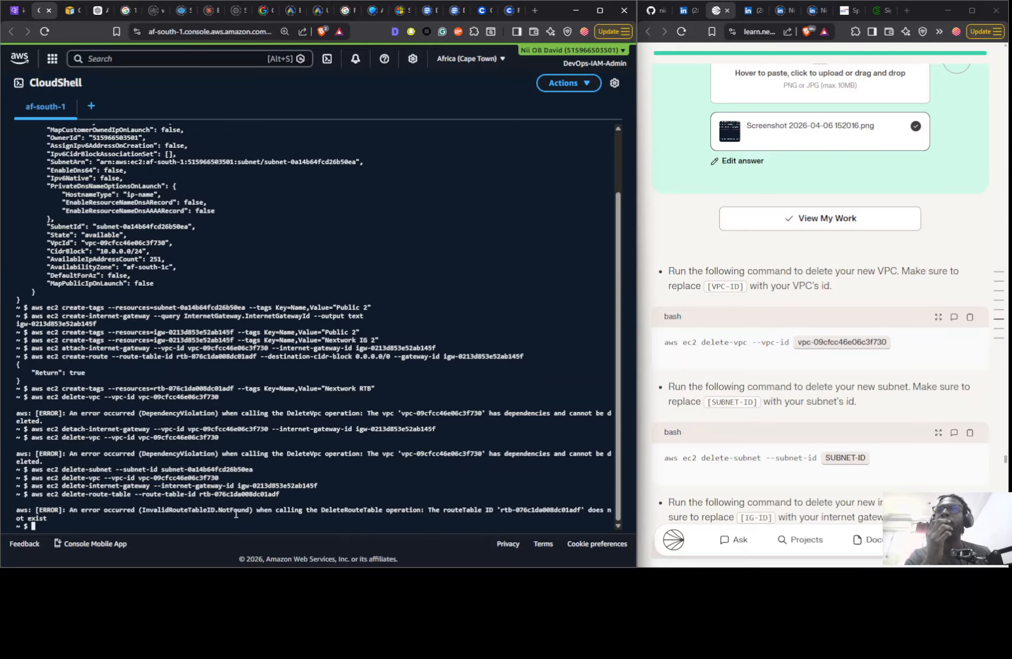
# - Refresh the internet gateways and route tables lists in the VPC console to check the Nextwork VPC 2 resources
pyautogui.click(19, 5)
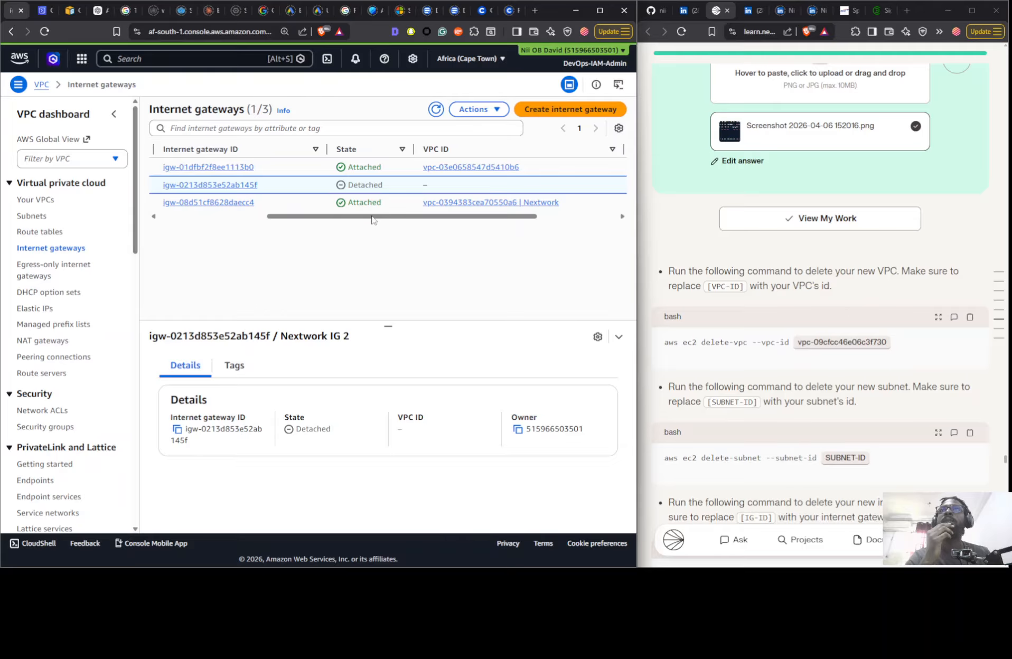
pyautogui.click(436, 110)
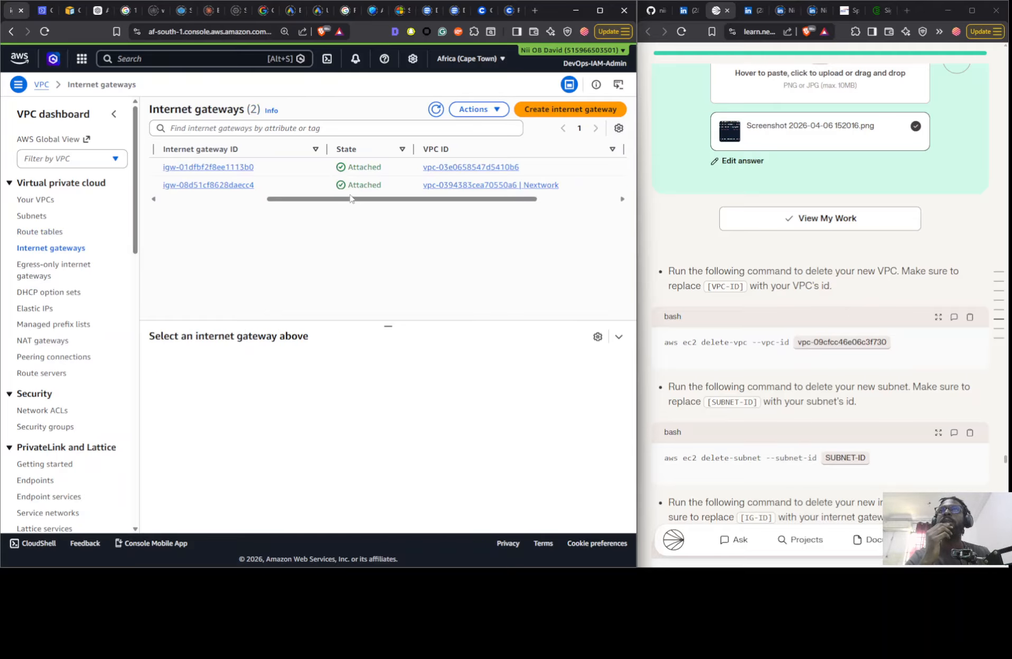
pyautogui.moveTo(350, 195); pyautogui.dragTo(159, 203)
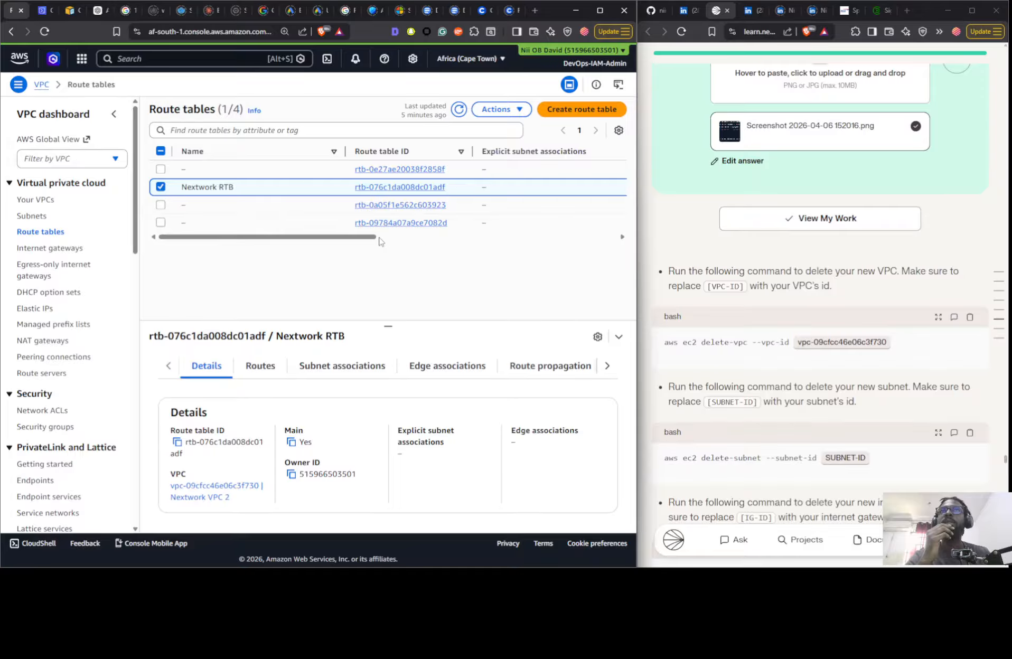
pyautogui.moveTo(374, 237); pyautogui.dragTo(384, 237)
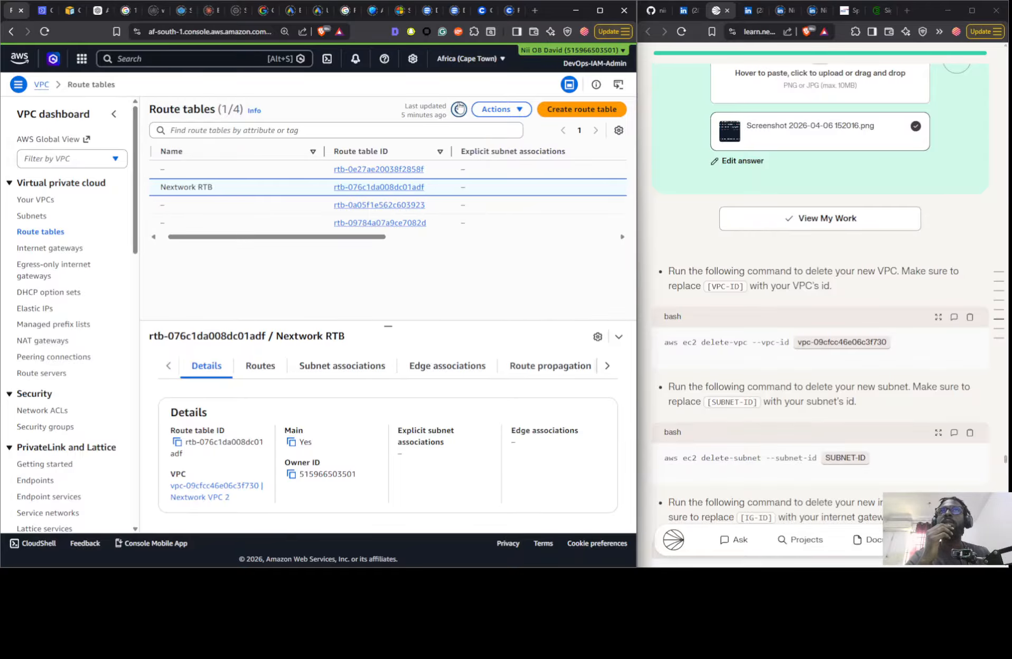
pyautogui.click(459, 108)
pyautogui.moveTo(362, 219); pyautogui.dragTo(279, 230)
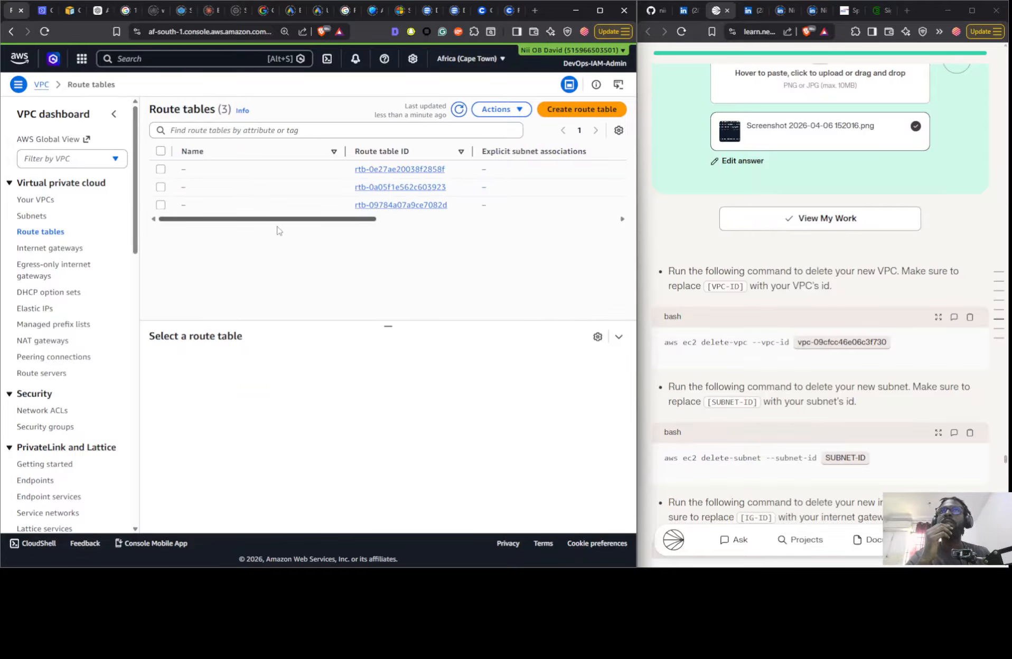
pyautogui.moveTo(371, 219); pyautogui.dragTo(151, 202)
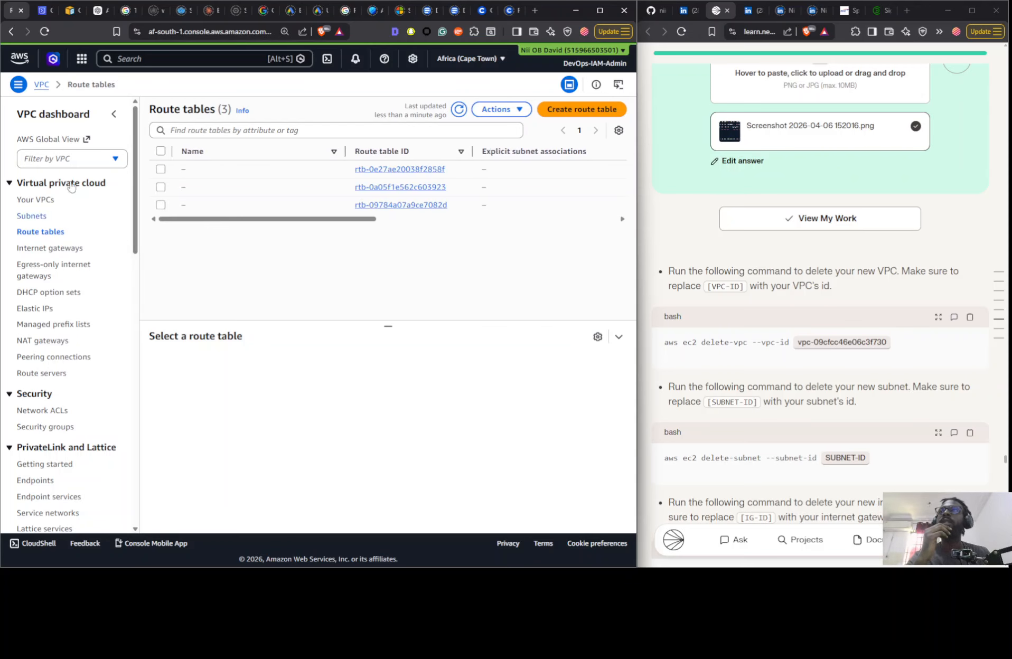
# - Return to CloudShell and review the project guide's remaining commands down to the internet gateway deletion
pyautogui.click(43, 11)
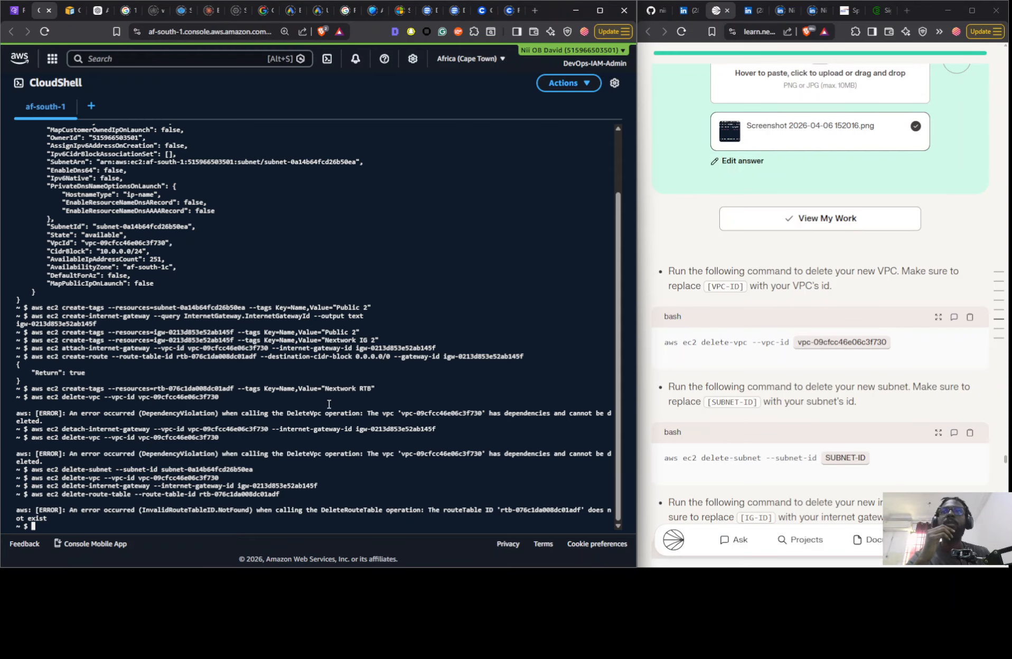
pyautogui.scroll(-3, 842, 382)
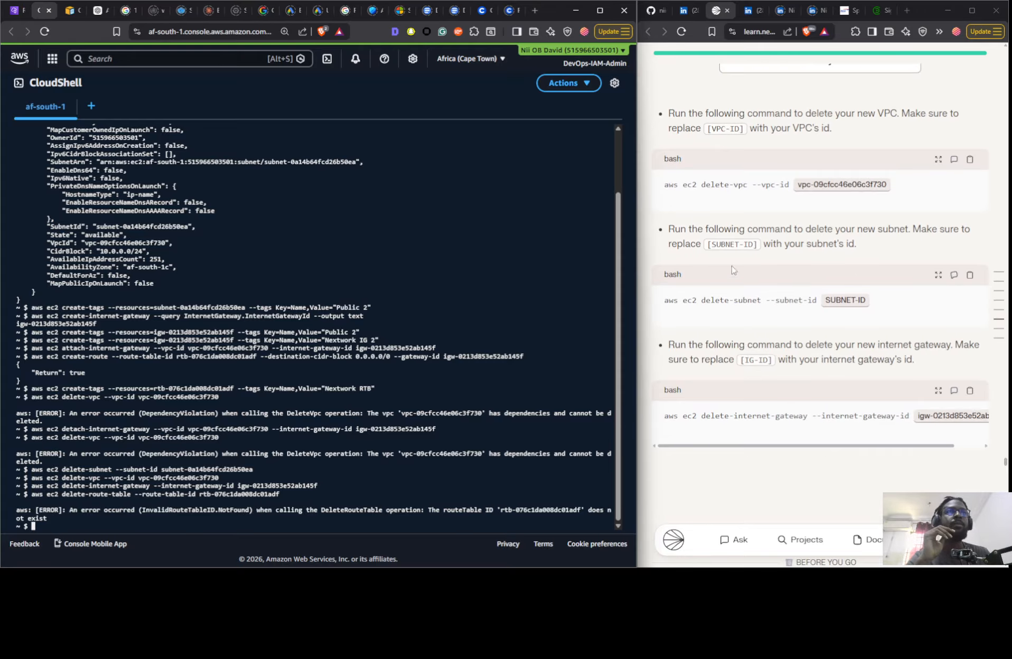
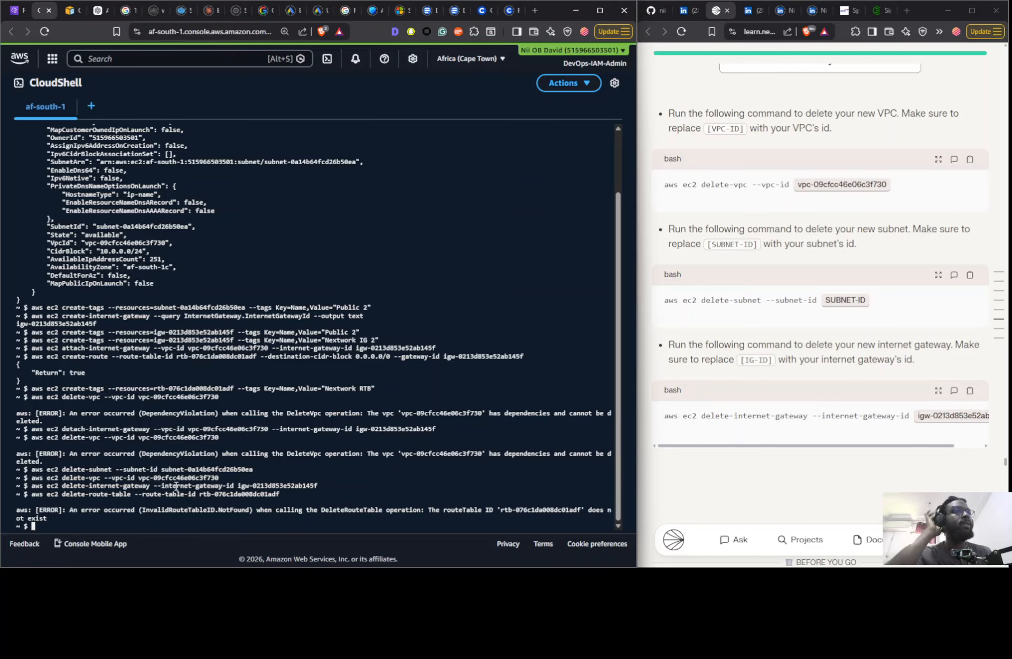
# - Look over the guide's Delete Your Resources section, return to the VPC console and refresh the list of VPCs
pyautogui.scroll(-8, 787, 383)
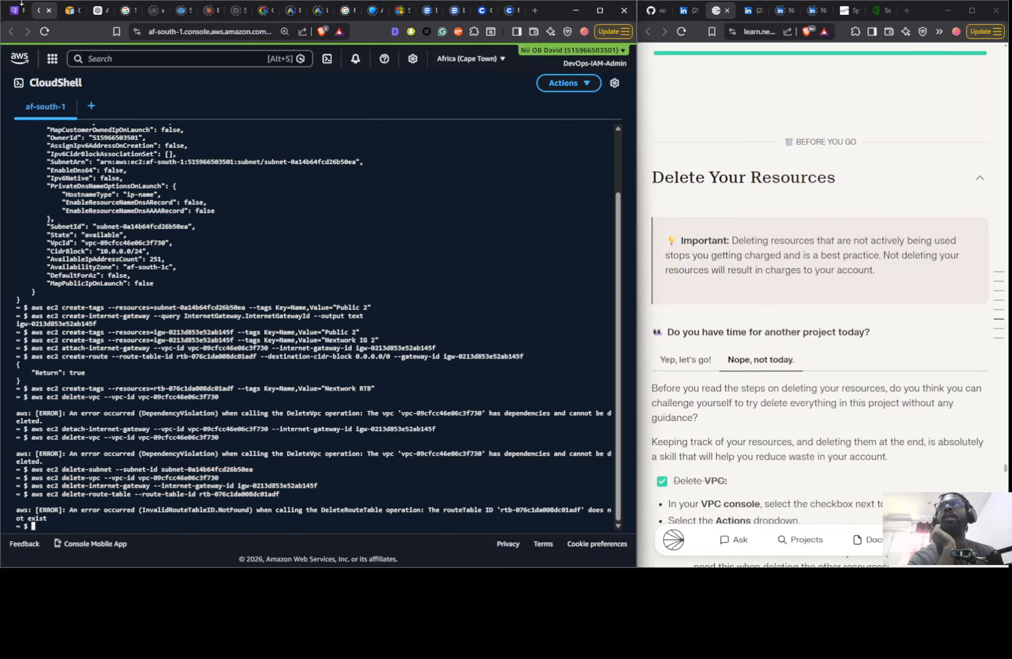
pyautogui.click(21, 4)
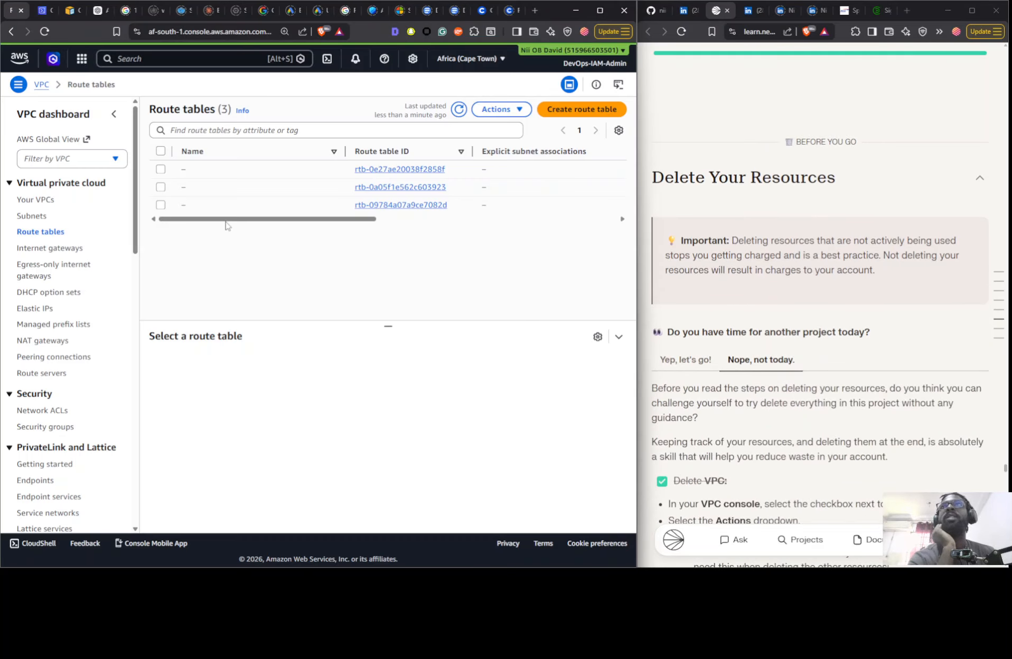
pyautogui.click(41, 201)
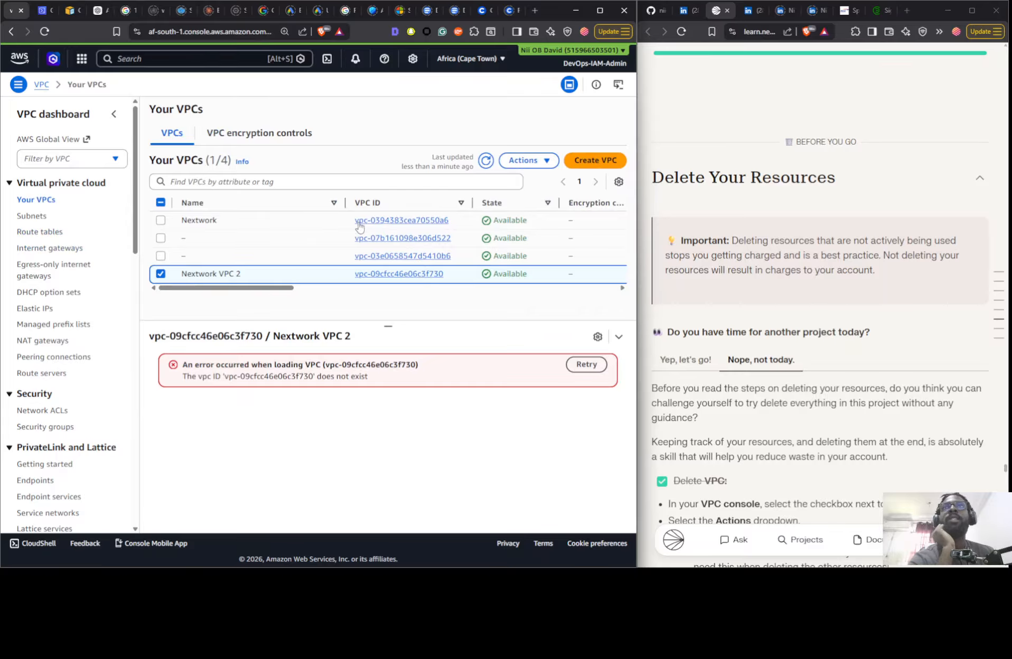
pyautogui.click(485, 160)
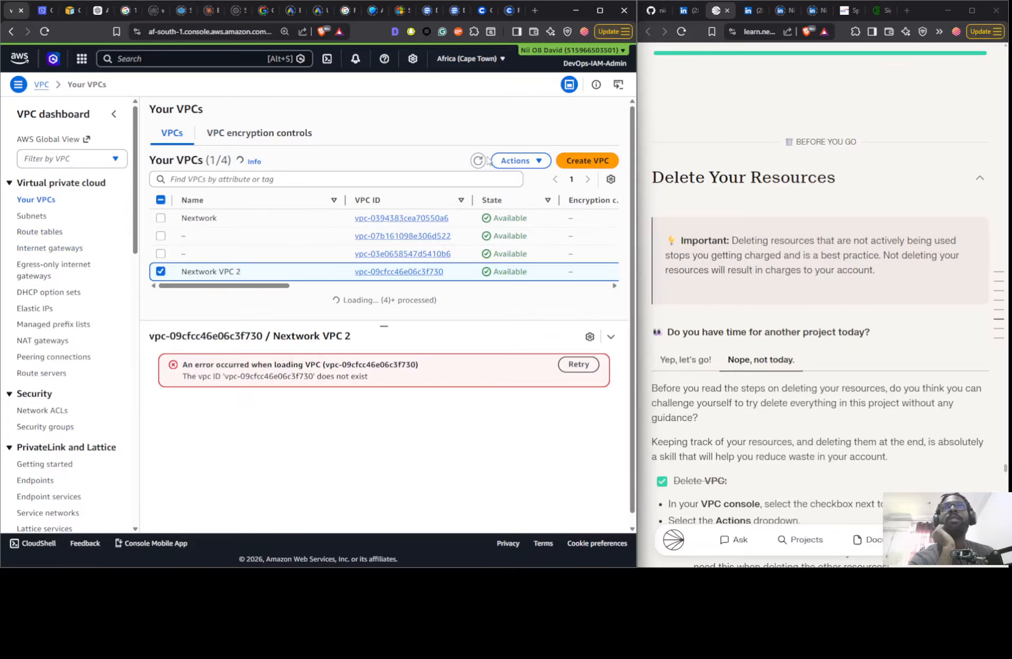
# - Delete the Nextwork VPC together with its Nextwork IG gateway and Public 1 subnet, confirming with the word delete
pyautogui.click(258, 225)
pyautogui.click(528, 160)
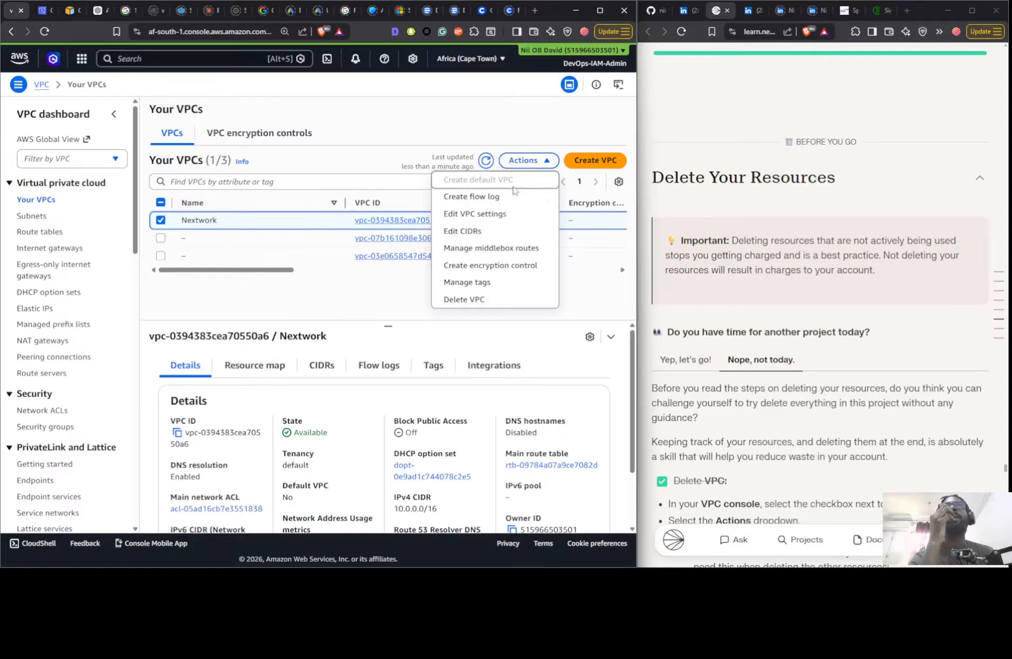
pyautogui.click(453, 300)
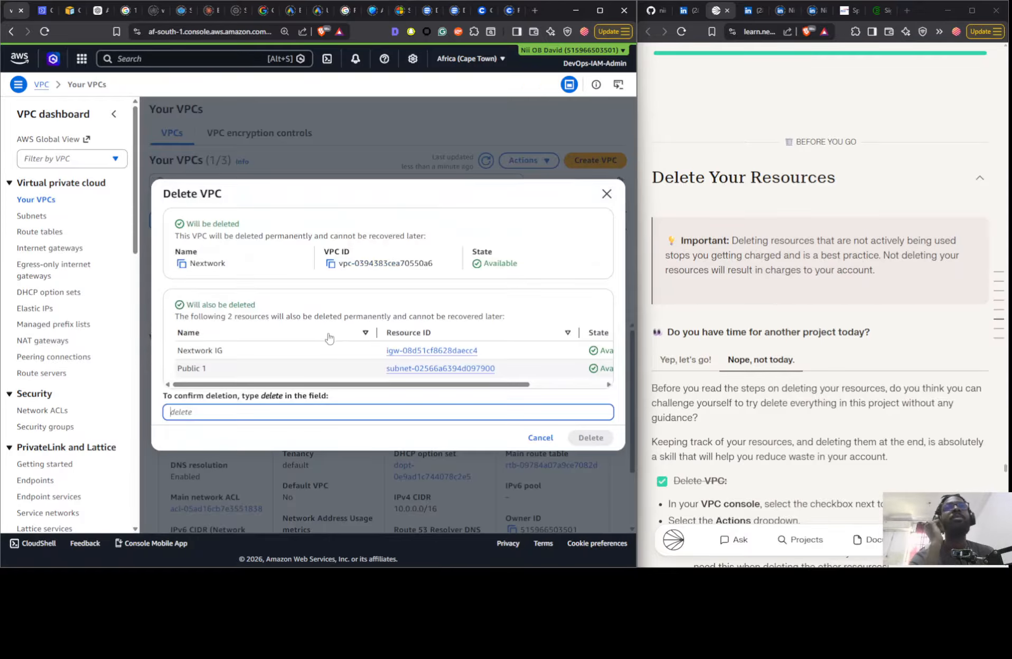
pyautogui.doubleClick(269, 397)
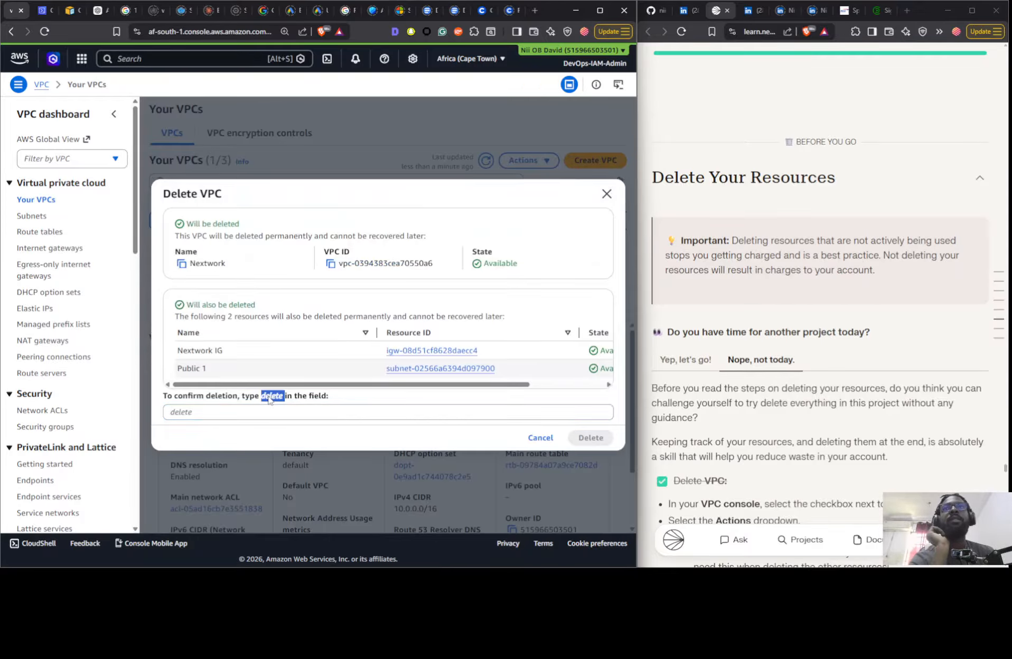
pyautogui.moveTo(269, 399); pyautogui.dragTo(265, 413)
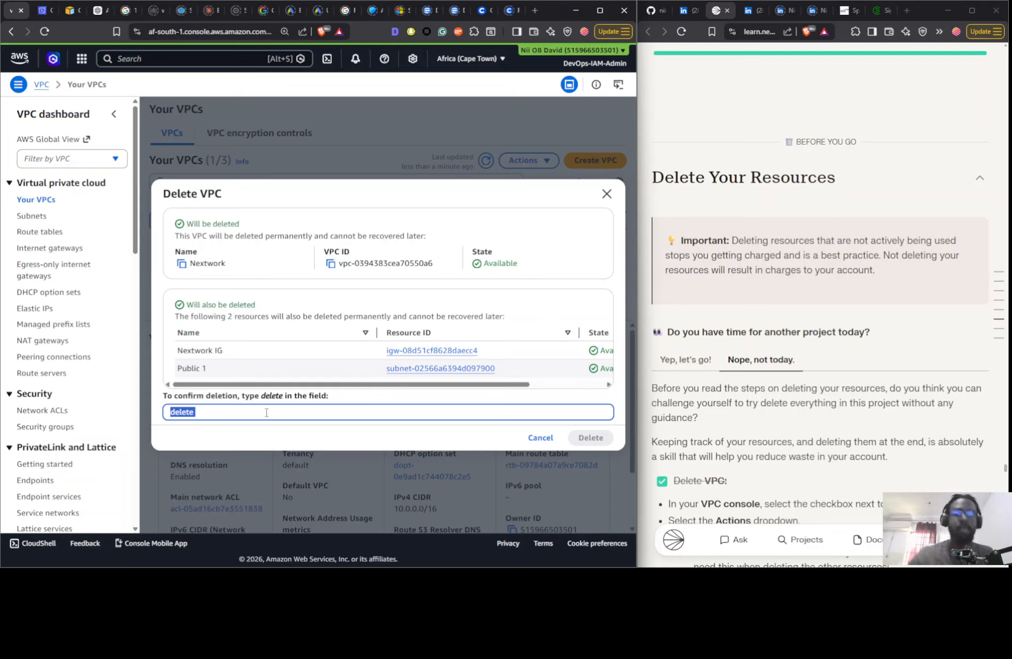
pyautogui.click(267, 413)
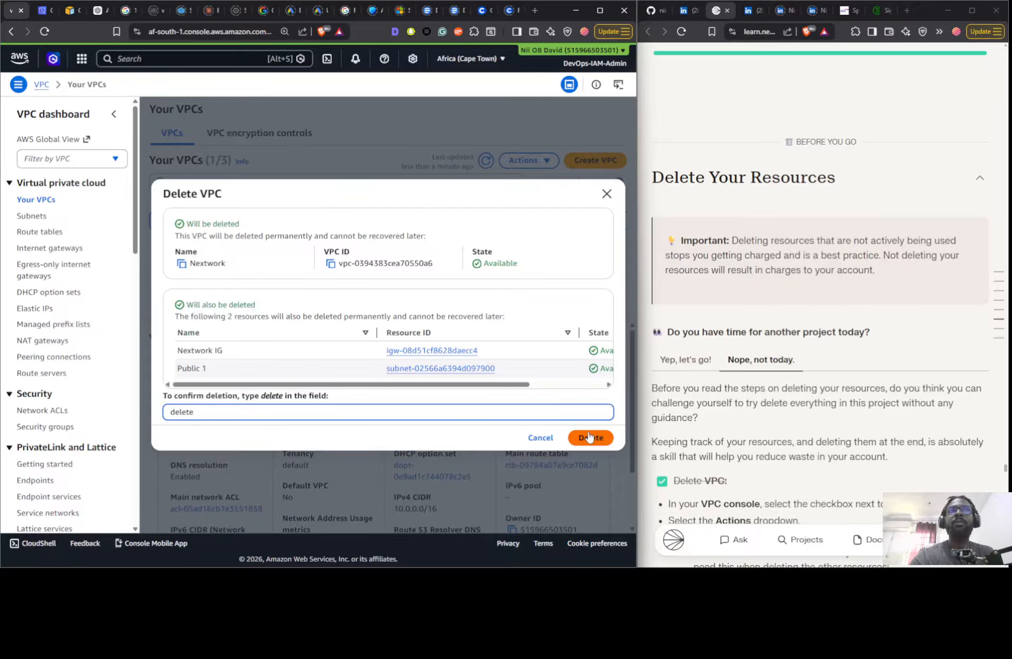
pyautogui.click(589, 436)
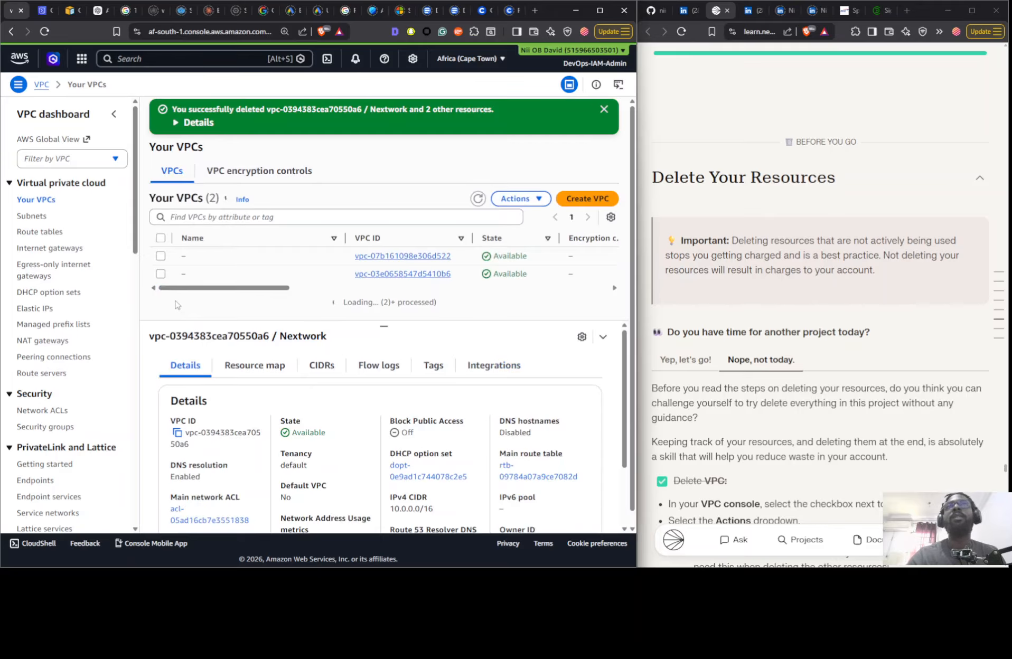
# - Refresh the route tables list and check the Default VPC column for the remaining VPCs
pyautogui.click(39, 231)
pyautogui.click(459, 109)
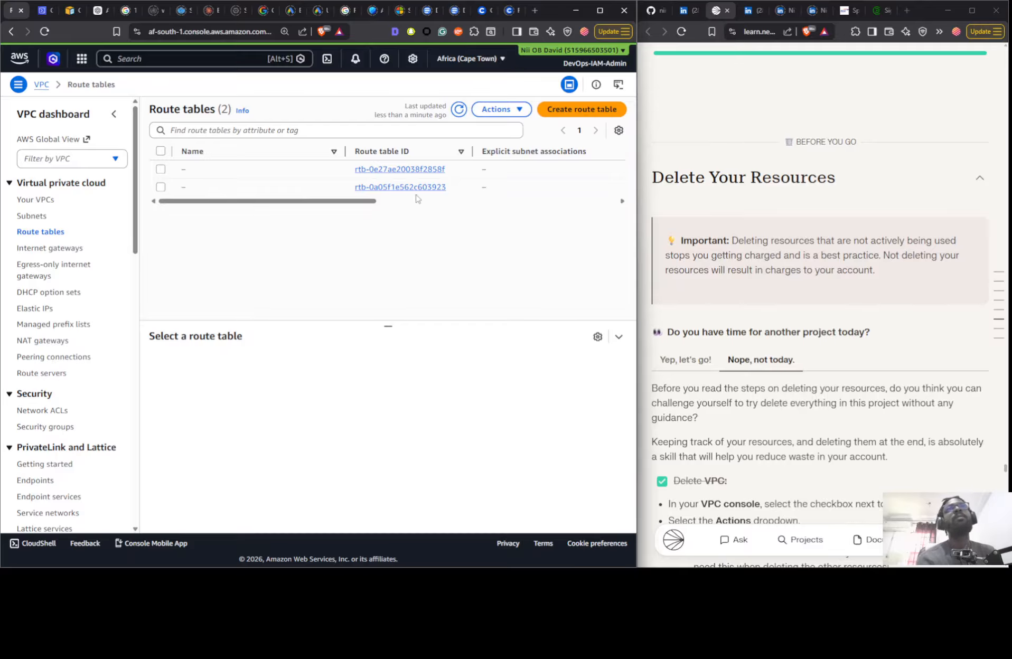
pyautogui.click(40, 200)
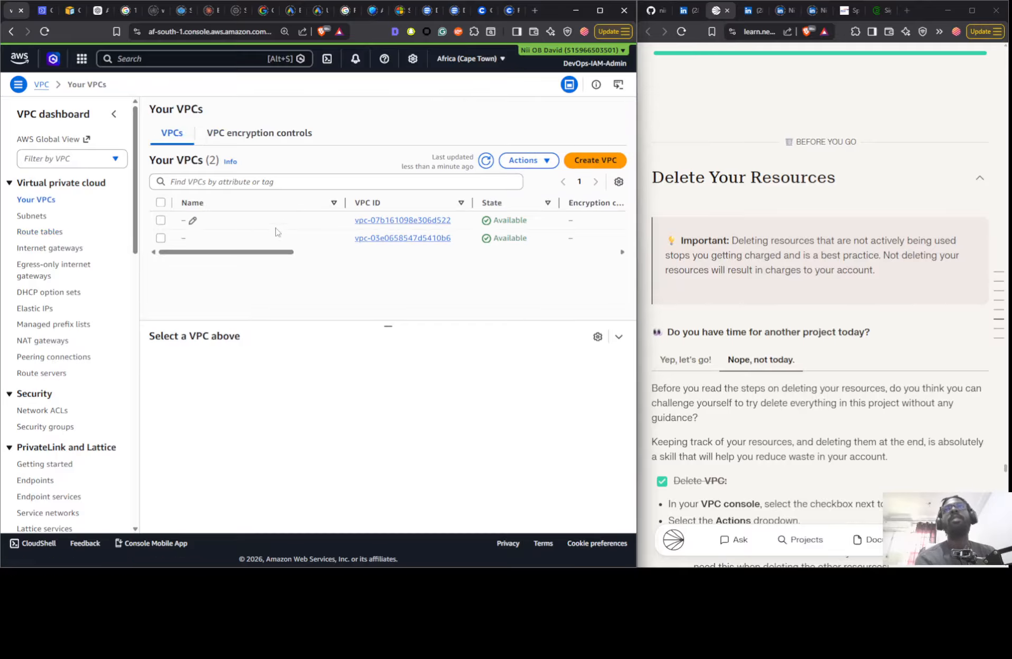
pyautogui.moveTo(265, 254); pyautogui.dragTo(592, 254)
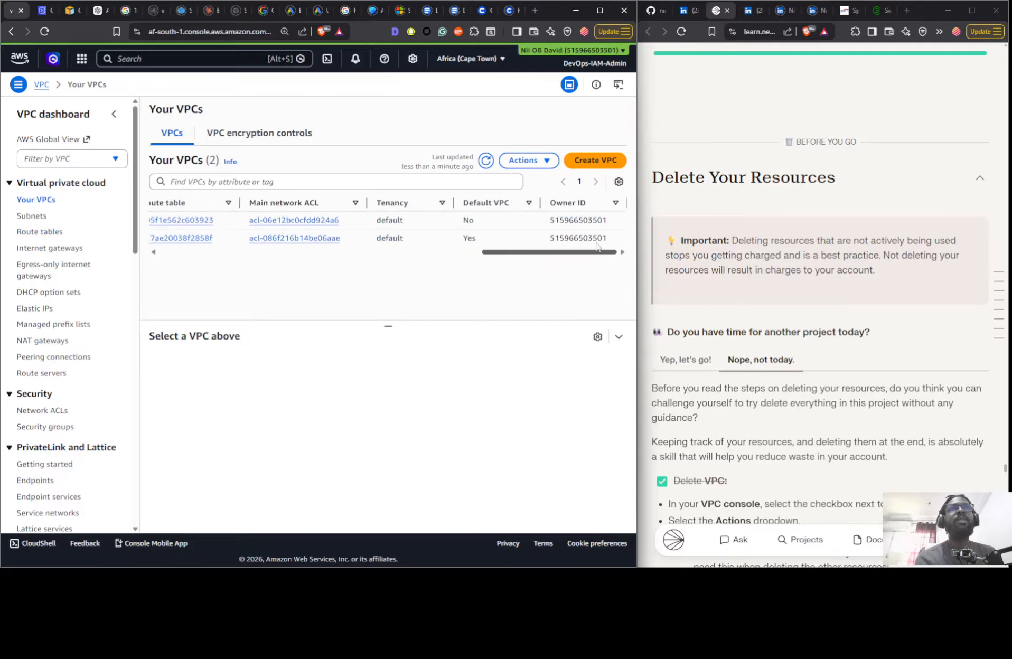
# - Delete the unnamed non-default VPC vpc-07b161098e306d522, confirming with the word delete
pyautogui.click(503, 218)
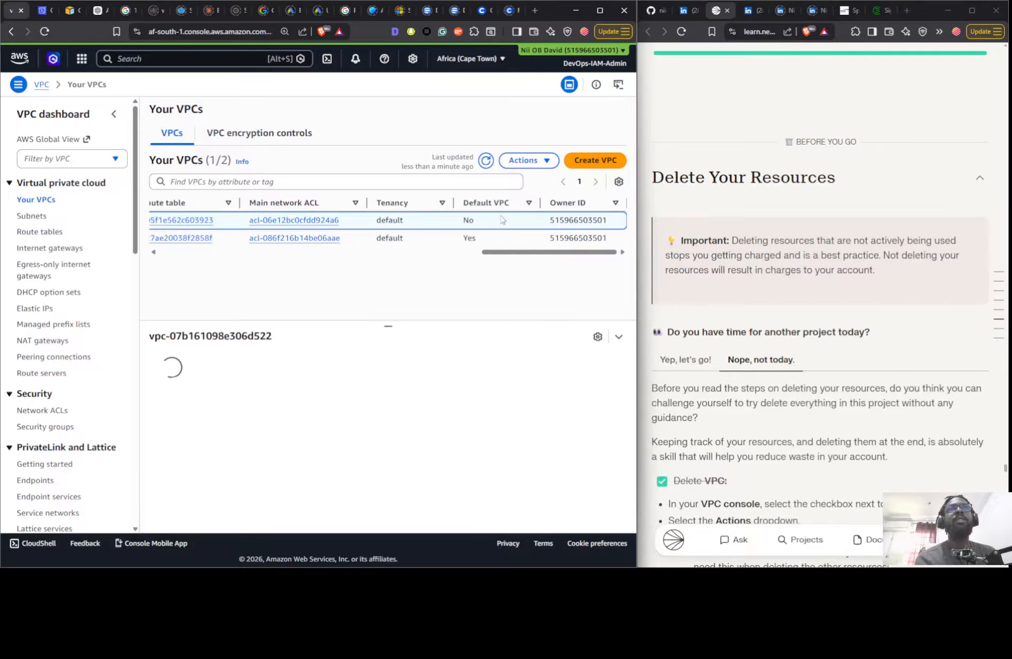
pyautogui.click(522, 161)
pyautogui.click(464, 298)
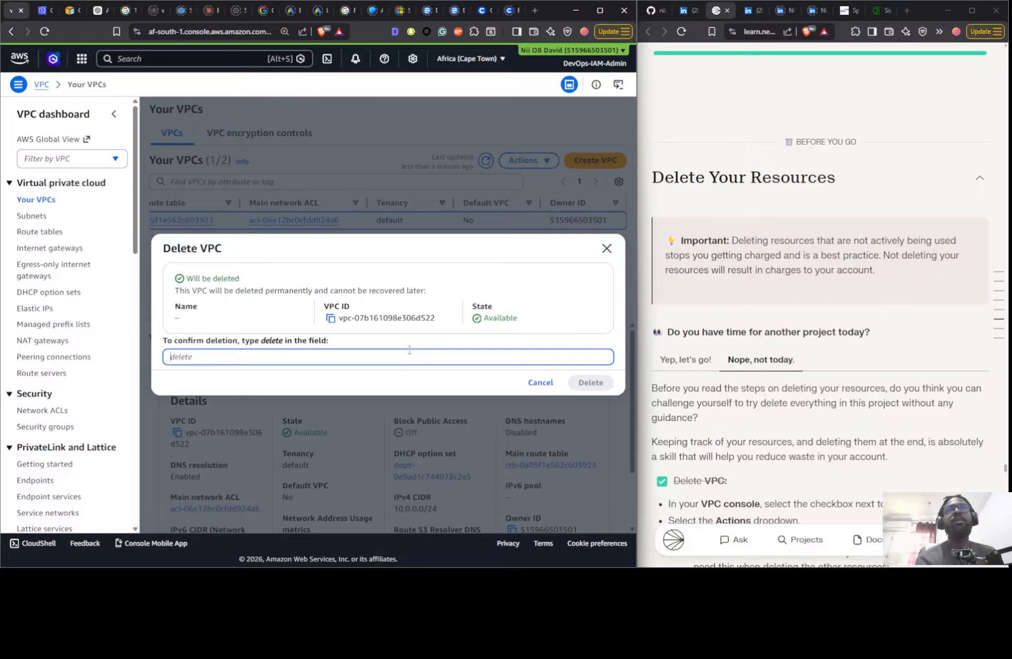
pyautogui.doubleClick(263, 343)
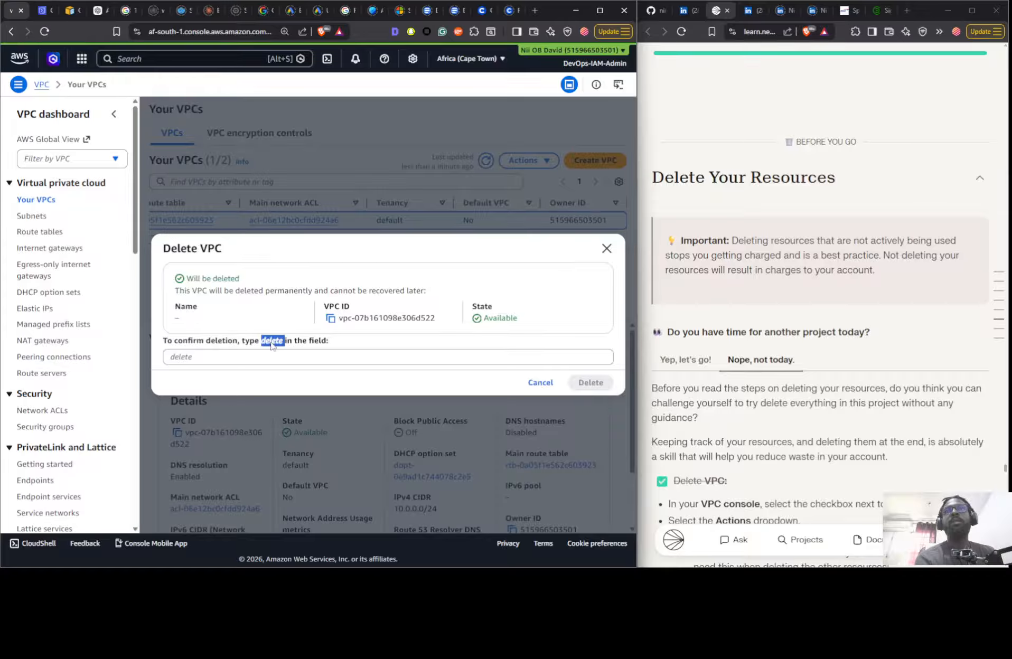
pyautogui.moveTo(271, 346); pyautogui.dragTo(267, 357)
pyautogui.click(269, 355)
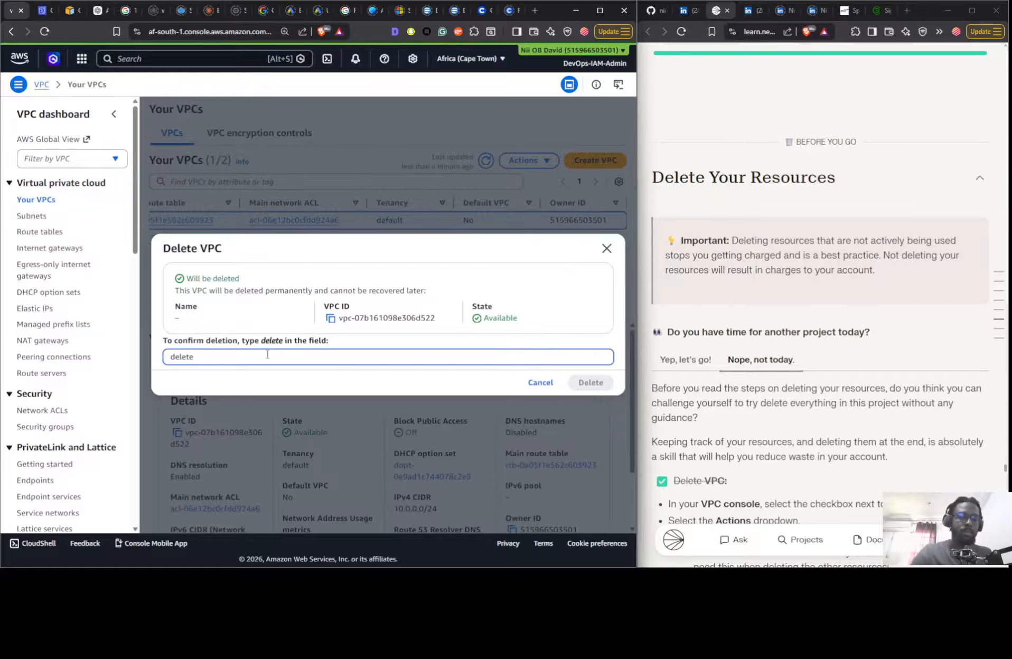
pyautogui.click(585, 385)
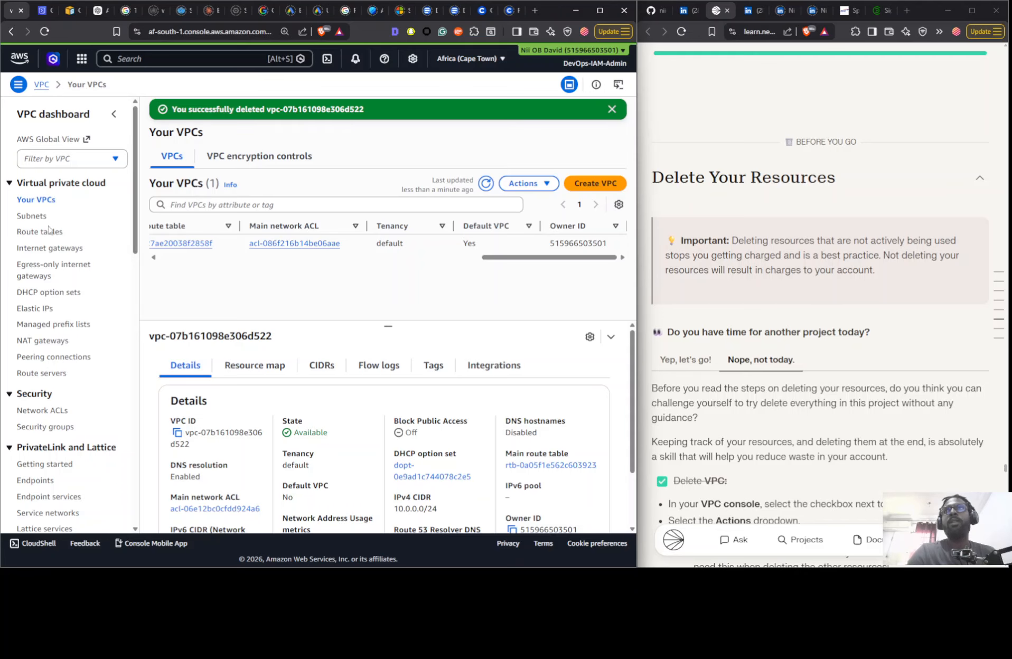
# - Refresh the subnets, route tables and internet gateways lists to check for leftover project resources
pyautogui.click(34, 217)
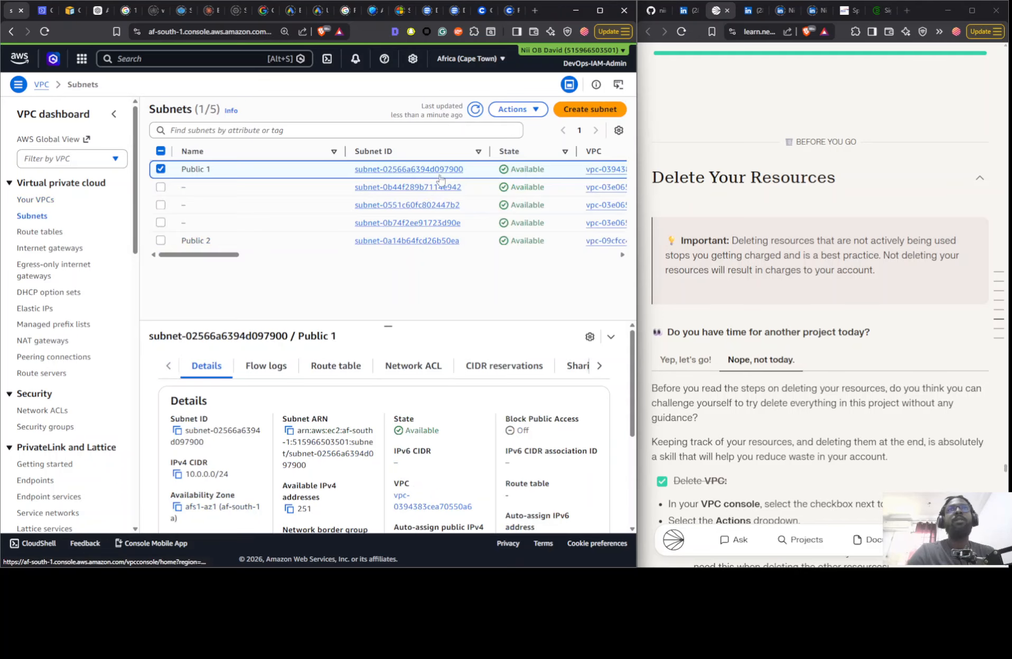
pyautogui.click(475, 113)
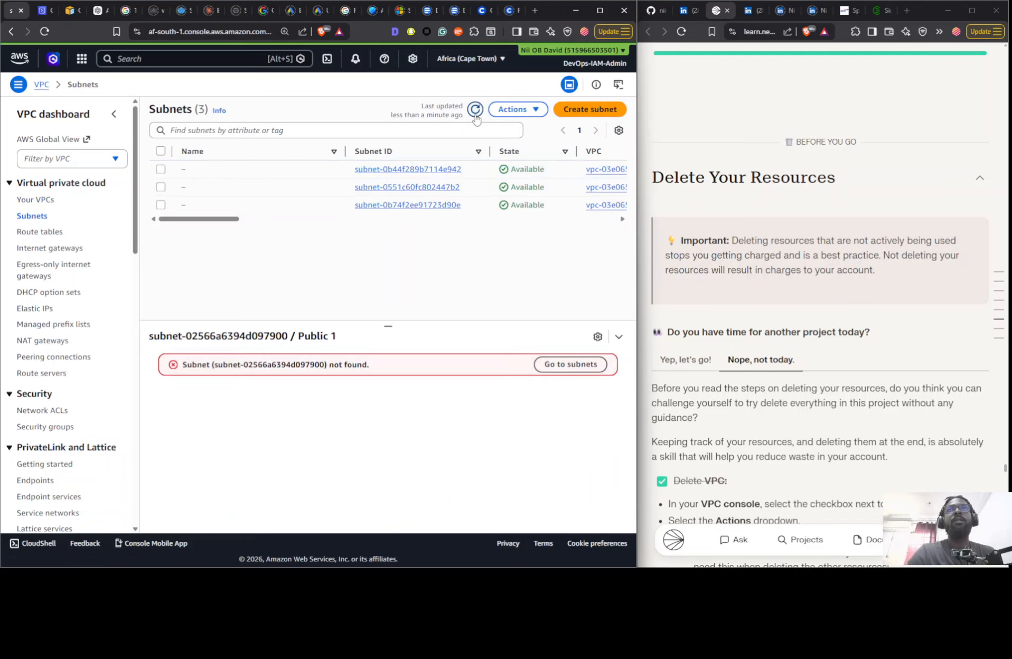
pyautogui.click(30, 232)
pyautogui.click(460, 110)
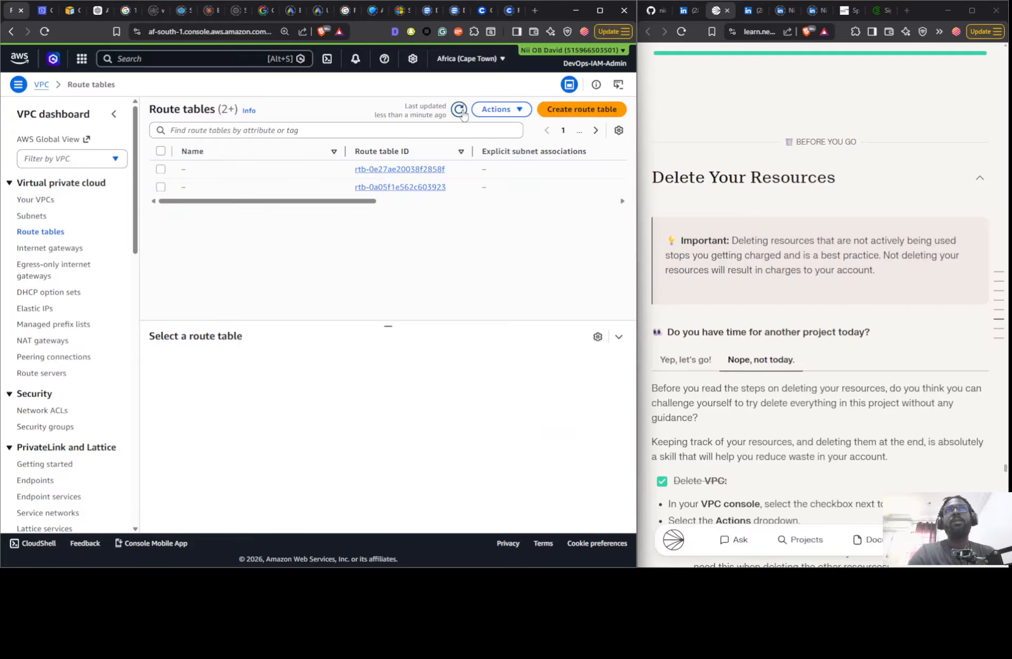
pyautogui.click(47, 248)
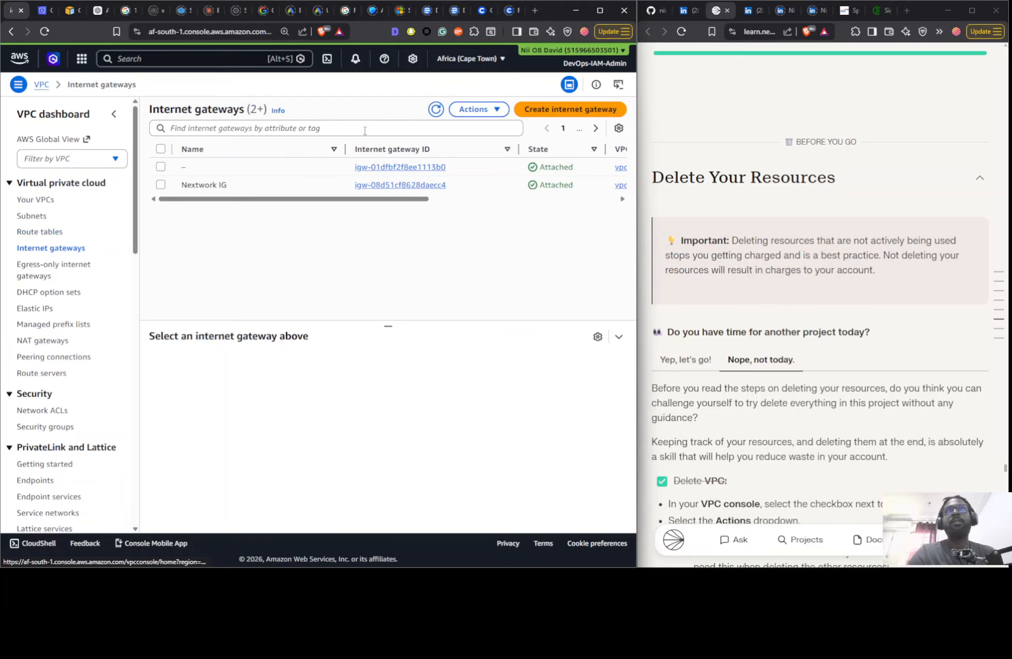
pyautogui.click(434, 109)
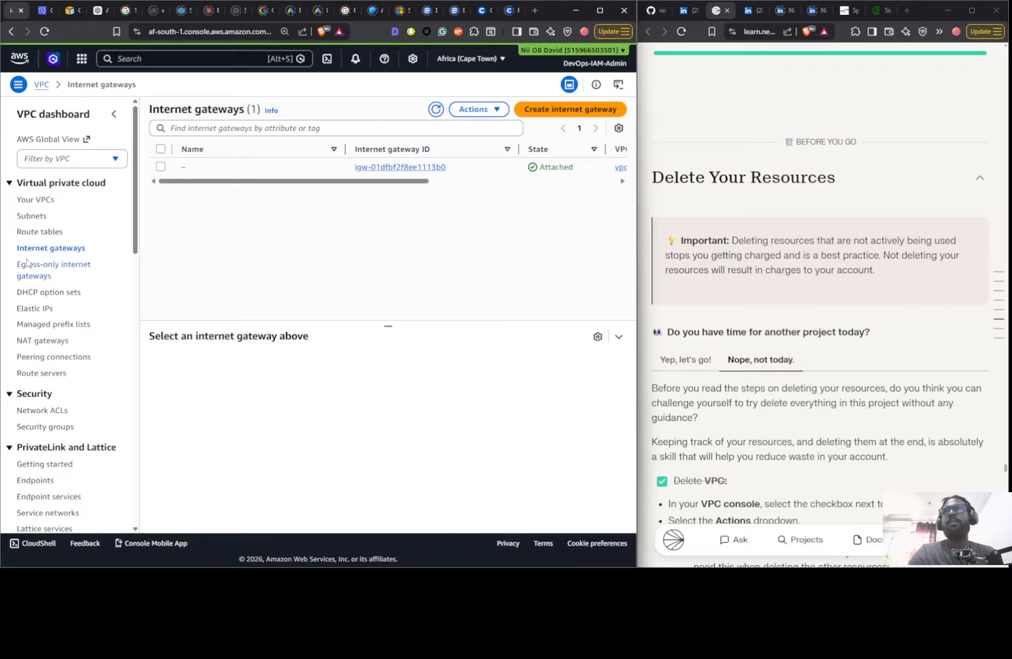
# - Refresh the network ACLs and security groups lists to check for leftovers of the deleted VPCs
pyautogui.click(42, 411)
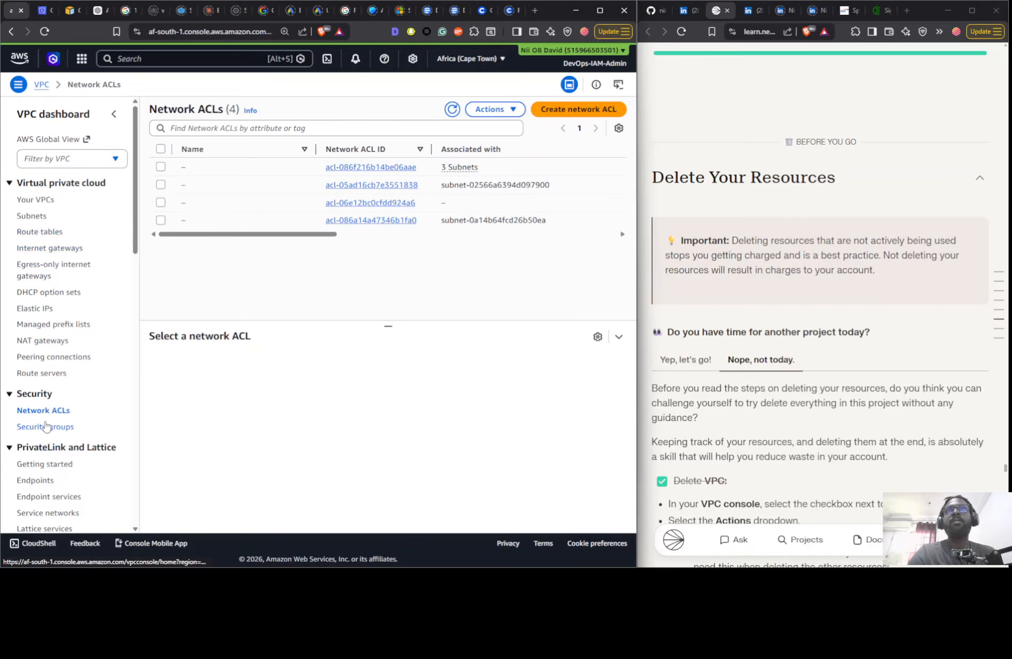
pyautogui.click(453, 110)
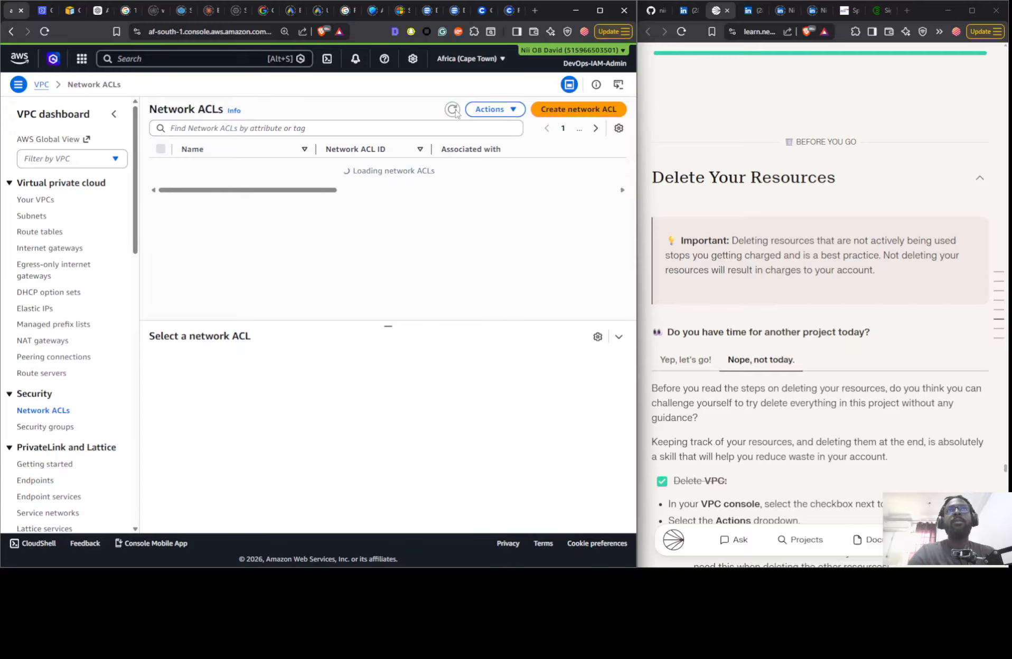
pyautogui.click(44, 426)
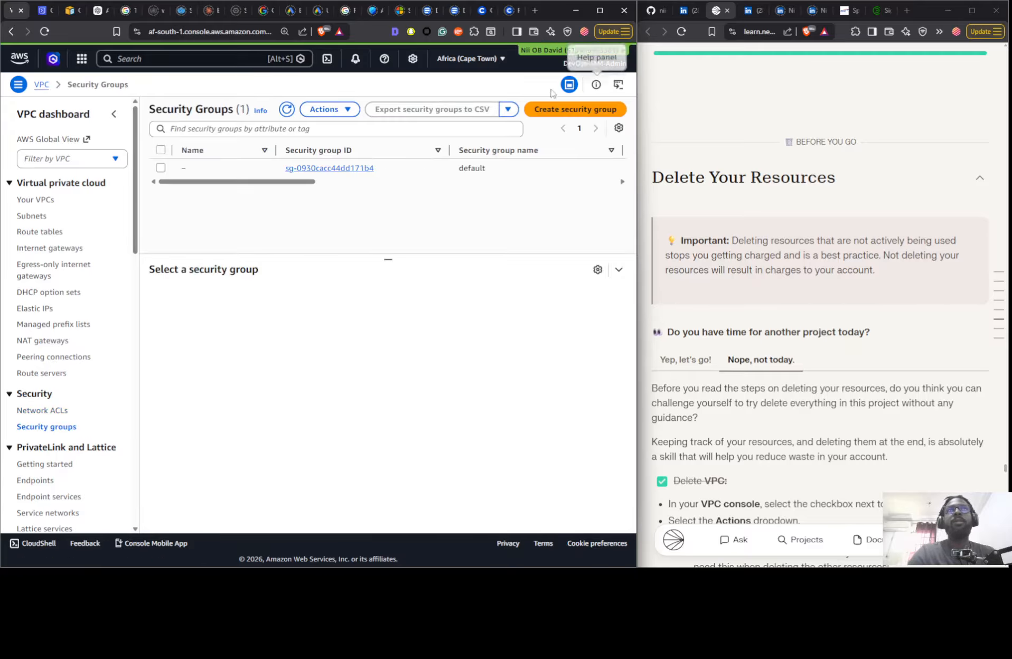
pyautogui.click(293, 112)
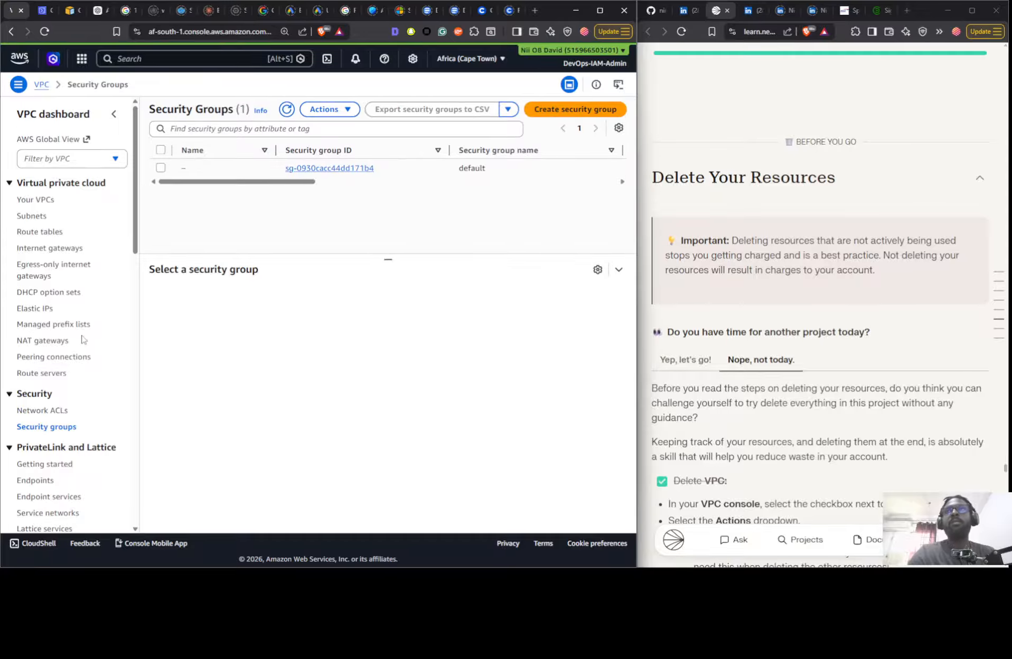
# - Review the end of the project guide, return to its overview and open Part 2, VPC Traffic Flow and Security
pyautogui.scroll(-15, 813, 228)
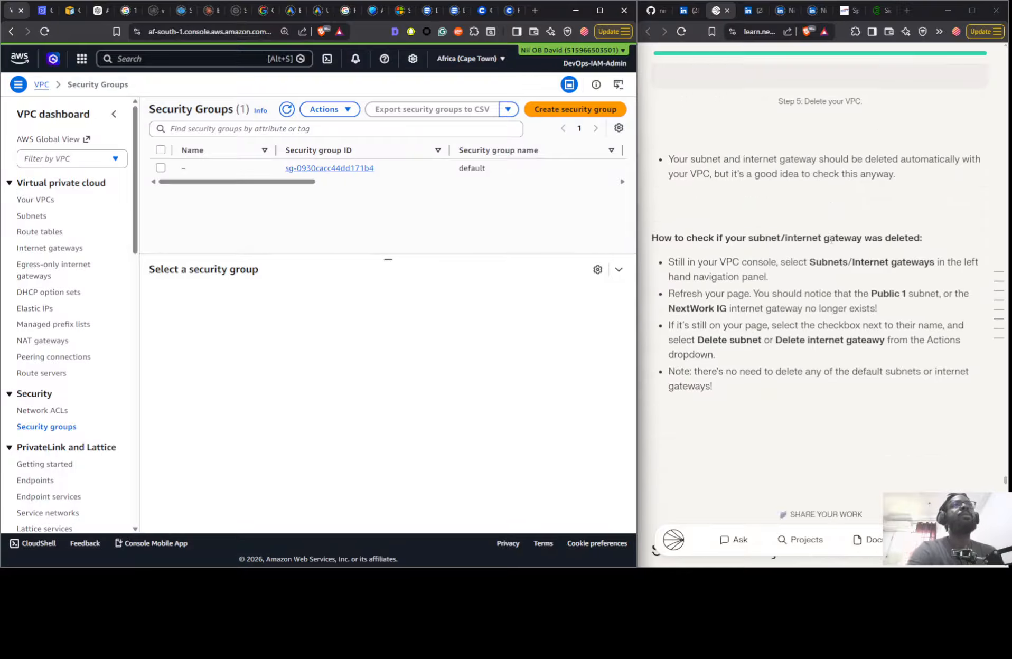
pyautogui.scroll(-7, 819, 231)
pyautogui.scroll(10, 908, 303)
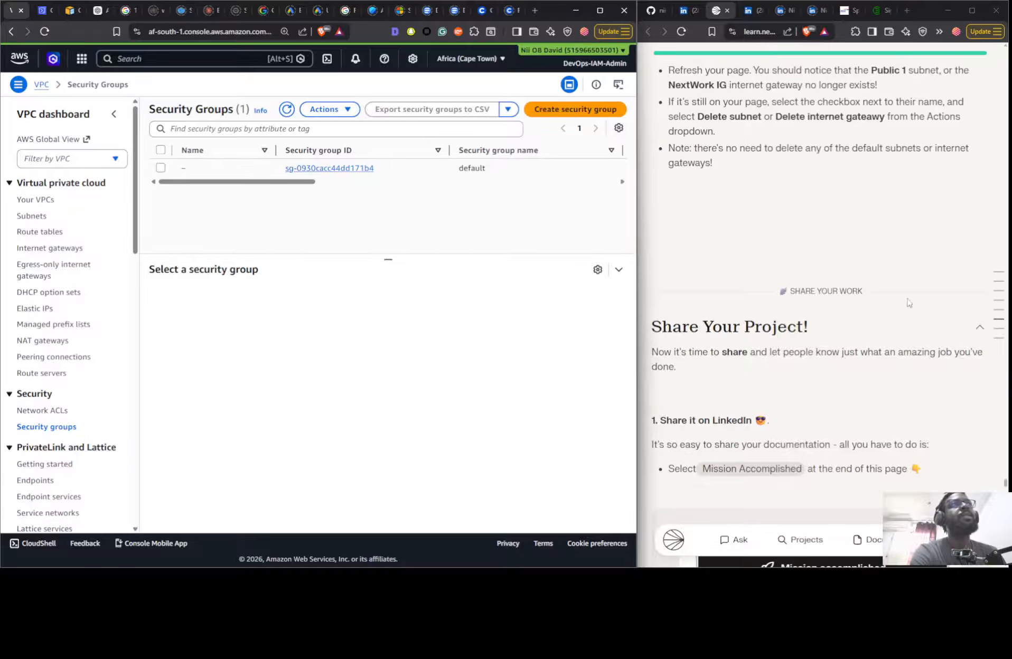
pyautogui.click(998, 277)
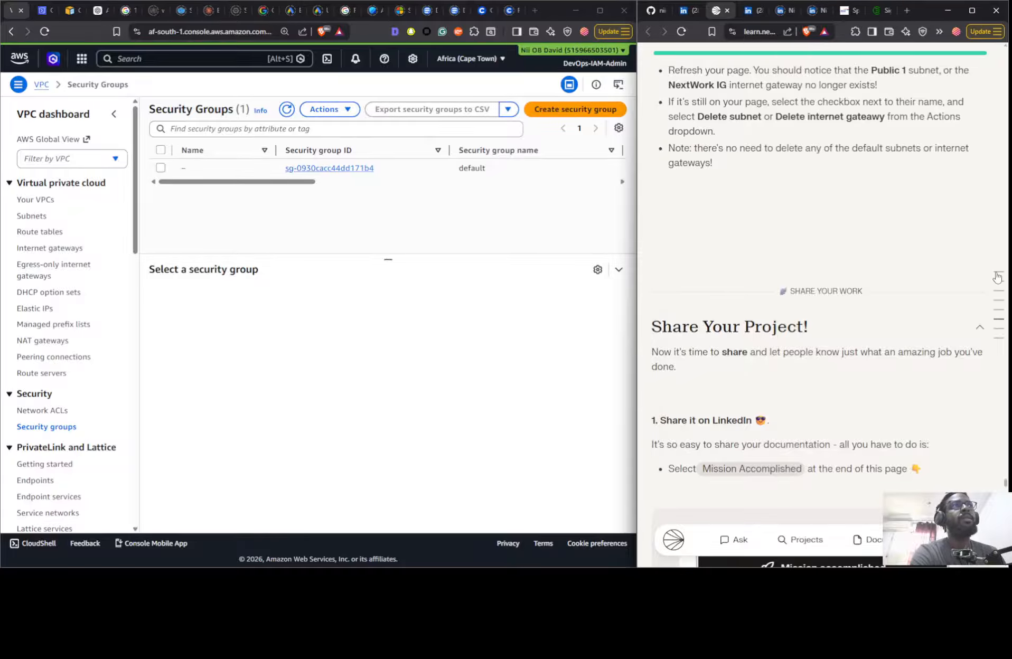
pyautogui.click(997, 275)
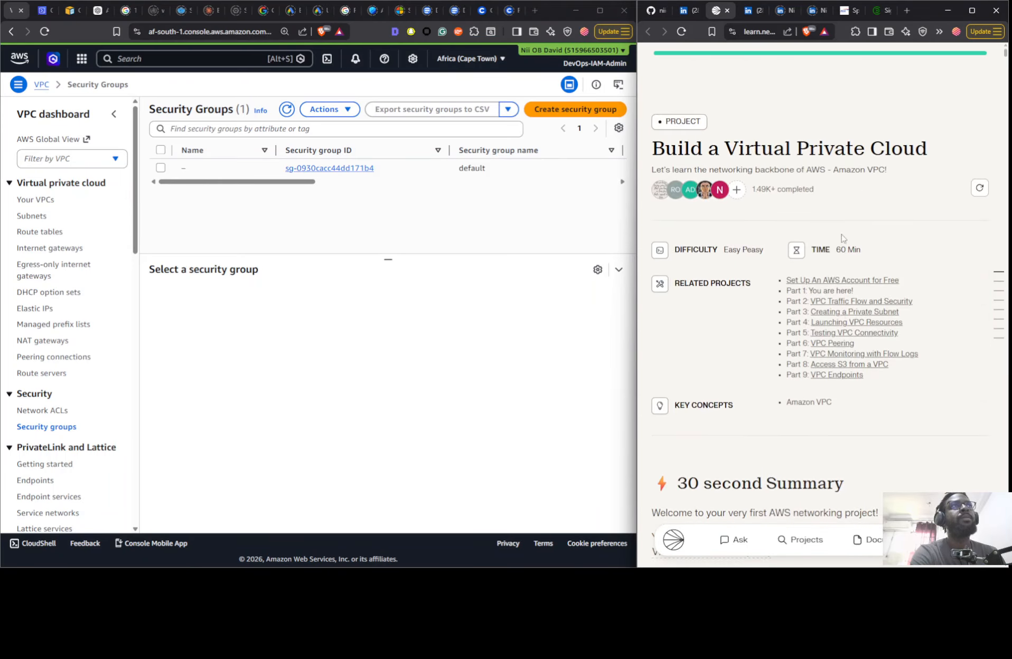
pyautogui.click(843, 300)
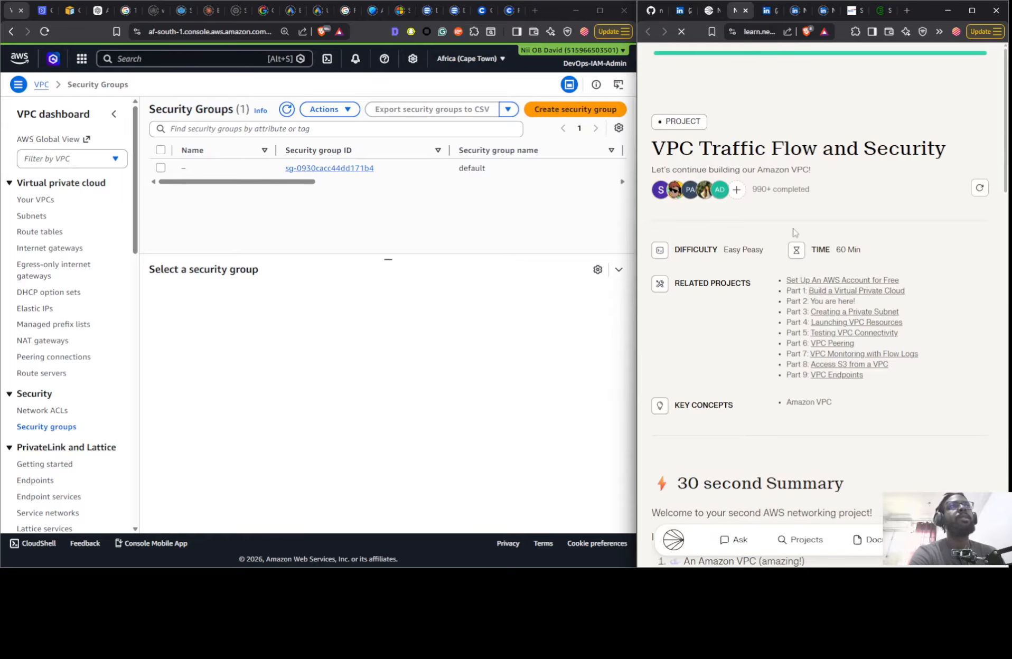
# - Choose the On Your Own mode for the VPC Traffic Flow and Security project
pyautogui.scroll(-20, 802, 274)
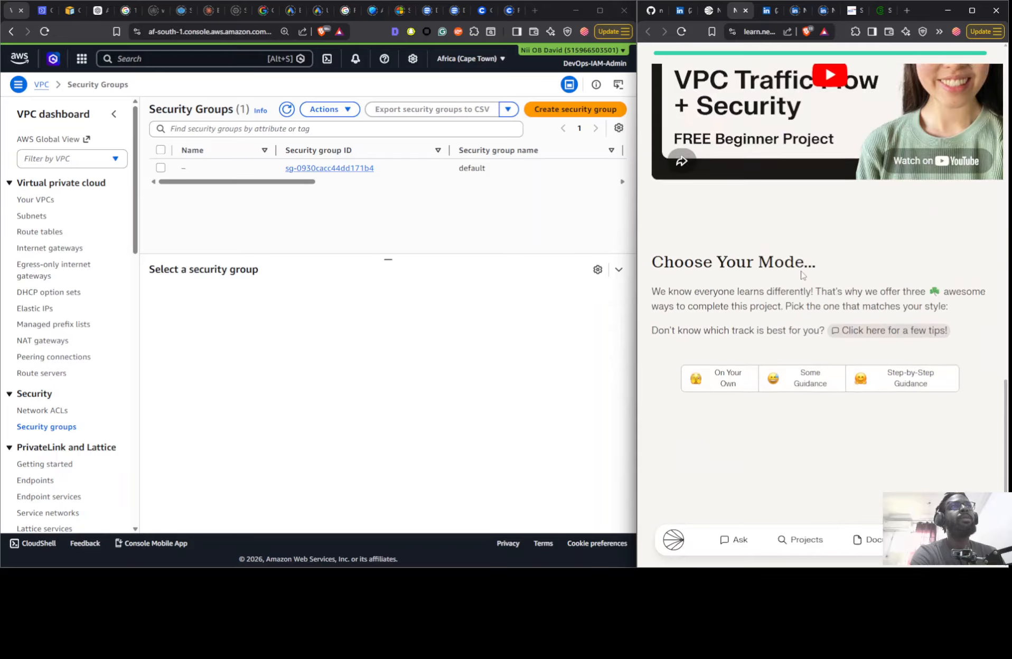
pyautogui.click(795, 239)
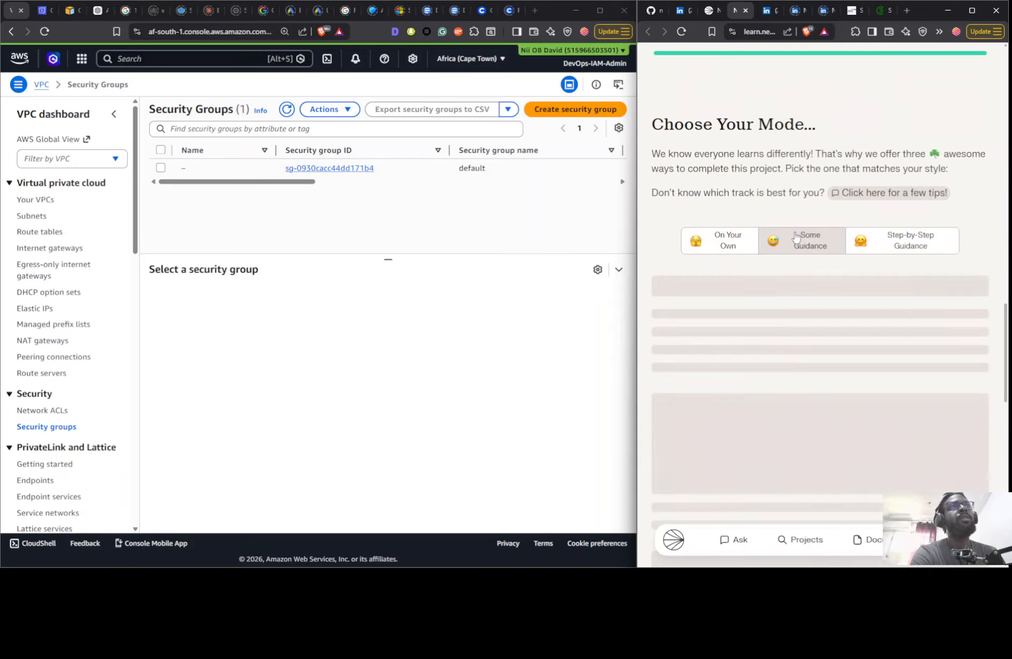
pyautogui.click(725, 242)
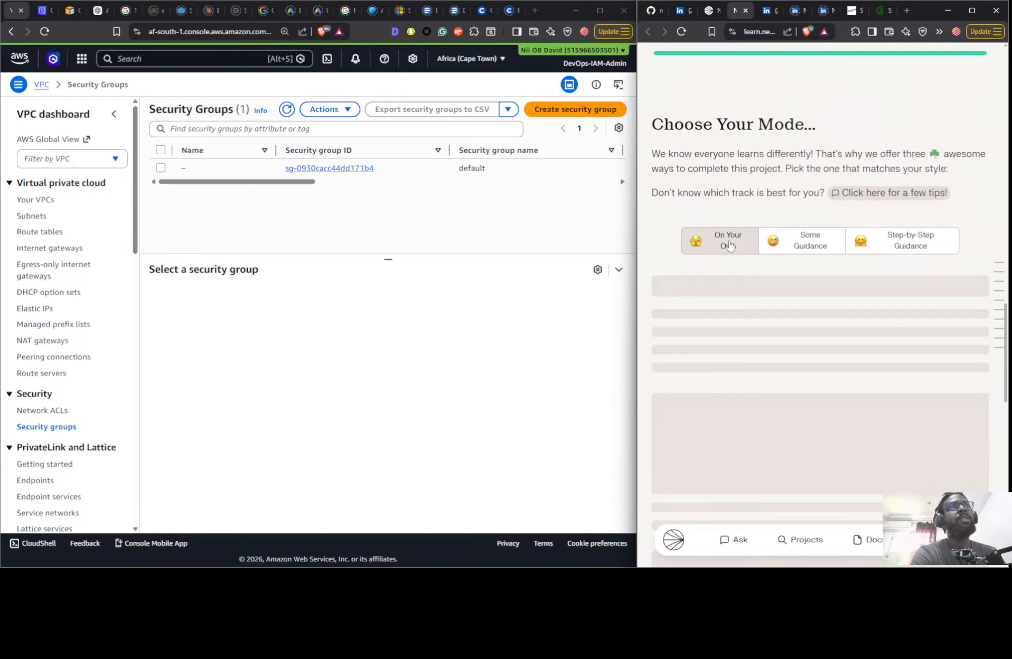
# - Skim the steps of the On Your Own project guide and return to its beginning
pyautogui.scroll(-15, 796, 261)
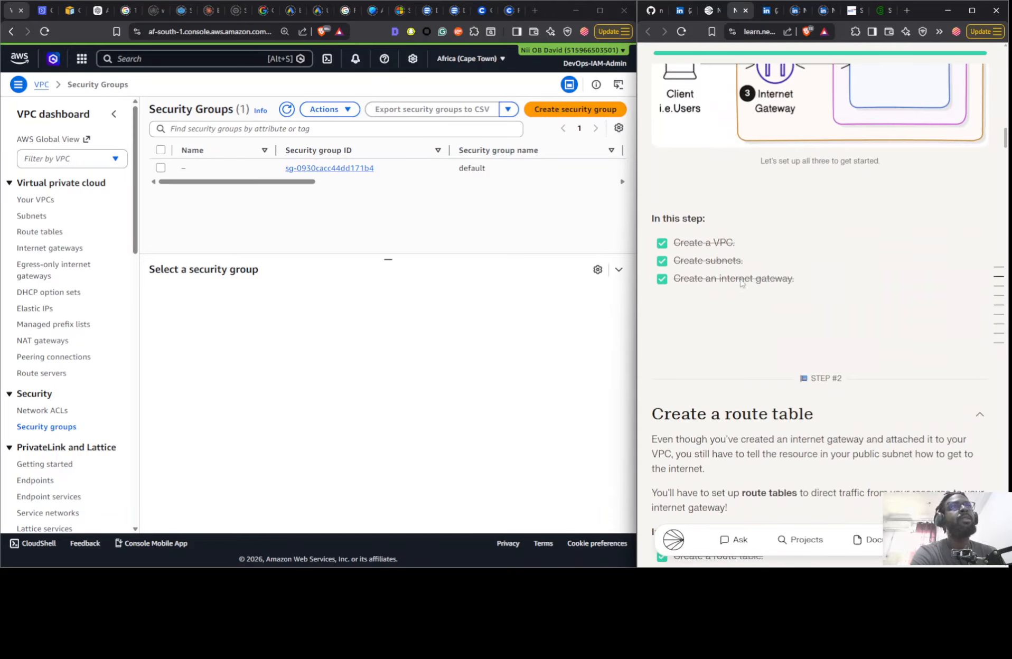
pyautogui.scroll(-12, 754, 285)
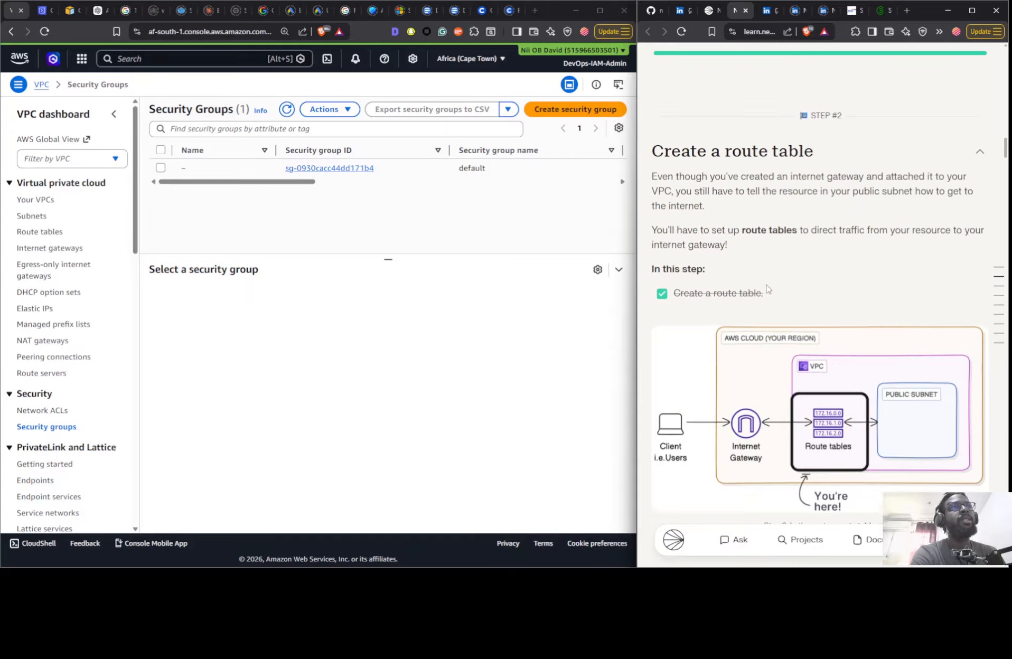
pyautogui.scroll(-10, 764, 285)
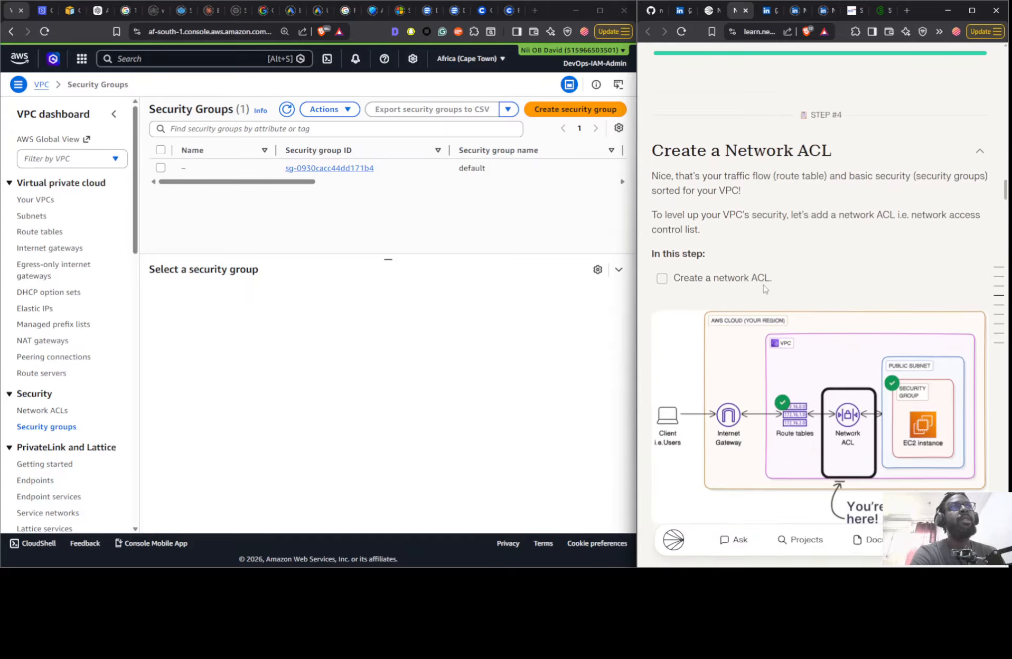
pyautogui.scroll(-10, 764, 289)
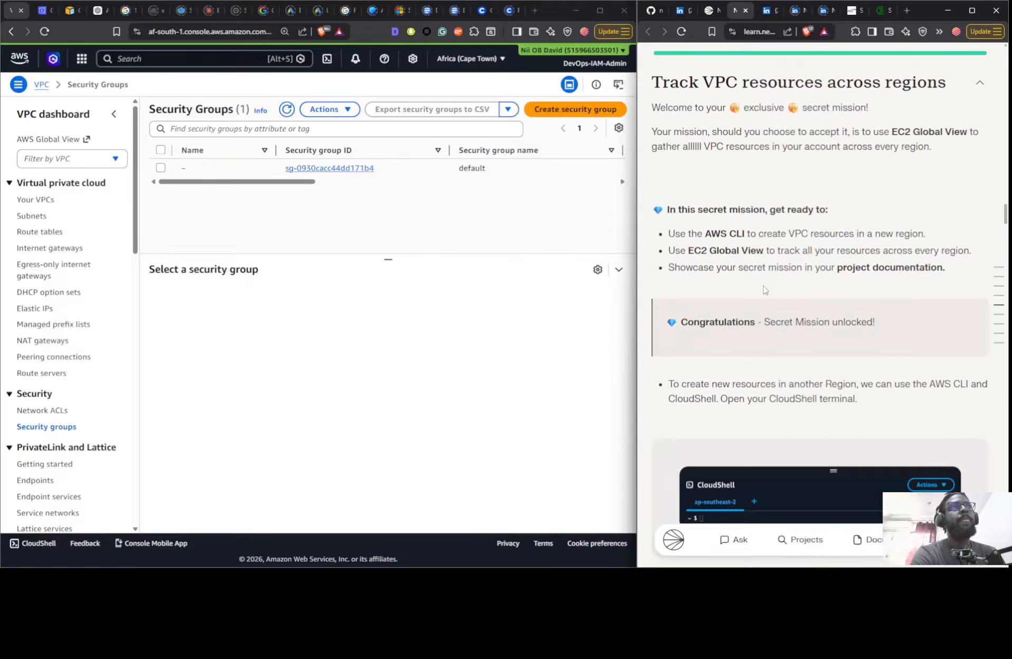
pyautogui.scroll(20, 764, 290)
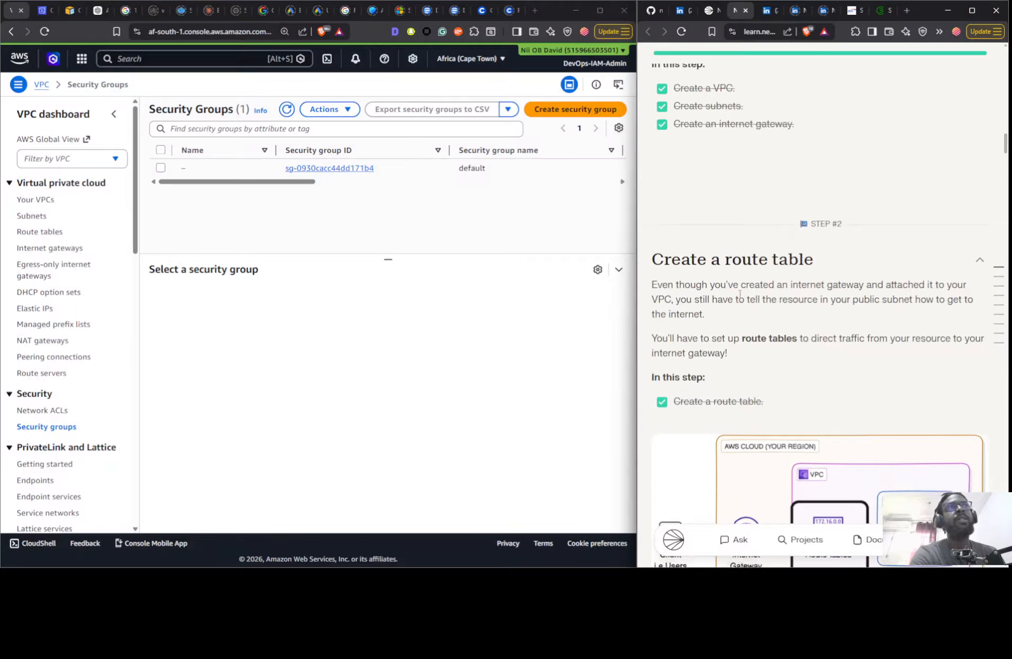
pyautogui.scroll(15, 740, 294)
# - Create a VPC-only VPC named Nextwork with the IPv4 CIDR 10.0.0.0/16, following the guide's VPC basics diagram
pyautogui.click(540, 248)
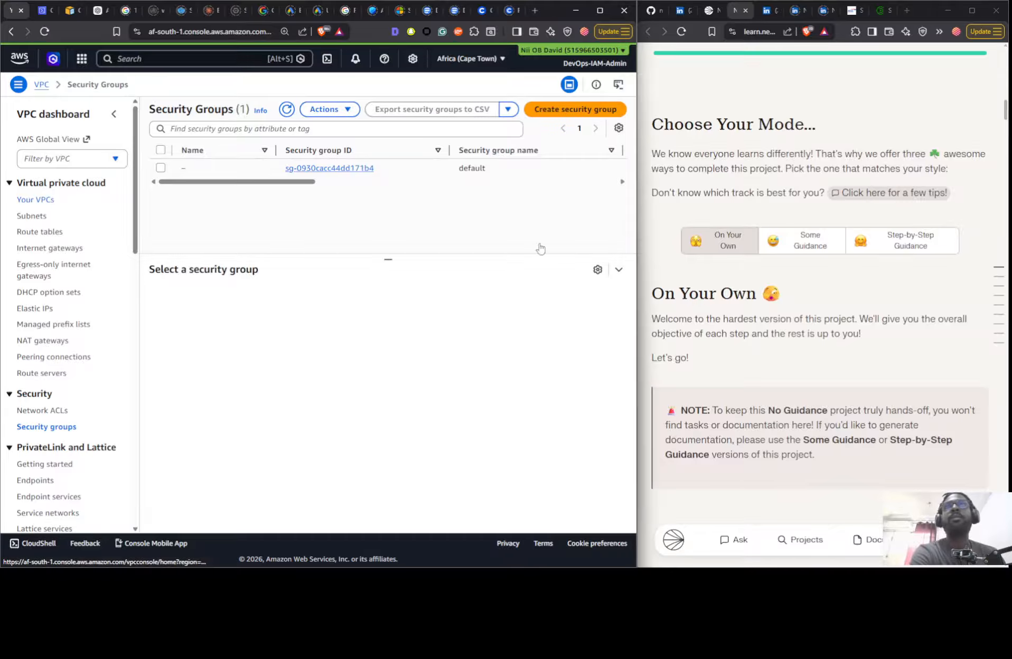
pyautogui.scroll(-15, 749, 333)
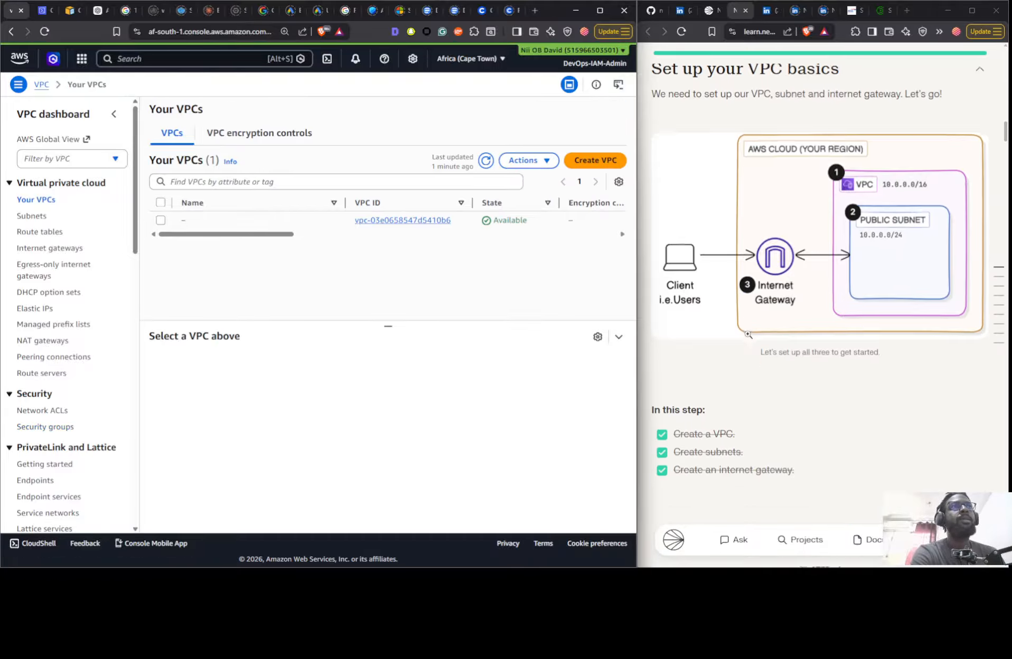
pyautogui.scroll(-5, 748, 334)
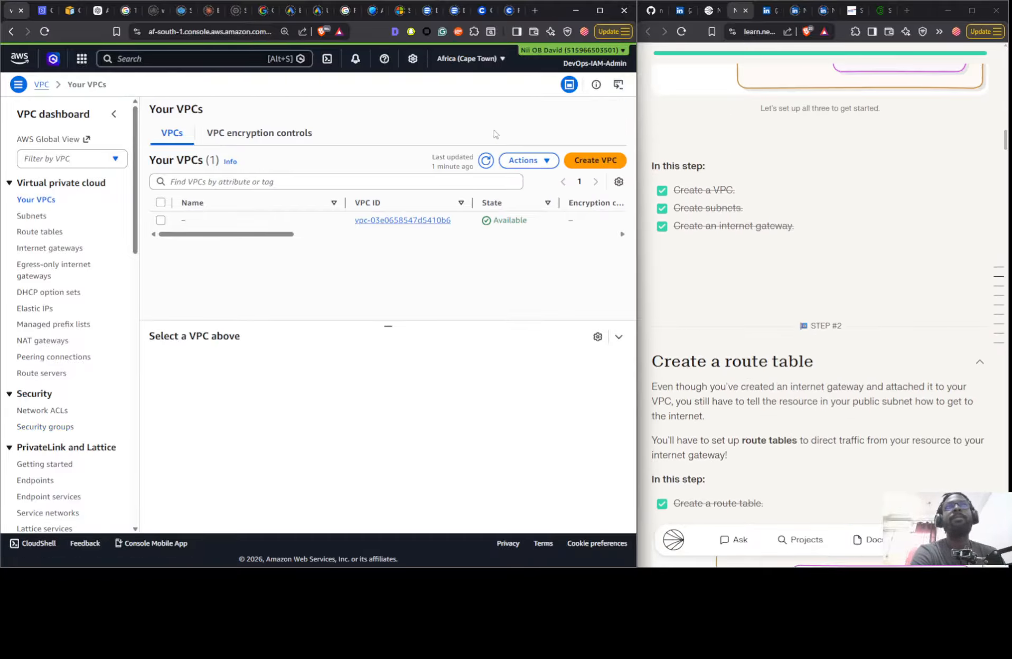
pyautogui.click(603, 160)
pyautogui.click(83, 254)
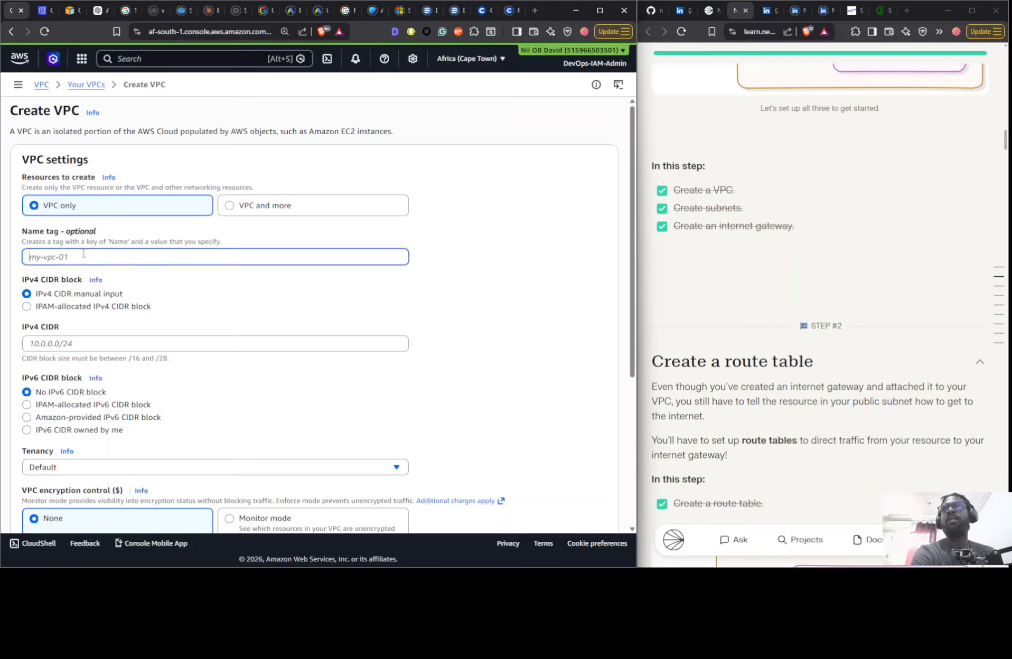
pyautogui.write('Nextwork')
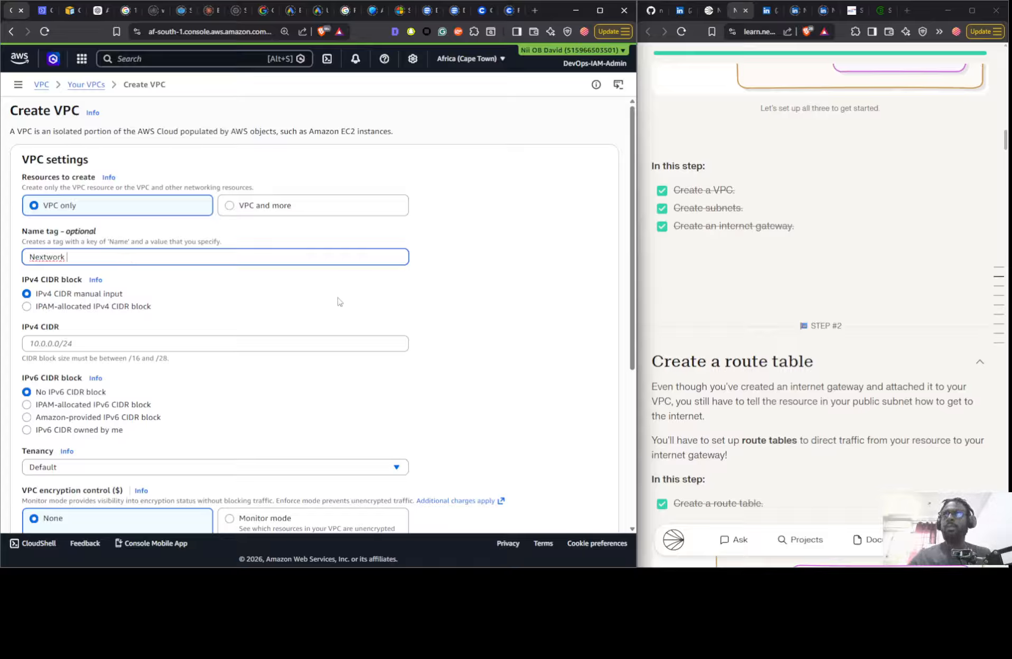
pyautogui.click(153, 345)
pyautogui.write('10.0.0.0/16')
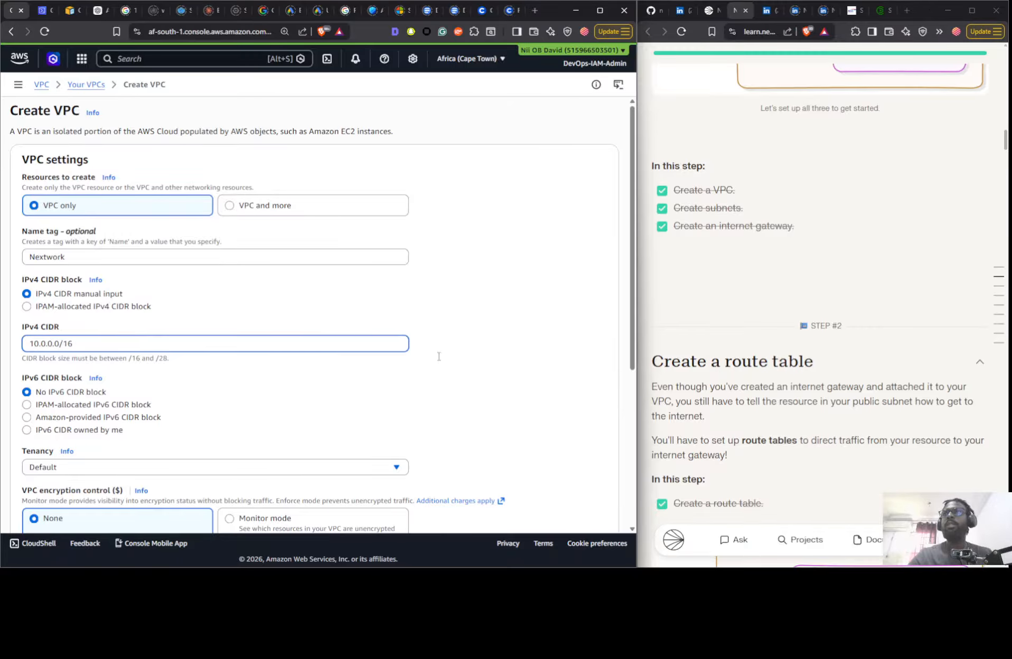
pyautogui.scroll(-5, 438, 357)
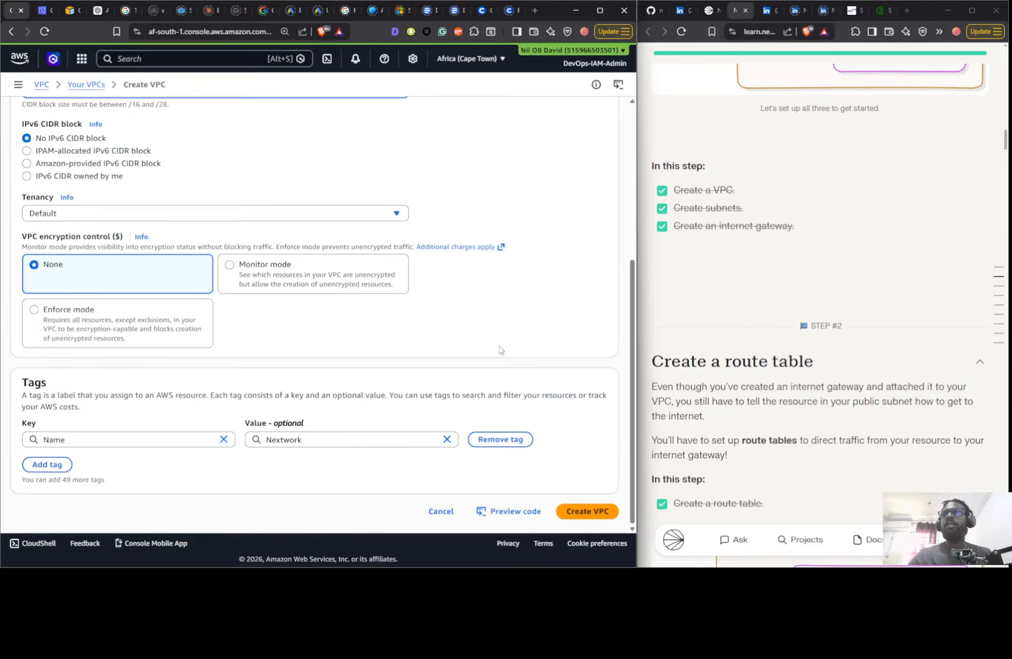
pyautogui.click(587, 511)
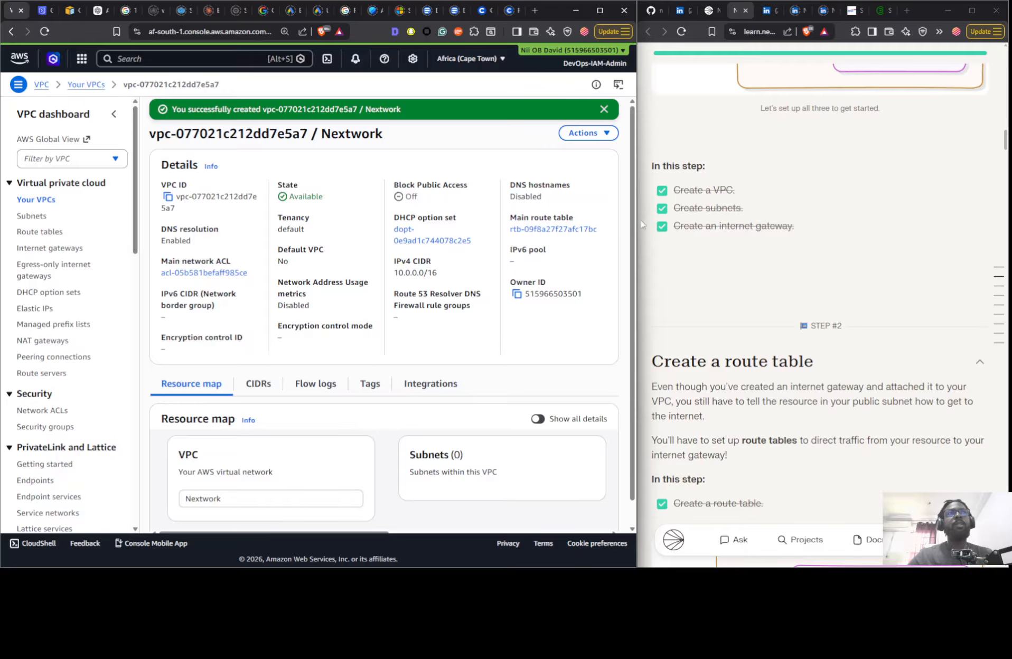
# - Check the guide's VPC basics diagram for the subnet's address range and view the list of VPCs
pyautogui.scroll(10, 864, 213)
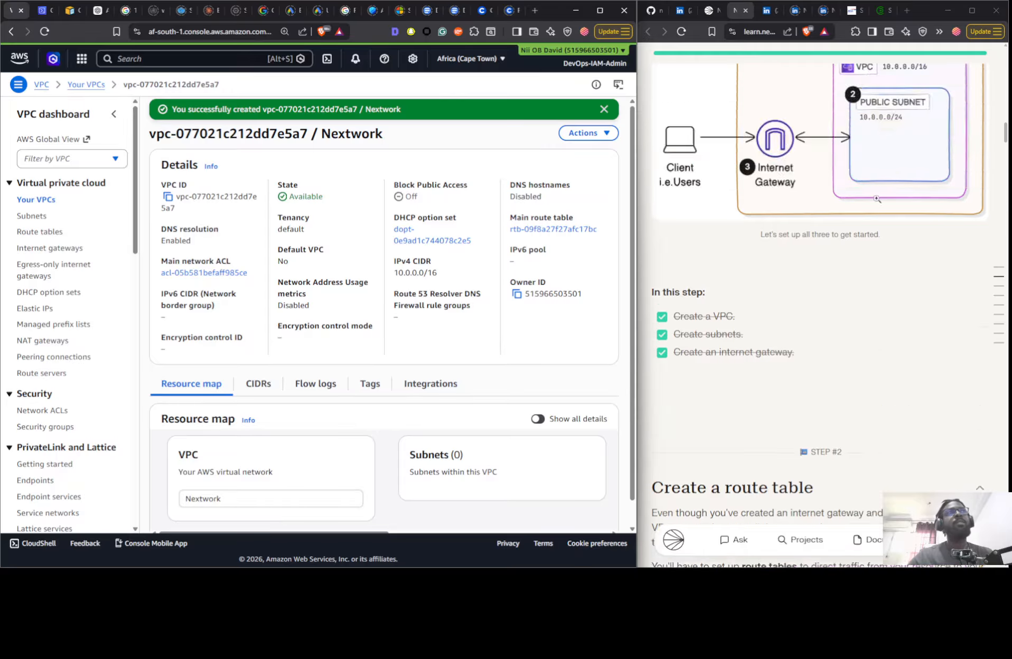
pyautogui.scroll(-10, 864, 213)
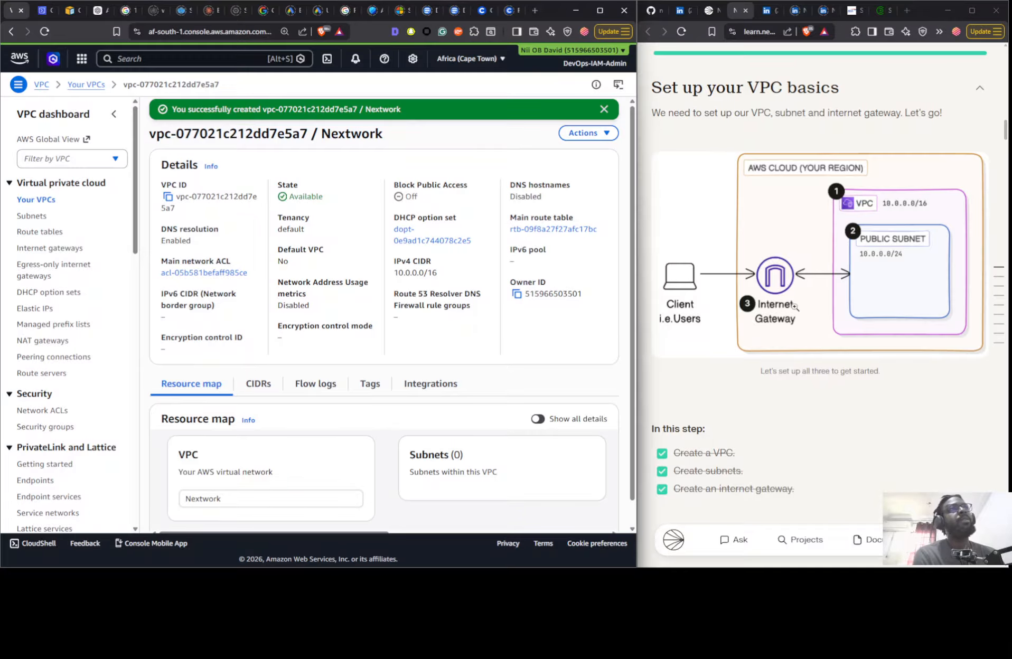
pyautogui.scroll(-6, 799, 283)
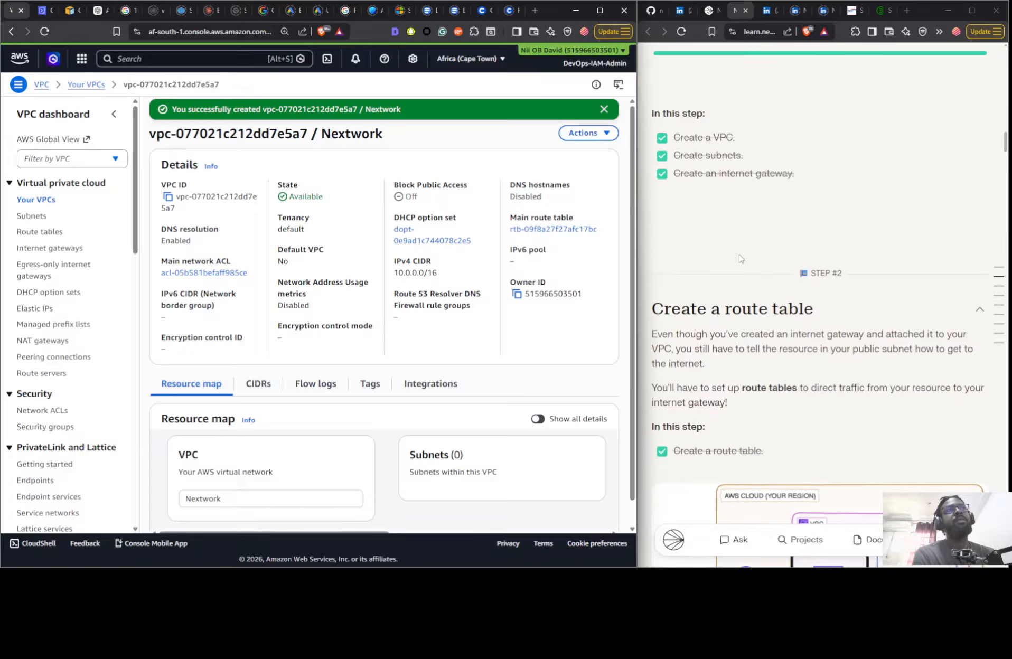
pyautogui.click(43, 201)
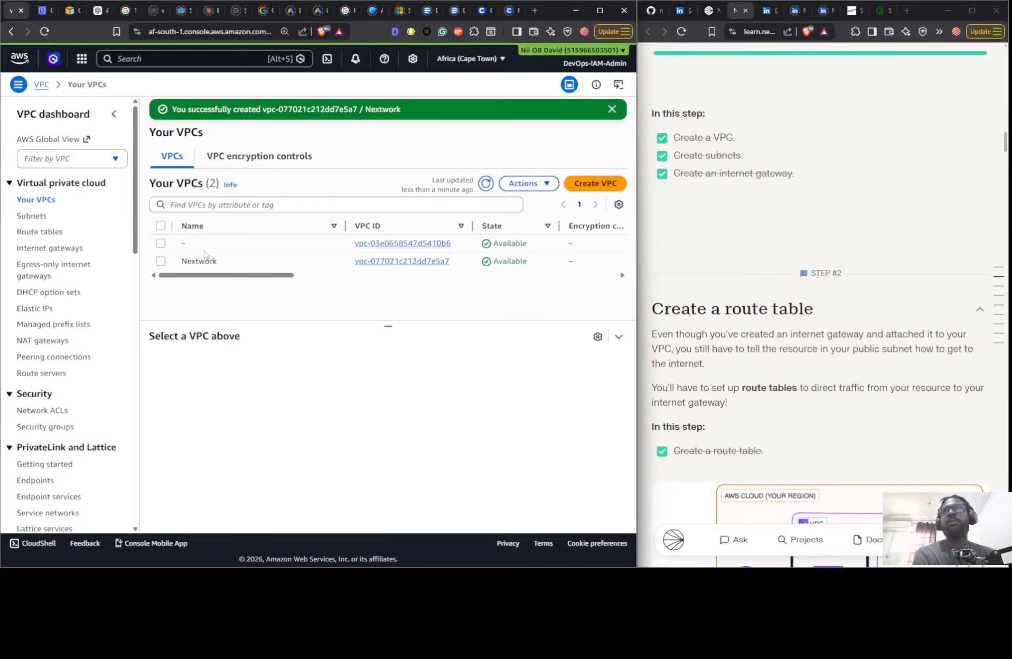
# - Start a new subnet in the Nextwork VPC and name it Public 1
pyautogui.click(29, 216)
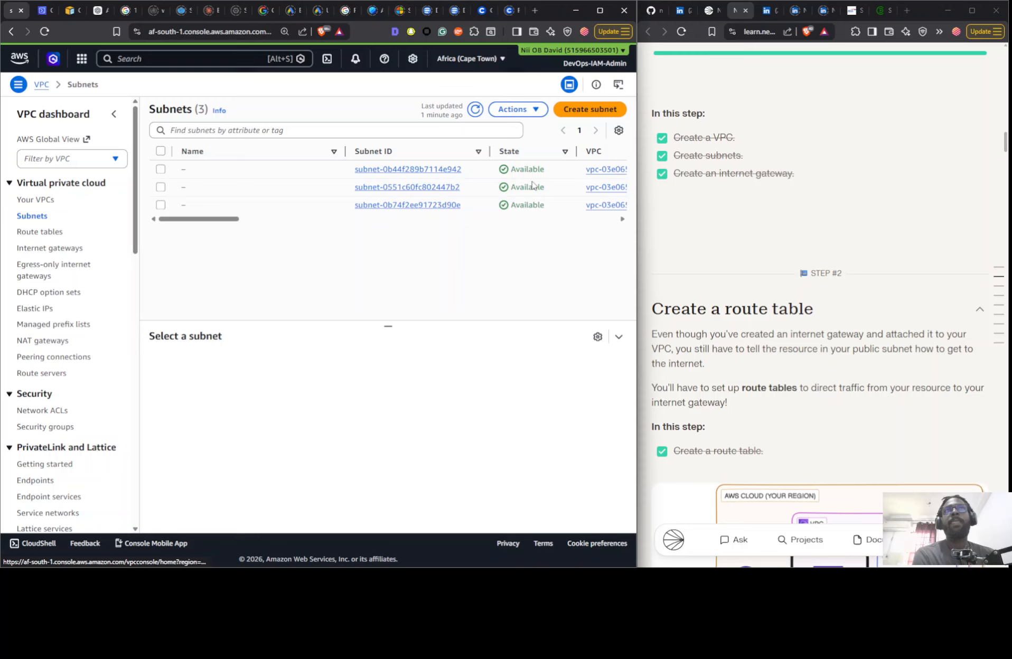
pyautogui.click(554, 112)
pyautogui.click(176, 190)
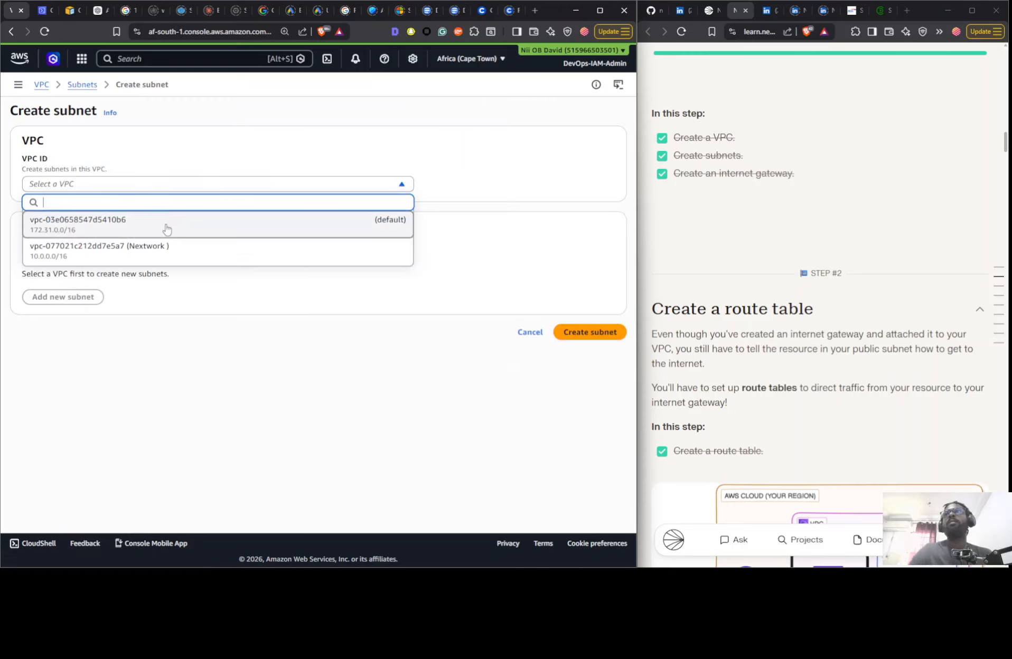
pyautogui.click(153, 253)
pyautogui.click(92, 401)
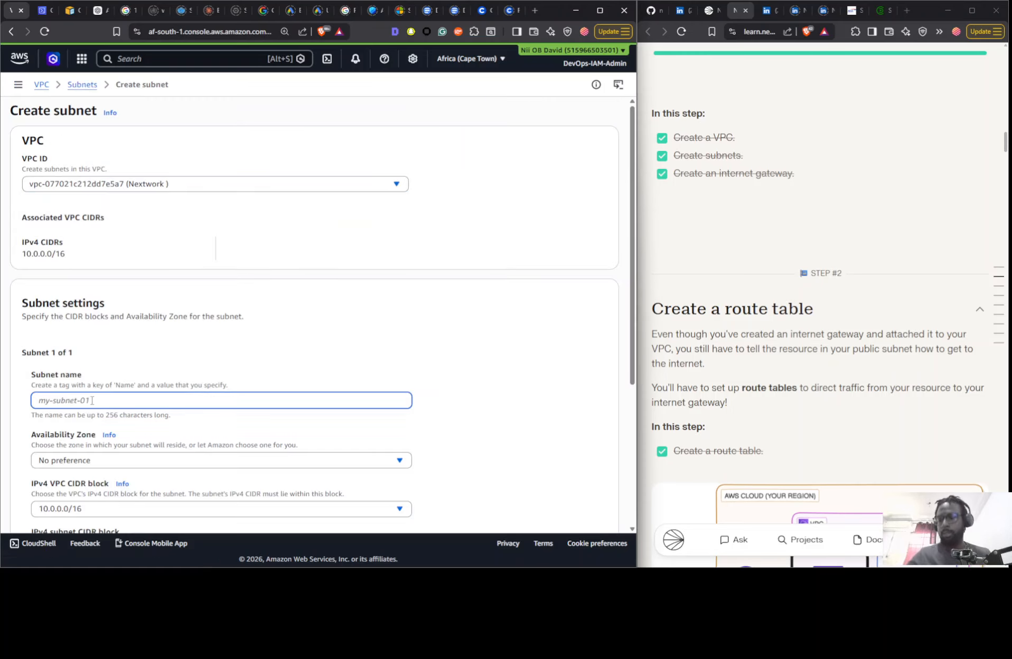
pyautogui.write('Public 1')
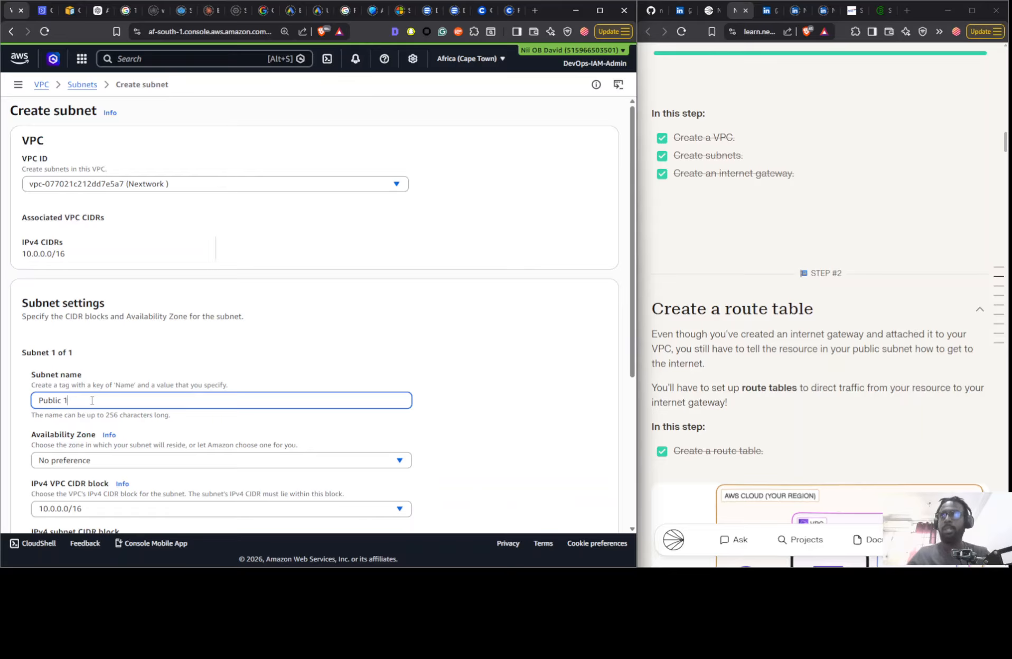
# - Set the subnet's Availability Zone to afs1-az2 (af-south-1b) and its IPv4 CIDR block to 10.0.0.0/24, and create it
pyautogui.scroll(-1, 221, 429)
pyautogui.click(209, 406)
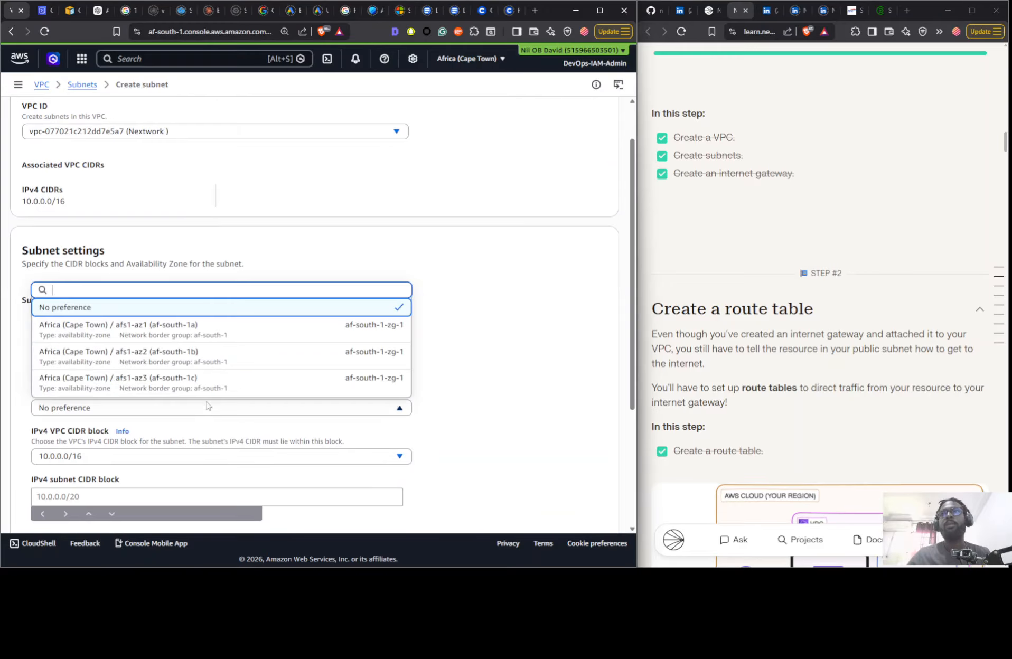
pyautogui.click(224, 346)
pyautogui.scroll(-3, 221, 360)
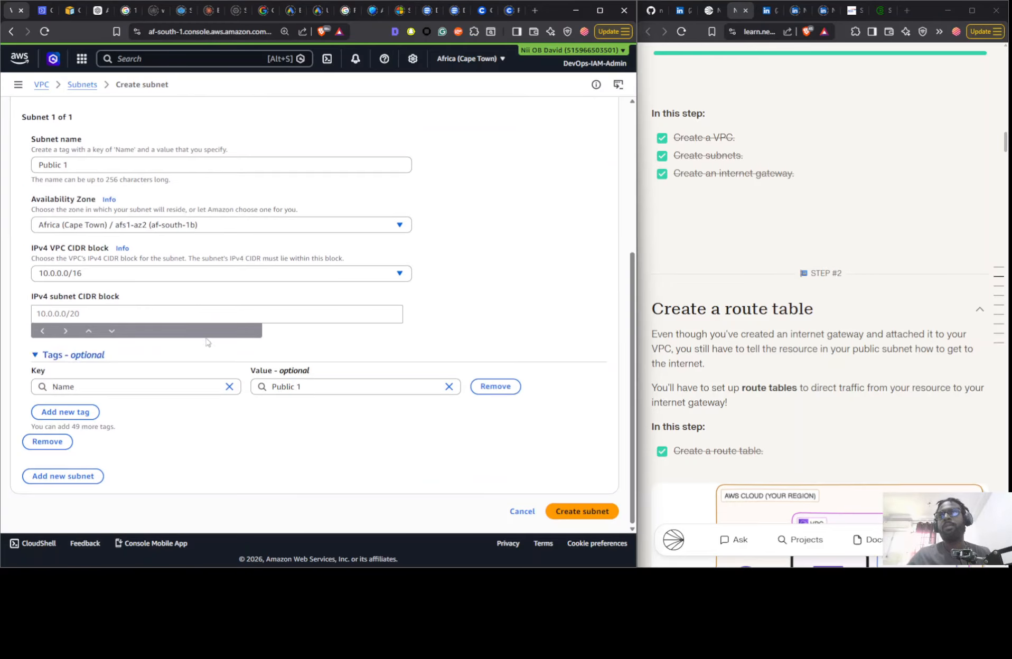
pyautogui.click(98, 315)
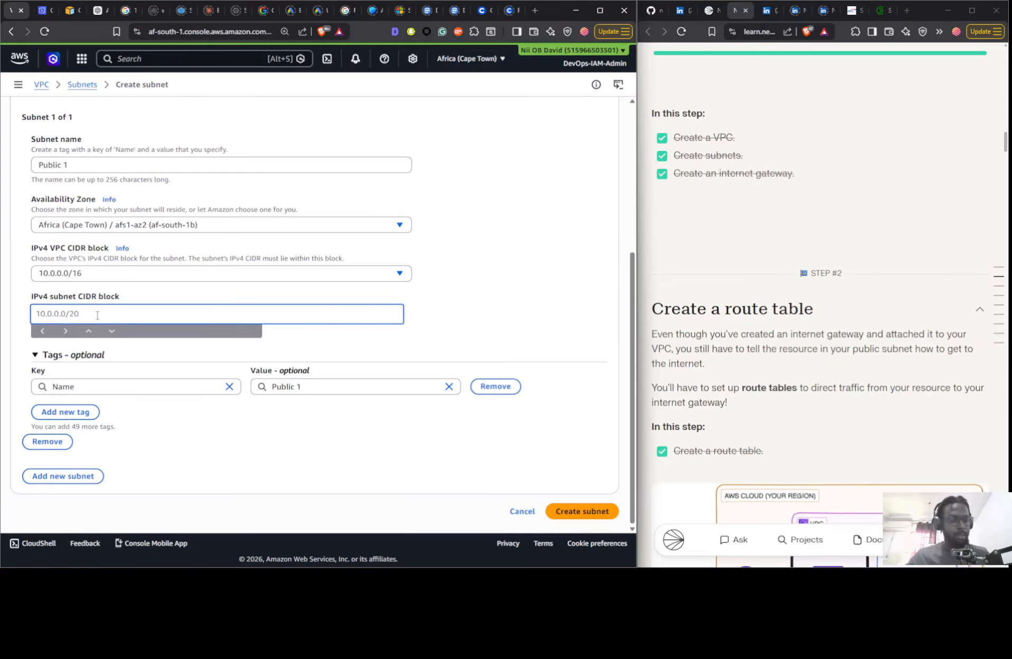
pyautogui.write('10.0.0.0')
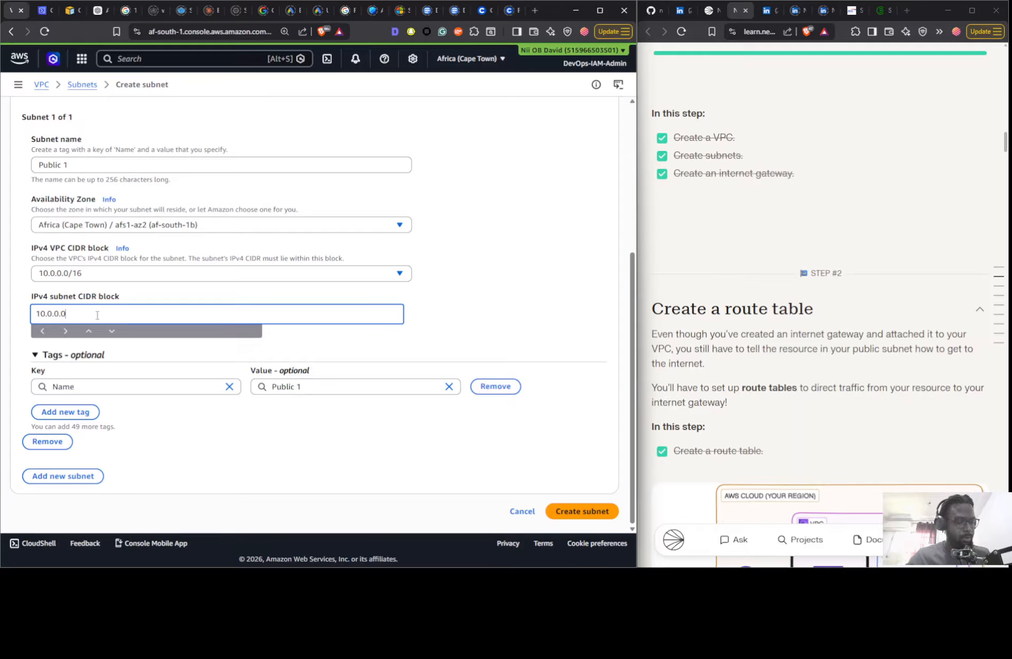
pyautogui.write('/')
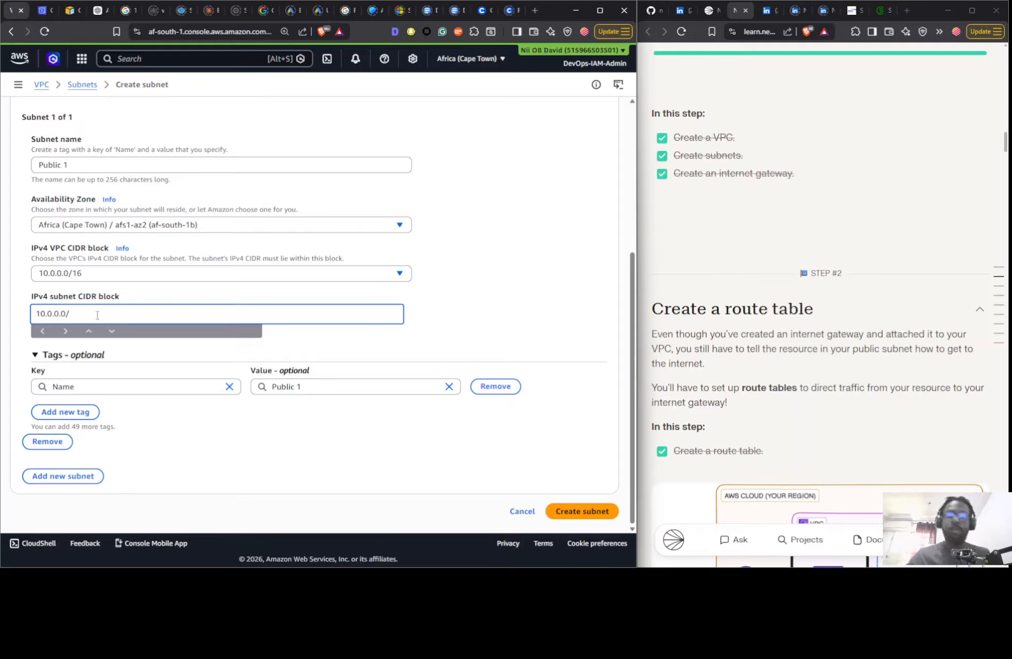
pyautogui.write('24')
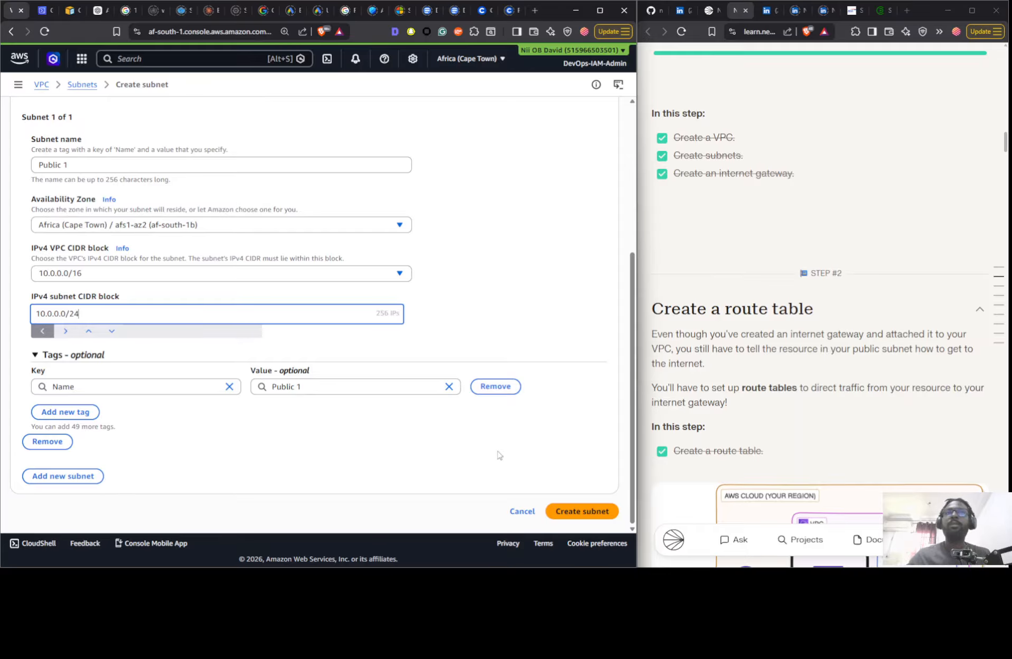
pyautogui.click(562, 510)
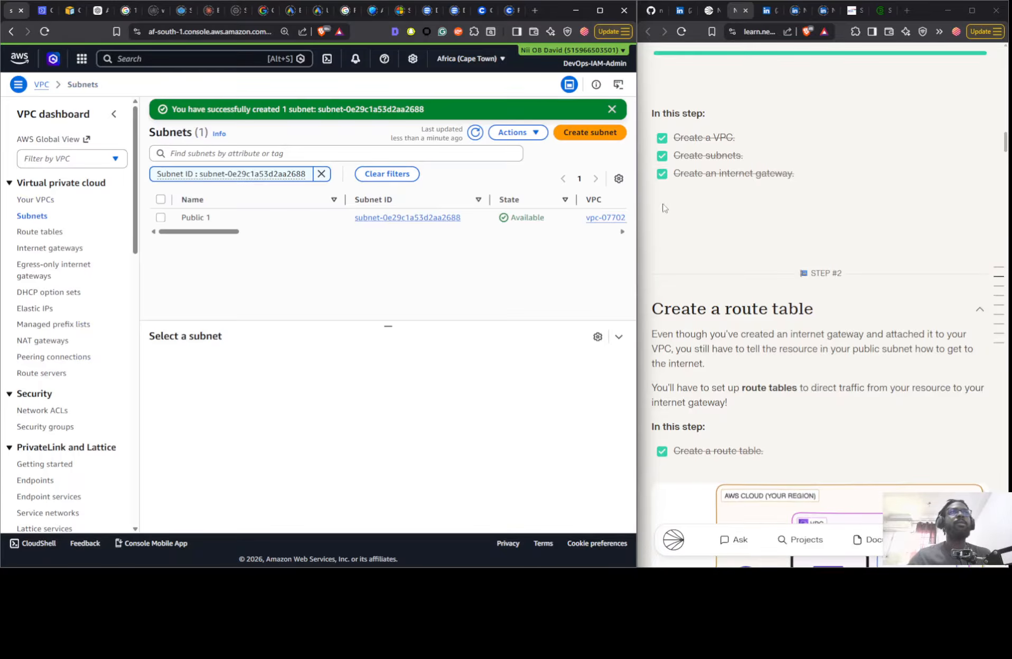
pyautogui.click(246, 224)
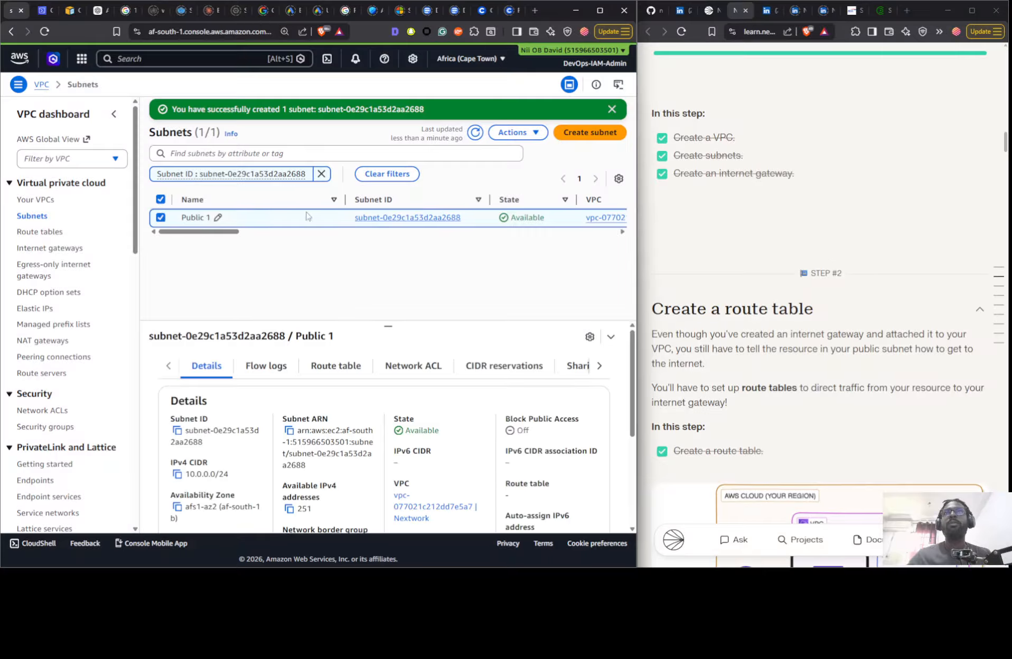
pyautogui.click(512, 133)
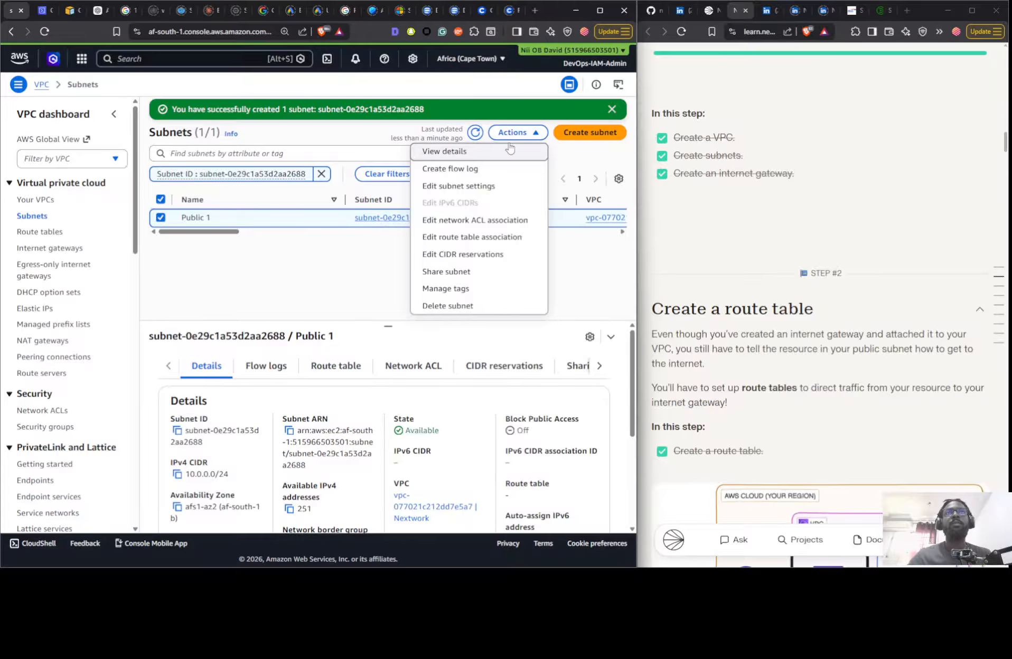
pyautogui.click(464, 220)
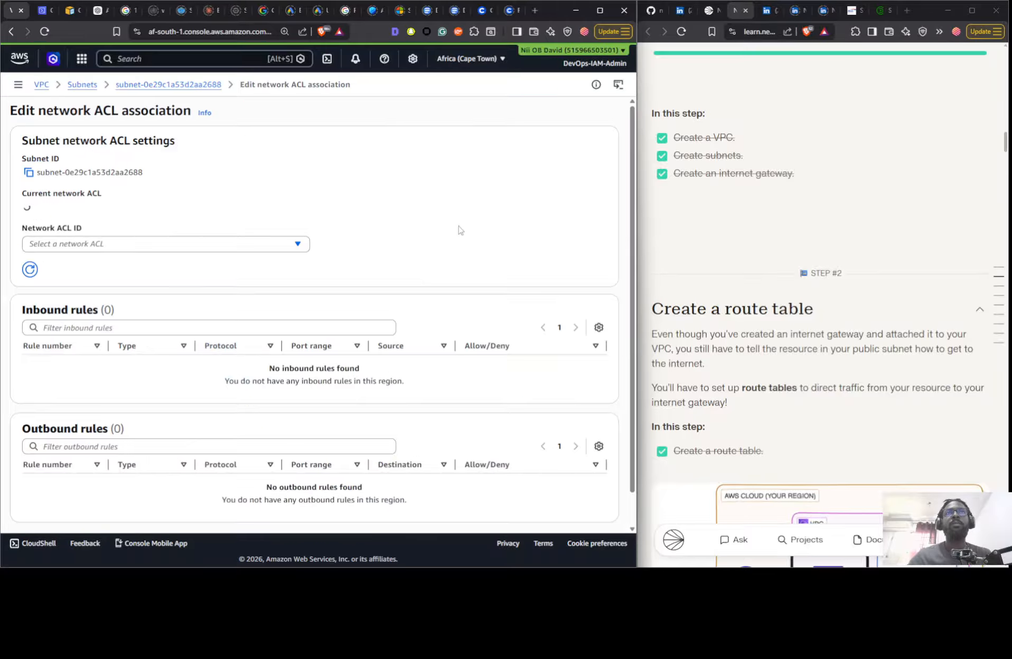
pyautogui.click(165, 86)
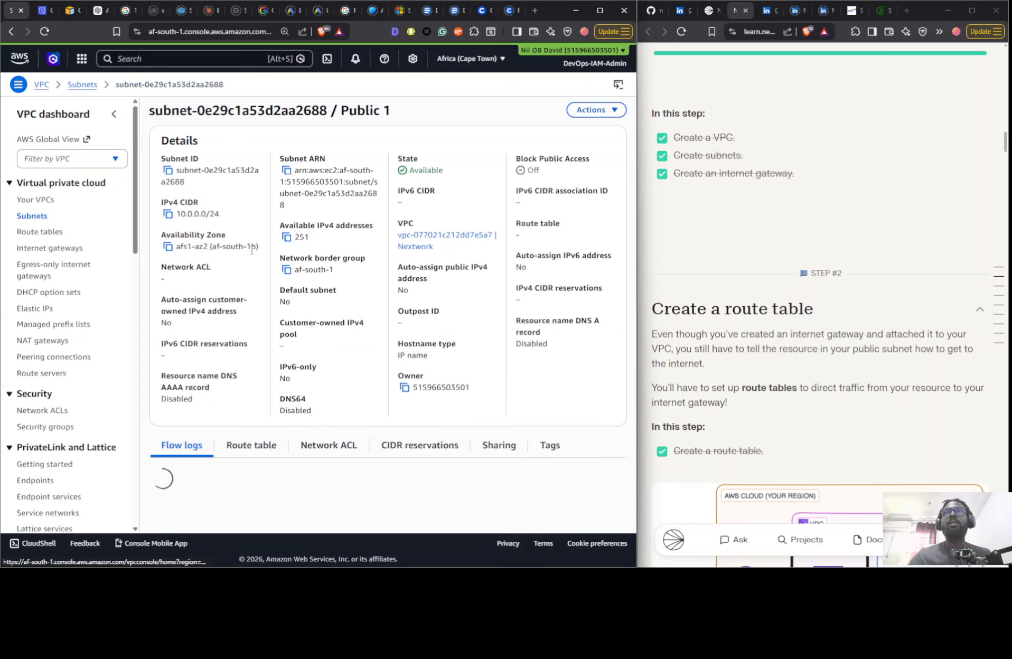
pyautogui.click(31, 216)
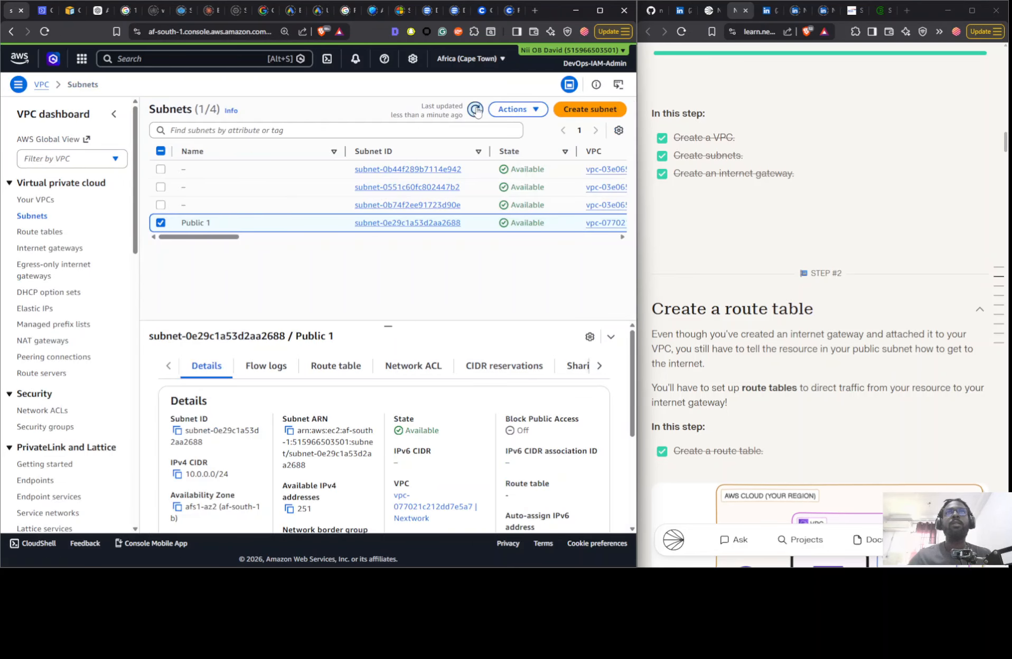
# - Inspect the route table and network ACL details of the Public 1 subnet
pyautogui.click(249, 223)
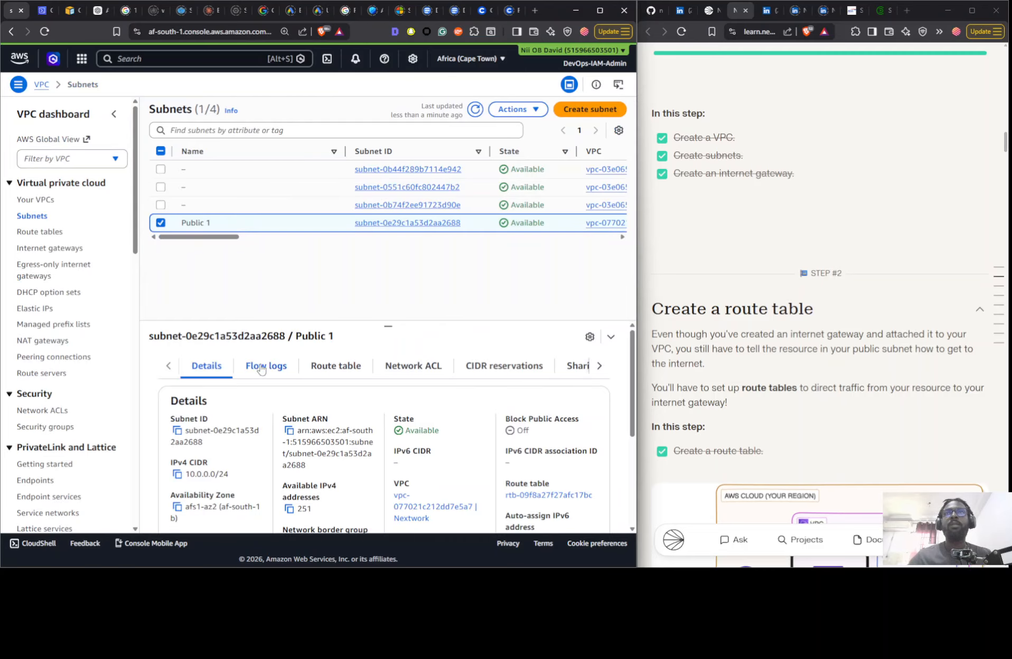
pyautogui.click(333, 368)
pyautogui.click(415, 367)
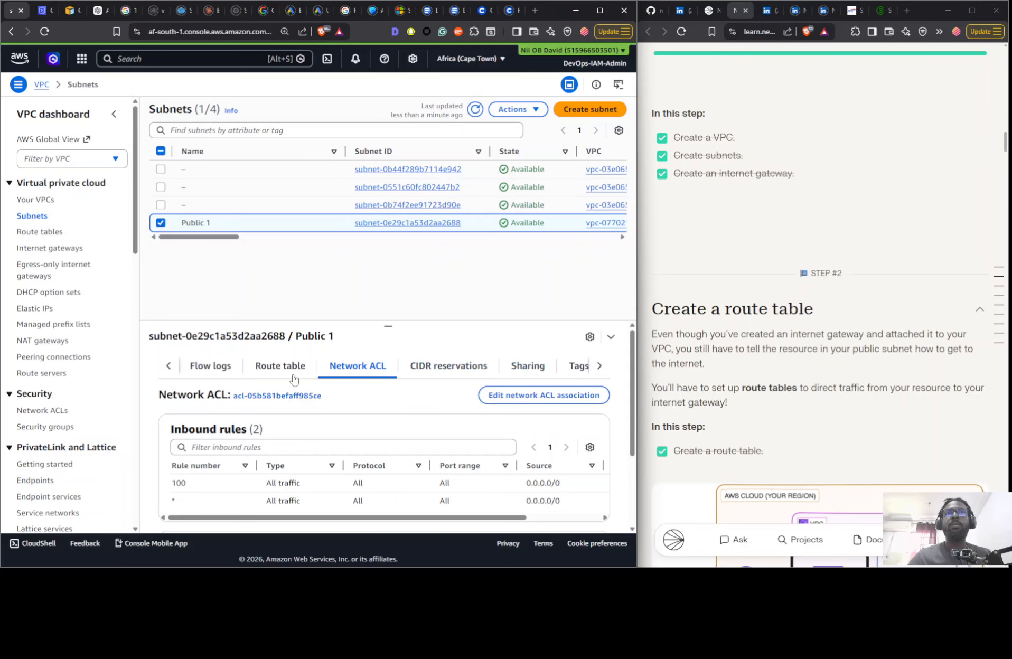
# - Inspect the flow logs and general details of the Public 1 subnet
pyautogui.click(211, 370)
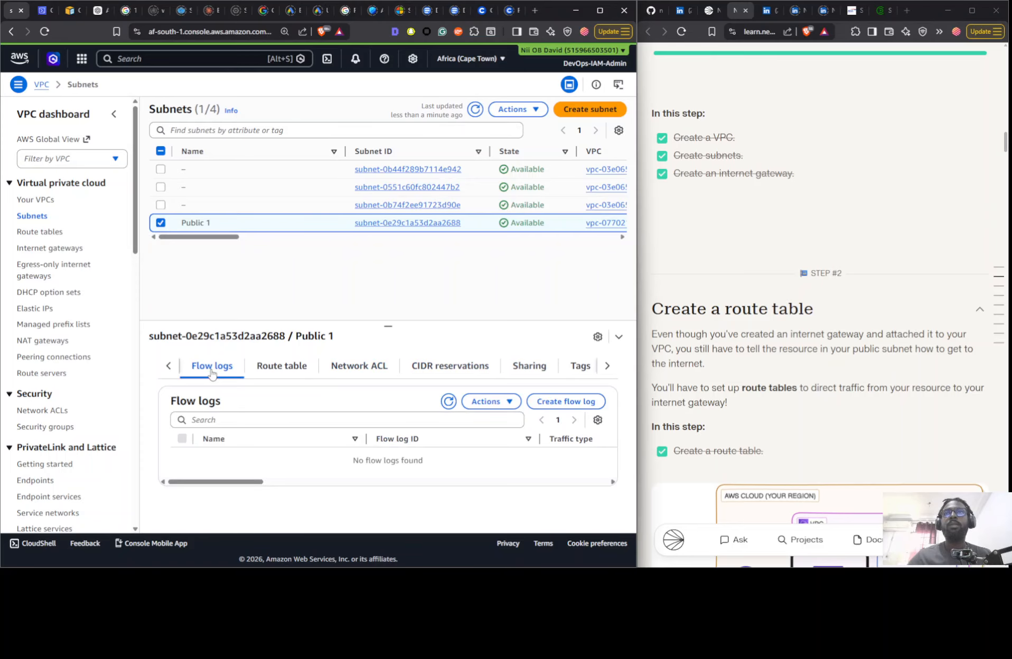
pyautogui.click(170, 369)
pyautogui.click(207, 369)
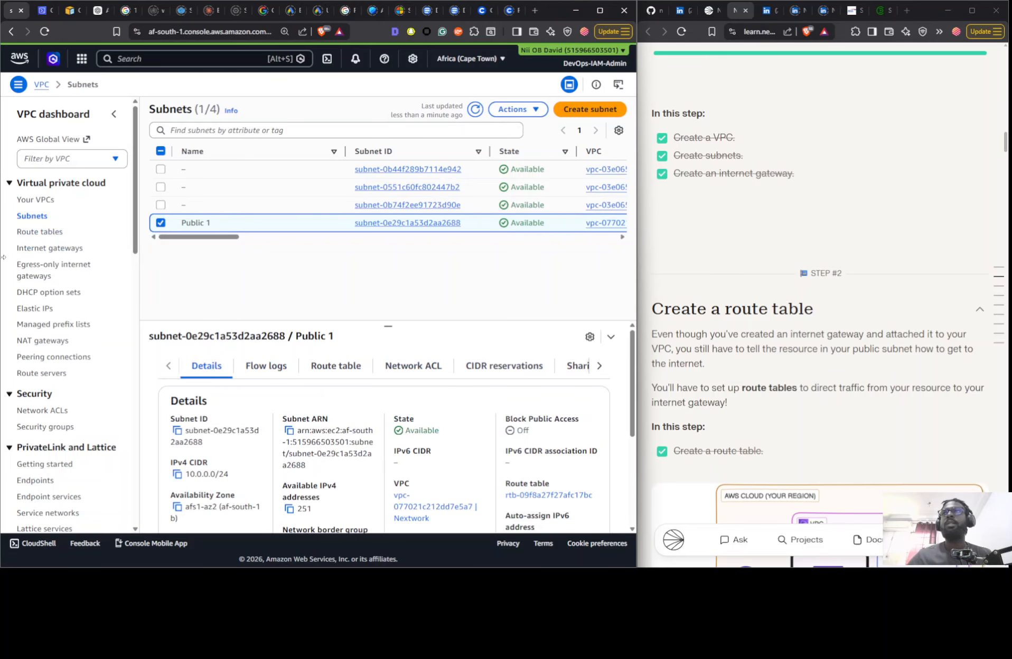
# - Create an internet gateway named Nextwork IG and select it in the list of internet gateways
pyautogui.click(48, 248)
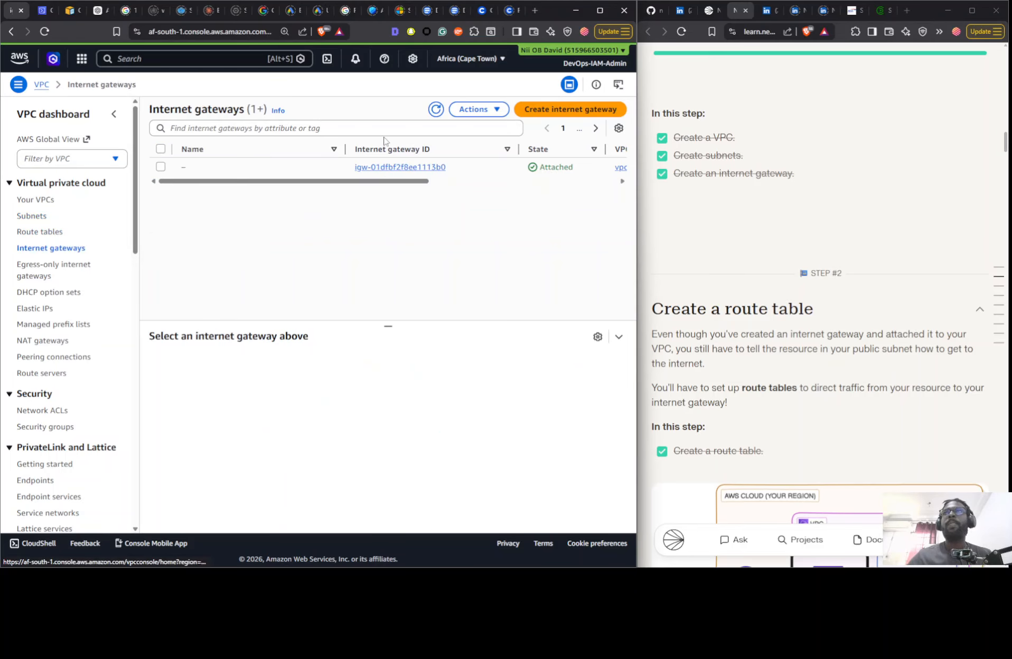
pyautogui.click(550, 114)
pyautogui.click(139, 196)
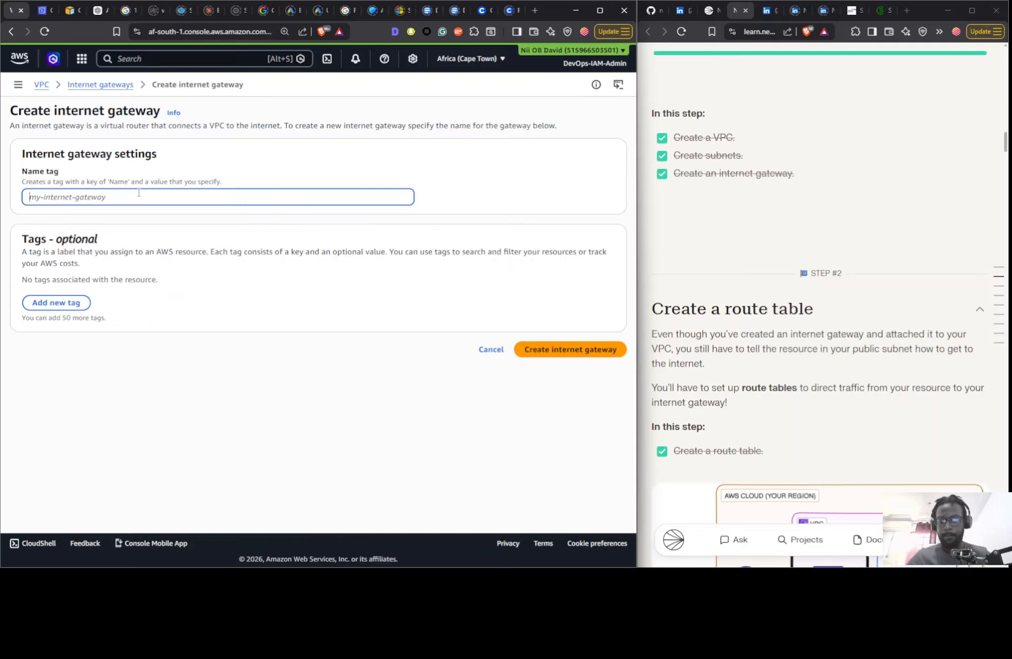
pyautogui.write('Ne')
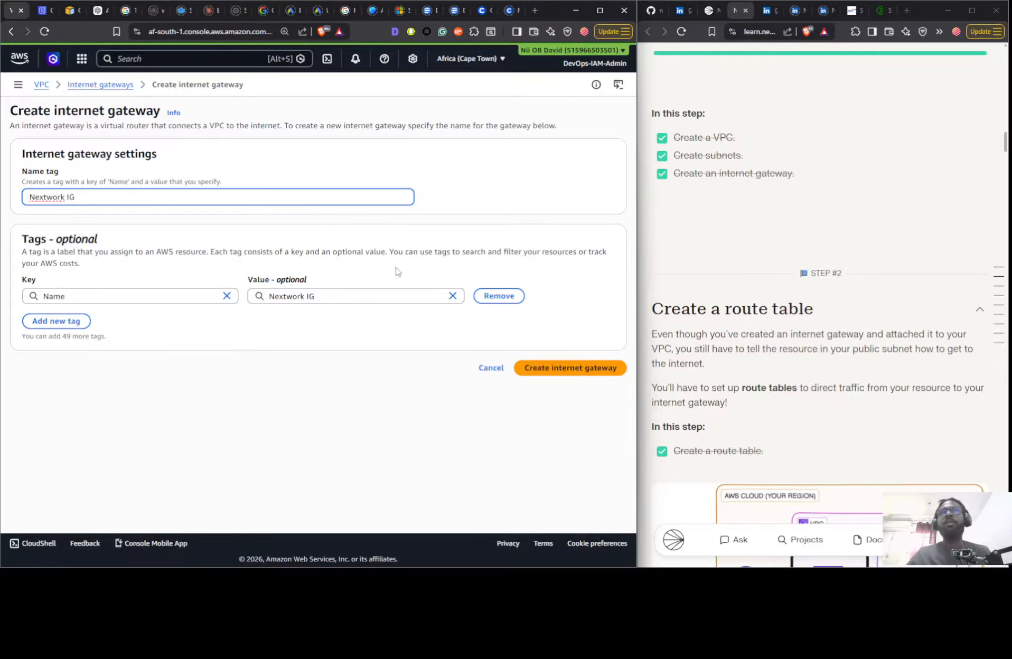
pyautogui.write('xtwork IG')
pyautogui.click(533, 366)
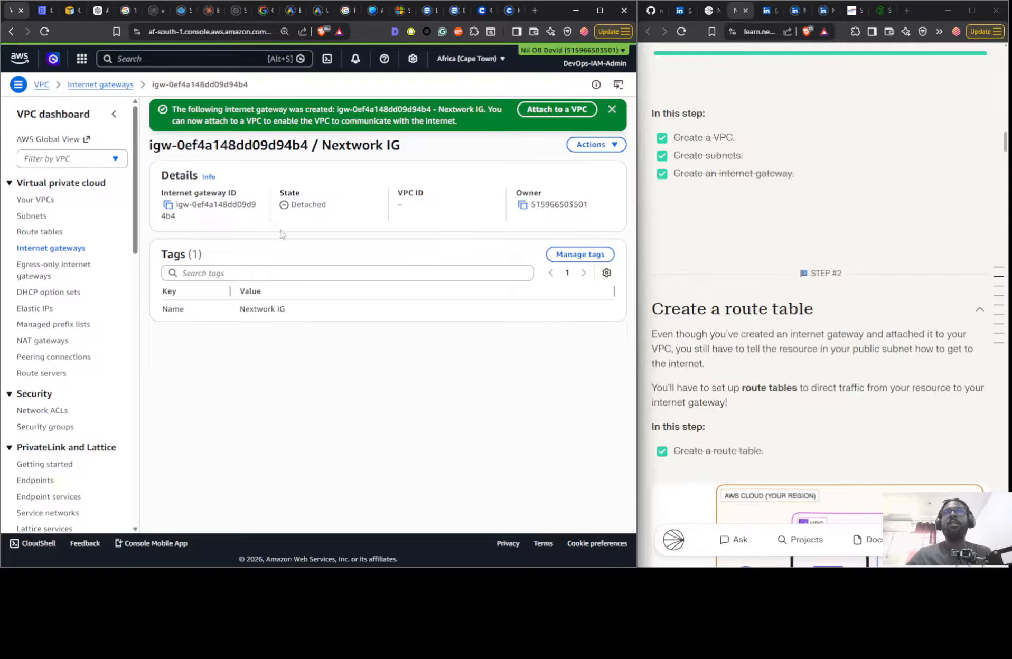
pyautogui.click(45, 248)
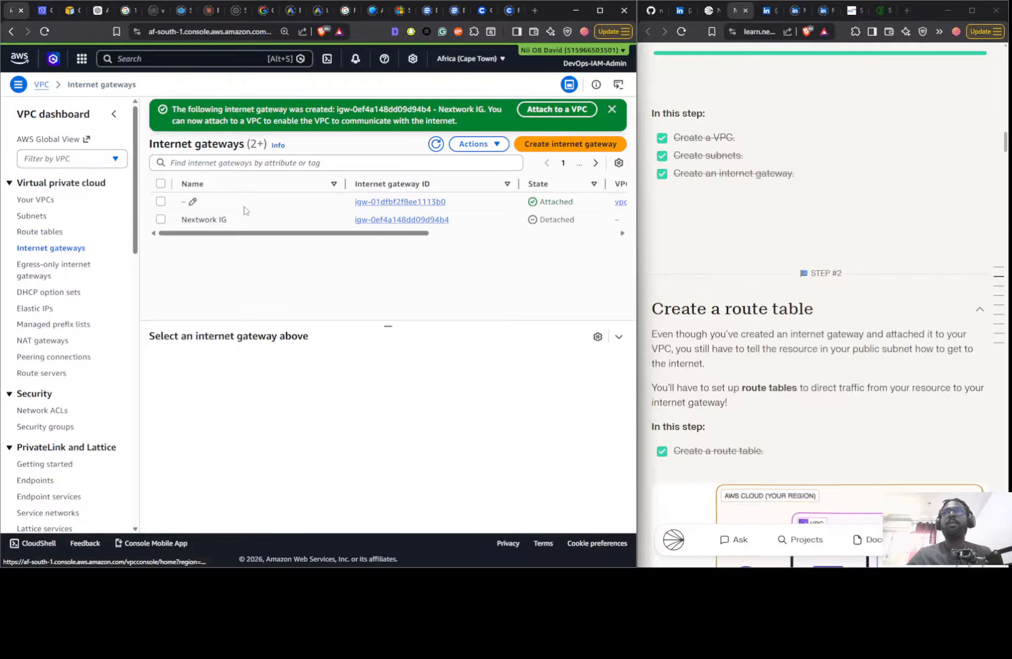
pyautogui.click(264, 224)
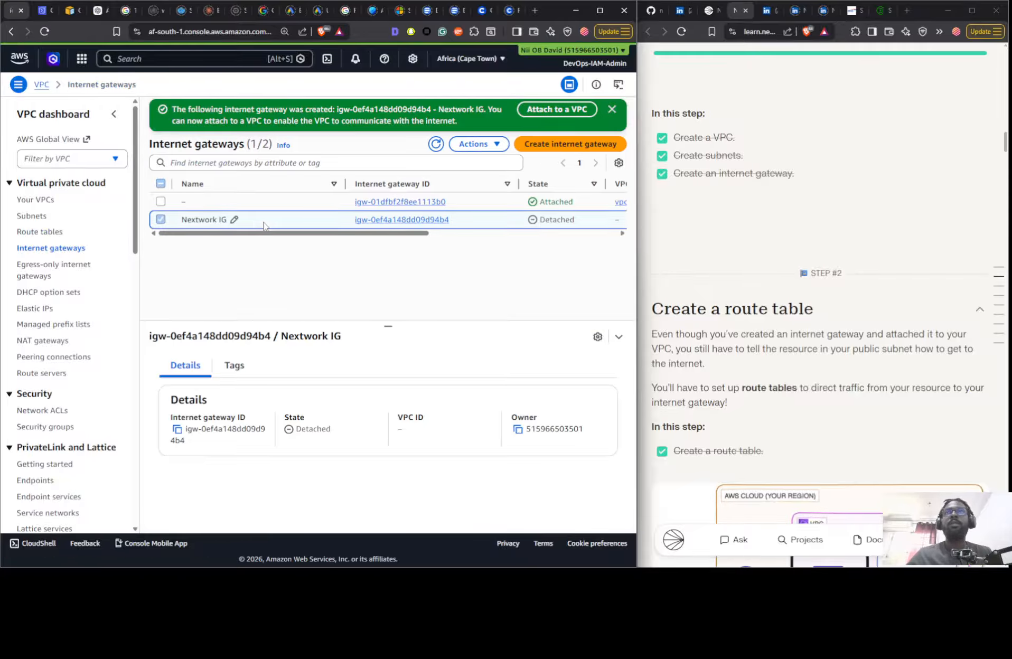
# - Find the Nextwork VPC's route table and check which actions are available for the Public 1 subnet
pyautogui.click(42, 233)
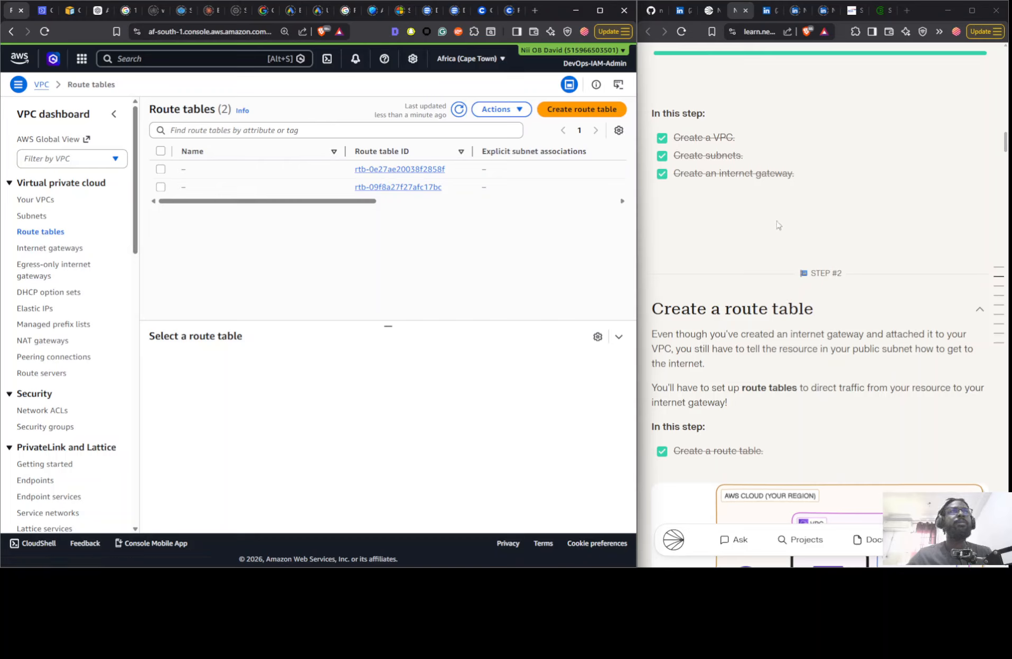
pyautogui.scroll(-2, 776, 227)
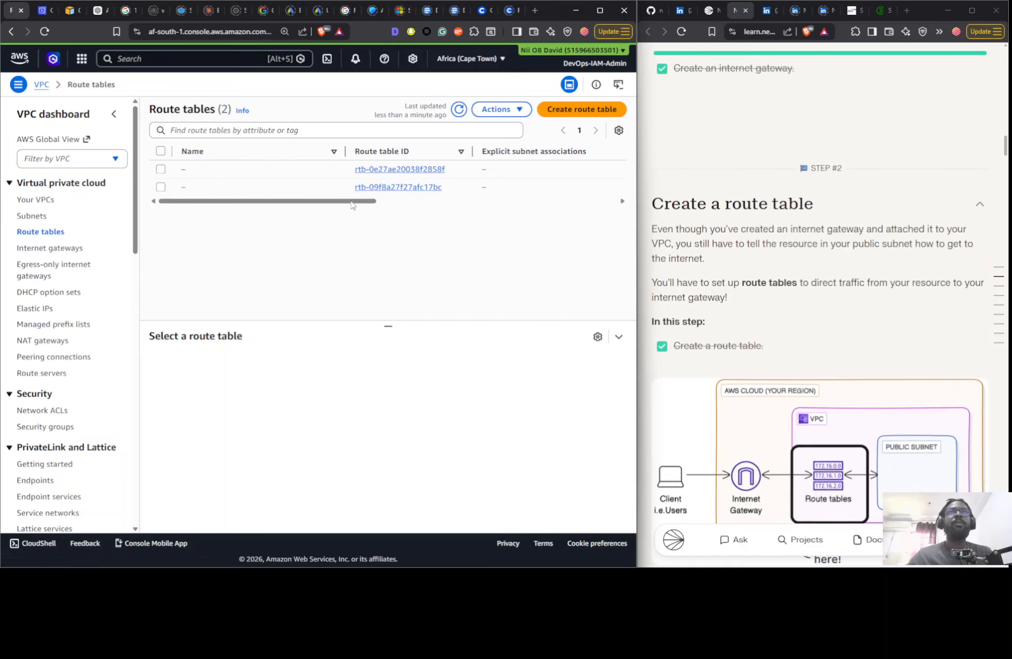
pyautogui.moveTo(351, 203); pyautogui.dragTo(565, 202)
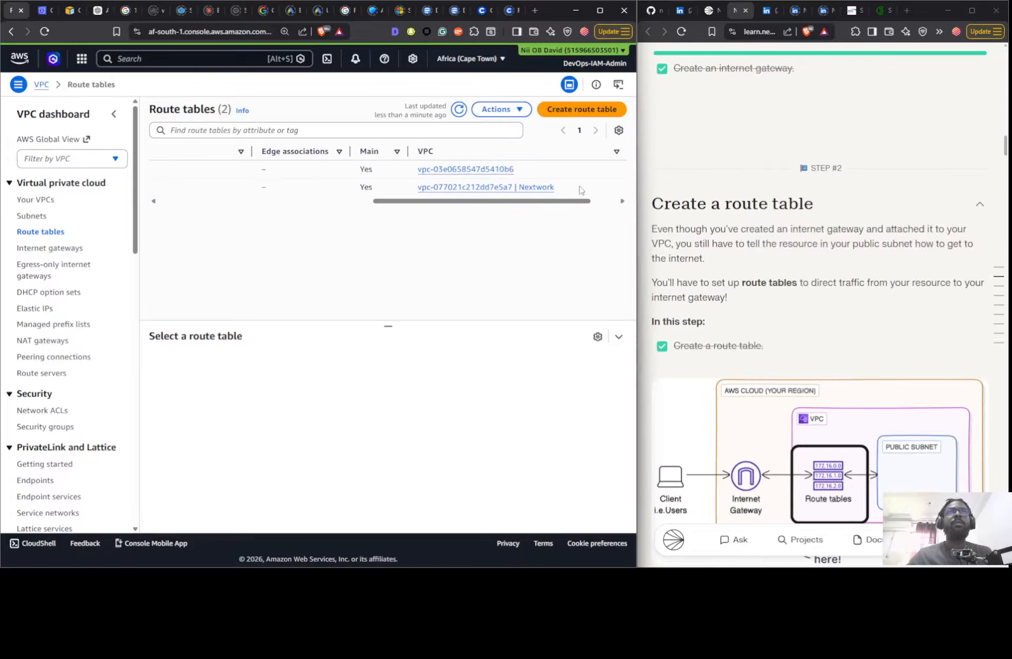
pyautogui.click(580, 189)
pyautogui.moveTo(501, 202); pyautogui.dragTo(186, 218)
pyautogui.click(37, 217)
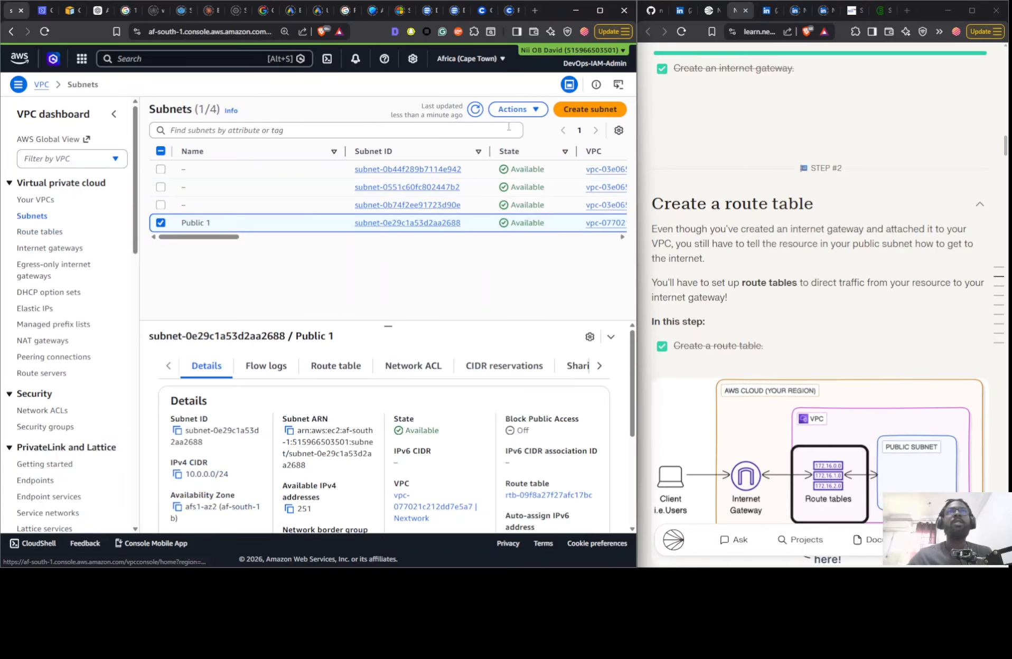
pyautogui.click(517, 109)
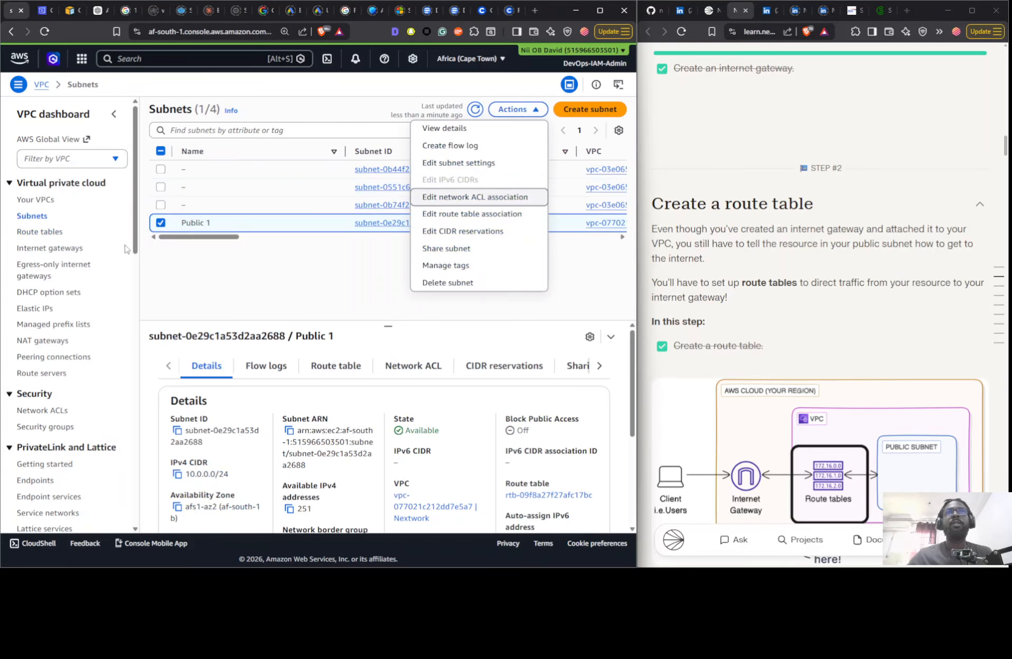
pyautogui.click(44, 232)
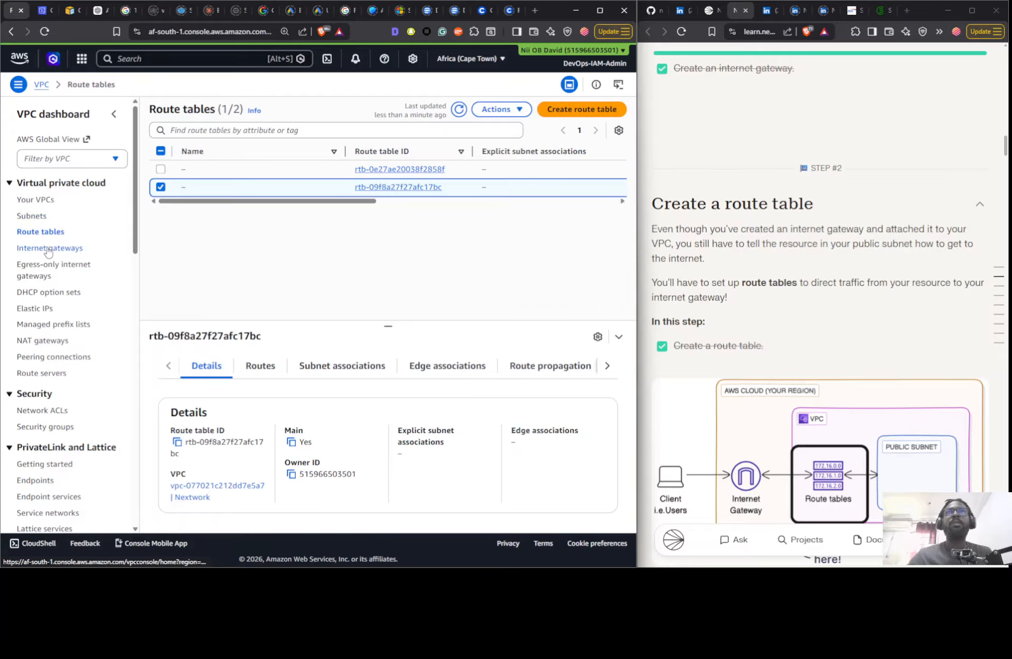
# - Attach the Nextwork IG internet gateway to the Nextwork VPC
pyautogui.click(46, 248)
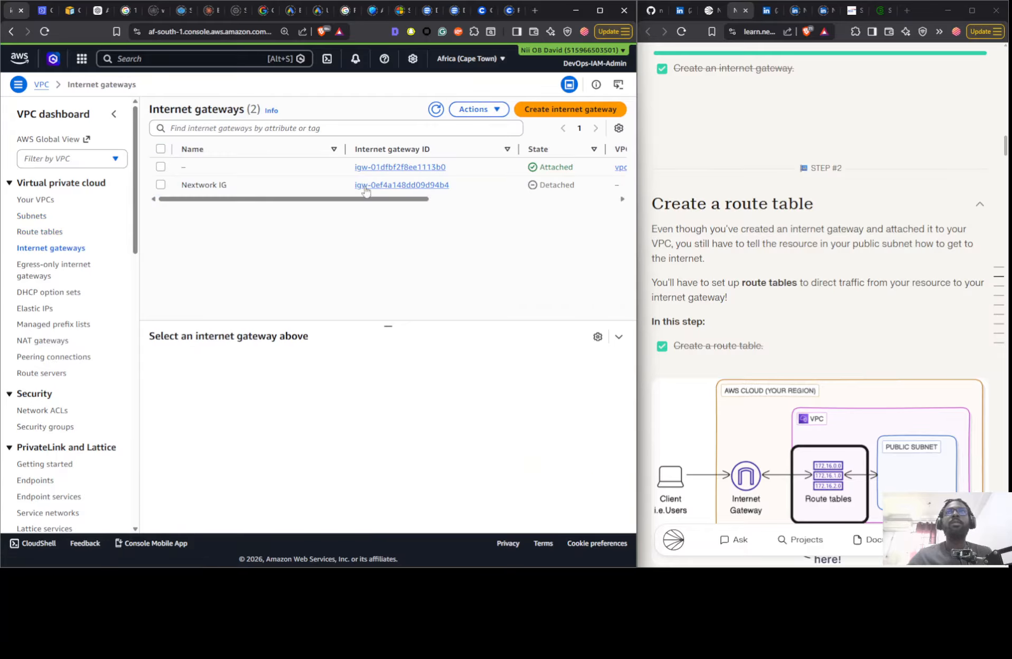
pyautogui.click(234, 185)
pyautogui.click(478, 110)
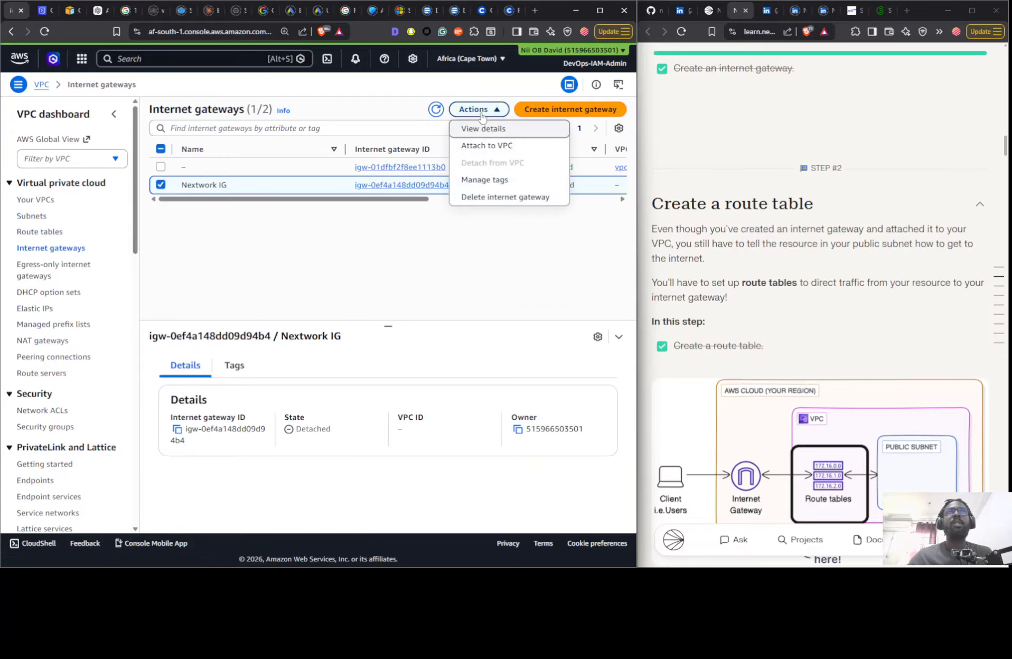
pyautogui.click(482, 144)
pyautogui.click(242, 195)
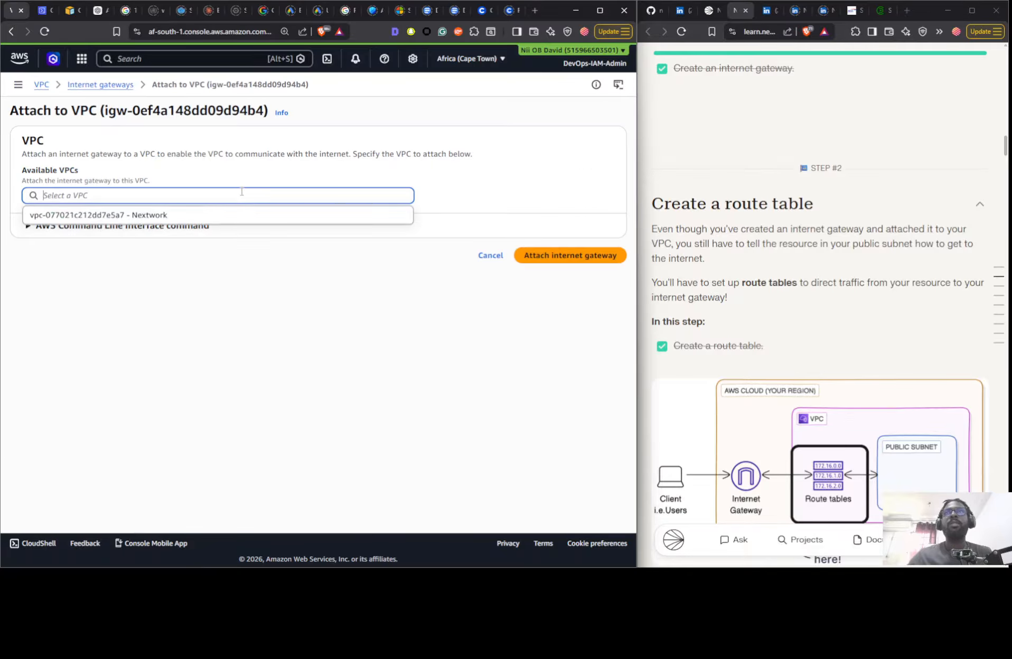
pyautogui.click(243, 212)
pyautogui.click(604, 255)
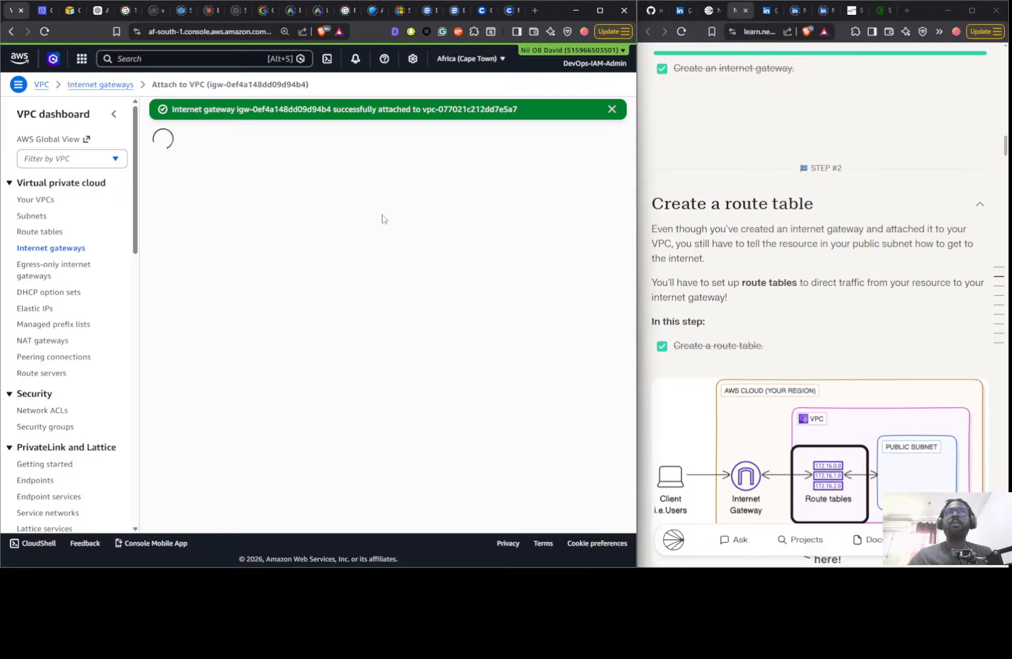
# - Add a route to the Nextwork VPC's route table with destination 0.0.0.0/0 and the Nextwork IG internet gateway as target, and save it
pyautogui.click(45, 233)
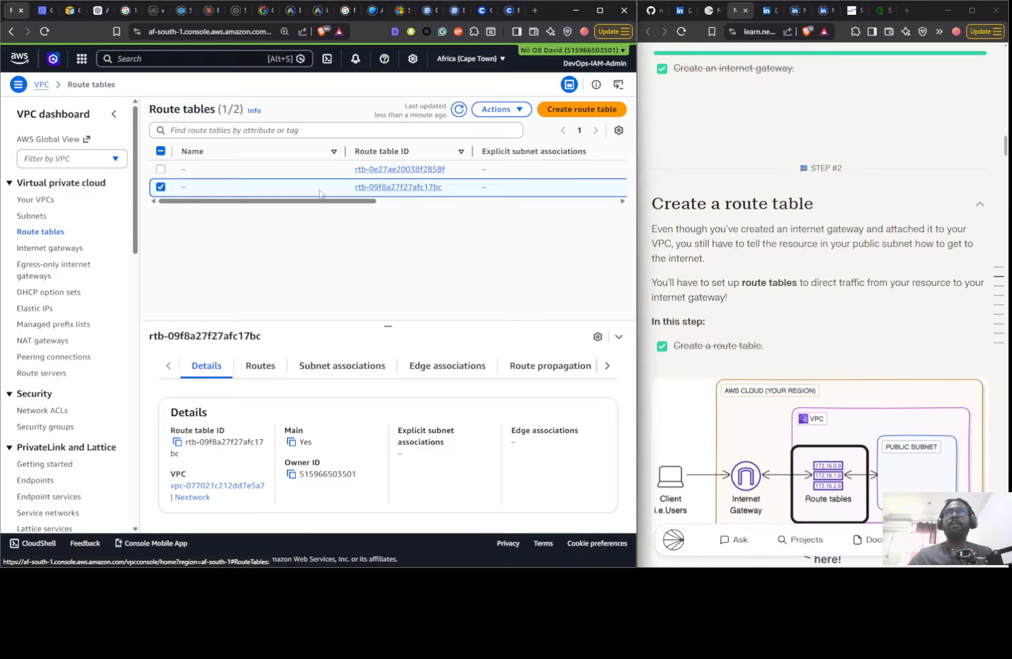
pyautogui.click(266, 367)
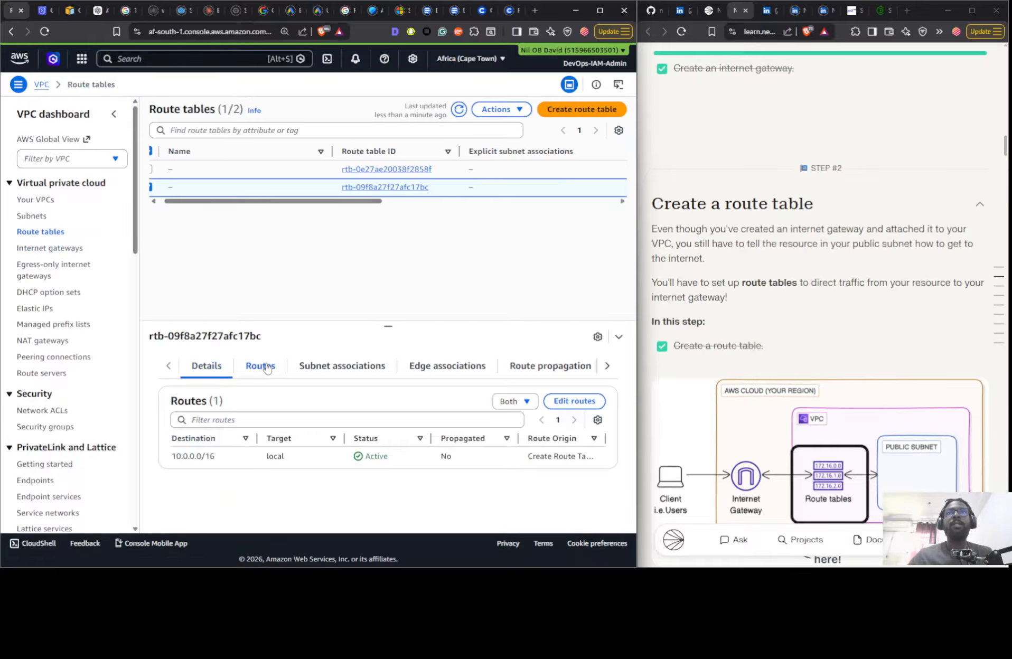
pyautogui.moveTo(336, 201); pyautogui.dragTo(274, 197)
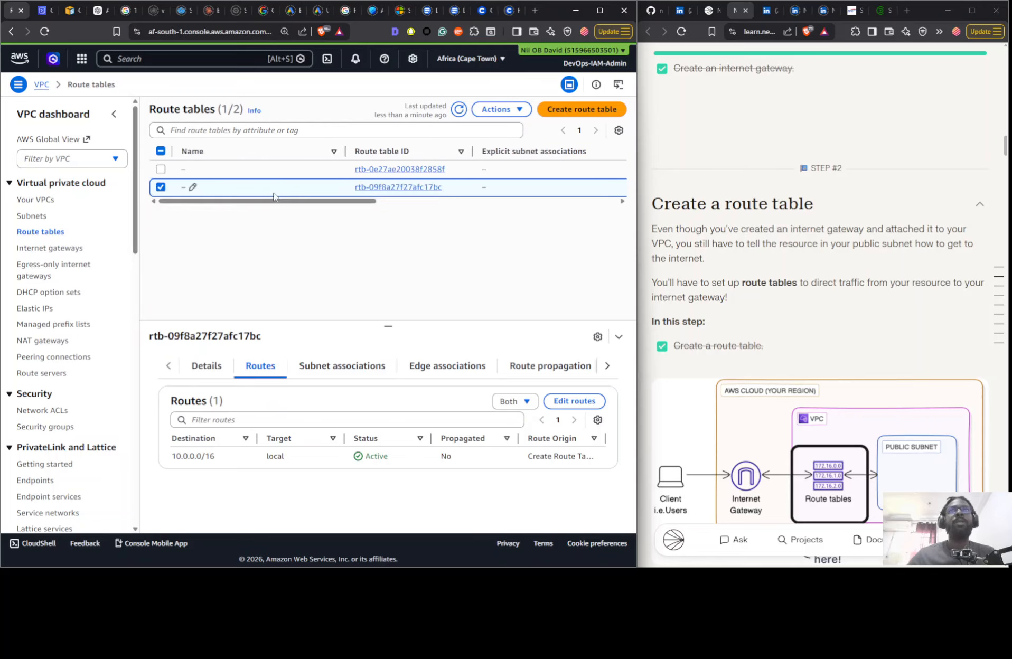
pyautogui.click(557, 402)
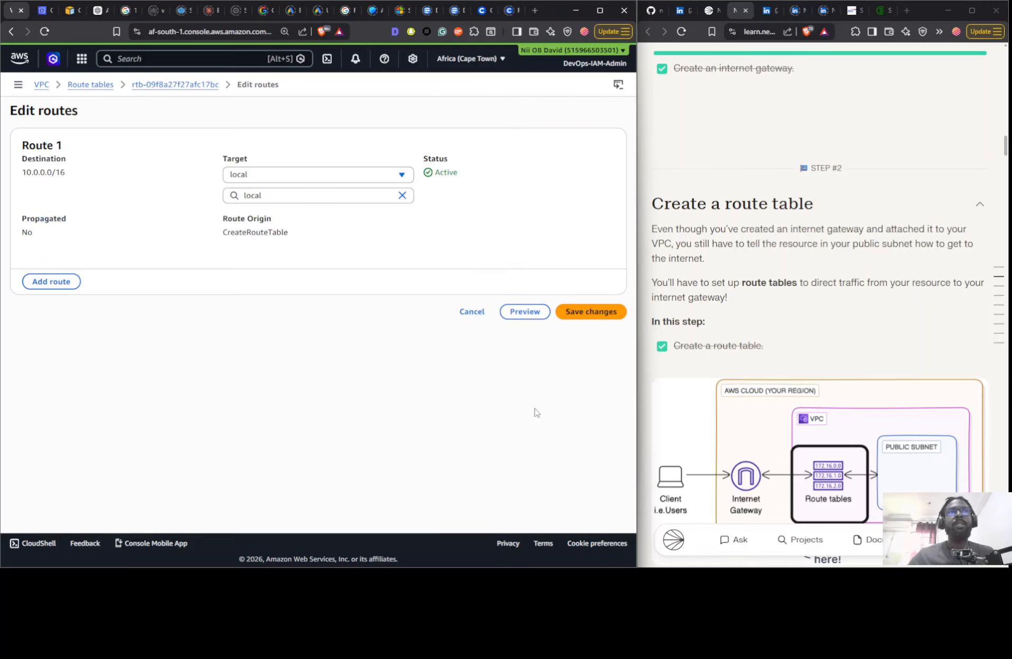
pyautogui.click(52, 281)
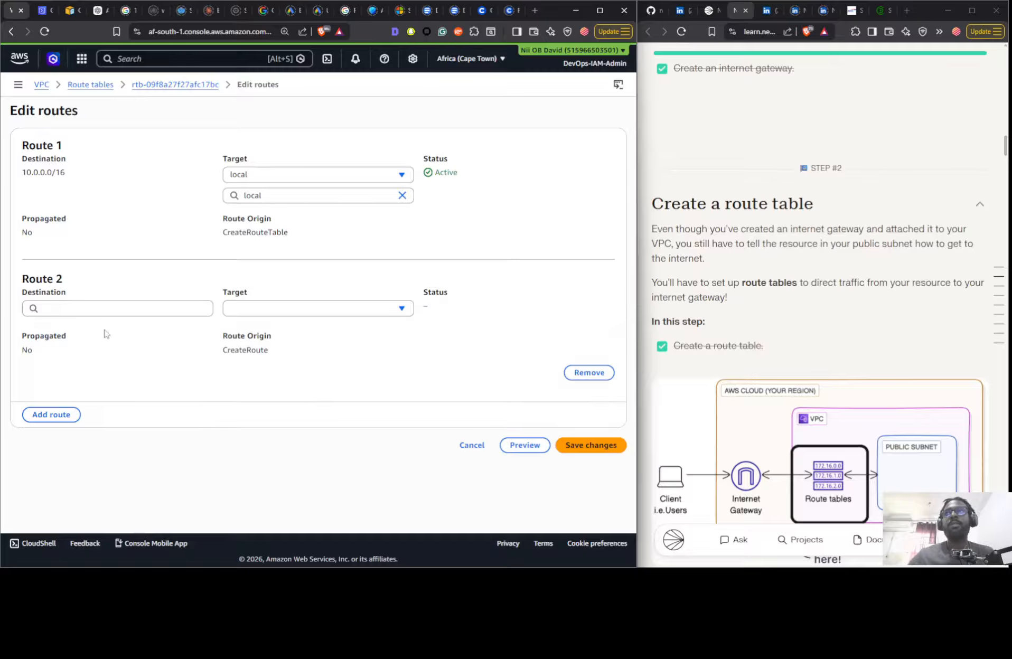
pyautogui.click(103, 310)
pyautogui.click(159, 326)
pyautogui.click(300, 308)
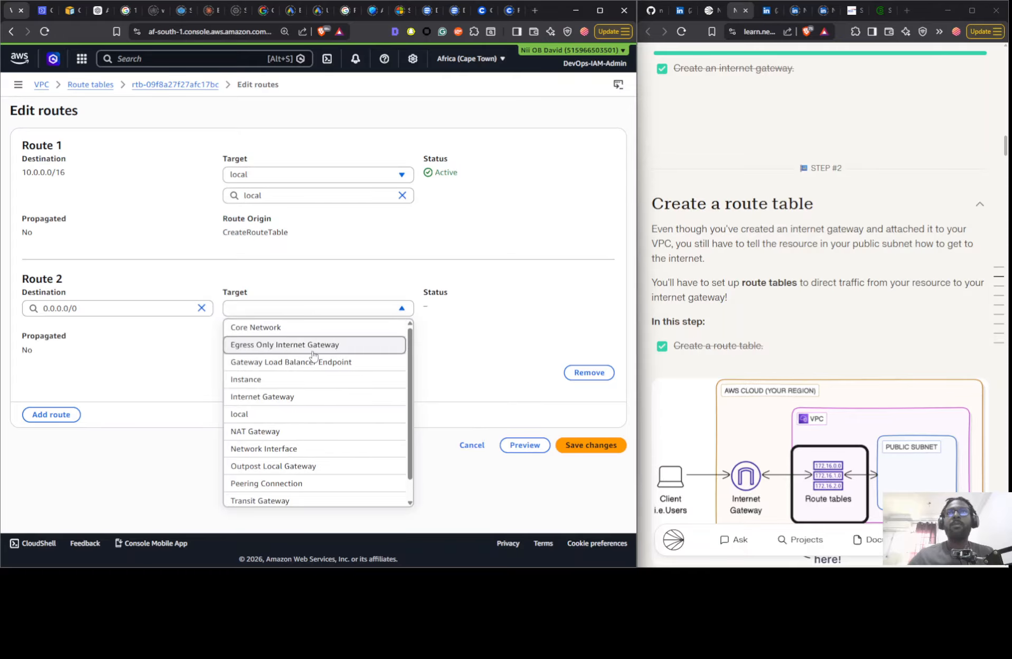
pyautogui.click(308, 401)
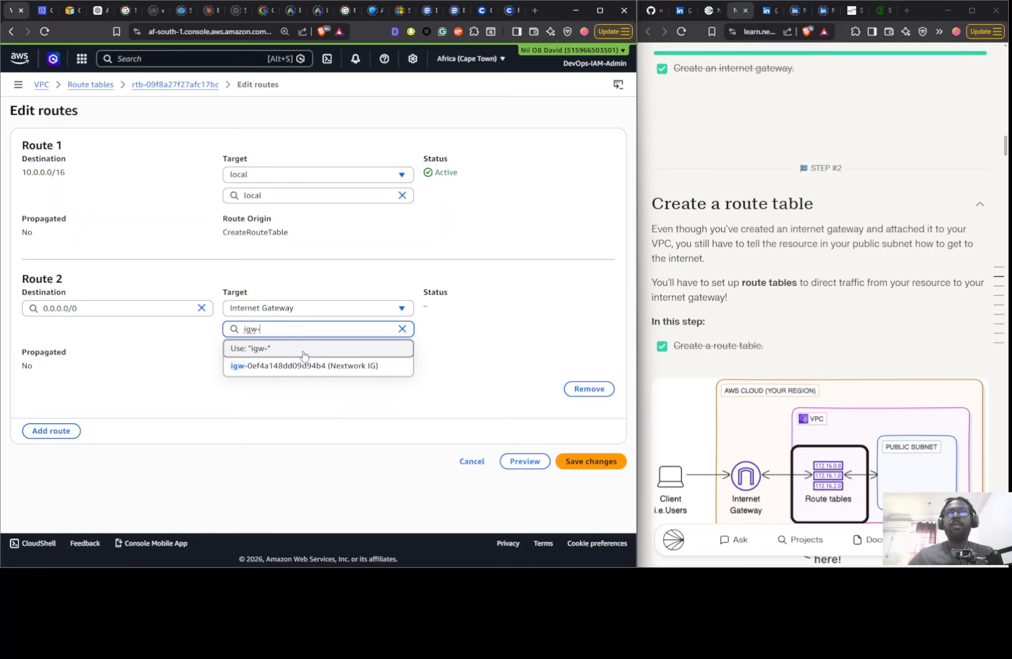
pyautogui.click(304, 364)
pyautogui.click(595, 466)
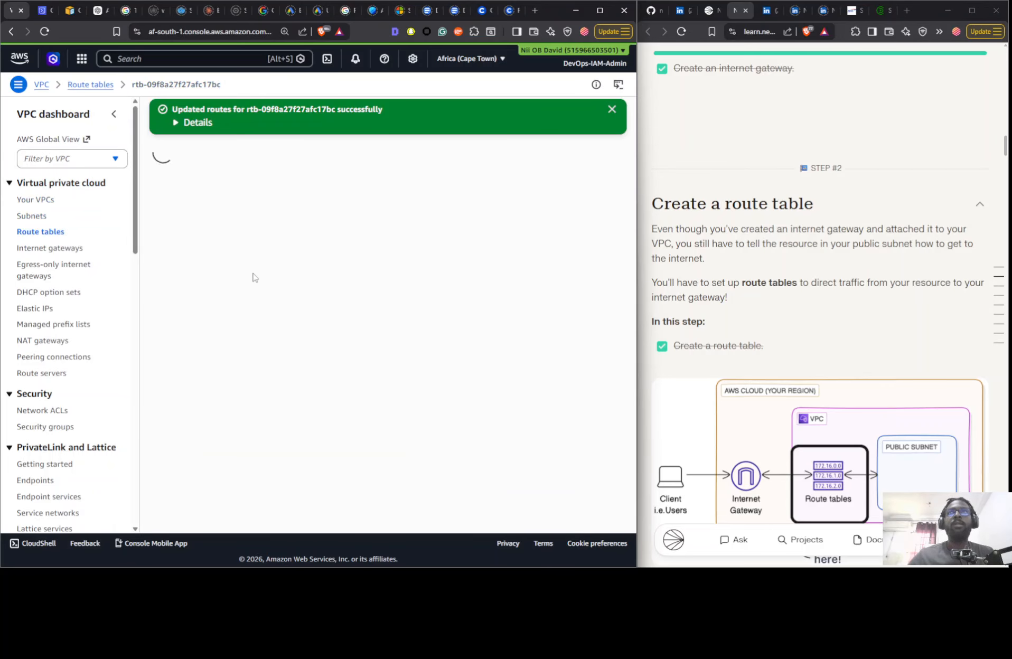
# - Check the saved routes of the Nextwork VPC's route table
pyautogui.click(38, 232)
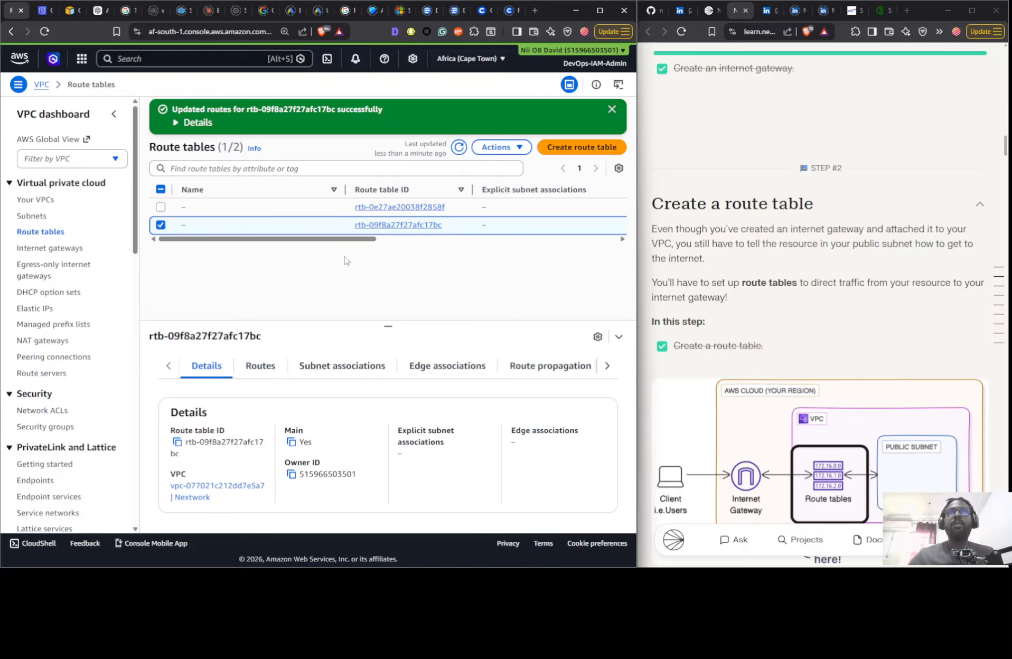
pyautogui.moveTo(361, 243); pyautogui.dragTo(320, 266)
pyautogui.click(260, 366)
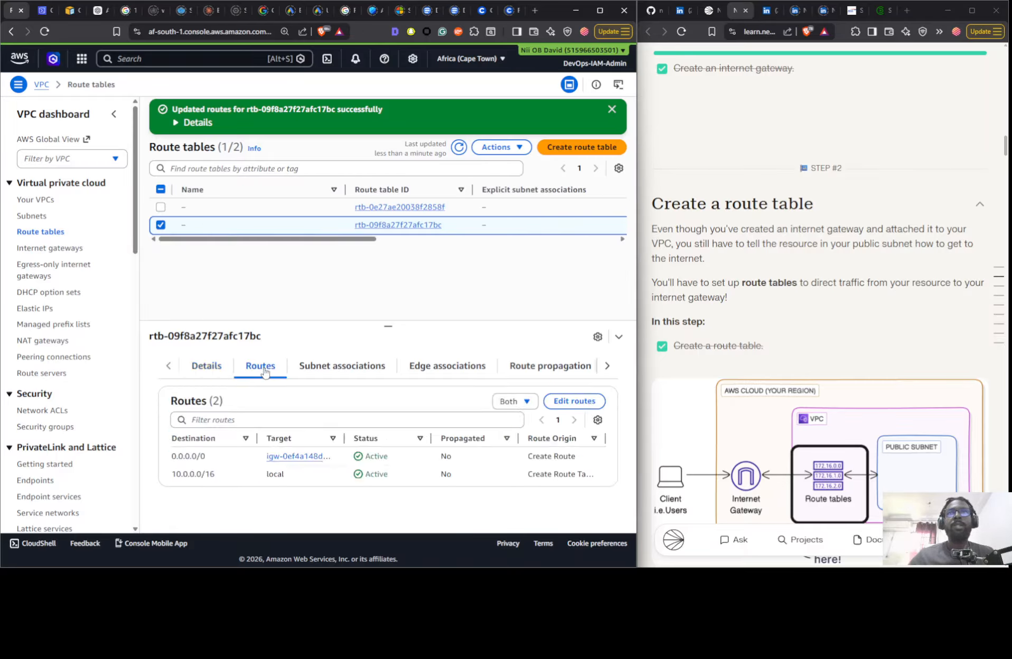
# - Explicitly associate the Public 1 subnet with the Nextwork VPC's route table and save the association
pyautogui.click(309, 374)
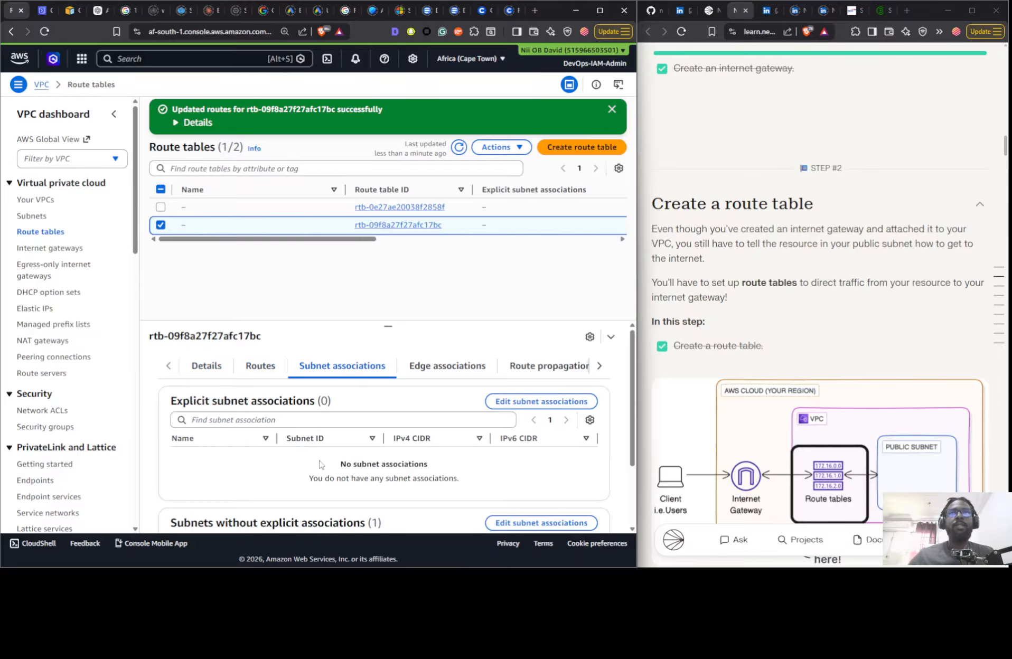
pyautogui.scroll(-2, 387, 461)
pyautogui.scroll(1, 390, 456)
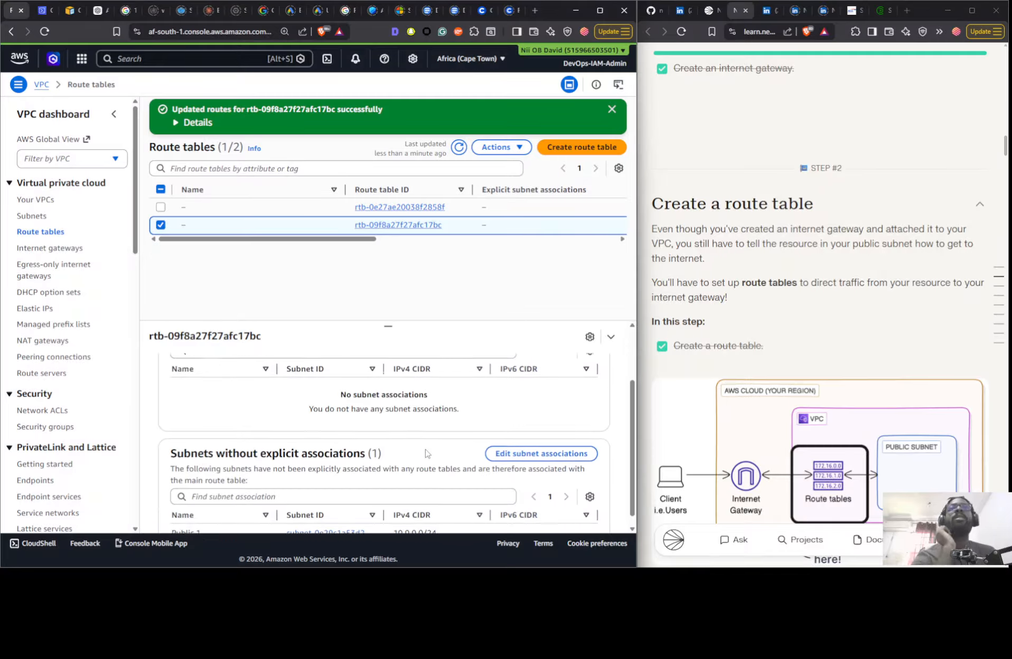
pyautogui.scroll(-1, 396, 441)
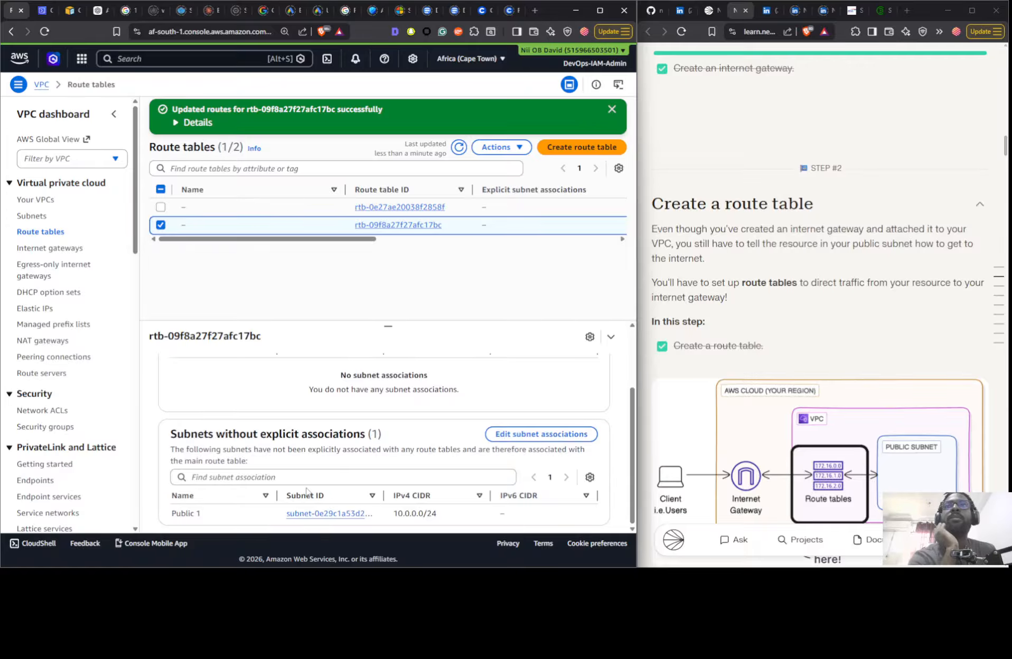
pyautogui.scroll(2, 309, 496)
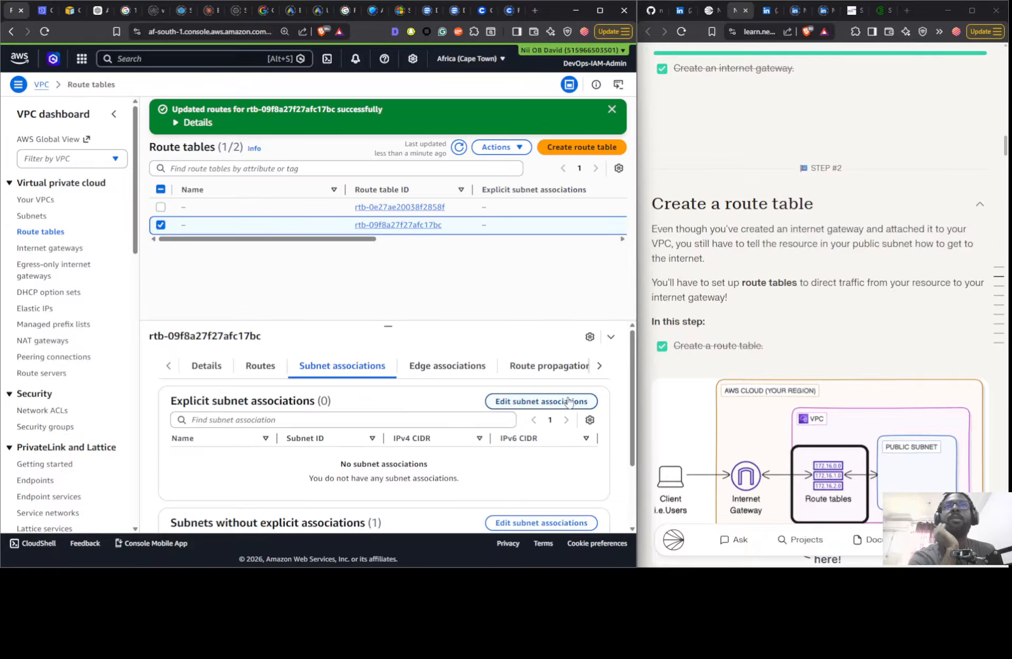
pyautogui.click(564, 404)
pyautogui.click(153, 207)
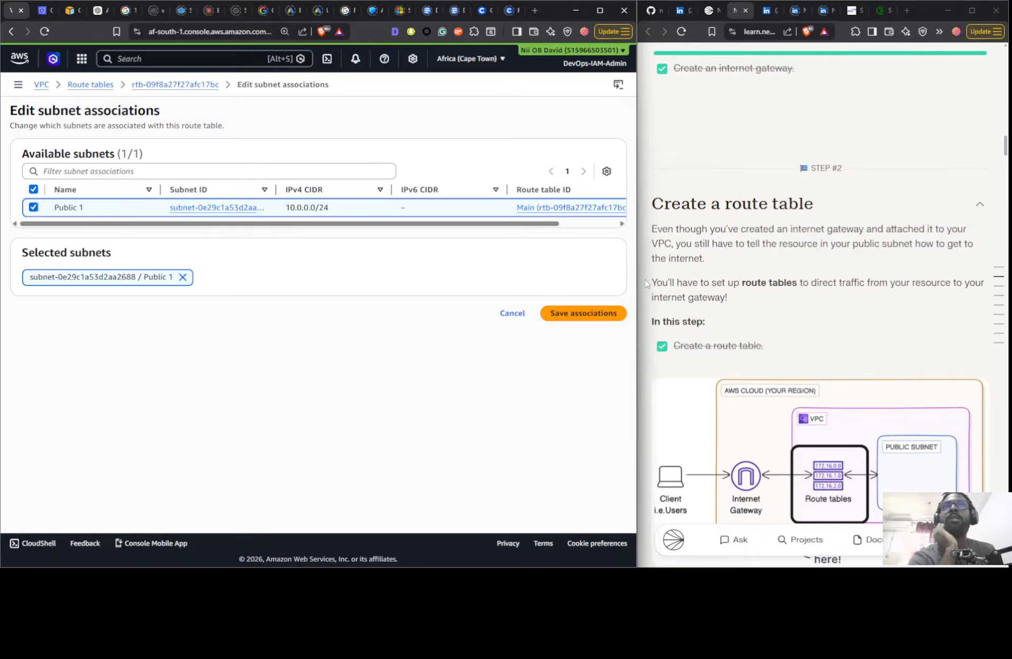
pyautogui.click(581, 313)
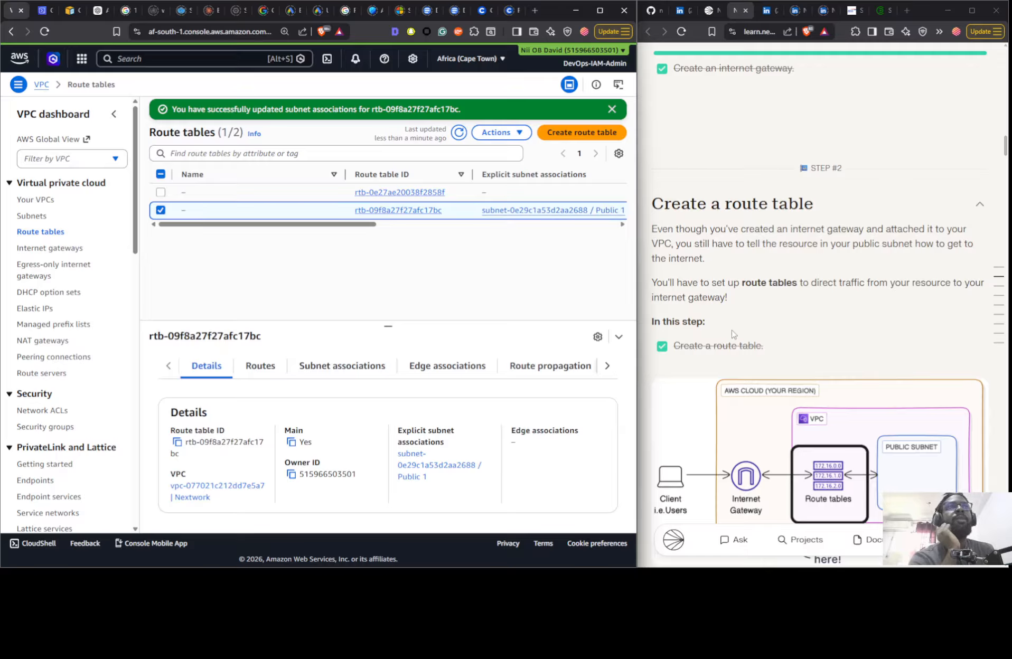
# - Create a route table named Nextwork RTB in the Nextwork VPC
pyautogui.click(554, 136)
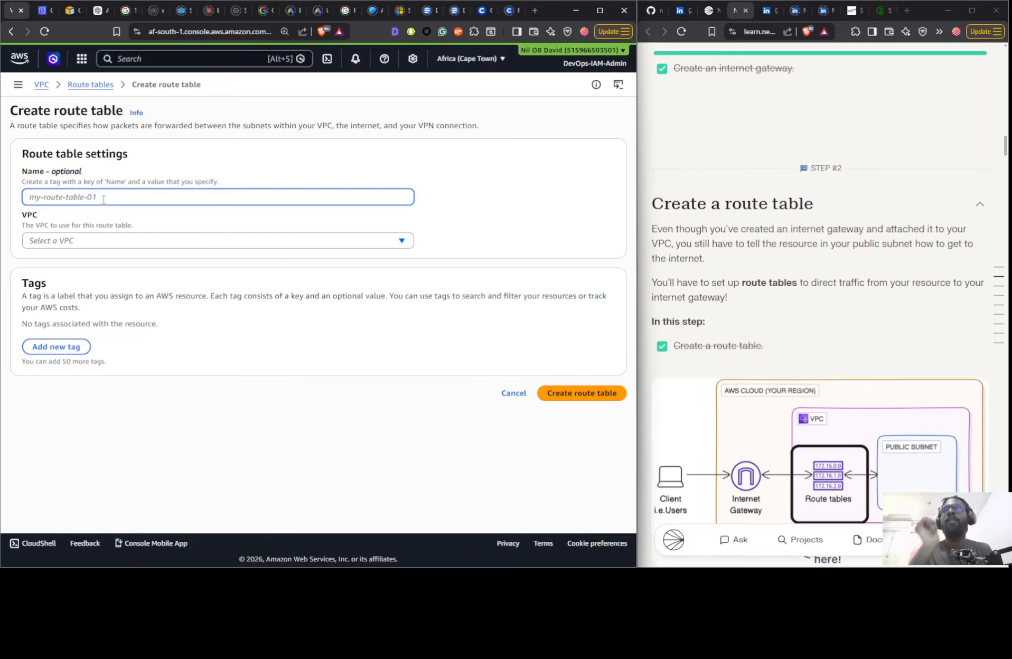
pyautogui.write('Nextwork RTB')
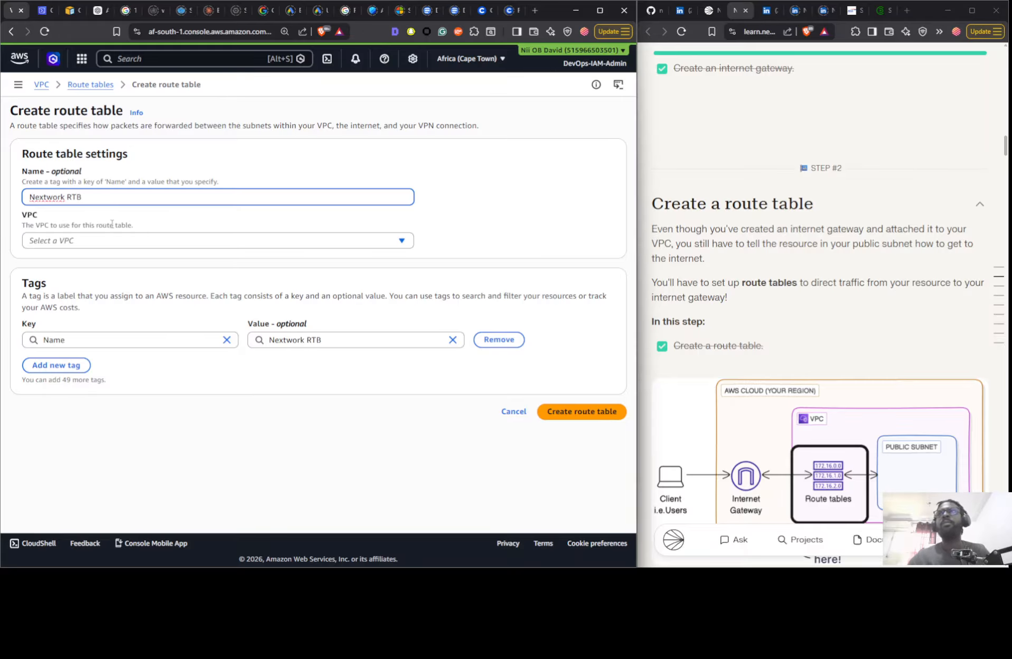
pyautogui.click(113, 240)
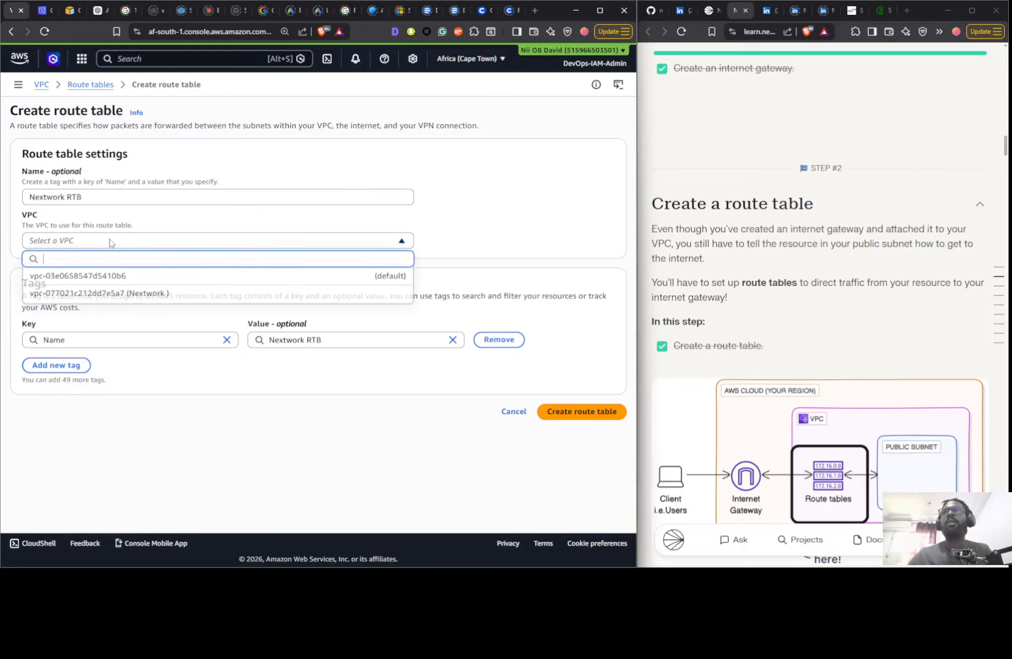
pyautogui.click(129, 290)
pyautogui.click(566, 412)
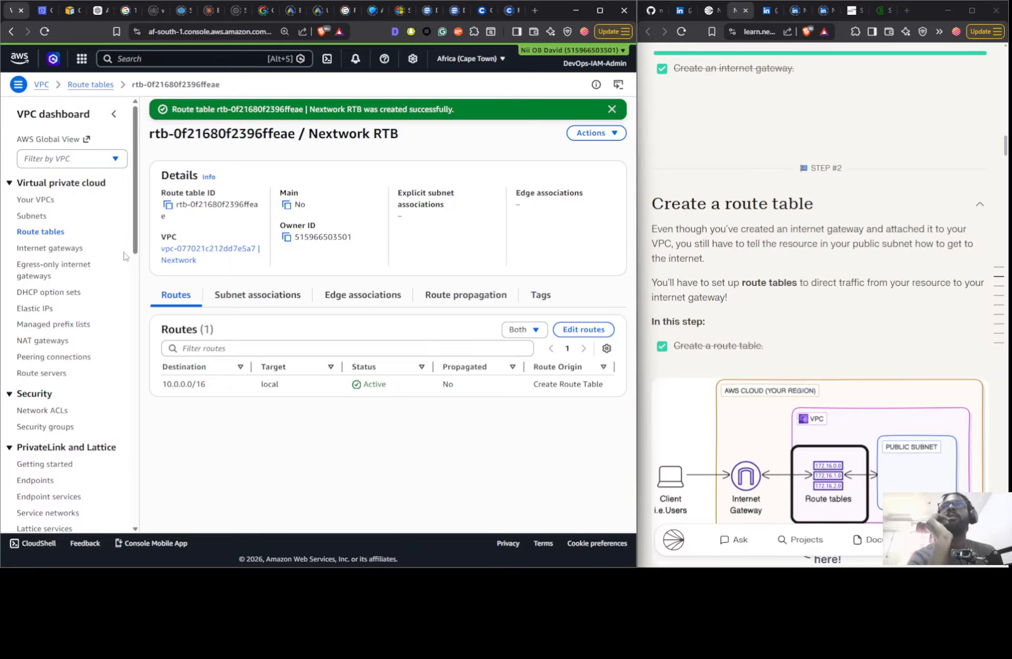
# - Explicitly associate the Public 1 subnet with the Nextwork RTB route table and save the association
pyautogui.click(48, 236)
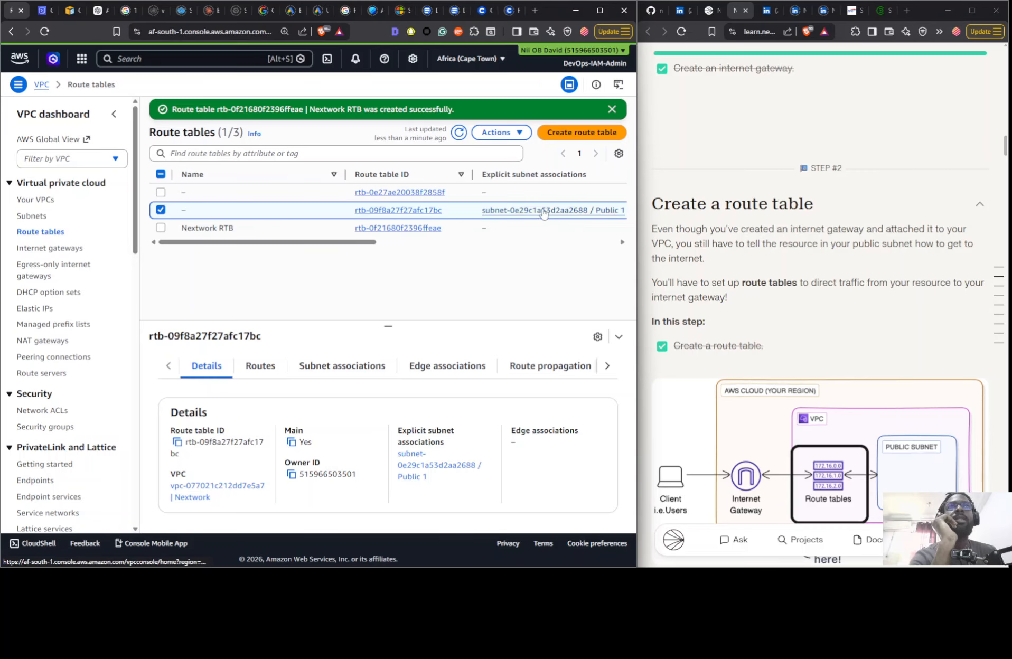
pyautogui.click(331, 371)
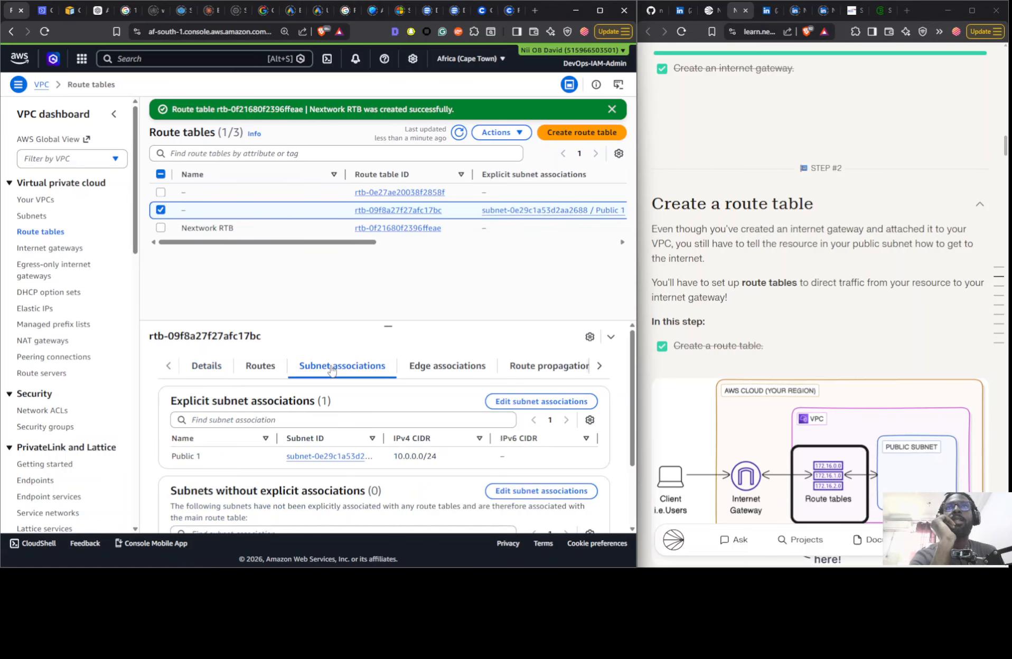
pyautogui.click(255, 235)
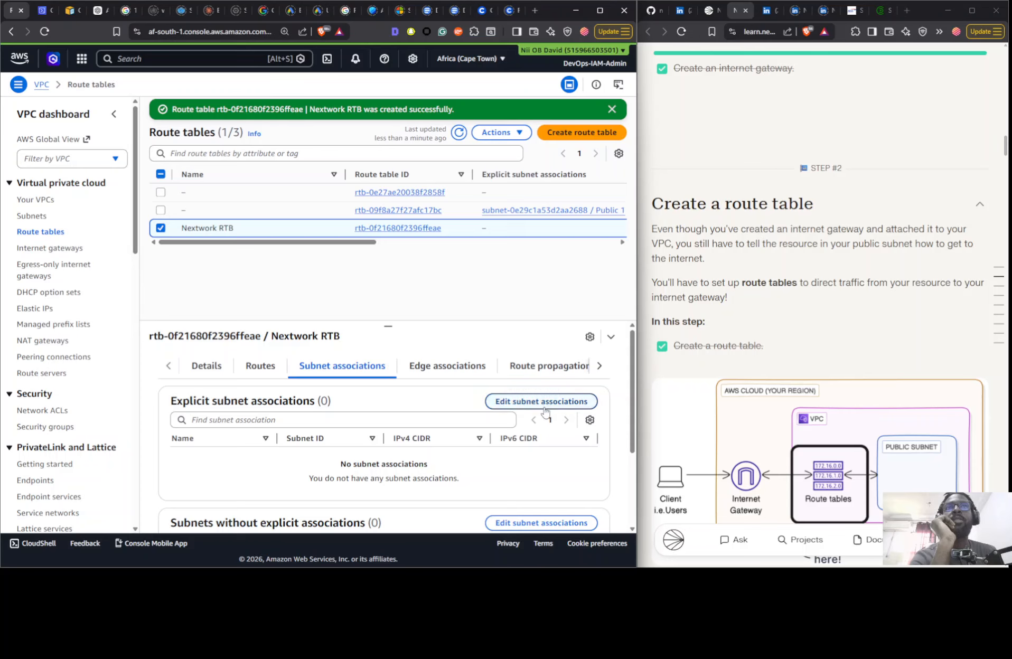
pyautogui.click(587, 401)
pyautogui.click(127, 210)
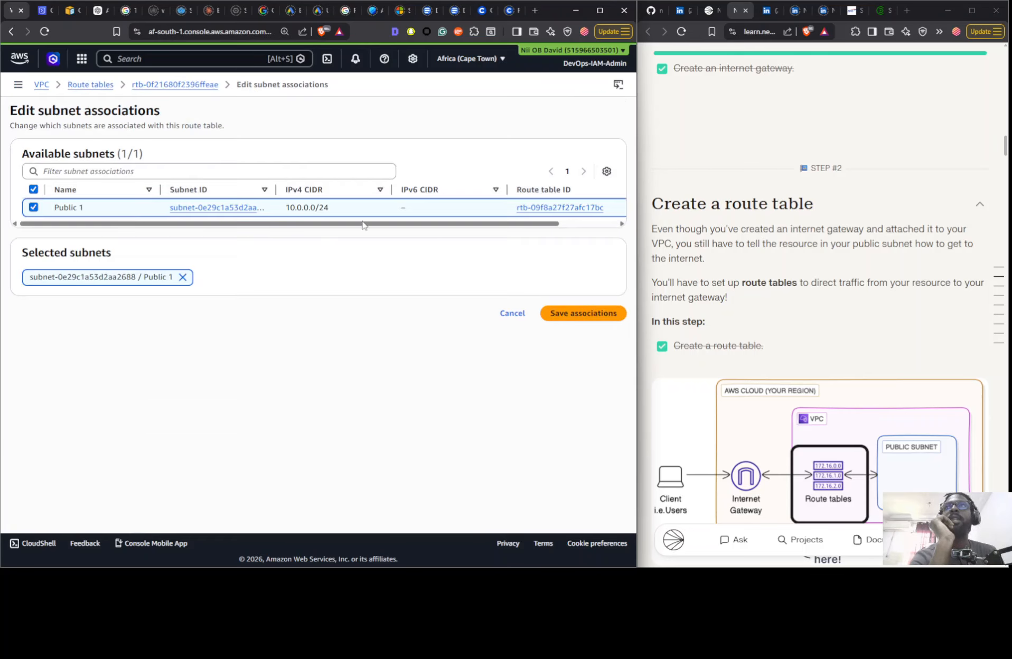
pyautogui.click(584, 315)
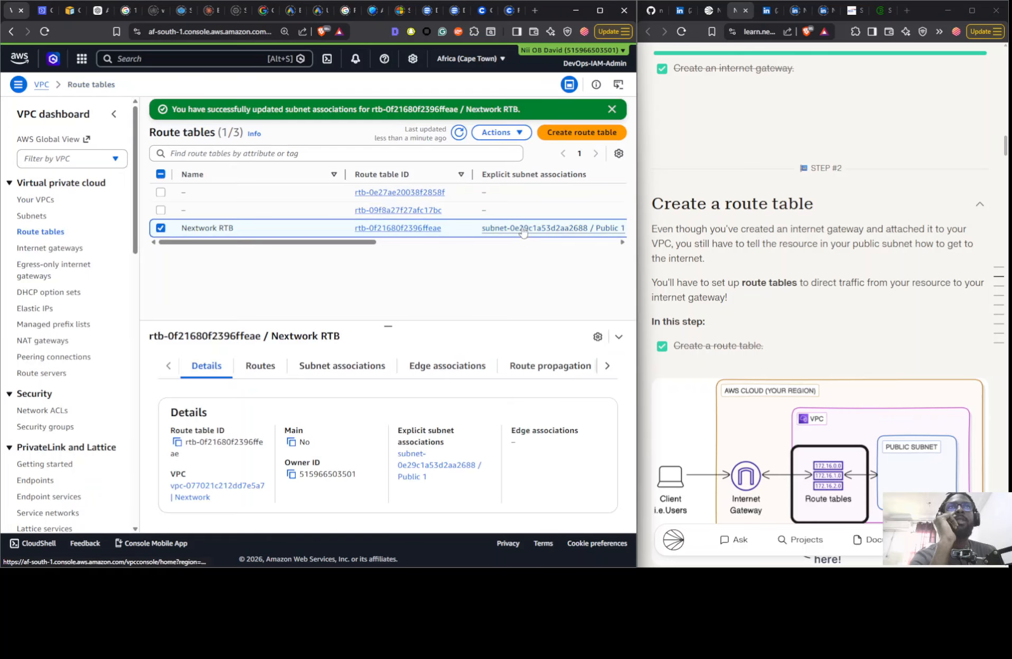
# - Add a route to Nextwork RTB with destination 0.0.0.0/0 and the Nextwork IG internet gateway as target, and save it
pyautogui.click(274, 366)
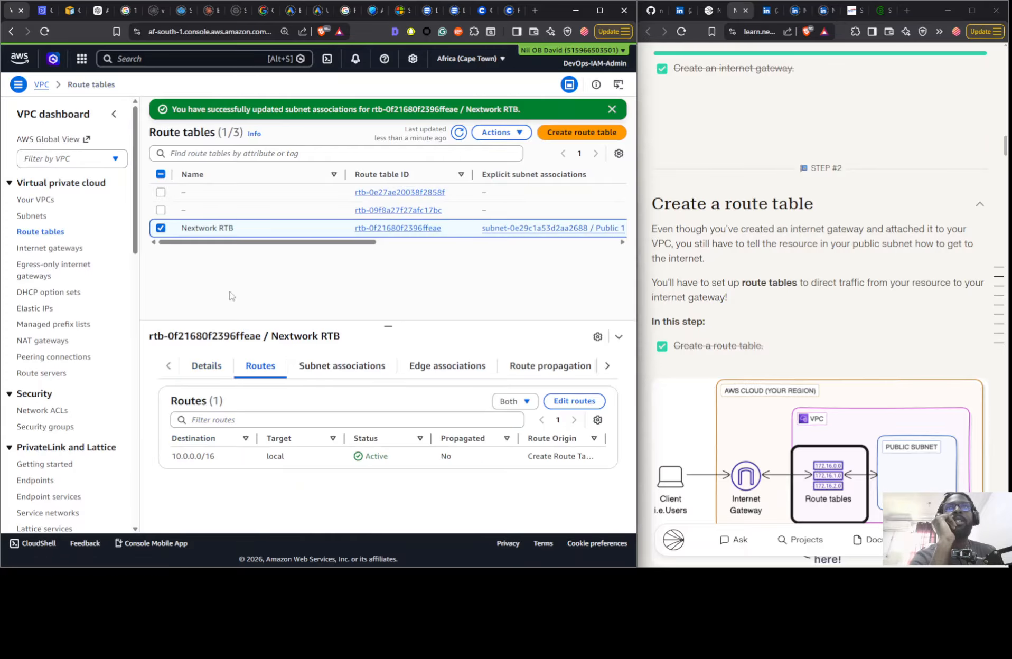
pyautogui.click(574, 401)
pyautogui.click(68, 281)
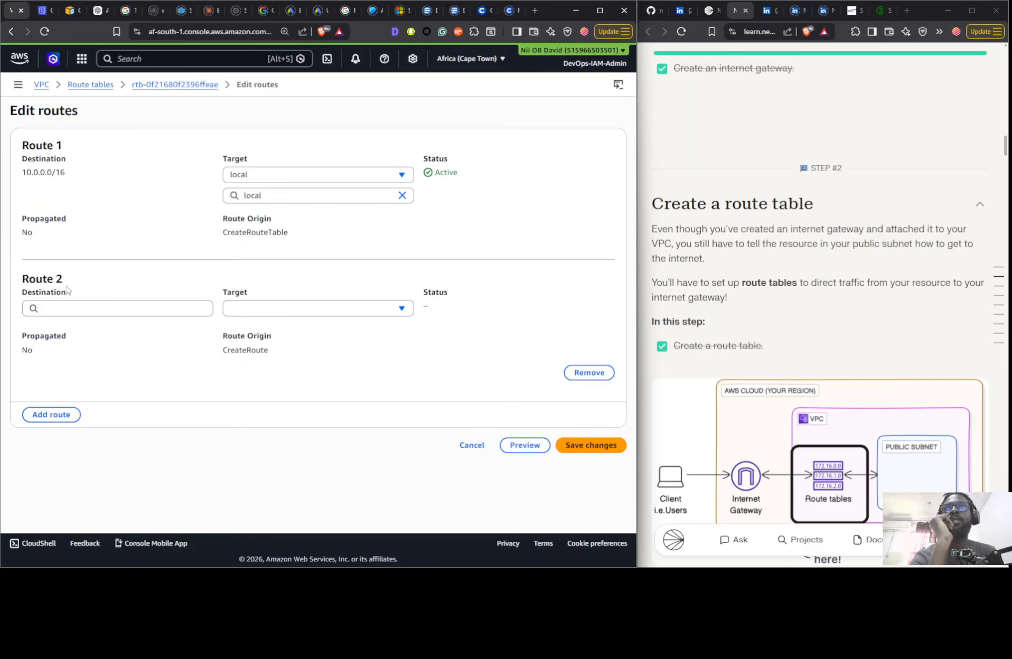
pyautogui.click(110, 311)
pyautogui.click(106, 331)
pyautogui.click(336, 309)
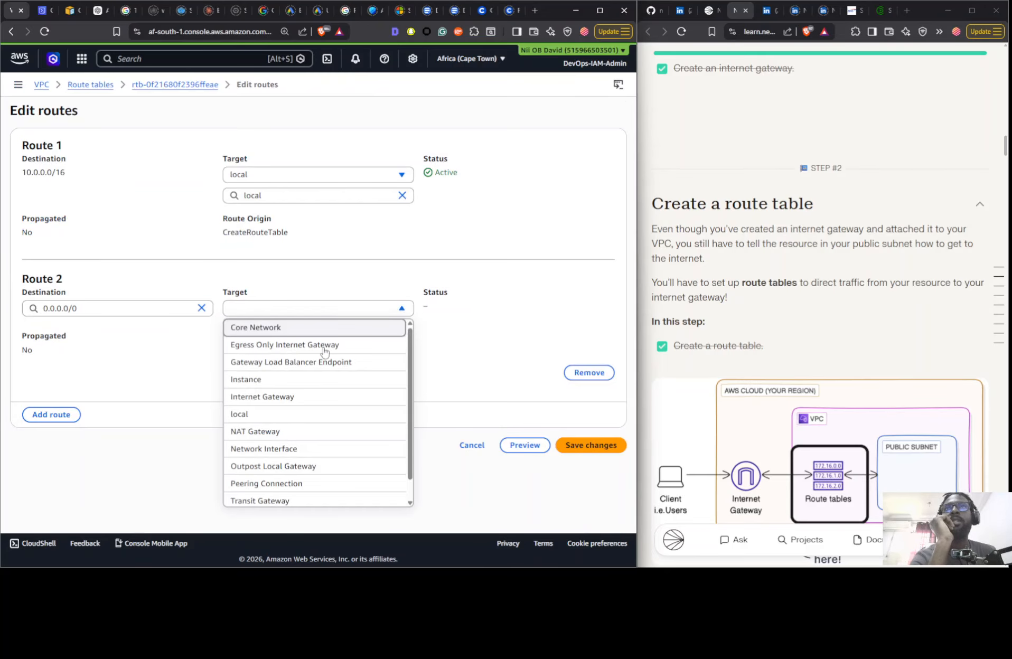
pyautogui.click(313, 394)
pyautogui.click(318, 331)
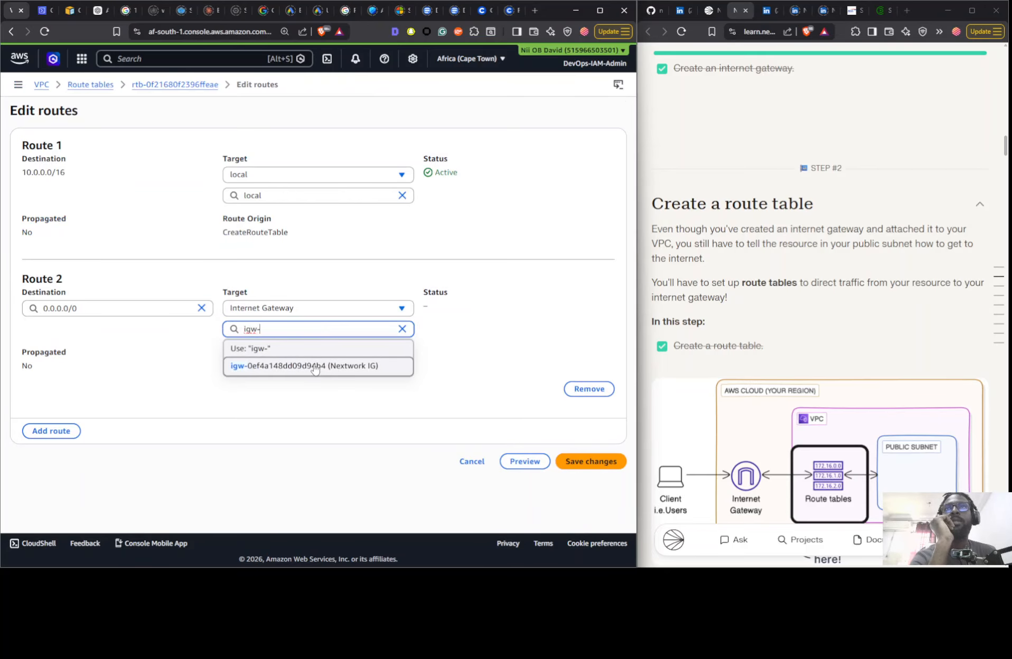
pyautogui.click(317, 368)
pyautogui.click(580, 463)
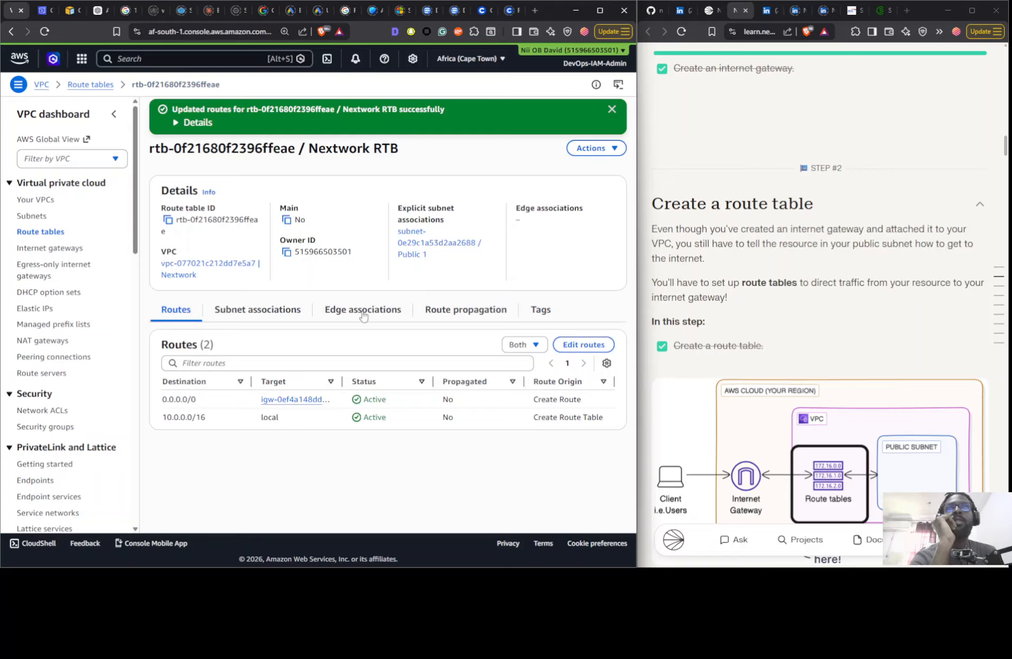
# - Examine the Nextwork VPC's resource map, from its subnet through the route tables to the network connections
pyautogui.click(32, 200)
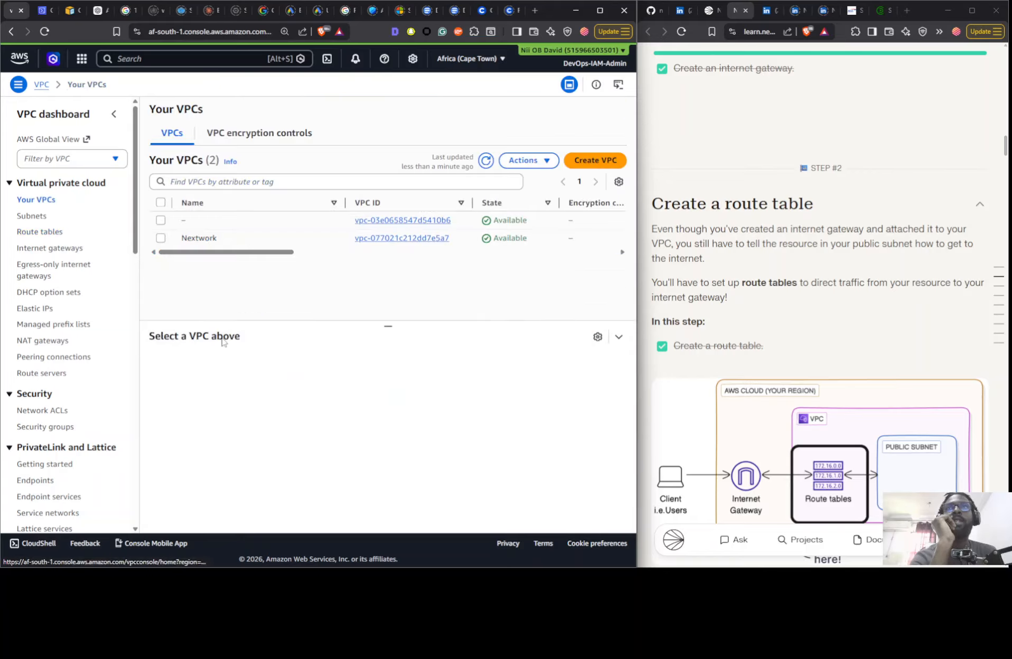
pyautogui.click(232, 241)
pyautogui.click(243, 374)
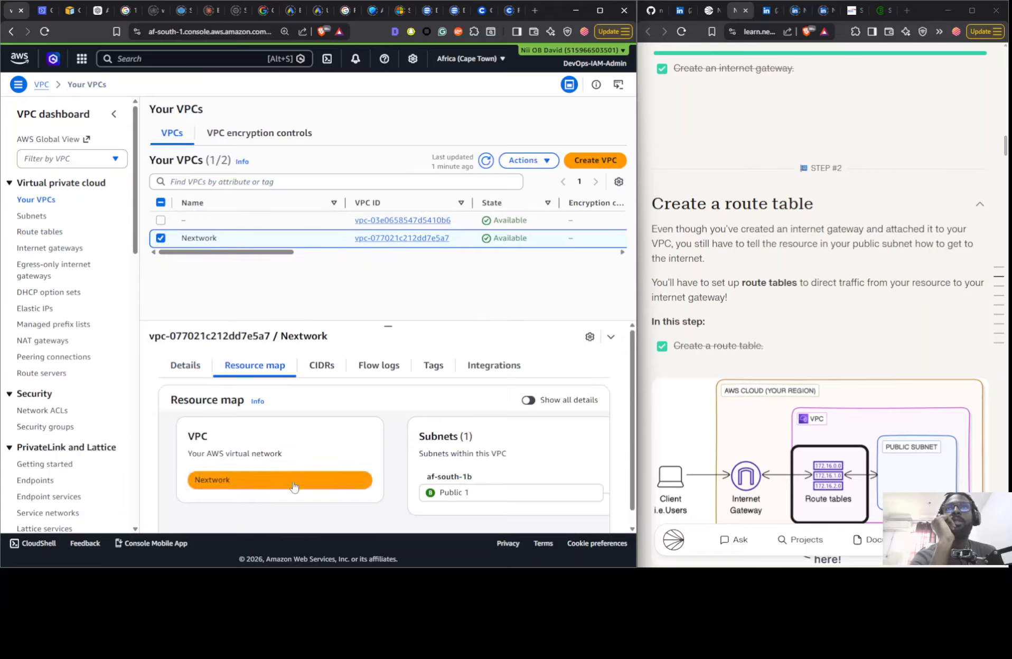
pyautogui.scroll(-1, 341, 453)
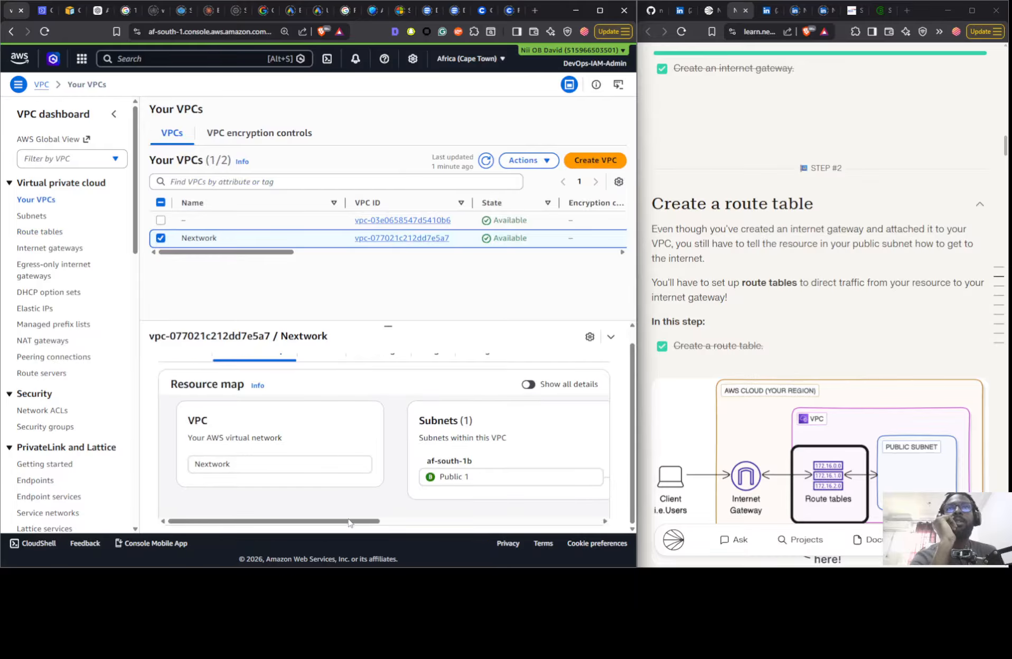
pyautogui.moveTo(348, 523); pyautogui.dragTo(567, 523)
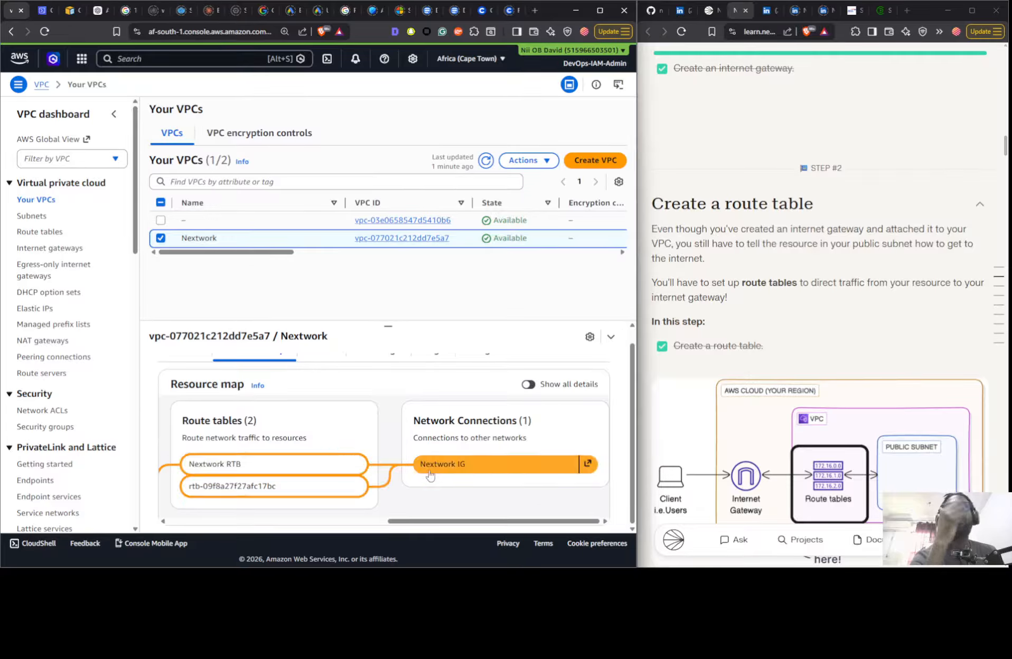
pyautogui.moveTo(423, 521); pyautogui.dragTo(203, 521)
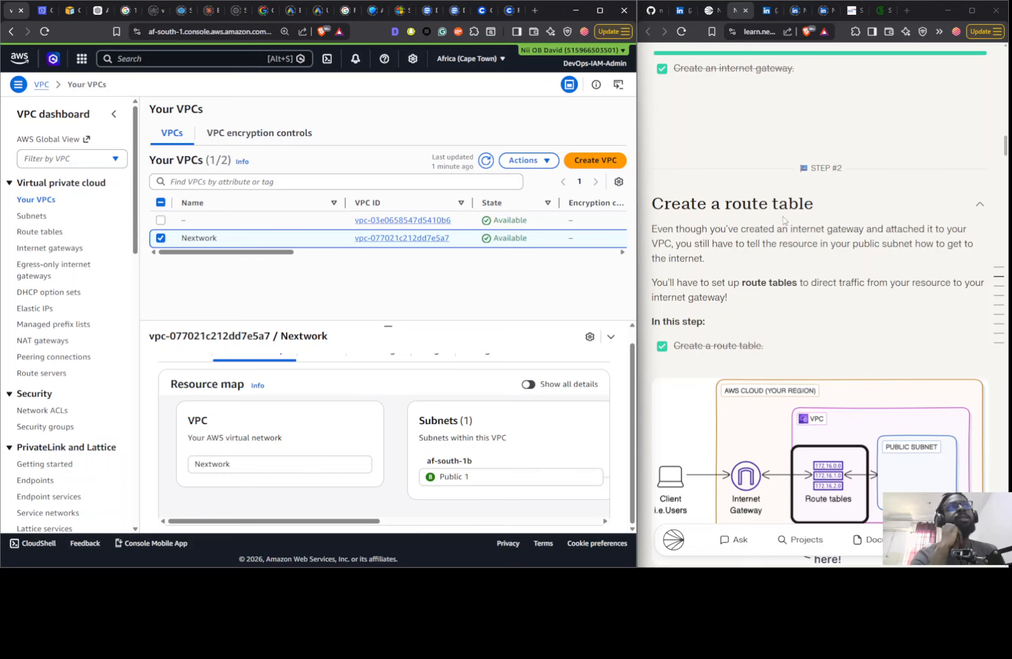
# - Review the security group task in the project guide and inspect the details of the default VPC's existing security group
pyautogui.scroll(-15, 784, 220)
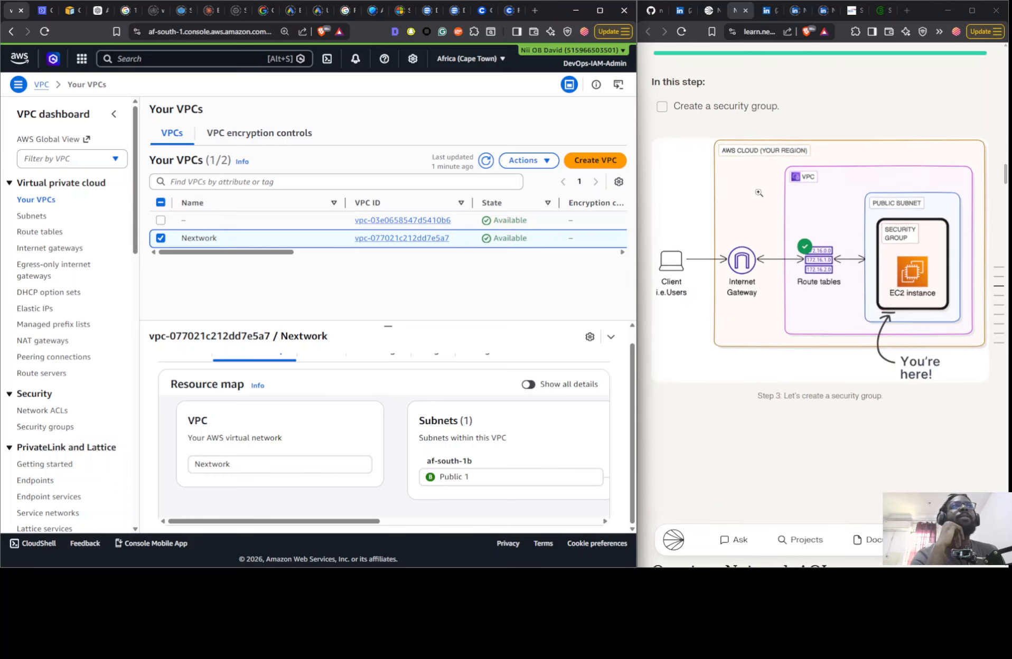
pyautogui.scroll(1, 759, 193)
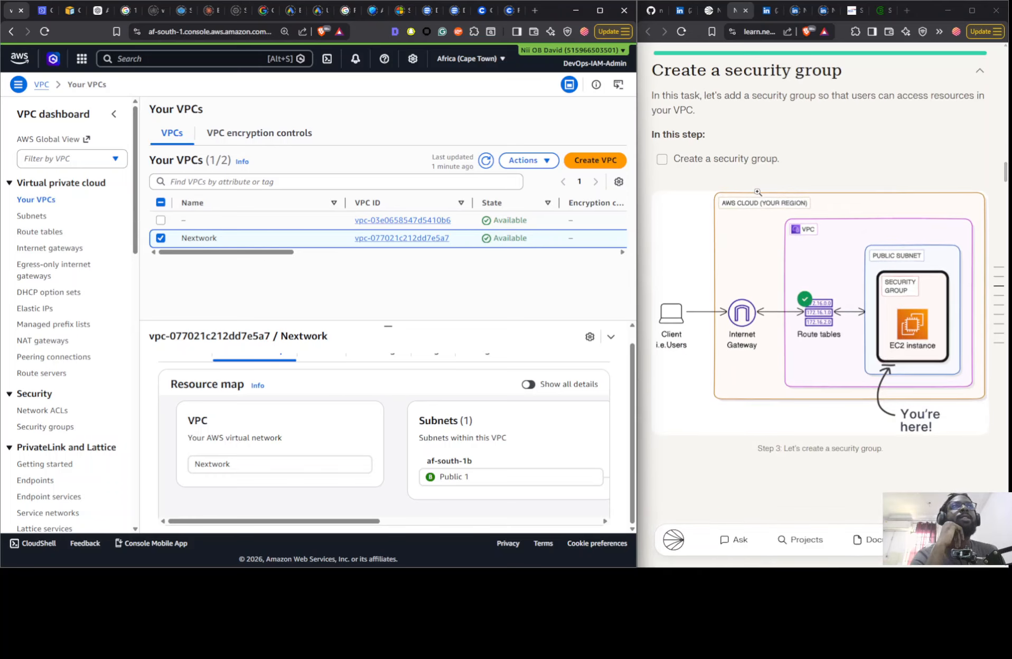
pyautogui.click(37, 429)
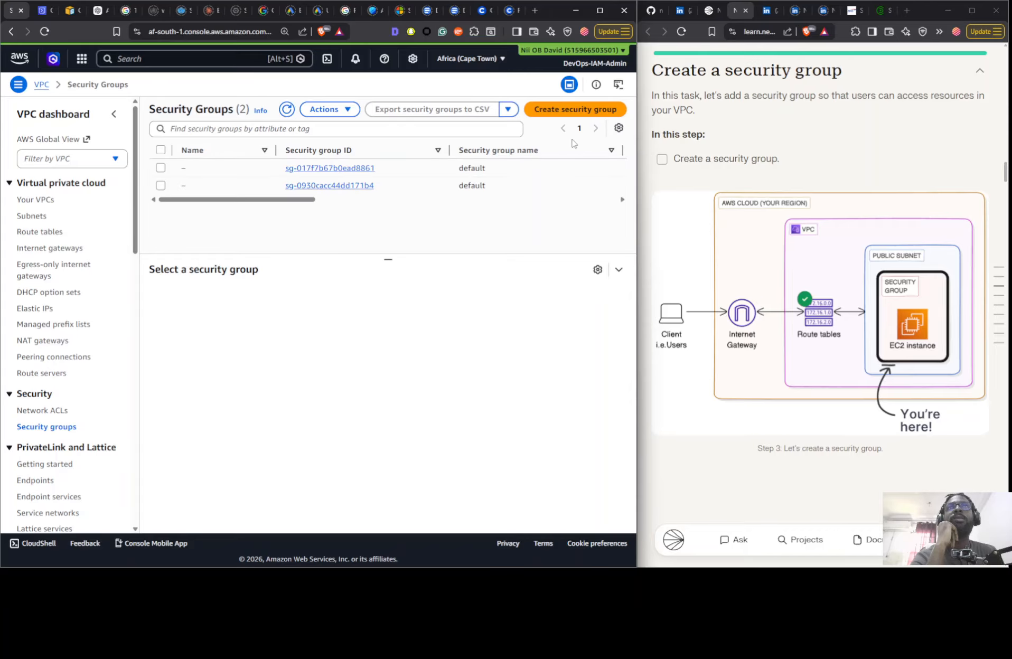
pyautogui.moveTo(286, 191); pyautogui.dragTo(437, 192)
pyautogui.click(277, 229)
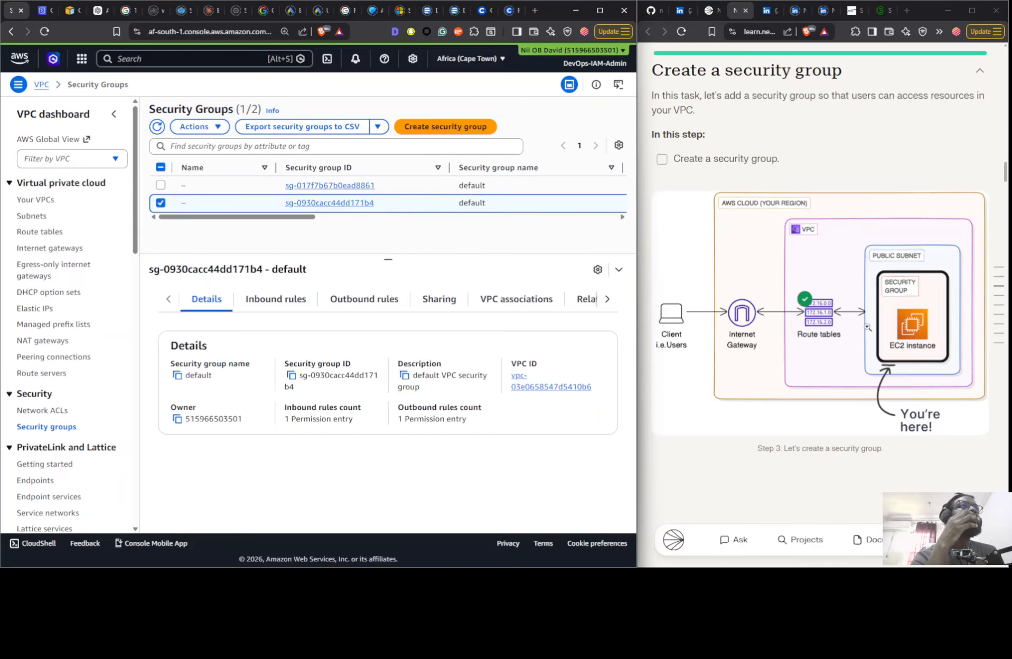
pyautogui.scroll(10, 852, 343)
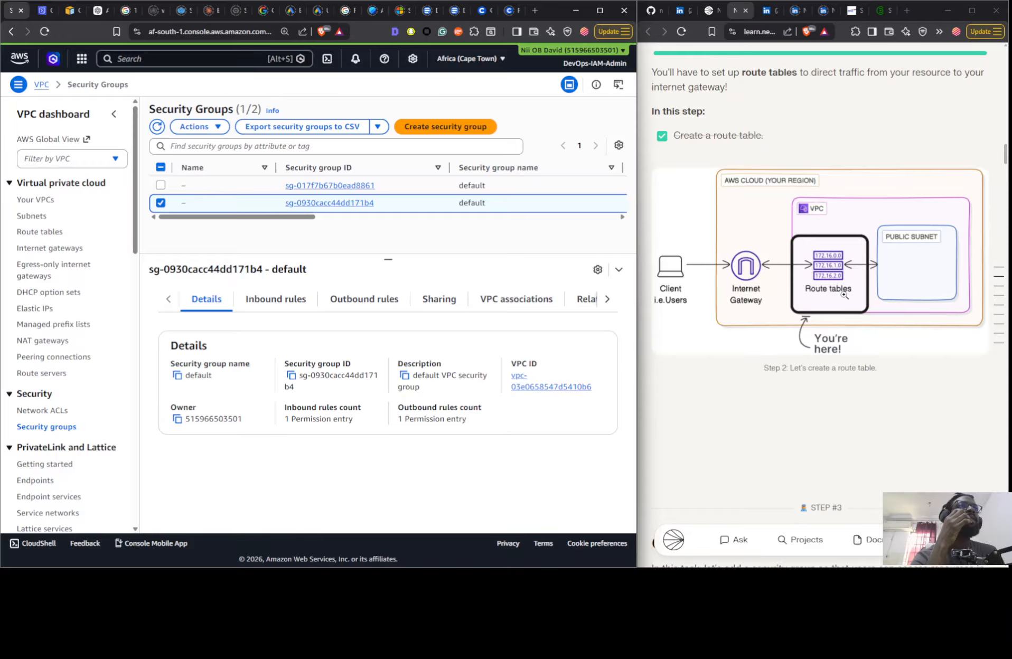
pyautogui.scroll(-10, 844, 295)
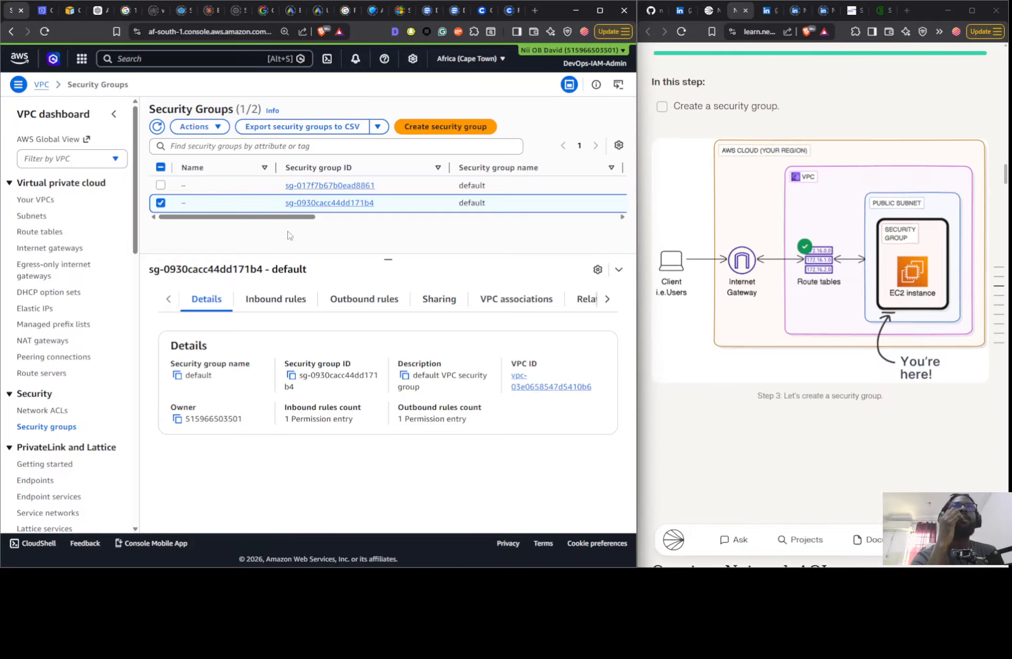
# - Start a new security group named Nextwork SG with the description "Public Security group for Nextwork VPC"
pyautogui.click(457, 129)
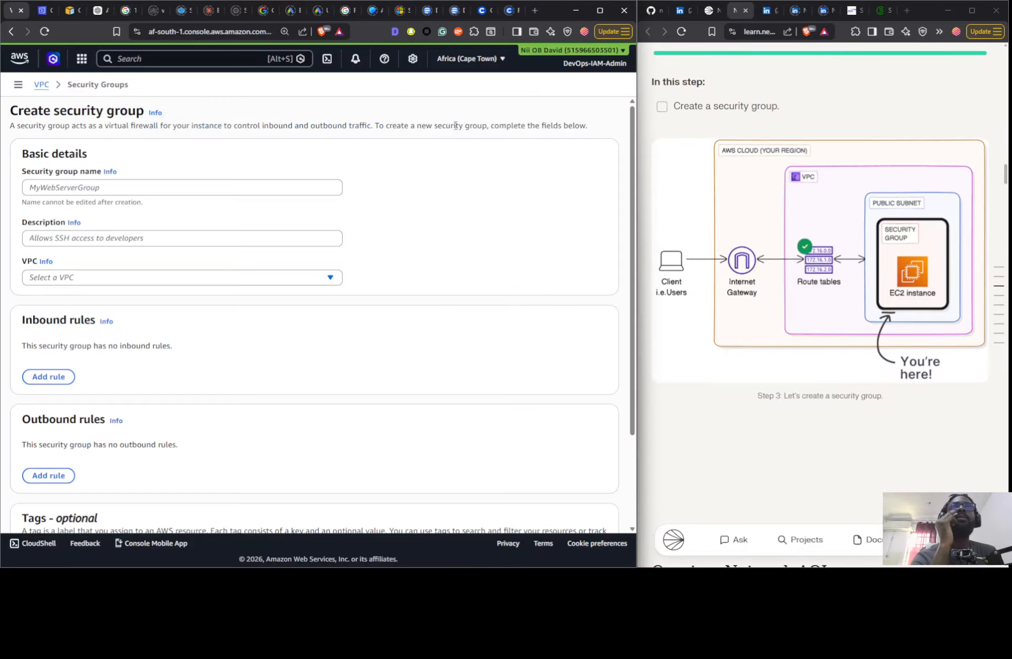
pyautogui.click(216, 185)
pyautogui.write('N')
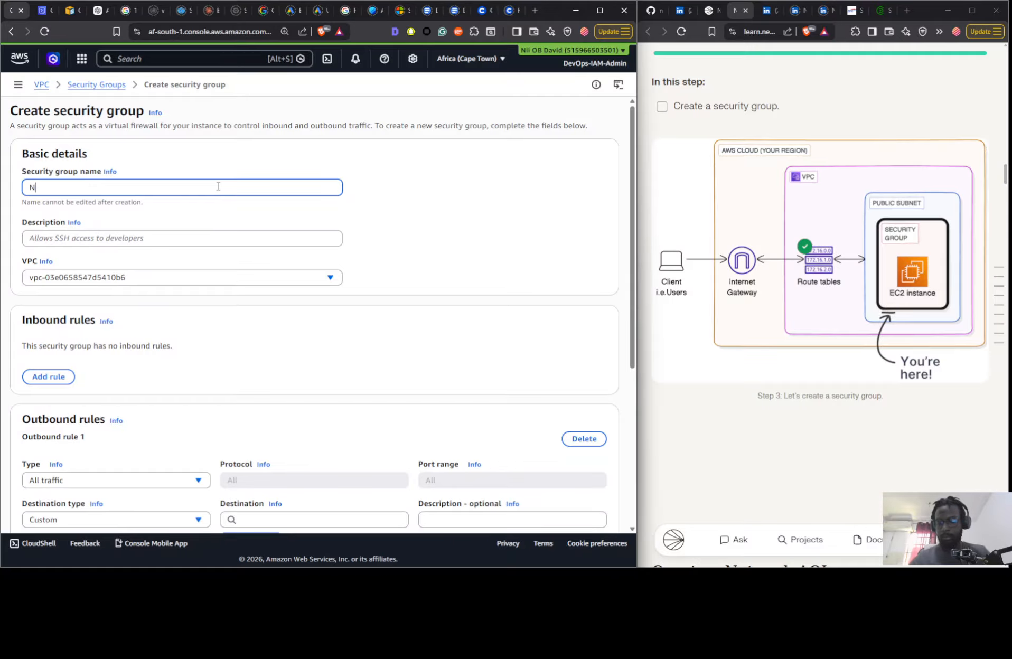
pyautogui.write('extwork SG')
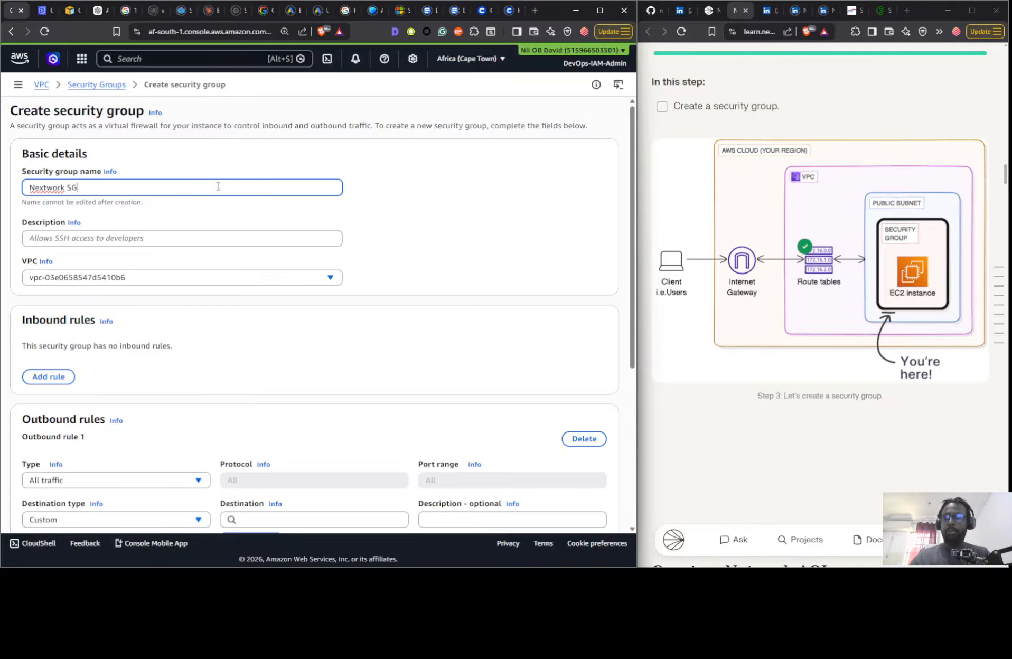
pyautogui.press('Tab')
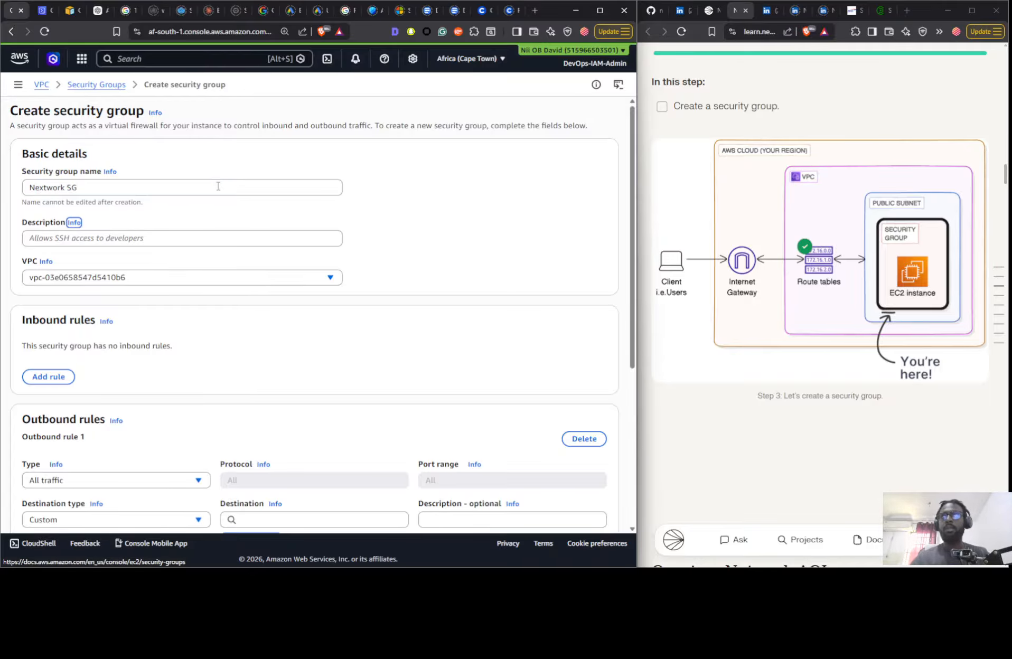
pyautogui.click(129, 241)
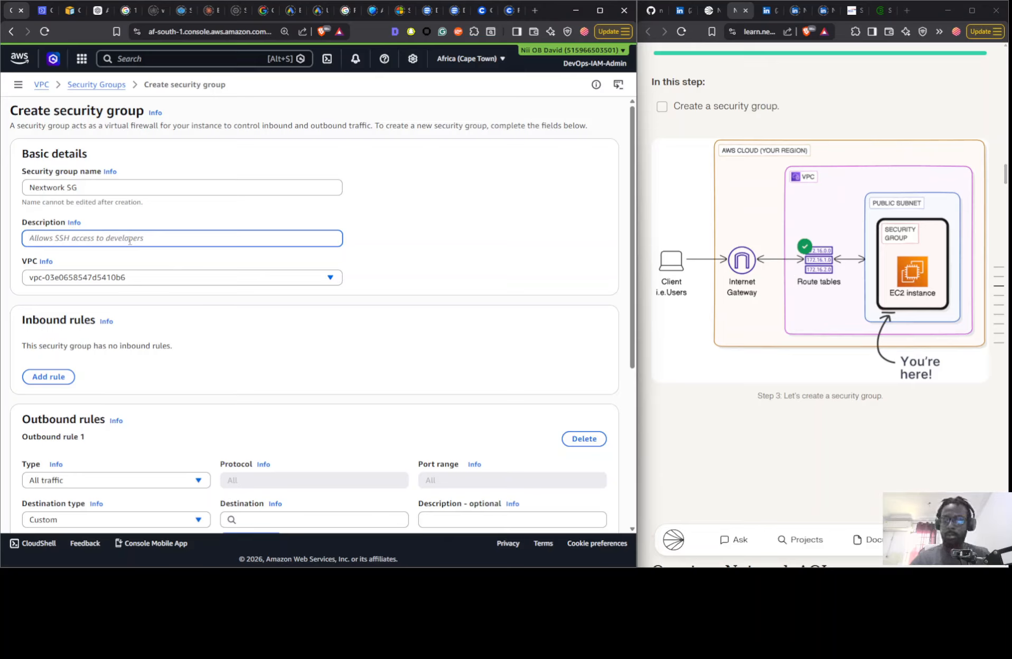
pyautogui.write('P')
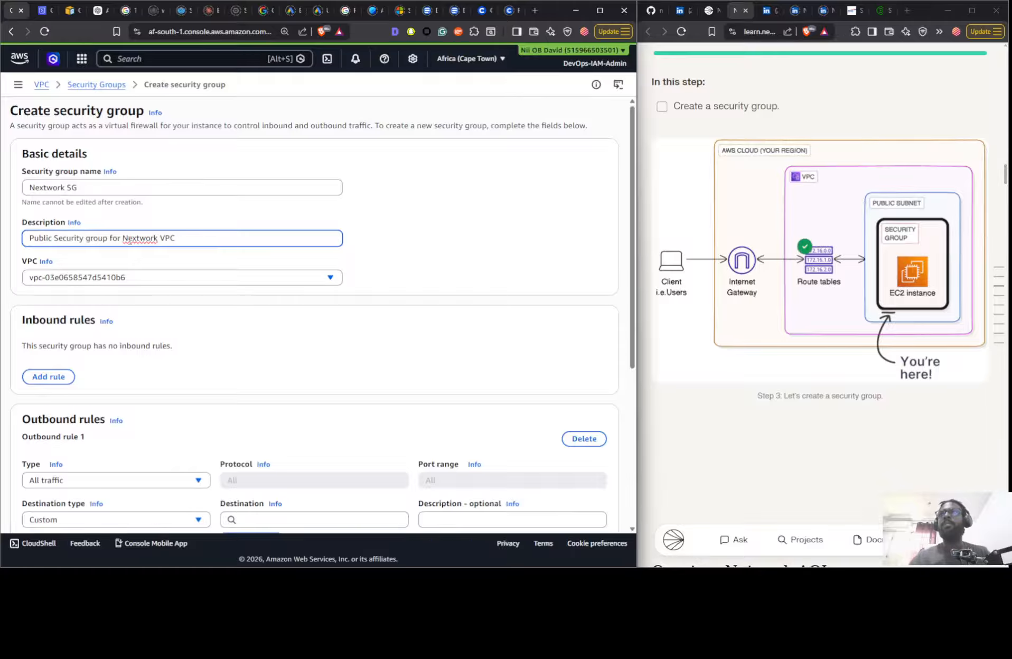
# - Assign the new security group to the Nextwork VPC and create it with the default outbound rule and no inbound rules
pyautogui.click(172, 279)
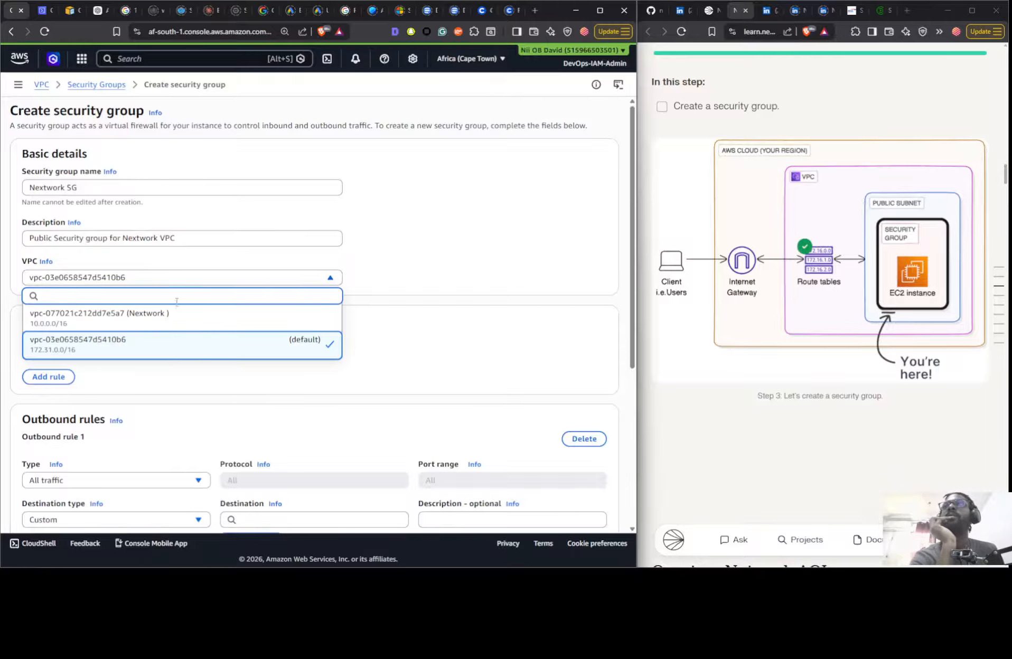
pyautogui.click(175, 317)
pyautogui.scroll(-3, 283, 380)
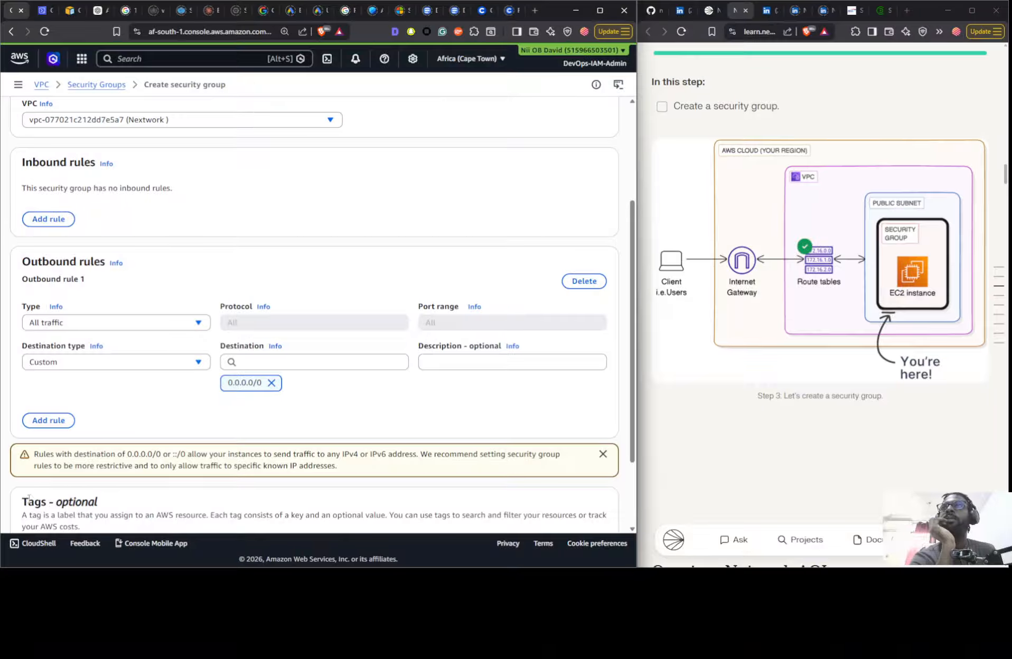
pyautogui.scroll(-2, 416, 350)
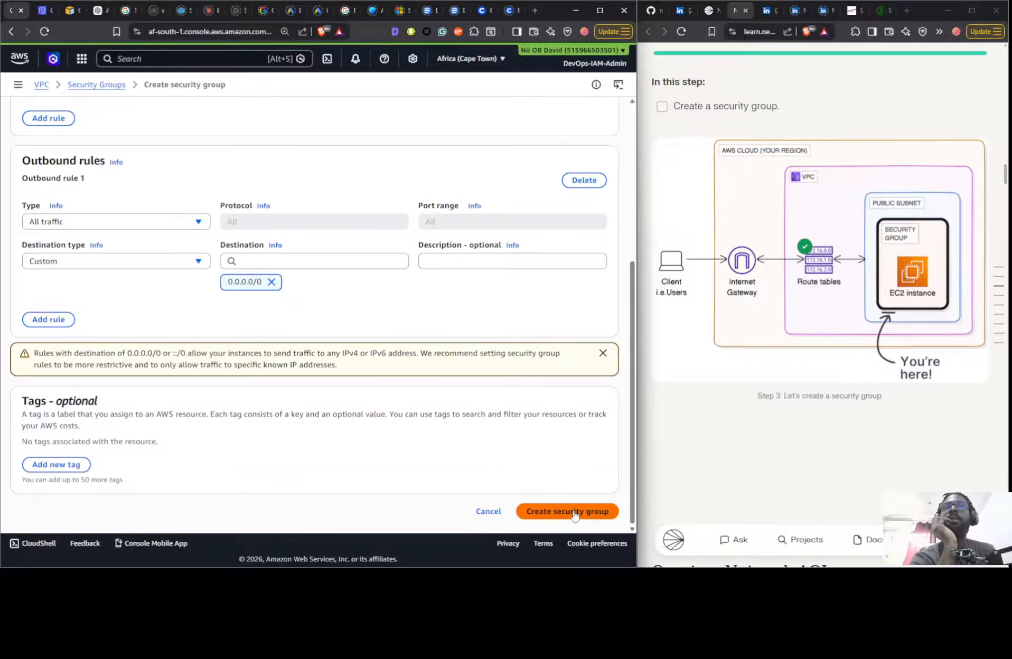
pyautogui.click(574, 514)
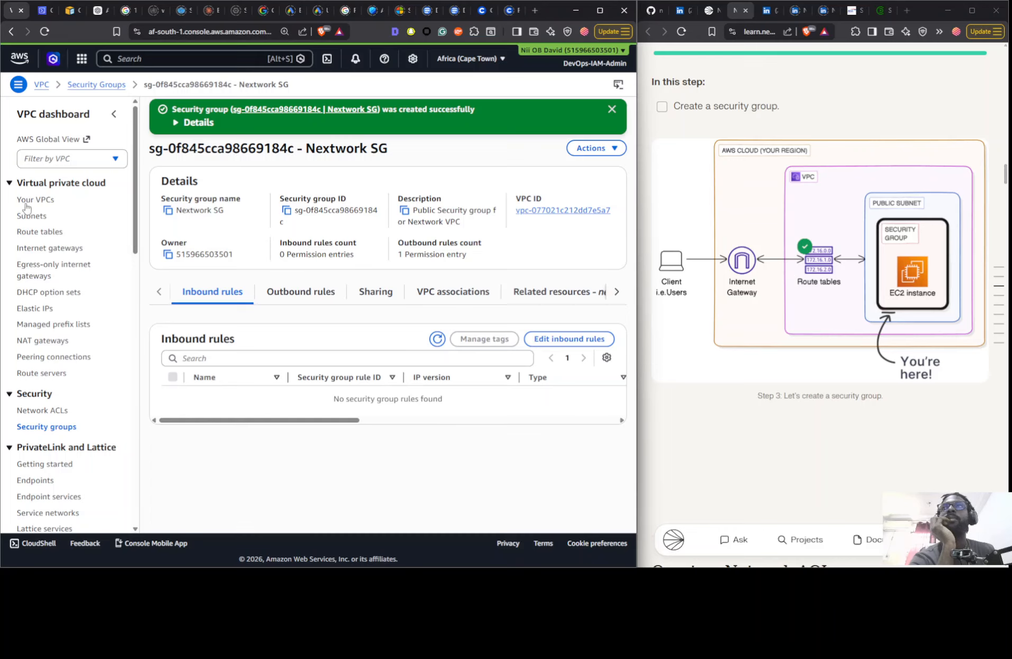
# - Examine the inbound and outbound rules of the first default security group and revisit the security group task in the project guide
pyautogui.click(48, 427)
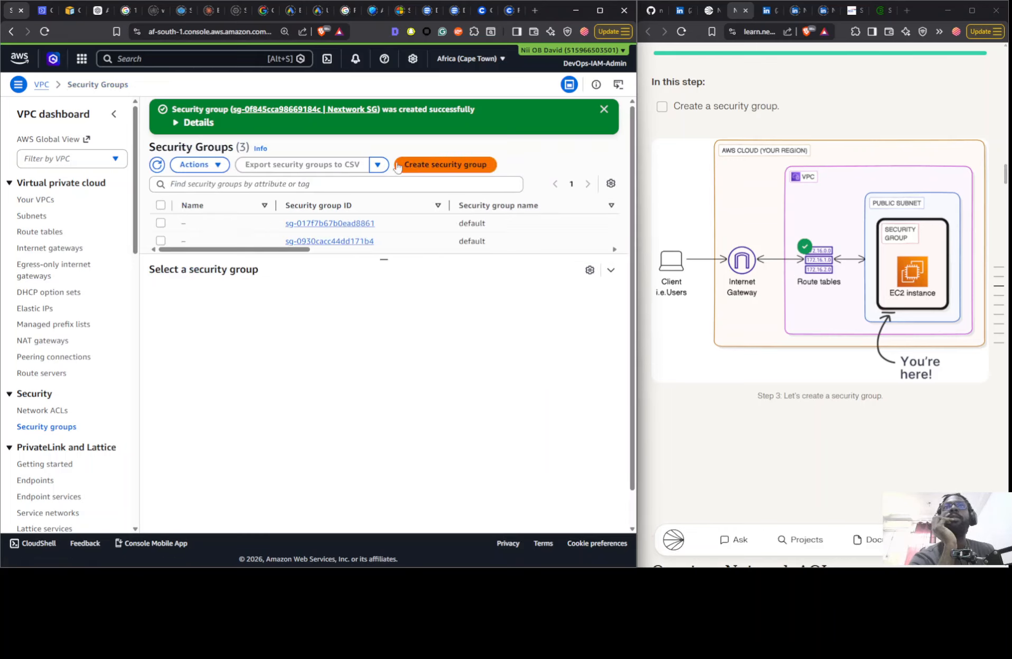
pyautogui.moveTo(377, 260); pyautogui.dragTo(379, 286)
pyautogui.click(236, 227)
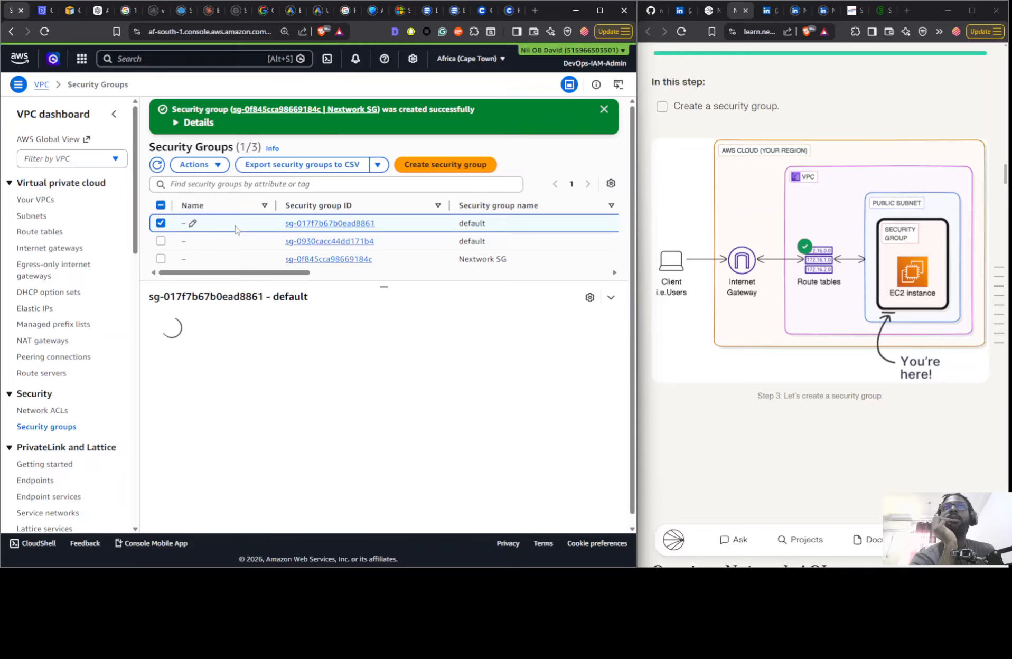
pyautogui.click(273, 331)
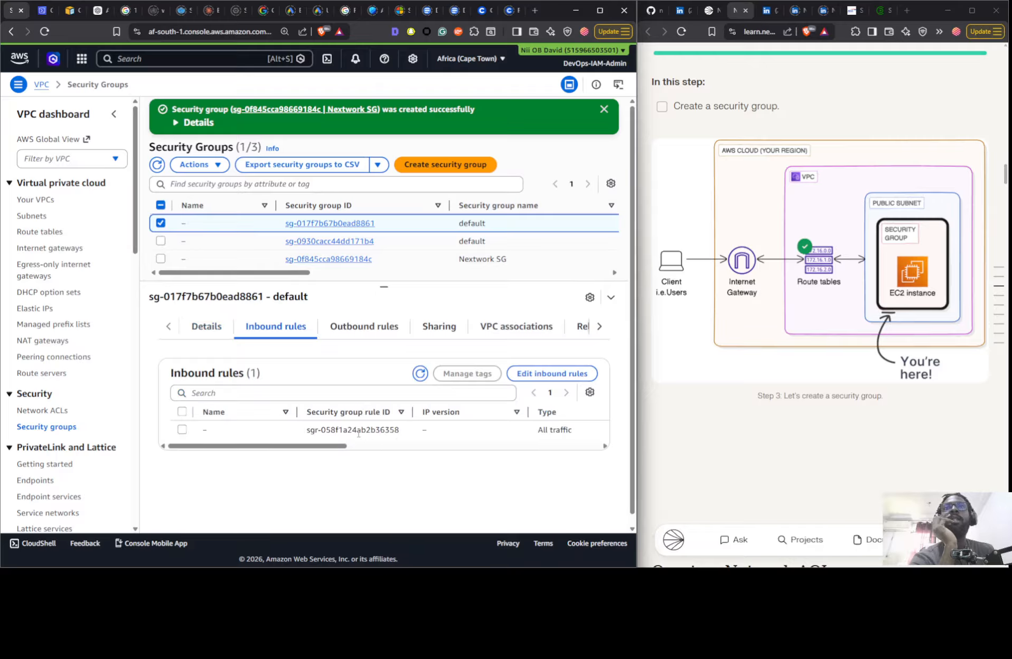
pyautogui.moveTo(457, 461); pyautogui.dragTo(552, 455)
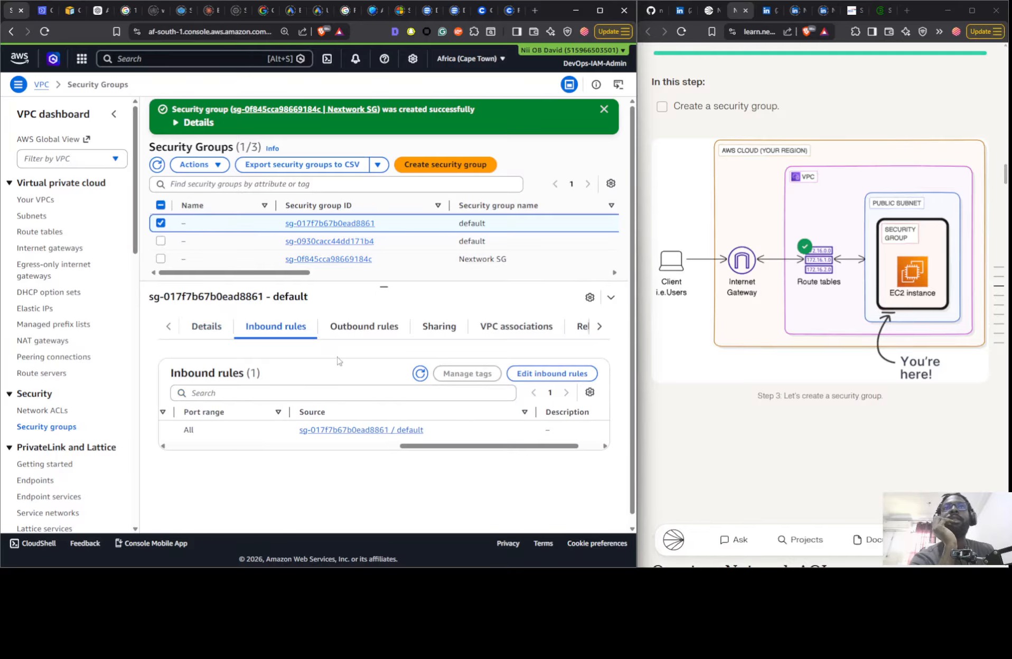
pyautogui.click(347, 341)
pyautogui.moveTo(336, 447); pyautogui.dragTo(549, 453)
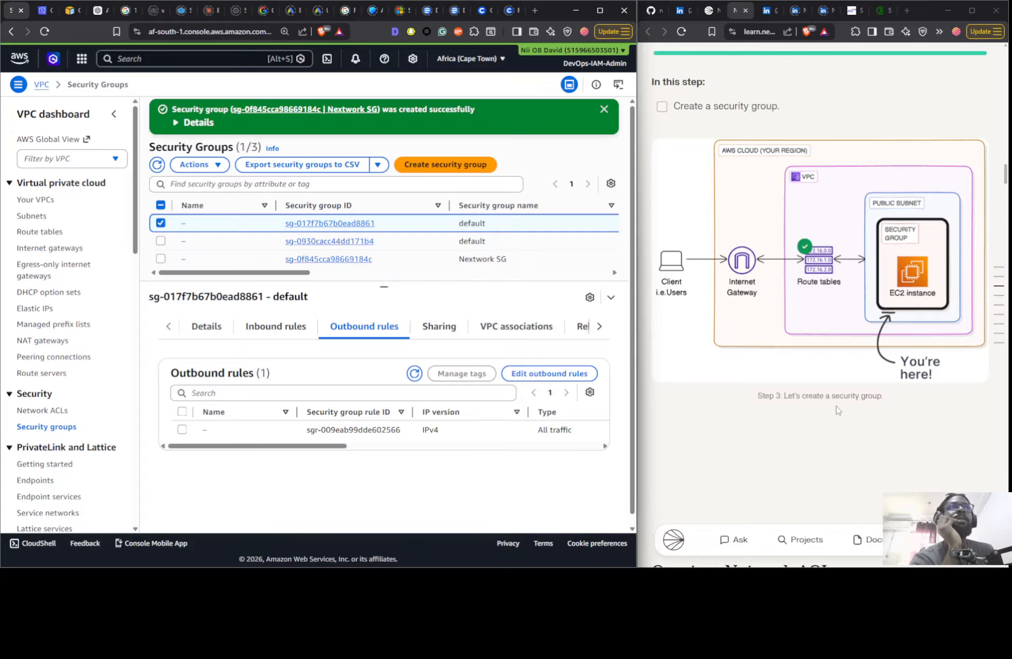
pyautogui.scroll(-2, 838, 409)
pyautogui.scroll(-3, 804, 386)
pyautogui.scroll(5, 804, 386)
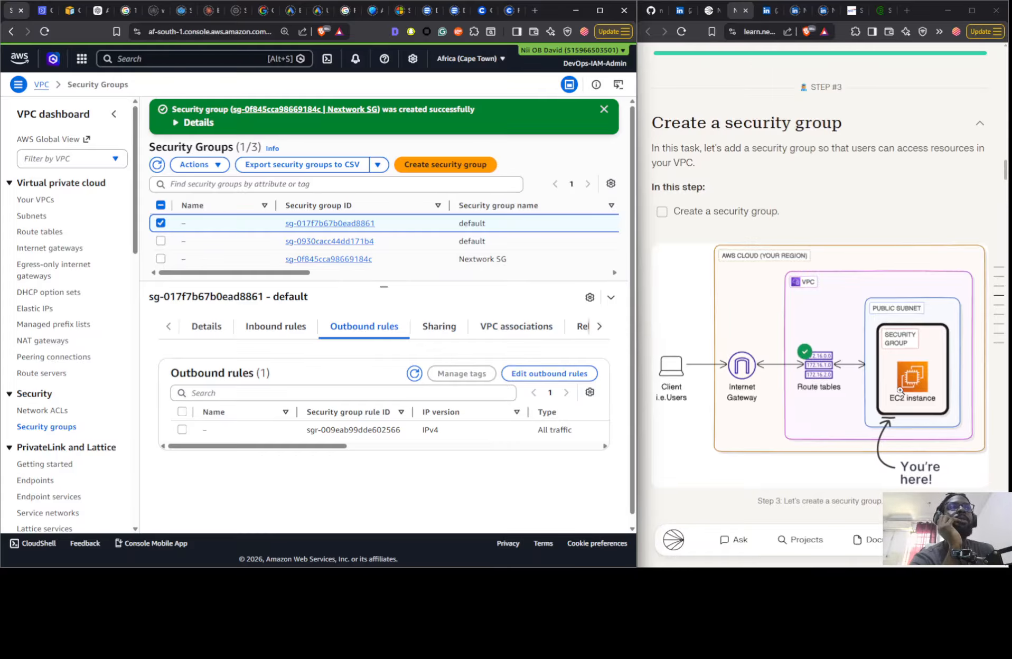
# - Inspect the inbound and outbound rules of the Nextwork SG security group for comparison with the default group
pyautogui.click(259, 328)
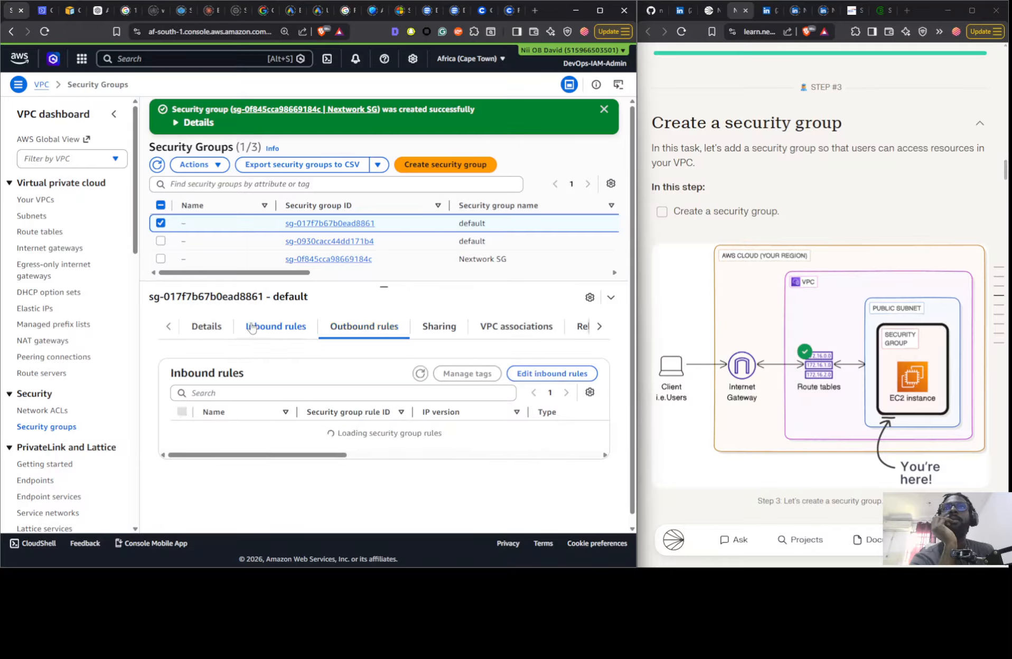
pyautogui.click(395, 262)
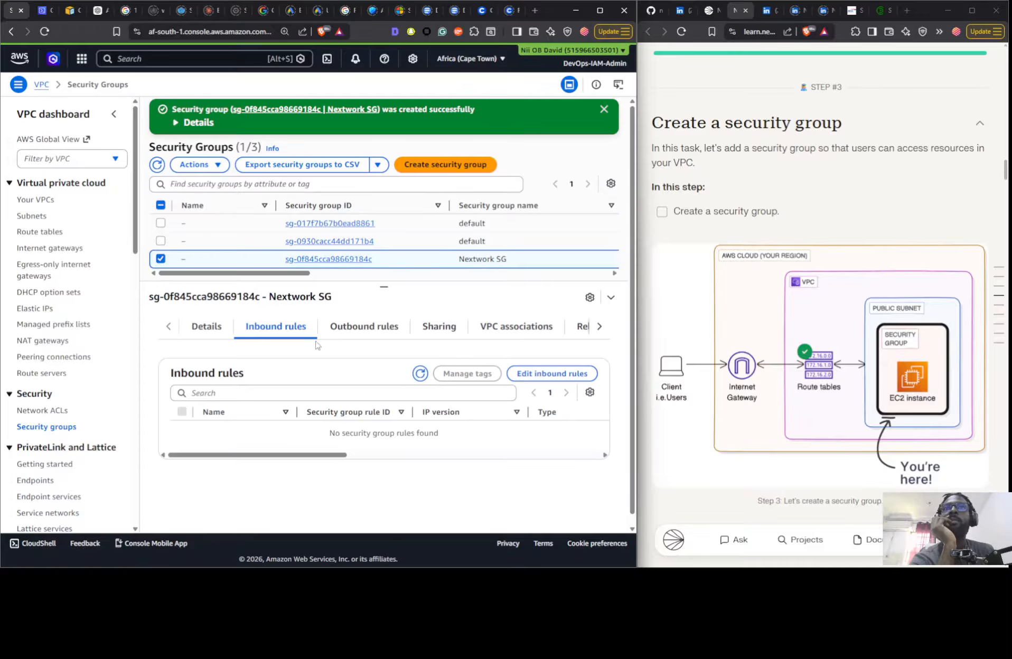
pyautogui.click(421, 374)
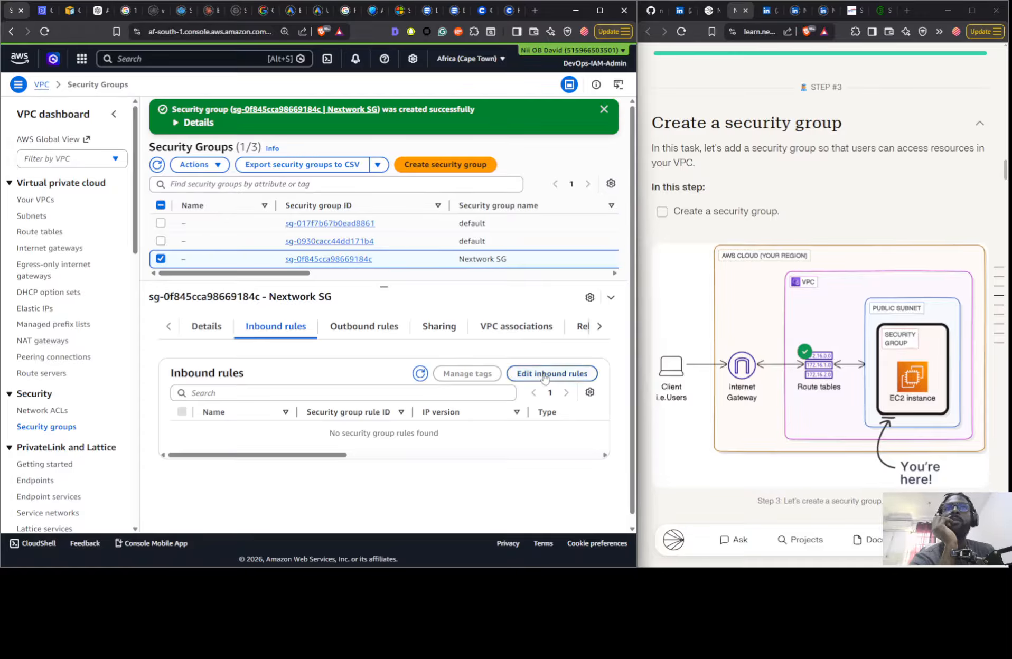
pyautogui.click(388, 324)
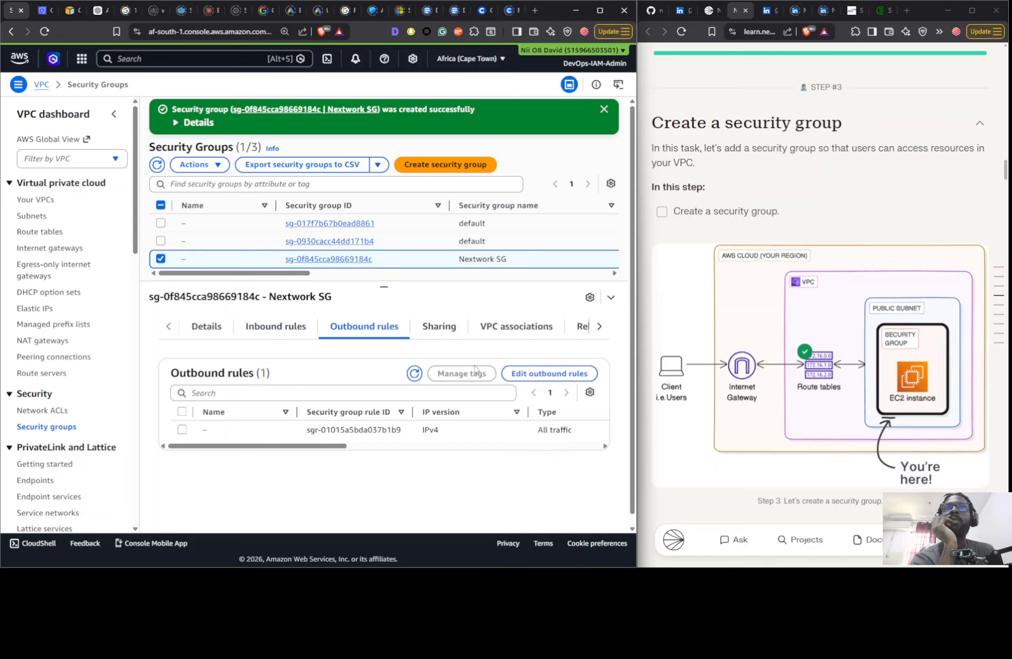
# - Add an inbound HTTP rule with source Anywhere-IPv4 to the Nextwork SG and save the rules
pyautogui.click(278, 328)
pyautogui.click(528, 374)
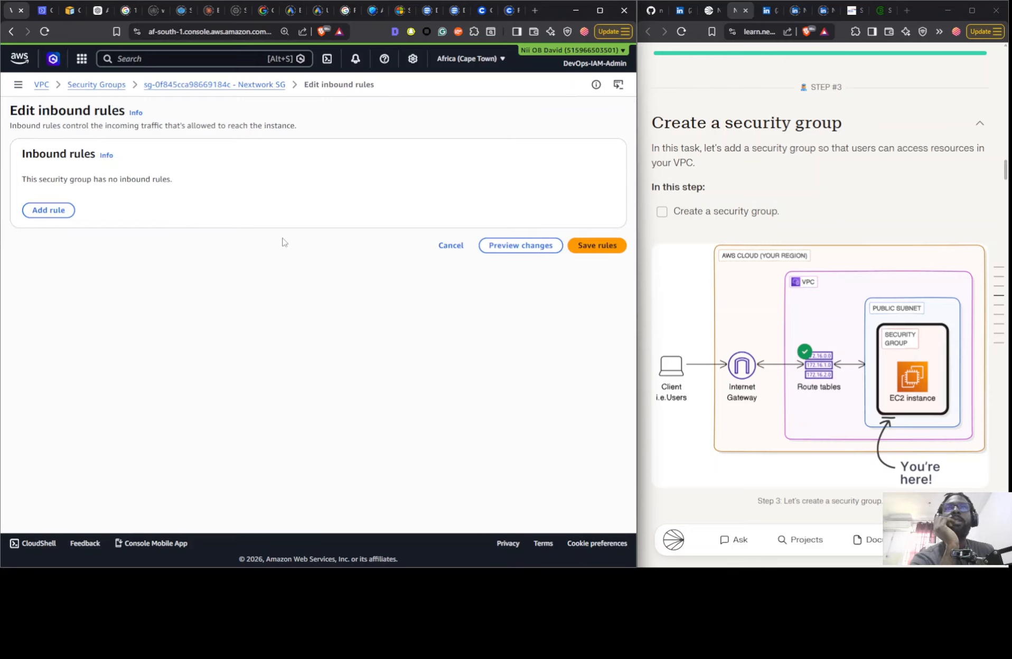
pyautogui.click(48, 211)
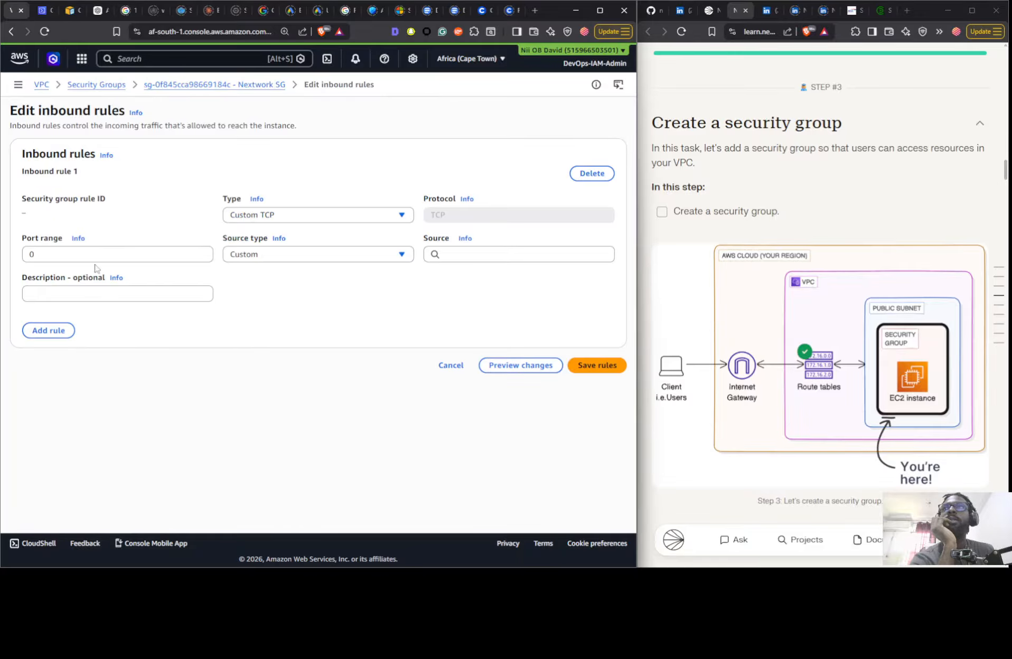
pyautogui.click(85, 292)
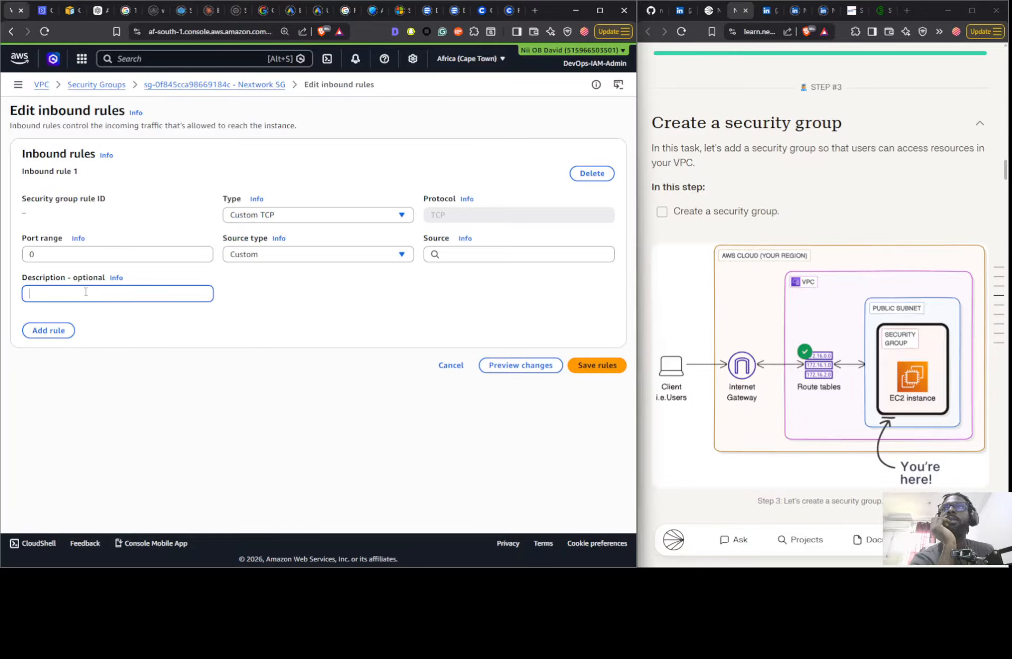
pyautogui.click(278, 215)
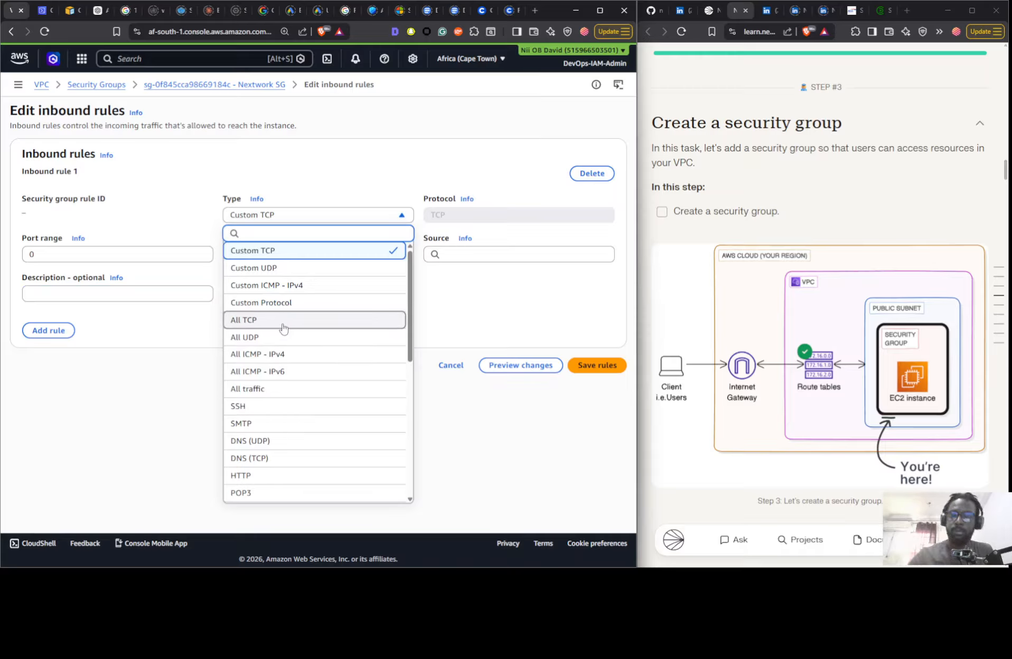
pyautogui.write('h')
pyautogui.click(288, 268)
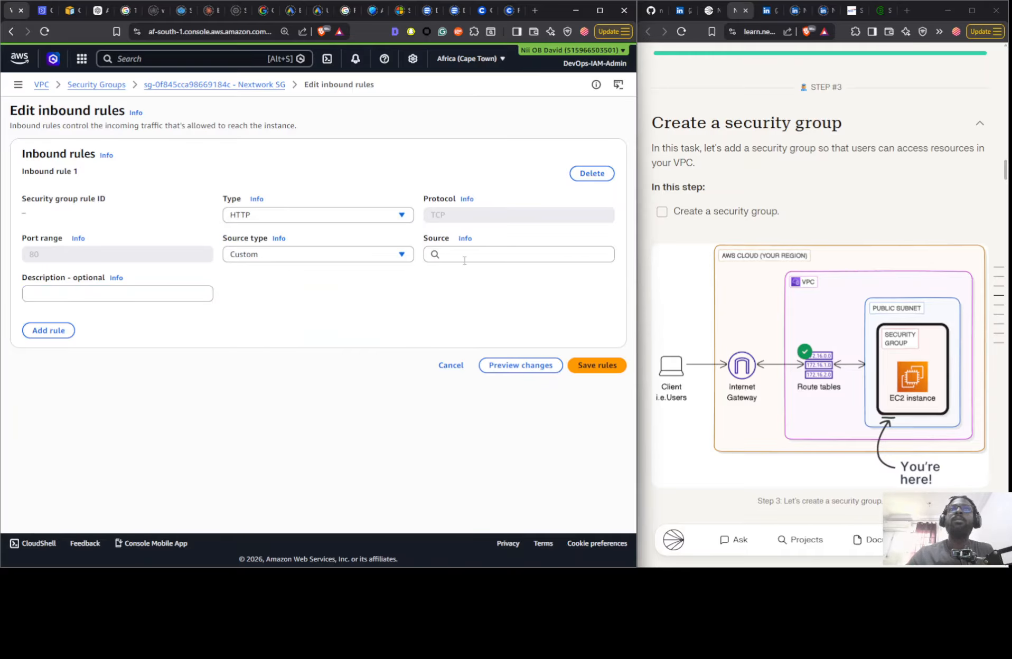
pyautogui.click(400, 254)
pyautogui.click(351, 292)
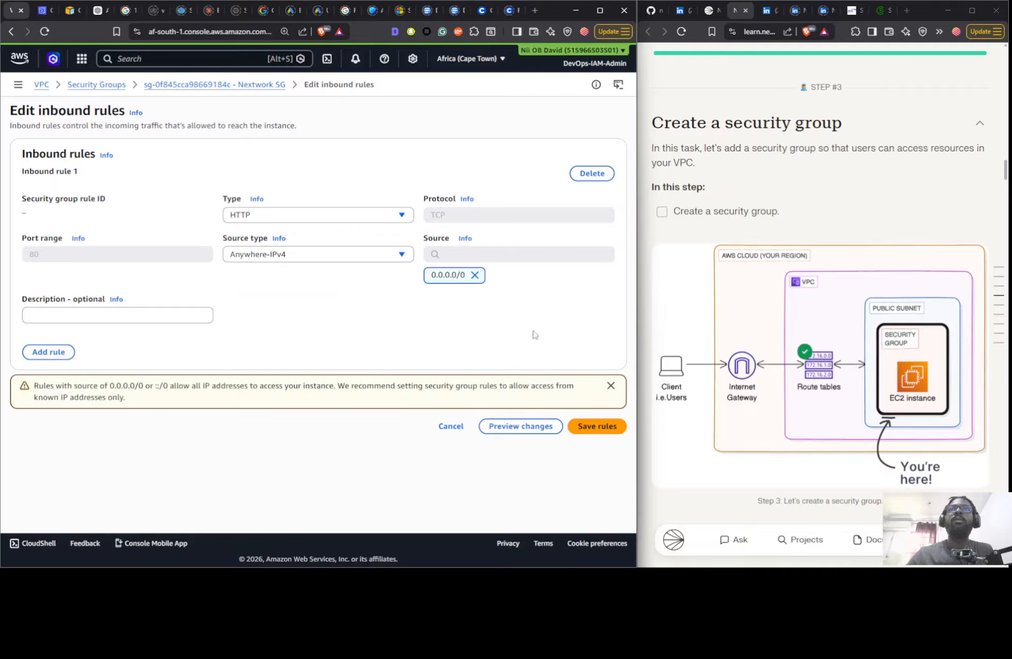
pyautogui.click(592, 425)
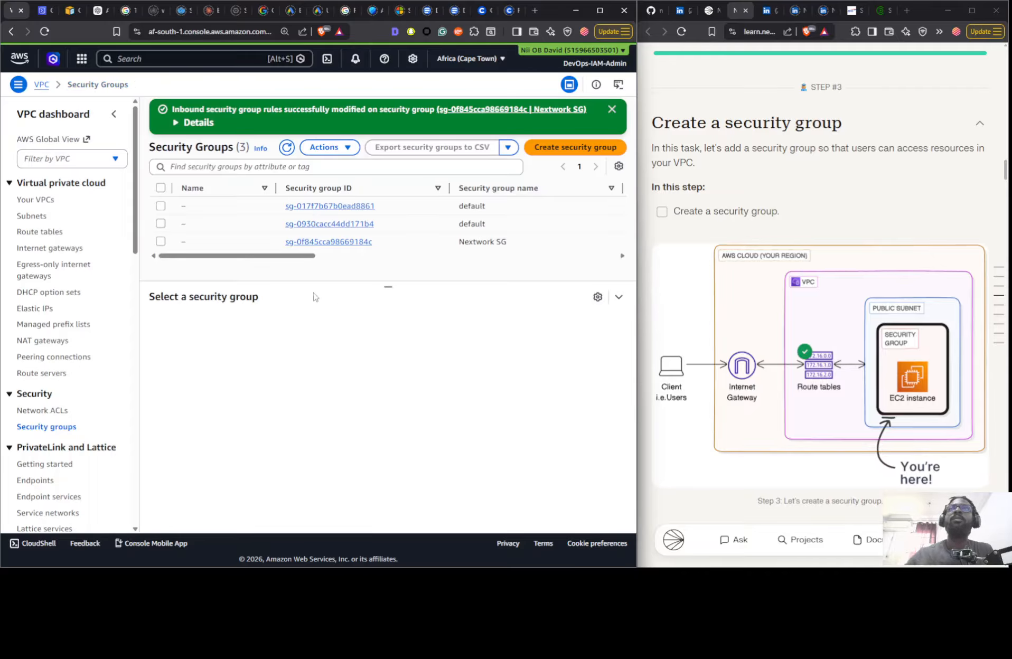
# - Review the Nextwork SG's saved inbound and outbound rules and read the Create a Network ACL task in the project guide
pyautogui.click(401, 242)
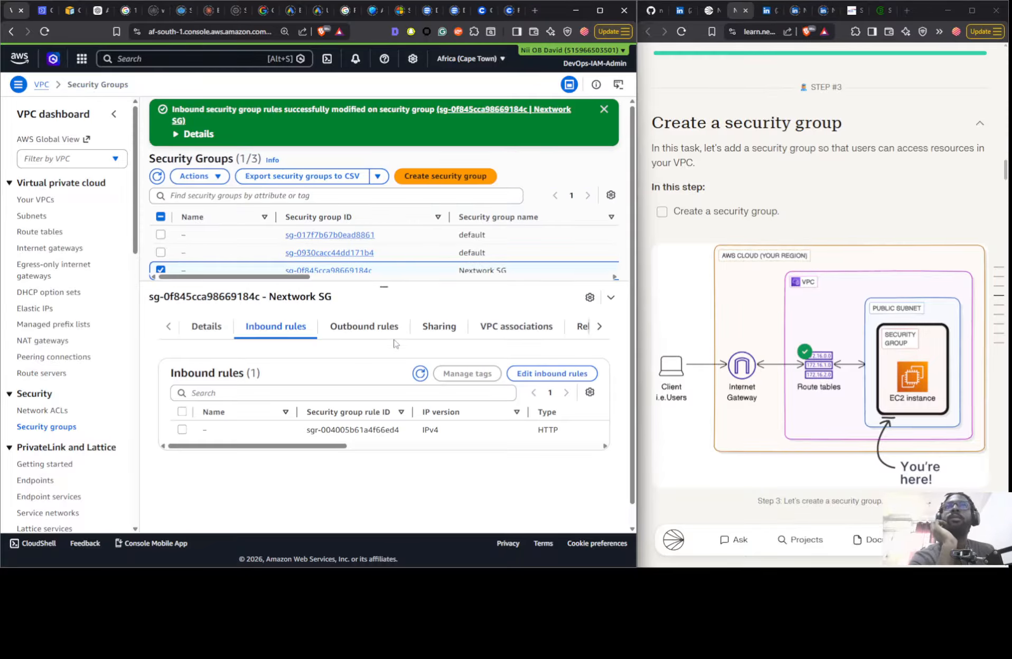
pyautogui.moveTo(323, 449); pyautogui.dragTo(429, 449)
pyautogui.click(347, 327)
pyautogui.click(247, 330)
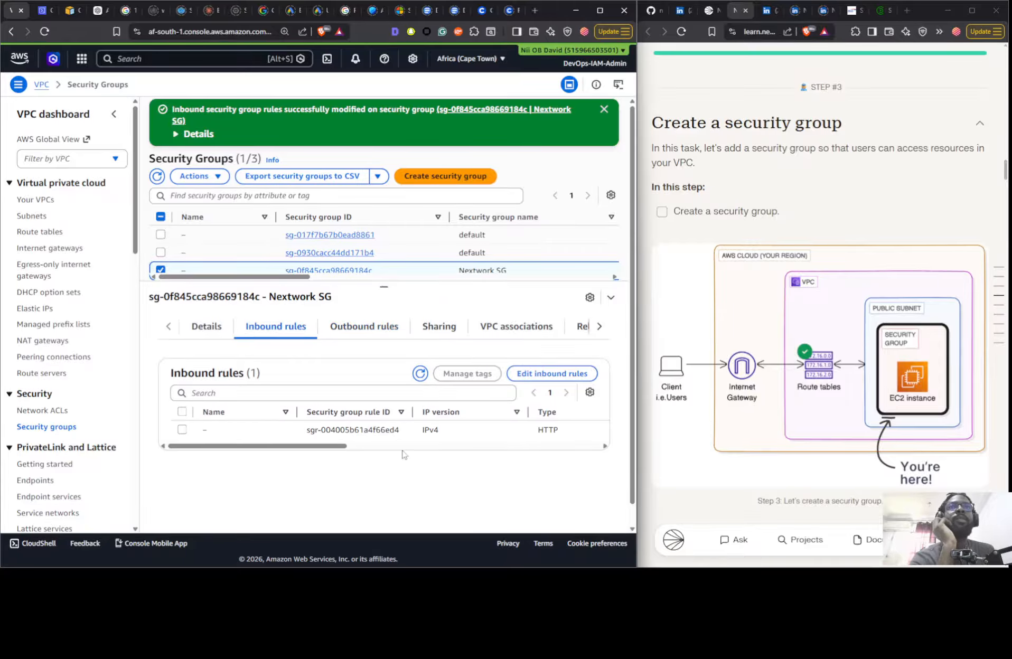
pyautogui.scroll(-8, 702, 380)
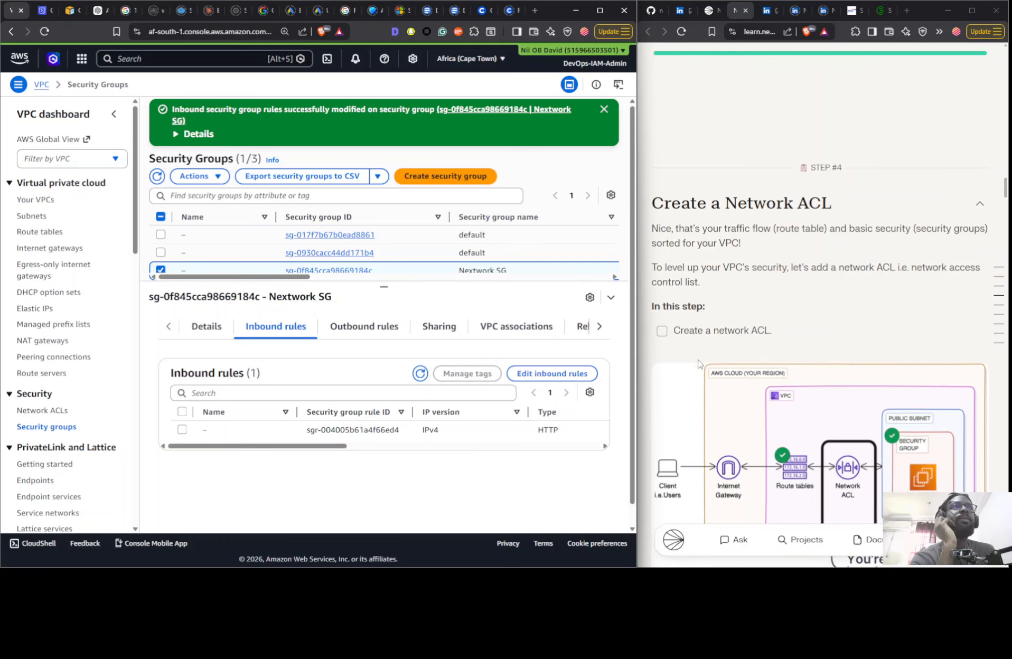
pyautogui.scroll(-5, 695, 363)
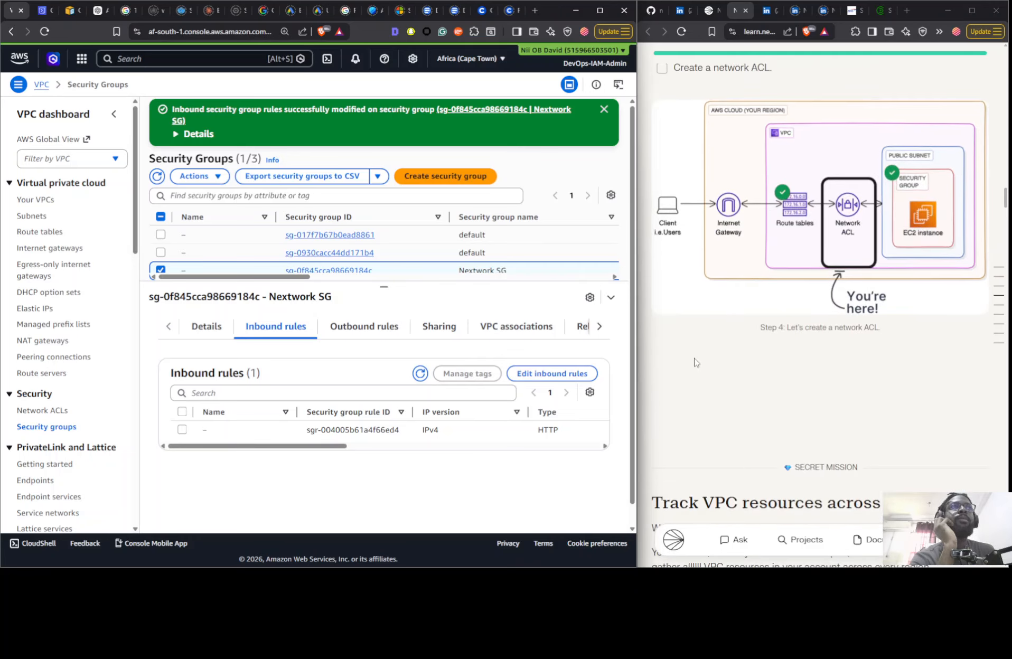
pyautogui.scroll(-2, 695, 362)
pyautogui.scroll(5, 693, 361)
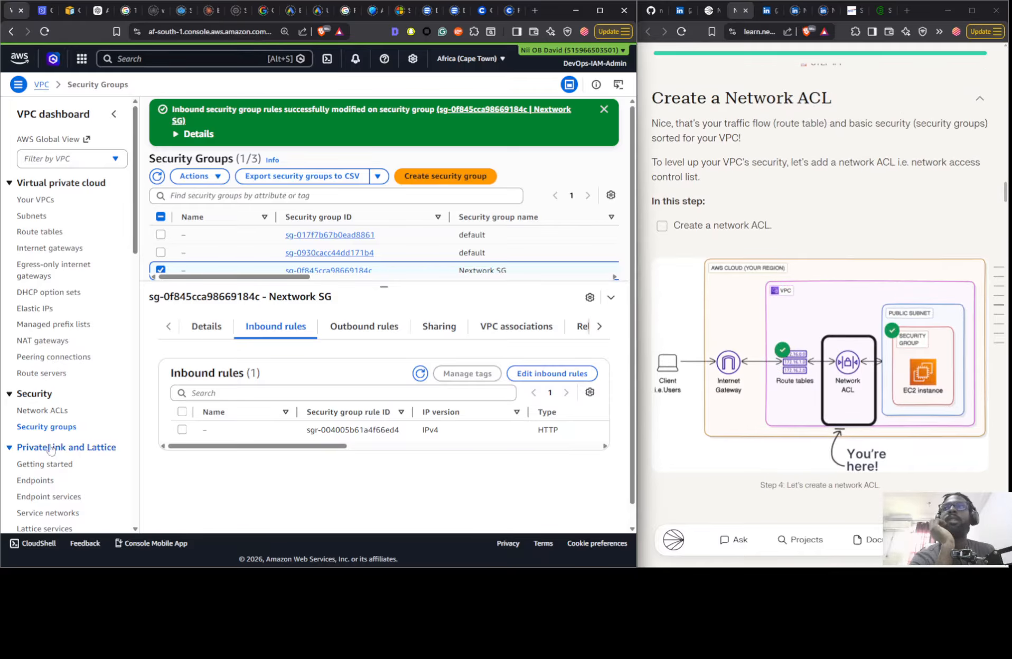
# - Create a network ACL named Nextwork NACL in the Nextwork VPC
pyautogui.click(51, 413)
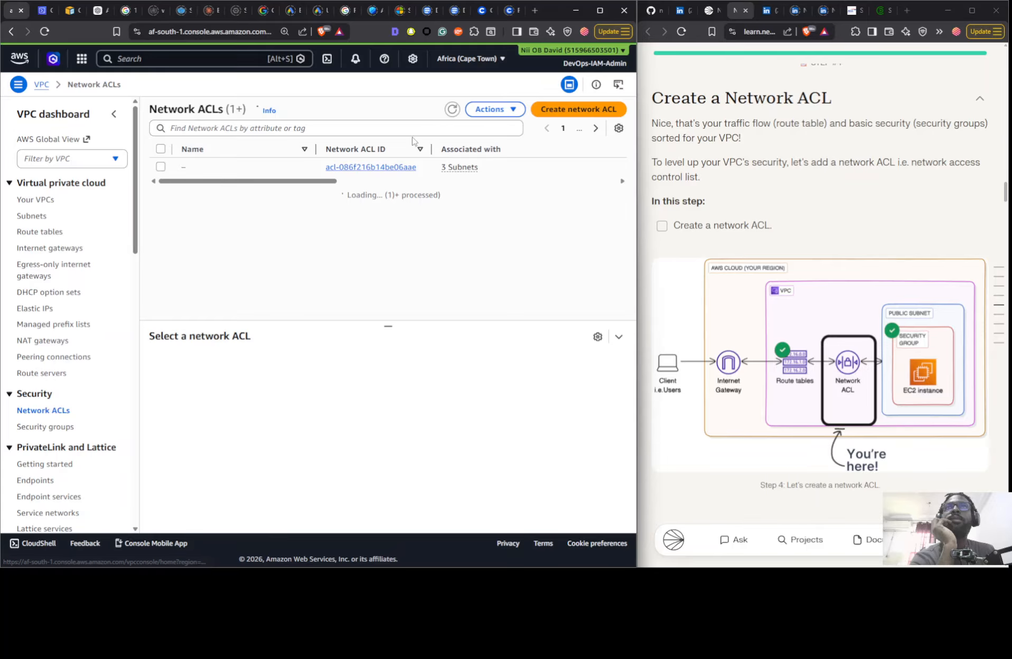
pyautogui.click(447, 112)
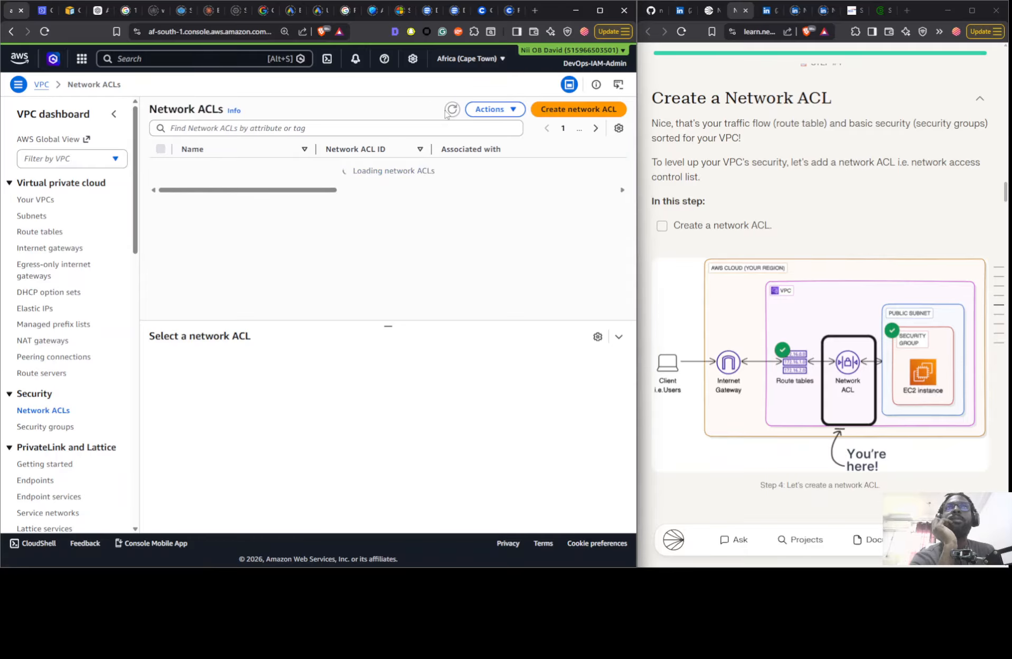
pyautogui.click(576, 112)
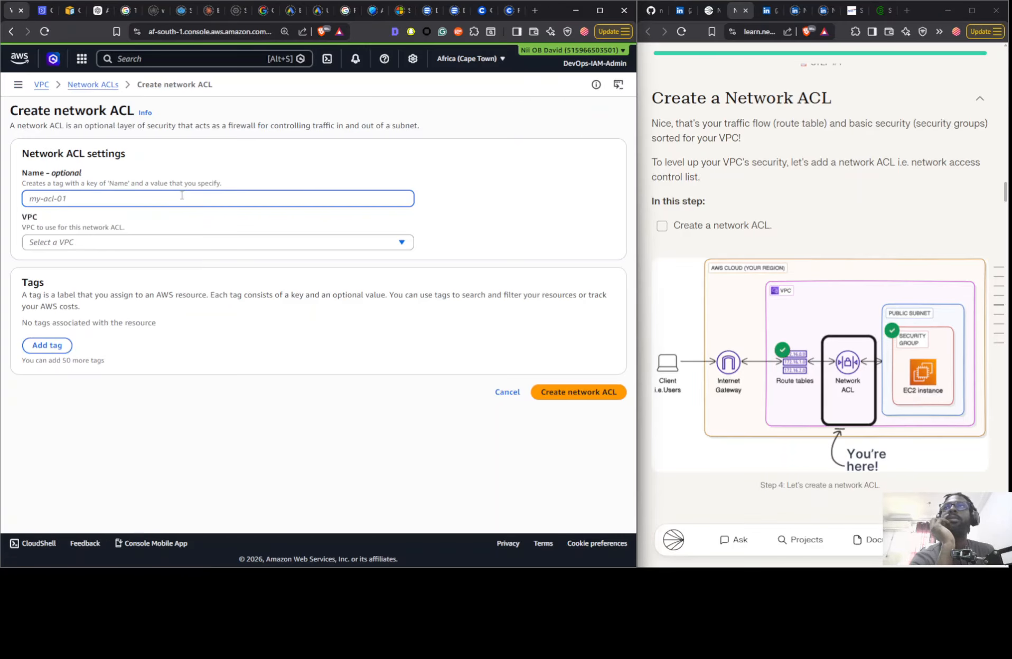
pyautogui.write('Nex')
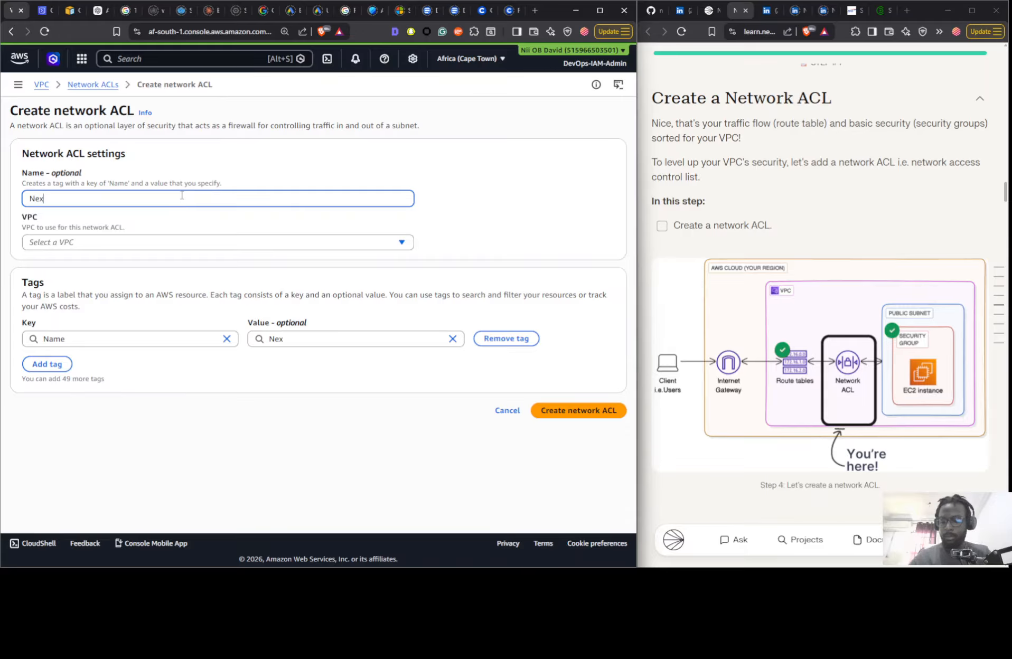
pyautogui.write('two')
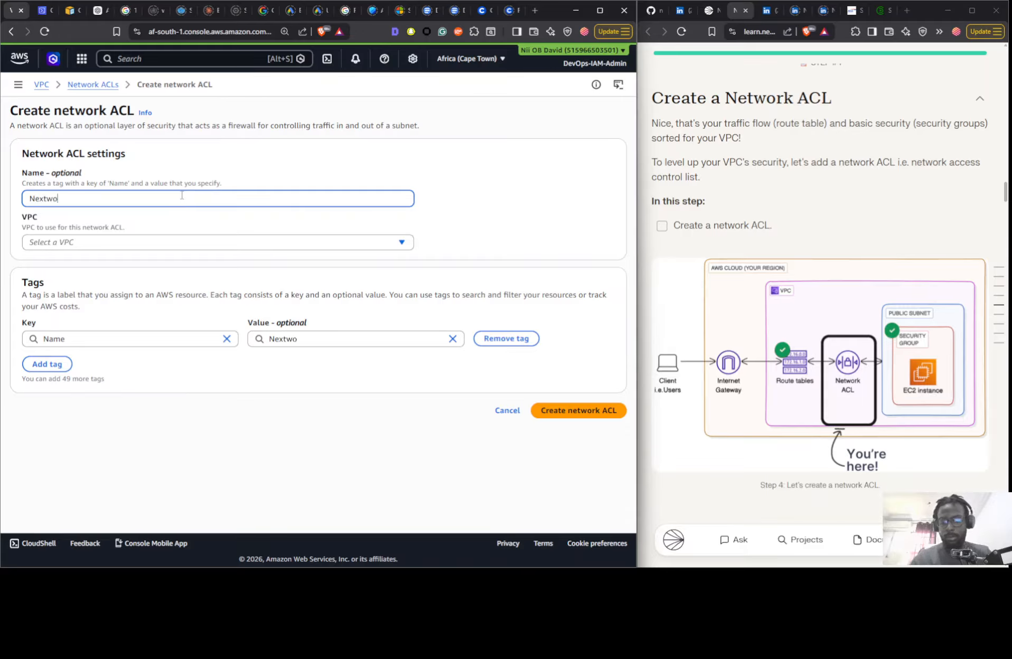
pyautogui.write('rk NACL')
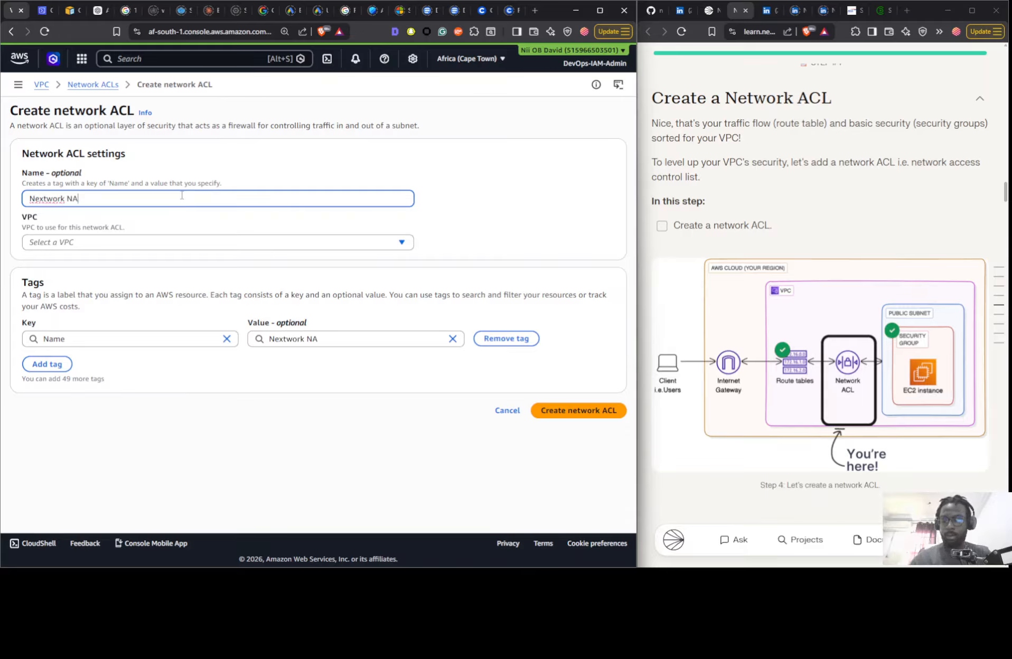
pyautogui.click(114, 243)
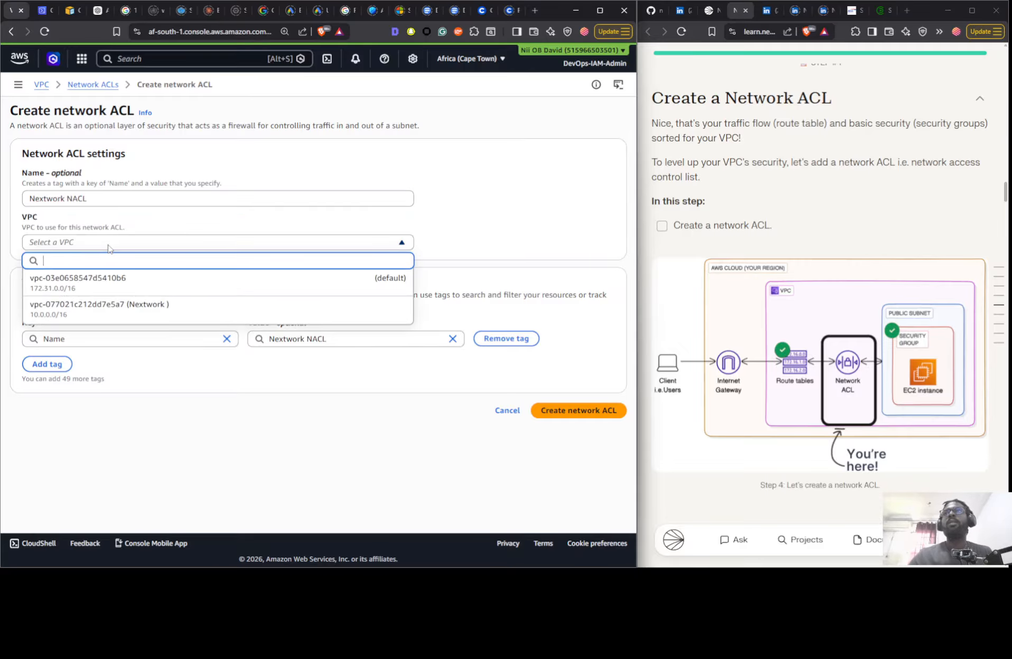
pyautogui.click(110, 308)
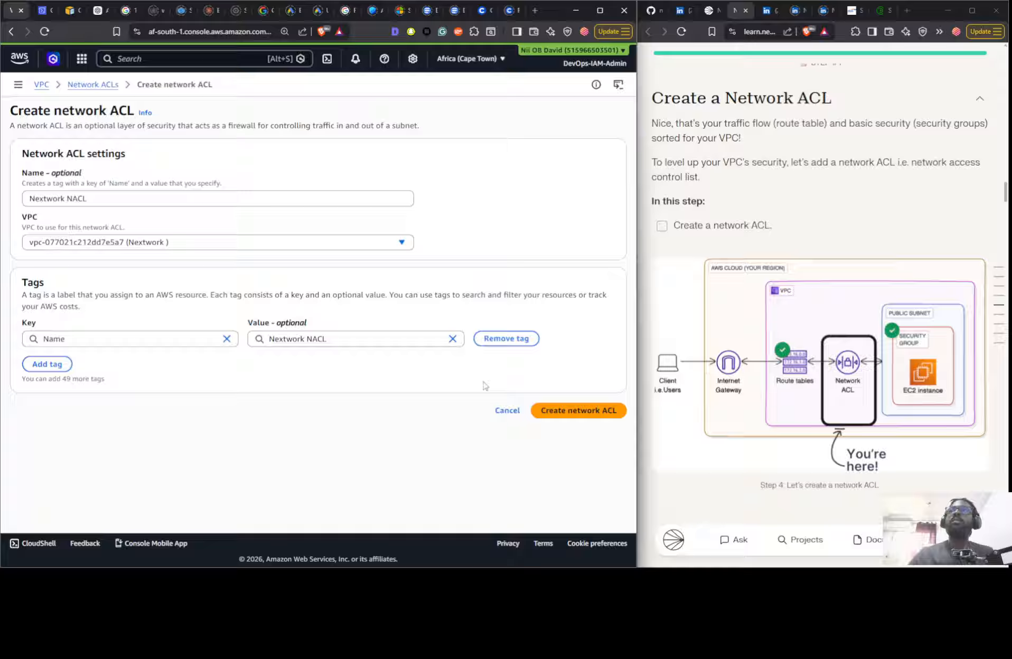
pyautogui.click(560, 412)
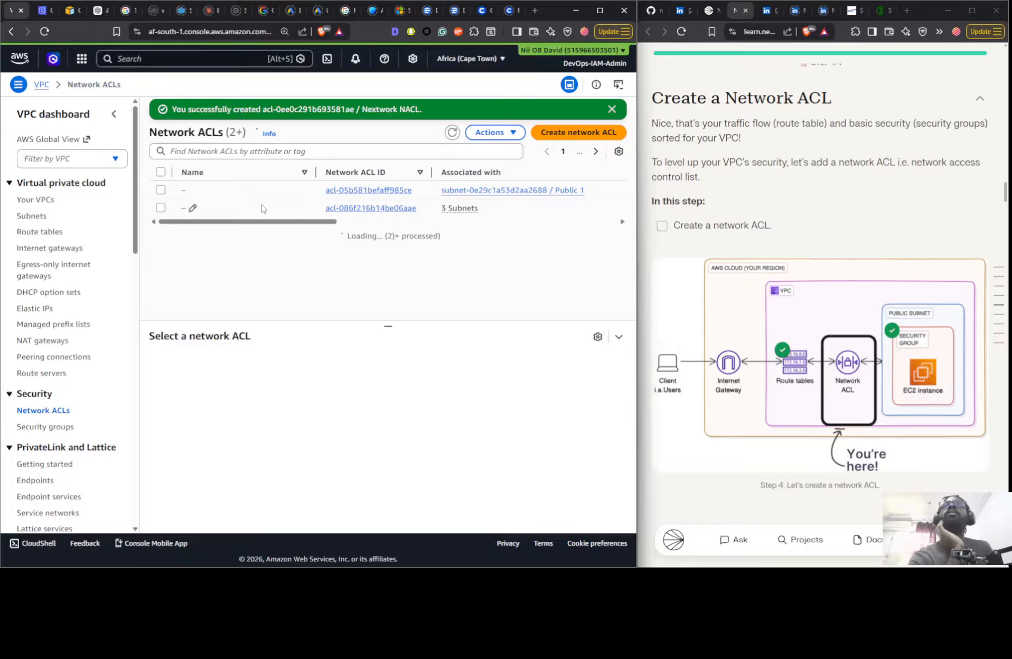
# - Associate the Public 1 subnet with the Nextwork NACL and save the association
pyautogui.click(452, 132)
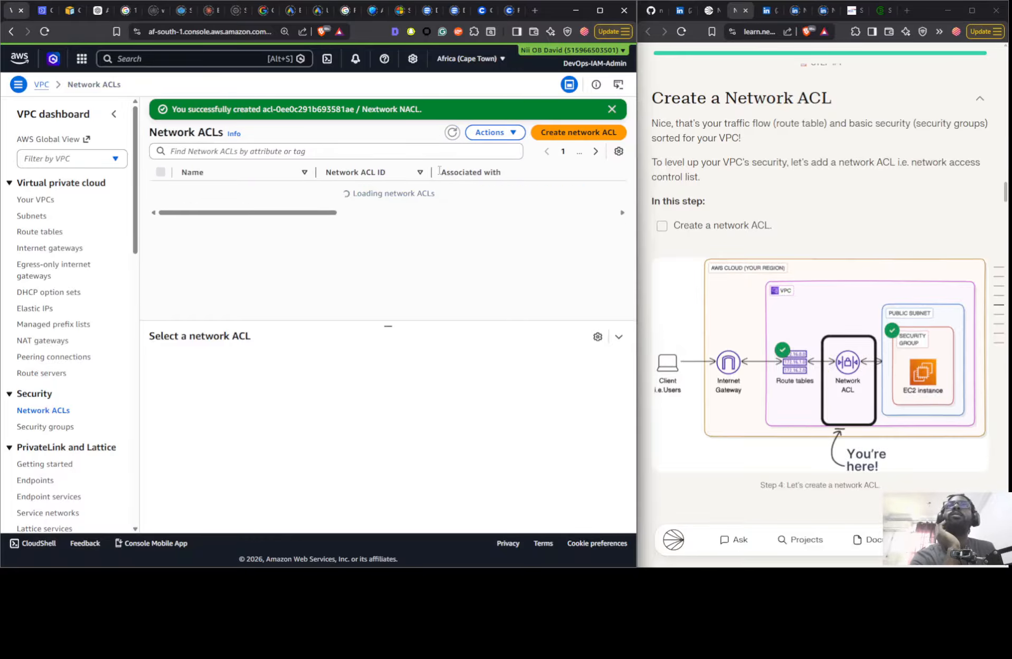
pyautogui.click(464, 210)
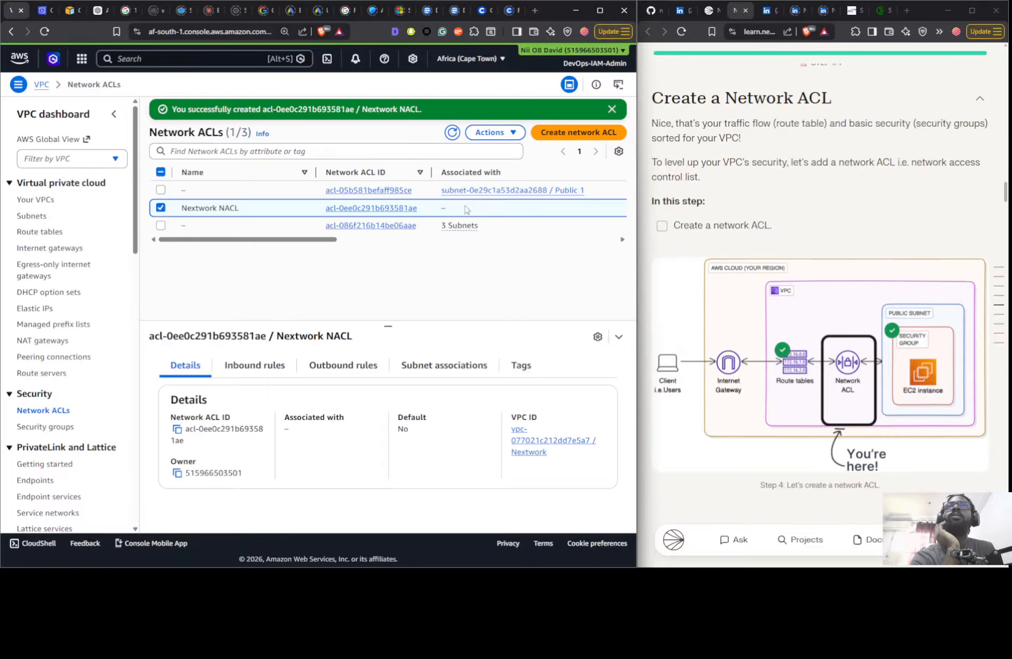
pyautogui.click(448, 365)
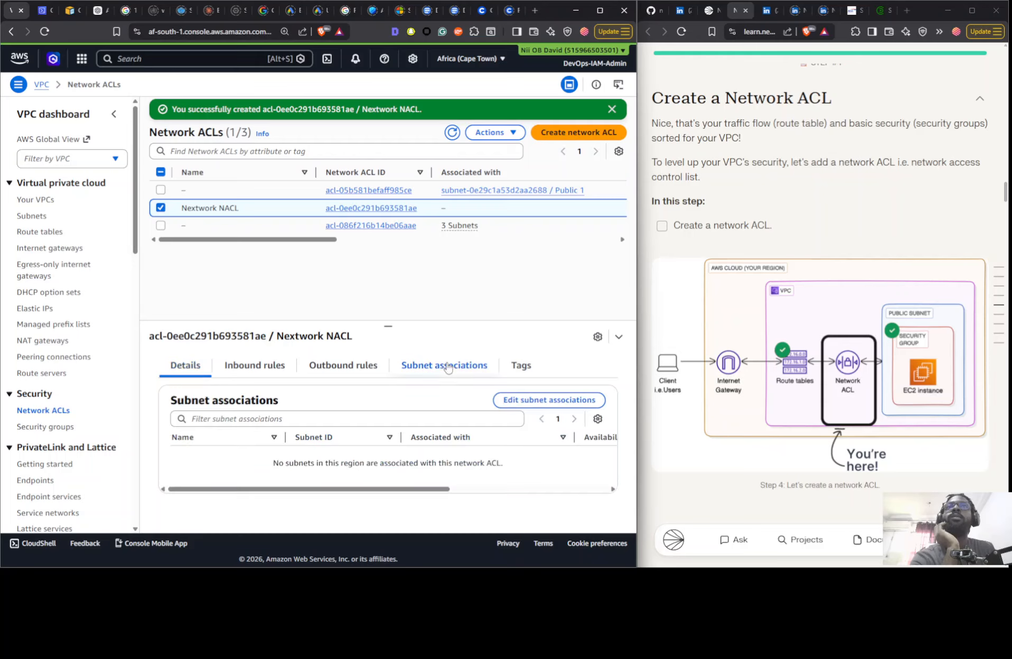
pyautogui.click(543, 401)
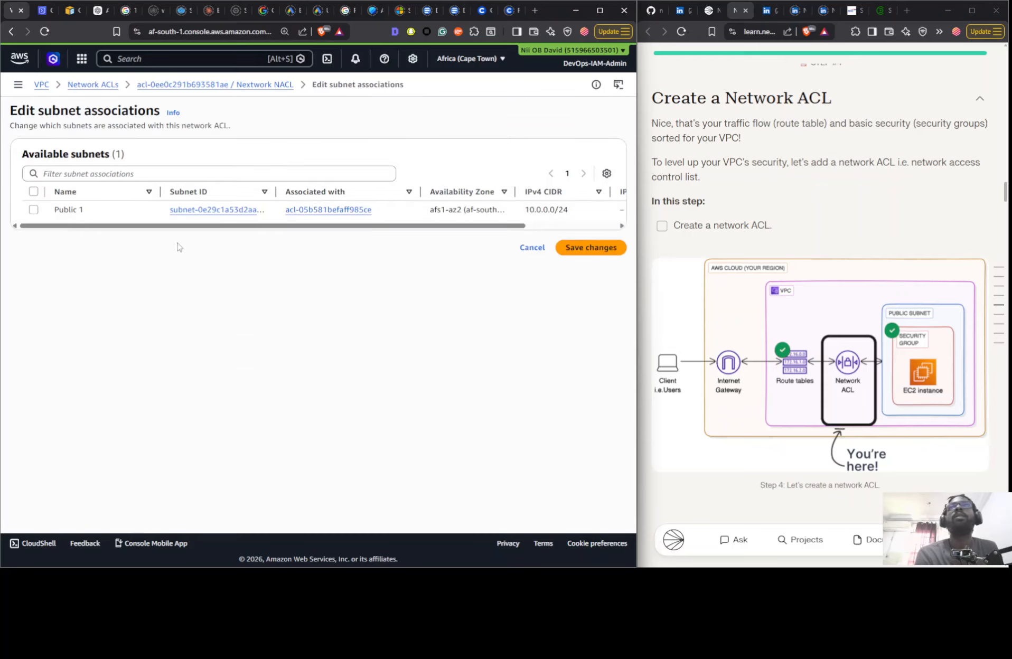
pyautogui.click(33, 209)
pyautogui.click(570, 312)
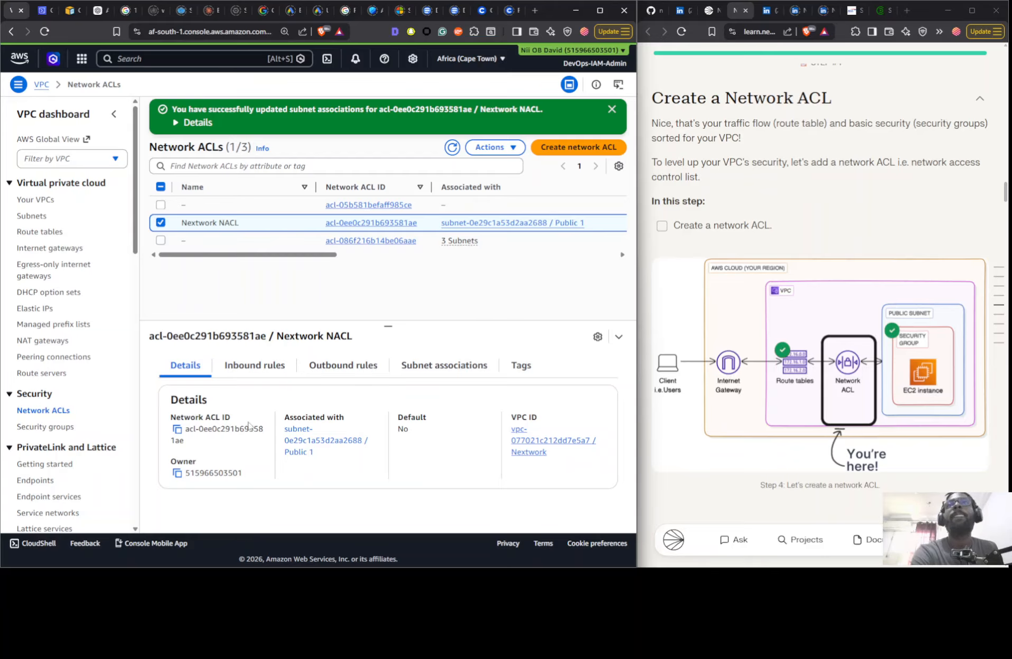
# - Inspect the default inbound and outbound rules of the Nextwork NACL, including their Allow/Deny settings
pyautogui.click(246, 369)
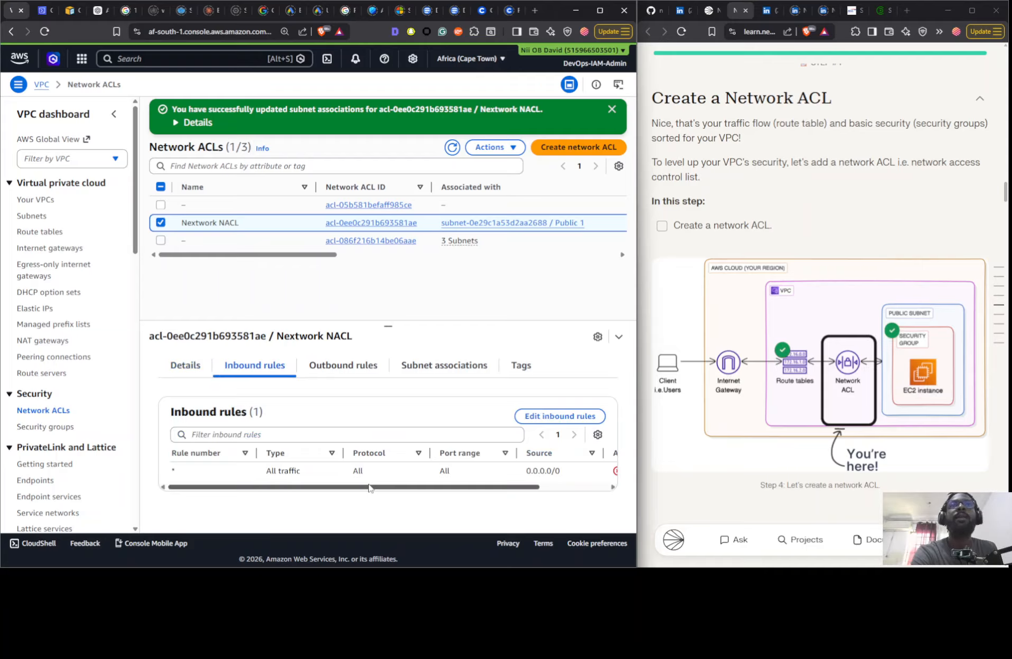
pyautogui.moveTo(363, 487); pyautogui.dragTo(435, 487)
pyautogui.click(346, 365)
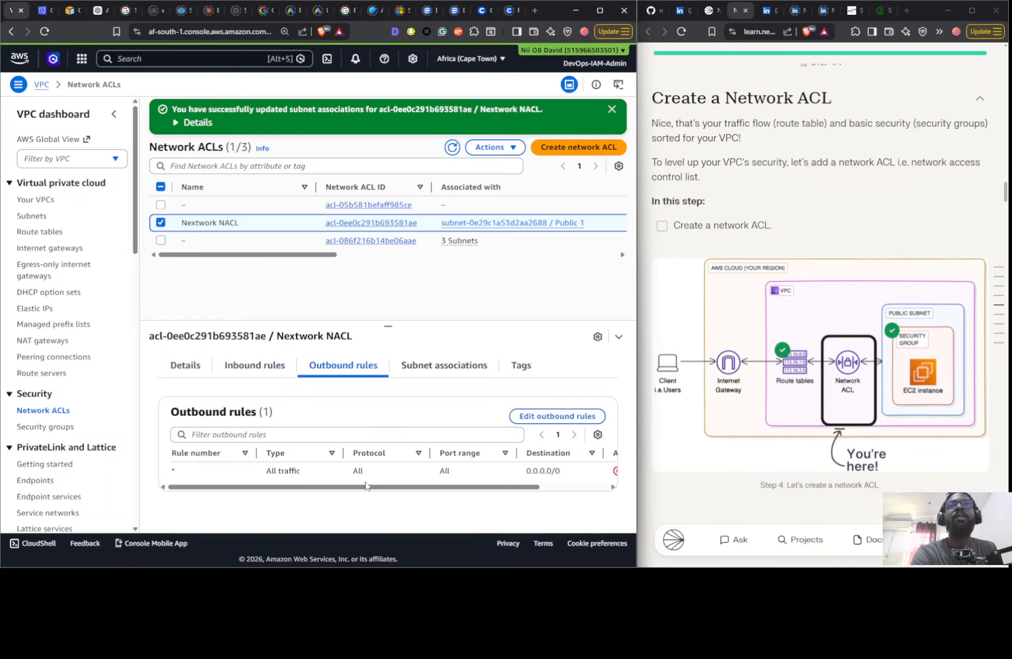
pyautogui.moveTo(365, 486); pyautogui.dragTo(435, 487)
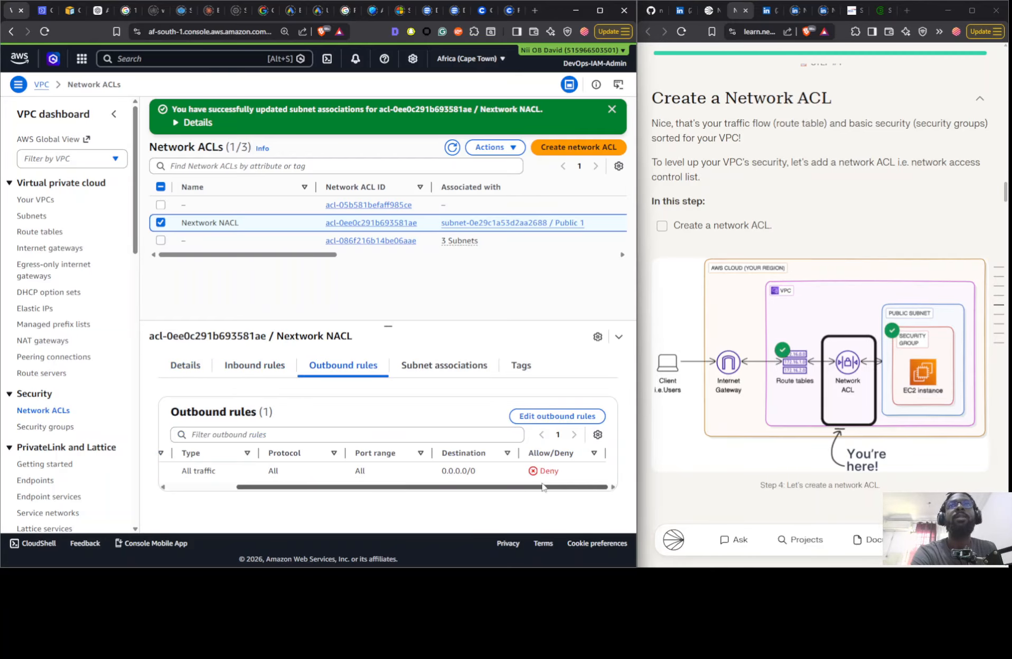
# - Add inbound rule 100 to the Nextwork NACL allowing all traffic from 0.0.0.0/0, save it and check the rule list
pyautogui.click(266, 366)
pyautogui.click(570, 415)
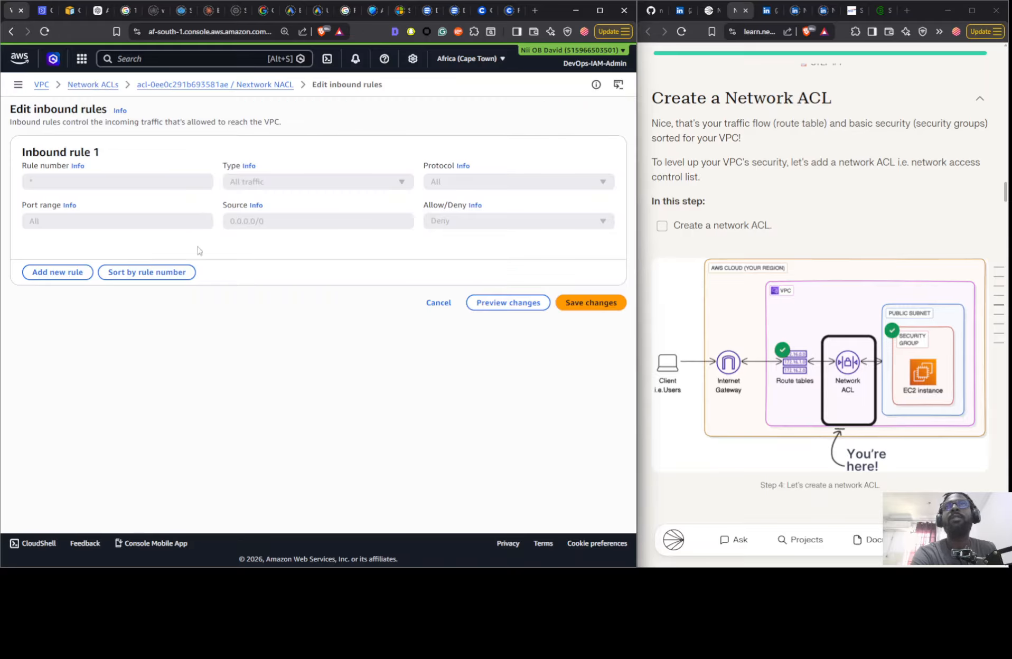
pyautogui.click(74, 272)
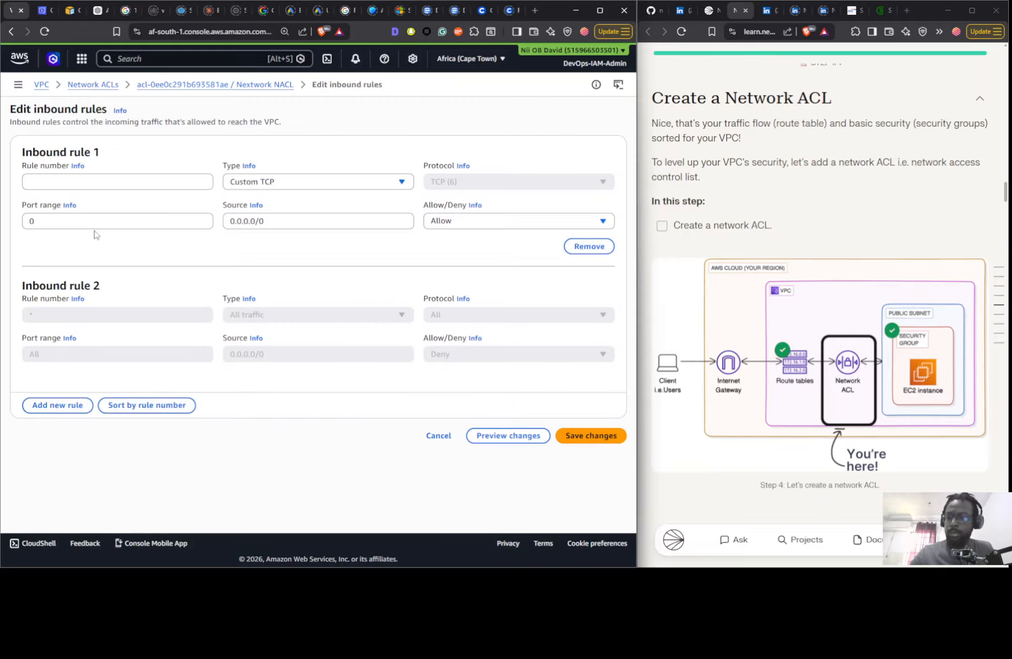
pyautogui.click(110, 180)
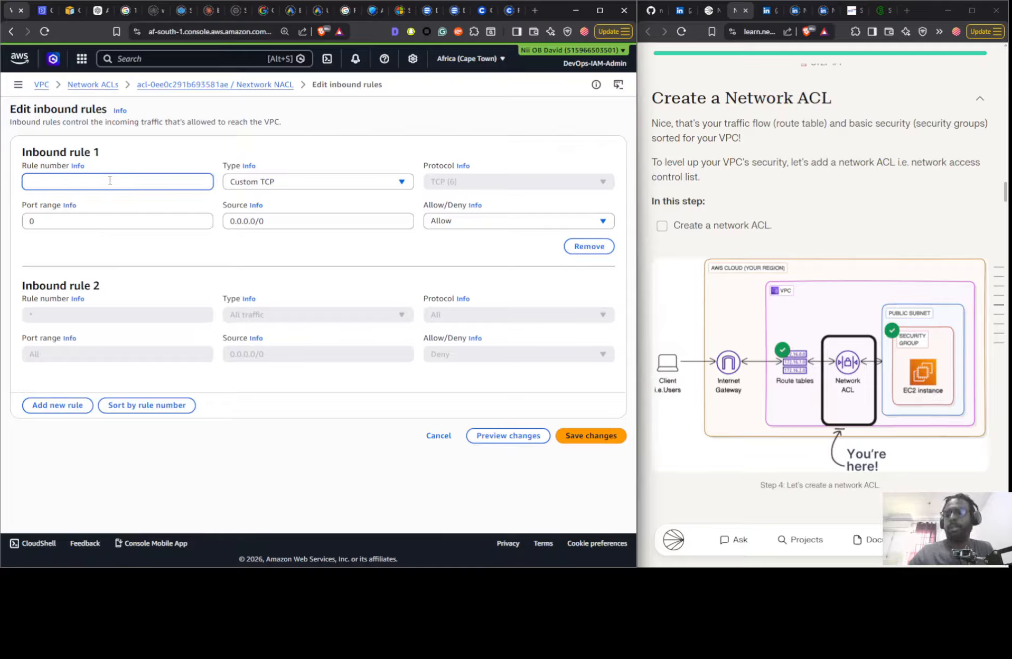
pyautogui.write('100')
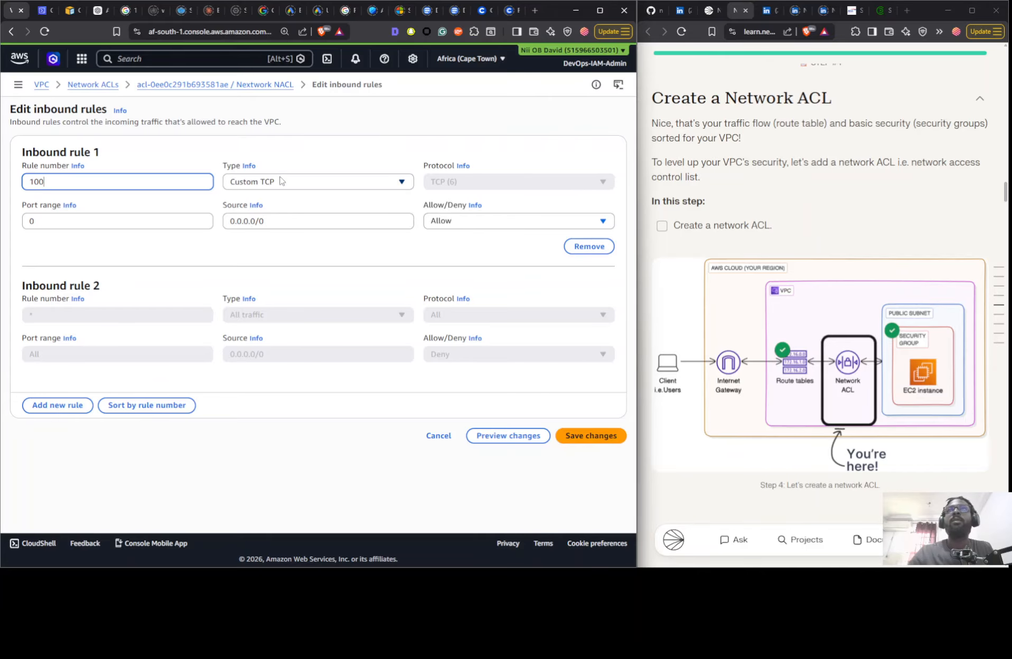
pyautogui.click(281, 181)
pyautogui.click(257, 217)
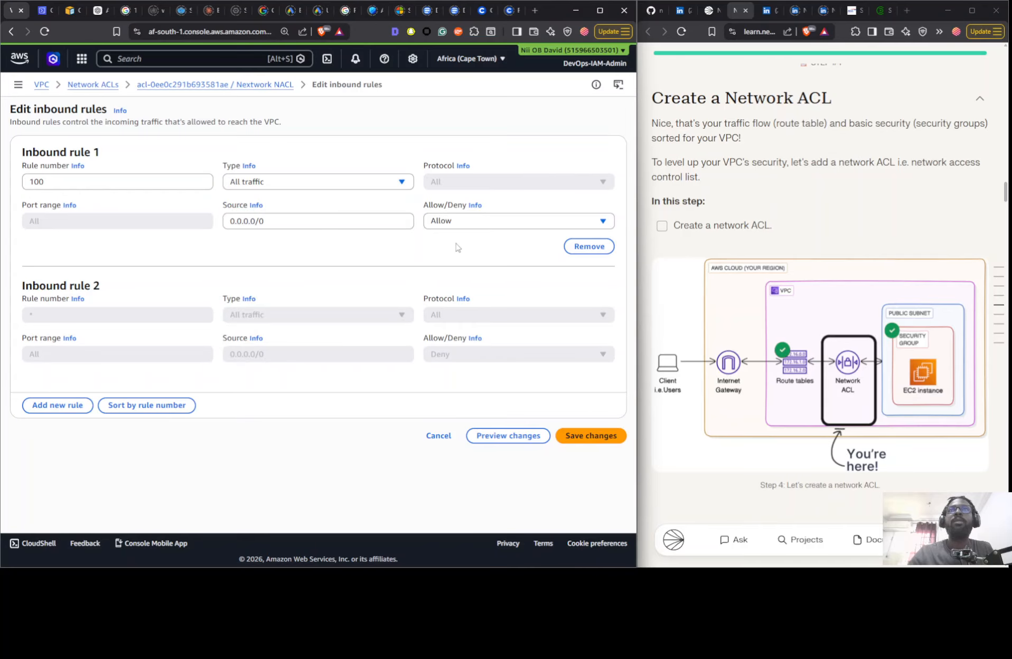
pyautogui.click(372, 222)
pyautogui.click(468, 225)
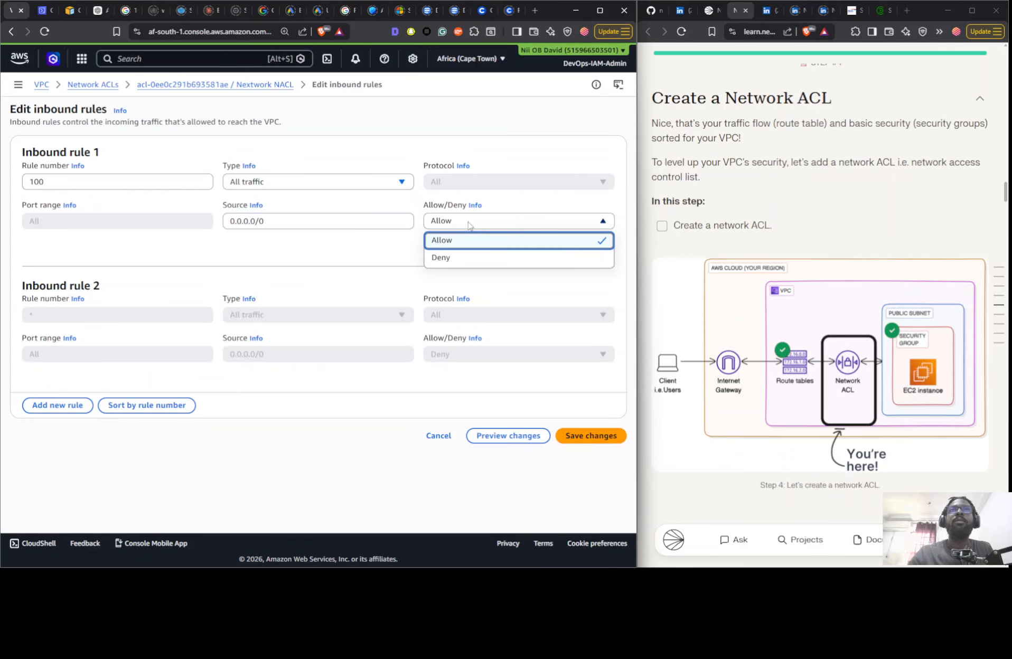
pyautogui.click(462, 242)
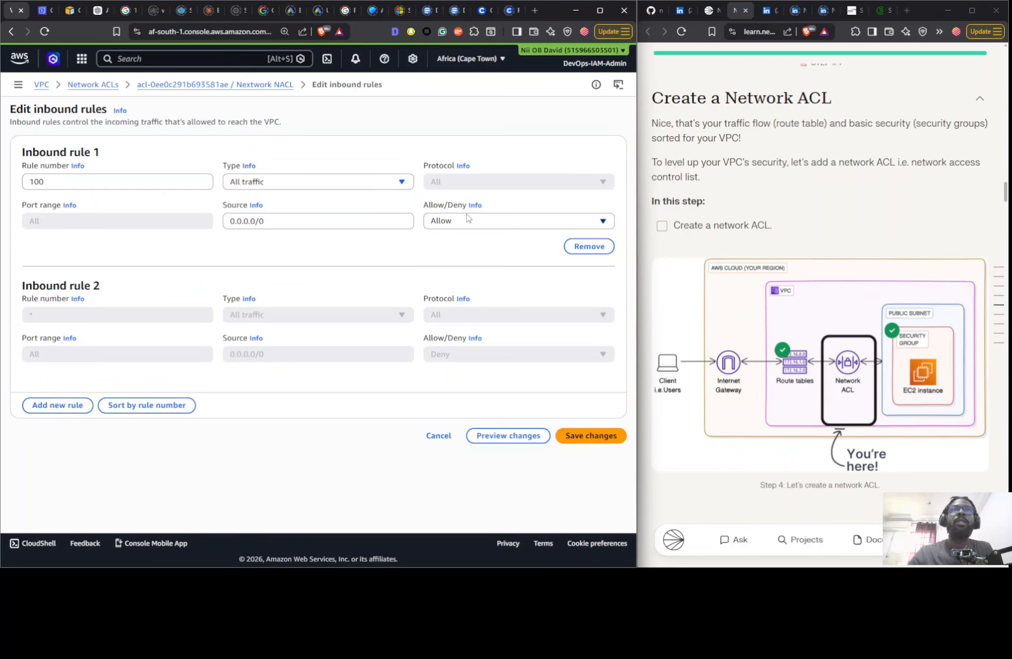
pyautogui.click(591, 436)
pyautogui.click(275, 372)
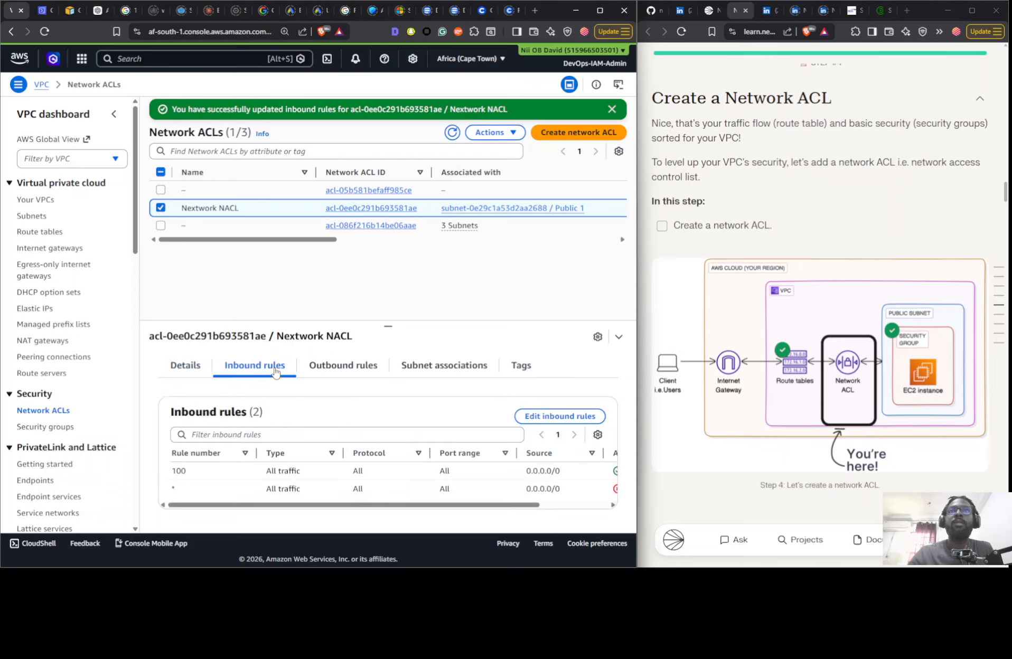
pyautogui.moveTo(304, 507); pyautogui.dragTo(495, 519)
# - Add outbound rule 100 to the Nextwork NACL allowing all traffic to 0.0.0.0/0, save it and check the rule list
pyautogui.click(310, 364)
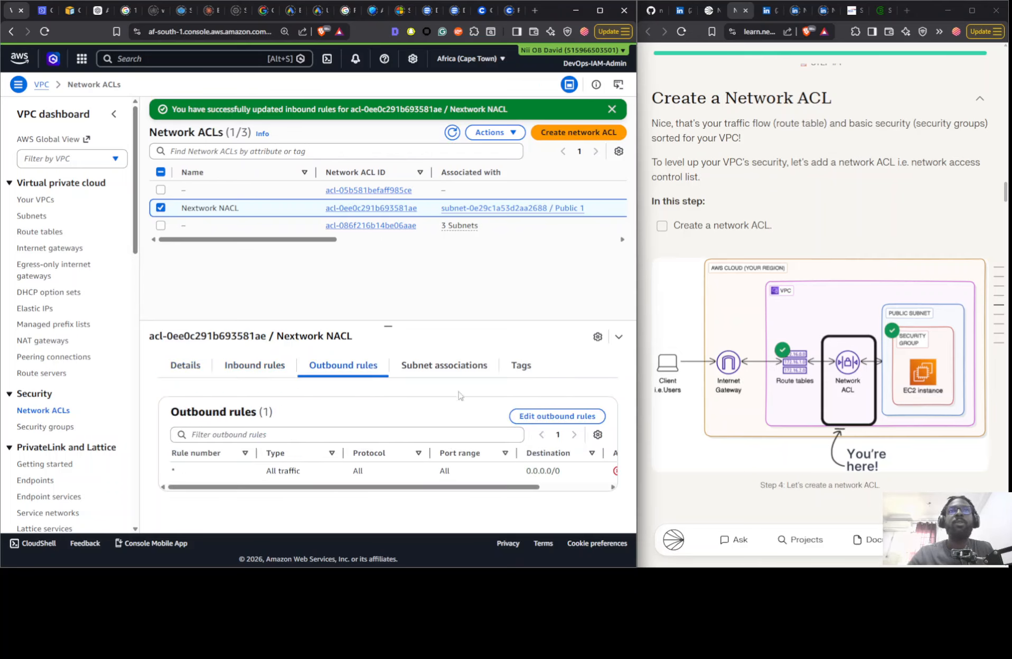
pyautogui.click(548, 417)
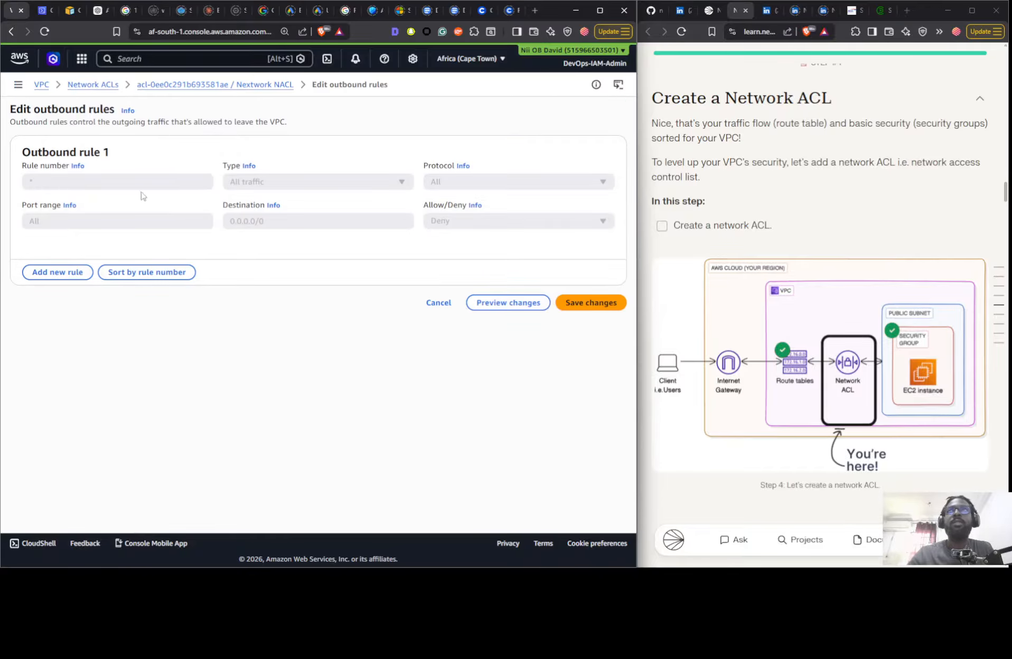
pyautogui.click(57, 272)
pyautogui.click(54, 184)
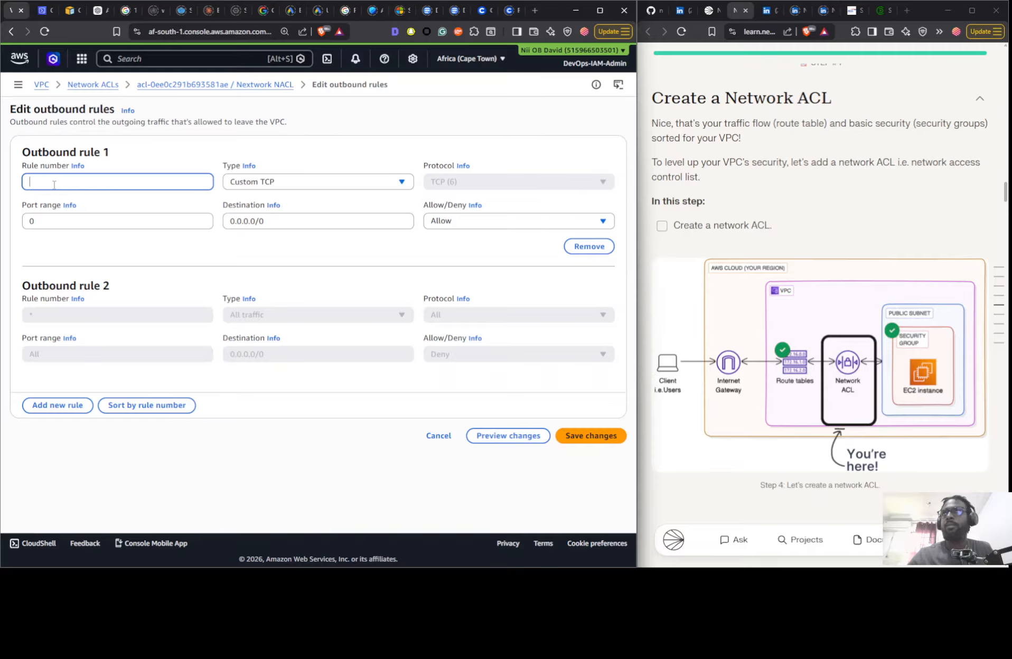
pyautogui.write('100')
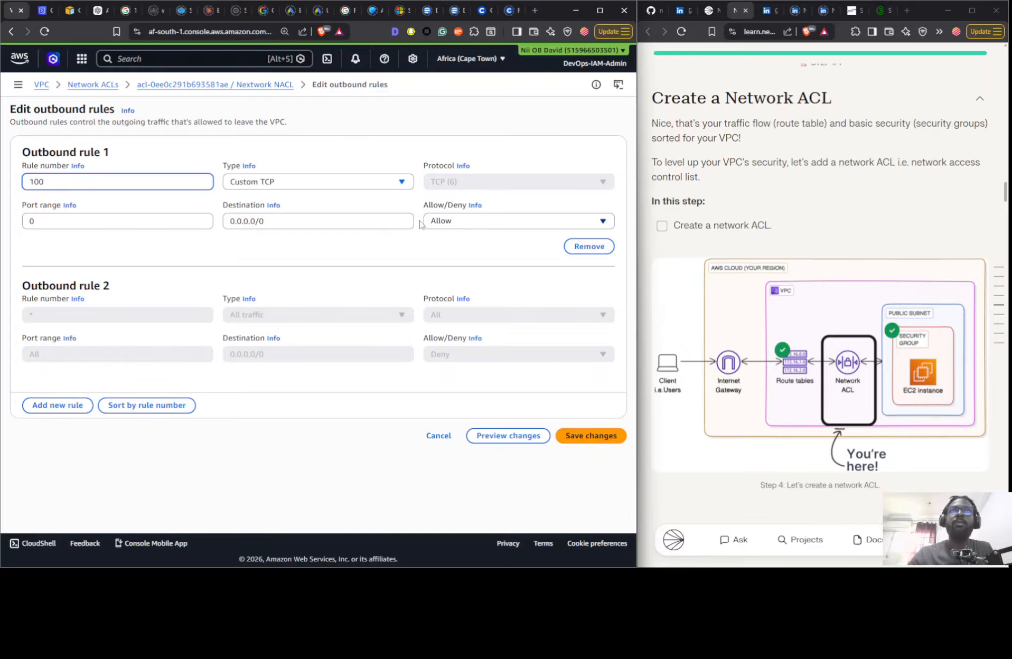
pyautogui.click(361, 181)
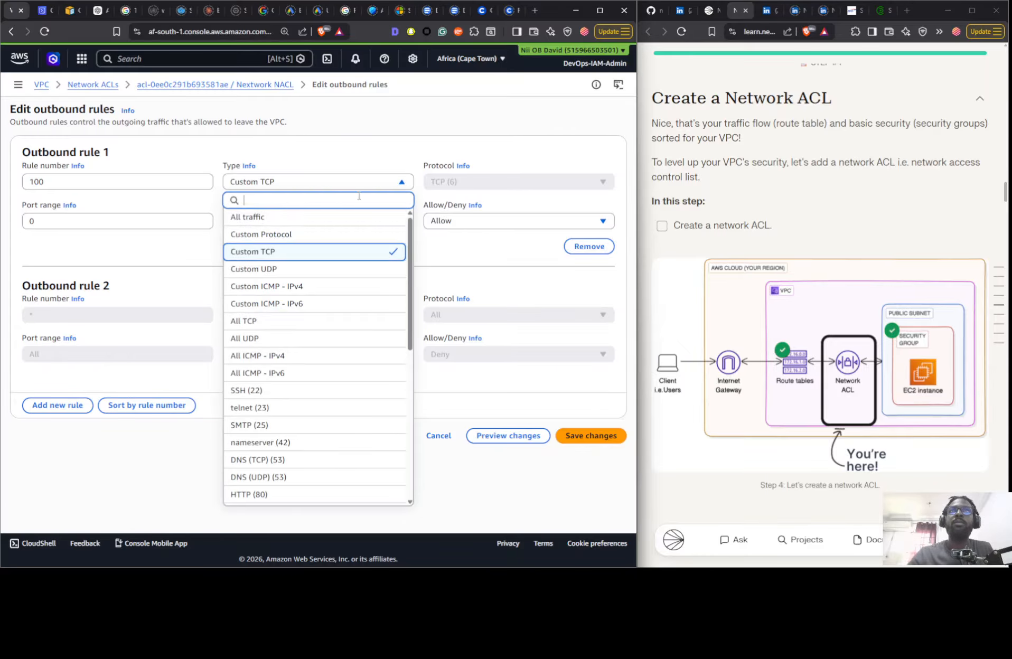
pyautogui.click(323, 221)
pyautogui.click(589, 436)
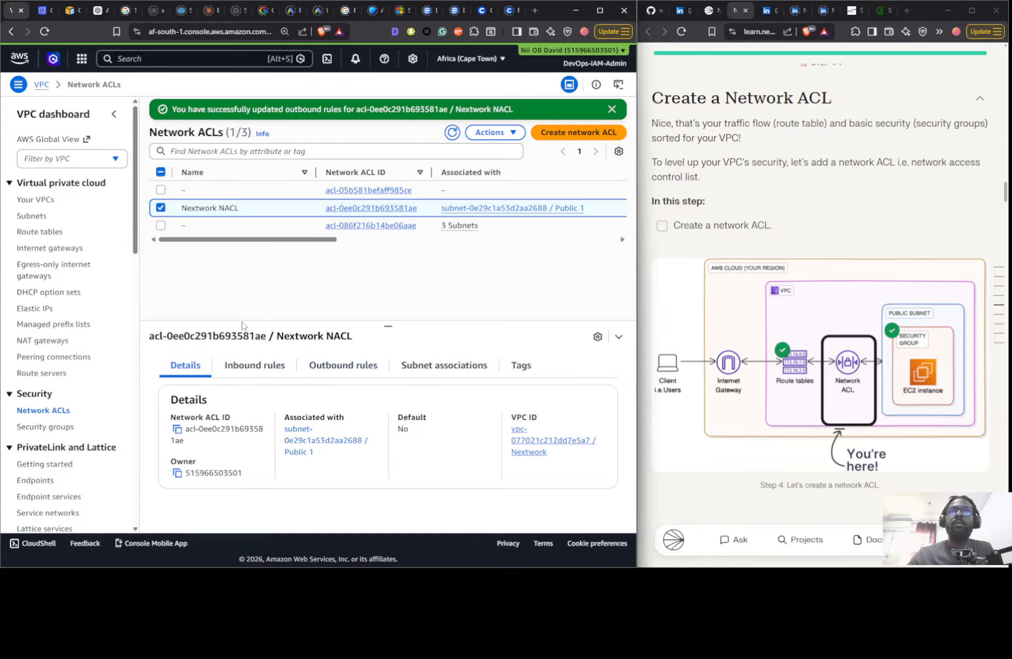
pyautogui.click(258, 368)
pyautogui.click(353, 374)
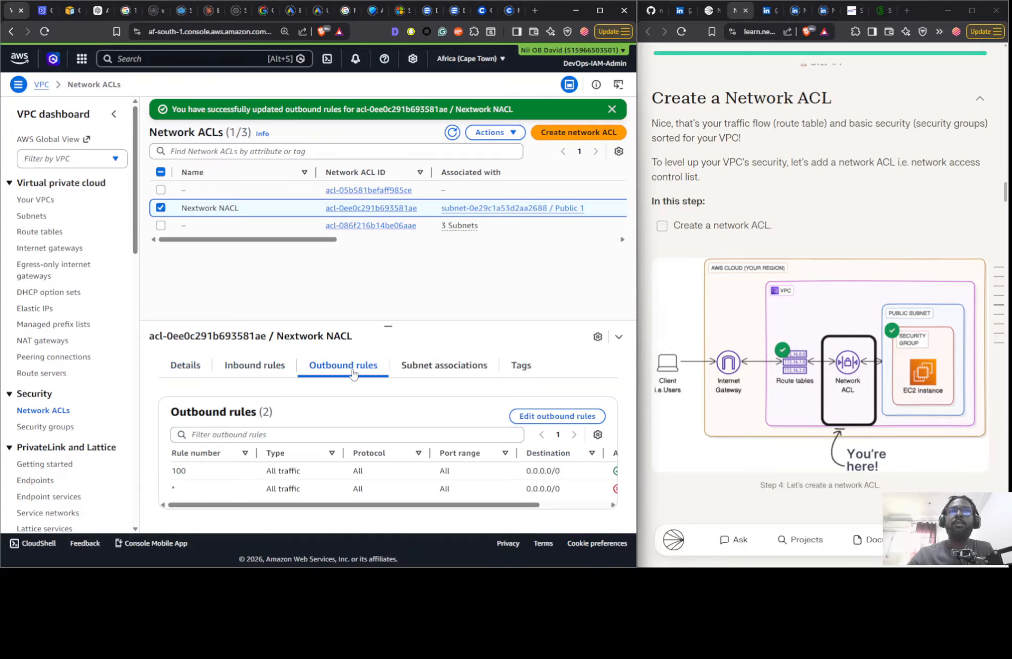
pyautogui.moveTo(437, 506); pyautogui.dragTo(457, 506)
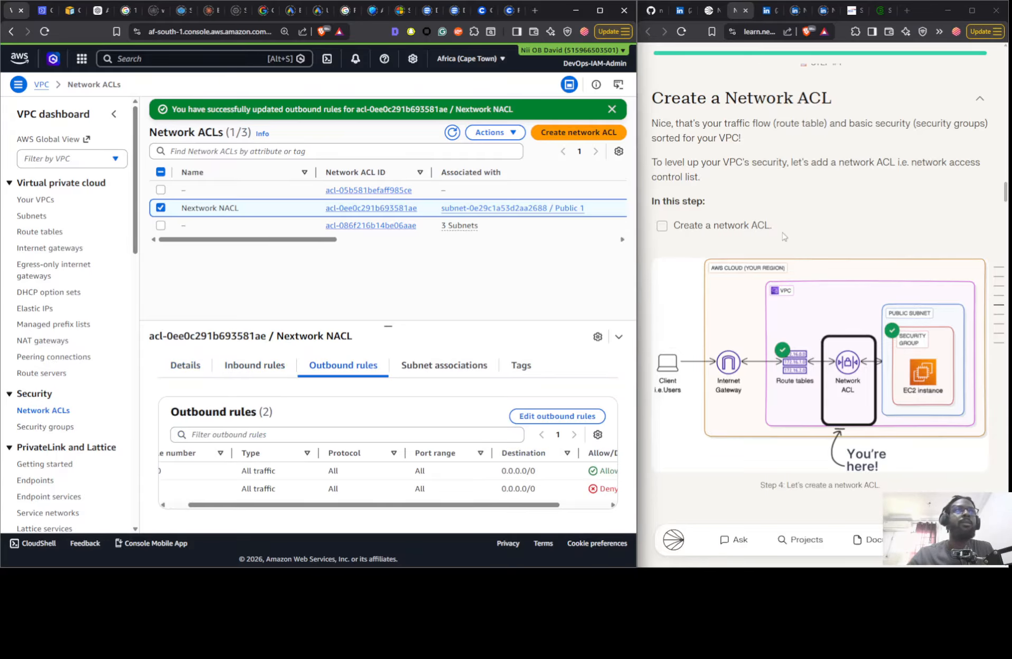
# - Read the project guide's Track VPC resources across regions mission, including its CloudShell and AWS CLI instructions
pyautogui.scroll(-10, 779, 235)
pyautogui.scroll(-3, 778, 235)
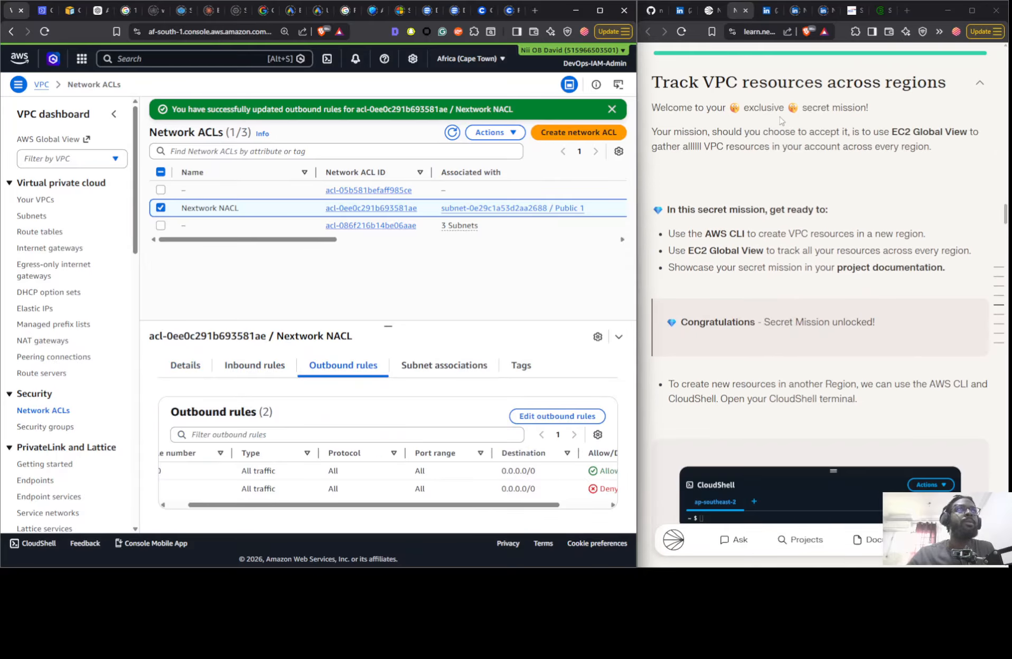
pyautogui.scroll(-10, 780, 120)
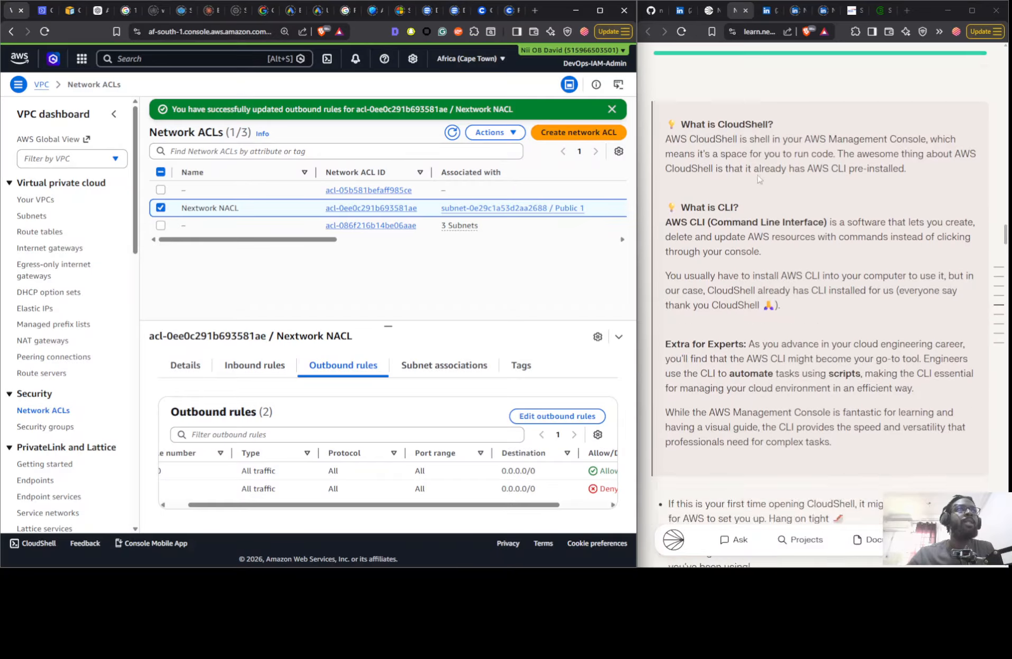
pyautogui.scroll(-18, 758, 179)
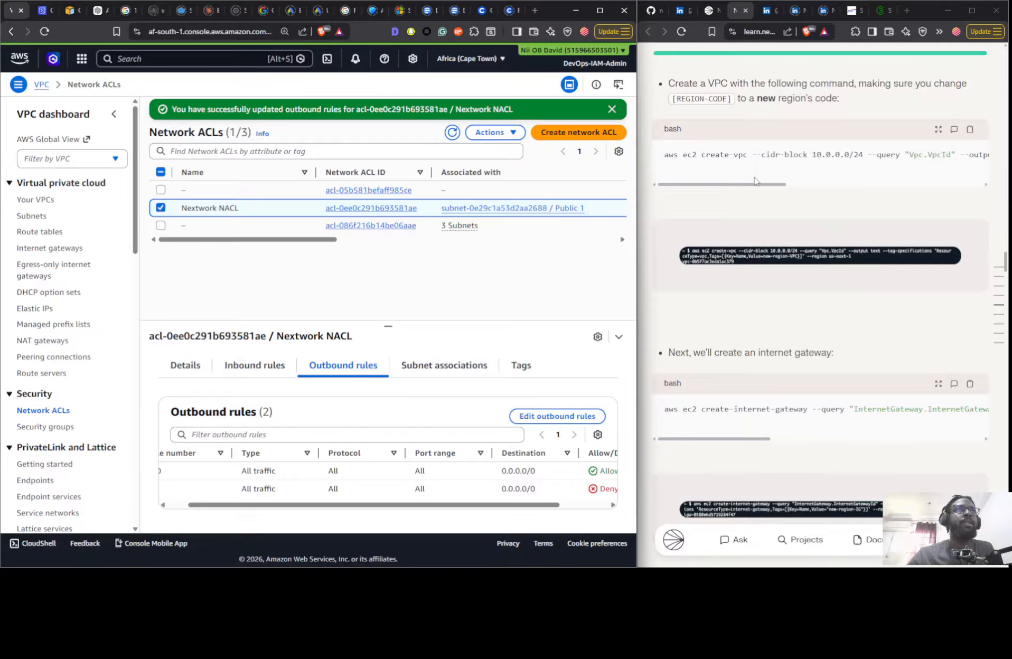
pyautogui.scroll(20, 755, 181)
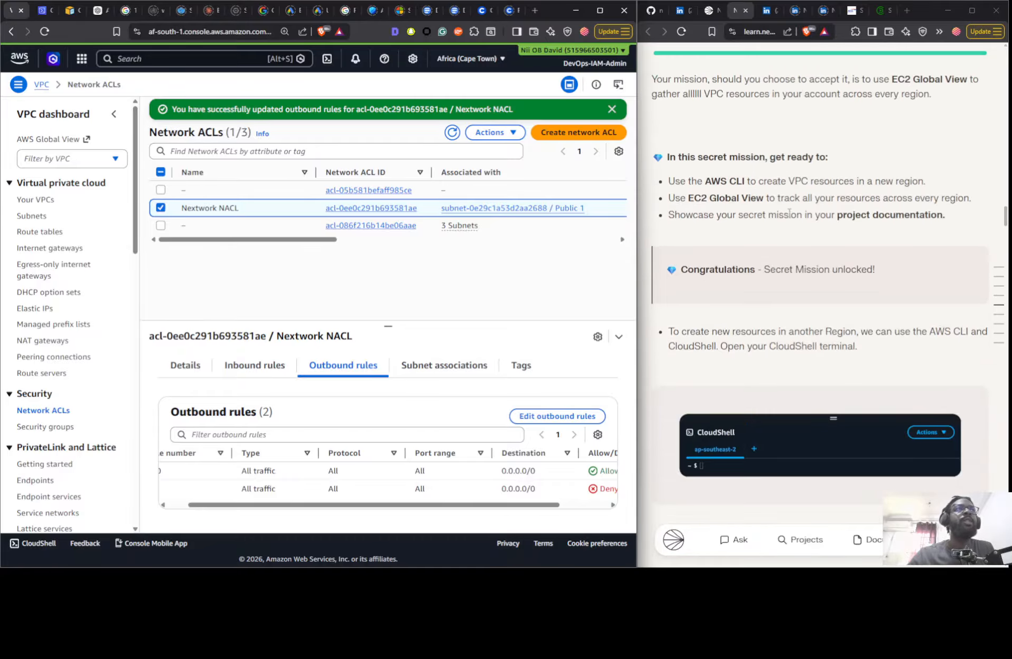
# - Switch the VPC Traffic Flow and Security project guide to the Some Guidance mode
pyautogui.scroll(15, 782, 195)
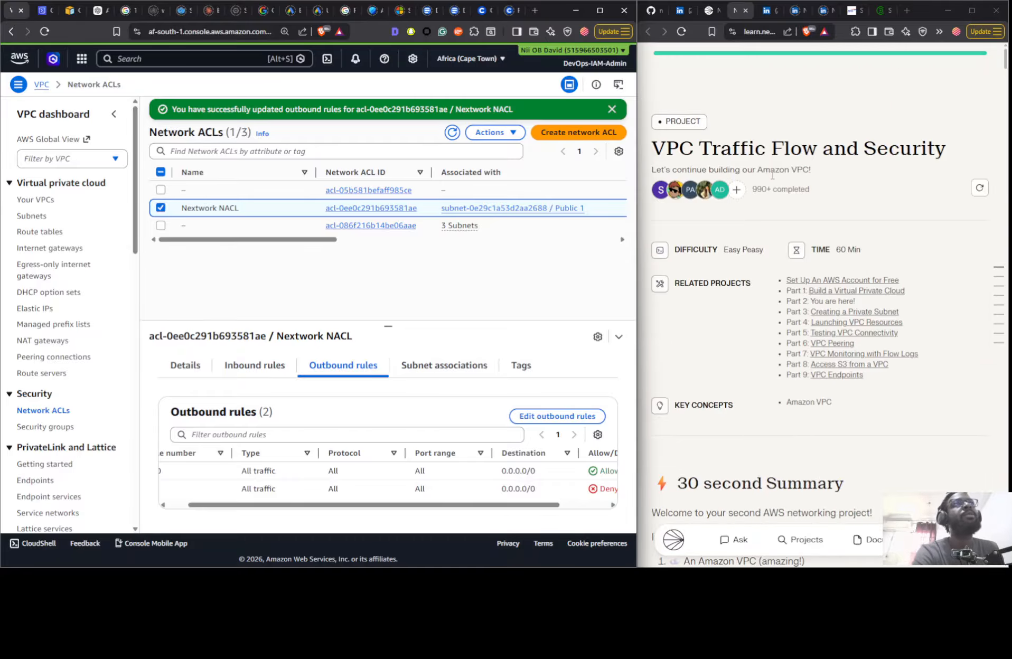
pyautogui.scroll(-20, 782, 232)
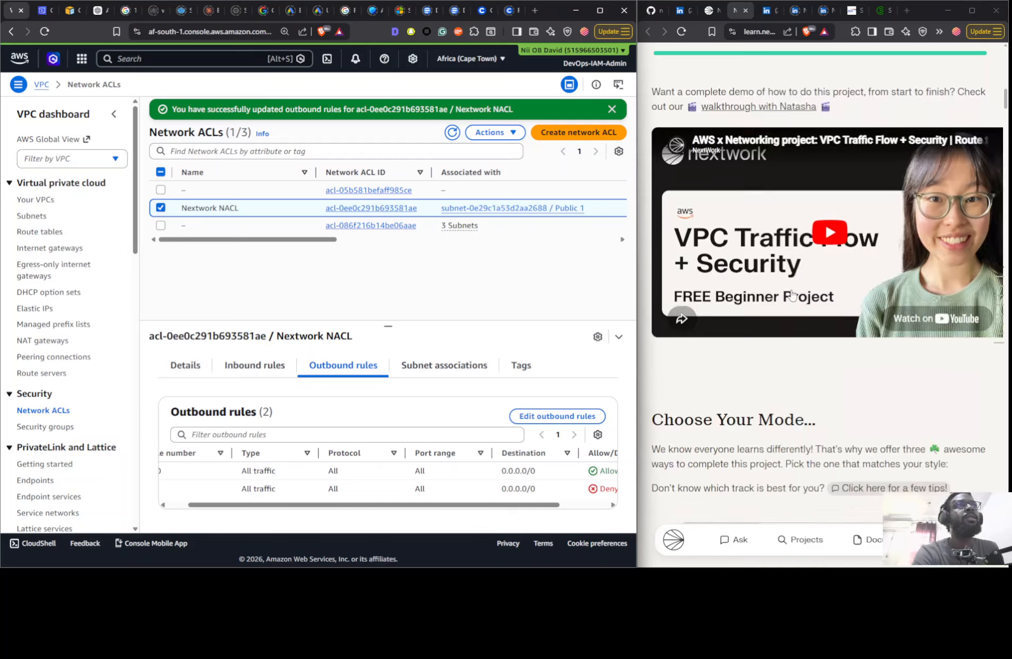
pyautogui.scroll(-6, 791, 294)
pyautogui.click(792, 228)
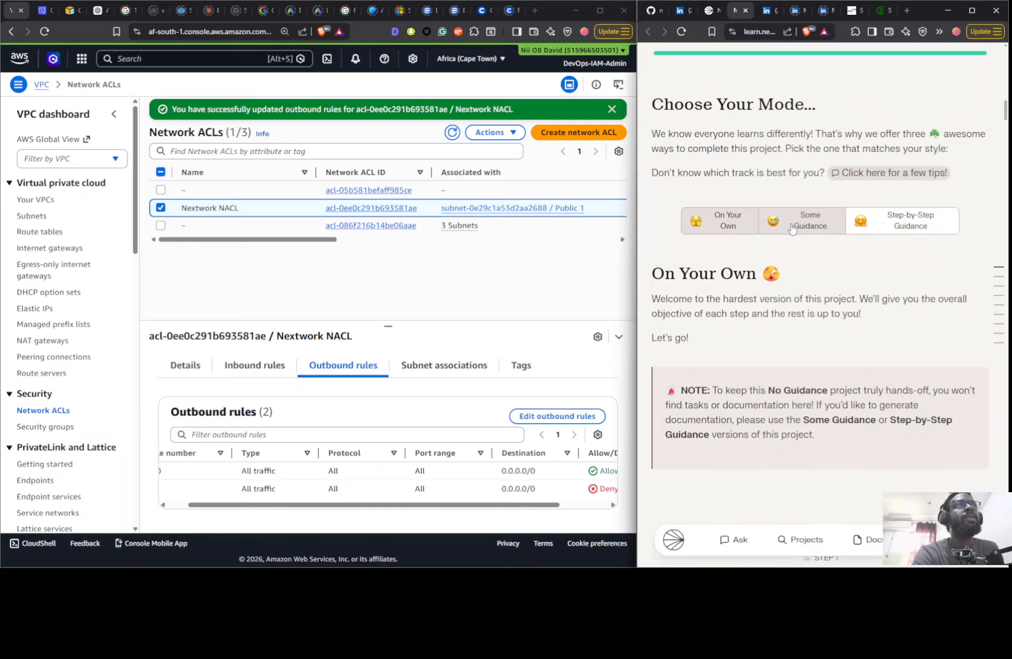
pyautogui.click(791, 228)
# - Skim the guide's route table instructions, including the default routes, the destination and target columns, and the internet gateway route
pyautogui.scroll(-10, 792, 227)
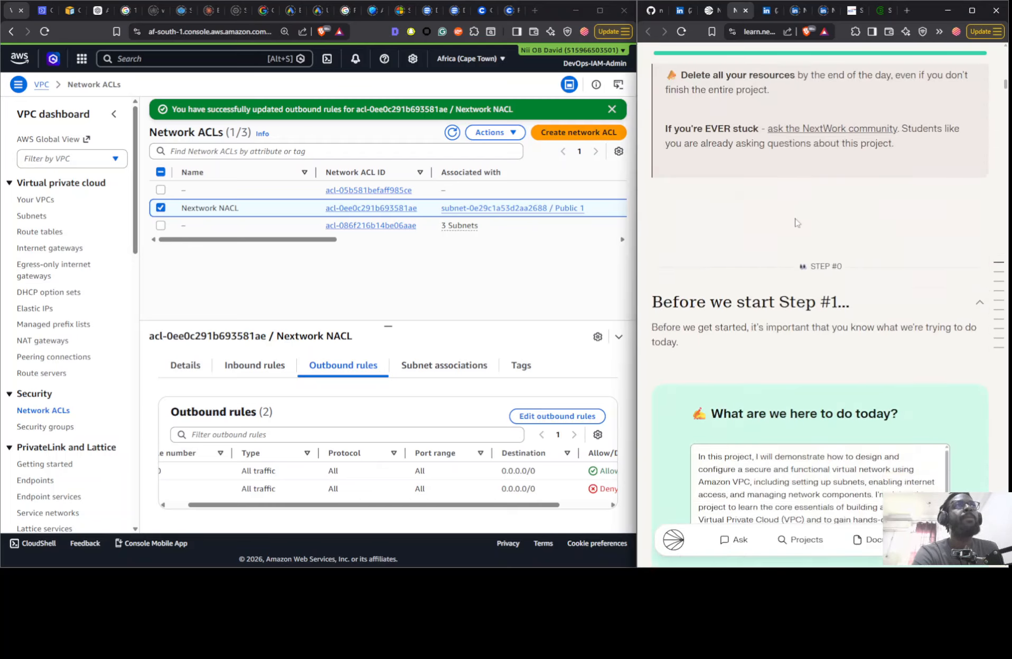
pyautogui.scroll(-10, 789, 225)
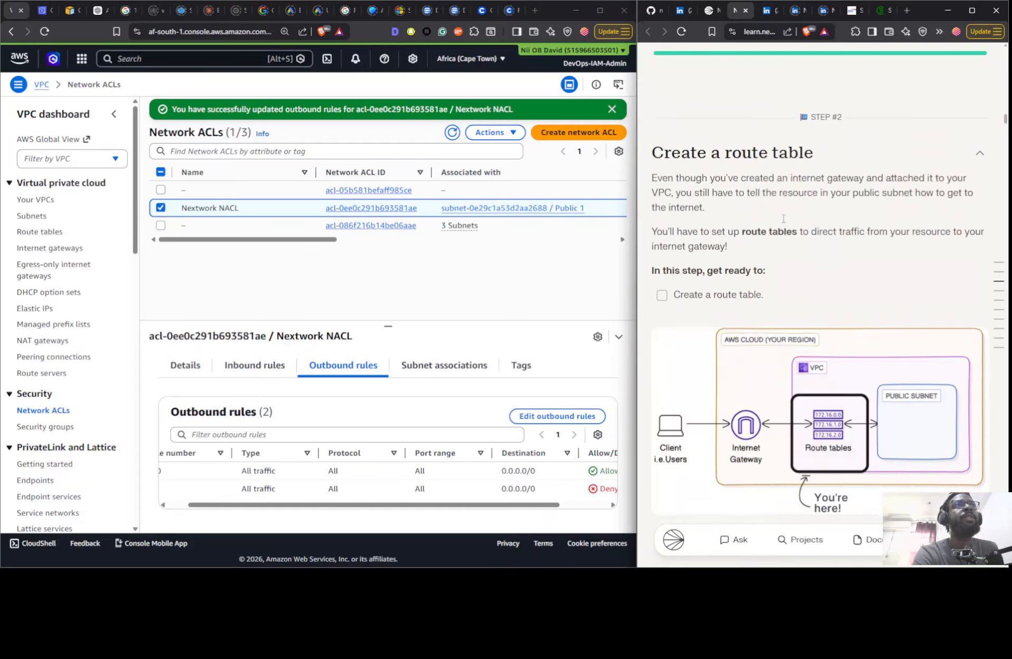
pyautogui.scroll(-2, 781, 218)
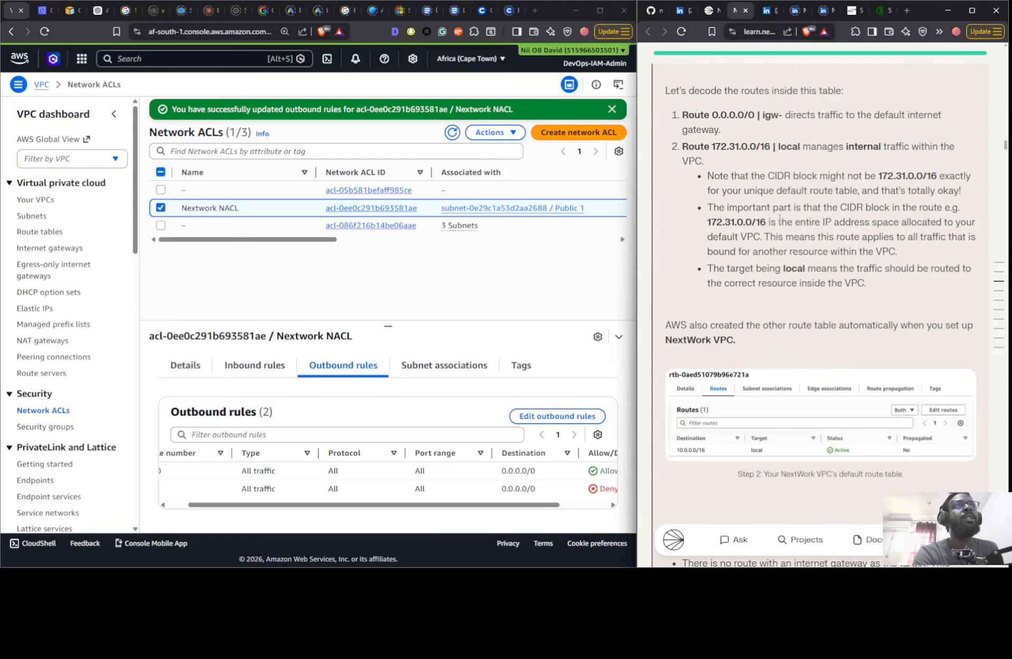
pyautogui.scroll(-10, 775, 220)
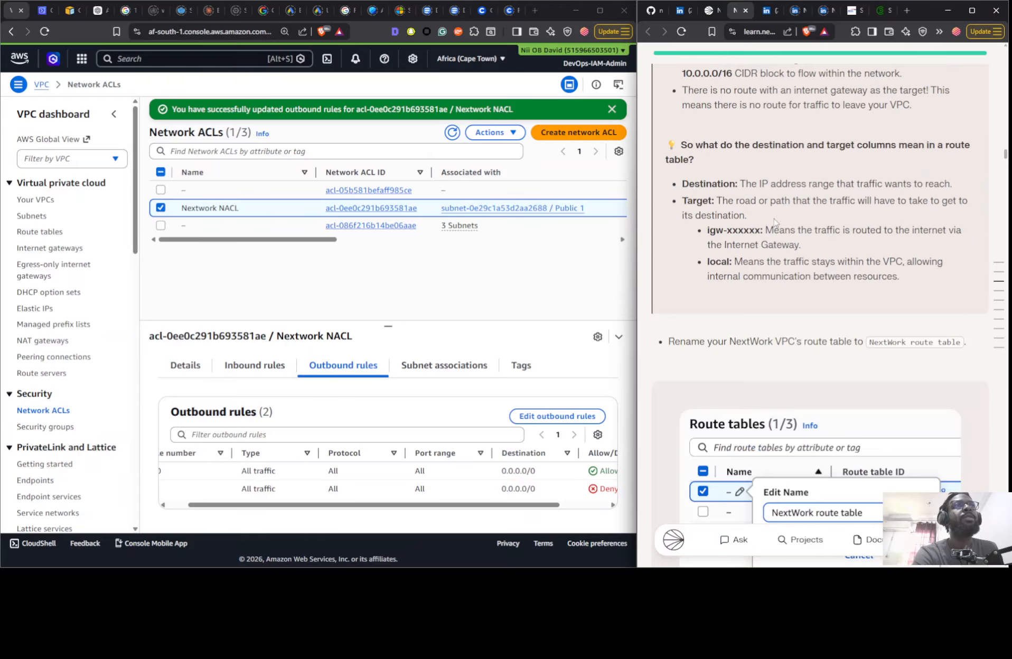
pyautogui.scroll(-20, 776, 222)
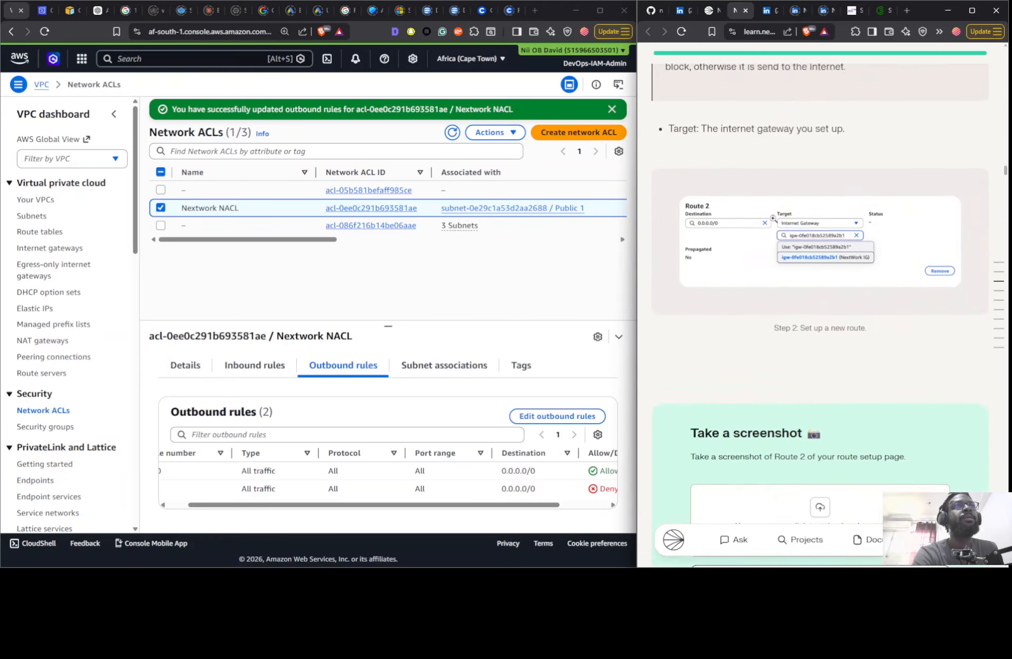
pyautogui.scroll(-15, 775, 221)
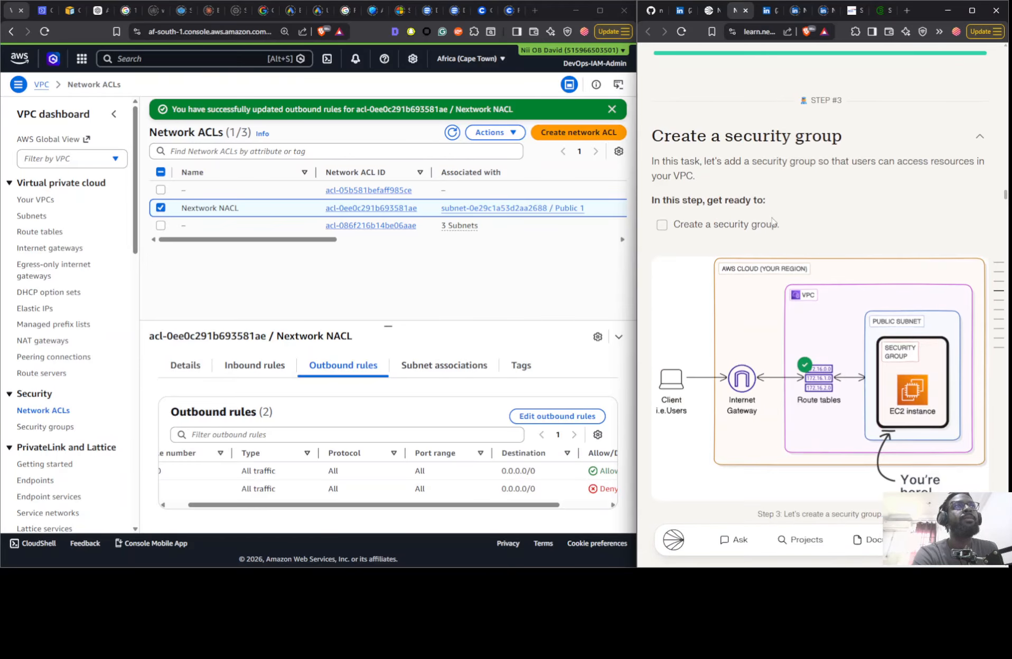
# - Review the guide's security group instructions, covering protocols, port numbers, the HTTP inbound rule from Anywhere-IPv4 and the yellow banner explanation
pyautogui.scroll(-15, 772, 215)
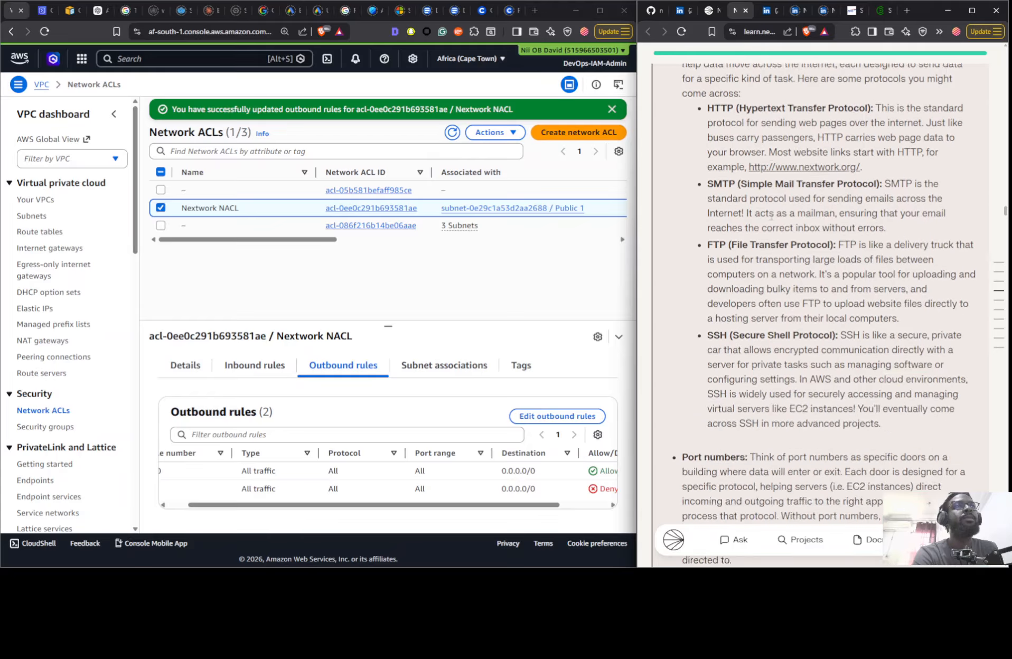
pyautogui.scroll(-4, 771, 216)
pyautogui.scroll(5, 729, 184)
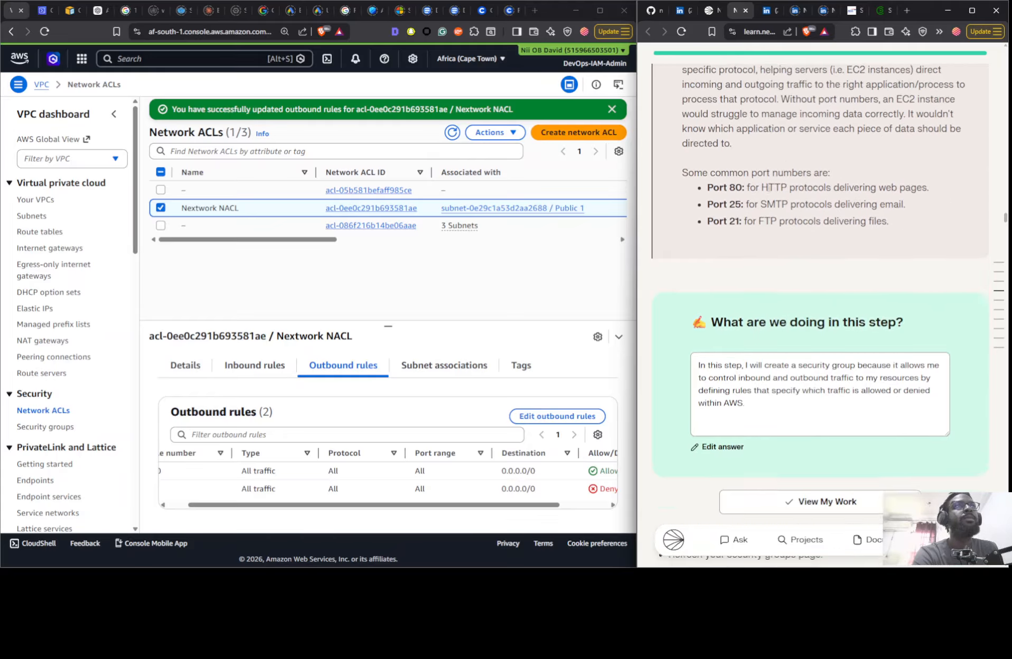
pyautogui.scroll(-10, 767, 194)
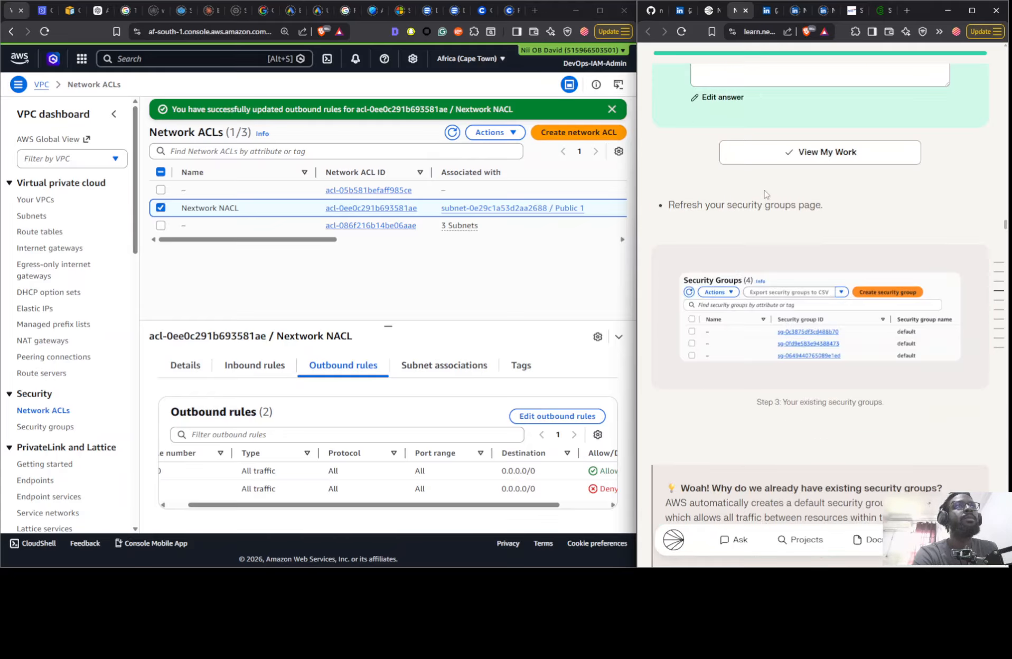
pyautogui.scroll(-8, 779, 309)
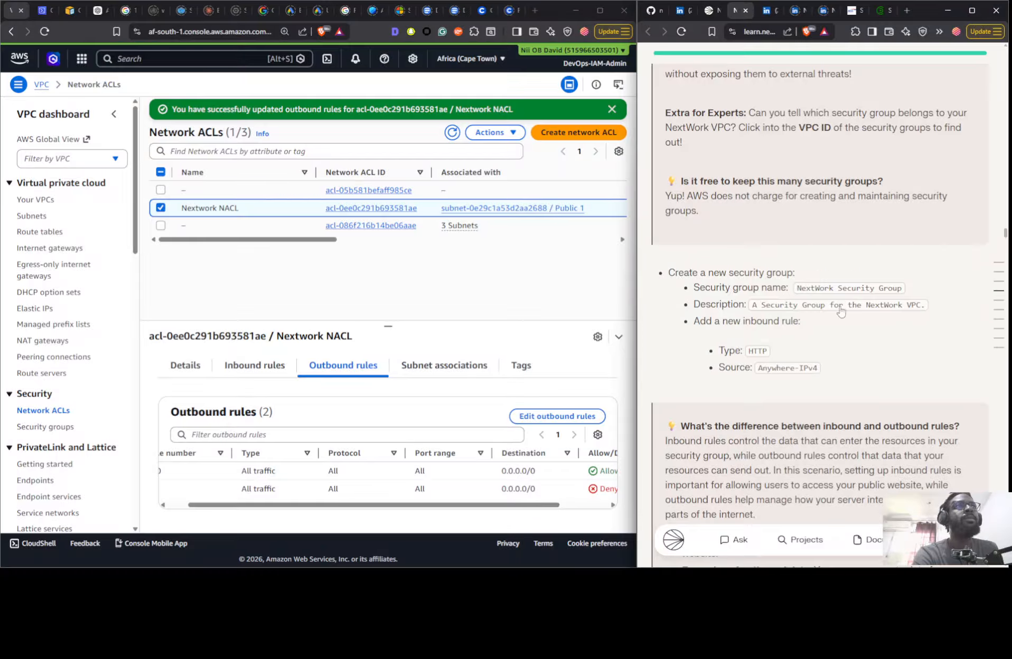
pyautogui.scroll(-2, 842, 313)
pyautogui.scroll(-2, 849, 240)
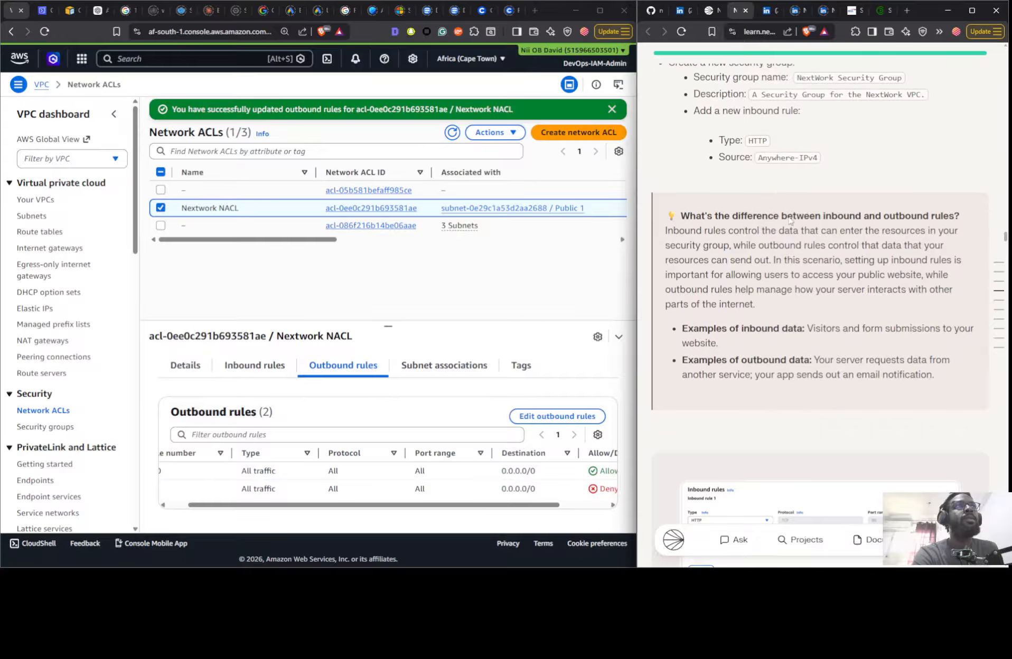
pyautogui.scroll(-5, 829, 191)
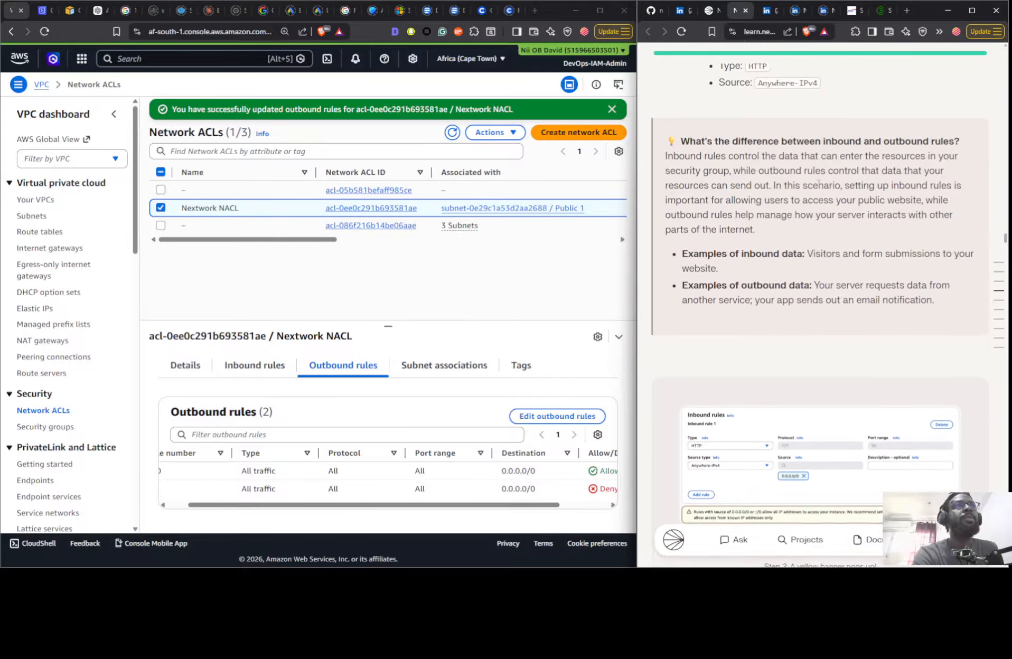
pyautogui.scroll(-4, 813, 184)
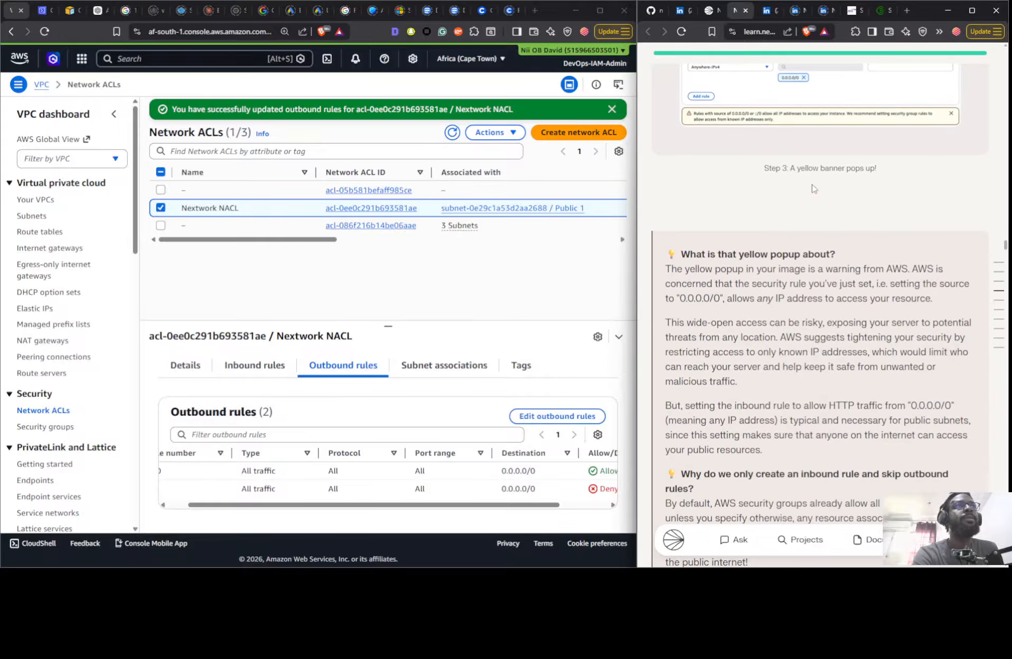
pyautogui.scroll(4, 813, 189)
pyautogui.scroll(-7, 777, 232)
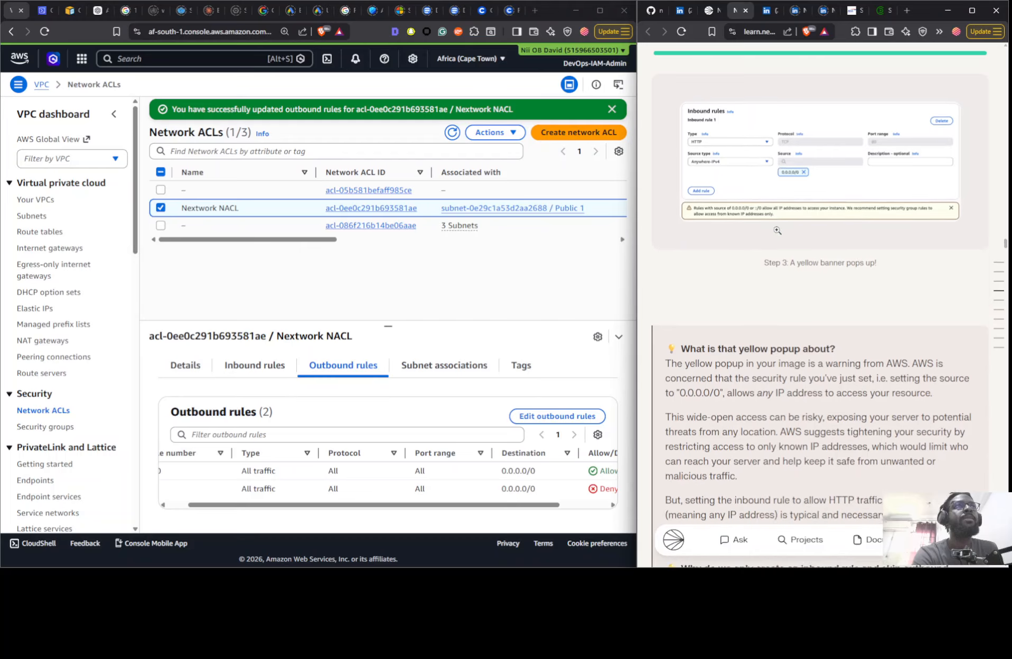
pyautogui.scroll(-1, 777, 234)
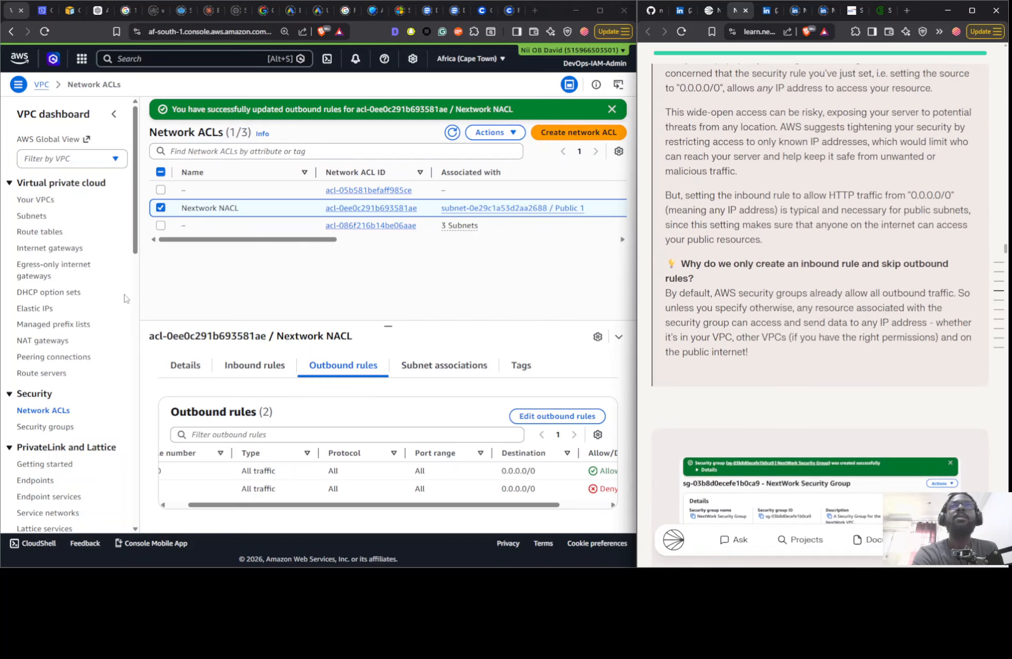
# - View the Nextwork SG inbound rule's type, protocol and port range, and compare them with the guide's example
pyautogui.click(34, 427)
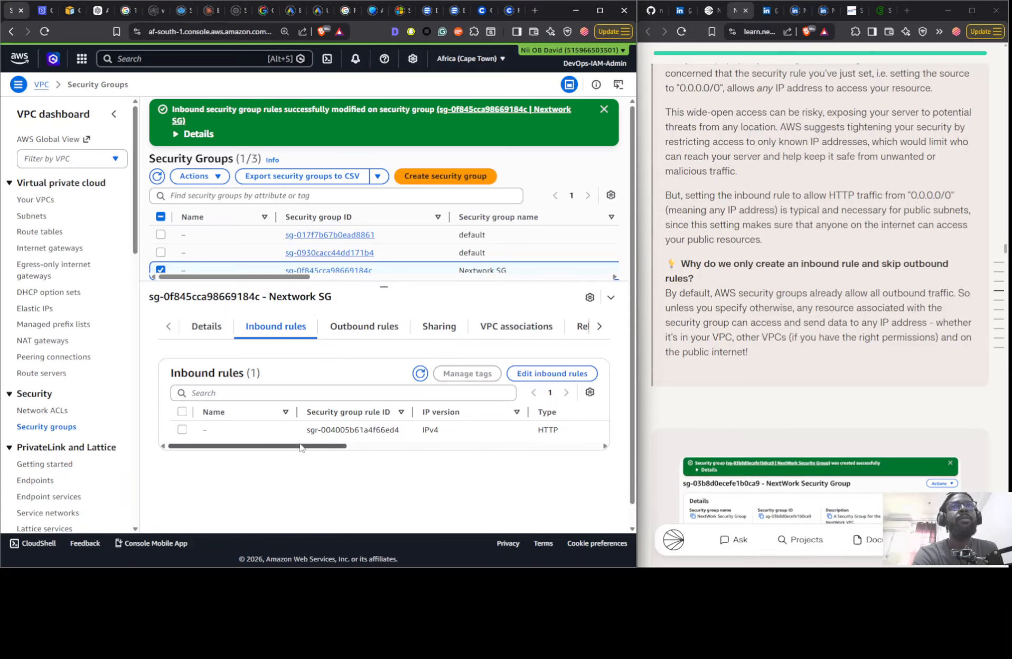
pyautogui.moveTo(306, 447); pyautogui.dragTo(403, 447)
pyautogui.scroll(1, 802, 262)
pyautogui.scroll(3, 802, 262)
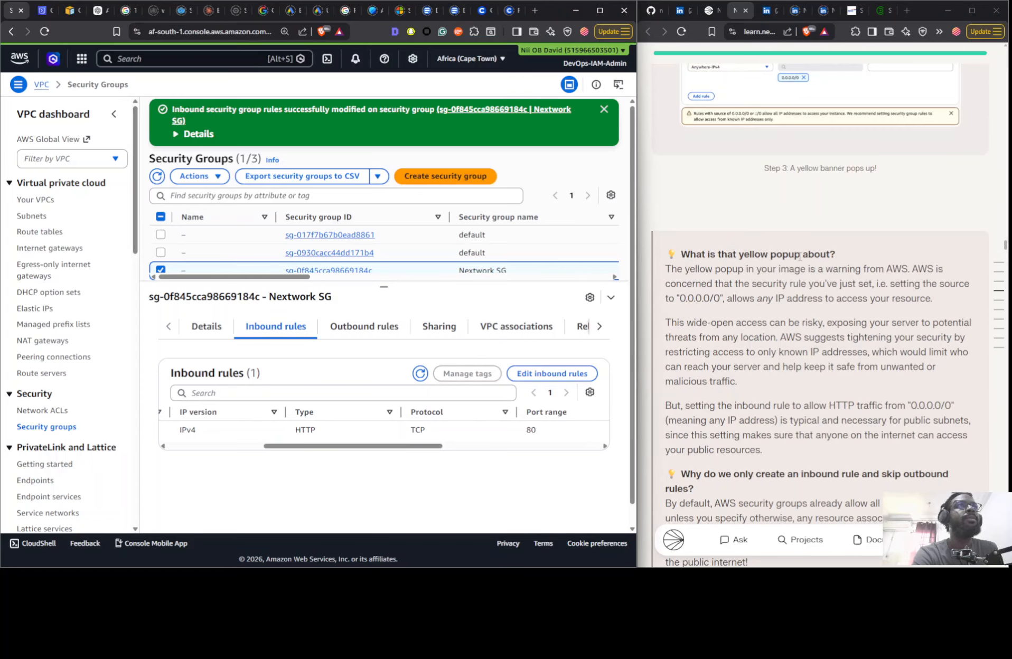
# - Review the guide's network ACL instructions, including the default ACLs, inbound rule 100, the outbound challenge and the public subnet association
pyautogui.scroll(-15, 799, 258)
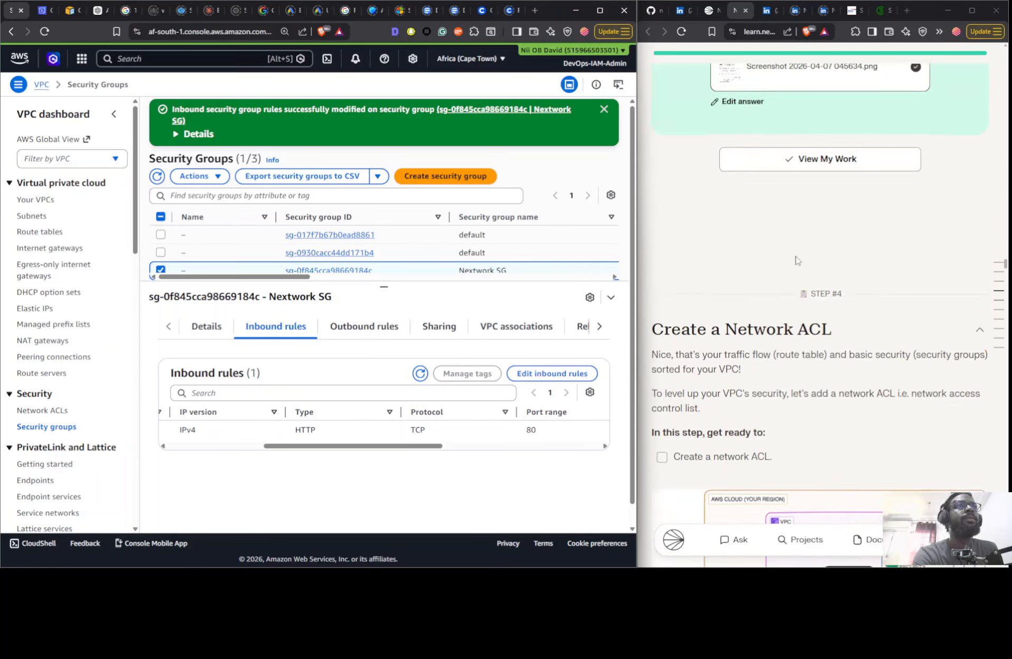
pyautogui.scroll(-10, 795, 260)
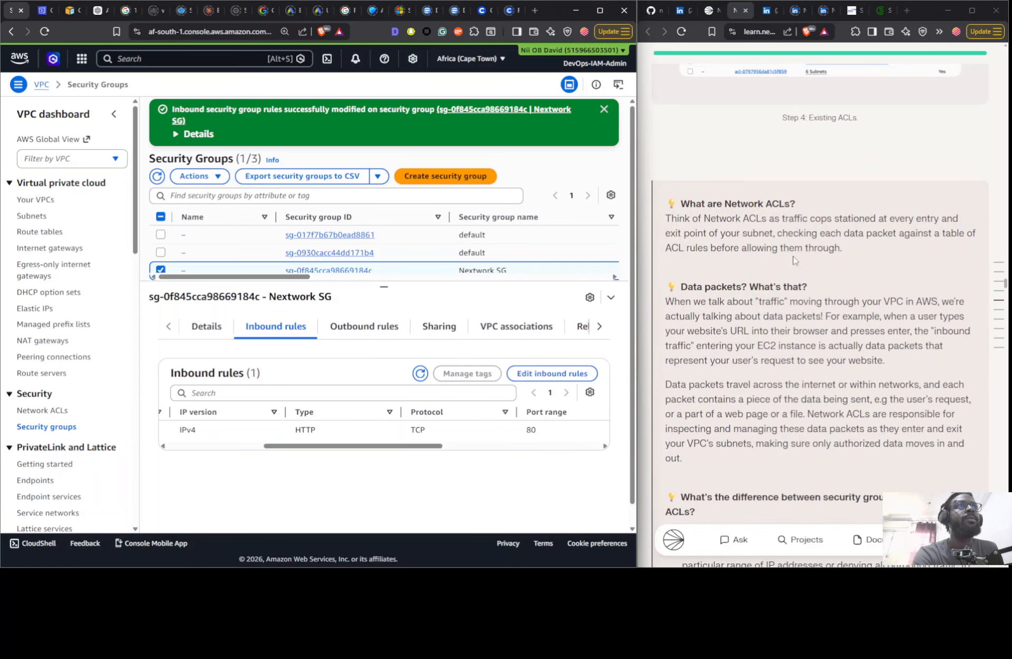
pyautogui.scroll(-12, 792, 257)
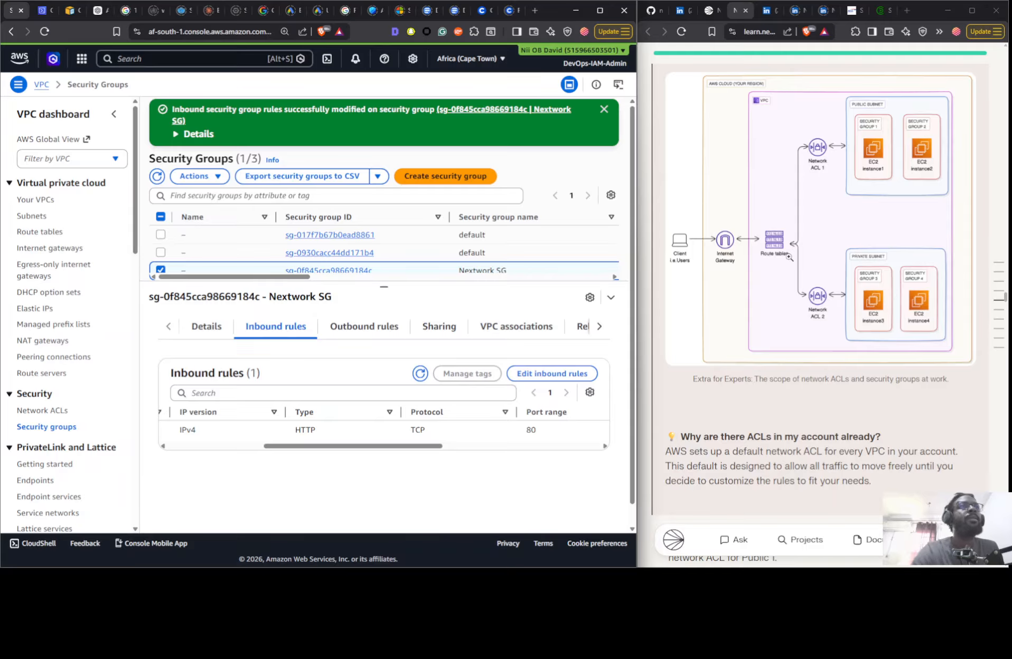
pyautogui.scroll(-12, 792, 258)
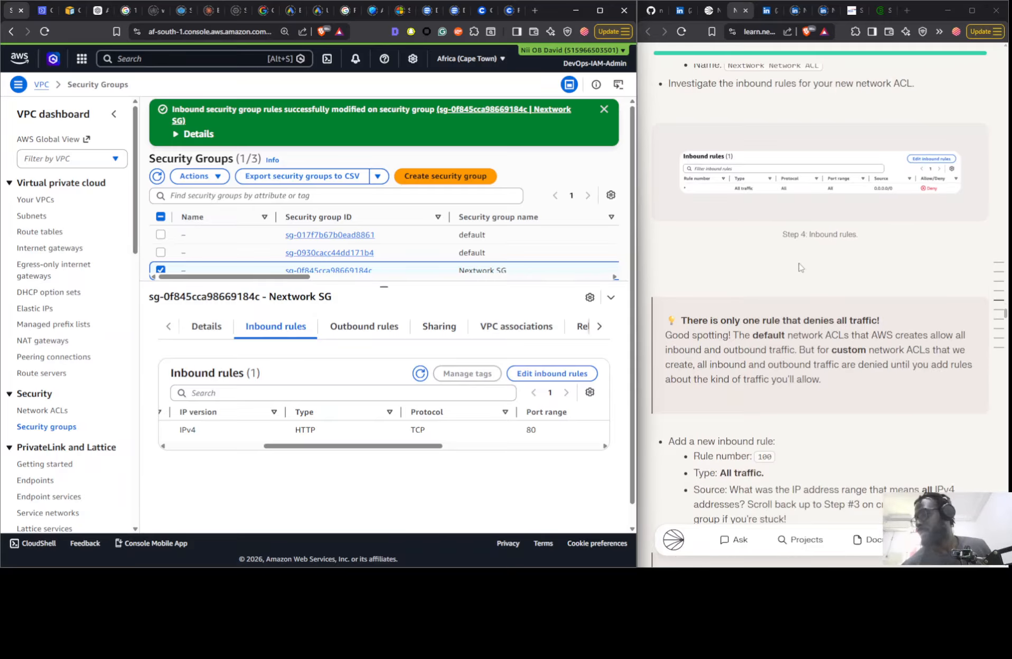
pyautogui.scroll(-6, 809, 275)
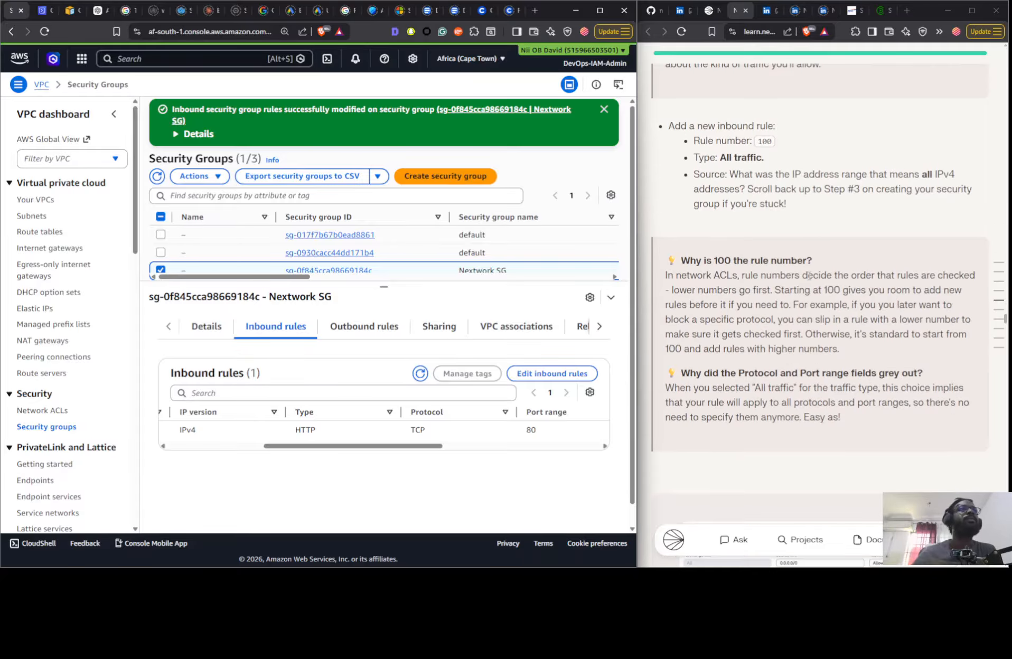
pyautogui.scroll(-11, 809, 275)
pyautogui.scroll(3, 775, 241)
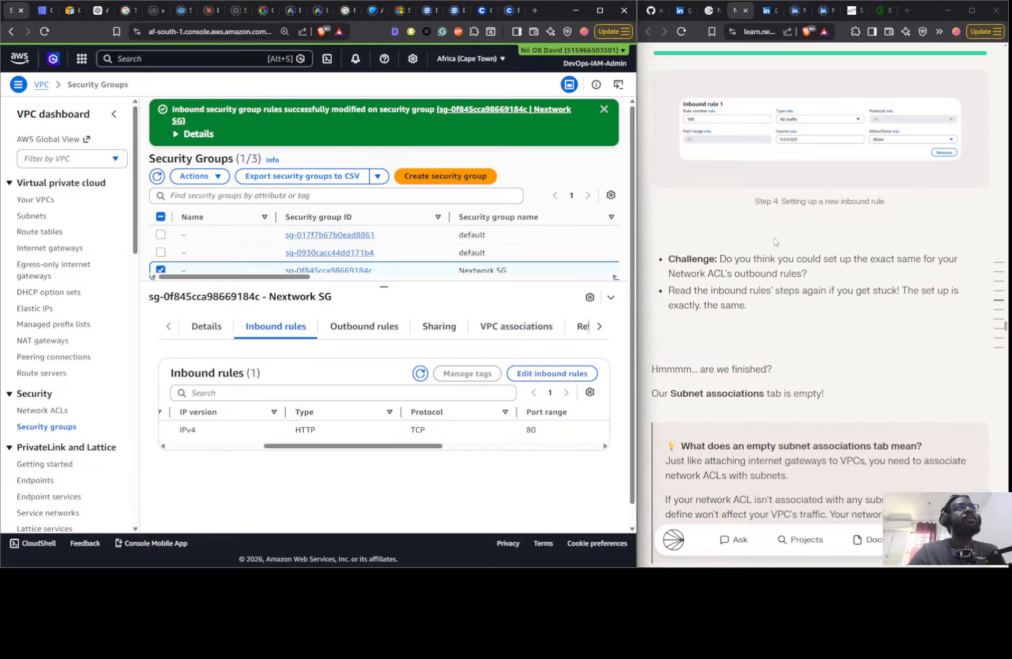
pyautogui.scroll(-5, 775, 242)
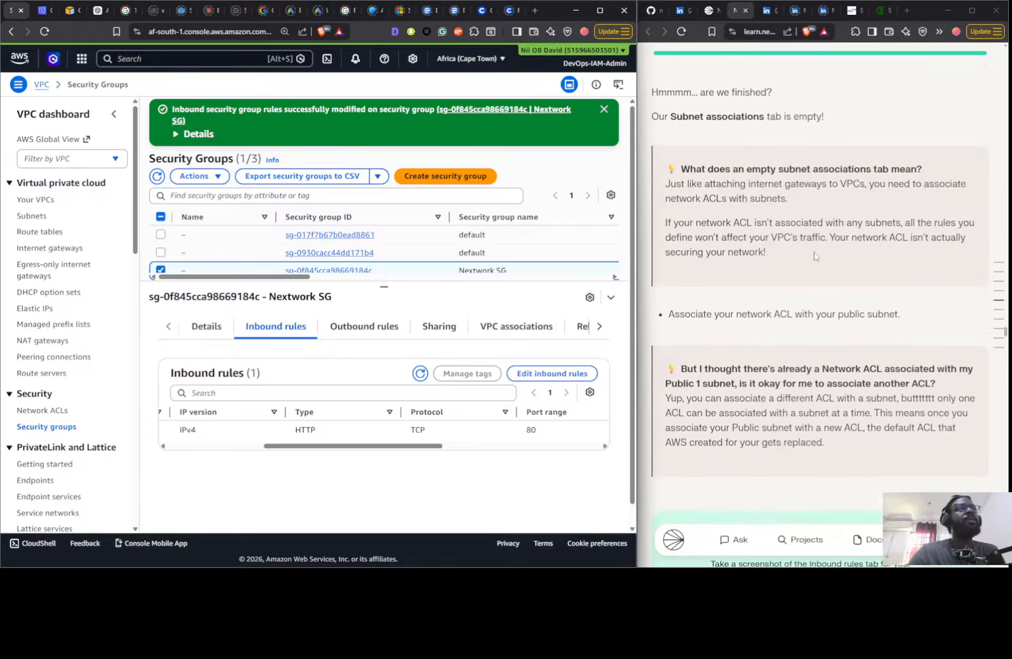
pyautogui.scroll(-15, 816, 257)
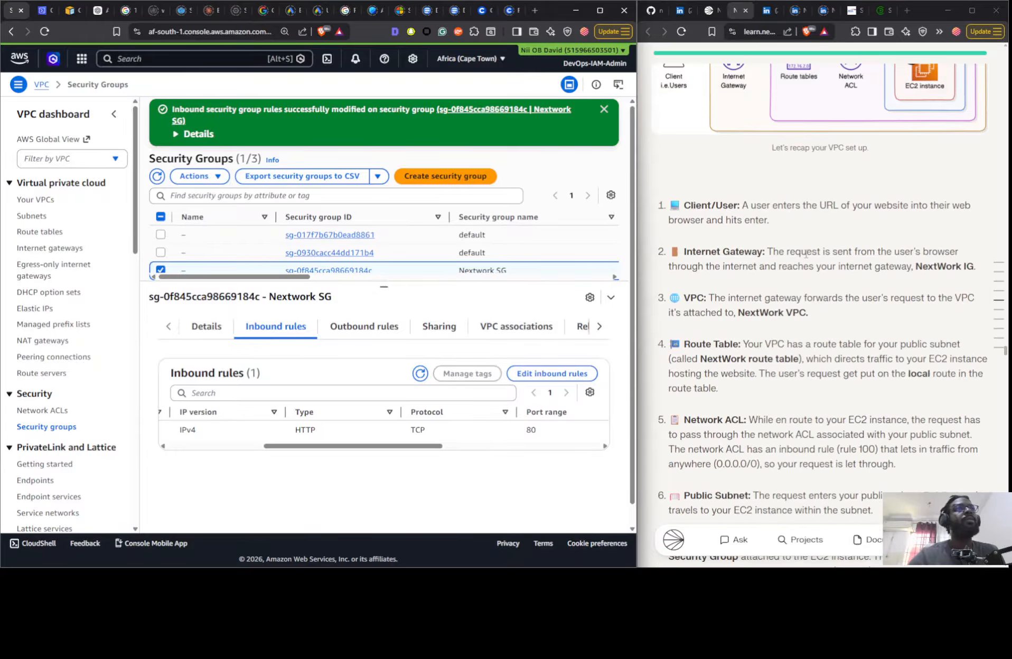
# - Bring up the guide's Track VPC resources across regions mission and switch to the CloudShell terminal
pyautogui.scroll(-20, 805, 255)
pyautogui.scroll(6, 792, 261)
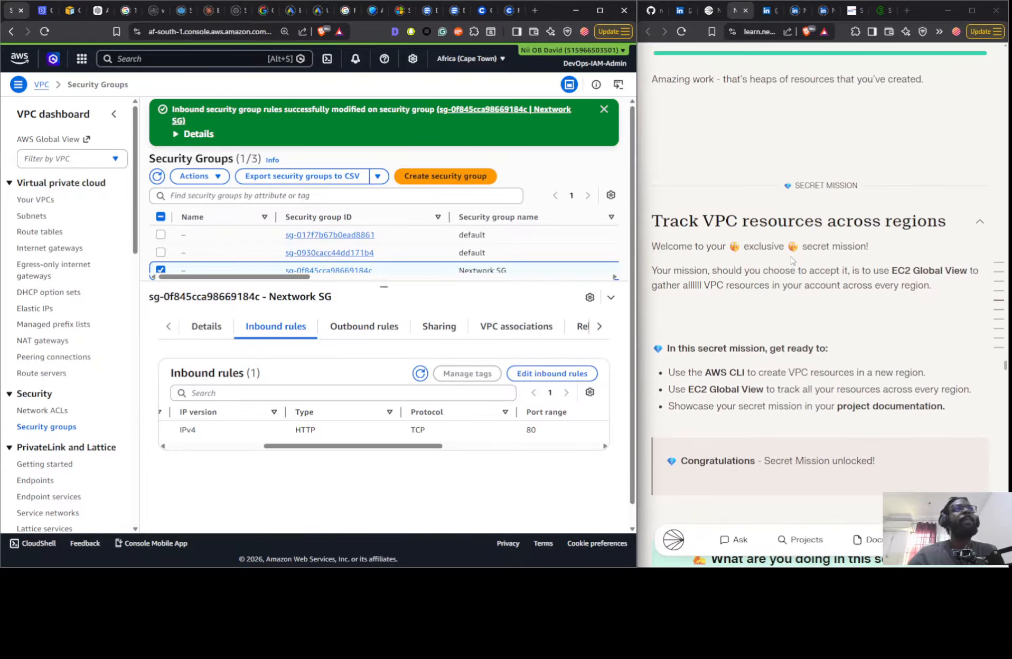
pyautogui.scroll(-6, 749, 250)
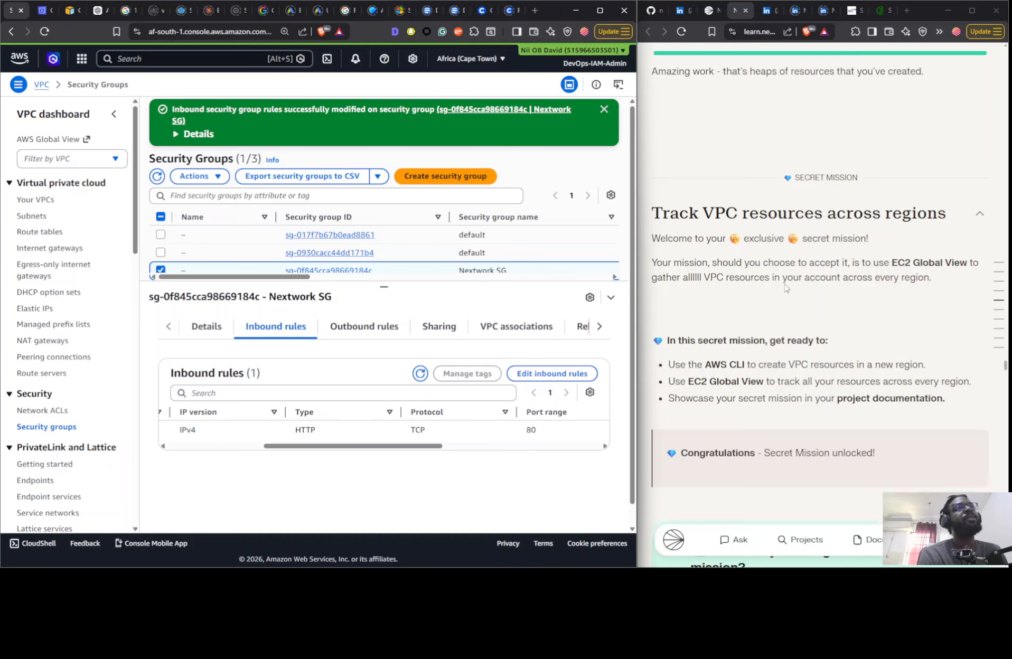
pyautogui.click(35, 12)
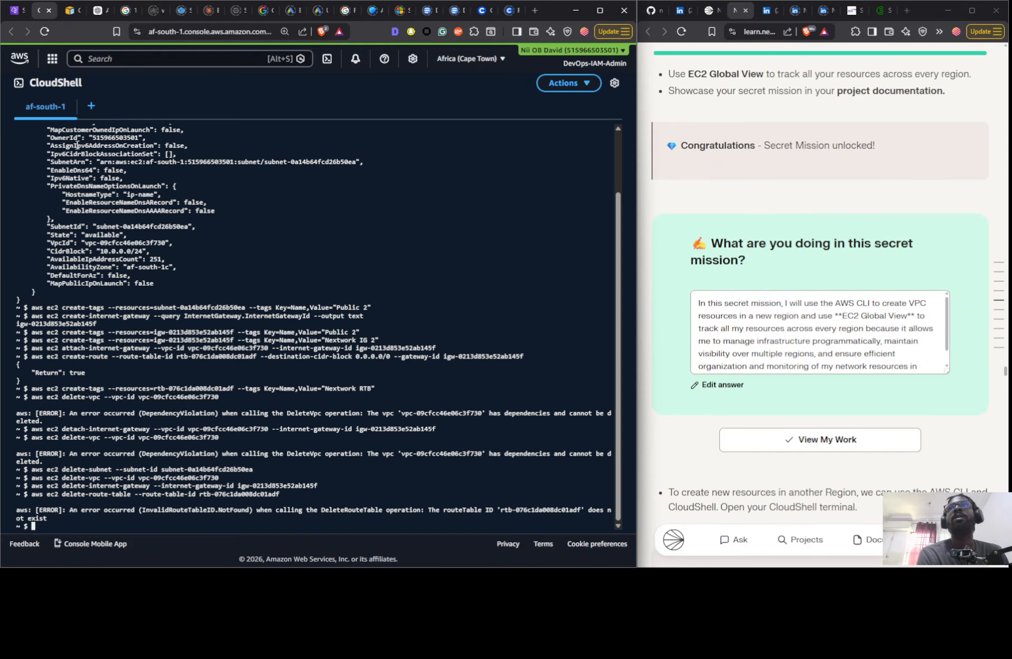
pyautogui.click(90, 106)
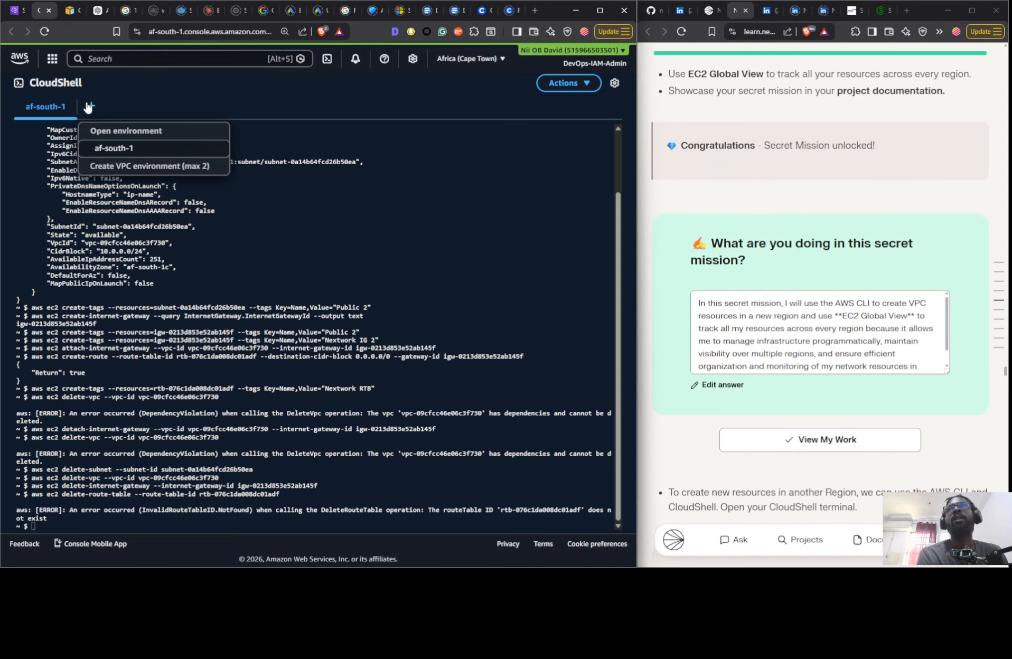
pyautogui.click(136, 166)
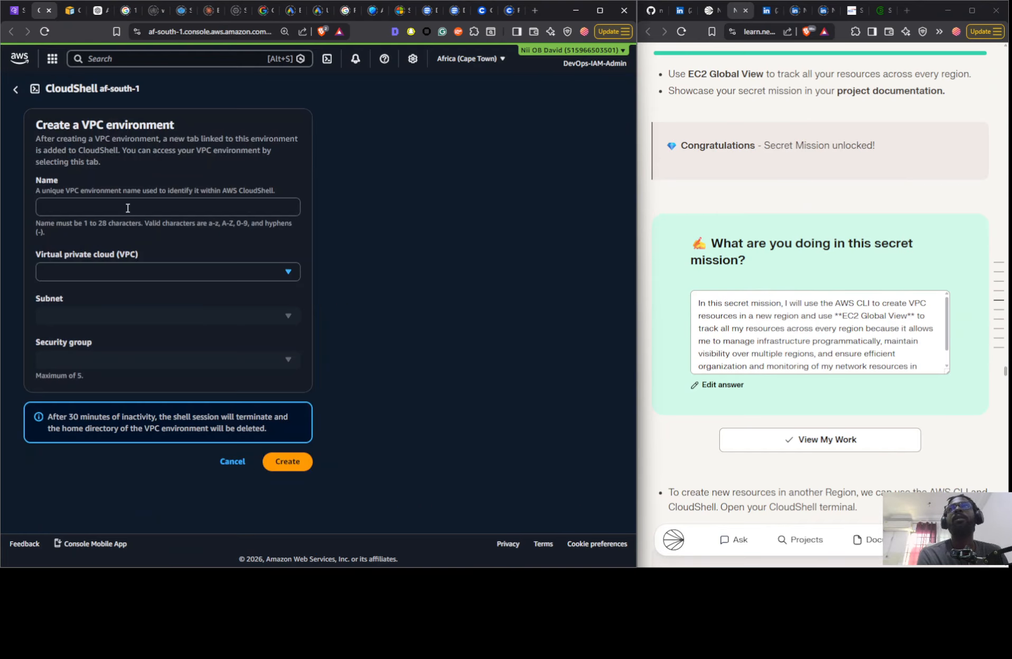
pyautogui.click(15, 91)
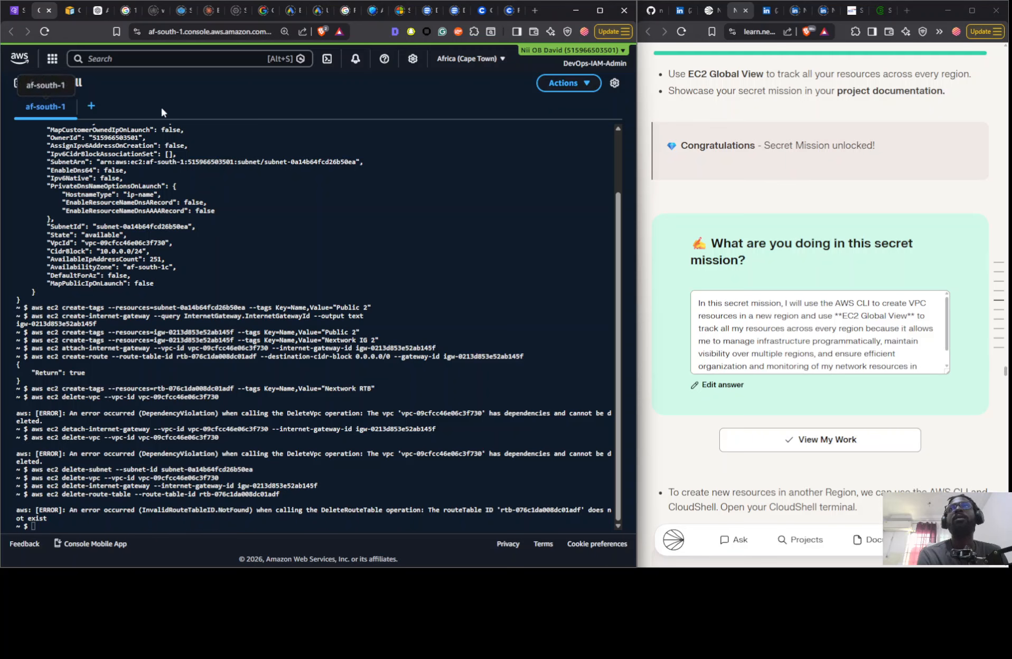
# - Open another af-south-1 terminal, switch CloudShell to the Europe (Ireland) region, and dismiss the welcome message
pyautogui.click(90, 108)
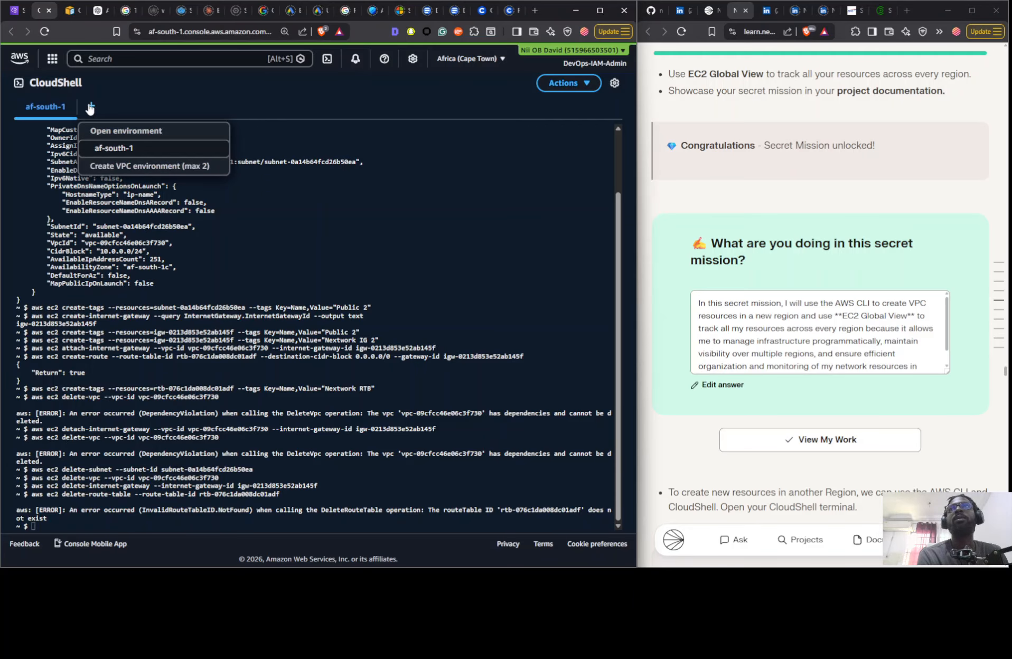
pyautogui.click(111, 148)
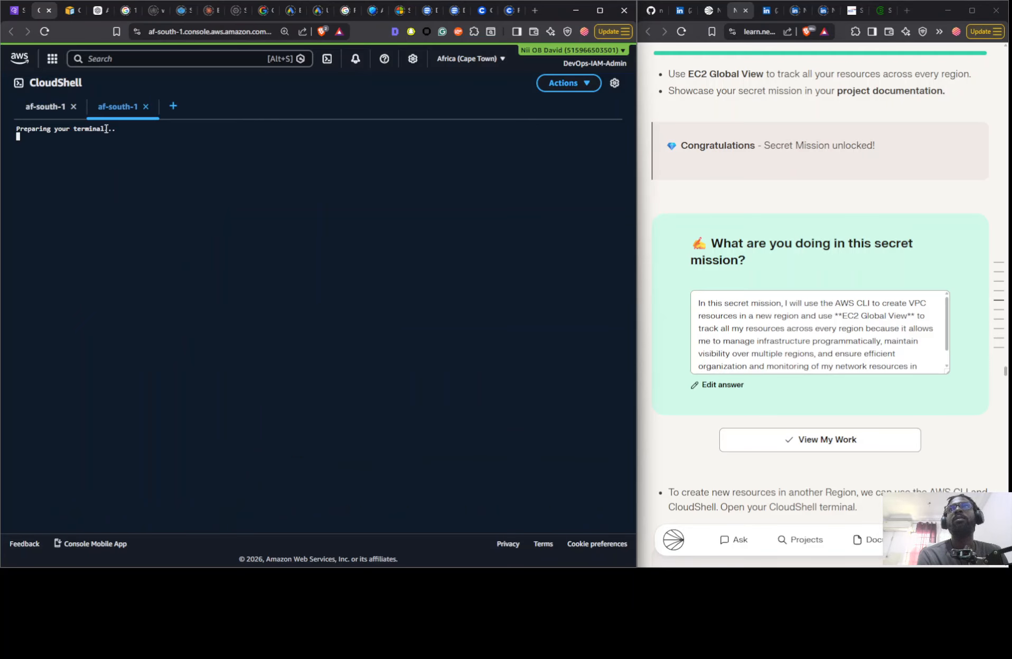
pyautogui.click(449, 58)
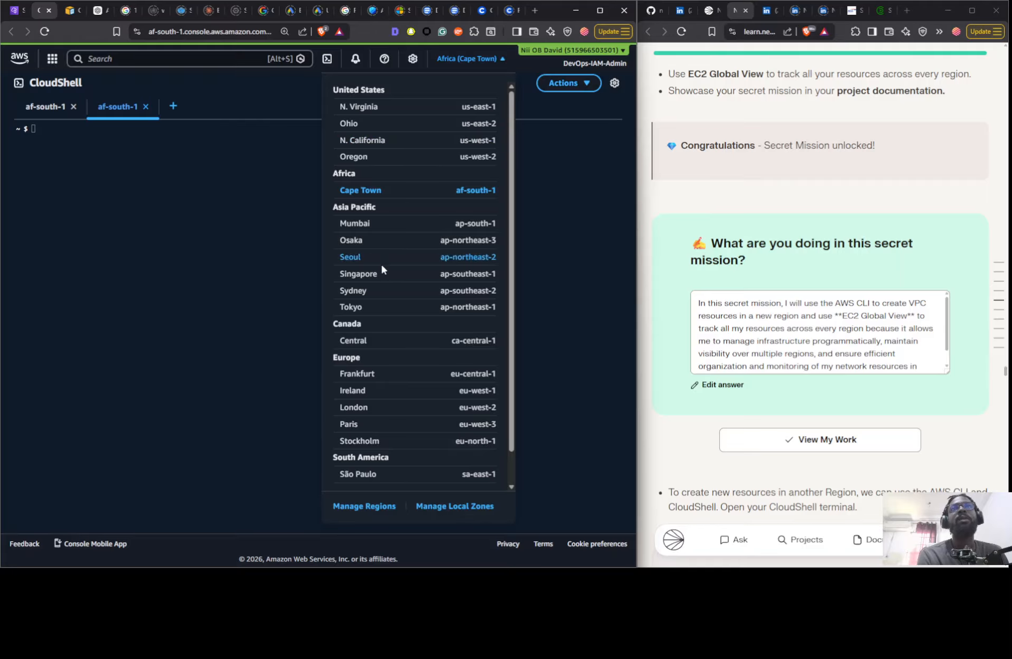
pyautogui.click(373, 392)
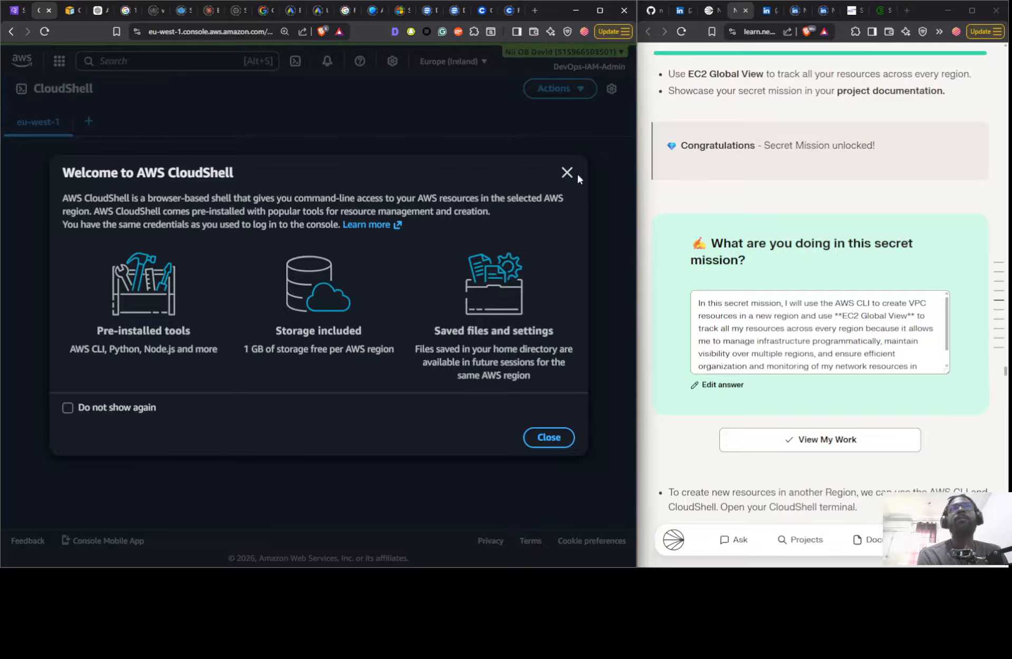
pyautogui.click(567, 173)
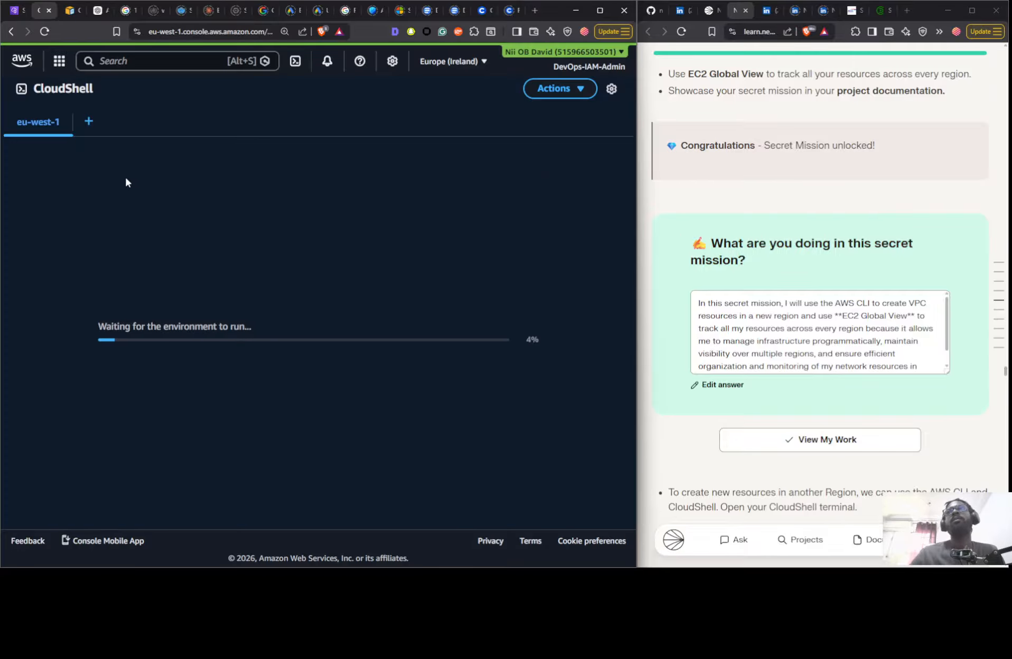
pyautogui.click(88, 122)
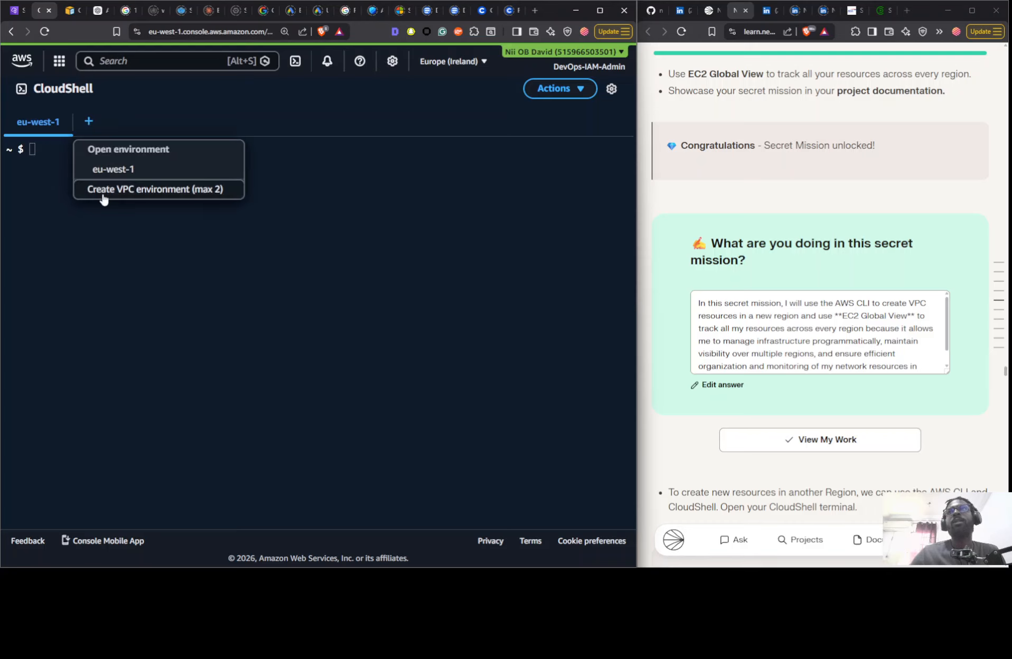
pyautogui.click(102, 191)
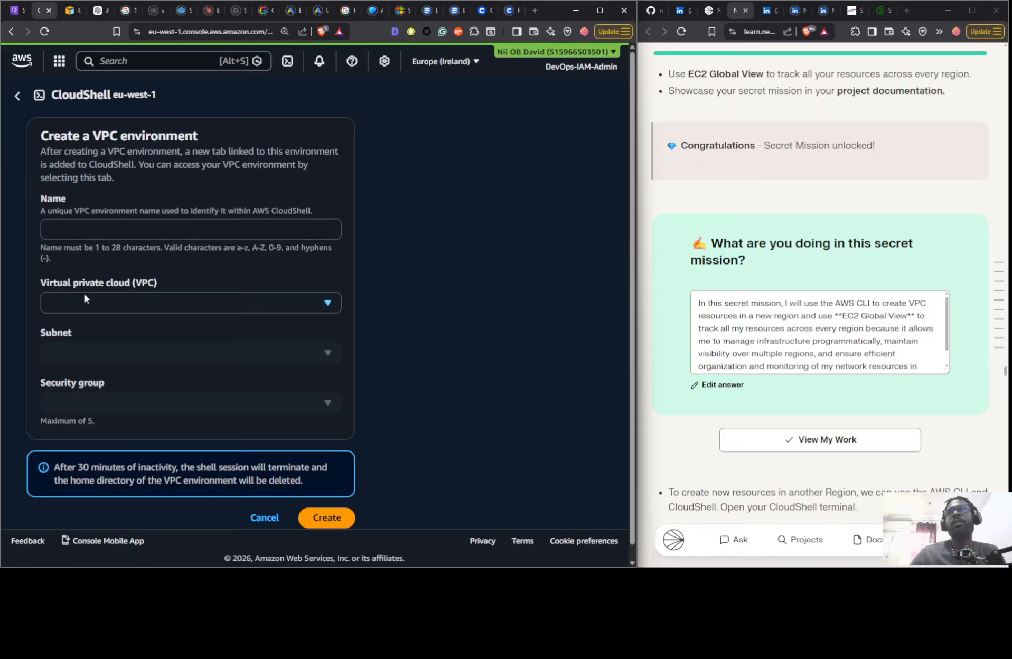
pyautogui.click(259, 516)
# - Copy the guide's create-vpc command and paste it into the eu-west-1 CloudShell terminal
pyautogui.scroll(-12, 893, 208)
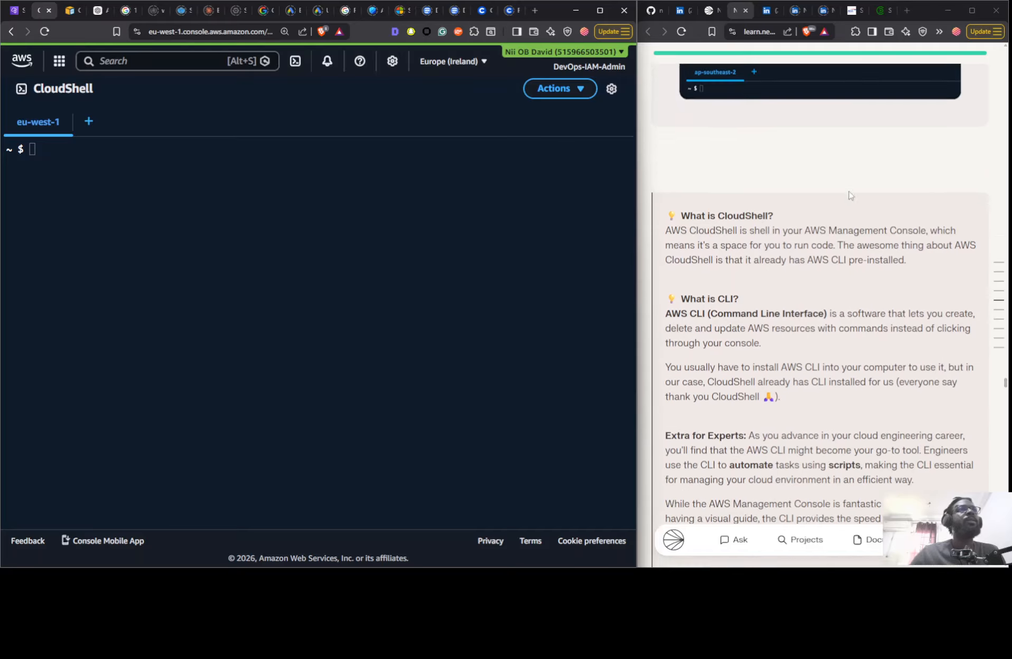
pyautogui.scroll(-15, 800, 176)
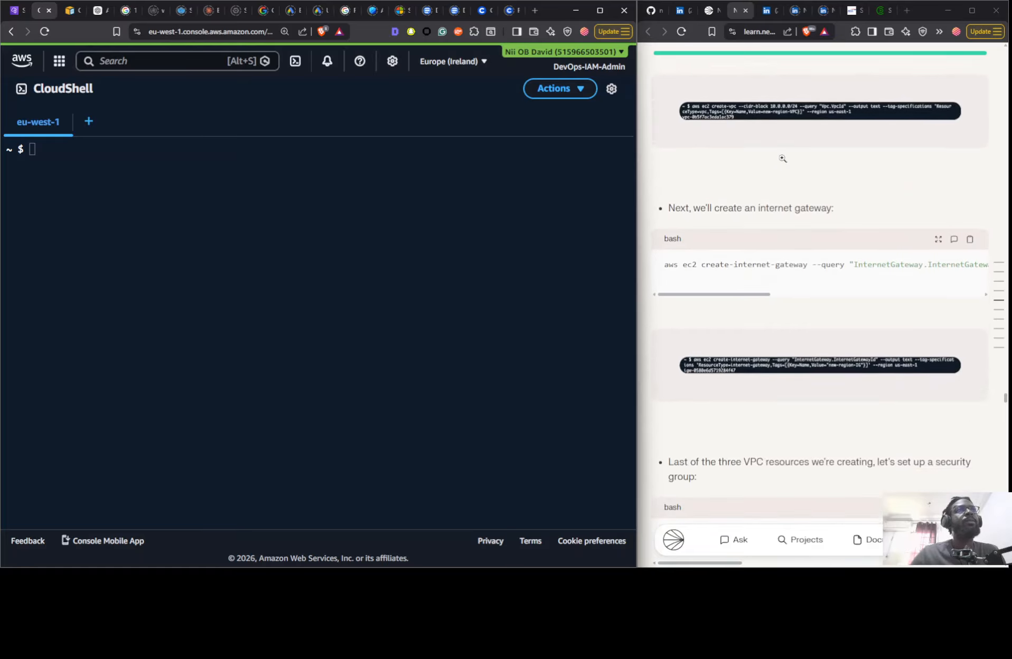
pyautogui.moveTo(737, 292); pyautogui.dragTo(934, 294)
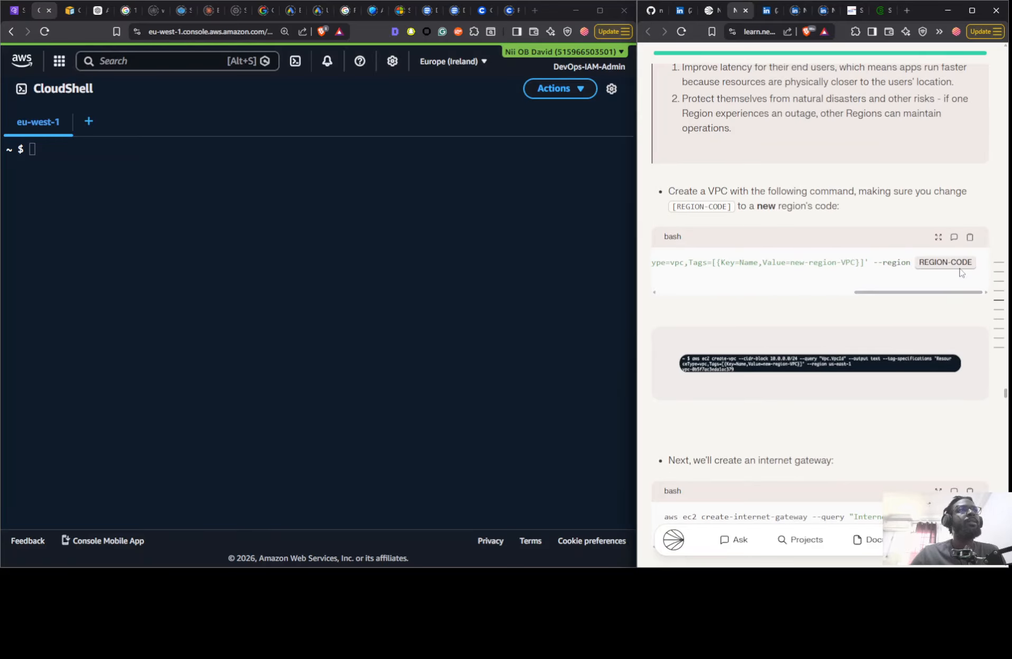
pyautogui.click(970, 236)
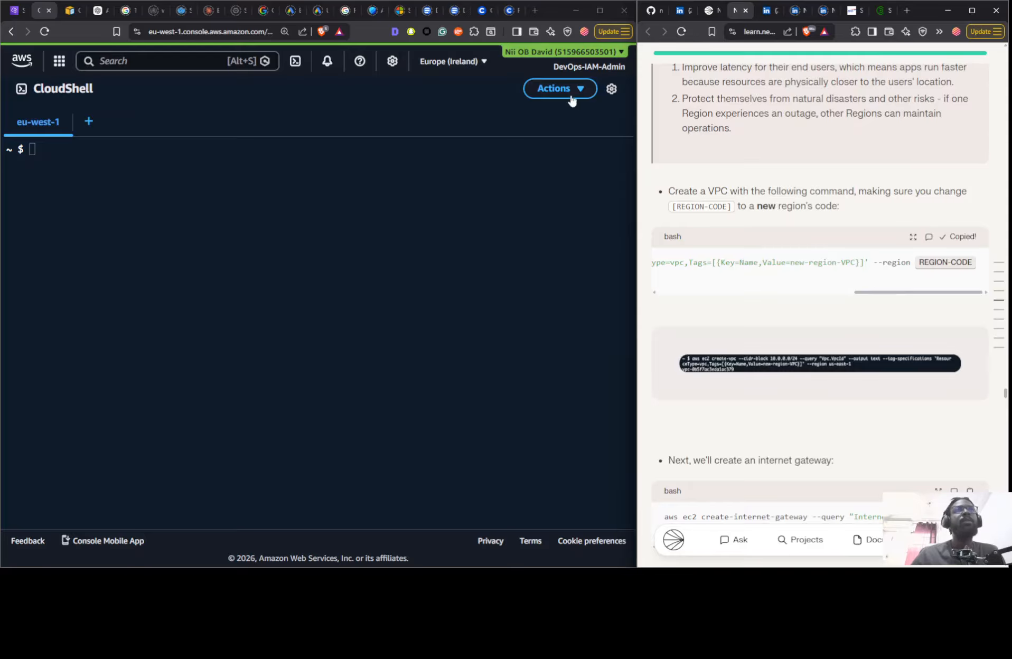
pyautogui.click(453, 61)
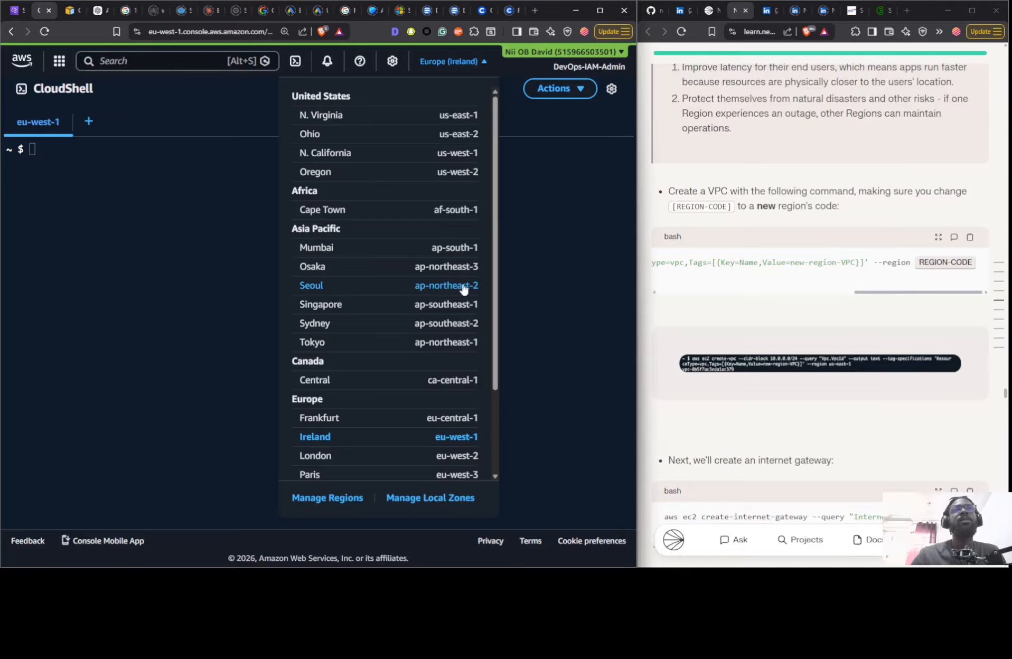
pyautogui.click(932, 262)
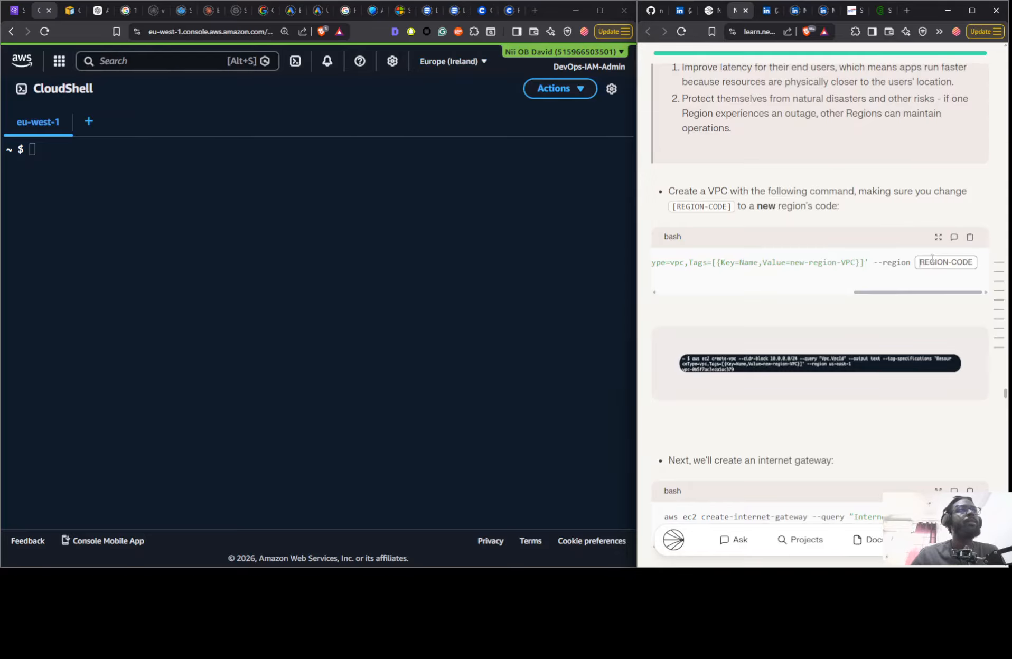
pyautogui.rightClick(330, 221)
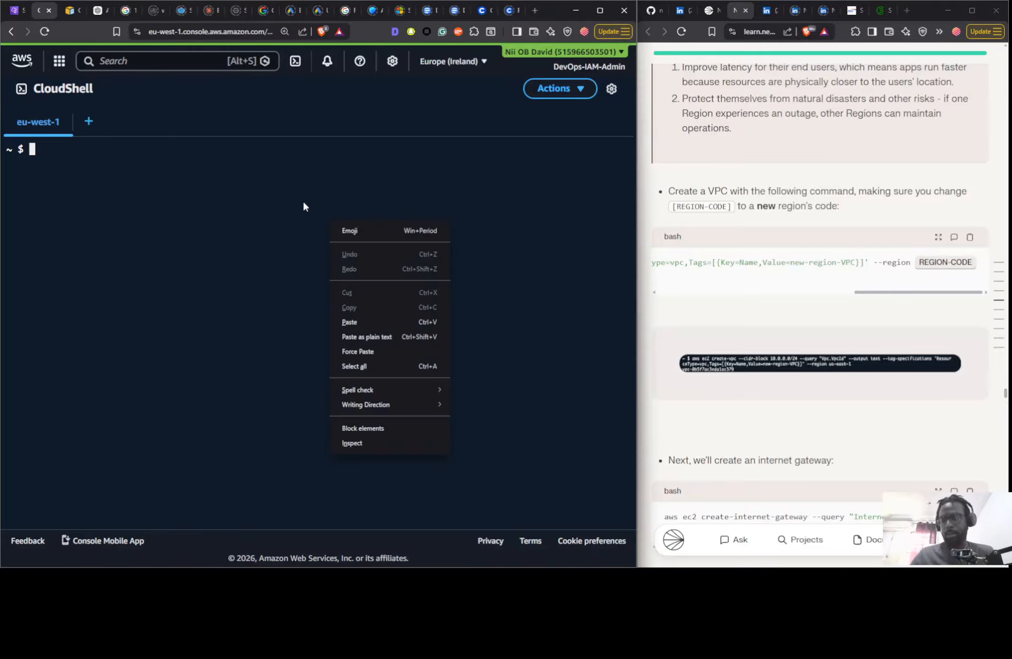
pyautogui.click(357, 322)
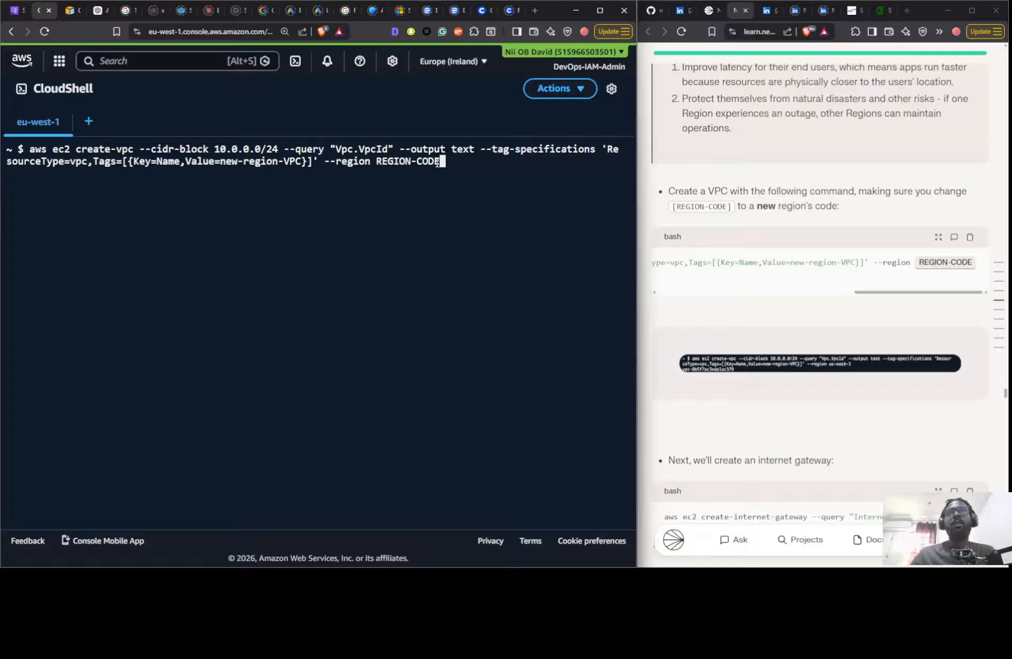
# - Replace the REGION-CODE placeholder in the pasted create-vpc command with eu-west-1 and run it to create new-region-VPC
pyautogui.press('BackSpace')
pyautogui.press('BackSpace')
pyautogui.press('BackSpace')
pyautogui.press('BackSpace')
pyautogui.press('BackSpace')
pyautogui.press('BackSpace')
pyautogui.press('BackSpace')
pyautogui.press('BackSpace')
pyautogui.press('BackSpace')
pyautogui.press('BackSpace')
pyautogui.press('BackSpace')
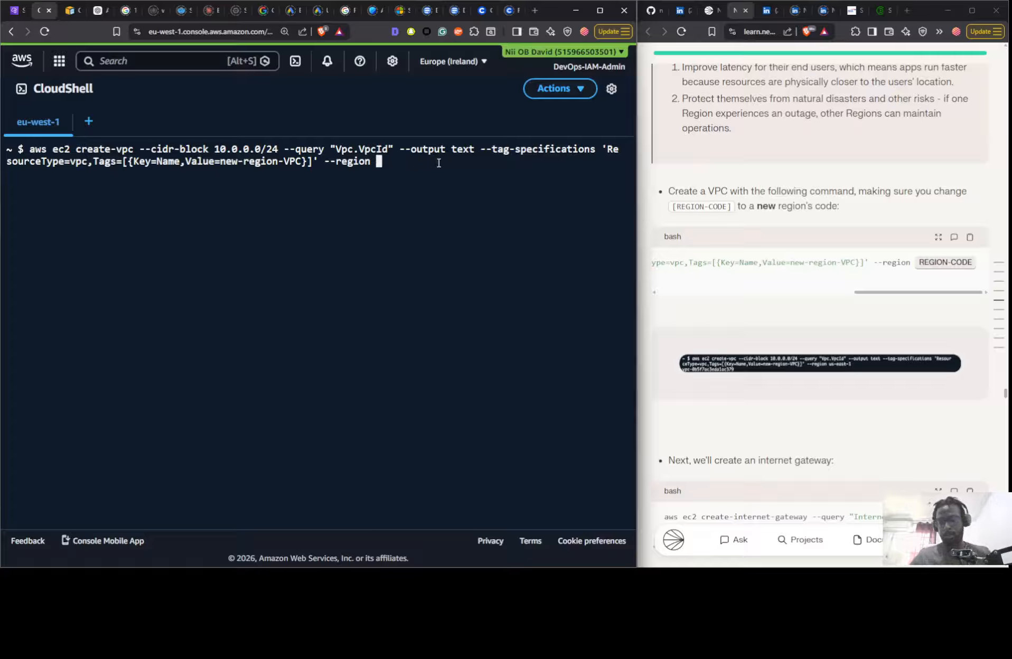
pyautogui.write('eu-w')
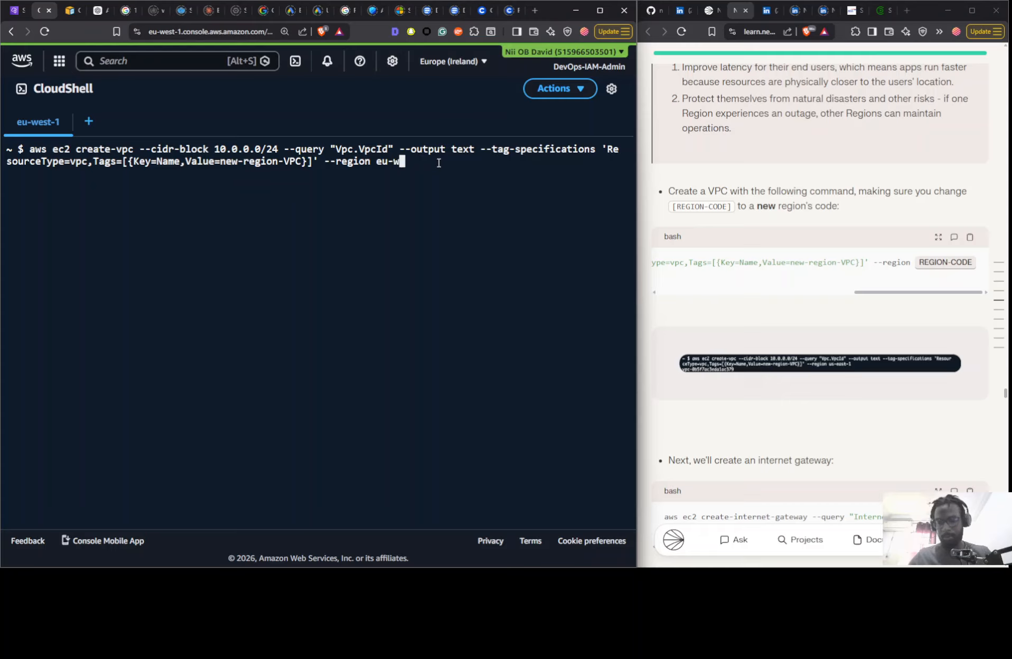
pyautogui.write('est')
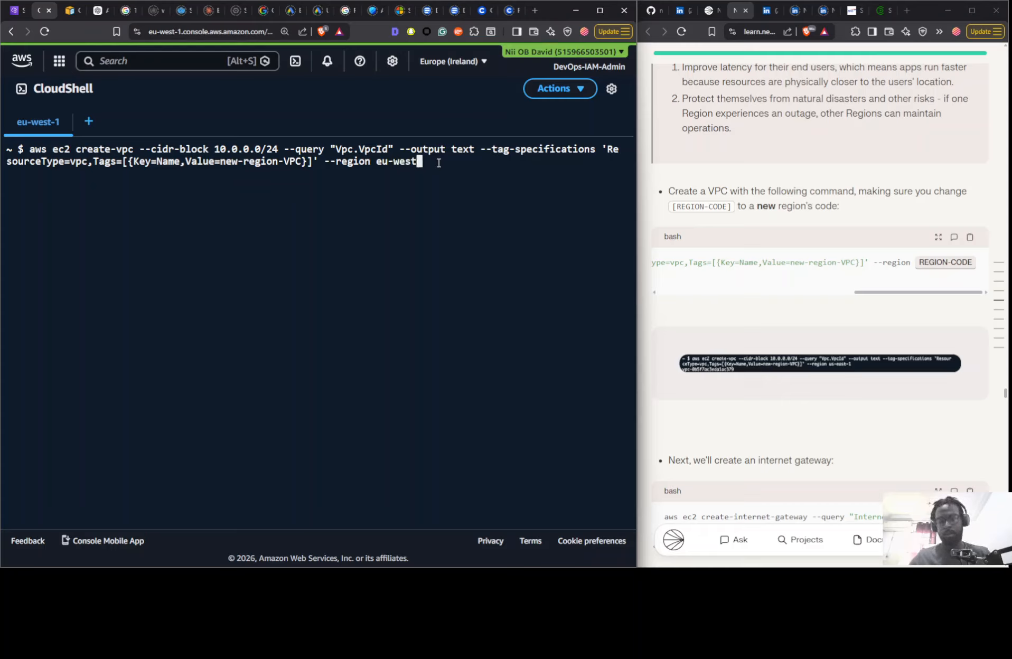
pyautogui.write('-1')
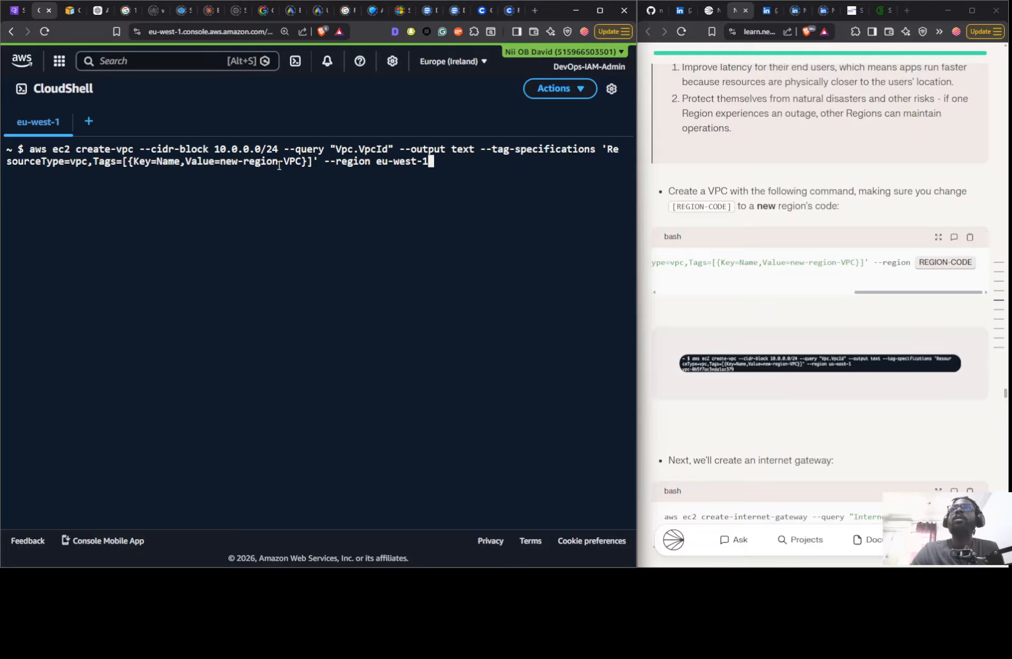
pyautogui.press('Return')
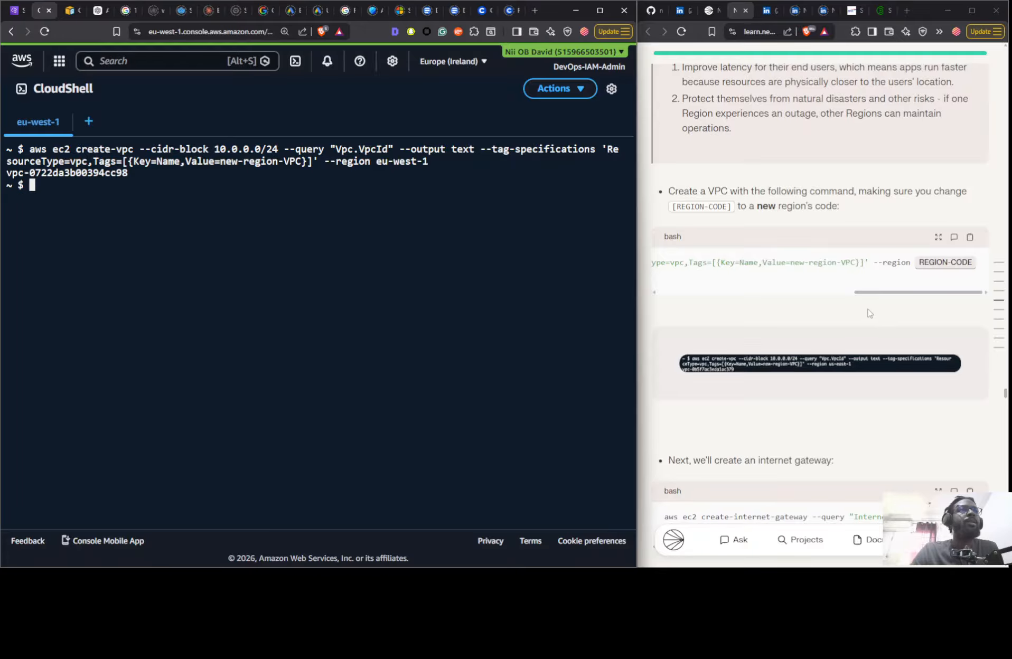
# - Set the REGION-CODE placeholder in the guide's VPC creation command to eu-west-1
pyautogui.scroll(-3, 868, 313)
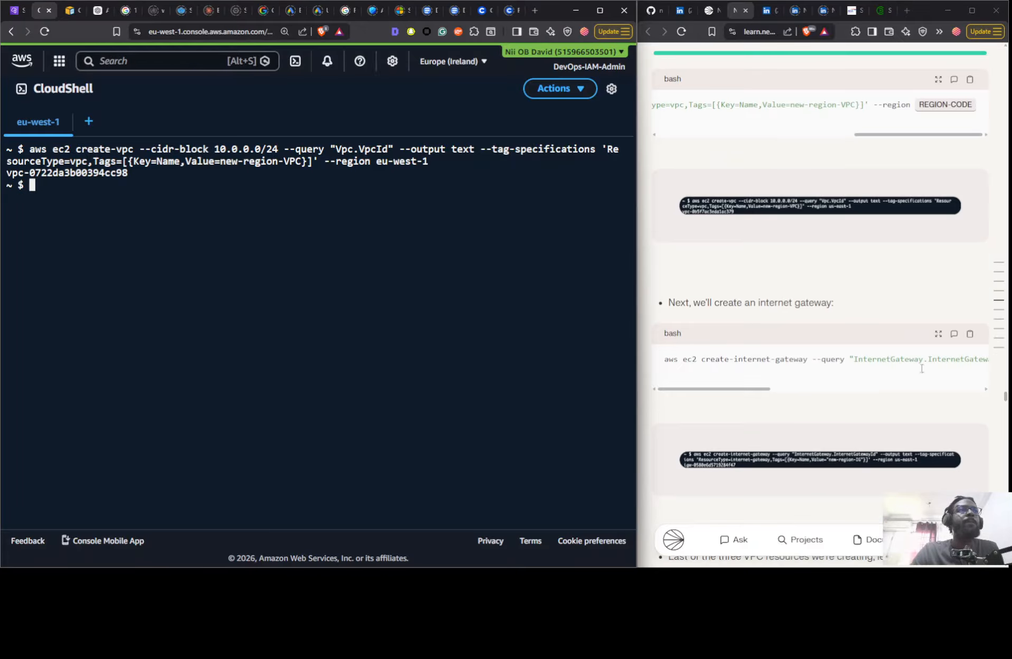
pyautogui.scroll(2, 803, 291)
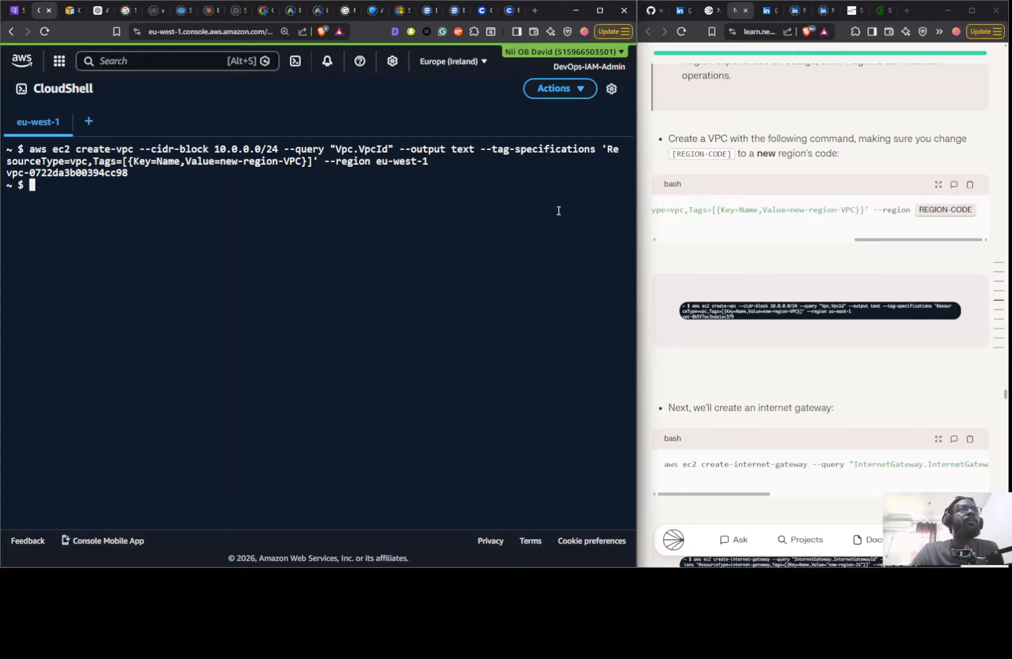
pyautogui.click(931, 212)
pyautogui.write('e')
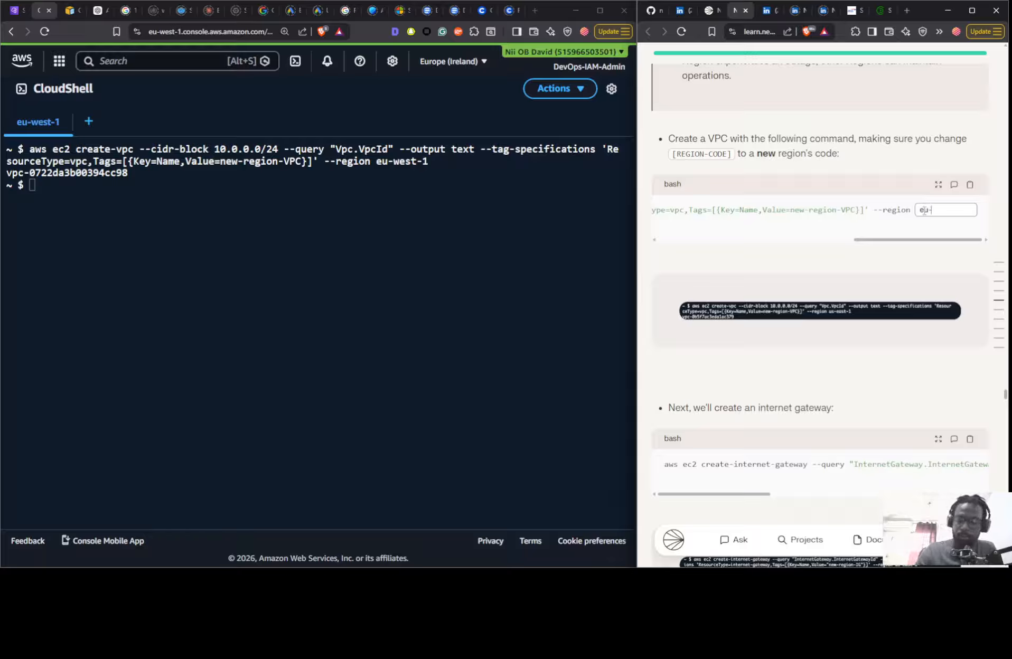
pyautogui.write('u-west-1')
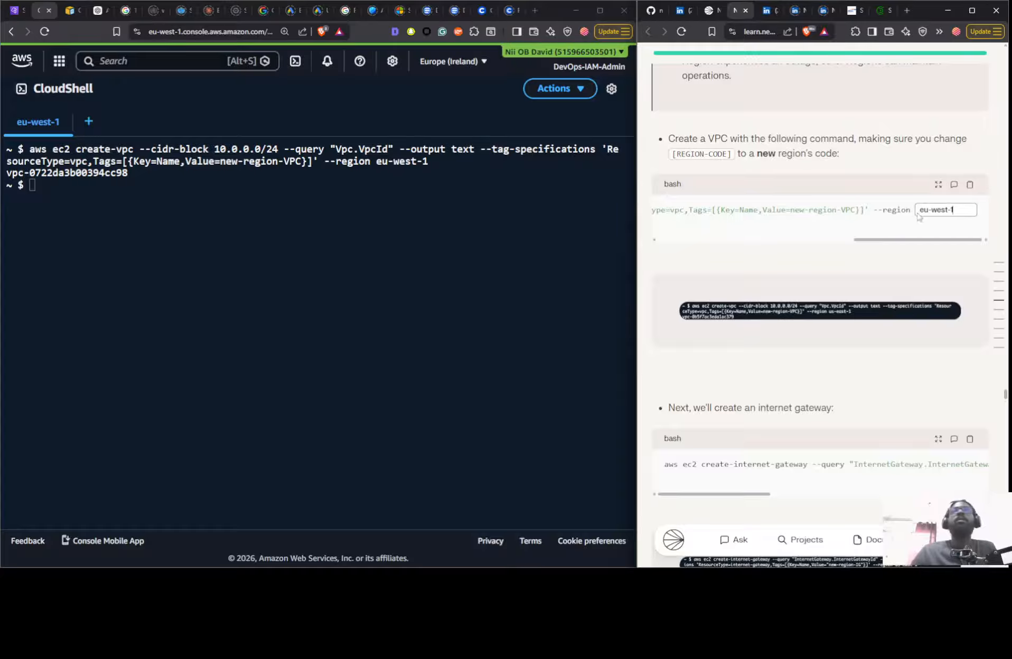
# - Create an internet gateway tagged new-region-IG in eu-west-1 by running the guide's create-internet-gateway command in CloudShell
pyautogui.scroll(-4, 877, 269)
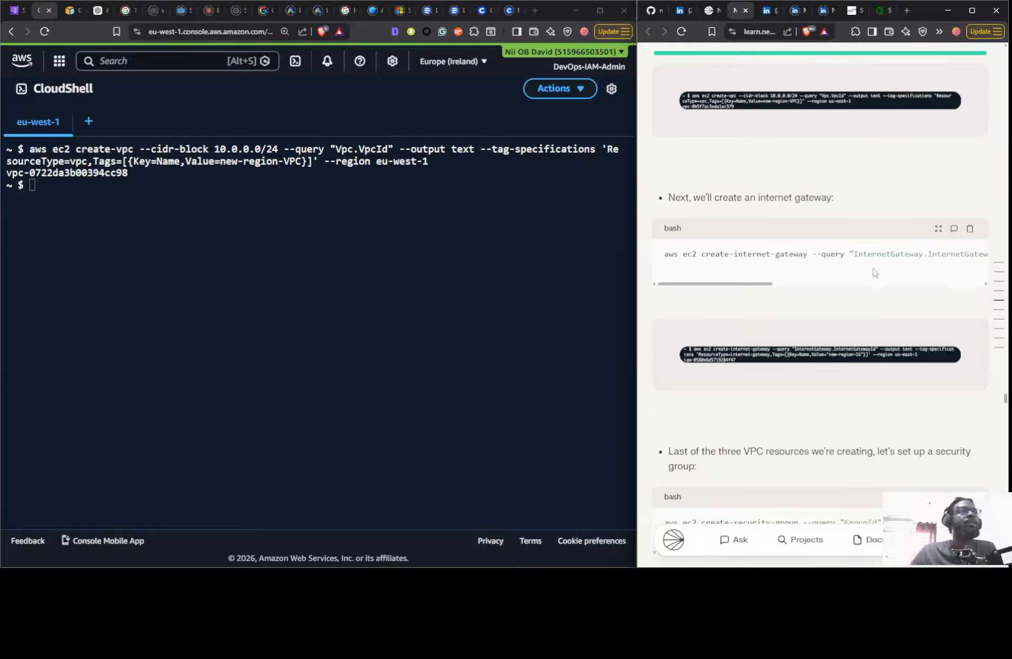
pyautogui.moveTo(742, 287); pyautogui.dragTo(734, 312)
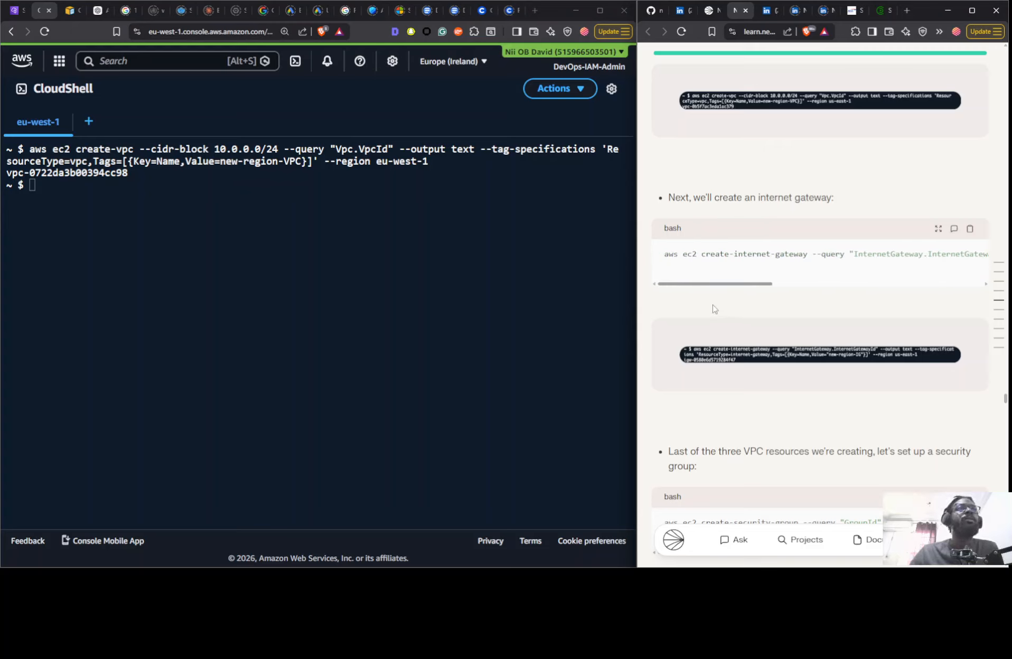
pyautogui.moveTo(732, 306); pyautogui.dragTo(943, 275)
pyautogui.click(970, 228)
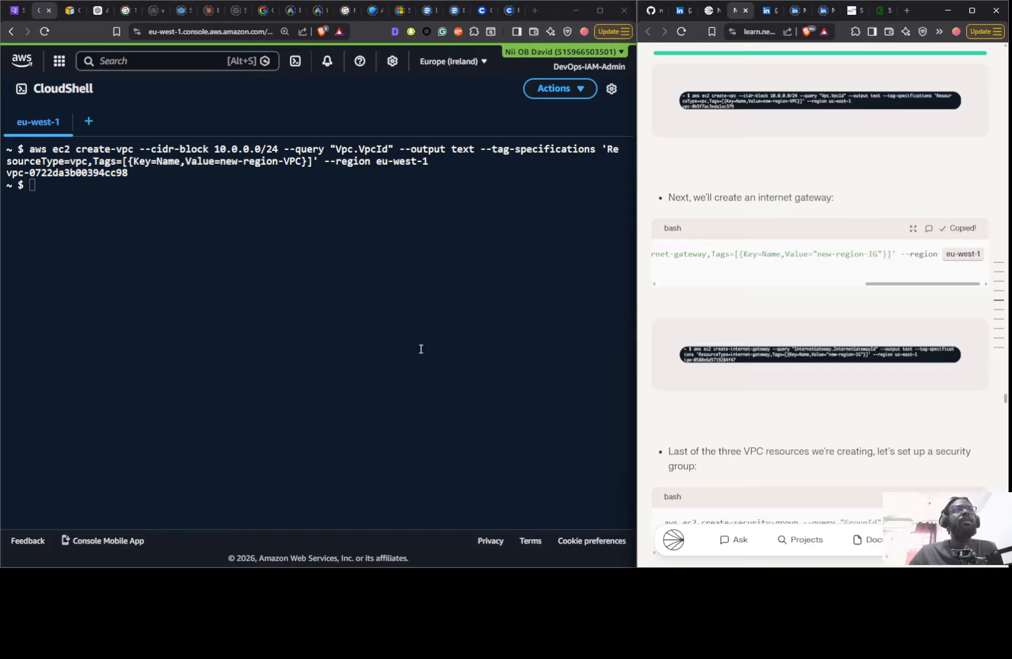
pyautogui.click(405, 350)
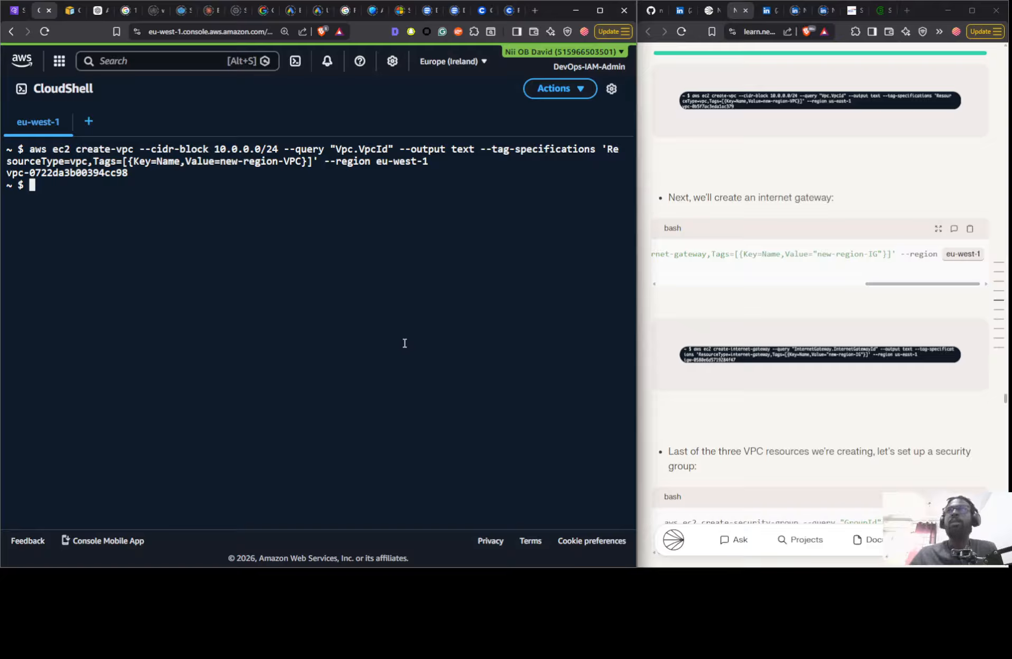
pyautogui.hotkey('ctrl', 'v')
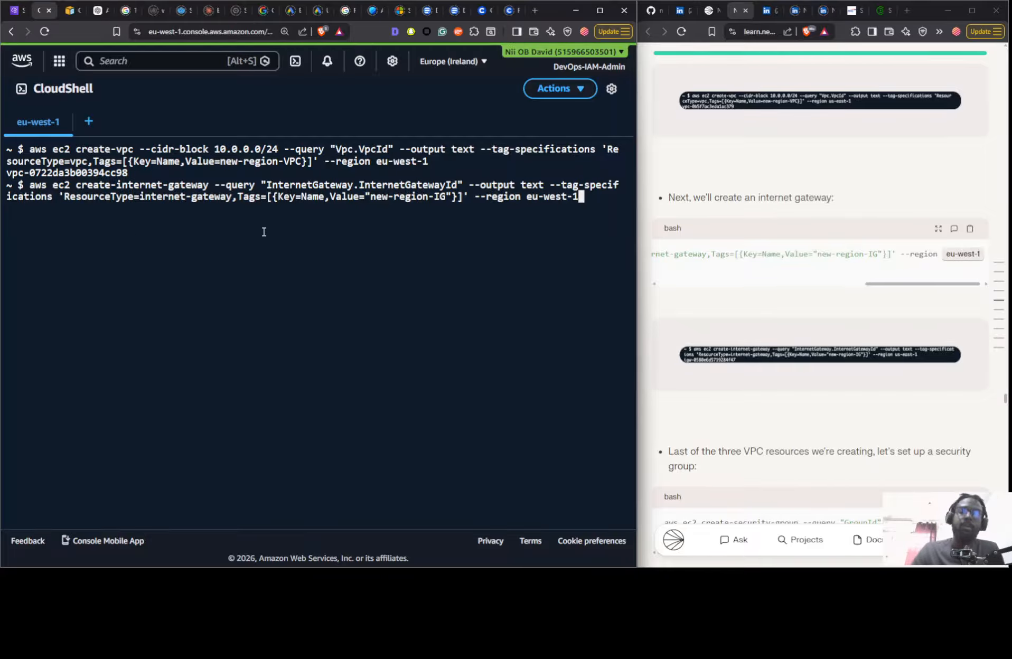
pyautogui.press('Return')
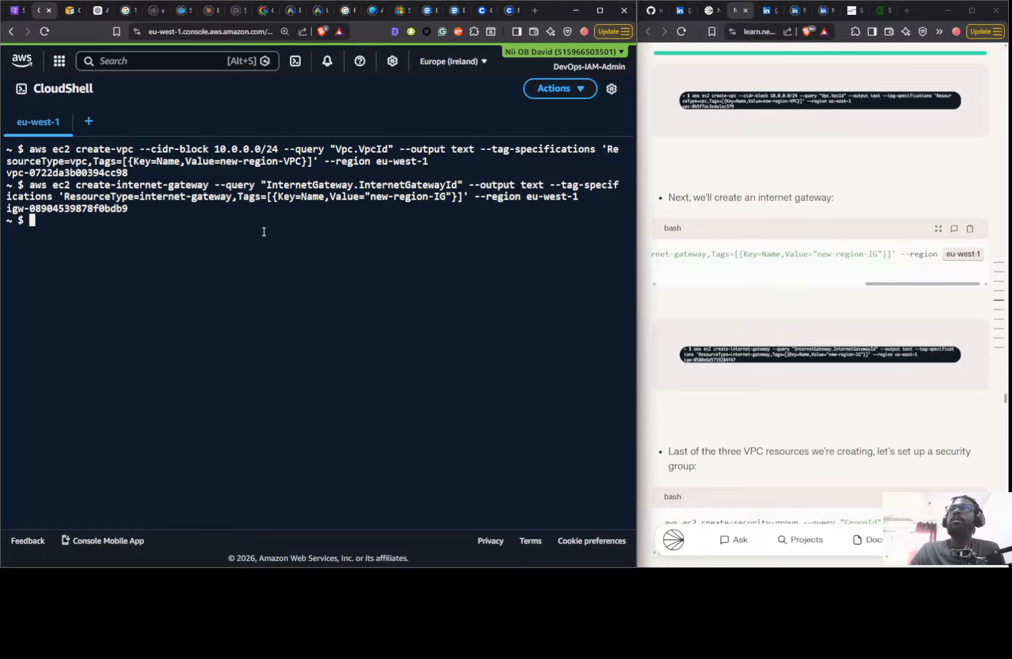
# - Create a security group named new-region-sg in eu-west-1 by running the guide's create-security-group command in CloudShell
pyautogui.scroll(-3, 766, 310)
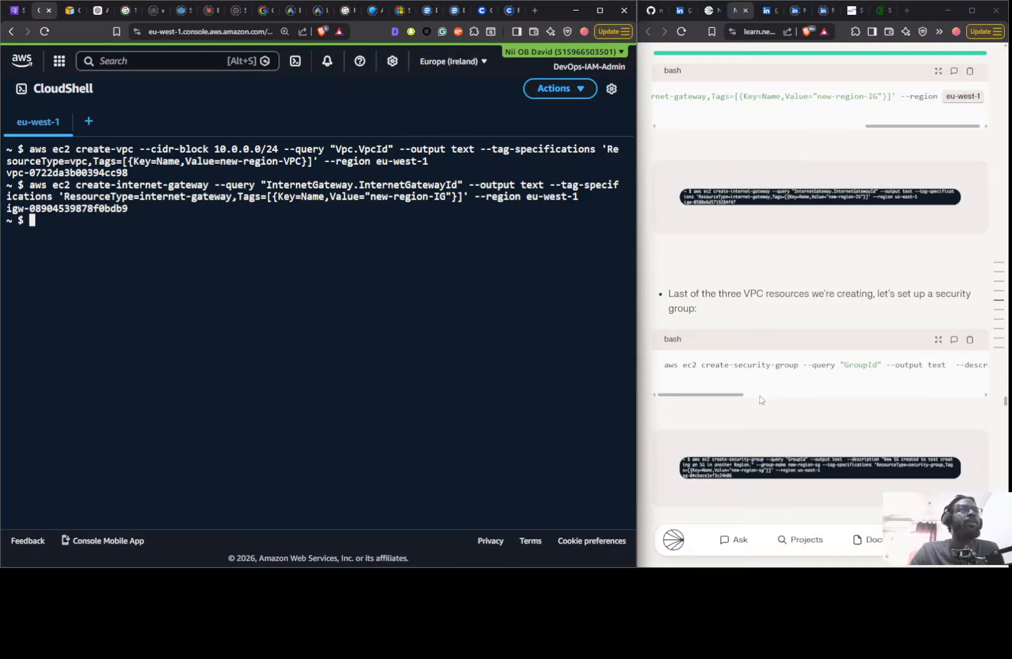
pyautogui.moveTo(724, 397); pyautogui.dragTo(962, 395)
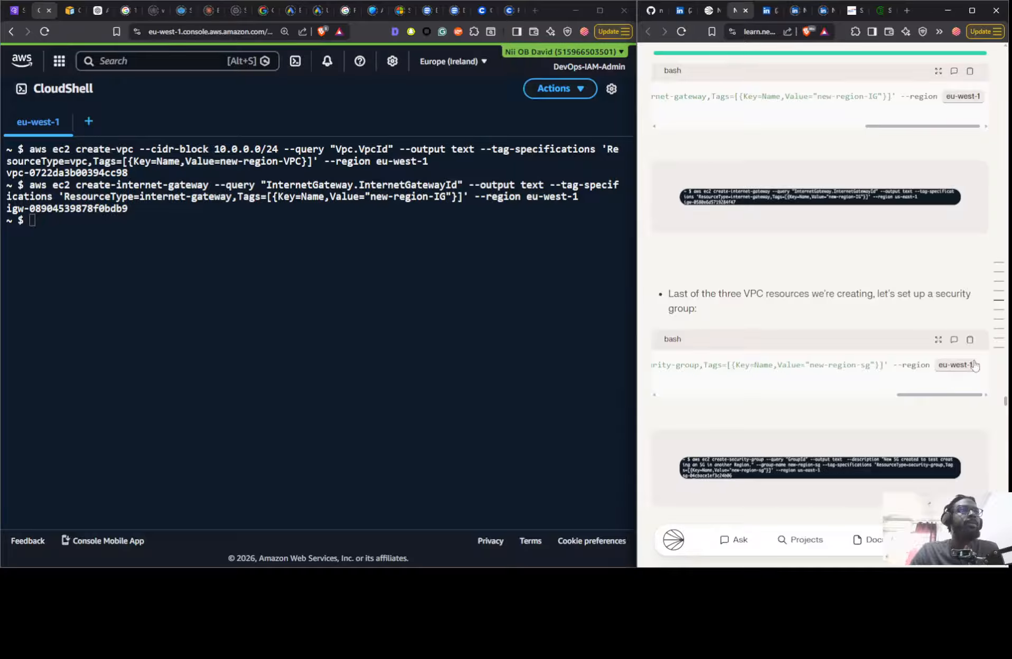
pyautogui.click(970, 342)
pyautogui.click(265, 416)
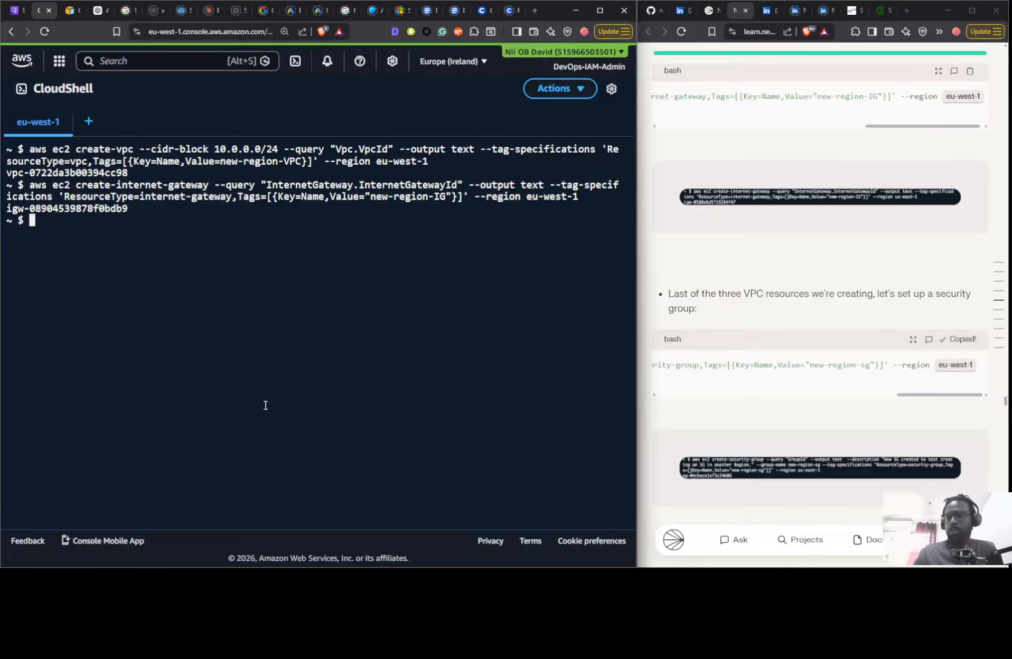
pyautogui.hotkey('ctrl', 'v')
pyautogui.press('Return')
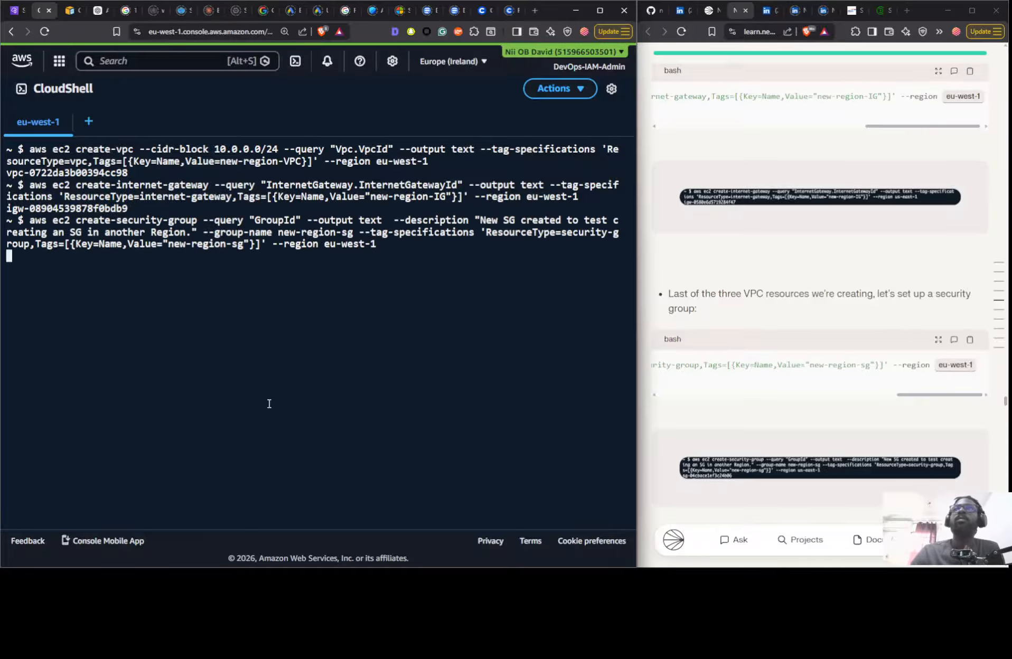
pyautogui.scroll(-9, 708, 404)
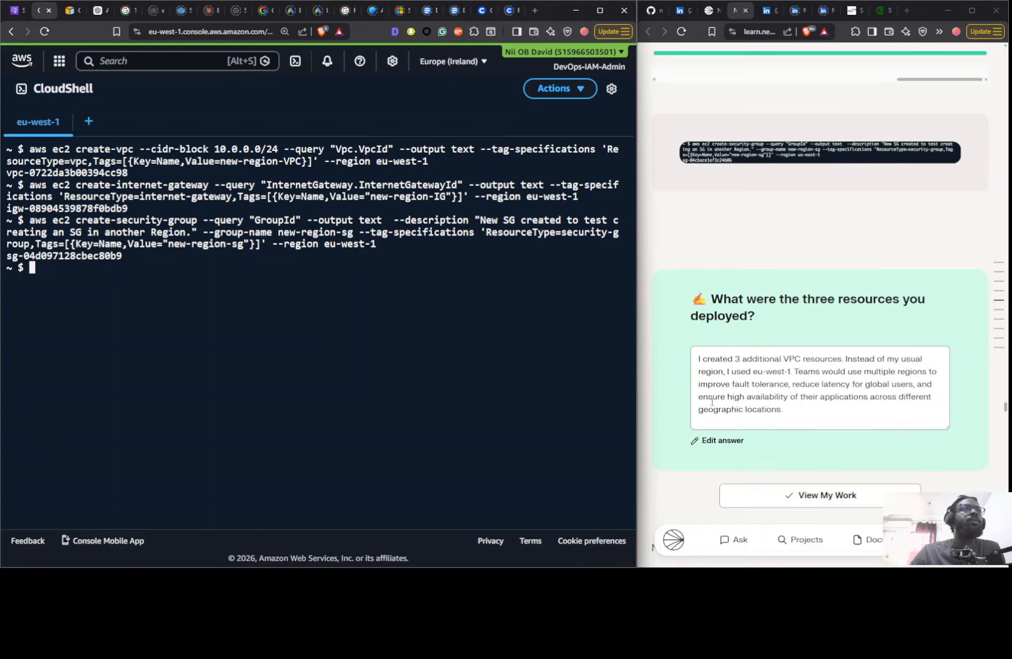
# - Open AWS Global View in a separate browser tab, switch to it, and advance the guide to its Region explorer section
pyautogui.scroll(-4, 712, 405)
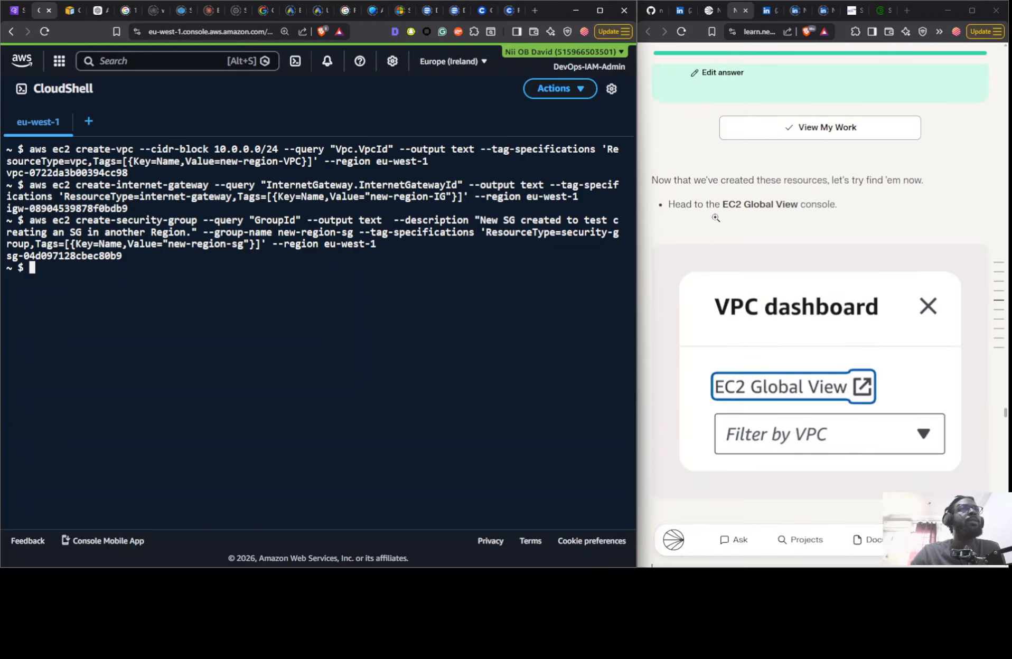
pyautogui.click(59, 61)
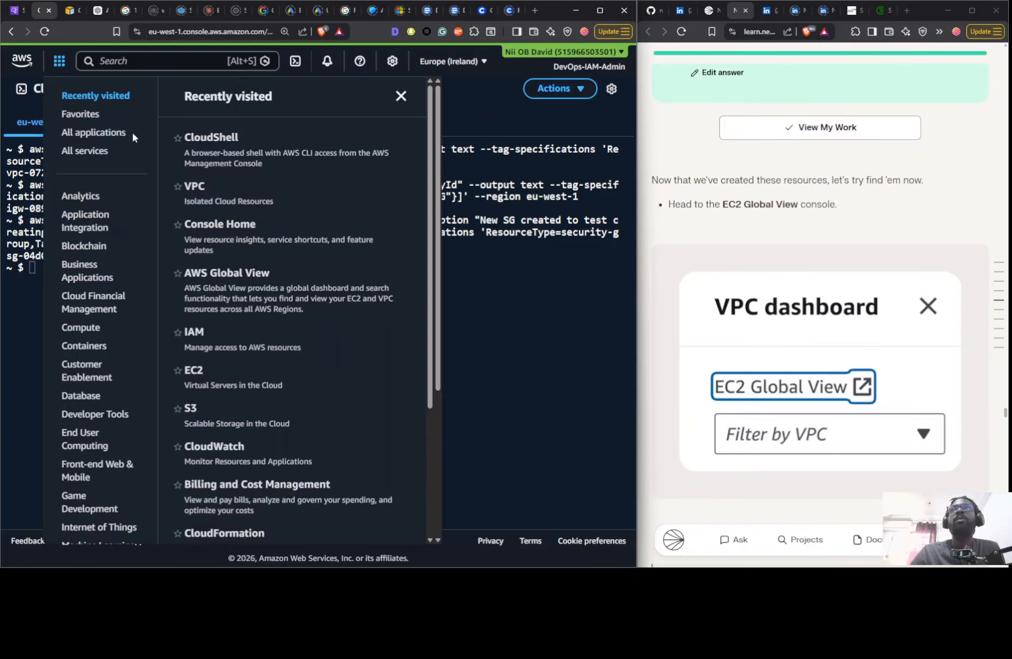
pyautogui.rightClick(228, 288)
pyautogui.click(278, 298)
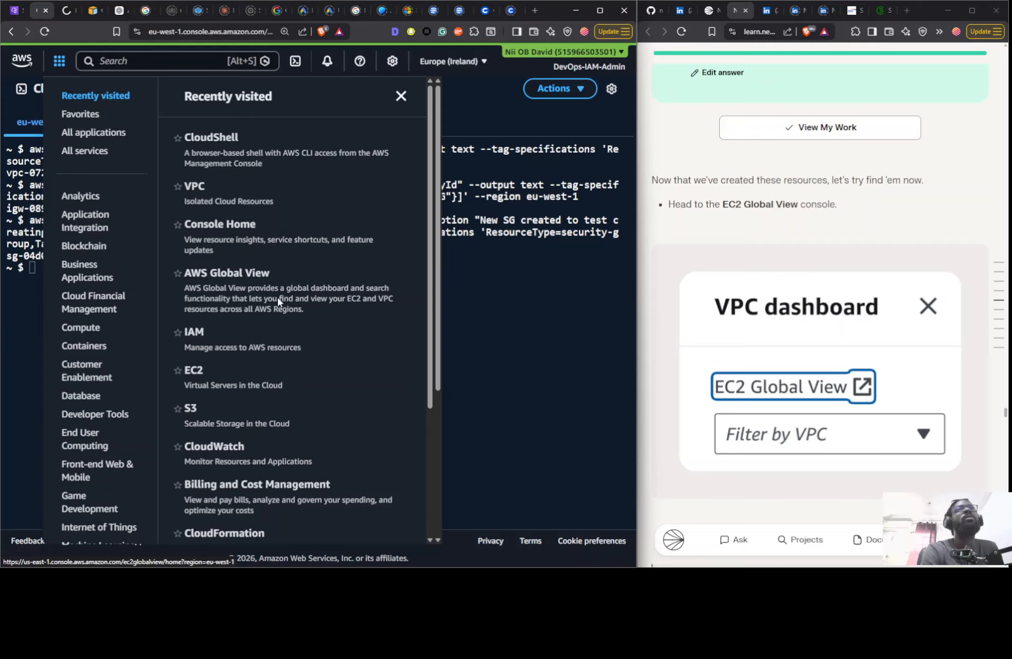
pyautogui.click(547, 269)
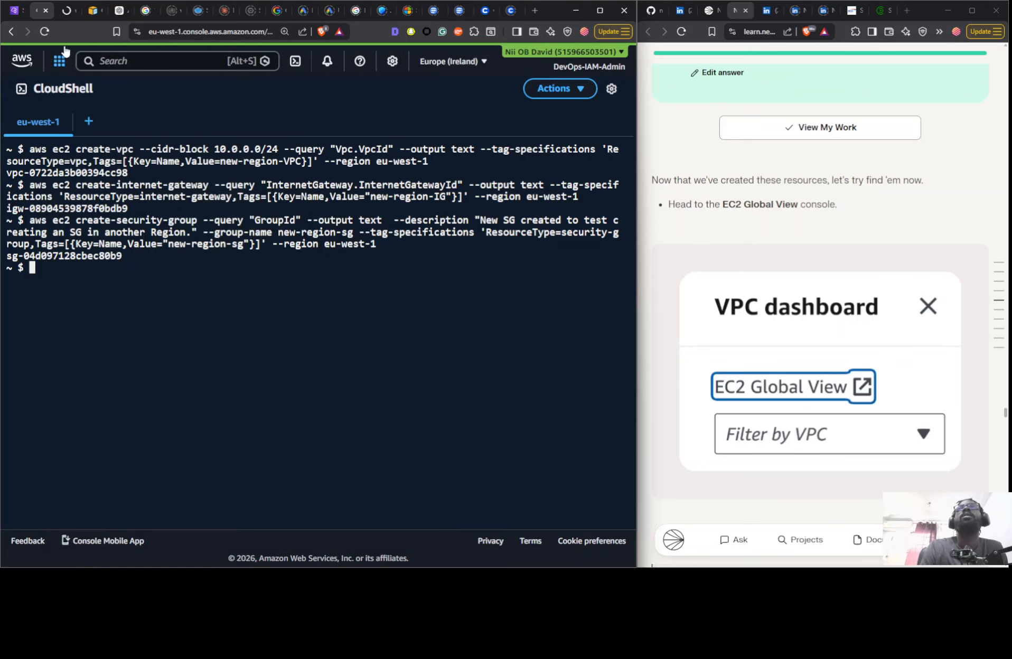
pyautogui.click(61, 10)
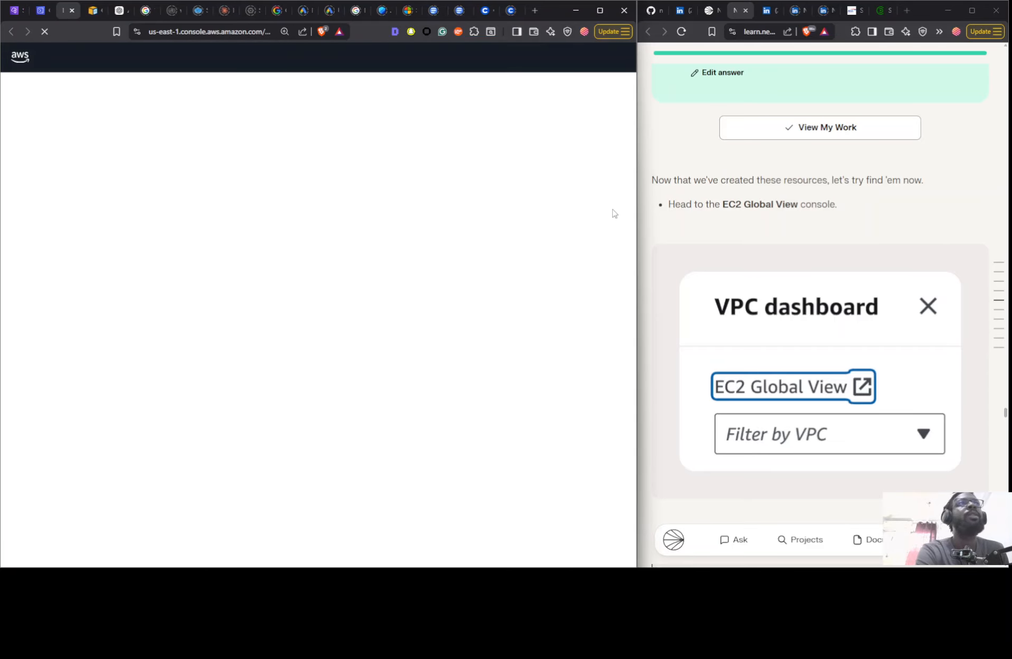
pyautogui.scroll(-10, 815, 200)
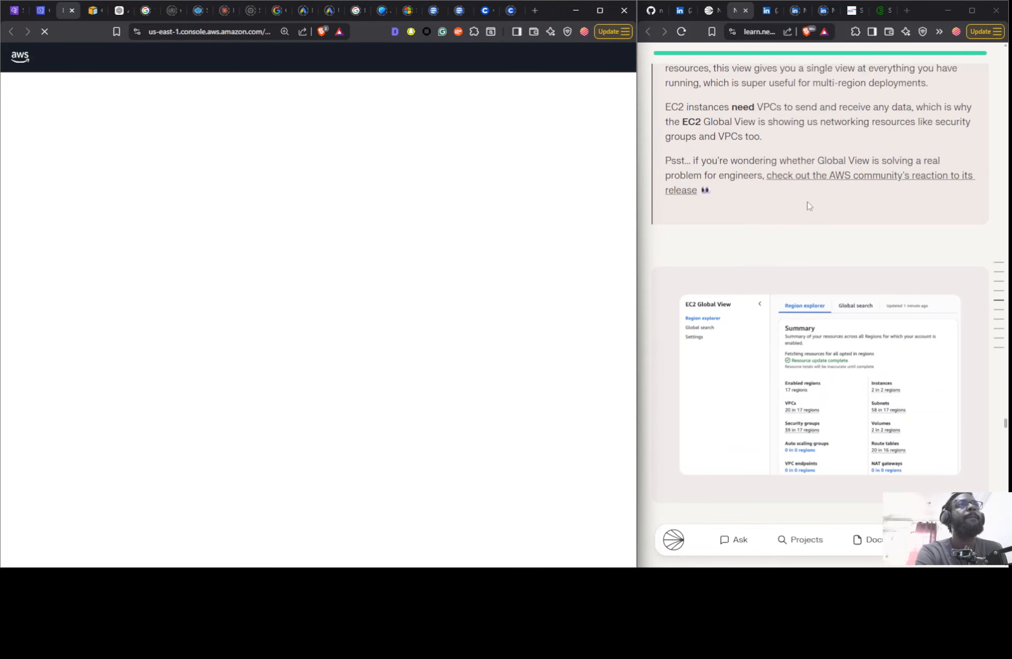
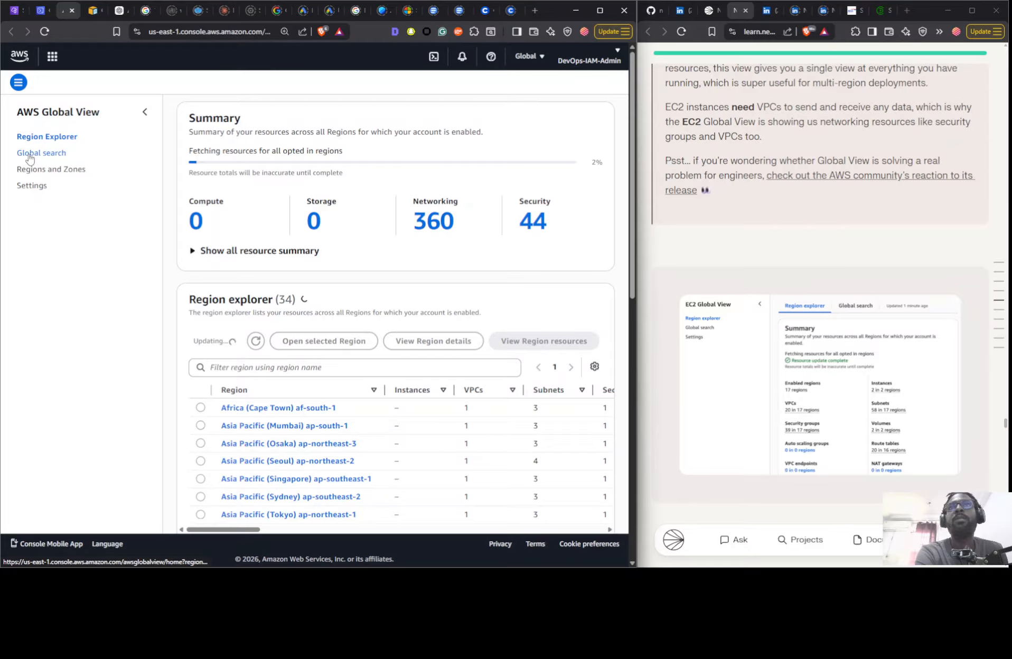
# - Open the global search in AWS Global View, filter it to Region = af-south-1, and review the listed resources
pyautogui.click(29, 155)
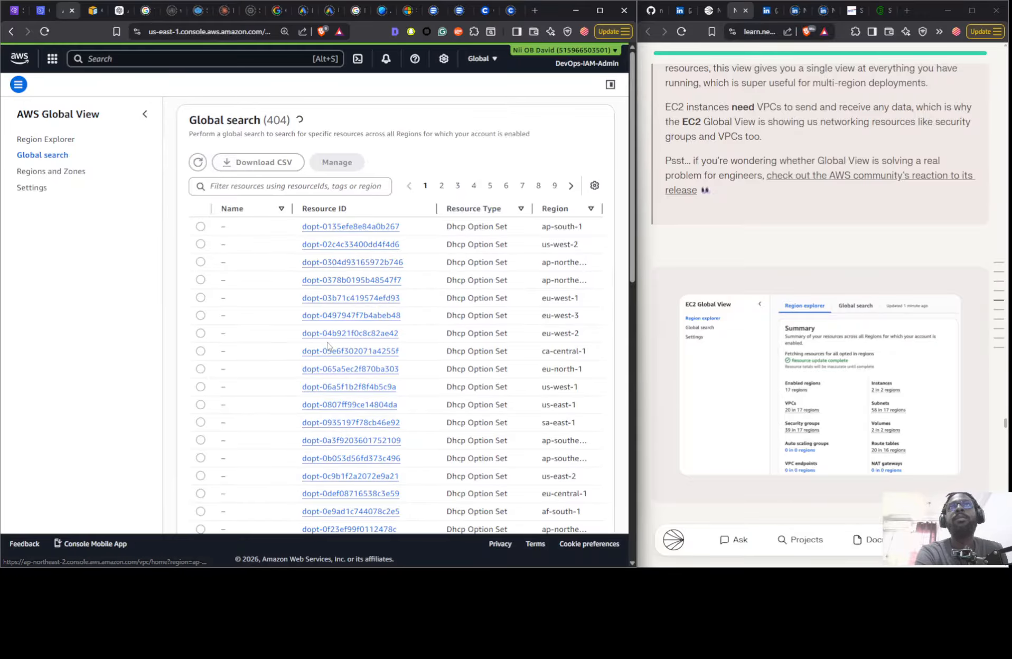
pyautogui.scroll(-15, 338, 333)
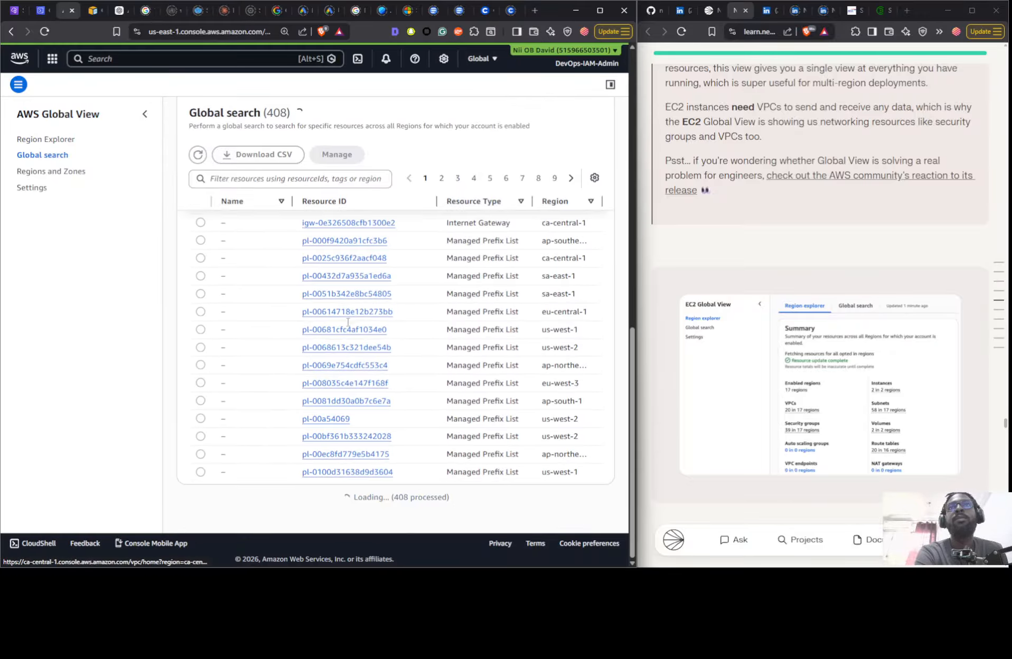
pyautogui.scroll(15, 317, 296)
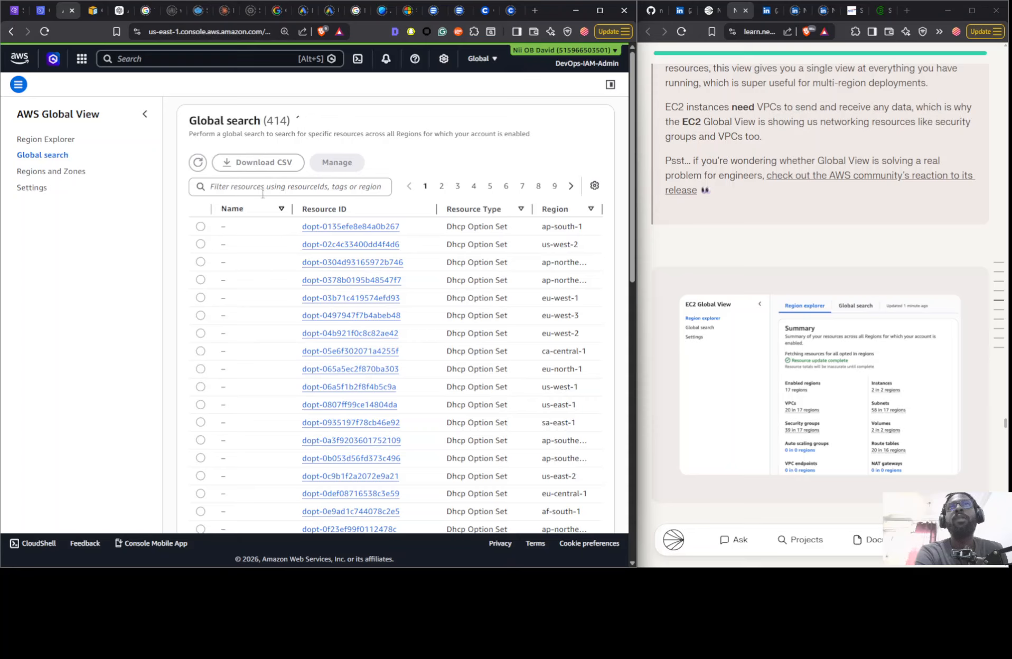
pyautogui.click(262, 194)
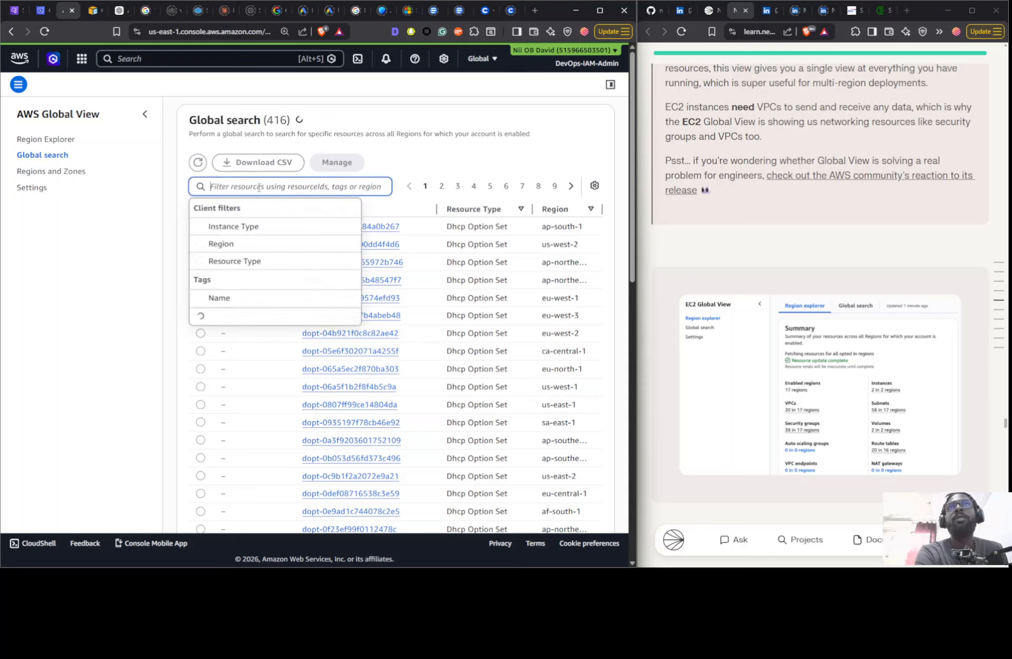
pyautogui.click(242, 247)
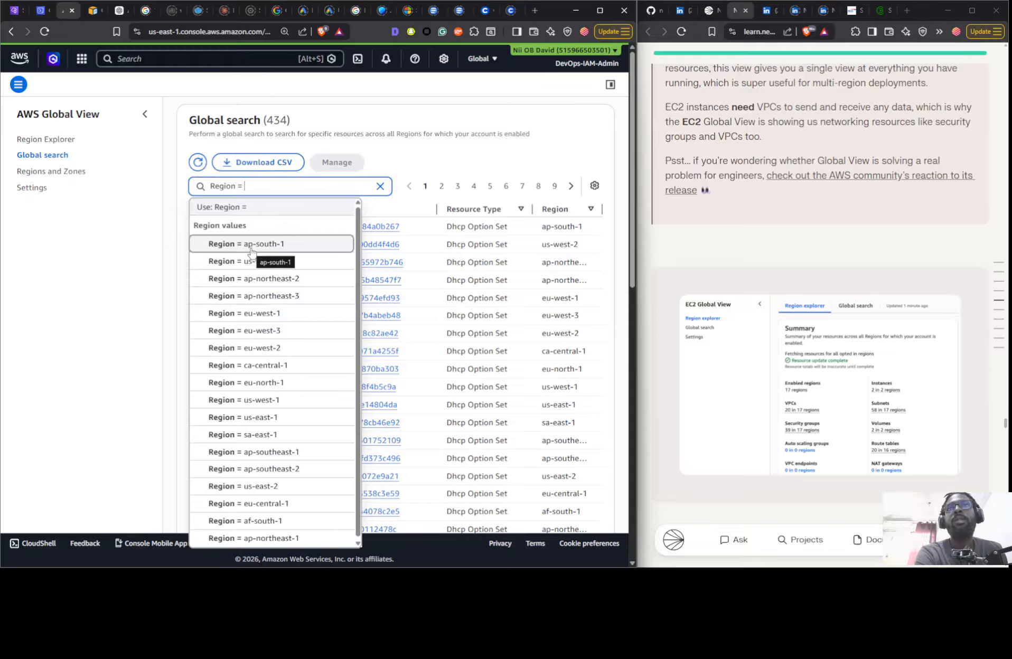
pyautogui.click(251, 521)
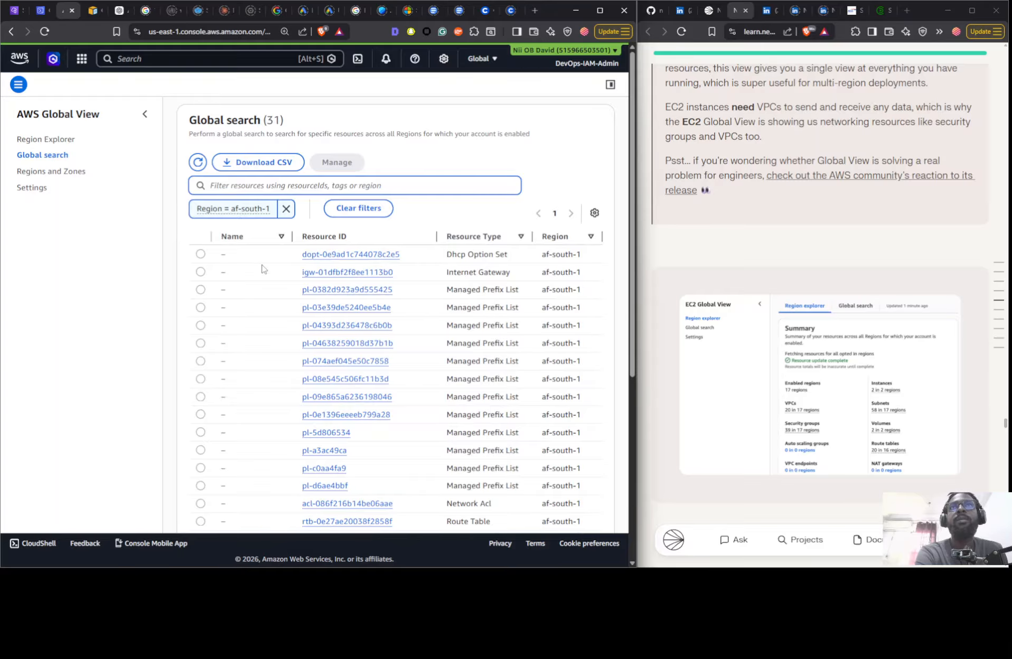
pyautogui.scroll(-5, 315, 340)
pyautogui.scroll(-2, 315, 341)
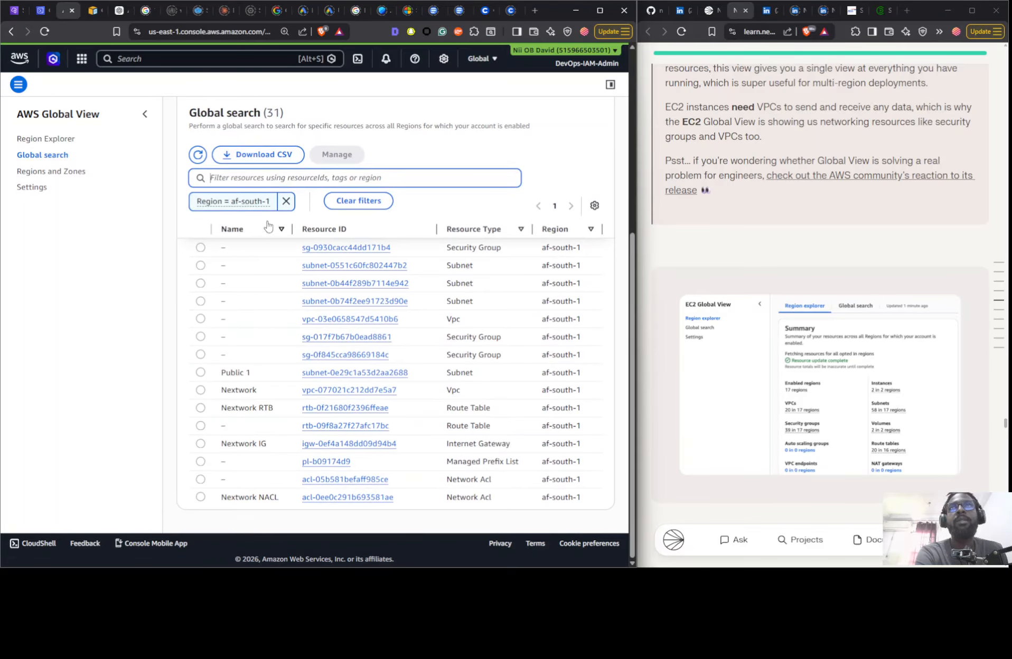
# - Replace the af-south-1 filter in the global search with Region = eu-west-1
pyautogui.click(291, 204)
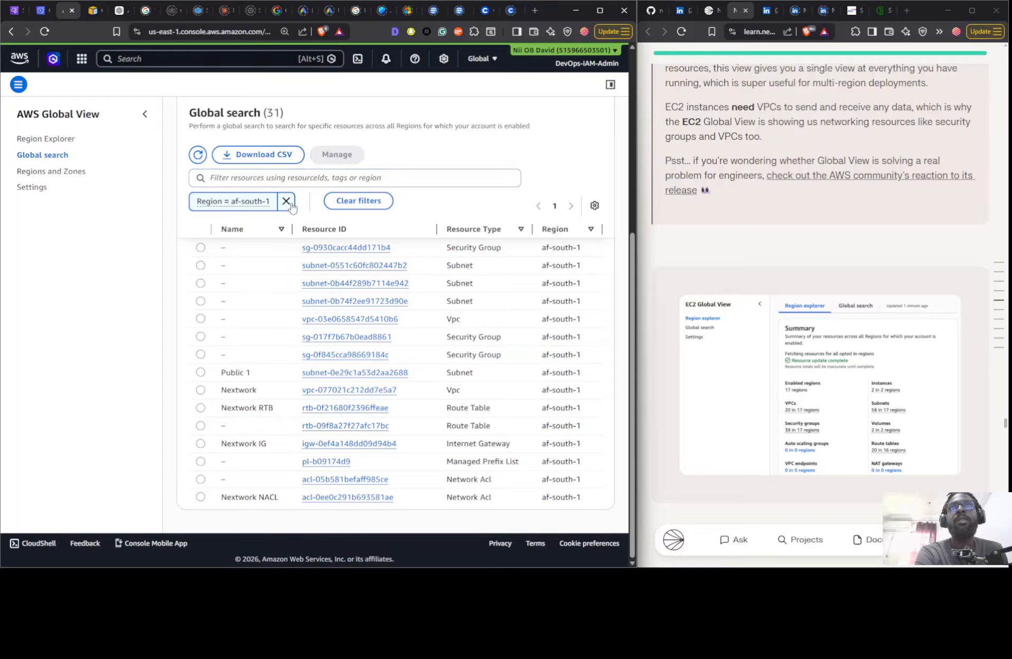
pyautogui.click(285, 180)
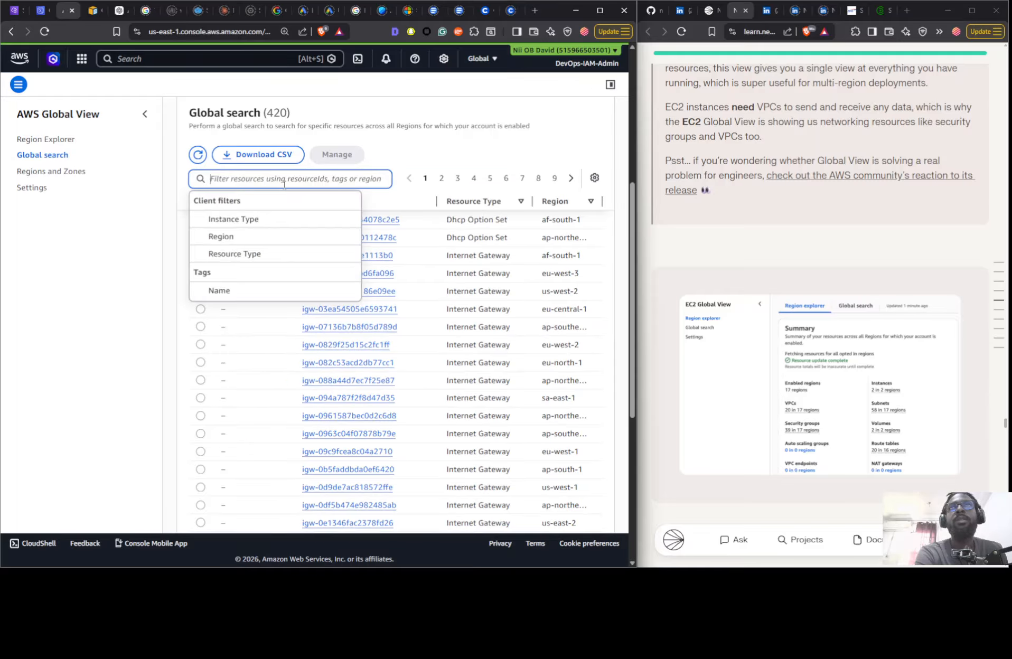
pyautogui.click(233, 236)
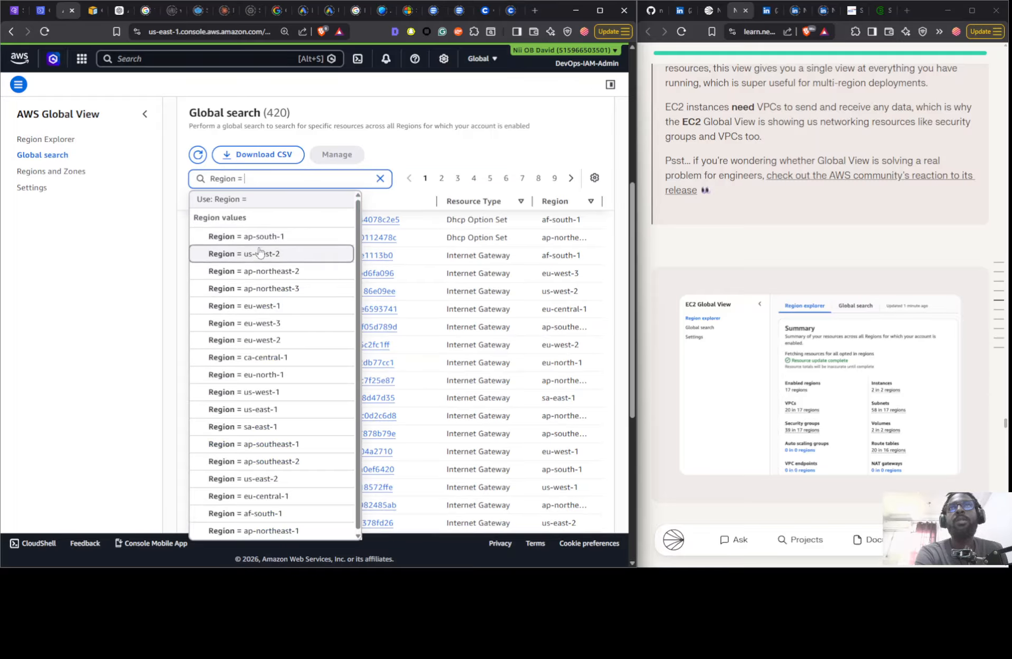
pyautogui.click(256, 307)
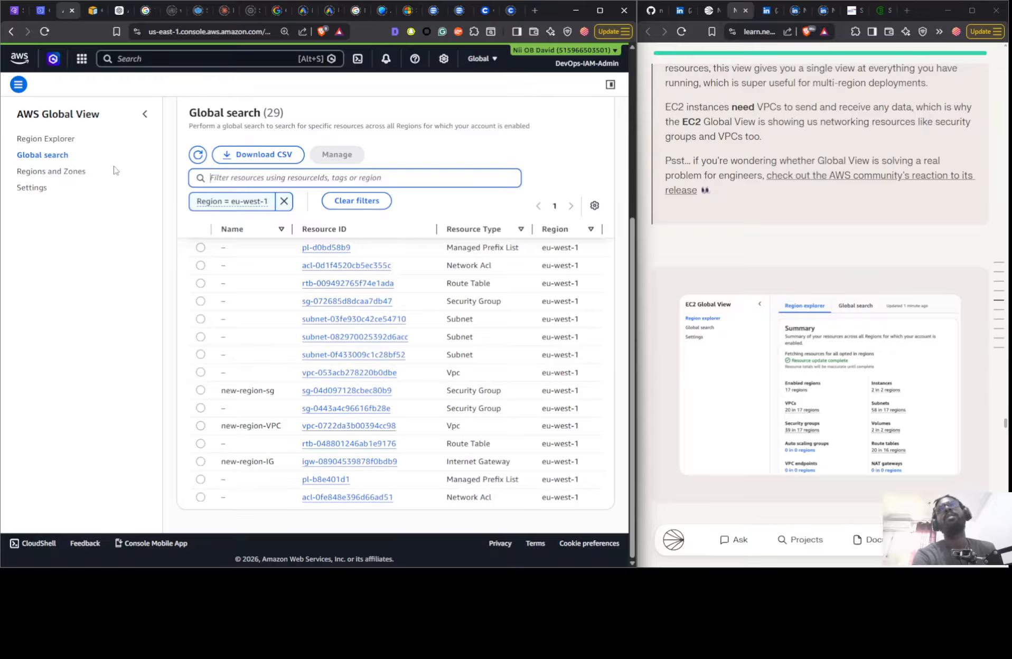
# - Copy the new VPC's ID from CloudShell and set the VPC-ID placeholder in the guide's delete-vpc command to vpc-0722da3b00394cc98
pyautogui.scroll(-10, 692, 350)
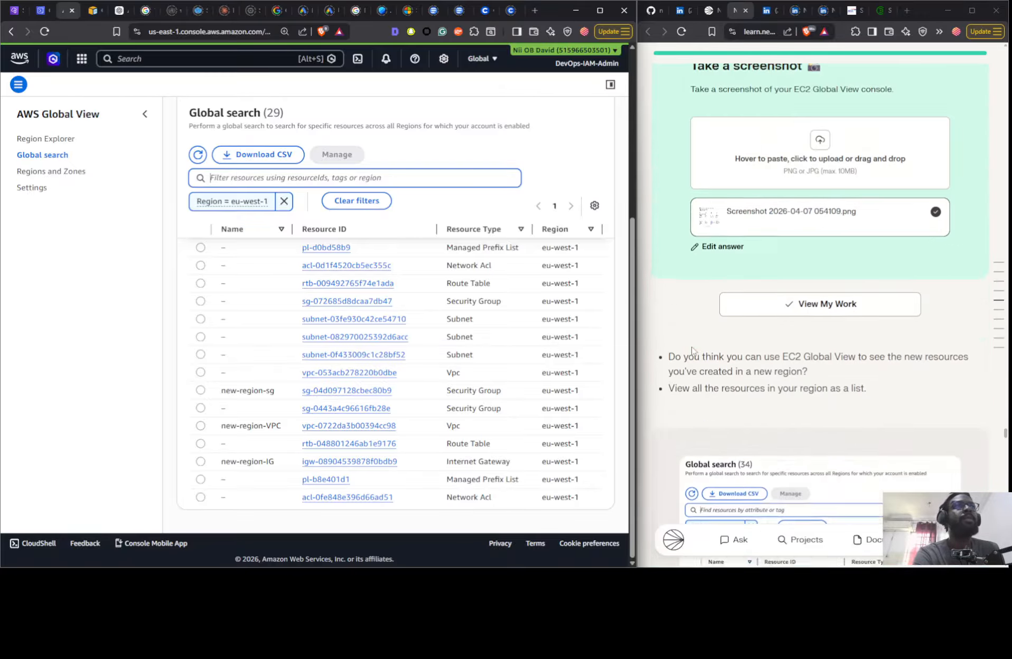
pyautogui.scroll(-15, 692, 350)
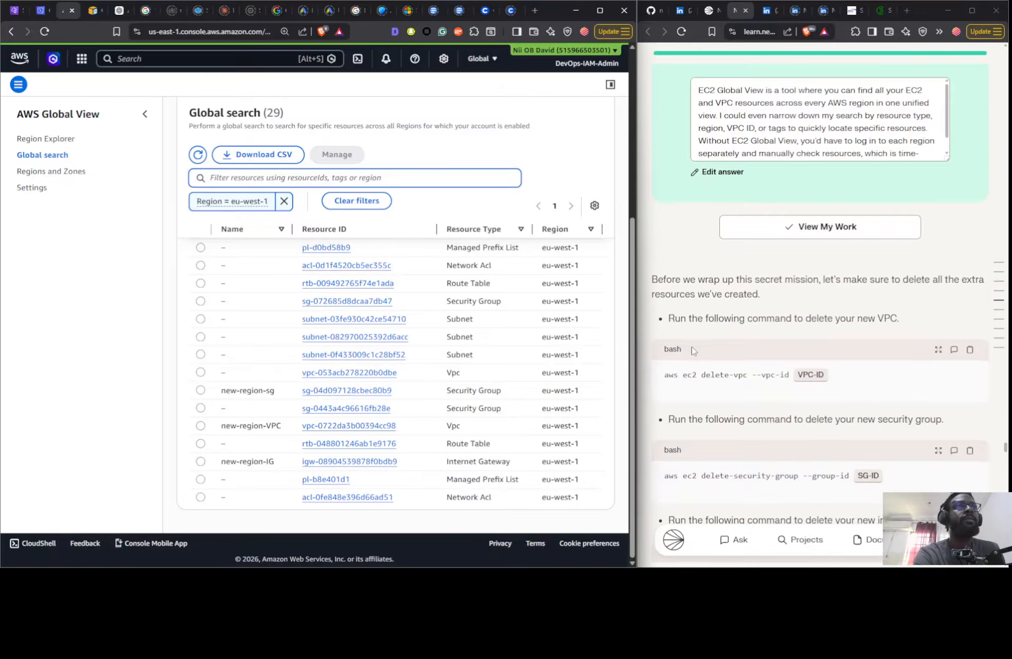
pyautogui.scroll(-3, 692, 349)
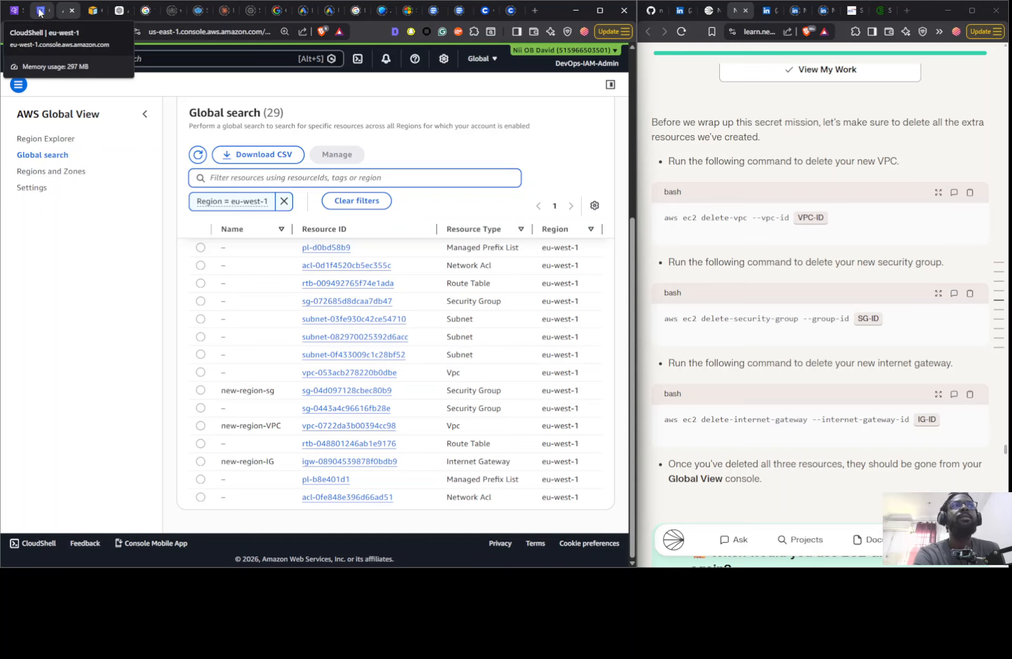
pyautogui.click(40, 12)
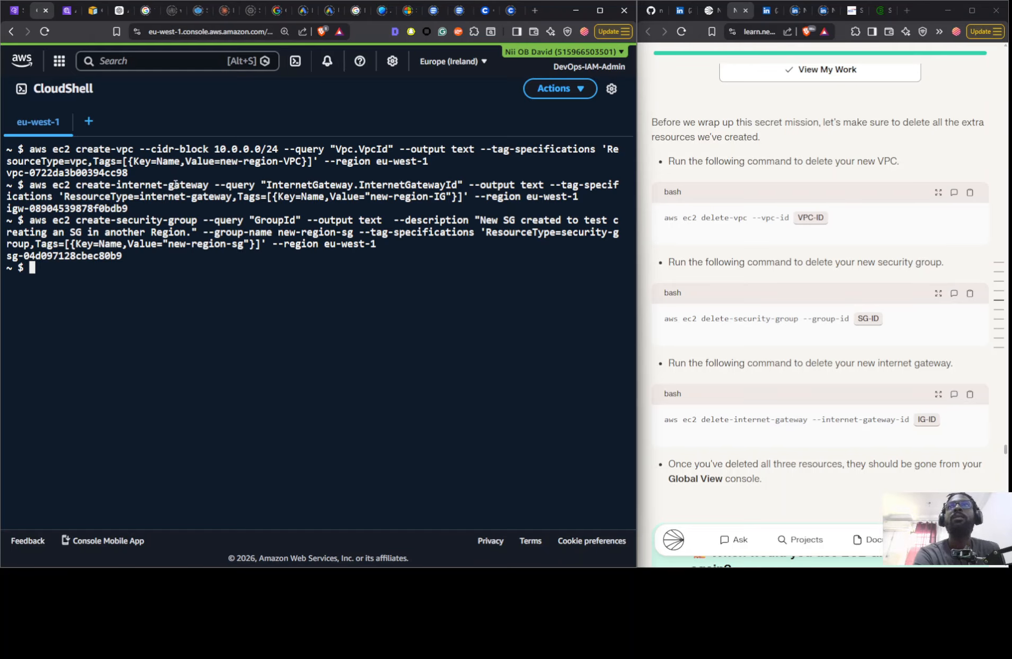
pyautogui.moveTo(136, 172); pyautogui.dragTo(6, 173)
pyautogui.rightClick(24, 168)
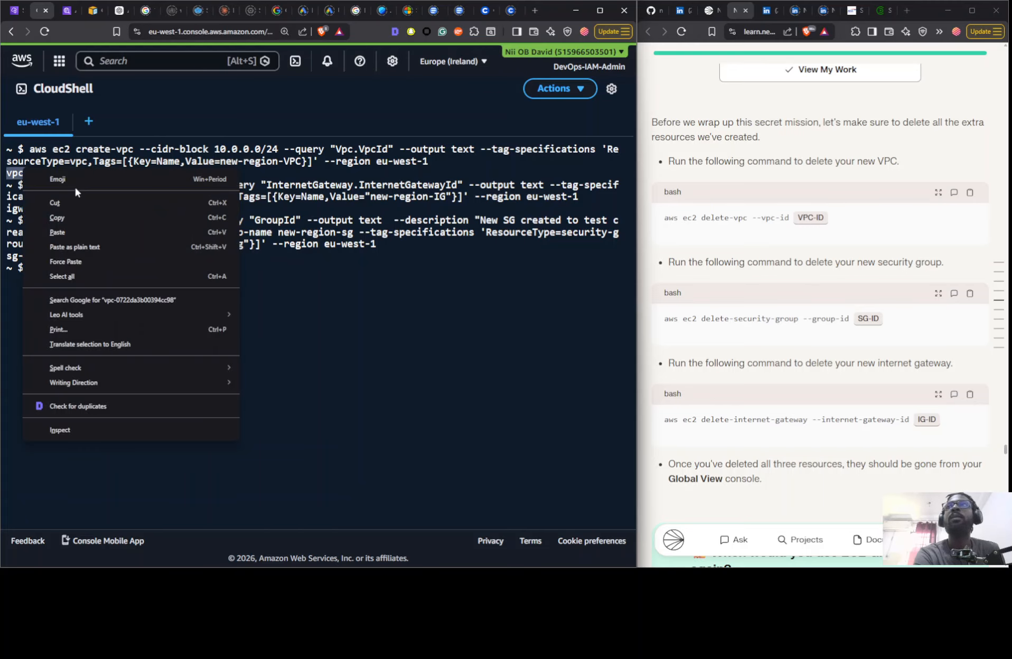
pyautogui.click(79, 216)
pyautogui.click(812, 221)
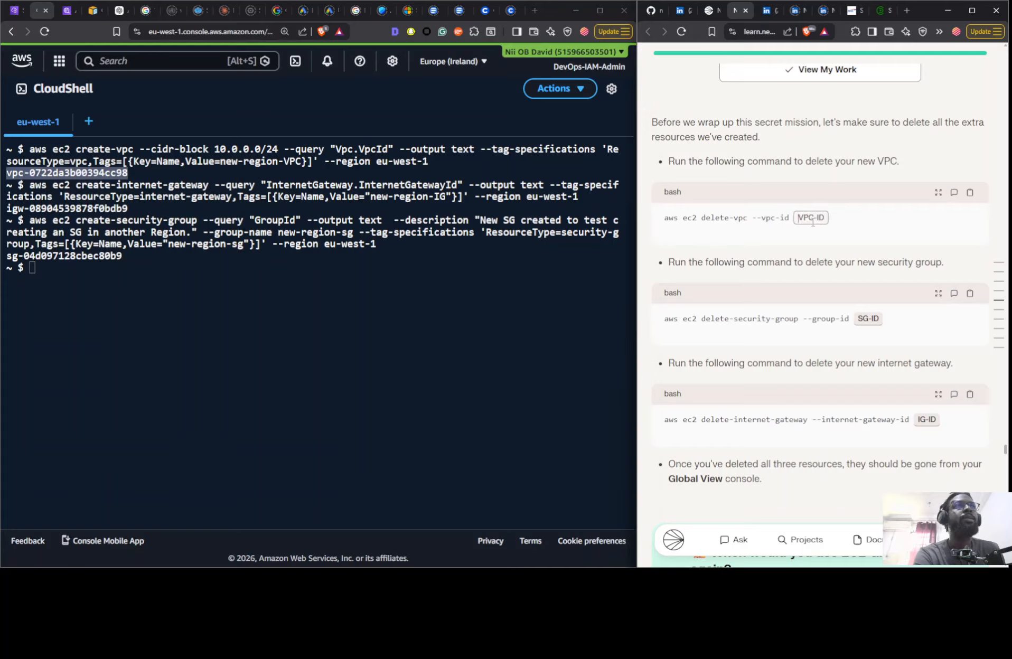
pyautogui.rightClick(812, 224)
pyautogui.click(832, 347)
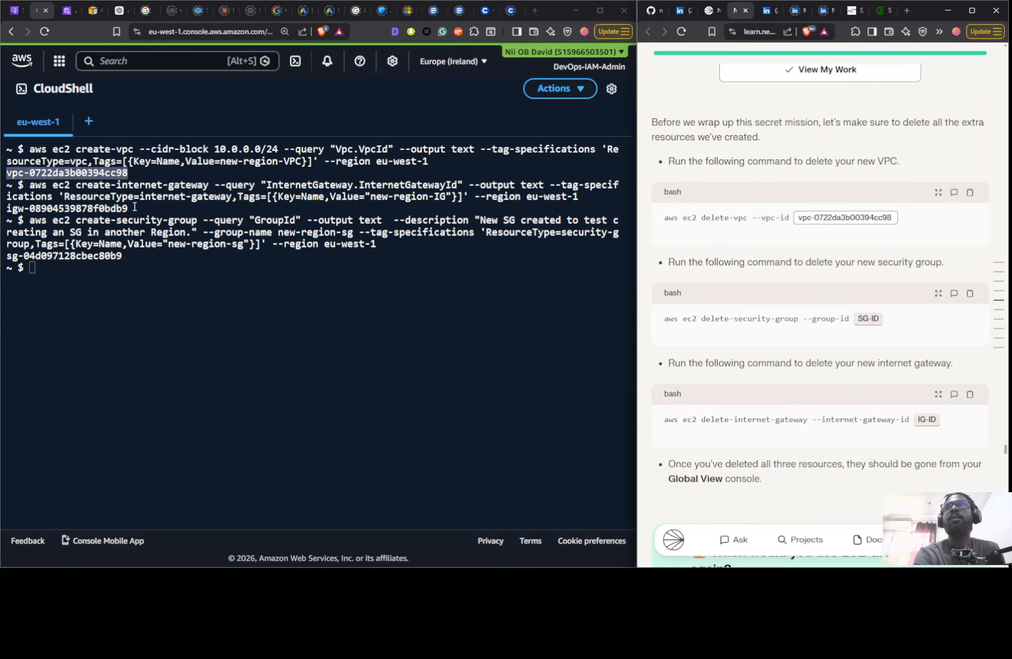
pyautogui.moveTo(135, 207); pyautogui.dragTo(8, 209)
pyautogui.rightClick(15, 212)
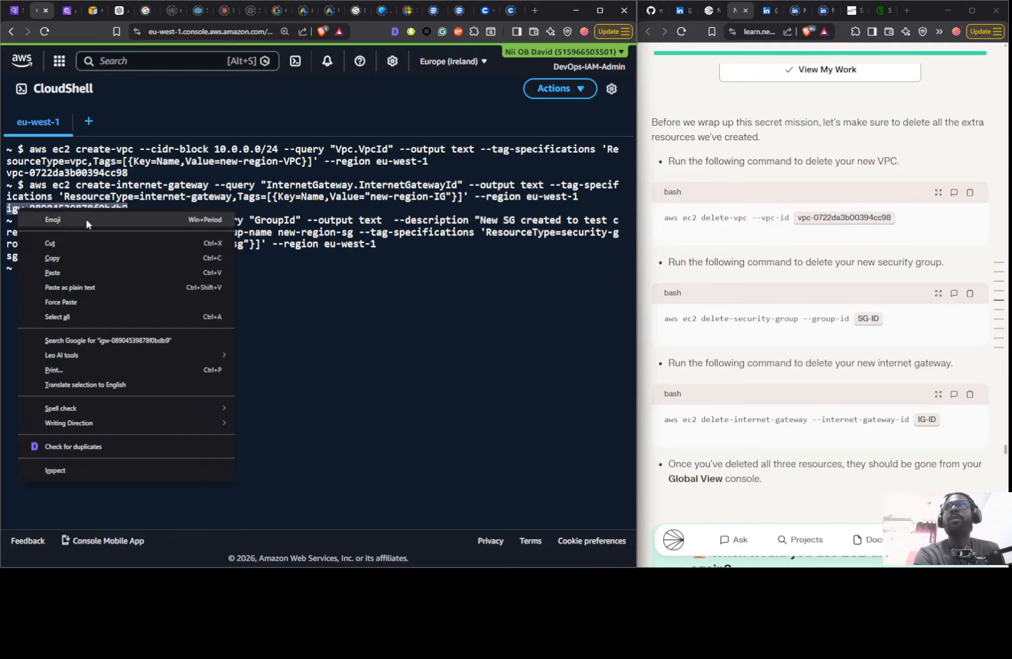
pyautogui.click(37, 269)
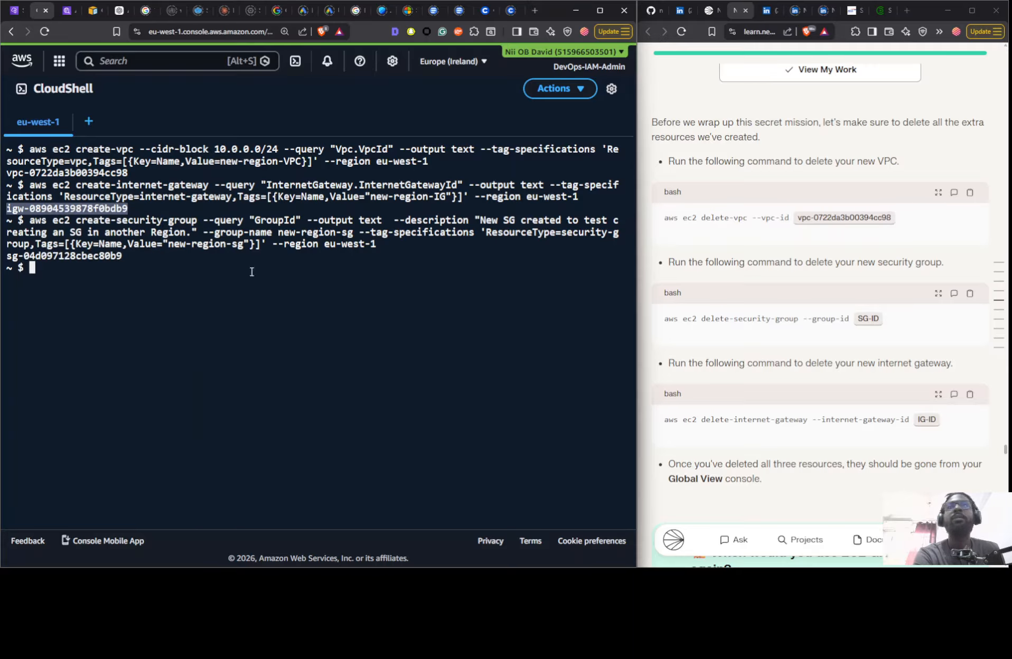
pyautogui.rightClick(927, 421)
pyautogui.click(926, 419)
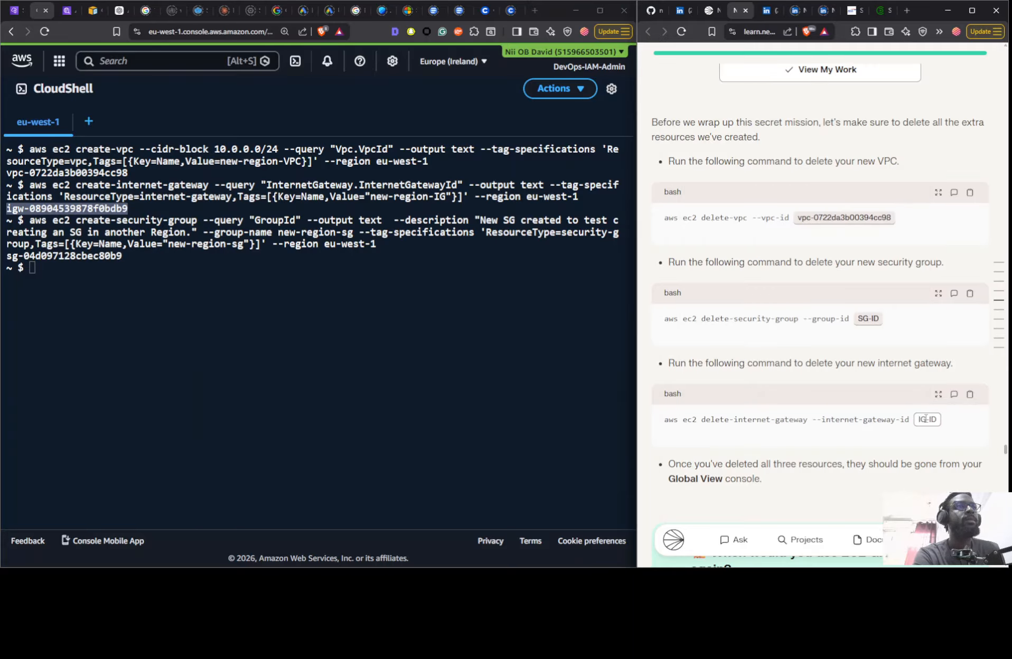
pyautogui.rightClick(926, 419)
pyautogui.click(835, 297)
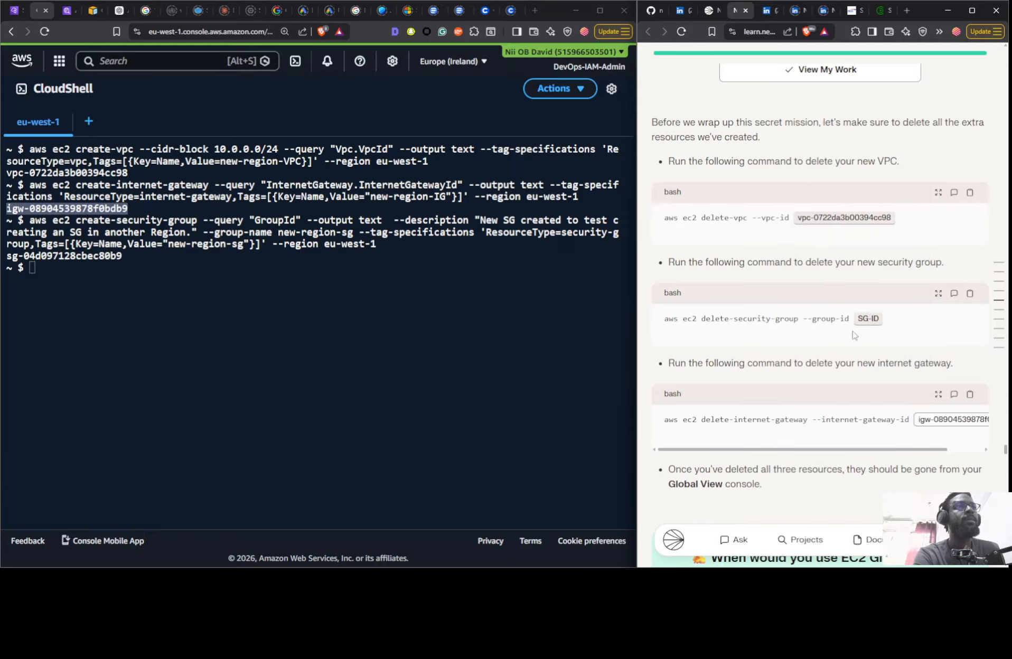
# - Copy the security group's ID from CloudShell and set the SG-ID placeholder in the guide's delete-security-group command to sg-04d097128cbec80b9
pyautogui.moveTo(129, 256); pyautogui.dragTo(9, 257)
pyautogui.rightClick(15, 259)
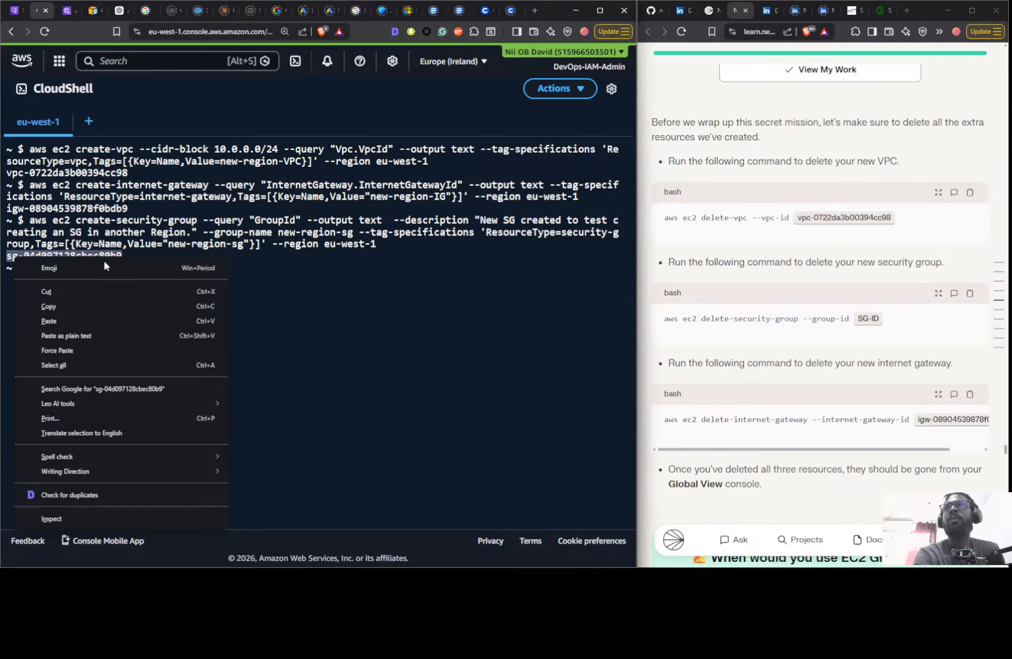
pyautogui.click(94, 307)
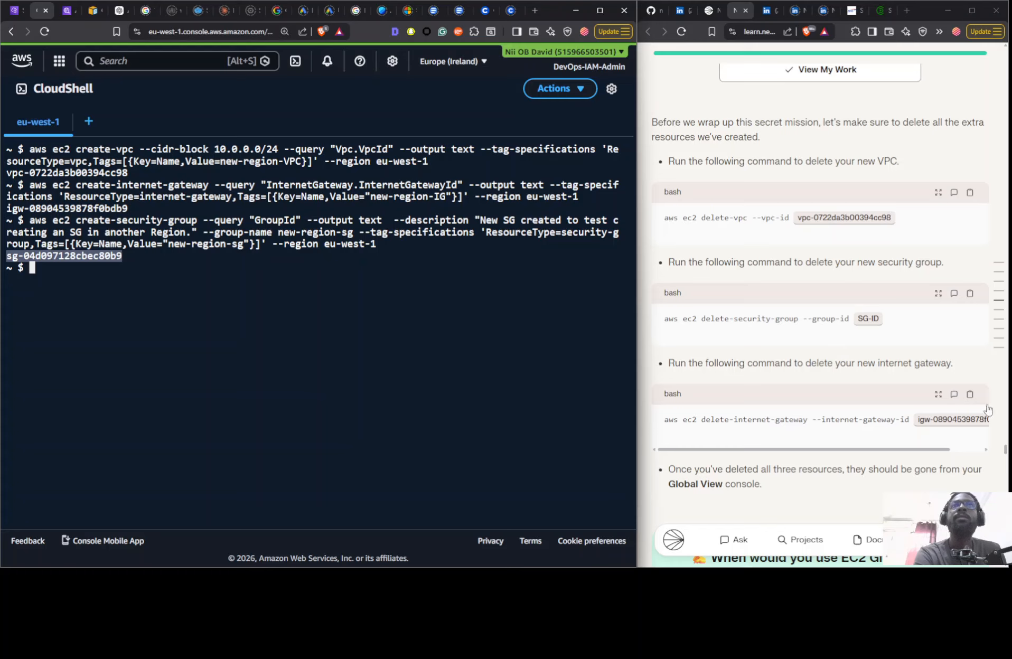
pyautogui.rightClick(862, 323)
pyautogui.click(862, 321)
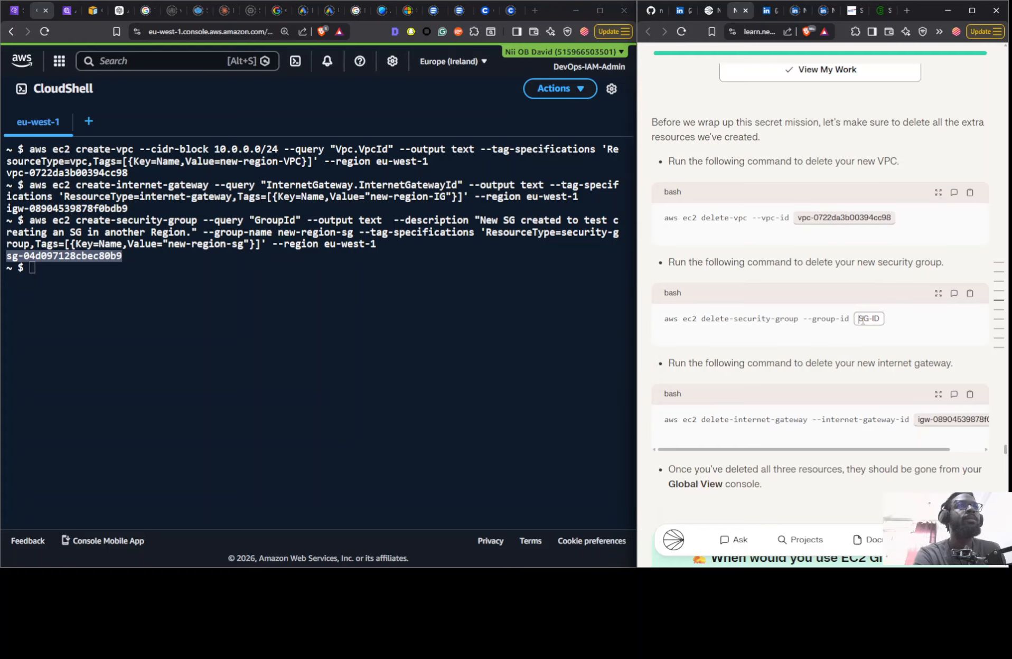
pyautogui.rightClick(862, 318)
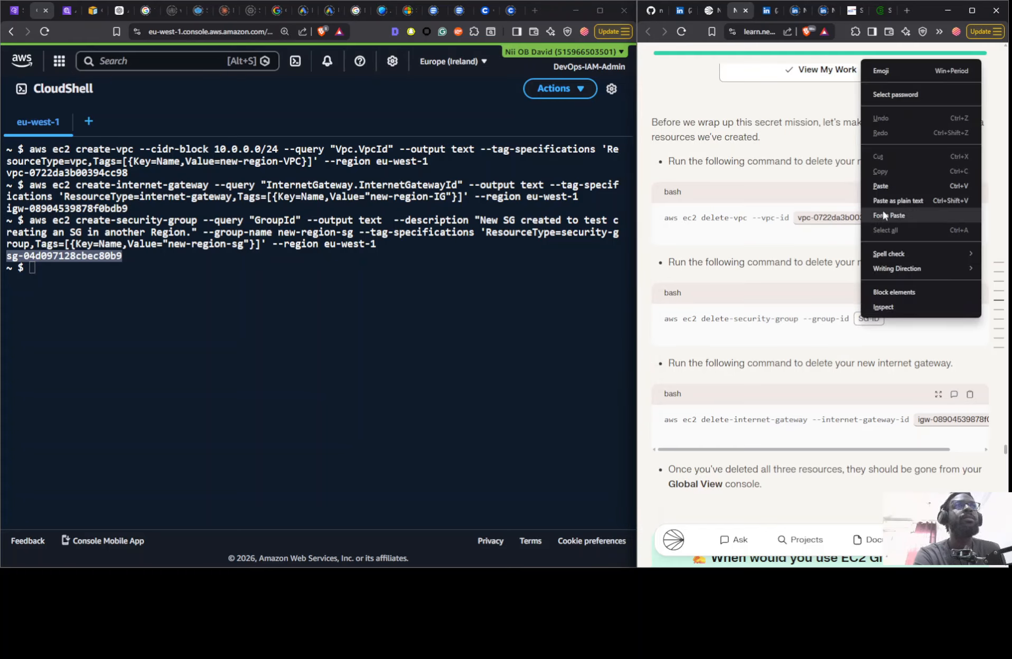
pyautogui.click(876, 187)
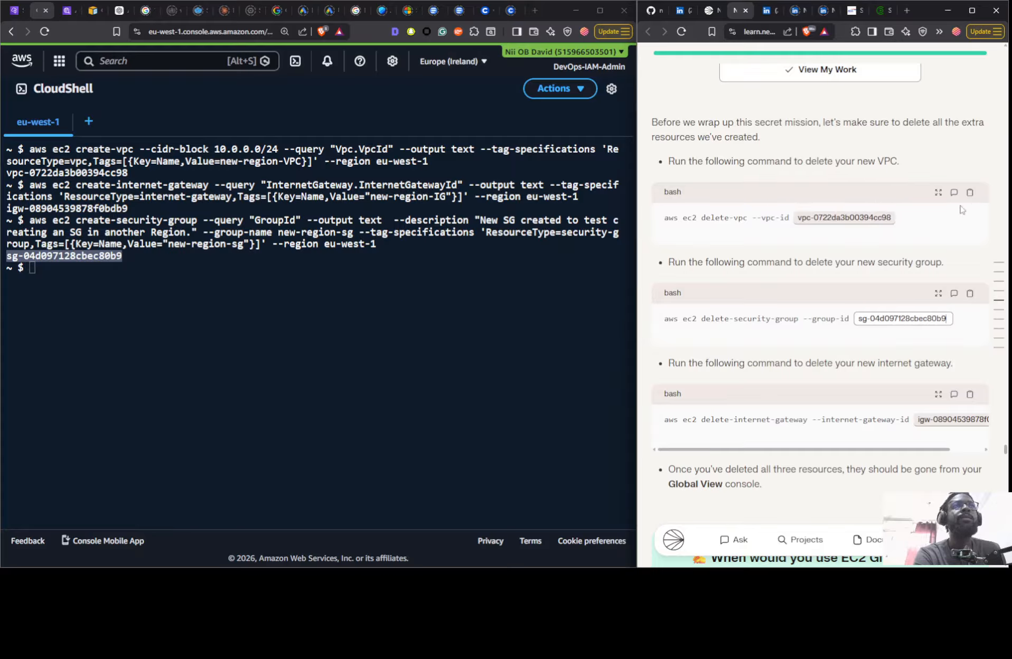
# - Delete the VPC vpc-0722da3b00394cc98 by running the guide's completed delete-vpc command in CloudShell
pyautogui.click(969, 192)
pyautogui.click(354, 375)
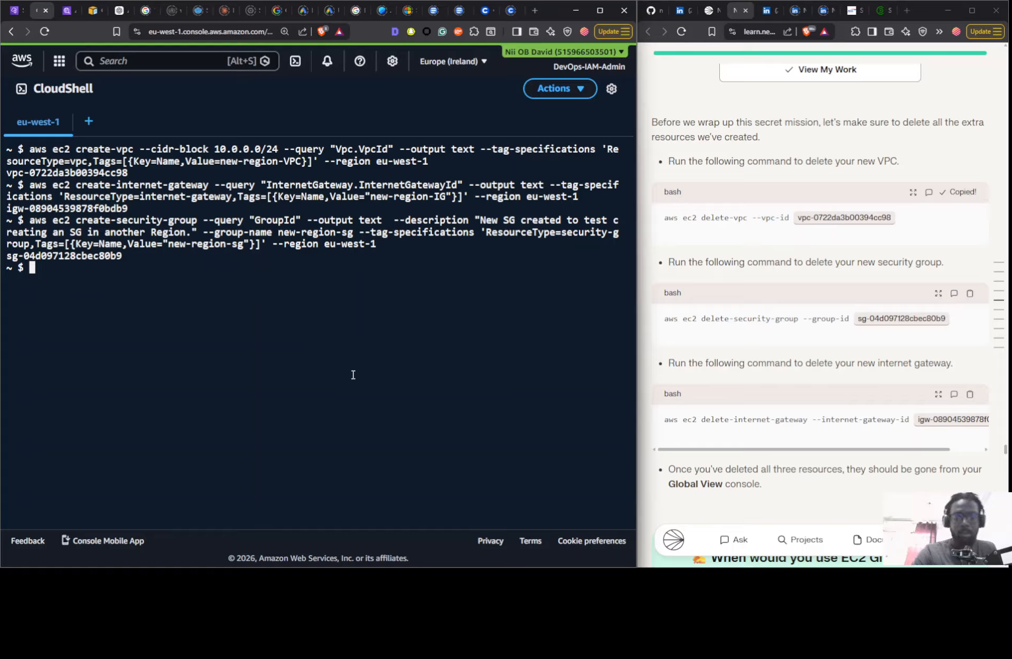
pyautogui.hotkey('ctrl', 'v')
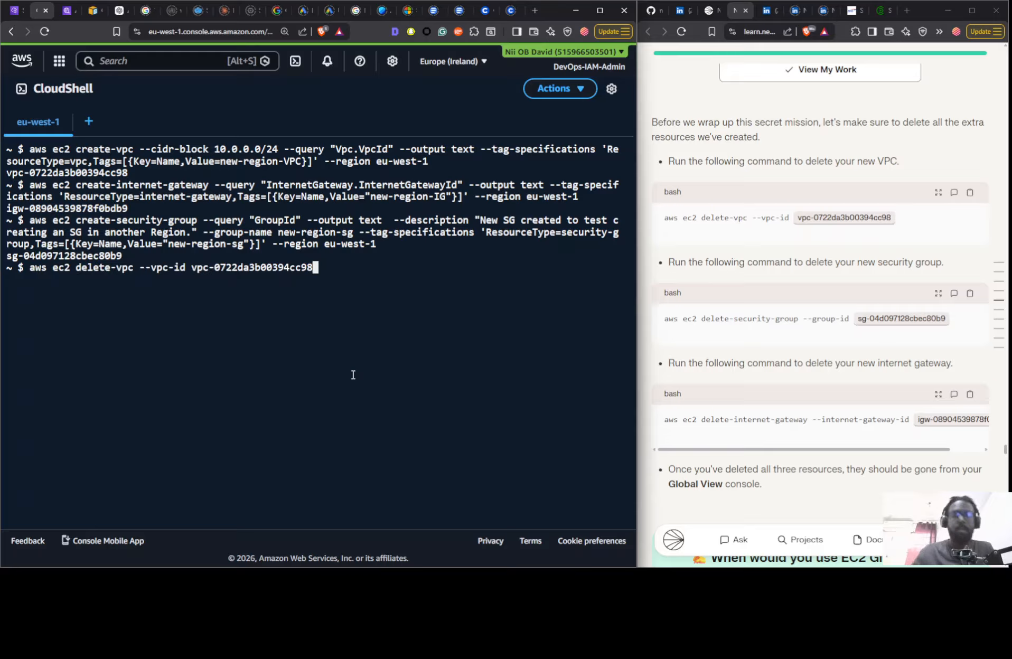
pyautogui.press('Return')
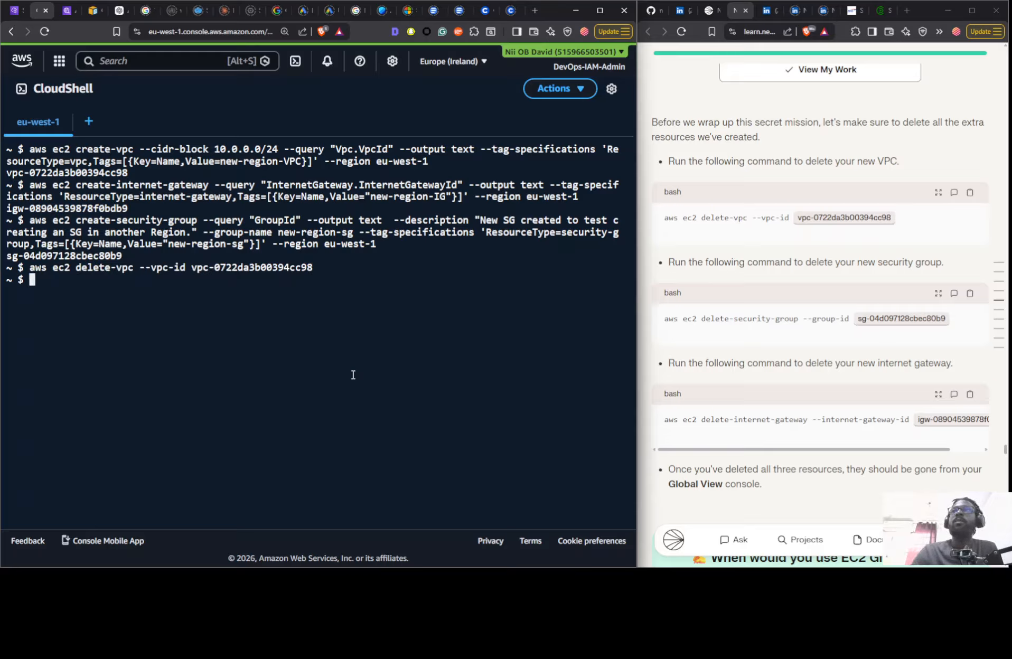
# - Delete the security group sg-04d097128cbec80b9 by running the guide's completed delete-security-group command in CloudShell
pyautogui.click(970, 293)
pyautogui.click(471, 408)
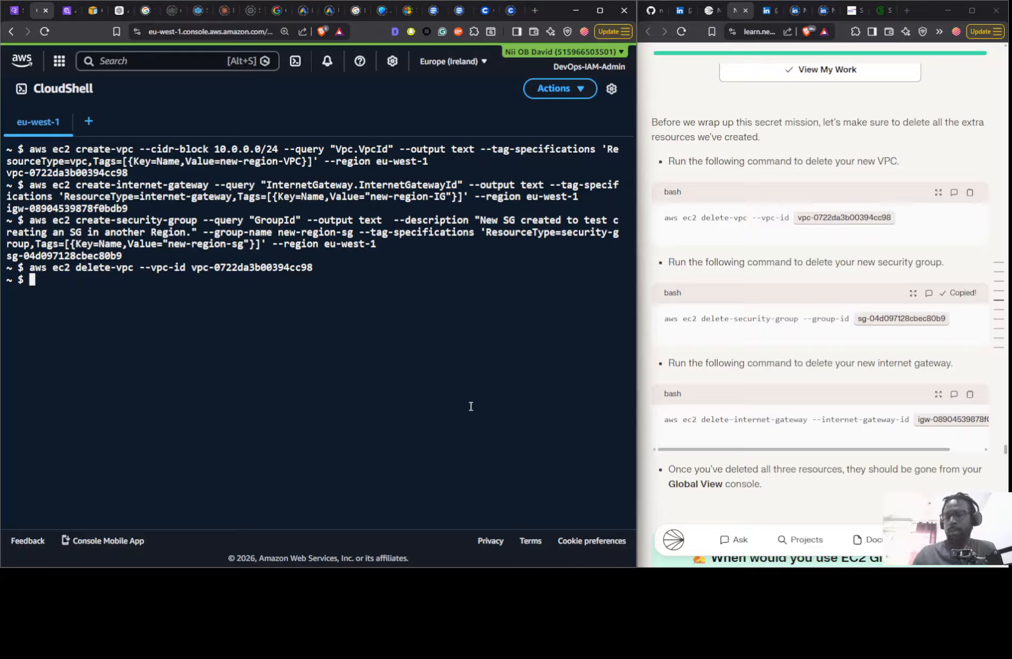
pyautogui.hotkey('ctrl', 'v')
pyautogui.press('Return')
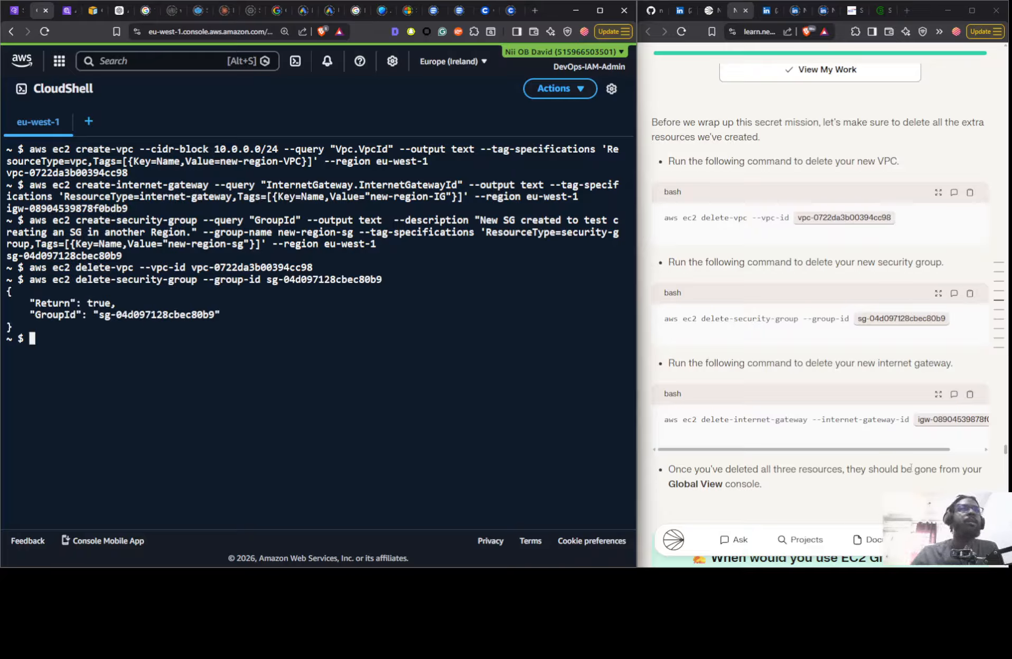
pyautogui.click(970, 395)
pyautogui.click(458, 433)
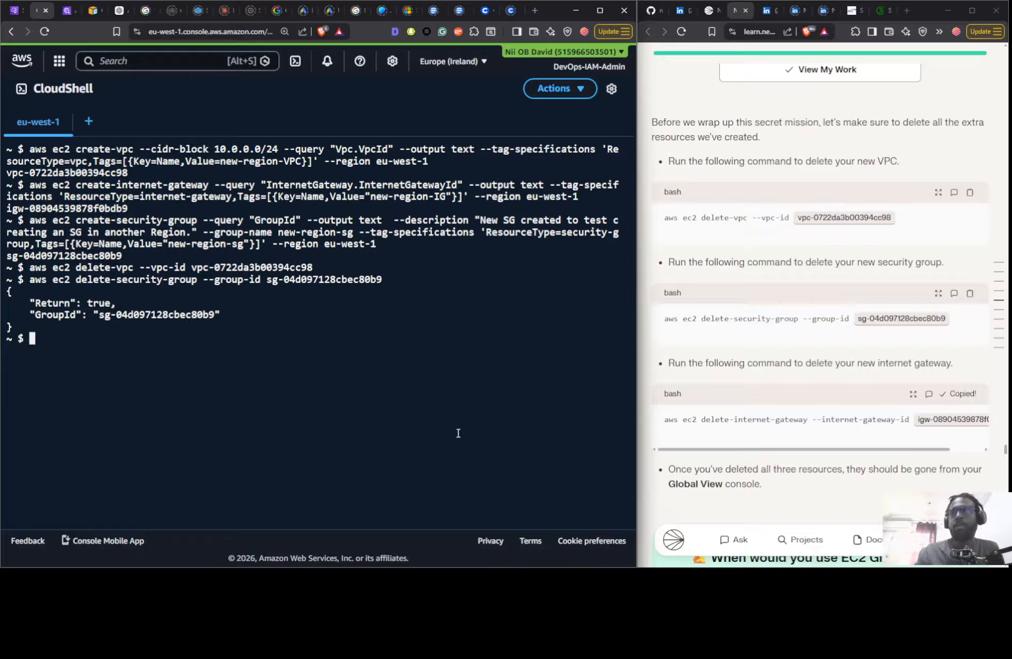
pyautogui.hotkey('ctrl', 'v')
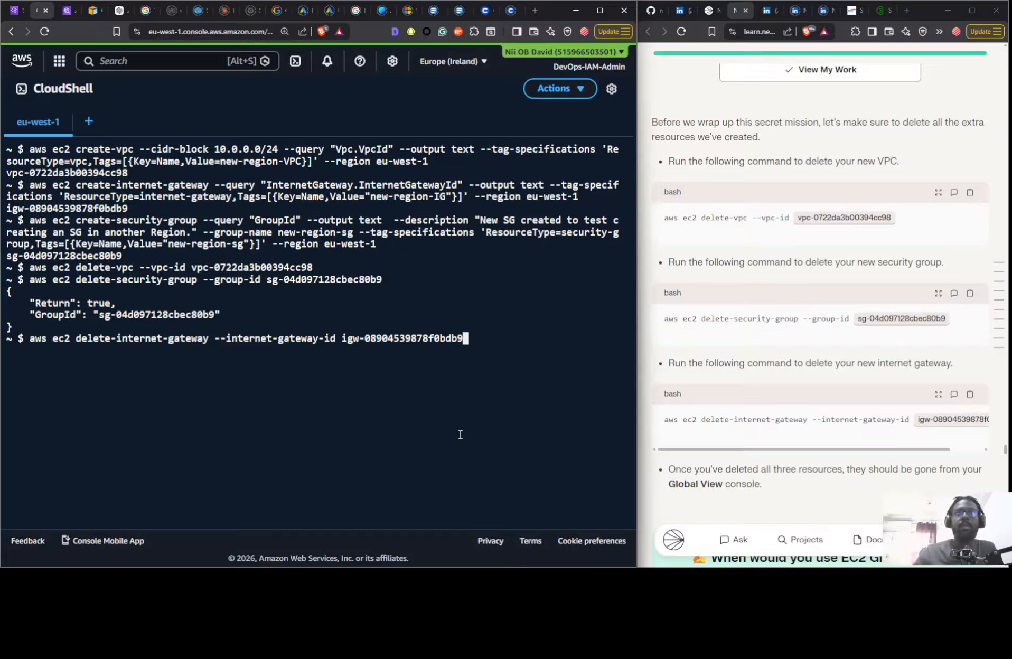
pyautogui.press('Return')
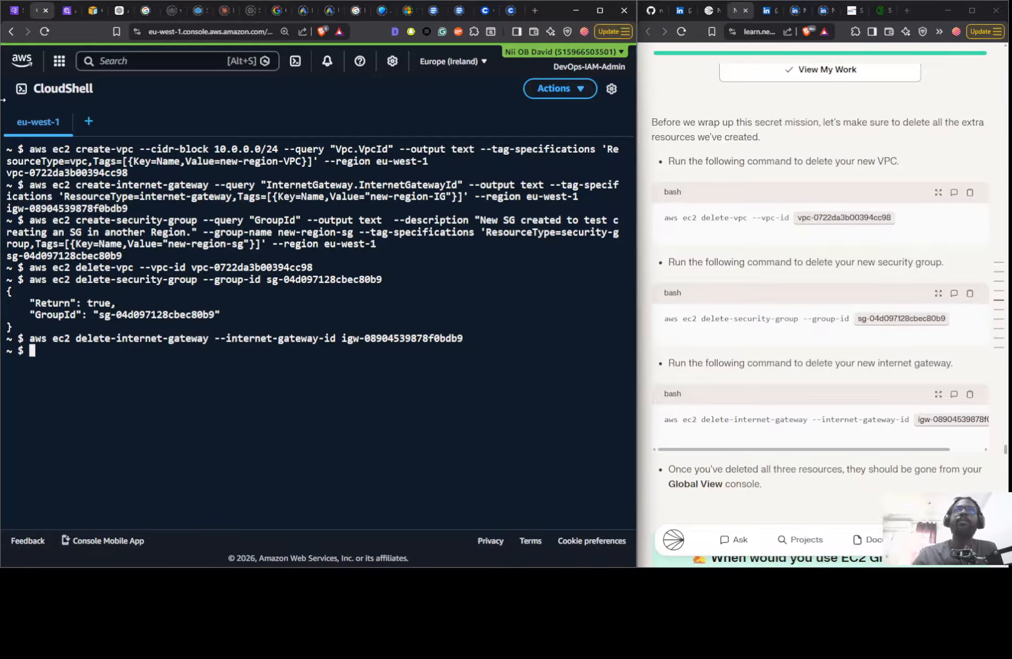
# - Recreate the VPC new-region-VPC with CIDR block 10.0.0.0/24 in eu-west-1 by rerunning the earlier create-vpc command in CloudShell
pyautogui.click(16, 10)
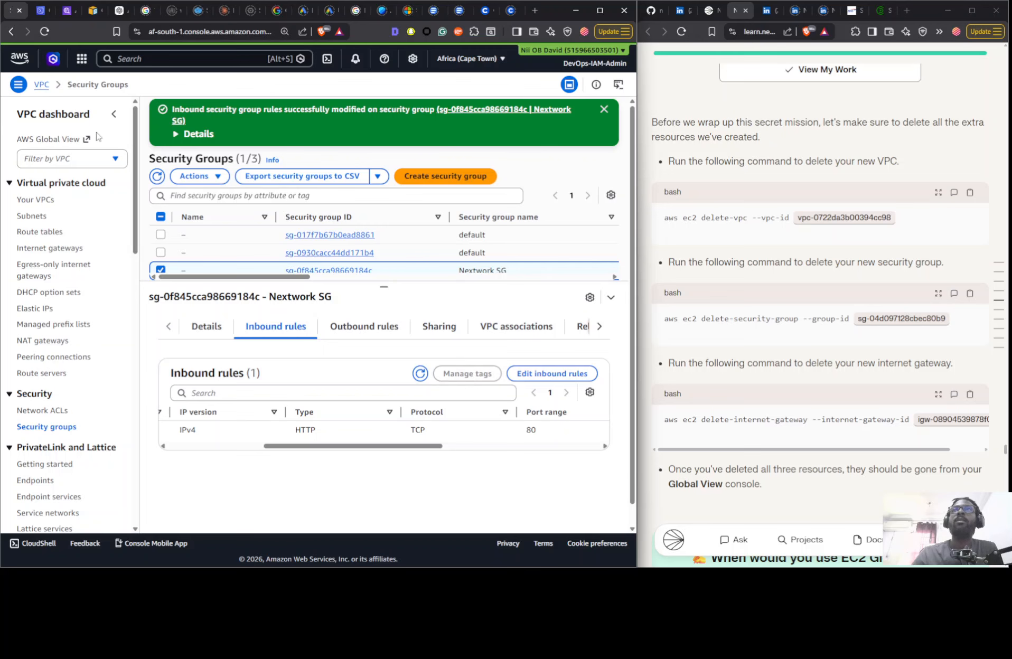
pyautogui.click(42, 11)
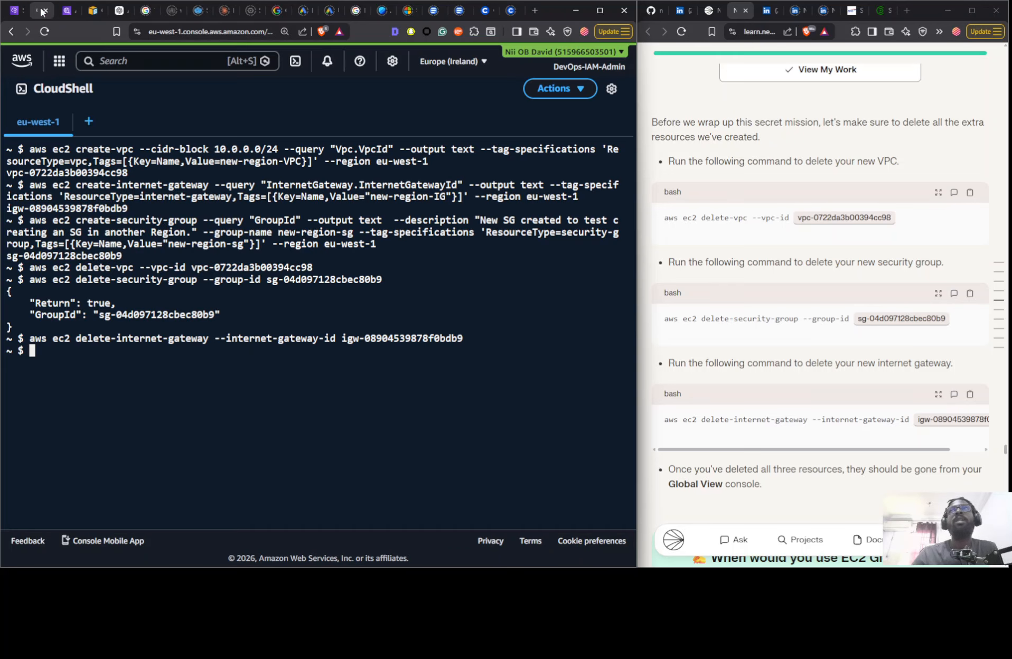
pyautogui.press('Up')
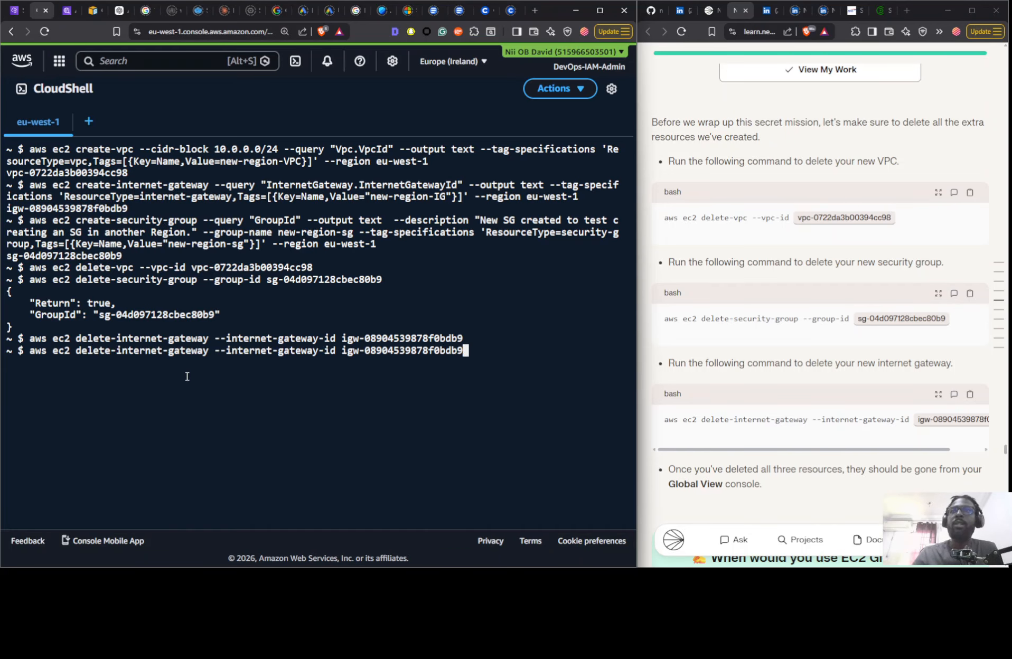
pyautogui.press('Up')
pyautogui.press('Up')
pyautogui.press('Up')
pyautogui.press('Up')
pyautogui.press('Up')
pyautogui.press('Up')
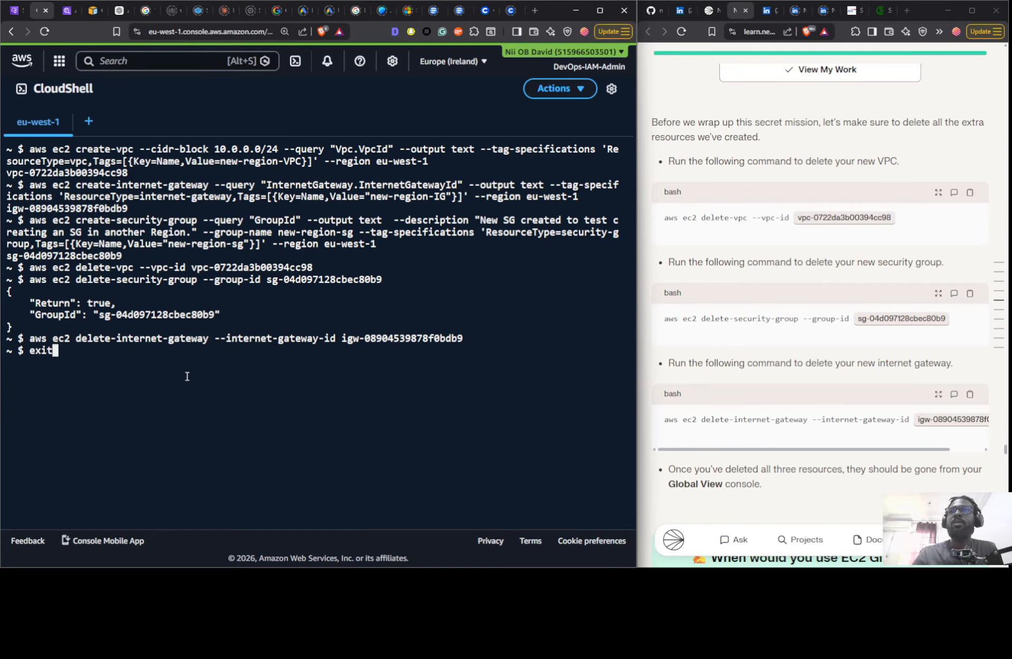
pyautogui.press('Down')
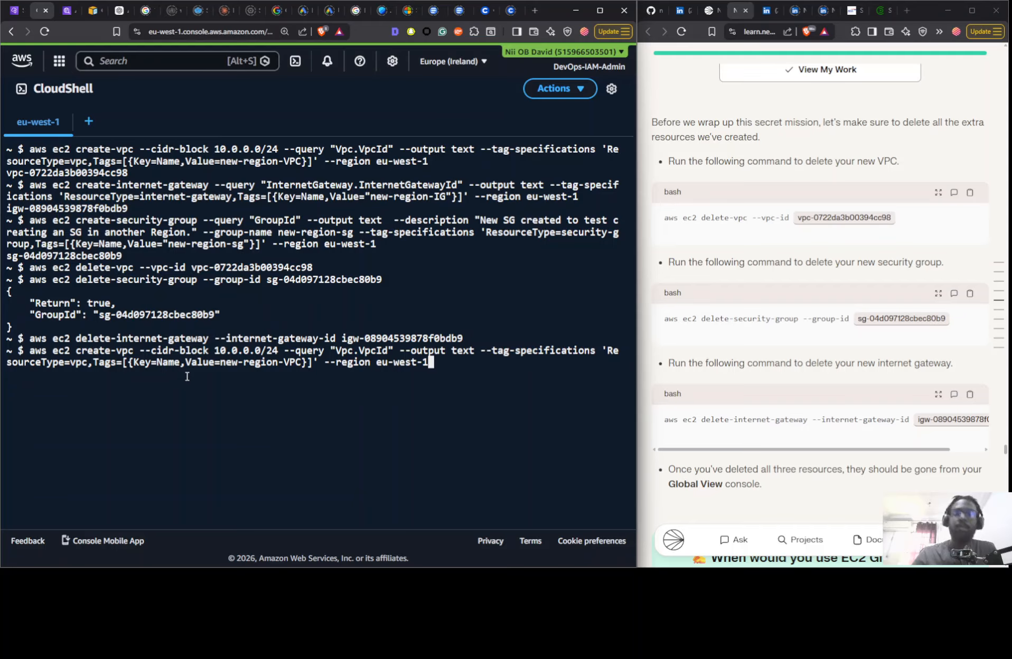
pyautogui.press('Return')
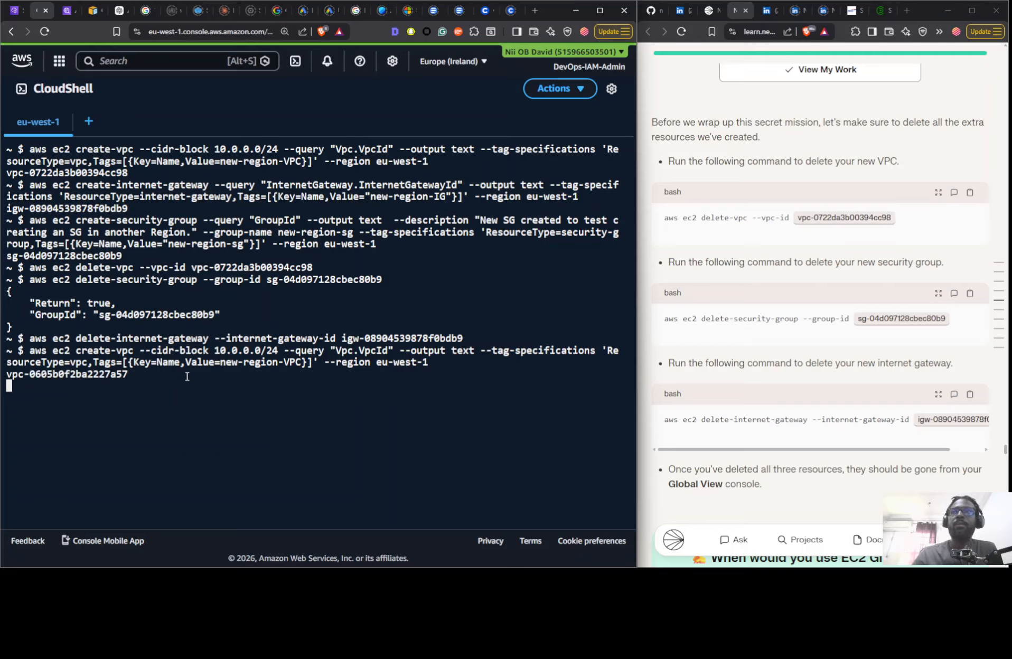
# - Recreate the security group new-region-sg in eu-west-1 by rerunning the earlier create-security-group command in CloudShell
pyautogui.press('Up')
pyautogui.press('Up')
pyautogui.press('Up')
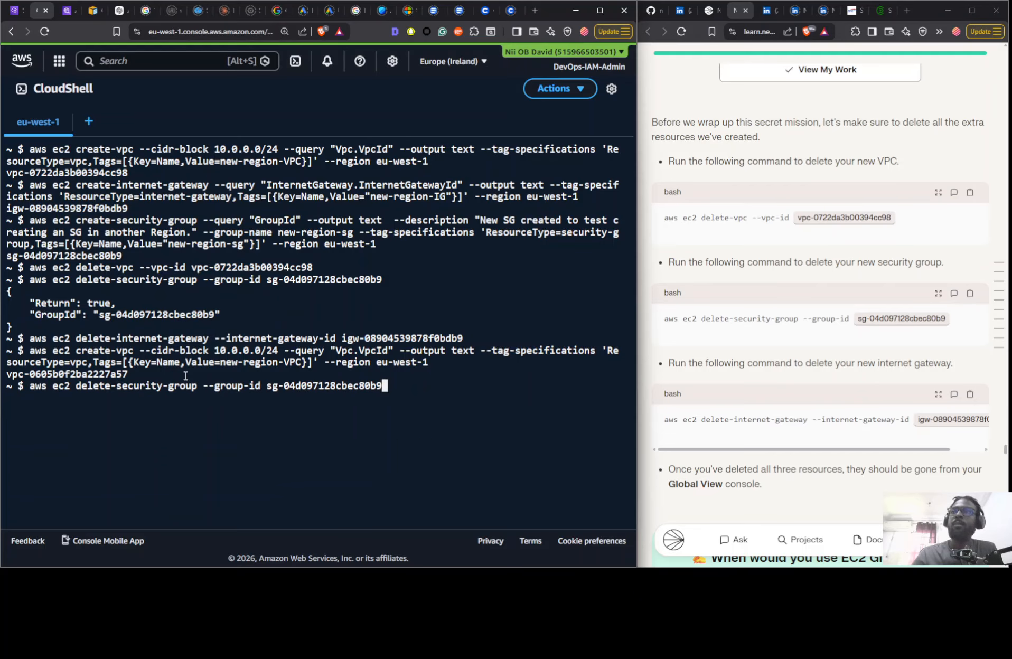
pyautogui.press('Up')
# - Recreate the internet gateway new-region-IG in eu-west-1 by rerunning the earlier create-internet-gateway command in CloudShell
pyautogui.press('Up')
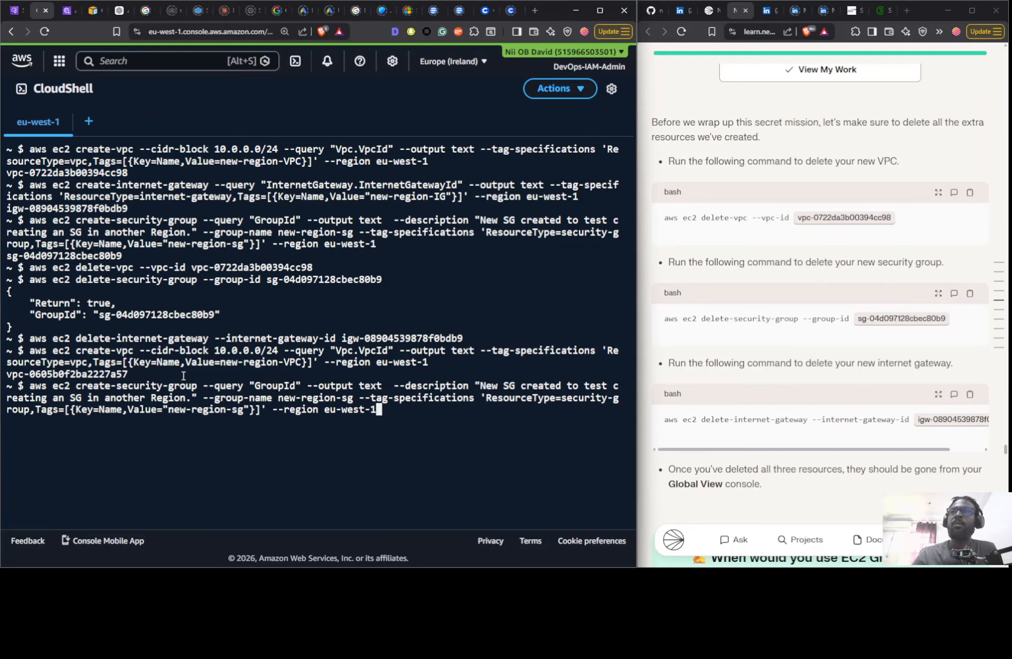
pyautogui.press('Return')
pyautogui.press('Up')
pyautogui.press('Up')
pyautogui.press('Up')
pyautogui.press('Up')
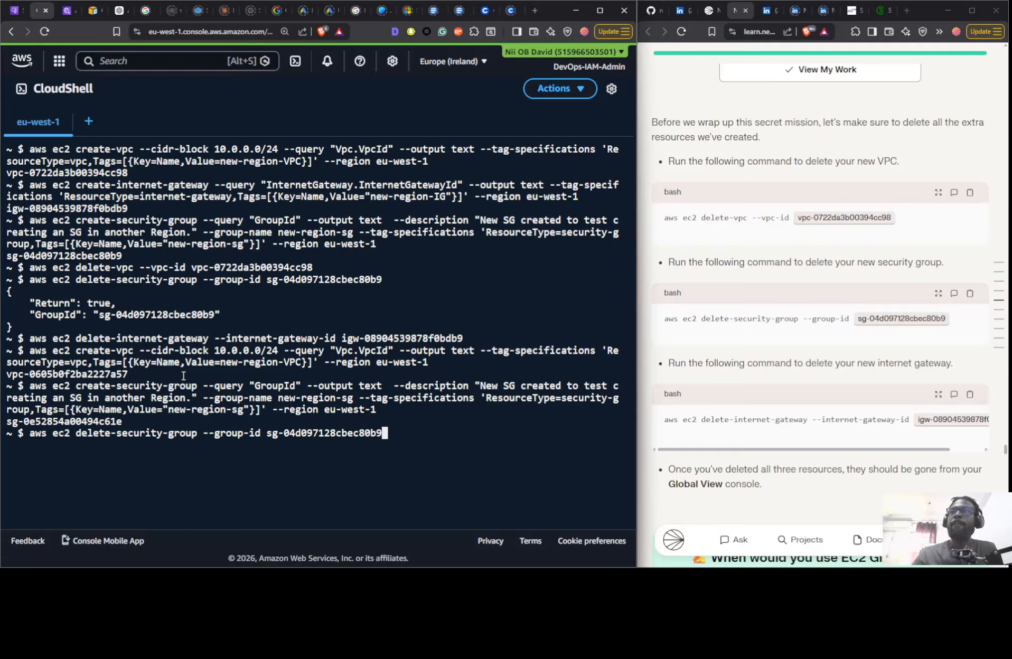
pyautogui.press('Up')
pyautogui.press('Up')
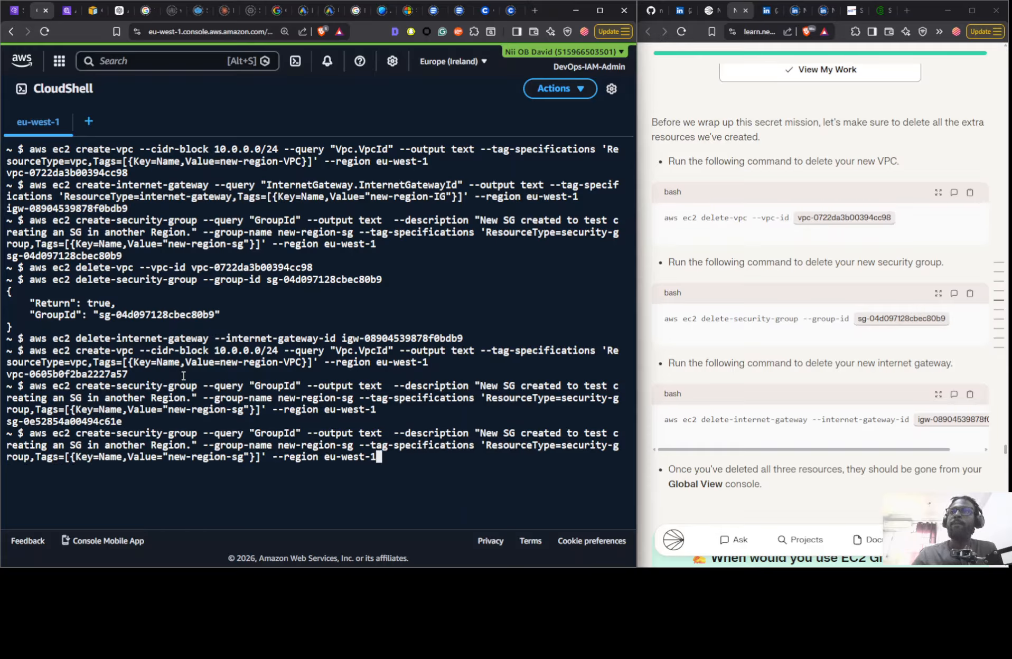
pyautogui.press('Up')
pyautogui.press('Return')
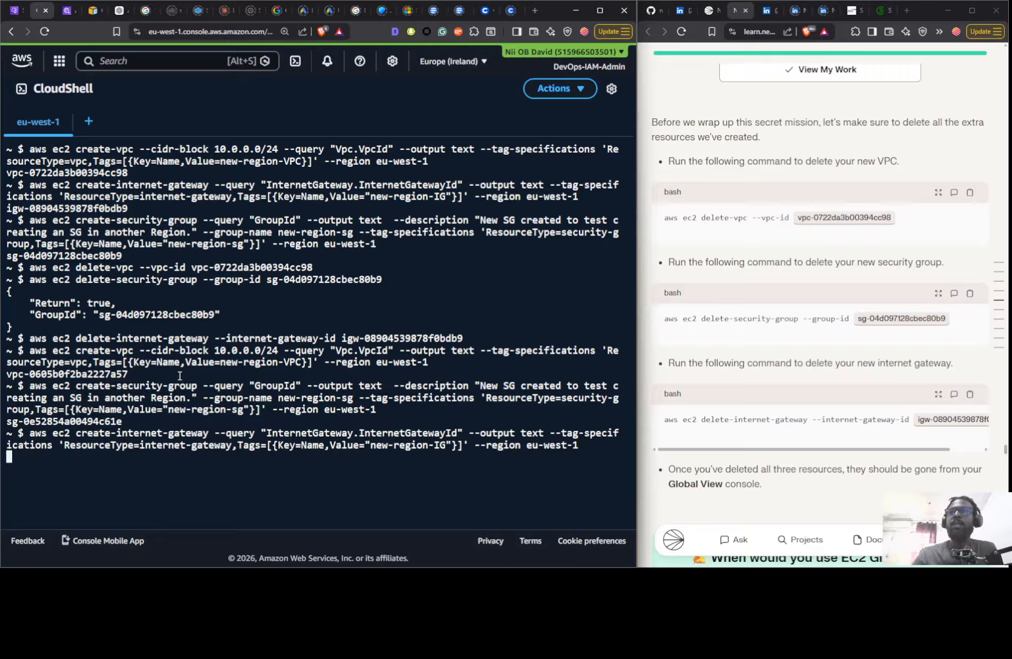
# - Open the VPC console for the Ireland (eu-west-1) Region in a separate browser tab, keeping the Cape Town tab
pyautogui.click(14, 13)
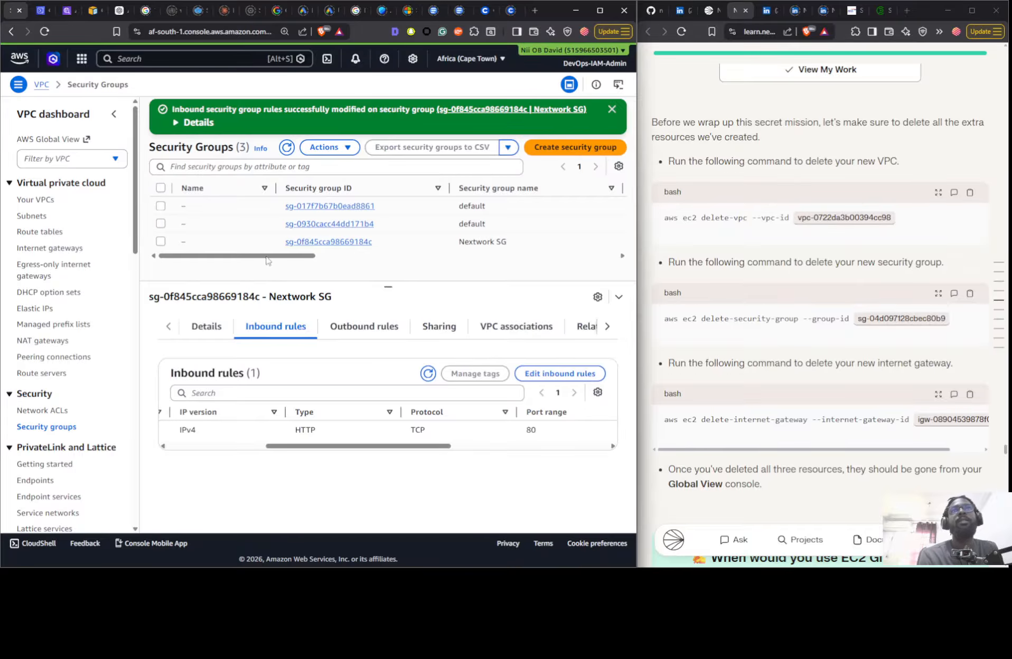
pyautogui.click(454, 61)
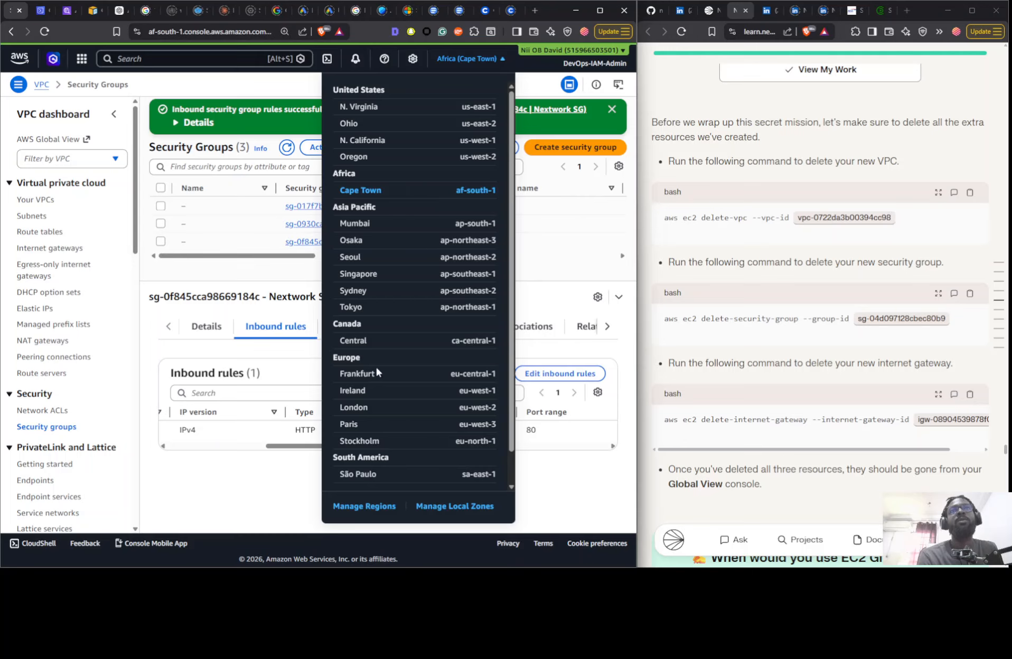
pyautogui.rightClick(361, 391)
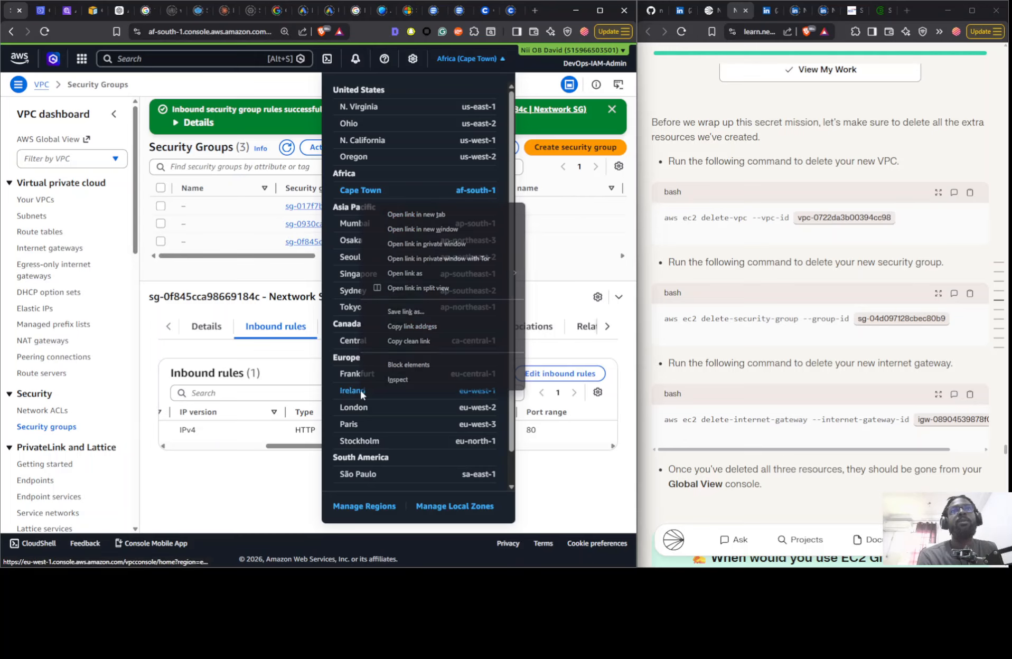
pyautogui.click(466, 214)
pyautogui.click(40, 11)
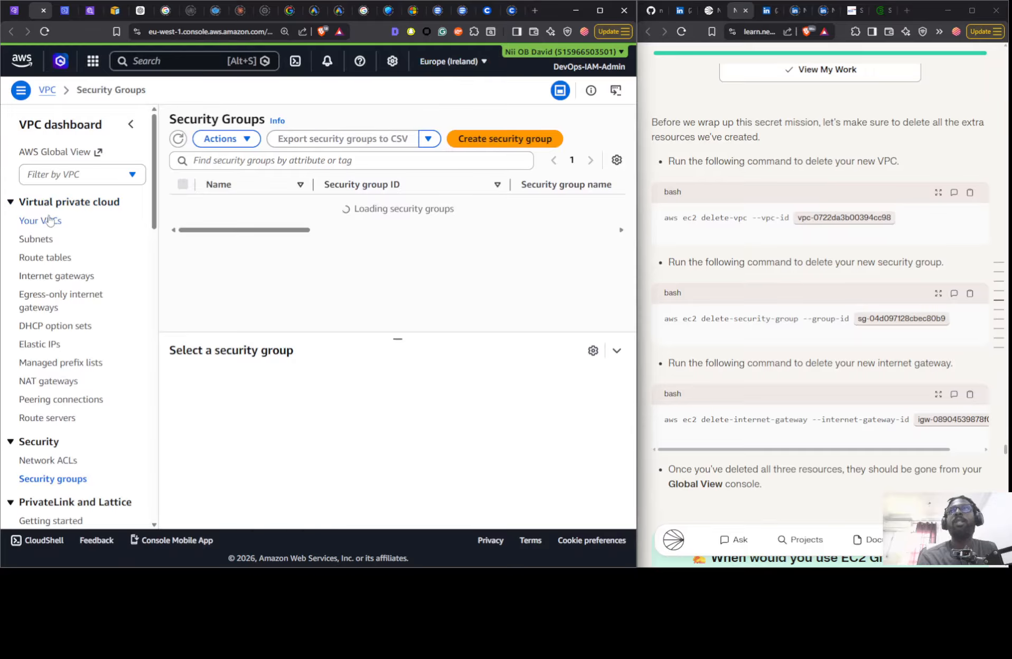
# - Check the Ireland Region's VPCs, internet gateways and security groups for the recreated new-region resources
pyautogui.click(42, 224)
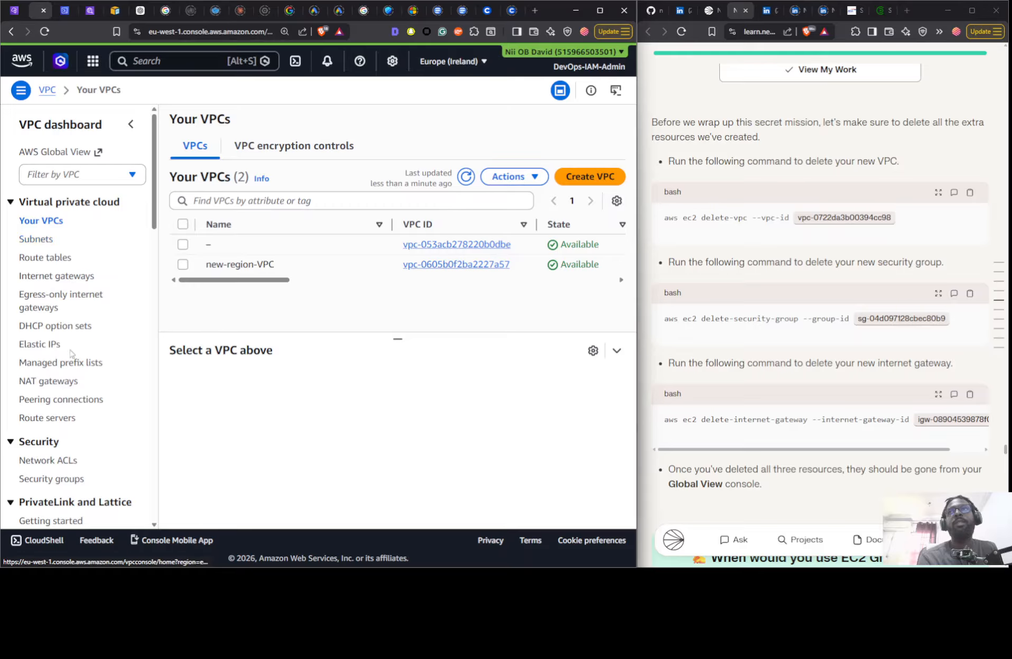
pyautogui.click(91, 276)
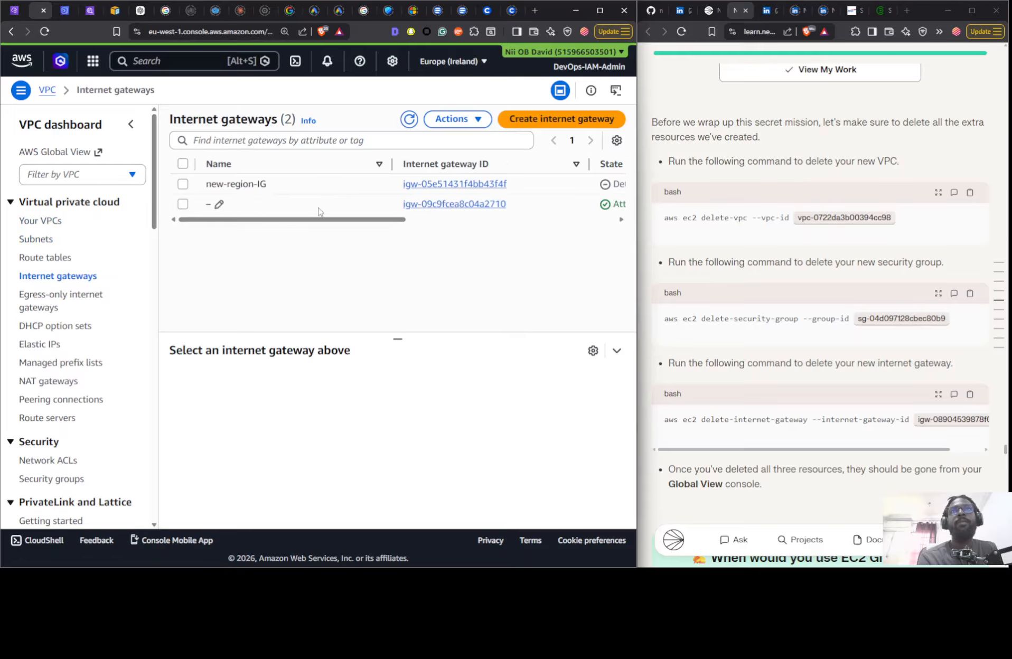
pyautogui.click(63, 479)
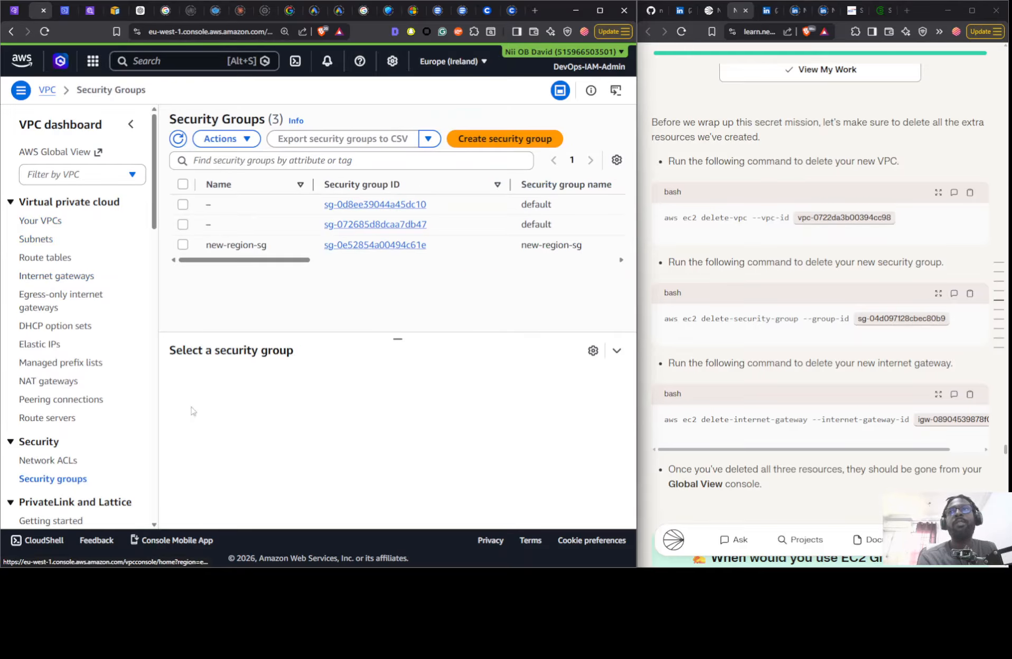
# - Try to delete the VPC by rerunning the earlier delete-vpc command with vpc-0722da3b00394cc98 in CloudShell
pyautogui.click(64, 11)
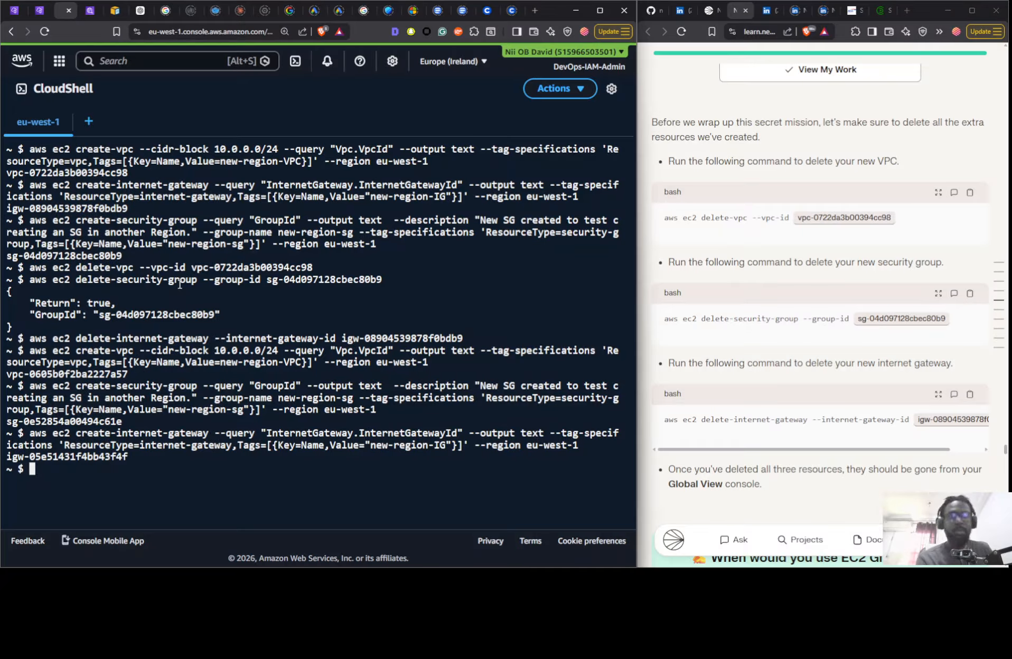
pyautogui.press('Up')
pyautogui.press('Up')
pyautogui.press('Up')
pyautogui.press('Up')
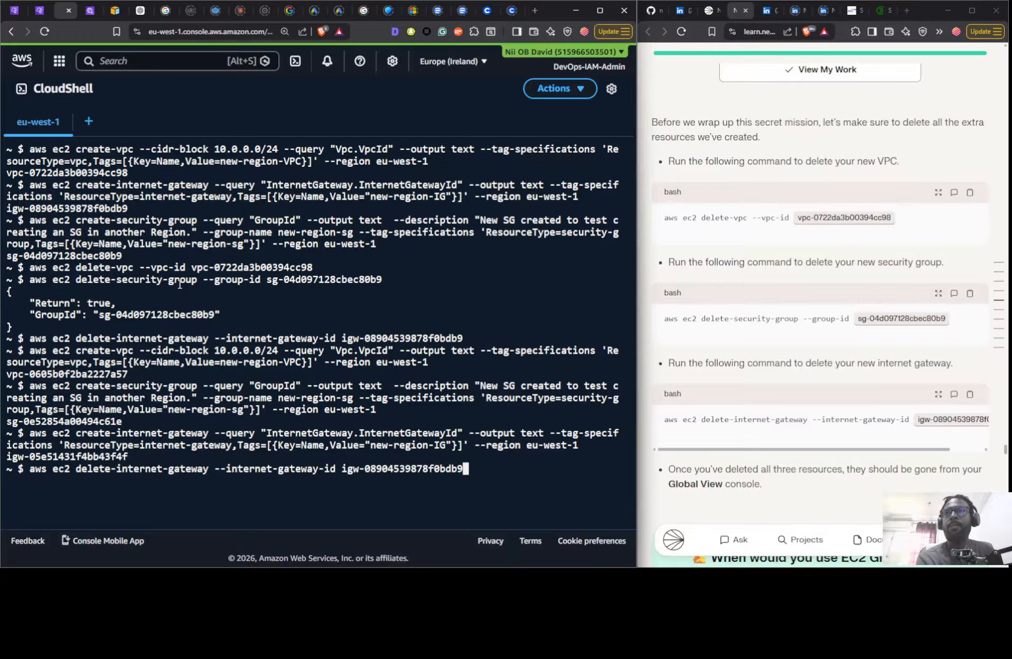
pyautogui.press('Up')
pyautogui.press('Up')
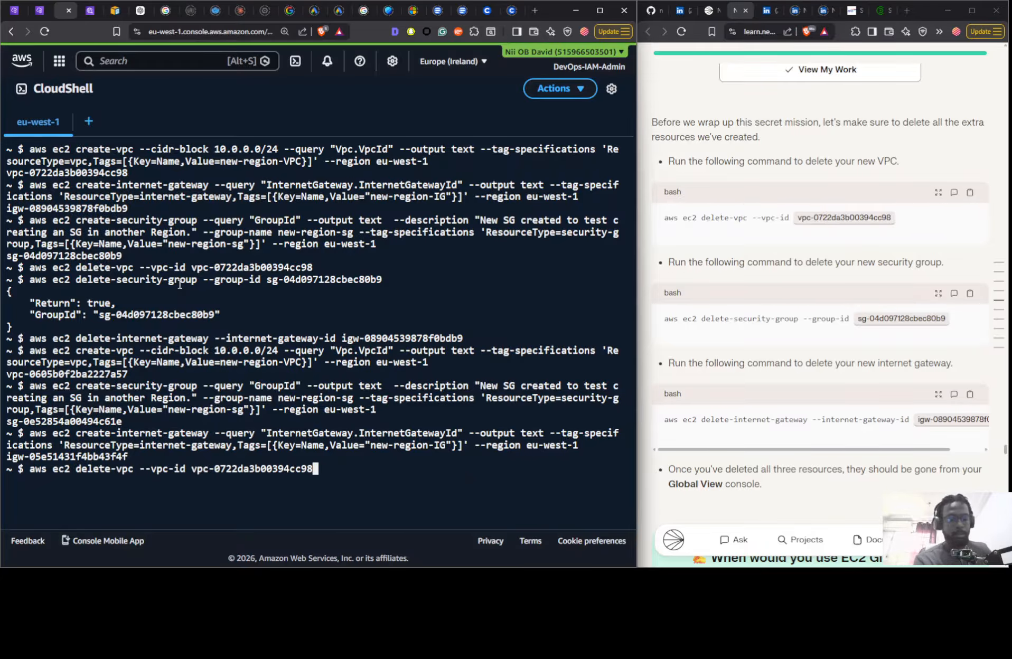
pyautogui.press('Return')
pyautogui.press('Up')
pyautogui.press('Up')
pyautogui.press('Up')
pyautogui.press('Up')
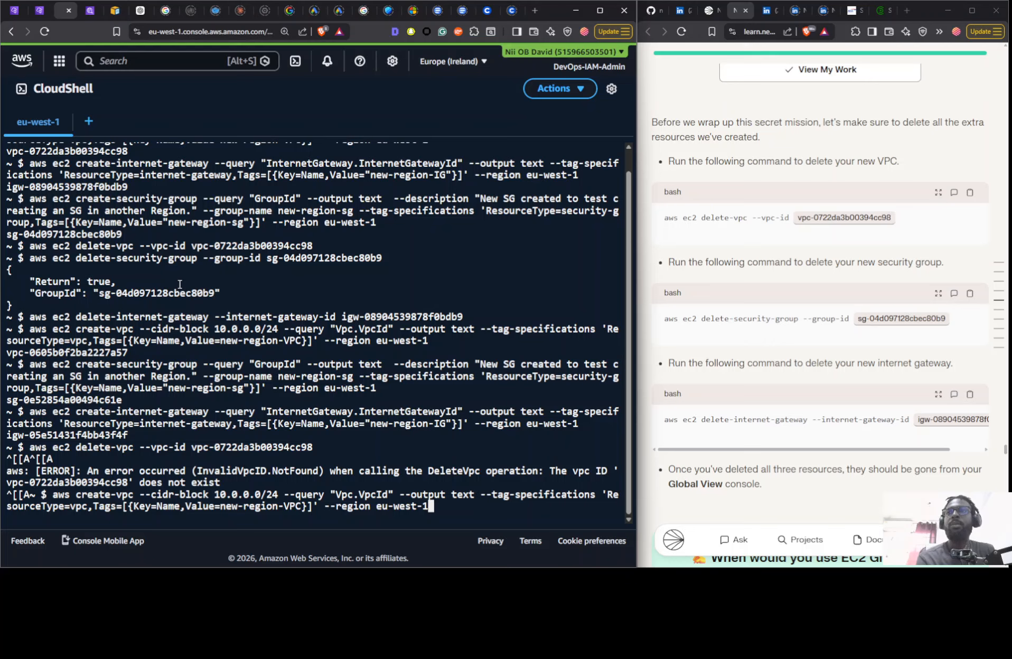
pyautogui.press('Up')
pyautogui.press('Up')
pyautogui.press('Up')
pyautogui.press('Up')
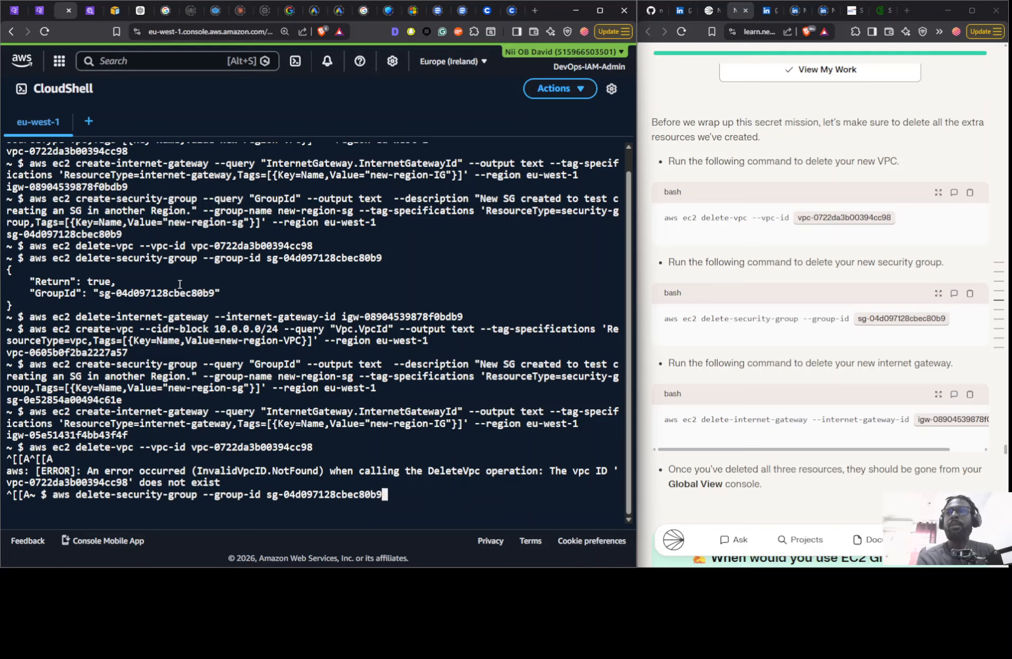
pyautogui.press('Down')
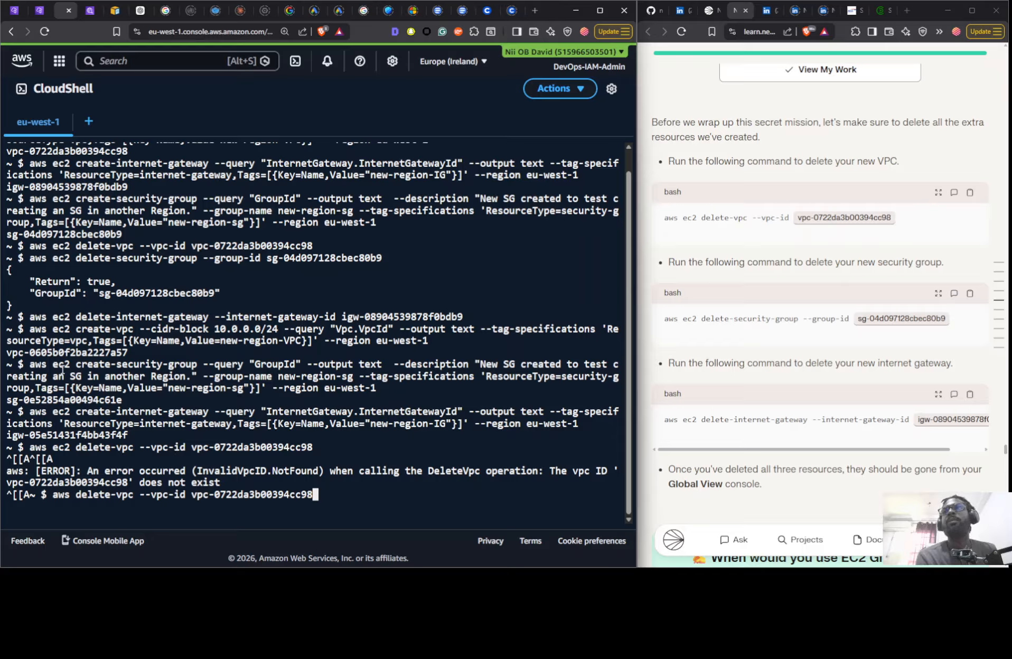
# - Copy the recreated VPC's ID from CloudShell and set the VPC ID in the guide's delete-vpc command to vpc-0605b0f2ba2227a57
pyautogui.moveTo(130, 353); pyautogui.dragTo(4, 354)
pyautogui.hotkey('ctrl', 'c')
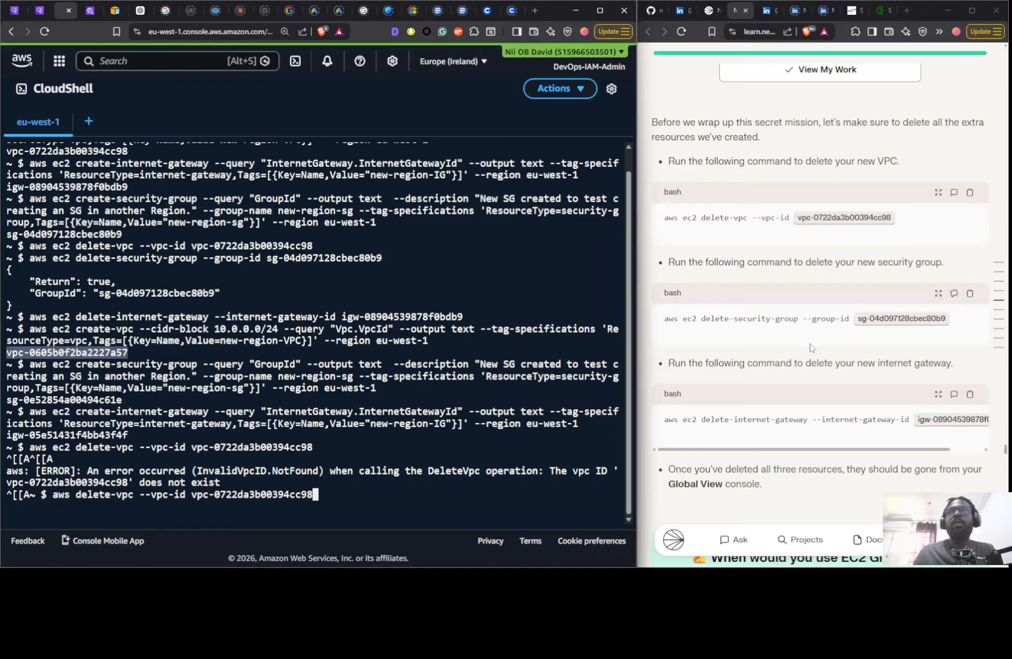
pyautogui.click(842, 220)
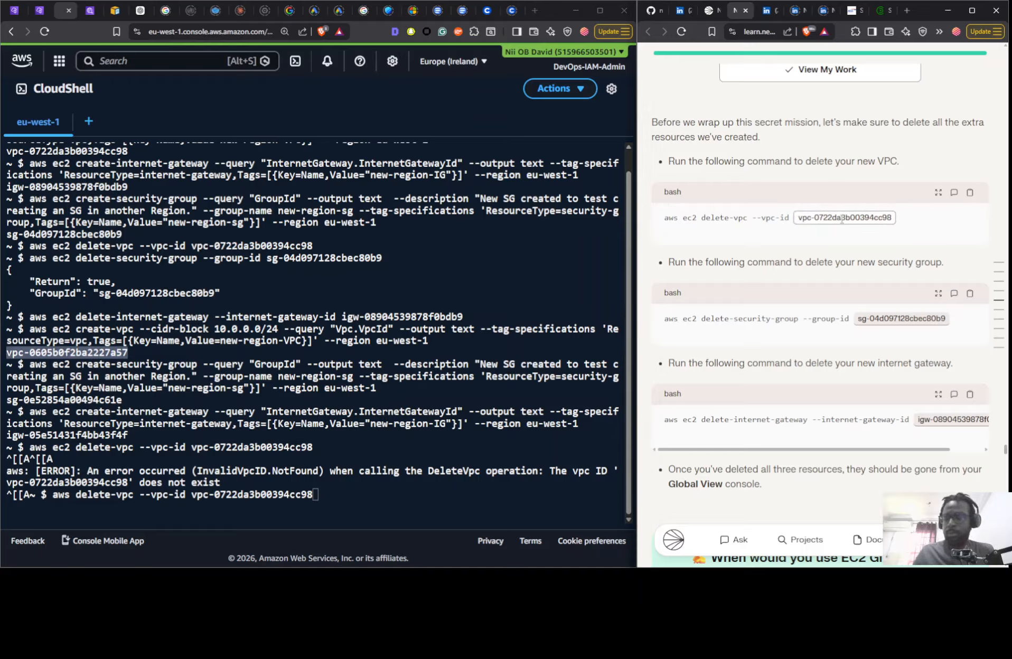
pyautogui.hotkey('ctrl', 'a')
pyautogui.hotkey('ctrl', 'v')
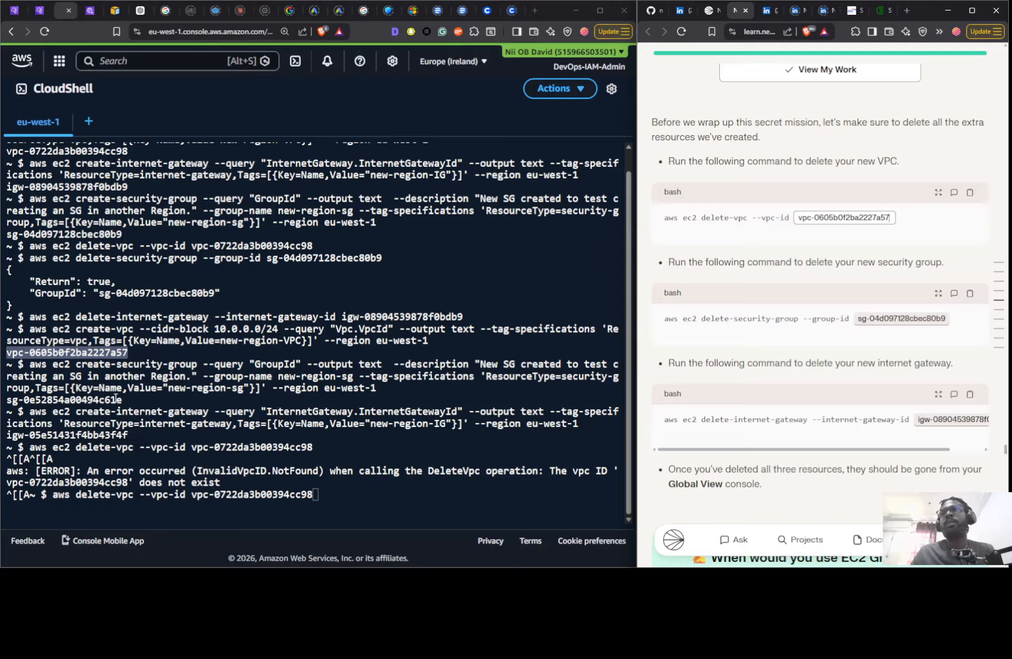
# - Copy the recreated security group's ID from CloudShell and set the group ID in the guide's delete-security-group command to sg-0e52854a00494c61e
pyautogui.moveTo(126, 401); pyautogui.dragTo(2, 405)
pyautogui.hotkey('ctrl', 'c')
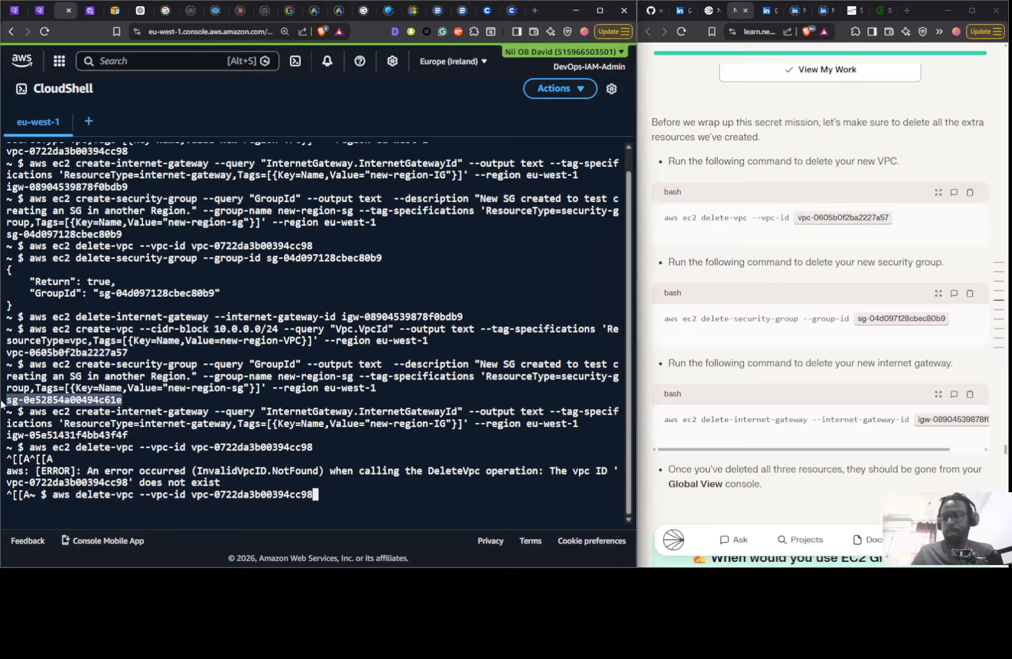
pyautogui.click(894, 319)
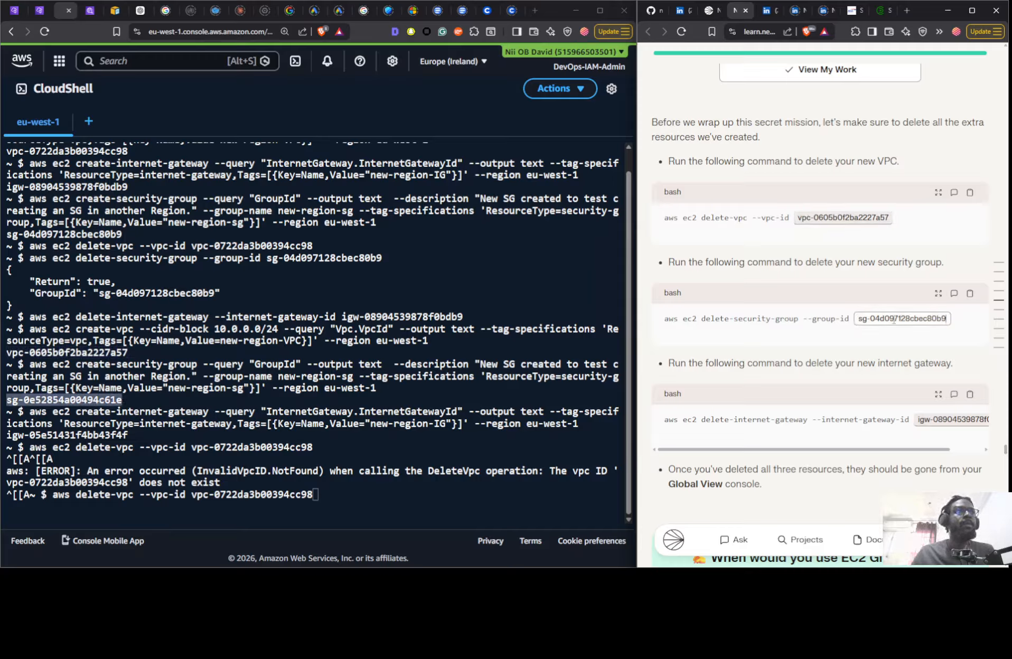
pyautogui.hotkey('ctrl', 'a')
pyautogui.hotkey('ctrl', 'v')
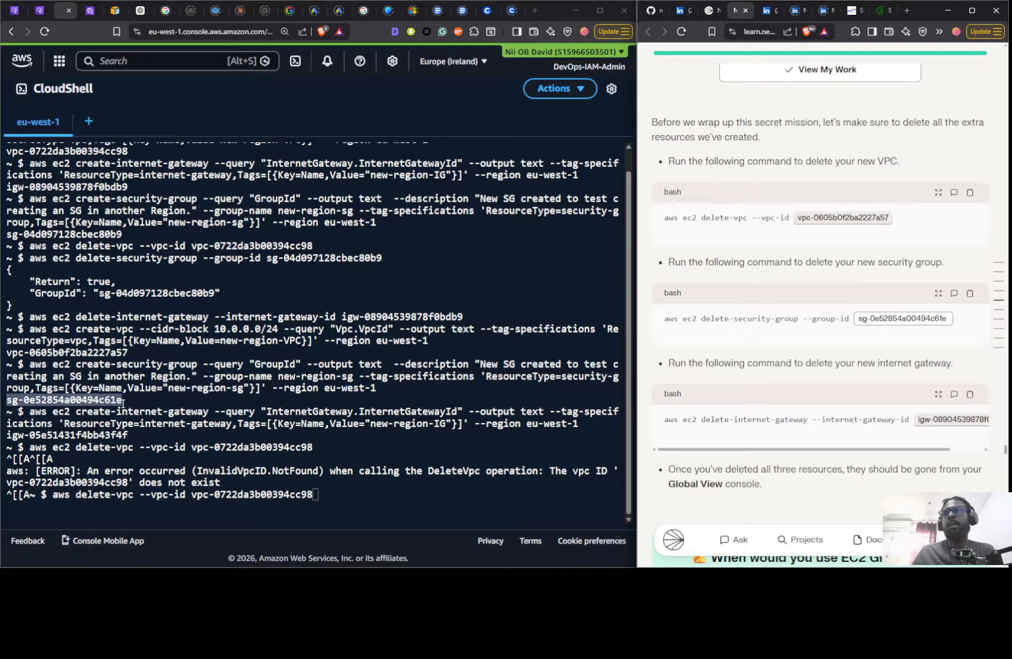
# - Copy the recreated internet gateway's ID from CloudShell and set the gateway ID in the guide's delete-internet-gateway command to igw-05e51431f4bb43f4f
pyautogui.click(122, 435)
pyautogui.moveTo(25, 437); pyautogui.dragTo(6, 434)
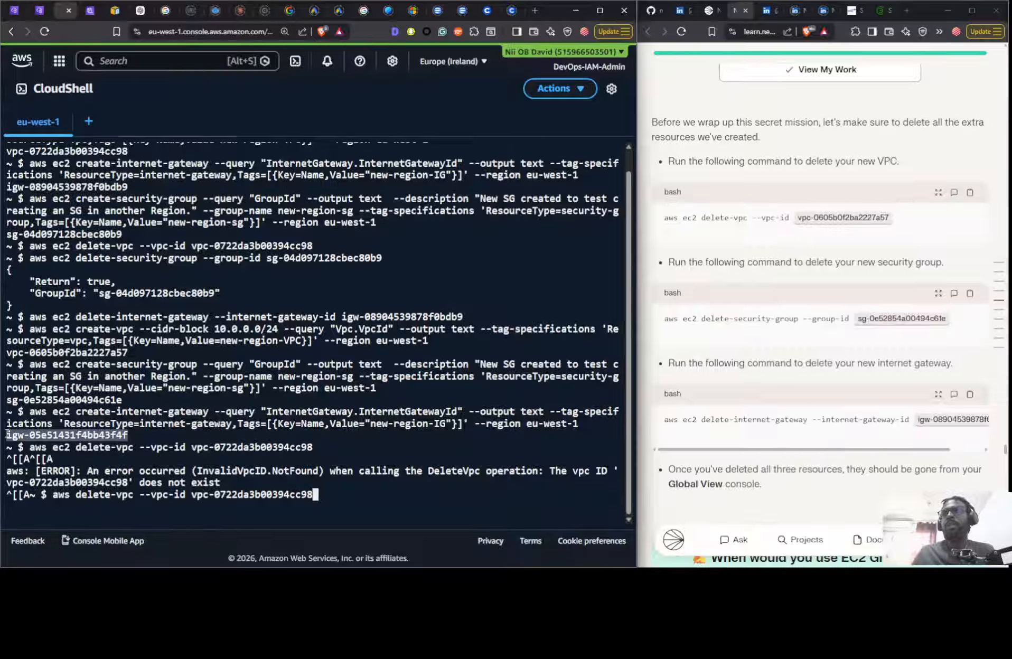
pyautogui.click(929, 418)
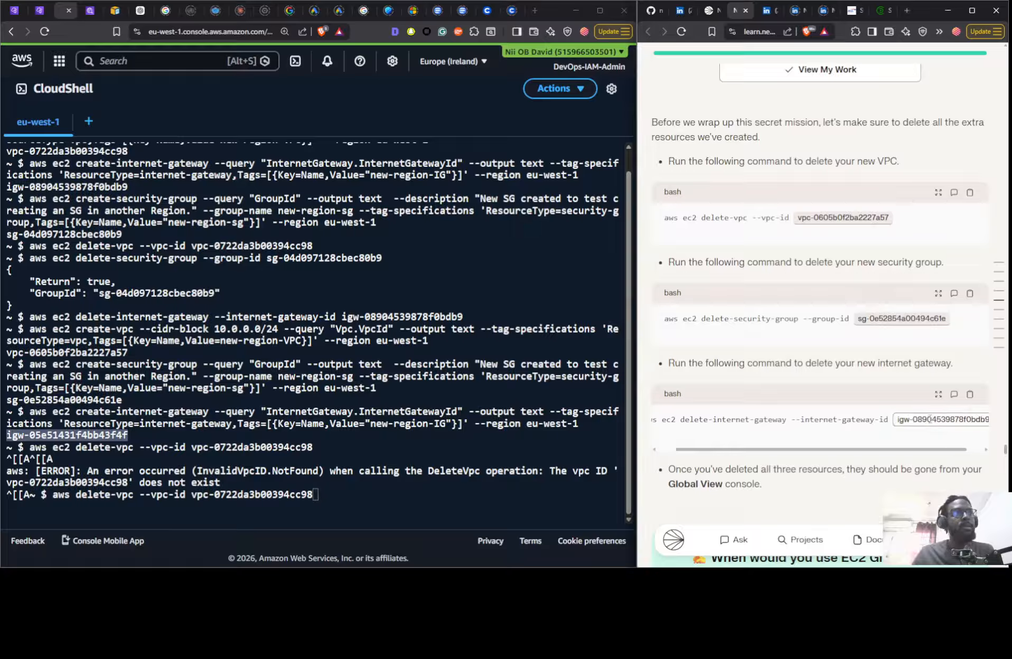
pyautogui.hotkey('ctrl', 'a')
pyautogui.write('igw-05e51431f4bb43f4f')
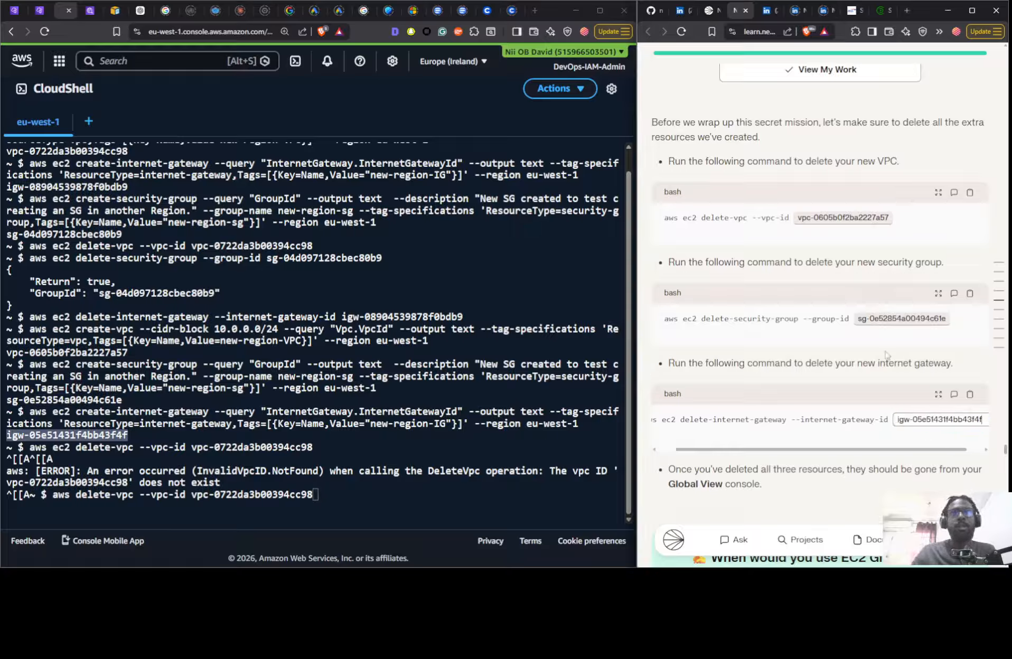
# - Clear the stale command in CloudShell and delete the recreated VPC with aws ec2 delete-vpc --vpc-id vpc-0605b0f2ba2227a57
pyautogui.click(970, 395)
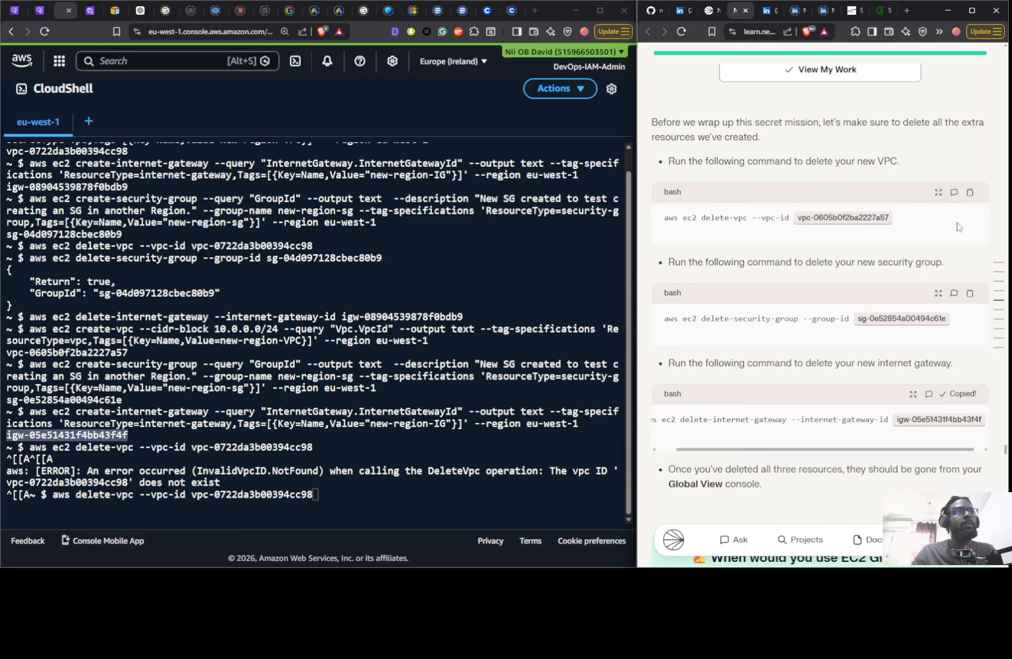
pyautogui.click(969, 192)
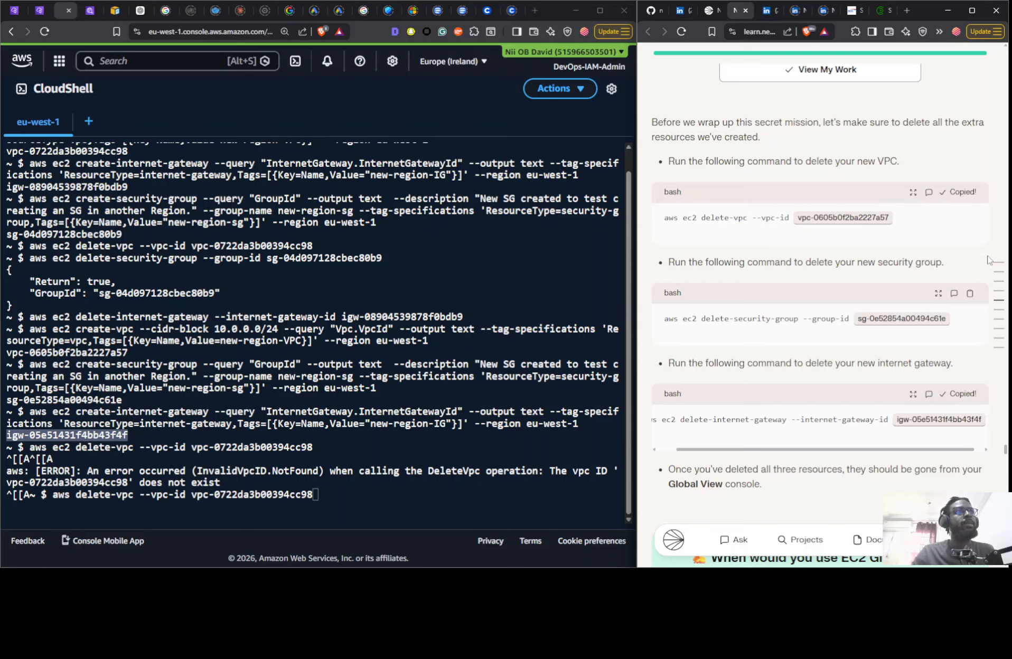
pyautogui.click(399, 493)
pyautogui.press('BackSpace')
pyautogui.press('BackSpace')
pyautogui.press('BackSpace')
pyautogui.press('BackSpace')
pyautogui.press('BackSpace')
pyautogui.press('BackSpace')
pyautogui.press('BackSpace')
pyautogui.press('BackSpace')
pyautogui.press('BackSpace')
pyautogui.press('BackSpace')
pyautogui.press('BackSpace')
pyautogui.press('BackSpace')
pyautogui.press('BackSpace')
pyautogui.press('BackSpace')
pyautogui.press('BackSpace')
pyautogui.press('BackSpace')
pyautogui.press('BackSpace')
pyautogui.press('BackSpace')
pyautogui.press('BackSpace')
pyautogui.press('BackSpace')
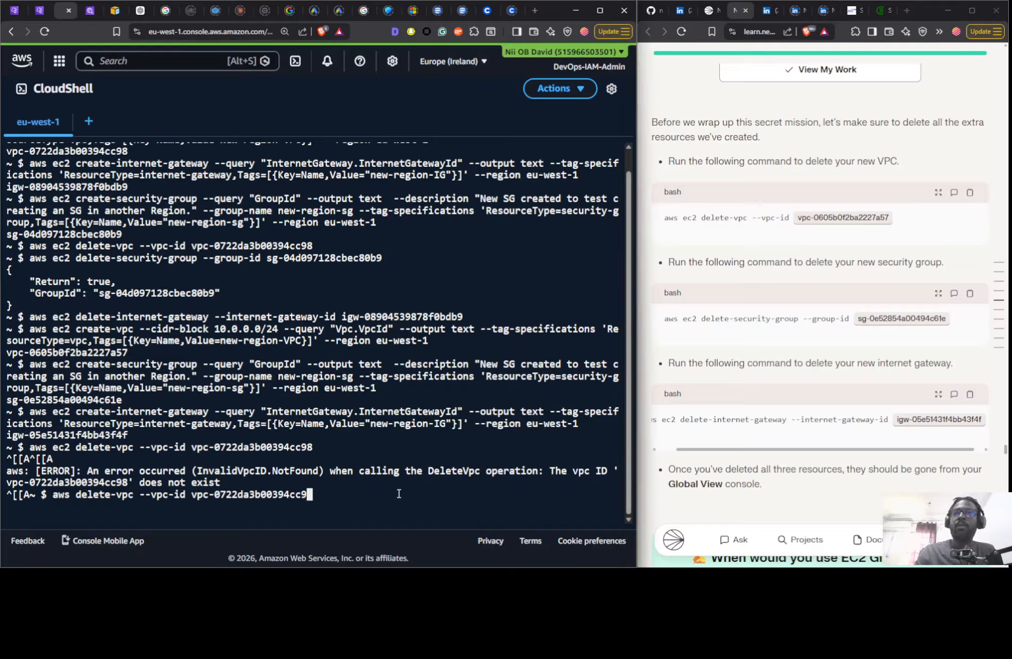
pyautogui.press('BackSpace')
pyautogui.press('BackSpace')
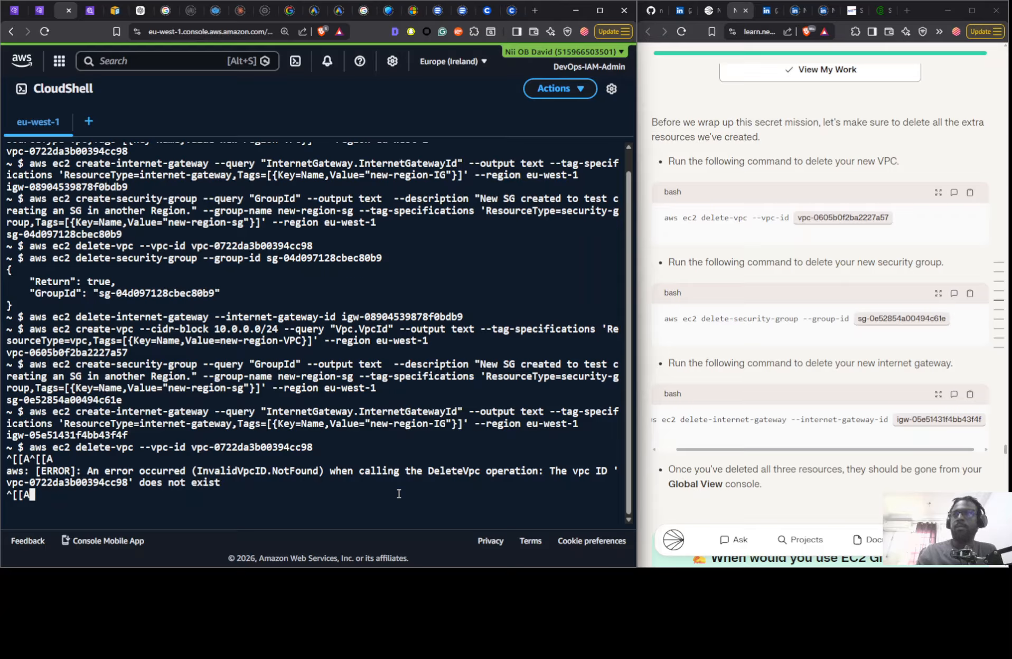
pyautogui.press('Return')
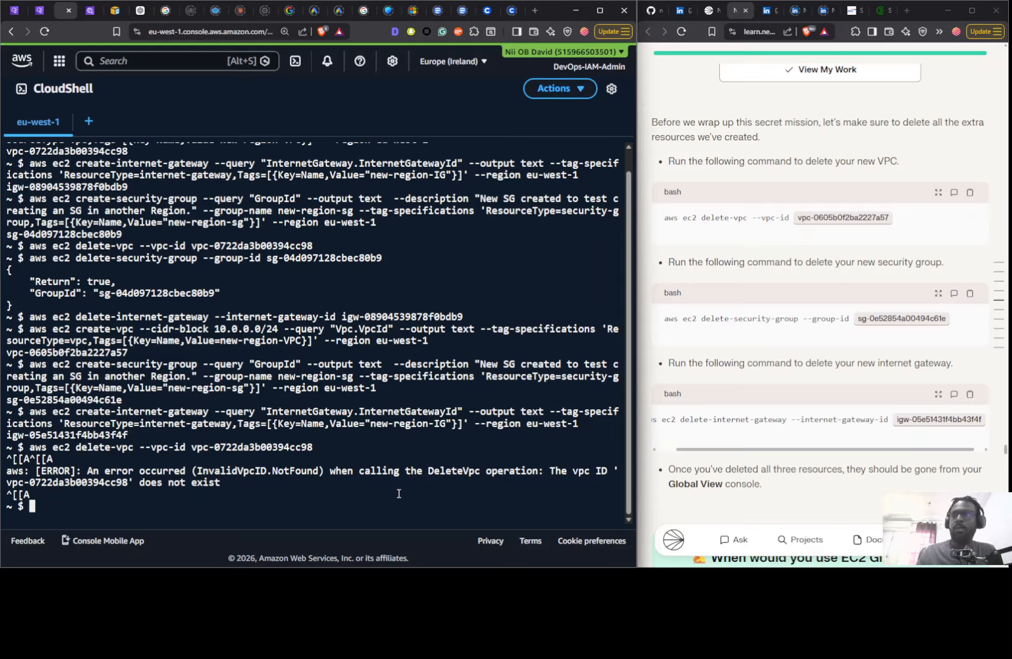
pyautogui.hotkey('ctrl', 'v')
pyautogui.press('Return')
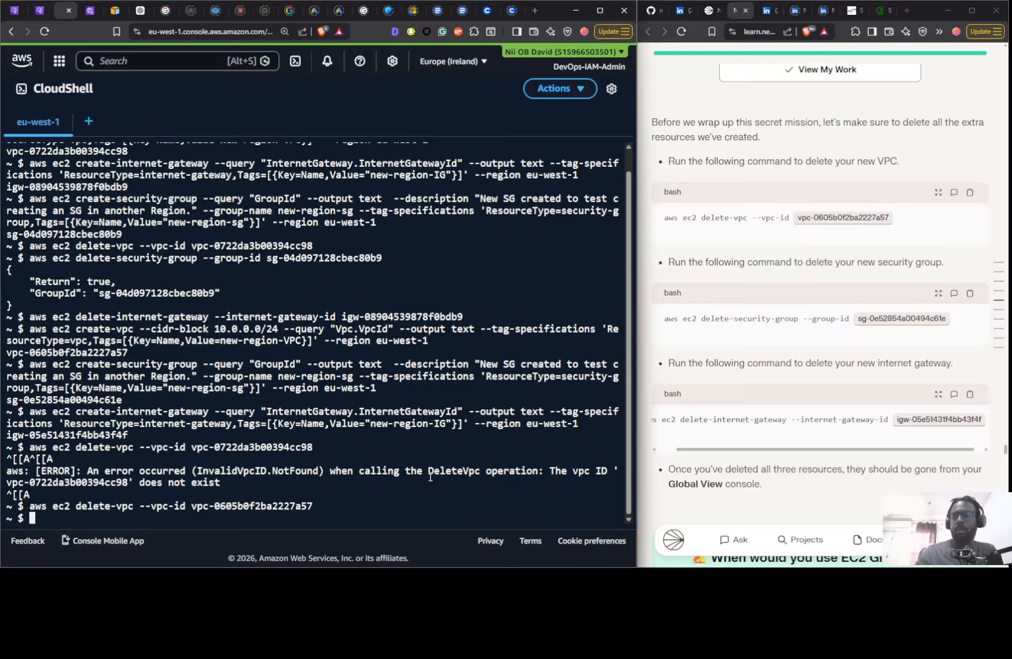
# - Delete the recreated security group by running the guide's delete-security-group command for sg-0e52854a00494c61e in CloudShell
pyautogui.click(970, 293)
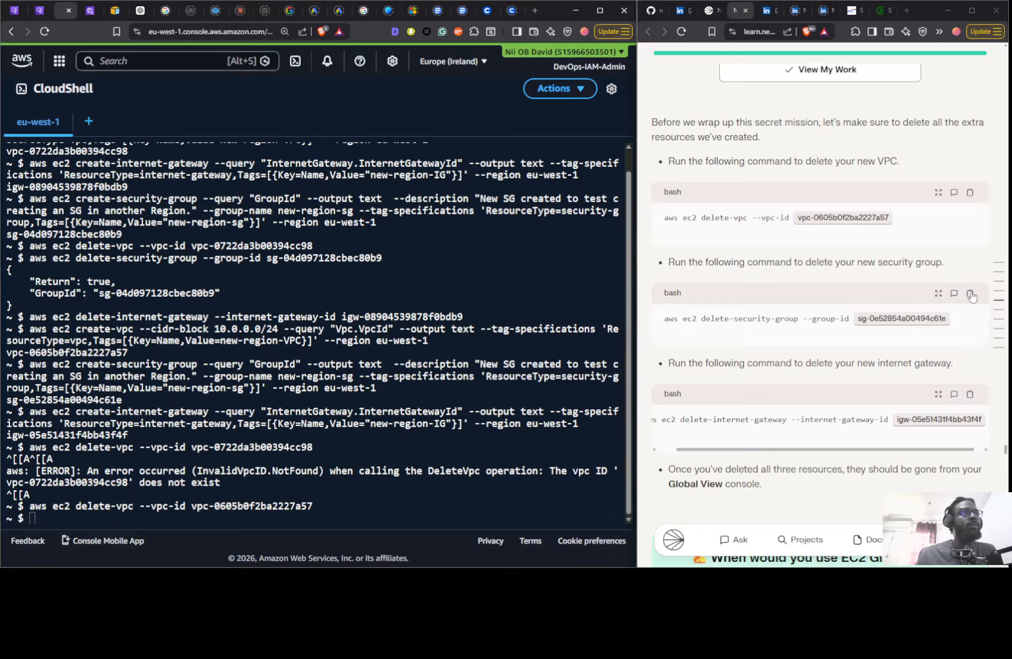
pyautogui.click(285, 485)
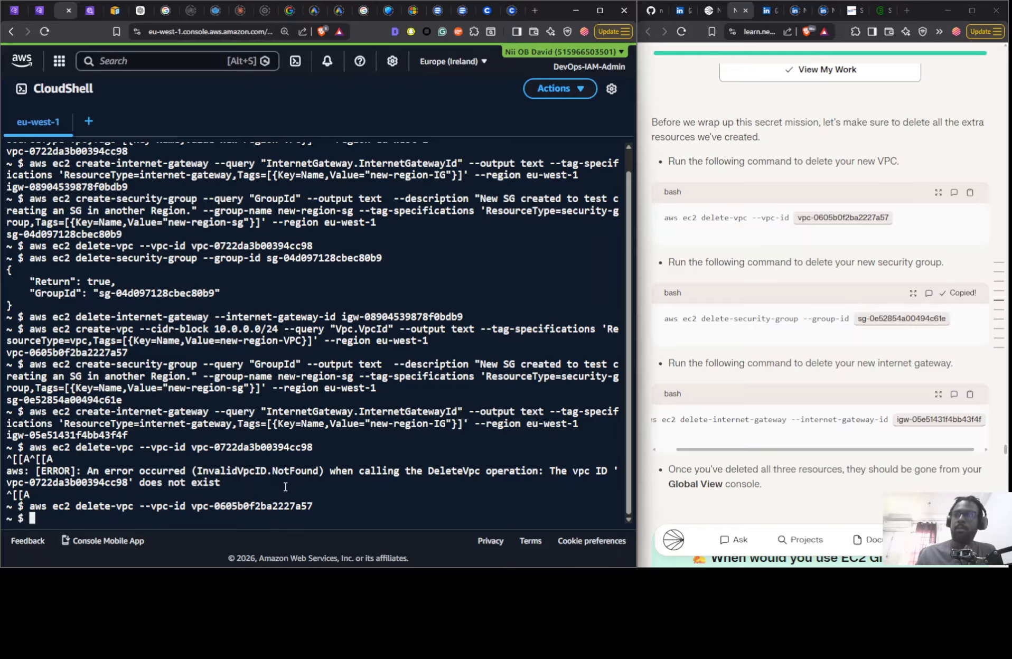
pyautogui.hotkey('ctrl', 'v')
pyautogui.press('Return')
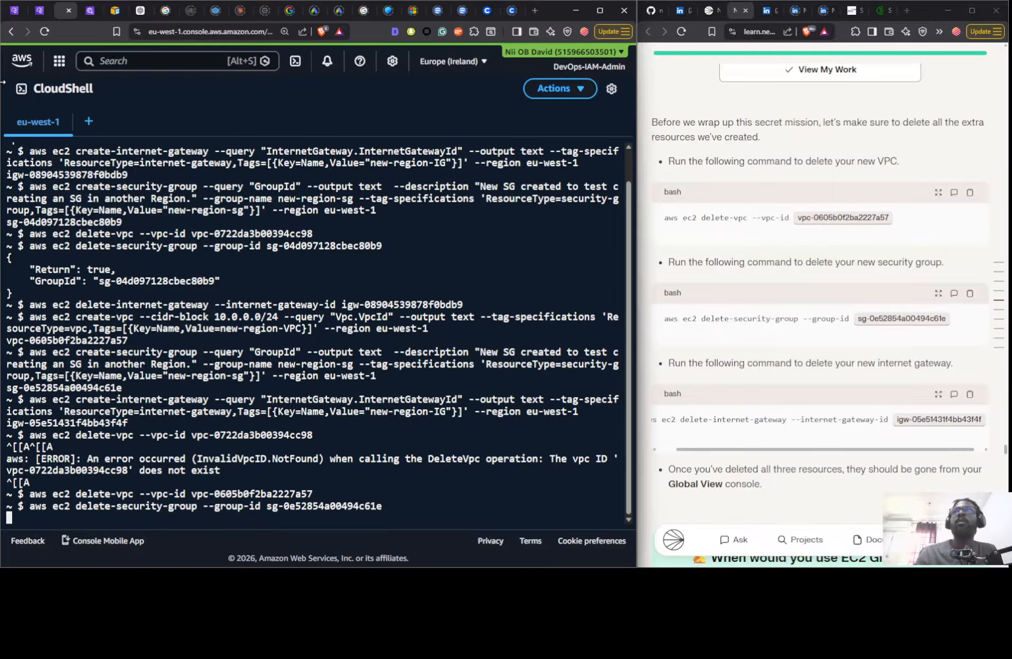
# - Refresh the eu-west-1 security group, VPC and internet gateway lists in the VPC console to check which resources remain
pyautogui.click(34, 10)
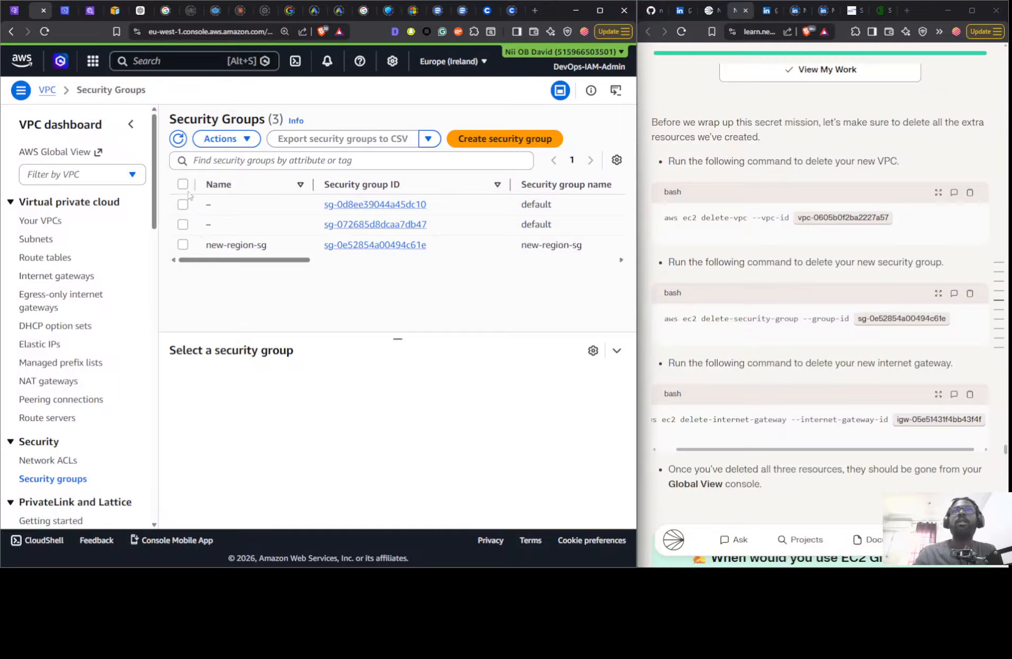
pyautogui.click(179, 139)
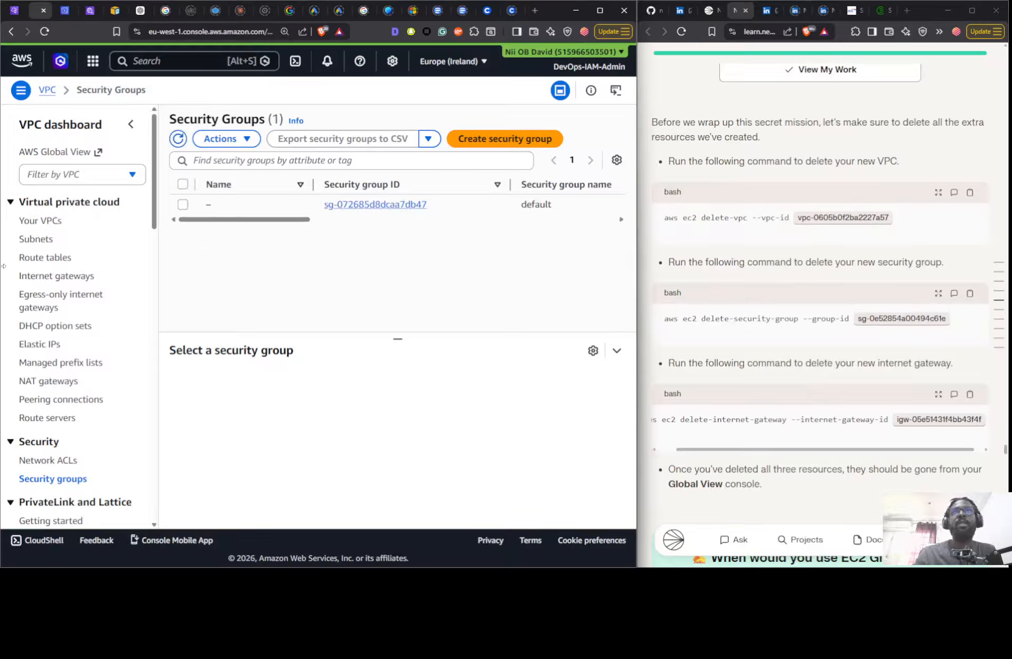
pyautogui.click(44, 220)
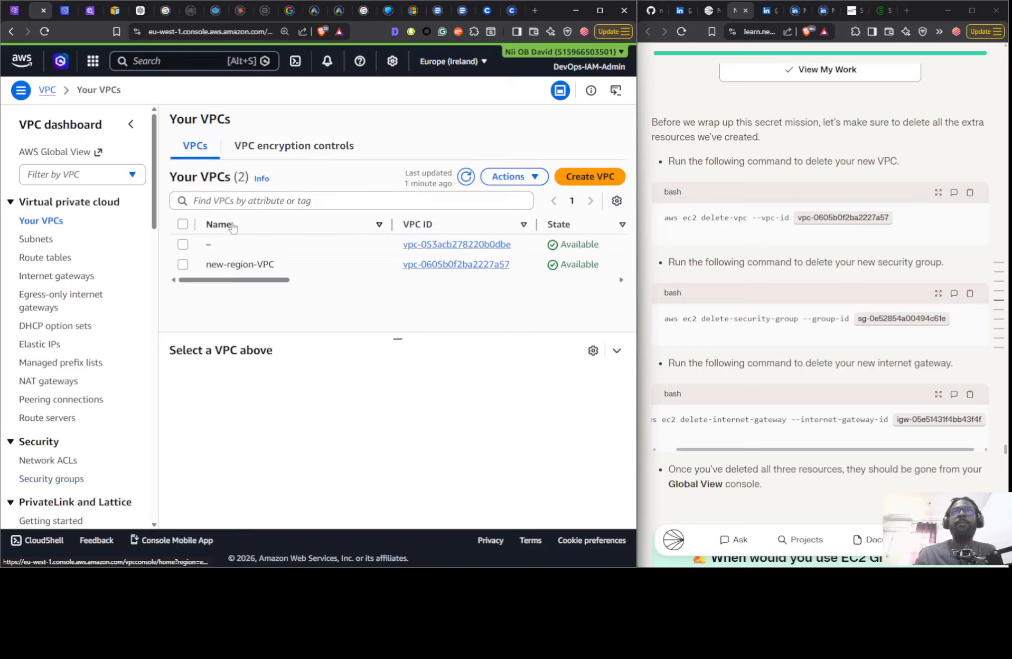
pyautogui.click(466, 176)
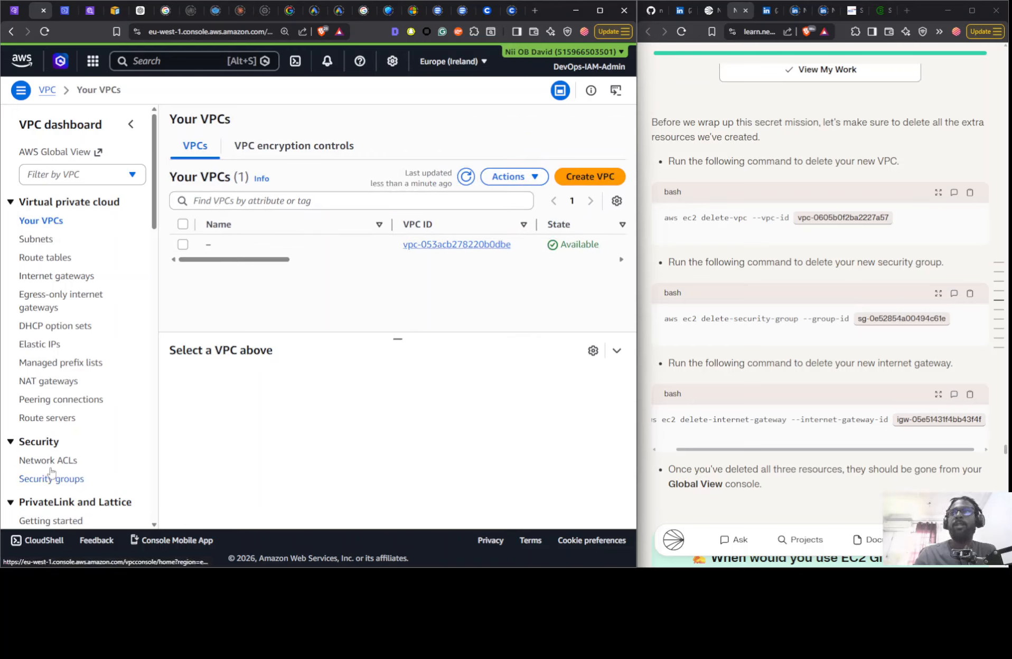
pyautogui.click(68, 276)
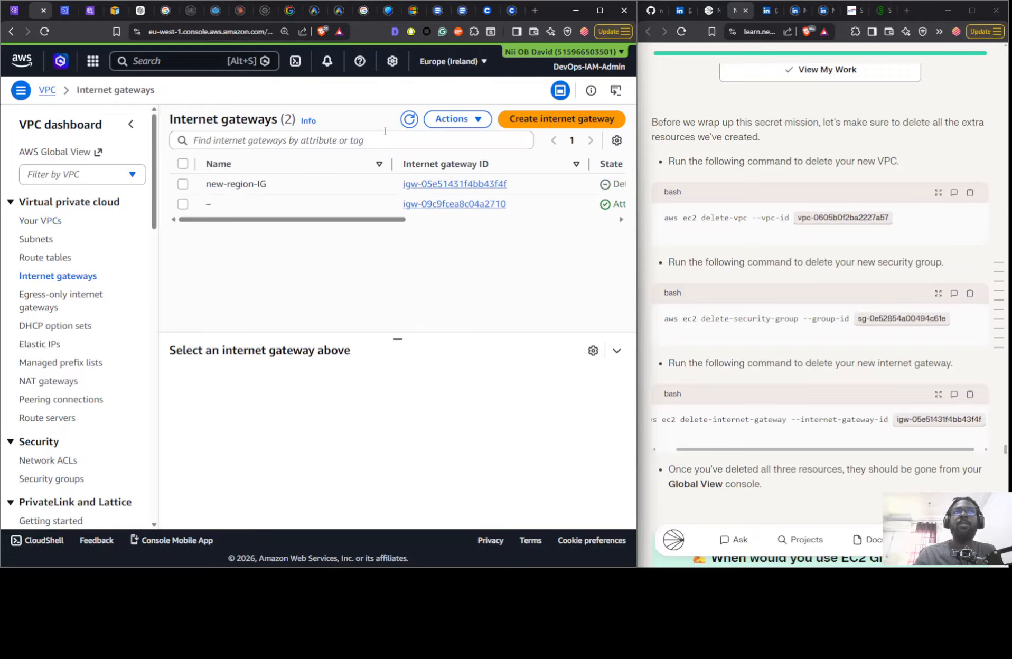
pyautogui.click(410, 120)
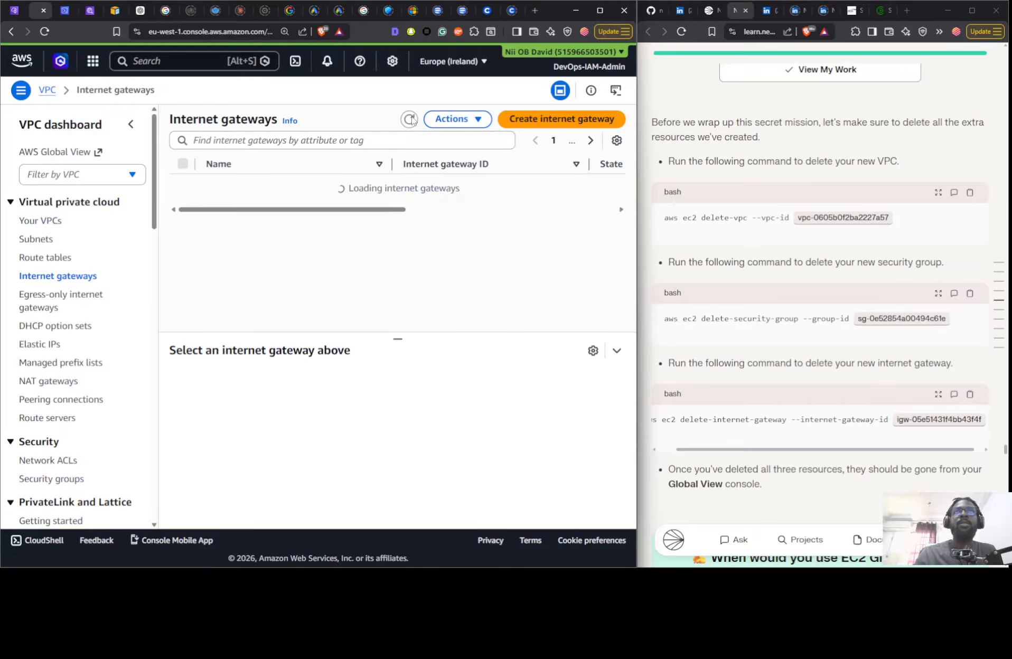
# - Delete the recreated internet gateway igw-05e51431f4bb43f4f with the guide's command in CloudShell and refresh the console's internet gateway list
pyautogui.click(71, 12)
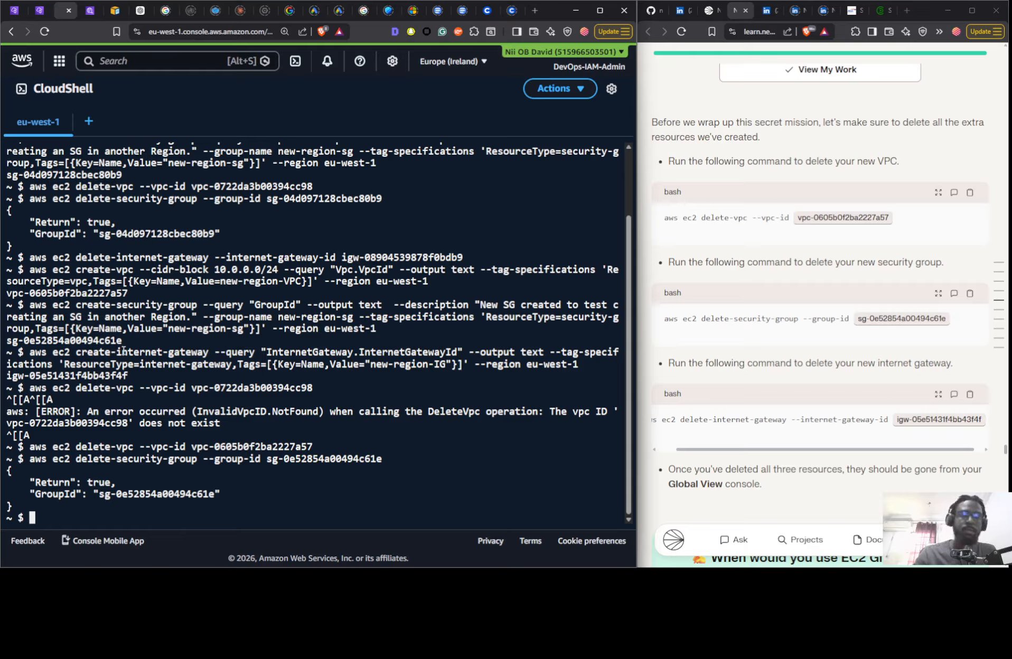
pyautogui.press('Up')
pyautogui.press('Down')
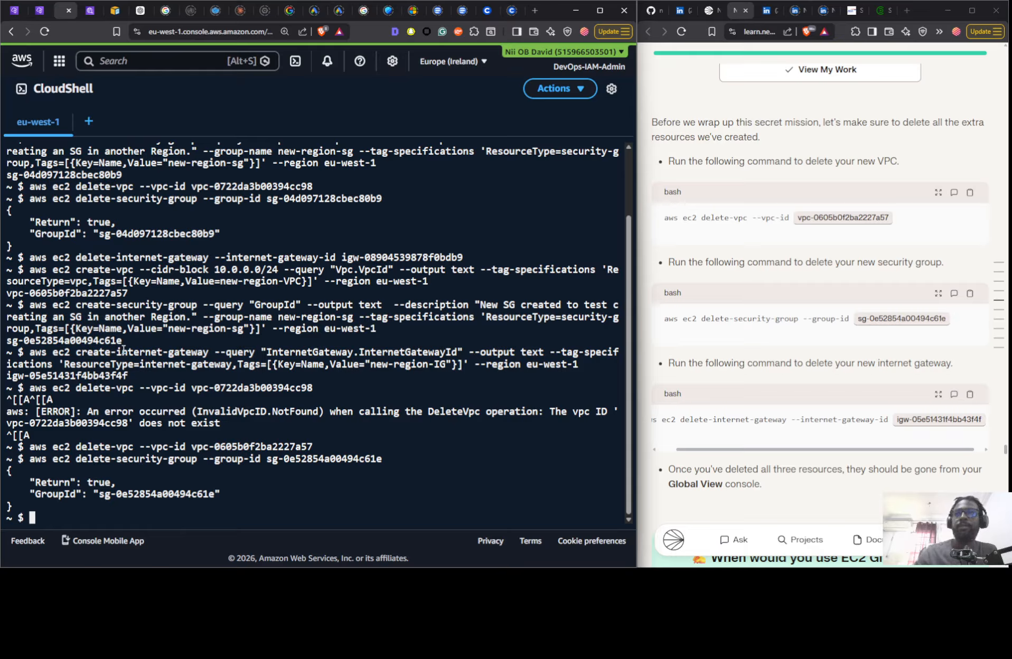
pyautogui.press('Up')
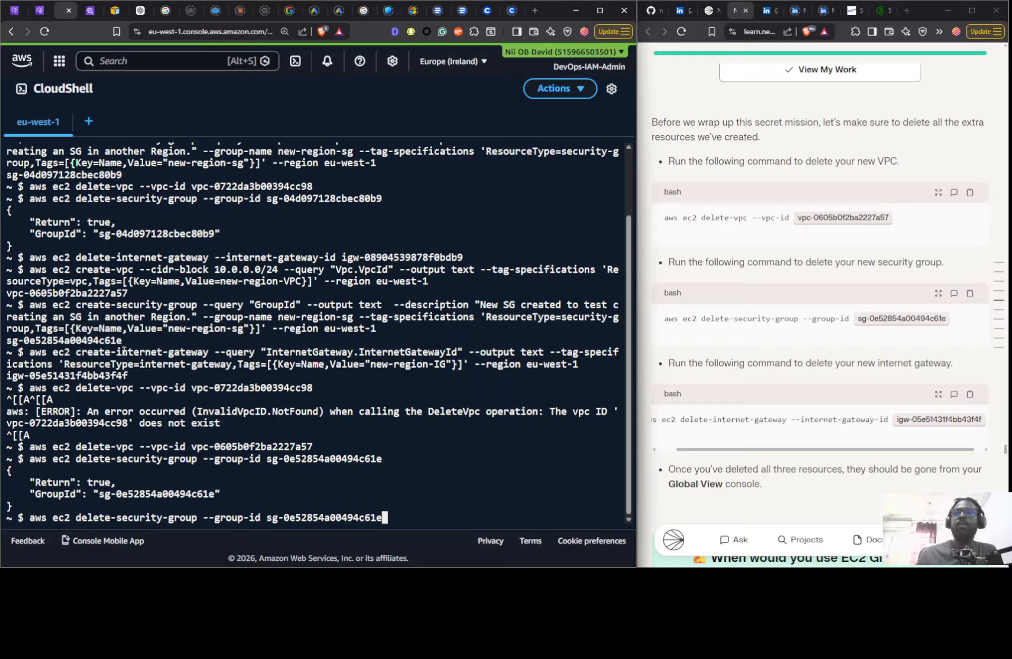
pyautogui.click(969, 394)
pyautogui.click(320, 518)
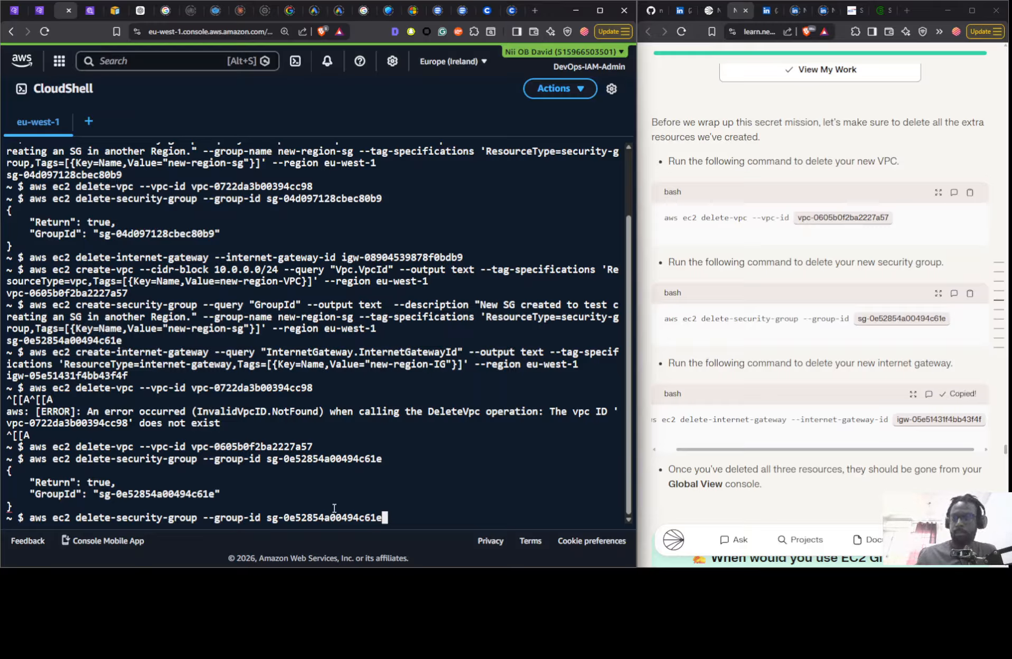
pyautogui.press('Home')
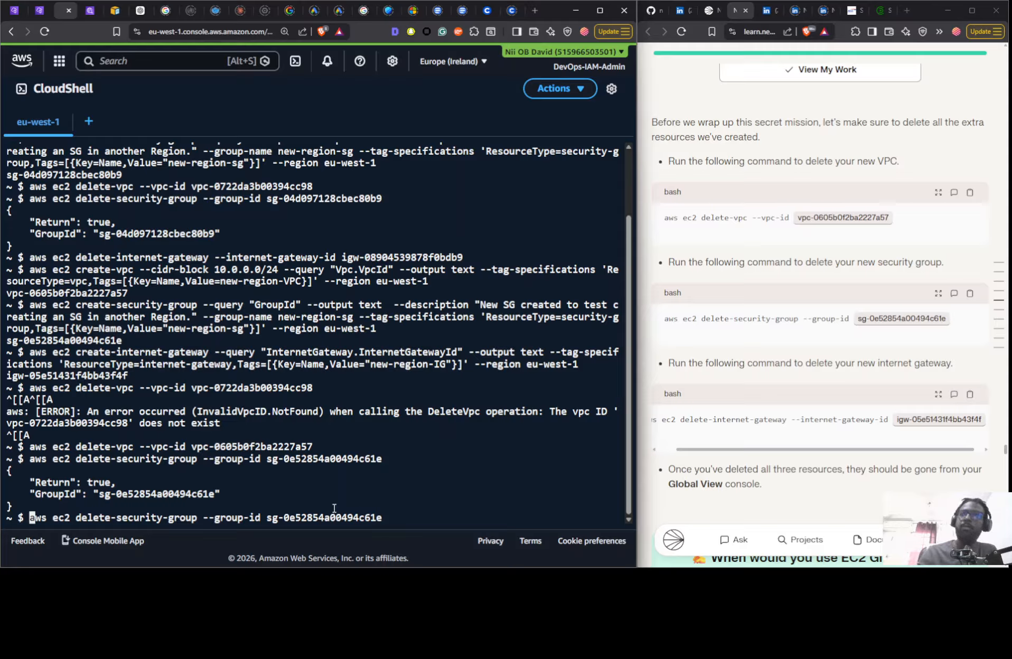
pyautogui.press('Delete')
pyautogui.press('Delete')
pyautogui.press('Delete')
pyautogui.press('Delete')
pyautogui.press('Delete')
pyautogui.press('Delete')
pyautogui.press('Delete')
pyautogui.press('Delete')
pyautogui.press('Delete')
pyautogui.press('Delete')
pyautogui.press('Delete')
pyautogui.press('Delete')
pyautogui.press('Delete')
pyautogui.press('Delete')
pyautogui.press('Delete')
pyautogui.press('Delete')
pyautogui.press('Delete')
pyautogui.press('Delete')
pyautogui.press('Delete')
pyautogui.press('Delete')
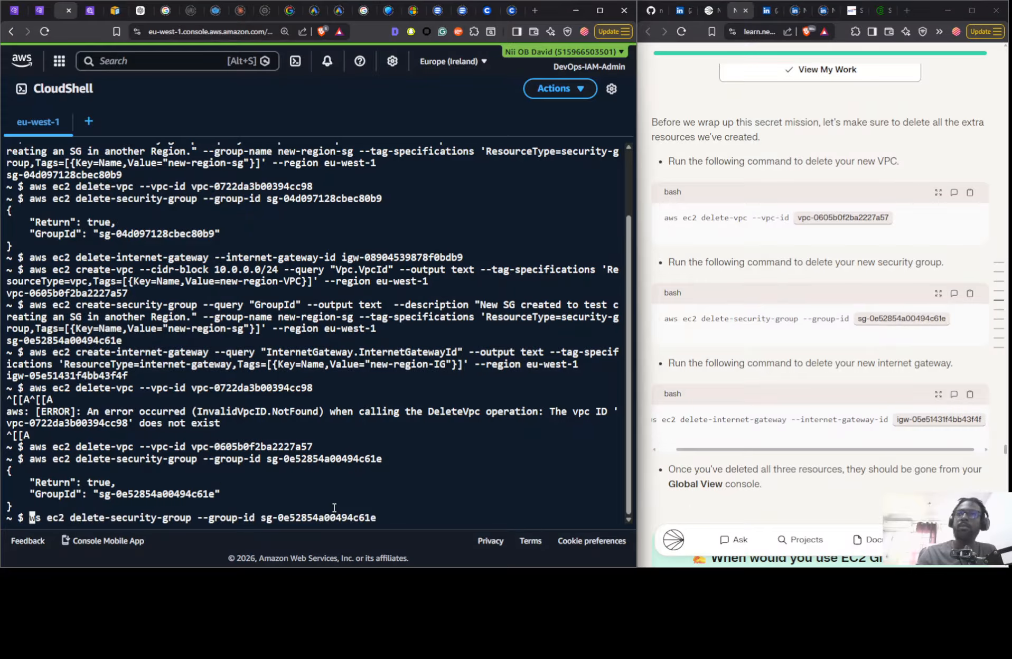
pyautogui.press('Delete')
pyautogui.press('Delete')
pyautogui.press('Delete')
pyautogui.press('Delete')
pyautogui.press('Delete')
pyautogui.press('Delete')
pyautogui.press('Delete')
pyautogui.press('Delete')
pyautogui.press('Delete')
pyautogui.press('Delete')
pyautogui.press('Delete')
pyautogui.press('Delete')
pyautogui.press('Delete')
pyautogui.press('Delete')
pyautogui.press('Delete')
pyautogui.press('Delete')
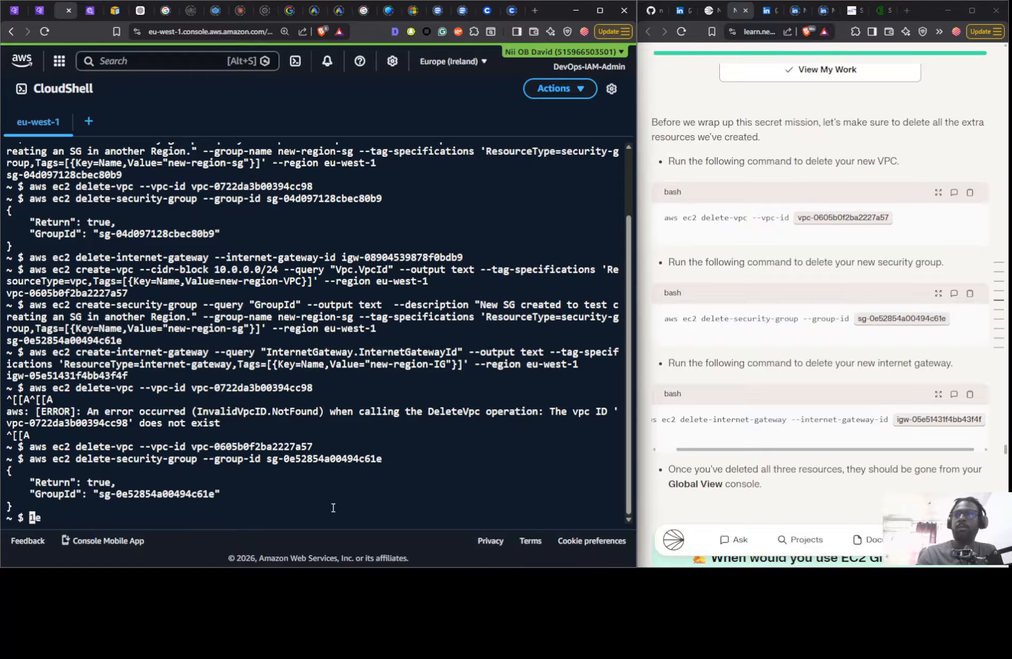
pyautogui.hotkey('ctrl', 'v')
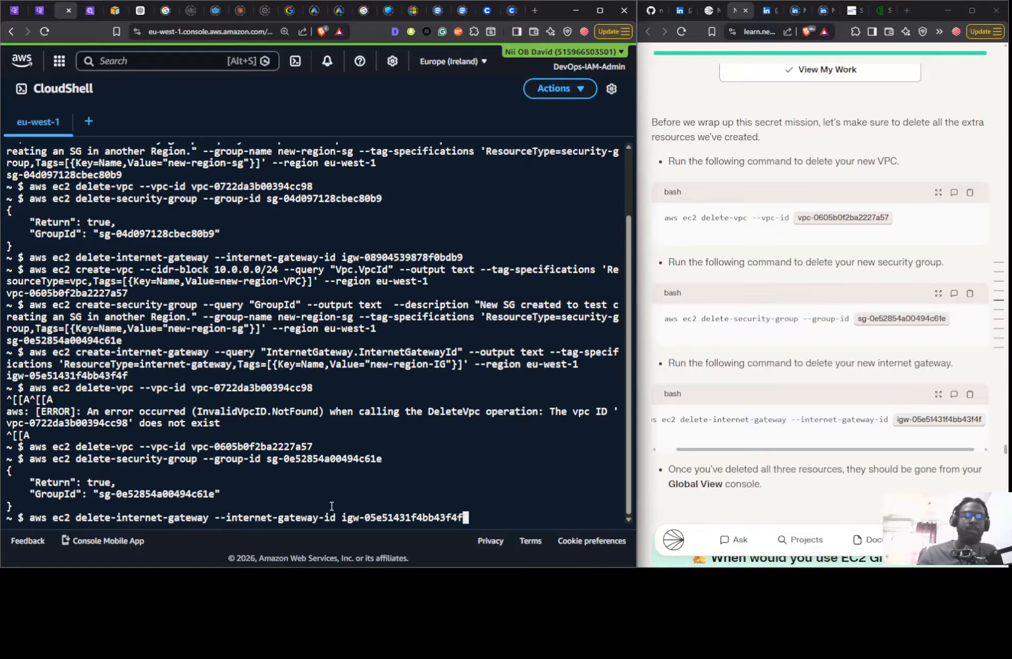
pyautogui.press('Return')
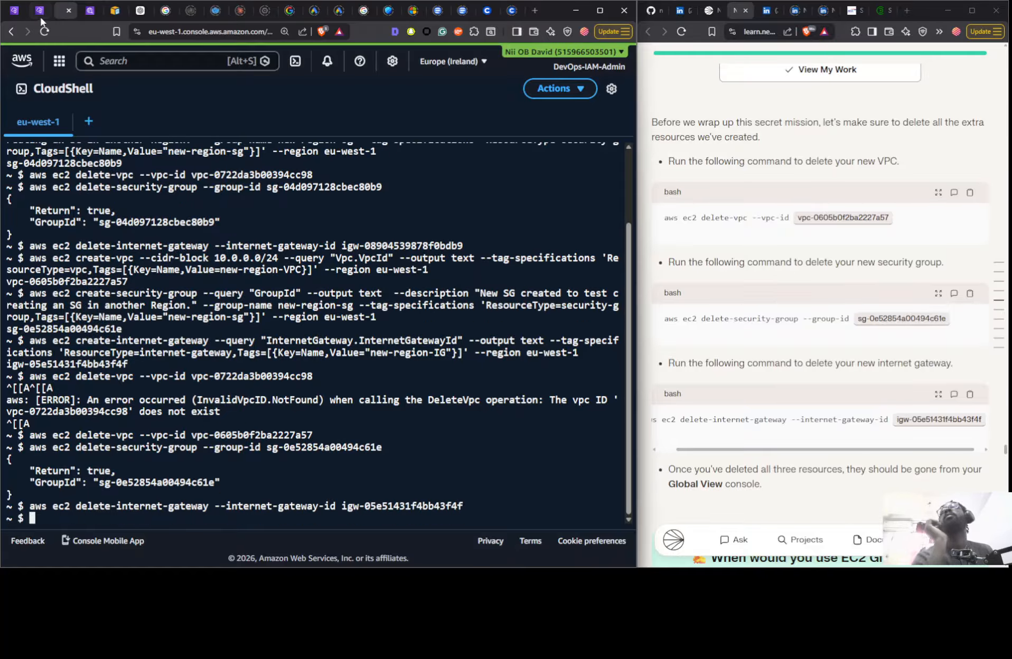
pyautogui.click(40, 17)
pyautogui.click(407, 120)
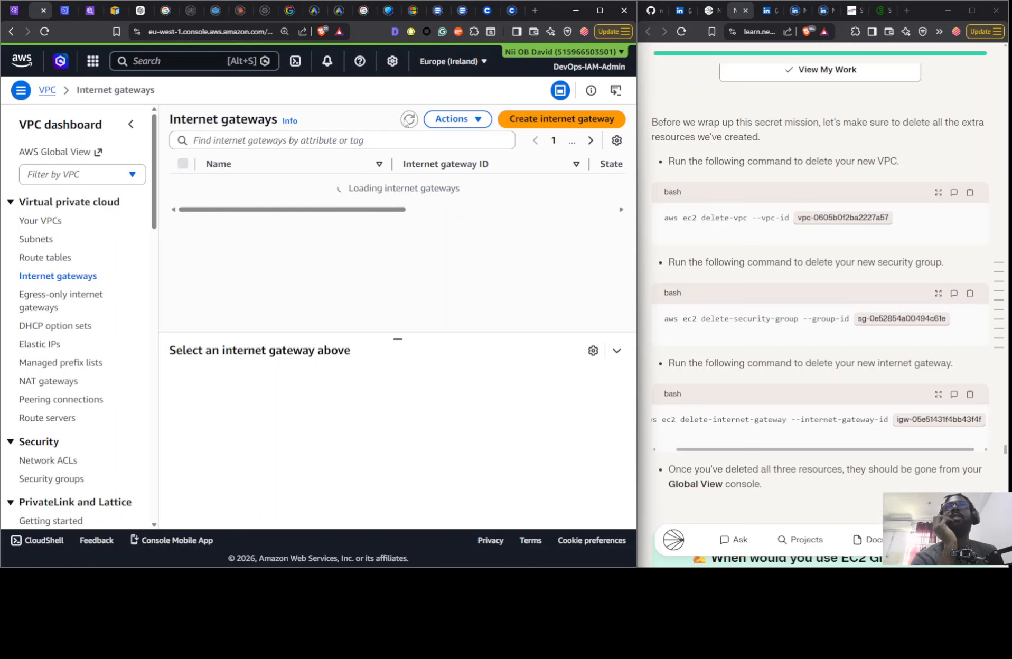
# - Delete the Nextwork VPC and its associated resources in the Africa (Cape Town) region, confirming the deletion with "delete"
pyautogui.click(15, 5)
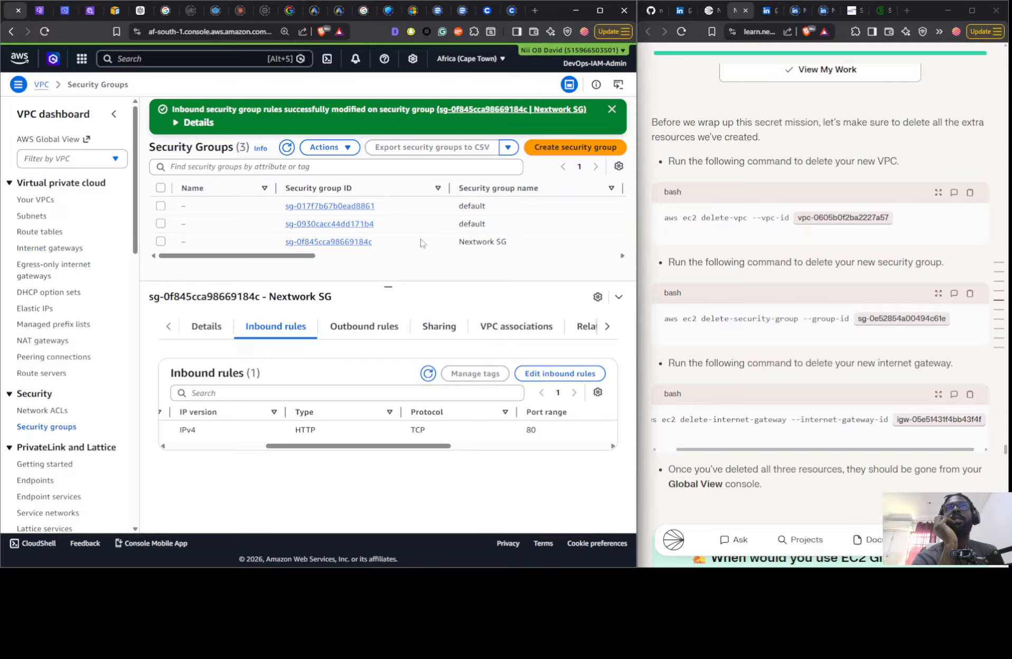
pyautogui.moveTo(251, 256); pyautogui.dragTo(476, 266)
pyautogui.click(45, 201)
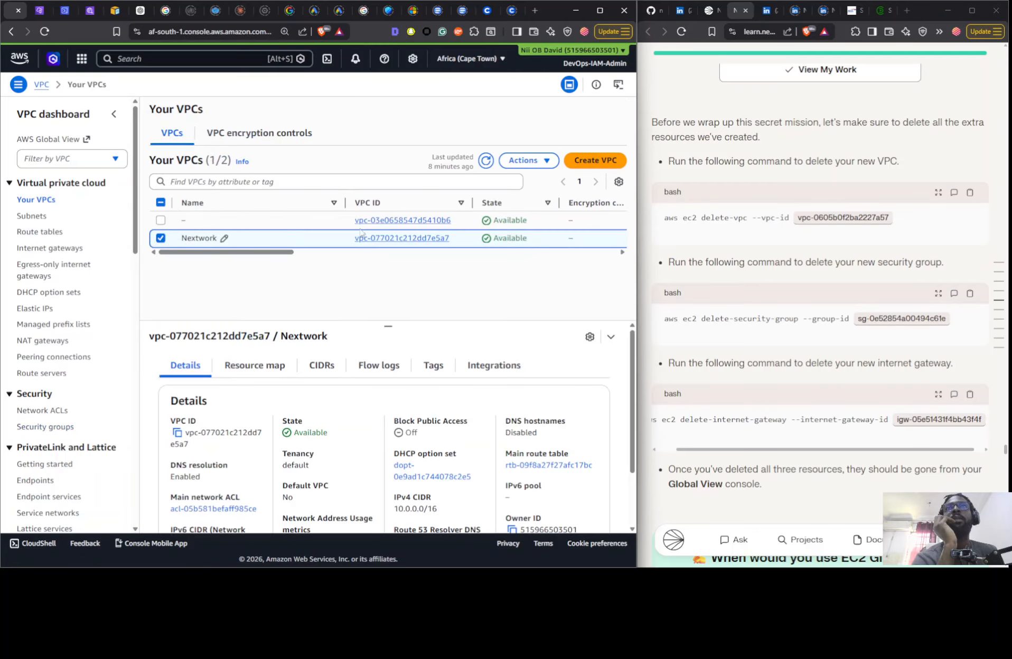
pyautogui.click(525, 160)
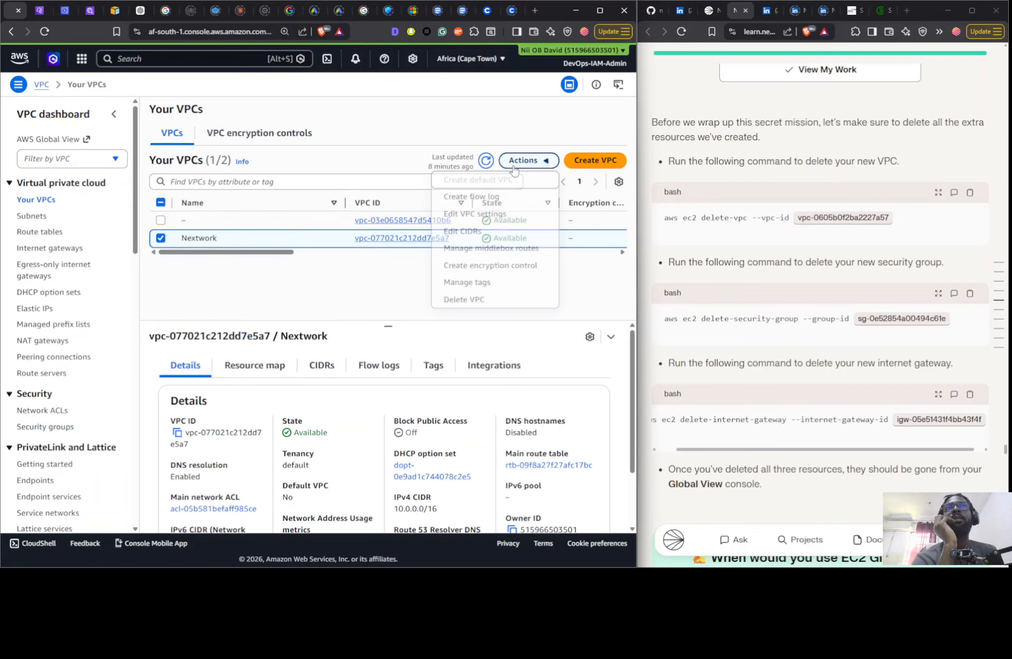
pyautogui.click(464, 298)
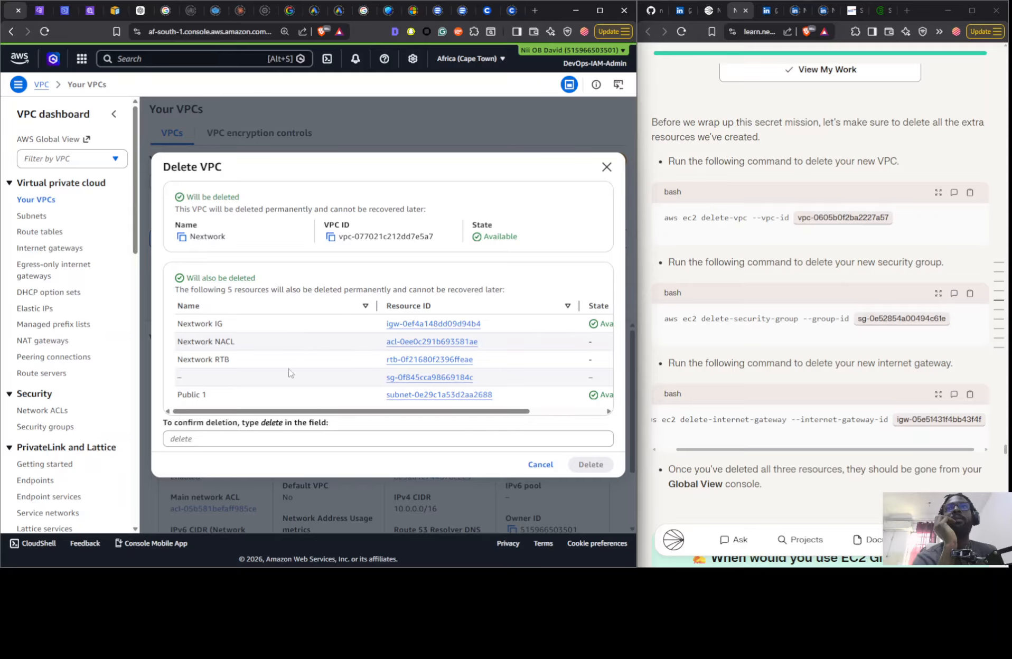
pyautogui.tripleClick(269, 427)
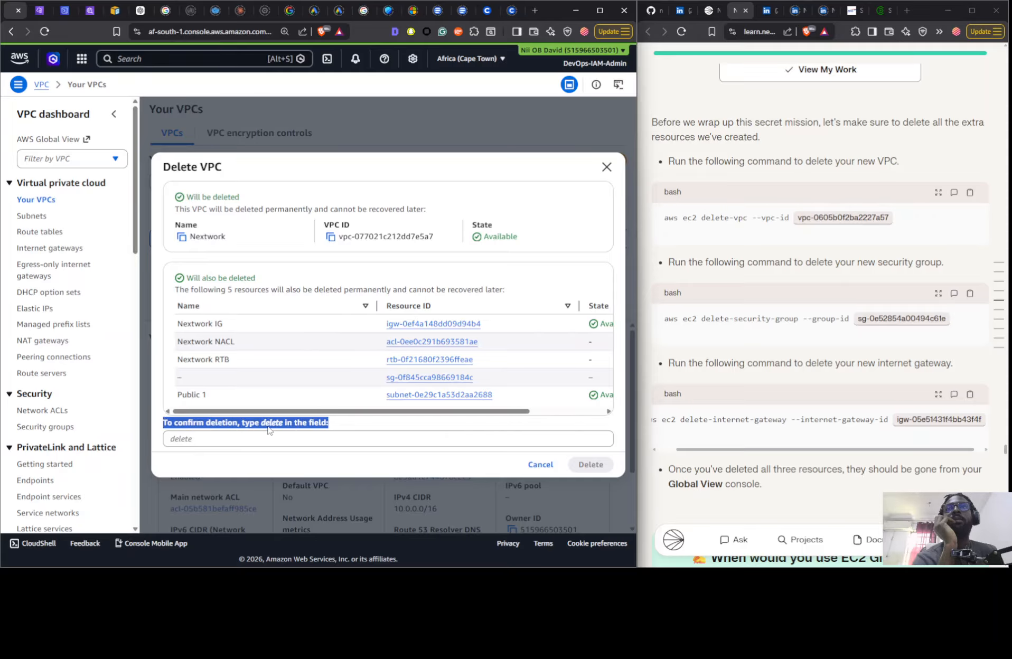
pyautogui.doubleClick(270, 426)
pyautogui.moveTo(269, 425); pyautogui.dragTo(269, 440)
pyautogui.click(269, 440)
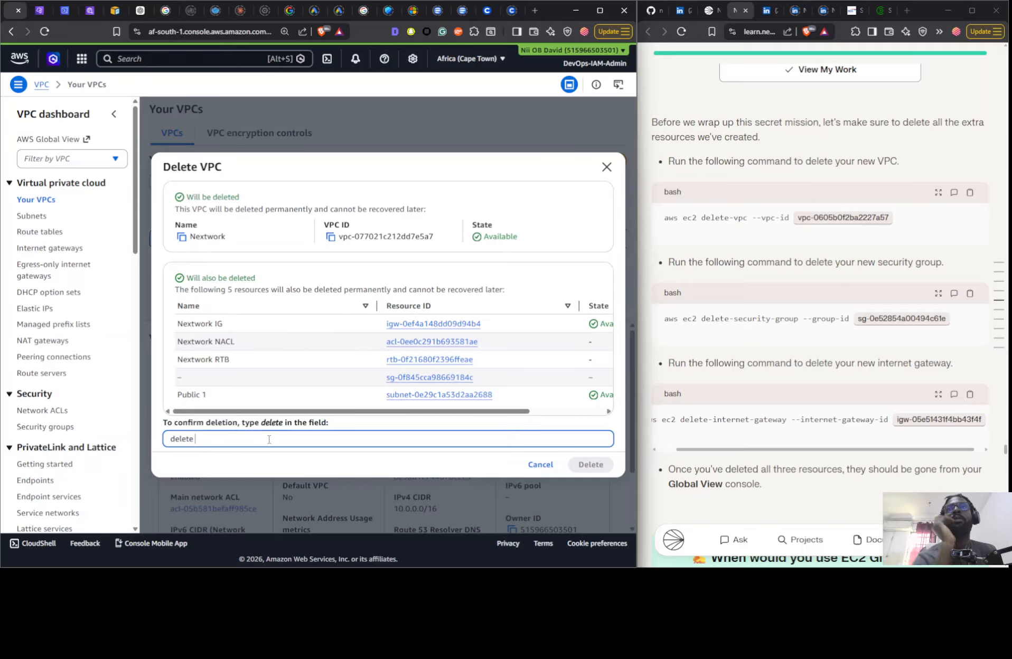
pyautogui.press('BackSpace')
pyautogui.click(590, 464)
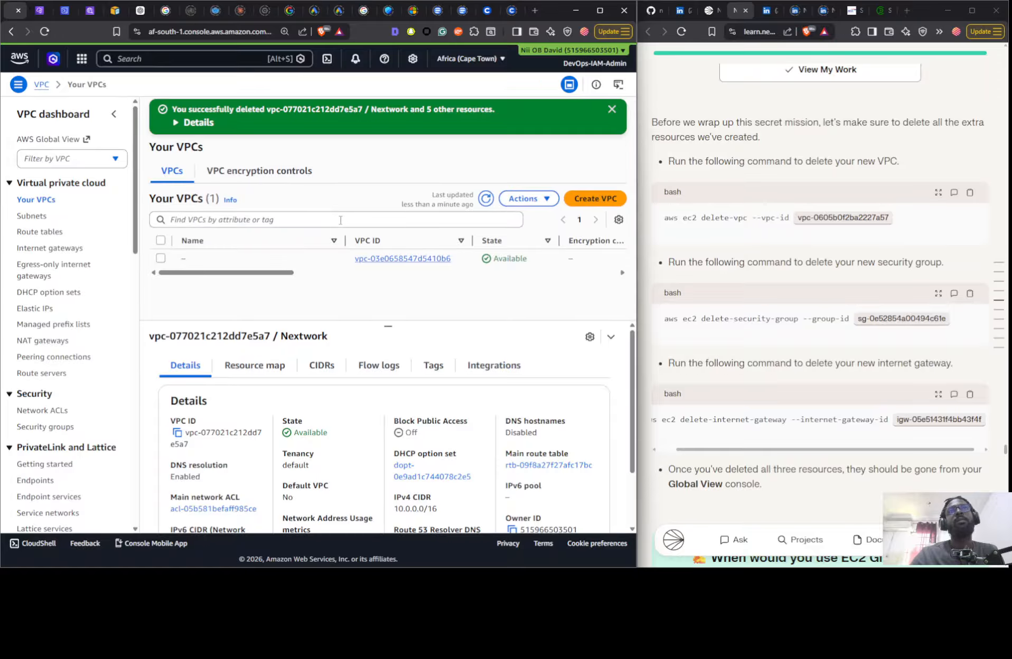
# - Reload the Cape Town VPC list and check the subnets, route tables, internet gateways, network ACLs and security groups for leftover project resources
pyautogui.click(47, 31)
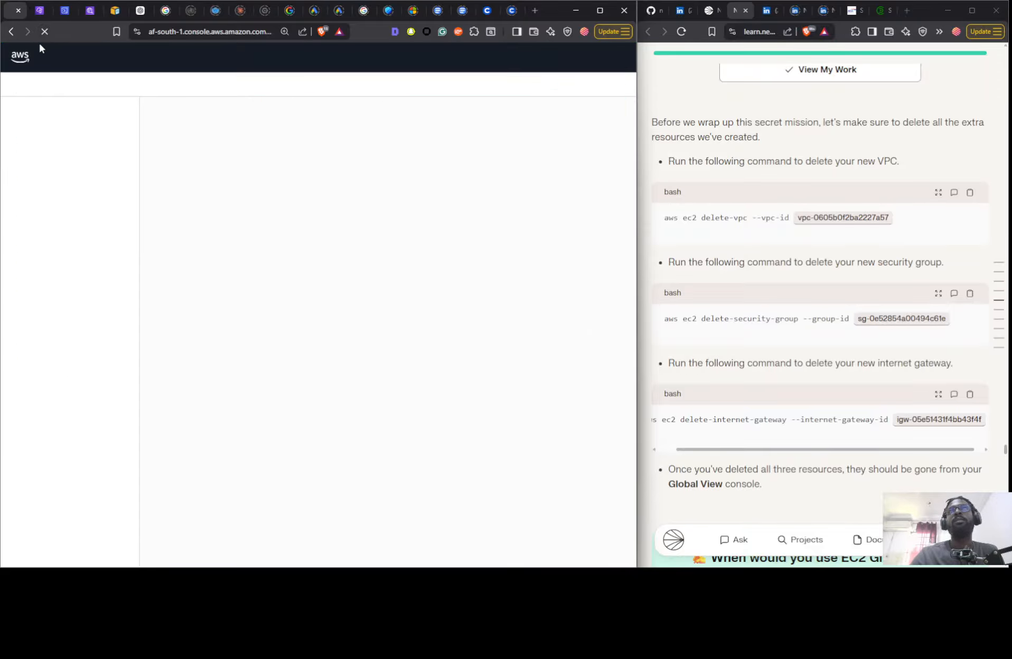
pyautogui.scroll(-5, 653, 270)
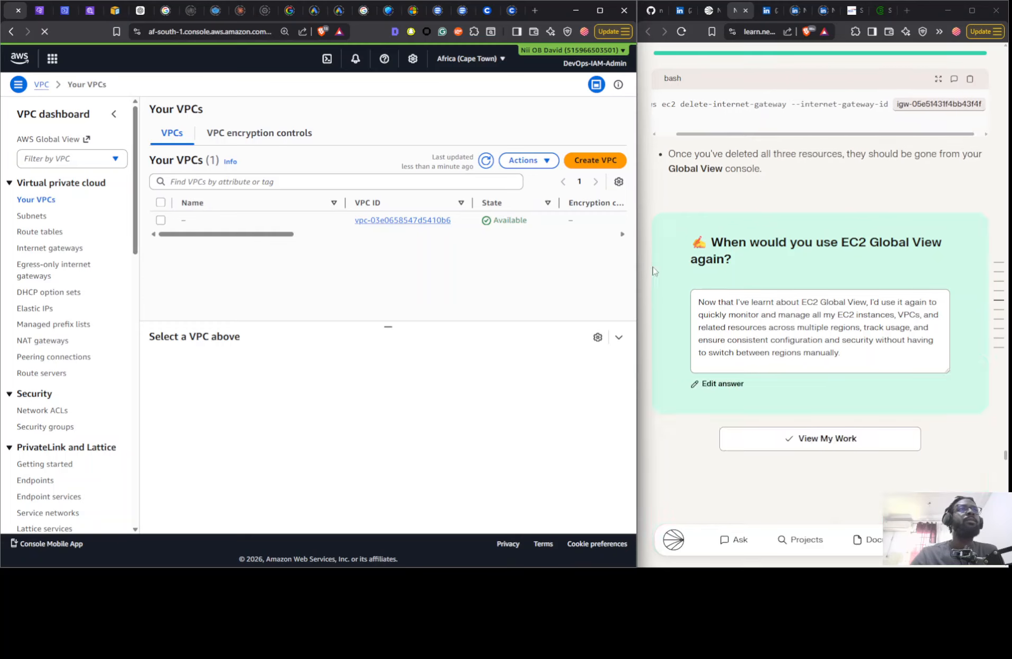
pyautogui.scroll(-10, 654, 270)
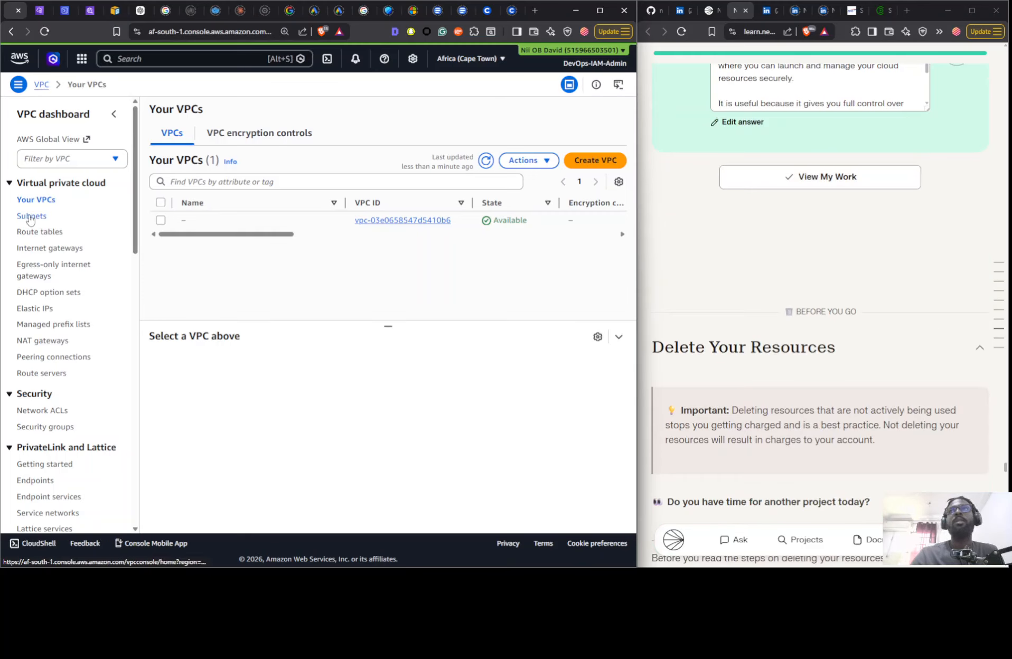
pyautogui.click(30, 216)
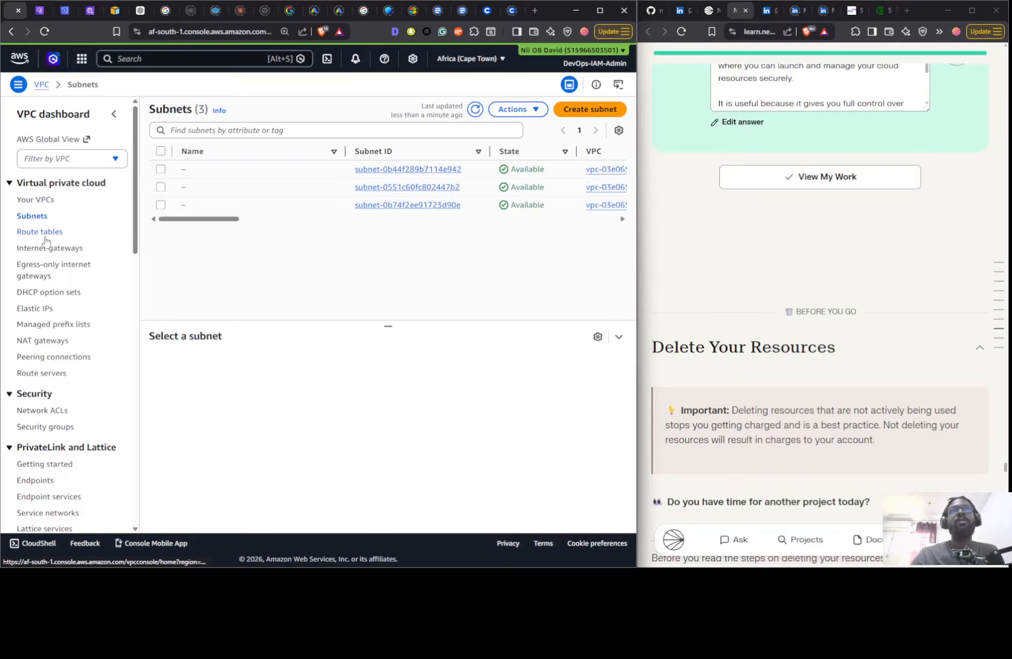
pyautogui.click(45, 235)
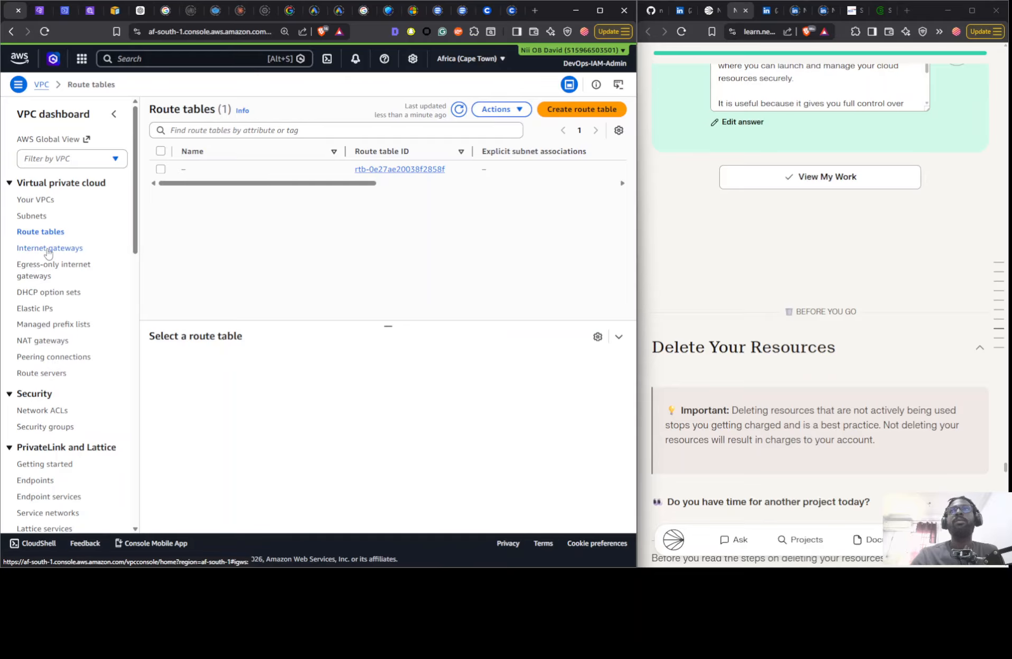
pyautogui.click(48, 250)
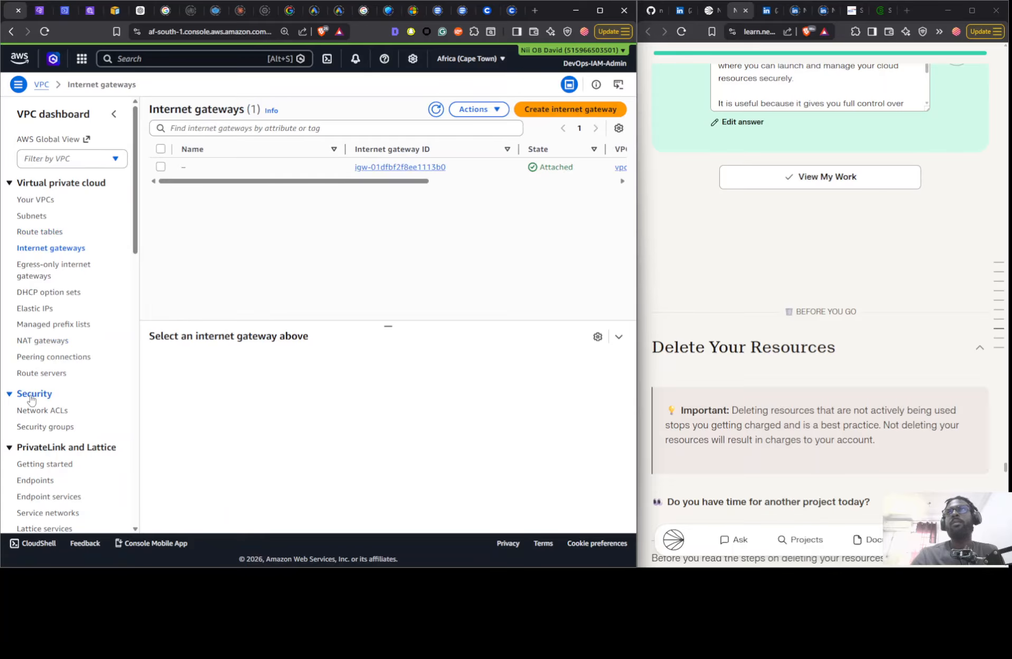
pyautogui.click(39, 412)
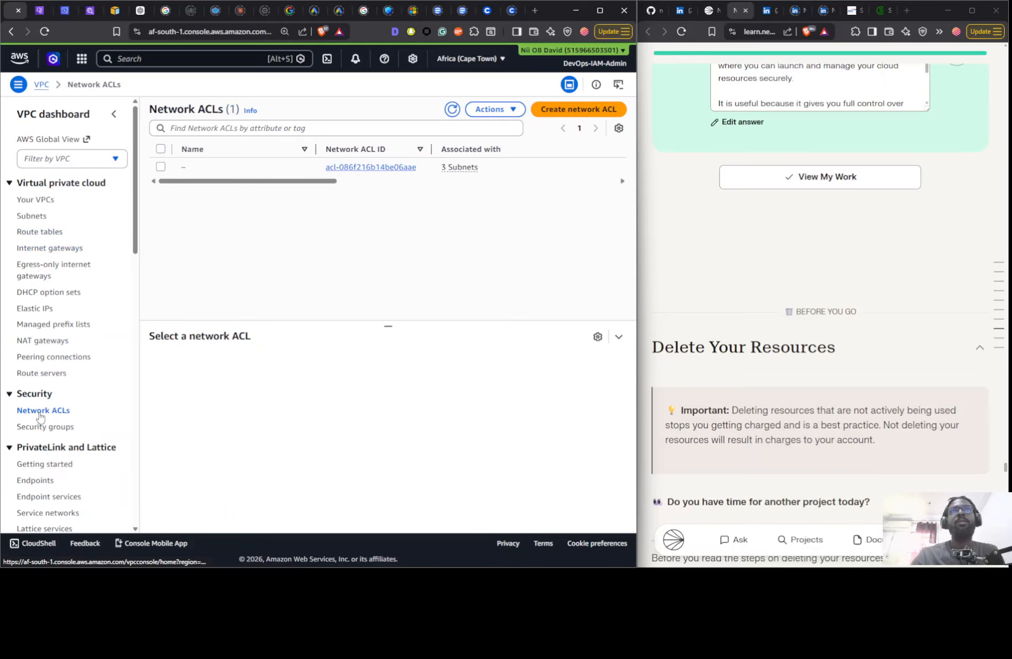
pyautogui.click(32, 426)
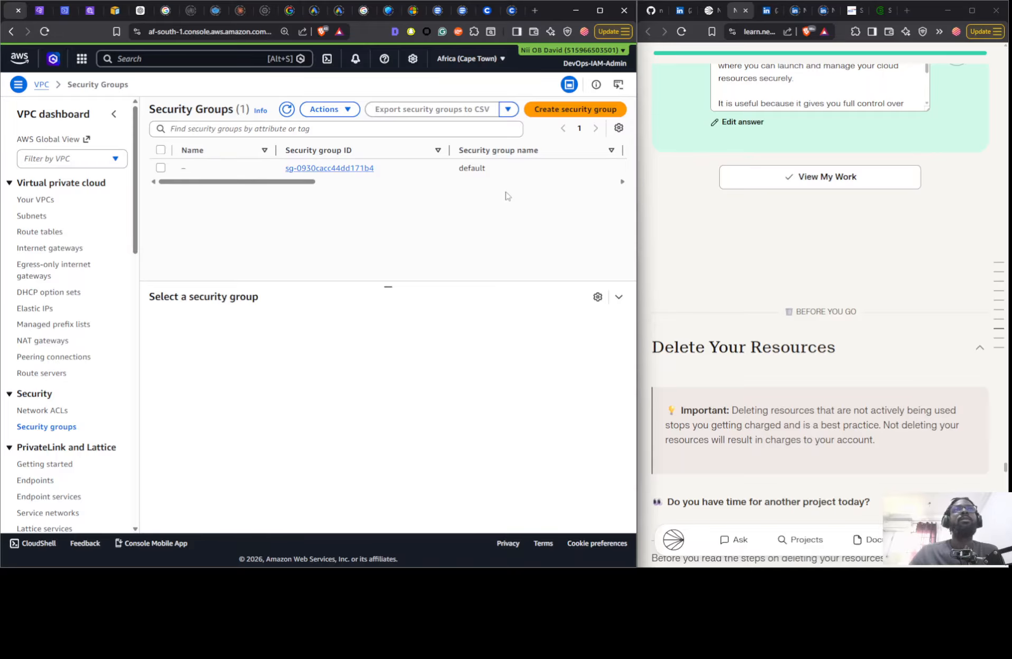
# - Check the VPC list in eu-west-1 and close the leftover eu-west-1 VPC console, CloudShell and AWS Global View pages
pyautogui.click(49, 10)
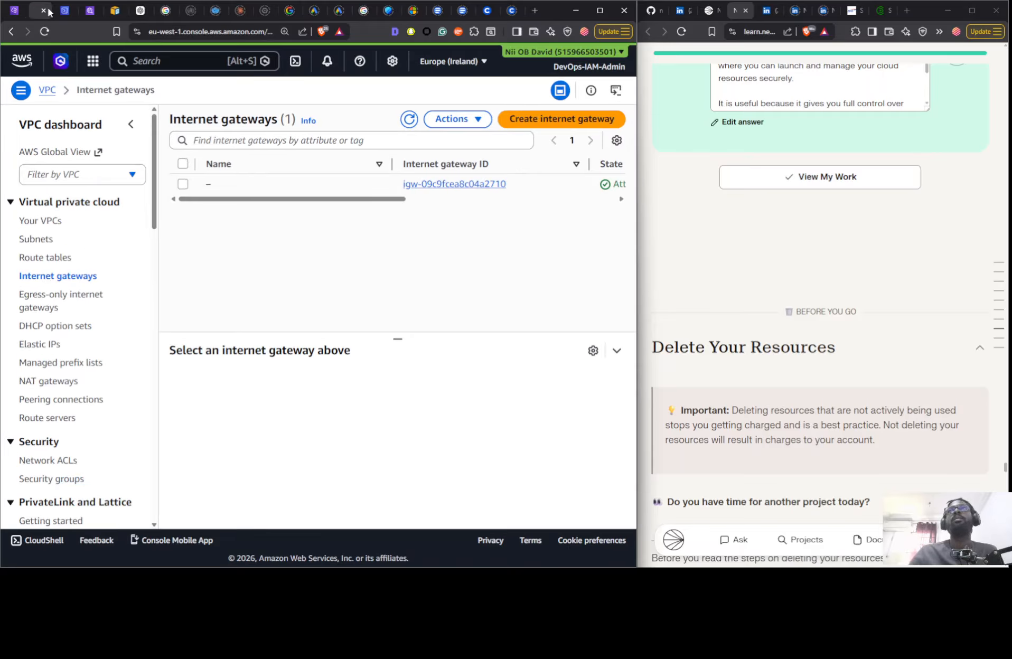
pyautogui.click(47, 226)
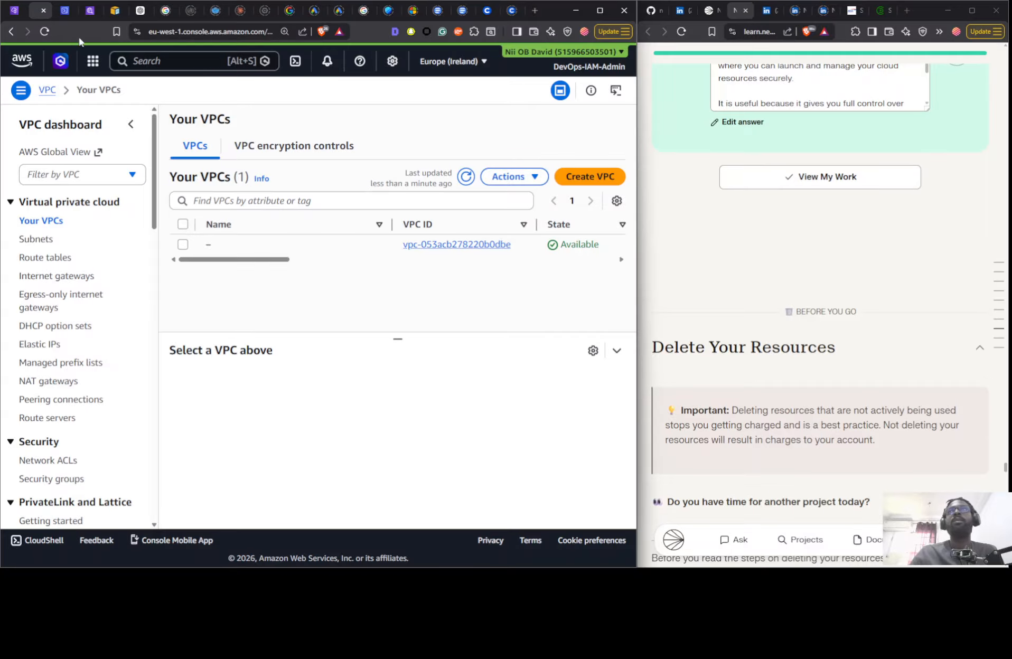
pyautogui.click(43, 11)
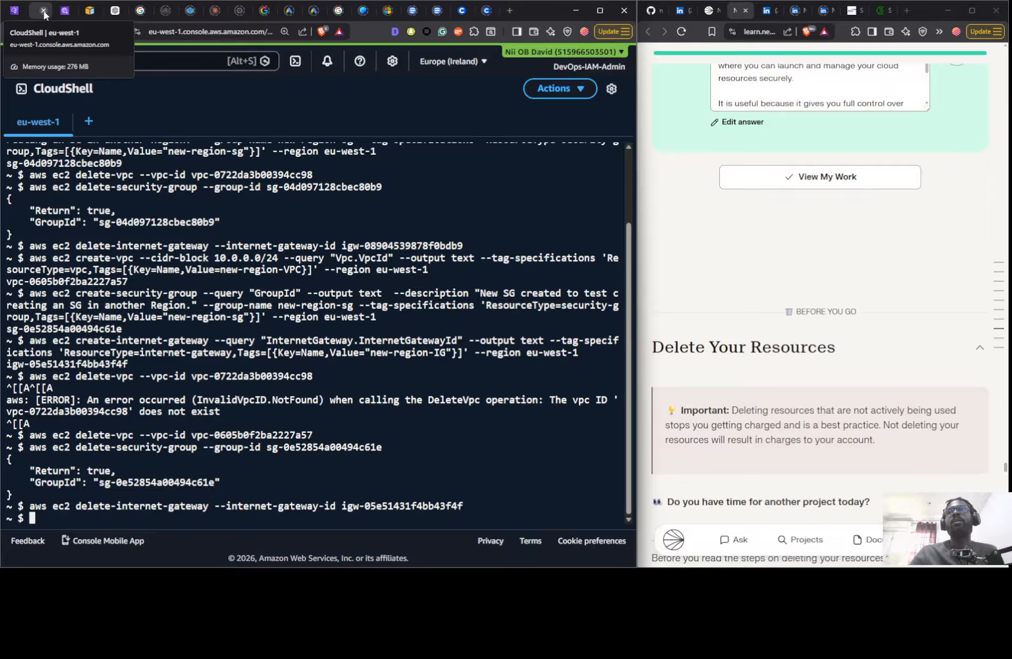
pyautogui.click(43, 12)
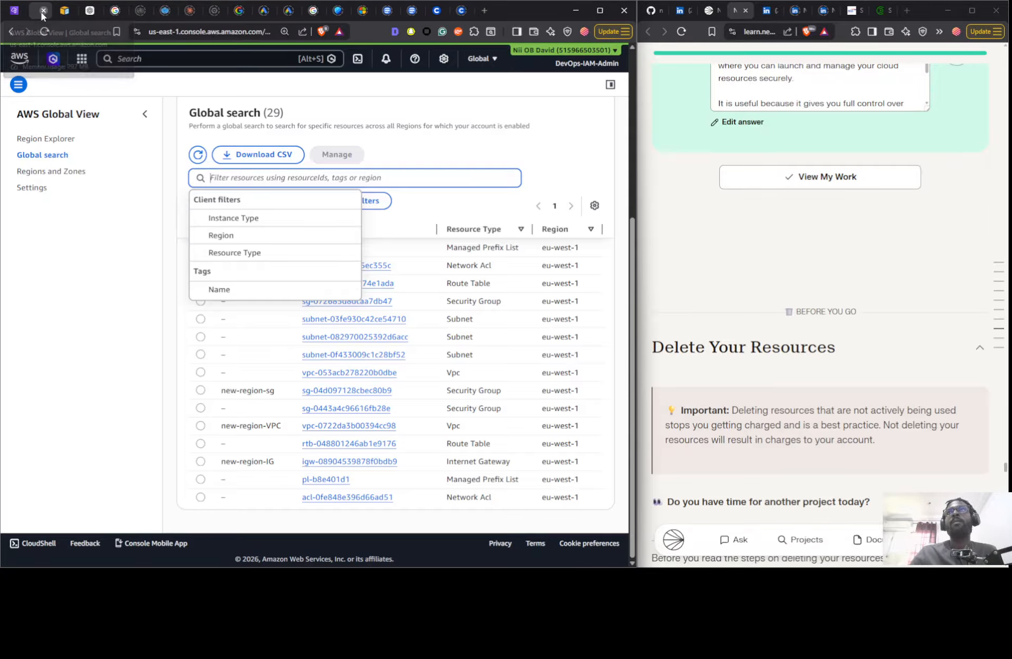
pyautogui.click(43, 11)
pyautogui.click(15, 11)
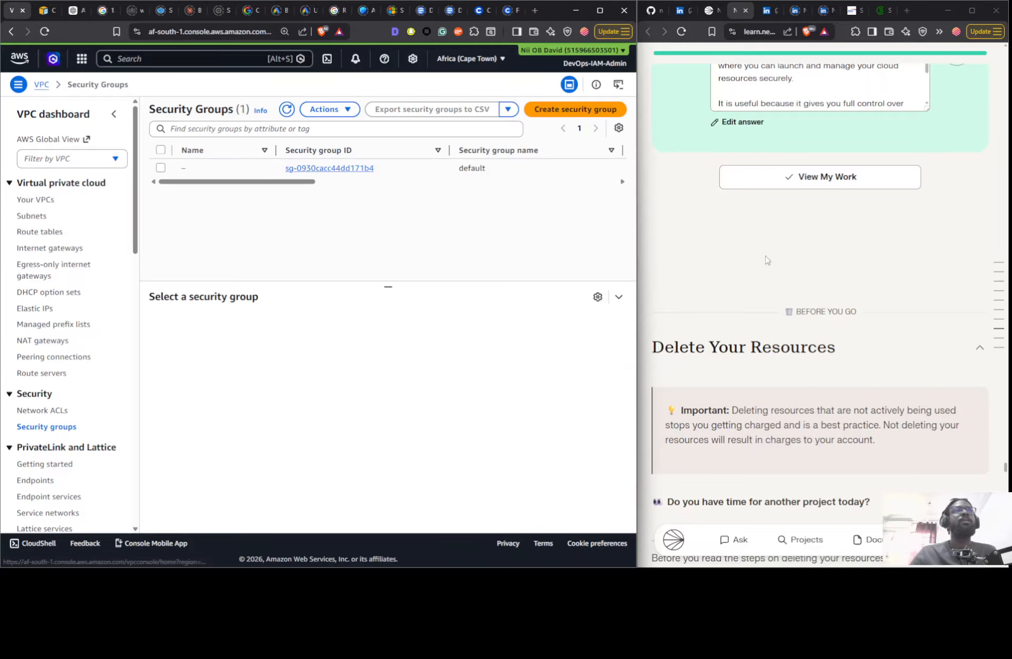
# - Open the Part 3 project, Creating a Private Subnet, from the related projects listed at the start of the NextWork guide
pyautogui.scroll(-20, 856, 309)
pyautogui.scroll(-8, 856, 309)
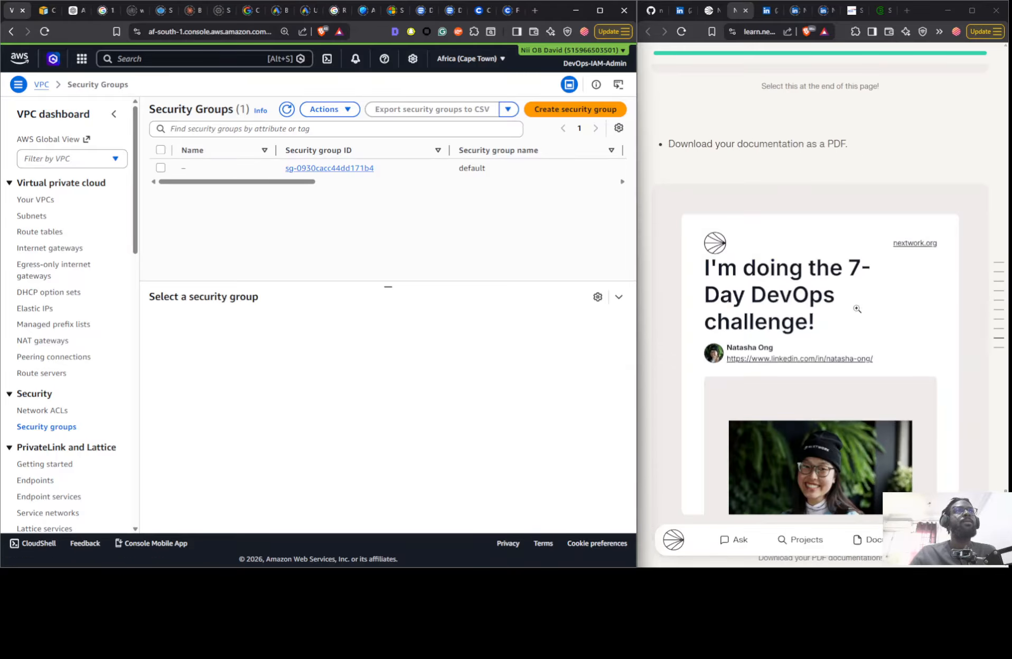
pyautogui.scroll(15, 856, 309)
pyautogui.scroll(20, 870, 296)
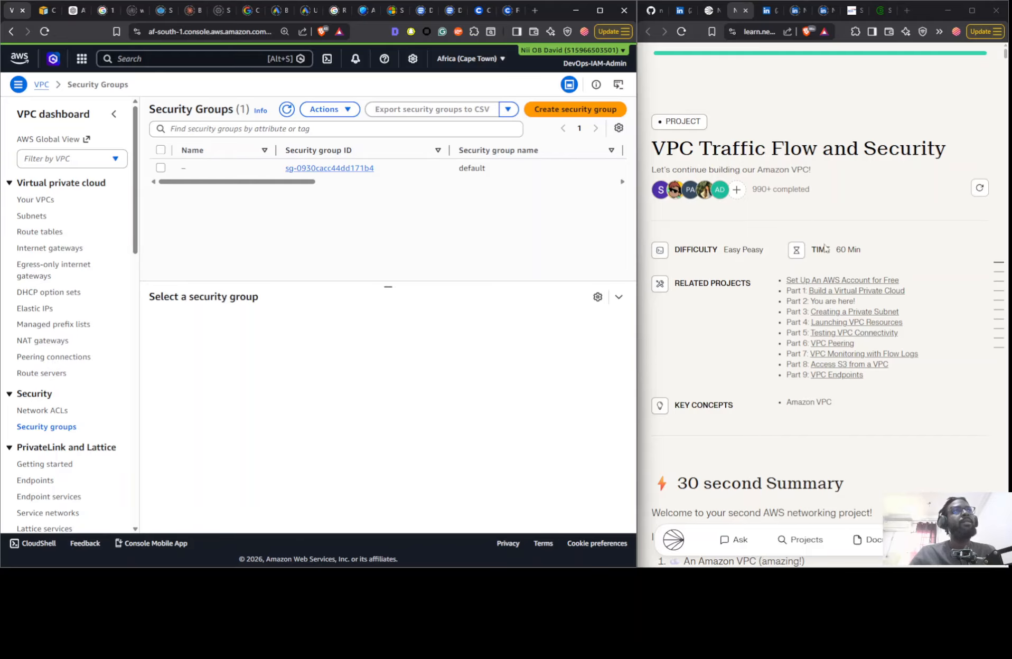
pyautogui.click(834, 316)
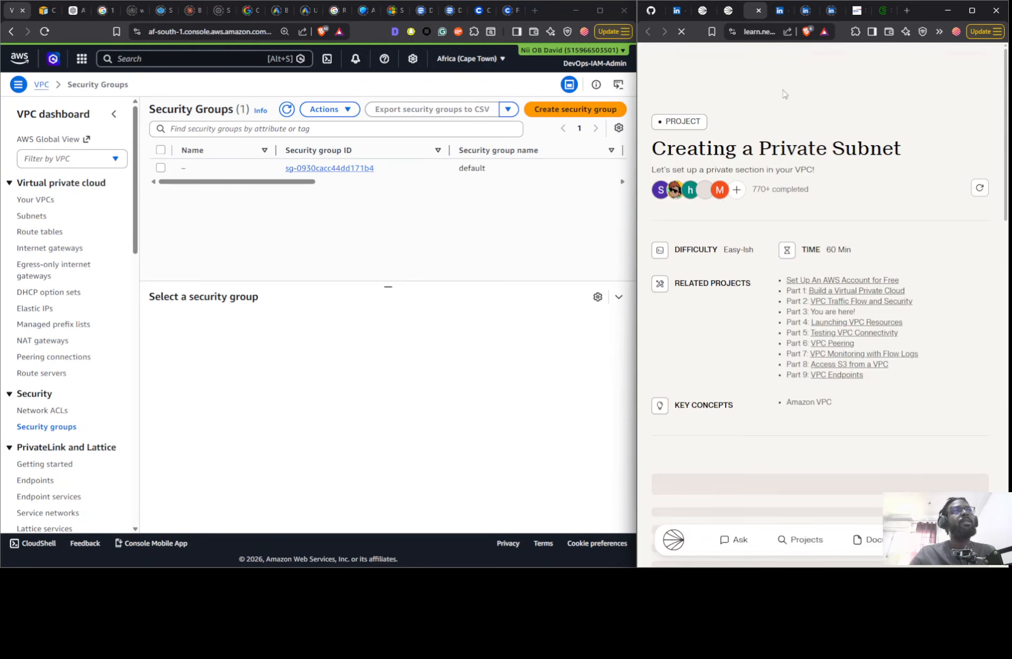
# - Read the private subnet project's summary, choose the On Your Own mode and review the checklist of its first step
pyautogui.scroll(-10, 813, 267)
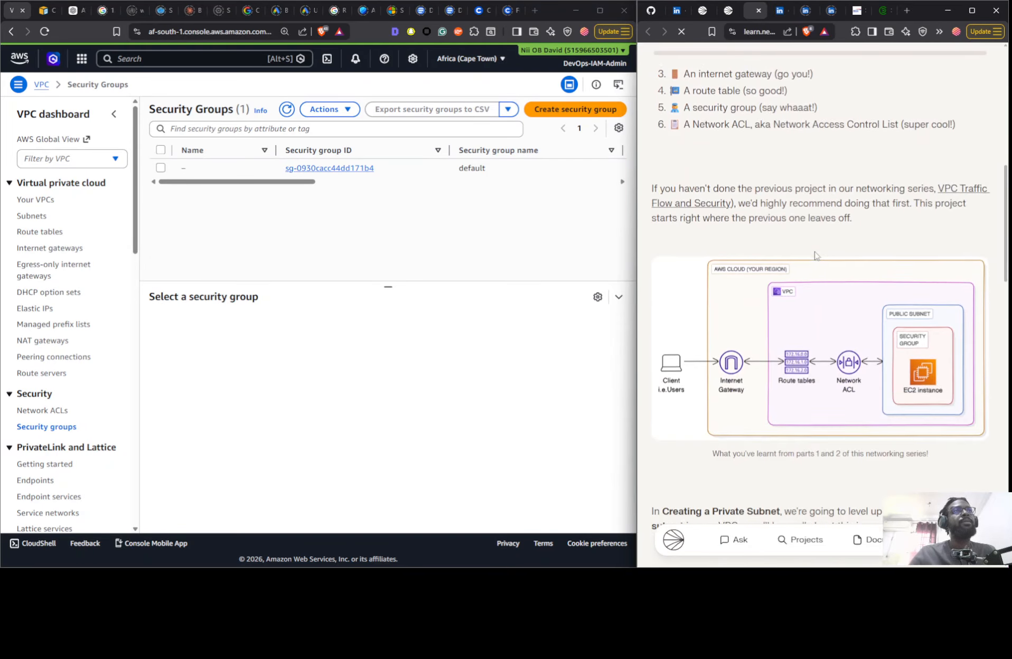
pyautogui.scroll(3, 814, 255)
pyautogui.scroll(-7, 760, 200)
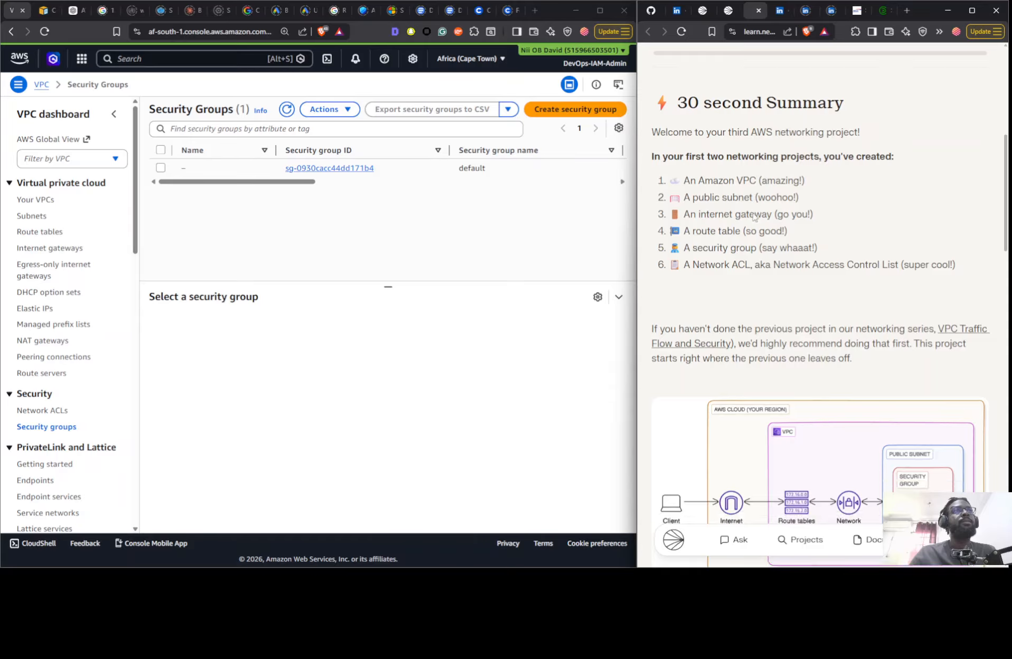
pyautogui.scroll(-2, 749, 214)
pyautogui.scroll(-2, 763, 304)
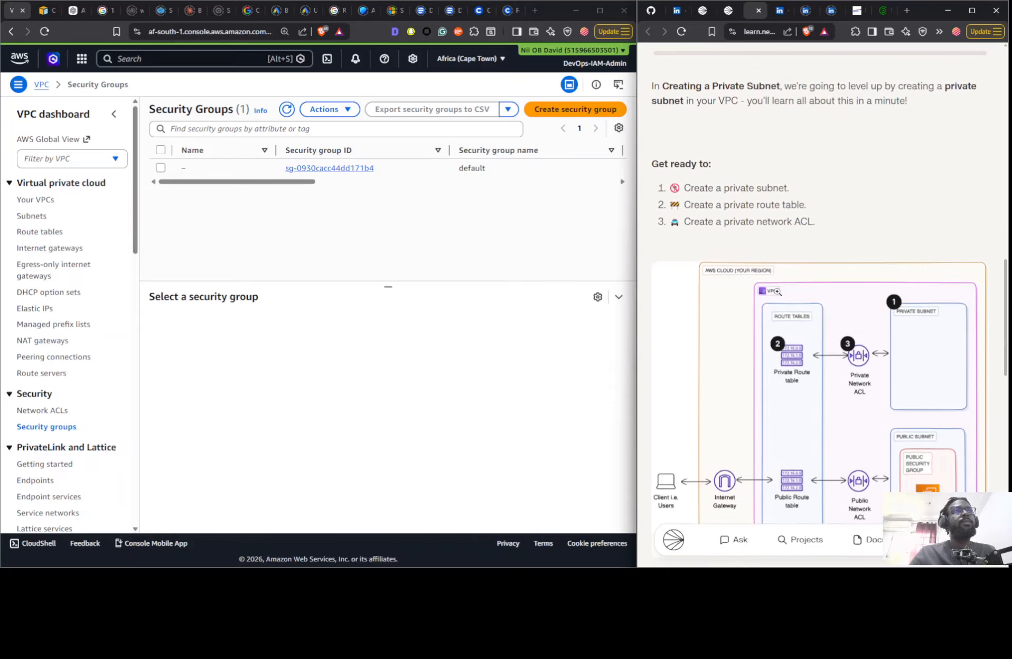
pyautogui.scroll(-10, 810, 204)
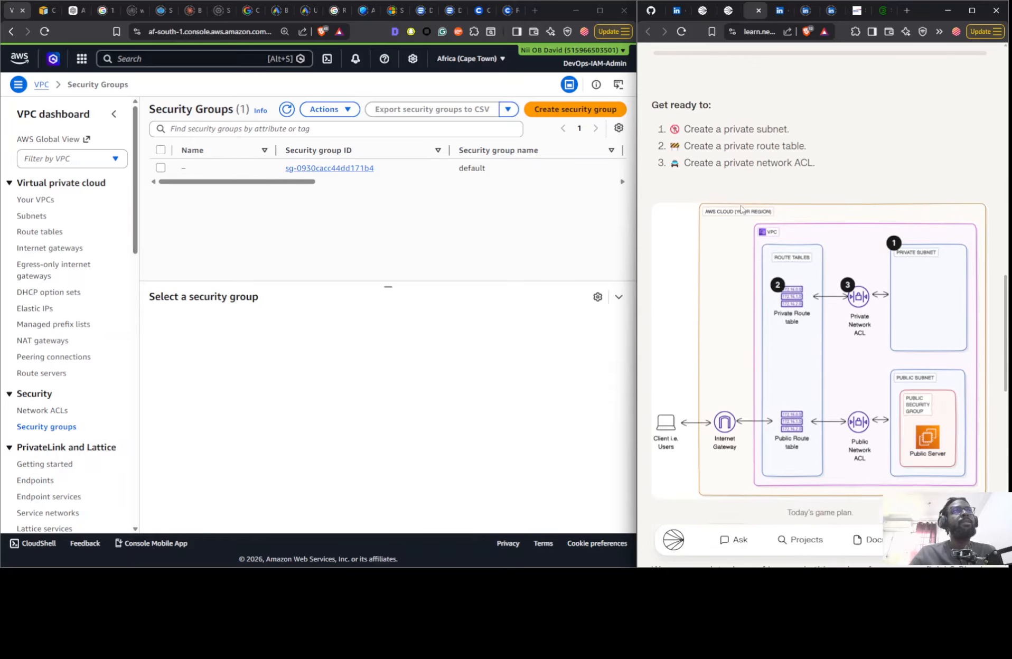
pyautogui.scroll(-3, 764, 198)
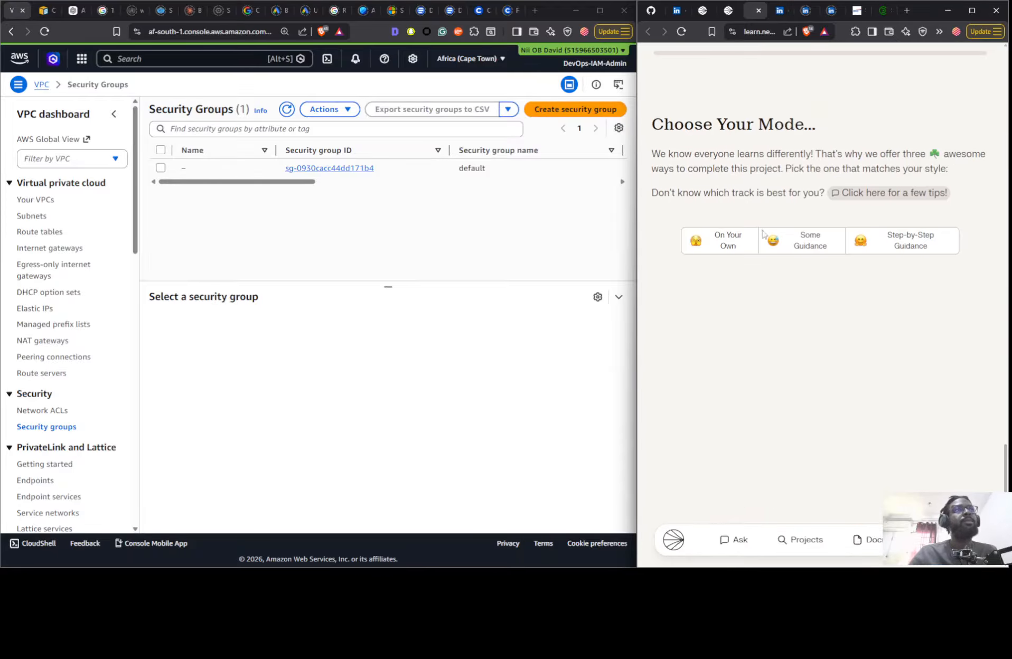
pyautogui.click(717, 248)
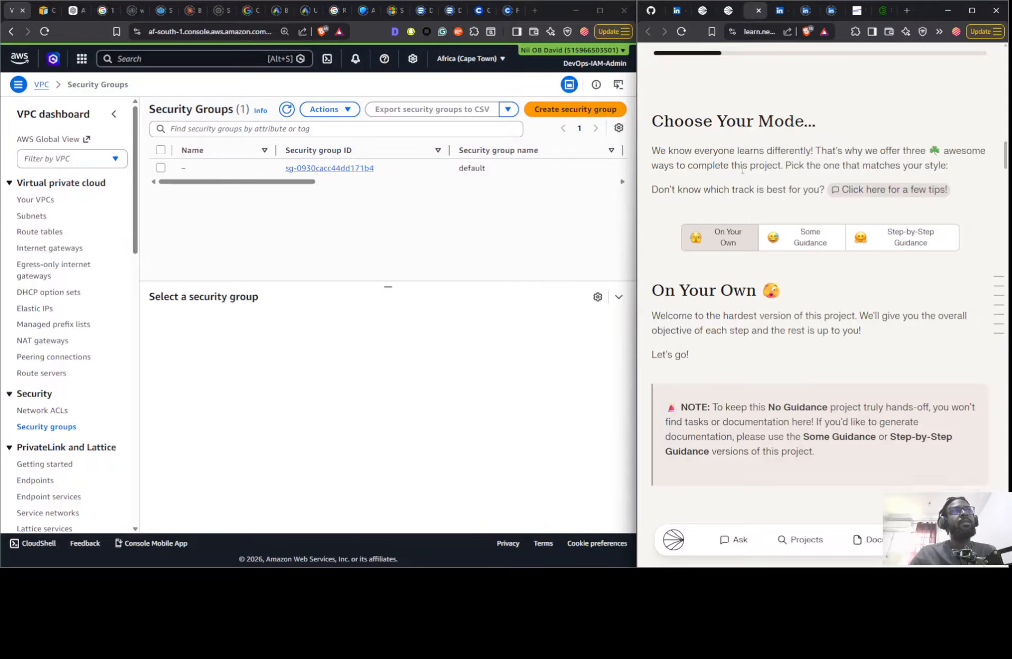
pyautogui.scroll(-15, 745, 176)
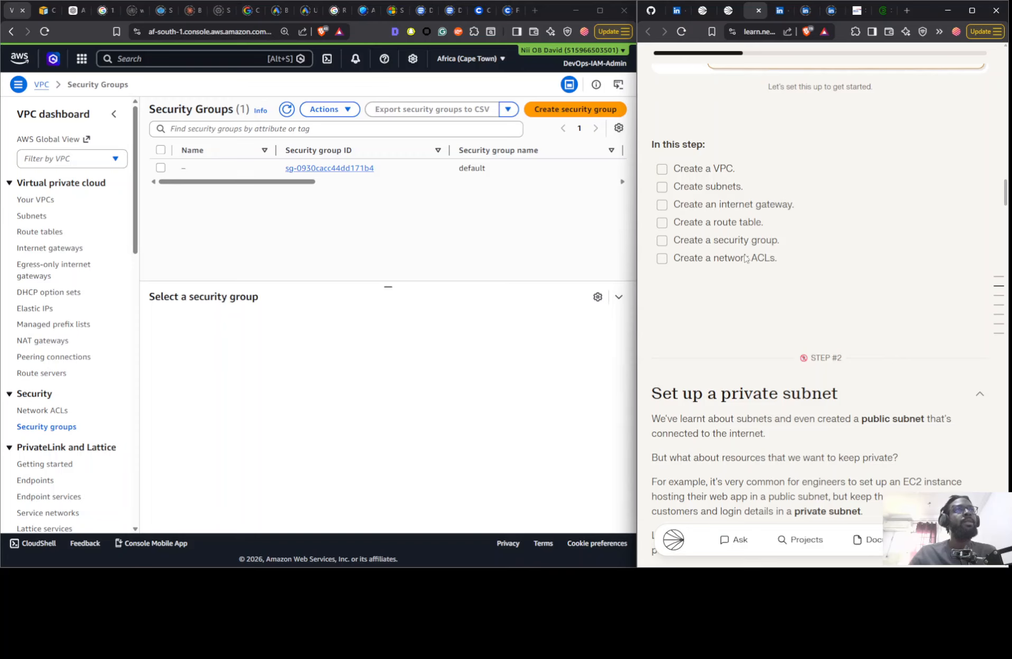
pyautogui.scroll(-2, 794, 266)
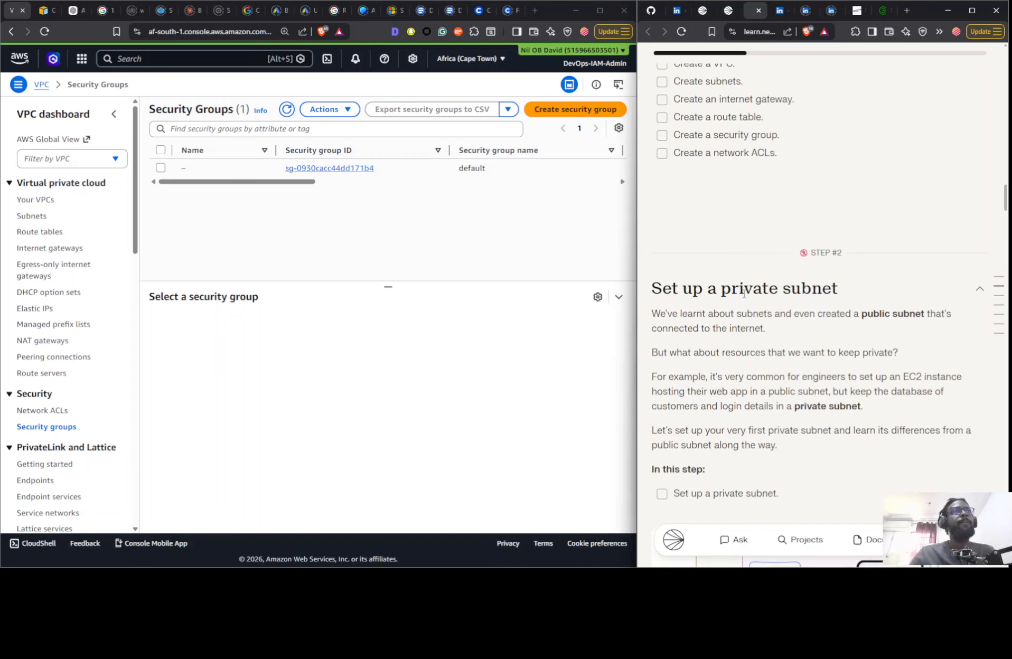
pyautogui.scroll(-5, 744, 293)
pyautogui.scroll(8, 737, 296)
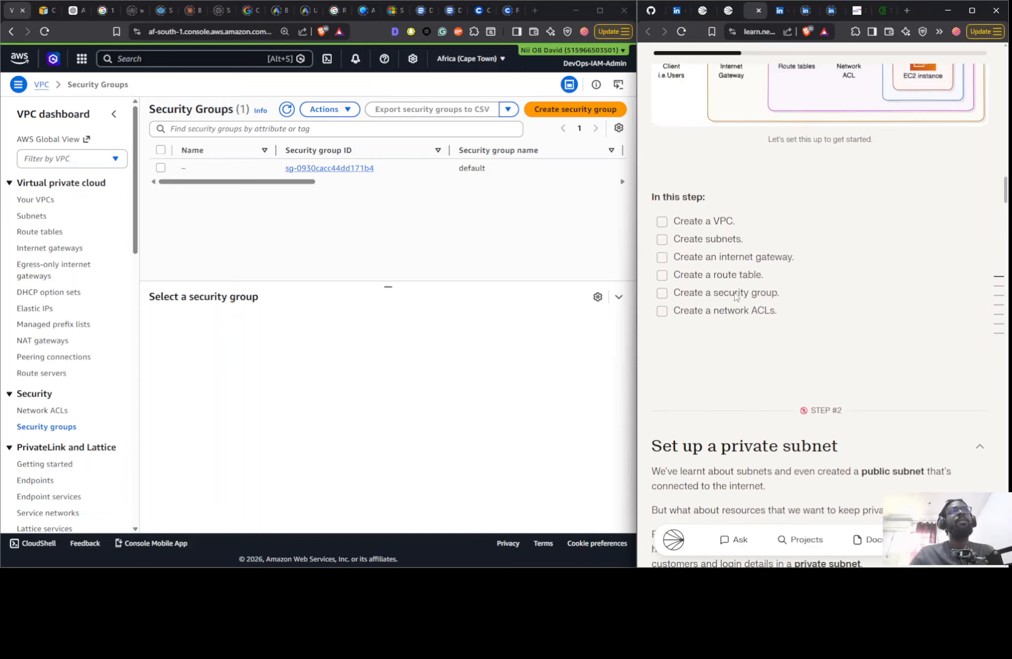
# - Create a VPC-only resource named Nextwork with IPv4 CIDR 10.0.0.0/16 in Cape Town and tick off "Create a VPC" in the guide
pyautogui.click(33, 201)
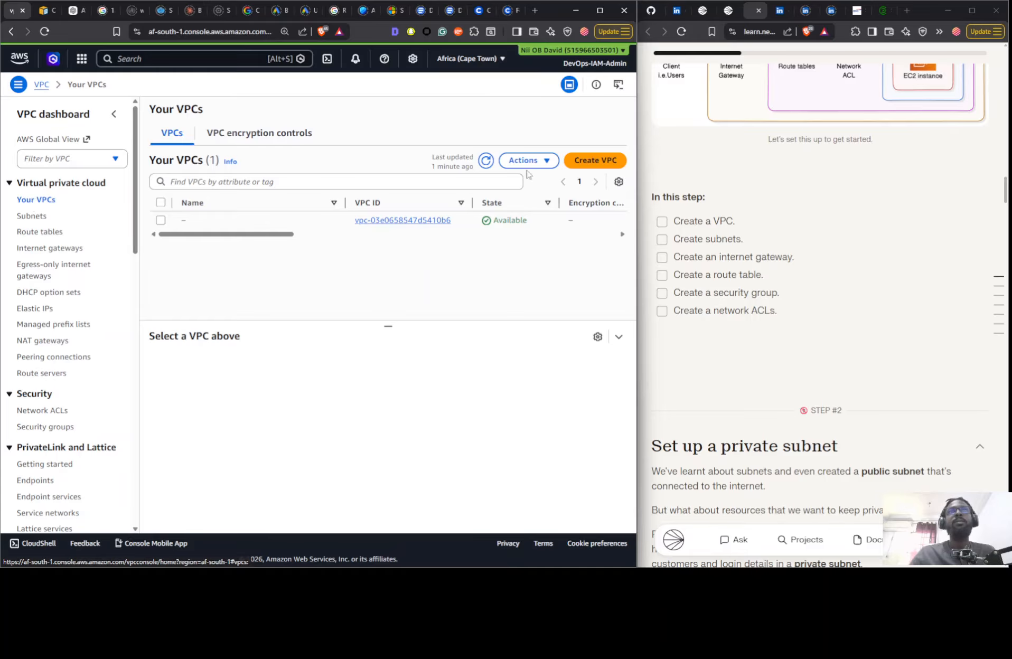
pyautogui.click(604, 161)
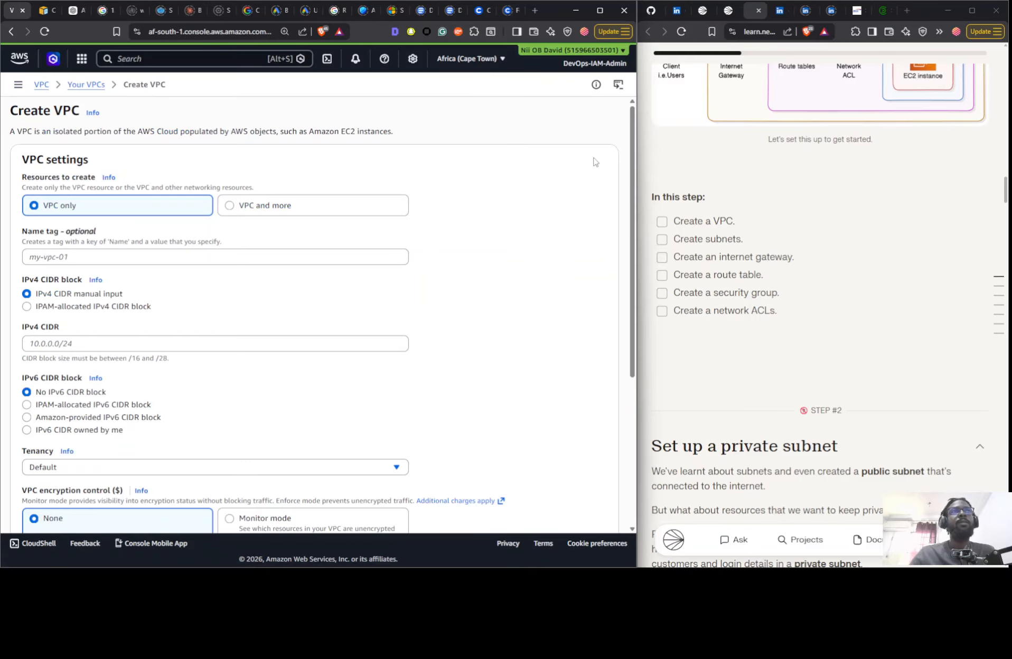
pyautogui.click(72, 257)
pyautogui.write('Nextwork')
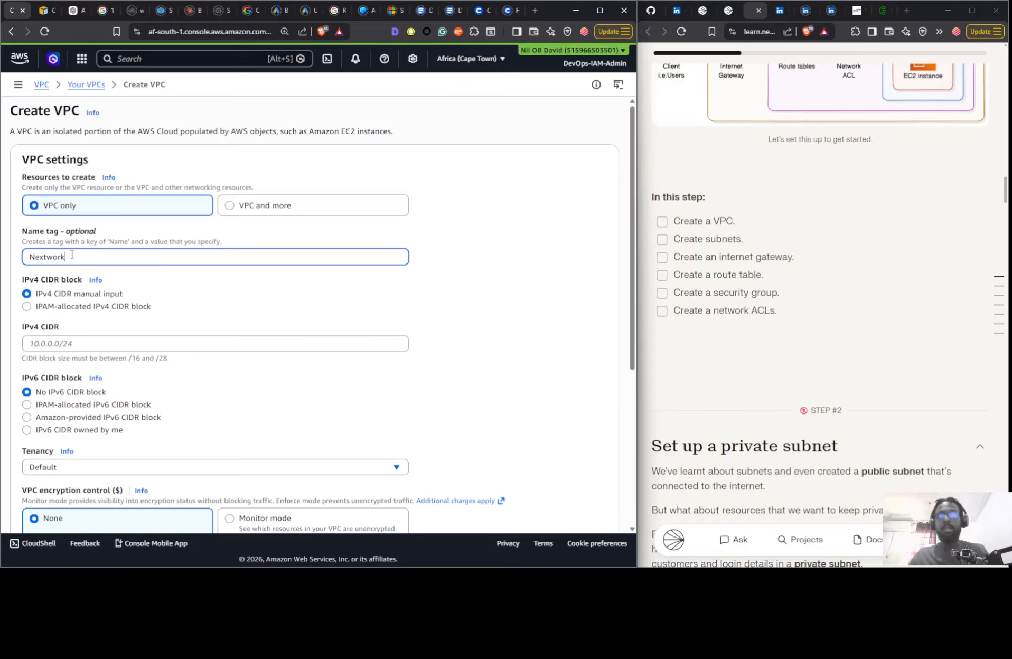
pyautogui.click(97, 344)
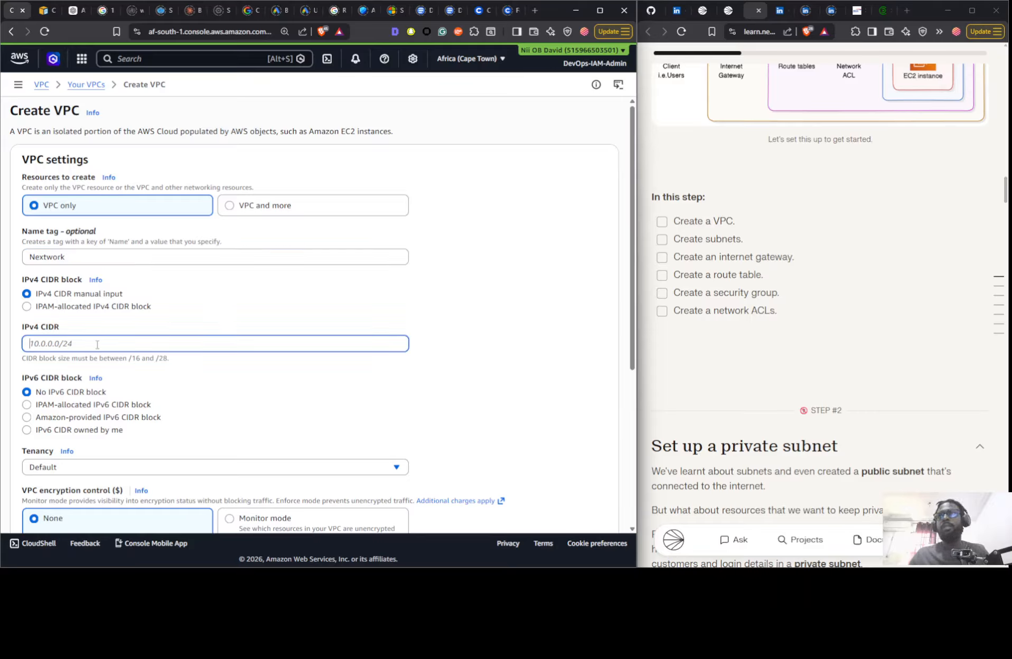
pyautogui.write('10.0.0.0/16')
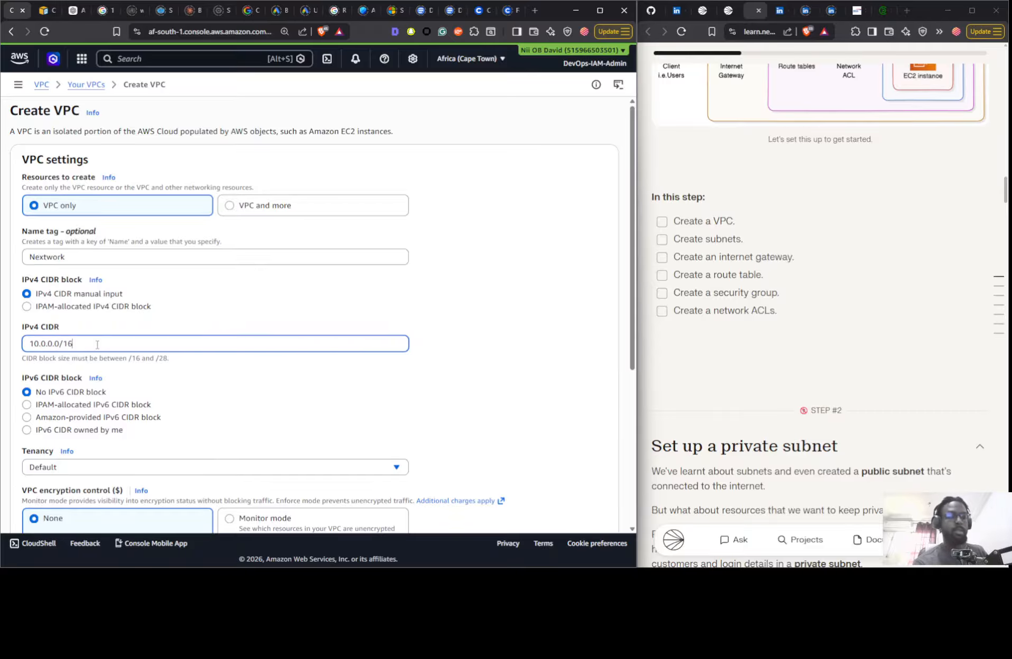
pyautogui.doubleClick(410, 333)
pyautogui.scroll(-5, 464, 323)
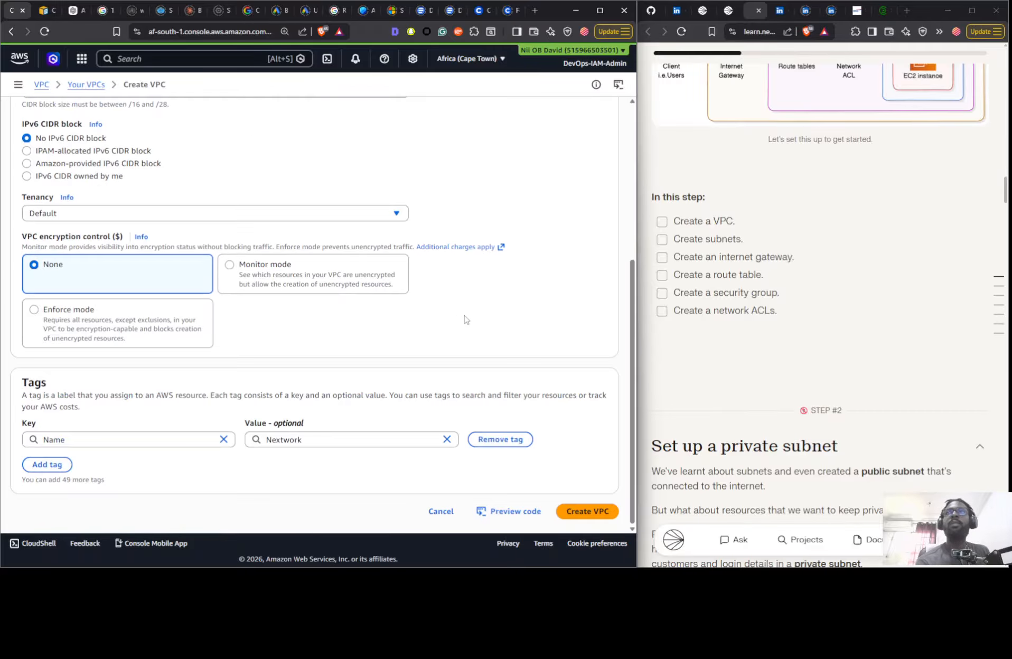
pyautogui.moveTo(595, 503); pyautogui.dragTo(586, 474)
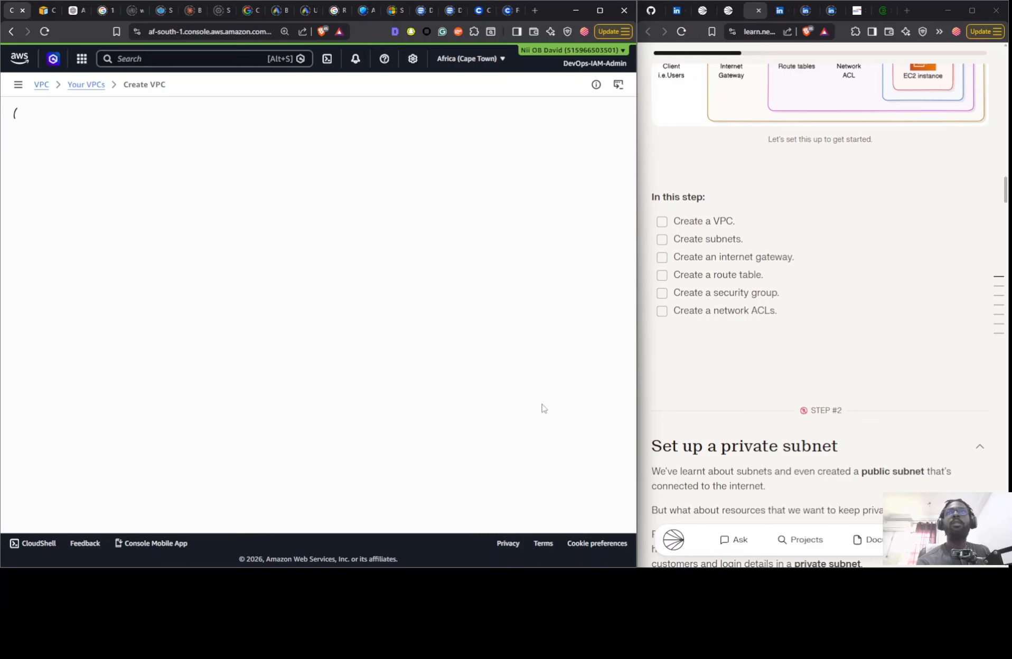
pyautogui.click(664, 226)
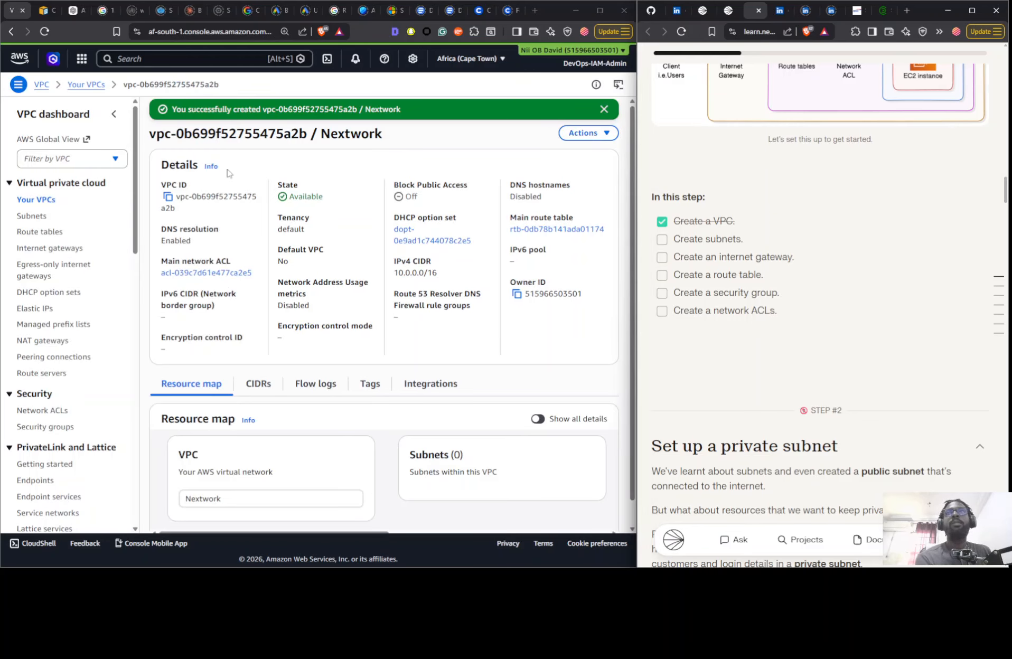
# - Start a new subnet in the Nextwork VPC, naming it Public 1 and placing it in Availability Zone af-south-1a
pyautogui.click(30, 216)
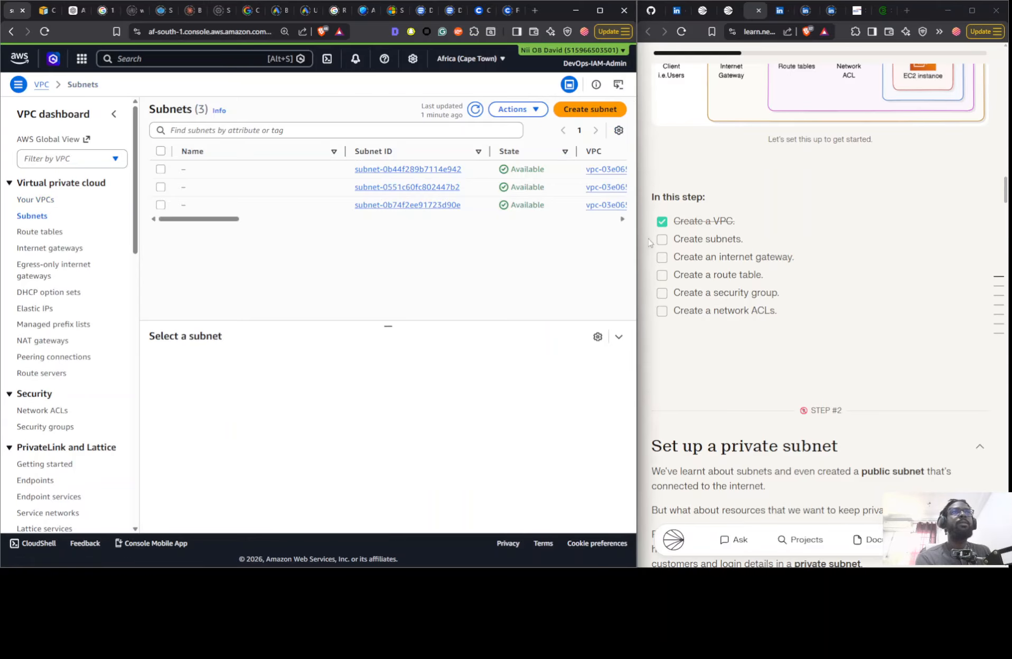
pyautogui.click(592, 112)
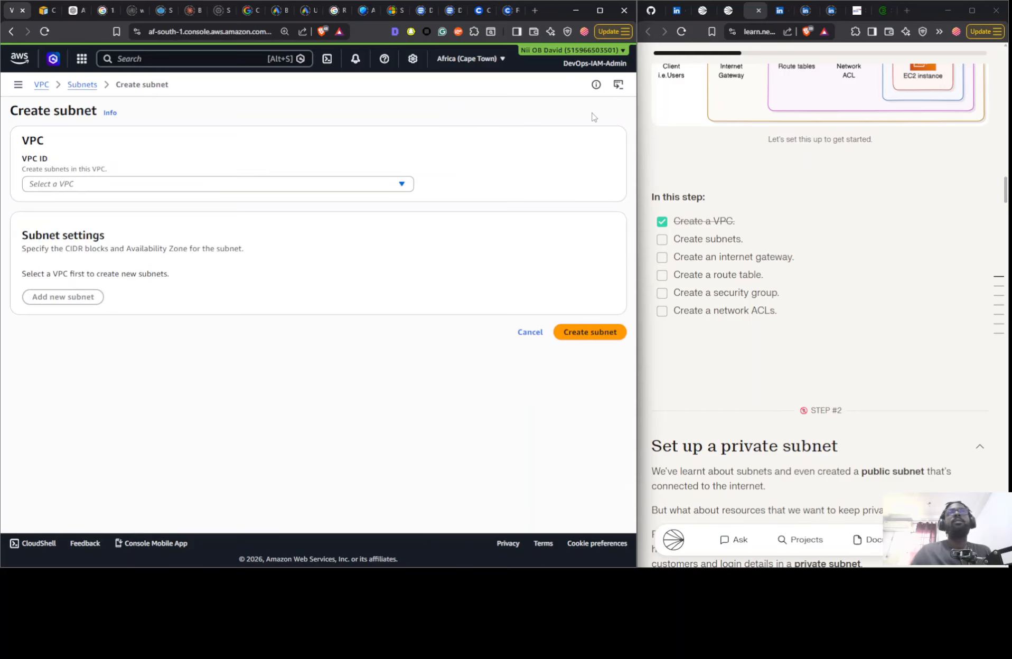
pyautogui.click(235, 188)
pyautogui.click(183, 254)
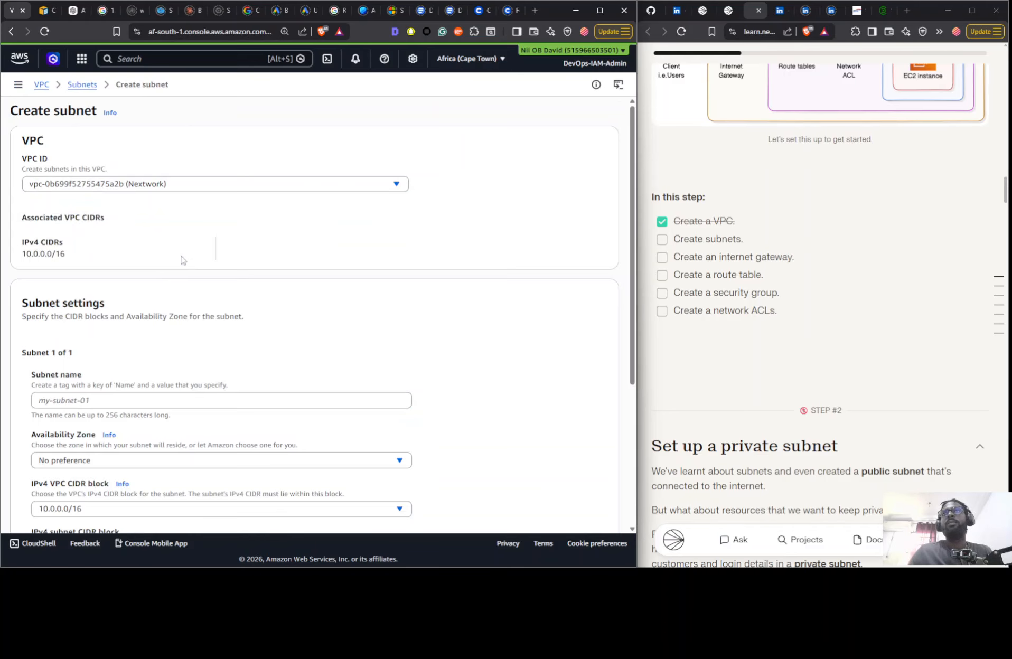
pyautogui.click(127, 404)
pyautogui.write('Public 1')
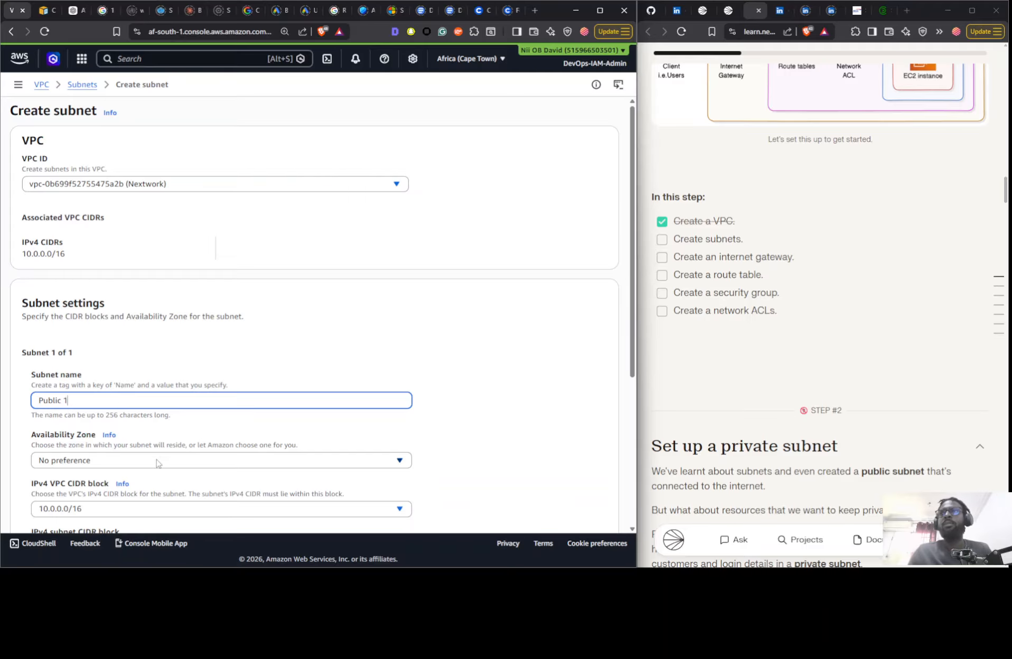
pyautogui.click(157, 460)
pyautogui.click(158, 376)
pyautogui.scroll(-4, 162, 286)
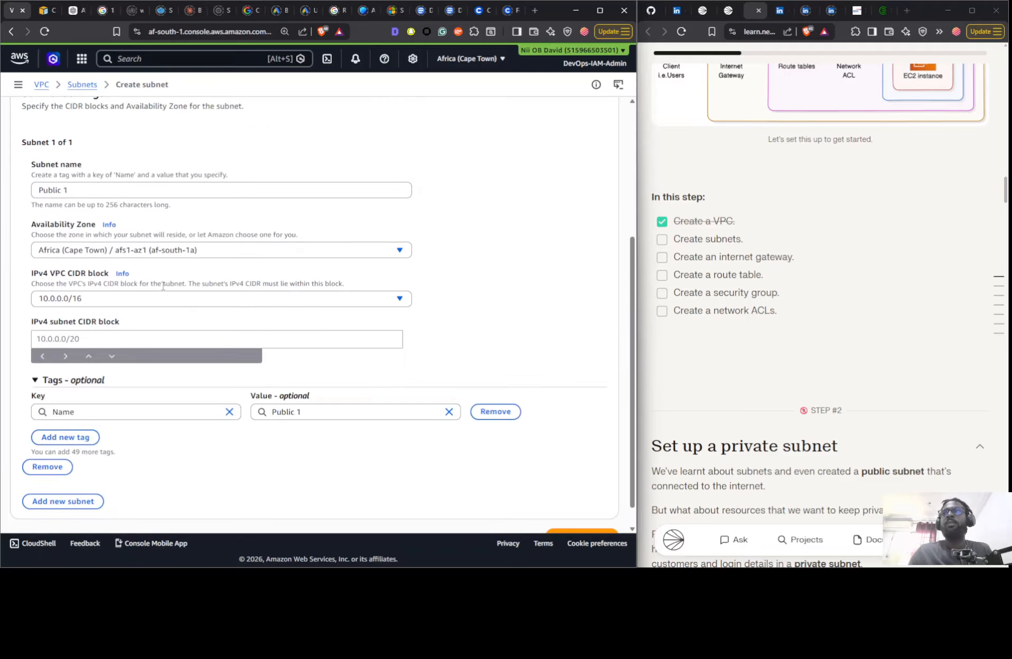
# - Set the subnet's IPv4 CIDR block to 10.0.0.0/24, create it and tick off "Create subnets" in the guide
pyautogui.click(126, 335)
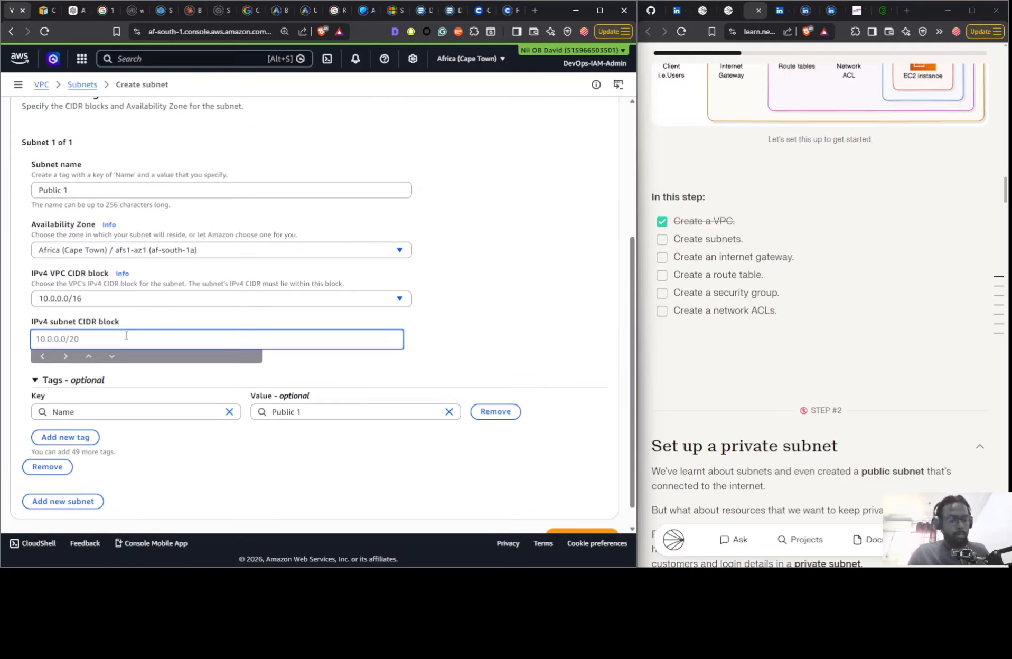
pyautogui.write('10.0.0.0')
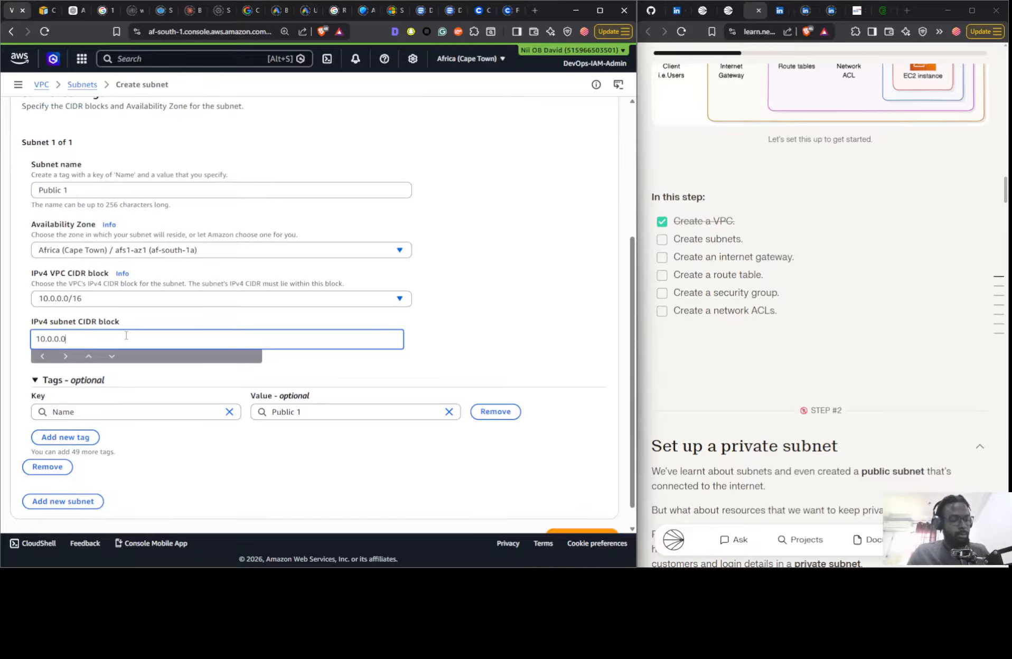
pyautogui.write('/2')
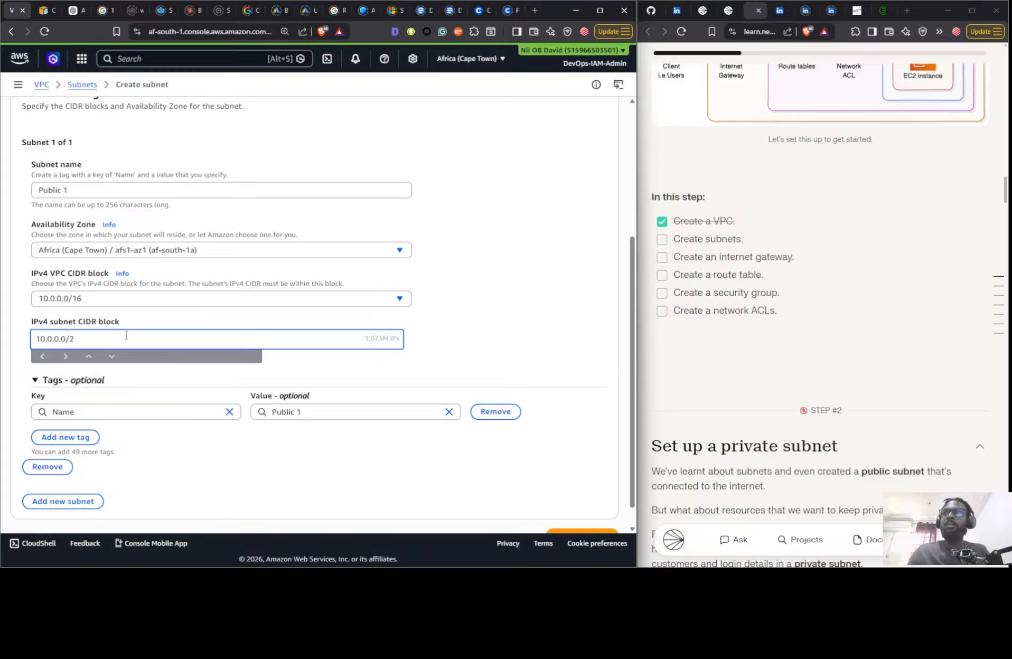
pyautogui.write('4')
pyautogui.click(531, 344)
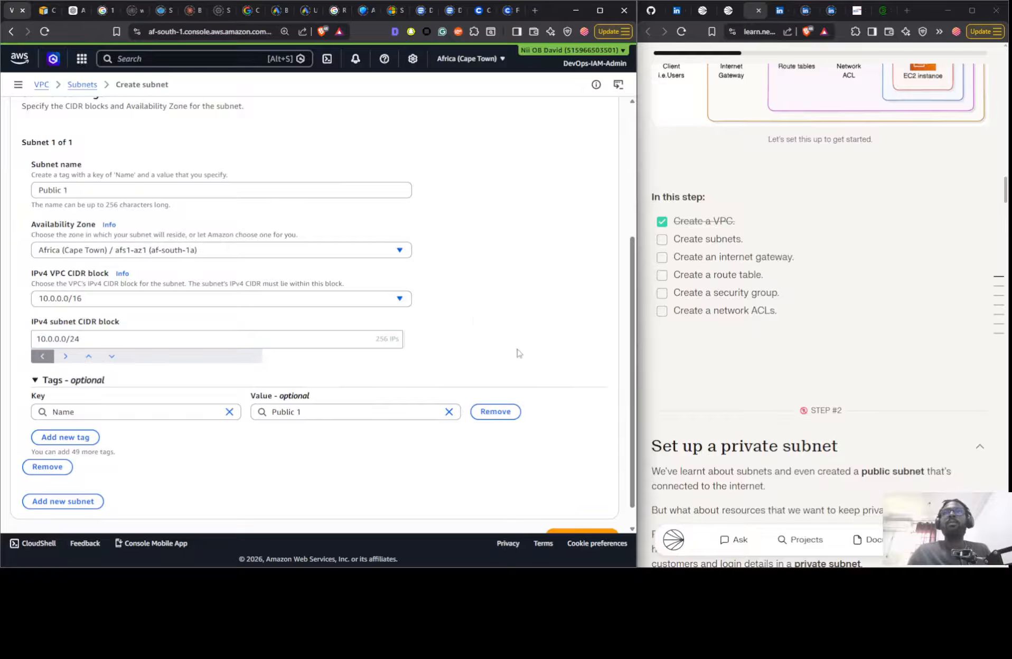
pyautogui.scroll(-1, 454, 291)
pyautogui.click(581, 507)
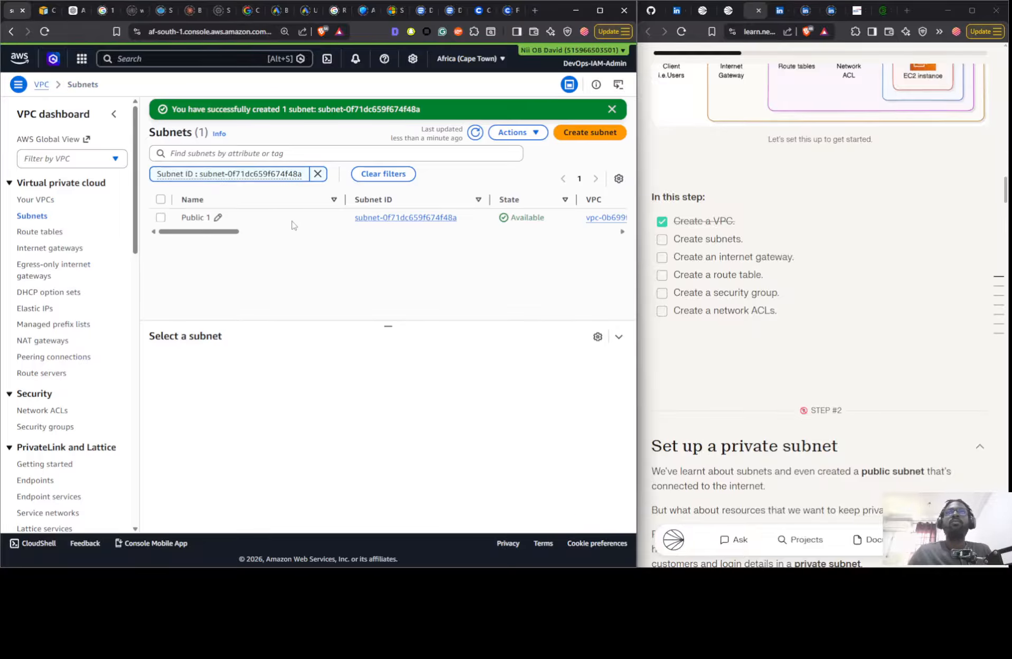
pyautogui.click(662, 240)
pyautogui.click(514, 132)
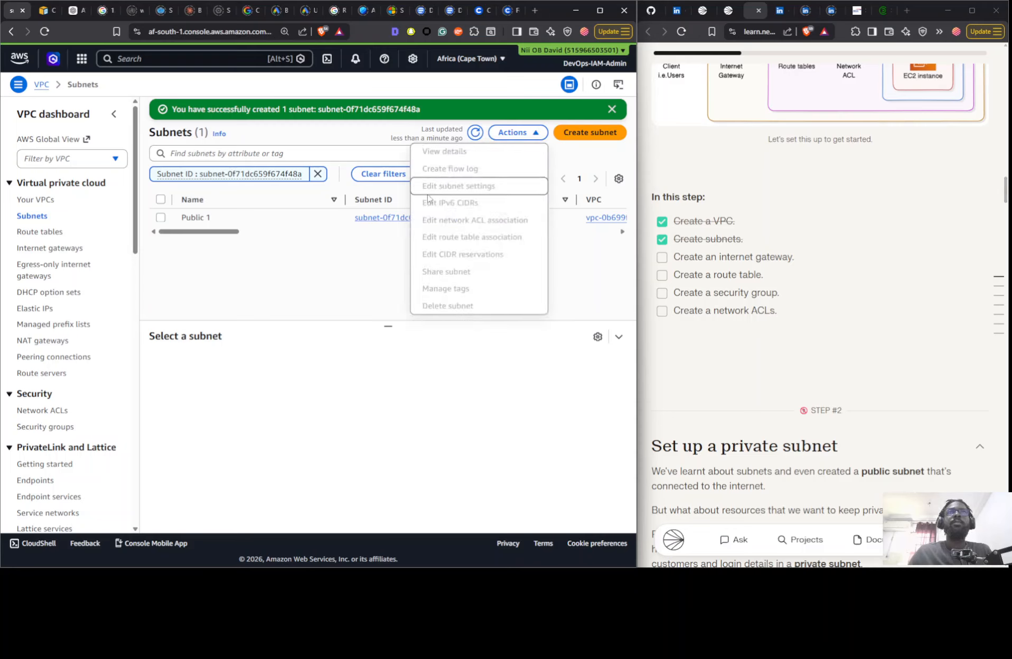
pyautogui.click(252, 219)
pyautogui.click(523, 136)
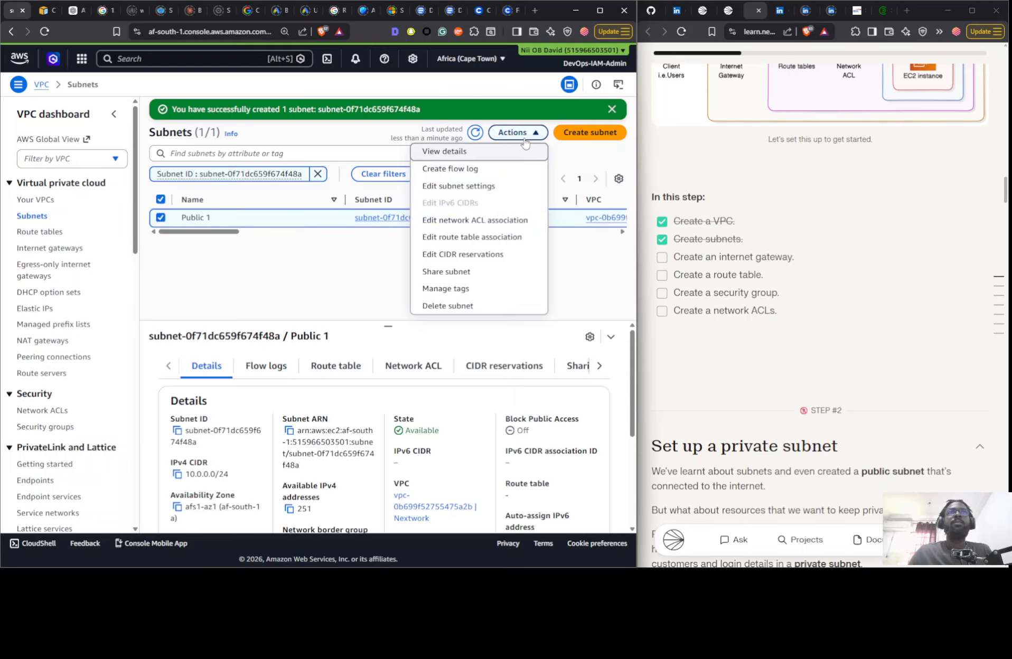
pyautogui.click(608, 277)
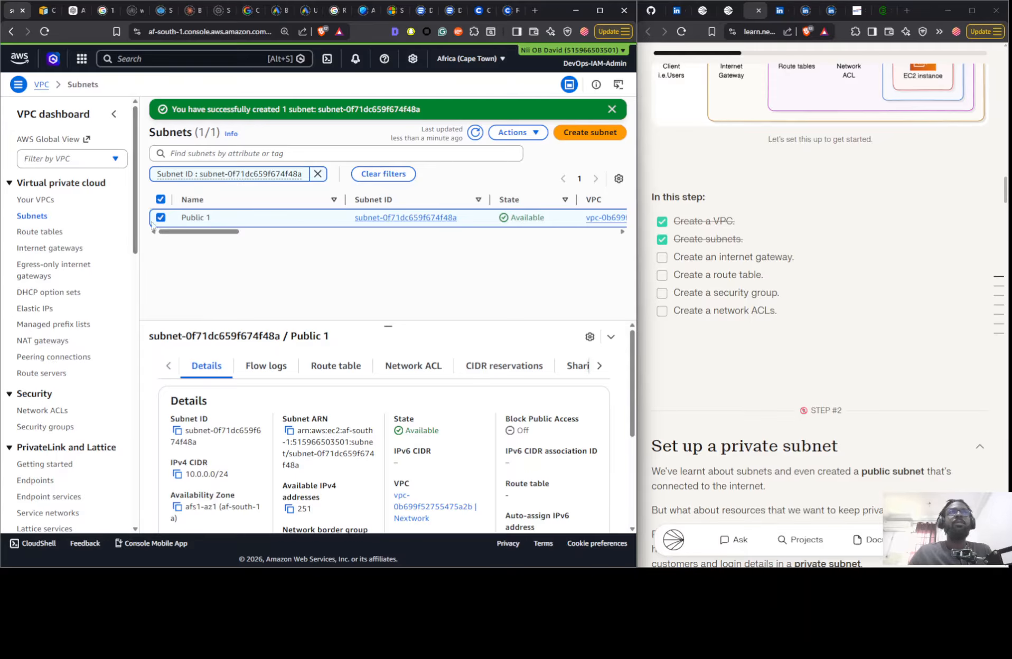
# - Create an internet gateway with the name tag Nextwork IG
pyautogui.click(51, 248)
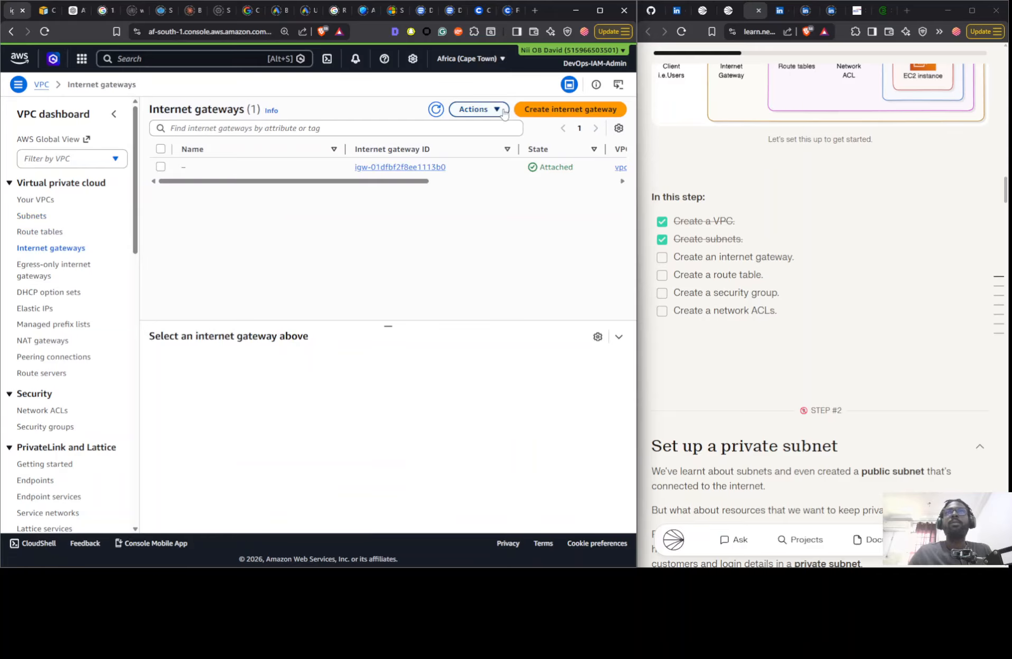
pyautogui.click(436, 109)
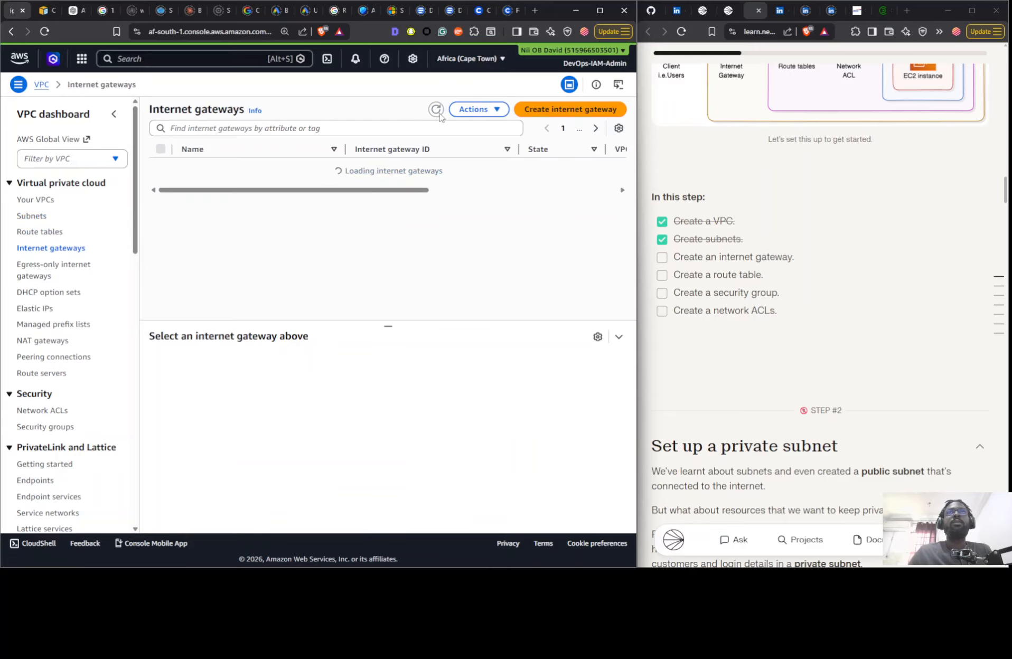
pyautogui.click(560, 108)
pyautogui.click(203, 198)
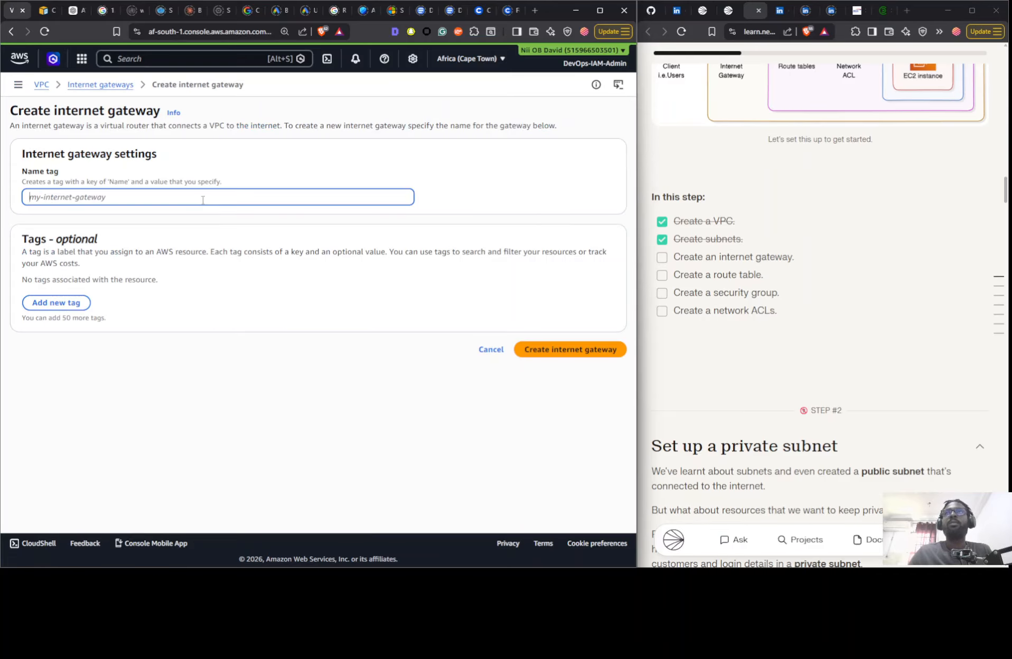
pyautogui.write('Next')
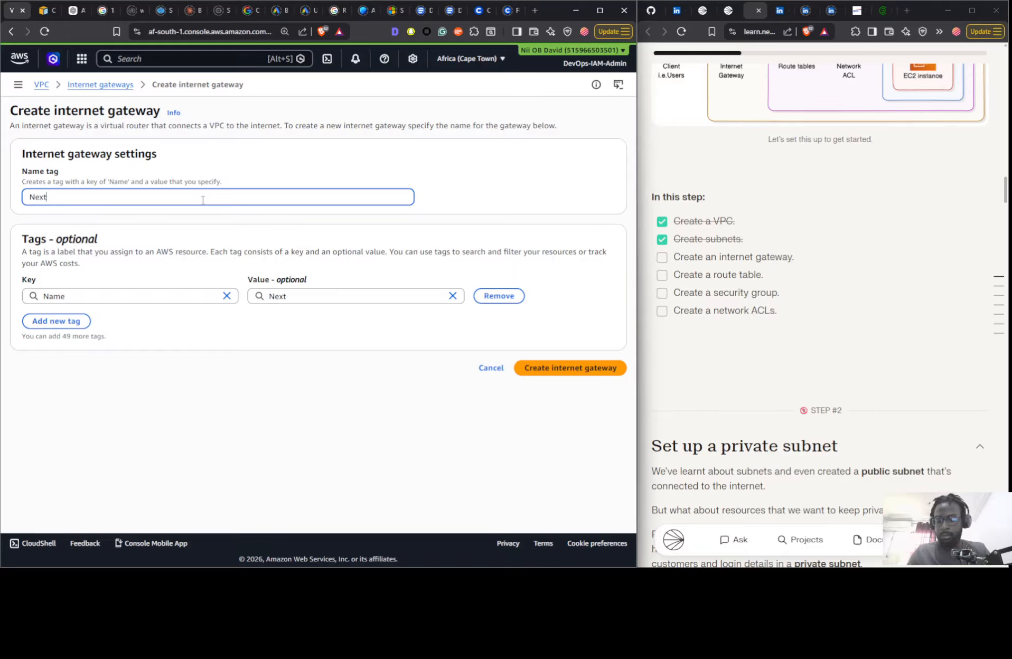
pyautogui.write('work IG')
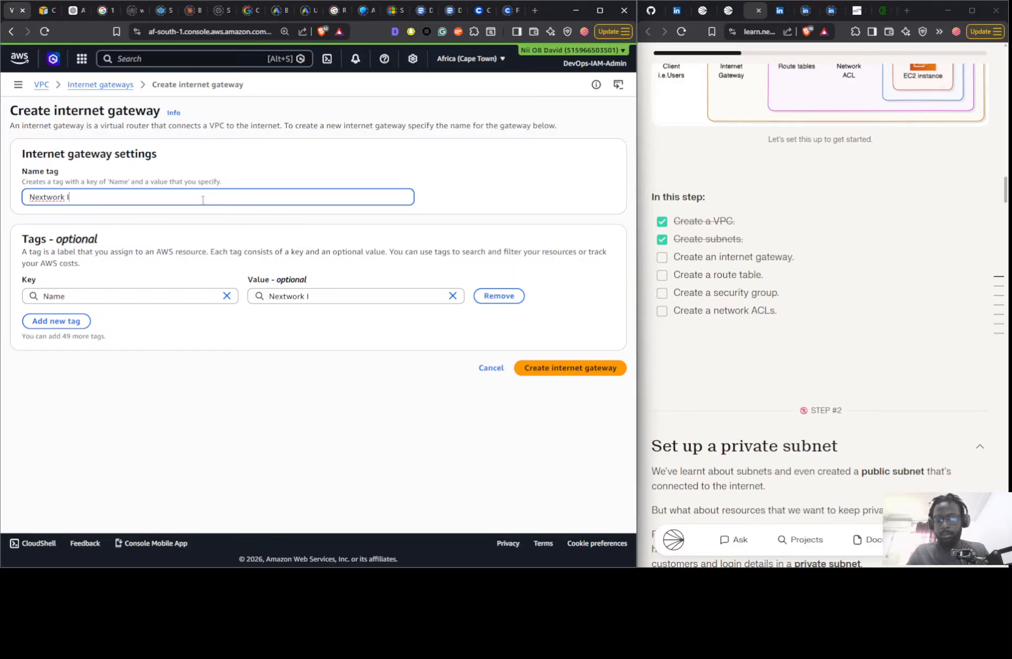
pyautogui.click(541, 371)
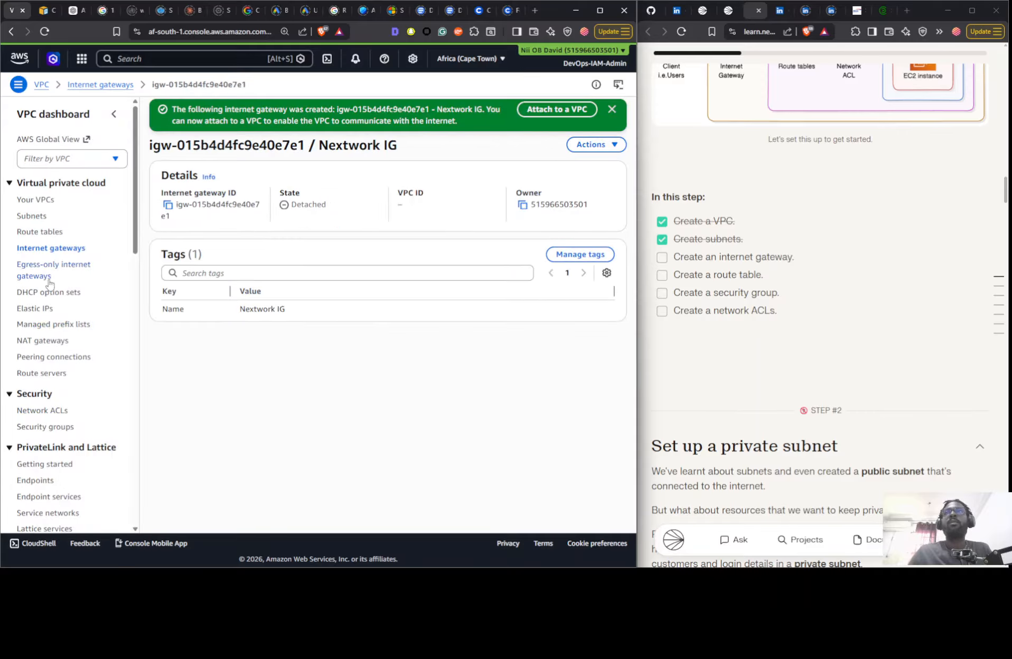
# - Attach the Nextwork IG internet gateway to the Nextwork VPC and tick off "Create an internet gateway" in the guide
pyautogui.click(77, 248)
pyautogui.click(295, 220)
pyautogui.click(465, 145)
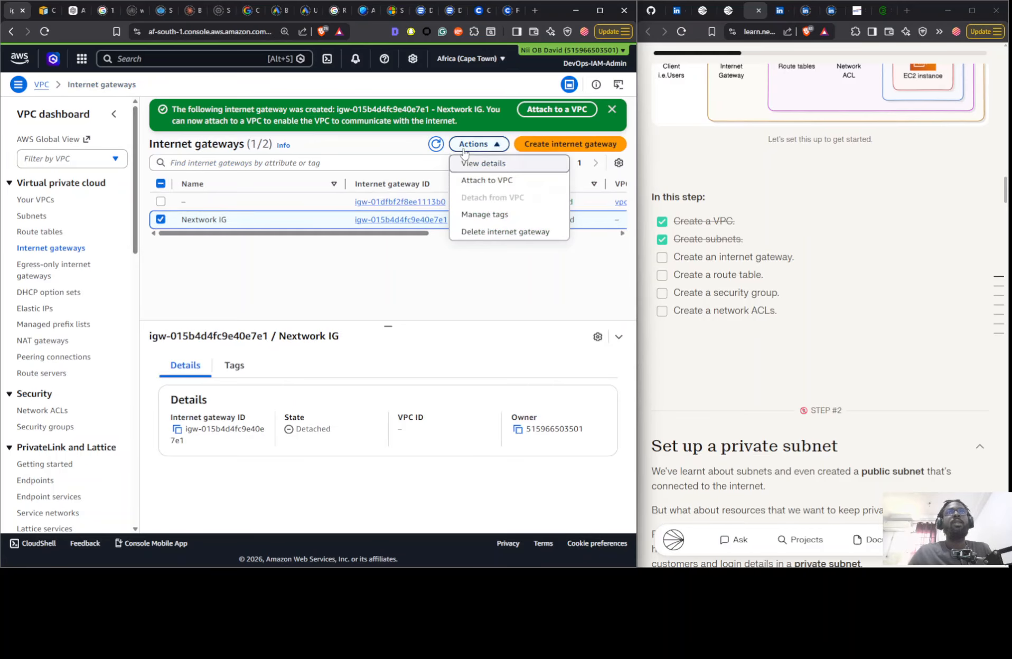
pyautogui.click(476, 180)
pyautogui.click(230, 231)
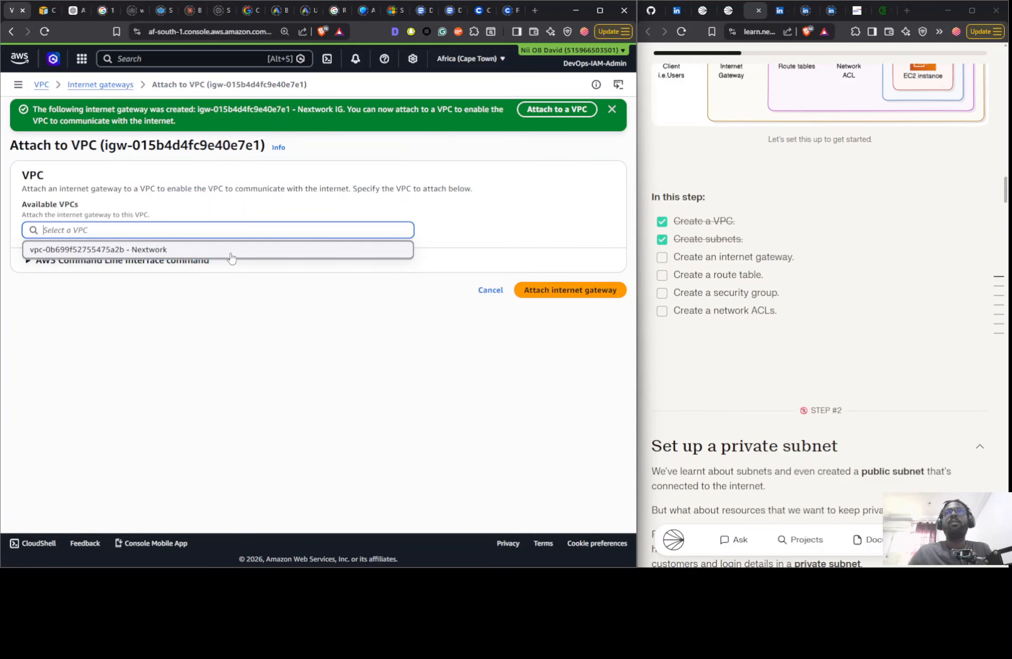
pyautogui.click(231, 256)
pyautogui.click(567, 290)
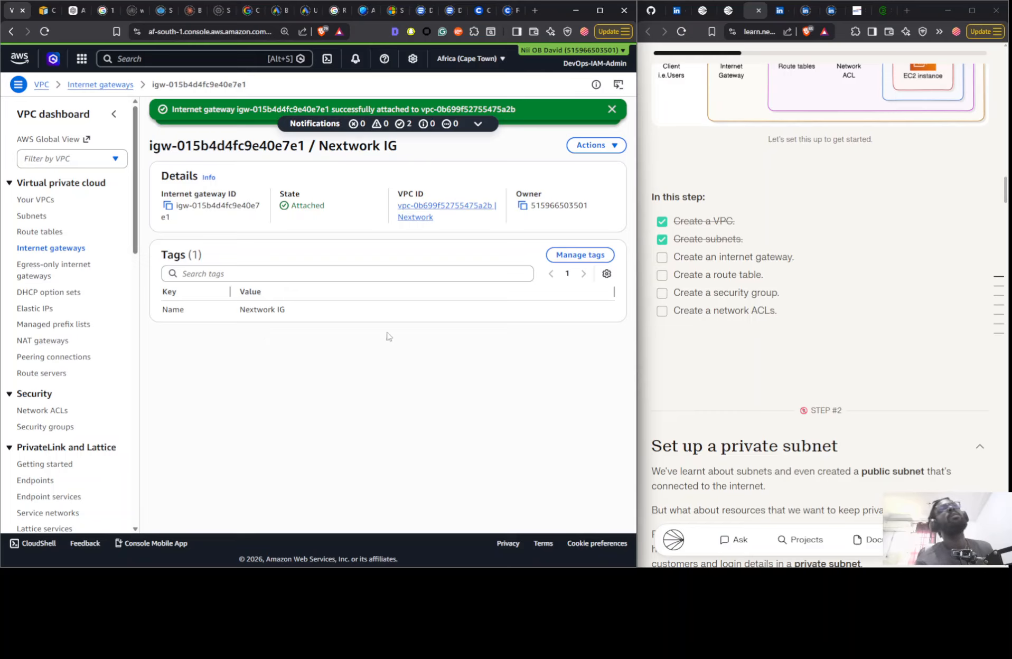
pyautogui.click(662, 257)
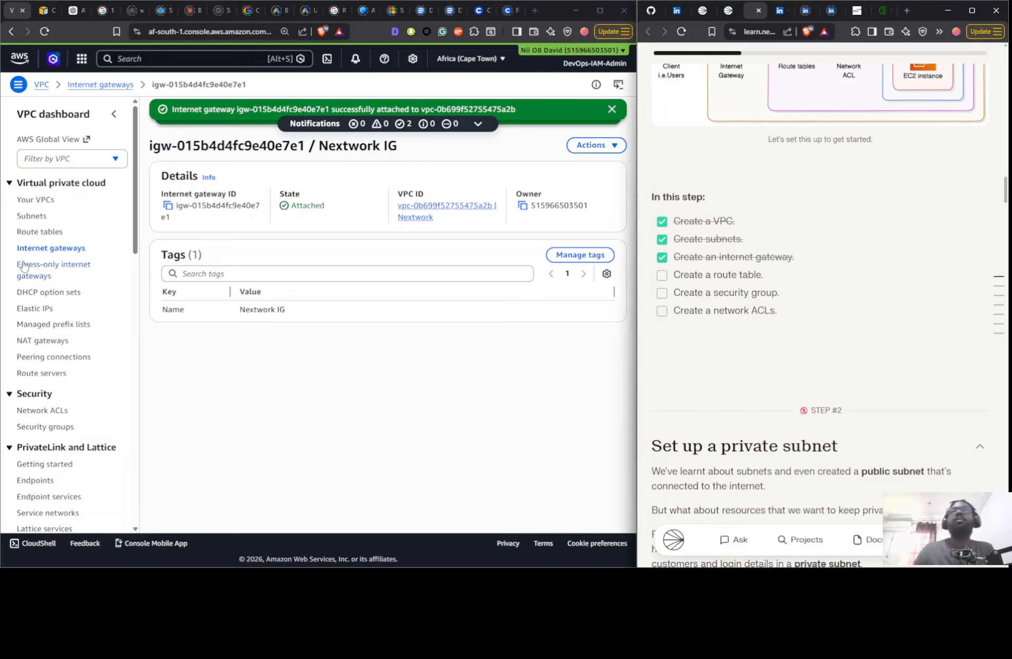
# - Refresh the route table list and create a route table named Nextwork RTB in the Nextwork VPC
pyautogui.click(34, 234)
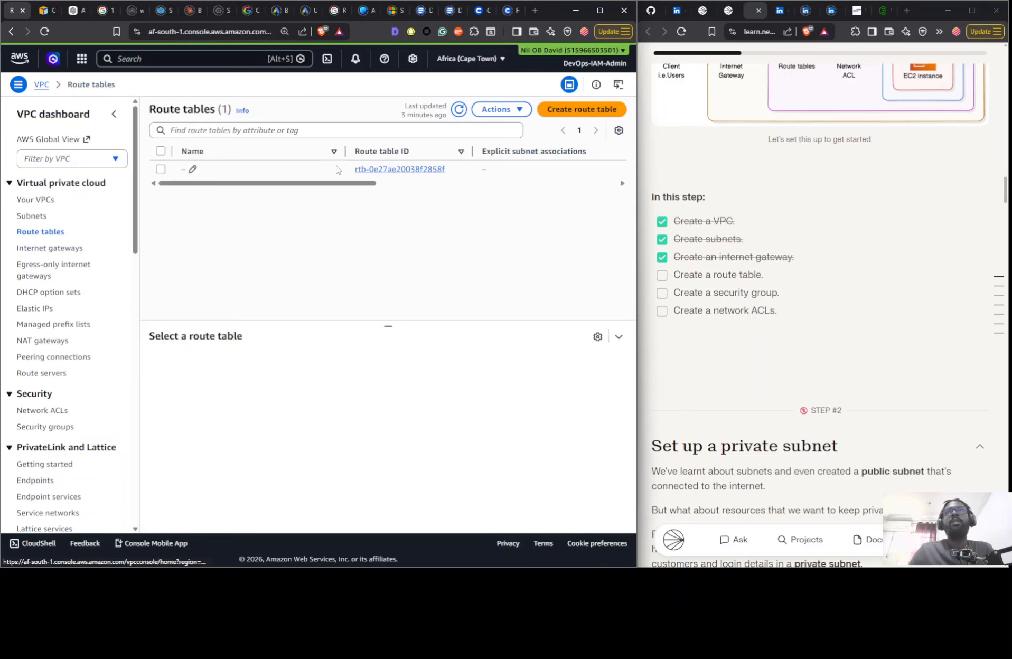
pyautogui.click(459, 109)
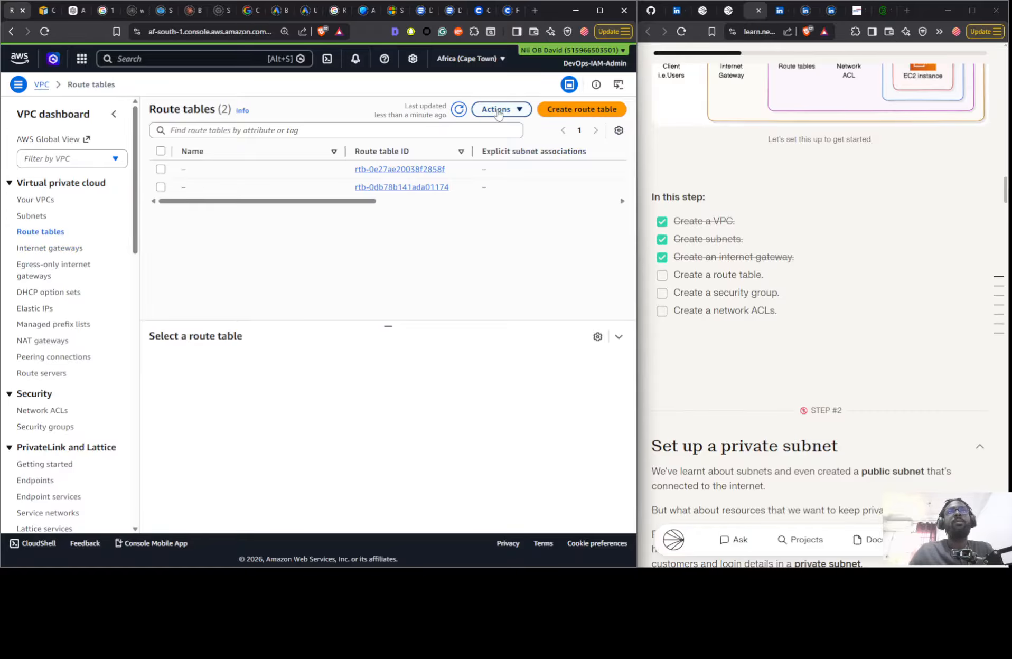
pyautogui.moveTo(336, 202); pyautogui.dragTo(308, 212)
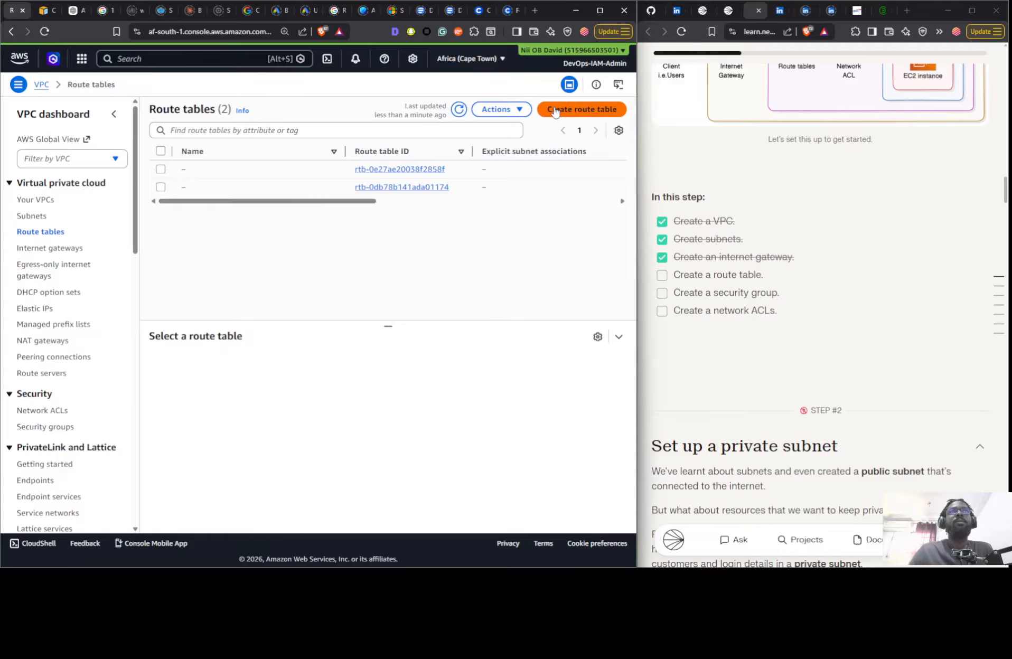
pyautogui.click(555, 110)
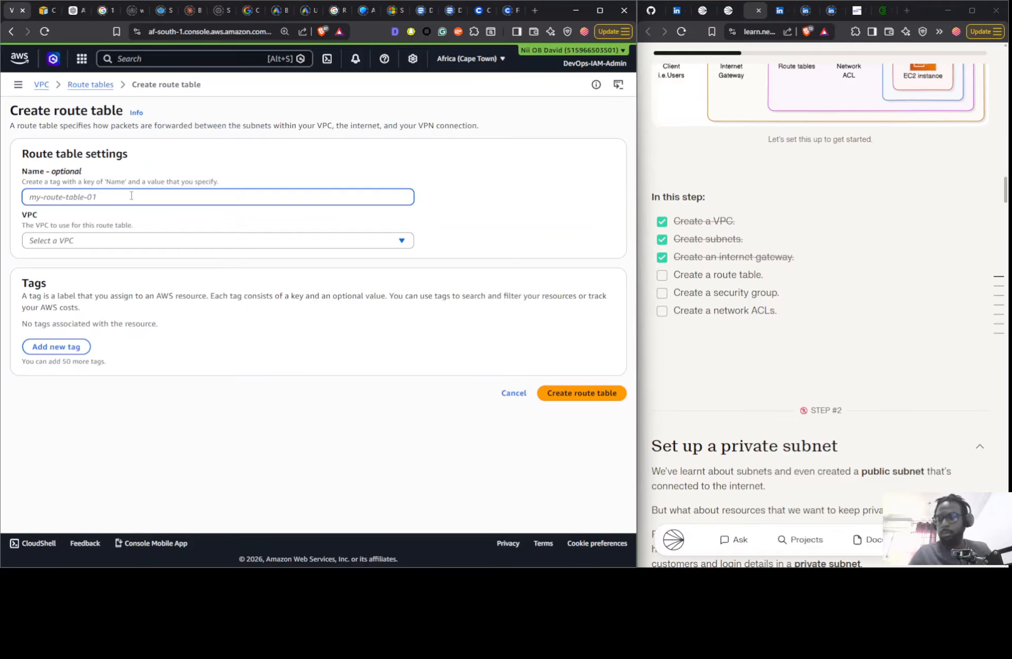
pyautogui.write('Nextwork RTB')
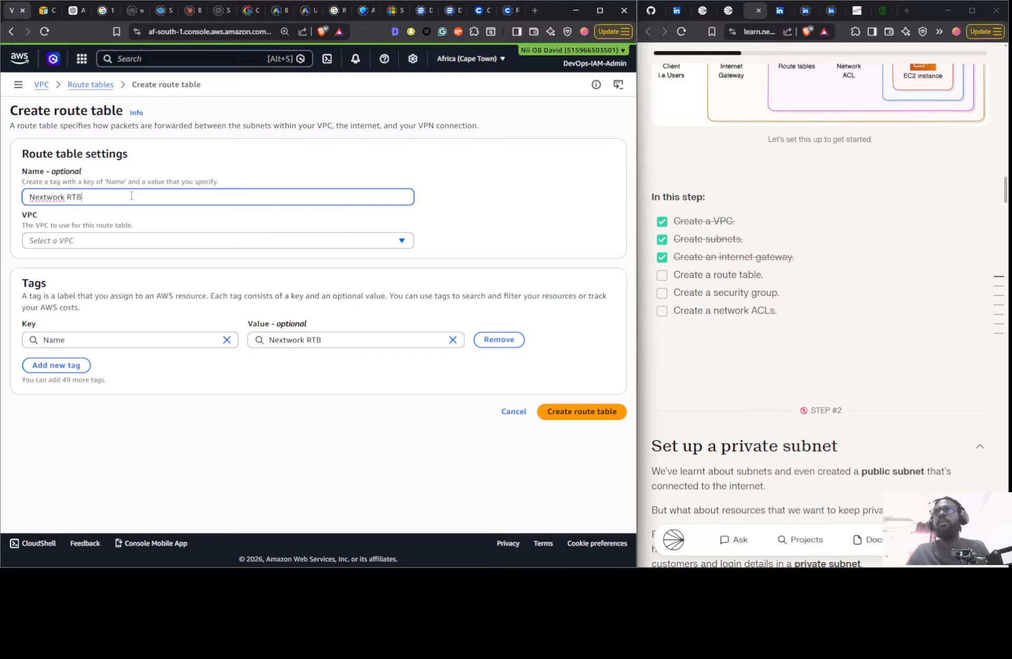
pyautogui.click(119, 242)
pyautogui.click(120, 292)
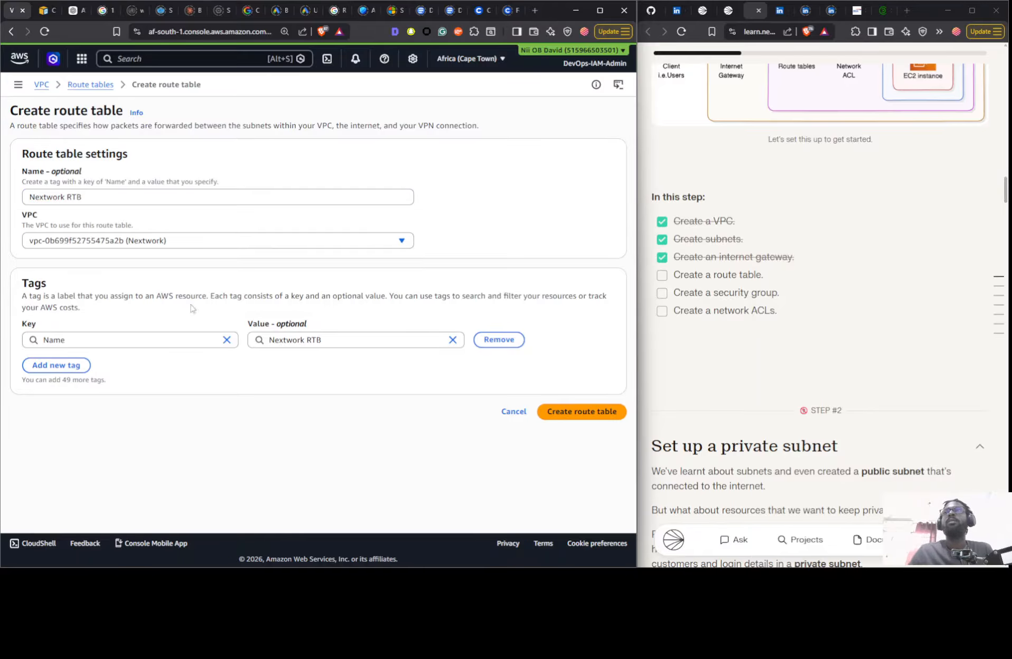
pyautogui.click(573, 411)
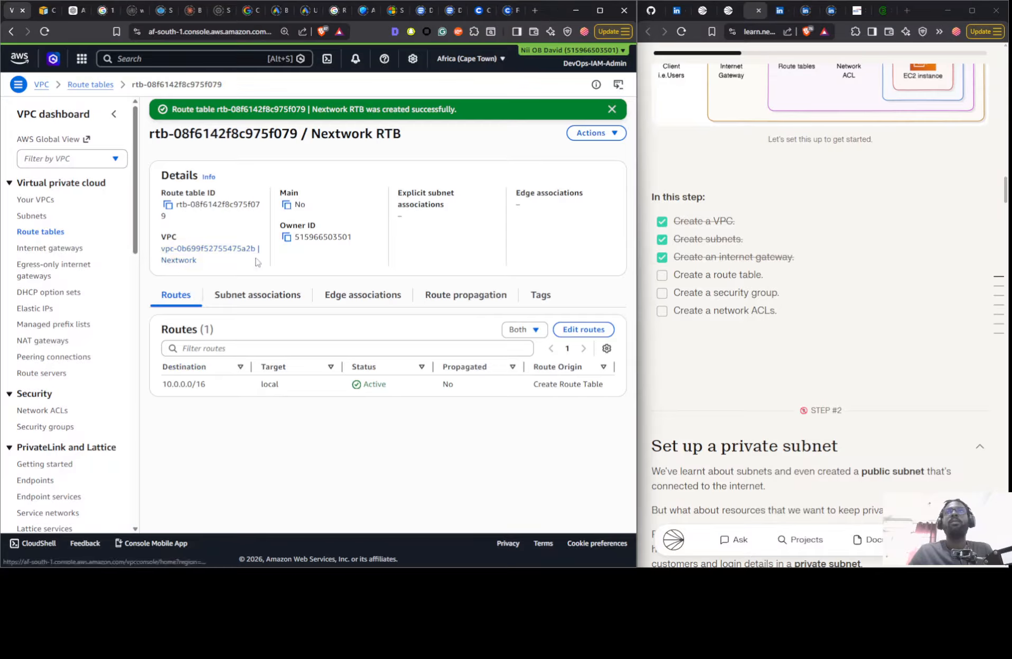
# - Associate the Public 1 subnet with the Nextwork RTB route table and save the association
pyautogui.click(251, 298)
pyautogui.click(543, 330)
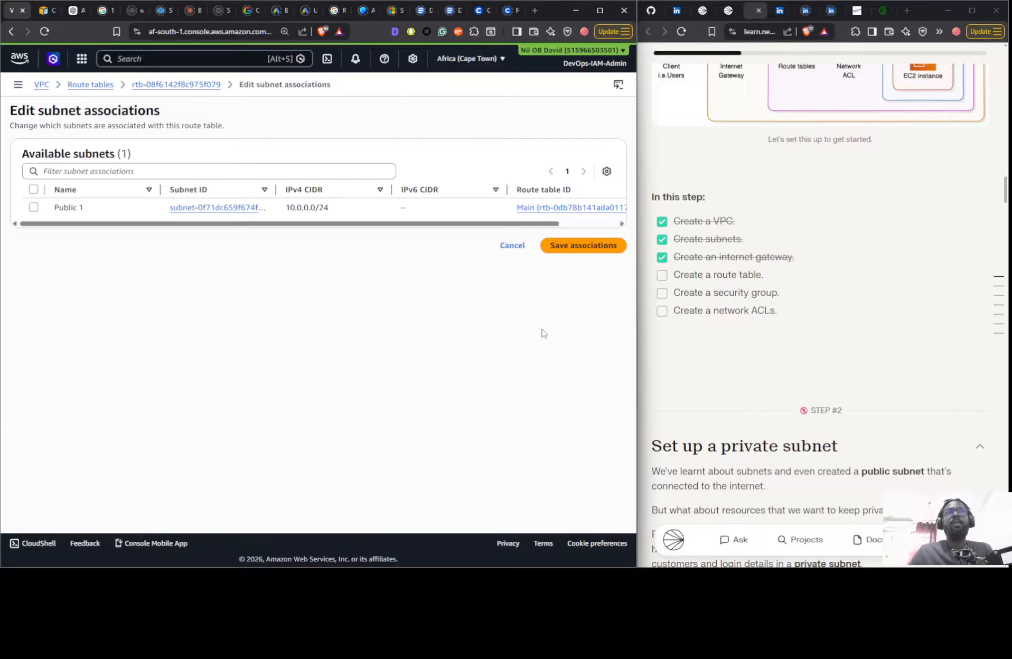
pyautogui.click(142, 210)
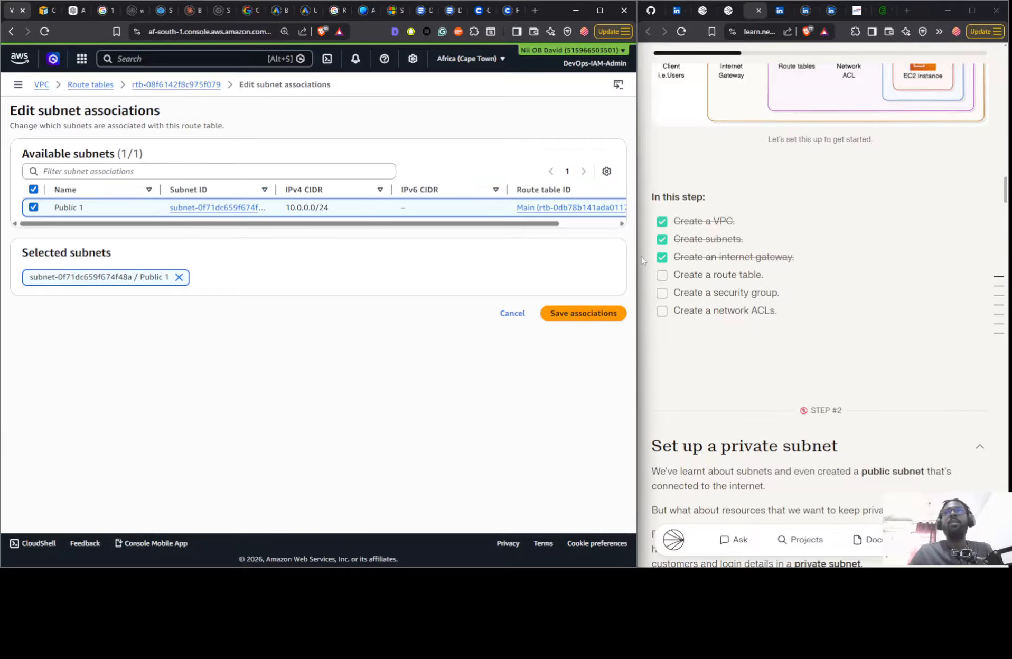
pyautogui.click(579, 315)
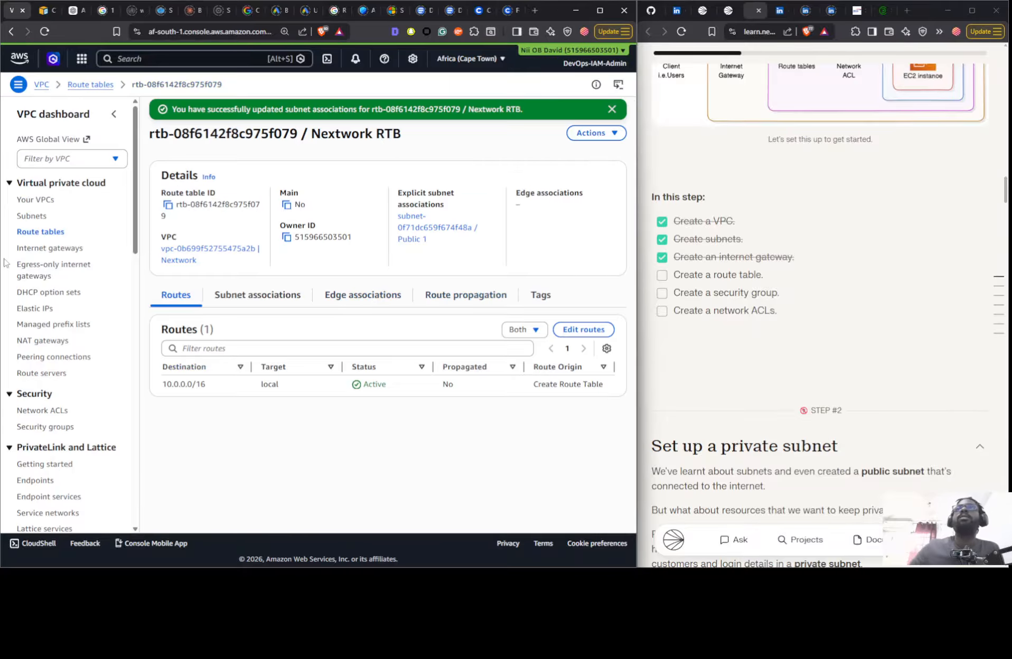
# - Rename the Nextwork RTB route table to Nextwork Public RTB
pyautogui.click(58, 234)
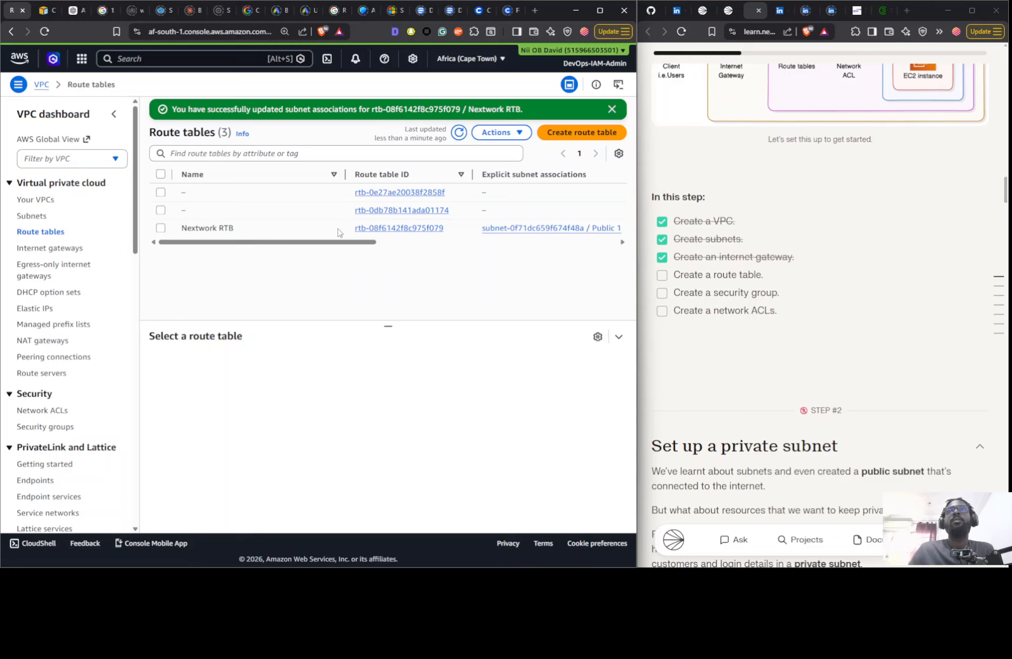
pyautogui.click(241, 229)
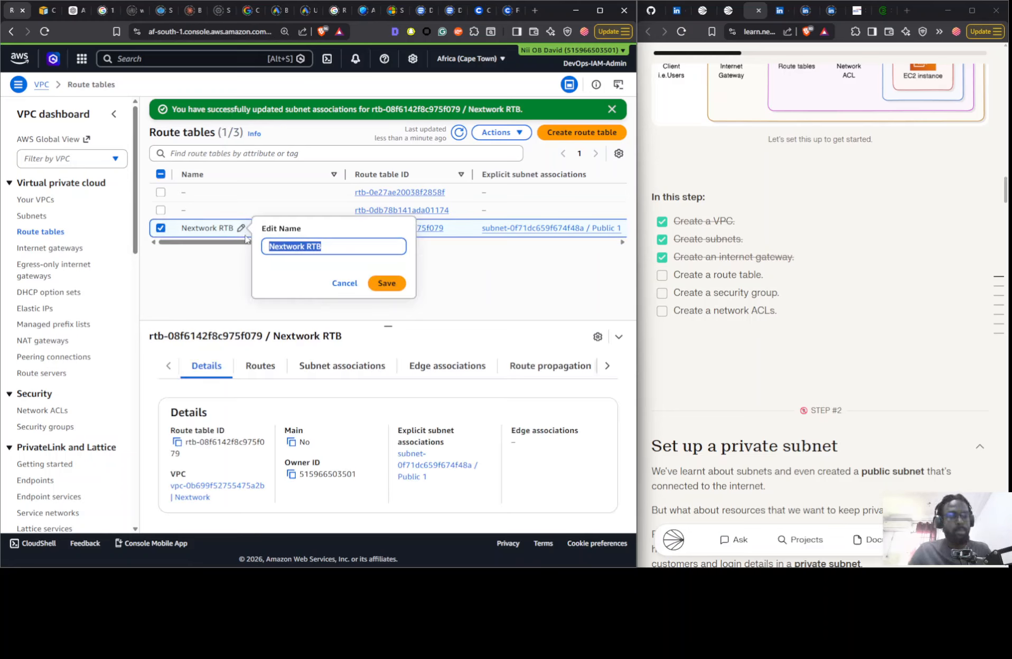
pyautogui.press('Left')
pyautogui.press('Right')
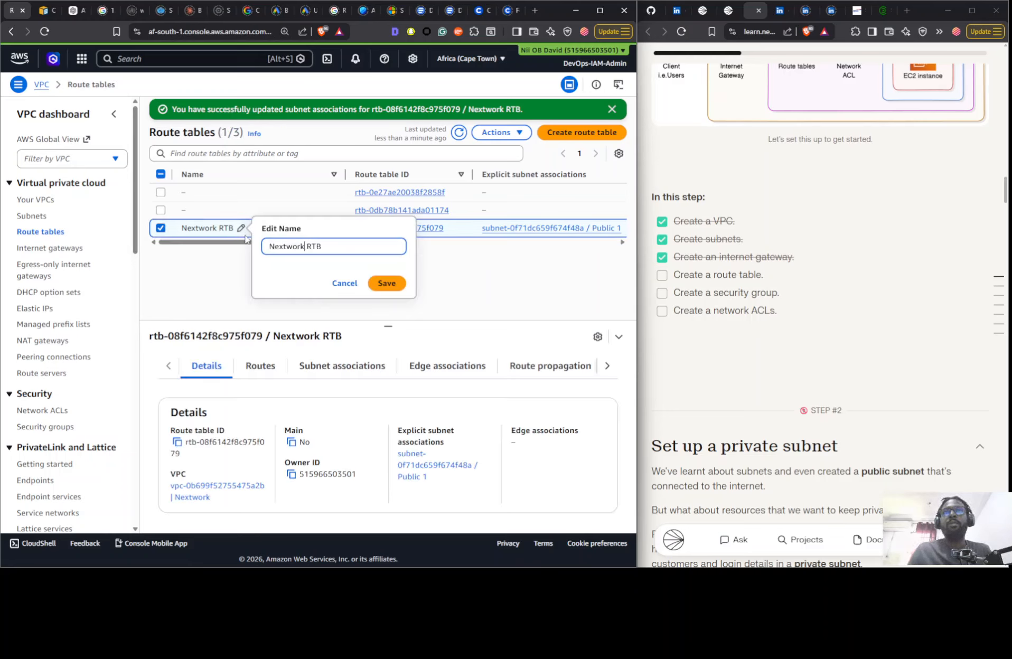
pyautogui.write('Publi')
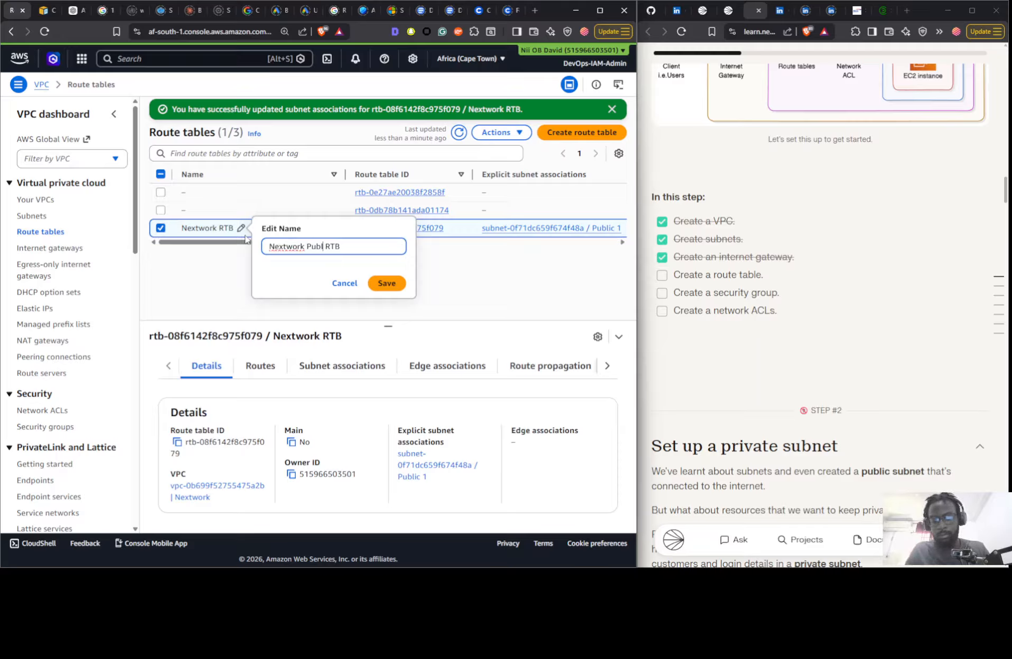
pyautogui.write('c')
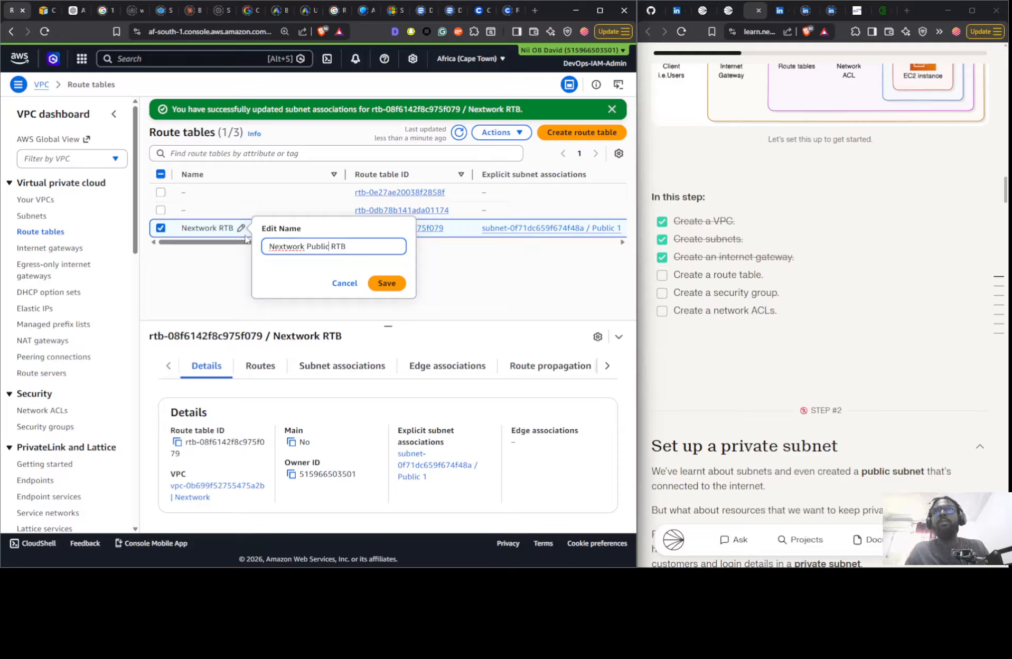
pyautogui.click(385, 285)
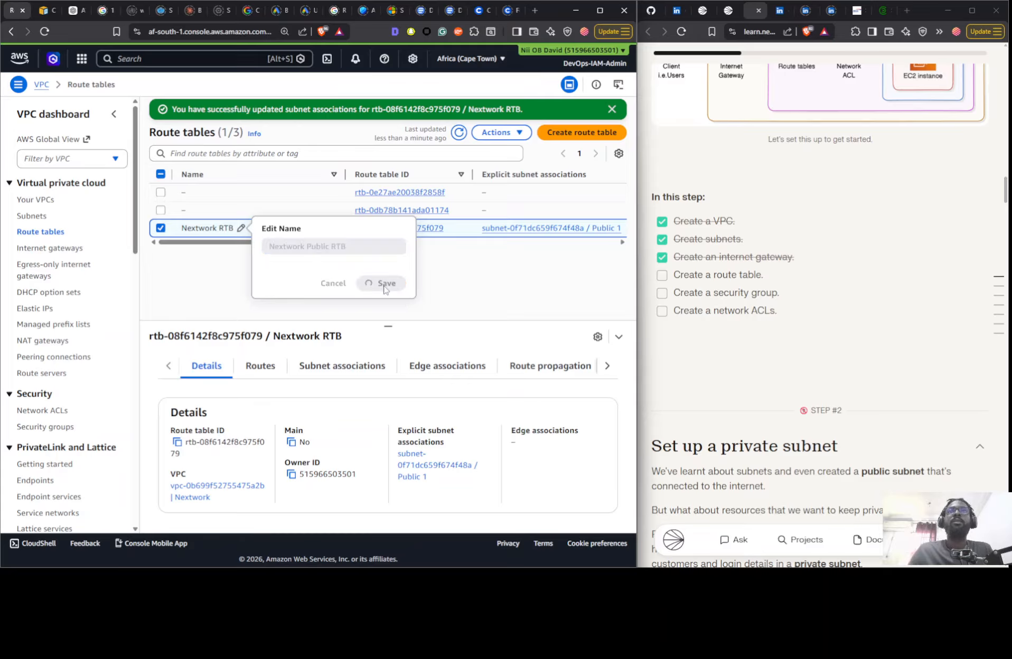
# - Examine the routes and subnet associations of Nextwork Public RTB and compare its routes with those of the two unnamed route tables
pyautogui.click(265, 364)
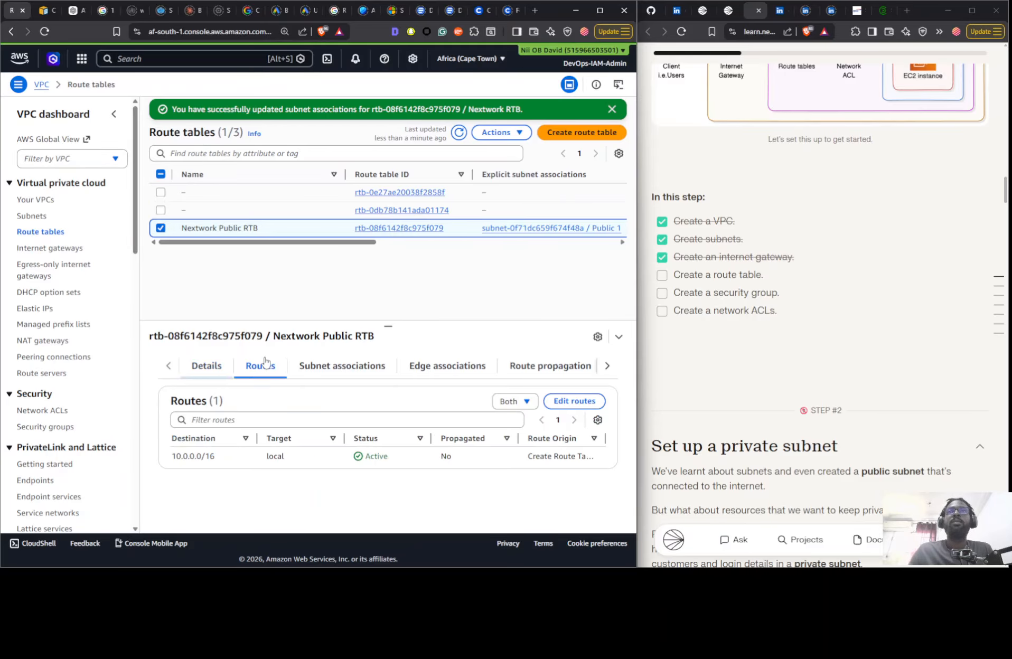
pyautogui.click(318, 368)
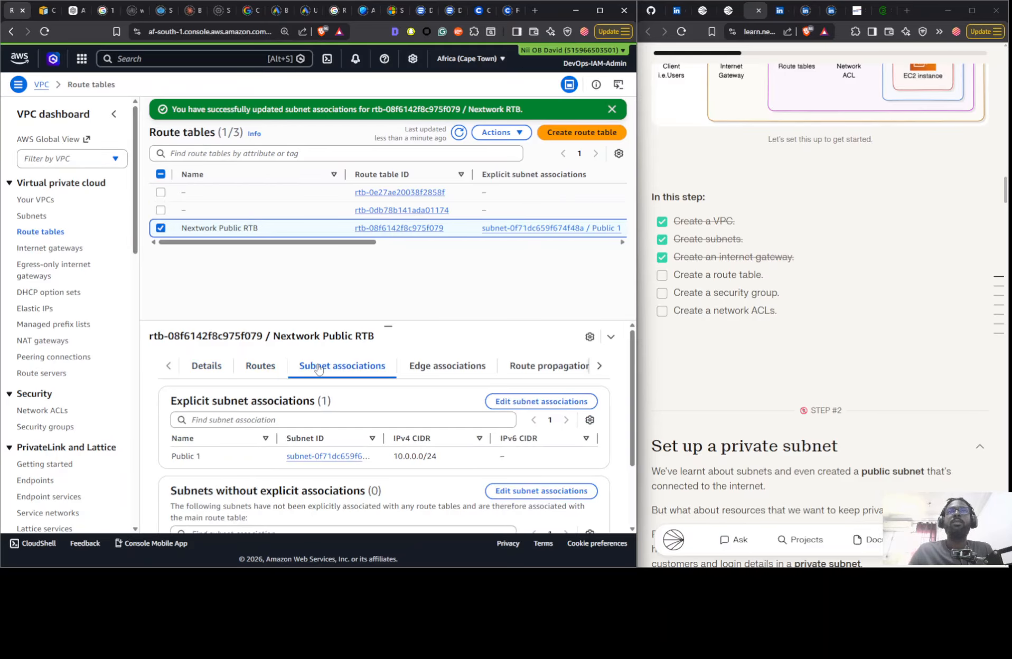
pyautogui.click(262, 369)
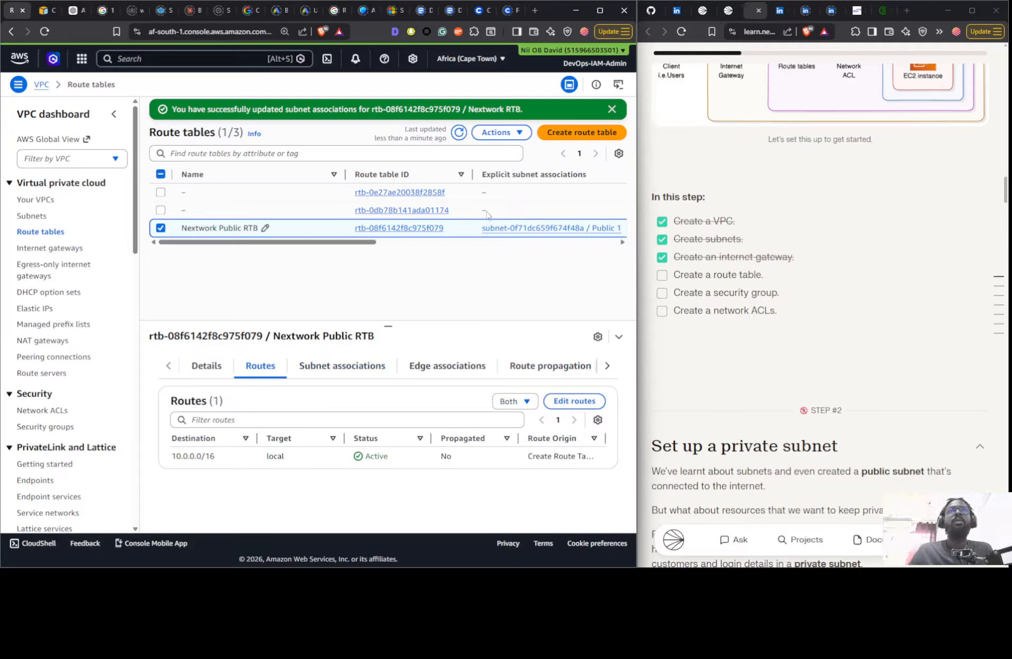
pyautogui.moveTo(365, 242); pyautogui.dragTo(300, 235)
pyautogui.click(298, 210)
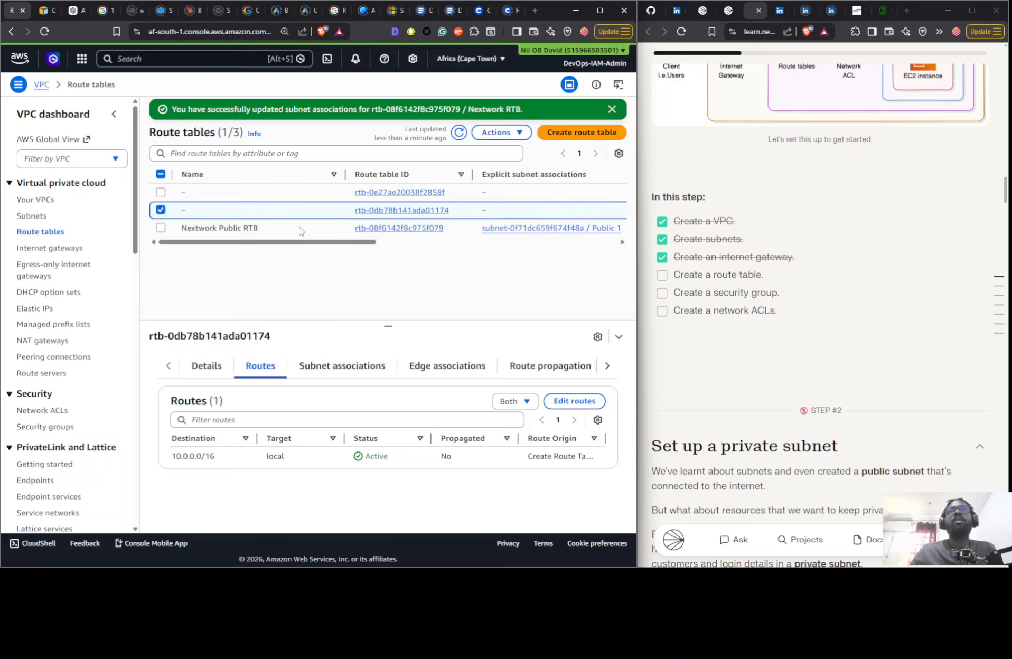
pyautogui.click(304, 195)
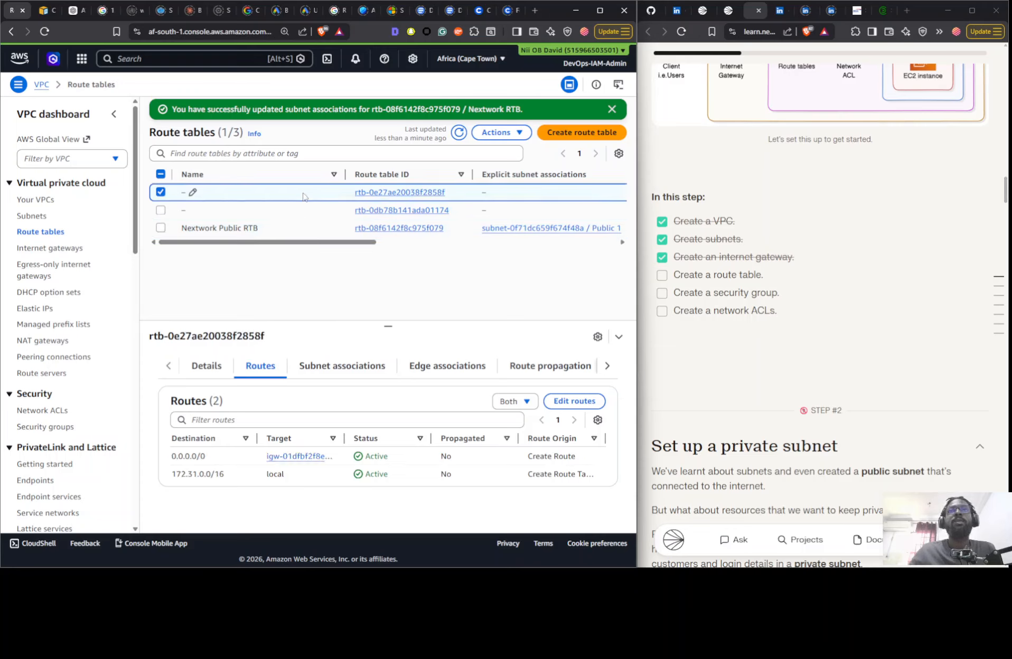
pyautogui.click(301, 212)
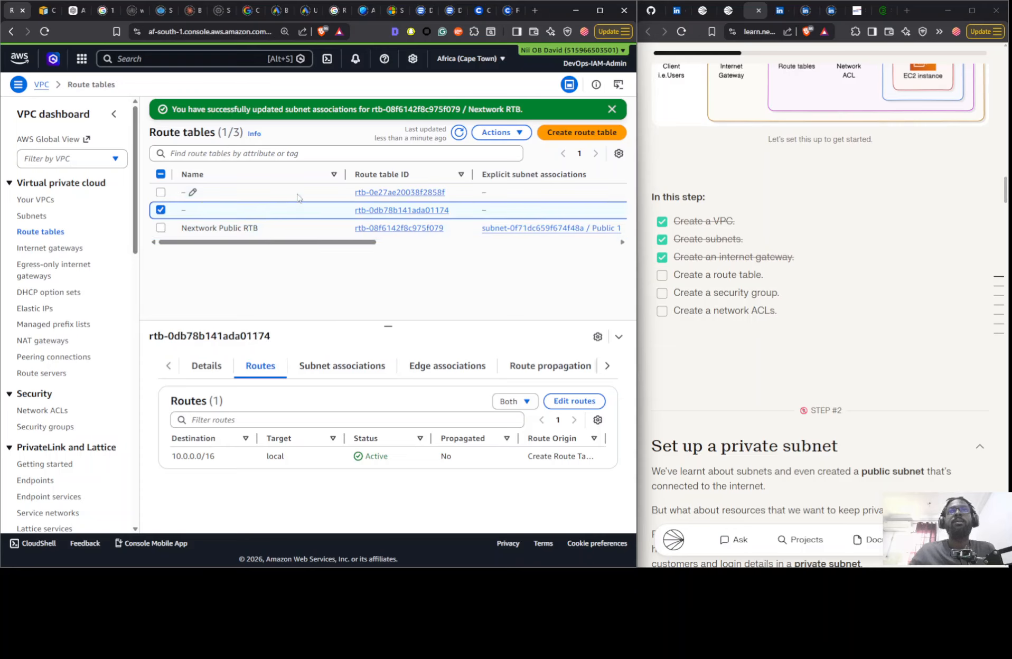
pyautogui.click(297, 196)
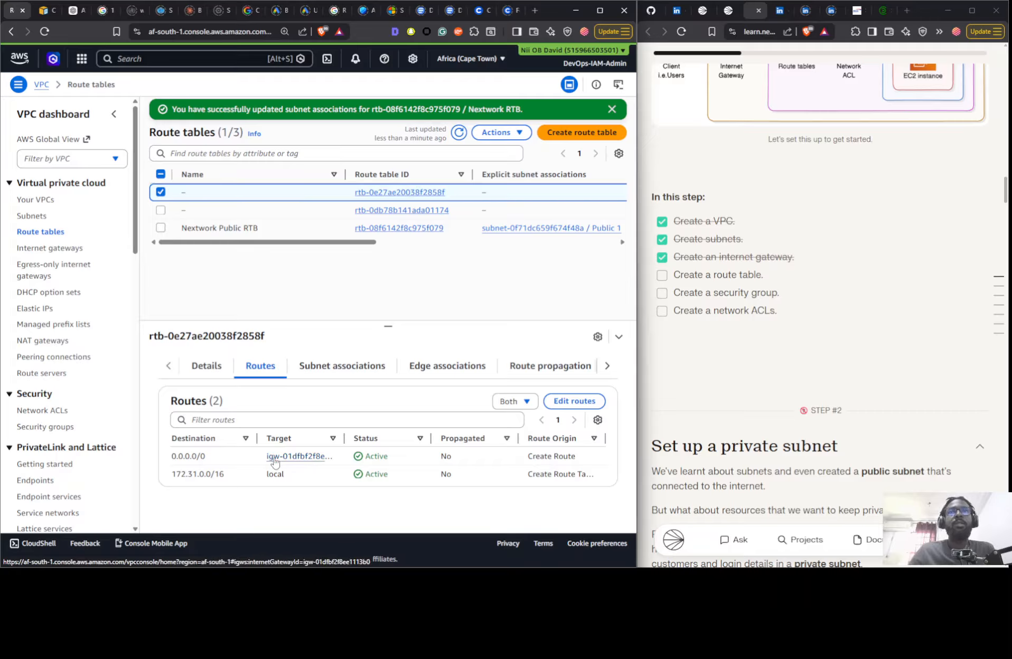
pyautogui.click(278, 234)
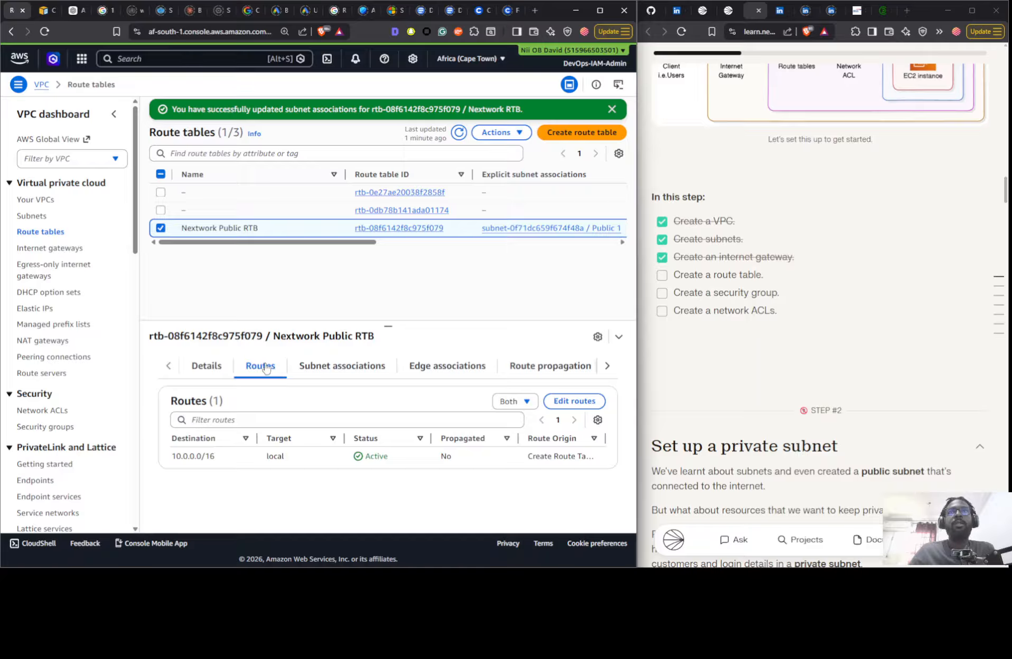
# - Clear the name of the route table associated with the Public 1 subnet and save it blank
pyautogui.click(264, 229)
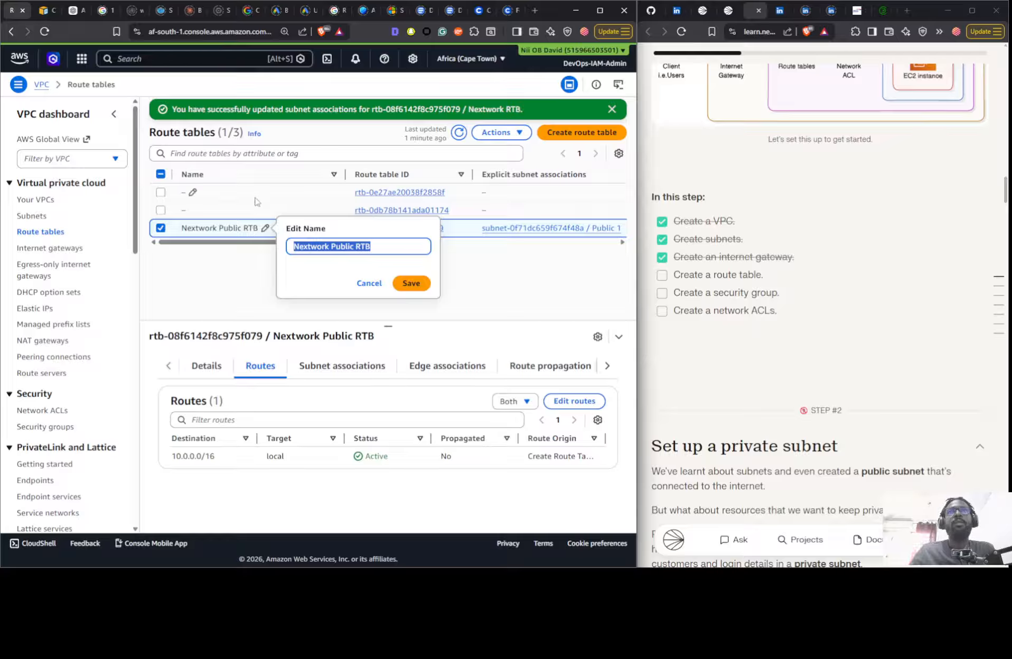
pyautogui.doubleClick(336, 248)
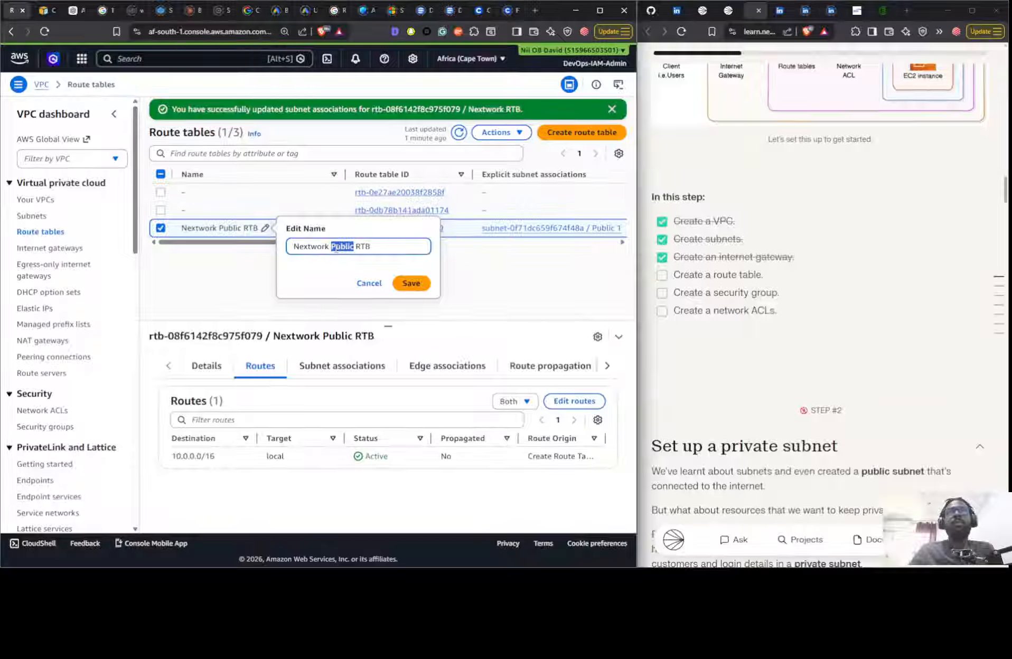
pyautogui.moveTo(373, 246); pyautogui.dragTo(229, 251)
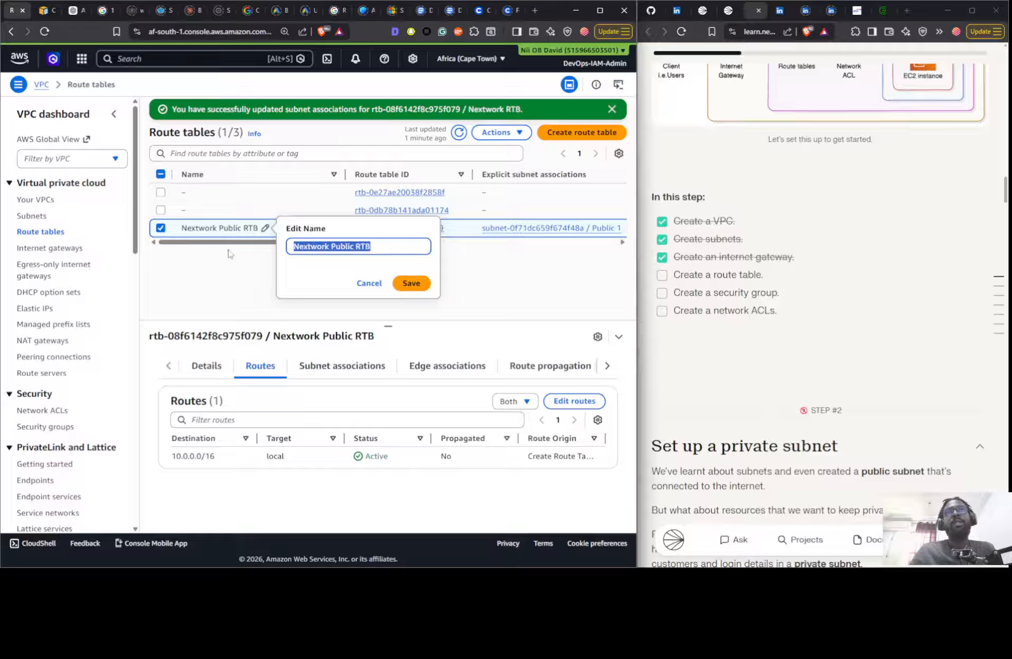
pyautogui.press('BackSpace')
pyautogui.click(411, 284)
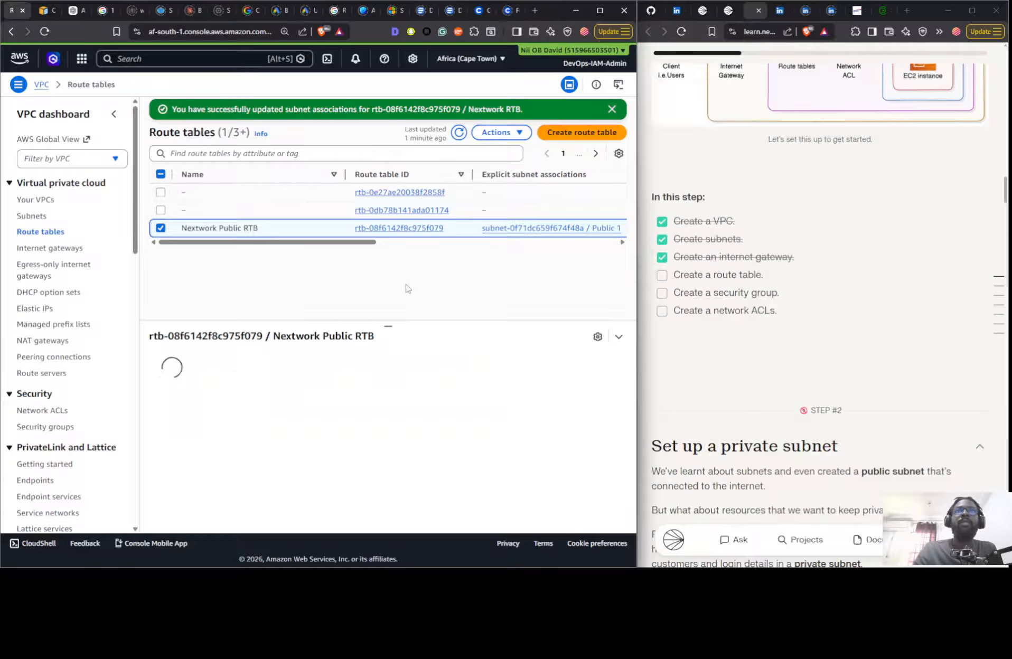
# - Compare the routes of the unnamed route tables and name the one with the 0.0.0.0/0 internet gateway route Nextwork Public RTB
pyautogui.click(352, 193)
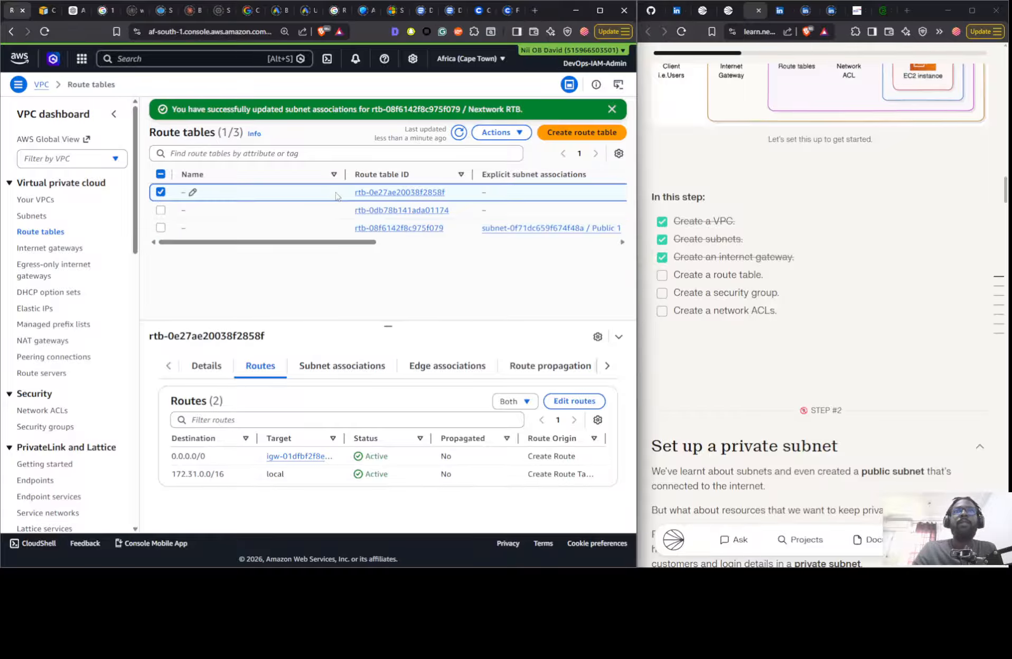
pyautogui.click(273, 214)
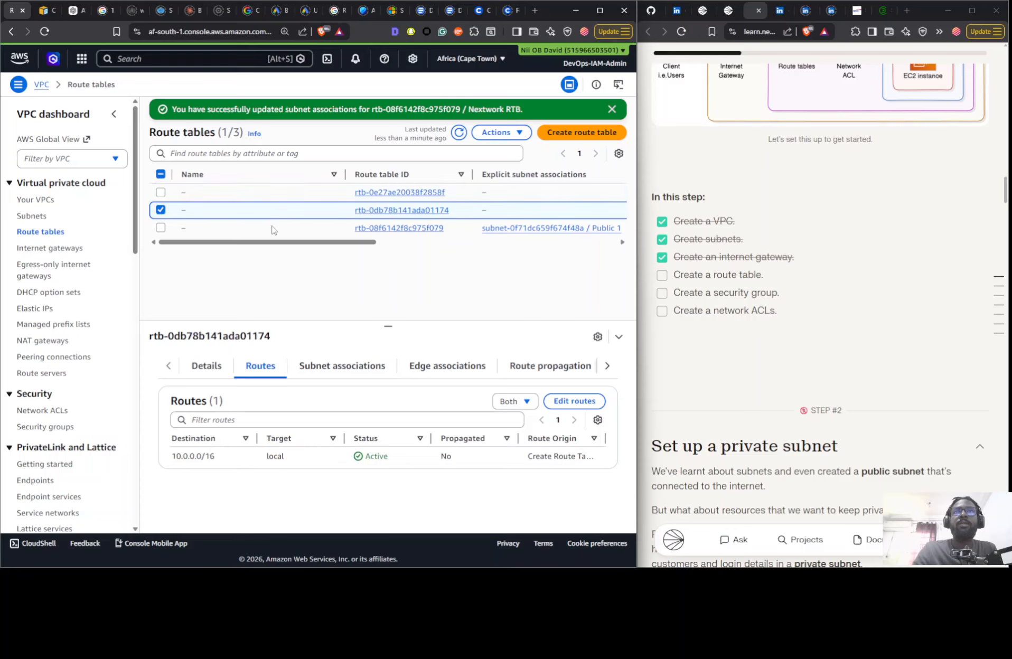
pyautogui.click(273, 228)
pyautogui.click(273, 212)
pyautogui.click(273, 193)
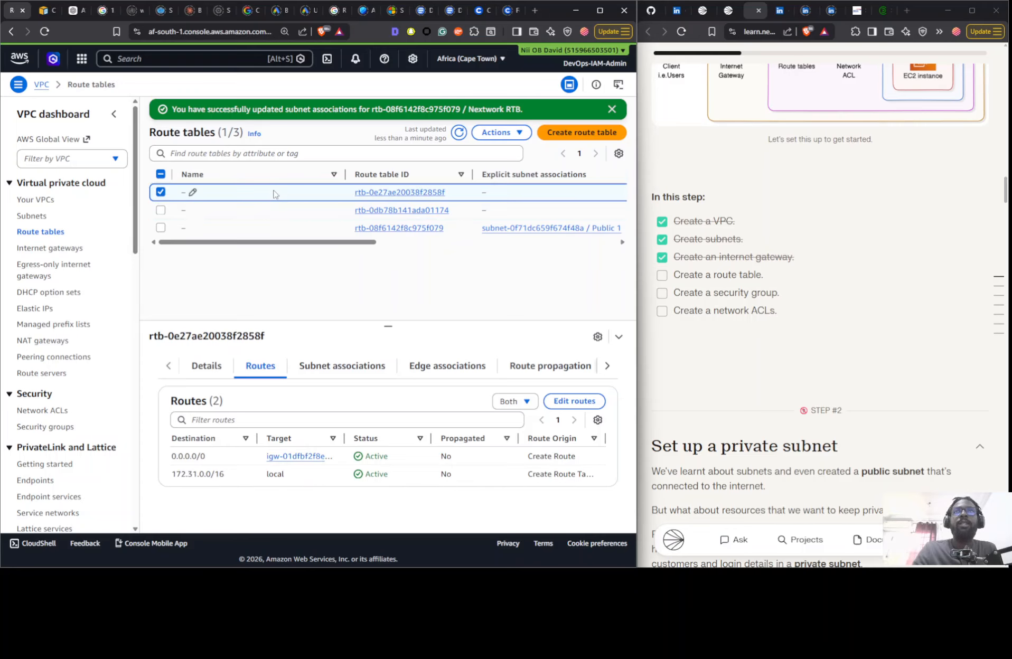
pyautogui.click(193, 194)
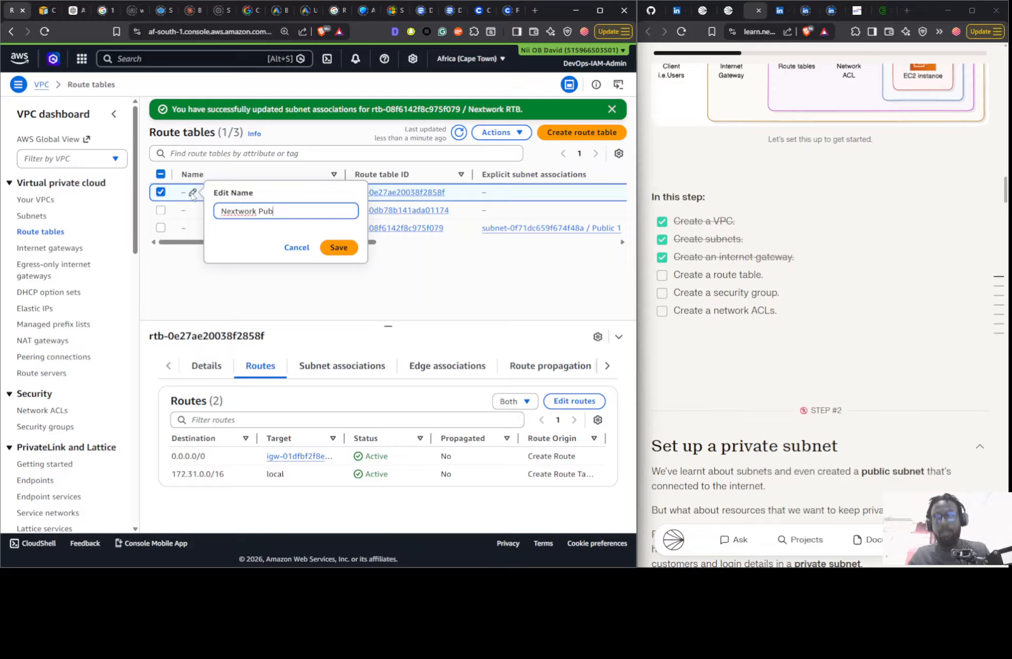
pyautogui.write('Nextwork Public ')
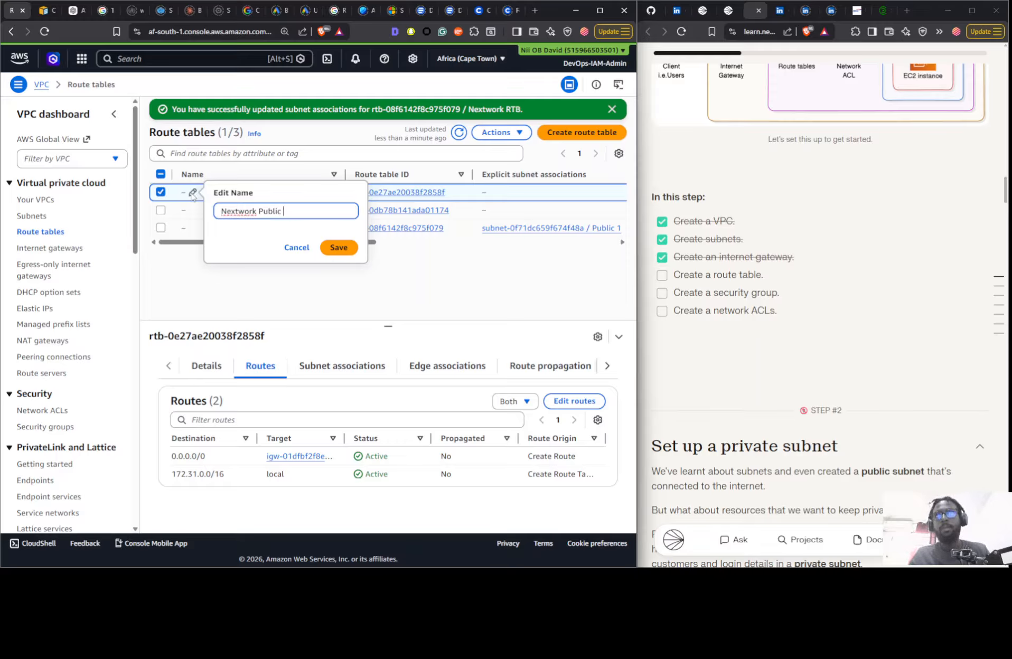
pyautogui.write('RTB')
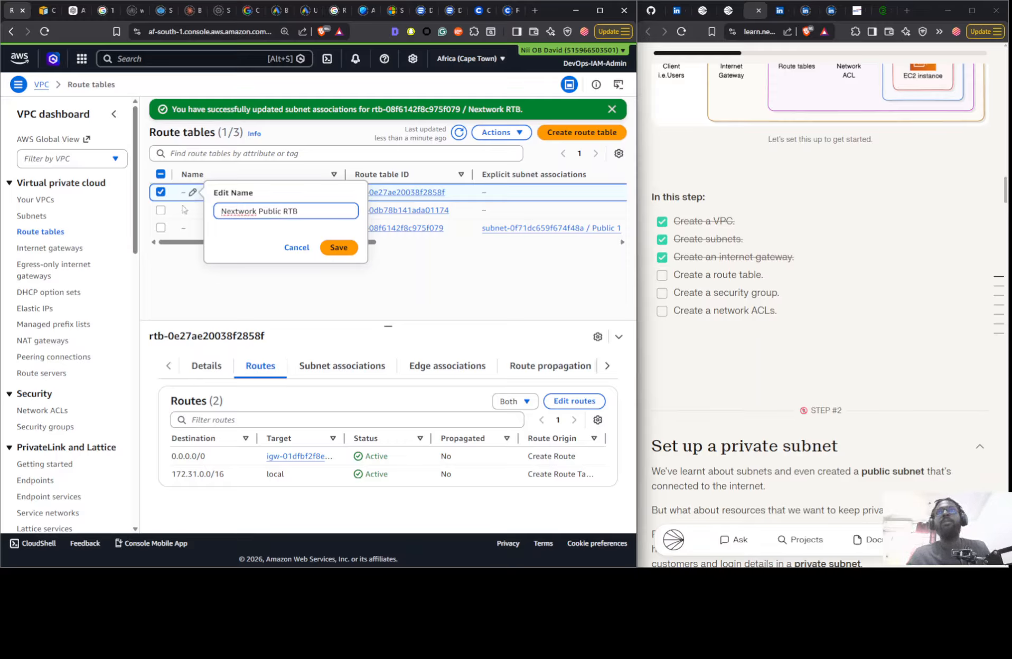
pyautogui.click(338, 247)
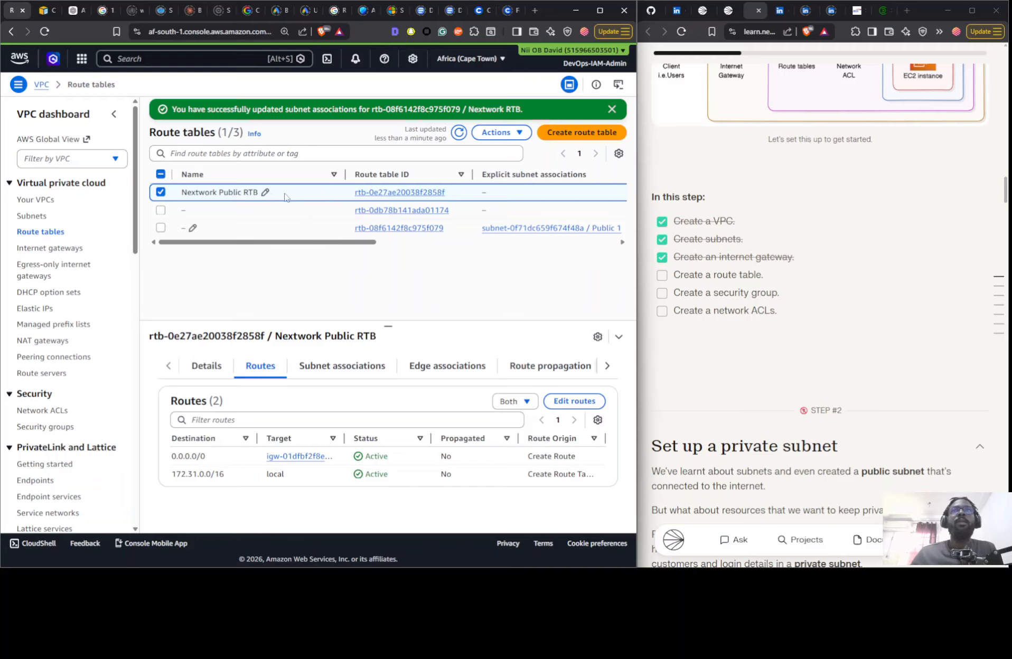
# - Examine the subnets and route table IDs offered for association with Nextwork Public RTB, and leave without saving associations
pyautogui.click(321, 370)
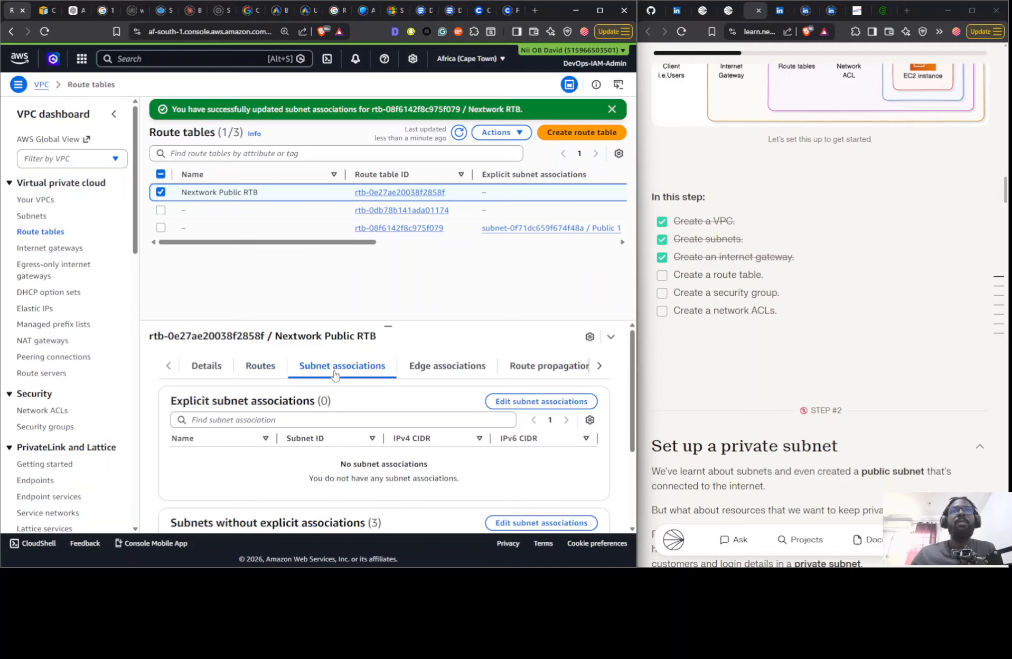
pyautogui.click(509, 402)
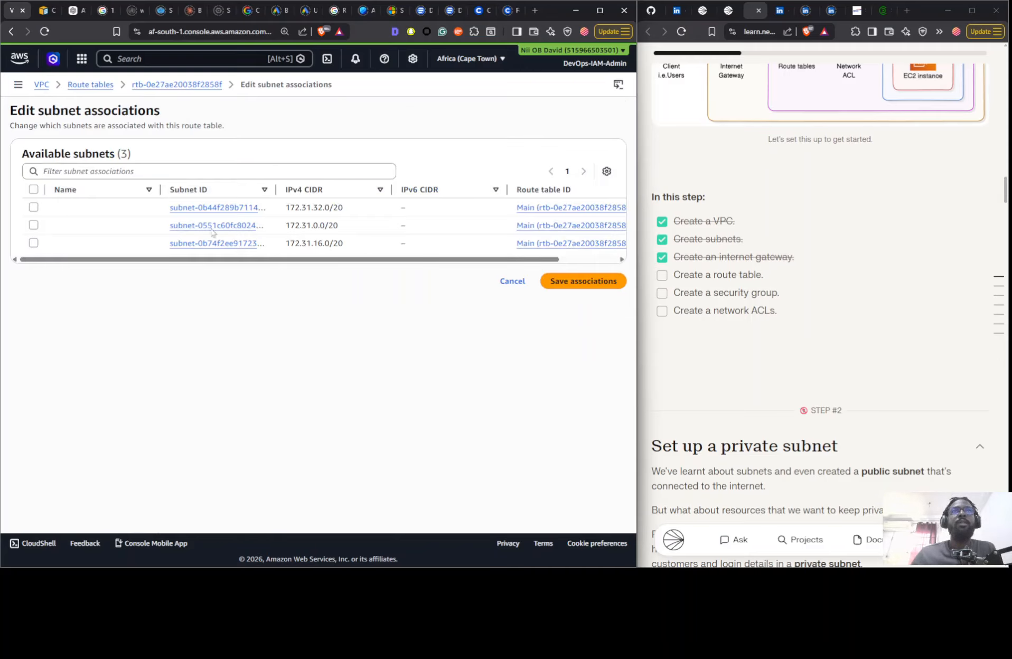
pyautogui.moveTo(154, 258); pyautogui.dragTo(373, 273)
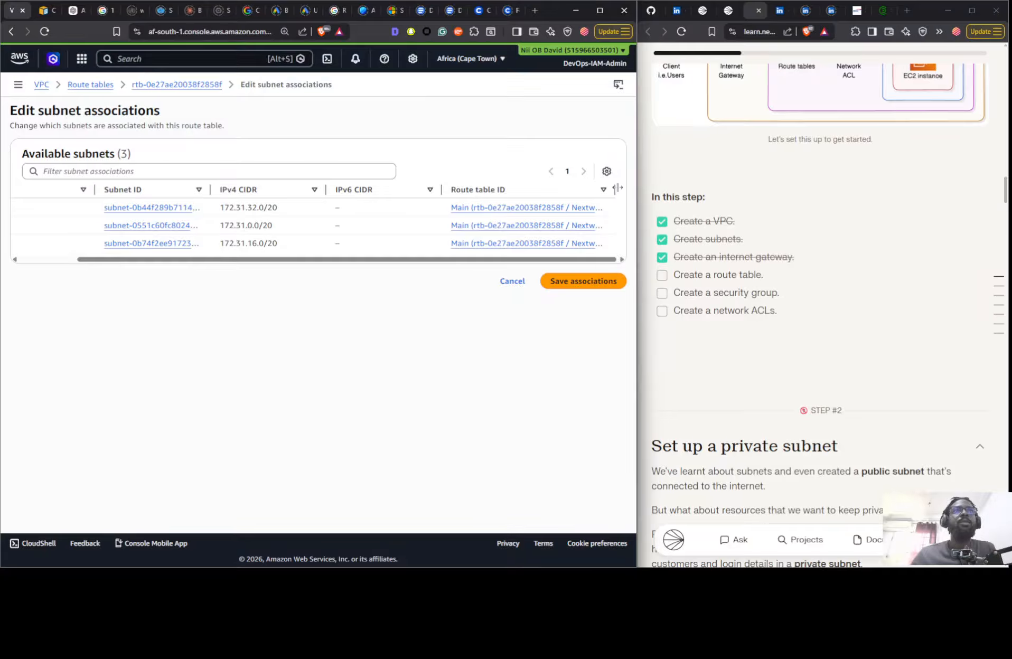
pyautogui.moveTo(615, 189); pyautogui.dragTo(660, 188)
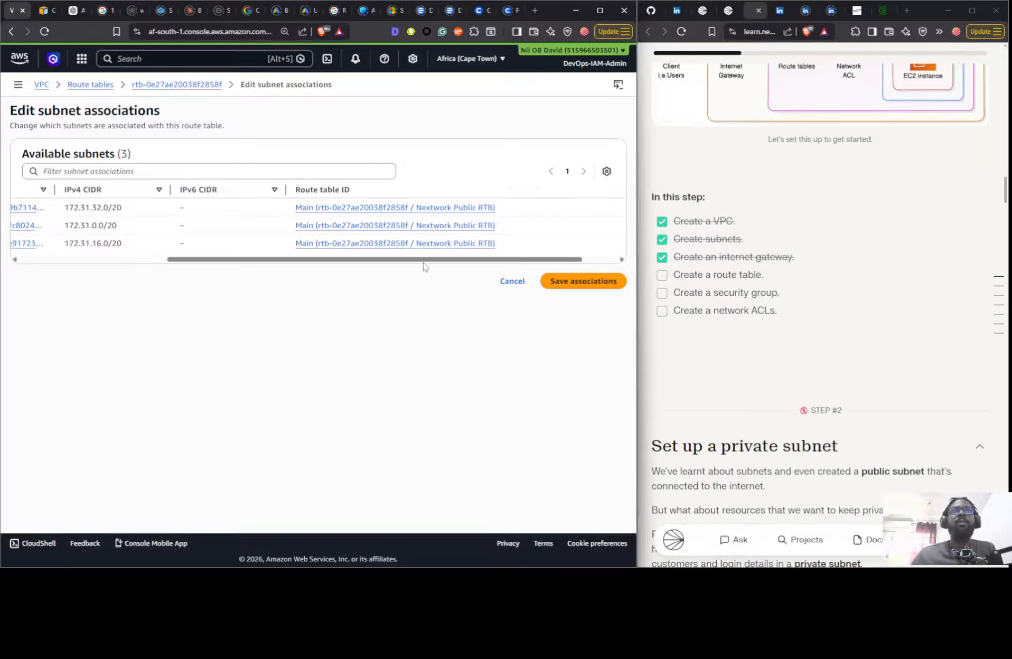
pyautogui.moveTo(416, 262); pyautogui.dragTo(102, 272)
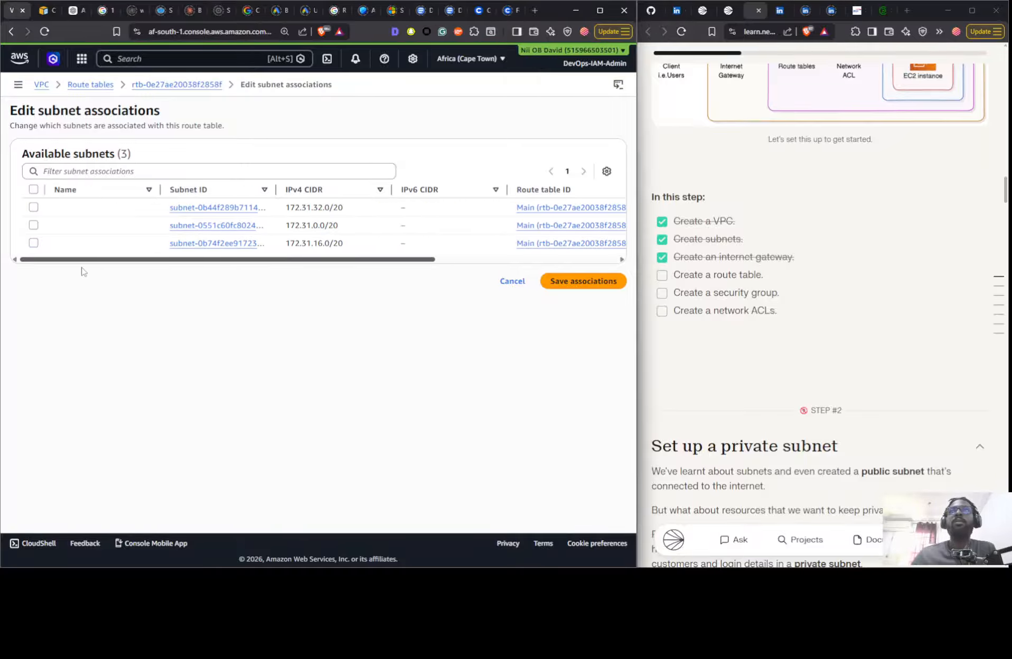
pyautogui.moveTo(273, 259); pyautogui.dragTo(138, 141)
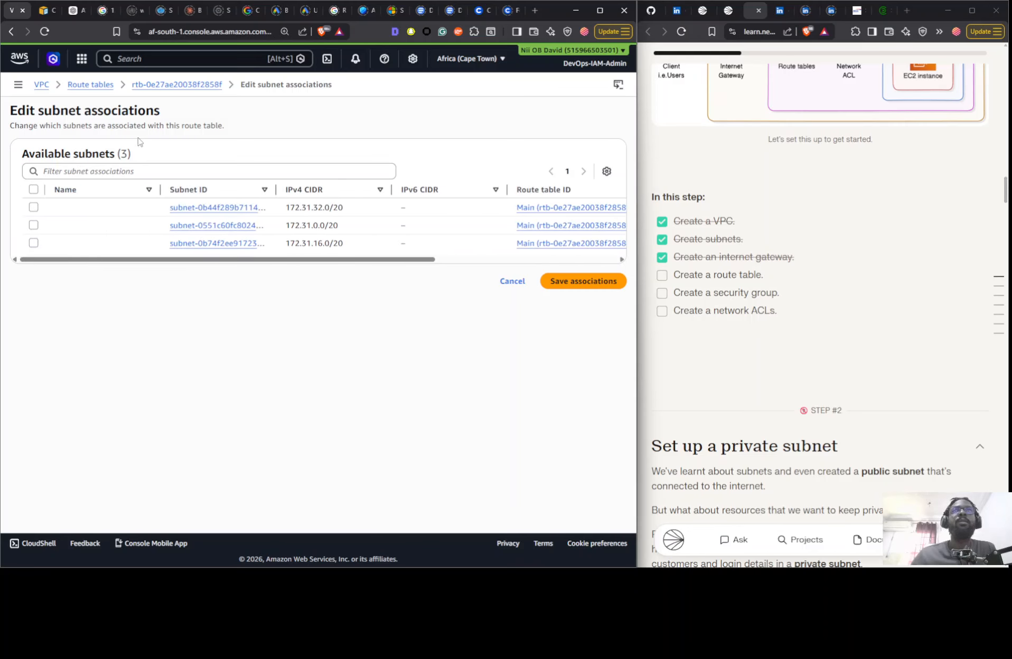
pyautogui.click(512, 281)
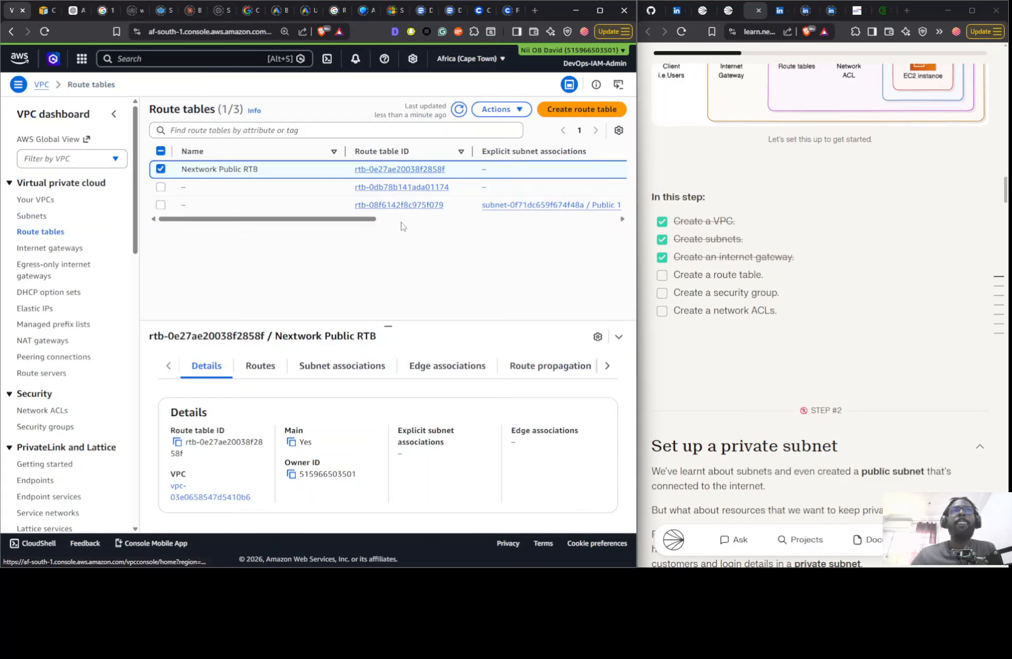
# - Compare the full IDs of the subnets without explicit associations under Nextwork Public RTB with the VPC subnets list
pyautogui.click(459, 110)
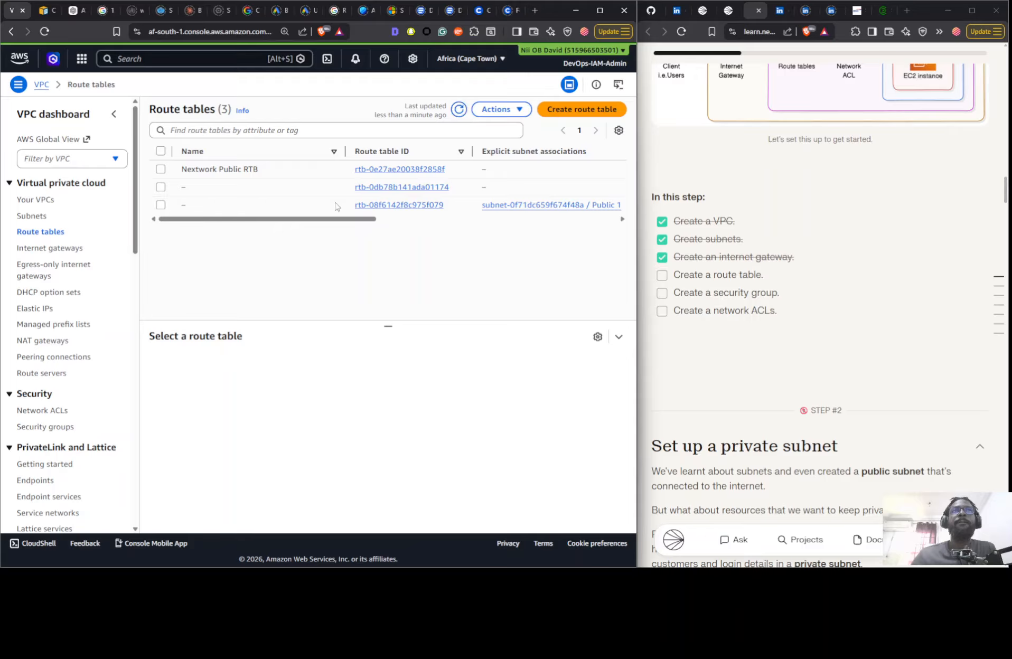
pyautogui.click(265, 169)
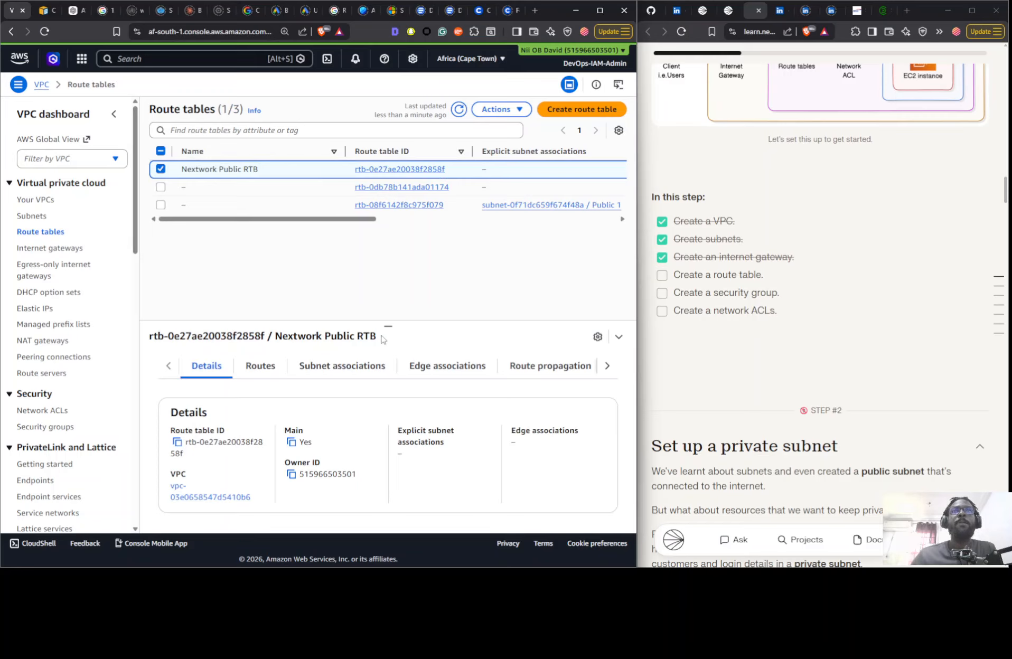
pyautogui.click(347, 372)
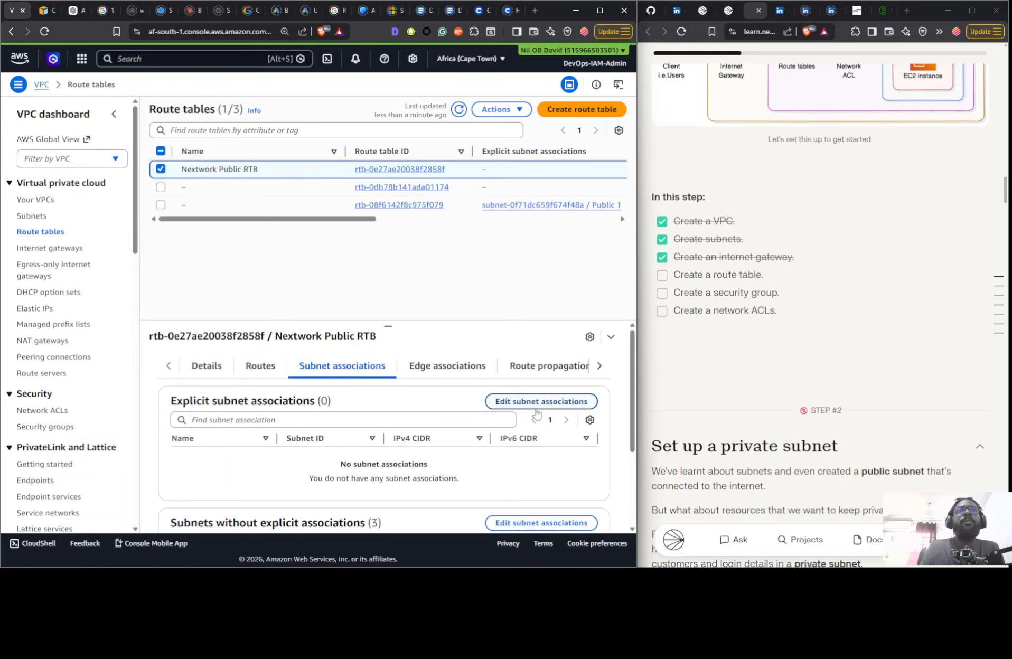
pyautogui.scroll(-3, 511, 414)
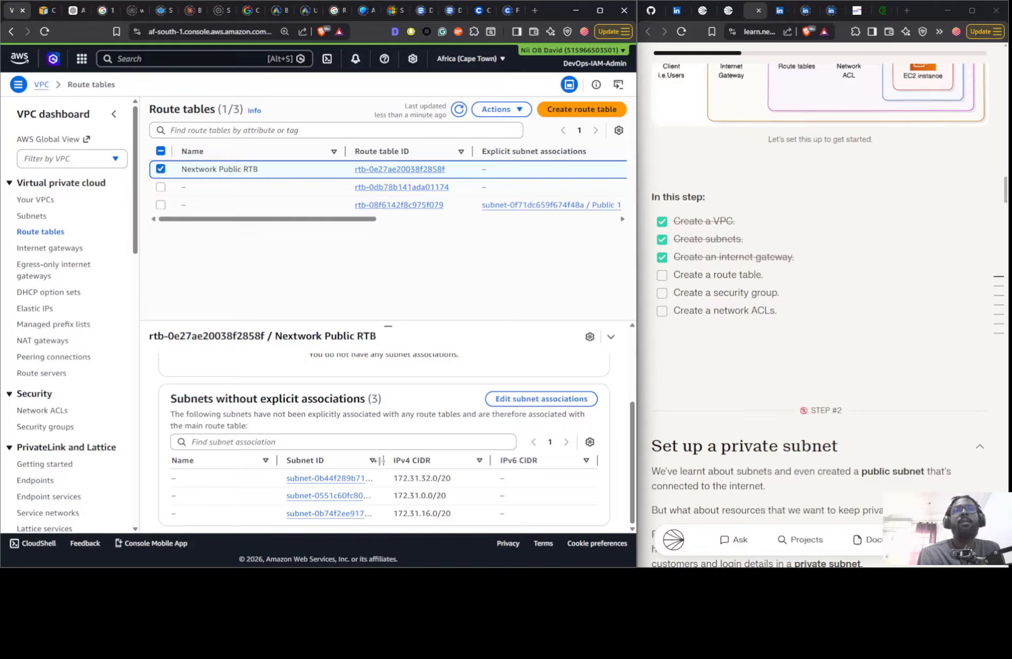
pyautogui.moveTo(384, 460); pyautogui.dragTo(490, 454)
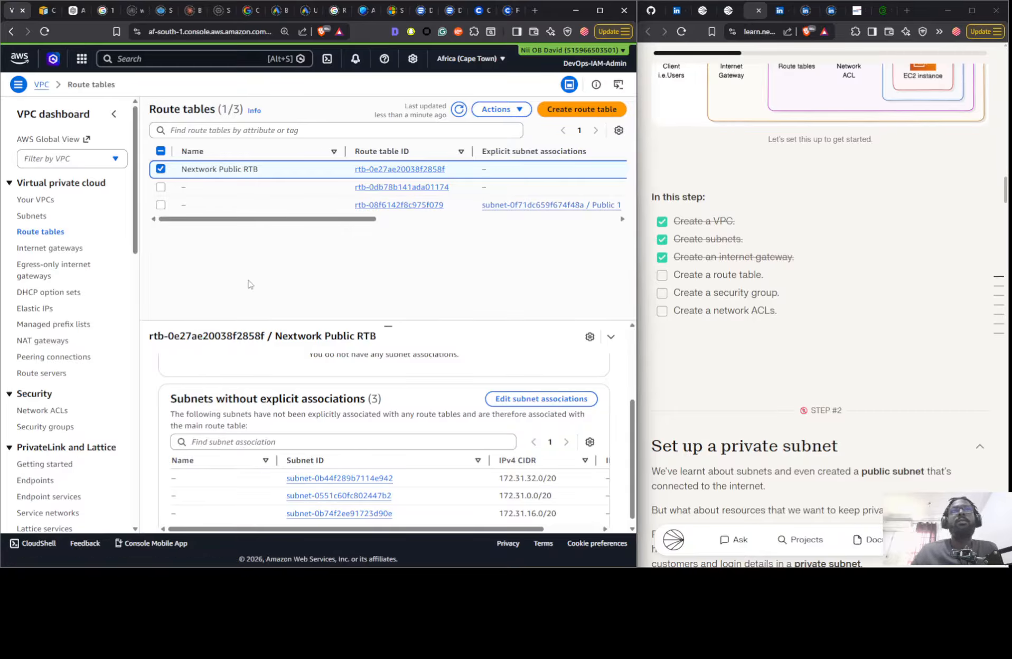
pyautogui.click(39, 217)
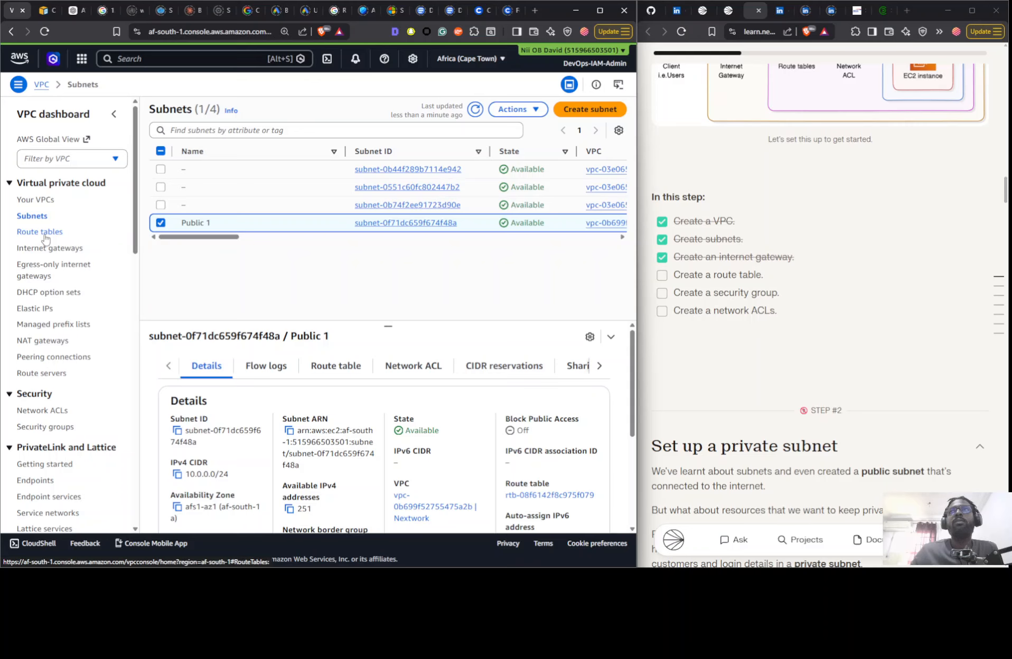
# - Examine the routes of Nextwork Public RTB and the subnets and route table IDs offered for association, and leave without saving
pyautogui.click(44, 235)
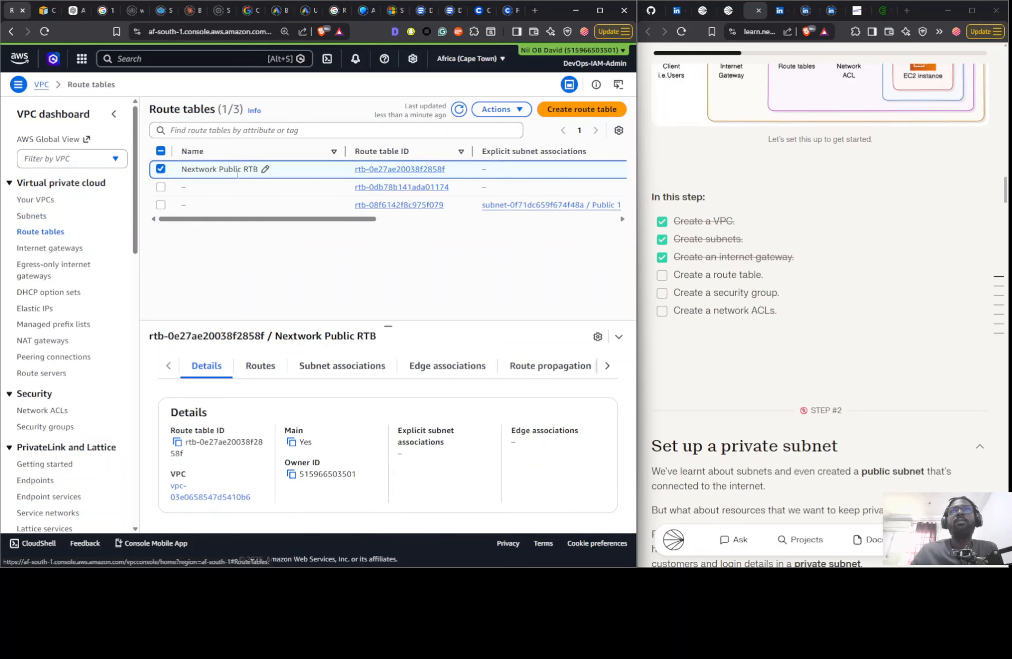
pyautogui.click(270, 369)
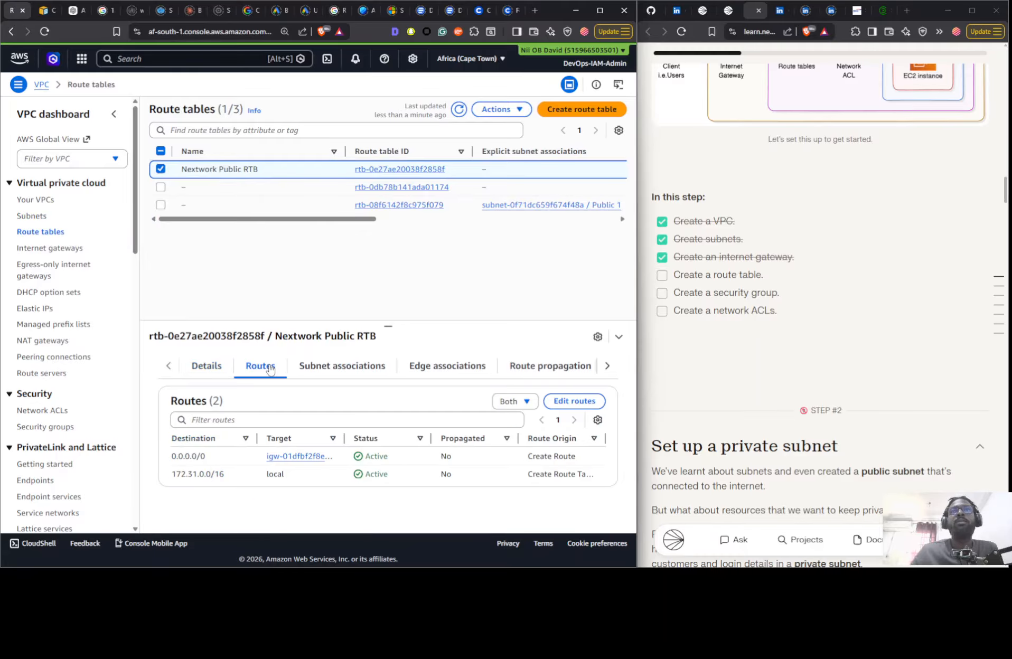
pyautogui.click(311, 371)
pyautogui.click(524, 406)
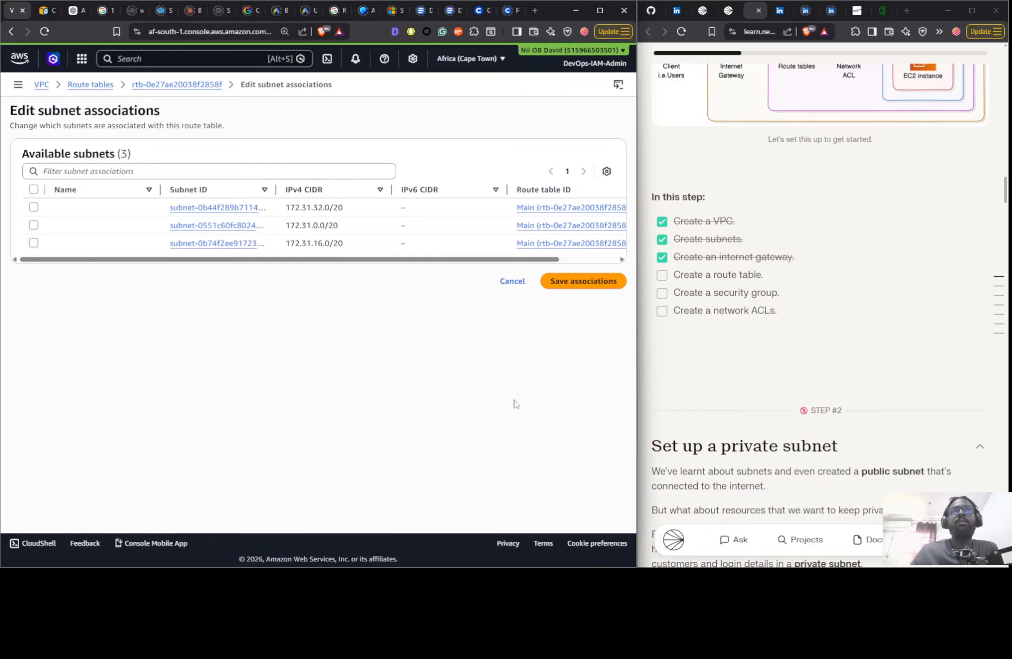
pyautogui.moveTo(265, 260); pyautogui.dragTo(456, 224)
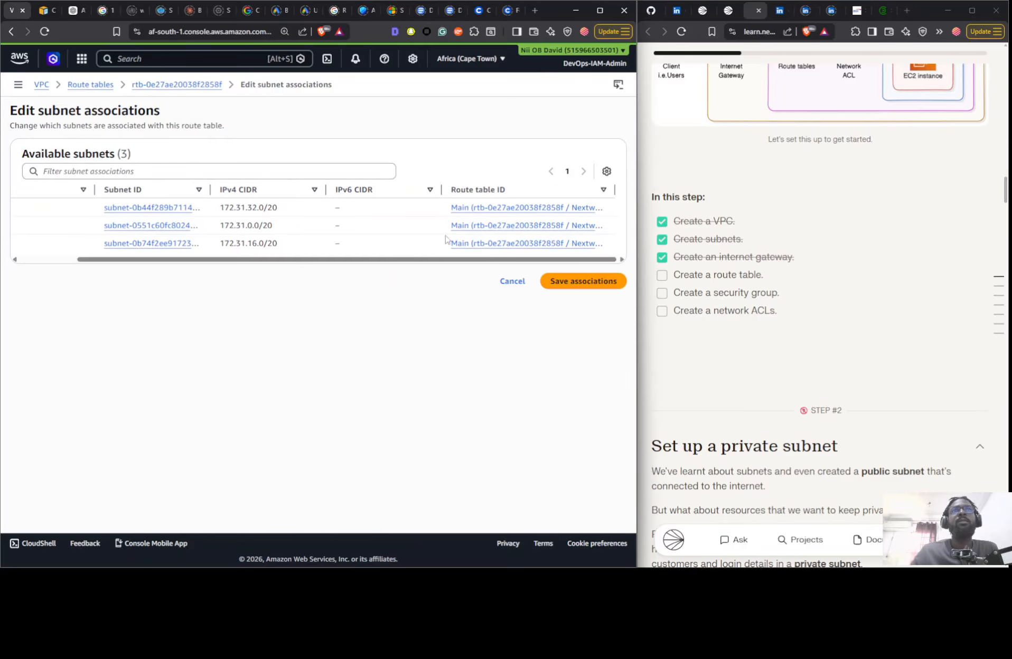
pyautogui.moveTo(615, 189); pyautogui.dragTo(638, 194)
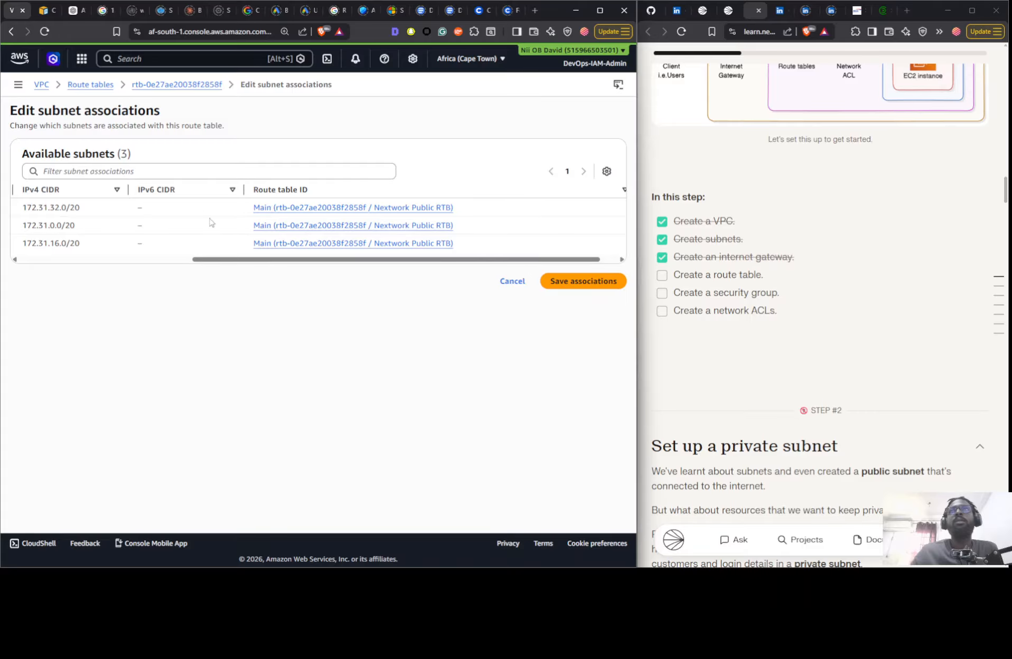
pyautogui.moveTo(217, 260); pyautogui.dragTo(44, 260)
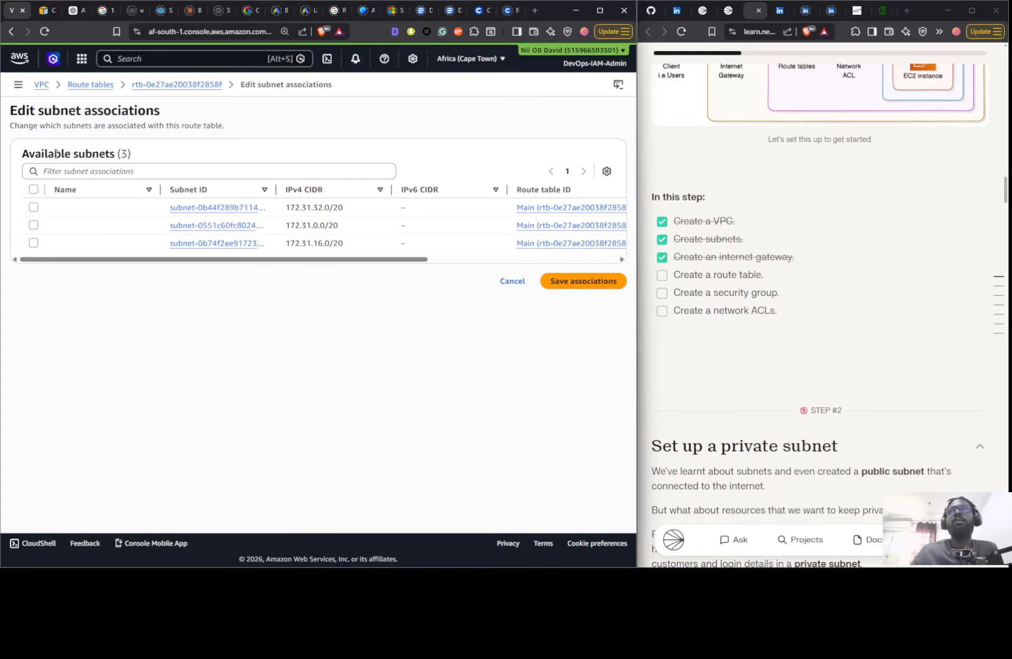
pyautogui.click(511, 281)
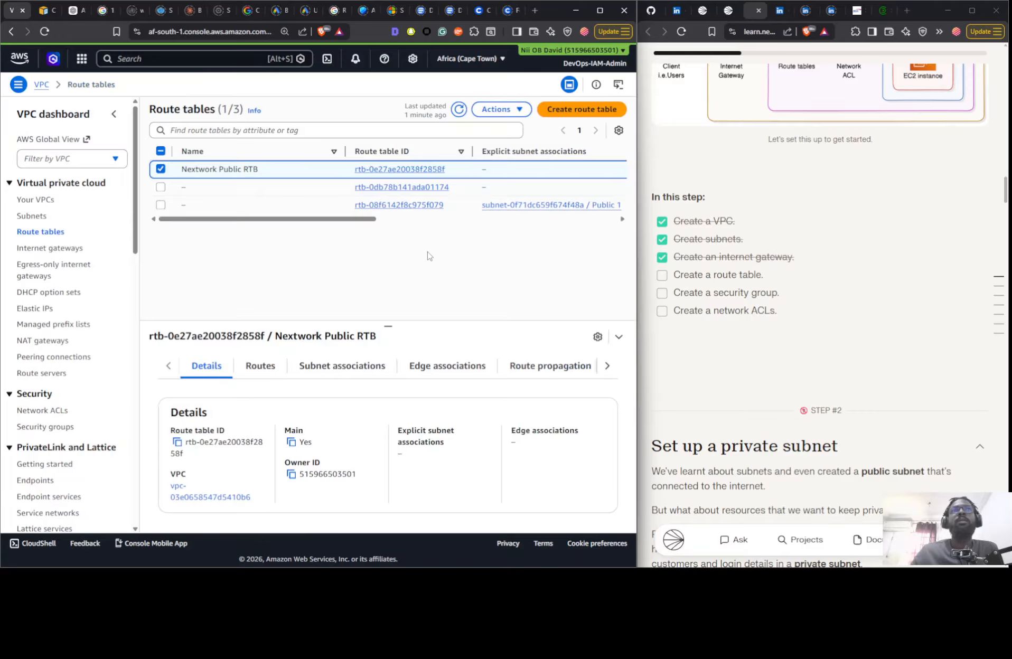
# - Examine the subnet associations of the unnamed route table linked to Public 1, and leave their editing page without saving
pyautogui.click(315, 206)
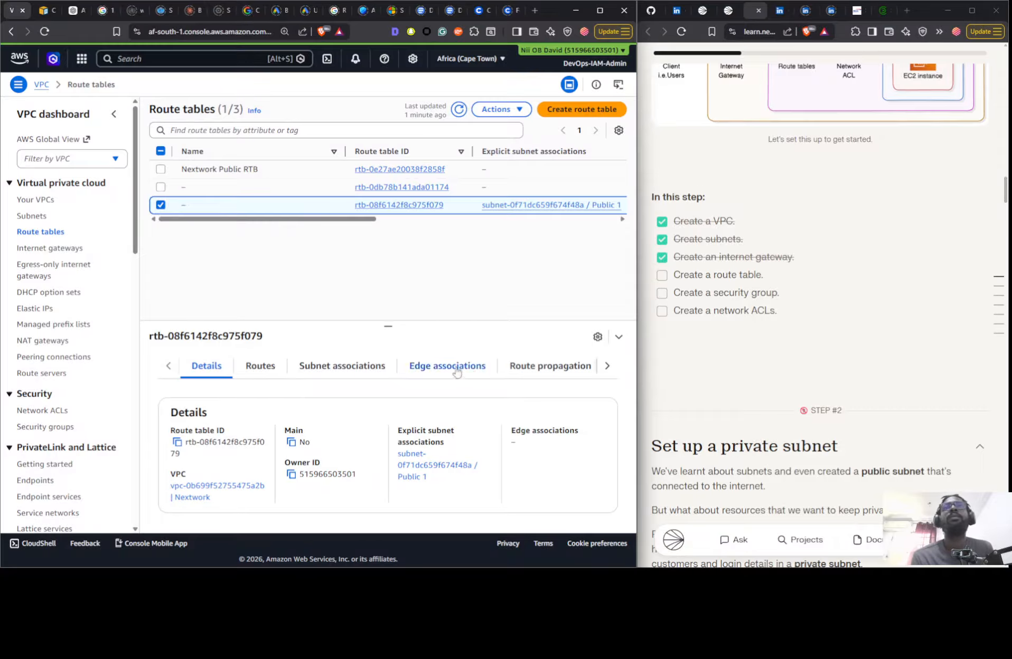
pyautogui.click(339, 370)
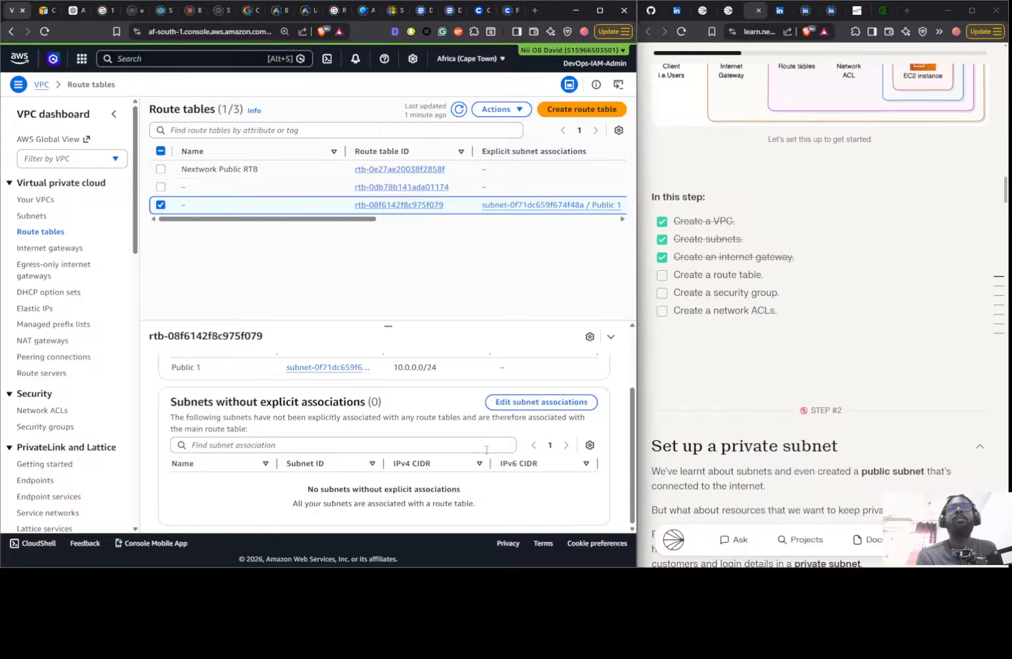
pyautogui.click(522, 401)
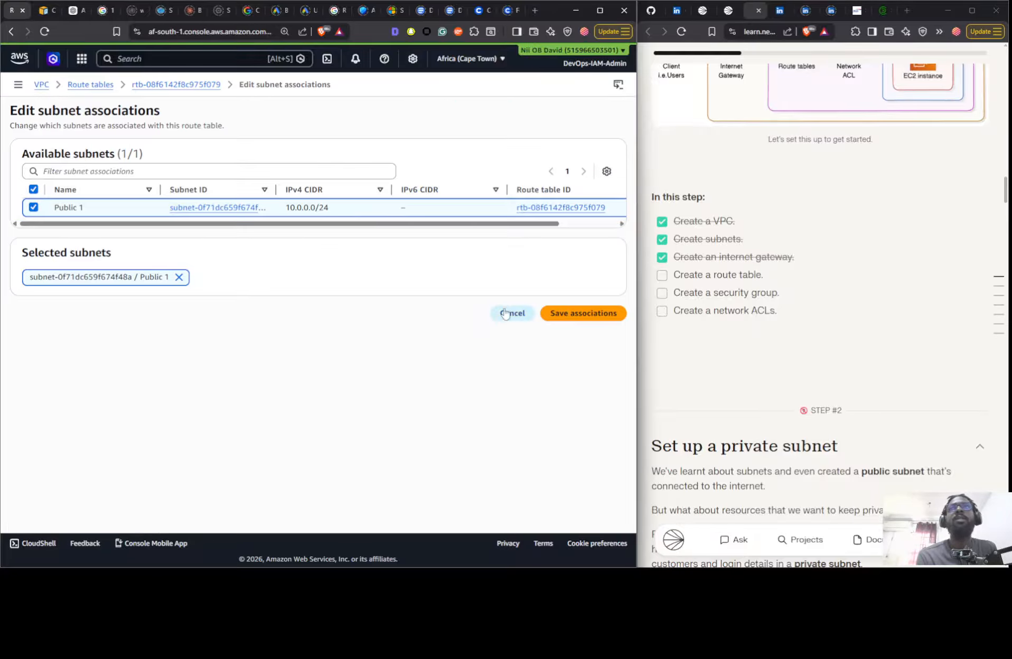
pyautogui.click(510, 314)
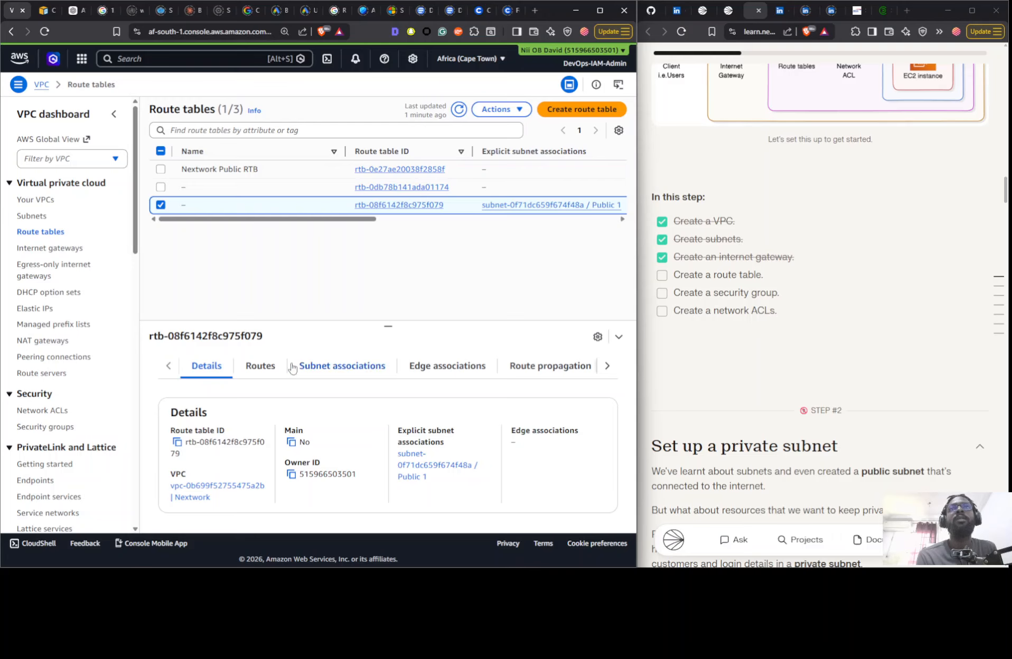
# - Try to remove Public 1 from the unnamed route table's subnet associations, discard the change and reopen the associations
pyautogui.click(344, 371)
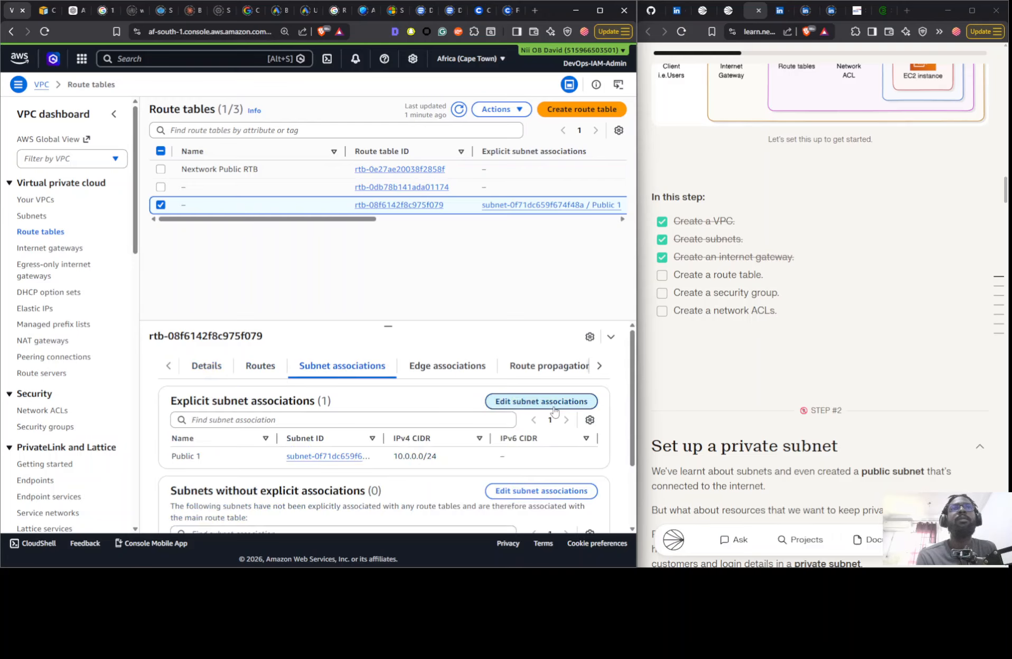
pyautogui.click(563, 411)
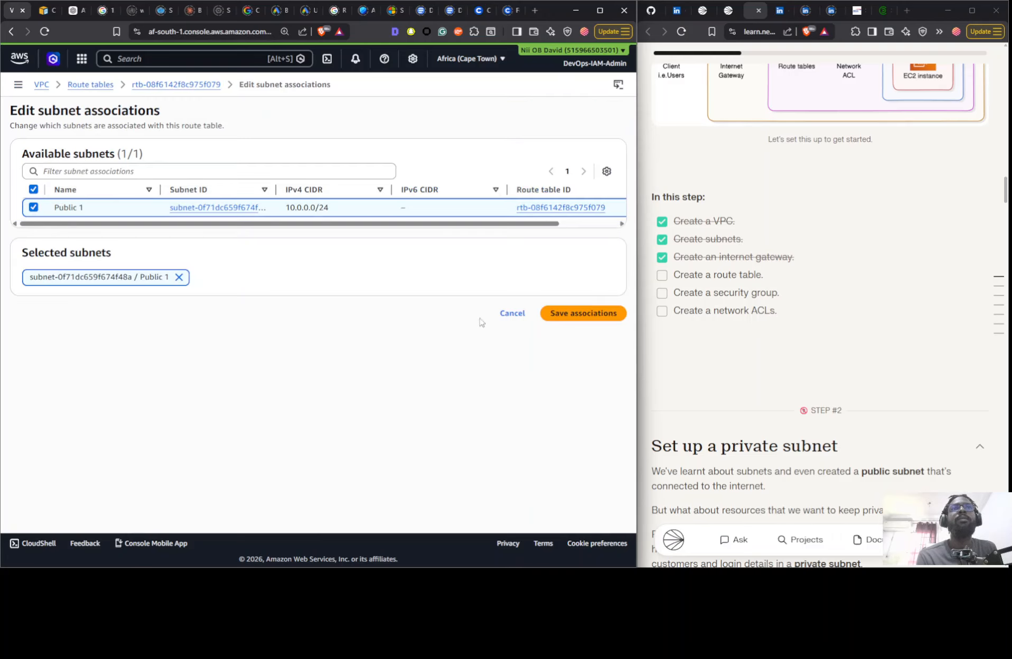
pyautogui.click(178, 277)
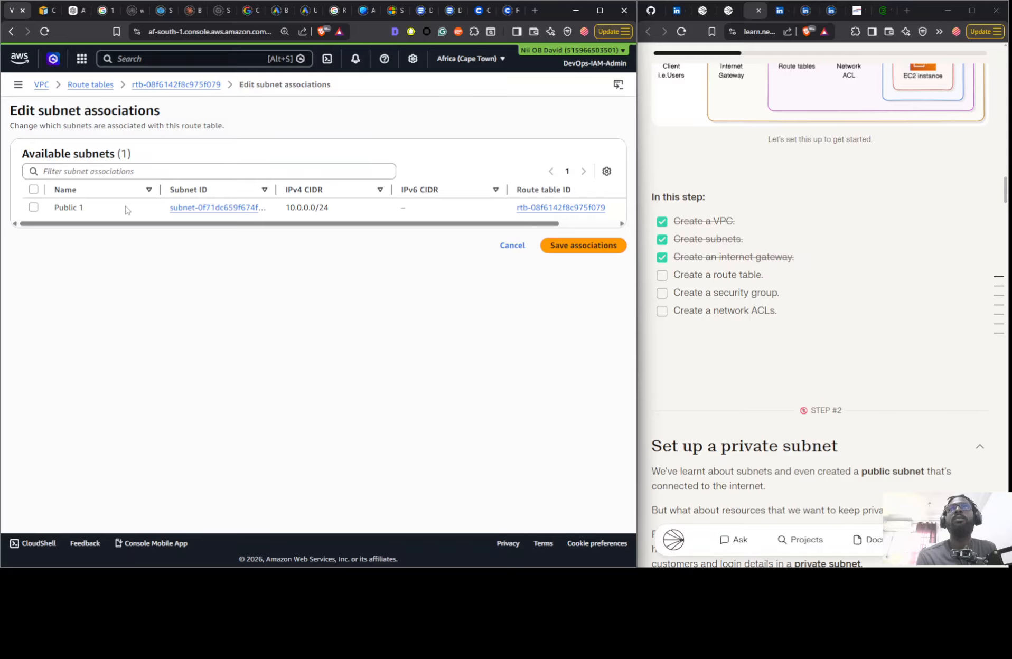
pyautogui.click(512, 245)
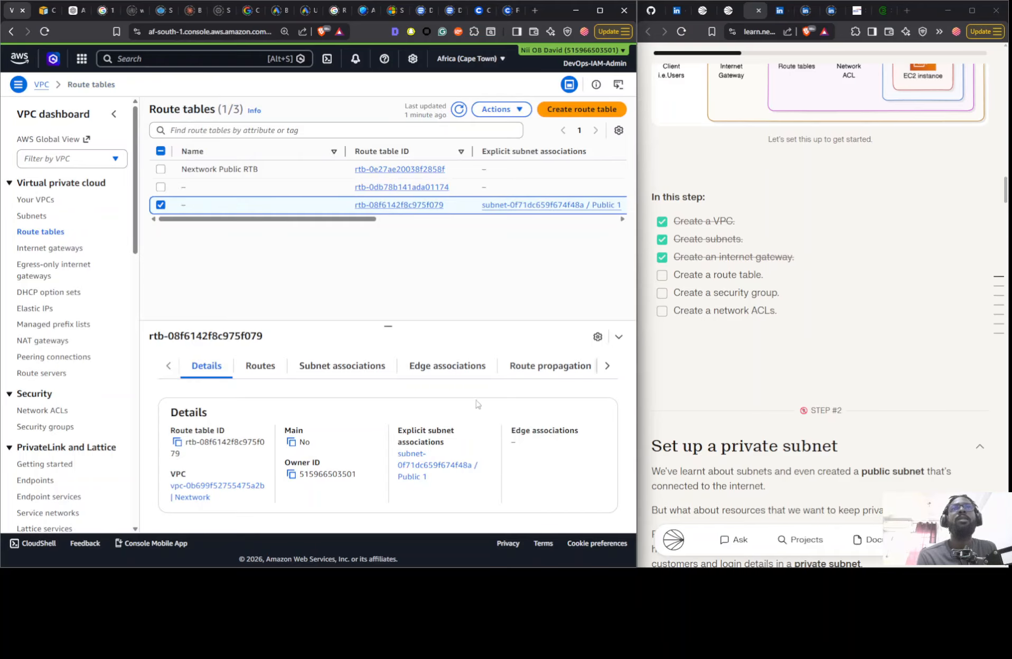
pyautogui.click(307, 365)
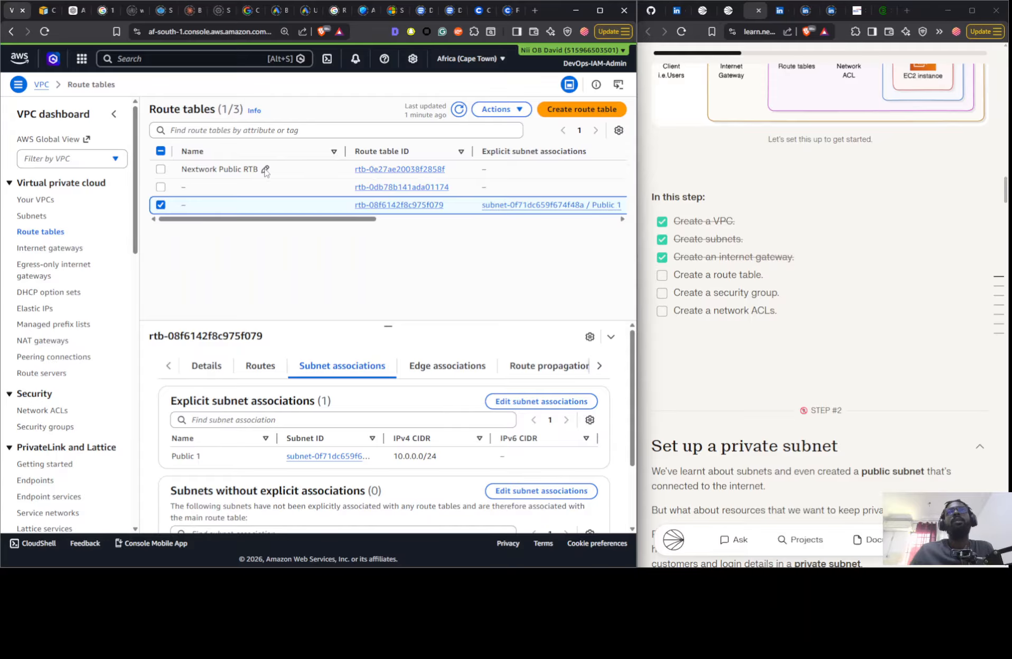
pyautogui.click(265, 170)
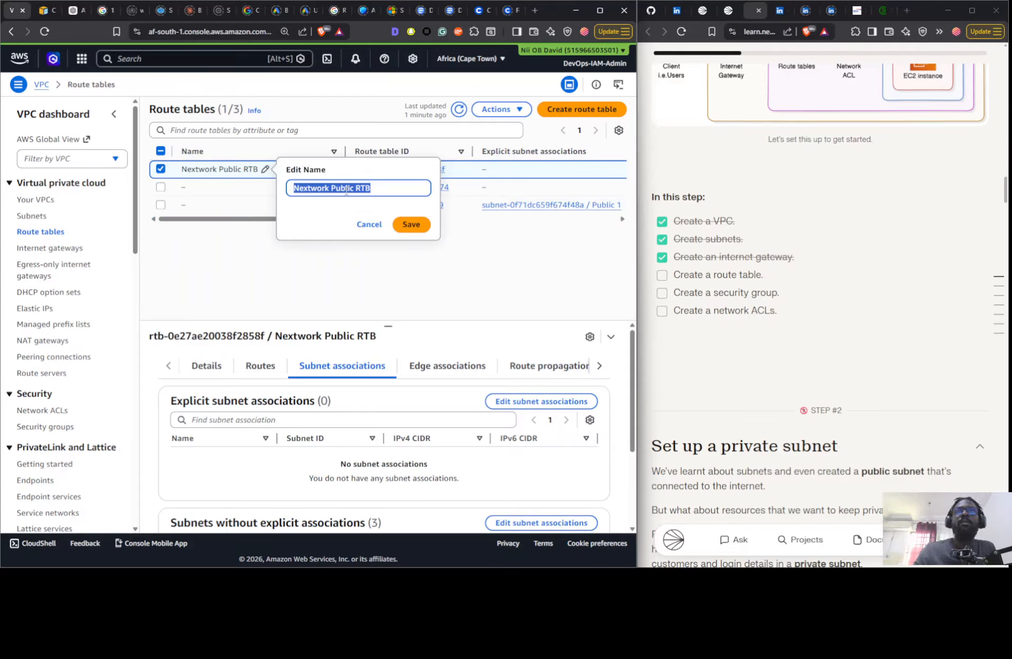
pyautogui.press('BackSpace')
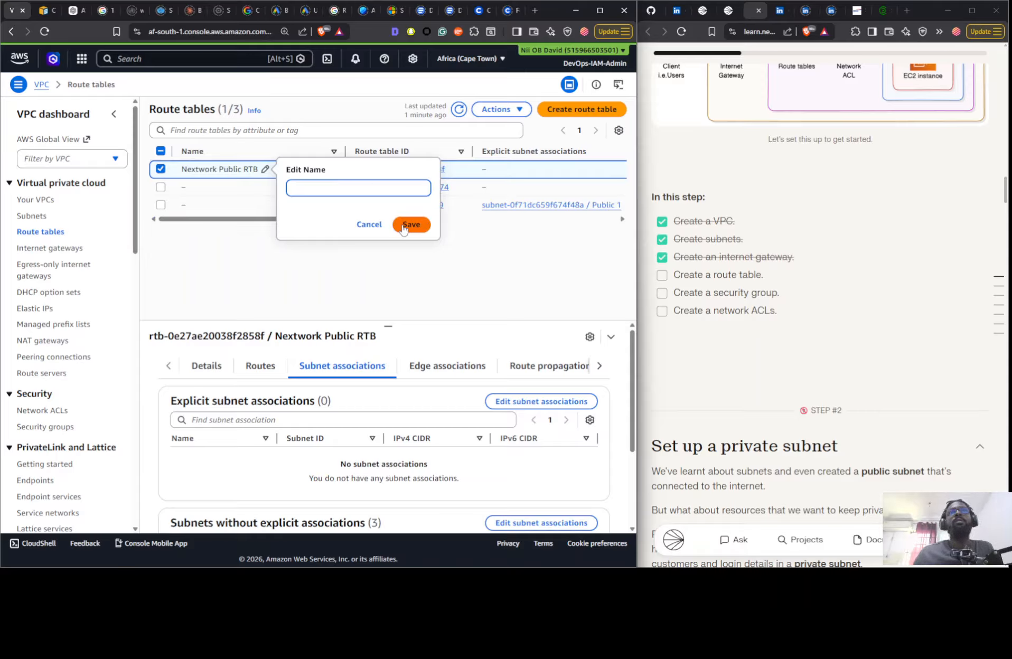
pyautogui.click(369, 224)
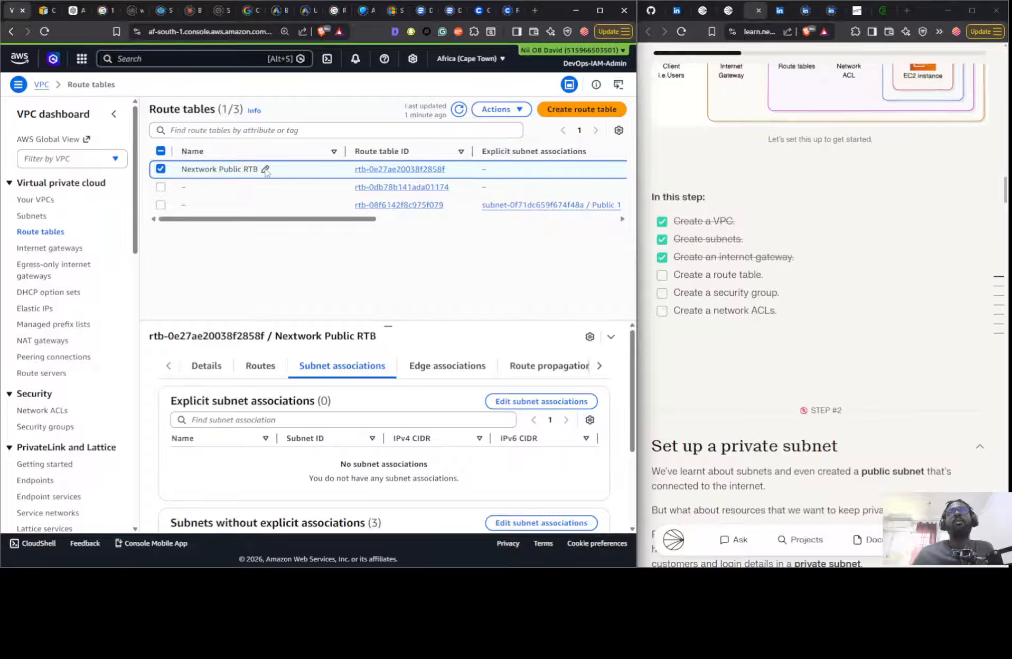
pyautogui.click(265, 170)
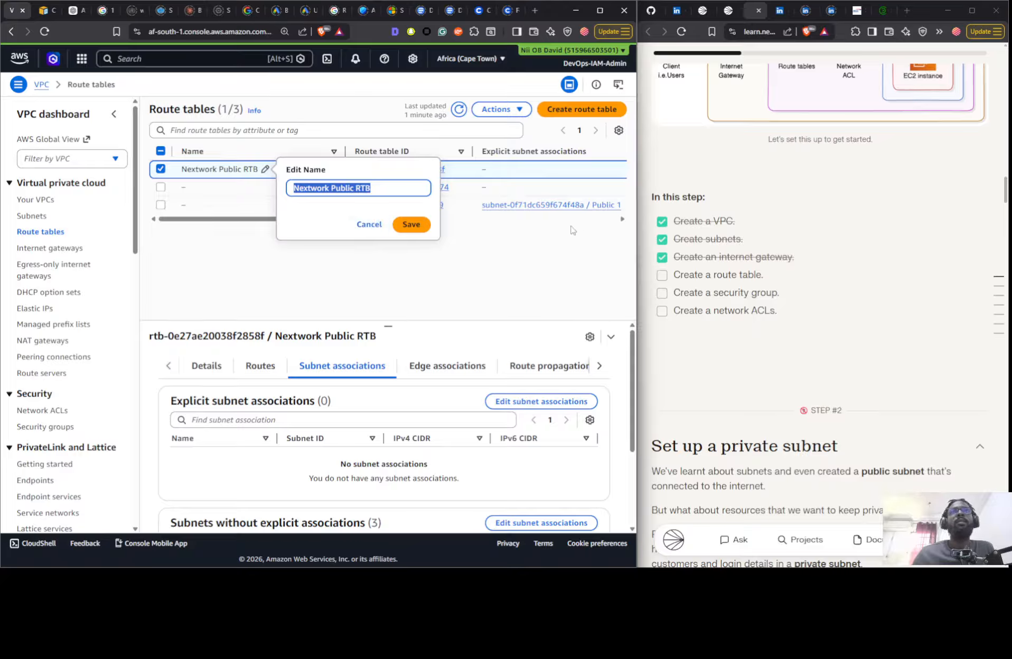
pyautogui.click(520, 253)
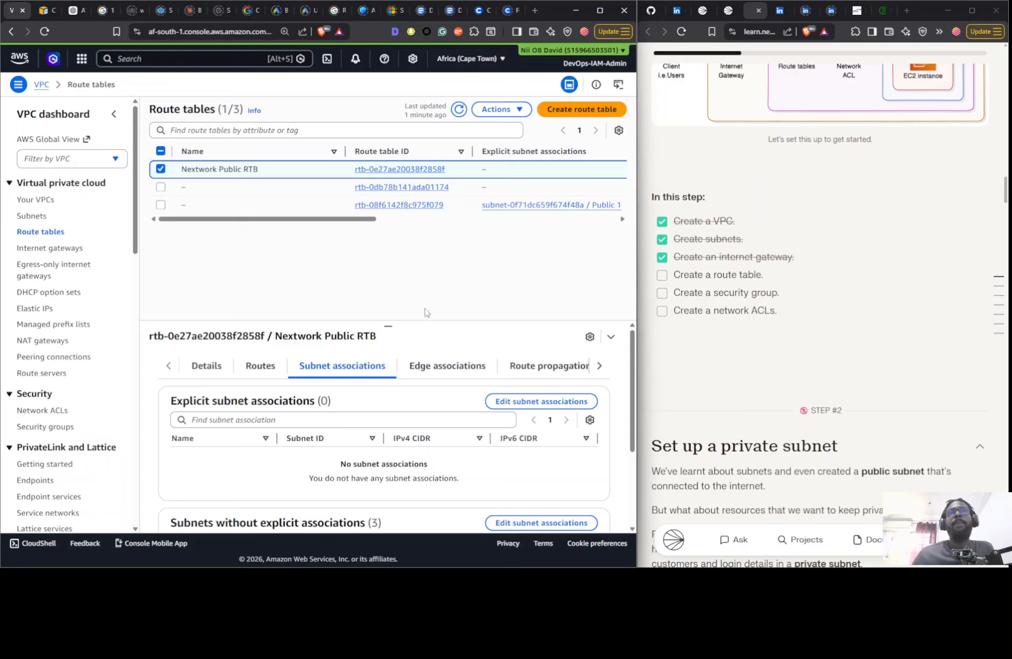
# - Check the subnets without explicit associations under Nextwork Public RTB against the refreshed subnets list, and review its subnet associations again
pyautogui.scroll(-2, 477, 439)
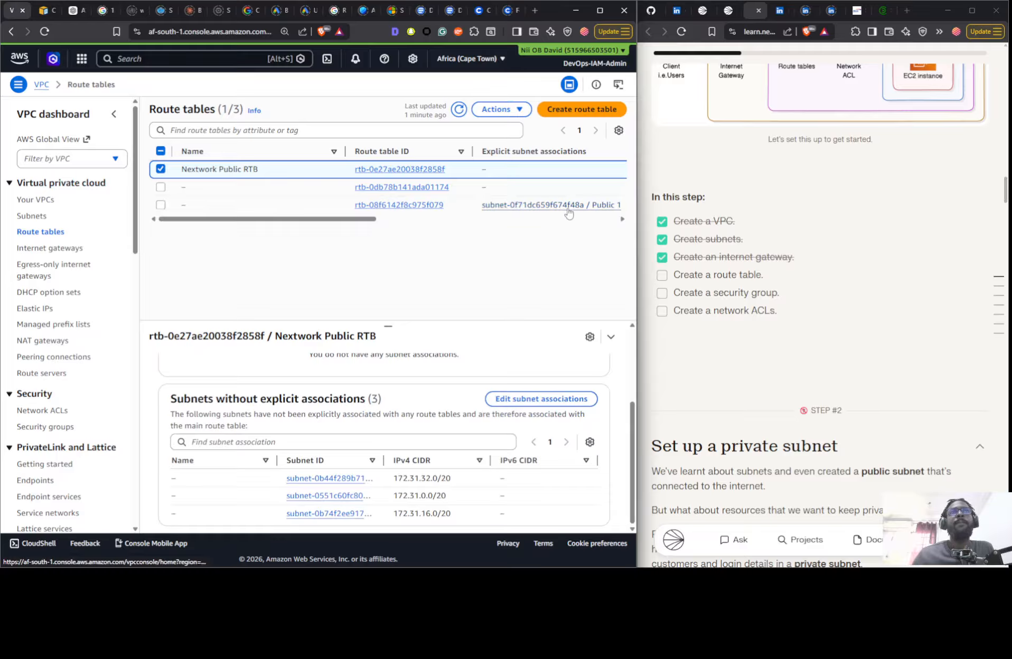
pyautogui.moveTo(385, 457); pyautogui.dragTo(425, 459)
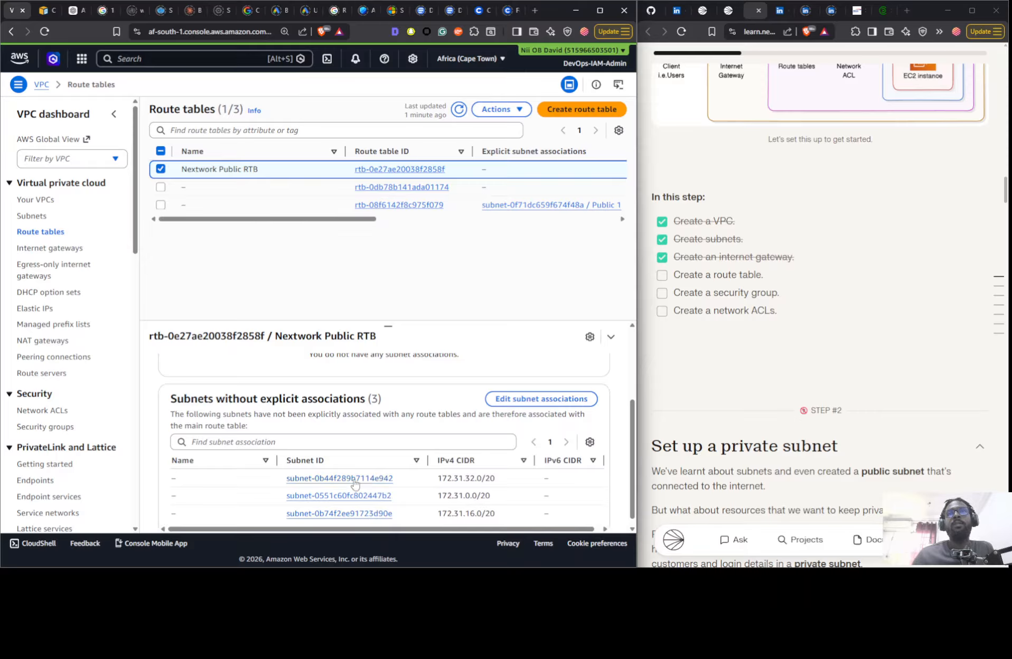
pyautogui.click(29, 217)
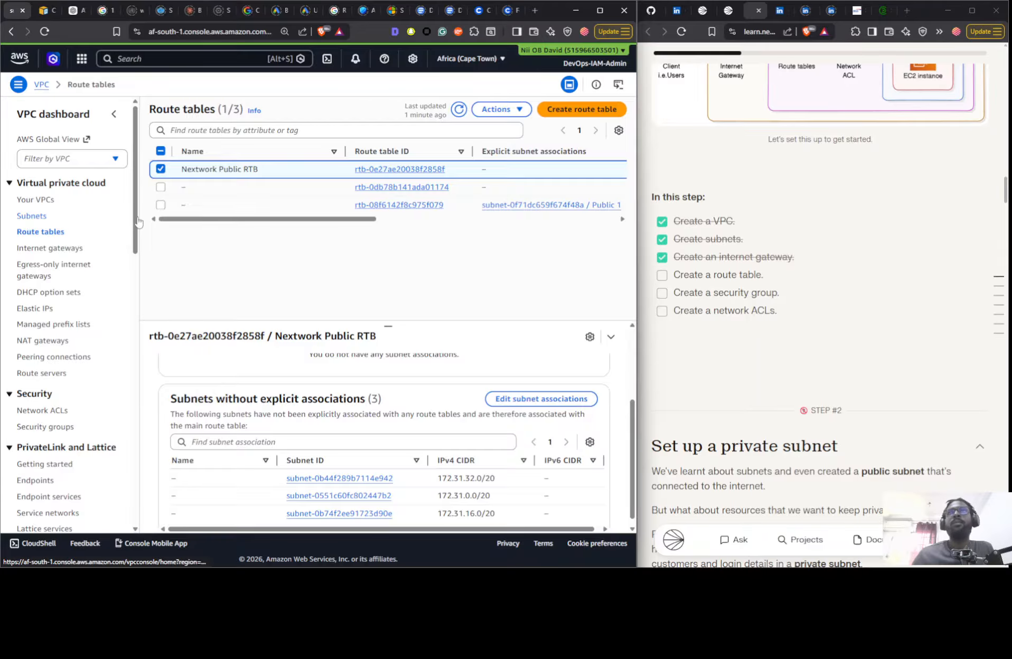
pyautogui.click(474, 109)
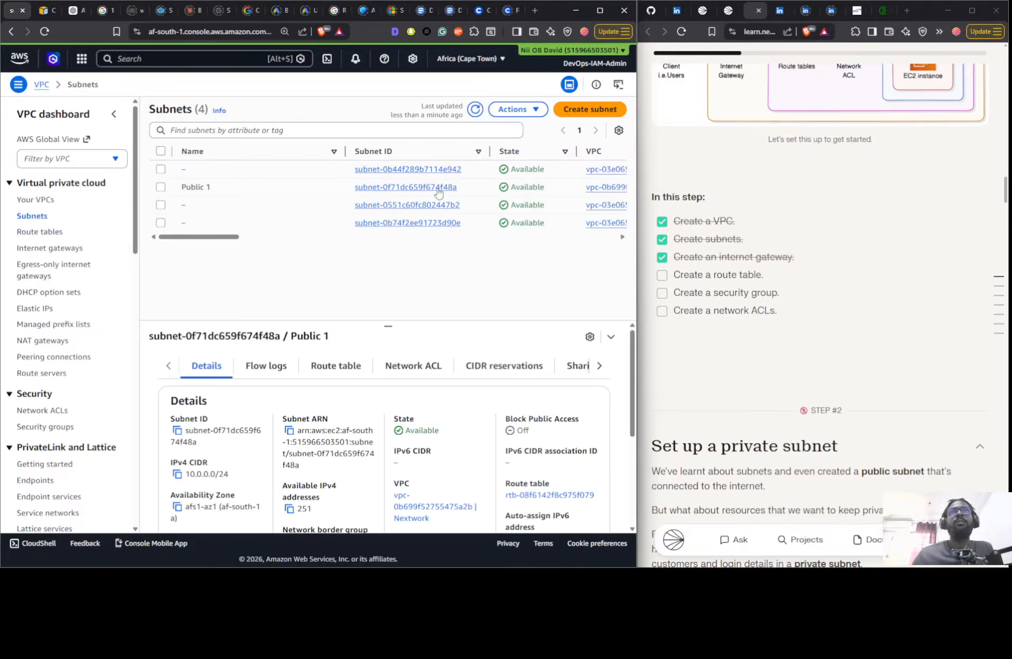
pyautogui.moveTo(219, 237); pyautogui.dragTo(173, 242)
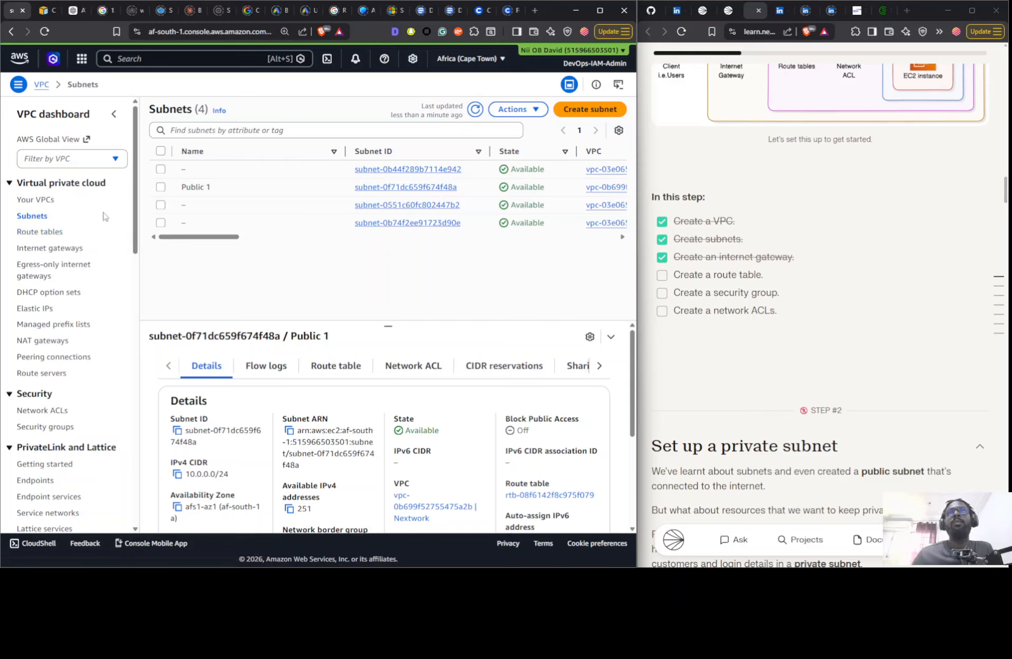
pyautogui.click(41, 232)
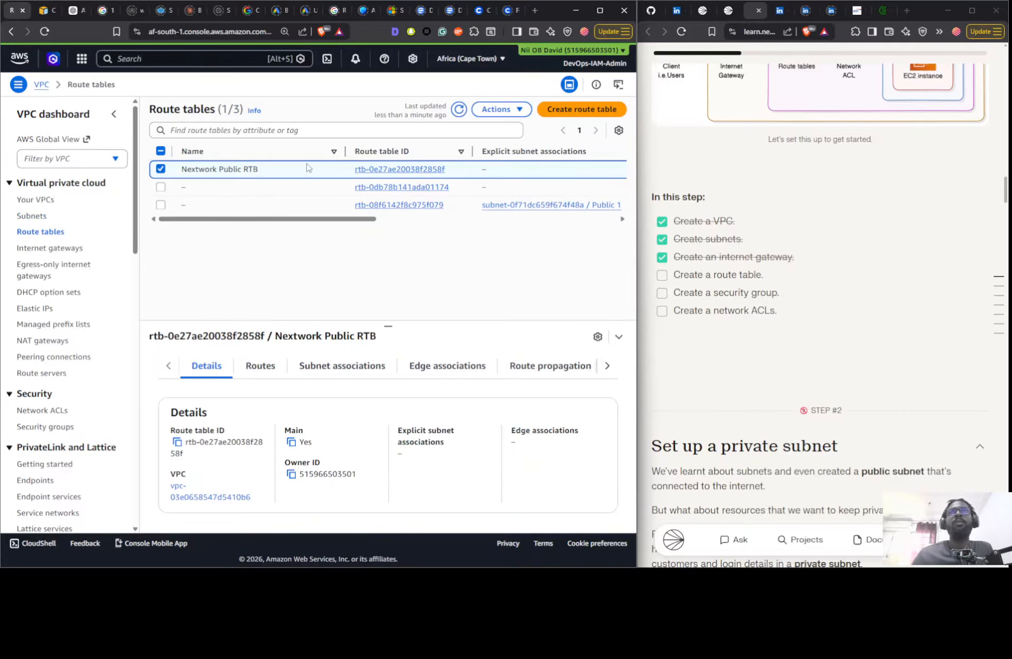
pyautogui.click(319, 369)
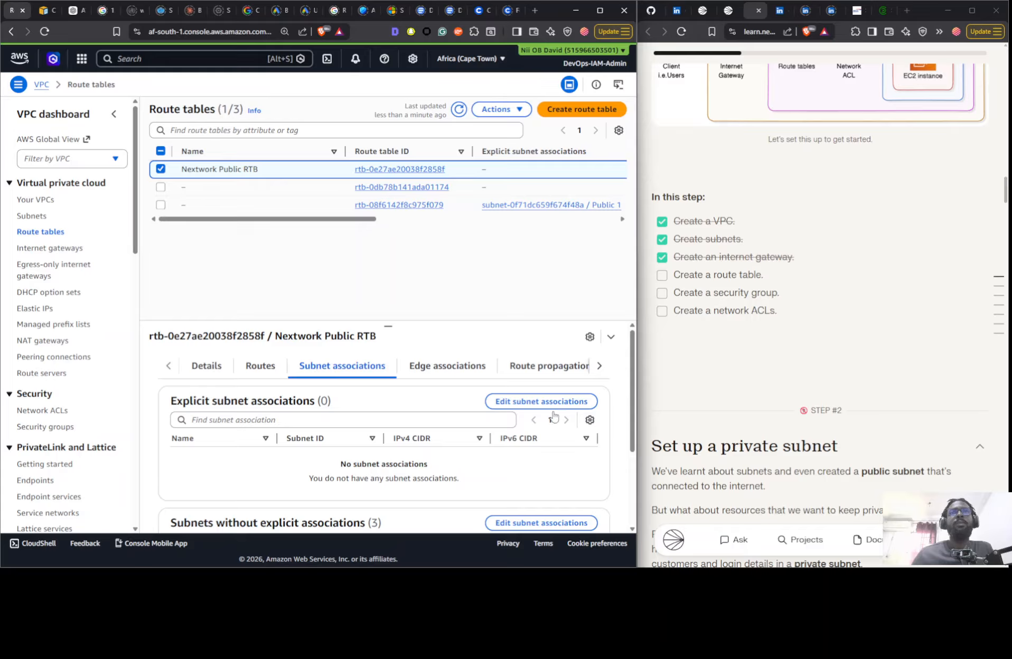
pyautogui.scroll(-3, 553, 417)
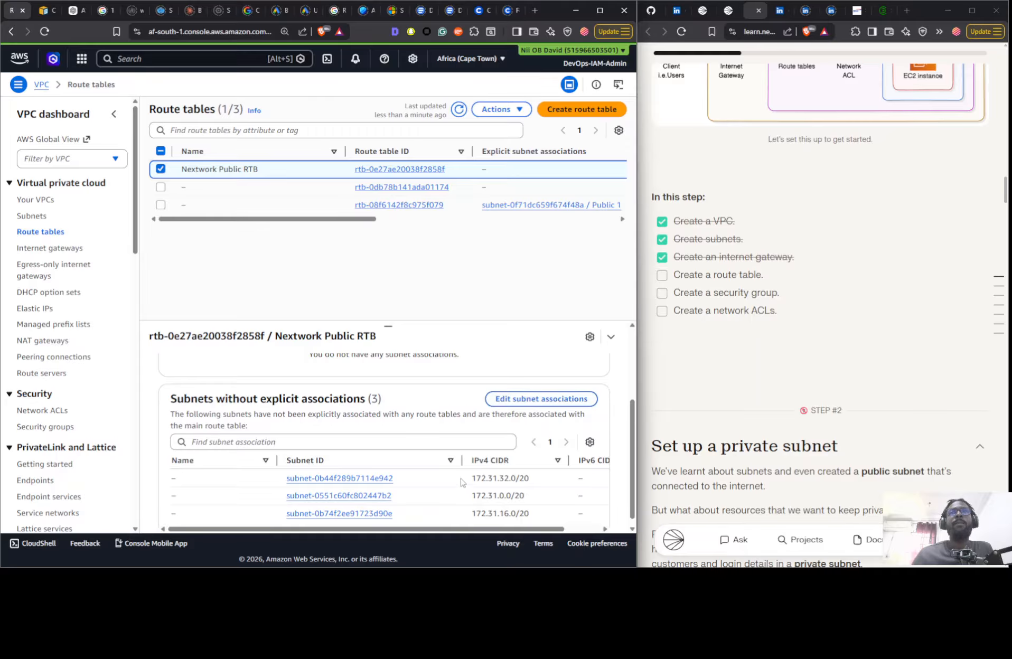
# - Remove Public 1 from the explicit subnet associations of the unnamed route table linked to it, and save the associations
pyautogui.scroll(-1, 452, 472)
pyautogui.scroll(3, 438, 393)
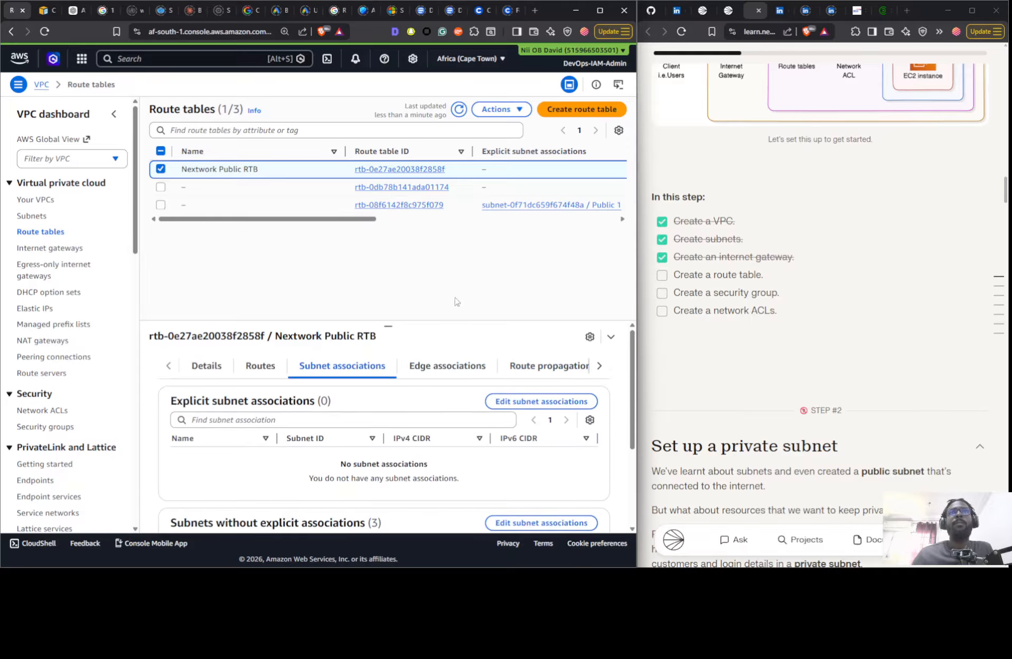
pyautogui.click(304, 204)
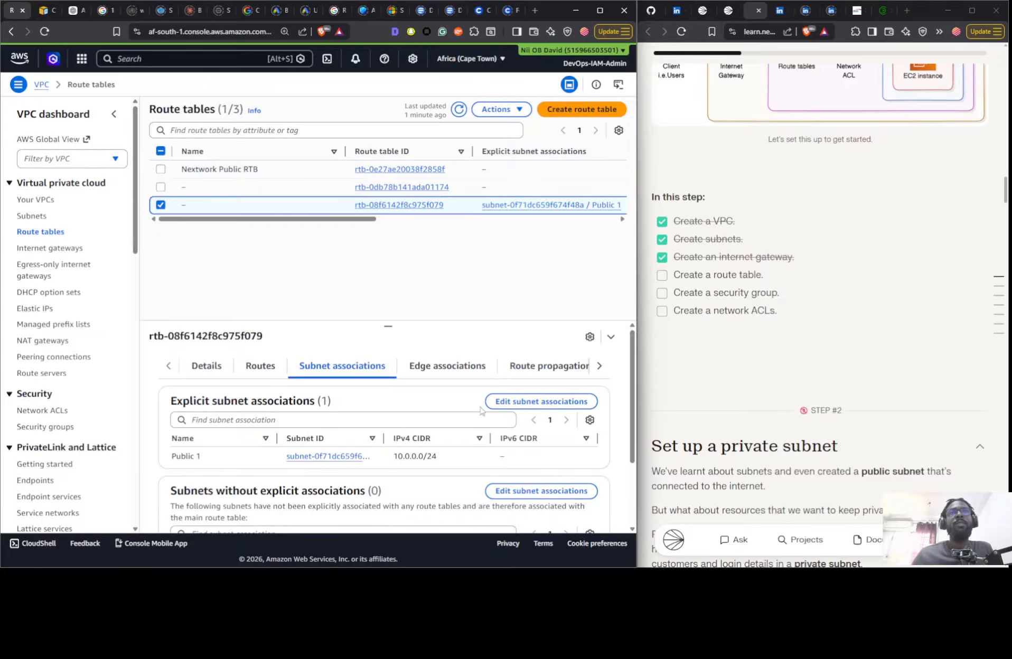
pyautogui.click(525, 402)
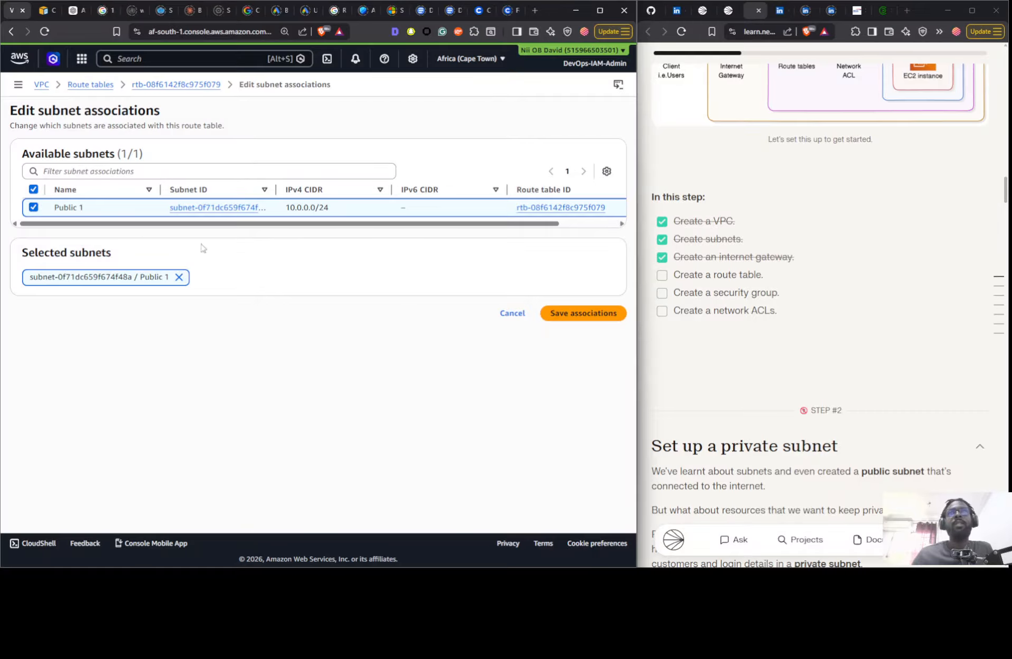
pyautogui.click(33, 207)
pyautogui.click(567, 245)
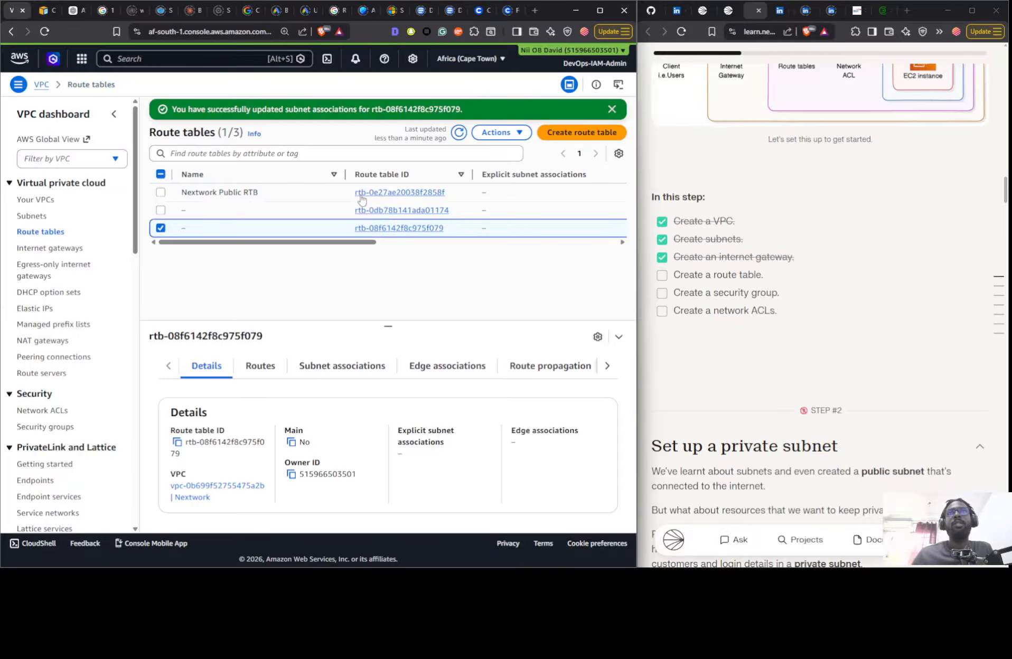
# - Check which subnets are available for association with Nextwork Public RTB, and leave the editing page without saving
pyautogui.click(322, 196)
pyautogui.click(362, 376)
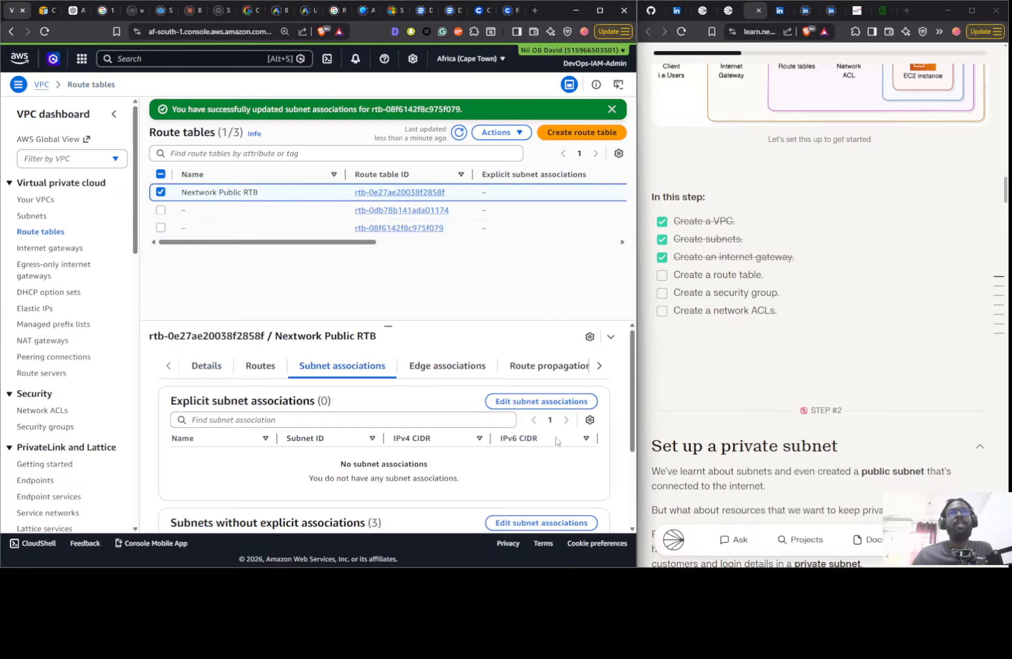
pyautogui.click(544, 402)
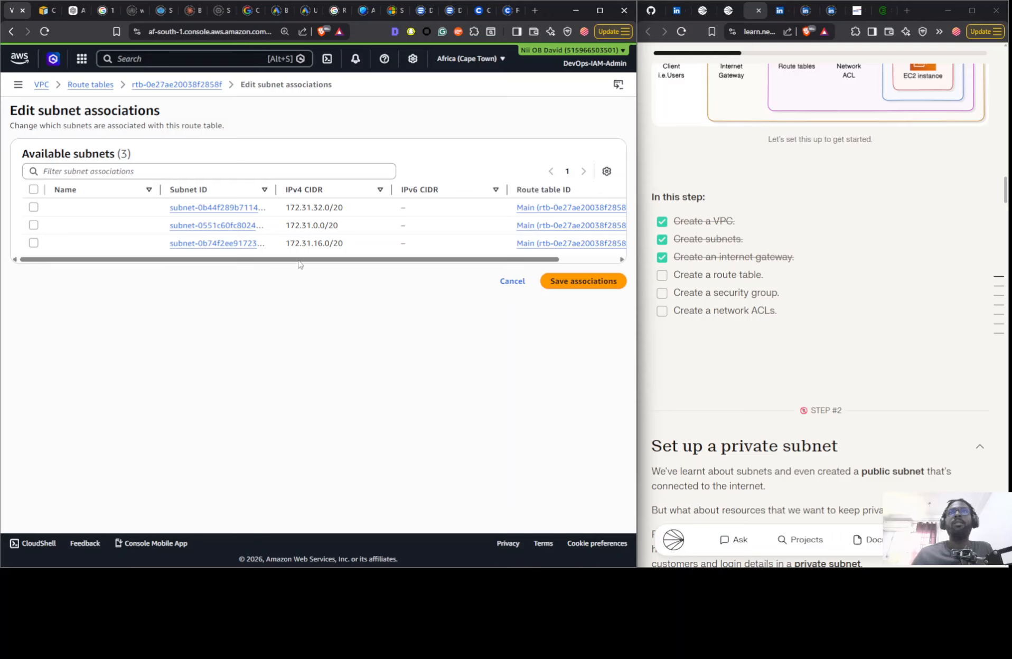
pyautogui.click(505, 280)
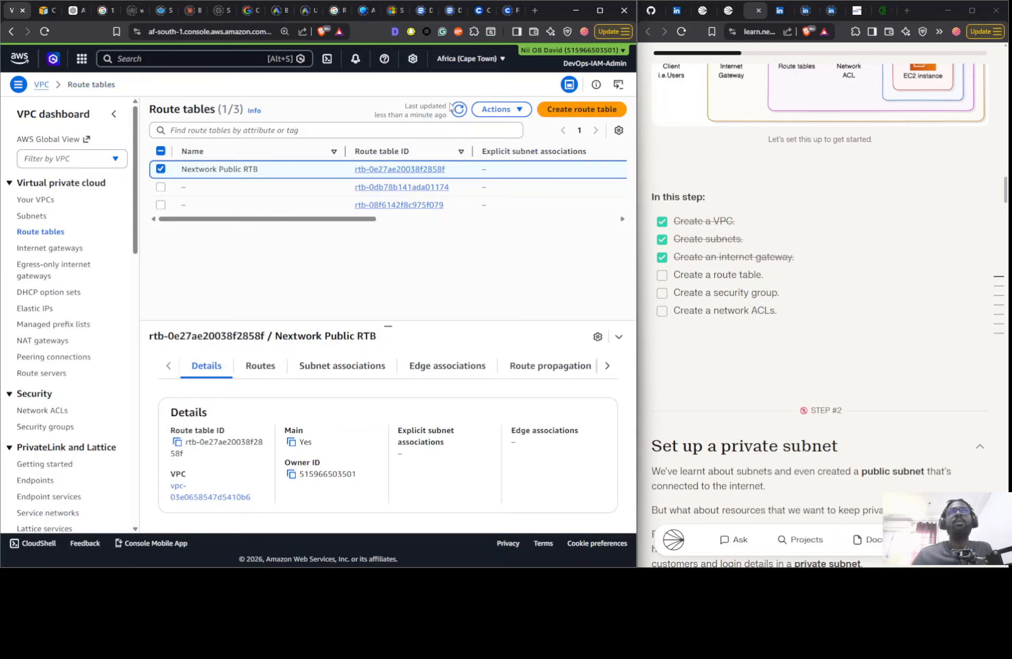
# - Refresh the route tables and compare the subnets without explicit associations under Nextwork Public RTB and the unnamed route table of the Nextwork VPC
pyautogui.click(457, 109)
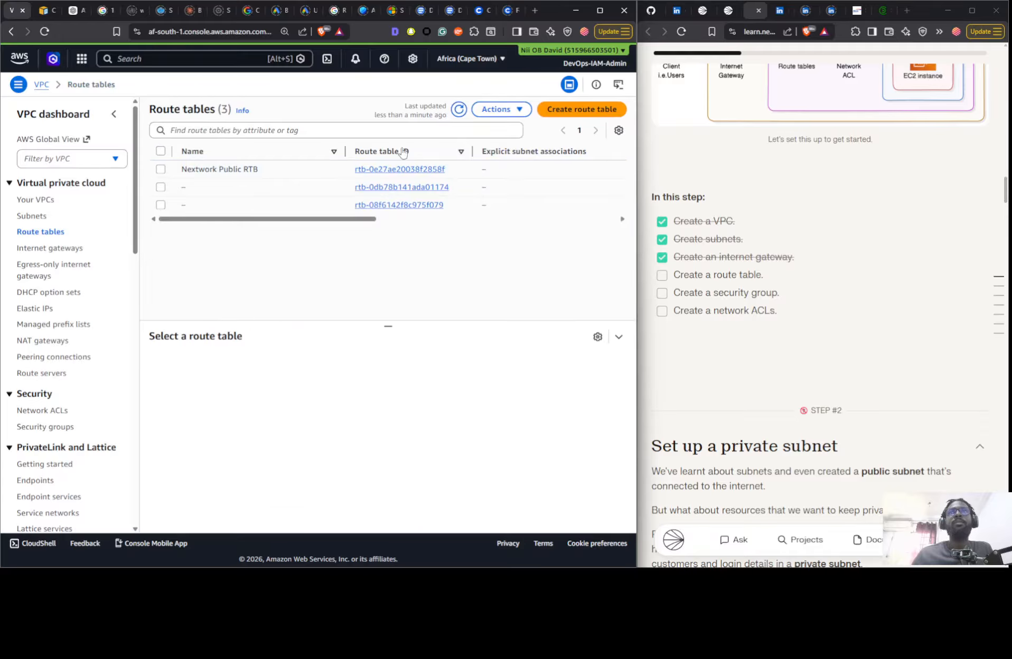
pyautogui.click(266, 169)
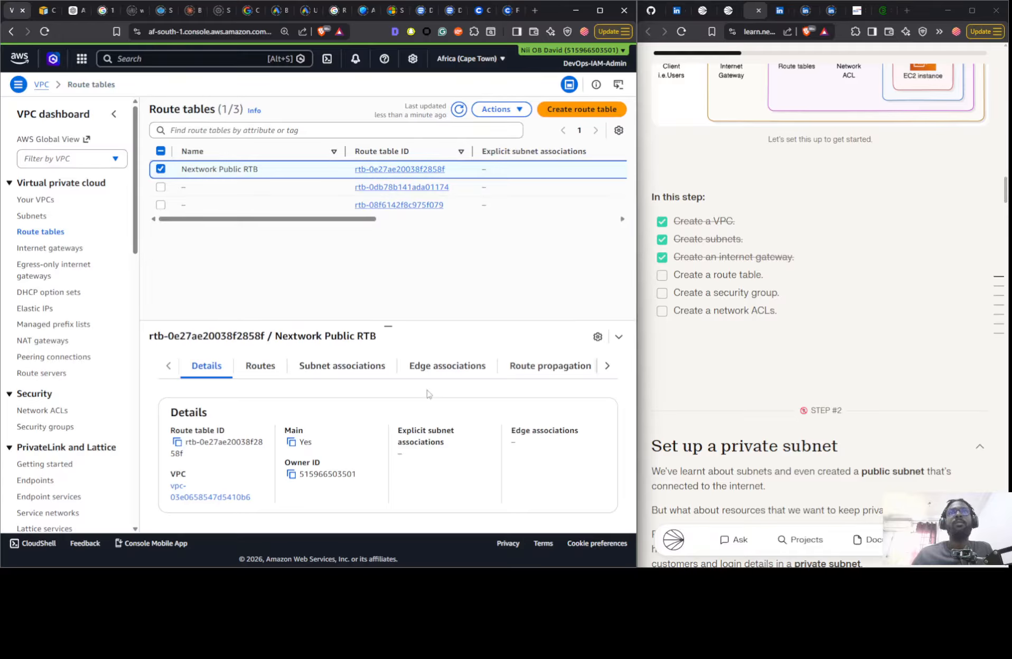
pyautogui.click(323, 371)
pyautogui.scroll(-3, 492, 449)
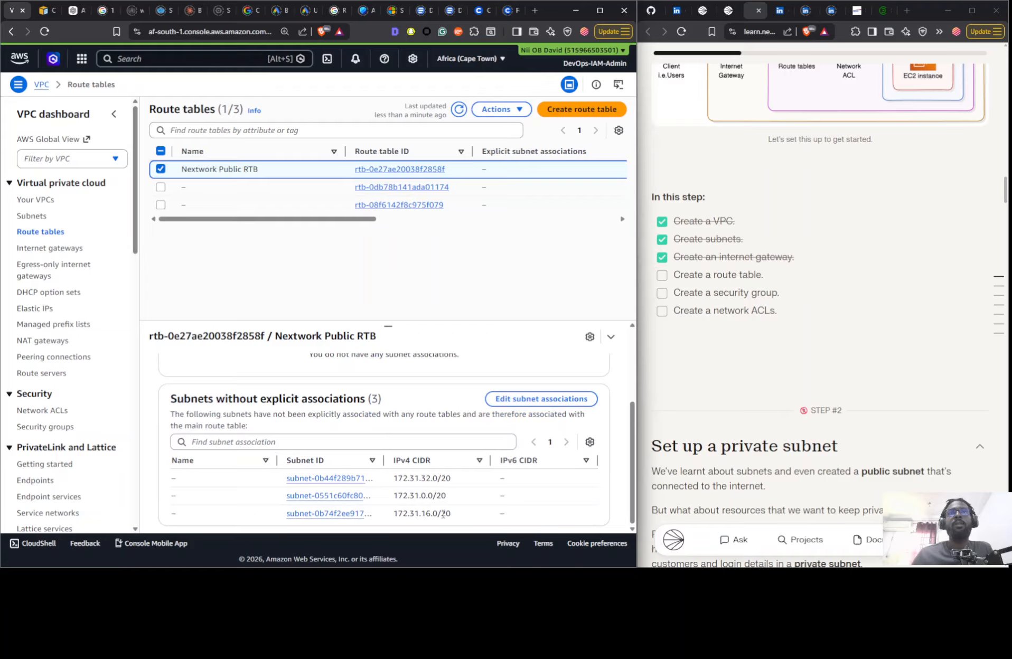
pyautogui.scroll(2, 399, 387)
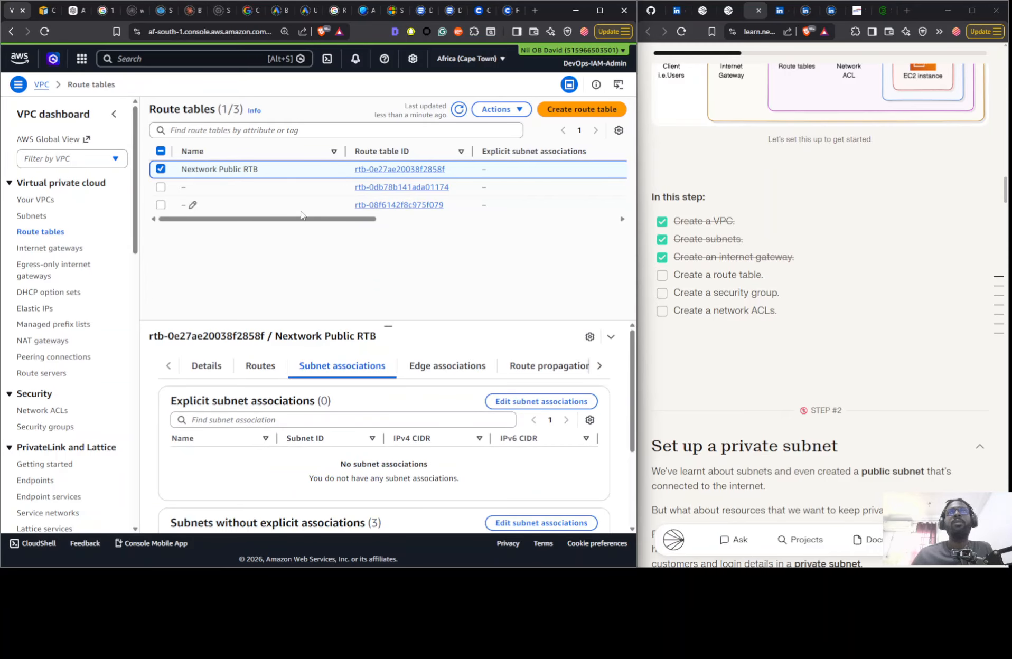
pyautogui.click(192, 205)
pyautogui.scroll(-2, 404, 496)
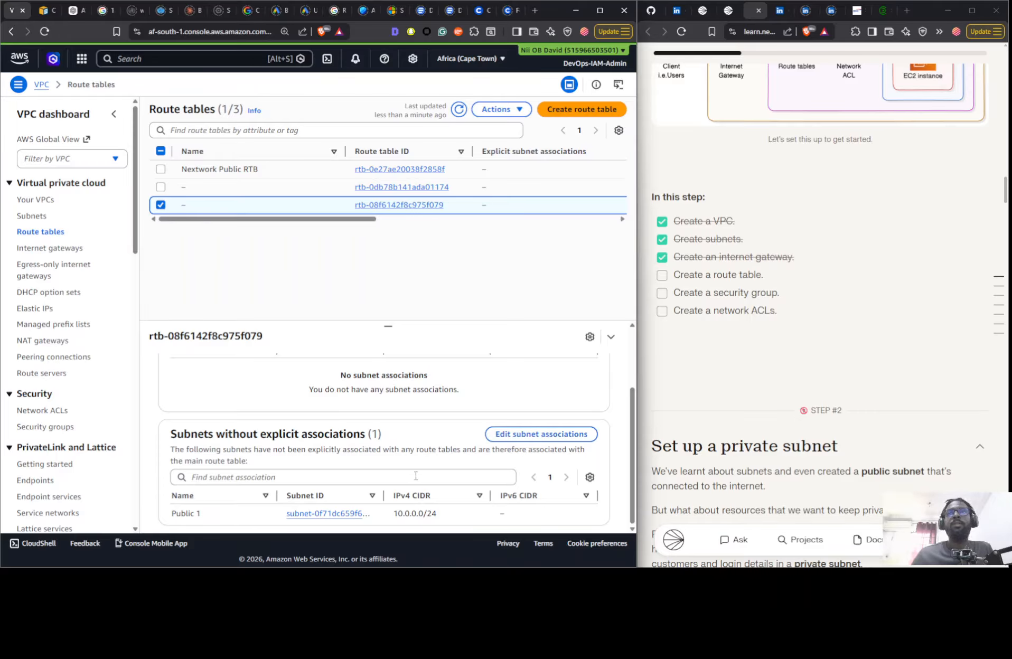
pyautogui.scroll(3, 415, 476)
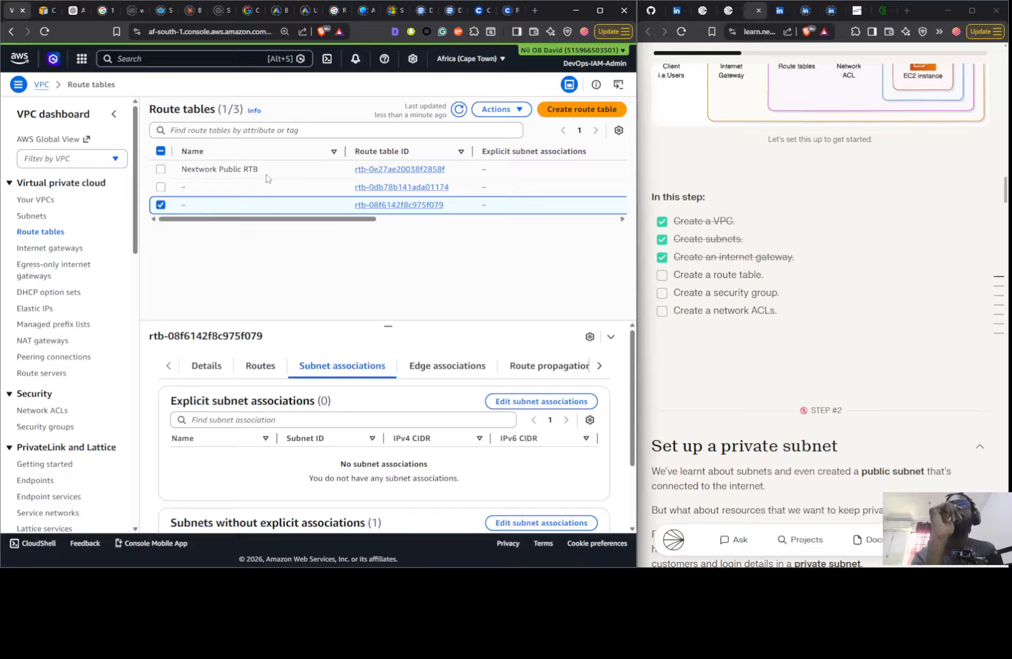
# - Examine the subnet associations of Nextwork Public RTB again, along with its routes and their targets
pyautogui.click(283, 172)
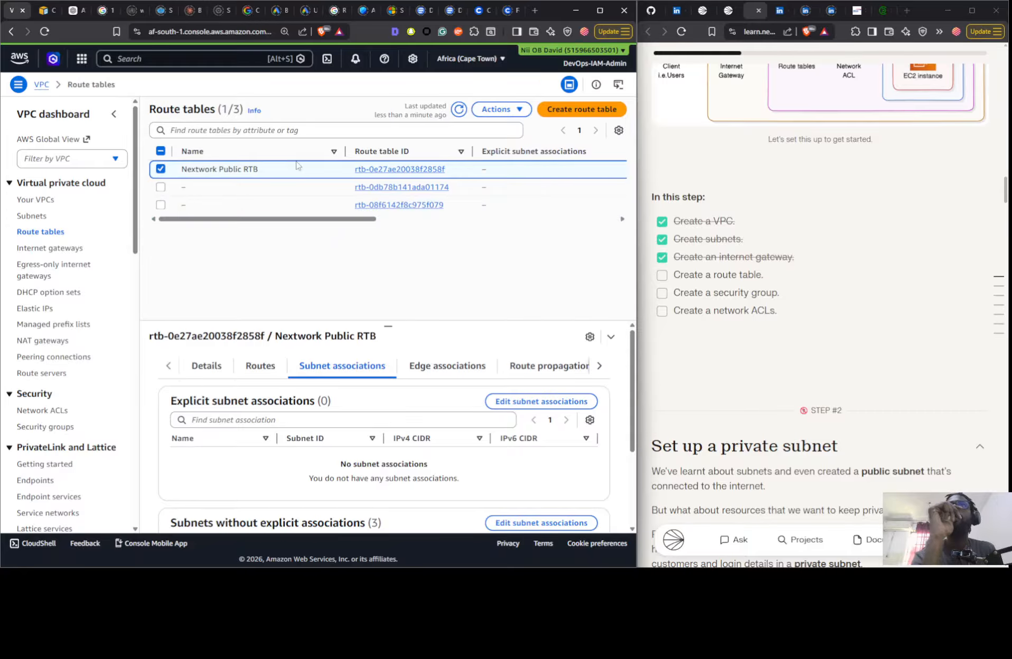
pyautogui.scroll(-3, 408, 408)
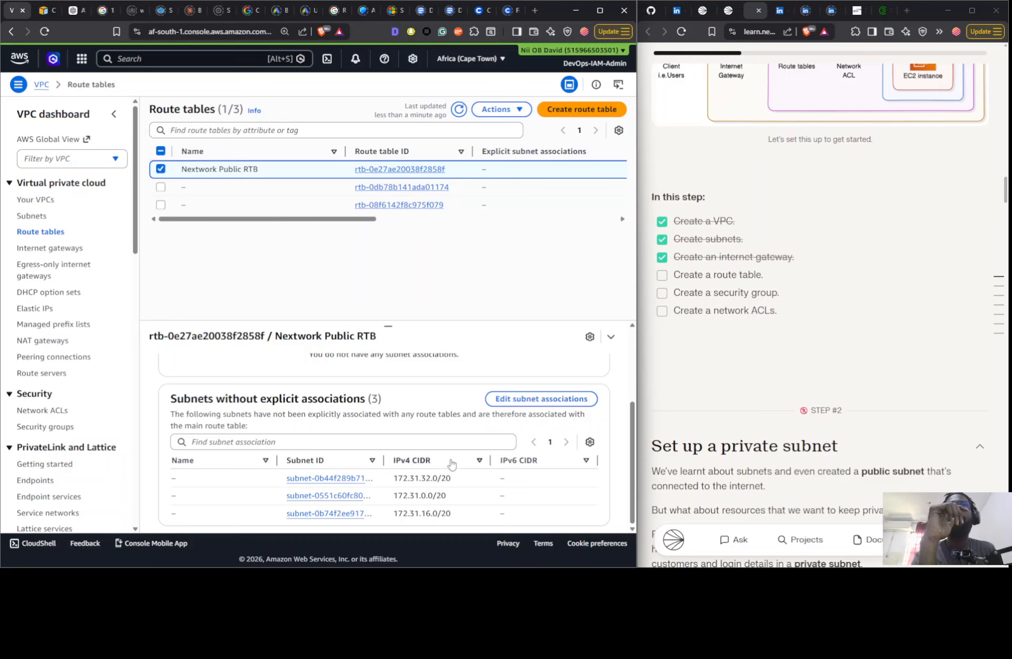
pyautogui.scroll(3, 452, 463)
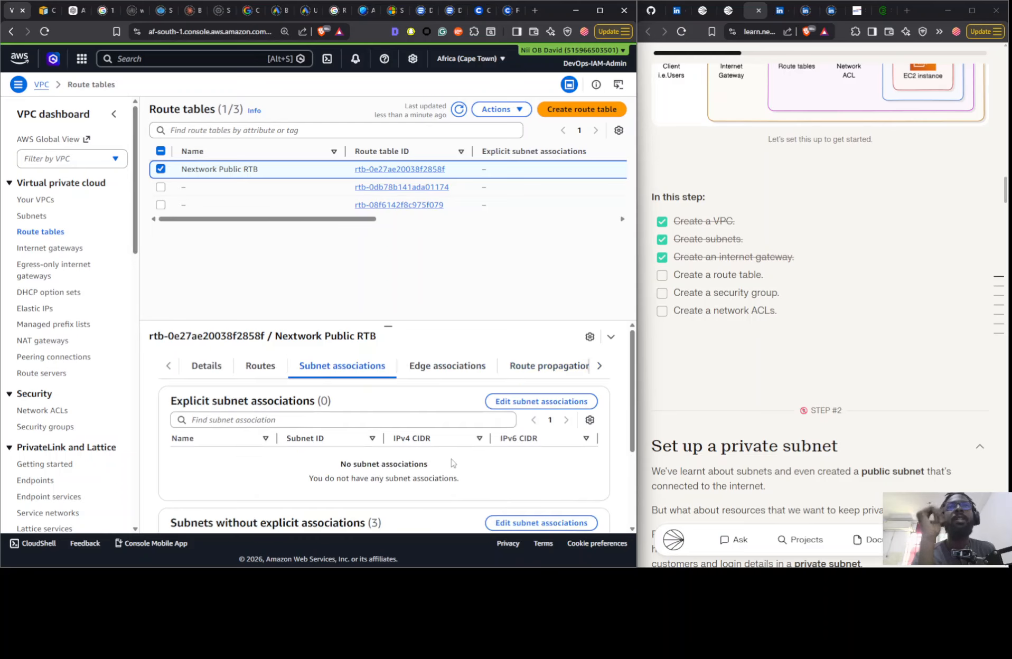
pyautogui.click(463, 366)
pyautogui.click(239, 367)
pyautogui.click(212, 366)
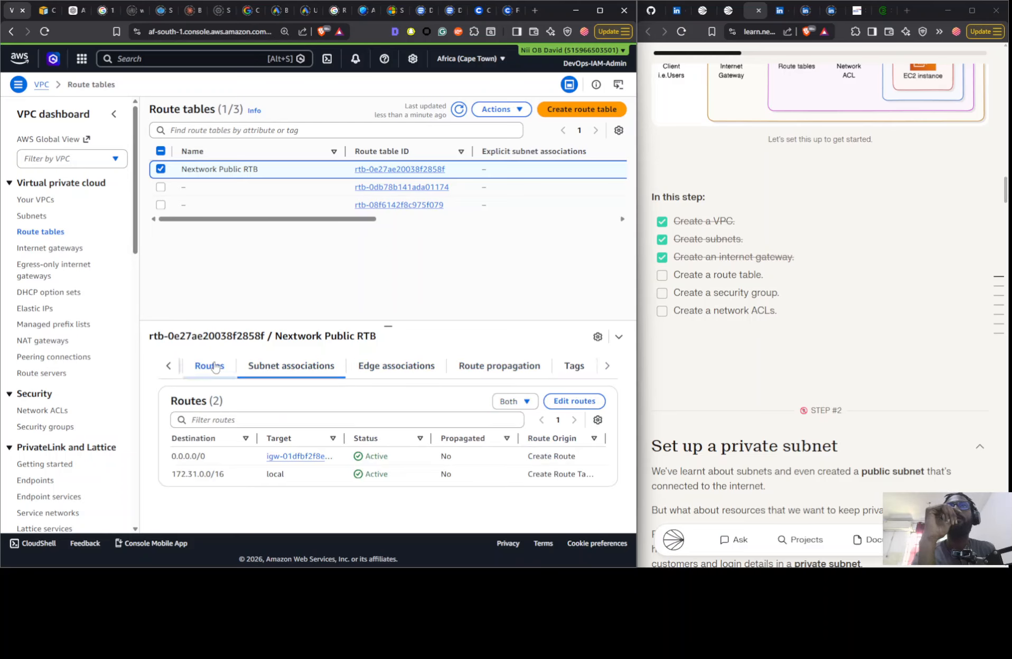
pyautogui.click(296, 371)
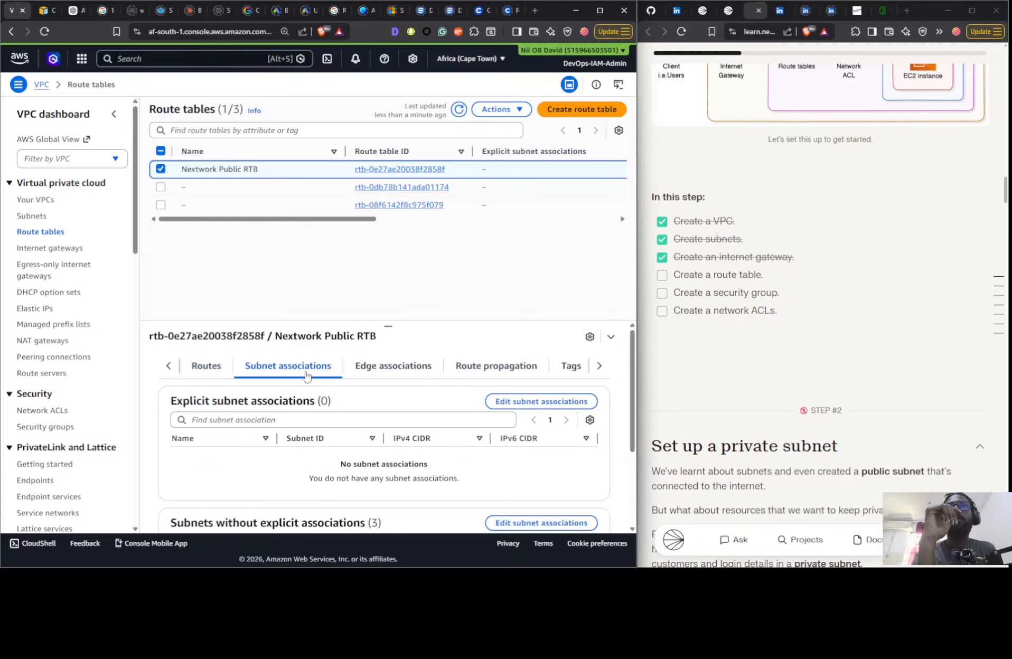
pyautogui.click(207, 373)
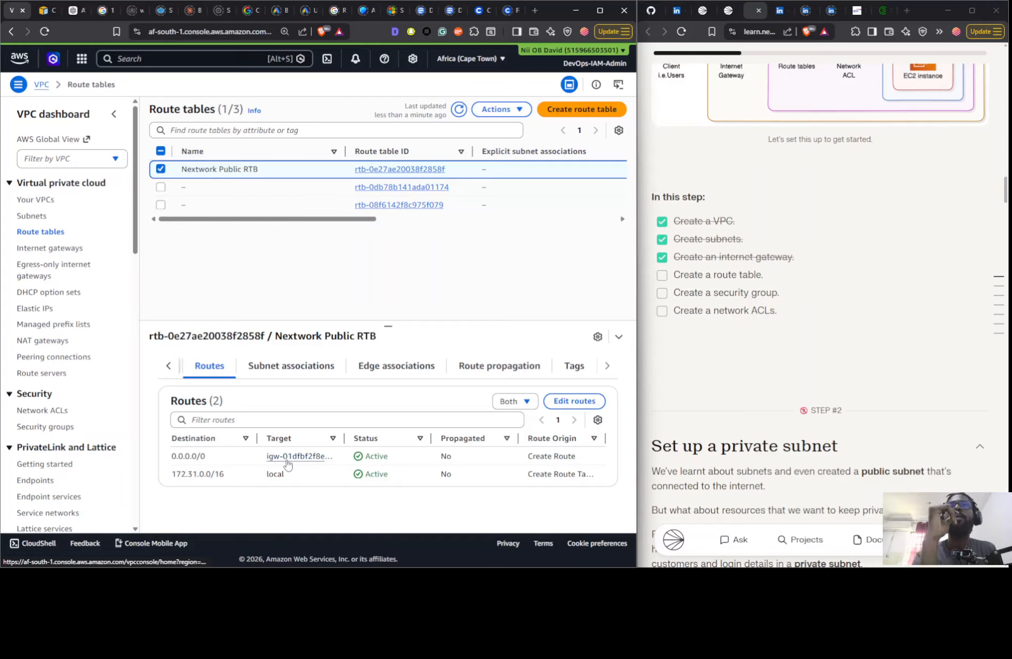
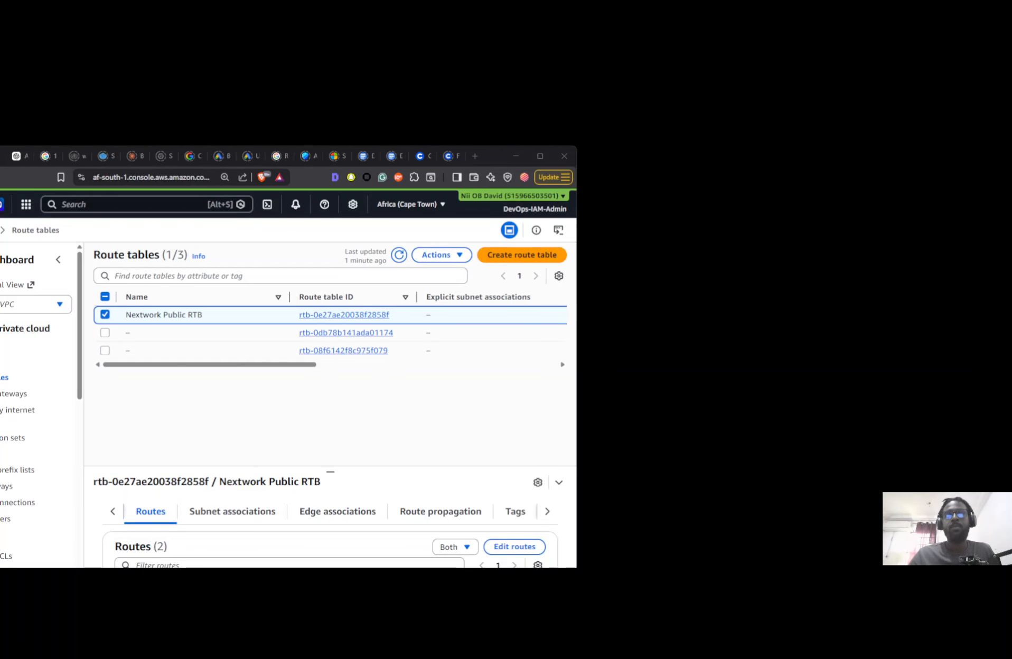
# - Arrange the AWS console window side by side with the NextWork guide, giving the console the wider part
pyautogui.moveTo(535, 154)
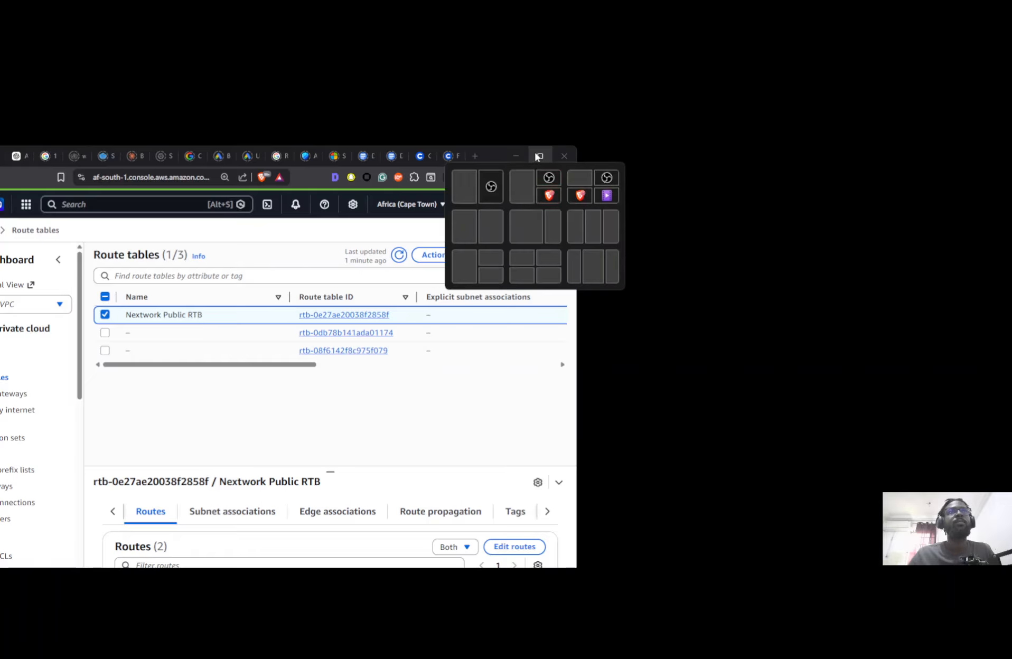
pyautogui.click(538, 219)
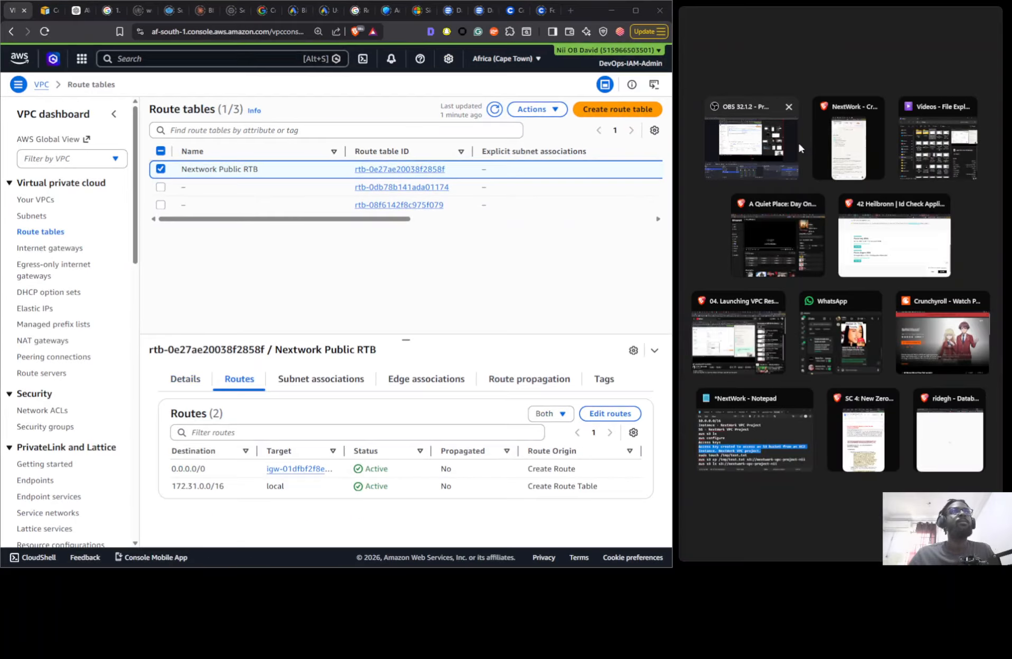
pyautogui.click(821, 139)
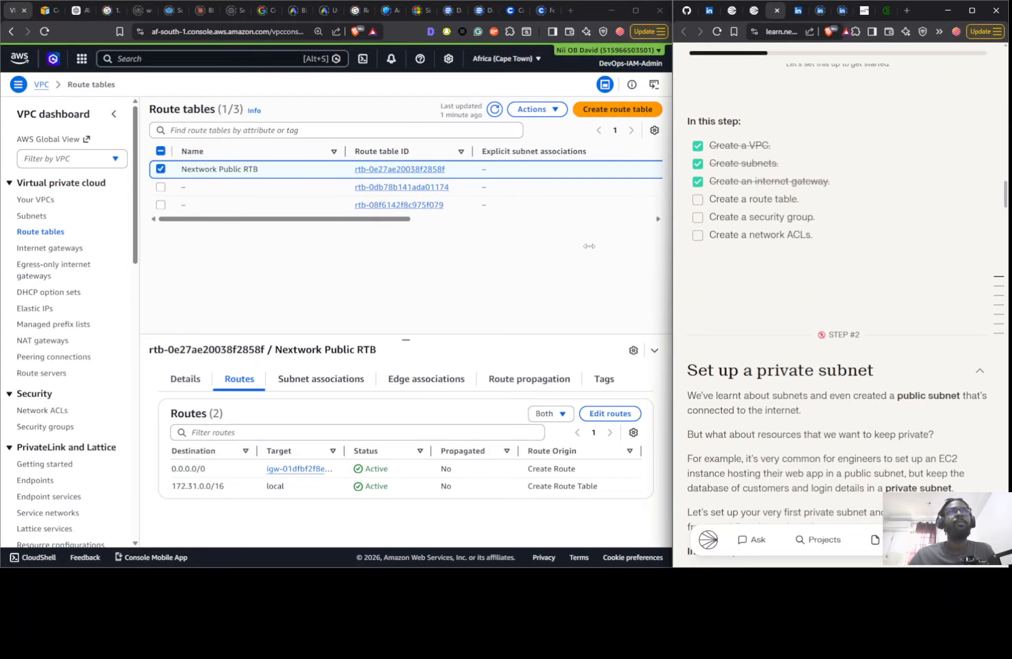
# - Check the explicit and implicit subnet associations of Nextwork Public RTB, and those of the route table rtb-08f6142f8c975f079
pyautogui.click(334, 384)
pyautogui.scroll(-3, 423, 433)
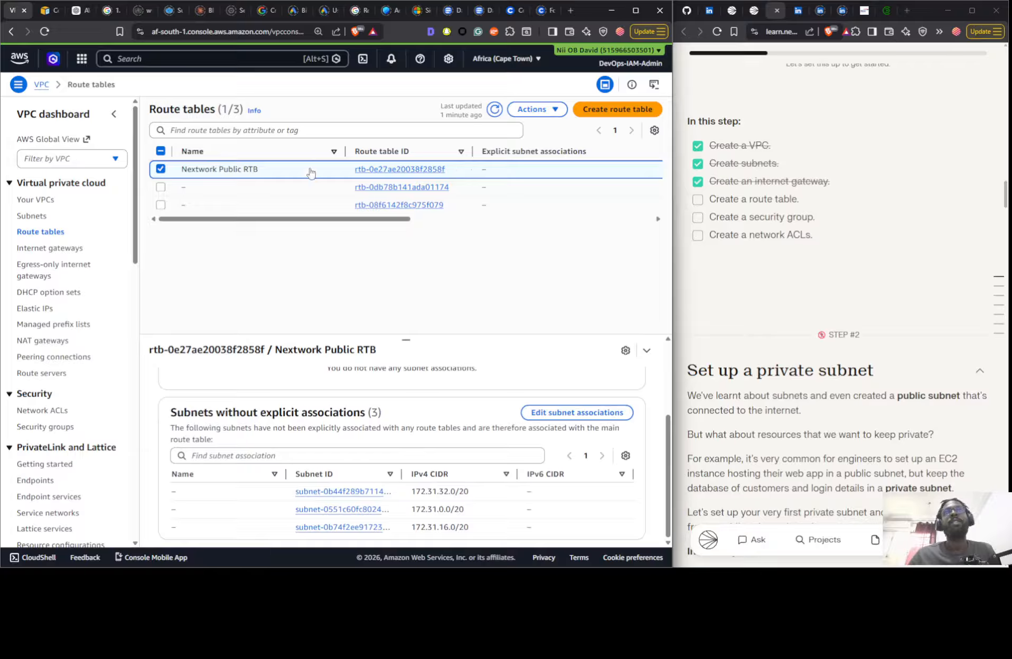
pyautogui.scroll(3, 375, 502)
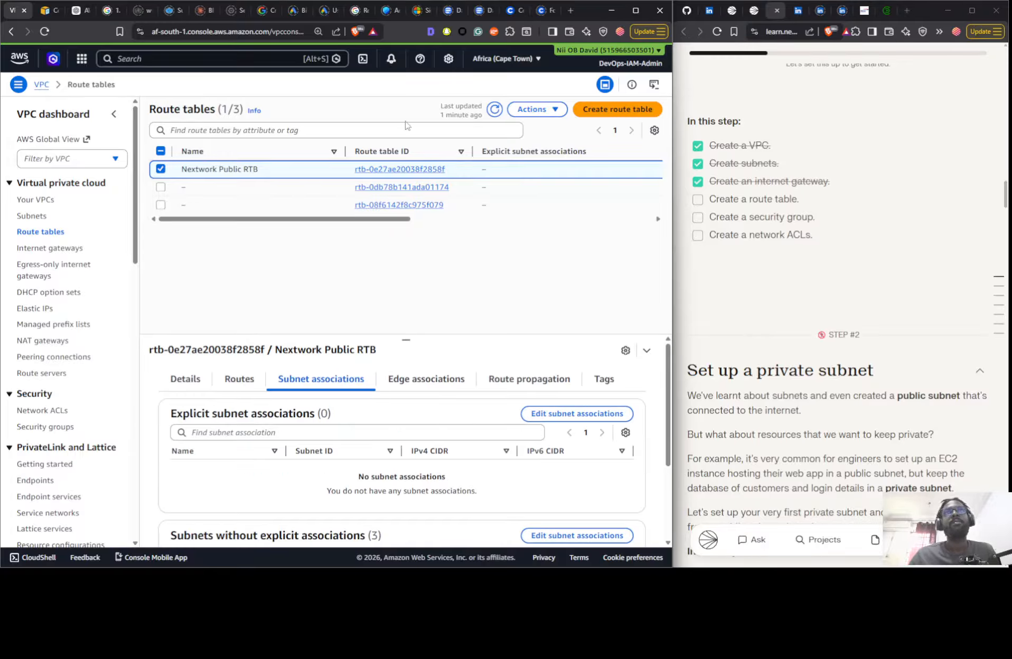
pyautogui.click(334, 205)
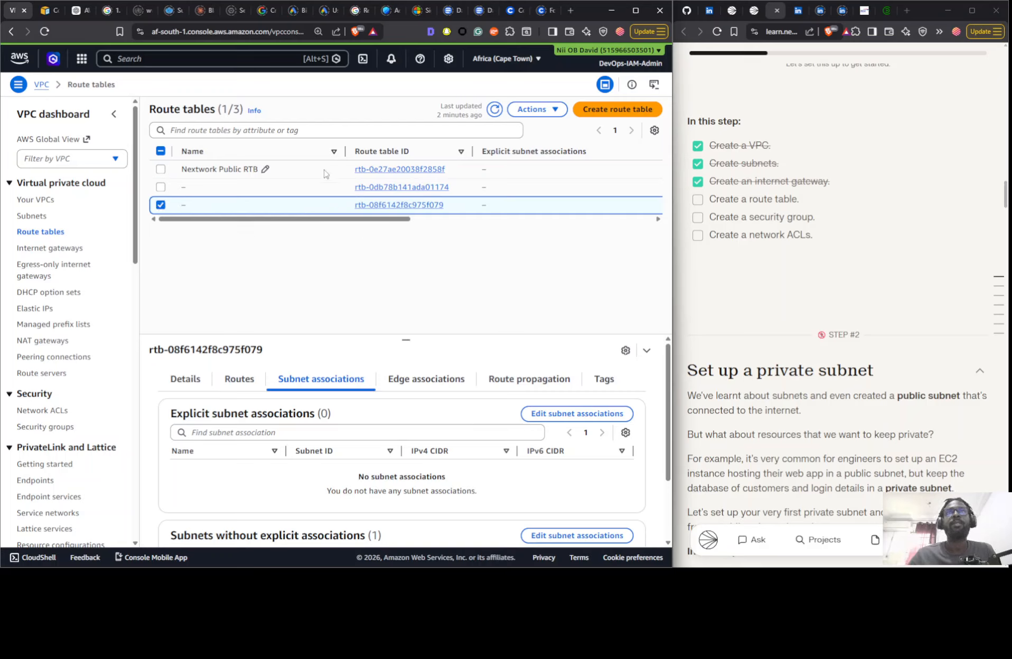
pyautogui.click(297, 172)
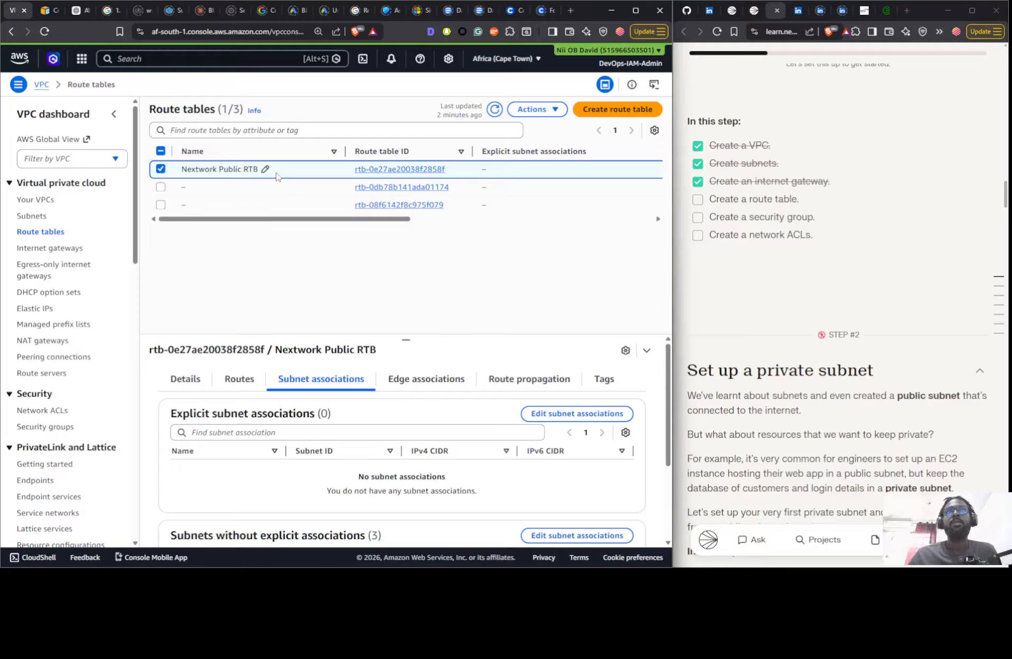
pyautogui.scroll(-3, 317, 449)
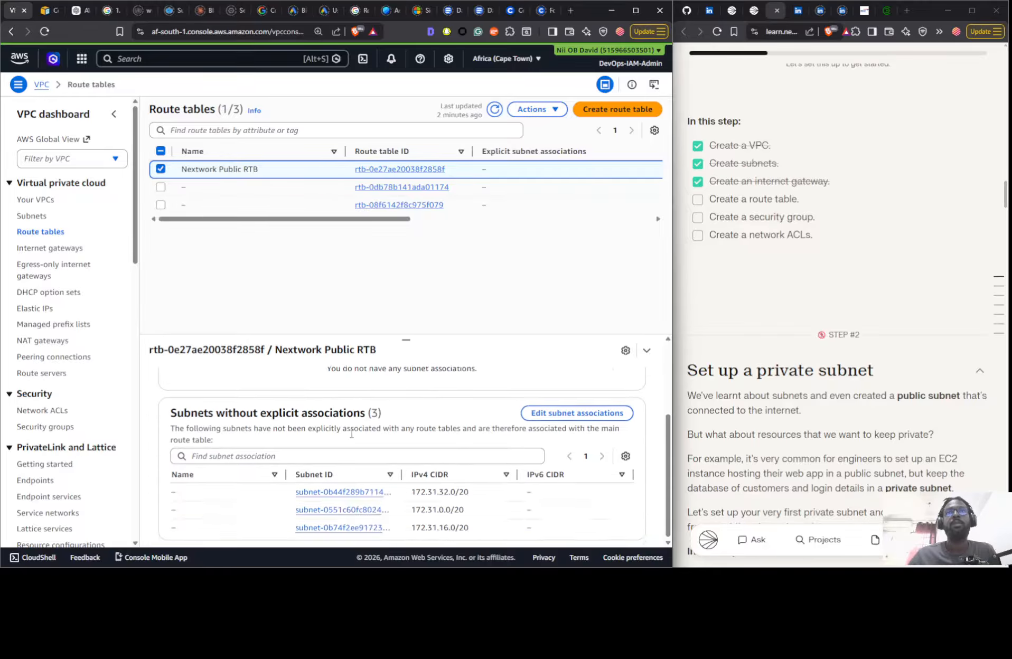
pyautogui.scroll(1, 369, 475)
pyautogui.scroll(-1, 411, 506)
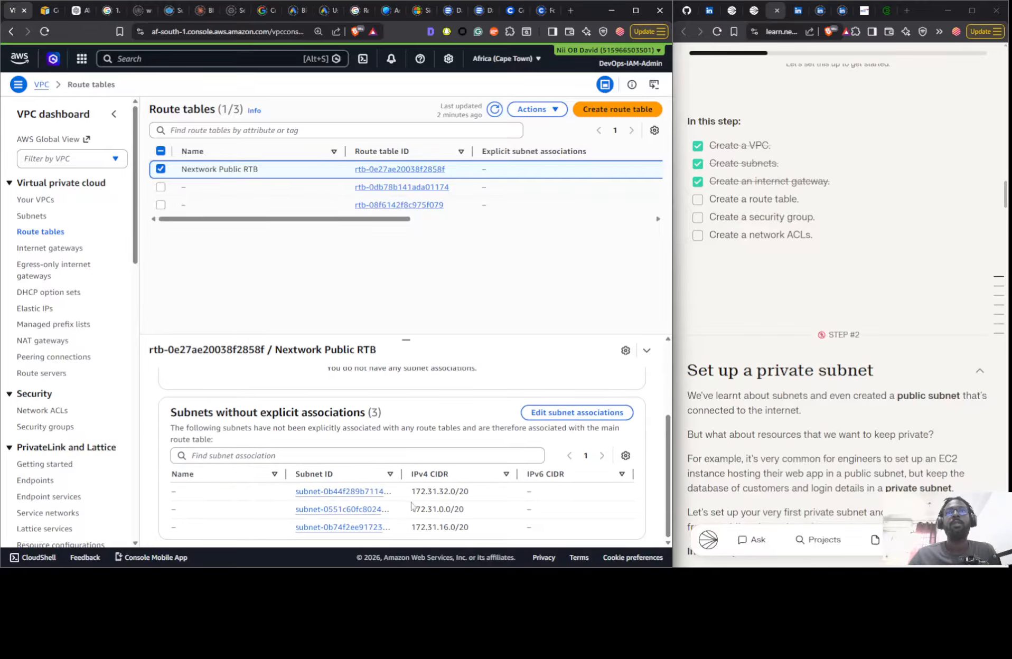
# - Refresh the route tables and show the full gateway ID targeted in Nextwork Public RTB's routes
pyautogui.click(495, 115)
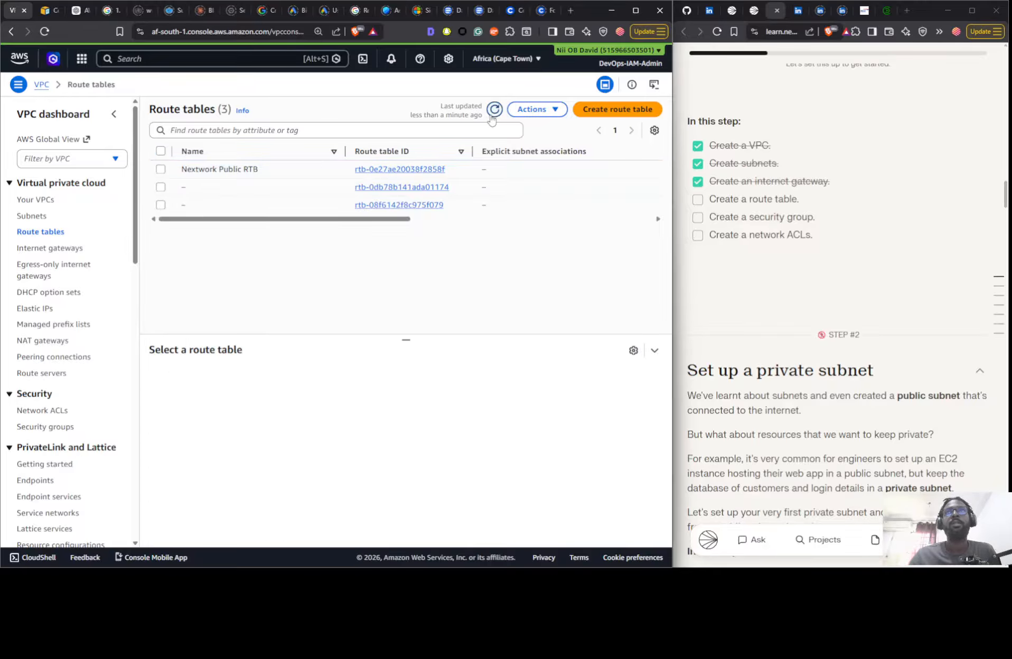
pyautogui.click(266, 169)
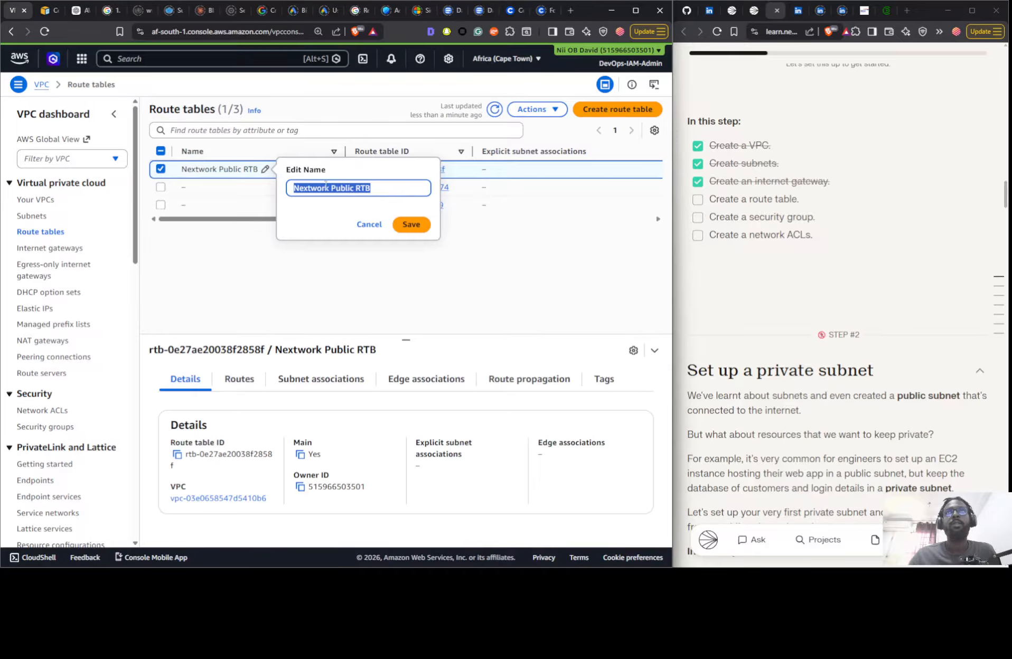
pyautogui.click(235, 288)
pyautogui.click(247, 381)
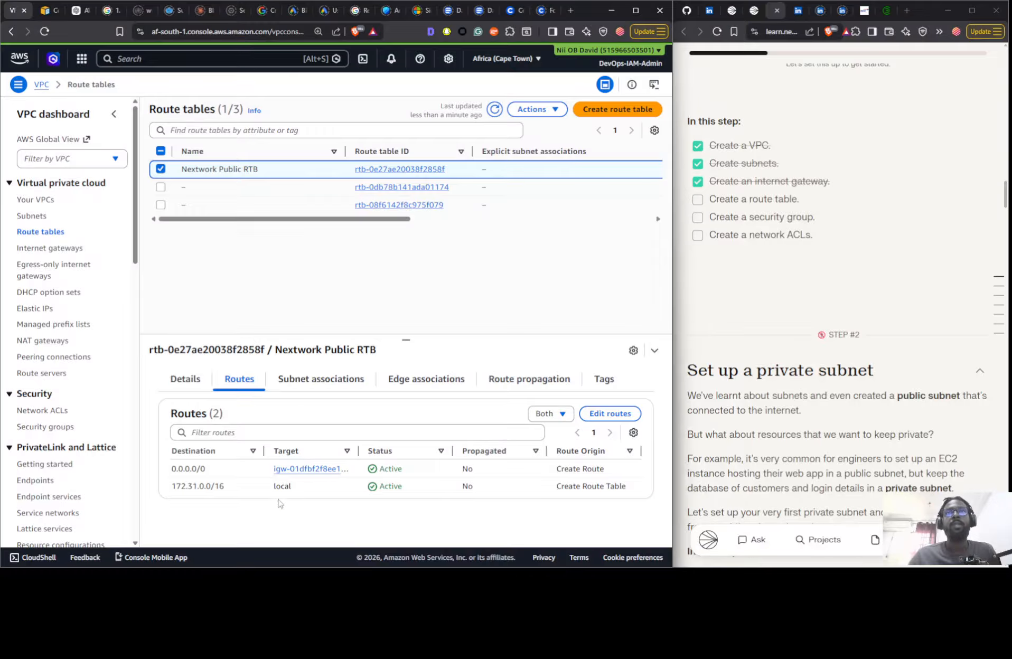
pyautogui.moveTo(359, 450); pyautogui.dragTo(401, 451)
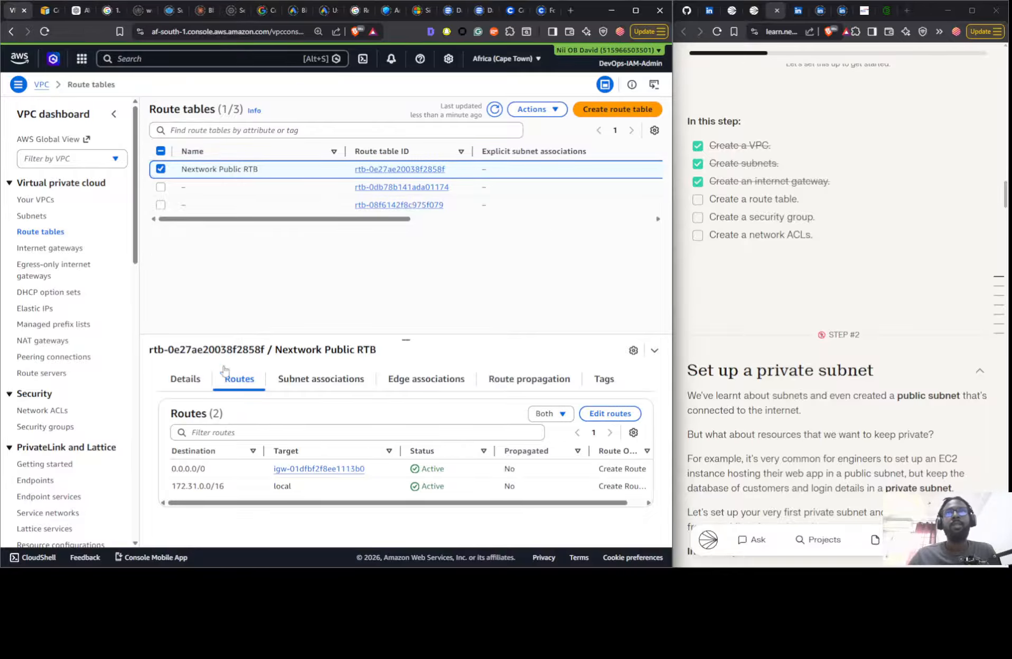
# - Compare the ID of the Nextwork IG internet gateway with the gateway target in Nextwork Public RTB's routes
pyautogui.click(41, 250)
pyautogui.click(219, 183)
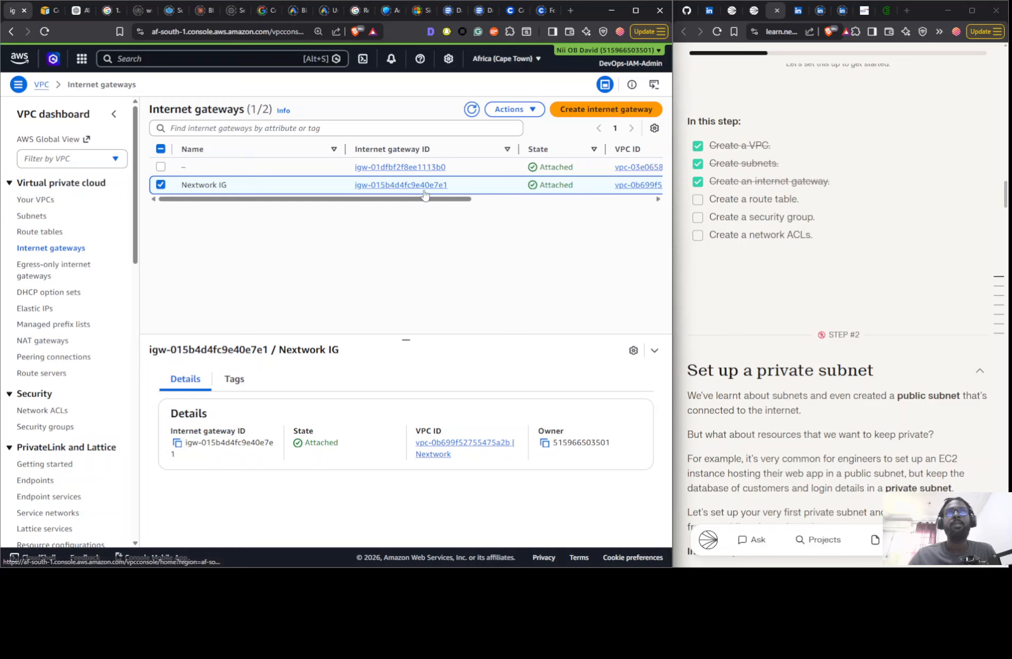
pyautogui.click(48, 233)
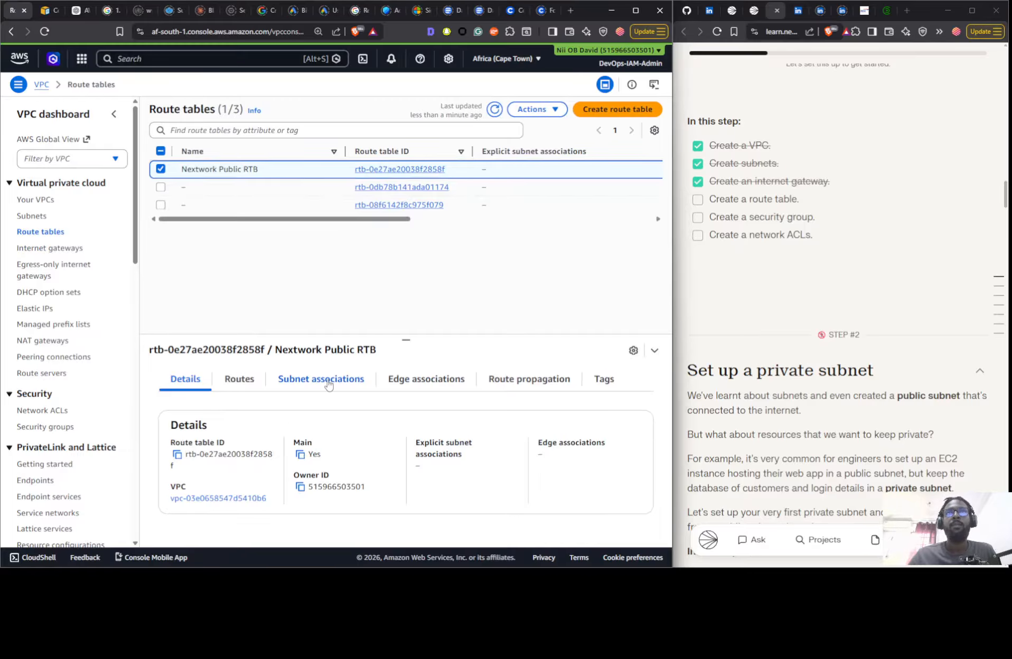
pyautogui.click(254, 384)
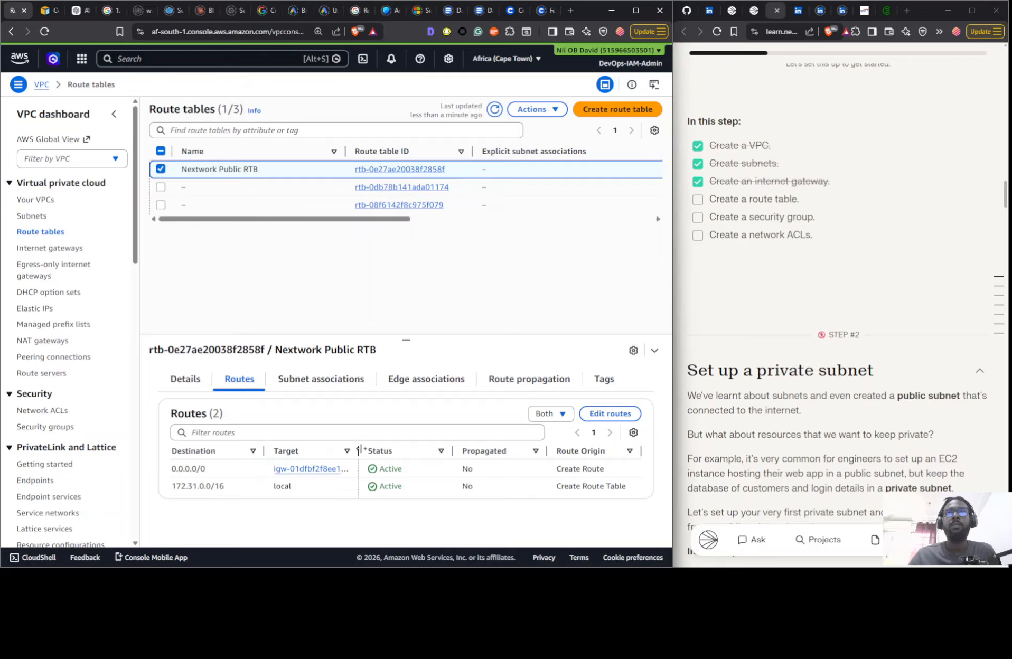
pyautogui.moveTo(359, 450); pyautogui.dragTo(416, 452)
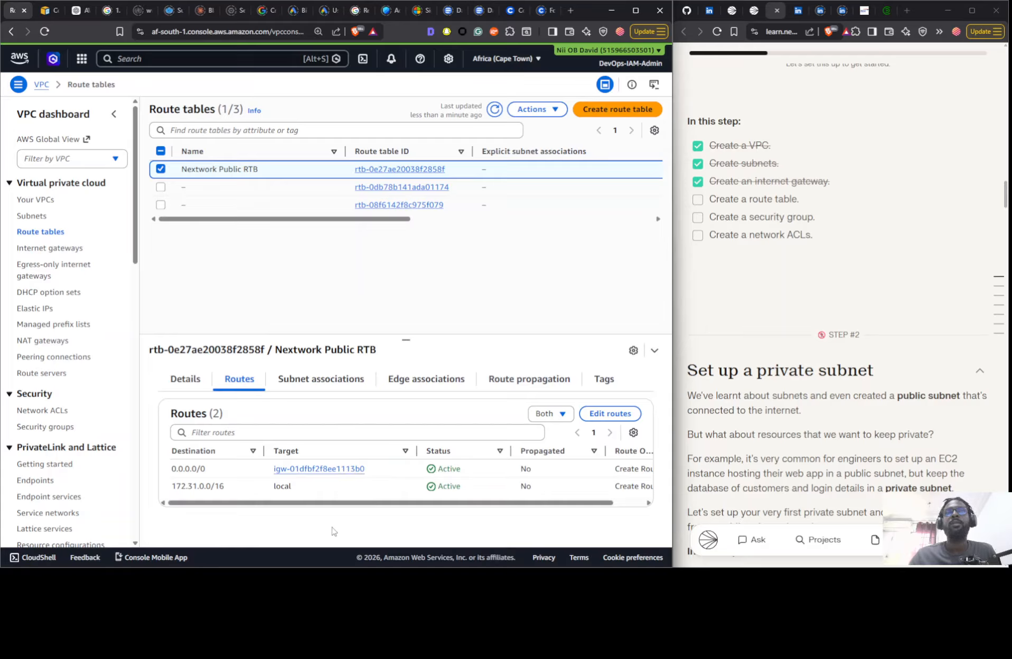
# - Compare the routes of the two unnamed route tables with those of Nextwork Public RTB
pyautogui.click(311, 192)
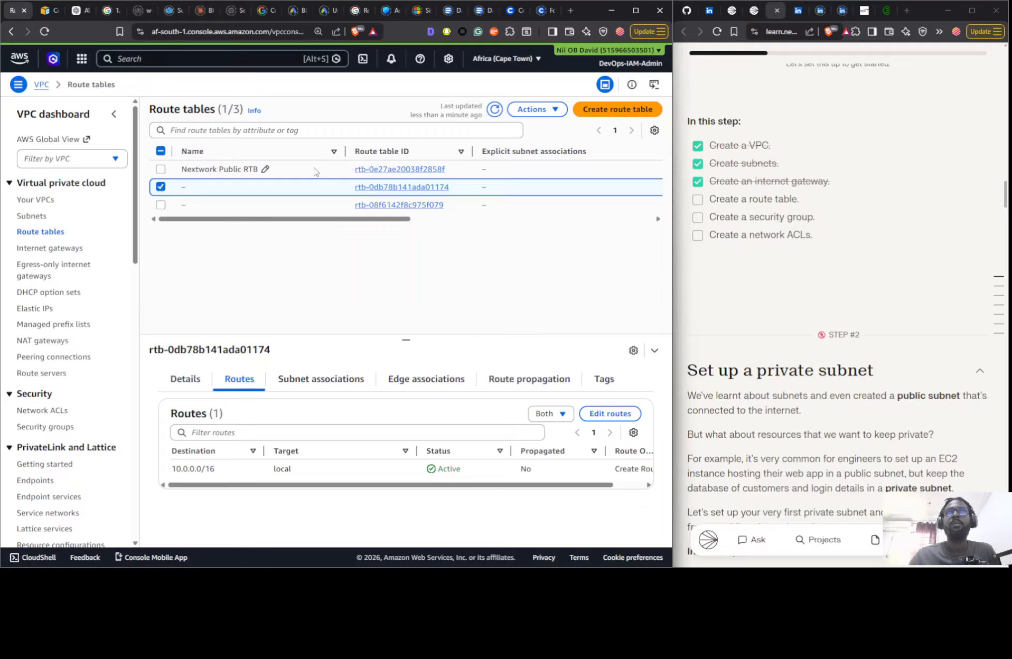
pyautogui.click(318, 170)
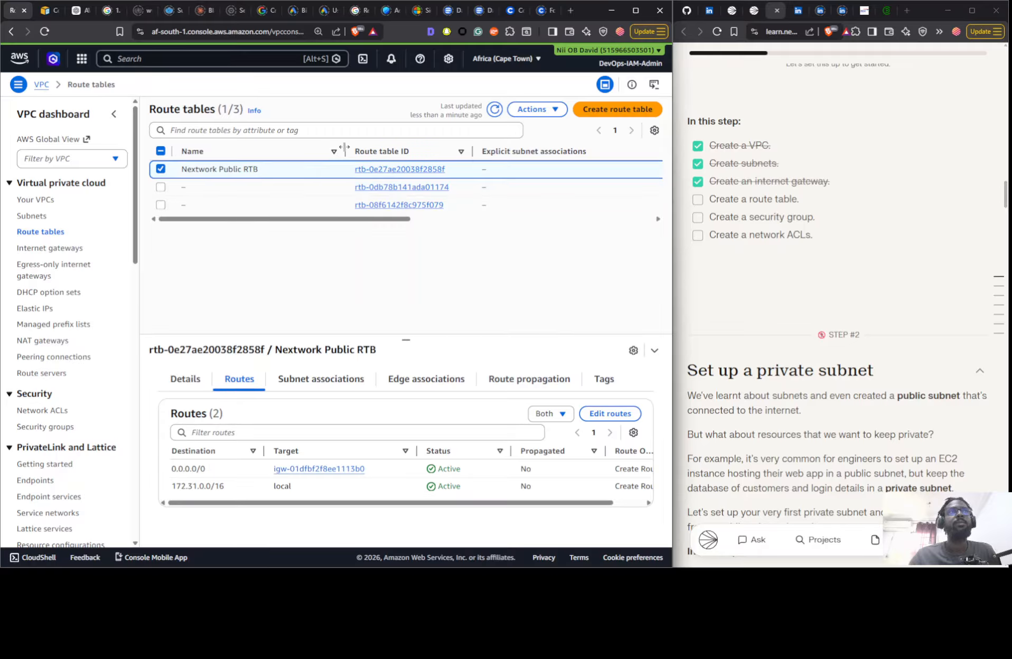
pyautogui.click(336, 210)
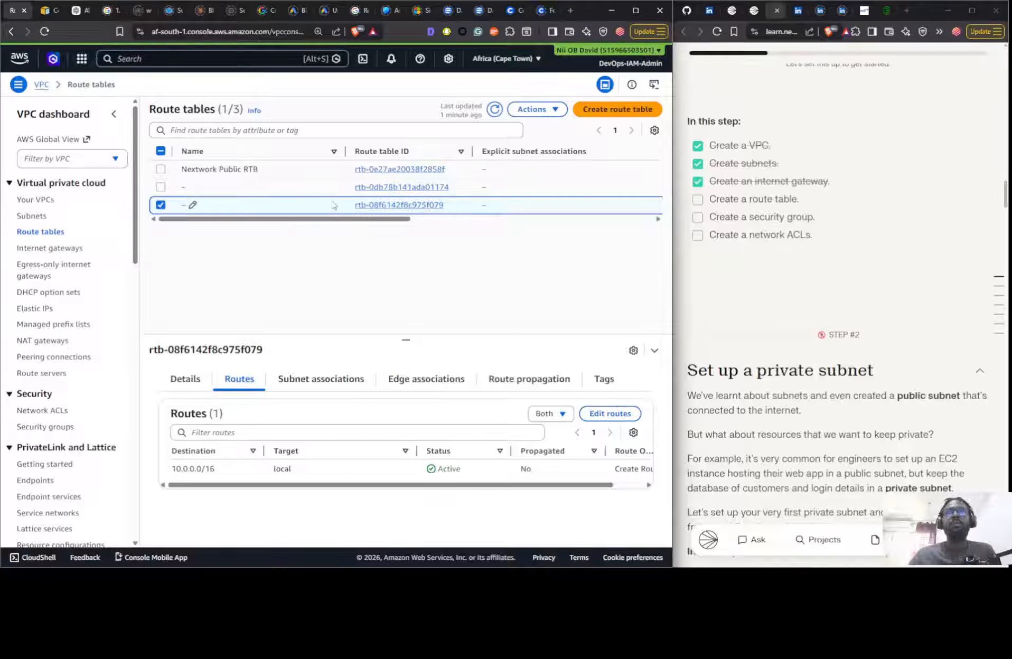
pyautogui.click(323, 192)
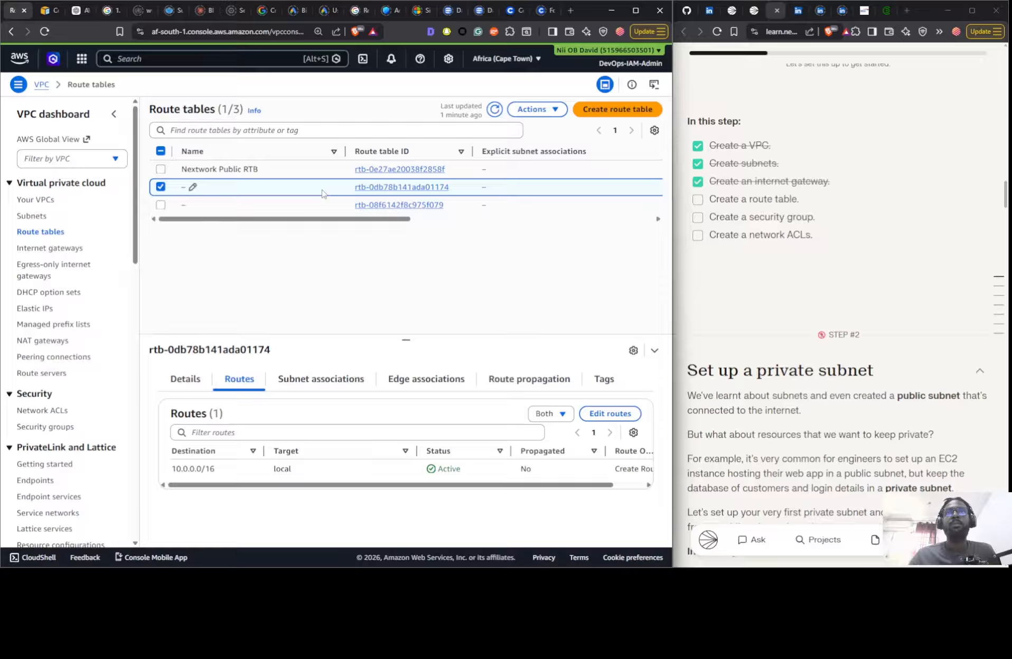
pyautogui.moveTo(327, 219)
pyautogui.mouseDown()
pyautogui.moveTo(557, 232)
pyautogui.moveTo(290, 224)
pyautogui.moveTo(550, 228)
pyautogui.moveTo(312, 228)
pyautogui.mouseUp()
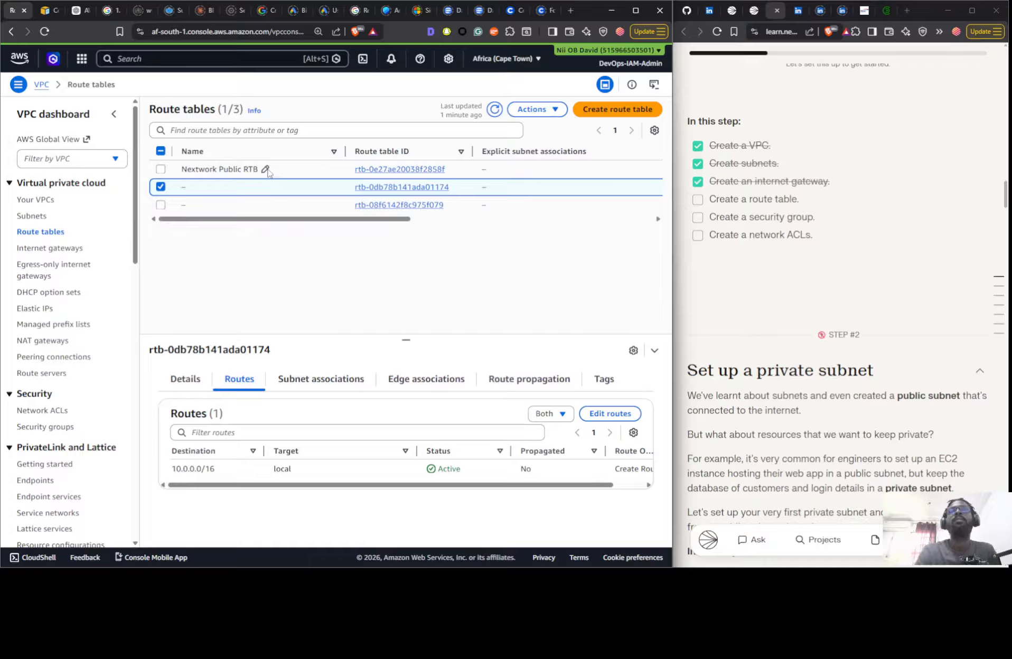
# - Check the subnet associations of the two unnamed route tables, refreshing the route table list in between
pyautogui.click(298, 379)
pyautogui.scroll(-3, 381, 470)
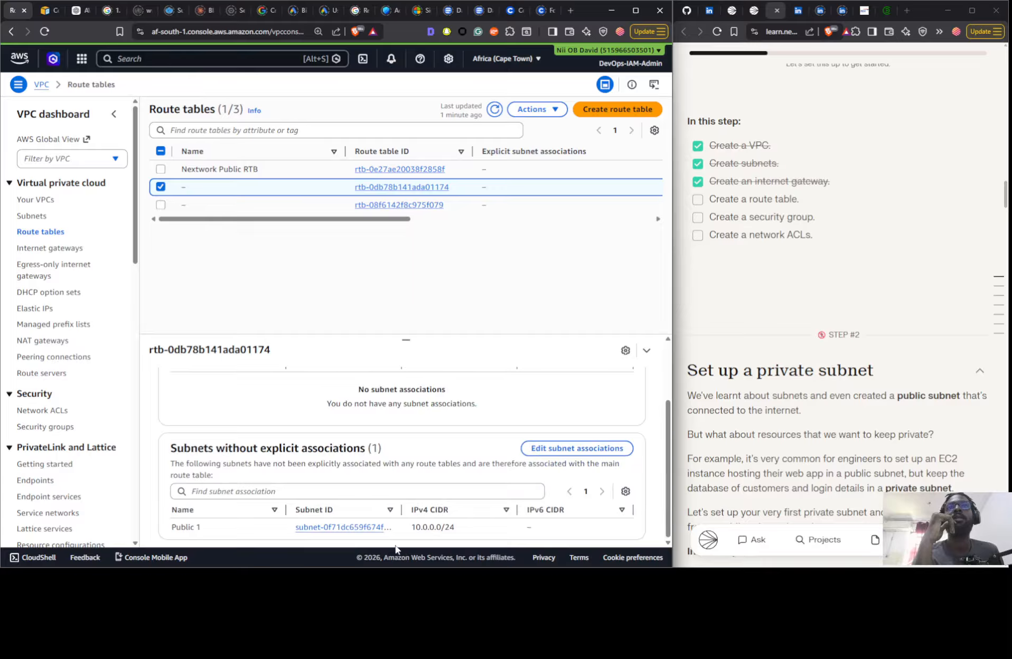
pyautogui.click(291, 210)
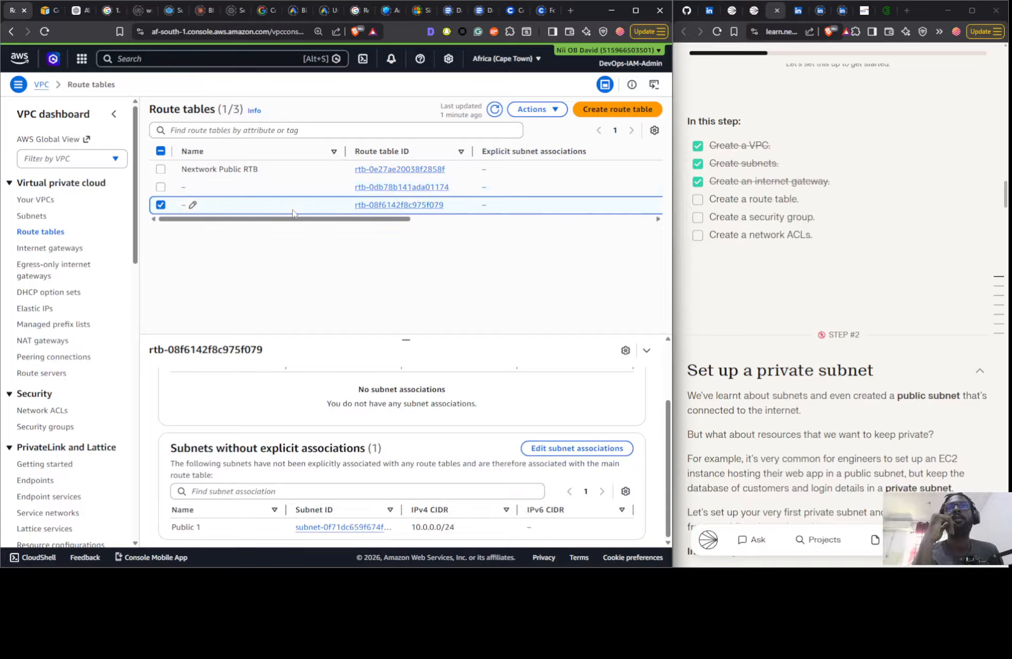
pyautogui.click(495, 108)
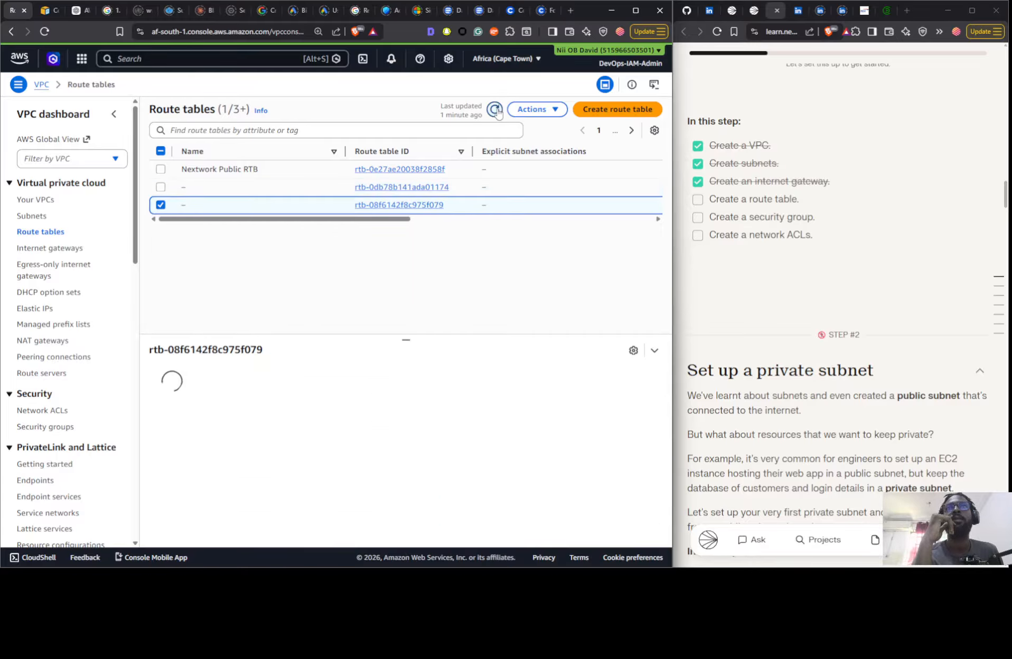
pyautogui.click(242, 211)
pyautogui.click(312, 391)
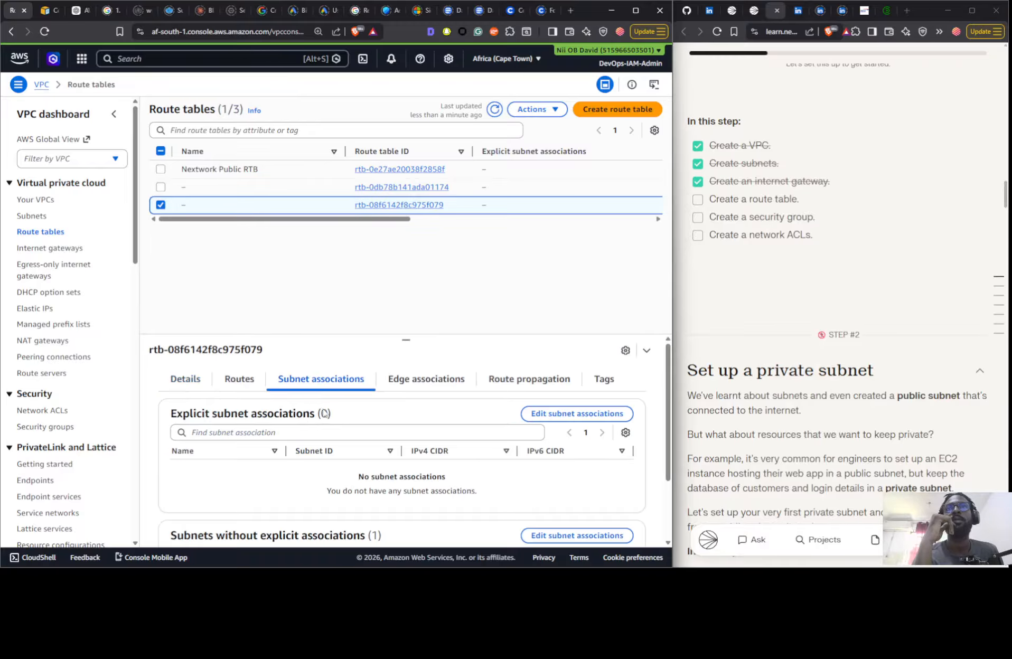
pyautogui.scroll(-3, 366, 519)
pyautogui.scroll(3, 364, 515)
# - Review Nextwork Public RTB's subnet associations and the subnets available to associate with it, without saving any association
pyautogui.click(253, 187)
pyautogui.click(264, 169)
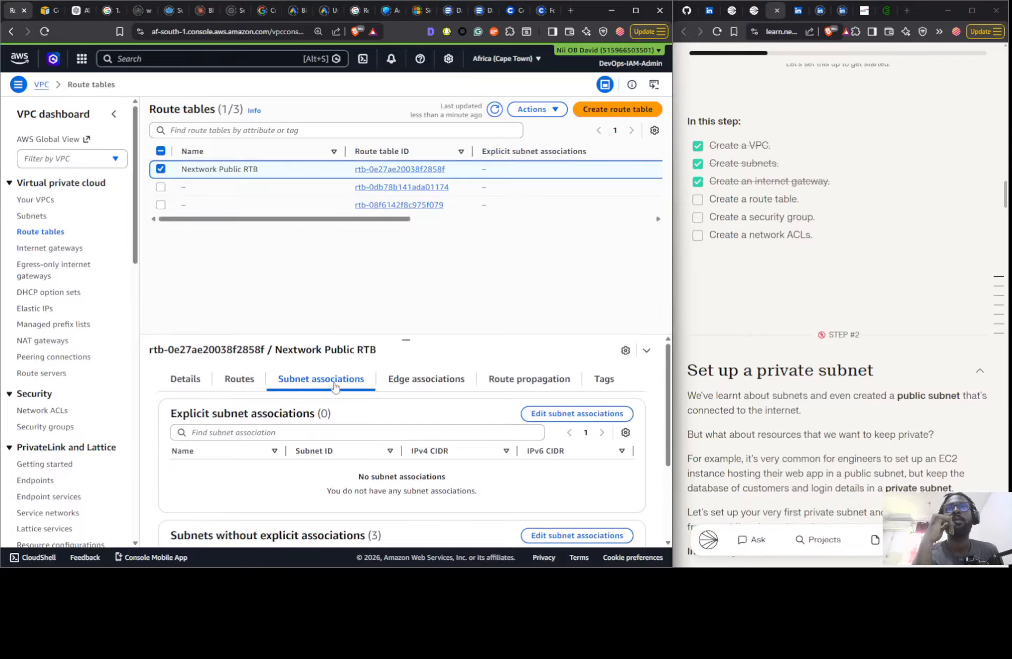
pyautogui.scroll(-1, 345, 432)
pyautogui.scroll(1, 346, 432)
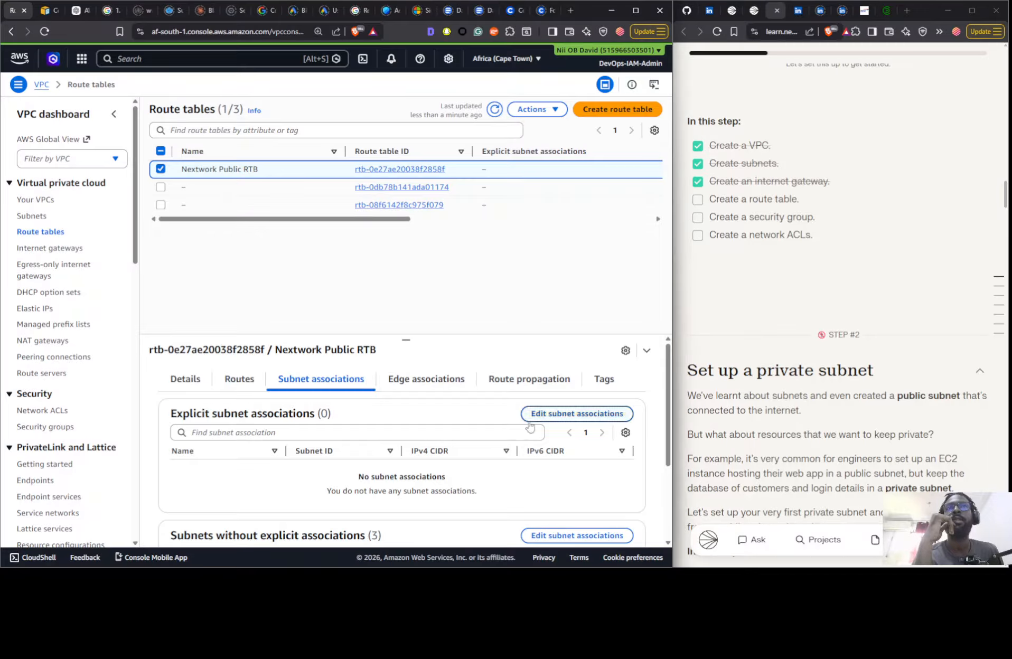
pyautogui.click(555, 413)
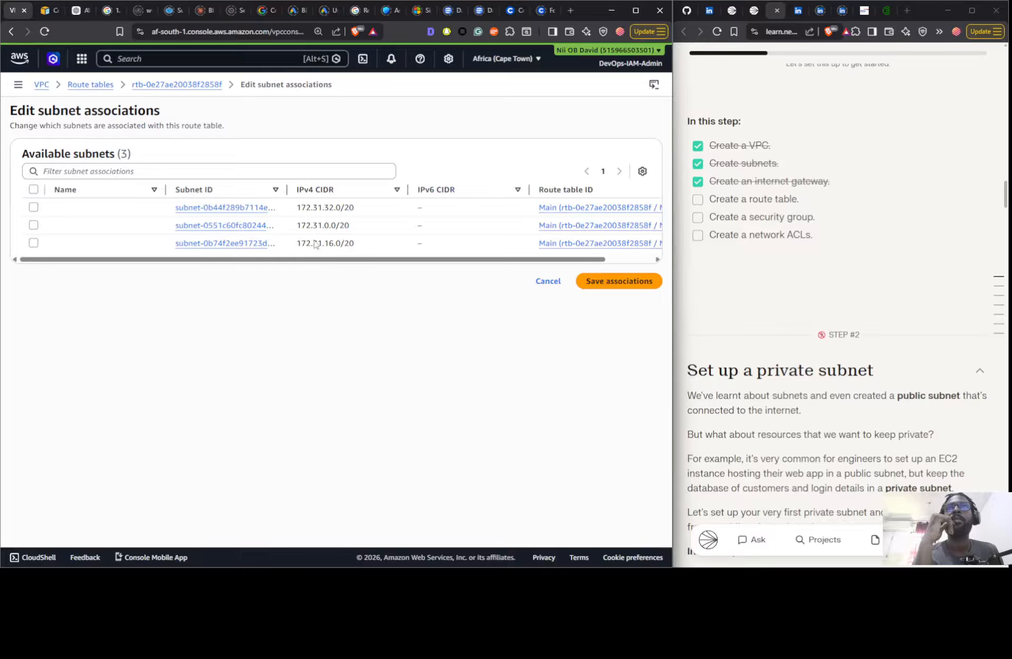
pyautogui.moveTo(312, 259); pyautogui.dragTo(285, 271)
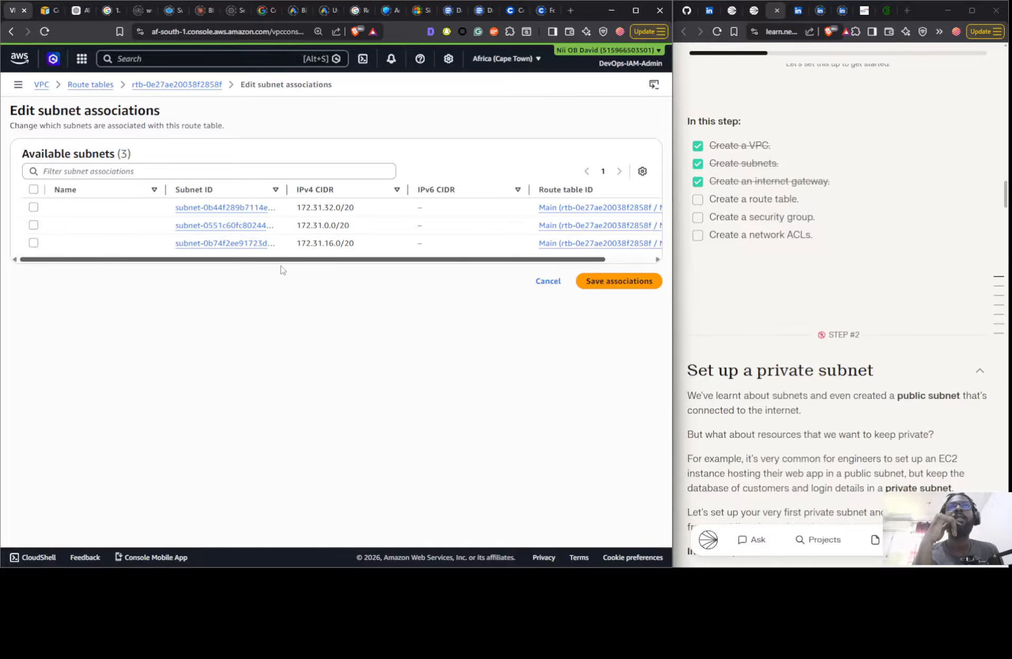
pyautogui.click(548, 281)
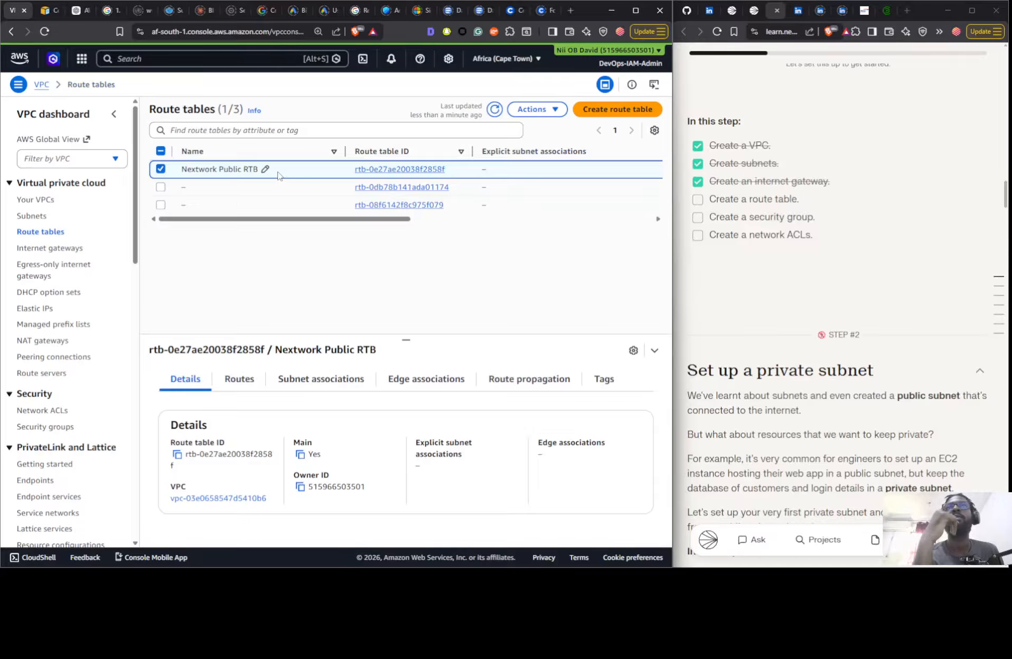
# - Try to delete the Nextwork Public RTB route table
pyautogui.click(539, 110)
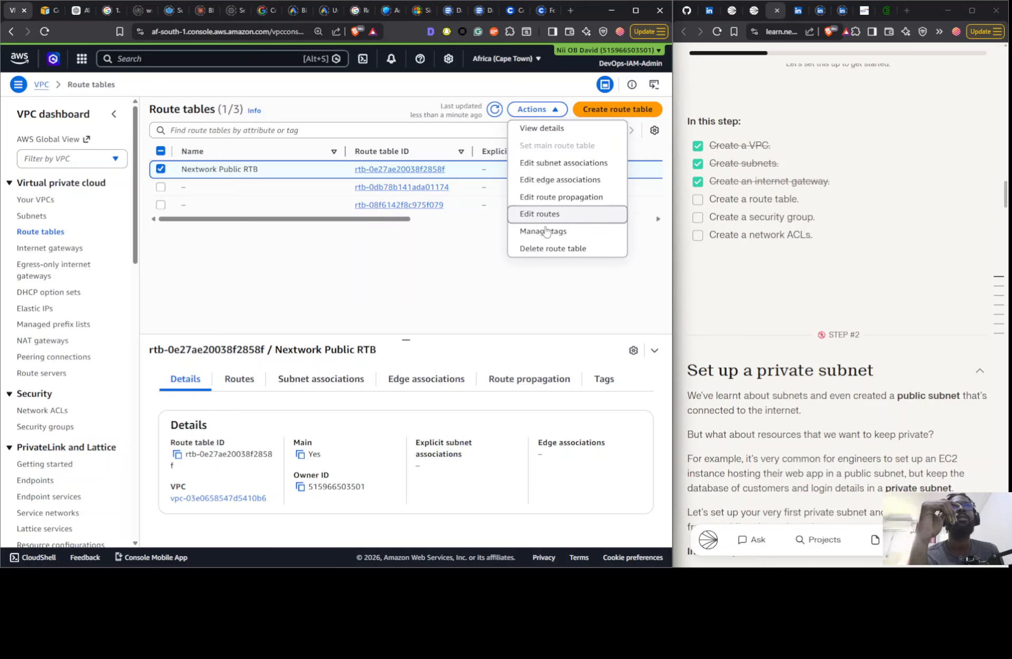
pyautogui.click(541, 247)
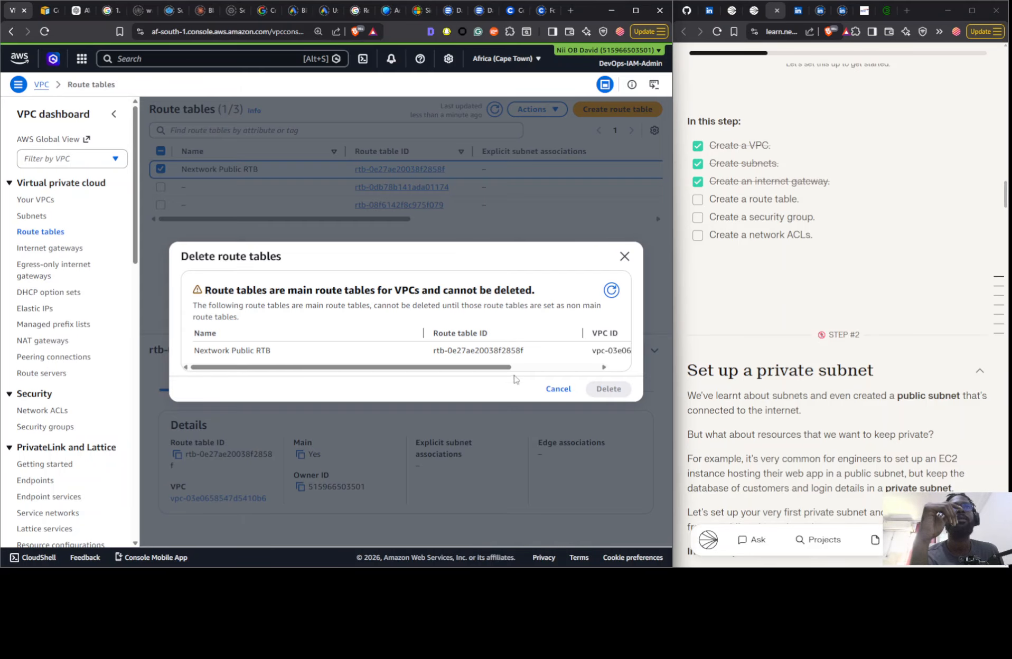
pyautogui.moveTo(506, 368); pyautogui.dragTo(585, 376)
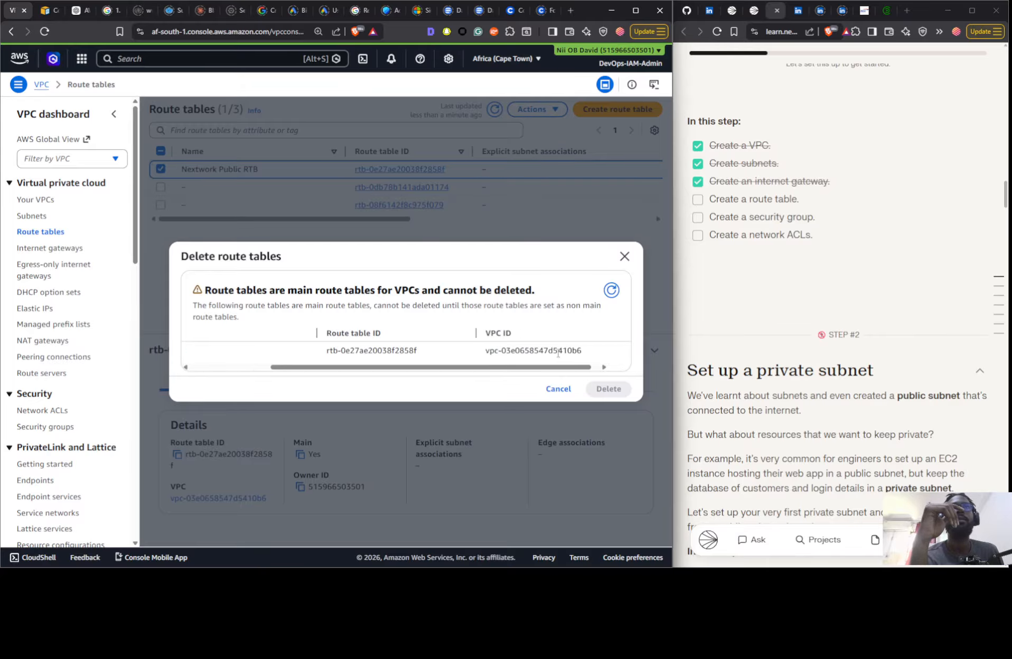
pyautogui.moveTo(517, 378); pyautogui.dragTo(254, 346)
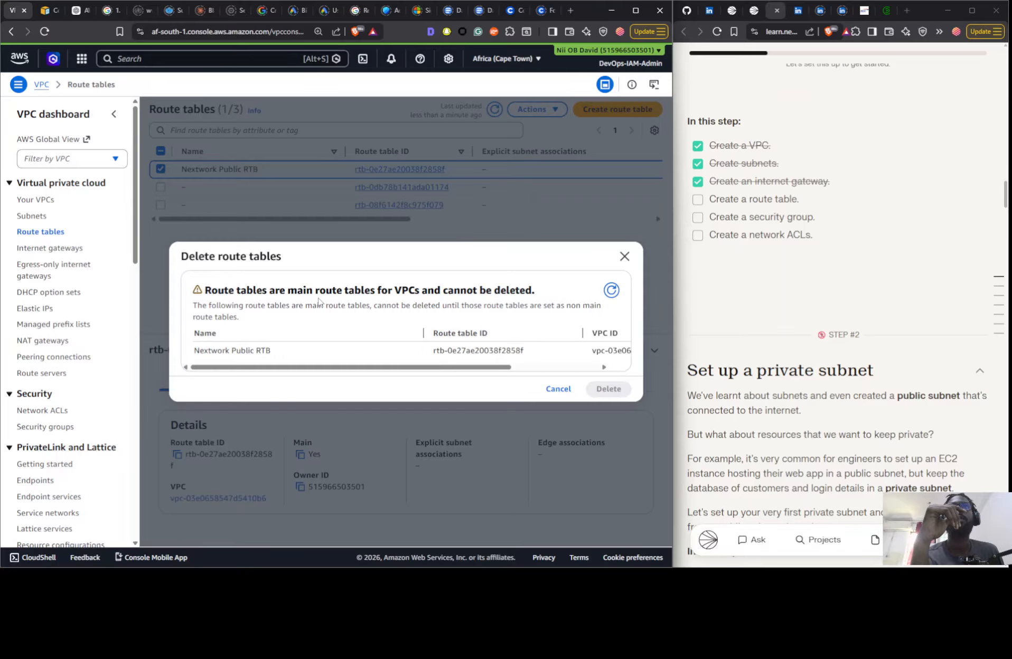
pyautogui.click(558, 389)
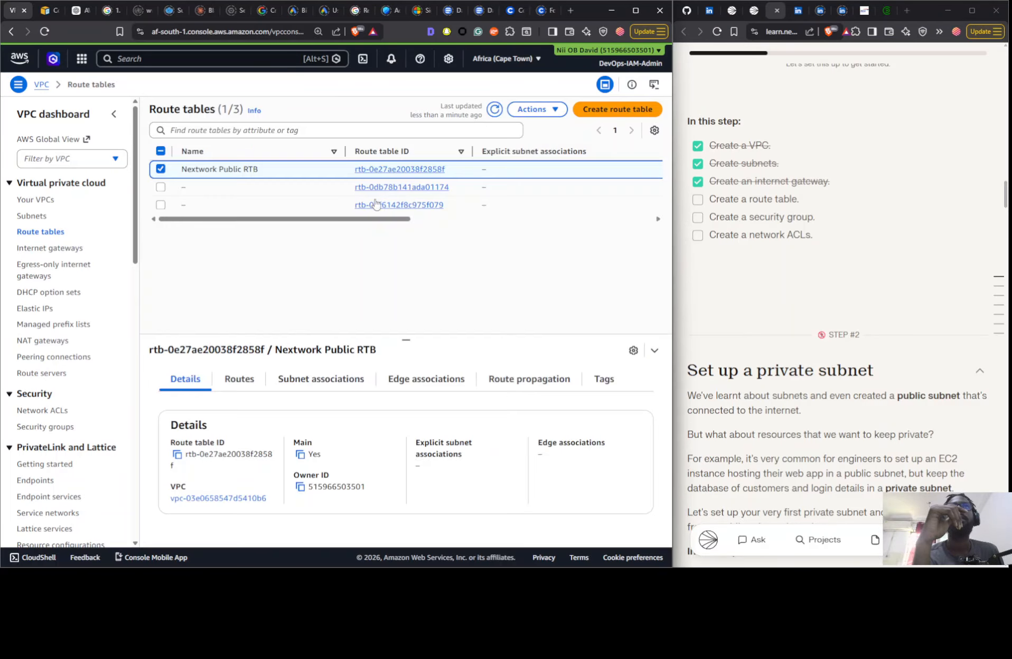
# - Associate the Public 1 subnet with the Nextwork VPC's unnamed non-main route table and save the association
pyautogui.click(282, 211)
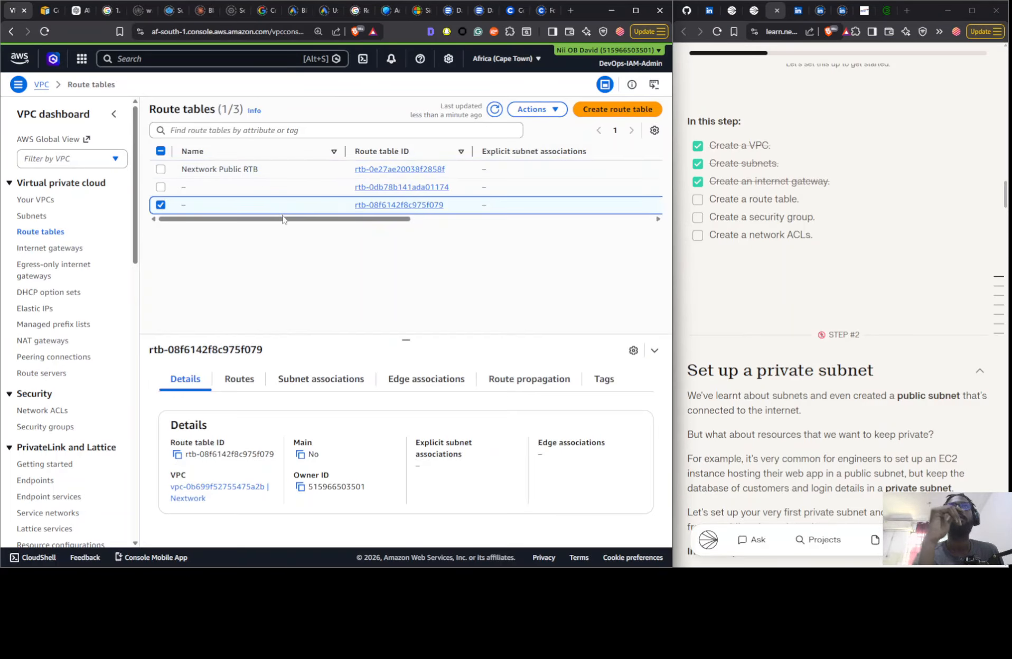
pyautogui.moveTo(283, 221); pyautogui.dragTo(520, 230)
pyautogui.click(321, 379)
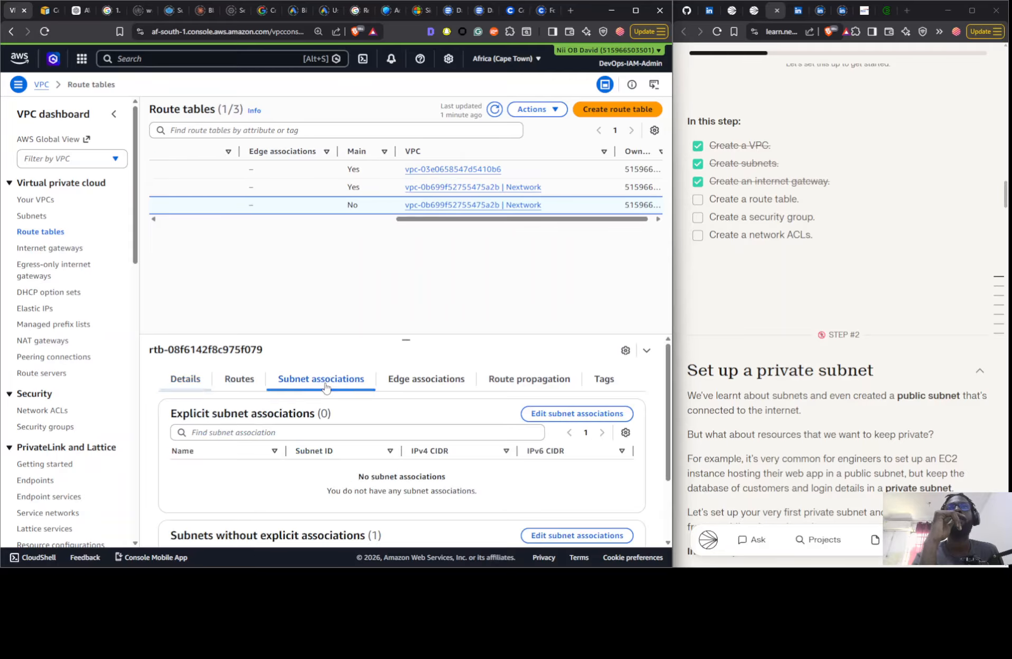
pyautogui.scroll(-3, 428, 453)
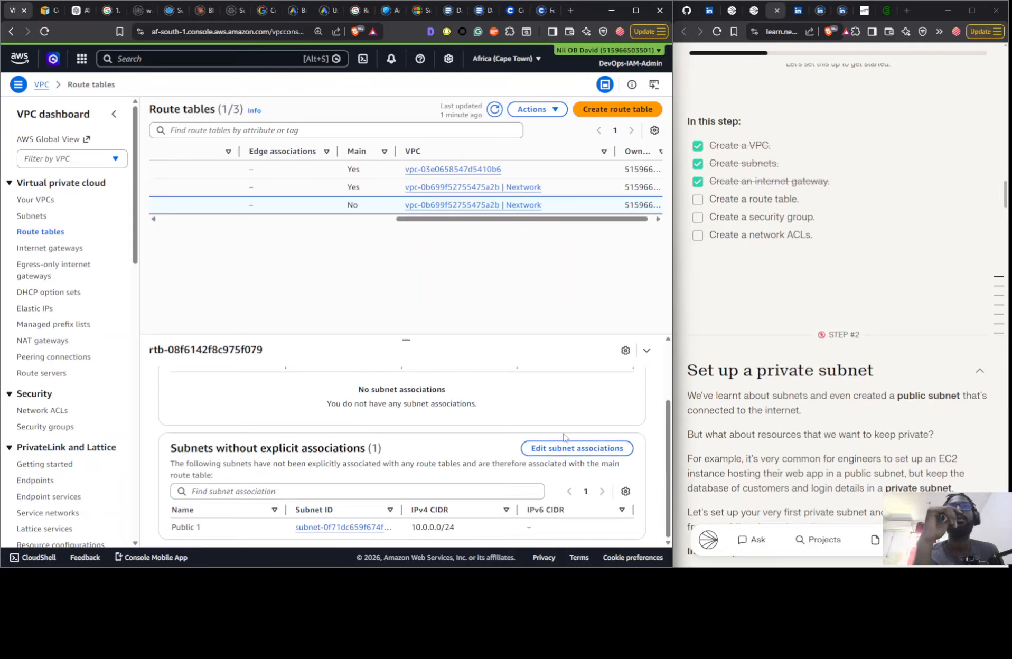
pyautogui.scroll(3, 581, 452)
pyautogui.click(577, 414)
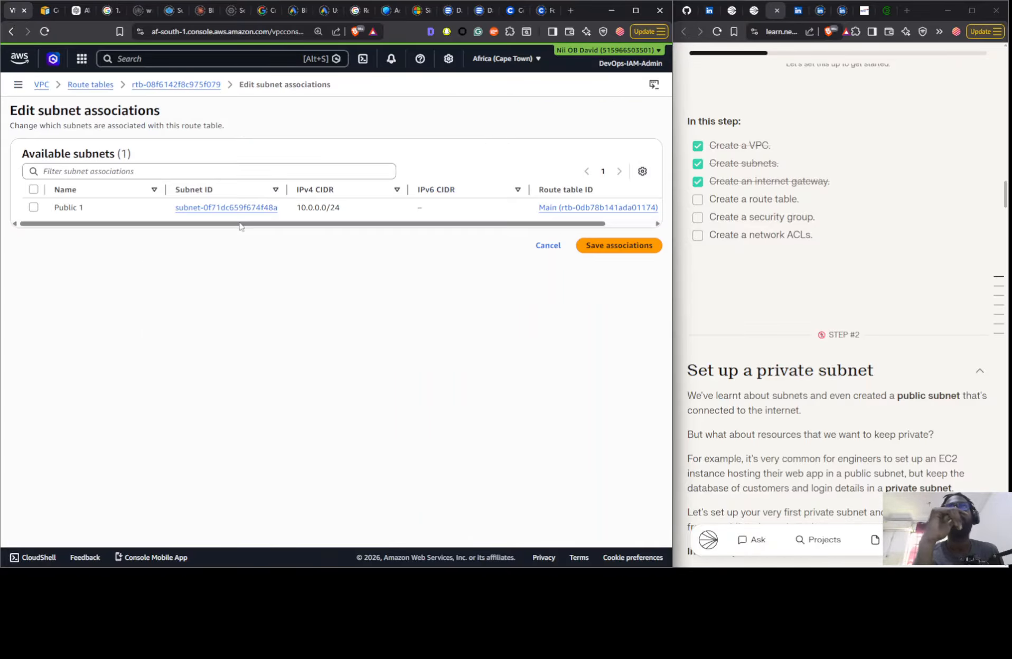
pyautogui.click(110, 214)
pyautogui.click(616, 313)
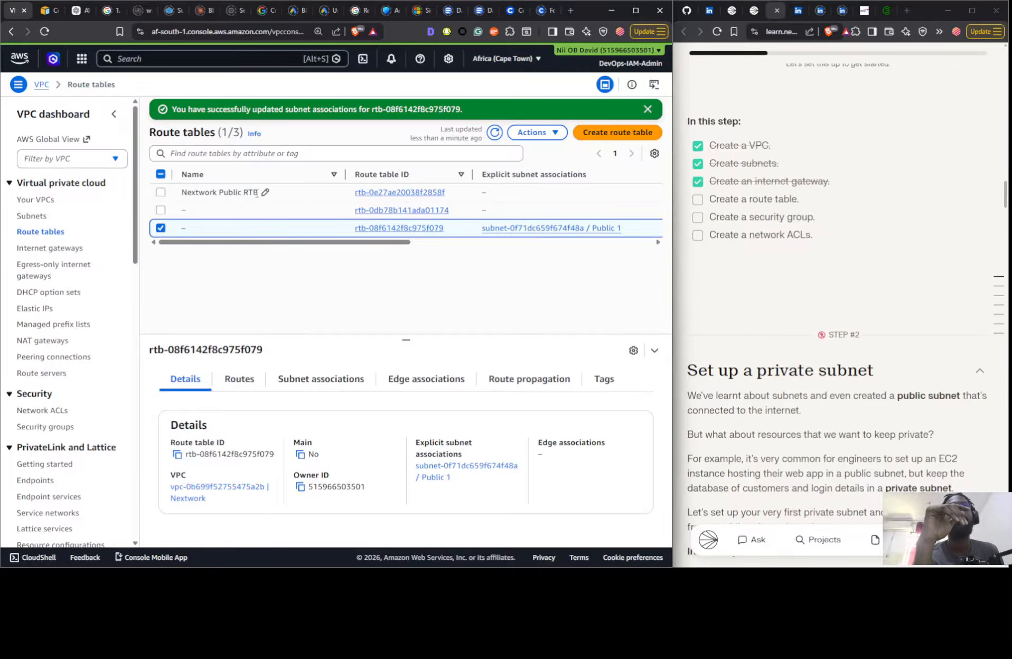
# - Clear the name of the route table called Nextwork Public RTB and give that name to the one associated with Public 1
pyautogui.click(257, 193)
pyautogui.click(265, 193)
pyautogui.hotkey('ctrl', 'c')
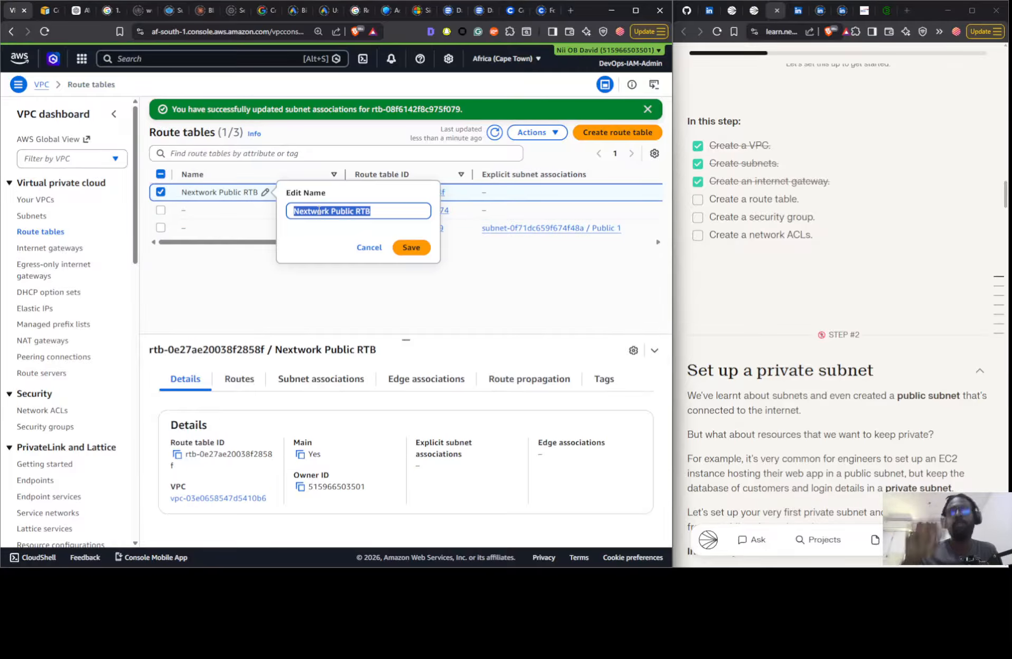
pyautogui.press('BackSpace')
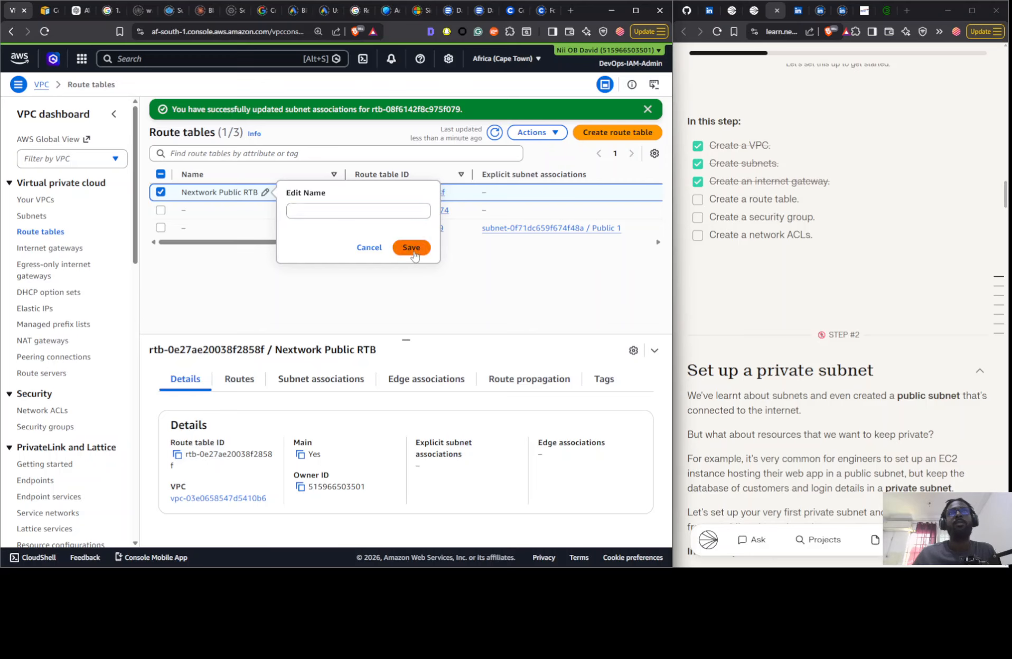
pyautogui.click(413, 248)
pyautogui.click(192, 228)
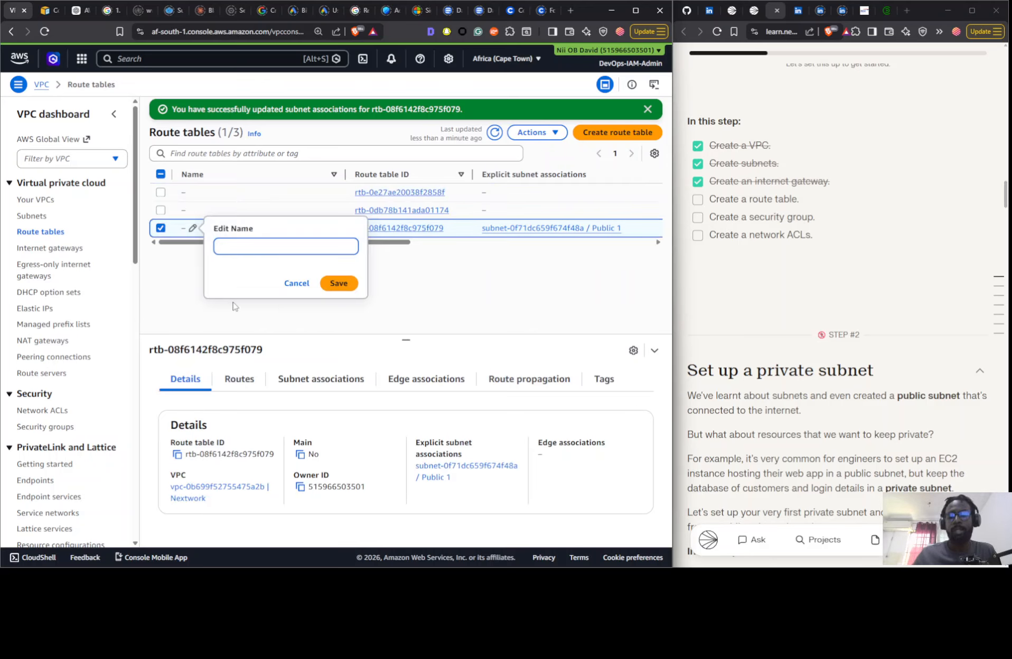
pyautogui.hotkey('ctrl', 'v')
pyautogui.click(334, 280)
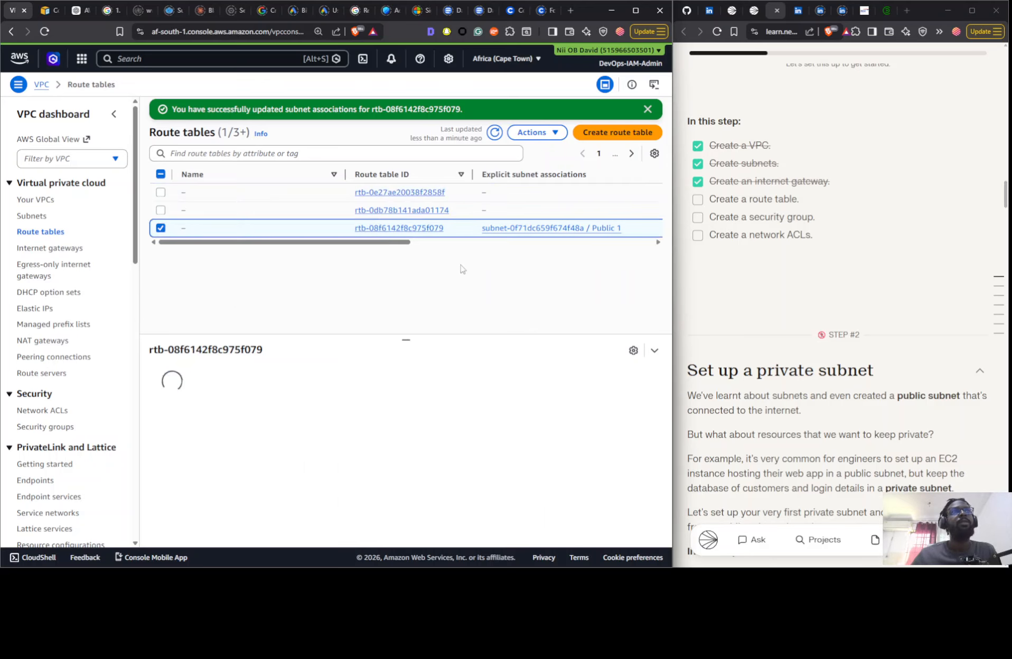
# - Add a route to Nextwork Public RTB with destination 0.0.0.0/0 and the Nextwork IG internet gateway as target, and save it
pyautogui.click(243, 378)
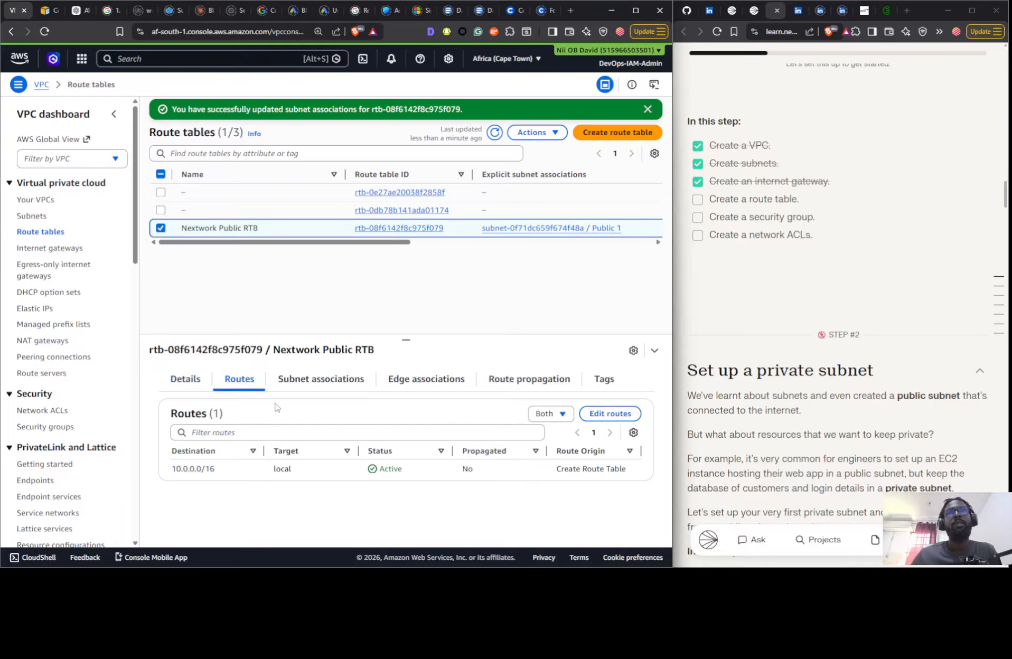
pyautogui.click(611, 413)
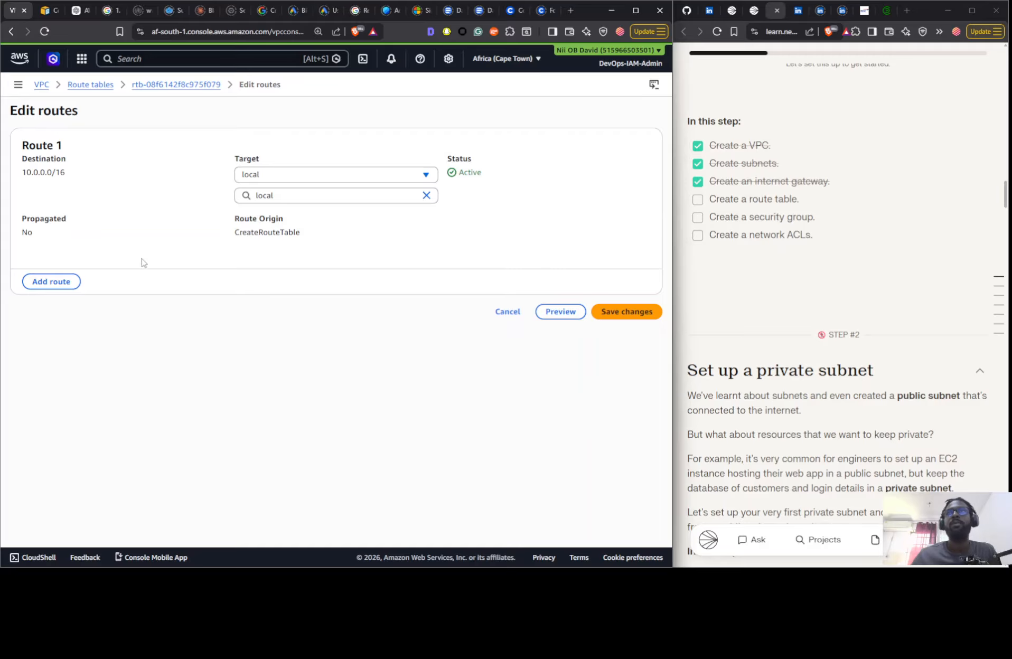
pyautogui.click(72, 282)
pyautogui.click(114, 309)
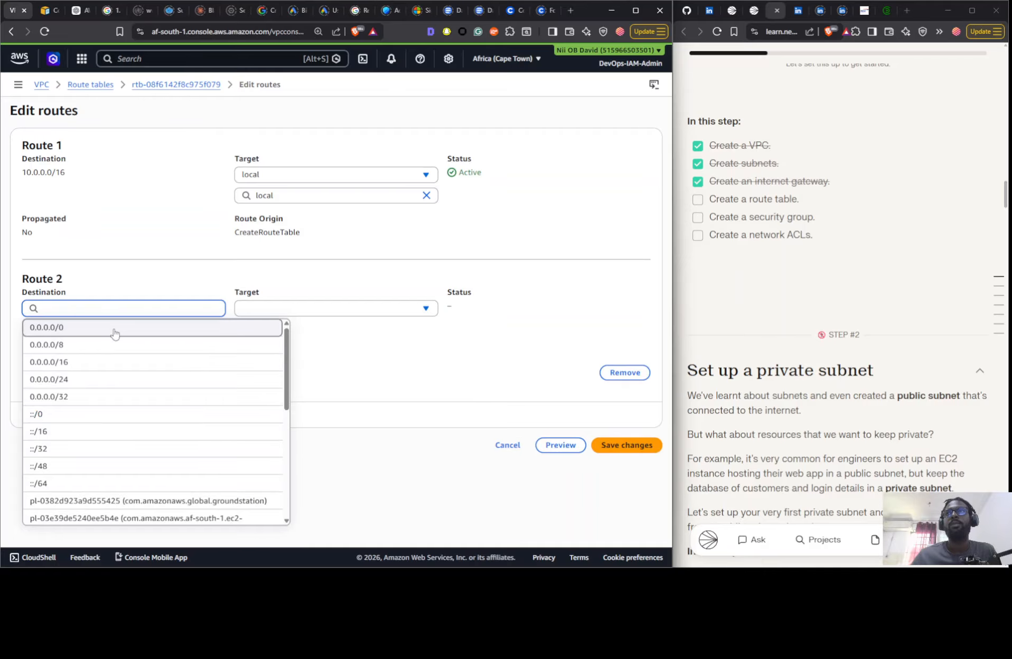
pyautogui.click(114, 331)
pyautogui.click(327, 309)
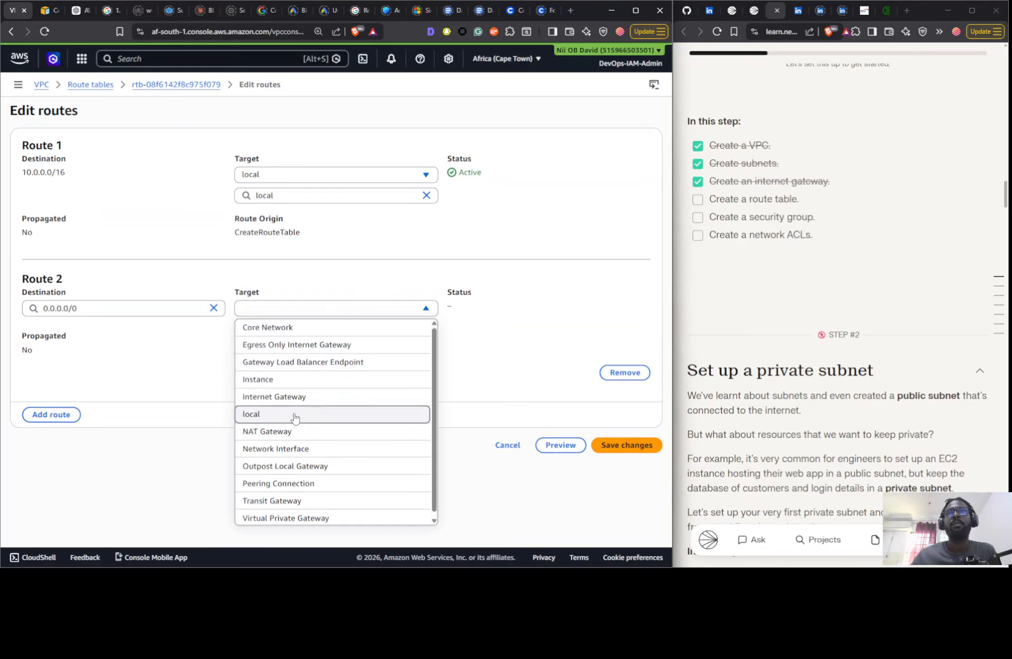
pyautogui.click(293, 396)
pyautogui.click(283, 329)
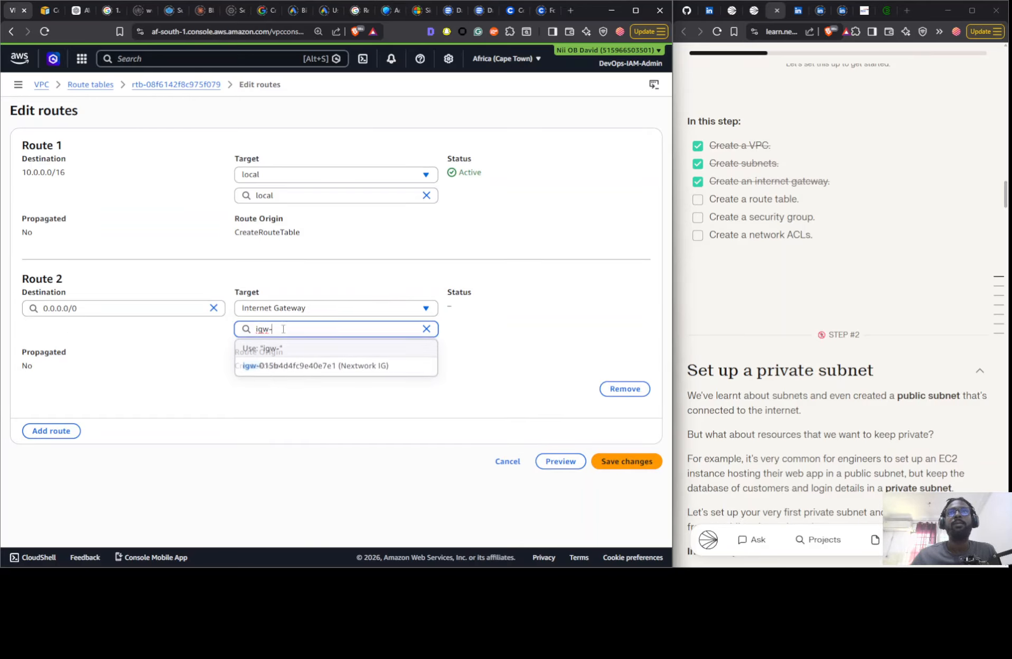
pyautogui.click(315, 366)
pyautogui.click(627, 461)
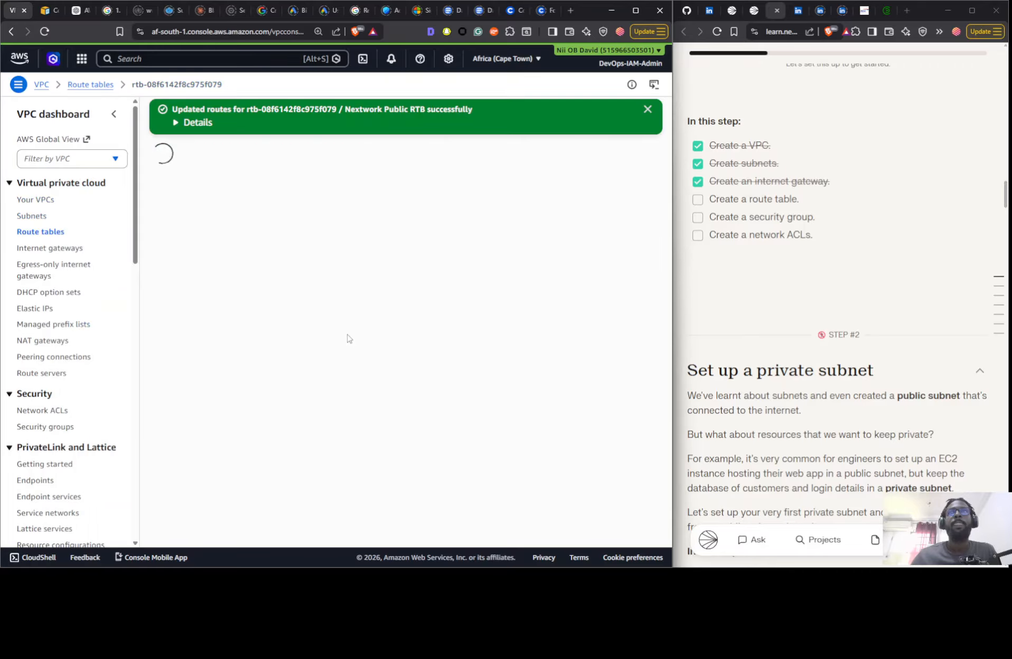
# - Check Nextwork Public RTB's routes and subnet associations, and mark "Create a route table" as done in the project checklist
pyautogui.click(29, 232)
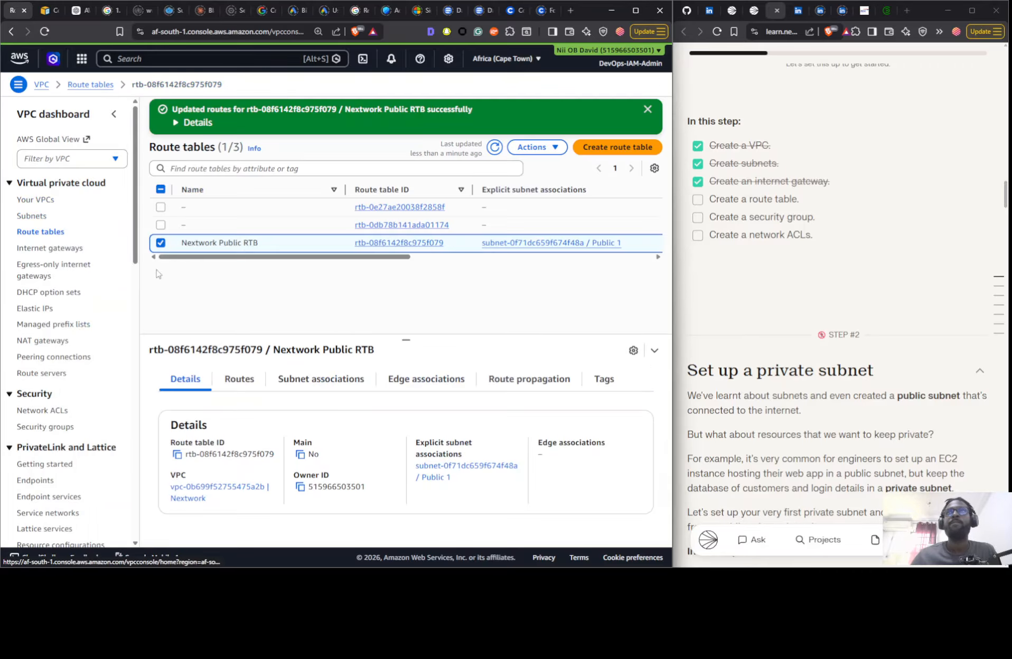
pyautogui.click(239, 383)
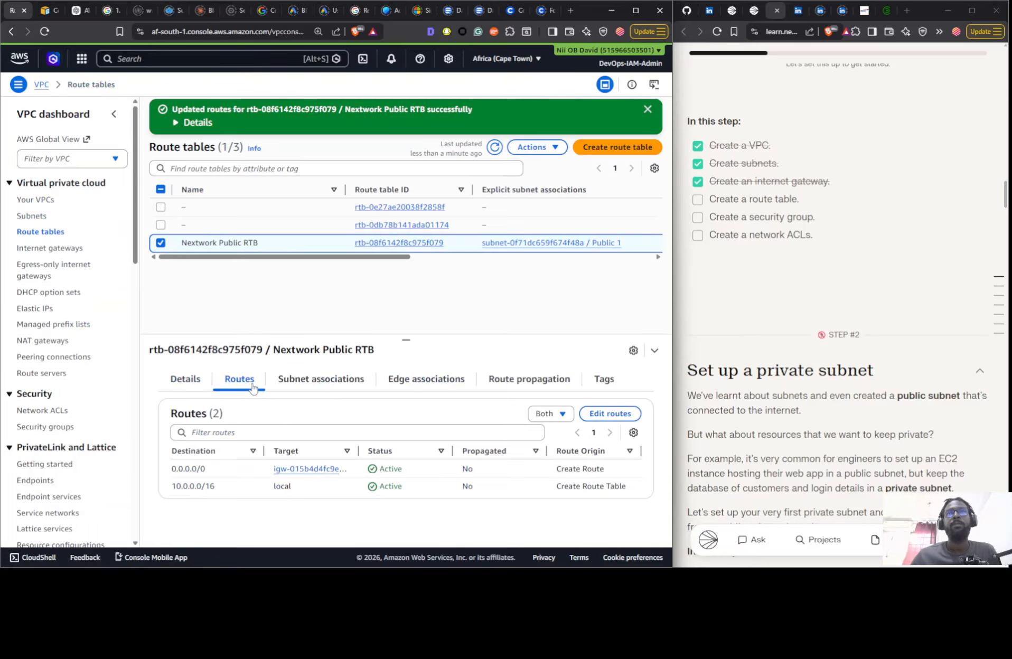
pyautogui.click(286, 380)
pyautogui.scroll(-3, 320, 470)
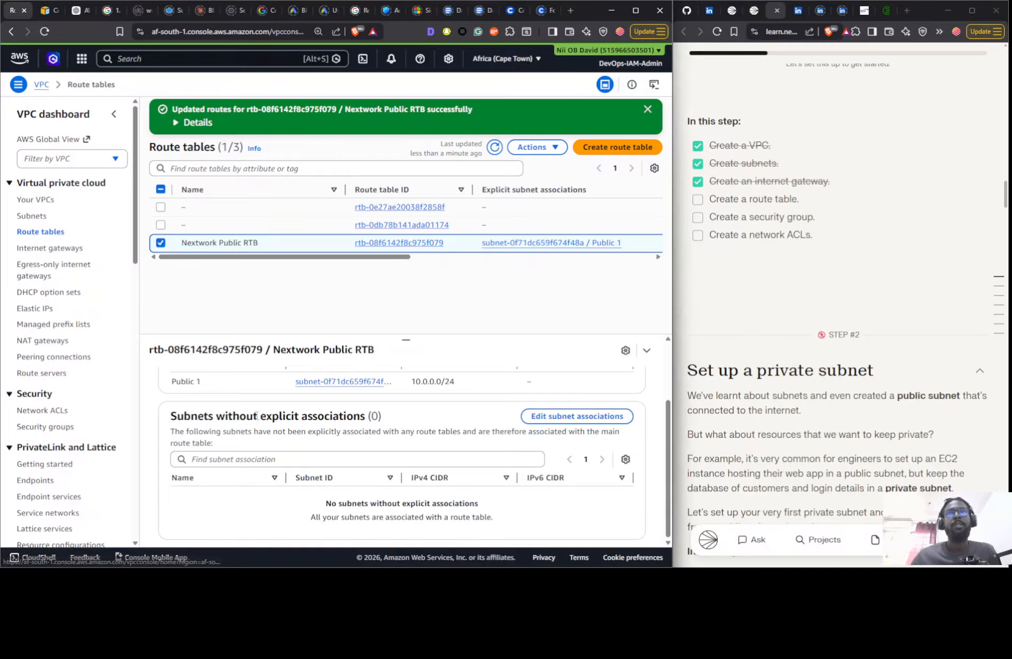
pyautogui.scroll(3, 528, 417)
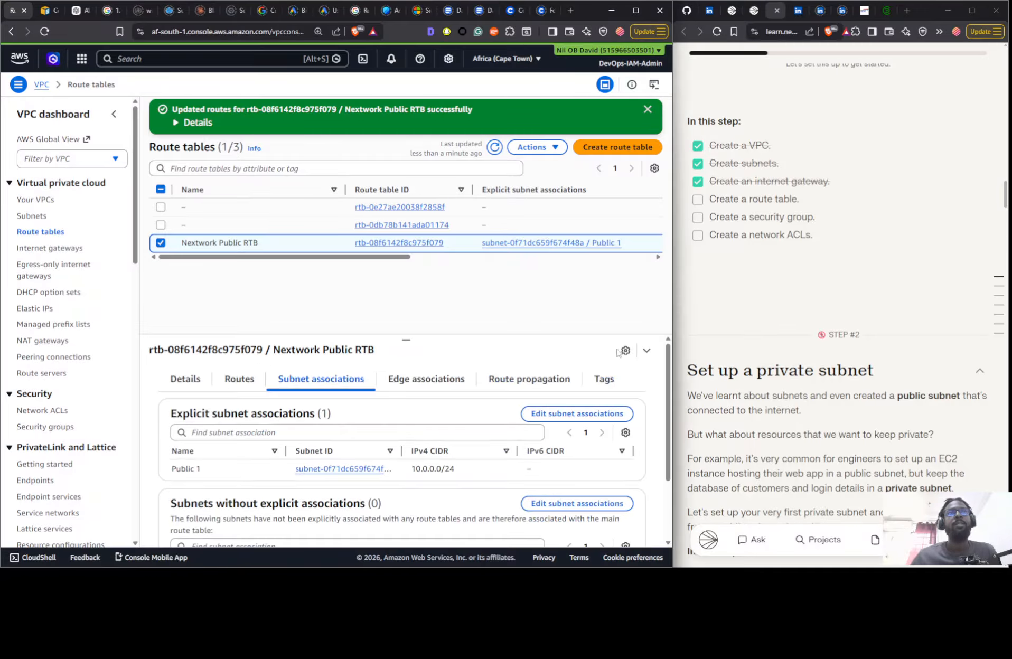
pyautogui.click(697, 199)
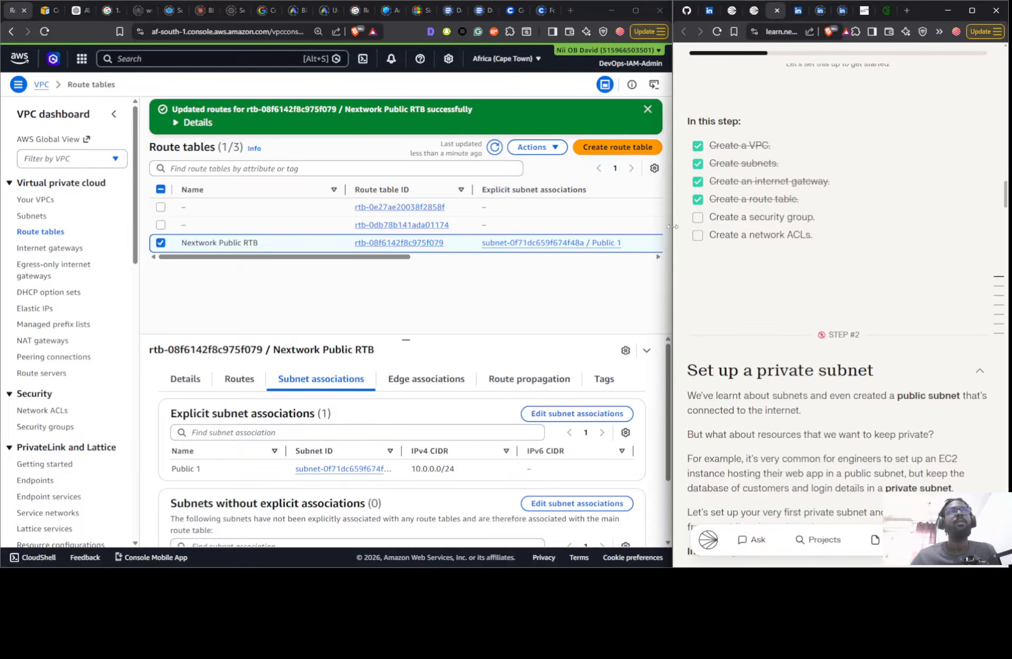
# - Refresh the security group list and compare the groups' VPC IDs with the list of VPCs
pyautogui.click(20, 428)
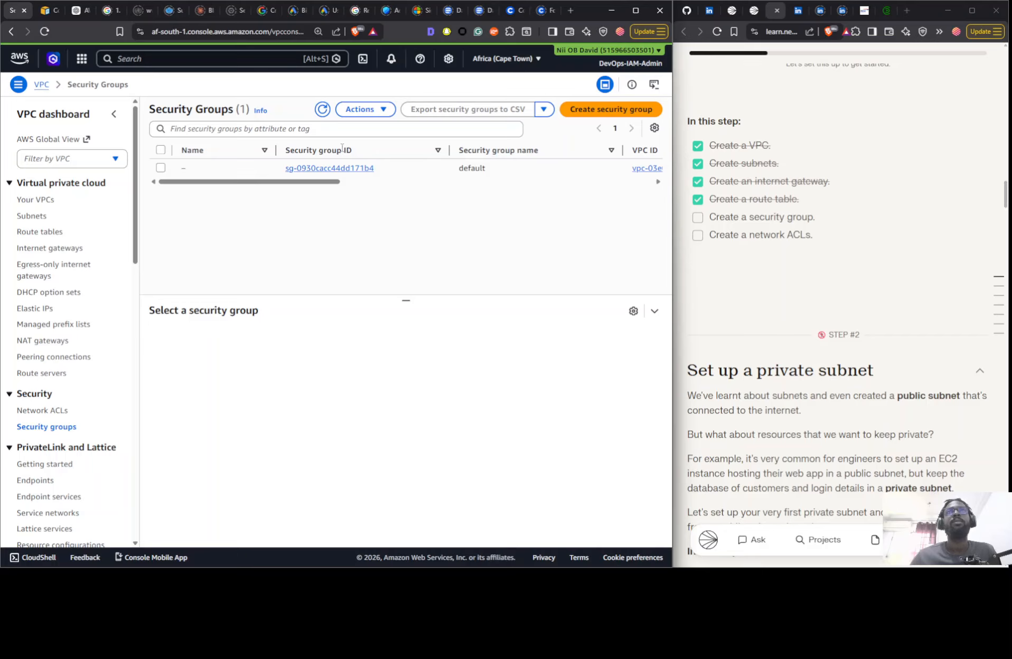
pyautogui.click(322, 109)
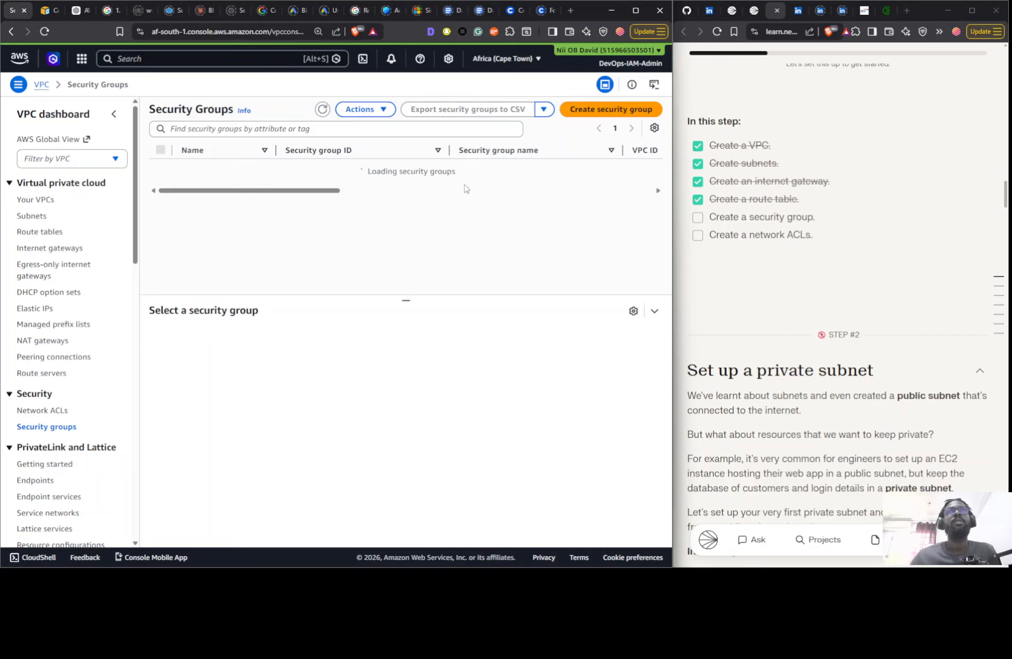
pyautogui.moveTo(308, 202); pyautogui.dragTo(273, 210)
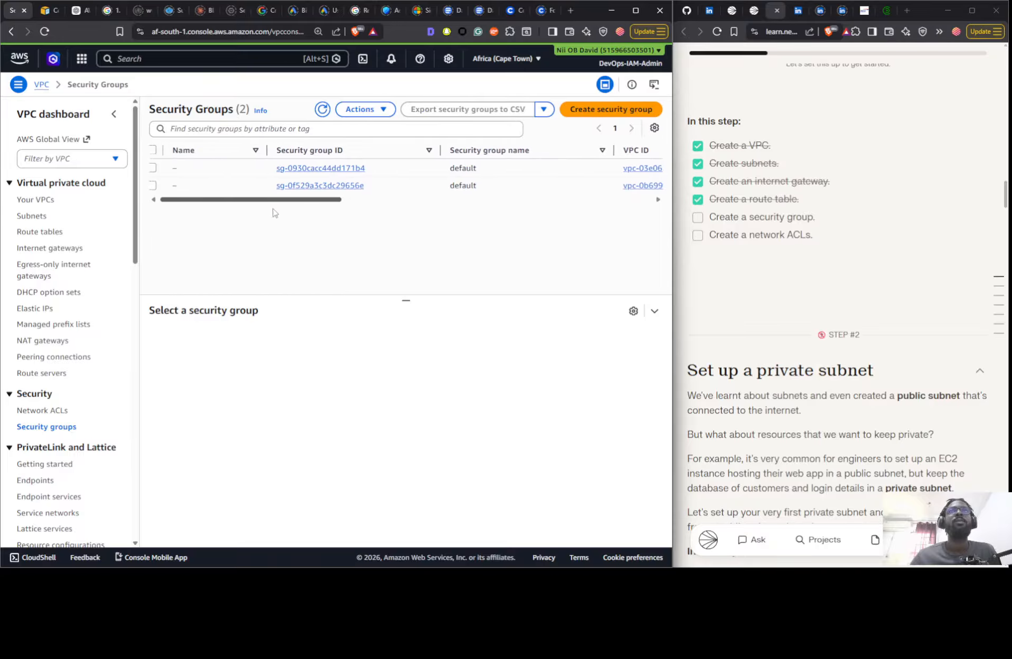
pyautogui.click(32, 201)
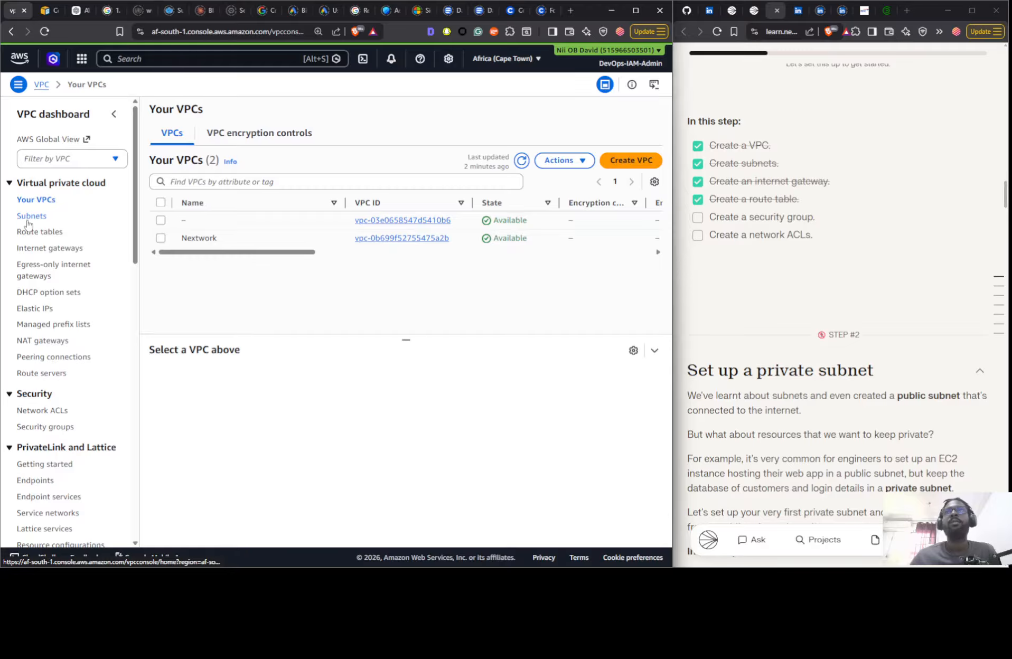
pyautogui.click(41, 426)
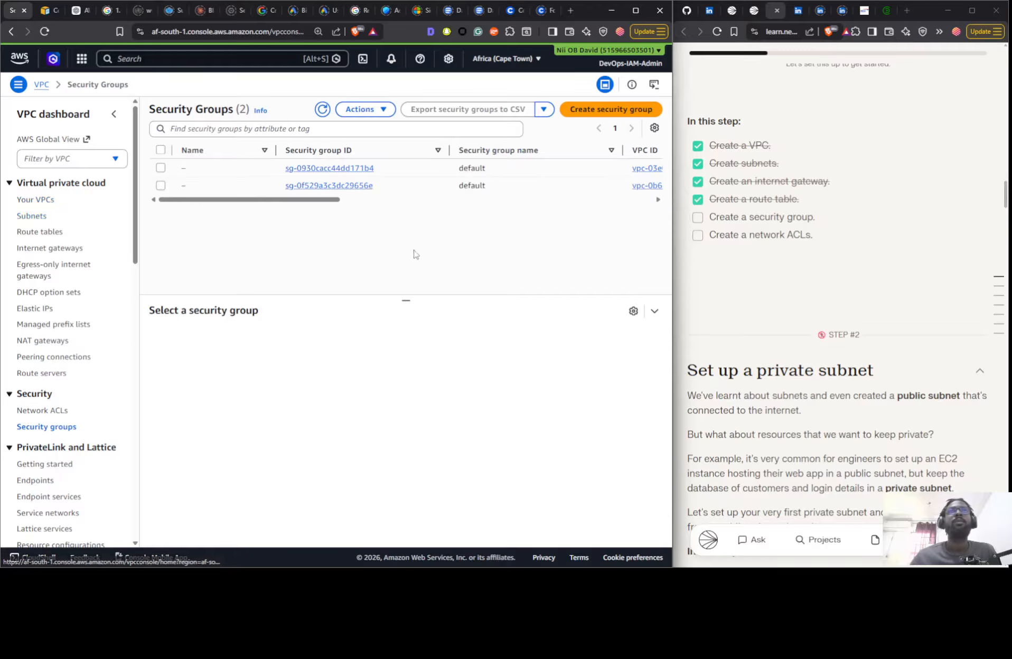
pyautogui.moveTo(334, 199); pyautogui.dragTo(425, 200)
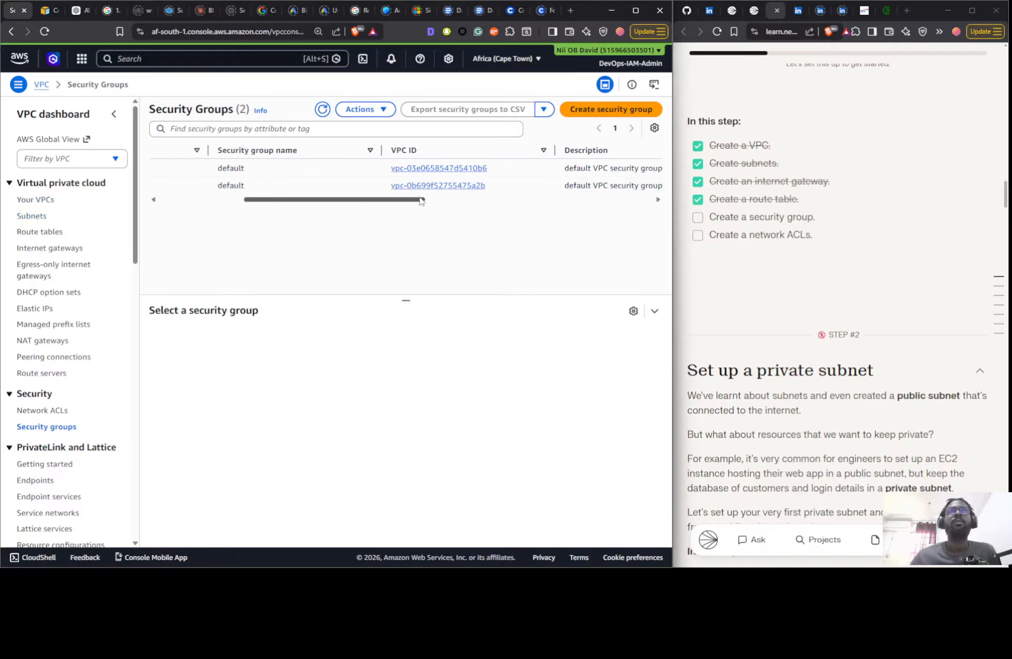
# - Examine the inbound and outbound rules of the Nextwork VPC's default security group
pyautogui.click(495, 188)
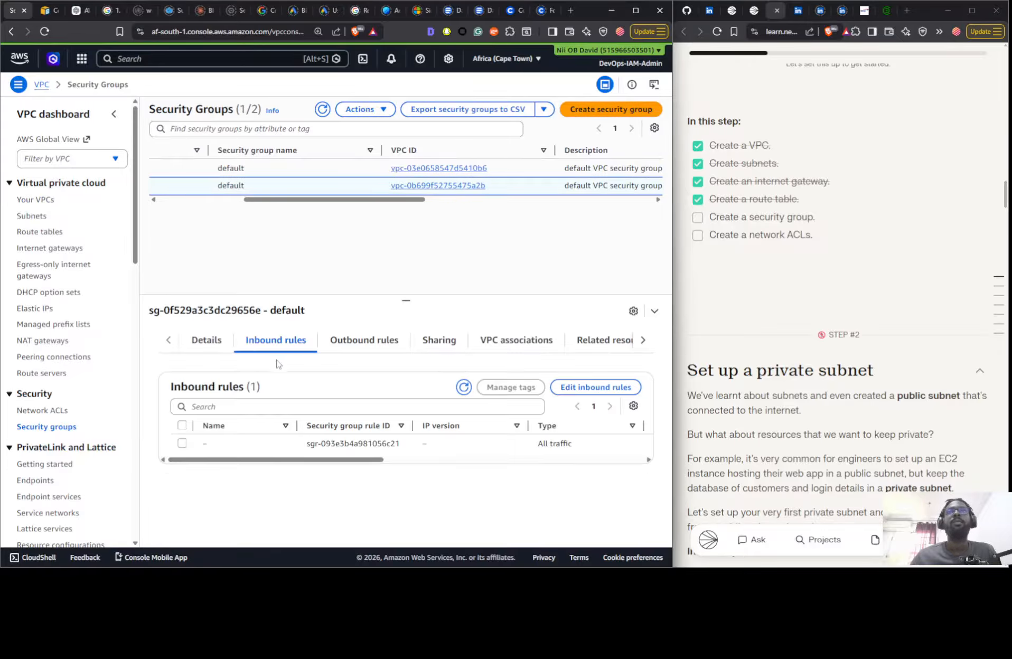
pyautogui.click(363, 345)
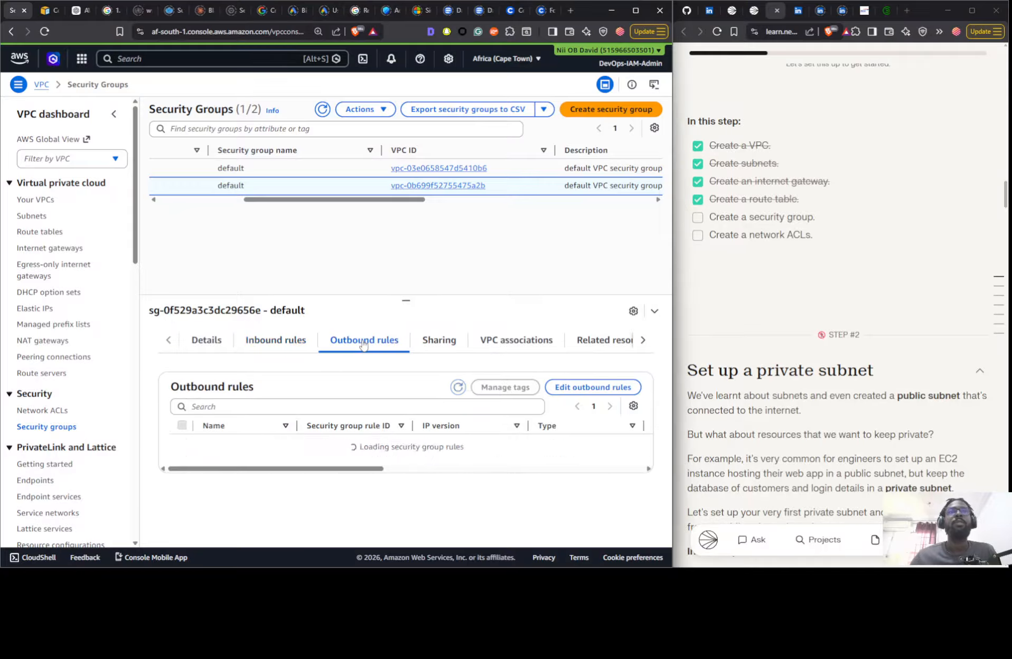
pyautogui.click(277, 342)
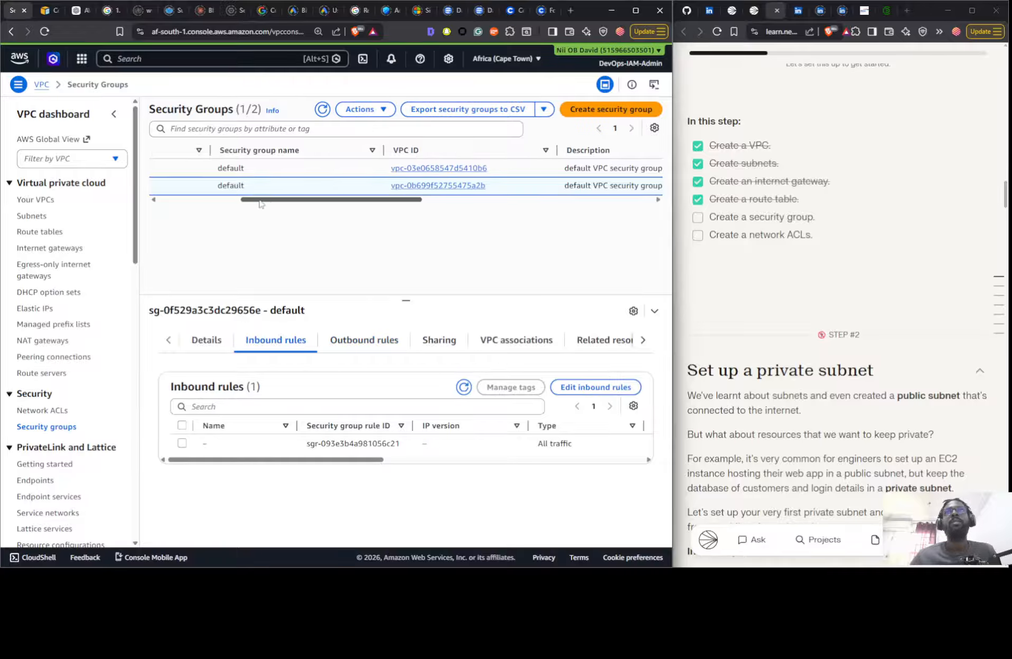
pyautogui.moveTo(267, 200); pyautogui.dragTo(161, 200)
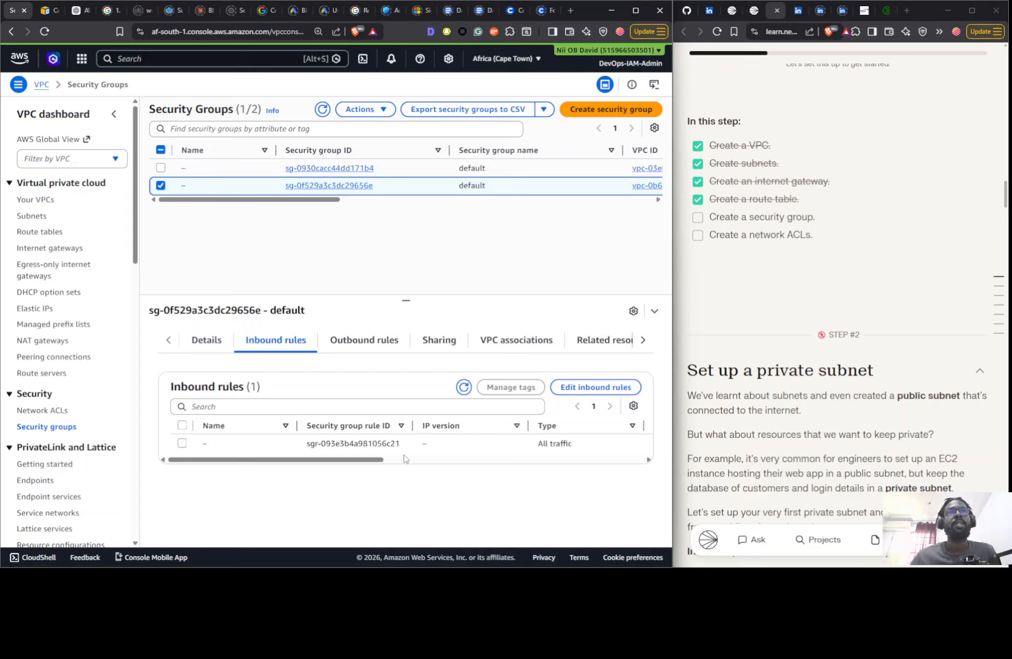
# - Name the Nextwork VPC's default security group Nextwork Public SG and mark "Create a security group" as done in the project checklist
pyautogui.click(362, 342)
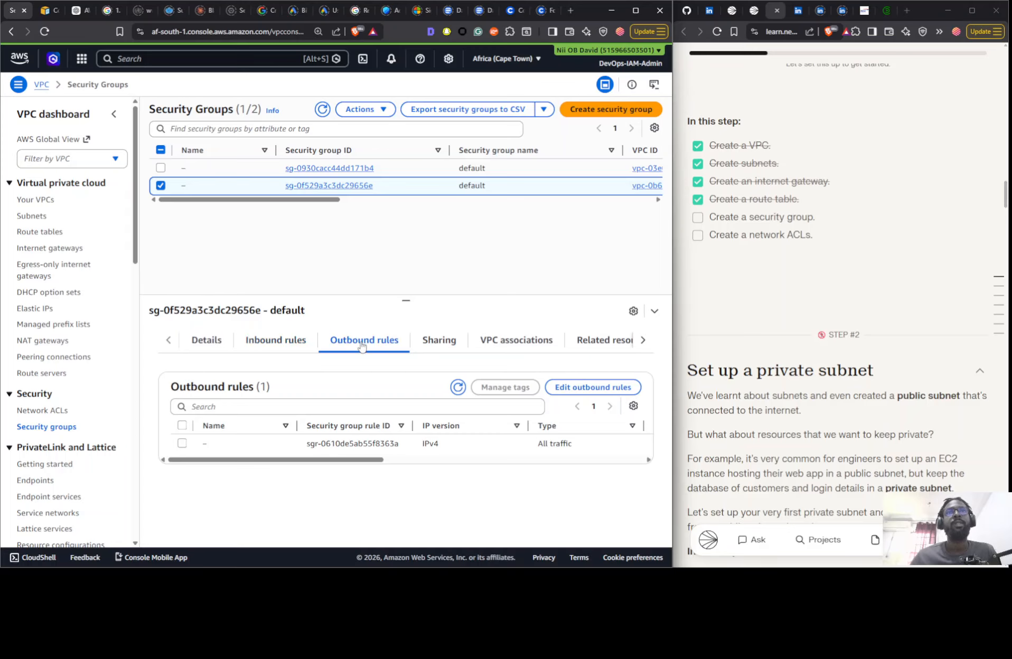
pyautogui.click(300, 345)
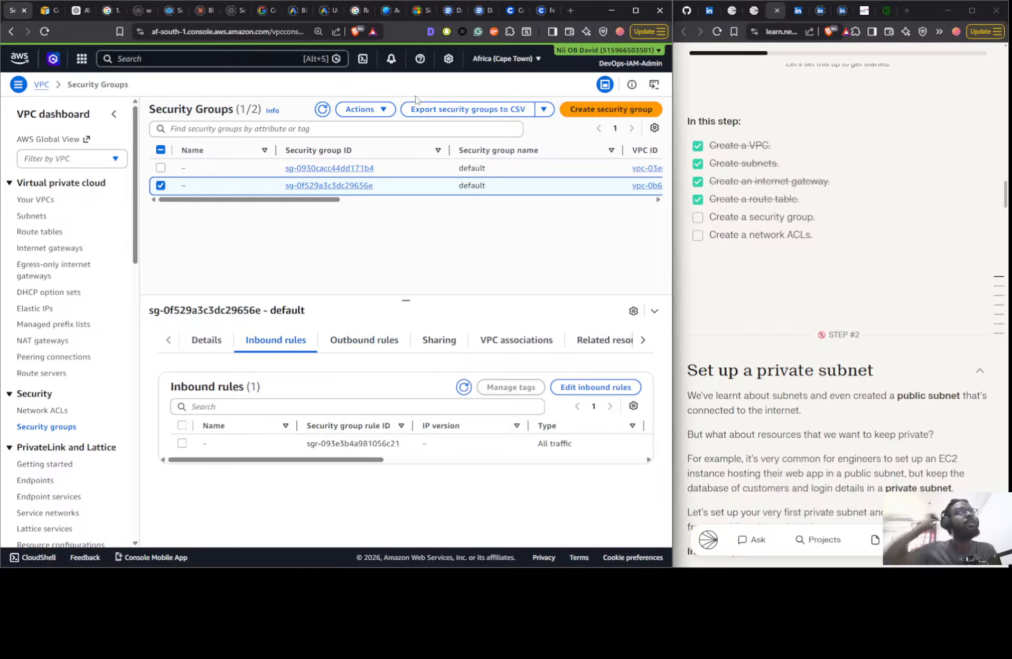
pyautogui.click(369, 111)
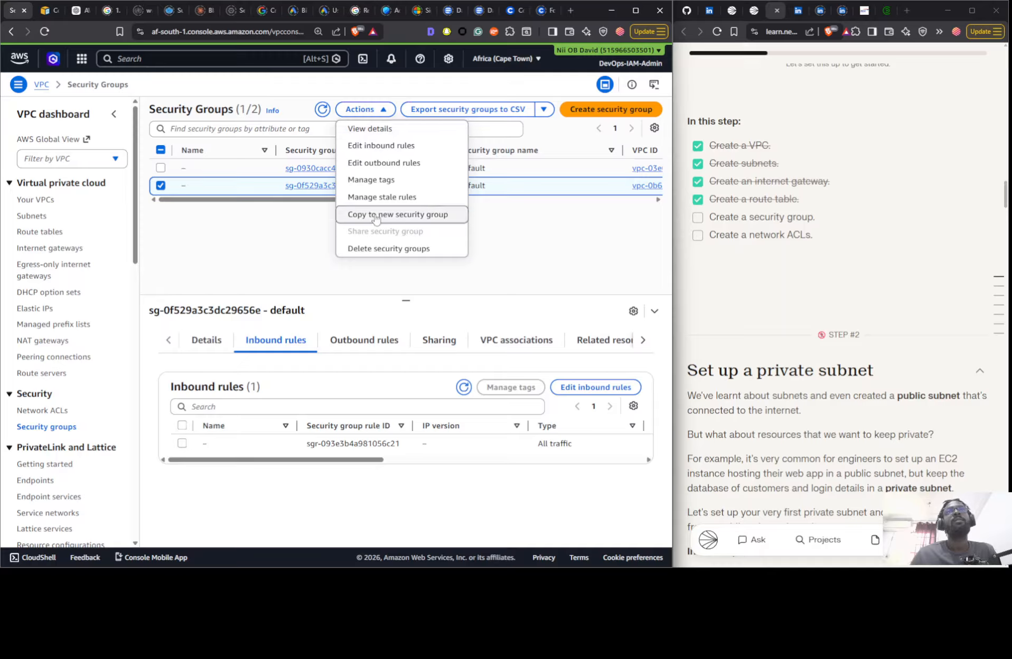
pyautogui.click(194, 187)
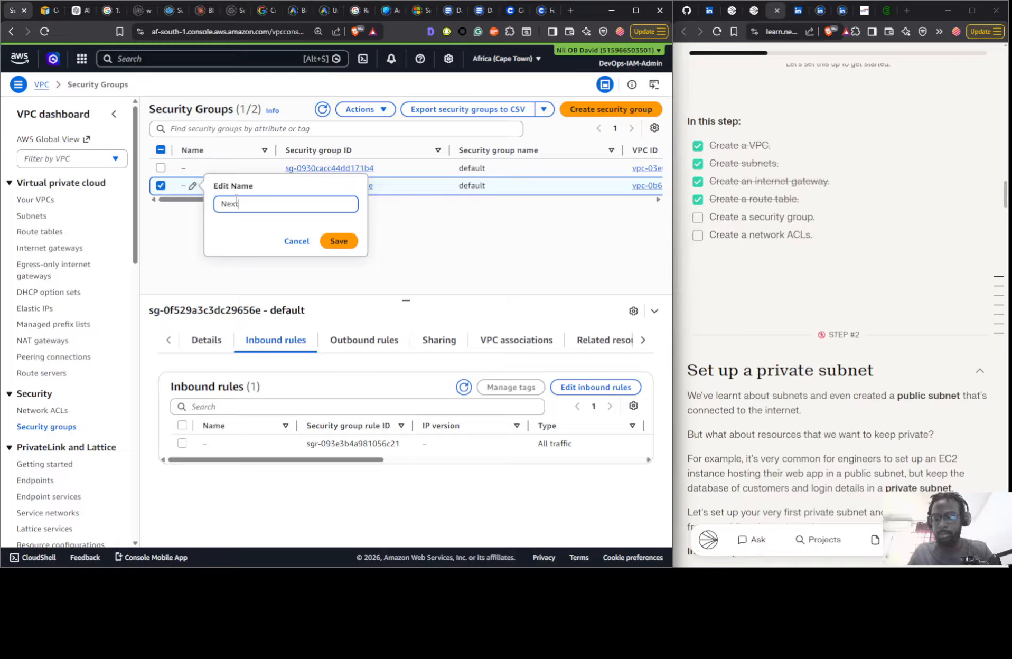
pyautogui.write('Nextwork Public SG')
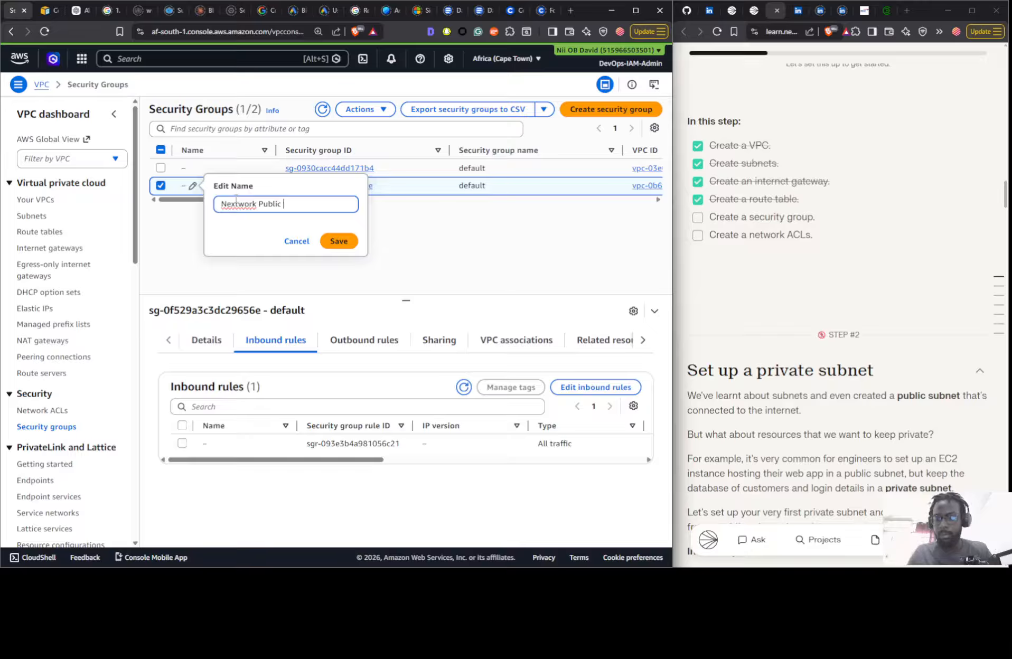
pyautogui.click(338, 241)
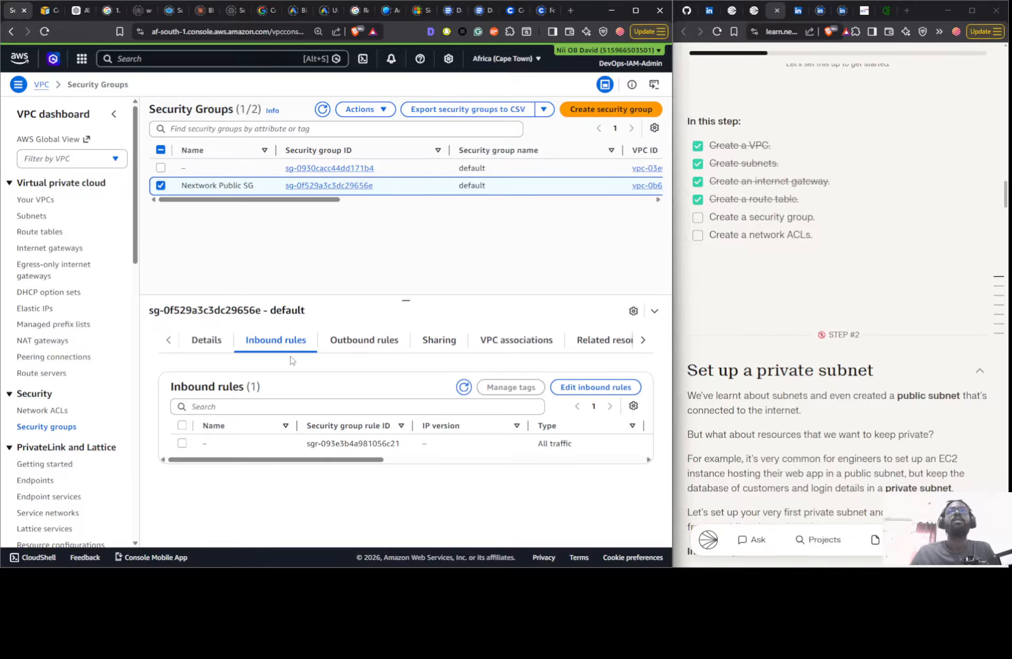
pyautogui.click(716, 216)
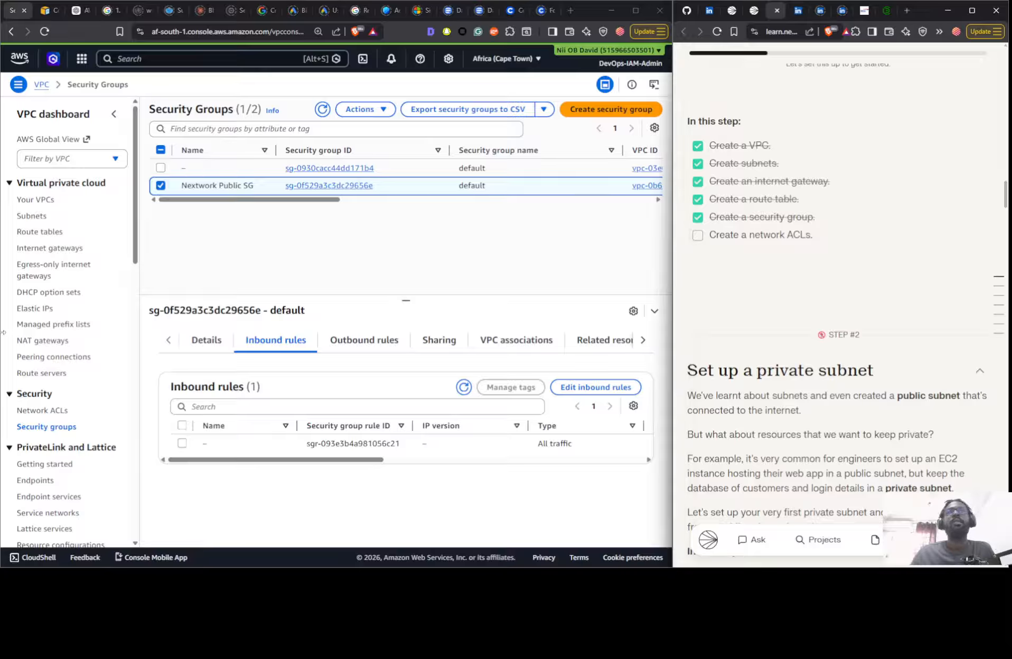
# - Refresh the network ACL list and examine the inbound and outbound rules of the ACL associated with the Public 1 subnet
pyautogui.click(43, 411)
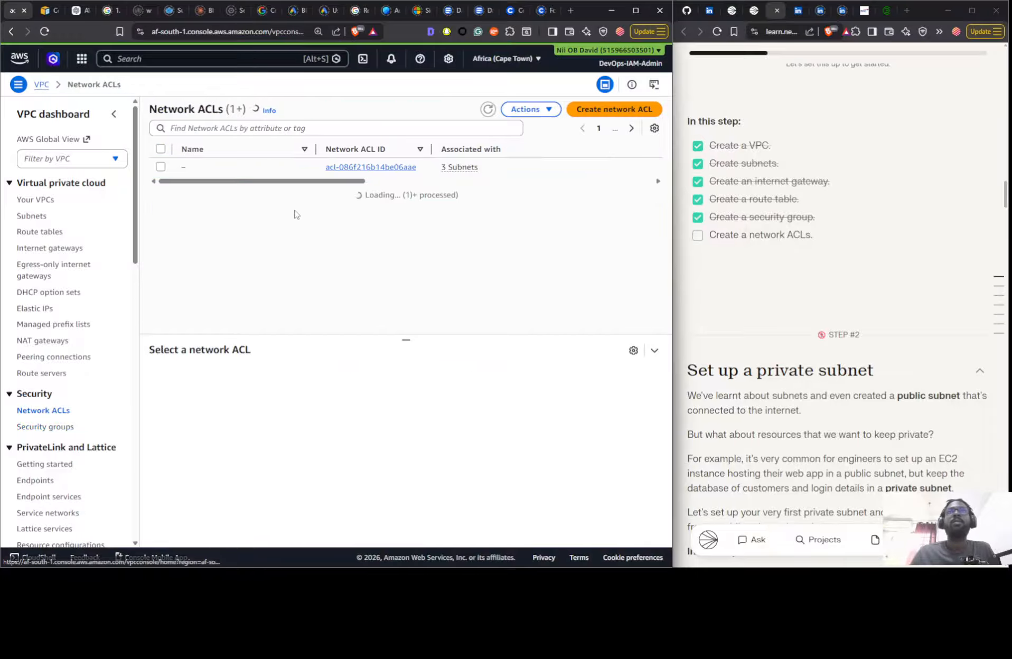
pyautogui.click(488, 108)
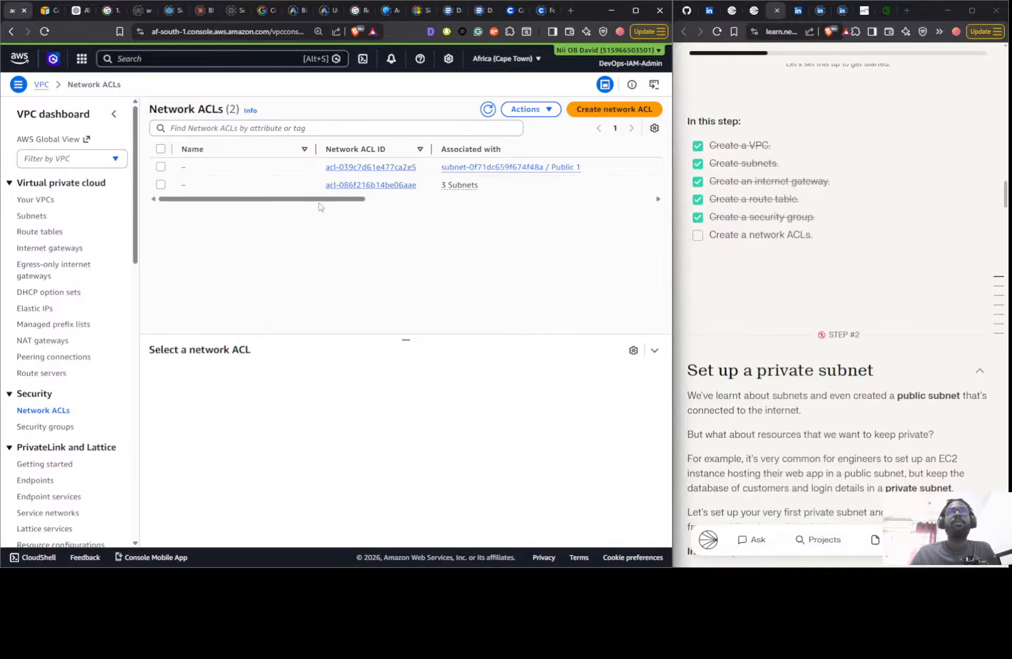
pyautogui.click(288, 174)
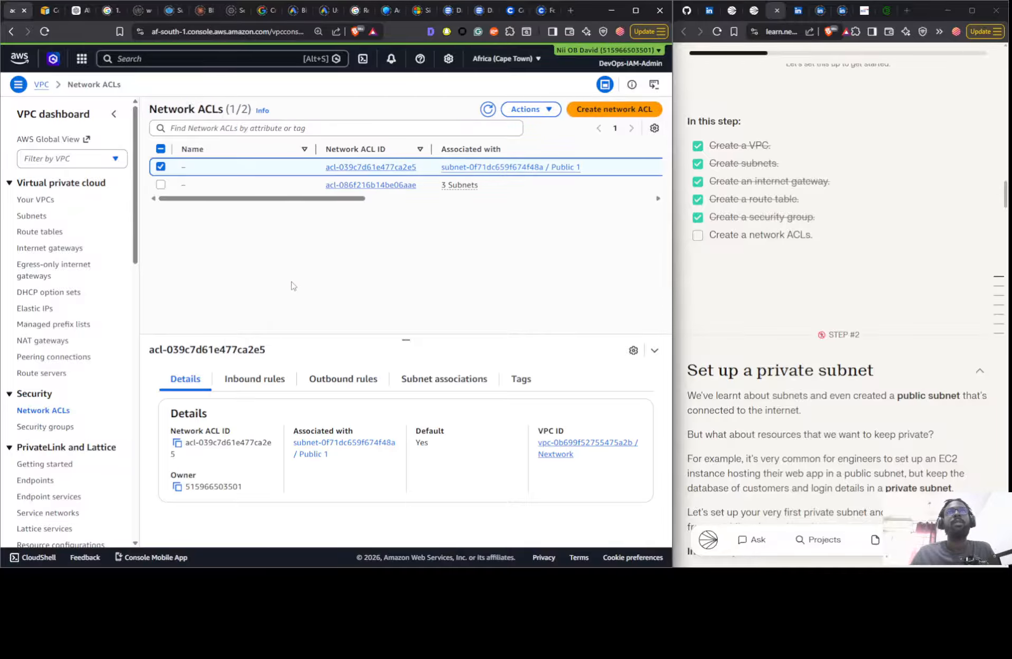
pyautogui.click(270, 381)
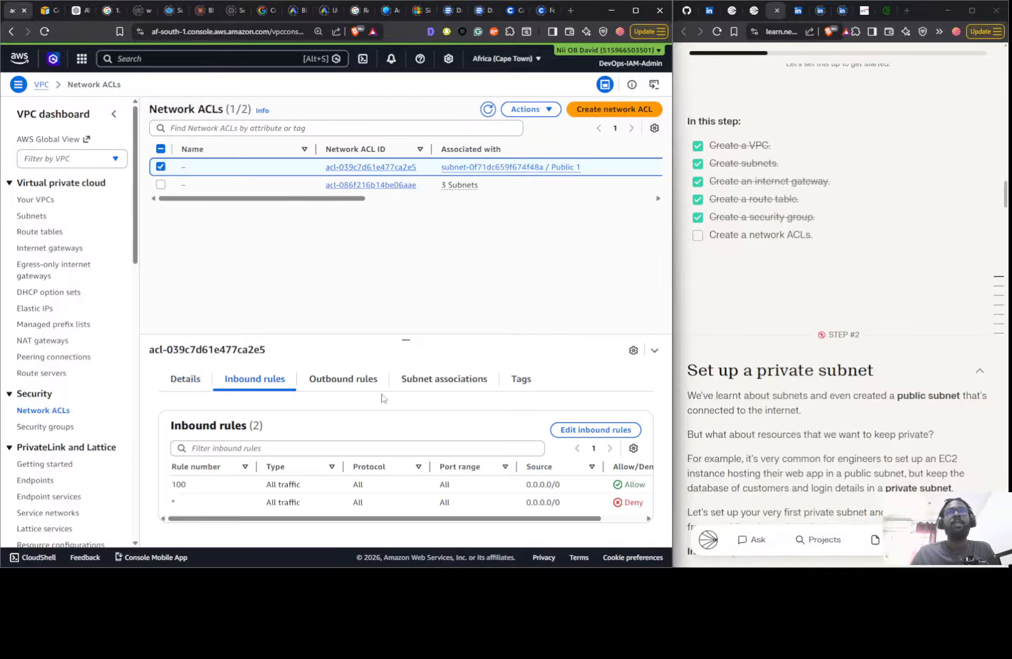
pyautogui.click(342, 378)
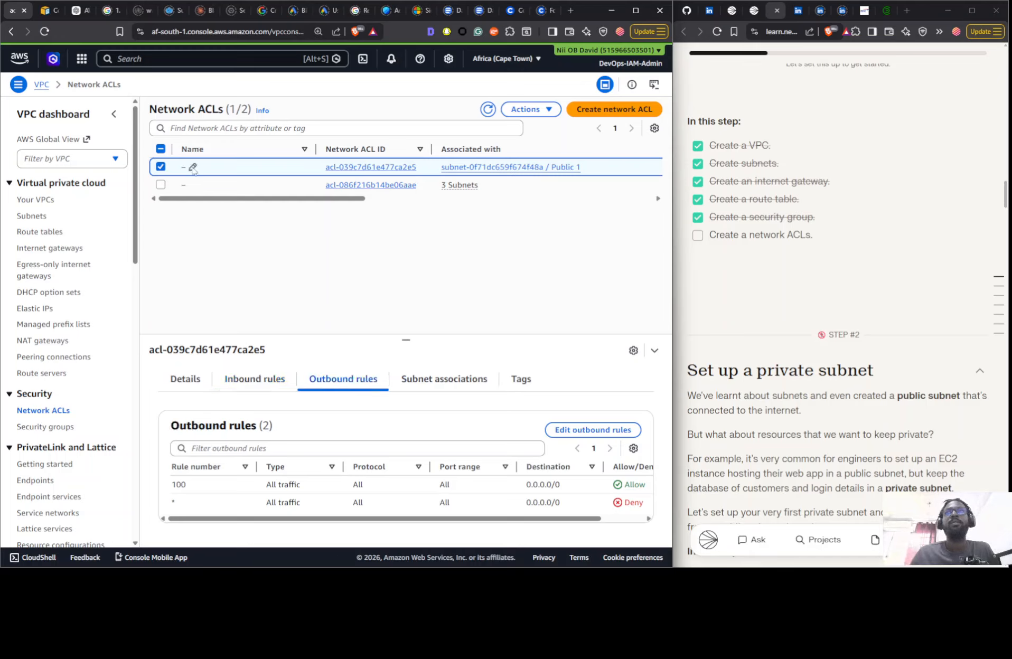
# - Name the Public 1 subnet's network ACL Nextwork Public NACL and mark "Create a network ACLs" as done in the project checklist
pyautogui.click(193, 168)
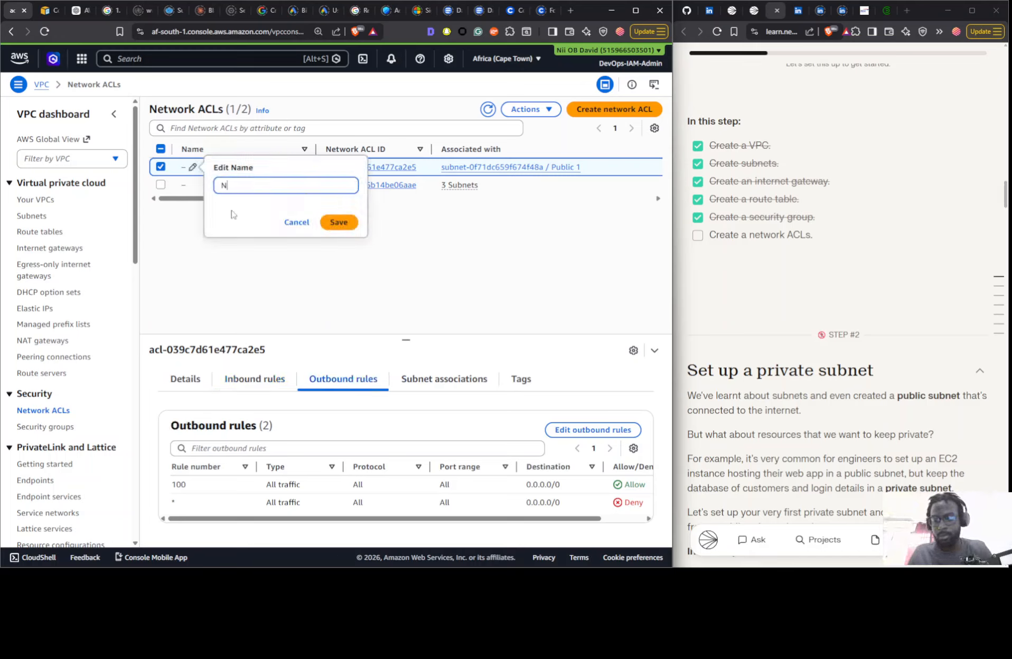
pyautogui.write('Nextwork Public NACL')
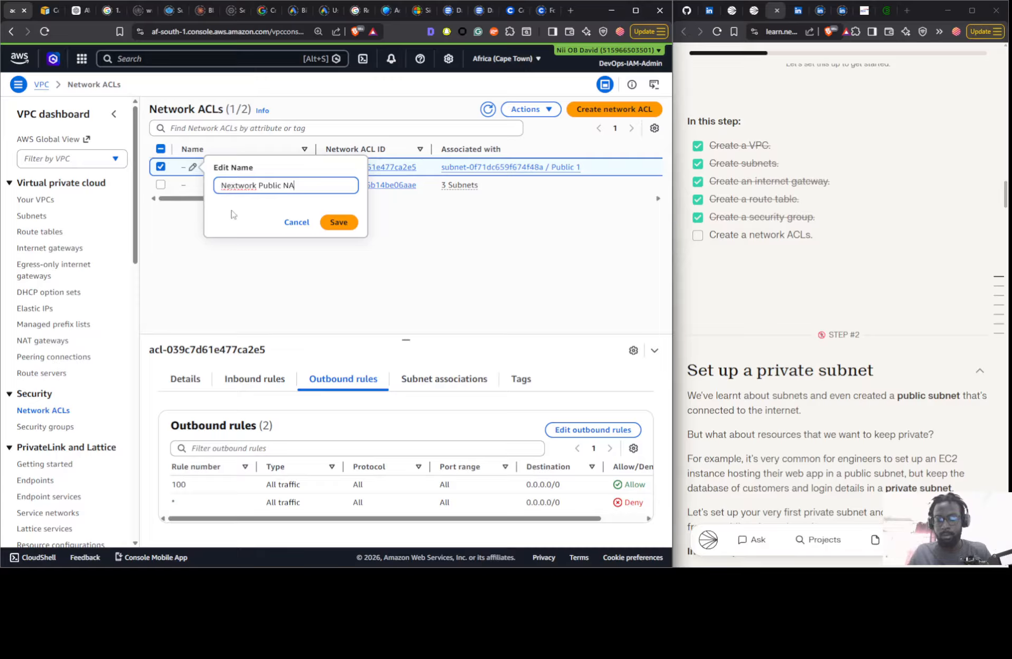
pyautogui.click(339, 222)
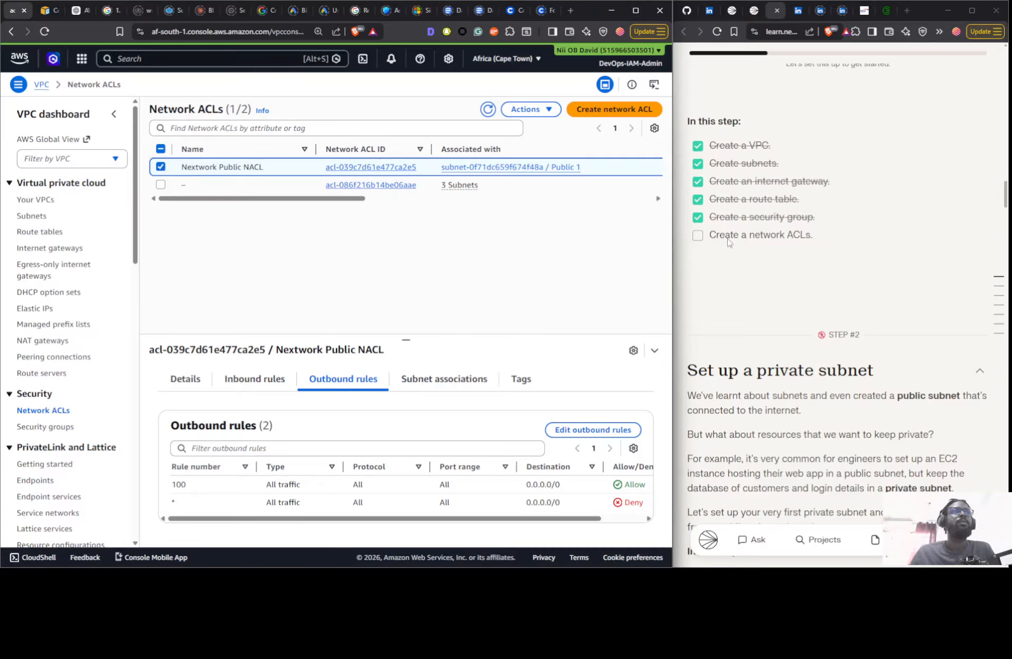
pyautogui.click(697, 235)
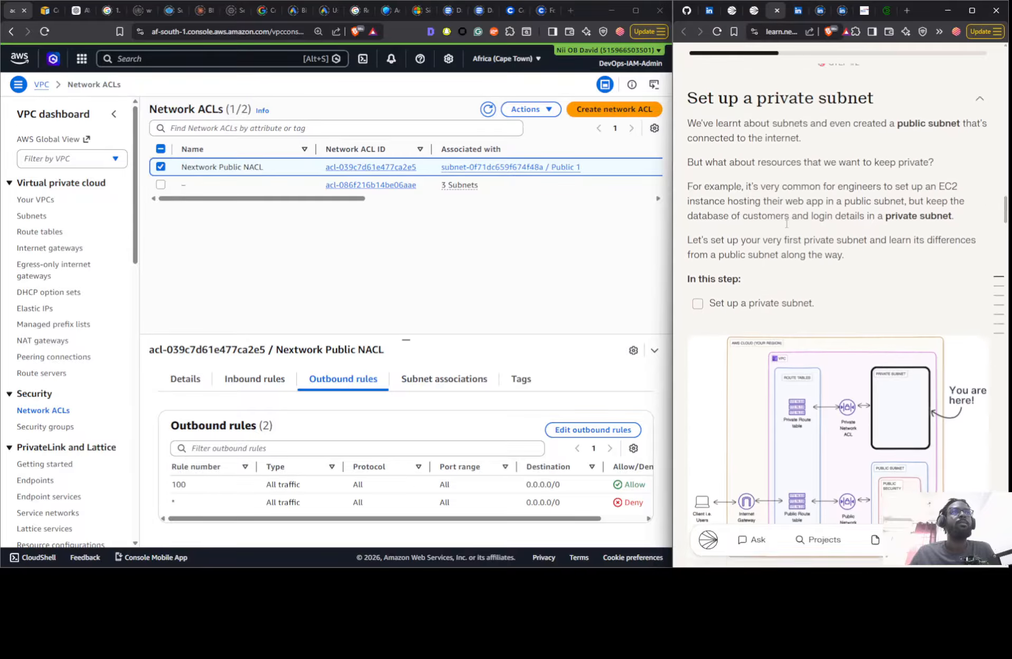
# - Compare the project guide's VPC basics diagram with the private subnet architecture diagram in step 2
pyautogui.scroll(-7, 787, 223)
pyautogui.scroll(4, 796, 216)
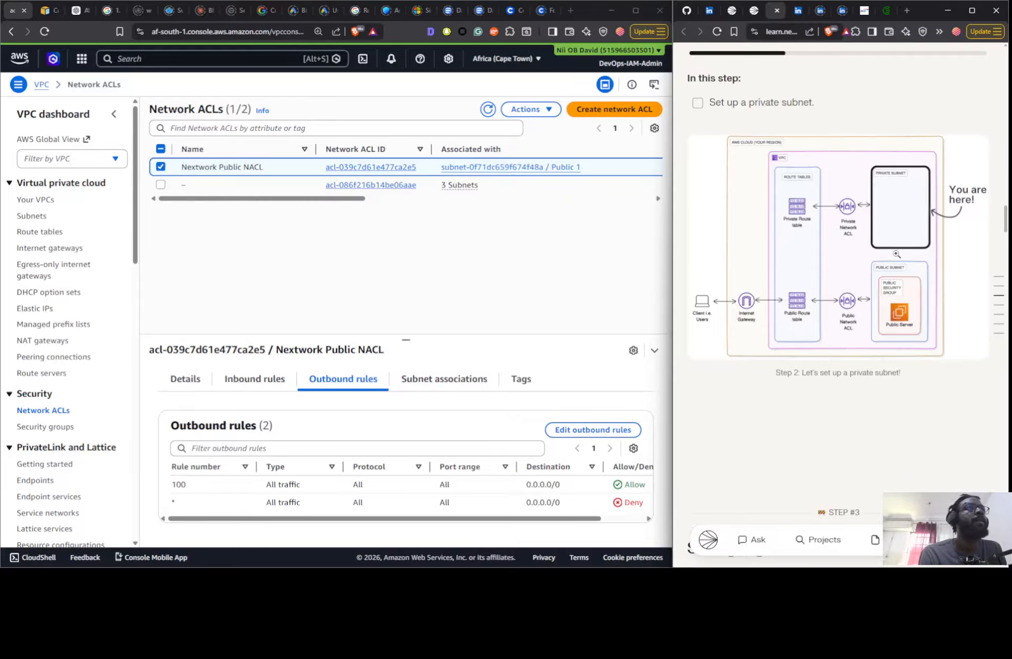
pyautogui.scroll(6, 851, 300)
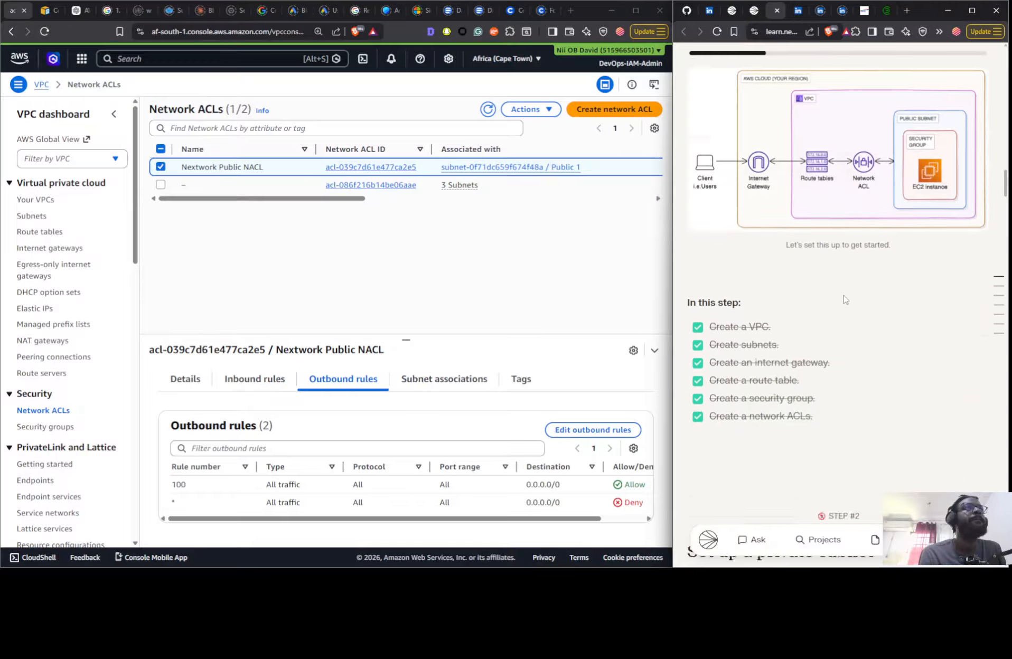
pyautogui.scroll(2, 843, 300)
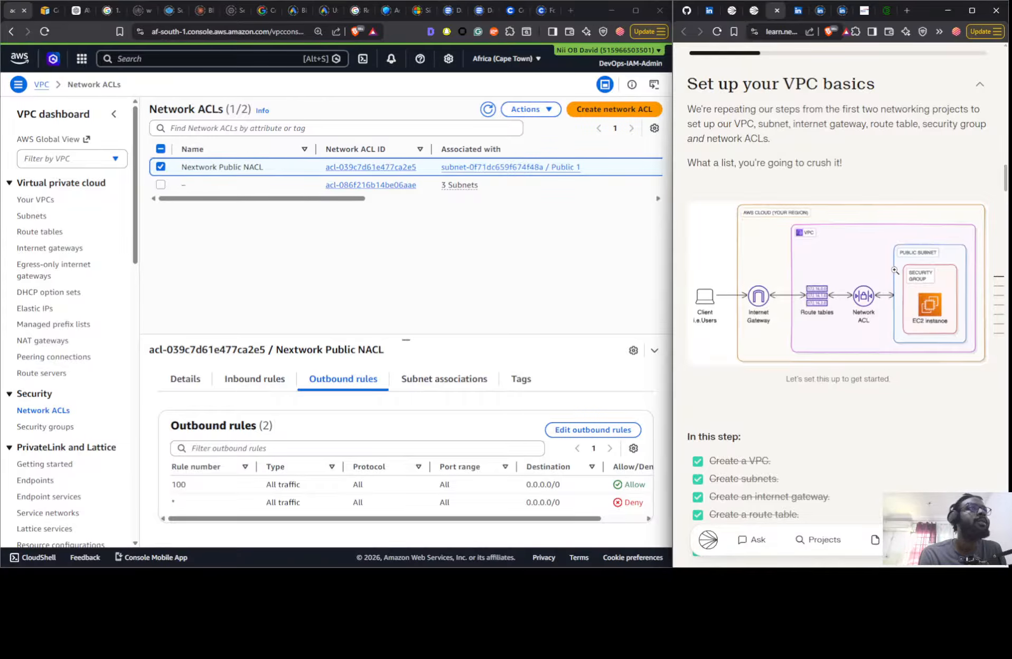
pyautogui.scroll(-4, 893, 272)
pyautogui.scroll(4, 813, 338)
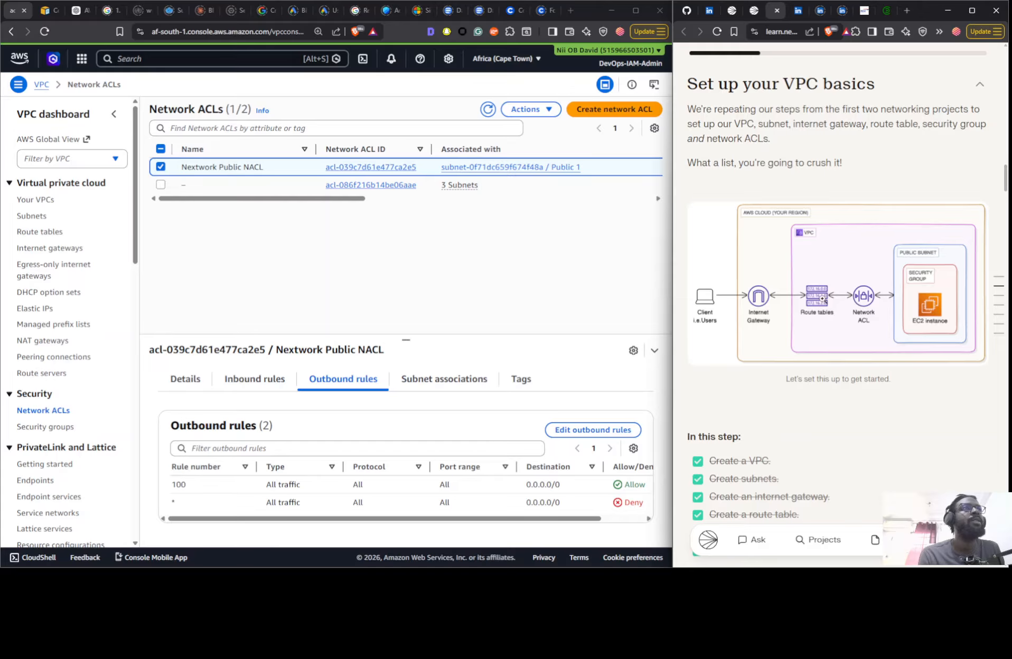
pyautogui.scroll(-10, 819, 299)
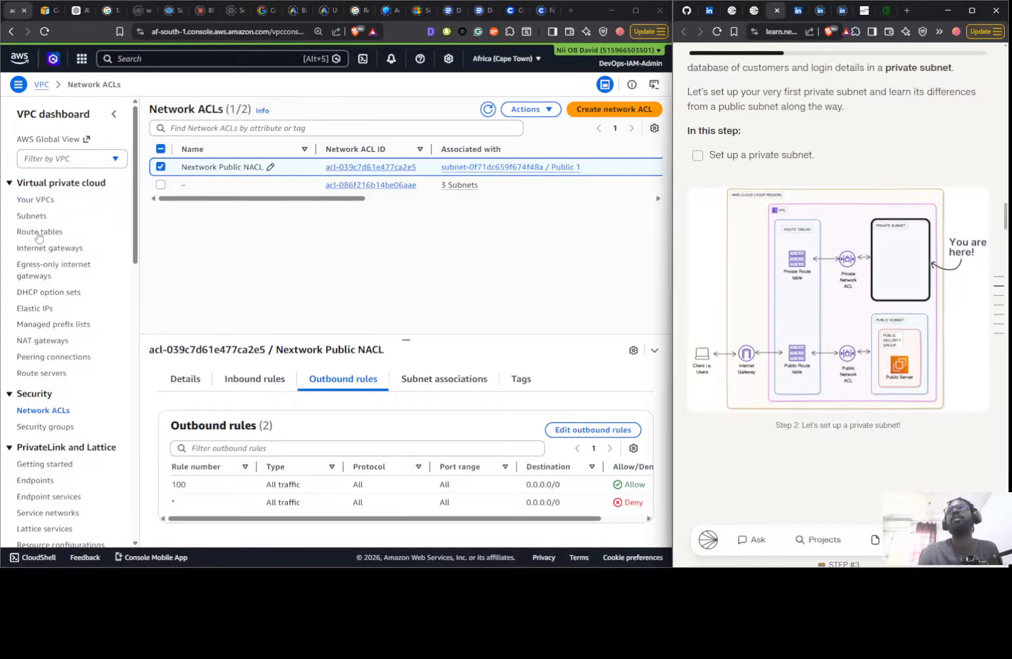
# - Start a new subnet in the Nextwork VPC, named Private 1, in the afs1-az2 (af-south-1b) Availability Zone
pyautogui.click(32, 216)
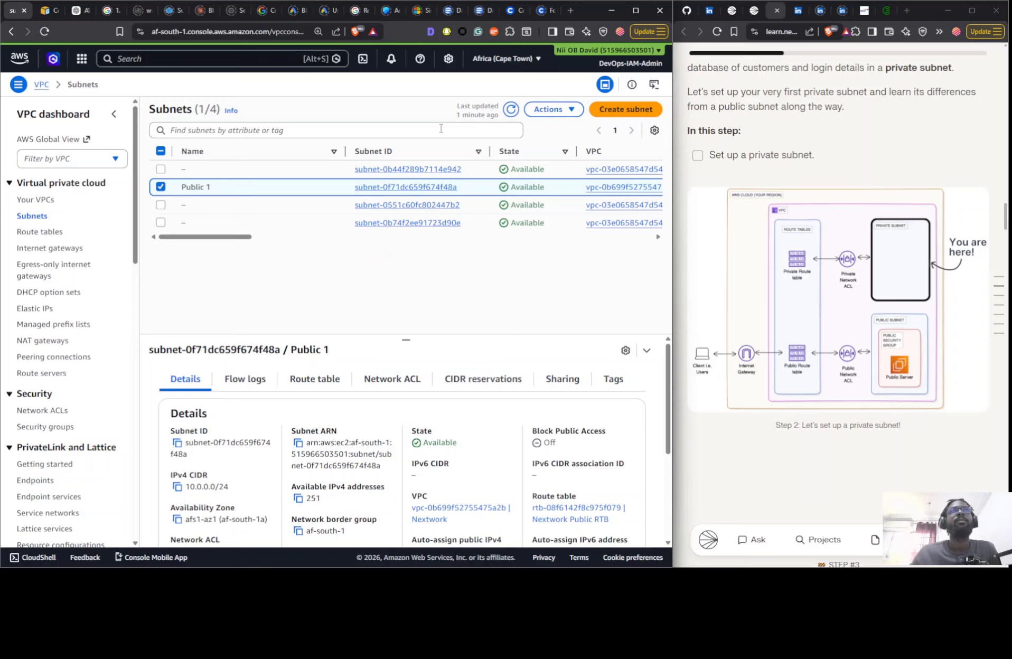
pyautogui.click(510, 109)
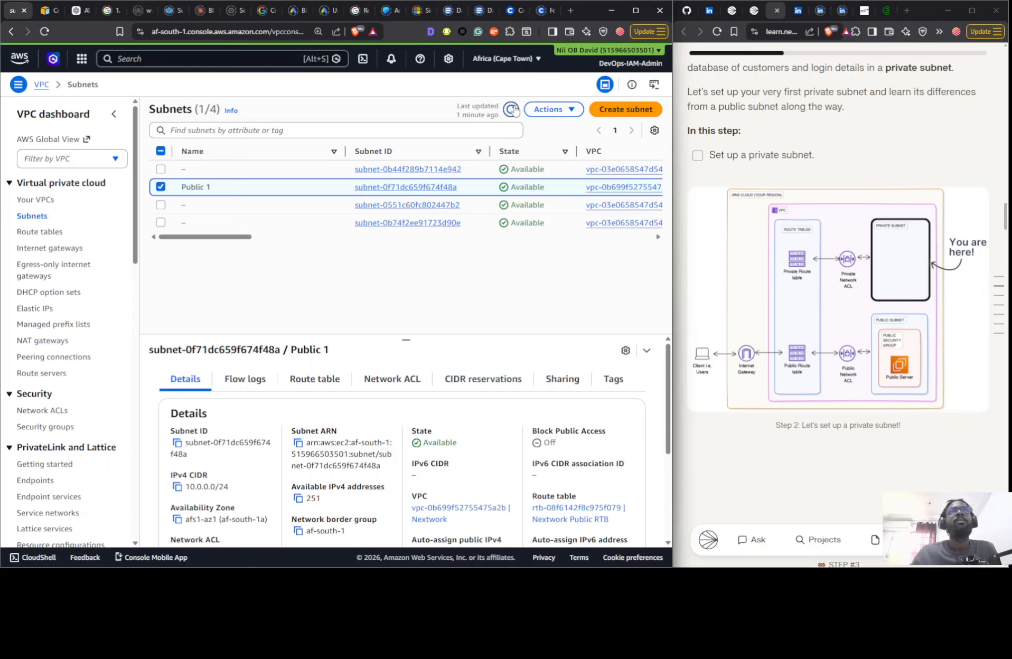
pyautogui.click(629, 110)
pyautogui.click(165, 185)
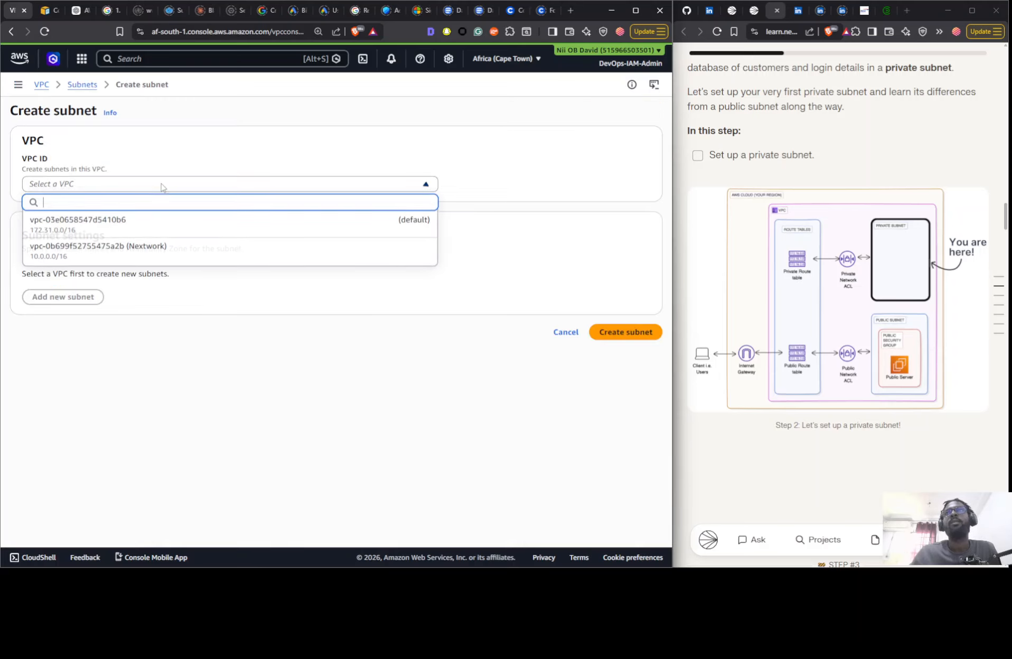
pyautogui.click(147, 250)
pyautogui.click(91, 404)
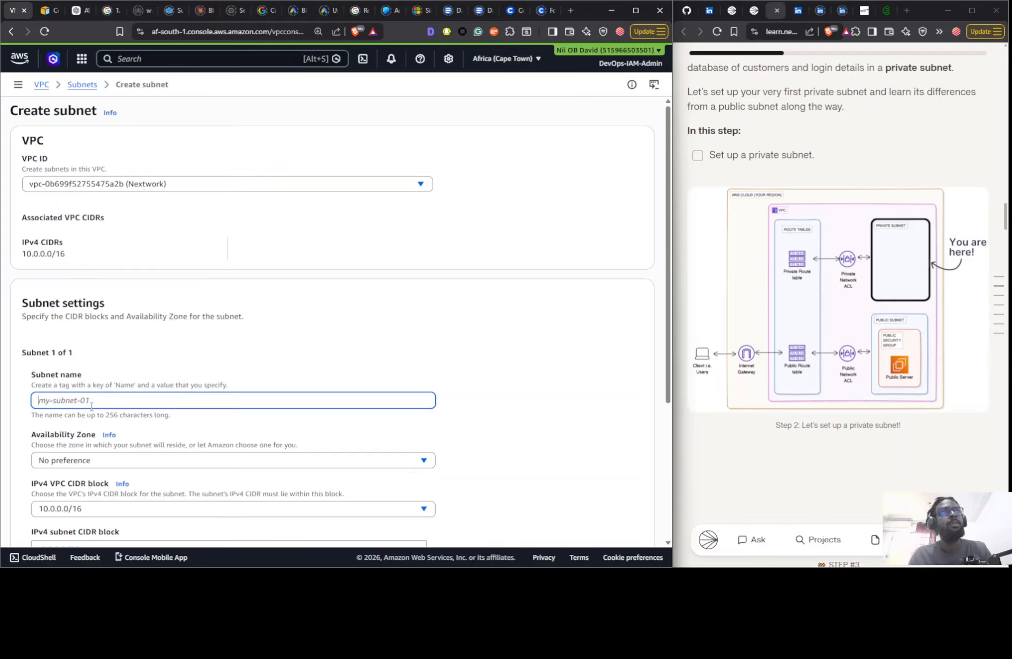
pyautogui.write('Private 1')
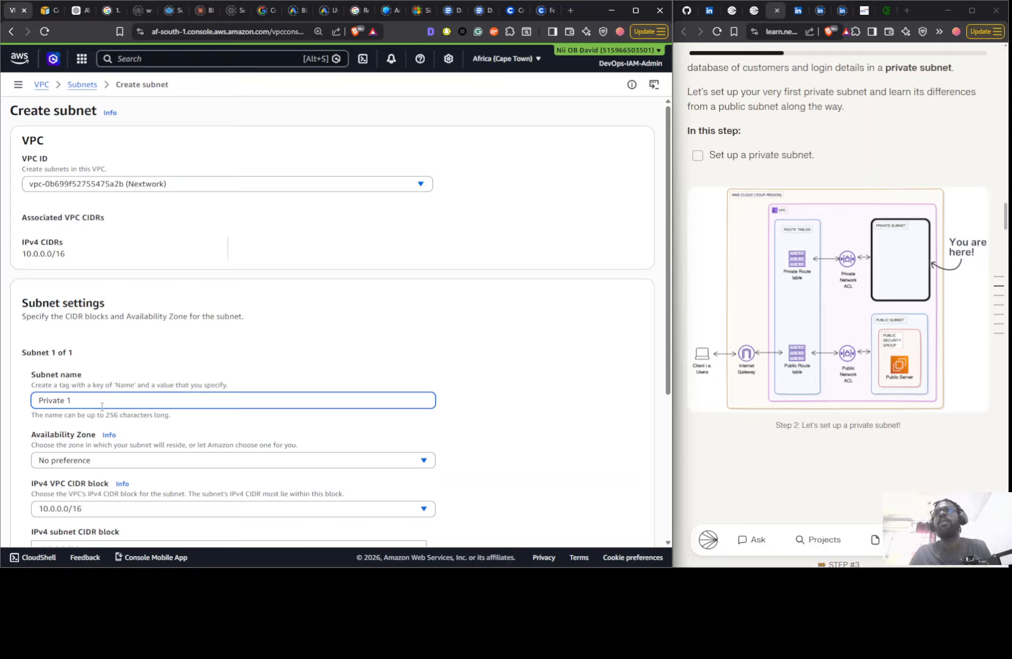
pyautogui.click(112, 460)
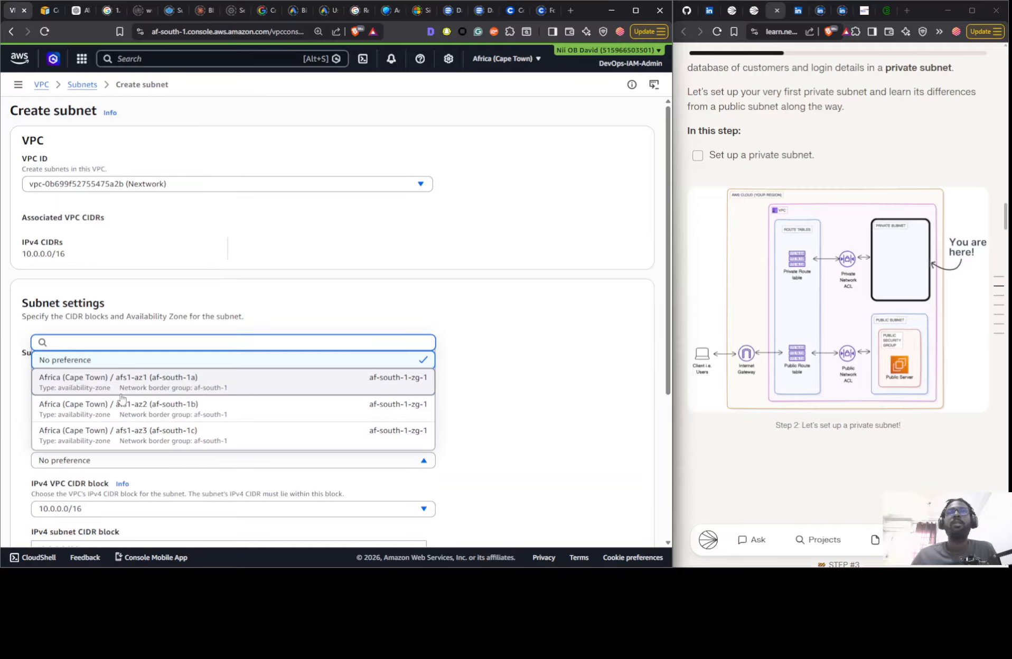
pyautogui.click(122, 406)
# - Try to create the Private 1 subnet with the IPv4 subnet CIDR block 10.0.0.0/24
pyautogui.scroll(-4, 106, 317)
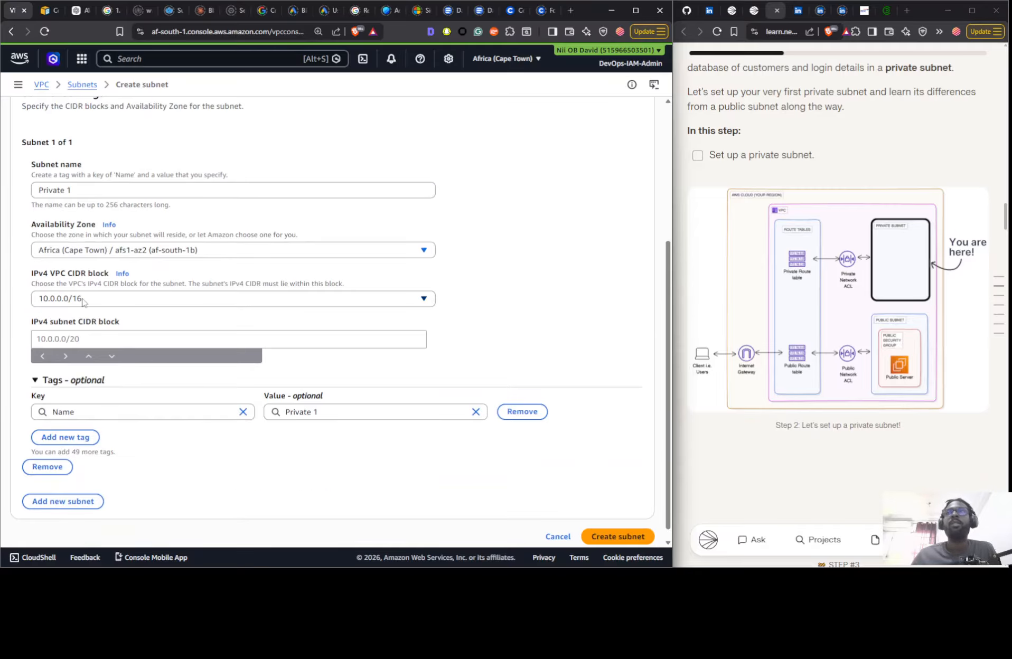
pyautogui.click(84, 343)
pyautogui.write('10.0.0.0')
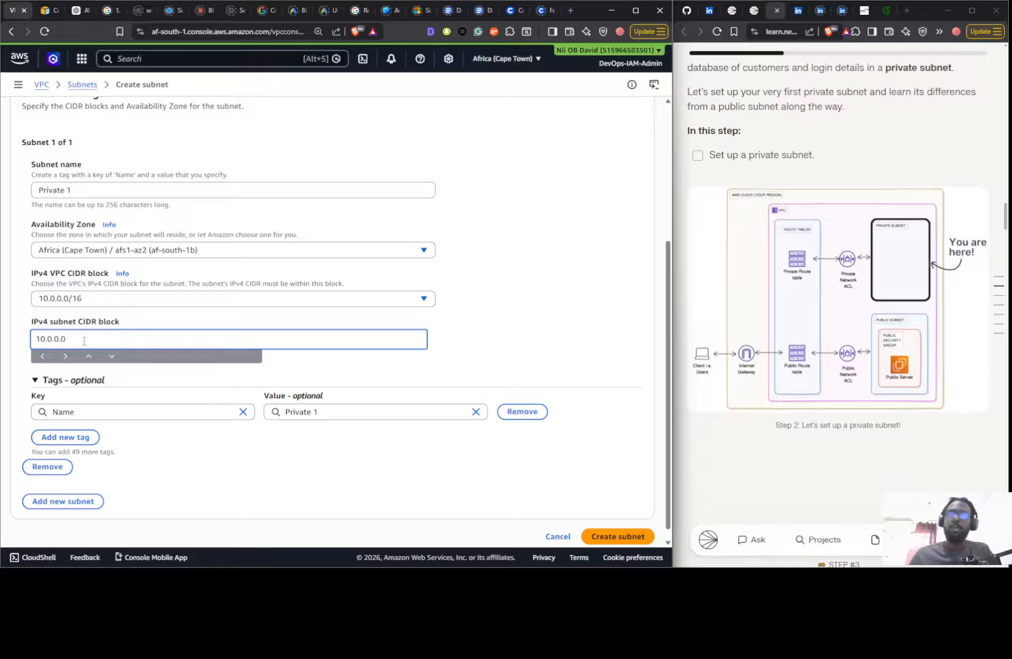
pyautogui.write('/24')
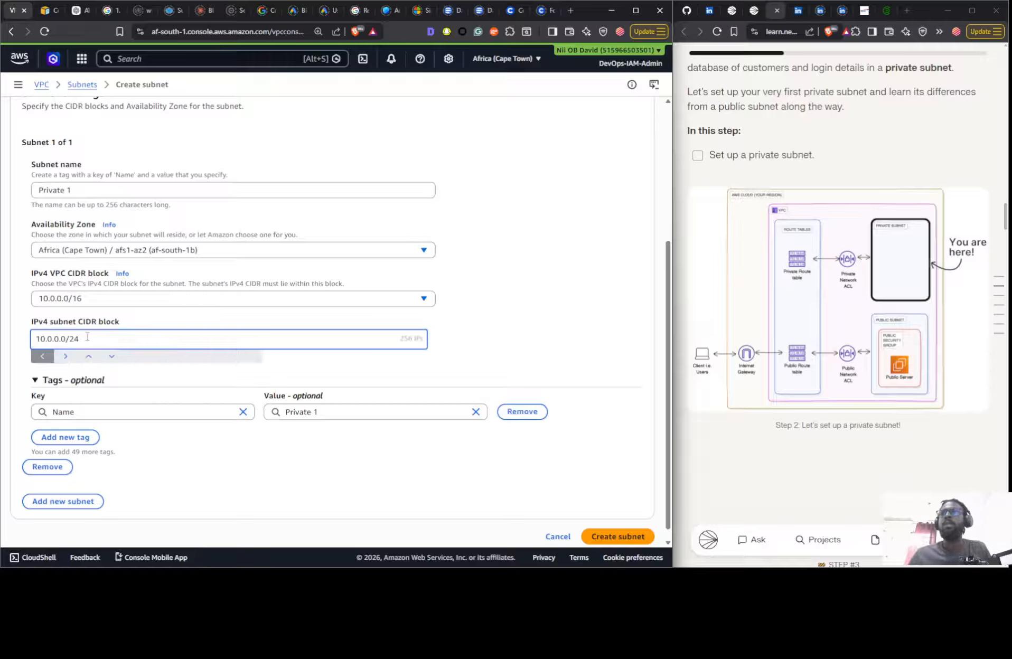
pyautogui.click(602, 537)
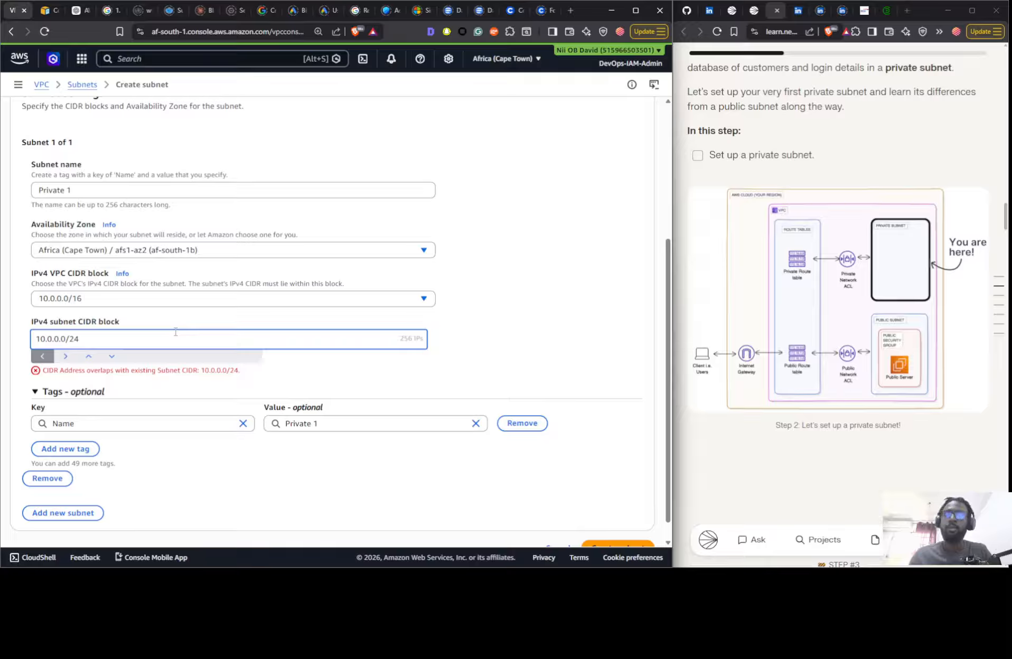
# - Change the IPv4 subnet CIDR block to 10.0.1.0/24 and create the Private 1 subnet
pyautogui.press('BackSpace')
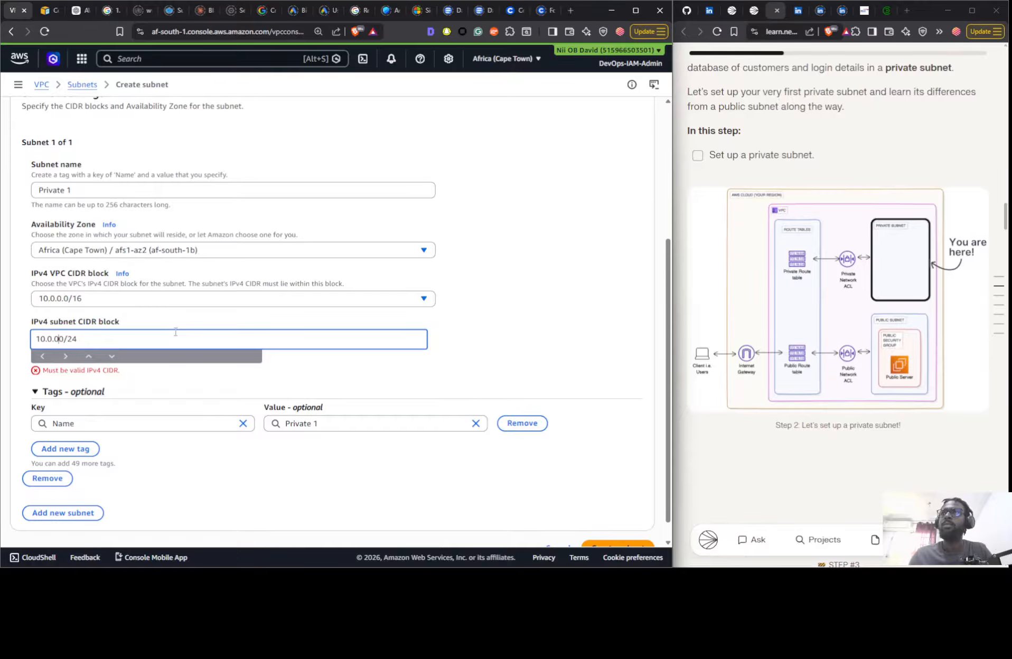
pyautogui.press('BackSpace')
pyautogui.write('1.')
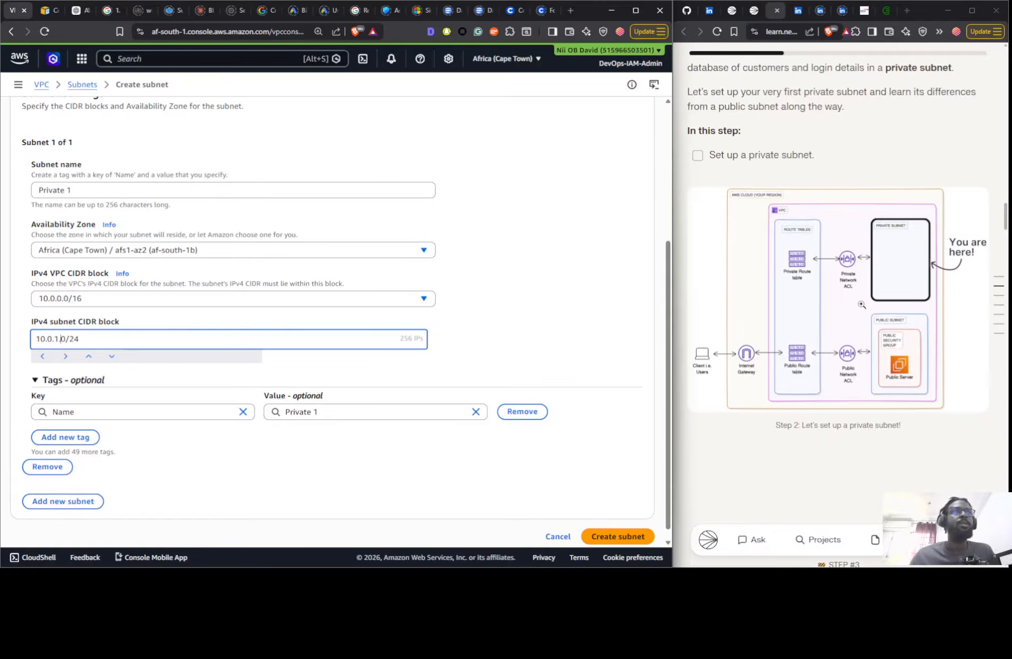
pyautogui.scroll(-7, 857, 315)
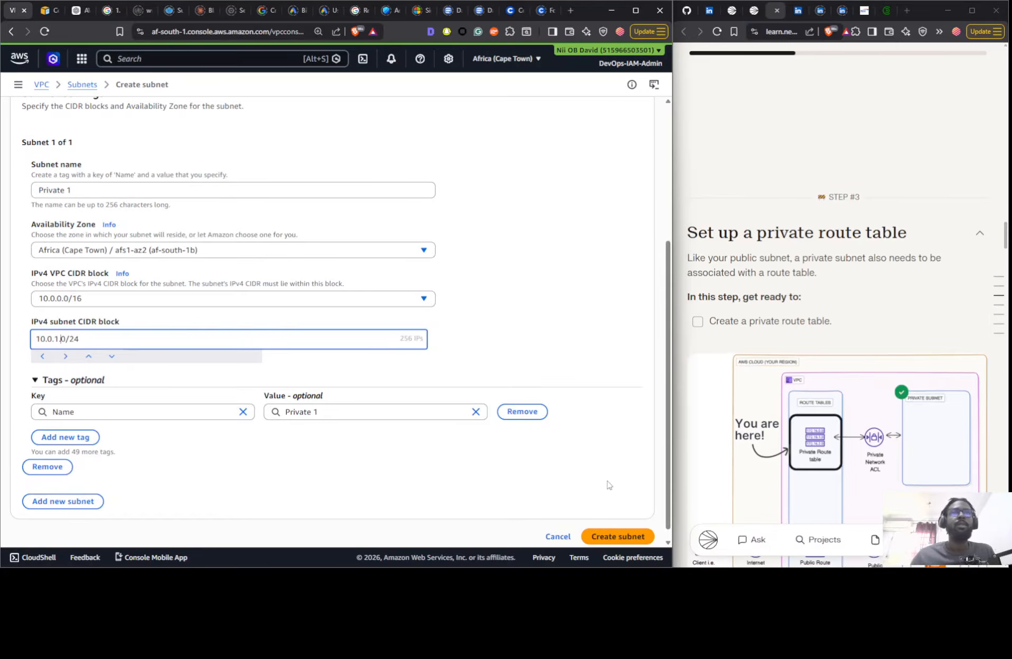
pyautogui.click(619, 536)
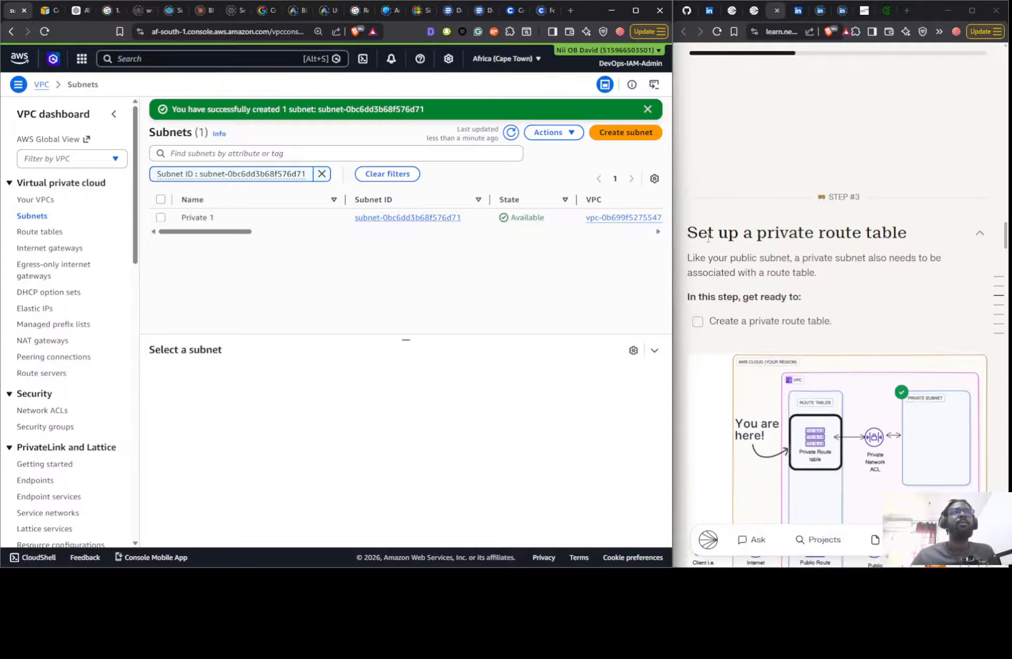
# - Check the Private 1 subnet's route table and its routes against the guide's step 3 private route table diagram
pyautogui.scroll(-5, 708, 238)
pyautogui.click(297, 218)
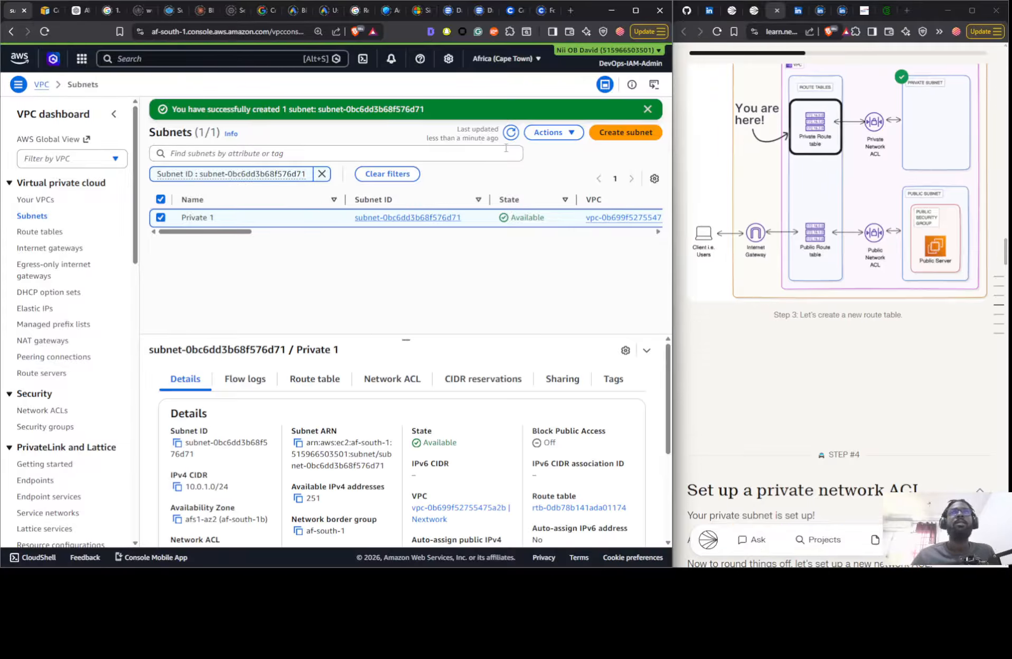
pyautogui.click(548, 133)
pyautogui.click(549, 135)
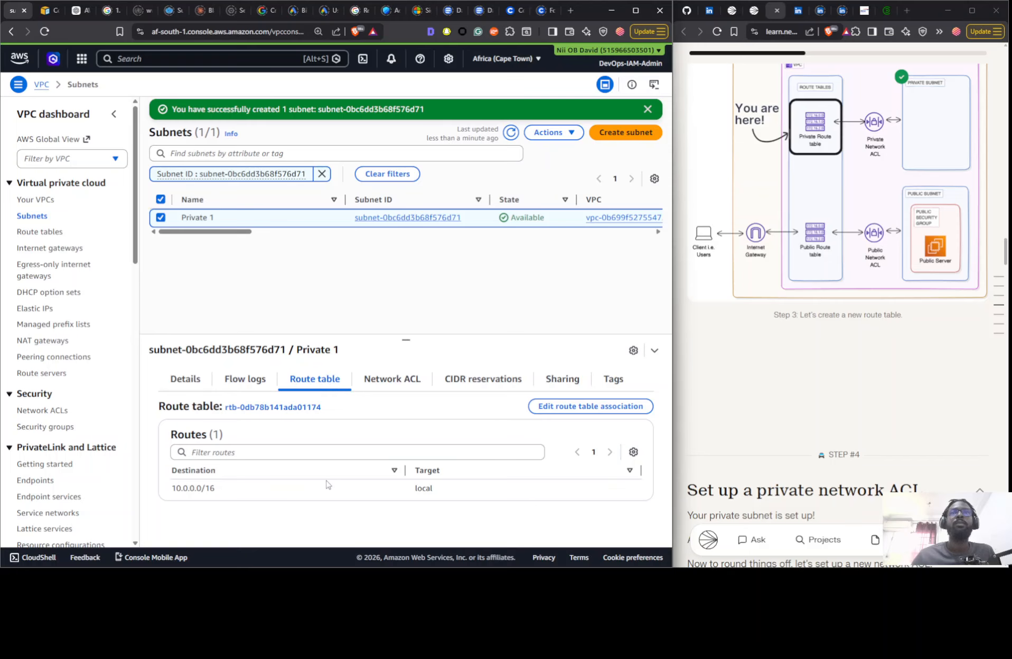
pyautogui.scroll(3, 867, 240)
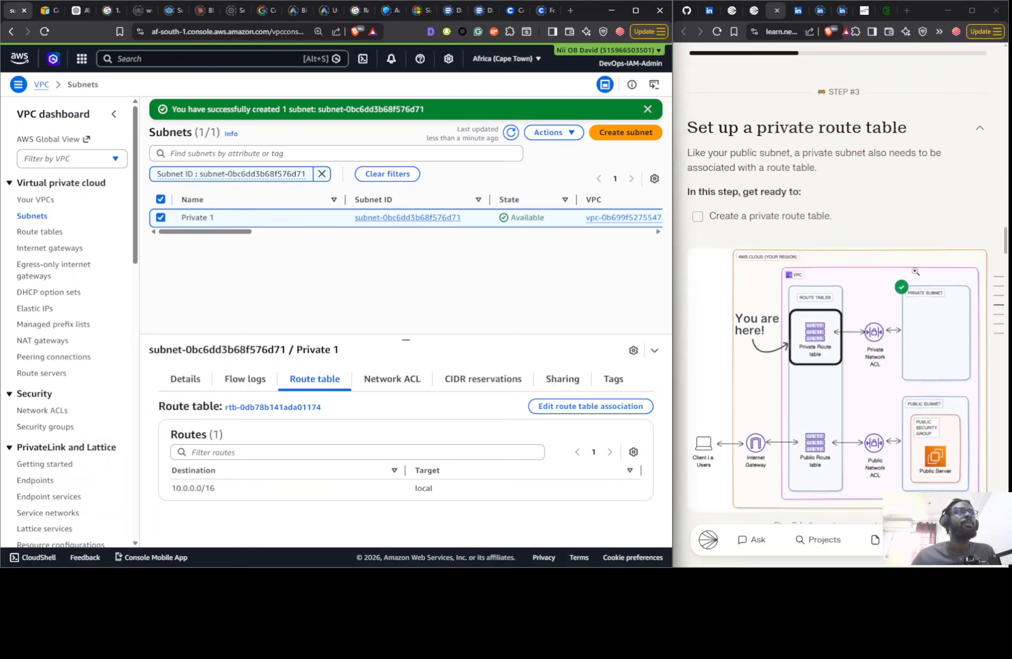
pyautogui.scroll(-6, 867, 241)
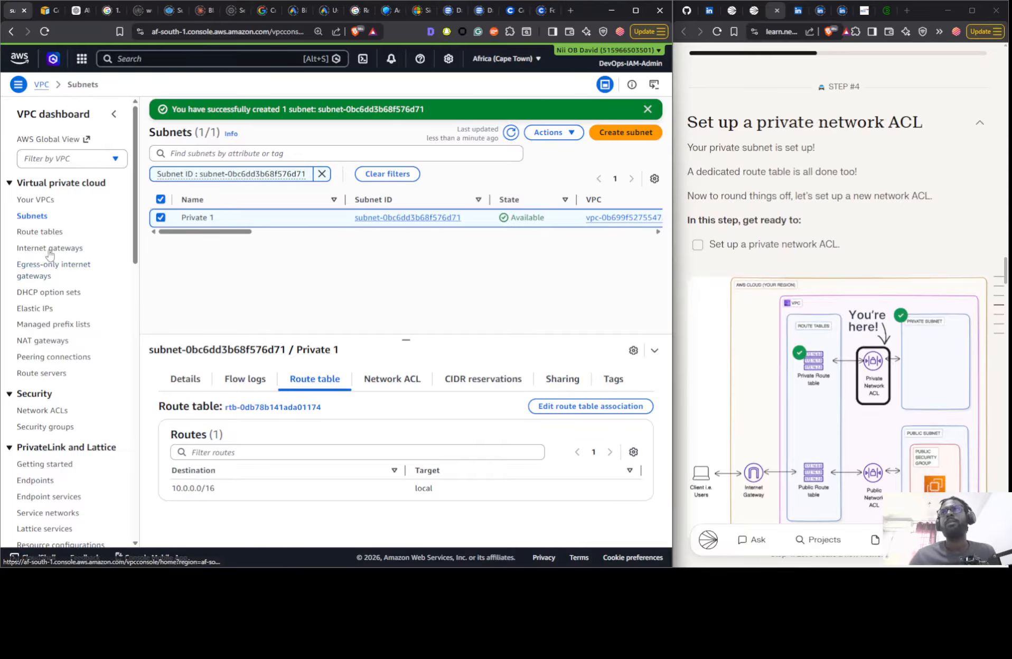
# - Examine which subnets are associated with the Nextwork Public NACL network ACL
pyautogui.click(45, 411)
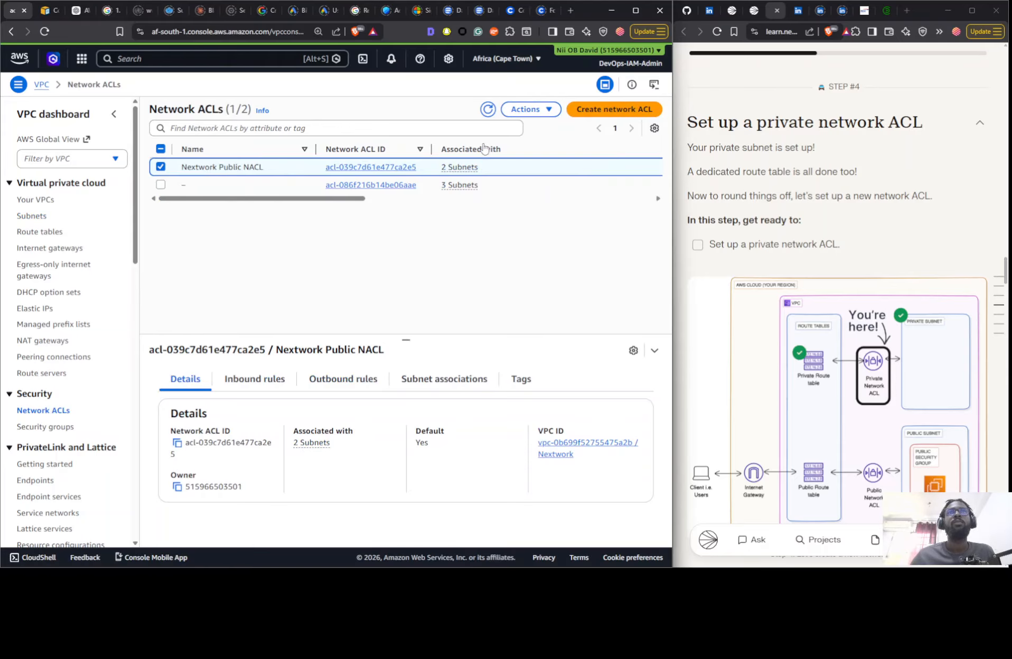
pyautogui.click(263, 387)
pyautogui.click(183, 383)
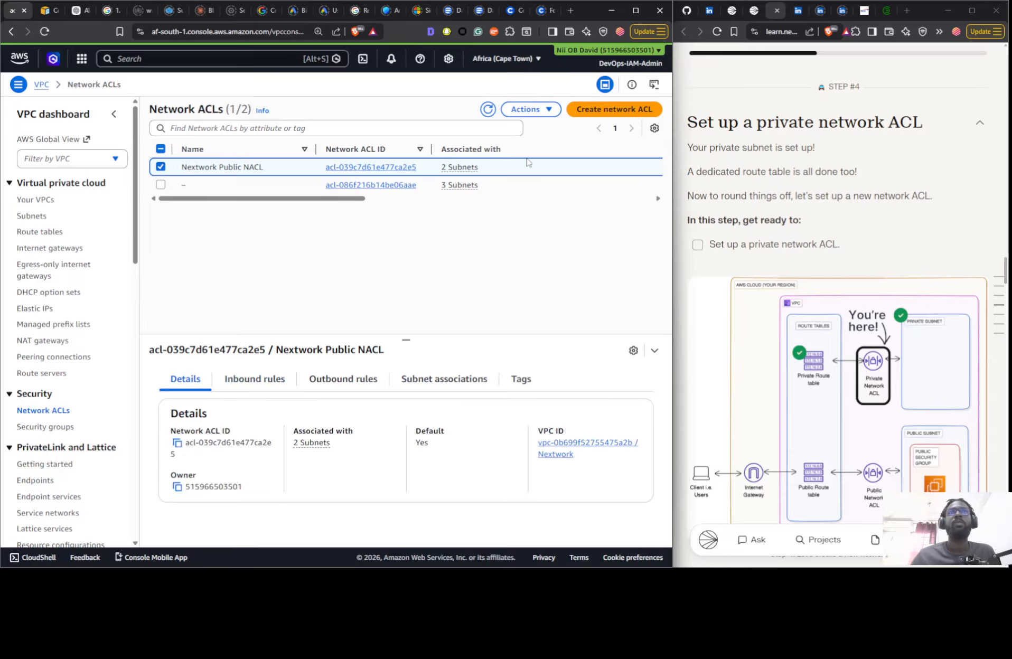
pyautogui.click(416, 377)
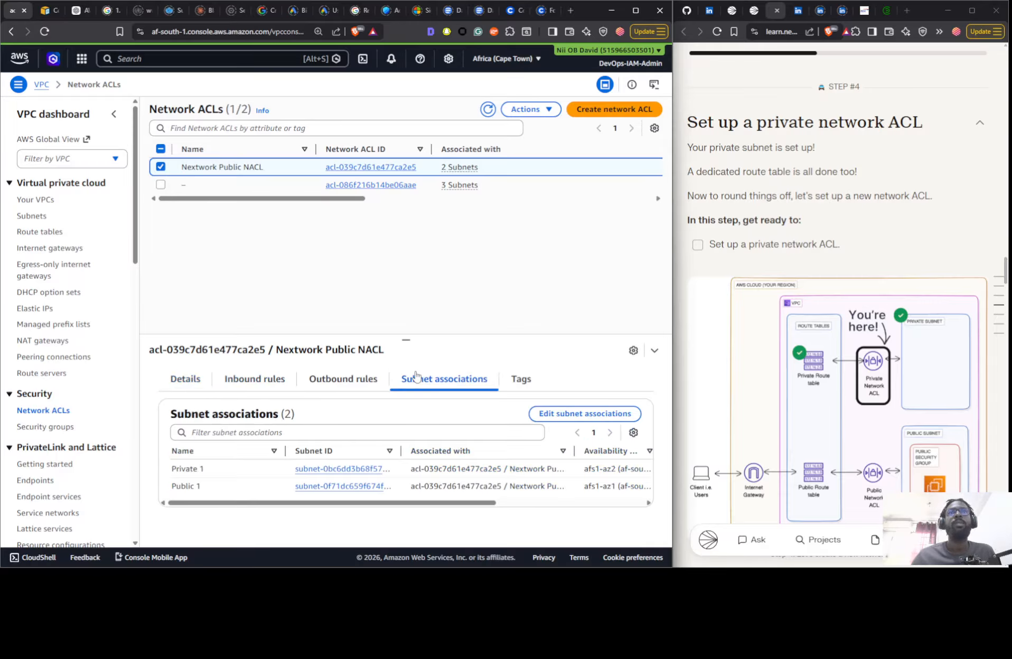
# - Create a network ACL named Nextwork Private NACL in the Nextwork VPC
pyautogui.click(612, 111)
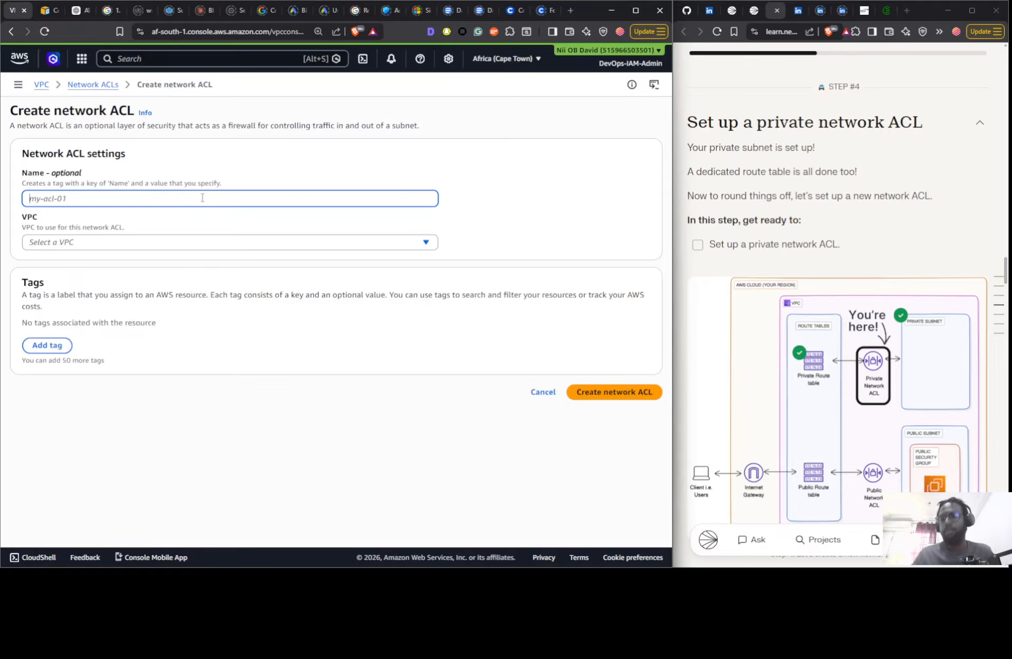
pyautogui.write('Nextwor')
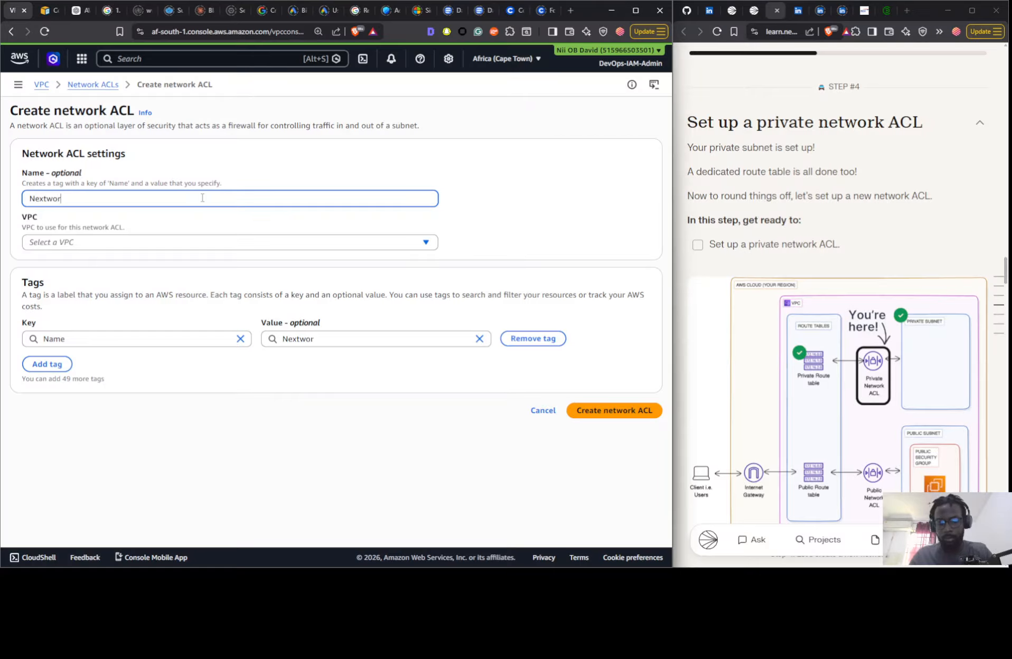
pyautogui.write('k Priv')
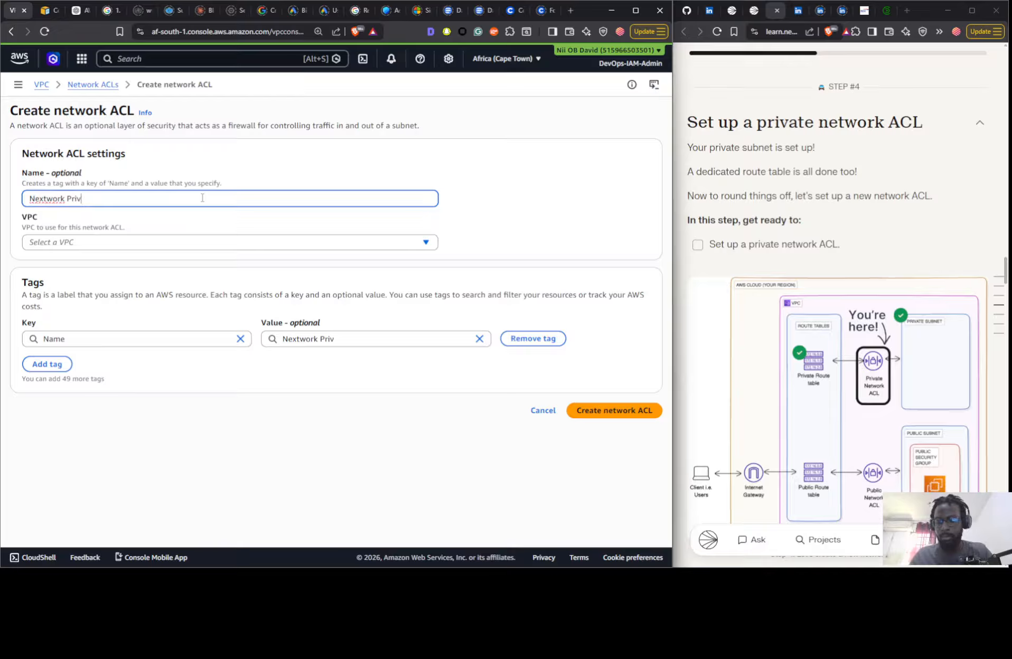
pyautogui.write('ate NACL')
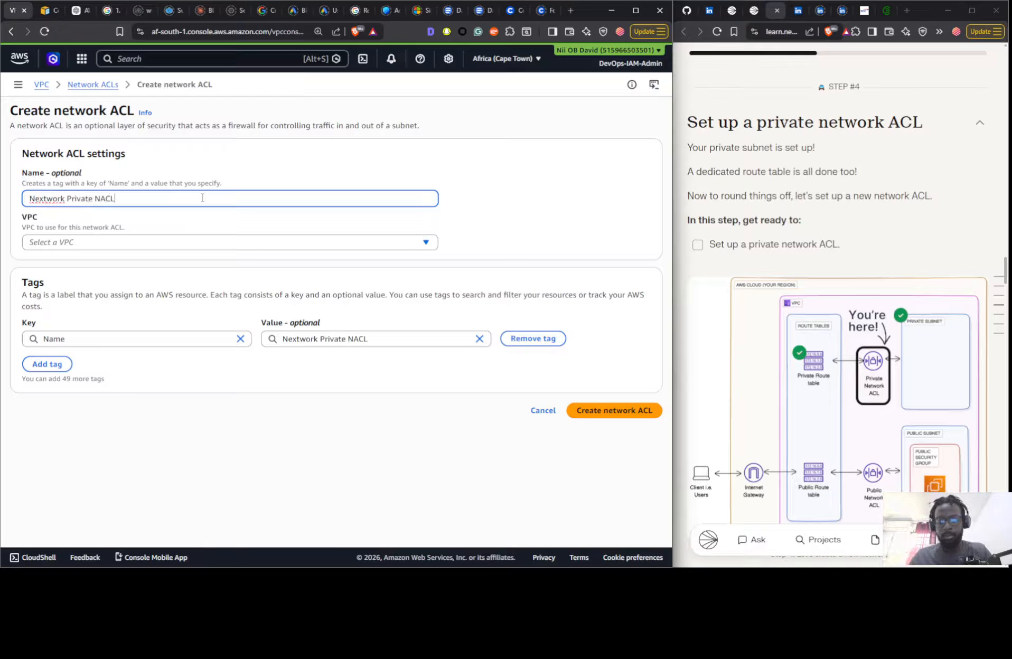
pyautogui.click(174, 242)
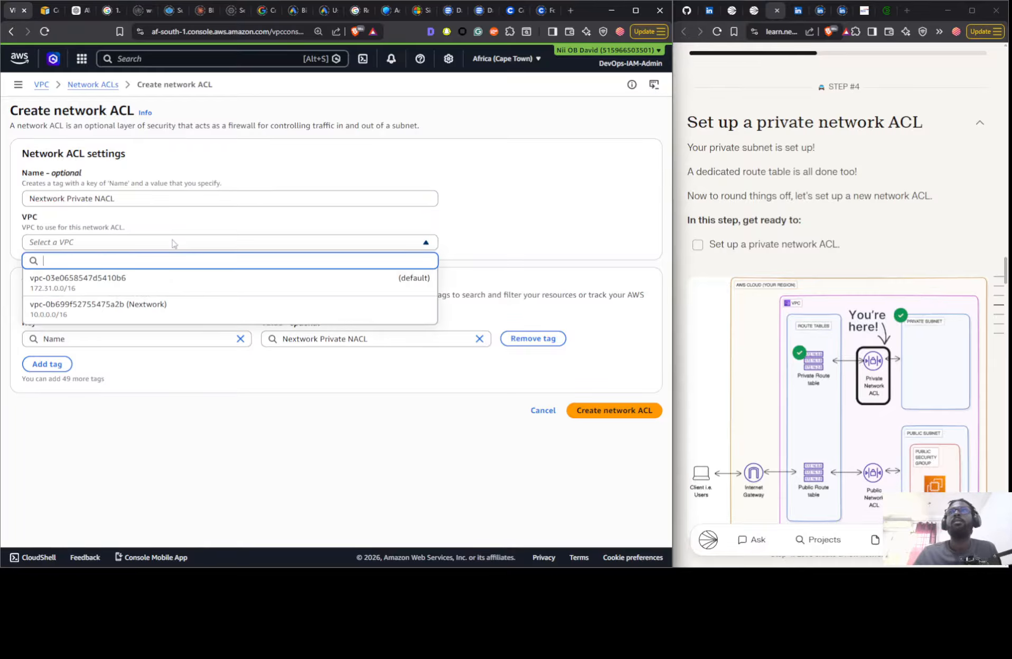
pyautogui.click(185, 303)
pyautogui.click(615, 411)
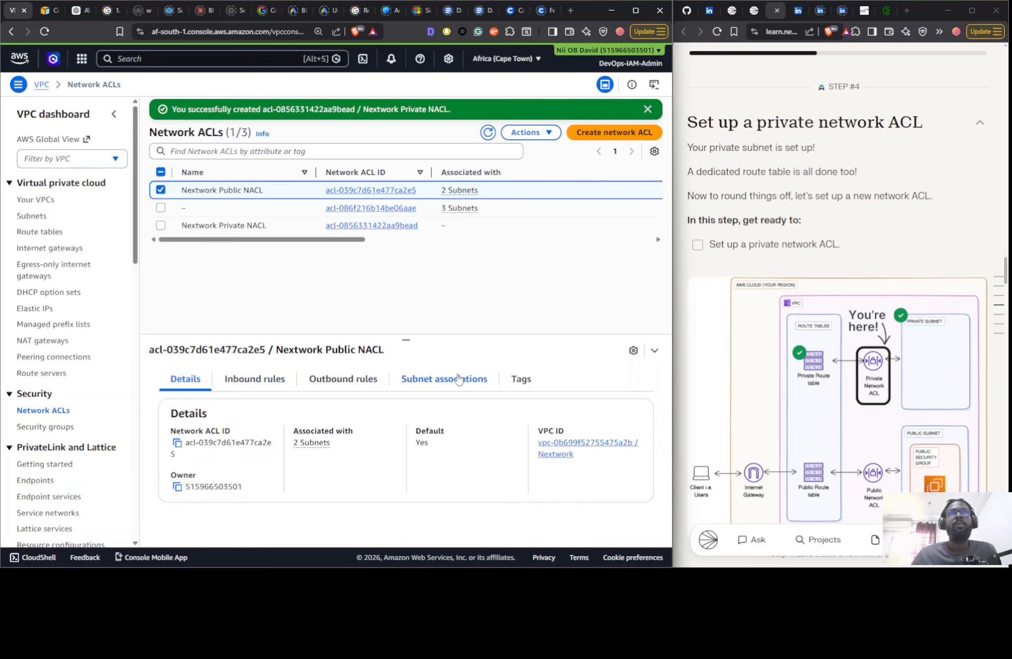
pyautogui.click(457, 379)
pyautogui.click(576, 415)
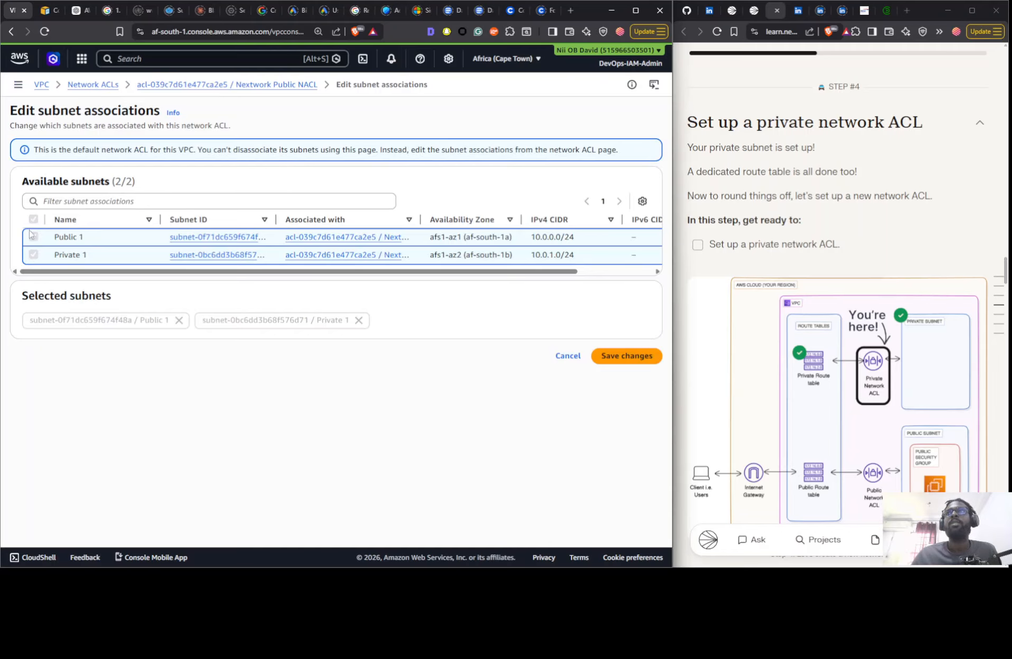
pyautogui.click(568, 357)
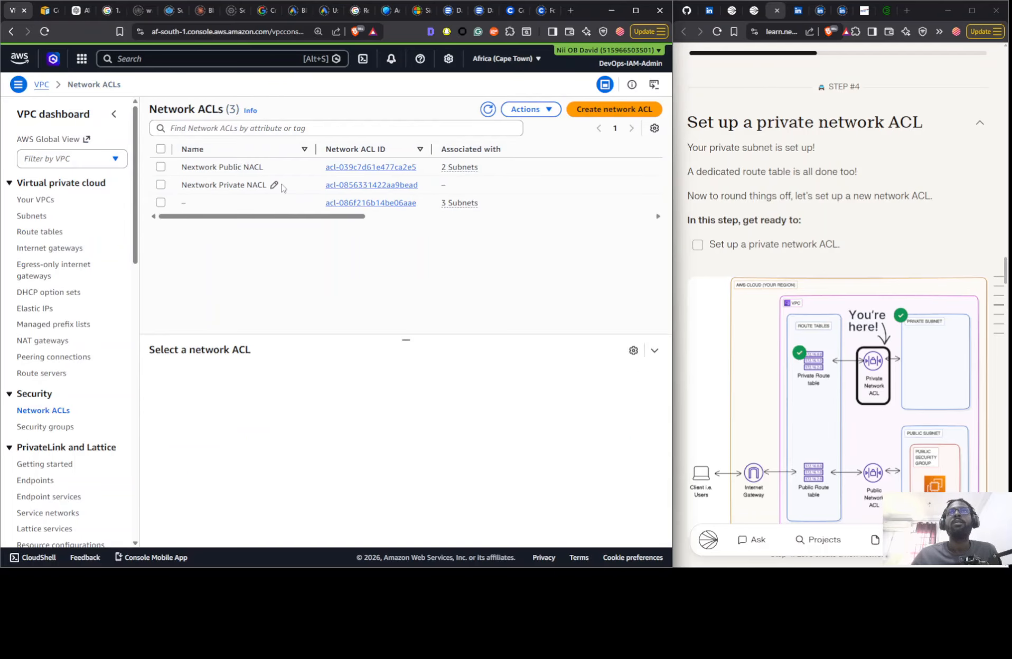
# - Associate the Private 1 subnet with the Nextwork Private NACL and save the subnet associations
pyautogui.click(288, 187)
pyautogui.click(443, 379)
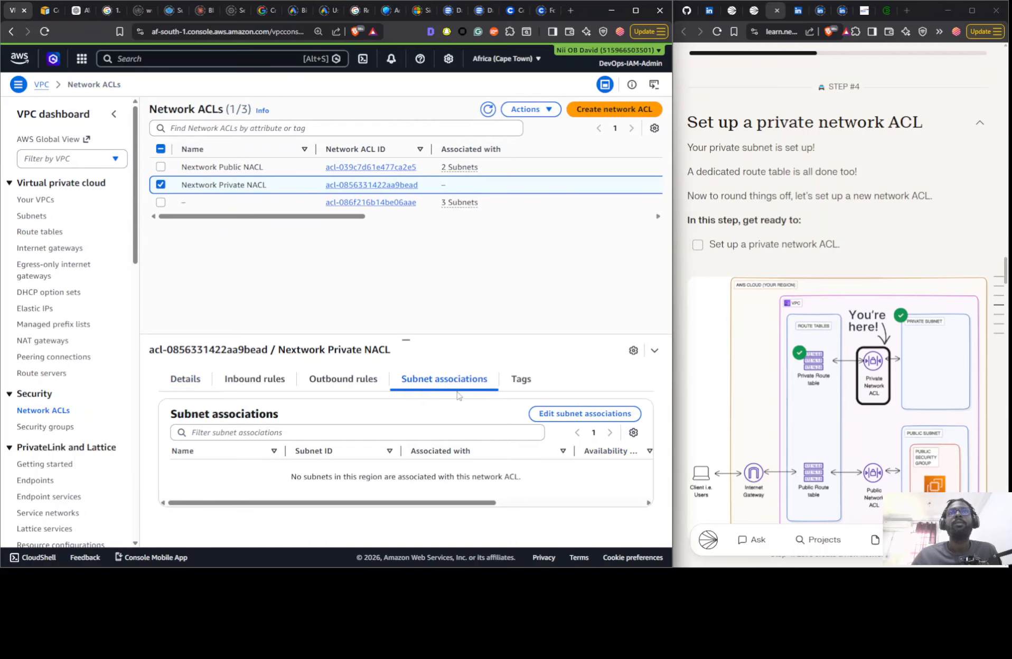
pyautogui.click(549, 414)
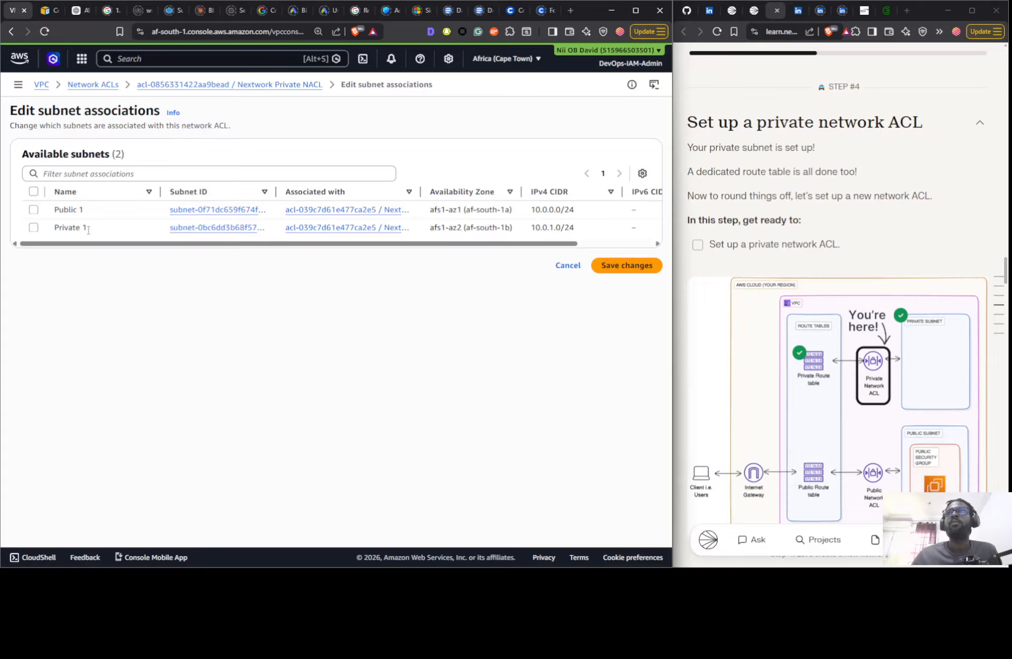
pyautogui.click(33, 227)
pyautogui.click(626, 330)
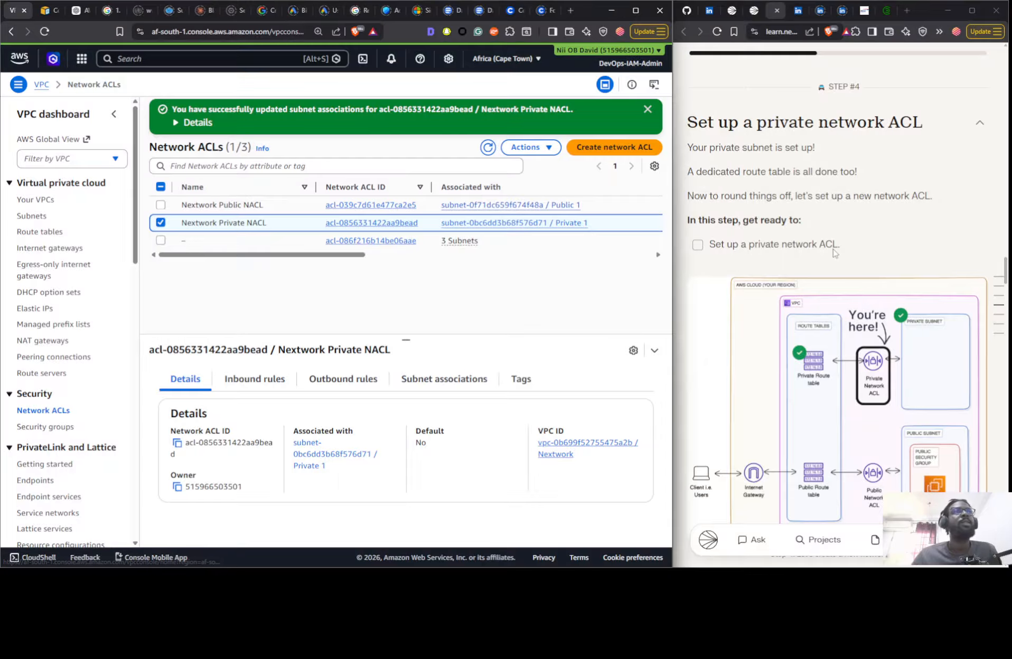
# - Review the guide's step 4 private network ACL diagram and the Delete Your Resources section
pyautogui.scroll(-1, 834, 250)
pyautogui.scroll(-10, 833, 251)
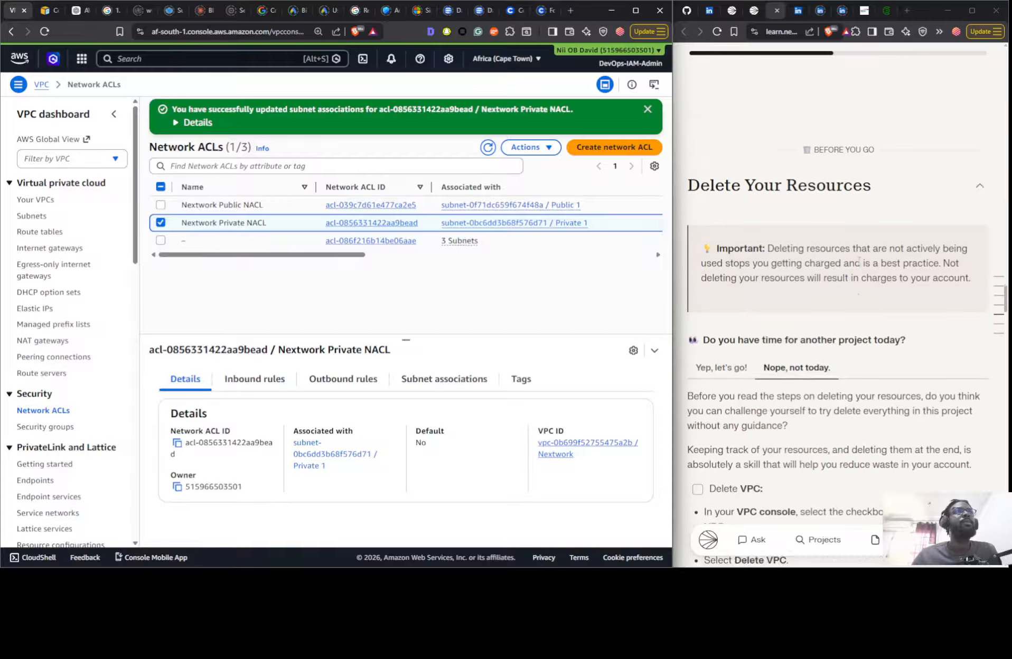
pyautogui.scroll(9, 857, 262)
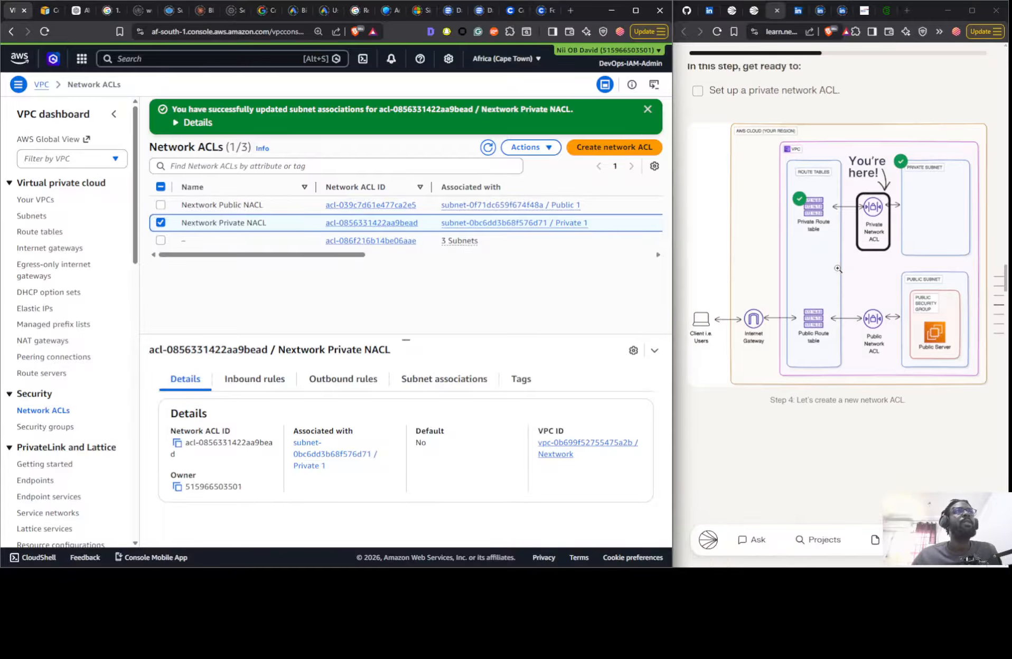
pyautogui.scroll(-3, 782, 217)
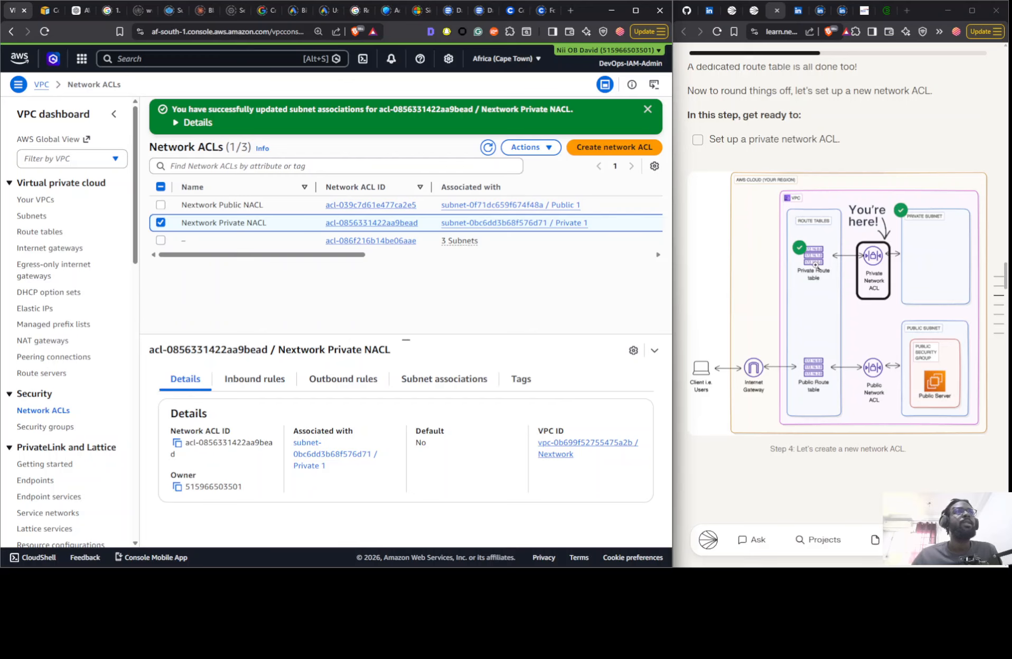
pyautogui.scroll(-5, 819, 285)
pyautogui.scroll(6, 822, 304)
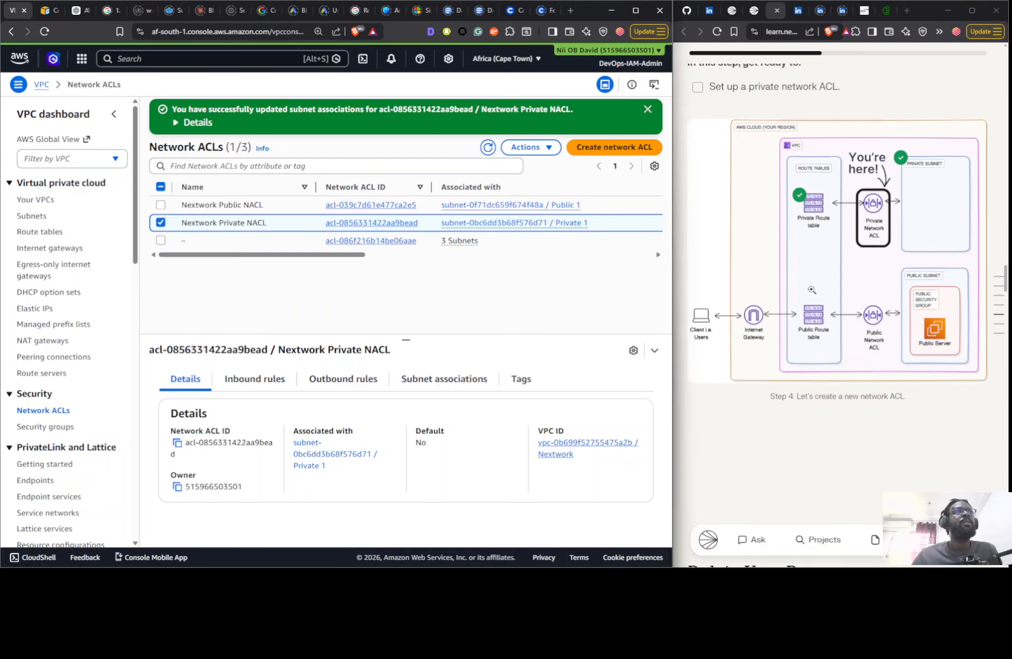
# - Refresh the route tables list and examine the subnet associations of the Nextwork Public RTB route table
pyautogui.click(51, 236)
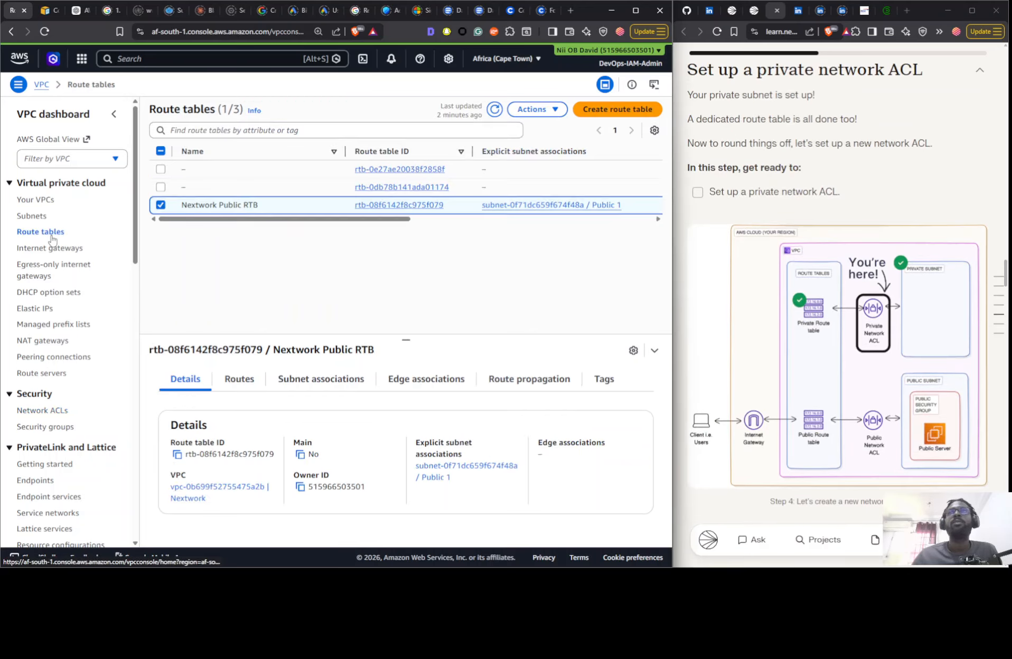
pyautogui.click(494, 110)
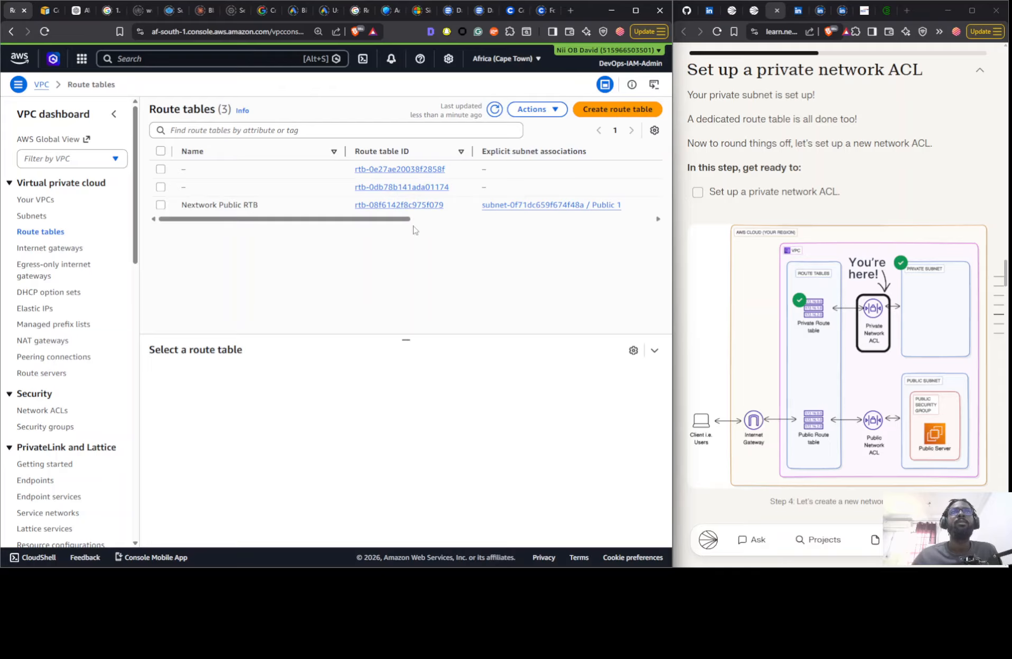
pyautogui.moveTo(375, 224); pyautogui.dragTo(332, 226)
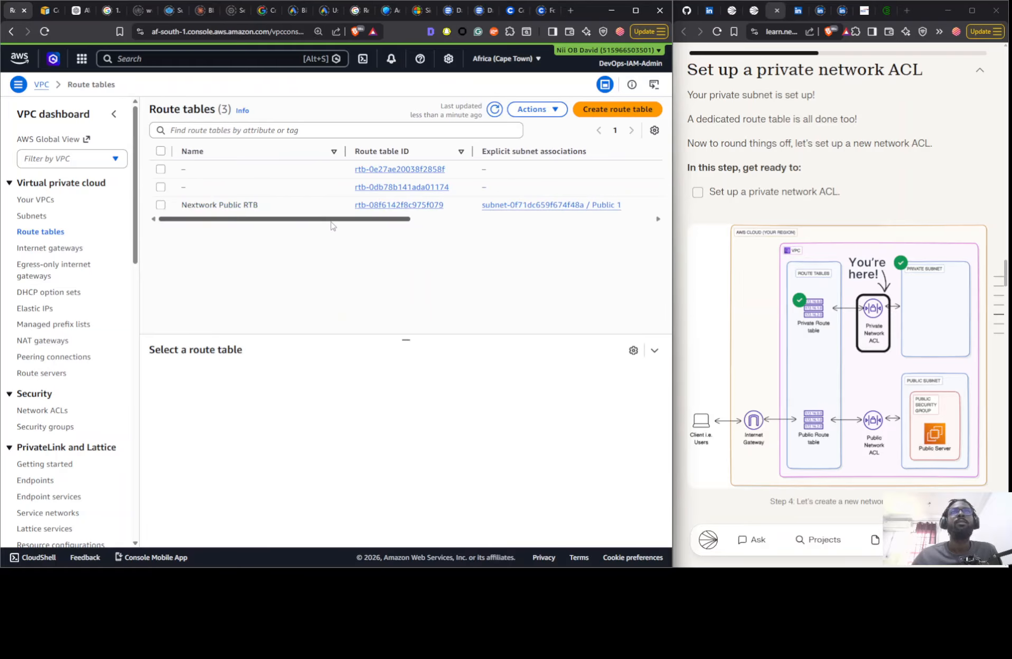
pyautogui.click(300, 207)
pyautogui.click(322, 385)
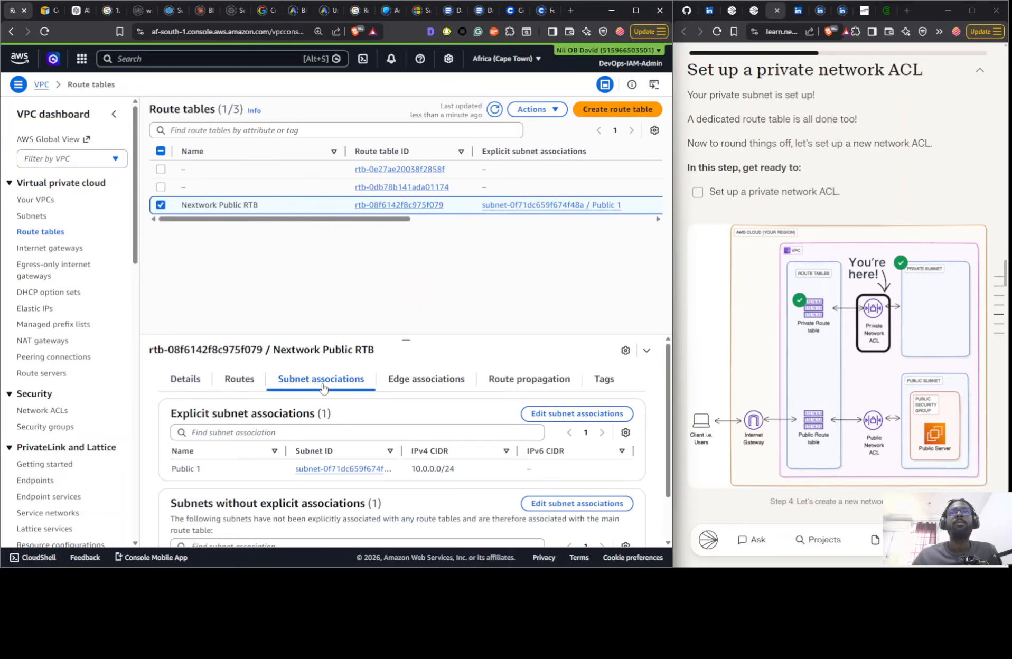
pyautogui.scroll(-2, 394, 467)
pyautogui.scroll(2, 391, 475)
# - Compare the subnet associations of the two unnamed route tables and check the routes of the one serving Private 1
pyautogui.click(312, 171)
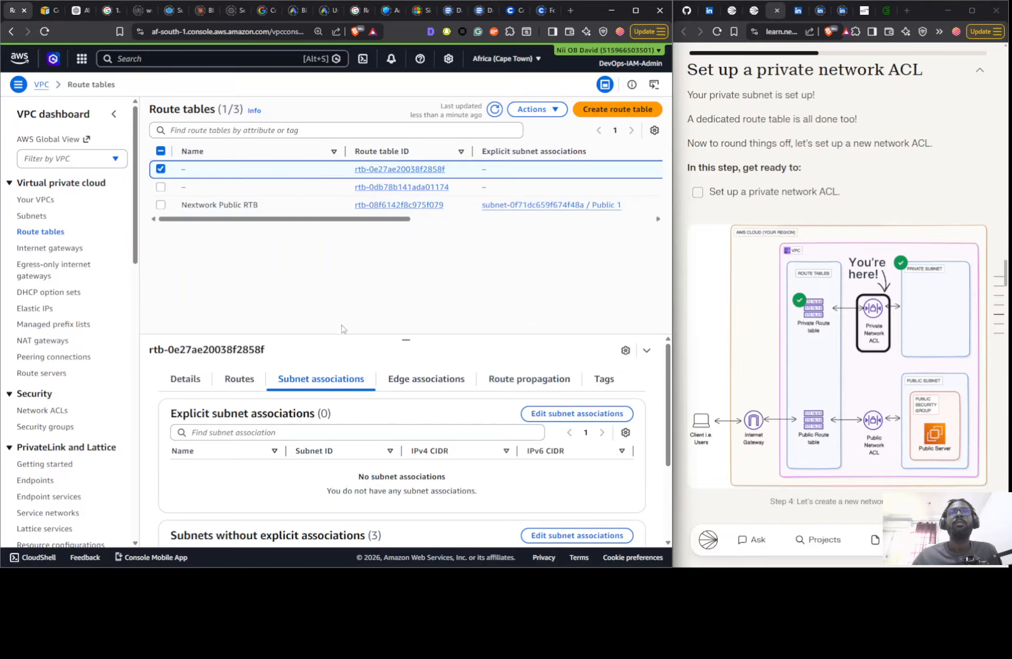
pyautogui.click(276, 190)
pyautogui.scroll(-2, 357, 429)
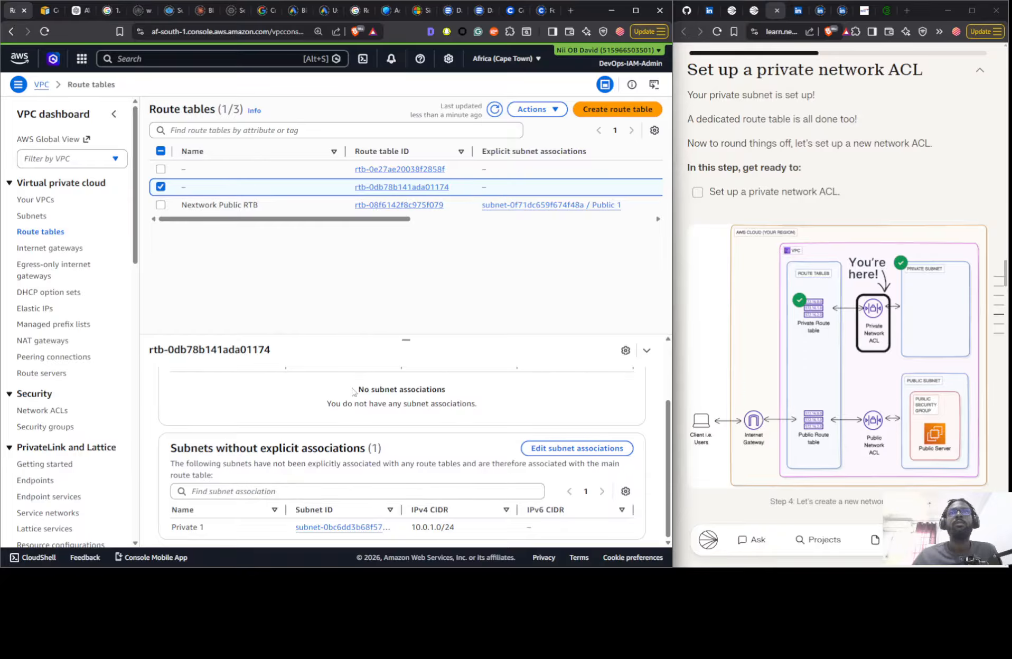
pyautogui.scroll(2, 354, 392)
pyautogui.click(237, 379)
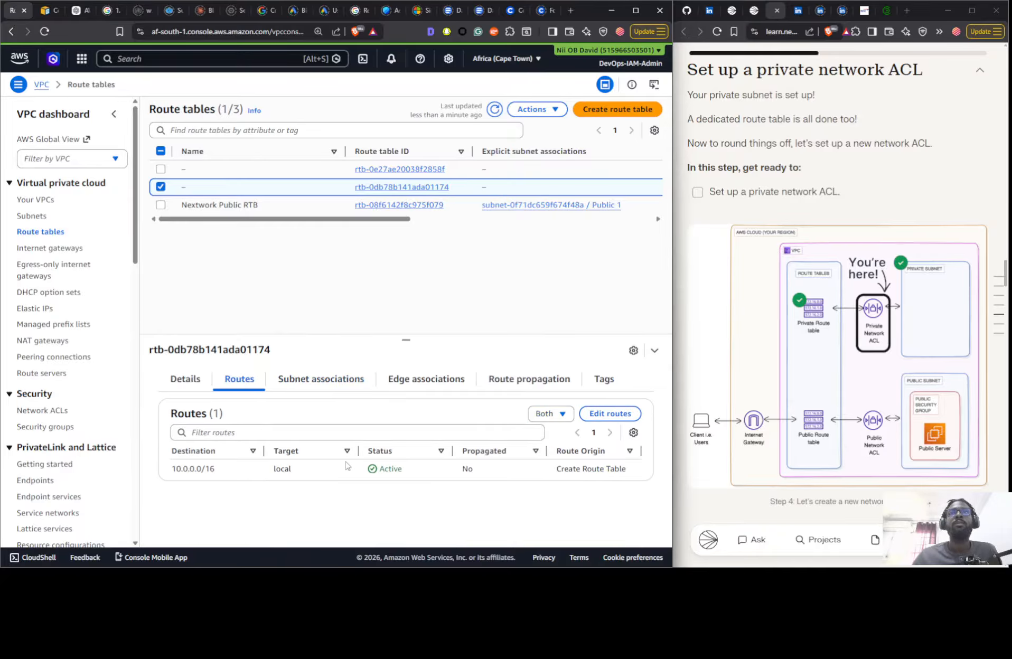
pyautogui.moveTo(387, 221); pyautogui.dragTo(293, 224)
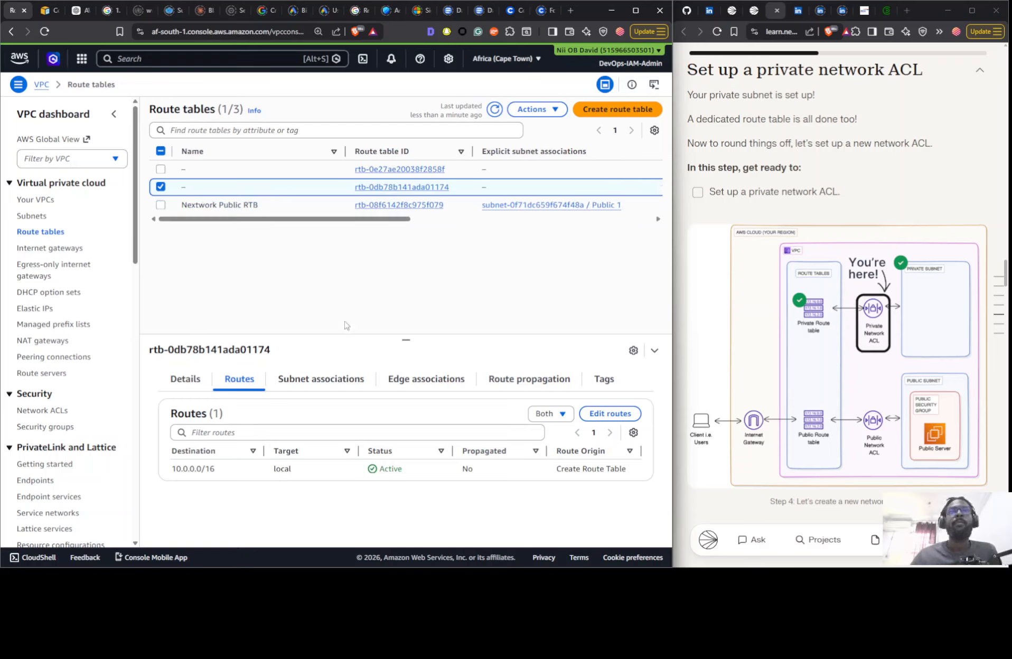
# - Name the unnamed route table that has only the local 10.0.0.0/16 route Nextwork Private RTB
pyautogui.moveTo(240, 189)
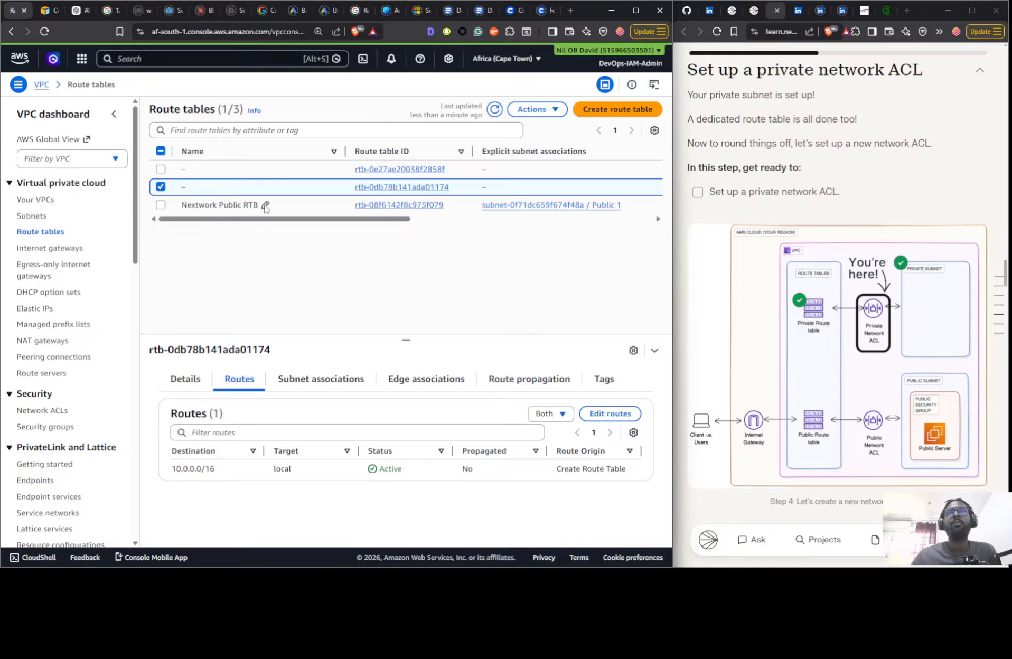
pyautogui.click(263, 205)
pyautogui.hotkey('ctrl', 'c')
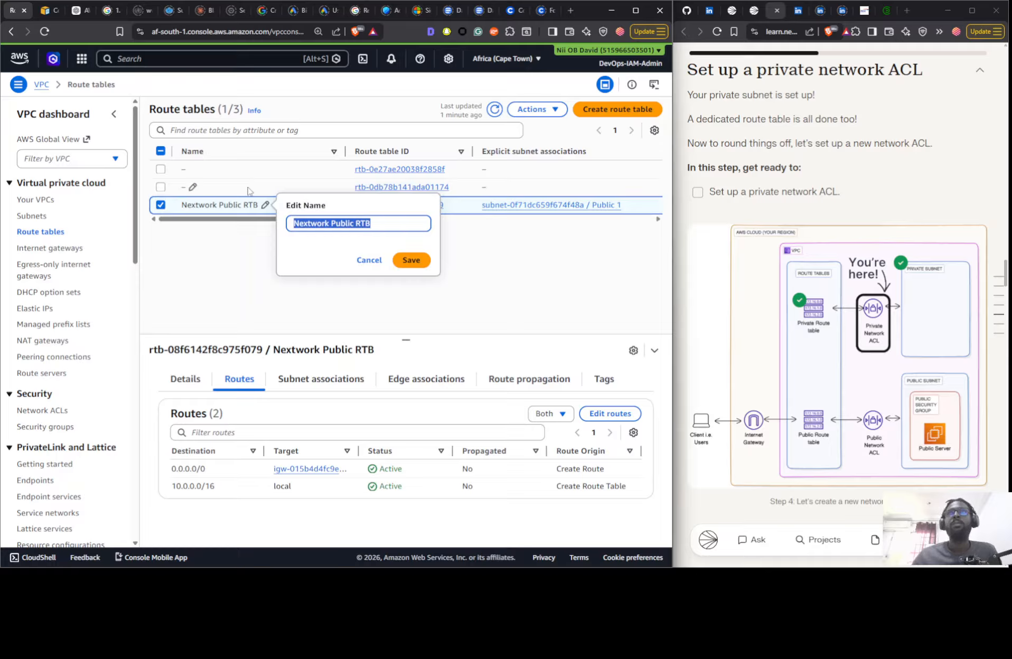
pyautogui.click(241, 189)
pyautogui.click(194, 187)
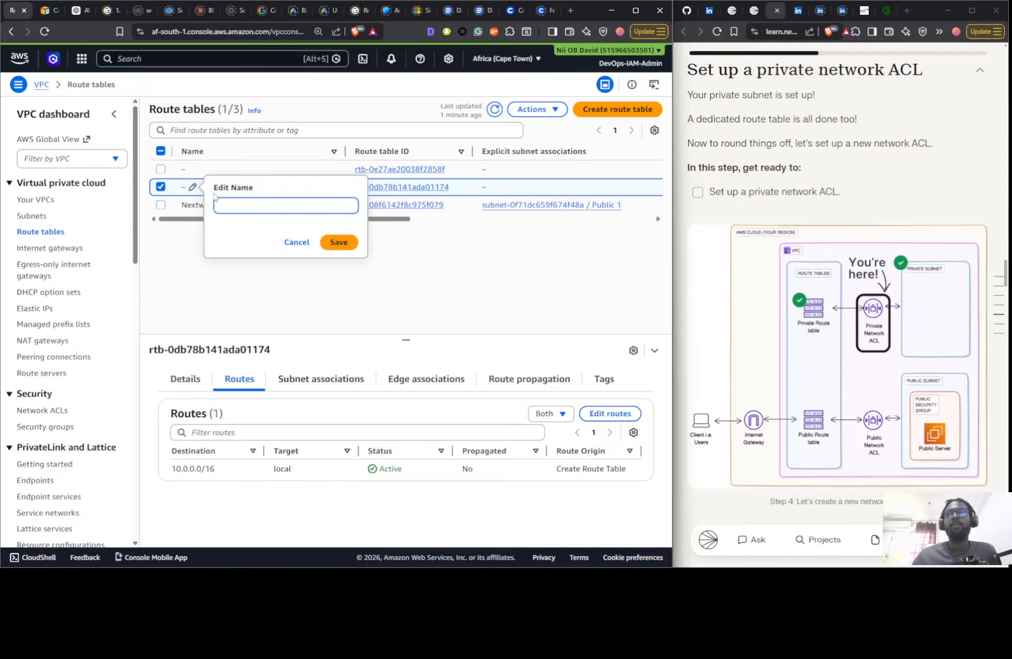
pyautogui.hotkey('ctrl', 'v')
pyautogui.moveTo(258, 205); pyautogui.dragTo(268, 206)
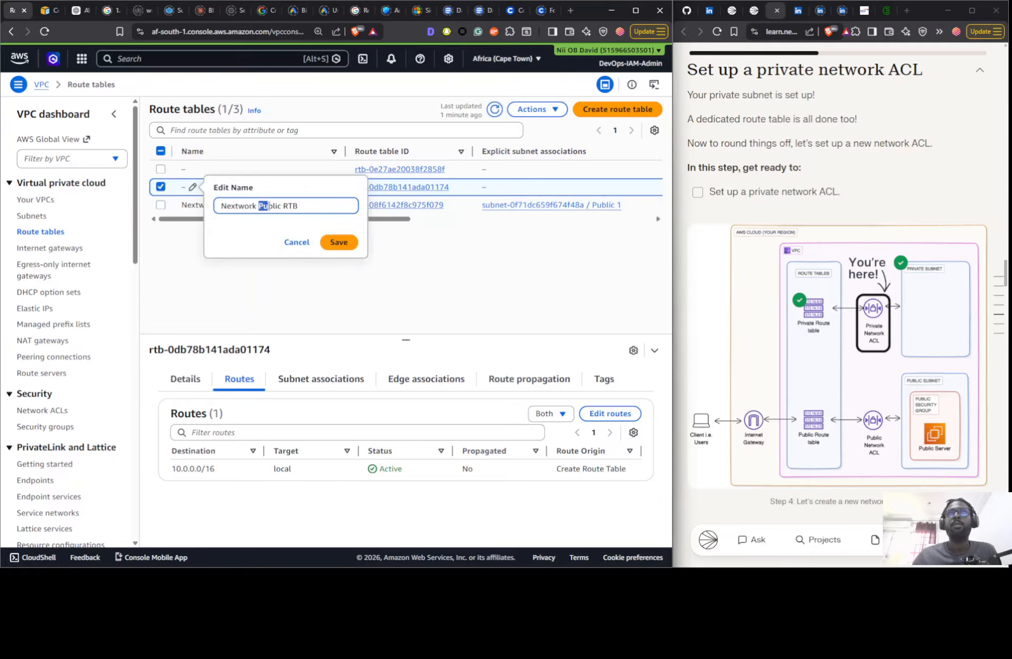
pyautogui.write('P')
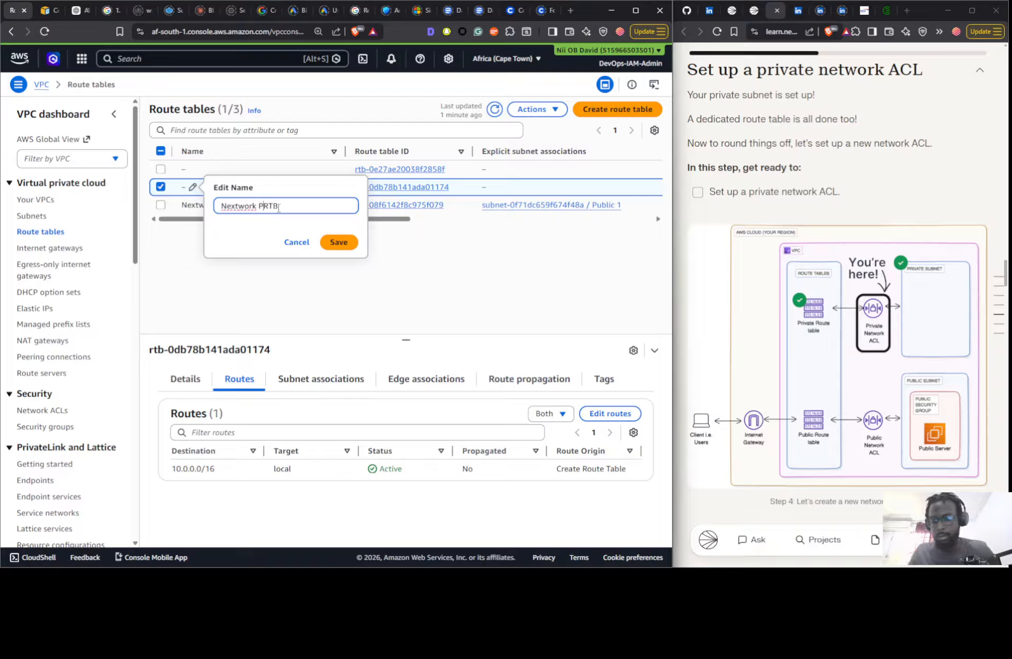
pyautogui.write('rivate')
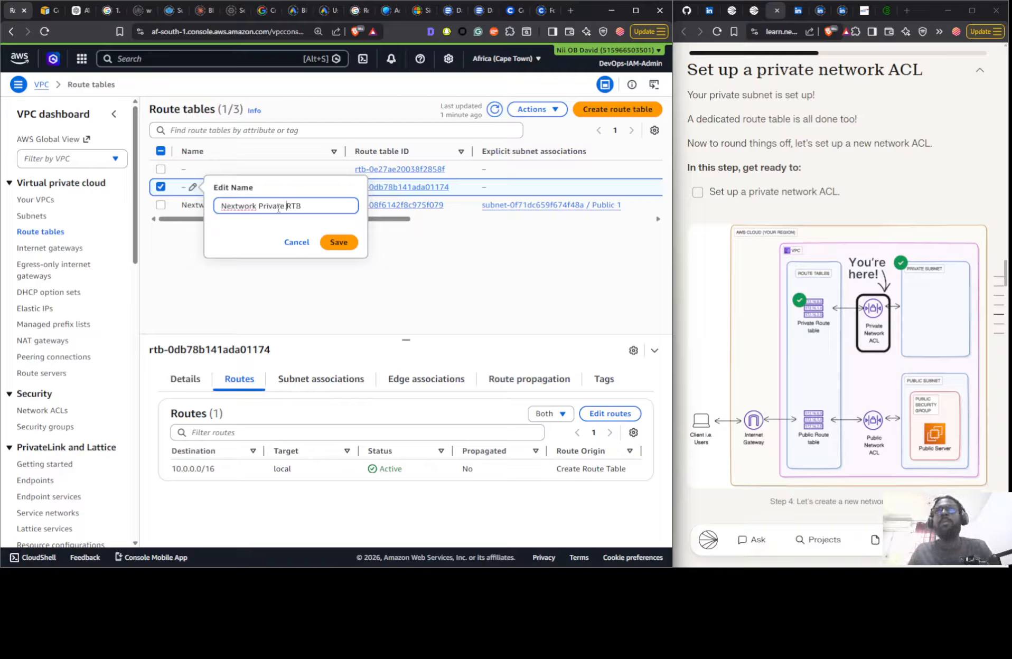
pyautogui.click(338, 241)
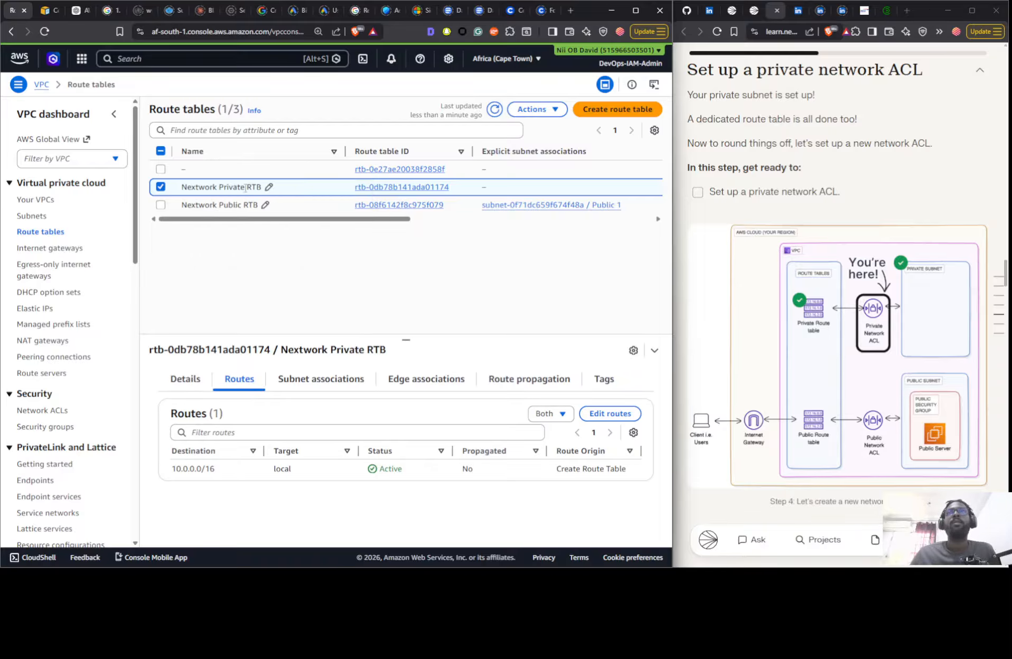
# - Explicitly associate the Private 1 subnet with the Nextwork Private RTB route table and save the associations
pyautogui.click(302, 380)
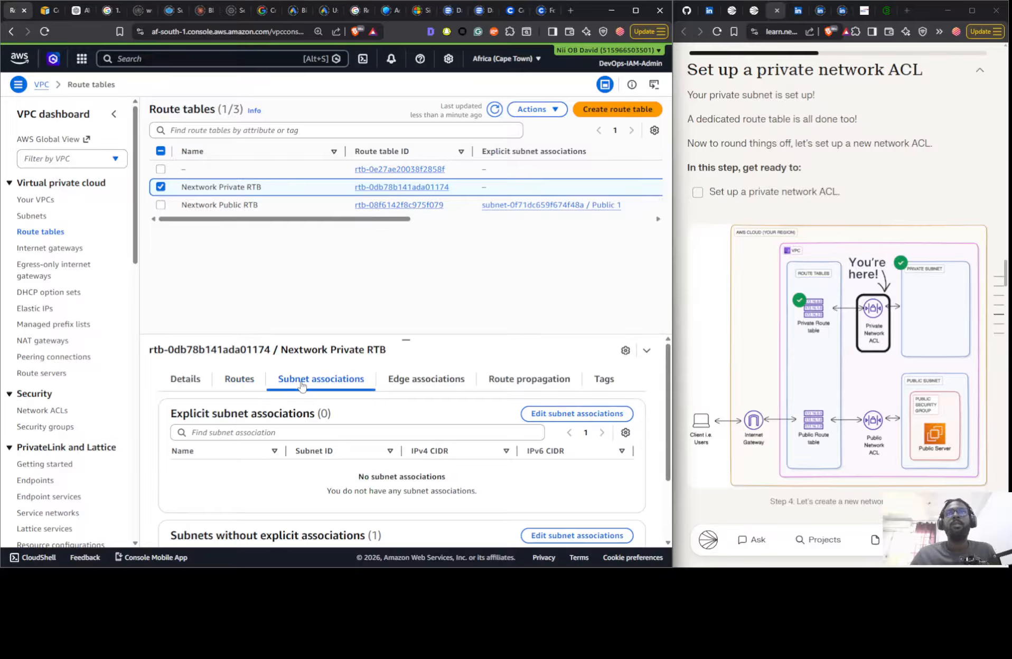
pyautogui.scroll(-3, 511, 484)
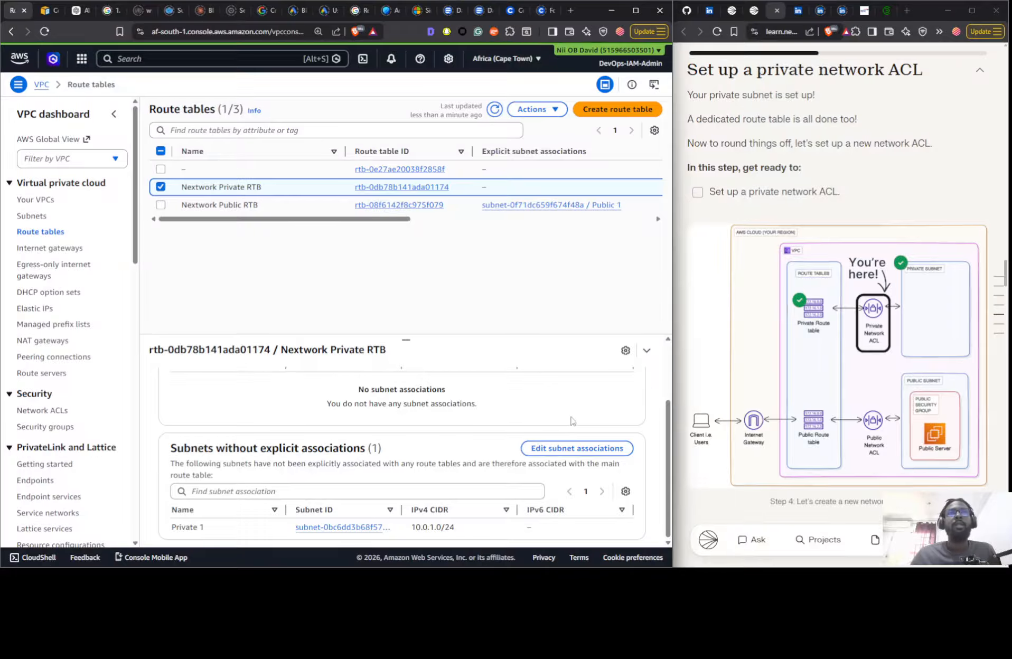
pyautogui.scroll(3, 486, 496)
pyautogui.click(552, 413)
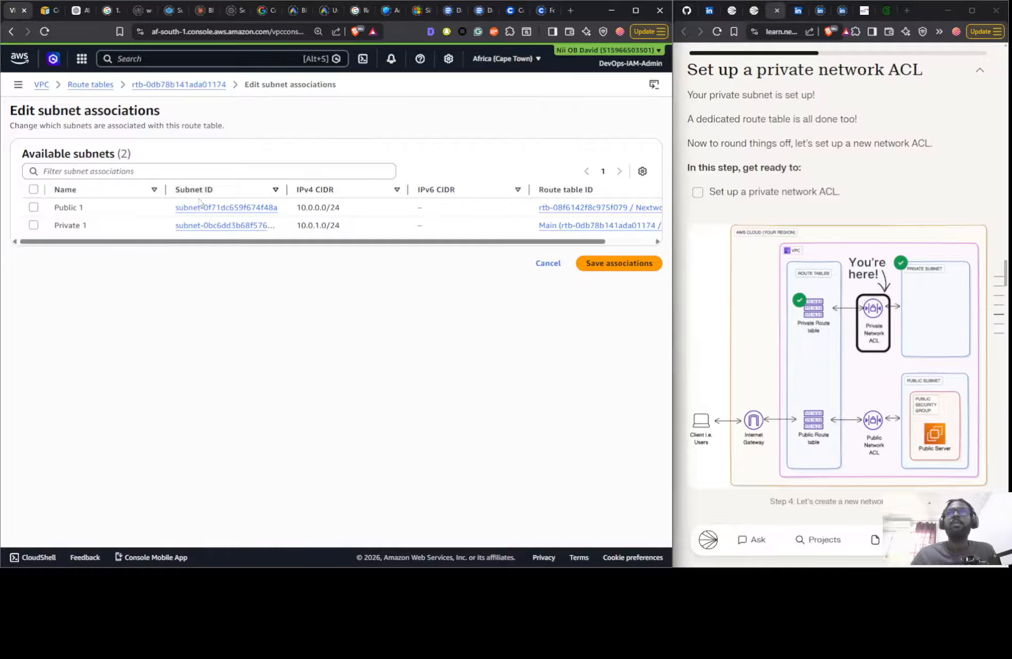
pyautogui.click(112, 228)
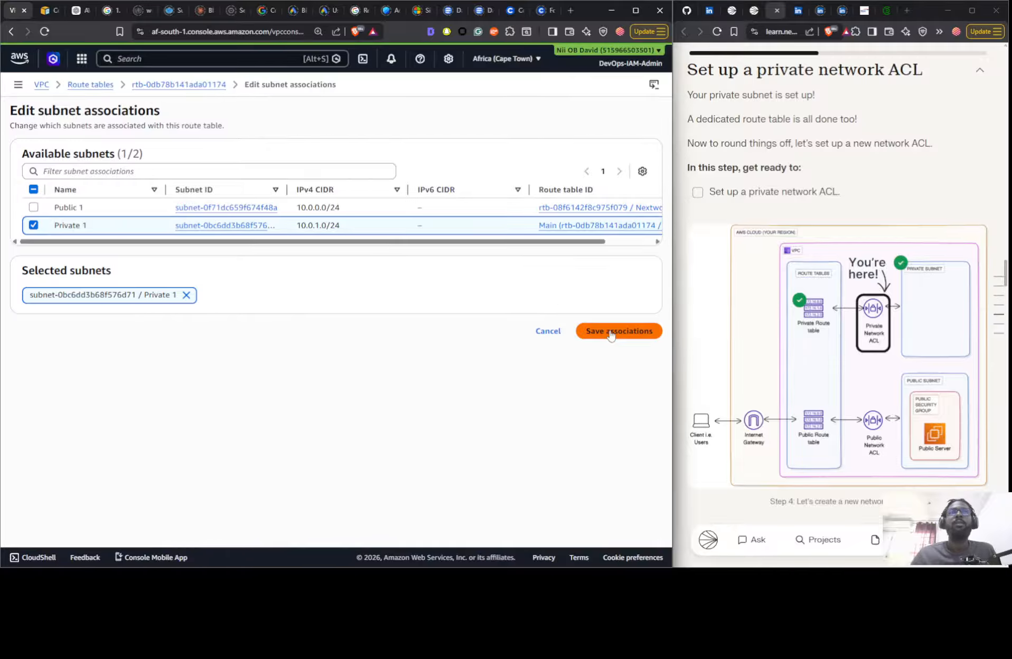
pyautogui.click(591, 331)
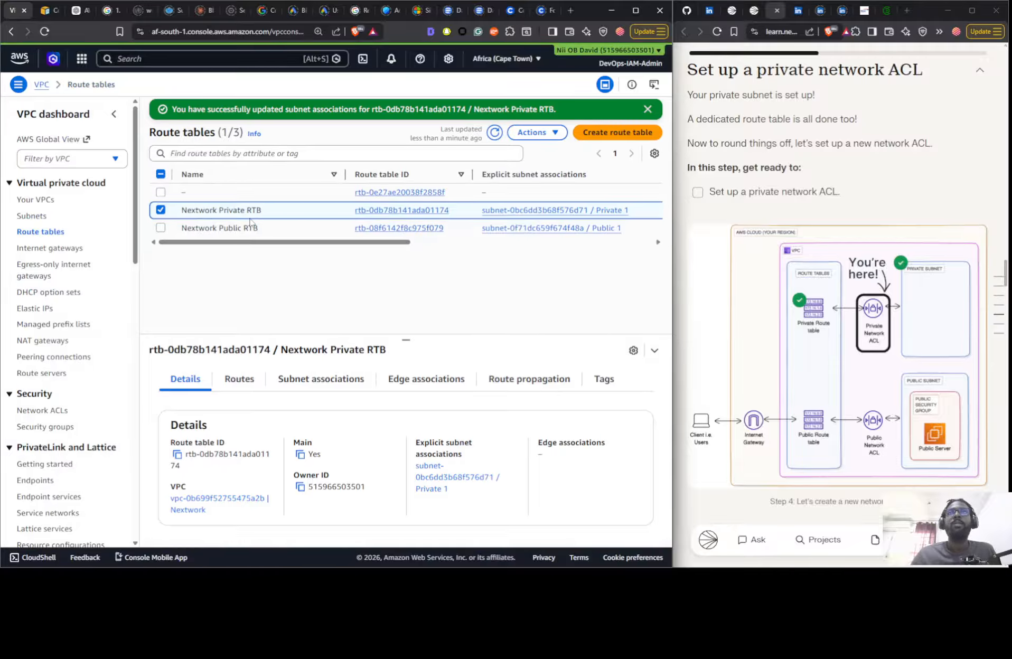
# - Check the subnet associations of Nextwork Private RTB, Nextwork Public RTB and the remaining unnamed route table
pyautogui.click(309, 380)
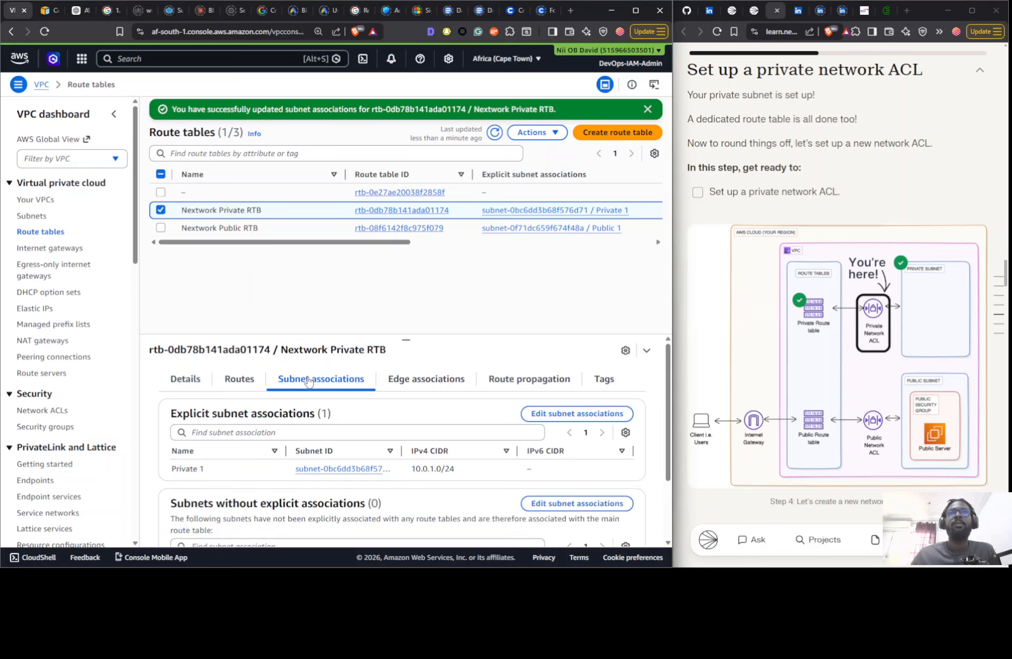
pyautogui.click(290, 227)
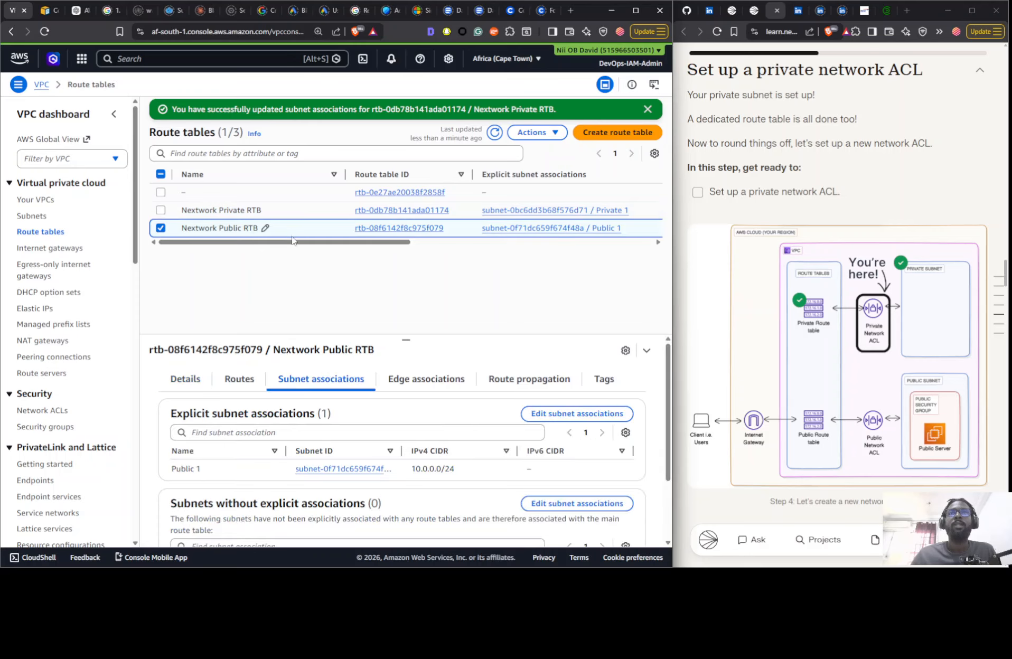
pyautogui.click(304, 199)
pyautogui.scroll(-3, 404, 394)
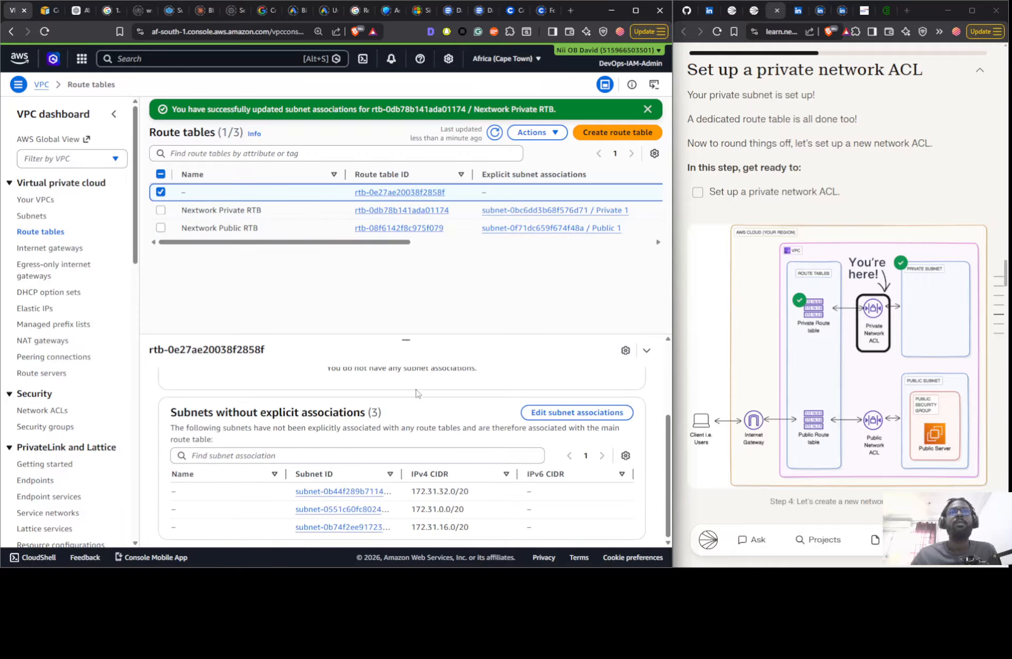
pyautogui.scroll(3, 405, 393)
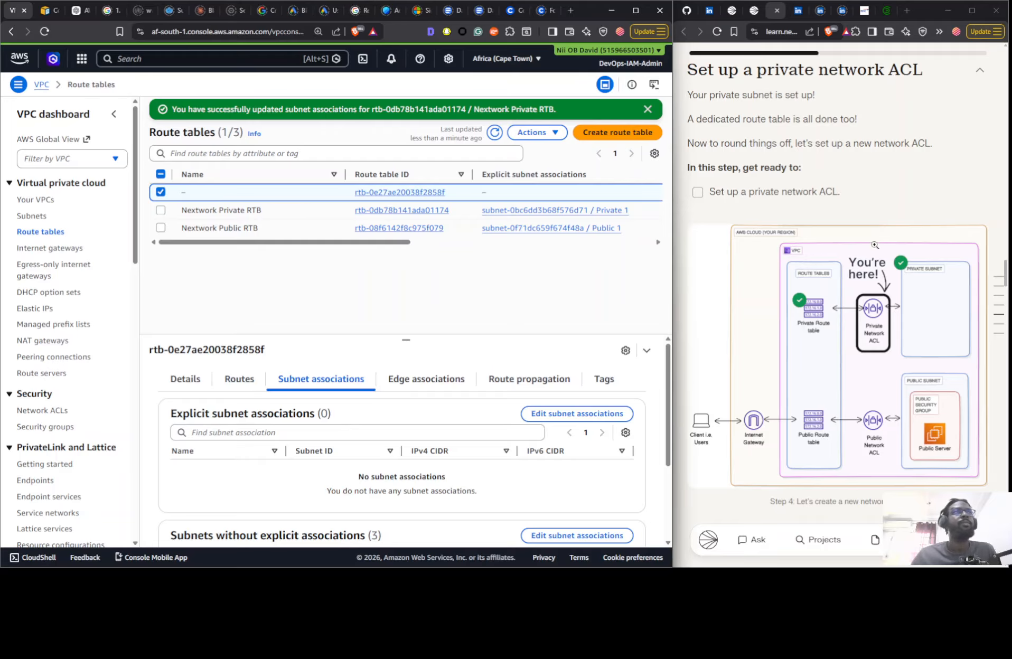
# - Skim the rest of the project guide and switch its mode from On Your Own to Some Guidance
pyautogui.scroll(-7, 825, 182)
pyautogui.scroll(4, 824, 183)
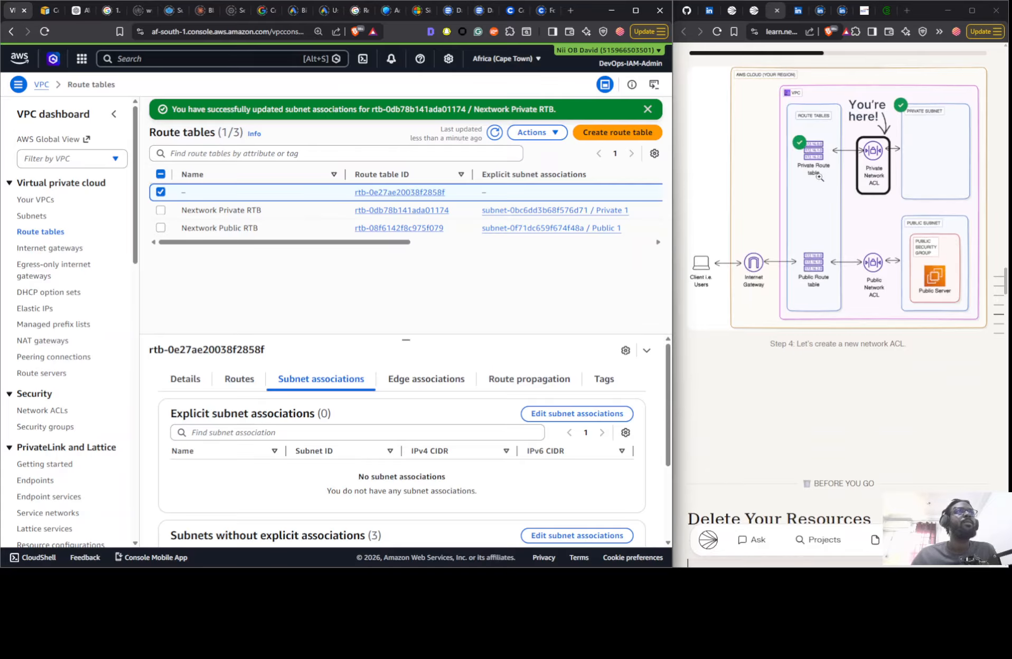
pyautogui.scroll(-8, 819, 177)
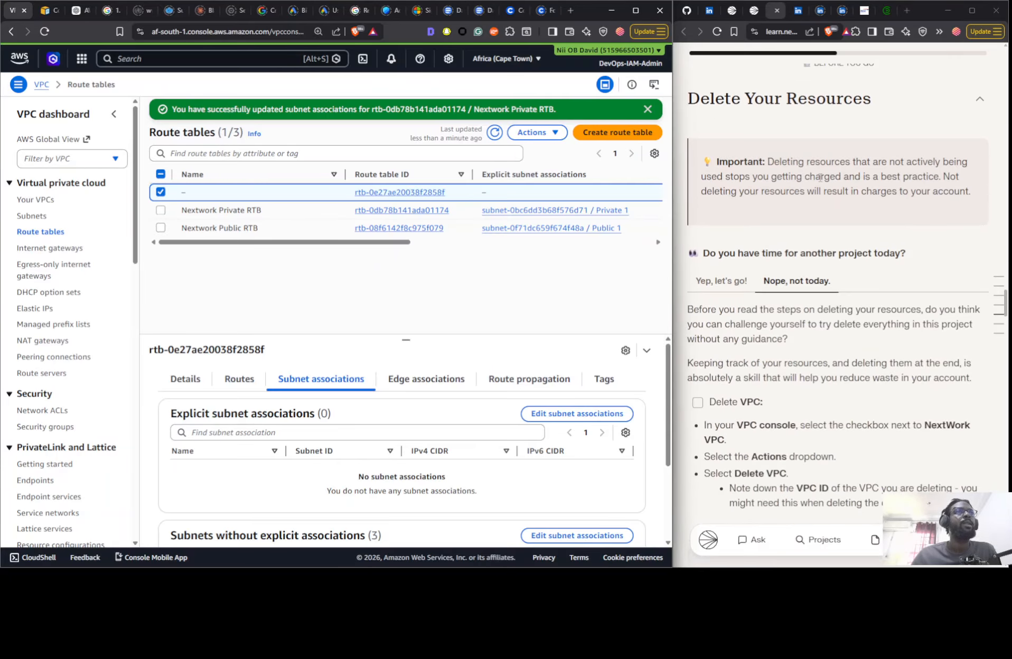
pyautogui.scroll(-15, 819, 178)
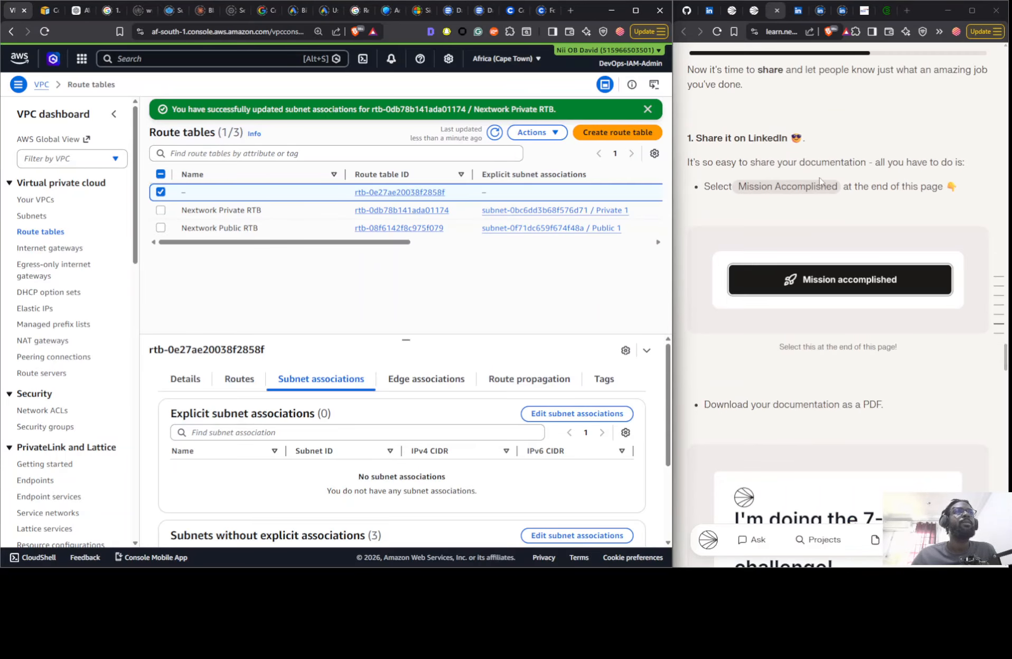
pyautogui.scroll(5, 819, 181)
pyautogui.click(997, 278)
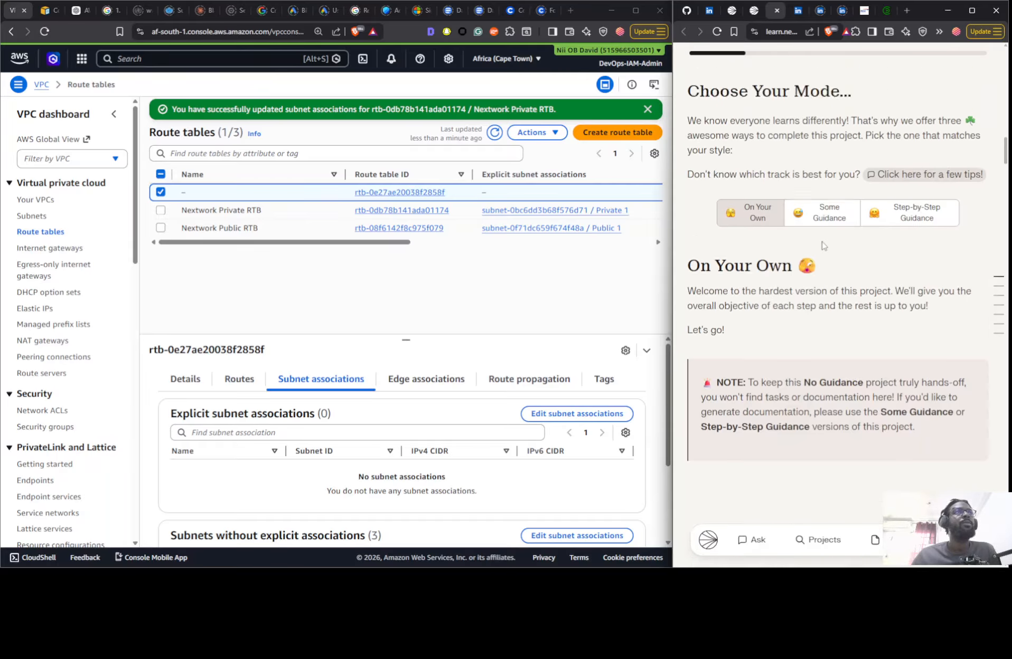
pyautogui.scroll(-3, 808, 222)
pyautogui.click(812, 231)
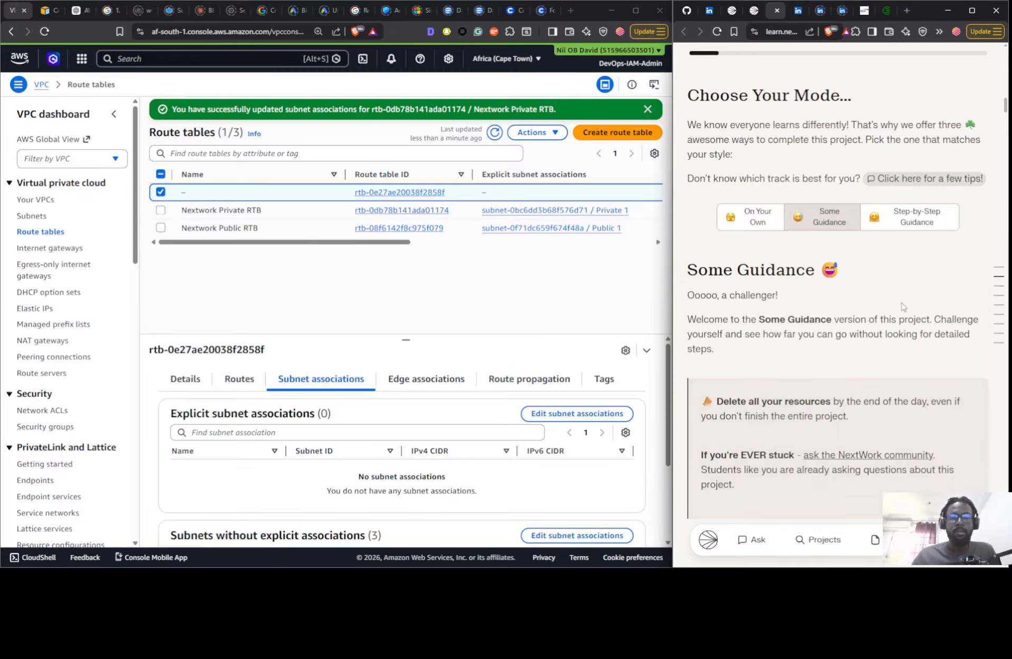
# - Read the guide's step 2 instructions on the private subnet's name, Availability Zone, CIDR block and the public subnet's renaming
pyautogui.scroll(-10, 903, 306)
pyautogui.scroll(-15, 900, 329)
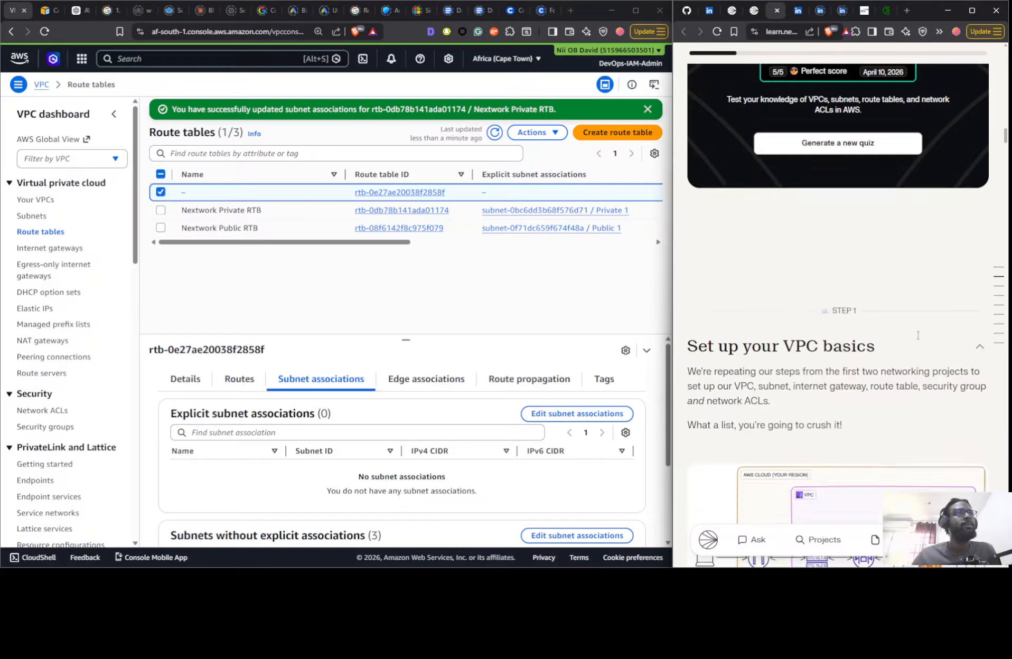
pyautogui.scroll(-2, 899, 328)
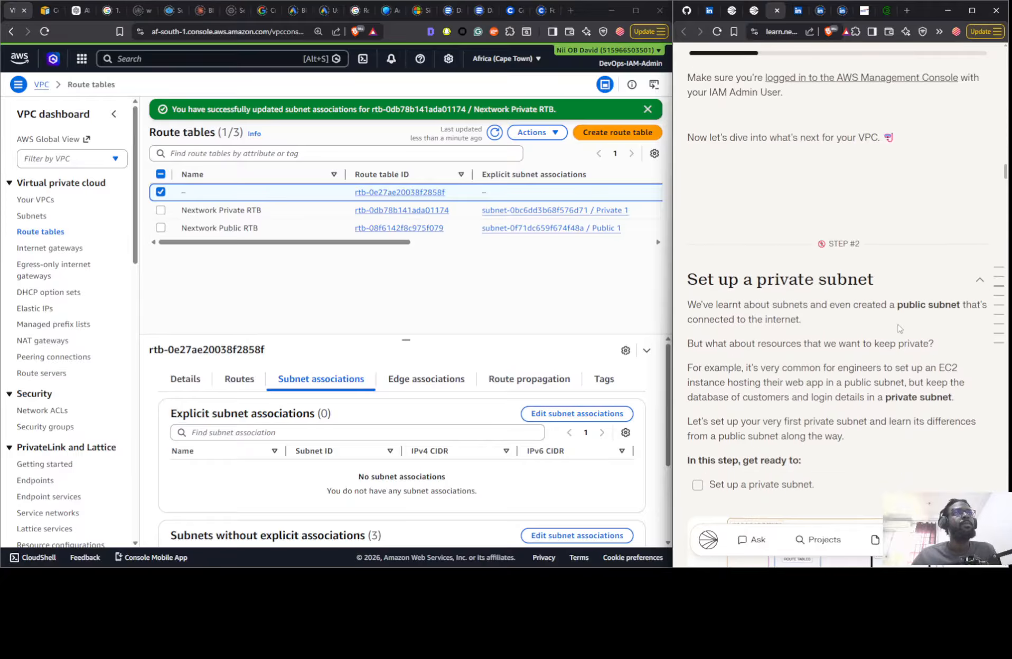
pyautogui.scroll(8, 898, 316)
pyautogui.scroll(-9, 871, 296)
pyautogui.scroll(-12, 863, 285)
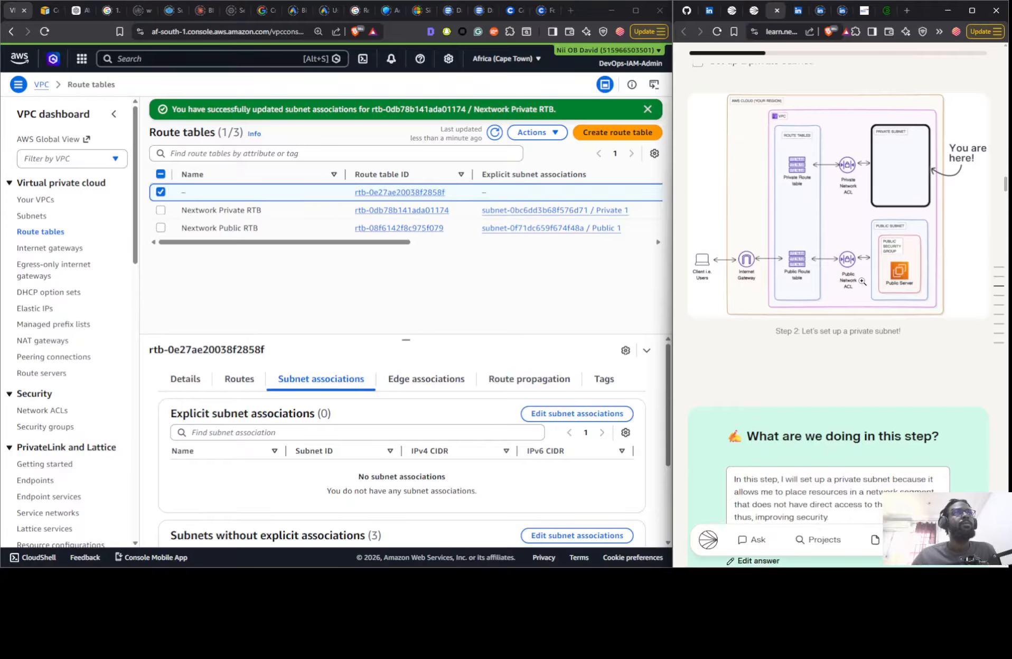
pyautogui.scroll(3, 851, 191)
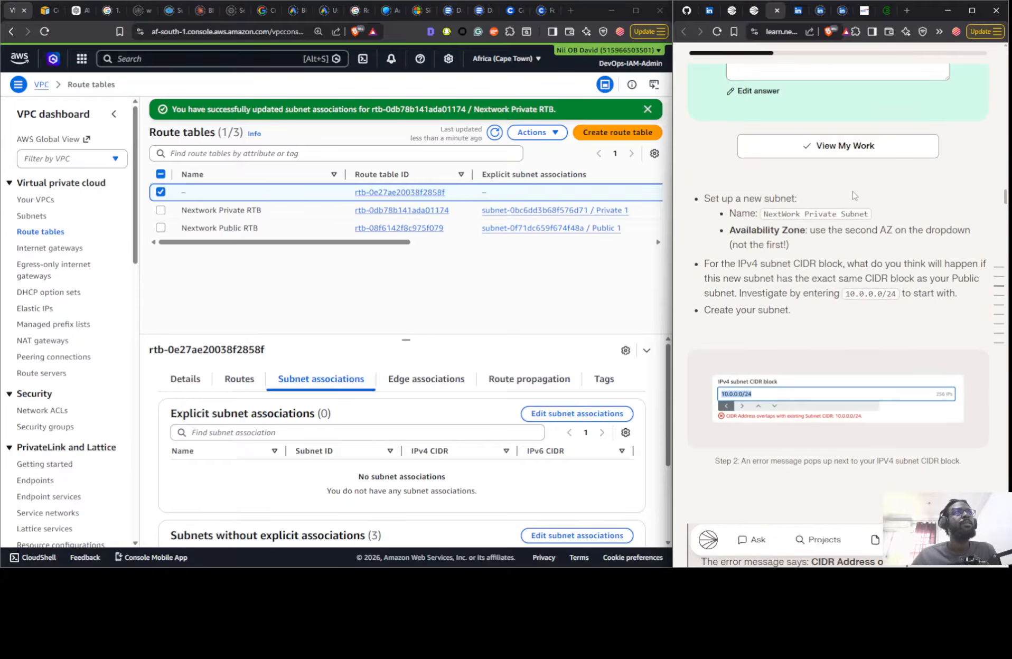
pyautogui.scroll(-6, 829, 319)
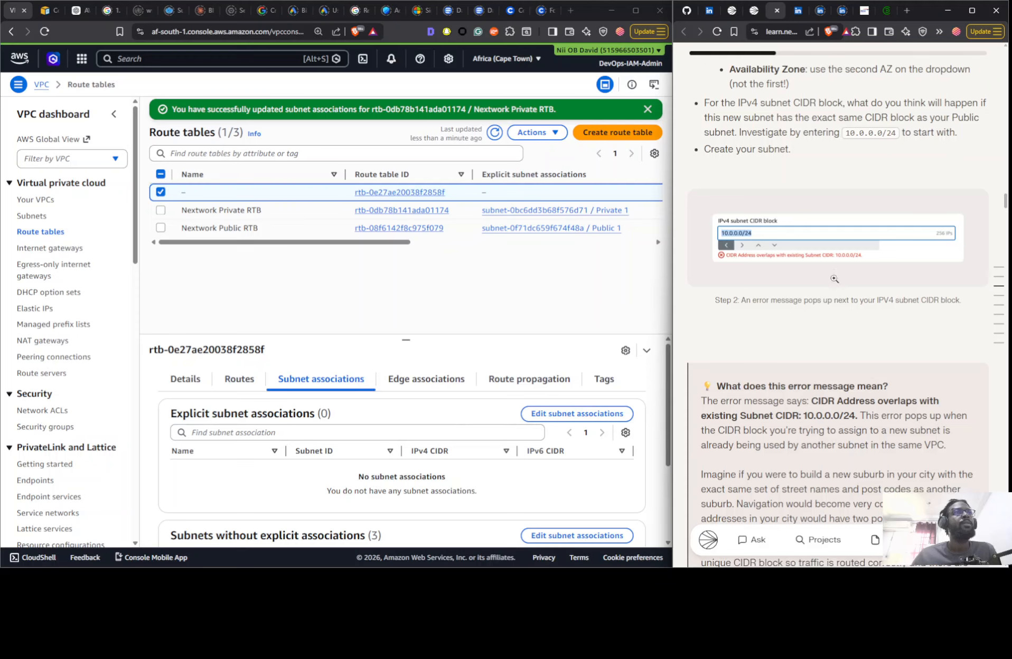
pyautogui.scroll(-3, 871, 286)
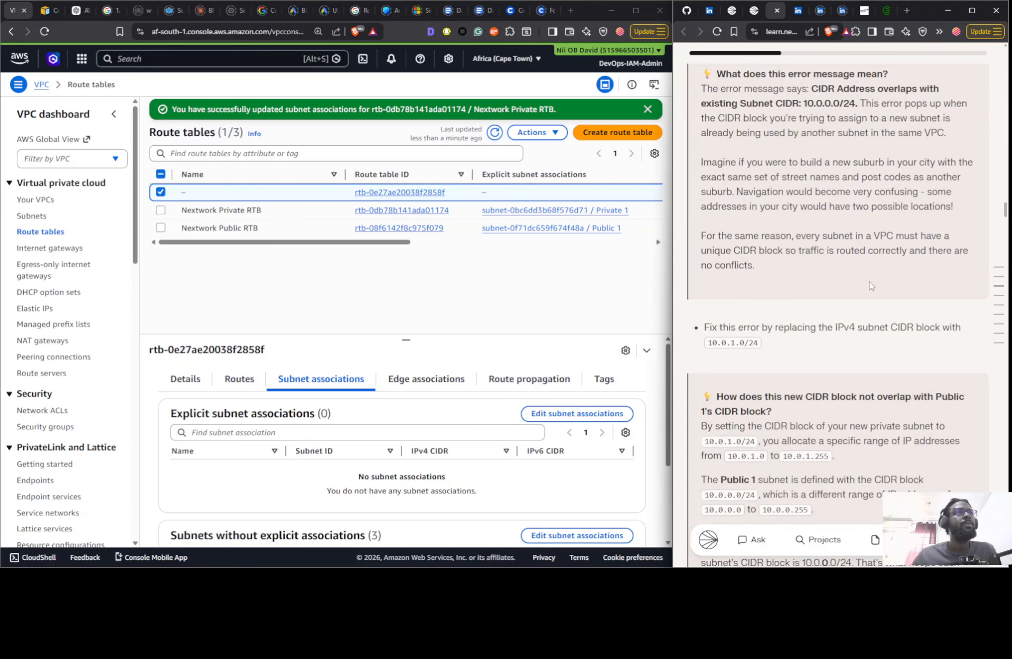
pyautogui.scroll(-4, 749, 348)
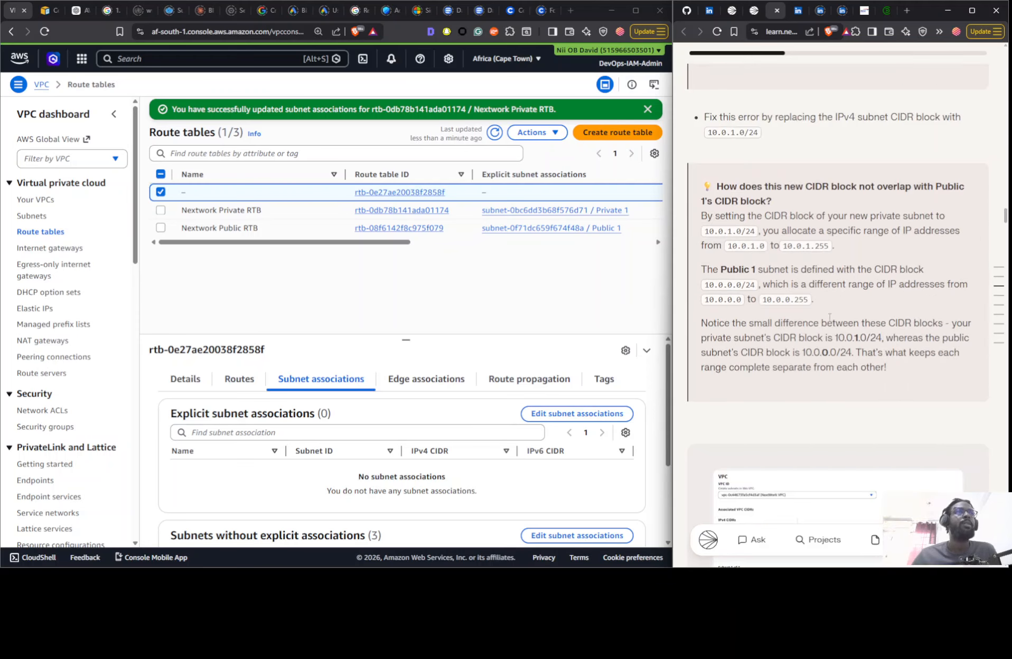
pyautogui.scroll(-6, 782, 241)
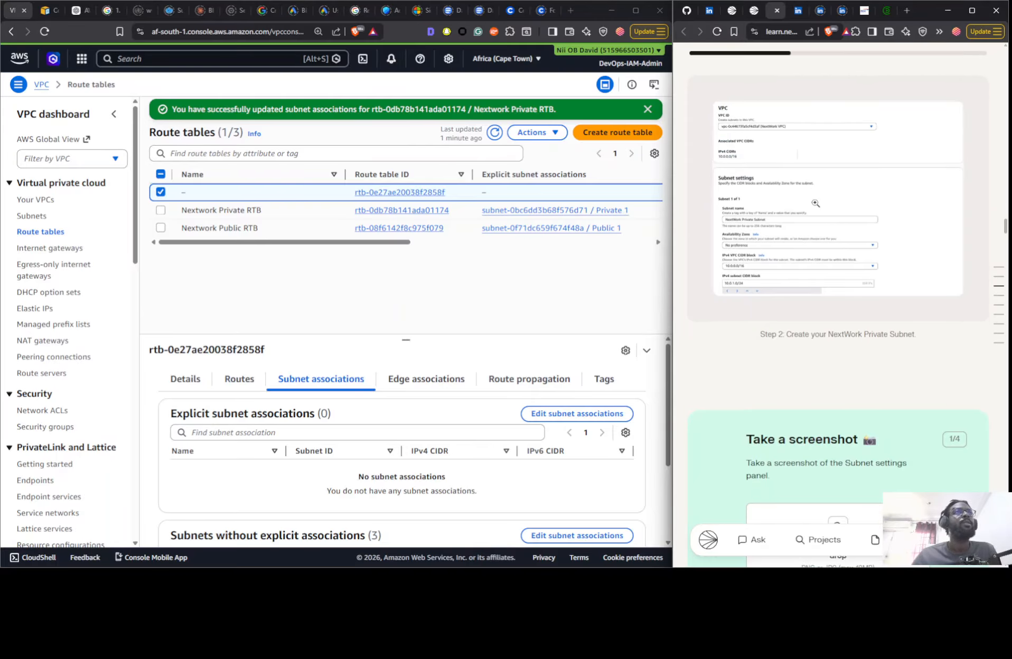
pyautogui.scroll(-5, 826, 231)
pyautogui.scroll(-9, 826, 231)
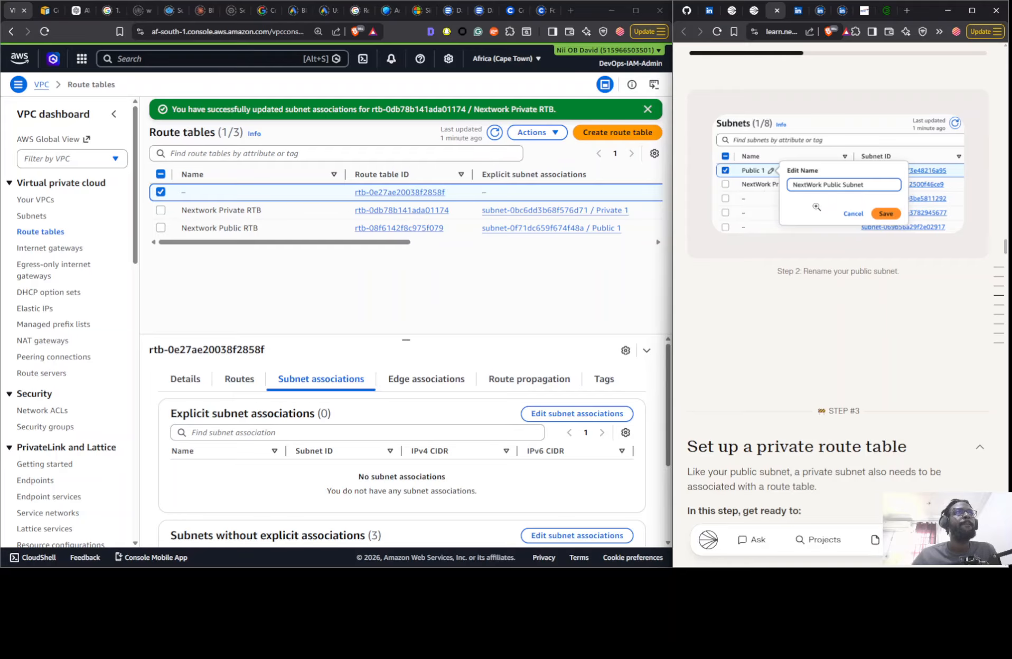
# - Read the guide's step 3 instructions on creating, associating and naming the private route table
pyautogui.scroll(-9, 832, 221)
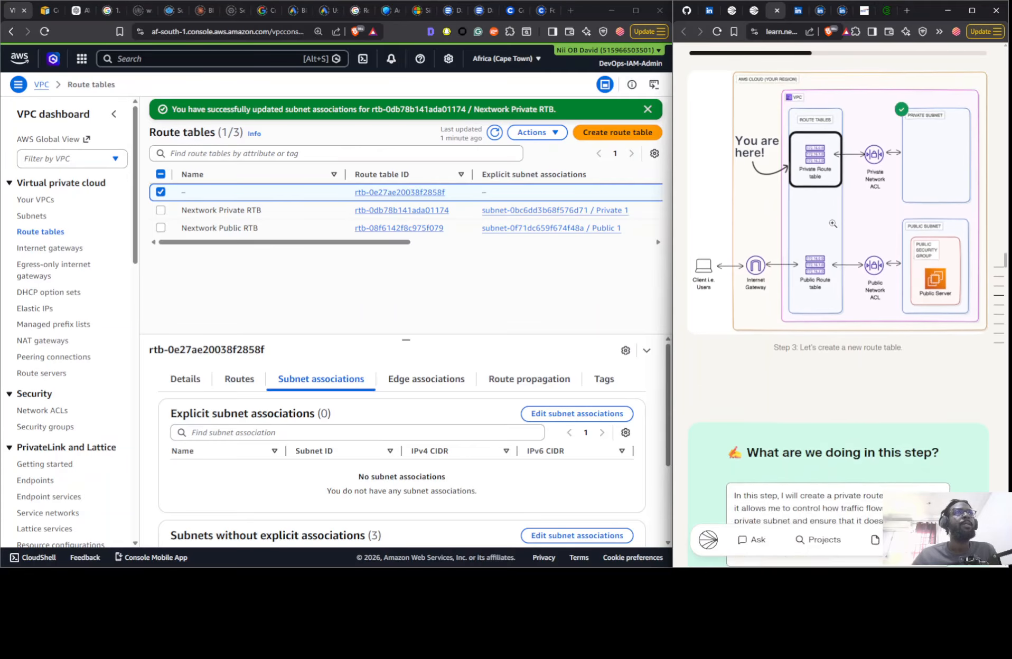
pyautogui.scroll(4, 833, 224)
pyautogui.scroll(-12, 830, 229)
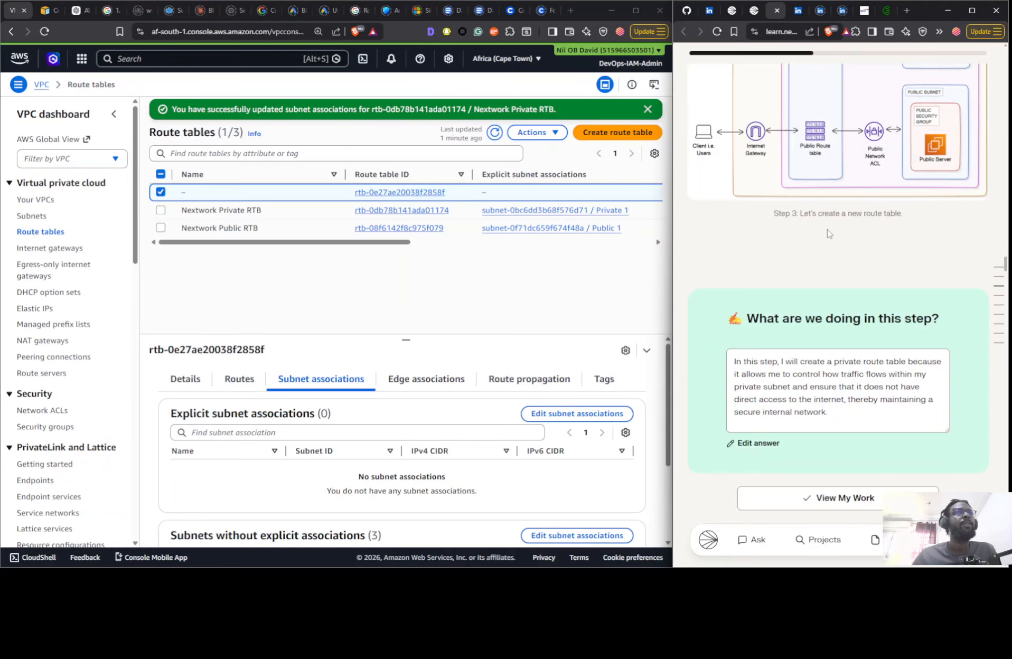
pyautogui.scroll(-8, 827, 233)
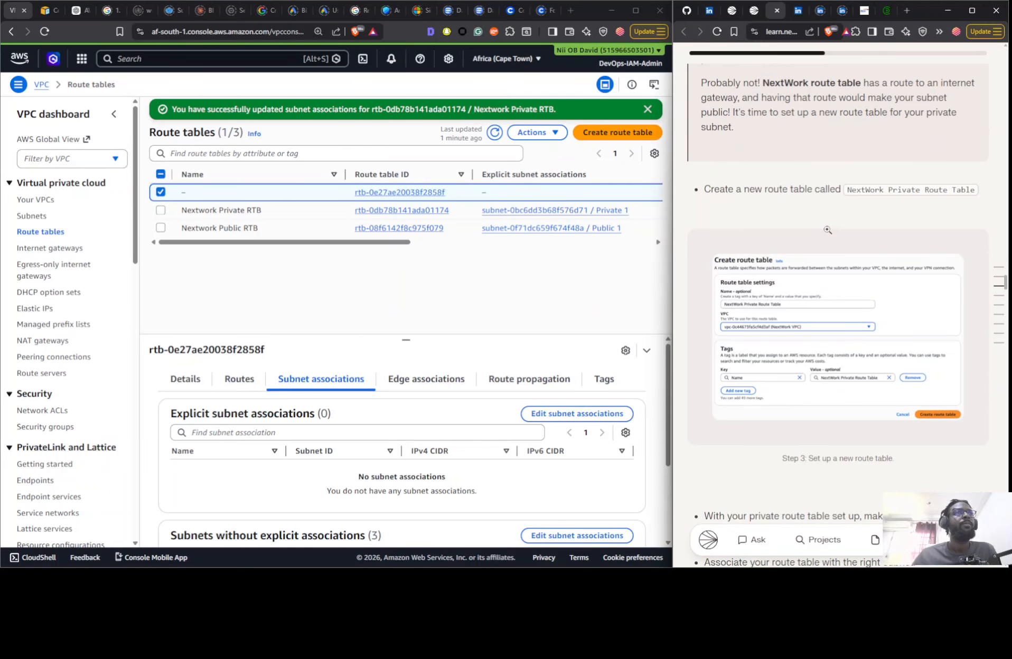
pyautogui.scroll(-8, 837, 315)
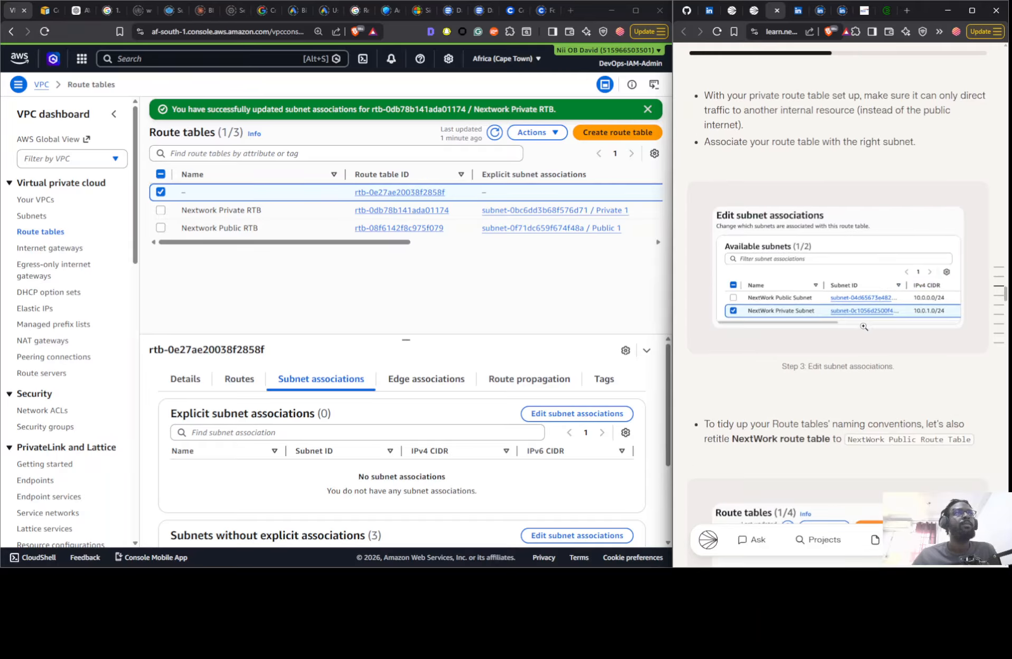
# - Refresh the subnet list and review the guide's step 3 instructions on renaming the public route table
pyautogui.click(47, 218)
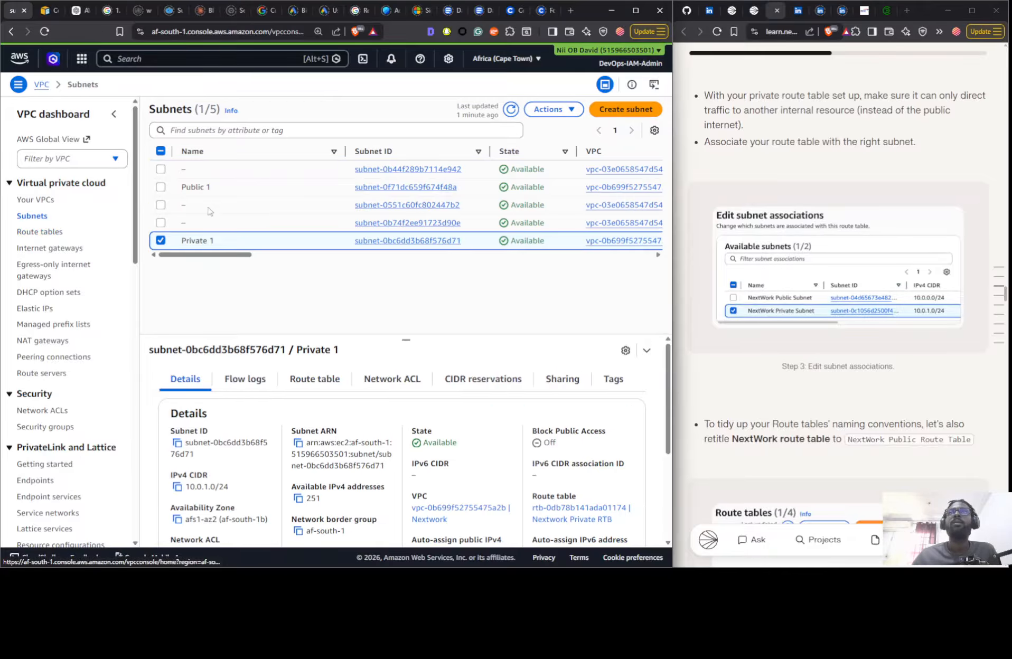
pyautogui.click(511, 109)
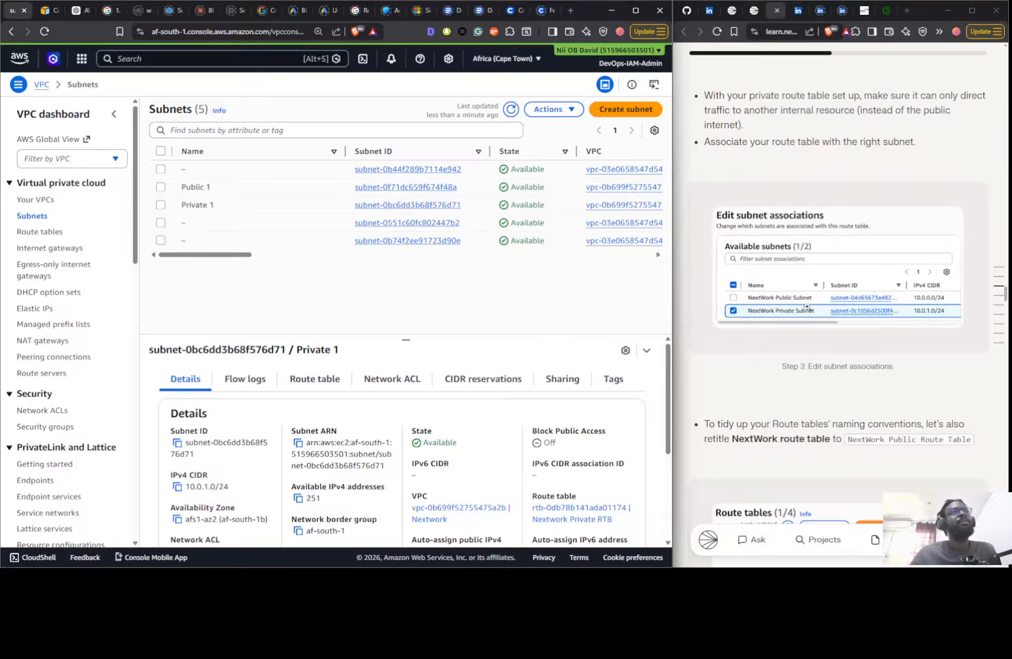
pyautogui.scroll(-6, 806, 306)
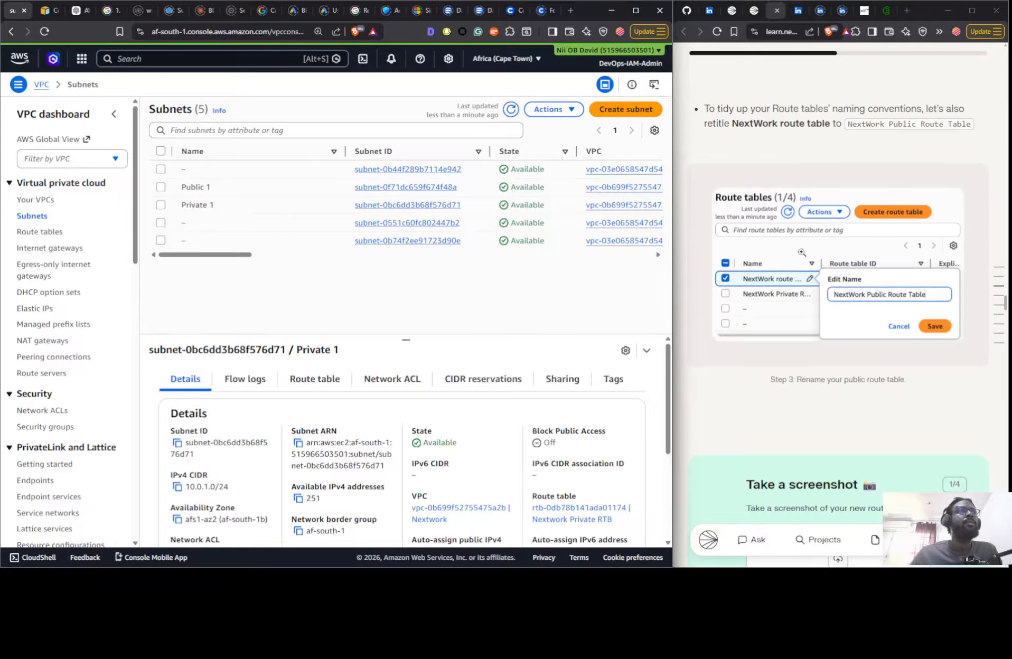
pyautogui.scroll(-7, 819, 277)
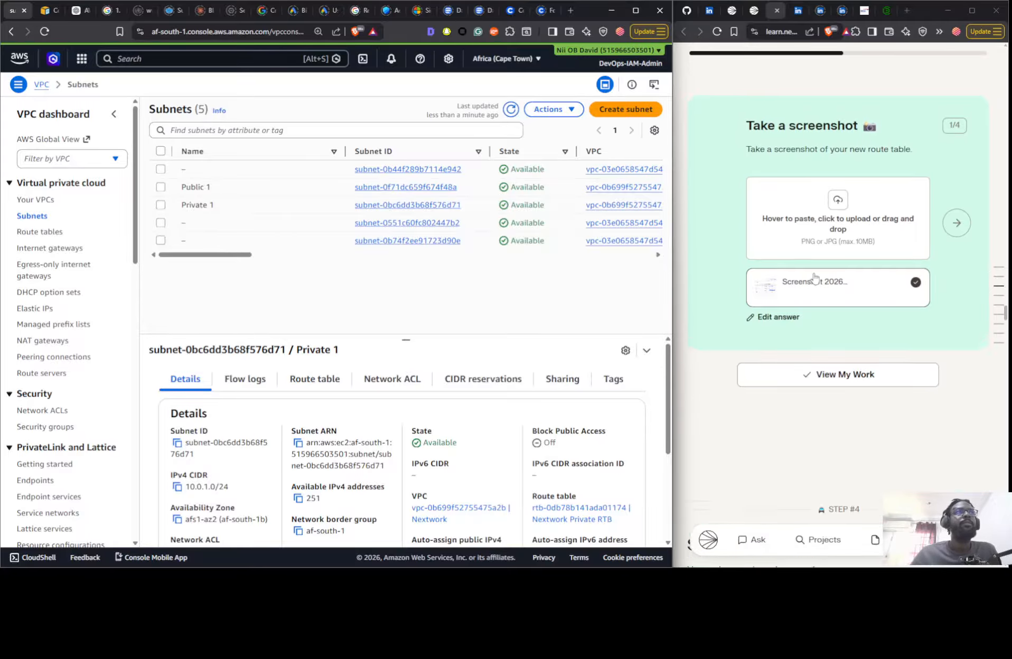
pyautogui.scroll(6, 814, 276)
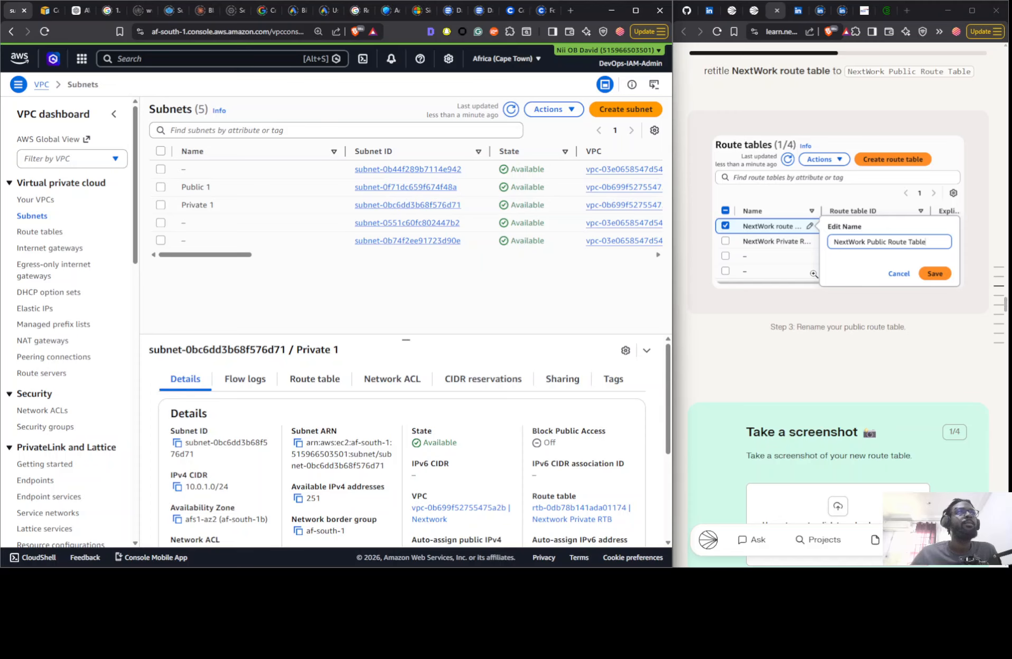
pyautogui.scroll(-8, 814, 274)
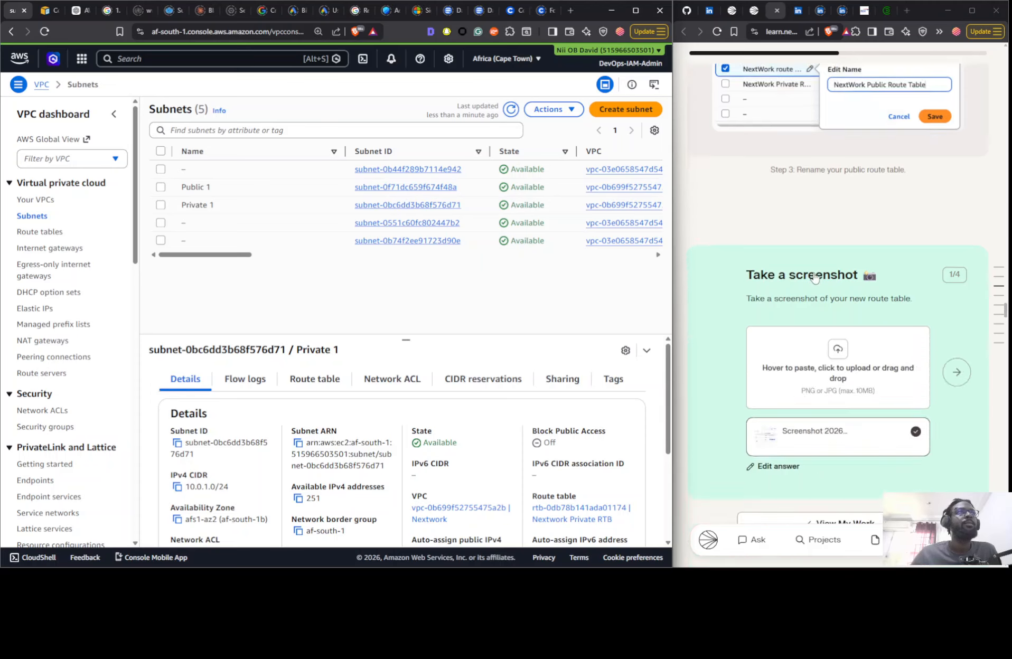
# - View the route table list and read the guide's step 4 instructions on setting up a private network ACL
pyautogui.click(41, 232)
pyautogui.scroll(-15, 775, 296)
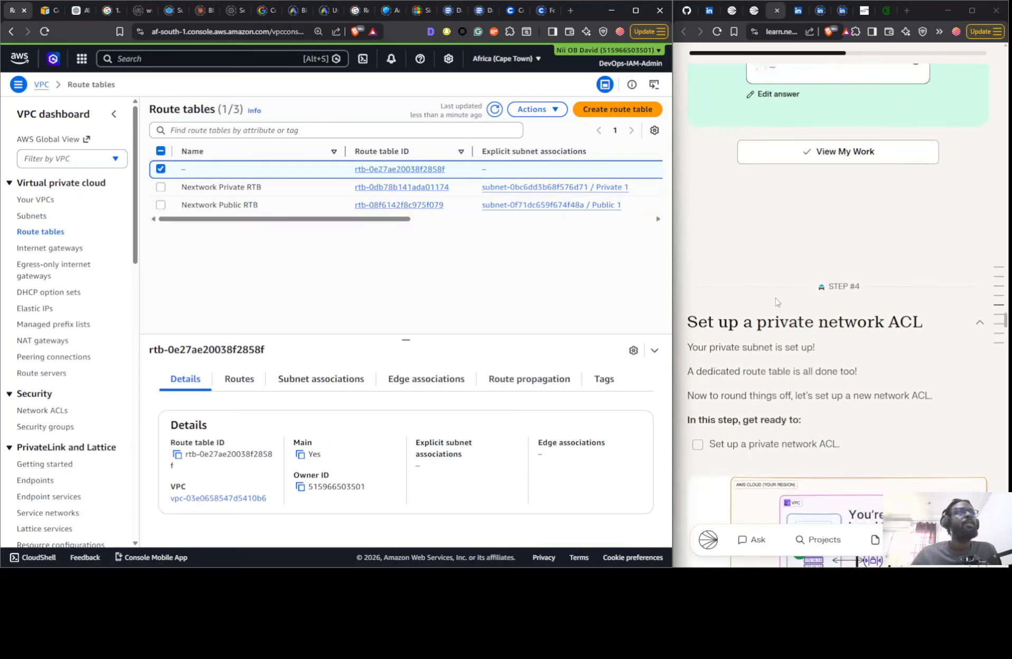
pyautogui.scroll(-7, 776, 296)
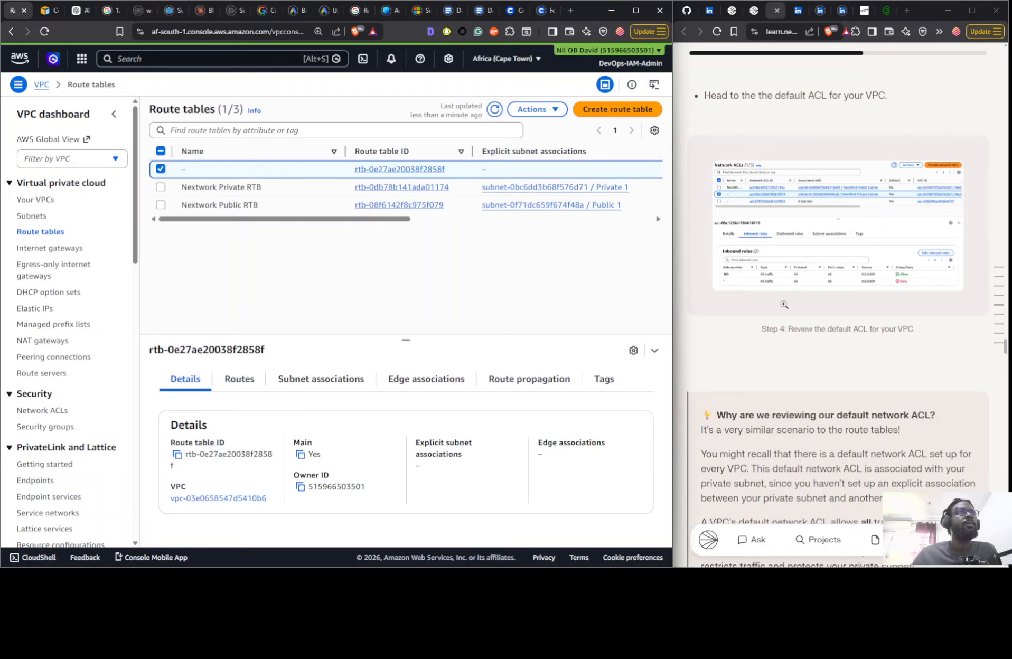
pyautogui.scroll(-1, 823, 301)
pyautogui.scroll(-10, 822, 302)
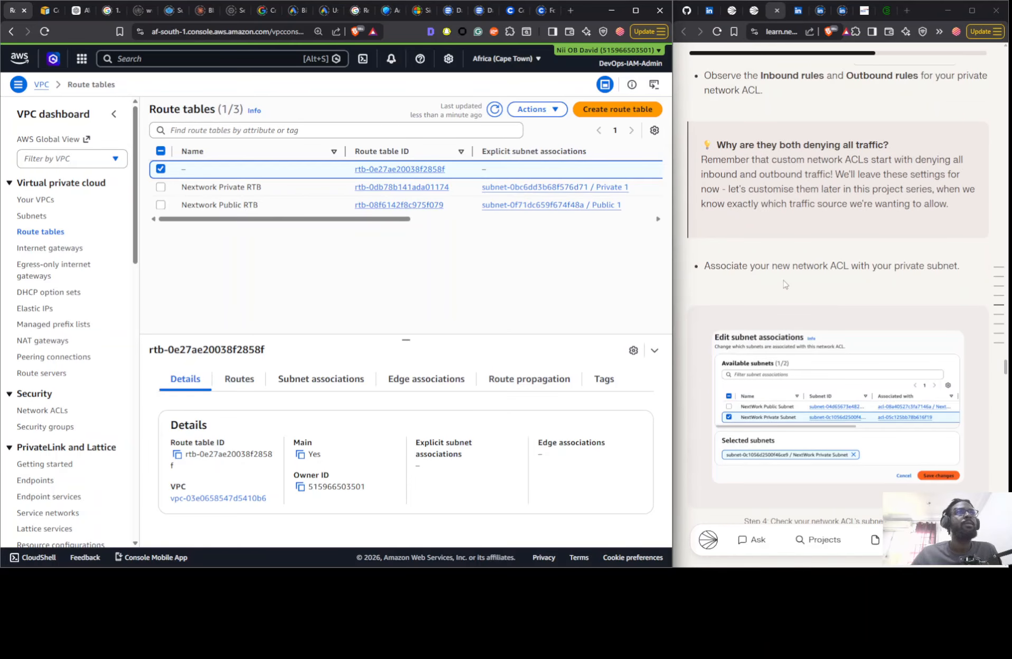
# - Check Nextwork Private NACL's inbound and outbound rules against the guide's step 4 notes on rules, subnet association and naming
pyautogui.click(33, 411)
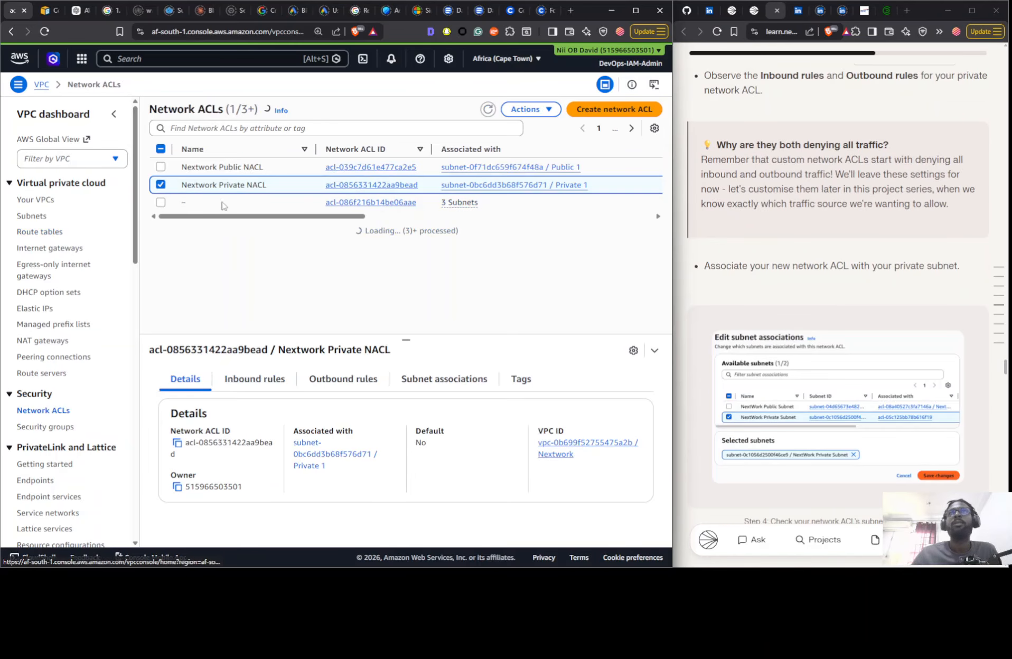
pyautogui.click(238, 380)
pyautogui.click(328, 383)
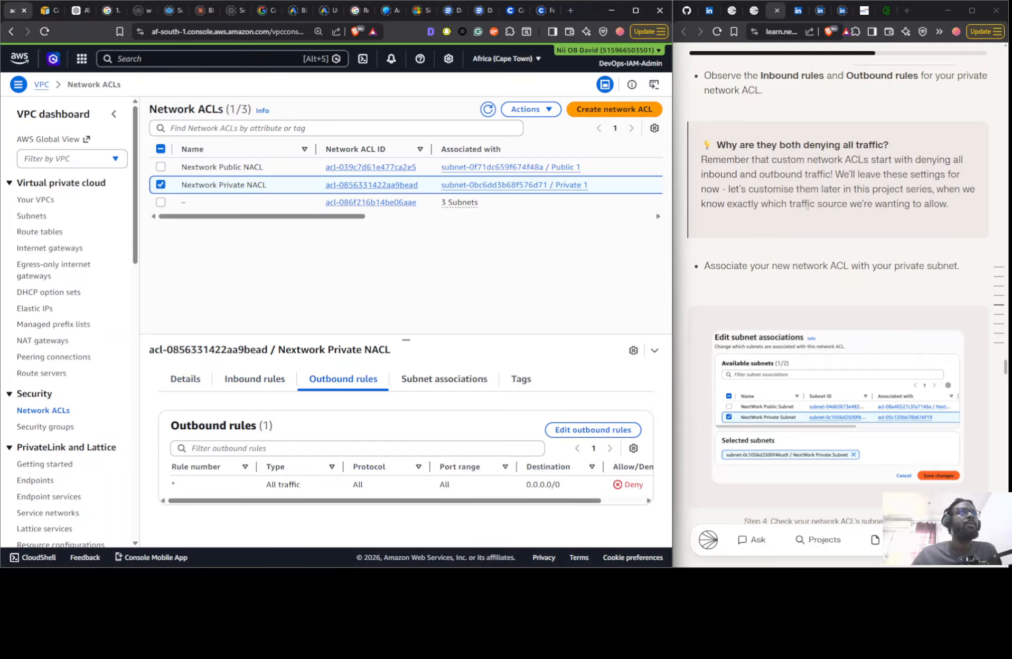
pyautogui.scroll(-7, 779, 258)
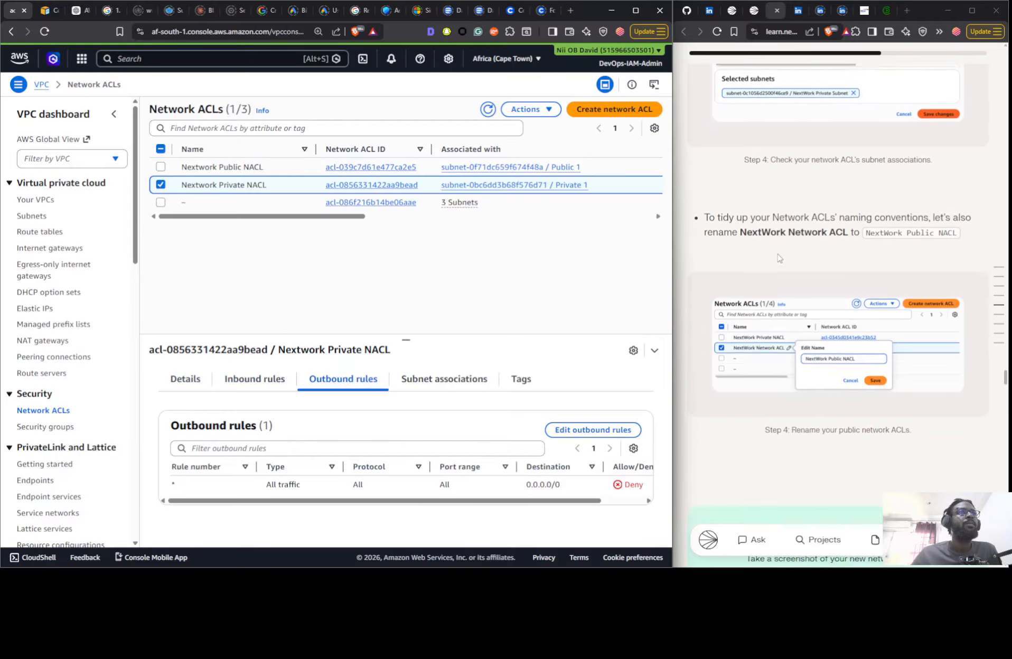
pyautogui.scroll(5, 833, 224)
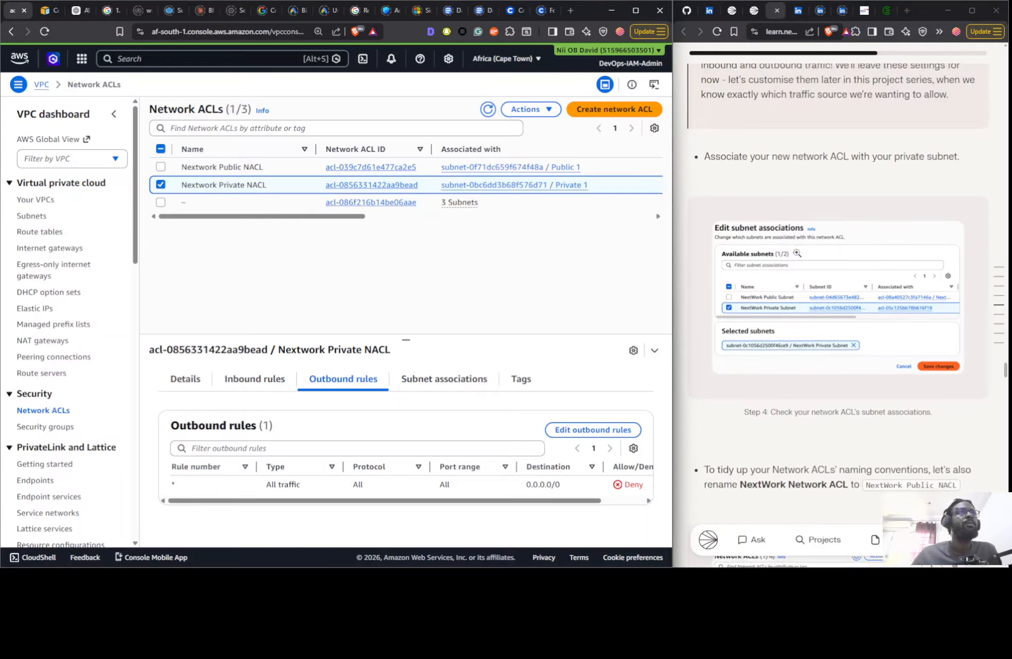
pyautogui.scroll(2, 794, 258)
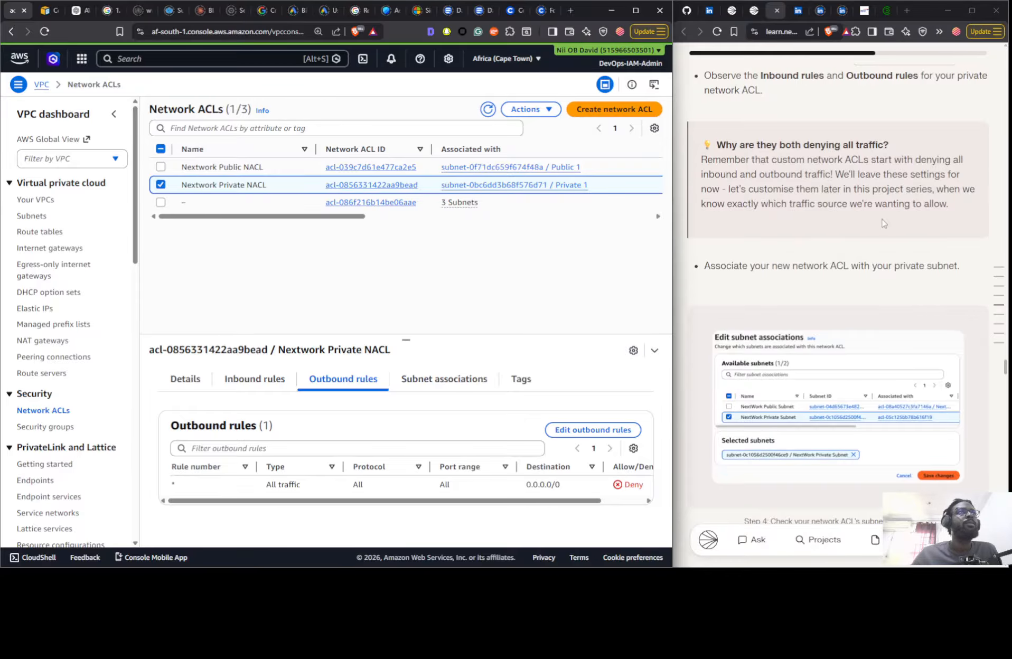
pyautogui.scroll(-10, 795, 264)
pyautogui.scroll(-18, 795, 258)
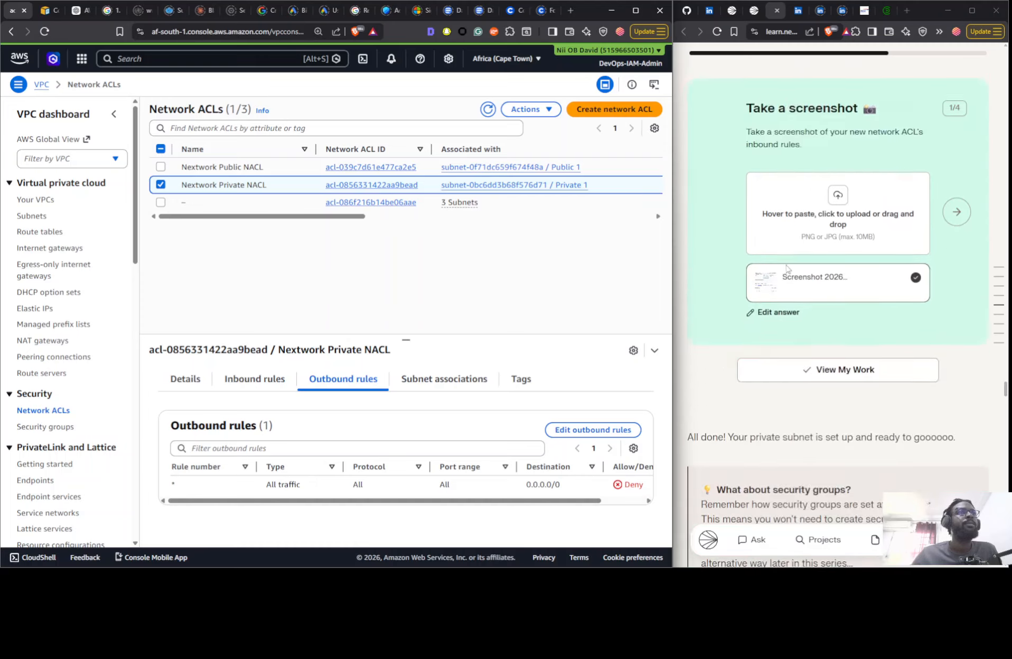
# - Delete the Nextwork VPC together with its dependent resources, confirming the deletion with "delete"
pyautogui.scroll(-2, 741, 252)
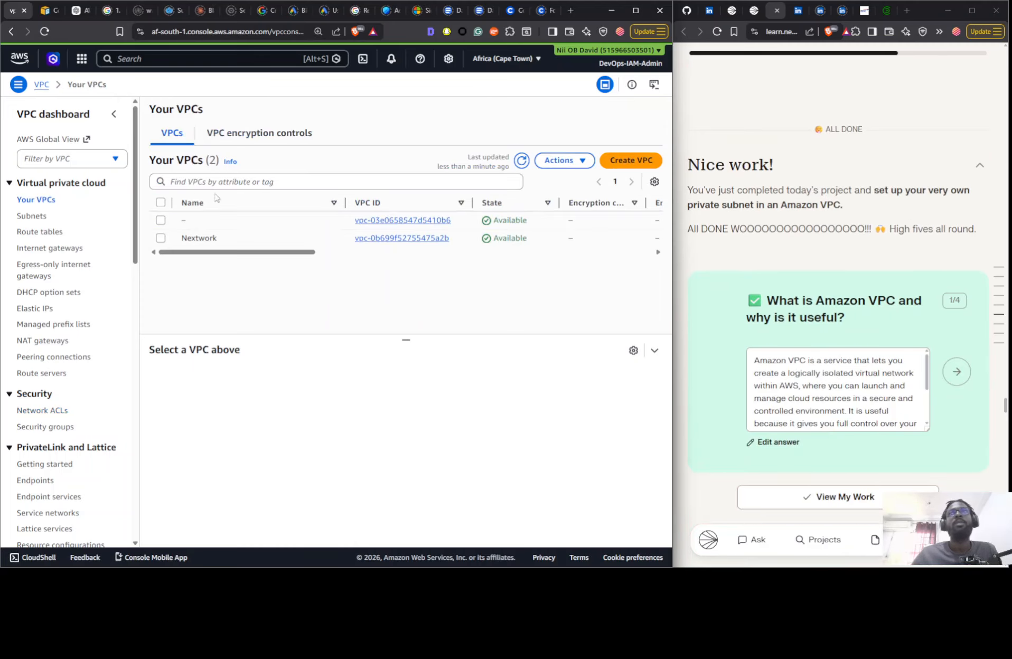
pyautogui.click(305, 237)
pyautogui.click(559, 160)
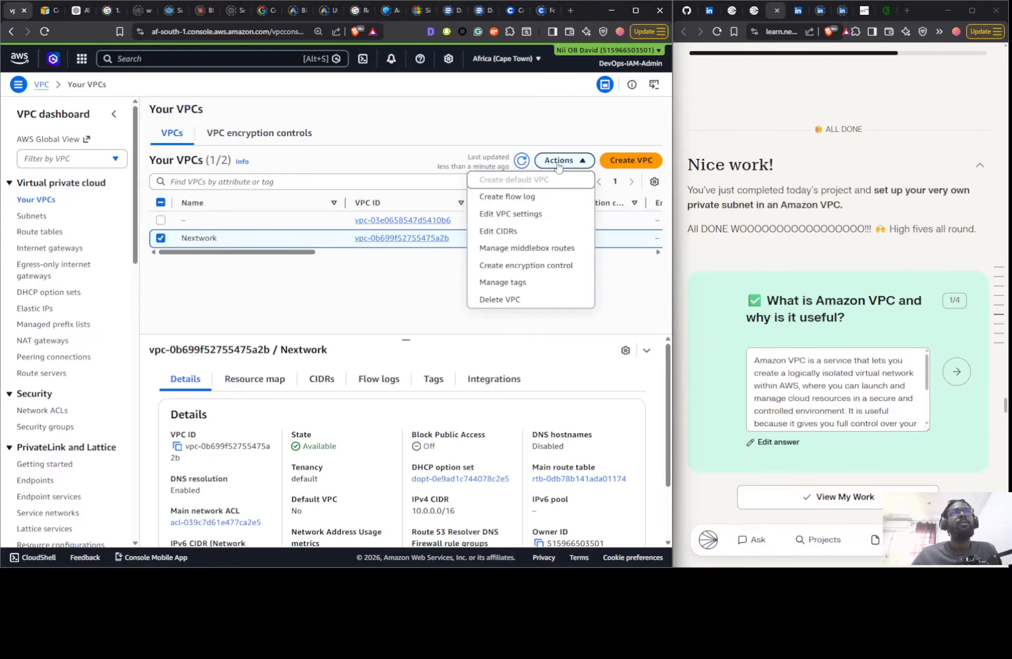
pyautogui.click(499, 300)
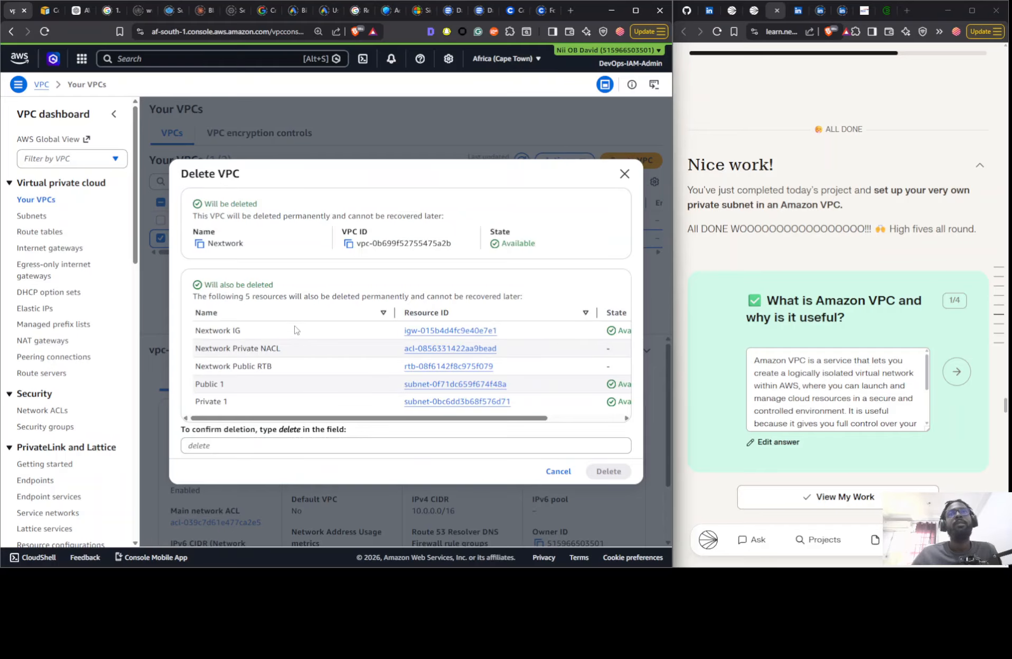
pyautogui.doubleClick(286, 430)
pyautogui.hotkey('ctrl', 'c')
pyautogui.click(274, 447)
pyautogui.hotkey('ctrl', 'v')
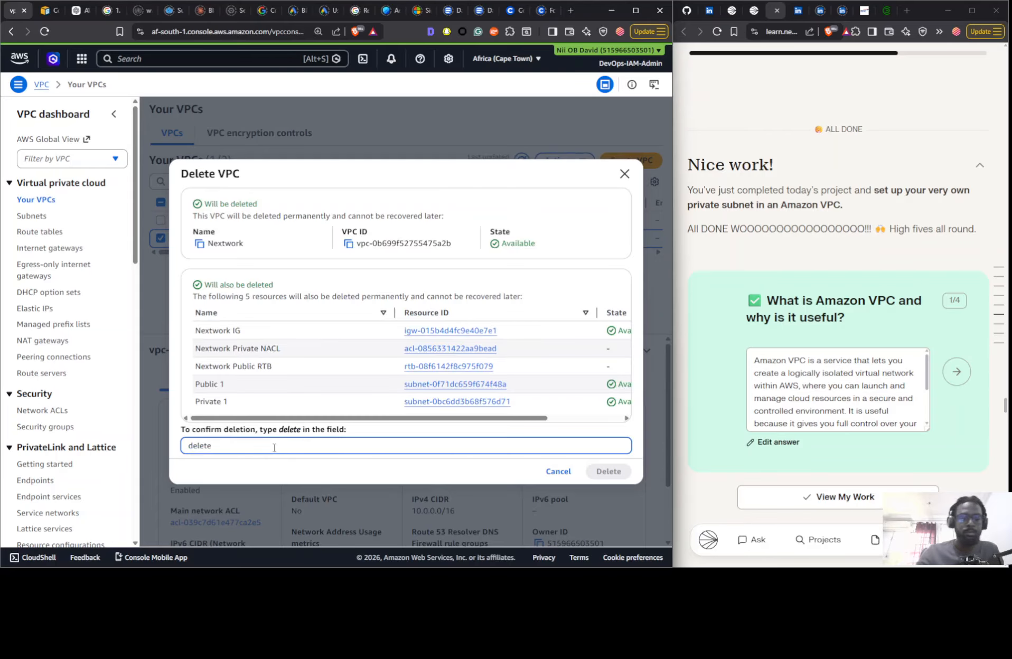
pyautogui.press('BackSpace')
pyautogui.click(603, 469)
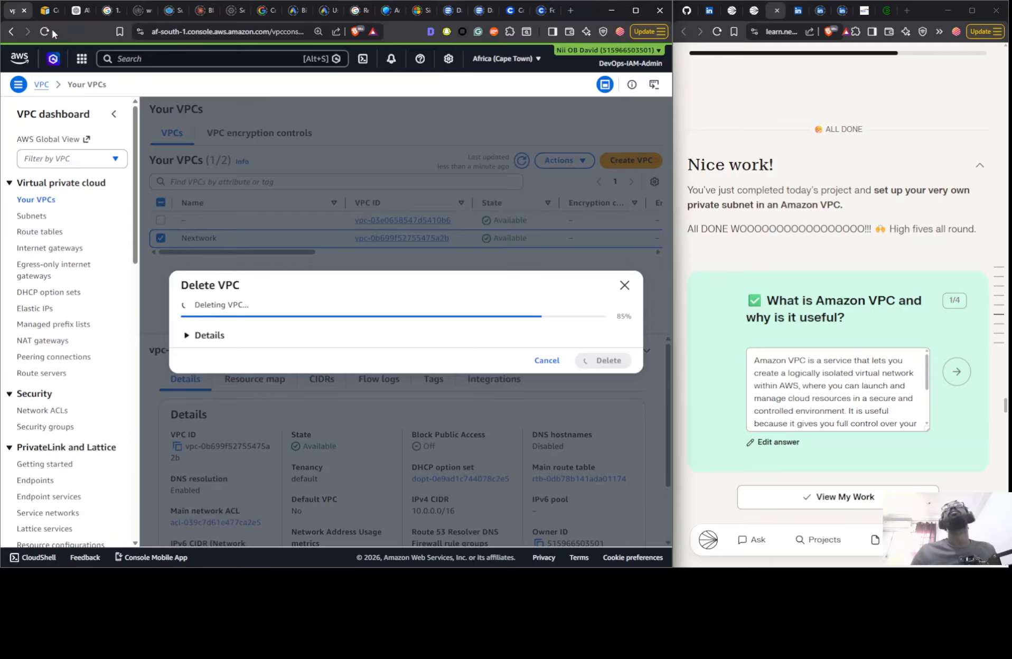
# - Skim the guide's list of resources to check after deletion and open the Part 4 project, Launching VPC Resources
pyautogui.scroll(-8, 776, 290)
pyautogui.scroll(-15, 776, 290)
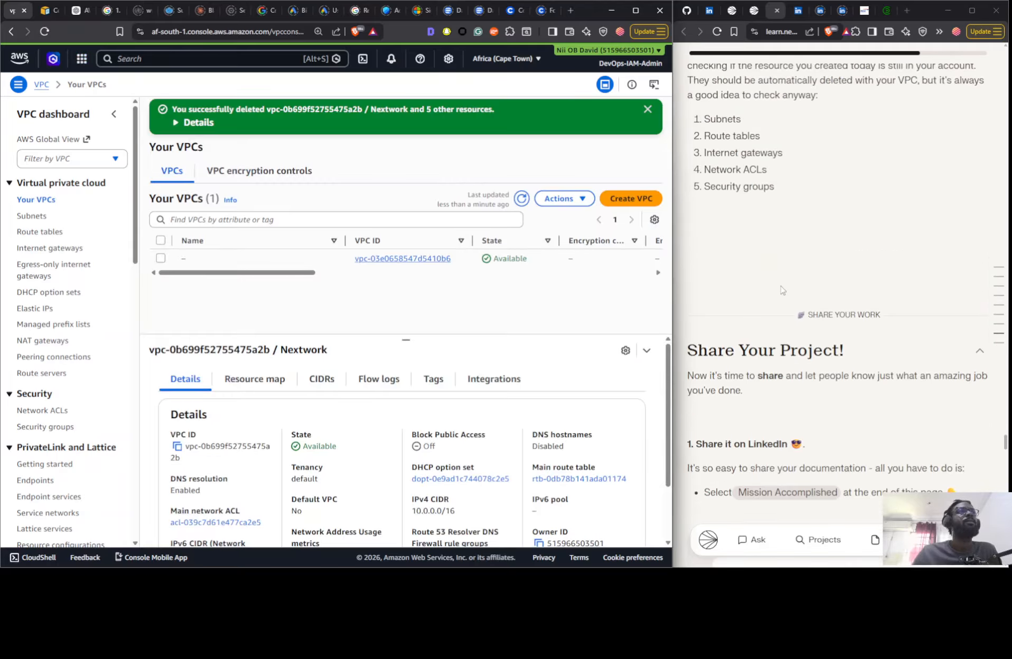
pyautogui.scroll(8, 806, 261)
pyautogui.scroll(20, 806, 261)
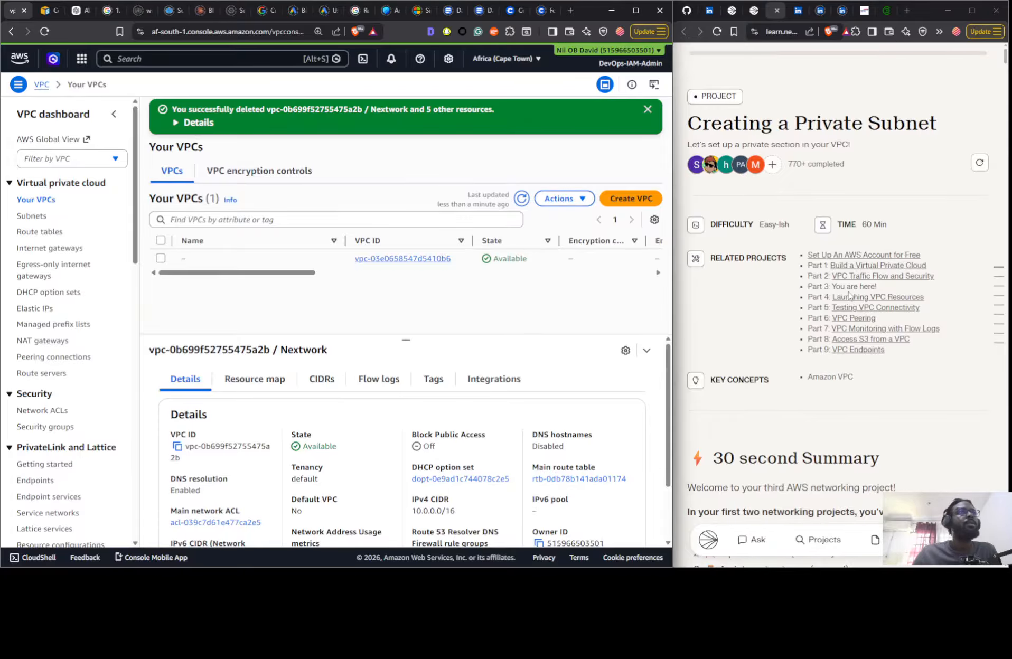
pyautogui.click(850, 299)
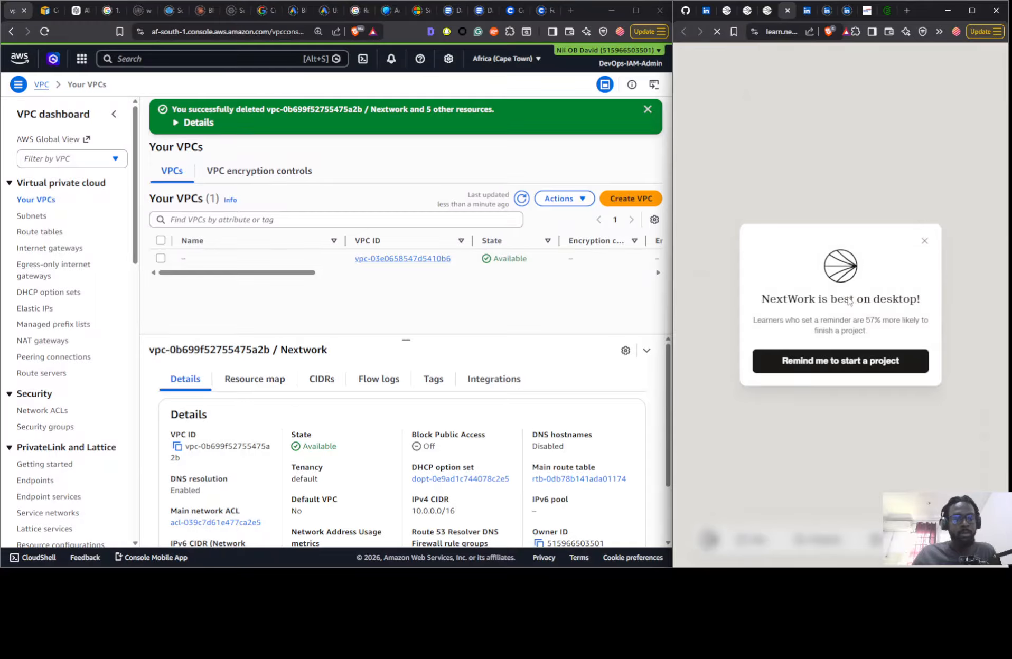
pyautogui.click(925, 241)
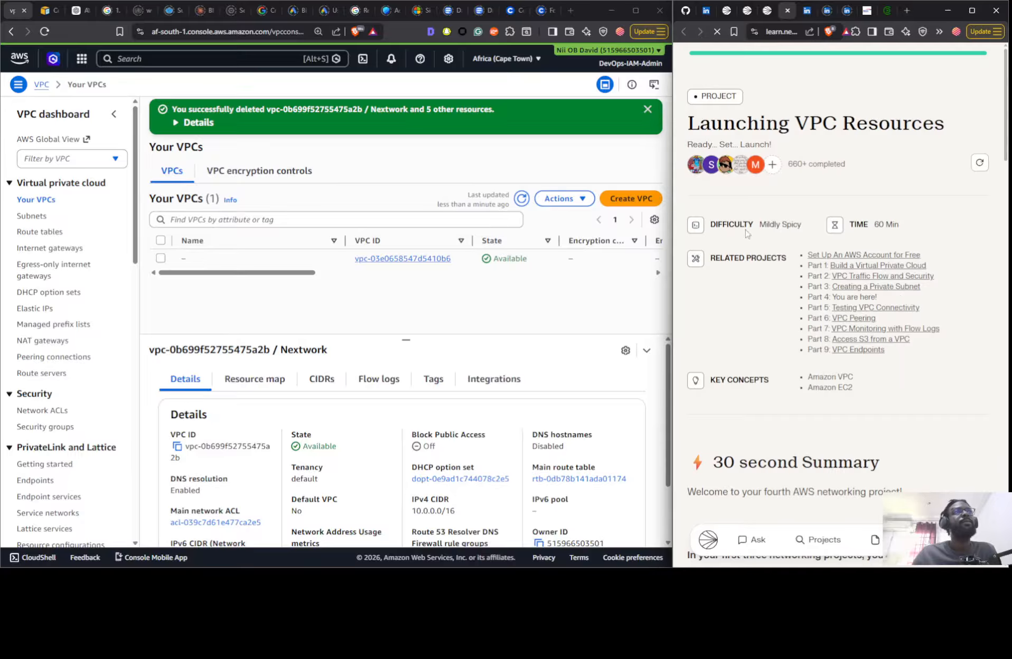
# - Reload the route table list to check whether the deleted VPC's route tables are gone
pyautogui.click(34, 217)
pyautogui.click(40, 231)
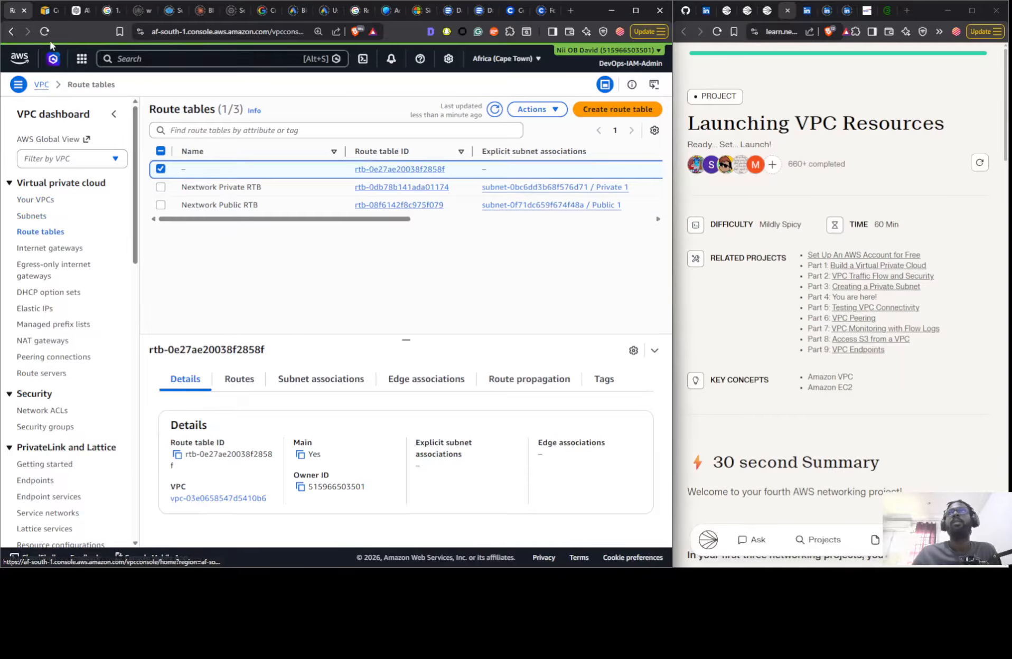
pyautogui.click(45, 31)
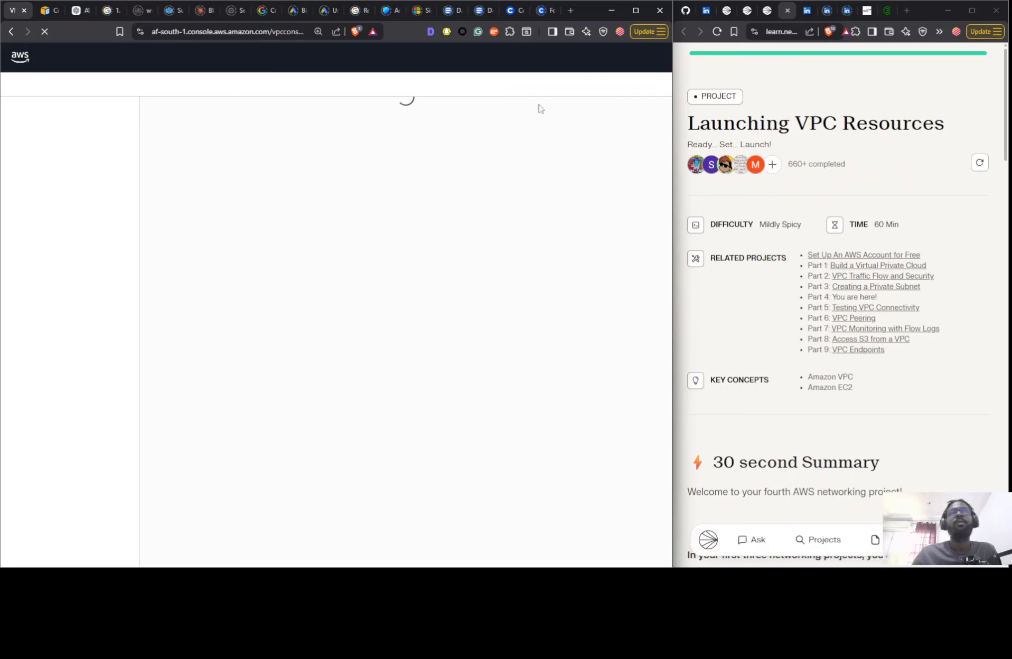
# - Read the Launching VPC Resources summary, covering the prerequisites, planned EC2 launches, architecture diagram and mode choices
pyautogui.scroll(-2, 814, 226)
pyautogui.scroll(-10, 813, 226)
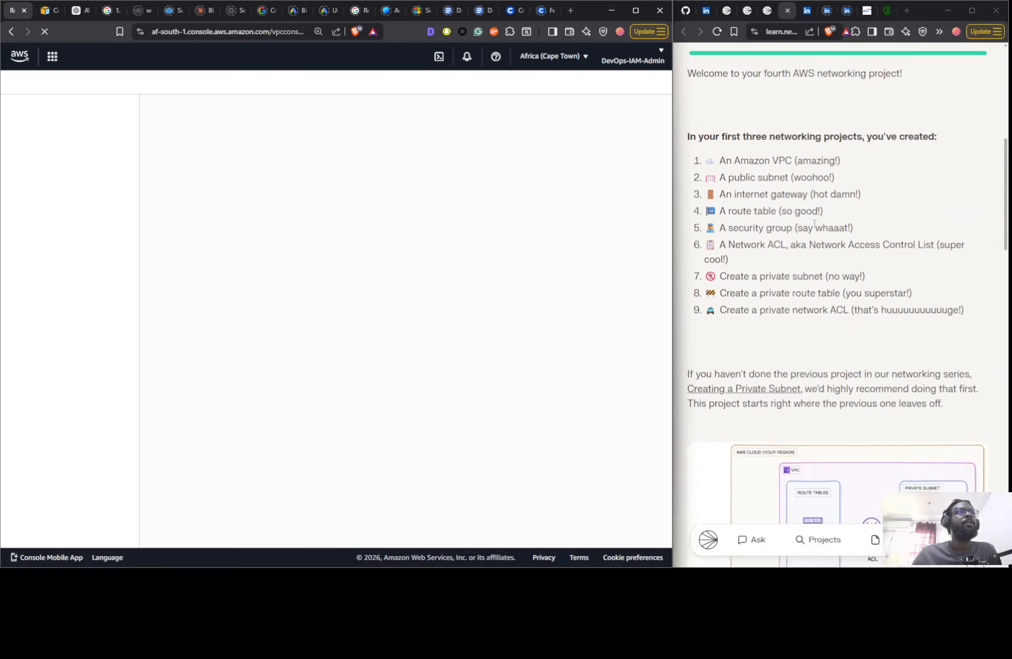
pyautogui.scroll(6, 722, 216)
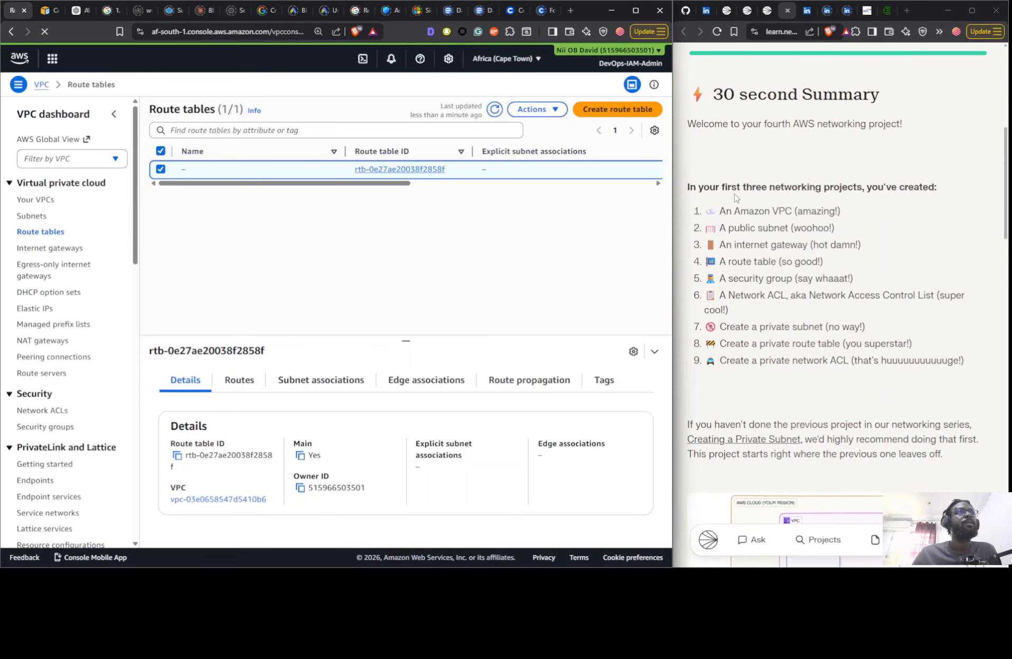
pyautogui.scroll(-6, 877, 209)
pyautogui.scroll(5, 845, 211)
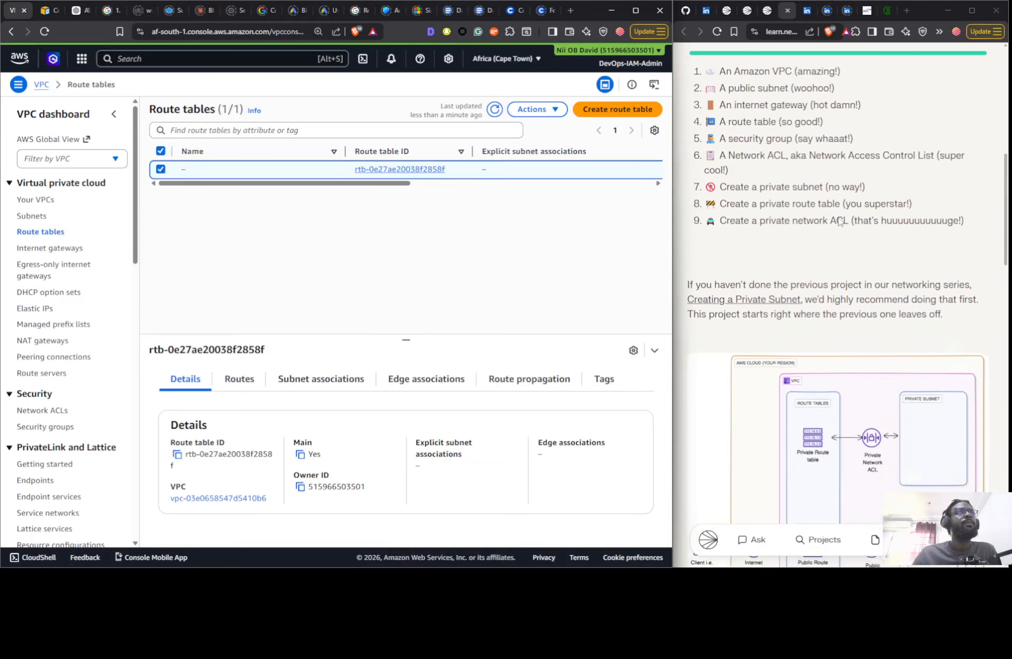
pyautogui.scroll(-1, 786, 288)
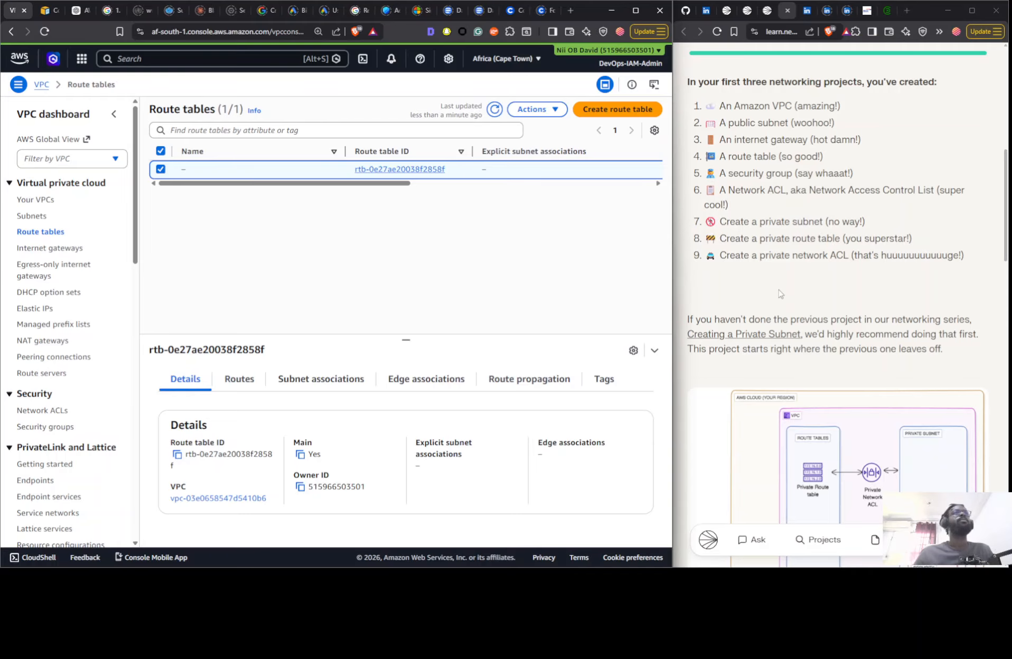
pyautogui.scroll(-11, 771, 282)
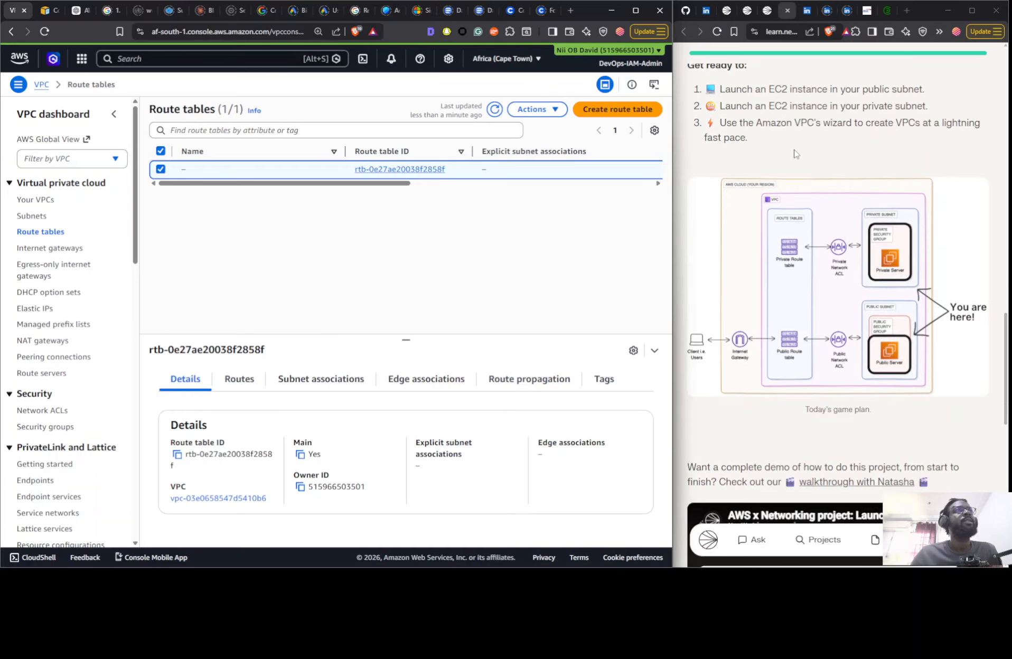
pyautogui.scroll(-12, 796, 154)
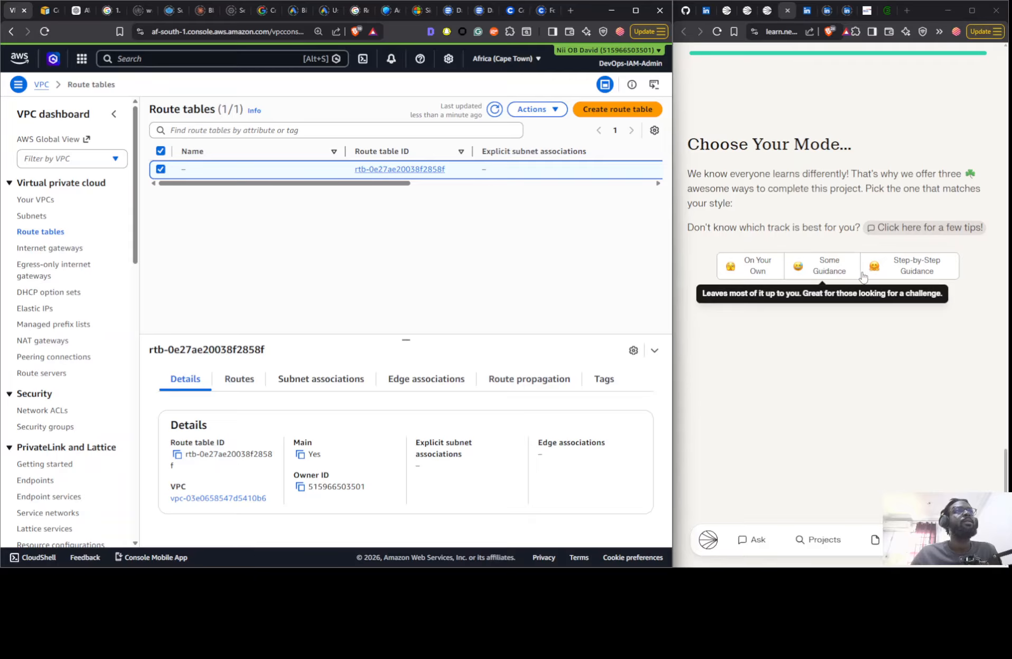
# - Set the project's mode to On Your Own and read the objectives of steps 1 and 2
pyautogui.click(764, 277)
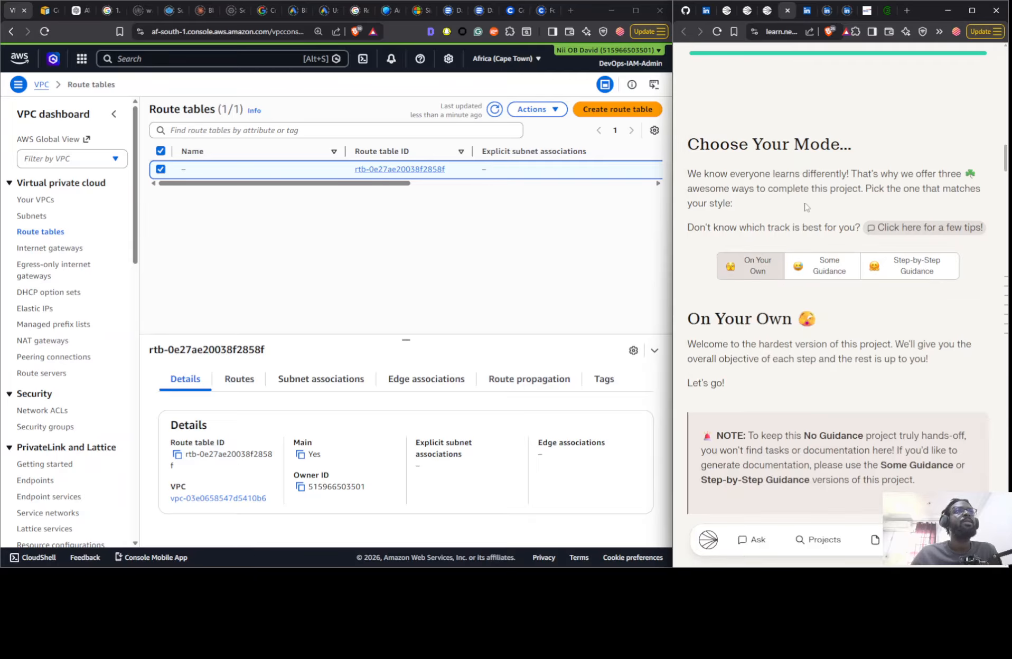
pyautogui.scroll(-13, 791, 203)
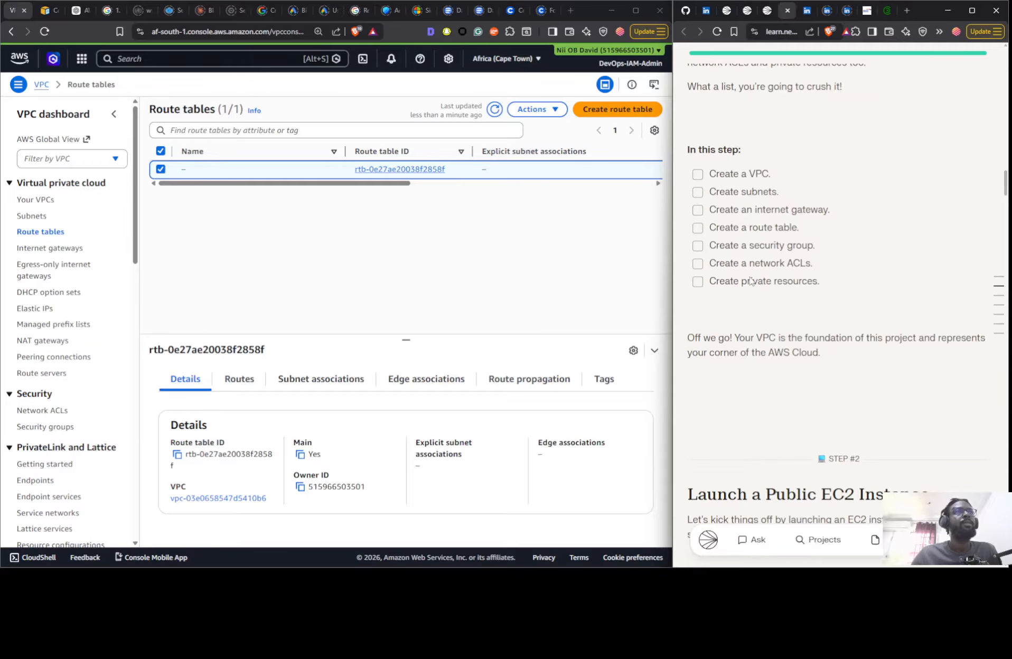
pyautogui.scroll(-6, 751, 277)
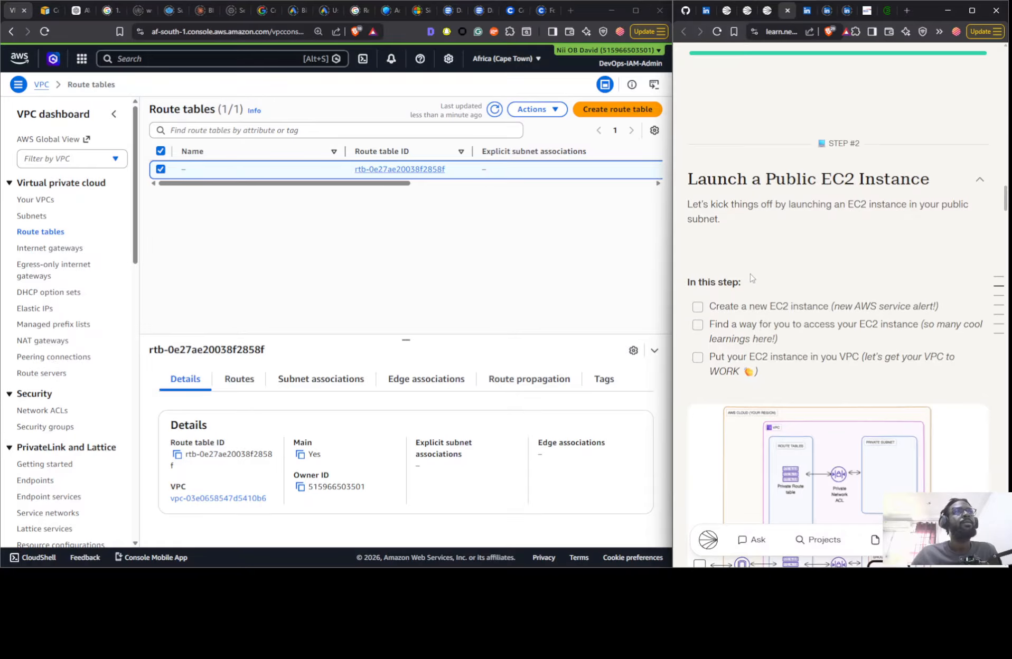
# - Start creating a VPC-only resource in the Cape Town region with the name tag Nextwork
pyautogui.scroll(-5, 752, 277)
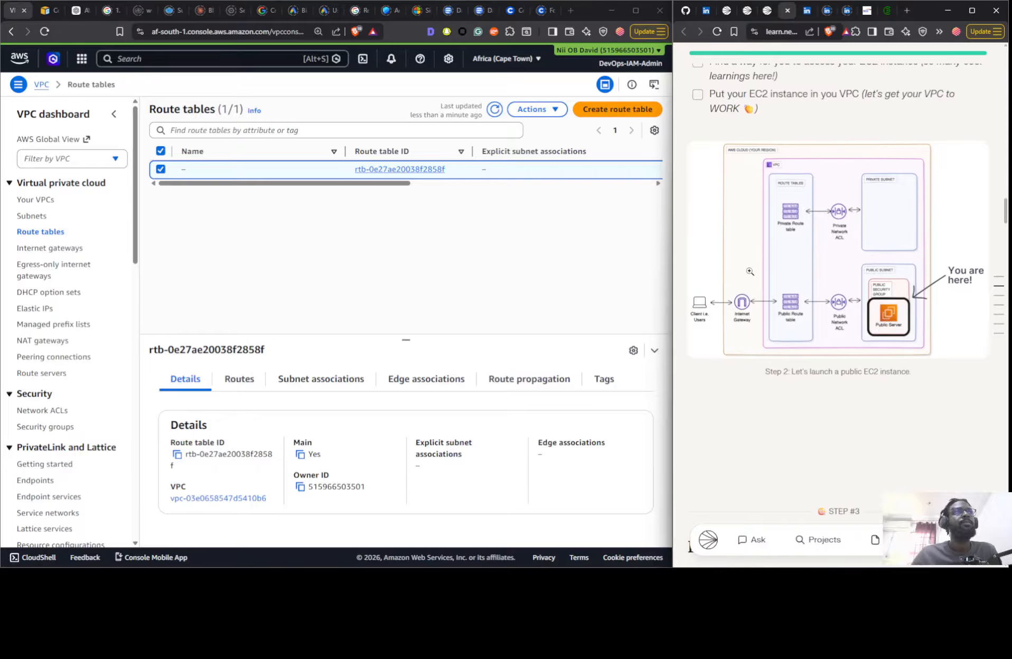
pyautogui.scroll(5, 750, 271)
pyautogui.scroll(2, 745, 269)
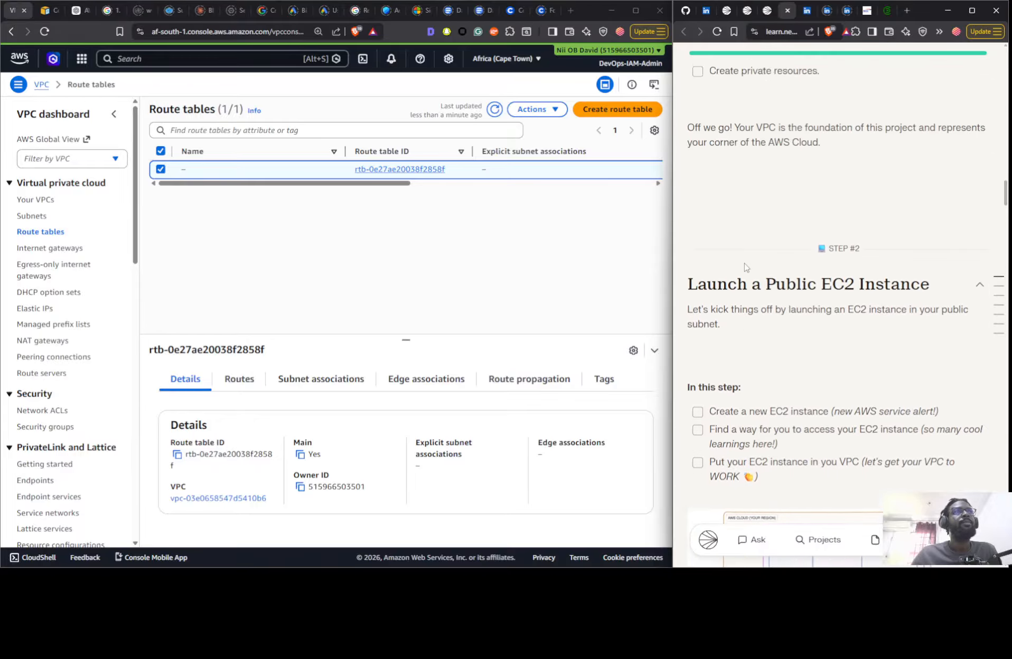
pyautogui.scroll(-4, 745, 269)
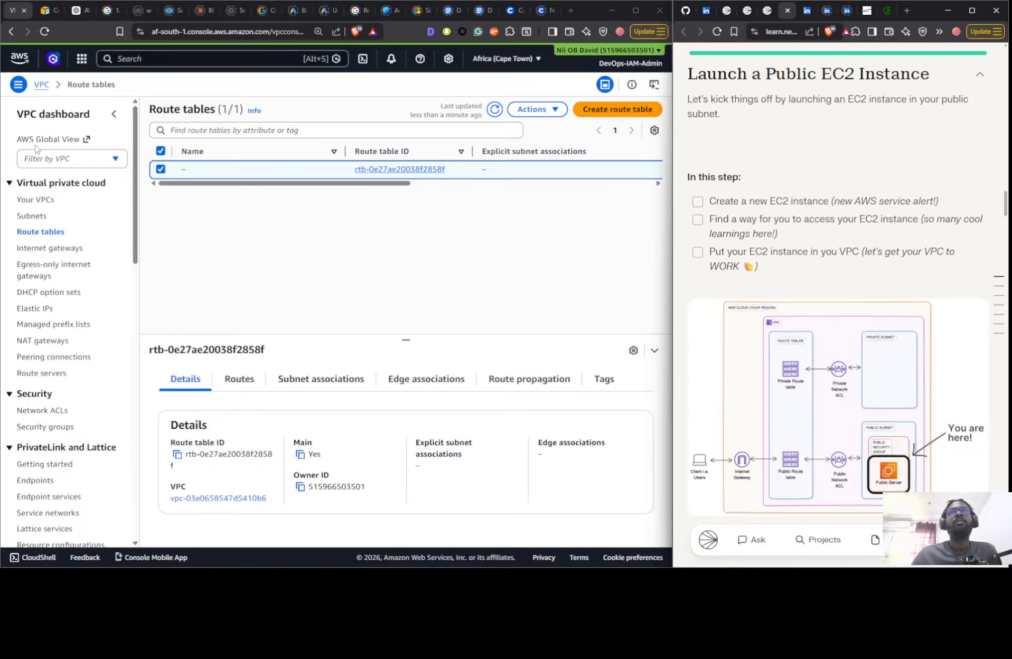
pyautogui.click(39, 200)
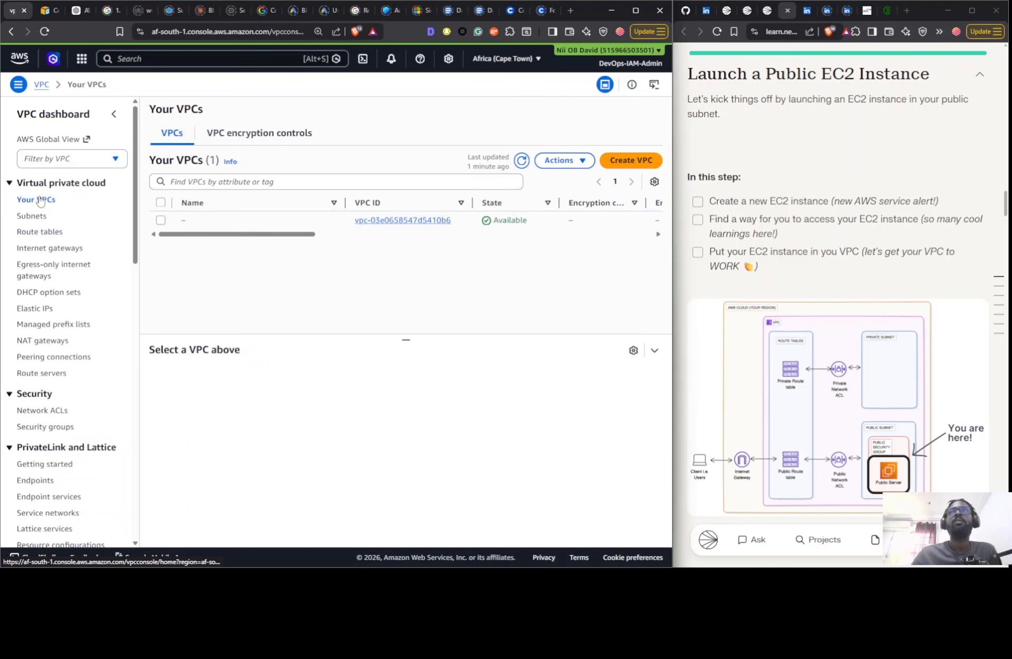
pyautogui.scroll(8, 674, 174)
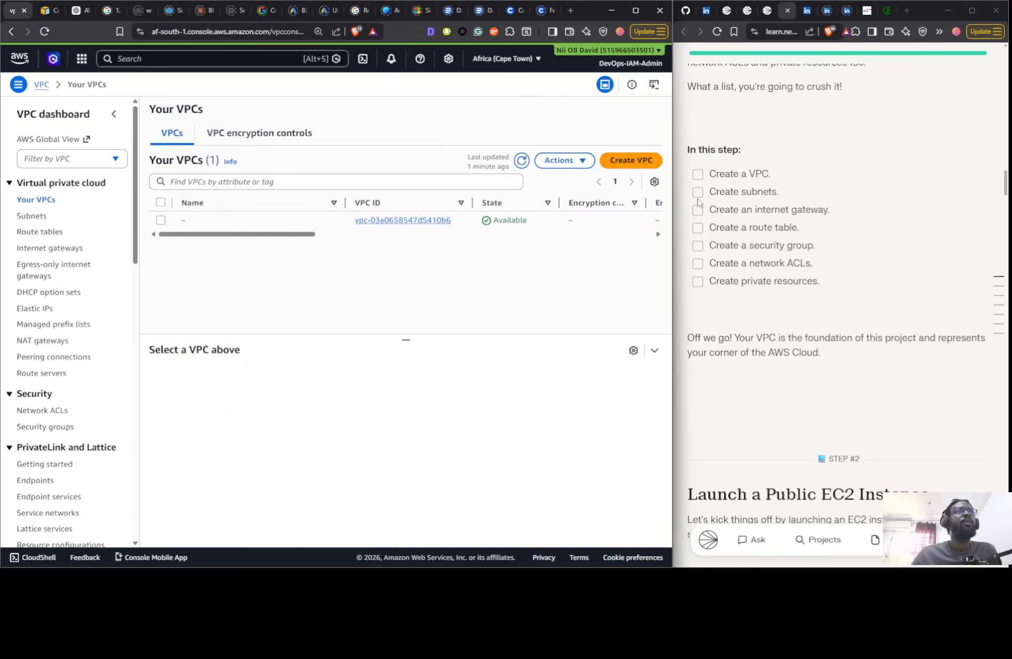
pyautogui.click(631, 160)
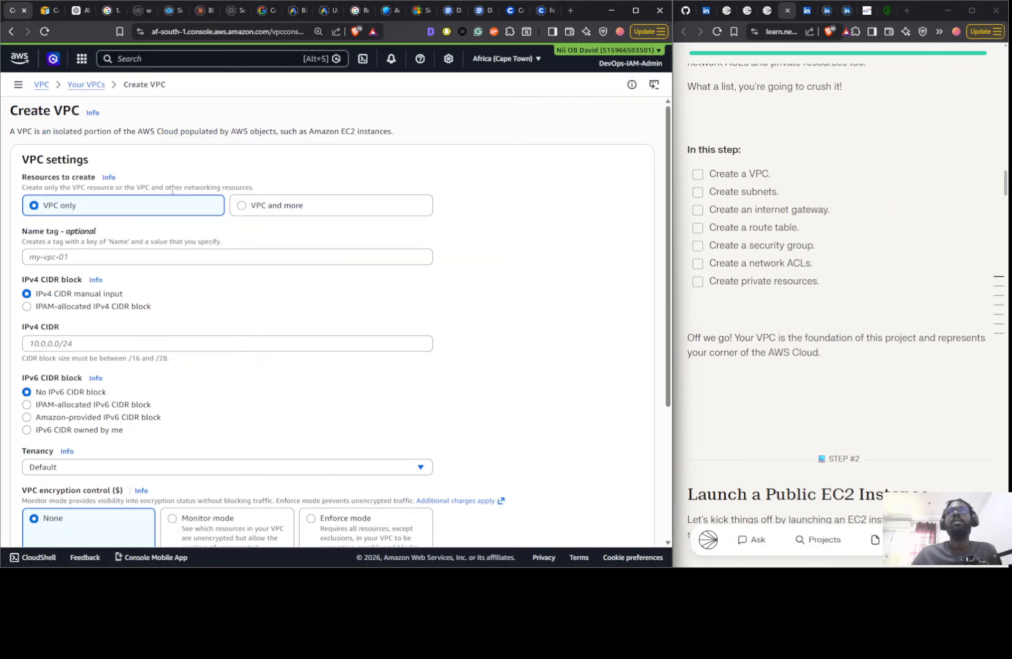
pyautogui.click(99, 264)
pyautogui.write('Nextwork')
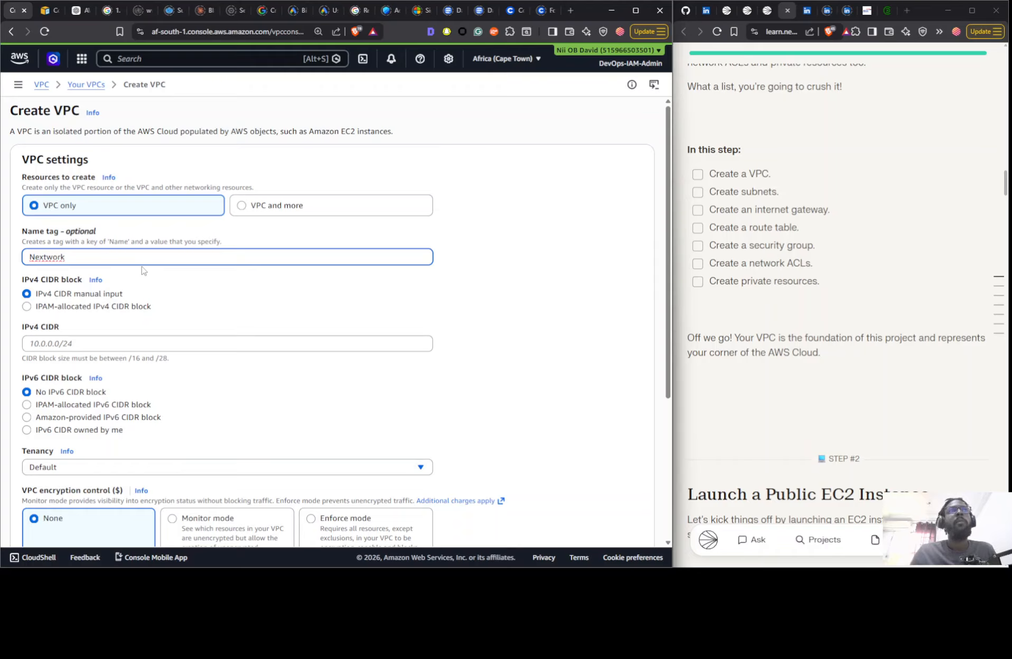
# - Set the VPC's IPv4 CIDR to 10.0.0.0/16, create it, and mark the Create a VPC objective as done in the guide
pyautogui.click(98, 342)
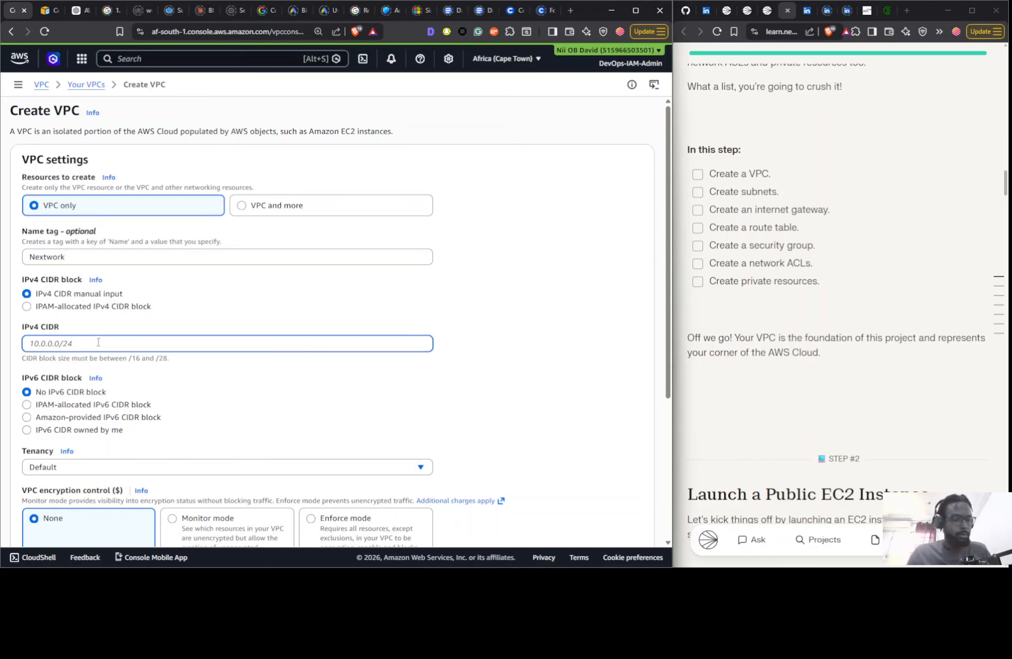
pyautogui.write('10.0.0.0/16')
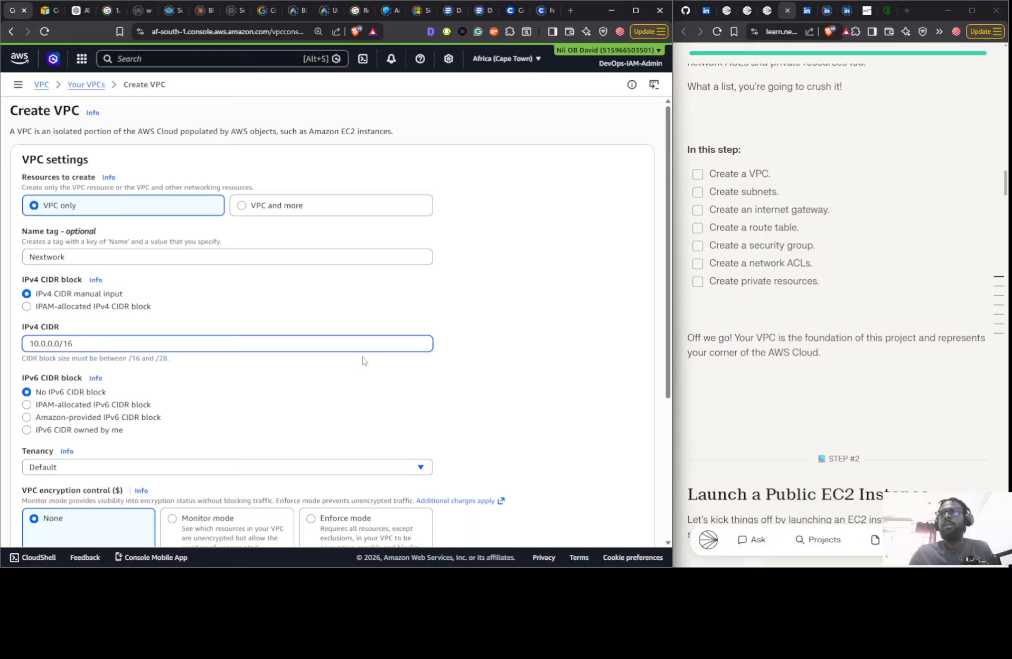
pyautogui.scroll(-4, 362, 361)
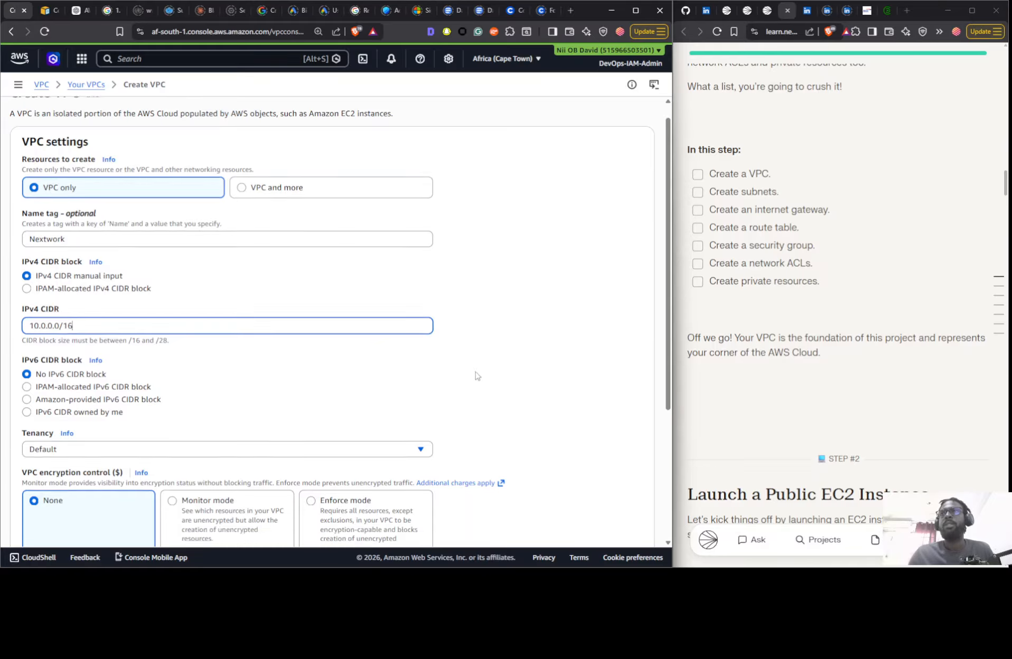
pyautogui.click(602, 512)
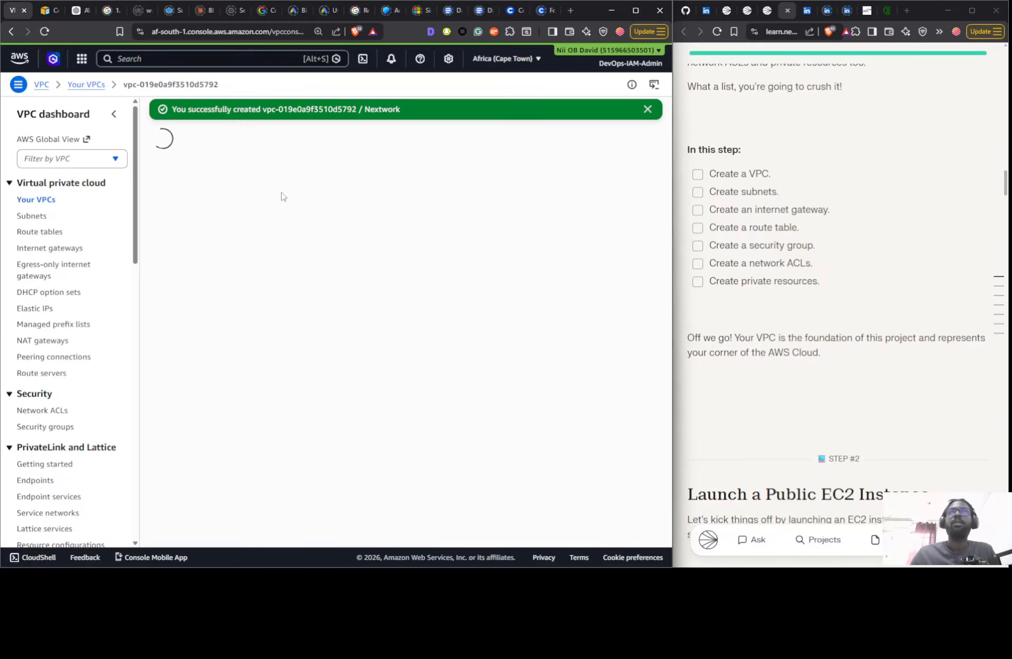
pyautogui.click(697, 174)
# - Start a new subnet in the Nextwork VPC and name it Nextwork Public Subnet
pyautogui.click(32, 216)
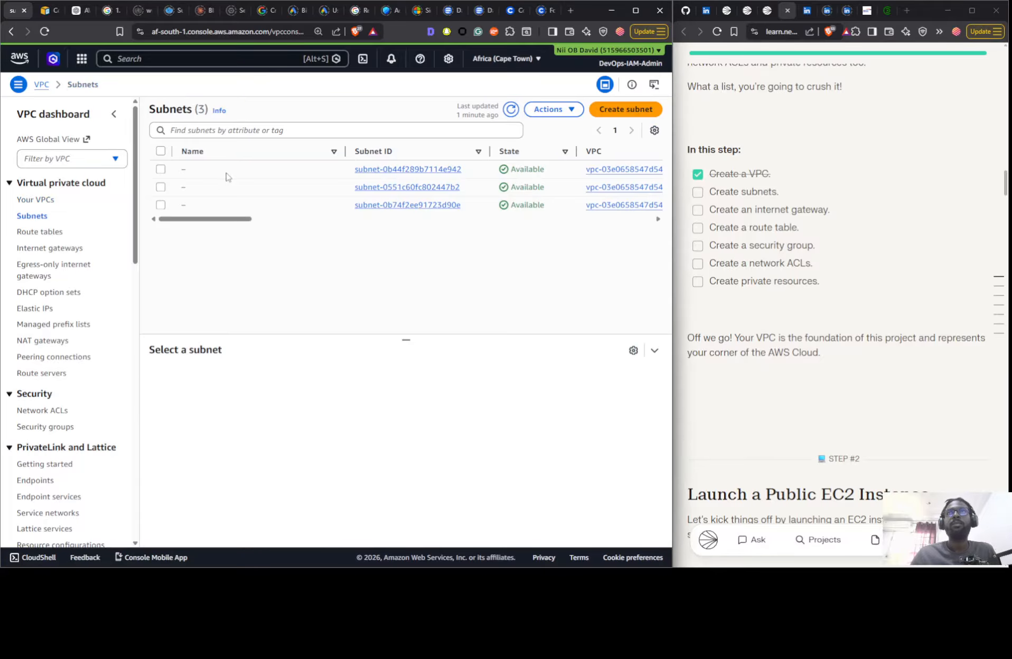
pyautogui.click(637, 113)
pyautogui.click(148, 186)
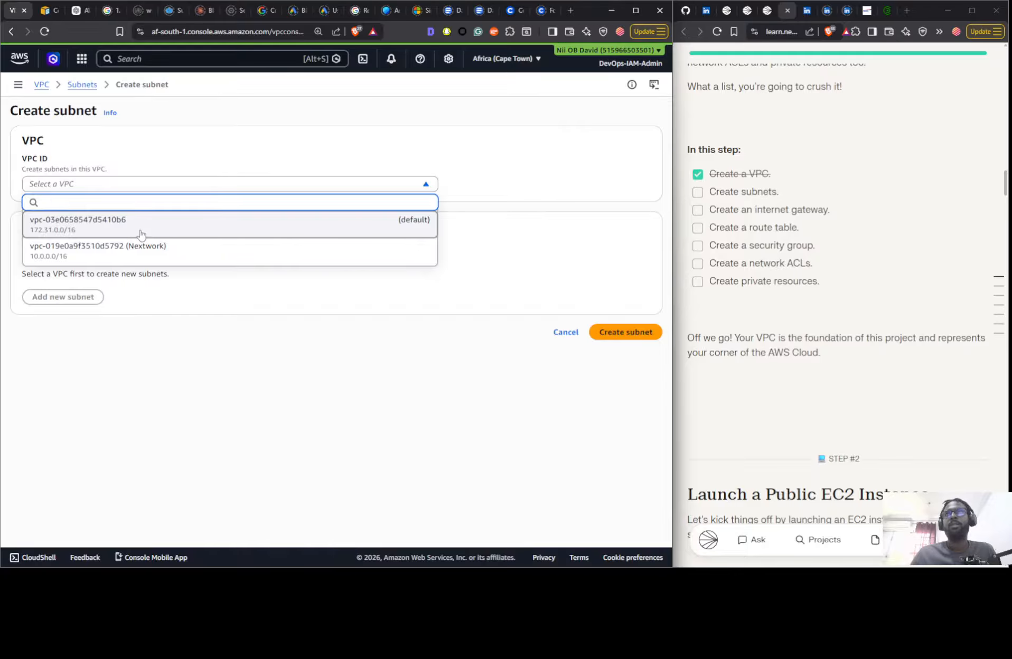
pyautogui.click(143, 264)
pyautogui.click(163, 399)
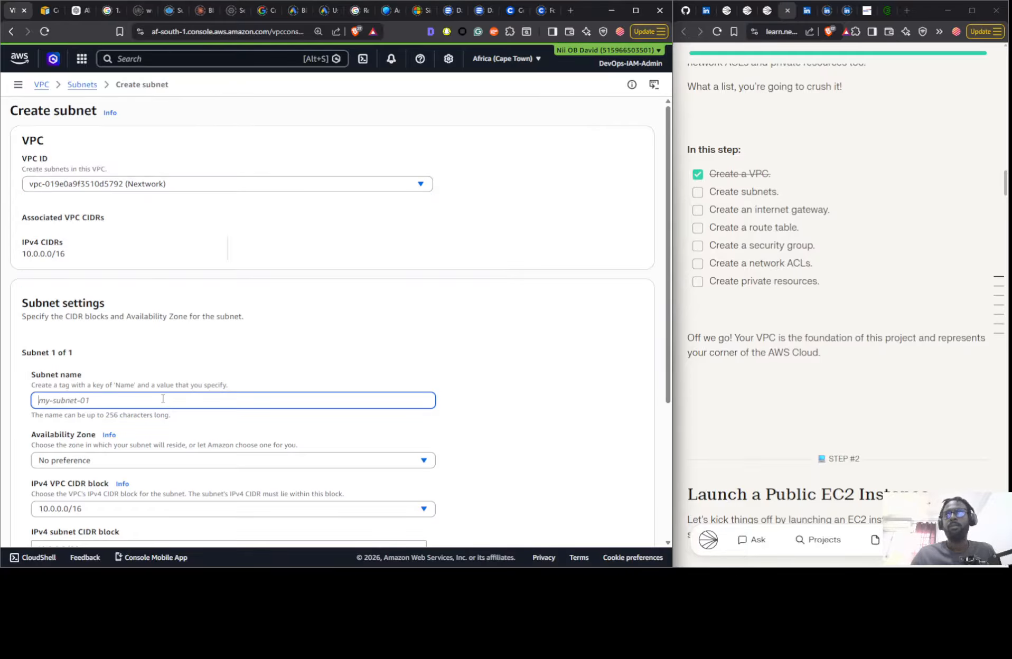
pyautogui.write('Nextwork Public Subnet')
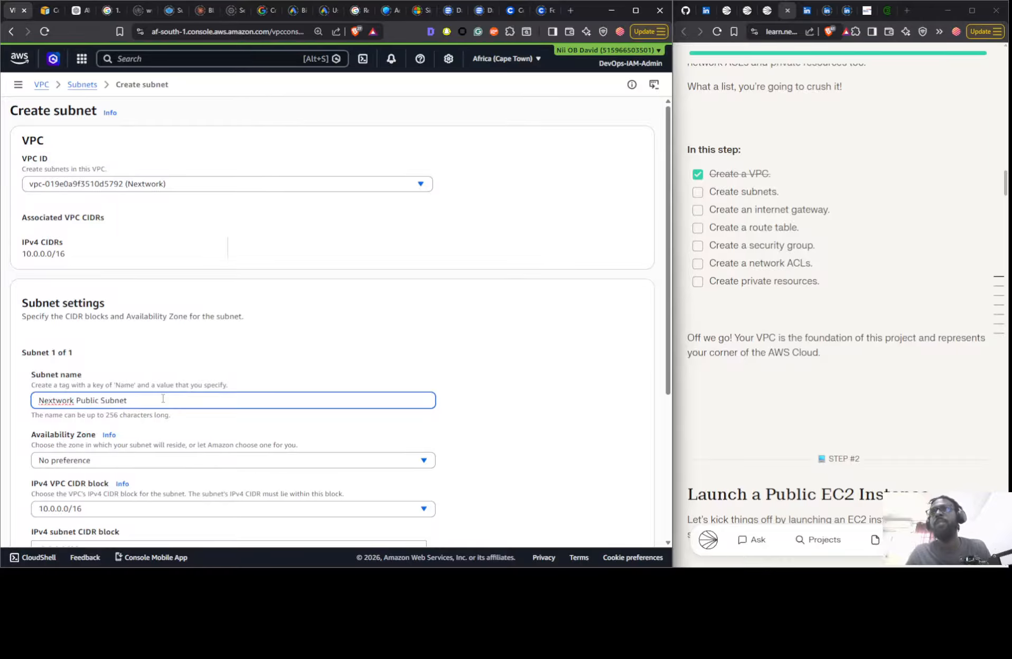
# - Place the public subnet in availability zone af-south-1a with IPv4 CIDR block 10.0.0.0/24 and create it
pyautogui.scroll(-4, 393, 368)
pyautogui.click(159, 250)
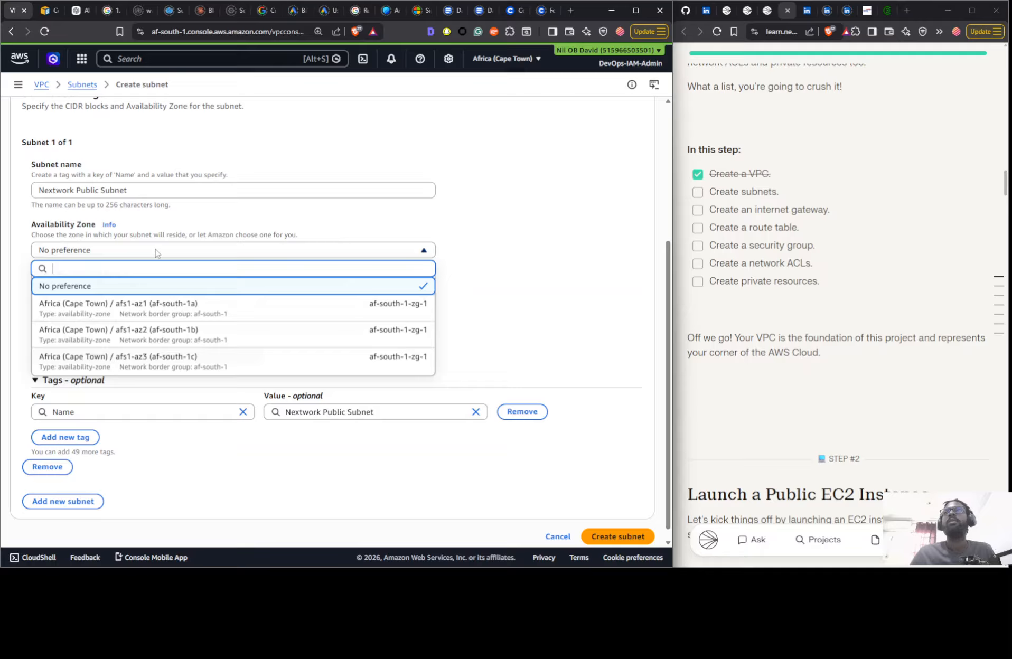
pyautogui.click(150, 308)
pyautogui.click(97, 341)
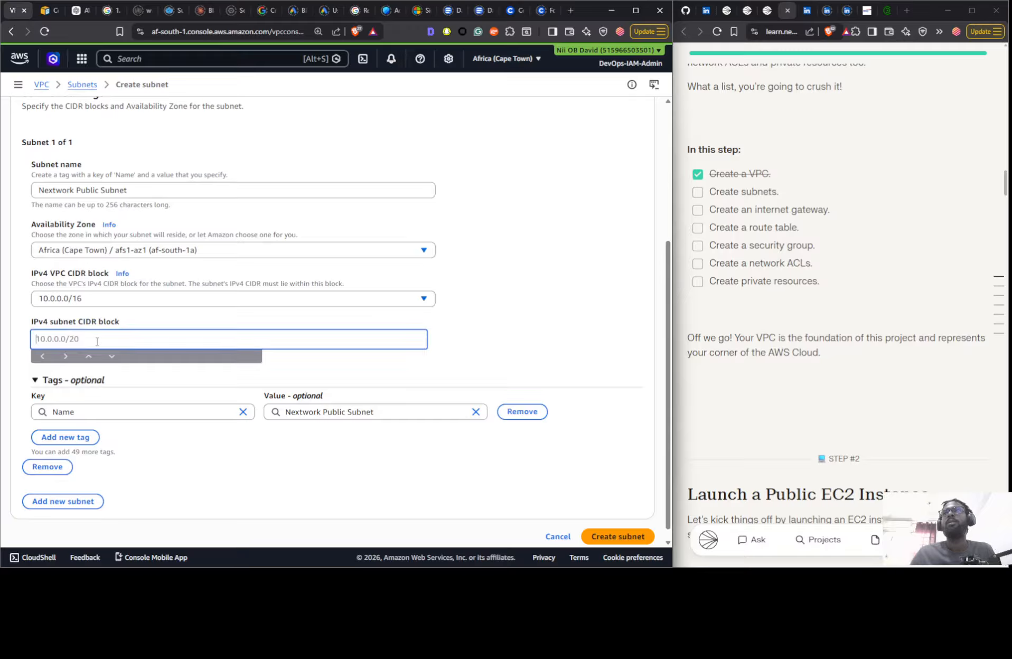
pyautogui.write('10.')
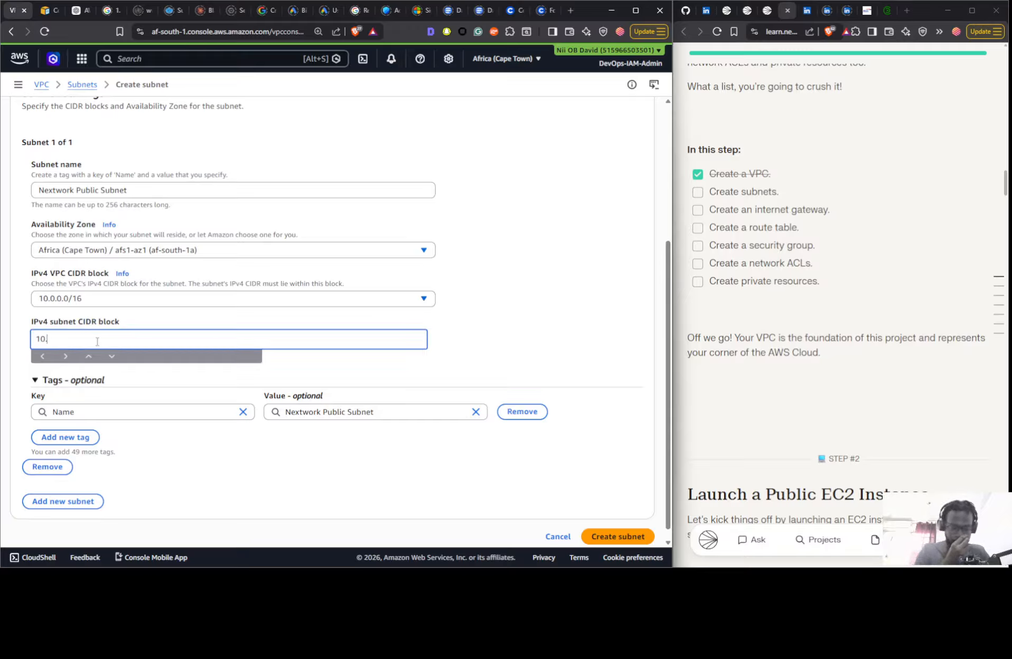
pyautogui.write('0.0.0/')
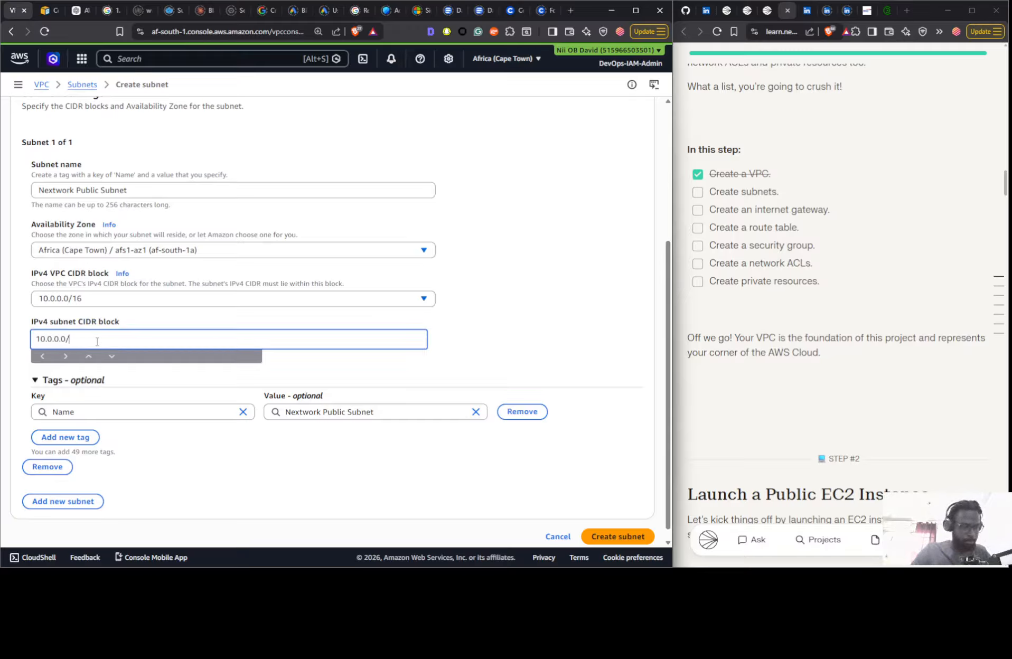
pyautogui.write('24')
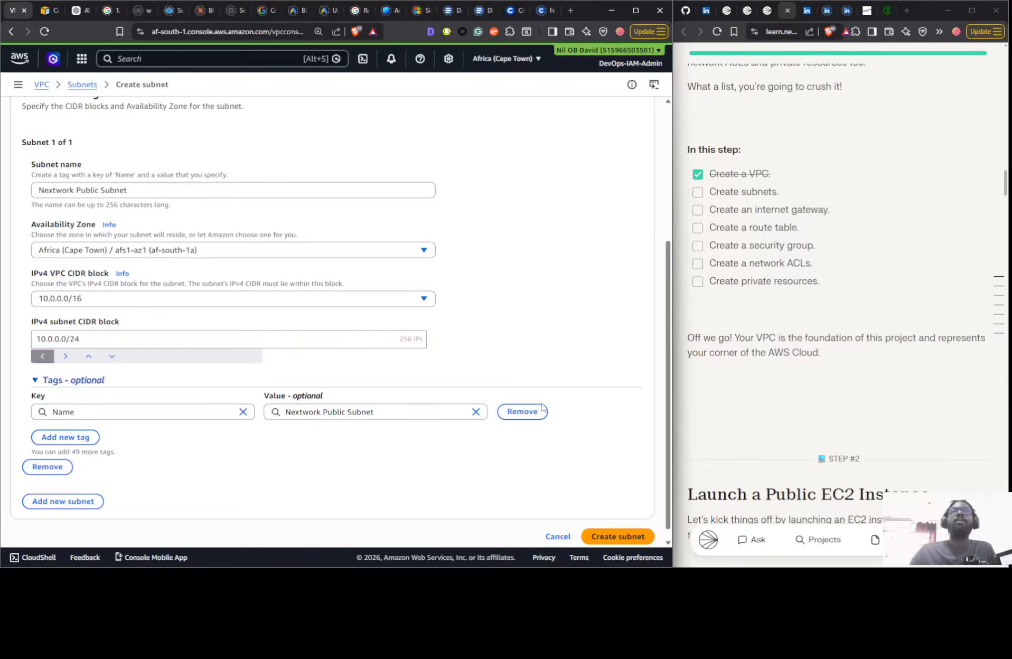
pyautogui.click(616, 536)
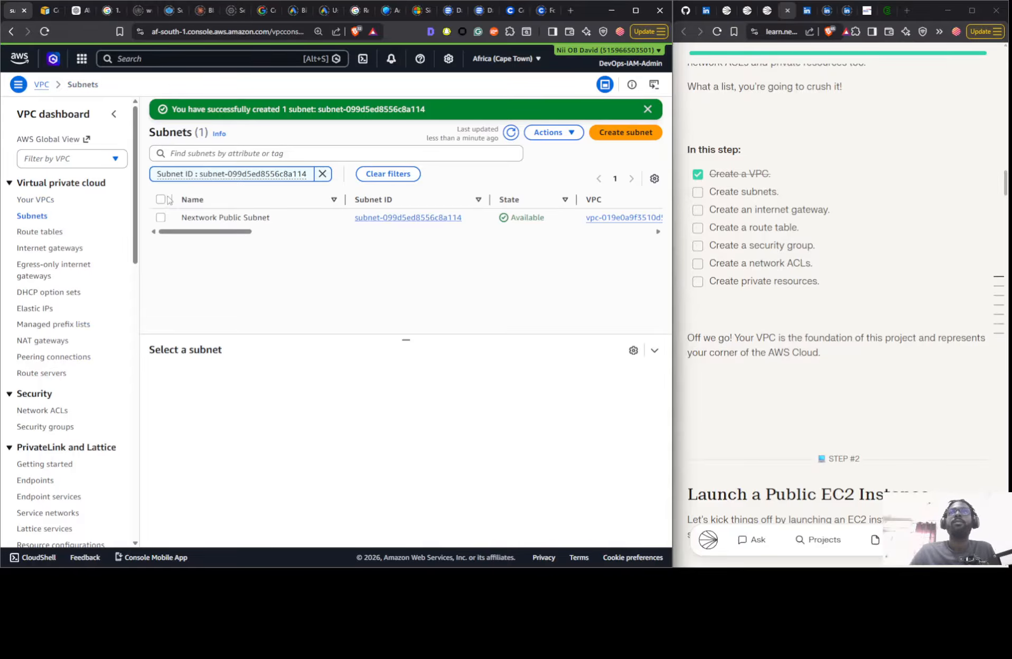
# - Start a second subnet in the Nextwork VPC and name it Nextwork Private Subnet
pyautogui.click(605, 133)
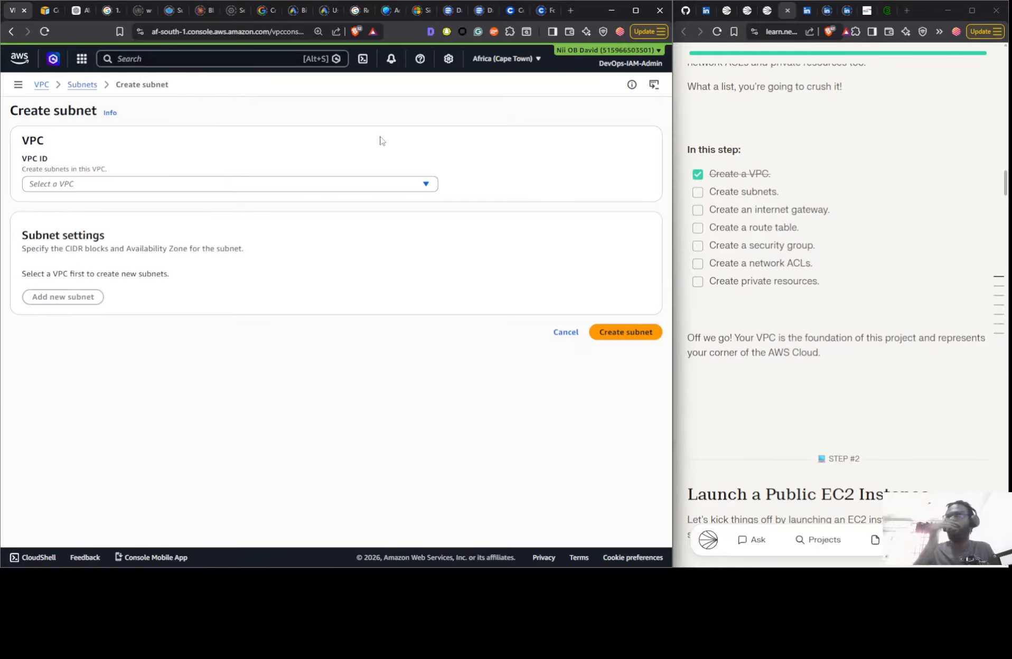
pyautogui.click(289, 185)
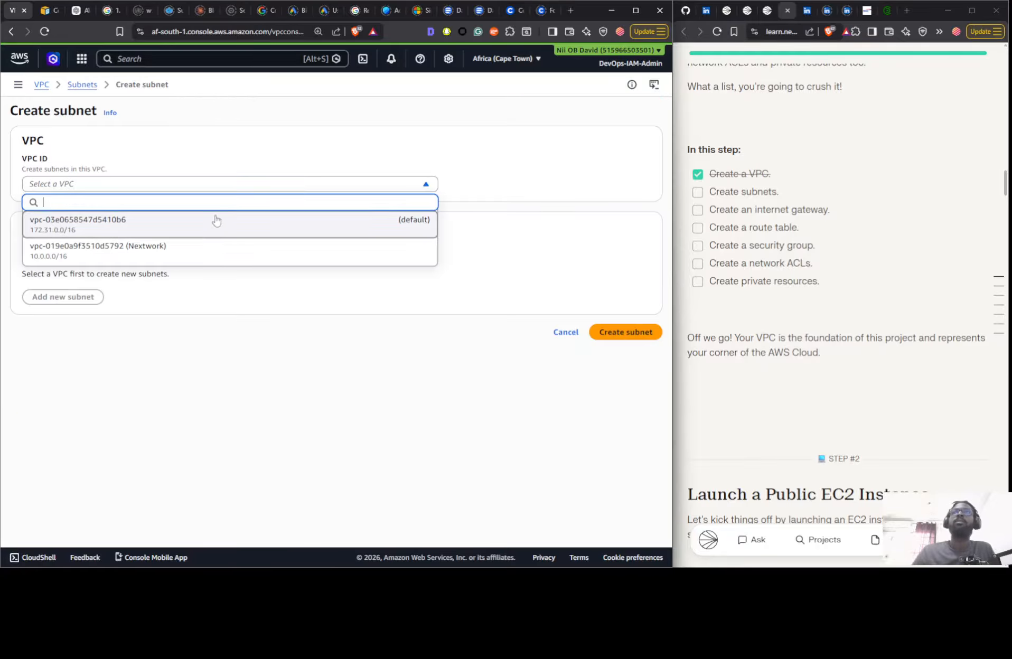
pyautogui.click(192, 250)
pyautogui.click(121, 406)
pyautogui.write('M')
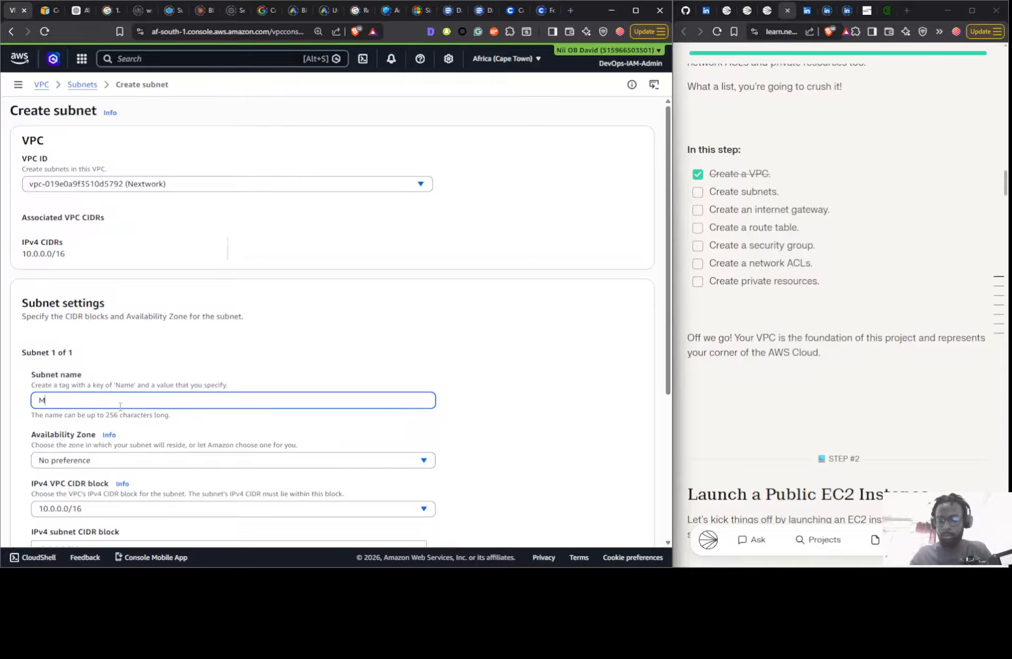
pyautogui.press('BackSpace')
pyautogui.write('Nextwork')
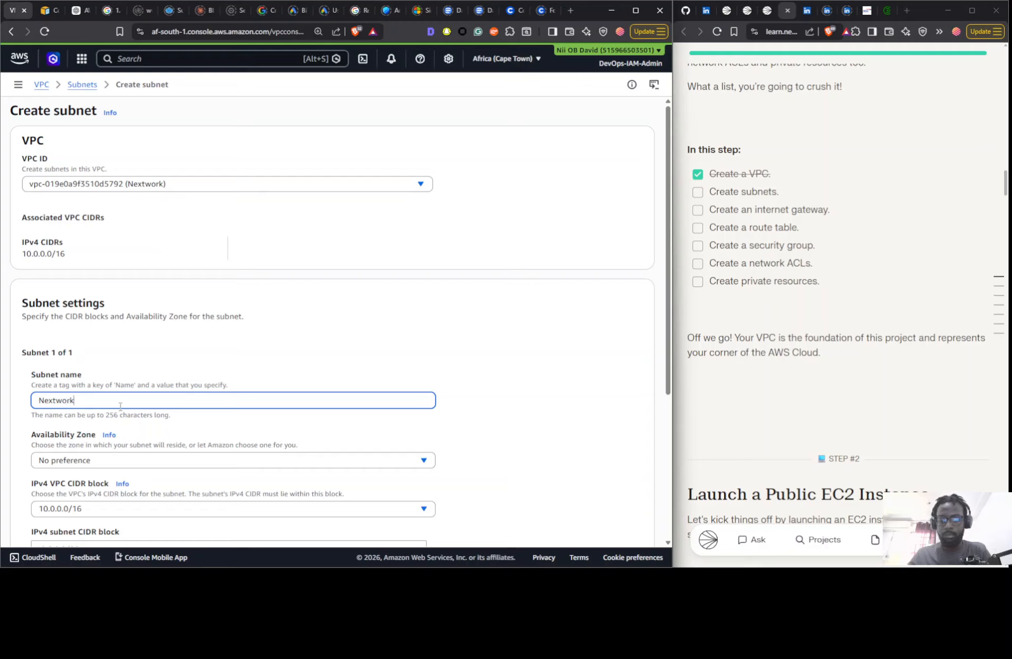
pyautogui.write(' Private Subnet')
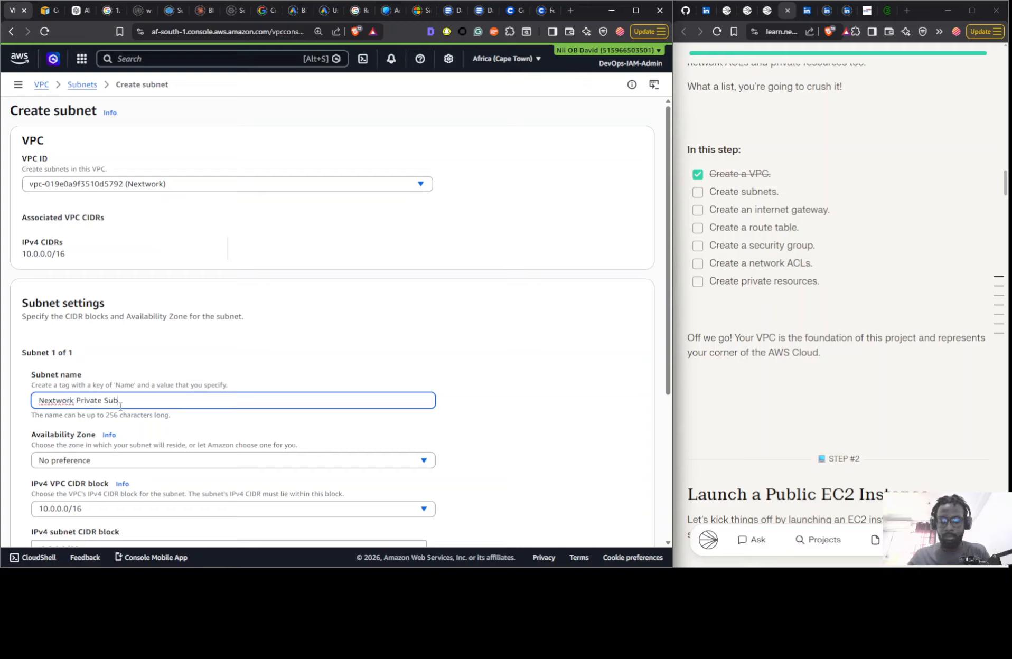
# - Create the private subnet in zone af-south-1b with IPv4 CIDR block 10.0.1.0/24, and mark the Create subnets objective as done
pyautogui.click(119, 460)
pyautogui.click(141, 411)
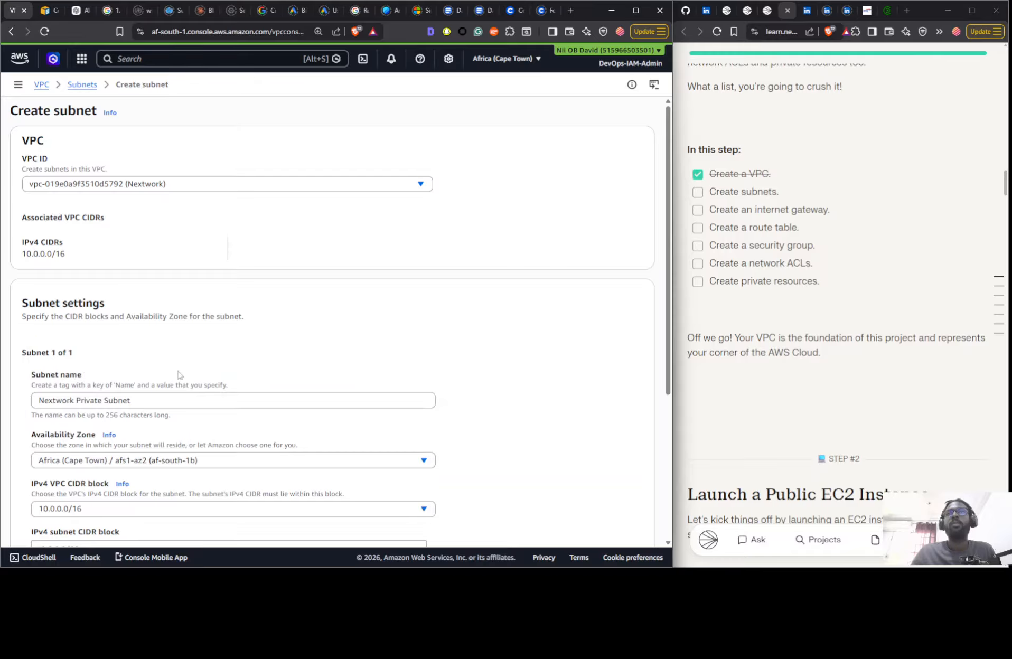
pyautogui.scroll(-3, 158, 369)
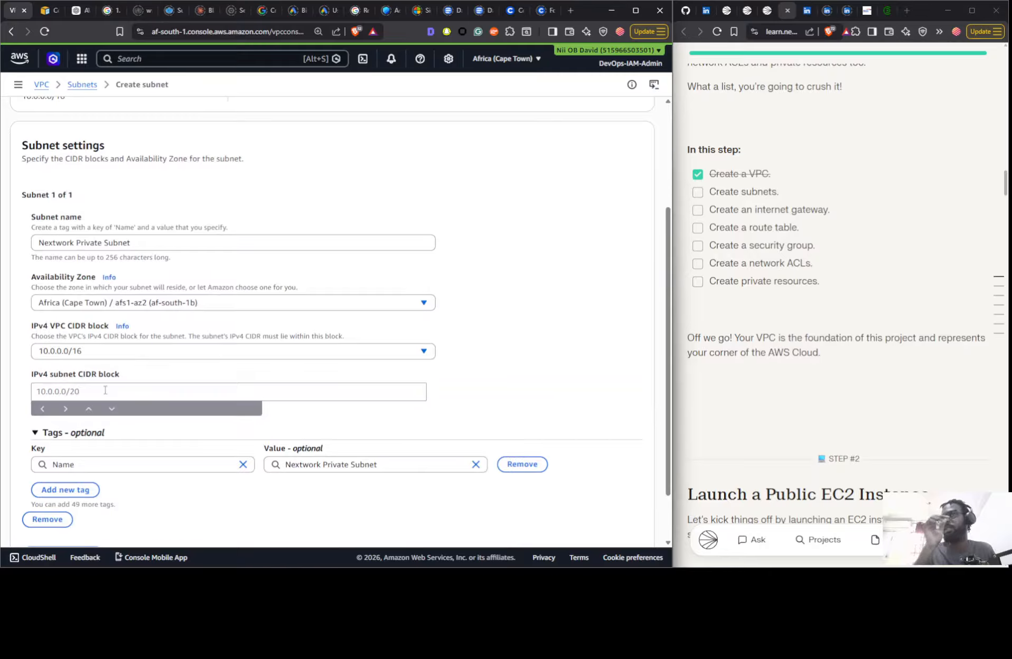
pyautogui.click(105, 390)
pyautogui.write('10.0.1.0')
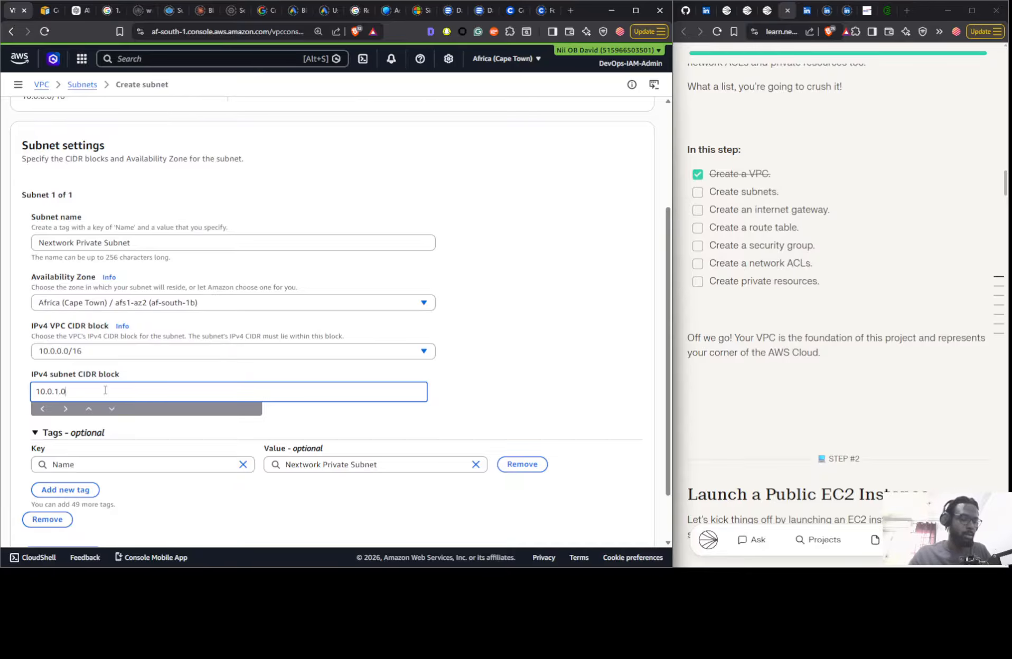
pyautogui.write('24')
pyautogui.click(557, 368)
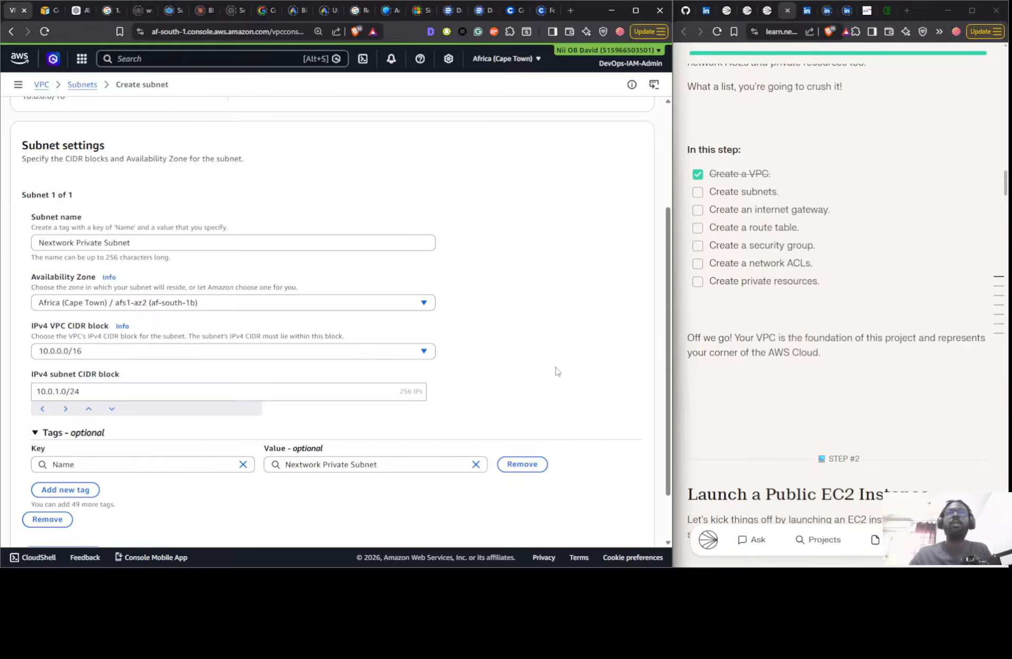
pyautogui.scroll(-2, 608, 402)
pyautogui.click(614, 526)
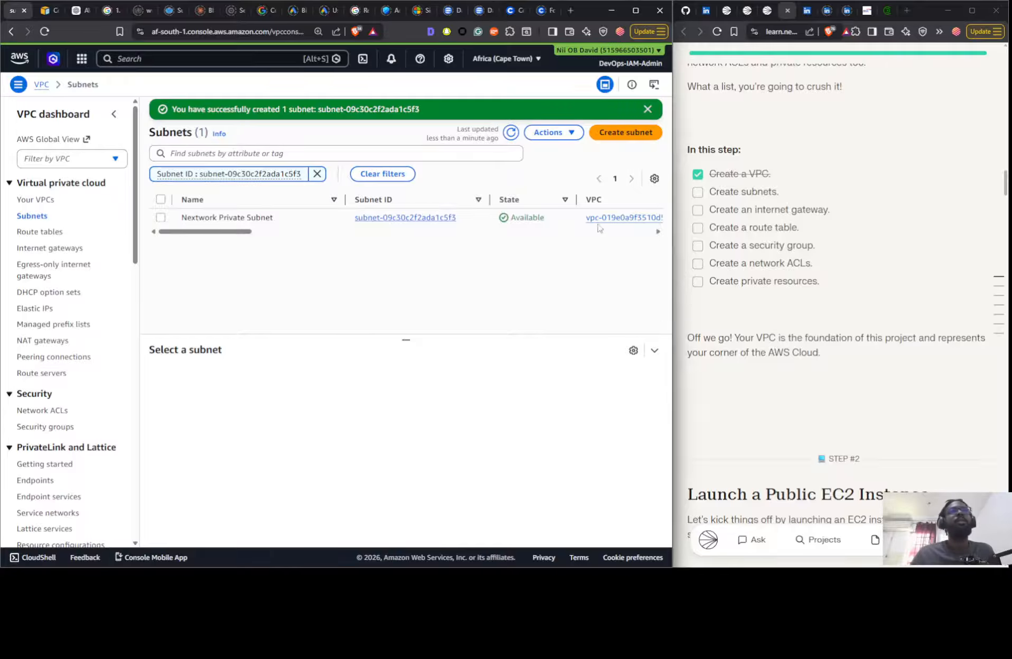
pyautogui.click(697, 191)
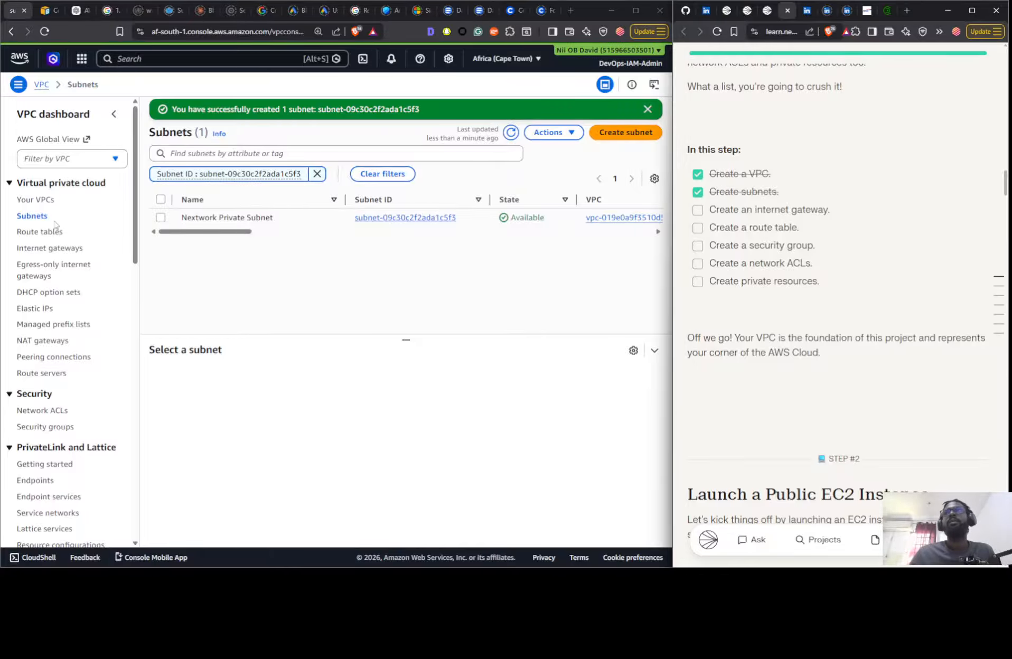
# - Create an internet gateway with the name tag Nextwork IG
pyautogui.click(47, 249)
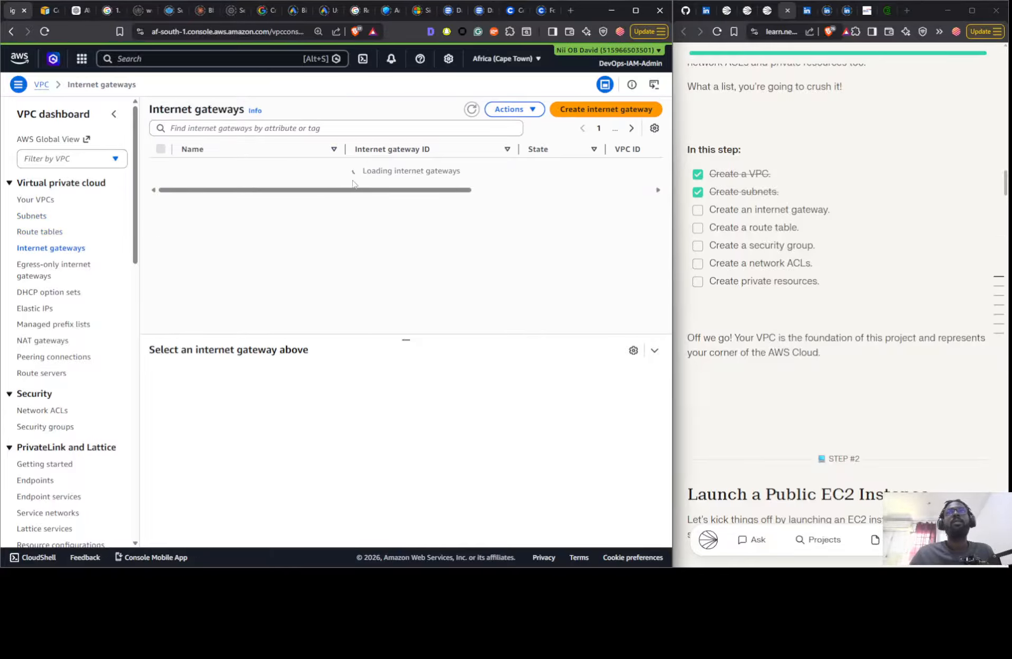
pyautogui.click(472, 109)
pyautogui.click(578, 113)
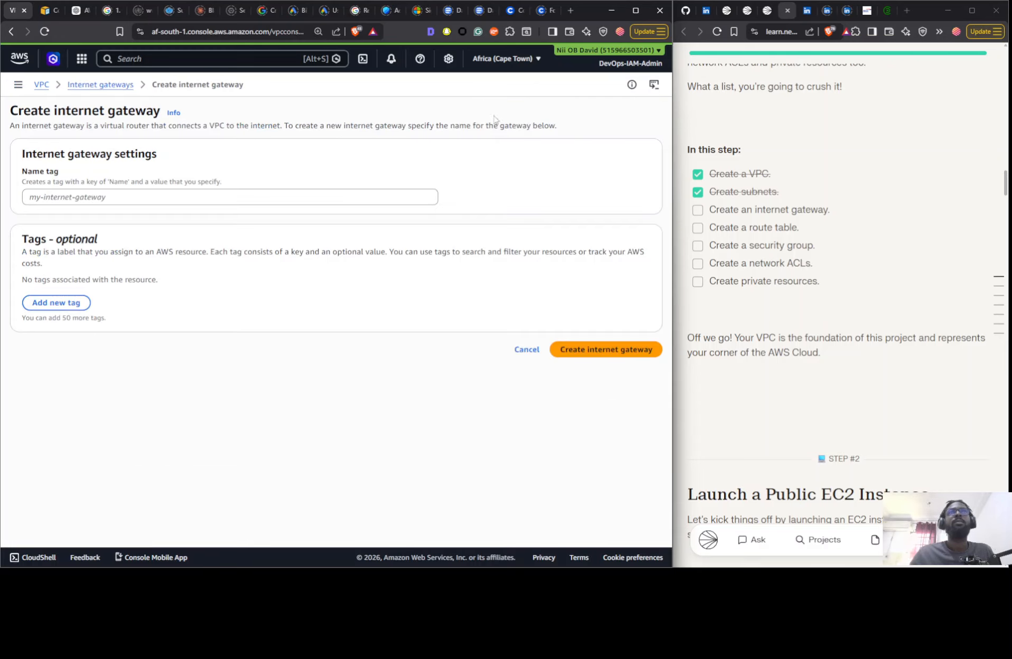
pyautogui.click(195, 194)
pyautogui.write('N')
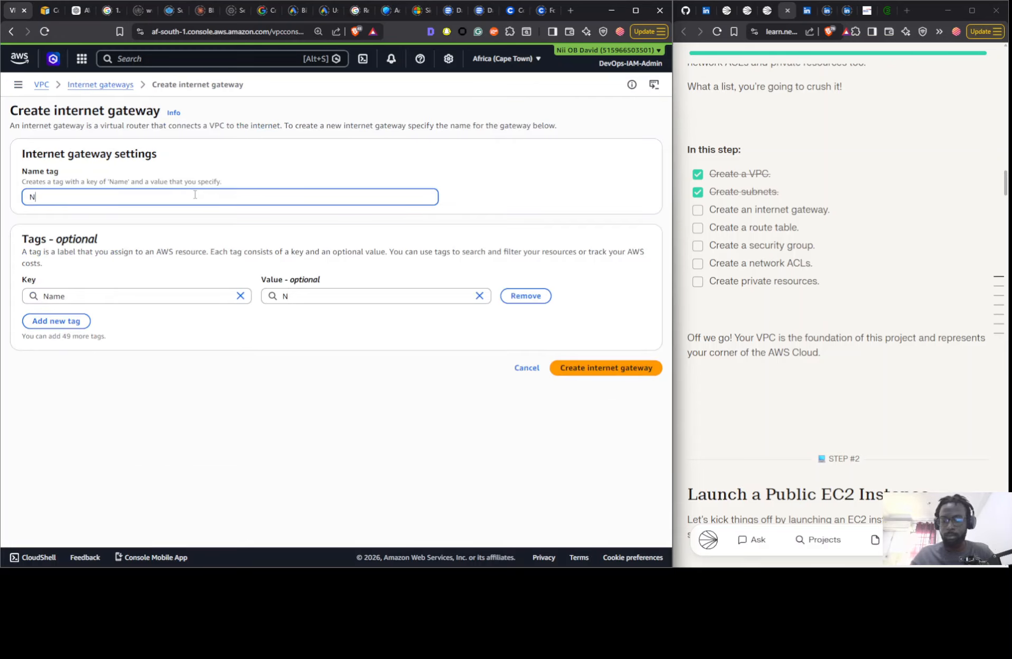
pyautogui.write('extwork')
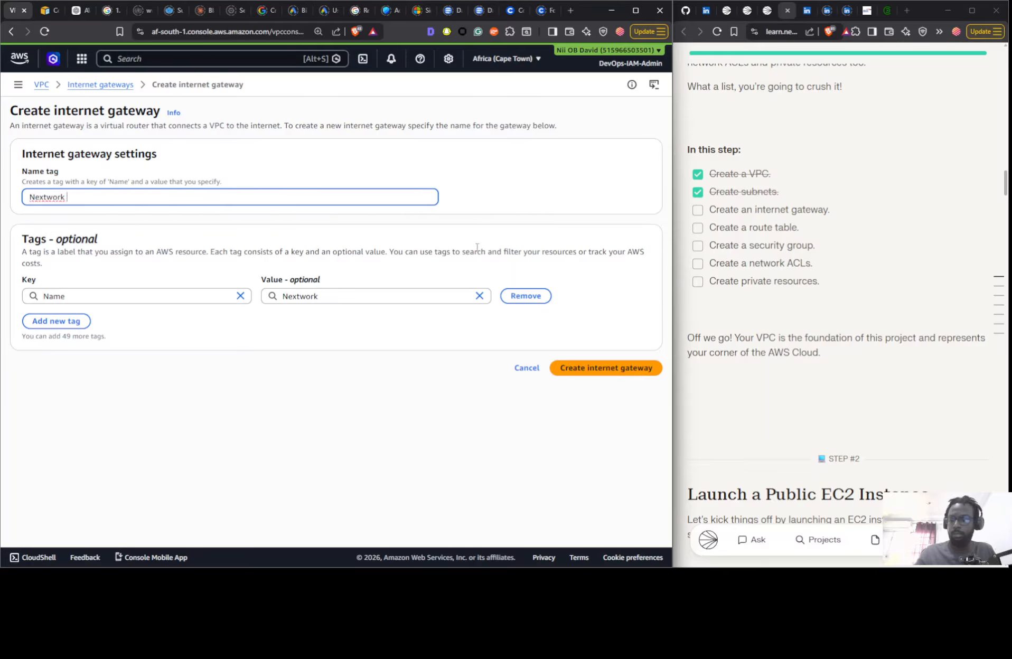
pyautogui.write('k IG')
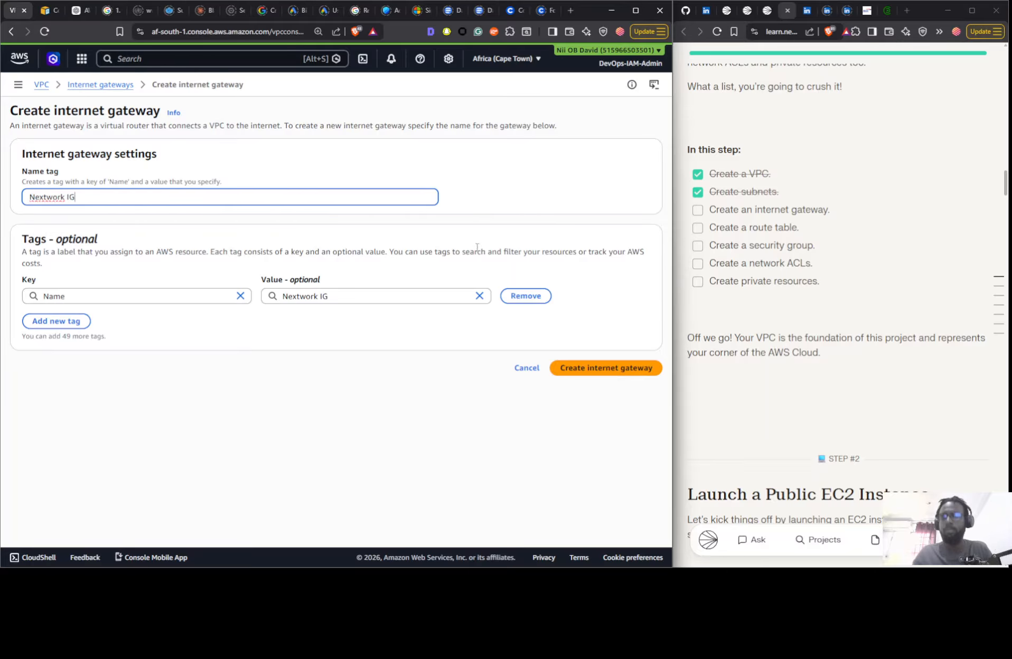
pyautogui.click(632, 366)
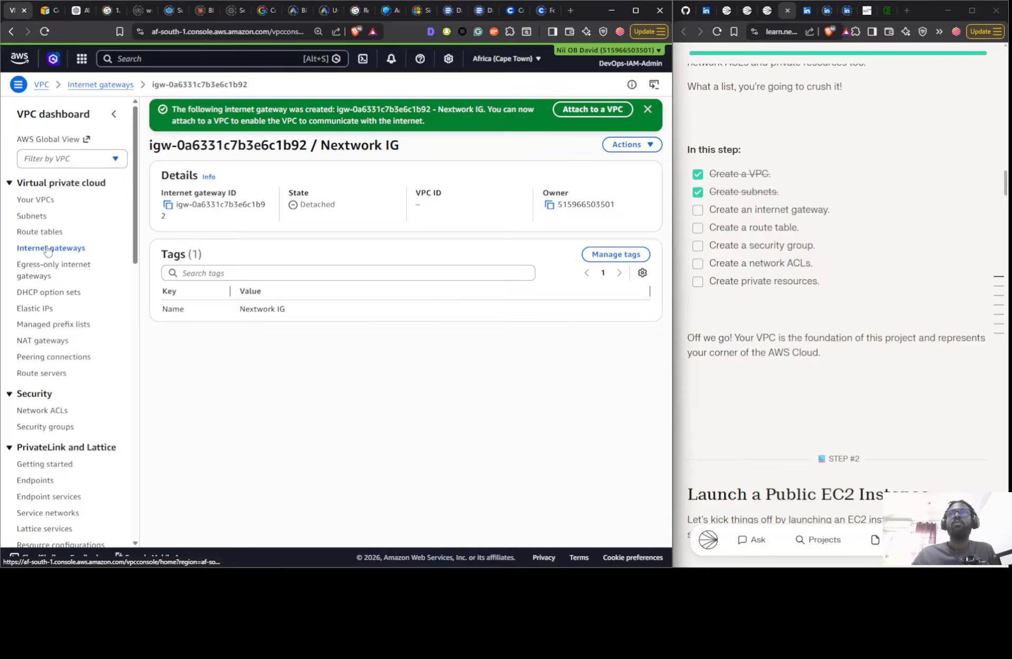
# - Enable auto-assignment of public IPv4 addresses in the settings of the Nextwork Public Subnet and save the change
pyautogui.click(32, 216)
pyautogui.click(305, 227)
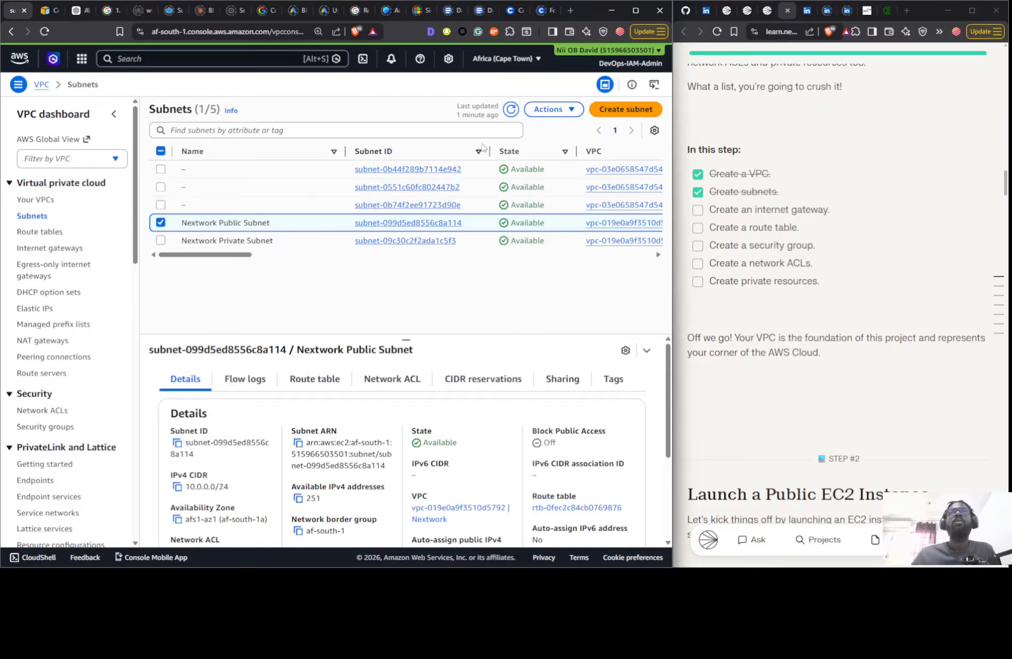
pyautogui.click(550, 110)
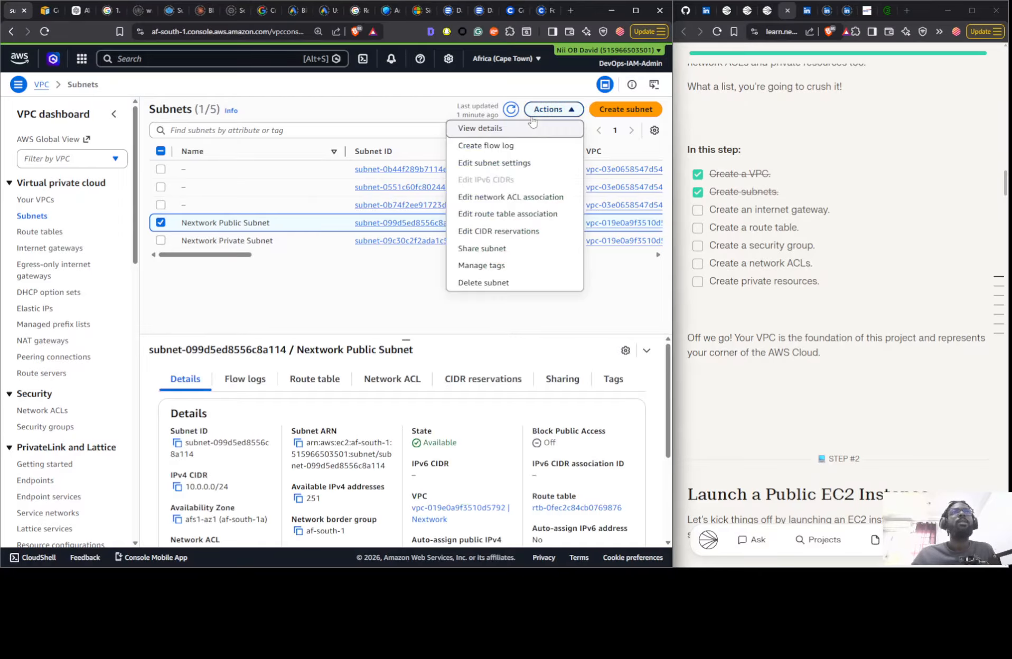
pyautogui.click(504, 168)
pyautogui.click(112, 249)
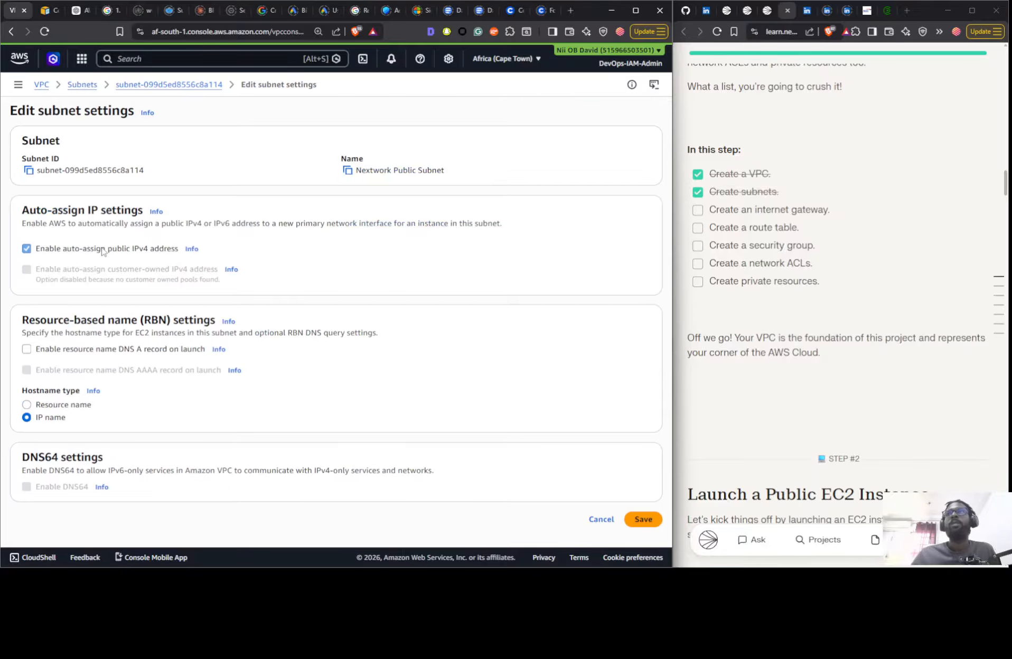
pyautogui.click(643, 520)
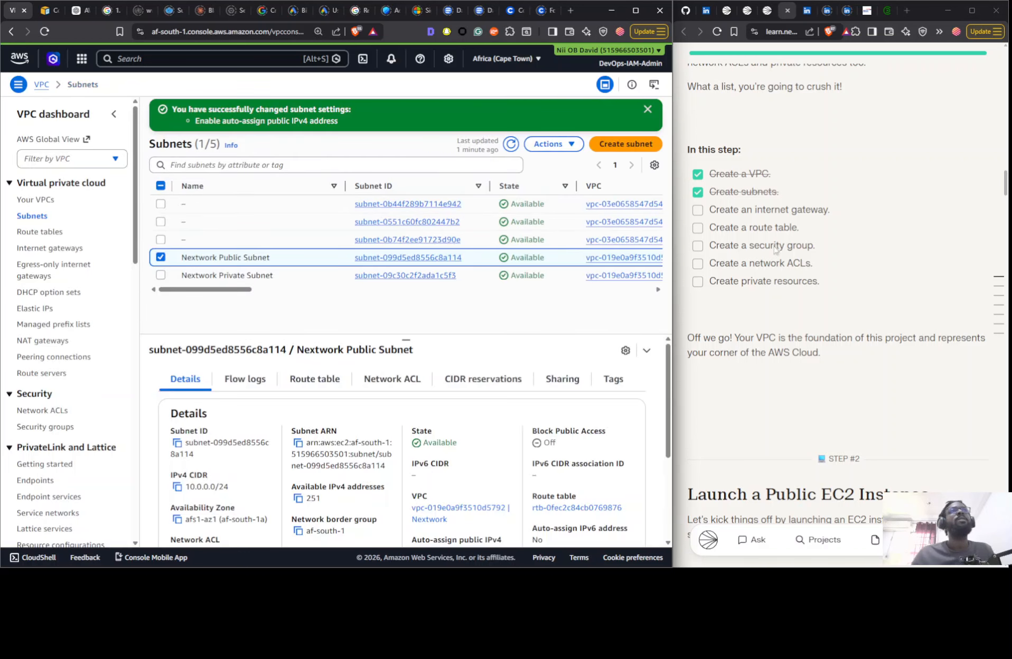
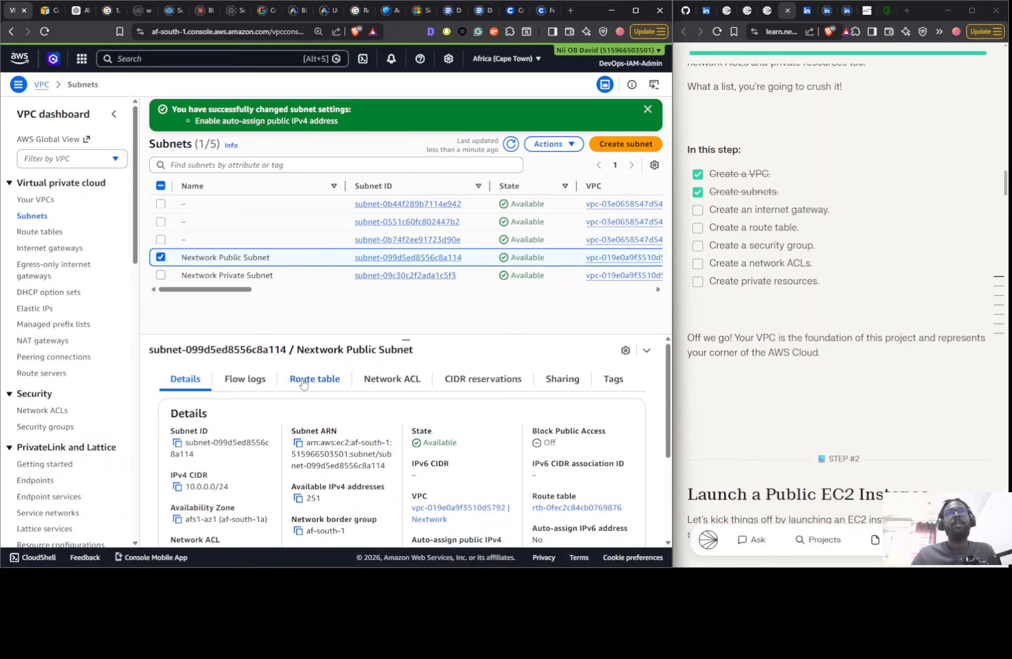
# - Examine the resource map of the Nextwork VPC, including its subnets
pyautogui.click(38, 201)
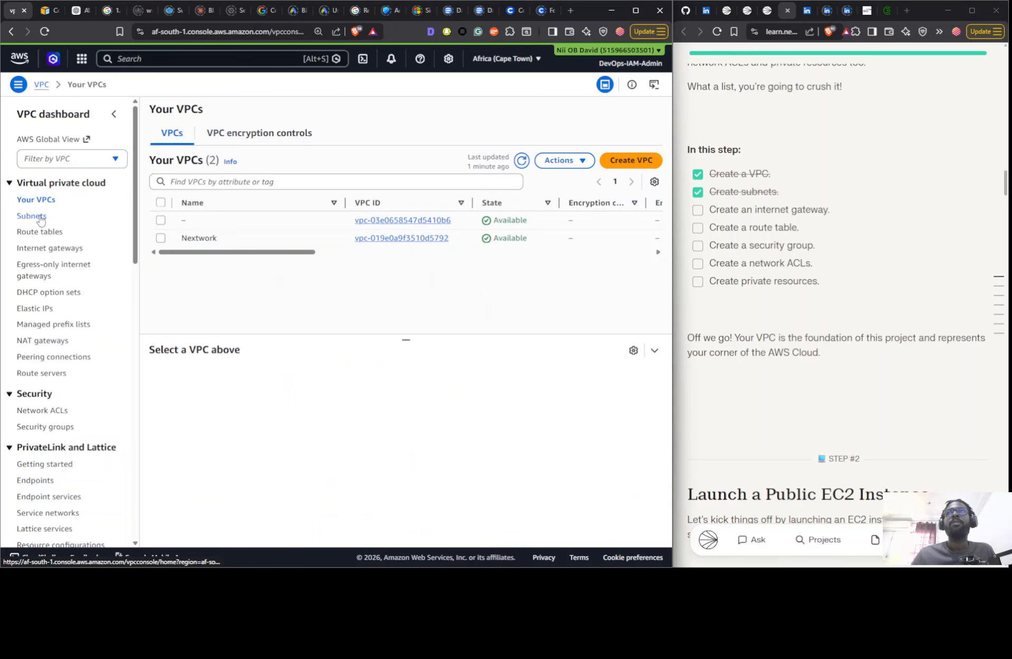
pyautogui.click(40, 217)
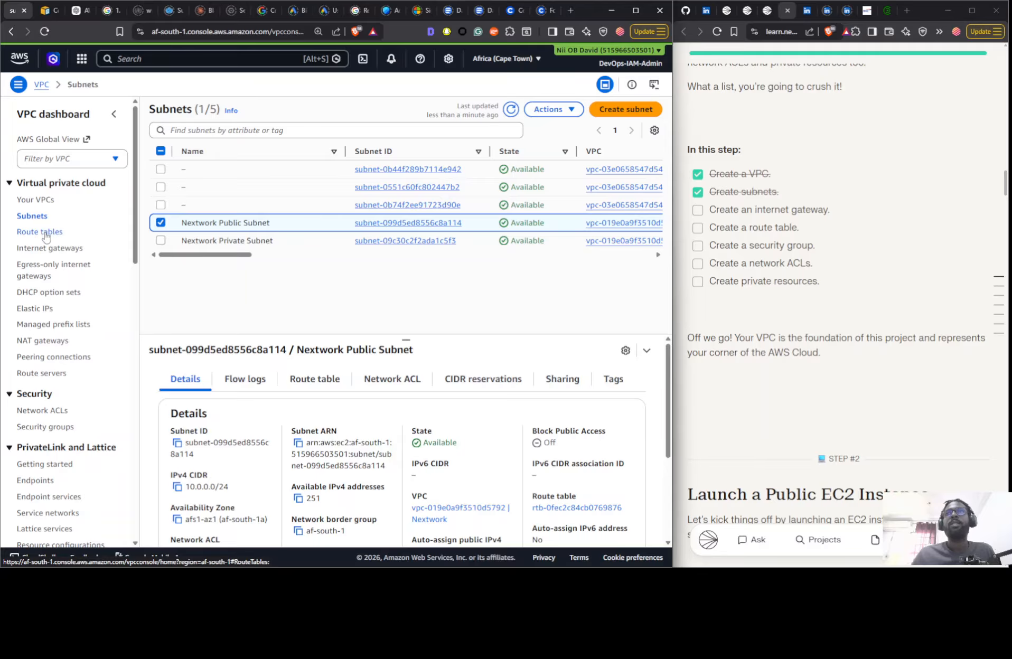
pyautogui.click(47, 201)
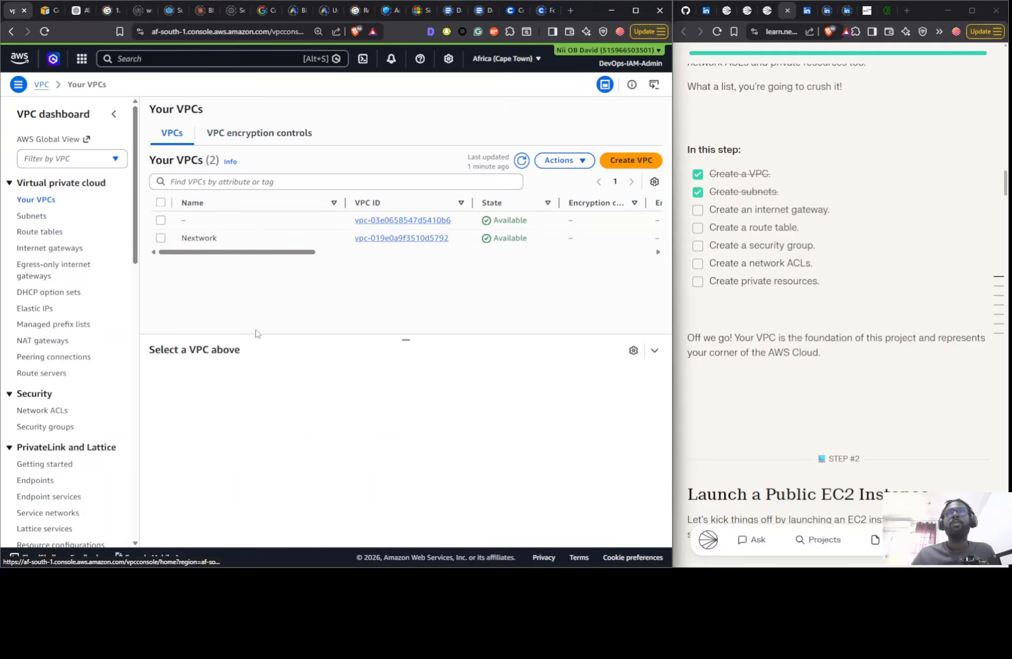
pyautogui.click(226, 236)
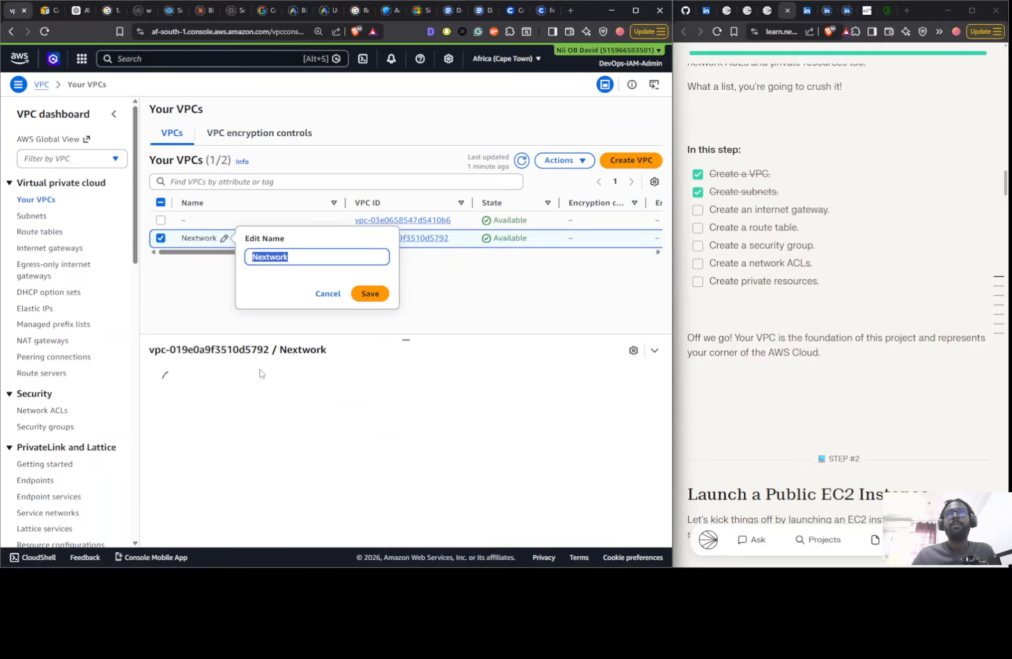
pyautogui.click(250, 384)
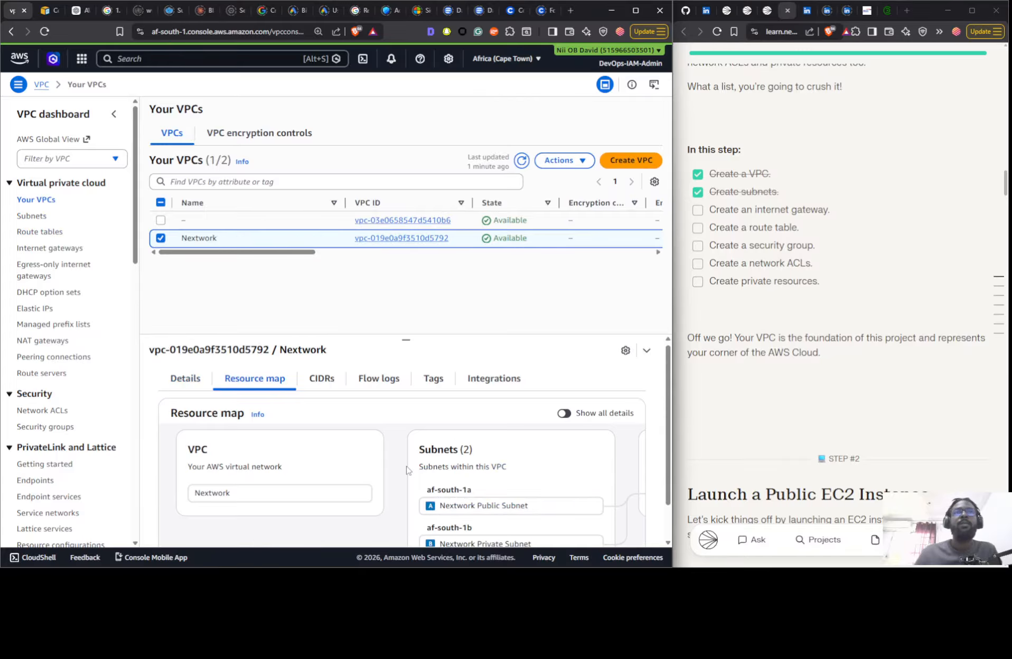
pyautogui.scroll(-1, 391, 515)
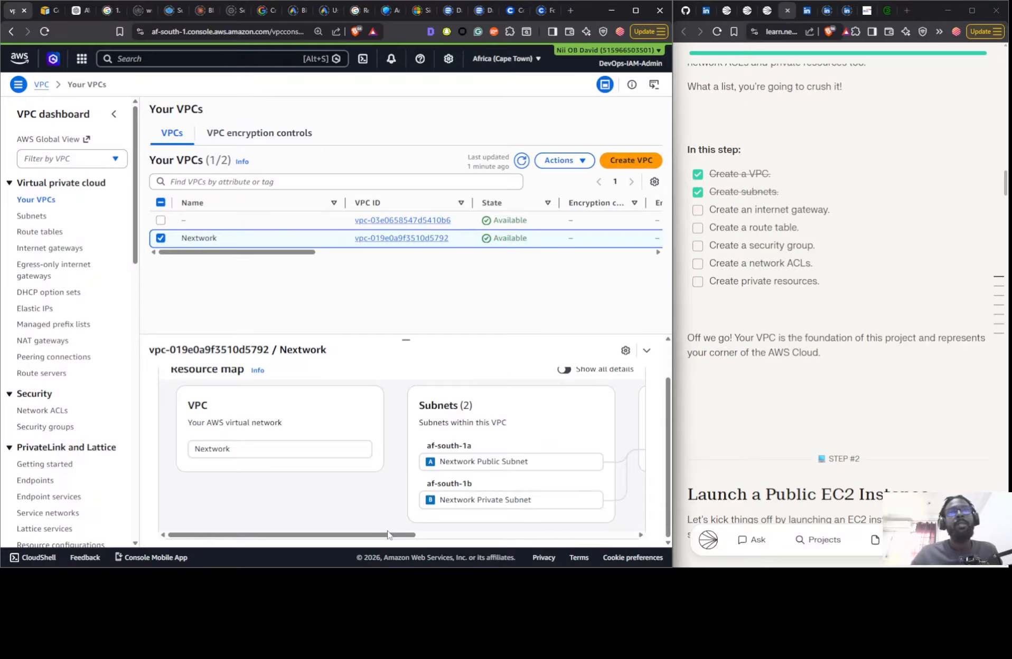
pyautogui.moveTo(388, 534); pyautogui.dragTo(123, 362)
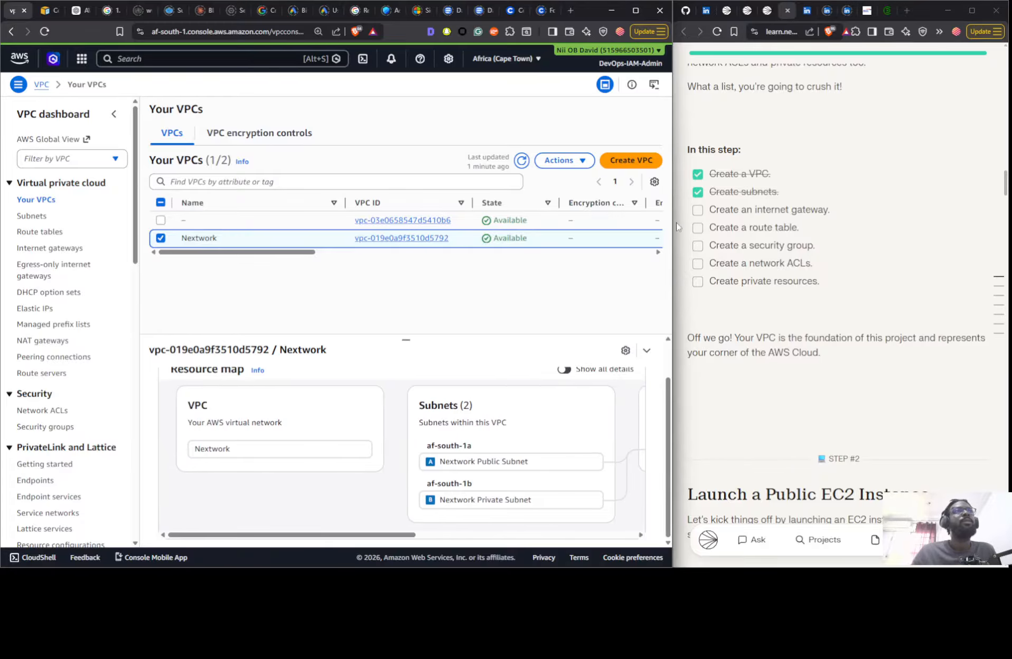
# - Attach the Nextwork IG internet gateway to the Nextwork VPC and mark the Create an internet gateway objective as done
pyautogui.click(38, 249)
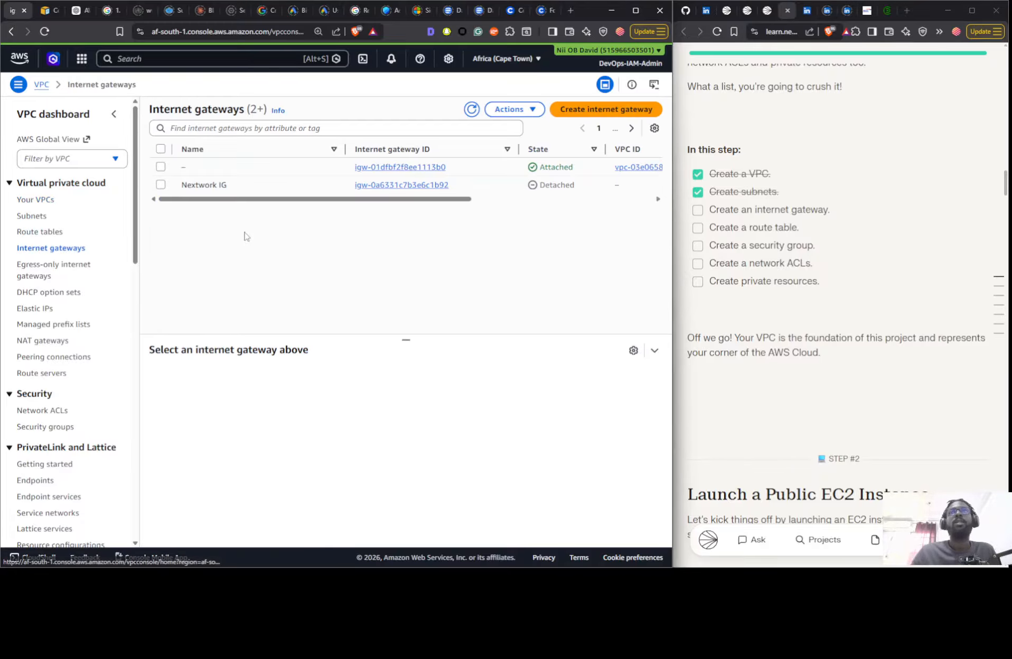
pyautogui.click(328, 186)
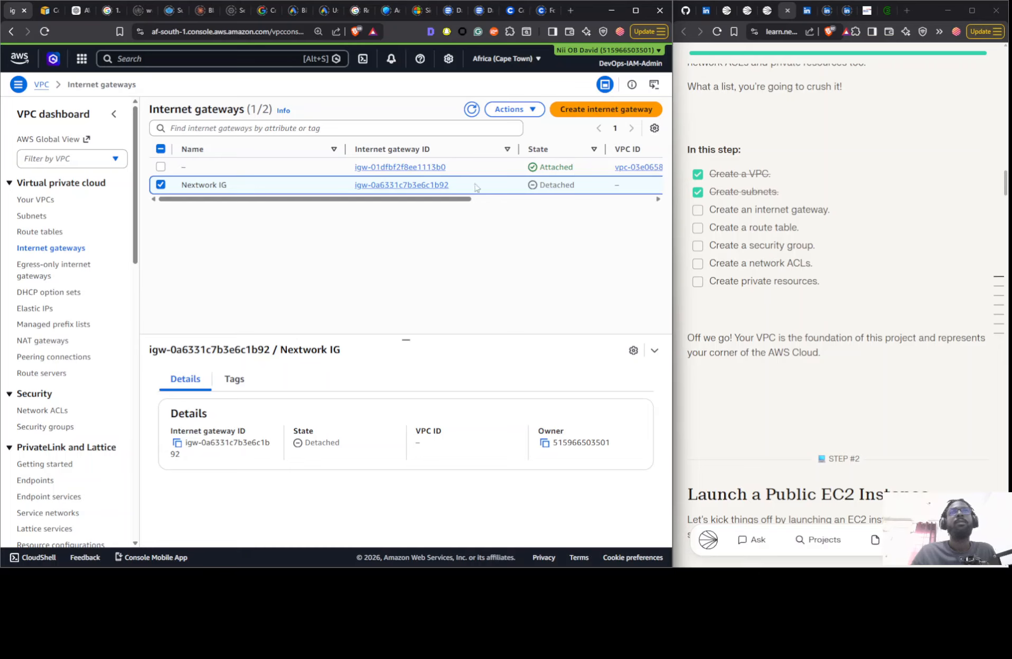
pyautogui.click(510, 109)
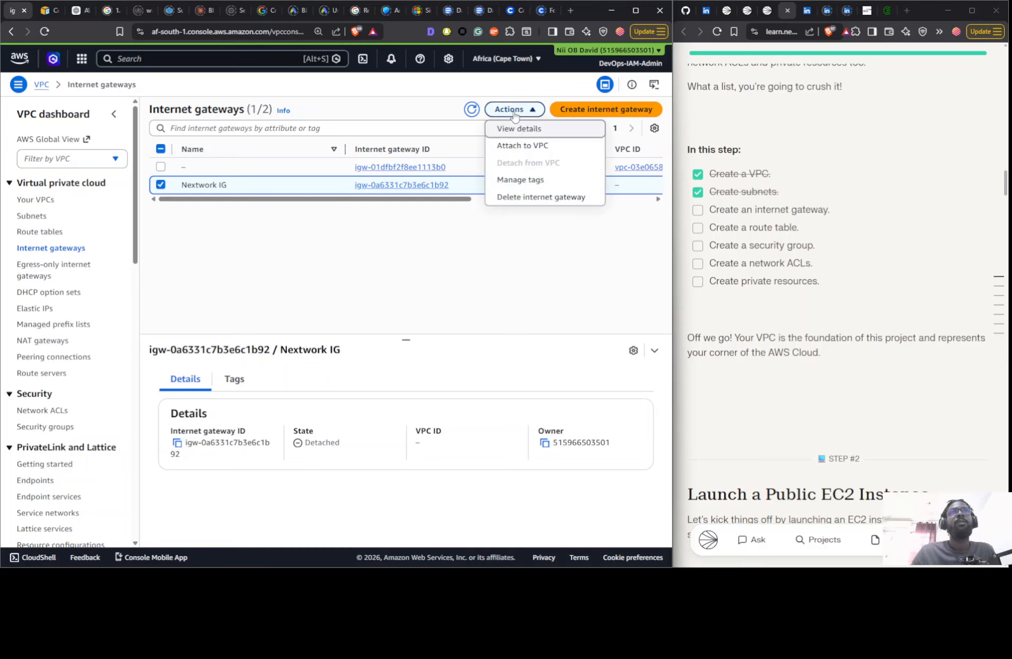
pyautogui.click(519, 147)
pyautogui.click(100, 195)
pyautogui.click(141, 216)
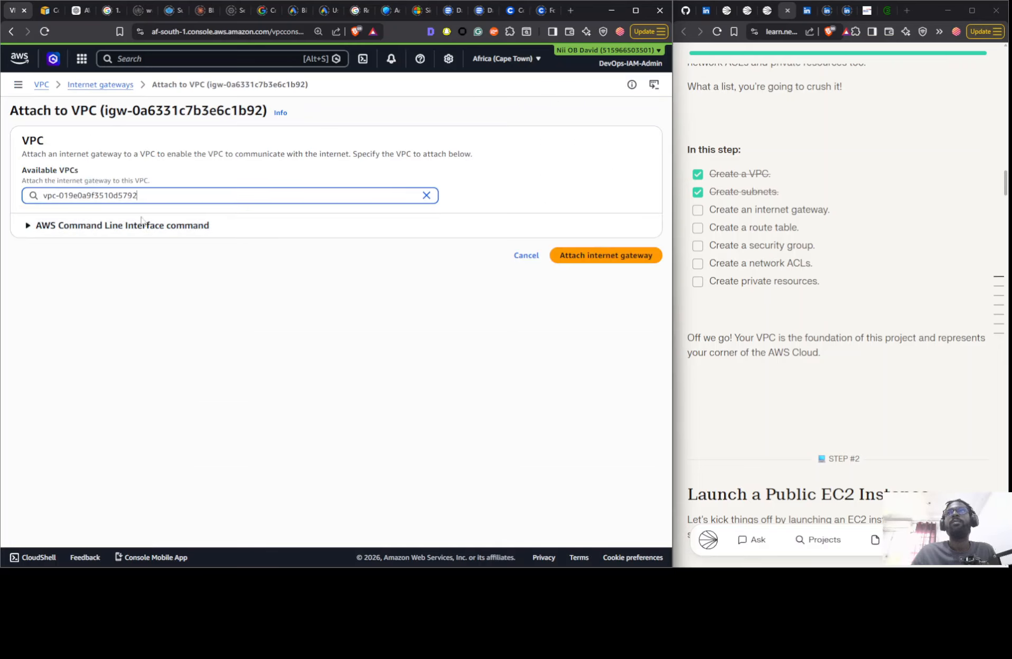
pyautogui.click(630, 257)
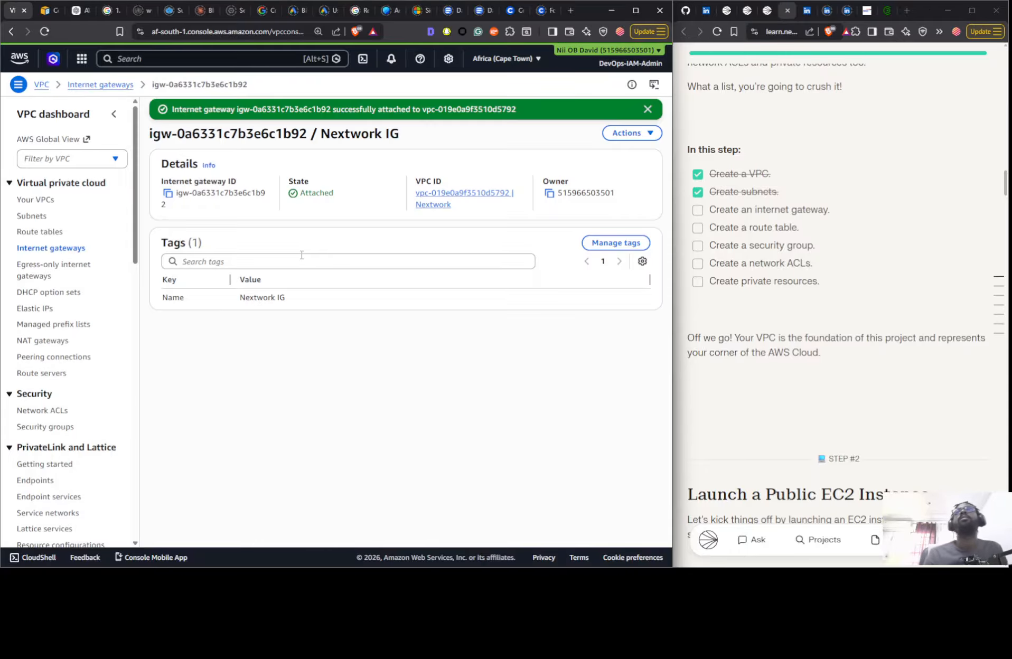
pyautogui.click(696, 211)
# - Examine the subnet associations and routes of the Nextwork VPC's main route table
pyautogui.click(36, 232)
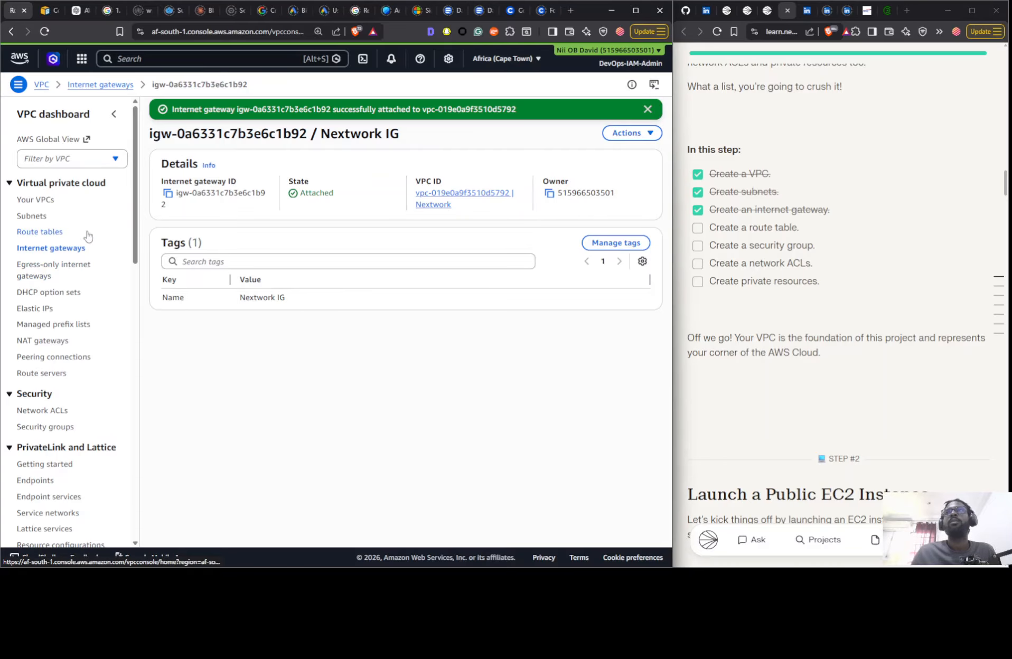
pyautogui.click(494, 111)
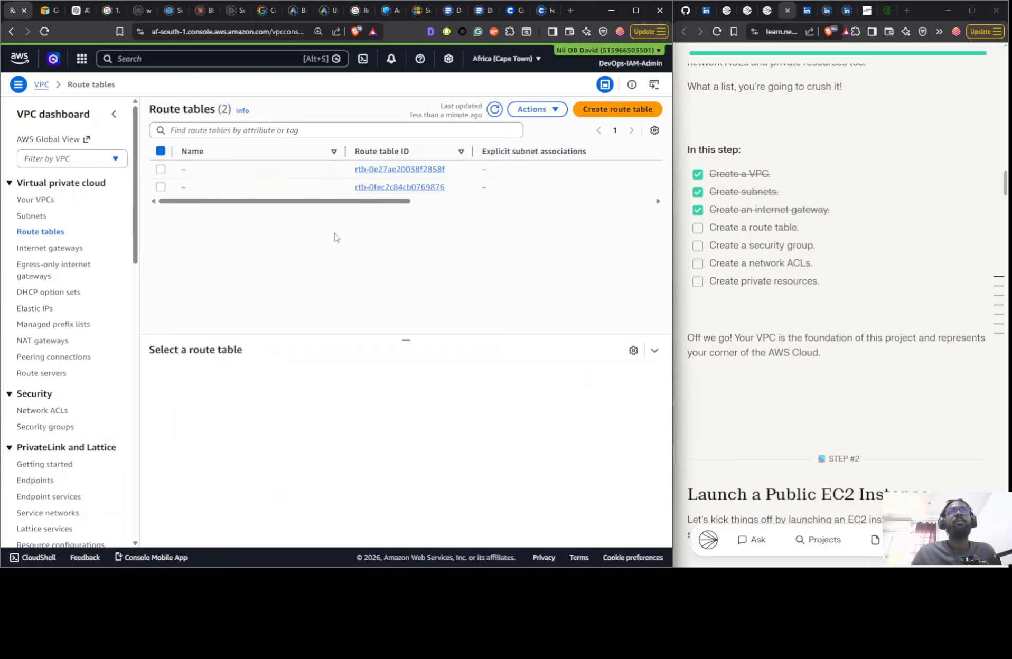
pyautogui.moveTo(332, 203); pyautogui.dragTo(295, 217)
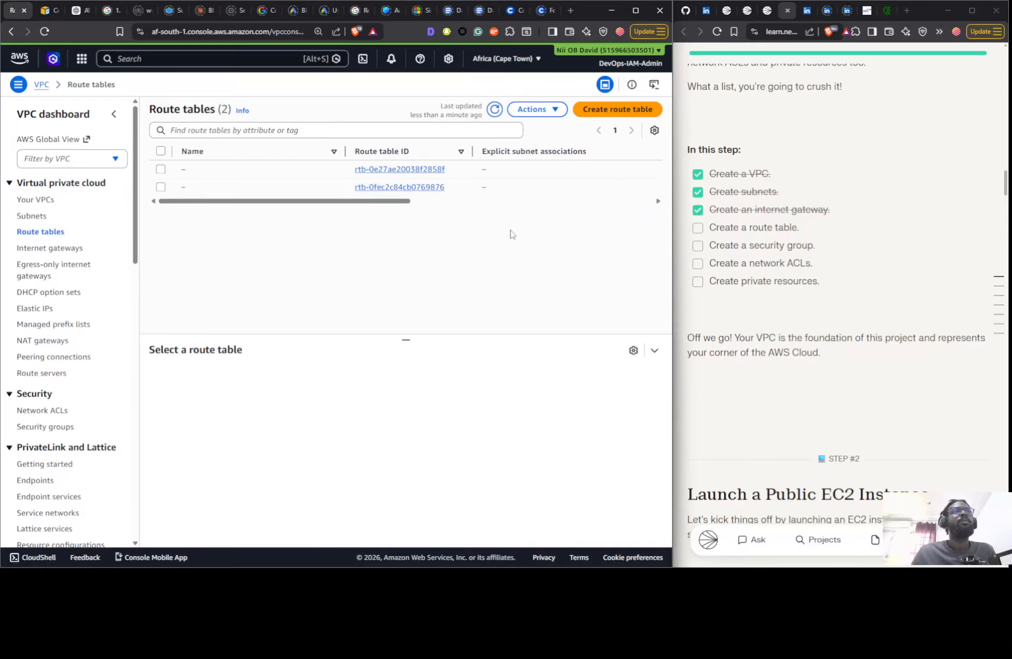
pyautogui.moveTo(390, 204); pyautogui.dragTo(607, 204)
pyautogui.click(606, 192)
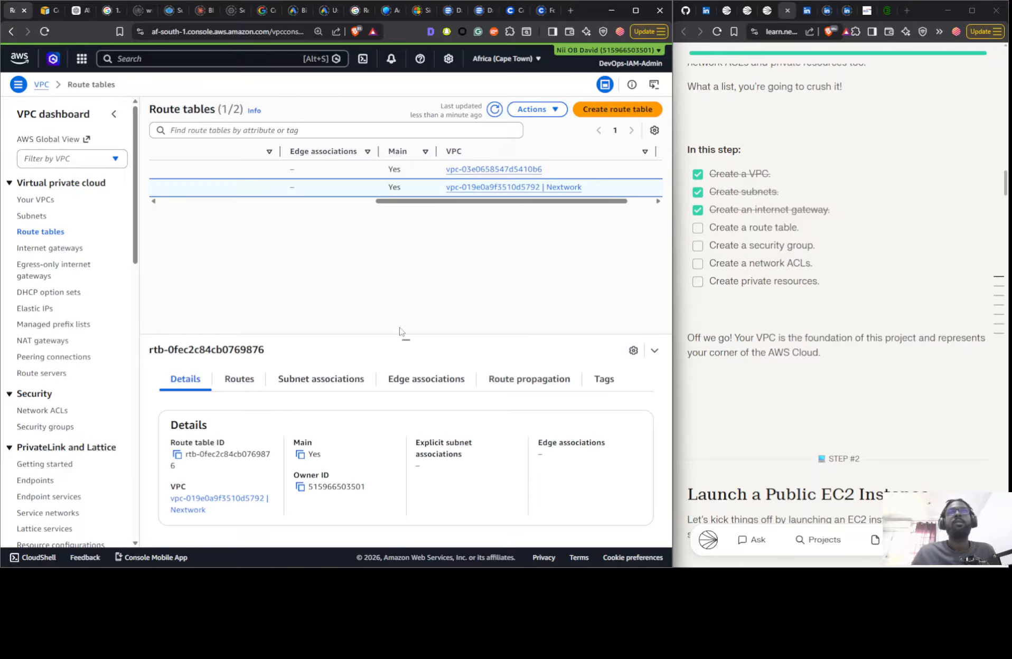
pyautogui.click(296, 379)
pyautogui.scroll(-3, 473, 450)
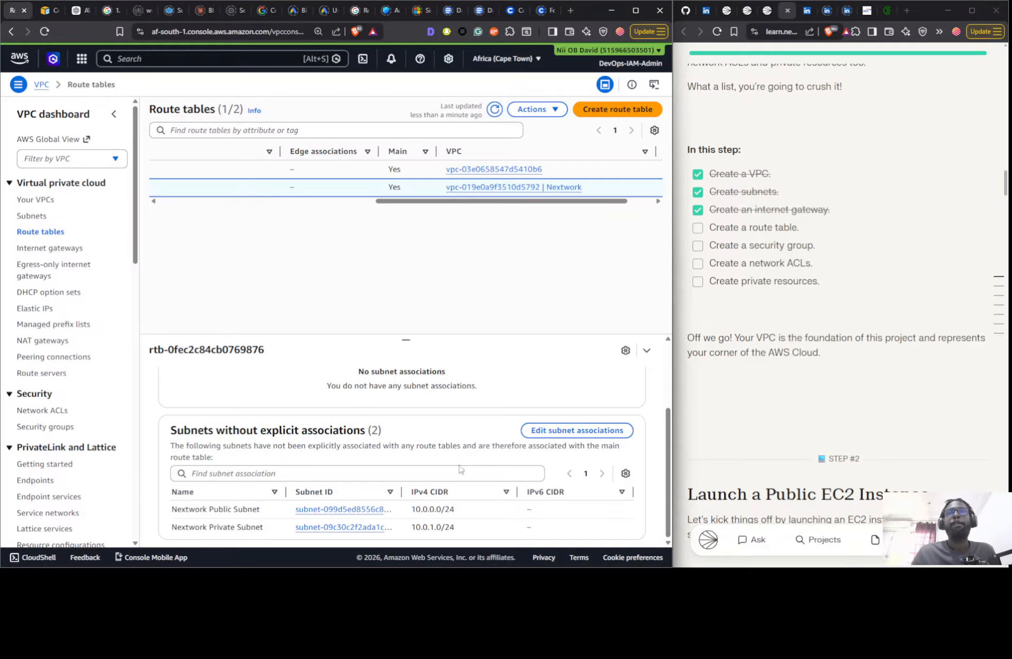
pyautogui.scroll(3, 417, 489)
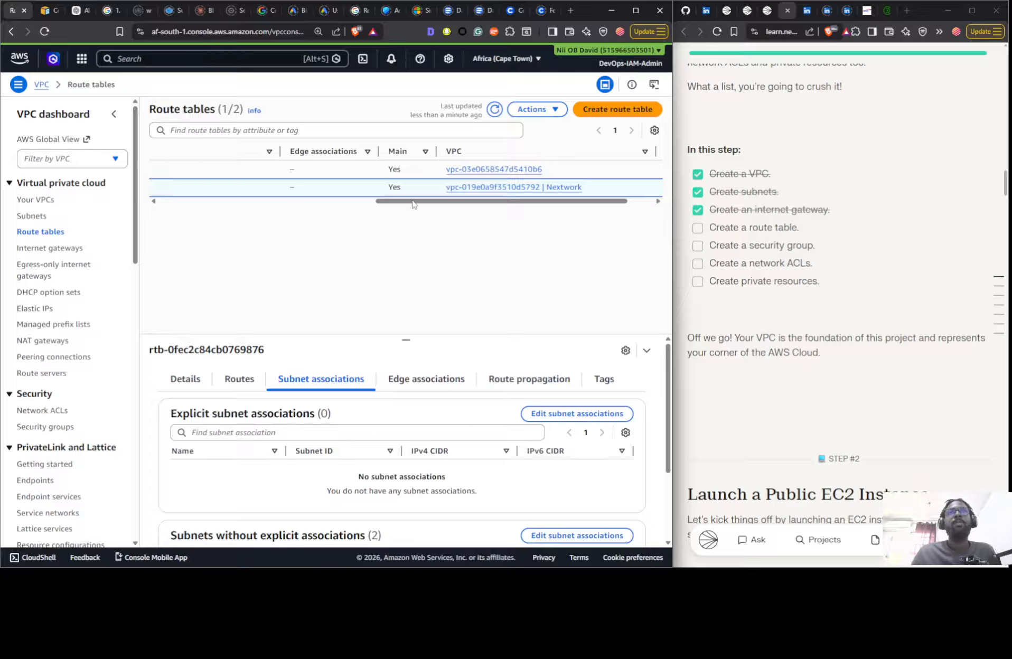
pyautogui.click(258, 380)
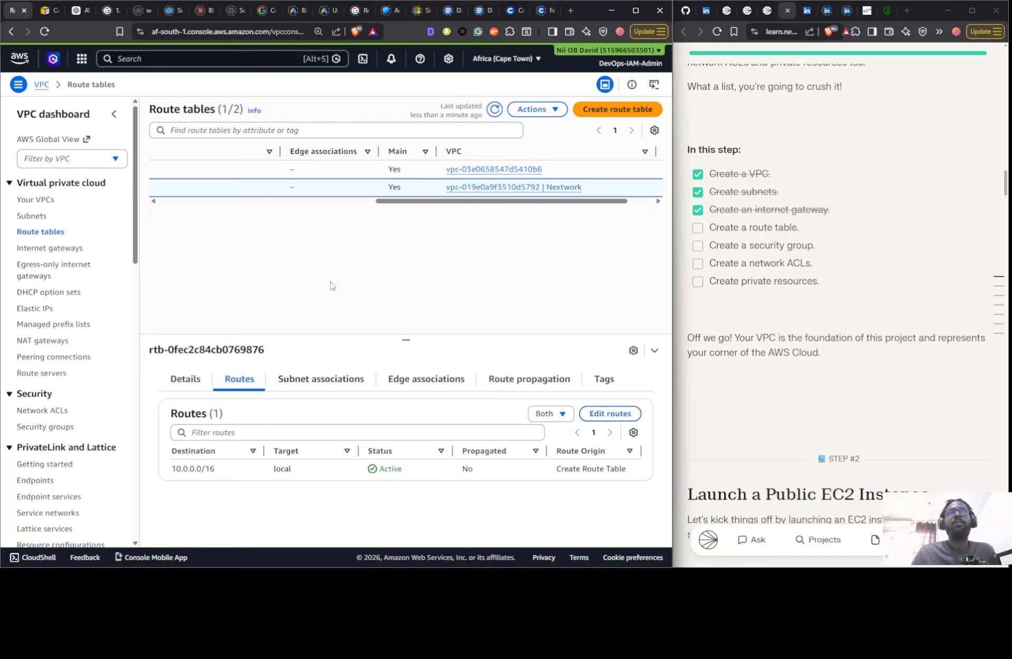
# - Create a route table named Nextwork Private RTB in the Nextwork VPC
pyautogui.click(582, 112)
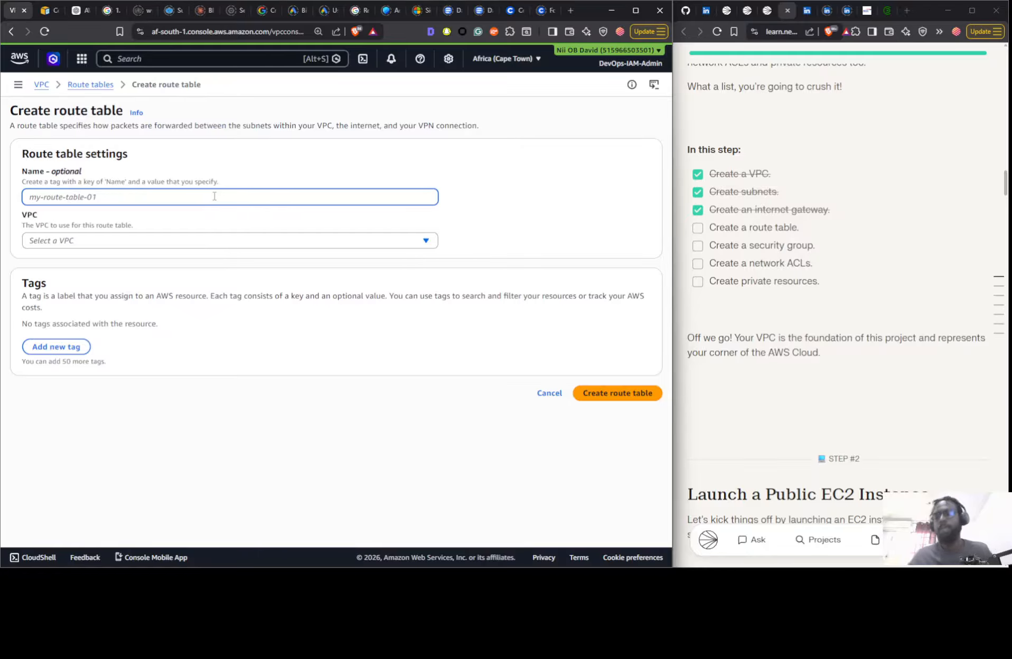
pyautogui.write('Next')
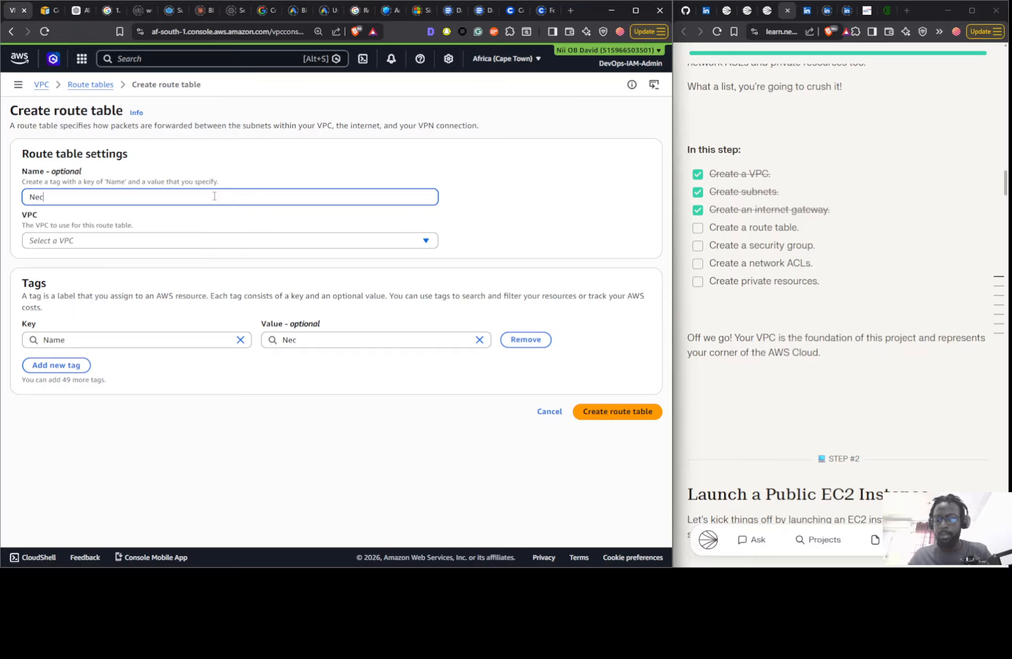
pyautogui.write('work')
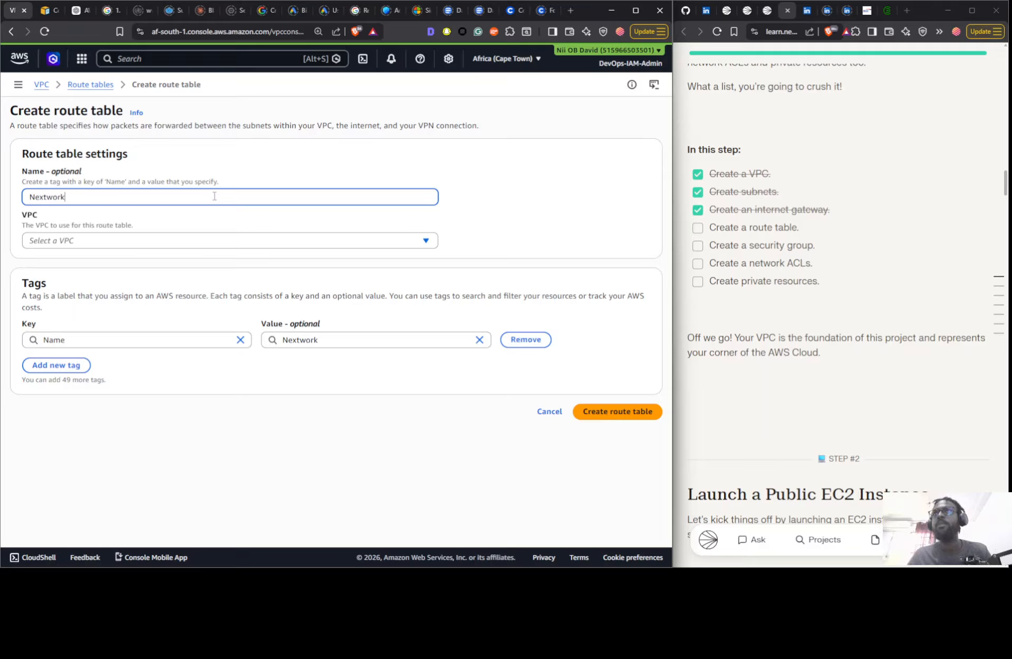
pyautogui.write(' Pri')
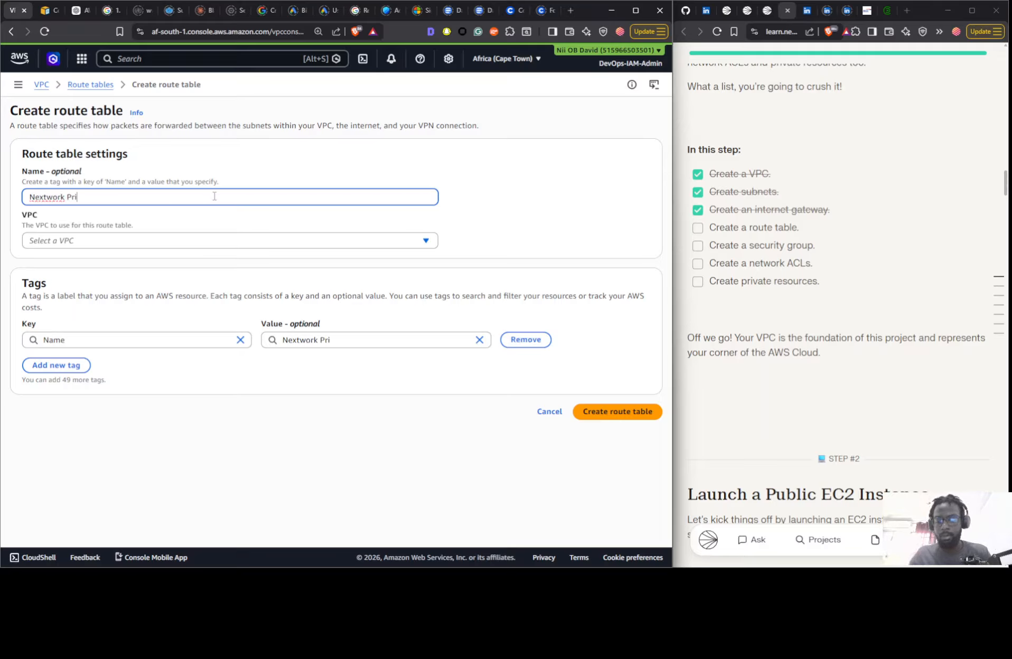
pyautogui.write('vate ')
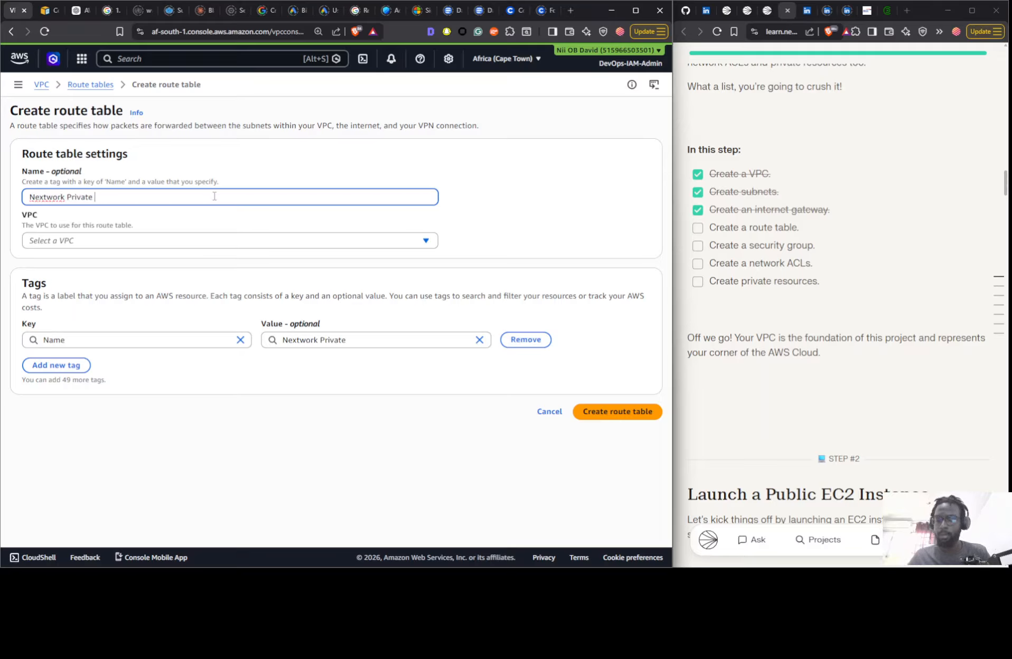
pyautogui.write('RTB')
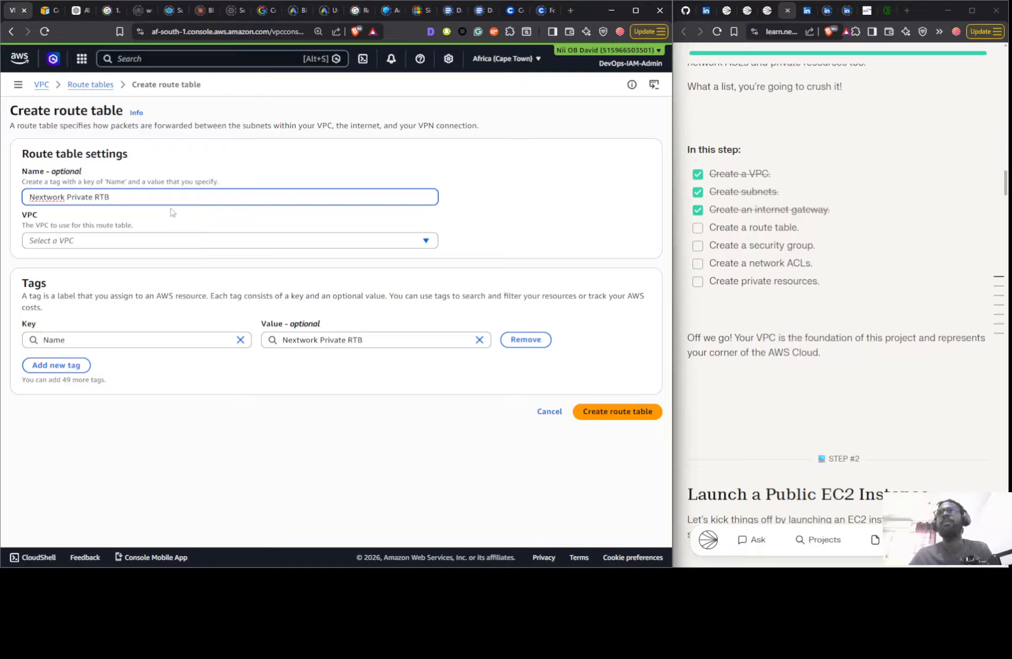
pyautogui.click(145, 241)
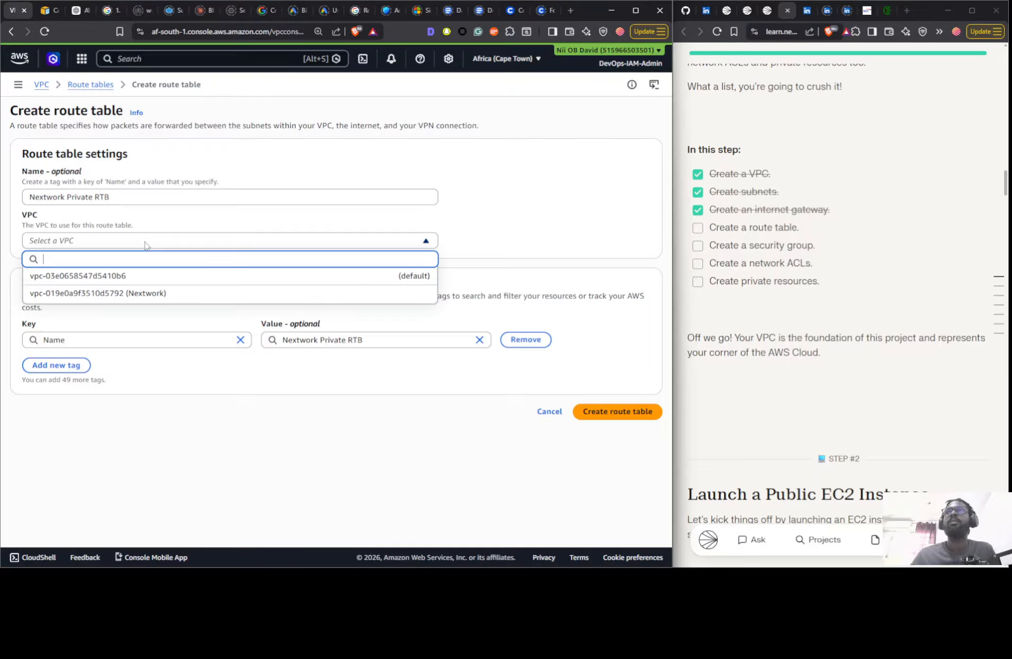
pyautogui.click(117, 294)
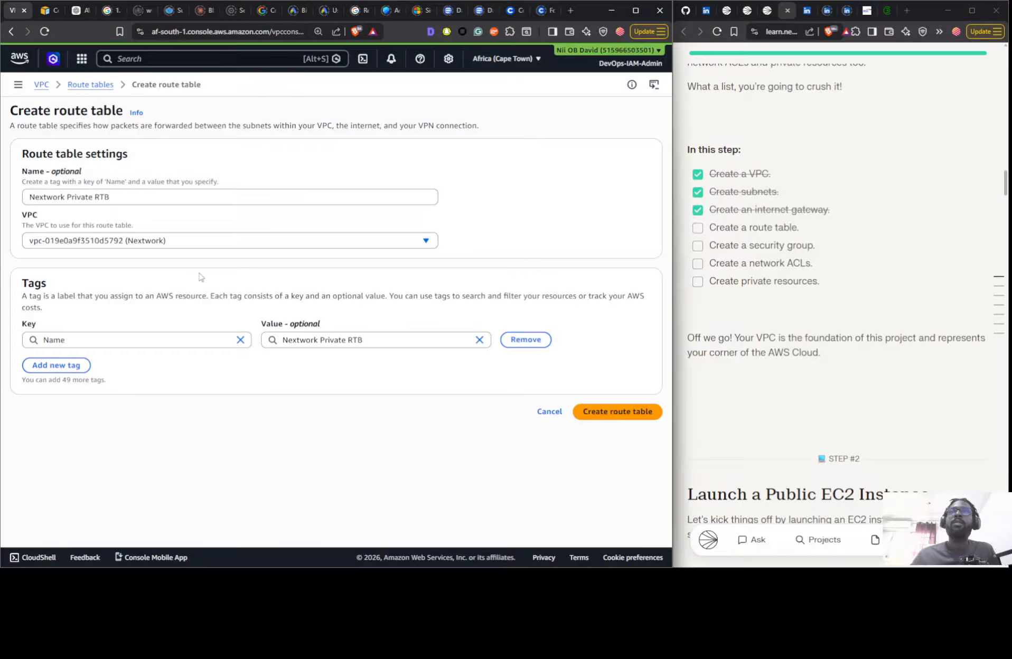
pyautogui.click(637, 413)
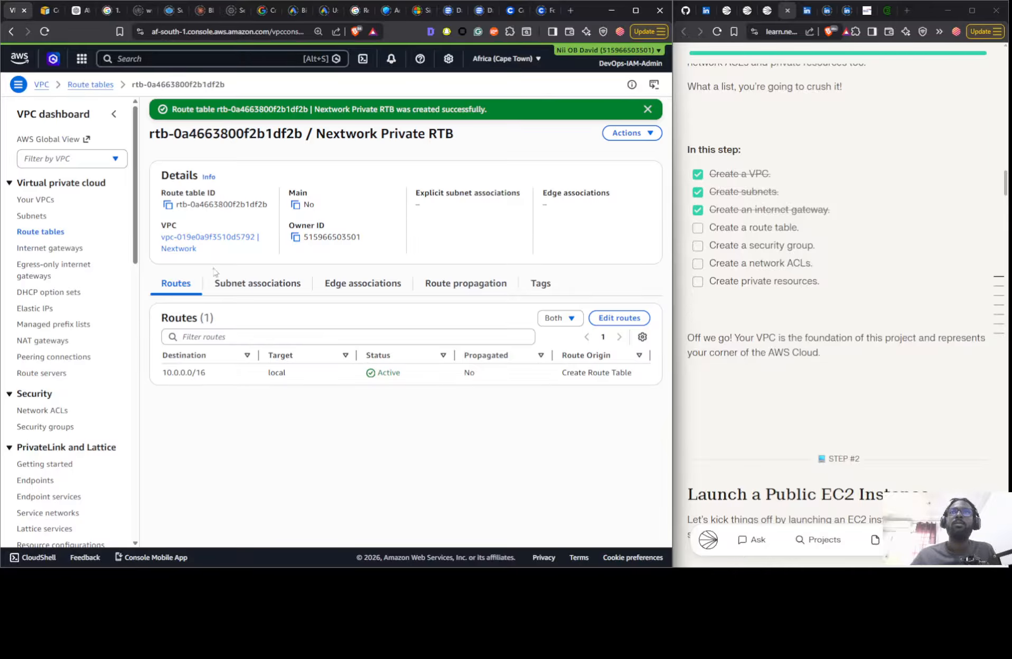
# - Associate the Nextwork Private Subnet explicitly with the Nextwork Private RTB route table and save the association
pyautogui.click(55, 231)
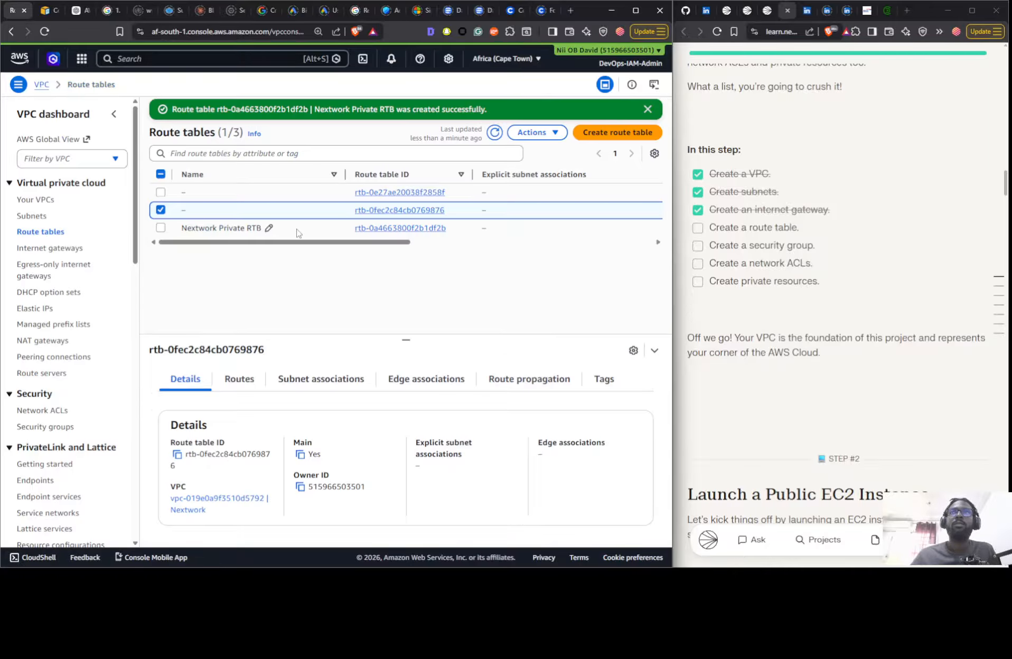
pyautogui.click(236, 382)
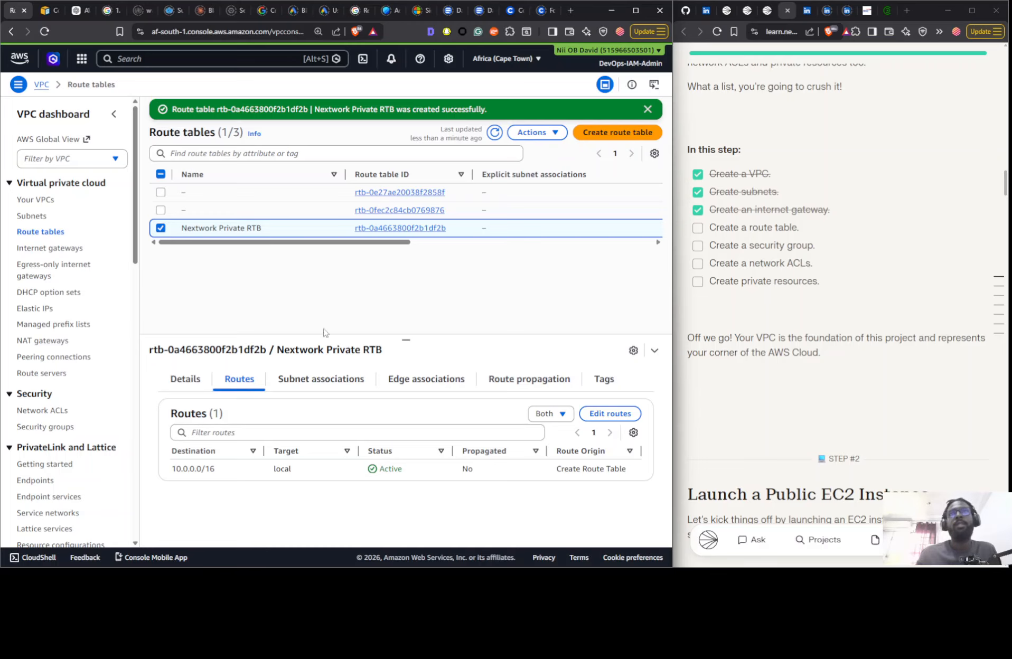
pyautogui.click(334, 383)
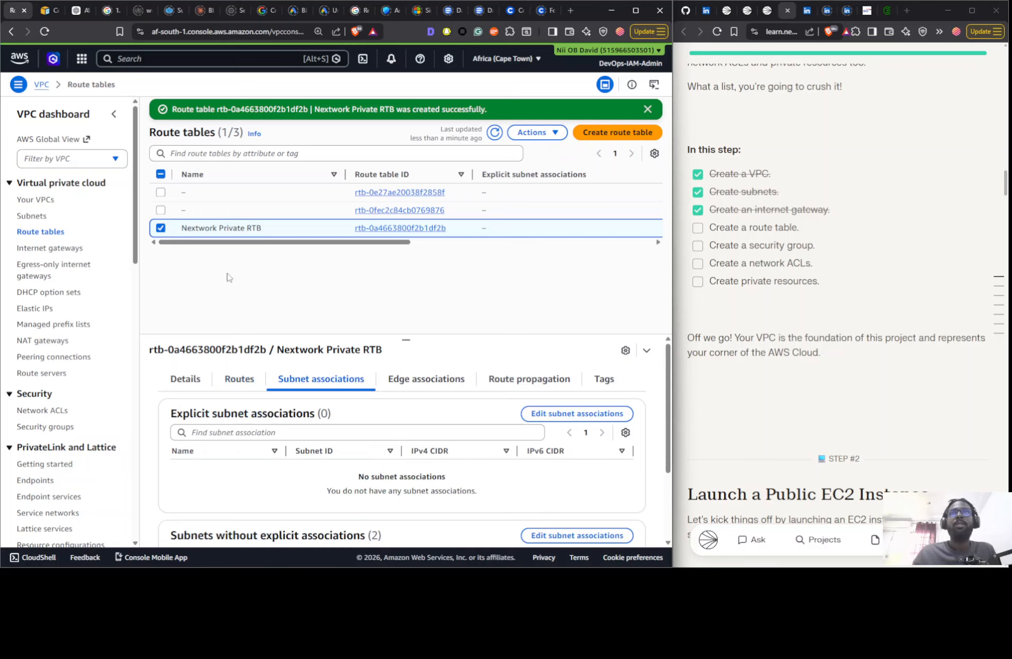
pyautogui.scroll(-2, 391, 465)
pyautogui.scroll(2, 463, 450)
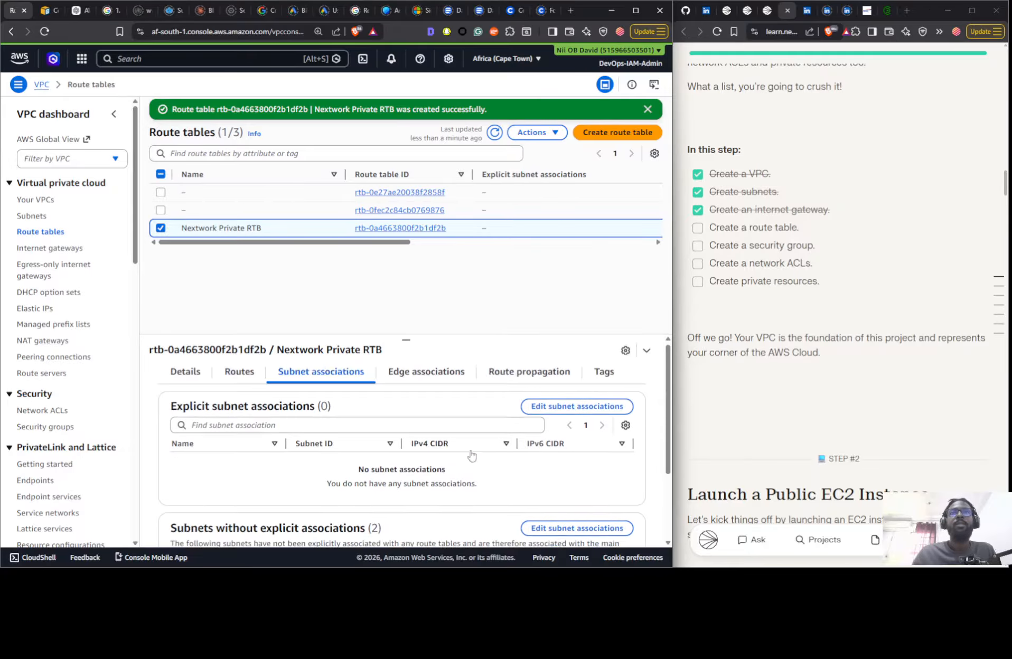
pyautogui.click(577, 415)
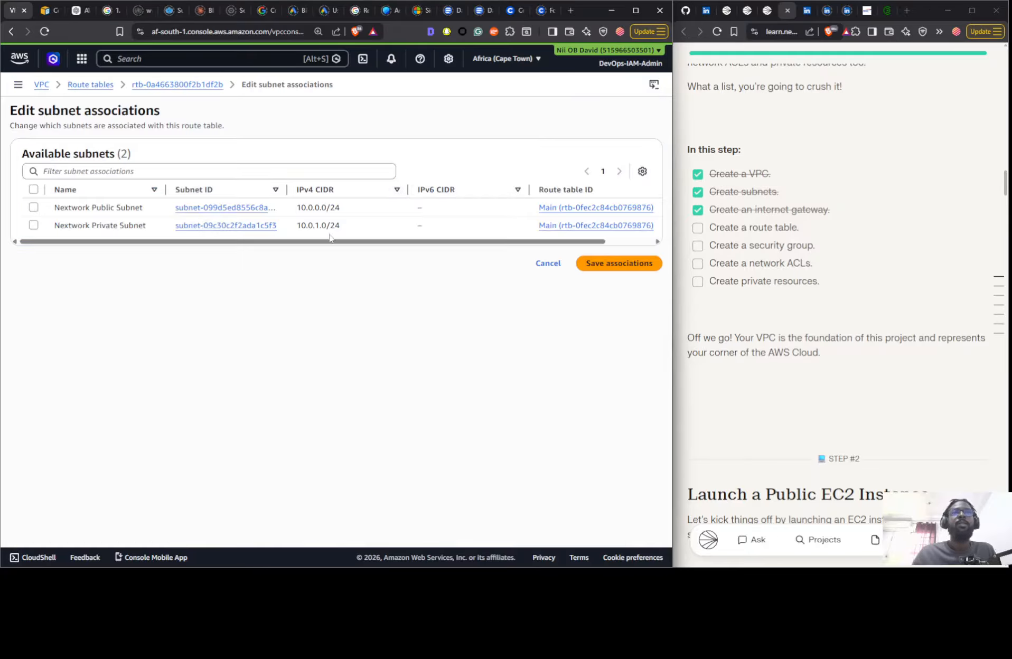
pyautogui.click(150, 227)
pyautogui.click(607, 332)
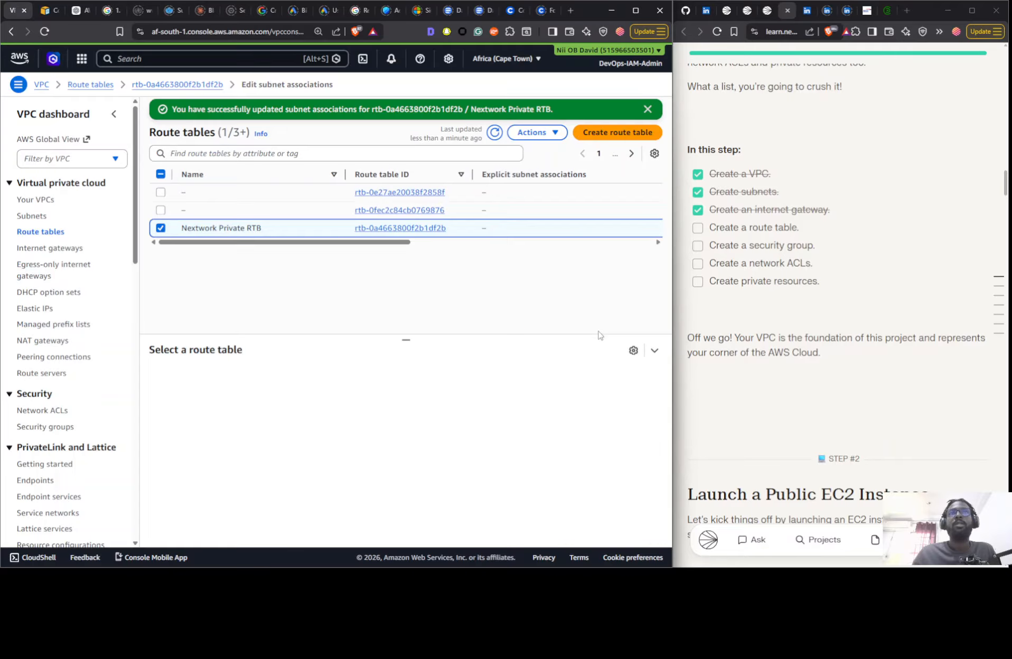
# - Examine the main route table's routes and its explicit and implicit subnet associations, comparing it with the other unnamed route table
pyautogui.click(287, 215)
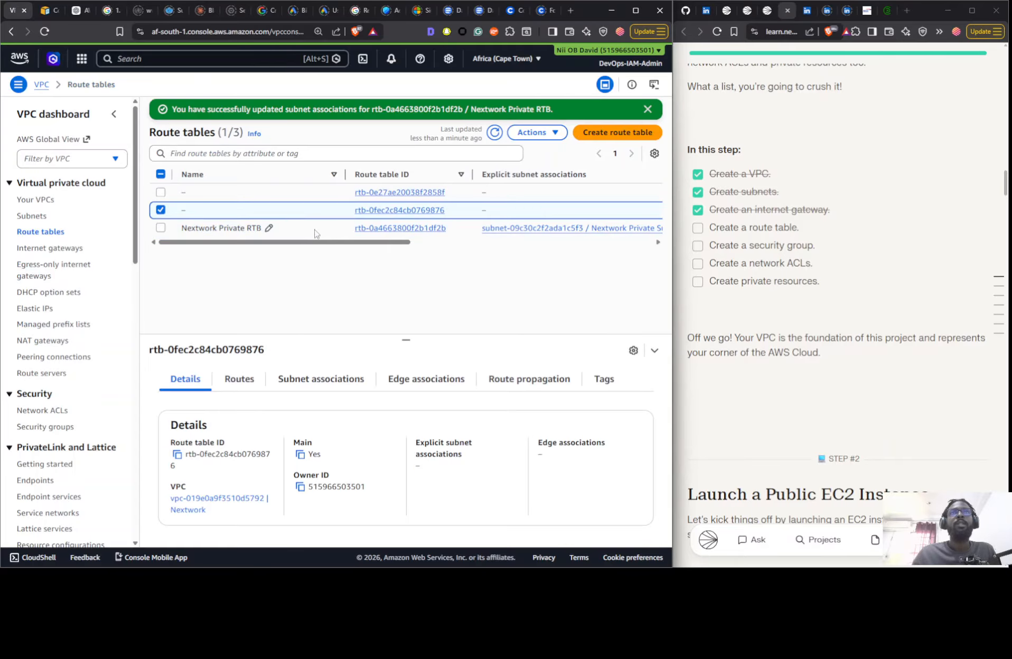
pyautogui.click(258, 390)
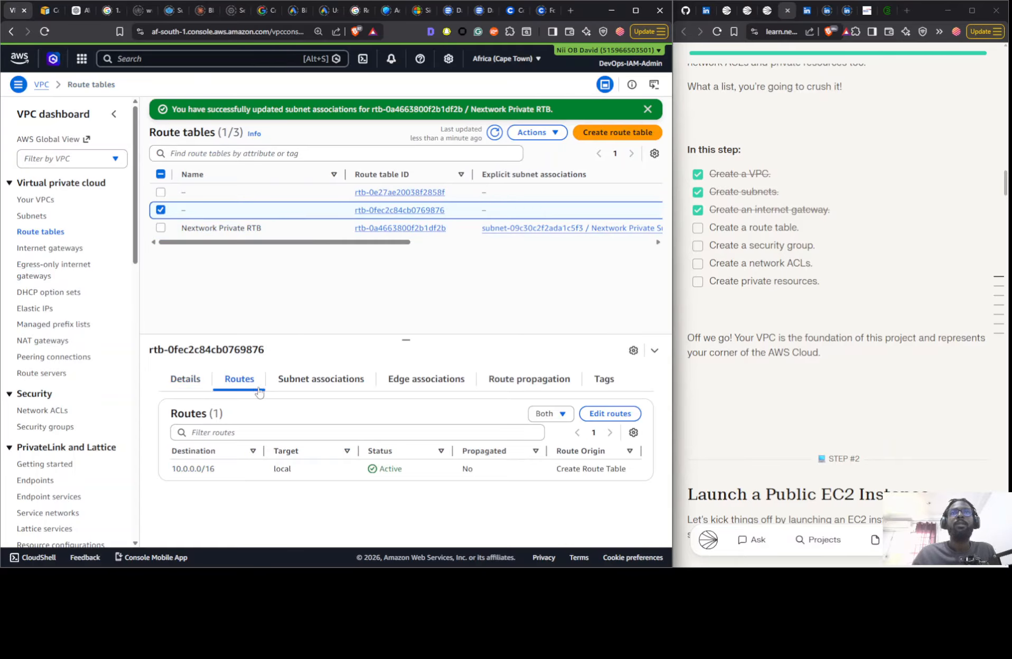
pyautogui.click(312, 388)
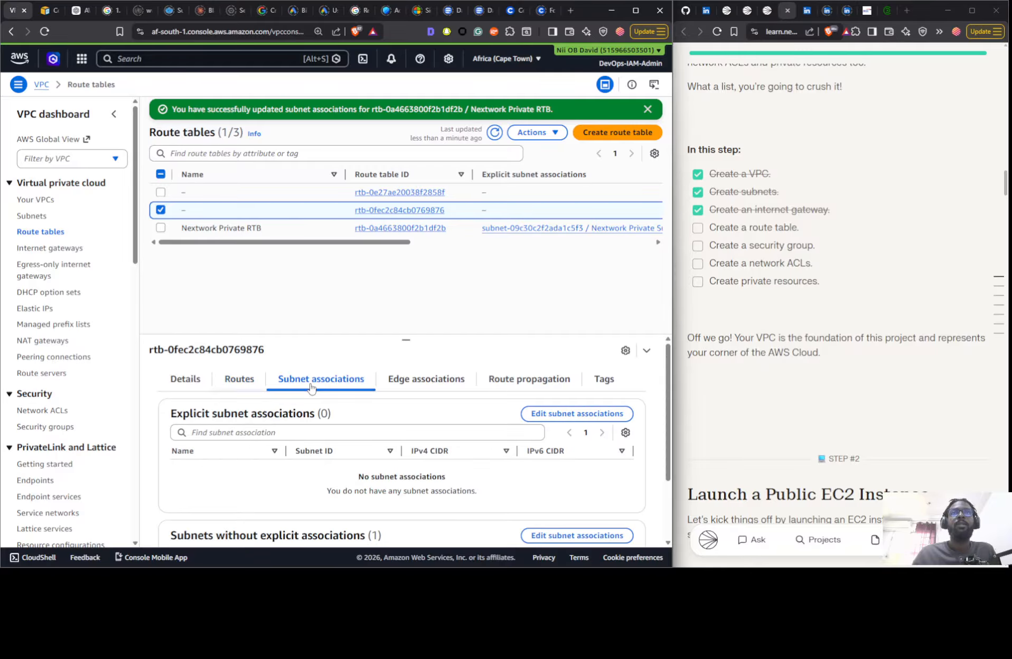
pyautogui.scroll(-2, 359, 421)
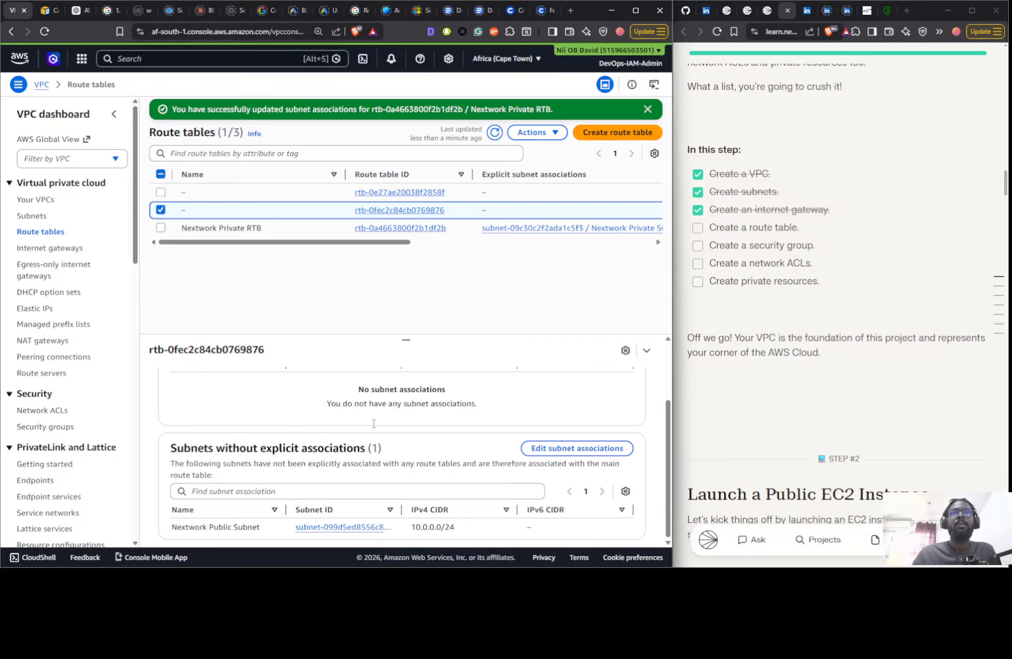
pyautogui.click(289, 195)
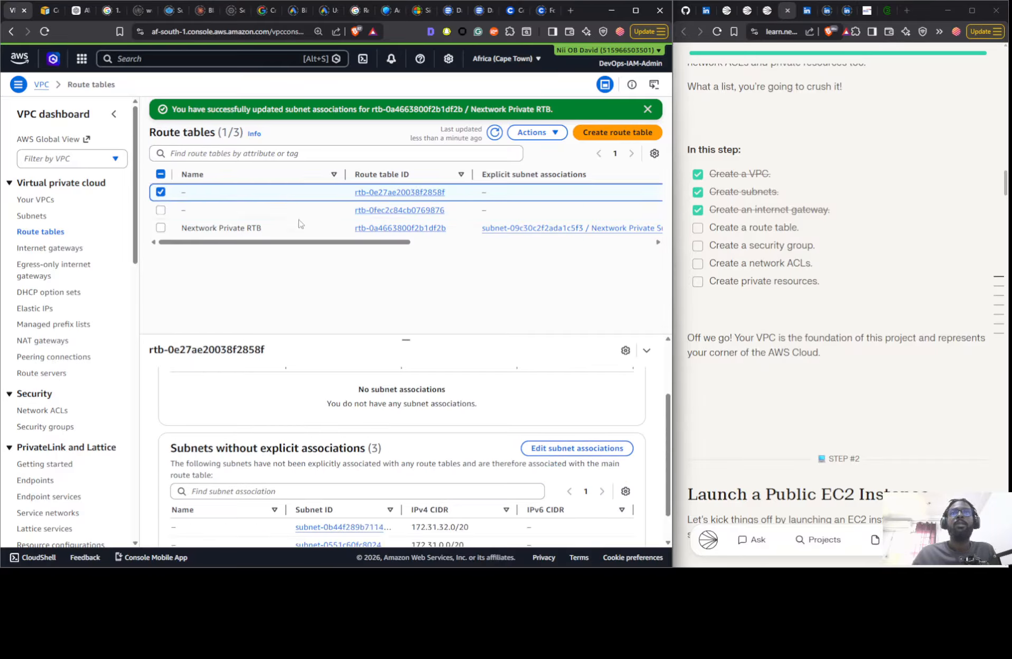
pyautogui.click(338, 210)
pyautogui.moveTo(336, 248); pyautogui.dragTo(348, 250)
pyautogui.scroll(-2, 432, 446)
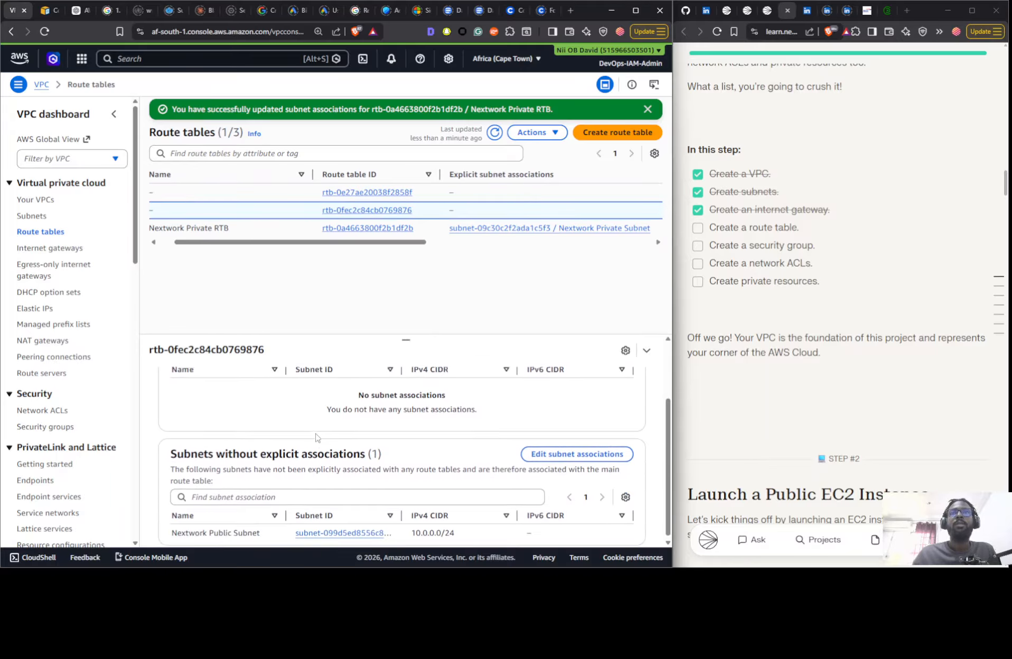
pyautogui.scroll(2, 512, 449)
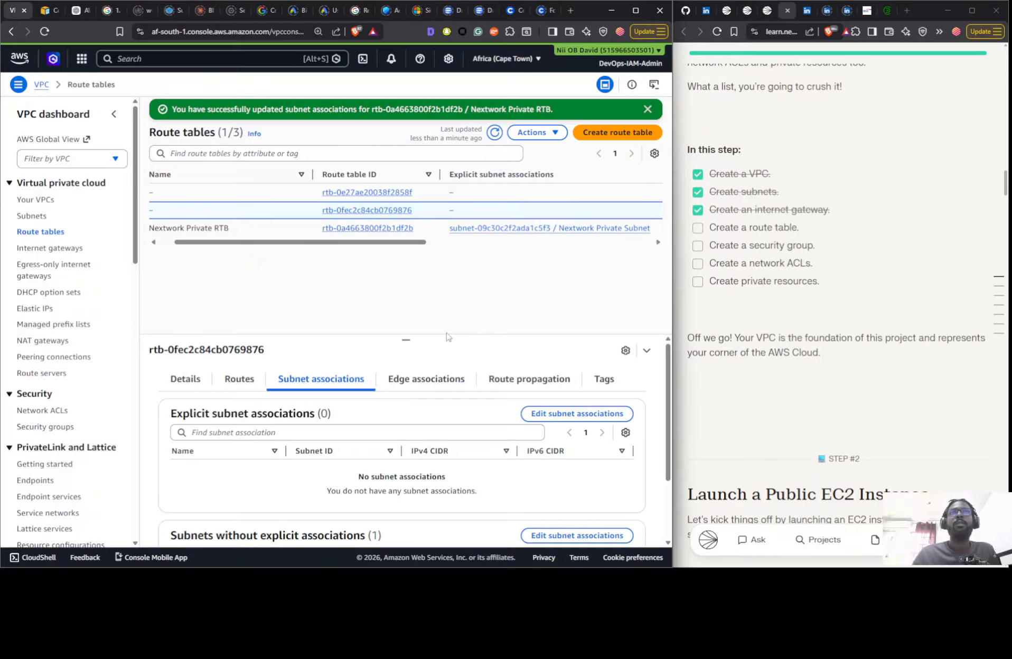
# - Associate the Nextwork Public Subnet explicitly with the Nextwork VPC's main route table and save the association
pyautogui.click(578, 414)
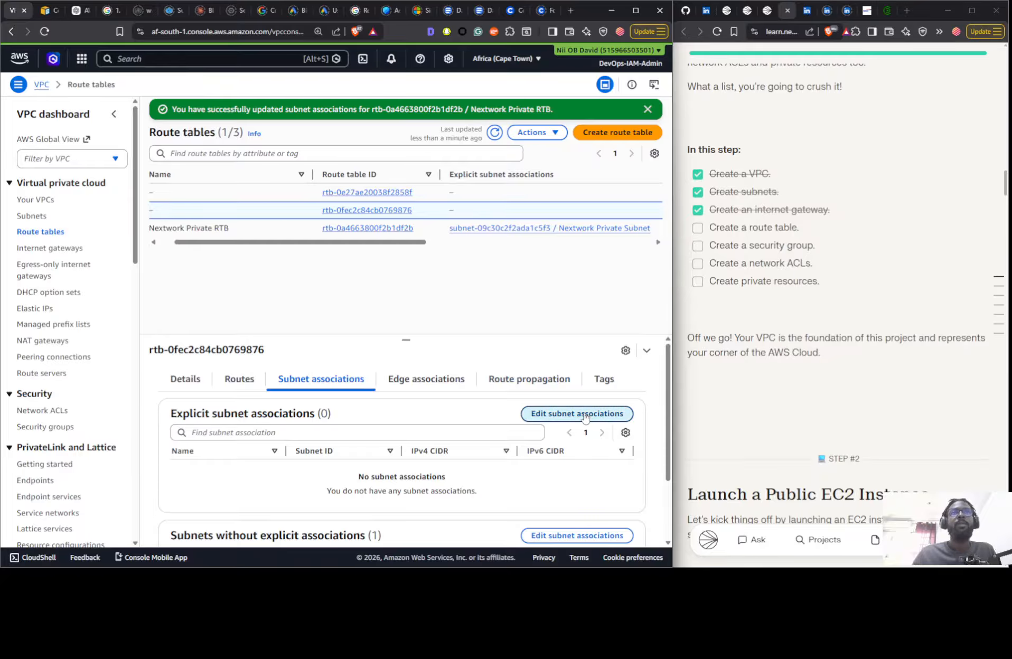
pyautogui.click(274, 211)
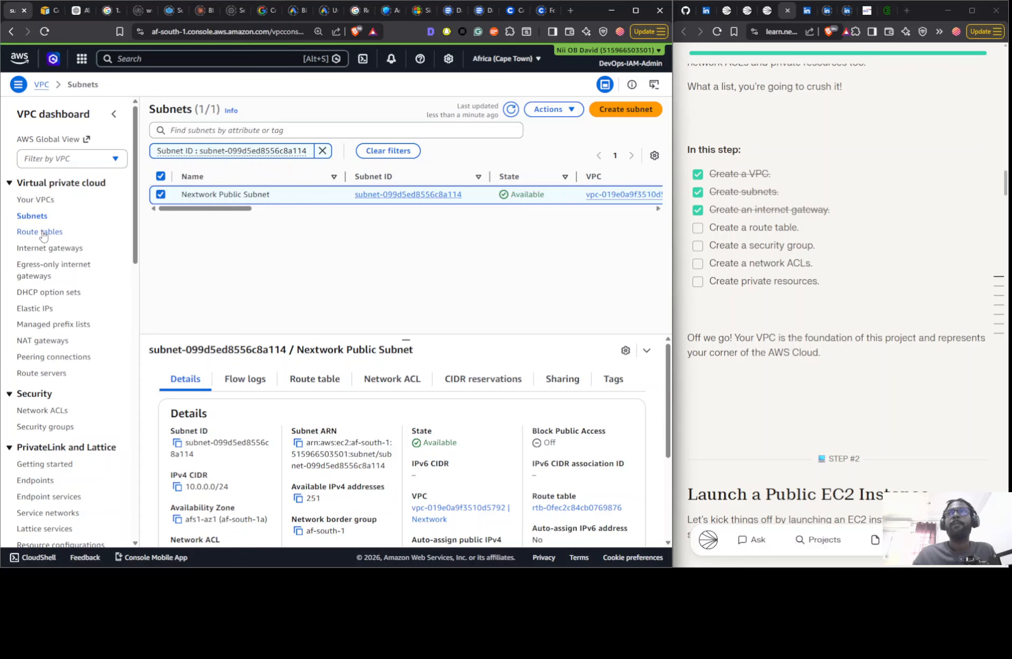
pyautogui.click(73, 232)
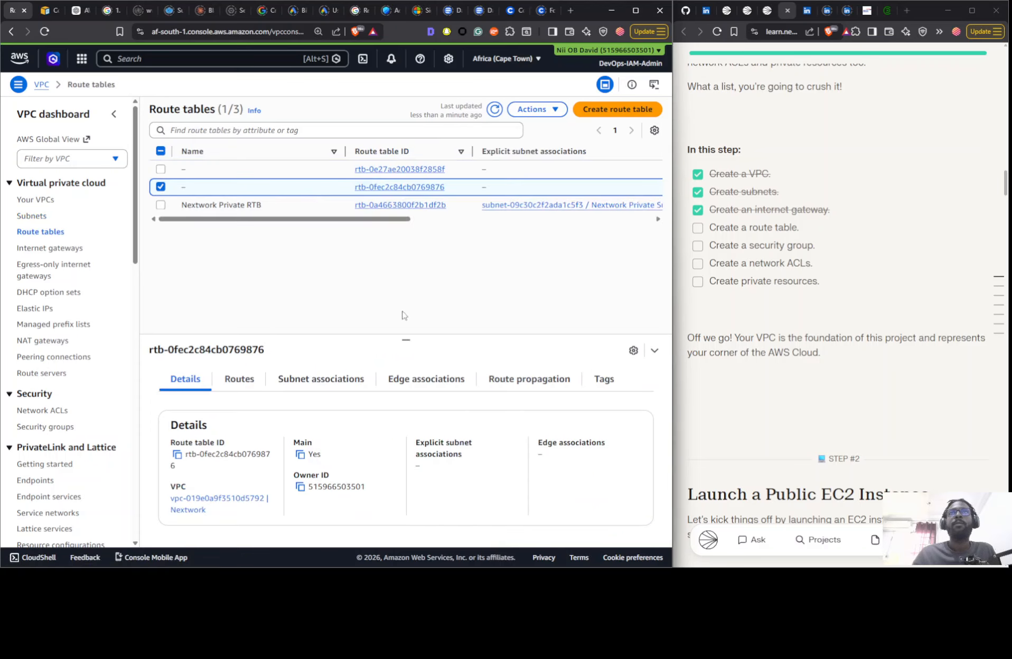
pyautogui.click(330, 379)
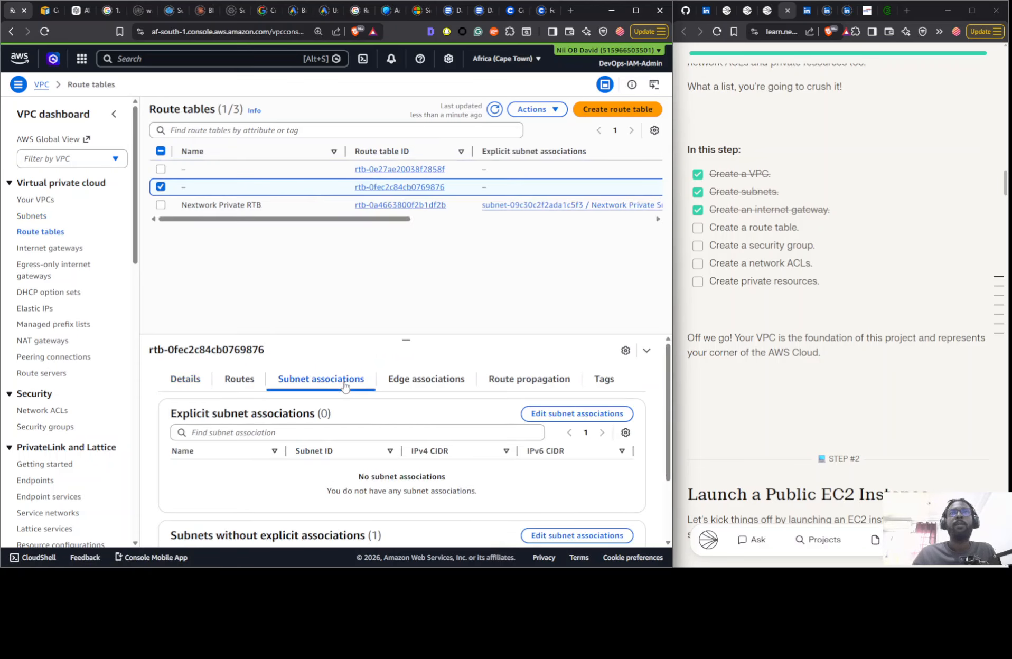
pyautogui.click(557, 415)
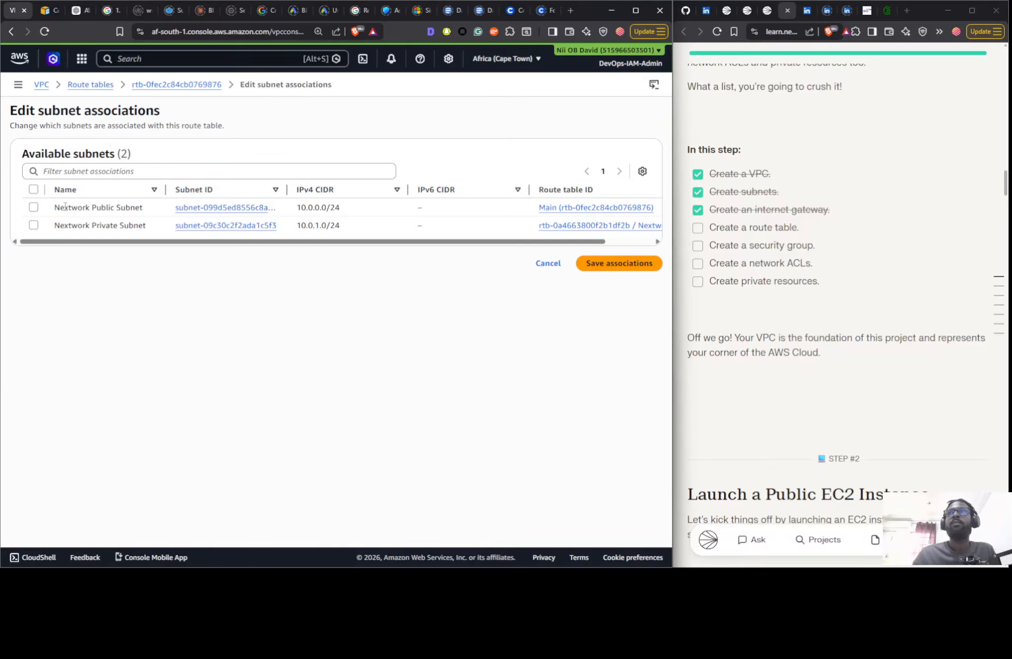
pyautogui.click(33, 208)
pyautogui.click(636, 333)
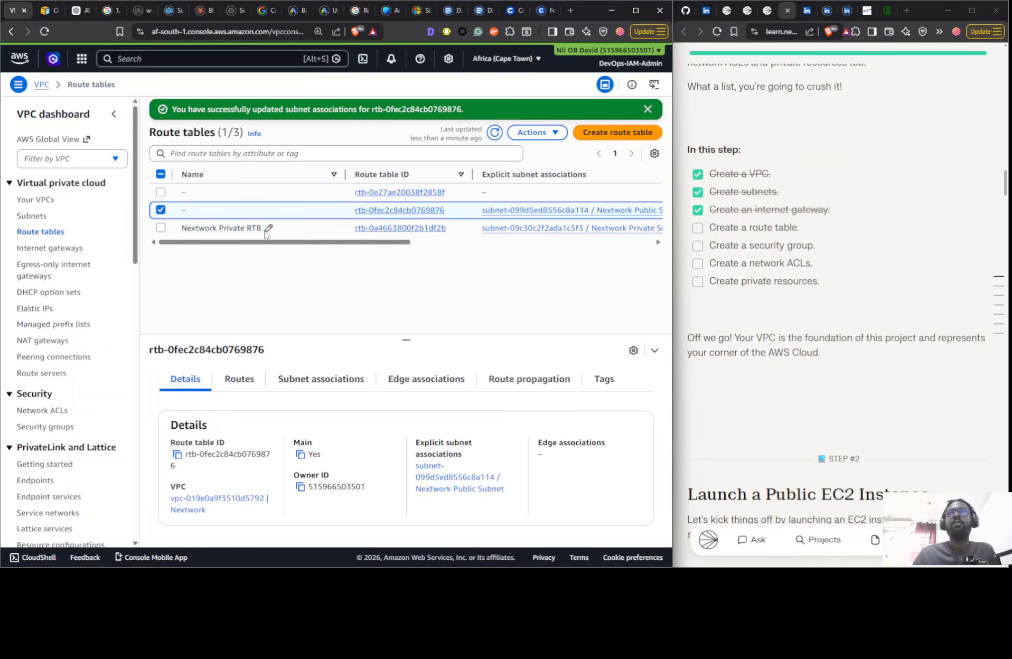
# - Name the Nextwork VPC's main route table Nextwork Public RTB
pyautogui.click(267, 230)
pyautogui.hotkey('ctrl', 'c')
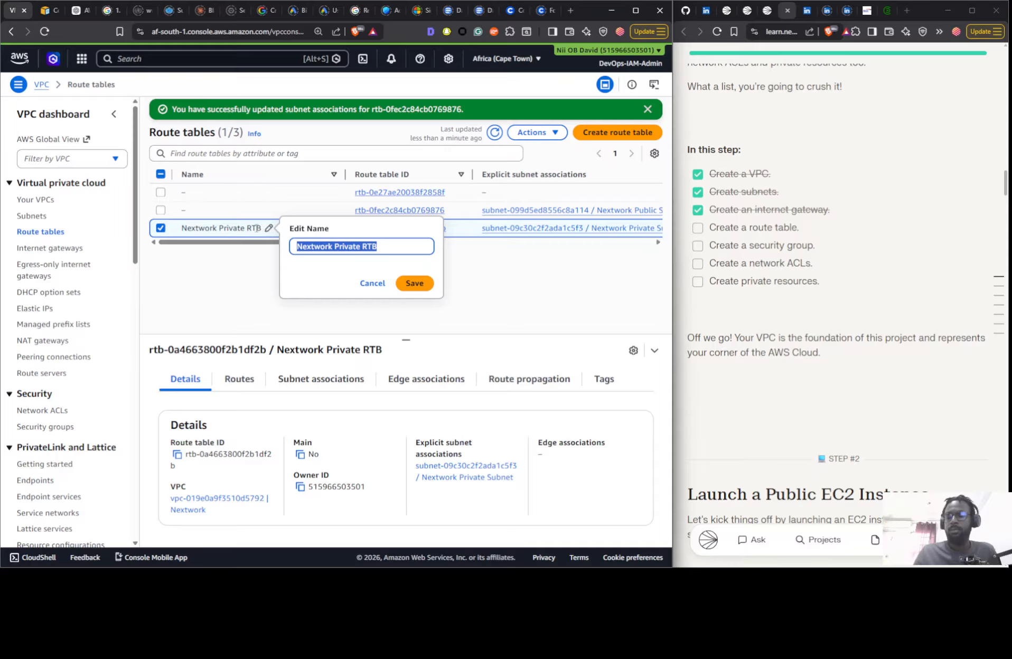
pyautogui.click(193, 210)
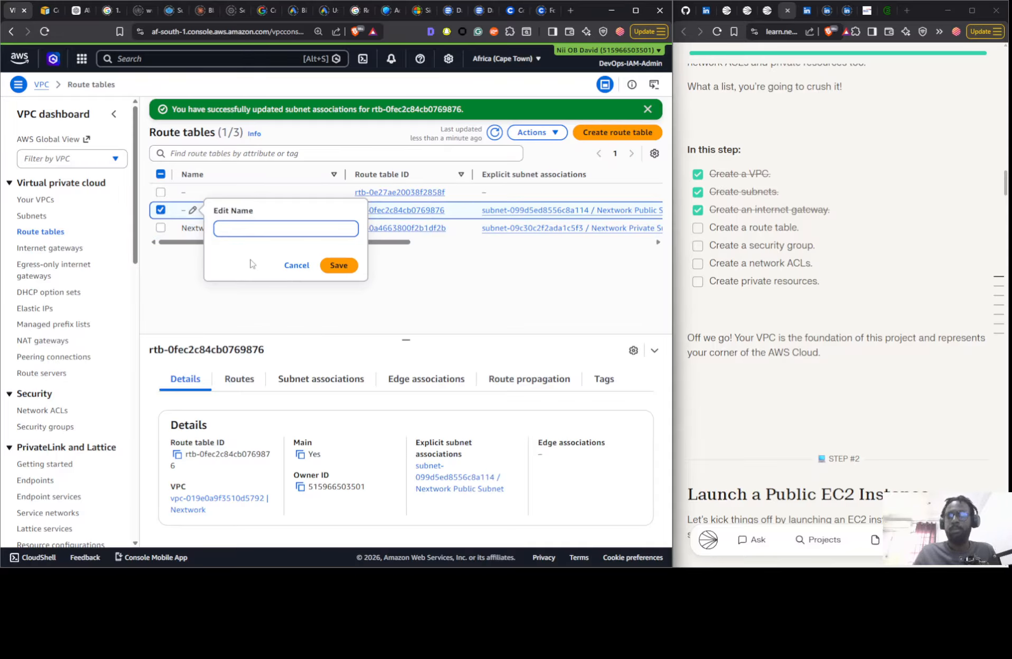
pyautogui.hotkey('ctrl', 'v')
pyautogui.moveTo(263, 230); pyautogui.dragTo(284, 233)
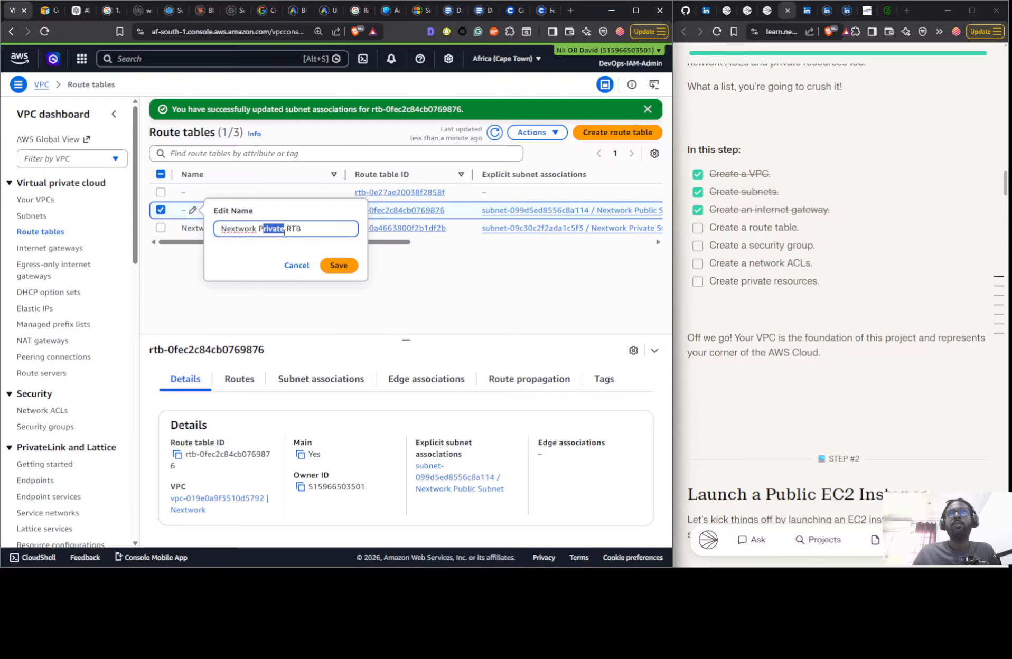
pyautogui.write('ubli')
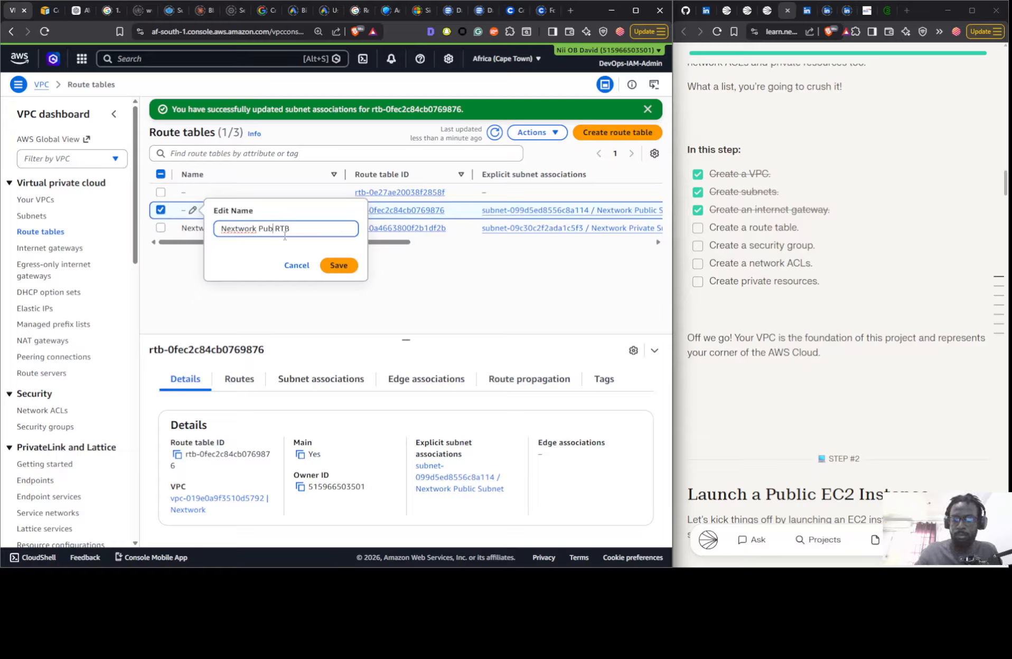
pyautogui.write('c')
pyautogui.click(339, 266)
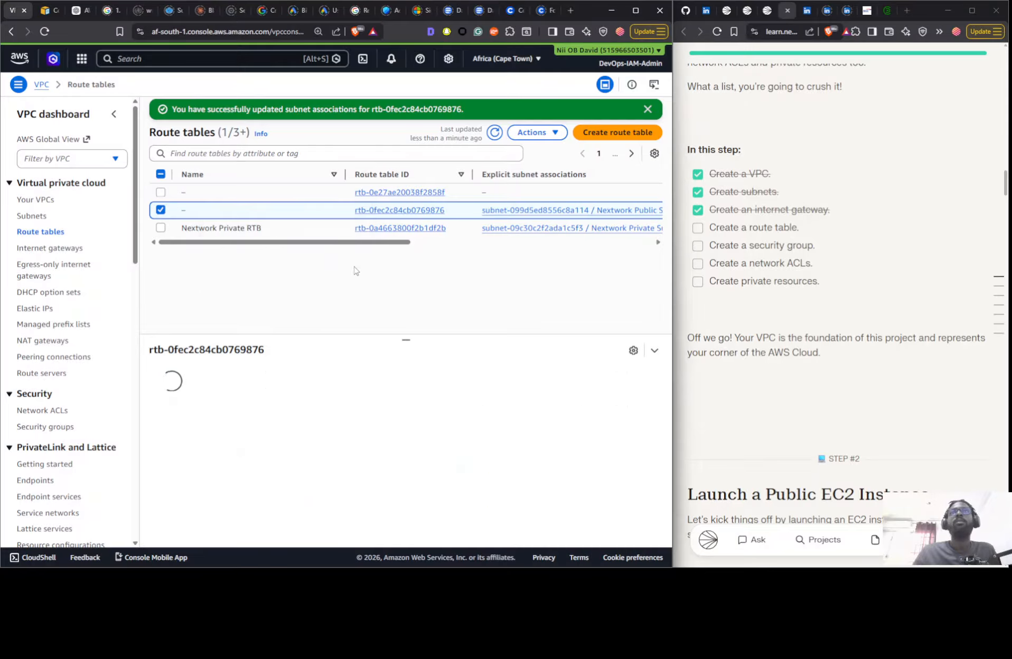
pyautogui.moveTo(292, 242); pyautogui.dragTo(267, 250)
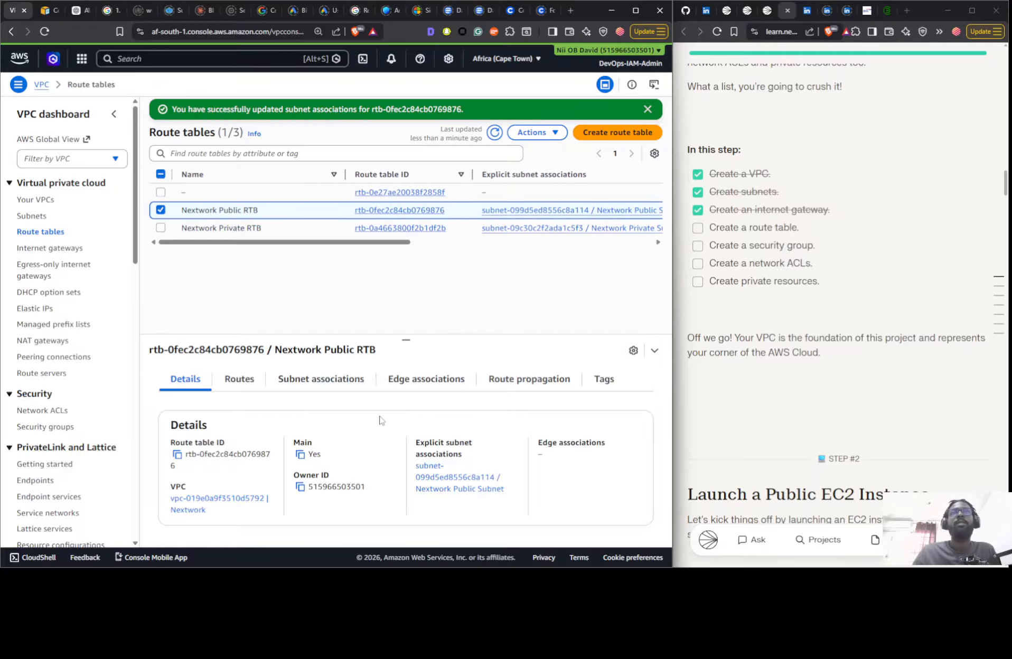
# - Add a route to Nextwork Public RTB with destination 0.0.0.0/0 targeting the internet gateway igw-0a6331c7b3e6c1b92, and save the changes
pyautogui.click(238, 379)
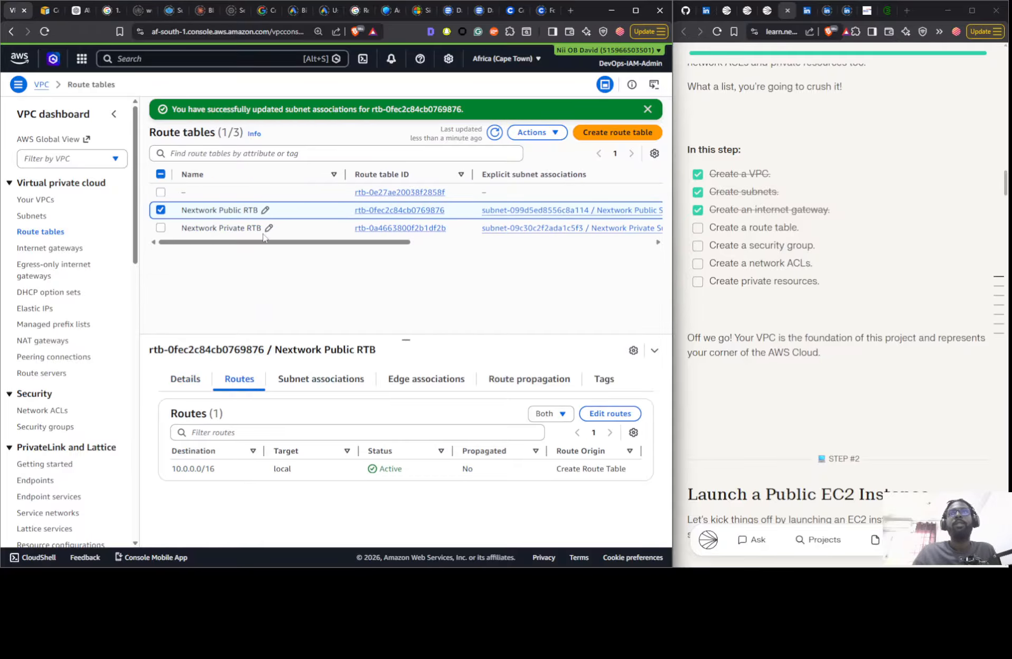
pyautogui.click(610, 413)
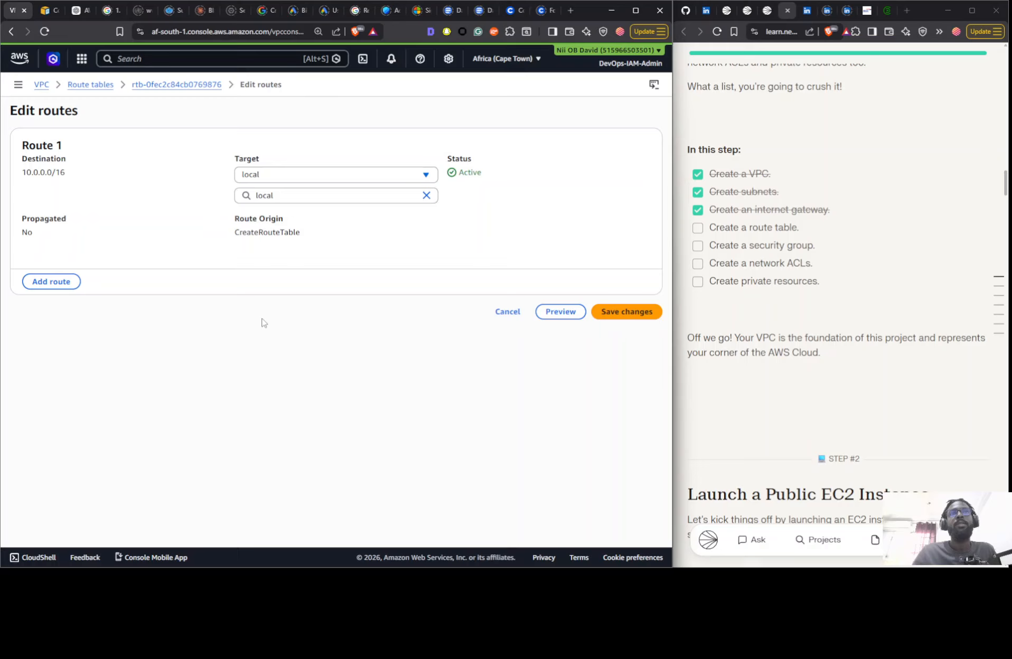
pyautogui.click(51, 279)
pyautogui.click(150, 305)
pyautogui.write('0.0.0.0/0')
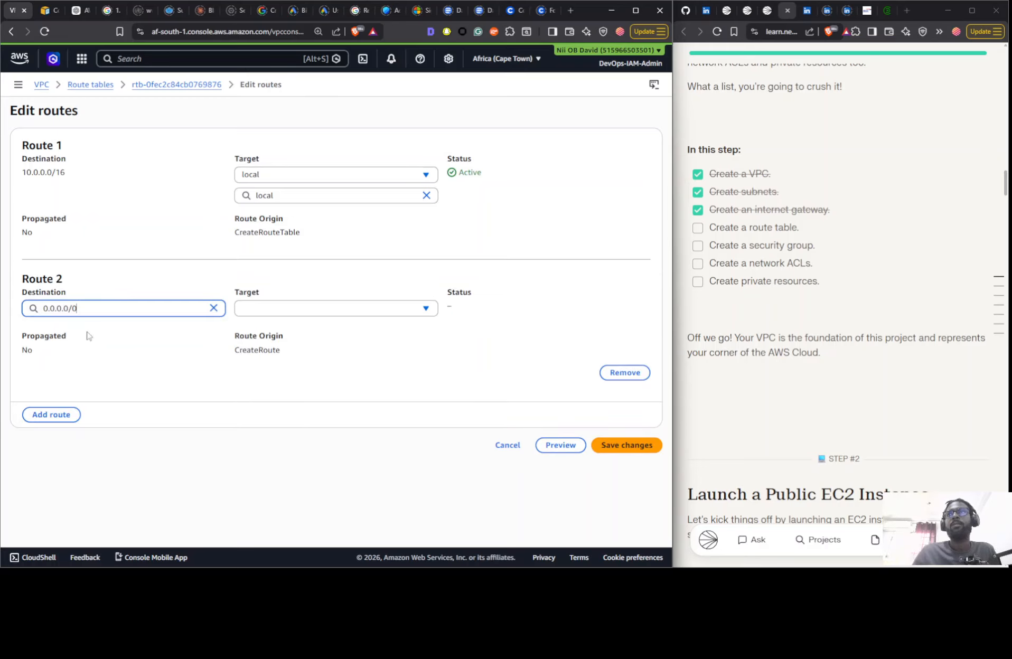
pyautogui.click(356, 317)
pyautogui.click(309, 395)
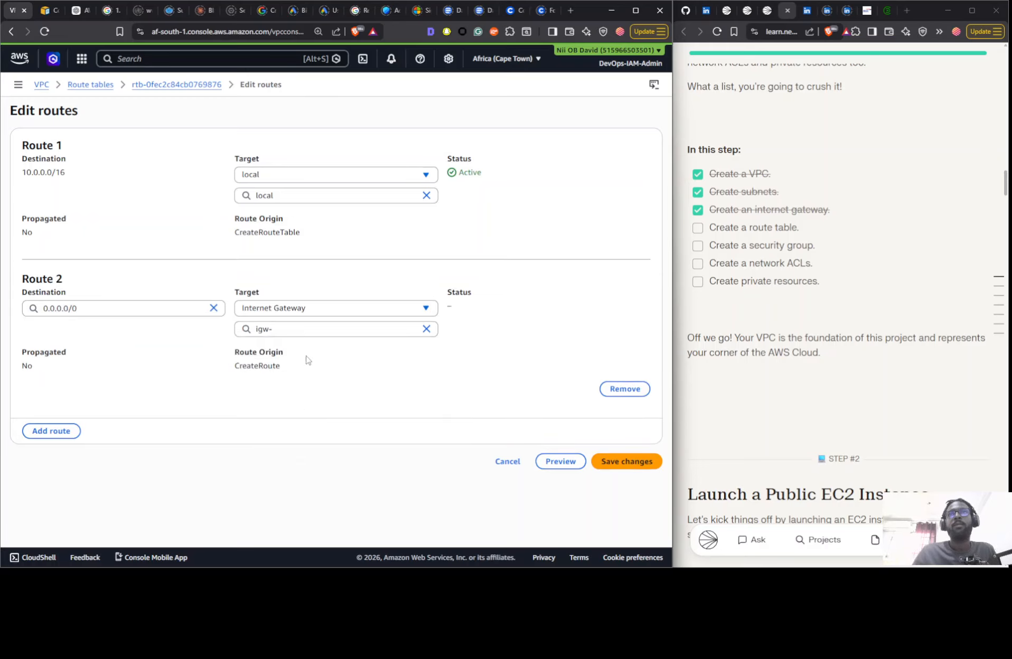
pyautogui.click(296, 329)
pyautogui.click(294, 364)
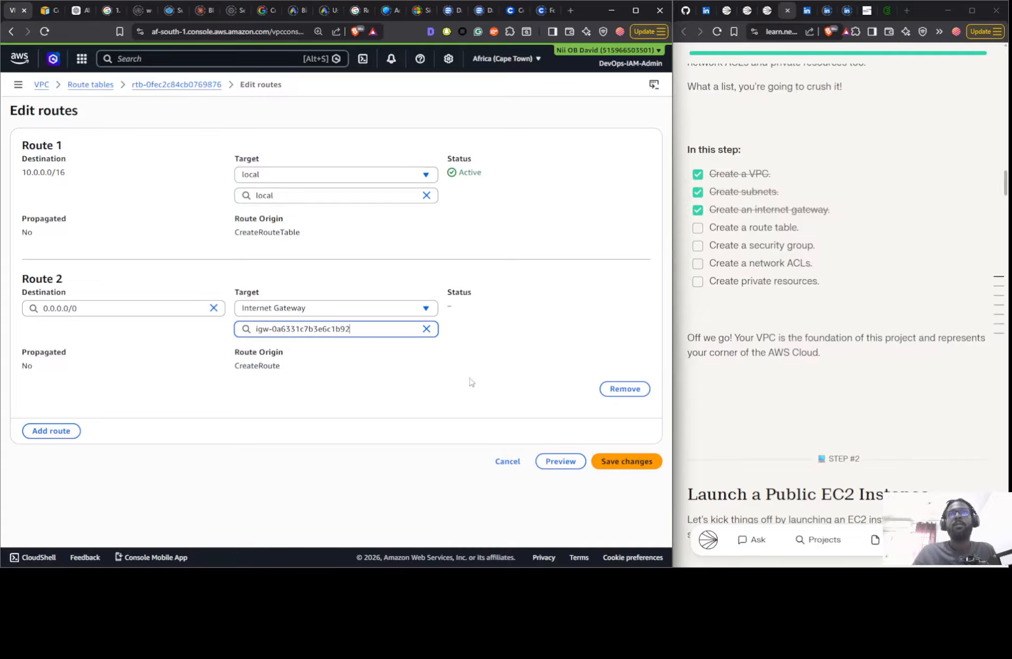
pyautogui.click(618, 460)
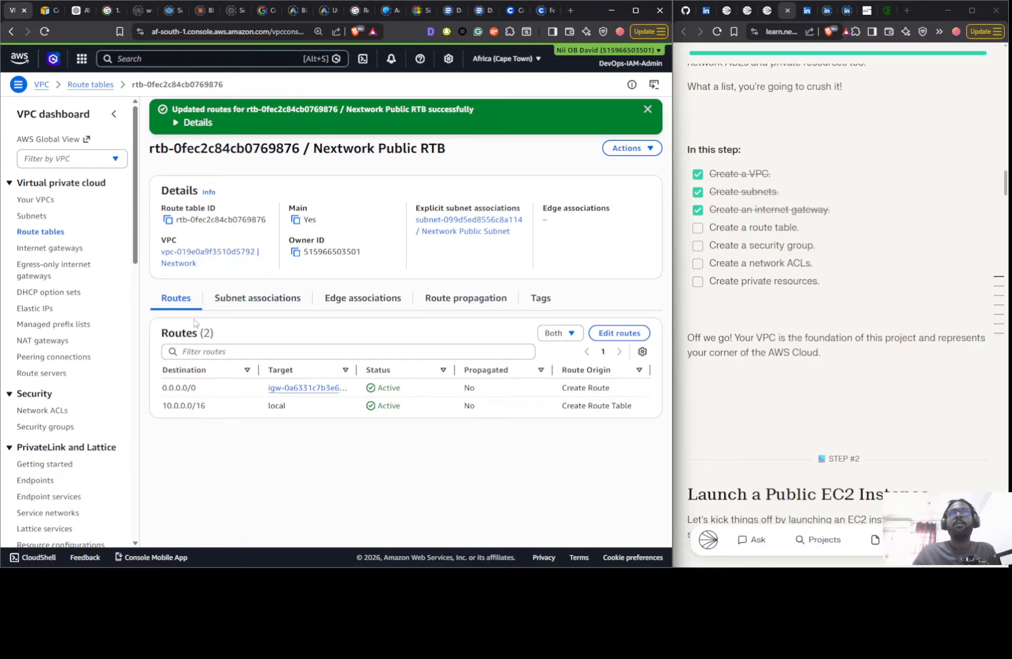
# - Check the routes of the public and private Nextwork route tables and mark the Create a route table objective as done
pyautogui.click(58, 233)
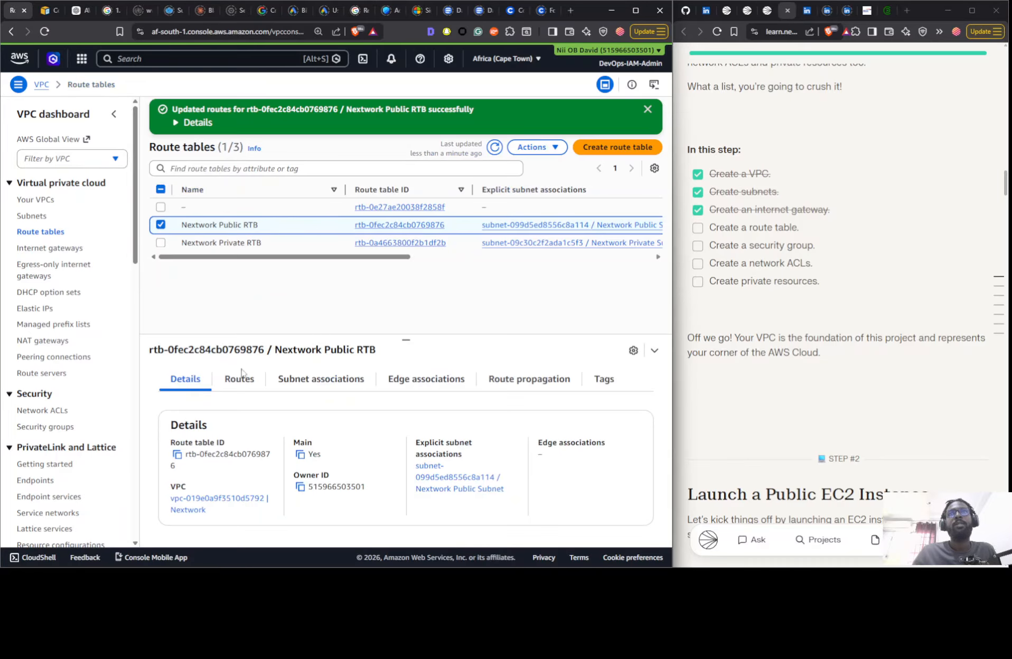
pyautogui.click(282, 380)
pyautogui.click(240, 381)
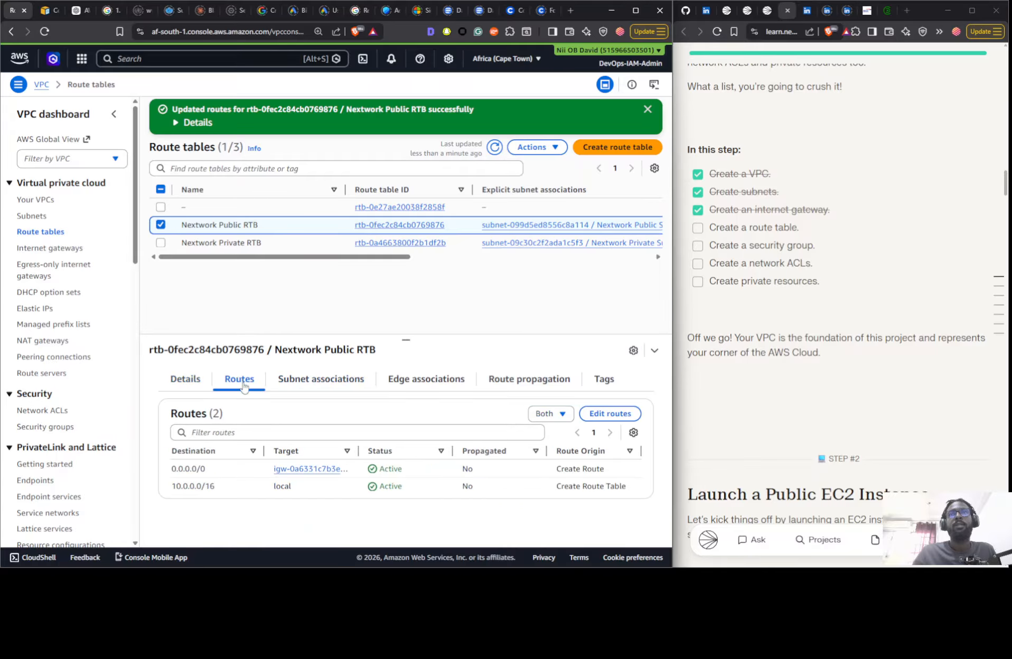
pyautogui.click(269, 246)
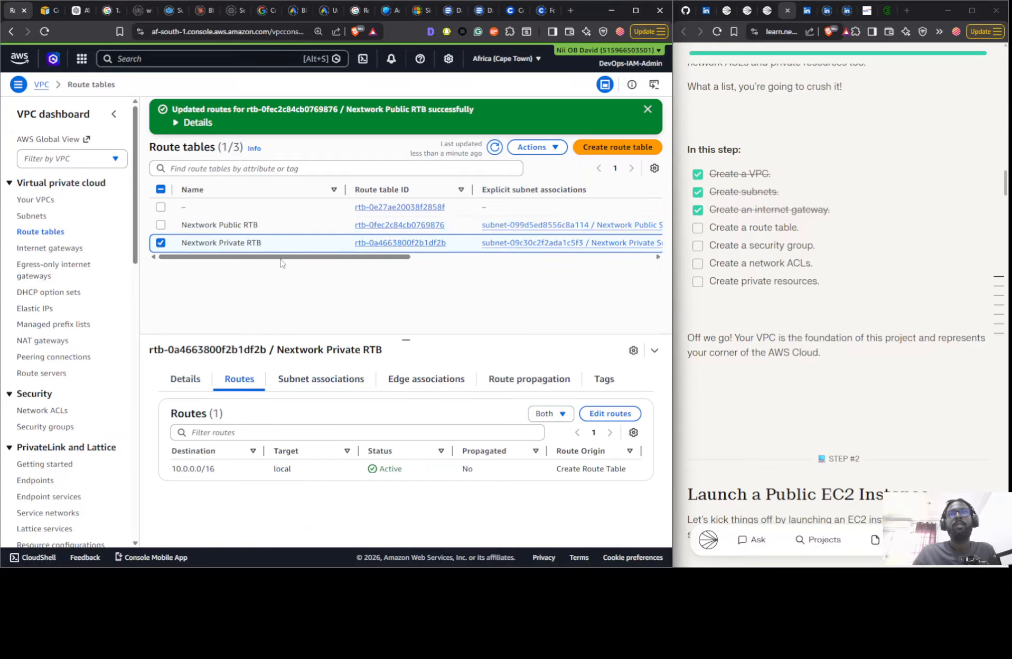
pyautogui.click(716, 228)
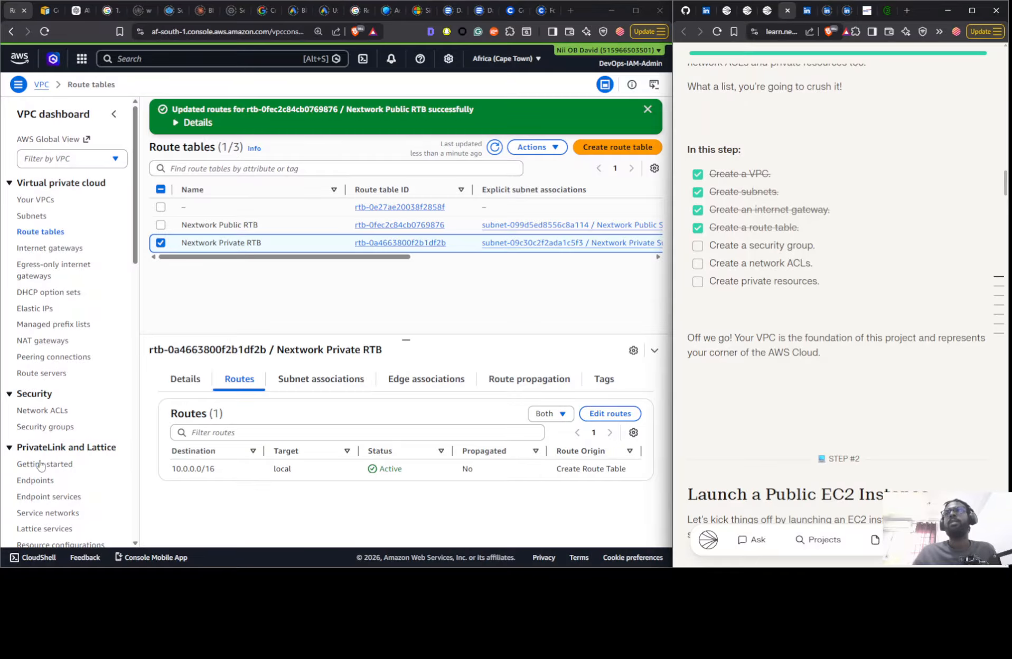
# - Identify the Nextwork VPC's default security group by its VPC ID and examine its inbound and outbound rules
pyautogui.click(48, 426)
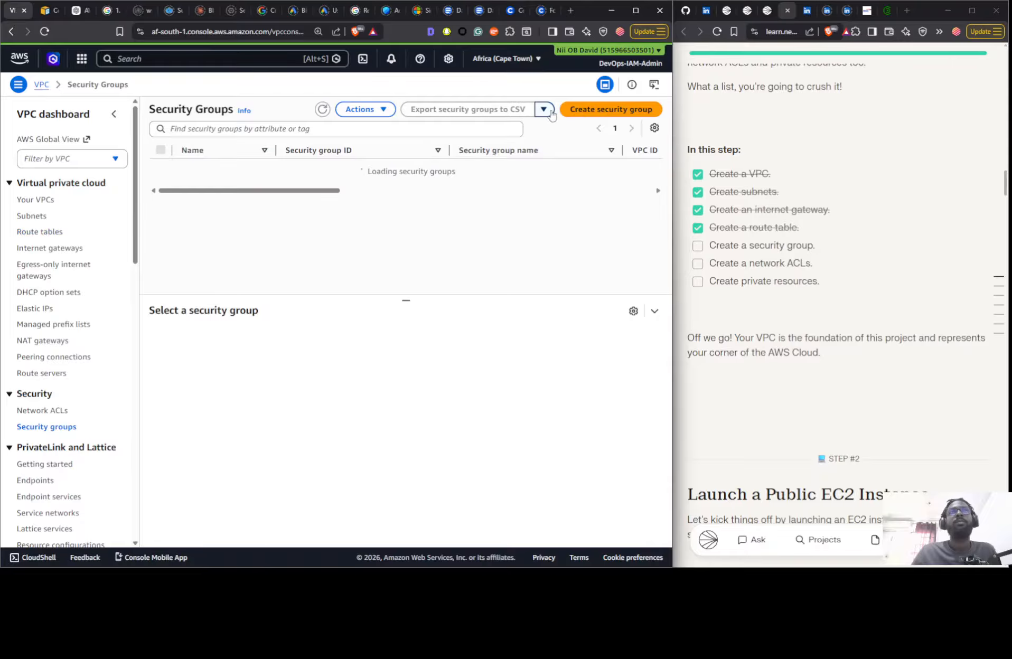
pyautogui.moveTo(304, 203)
pyautogui.mouseDown()
pyautogui.moveTo(608, 194)
pyautogui.moveTo(234, 209)
pyautogui.moveTo(307, 211)
pyautogui.mouseUp()
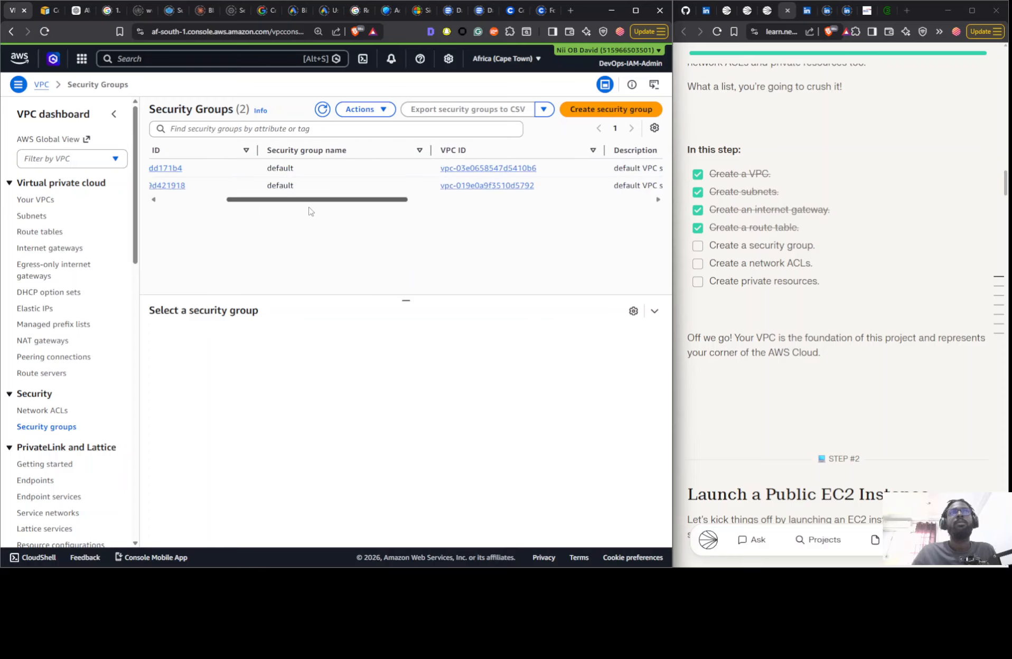
pyautogui.click(49, 203)
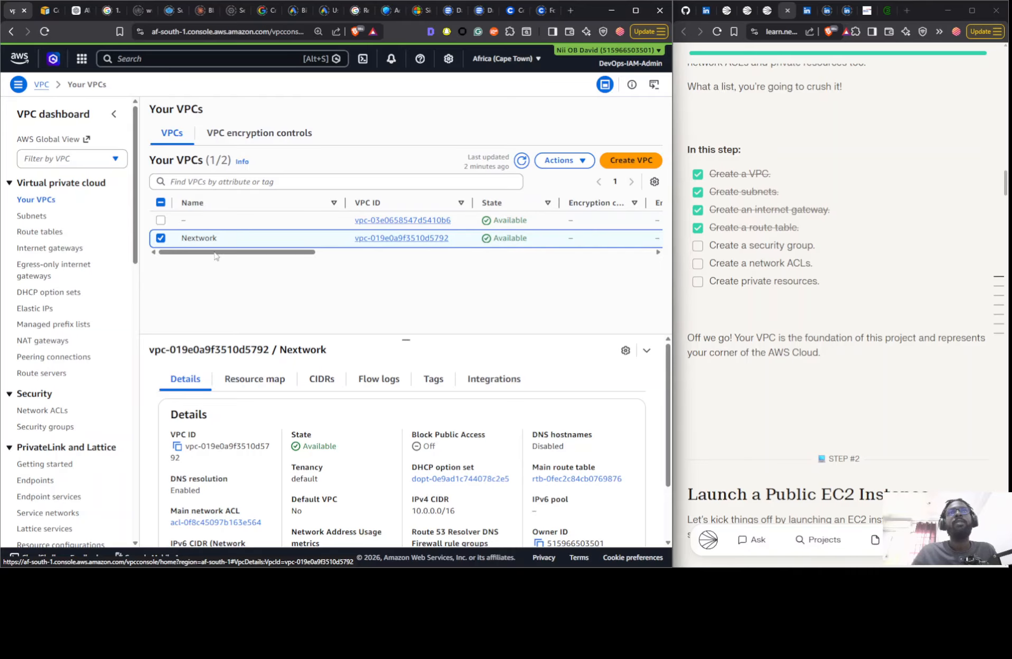
pyautogui.click(45, 427)
pyautogui.click(558, 186)
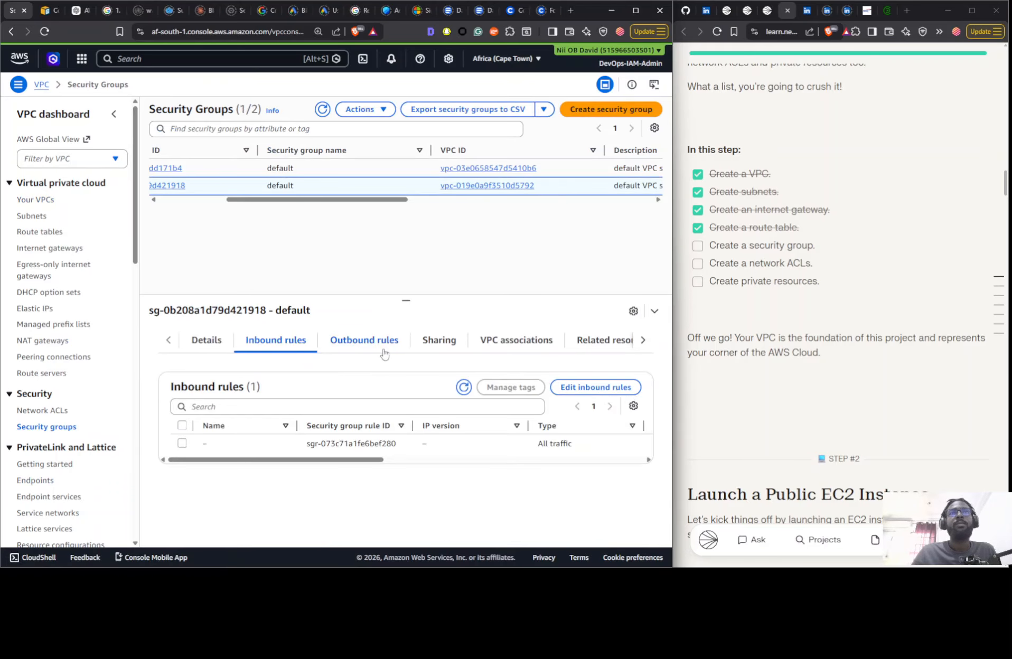
pyautogui.click(384, 343)
pyautogui.click(270, 338)
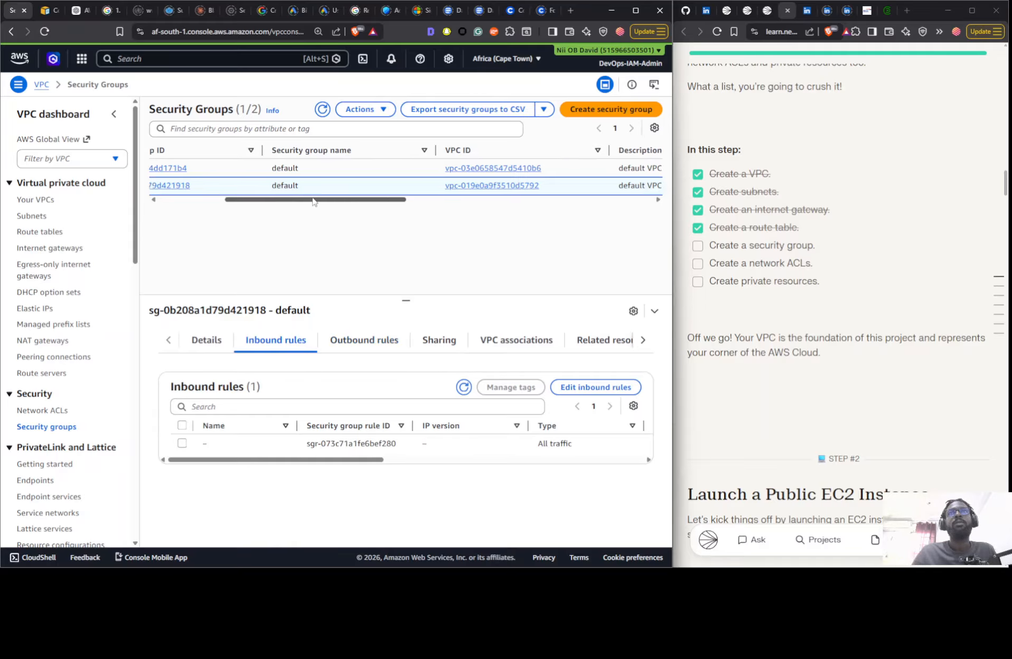
pyautogui.hscroll(-4, 321, 203)
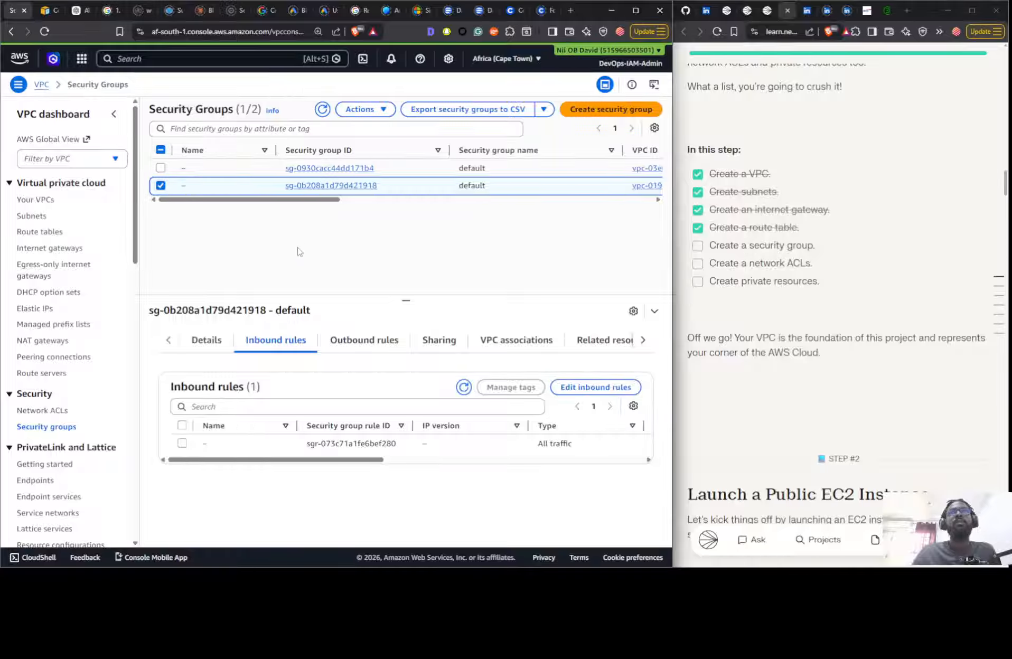
# - Name the Nextwork VPC's default security group Nextwork Public SG and check its outbound and inbound rules
pyautogui.click(192, 186)
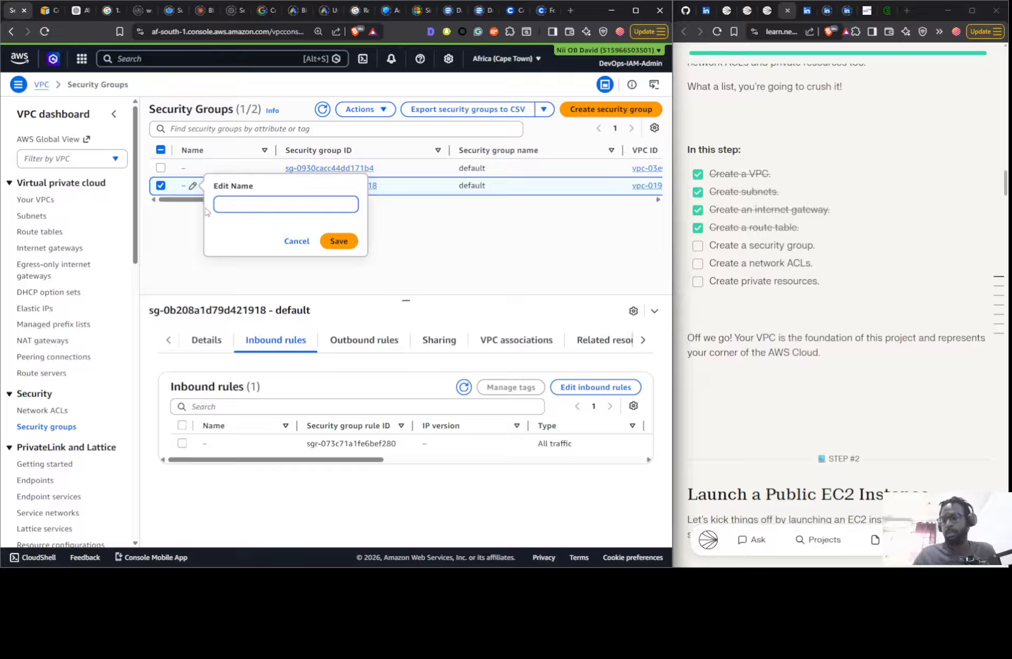
pyautogui.write('Nextwork Private RTB')
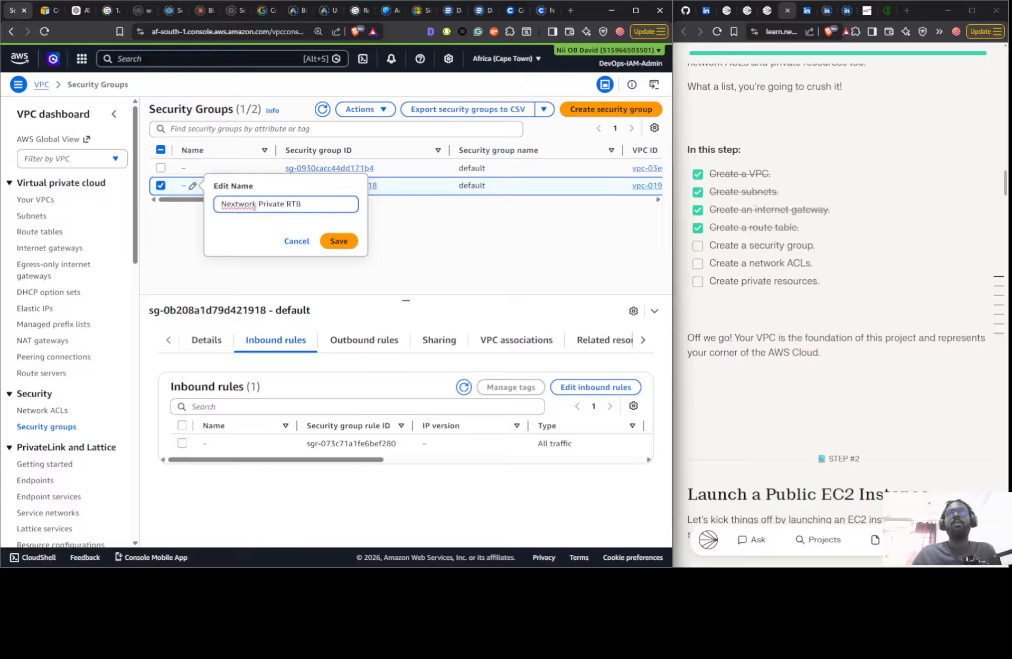
pyautogui.moveTo(263, 206); pyautogui.dragTo(316, 209)
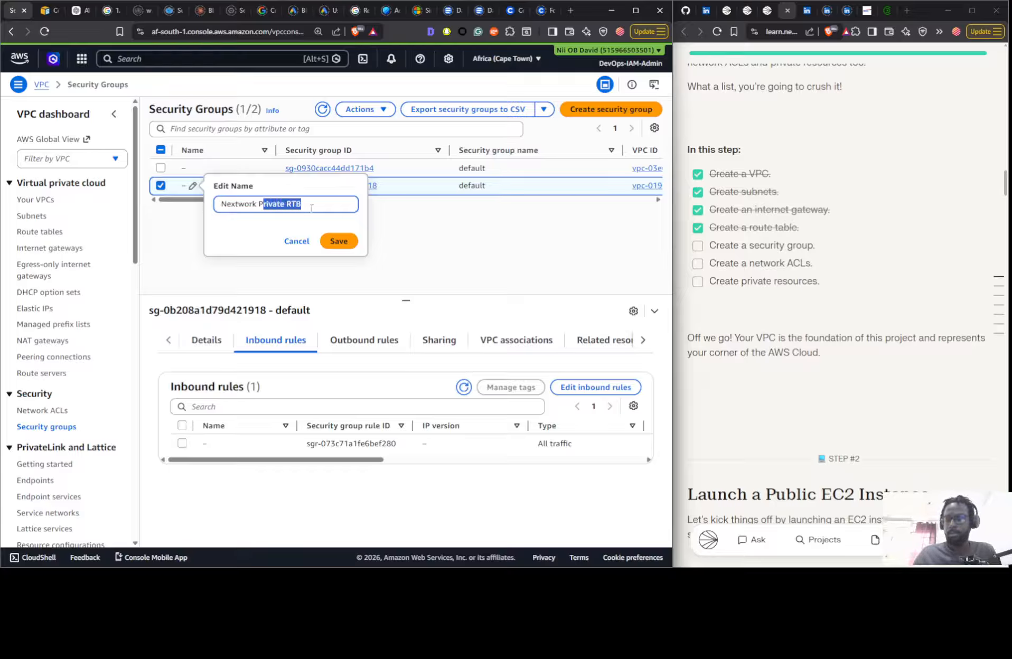
pyautogui.write('ic')
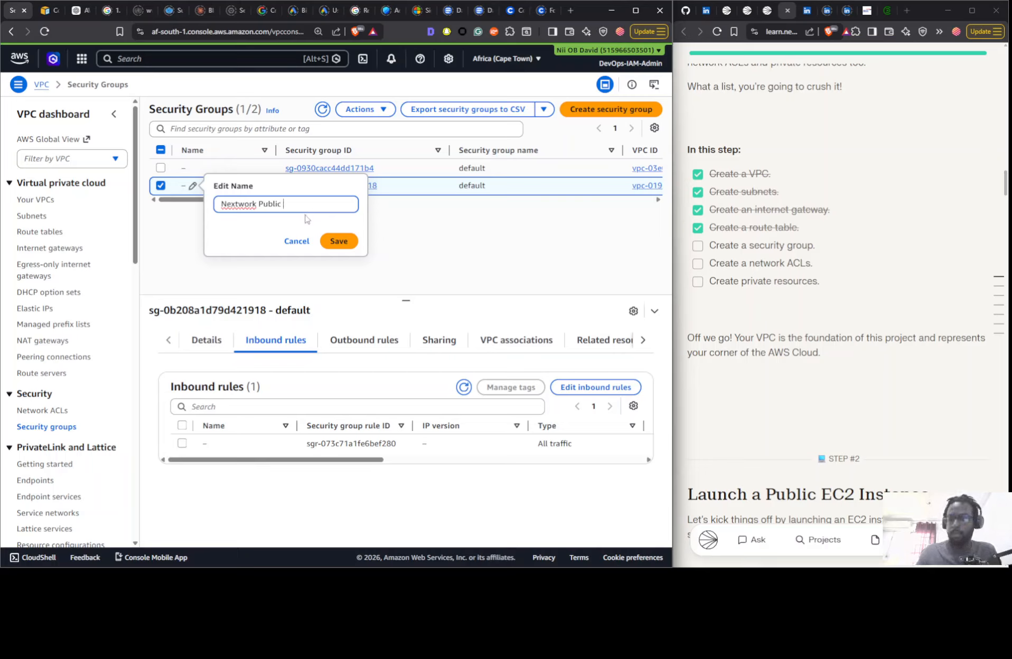
pyautogui.click(338, 240)
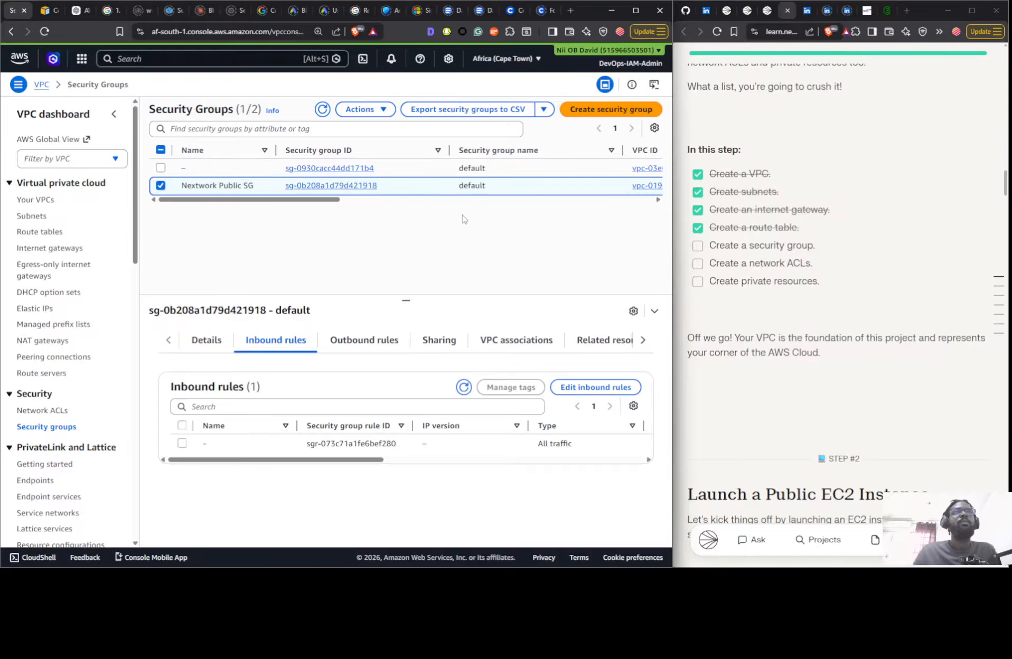
pyautogui.click(340, 344)
pyautogui.click(272, 346)
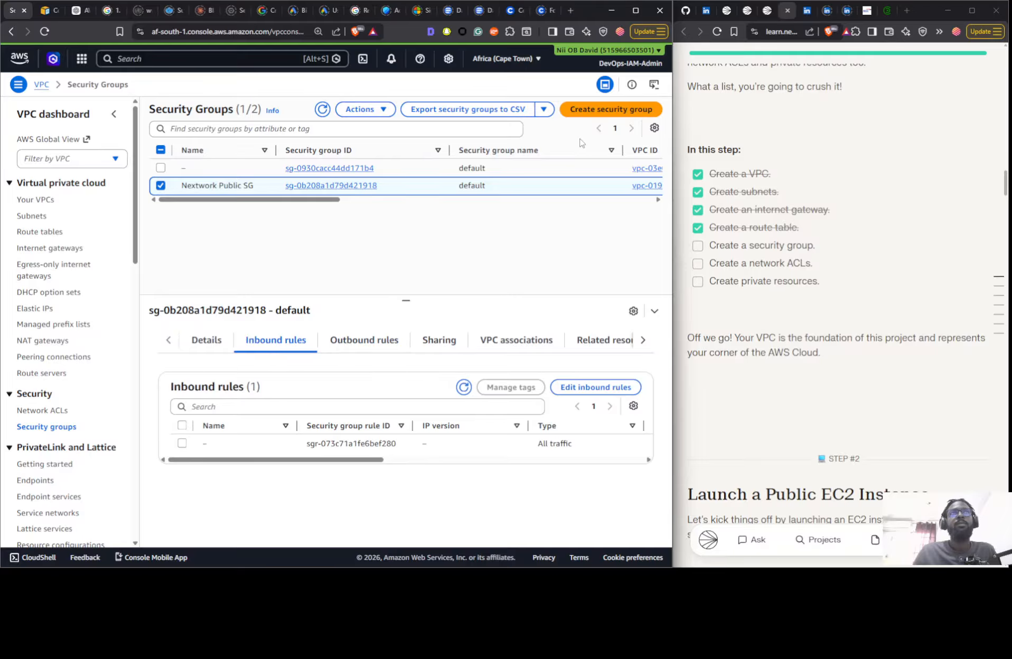
pyautogui.click(586, 110)
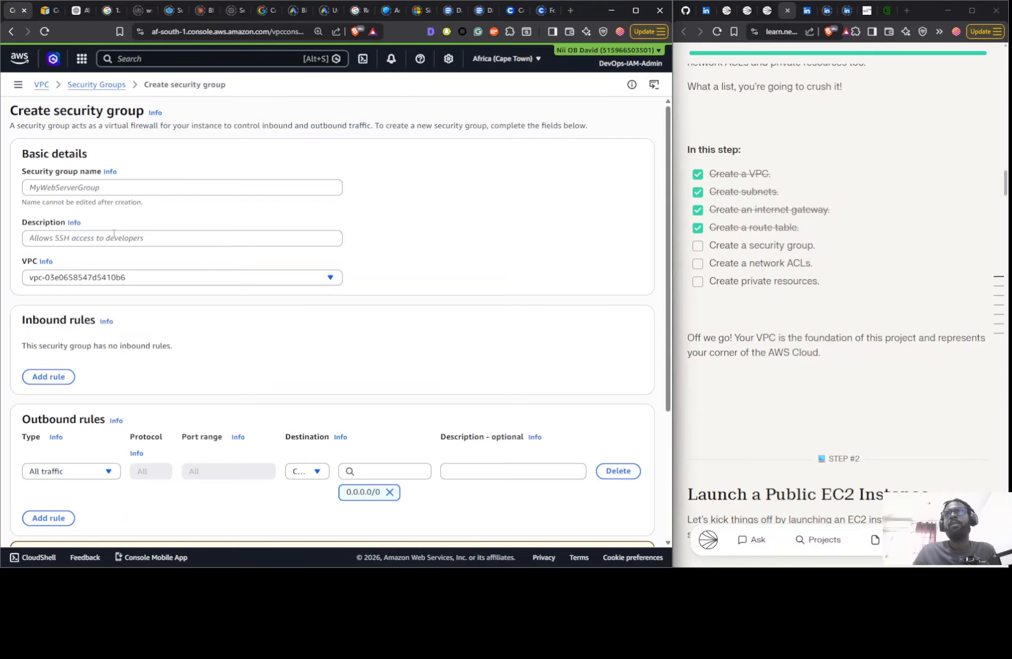
pyautogui.click(104, 279)
pyautogui.click(104, 278)
pyautogui.scroll(-4, 573, 475)
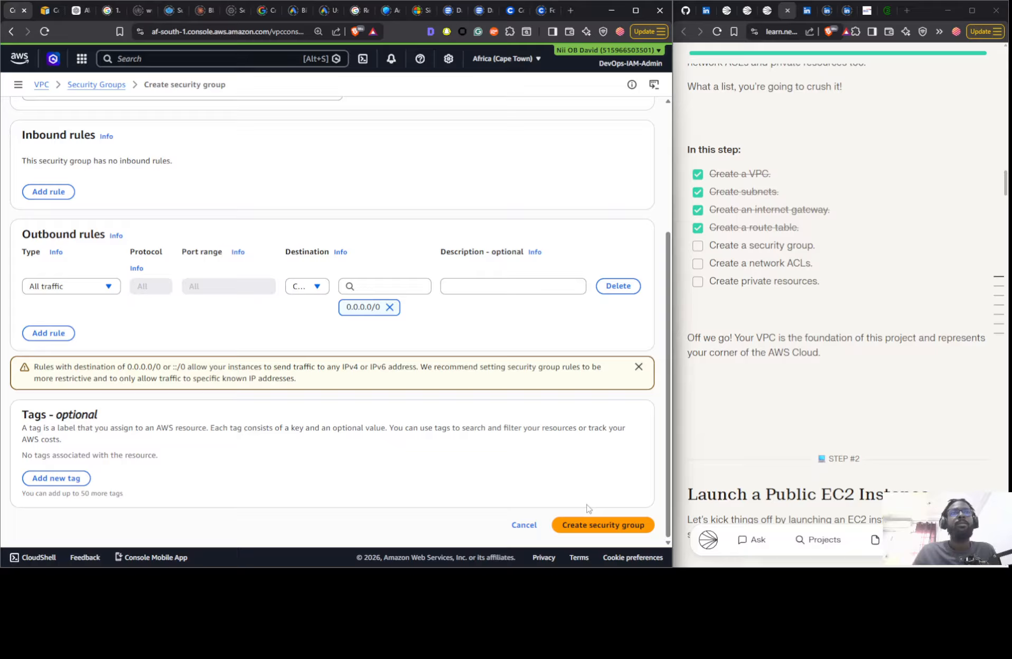
pyautogui.click(524, 525)
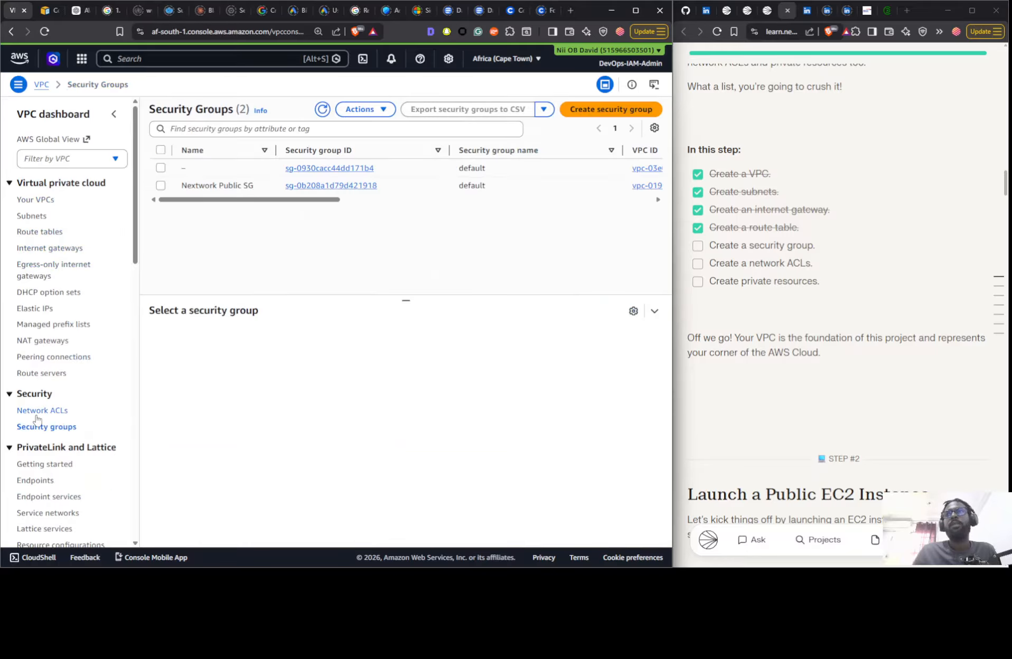
# - Find the Nextwork VPC's default network ACL in the network ACL list and examine its inbound and outbound rules
pyautogui.click(85, 408)
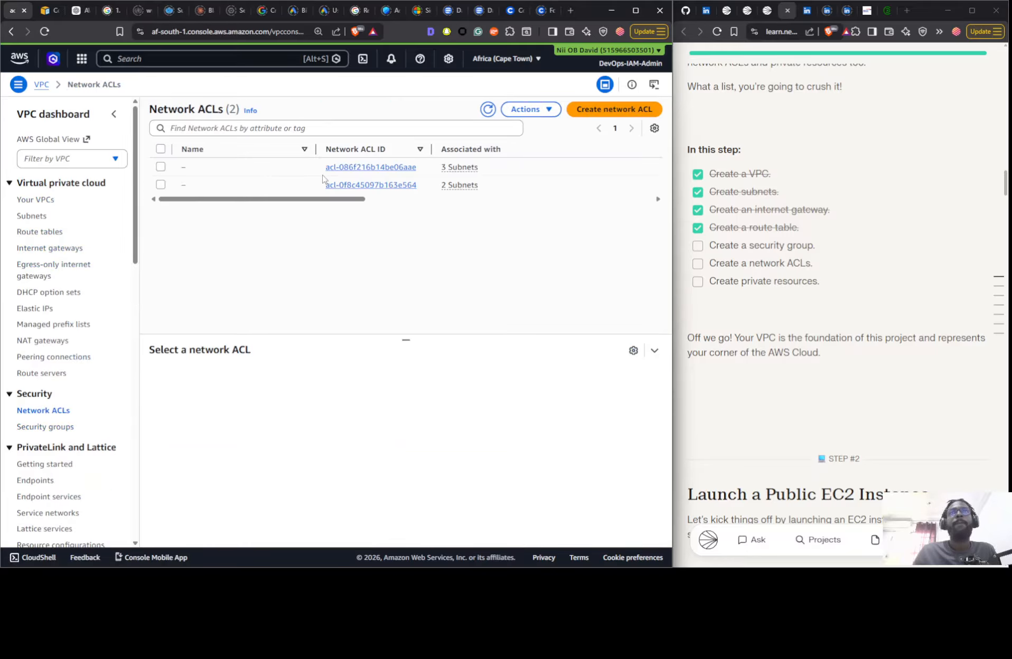
pyautogui.click(488, 109)
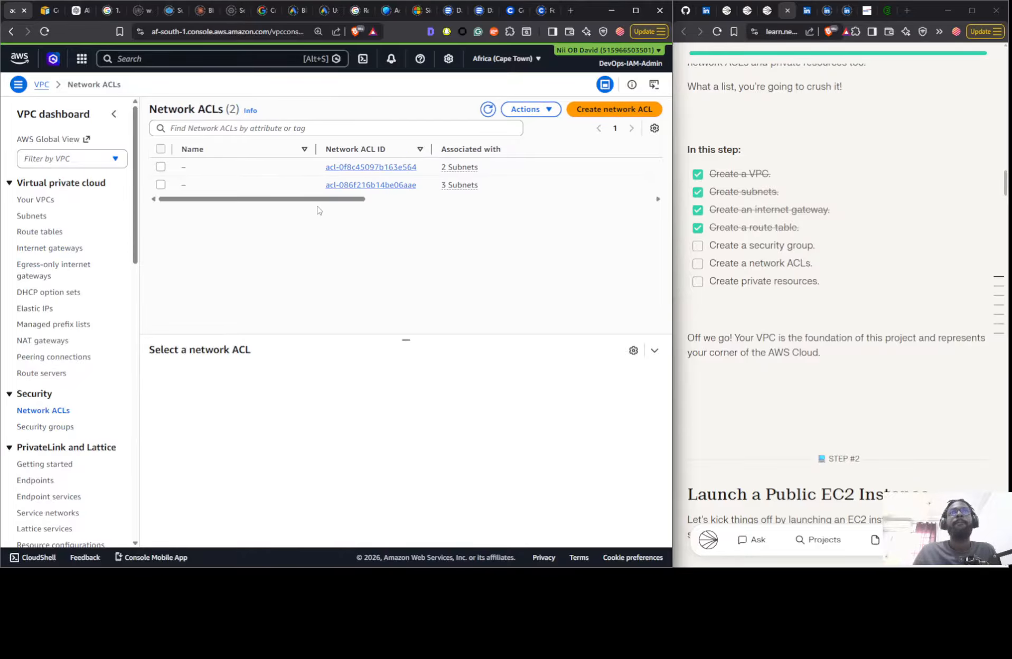
pyautogui.click(300, 173)
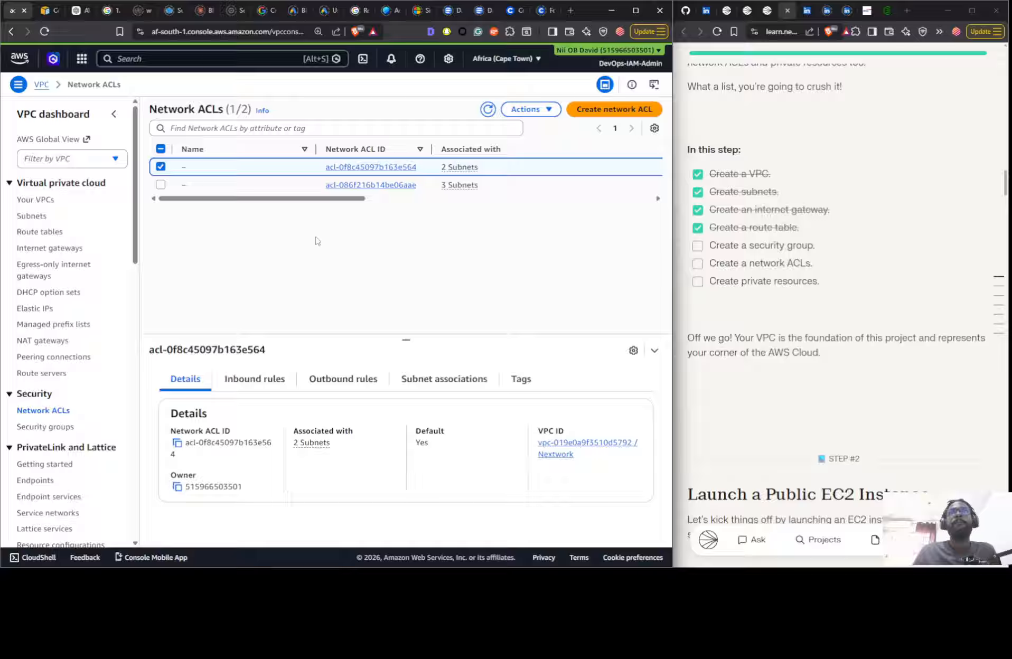
pyautogui.click(268, 379)
pyautogui.click(324, 384)
pyautogui.click(252, 390)
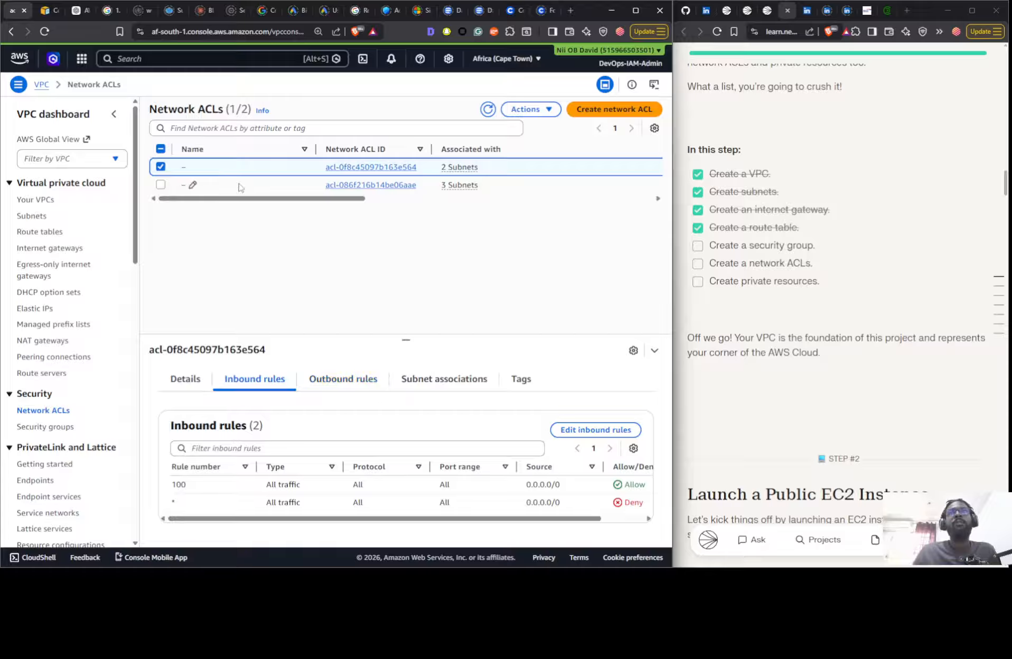
# - Name the Nextwork VPC's default network ACL Nextwork Public NACL
pyautogui.click(194, 168)
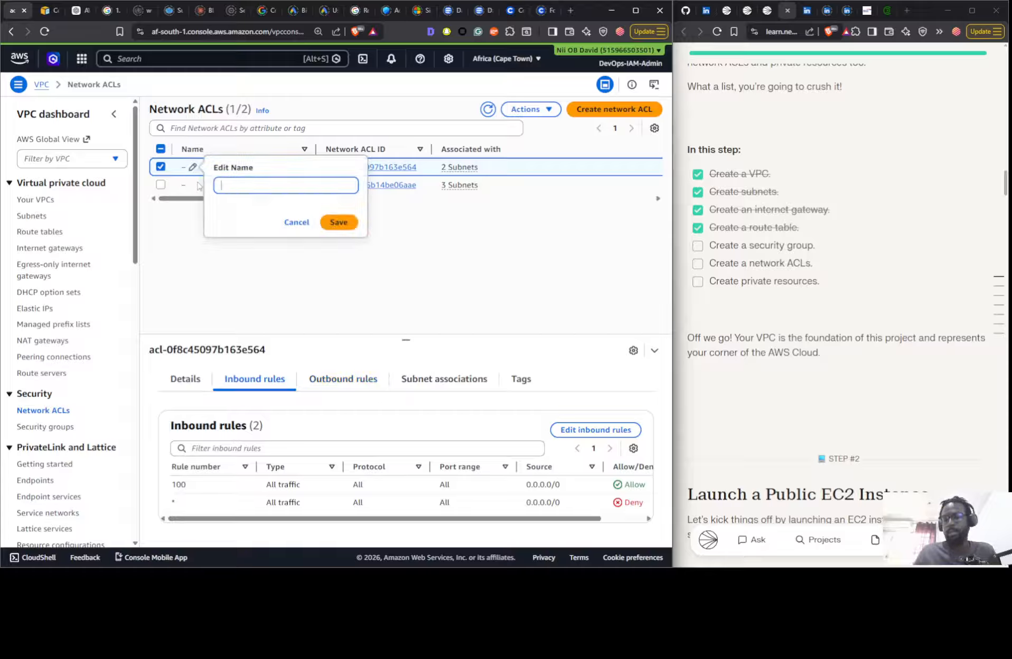
pyautogui.write('Nextwork Private RTB')
pyautogui.moveTo(264, 185); pyautogui.dragTo(286, 185)
pyautogui.write('ub')
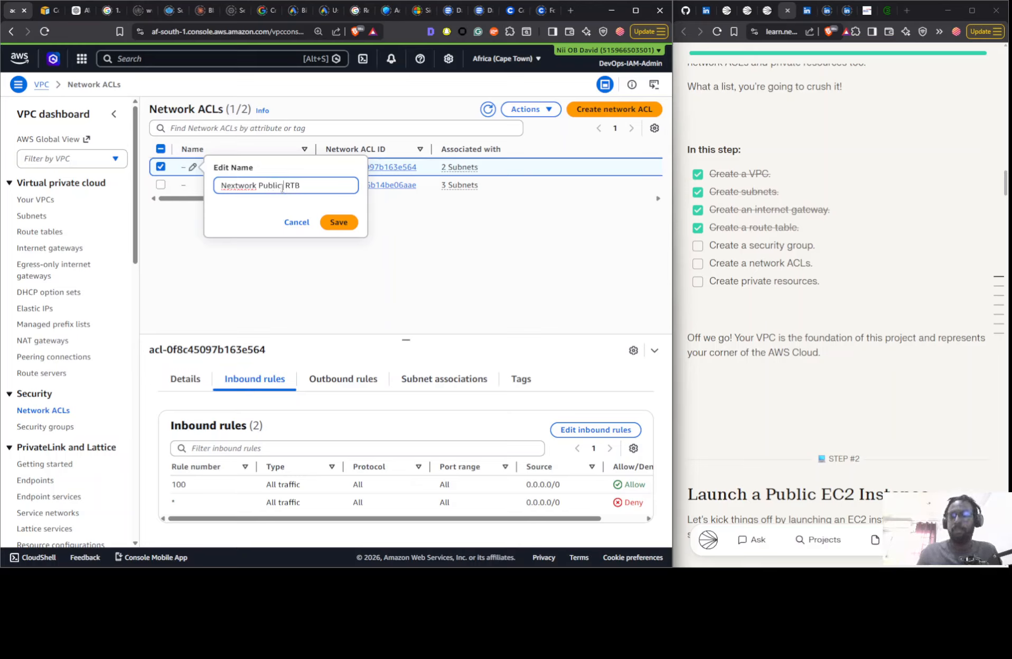
pyautogui.write('lic NACL')
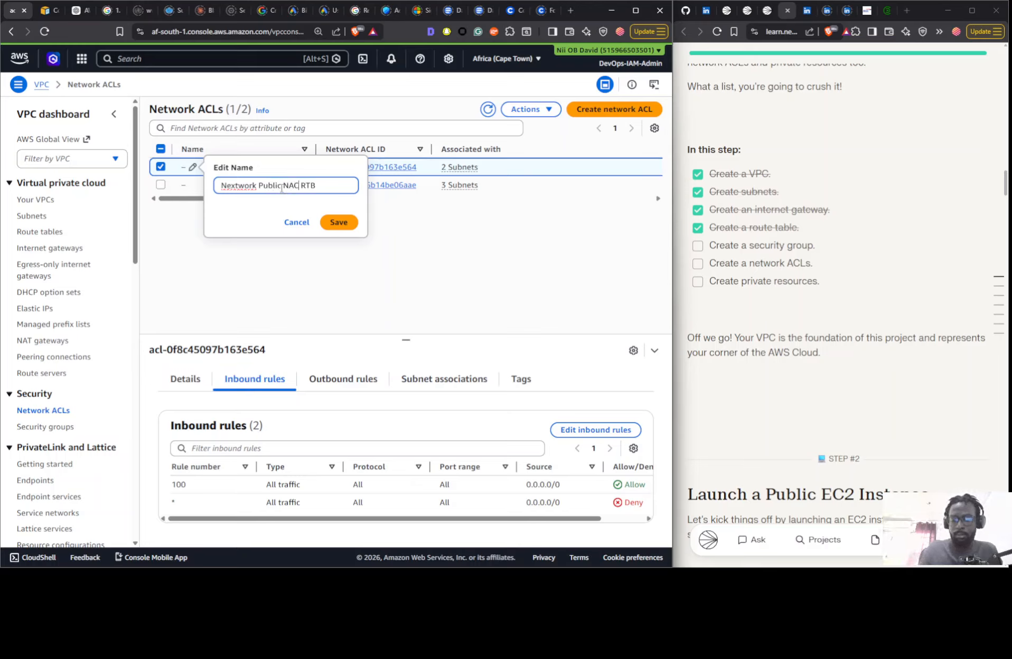
pyautogui.press('Delete')
pyautogui.press('Delete')
pyautogui.press('Delete')
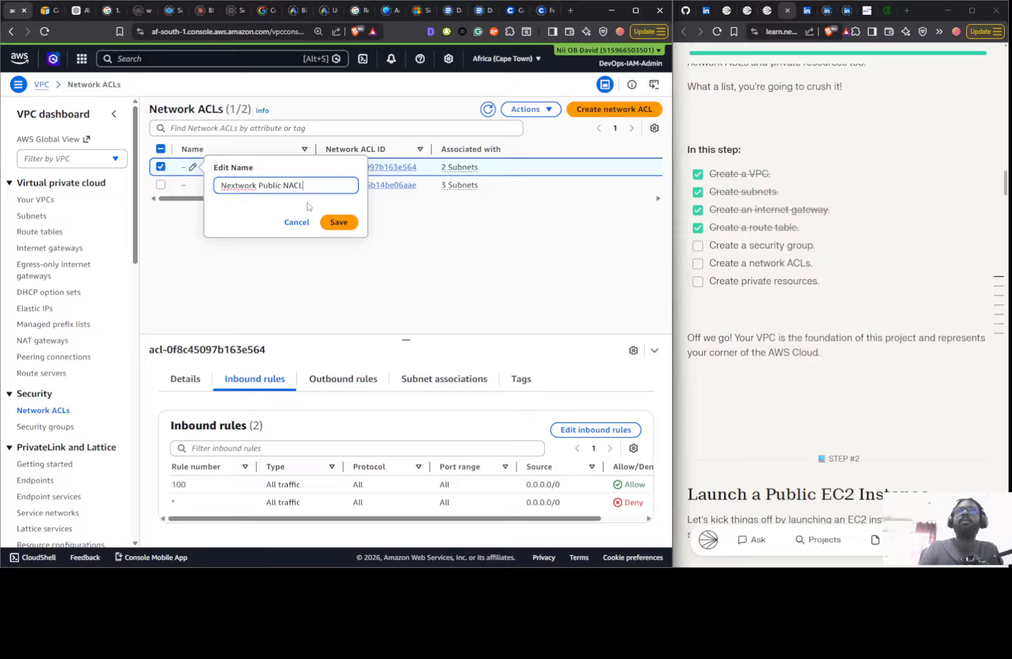
pyautogui.click(338, 221)
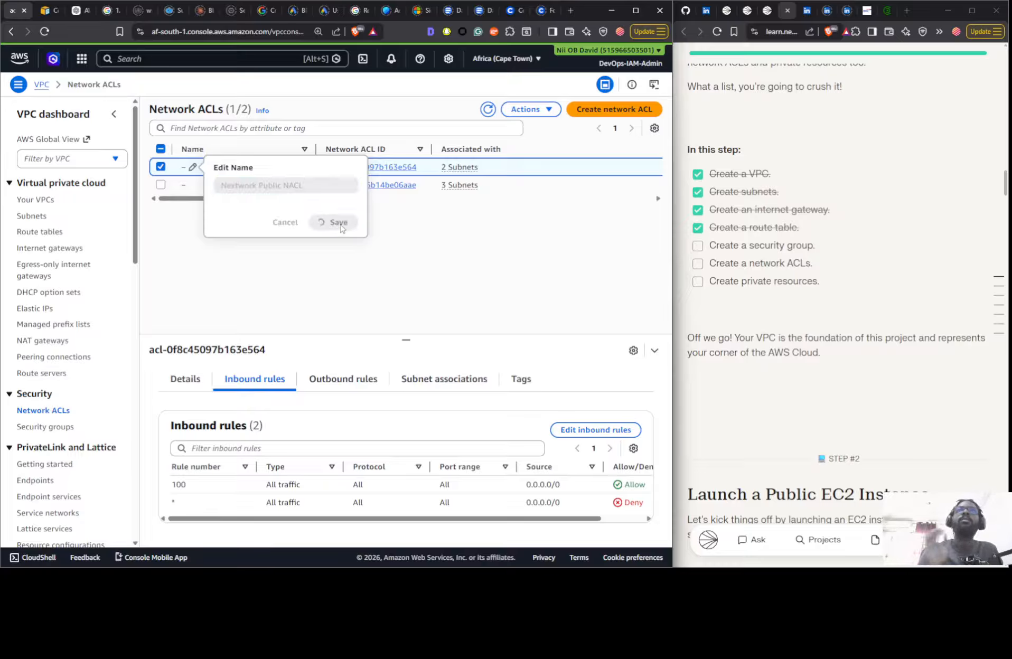
# - Create a network ACL named Nextwork Private NACL in the Nextwork VPC
pyautogui.click(574, 113)
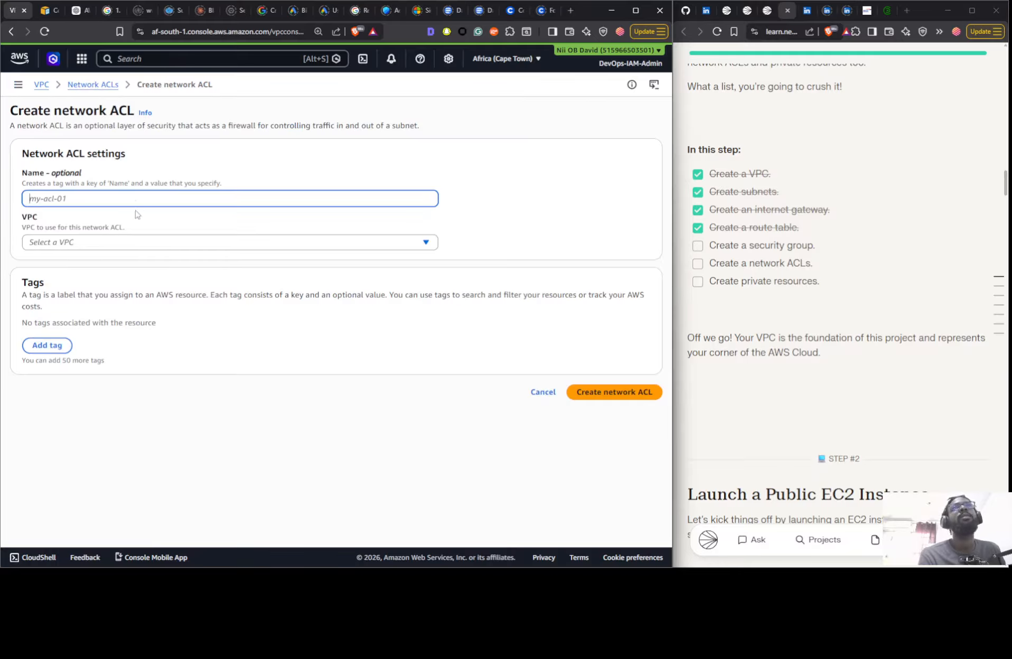
pyautogui.write('Nextwork Private RTB')
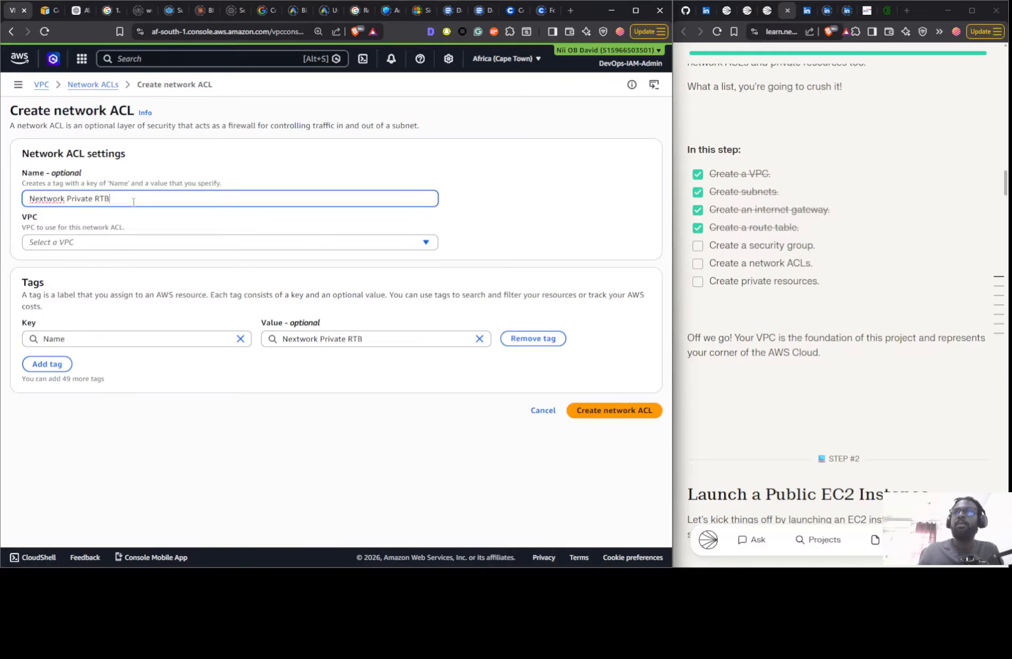
pyautogui.moveTo(95, 200); pyautogui.dragTo(132, 203)
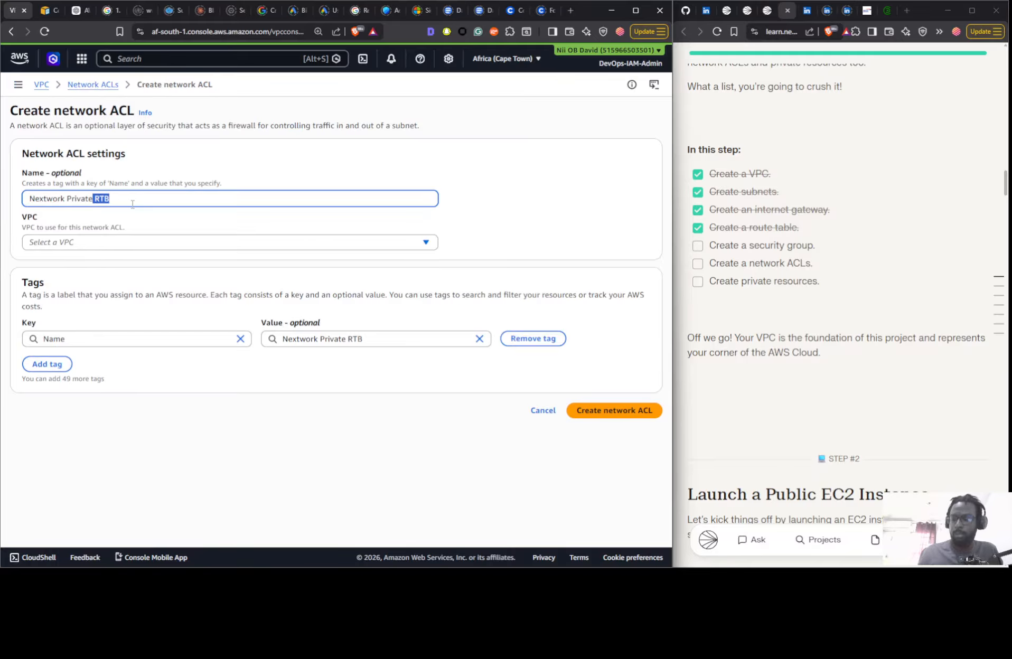
pyautogui.press('BackSpace')
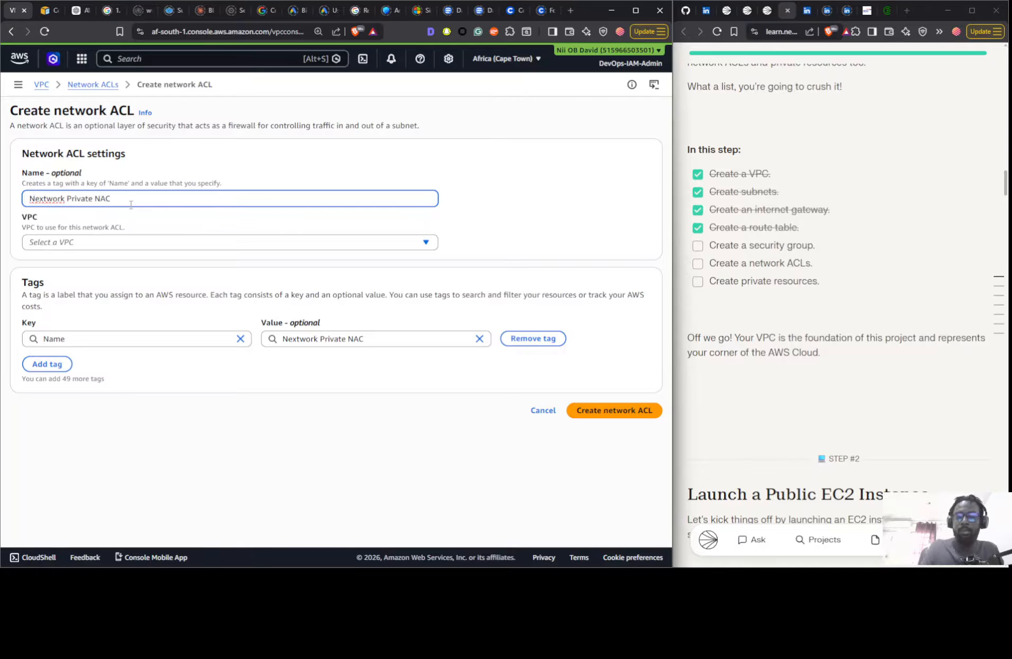
pyautogui.click(113, 245)
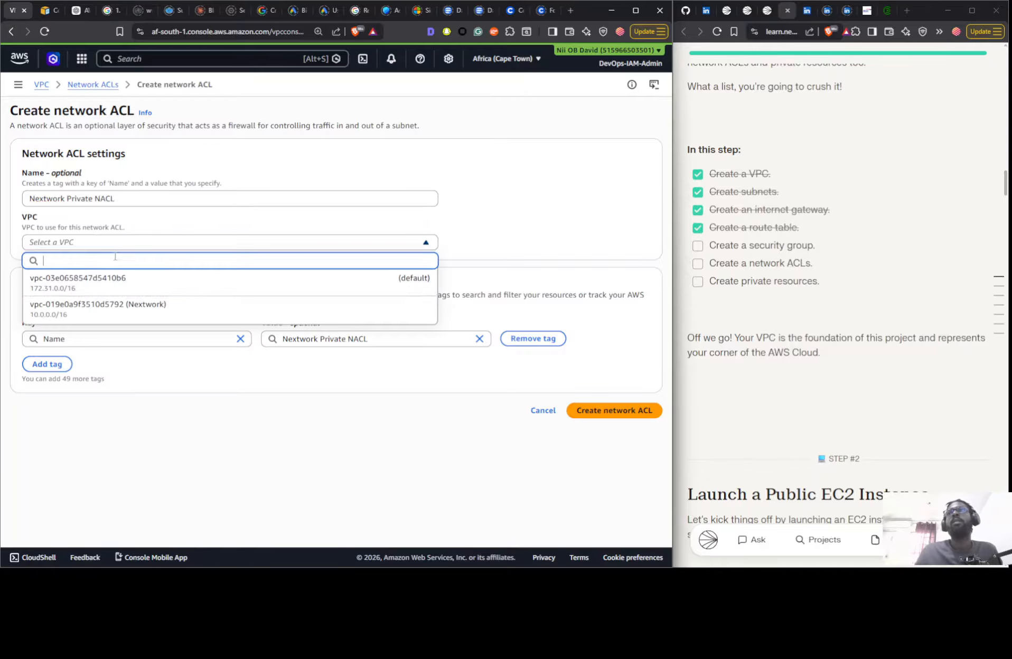
pyautogui.click(116, 300)
pyautogui.click(596, 410)
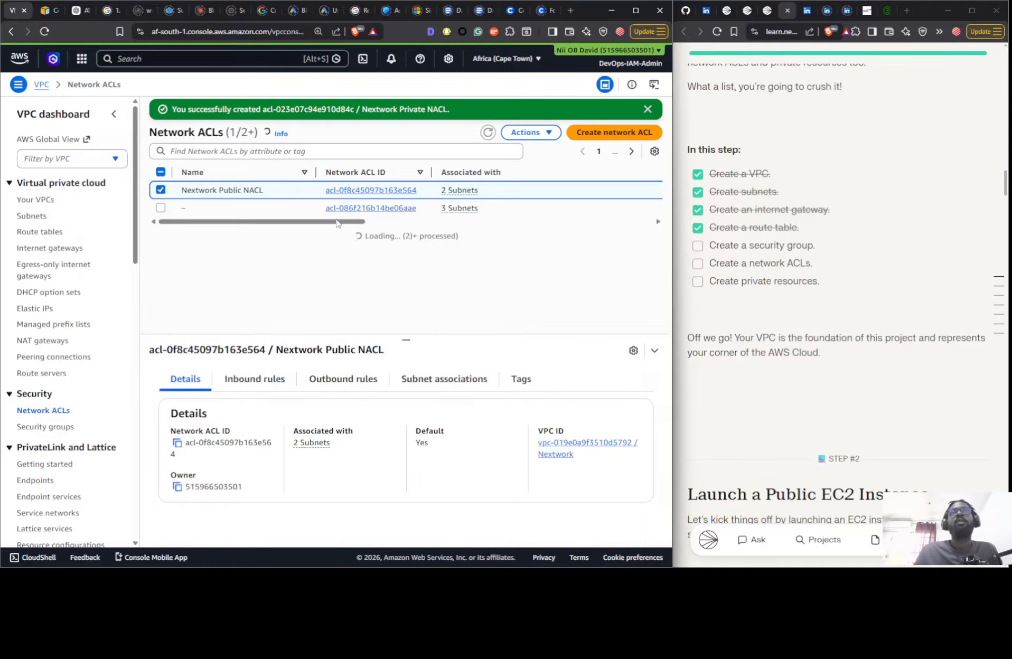
# - Associate the Nextwork Private Subnet with Nextwork Private NACL and check that ACL's inbound and outbound rules
pyautogui.click(274, 226)
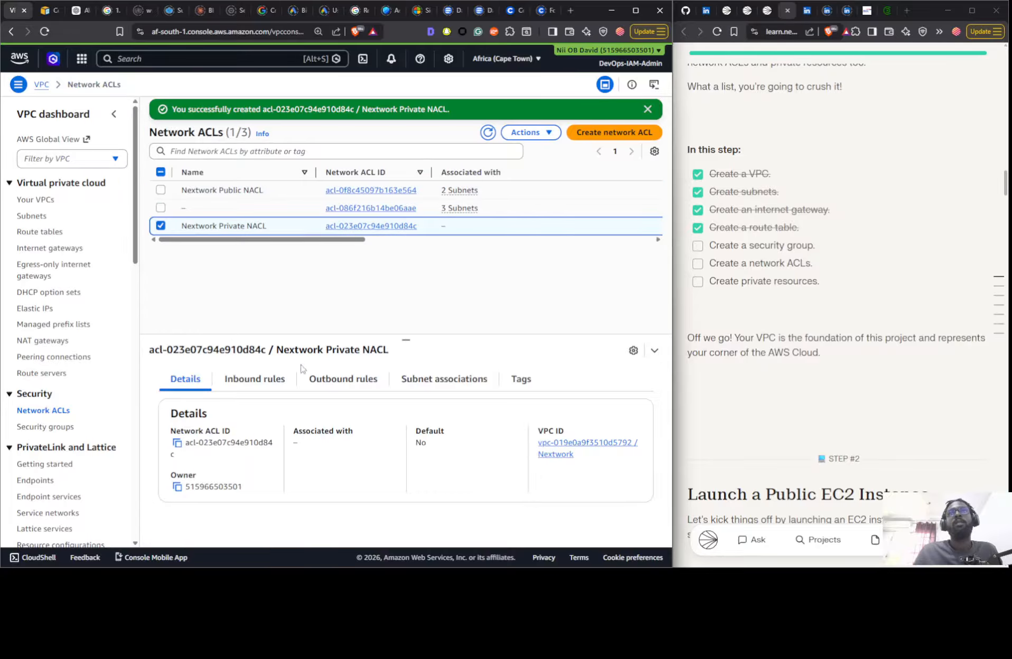
pyautogui.click(407, 383)
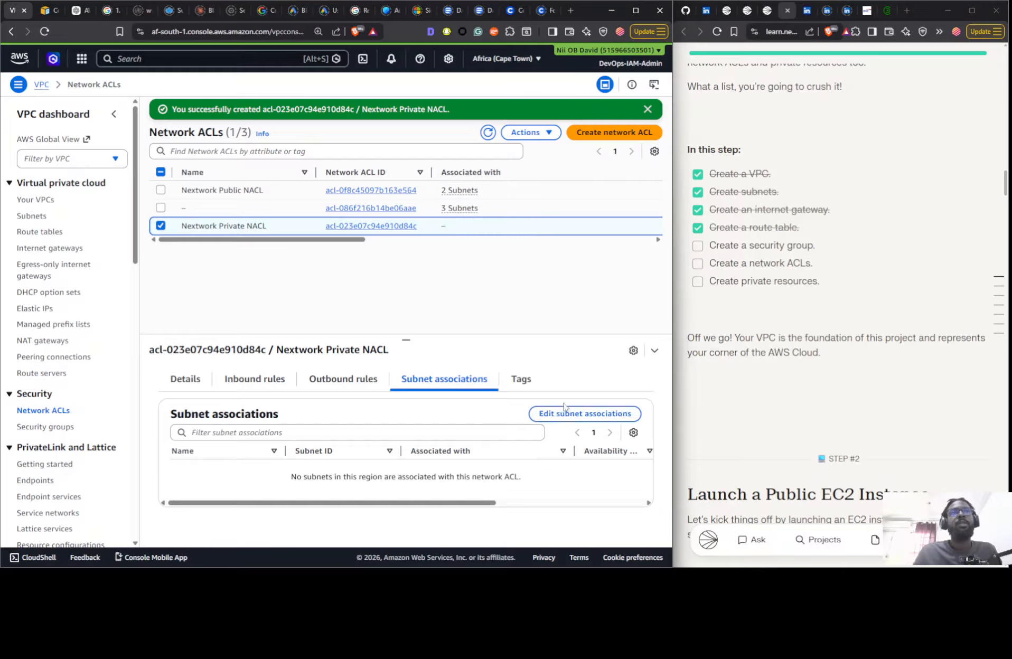
pyautogui.click(564, 419)
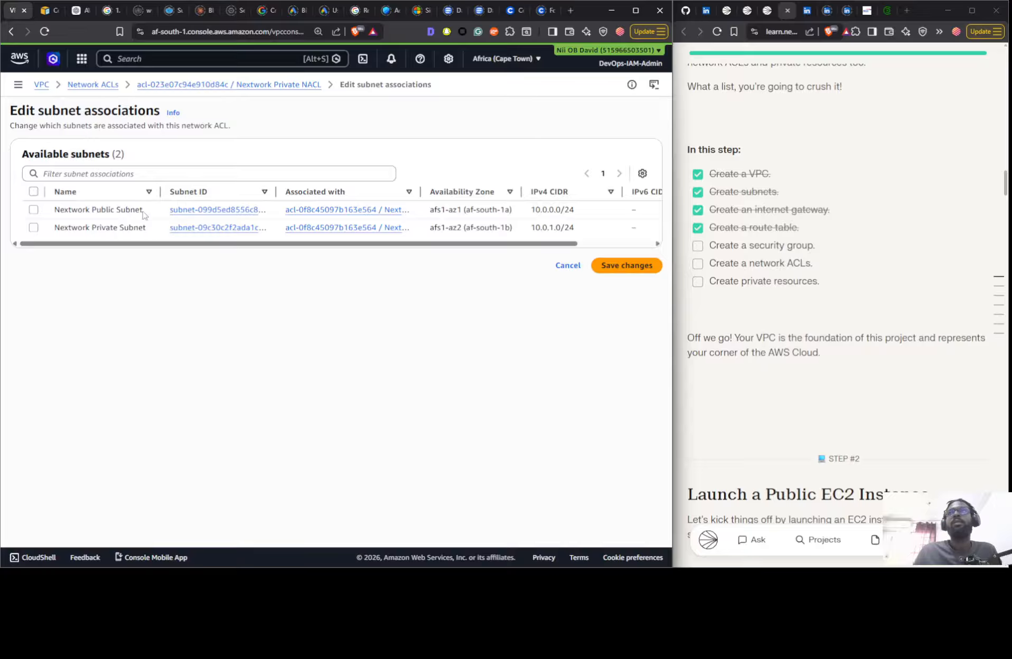
pyautogui.click(33, 228)
pyautogui.click(615, 330)
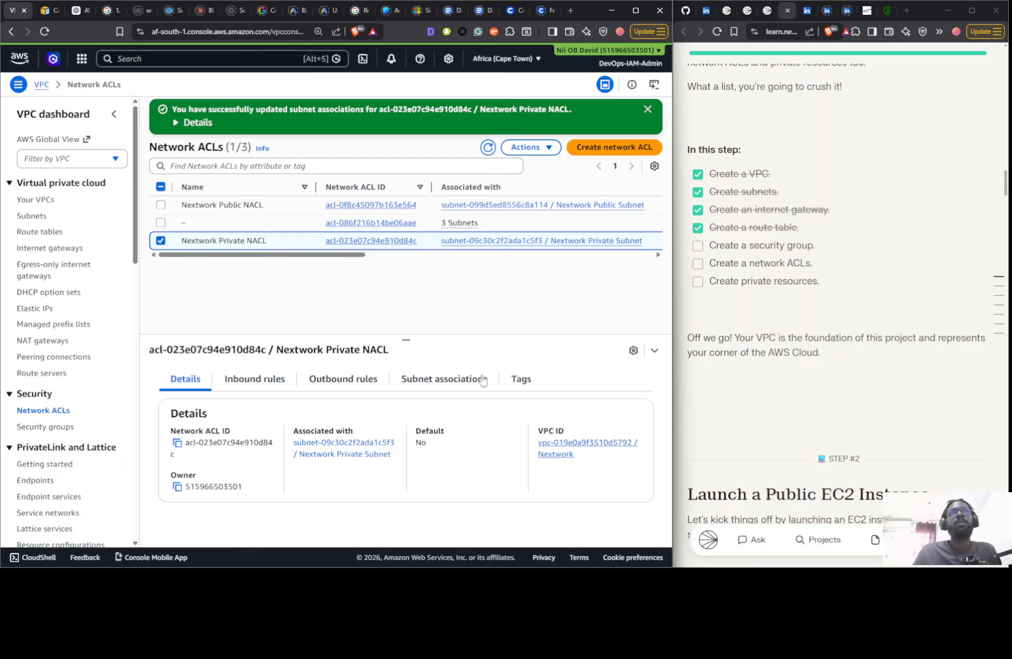
pyautogui.click(272, 382)
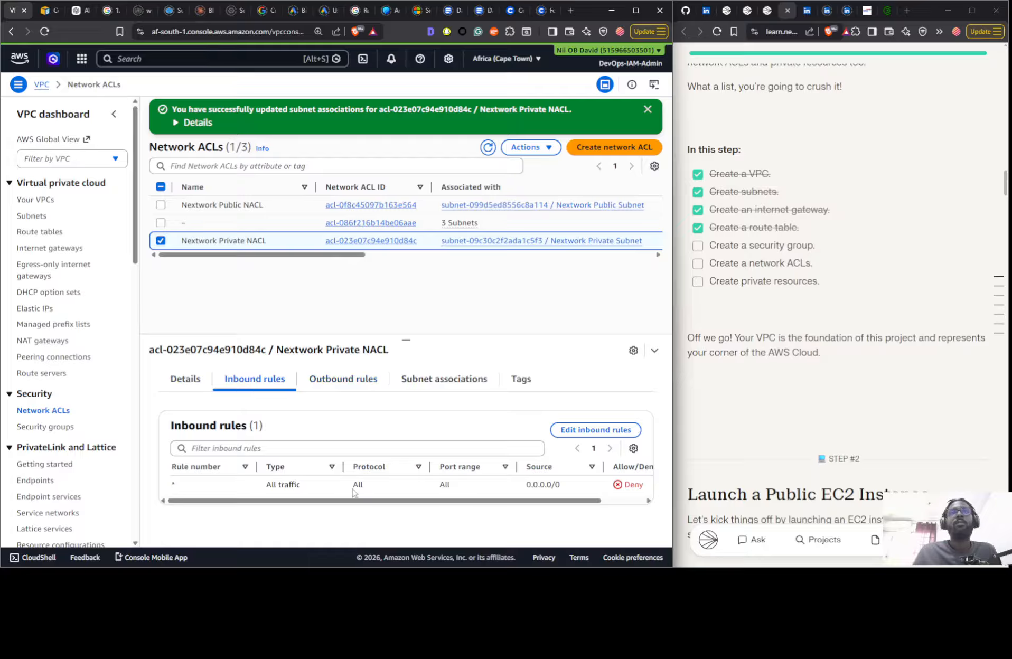
pyautogui.click(318, 383)
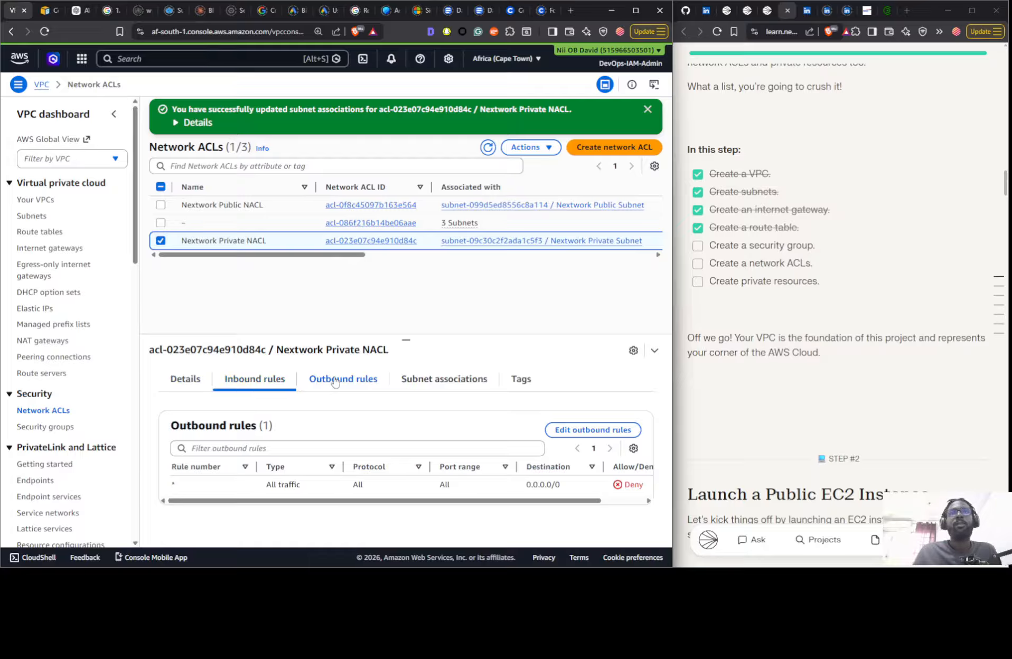
# - Mark the Create a security group, Create a network ACLs and Create private resources objectives as done in the project guide
pyautogui.click(697, 246)
pyautogui.click(697, 264)
pyautogui.scroll(-1, 697, 264)
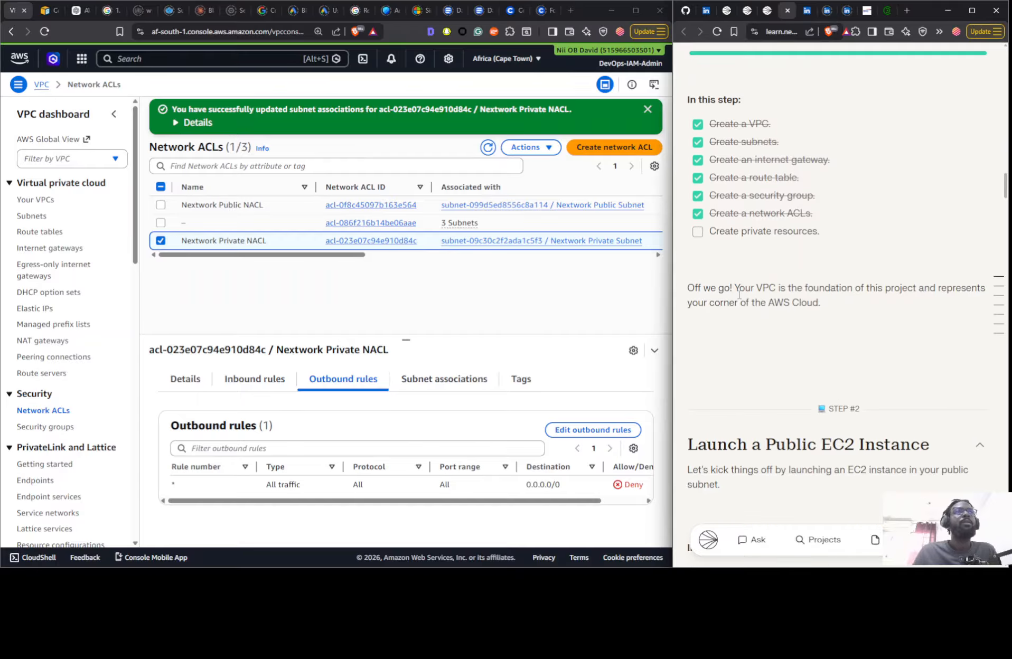
pyautogui.scroll(-8, 785, 368)
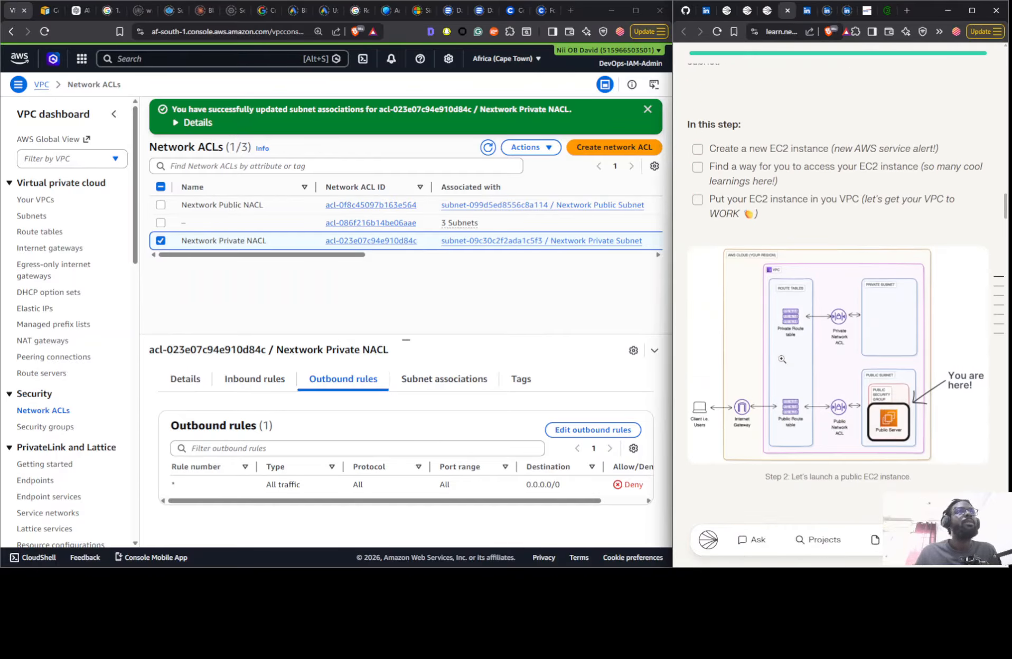
pyautogui.scroll(3, 784, 365)
pyautogui.scroll(5, 783, 364)
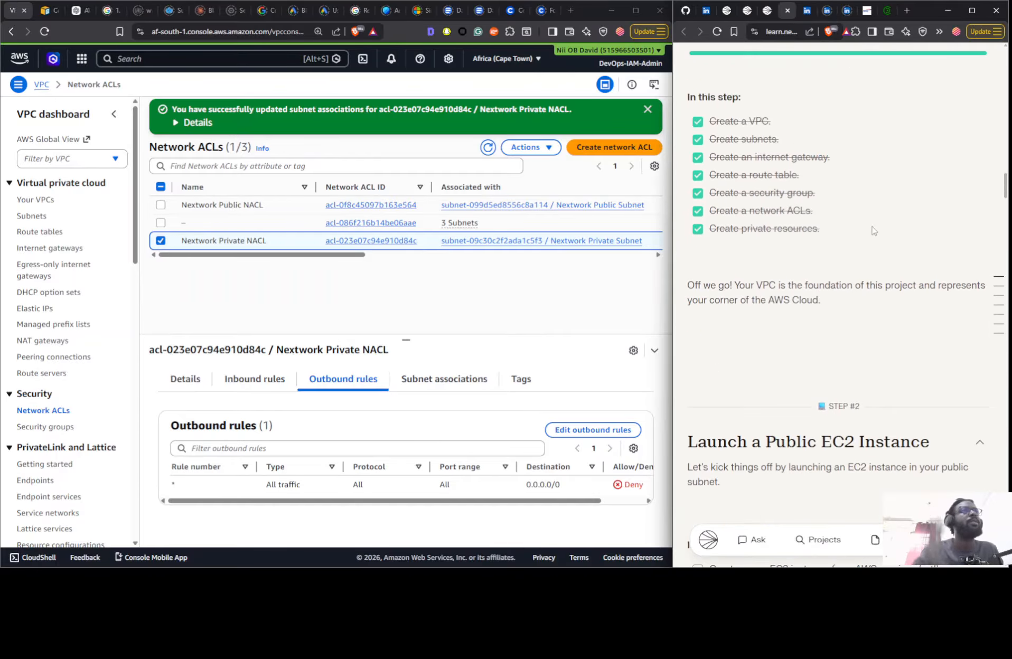
# - Switch the project guide's learning mode to Some Guidance and browse its opening instructions
pyautogui.scroll(20, 864, 206)
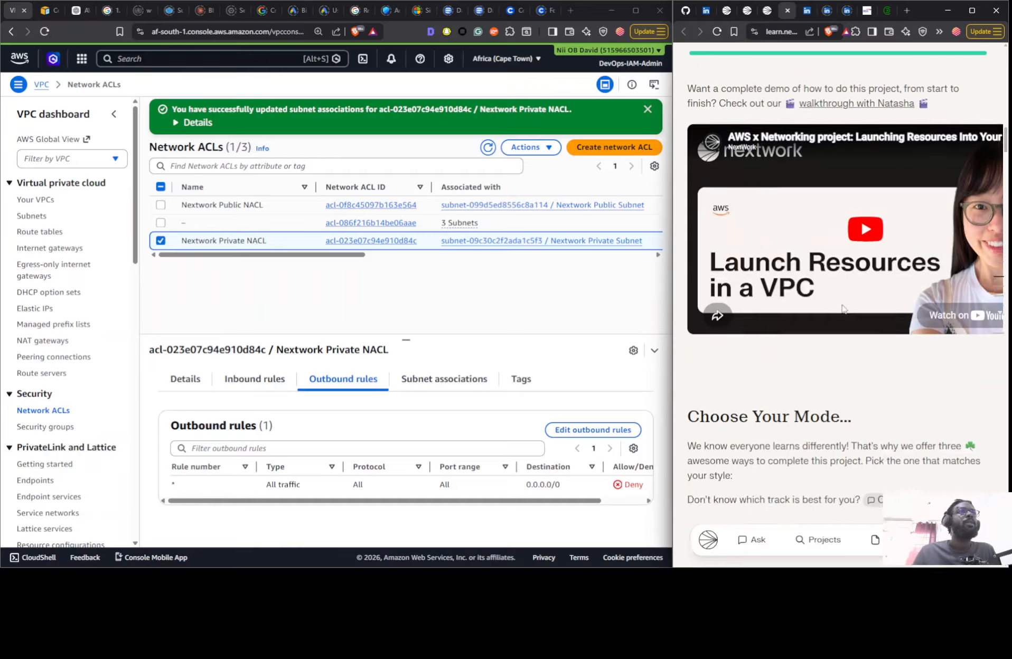
pyautogui.scroll(-8, 839, 312)
pyautogui.click(822, 172)
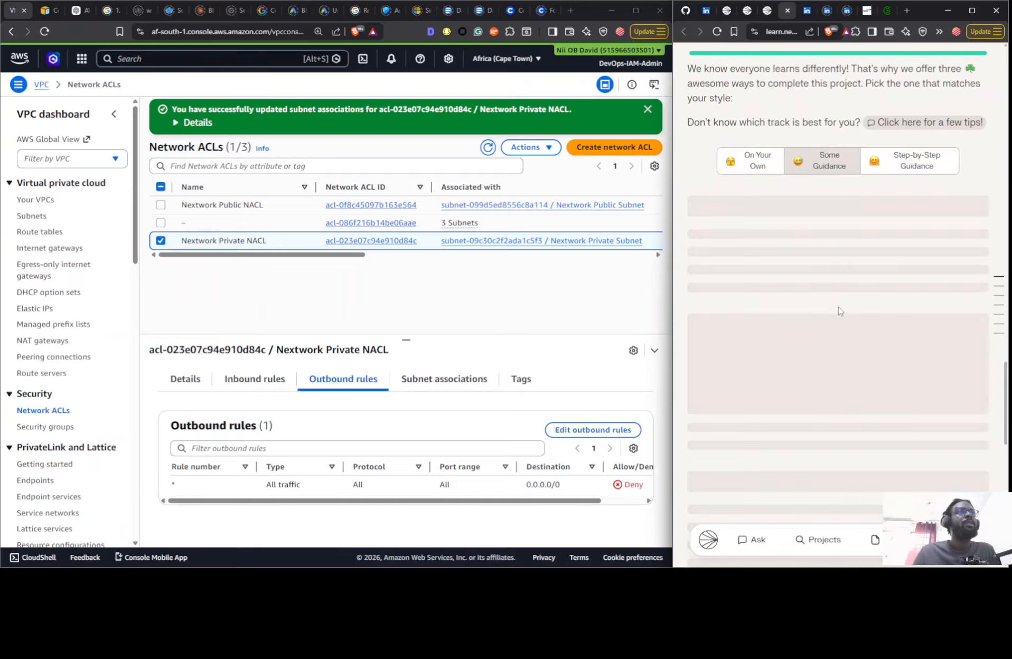
pyautogui.scroll(-10, 893, 264)
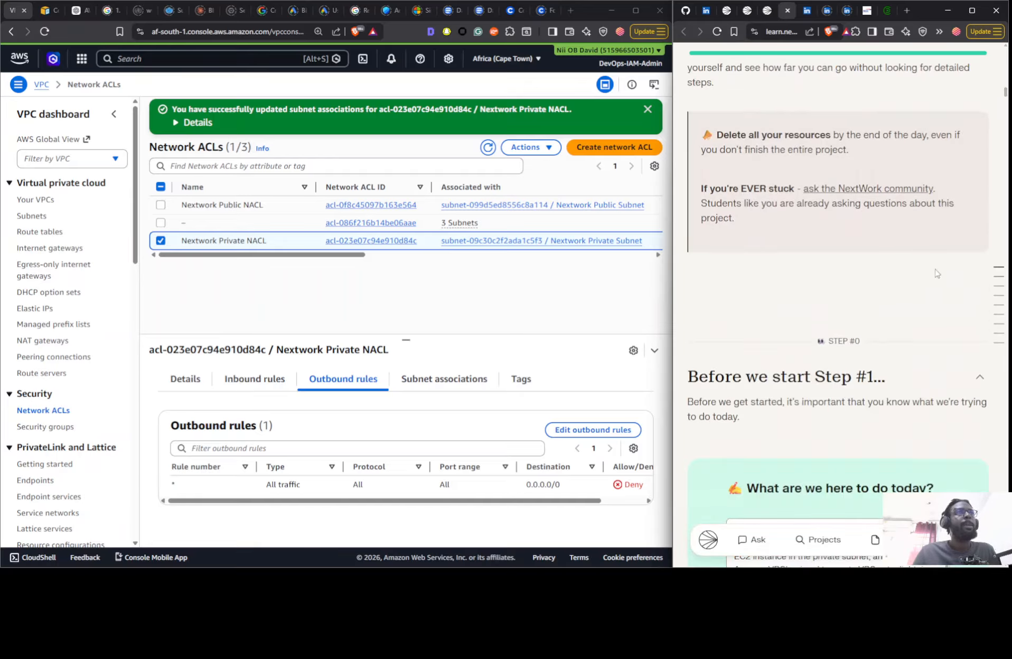
# - Compare the "Yes, and I have all my resources" and "Yes, but I deleted my resources" options in the guide's VPC basics step
pyautogui.scroll(-13, 903, 273)
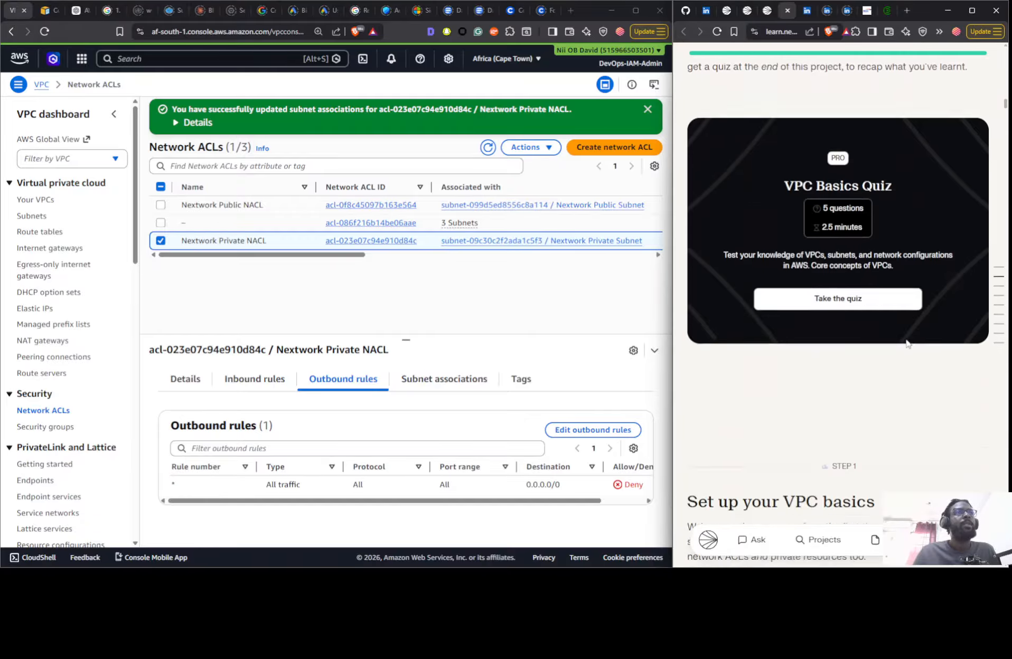
pyautogui.scroll(-15, 906, 338)
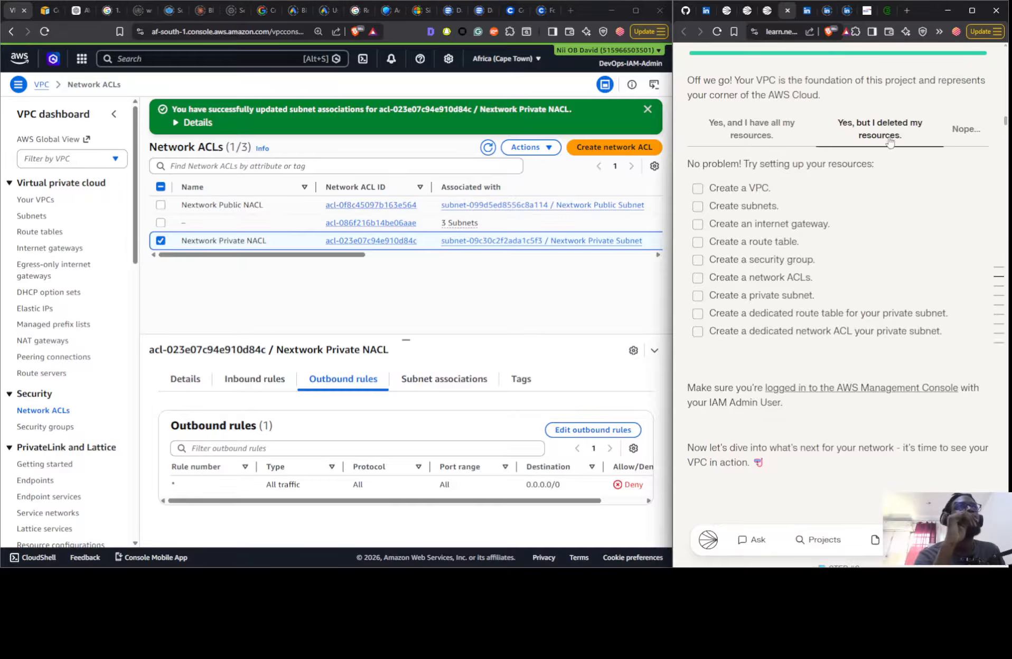
pyautogui.click(745, 143)
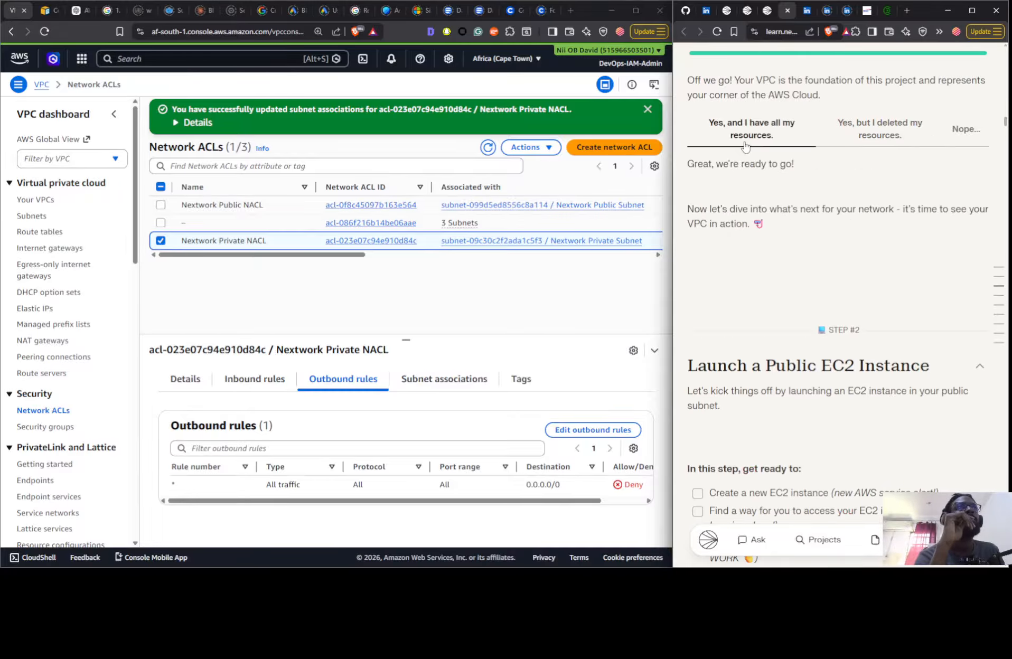
pyautogui.click(878, 135)
pyautogui.scroll(-1, 787, 210)
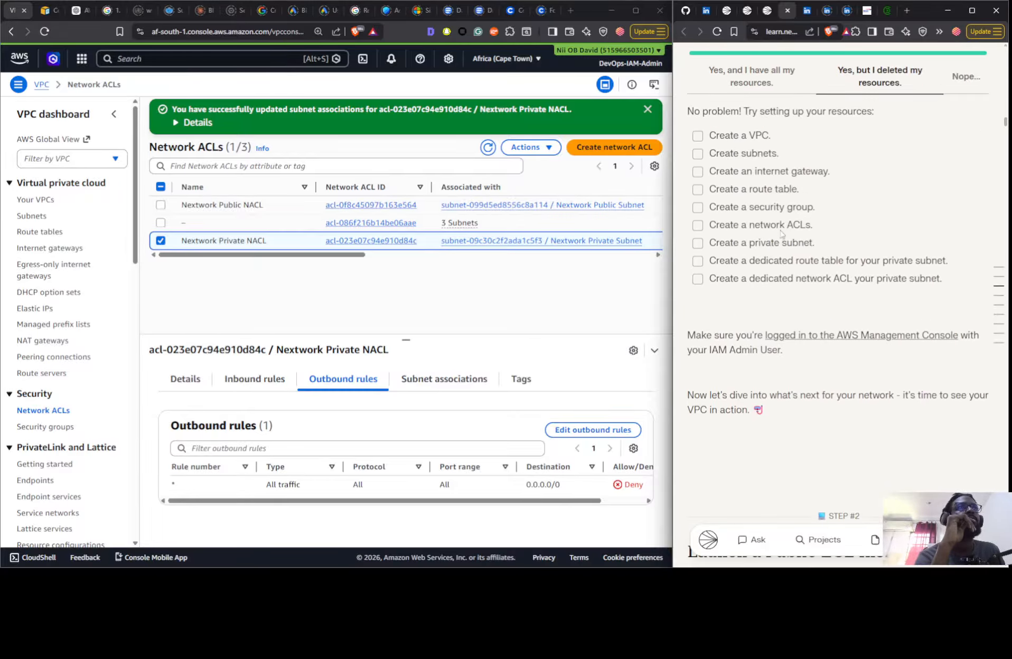
# - Review the guide's resource setup checklist and its Launch a Public EC2 Instance instructions in Some Guidance mode
pyautogui.scroll(-1, 780, 262)
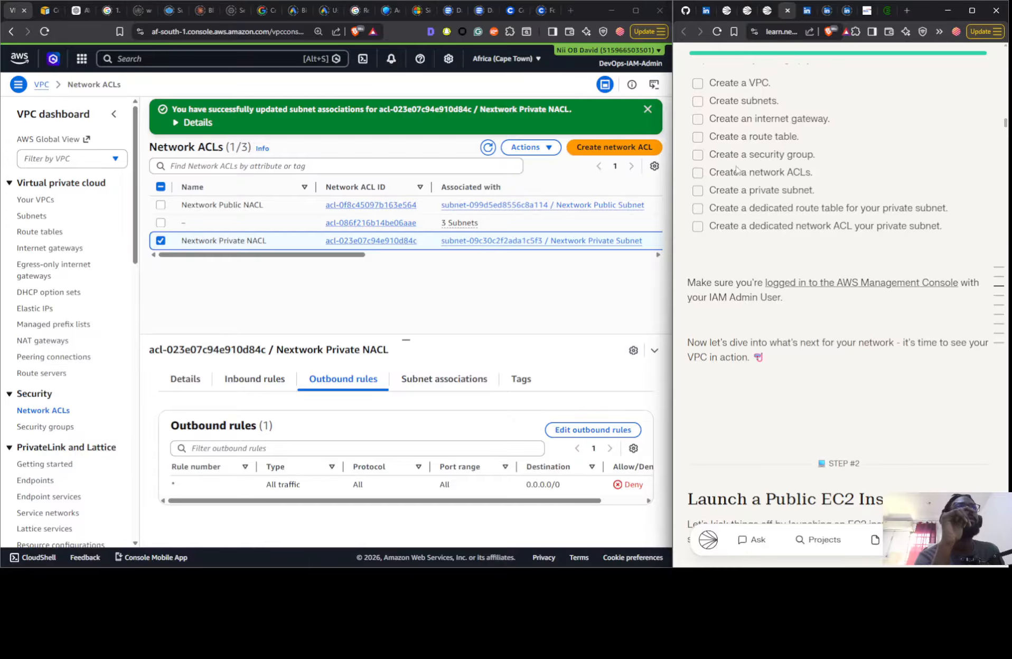
pyautogui.scroll(-10, 798, 269)
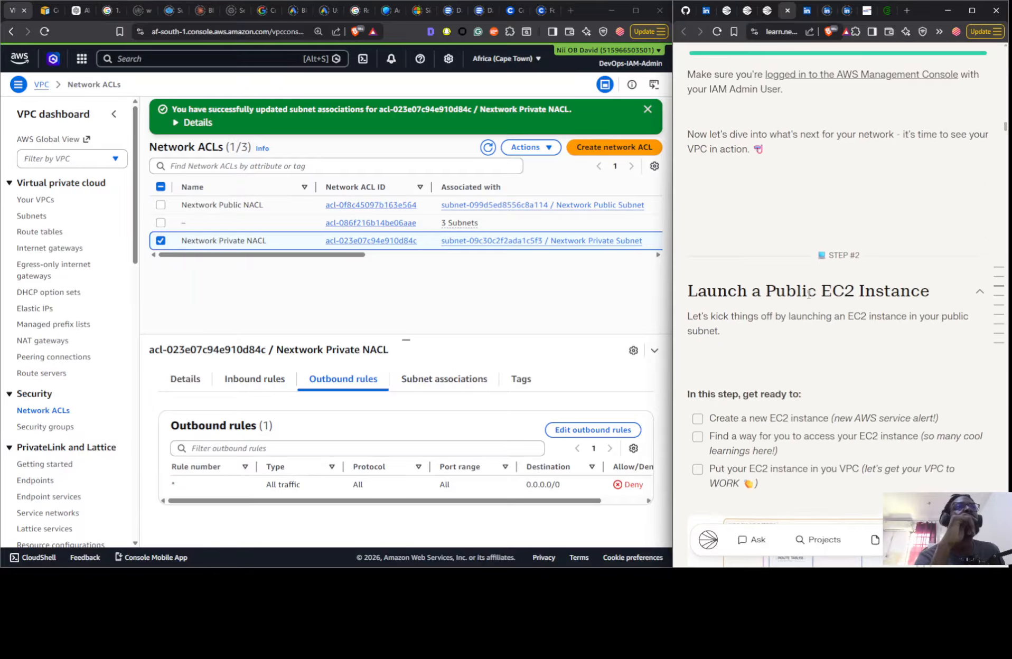
pyautogui.scroll(-8, 822, 318)
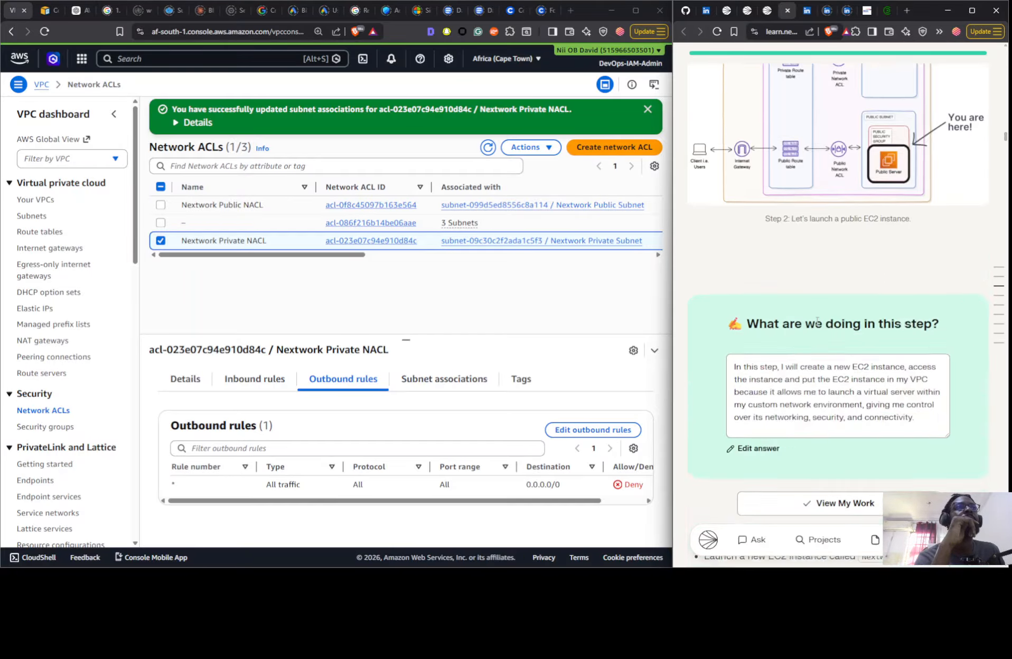
pyautogui.scroll(13, 787, 315)
pyautogui.scroll(4, 787, 315)
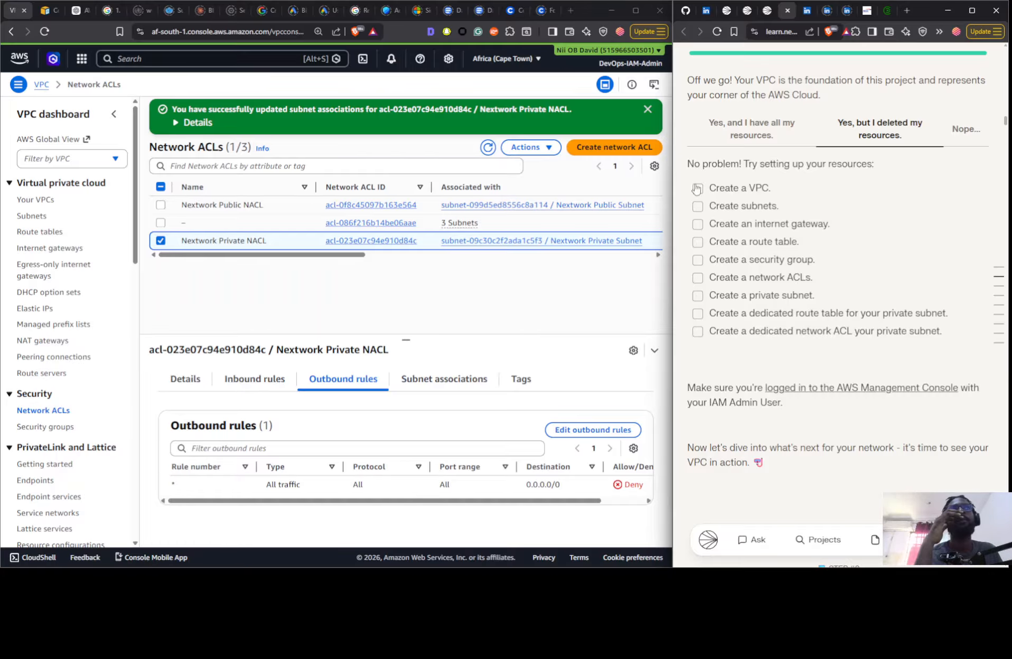
pyautogui.scroll(-8, 749, 271)
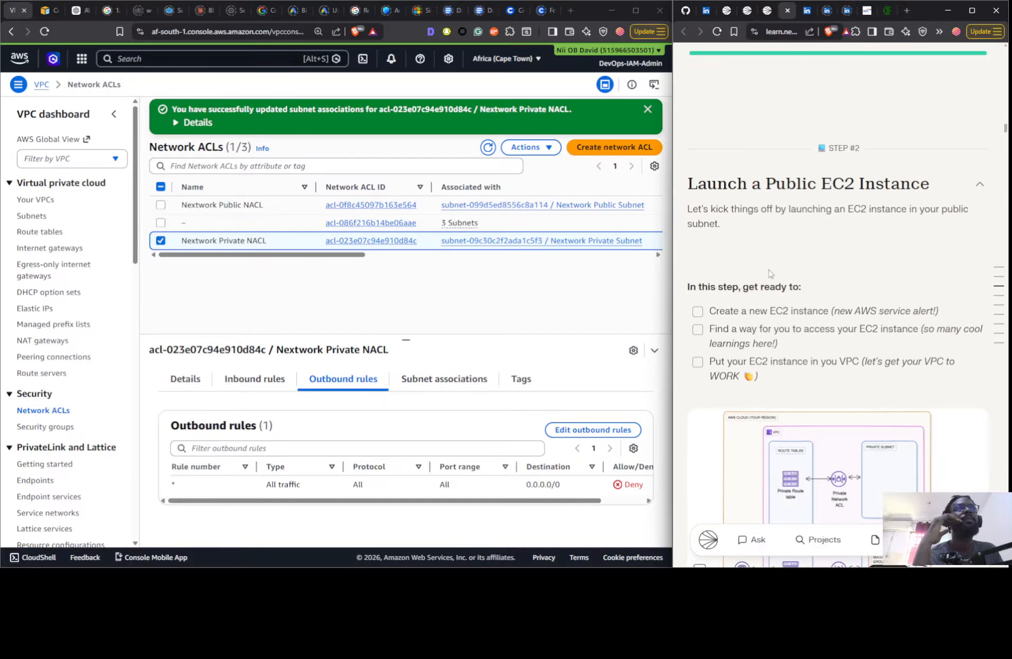
pyautogui.scroll(-1, 784, 287)
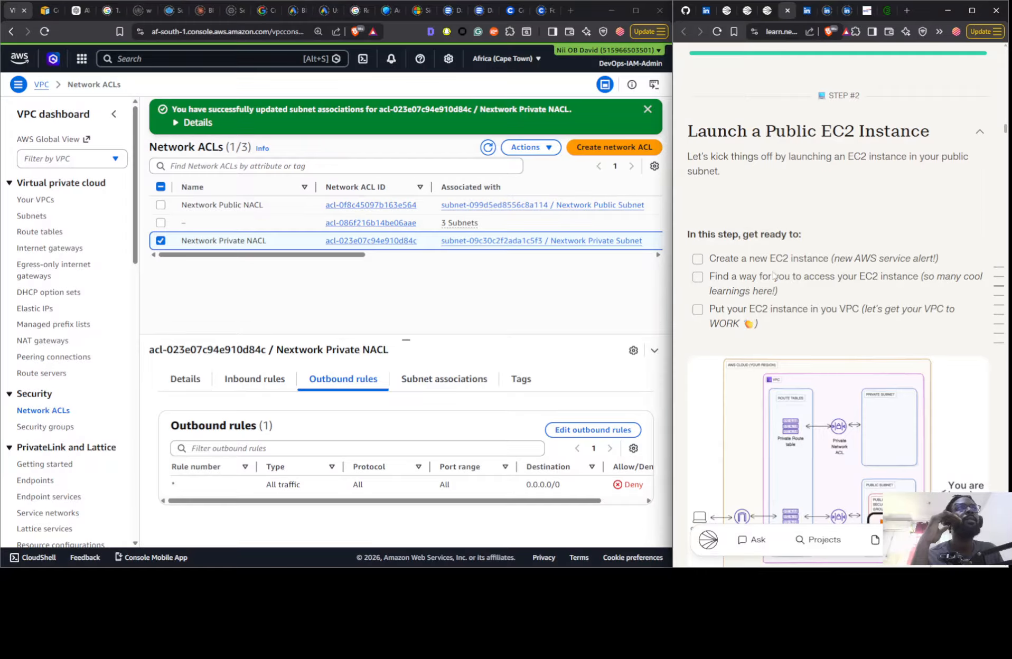
pyautogui.scroll(20, 772, 275)
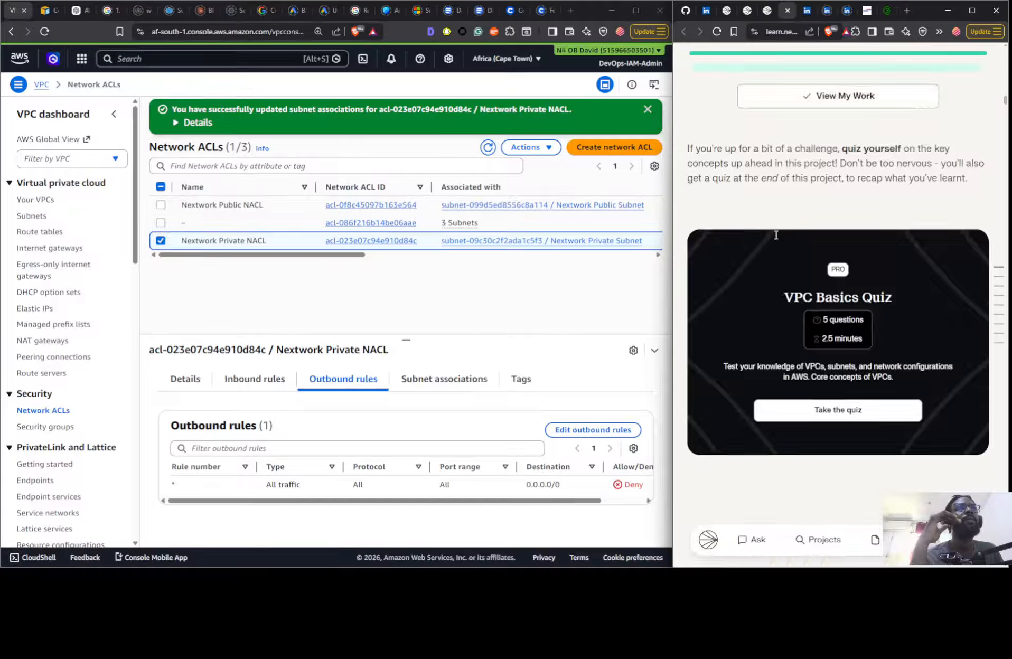
pyautogui.scroll(20, 775, 235)
# - Switch the project guide's learning mode to On Your Own and review its objectives for steps 1 to 4
pyautogui.scroll(-4, 748, 284)
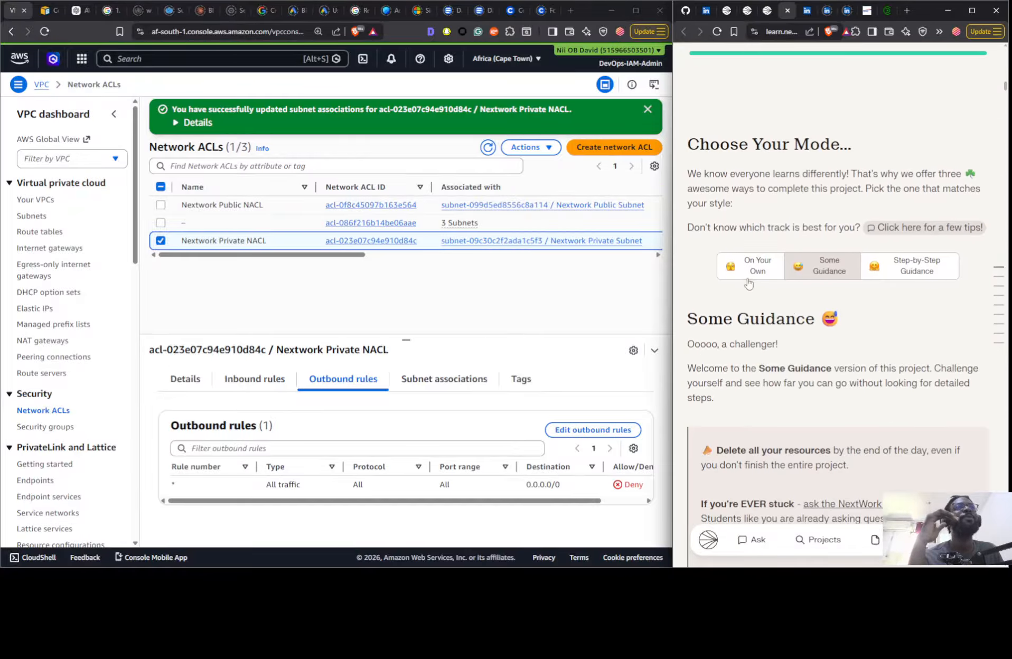
pyautogui.click(748, 280)
pyautogui.scroll(-5, 808, 273)
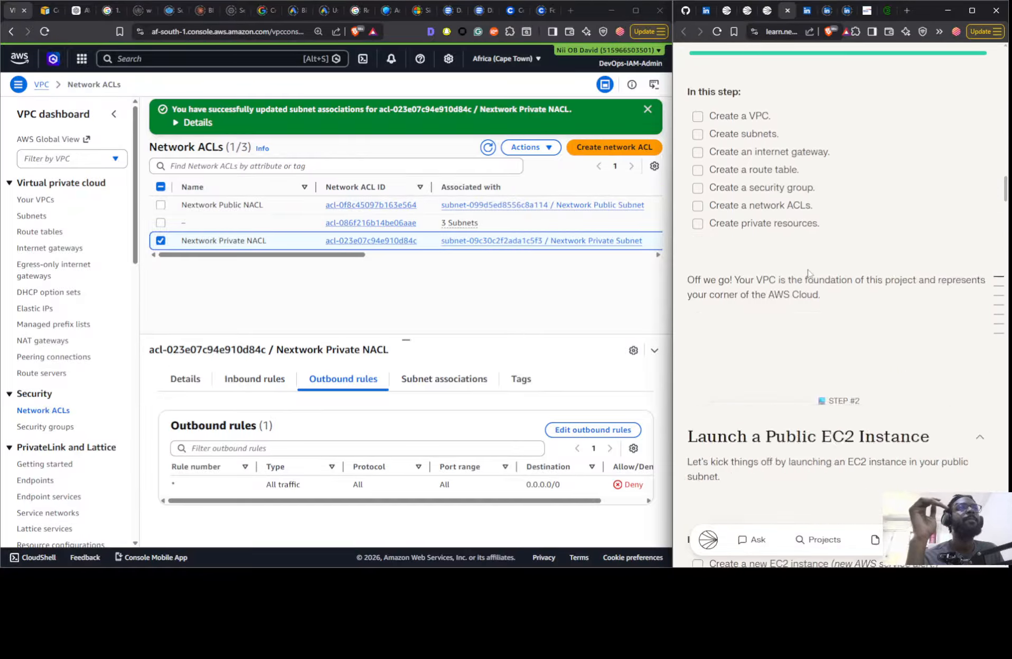
pyautogui.scroll(-10, 808, 273)
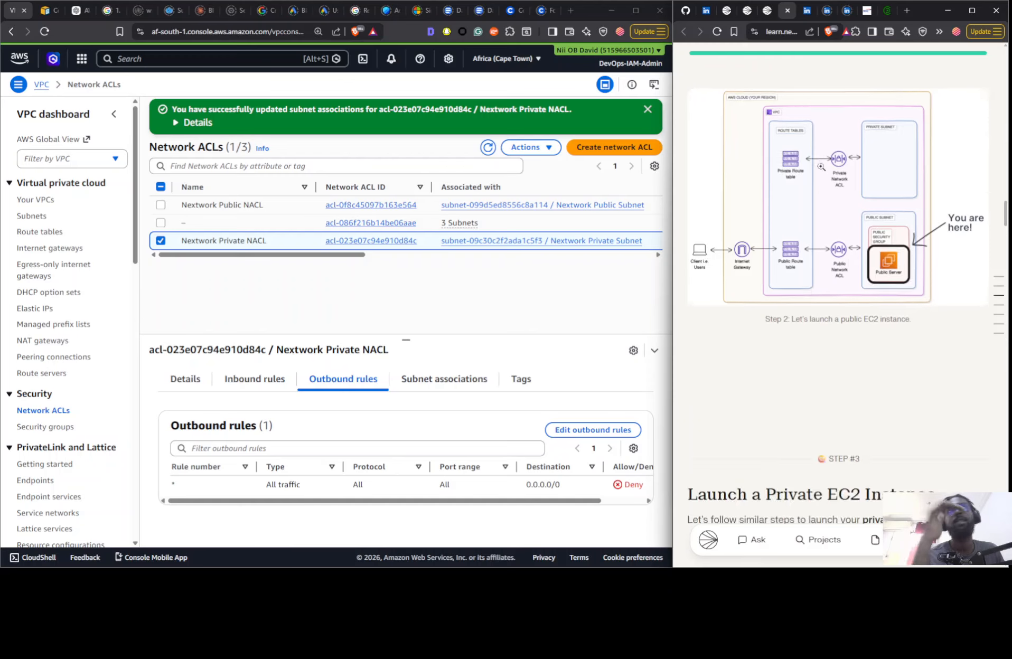
pyautogui.scroll(-5, 821, 167)
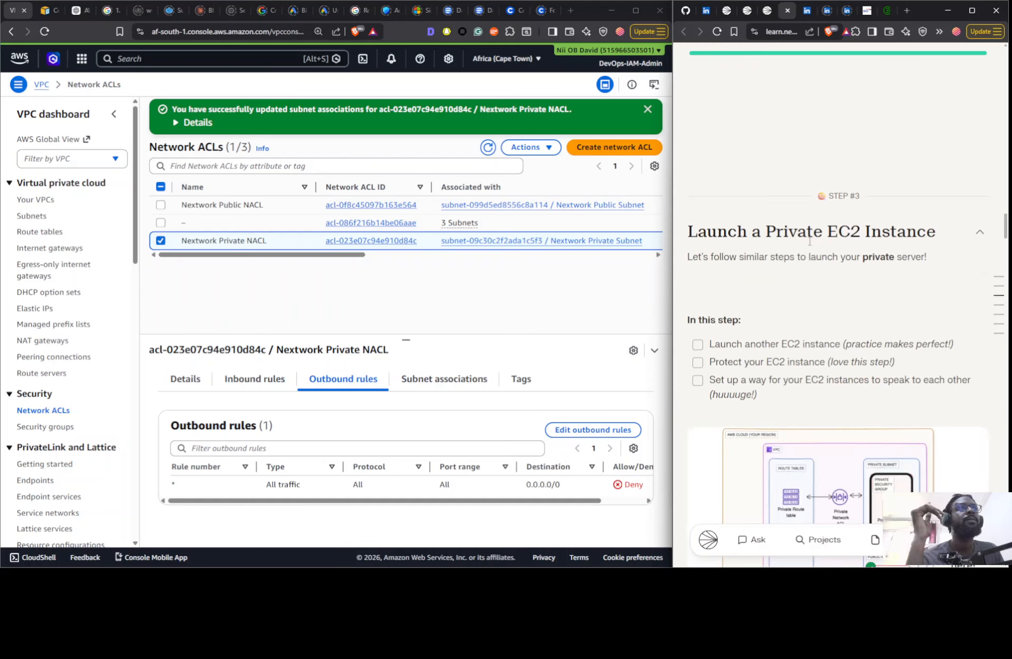
pyautogui.scroll(-12, 809, 241)
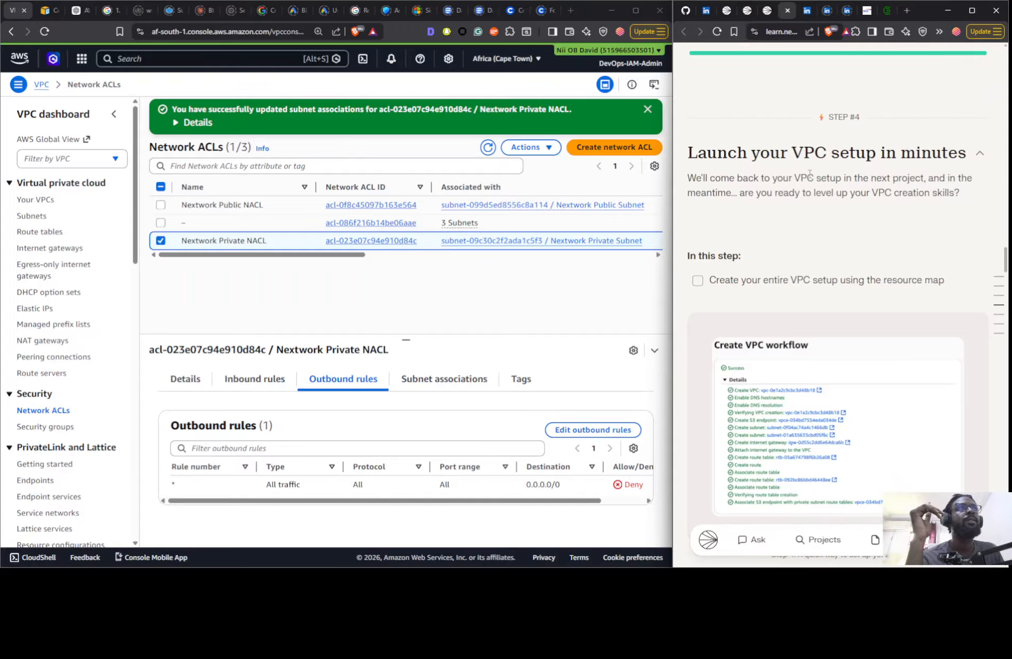
pyautogui.scroll(-4, 811, 177)
pyautogui.scroll(4, 825, 224)
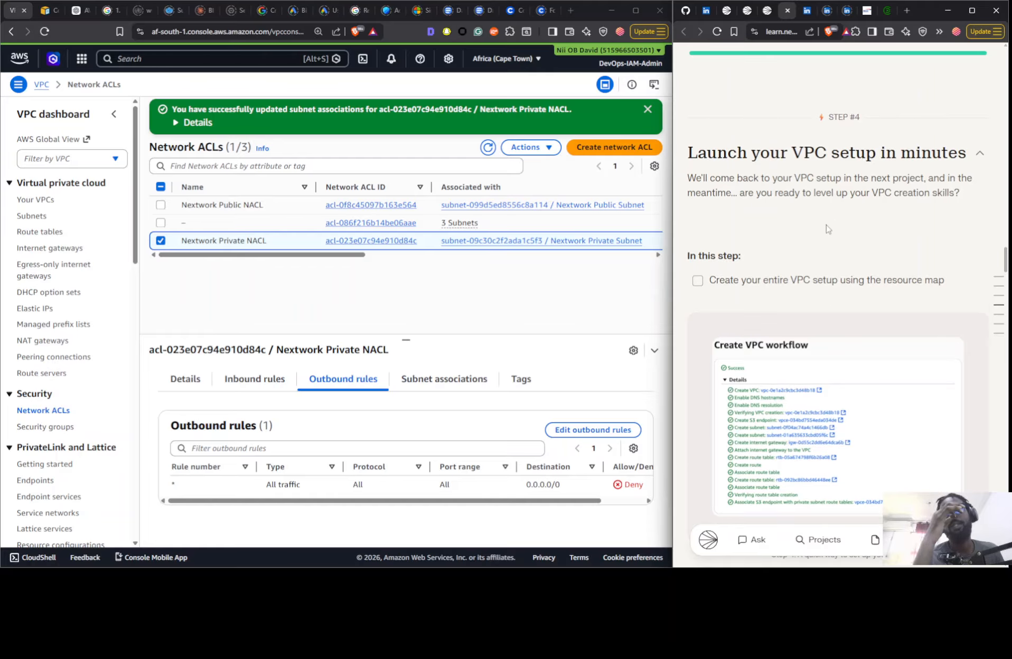
pyautogui.scroll(12, 828, 229)
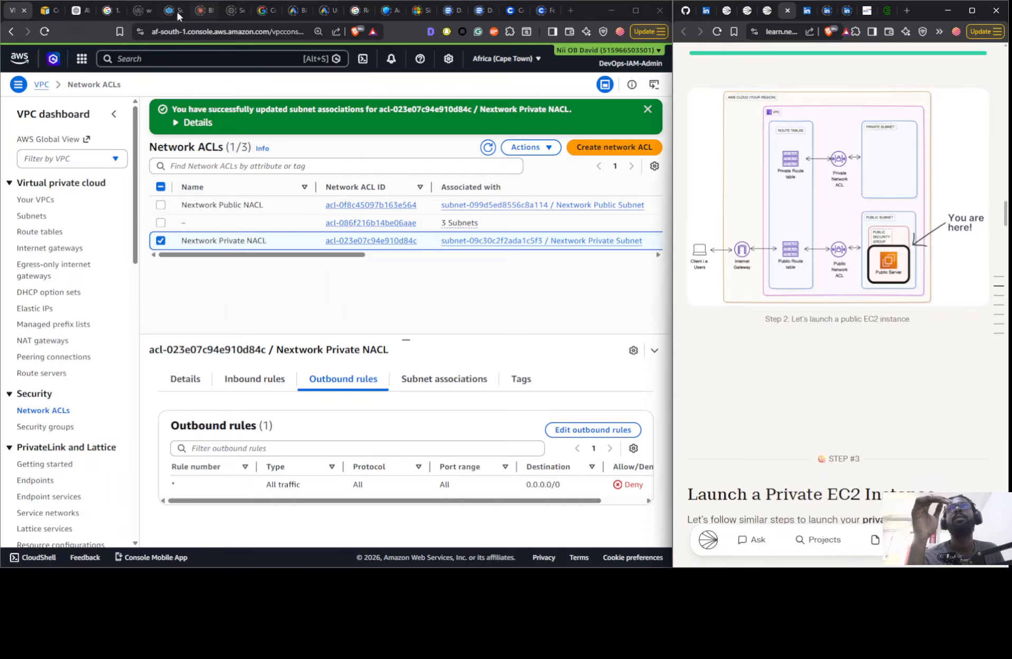
# - Open the EC2 console in a separate browser tab and start launching an instance from its Instances page
pyautogui.click(81, 58)
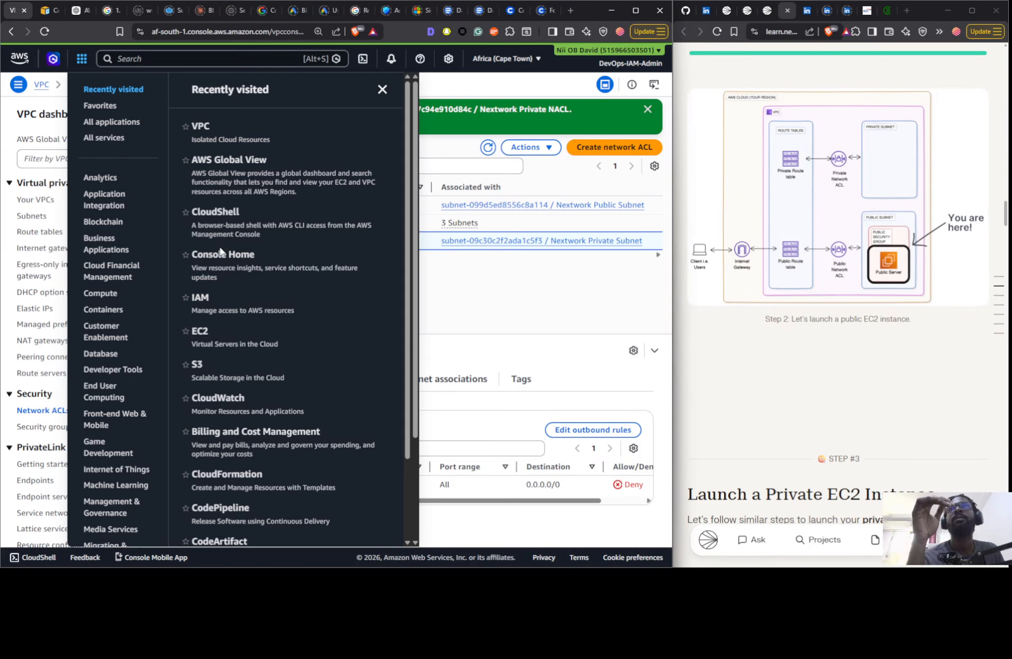
pyautogui.rightClick(206, 331)
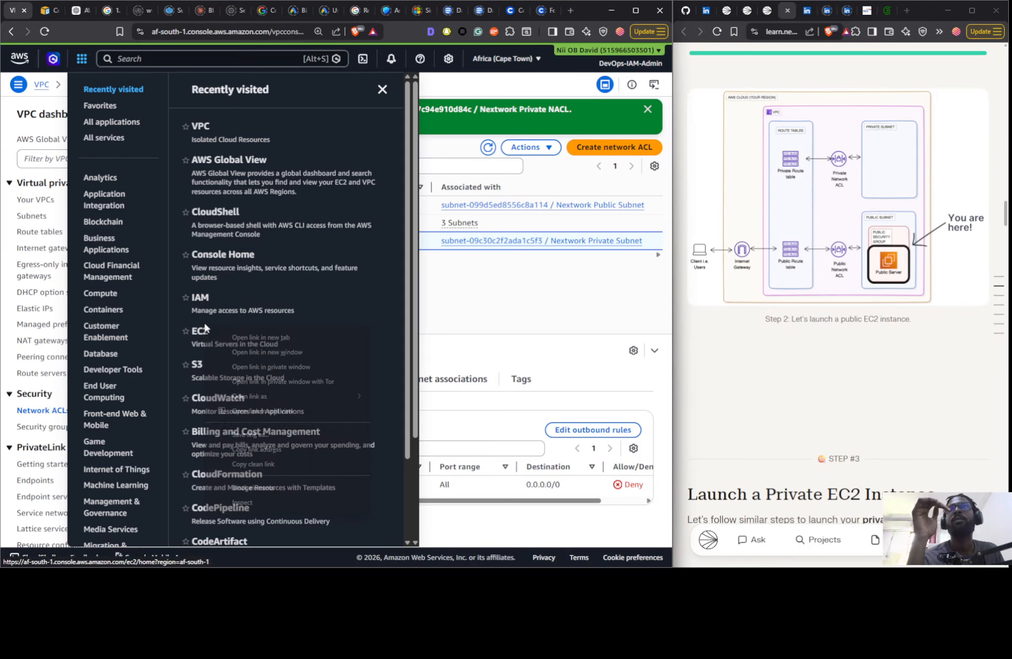
pyautogui.click(236, 338)
pyautogui.click(37, 10)
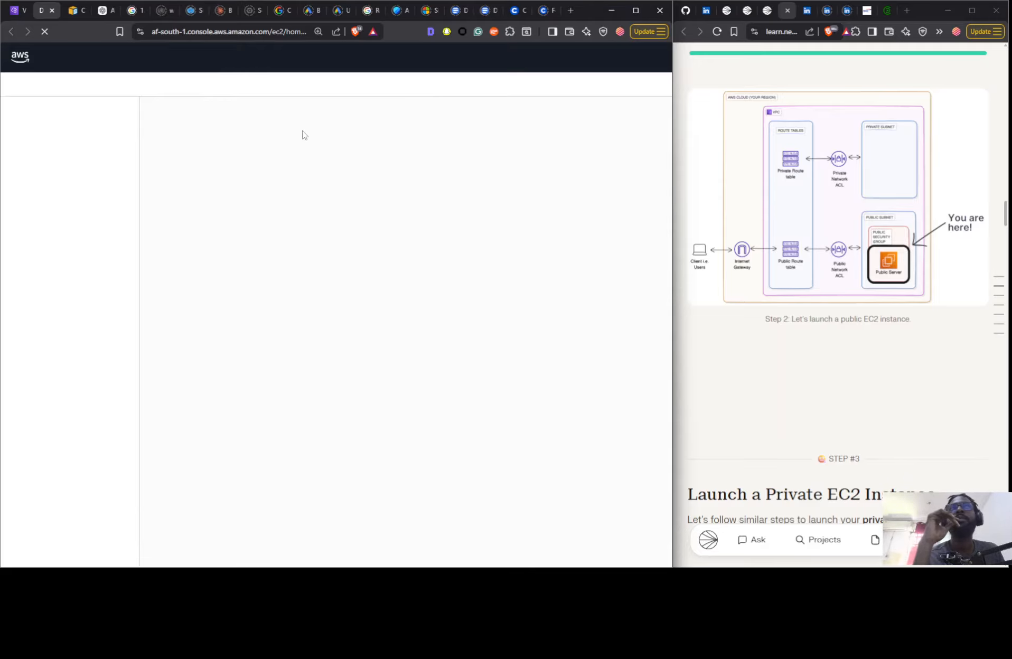
pyautogui.moveTo(51, 179); pyautogui.dragTo(45, 193)
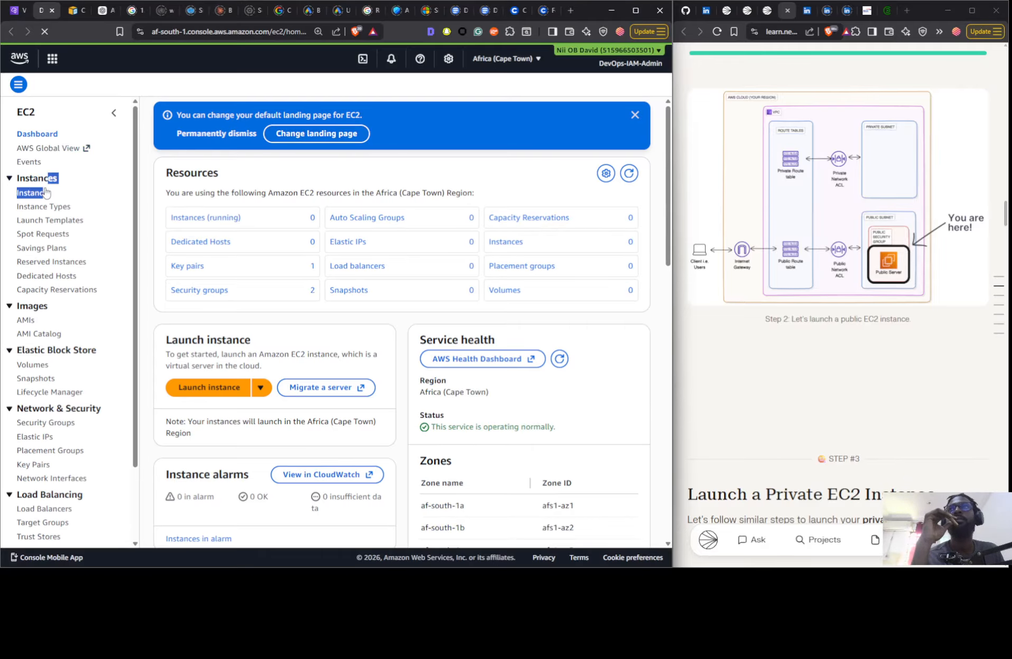
pyautogui.click(45, 192)
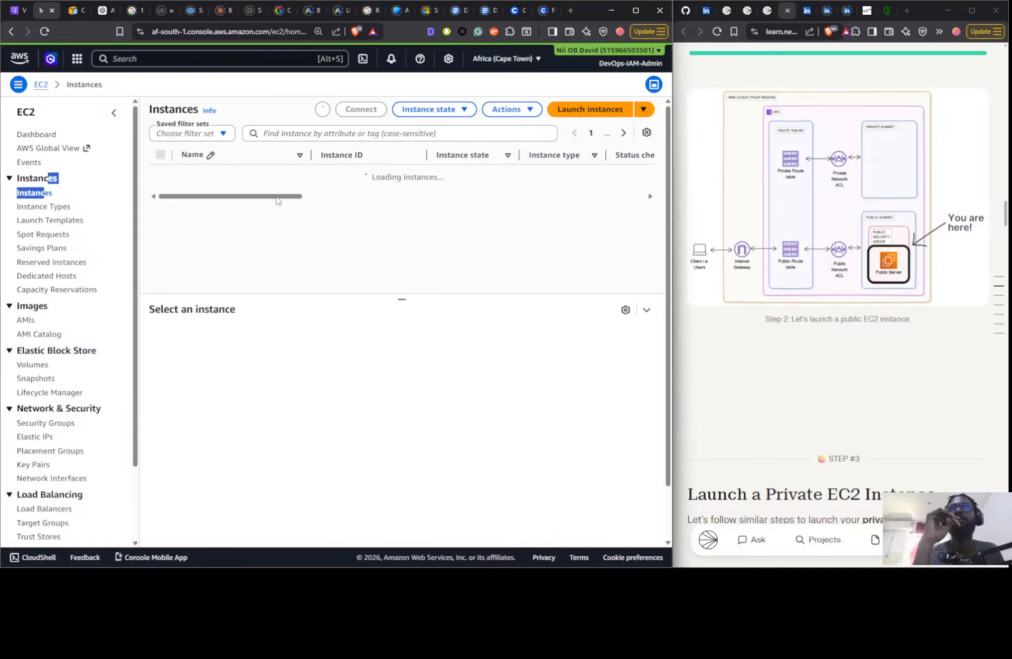
pyautogui.click(373, 209)
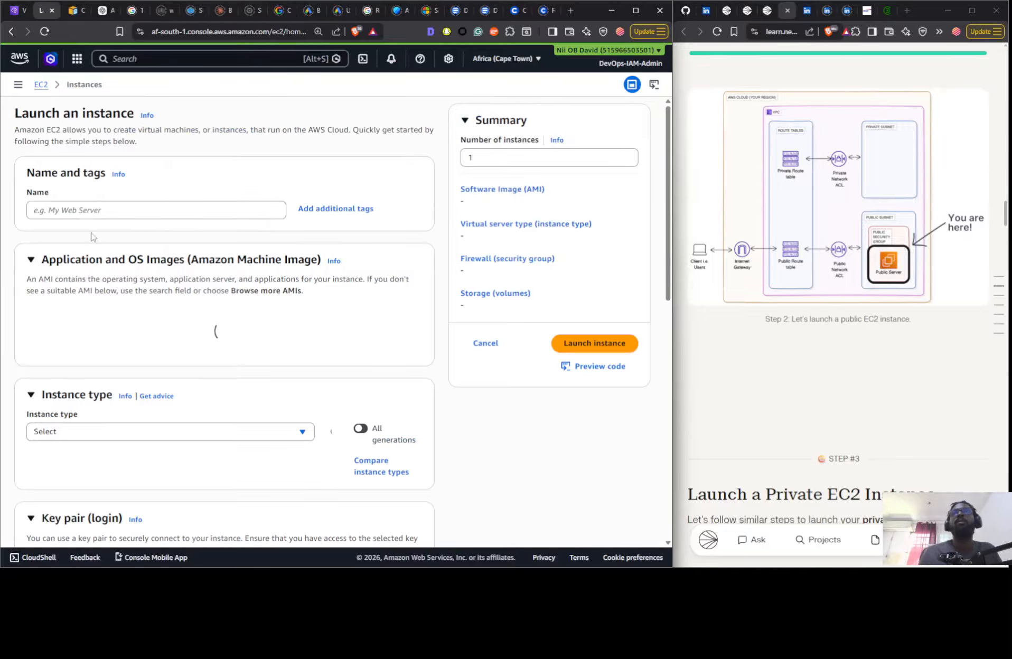
# - Name the new EC2 instance Instance 1-Public
pyautogui.click(87, 211)
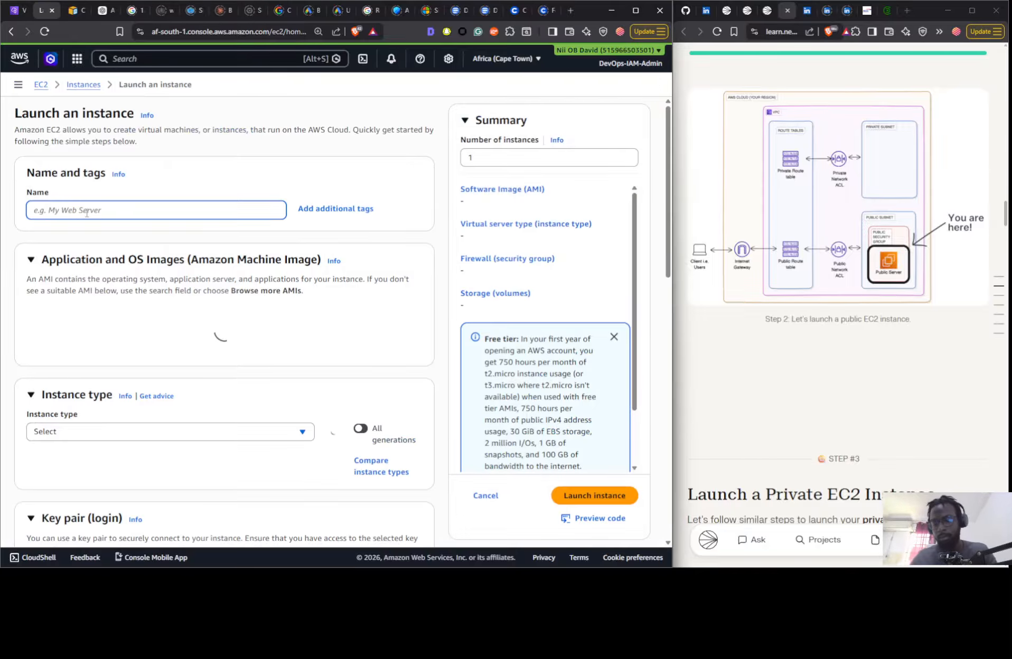
pyautogui.write('Instance 1 Pu')
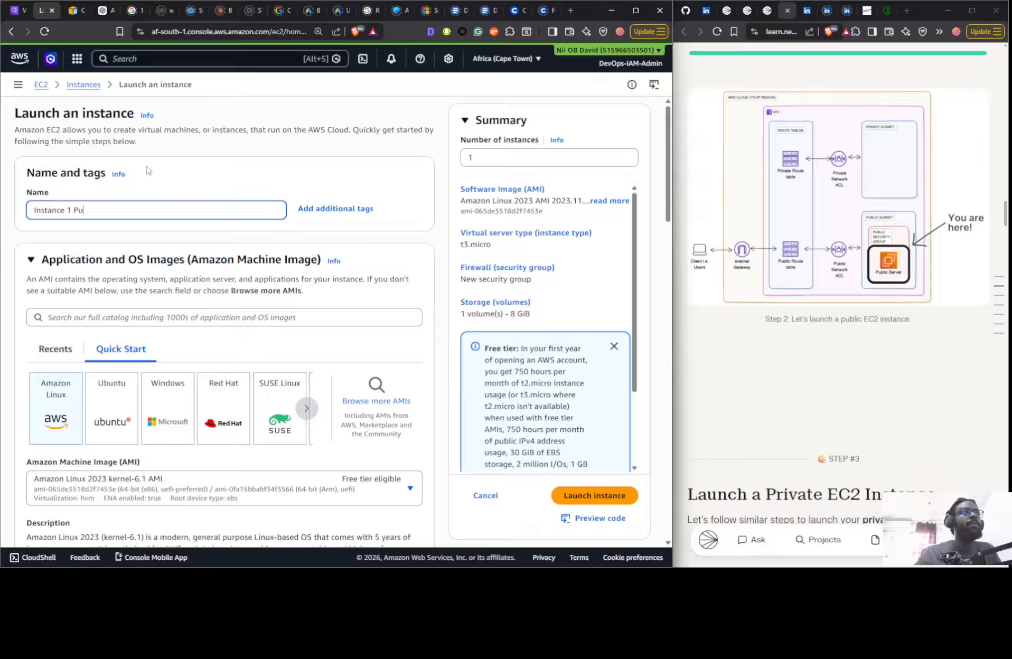
pyautogui.write('lic')
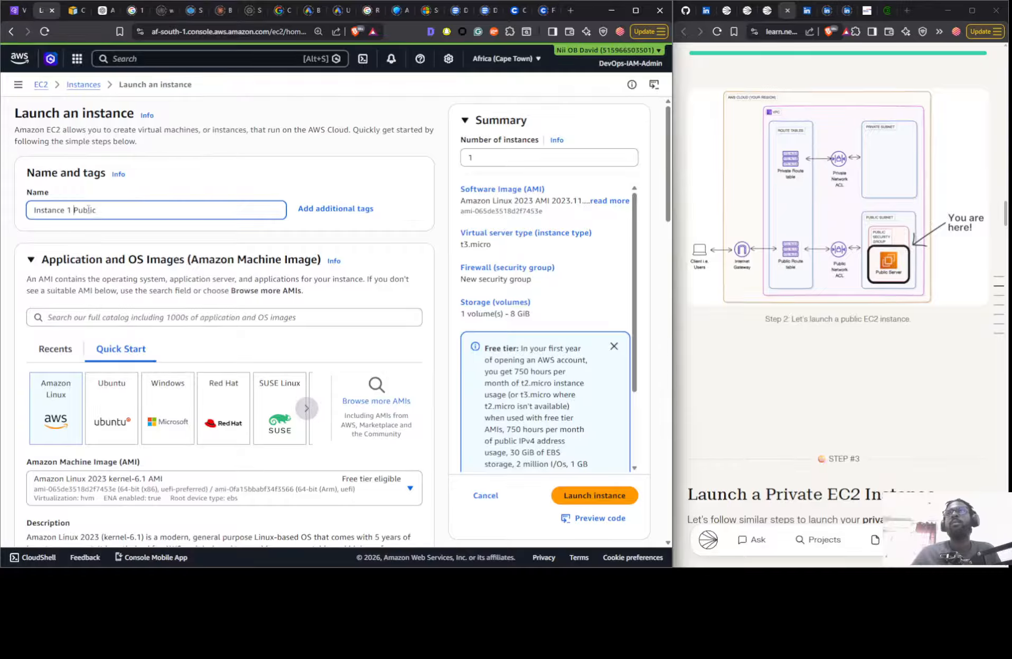
pyautogui.press('BackSpace')
pyautogui.write('-')
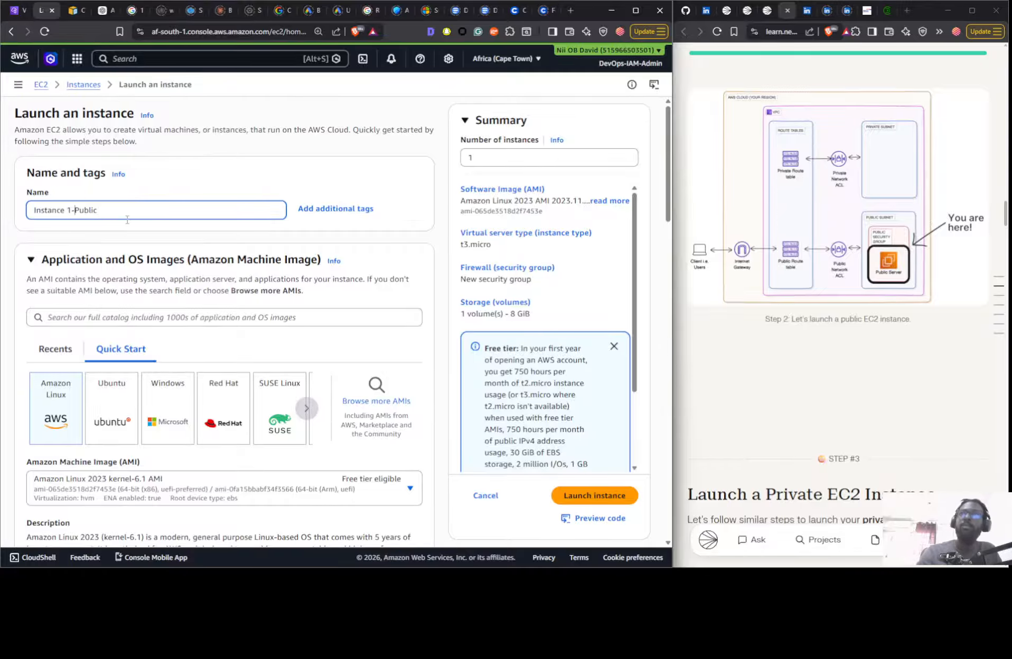
# - Set the instance's key pair option to Proceed without a key pair (Not recommended)
pyautogui.scroll(-6, 210, 194)
pyautogui.scroll(-4, 140, 306)
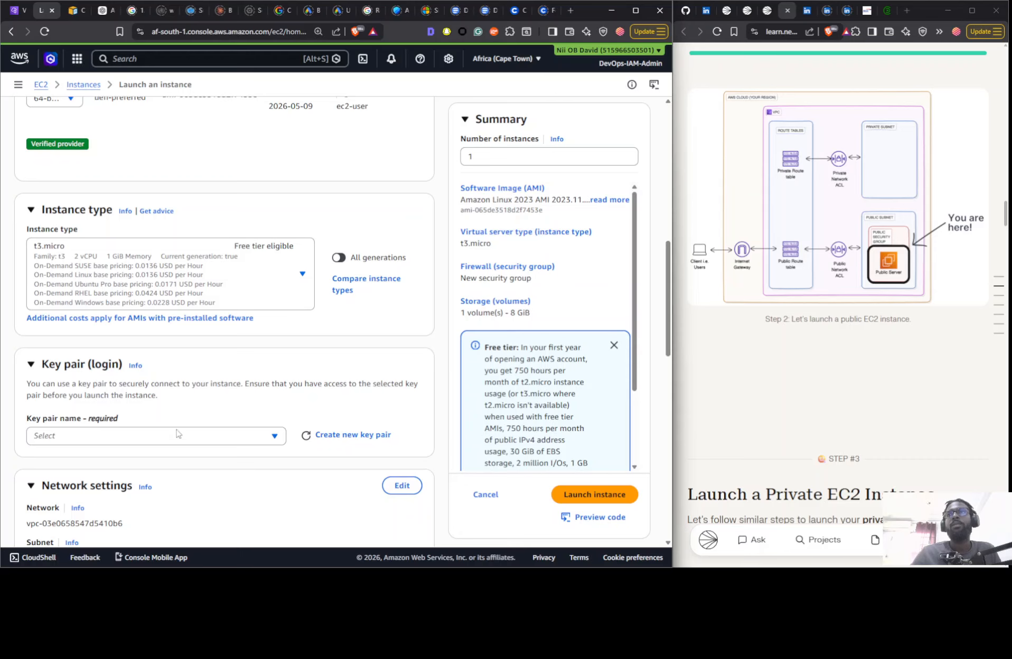
pyautogui.click(177, 435)
pyautogui.click(150, 478)
# - Edit the network settings to place the instance in the Nextwork VPC and the Nextwork Public Subnet
pyautogui.scroll(-6, 188, 365)
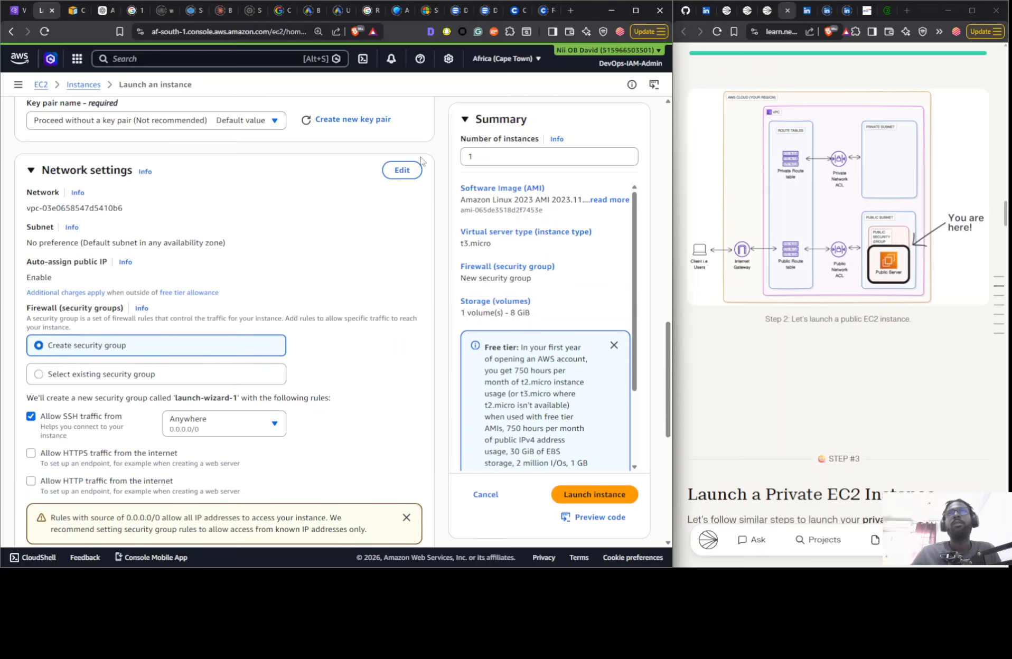
pyautogui.click(401, 170)
pyautogui.click(165, 226)
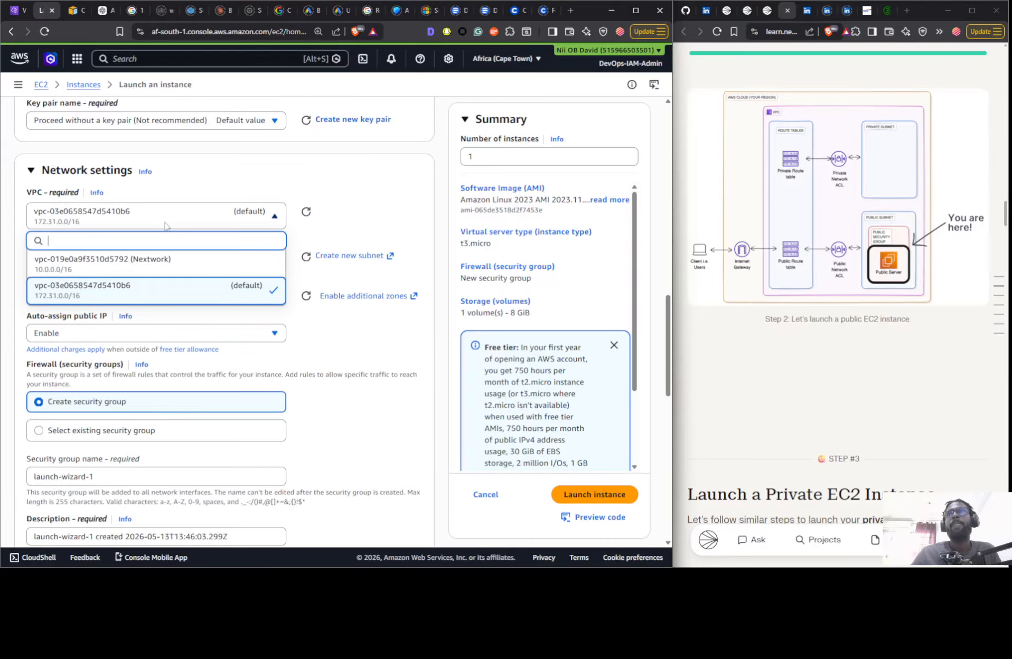
pyautogui.click(165, 273)
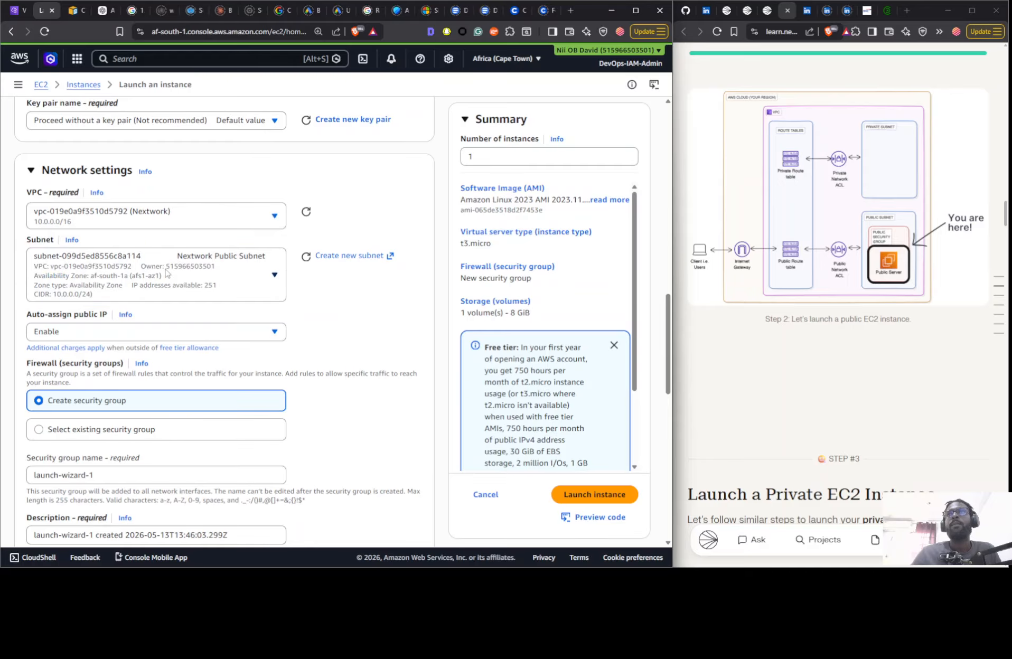
pyautogui.click(198, 296)
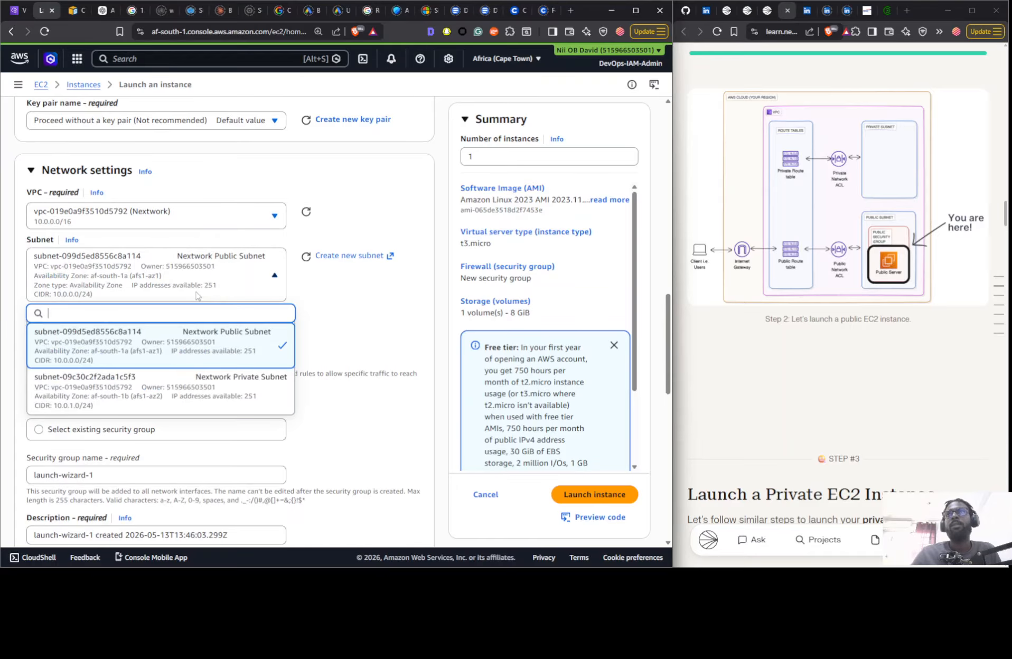
pyautogui.click(205, 328)
pyautogui.scroll(15, 264, 291)
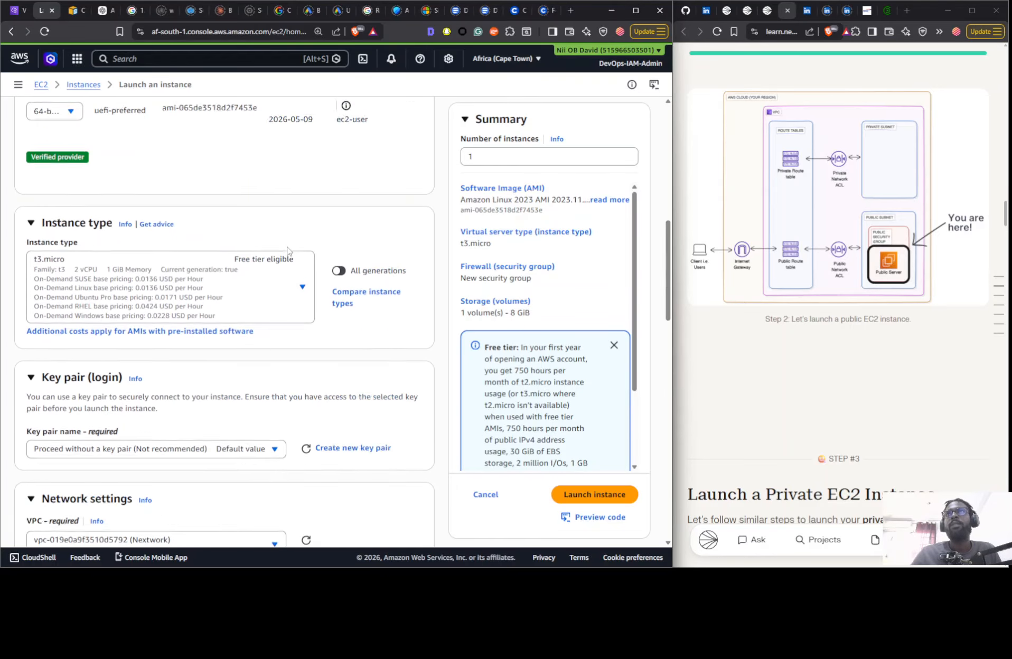
pyautogui.scroll(-15, 272, 240)
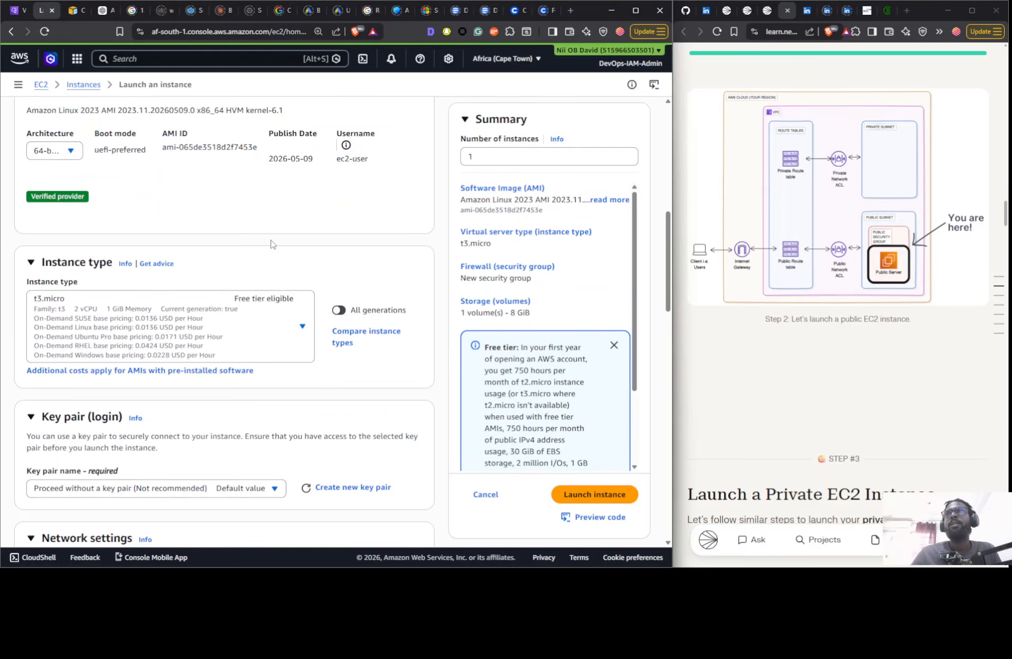
# - Keep the Nextwork Public Subnet and assign the existing default security group as the public instance's firewall
pyautogui.scroll(-4, 232, 407)
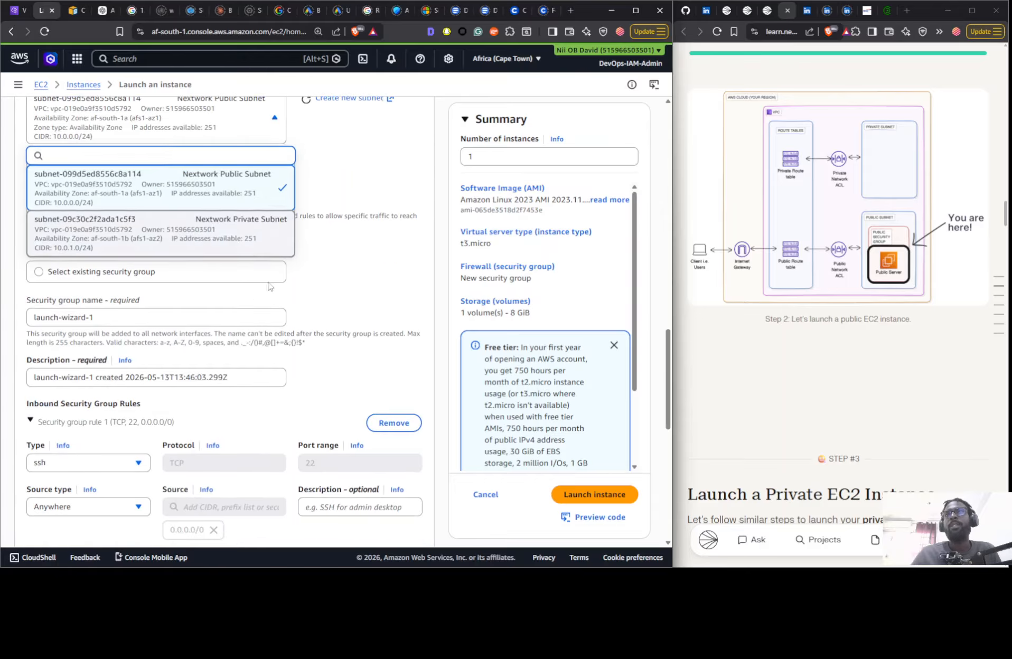
pyautogui.click(288, 199)
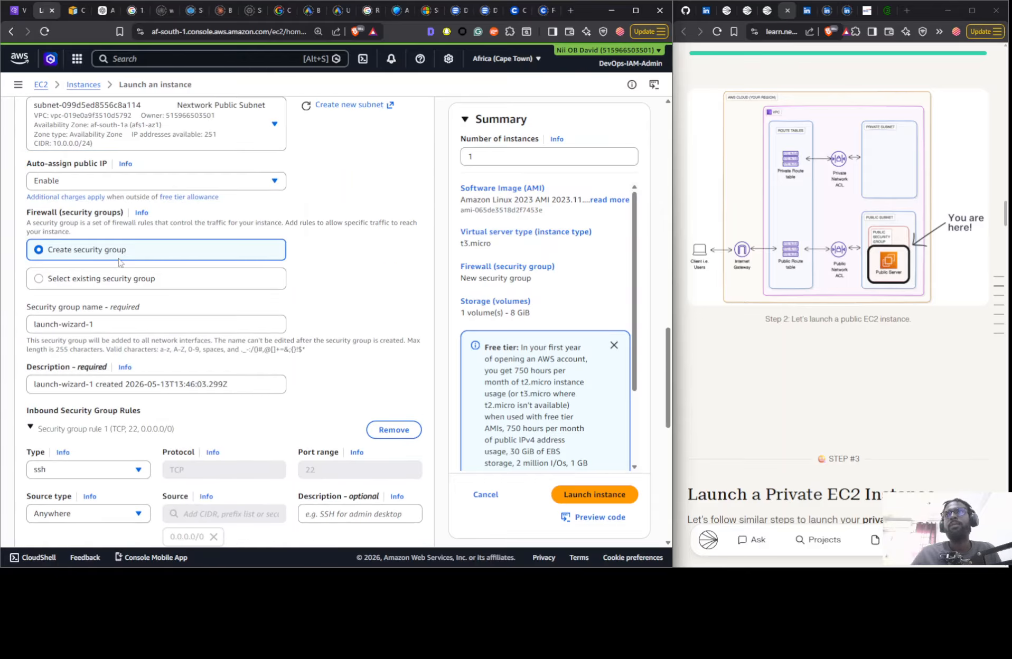
pyautogui.click(121, 280)
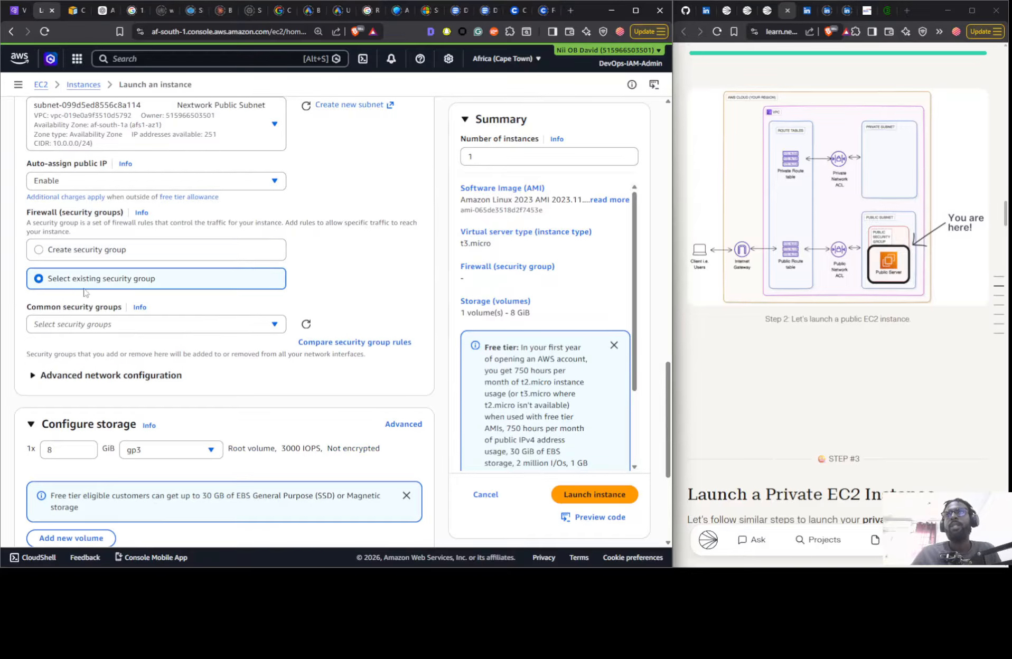
pyautogui.click(90, 326)
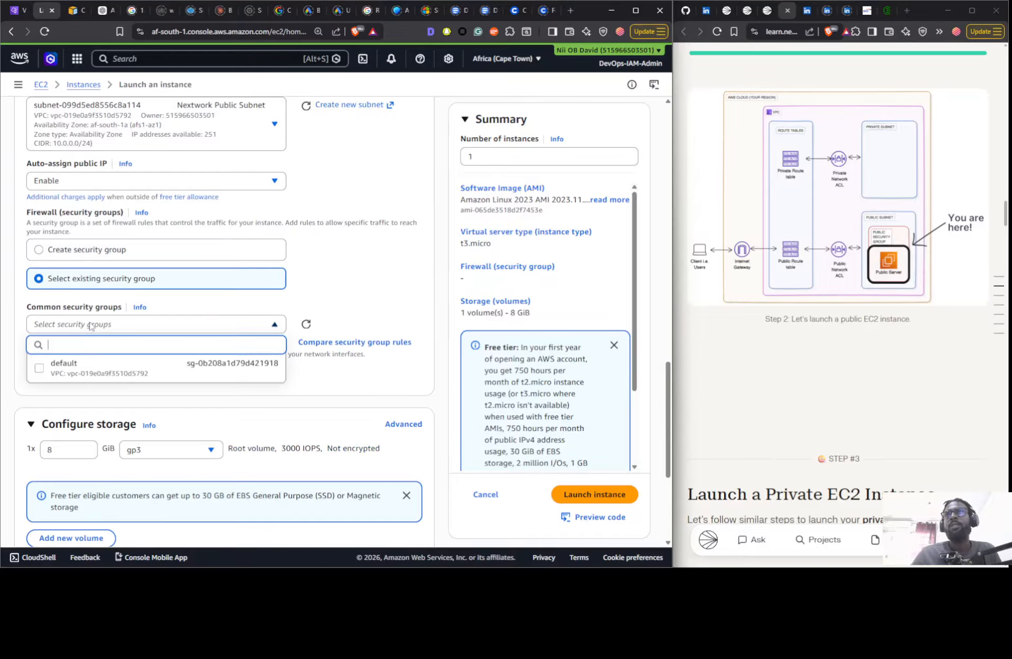
pyautogui.click(96, 369)
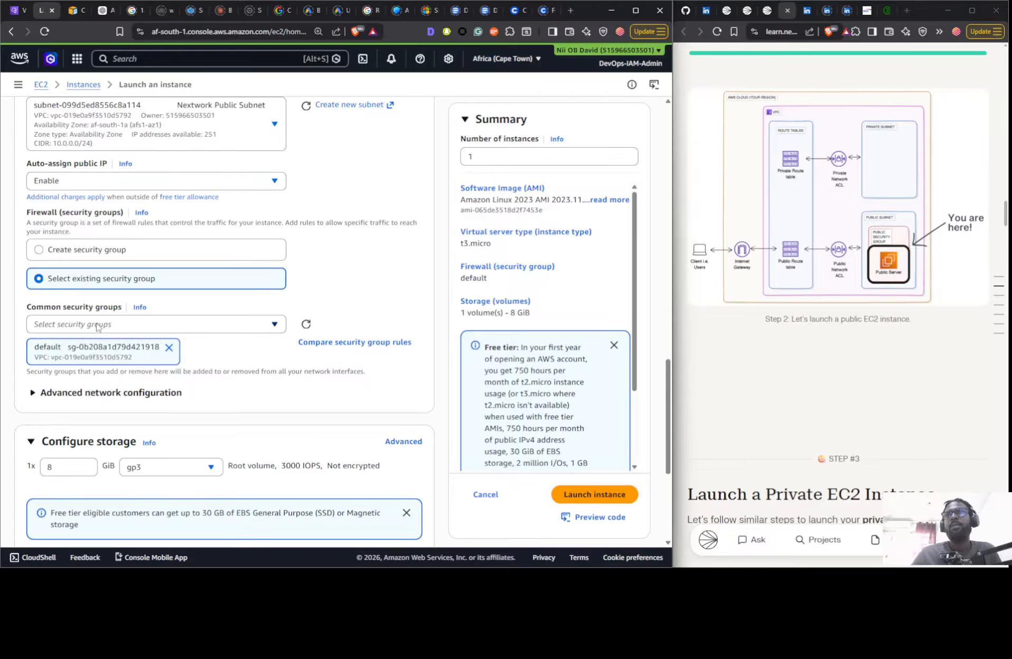
pyautogui.scroll(-3, 97, 325)
pyautogui.scroll(3, 93, 338)
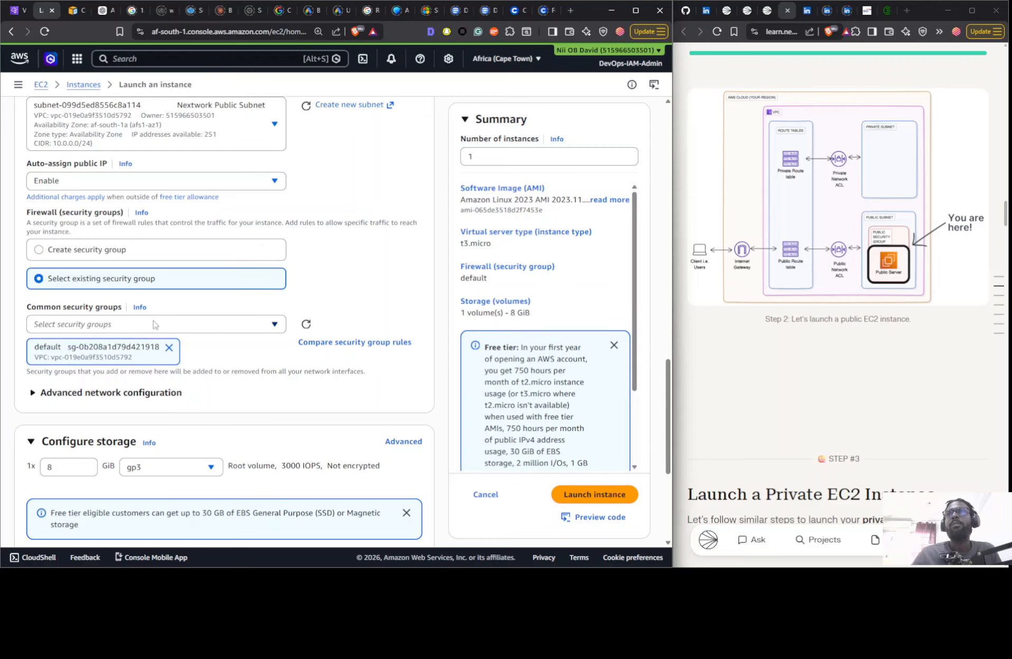
pyautogui.scroll(-2, 155, 324)
pyautogui.scroll(3, 153, 317)
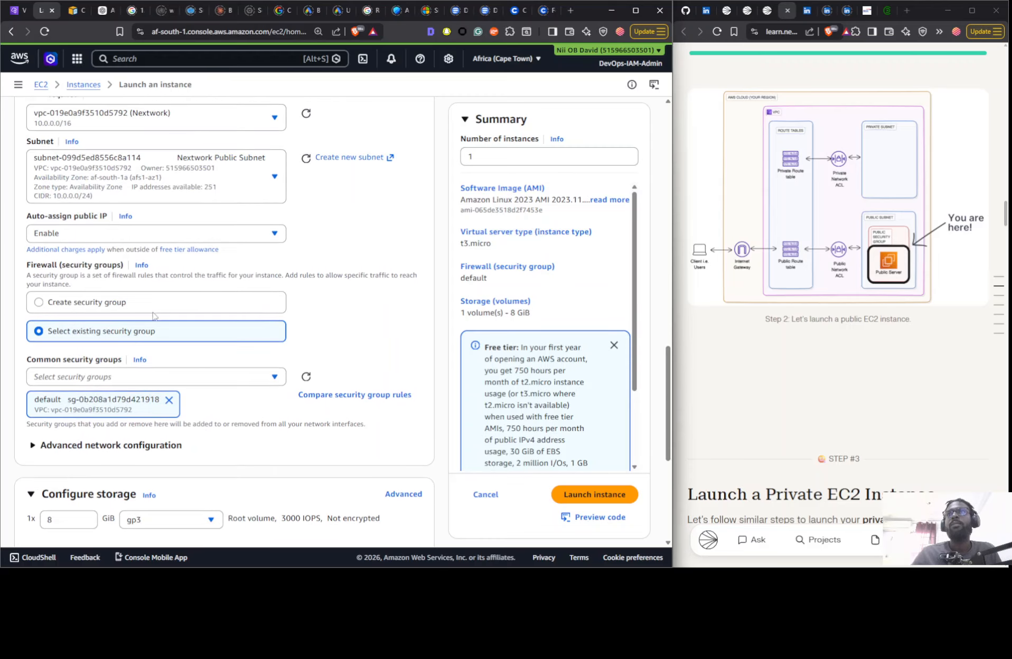
# - Check the inbound rules of Nextwork Public SG, including their source, among the VPC console's security groups
pyautogui.click(20, 10)
pyautogui.click(537, 287)
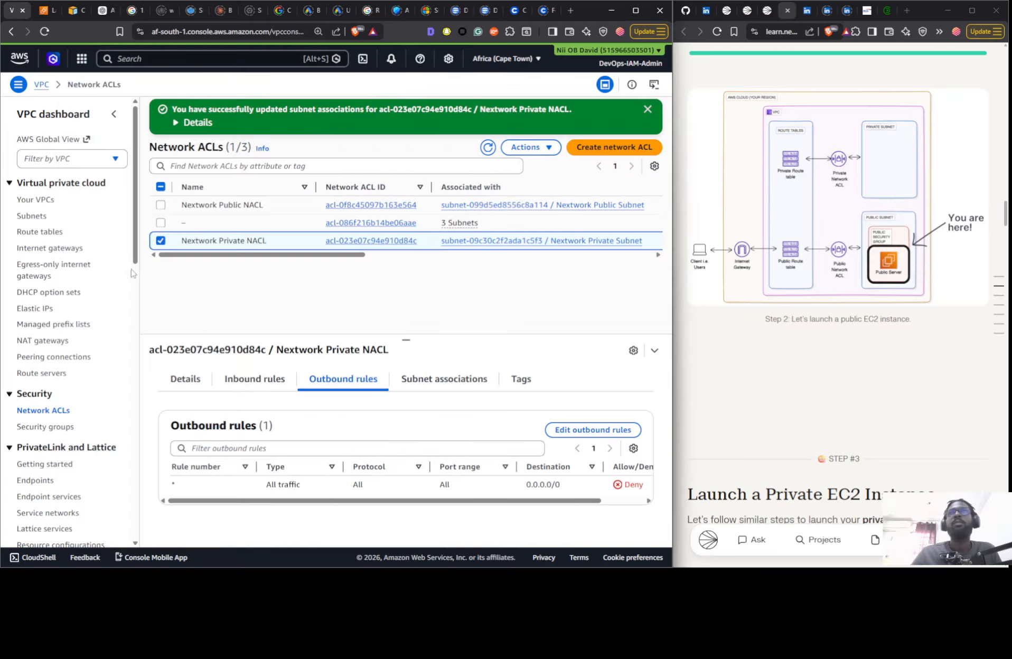
pyautogui.moveTo(41, 447); pyautogui.dragTo(43, 432)
pyautogui.click(43, 428)
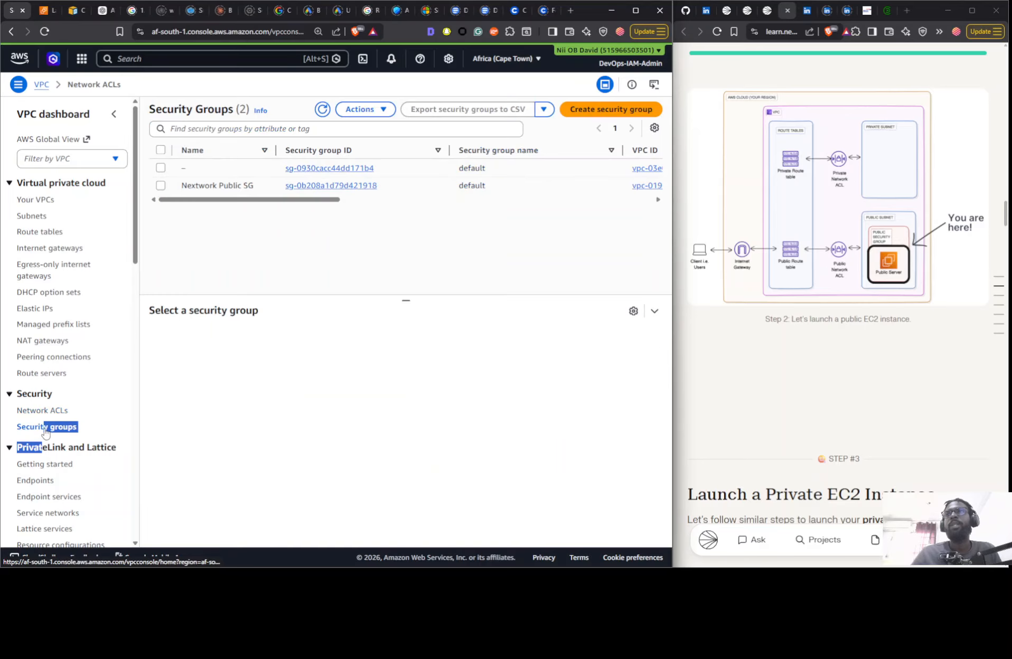
pyautogui.click(261, 186)
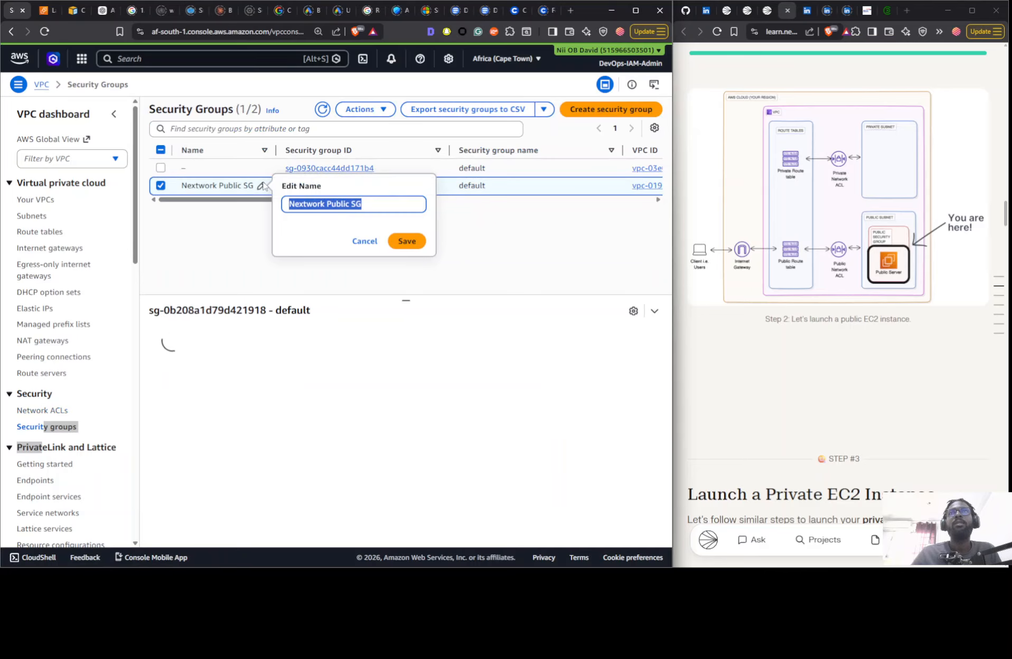
pyautogui.click(372, 242)
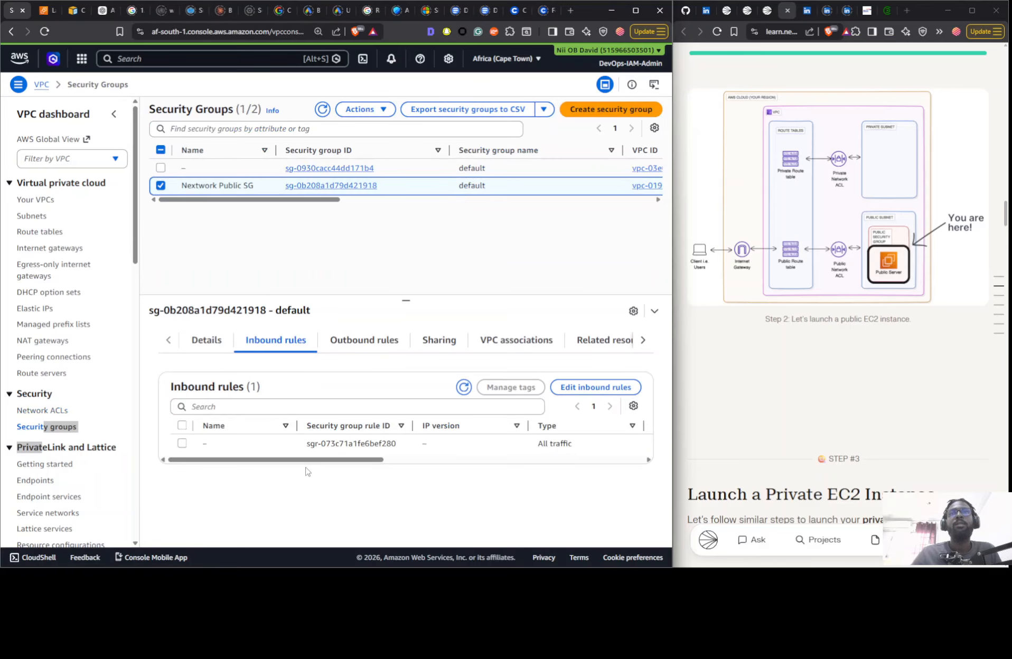
pyautogui.moveTo(307, 459); pyautogui.dragTo(551, 460)
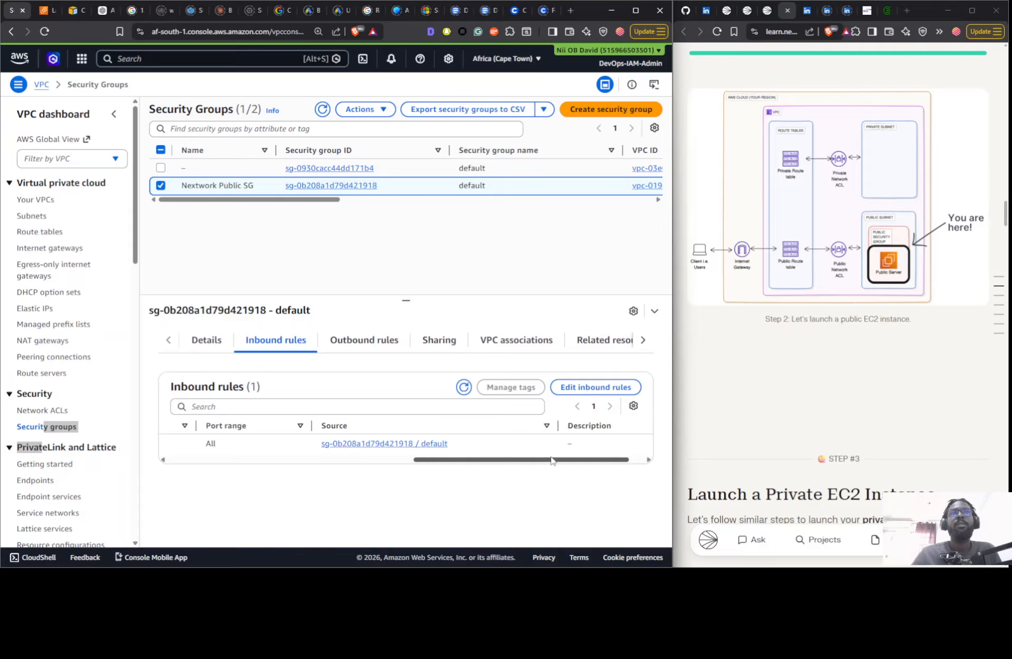
# - Return to the EC2 launch page and launch the public instance
pyautogui.click(46, 10)
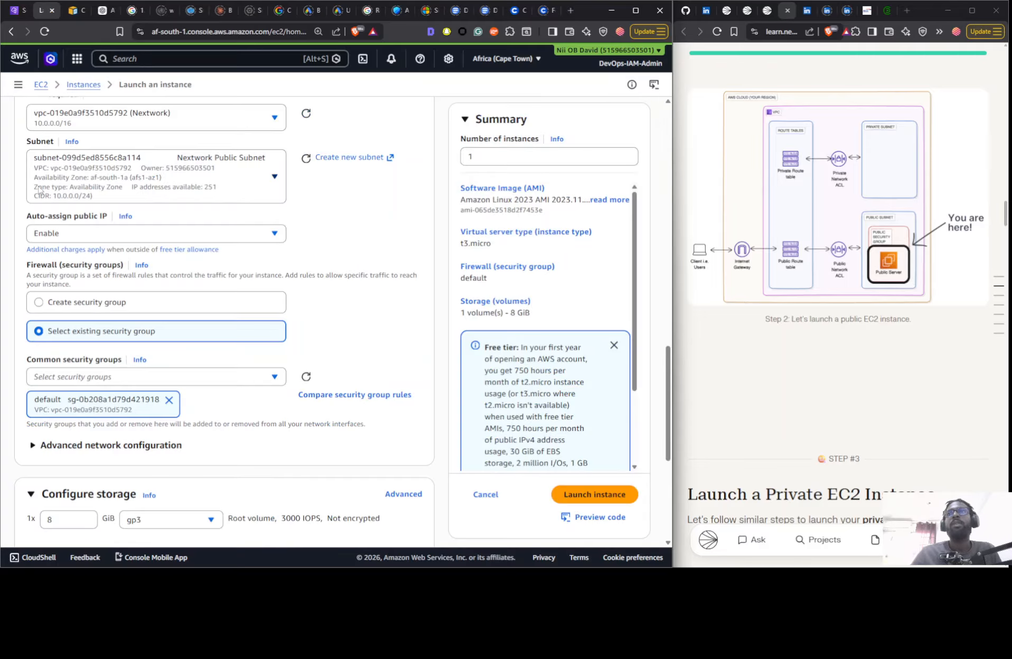
pyautogui.scroll(-3, 327, 412)
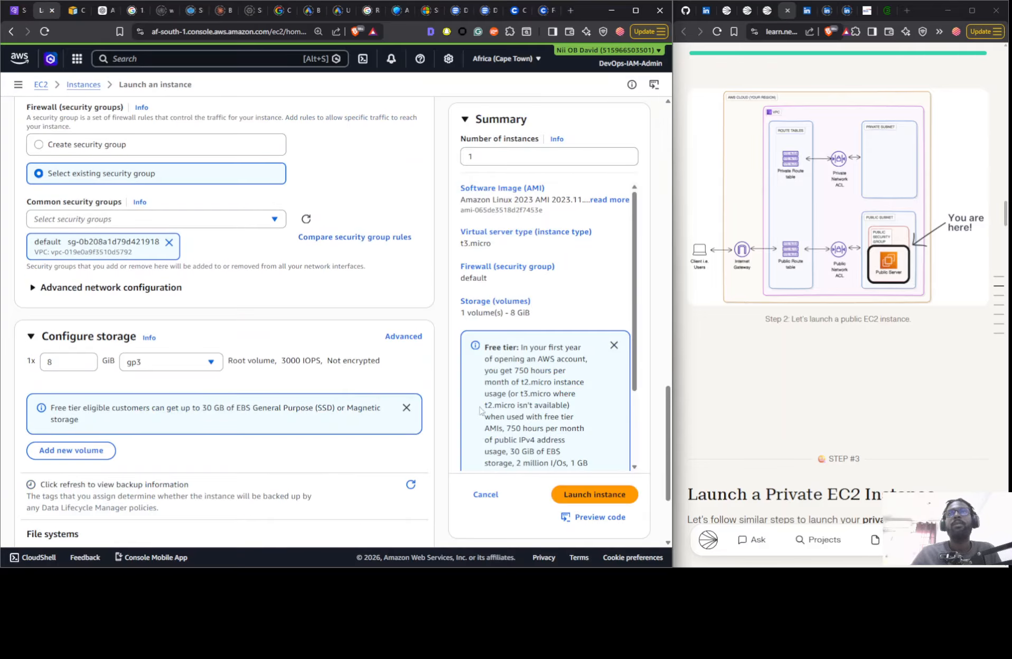
pyautogui.click(589, 493)
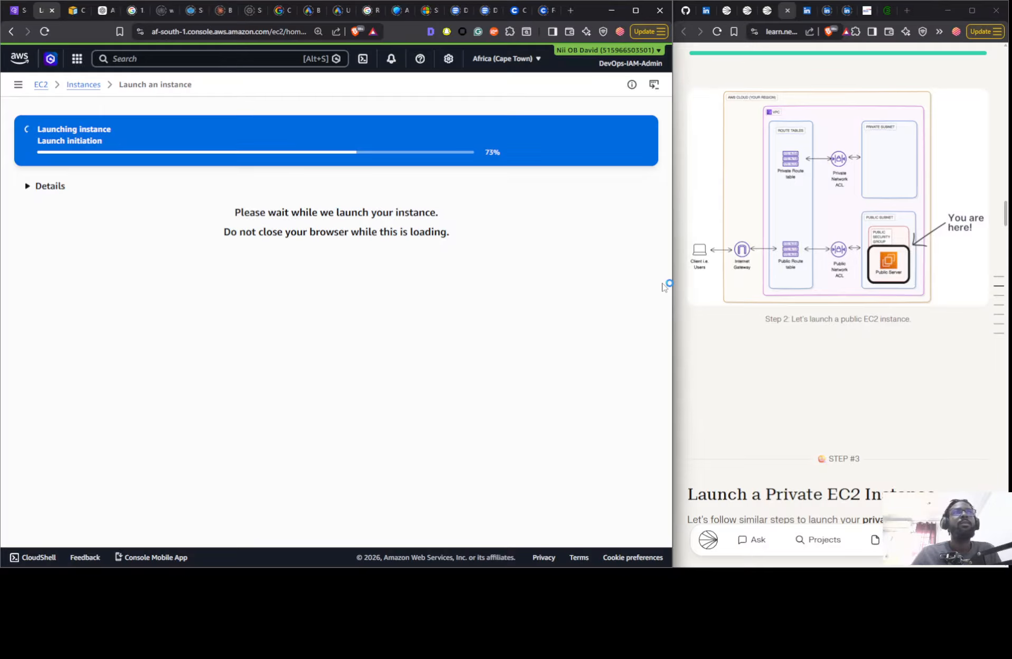
# - Consult Step #3 of the project guide and start launching another instance from the full EC2 instances list
pyautogui.scroll(-8, 812, 290)
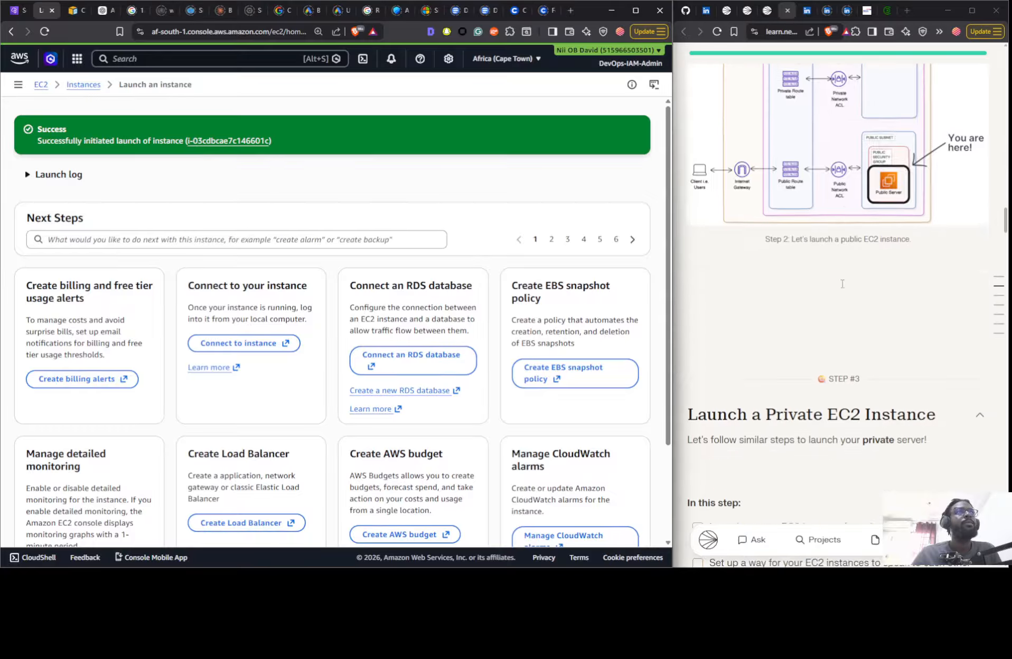
pyautogui.scroll(-1, 840, 284)
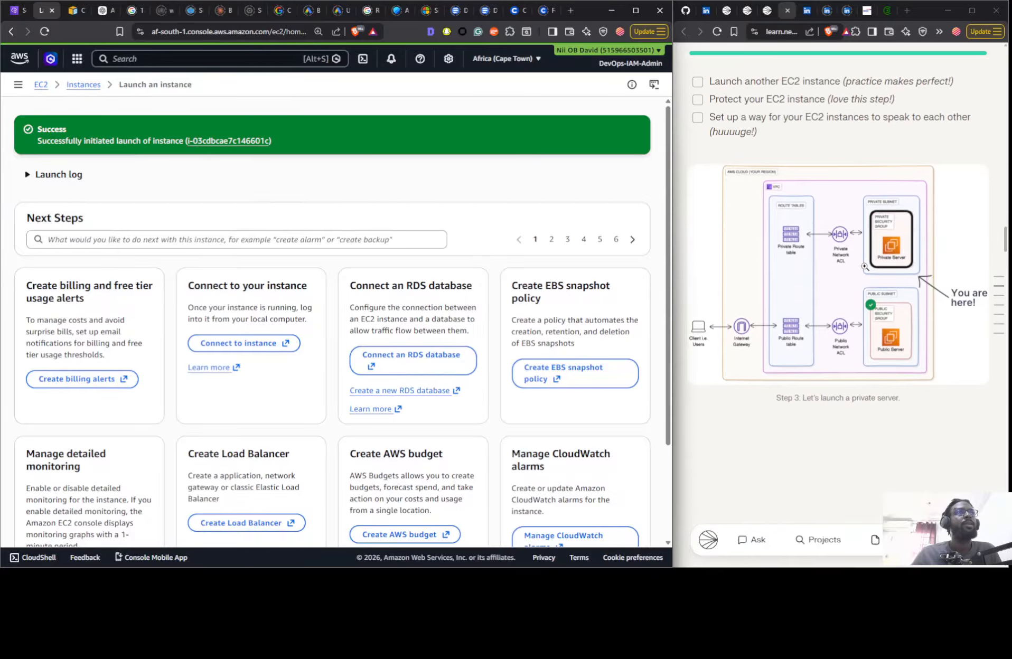
pyautogui.scroll(-3, 225, 164)
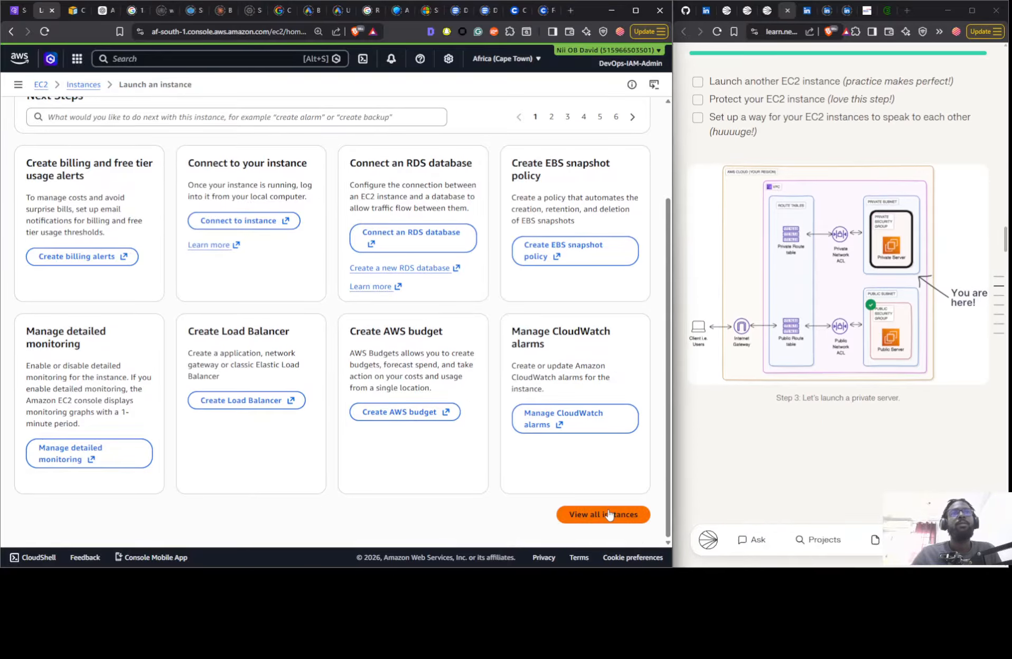
pyautogui.click(602, 515)
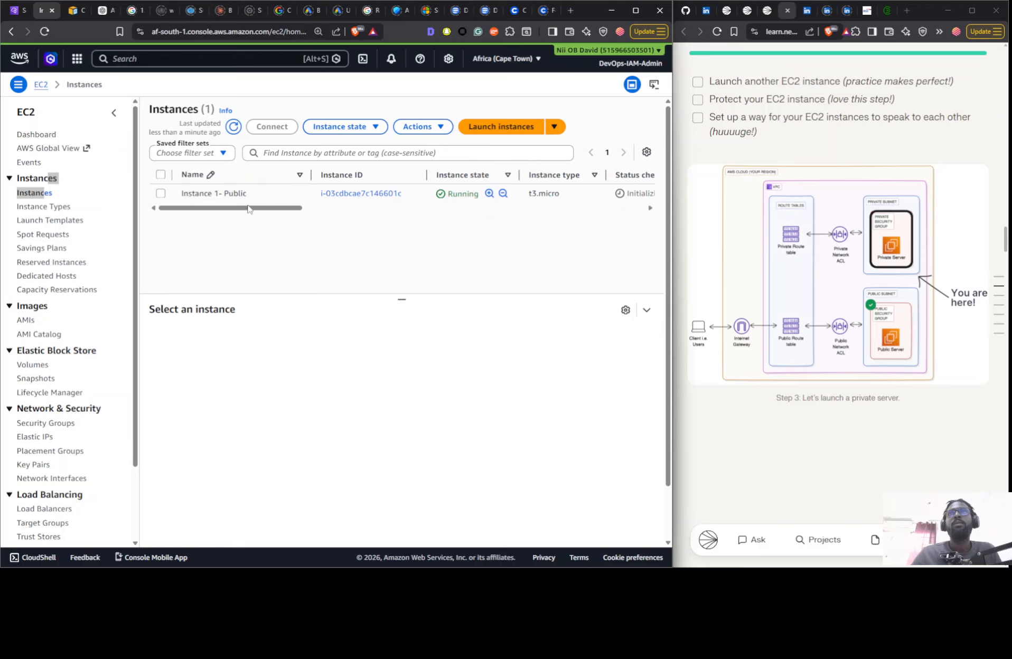
pyautogui.click(490, 136)
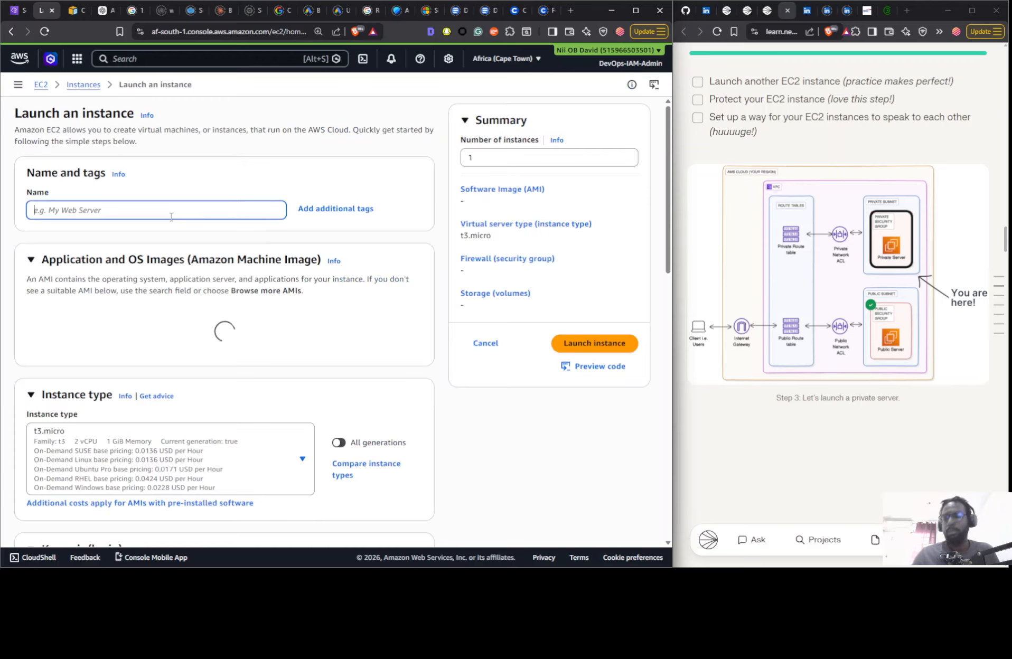
# - Name the second EC2 instance Instance 2 - Private
pyautogui.write('In')
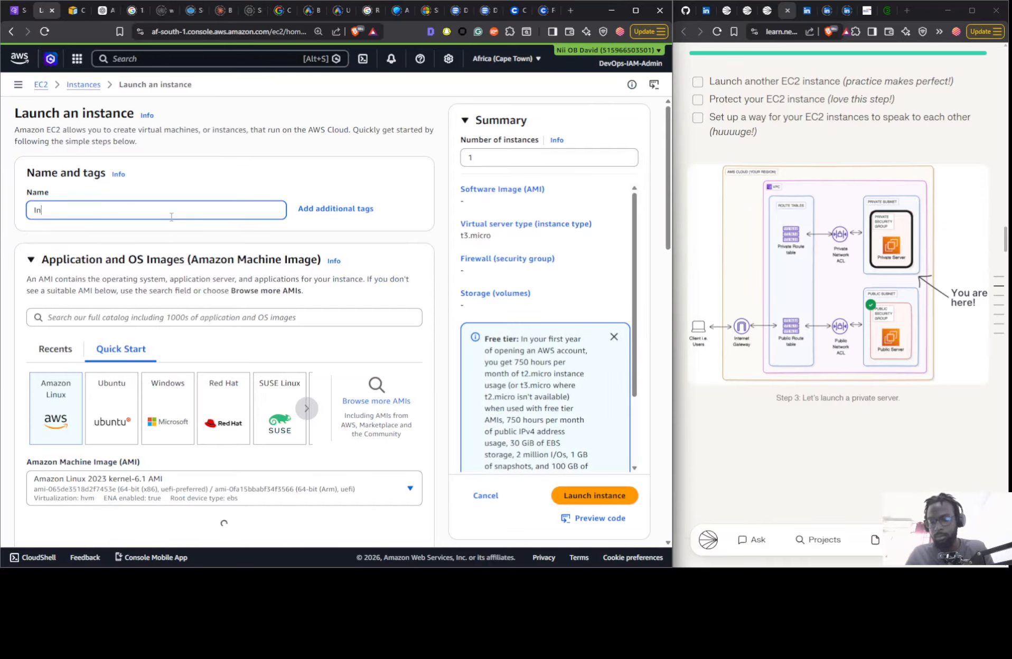
pyautogui.write('stance 2 -')
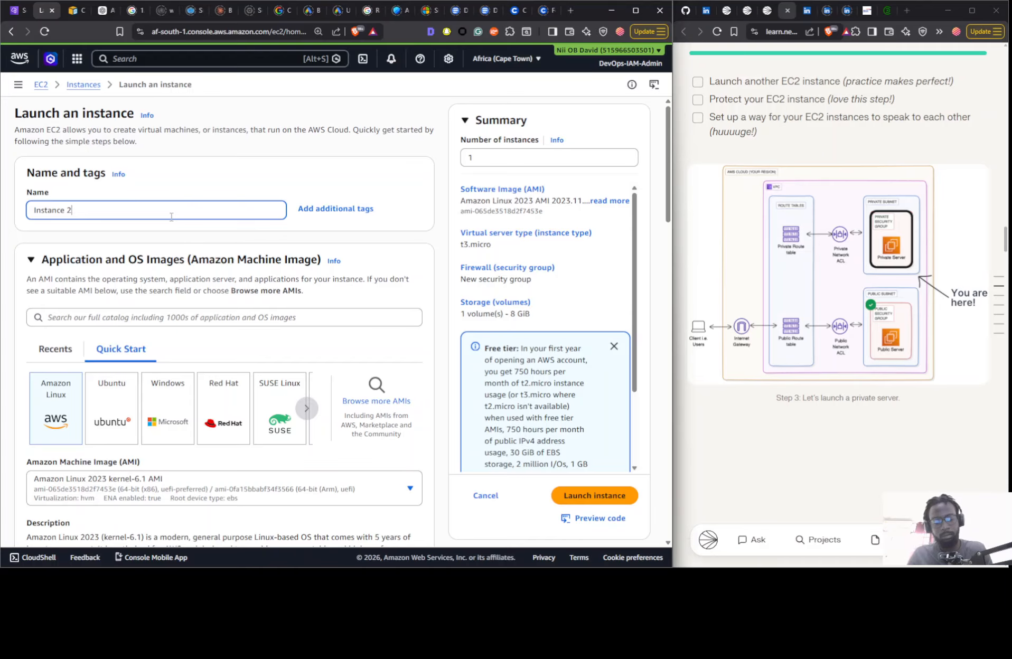
pyautogui.press('BackSpace')
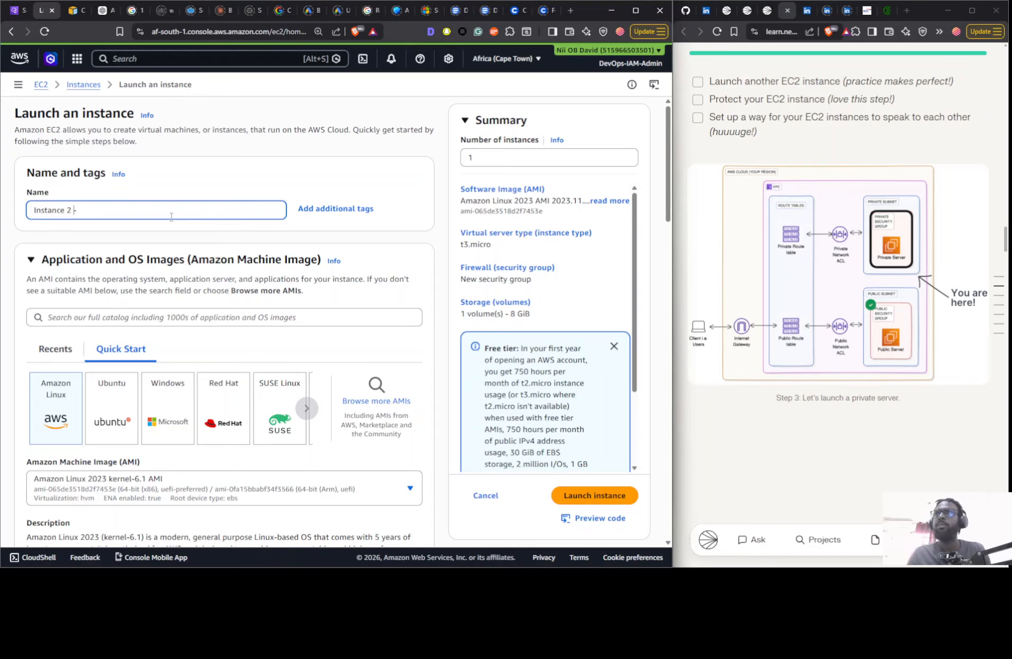
pyautogui.write('- Pri')
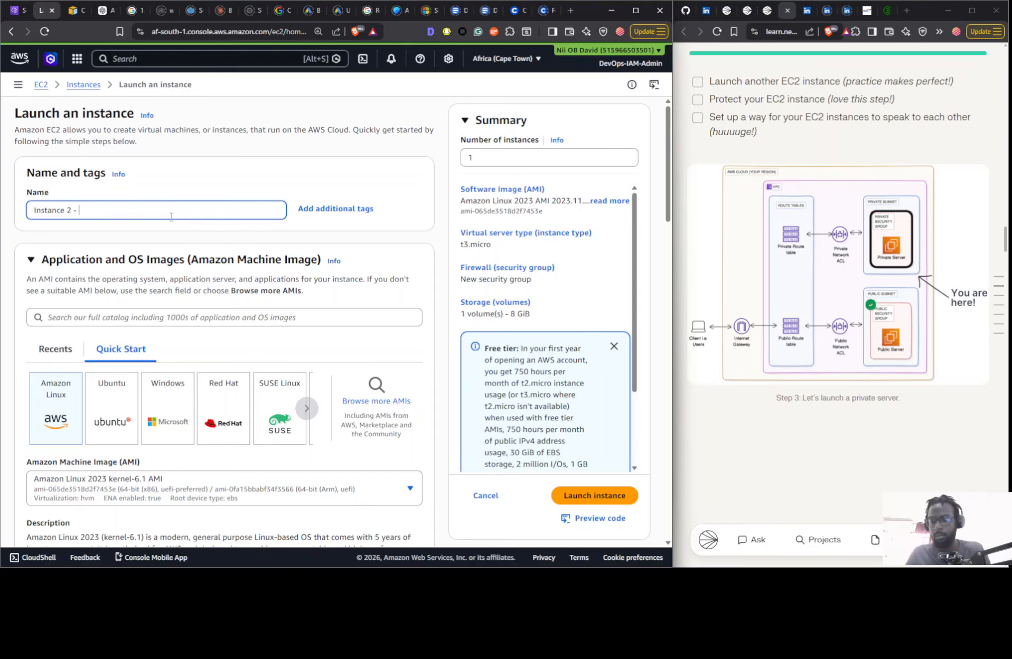
pyautogui.write('vate')
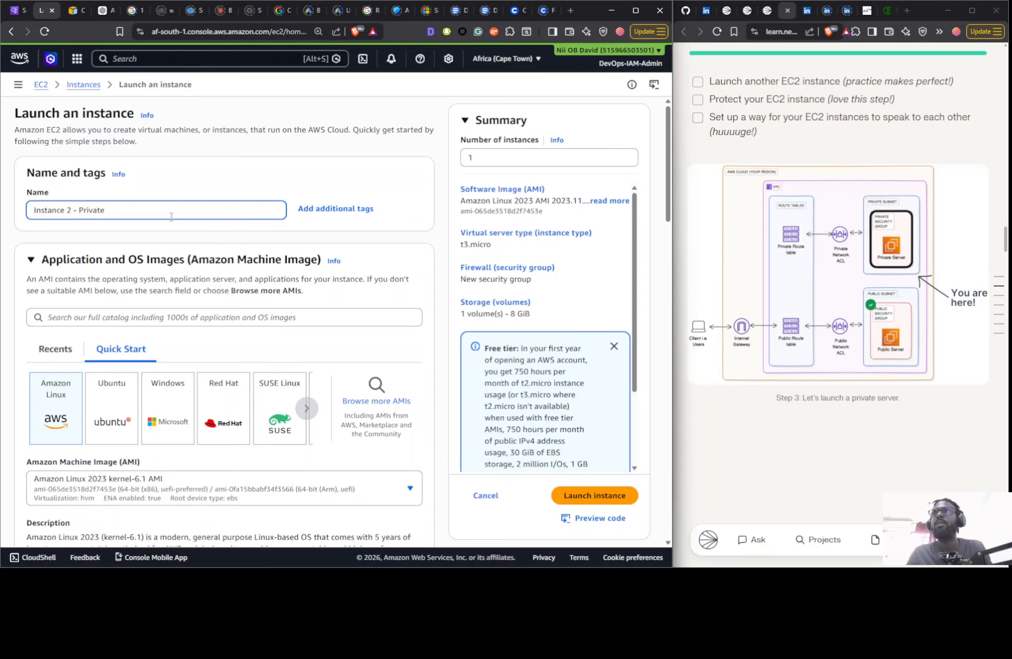
# - Set the private instance to Proceed without a key pair (Not recommended)
pyautogui.scroll(-1, 200, 242)
pyautogui.scroll(-12, 199, 242)
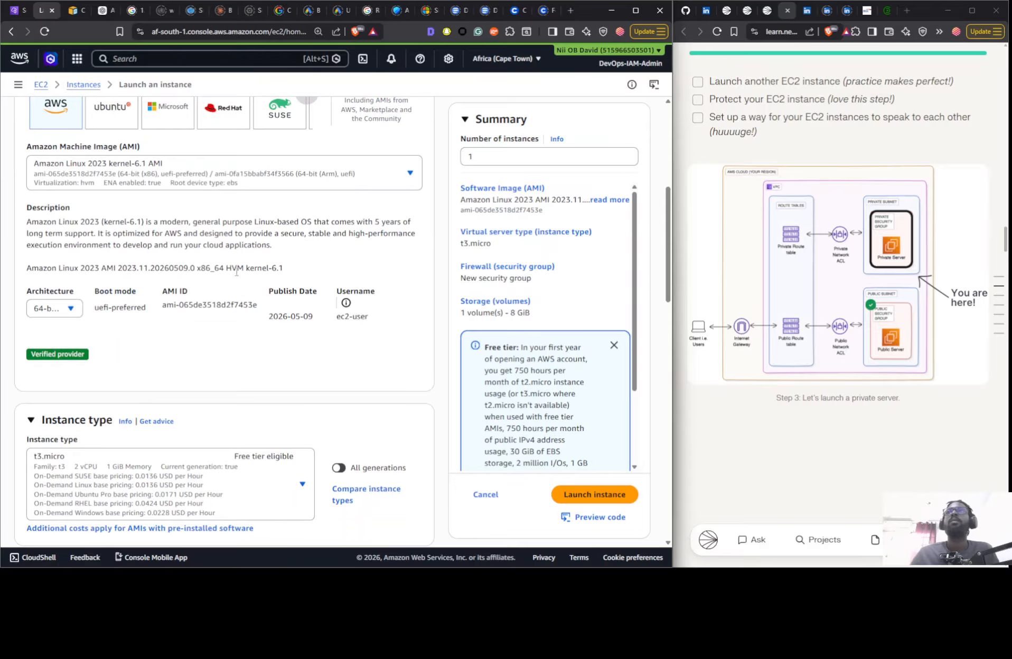
pyautogui.click(235, 331)
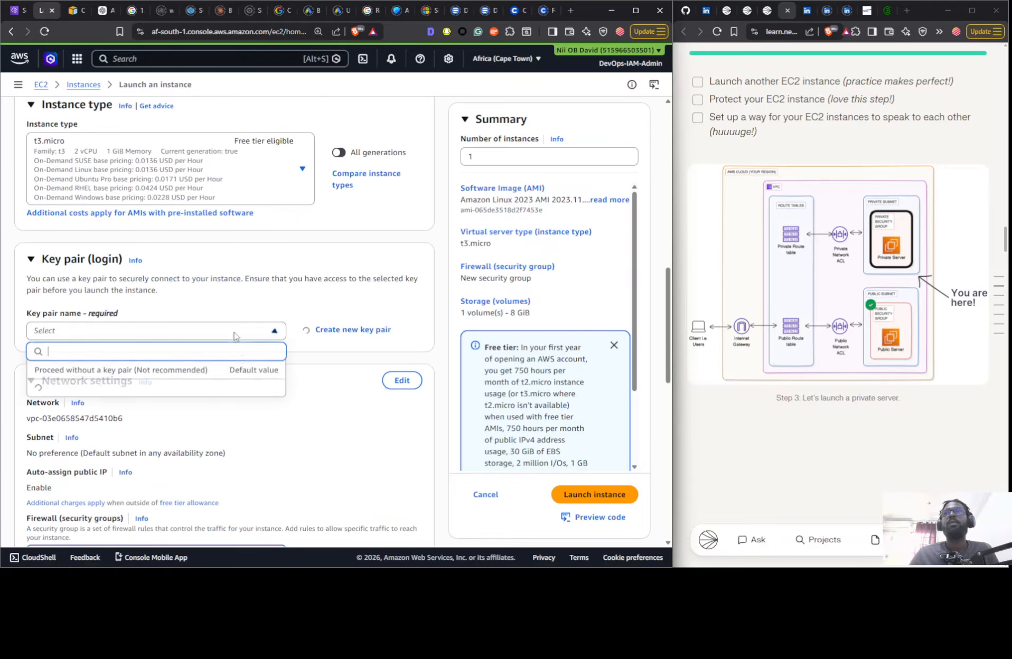
pyautogui.click(232, 369)
# - Edit the network settings to place the private instance in the Nextwork VPC and the Nextwork Private Subnet
pyautogui.click(403, 381)
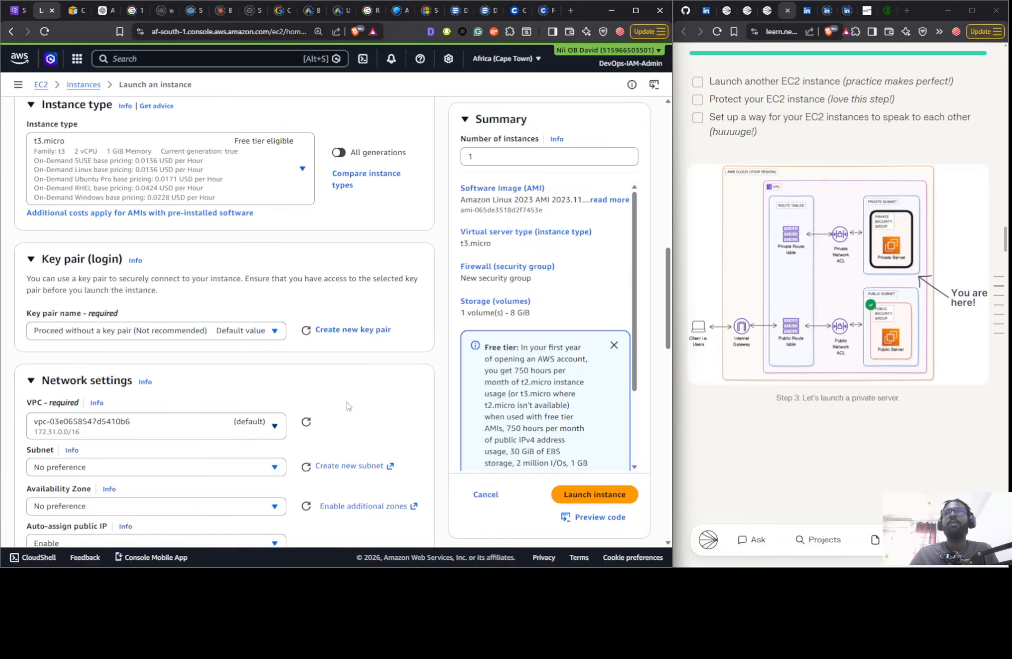
pyautogui.click(253, 426)
pyautogui.click(242, 376)
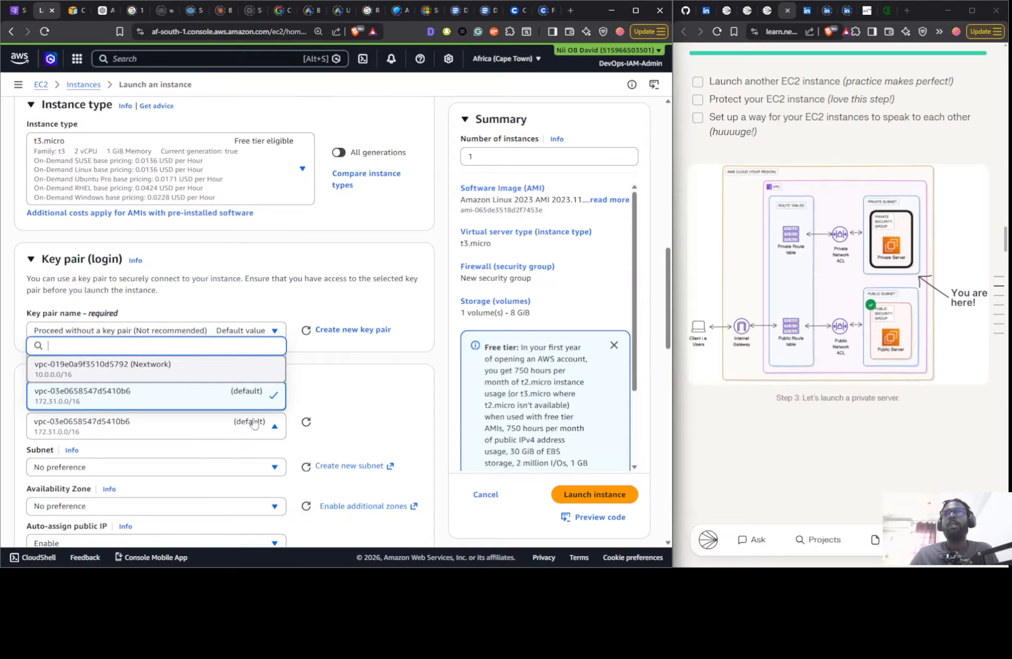
pyautogui.click(261, 472)
pyautogui.click(259, 421)
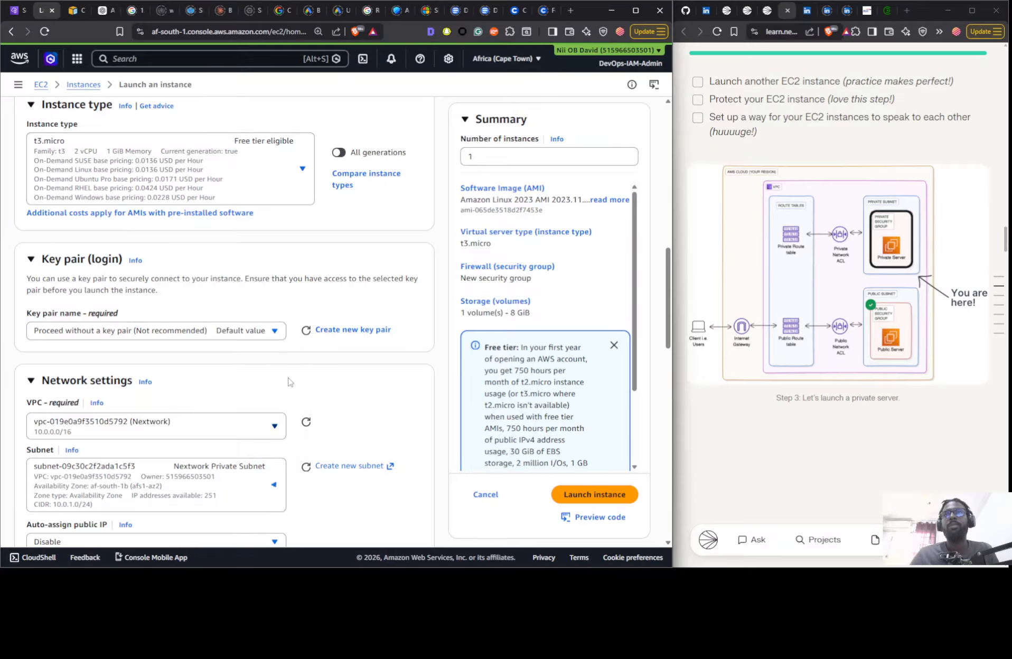
# - Assign the existing default security group of the Nextwork VPC to the private instance
pyautogui.scroll(-5, 324, 336)
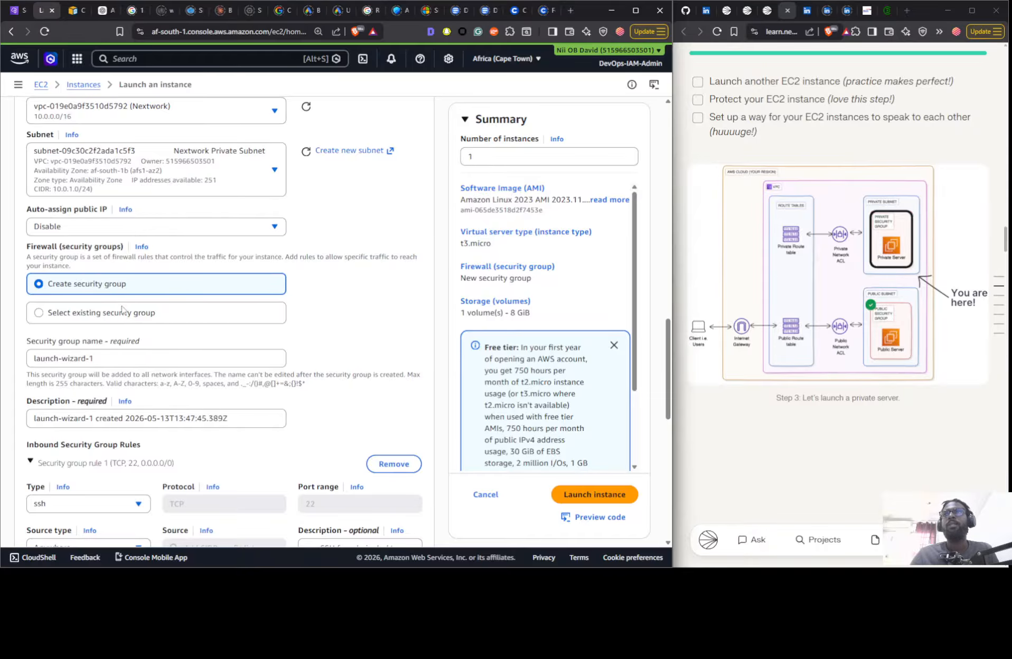
pyautogui.scroll(-4, 133, 357)
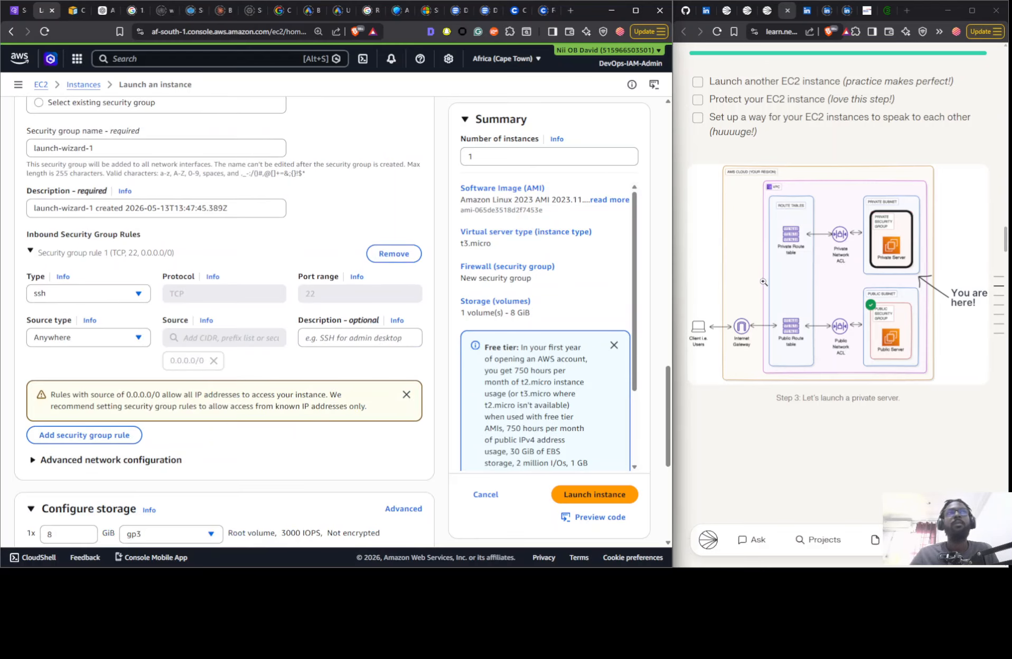
pyautogui.scroll(-5, 767, 286)
pyautogui.scroll(4, 767, 286)
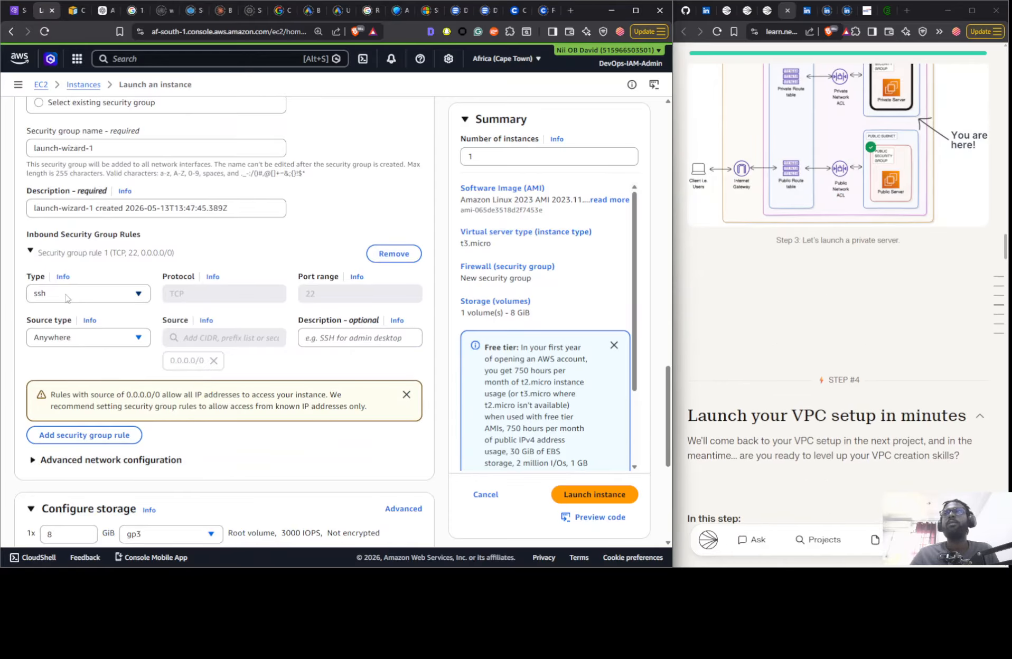
pyautogui.scroll(1, 205, 300)
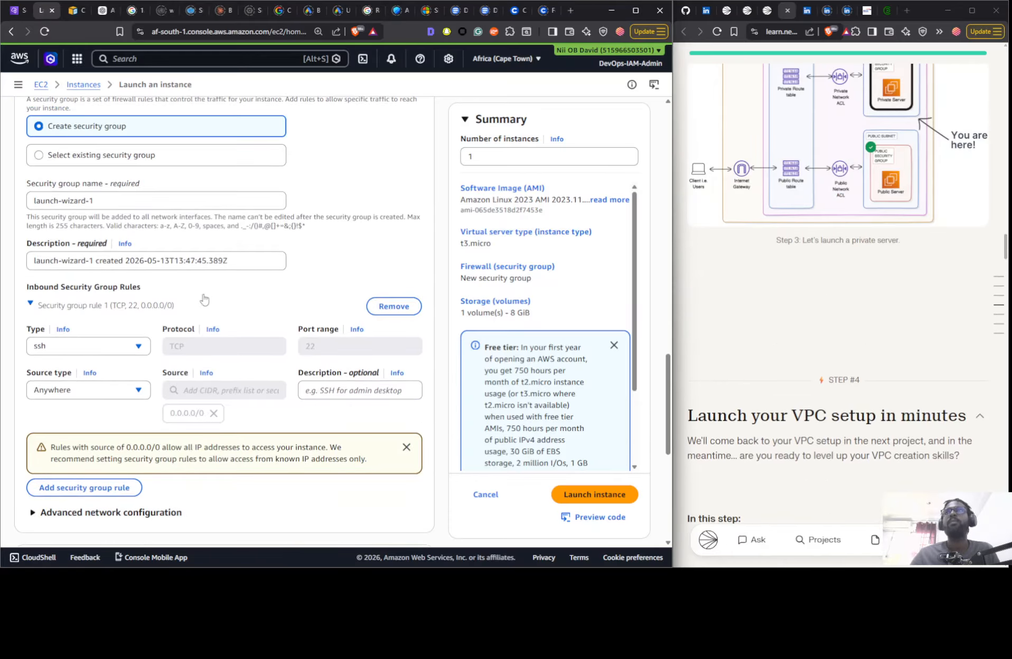
pyautogui.click(112, 159)
pyautogui.click(85, 206)
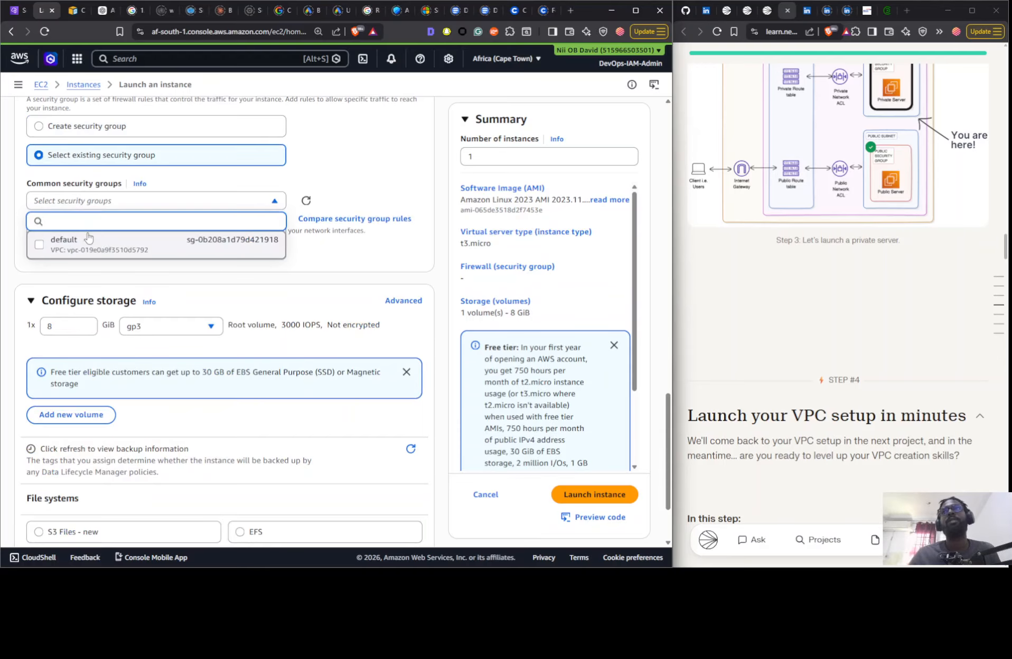
pyautogui.click(89, 241)
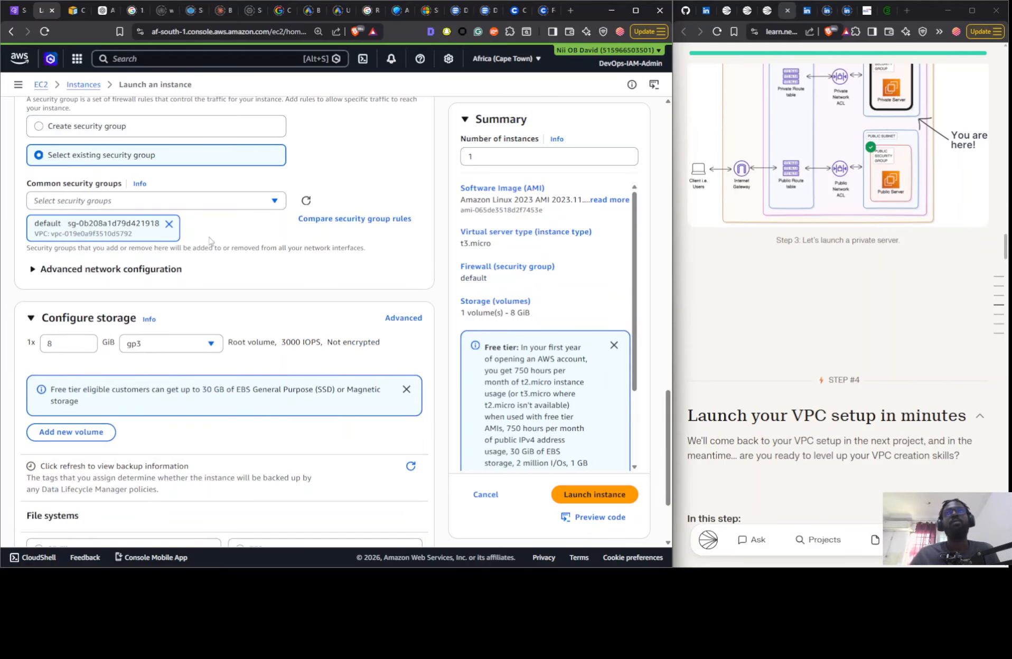
pyautogui.scroll(-2, 343, 285)
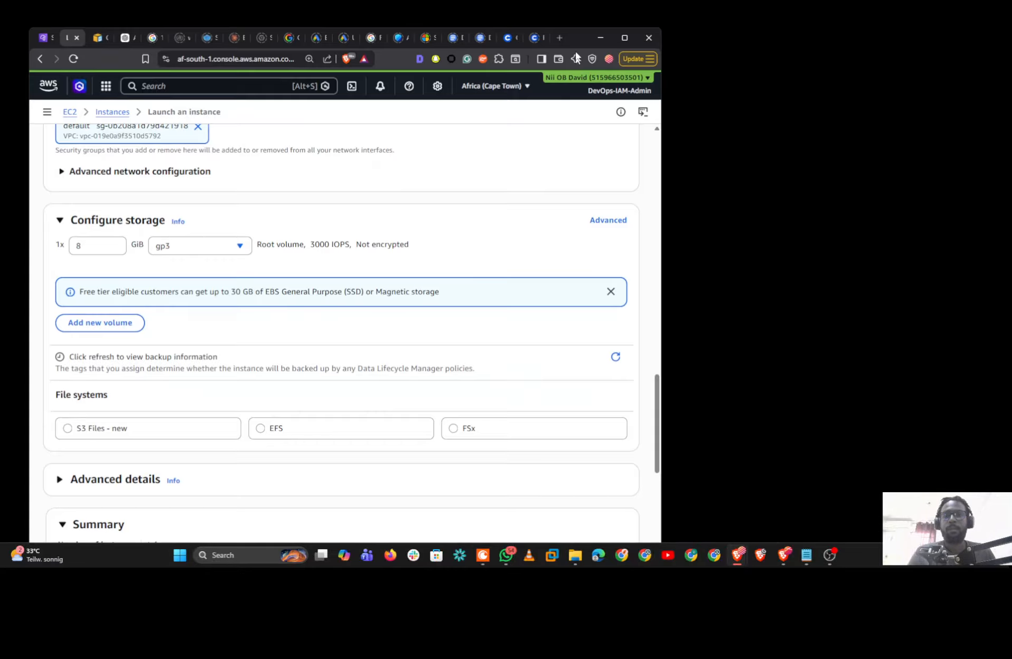
pyautogui.moveTo(577, 56); pyautogui.dragTo(573, 2)
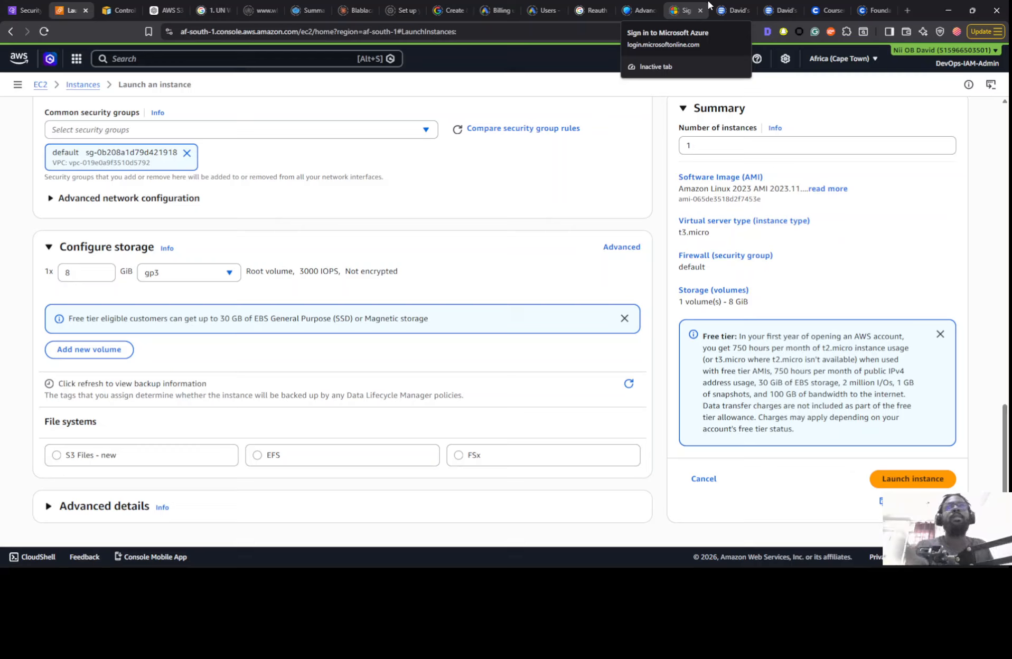
pyautogui.moveTo(973, 8)
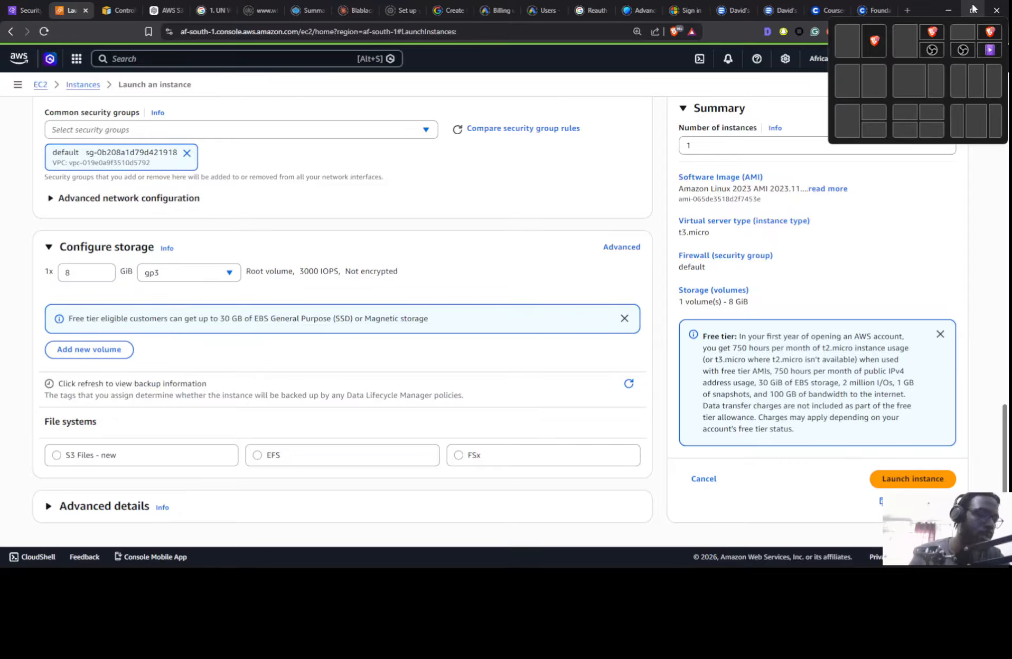
pyautogui.click(973, 8)
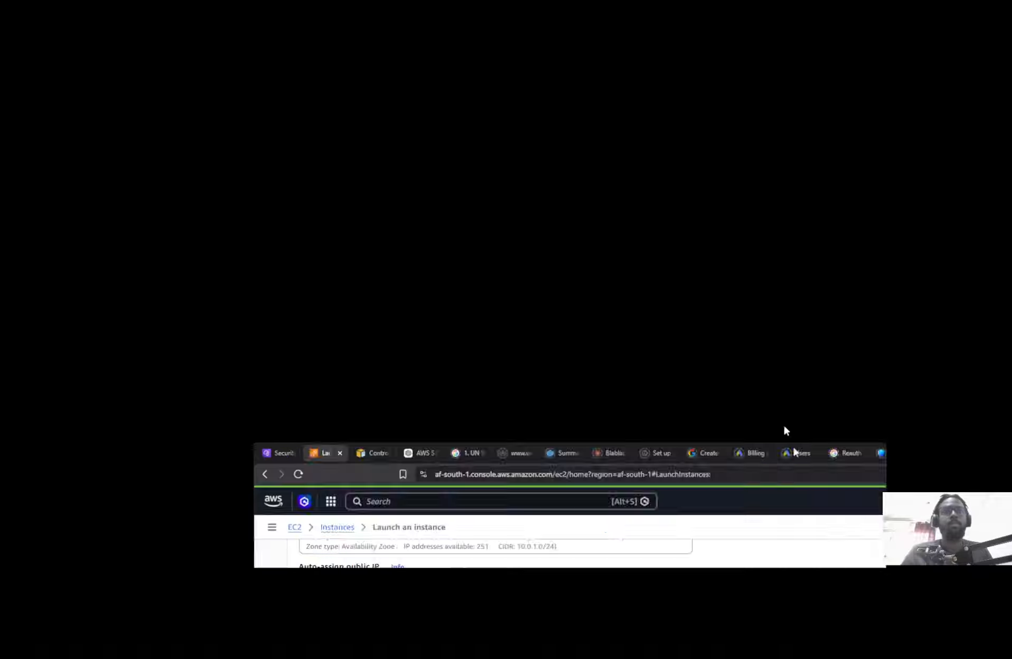
pyautogui.moveTo(697, 164)
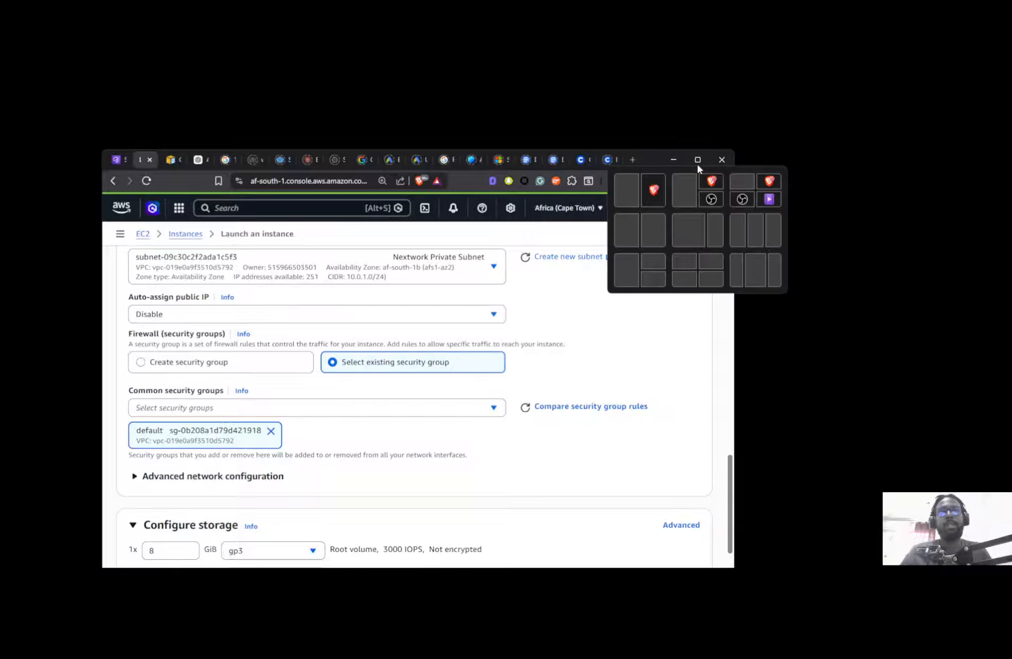
pyautogui.click(686, 229)
pyautogui.click(763, 169)
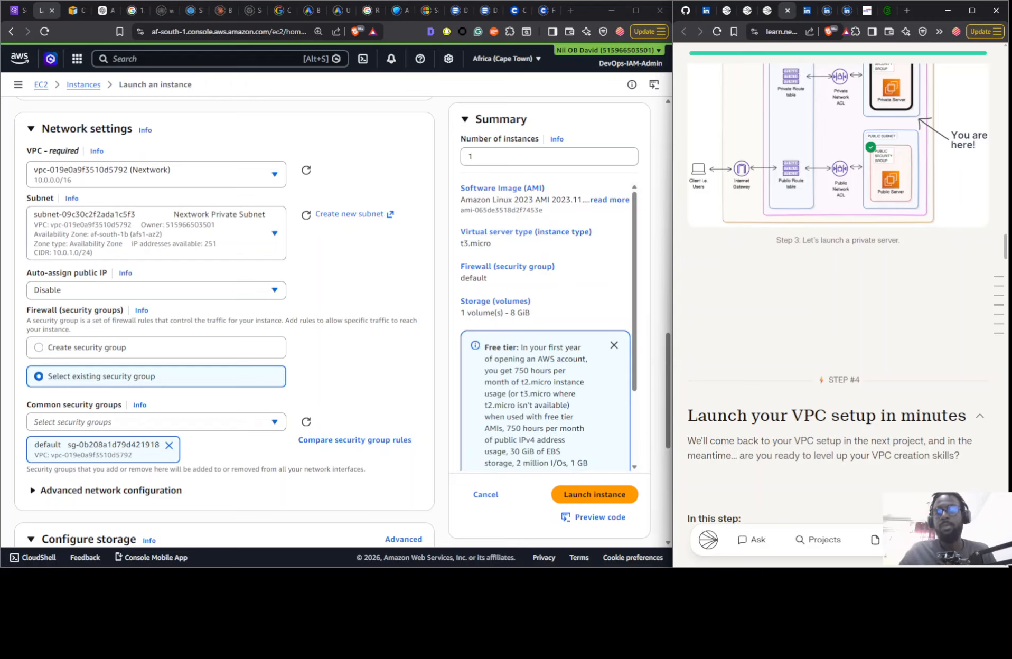
# - Launch the private instance and open the full list of EC2 instances
pyautogui.click(564, 500)
pyautogui.scroll(-12, 799, 381)
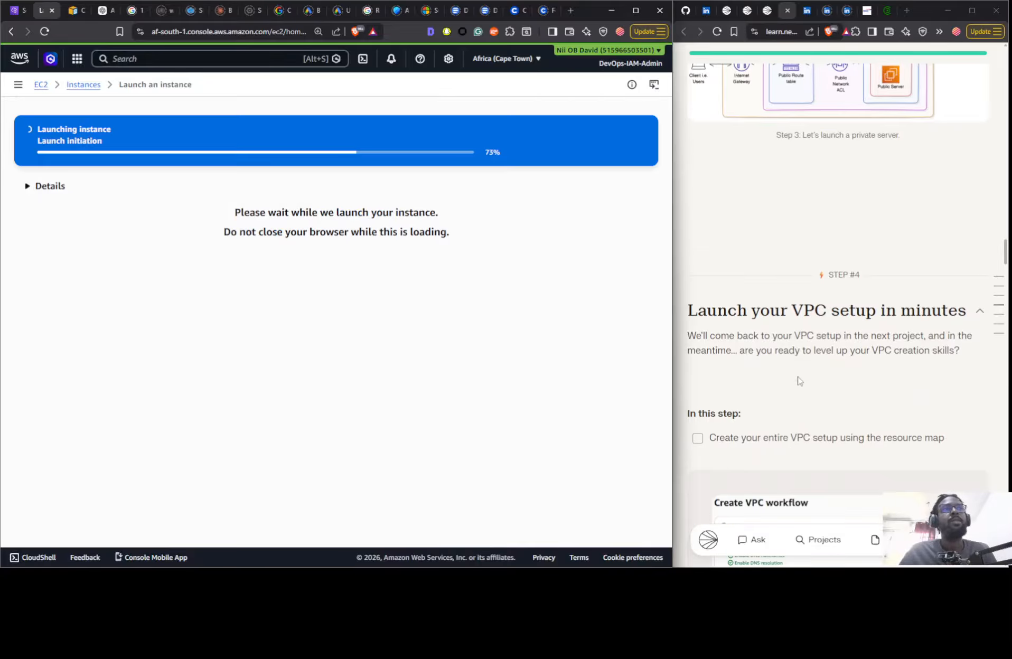
pyautogui.scroll(-3, 815, 223)
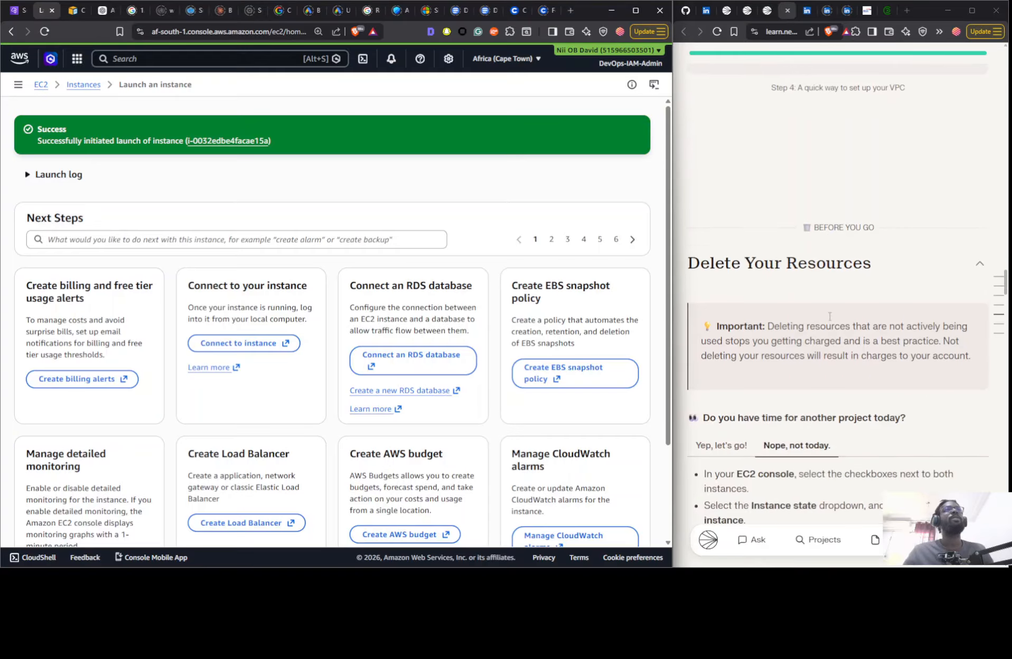
pyautogui.scroll(3, 798, 300)
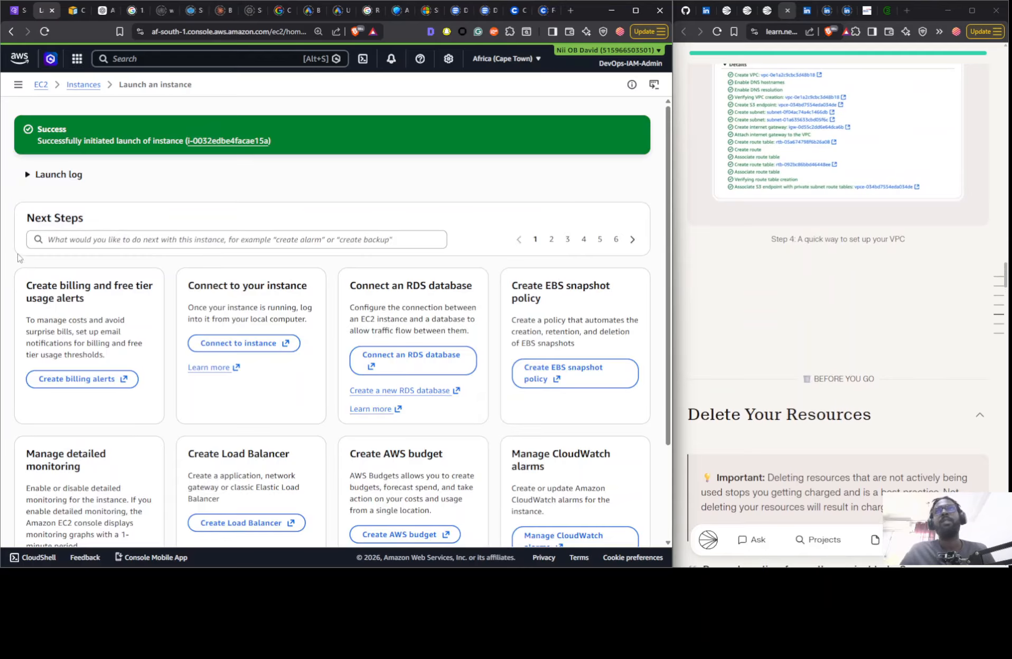
pyautogui.scroll(-3, 547, 328)
pyautogui.click(567, 514)
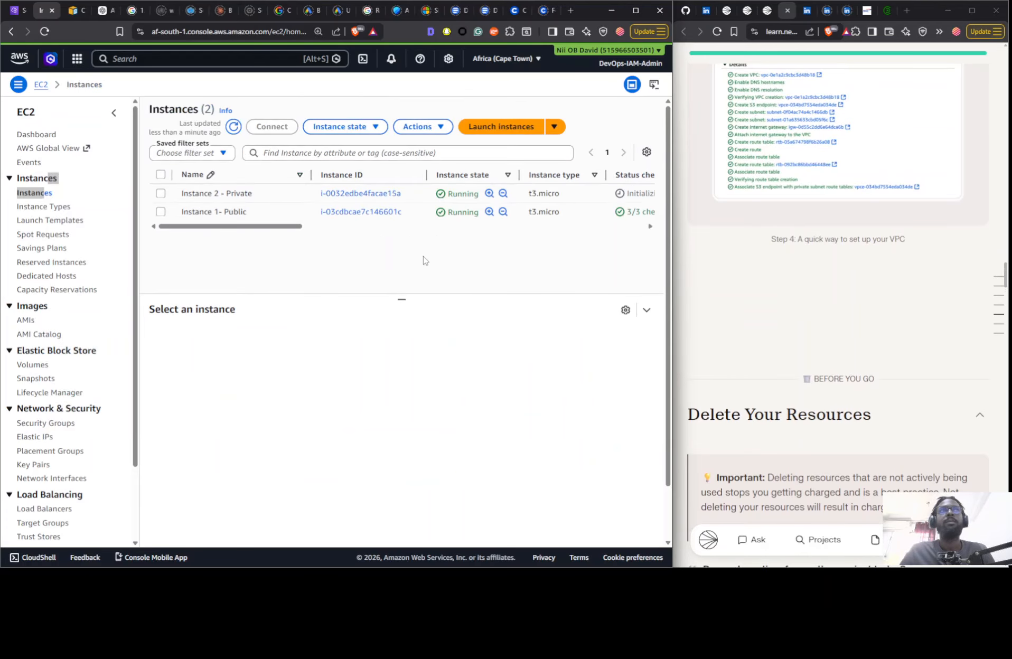
# - Return the project guide to Step #3 and view the instance summary of Instance 2 - Private
pyautogui.scroll(10, 858, 281)
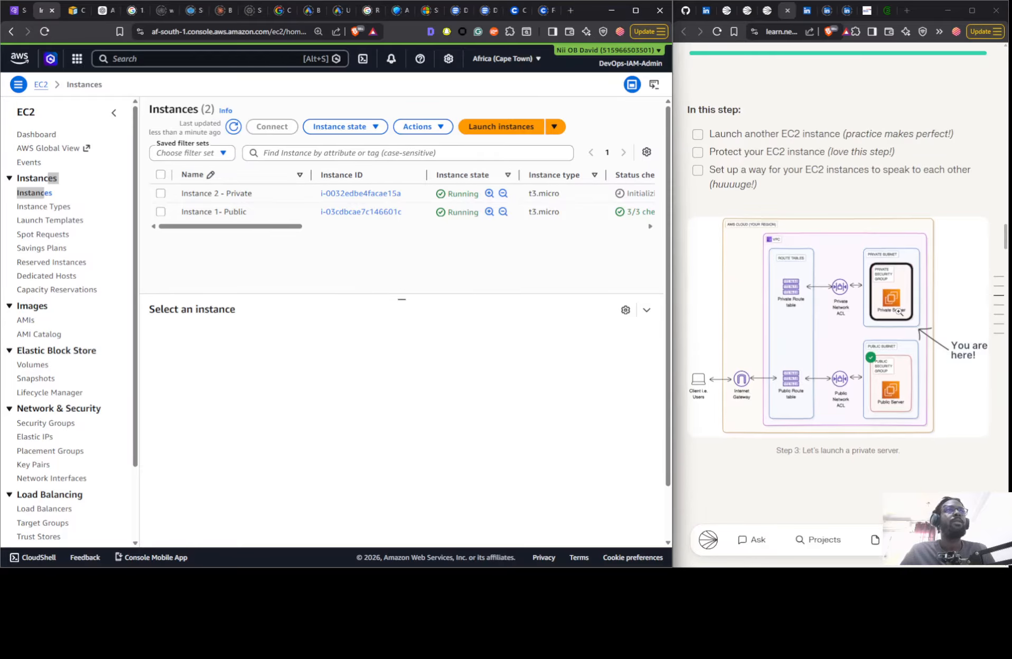
pyautogui.click(269, 197)
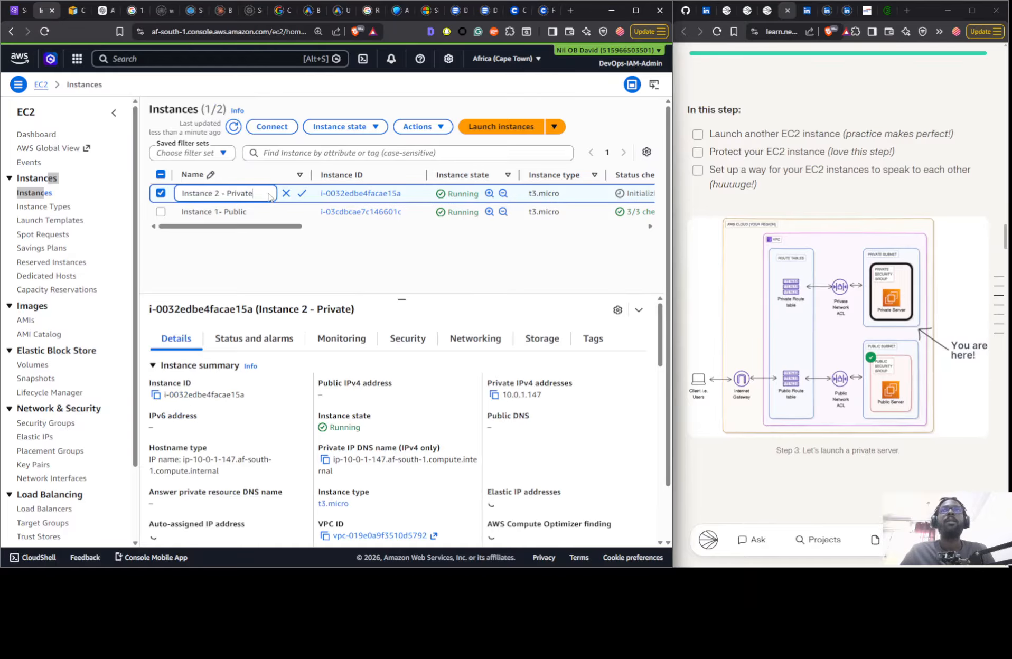
pyautogui.scroll(-3, 282, 351)
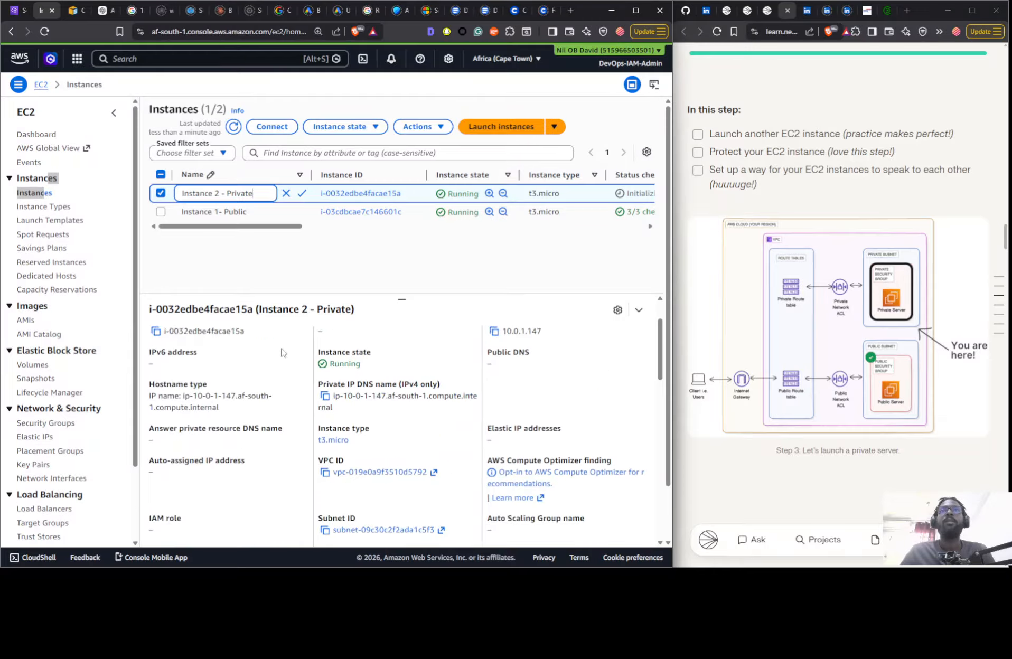
pyautogui.scroll(3, 452, 391)
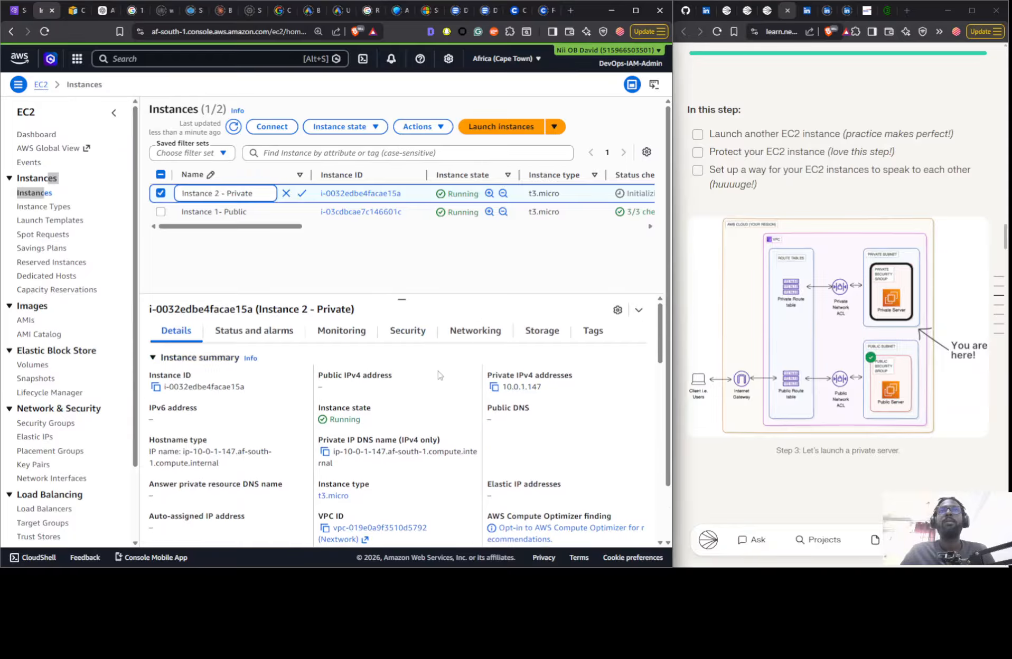
# - Examine the security group of Instance 2 - Private, including its inbound and outbound rules and the inbound source
pyautogui.click(407, 329)
pyautogui.scroll(-3, 354, 392)
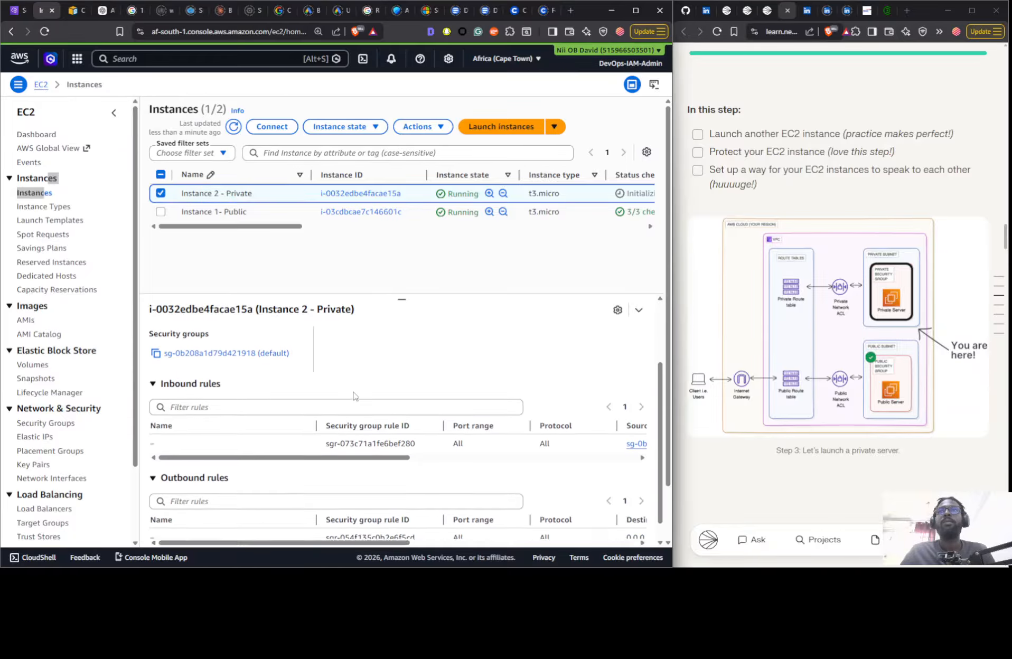
pyautogui.scroll(3, 353, 351)
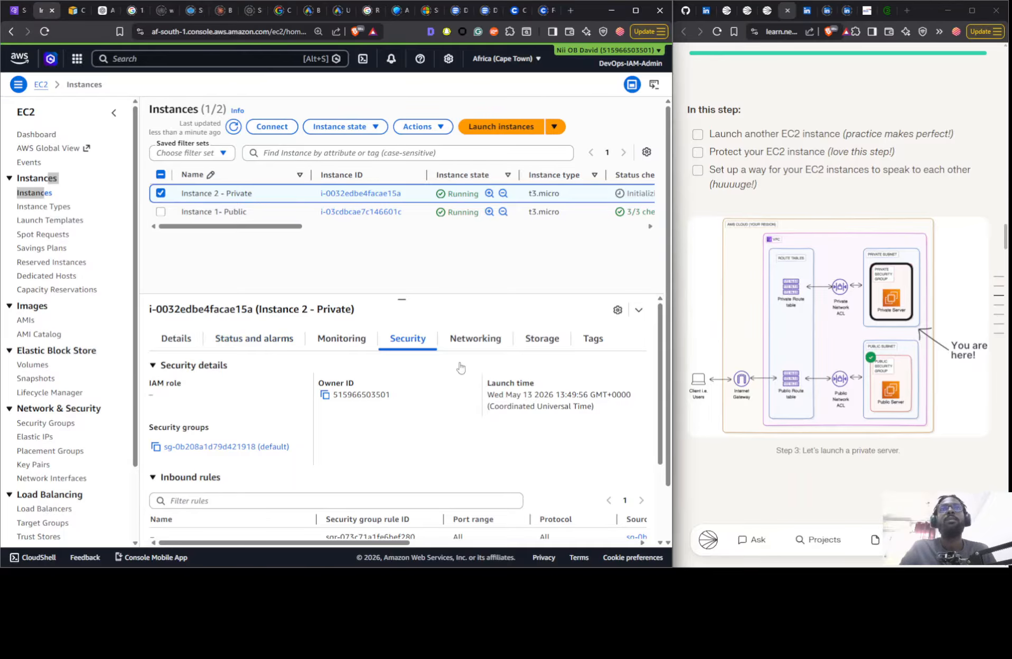
pyautogui.scroll(-3, 467, 380)
pyautogui.scroll(2, 475, 402)
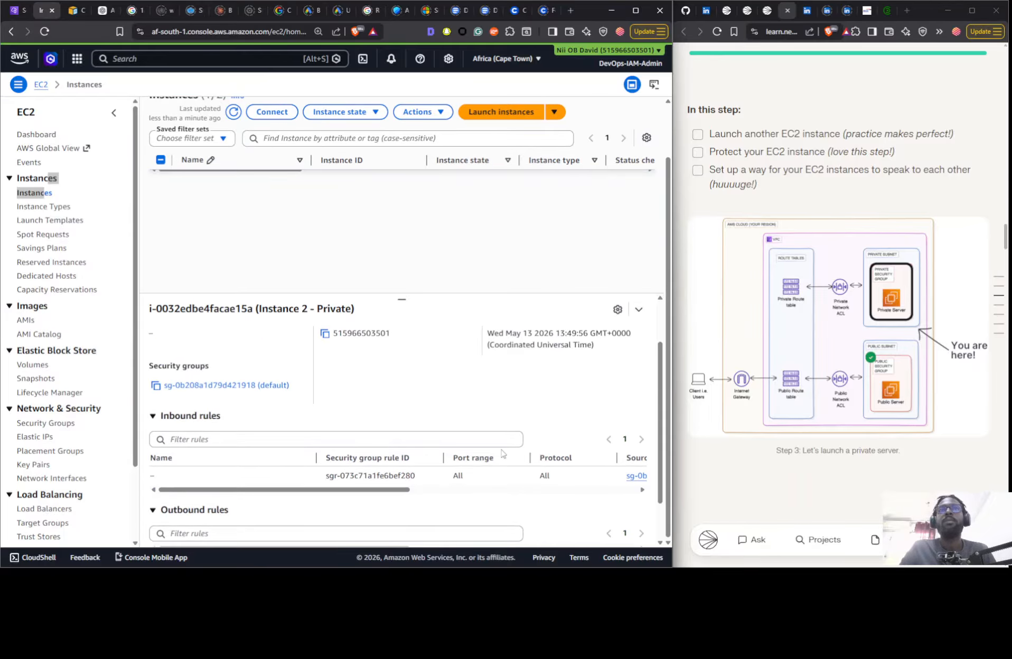
pyautogui.scroll(-2, 501, 454)
pyautogui.scroll(5, 391, 441)
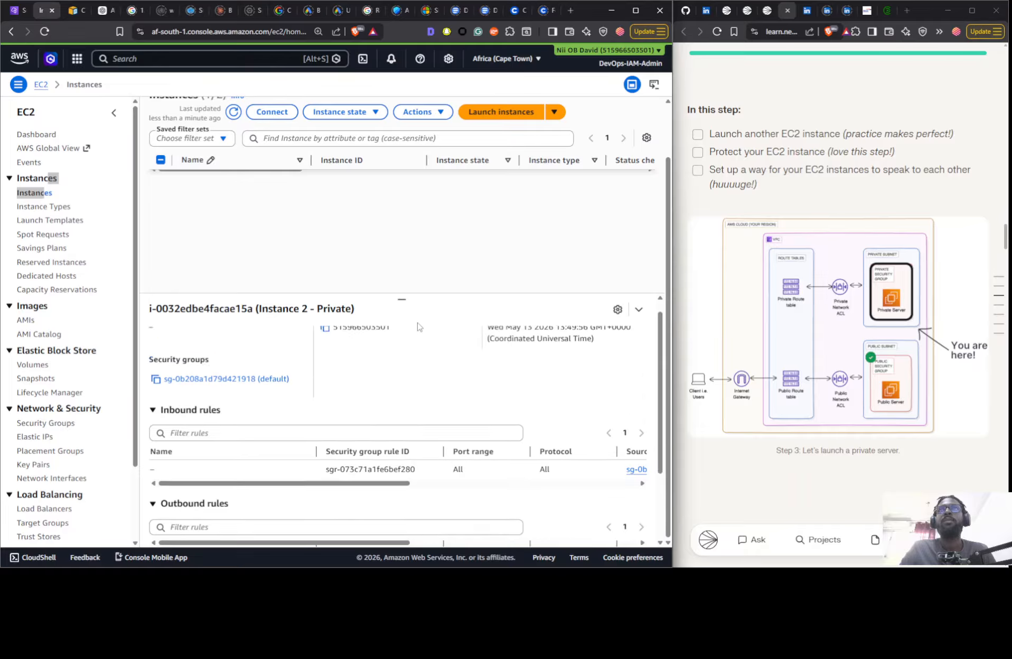
pyautogui.scroll(-3, 402, 387)
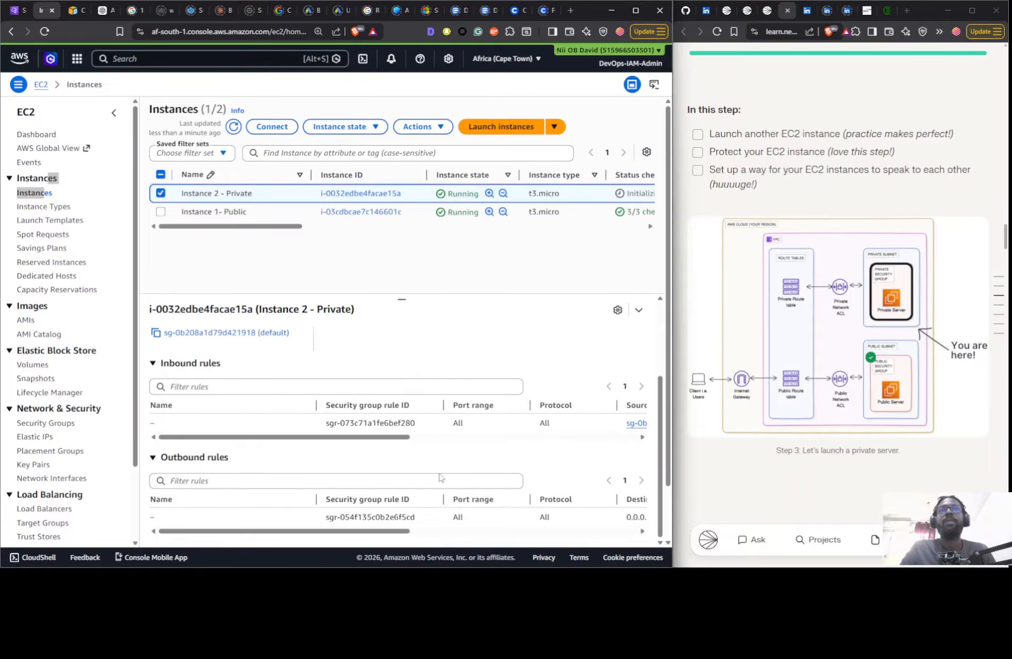
pyautogui.hscroll(5, 382, 441)
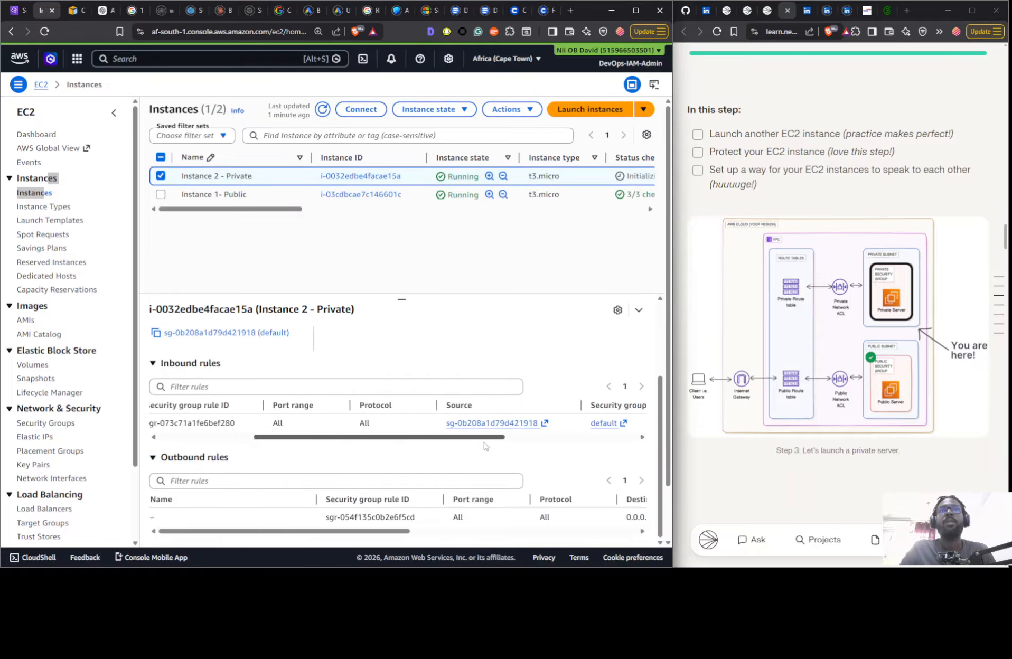
pyautogui.moveTo(359, 540); pyautogui.dragTo(497, 539)
pyautogui.hscroll(-5, 496, 540)
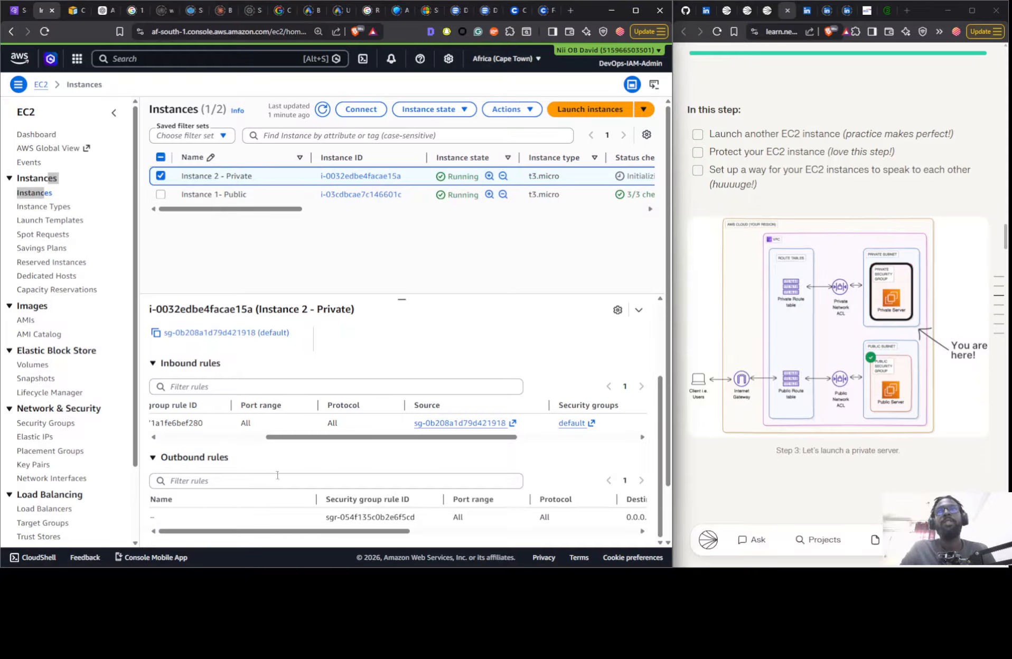
pyautogui.scroll(3, 289, 457)
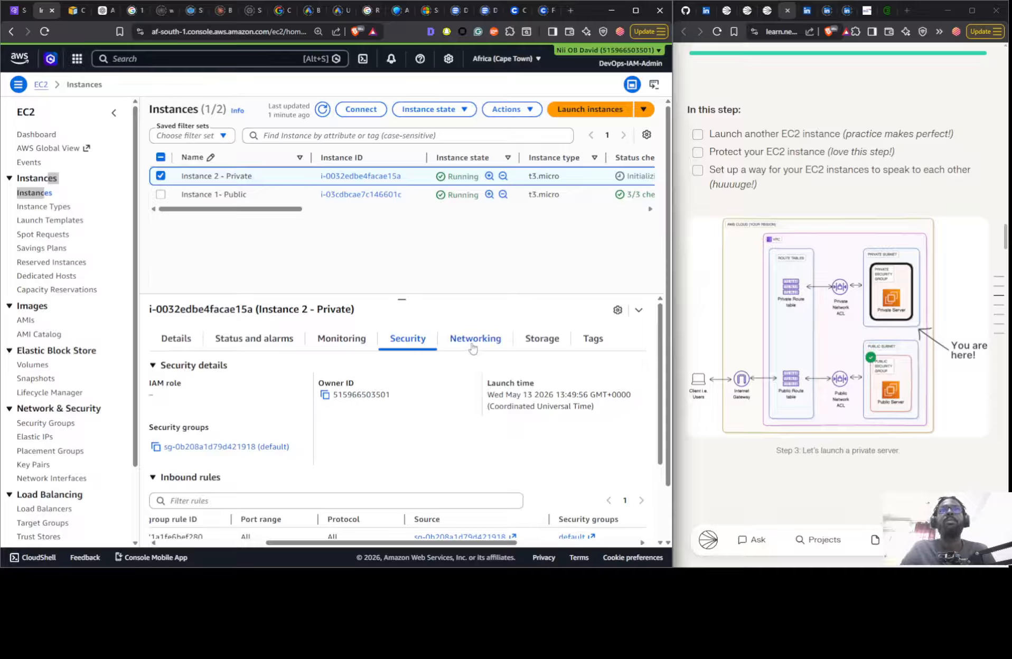
# - Check the monitoring and the status checks of Instance 2 - Private and return to its details
pyautogui.click(346, 341)
pyautogui.click(256, 341)
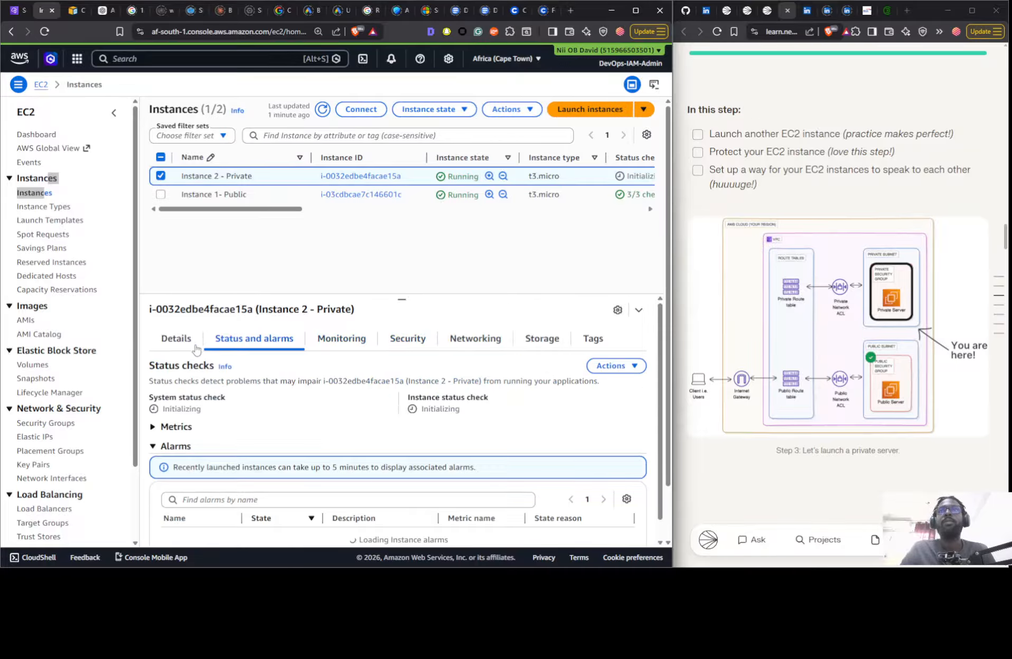
pyautogui.click(185, 341)
# - Switch the Launching VPC Resources project guide to the Some Guidance mode
pyautogui.scroll(10, 935, 264)
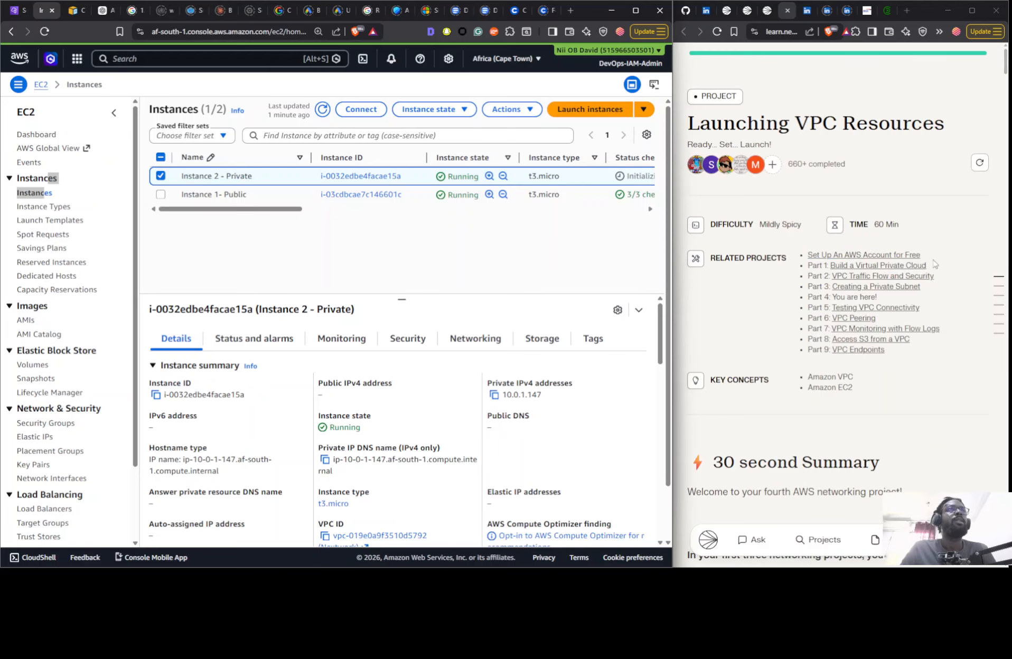
pyautogui.scroll(-10, 856, 323)
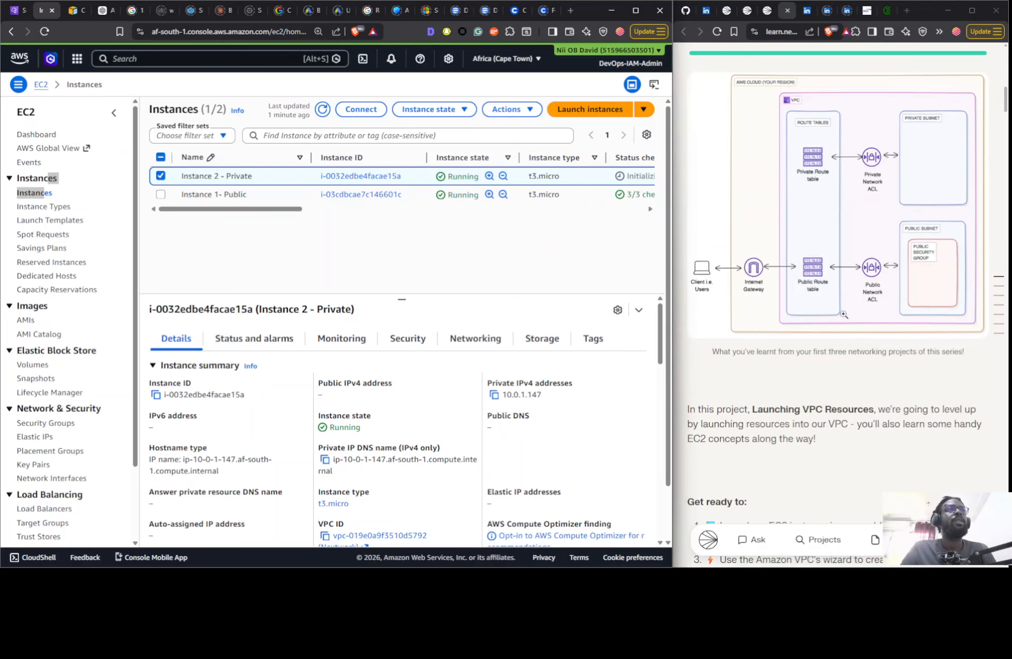
pyautogui.scroll(-10, 843, 315)
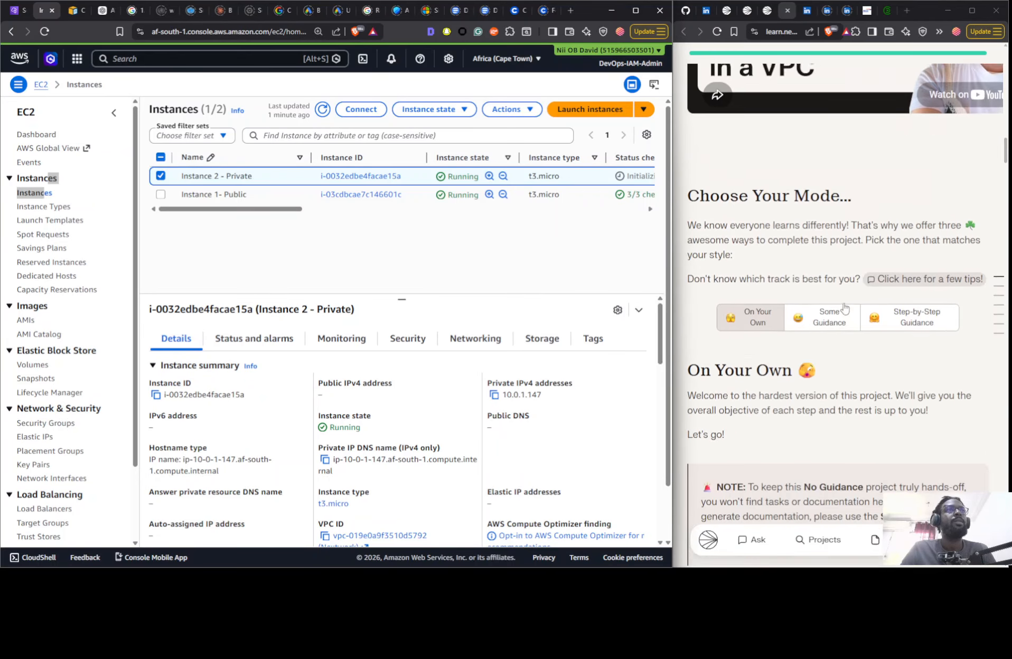
pyautogui.click(848, 304)
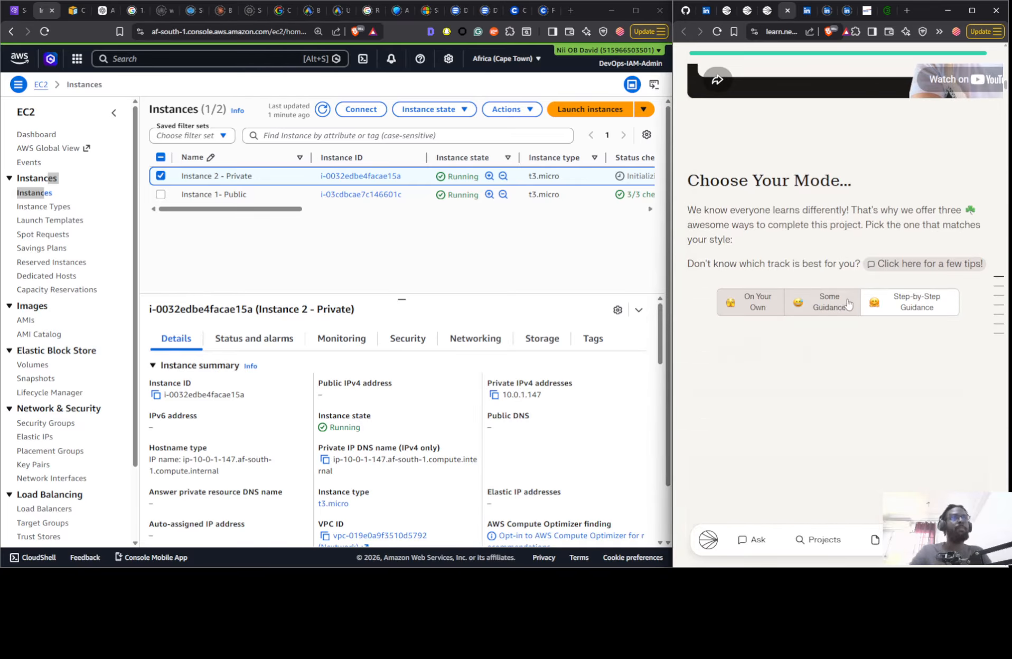
# - Review the guide's Step 2 instructions on the public server's AMI, key pair, network settings and networking details
pyautogui.scroll(-10, 866, 285)
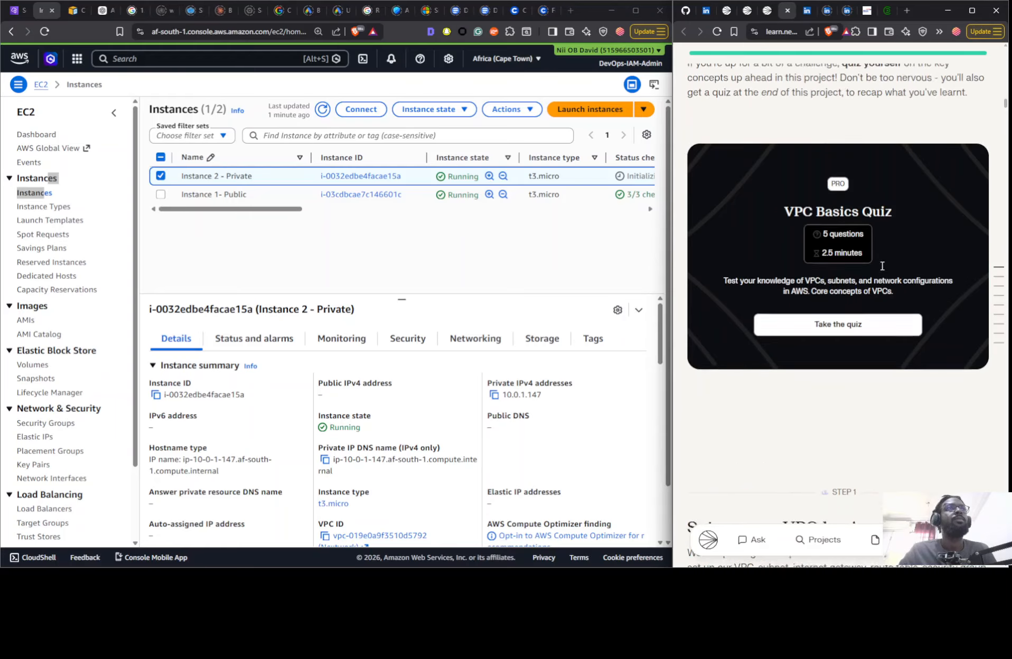
pyautogui.scroll(-15, 882, 266)
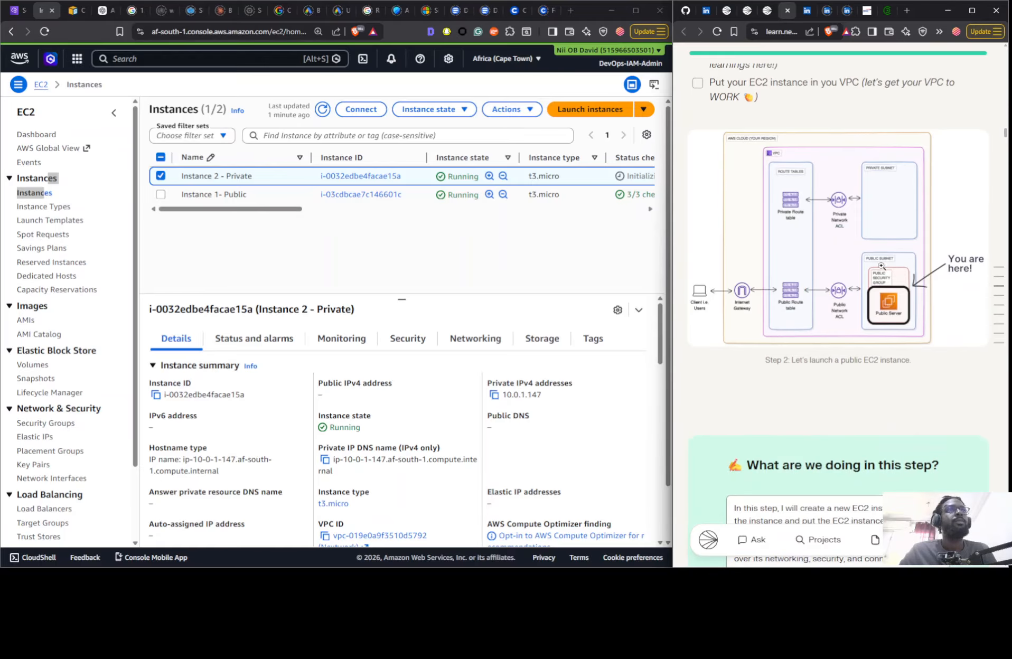
pyautogui.scroll(-15, 882, 265)
pyautogui.scroll(7, 889, 285)
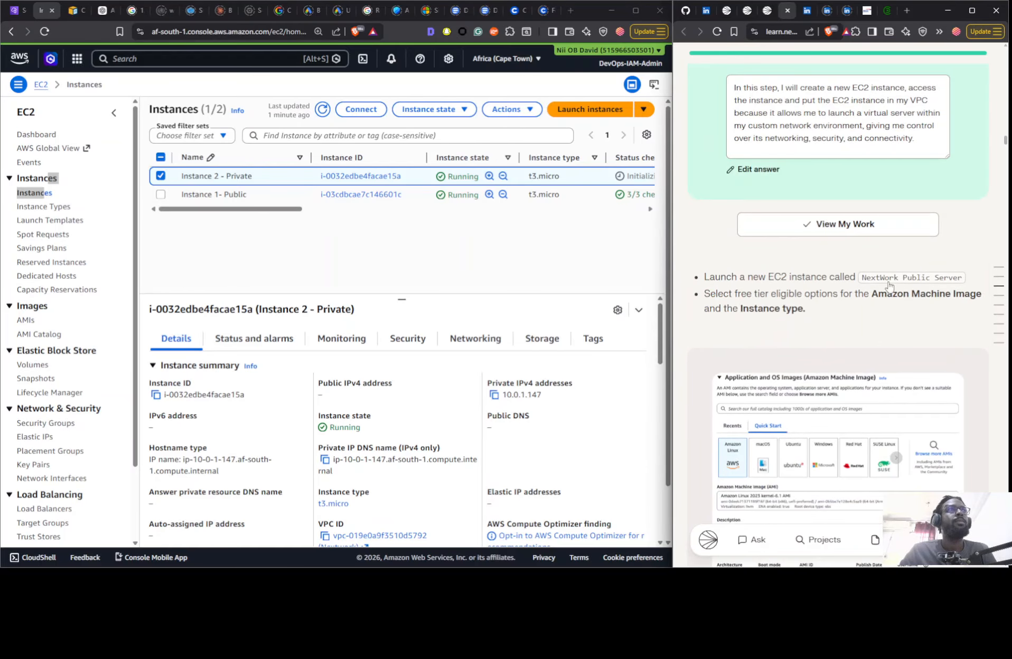
pyautogui.scroll(-6, 889, 285)
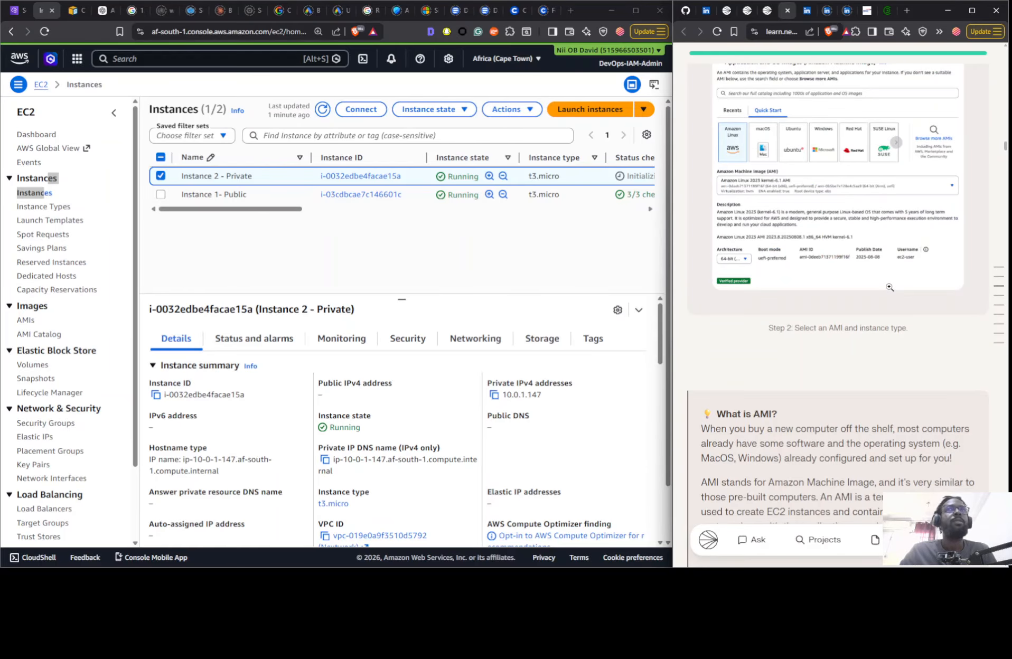
pyautogui.scroll(-15, 890, 286)
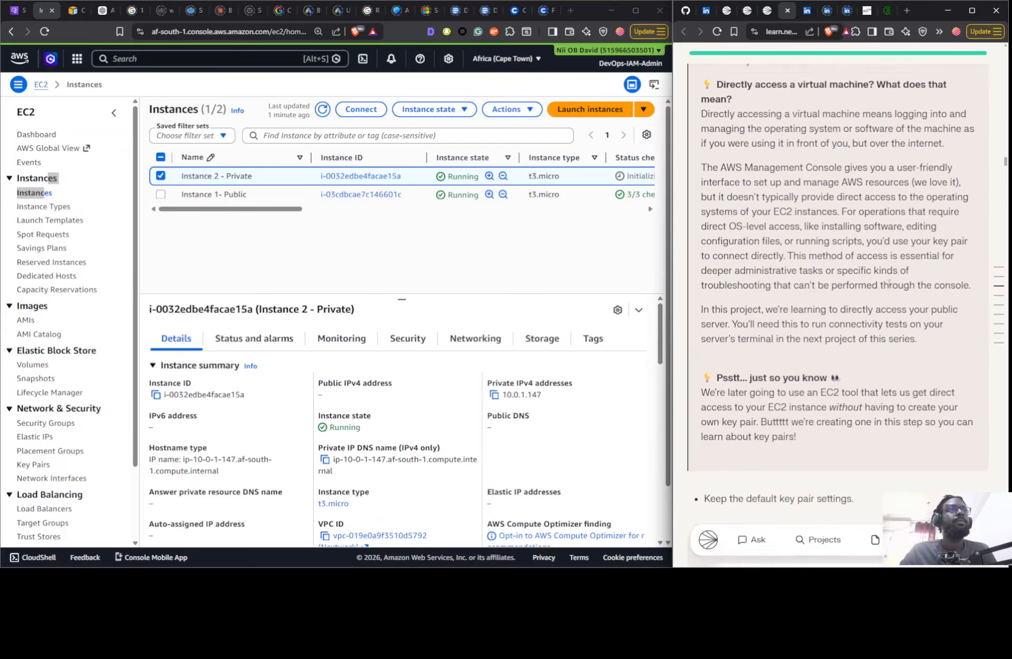
pyautogui.scroll(-9, 890, 285)
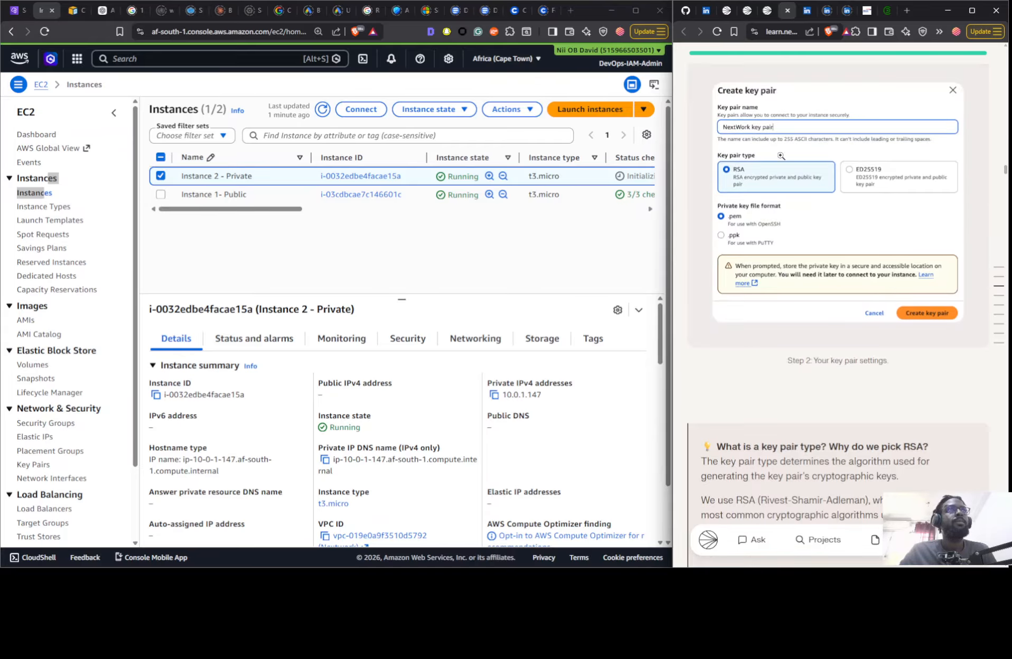
pyautogui.scroll(-10, 780, 156)
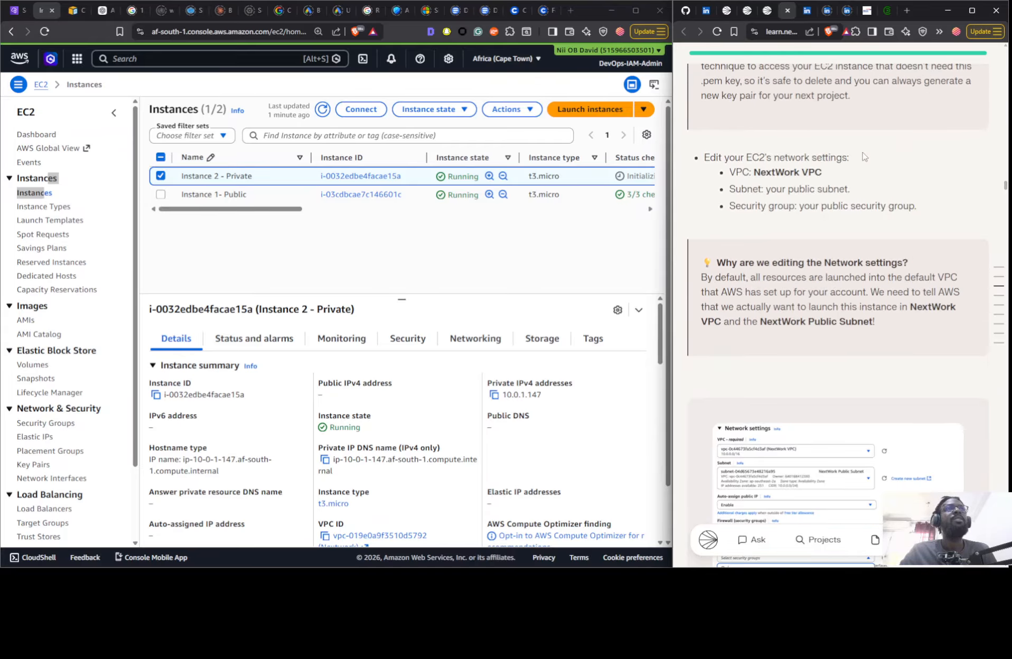
pyautogui.scroll(-10, 864, 157)
pyautogui.scroll(5, 862, 154)
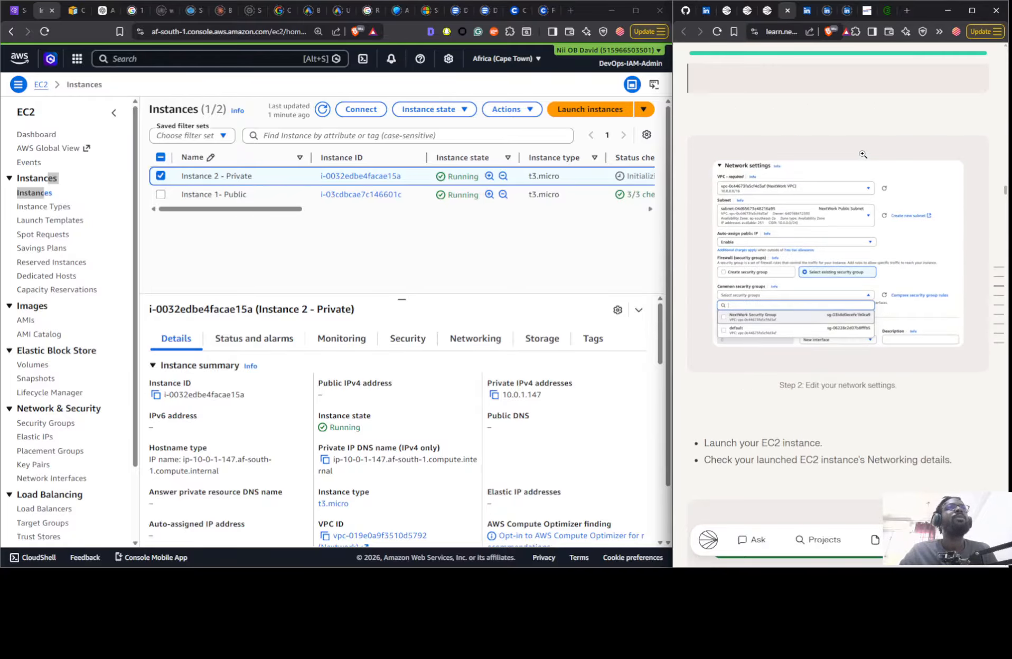
pyautogui.scroll(-15, 862, 154)
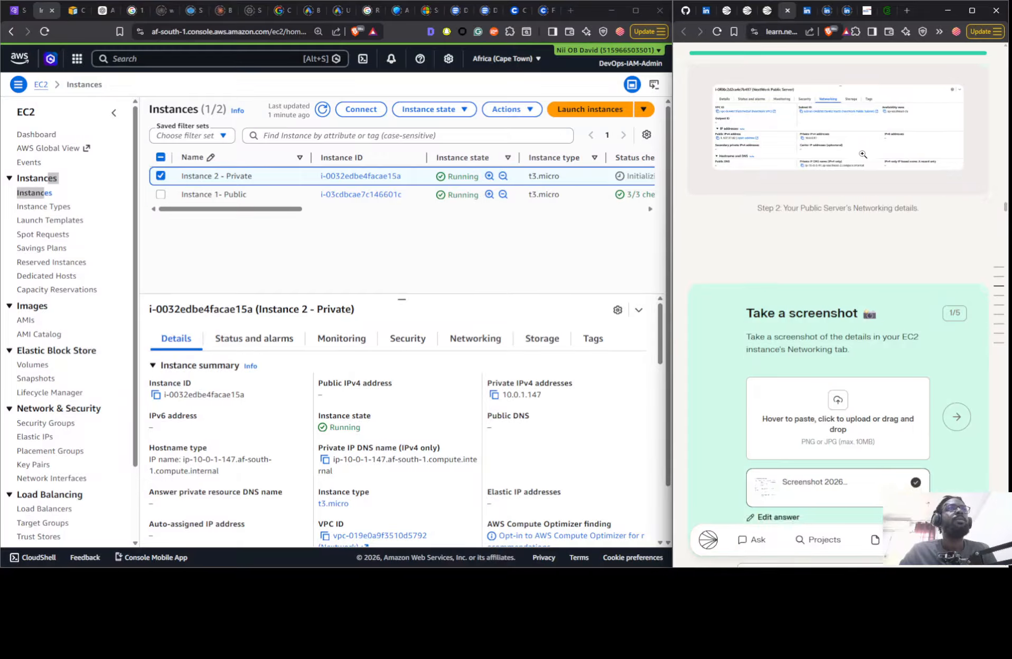
# - Read the guide's Step 3 instructions on the private security group, SSH and using the public security group as the source
pyautogui.scroll(-10, 864, 158)
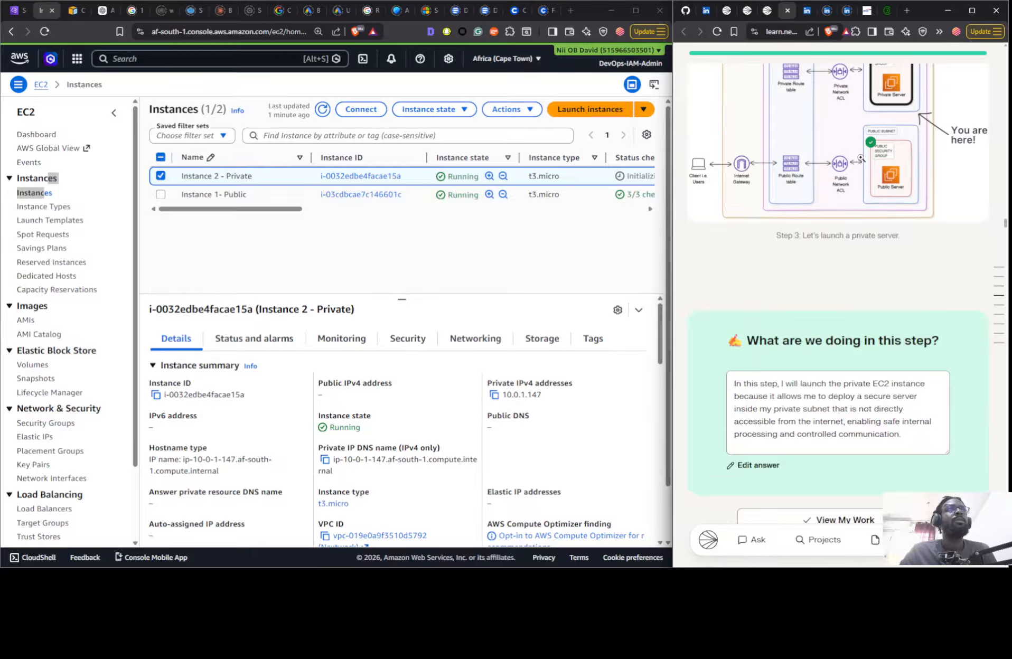
pyautogui.scroll(-9, 860, 157)
pyautogui.scroll(-5, 752, 116)
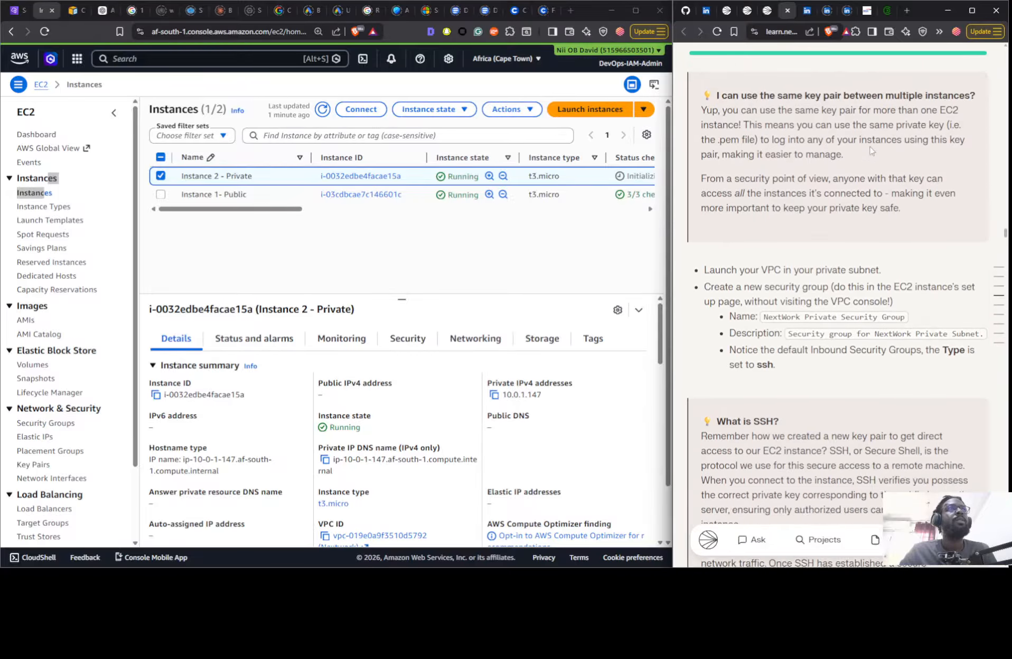
pyautogui.scroll(-7, 833, 195)
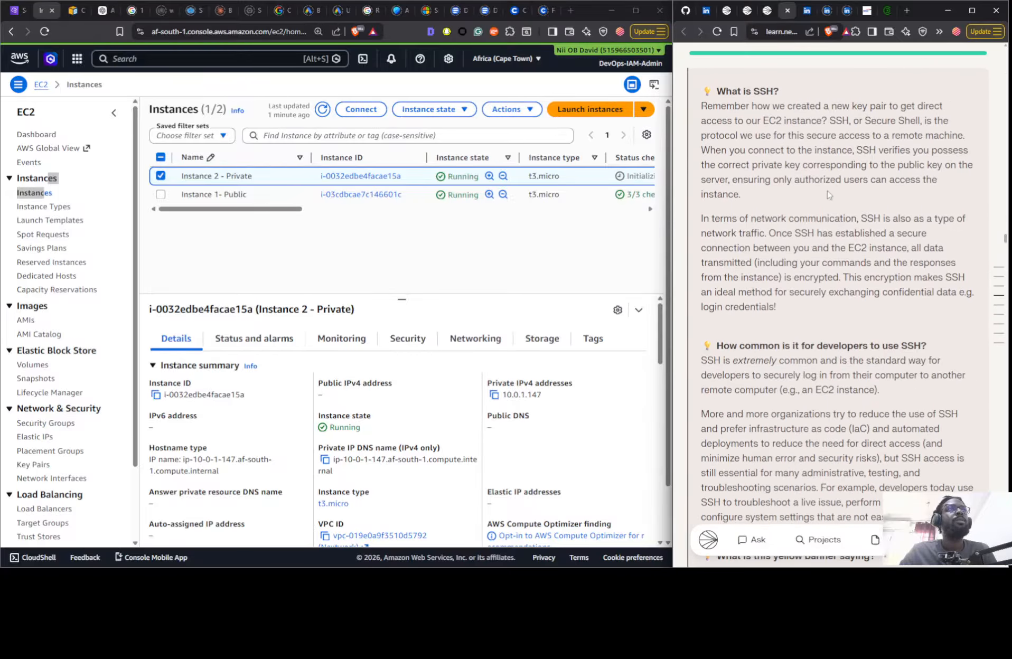
pyautogui.scroll(-6, 805, 200)
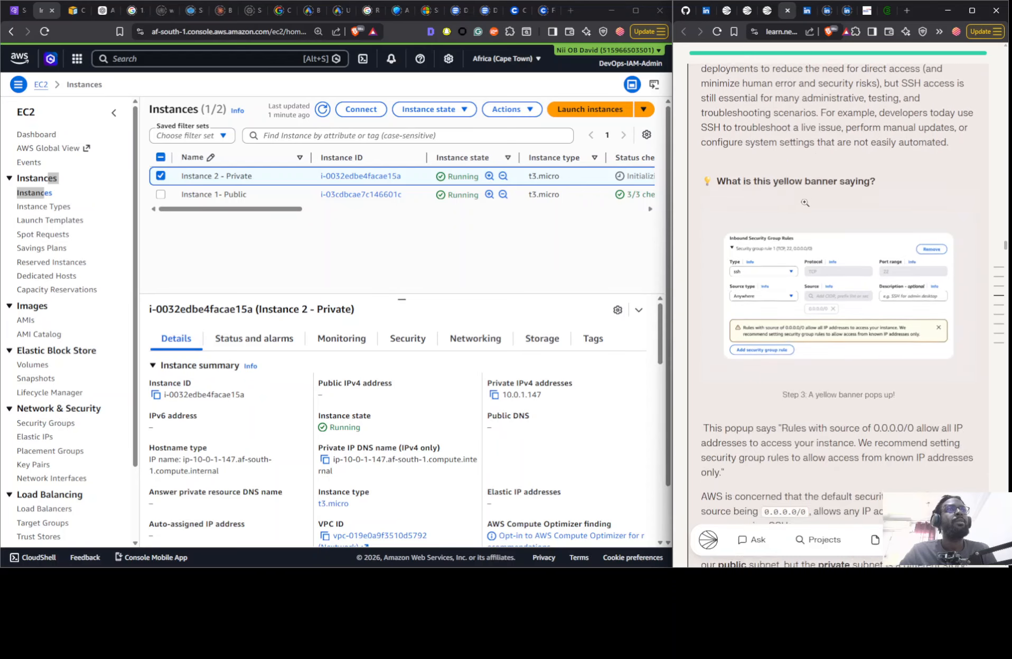
pyautogui.scroll(3, 792, 139)
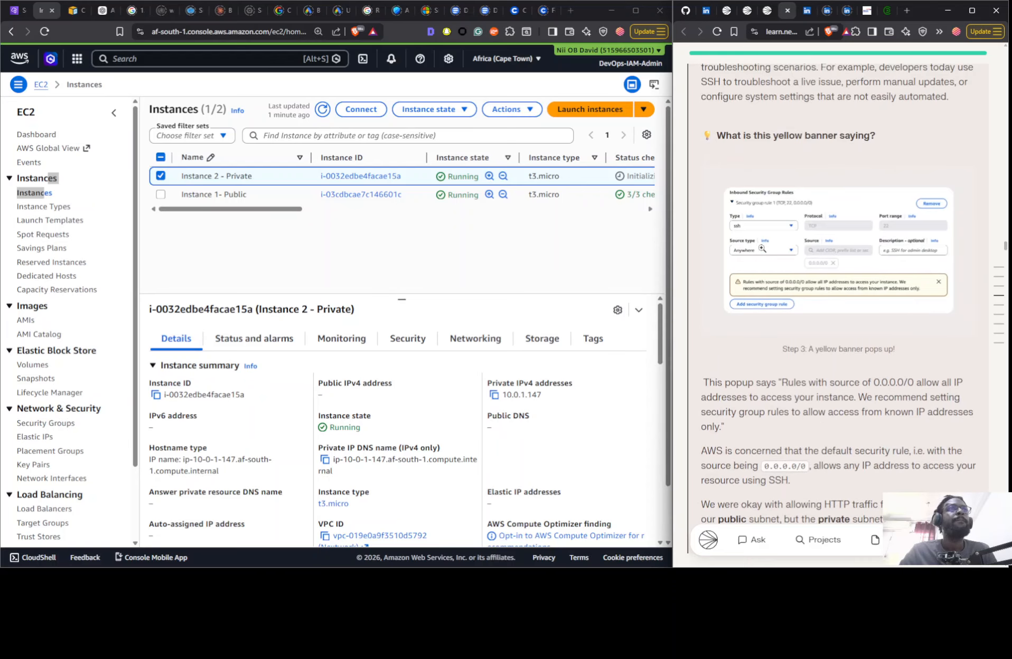
pyautogui.scroll(5, 846, 230)
pyautogui.scroll(-8, 842, 232)
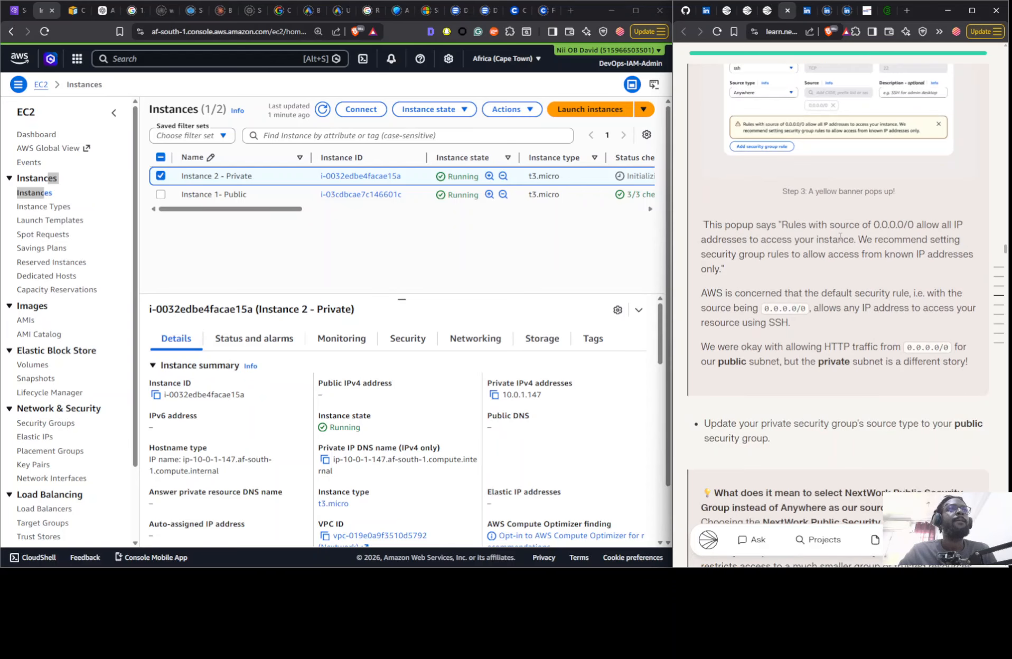
pyautogui.scroll(-4, 827, 240)
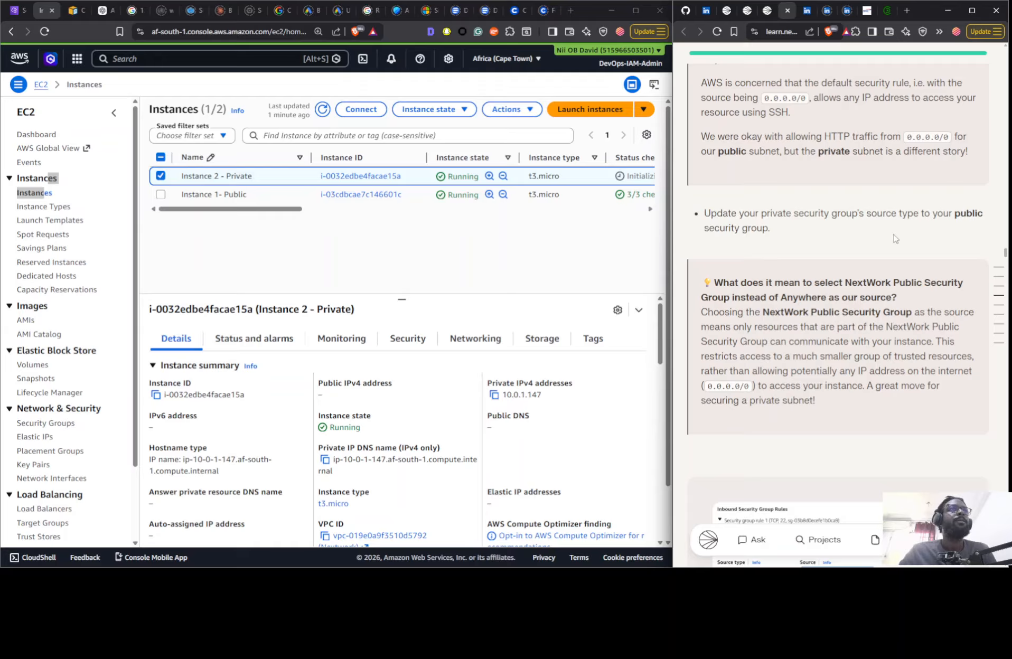
pyautogui.scroll(4, 840, 296)
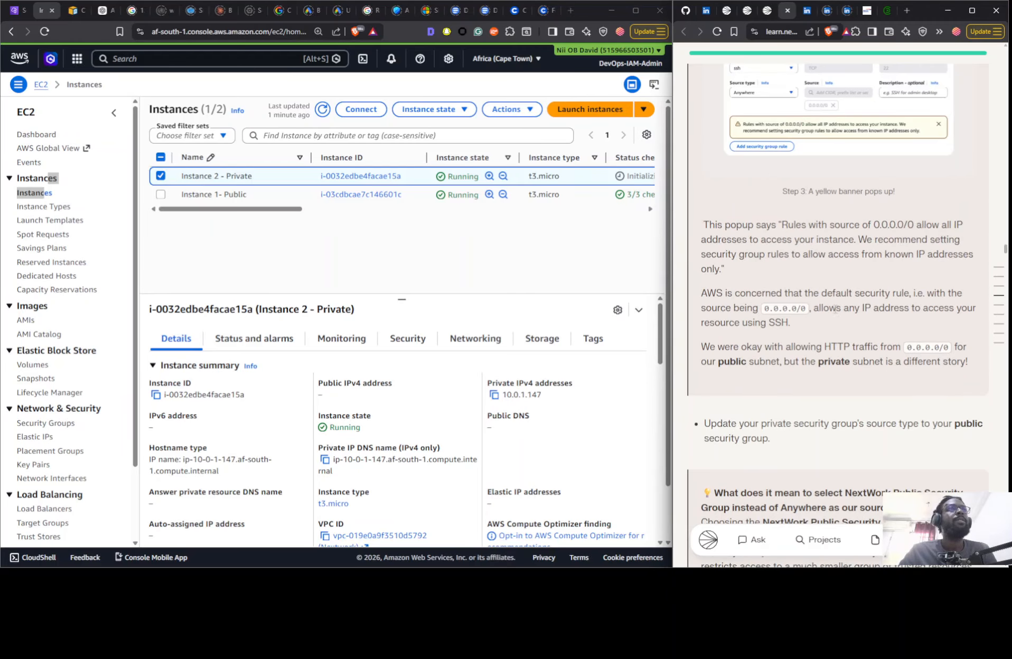
pyautogui.scroll(3, 839, 314)
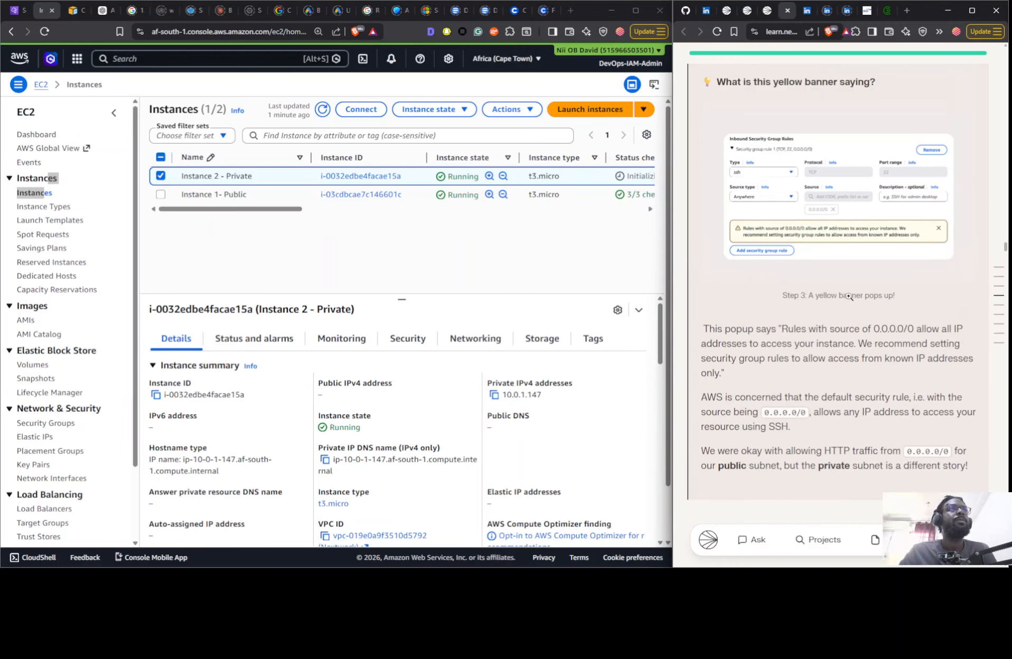
pyautogui.scroll(-4, 853, 217)
pyautogui.scroll(-8, 853, 217)
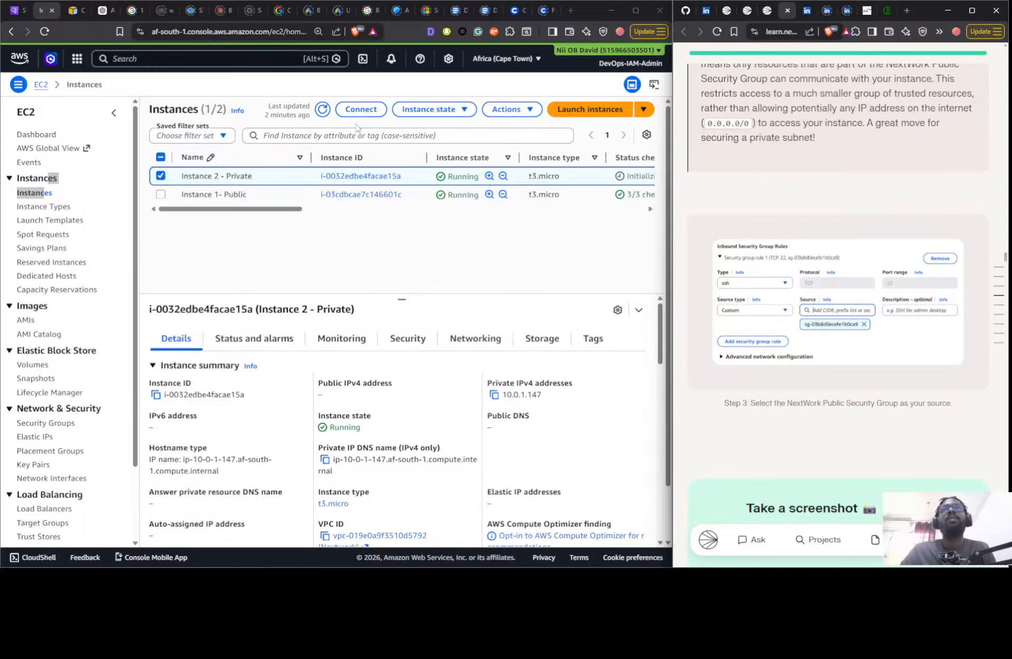
# - Compare the security group and rules of Instance 2 - Private with the guide's instructions for the new private security group
pyautogui.click(397, 342)
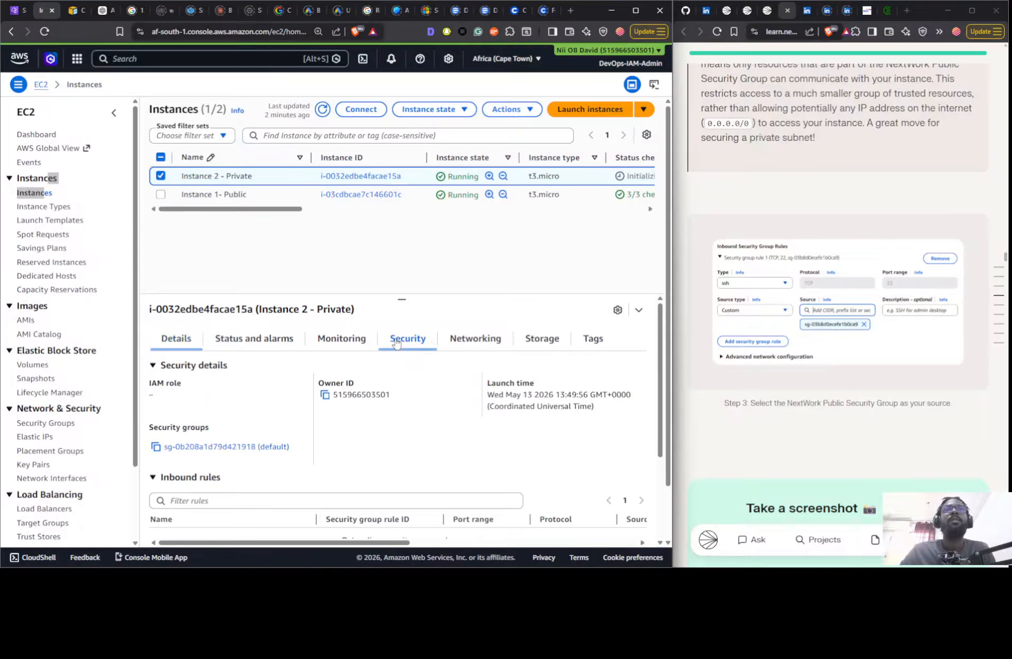
pyautogui.scroll(-5, 417, 375)
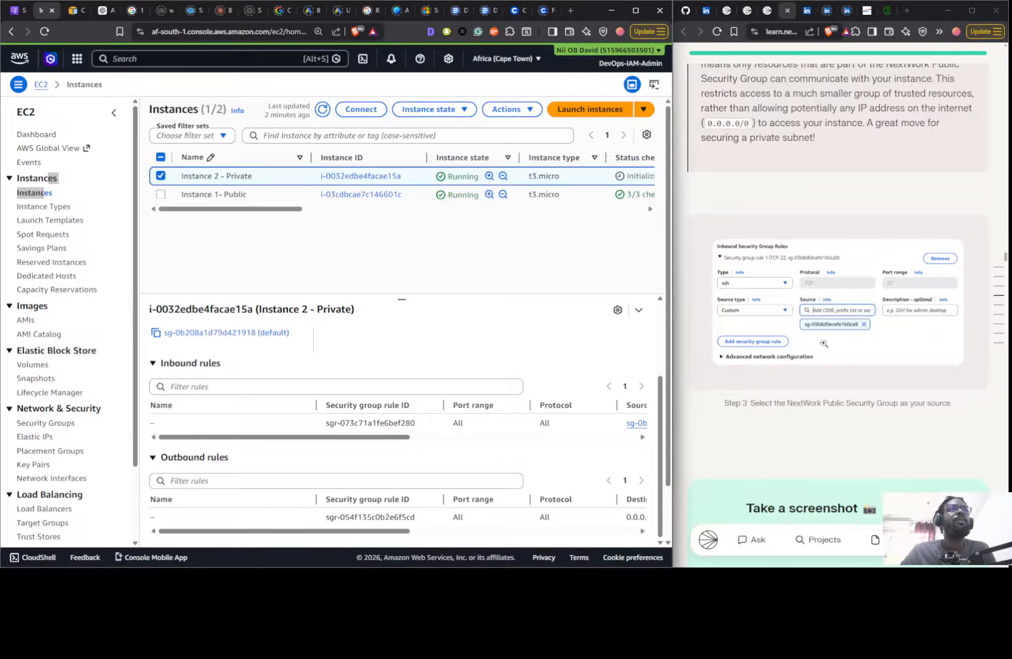
pyautogui.scroll(12, 823, 343)
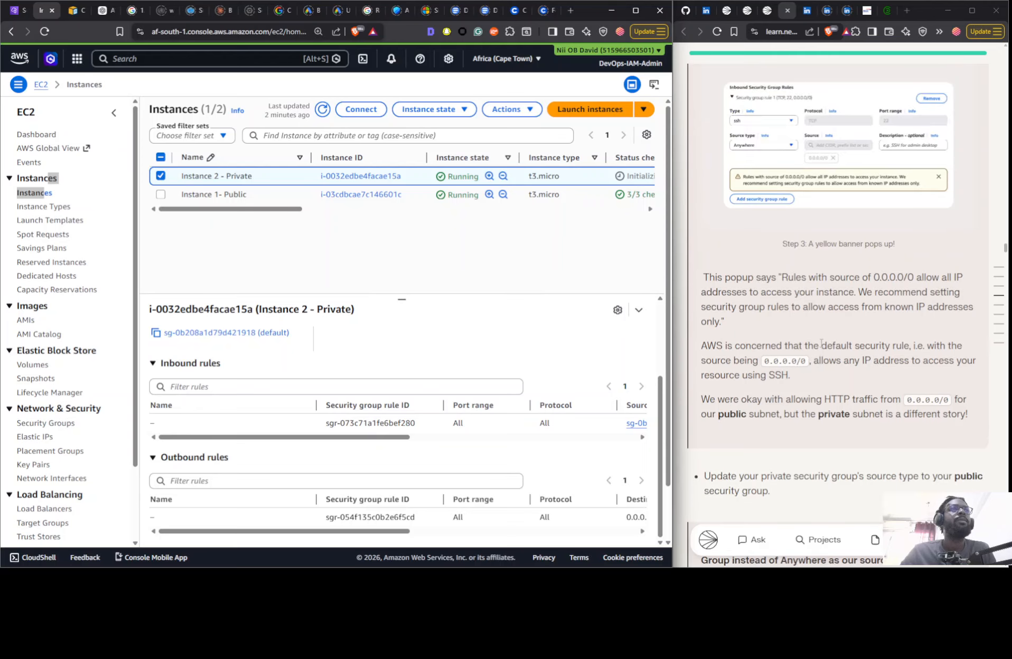
pyautogui.scroll(5, 779, 394)
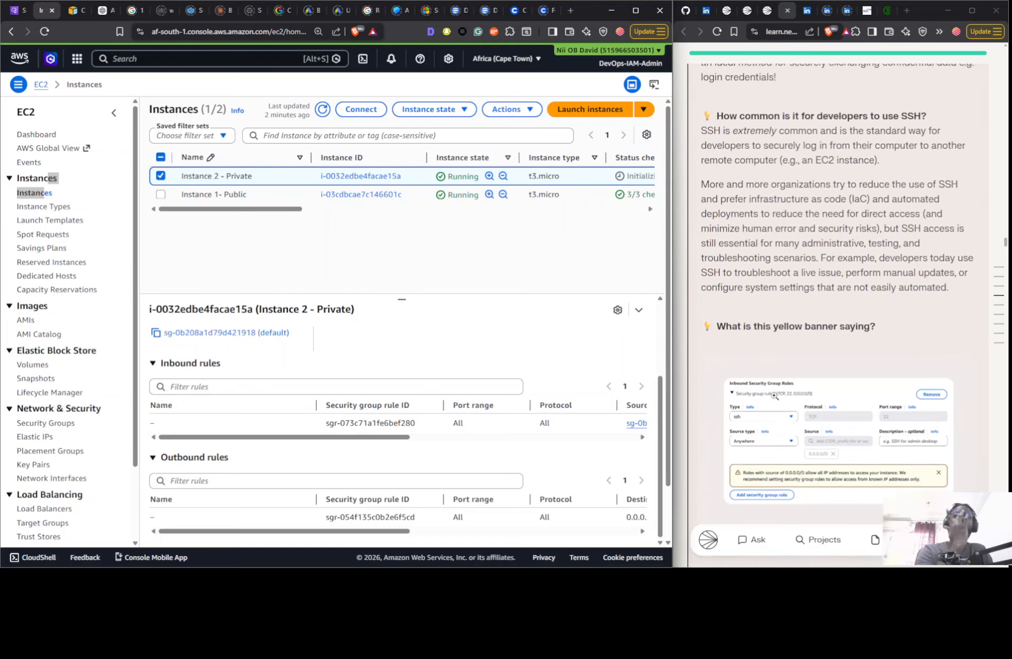
pyautogui.scroll(8, 774, 395)
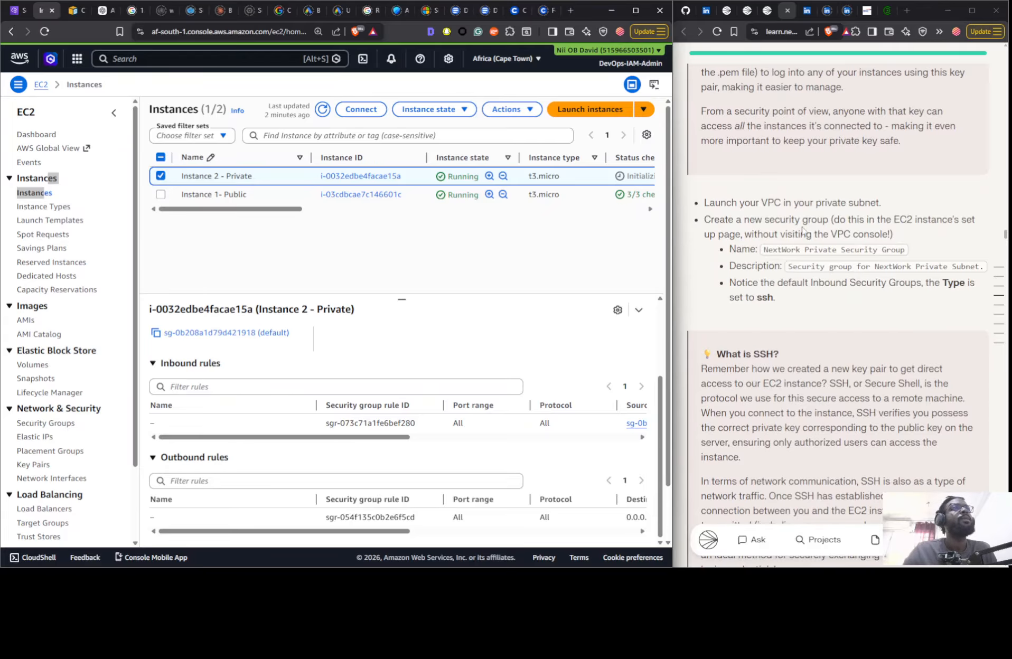
# - Terminate Instance 2 - Private without skipping the OS shutdown
pyautogui.click(505, 108)
pyautogui.click(454, 114)
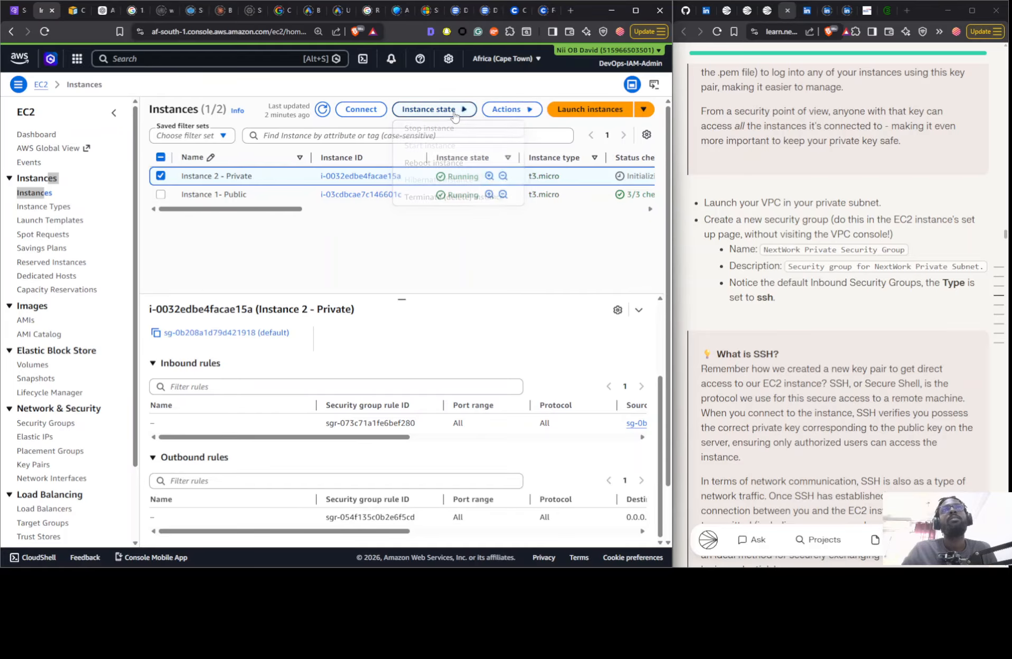
pyautogui.click(433, 197)
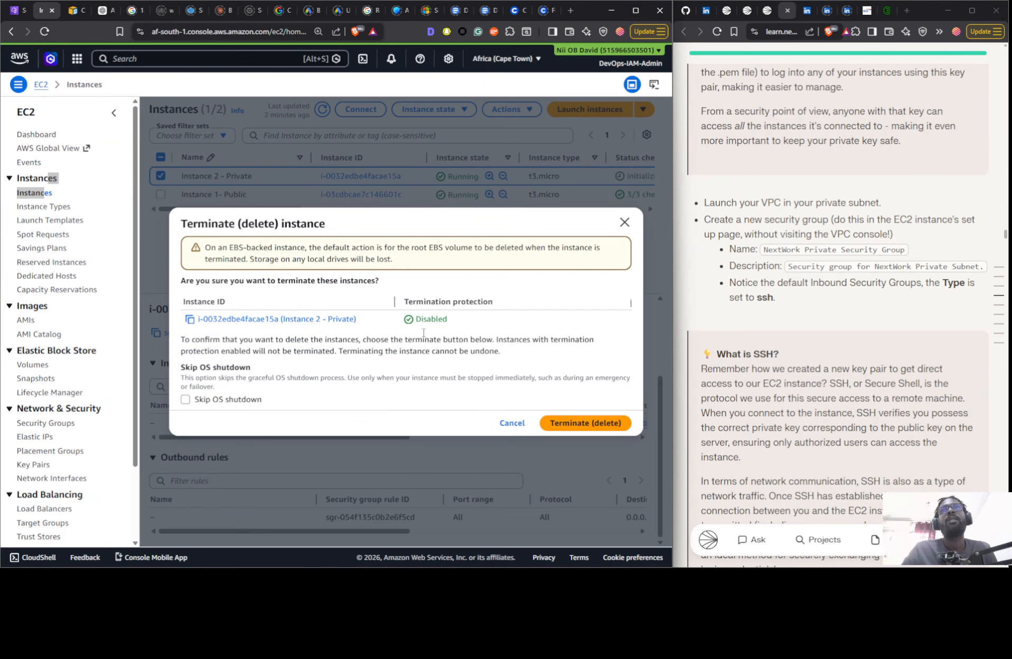
pyautogui.click(558, 423)
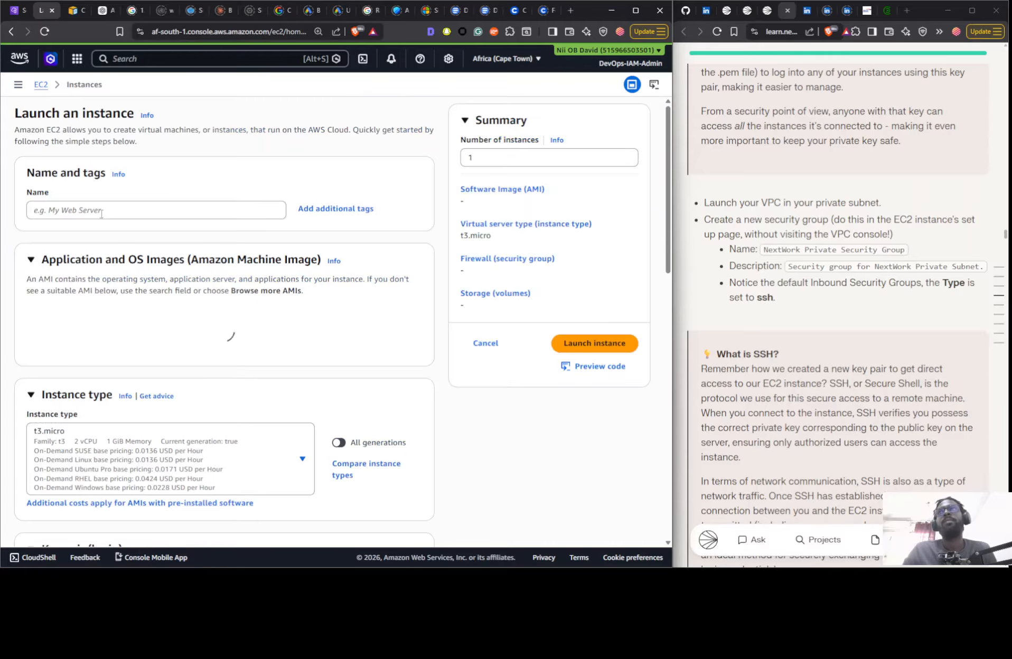
# - Start launching a new EC2 instance and enter a name beginning with "Nextwork"
pyautogui.click(101, 206)
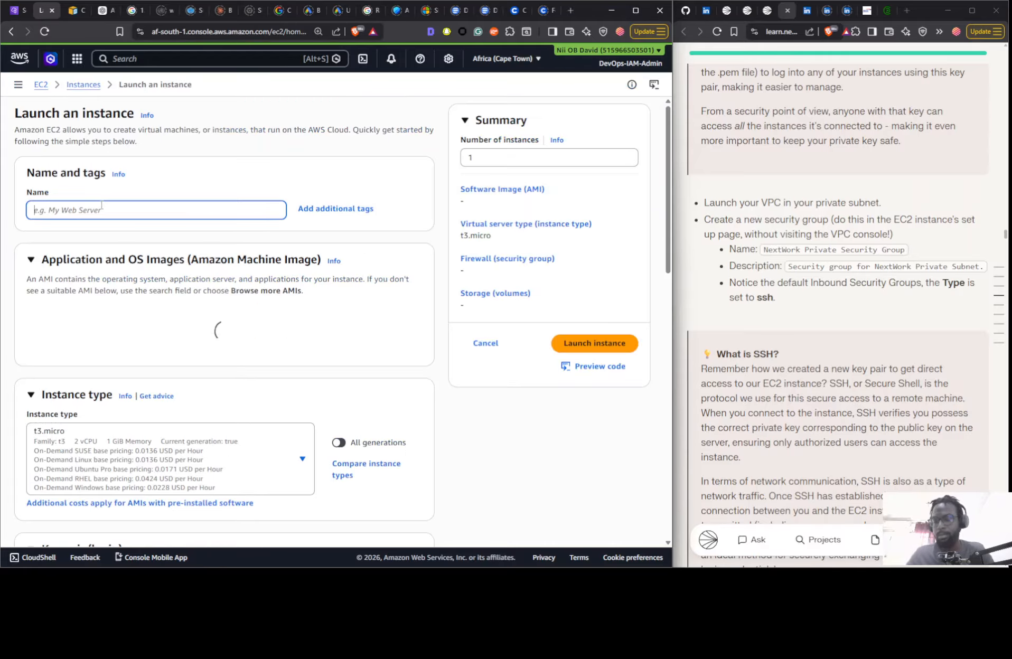
pyautogui.write('Nextwi')
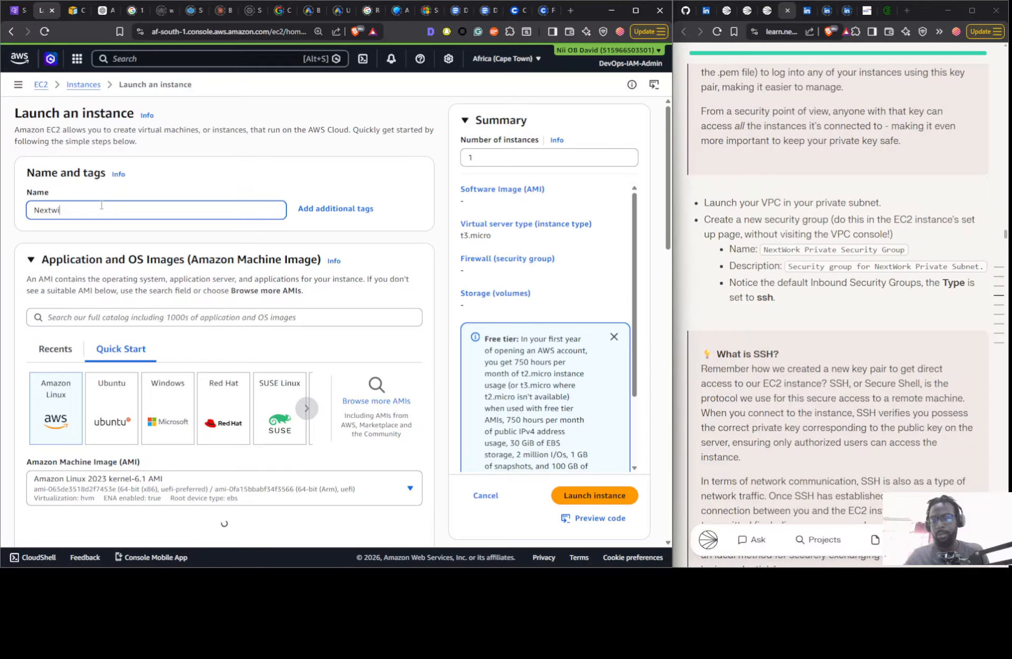
pyautogui.write('ork Proj')
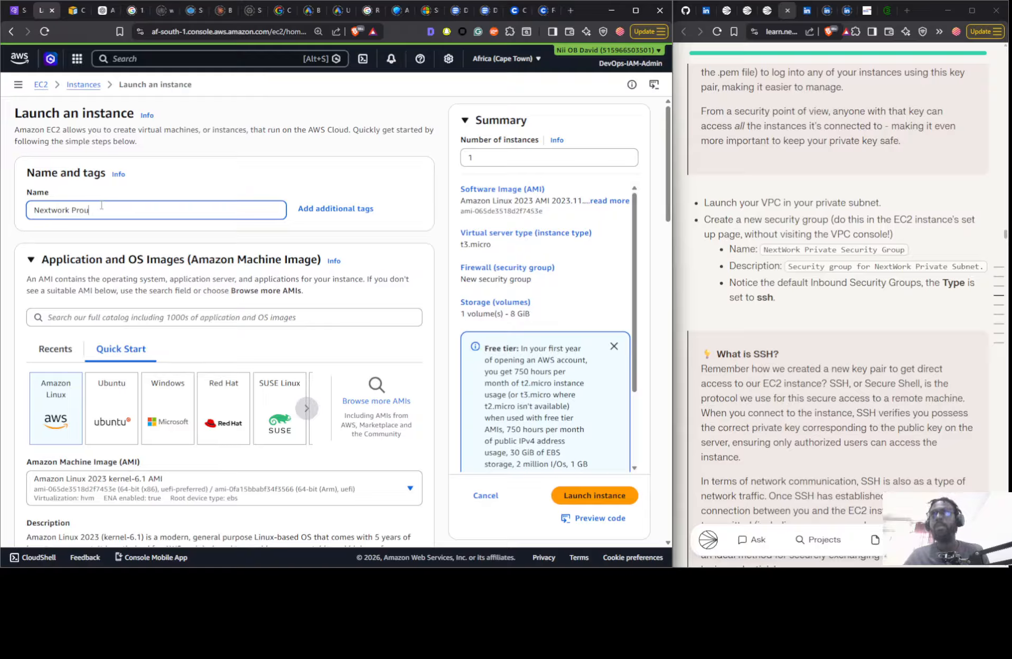
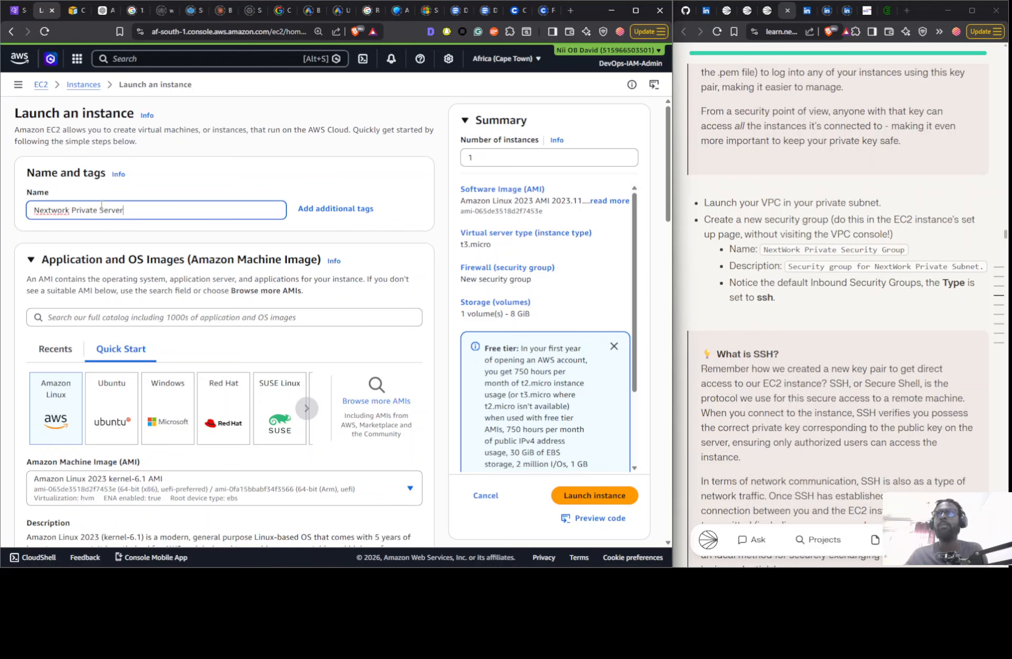
# - Set the new instance to proceed without a key pair
pyautogui.scroll(-10, 103, 211)
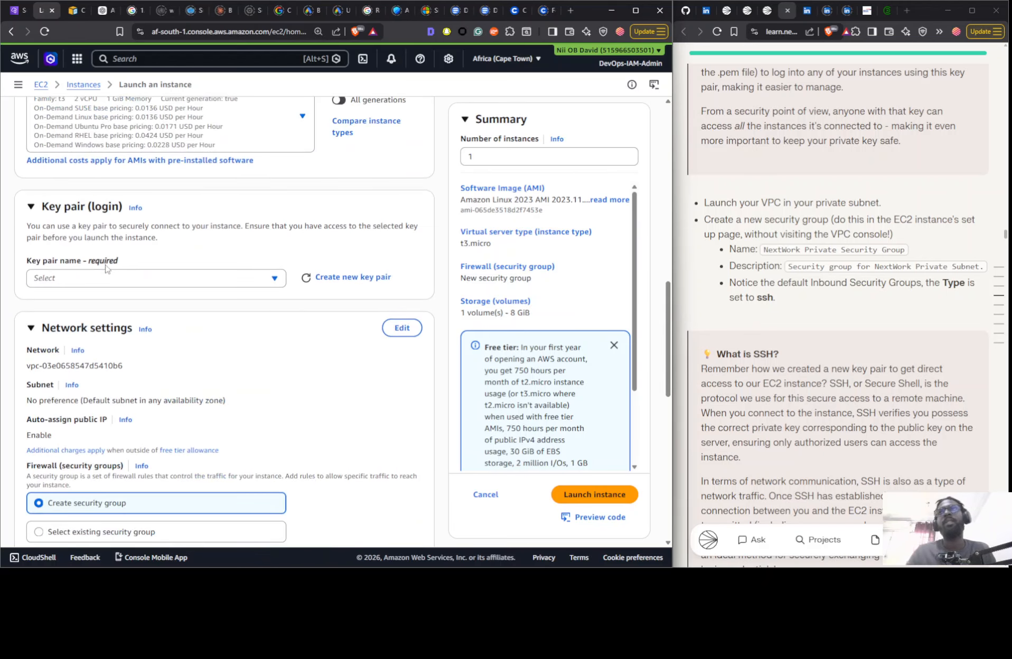
pyautogui.click(105, 277)
pyautogui.click(103, 317)
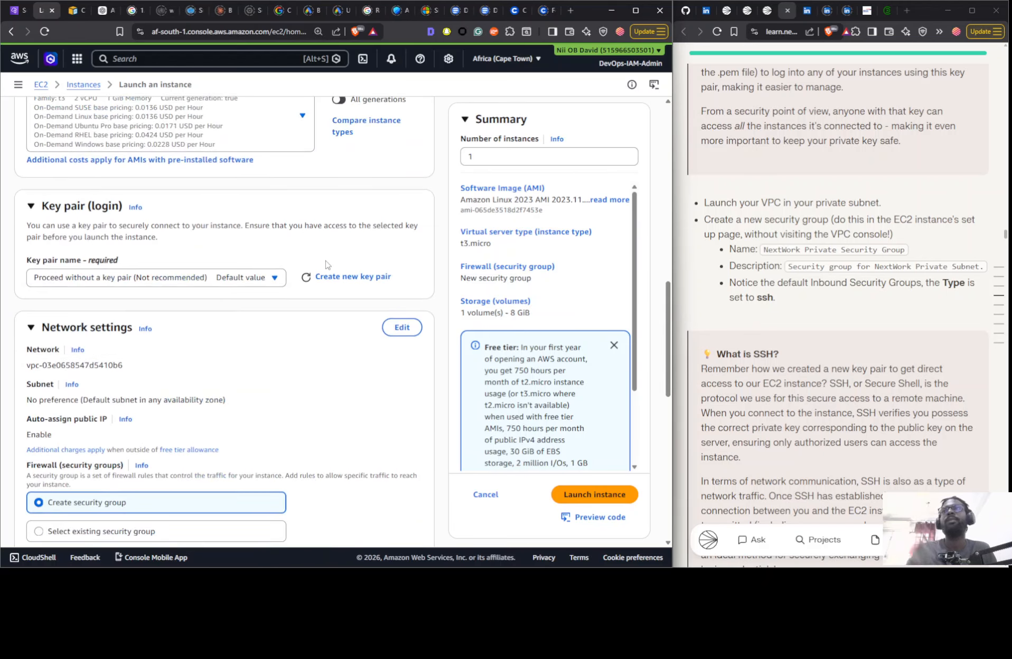
# - Edit the network settings to place the instance in the Nextwork VPC and the Nextwork Private Subnet
pyautogui.scroll(-5, 326, 264)
pyautogui.scroll(4, 325, 264)
pyautogui.click(400, 276)
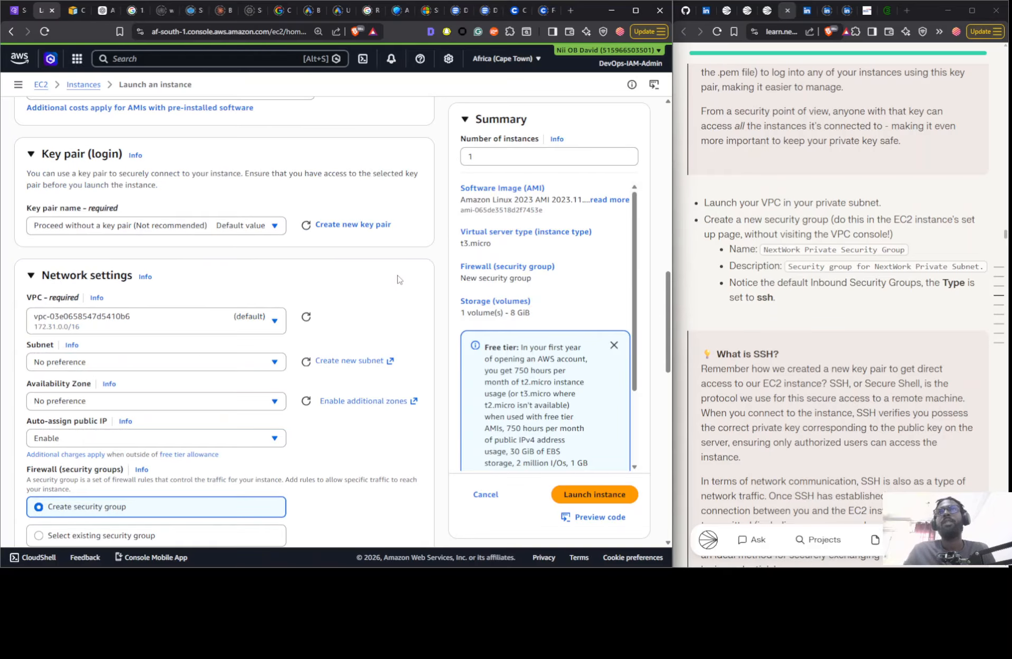
pyautogui.click(86, 322)
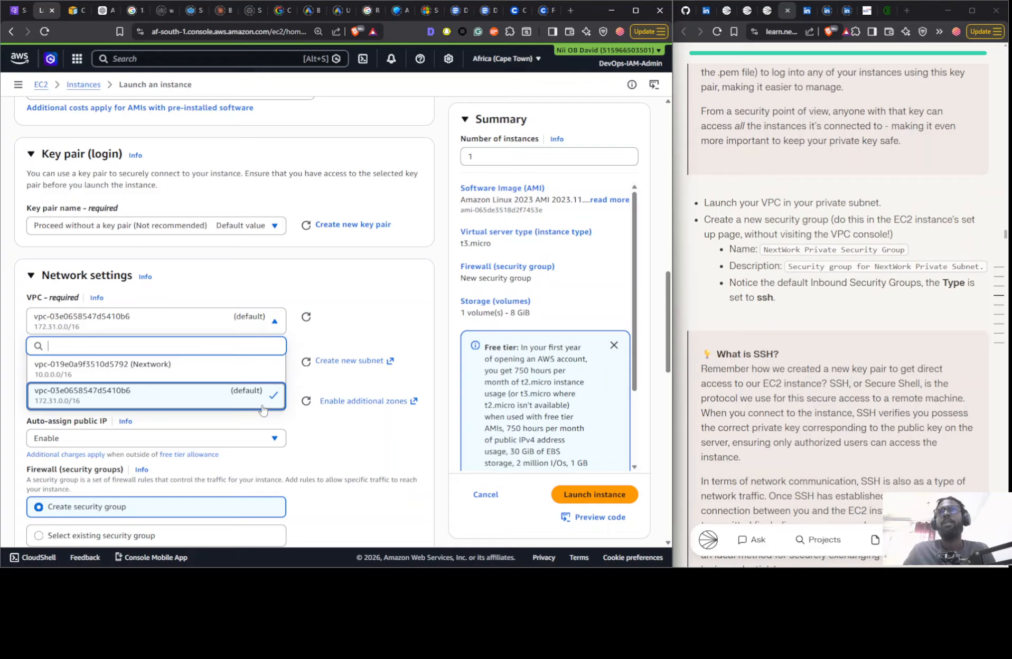
pyautogui.click(221, 370)
pyautogui.click(249, 371)
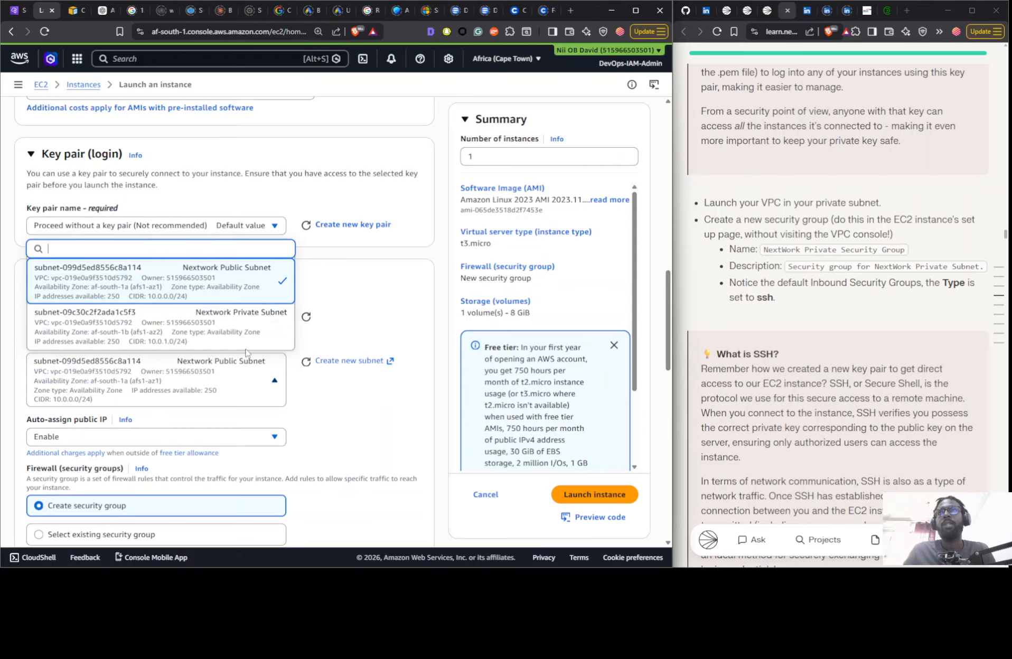
pyautogui.click(272, 333)
# - Name the new security group "NextWork Private Security Group" with the description "Security group for NextWork Private Subnet." from the guide
pyautogui.scroll(-4, 243, 291)
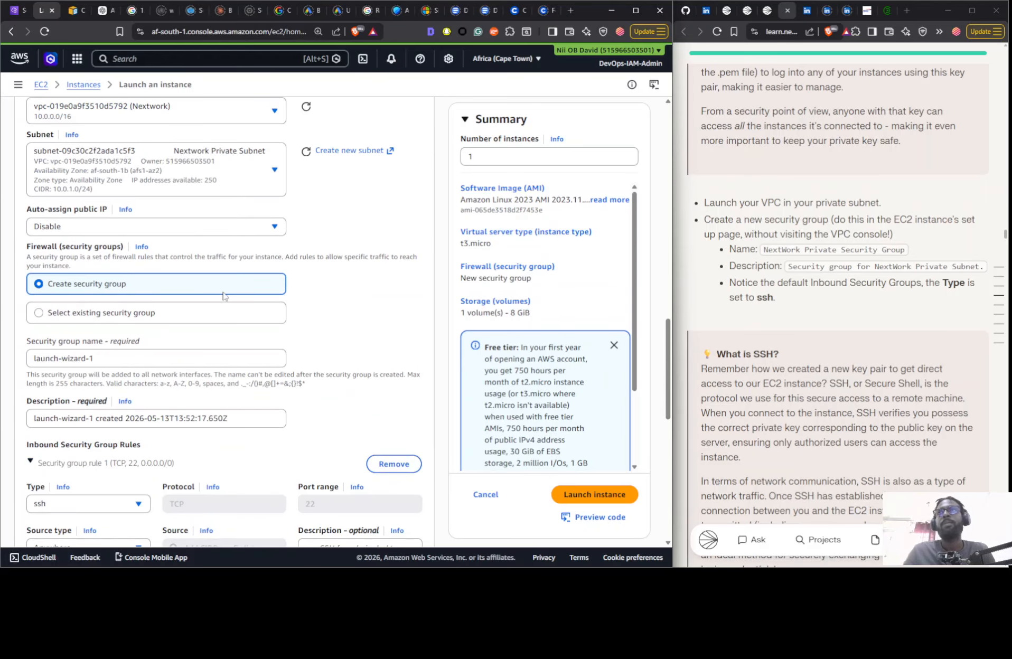
pyautogui.scroll(-1, 174, 312)
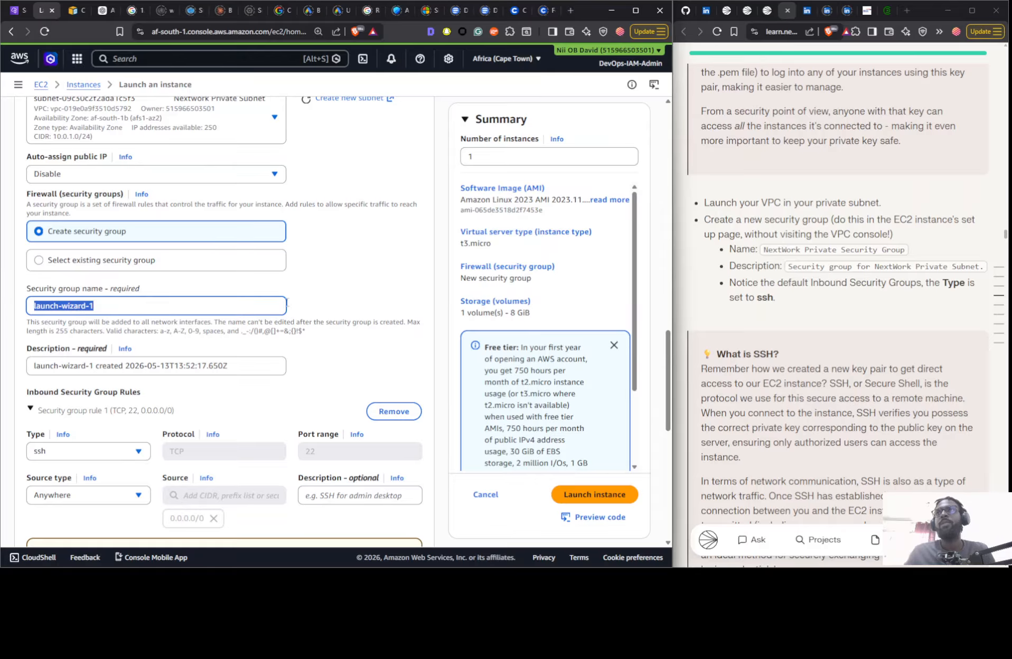
pyautogui.click(839, 251)
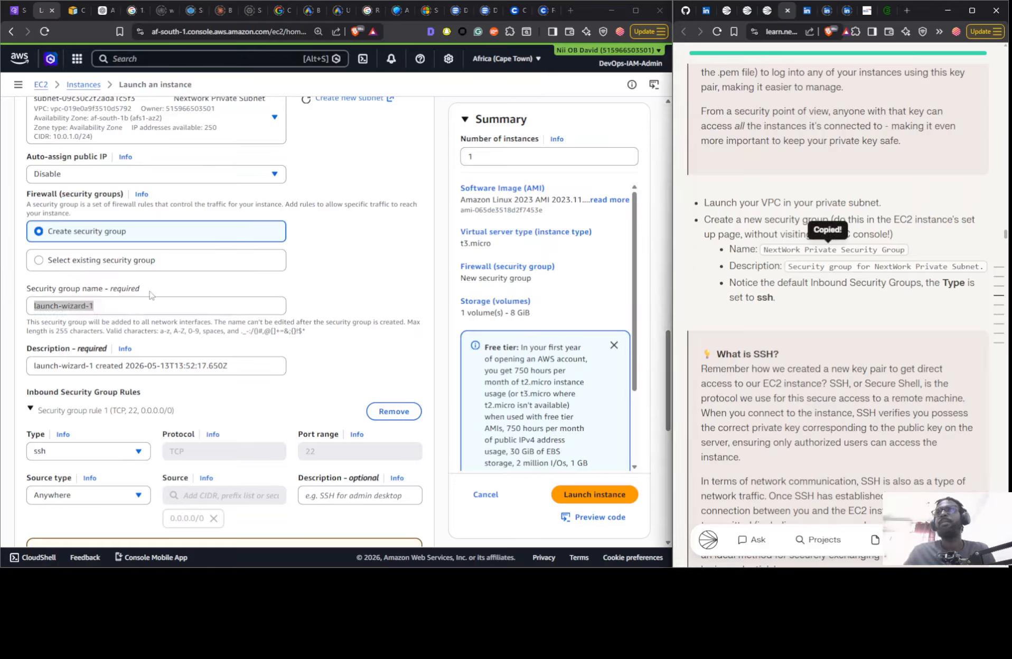
pyautogui.click(163, 305)
pyautogui.hotkey('ctrl', 'a')
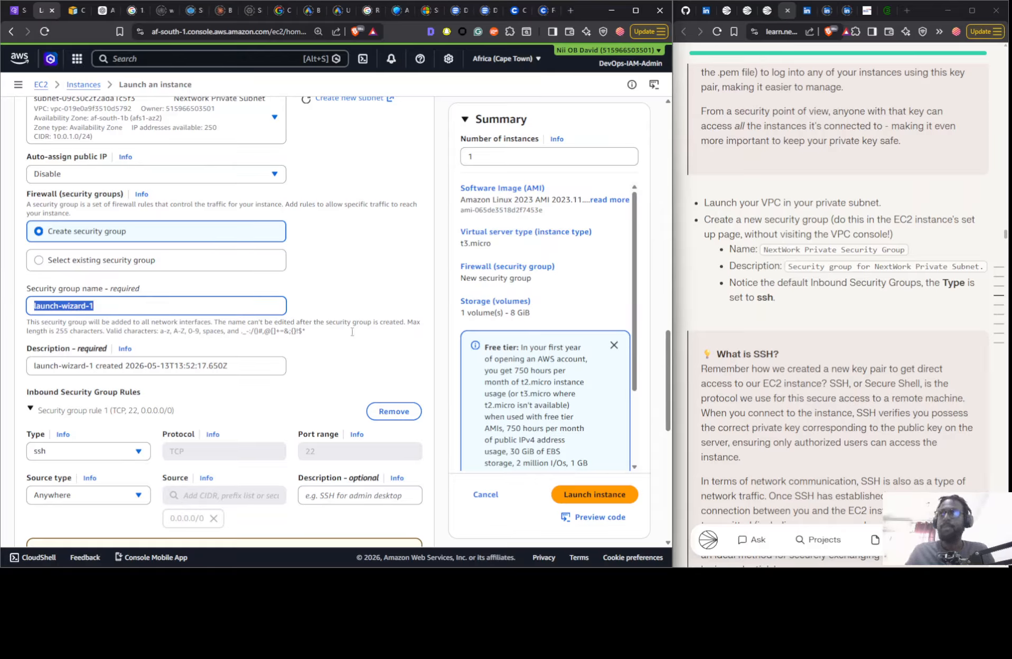
pyautogui.hotkey('ctrl', 'v')
pyautogui.click(831, 266)
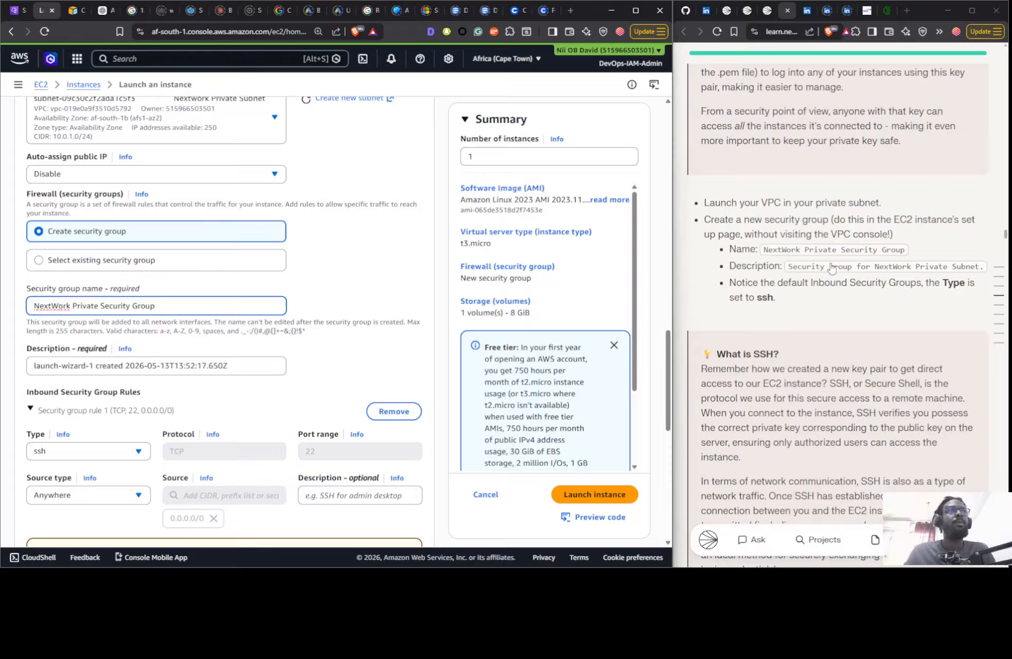
pyautogui.click(114, 366)
pyautogui.hotkey('ctrl', 'a')
pyautogui.hotkey('ctrl', 'v')
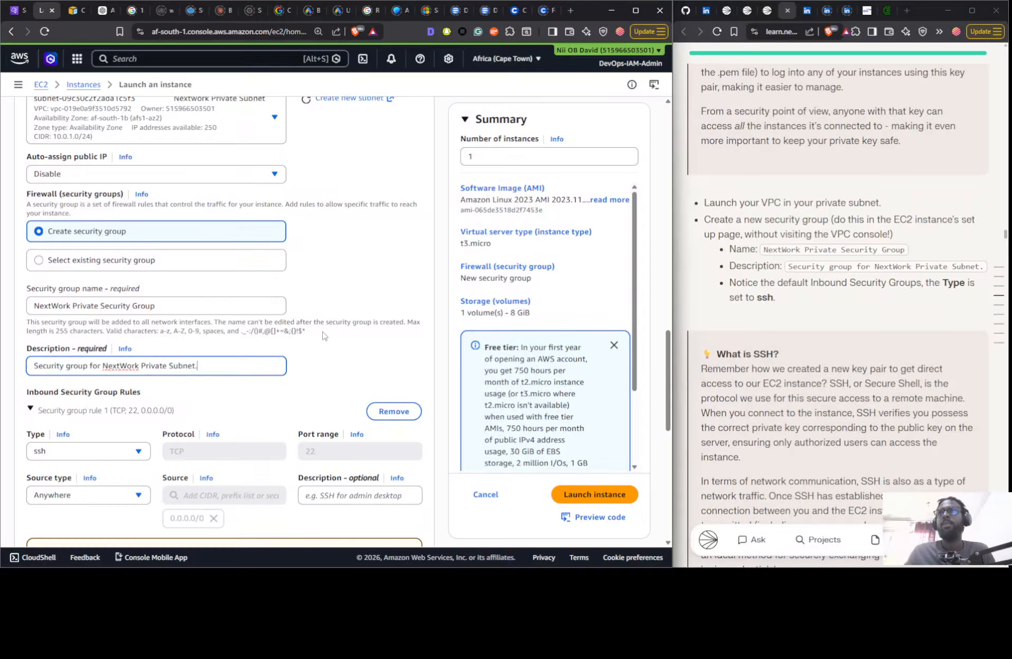
# - Give the inbound SSH rule a Custom source and select the VPC's default security group, sg-0b208a1d79d421918
pyautogui.scroll(-2, 115, 321)
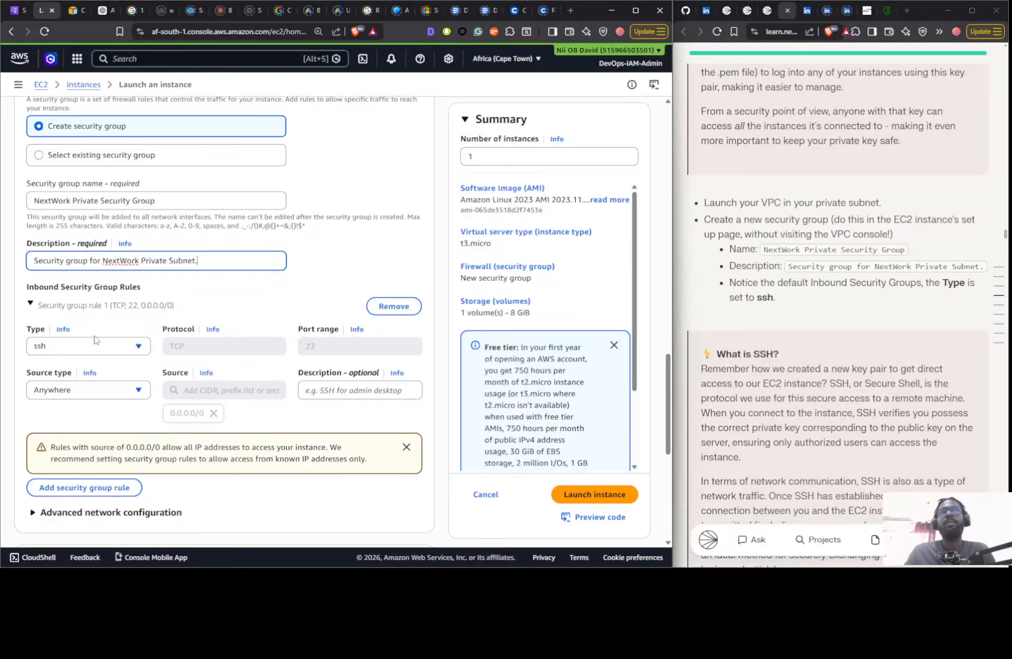
pyautogui.click(76, 391)
pyautogui.click(79, 426)
pyautogui.click(199, 392)
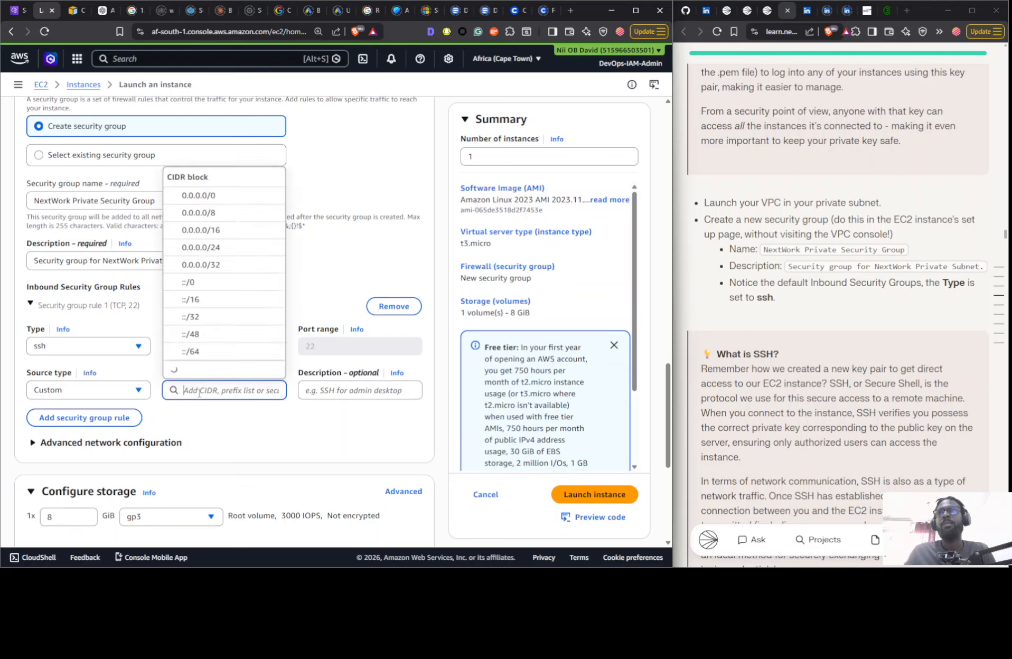
pyautogui.scroll(-10, 204, 346)
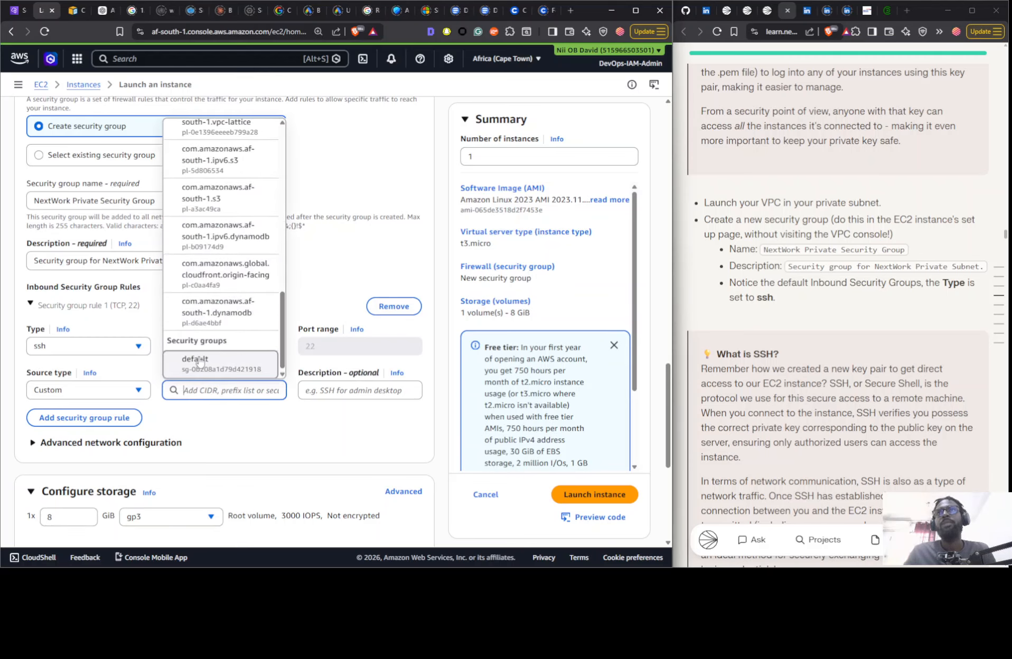
pyautogui.click(199, 362)
# - Check the guide's instruction on the private security group's source and launch the instance
pyautogui.scroll(-8, 750, 315)
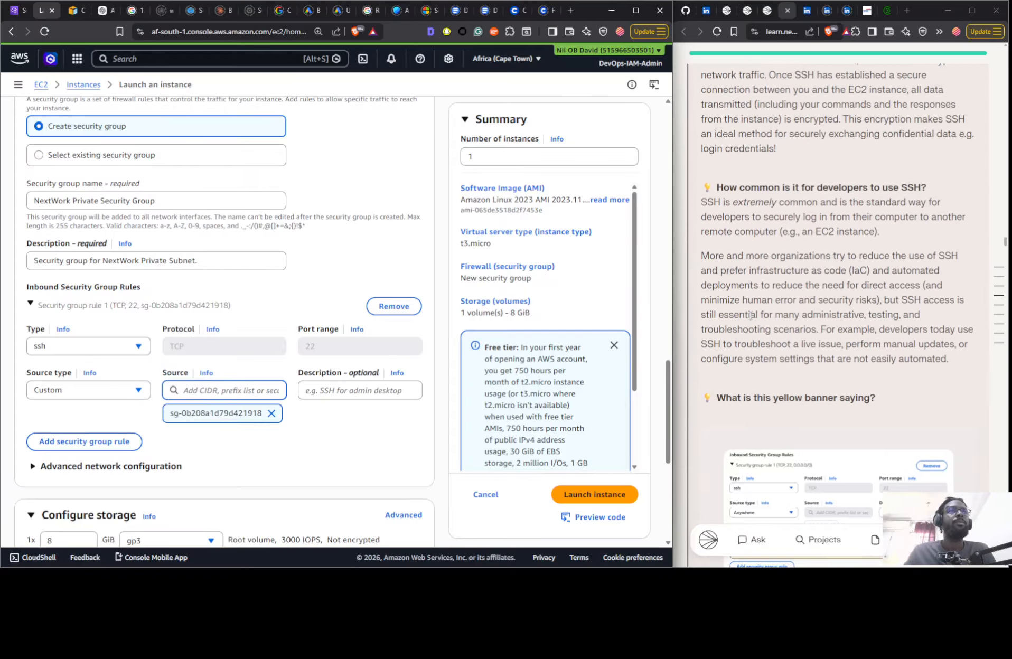
pyautogui.scroll(-4, 750, 316)
pyautogui.scroll(-3, 751, 316)
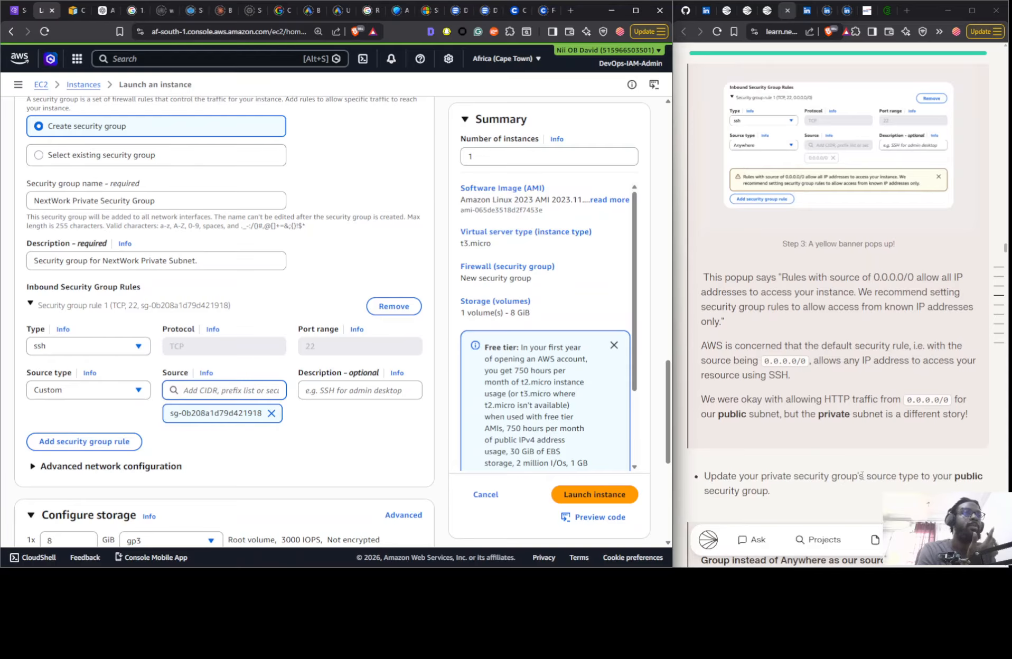
pyautogui.scroll(-1, 927, 478)
pyautogui.scroll(-2, 346, 364)
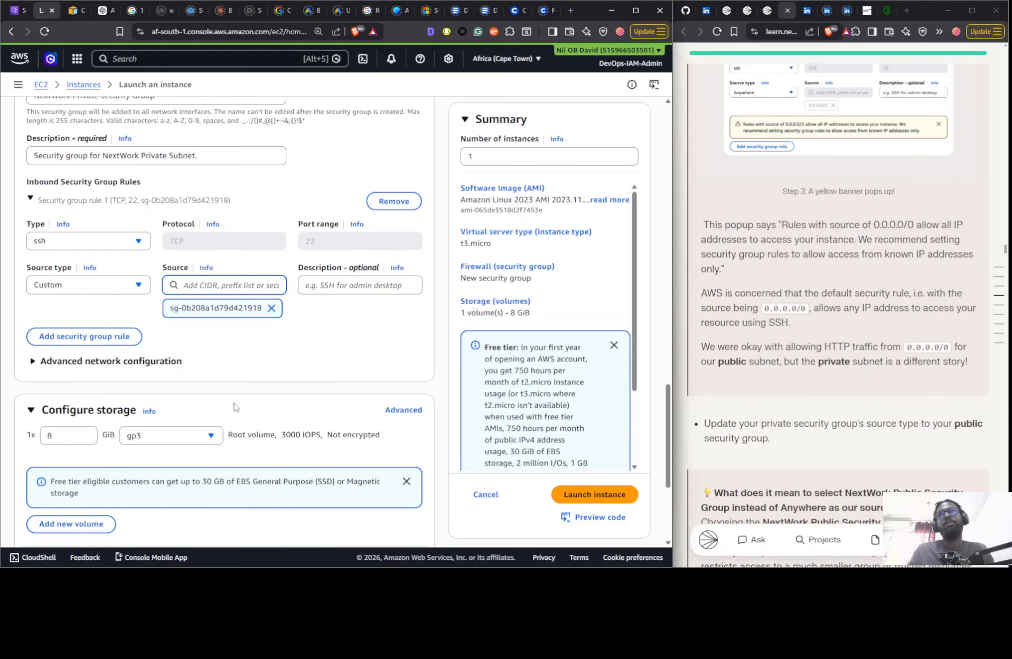
pyautogui.click(592, 493)
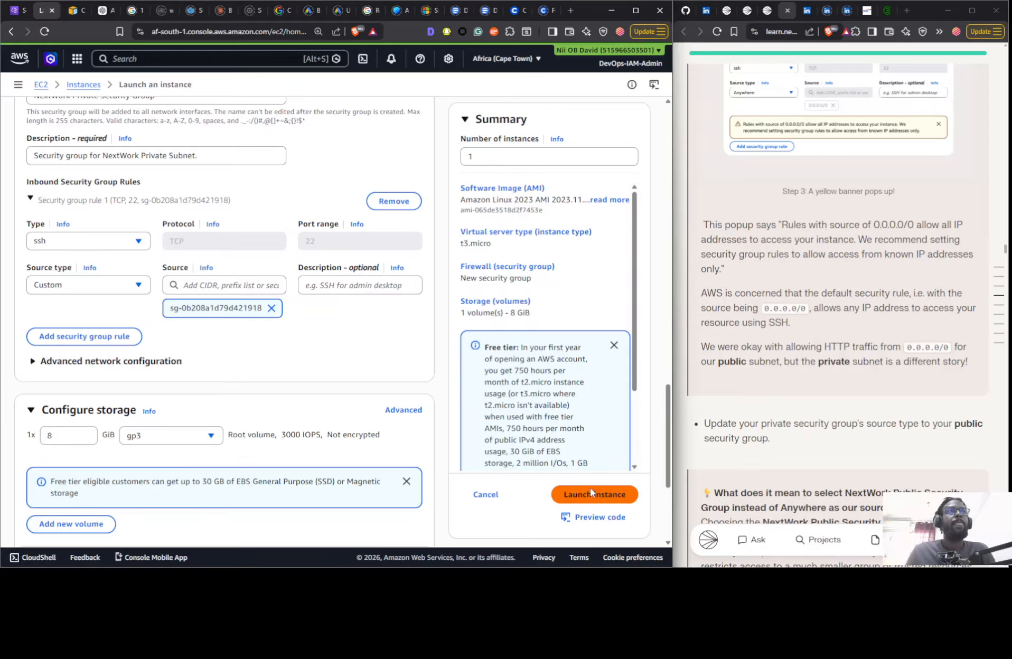
# - Return to the instances list and locate the guide's example of the public security group as the source
pyautogui.scroll(-2, 763, 262)
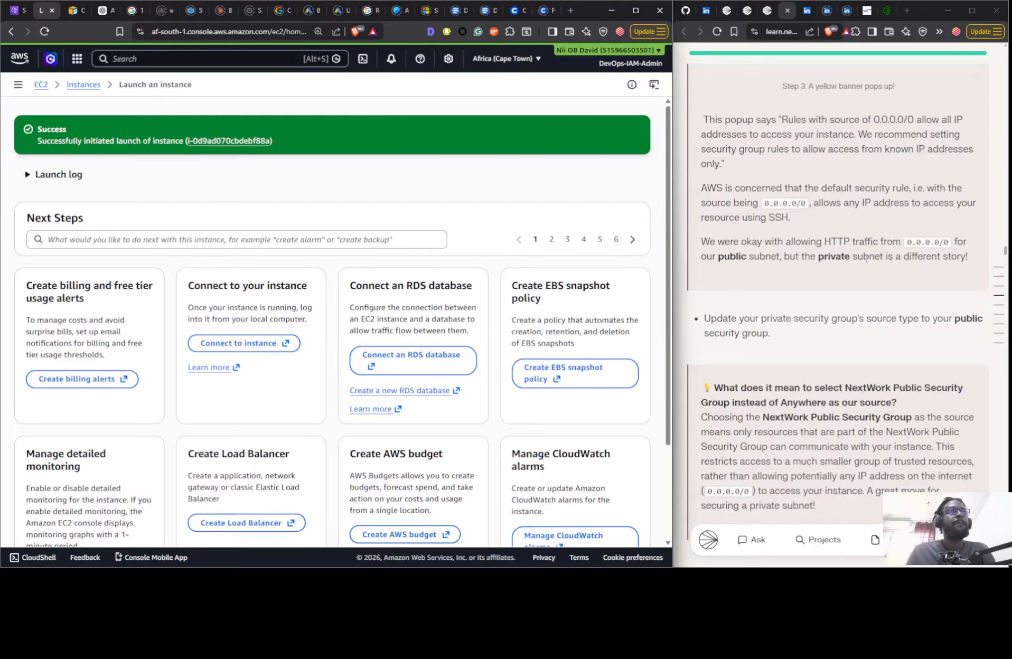
pyautogui.scroll(-3, 267, 327)
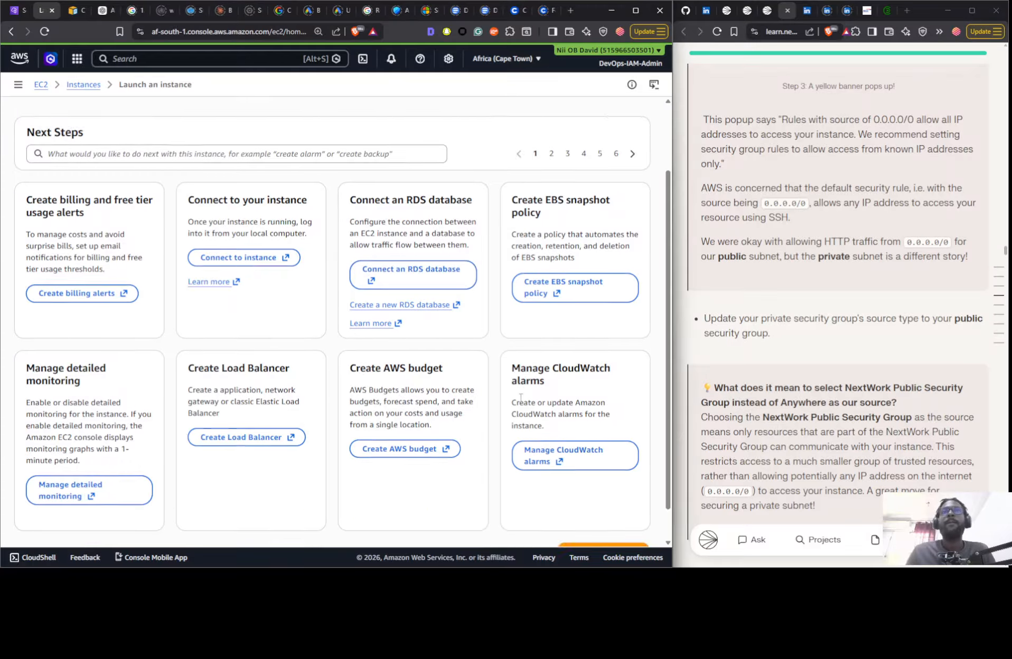
pyautogui.click(602, 515)
pyautogui.scroll(-10, 840, 321)
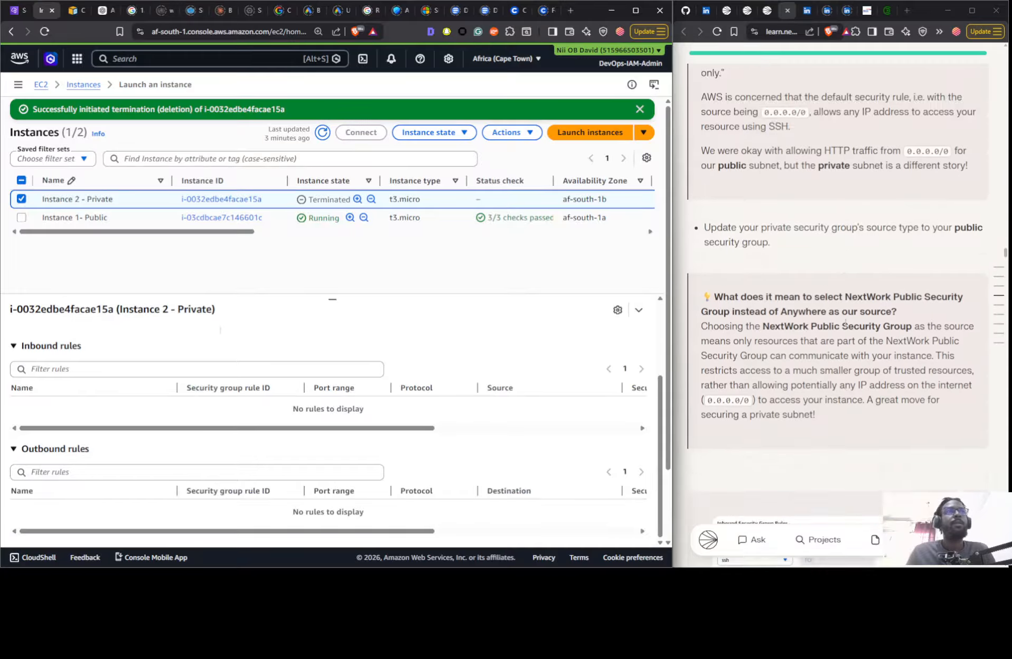
pyautogui.scroll(-10, 840, 321)
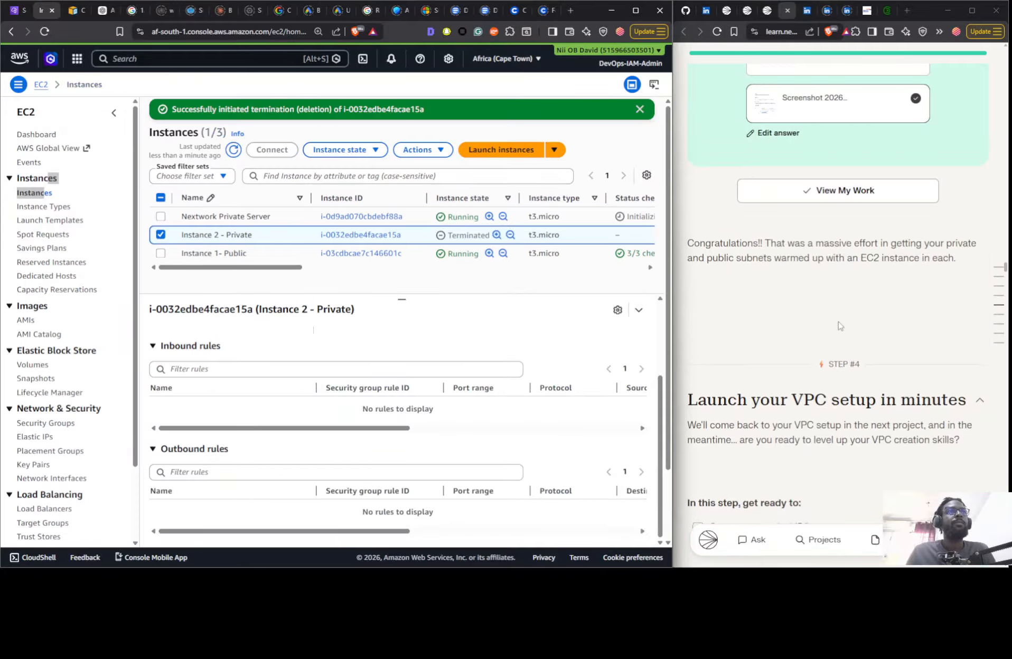
pyautogui.scroll(7, 834, 323)
pyautogui.scroll(7, 833, 324)
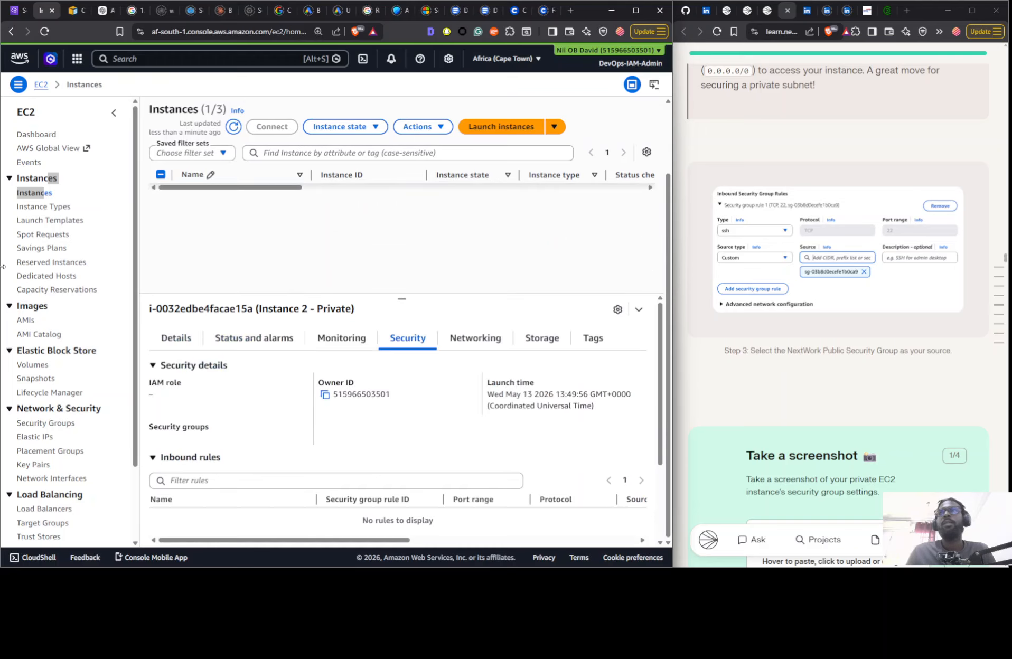
pyautogui.click(28, 197)
pyautogui.click(76, 189)
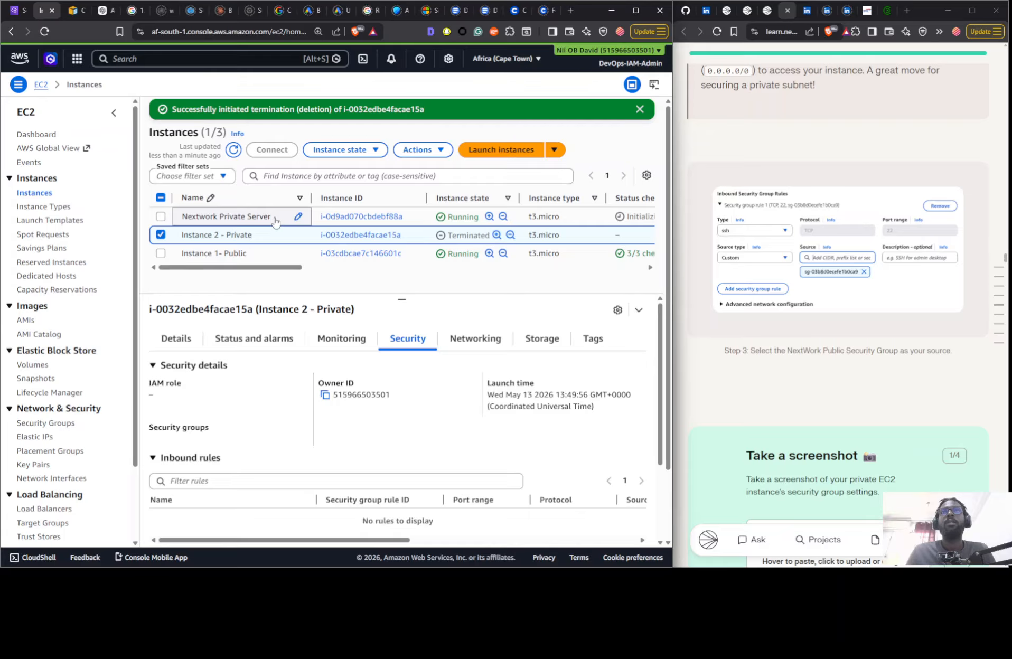
# - Examine the inbound and outbound rules of Nextwork Private Server, including their sources, destinations and security groups
pyautogui.click(297, 216)
pyautogui.scroll(-5, 333, 443)
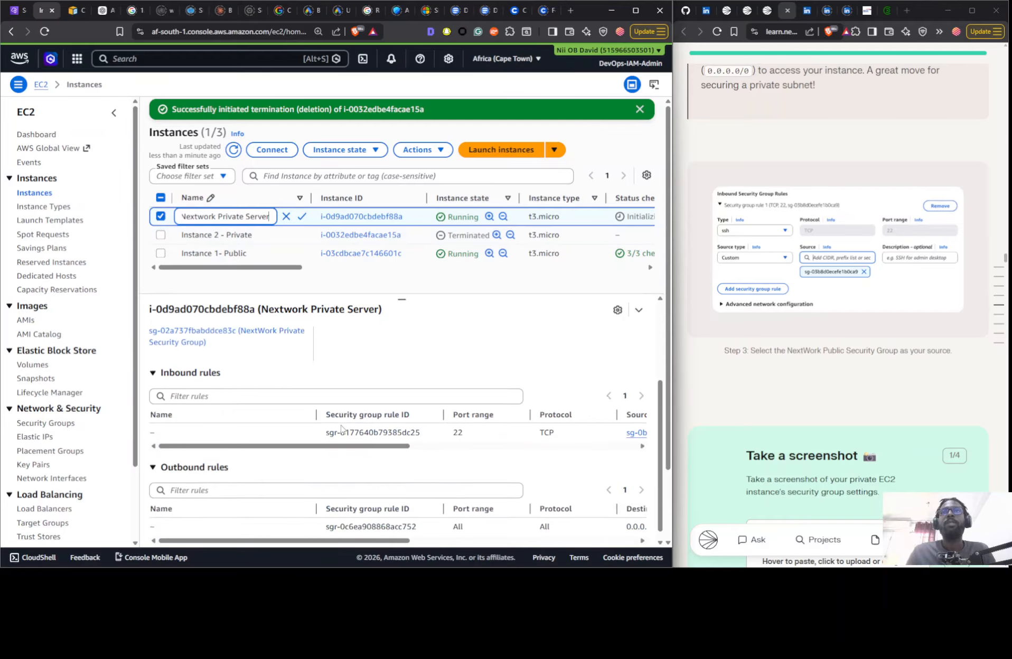
pyautogui.moveTo(403, 438); pyautogui.dragTo(327, 455)
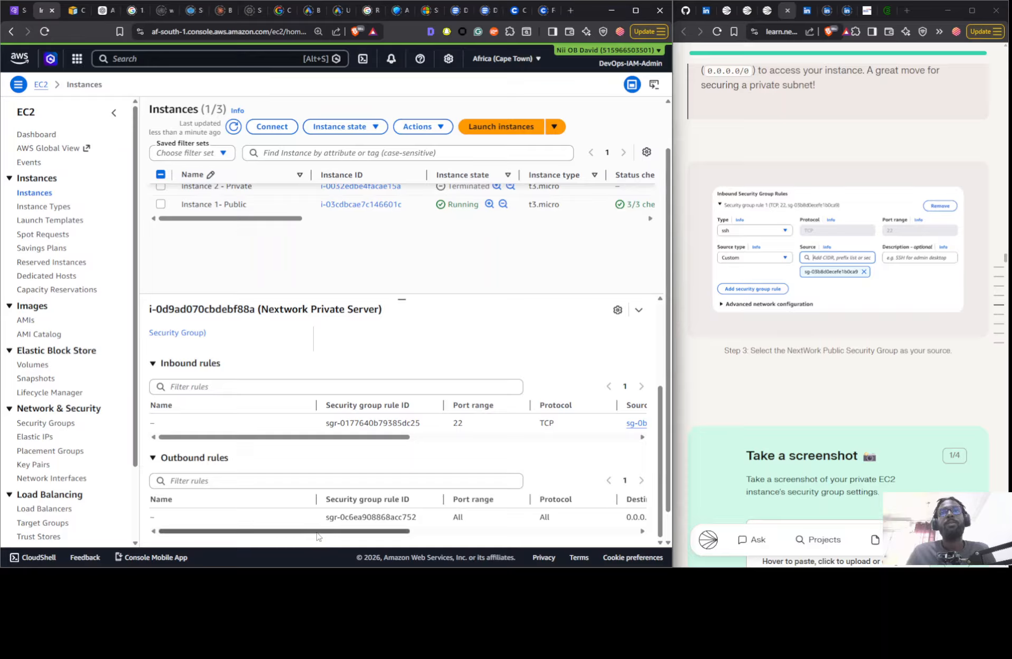
pyautogui.moveTo(323, 532)
pyautogui.mouseDown()
pyautogui.moveTo(527, 536)
pyautogui.moveTo(318, 534)
pyautogui.mouseUp()
pyautogui.moveTo(318, 439); pyautogui.dragTo(450, 438)
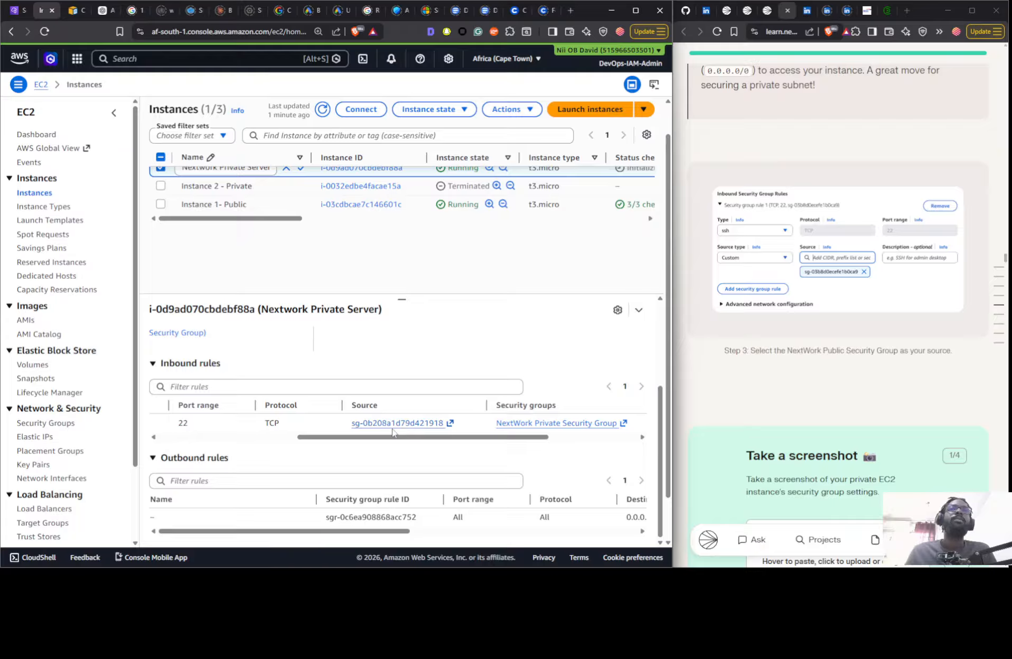
pyautogui.moveTo(362, 532); pyautogui.dragTo(272, 528)
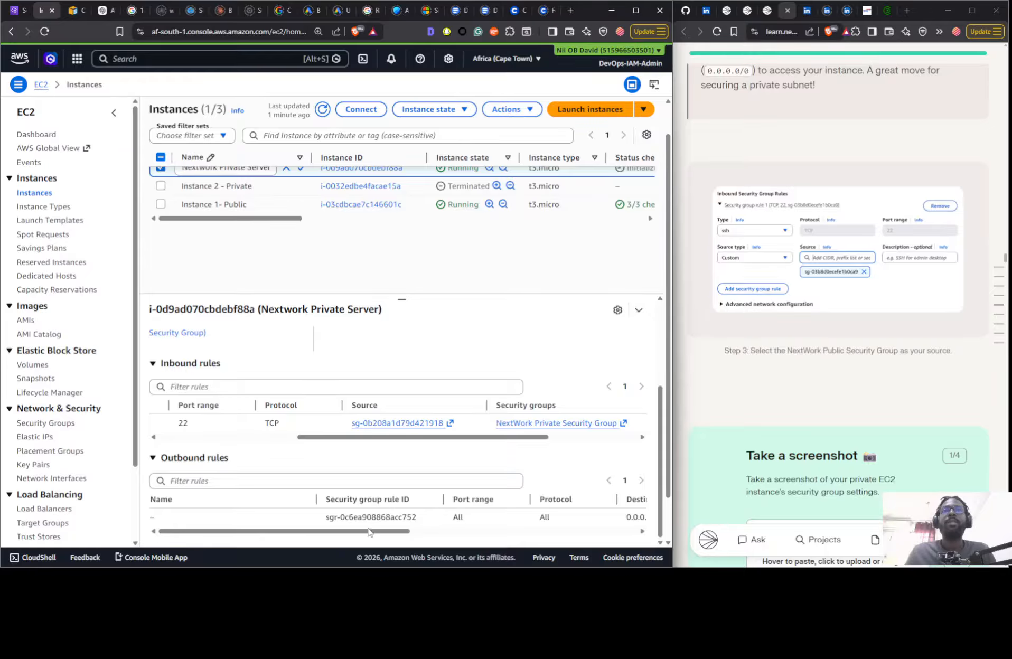
pyautogui.moveTo(368, 533); pyautogui.dragTo(549, 532)
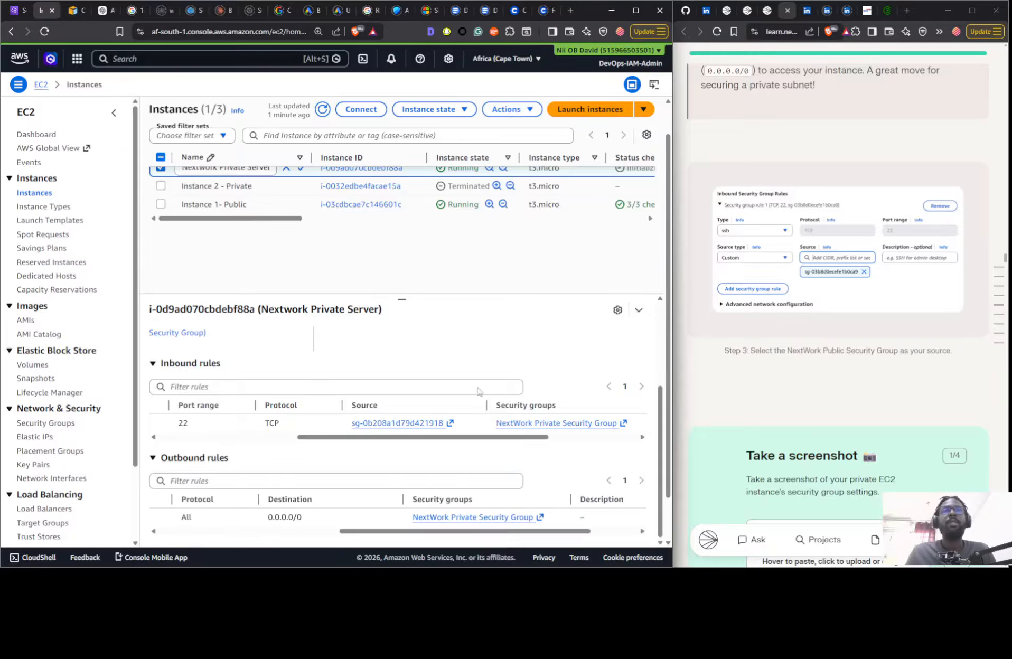
# - Open the list of VPCs and start creating a new VPC with the "VPC and more" resources option
pyautogui.scroll(-10, 806, 324)
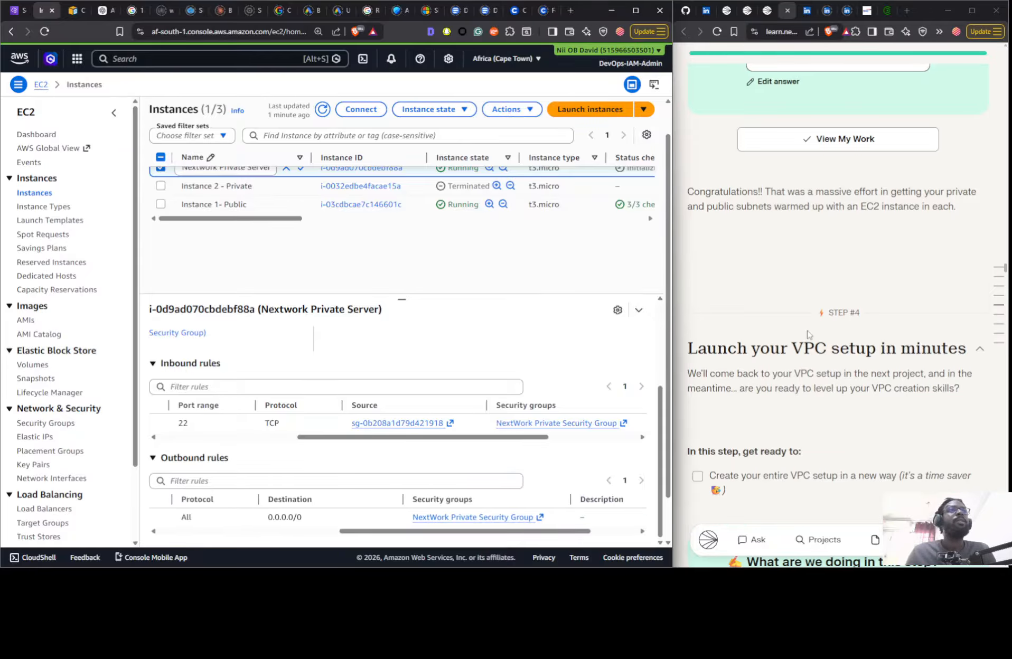
pyautogui.click(19, 10)
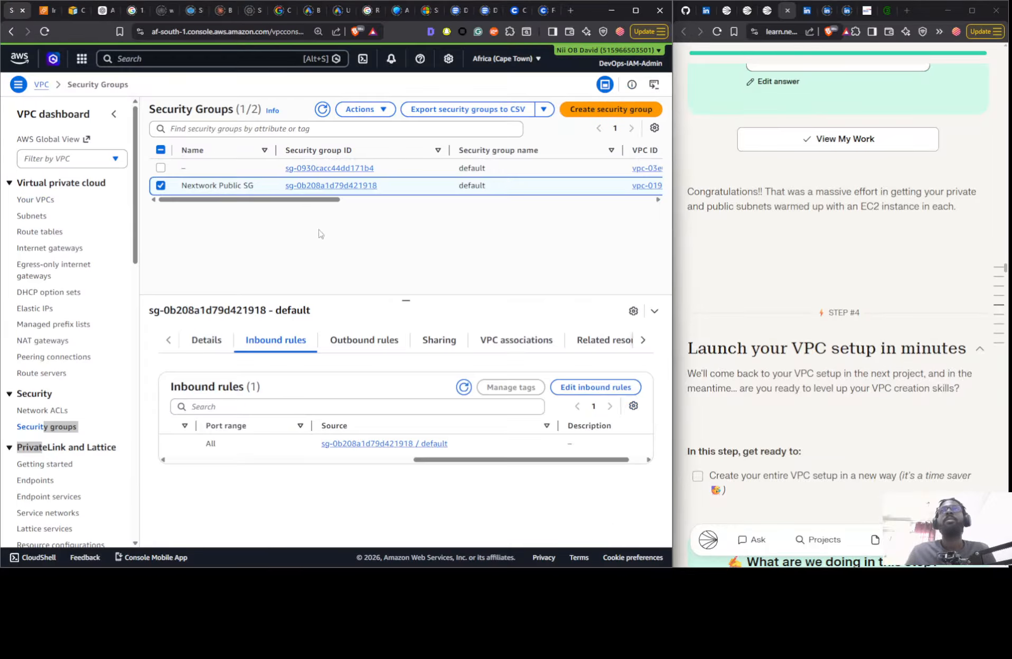
pyautogui.click(33, 199)
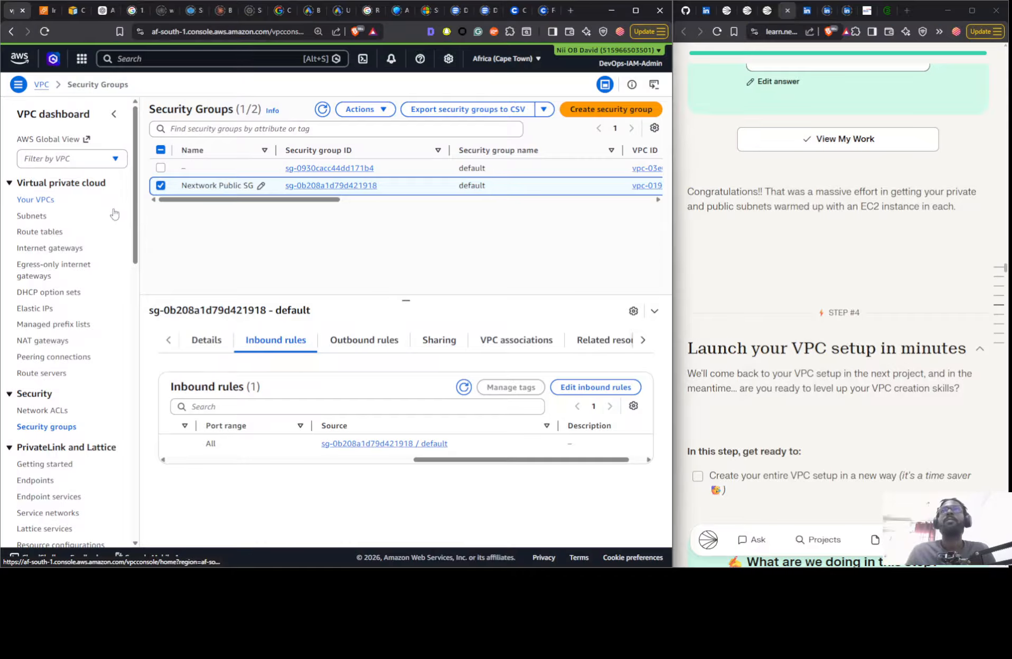
pyautogui.click(523, 162)
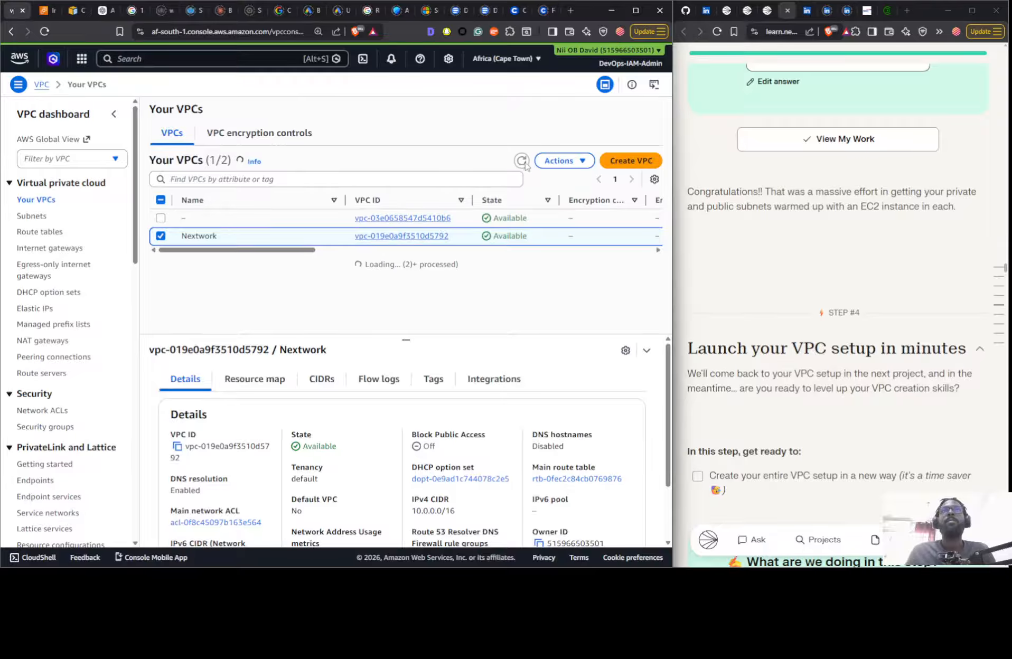
pyautogui.click(622, 163)
pyautogui.click(255, 206)
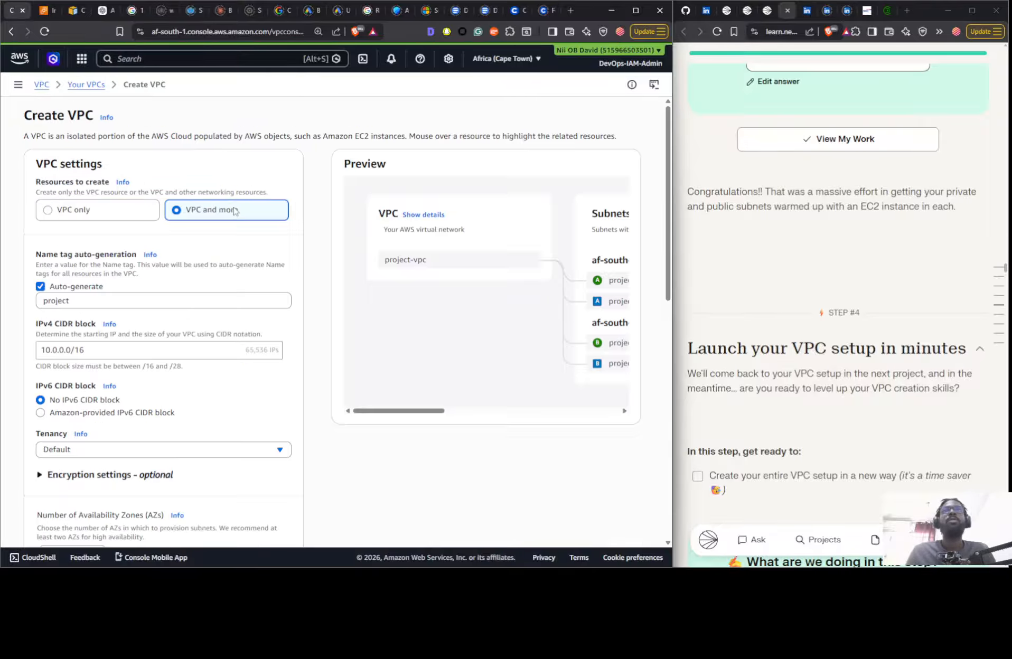
# - Set the auto-generated name tag of the new VPC to Nextwork
pyautogui.click(115, 295)
pyautogui.hotkey('ctrl', 'a')
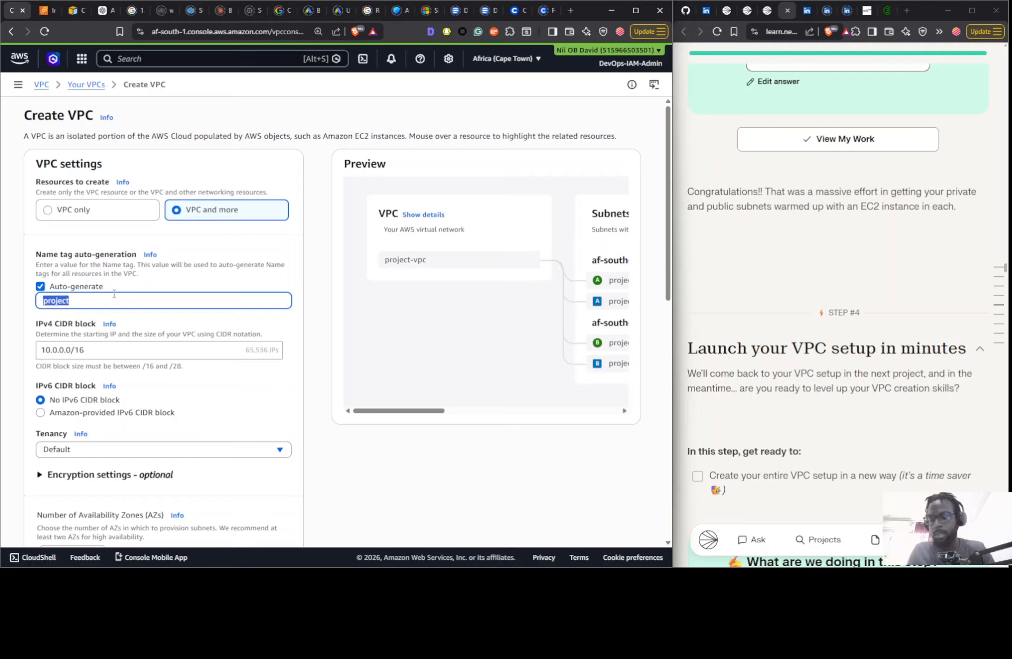
pyautogui.write('Nextwo')
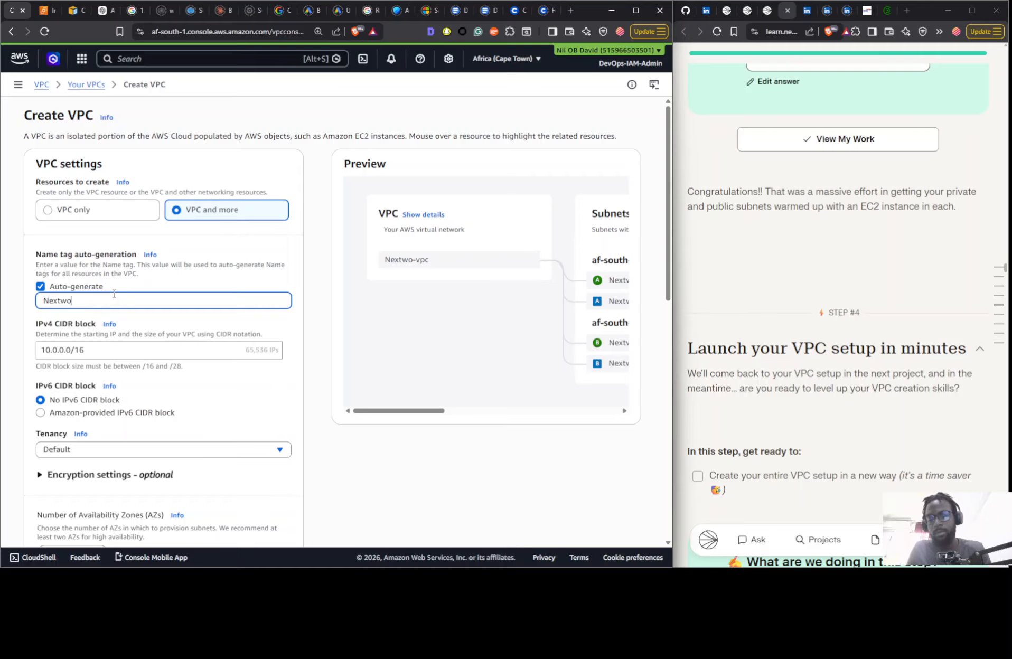
pyautogui.write('rk')
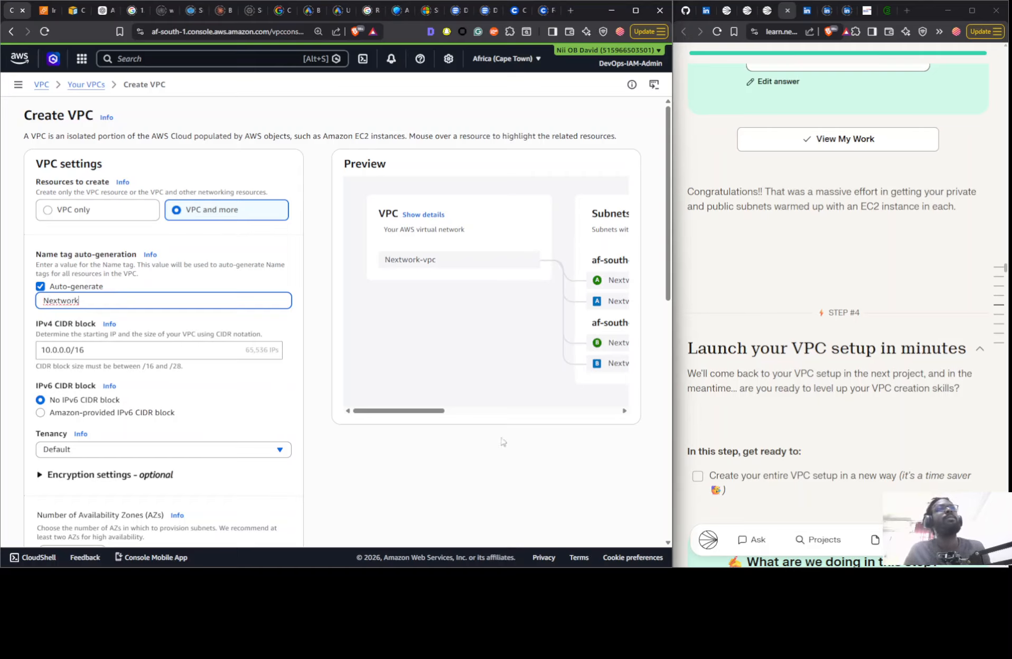
# - Check the guide's notes on the resource map, name tag and IPv4 CIDR block, and extend the name tag to "Nextwork 2"
pyautogui.scroll(-6, 771, 349)
pyautogui.scroll(-5, 772, 348)
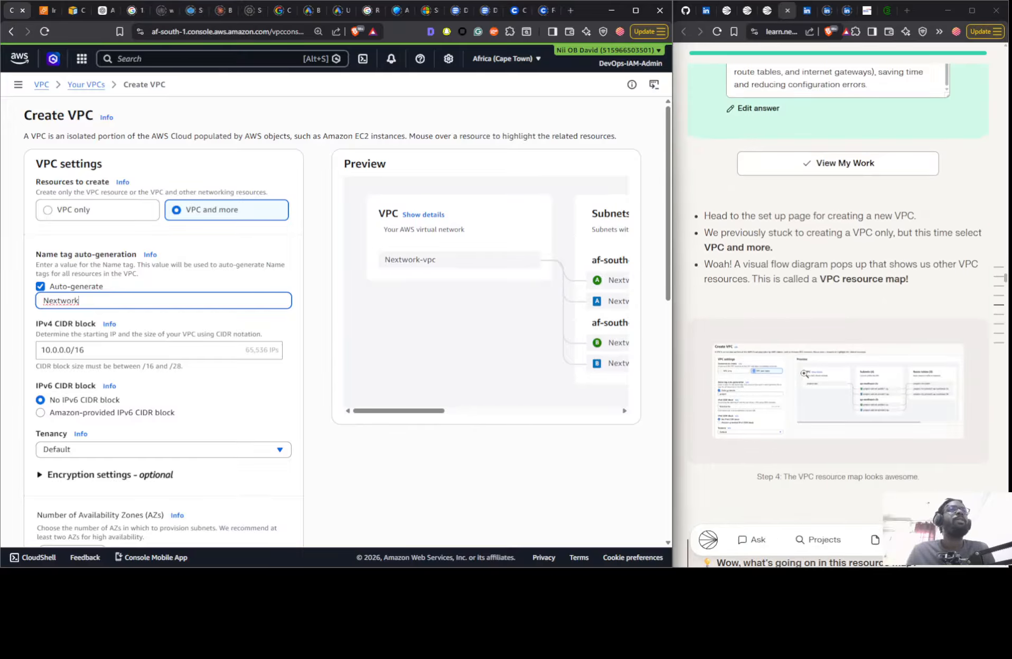
pyautogui.scroll(20, 807, 351)
pyautogui.scroll(-20, 807, 352)
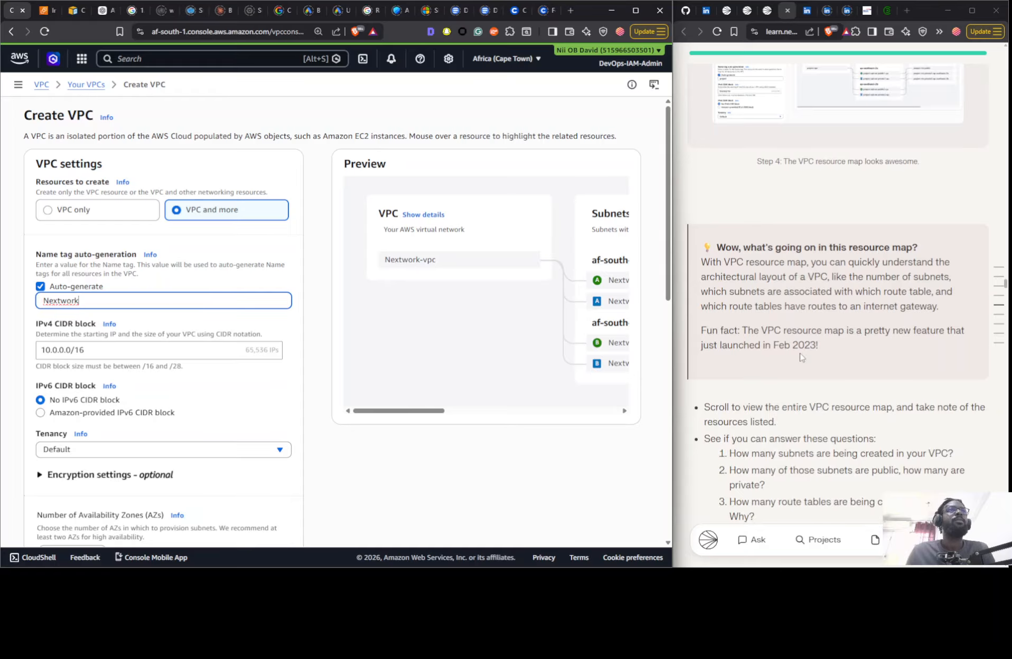
pyautogui.scroll(-10, 800, 357)
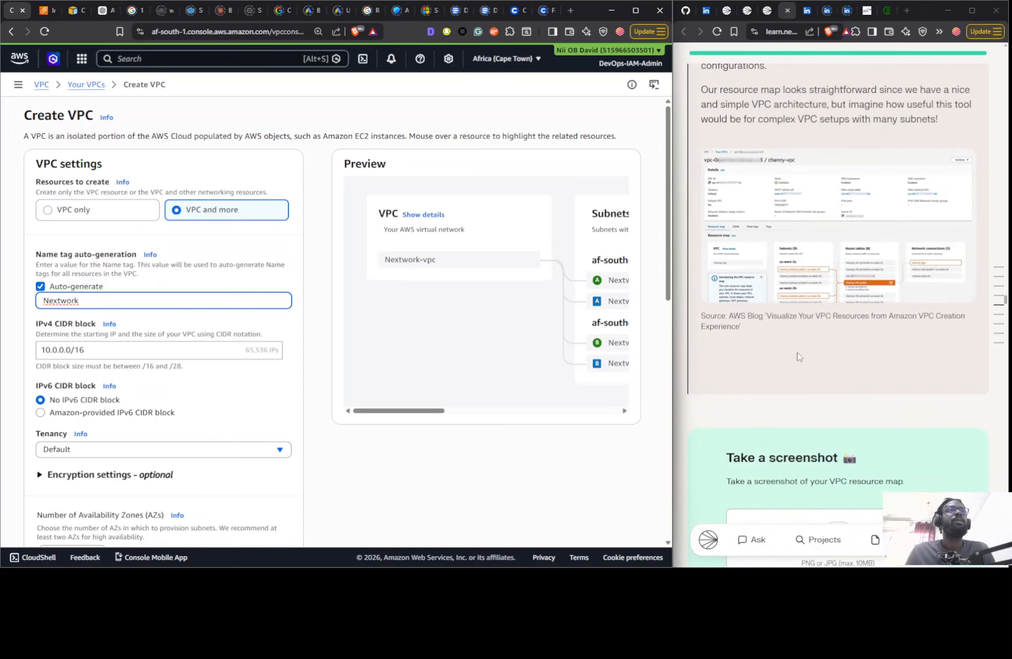
pyautogui.scroll(-10, 799, 357)
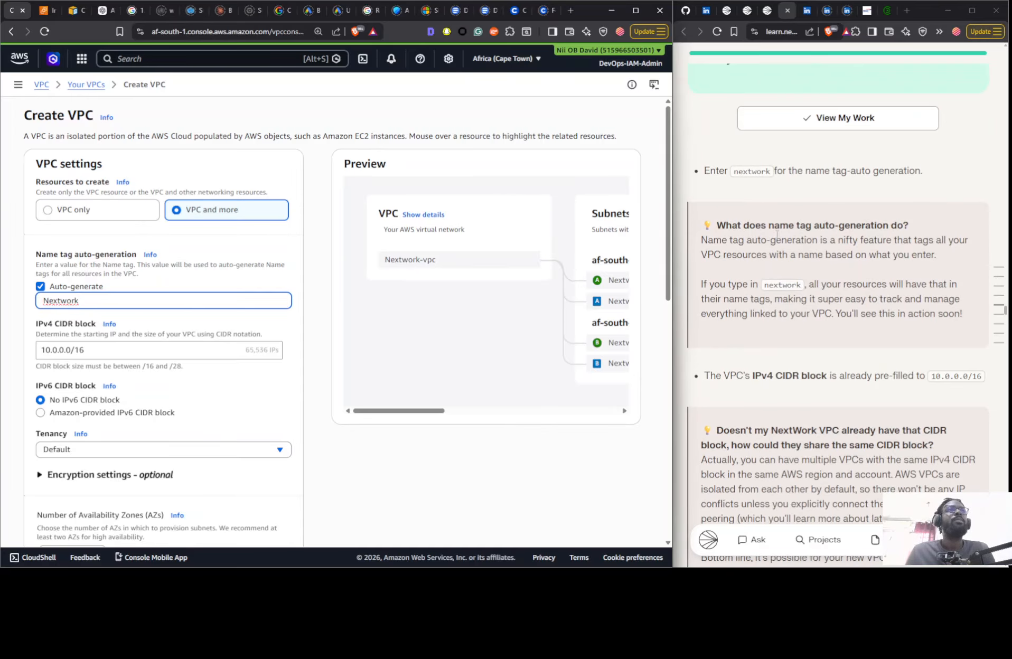
pyautogui.scroll(-5, 780, 312)
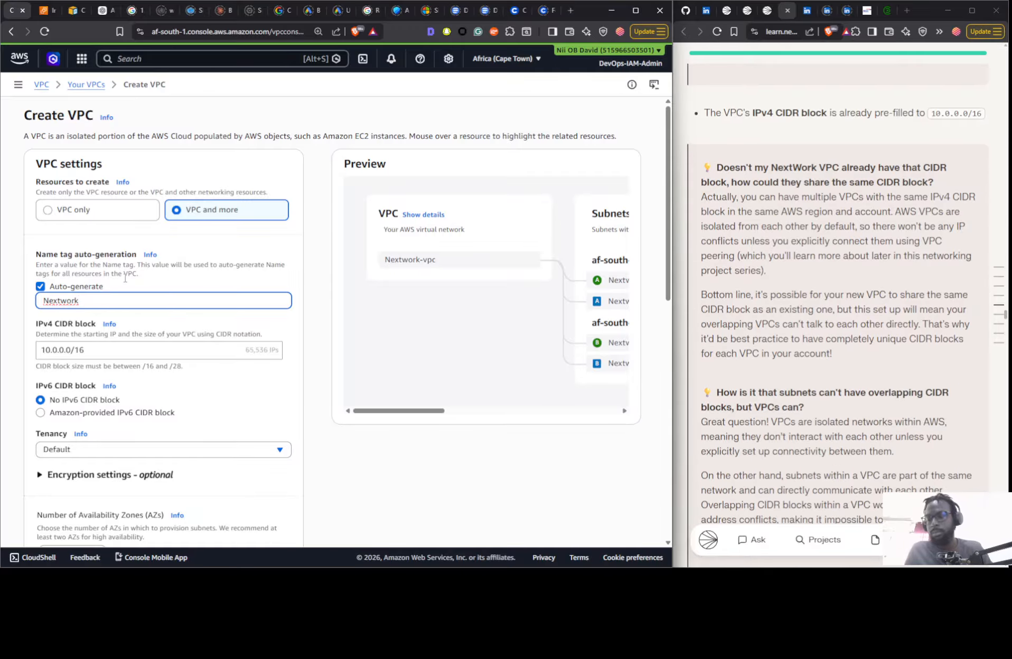
pyautogui.write('2')
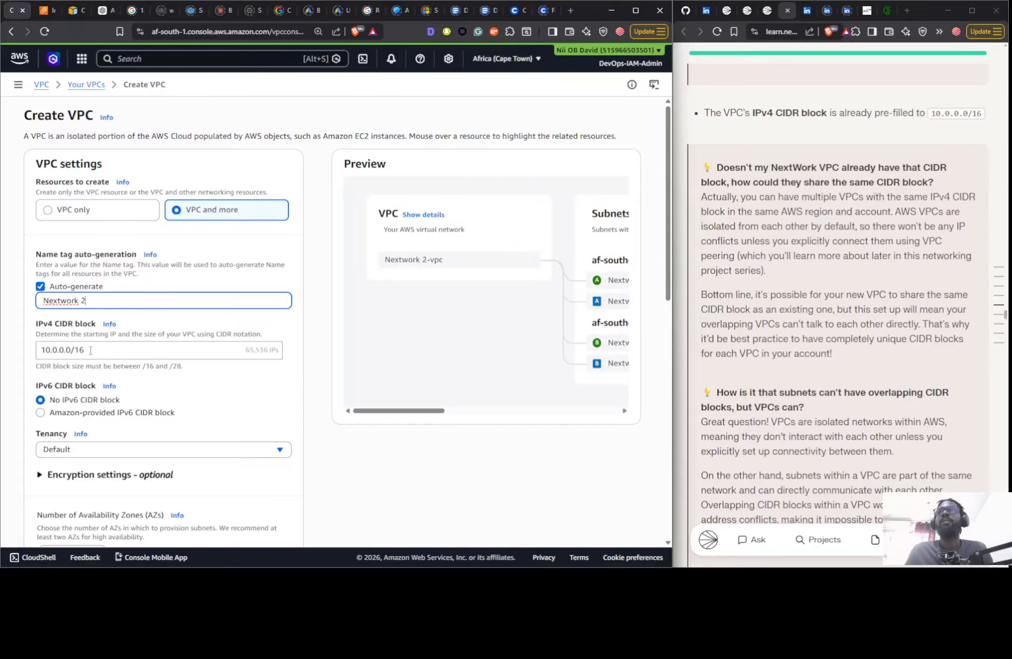
# - Review the planned subnets in the VPC preview and set the number of Availability Zones to 1
pyautogui.scroll(-4, 303, 384)
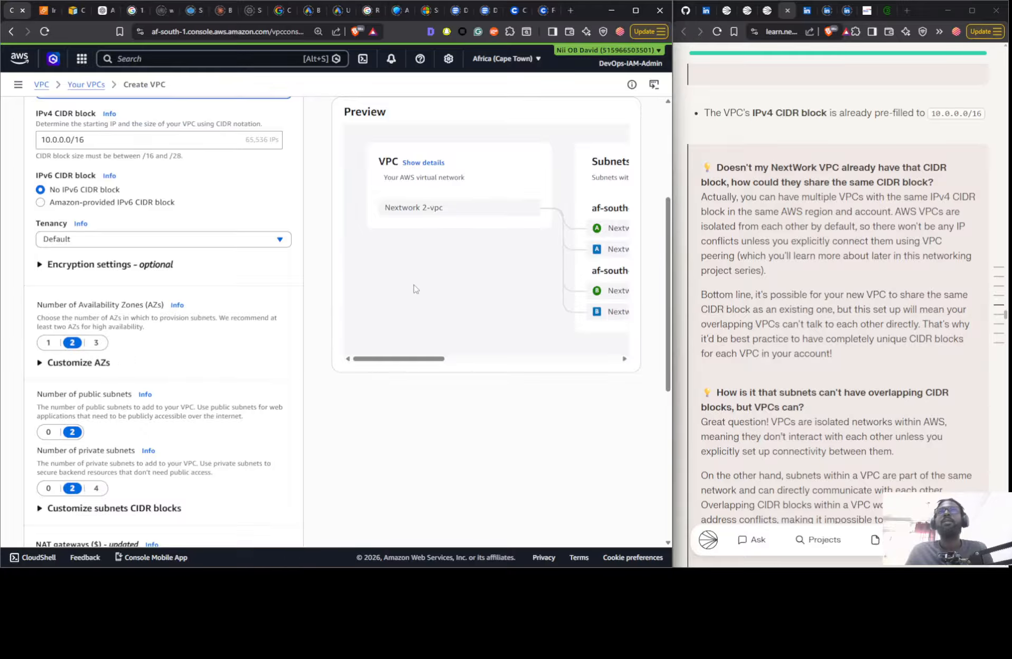
pyautogui.scroll(3, 407, 333)
pyautogui.moveTo(401, 364); pyautogui.dragTo(456, 354)
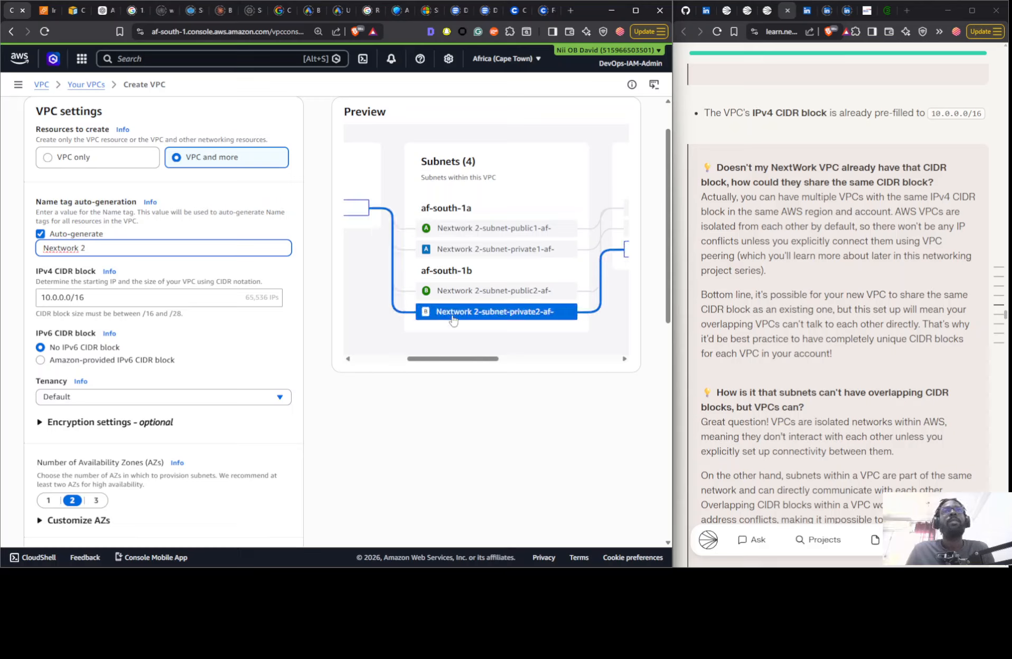
pyautogui.scroll(-2, 112, 296)
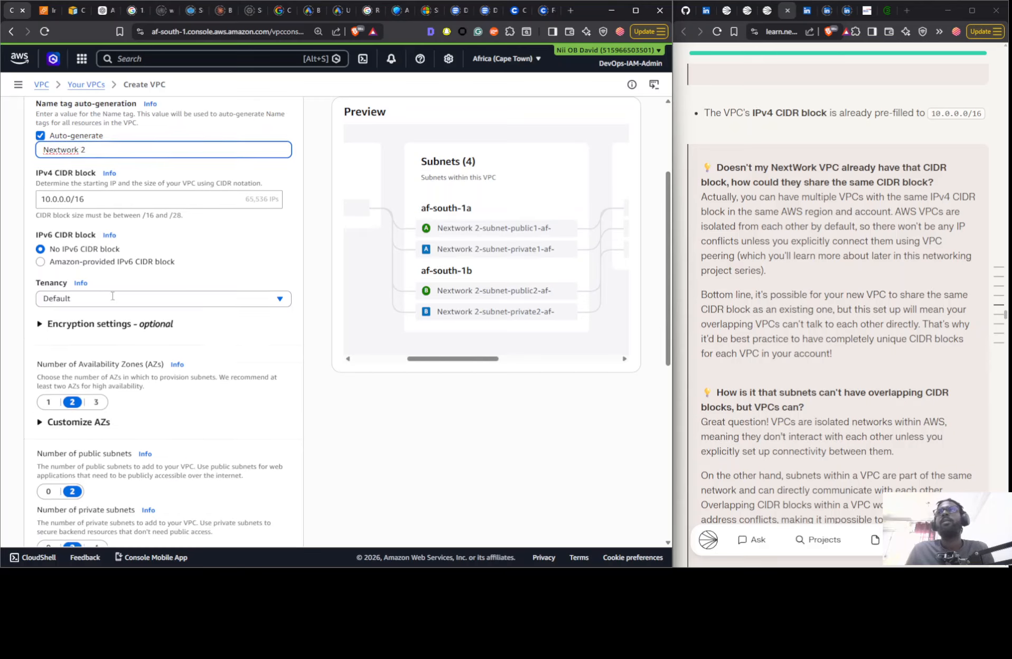
pyautogui.click(47, 395)
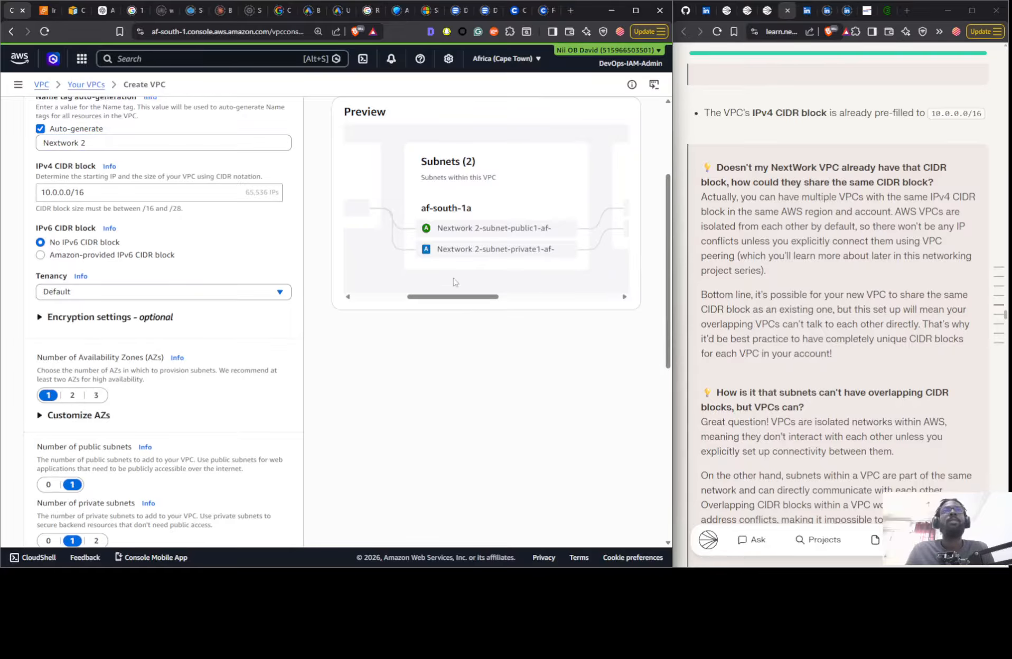
# - Check the previewed route tables and network connections, set VPC endpoints to None, and create the VPC
pyautogui.moveTo(451, 297); pyautogui.dragTo(546, 297)
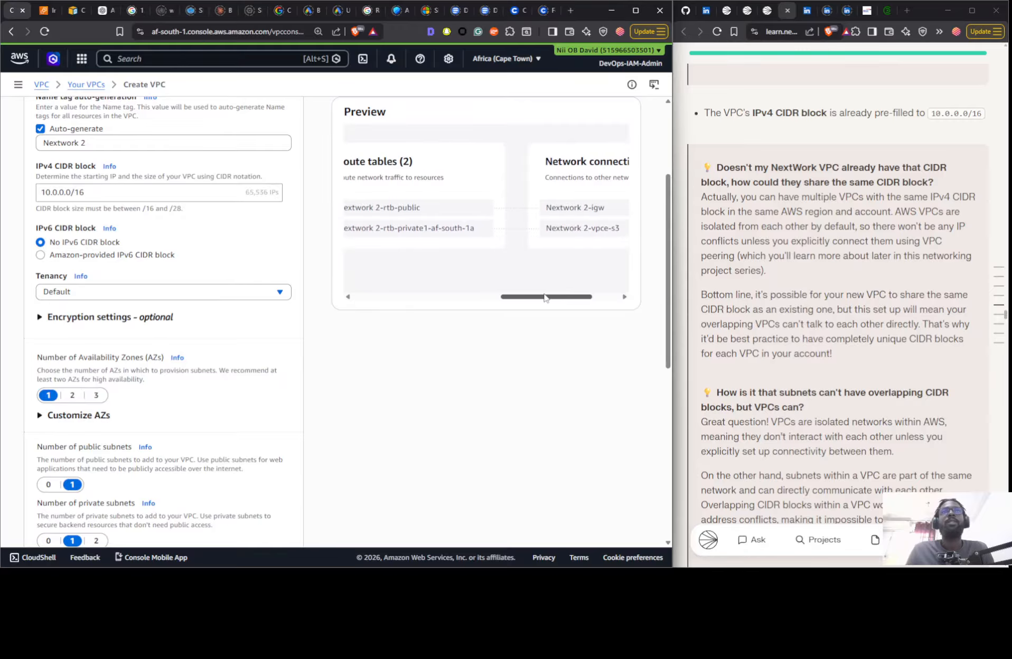
pyautogui.scroll(-8, 159, 316)
pyautogui.scroll(3, 44, 238)
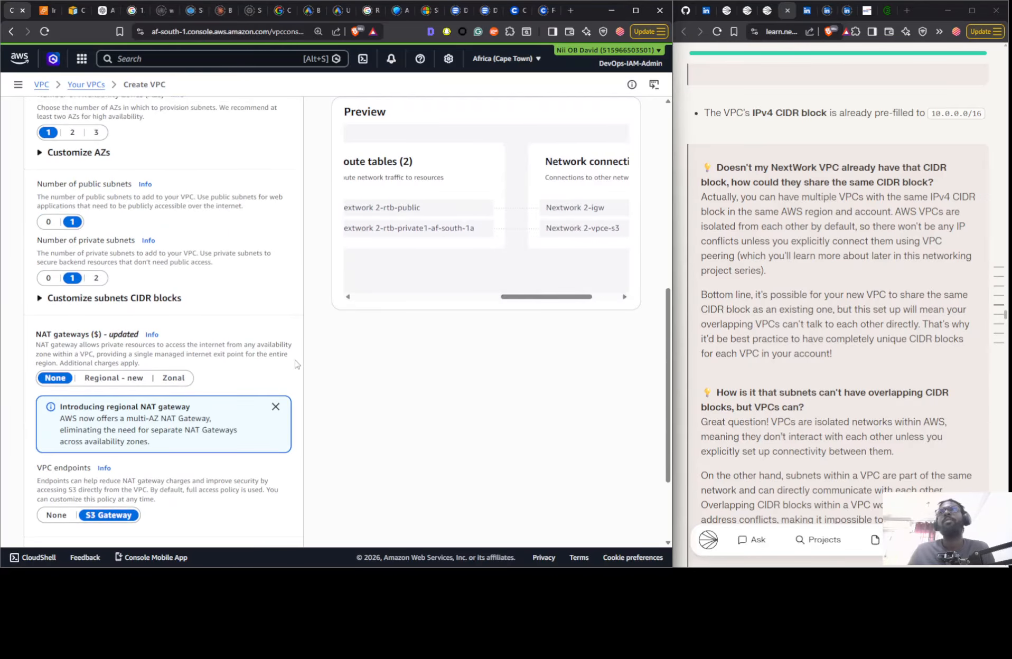
pyautogui.scroll(-3, 317, 385)
pyautogui.click(56, 389)
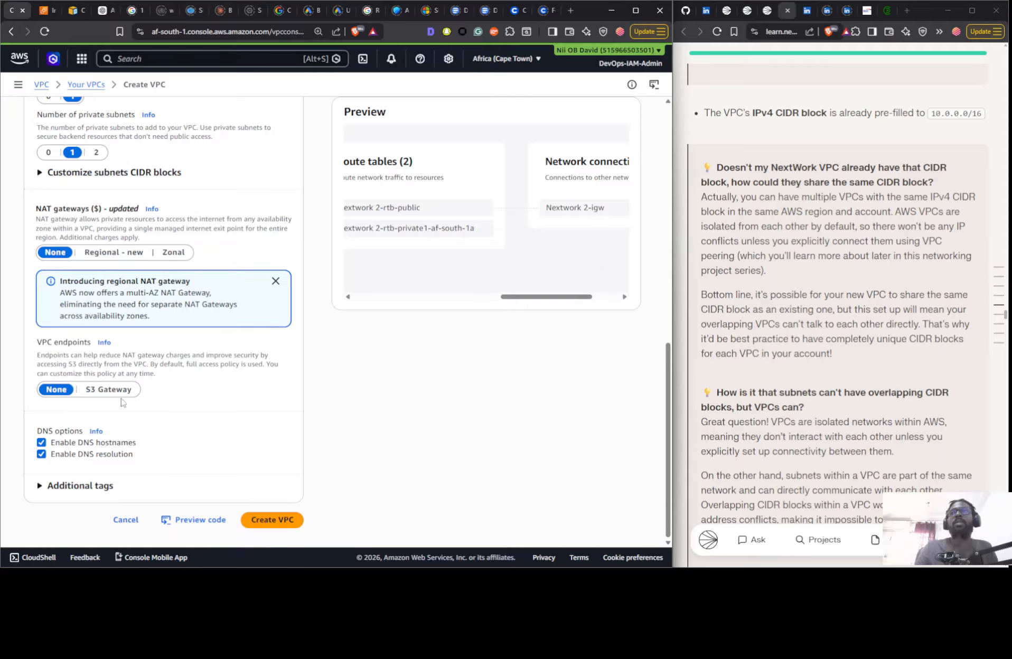
pyautogui.click(270, 519)
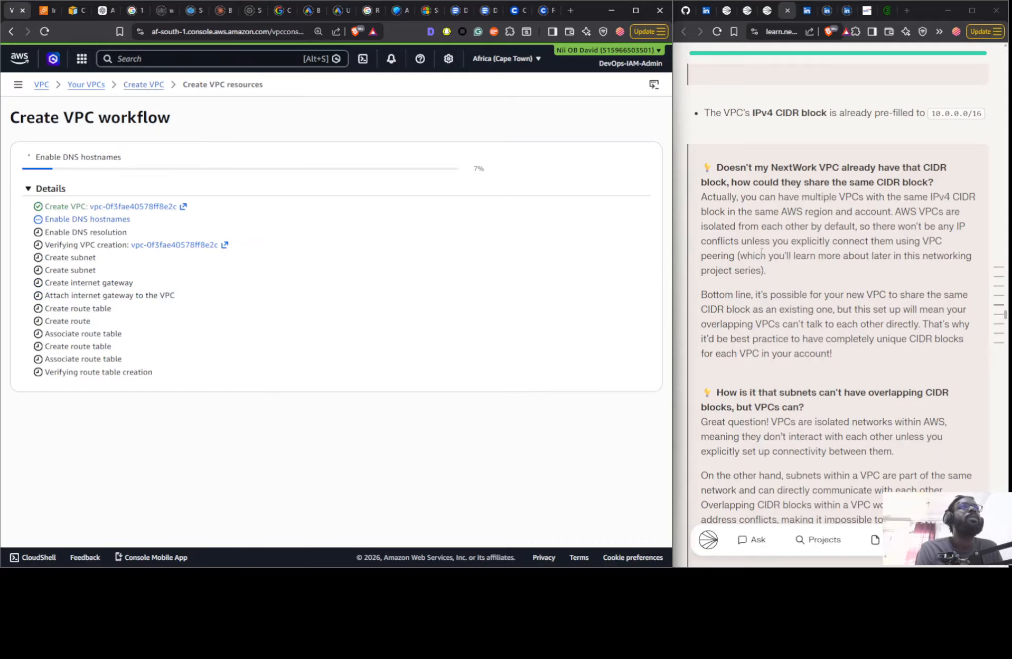
# - Read the guide's explanations of public and private subnet options, route tables and changing the Availability Zones, and check the VPC creation workflow
pyautogui.scroll(-7, 763, 245)
pyautogui.scroll(-15, 763, 245)
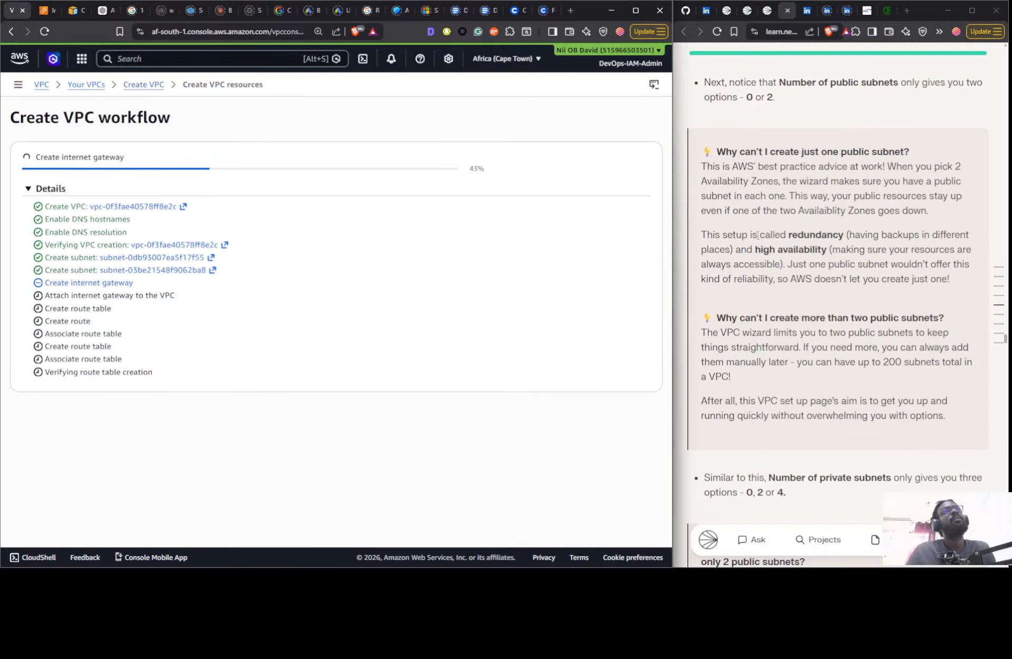
pyautogui.scroll(-7, 747, 230)
pyautogui.scroll(-7, 748, 230)
pyautogui.scroll(20, 739, 219)
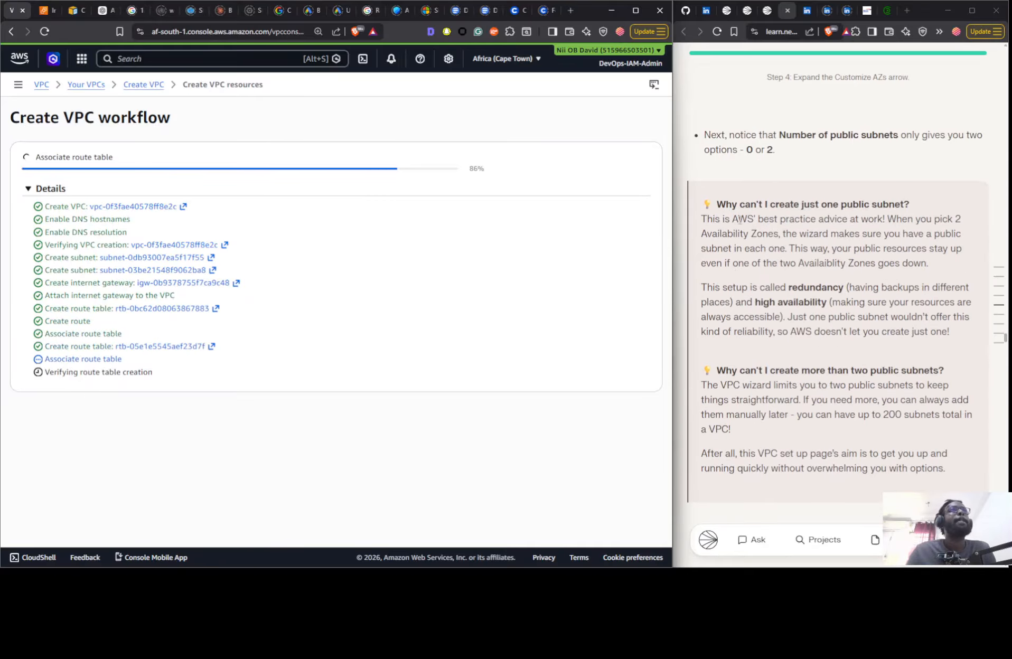
pyautogui.scroll(7, 739, 219)
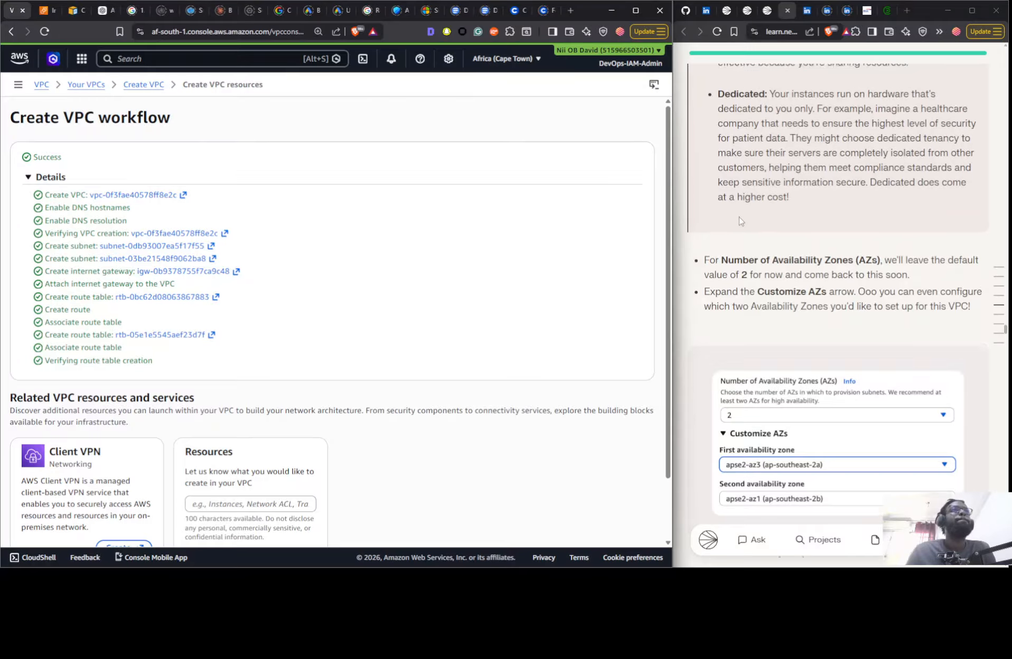
pyautogui.scroll(-6, 719, 215)
pyautogui.scroll(-15, 719, 215)
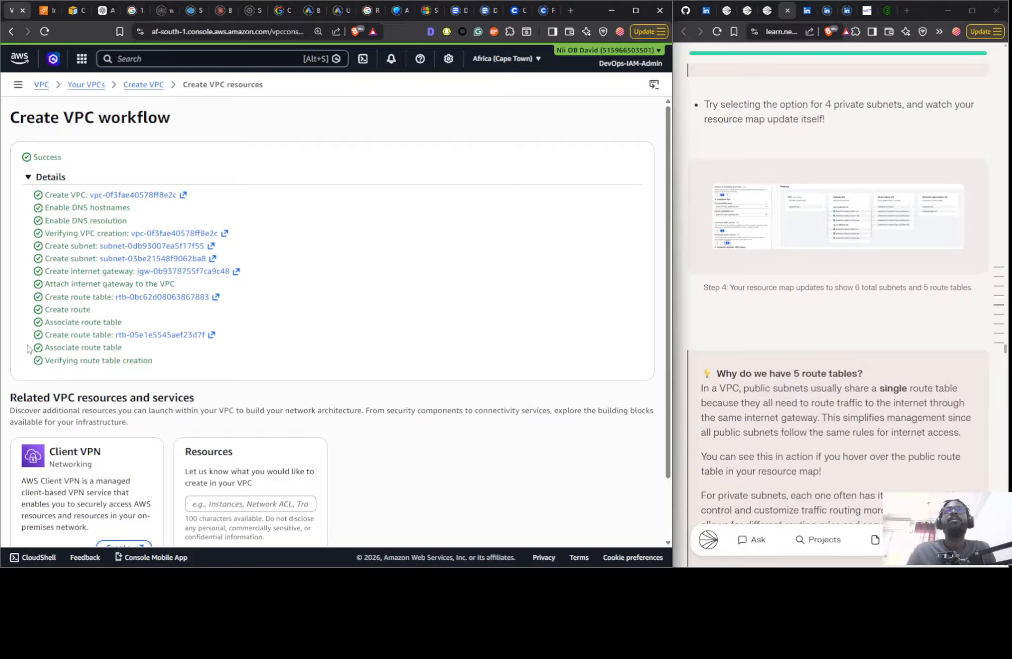
pyautogui.scroll(-2, 416, 331)
pyautogui.scroll(-20, 724, 259)
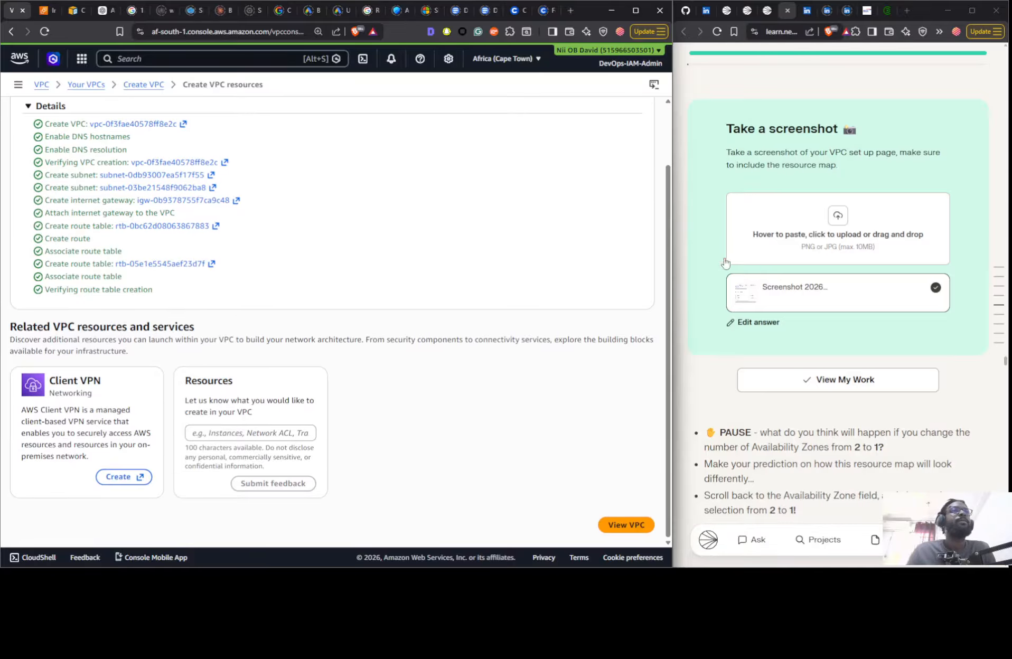
pyautogui.scroll(1, 649, 290)
pyautogui.scroll(4, 696, 276)
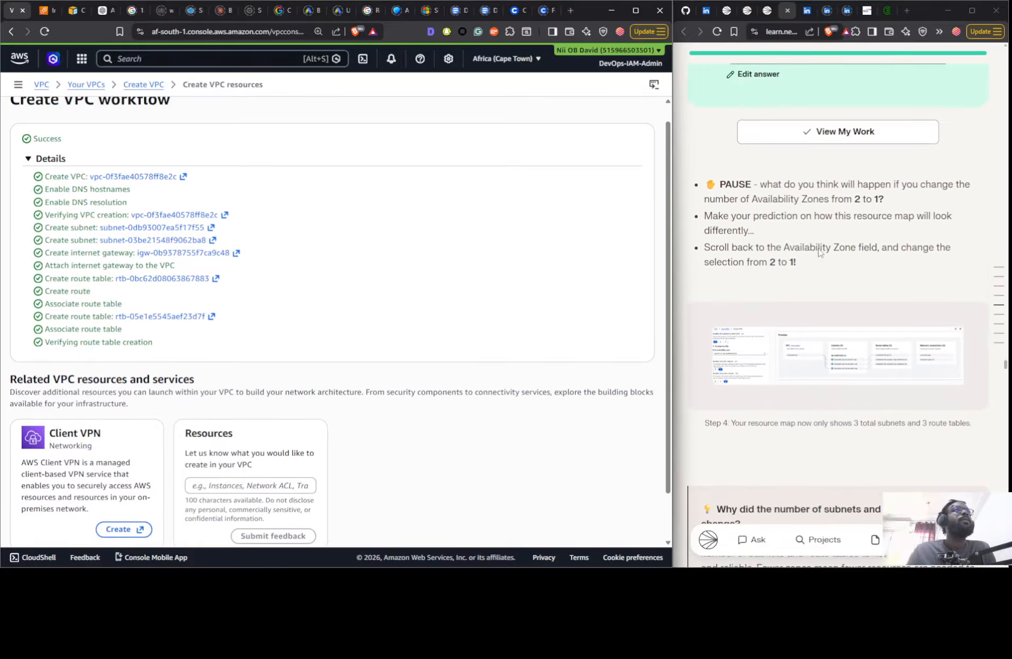
pyautogui.scroll(-3, 696, 275)
pyautogui.scroll(-1, 528, 338)
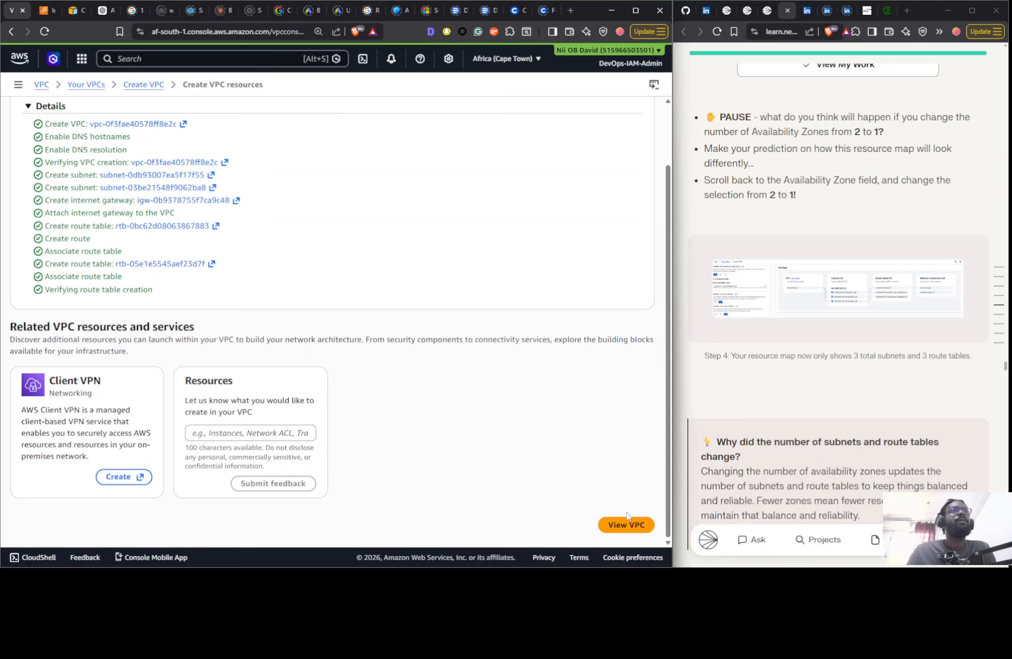
# - Open the newly created VPC and examine the subnets and route tables in its resource map
pyautogui.click(621, 527)
pyautogui.scroll(-1, 814, 280)
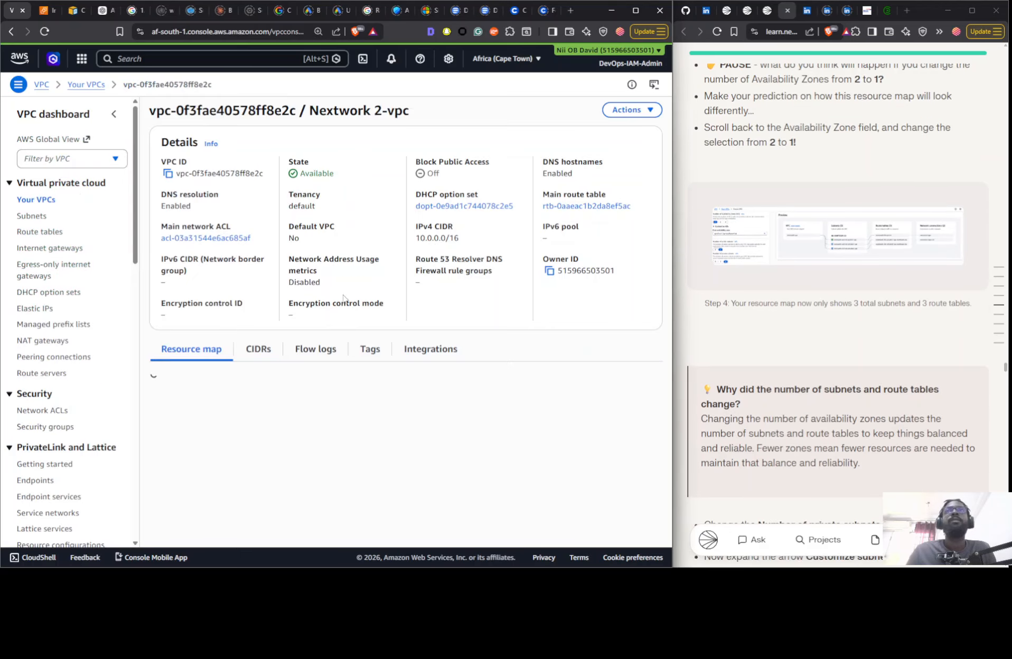
pyautogui.scroll(-1, 346, 340)
pyautogui.moveTo(334, 523); pyautogui.dragTo(399, 496)
# - Read the guide's sections on subnet CIDR blocks, NAT gateways, DNS options, resource maps and deleting the project's resources
pyautogui.scroll(-14, 731, 365)
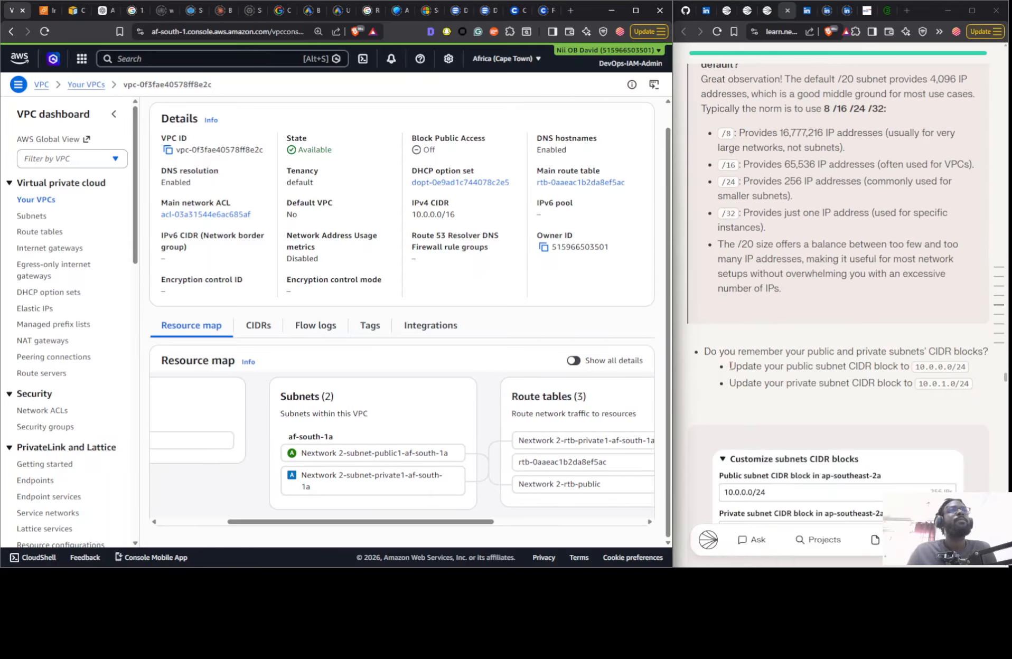
pyautogui.scroll(-5, 719, 362)
pyautogui.scroll(-15, 716, 360)
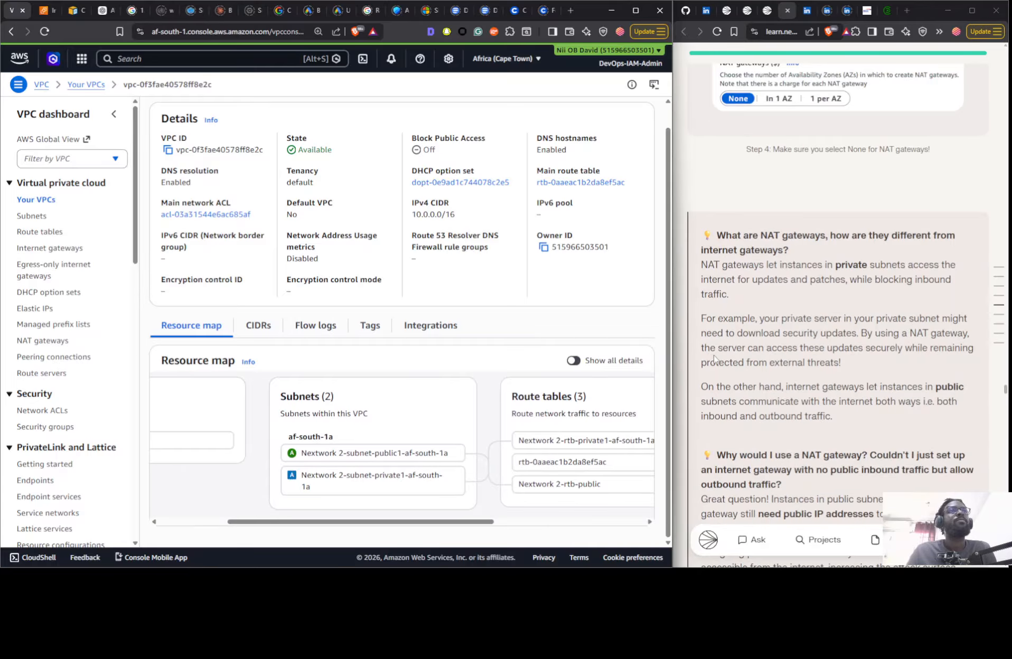
pyautogui.scroll(-15, 708, 355)
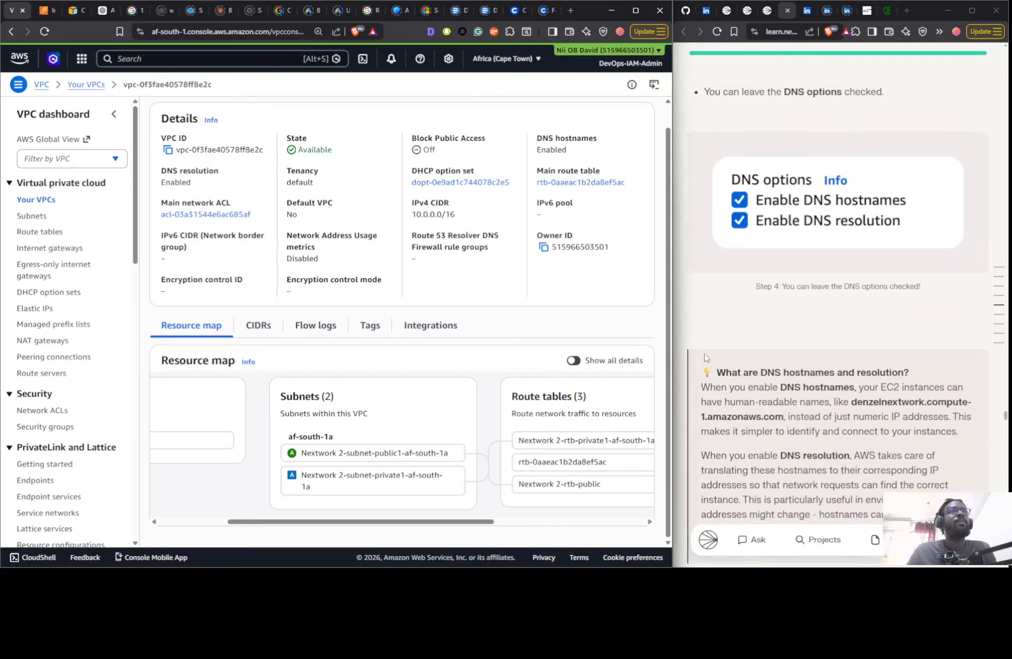
pyautogui.scroll(-15, 697, 350)
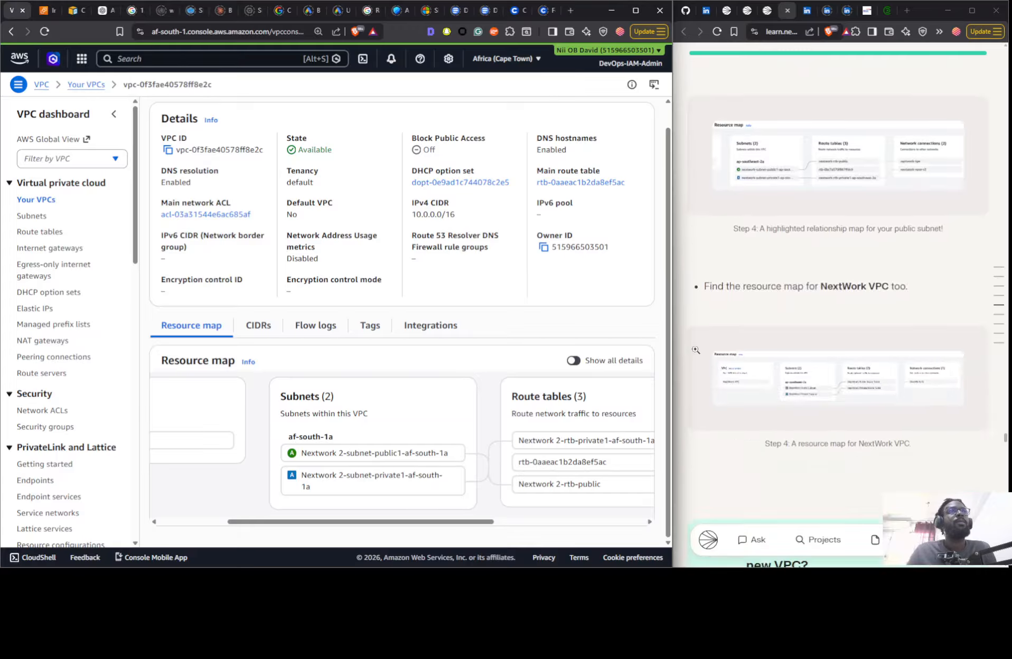
pyautogui.scroll(-10, 692, 351)
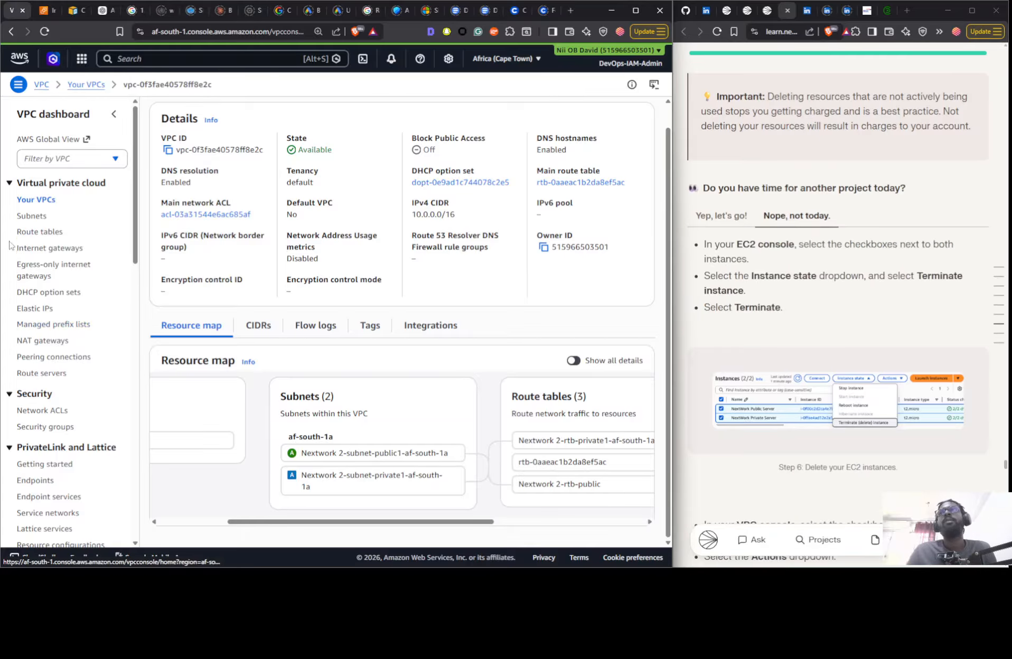
# - Try to delete the Nextwork VPC from the list of VPCs
pyautogui.click(46, 200)
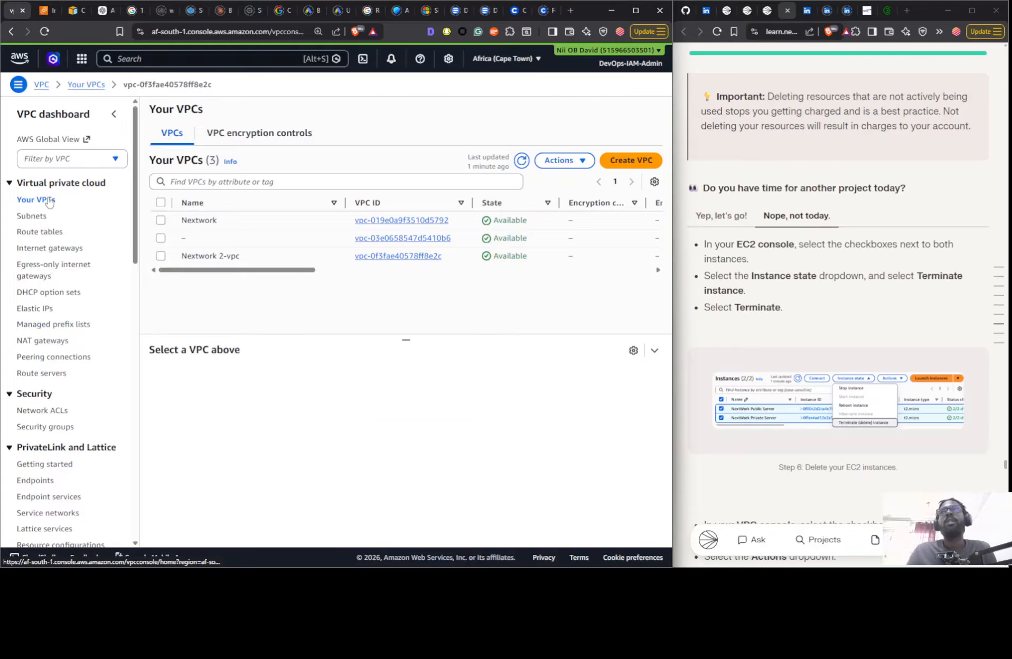
pyautogui.click(255, 222)
pyautogui.click(546, 164)
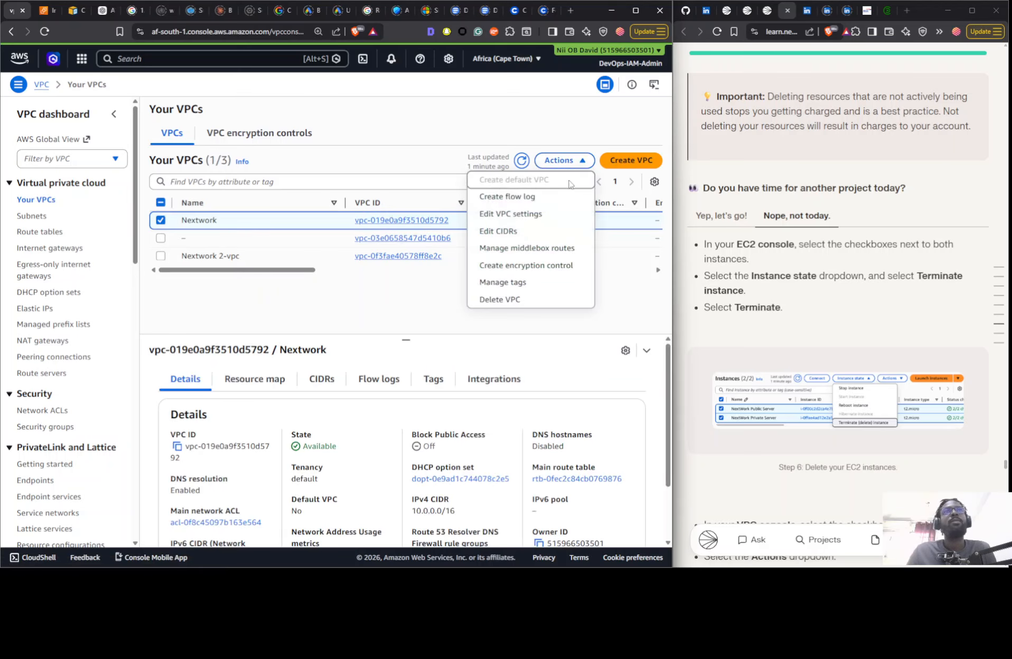
pyautogui.click(515, 300)
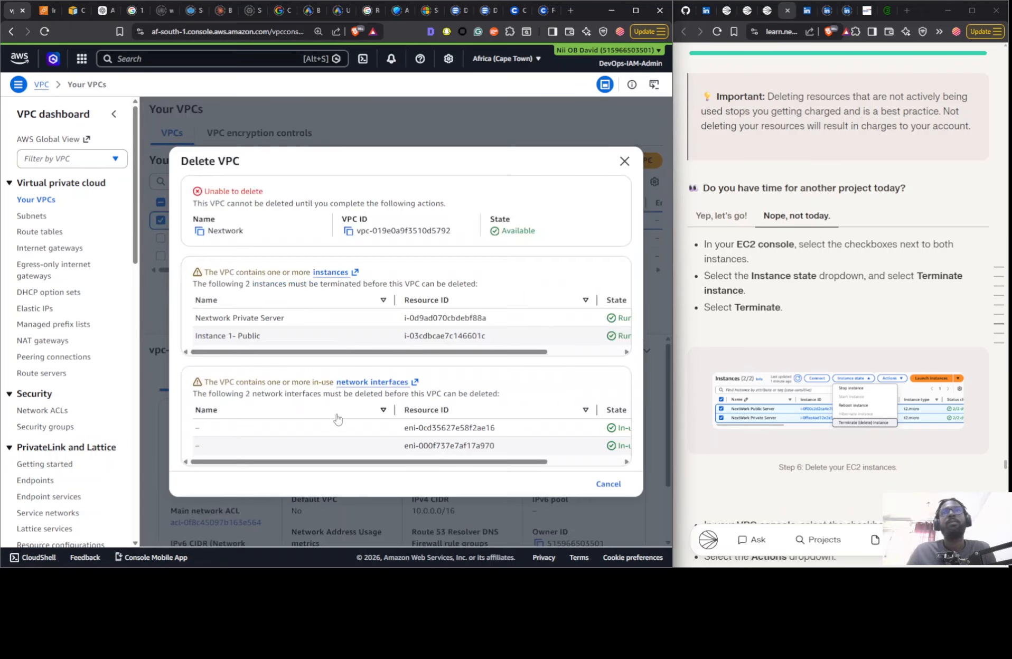
pyautogui.click(349, 116)
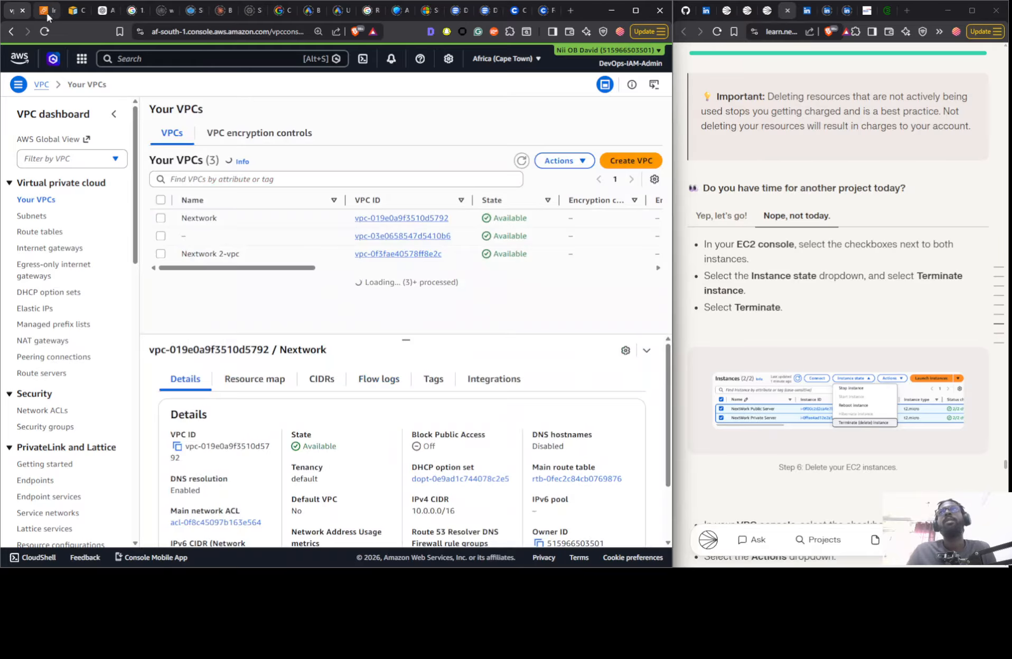
# - Terminate the Nextwork Private Server and Instance 1- Public EC2 instances
pyautogui.click(47, 10)
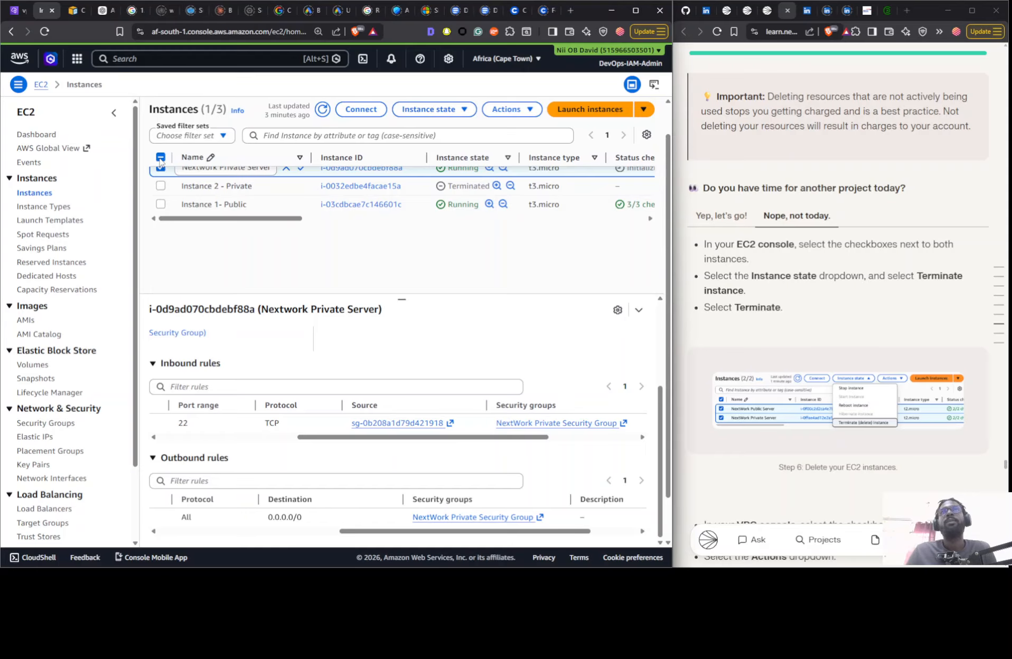
pyautogui.click(161, 204)
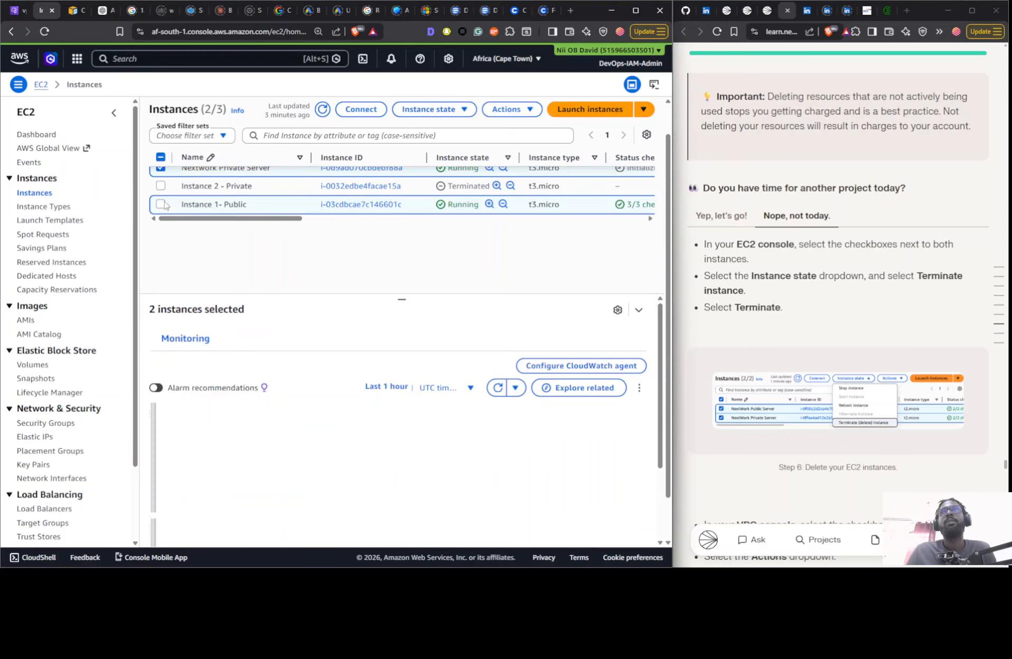
pyautogui.click(435, 109)
pyautogui.click(446, 198)
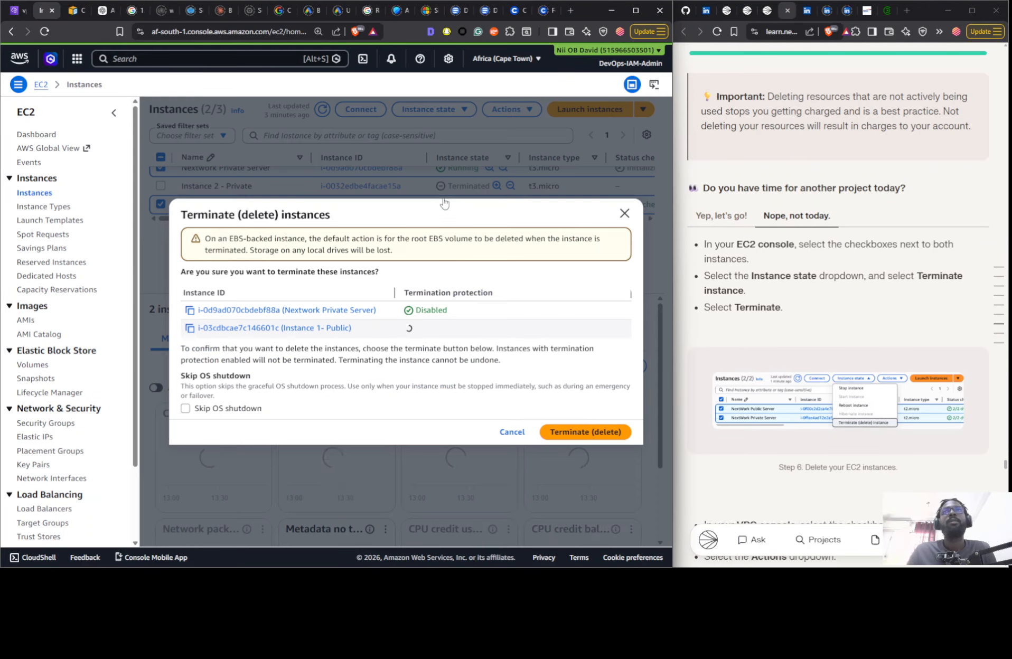
pyautogui.click(586, 433)
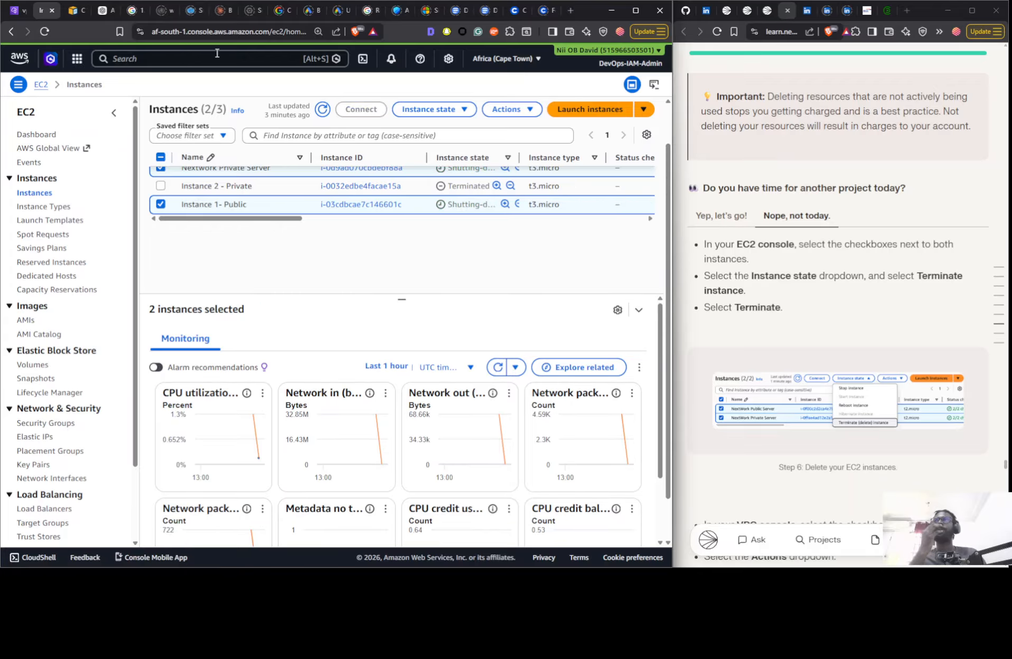
# - Delete the Nextwork 2-vpc VPC with its associated resources, entering "delete" as the confirmation
pyautogui.click(12, 10)
pyautogui.click(245, 256)
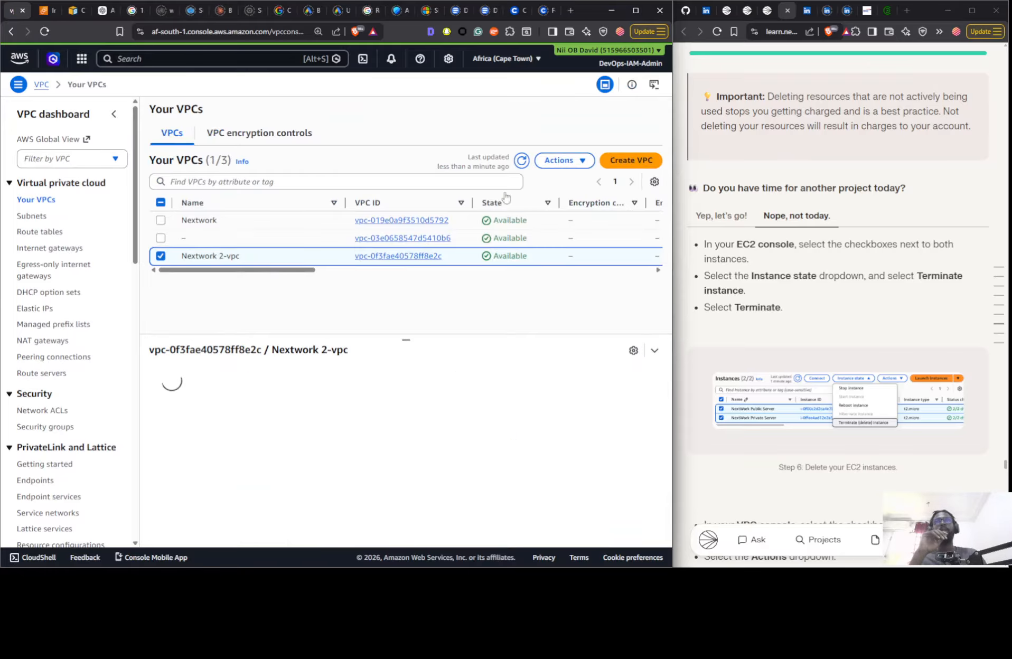
pyautogui.click(560, 162)
pyautogui.click(520, 300)
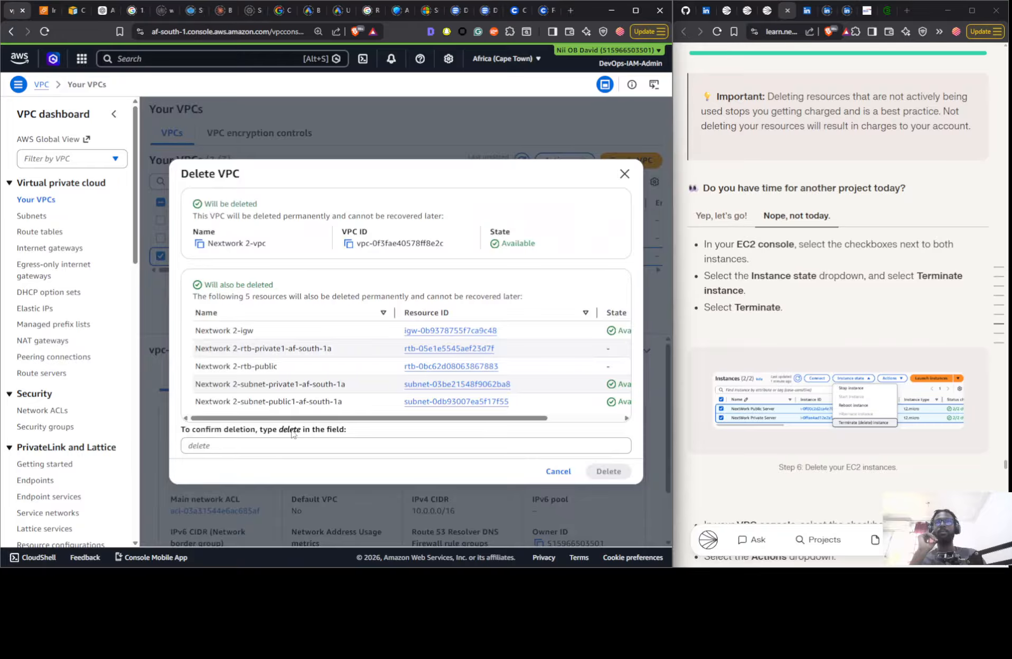
pyautogui.doubleClick(289, 431)
pyautogui.hotkey('ctrl', 'c')
pyautogui.click(282, 445)
pyautogui.hotkey('ctrl', 'v')
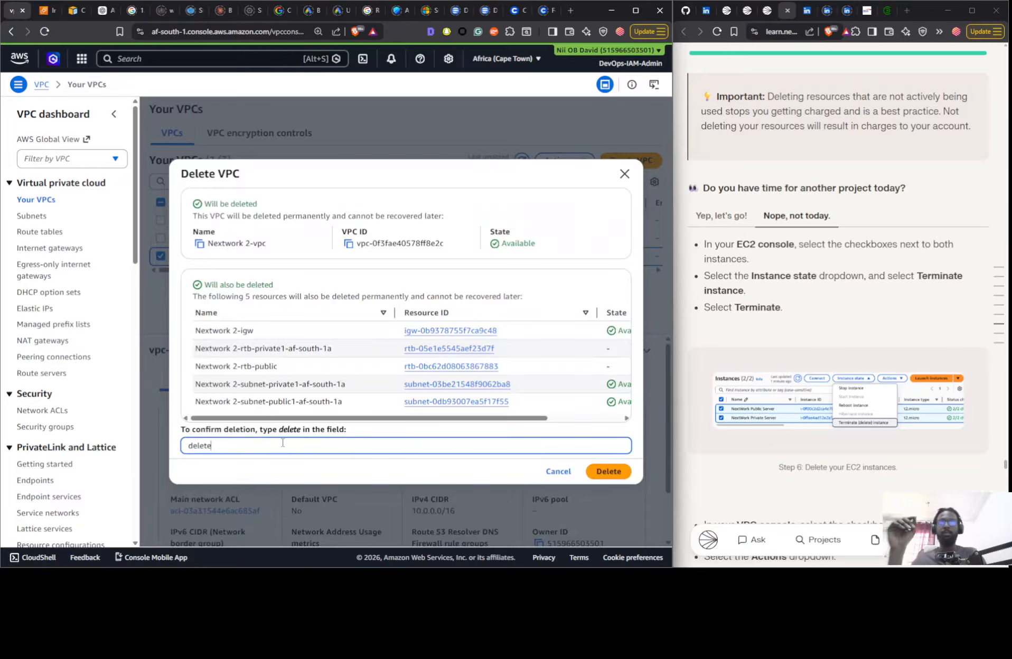
pyautogui.click(609, 471)
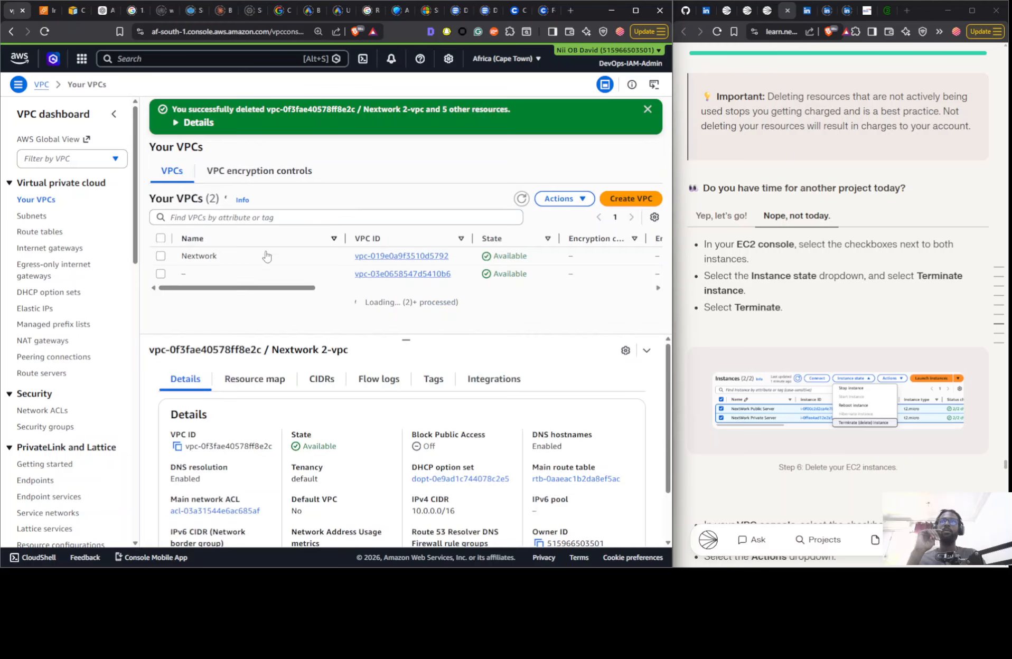
# - Select the Nextwork VPC and refresh the EC2 instance list to check the termination status of both servers
pyautogui.click(272, 258)
pyautogui.click(47, 10)
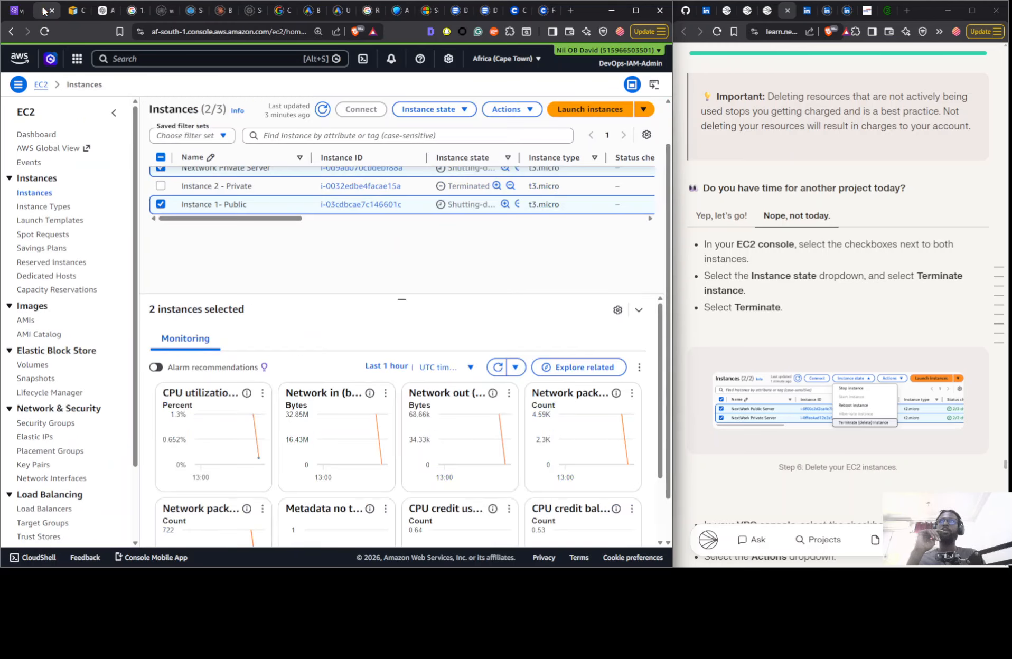
pyautogui.click(324, 110)
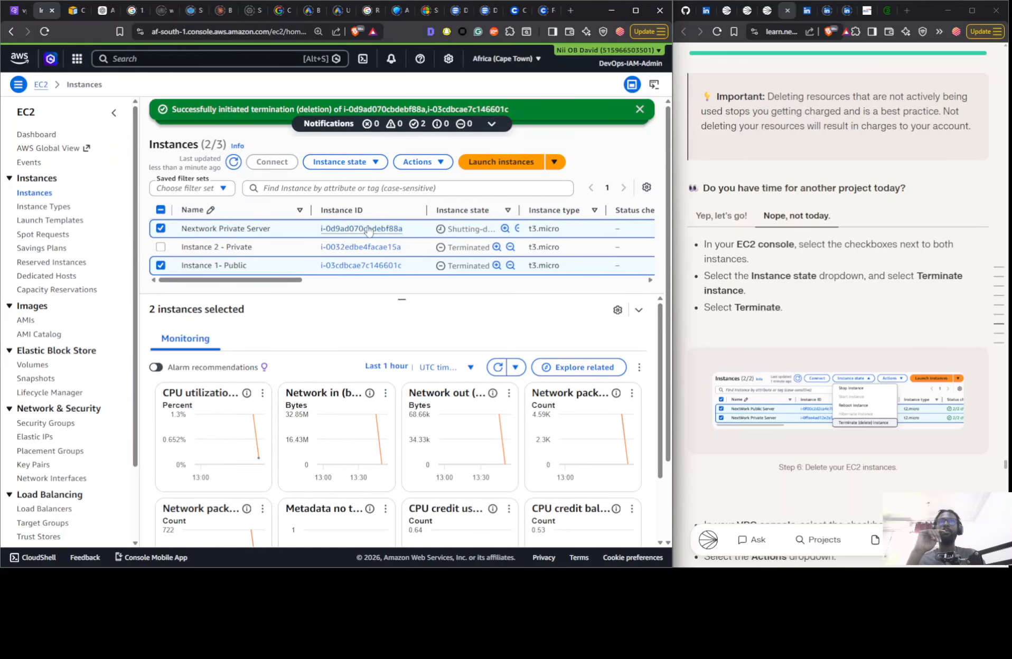
pyautogui.click(233, 163)
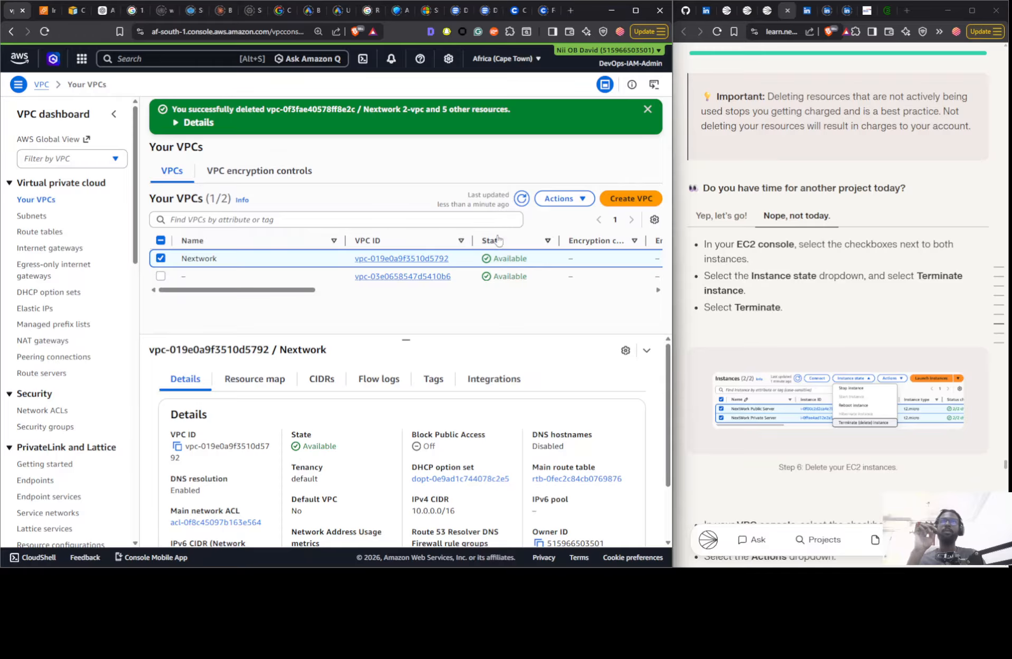
# - Delete the Nextwork VPC with its associated resources, entering "delete" as the confirmation
pyautogui.click(558, 199)
pyautogui.click(526, 338)
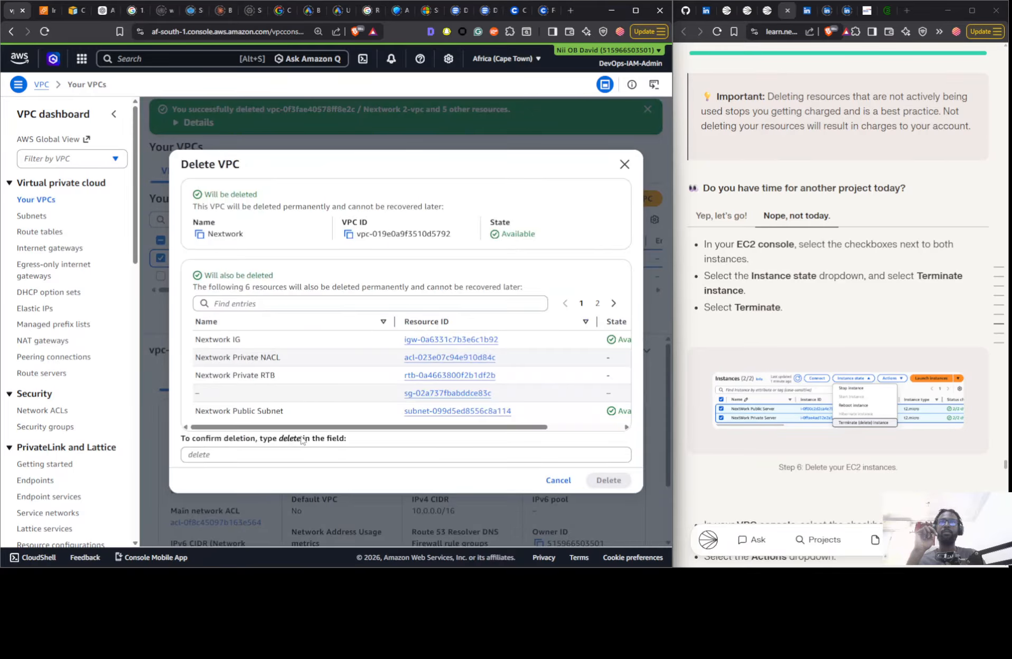
pyautogui.tripleClick(292, 439)
pyautogui.tripleClick(292, 439)
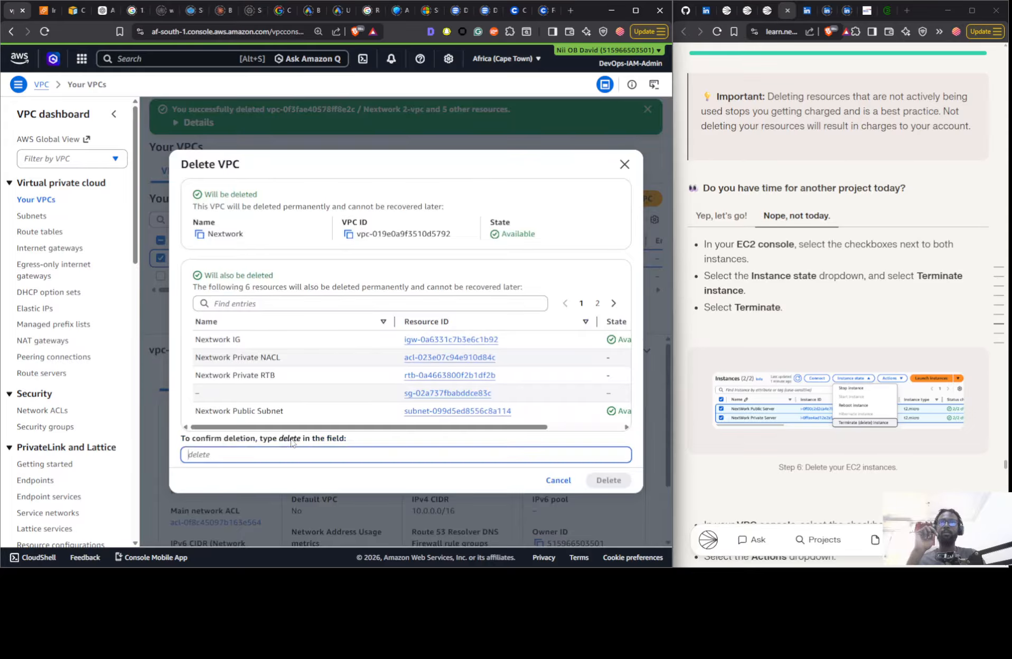
pyautogui.doubleClick(289, 442)
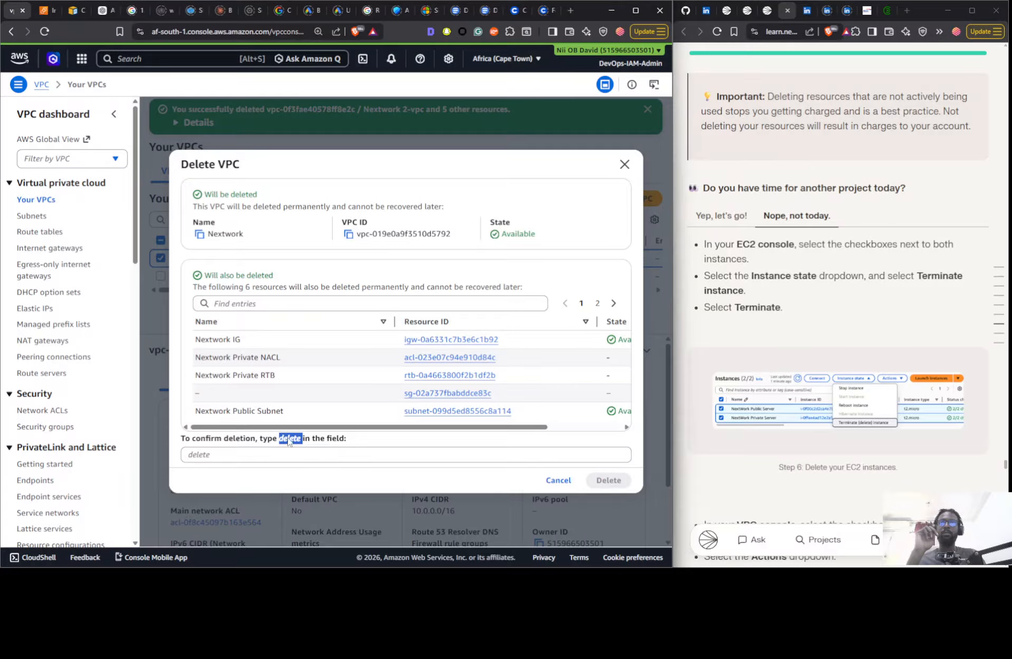
pyautogui.click(288, 457)
pyautogui.write('delete')
pyautogui.press('BackSpace')
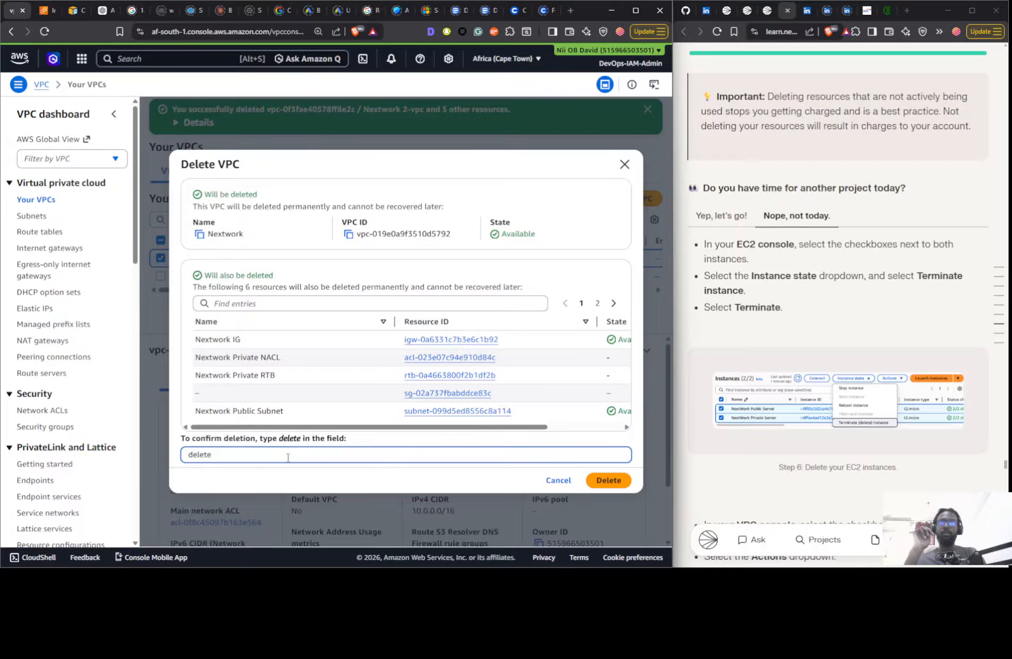
pyautogui.click(607, 480)
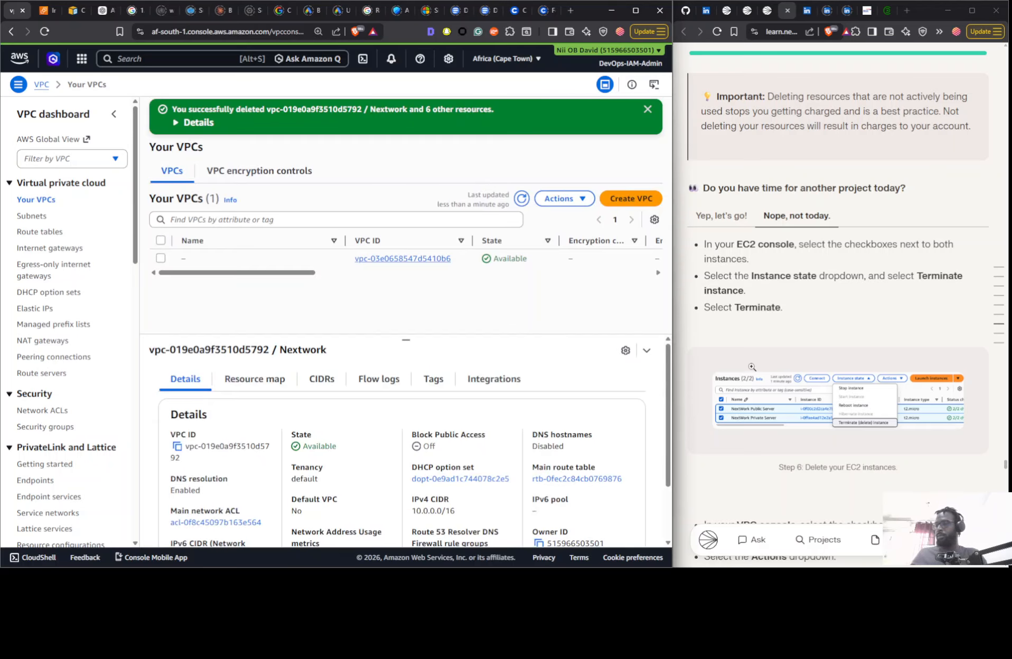
# - Open the Part 5 Testing VPC Connectivity project from the guide's related projects and dismiss its desktop reminder
pyautogui.rightClick(751, 367)
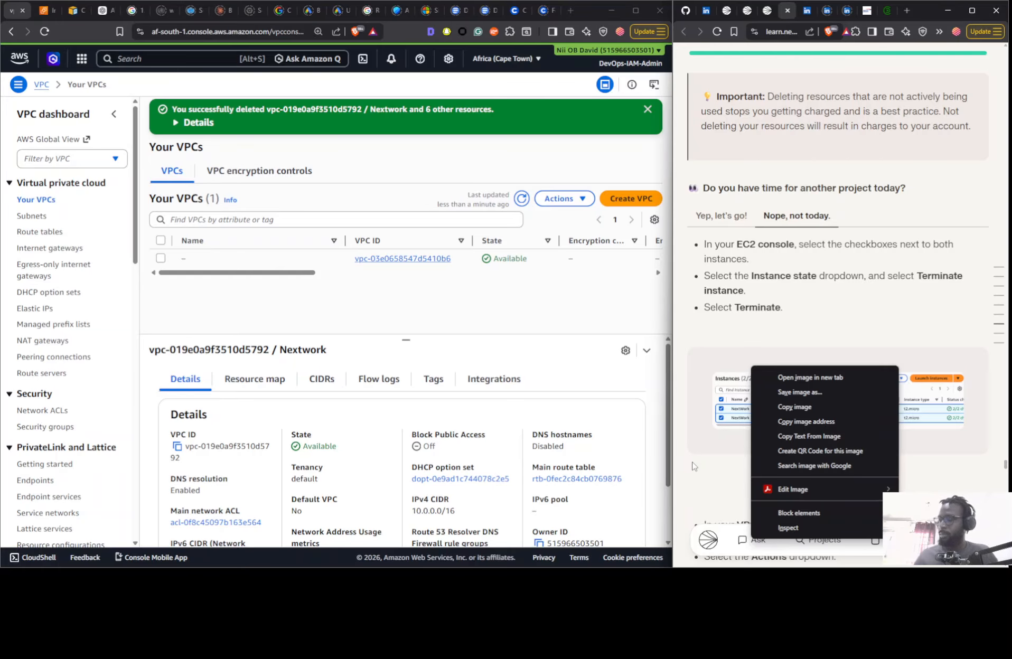
pyautogui.click(743, 313)
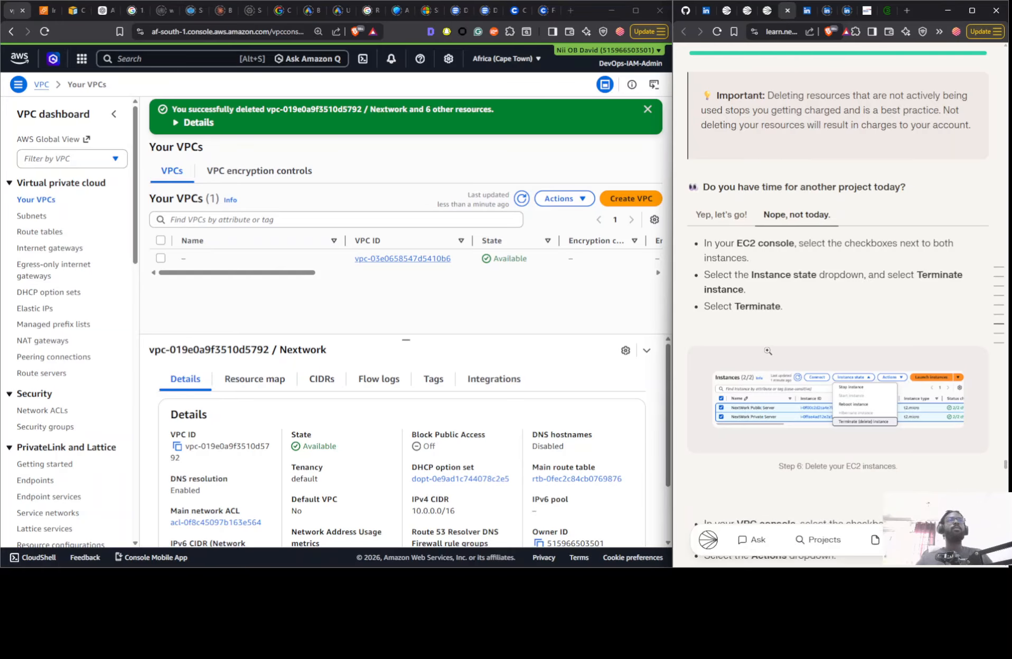
pyautogui.scroll(-11, 774, 393)
pyautogui.scroll(20, 800, 386)
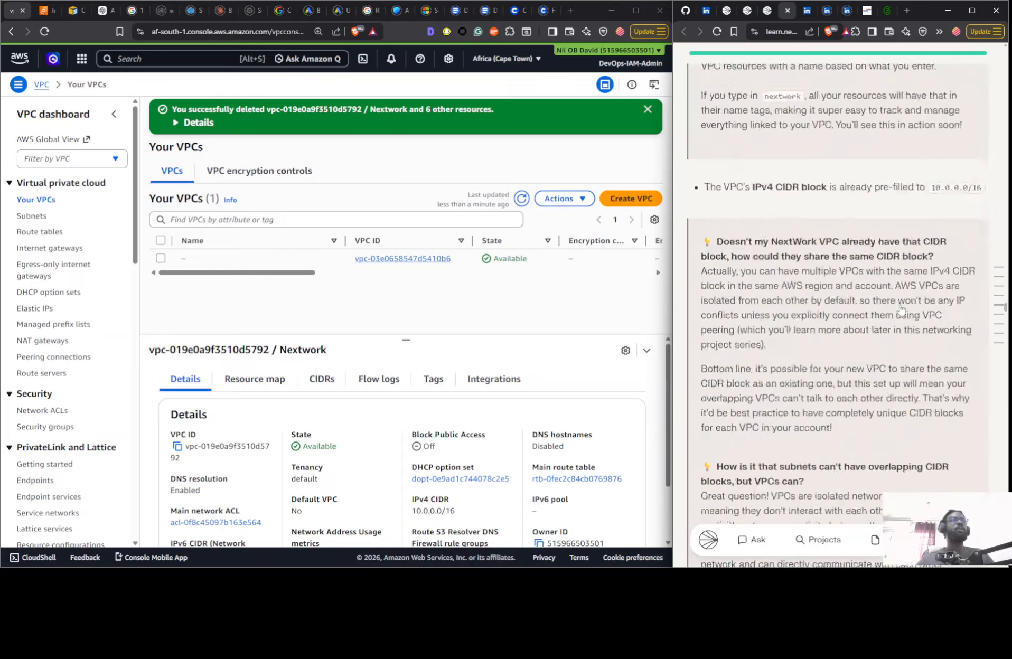
pyautogui.scroll(20, 901, 305)
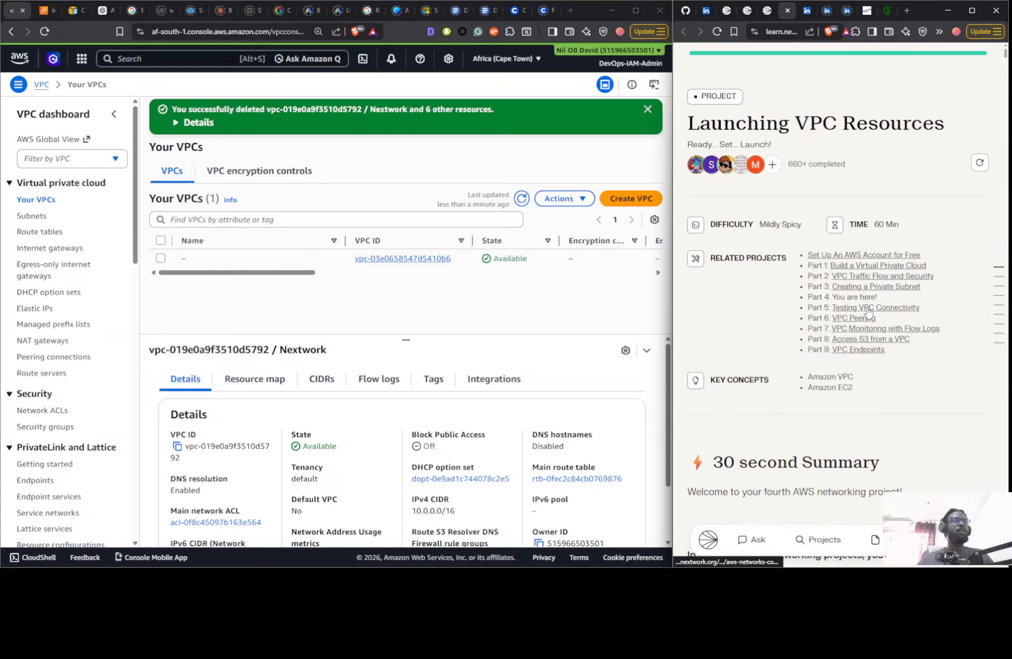
pyautogui.click(867, 307)
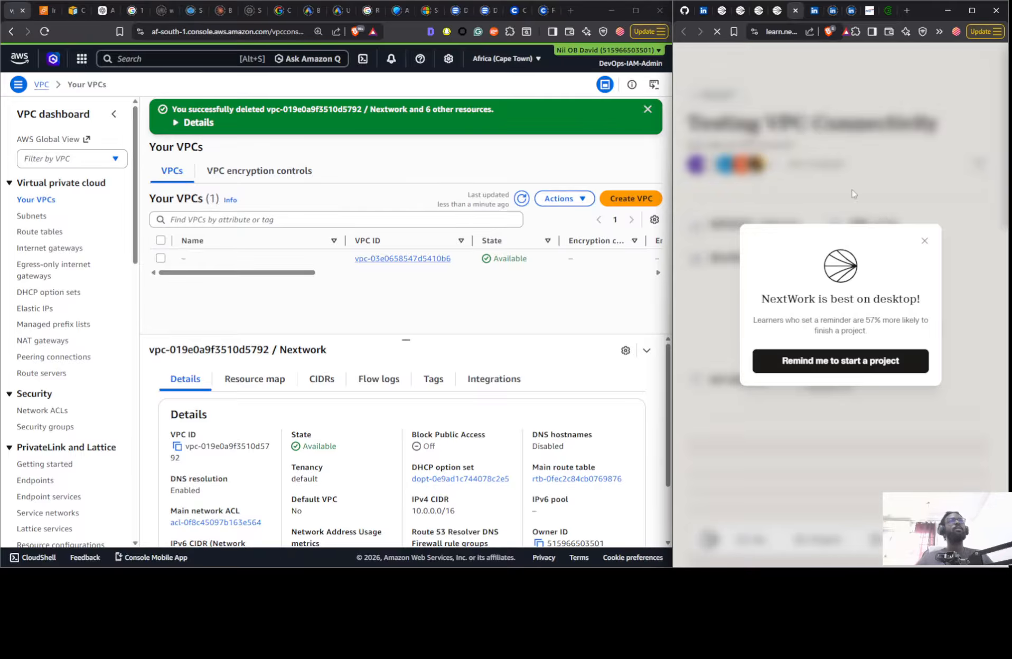
pyautogui.click(924, 241)
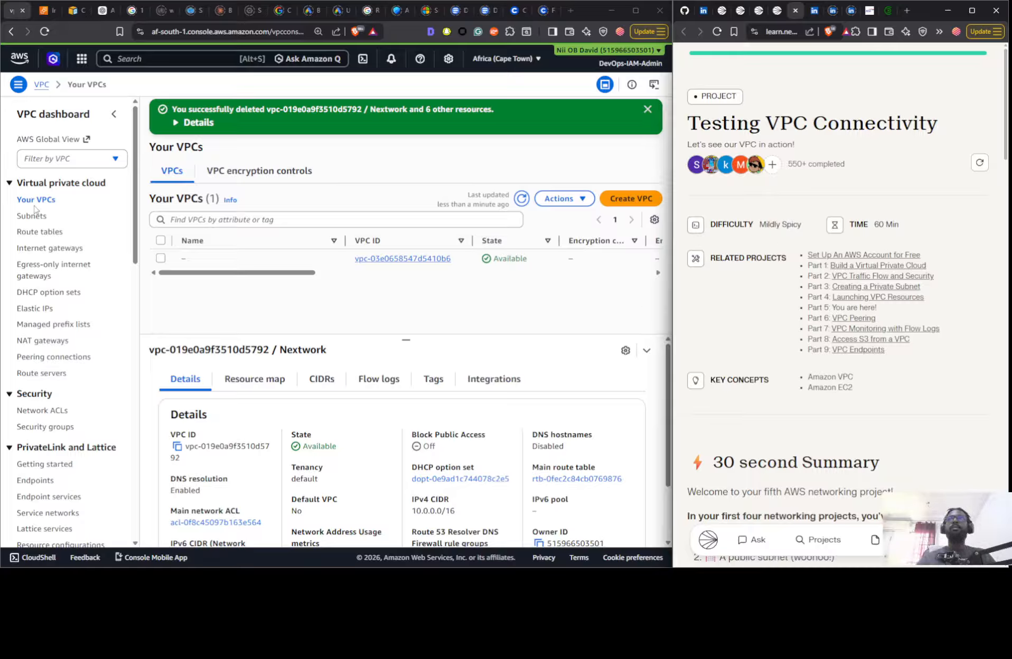
# - Close the EC2 Instances page and reload the list of VPCs
pyautogui.click(50, 30)
pyautogui.click(44, 15)
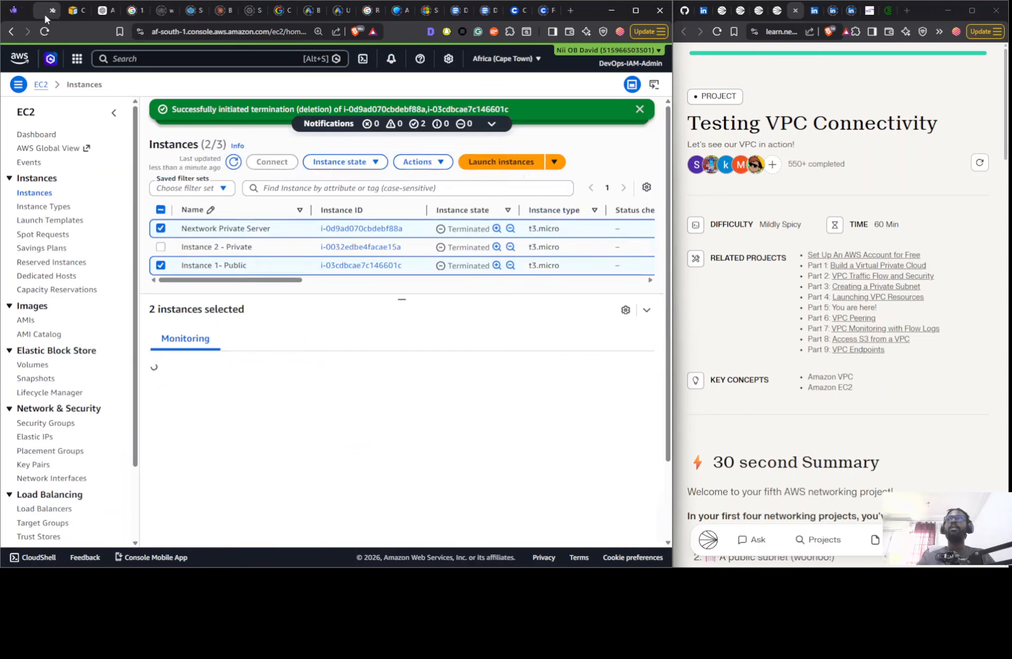
pyautogui.click(51, 11)
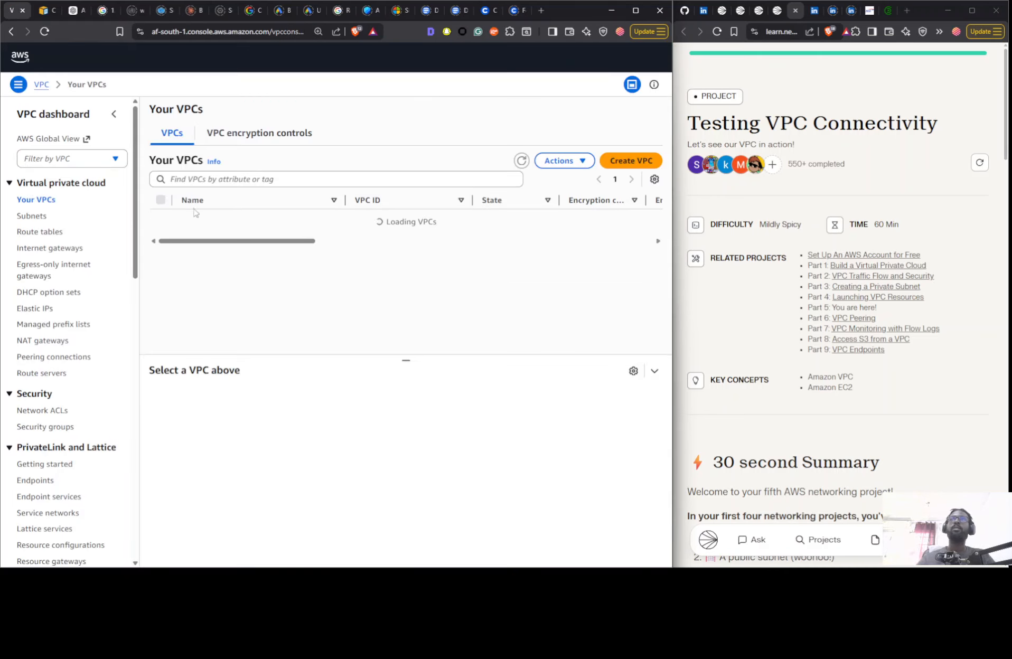
# - Choose the On Your Own mode for the Testing VPC Connectivity project and read its introduction up to the VPC basics step
pyautogui.scroll(-10, 894, 321)
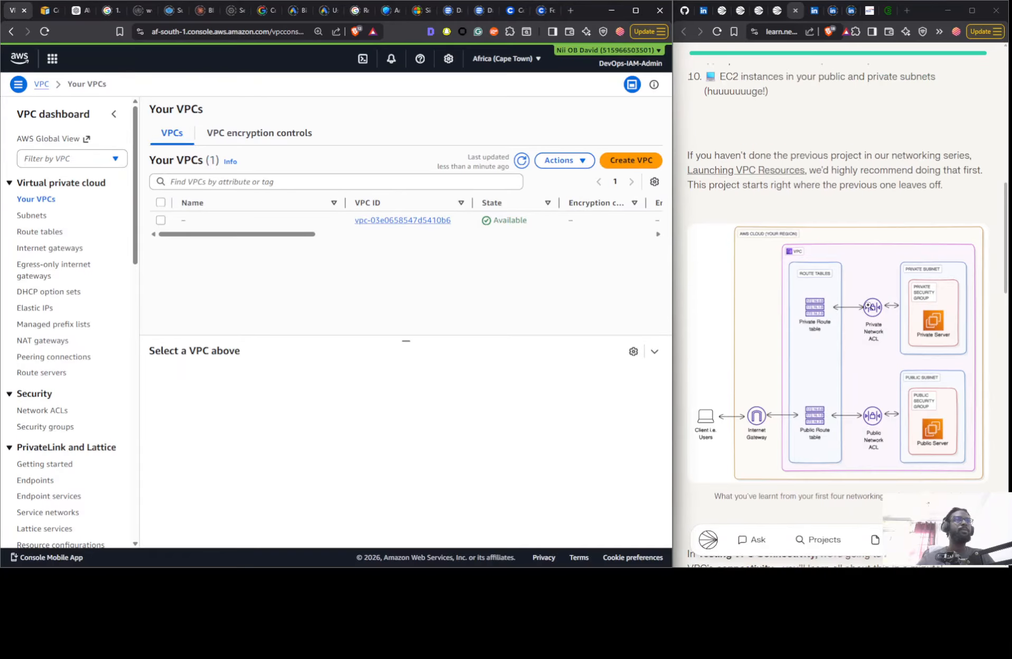
pyautogui.scroll(6, 804, 243)
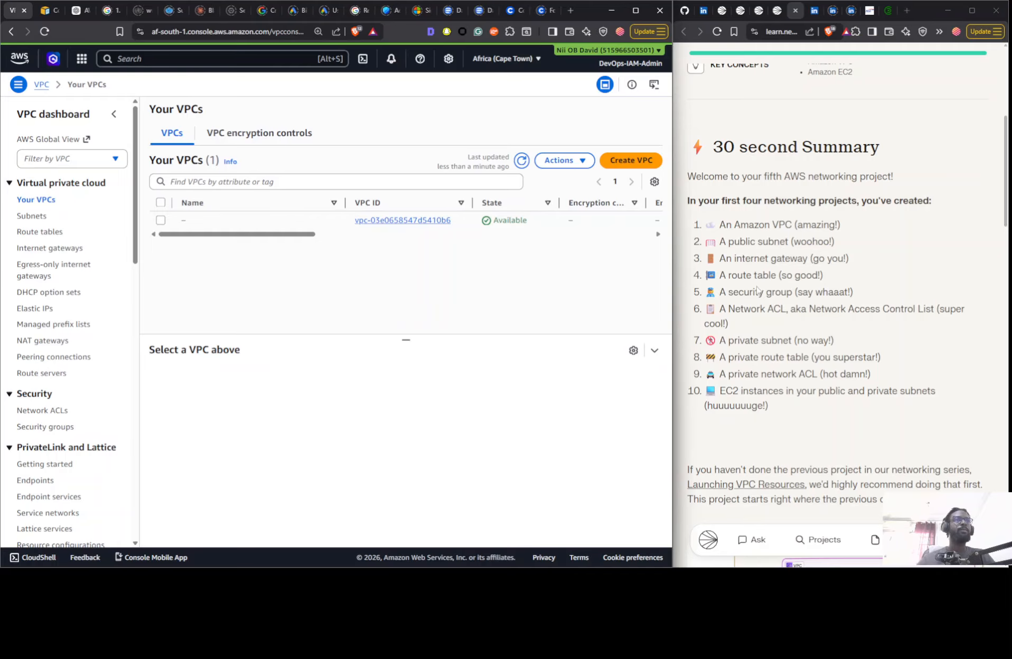
pyautogui.scroll(-12, 778, 369)
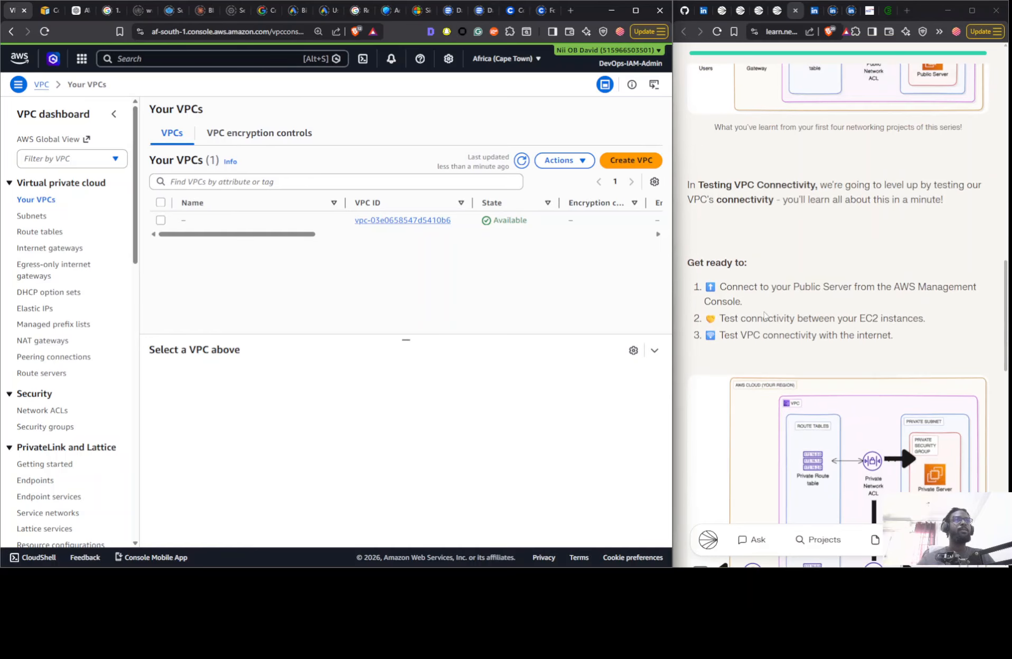
pyautogui.scroll(-14, 761, 292)
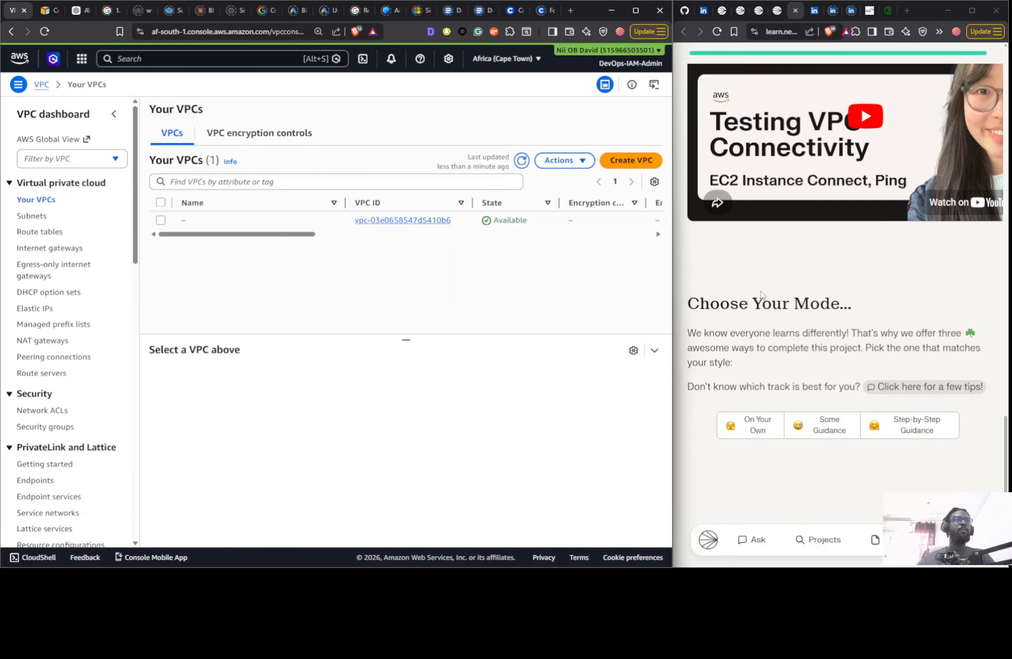
pyautogui.click(750, 267)
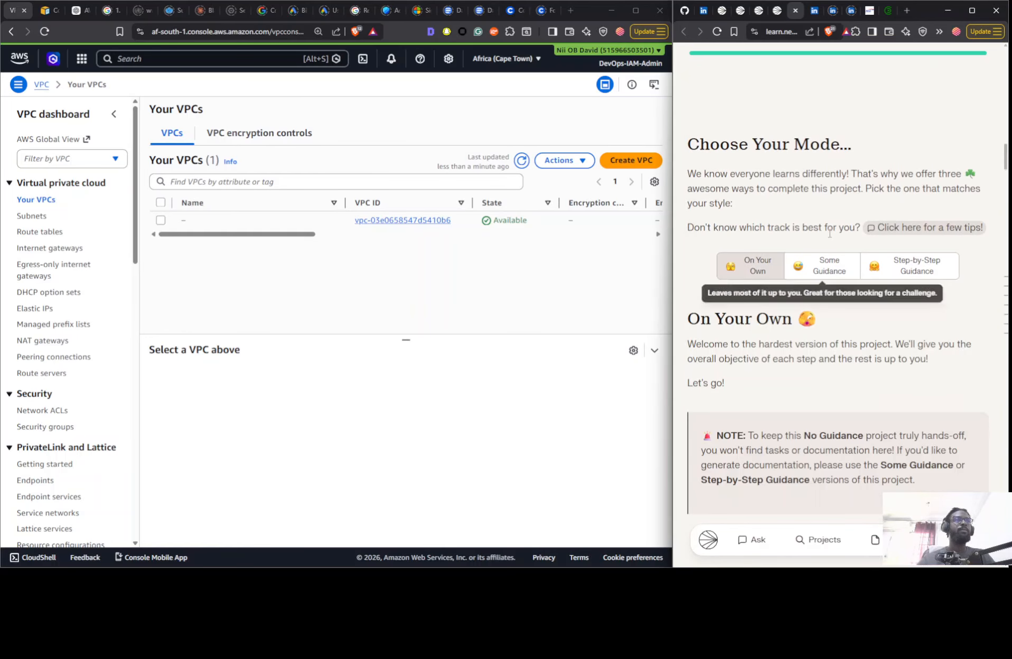
pyautogui.scroll(-3, 830, 232)
pyautogui.scroll(-4, 830, 232)
pyautogui.scroll(5, 827, 234)
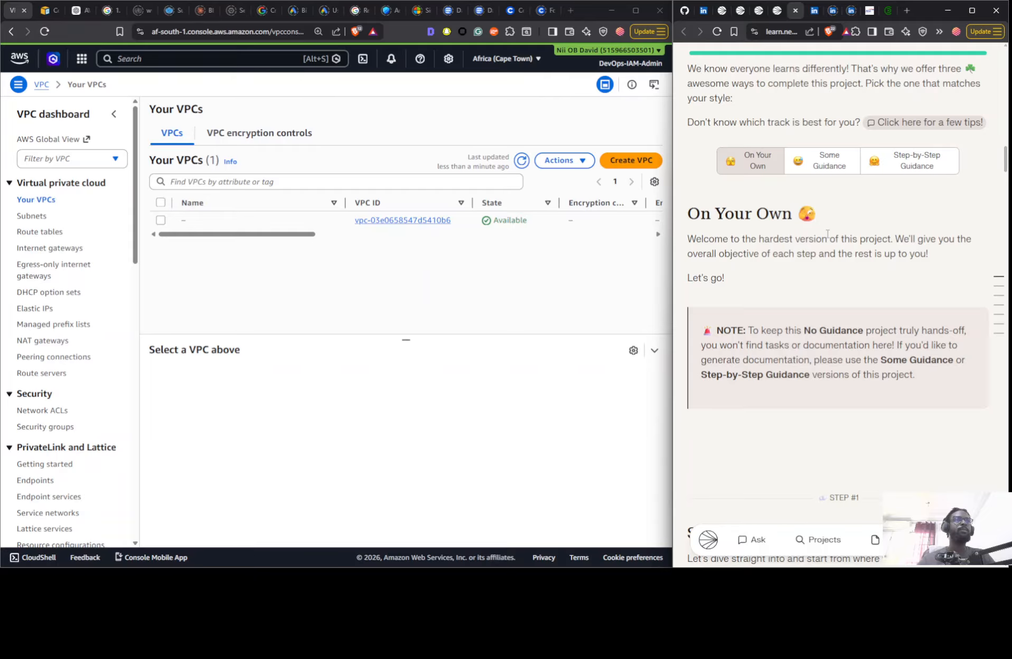
pyautogui.scroll(-5, 854, 248)
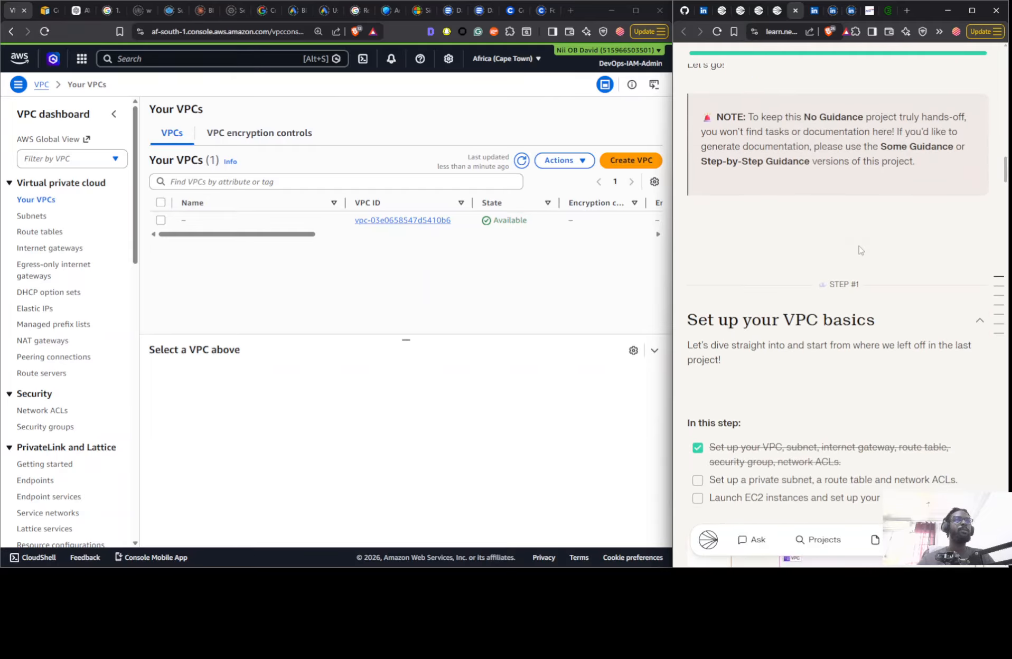
# - Review the checklist and architecture diagram of the VPC basics step in the On Your Own version of the project
pyautogui.scroll(-4, 858, 249)
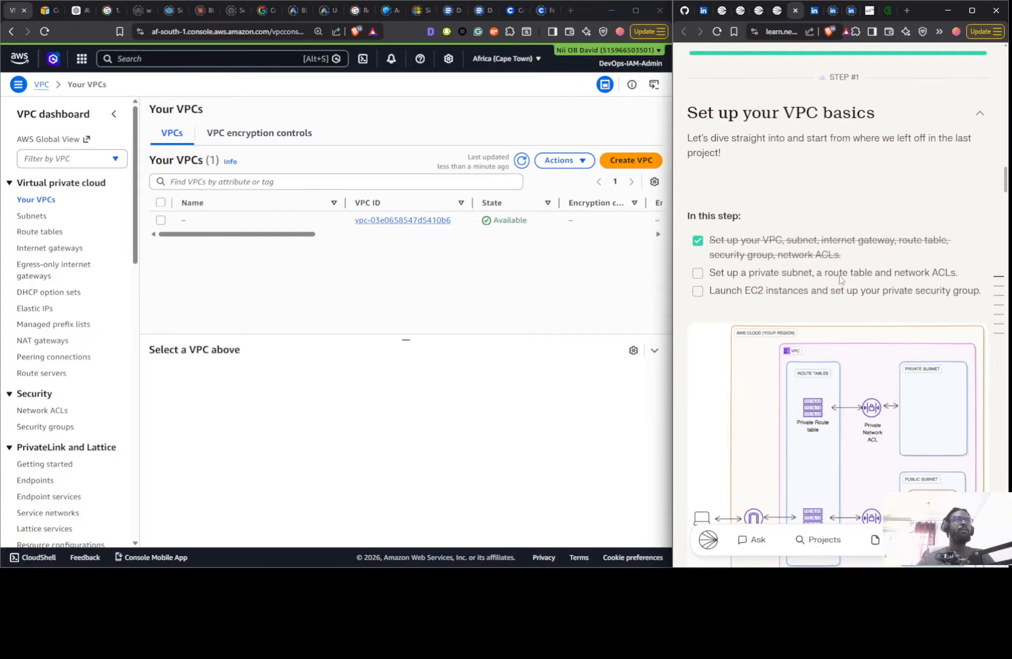
pyautogui.scroll(-3, 840, 279)
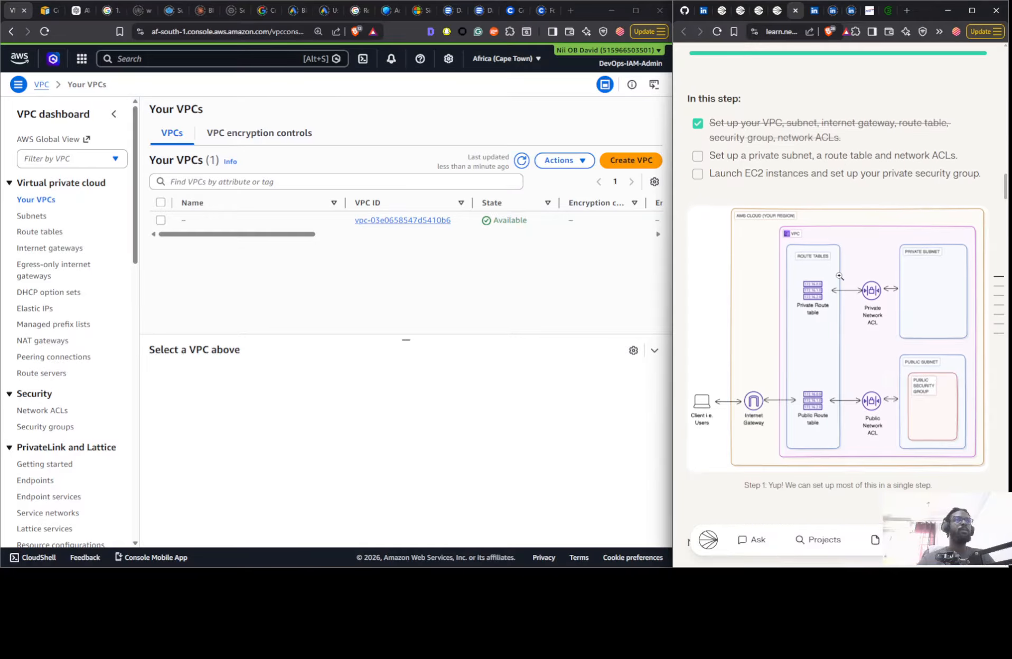
pyautogui.scroll(-1, 839, 275)
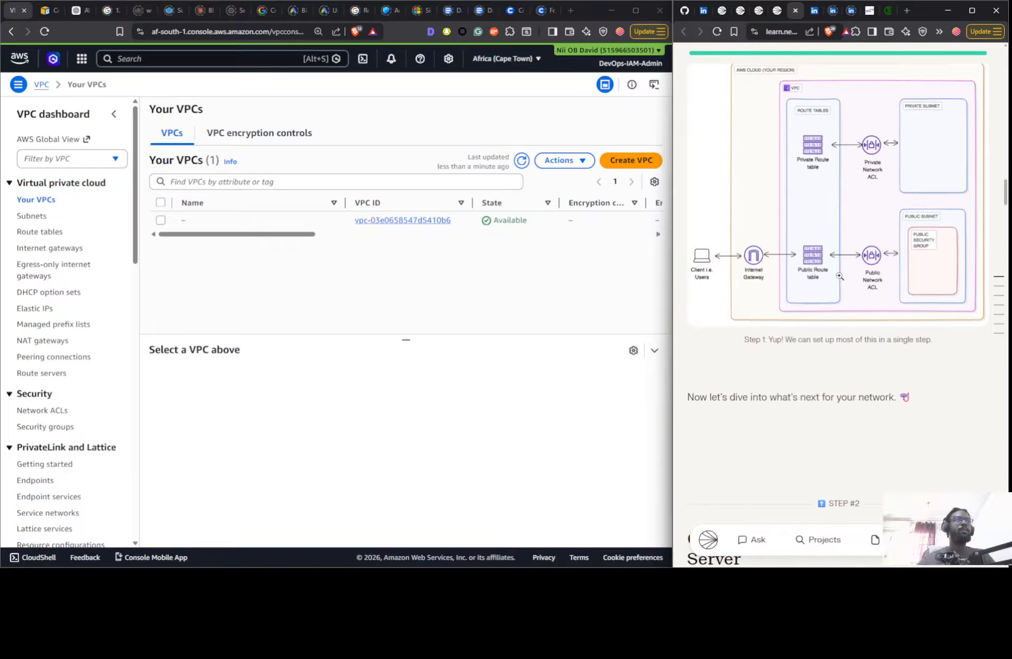
pyautogui.scroll(3, 830, 260)
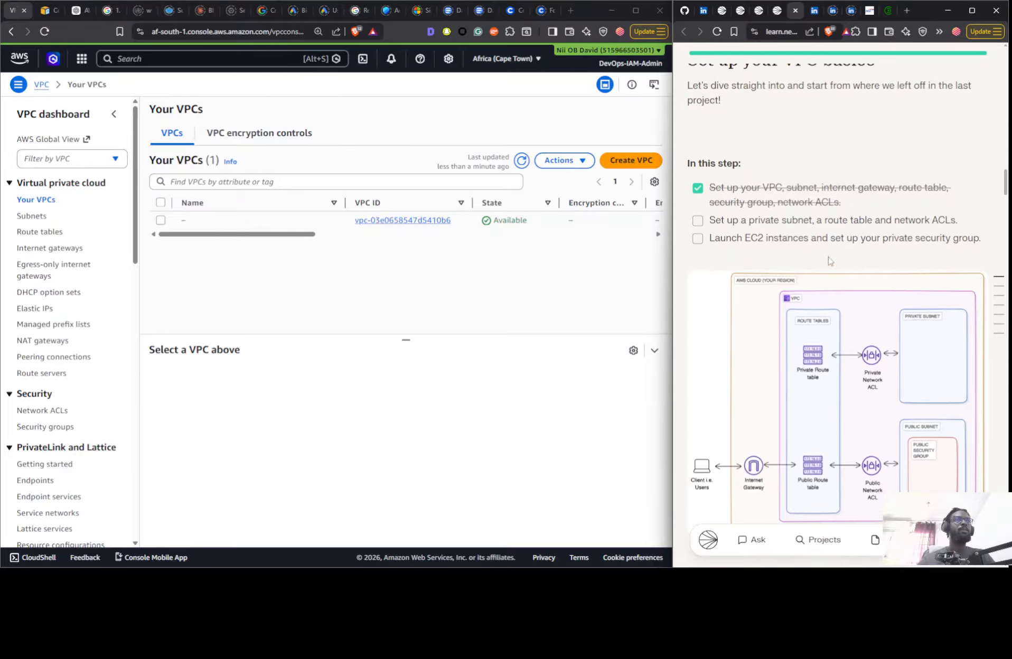
pyautogui.scroll(10, 803, 230)
# - Switch the Testing VPC Connectivity project to Some Guidance mode and read its introduction
pyautogui.click(795, 215)
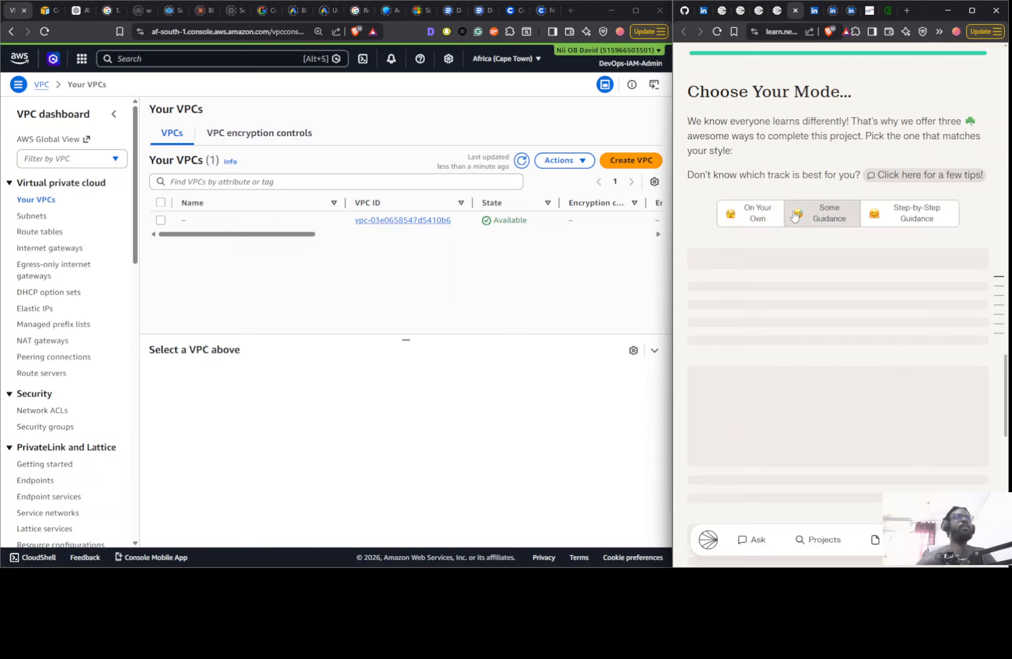
pyautogui.scroll(-1, 847, 237)
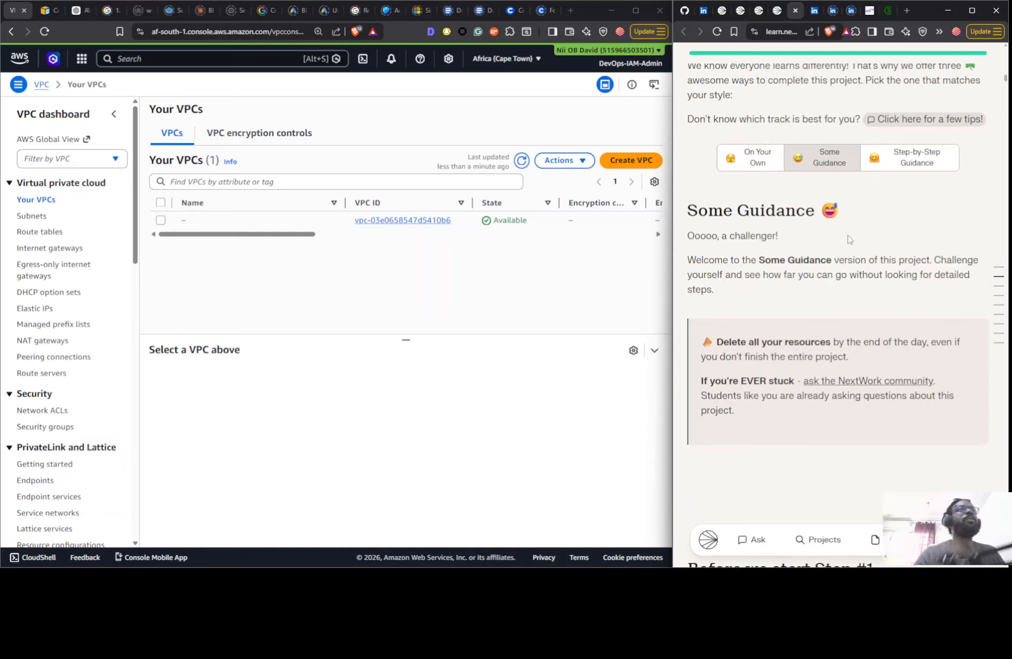
pyautogui.scroll(-2, 848, 239)
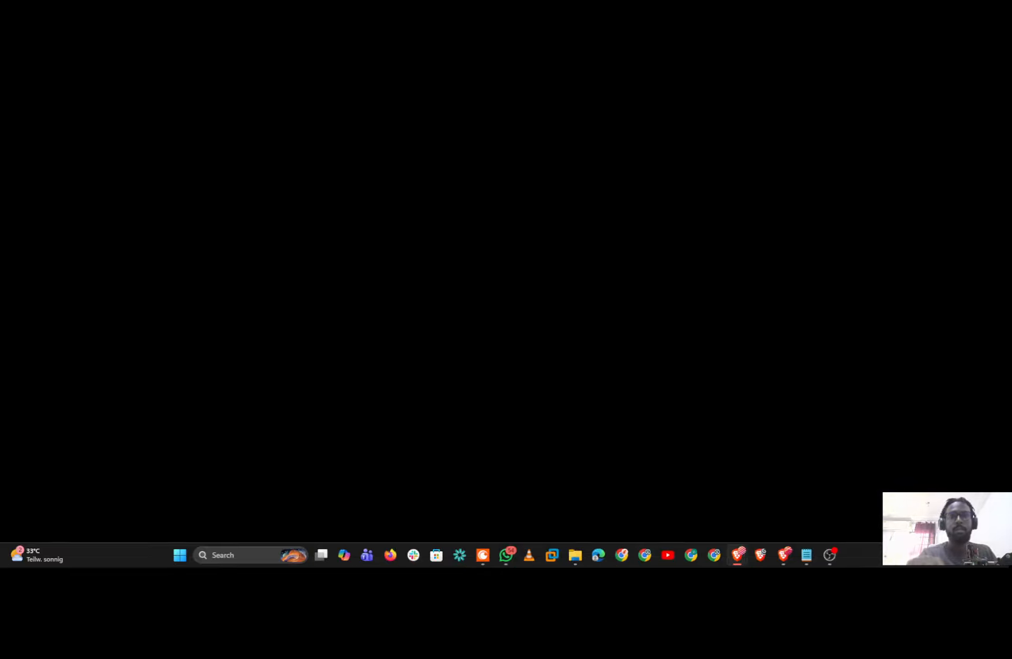
# - Restore the AWS console window and arrange it side by side with the project guide window
pyautogui.click(737, 555)
pyautogui.moveTo(638, 251)
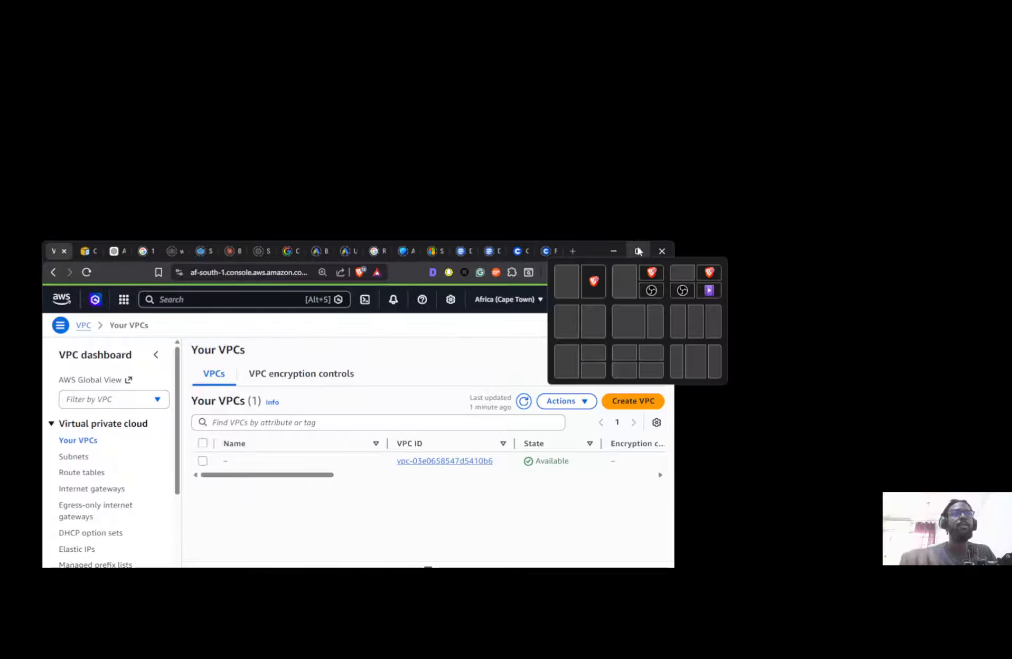
pyautogui.click(631, 320)
pyautogui.click(741, 151)
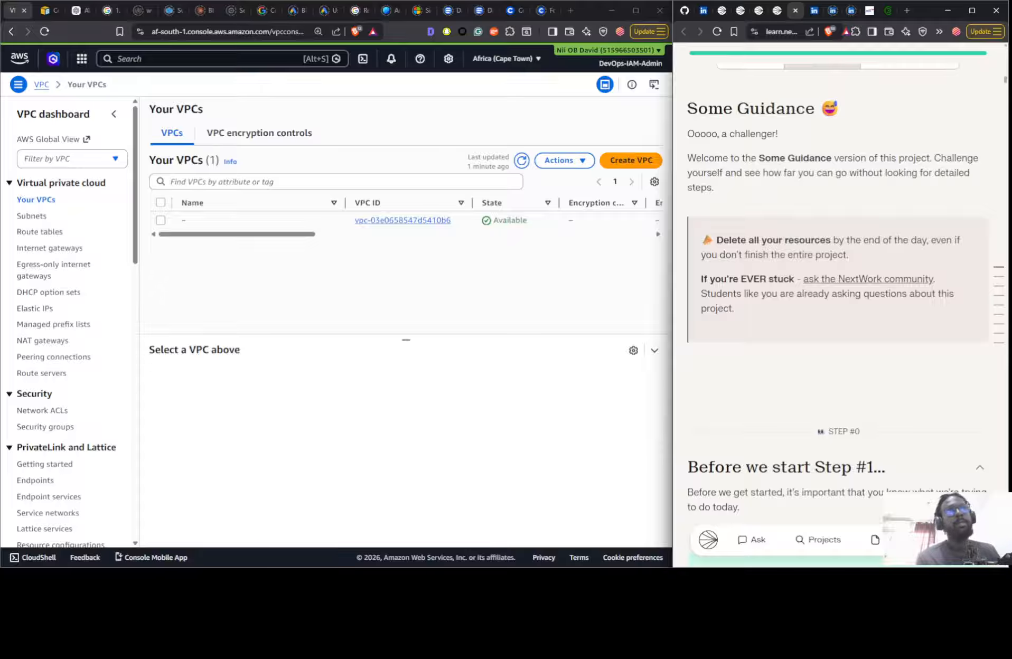
# - Go through the Some Guidance VPC setup step and answer "Yes, but I deleted my resources" about the last four projects
pyautogui.scroll(-10, 841, 307)
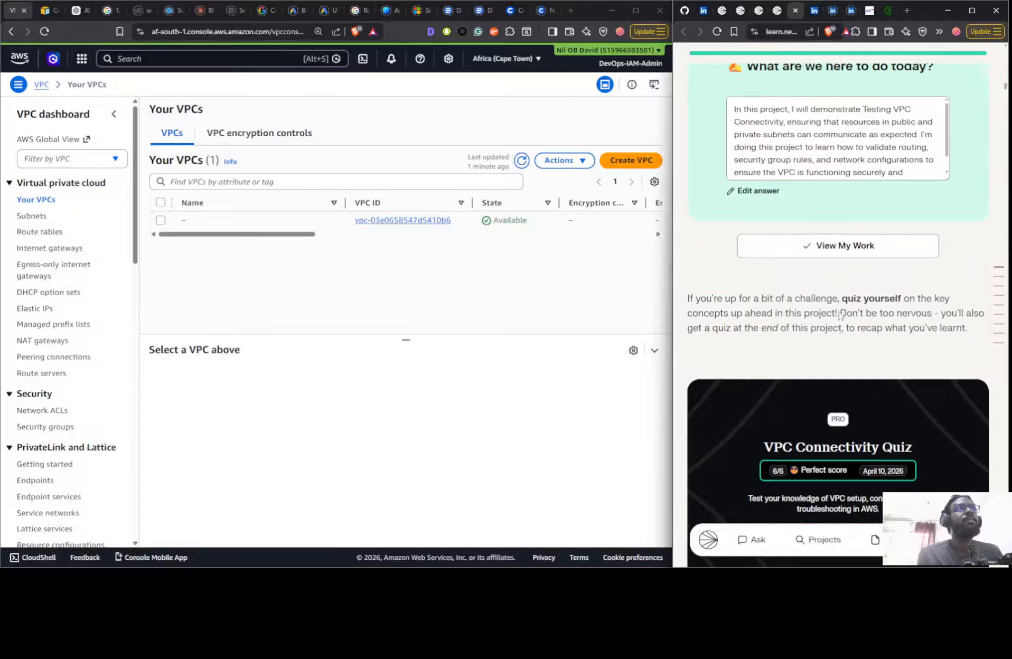
pyautogui.scroll(-10, 840, 327)
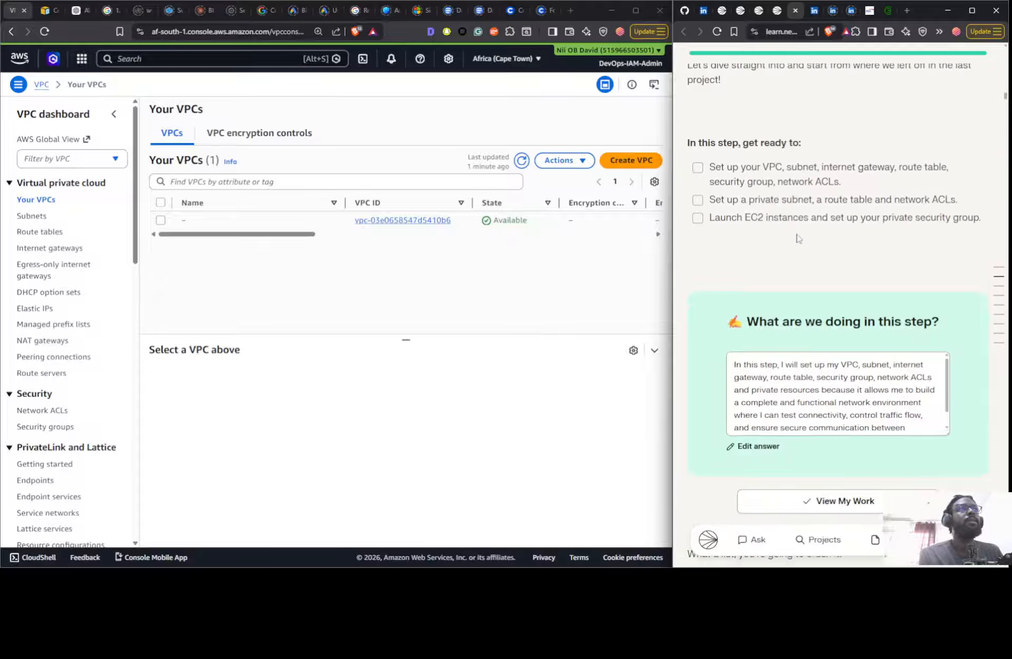
pyautogui.scroll(-12, 803, 254)
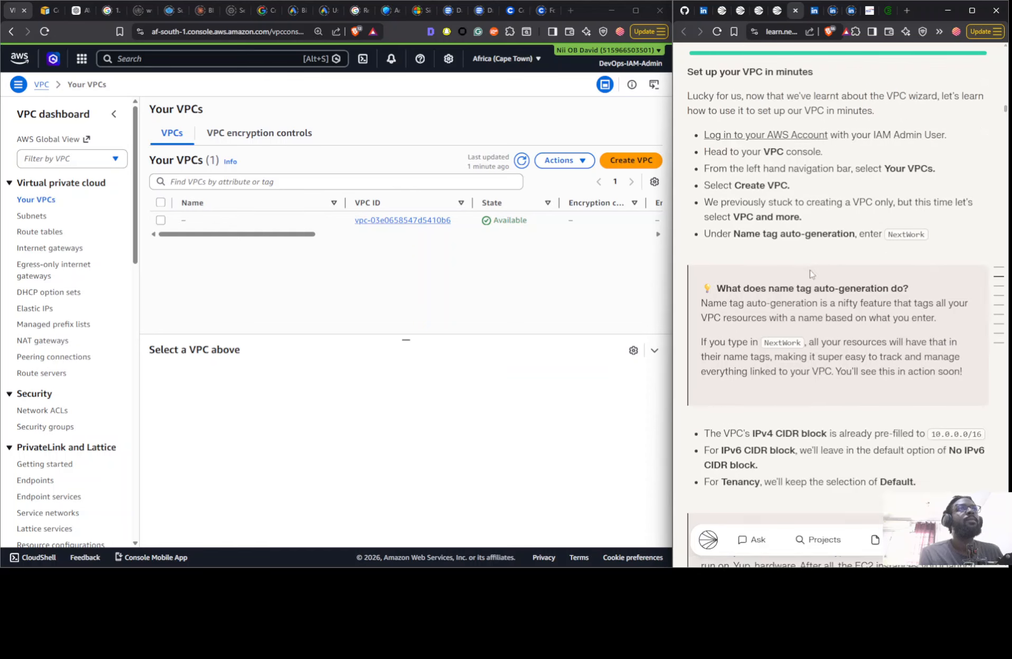
pyautogui.scroll(6, 793, 232)
pyautogui.scroll(-2, 774, 249)
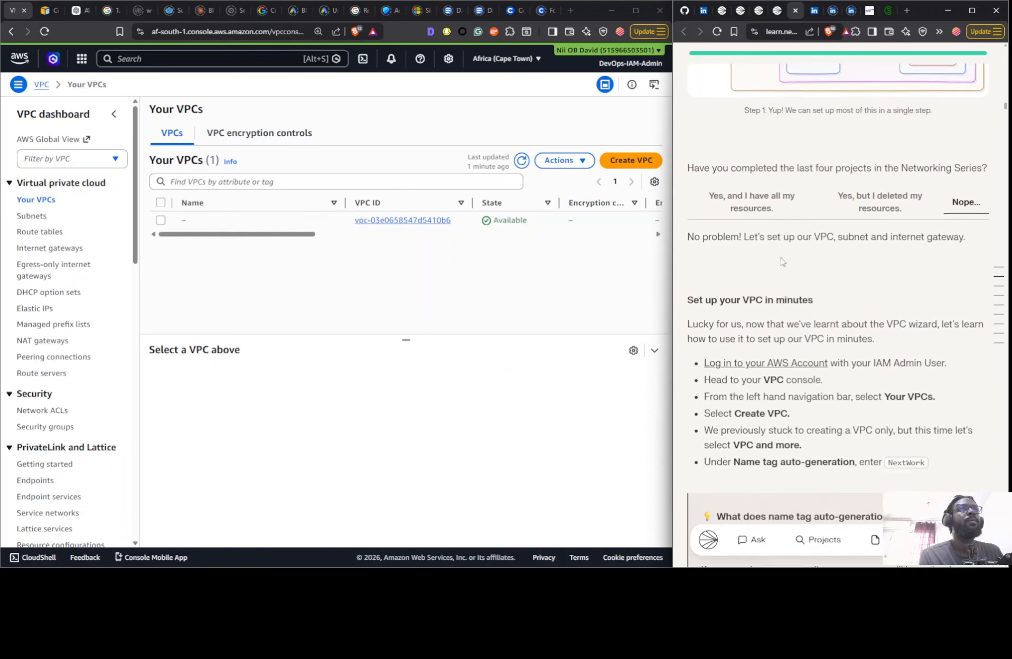
pyautogui.click(878, 139)
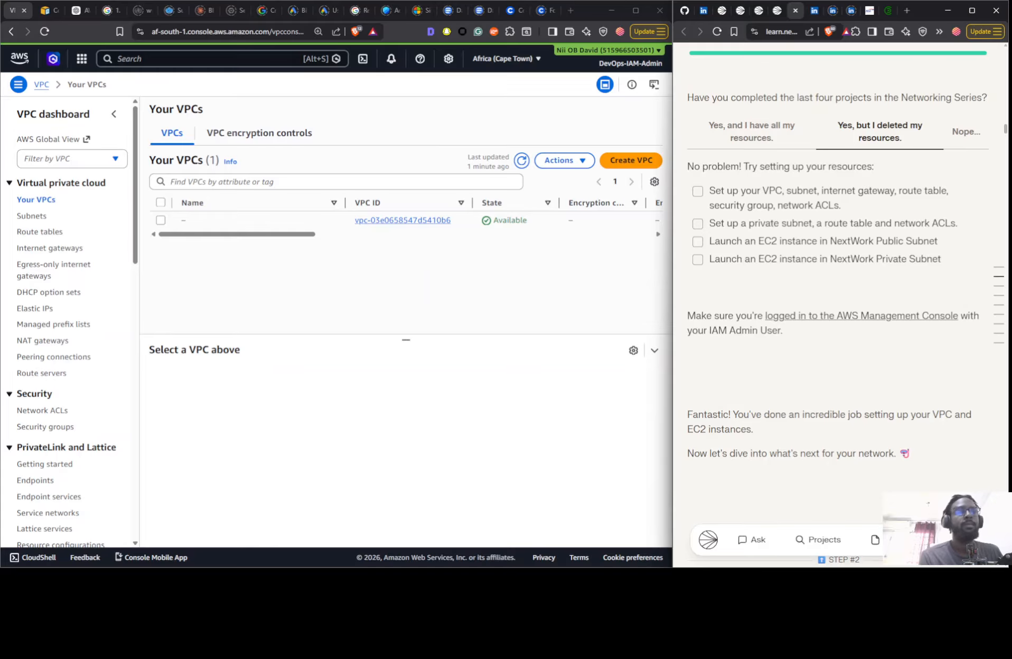
# - Switch the project back to On Your Own mode and review the VPC basics checklist and diagram
pyautogui.scroll(1, 837, 307)
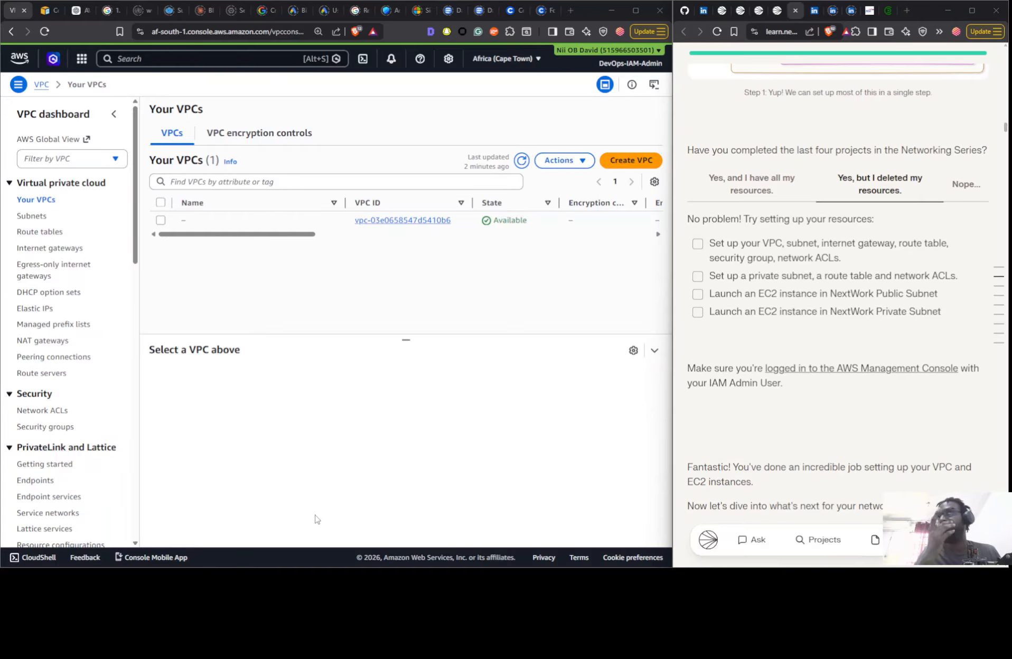
pyautogui.scroll(20, 909, 362)
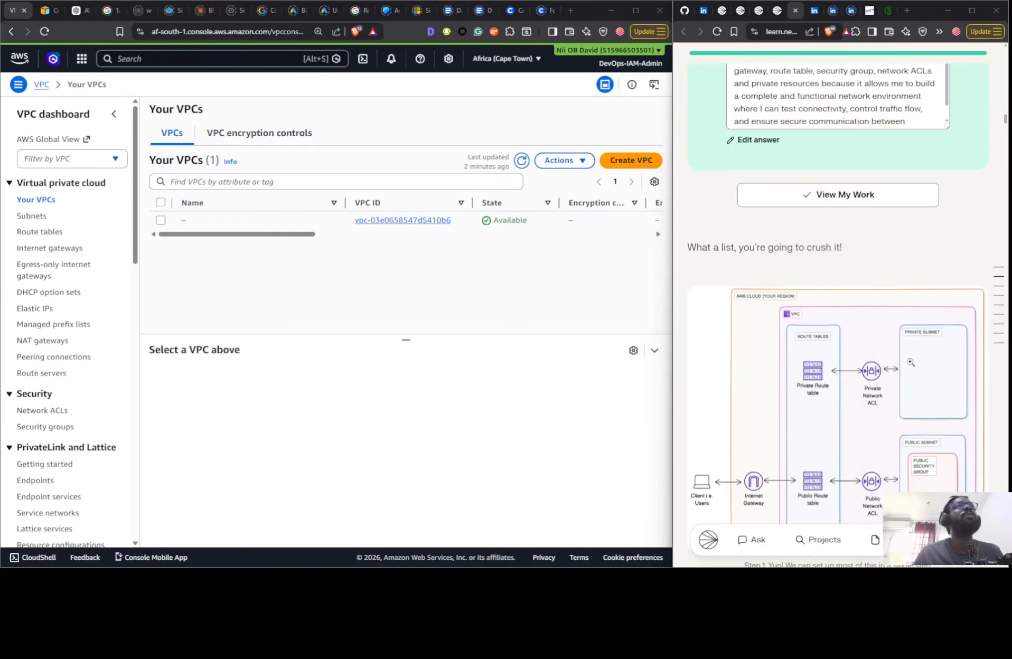
pyautogui.scroll(10, 861, 380)
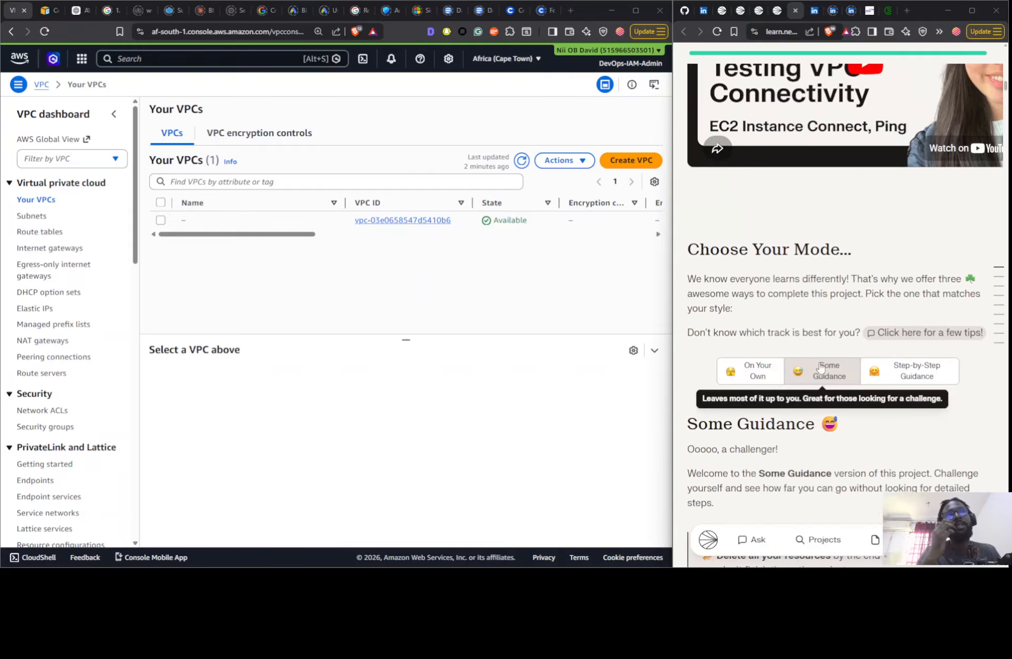
pyautogui.click(753, 371)
pyautogui.scroll(-7, 826, 425)
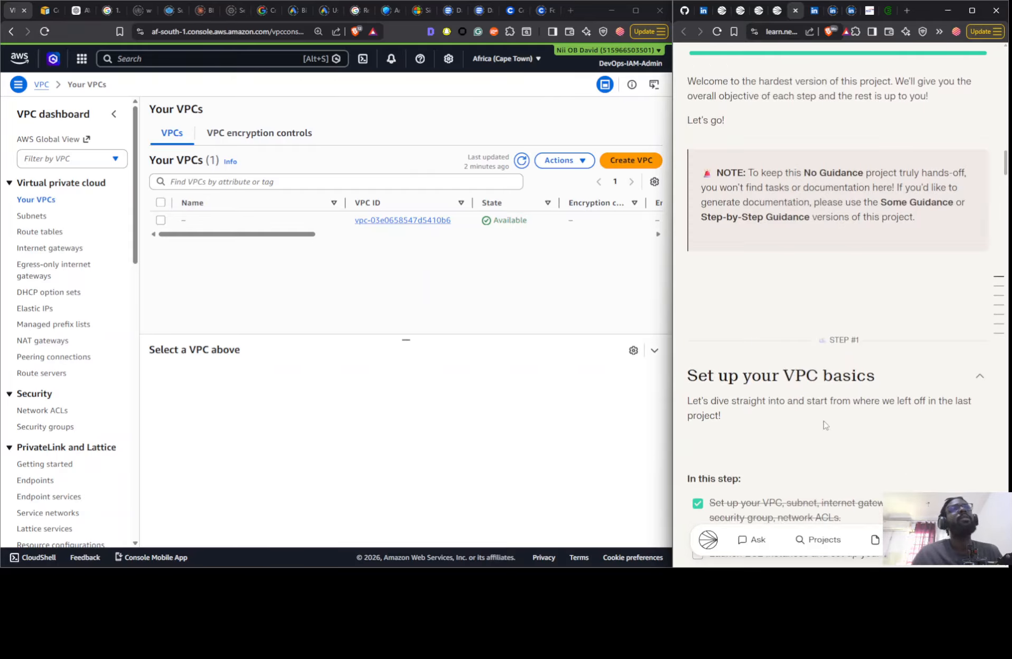
pyautogui.scroll(-15, 826, 424)
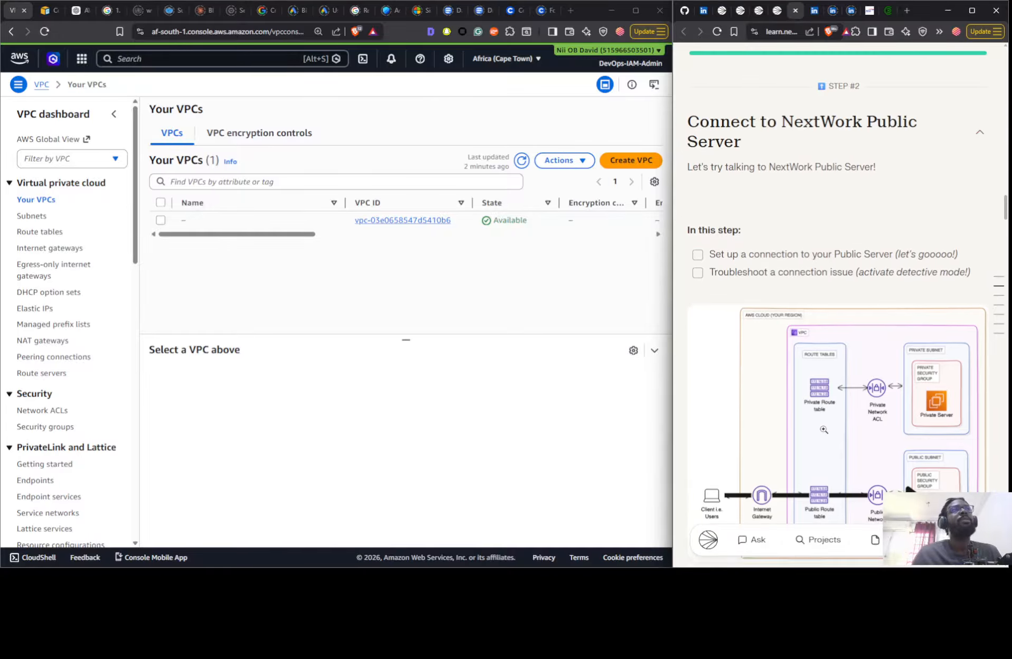
pyautogui.scroll(10, 823, 429)
pyautogui.scroll(-3, 822, 400)
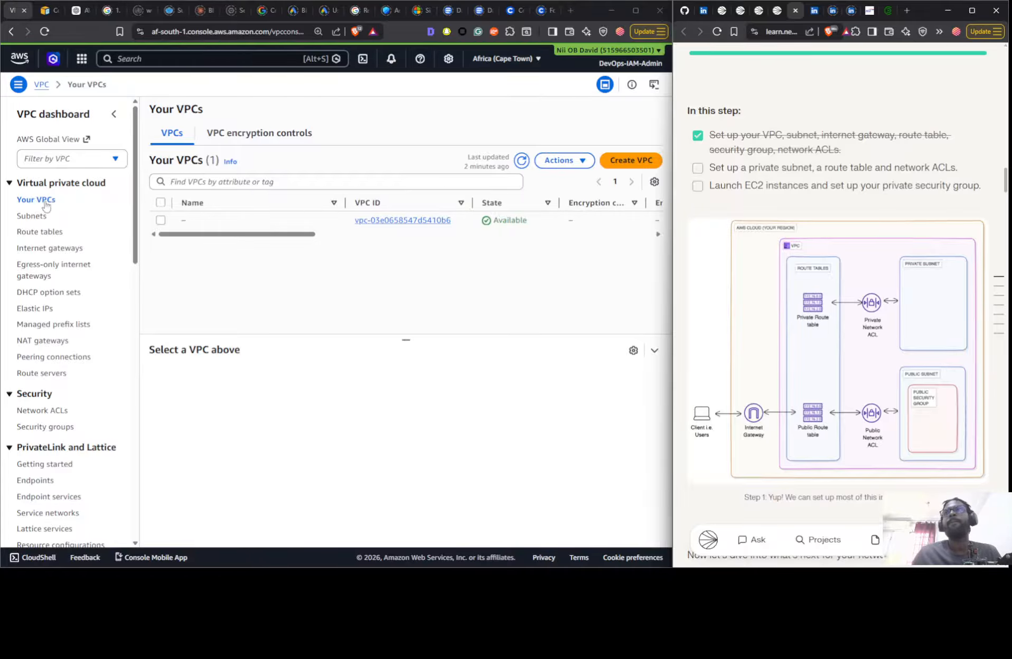
# - Create a VPC only, named Nextwork, with the IPv4 CIDR 10.0.0.0/16
pyautogui.click(619, 162)
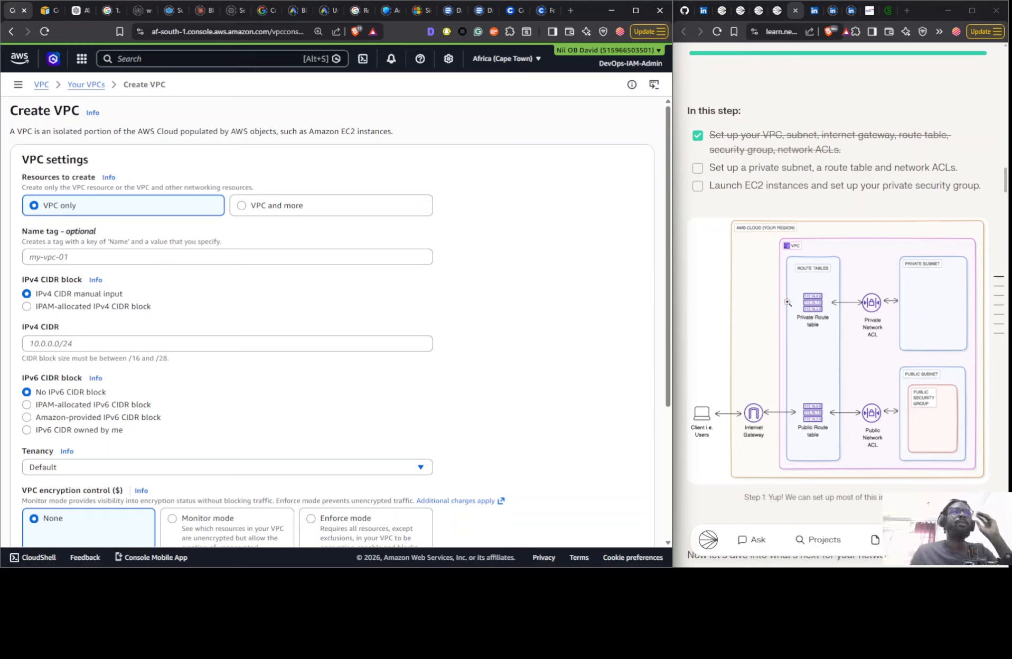
pyautogui.click(136, 252)
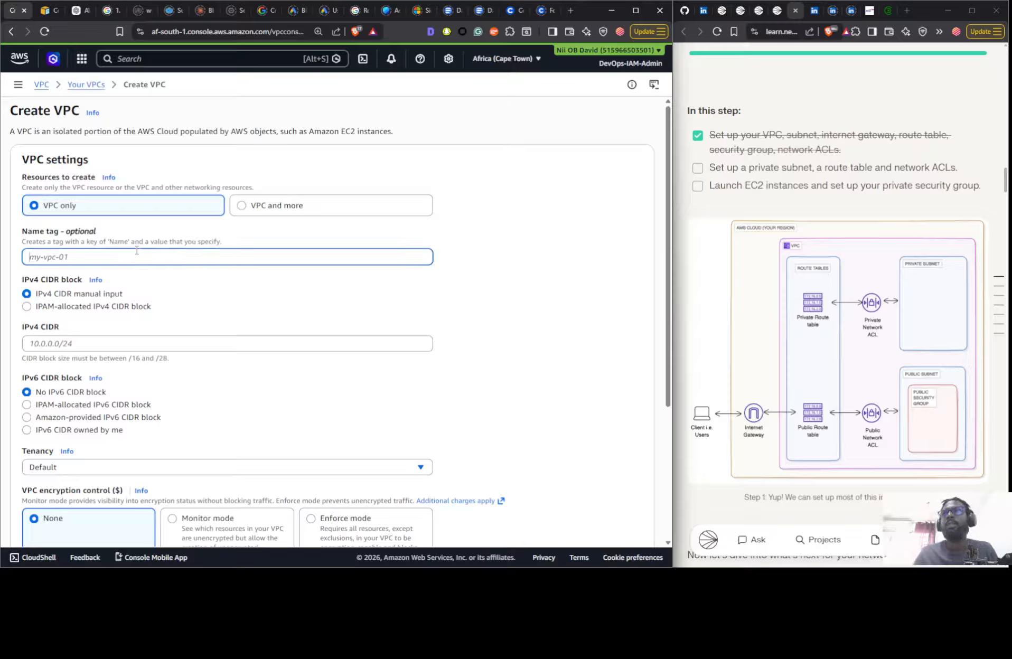
pyautogui.write('Nextwork')
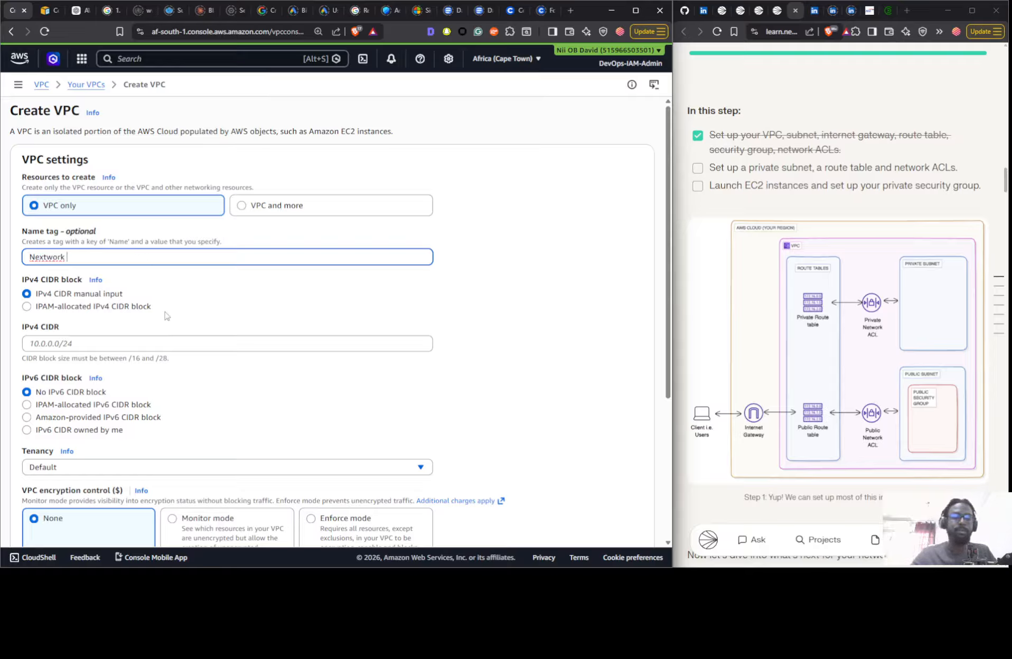
pyautogui.click(140, 344)
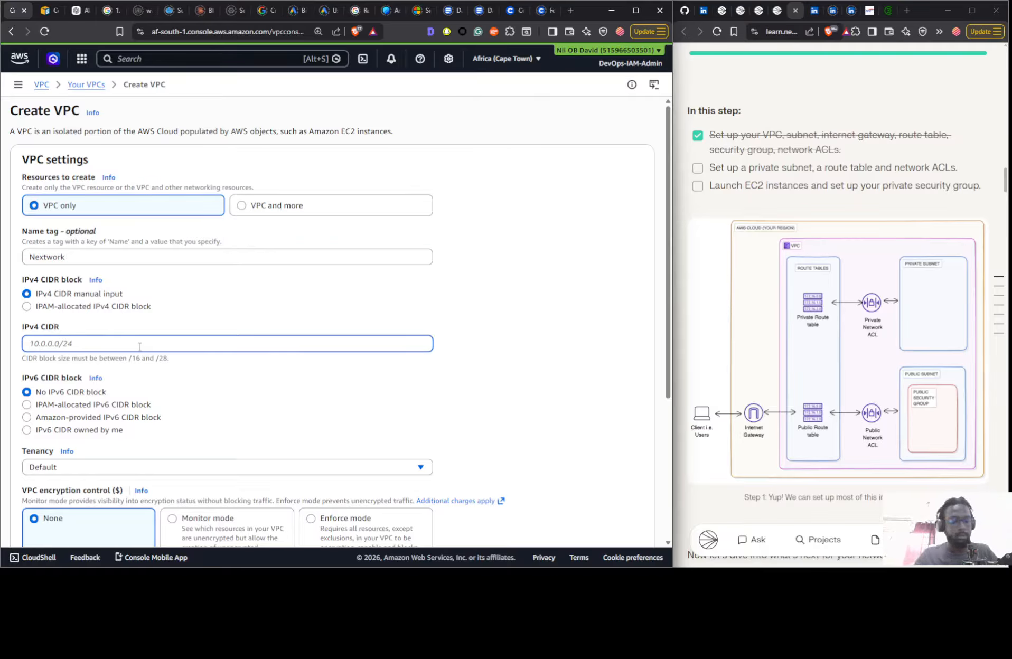
pyautogui.write('10.0.0.0/16')
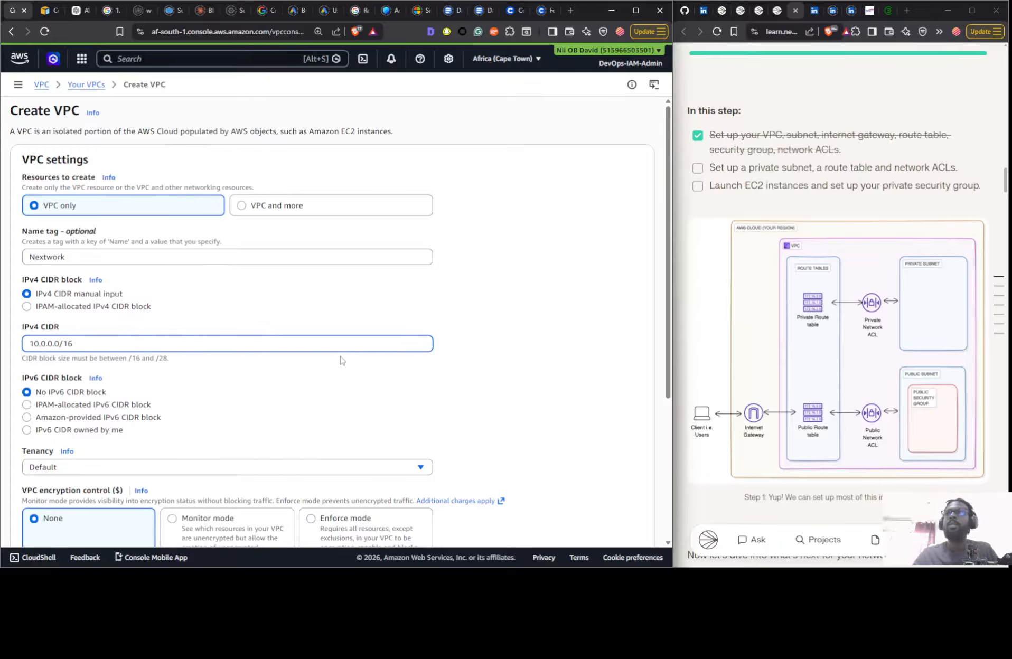
pyautogui.scroll(-4, 369, 369)
pyautogui.click(618, 528)
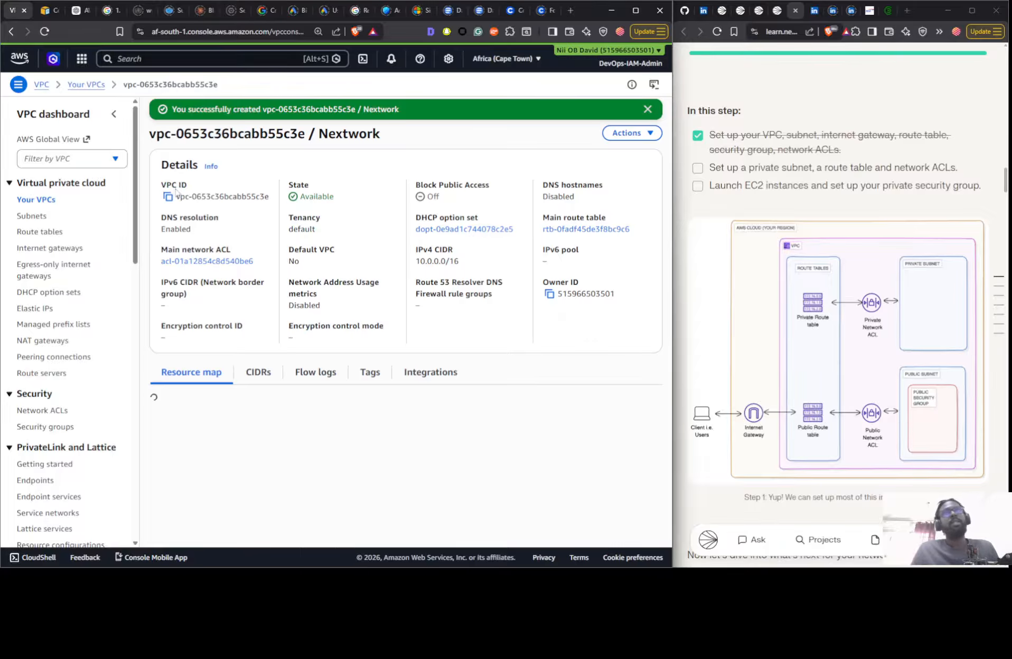
# - Start a new subnet in the Nextwork VPC and name it Nextwork Public Subnet
pyautogui.click(33, 217)
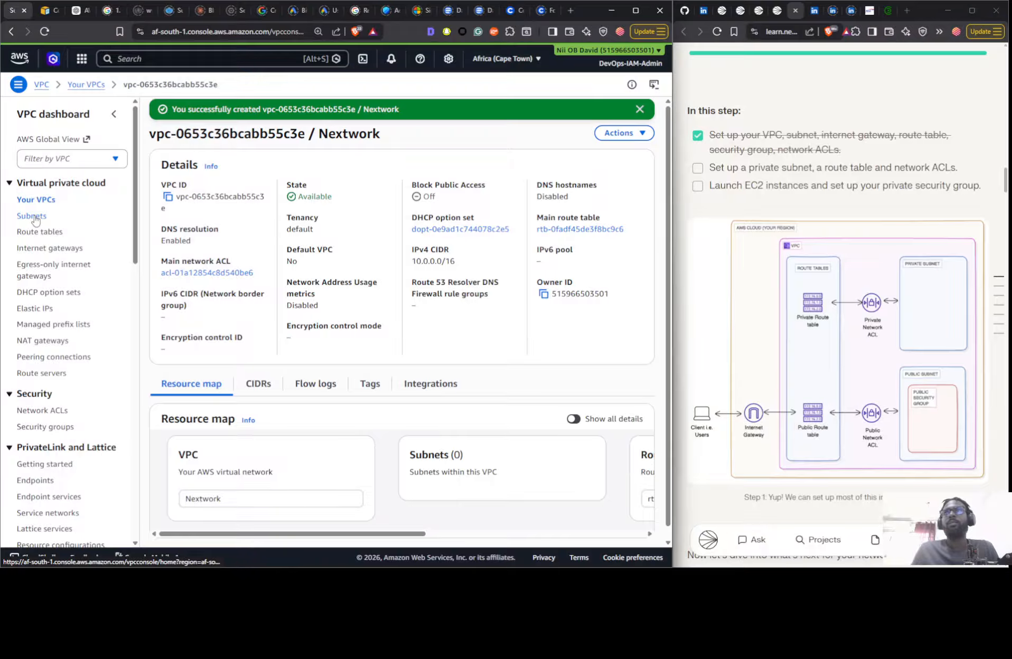
pyautogui.click(604, 115)
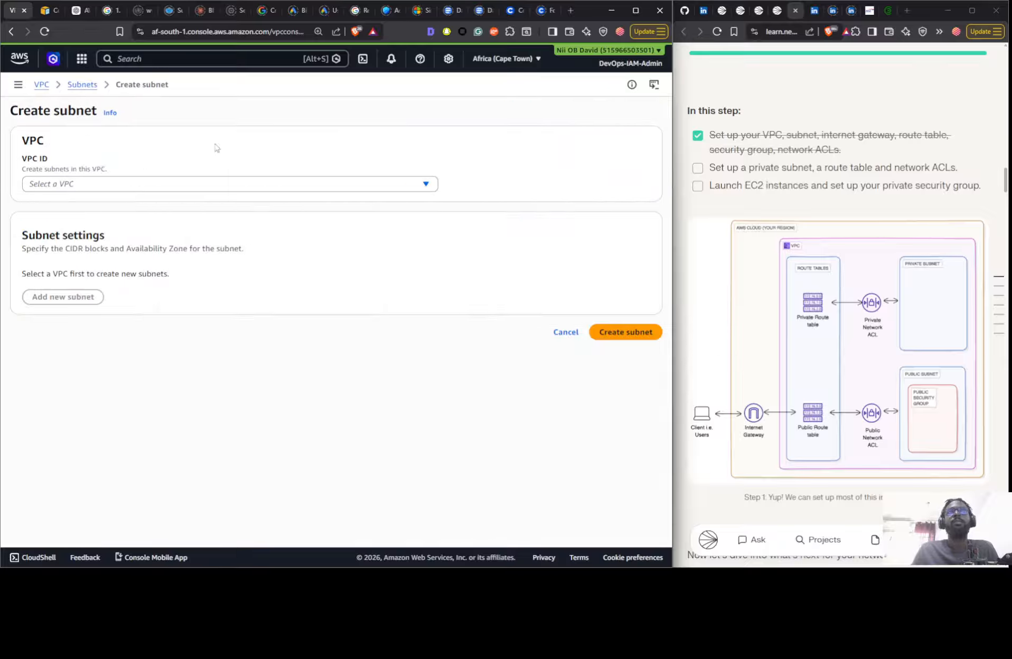
pyautogui.click(123, 186)
pyautogui.click(98, 250)
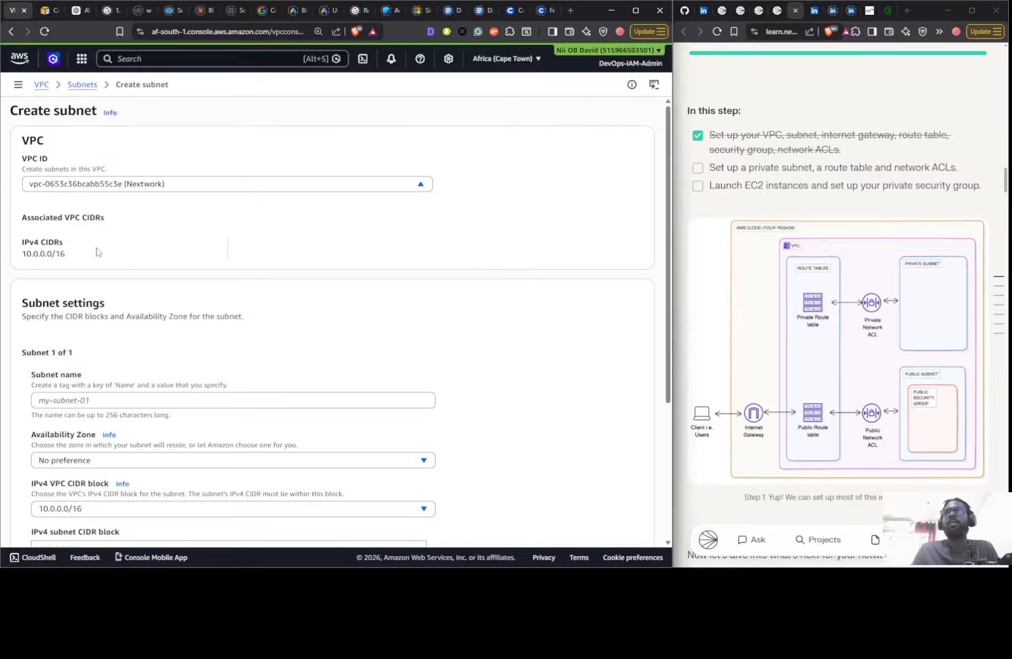
pyautogui.click(73, 397)
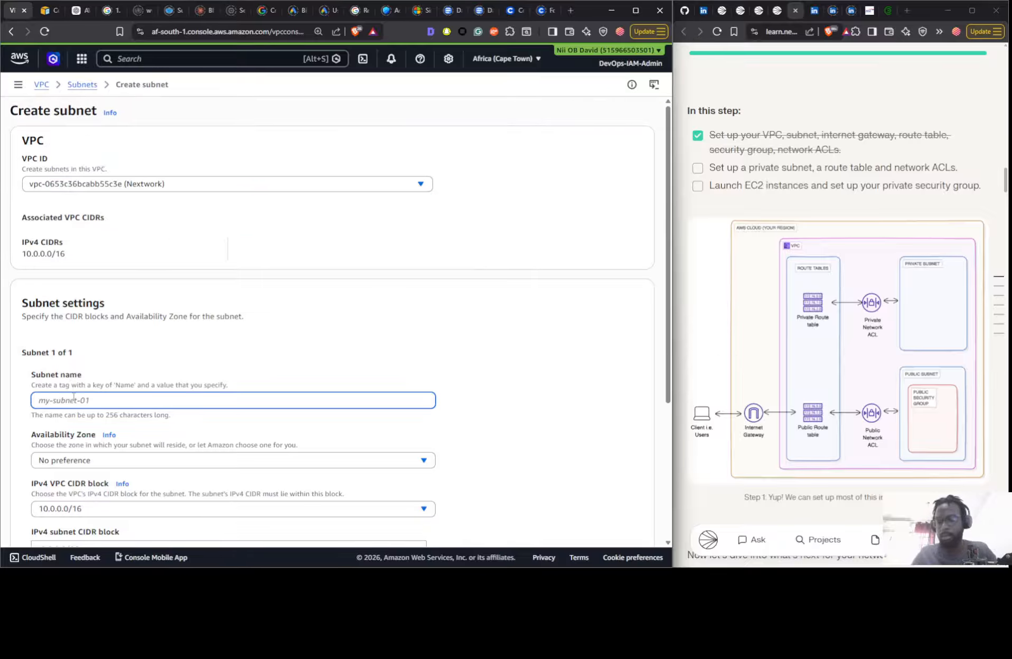
pyautogui.write('Nextw')
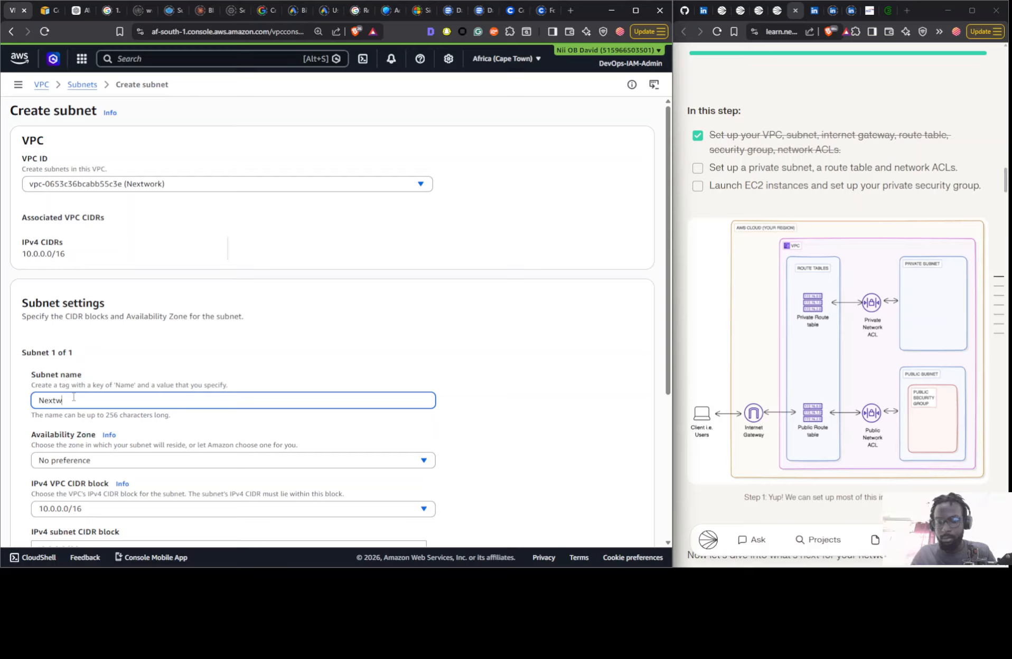
pyautogui.write('ork Public Subnet')
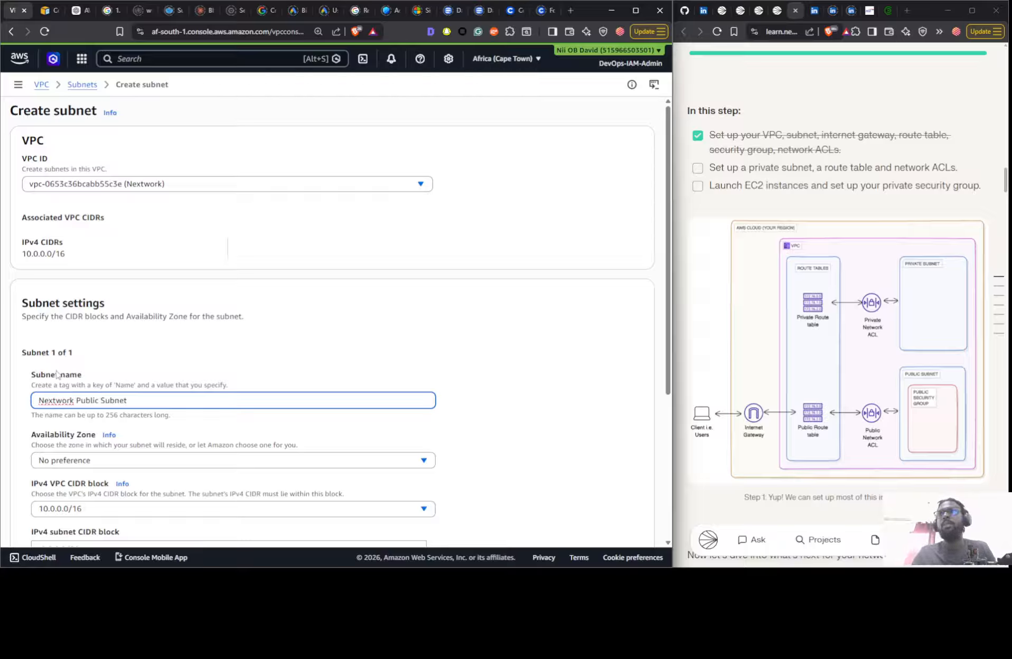
# - Place the public subnet in availability zone af-south-1a, set its IPv4 CIDR block to 10.0.0.0/24 and create it
pyautogui.click(92, 460)
pyautogui.click(120, 391)
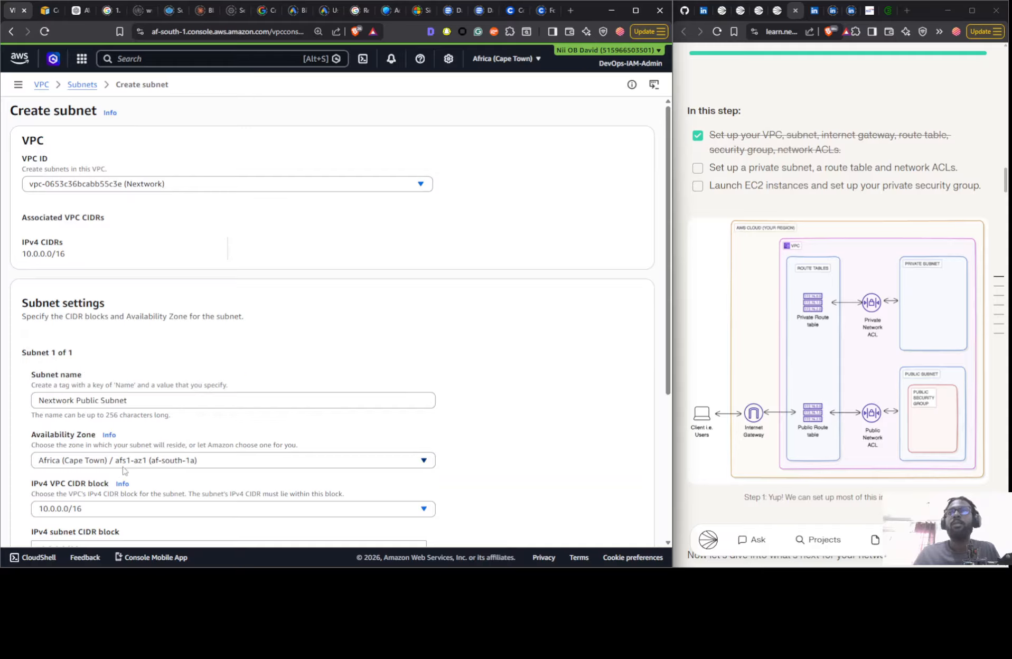
pyautogui.scroll(-3, 123, 384)
pyautogui.click(117, 357)
pyautogui.click(104, 392)
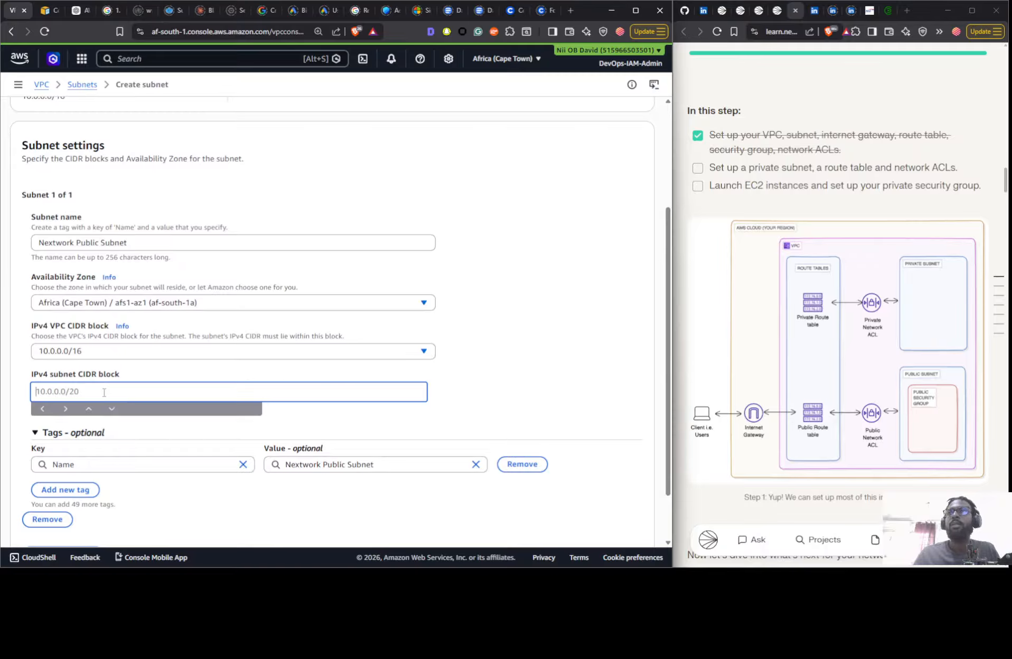
pyautogui.write('10.0.0.')
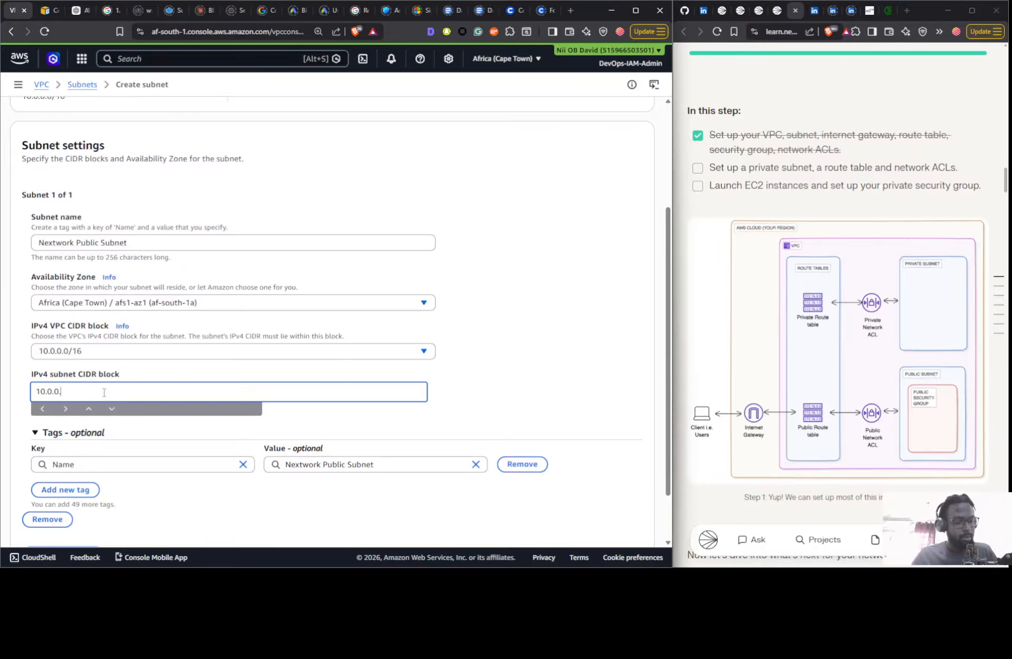
pyautogui.write('0/24')
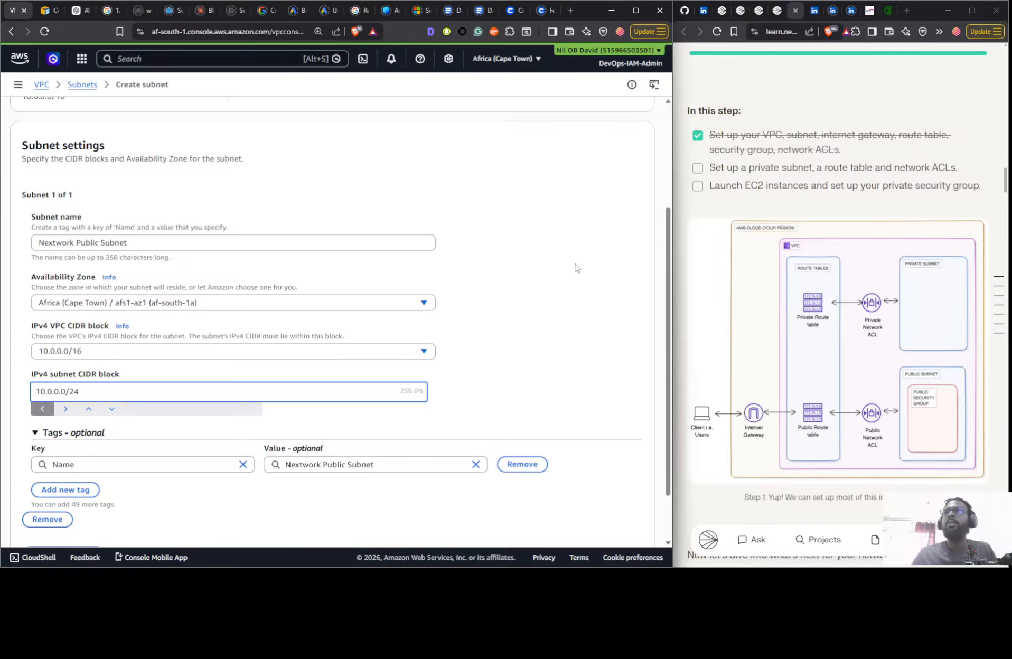
pyautogui.scroll(-3, 589, 322)
pyautogui.click(620, 522)
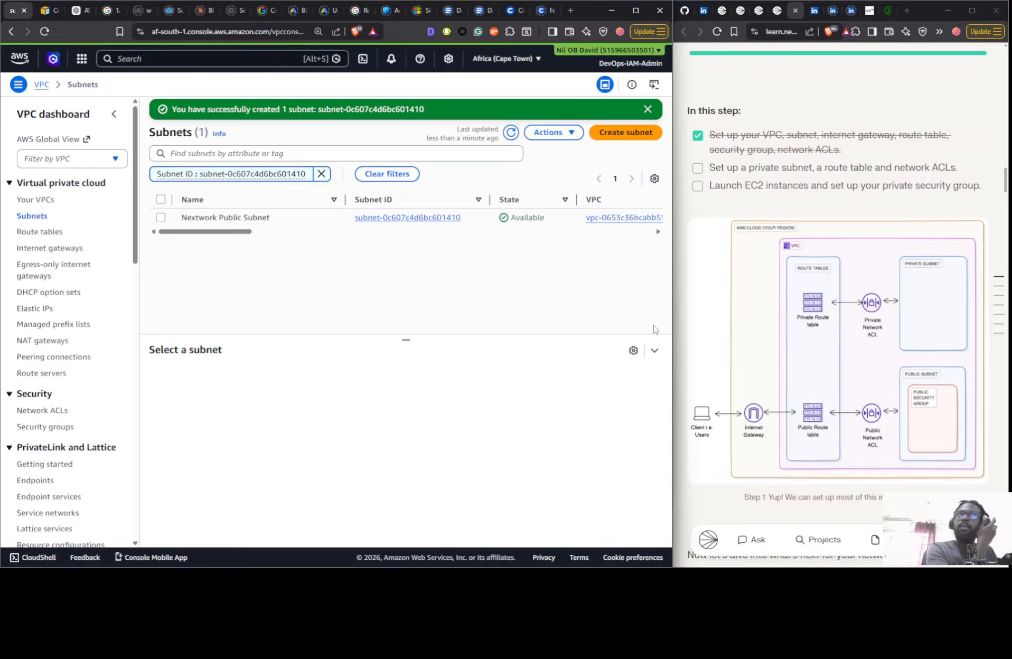
# - Create an internet gateway named Nextwork IG
pyautogui.scroll(2, 780, 273)
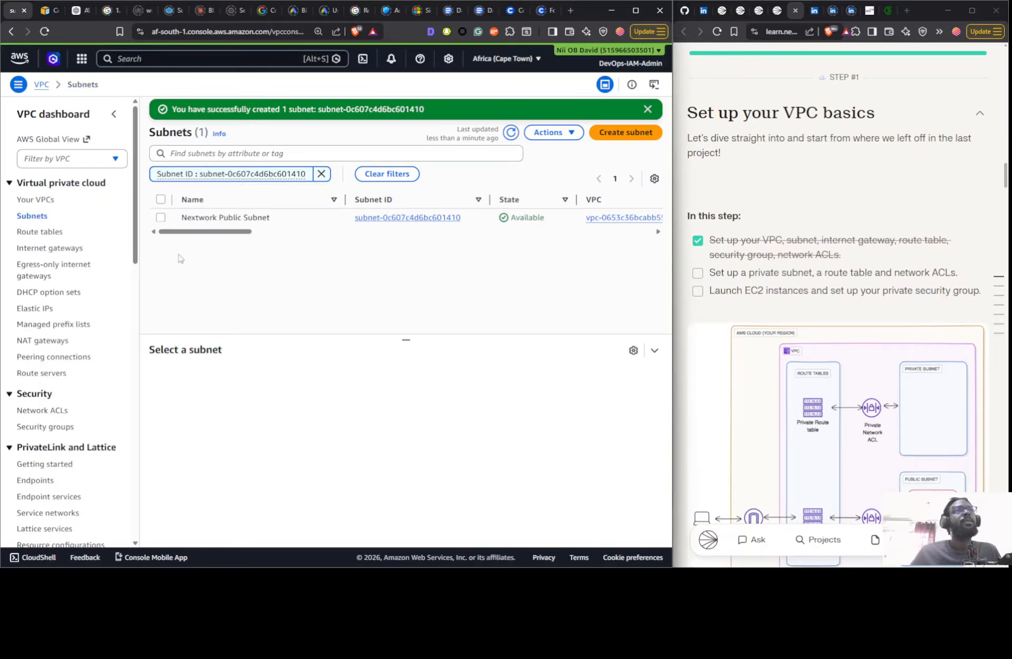
pyautogui.click(35, 248)
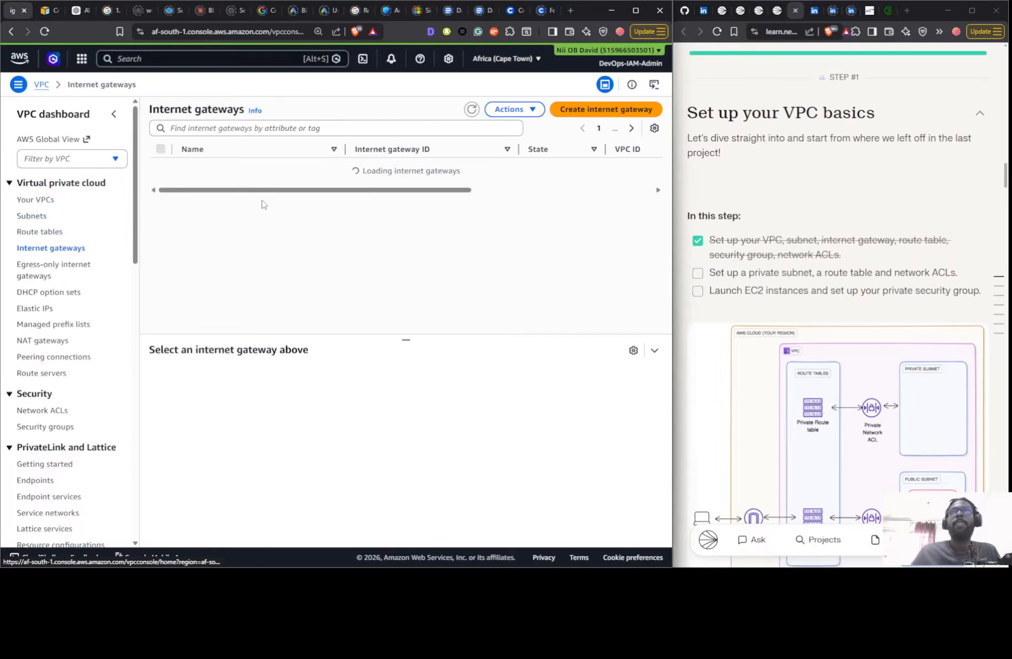
pyautogui.click(471, 110)
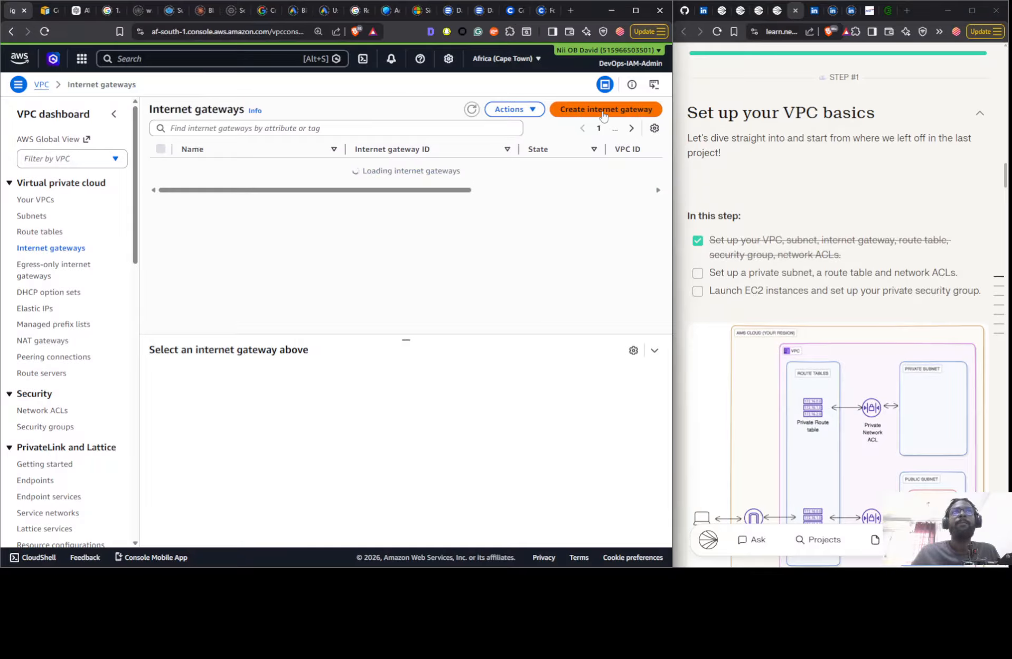
pyautogui.click(604, 111)
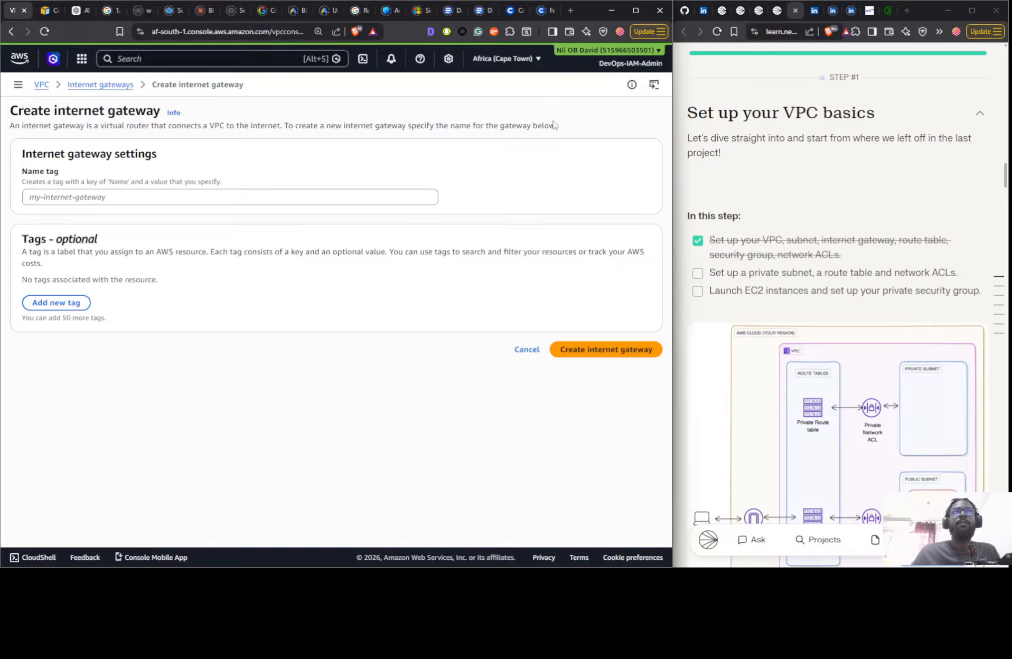
pyautogui.click(199, 196)
pyautogui.write('Ne')
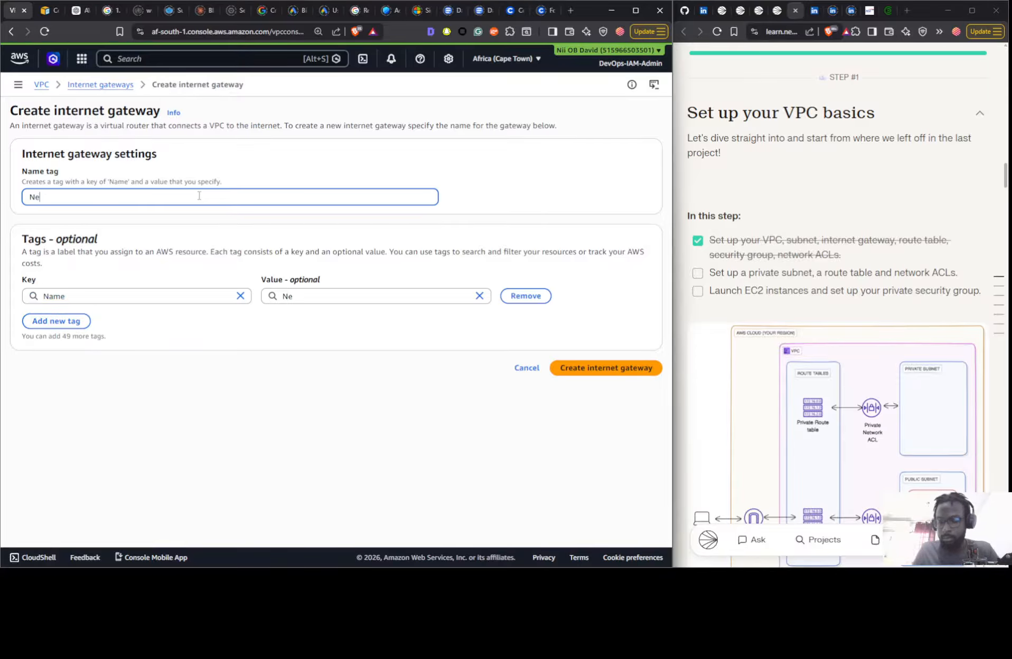
pyautogui.write('xtwork')
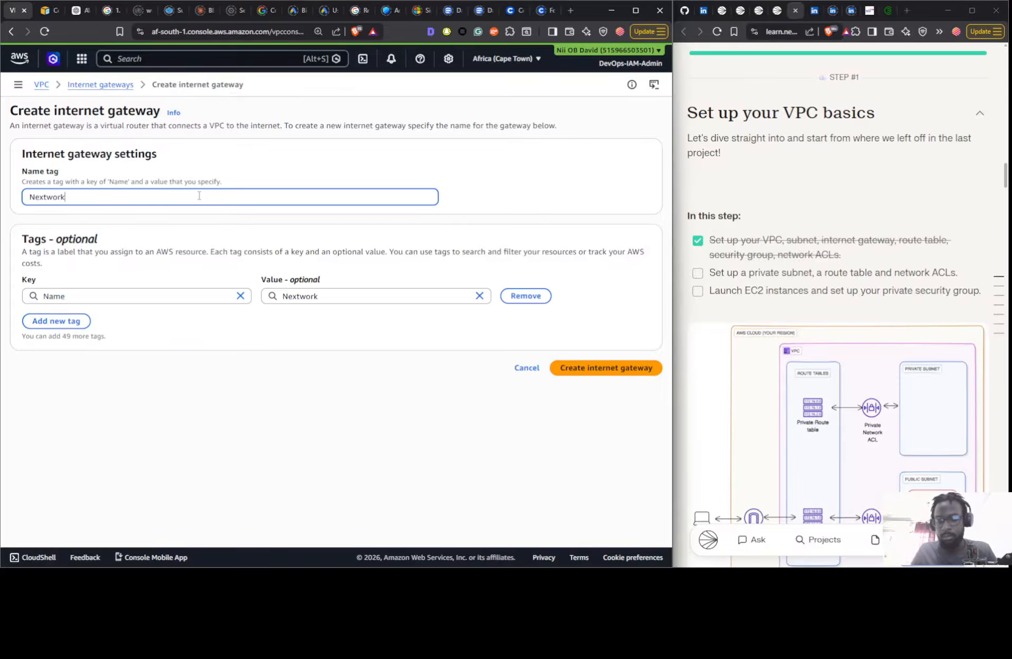
pyautogui.write(' IG')
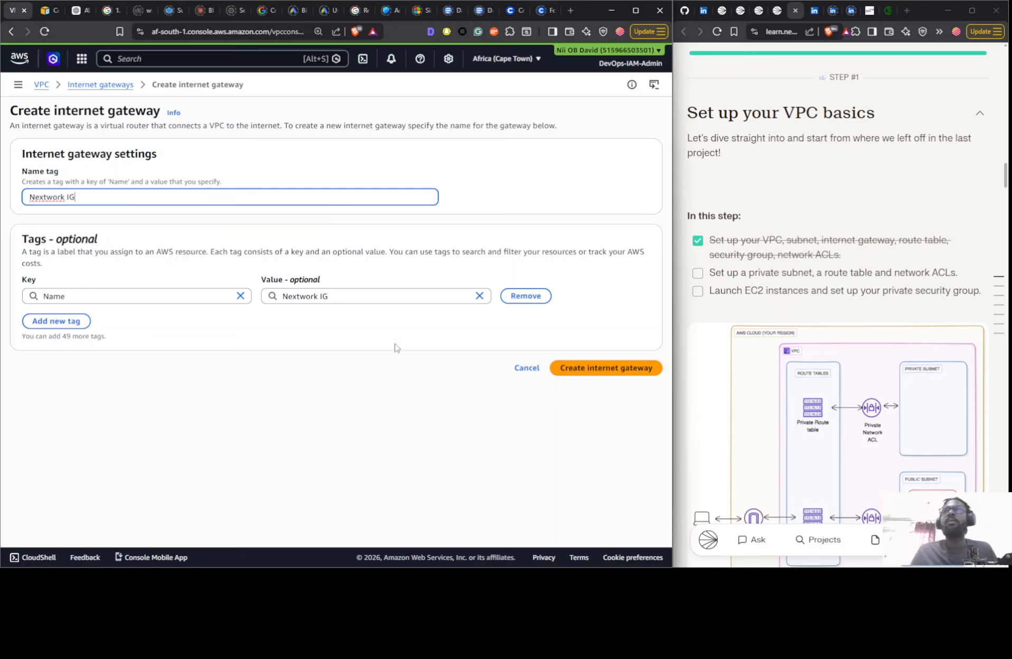
pyautogui.click(552, 368)
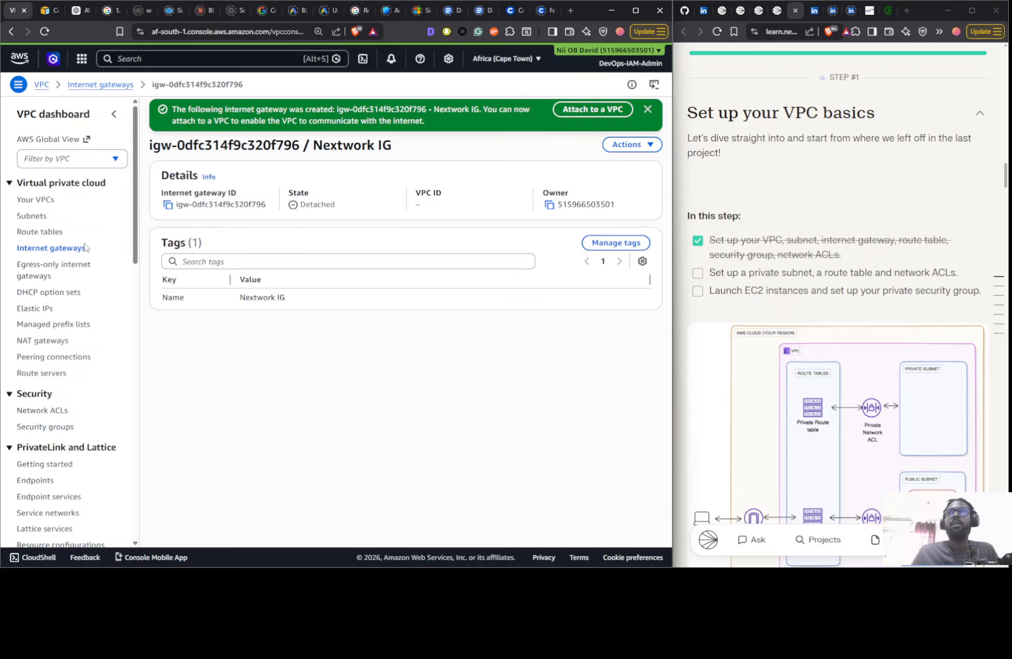
# - Attach the Nextwork IG internet gateway to the Nextwork VPC
pyautogui.click(43, 249)
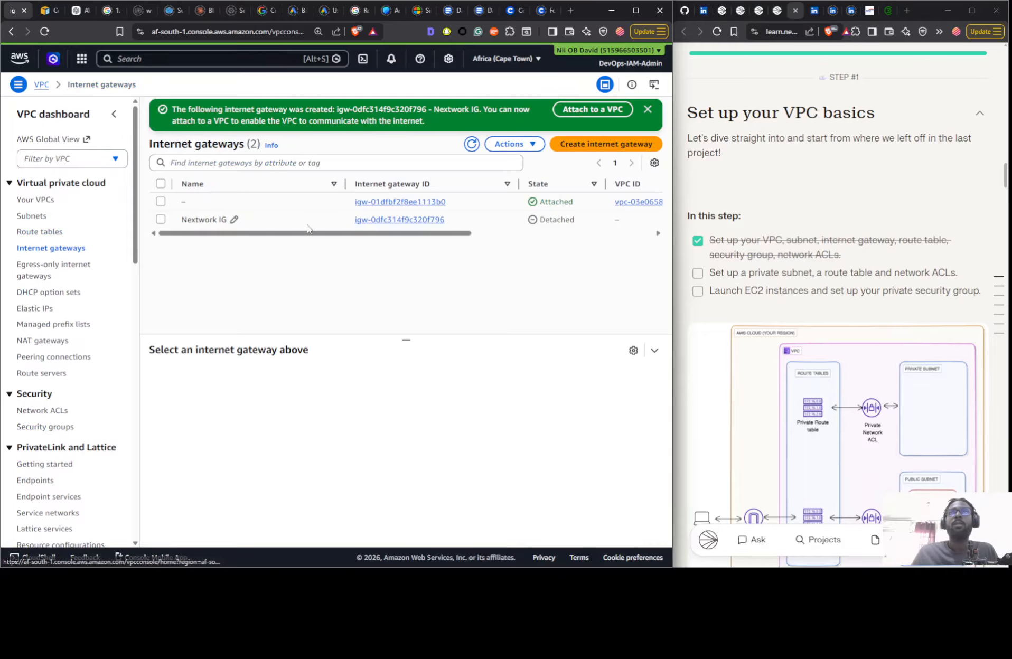
pyautogui.click(512, 145)
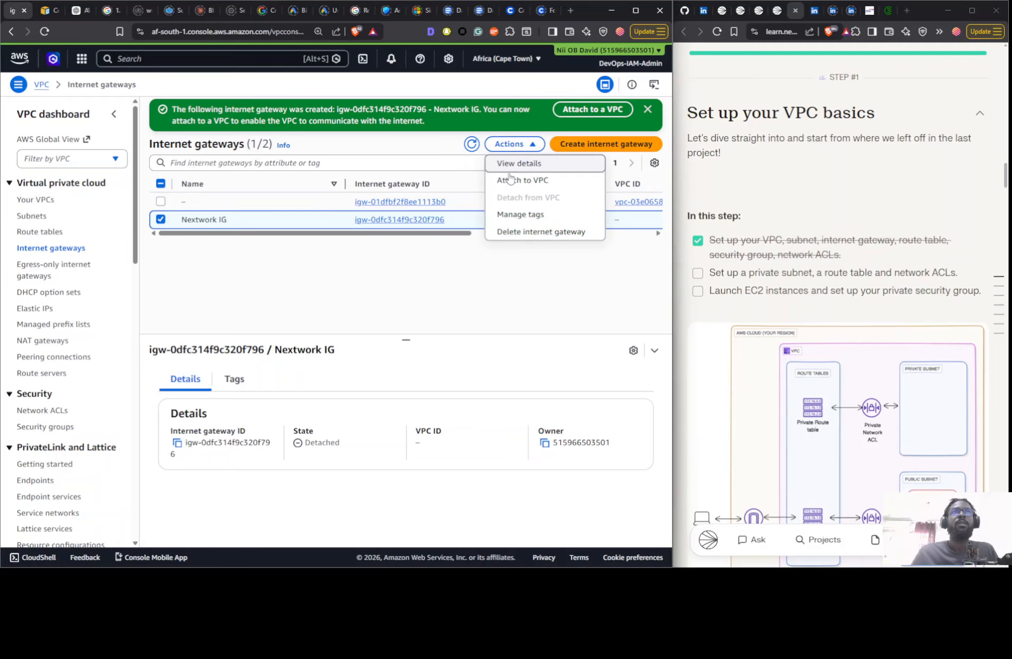
pyautogui.click(510, 181)
pyautogui.click(168, 229)
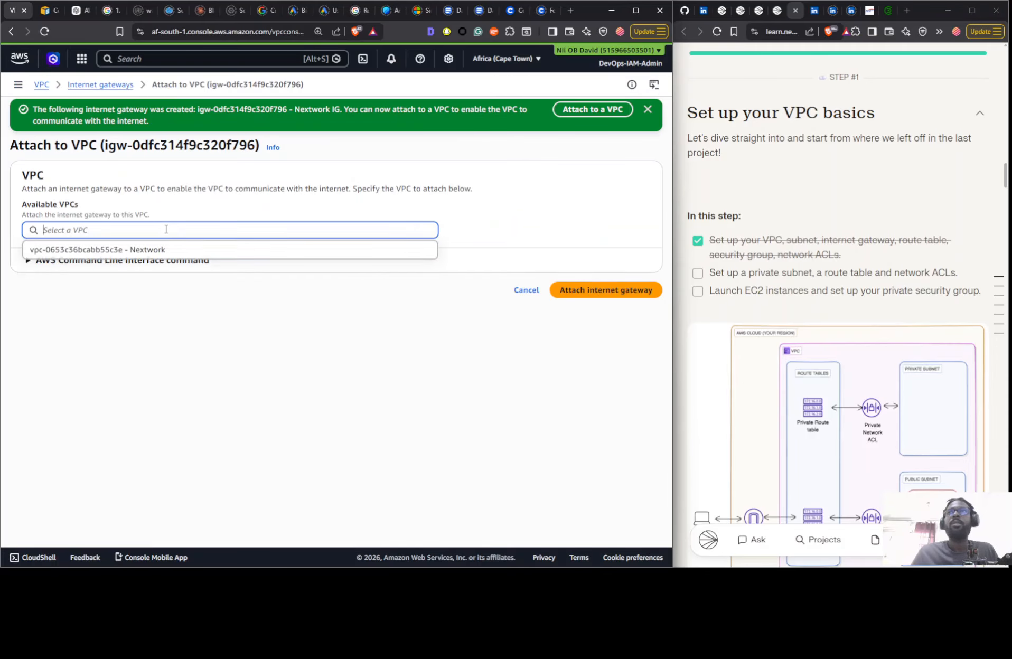
pyautogui.click(153, 253)
pyautogui.click(601, 290)
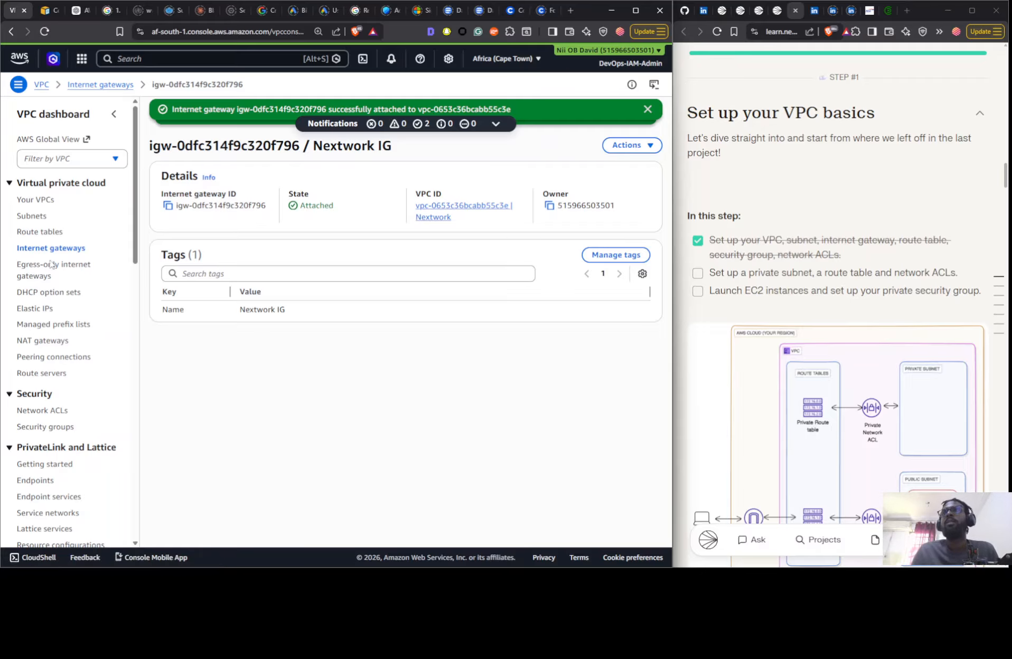
# - Refresh the route tables and examine the routes and subnet associations of the Nextwork VPC's main route table
pyautogui.click(37, 234)
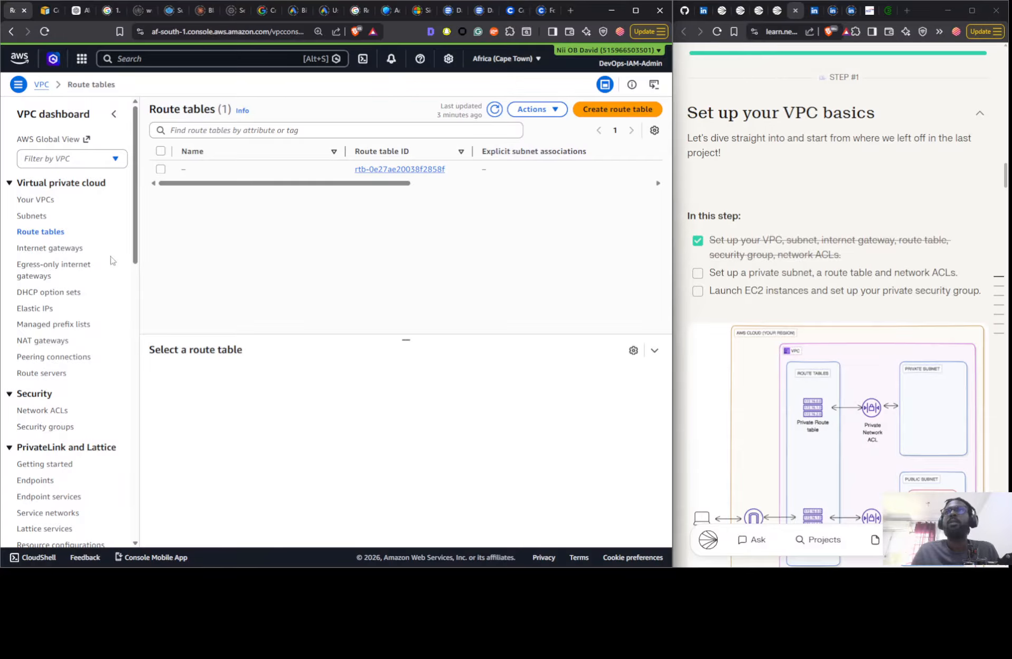
pyautogui.click(55, 248)
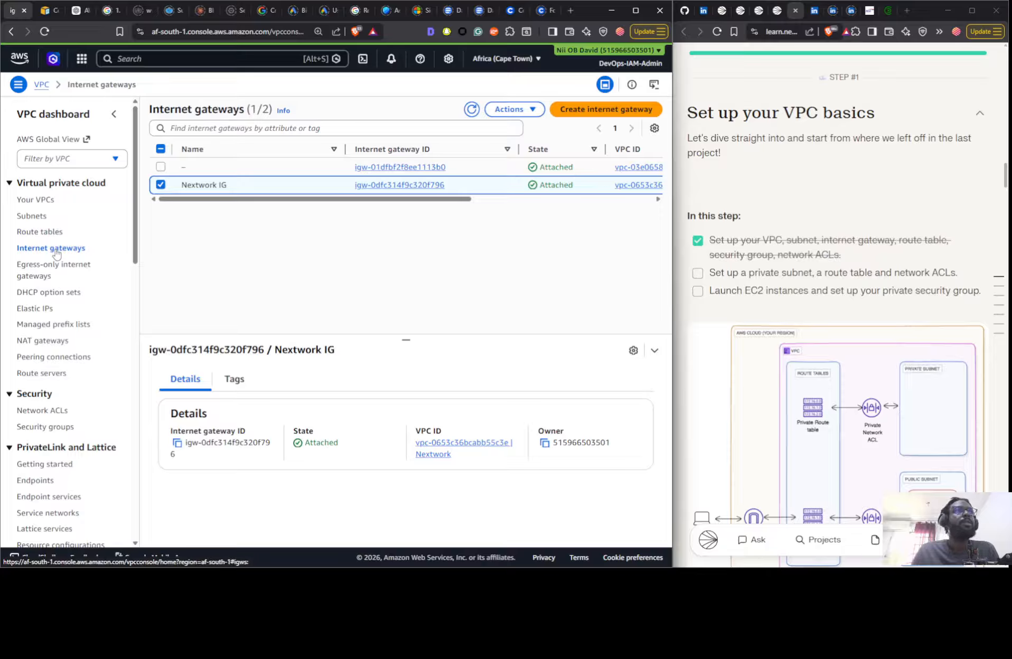
pyautogui.click(52, 231)
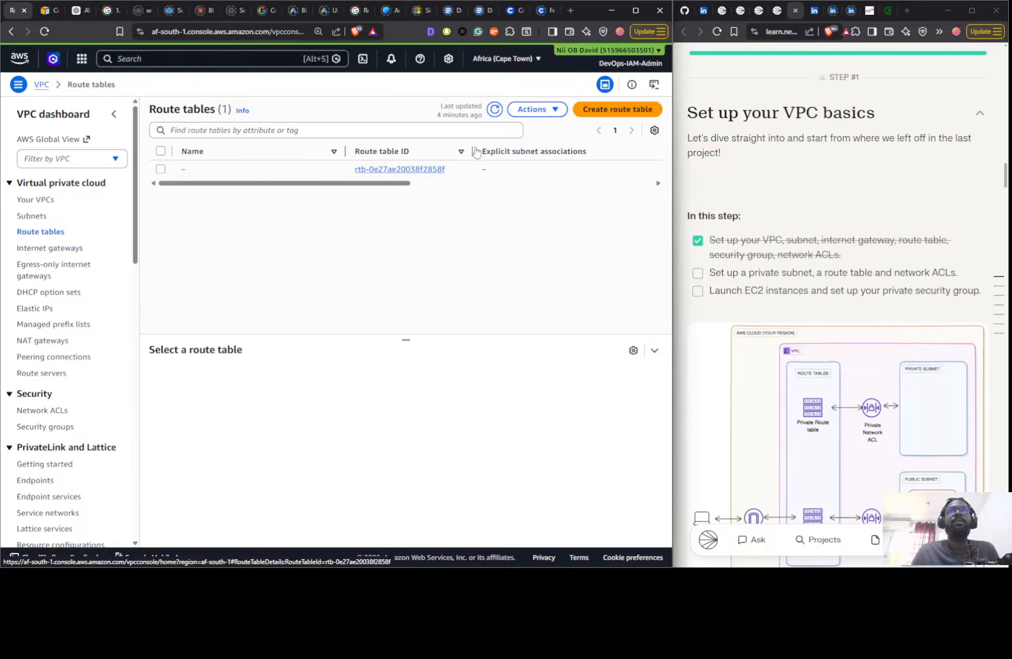
pyautogui.click(495, 110)
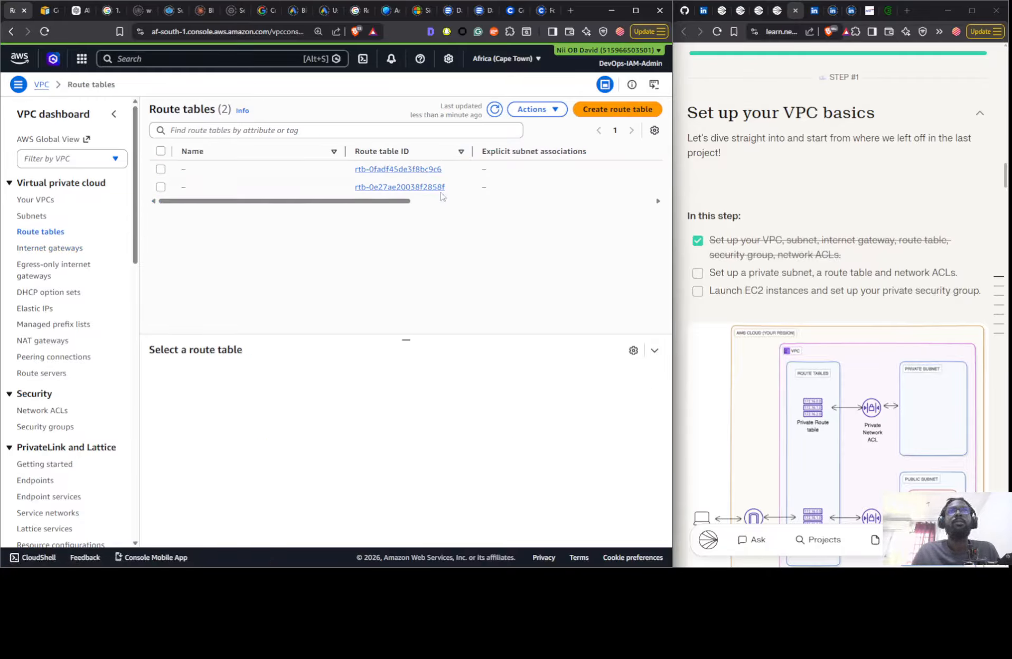
pyautogui.moveTo(356, 205); pyautogui.dragTo(577, 204)
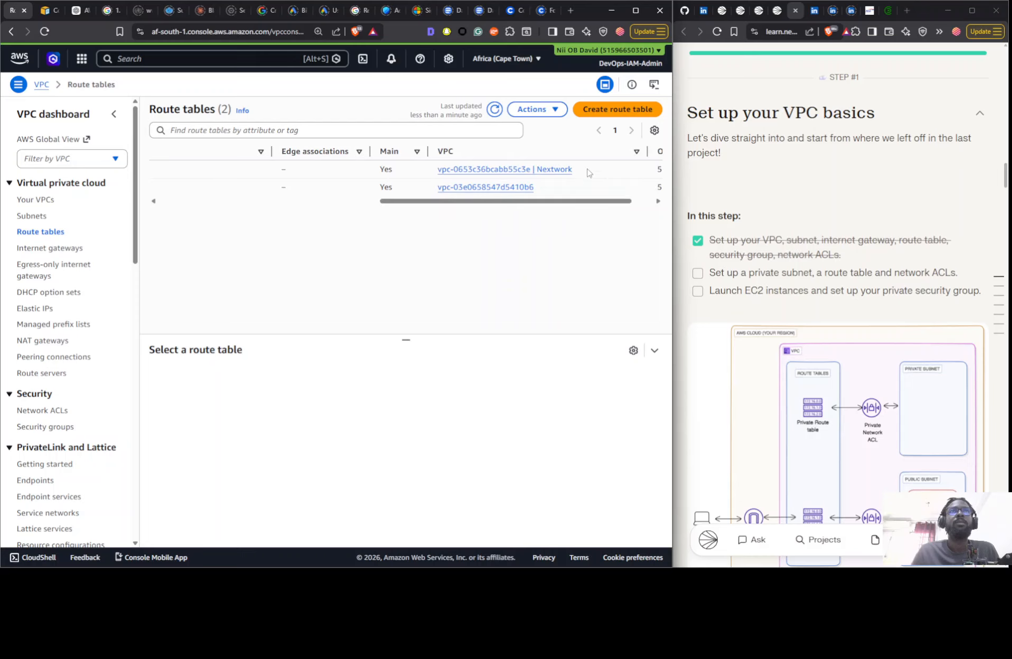
pyautogui.click(590, 169)
pyautogui.click(244, 381)
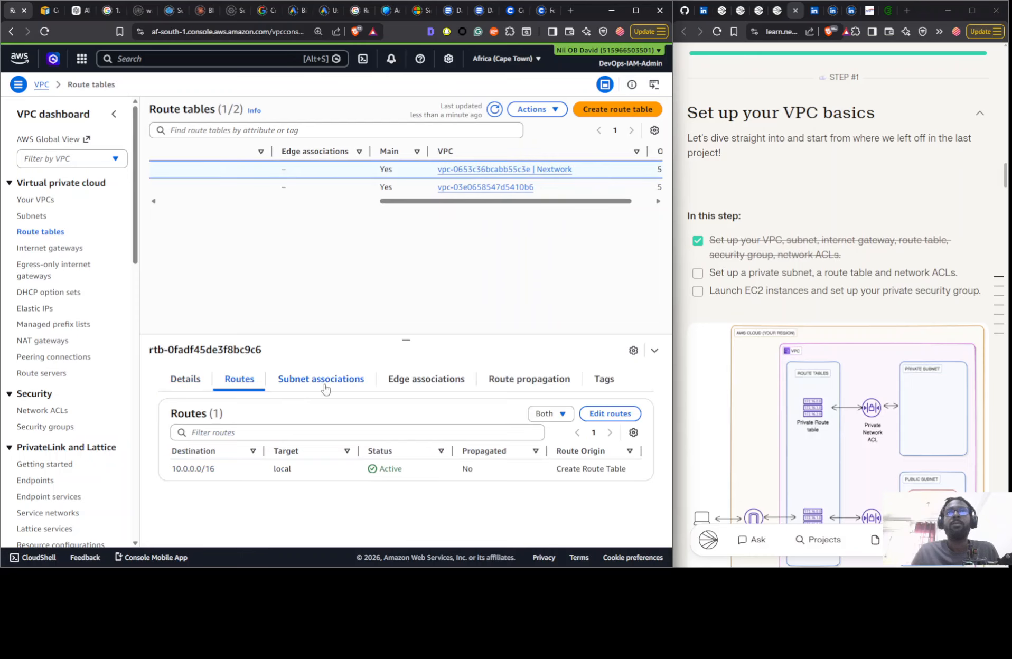
pyautogui.click(325, 387)
pyautogui.scroll(-3, 459, 536)
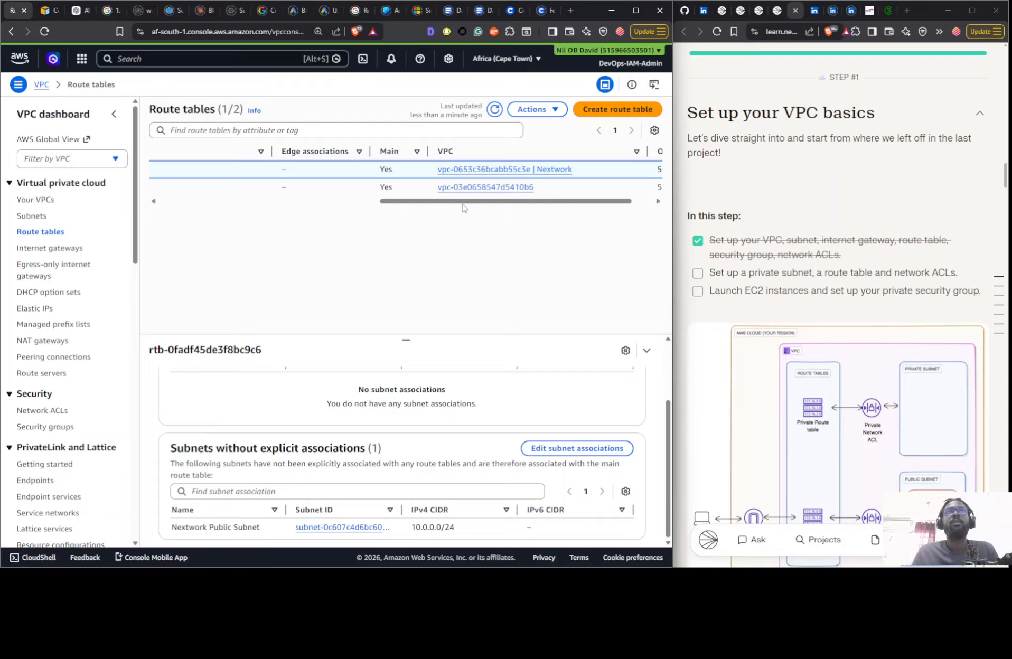
pyautogui.moveTo(463, 207); pyautogui.dragTo(323, 227)
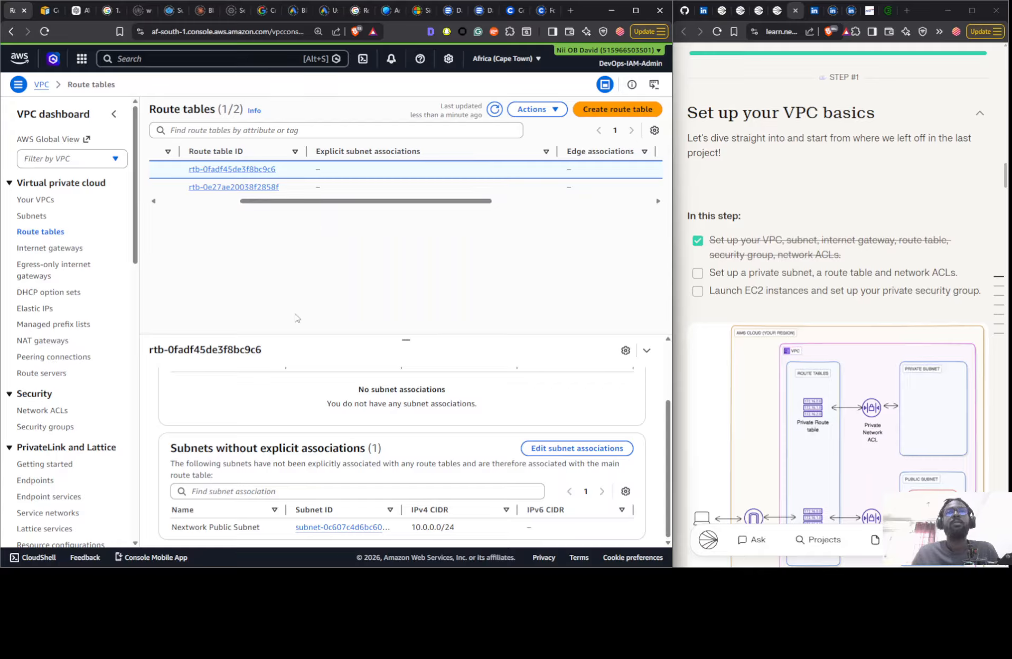
pyautogui.scroll(2, 347, 460)
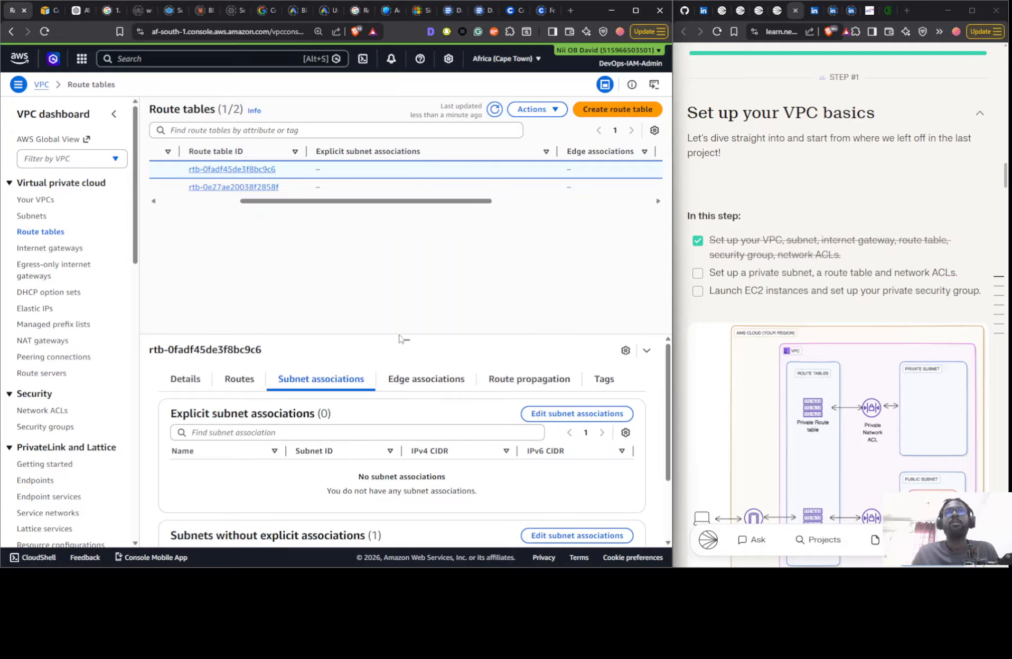
pyautogui.moveTo(400, 335); pyautogui.dragTo(405, 304)
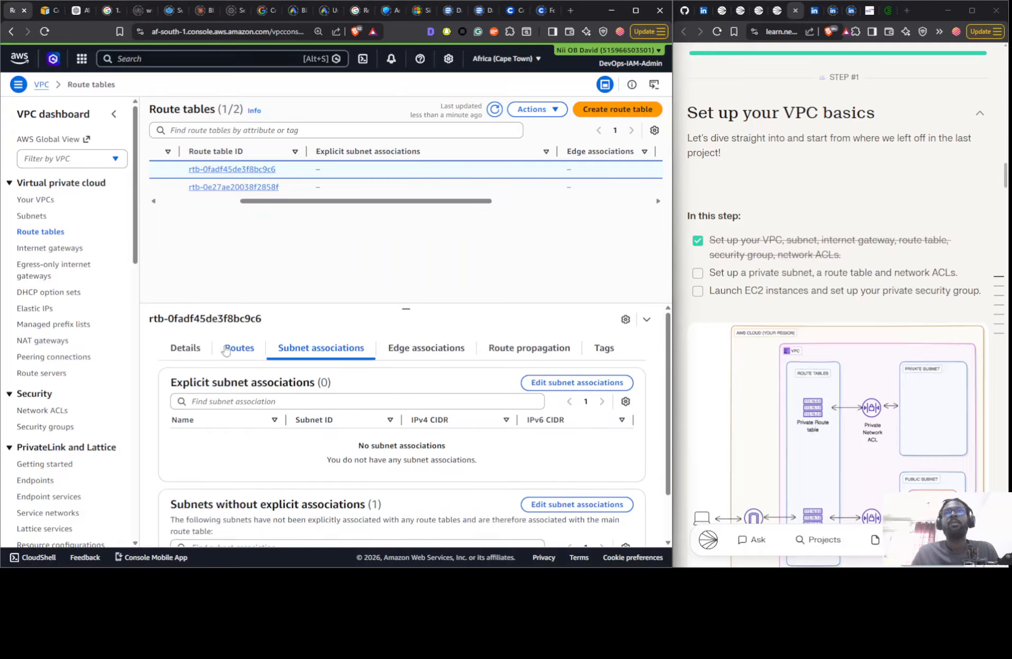
pyautogui.click(238, 348)
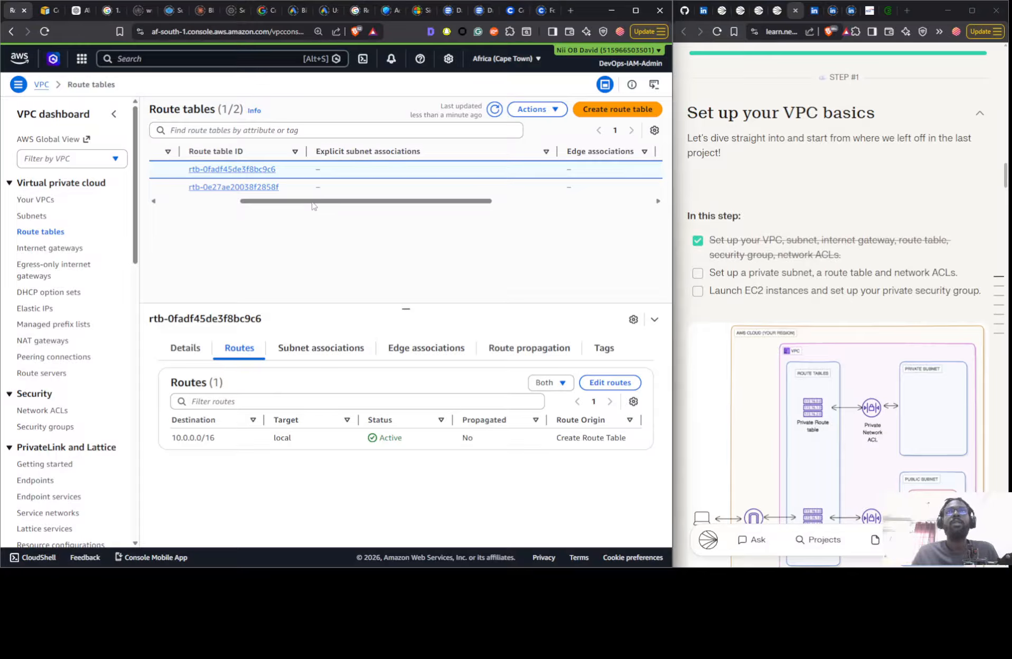
pyautogui.moveTo(312, 201); pyautogui.dragTo(188, 222)
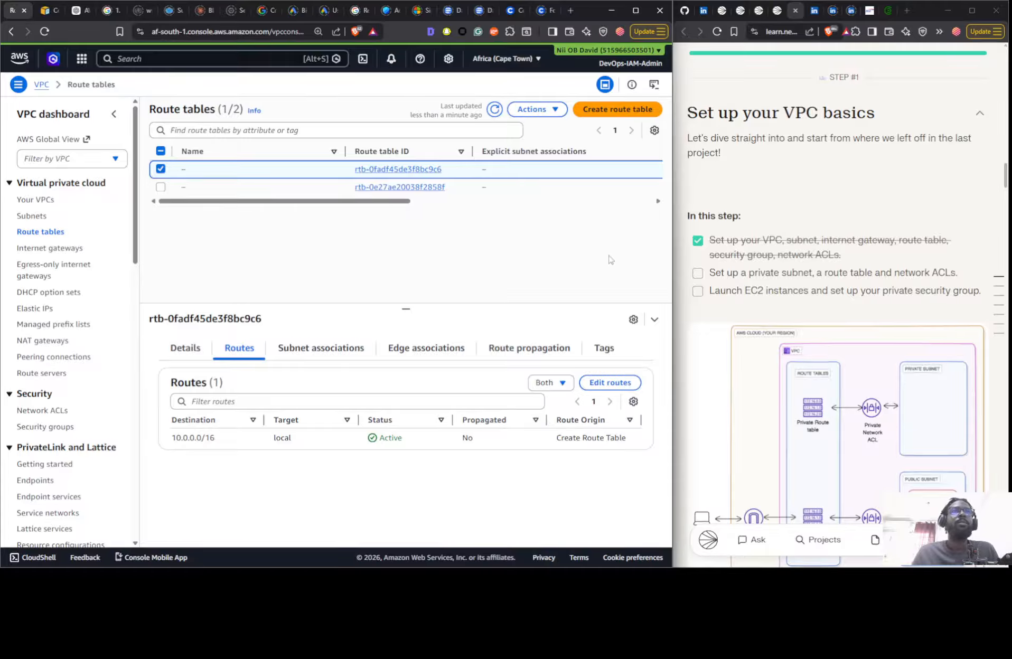
# - Create a route table named Nextwork Public RTB in the Nextwork VPC
pyautogui.click(587, 112)
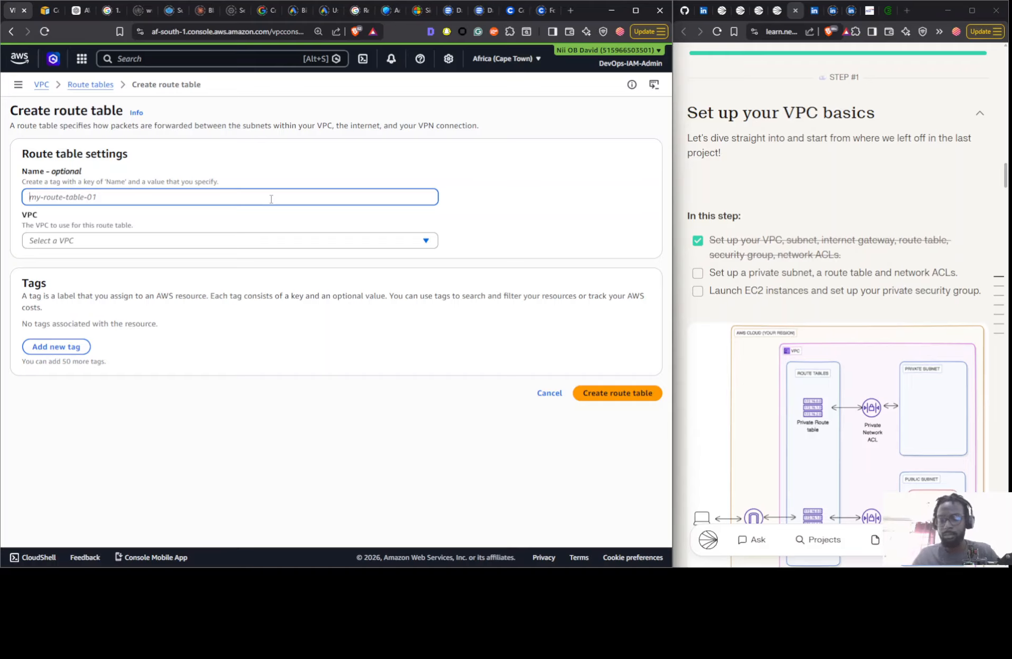
pyautogui.write('Next')
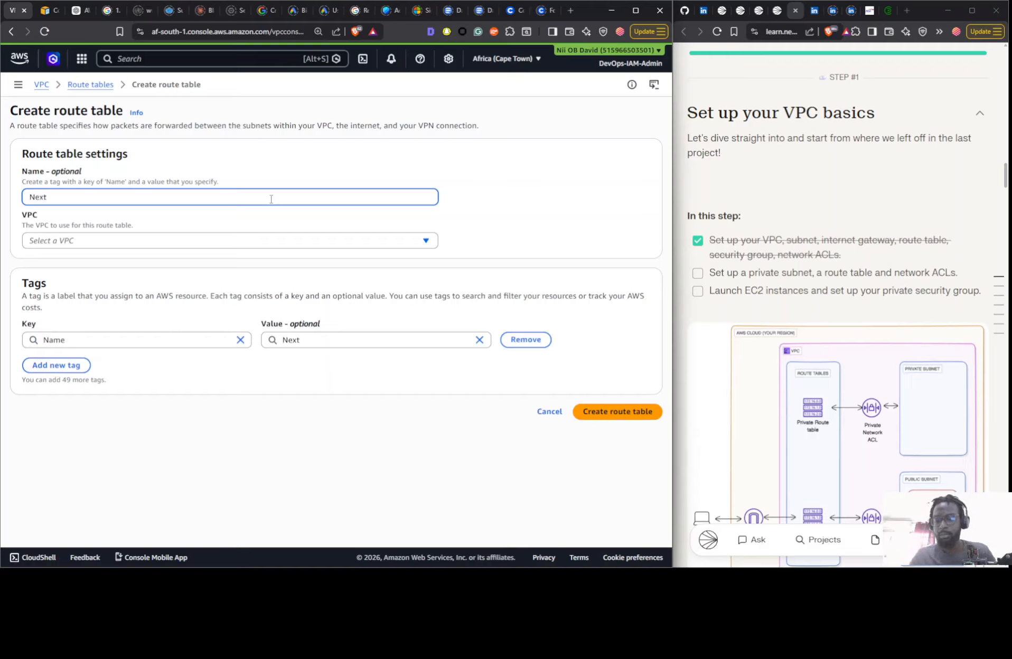
pyautogui.write('work Public RTB')
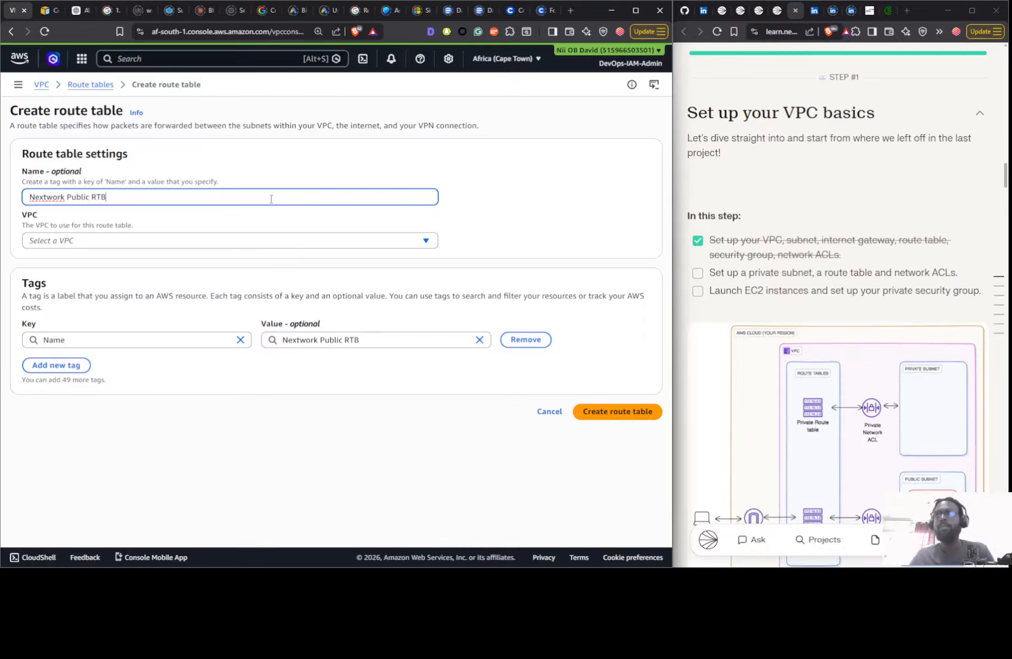
pyautogui.click(271, 240)
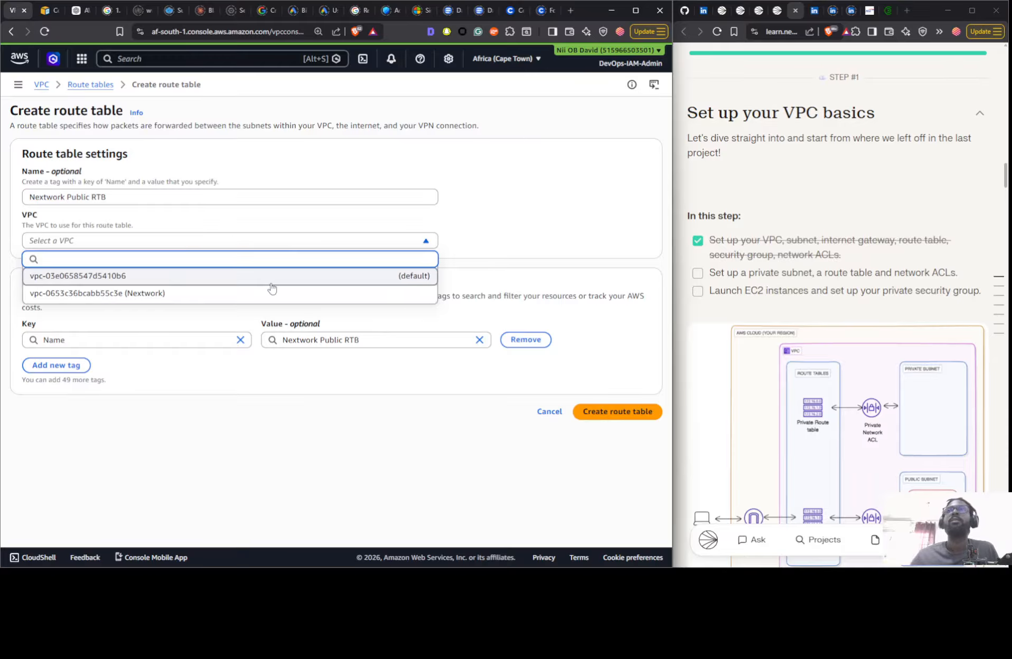
pyautogui.click(264, 294)
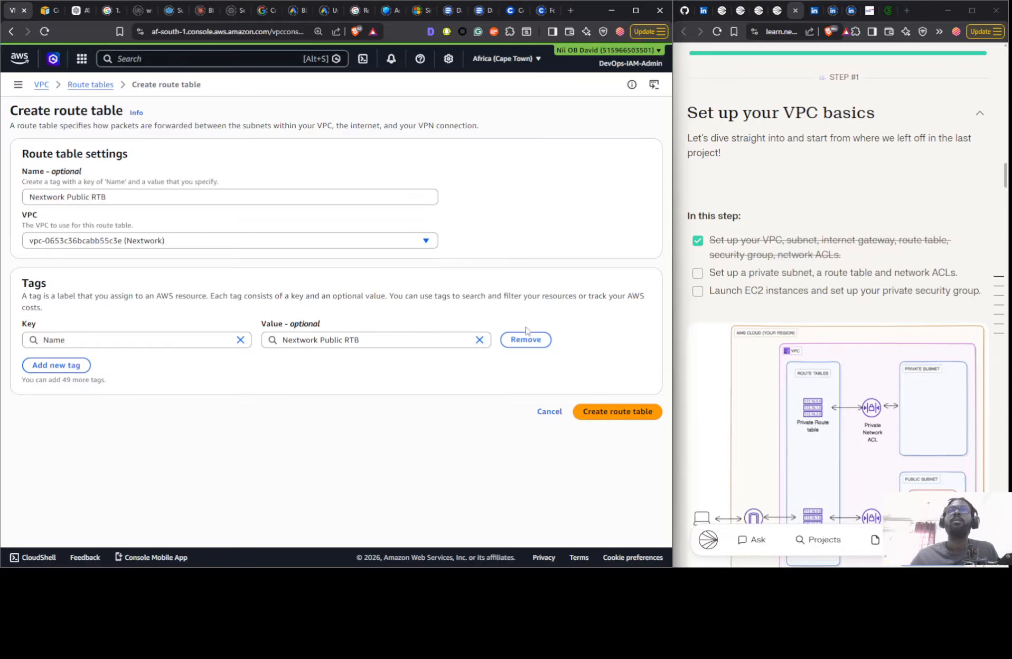
pyautogui.click(628, 411)
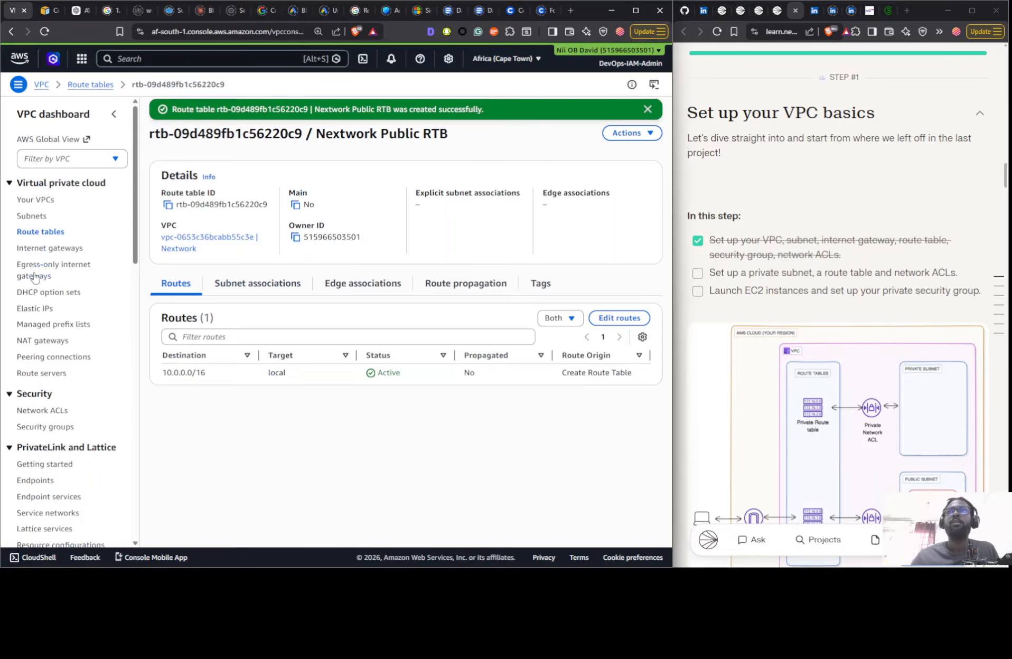
# - Explicitly associate the Nextwork Public Subnet with the Nextwork Public RTB route table and save the association
pyautogui.click(275, 288)
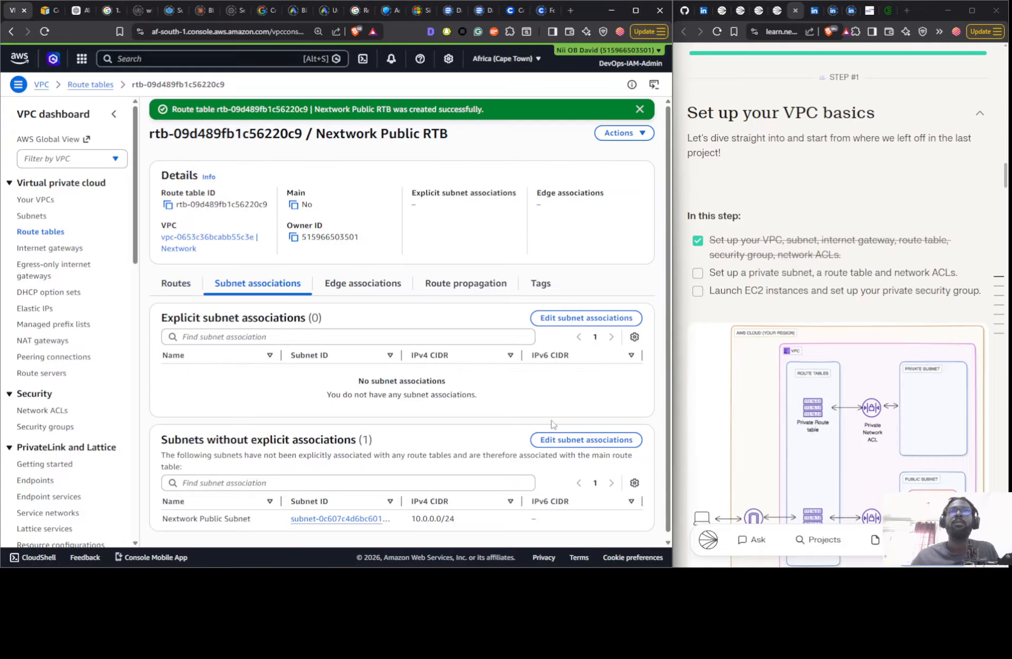
pyautogui.click(583, 319)
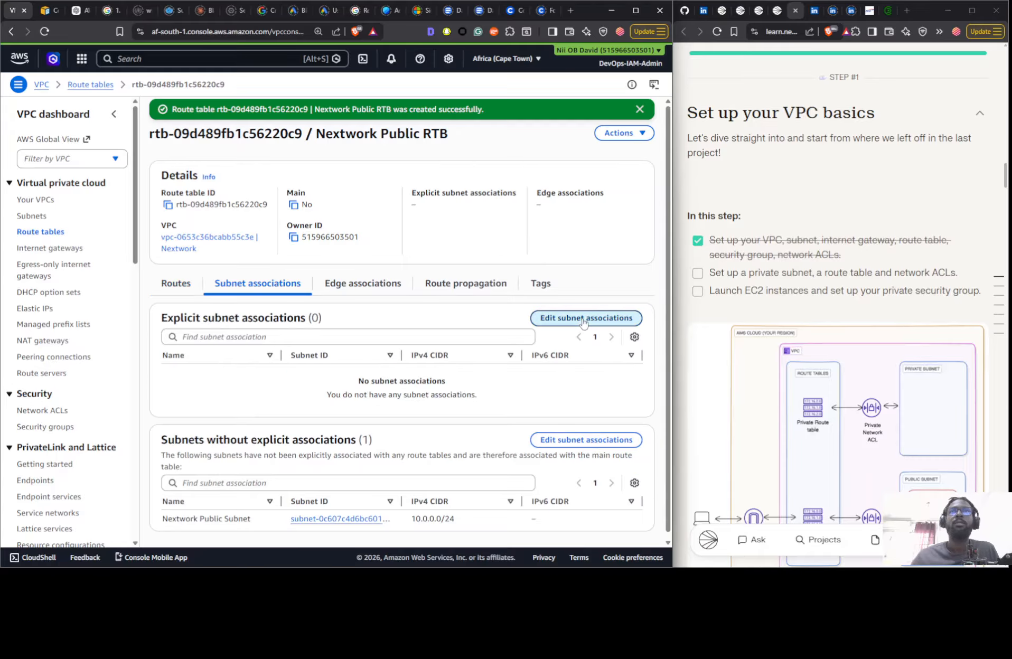
pyautogui.click(363, 209)
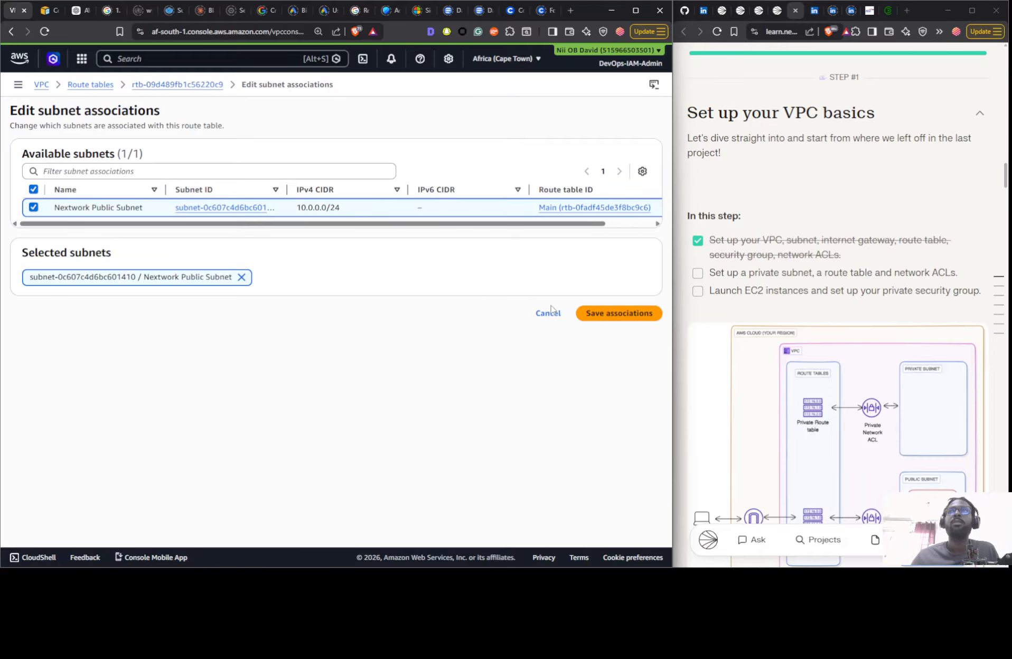
pyautogui.click(576, 314)
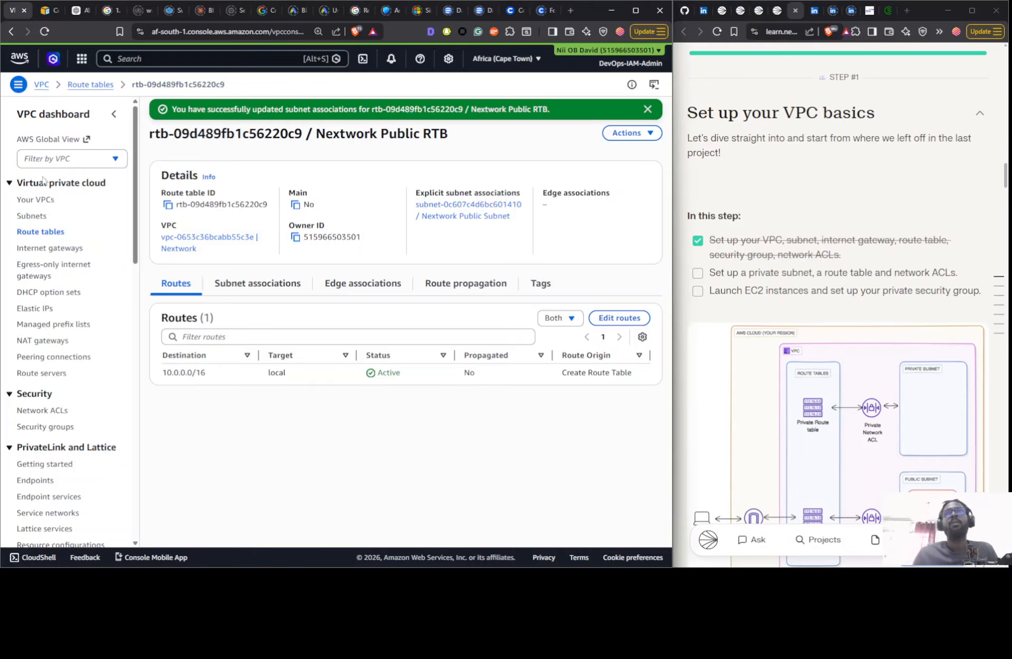
# - Add a route with destination 0.0.0.0/0 to the Nextwork Public RTB route table
pyautogui.click(32, 232)
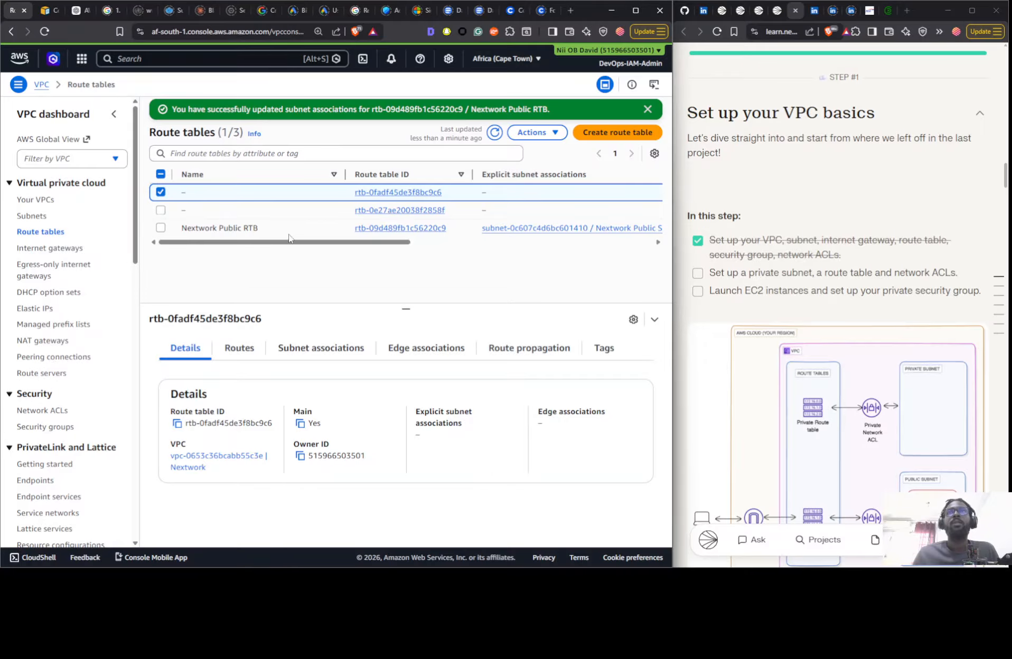
pyautogui.click(262, 227)
pyautogui.click(261, 352)
pyautogui.click(272, 351)
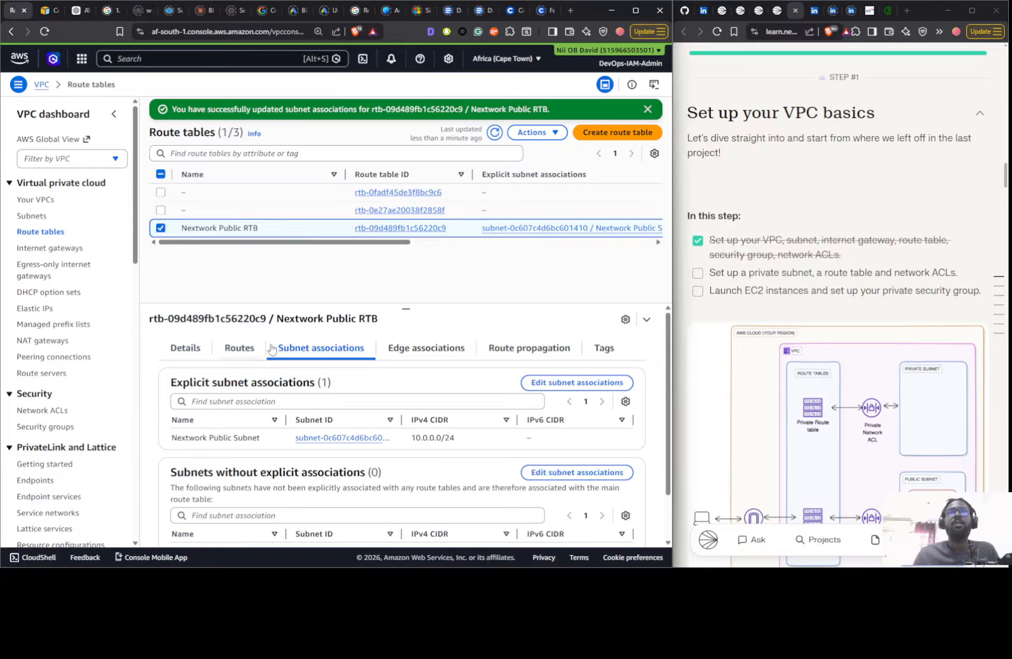
pyautogui.click(238, 348)
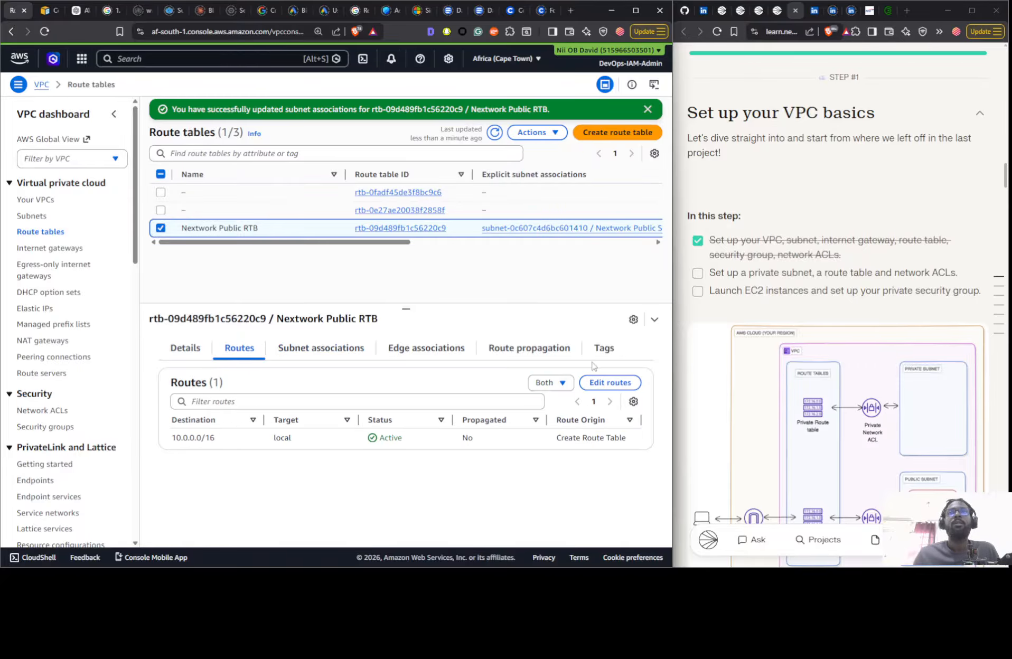
pyautogui.click(601, 385)
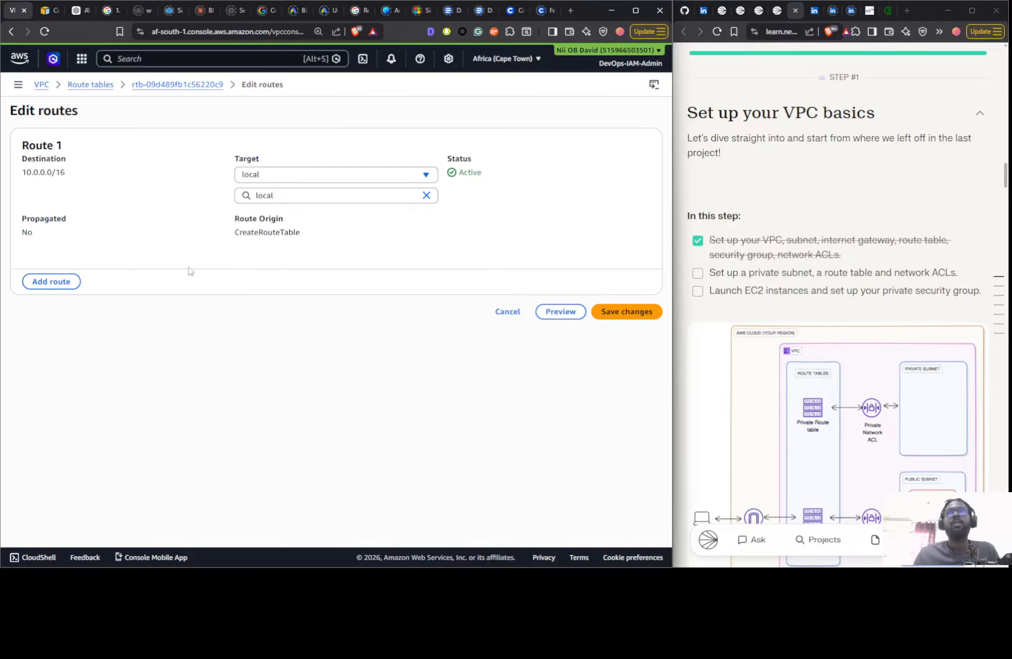
pyautogui.click(69, 286)
pyautogui.click(98, 315)
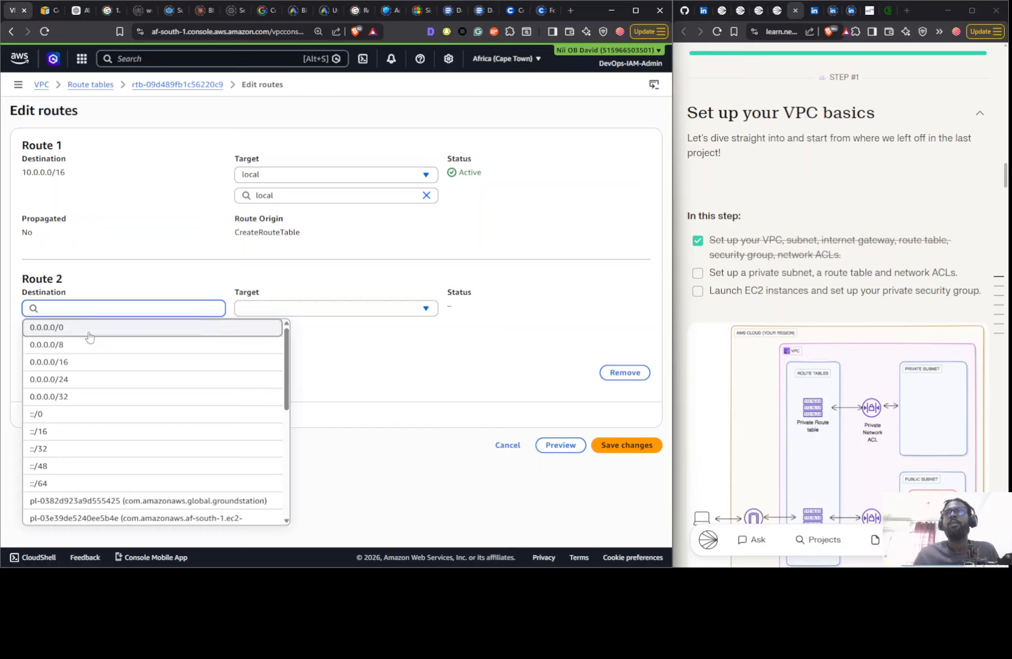
pyautogui.click(88, 330)
# - Target the new 0.0.0.0/0 route at the Nextwork IG internet gateway, save it and review the route table's routes
pyautogui.click(290, 312)
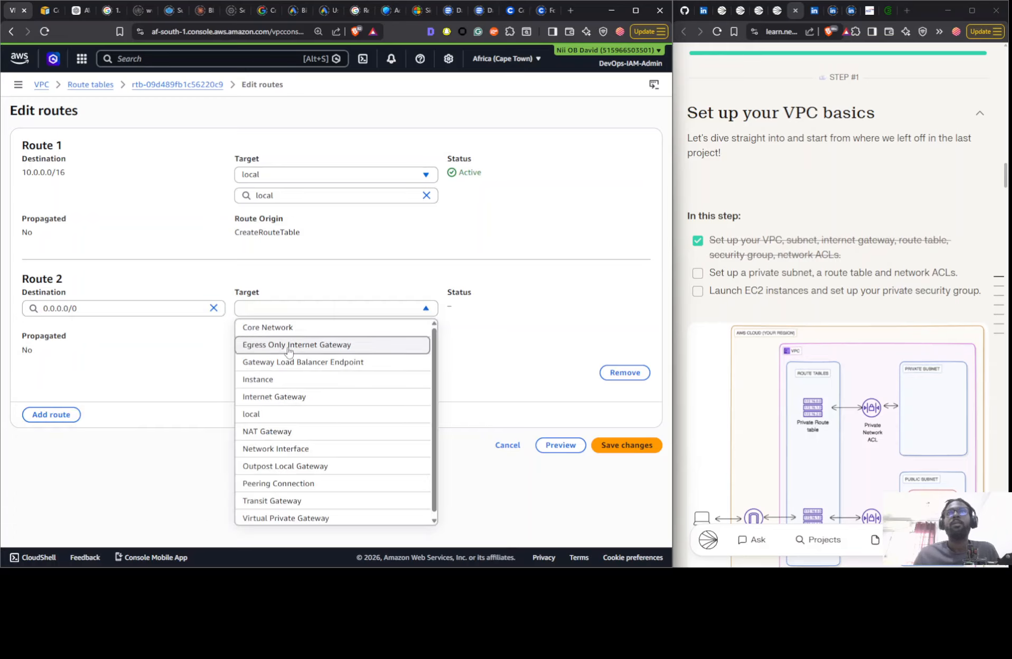
pyautogui.click(294, 404)
pyautogui.click(300, 329)
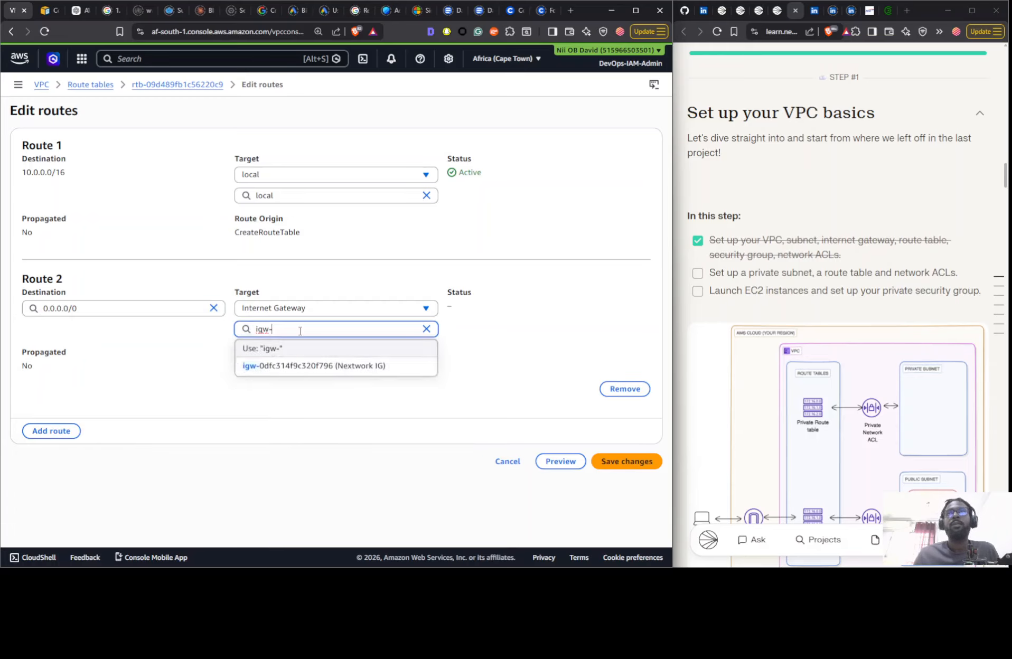
pyautogui.click(300, 374)
pyautogui.click(626, 461)
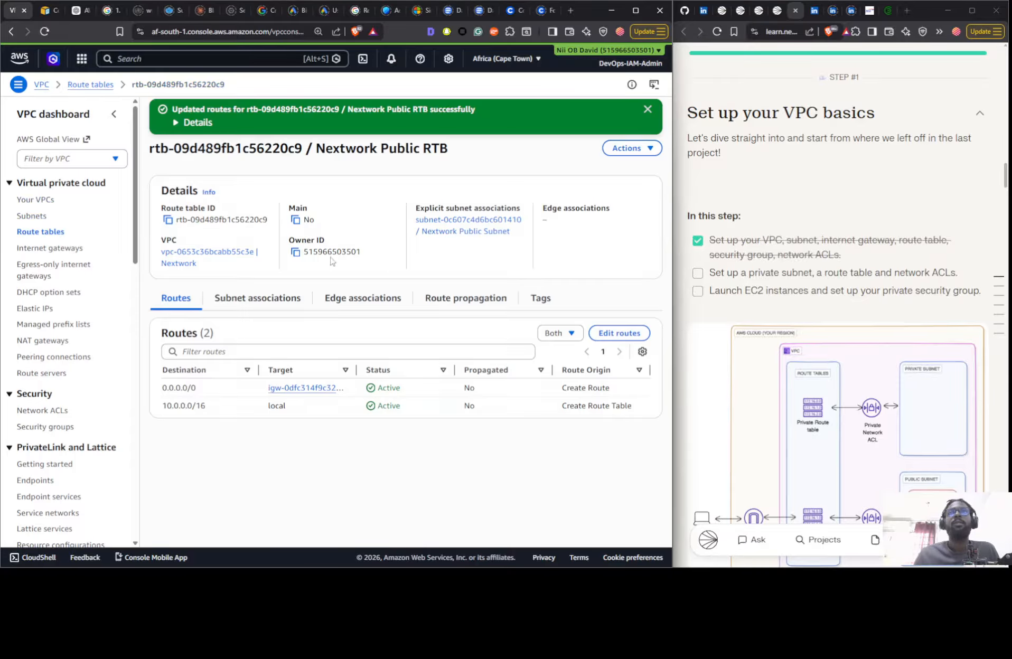
pyautogui.click(40, 231)
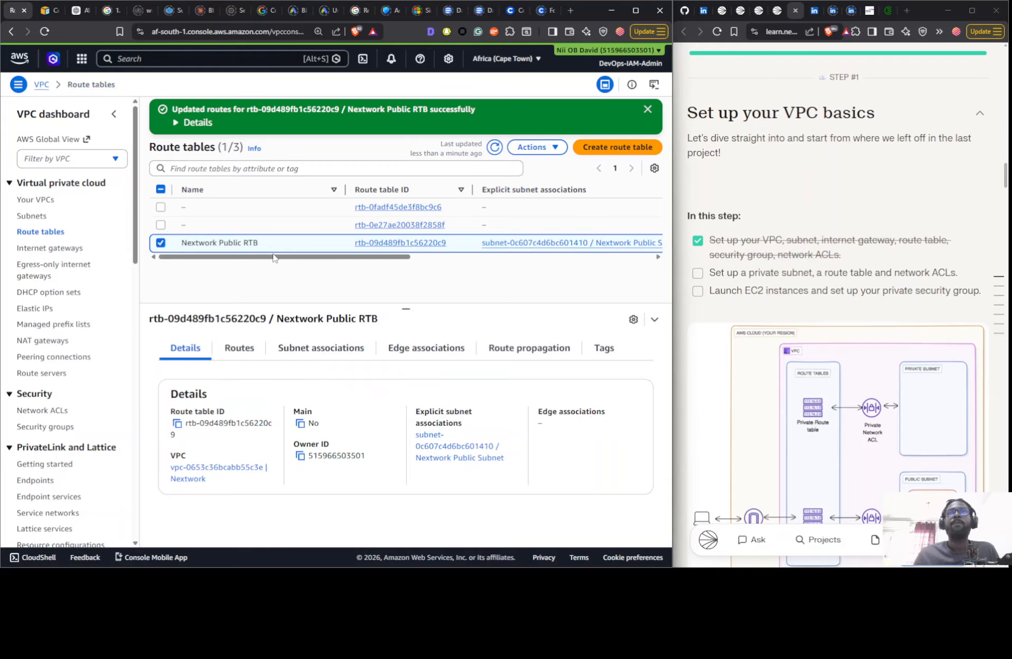
pyautogui.click(248, 351)
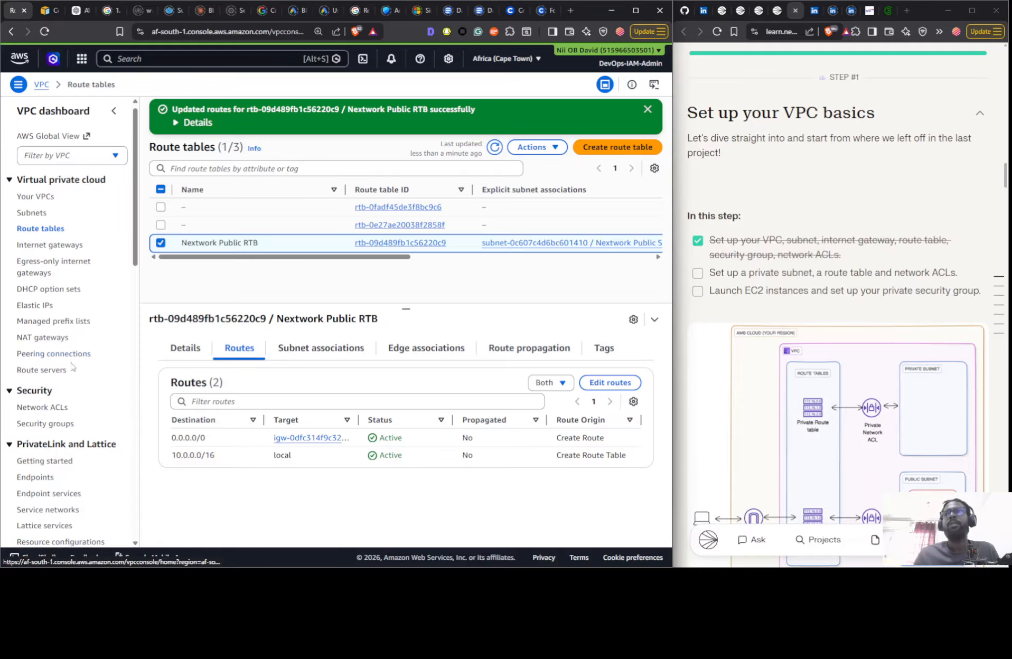
# - Start a new security group in the VPC service and name it Nextwork Public SG
pyautogui.scroll(-1, 37, 375)
pyautogui.click(37, 375)
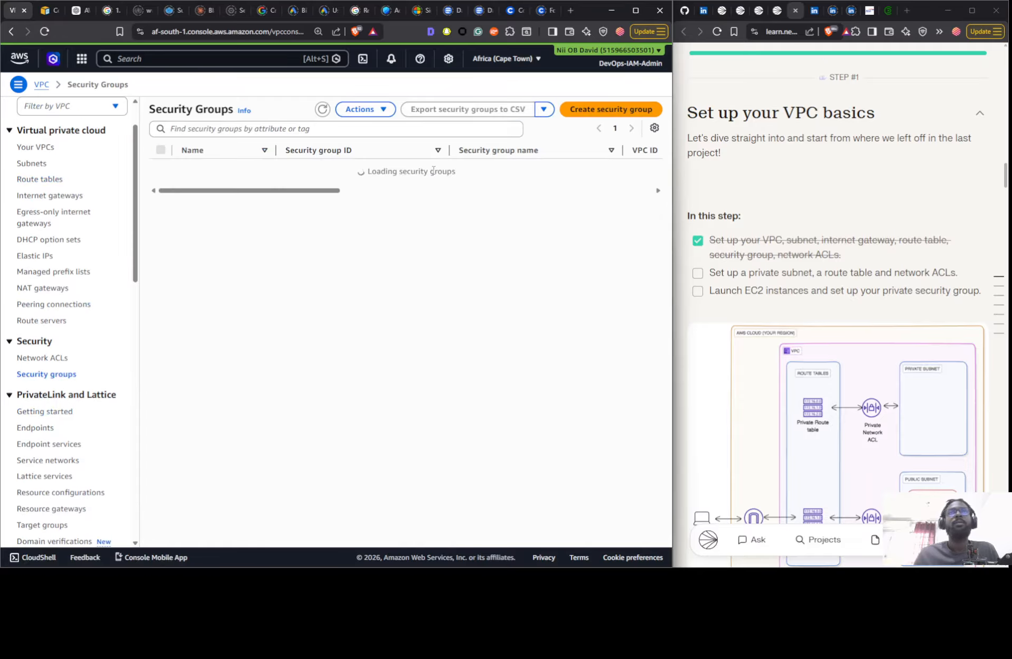
pyautogui.click(615, 110)
pyautogui.click(68, 189)
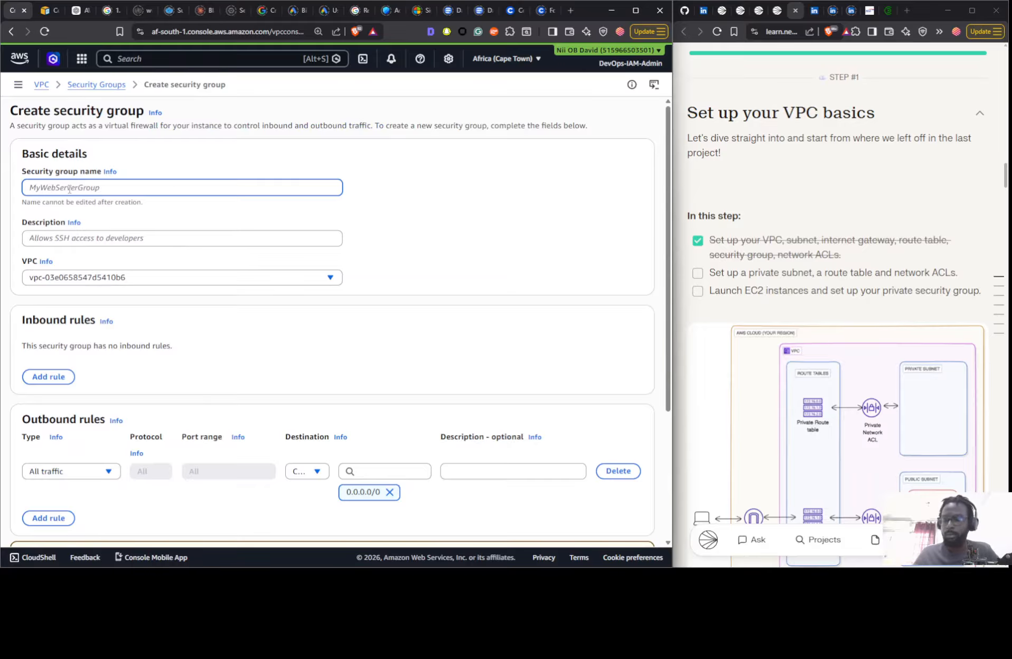
pyautogui.write('Nextwork Public SG')
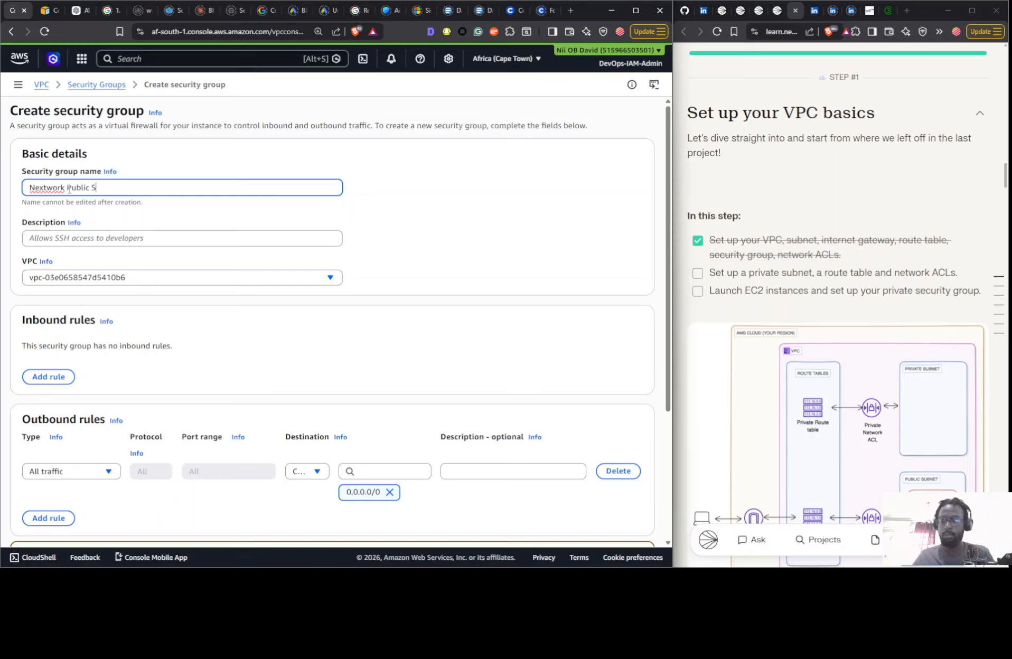
# - Describe the security group as "Public Security Group for Nextwork" and assign it to the Nextwork VPC
pyautogui.click(89, 242)
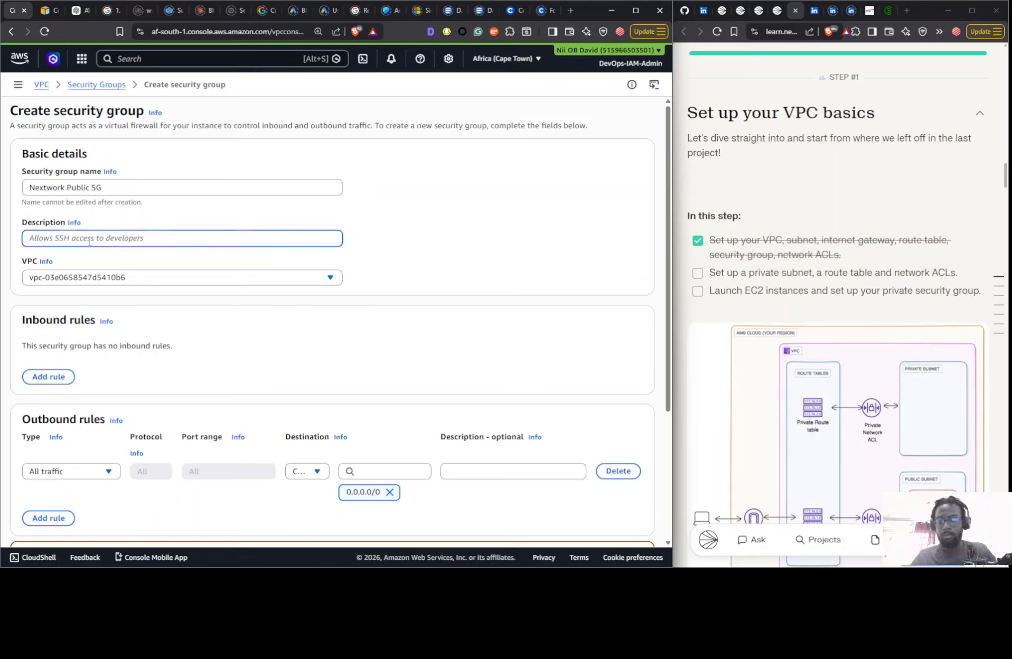
pyautogui.write('Public Security Gr')
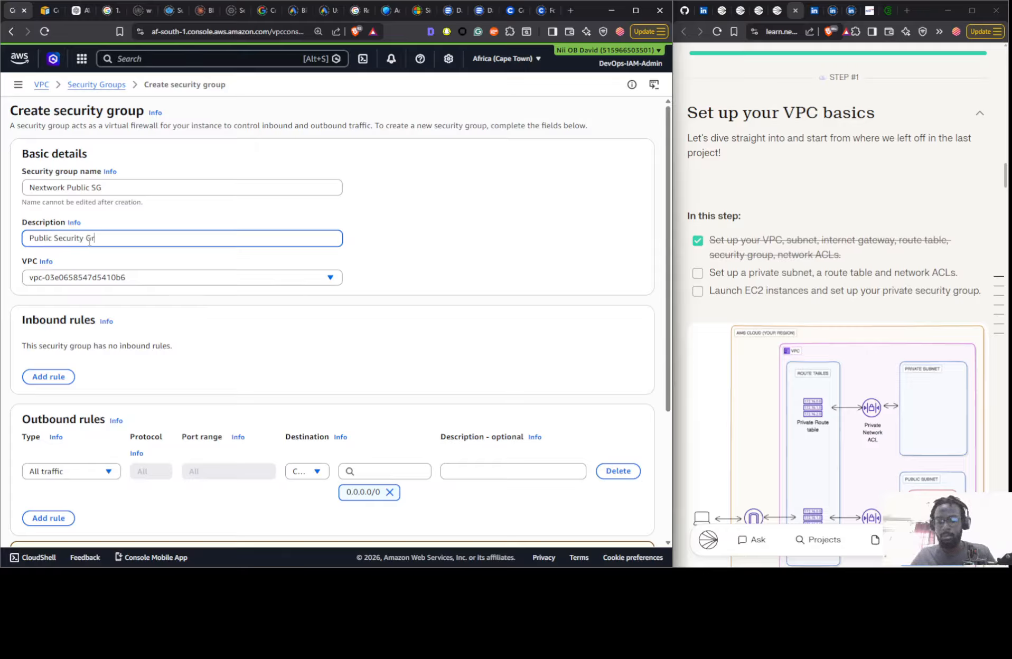
pyautogui.write('oup for Nex')
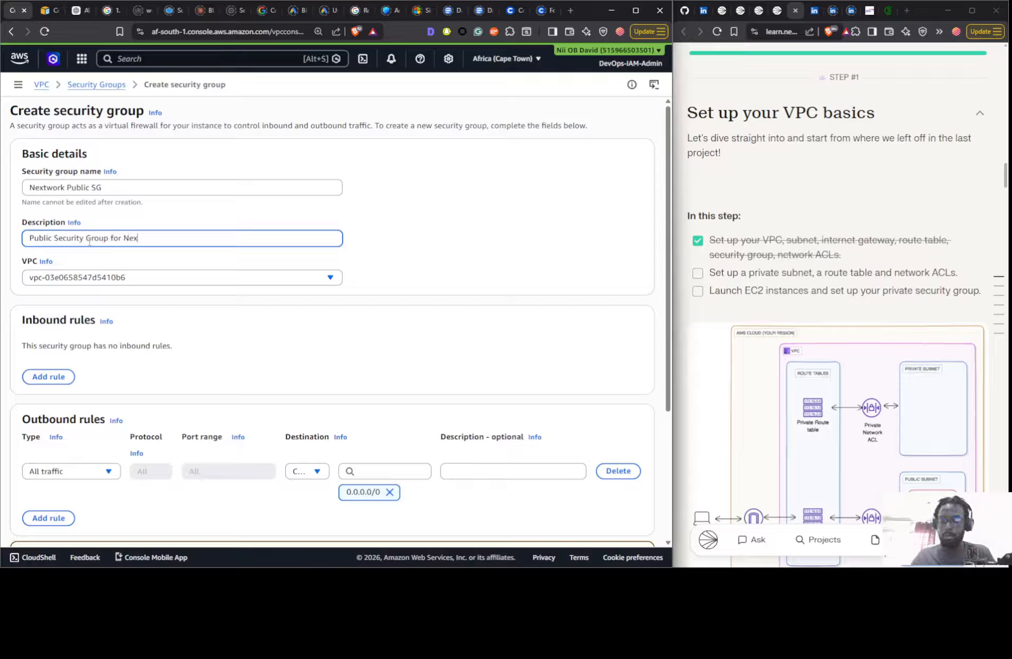
pyautogui.write('twork')
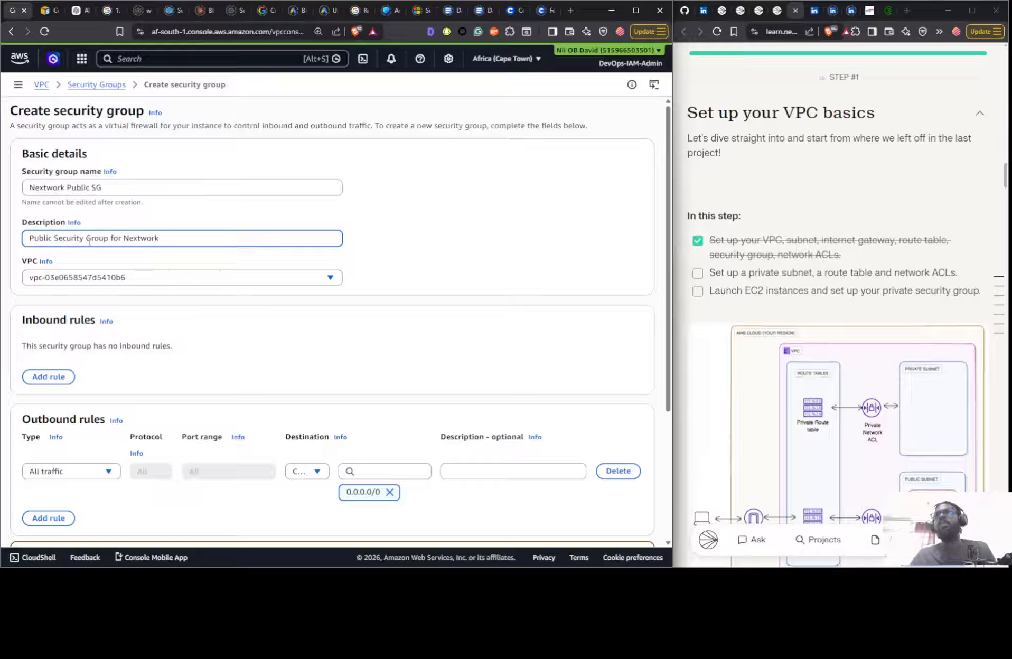
pyautogui.click(86, 285)
pyautogui.click(139, 320)
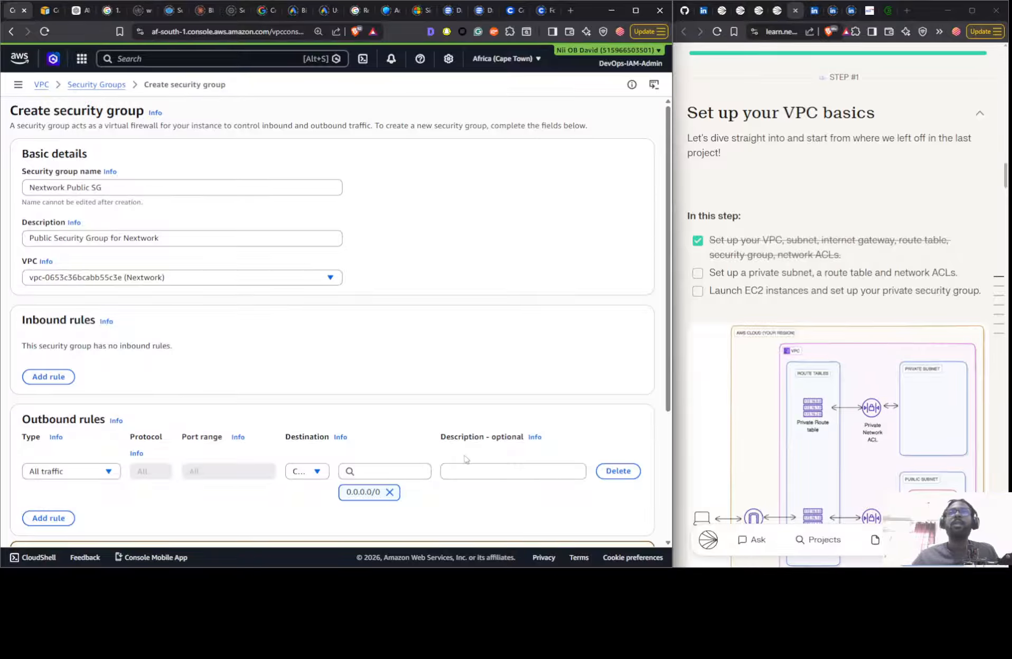
# - Examine the security group's rule sections and read through the project guide's steps and network diagrams for the required setup
pyautogui.scroll(-4, 465, 459)
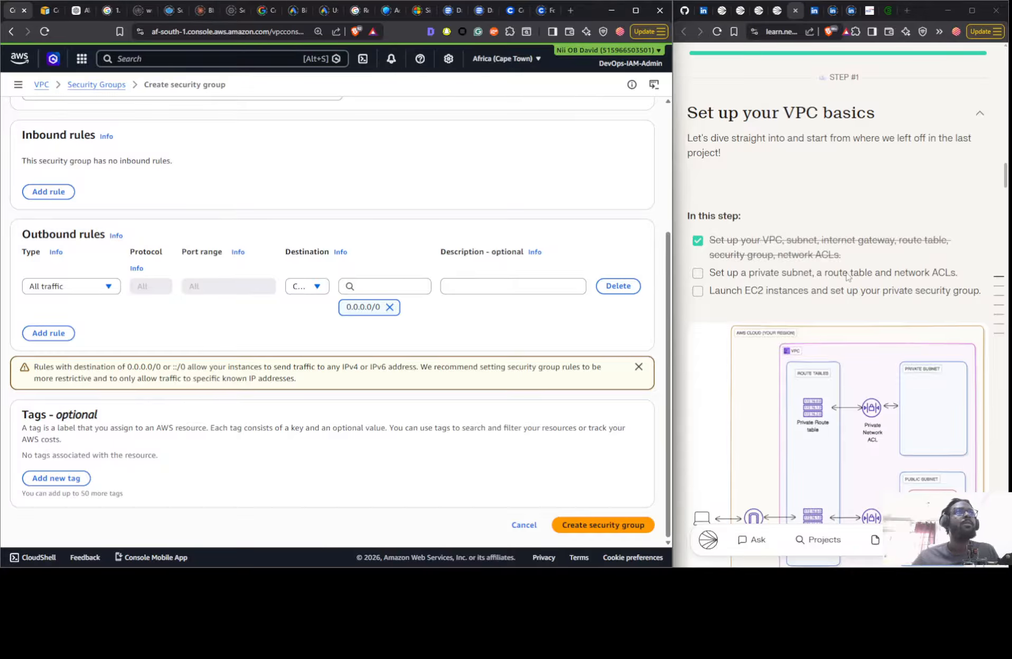
pyautogui.scroll(15, 848, 277)
pyautogui.scroll(-8, 849, 291)
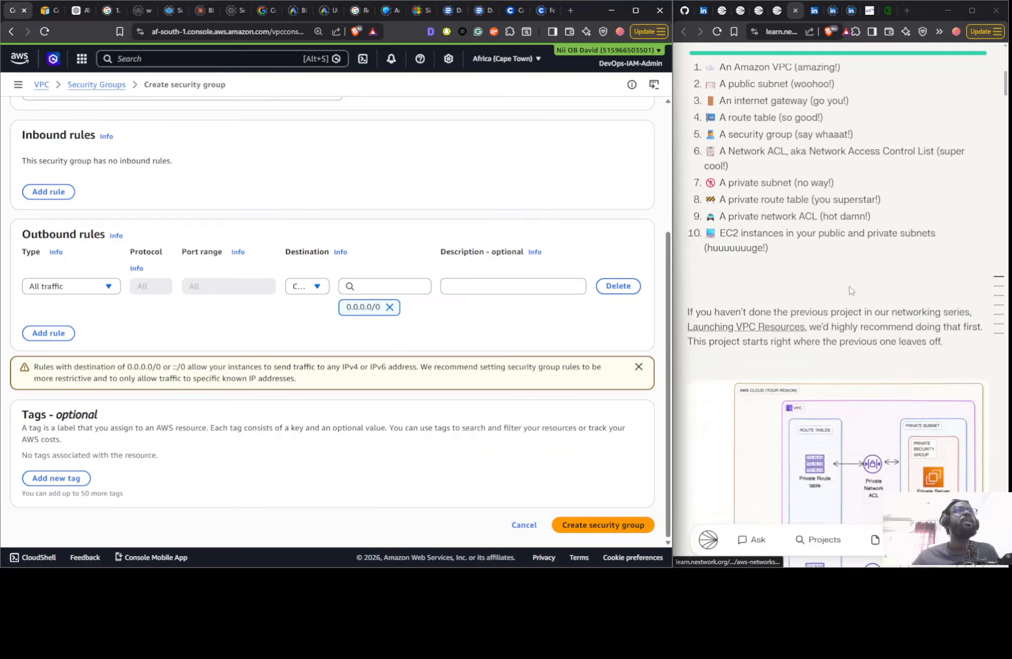
pyautogui.scroll(-15, 850, 290)
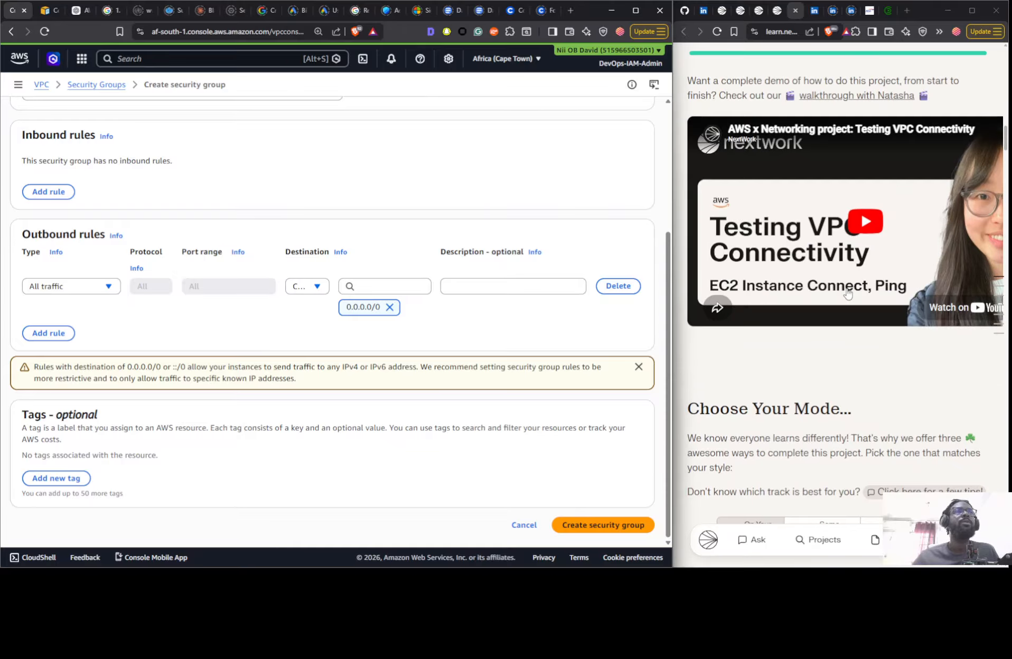
pyautogui.scroll(-5, 847, 293)
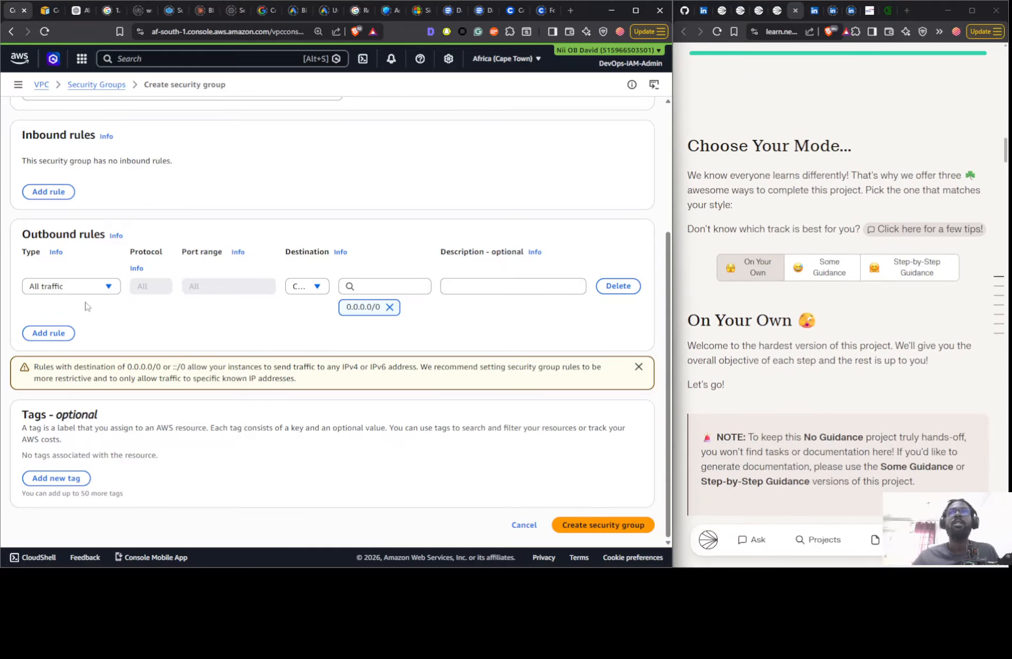
pyautogui.scroll(-10, 748, 377)
pyautogui.scroll(5, 798, 366)
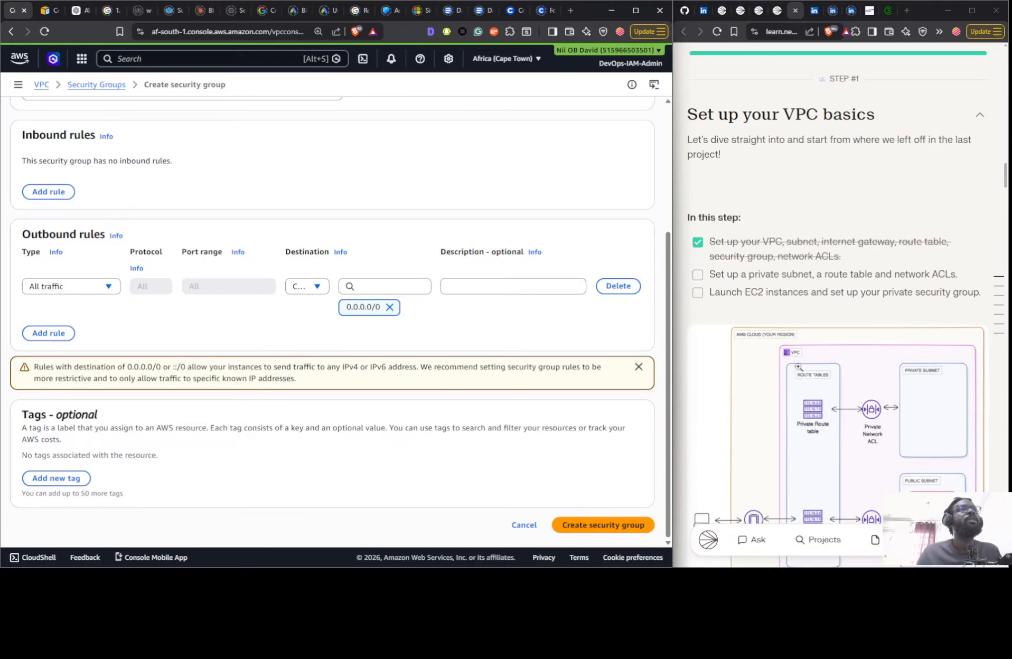
pyautogui.scroll(-10, 749, 211)
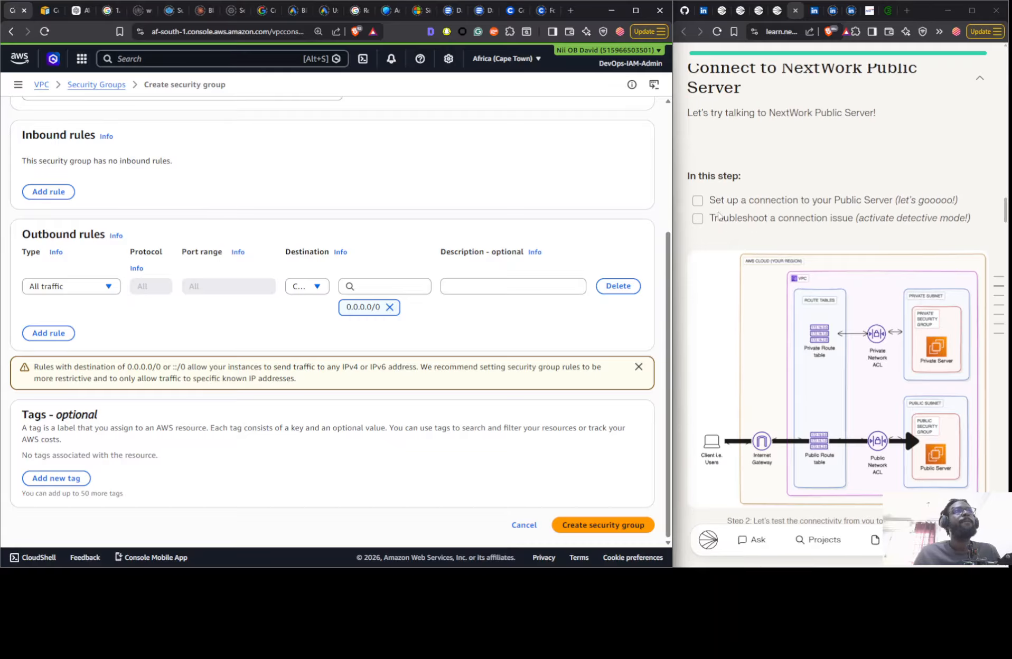
pyautogui.scroll(-10, 786, 161)
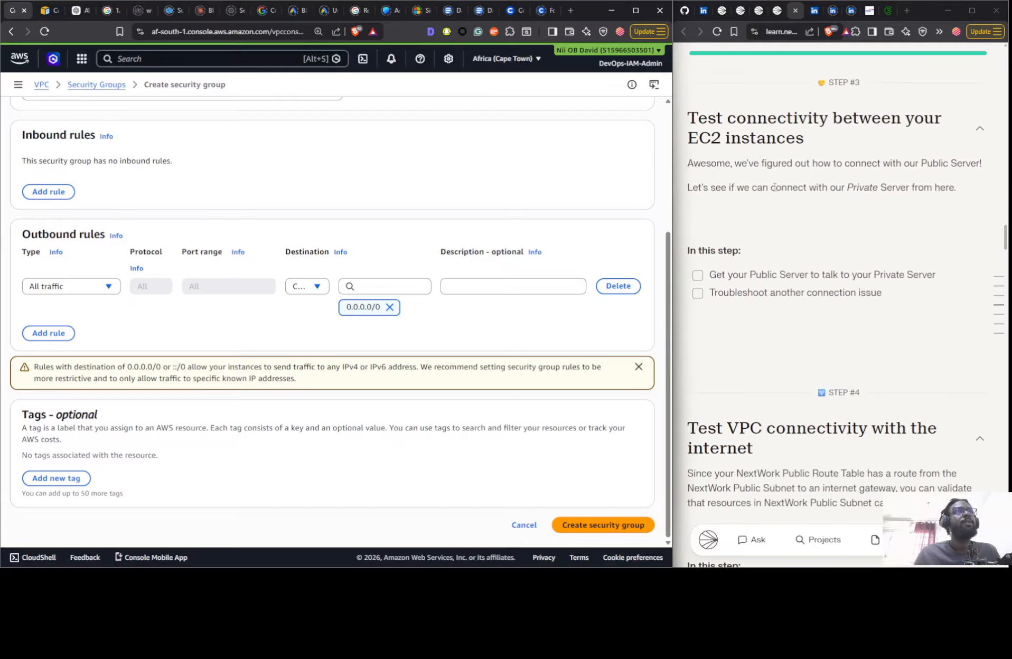
pyautogui.scroll(-5, 816, 159)
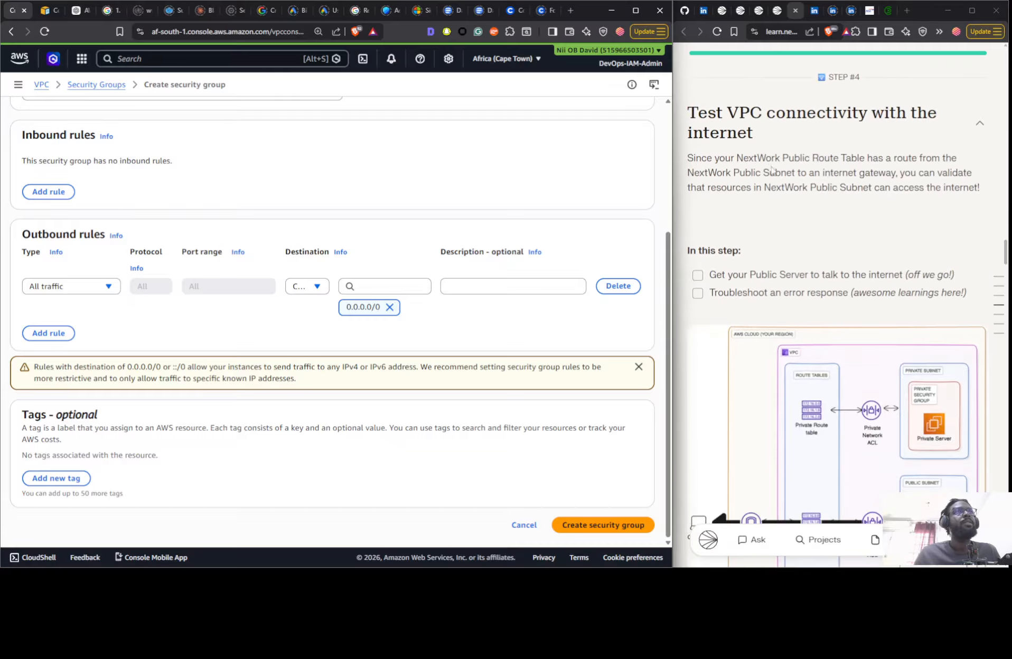
pyautogui.scroll(-4, 772, 169)
pyautogui.scroll(2, 773, 222)
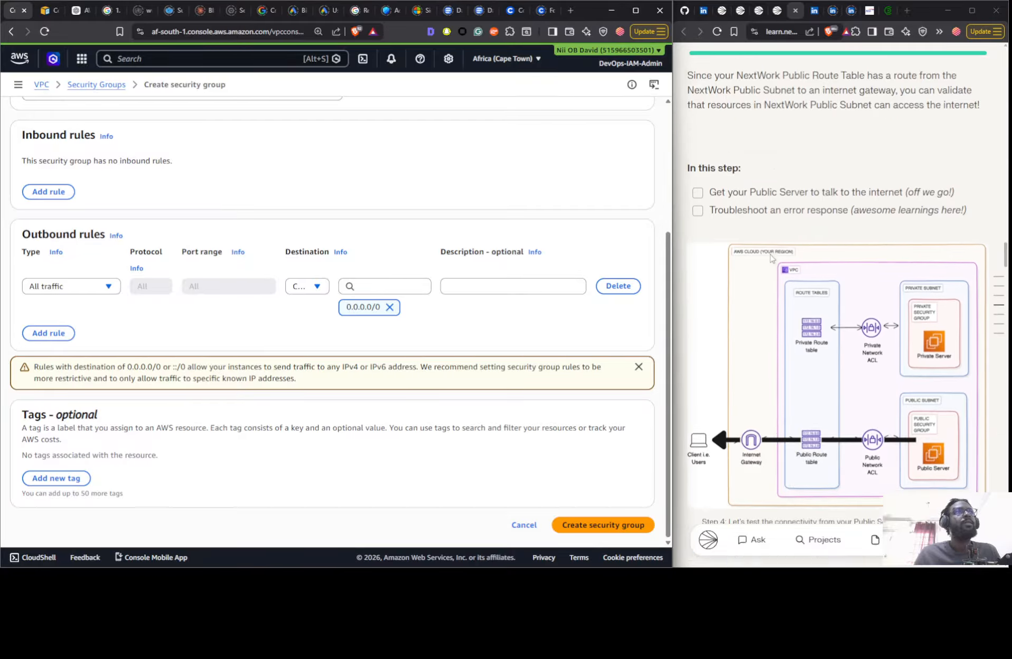
pyautogui.scroll(2, 771, 258)
pyautogui.scroll(-12, 772, 259)
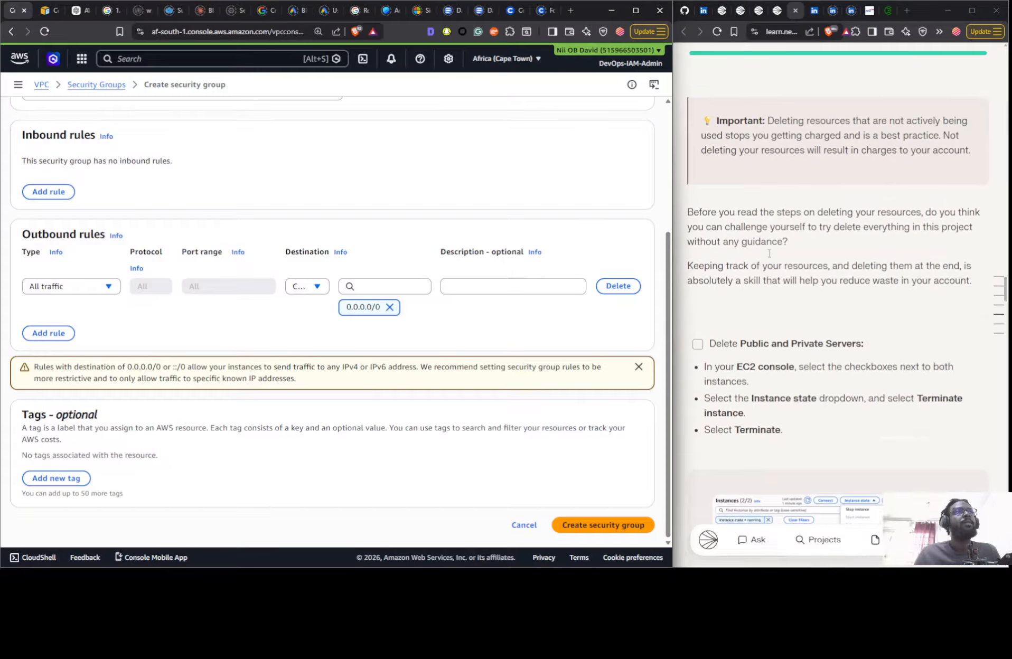
pyautogui.scroll(8, 760, 254)
pyautogui.scroll(20, 760, 254)
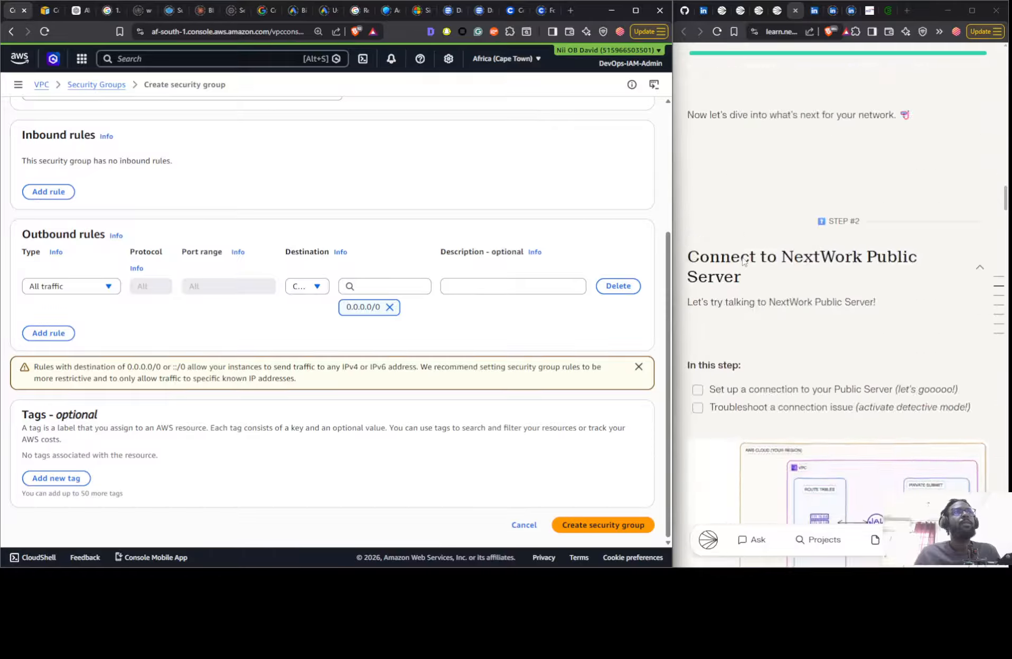
pyautogui.scroll(-5, 740, 259)
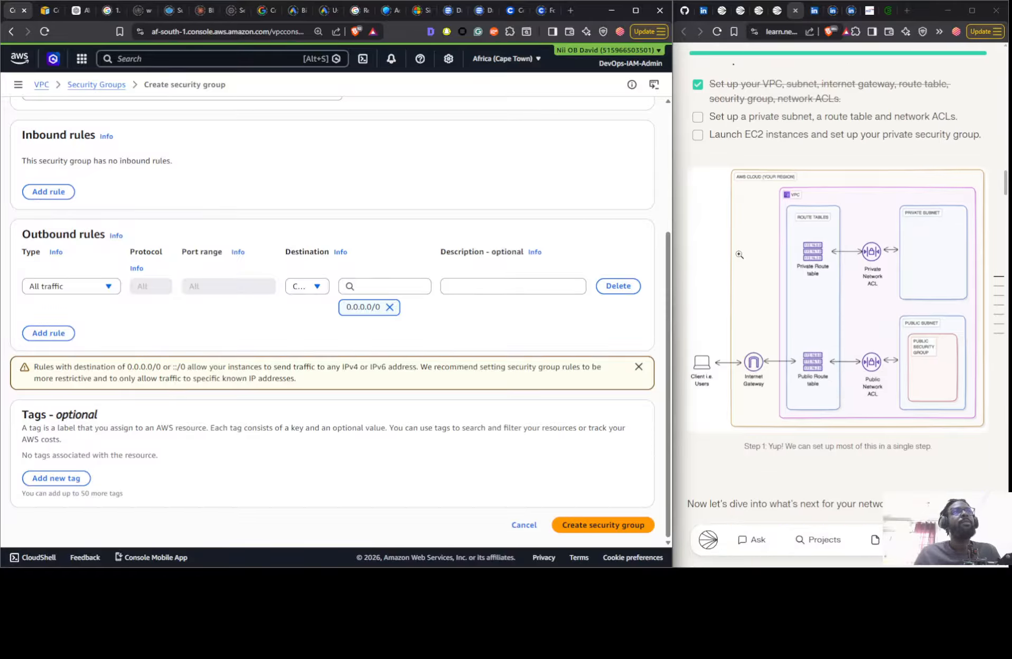
pyautogui.scroll(4, 209, 319)
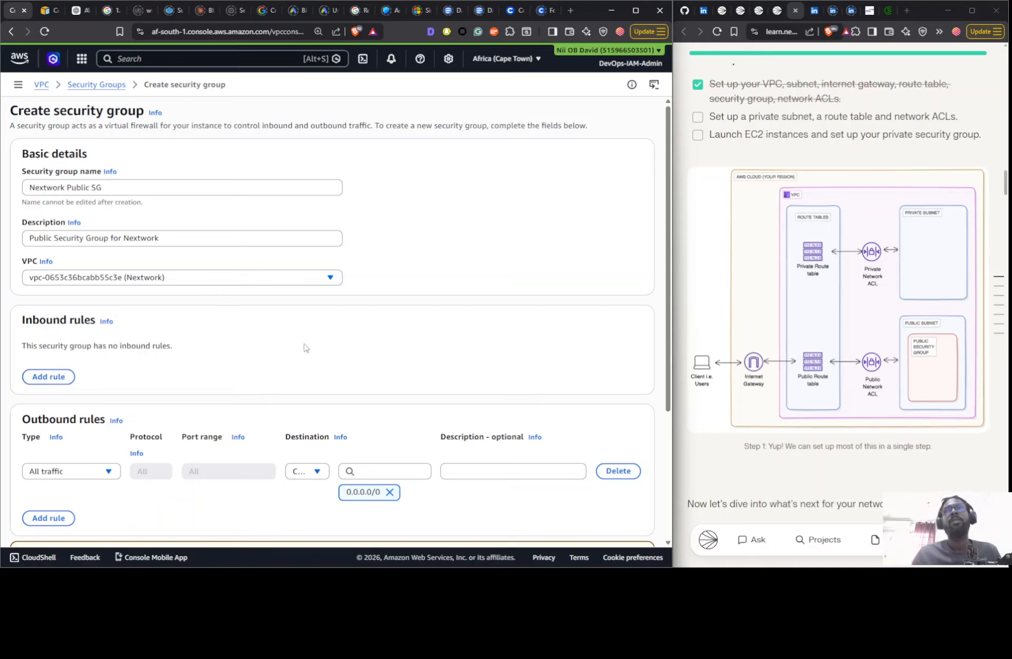
# - Create the Nextwork Public SG security group and review its inbound and outbound rules from the security groups list
pyautogui.scroll(-5, 461, 331)
pyautogui.click(586, 525)
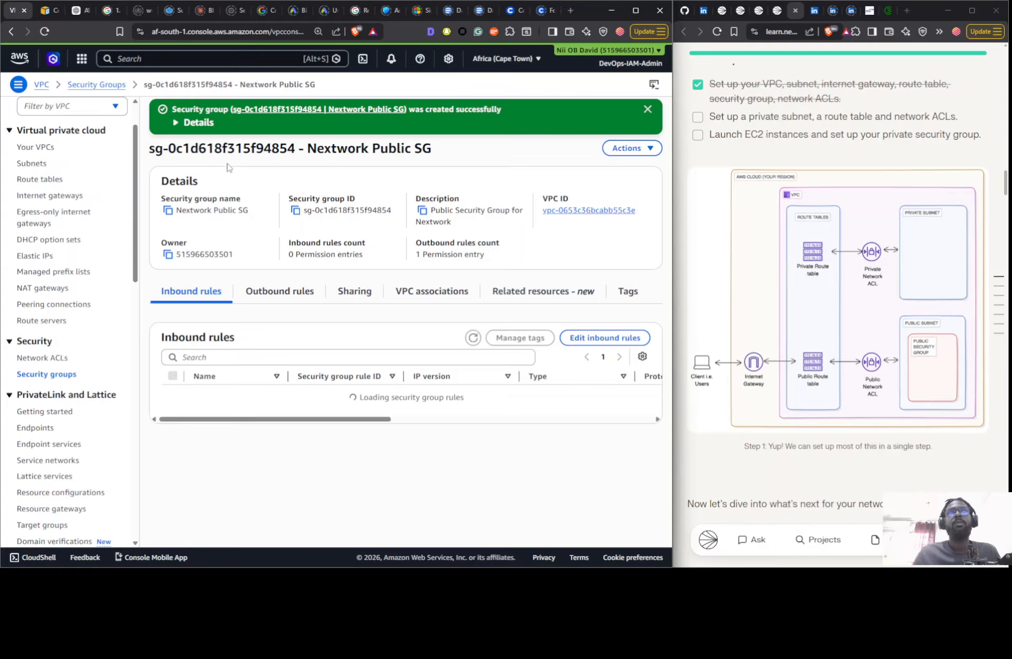
pyautogui.scroll(2, 733, 226)
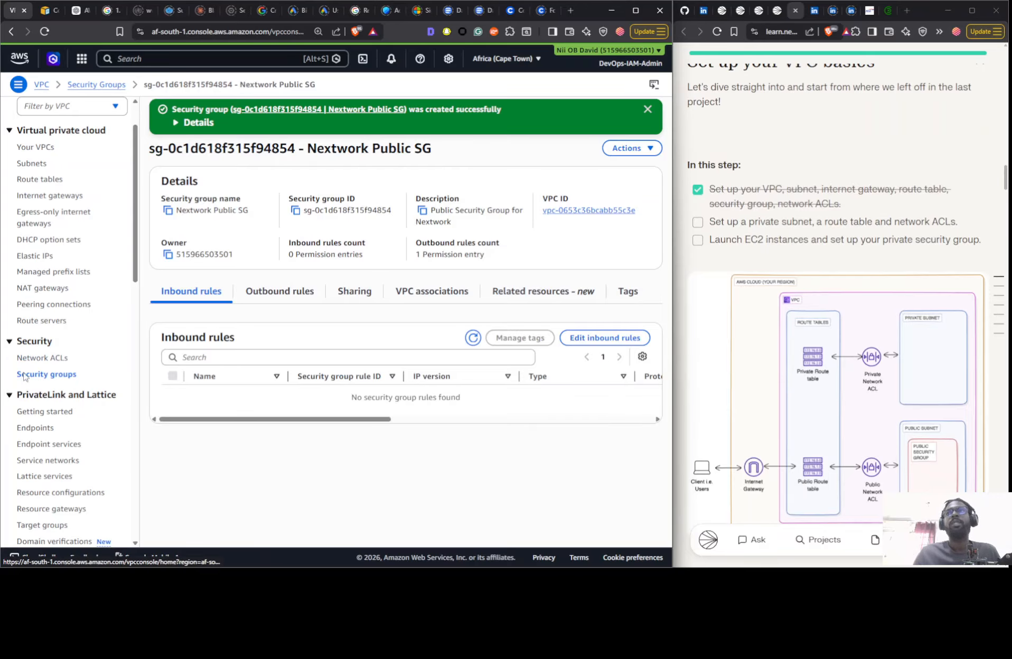
pyautogui.click(53, 374)
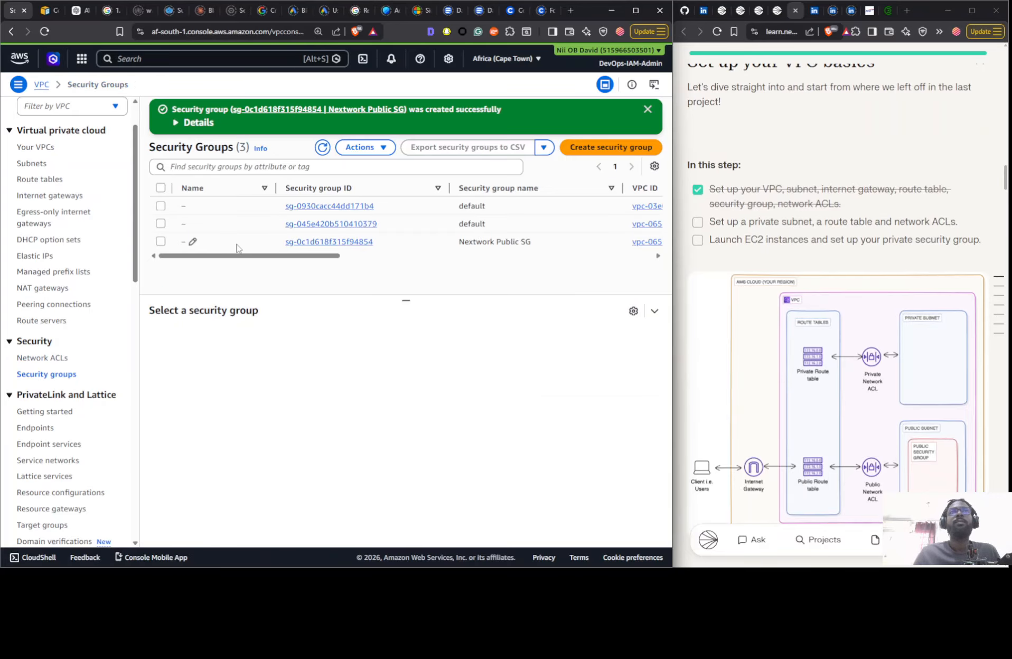
pyautogui.moveTo(255, 257); pyautogui.dragTo(193, 264)
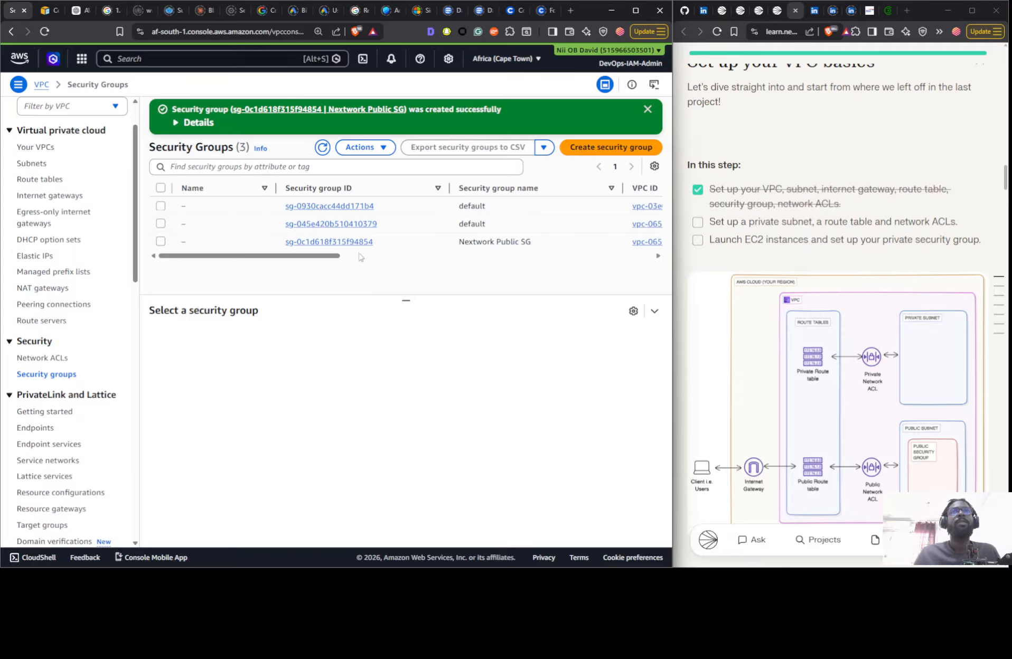
pyautogui.click(461, 243)
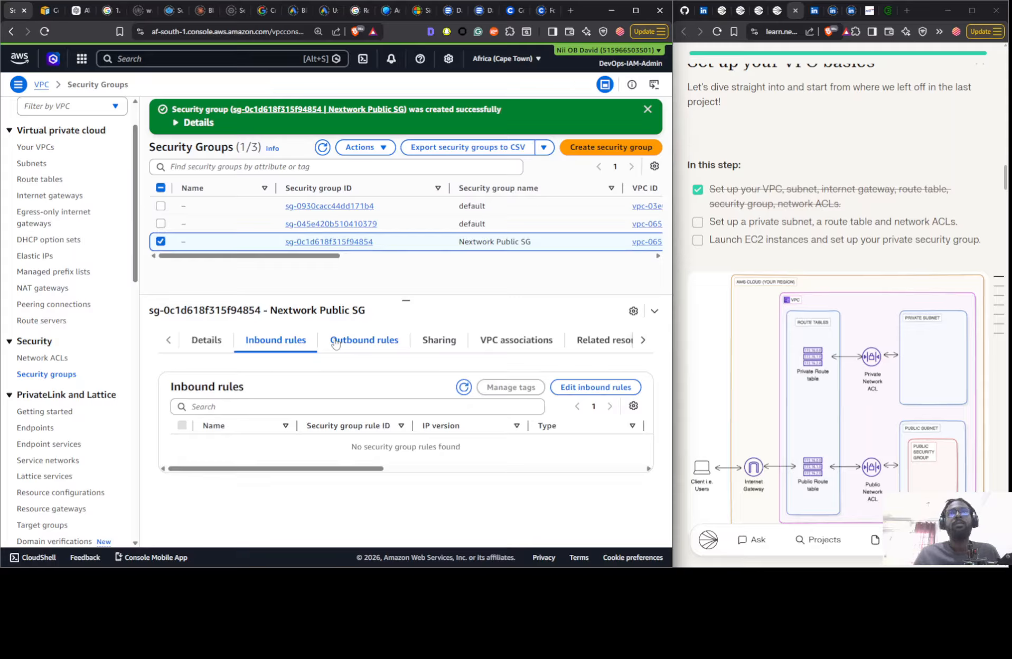
pyautogui.click(337, 344)
pyautogui.click(286, 345)
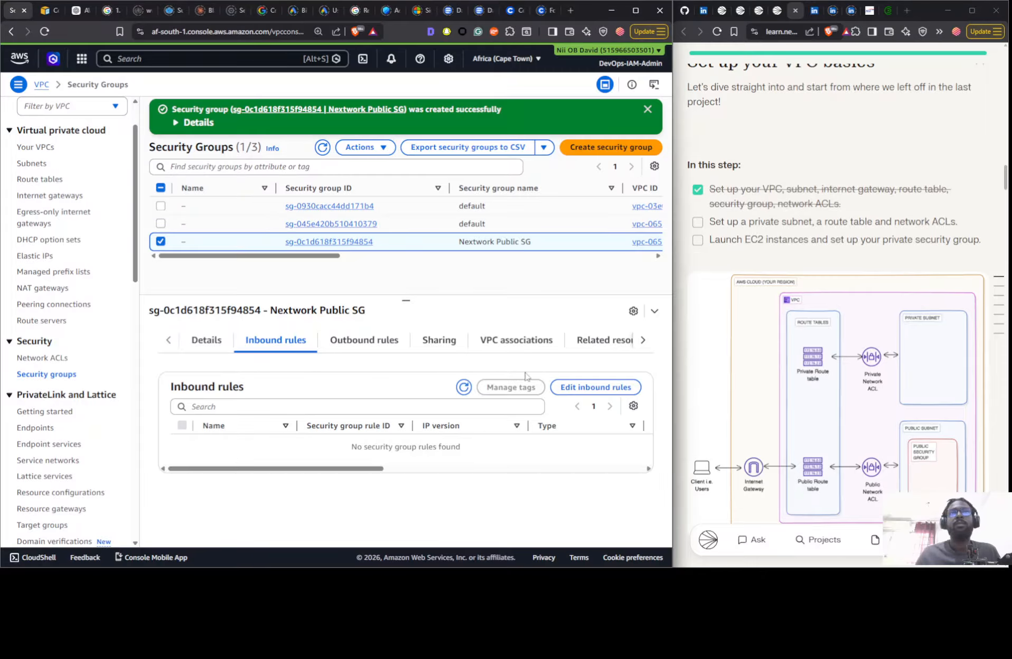
# - Add an inbound rule to Nextwork Public SG with the type All traffic
pyautogui.click(585, 390)
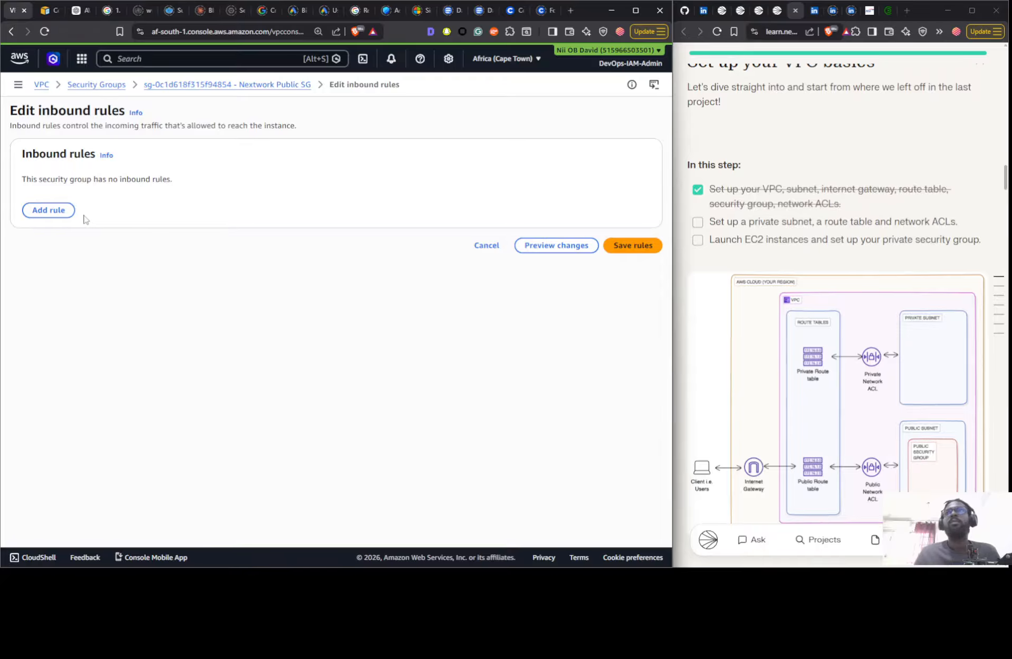
pyautogui.click(58, 212)
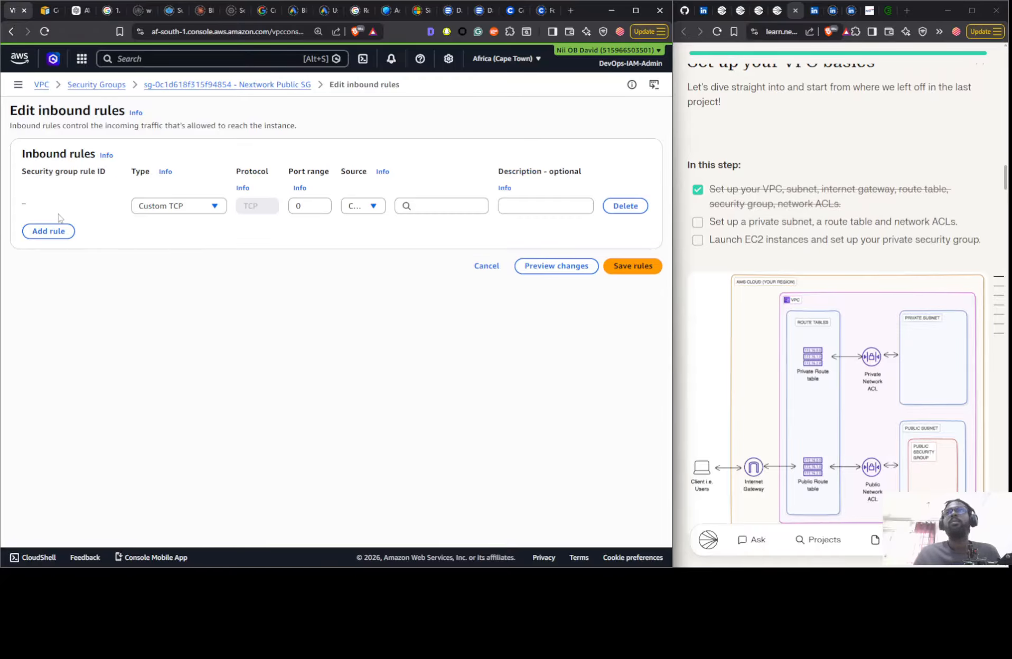
pyautogui.click(213, 210)
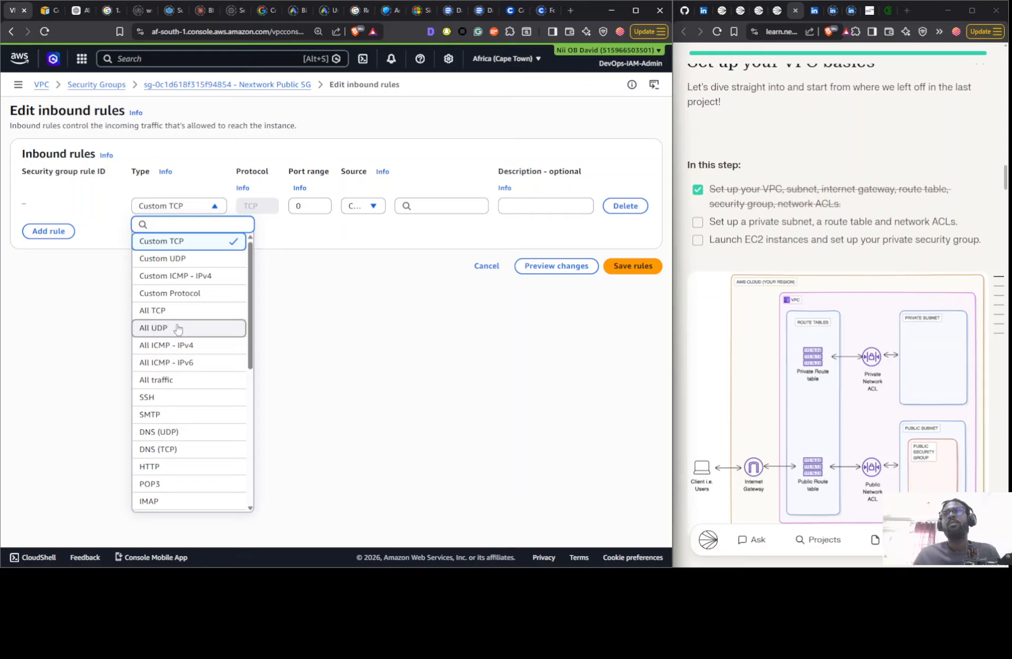
pyautogui.click(182, 349)
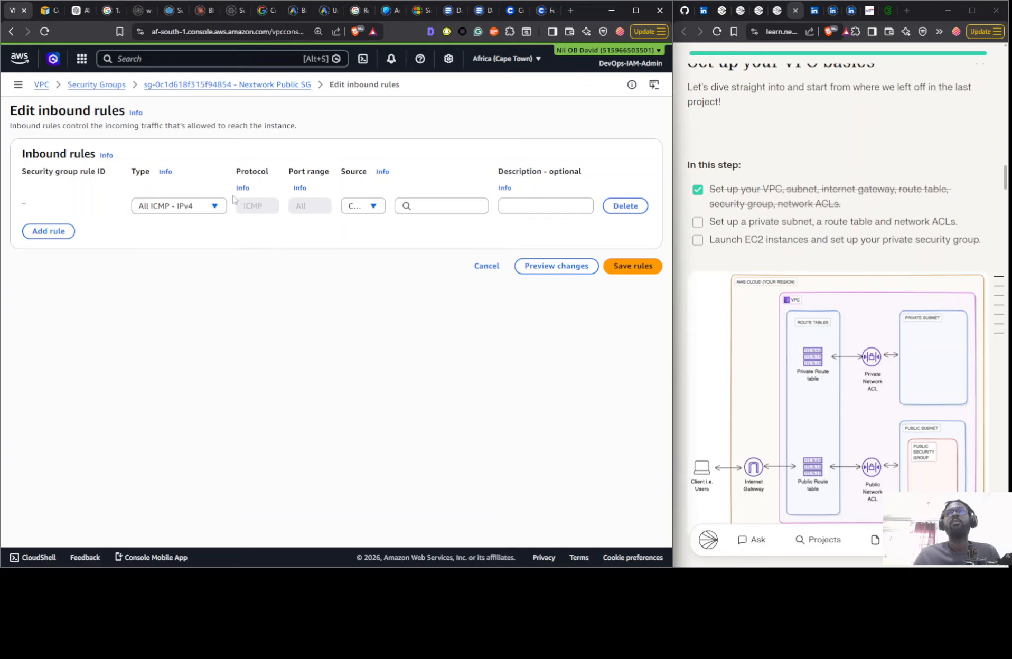
pyautogui.click(193, 210)
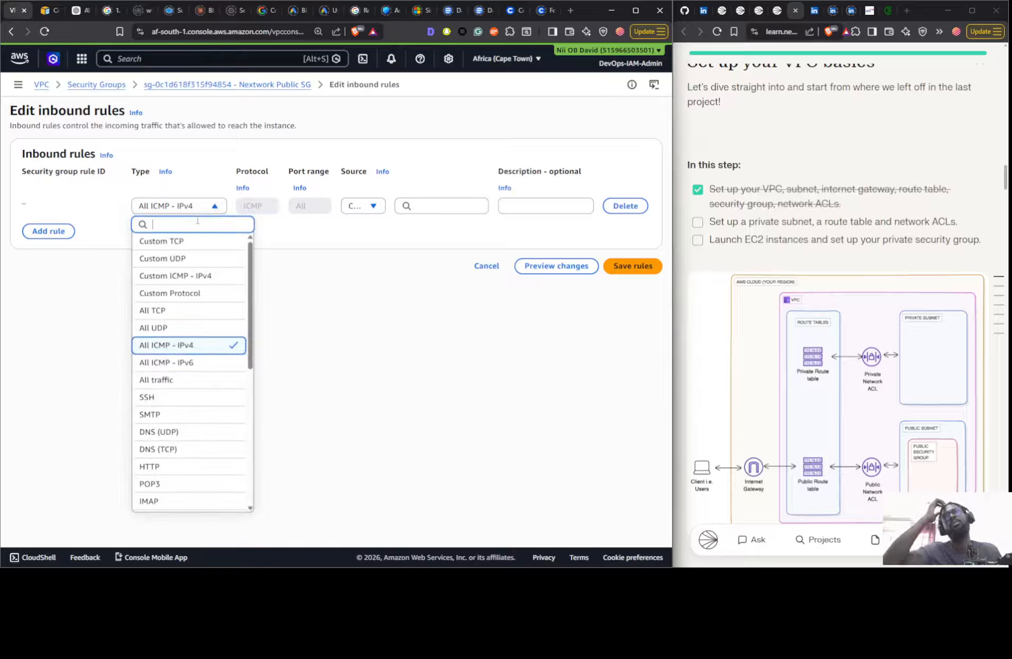
pyautogui.click(180, 380)
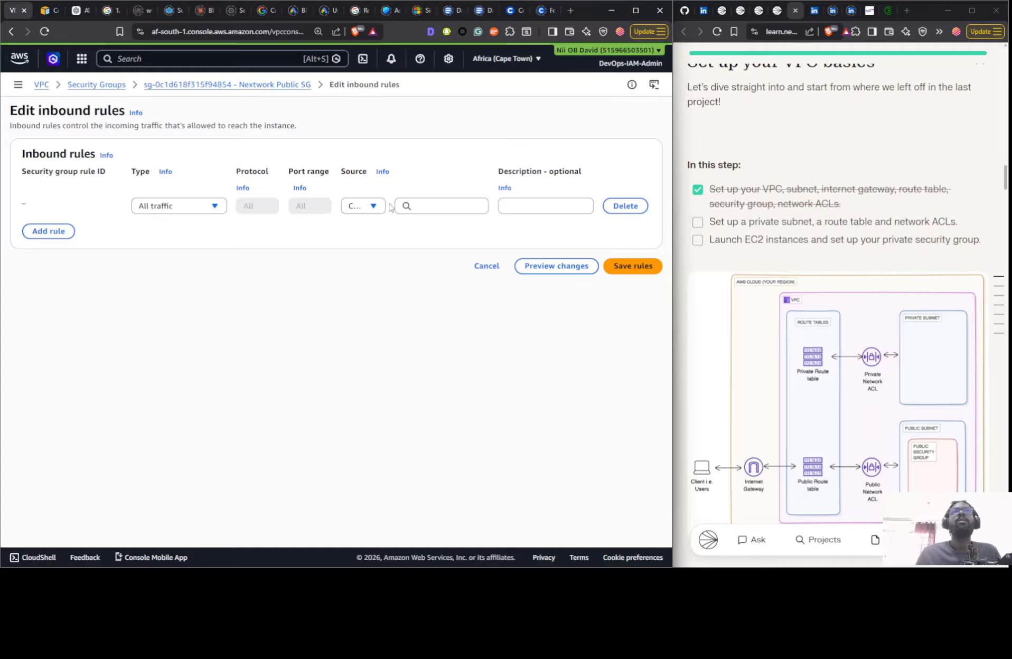
# - Allow the inbound rule's traffic from source 0.0.0.0/0, save it and review the Nextwork Public SG rules
pyautogui.click(370, 206)
pyautogui.click(372, 244)
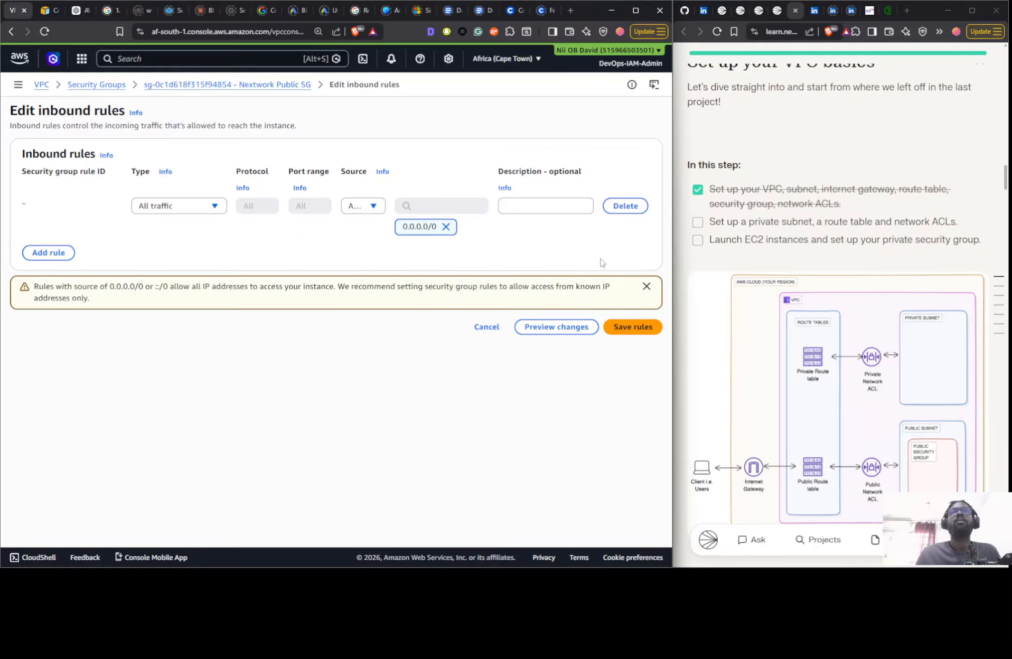
pyautogui.click(624, 329)
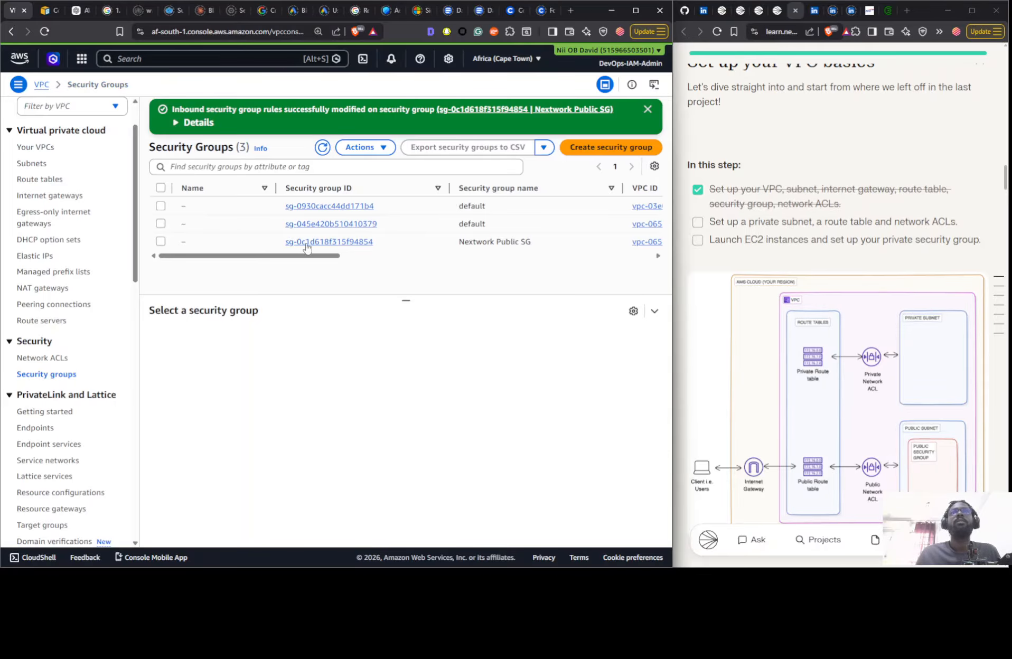
pyautogui.click(429, 246)
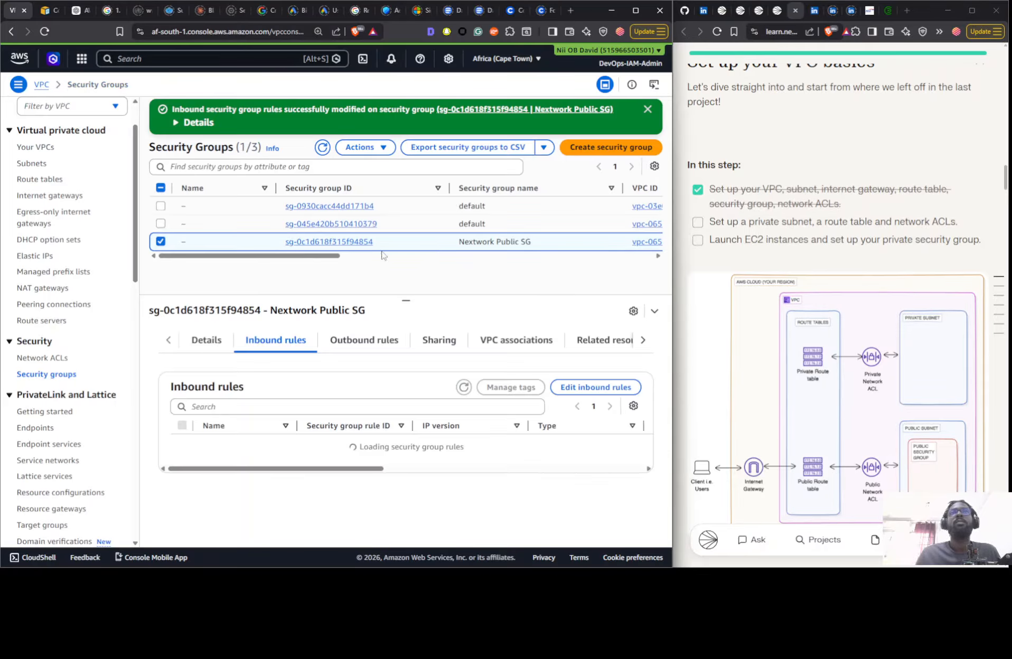
pyautogui.click(326, 342)
pyautogui.click(300, 343)
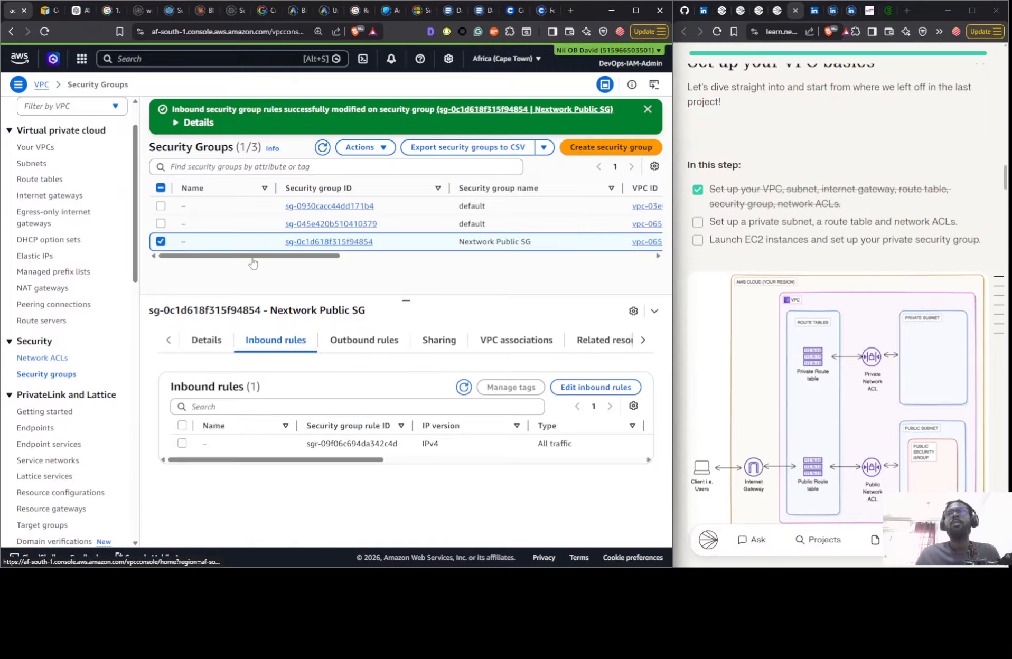
# - Check the inbound rules of the network ACL associated with Nextwork Public Subnet and name it Nextwork Public NACLs
pyautogui.click(44, 358)
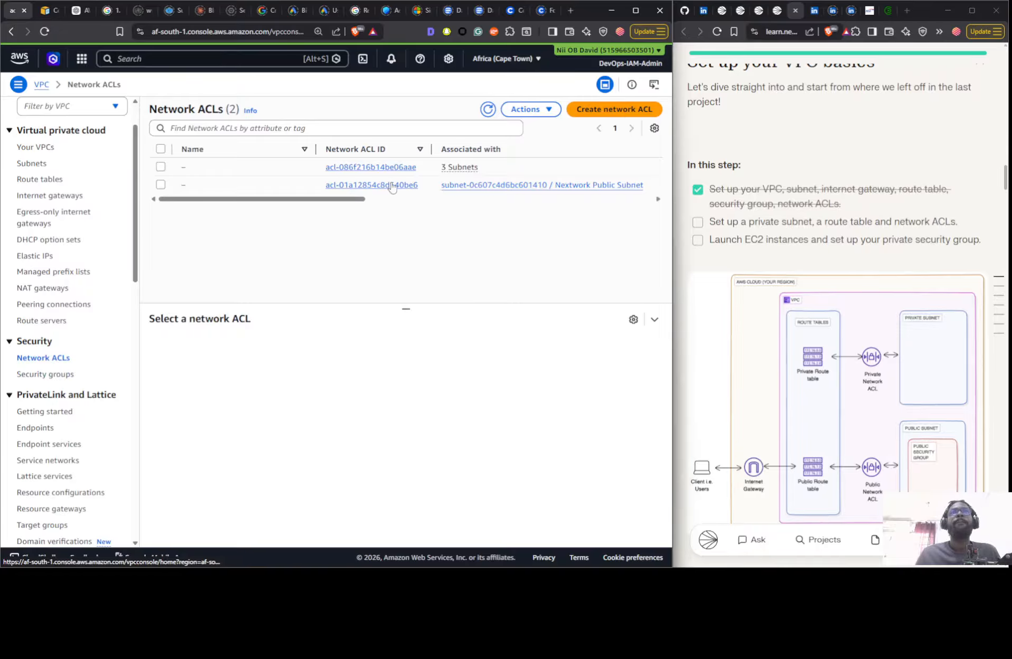
pyautogui.click(285, 191)
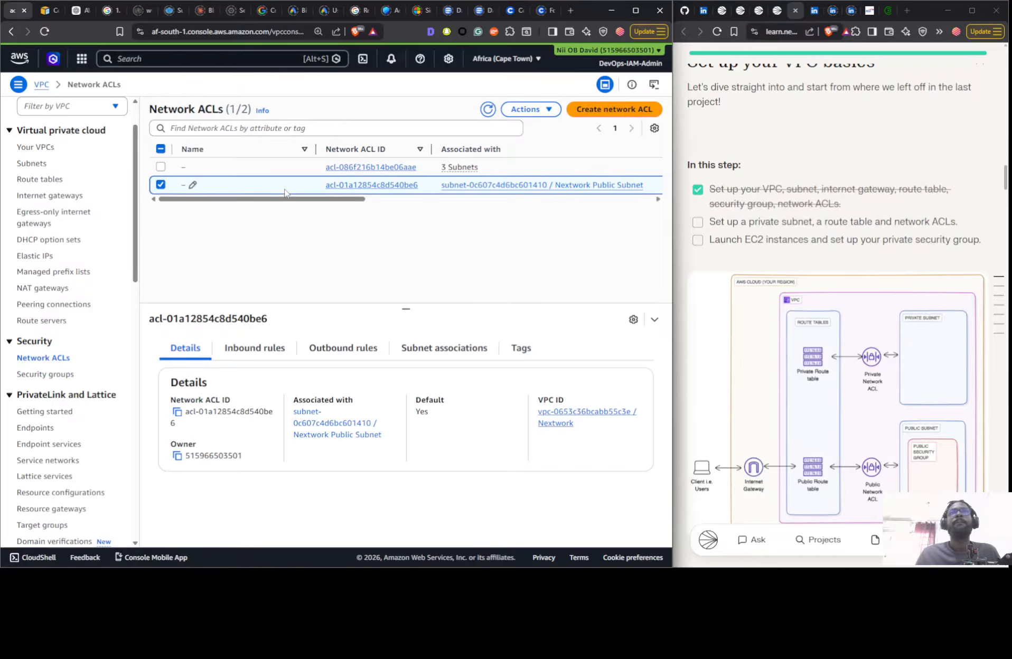
pyautogui.click(277, 358)
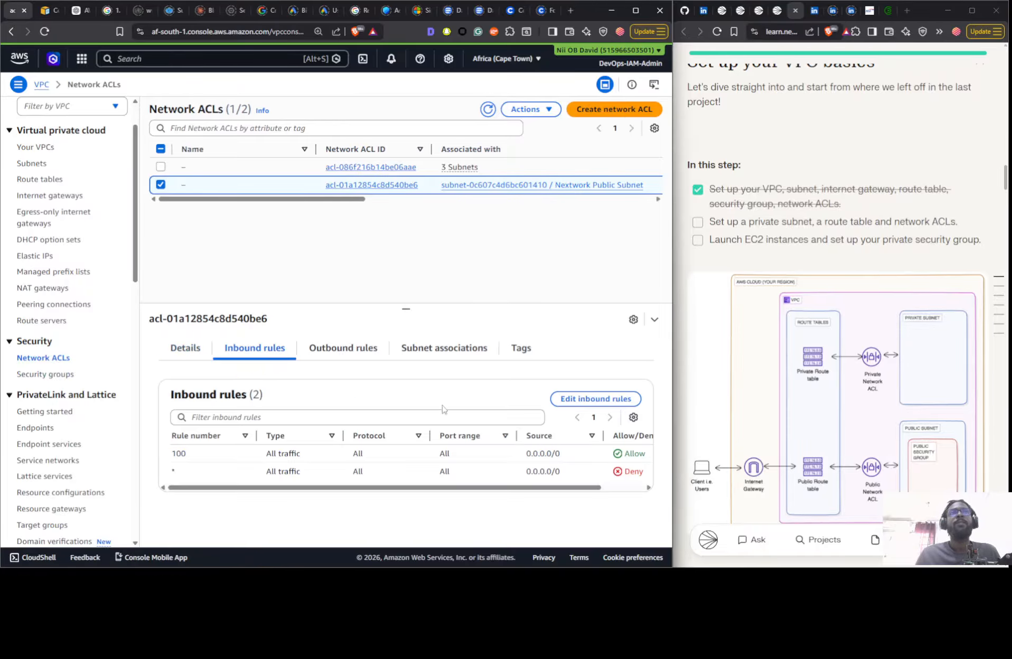
pyautogui.click(193, 185)
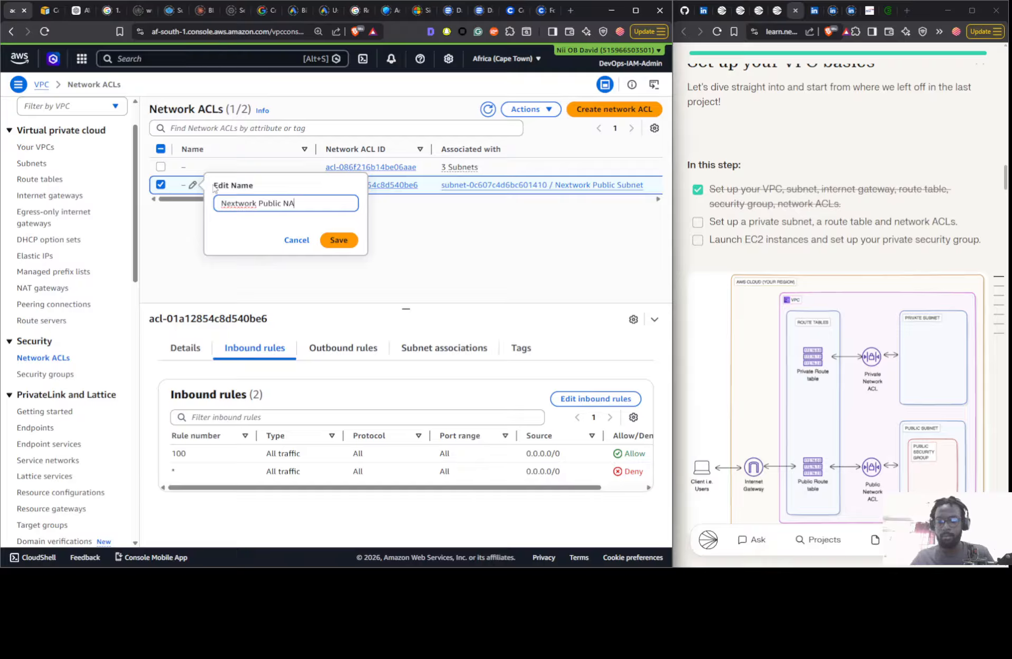
pyautogui.write('s')
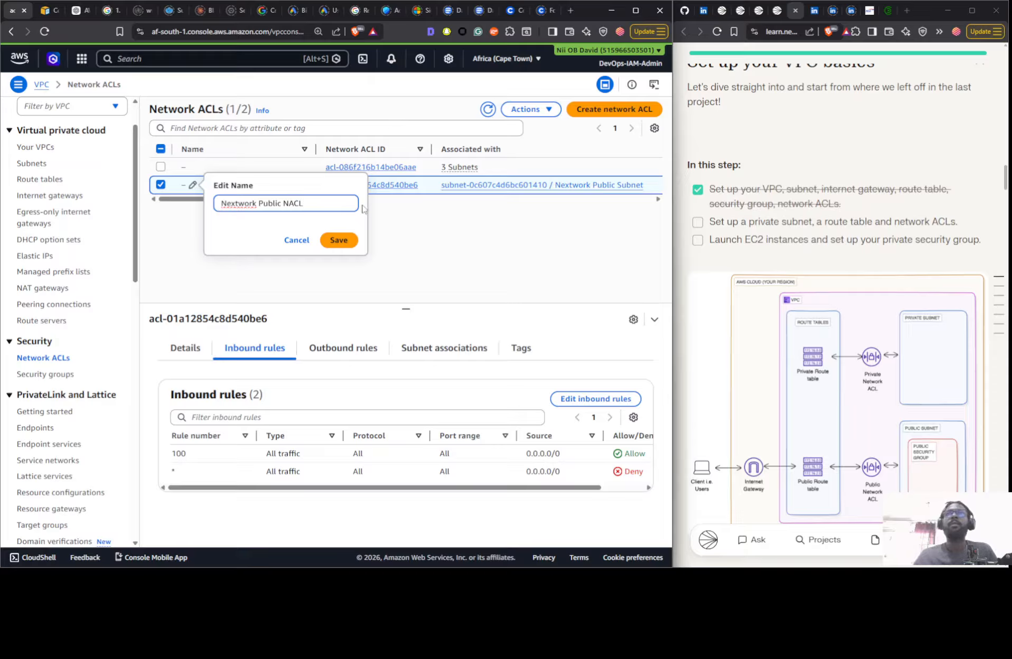
pyautogui.click(338, 240)
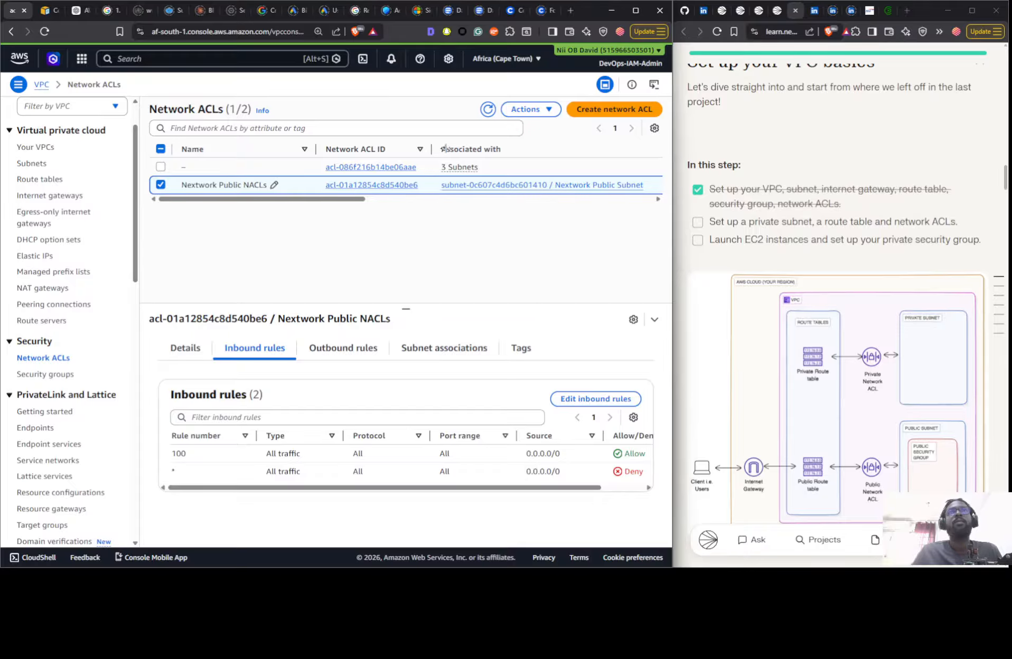
# - Create a network ACL named Nextwork Private NACL in the Nextwork VPC
pyautogui.click(596, 112)
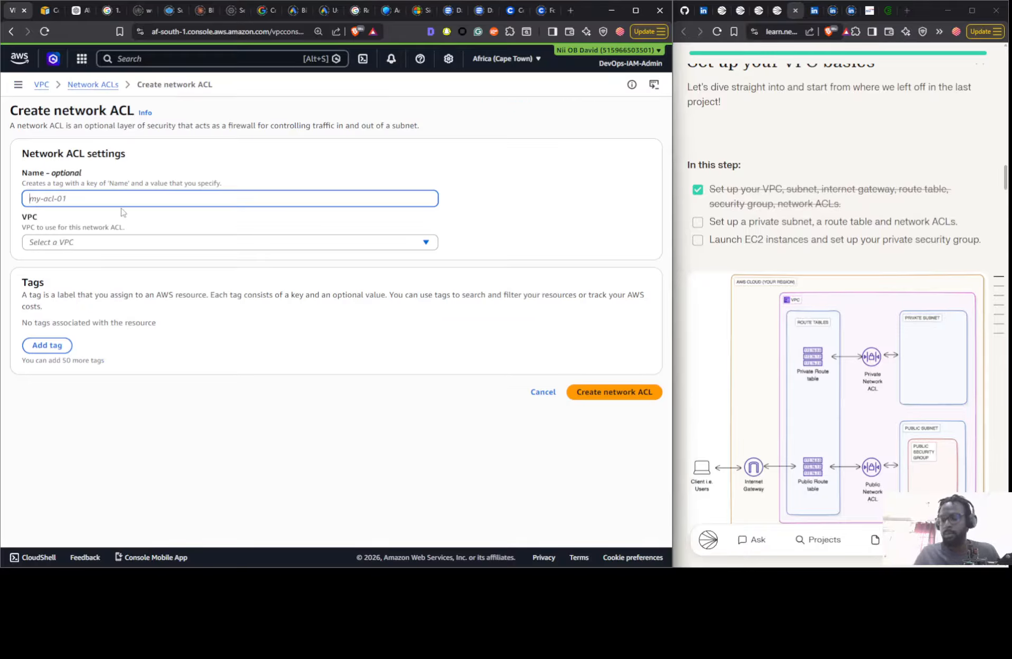
pyautogui.write('Nextwo')
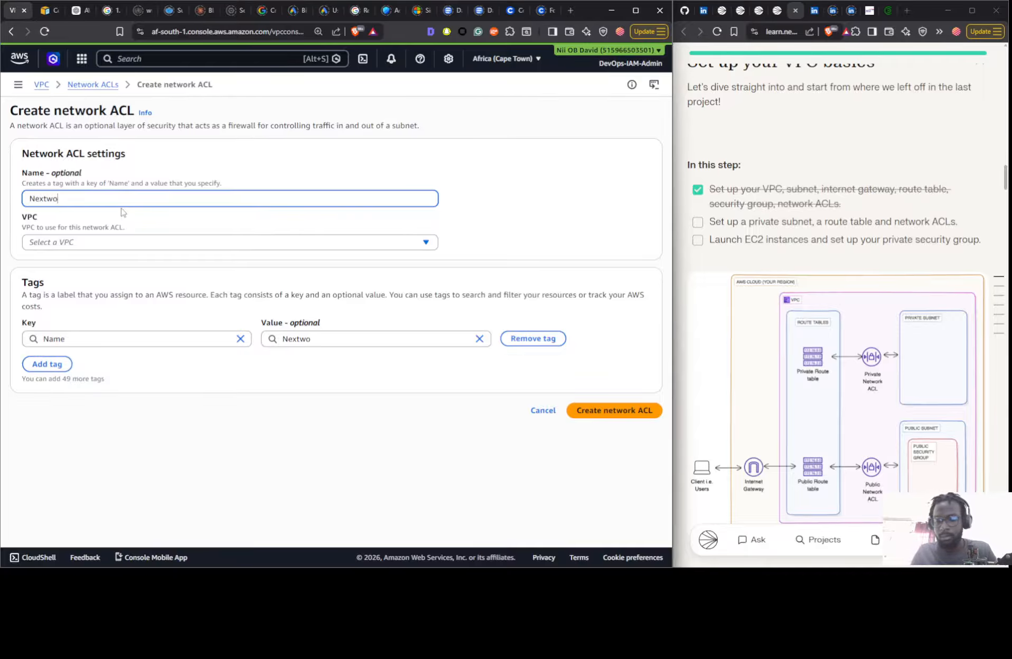
pyautogui.write('rkl')
pyautogui.press('BackSpace')
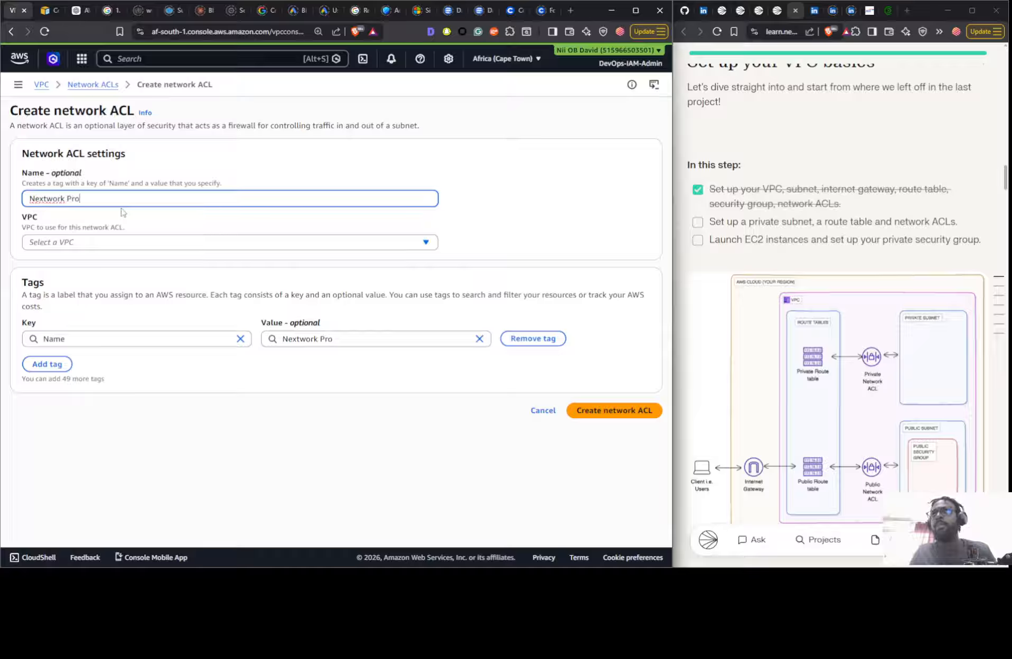
pyautogui.write('Private NACL')
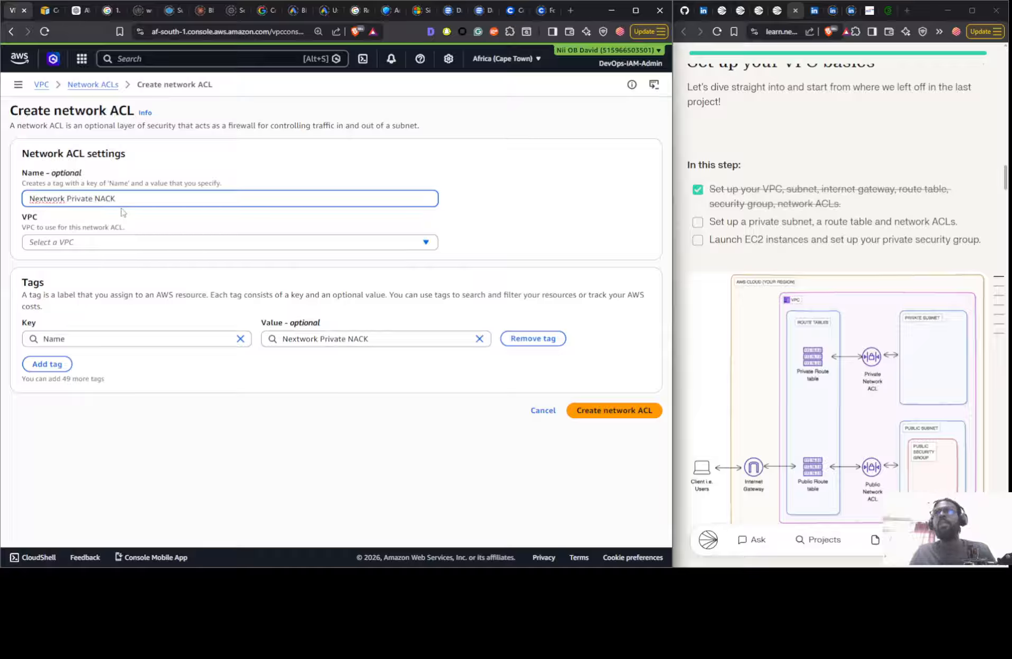
pyautogui.click(117, 242)
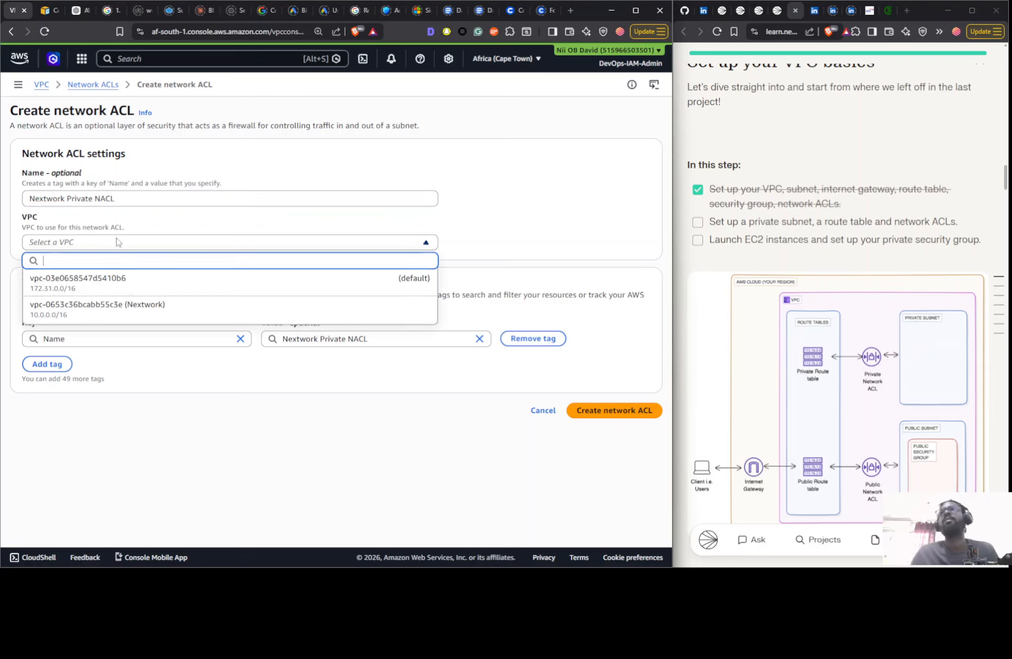
pyautogui.click(113, 306)
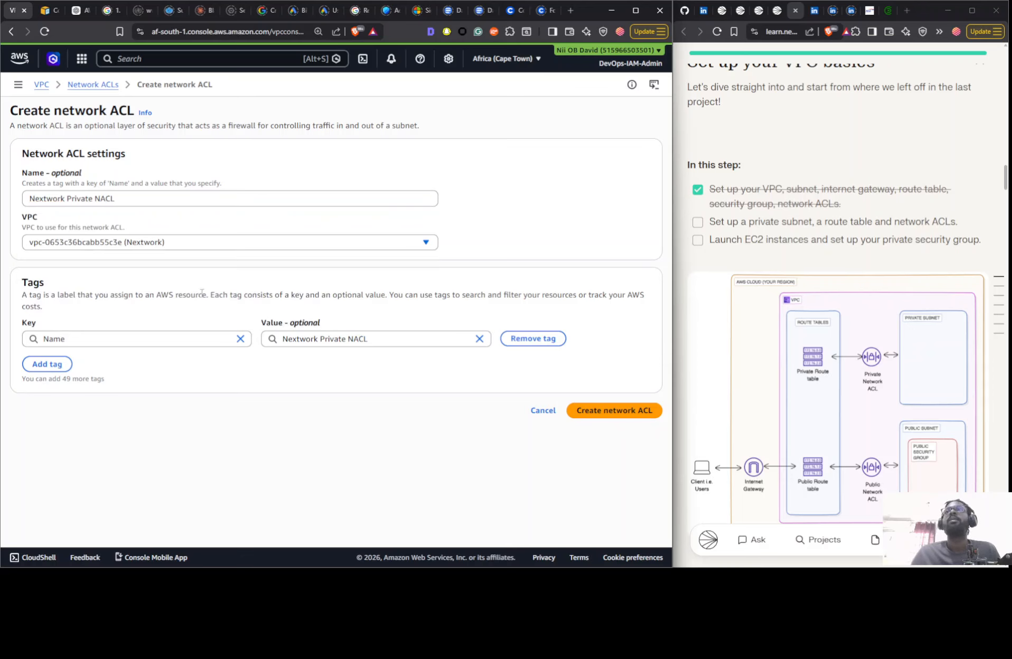
pyautogui.click(603, 411)
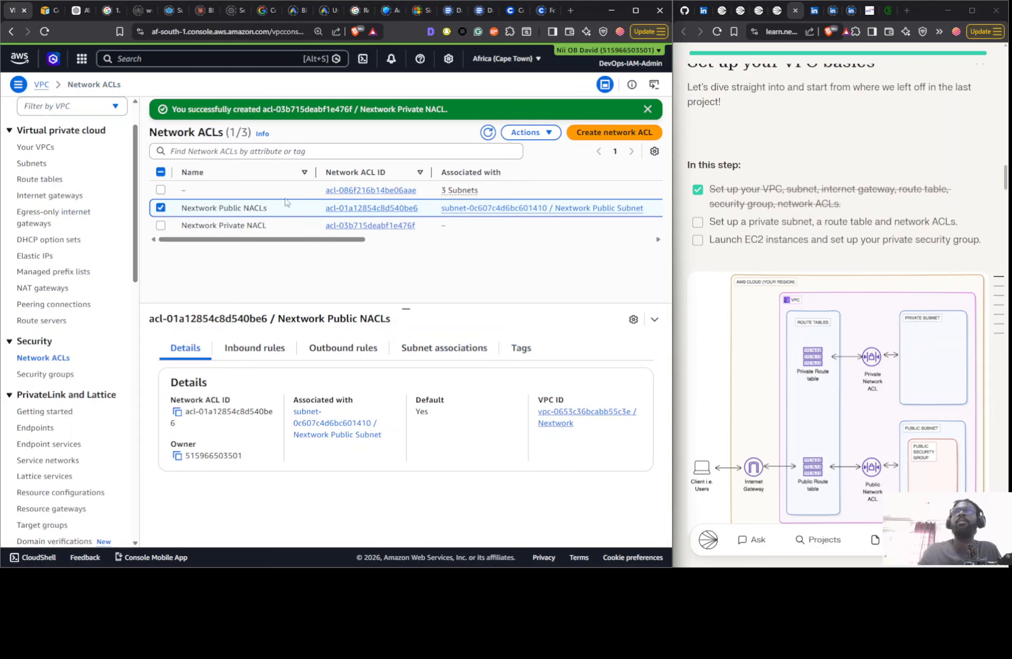
# - Review the Nextwork Private NACL's inbound rules and the subnets available for association, leaving the associations unedited
pyautogui.click(272, 225)
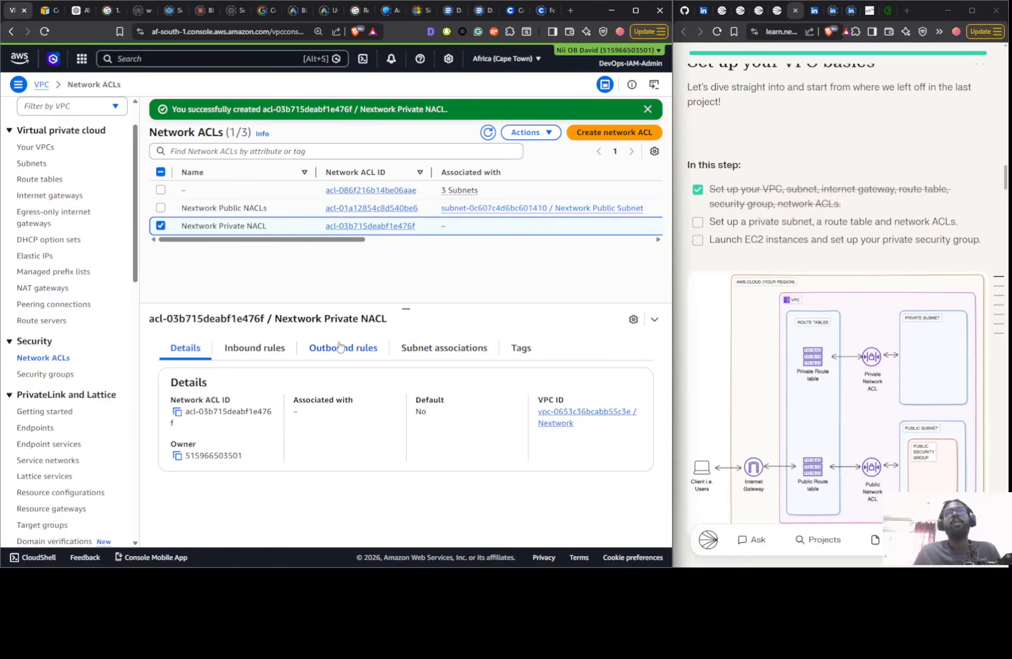
pyautogui.click(260, 349)
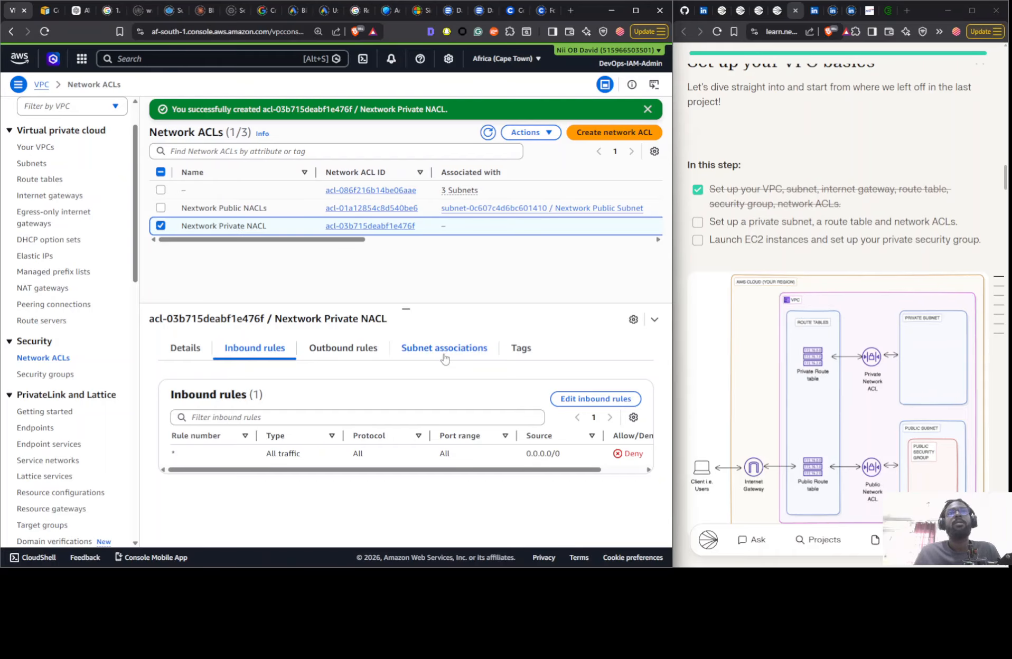
pyautogui.click(444, 359)
pyautogui.click(586, 384)
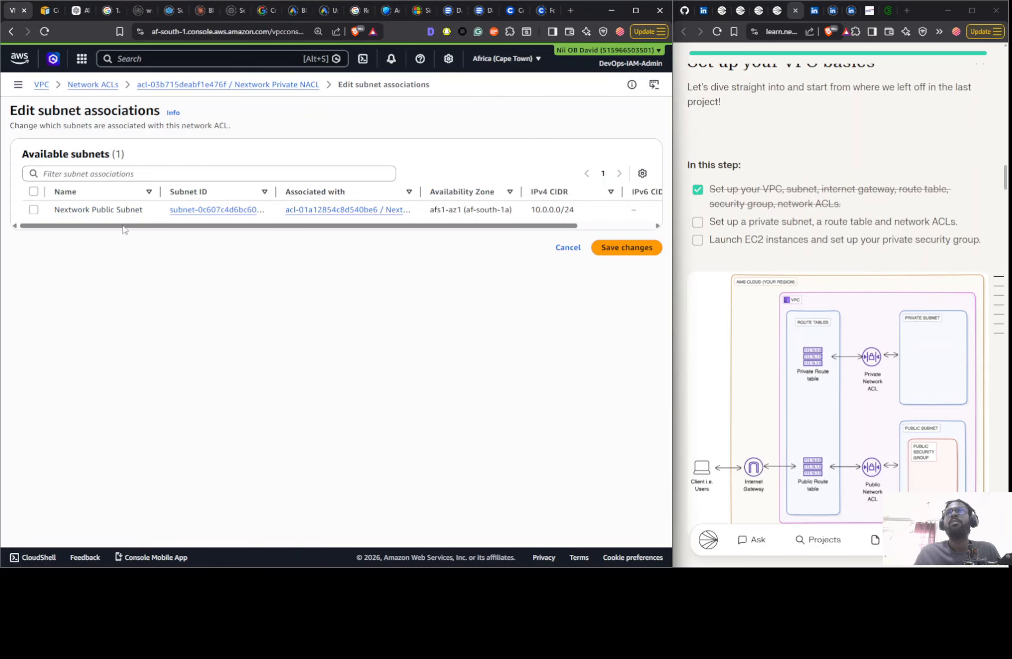
pyautogui.click(566, 249)
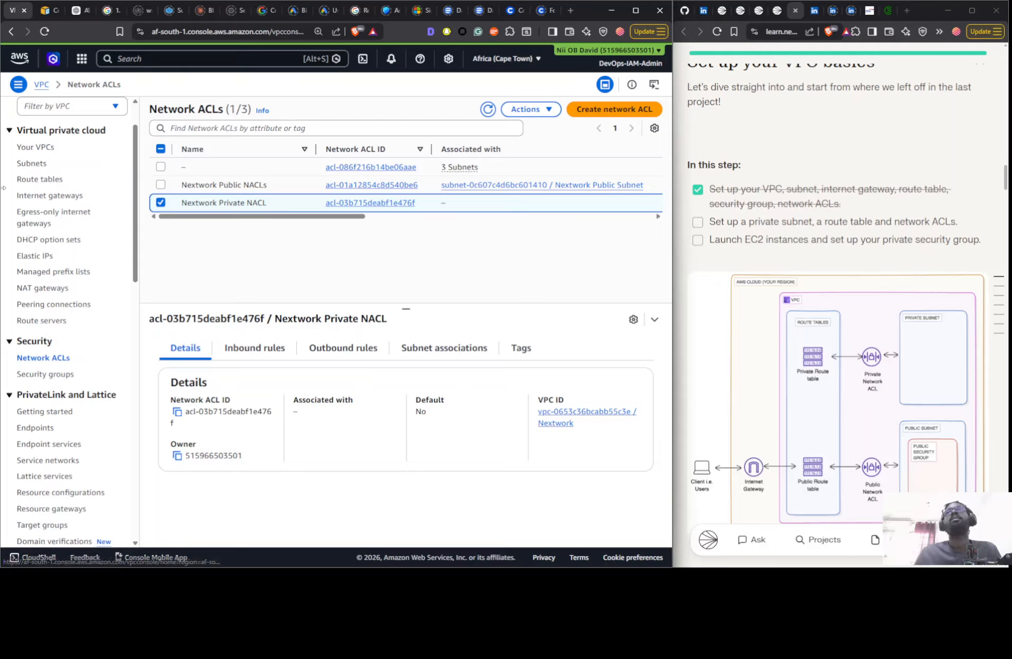
# - Start a new subnet in the Nextwork VPC and name it Nextwork Private Subnet
pyautogui.click(29, 165)
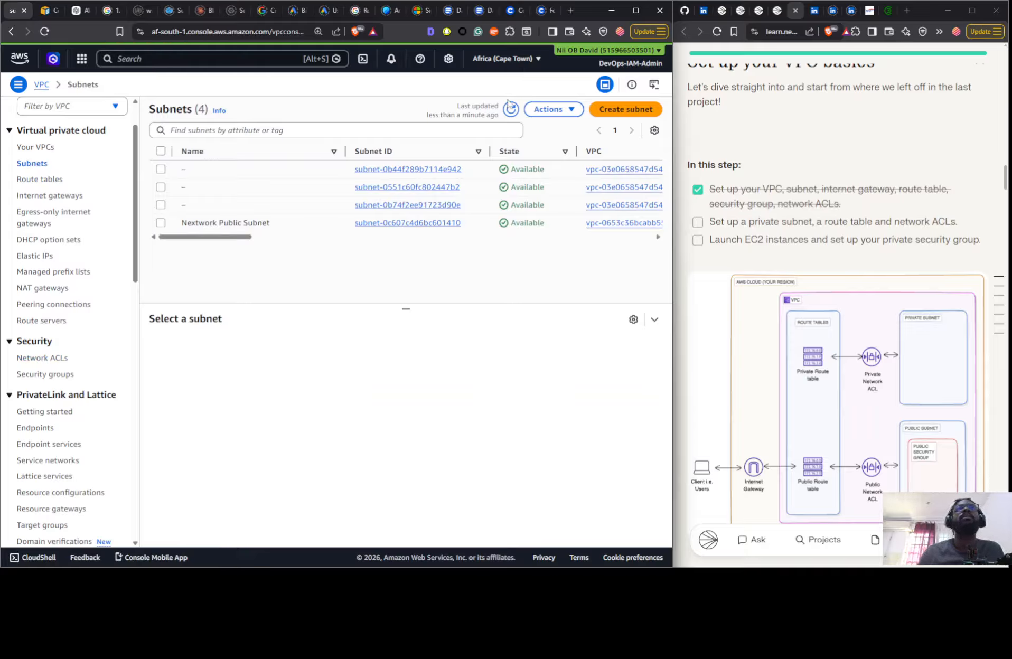
pyautogui.click(623, 109)
pyautogui.click(49, 185)
pyautogui.click(91, 246)
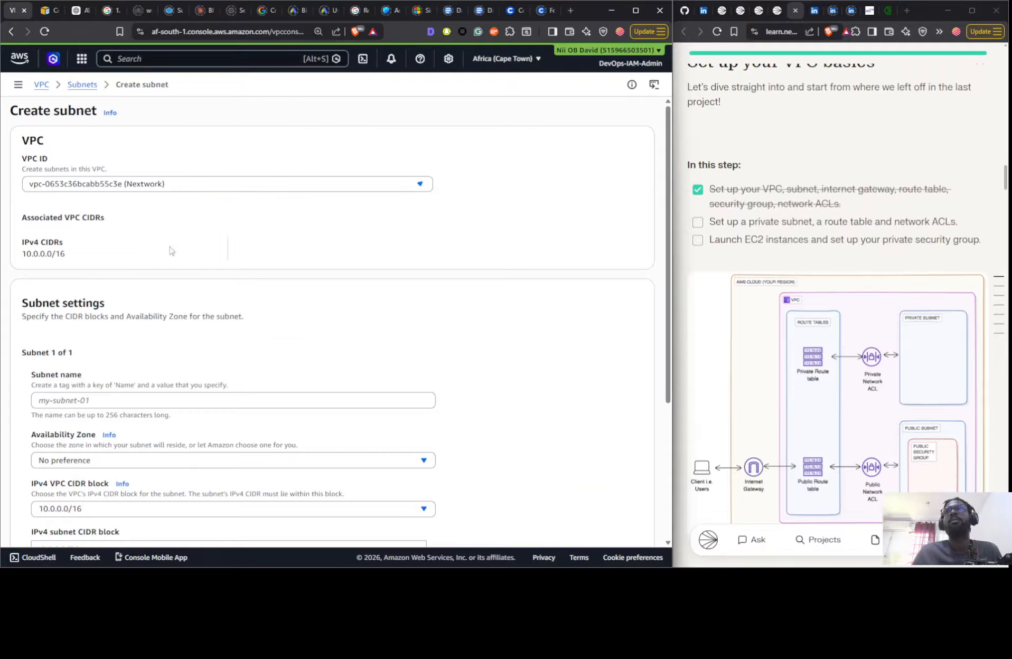
pyautogui.click(89, 400)
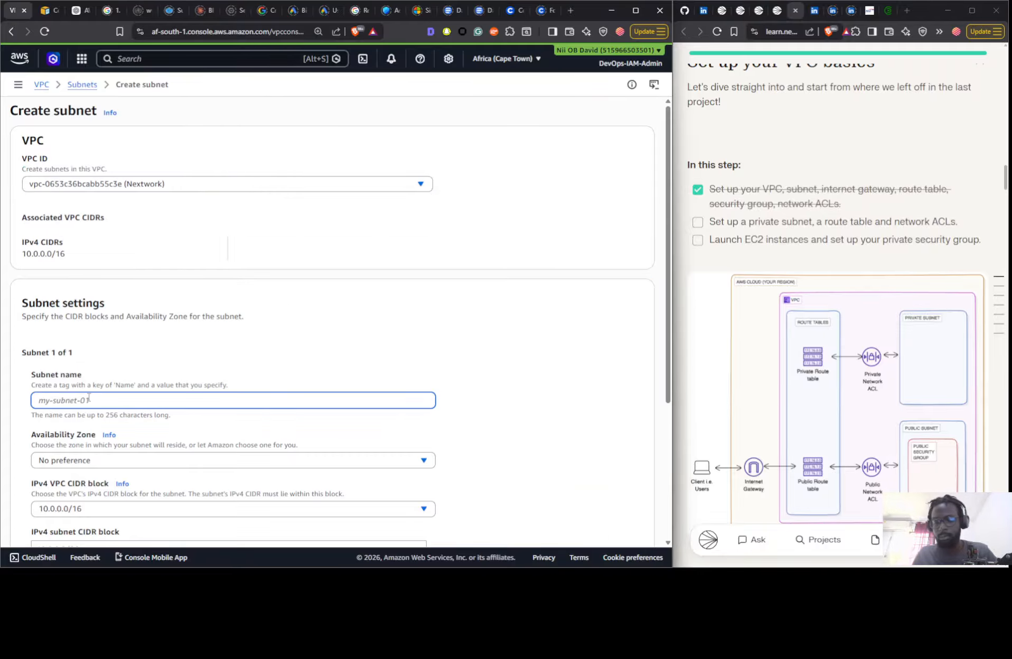
pyautogui.write('Next')
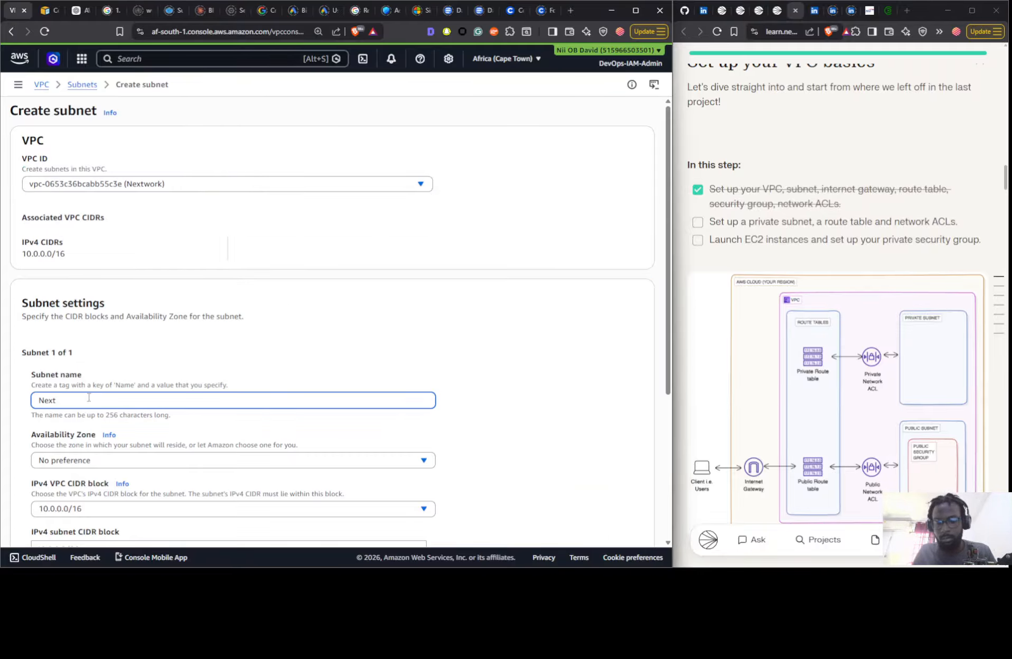
pyautogui.write('work Private Subnet')
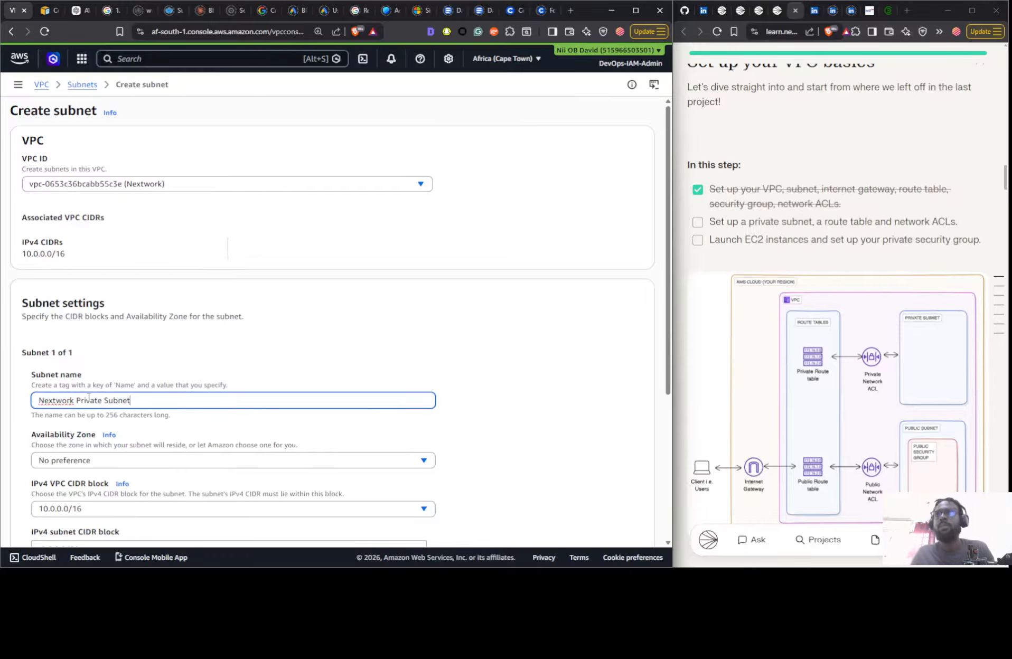
# - Place the subnet in availability zone af-south-1b with IPv4 CIDR block 10.0.1.0/24 and create it
pyautogui.scroll(-2, 253, 442)
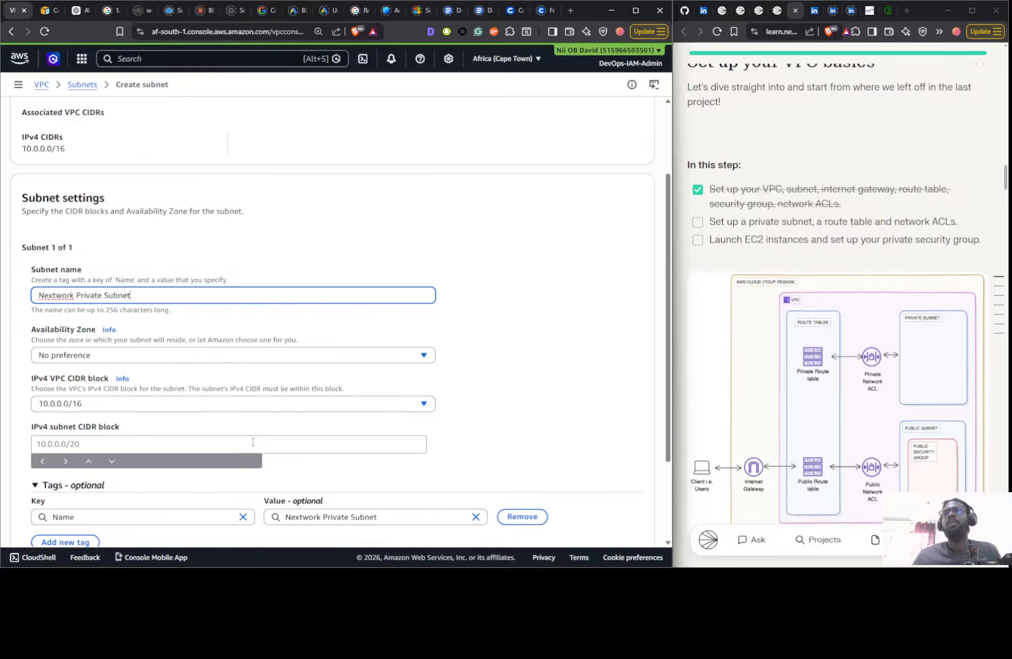
pyautogui.click(180, 359)
pyautogui.click(179, 431)
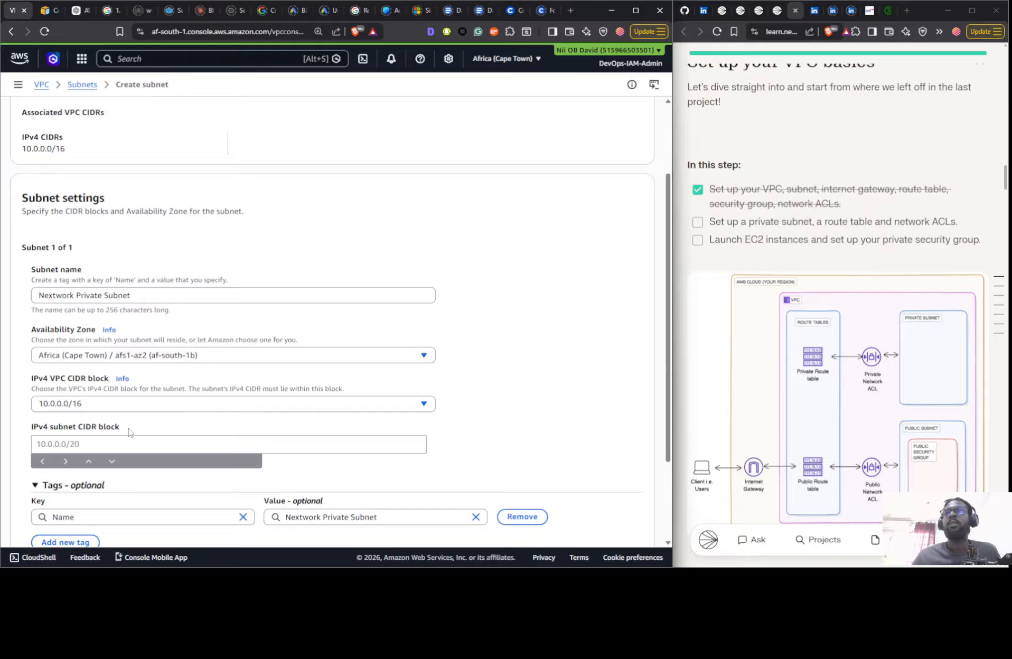
pyautogui.click(106, 442)
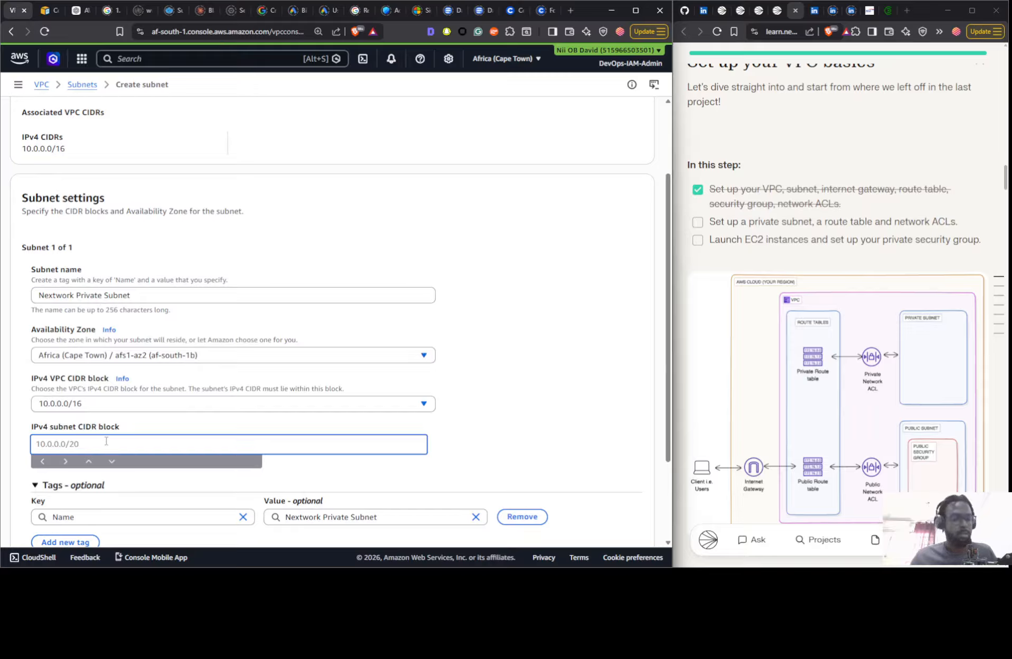
pyautogui.write('10.0.1.0')
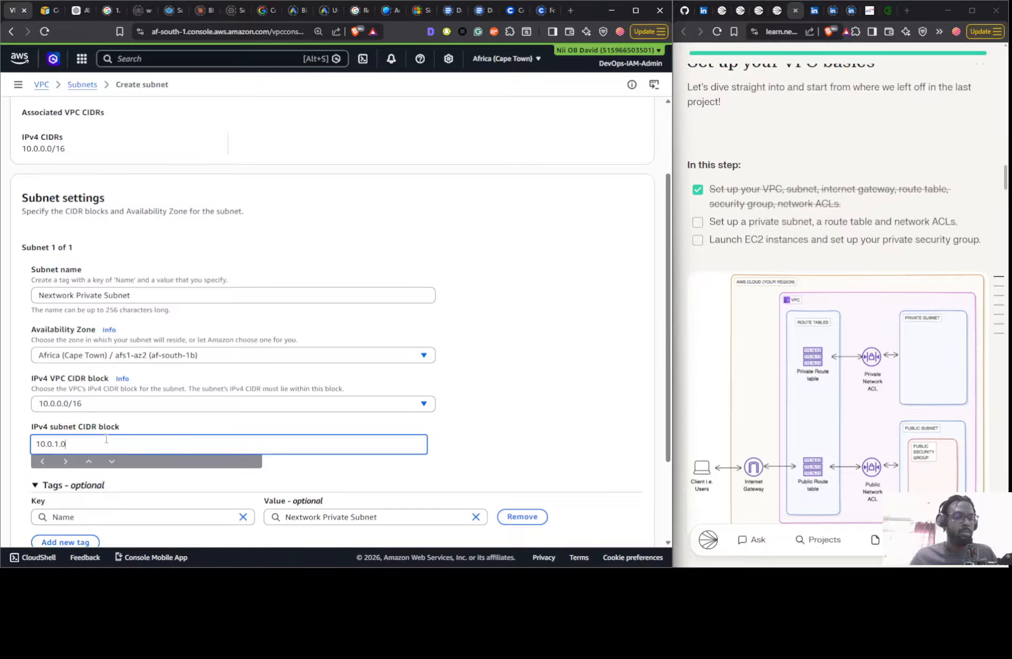
pyautogui.write('24')
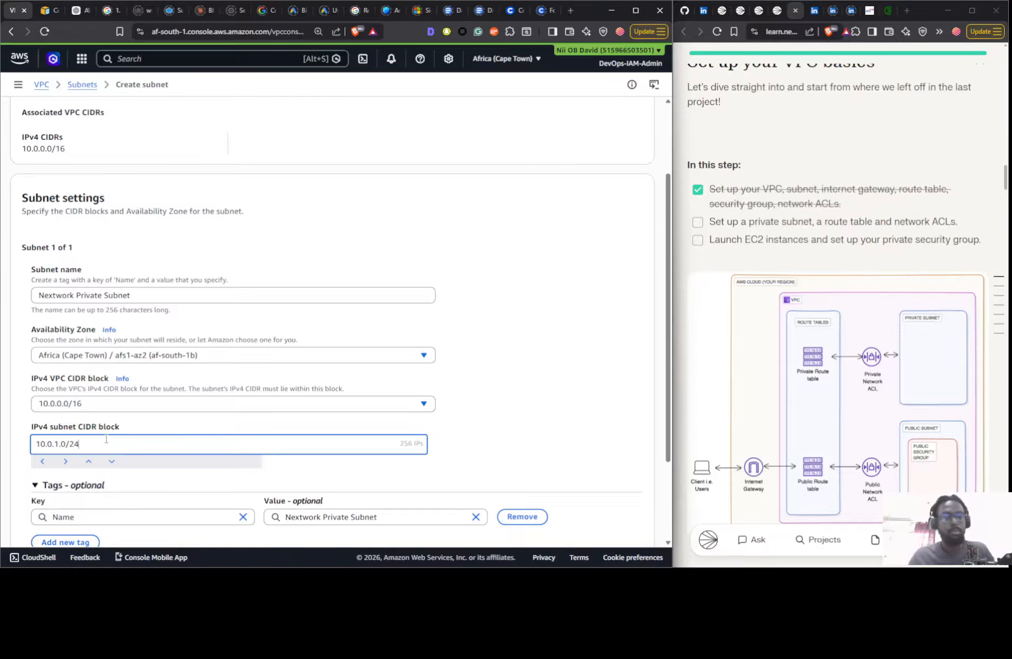
pyautogui.click(598, 373)
pyautogui.scroll(-3, 574, 377)
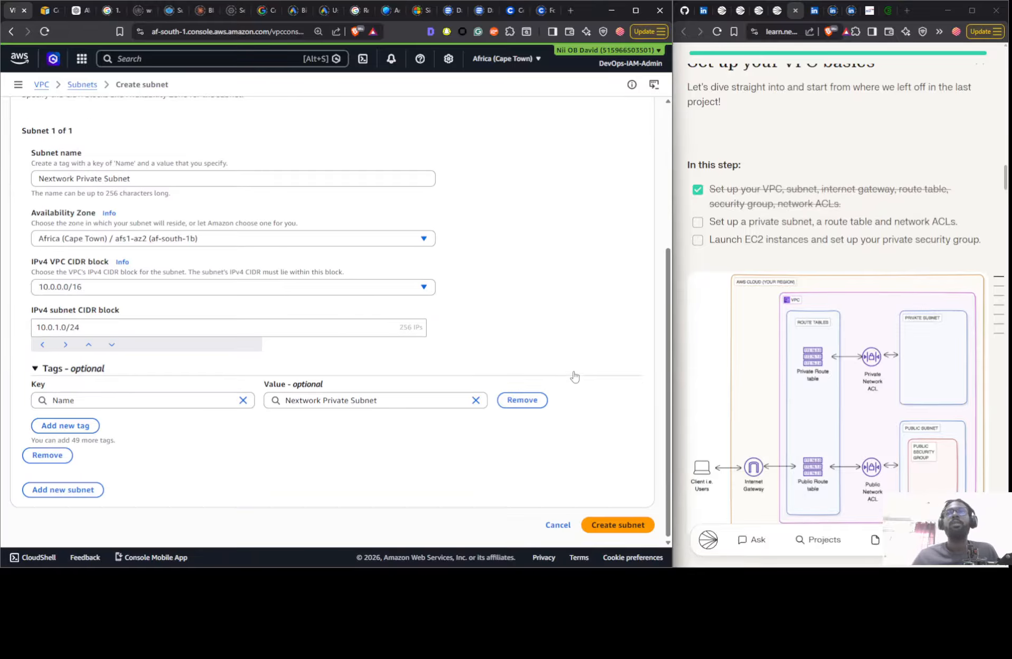
pyautogui.click(613, 531)
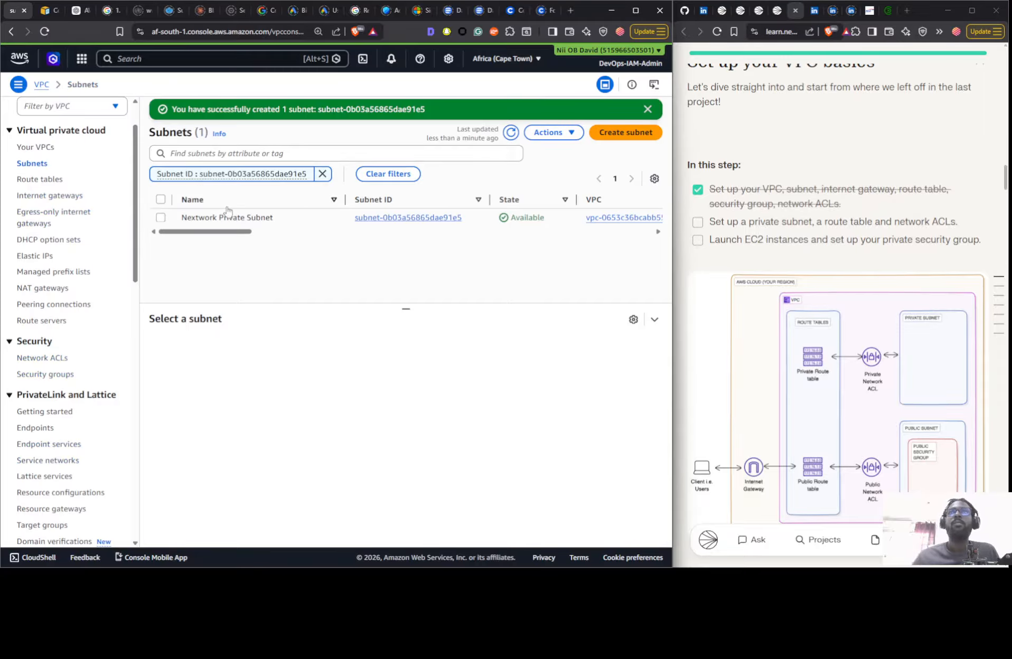
# - Check the route table used by Nextwork Private Subnet and refresh the list of route tables
pyautogui.click(310, 225)
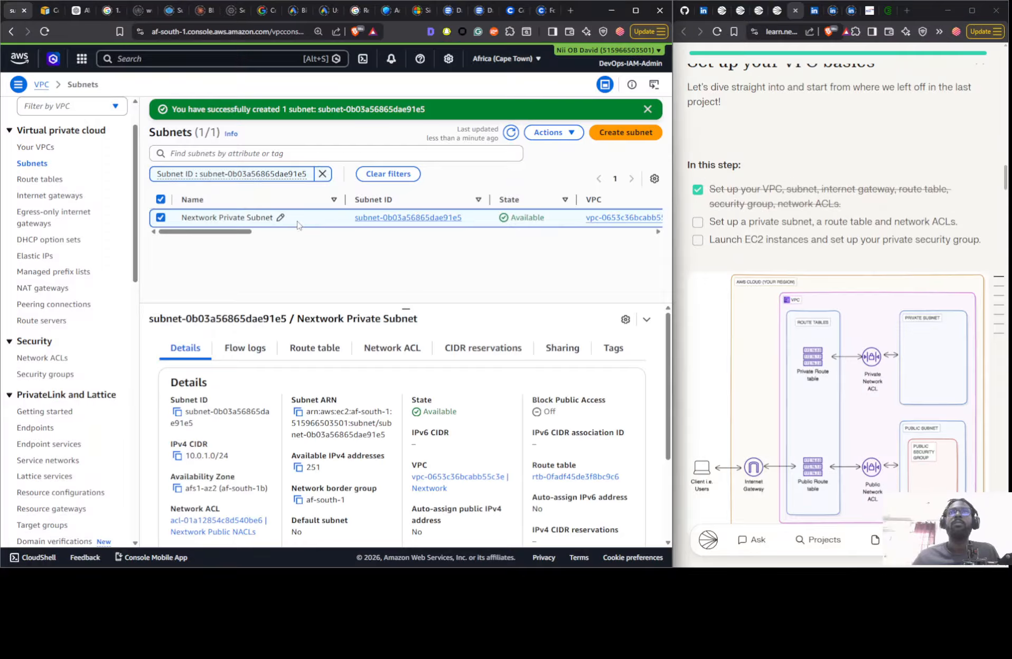
pyautogui.click(299, 352)
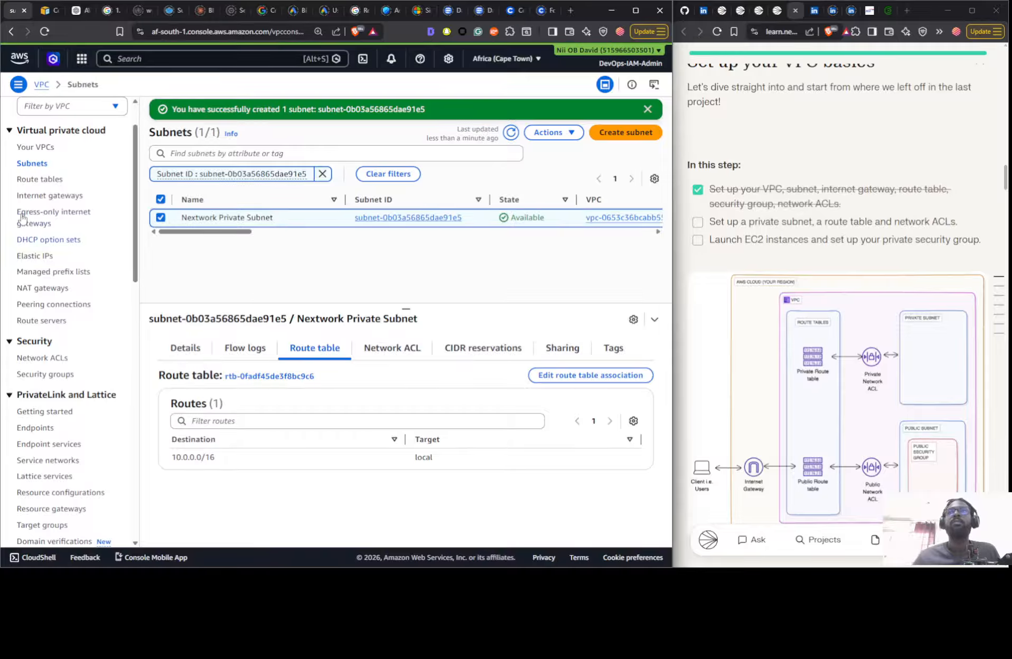
pyautogui.click(36, 181)
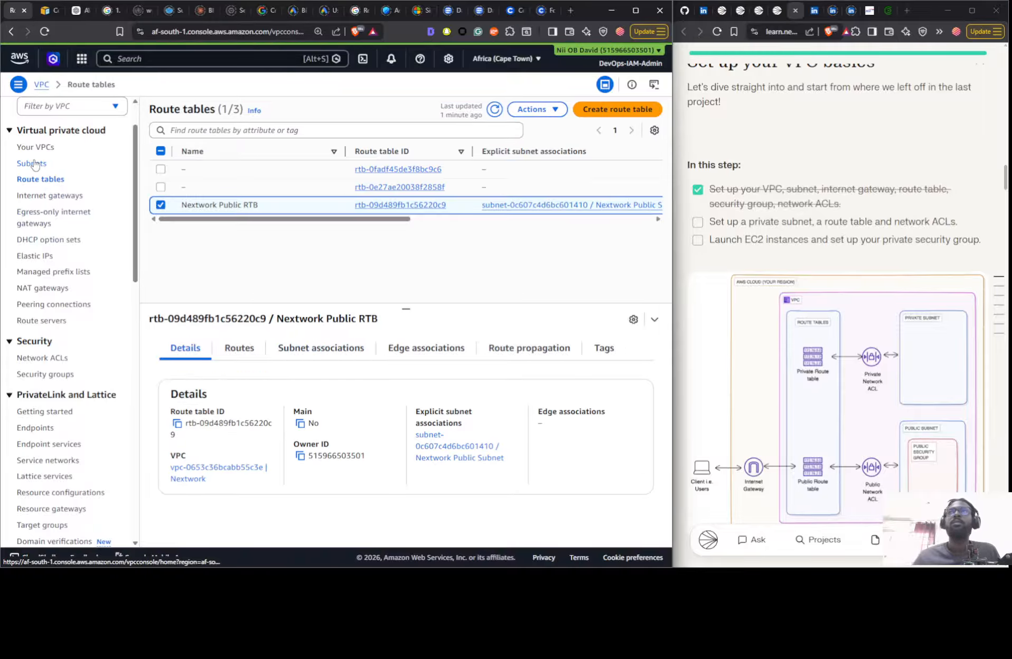
pyautogui.click(31, 164)
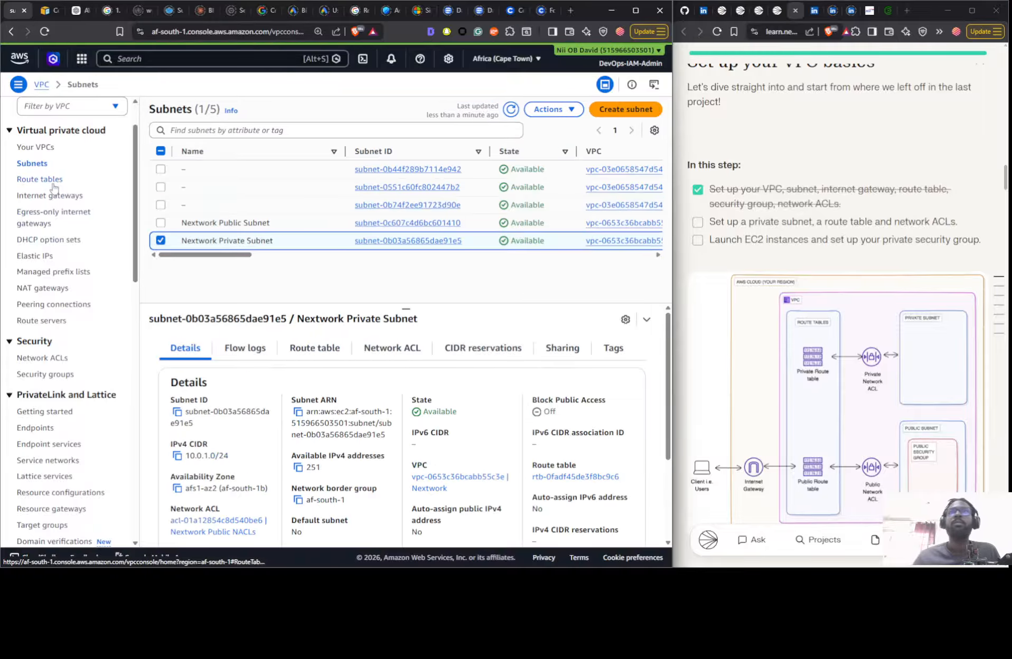
pyautogui.click(41, 181)
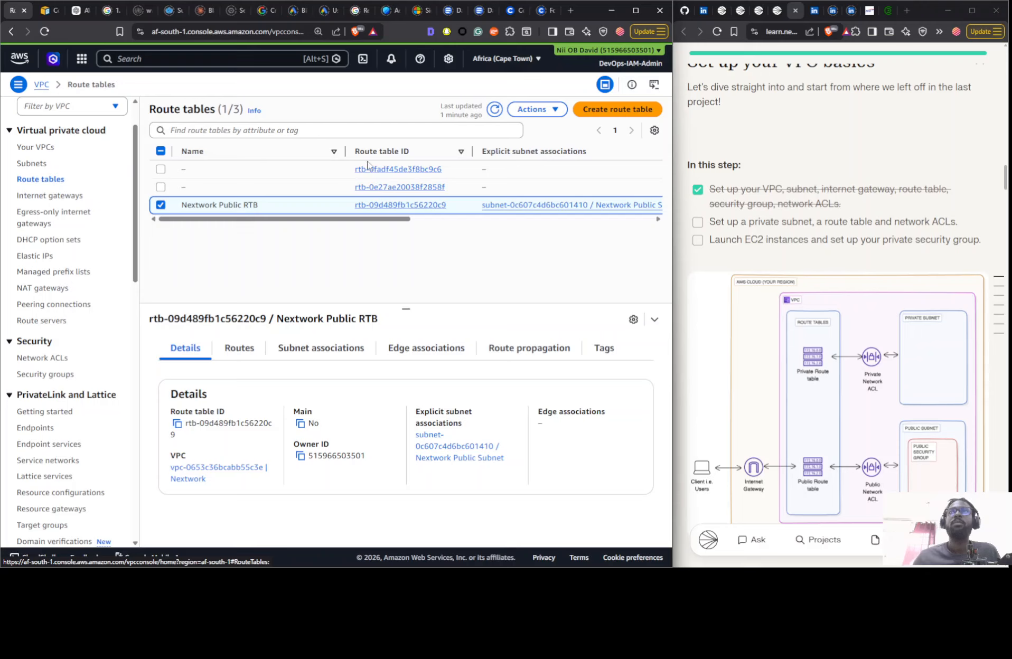
pyautogui.click(495, 109)
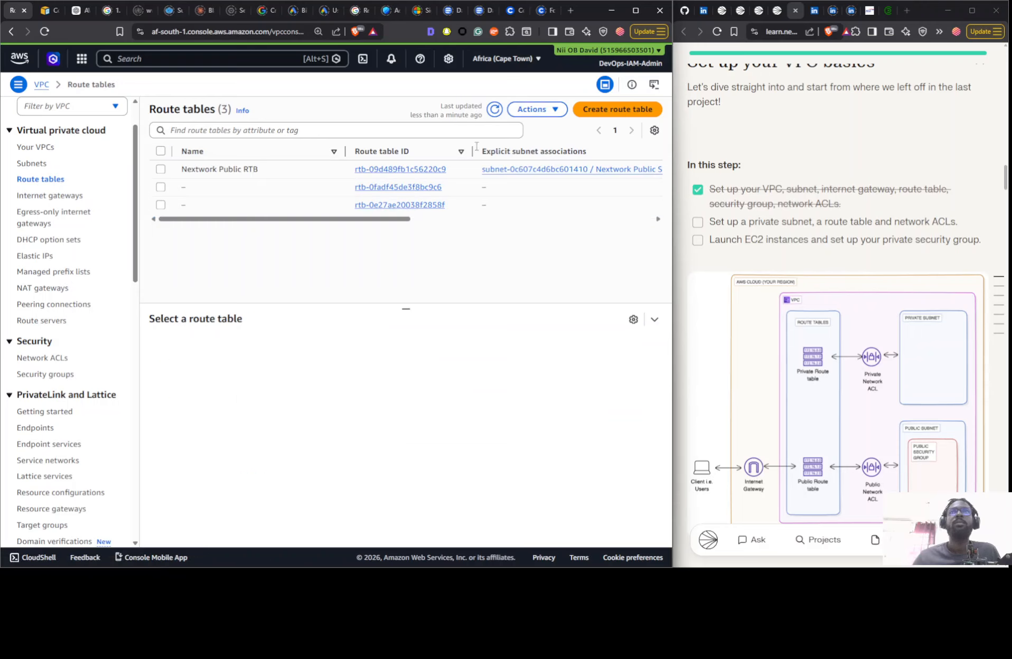
# - Create a route table named Nextwork Private RTB in the Nextwork VPC, reusing the public route table's name as the basis
pyautogui.click(289, 172)
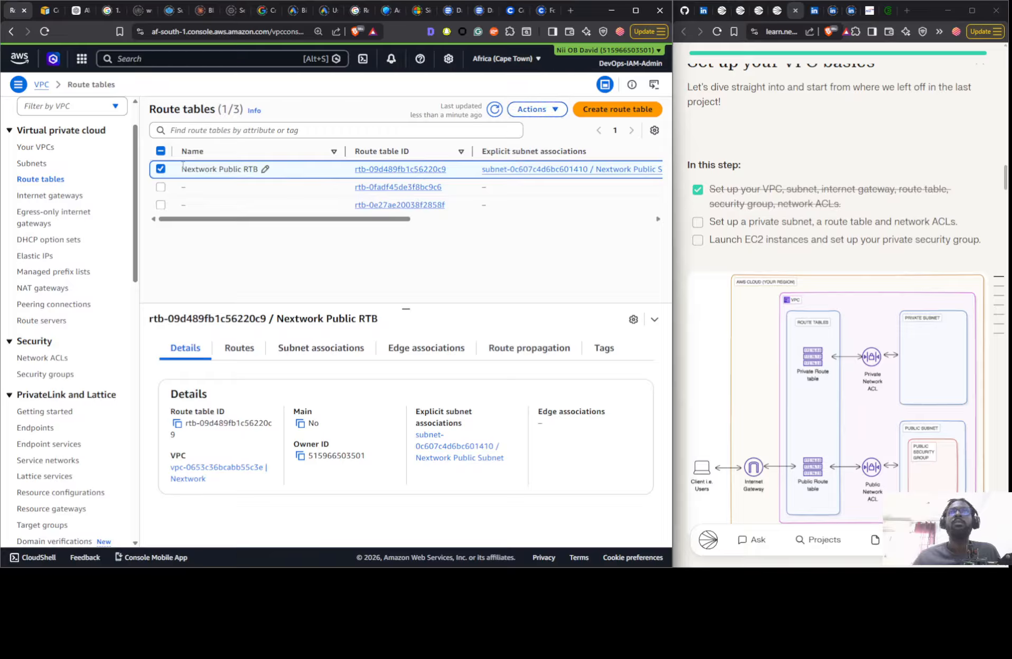
pyautogui.click(265, 169)
pyautogui.hotkey('ctrl', 'c')
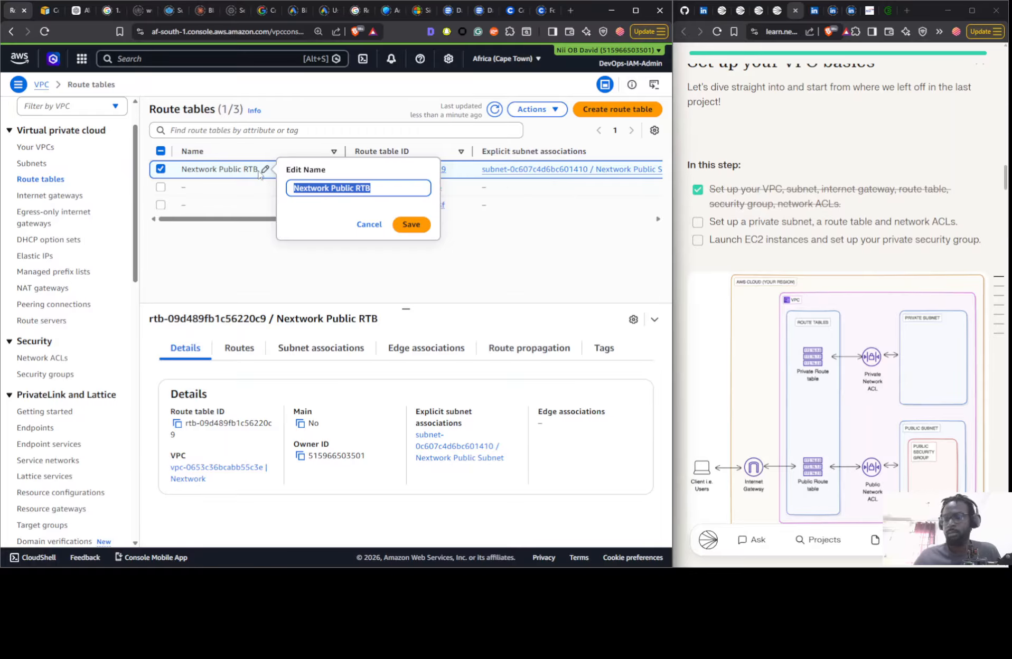
pyautogui.click(617, 108)
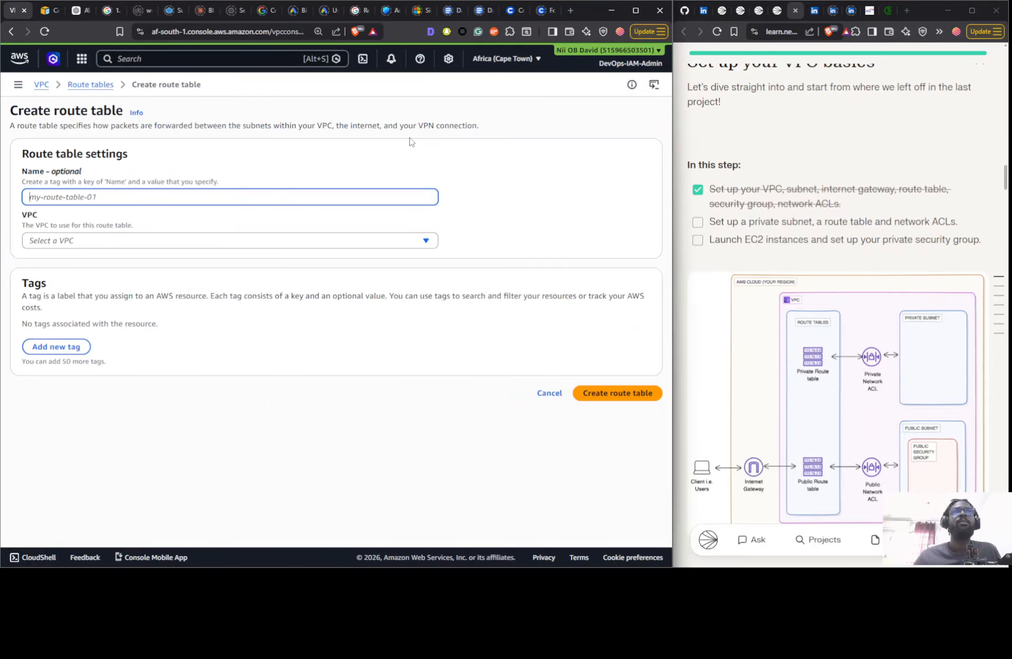
pyautogui.hotkey('ctrl', 'v')
pyautogui.doubleClick(78, 196)
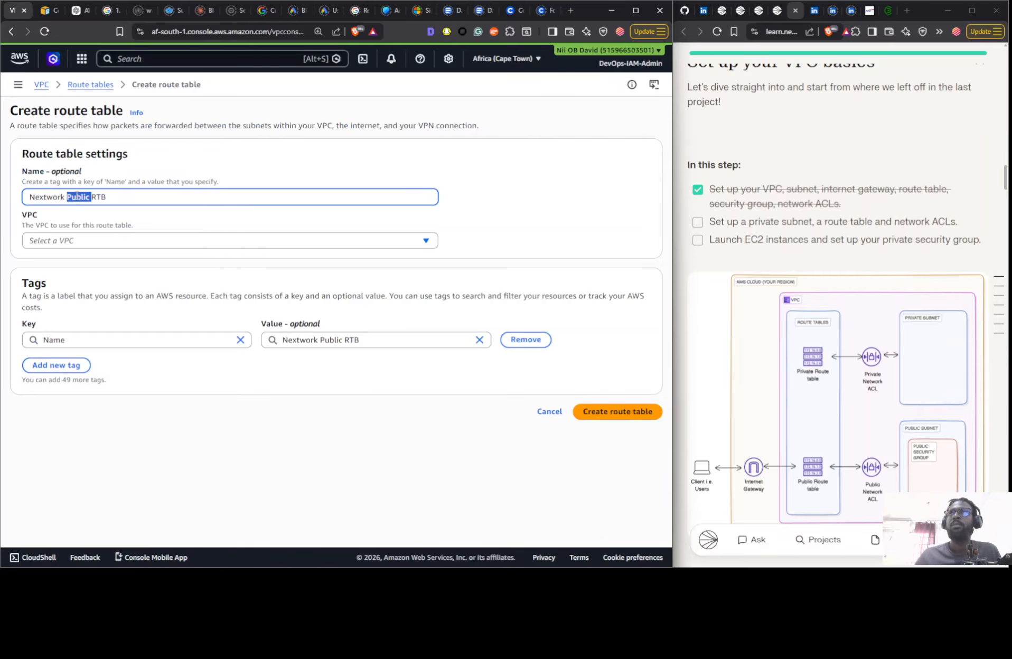
pyautogui.write('Private')
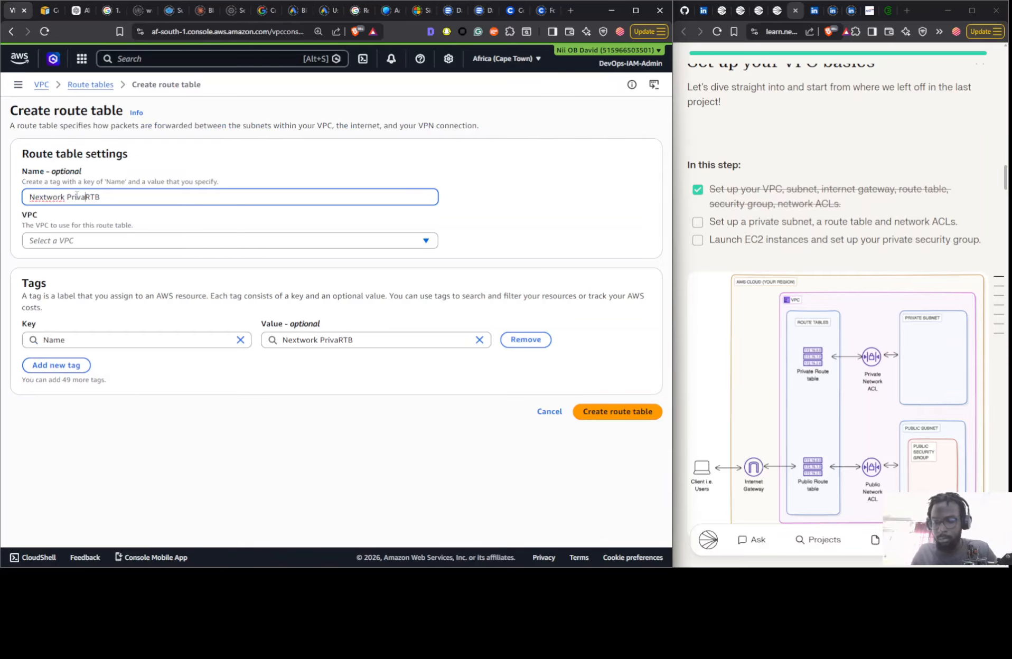
pyautogui.click(88, 239)
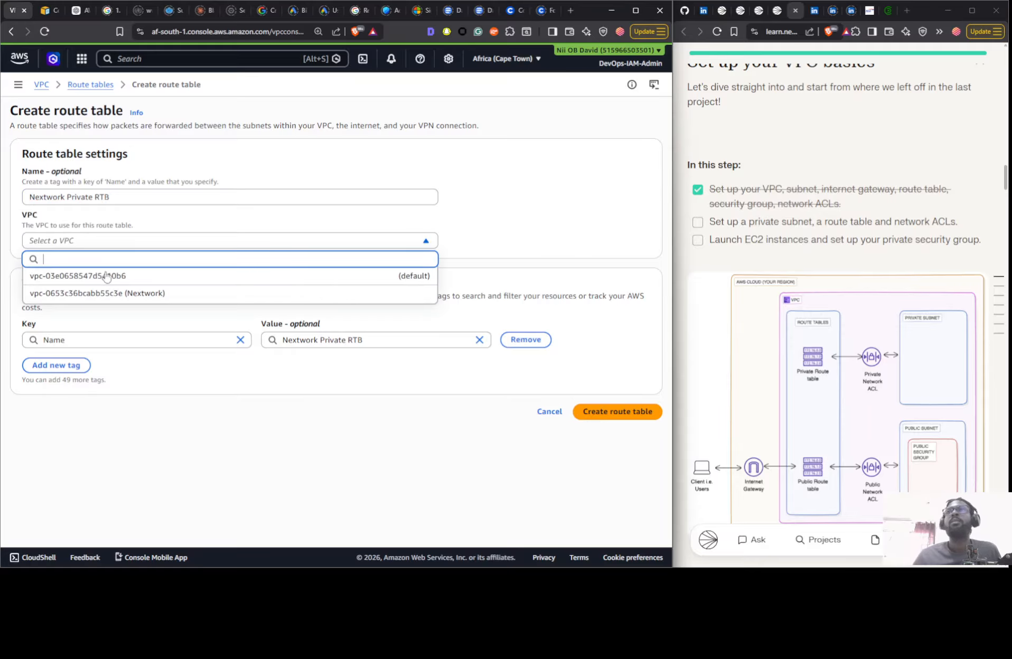
pyautogui.click(110, 293)
pyautogui.click(612, 412)
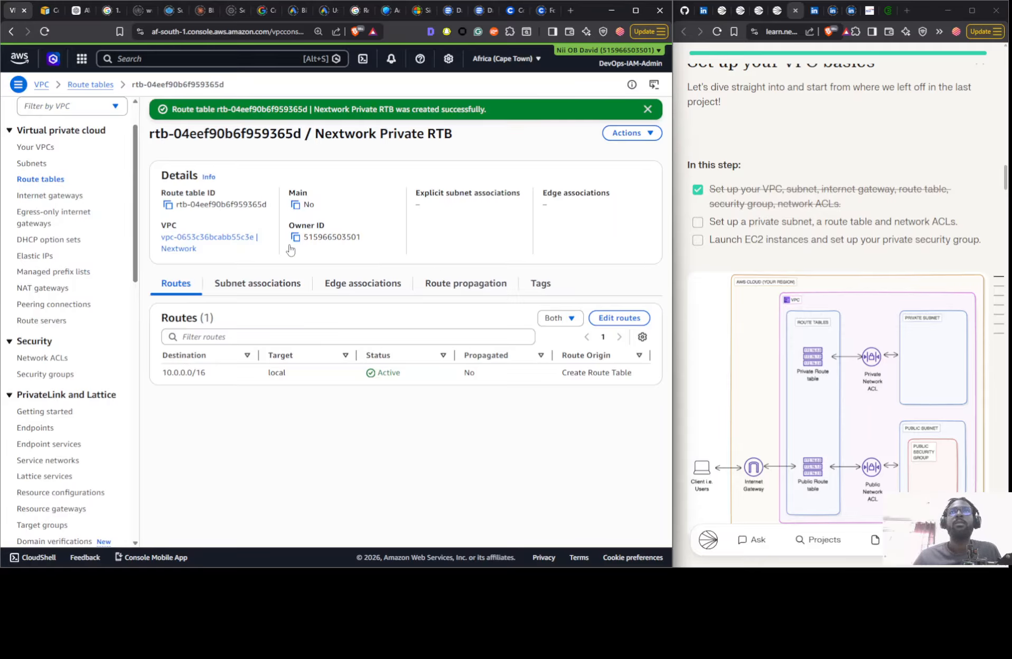
pyautogui.click(255, 286)
pyautogui.click(599, 325)
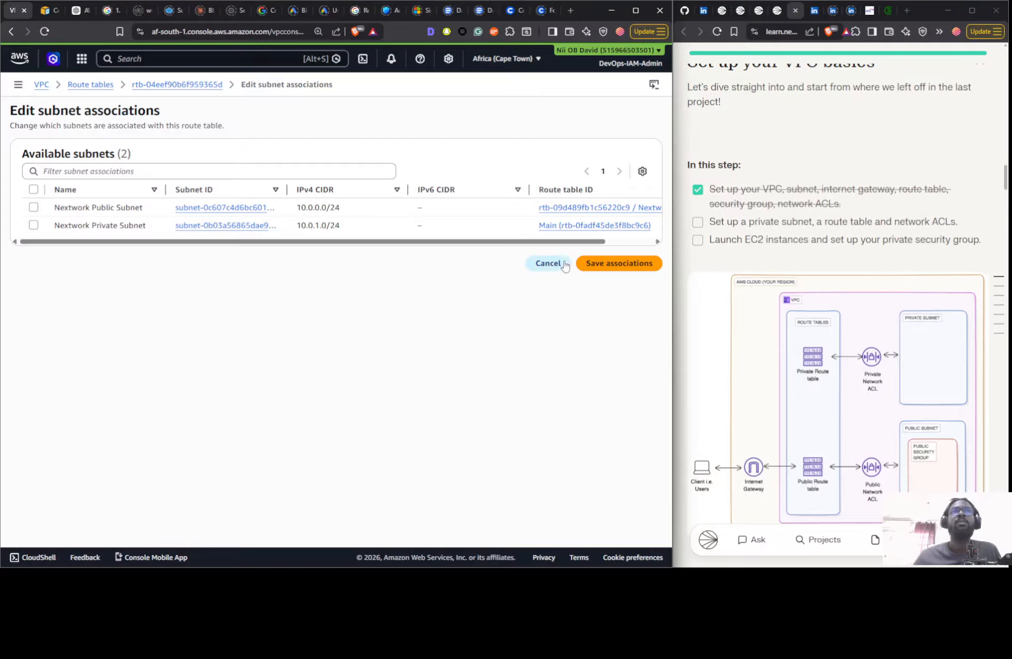
pyautogui.click(547, 264)
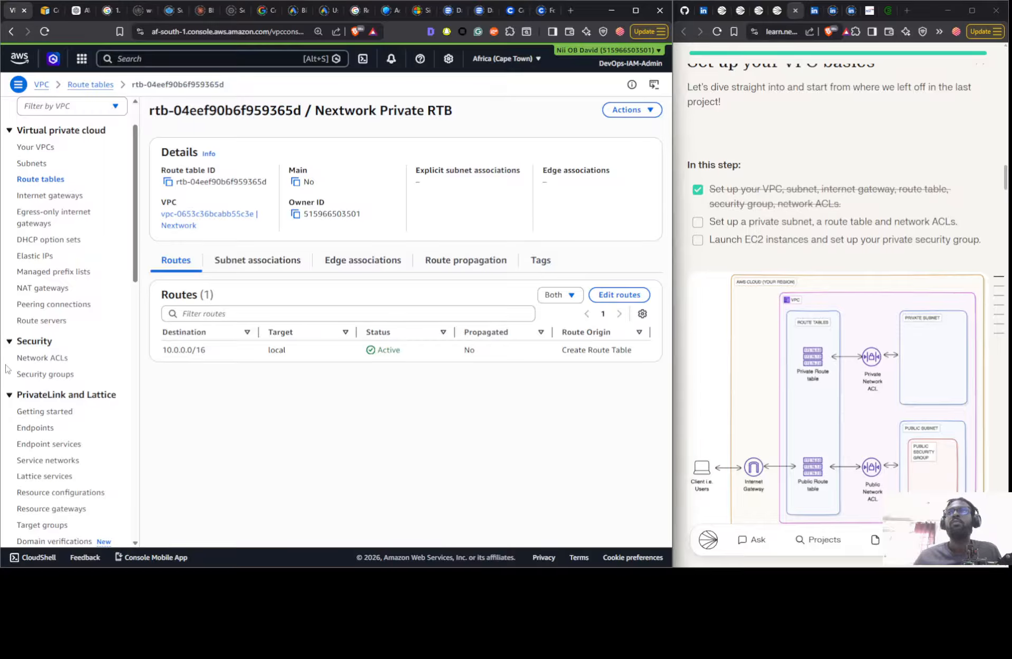
# - Associate Nextwork Private Subnet with the Nextwork Private RTB route table and review the table's subnet associations and routes
pyautogui.click(58, 179)
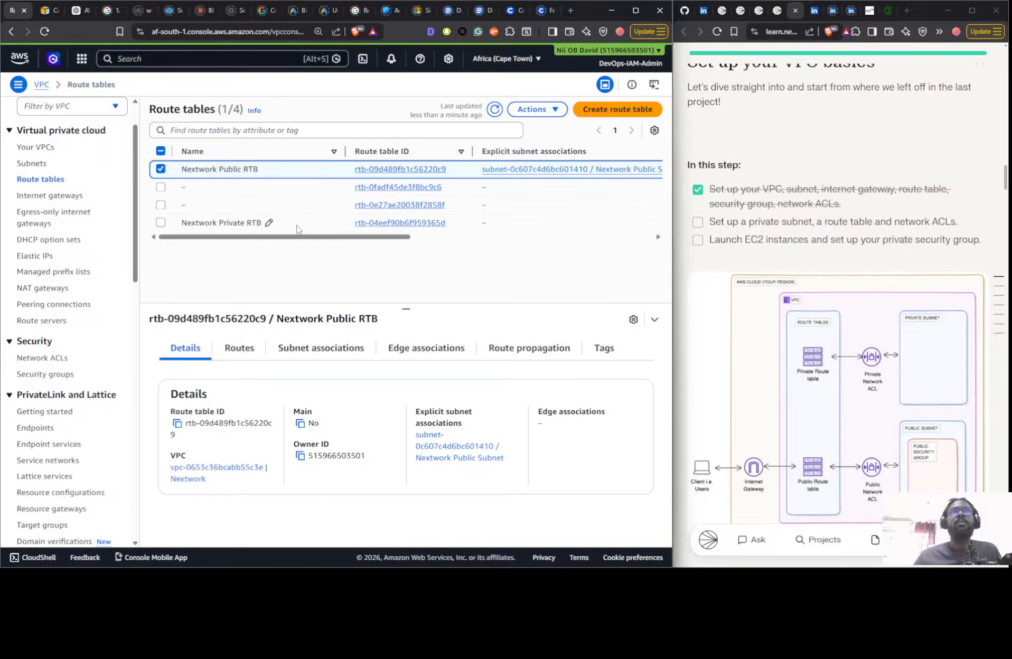
pyautogui.click(248, 223)
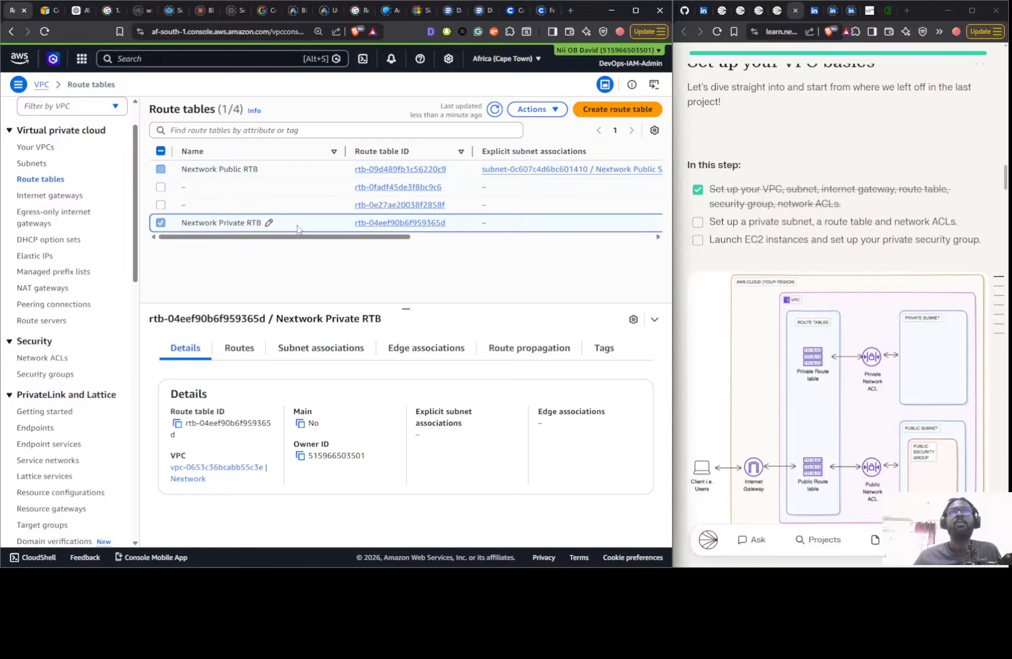
pyautogui.click(316, 353)
pyautogui.click(567, 384)
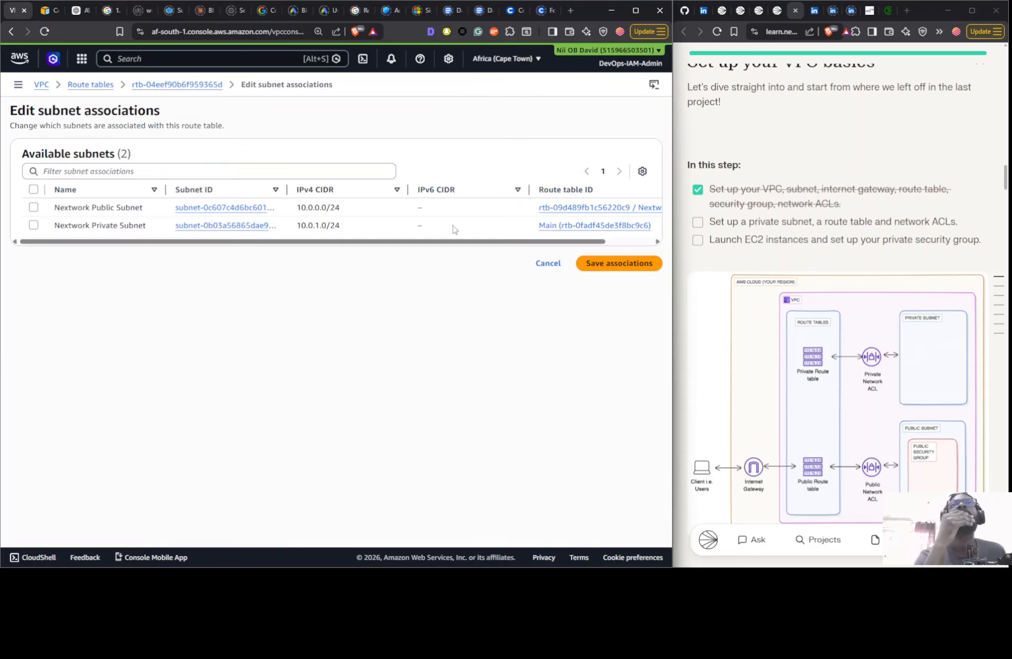
pyautogui.click(156, 230)
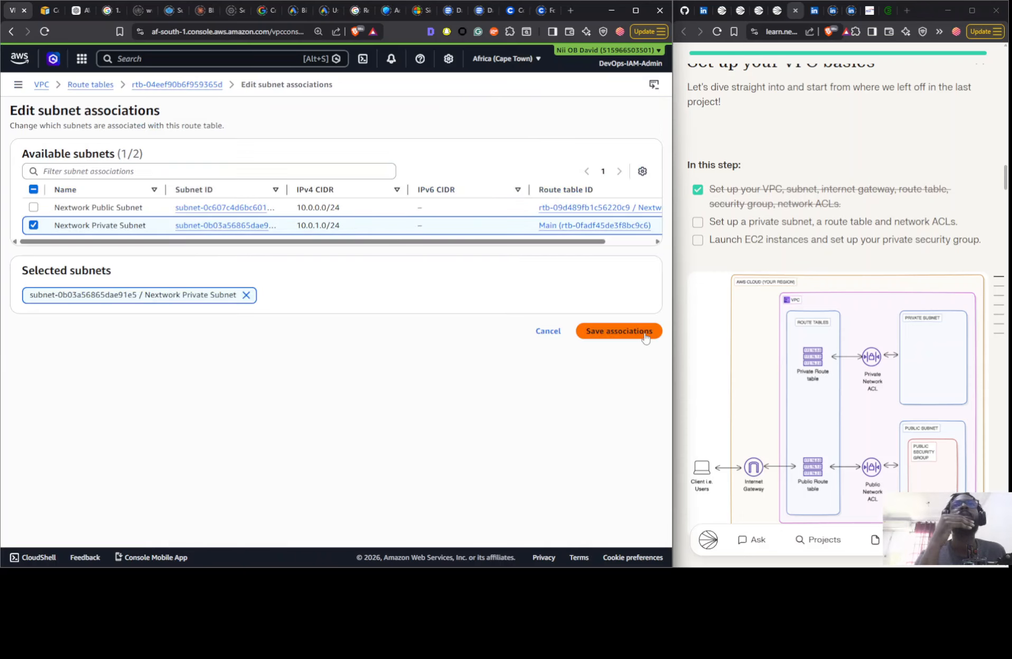
pyautogui.click(619, 331)
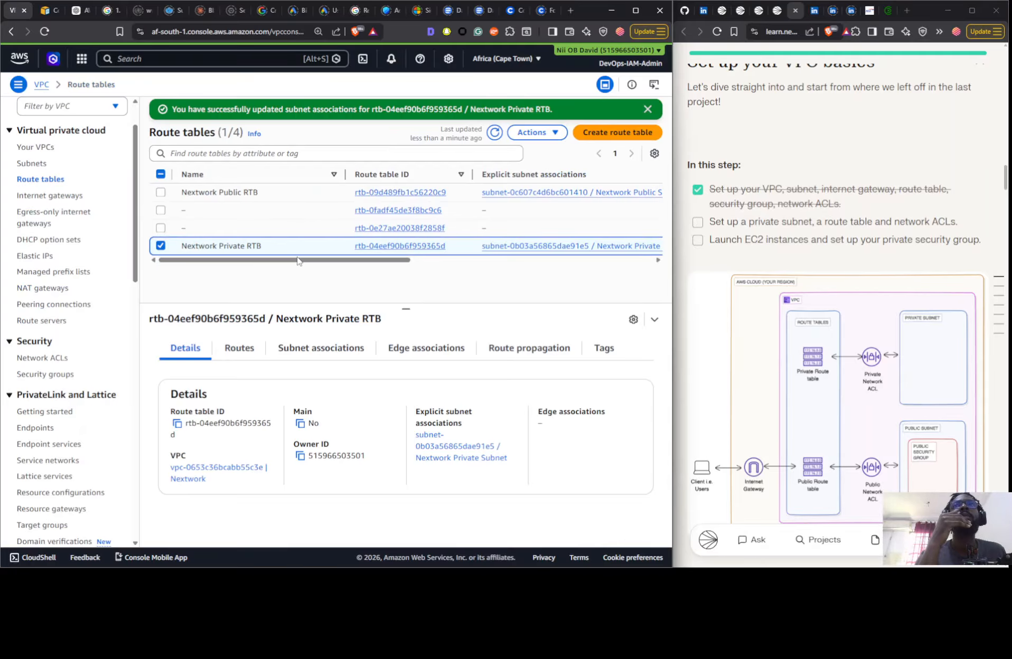
pyautogui.moveTo(301, 259); pyautogui.dragTo(258, 288)
pyautogui.click(275, 356)
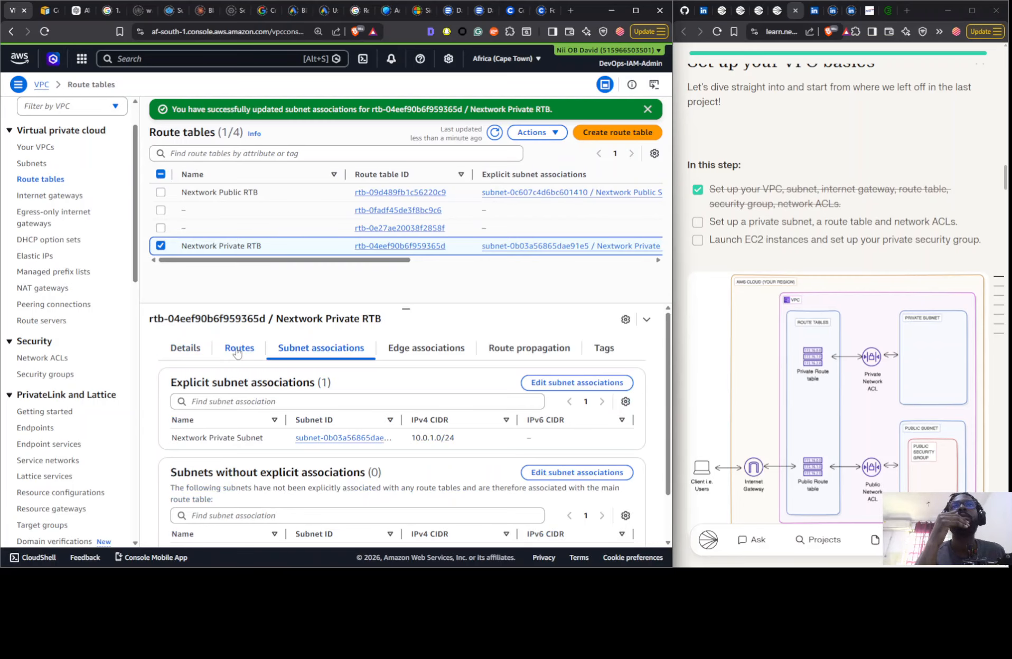
pyautogui.click(237, 352)
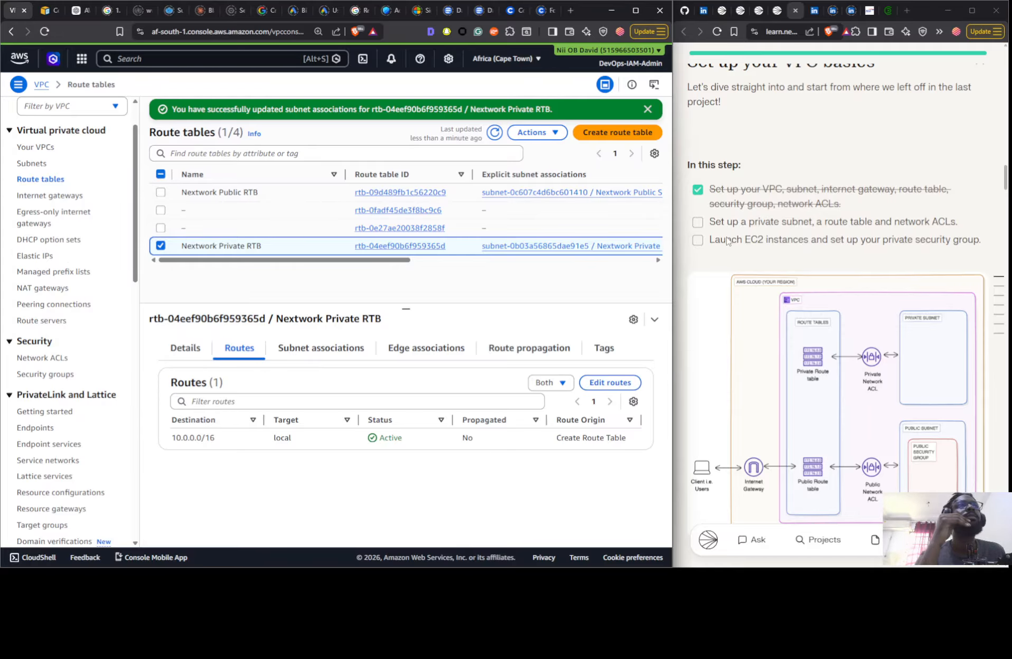
# - Associate Nextwork Private Subnet with the Nextwork Private NACL and save the change
pyautogui.click(30, 358)
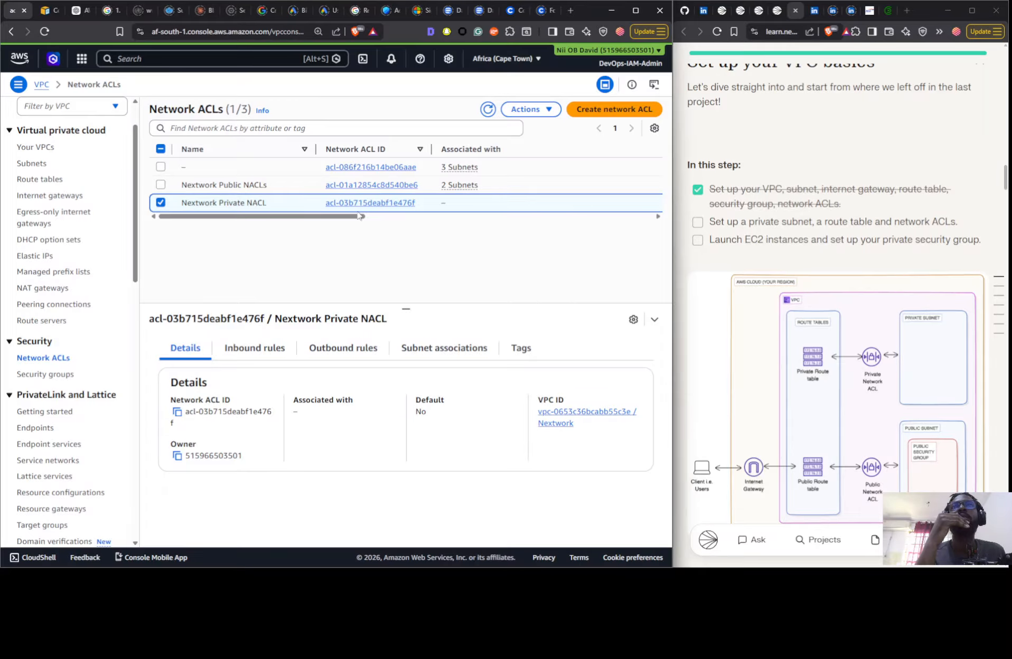
pyautogui.click(421, 354)
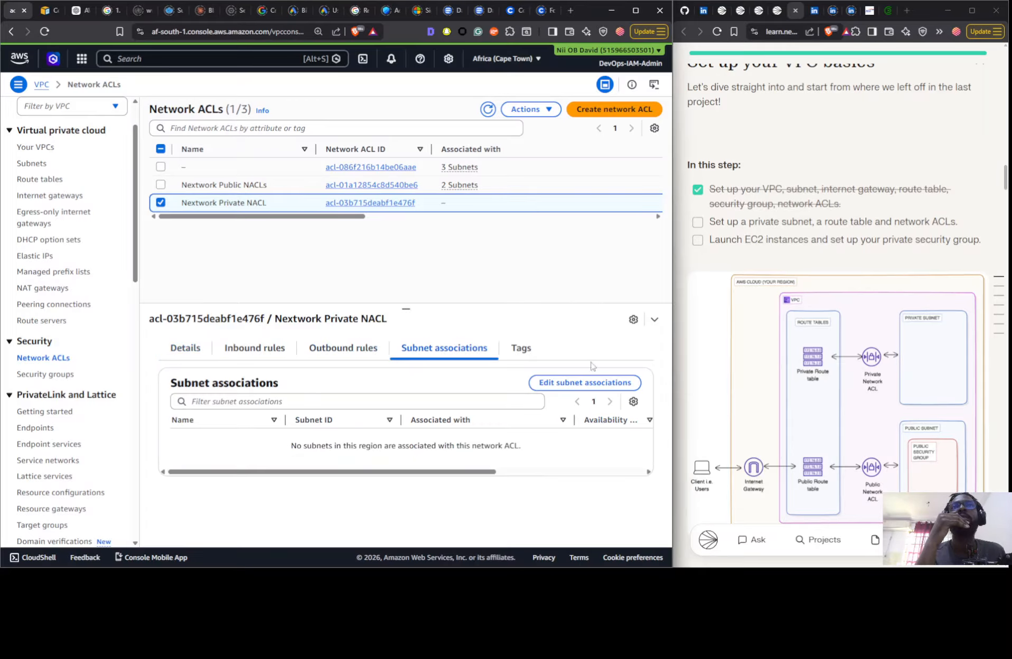
pyautogui.click(615, 390)
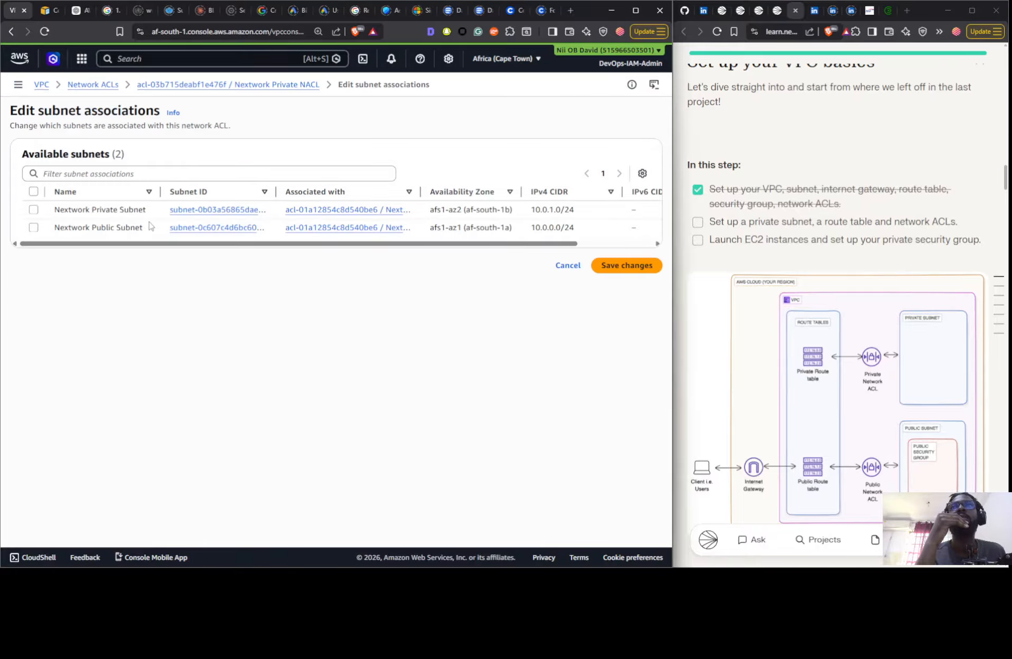
pyautogui.click(33, 210)
pyautogui.click(649, 333)
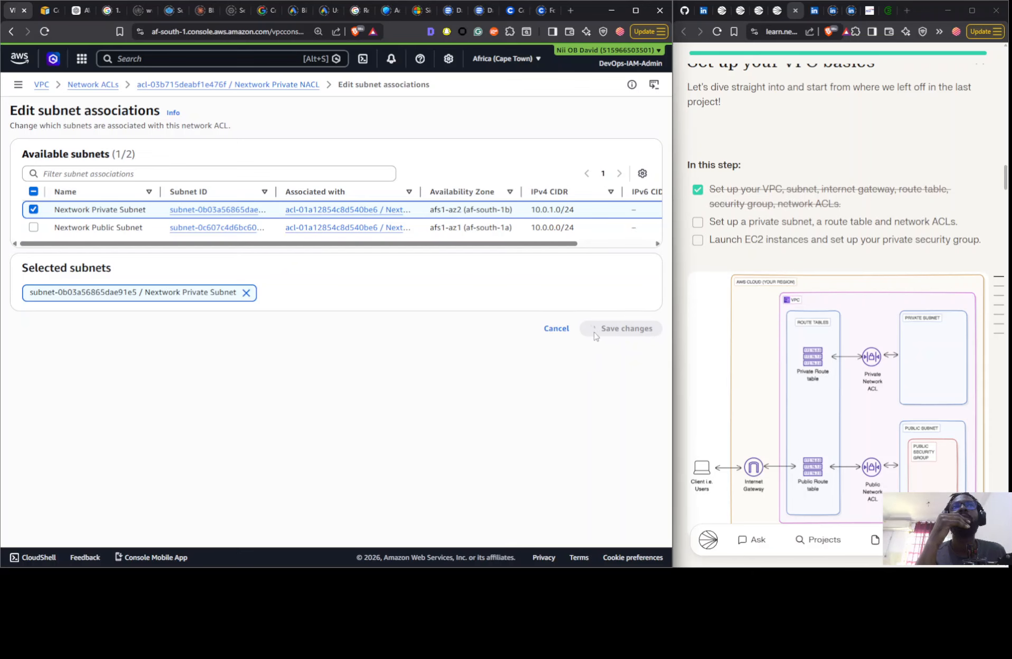
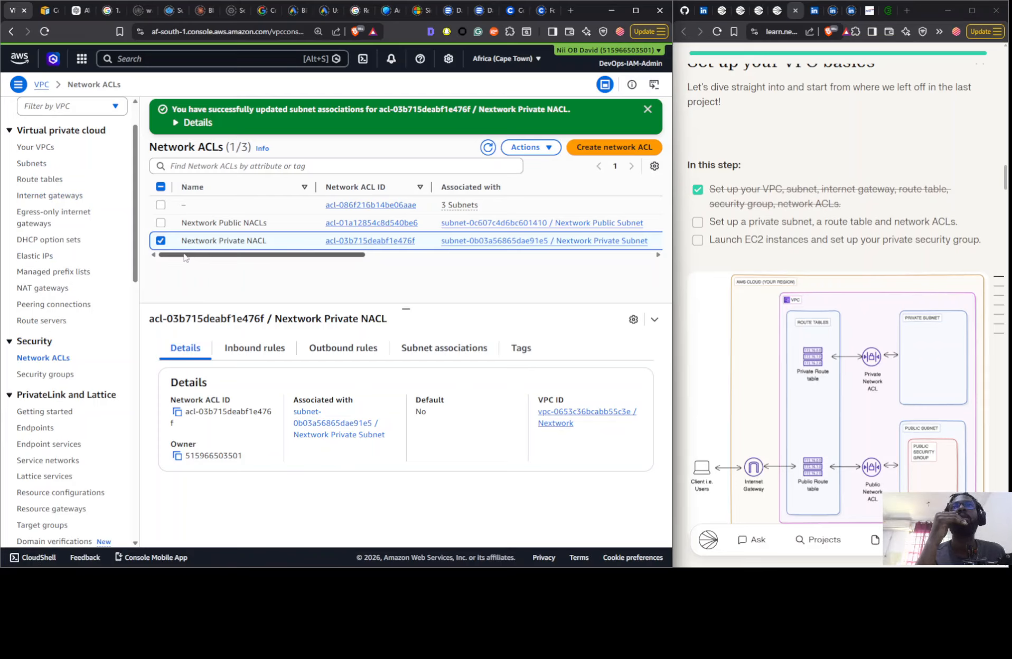
# - Review the inbound and outbound rules of the Nextwork Private NACL
pyautogui.click(276, 351)
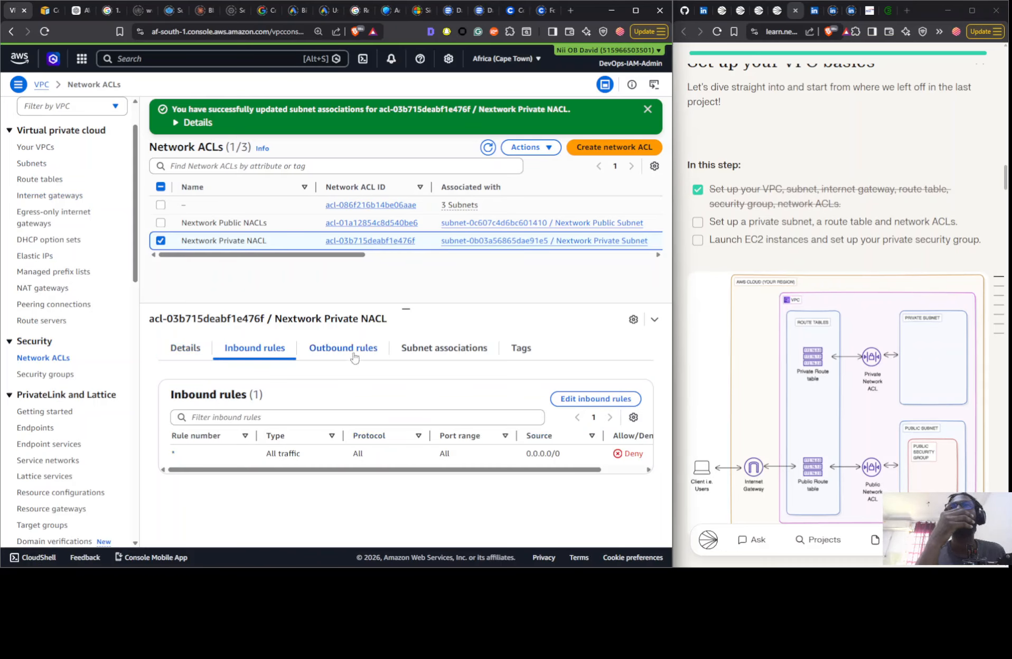
pyautogui.click(353, 352)
pyautogui.click(264, 355)
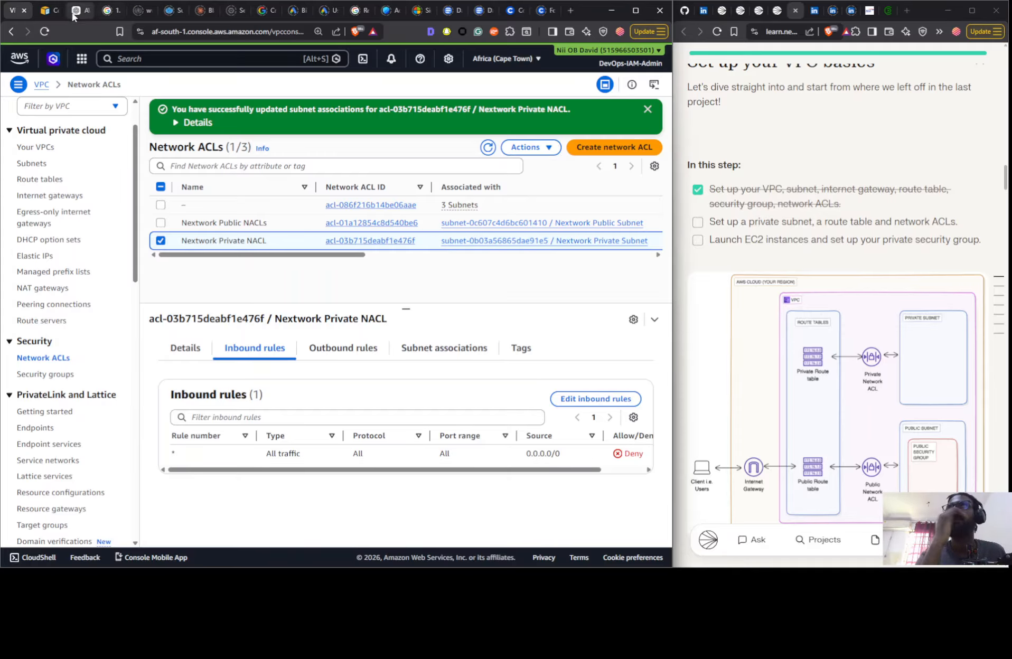
# - Open the EC2 service in a new browser tab and show its list of instances
pyautogui.click(81, 59)
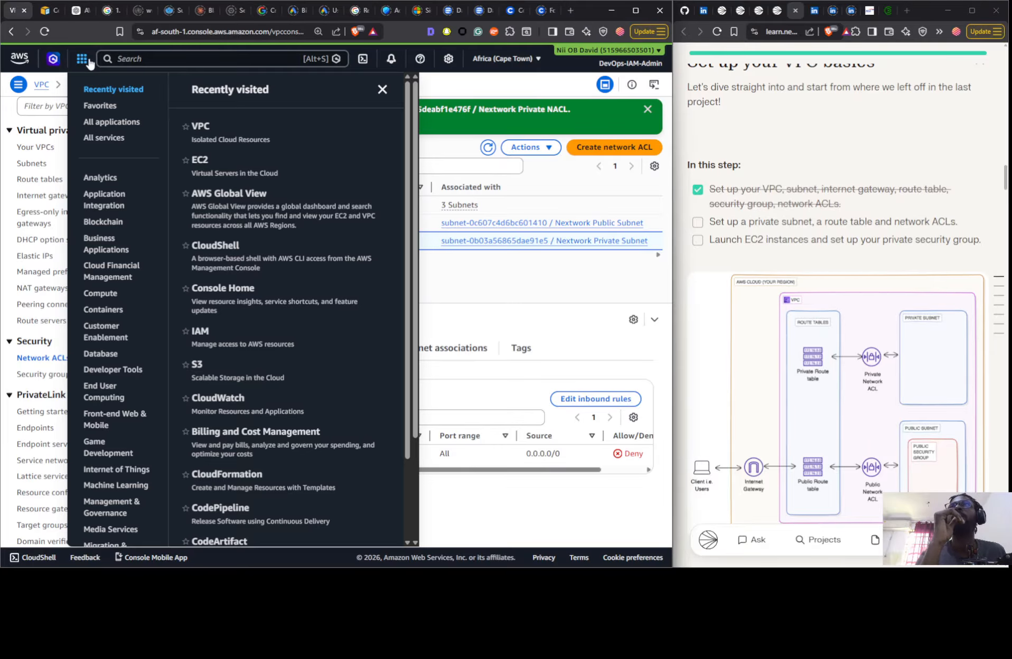
pyautogui.rightClick(221, 168)
pyautogui.click(238, 172)
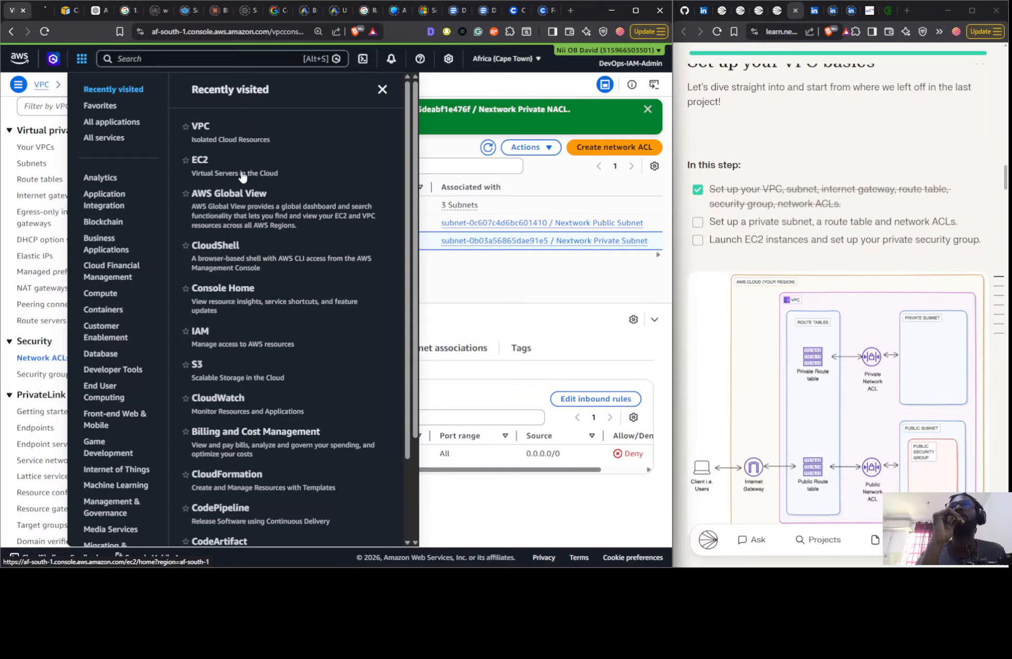
pyautogui.click(48, 14)
pyautogui.scroll(-3, 819, 309)
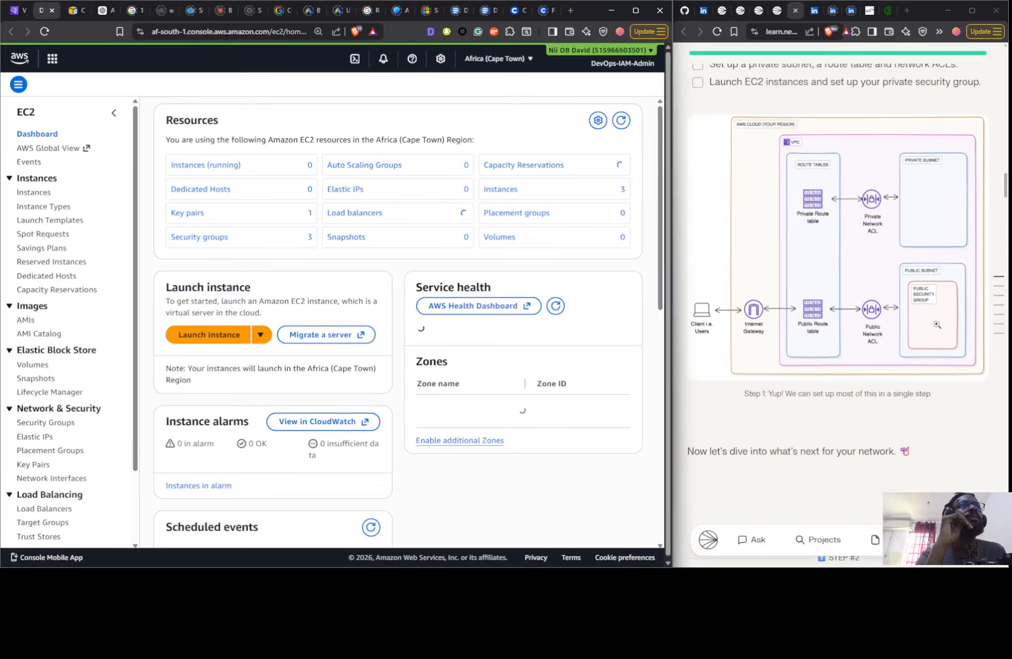
pyautogui.scroll(-10, 937, 324)
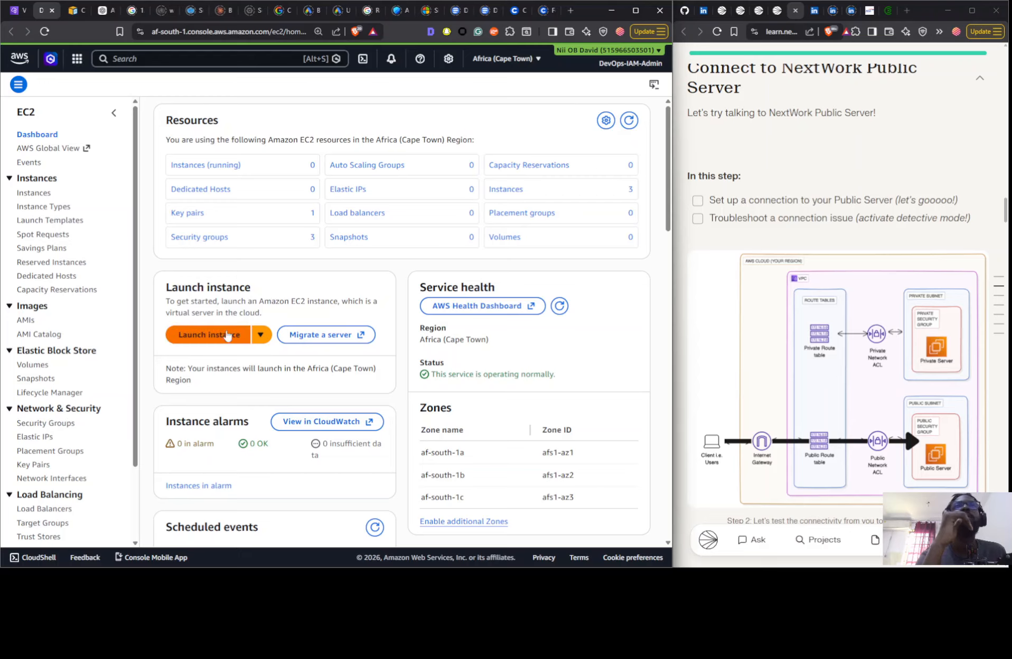
pyautogui.click(35, 193)
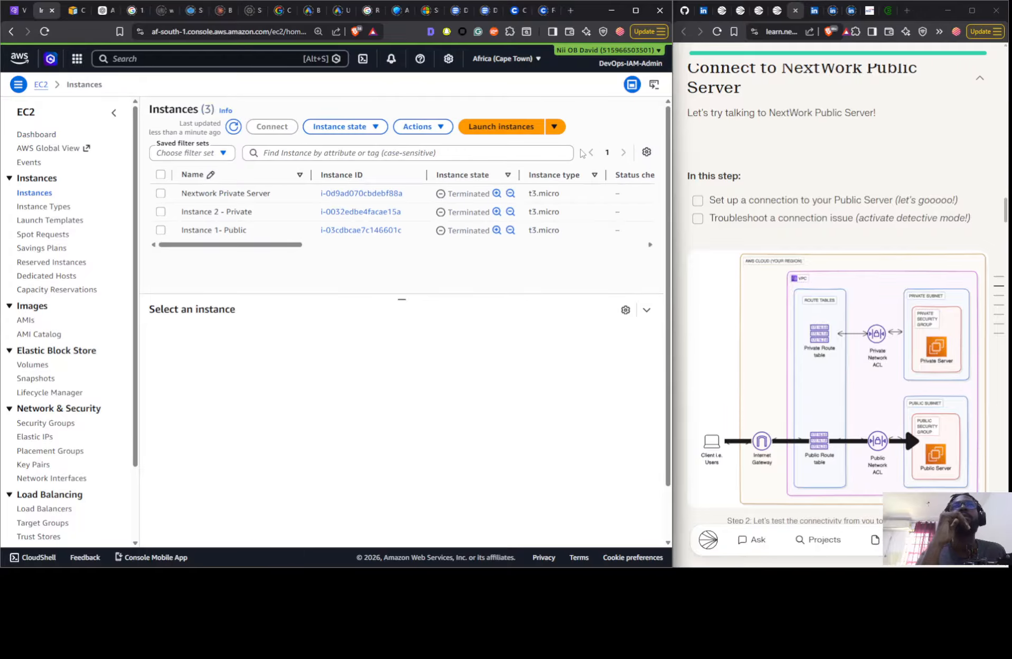
# - Start launching a new EC2 instance and name it Nextwork Public server
pyautogui.click(524, 128)
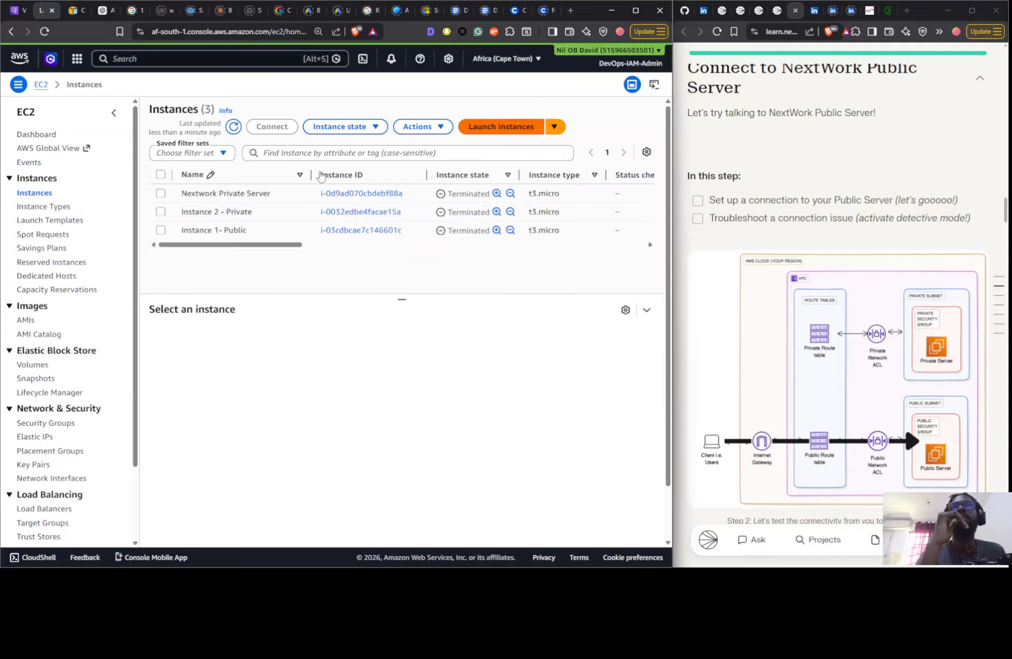
pyautogui.click(211, 208)
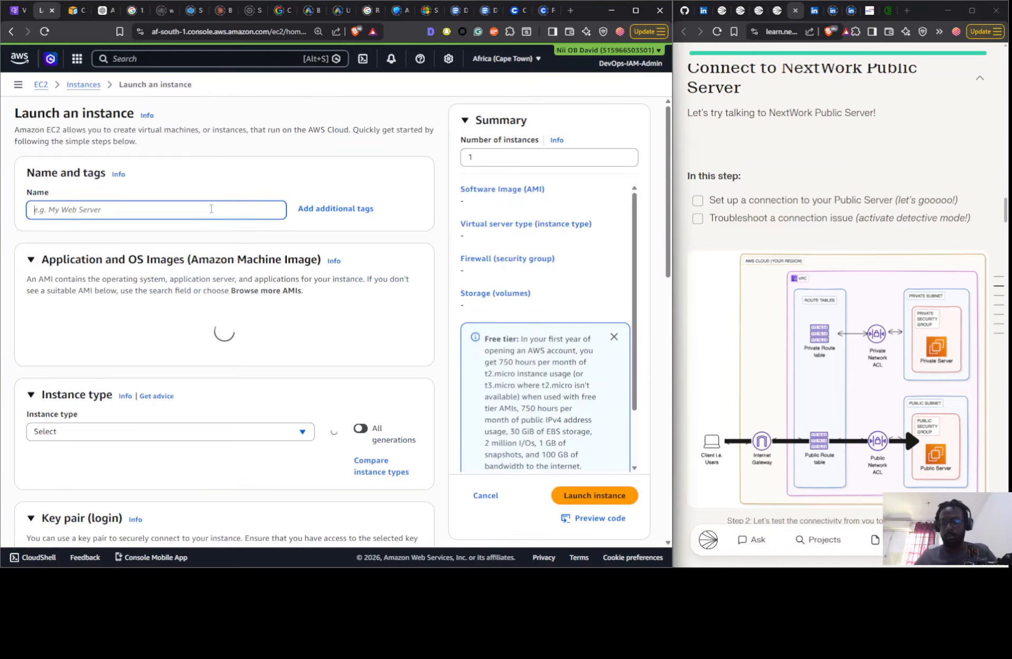
pyautogui.write('Nextwor')
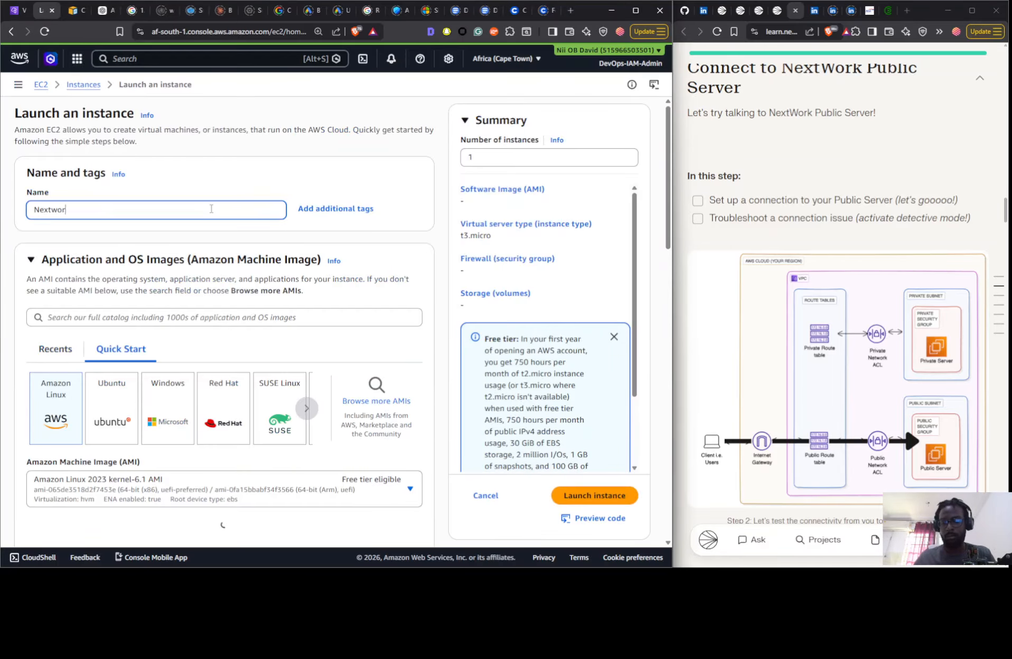
pyautogui.write('k Publ')
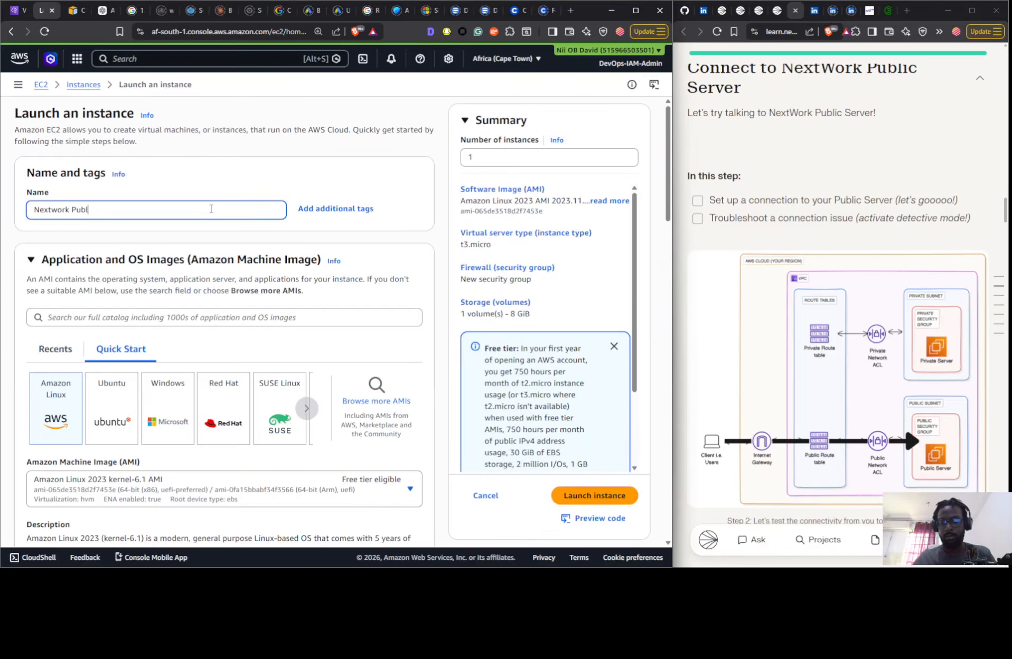
pyautogui.write('ic server')
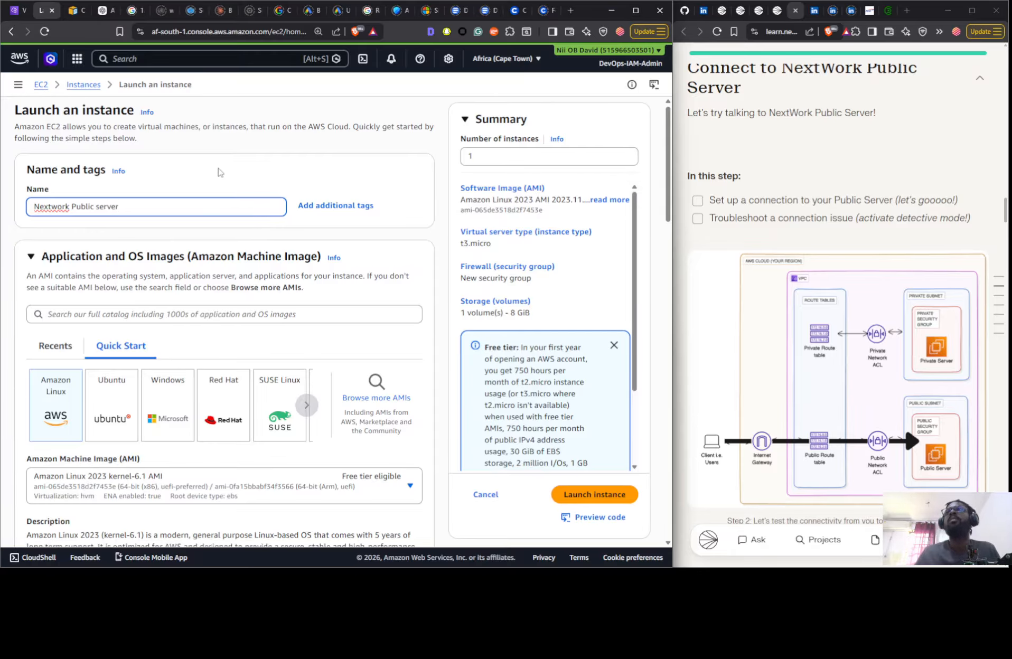
# - Set the public server's login to proceed without a key pair
pyautogui.scroll(-9, 248, 190)
pyautogui.scroll(-2, 242, 347)
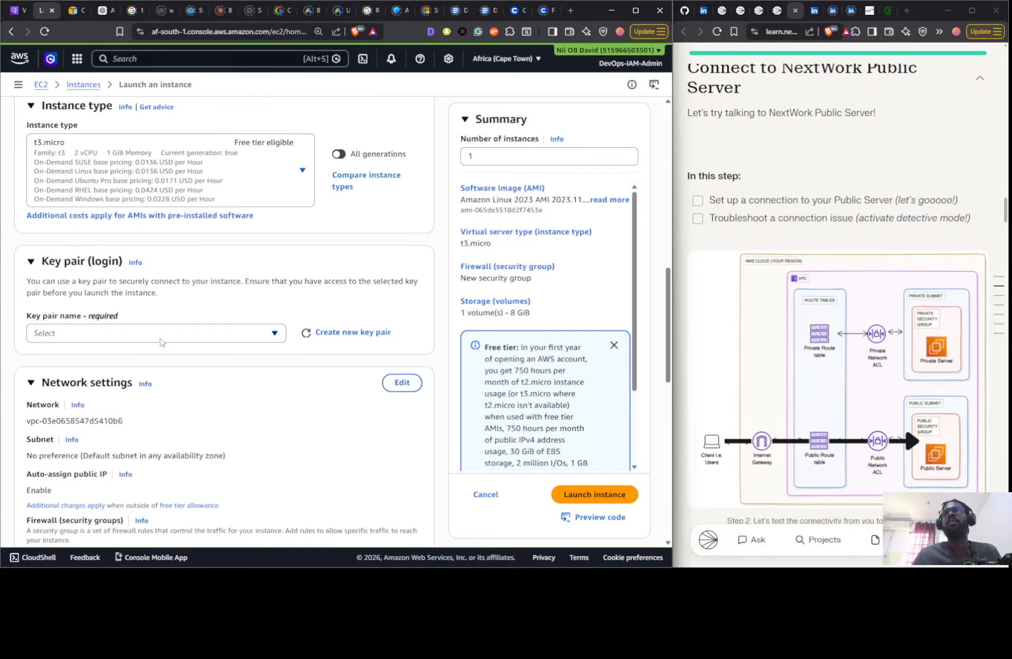
pyautogui.click(161, 334)
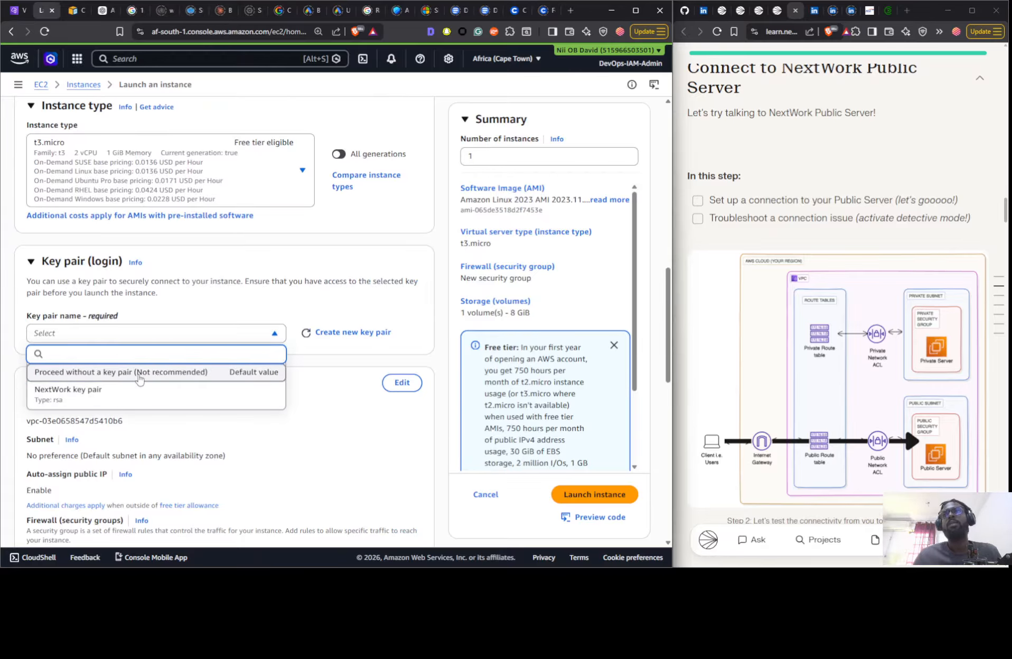
pyautogui.click(139, 374)
# - Place the public server in the Nextwork VPC and Nextwork Public Subnet, with auto-assigned public IP enabled
pyautogui.scroll(-3, 169, 267)
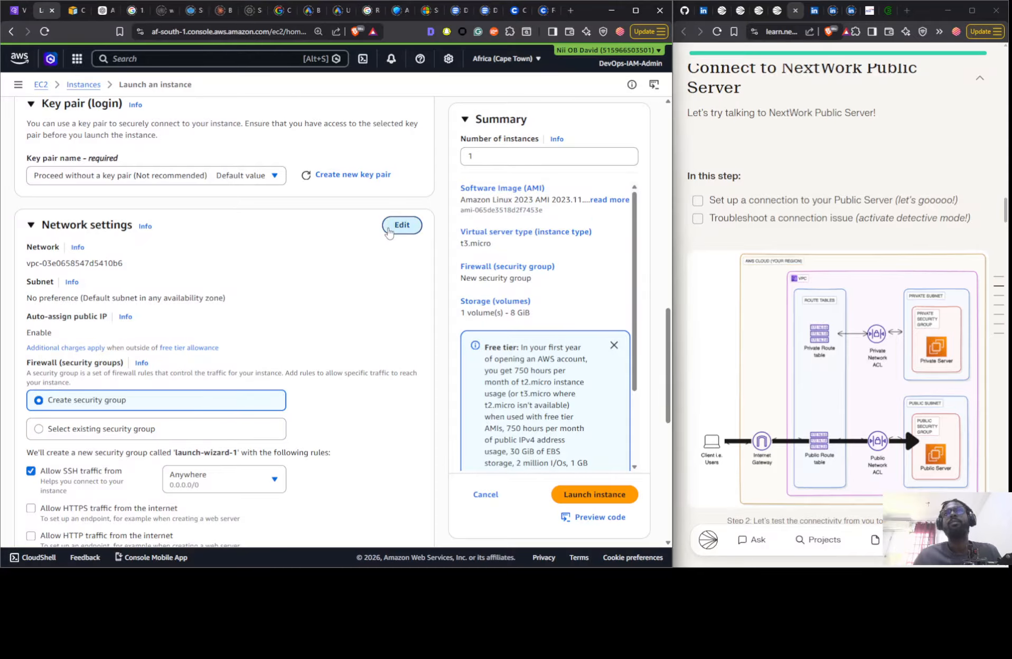
pyautogui.click(402, 225)
pyautogui.click(158, 270)
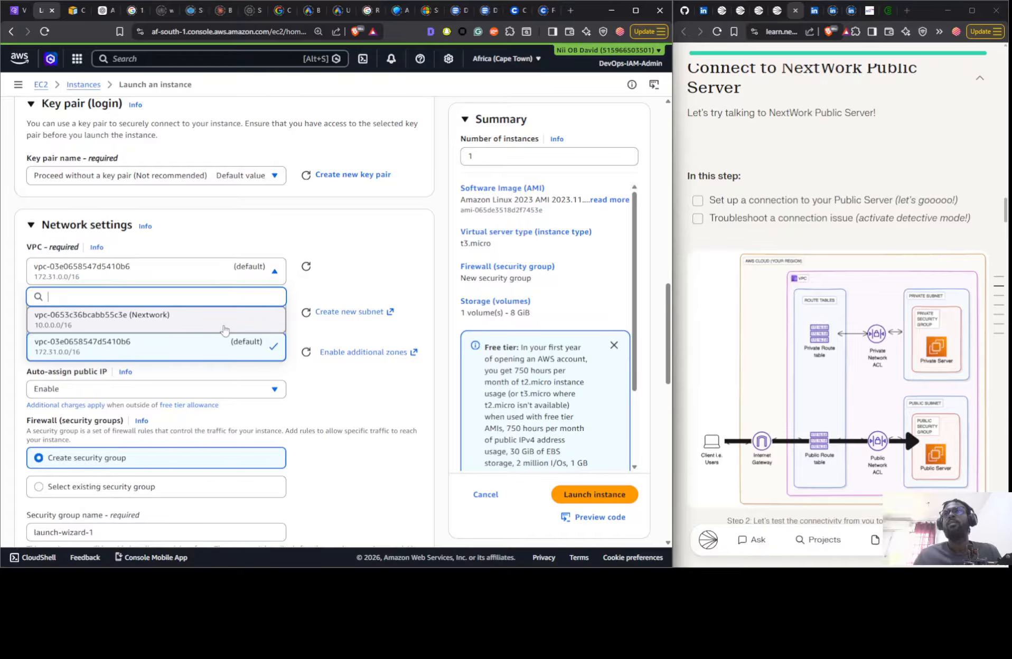
pyautogui.click(251, 319)
pyautogui.click(260, 333)
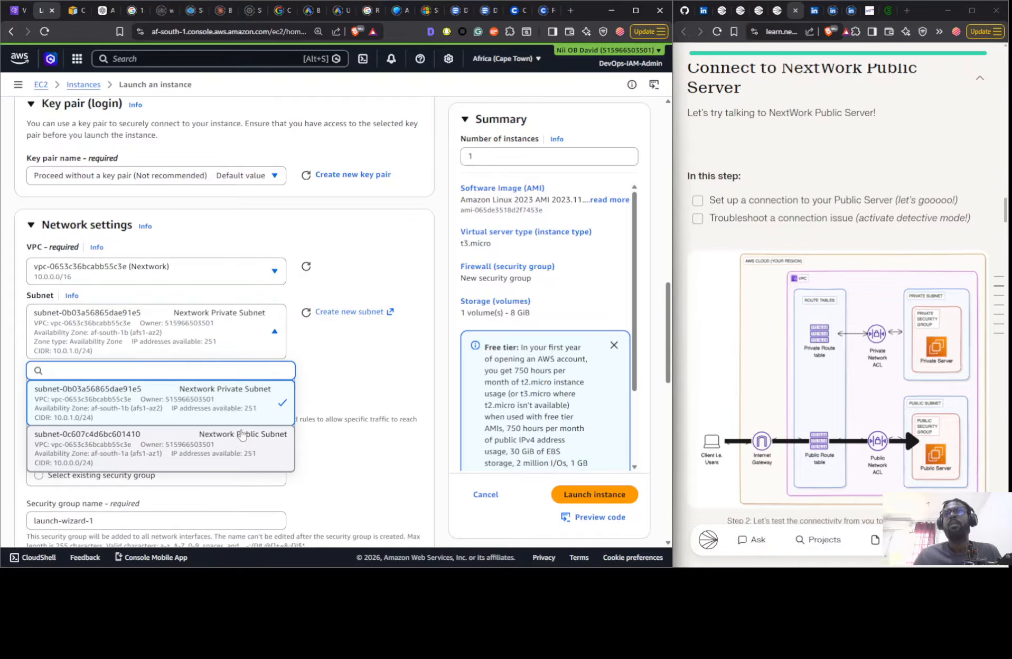
pyautogui.click(260, 432)
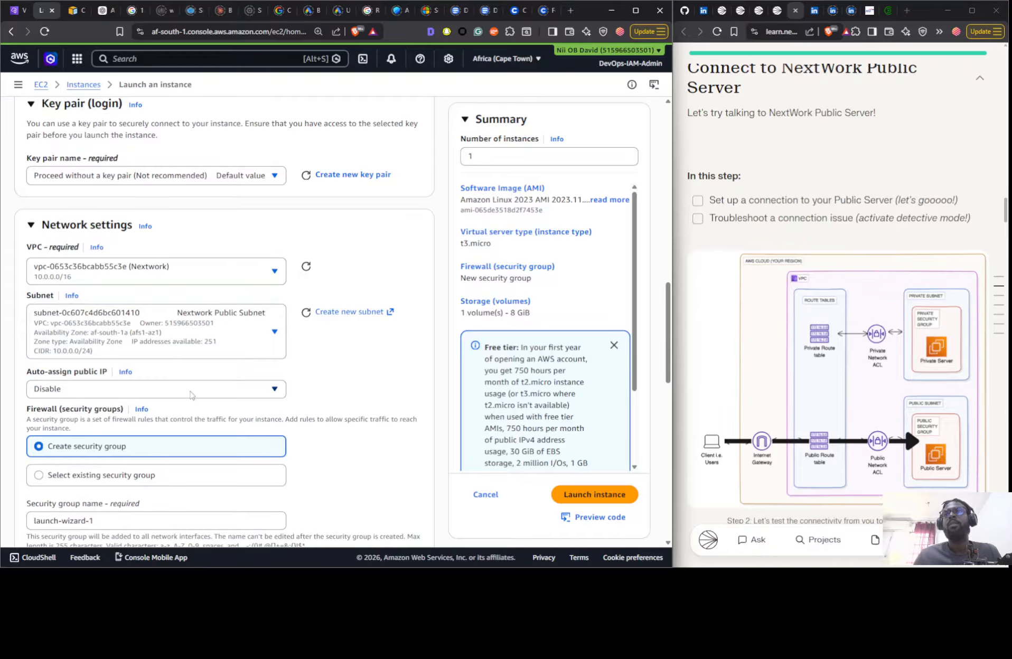
pyautogui.scroll(-3, 192, 395)
pyautogui.click(166, 231)
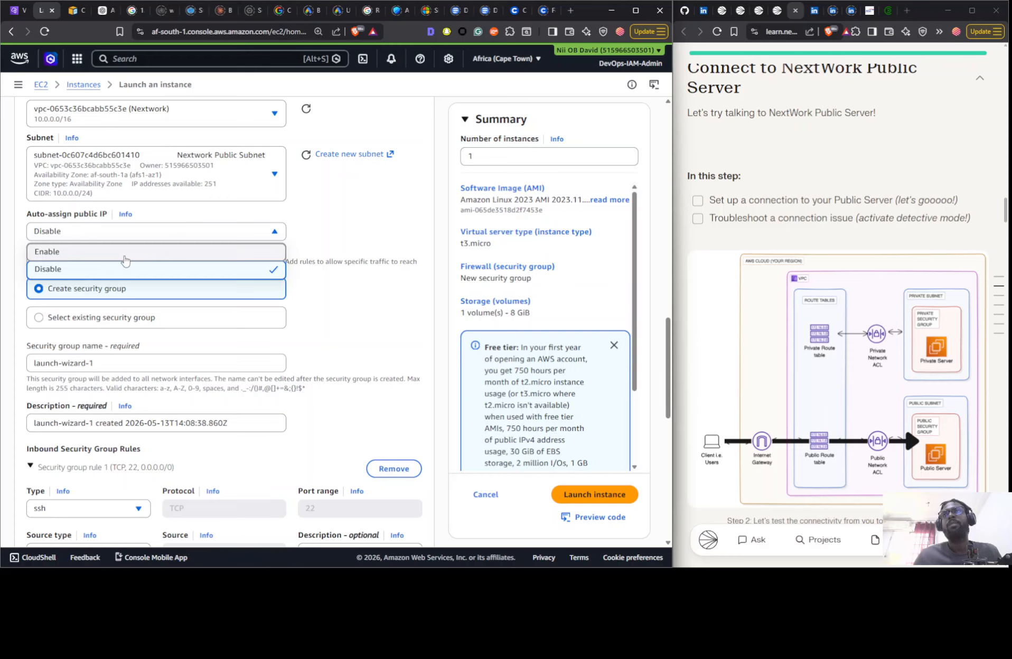
pyautogui.click(125, 253)
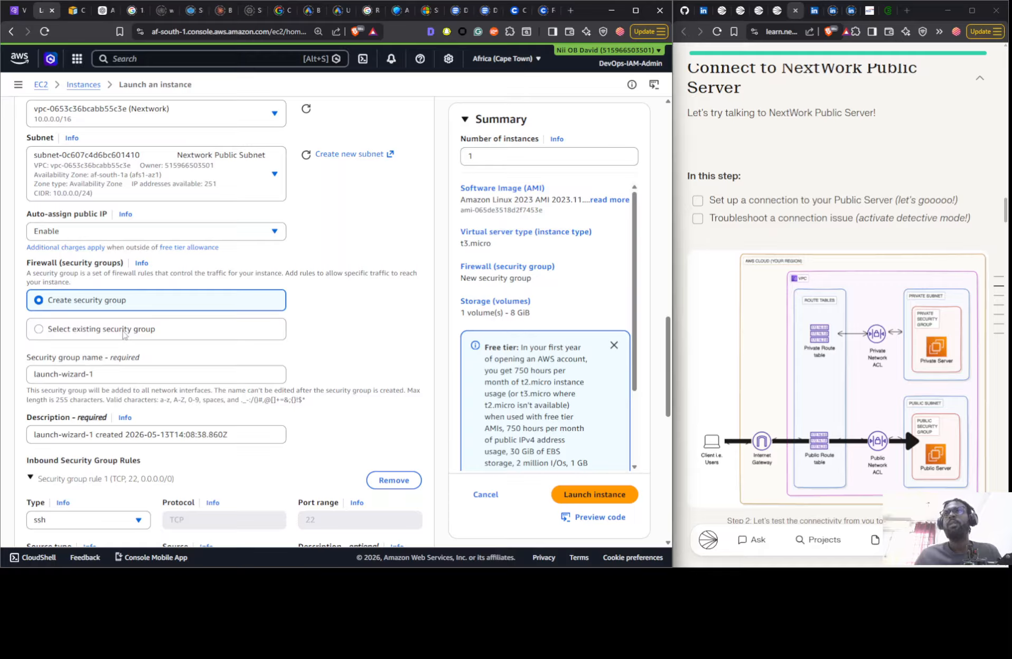
# - Assign the existing Nextwork Public SG security group to the public server and launch the instance
pyautogui.click(123, 330)
pyautogui.click(132, 376)
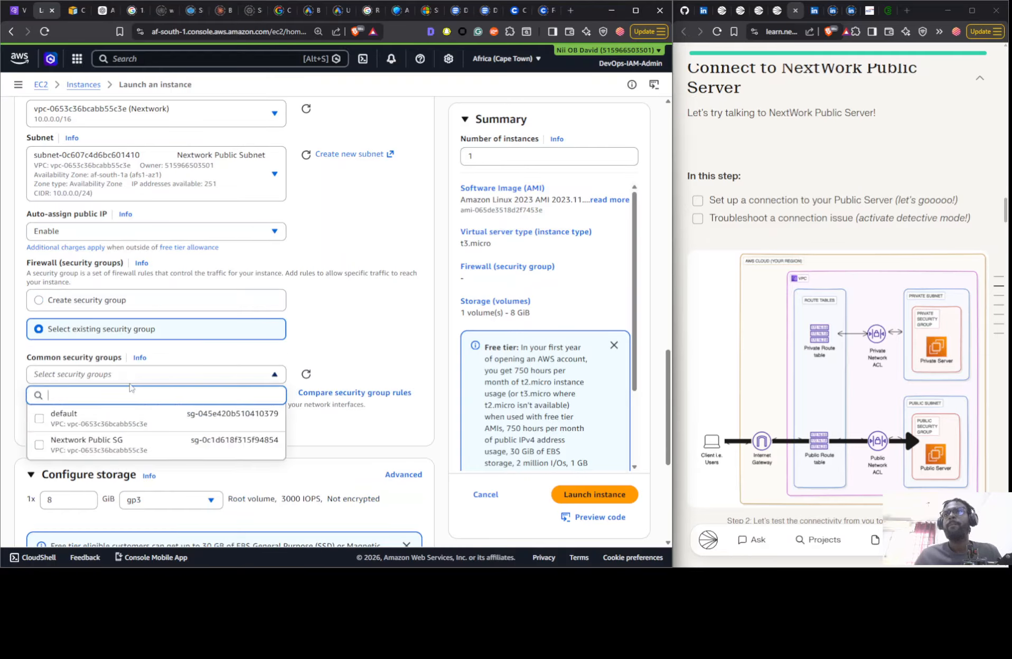
pyautogui.click(123, 446)
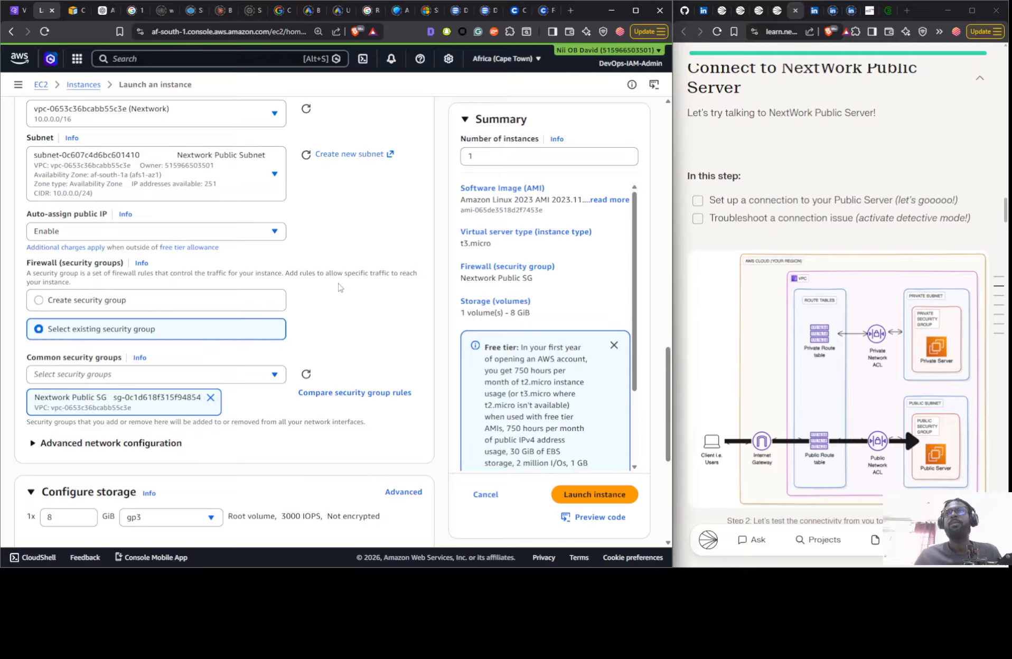
pyautogui.scroll(-5, 339, 287)
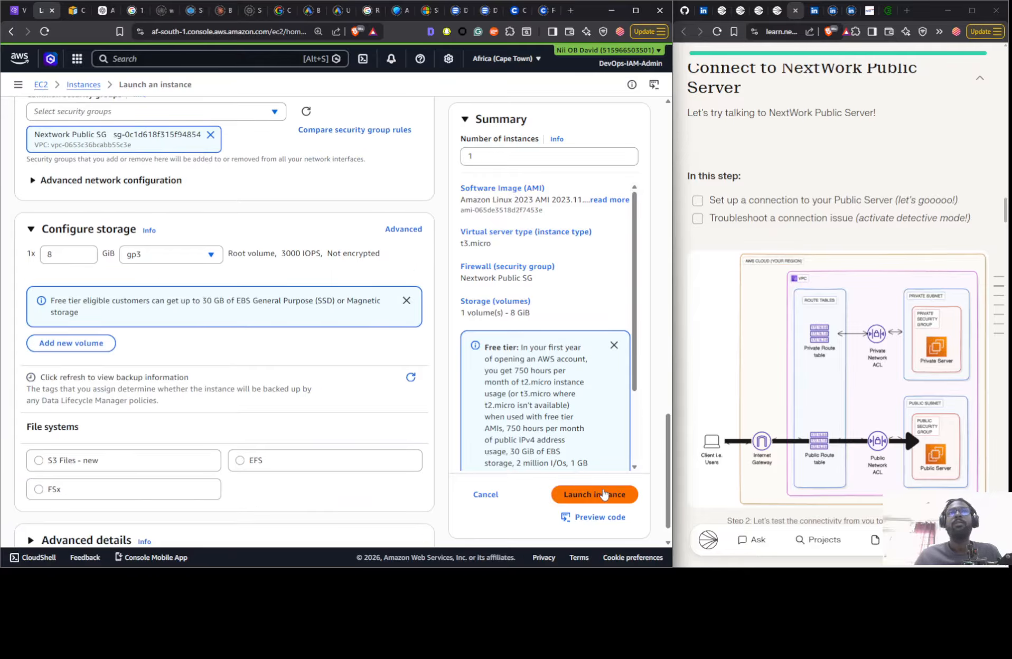
pyautogui.click(594, 493)
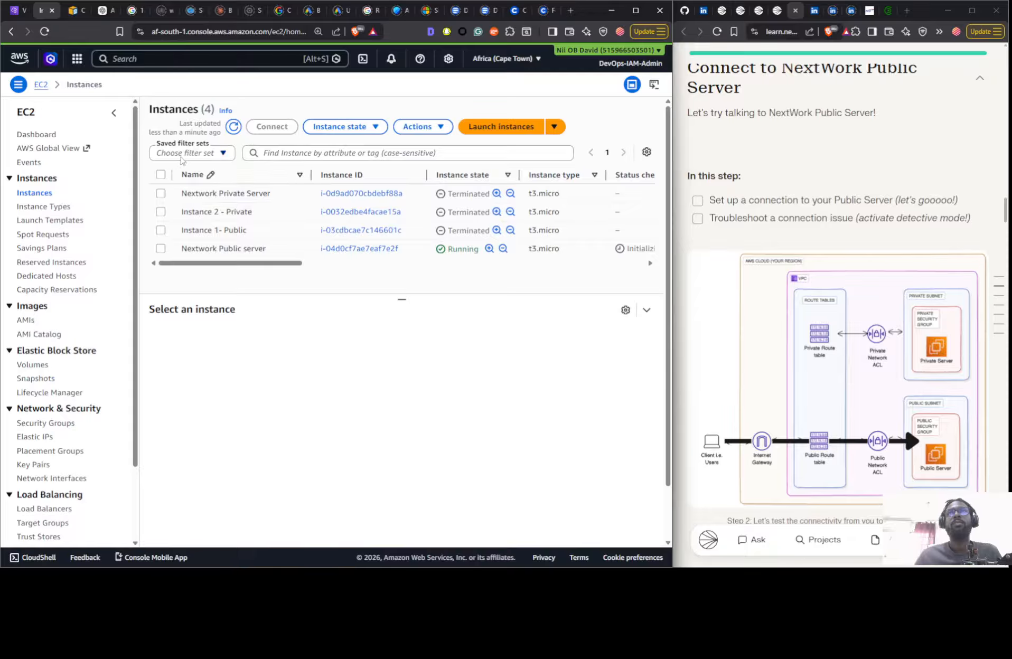
# - Filter the instance list to running instances and select Nextwork Public server
pyautogui.click(185, 154)
pyautogui.click(183, 213)
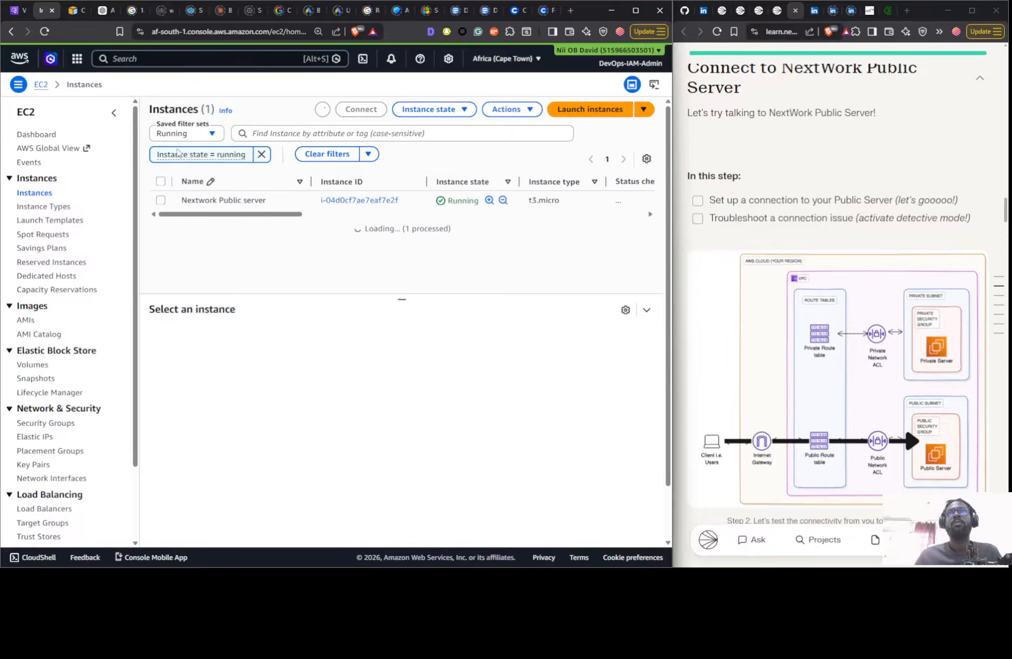
pyautogui.click(273, 224)
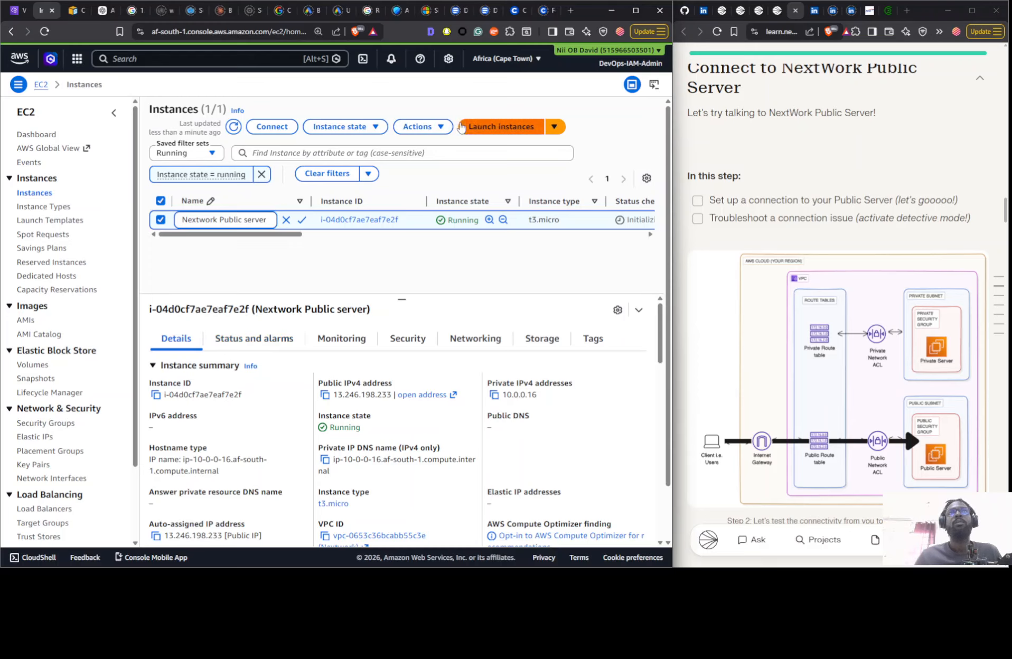
# - Start launching another EC2 instance and name it Nextwork Private Server
pyautogui.click(473, 128)
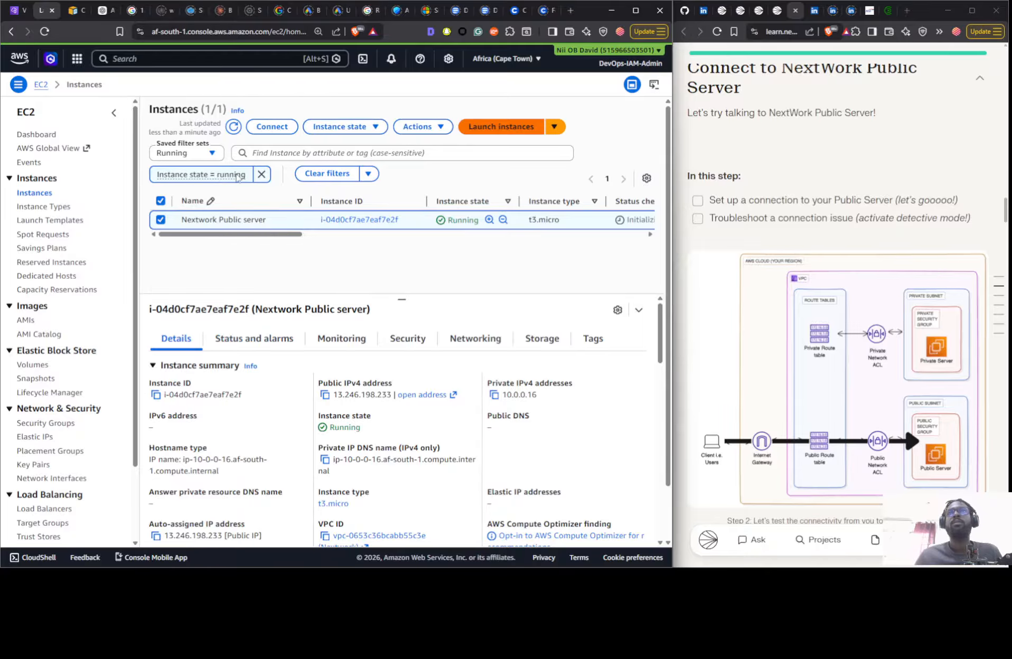
pyautogui.click(143, 211)
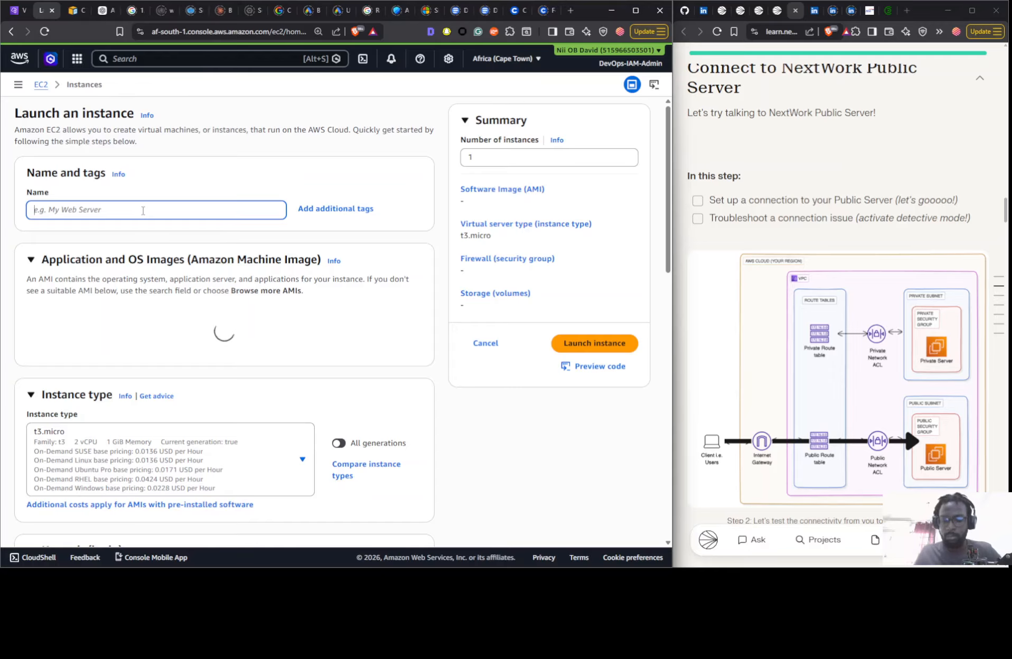
pyautogui.write('Nextwor')
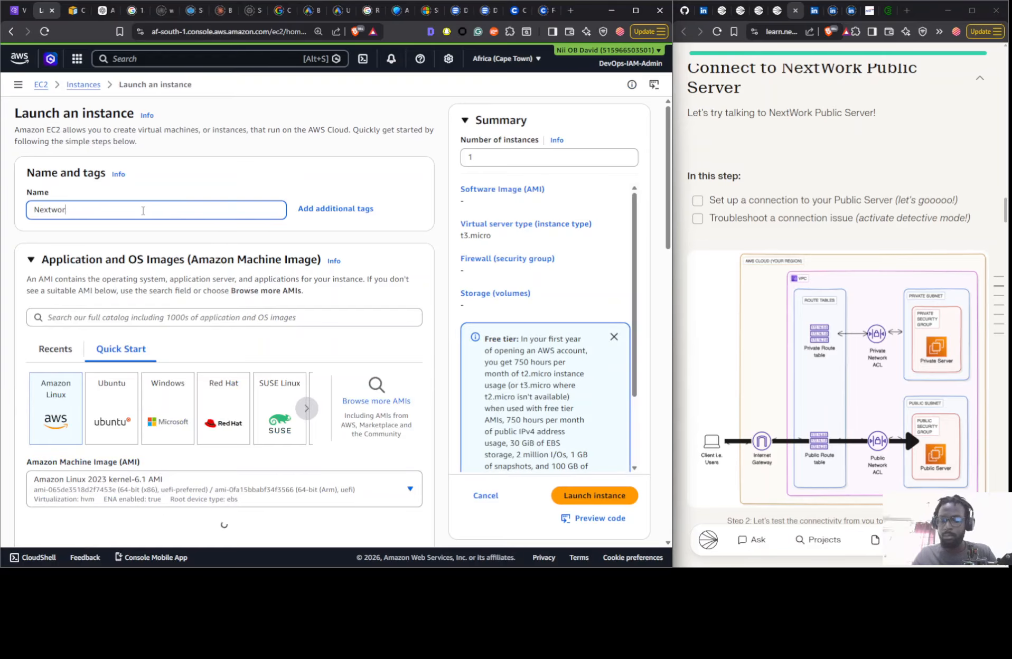
pyautogui.write('k Private Server')
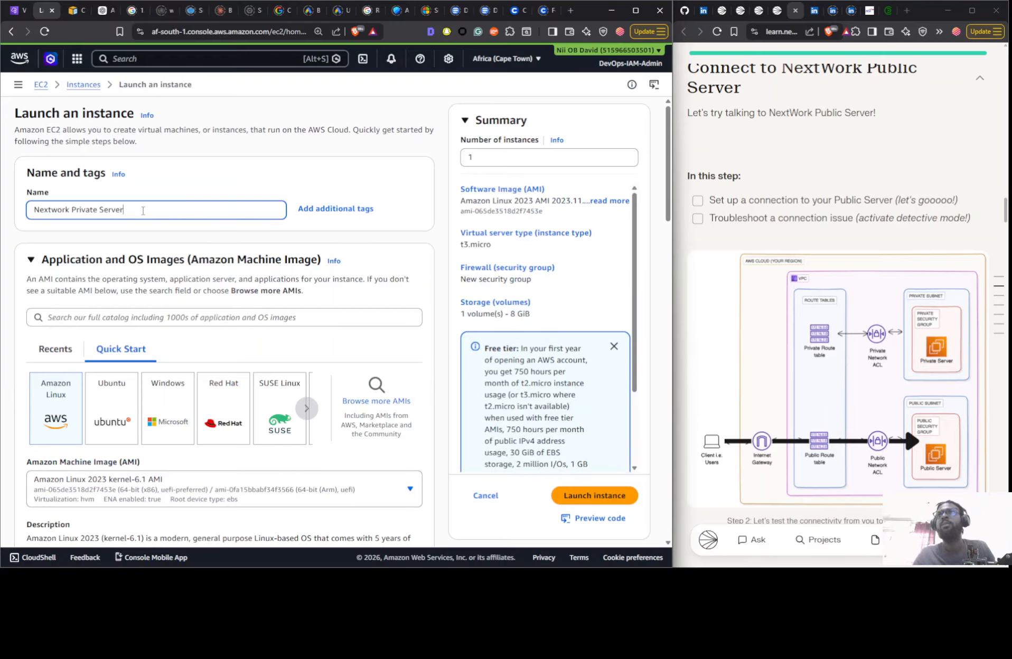
# - Choose to proceed without a key pair for the private server
pyautogui.scroll(-13, 158, 227)
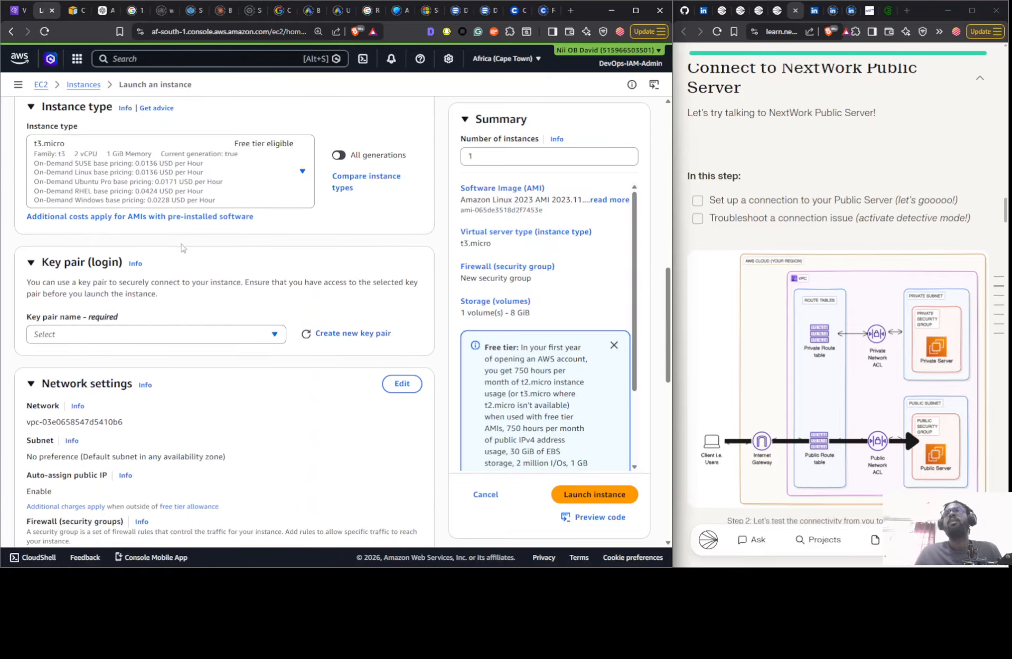
pyautogui.click(130, 334)
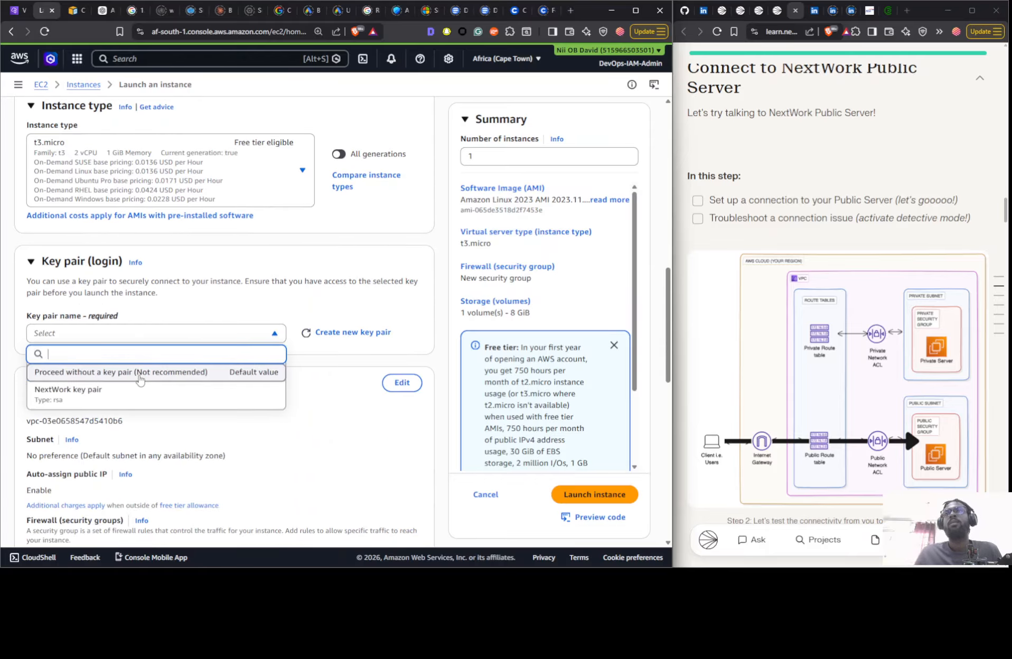
pyautogui.click(139, 372)
# - Place the private server in the Nextwork VPC (10.0.0.0/16) and the Nextwork Private Subnet
pyautogui.scroll(-6, 211, 317)
pyautogui.scroll(3, 370, 238)
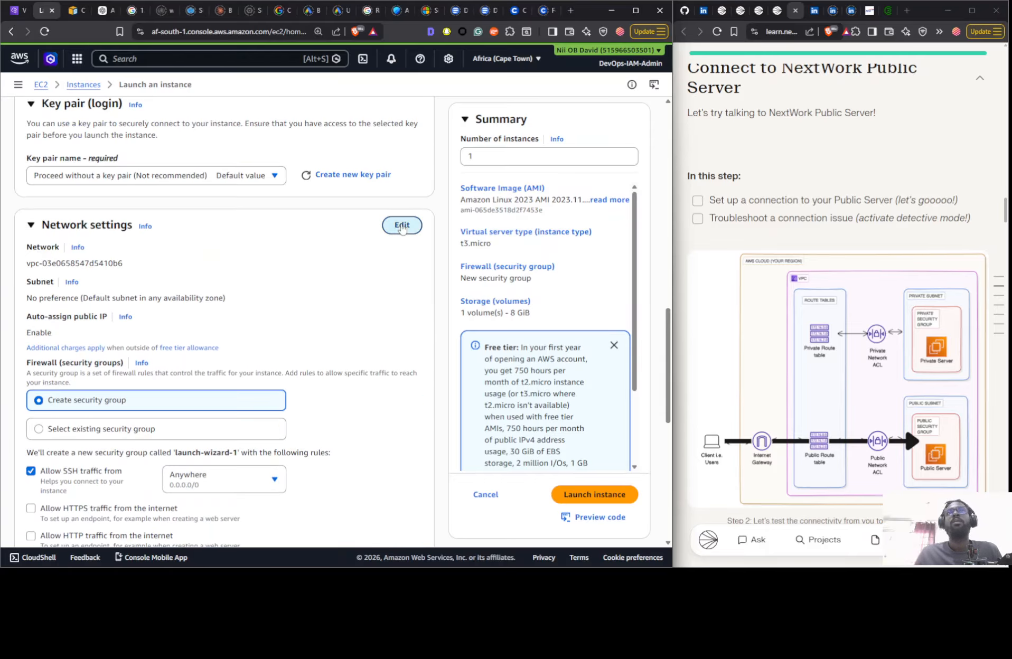
pyautogui.click(401, 225)
pyautogui.click(211, 266)
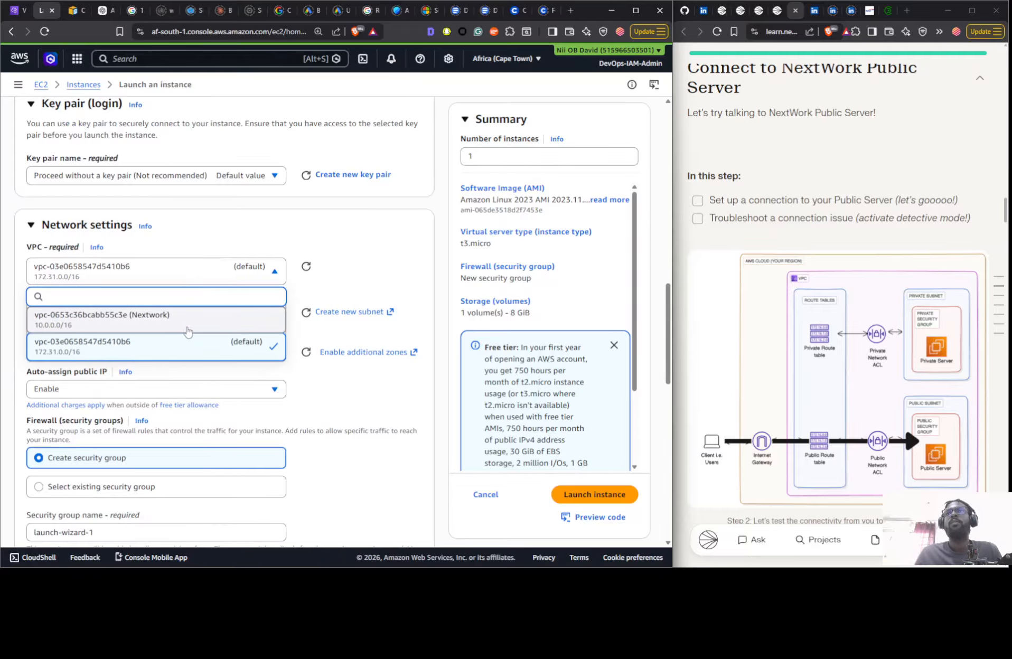
pyautogui.click(188, 331)
pyautogui.click(226, 330)
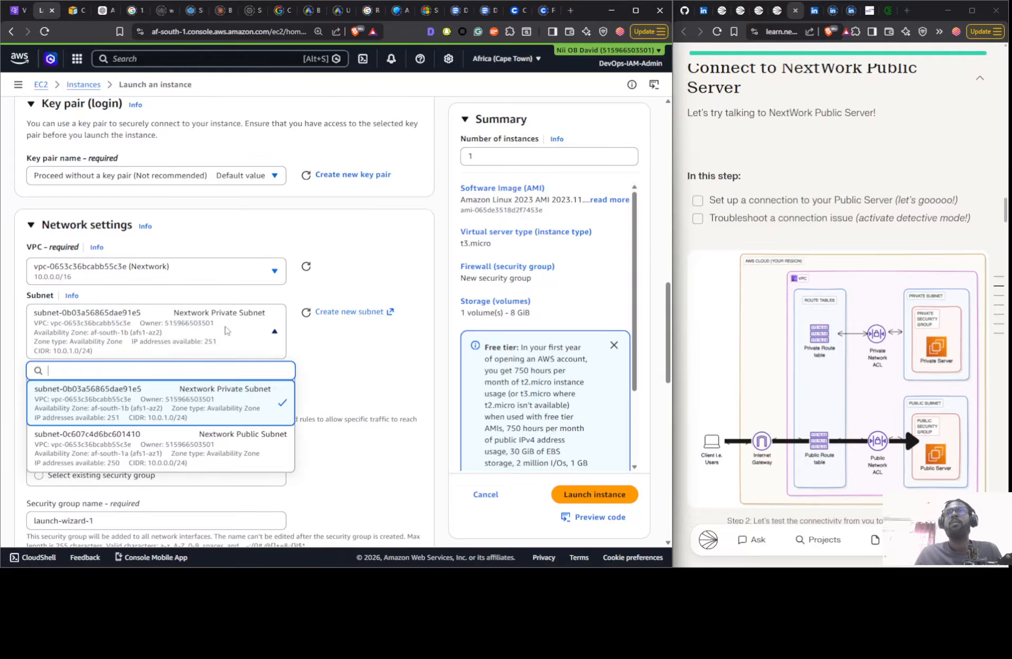
pyautogui.click(242, 410)
# - Name the new security group for the private server Nextwork Private Security Group
pyautogui.scroll(-4, 161, 286)
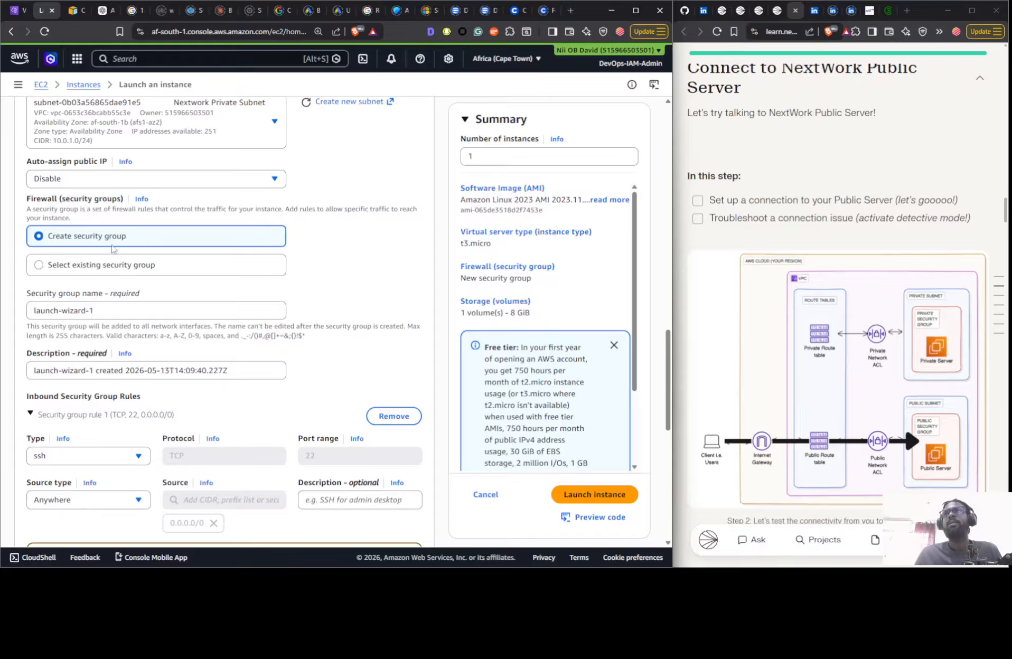
pyautogui.click(90, 310)
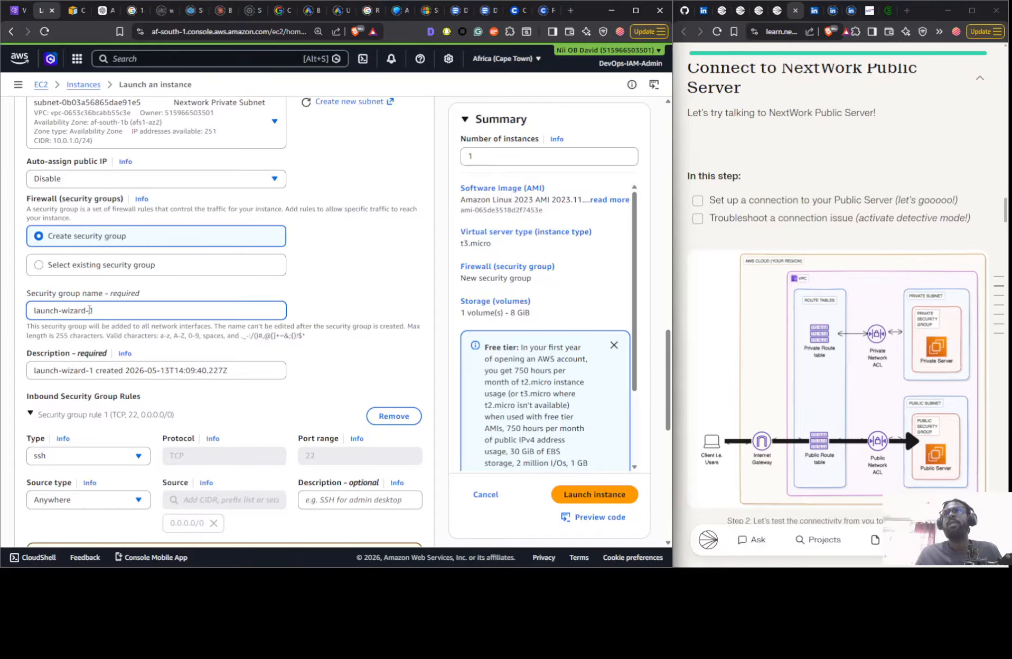
pyautogui.hotkey('ctrl', 'a')
pyautogui.write('N')
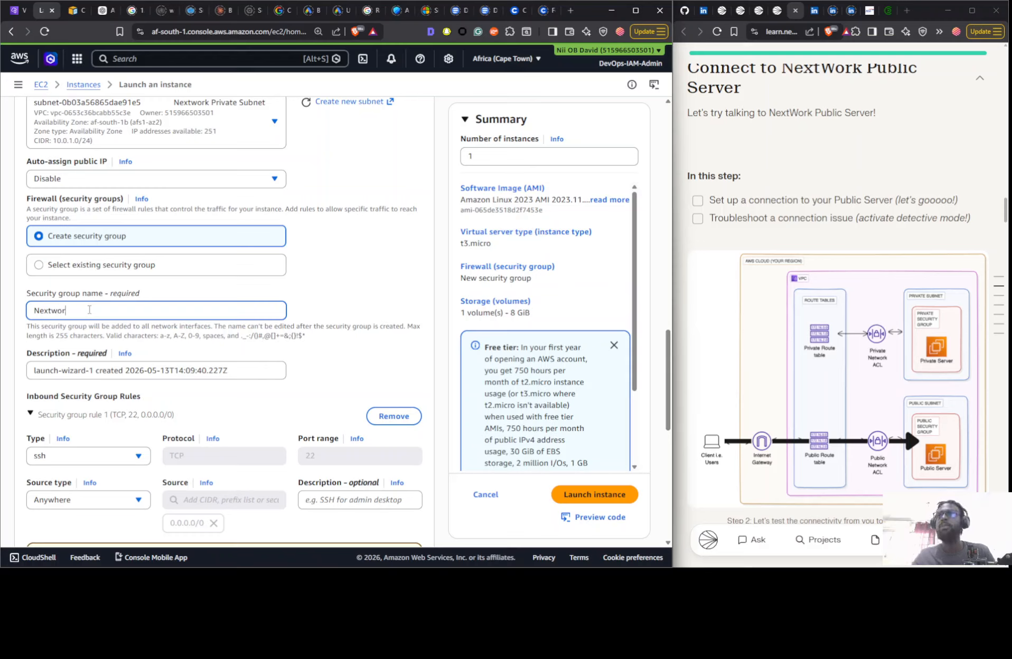
pyautogui.write('extwork Private Security Group')
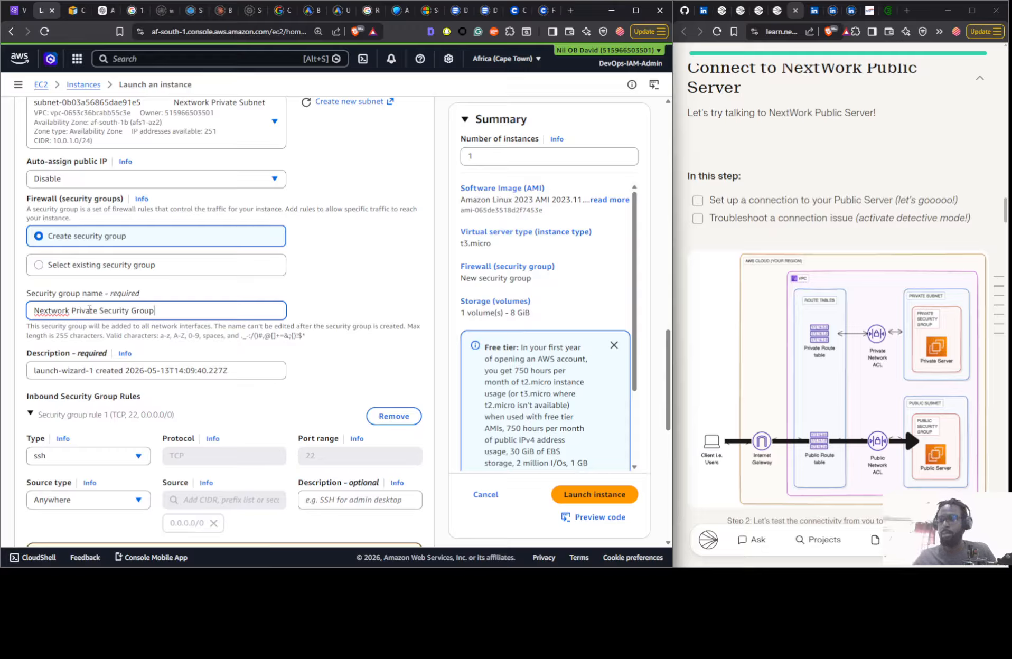
# - Set the security group's description to Private Security Group for Nextwork, reusing the wording from its name
pyautogui.moveTo(72, 311); pyautogui.dragTo(269, 328)
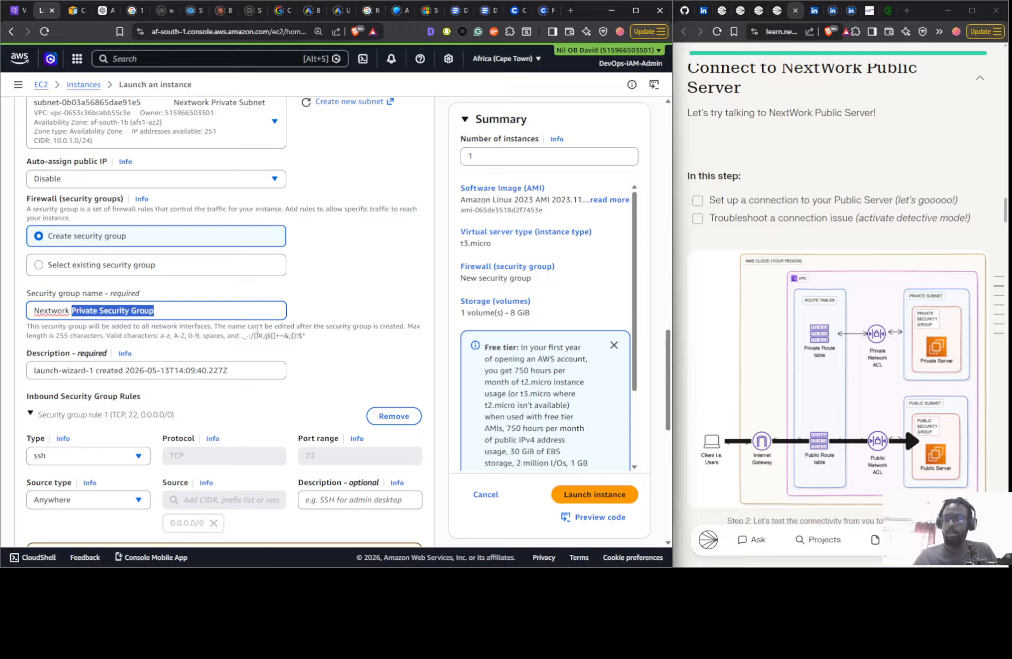
pyautogui.hotkey('ctrl', 'c')
pyautogui.click(76, 374)
pyautogui.hotkey('ctrl', 'a')
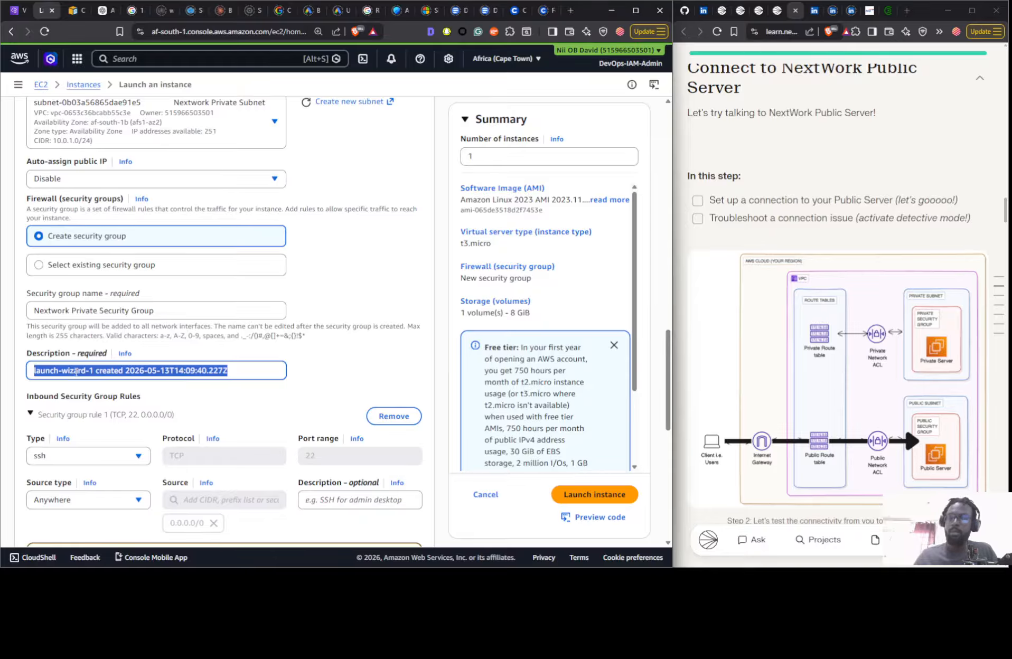
pyautogui.hotkey('ctrl', 'v')
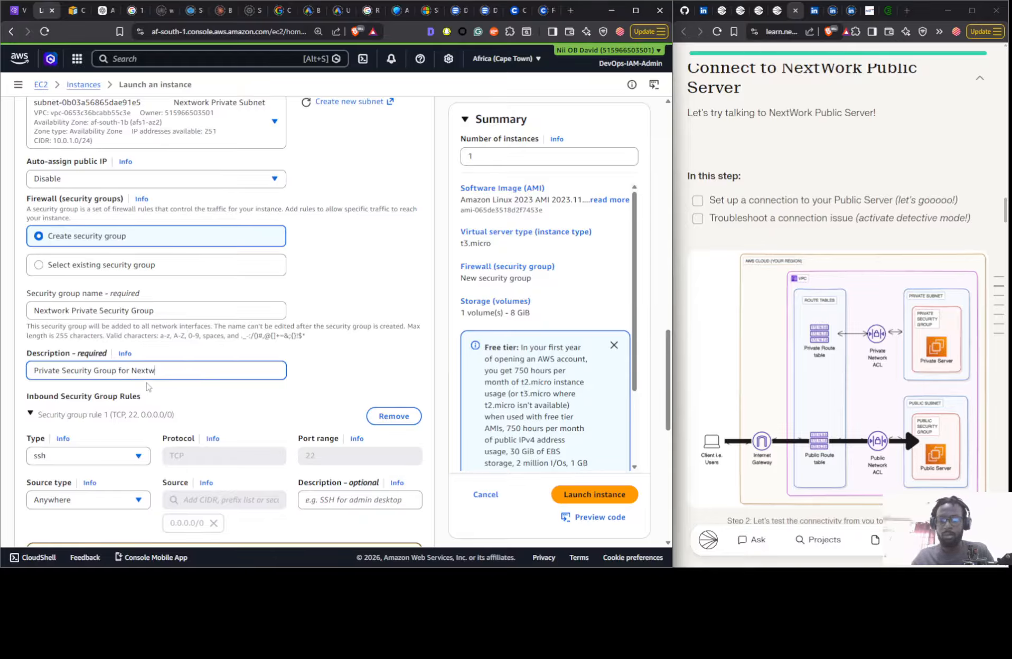
# - Set the inbound SSH rule to a custom source of Nextwork Public SG and launch the instance
pyautogui.scroll(-2, 249, 373)
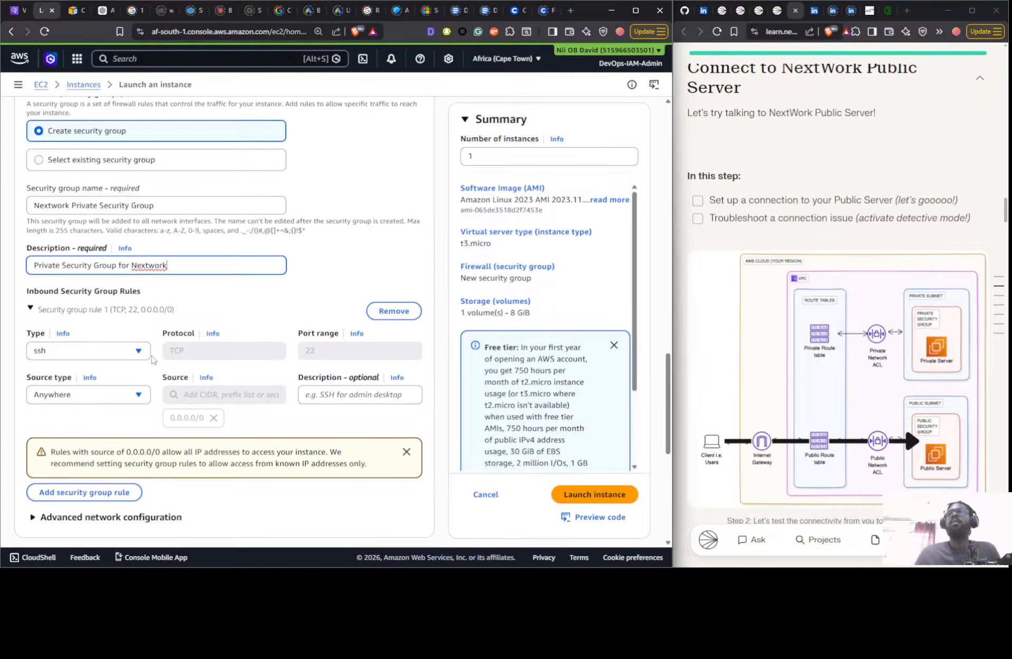
pyautogui.click(118, 398)
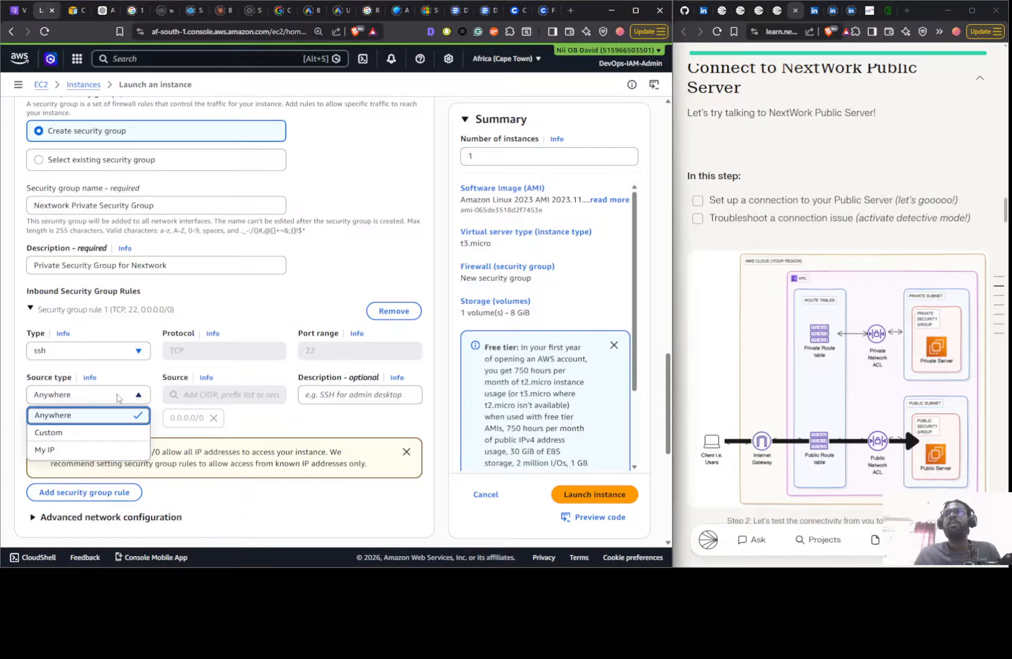
pyautogui.click(109, 432)
pyautogui.click(267, 398)
pyautogui.scroll(-10, 232, 317)
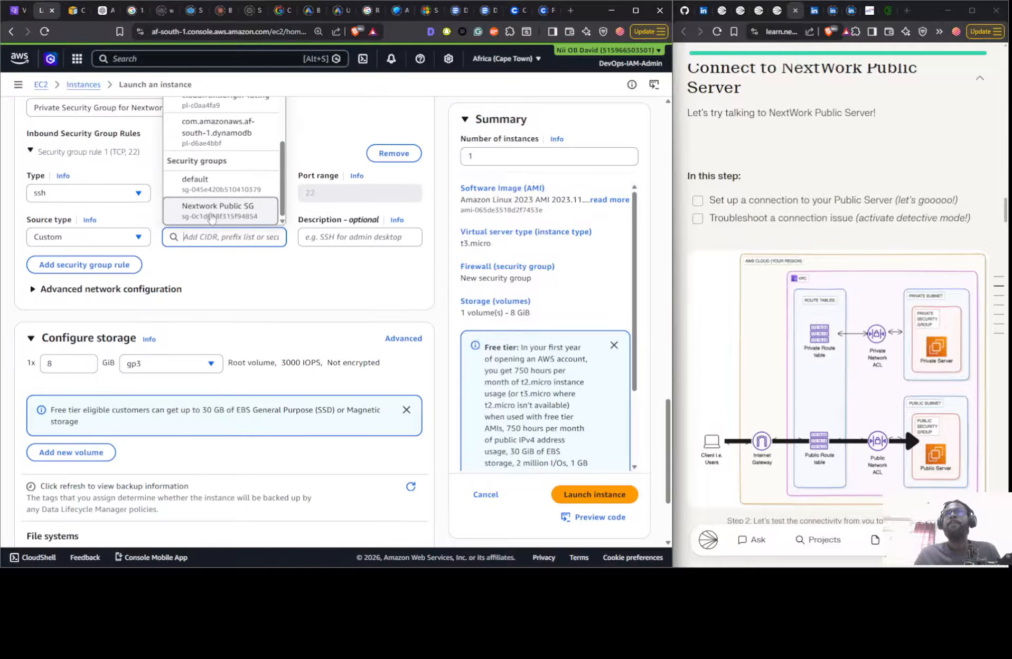
pyautogui.click(212, 208)
pyautogui.scroll(3, 251, 300)
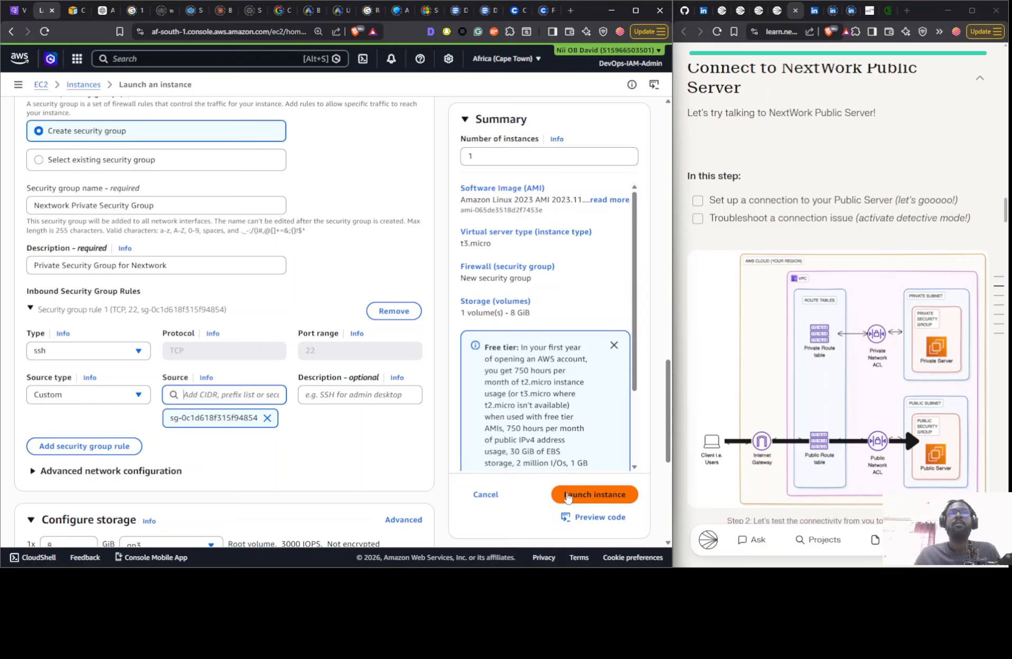
pyautogui.click(567, 496)
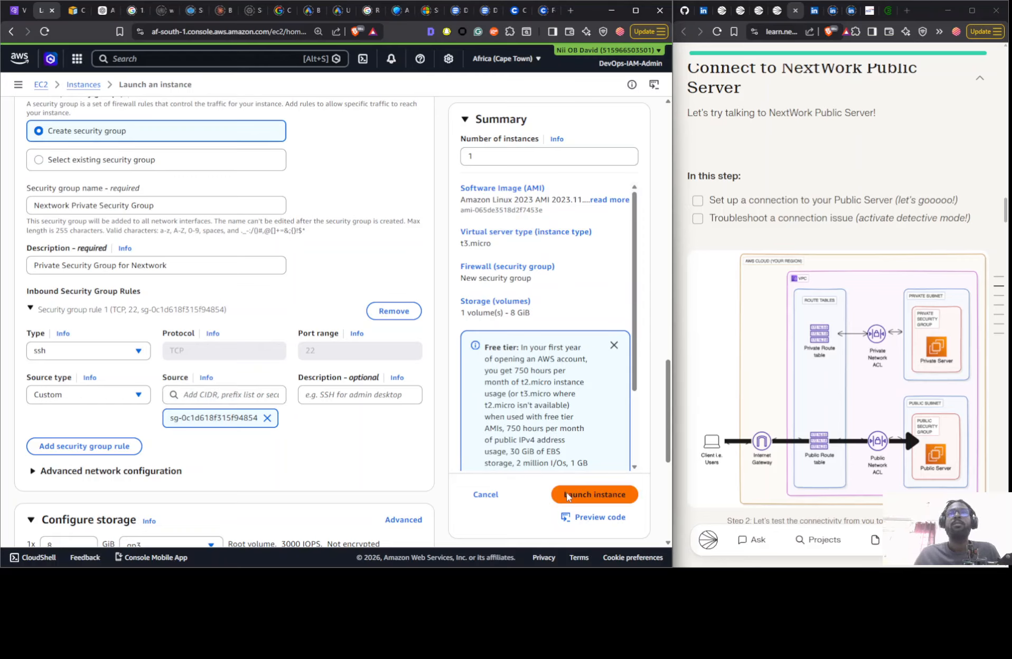
pyautogui.click(568, 495)
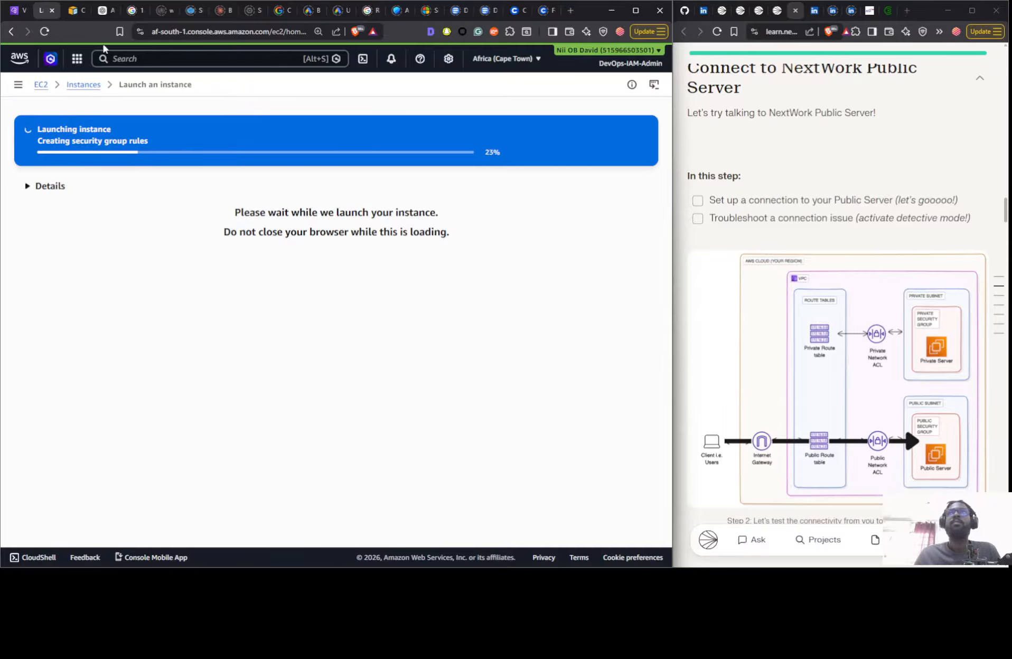
# - Refresh the security groups list in the VPC console and examine the inbound rules of Nextwork Private Security Group
pyautogui.click(16, 10)
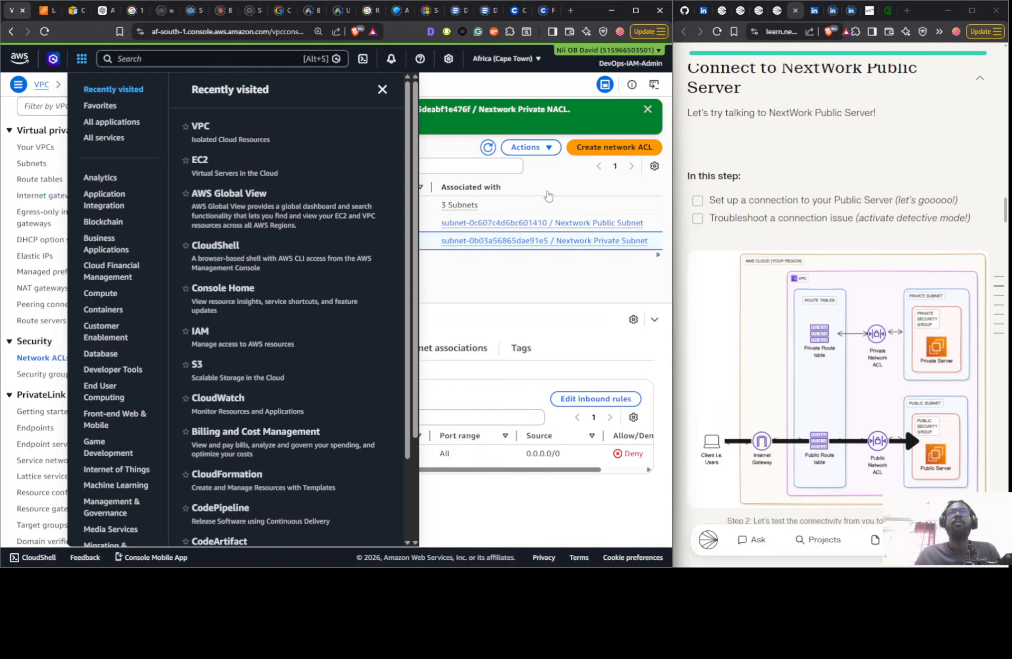
pyautogui.click(549, 194)
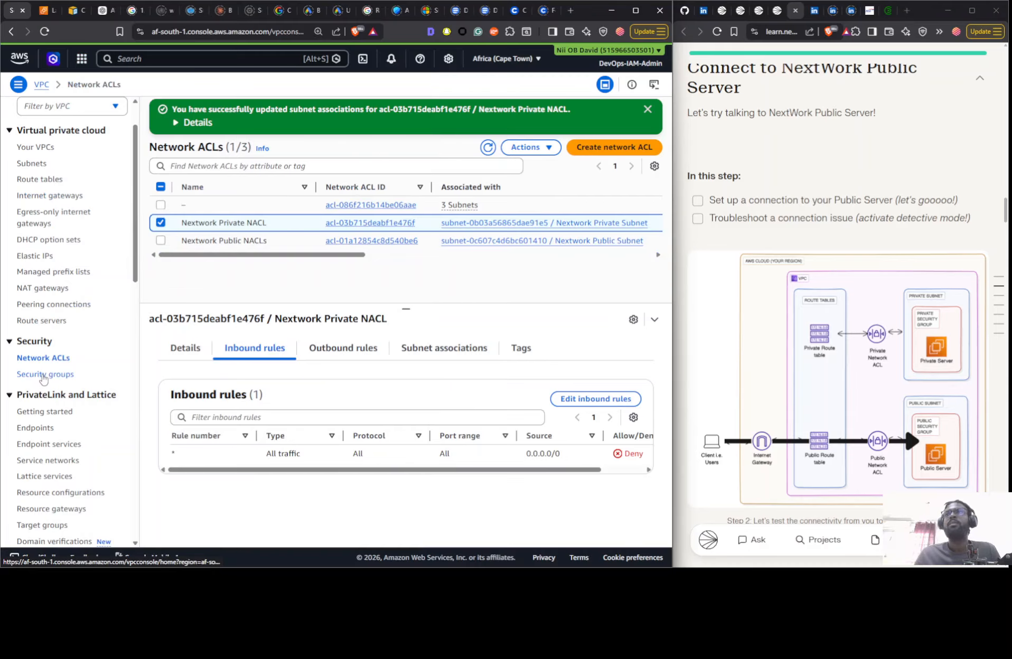
pyautogui.click(44, 375)
pyautogui.click(323, 149)
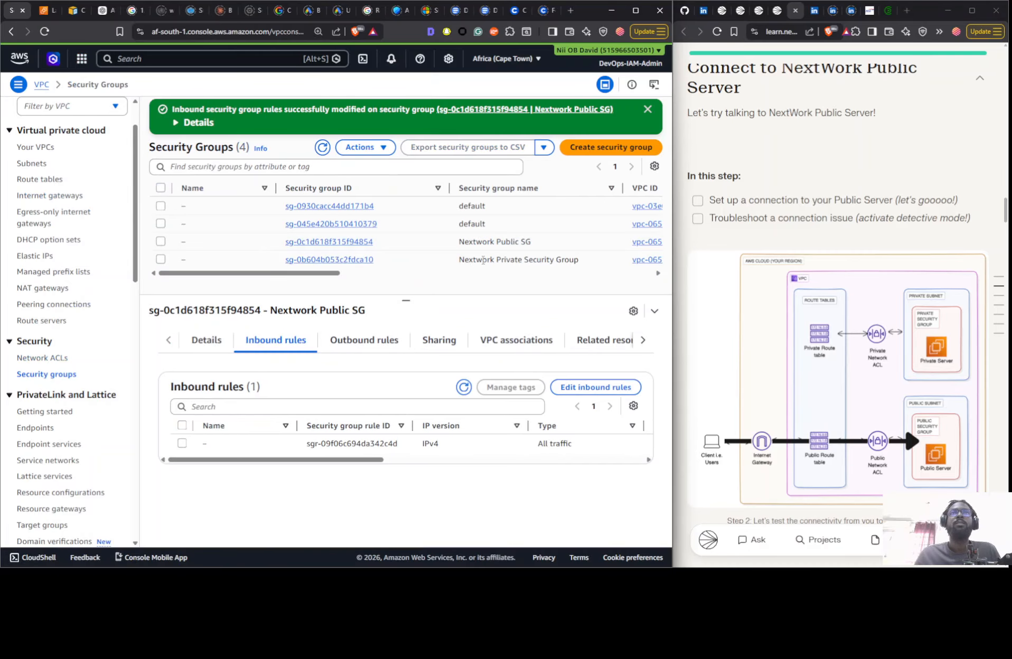
pyautogui.click(474, 260)
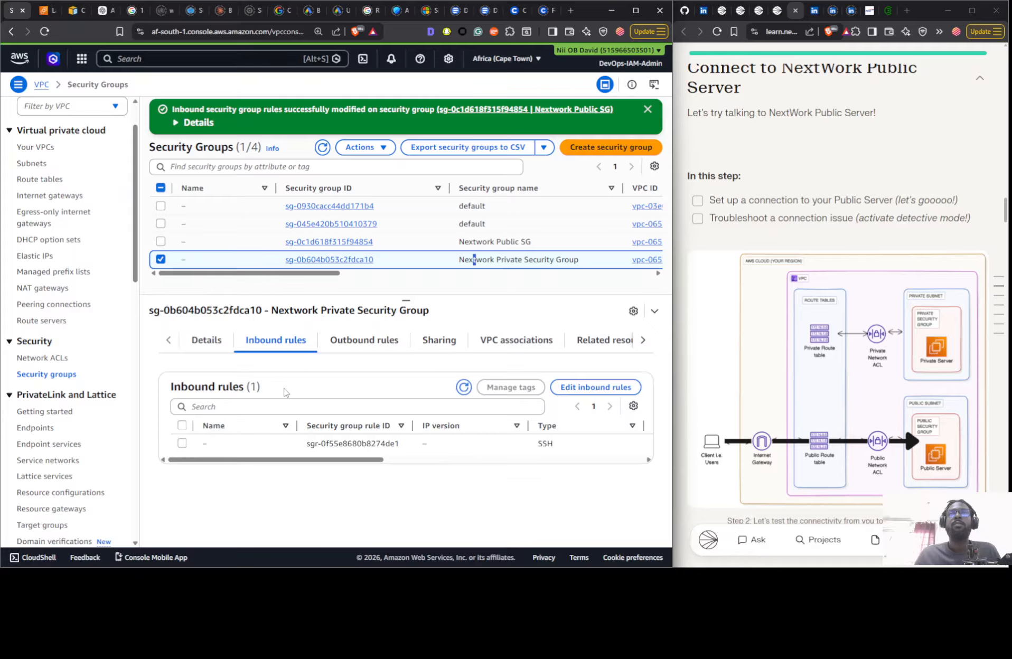
pyautogui.moveTo(296, 461); pyautogui.dragTo(250, 450)
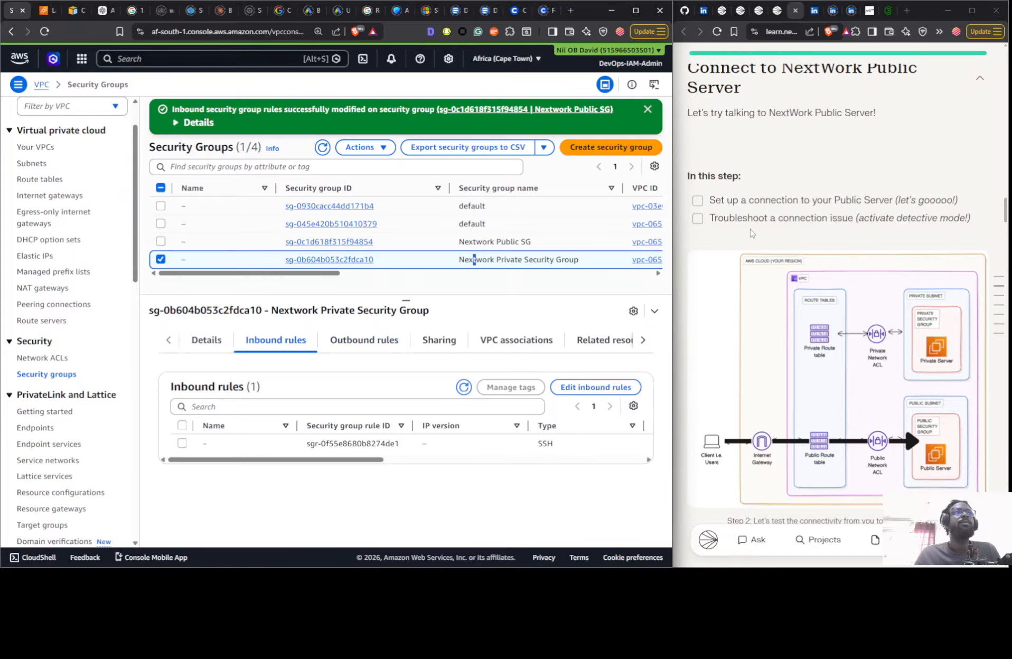
# - Return to the EC2 launch page, open the list of all instances, and bring up step 2 of the project guide
pyautogui.scroll(2, 762, 205)
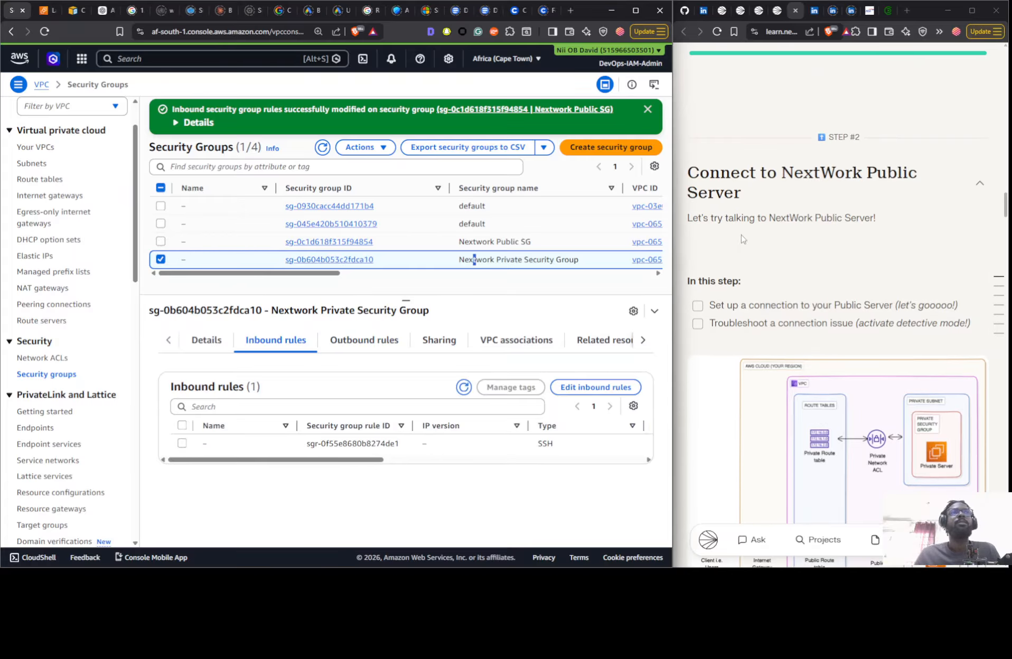
pyautogui.scroll(4, 712, 210)
pyautogui.scroll(2, 712, 210)
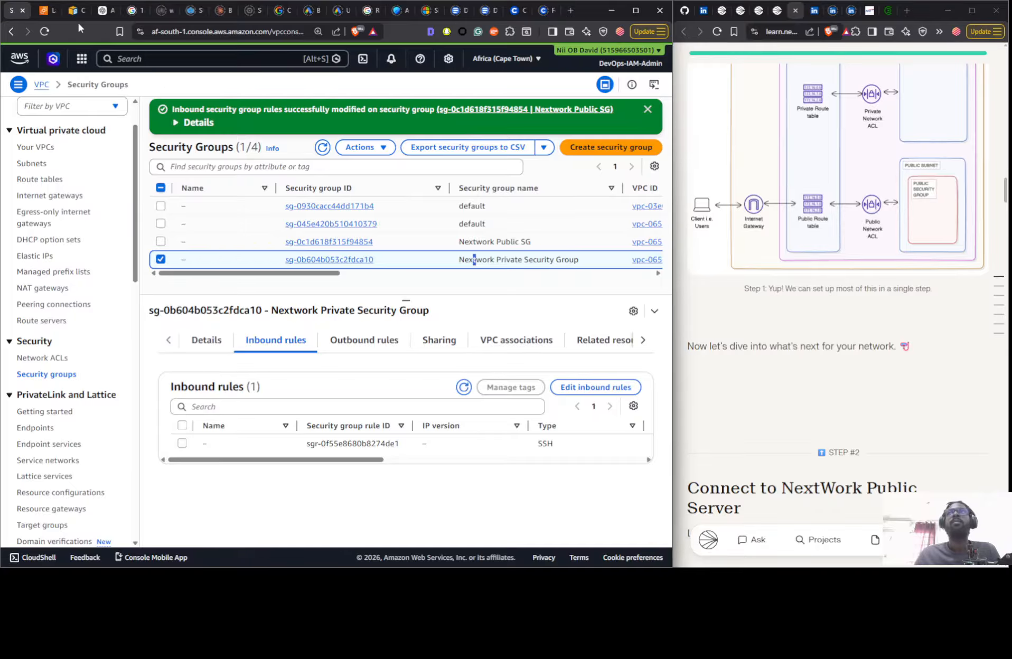
pyautogui.click(47, 11)
pyautogui.scroll(-3, 551, 354)
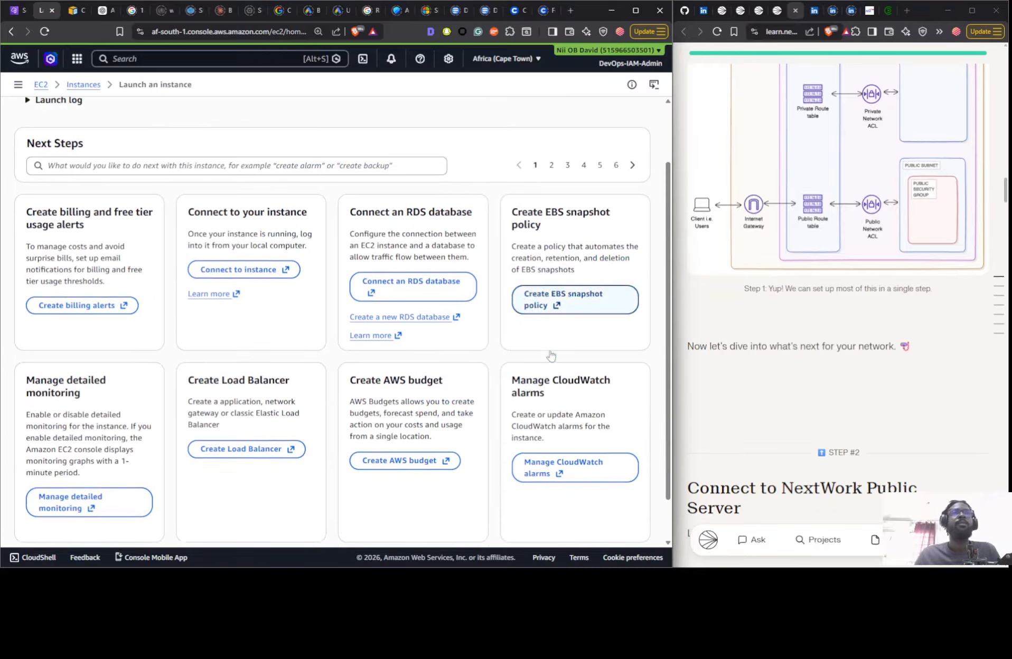
pyautogui.click(607, 520)
pyautogui.scroll(-3, 855, 420)
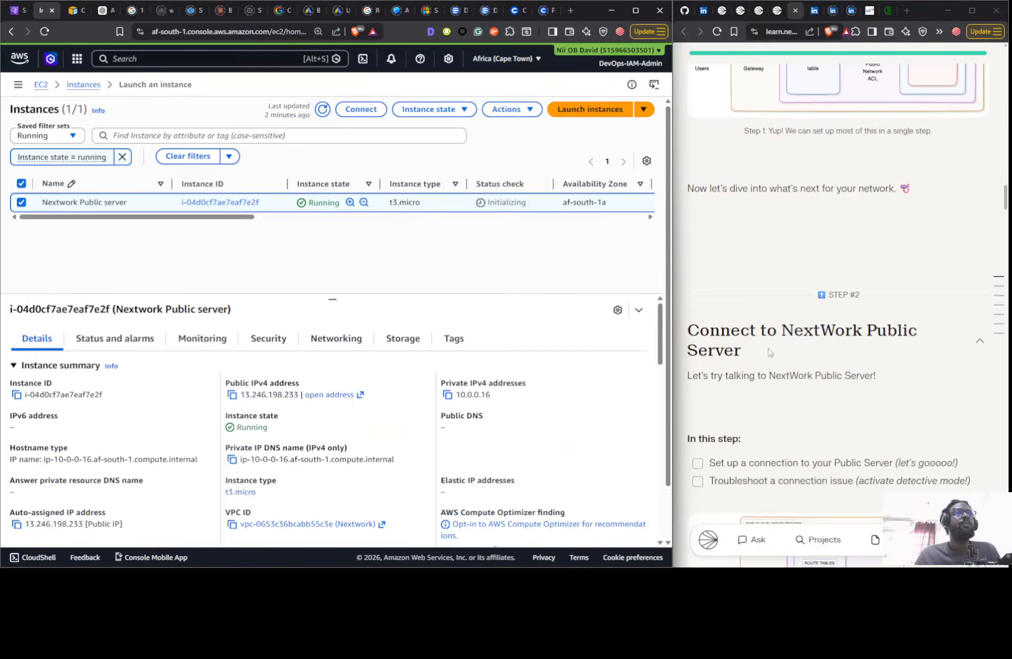
pyautogui.scroll(-3, 856, 419)
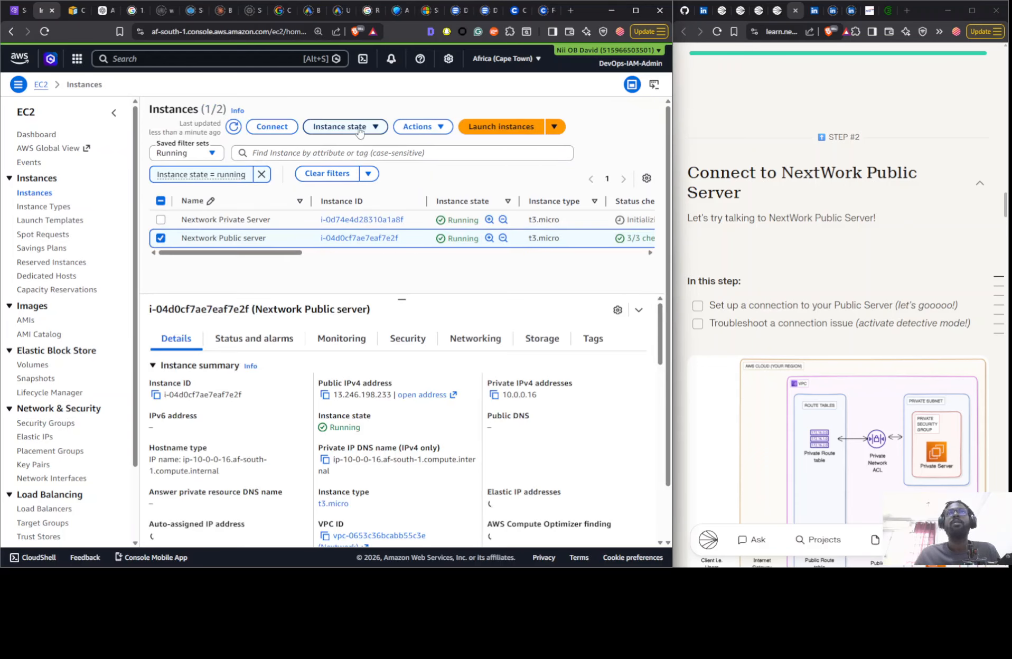
# - Connect to Nextwork Public server through EC2 Instance Connect using its public IP and the username ec2-user
pyautogui.click(287, 136)
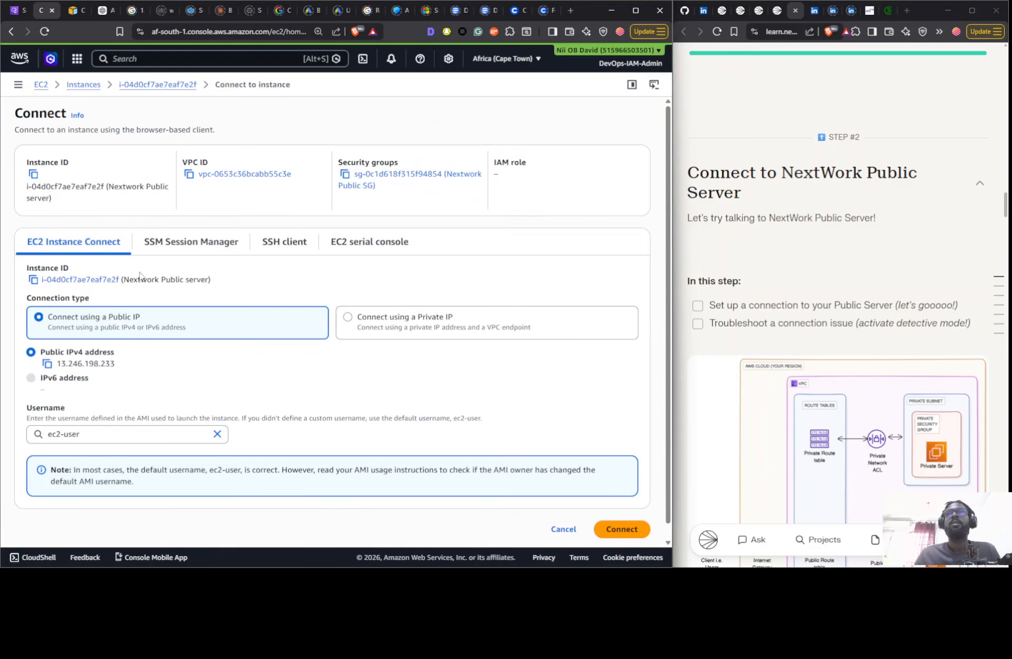
pyautogui.scroll(-1, 576, 383)
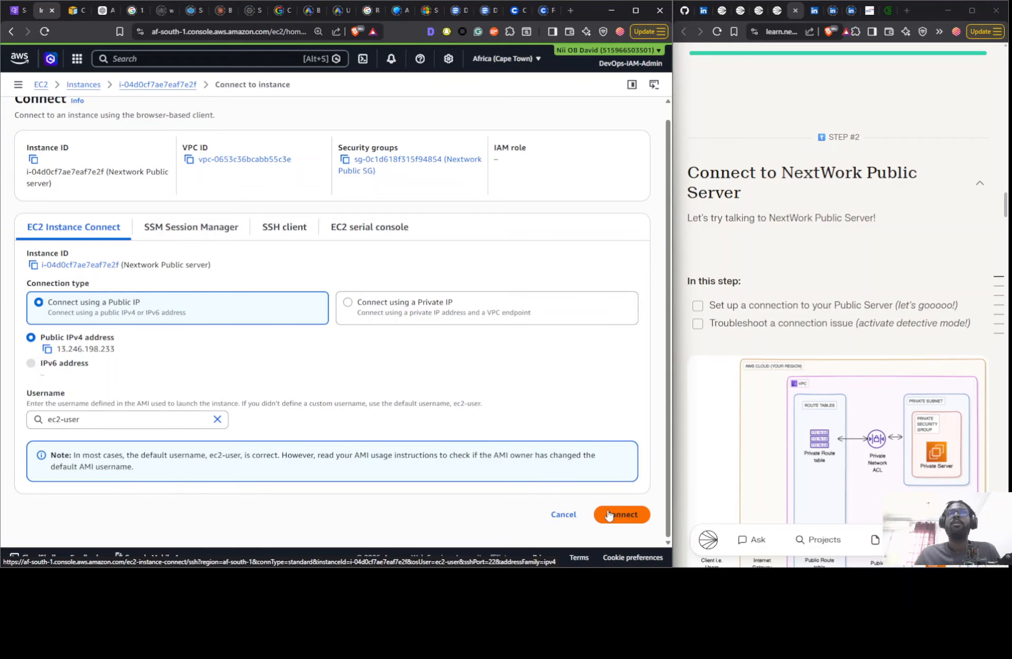
pyautogui.click(612, 516)
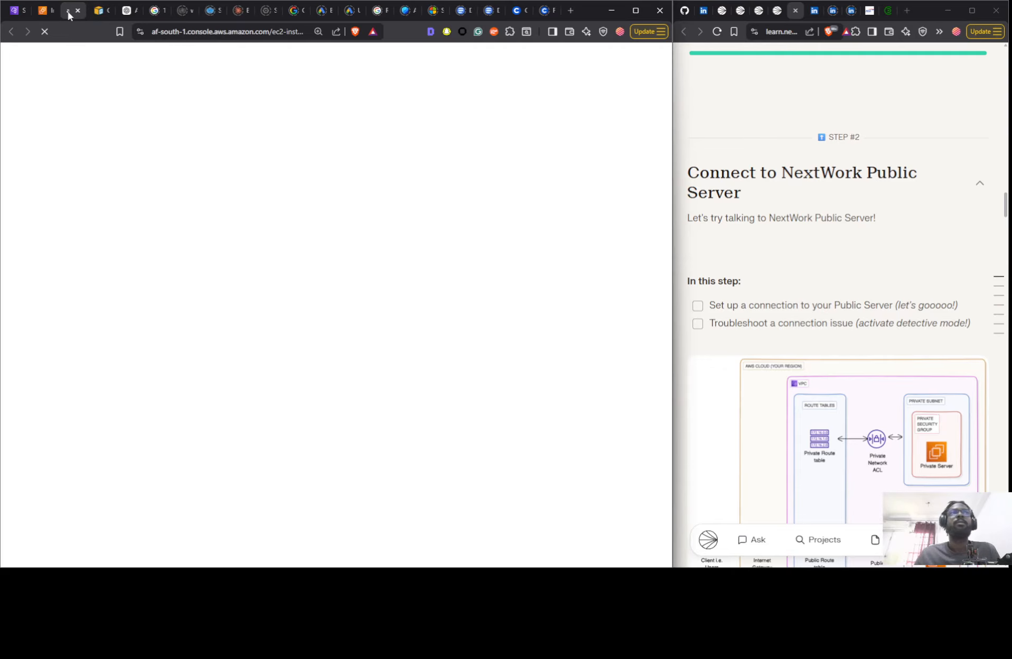
# - Detach the EC2 Instance Connect session into its own small window and fit it over the upper part of the project guide
pyautogui.moveTo(69, 12); pyautogui.dragTo(670, 64)
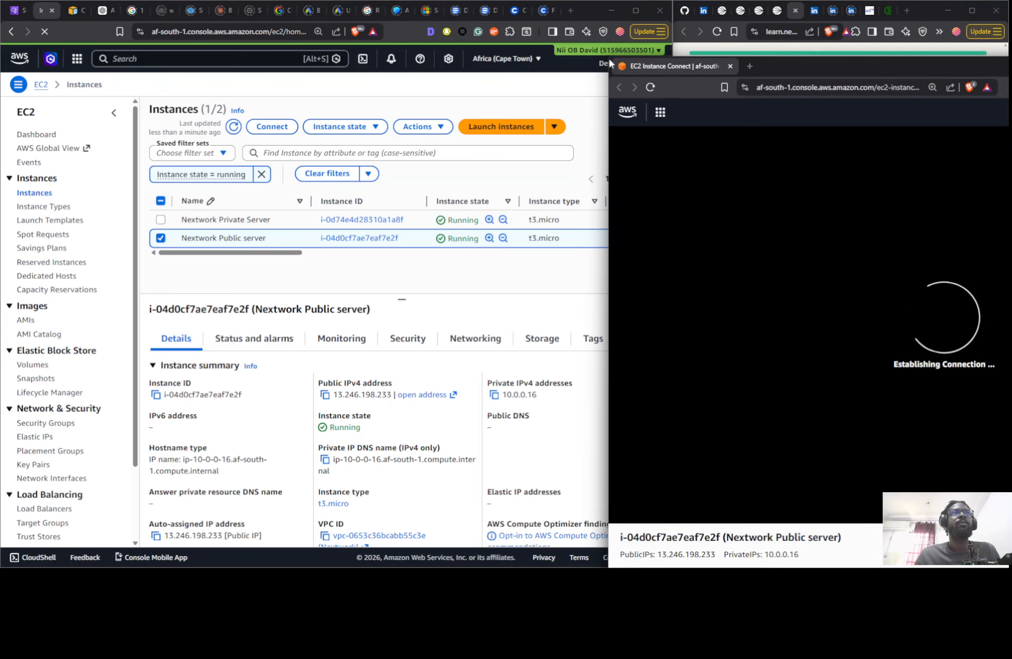
pyautogui.moveTo(608, 57); pyautogui.dragTo(781, 287)
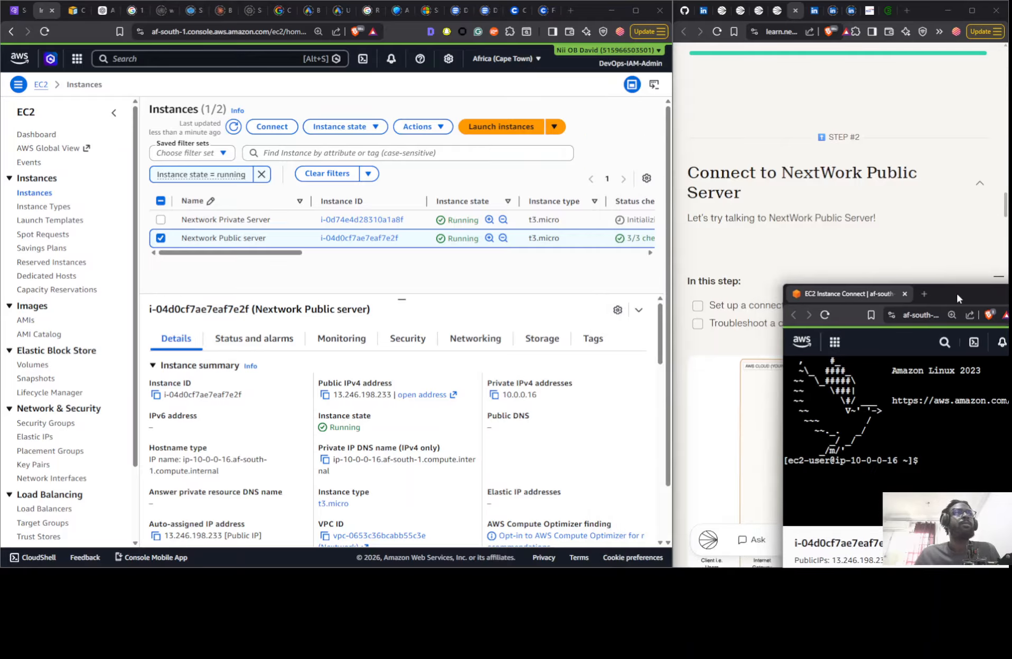
pyautogui.moveTo(956, 291); pyautogui.dragTo(651, 31)
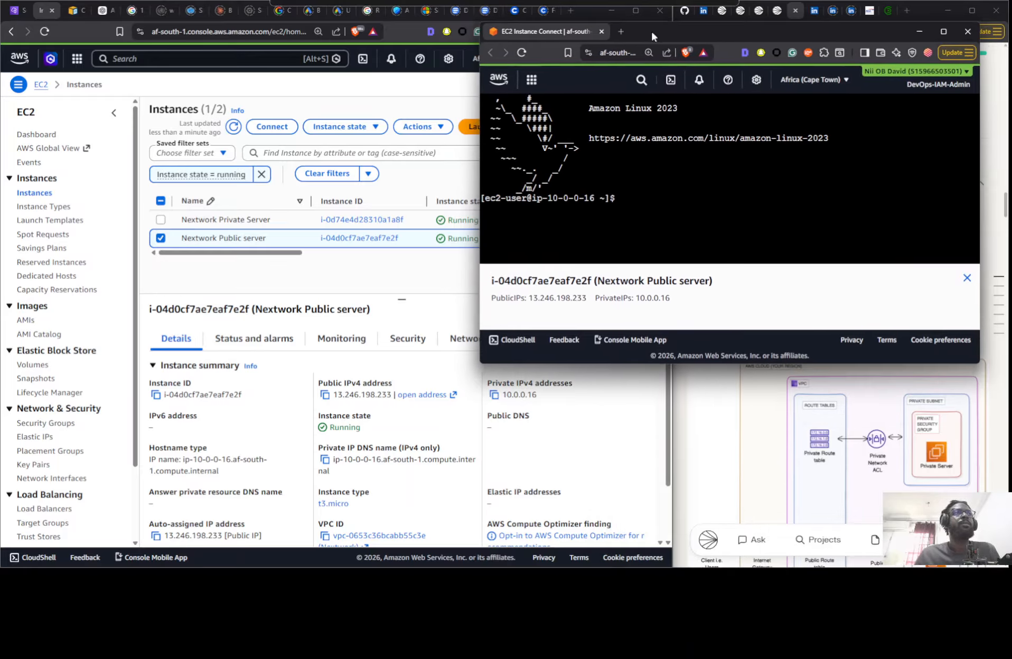
pyautogui.moveTo(476, 23); pyautogui.dragTo(679, 21)
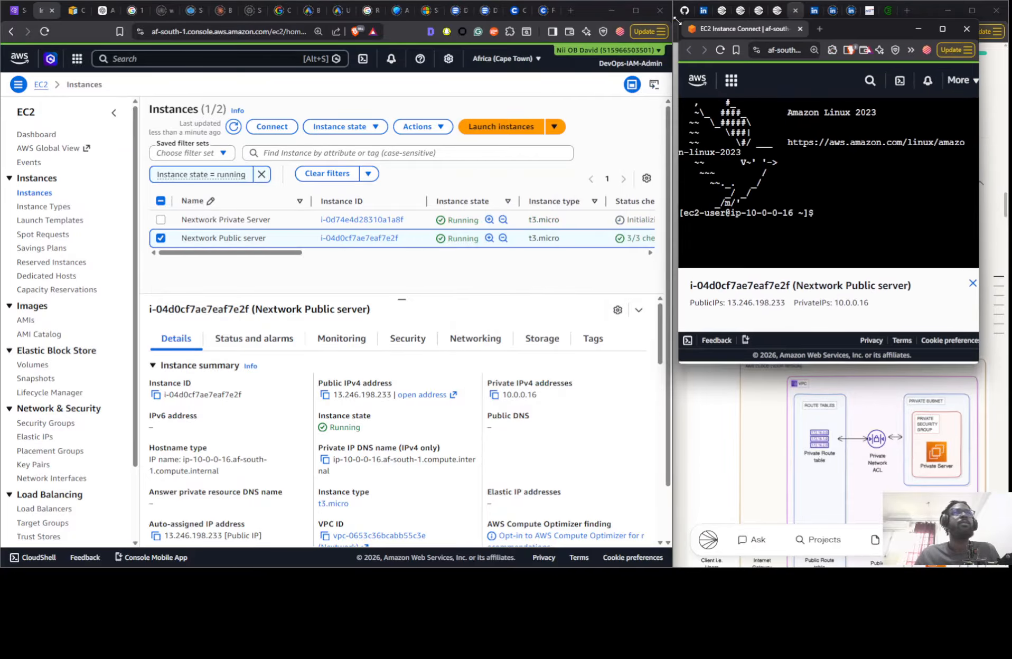
pyautogui.moveTo(854, 24)
pyautogui.mouseDown()
pyautogui.moveTo(901, 7)
pyautogui.moveTo(858, 12)
pyautogui.mouseUp()
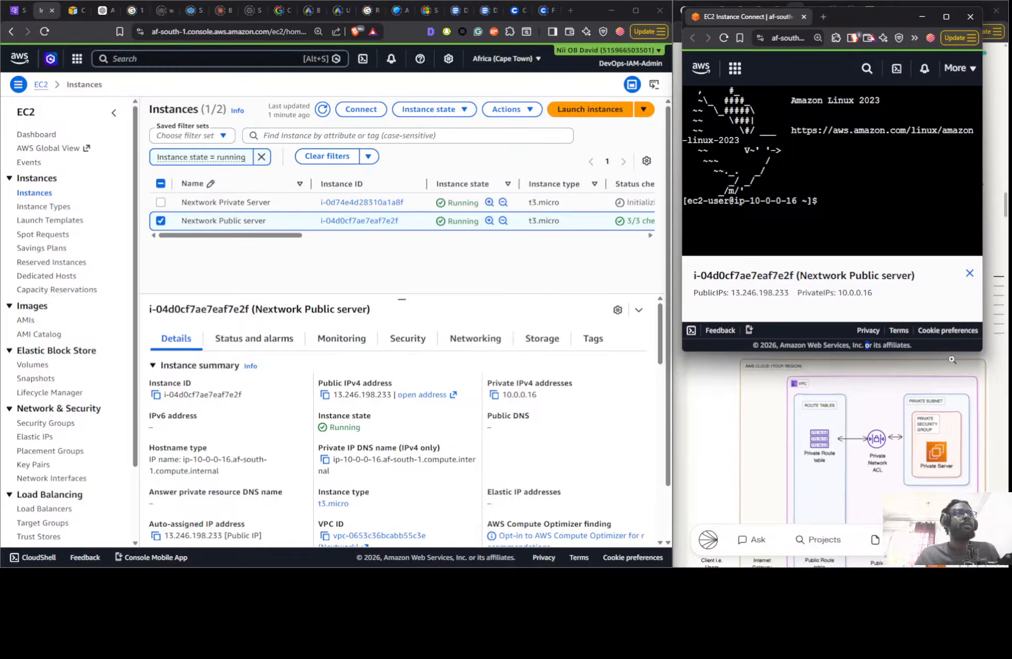
pyautogui.moveTo(976, 352); pyautogui.dragTo(1003, 288)
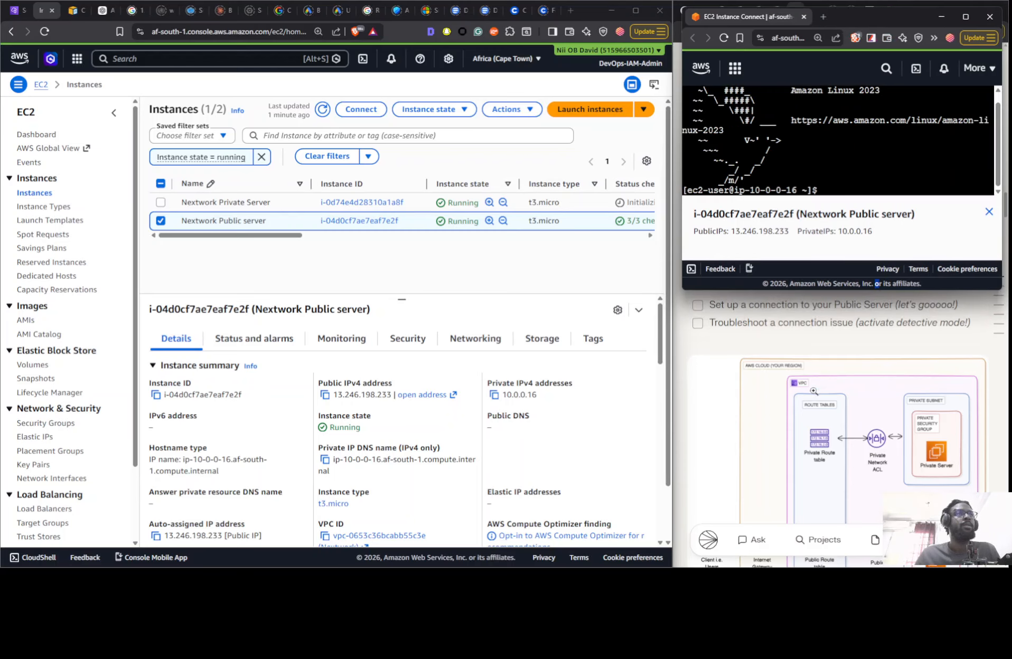
# - Enlarge the step 2 connectivity diagram in the project guide, close it, and read on through step 3
pyautogui.scroll(-2, 713, 417)
pyautogui.click(777, 391)
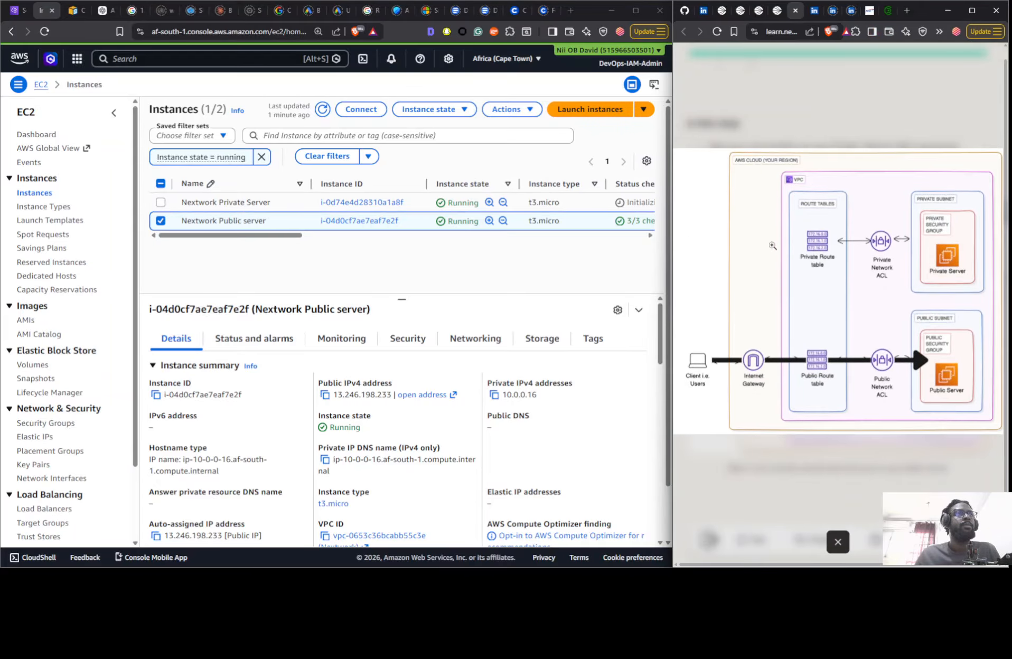
pyautogui.click(789, 60)
pyautogui.scroll(-1, 860, 466)
pyautogui.scroll(-7, 859, 465)
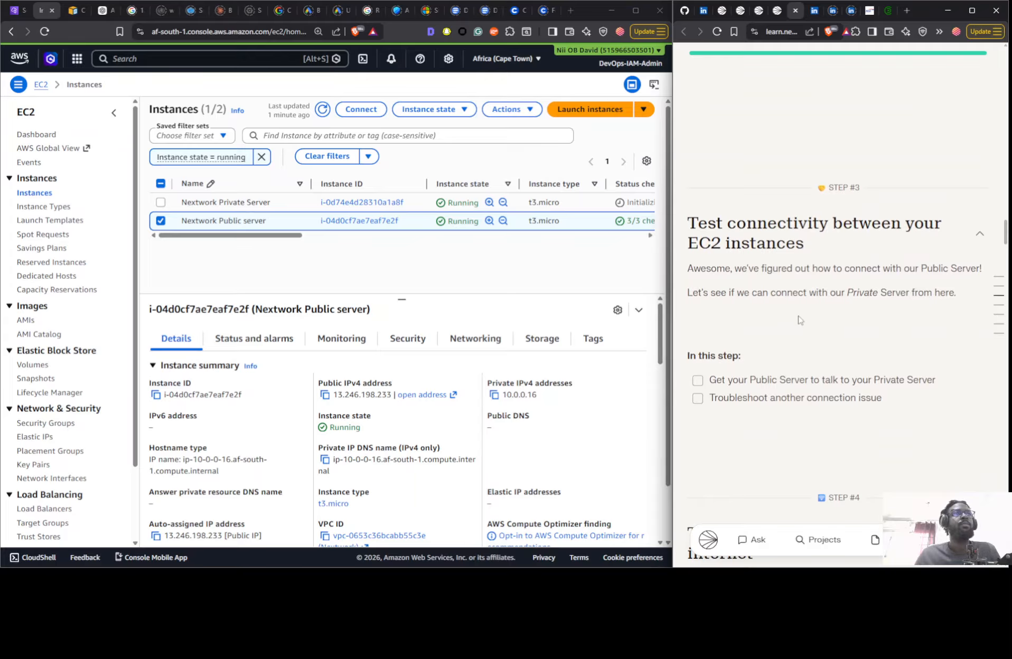
pyautogui.scroll(-2, 799, 318)
pyautogui.scroll(-2, 807, 269)
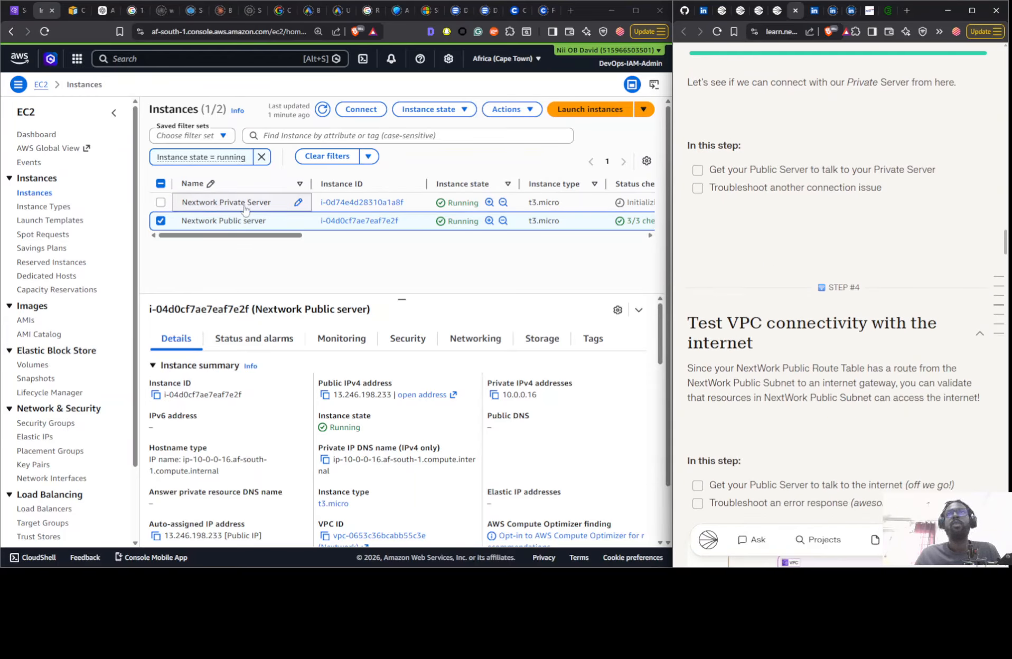
# - Read step 4 of the project guide with its diagram and go back to step 2, keeping only Nextwork Public server selected
pyautogui.click(161, 204)
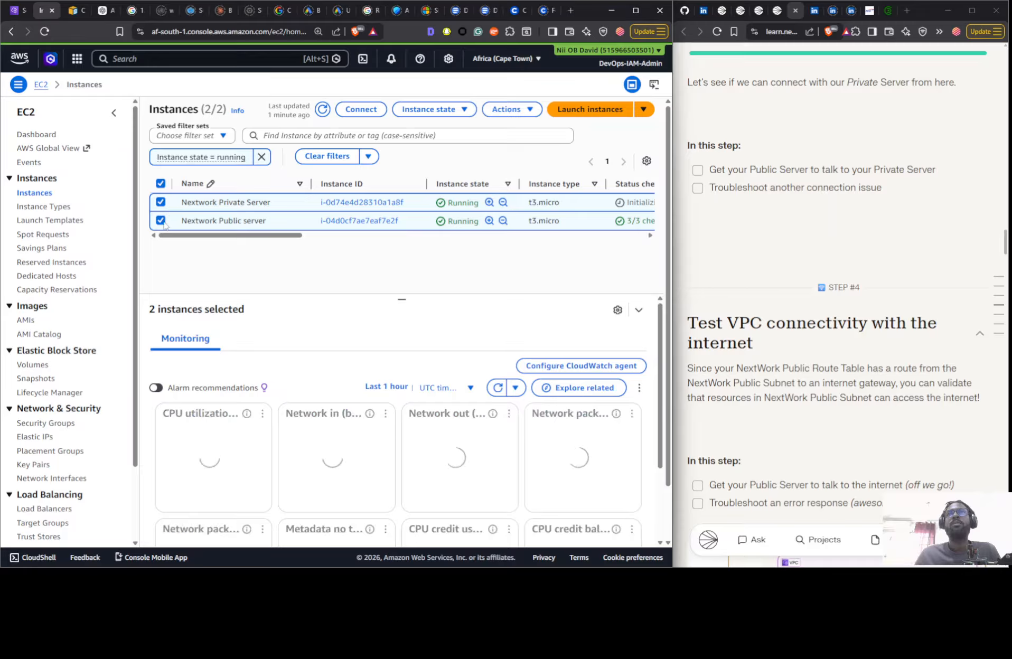
pyautogui.click(162, 205)
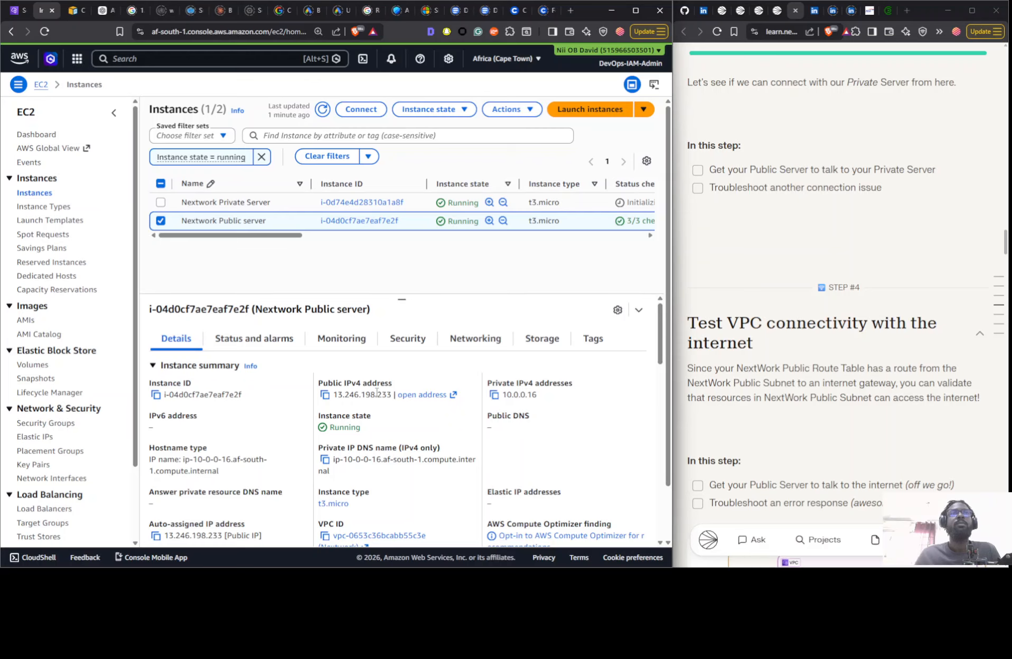
pyautogui.scroll(-4, 718, 217)
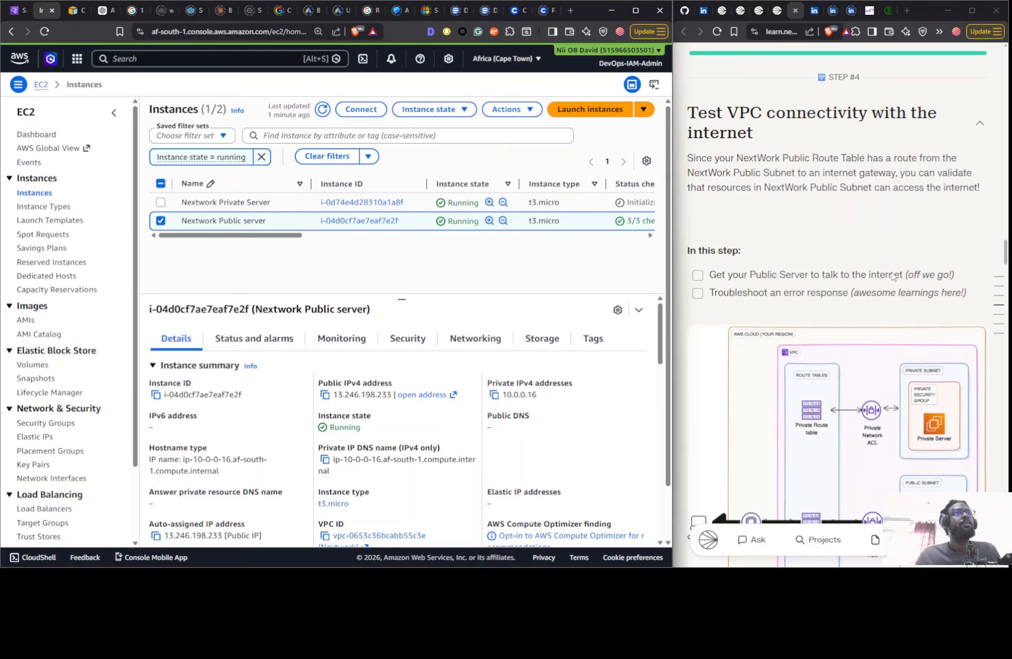
pyautogui.scroll(-4, 851, 303)
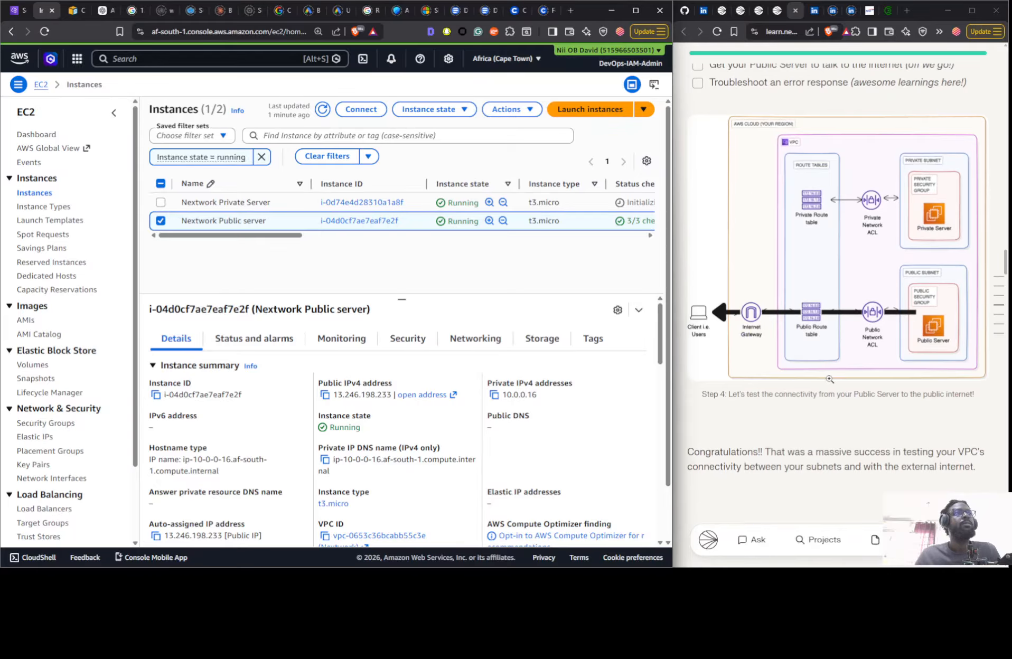
pyautogui.scroll(10, 829, 379)
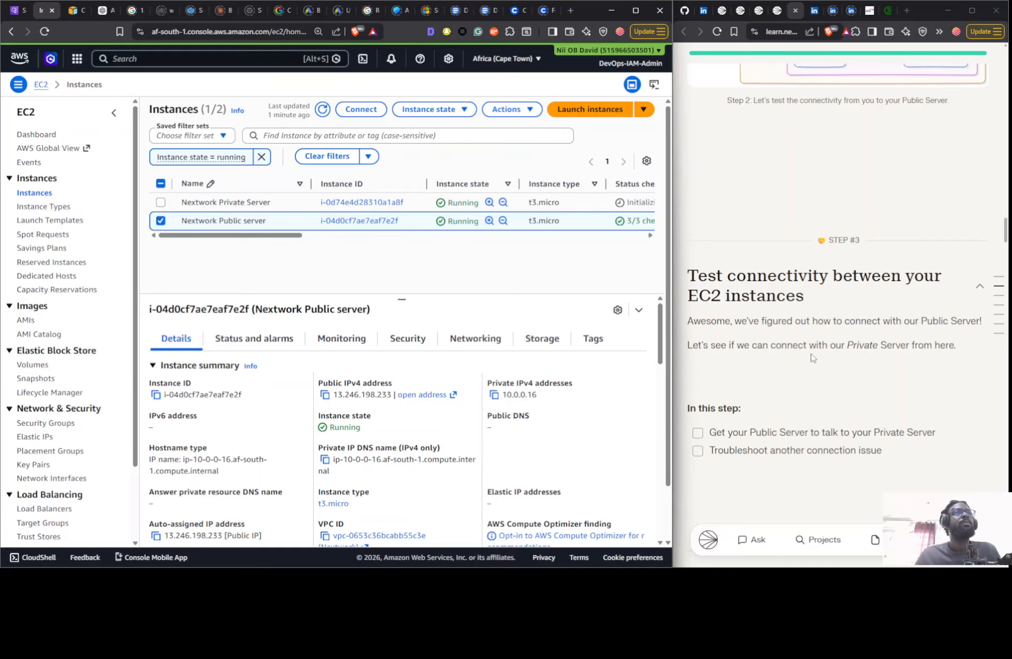
pyautogui.scroll(10, 811, 347)
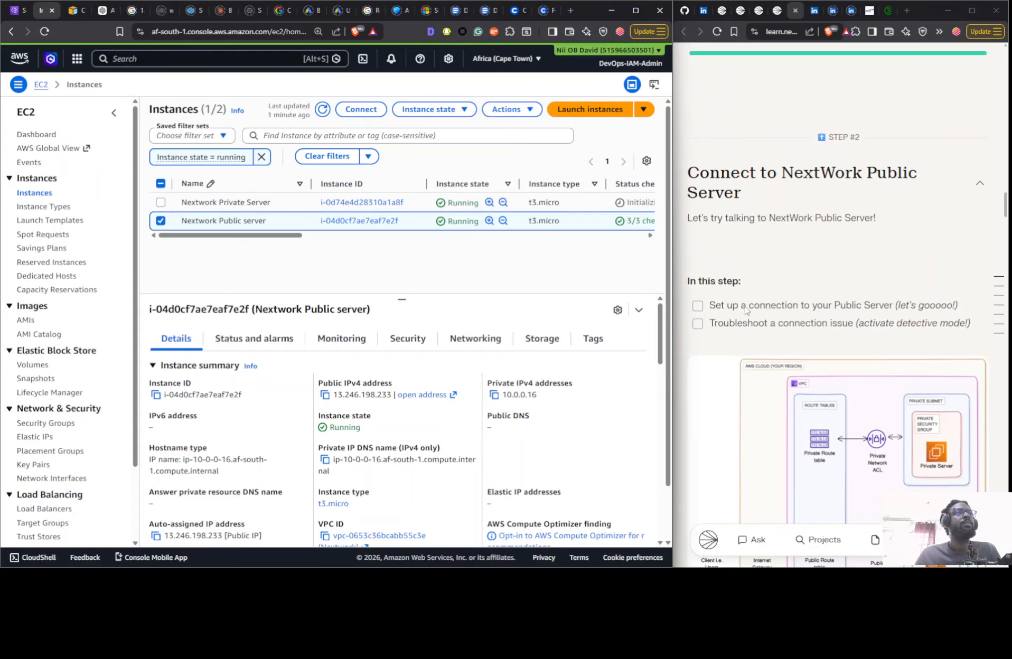
pyautogui.scroll(-1, 764, 313)
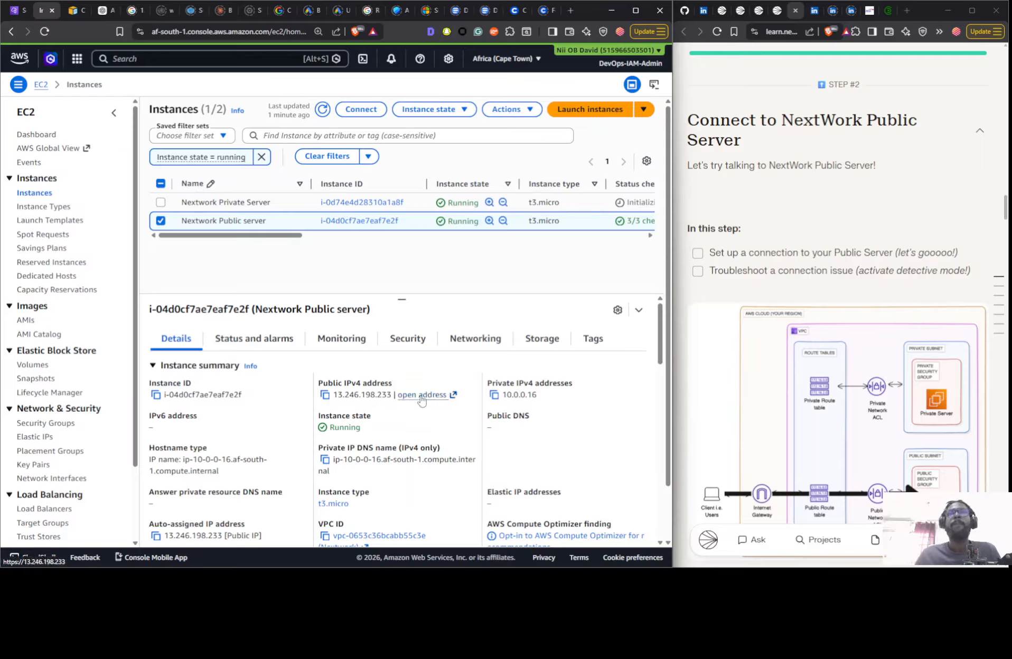
# - Copy the public IPv4 address of Nextwork Public server and ping 13.246.198.233 from a local Command Prompt window
pyautogui.click(324, 396)
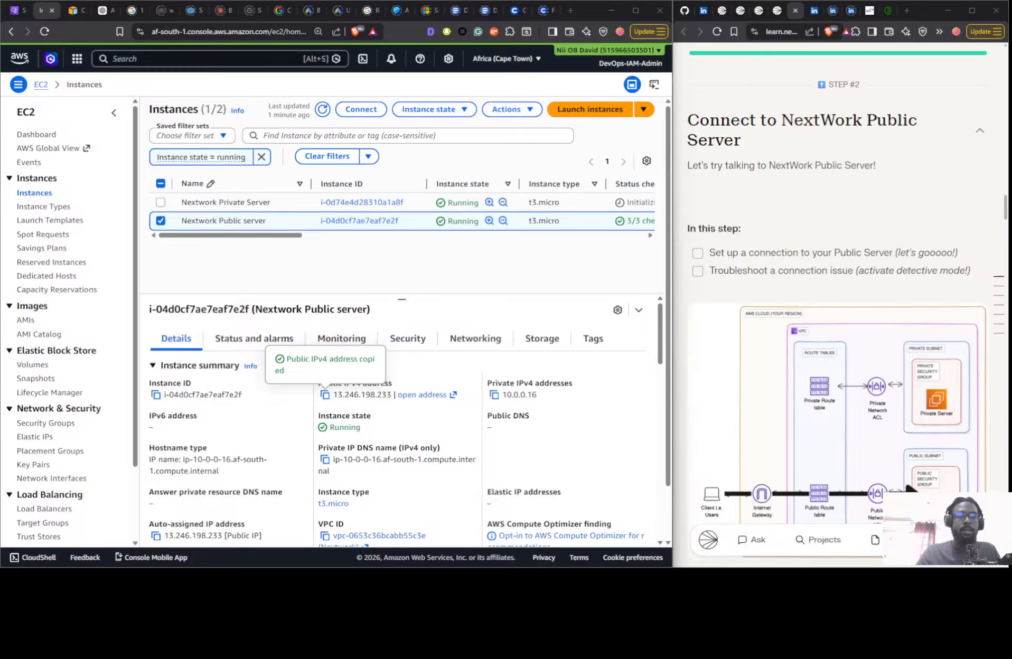
pyautogui.moveTo(454, 566); pyautogui.dragTo(609, 174)
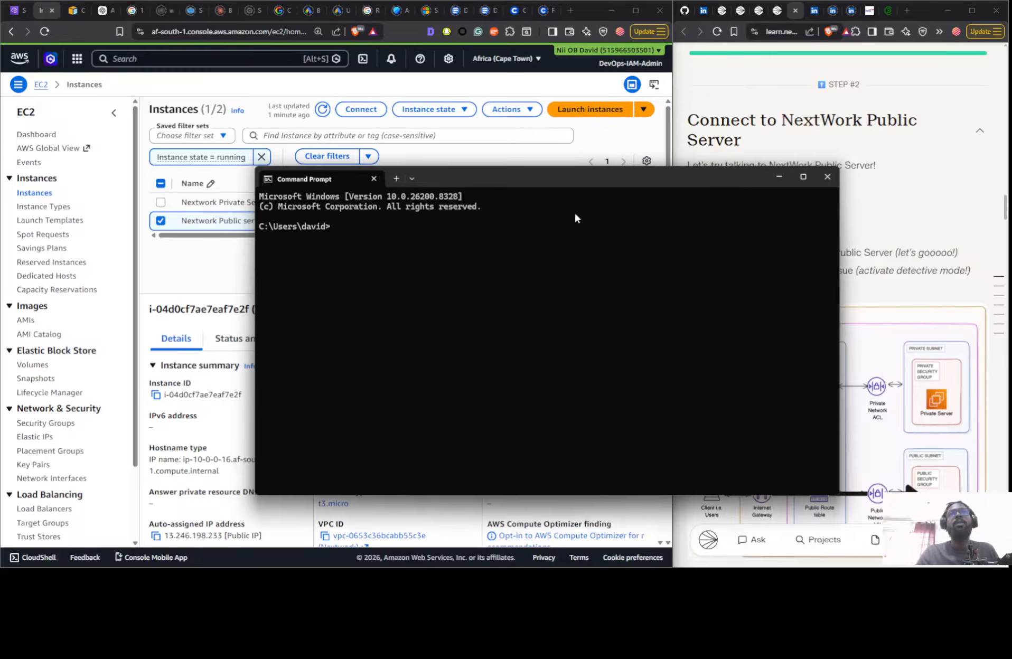
pyautogui.write('p')
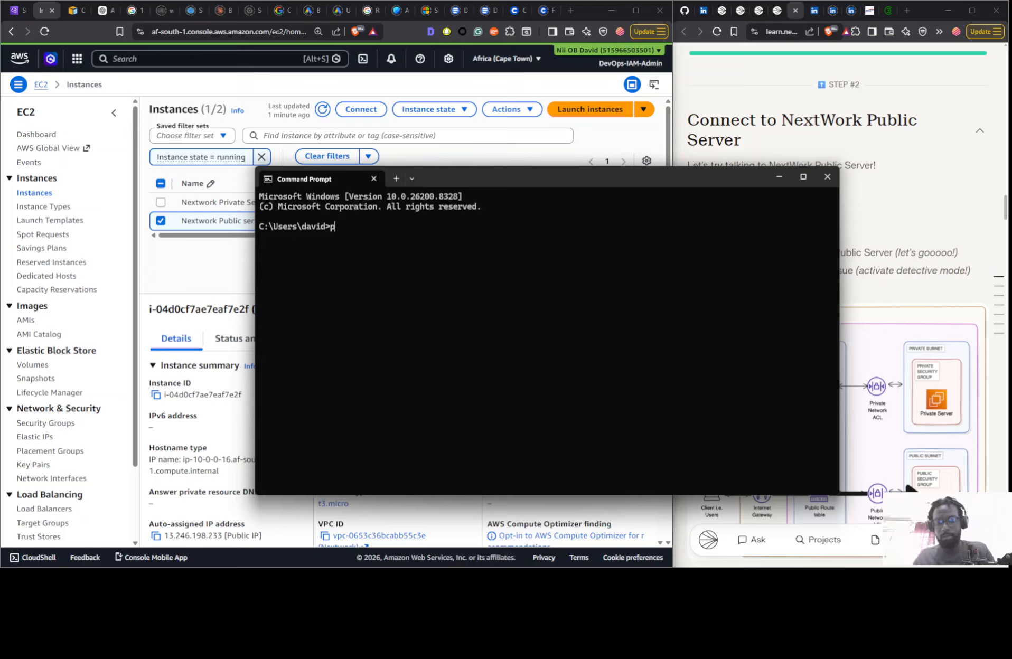
pyautogui.write('ing')
pyautogui.hotkey('ctrl', 'v')
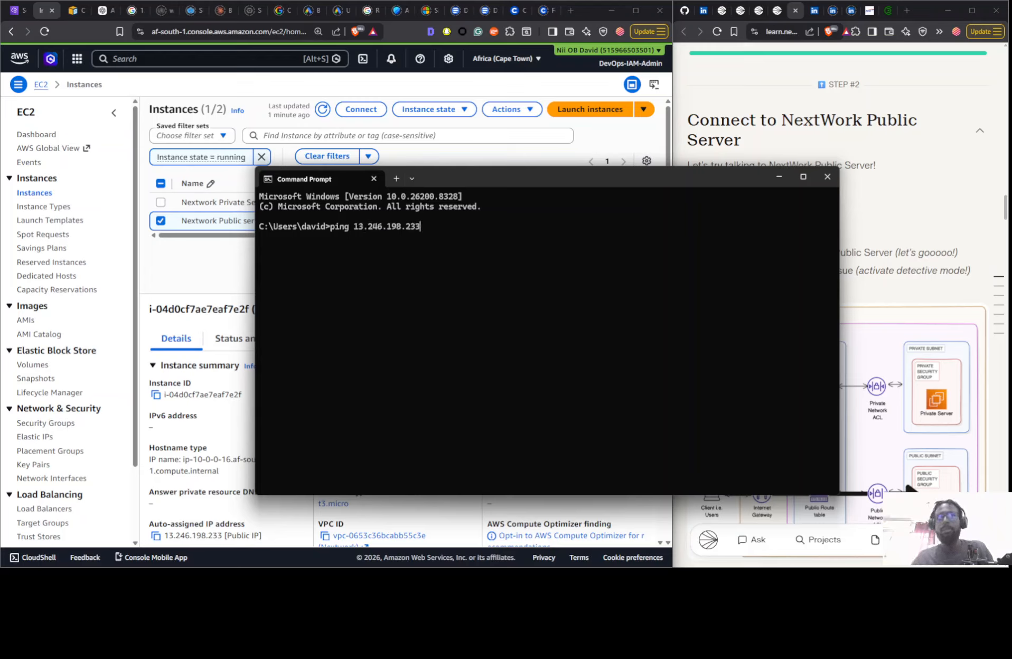
pyautogui.press('Return')
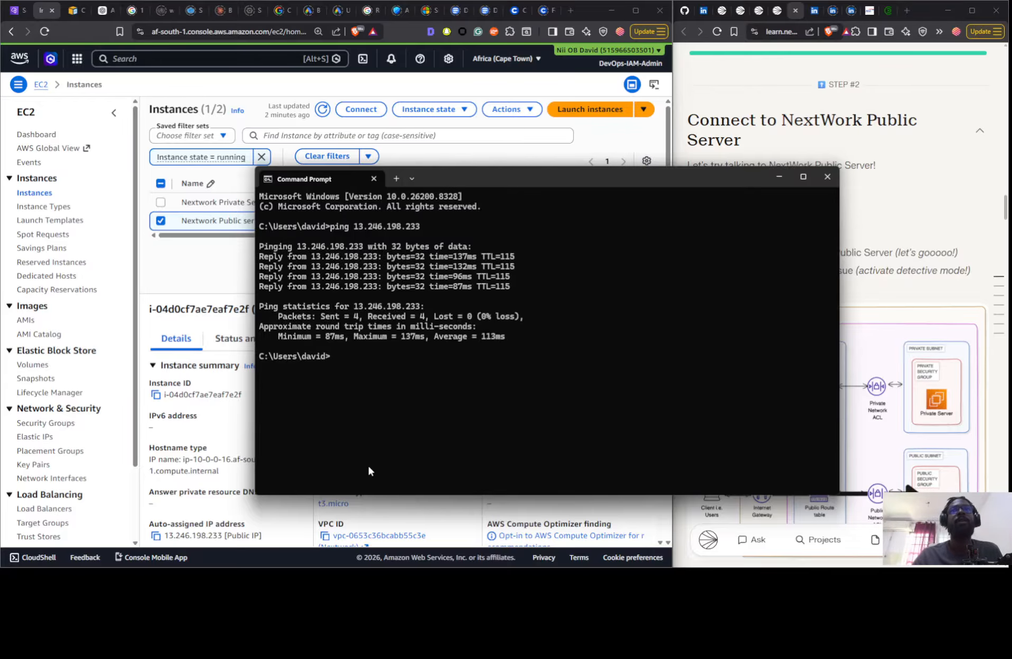
# - Copy the private IPv4 address of Nextwork Public server and ping 10.0.0.16 from Command Prompt
pyautogui.click(236, 293)
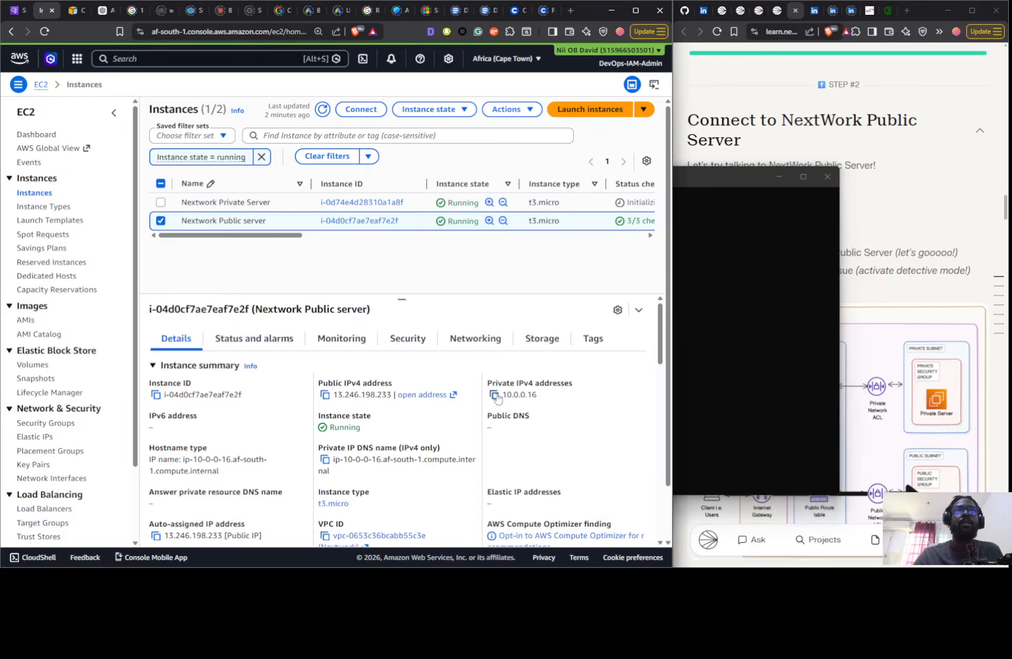
pyautogui.click(496, 397)
pyautogui.click(773, 331)
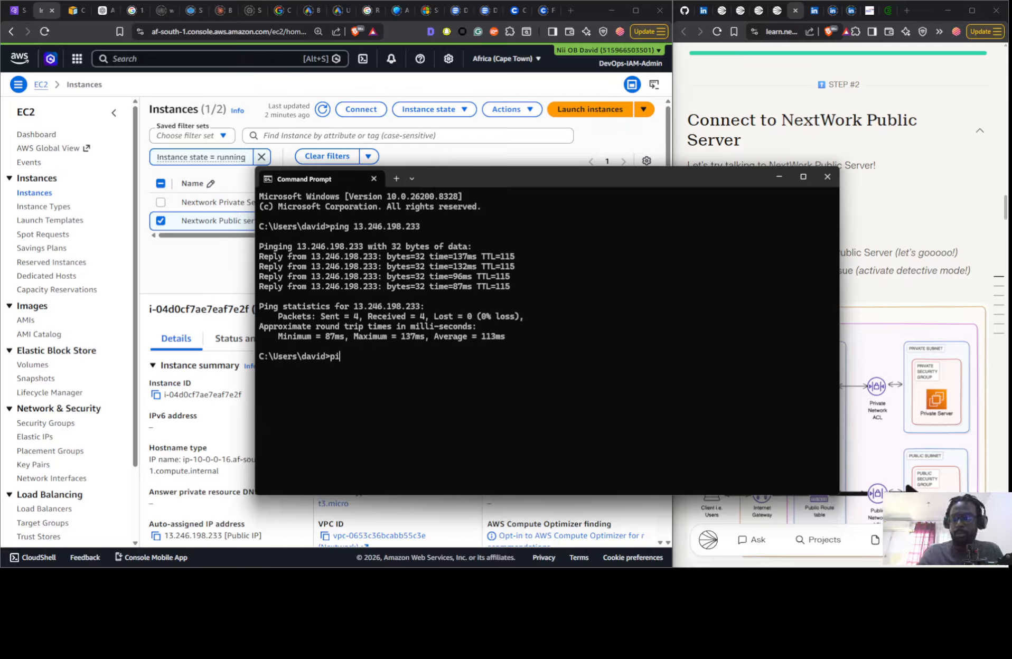
pyautogui.hotkey('ctrl', 'v')
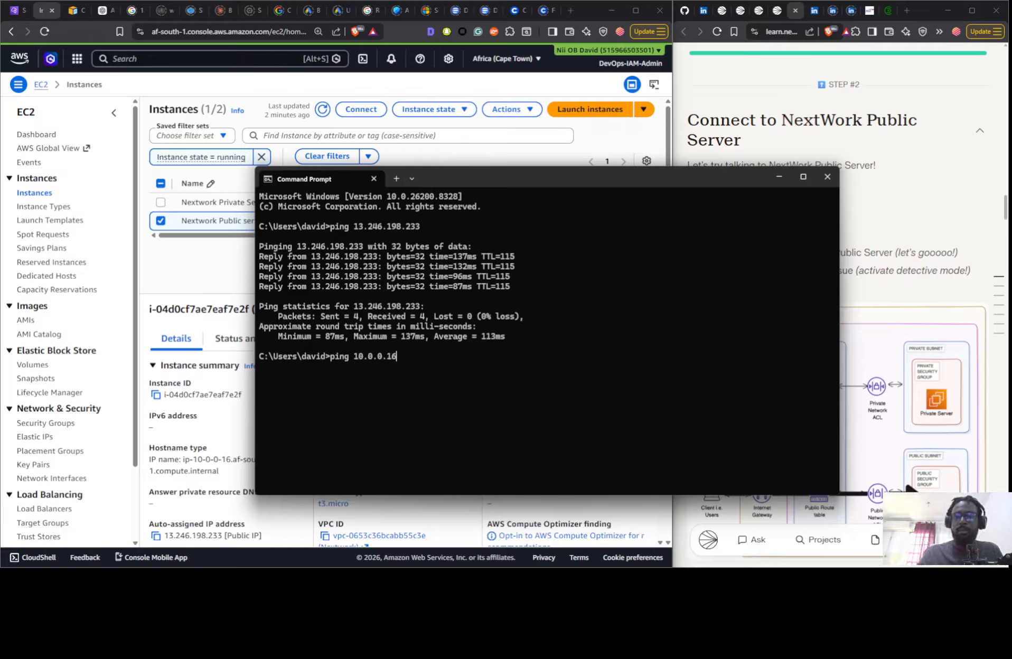
pyautogui.press('Return')
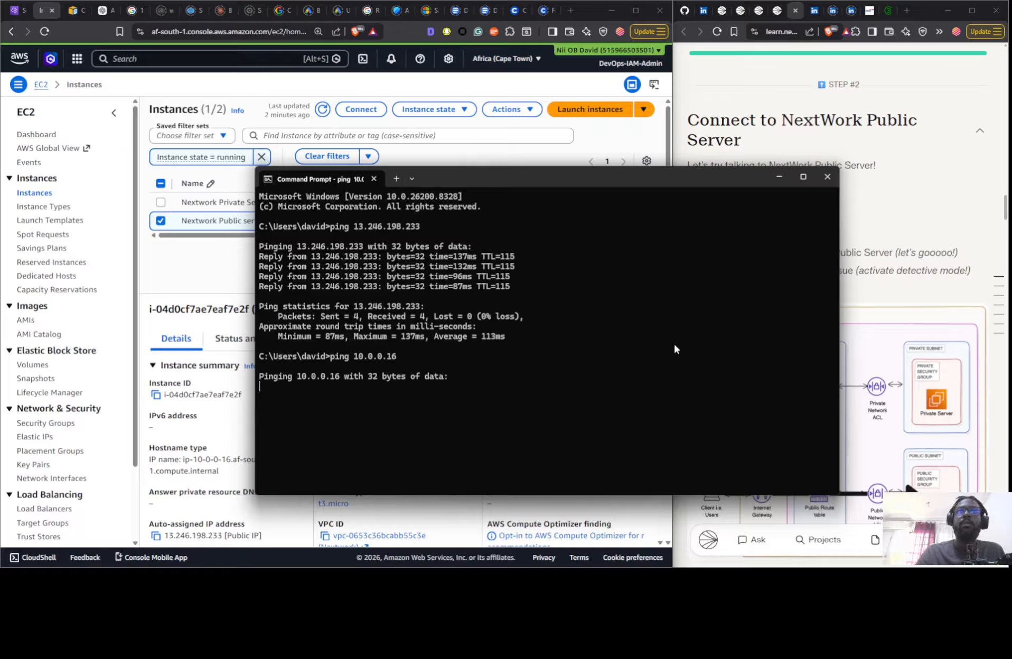
# - Select only Nextwork Private Server, copy its private IPv4 address, and ping 10.0.1.37 from Command Prompt
pyautogui.click(220, 272)
pyautogui.click(161, 202)
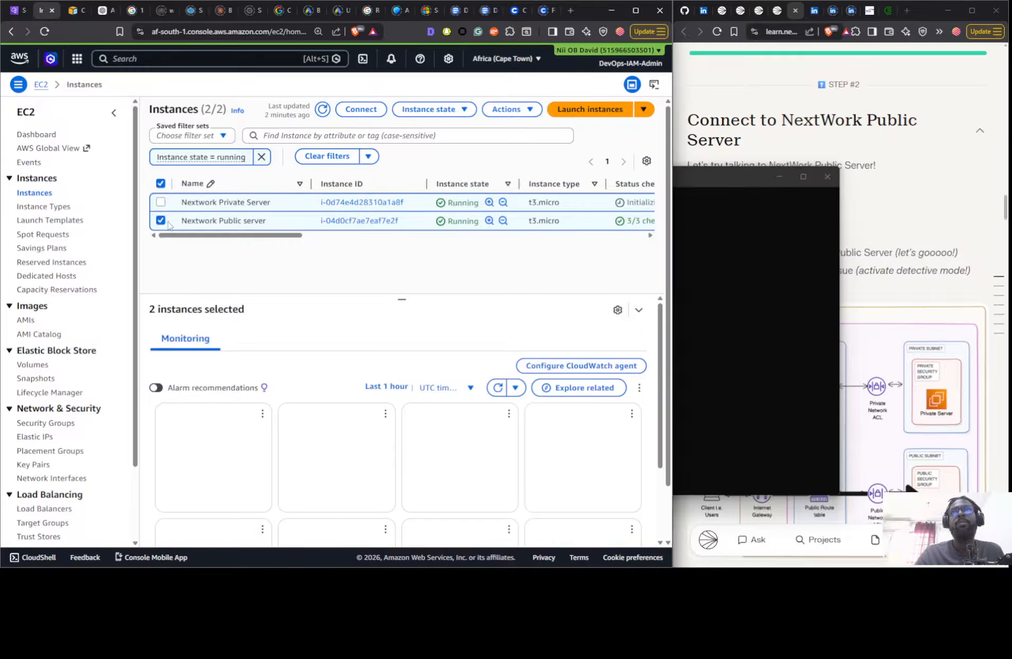
pyautogui.click(162, 223)
pyautogui.click(161, 223)
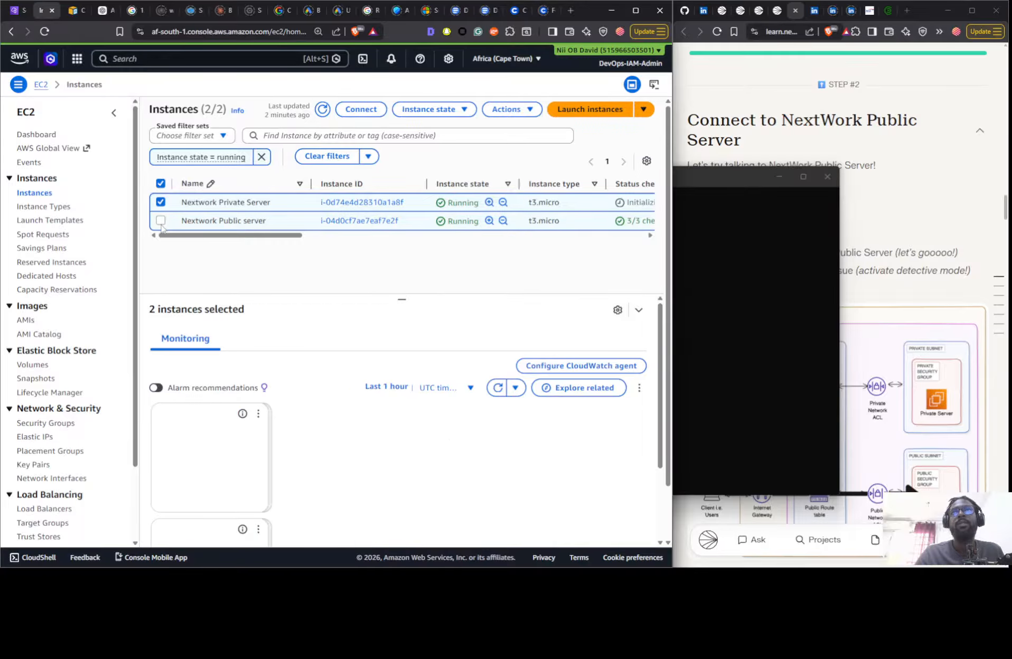
pyautogui.click(161, 222)
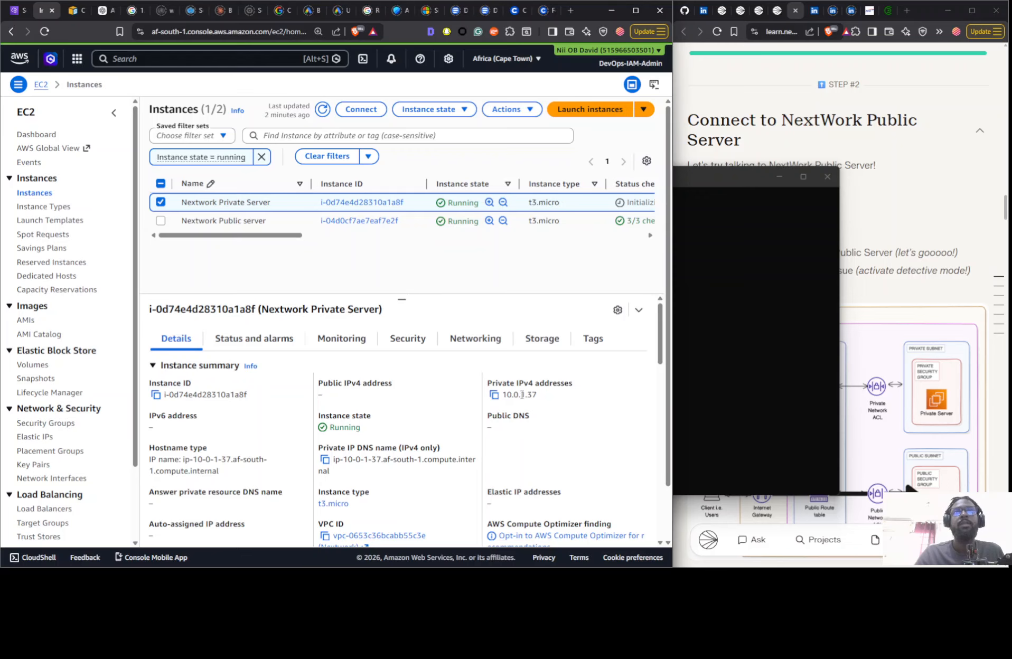
pyautogui.click(493, 396)
pyautogui.click(769, 362)
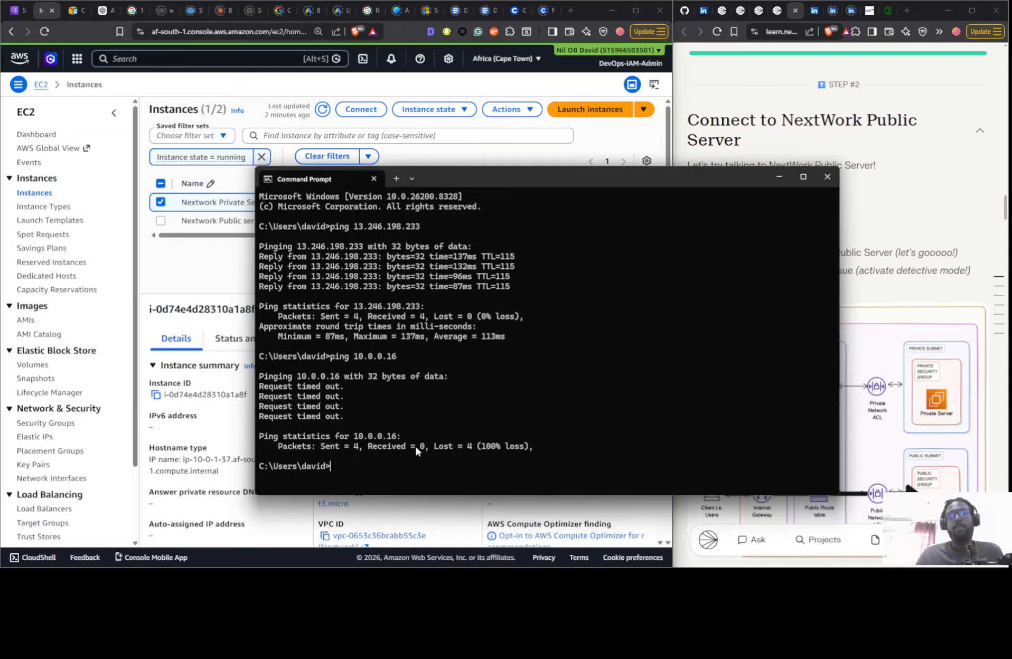
pyautogui.write('pin')
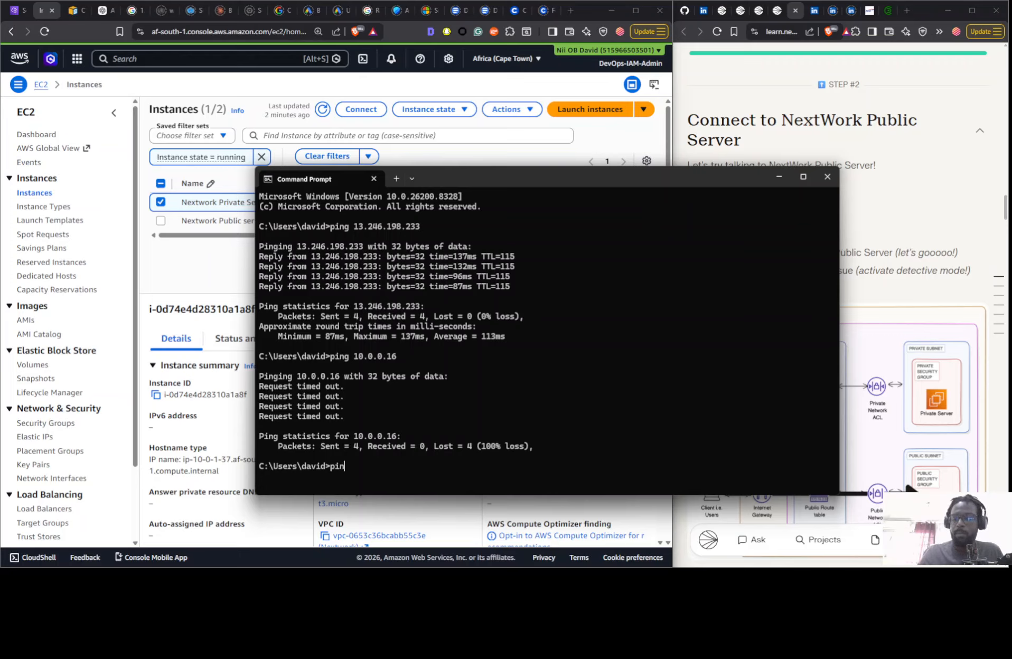
pyautogui.write('g 10.0.1.37')
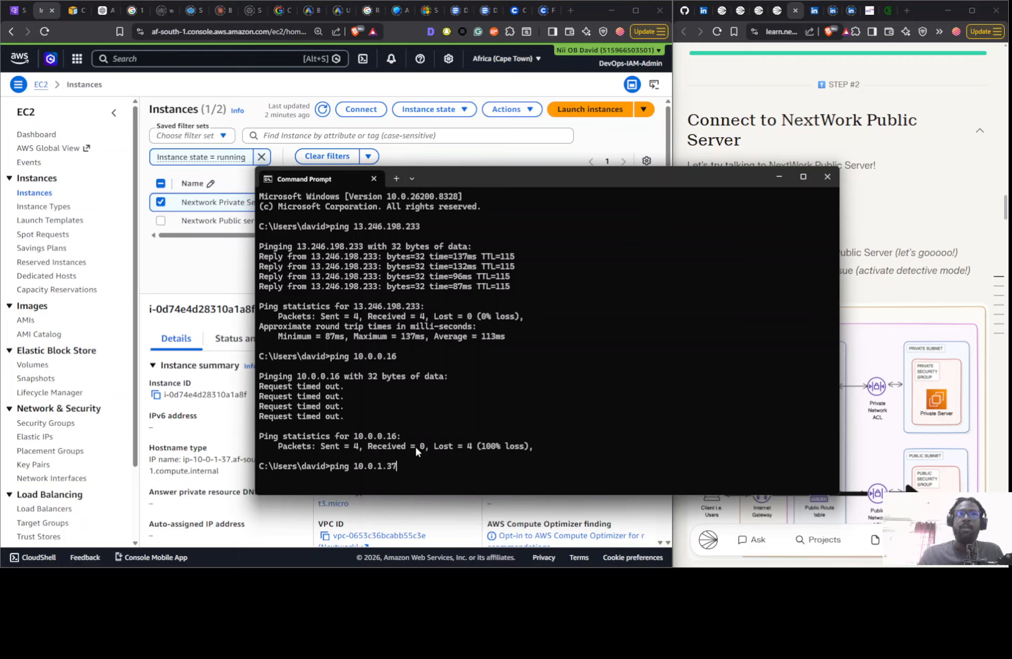
pyautogui.press('Return')
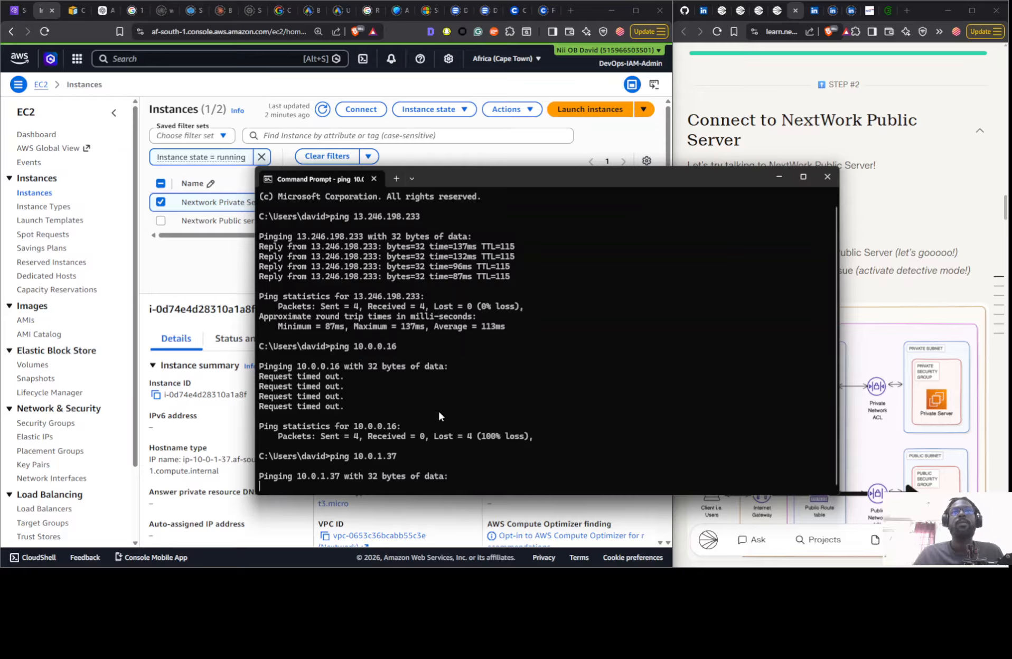
# - Switch to the EC2 Instance Connect session of Nextwork Public server and start a ping command
pyautogui.click(823, 102)
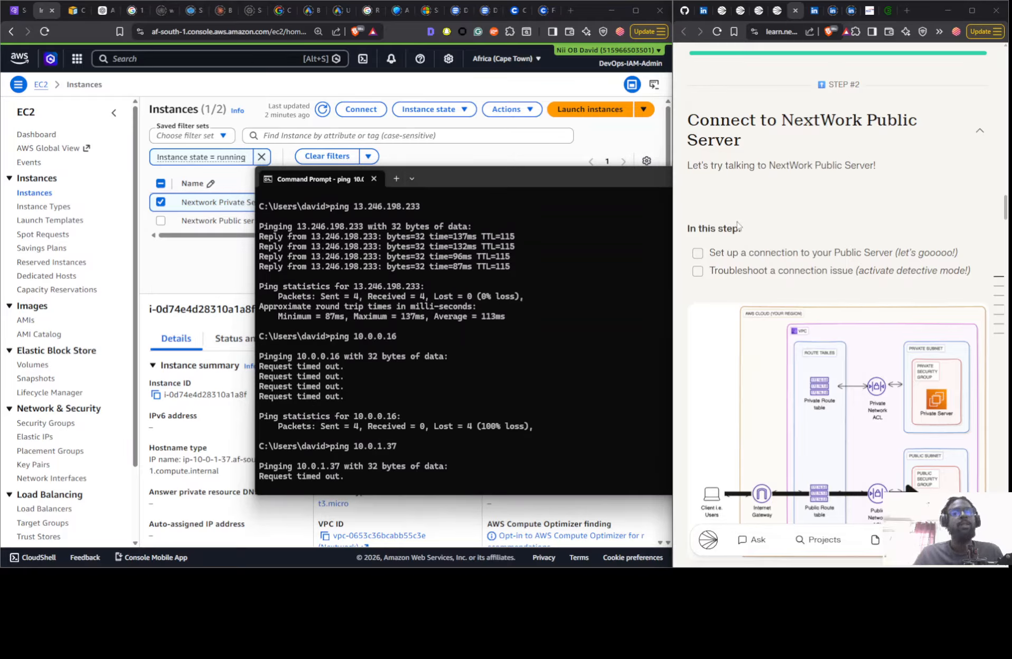
pyautogui.hotkey('alt', 'Tab')
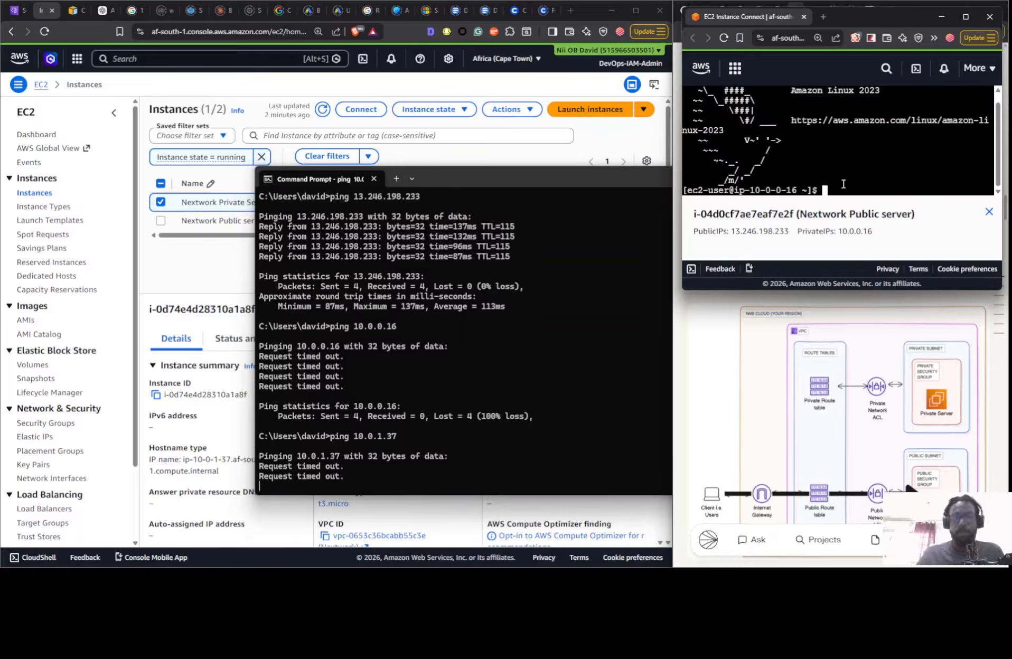
pyautogui.write('ping')
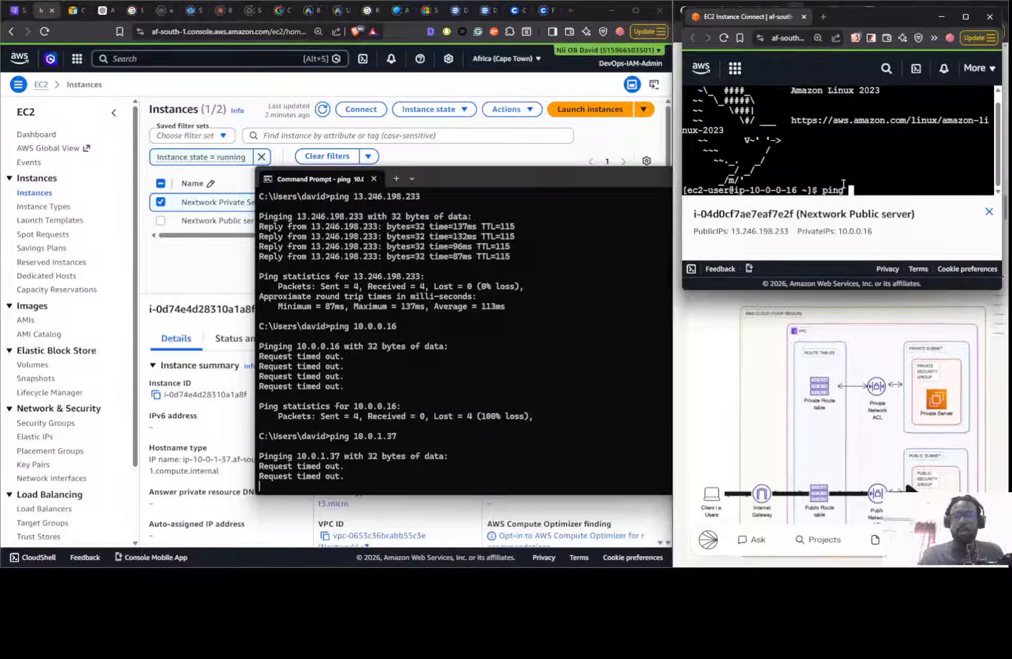
pyautogui.rightClick(852, 182)
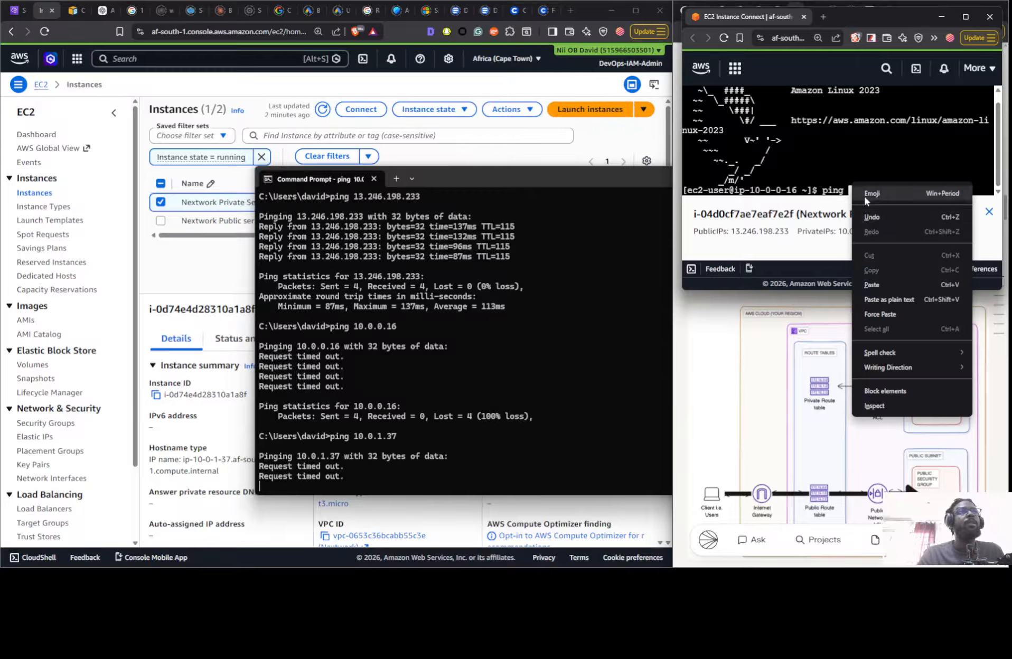
pyautogui.click(870, 285)
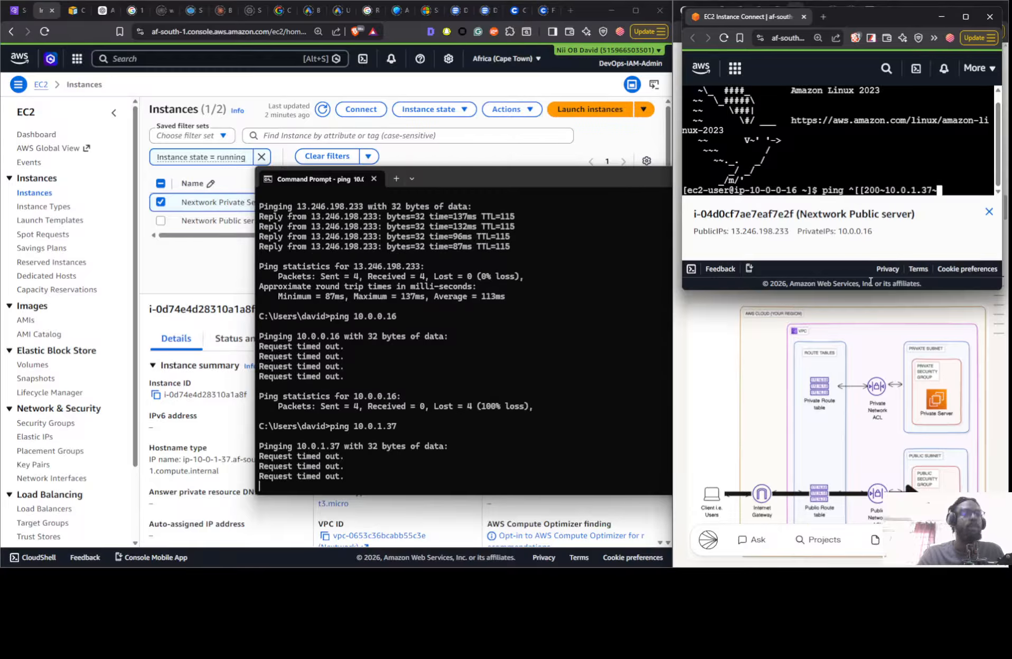
pyautogui.press('BackSpace')
pyautogui.press('BackSpace')
pyautogui.press('BackSpace')
pyautogui.press('BackSpace')
pyautogui.press('BackSpace')
pyautogui.press('BackSpace')
pyautogui.press('BackSpace')
pyautogui.press('BackSpace')
pyautogui.press('BackSpace')
pyautogui.press('BackSpace')
pyautogui.press('BackSpace')
pyautogui.press('BackSpace')
pyautogui.press('BackSpace')
pyautogui.press('BackSpace')
pyautogui.press('BackSpace')
pyautogui.press('BackSpace')
pyautogui.press('BackSpace')
pyautogui.press('BackSpace')
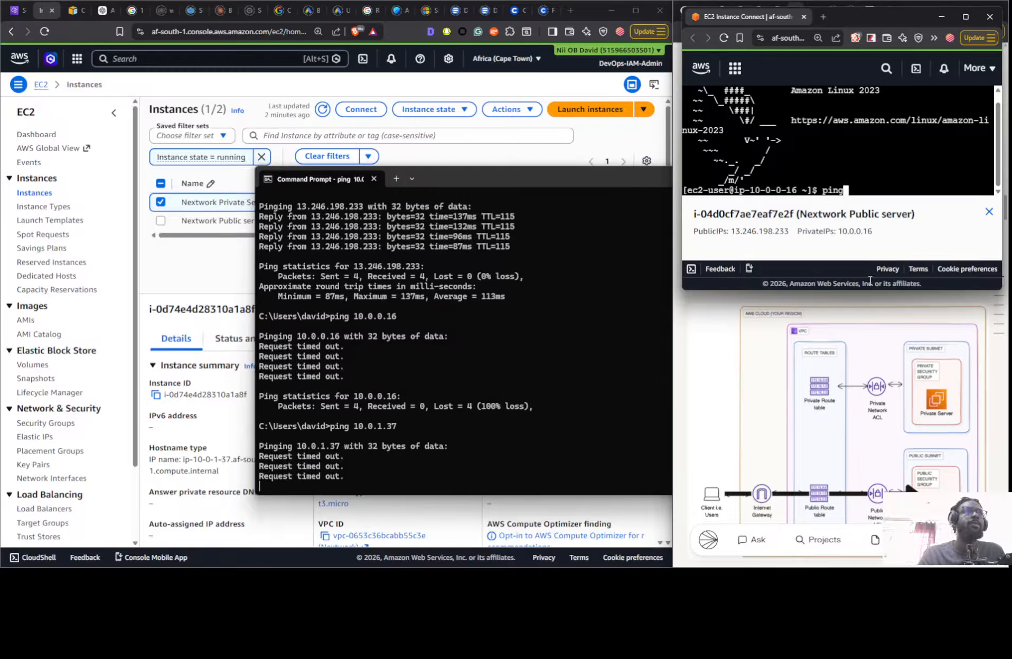
# - Paste 10.0.1.37 as the ping target in the Nextwork Public server session, minimize Command Prompt, and run the ping
pyautogui.rightClick(868, 176)
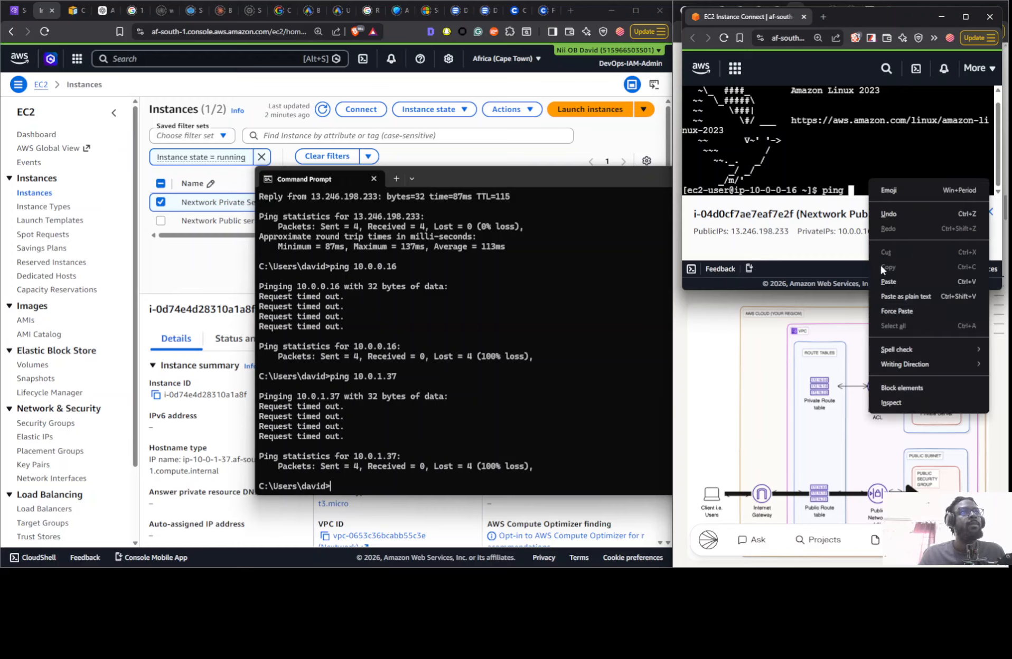
pyautogui.click(883, 277)
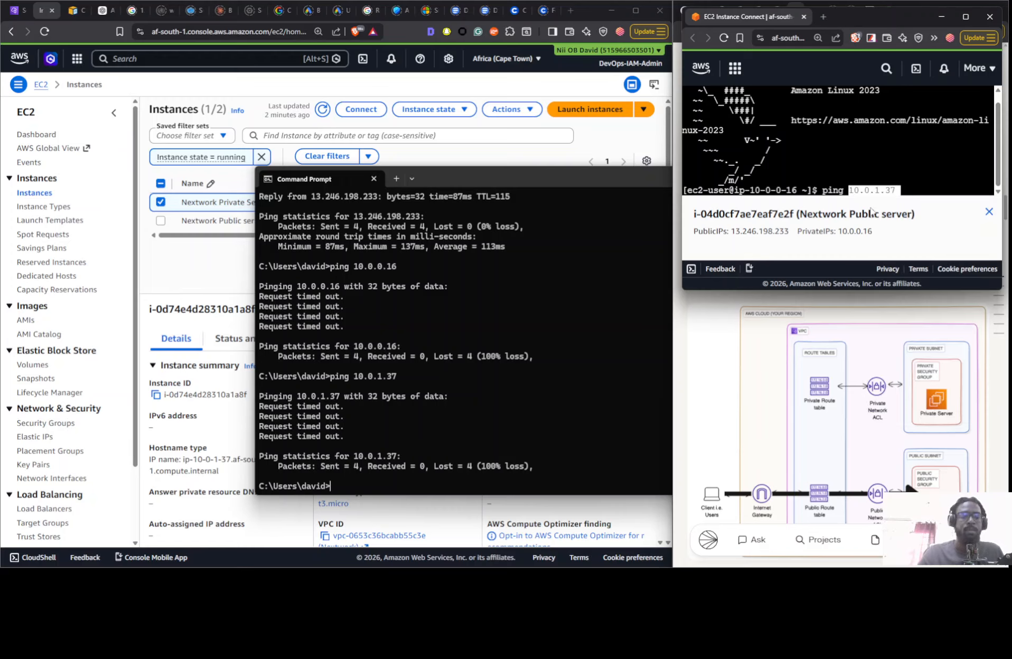
pyautogui.click(546, 176)
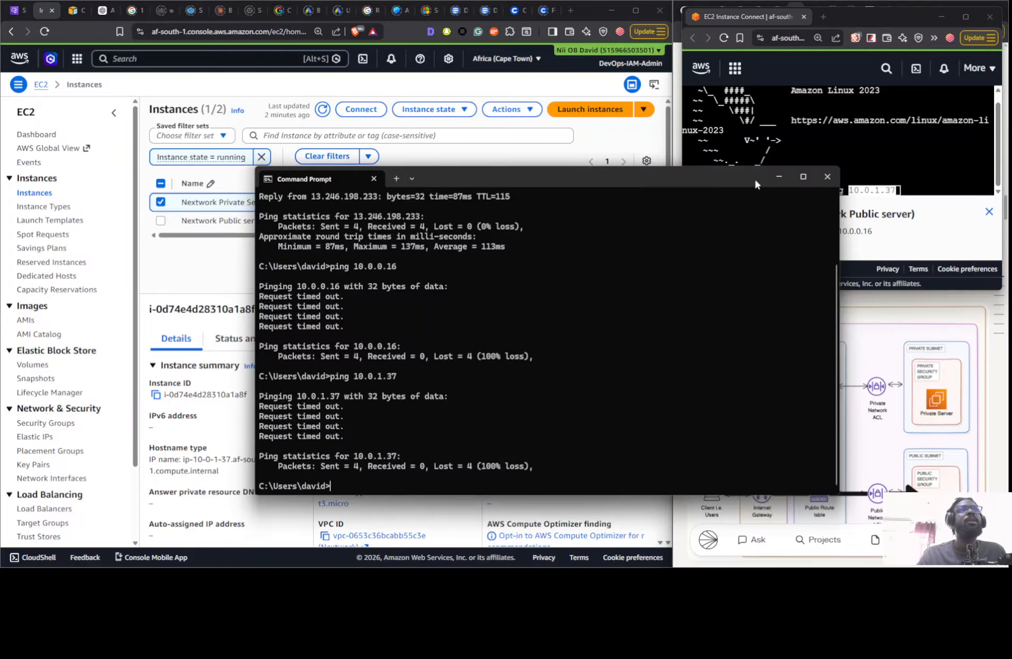
pyautogui.click(779, 178)
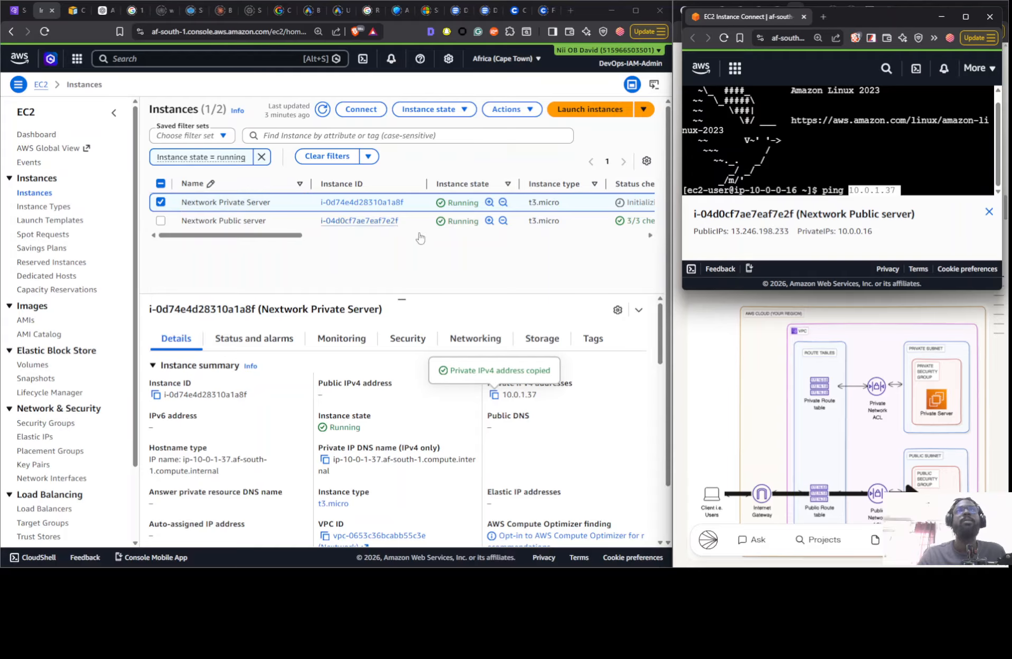
pyautogui.press('Return')
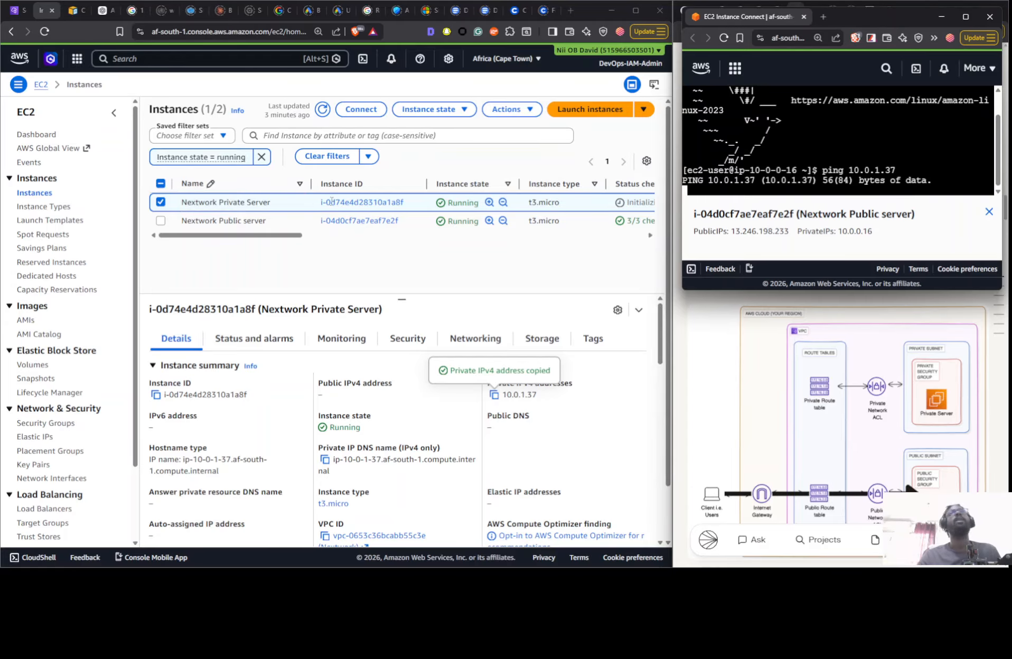
# - Open and refresh the VPC security groups list and check the outbound and inbound rules of Nextwork Public SG
pyautogui.click(21, 13)
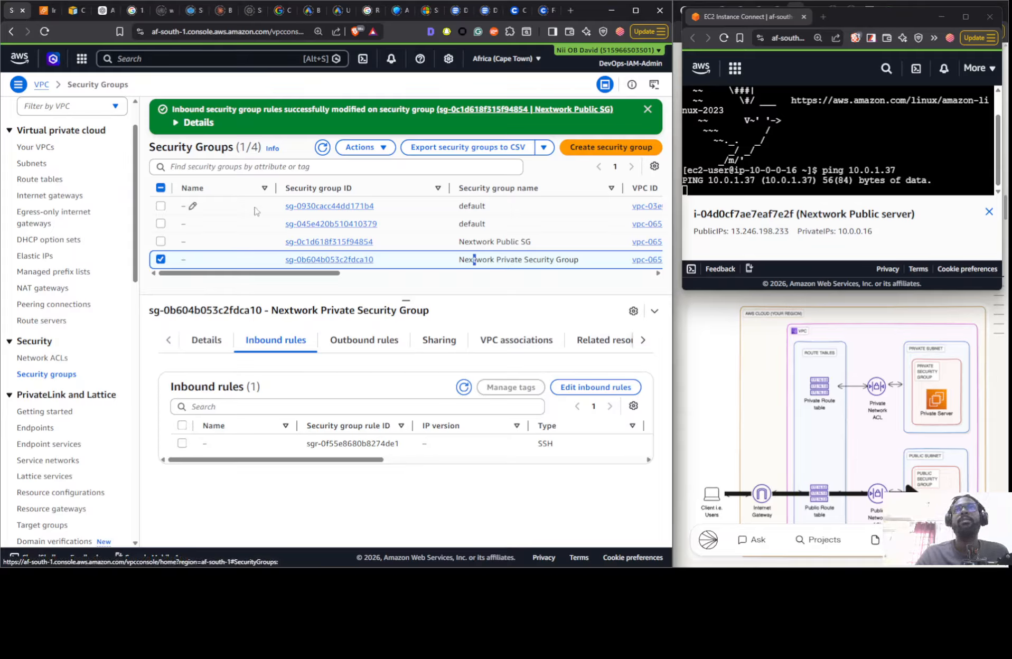
pyautogui.click(322, 147)
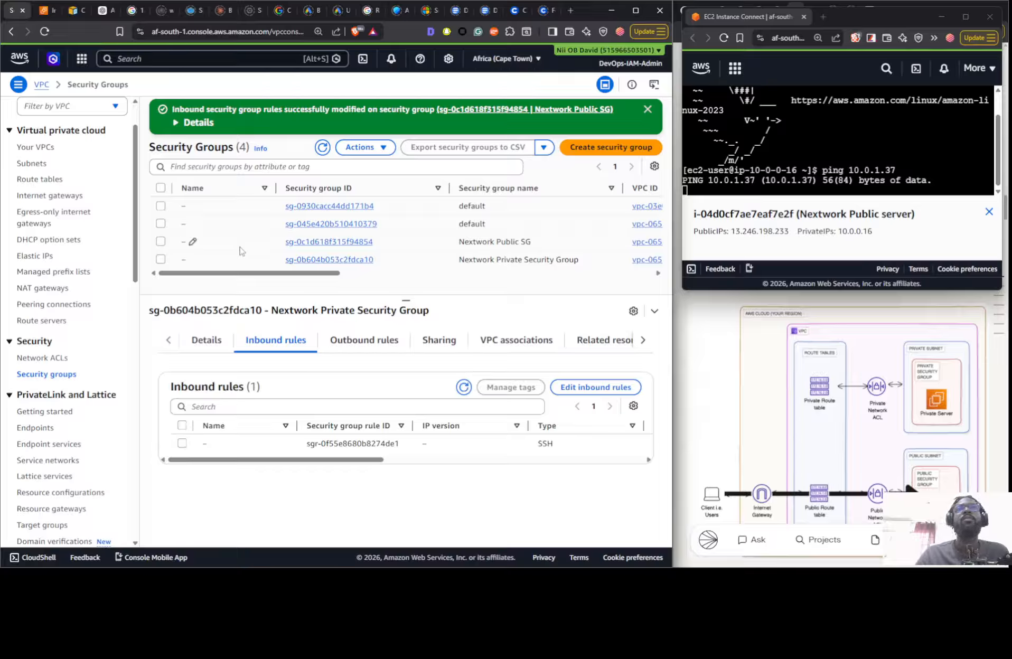
pyautogui.click(239, 244)
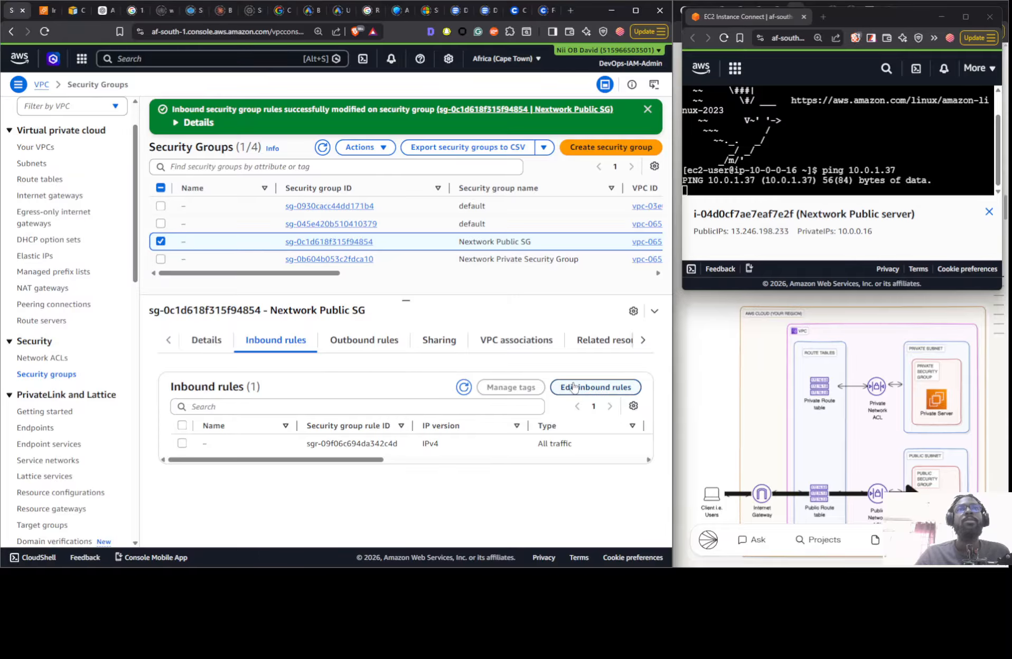
pyautogui.click(350, 349)
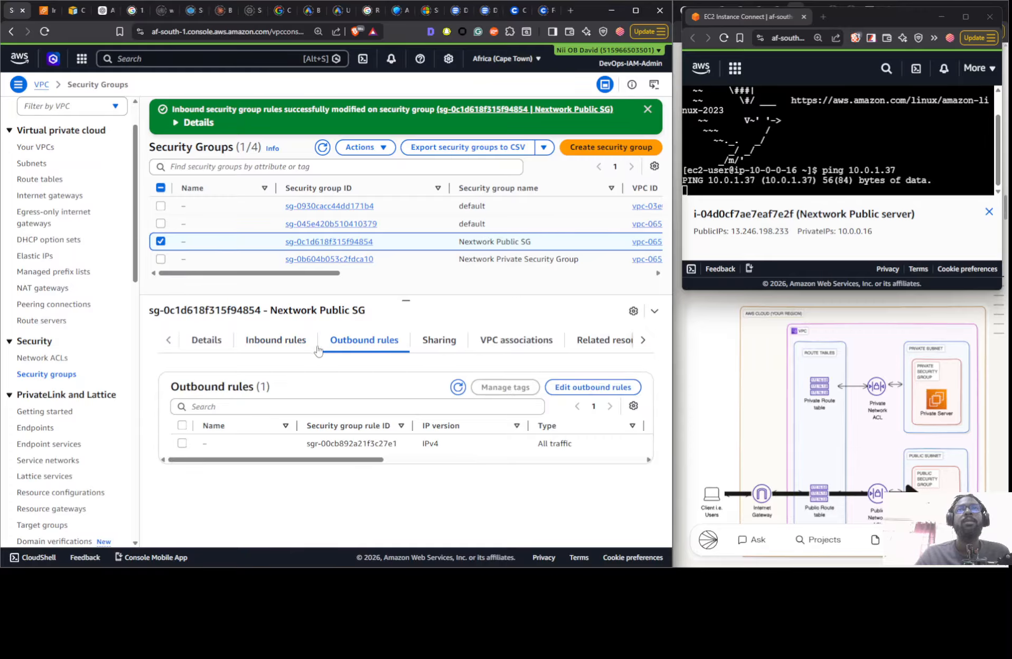
pyautogui.click(276, 342)
# - Start editing the inbound rules of Nextwork Private Security Group and add a rule of type All ICMP - IPv4
pyautogui.click(241, 260)
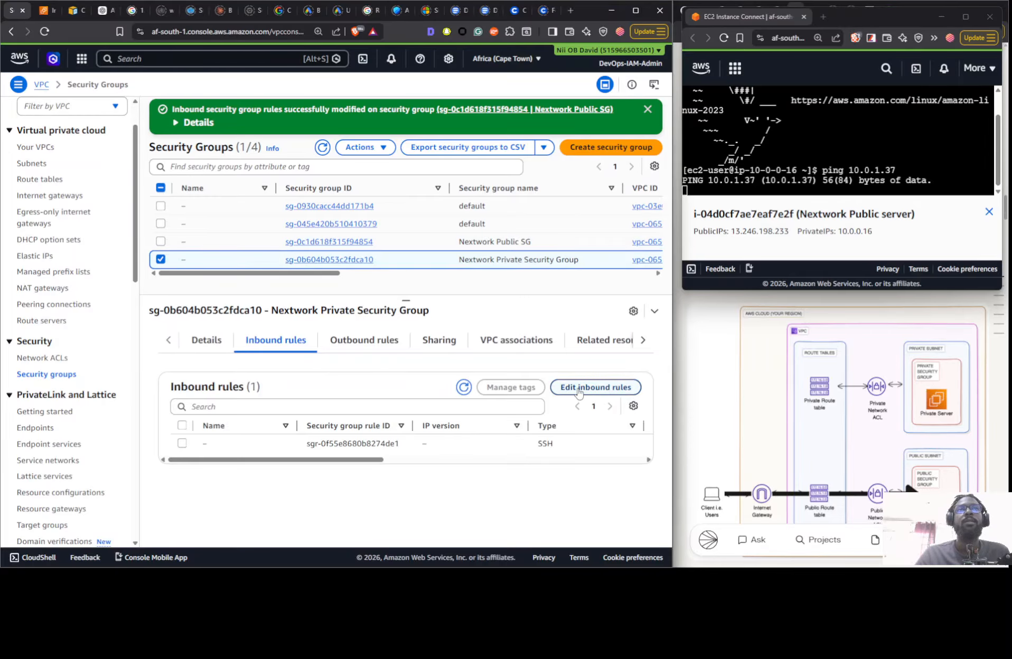
pyautogui.click(579, 388)
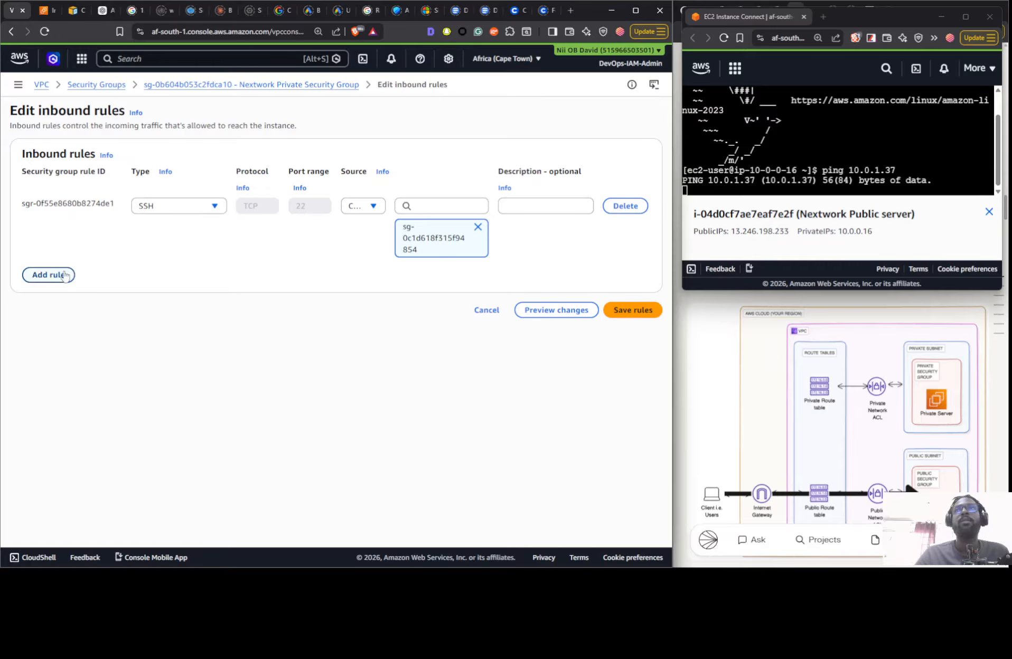
pyautogui.click(65, 276)
pyautogui.click(207, 268)
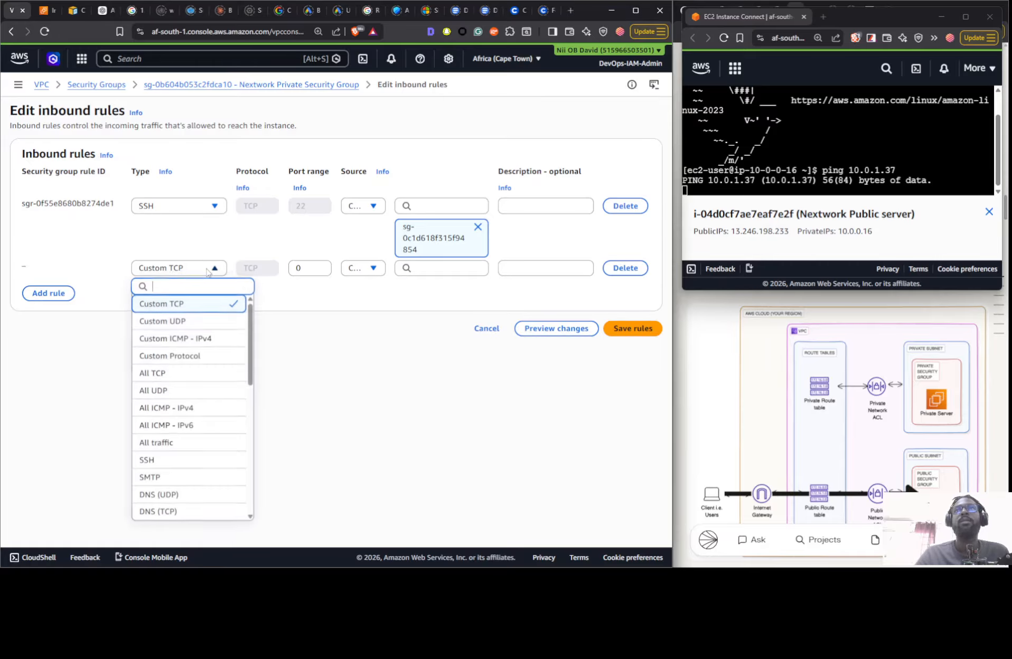
pyautogui.click(189, 408)
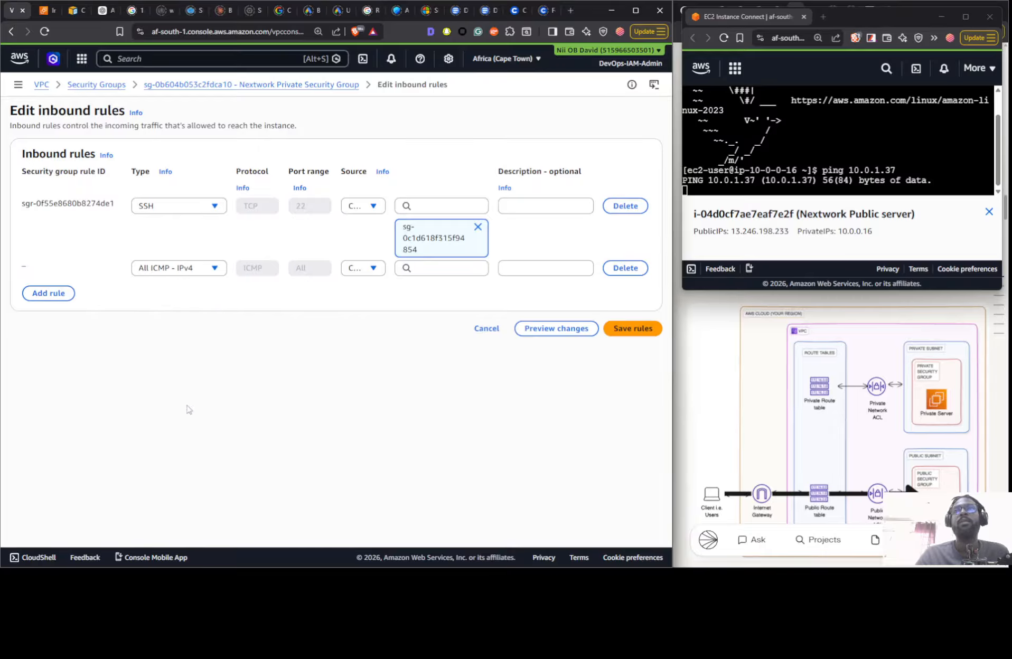
# - Set the new inbound rule's custom source to the Nextwork Public SG security group and save the rules
pyautogui.click(373, 268)
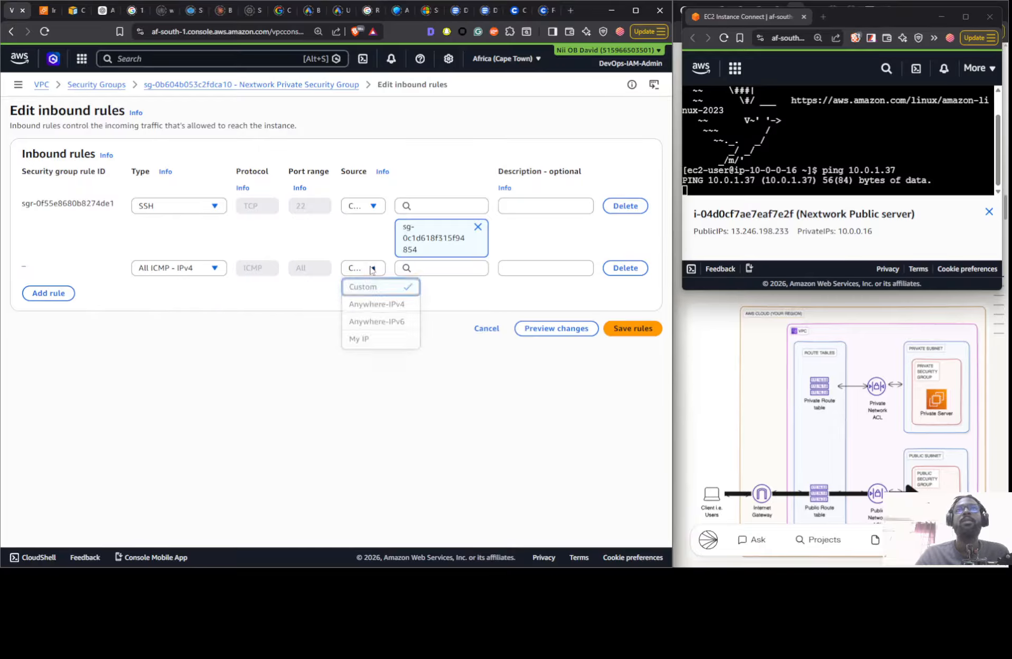
pyautogui.click(410, 267)
pyautogui.scroll(-5, 438, 404)
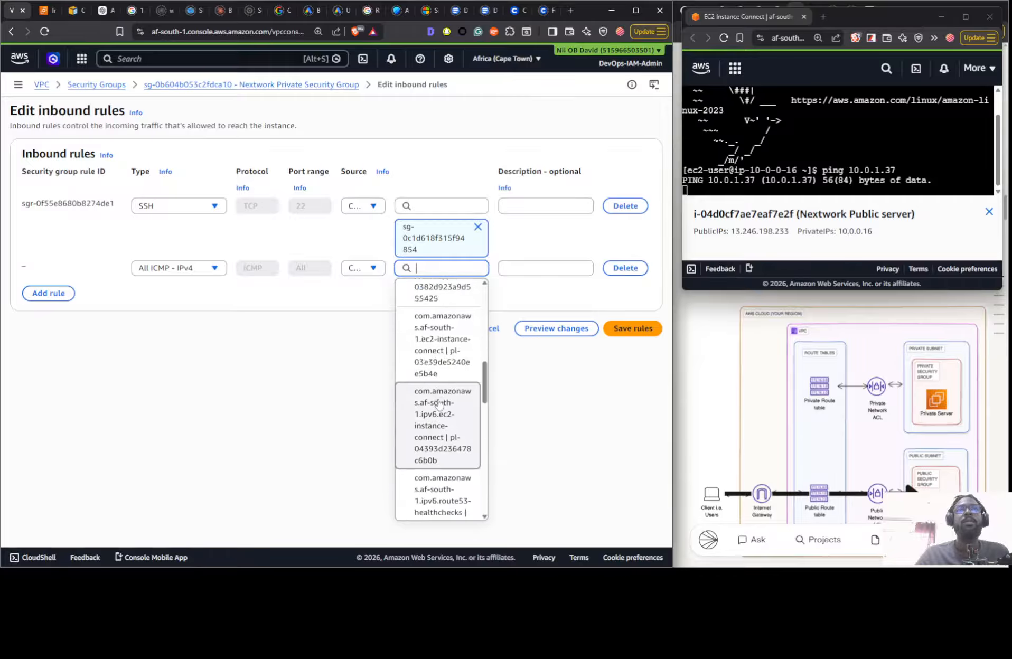
pyautogui.scroll(-5, 438, 404)
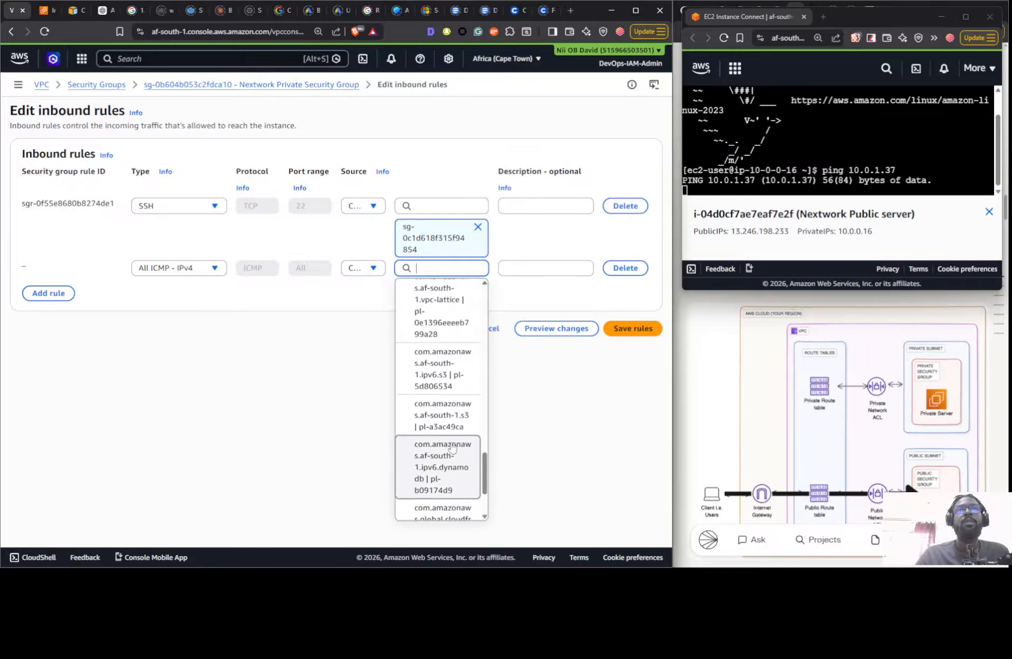
pyautogui.scroll(5, 449, 438)
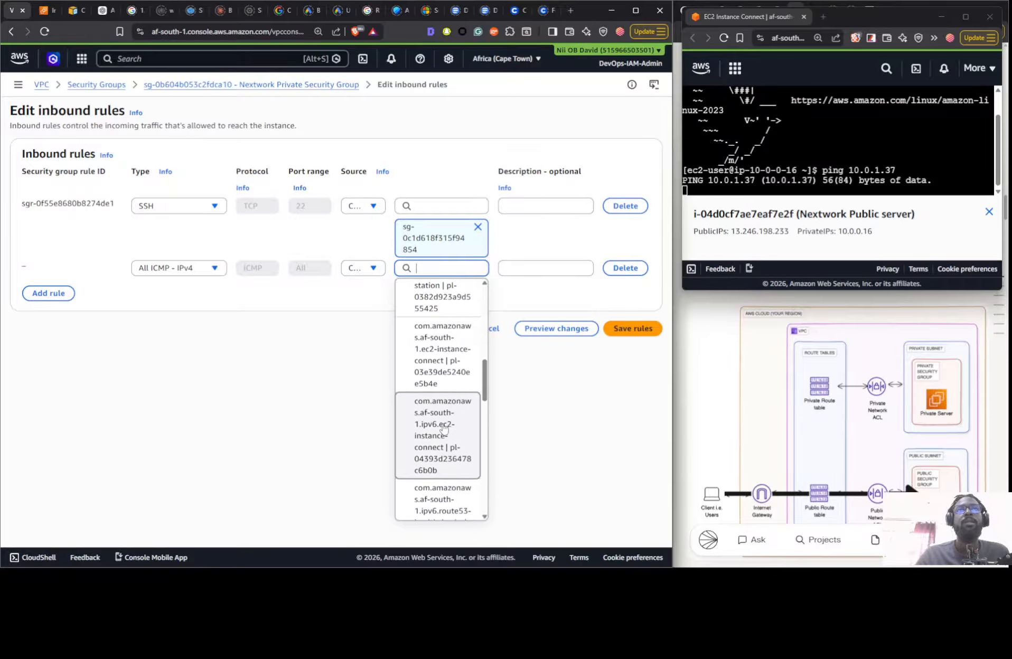
pyautogui.scroll(5, 443, 428)
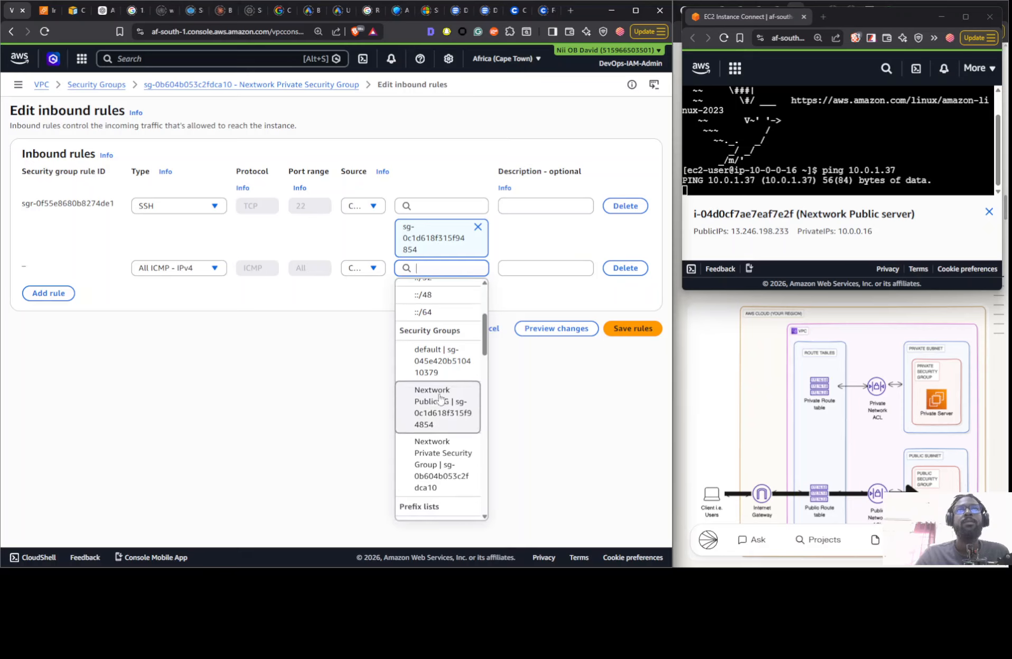
pyautogui.click(445, 412)
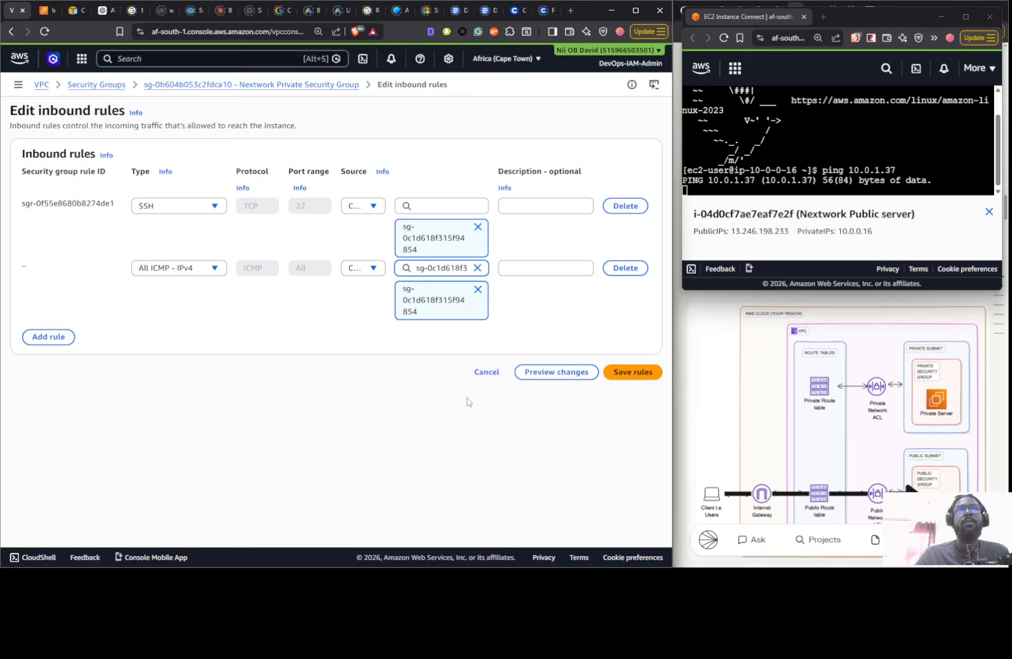
pyautogui.click(626, 372)
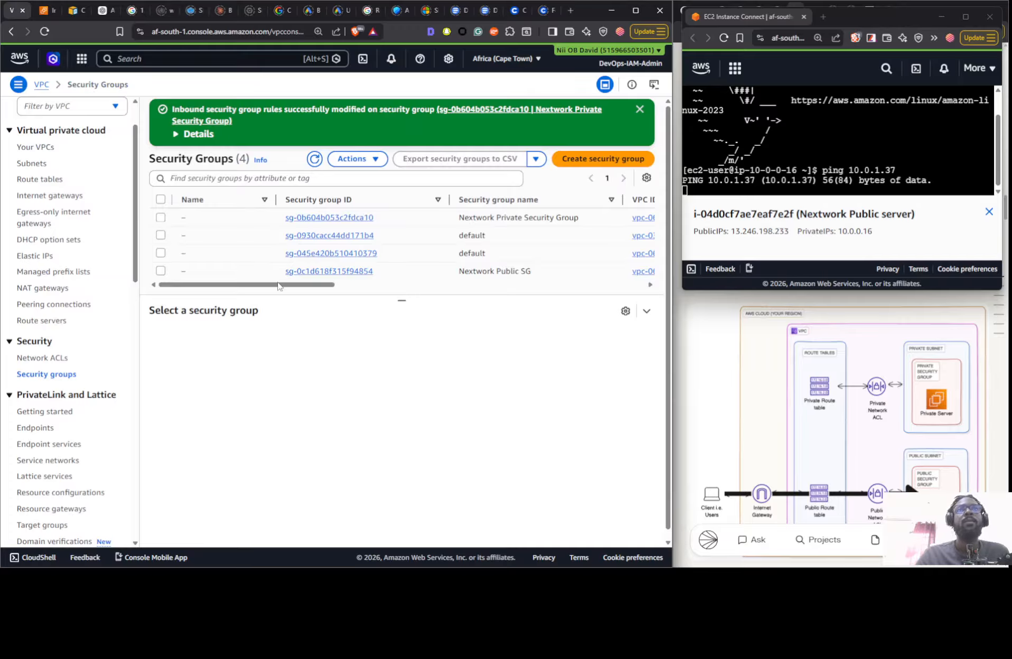
# - Add an outbound All ICMP - IPv4 rule with destination Anywhere-IPv4 to Nextwork Public SG, save it, and reopen the group's outbound rules
pyautogui.click(234, 277)
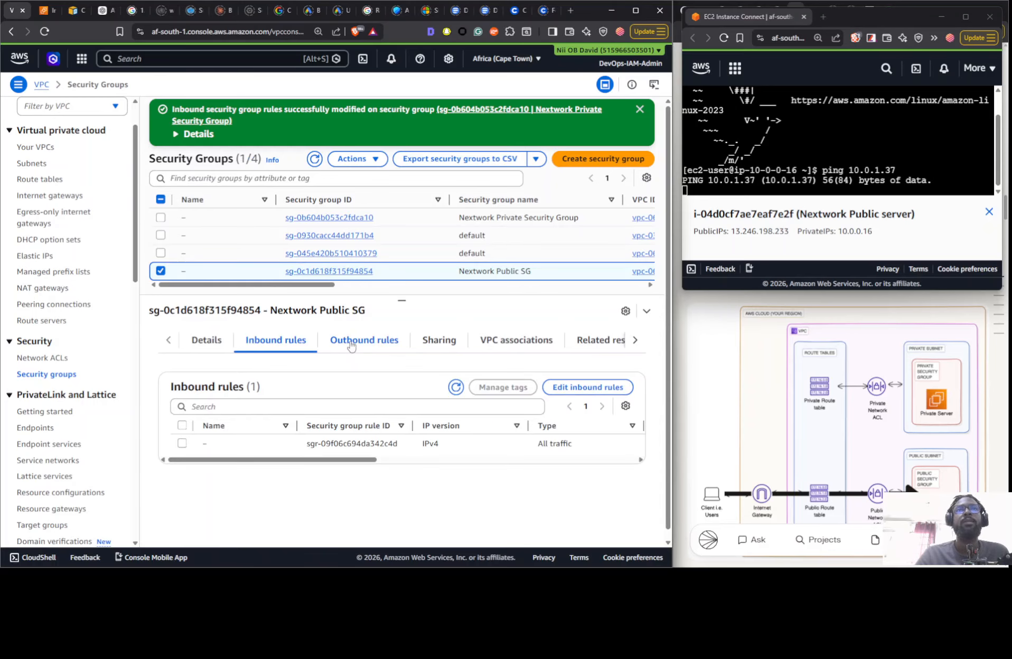
pyautogui.click(351, 345)
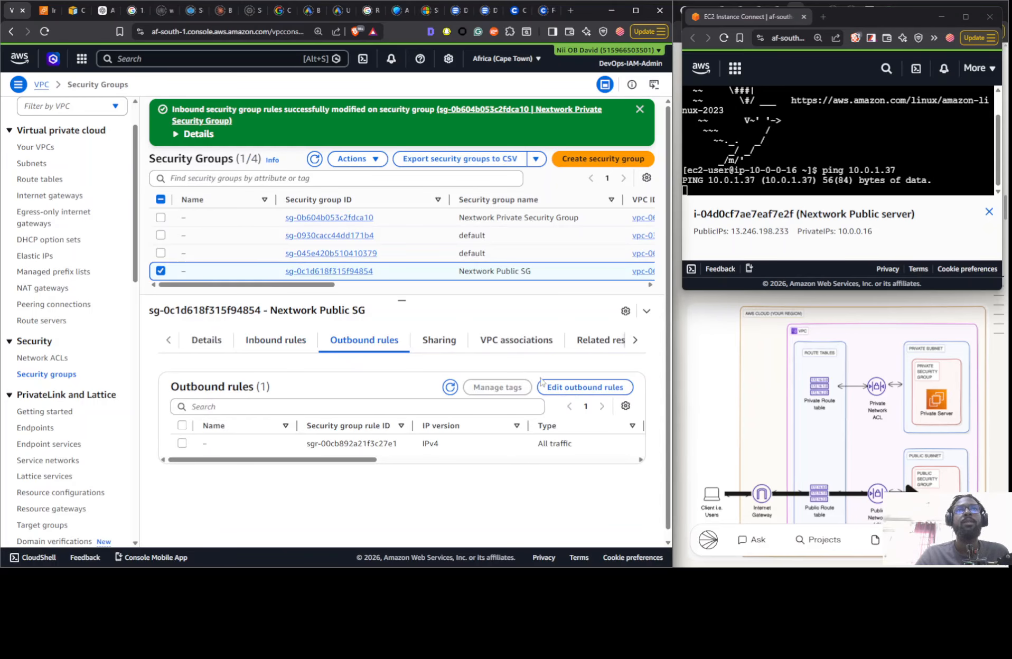
pyautogui.click(575, 387)
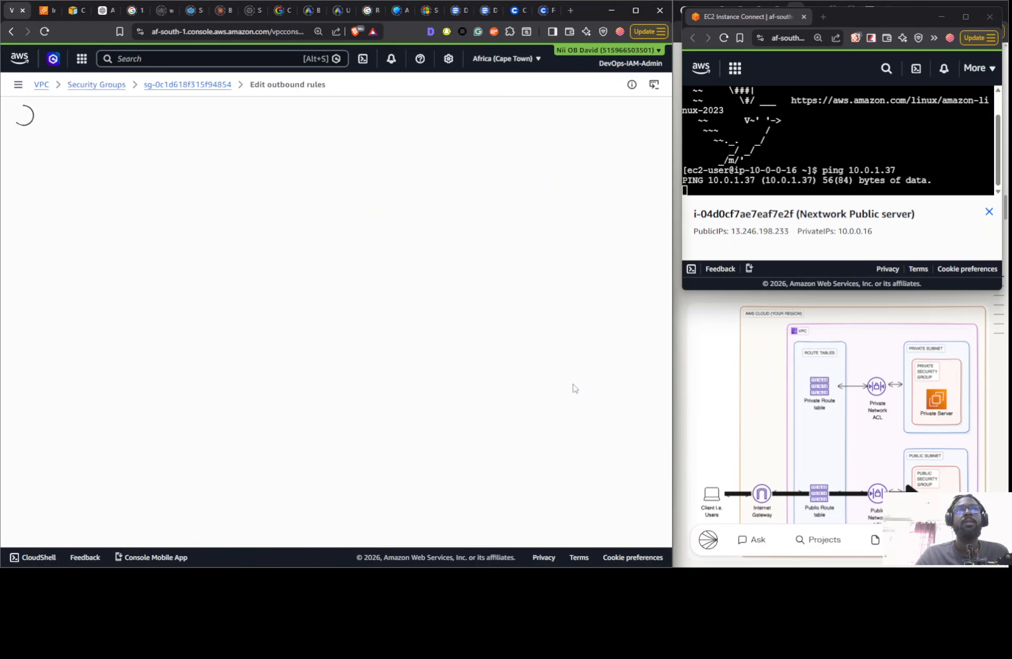
pyautogui.click(60, 254)
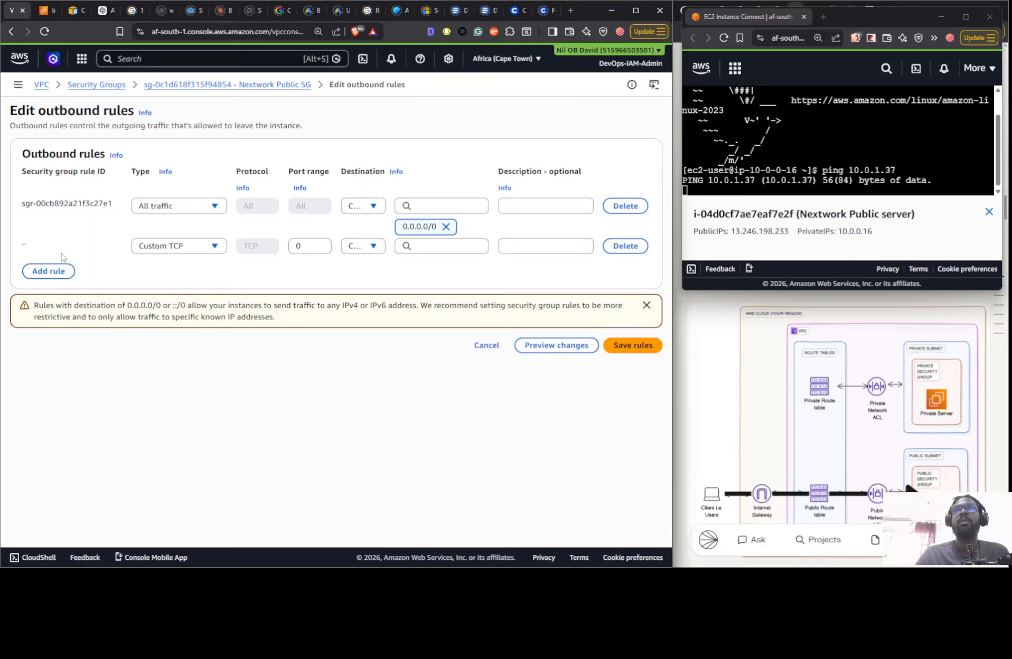
pyautogui.click(190, 251)
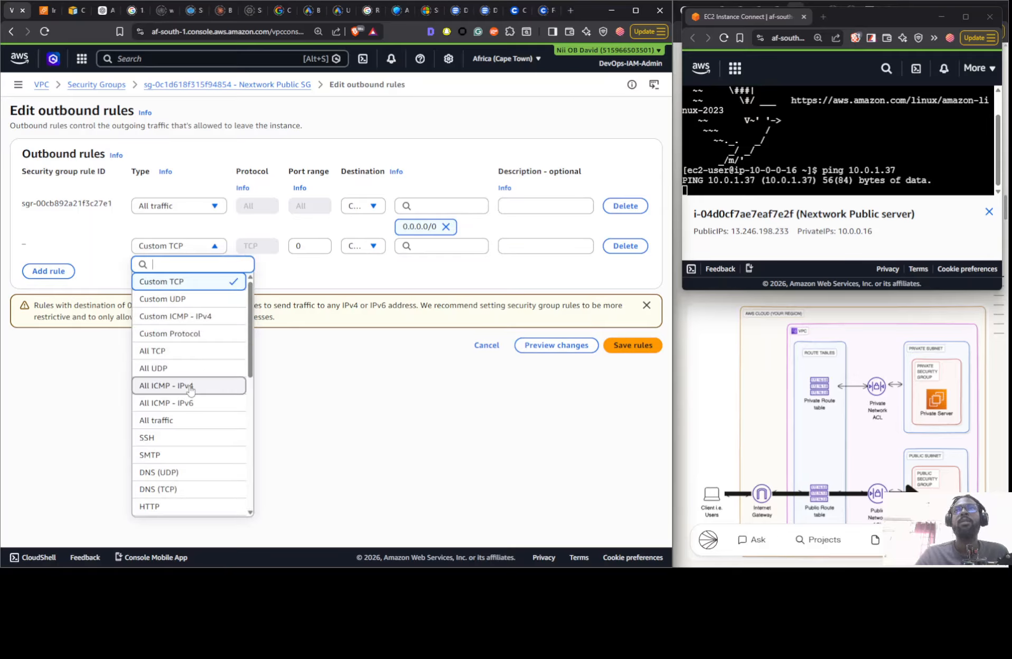
pyautogui.click(190, 391)
pyautogui.click(375, 246)
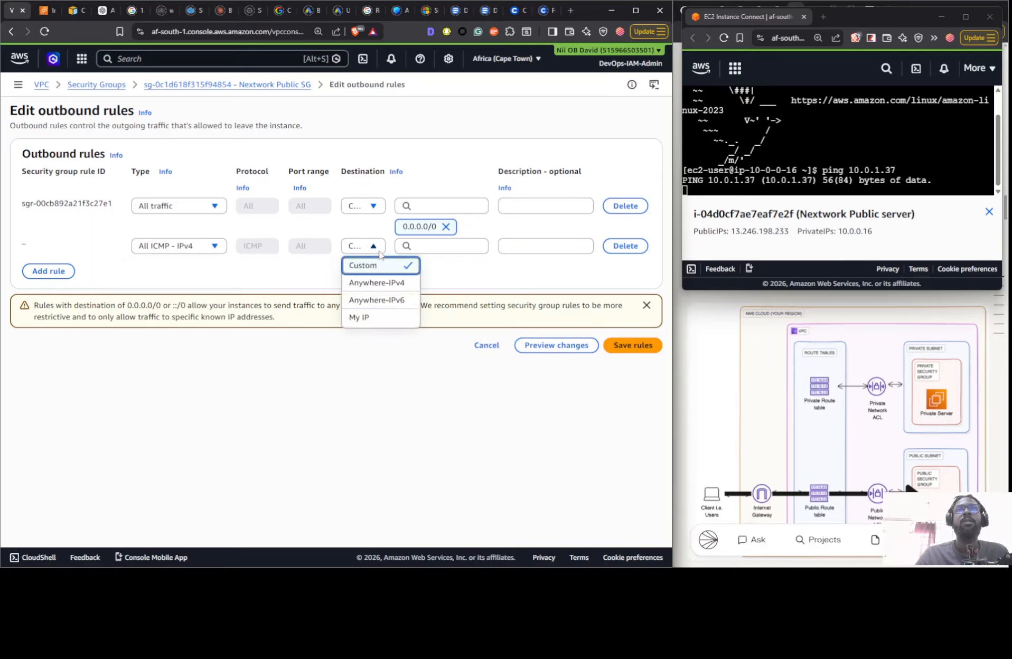
pyautogui.click(383, 284)
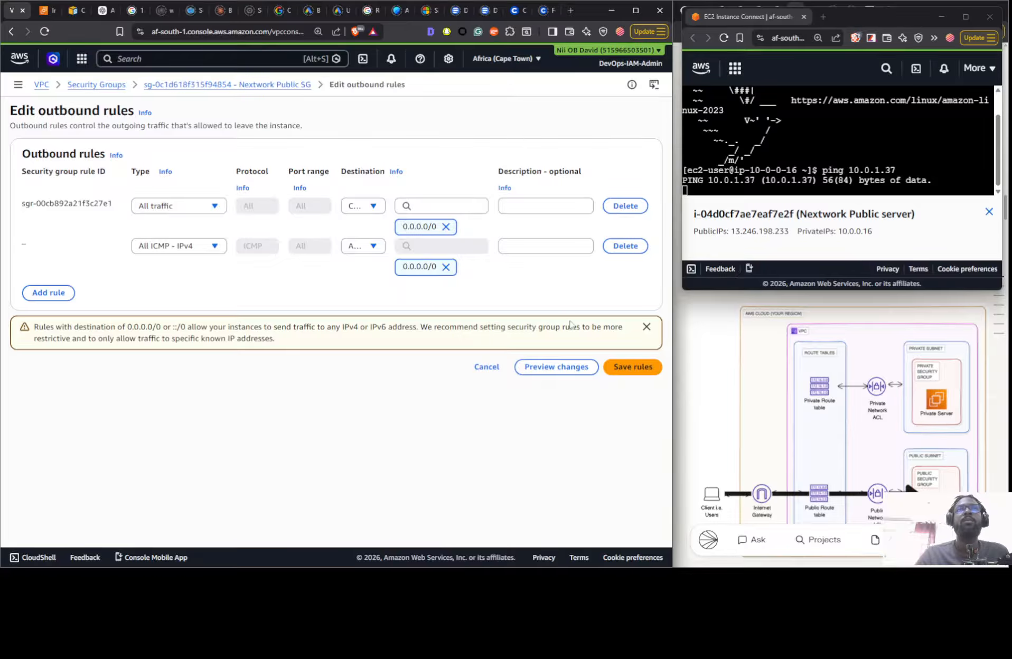
pyautogui.click(632, 345)
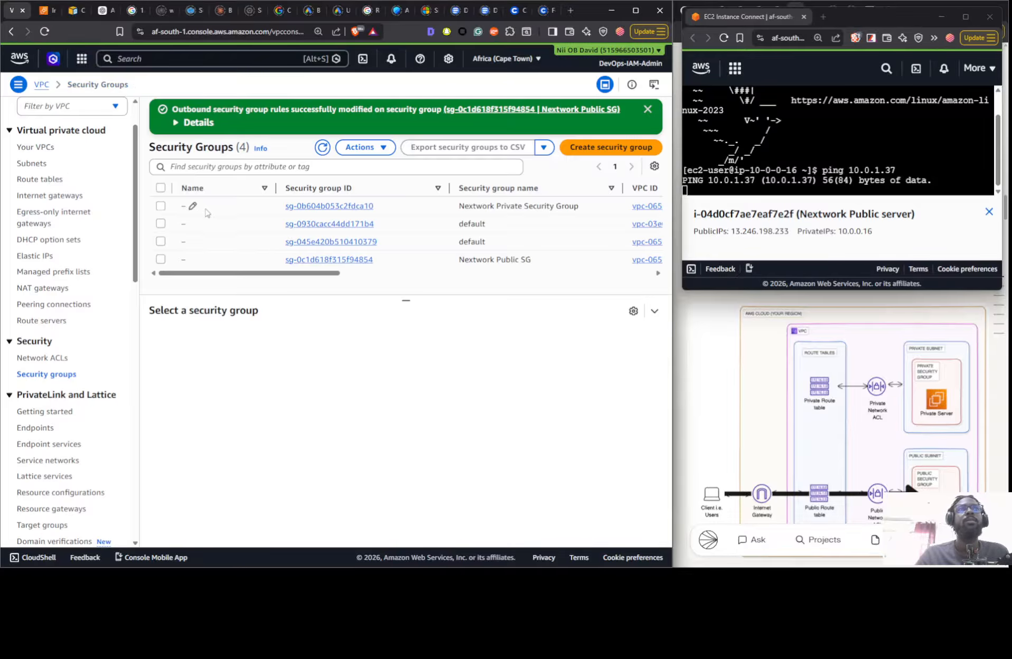
pyautogui.click(236, 261)
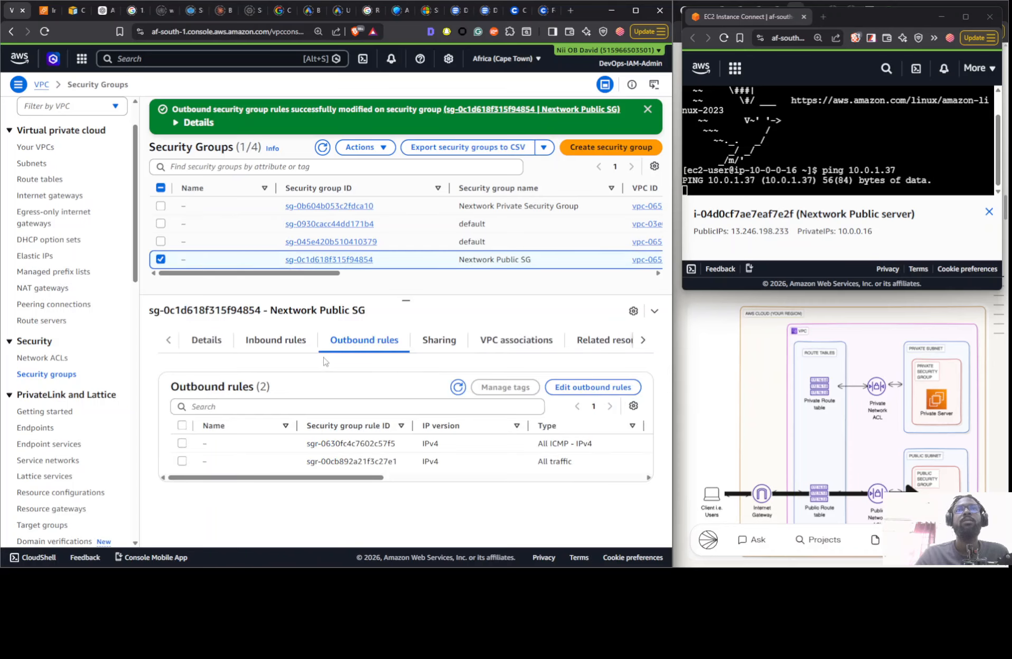
# - Add an inbound All ICMP - IPv4 rule from Anywhere-IPv4 to Nextwork Public SG, save it, and view Nextwork Private Security Group's inbound rules
pyautogui.click(288, 340)
pyautogui.click(578, 396)
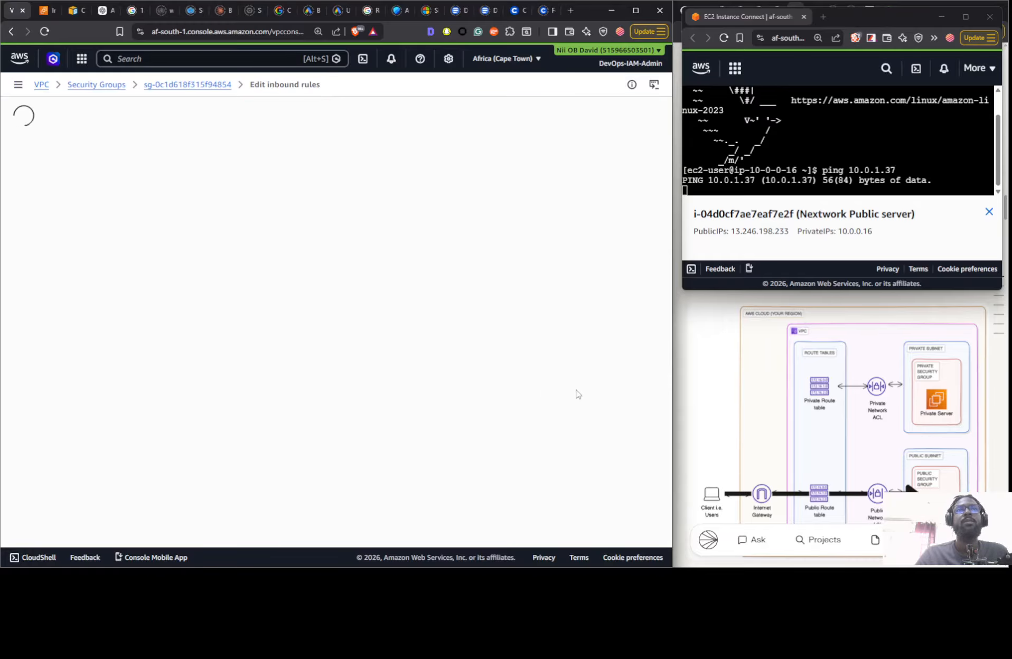
pyautogui.click(68, 254)
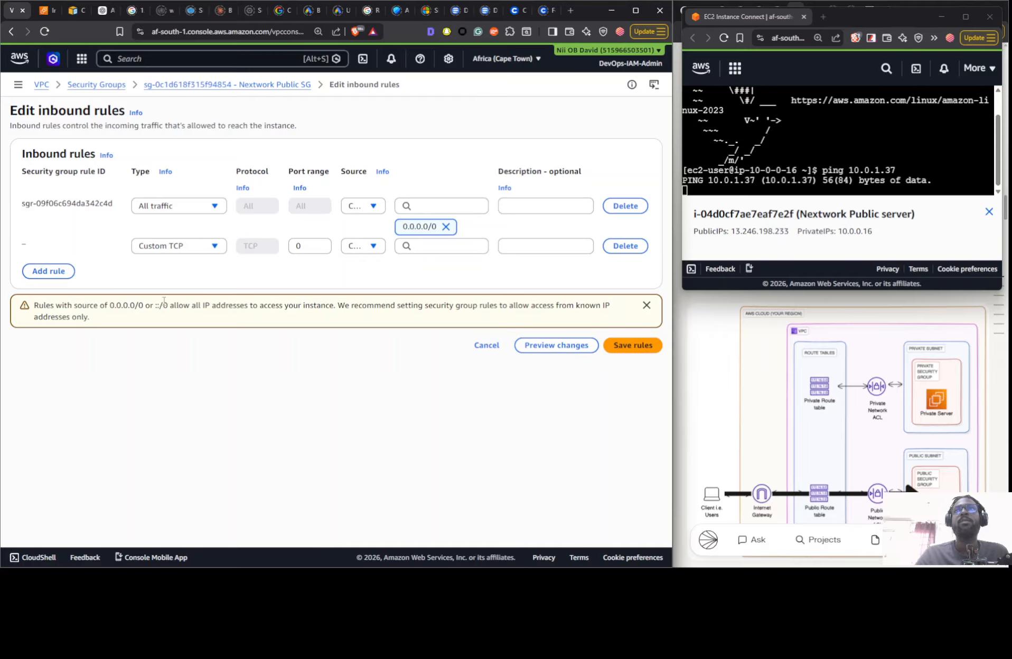
pyautogui.click(187, 248)
pyautogui.click(188, 389)
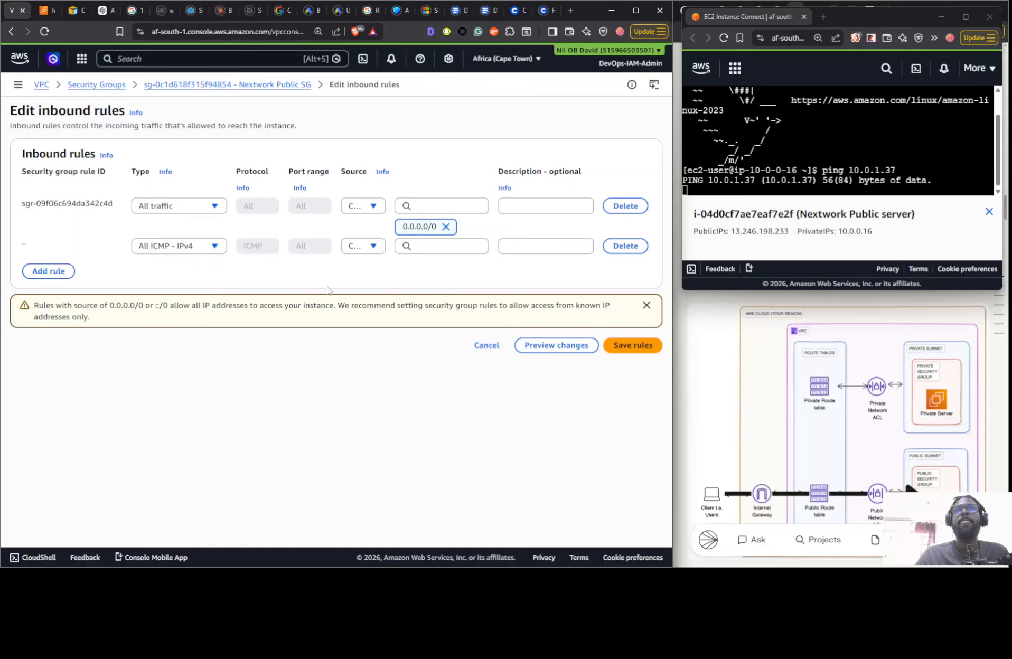
pyautogui.click(377, 248)
pyautogui.click(379, 284)
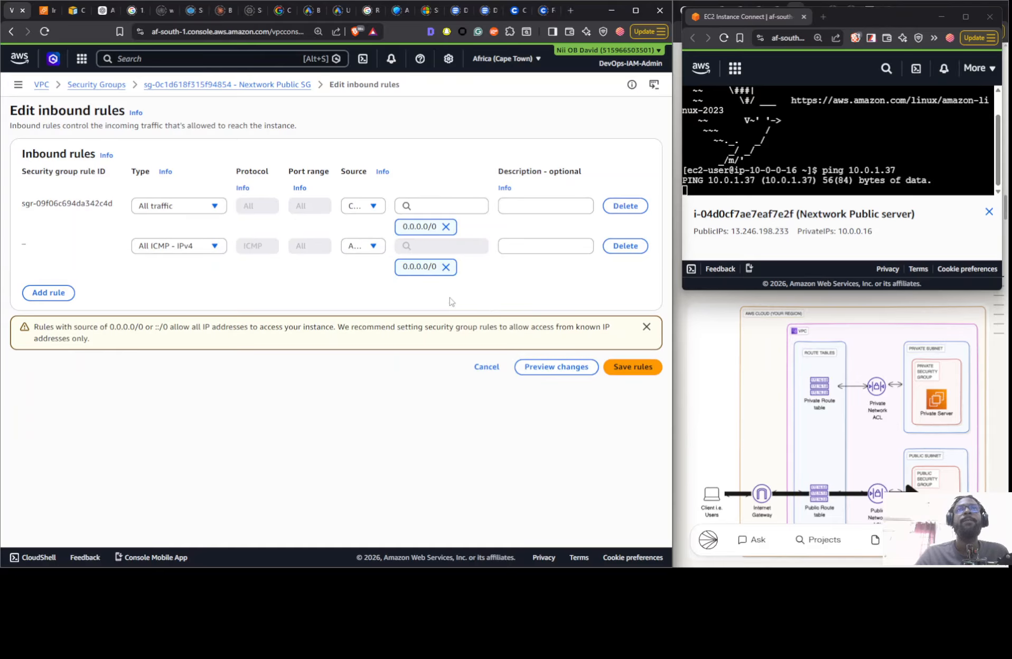
pyautogui.click(625, 369)
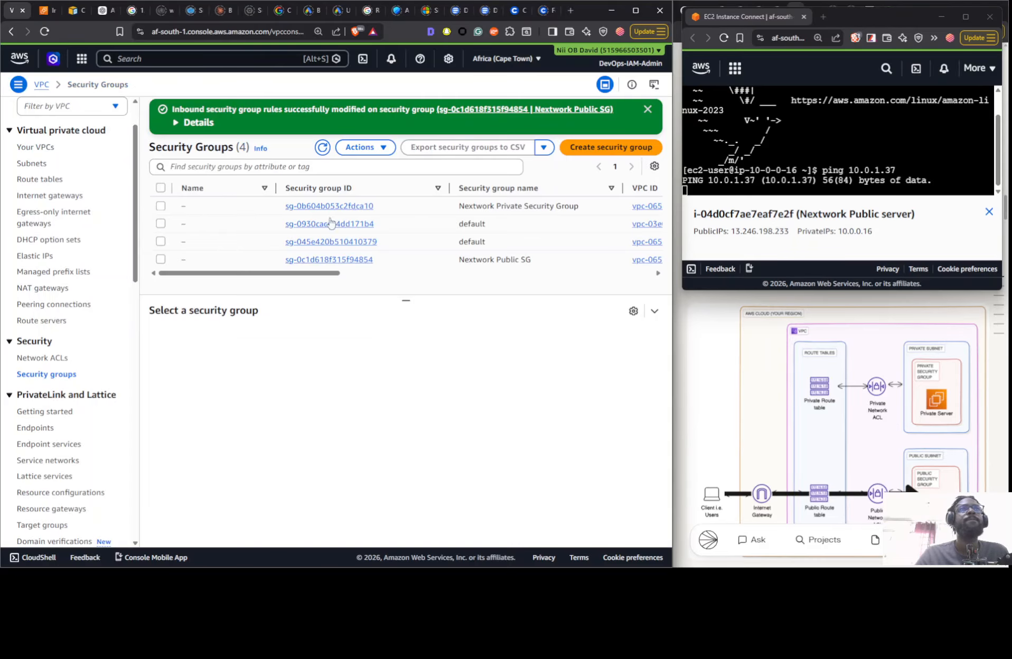
pyautogui.click(231, 209)
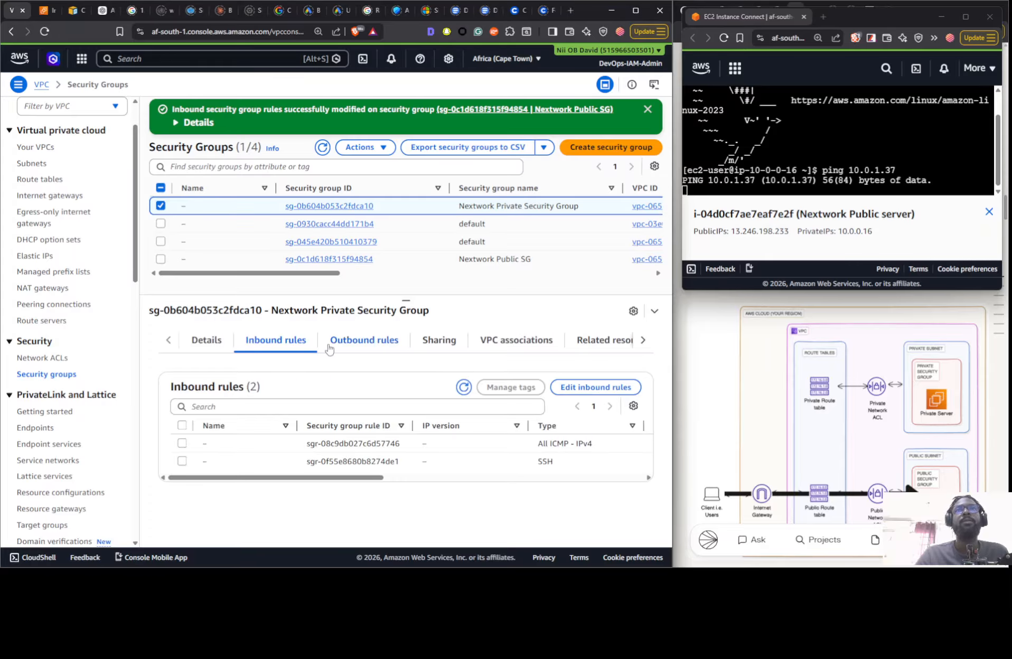
# - Add inbound rule 100 to the Nextwork Private NACL, allowing Custom ICMP - IPv4 from source 0.0.0.0/0, and save the changes
pyautogui.click(40, 359)
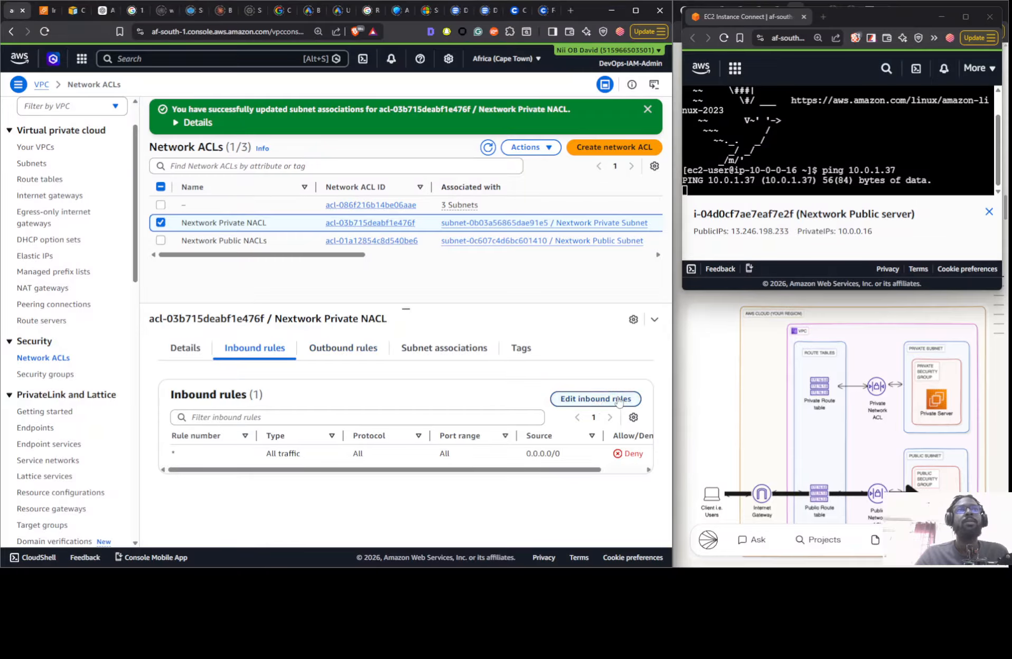
pyautogui.click(596, 402)
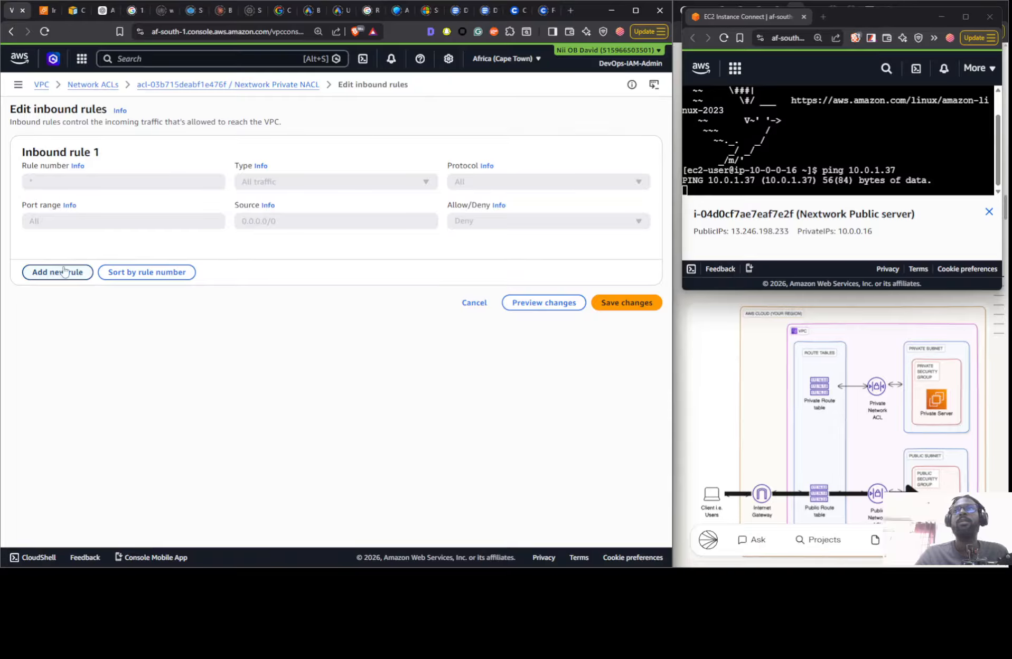
pyautogui.click(63, 271)
pyautogui.click(66, 186)
pyautogui.write('1')
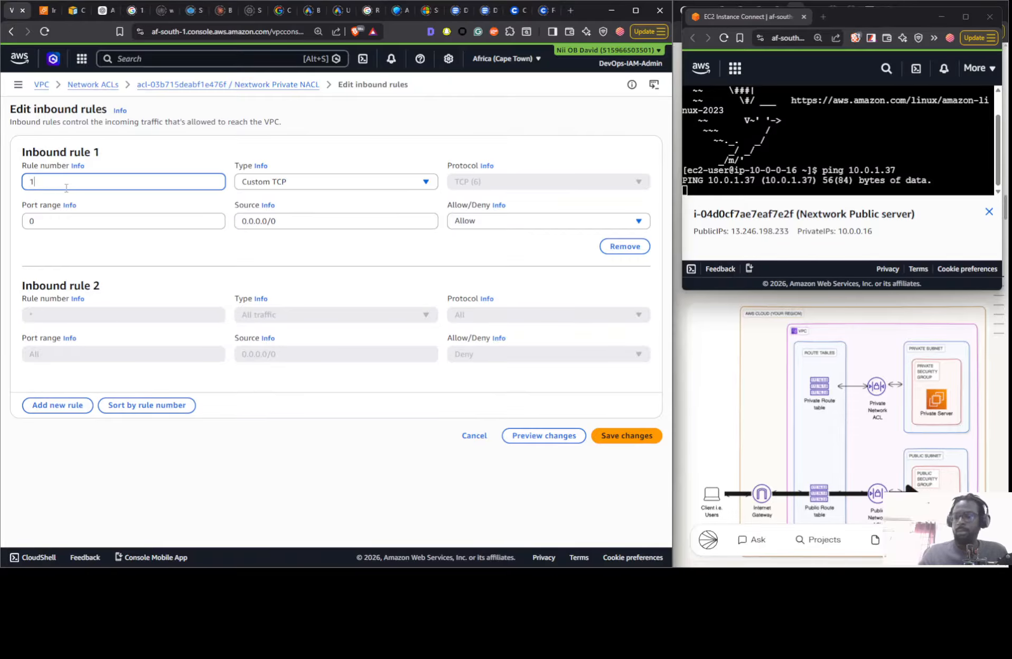
pyautogui.write('00')
pyautogui.click(311, 182)
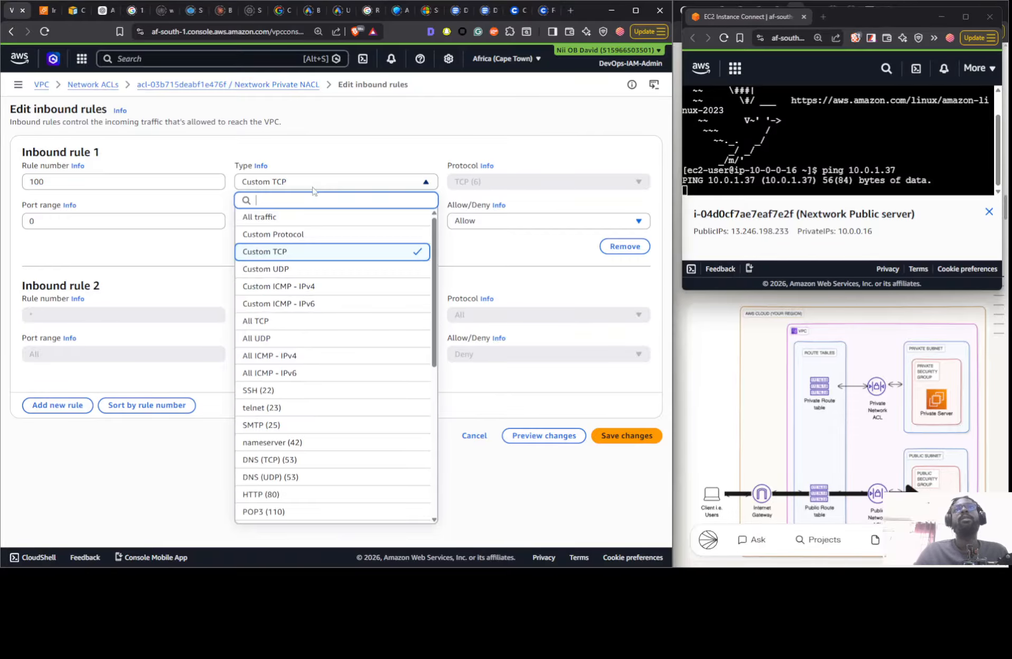
pyautogui.click(296, 286)
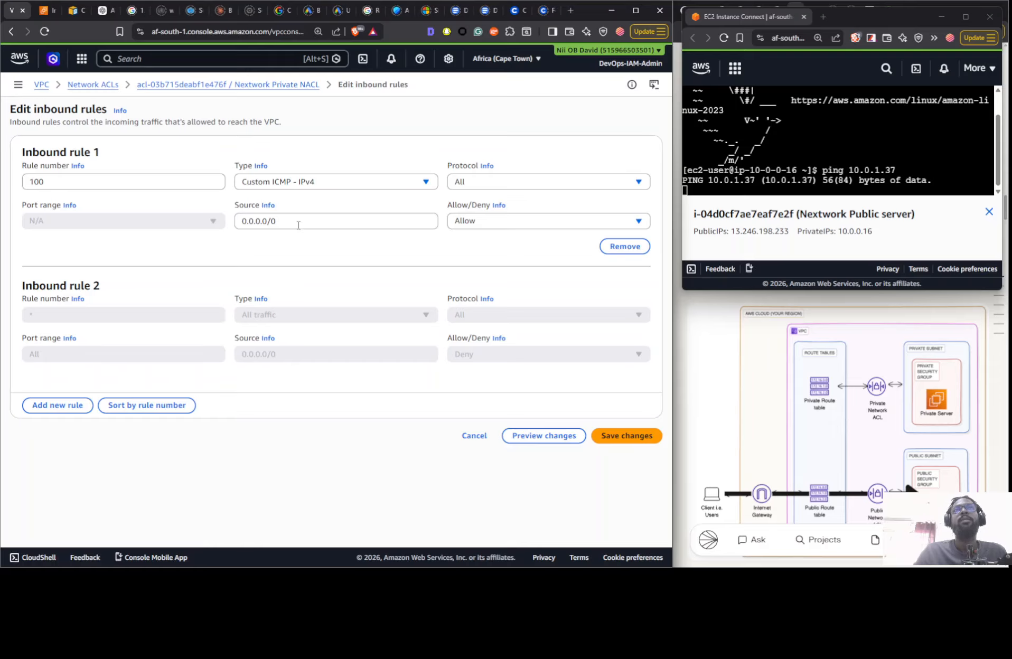
pyautogui.click(358, 220)
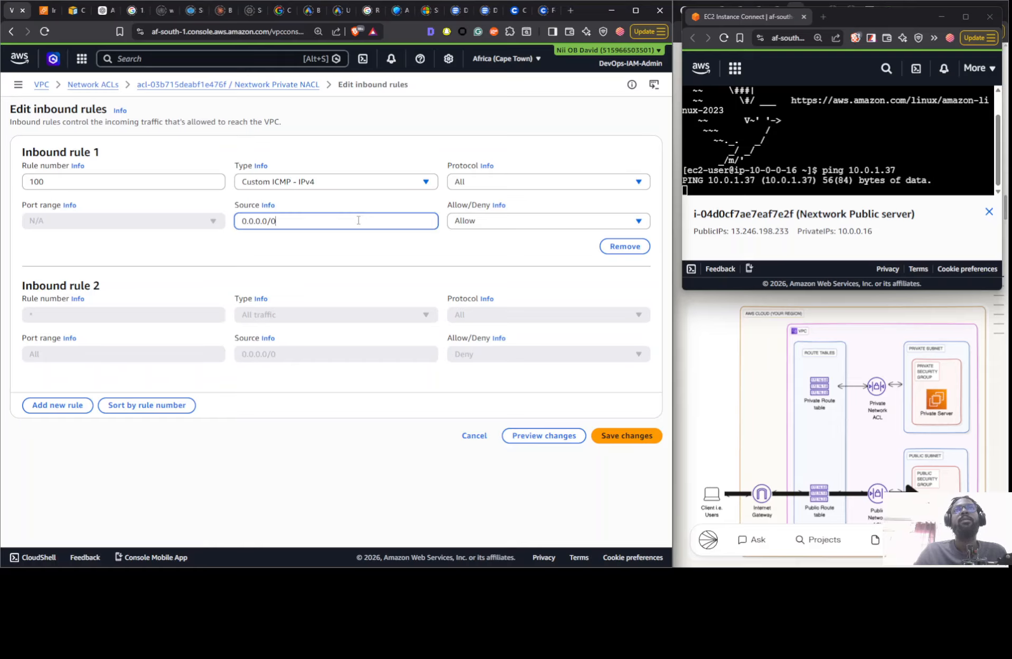
pyautogui.click(626, 438)
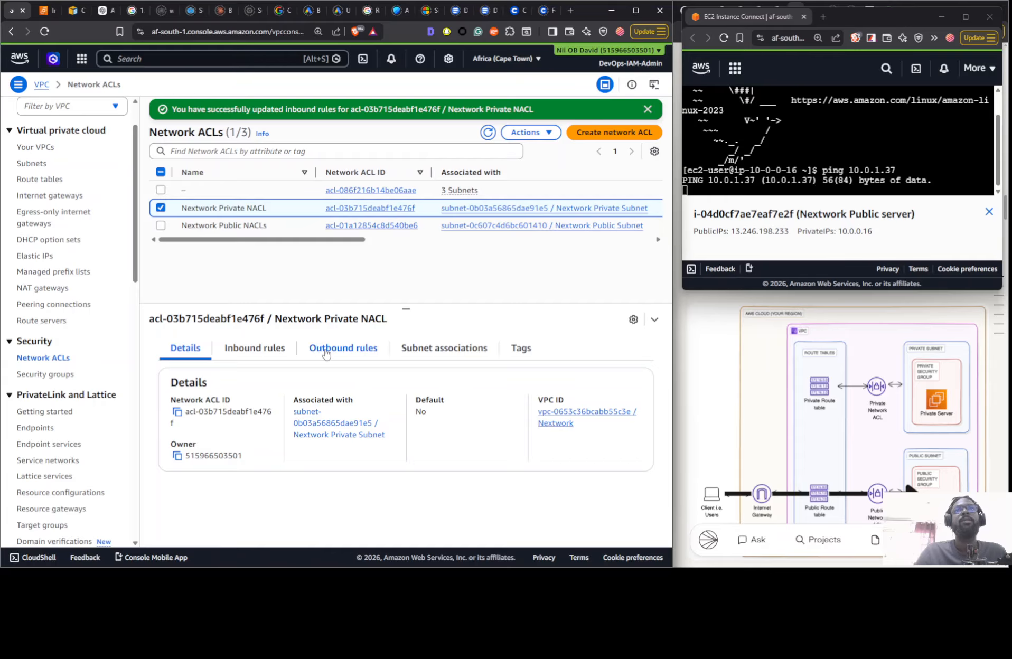
# - Add outbound rule 100 to the Nextwork Private NACL, allowing Custom ICMP - IPv4 to destination 0.0.0.0/0, and save the changes
pyautogui.click(326, 353)
pyautogui.click(592, 399)
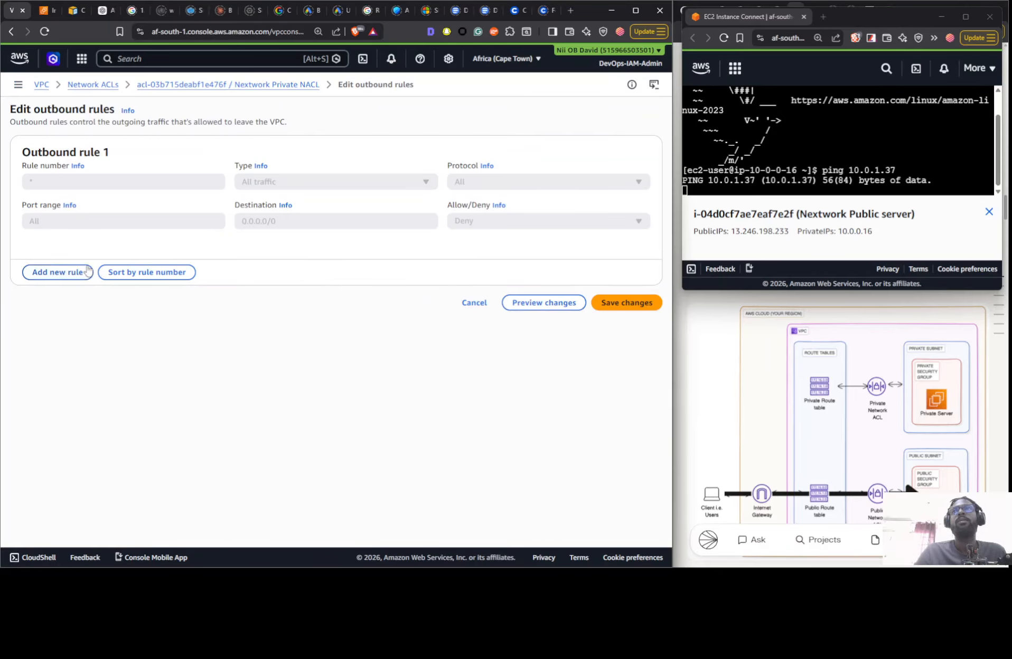
pyautogui.click(68, 273)
pyautogui.click(70, 186)
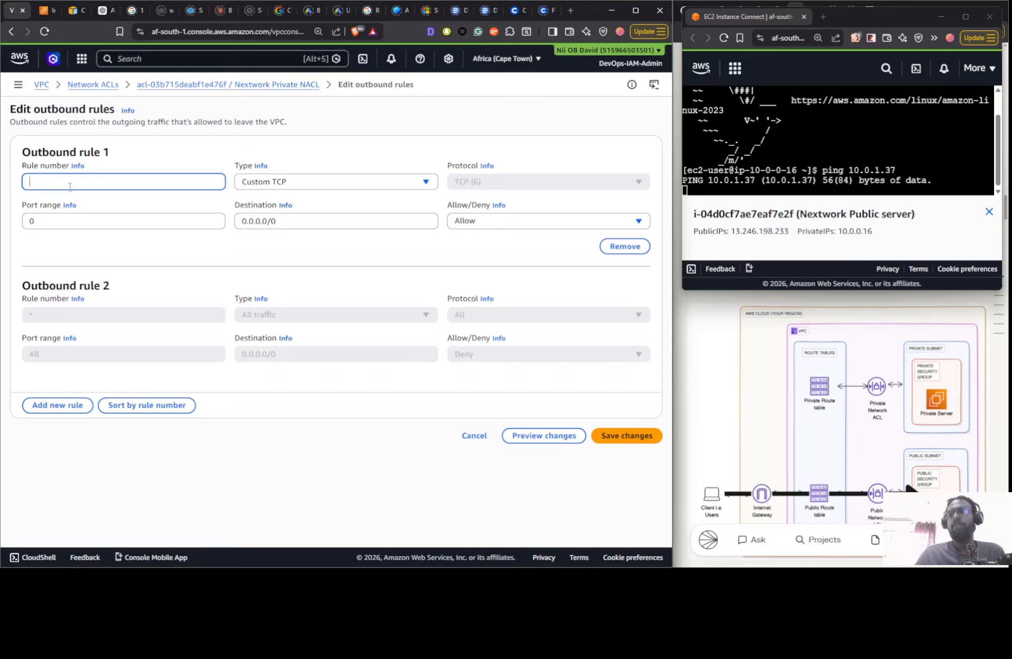
pyautogui.write('100')
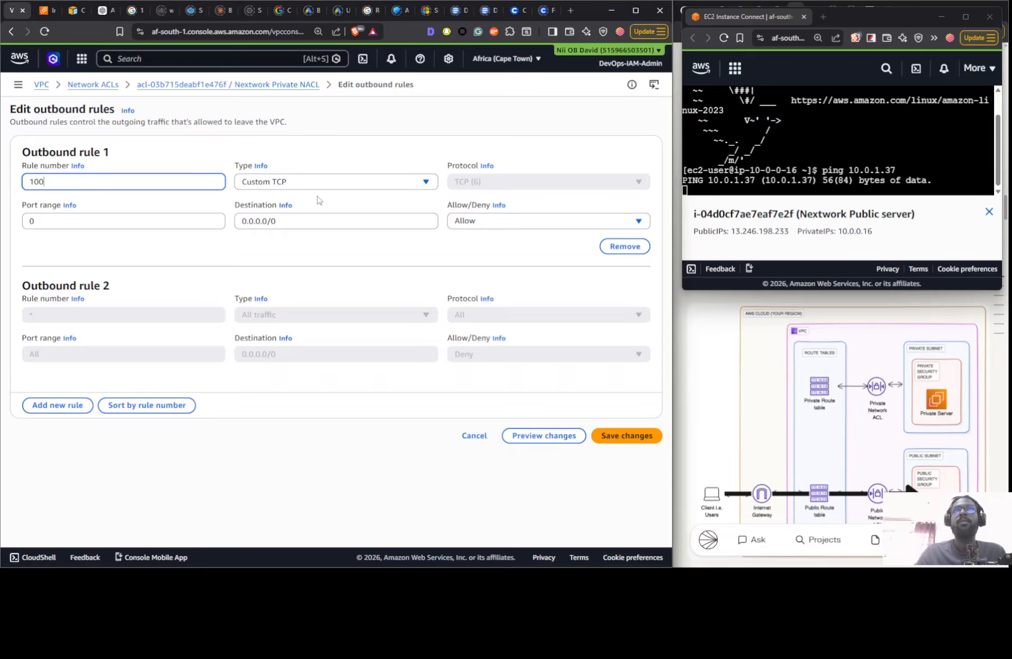
pyautogui.click(315, 189)
pyautogui.click(298, 288)
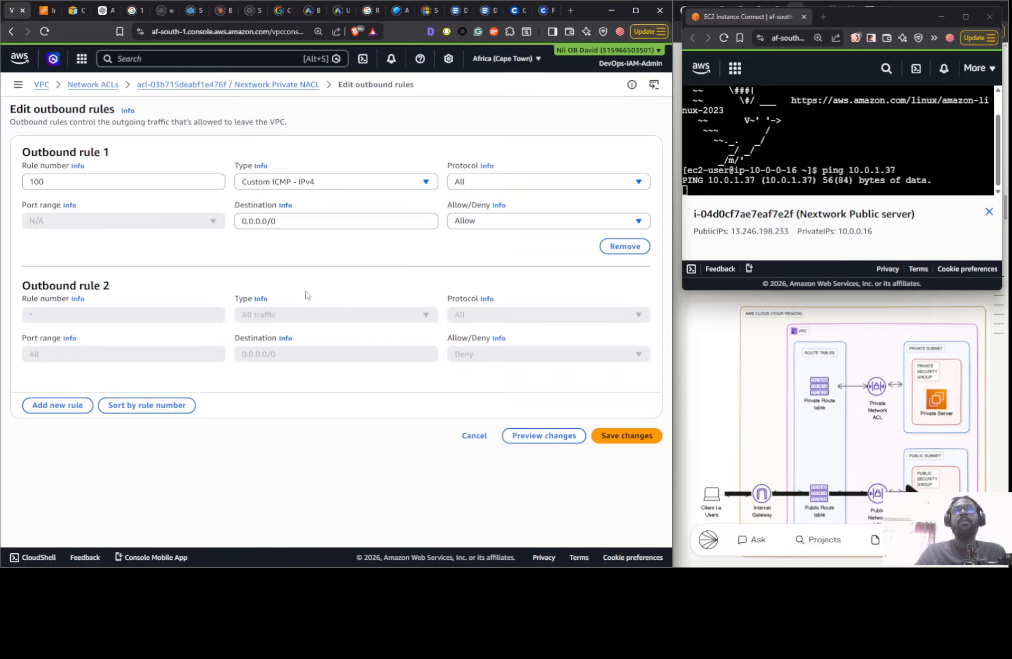
pyautogui.click(628, 438)
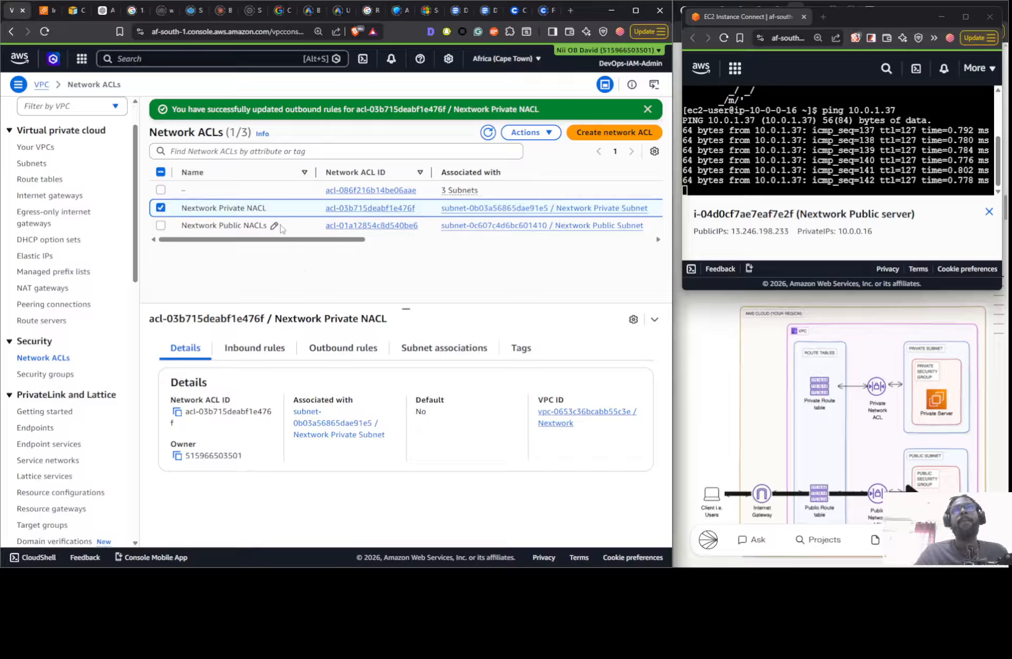
# - Check the inbound and outbound rules of the Nextwork Public NACLs
pyautogui.click(280, 226)
pyautogui.click(277, 353)
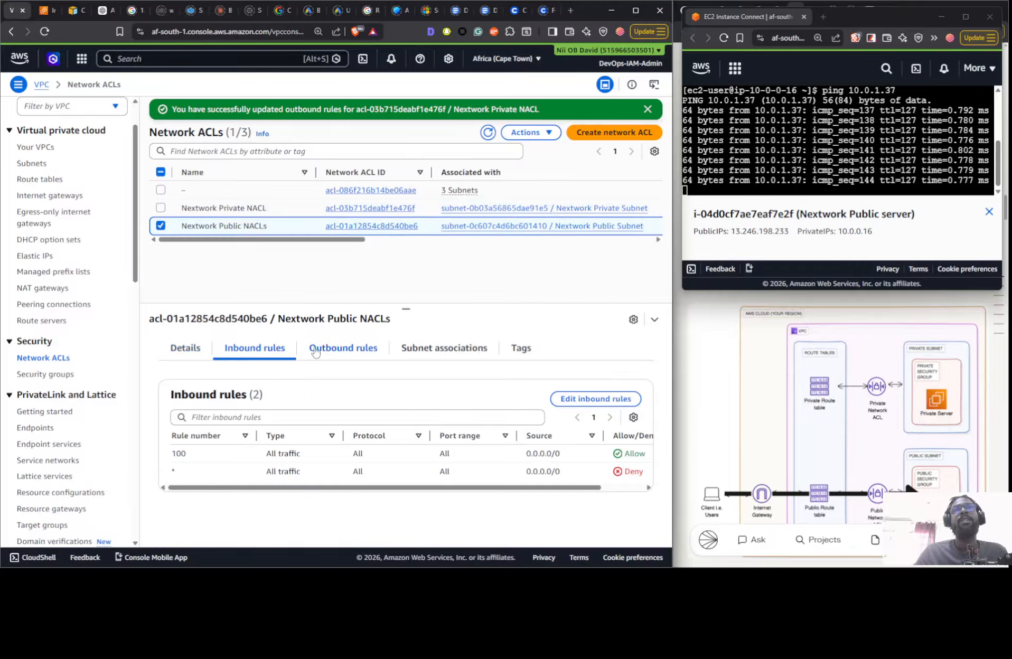
pyautogui.click(332, 348)
pyautogui.click(246, 350)
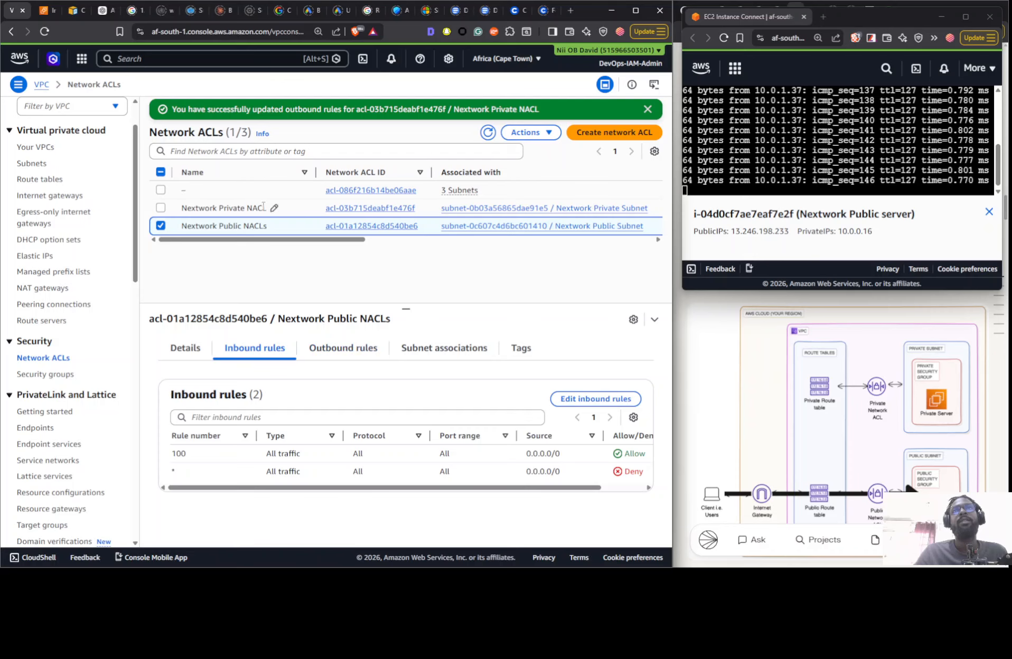
# - Remove inbound rule 100 from the Nextwork Private NACL and save the changes
pyautogui.click(274, 209)
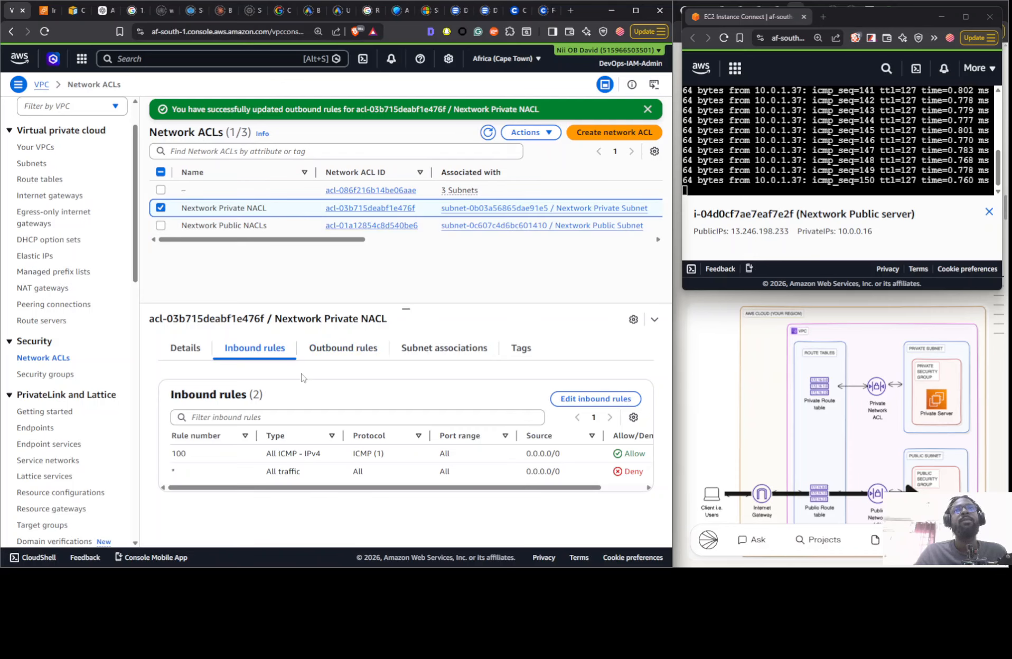
pyautogui.click(592, 400)
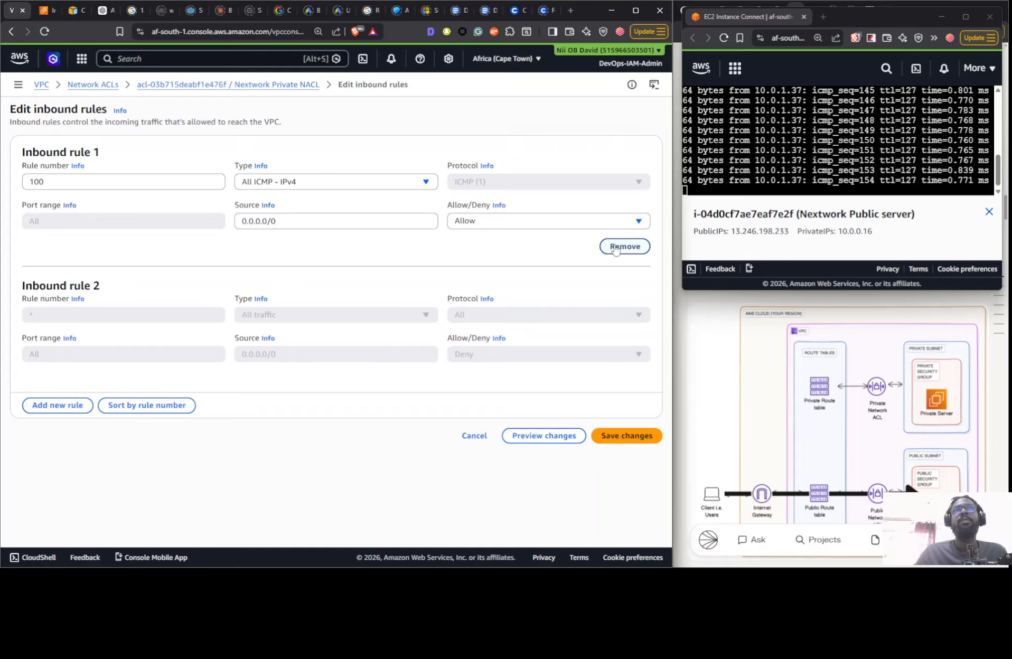
pyautogui.click(616, 249)
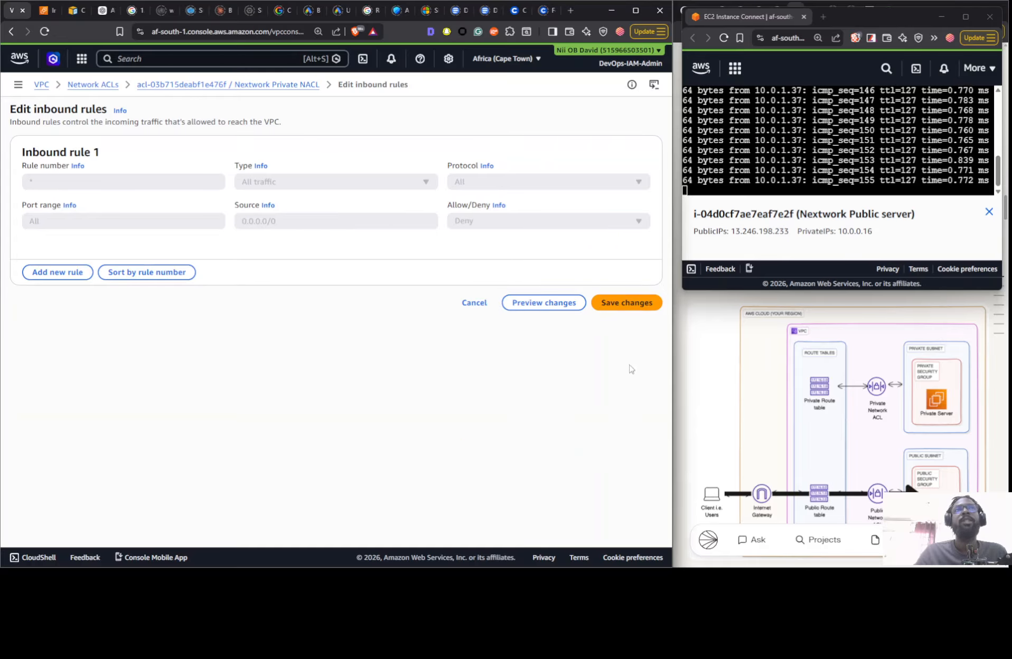
pyautogui.click(622, 303)
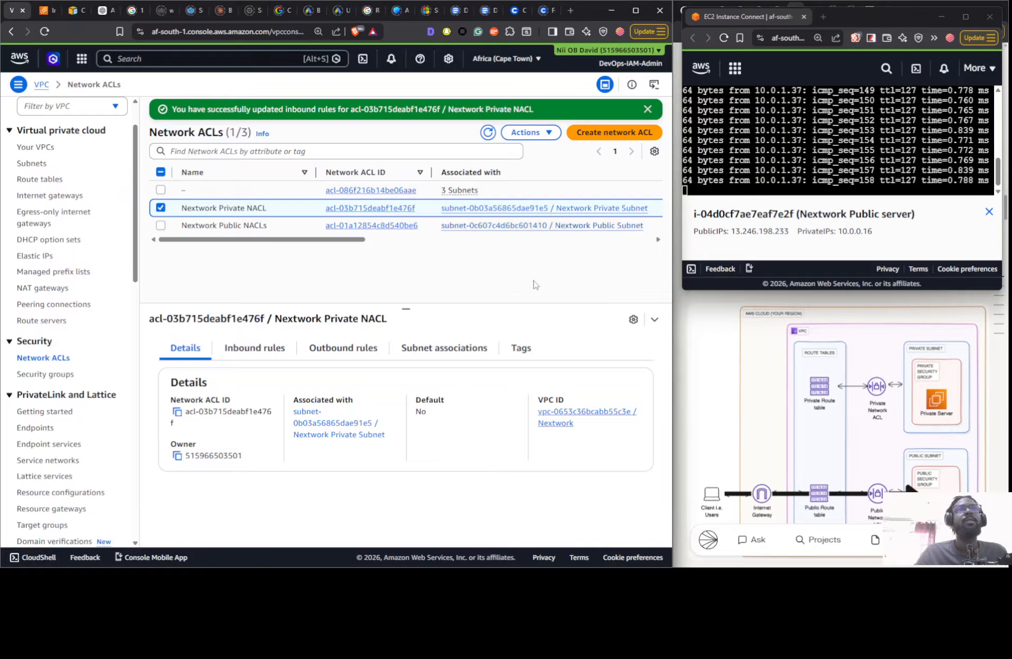
# - Add a new inbound rule 100 to the Nextwork Private NACL, allowing Custom ICMP - IPv4 from source 10.0.1.0/24, and save the changes
pyautogui.click(287, 349)
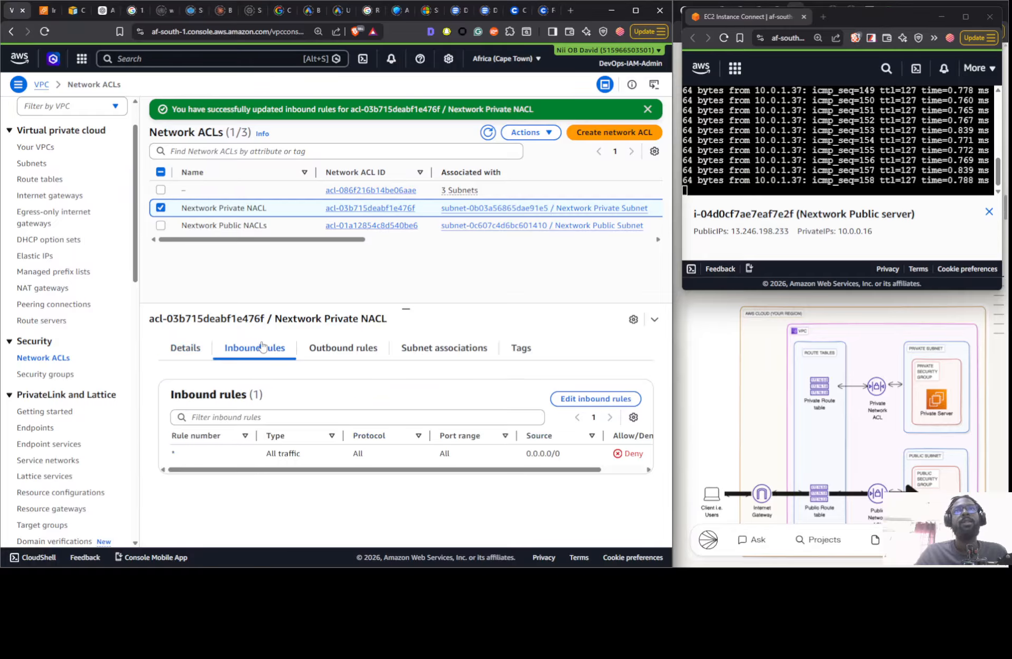
pyautogui.click(613, 400)
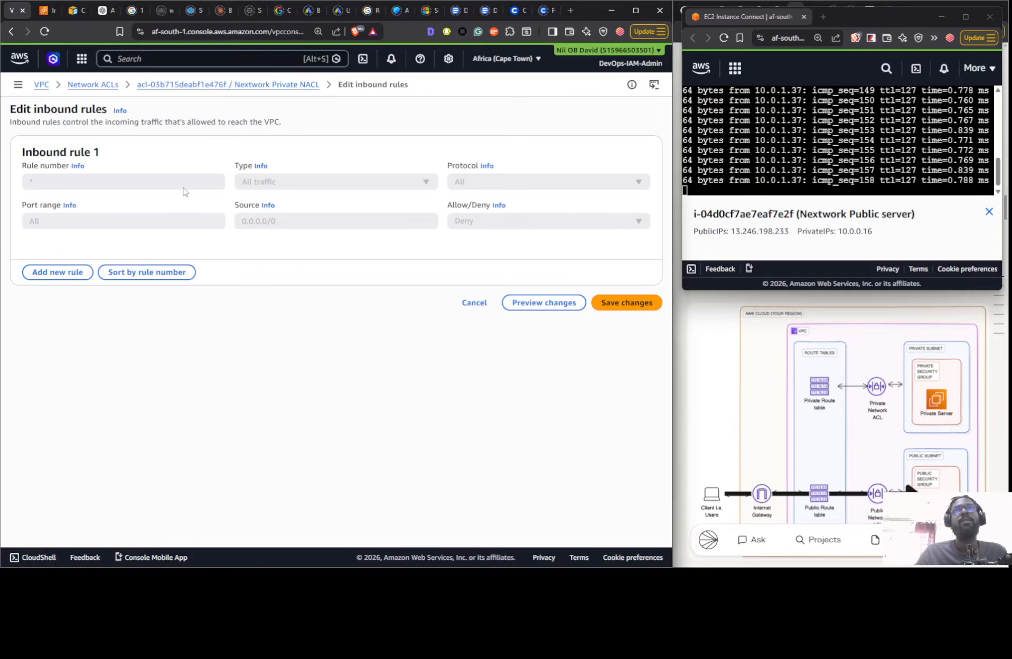
pyautogui.click(68, 279)
pyautogui.click(71, 186)
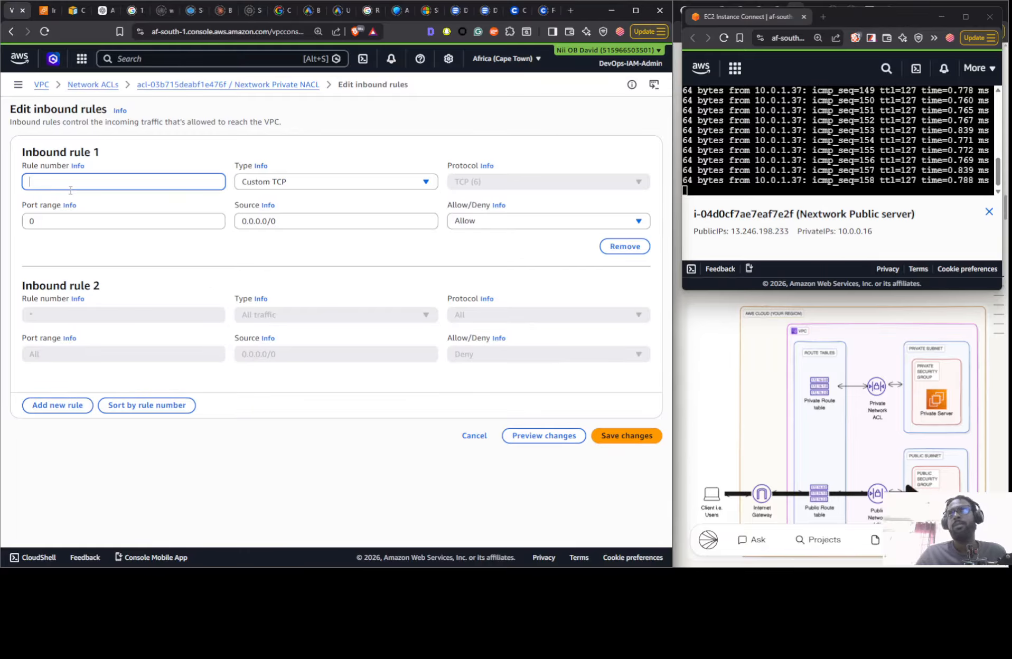
pyautogui.write('100')
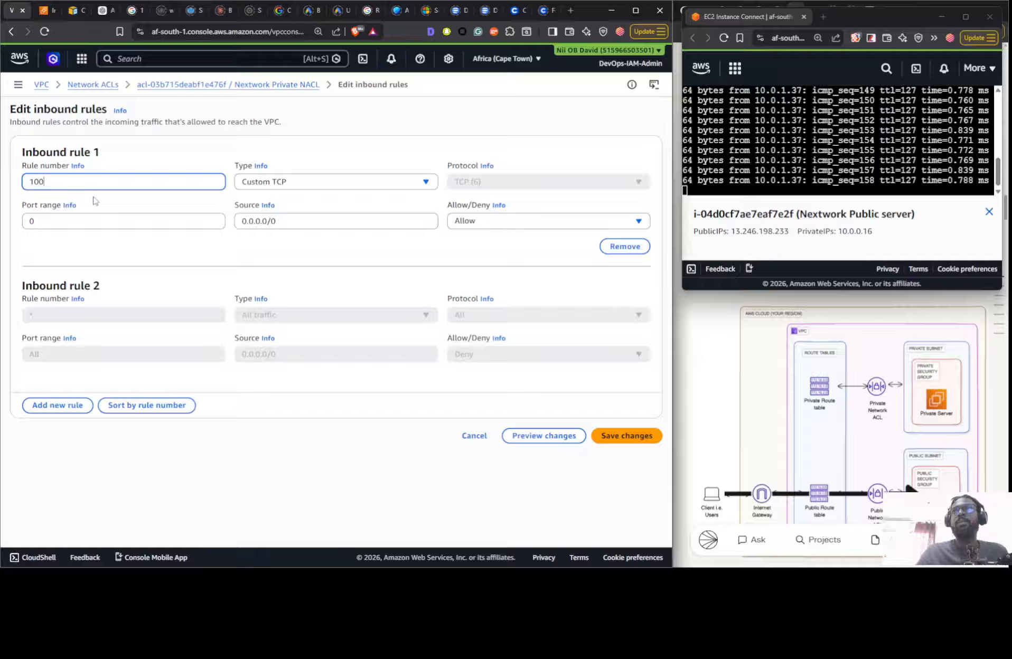
pyautogui.click(271, 189)
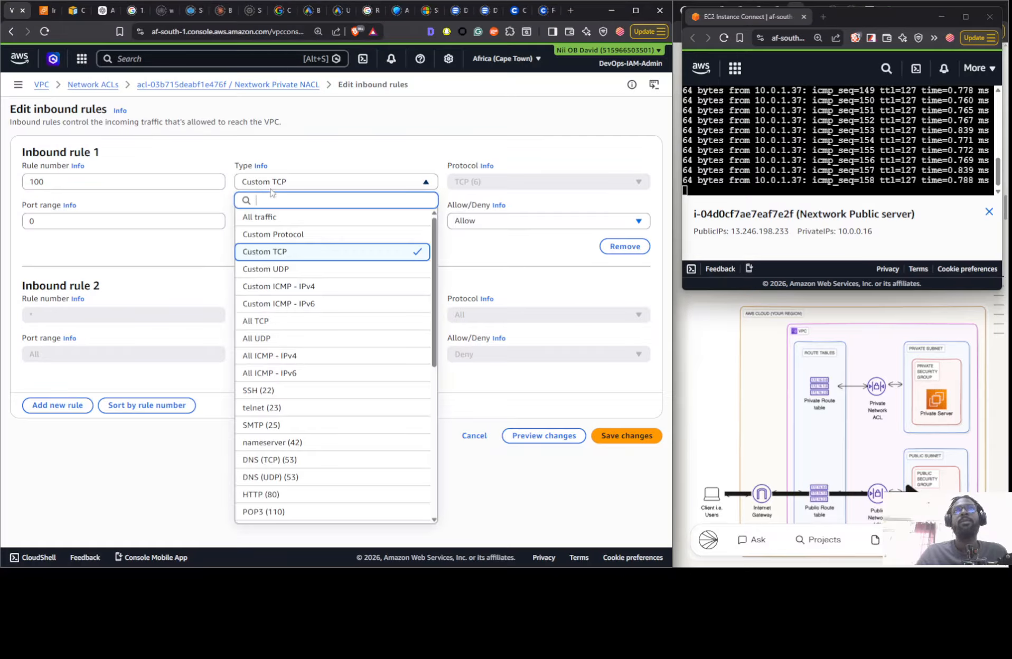
pyautogui.click(277, 286)
pyautogui.click(301, 225)
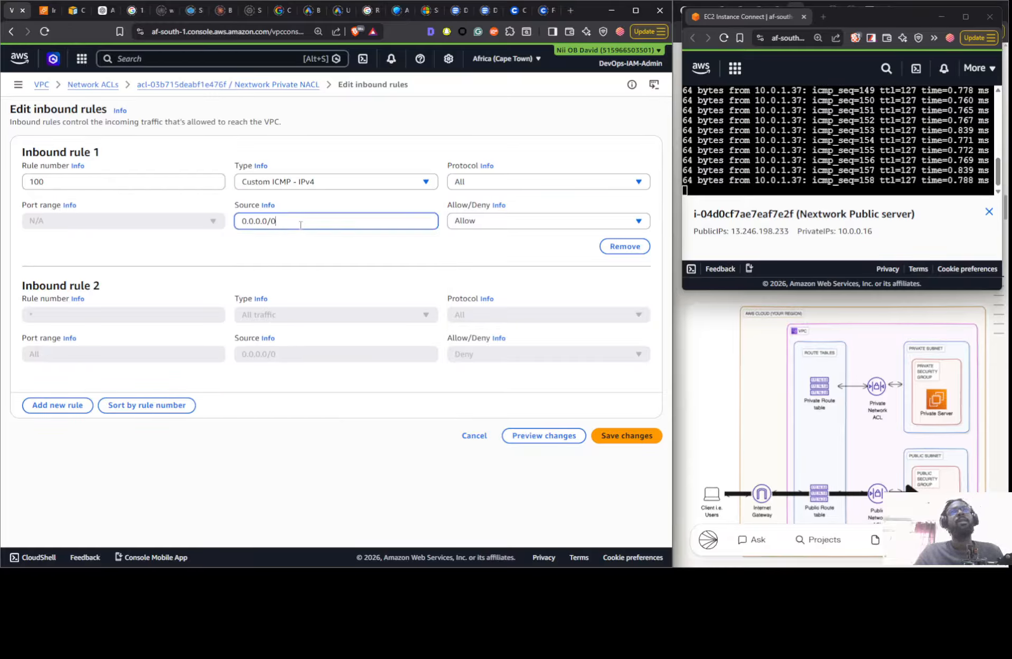
pyautogui.moveTo(287, 223); pyautogui.dragTo(223, 228)
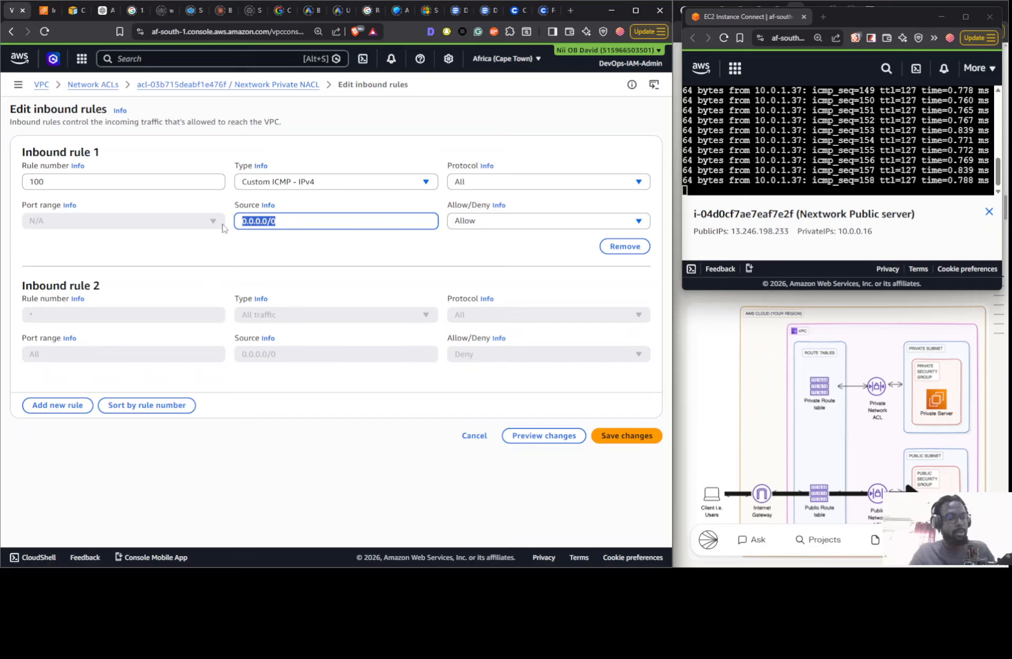
pyautogui.write('1')
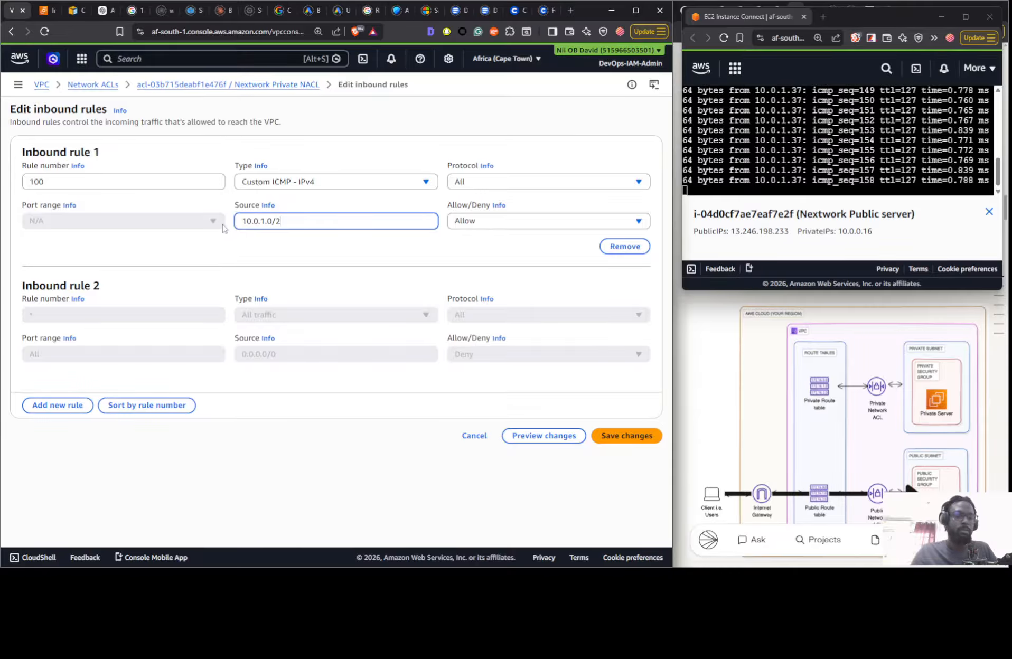
pyautogui.click(602, 441)
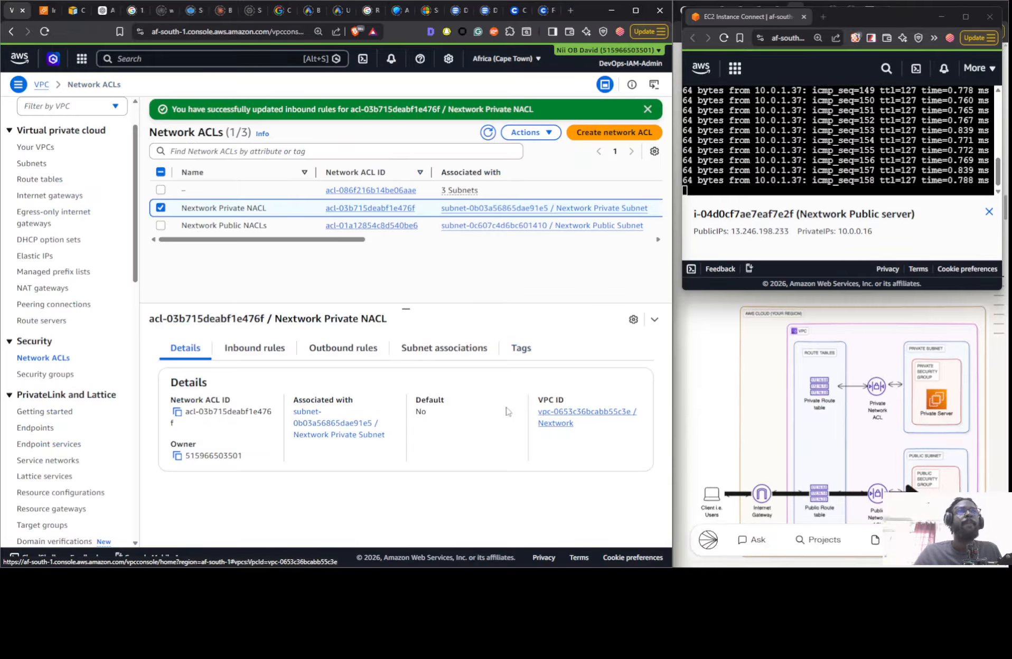
# - Set the source of inbound rule 100 in the Nextwork Private NACL to 10.0.0.0/24, save, and check the inbound rules
pyautogui.click(266, 352)
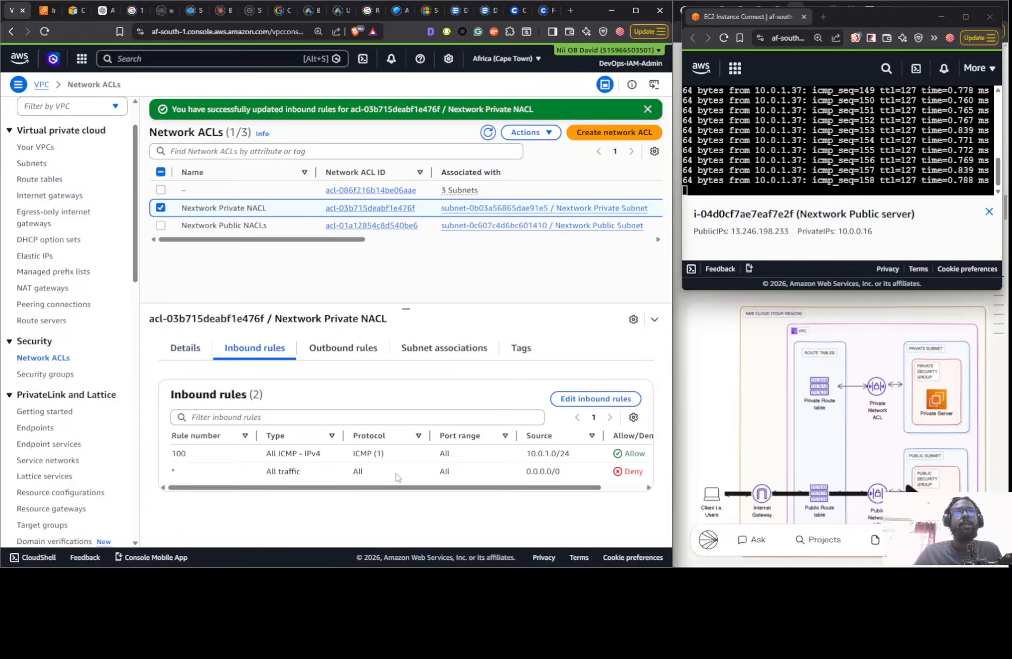
pyautogui.click(594, 400)
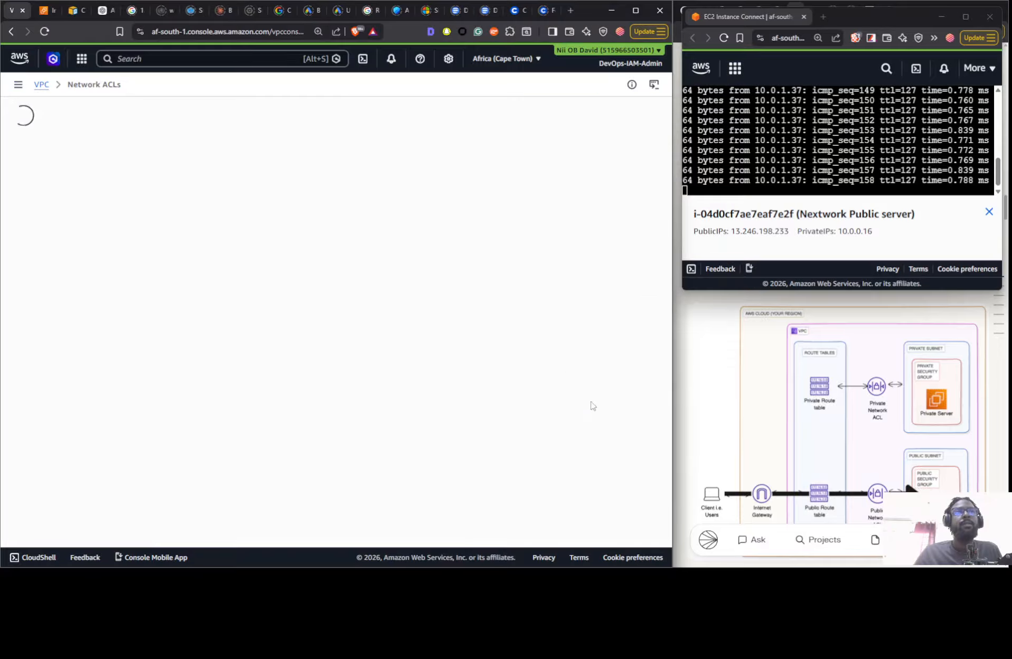
pyautogui.click(265, 221)
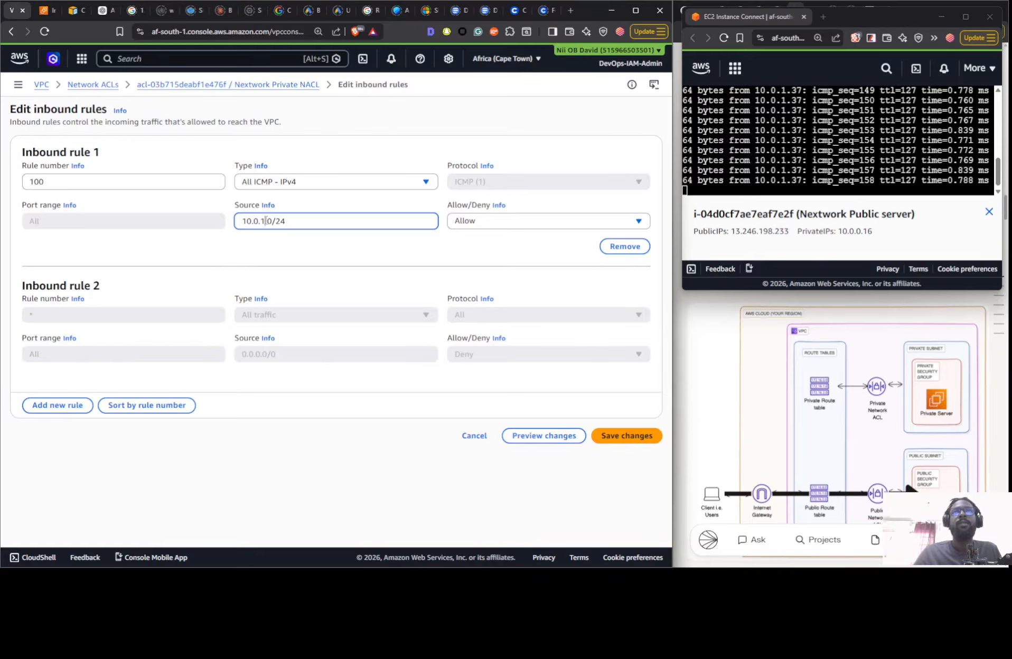
pyautogui.press('BackSpace')
pyautogui.write('0')
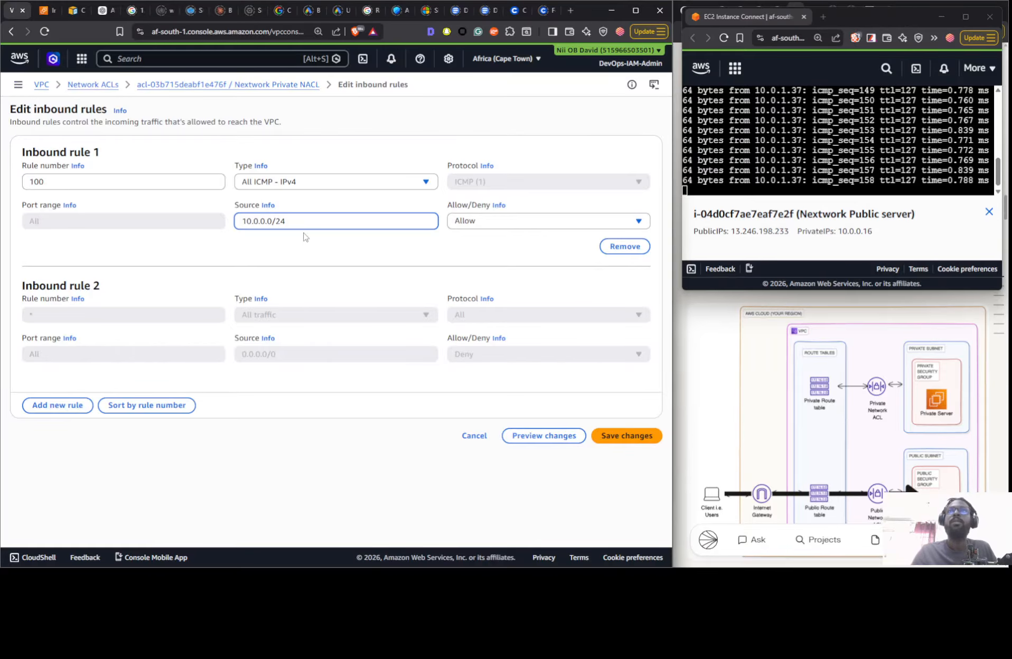
pyautogui.click(623, 438)
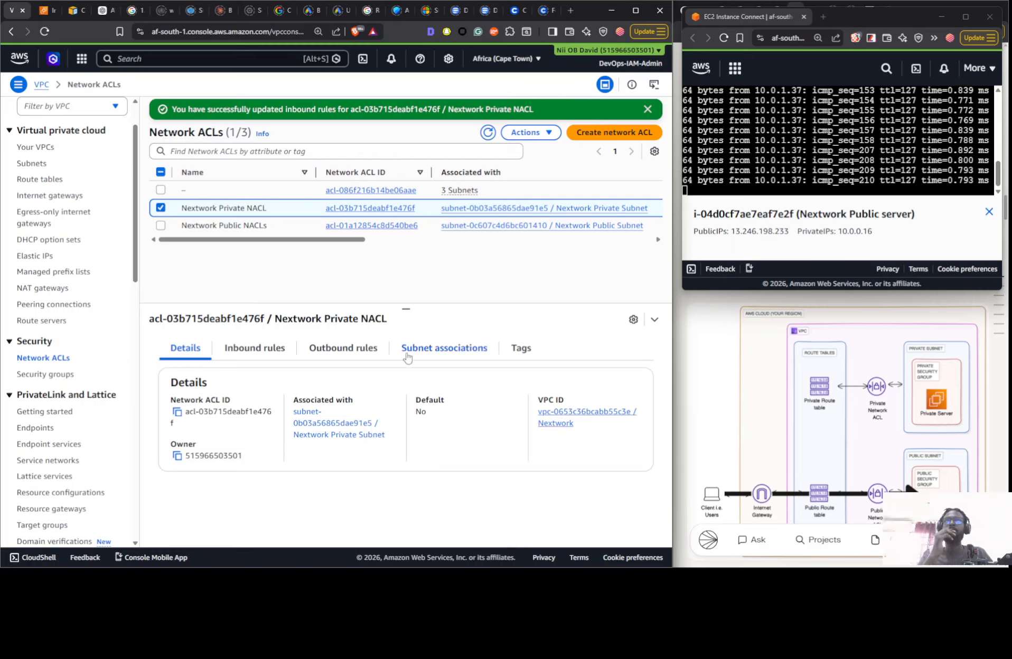
pyautogui.click(284, 350)
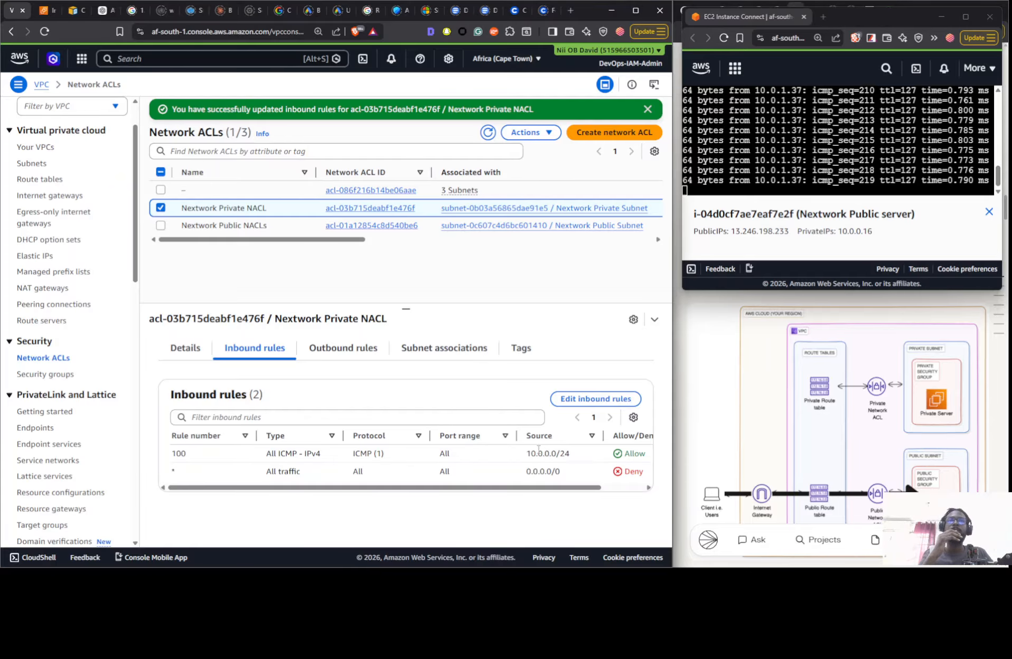
# - Set the destination of outbound rule 100 in the Nextwork Private NACL to 10.0.0.0/24 and save the changes
pyautogui.click(329, 350)
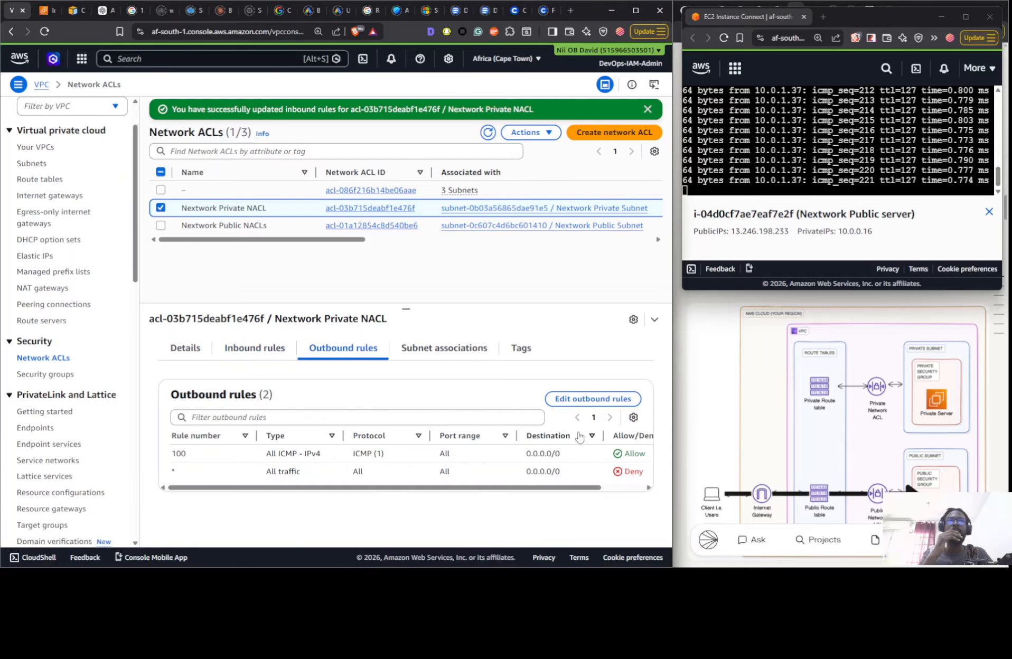
pyautogui.click(592, 400)
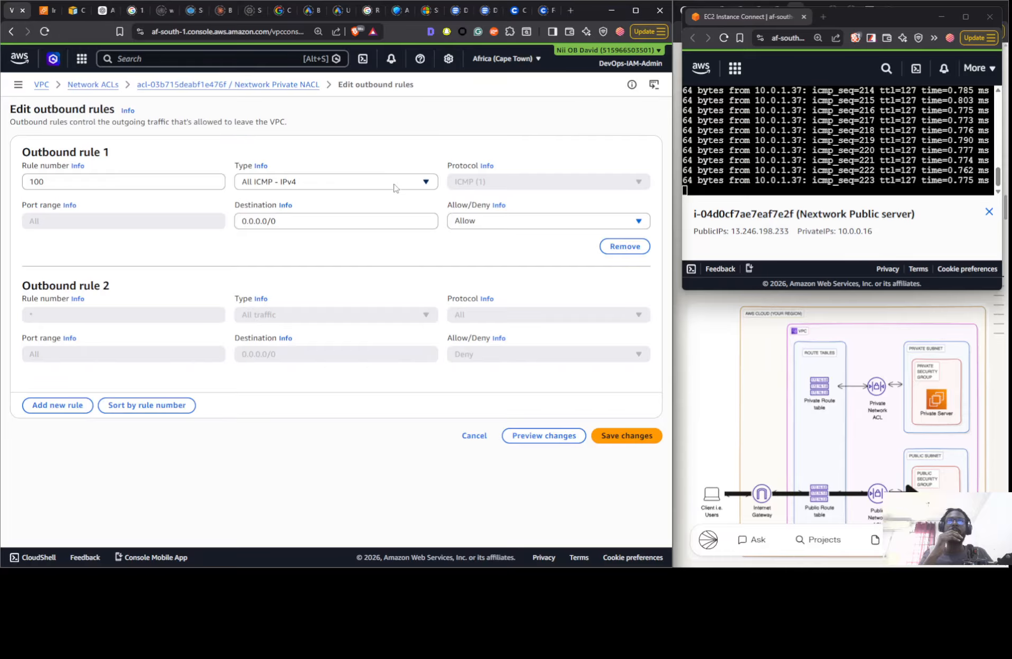
pyautogui.click(315, 224)
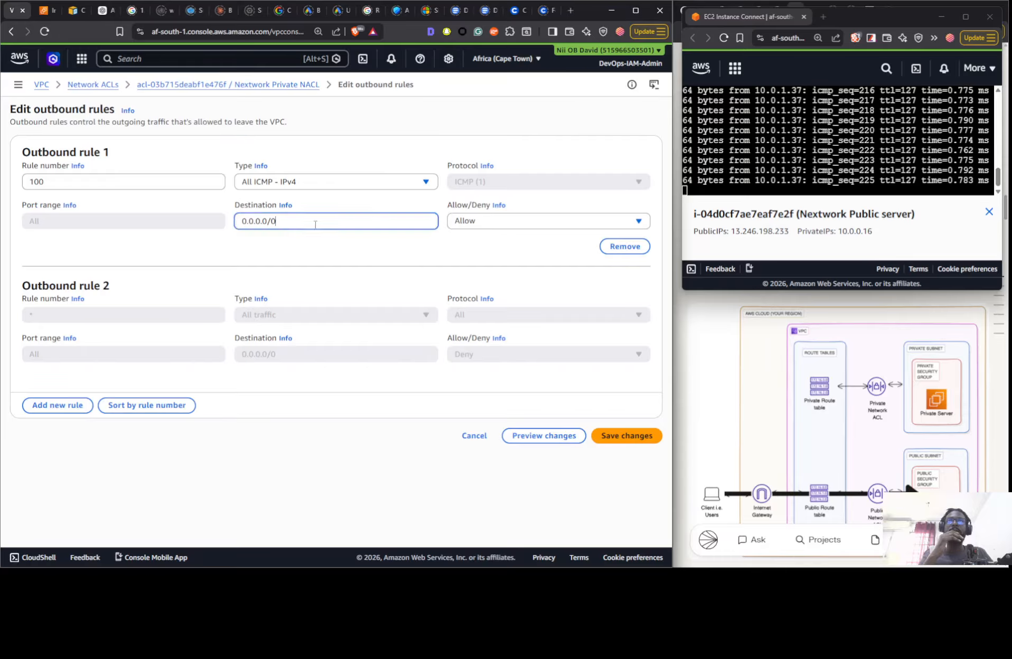
pyautogui.press('BackSpace')
pyautogui.write('2')
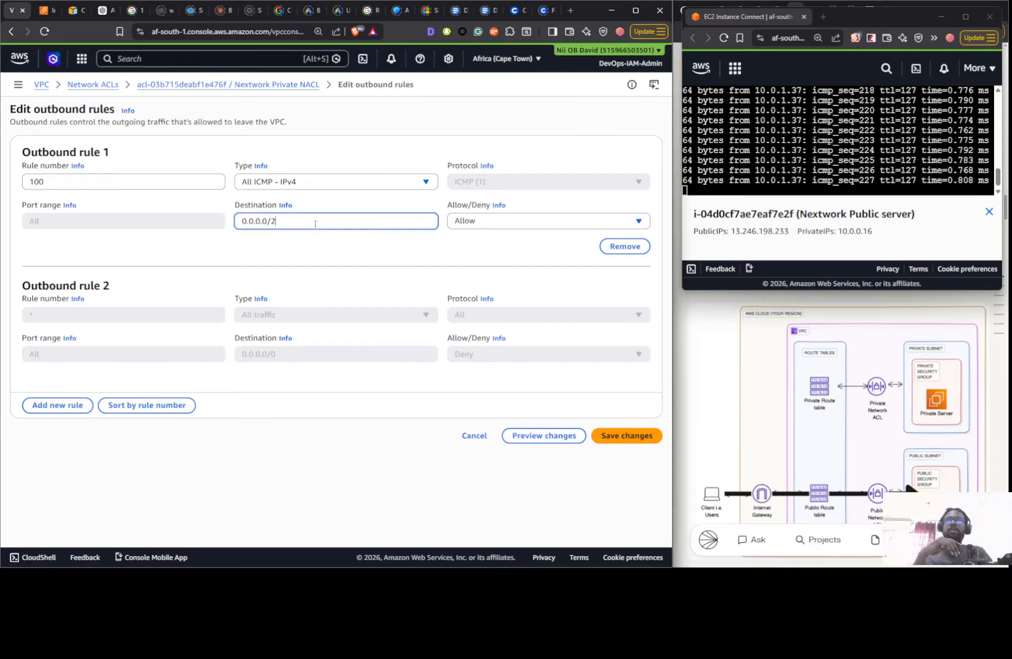
pyautogui.write('4')
pyautogui.click(241, 221)
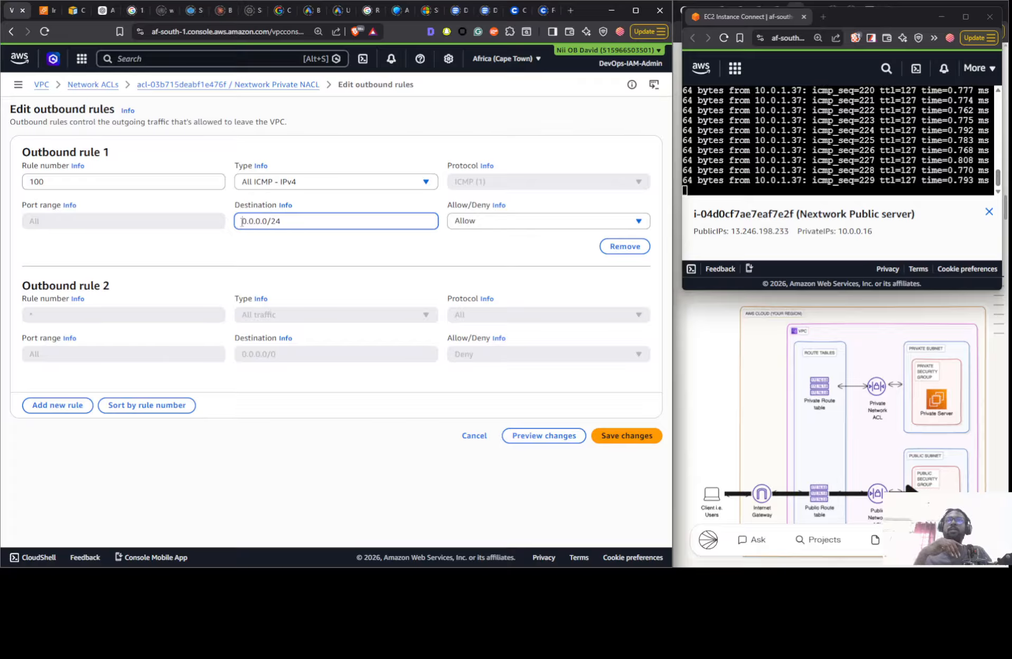
pyautogui.write('1')
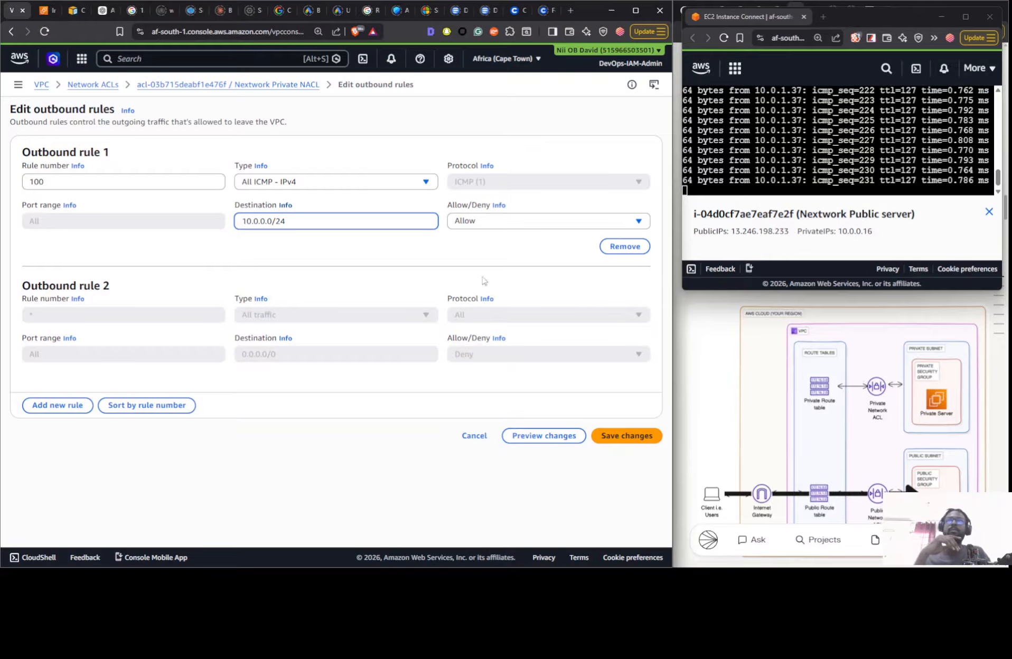
pyautogui.click(603, 436)
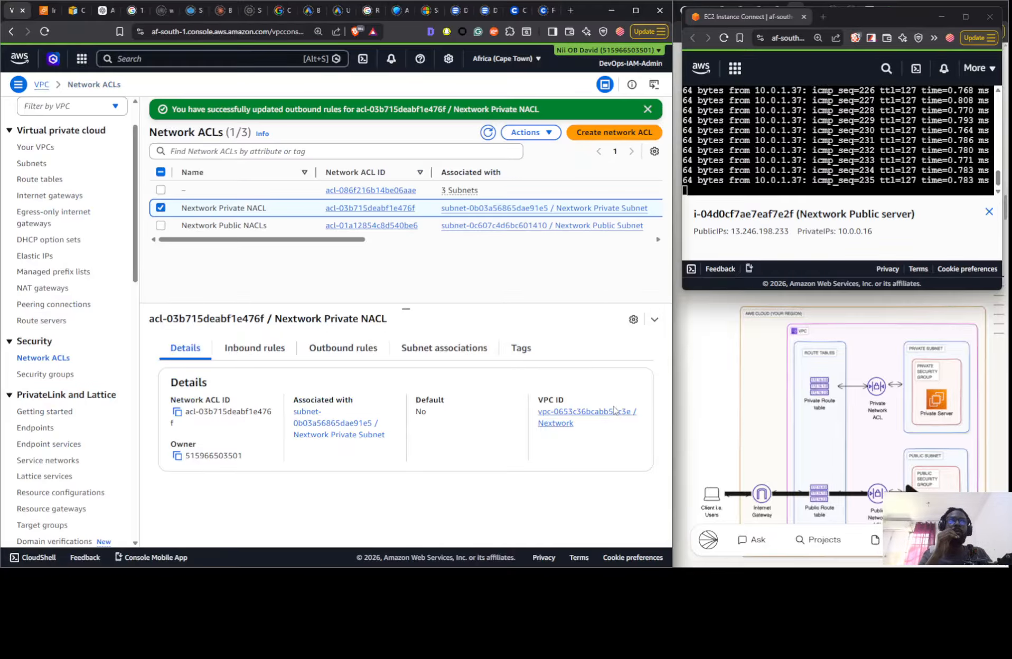
# - Review the inbound and outbound rules of the Nextwork Private NACL and the Nextwork Public NACLs
pyautogui.click(254, 350)
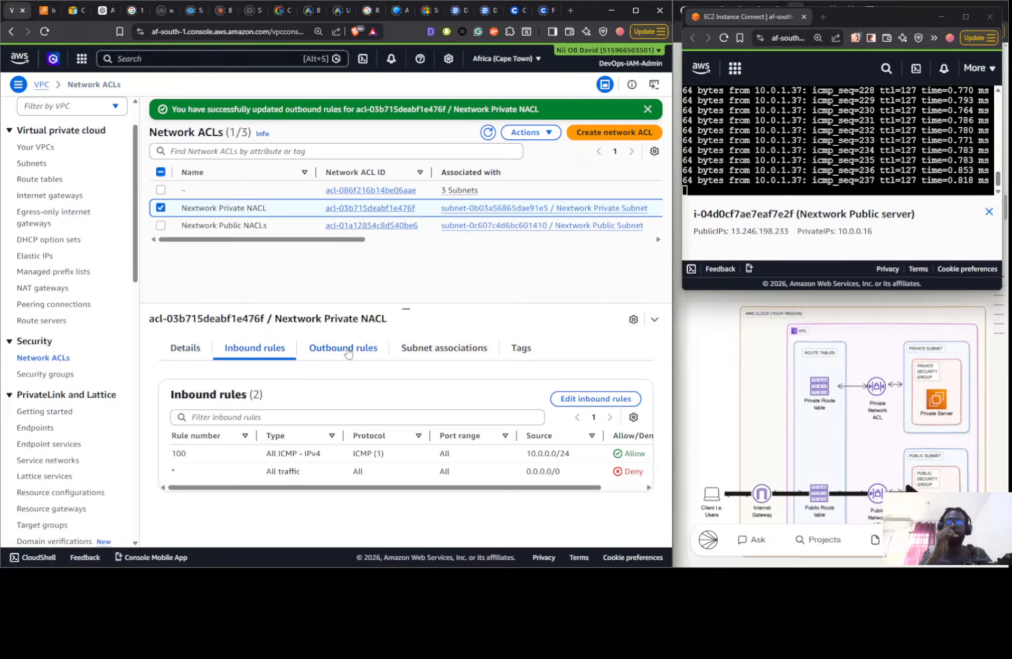
pyautogui.click(348, 353)
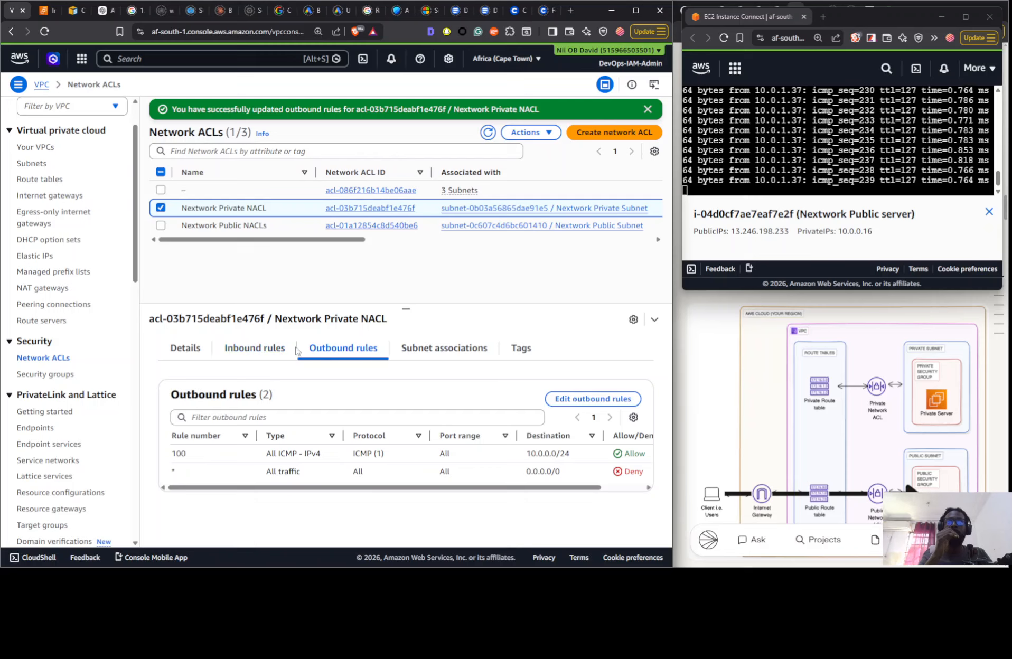
pyautogui.click(238, 351)
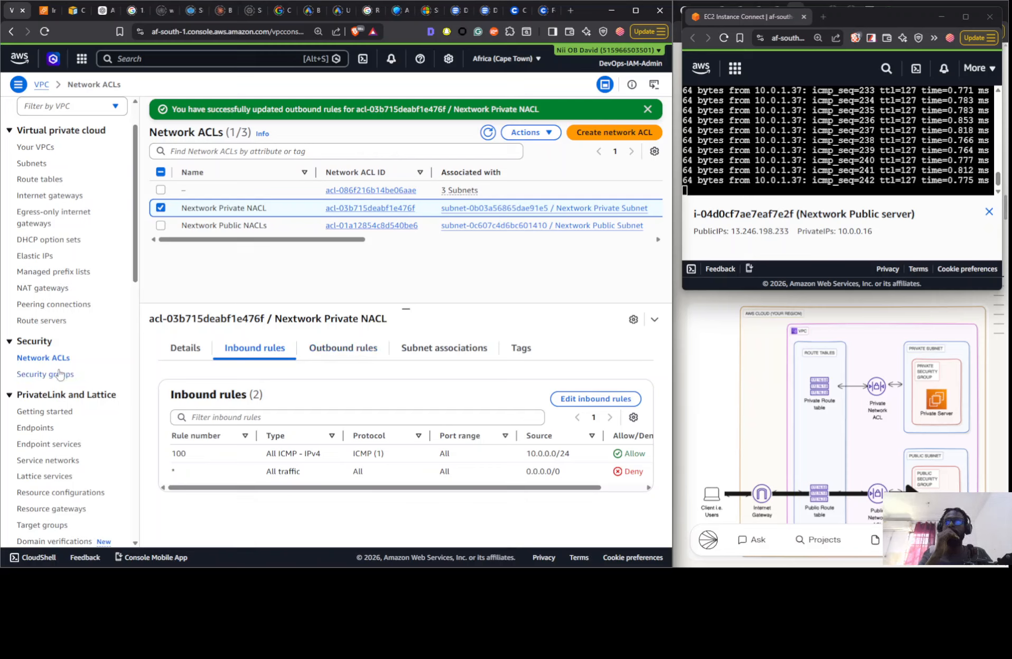
pyautogui.click(274, 225)
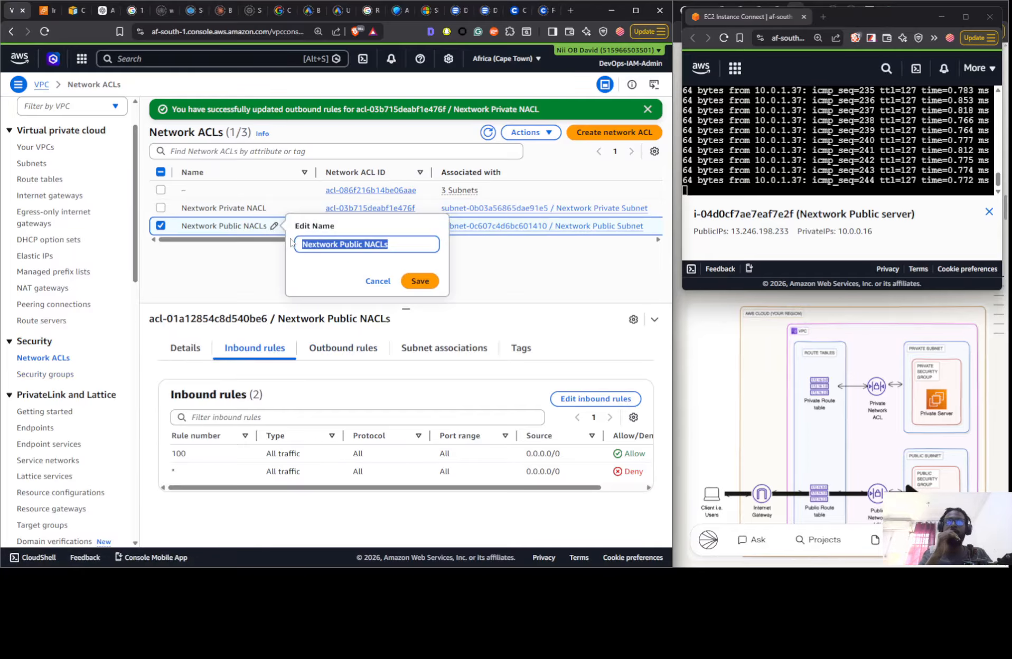
pyautogui.click(233, 258)
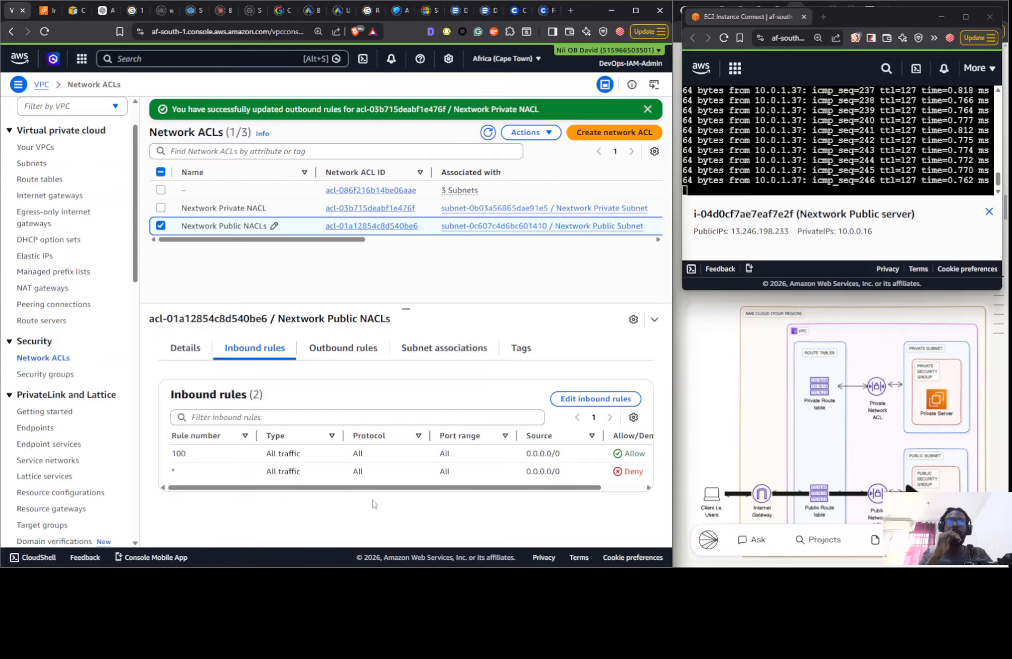
pyautogui.click(347, 350)
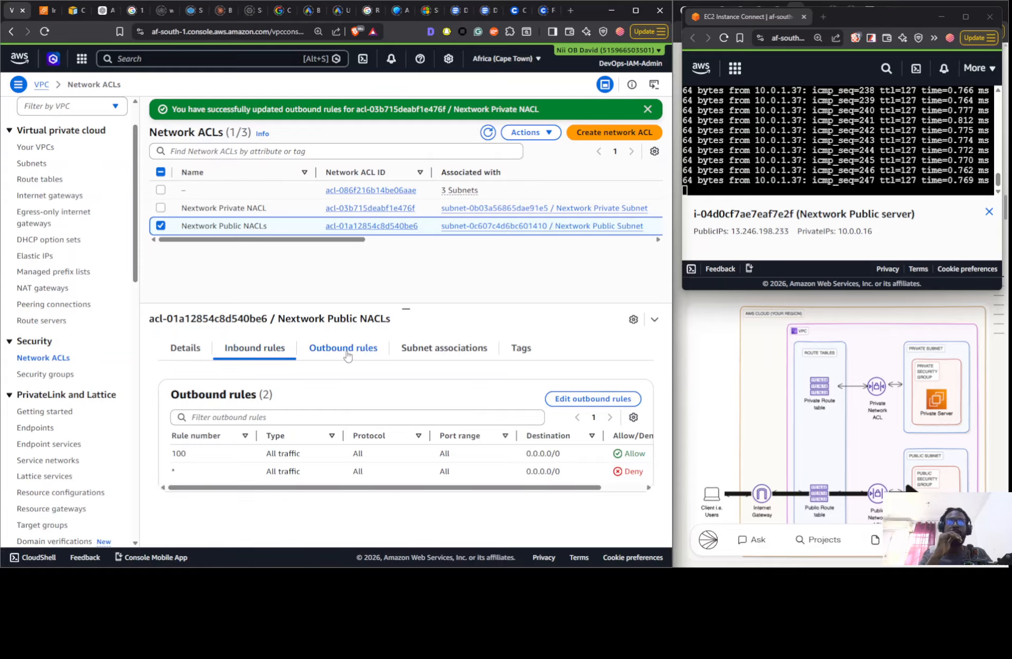
pyautogui.click(264, 348)
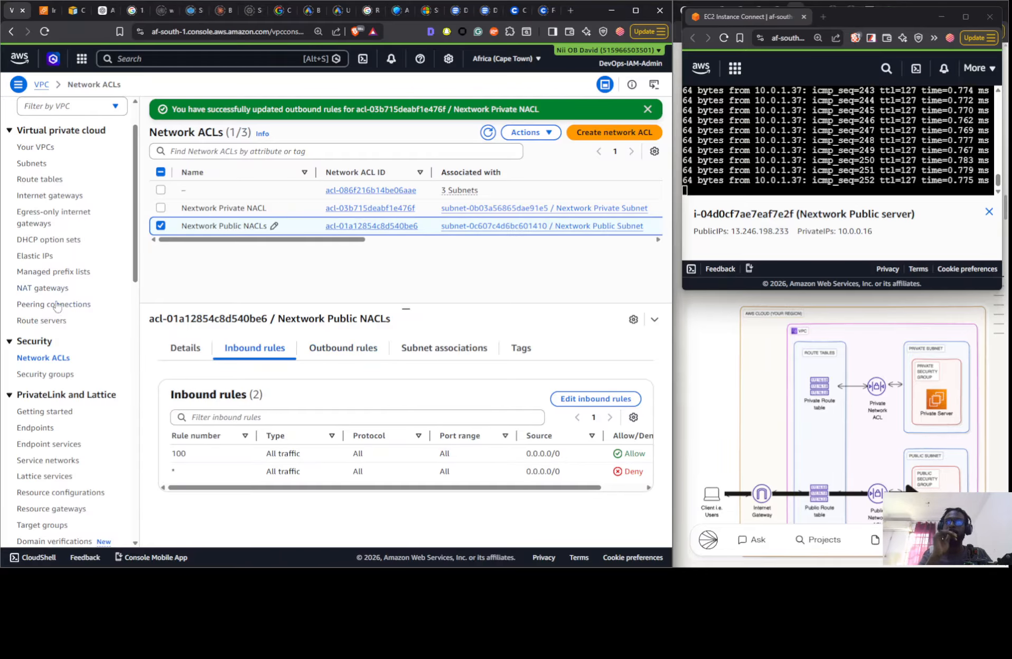
# - Open the Nextwork Private Security Group's inbound rules for editing and examine the source options of the All ICMP - IPv4 rule
pyautogui.click(46, 374)
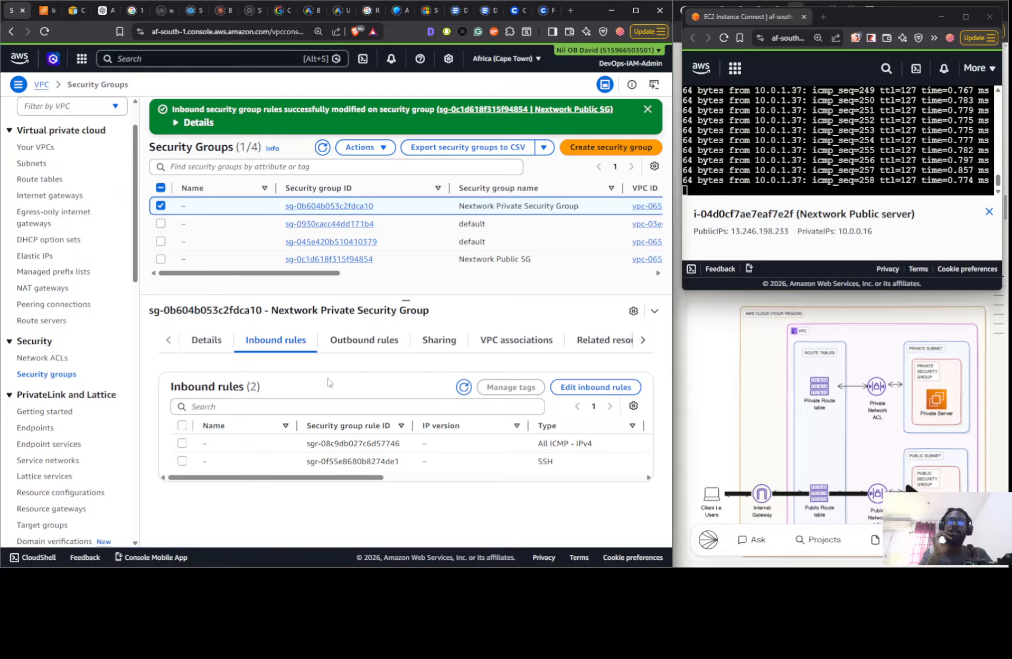
pyautogui.click(579, 389)
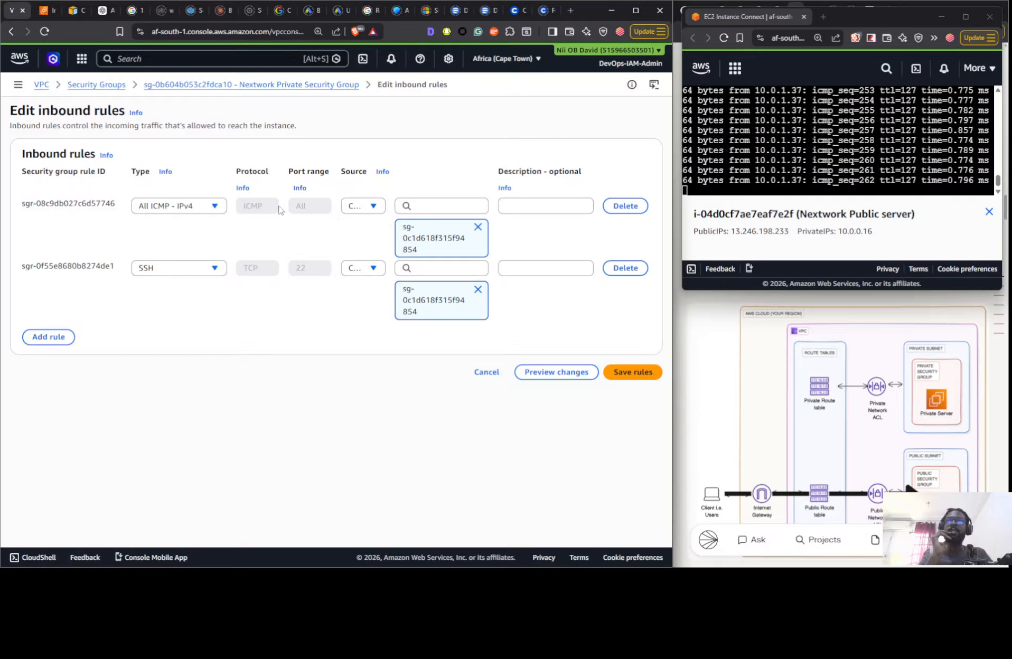
pyautogui.click(357, 212)
pyautogui.click(355, 210)
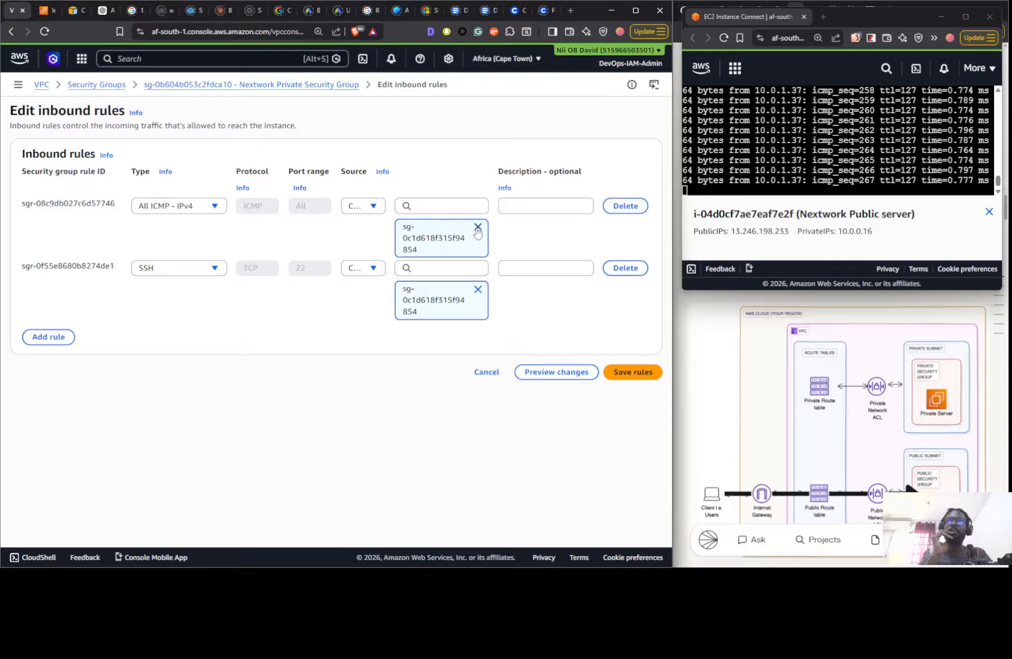
pyautogui.click(358, 206)
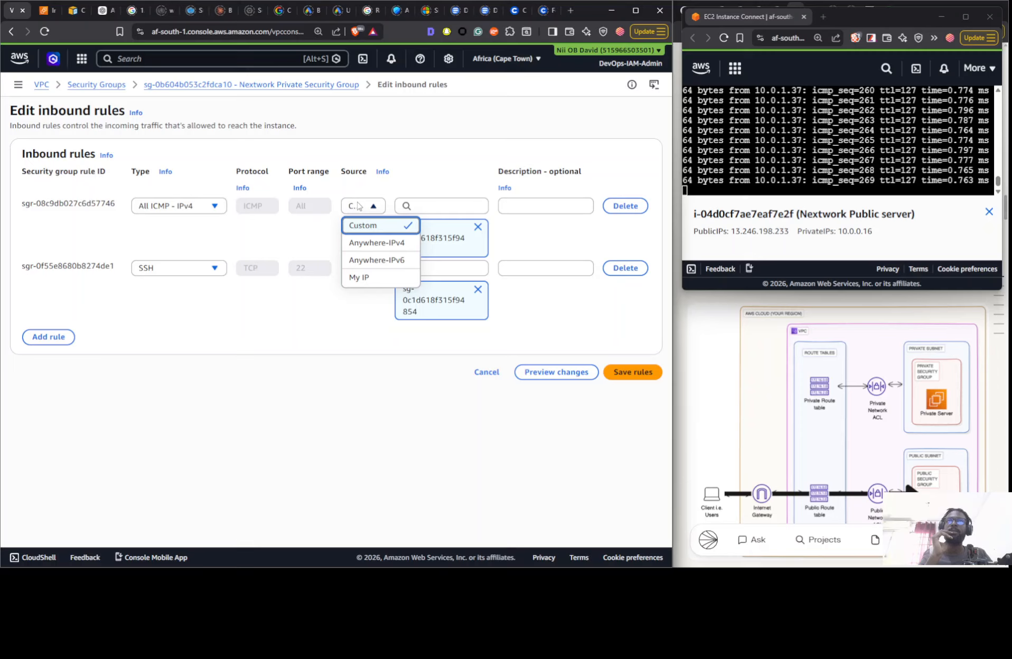
pyautogui.click(358, 206)
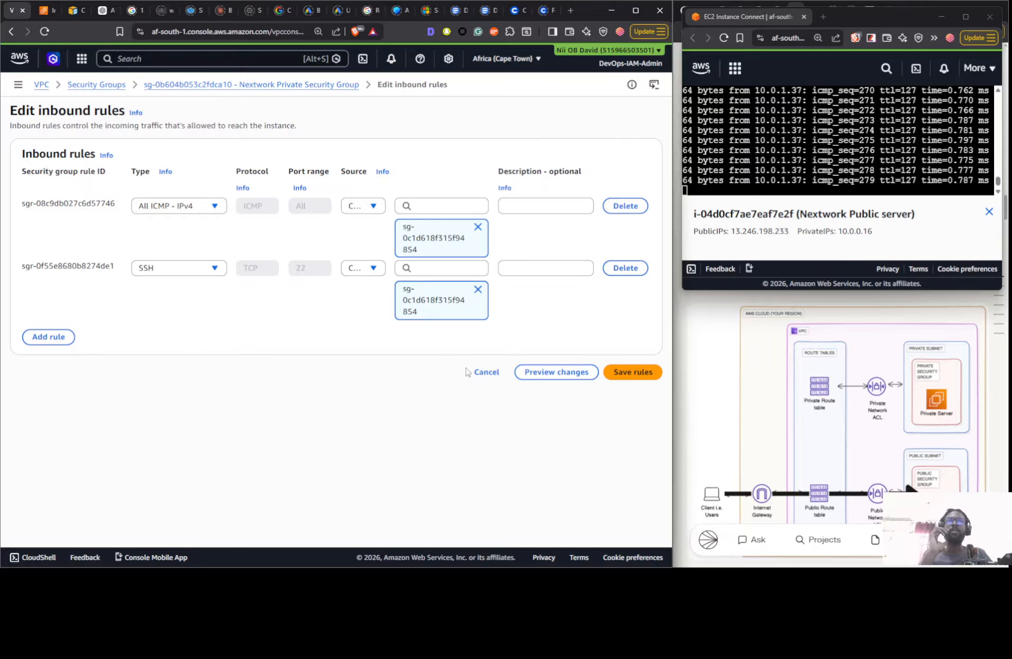
# - Try to replace the All ICMP - IPv4 rule's source with Nextwork Public SG and save, and cancel the edit
pyautogui.click(478, 227)
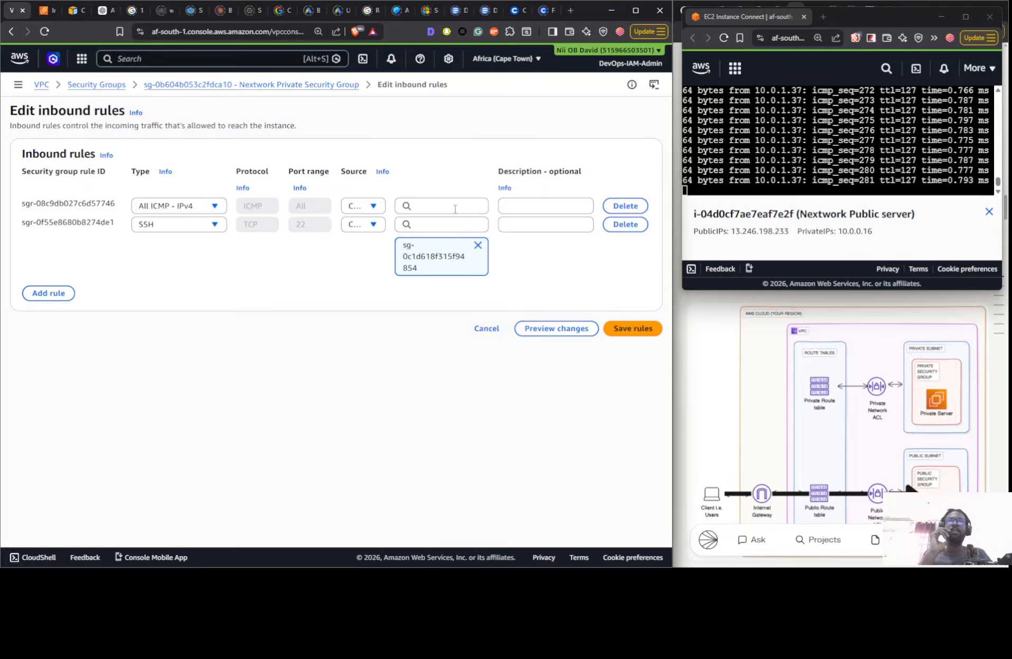
pyautogui.click(454, 208)
pyautogui.scroll(-5, 418, 272)
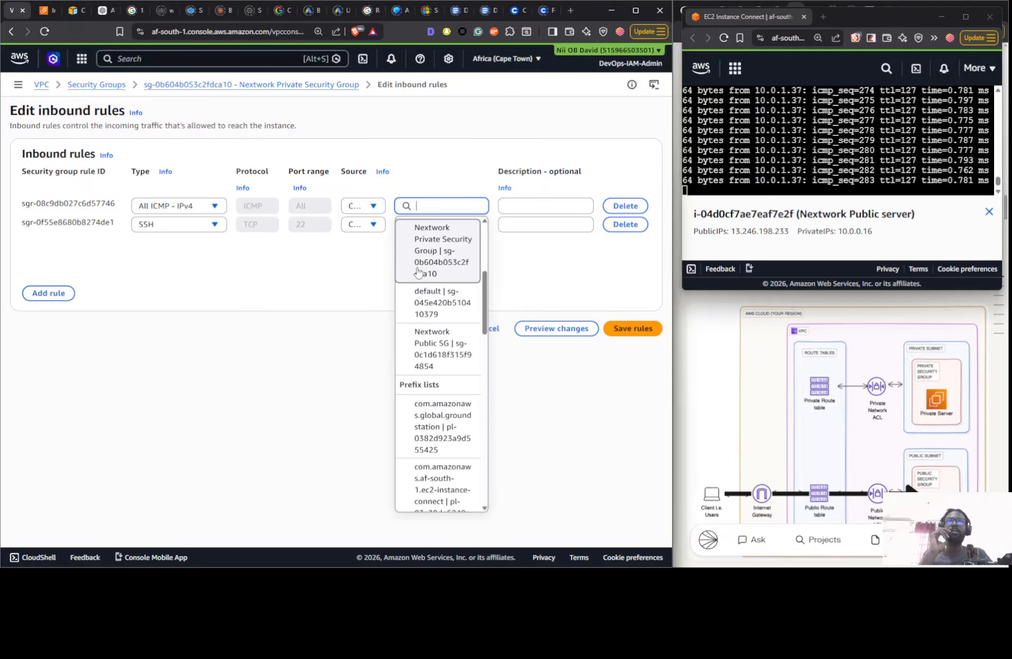
pyautogui.click(439, 355)
pyautogui.click(638, 373)
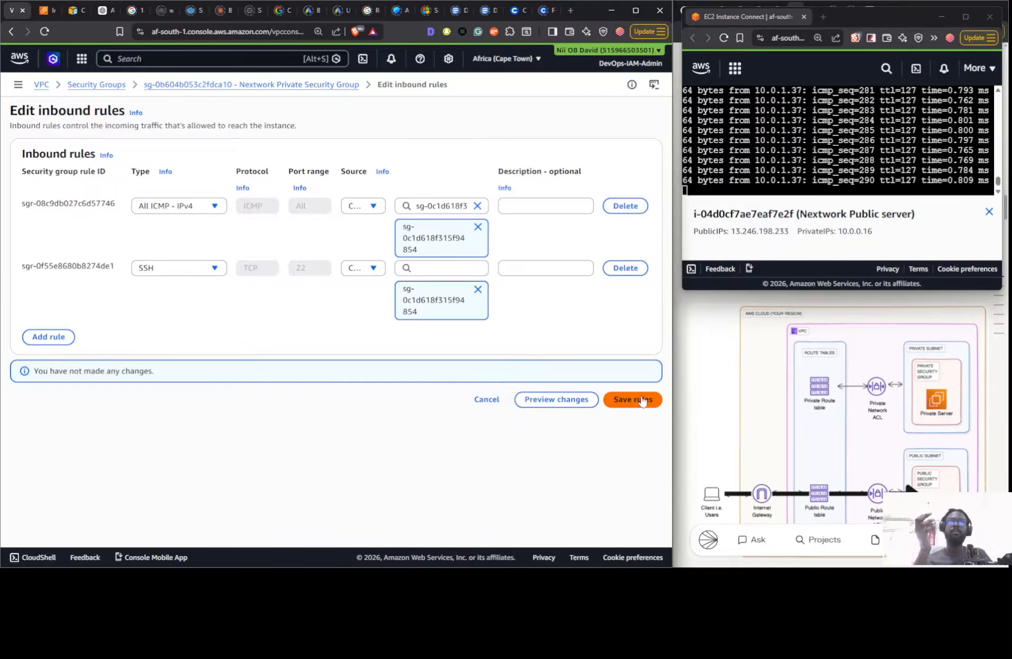
pyautogui.click(487, 400)
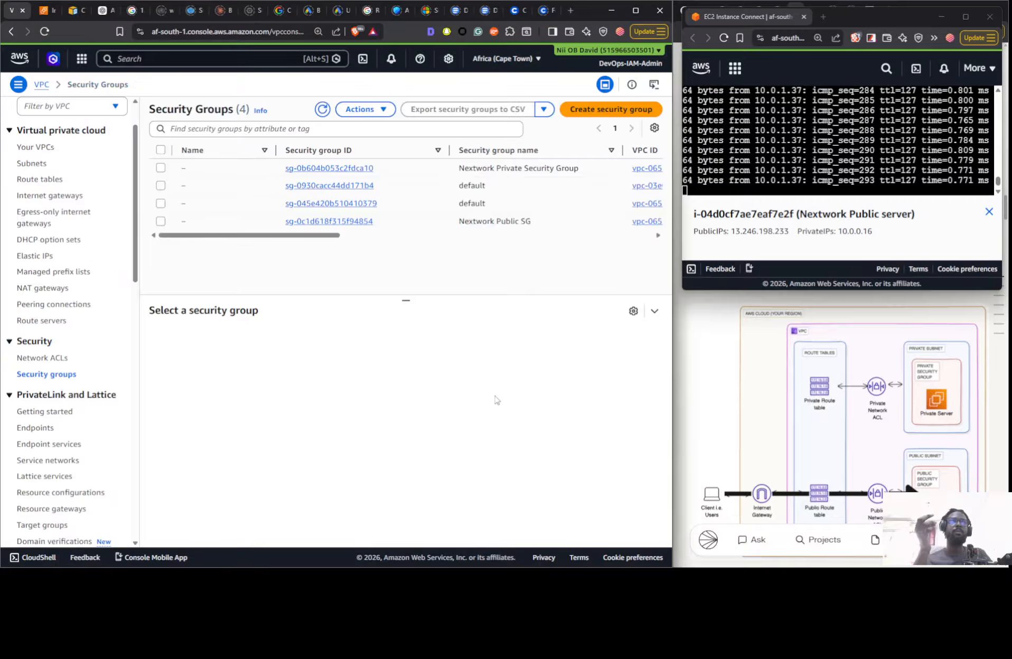
# - Review the inbound and outbound rules of the Nextwork Private Security Group and the Nextwork Public SG
pyautogui.click(404, 228)
pyautogui.click(400, 169)
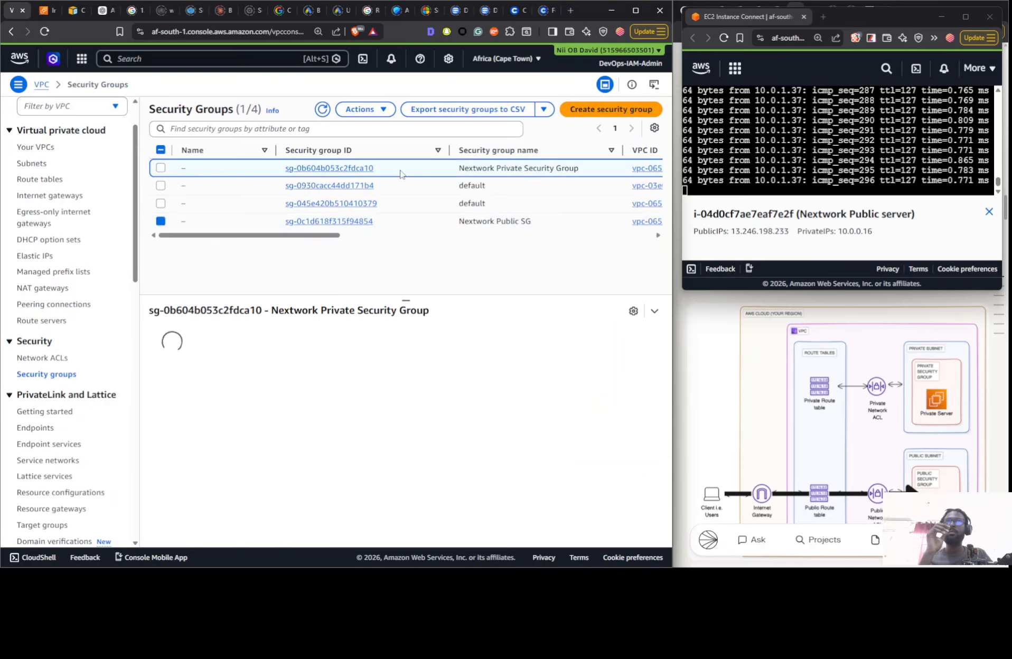
pyautogui.click(338, 341)
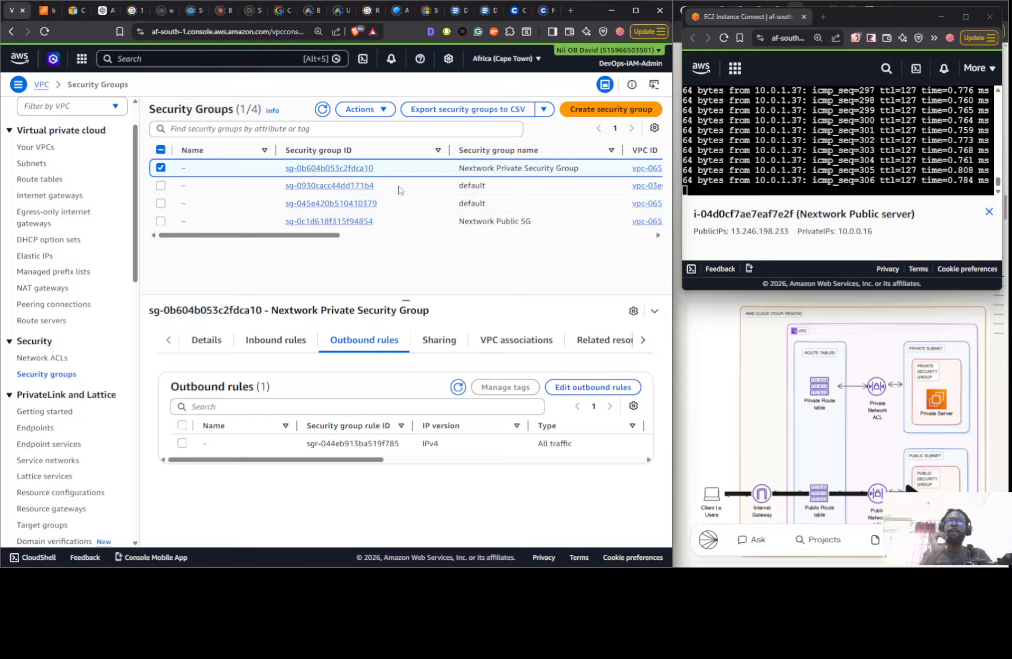
pyautogui.click(292, 342)
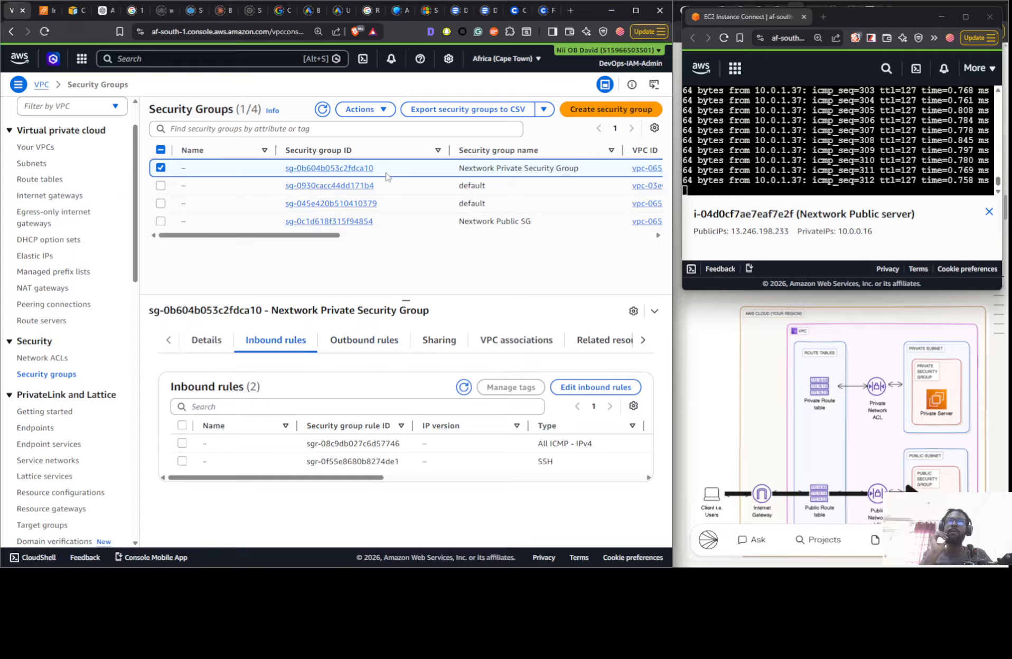
pyautogui.click(382, 226)
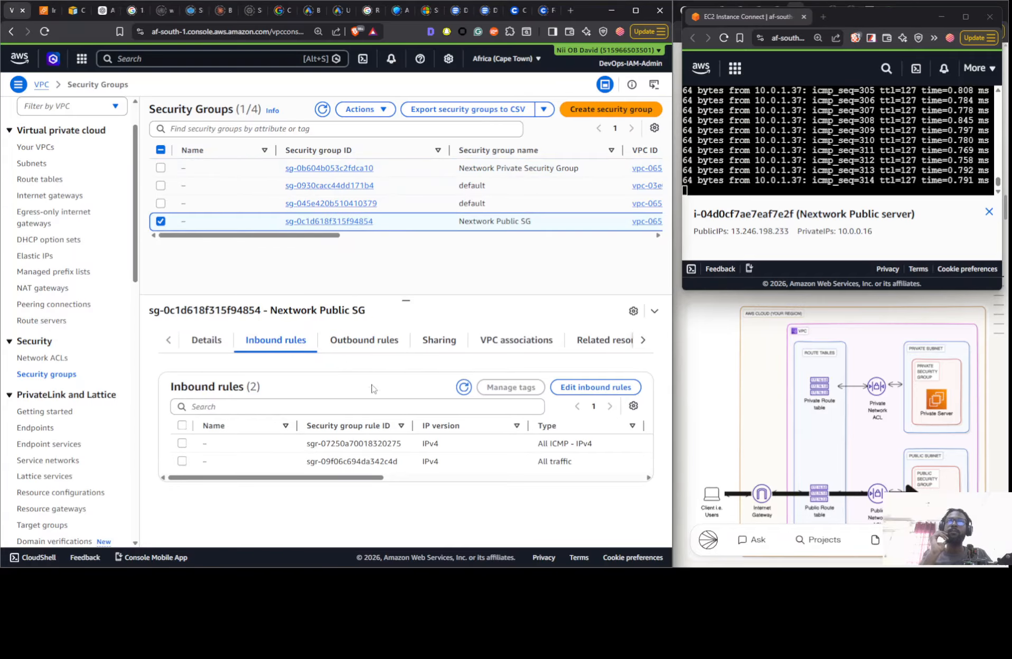
pyautogui.click(342, 345)
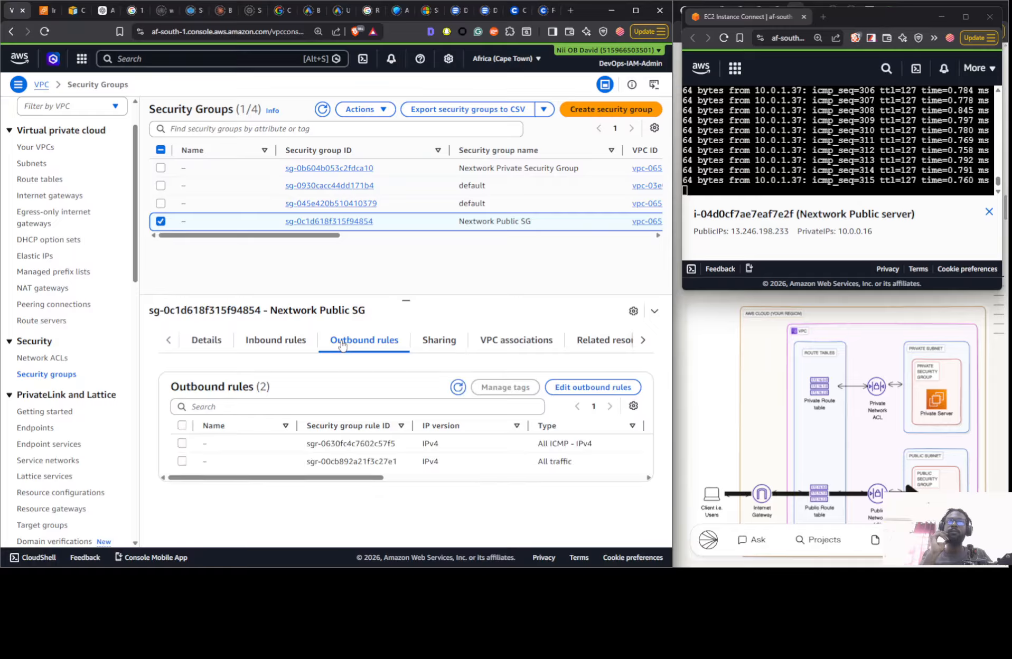
pyautogui.click(291, 342)
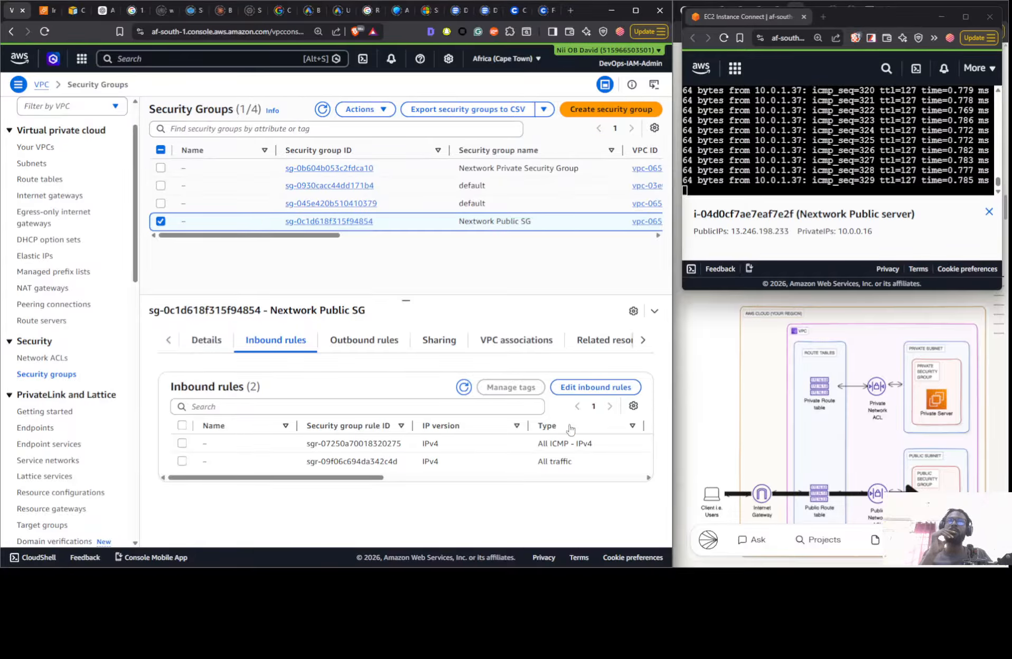
# - Change the source of the All ICMP - IPv4 inbound rule in Nextwork Public SG to 10.0.1.0/24 and save the rules
pyautogui.click(578, 393)
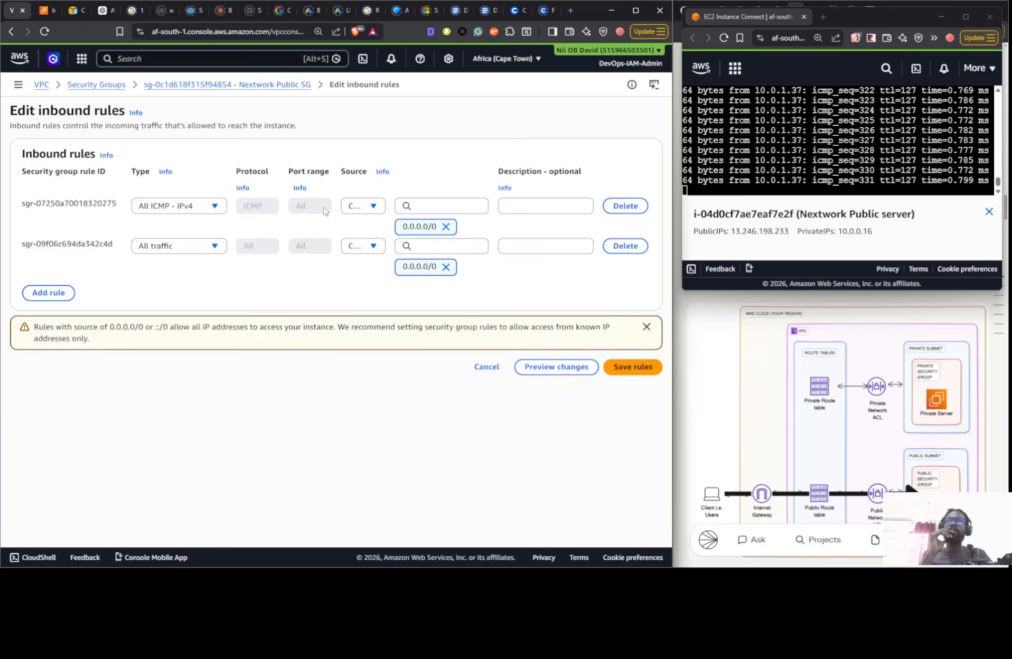
pyautogui.click(375, 206)
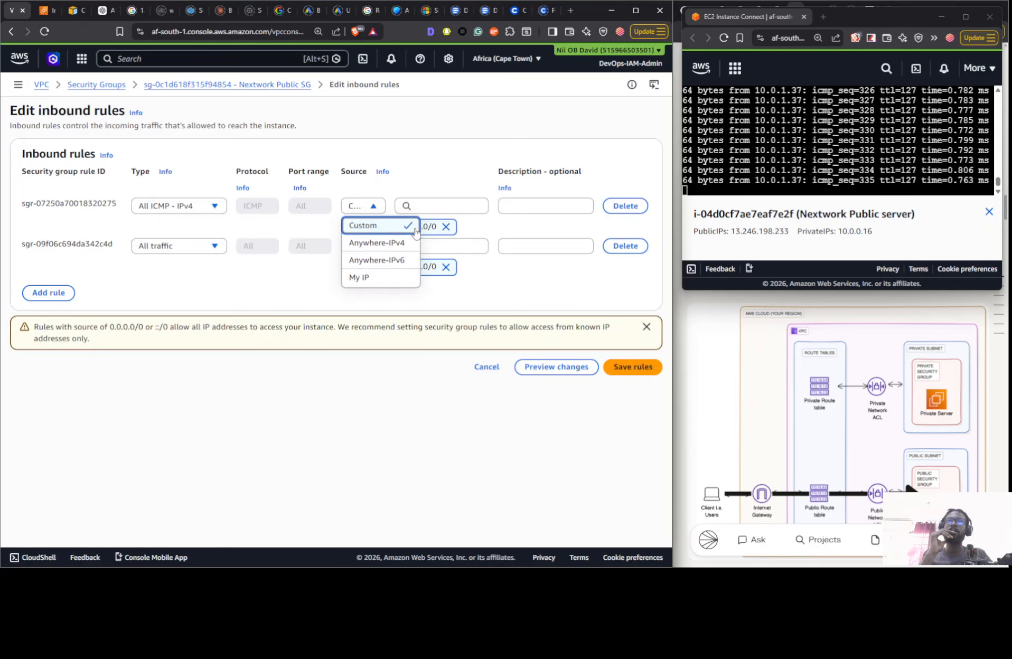
pyautogui.click(445, 226)
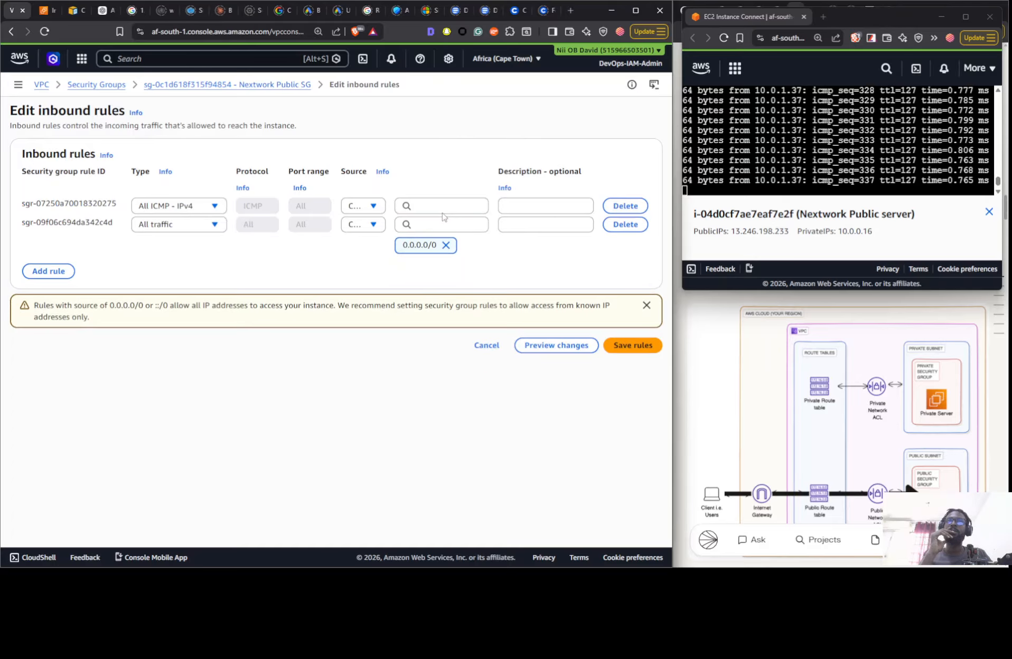
pyautogui.click(441, 207)
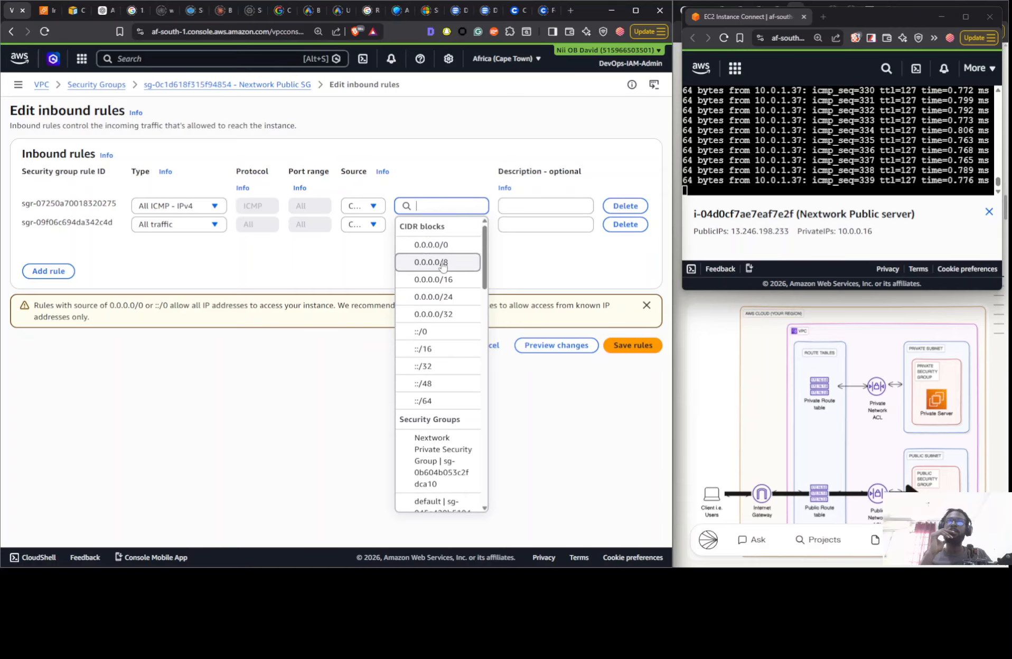
pyautogui.write('10')
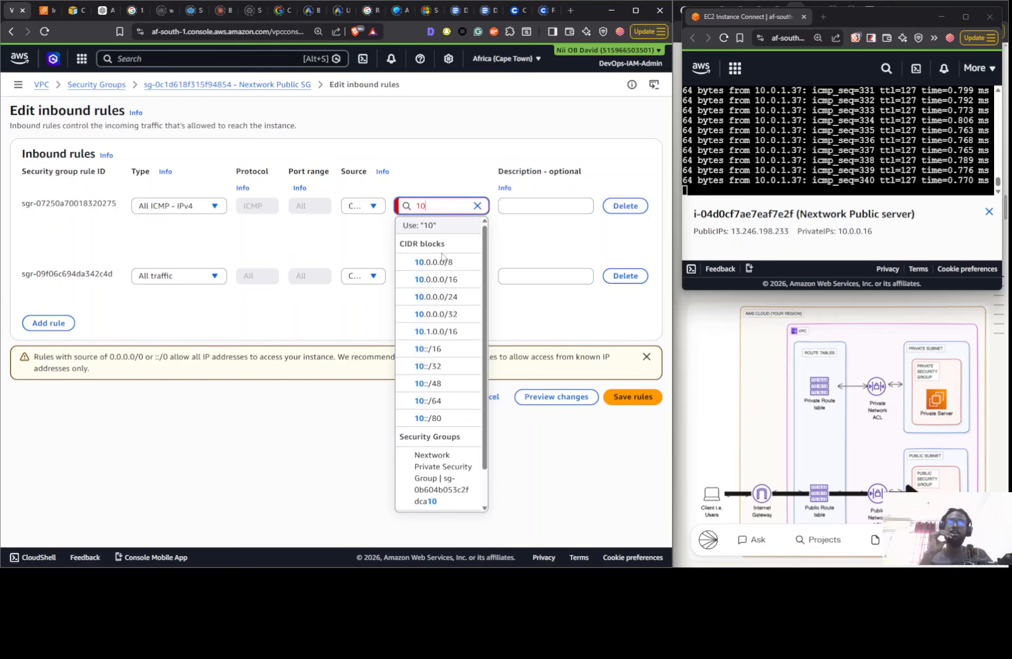
pyautogui.write('.0.0')
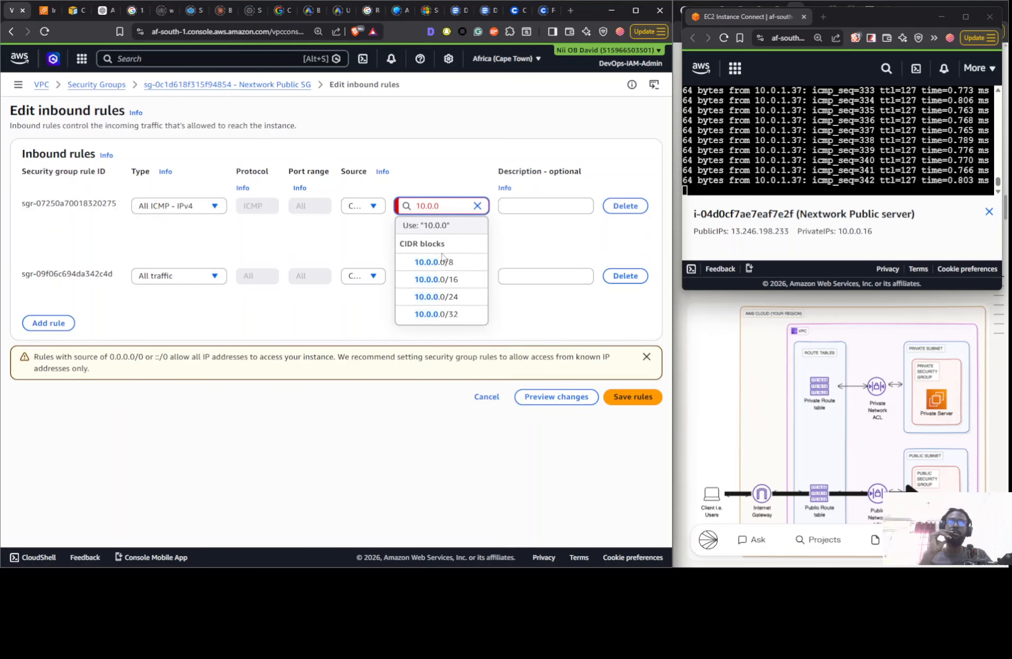
pyautogui.press('BackSpace')
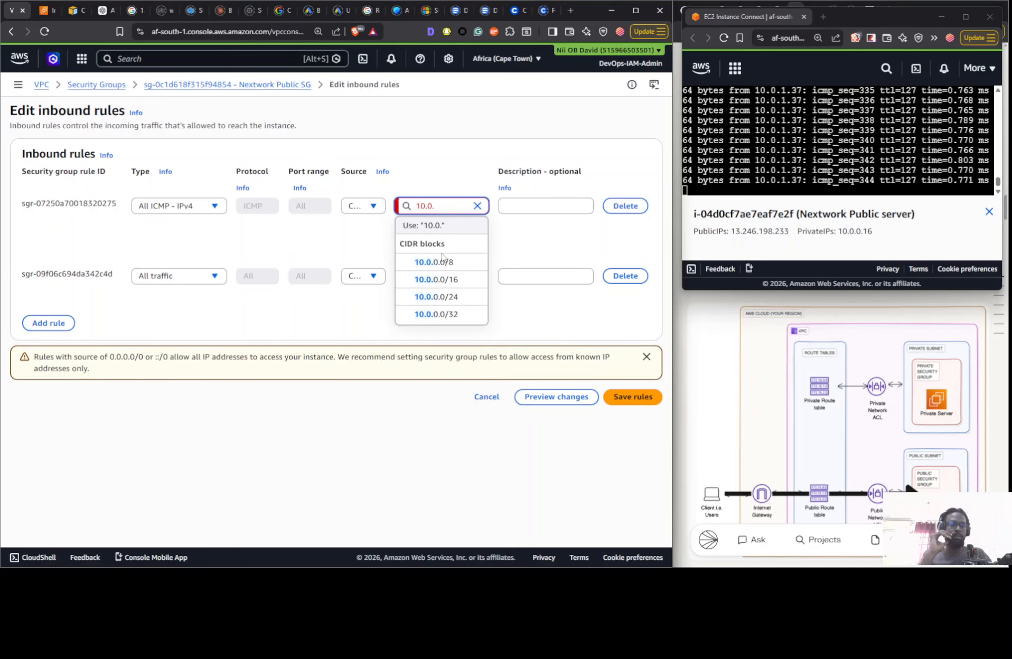
pyautogui.write('1')
pyautogui.write('.0')
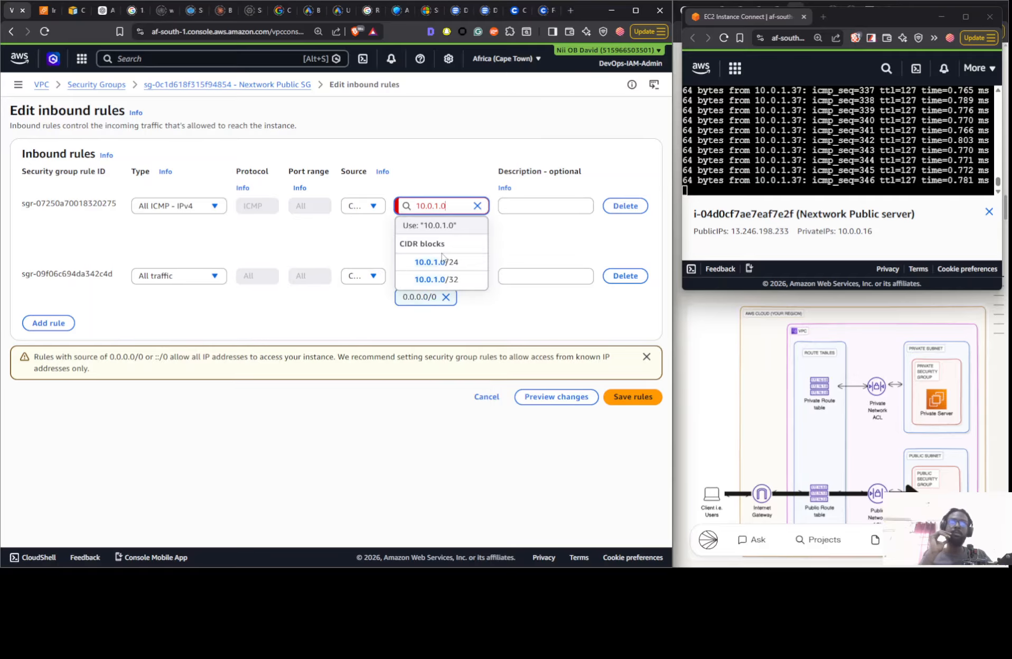
pyautogui.write('/24')
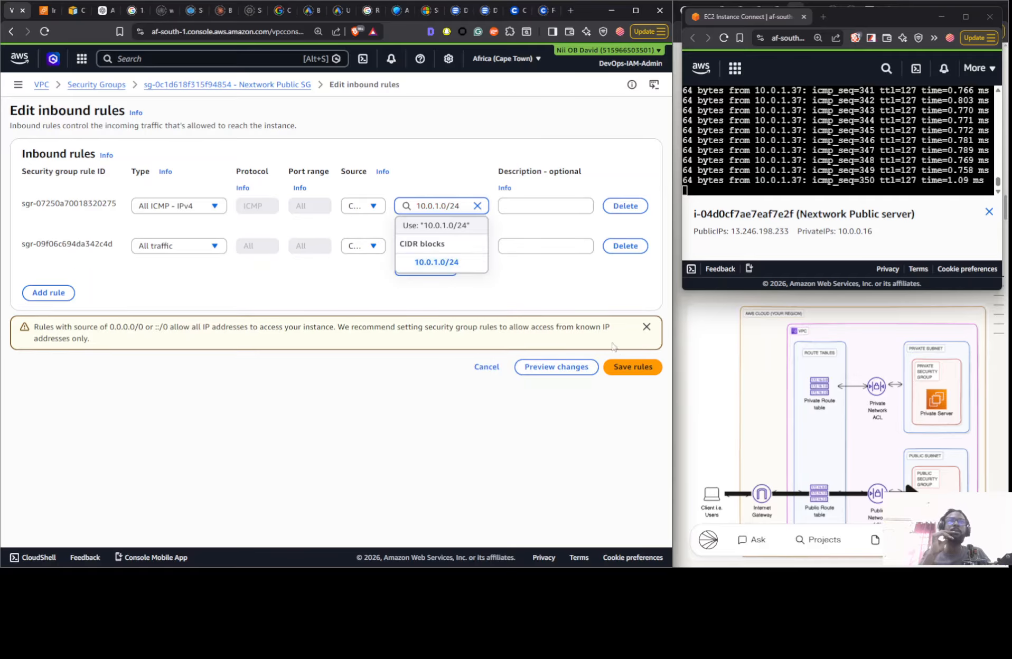
pyautogui.press('Down')
pyautogui.press('Down')
pyautogui.press('Return')
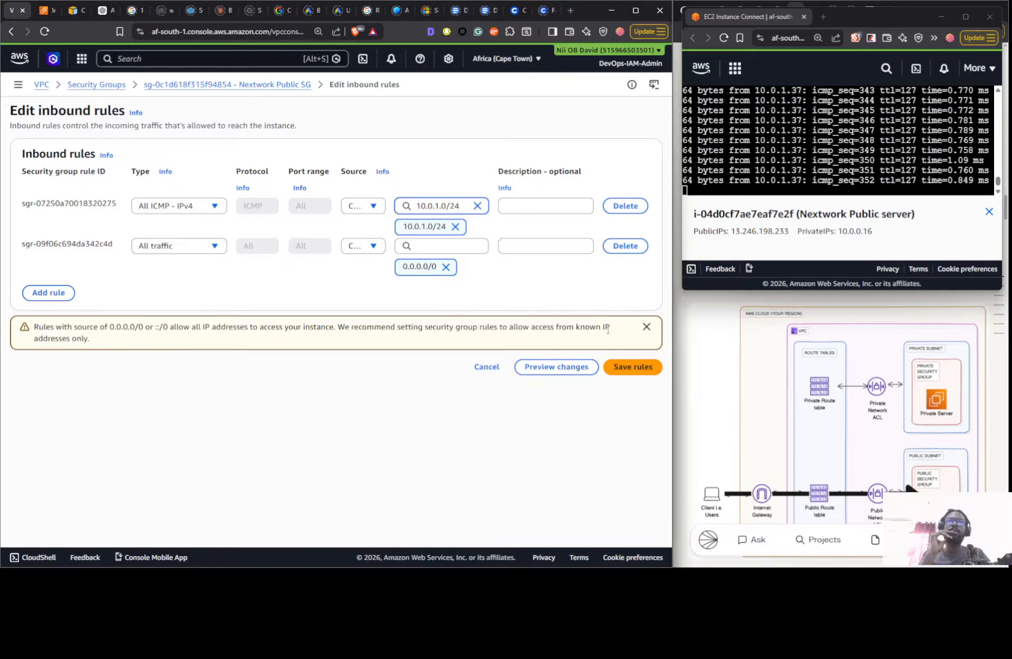
pyautogui.click(630, 367)
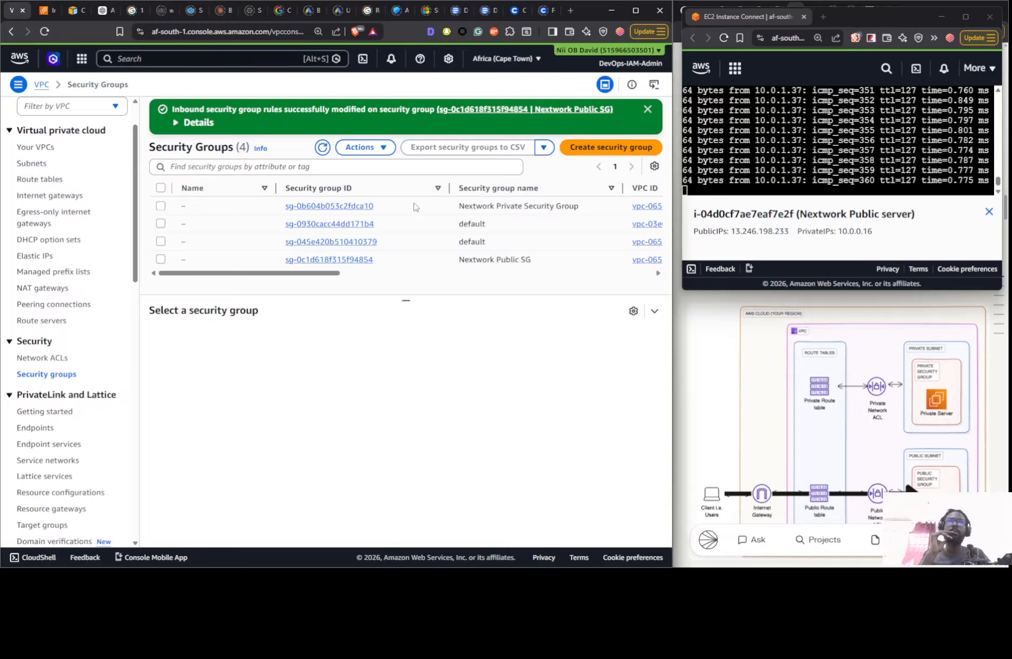
# - Review the inbound and outbound rules of the Nextwork Public SG, including the inbound rule sources
pyautogui.click(424, 264)
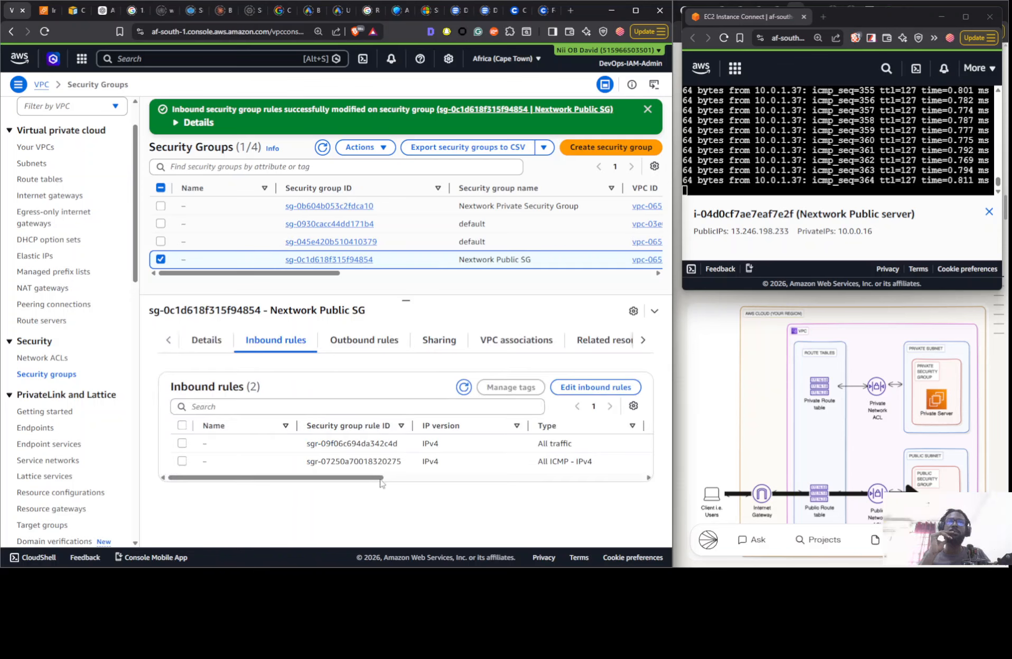
pyautogui.moveTo(385, 478); pyautogui.dragTo(363, 484)
pyautogui.click(384, 341)
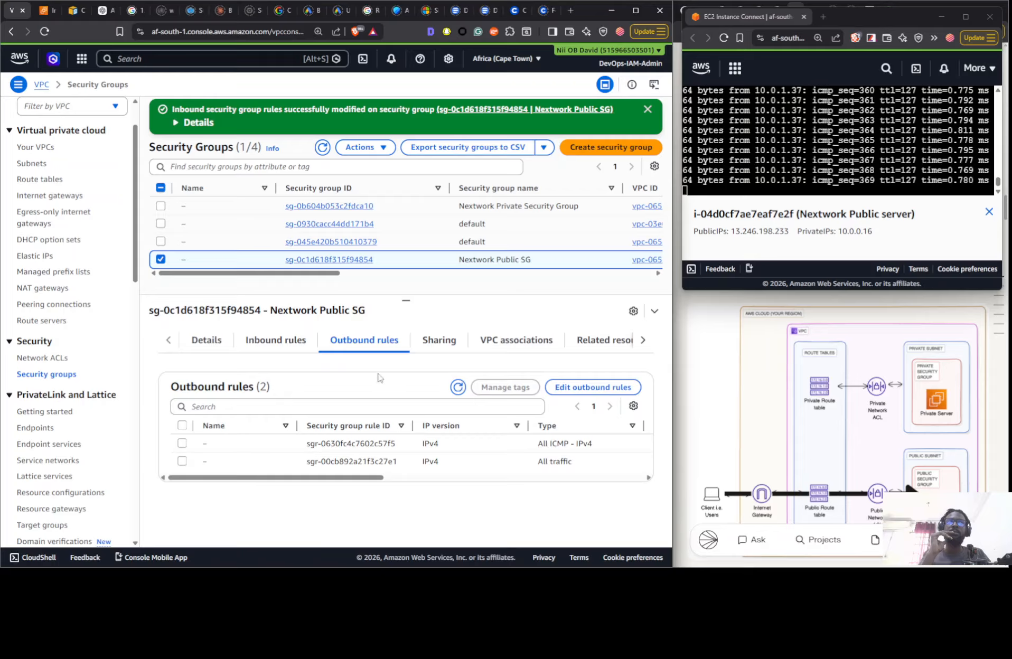
pyautogui.moveTo(335, 478); pyautogui.dragTo(512, 480)
pyautogui.click(293, 343)
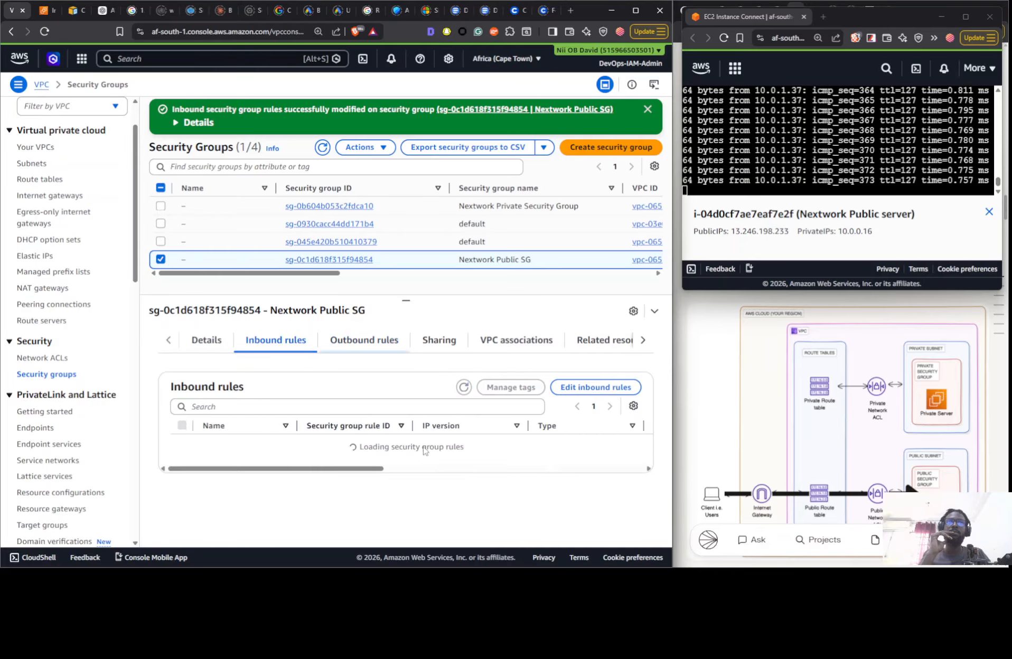
pyautogui.moveTo(365, 479); pyautogui.dragTo(557, 479)
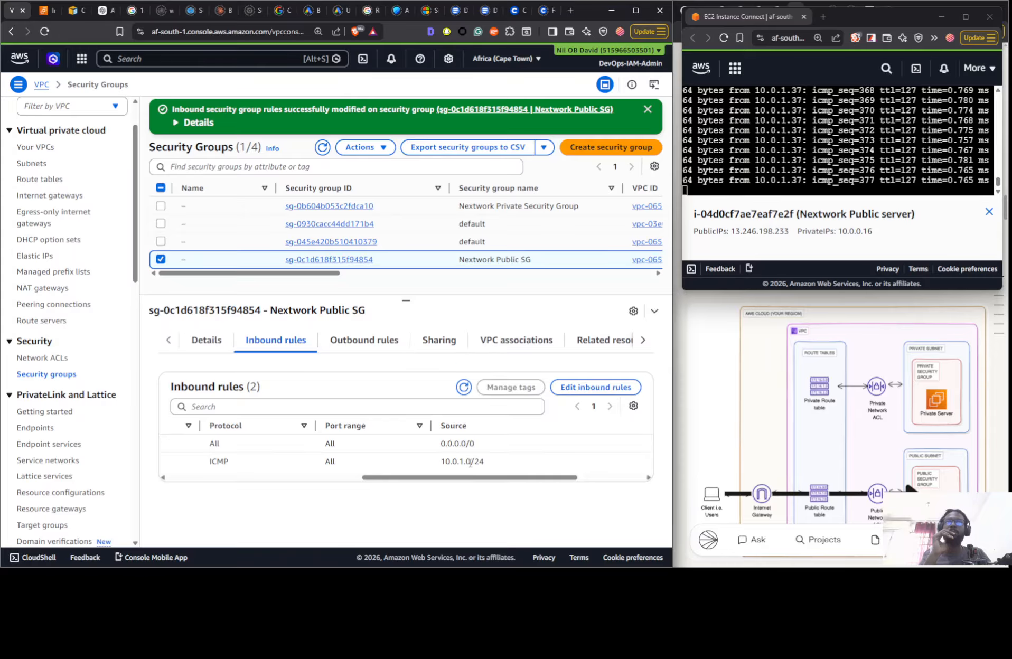
# - Replace the source of the Nextwork Public SG's All ICMP - IPv4 inbound rule with 10.0.0.0/24 and save the rules
pyautogui.click(583, 388)
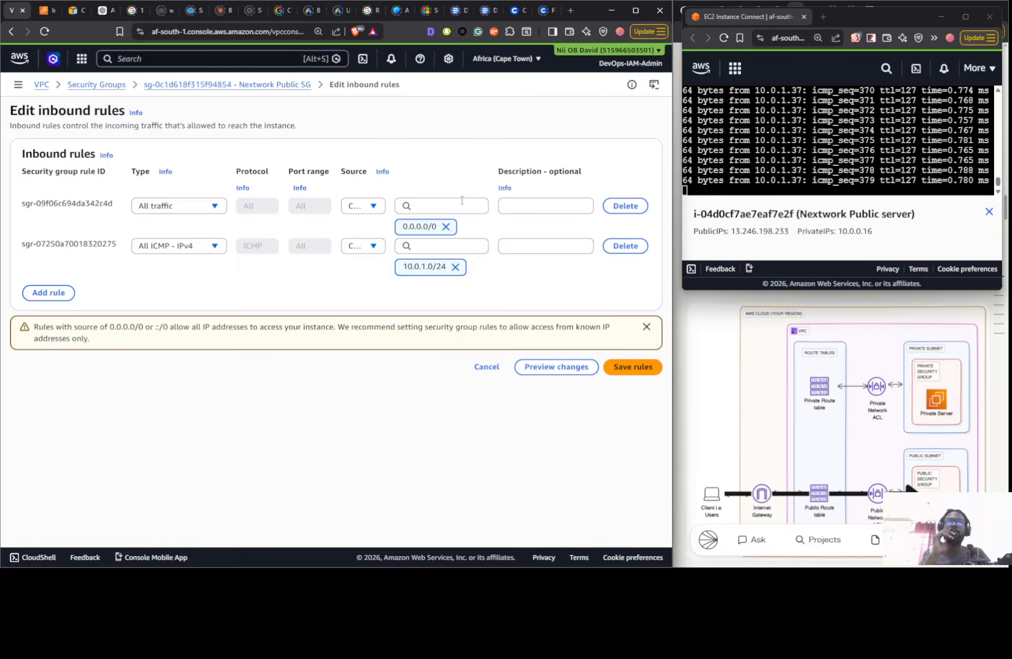
pyautogui.click(455, 267)
pyautogui.click(449, 247)
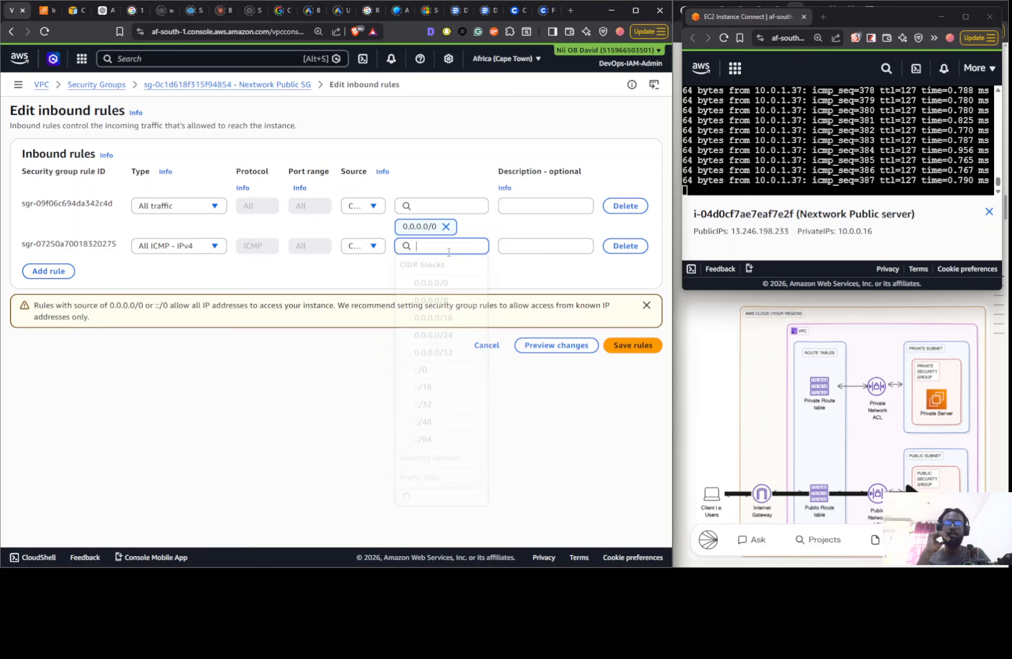
pyautogui.write('10.0.')
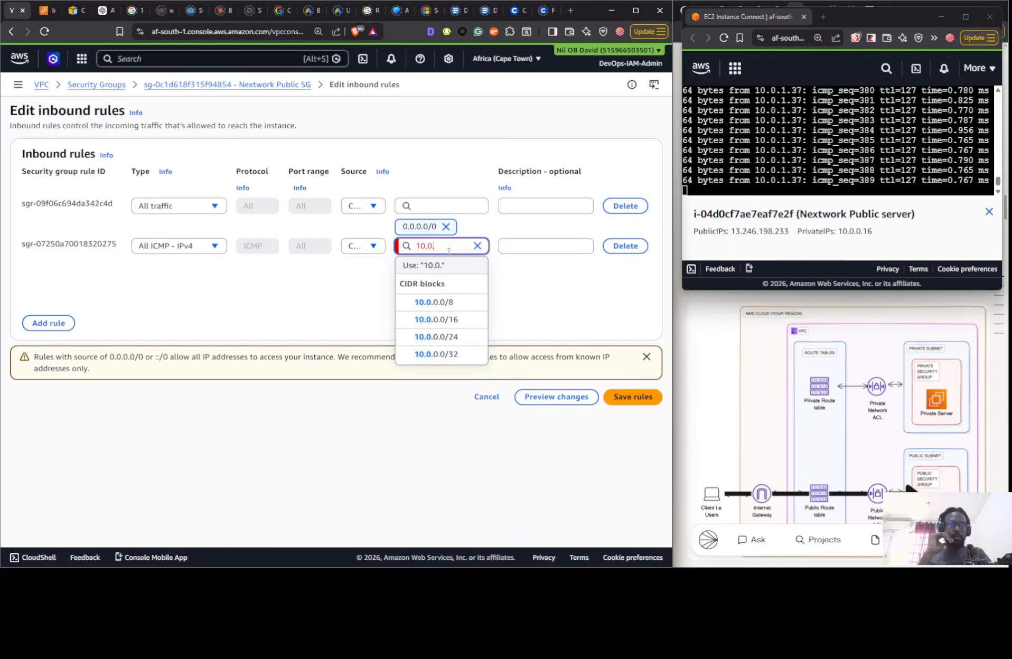
pyautogui.write('0.0/24')
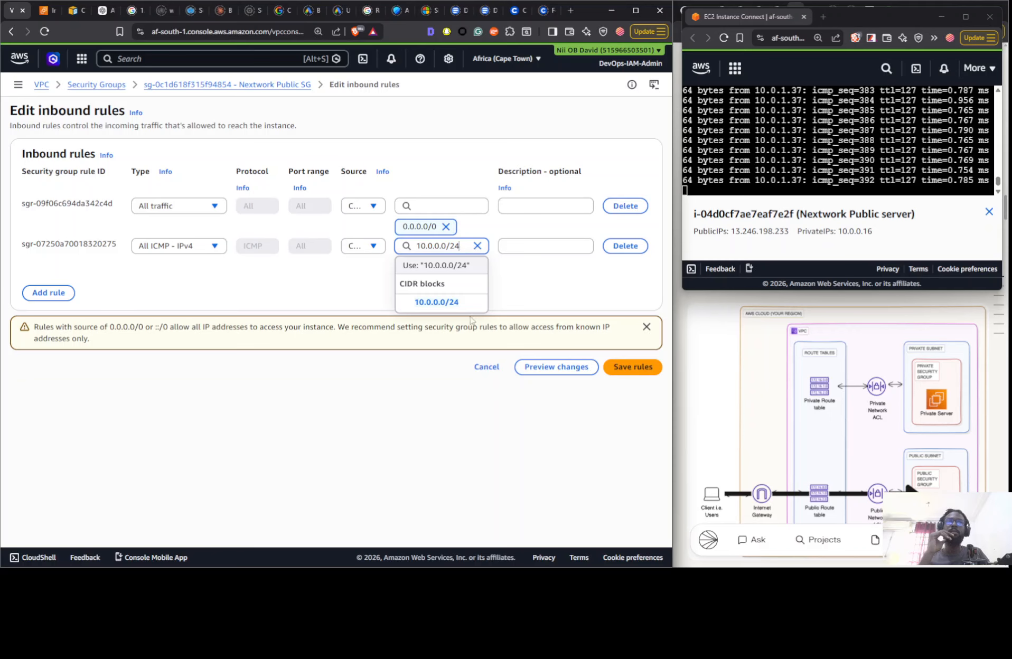
pyautogui.press('Return')
pyautogui.click(637, 367)
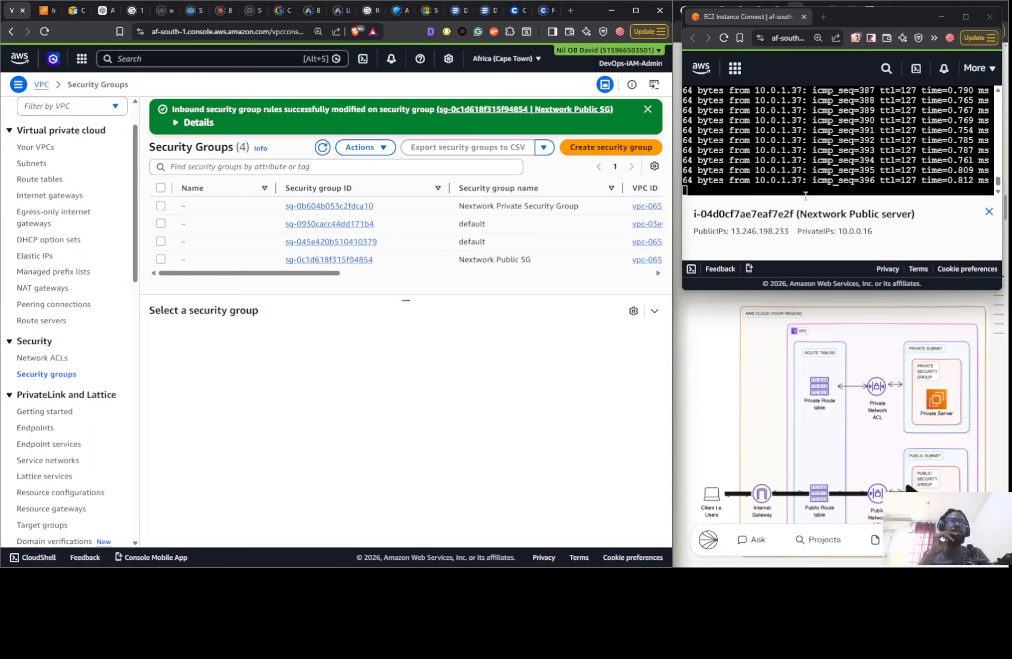
# - Delete the All ICMP - IPv4 inbound rule from the Nextwork Public SG and save the rules
pyautogui.click(438, 260)
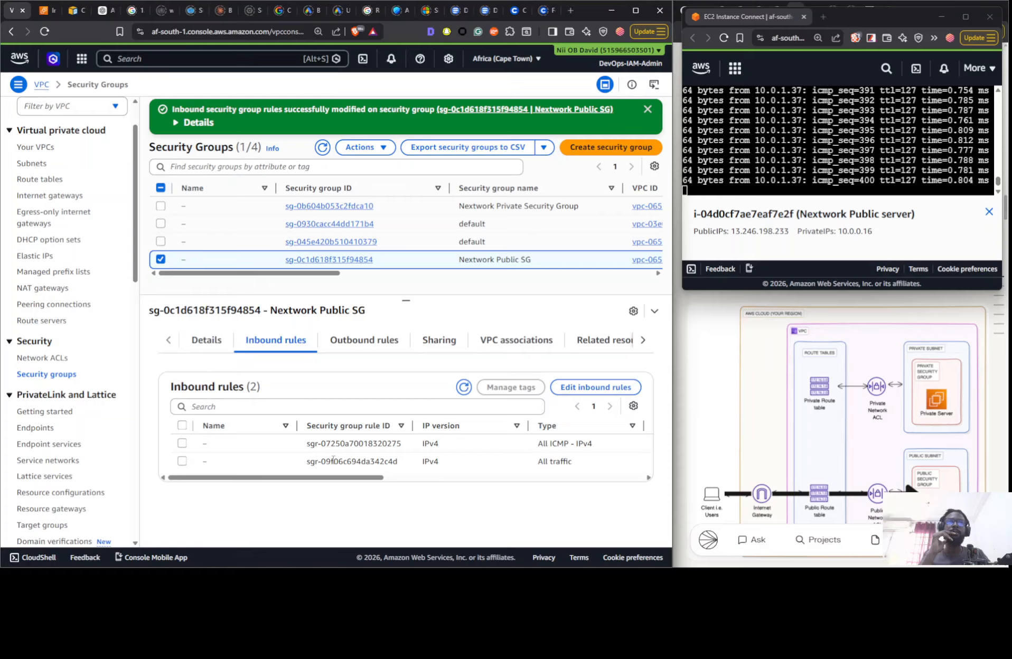
pyautogui.moveTo(300, 479); pyautogui.dragTo(428, 479)
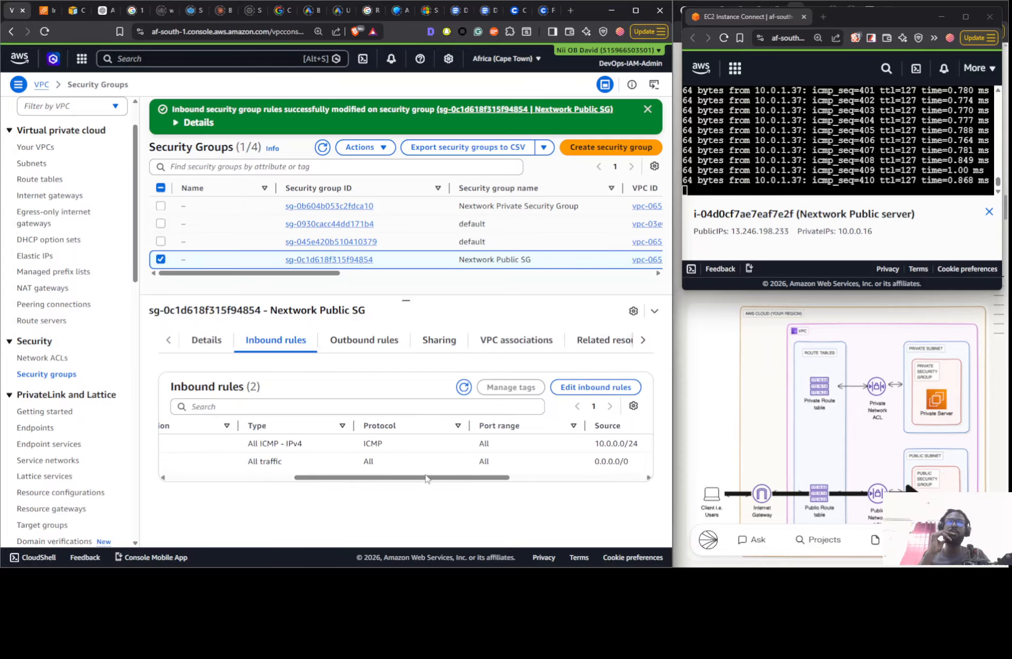
pyautogui.click(572, 391)
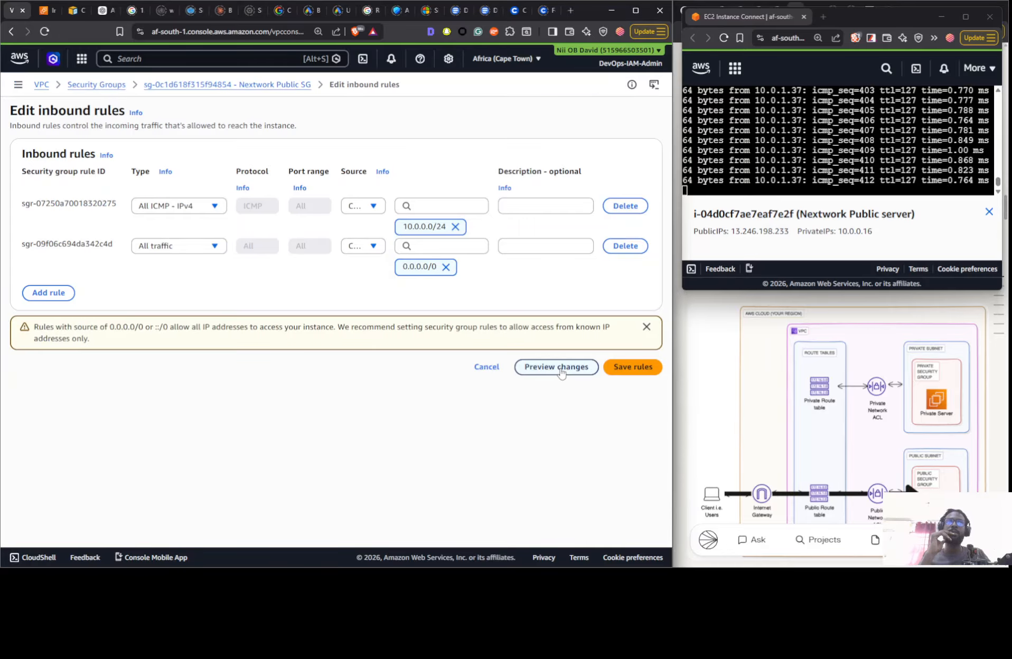
pyautogui.click(621, 207)
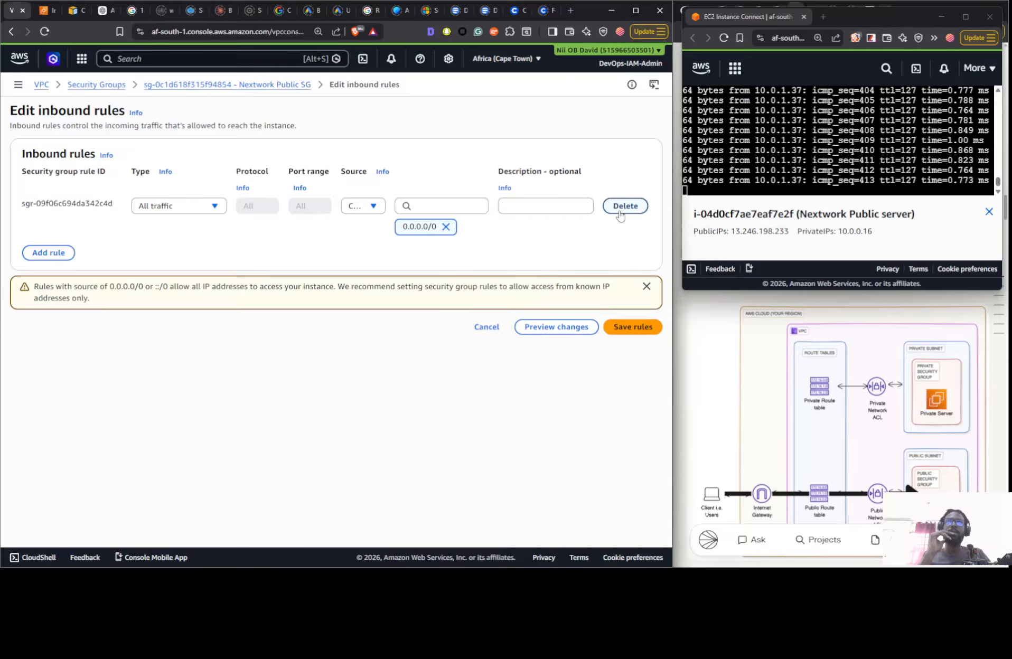
pyautogui.click(624, 327)
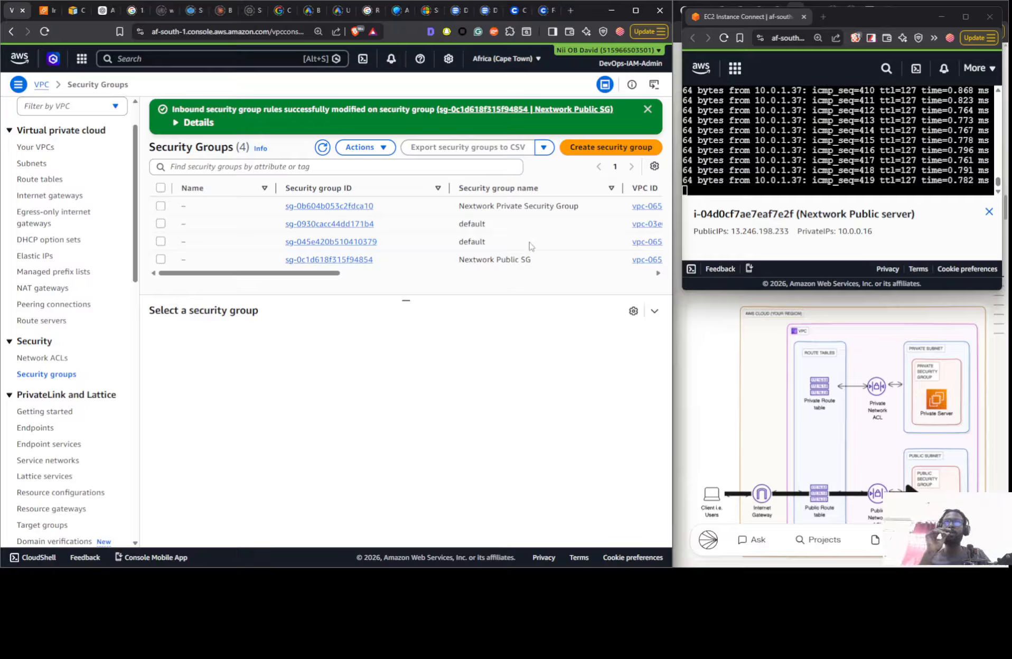
# - Check the Nextwork Public SG's remaining inbound rule and its outbound rules
pyautogui.click(506, 259)
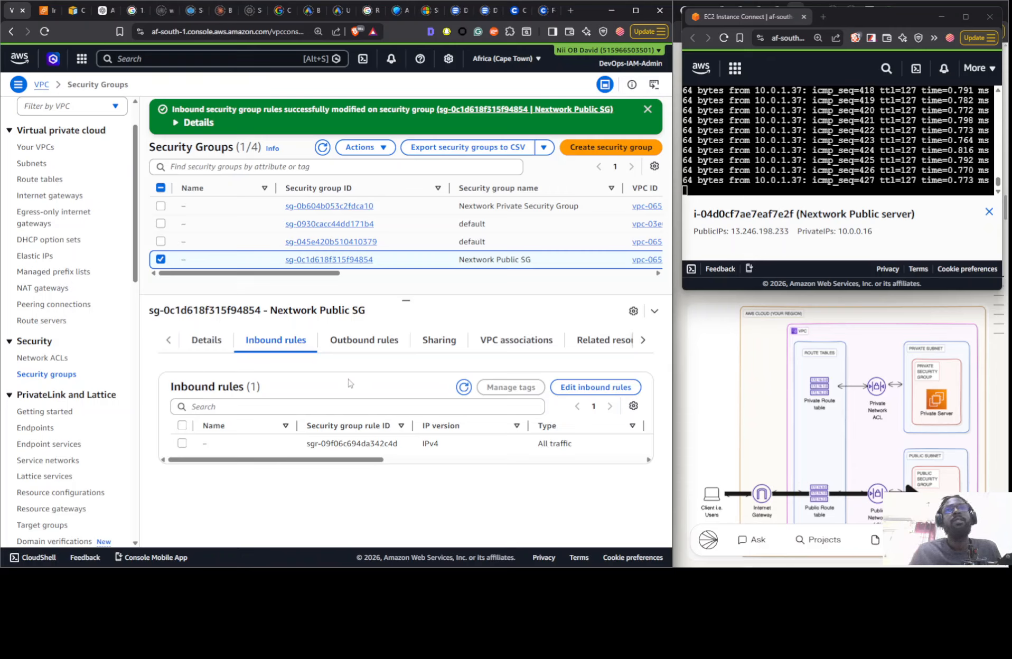
pyautogui.click(331, 348)
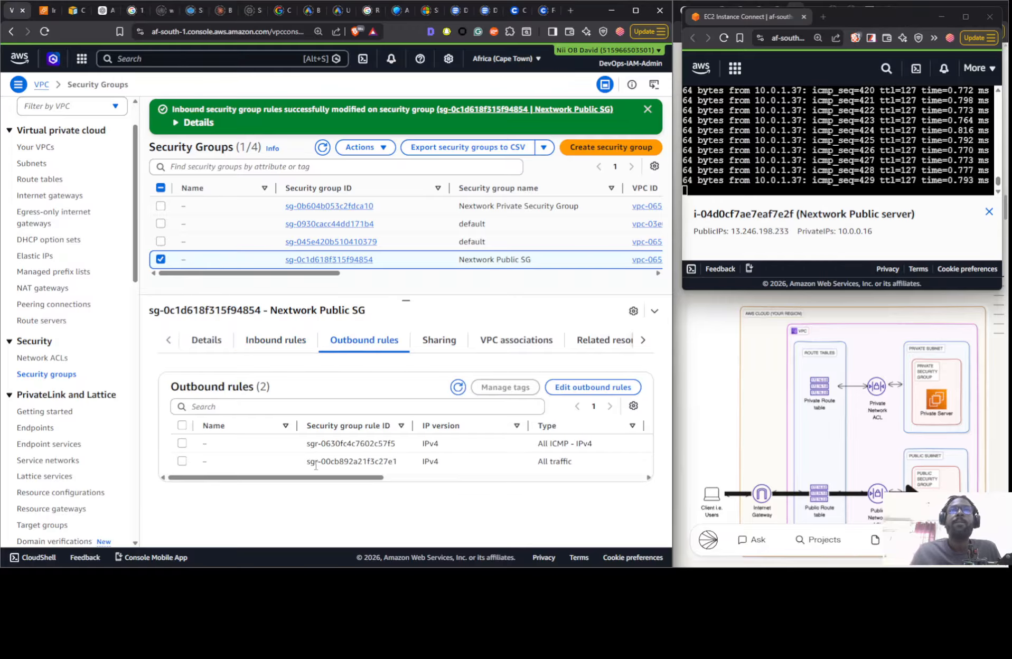
pyautogui.moveTo(356, 478); pyautogui.dragTo(404, 493)
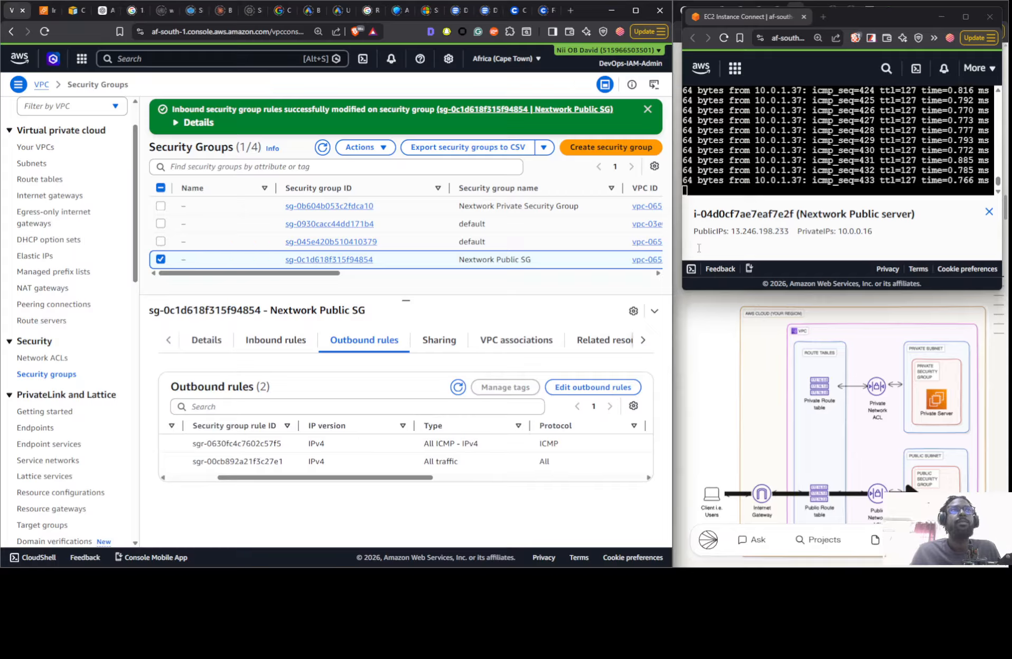
# - Stop the running ping in the Nextwork Public server's terminal and start ping 10.0.1.37 again
pyautogui.click(744, 181)
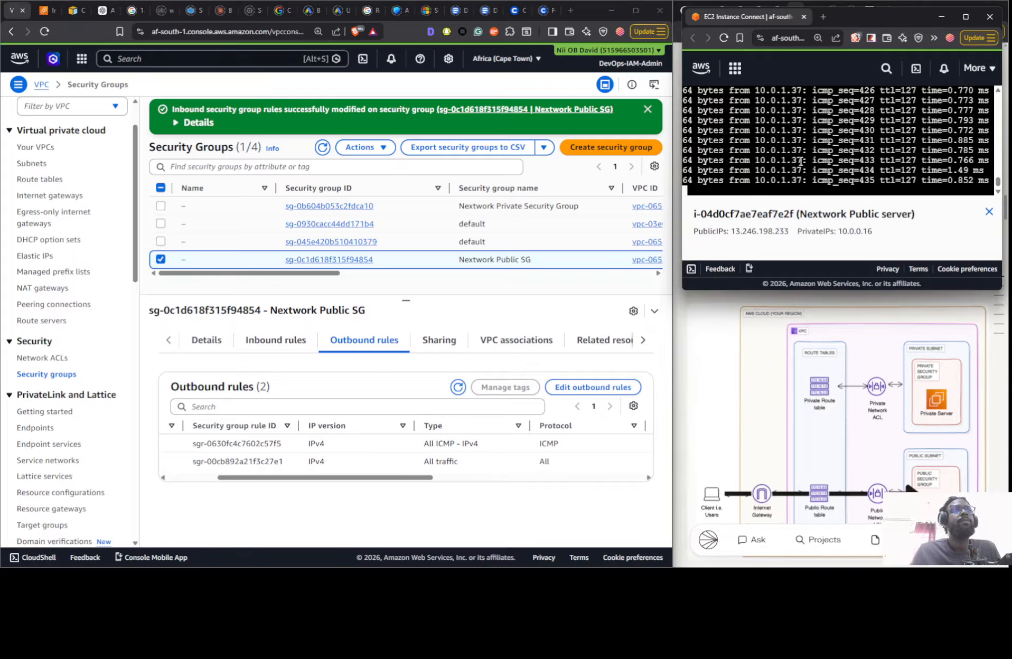
pyautogui.hotkey('ctrl', 'c')
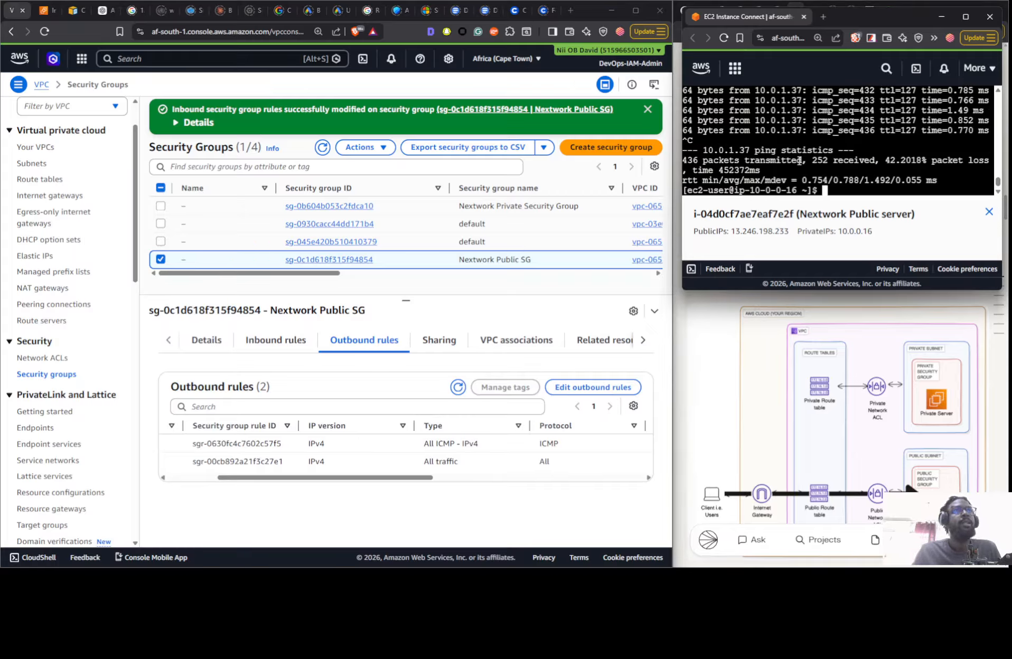
pyautogui.press('Up')
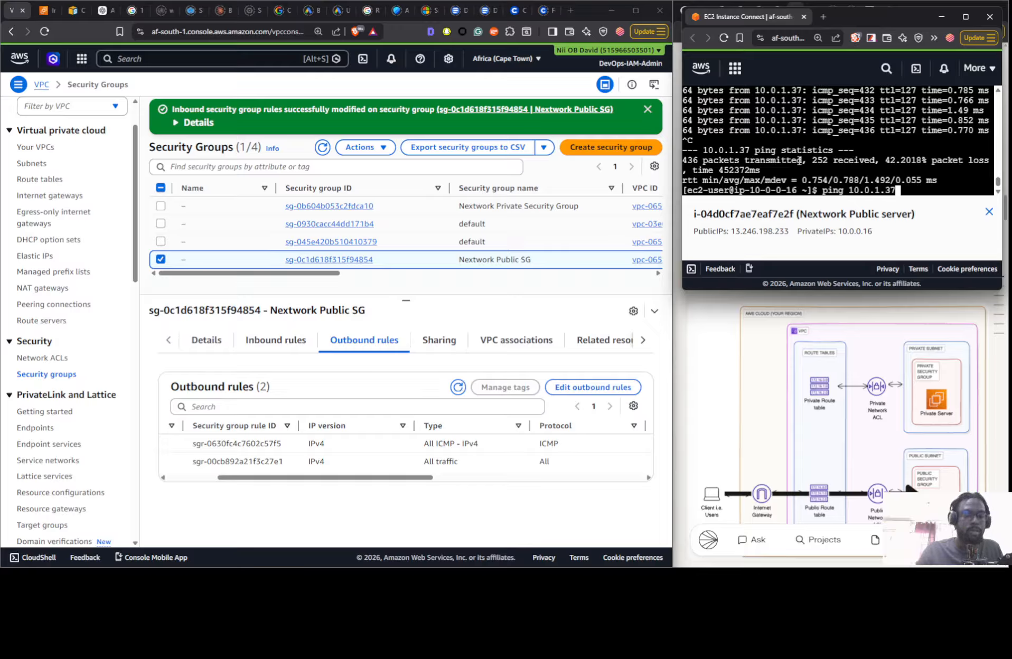
pyautogui.press('Return')
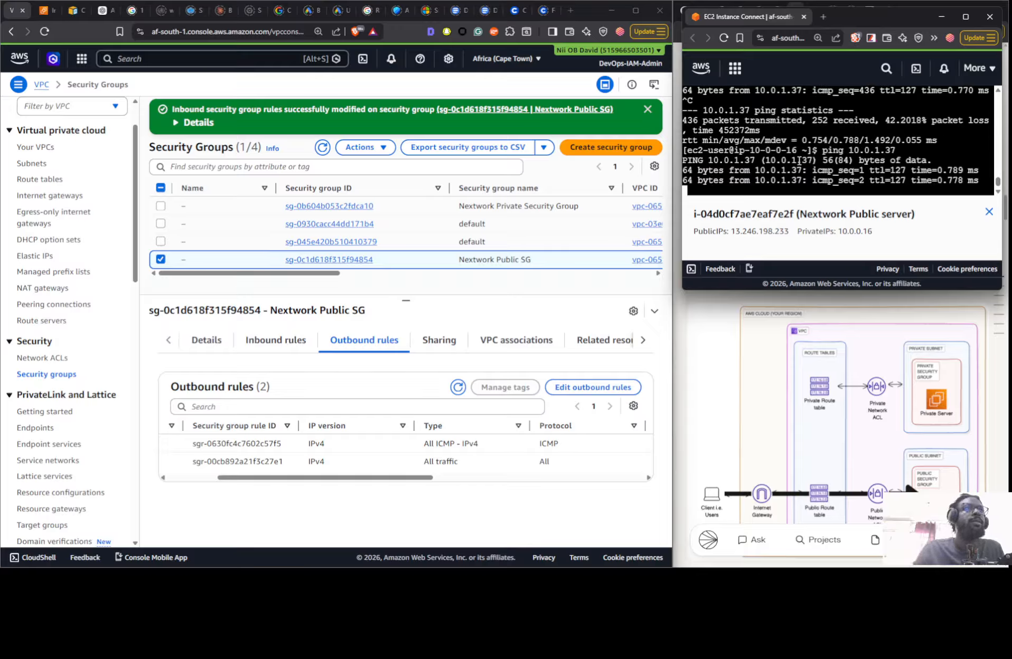
# - Compare the inbound and outbound rules of the Nextwork Public SG while the ping runs
pyautogui.click(274, 345)
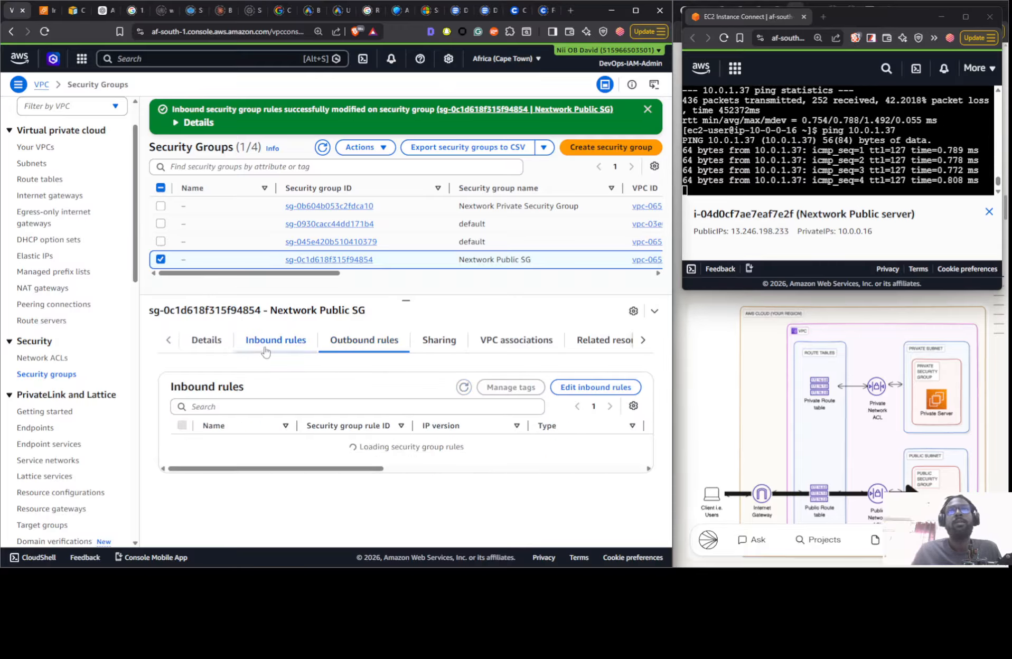
pyautogui.moveTo(354, 470); pyautogui.dragTo(405, 474)
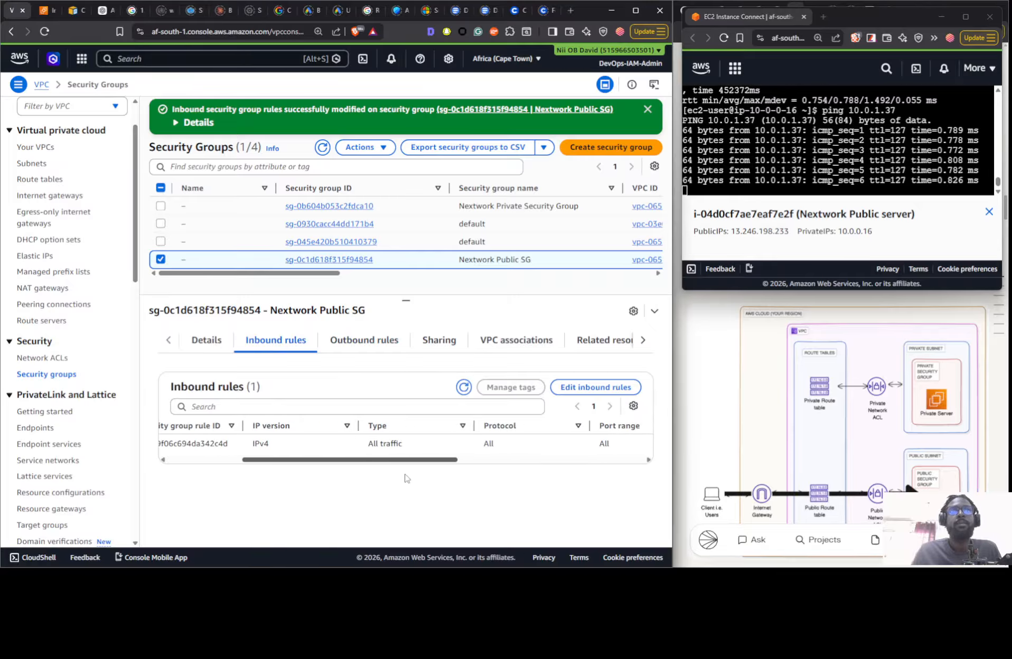
pyautogui.click(343, 342)
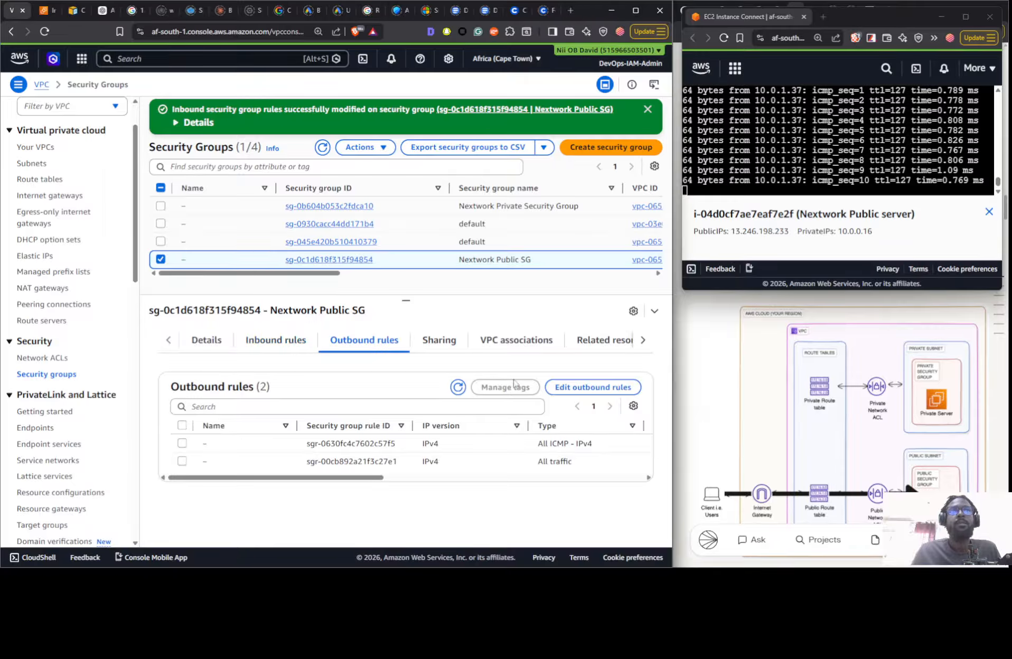
# - Delete the All ICMP - IPv4 outbound rule from the Nextwork Public SG and save the rules
pyautogui.click(566, 396)
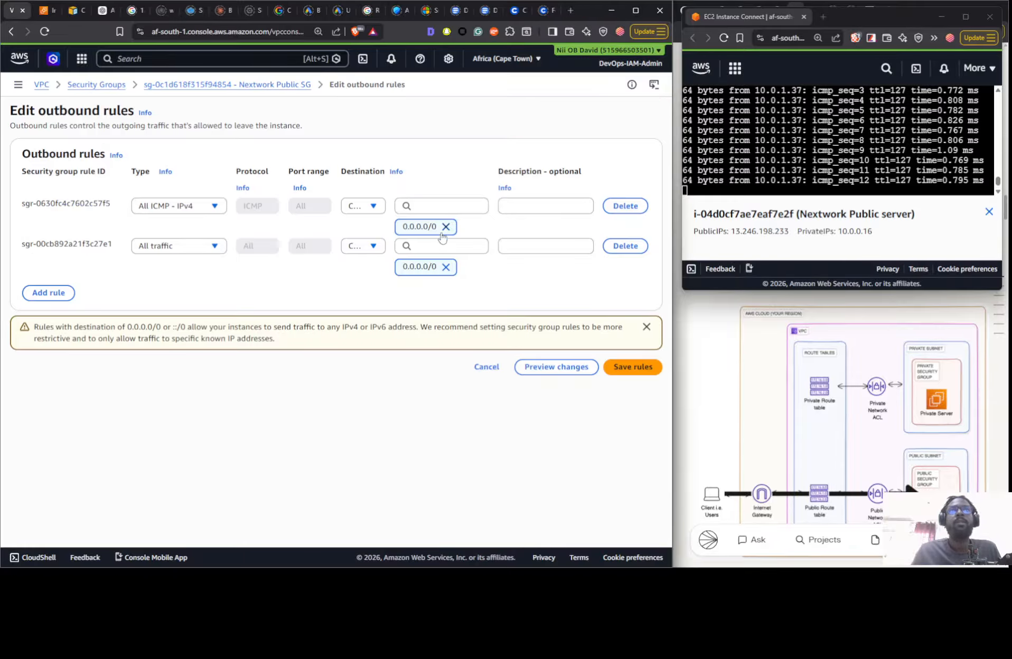
pyautogui.click(613, 207)
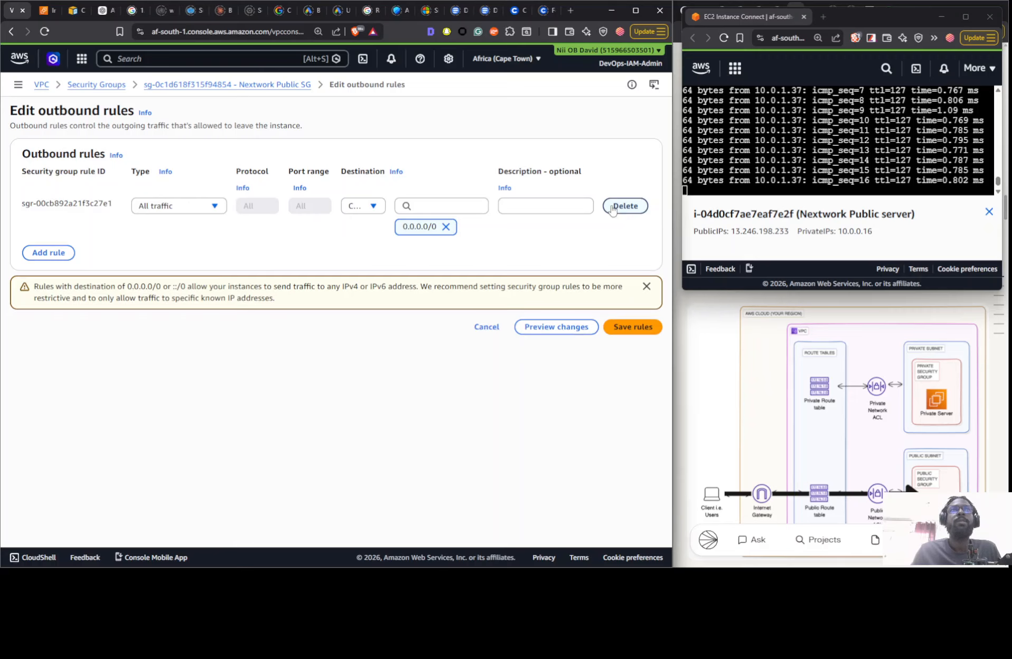
pyautogui.click(633, 327)
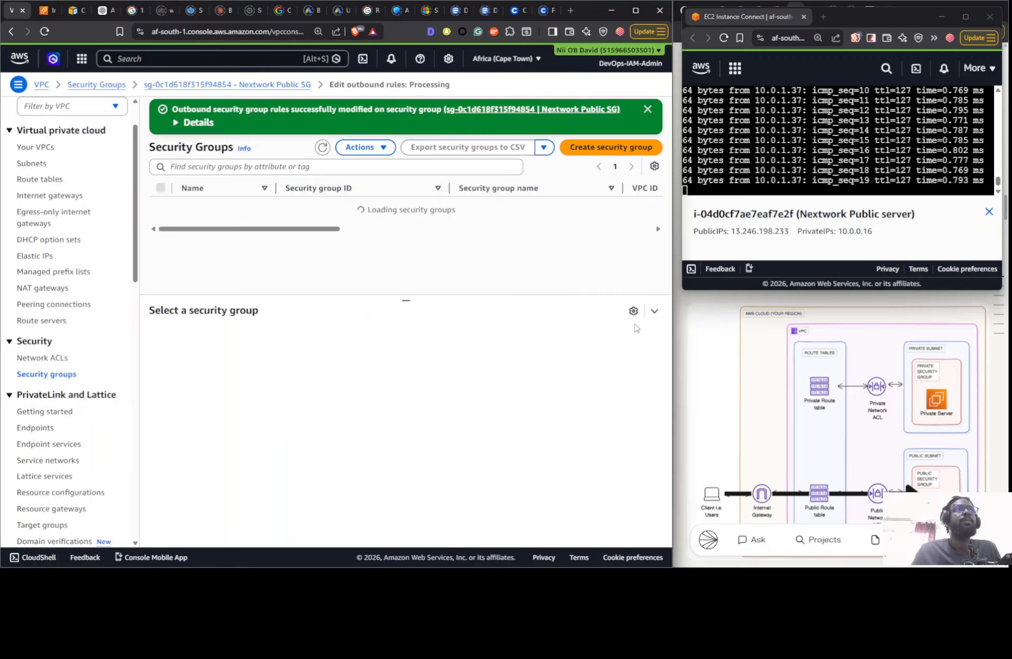
# - Stop the ping running in the Nextwork Public server's terminal and run ping 10.0.1.37 again
pyautogui.click(737, 187)
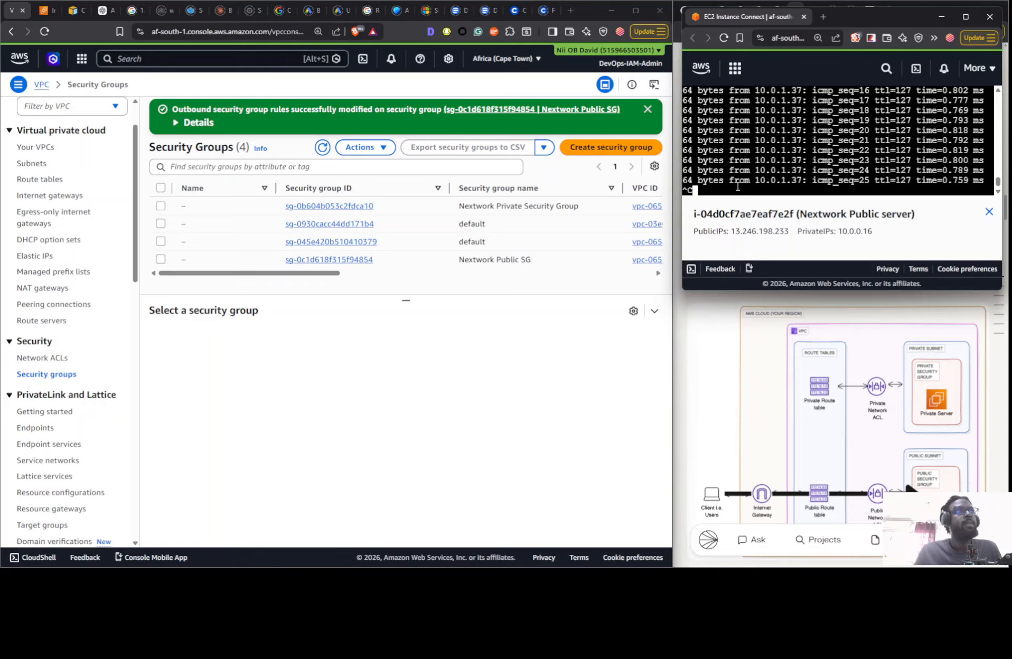
pyautogui.press('Up')
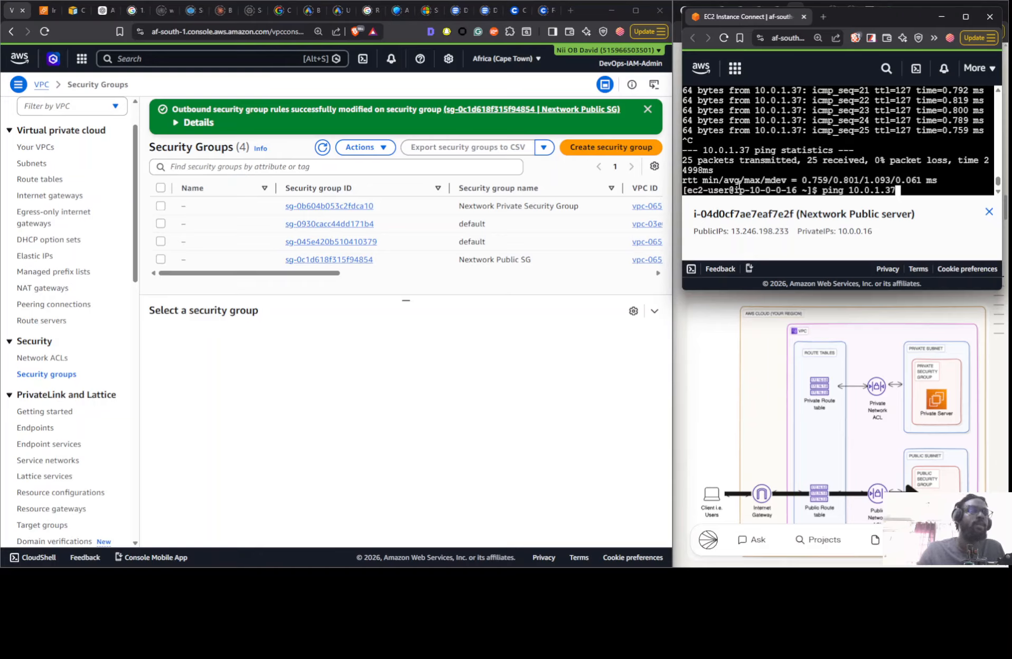
pyautogui.press('Return')
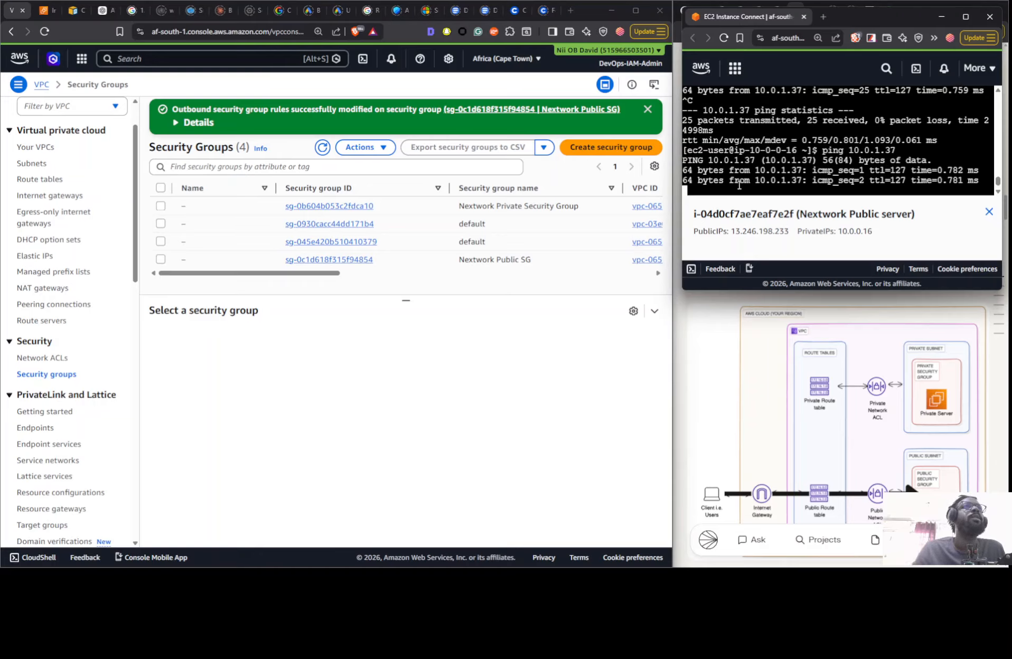
# - Compare the inbound and outbound rules of the Nextwork Public SG with those of the Nextwork Private Security Group, including sources and destinations
pyautogui.click(438, 259)
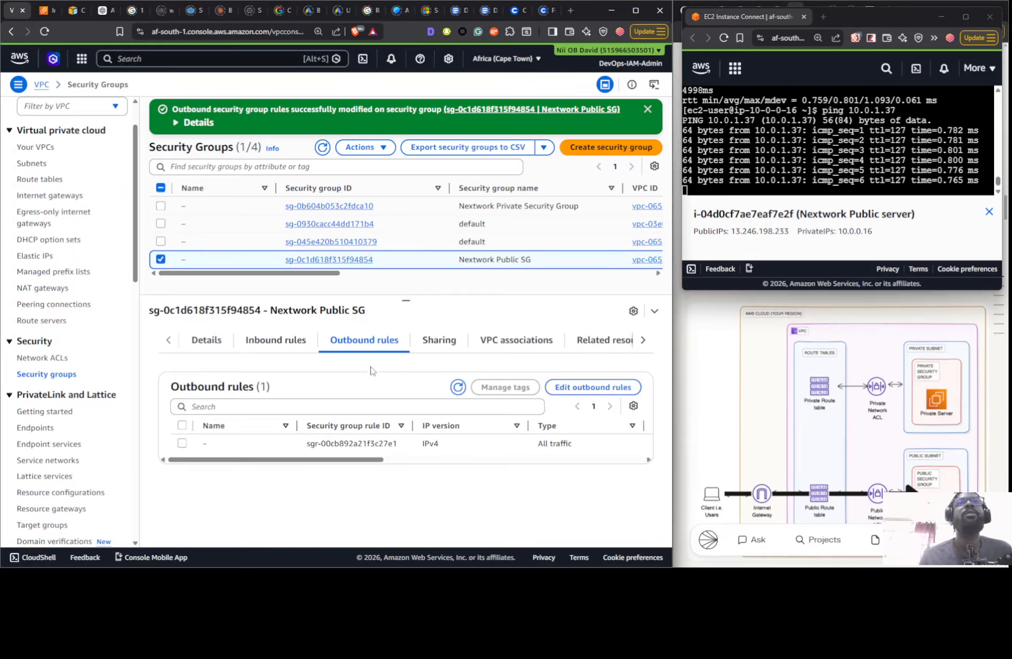
pyautogui.click(308, 346)
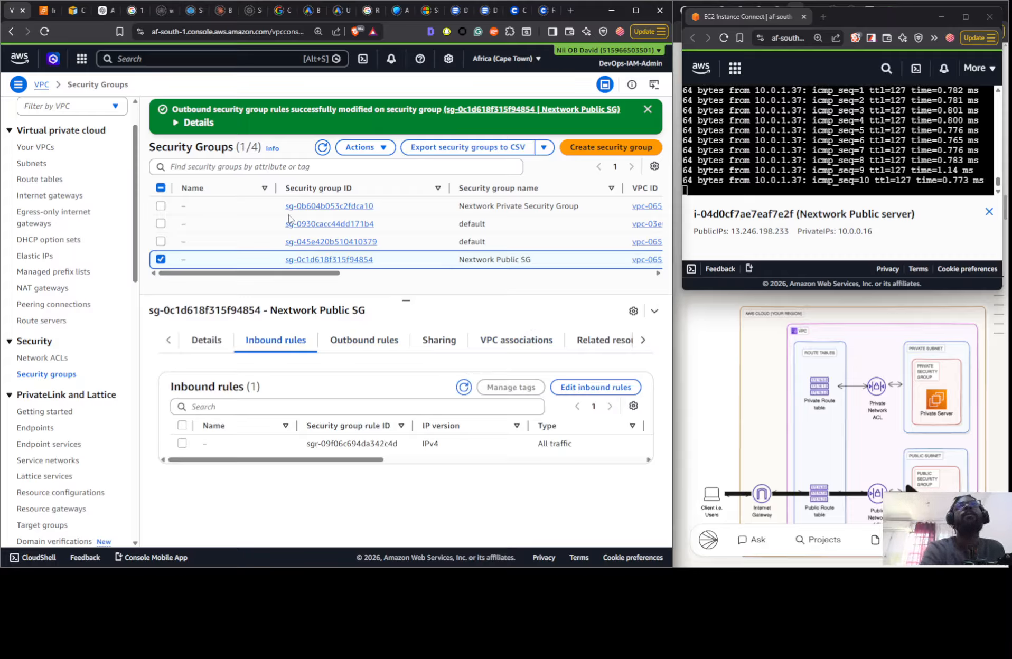
pyautogui.click(245, 212)
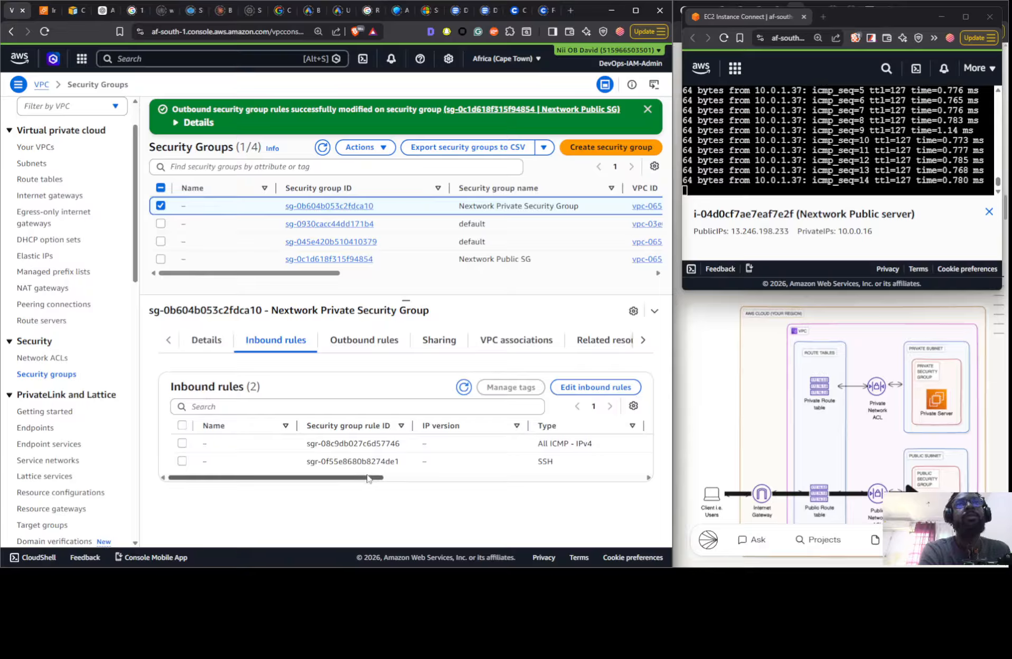
pyautogui.moveTo(380, 477); pyautogui.dragTo(478, 480)
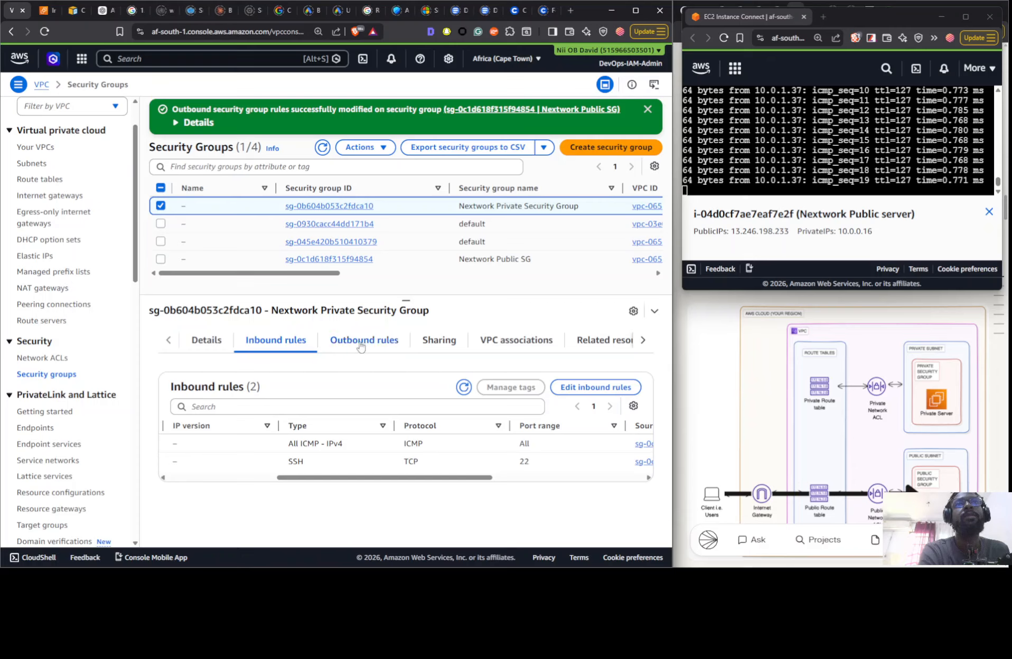
pyautogui.moveTo(393, 478); pyautogui.dragTo(462, 478)
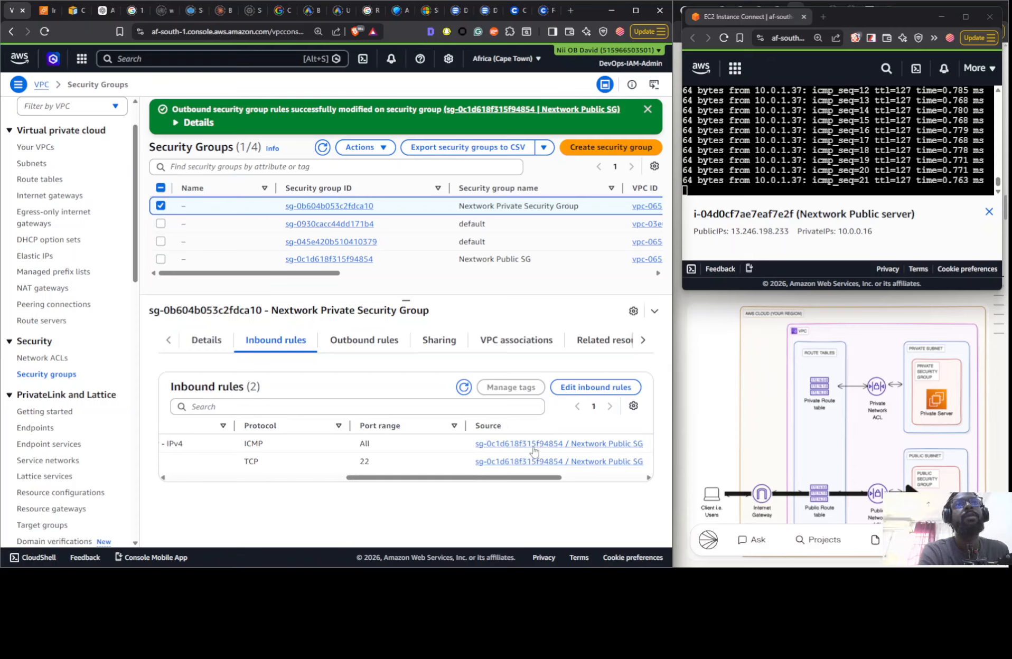
pyautogui.click(364, 340)
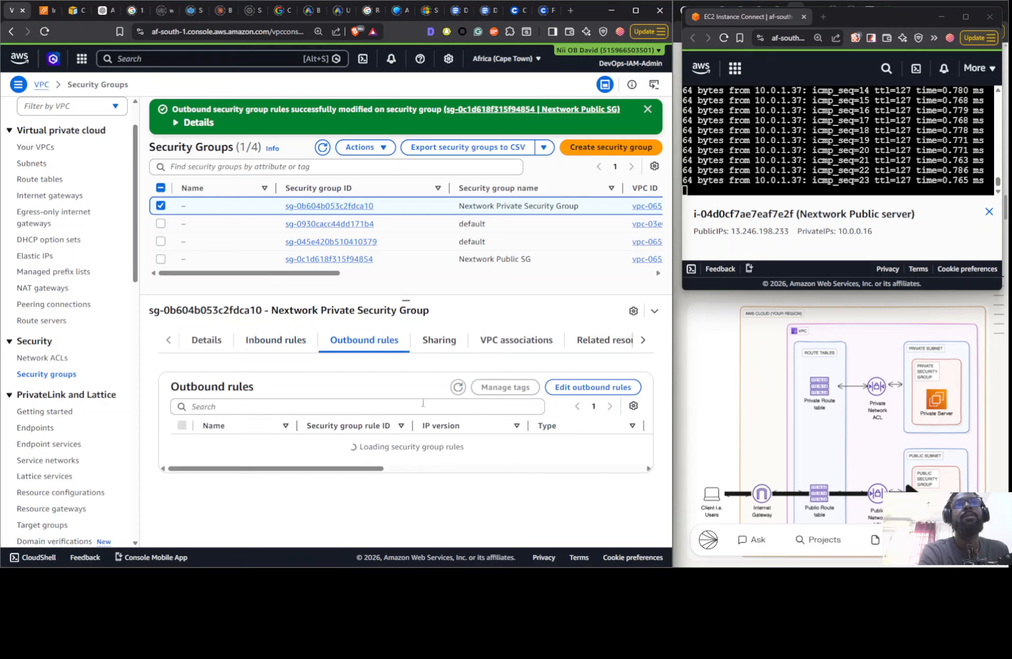
pyautogui.moveTo(365, 458); pyautogui.dragTo(517, 468)
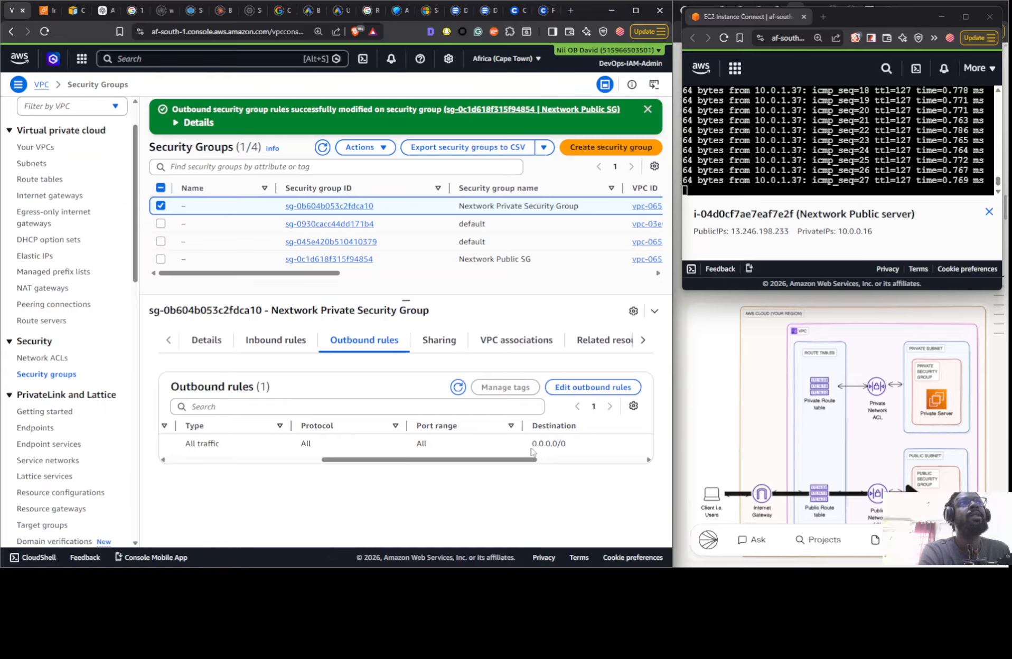
# - Switch to the NextWork project guide and look through it for the Step 3 section on ICMP traffic reaching the private server
pyautogui.click(686, 302)
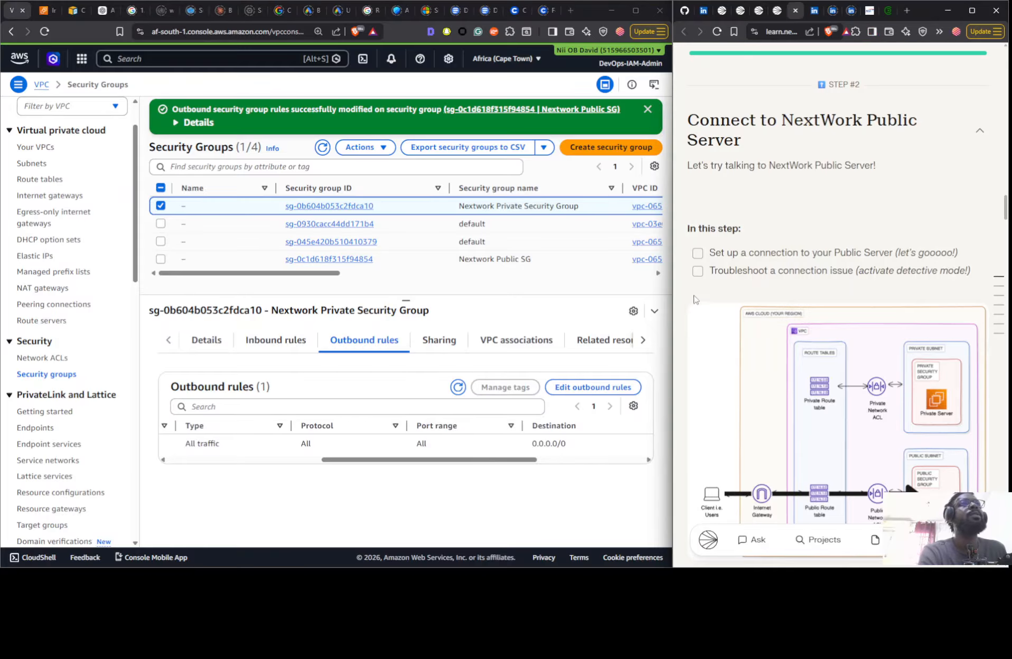
pyautogui.scroll(-10, 842, 203)
pyautogui.scroll(-10, 744, 210)
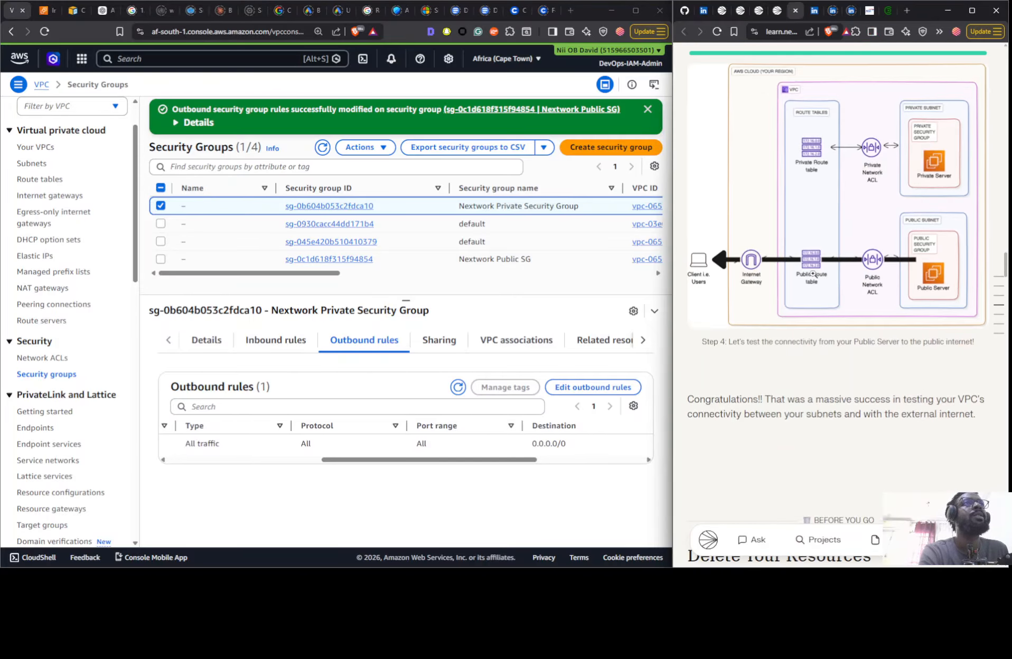
pyautogui.scroll(-15, 871, 257)
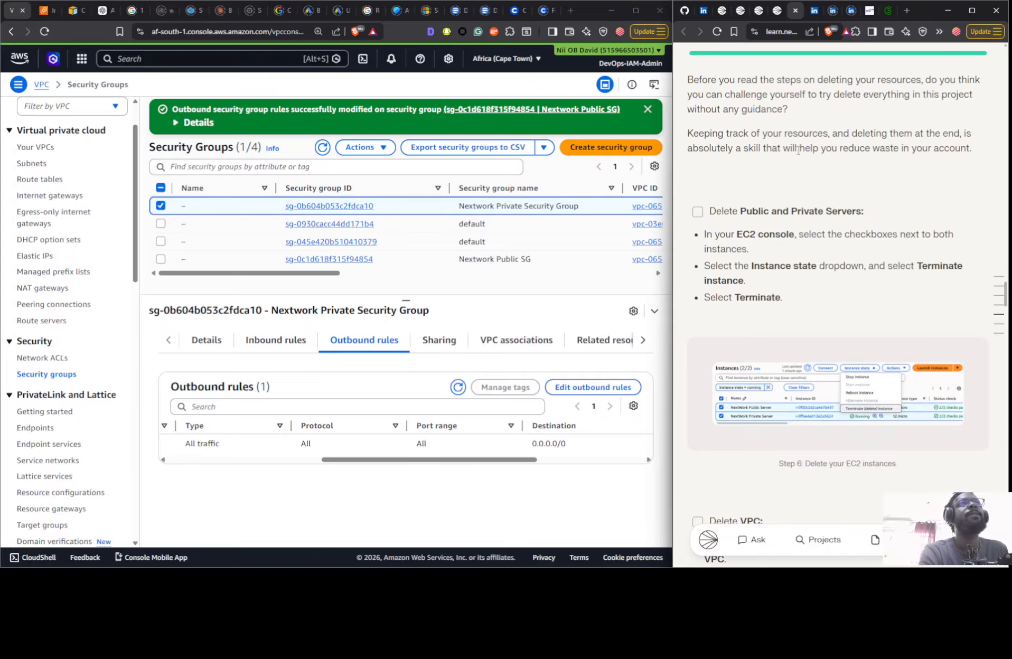
pyautogui.scroll(-15, 798, 151)
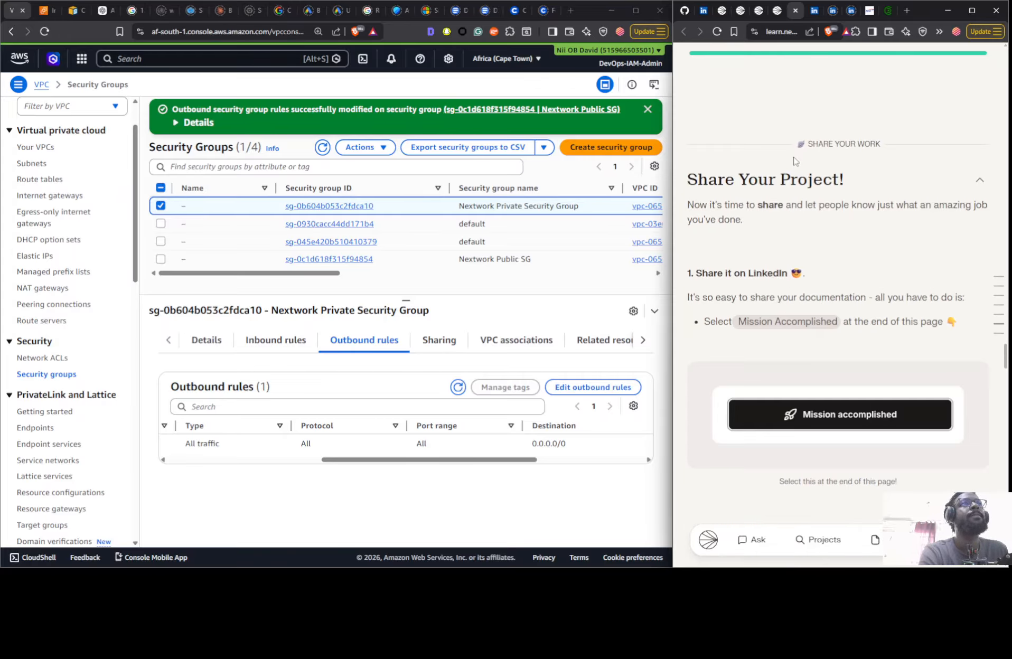
pyautogui.scroll(7, 794, 161)
pyautogui.scroll(20, 842, 228)
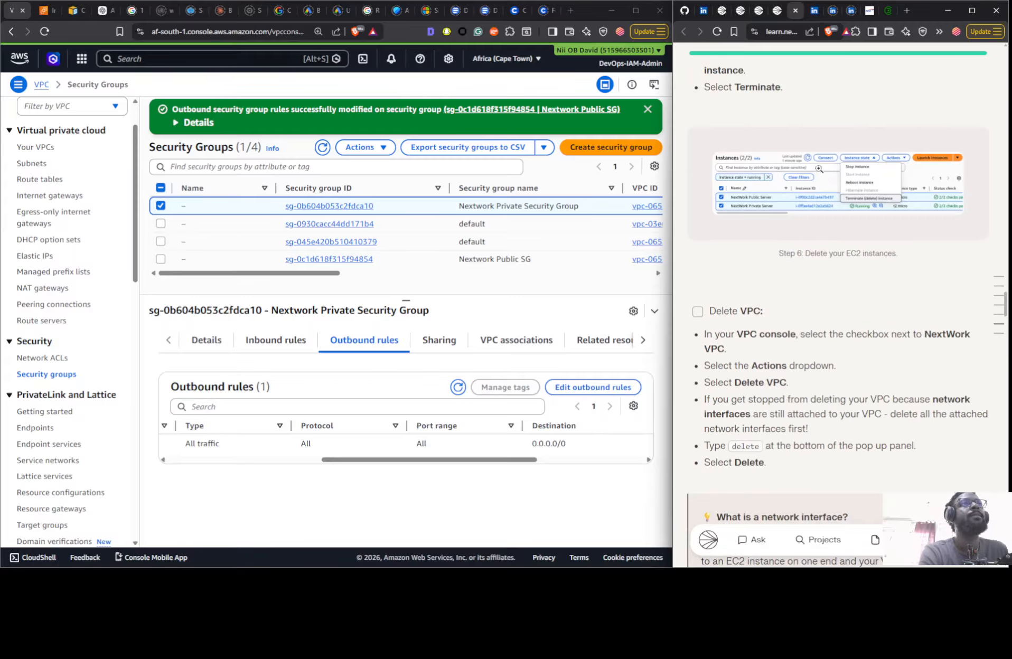
pyautogui.scroll(-15, 834, 269)
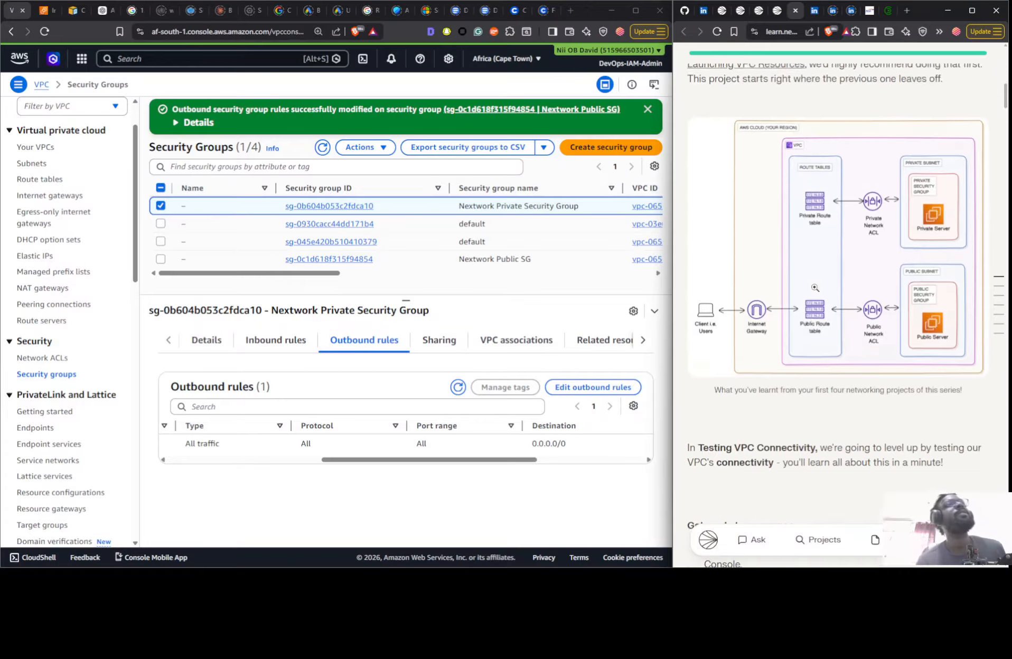
pyautogui.scroll(-7, 819, 279)
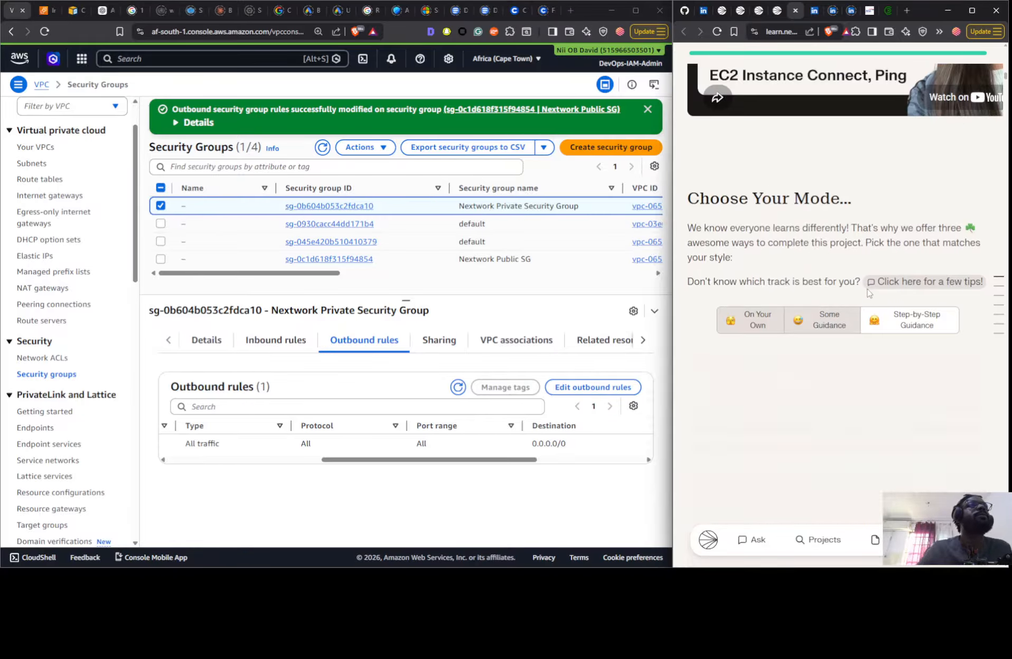
pyautogui.scroll(-5, 813, 277)
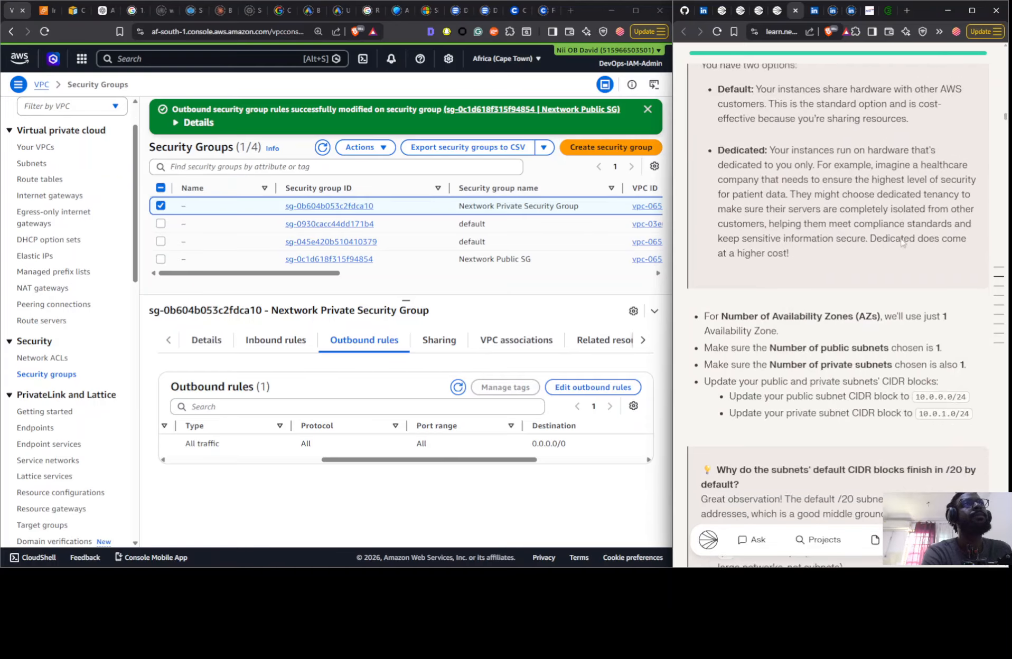
pyautogui.scroll(-7, 901, 239)
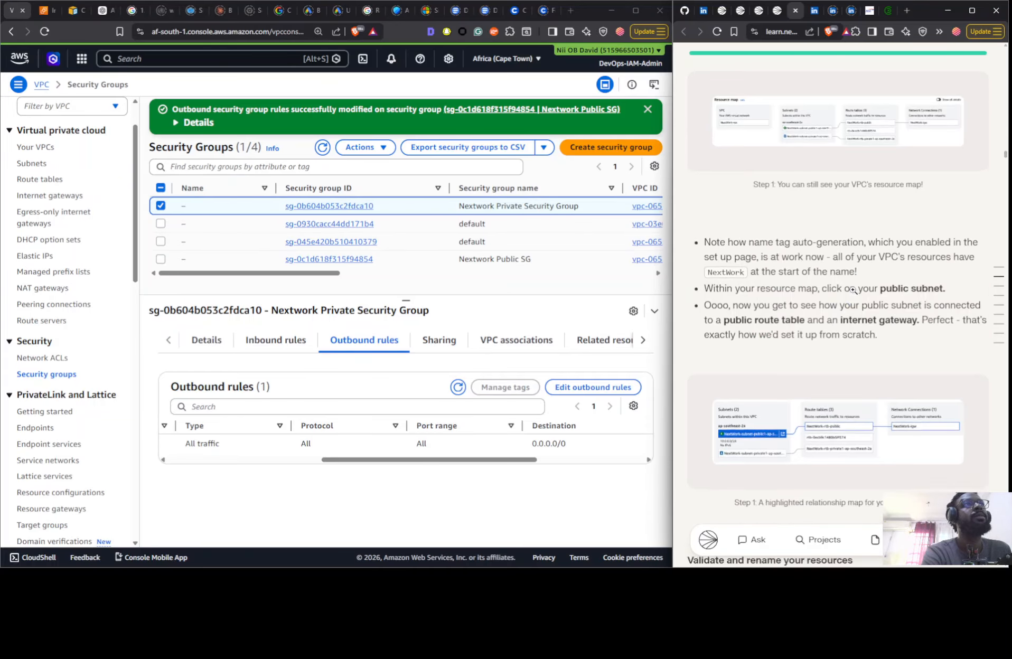
pyautogui.scroll(-10, 852, 290)
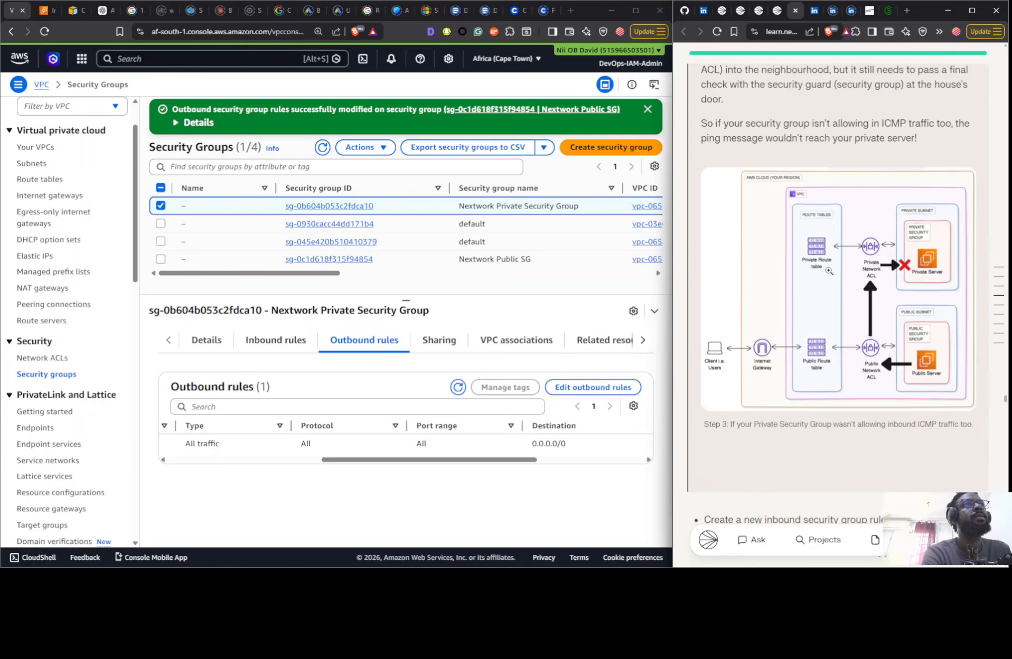
# - Read the guide's explanation of how network ACLs block the ping and its inbound rule instructions for the NextWork Private NACL
pyautogui.scroll(10, 835, 290)
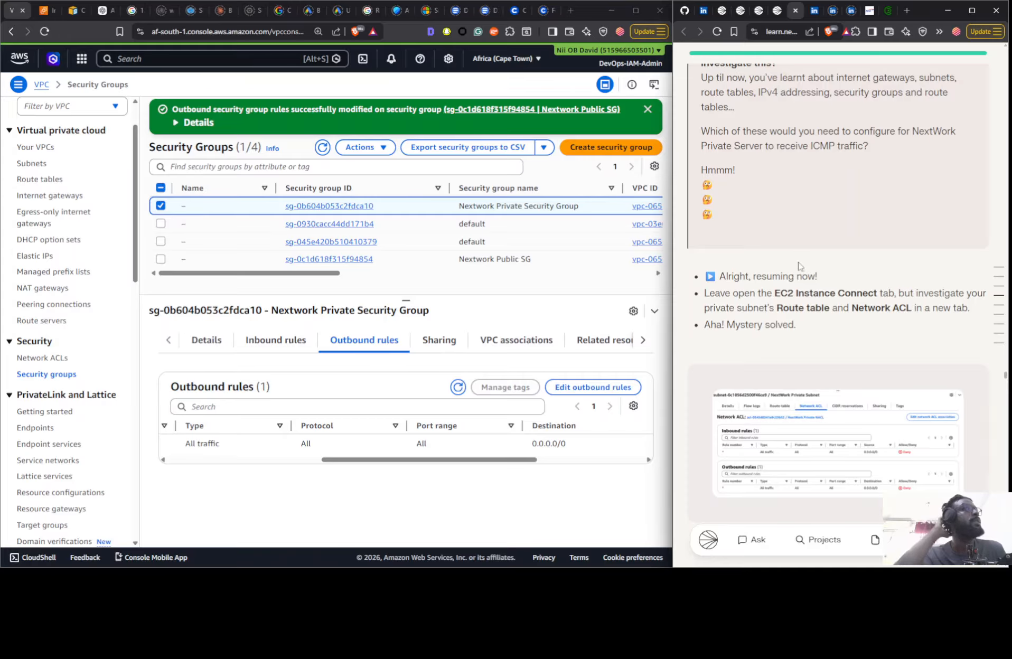
pyautogui.scroll(-3, 858, 331)
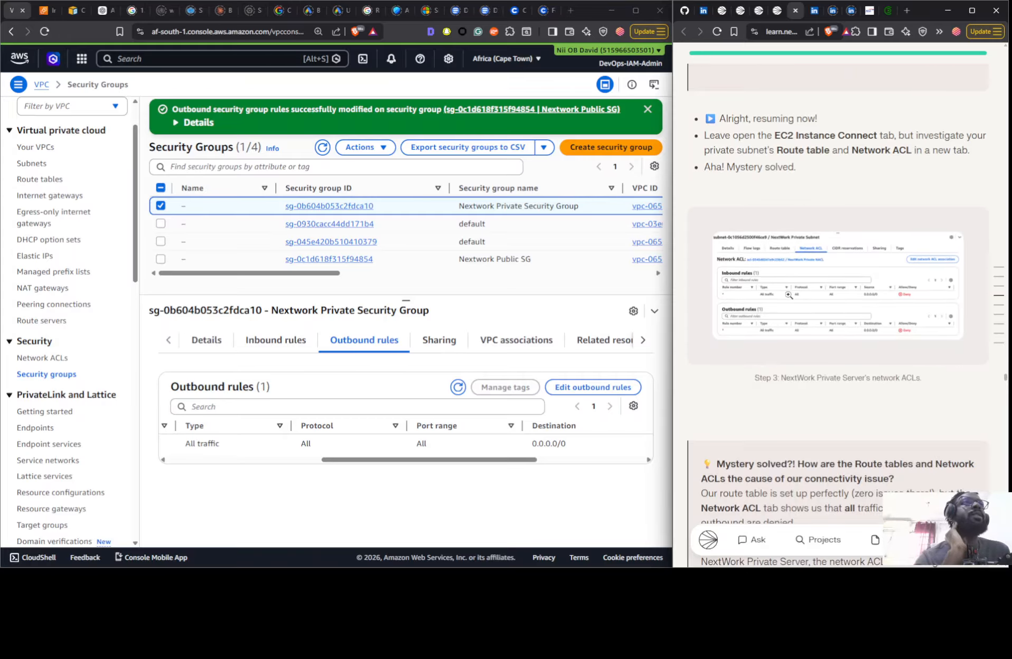
pyautogui.scroll(-4, 846, 292)
pyautogui.scroll(5, 866, 243)
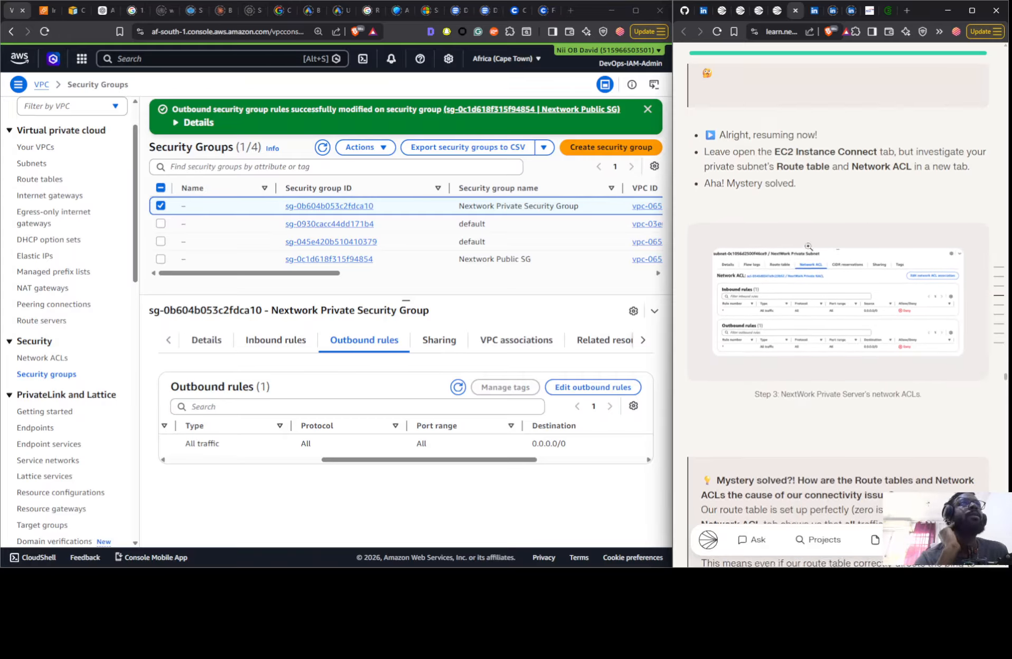
pyautogui.scroll(-8, 845, 238)
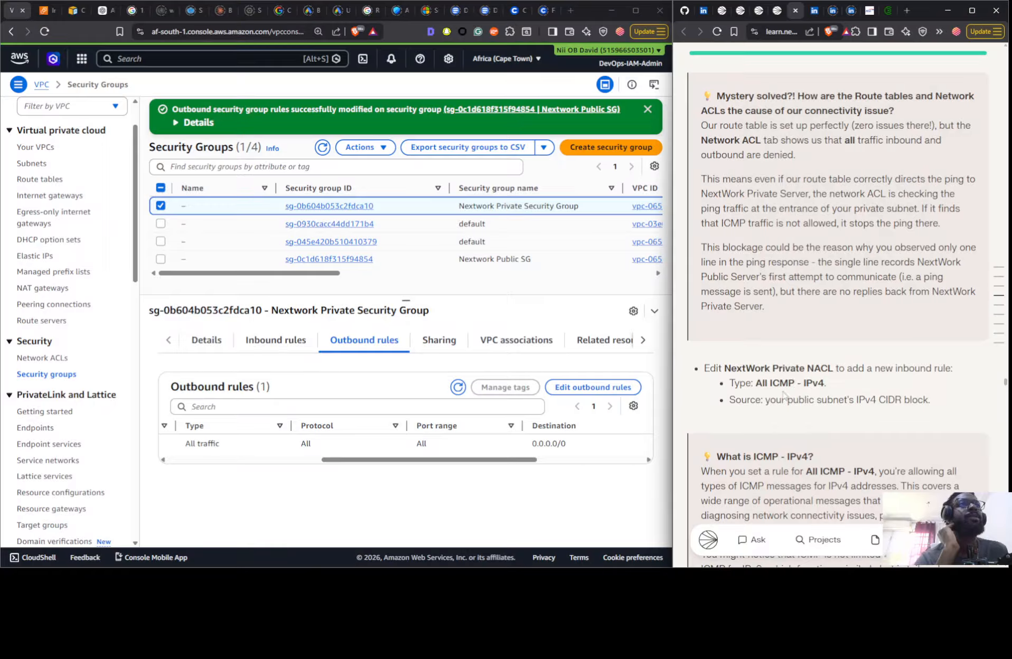
pyautogui.scroll(-2, 816, 382)
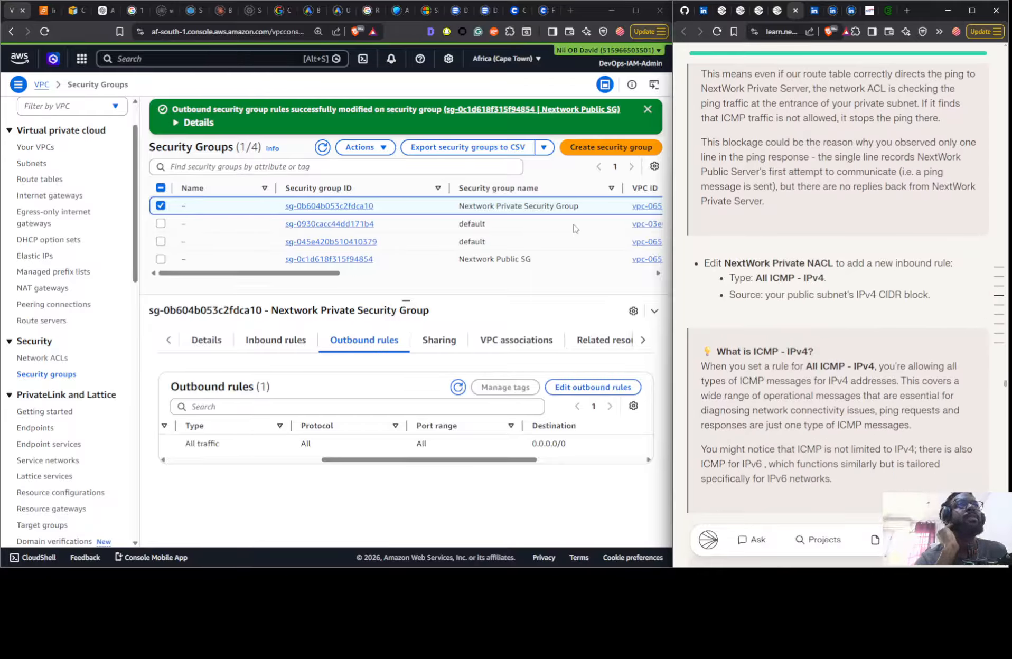
# - Check the types, sources and allow/deny settings in the inbound rules of the Nextwork Public NACLs and the Nextwork Private NACL
pyautogui.click(61, 358)
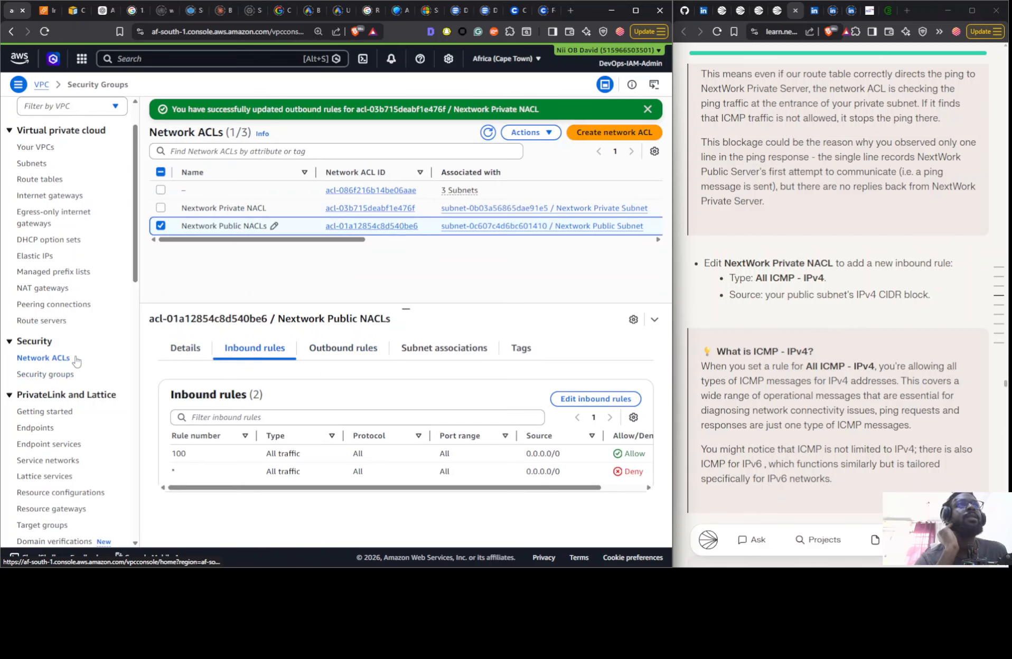
pyautogui.moveTo(466, 490); pyautogui.dragTo(566, 495)
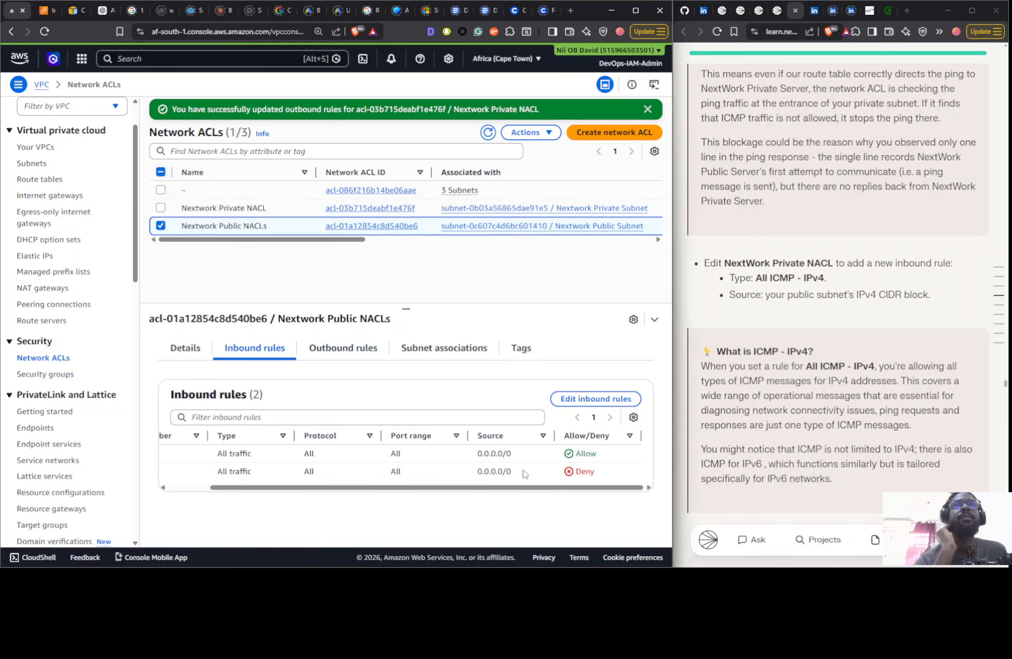
pyautogui.click(288, 213)
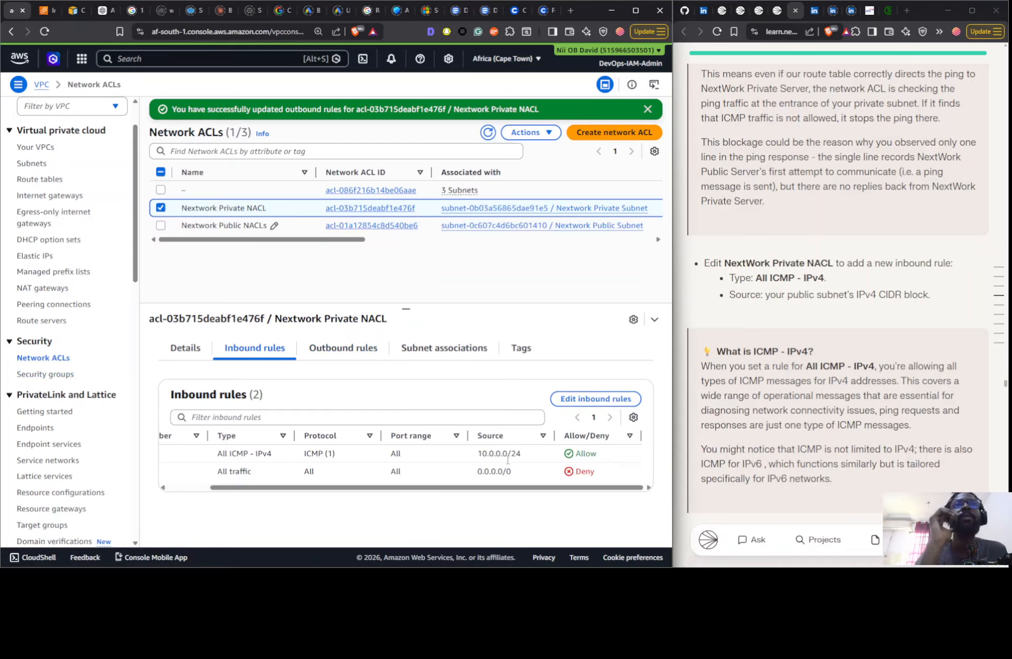
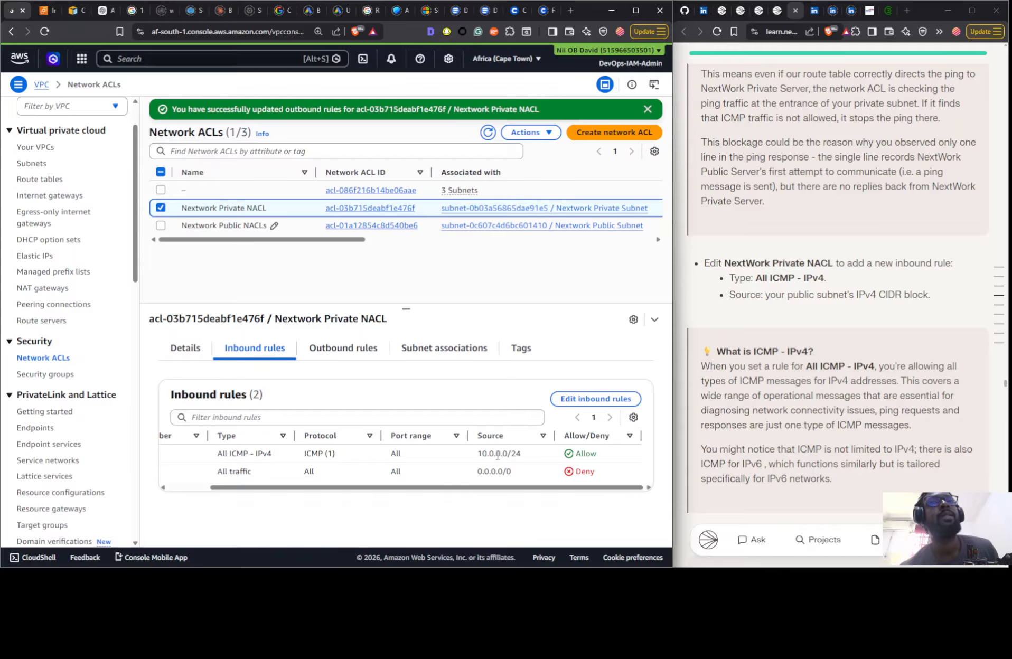
# - Compare the guide's inbound ICMP rule example with the Nextwork Private NACL, and review that network ACL's outbound rules
pyautogui.scroll(-5, 864, 246)
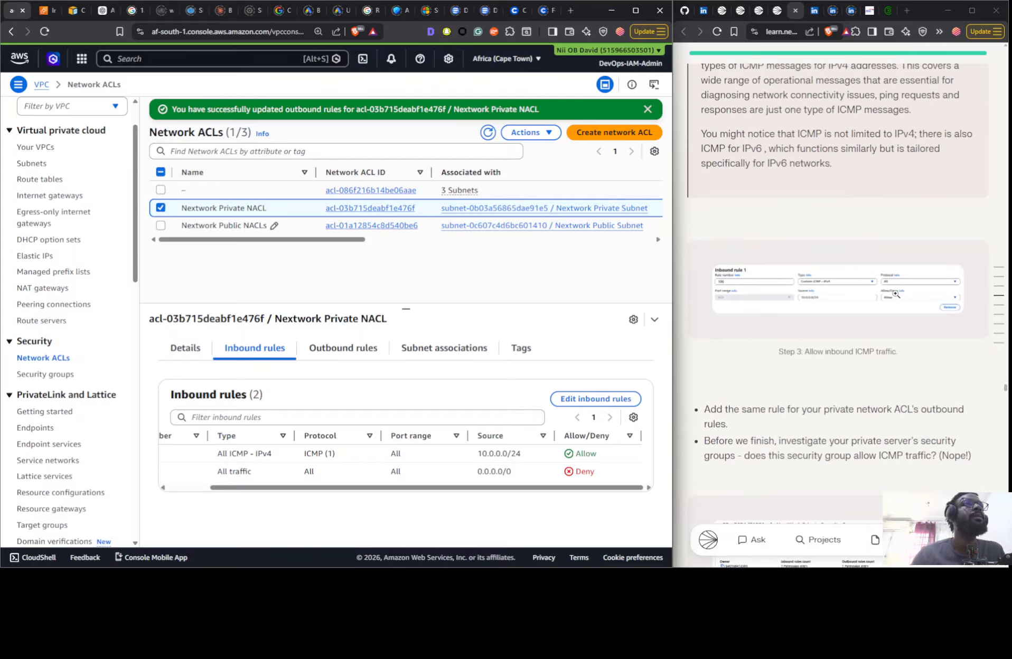
pyautogui.click(861, 303)
pyautogui.click(812, 315)
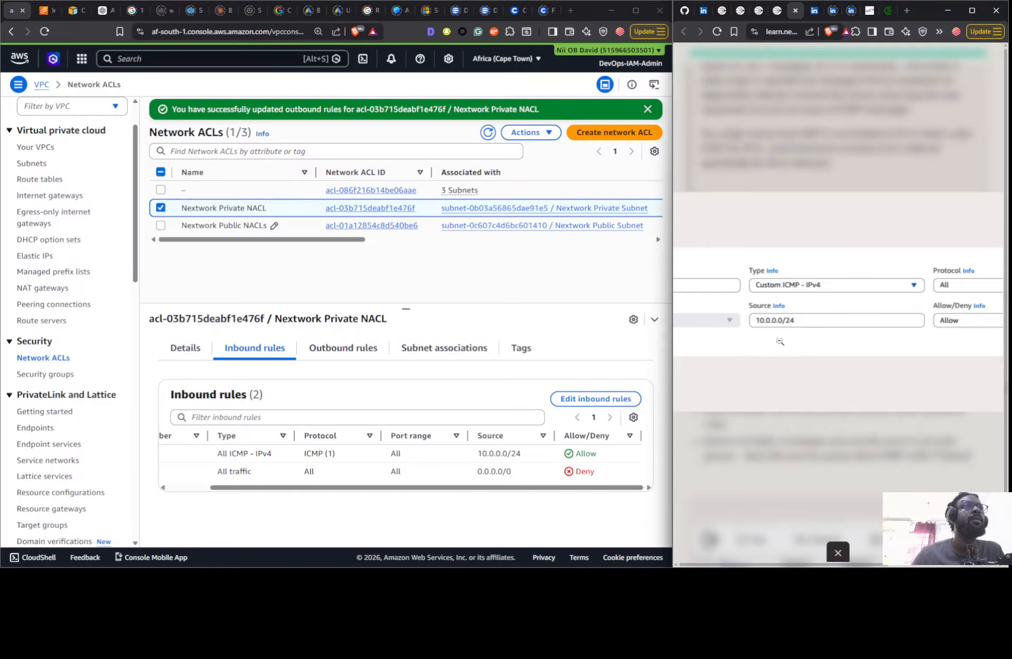
pyautogui.click(843, 385)
pyautogui.scroll(-5, 792, 290)
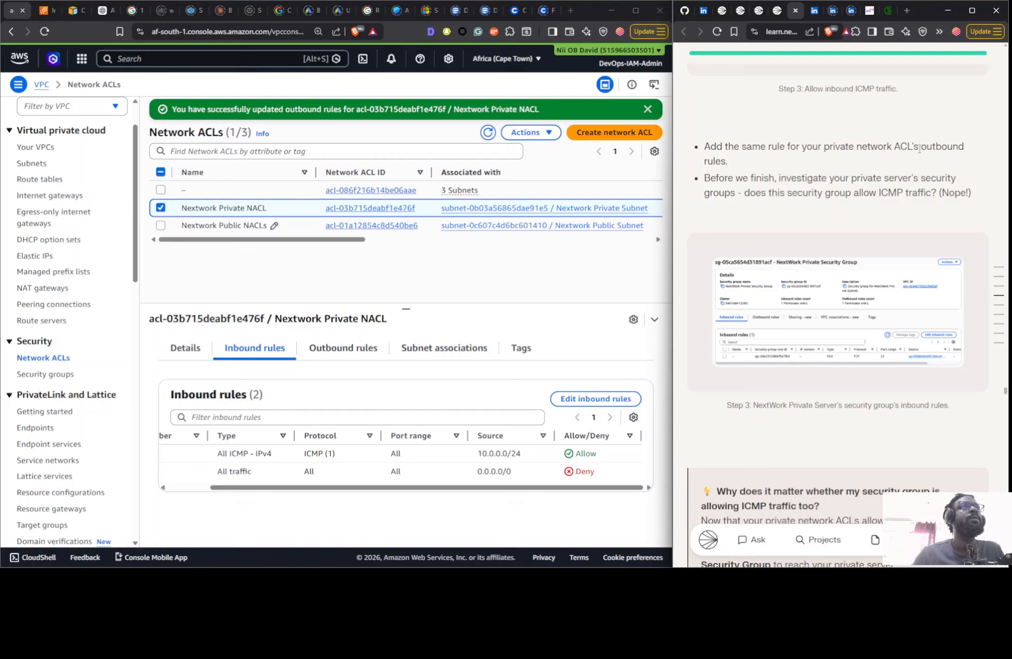
pyautogui.click(336, 357)
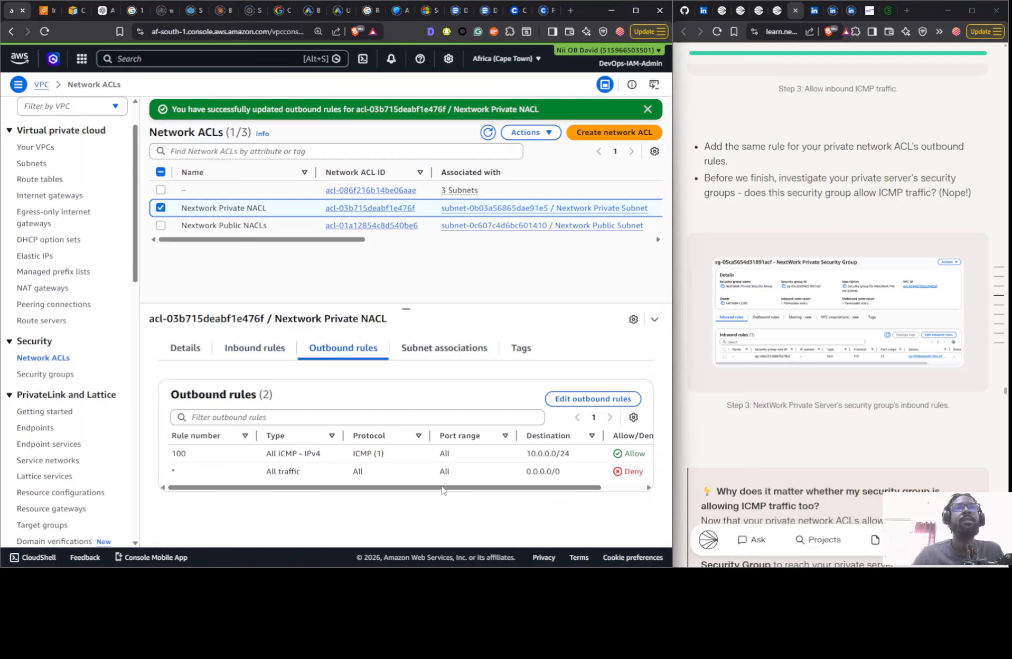
pyautogui.moveTo(467, 489); pyautogui.dragTo(515, 480)
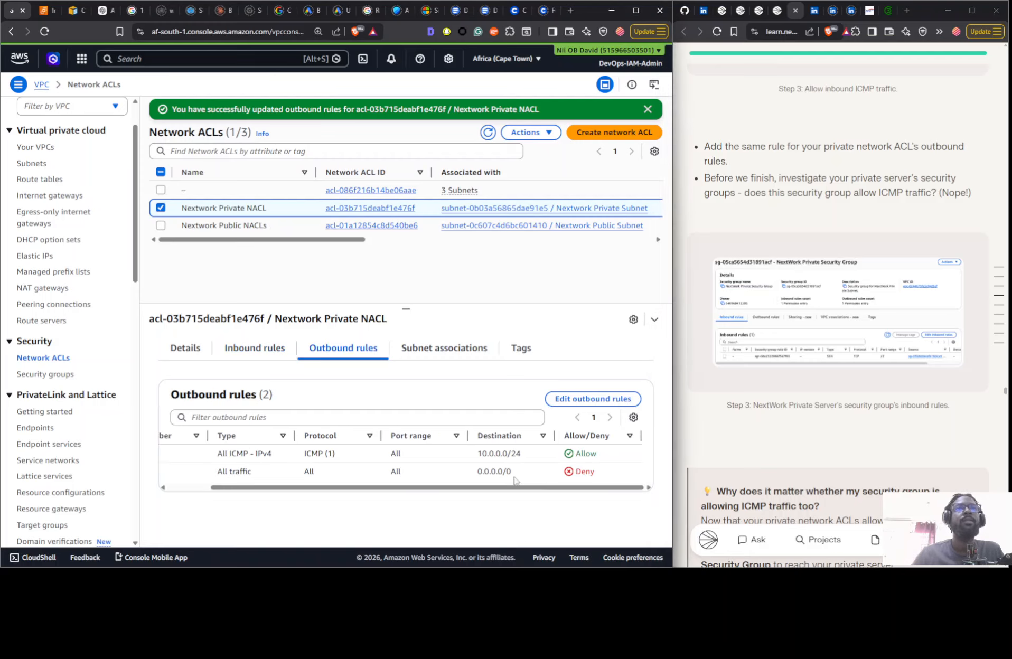
# - Inspect the guide's private security group example and compare it with the inbound rules of the Nextwork Private Security Group
pyautogui.click(829, 317)
pyautogui.click(855, 359)
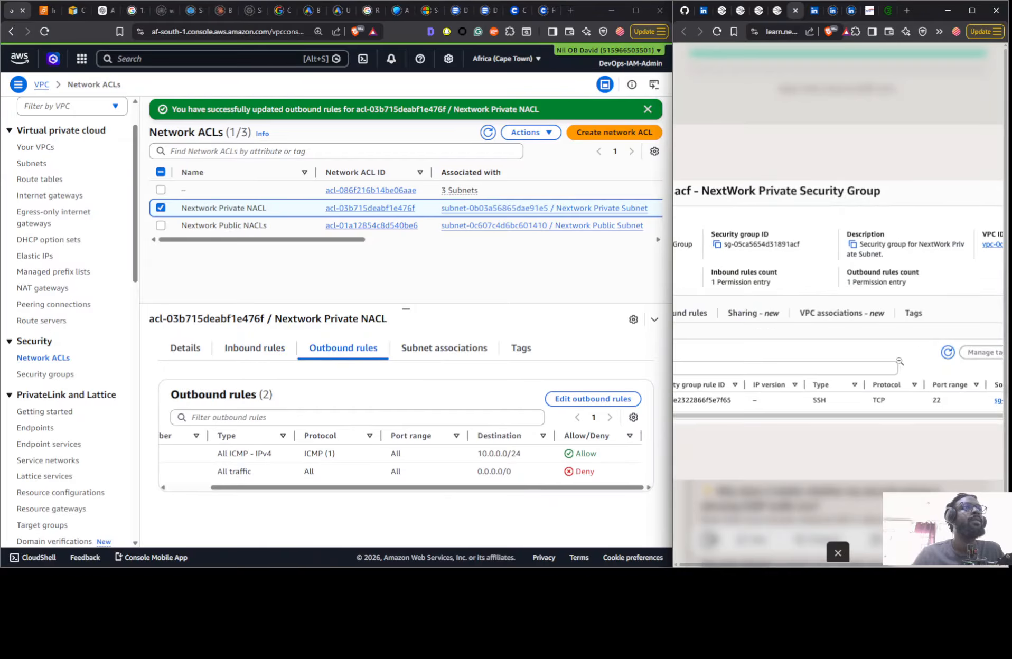
pyautogui.click(790, 344)
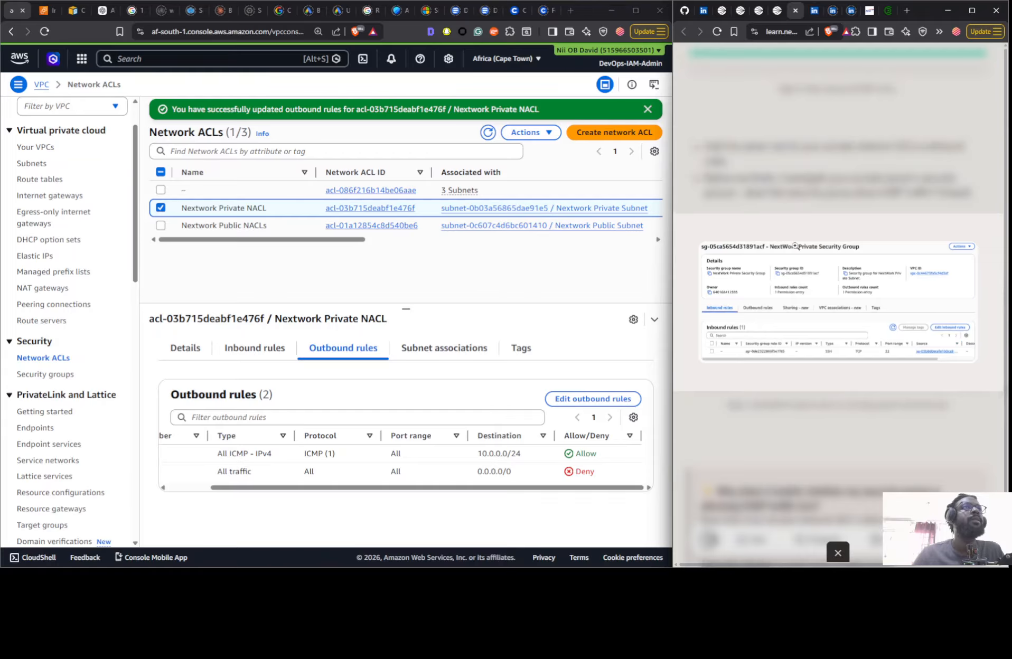
pyautogui.click(790, 162)
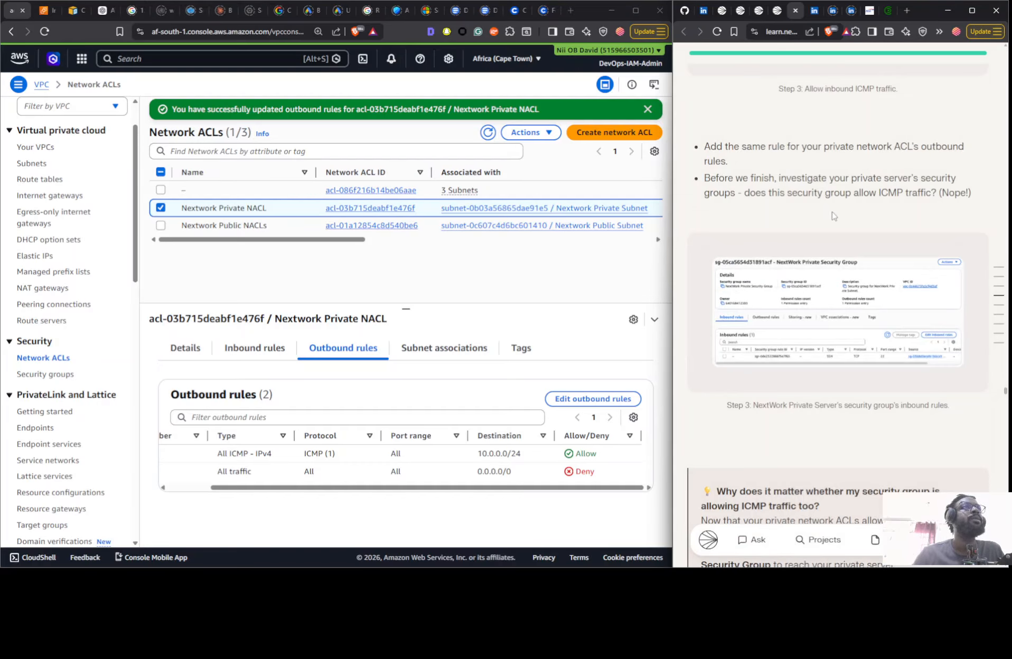
pyautogui.scroll(-3, 833, 212)
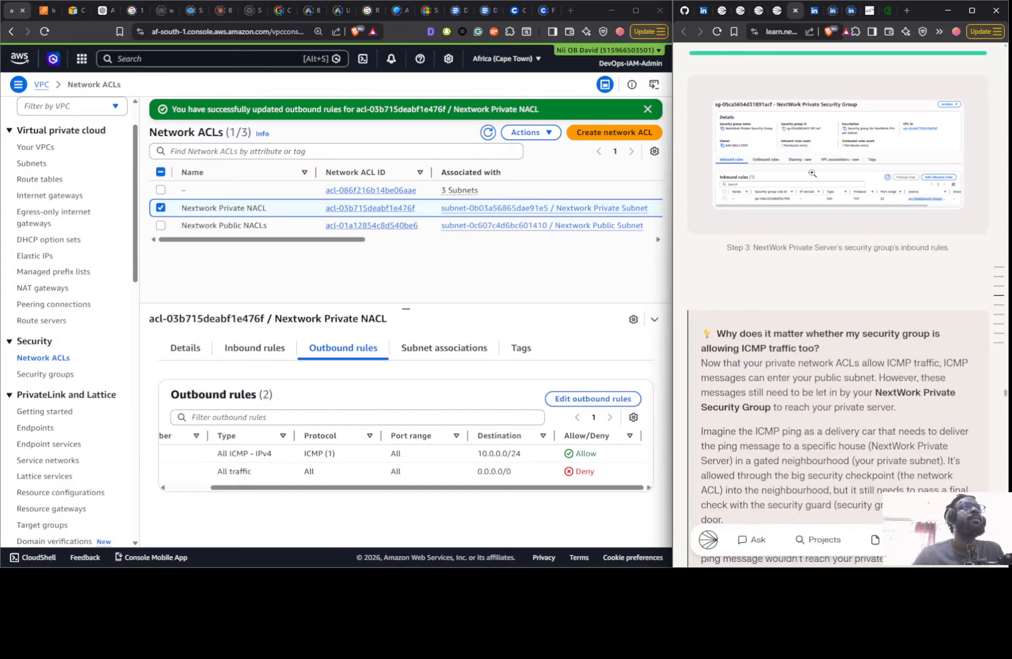
pyautogui.scroll(2, 812, 173)
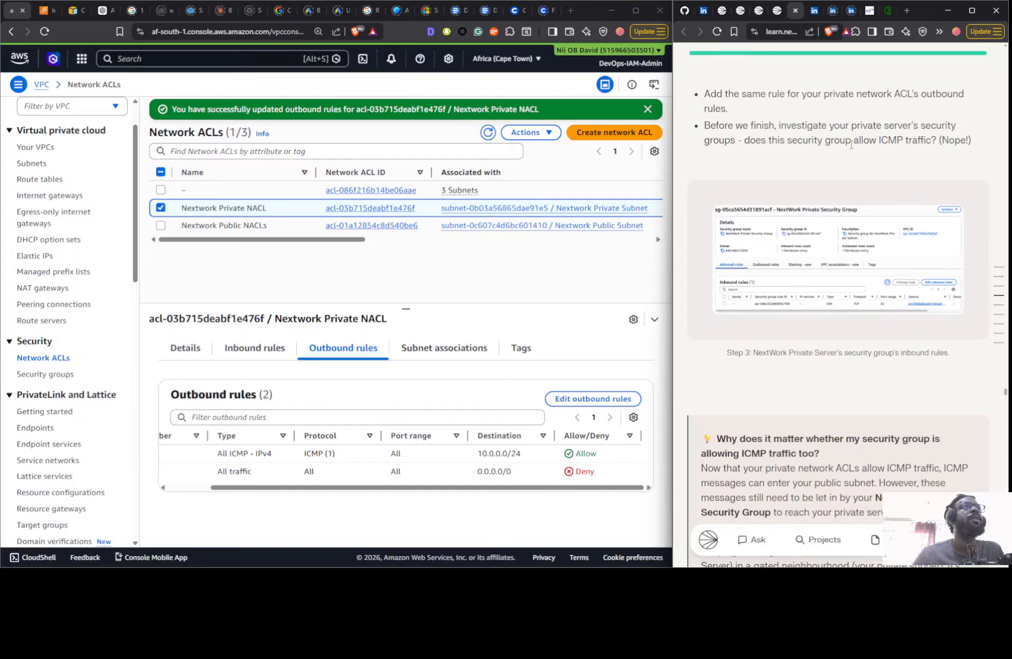
pyautogui.click(58, 374)
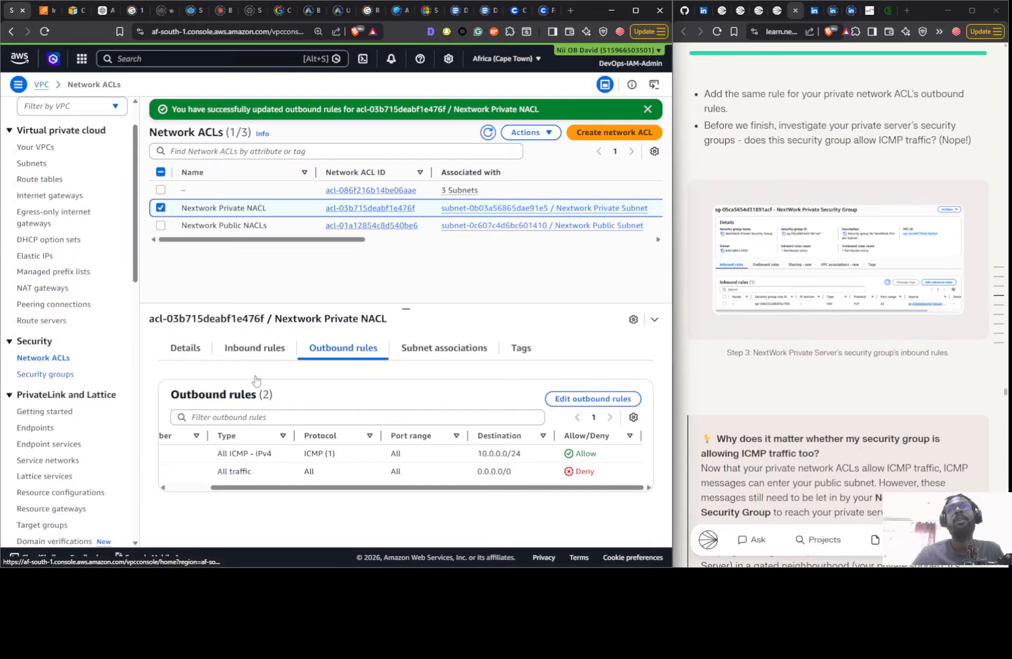
pyautogui.click(290, 350)
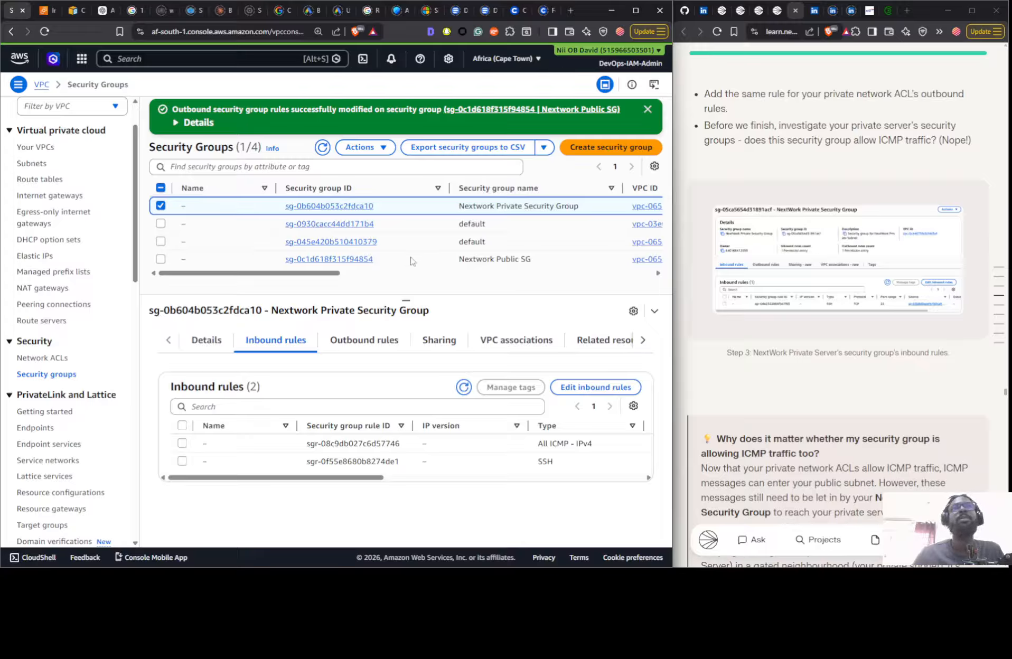
pyautogui.moveTo(379, 478); pyautogui.dragTo(497, 479)
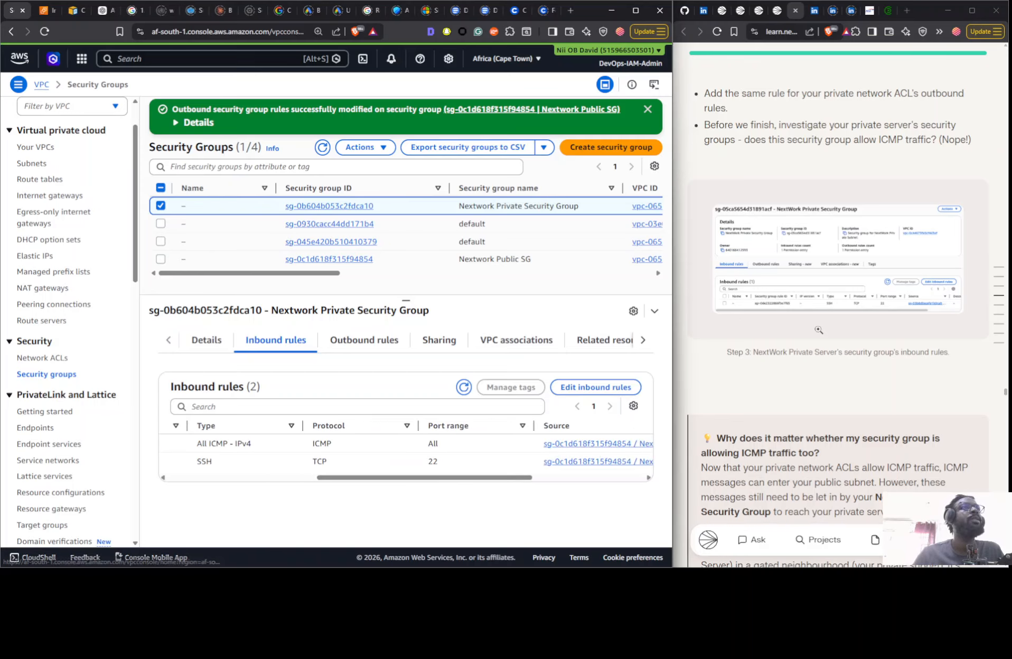
# - Read through the guide's remaining security group instructions, ping explanation and Step 4 on testing VPC connectivity with the internet
pyautogui.scroll(-5, 796, 246)
pyautogui.scroll(-7, 771, 290)
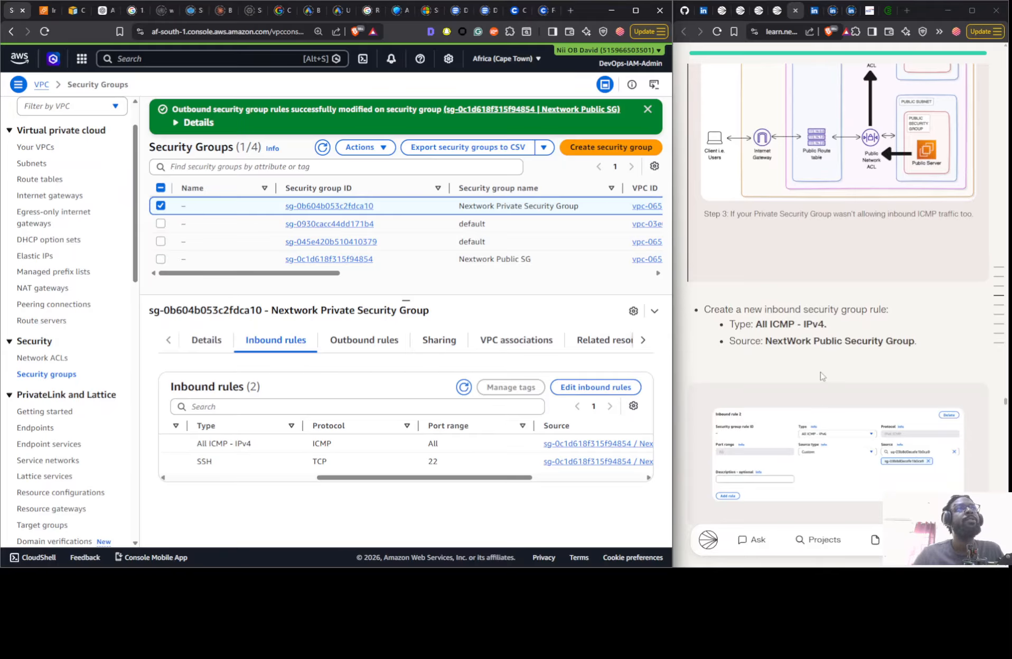
pyautogui.scroll(-7, 765, 326)
pyautogui.scroll(-6, 753, 269)
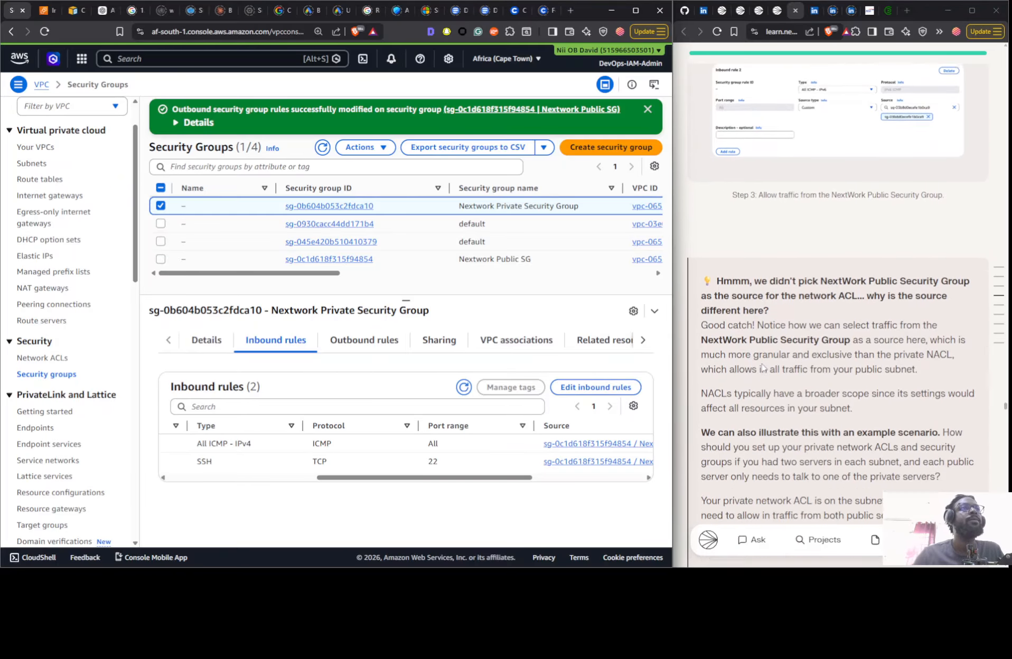
pyautogui.scroll(-8, 753, 270)
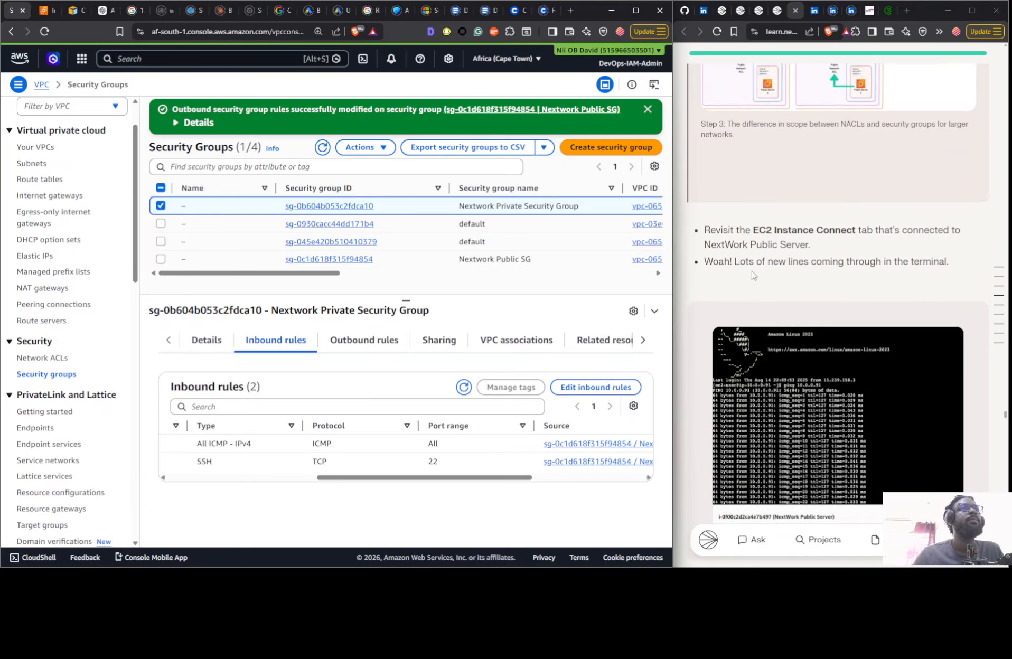
pyautogui.scroll(14, 795, 262)
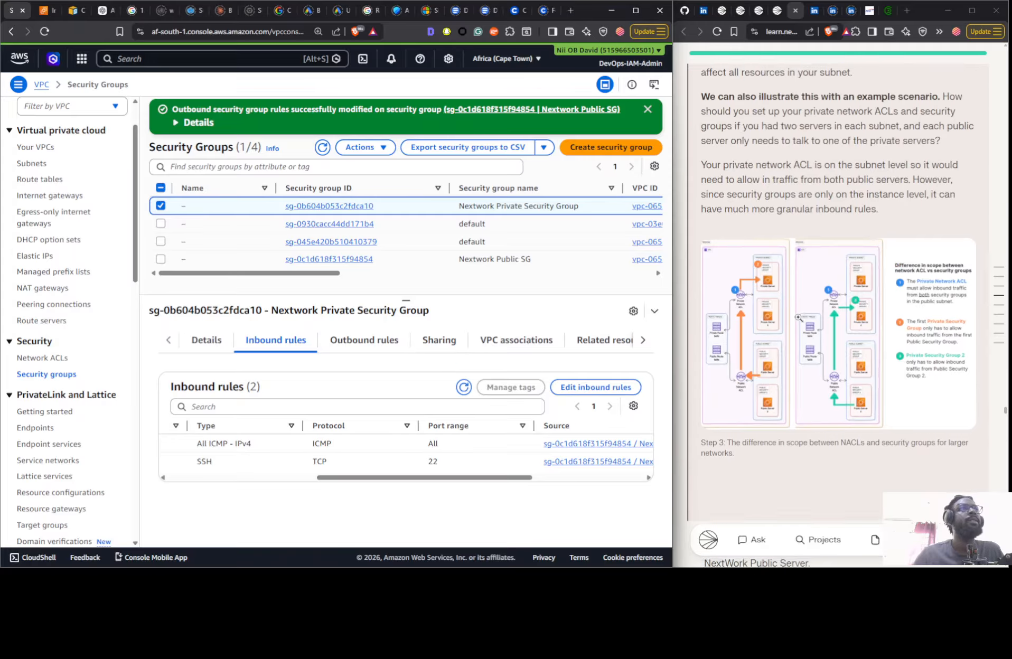
pyautogui.scroll(-15, 798, 317)
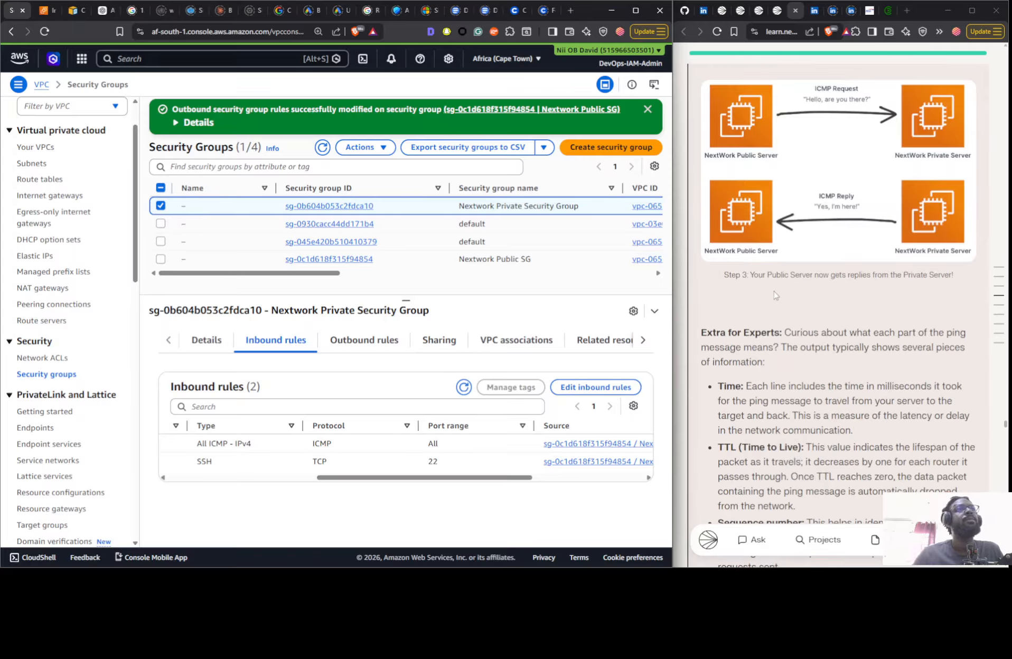
pyautogui.scroll(-15, 774, 295)
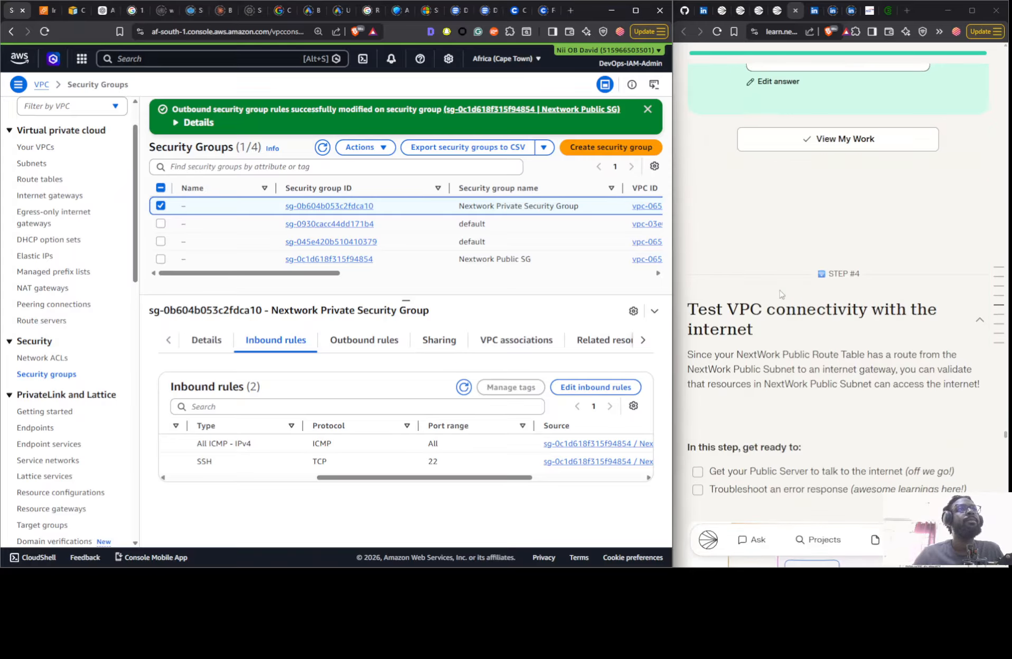
pyautogui.scroll(-4, 780, 290)
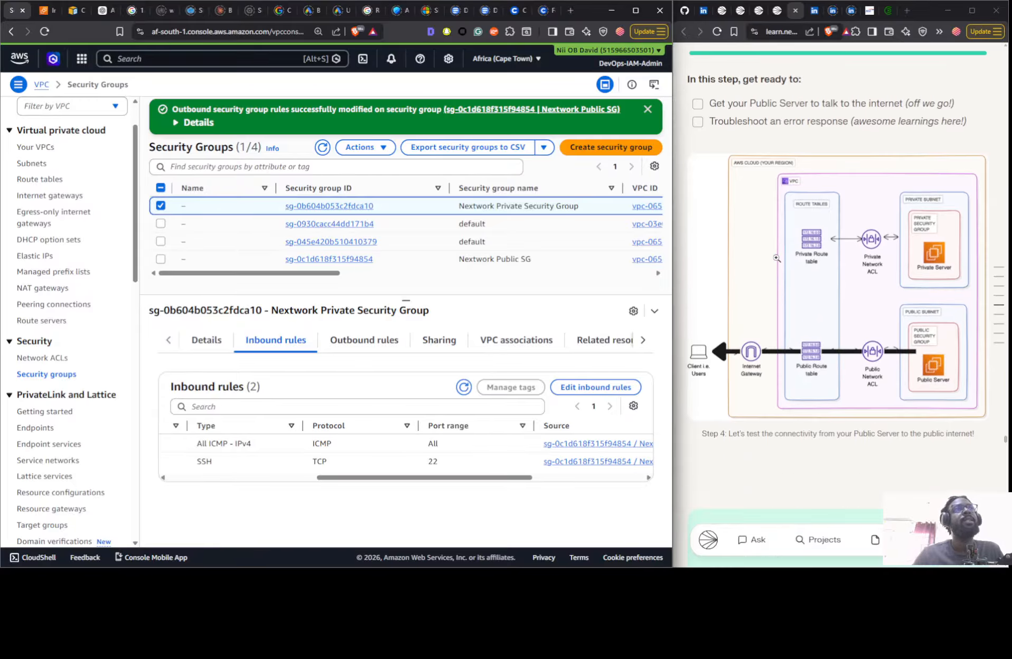
pyautogui.scroll(-12, 777, 258)
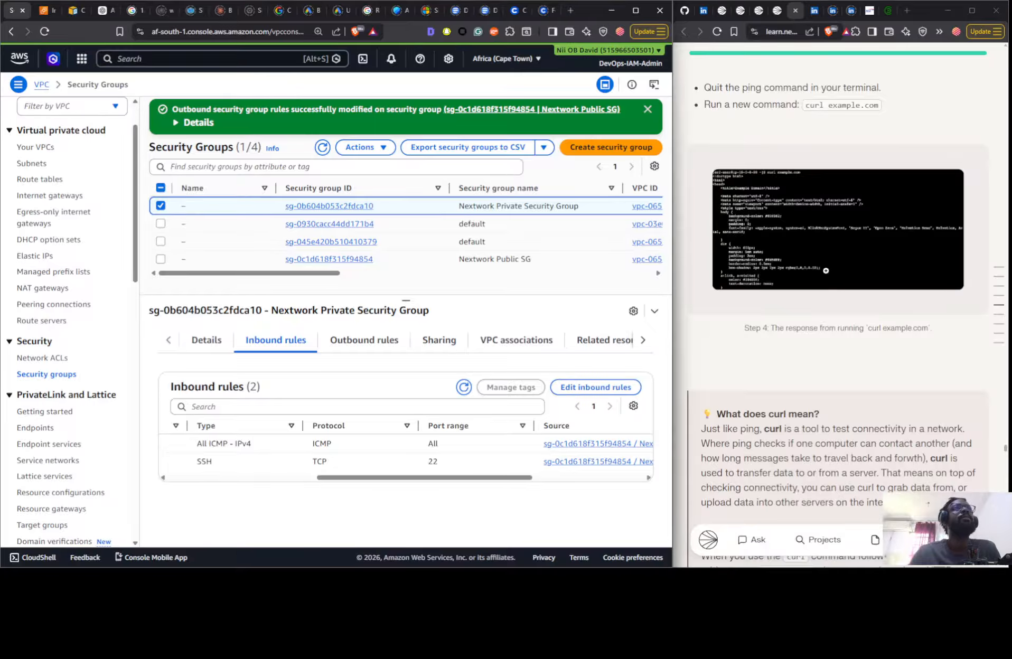
# - Stop the running ping in the Nextwork Public server's terminal and run the guide's command curl example.com
pyautogui.scroll(3, 832, 268)
pyautogui.click(826, 267)
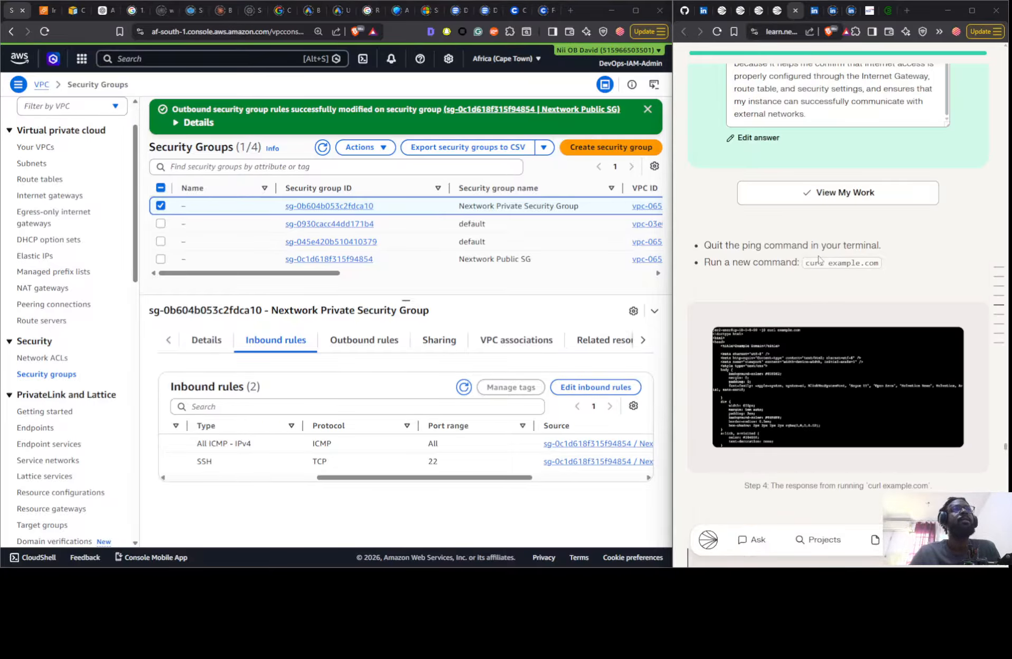
pyautogui.hotkey('alt', 'Tab')
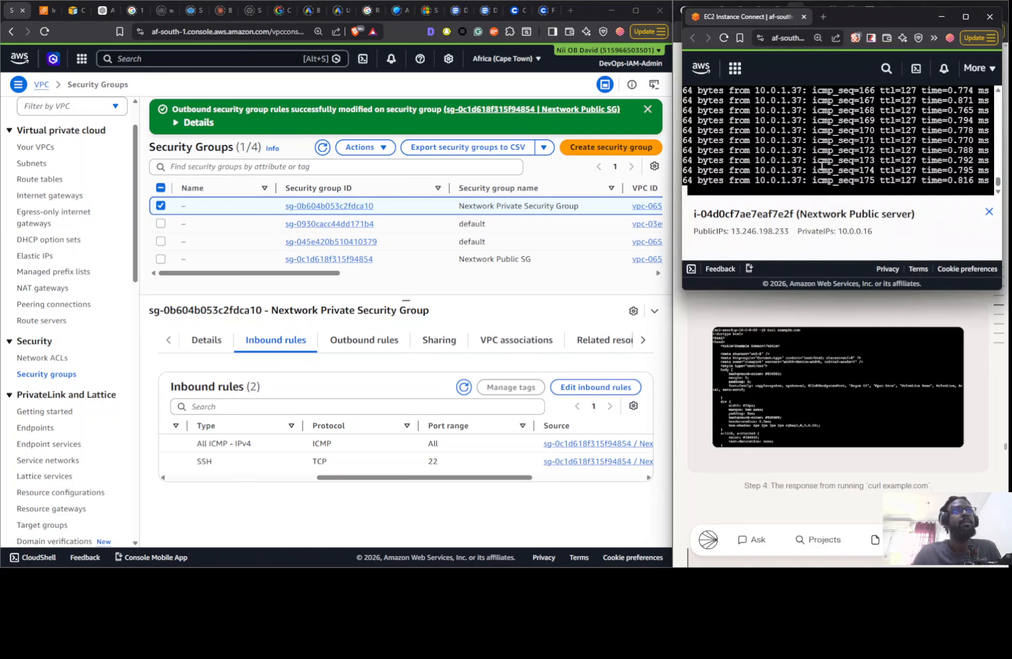
pyautogui.hotkey('ctrl', 'c')
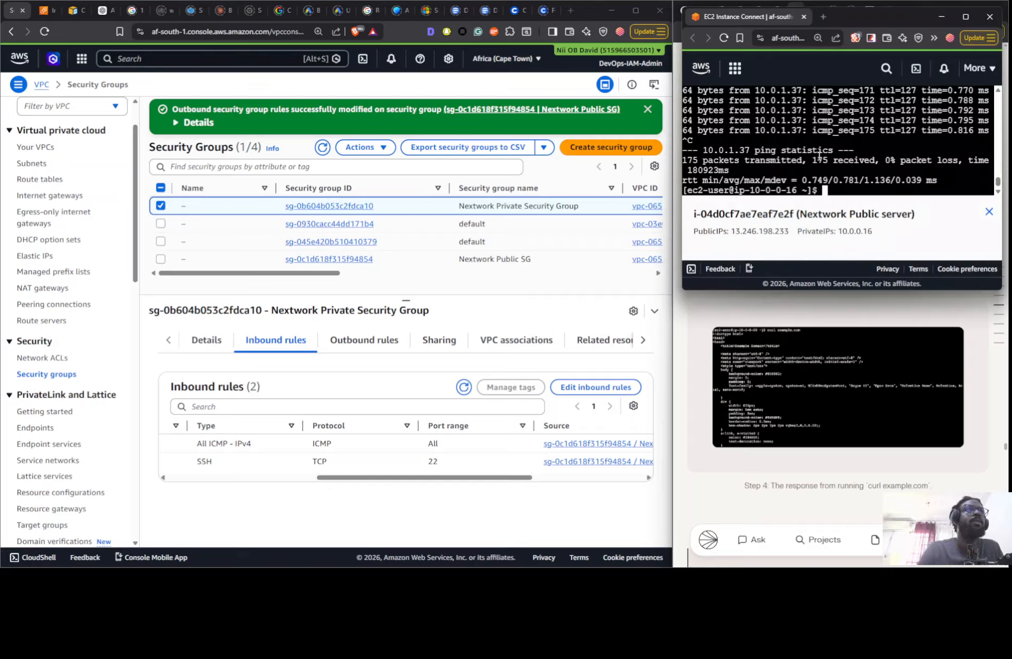
pyautogui.rightClick(817, 153)
pyautogui.click(837, 254)
pyautogui.press('Return')
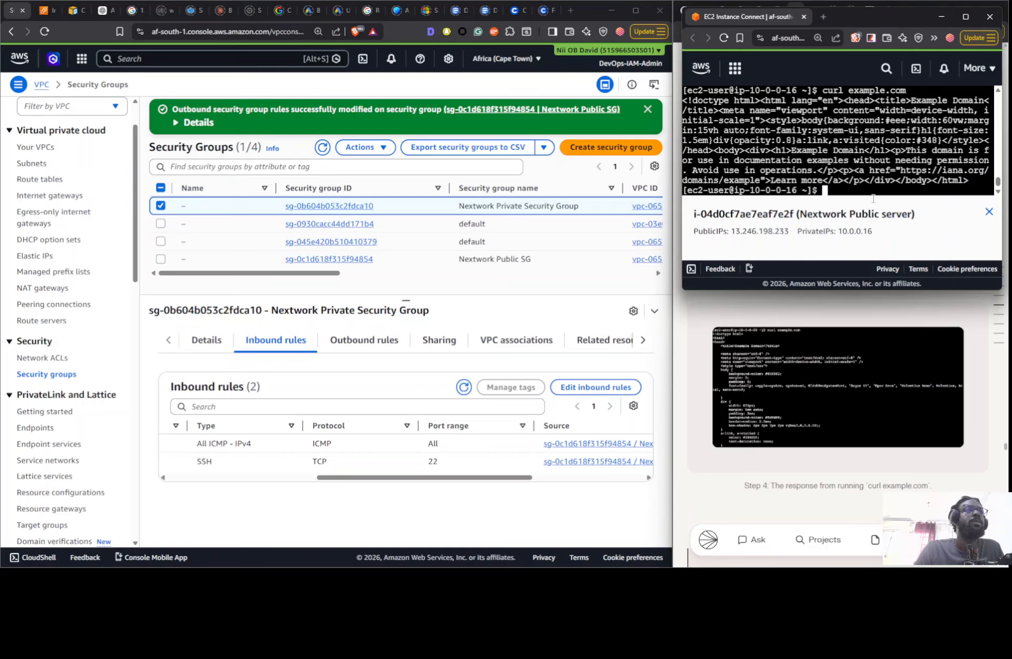
# - Copy the command curl learn.nextwork.org from the guide and run it in the Nextwork Public server's terminal
pyautogui.scroll(-10, 854, 409)
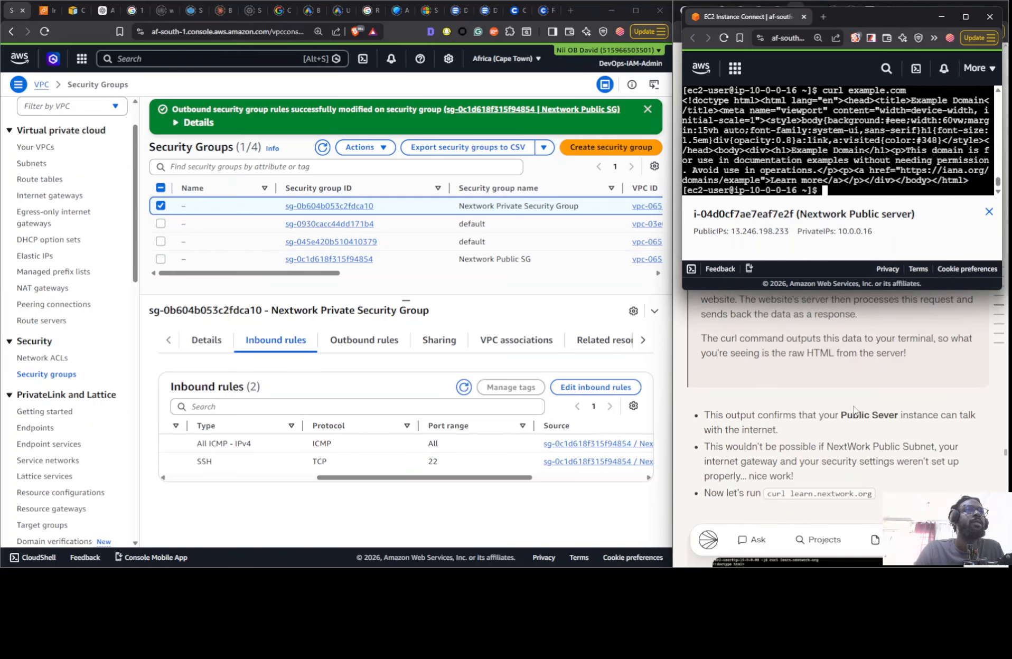
pyautogui.click(825, 495)
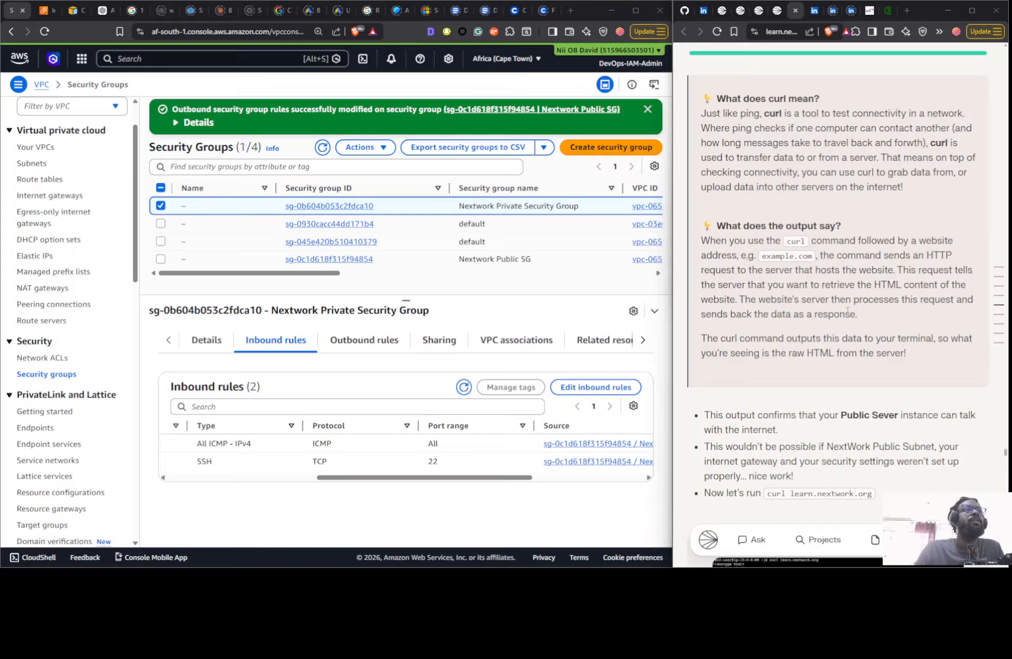
pyautogui.hotkey('alt', 'Tab')
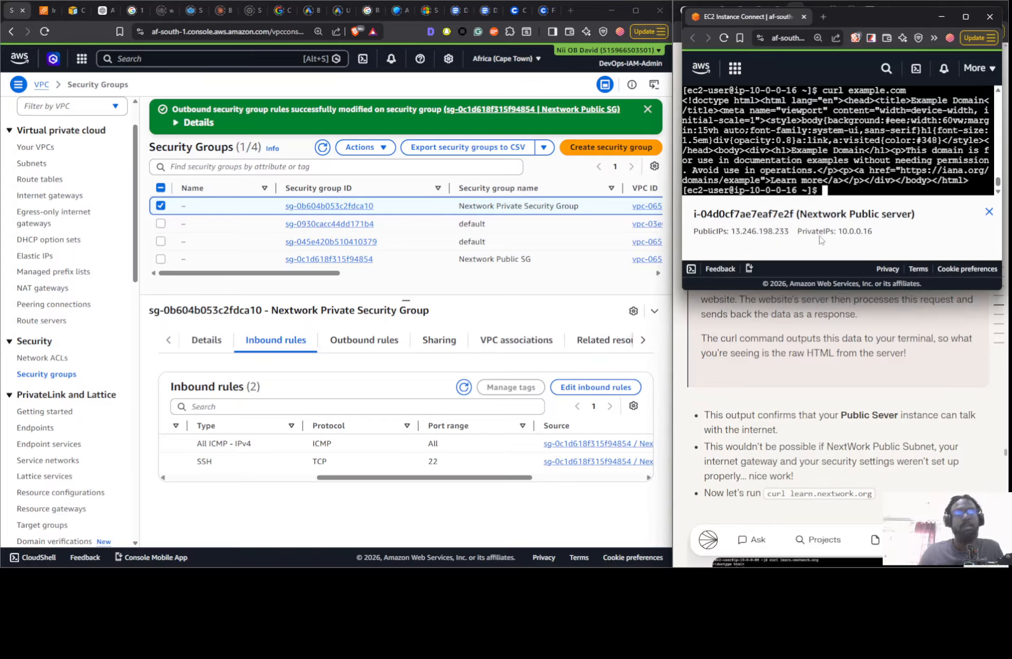
pyautogui.rightClick(822, 189)
pyautogui.click(845, 286)
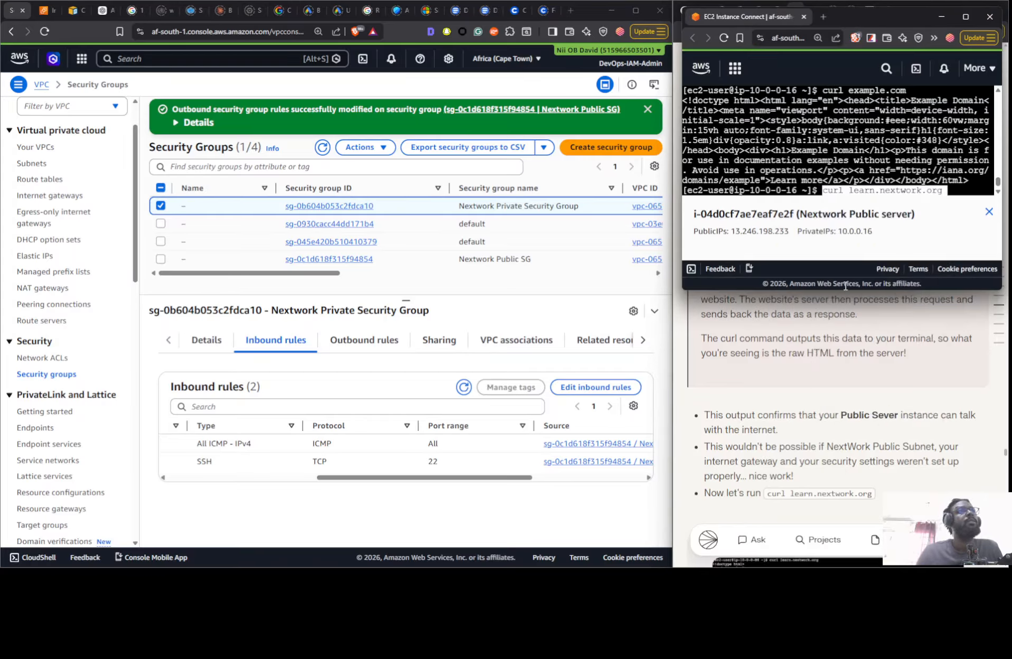
pyautogui.press('Return')
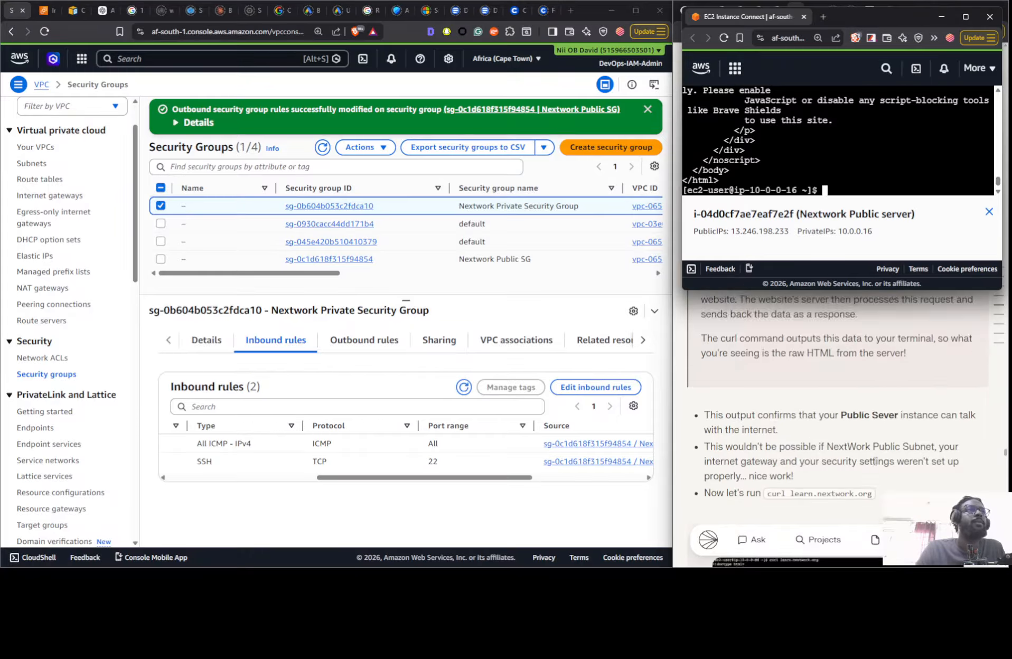
pyautogui.scroll(-8, 874, 461)
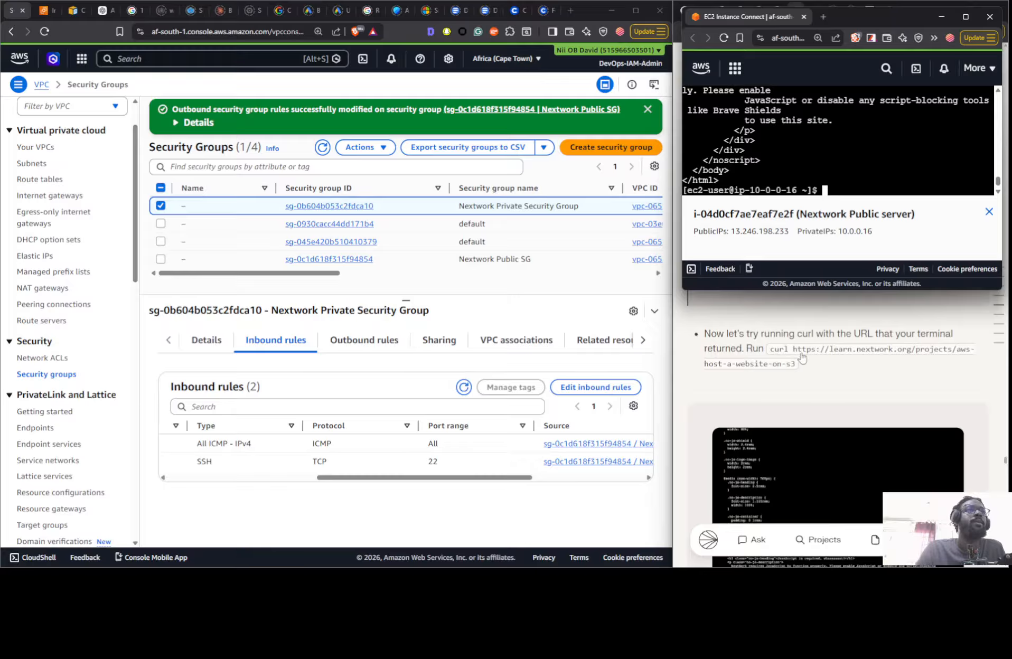
pyautogui.click(802, 357)
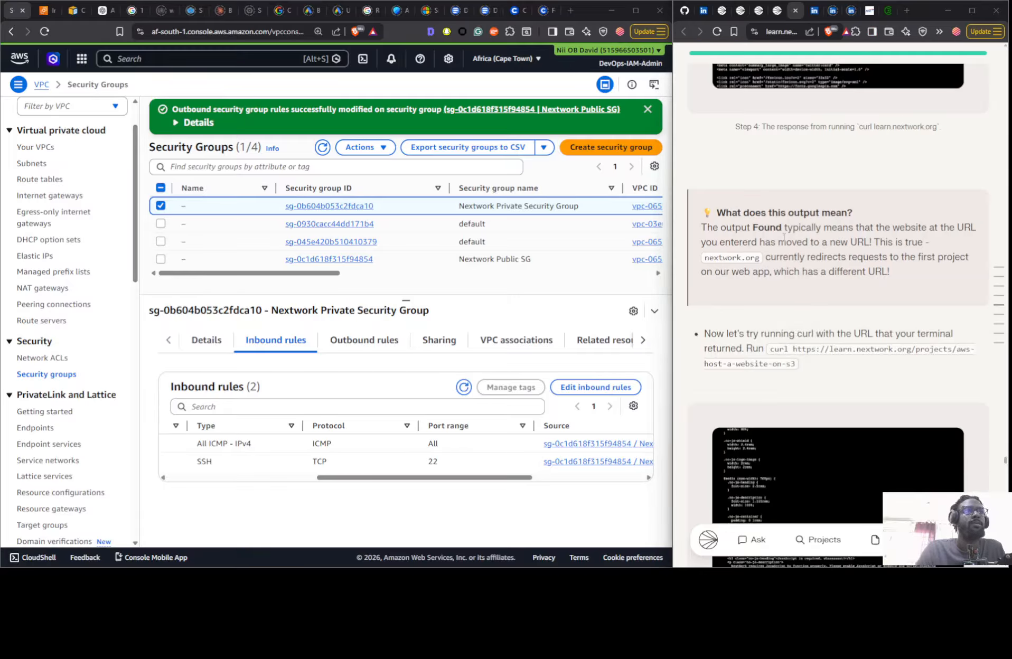
pyautogui.hotkey('alt', 'Tab')
pyautogui.rightClick(828, 170)
pyautogui.click(854, 278)
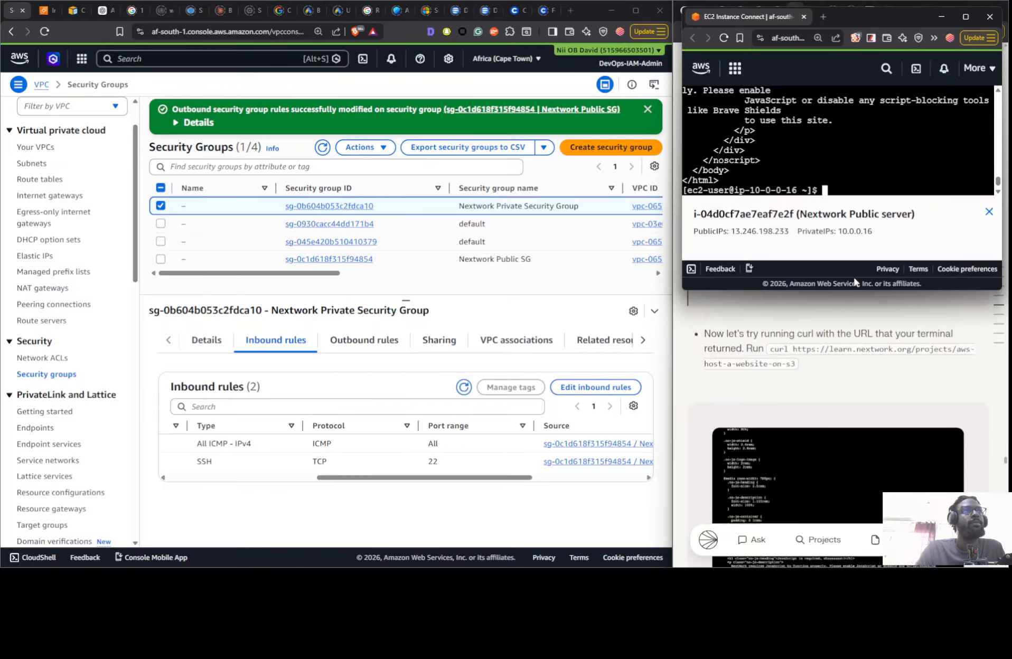
pyautogui.press('Return')
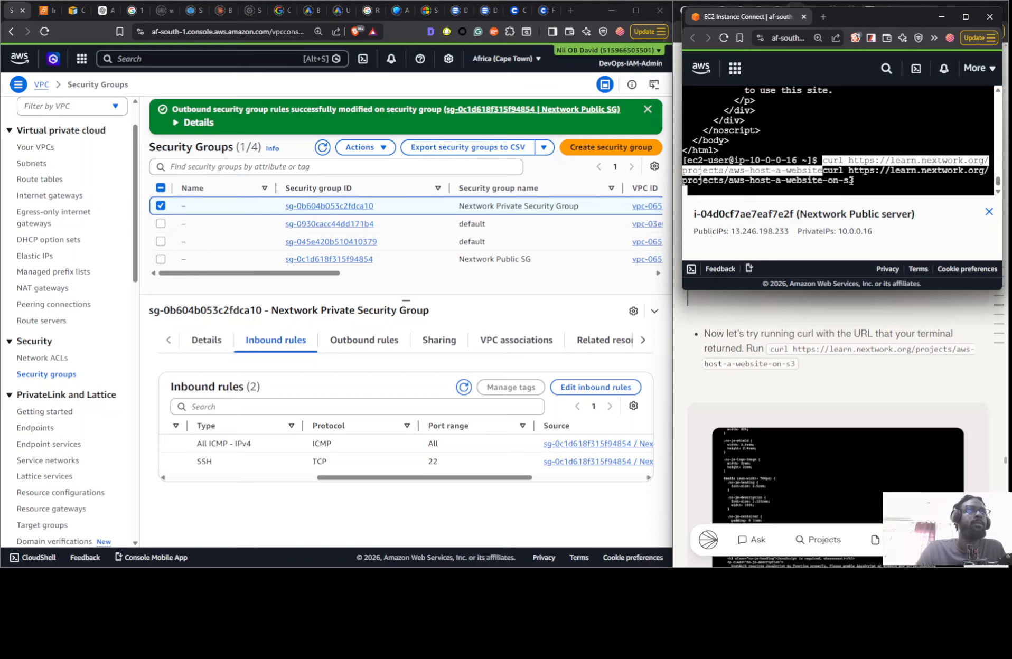
pyautogui.click(966, 17)
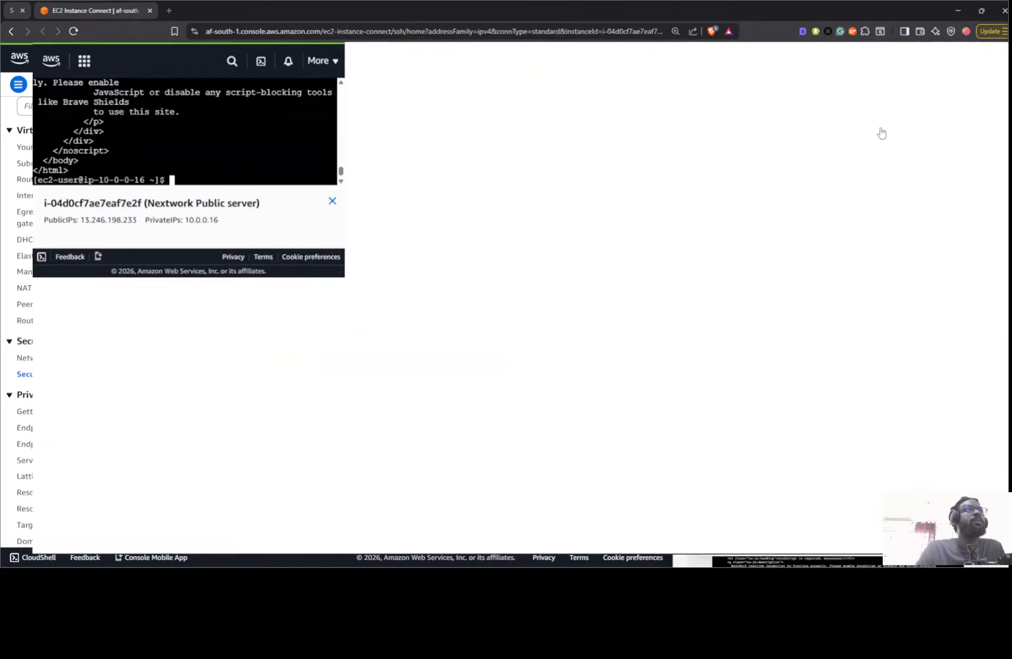
# - Look through the HTML that the curl command returned in the Nextwork Public server's terminal
pyautogui.scroll(10, 607, 365)
pyautogui.scroll(3, 596, 352)
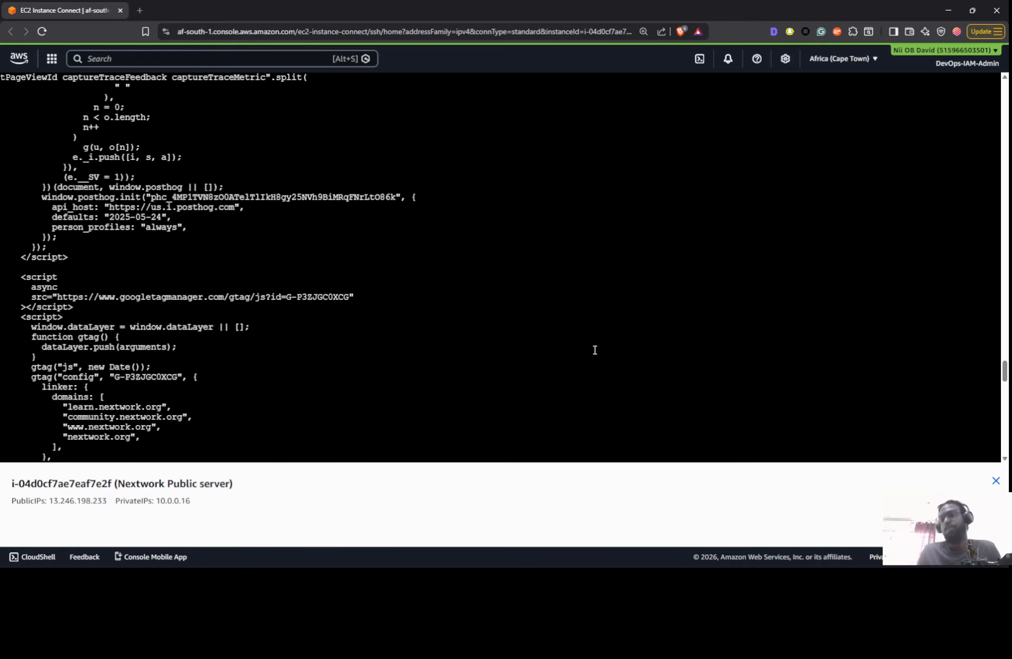
pyautogui.scroll(-15, 595, 344)
pyautogui.scroll(-10, 554, 333)
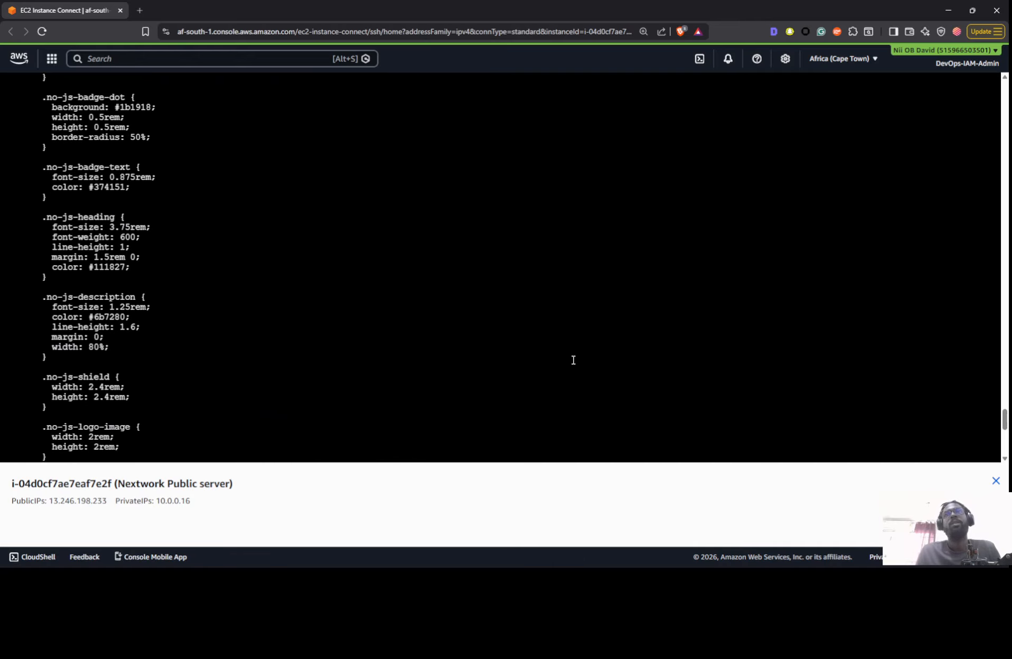
pyautogui.scroll(10, 572, 359)
pyautogui.scroll(10, 579, 363)
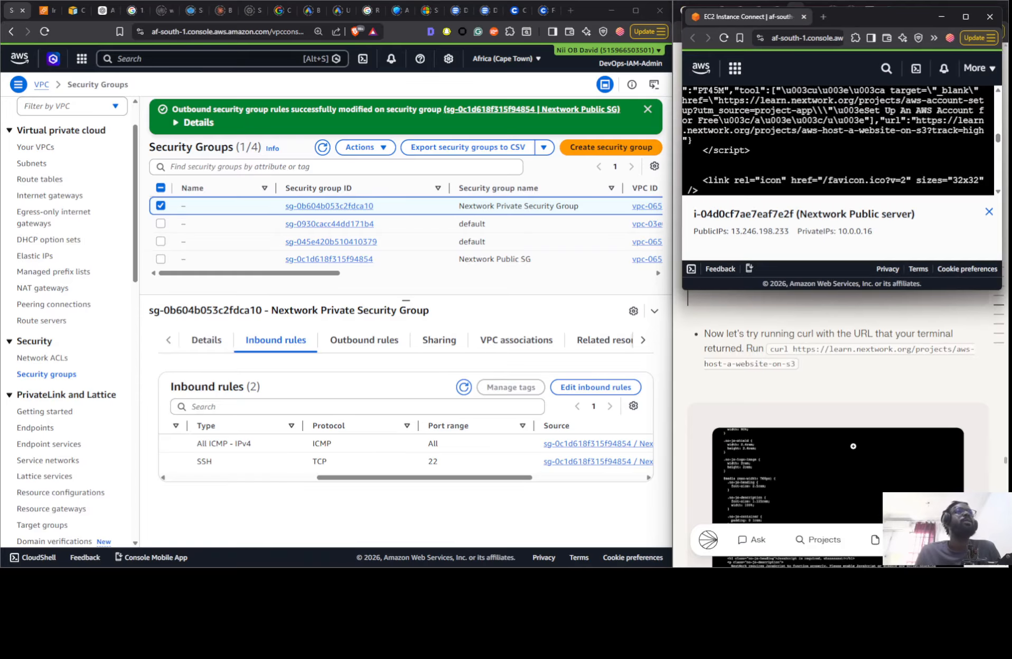
# - Terminate both EC2 instances, Nextwork Private Server and Nextwork Public server
pyautogui.scroll(-10, 843, 454)
pyautogui.scroll(-4, 843, 454)
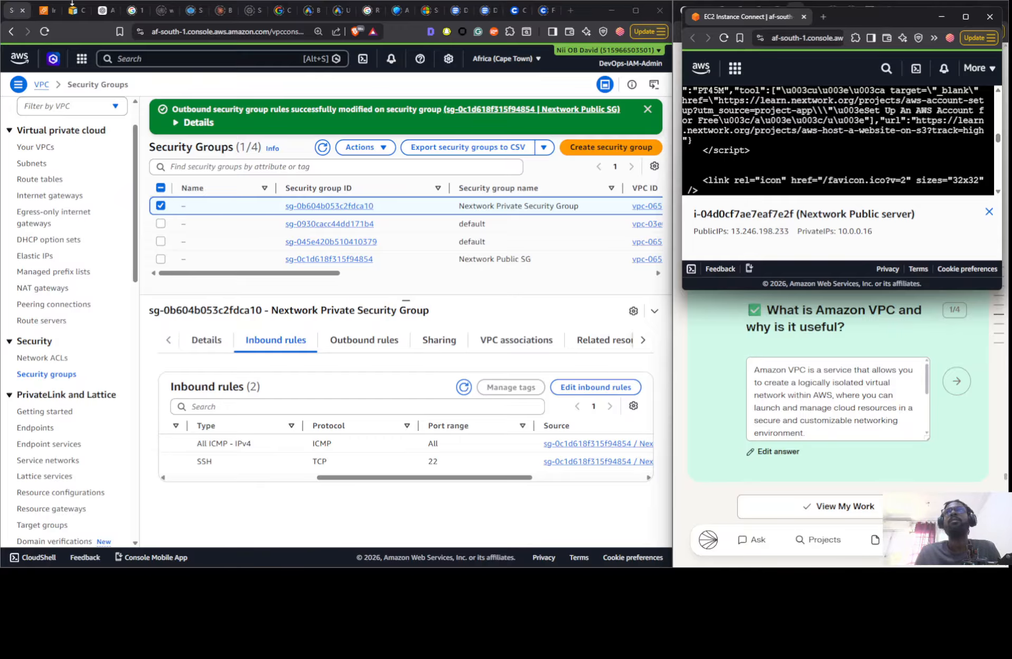
pyautogui.click(46, 11)
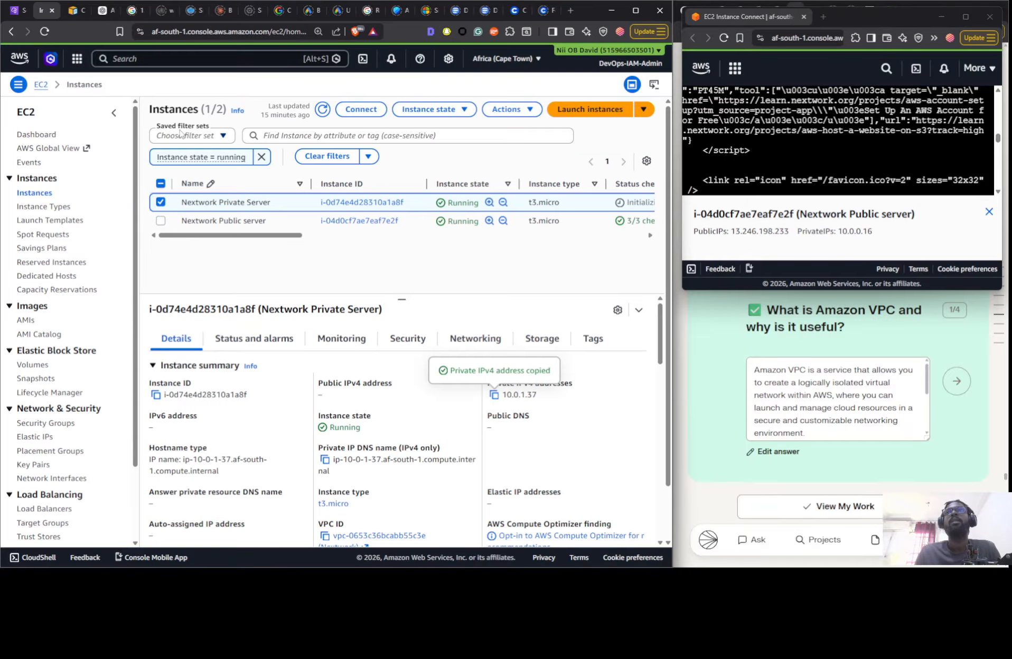
pyautogui.click(160, 183)
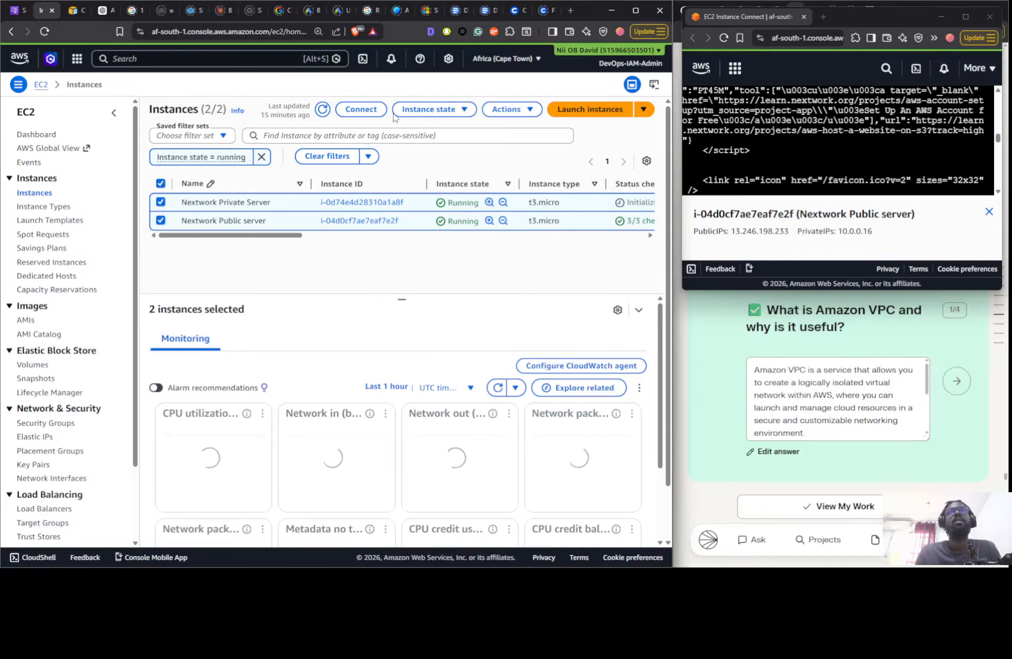
pyautogui.click(428, 109)
pyautogui.click(445, 207)
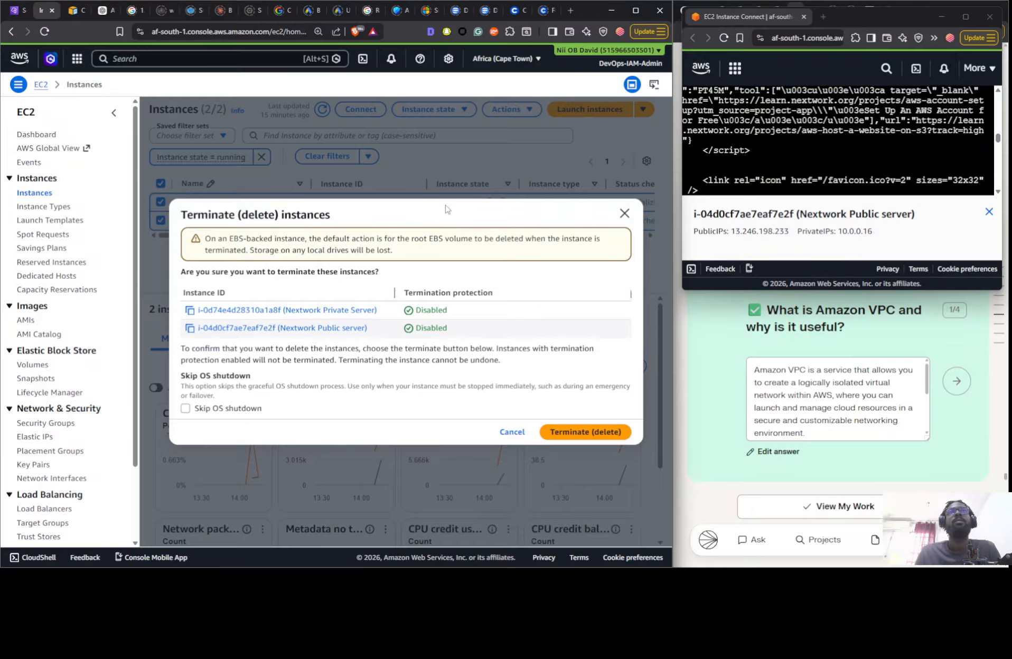
pyautogui.click(556, 433)
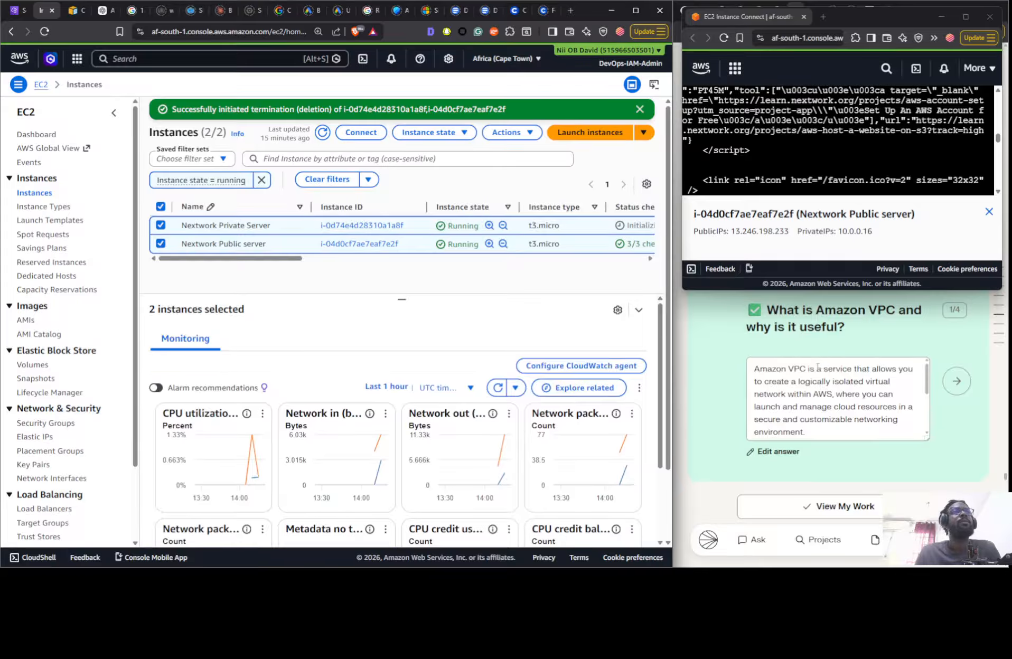
# - Read the guide's cleanup instructions for deleting the VPC and the checklist of resources to verify
pyautogui.scroll(-15, 817, 368)
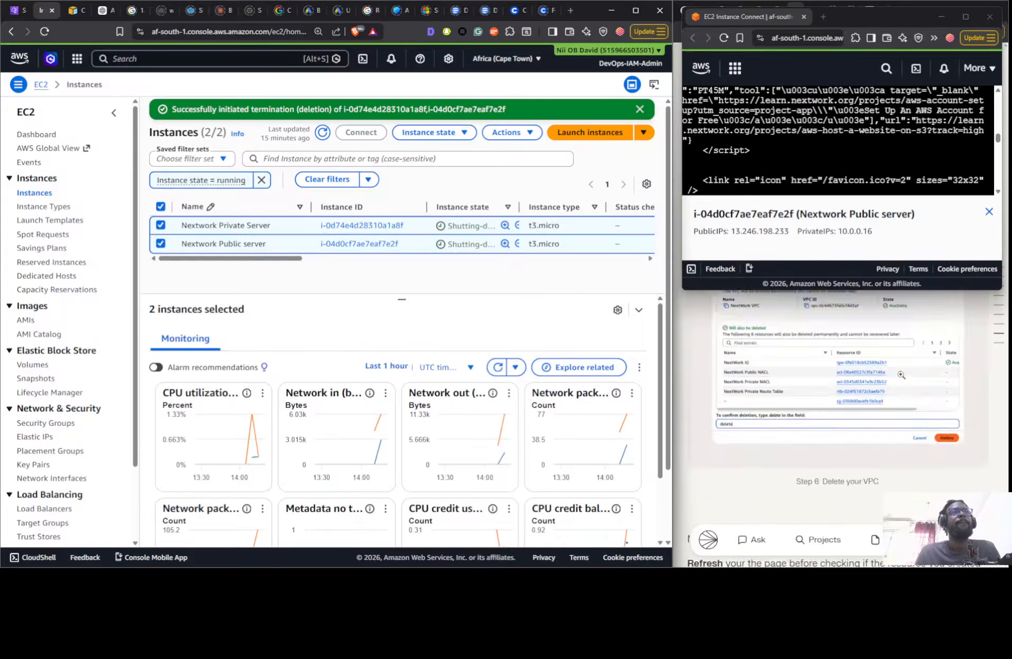
pyautogui.scroll(10, 901, 374)
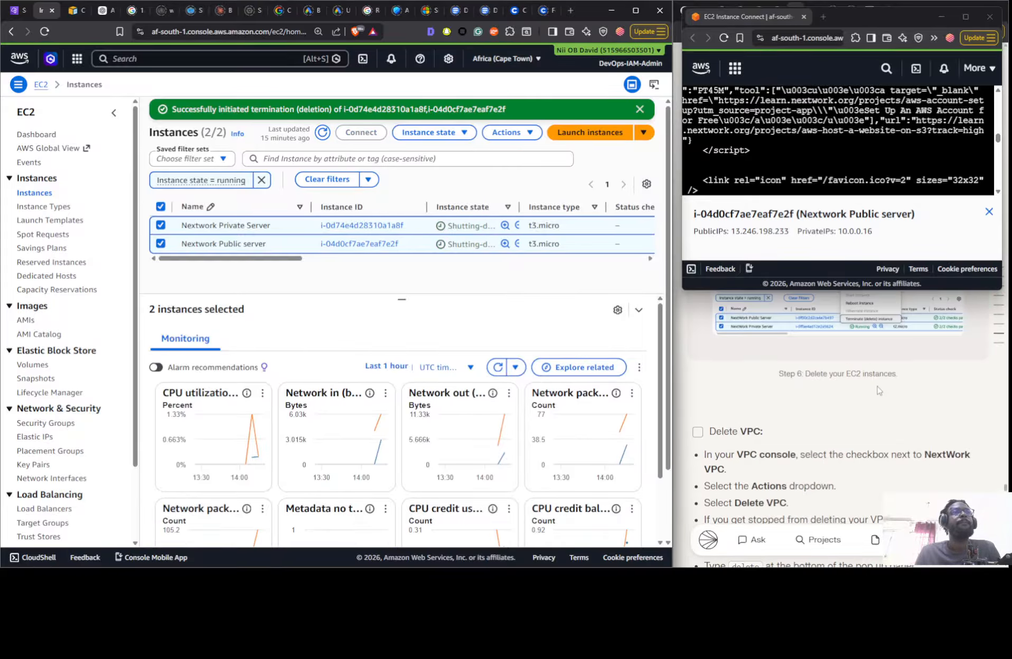
pyautogui.scroll(-4, 878, 391)
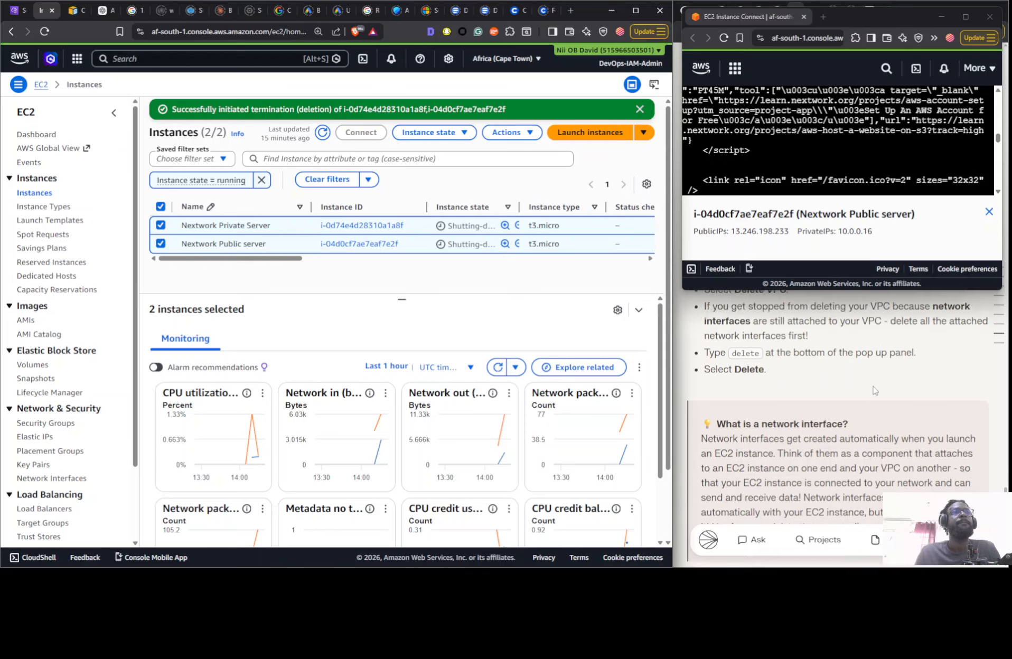
pyautogui.scroll(-3, 874, 390)
pyautogui.scroll(-5, 874, 392)
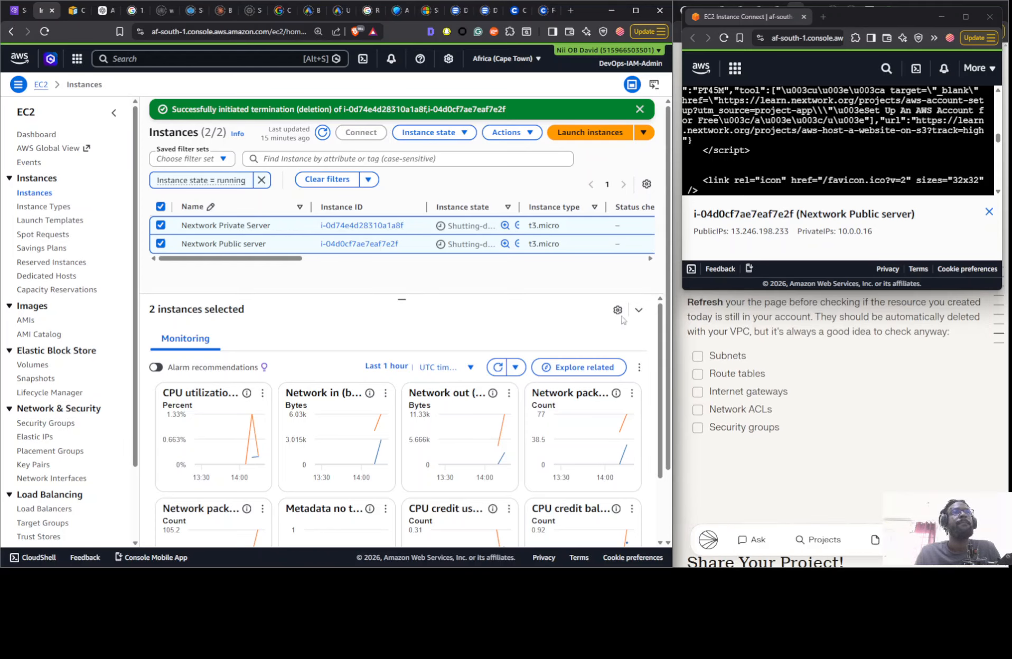
pyautogui.scroll(10, 845, 391)
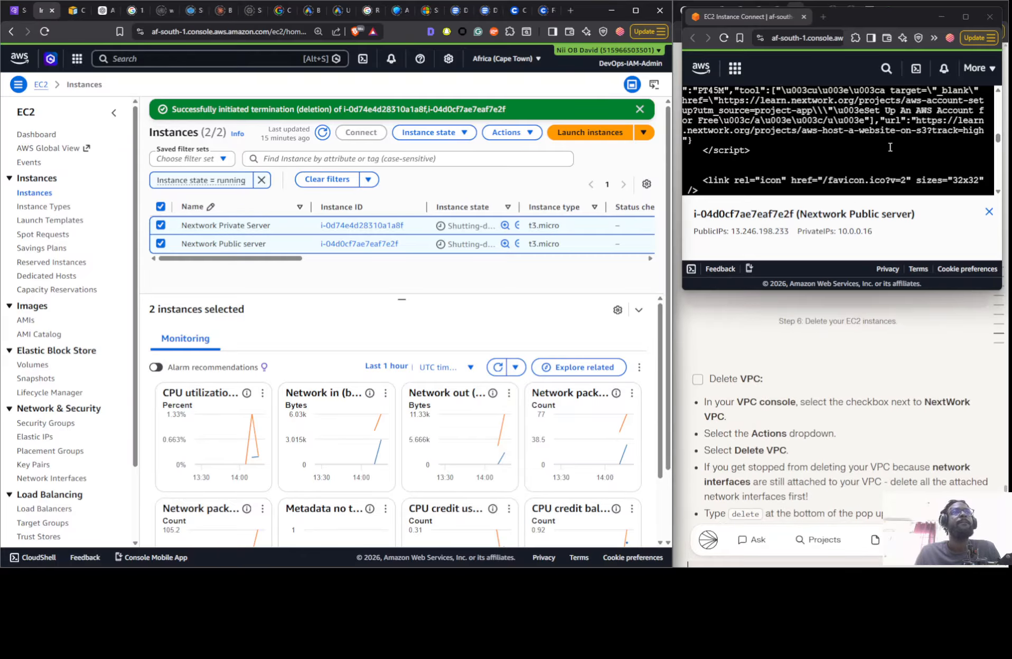
# - Close the Nextwork Public server's terminal window, refresh the EC2 instances list and clear its running-state filter
pyautogui.scroll(-10, 835, 152)
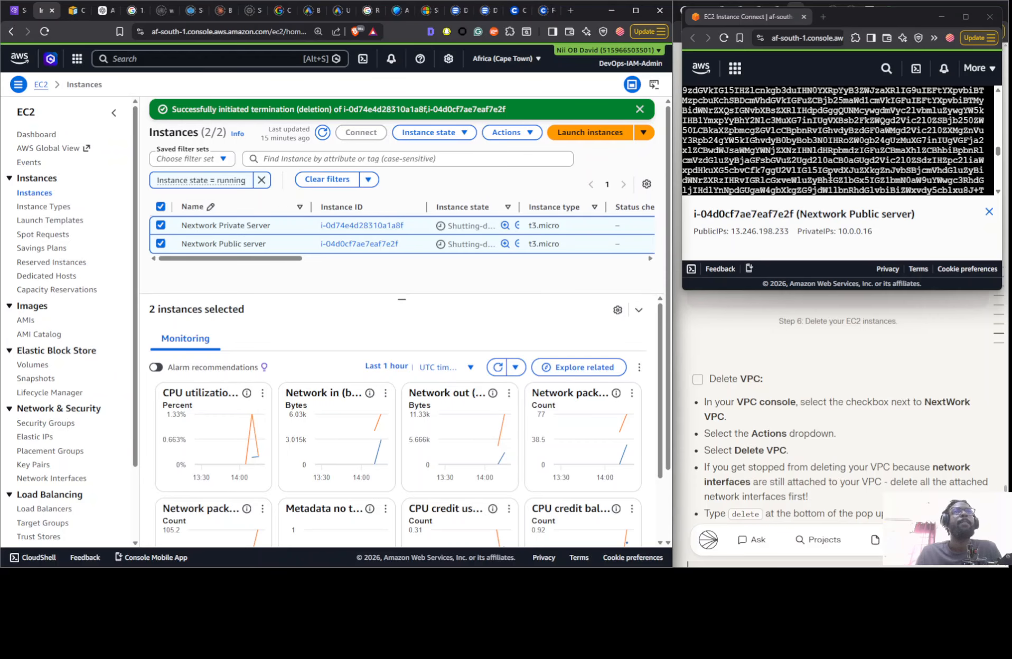
pyautogui.scroll(-15, 840, 169)
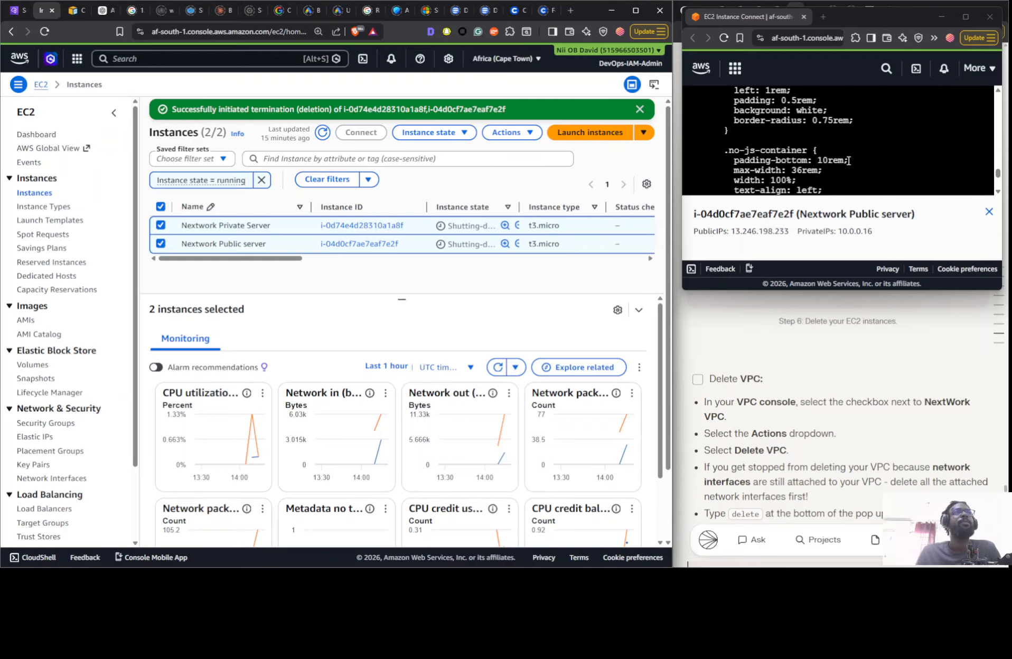
pyautogui.click(850, 162)
pyautogui.scroll(-10, 998, 188)
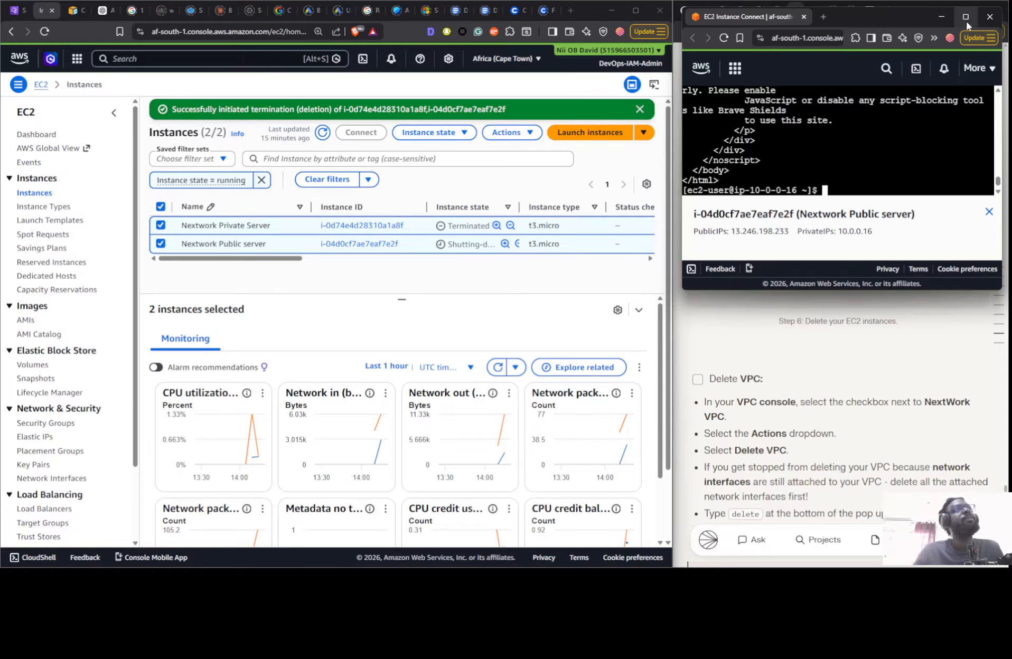
pyautogui.click(989, 16)
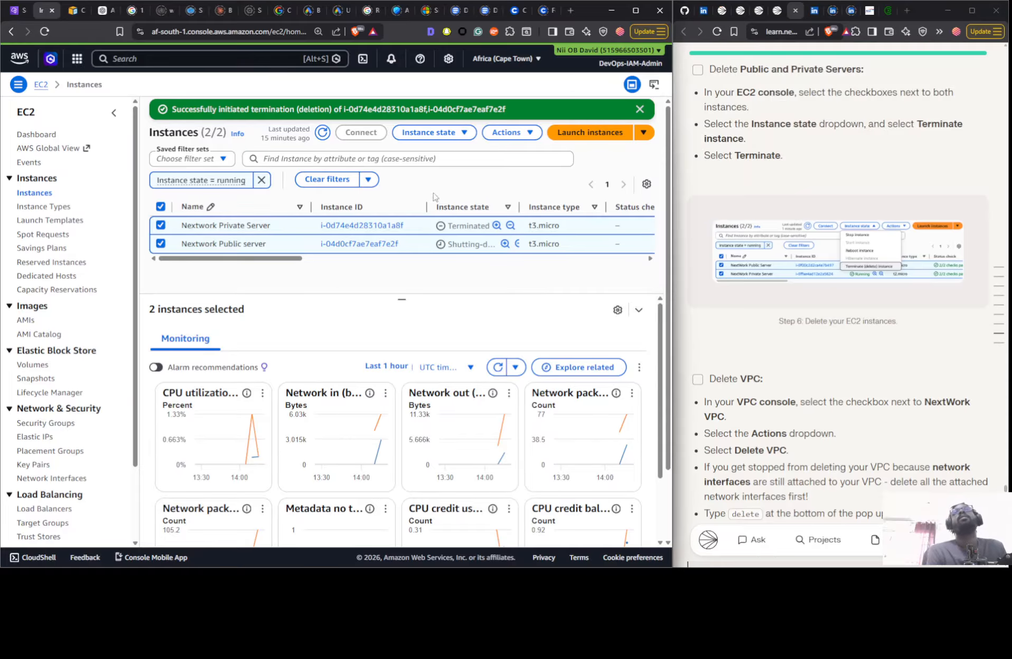
pyautogui.click(318, 135)
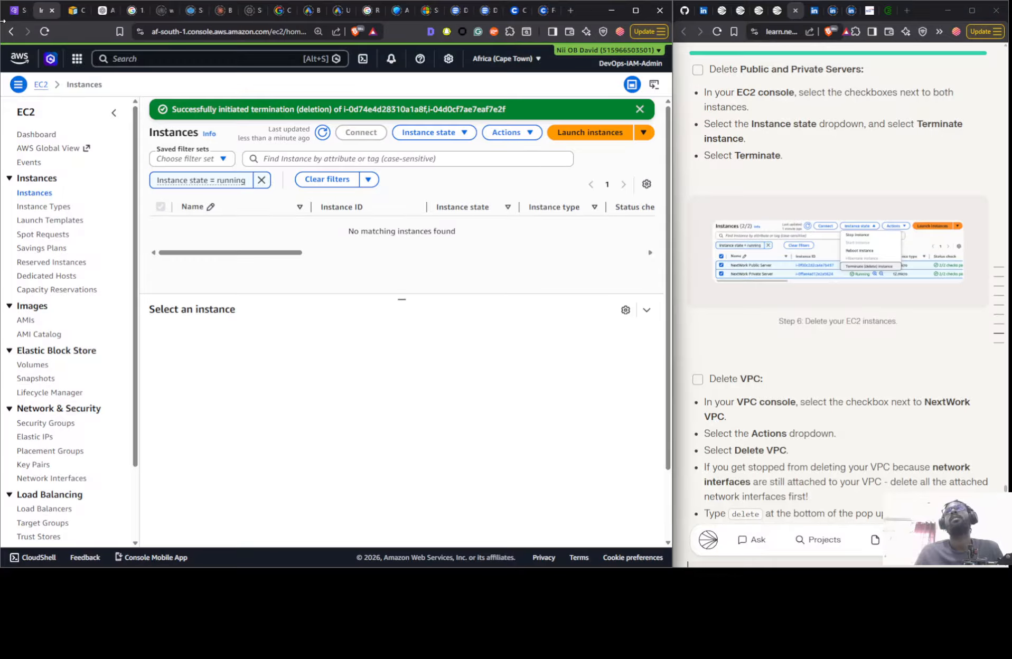
pyautogui.click(88, 89)
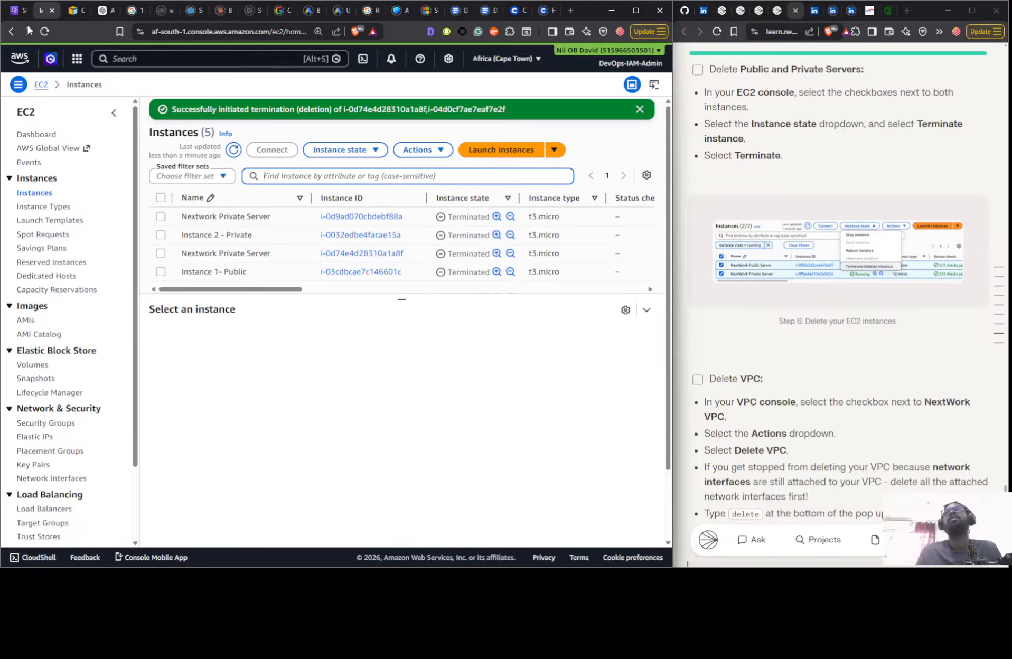
# - Delete the Nextwork VPC together with its associated resources, confirming with the word delete
pyautogui.click(20, 10)
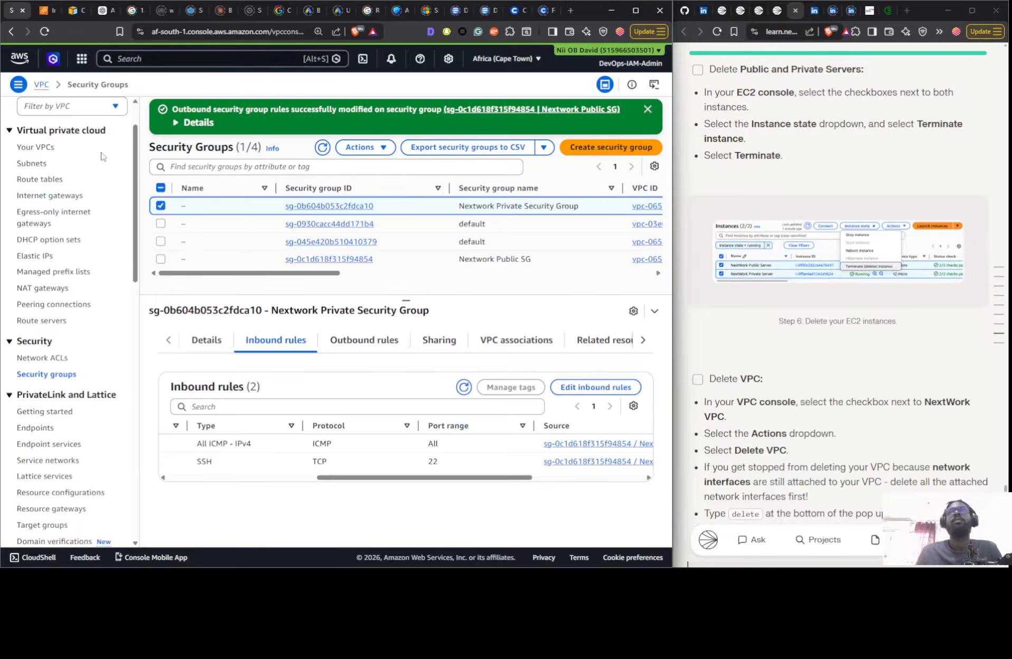
pyautogui.click(35, 148)
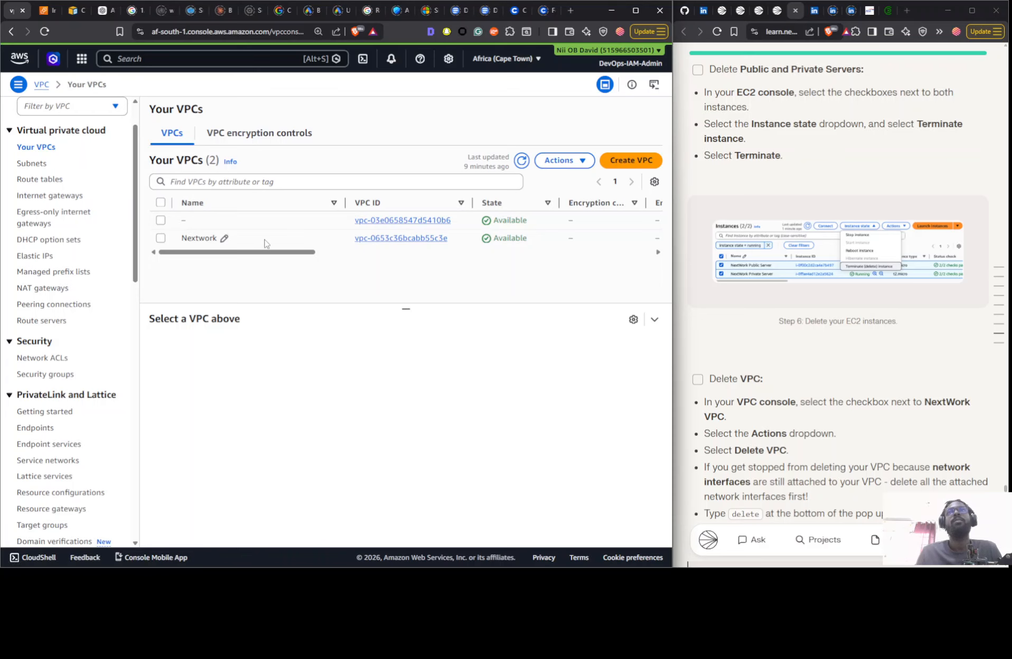
pyautogui.click(266, 239)
pyautogui.click(562, 160)
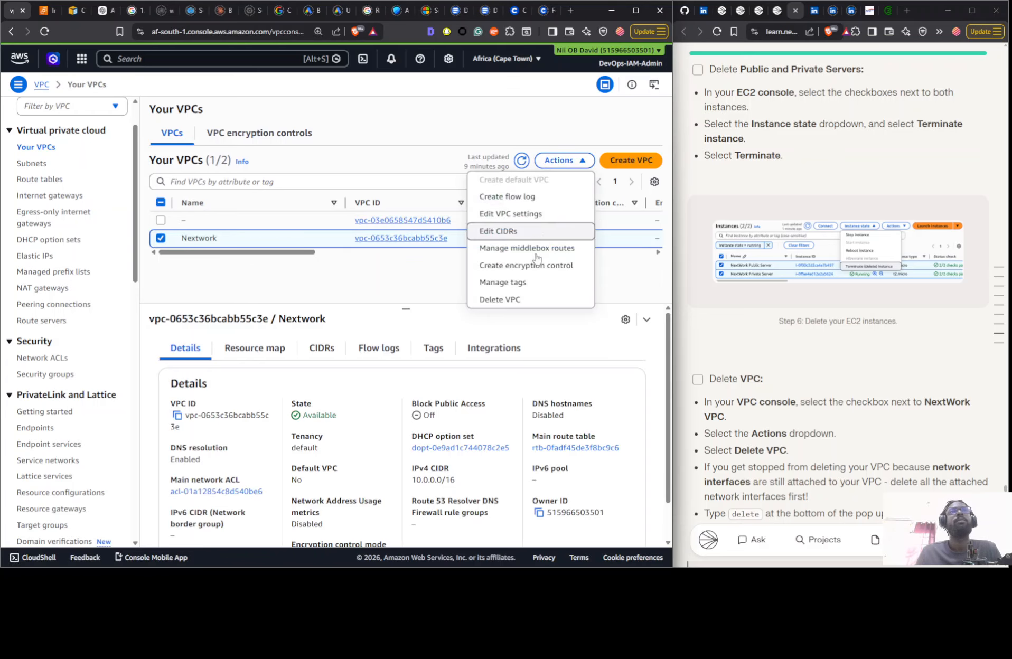
pyautogui.click(509, 299)
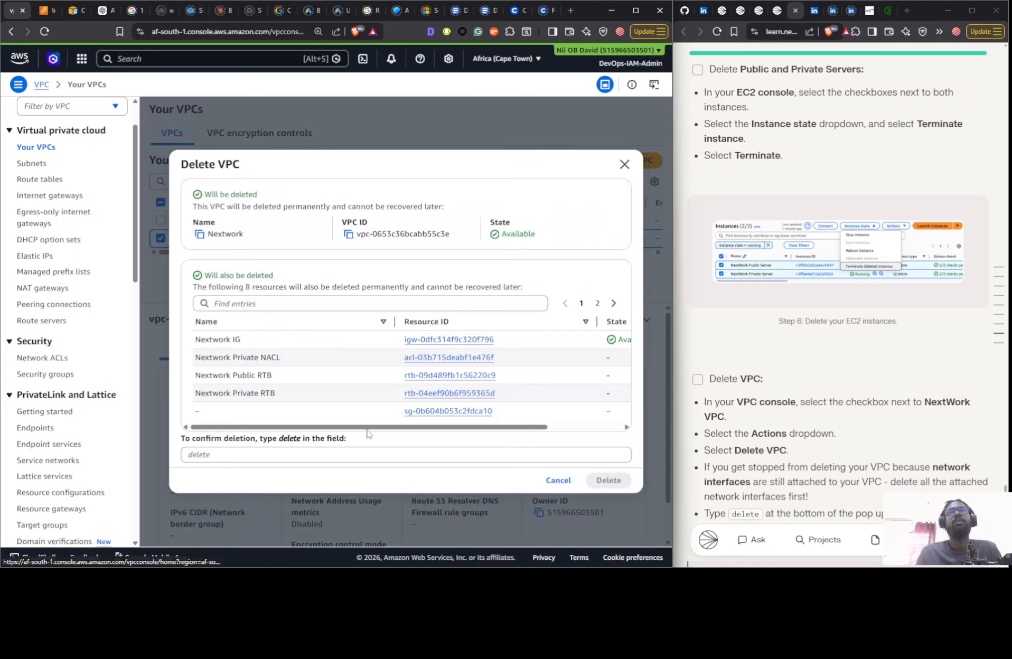
pyautogui.doubleClick(283, 442)
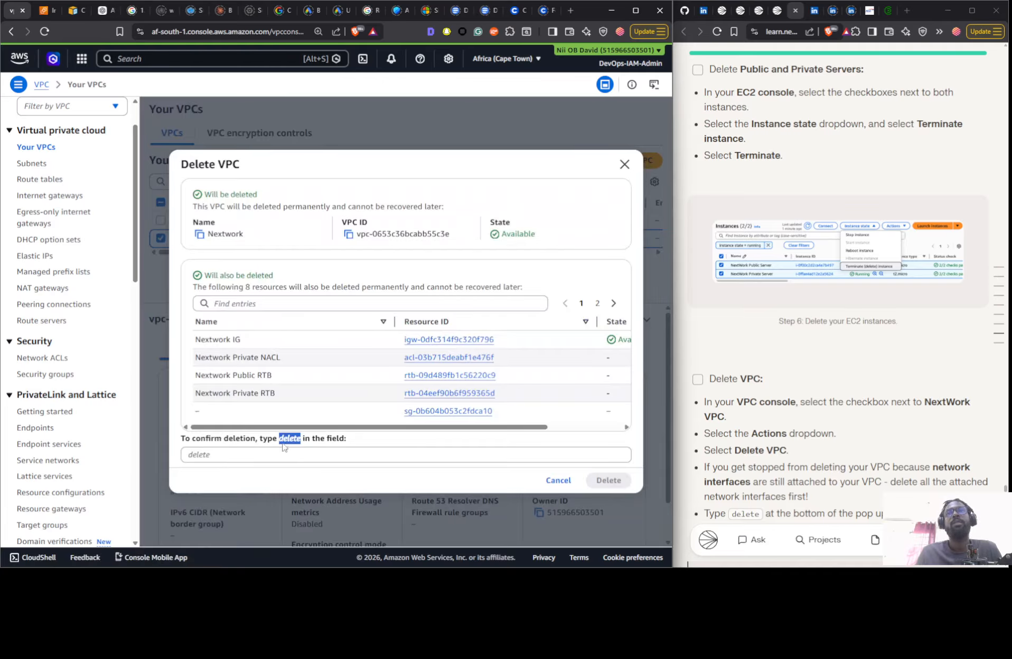
pyautogui.moveTo(284, 442); pyautogui.dragTo(271, 457)
pyautogui.click(610, 480)
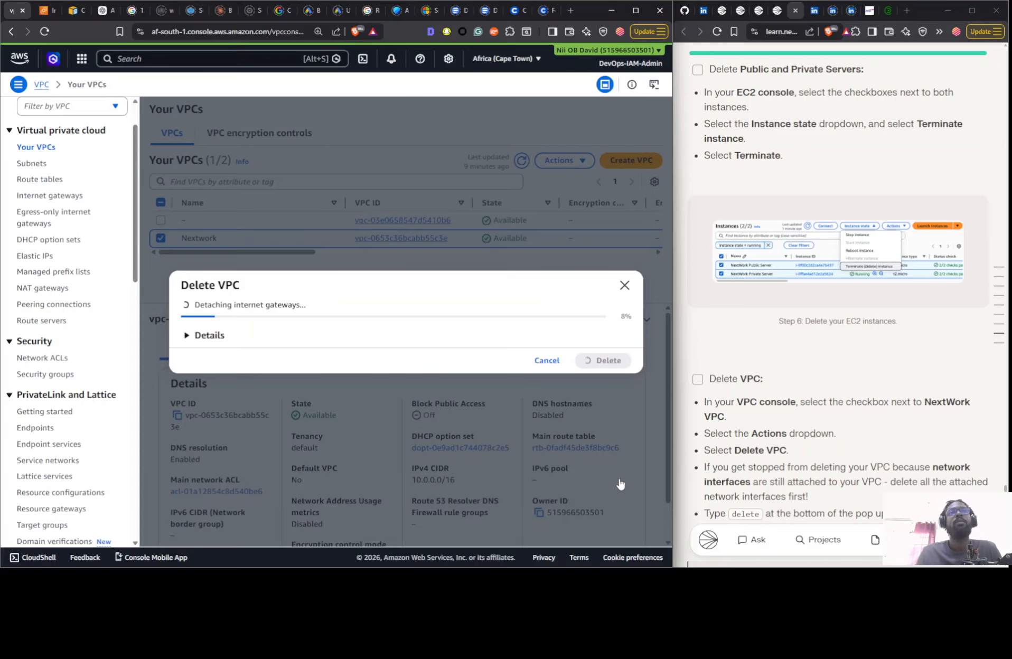
# - Reload the VPC list, close the EC2 Instances browser tab and return to the VPC console
pyautogui.scroll(-5, 852, 248)
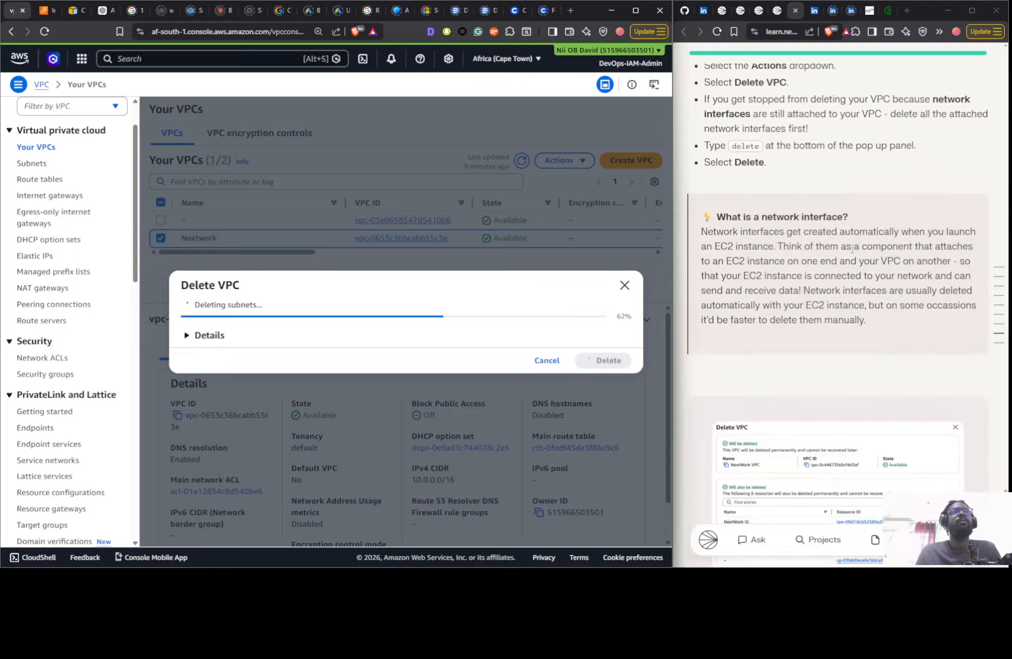
pyautogui.scroll(-10, 851, 248)
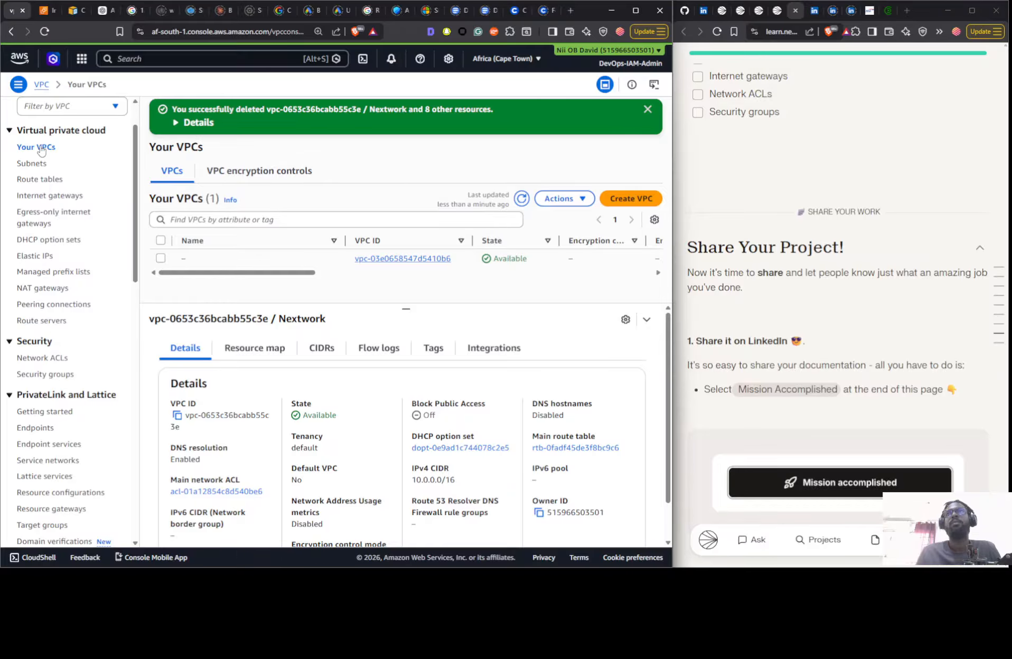
pyautogui.click(45, 32)
pyautogui.click(47, 10)
pyautogui.click(52, 10)
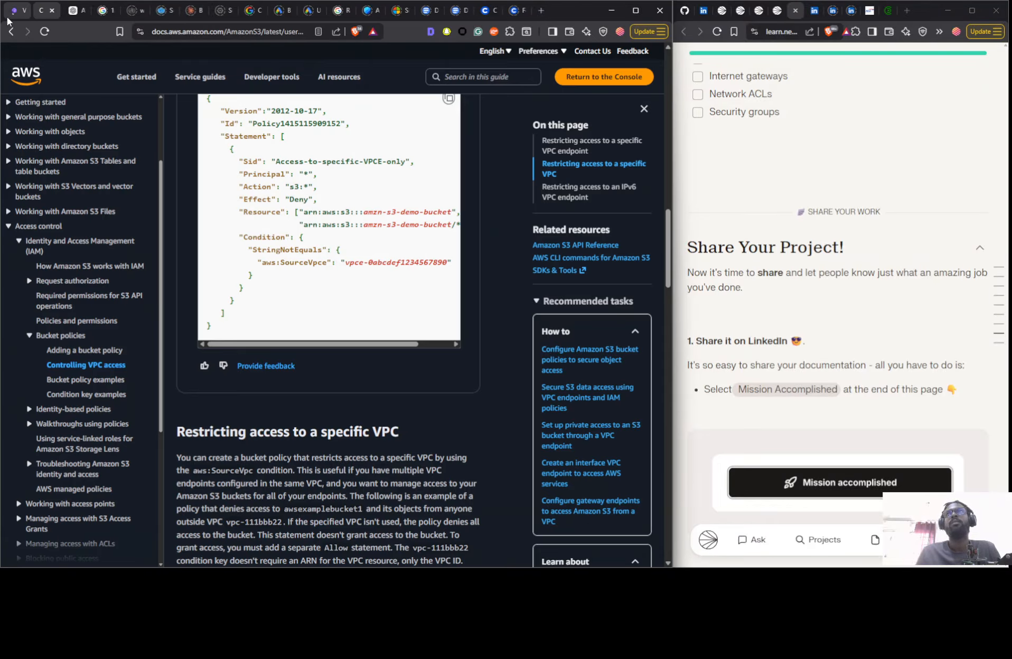
pyautogui.click(13, 12)
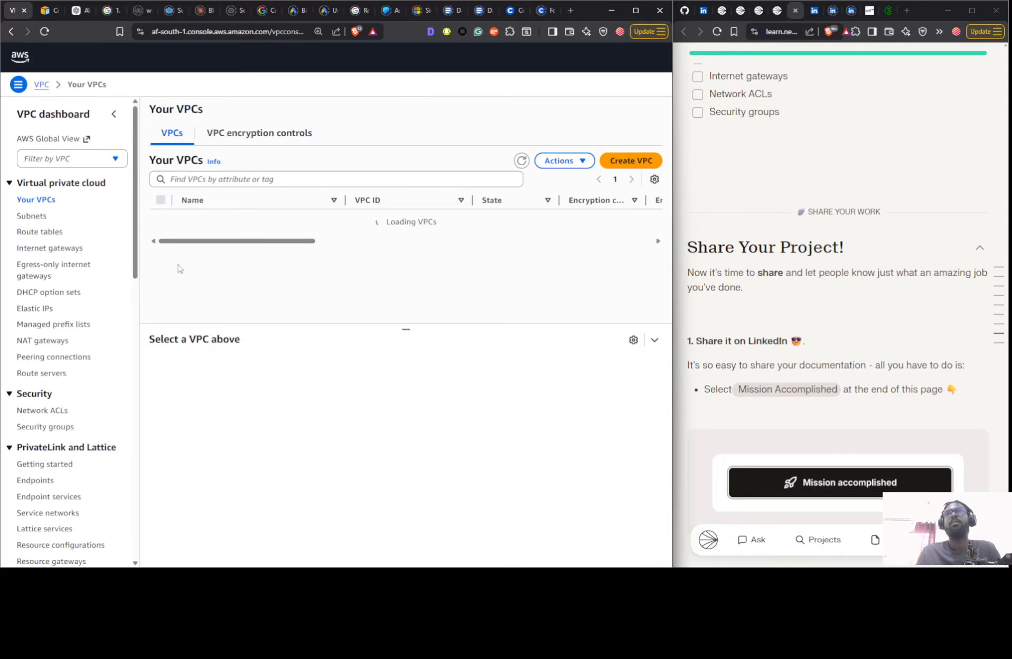
# - Check the subnets, route tables, internet gateways, network ACLs and security groups for resources left over from the deleted VPC
pyautogui.click(37, 217)
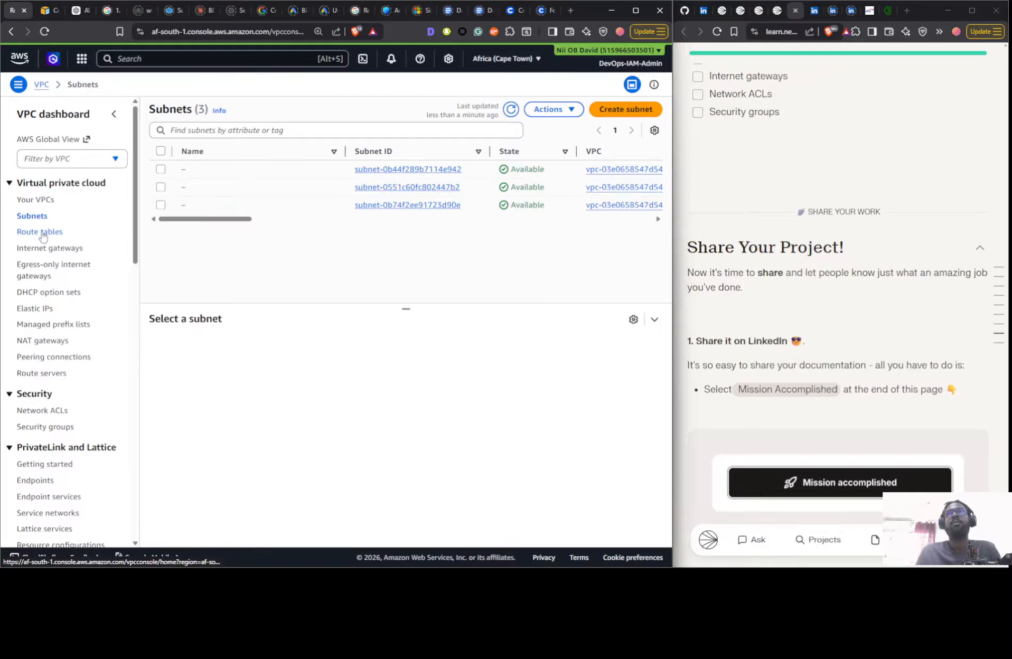
pyautogui.click(42, 234)
pyautogui.click(39, 253)
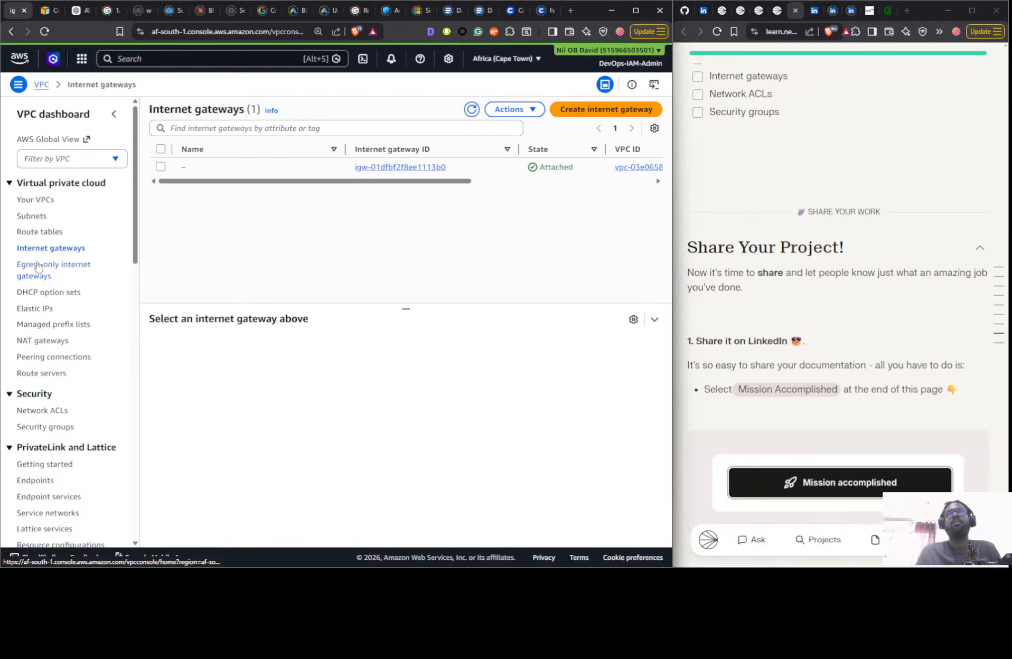
pyautogui.click(39, 358)
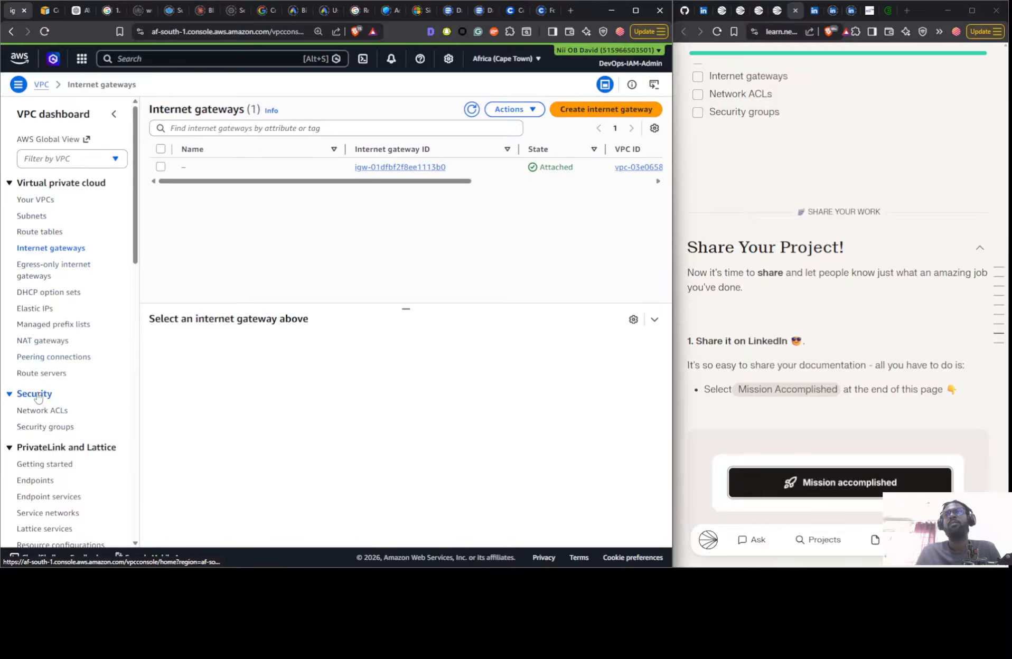
pyautogui.click(37, 375)
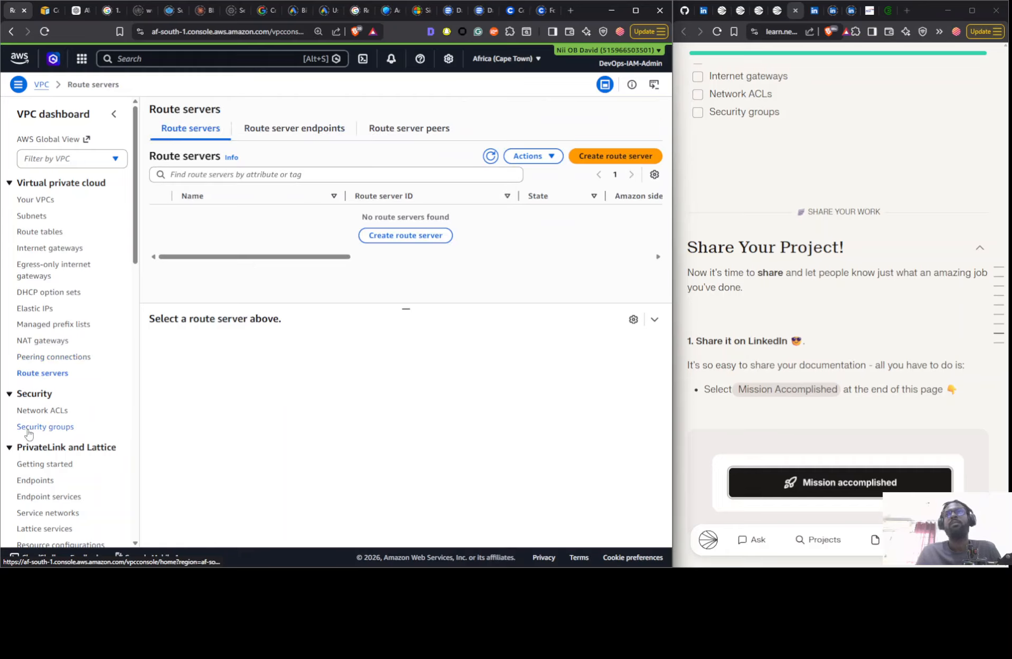
pyautogui.click(31, 417)
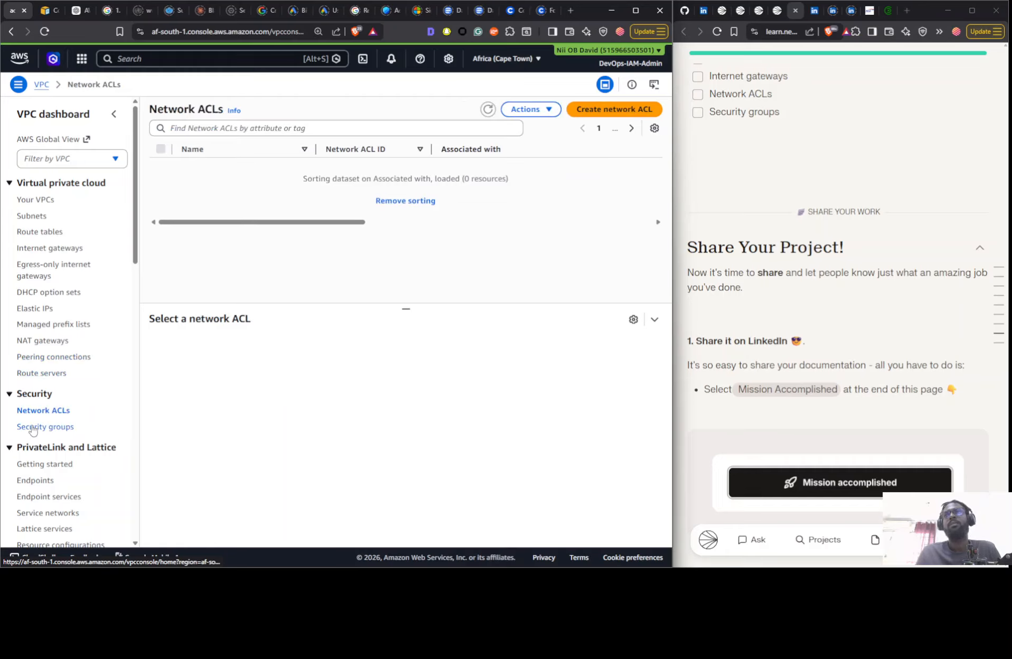
pyautogui.click(32, 427)
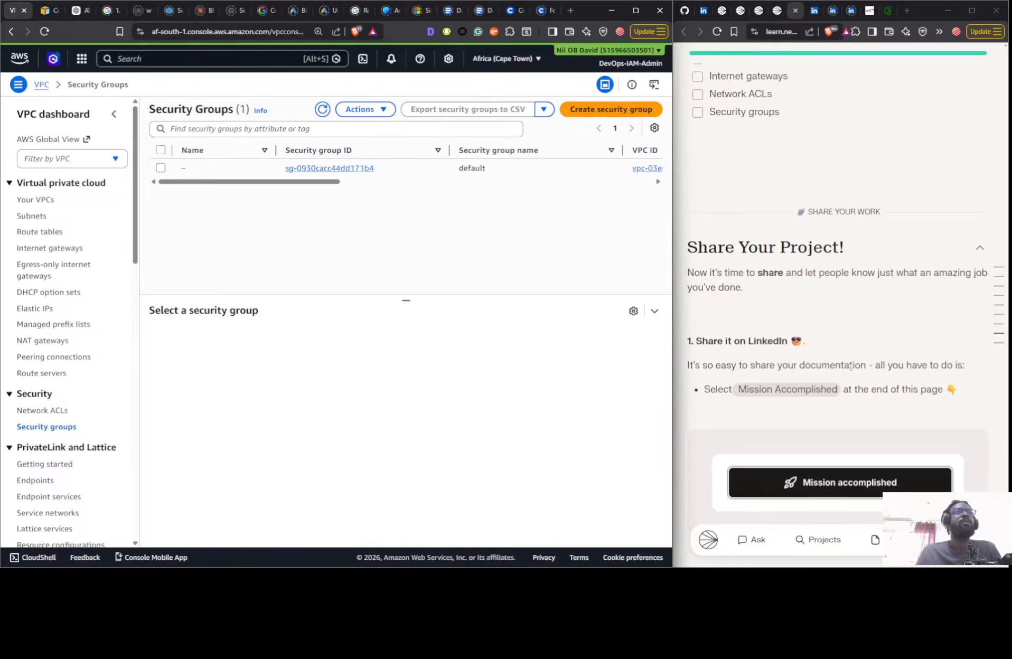
# - Open the VPC Peering project from the related projects of the Testing VPC Connectivity guide and dismiss its reminder popup
pyautogui.scroll(-20, 864, 308)
pyautogui.scroll(20, 864, 308)
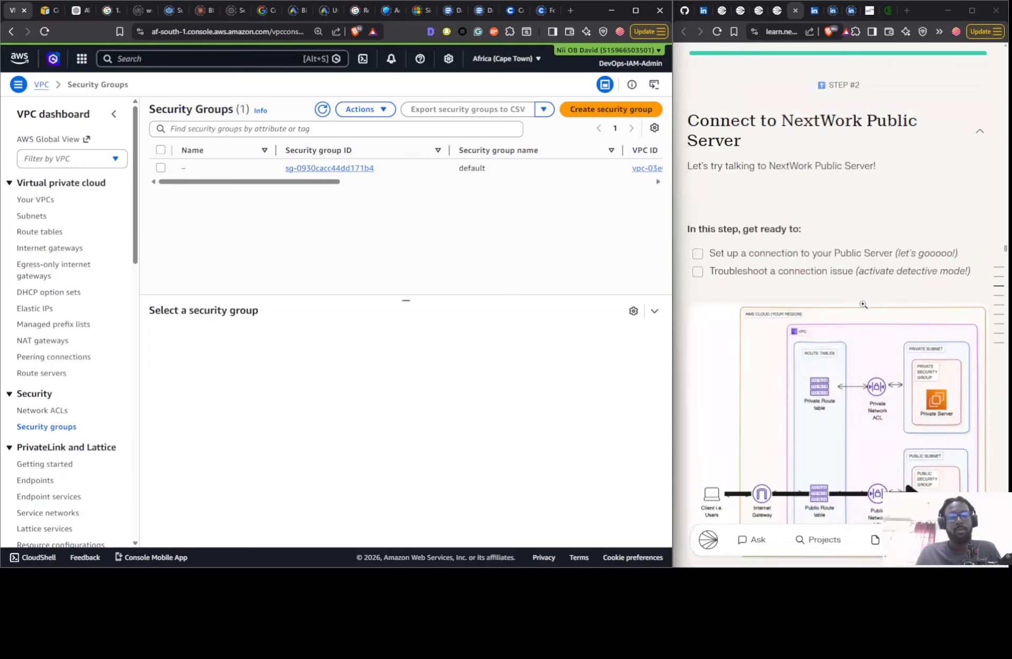
pyautogui.scroll(3, 879, 317)
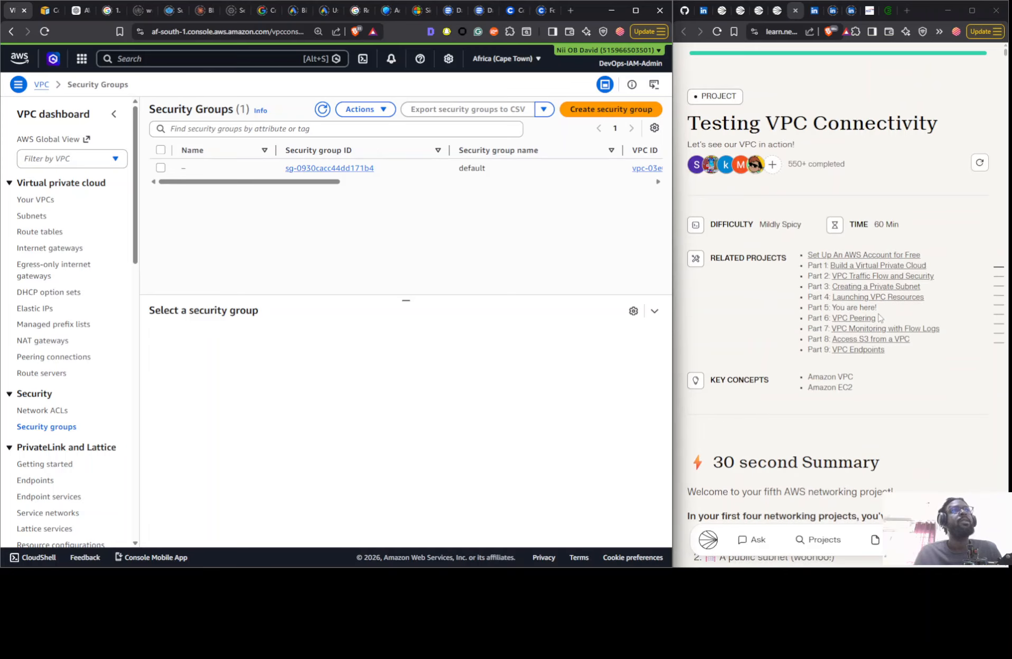
pyautogui.click(851, 317)
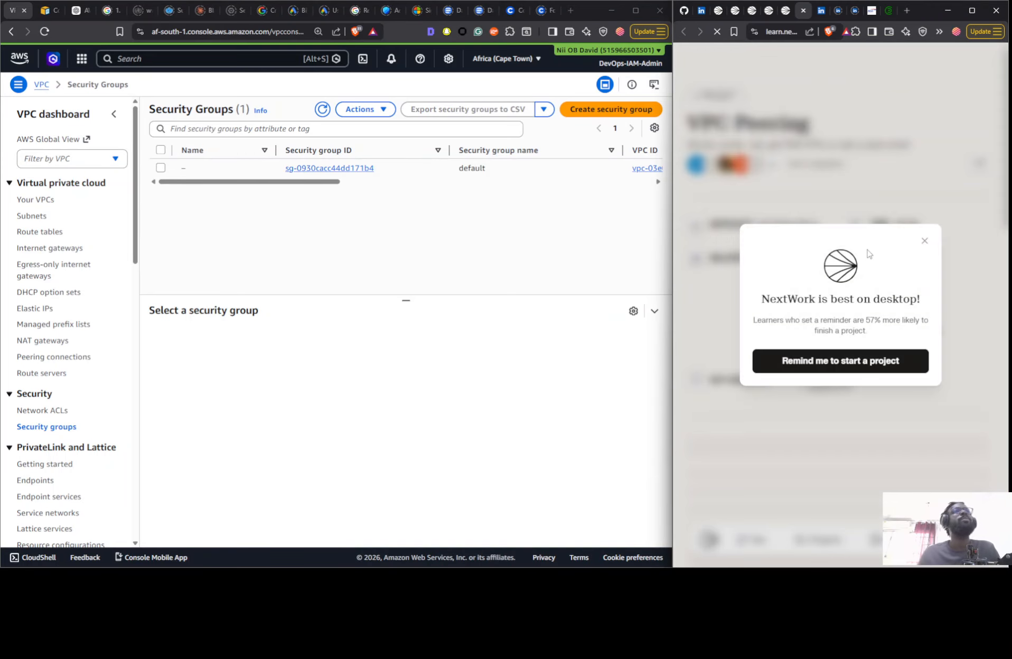
pyautogui.click(925, 242)
# - Read the VPC Peering guide's summary, architecture diagrams, mode choices and the first step about setting up two VPCs
pyautogui.scroll(-10, 822, 197)
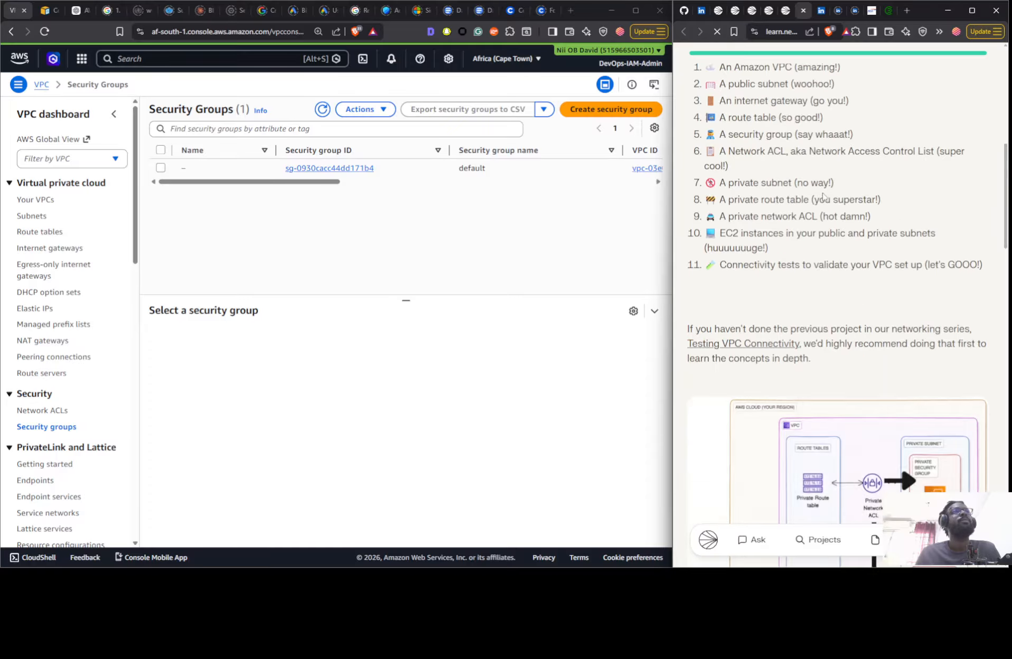
pyautogui.scroll(10, 811, 200)
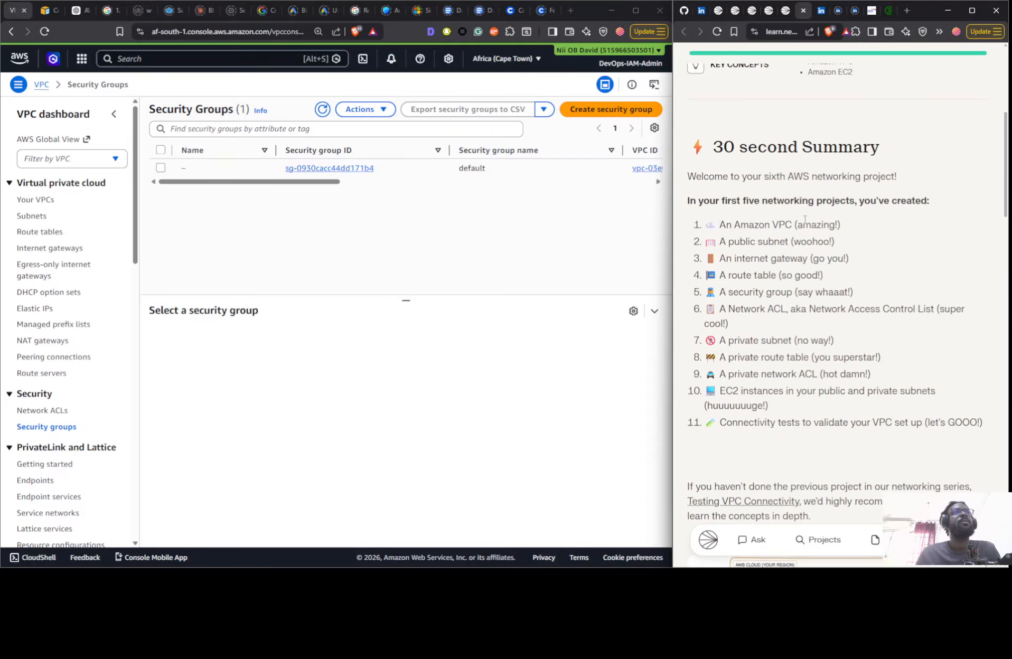
pyautogui.scroll(-15, 833, 326)
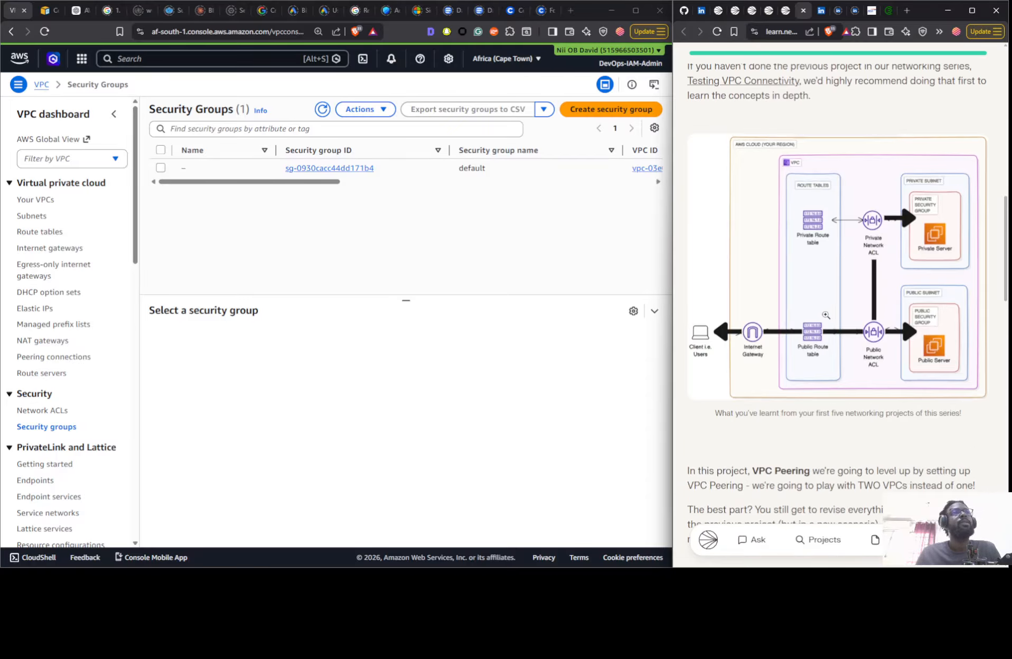
pyautogui.scroll(5, 822, 314)
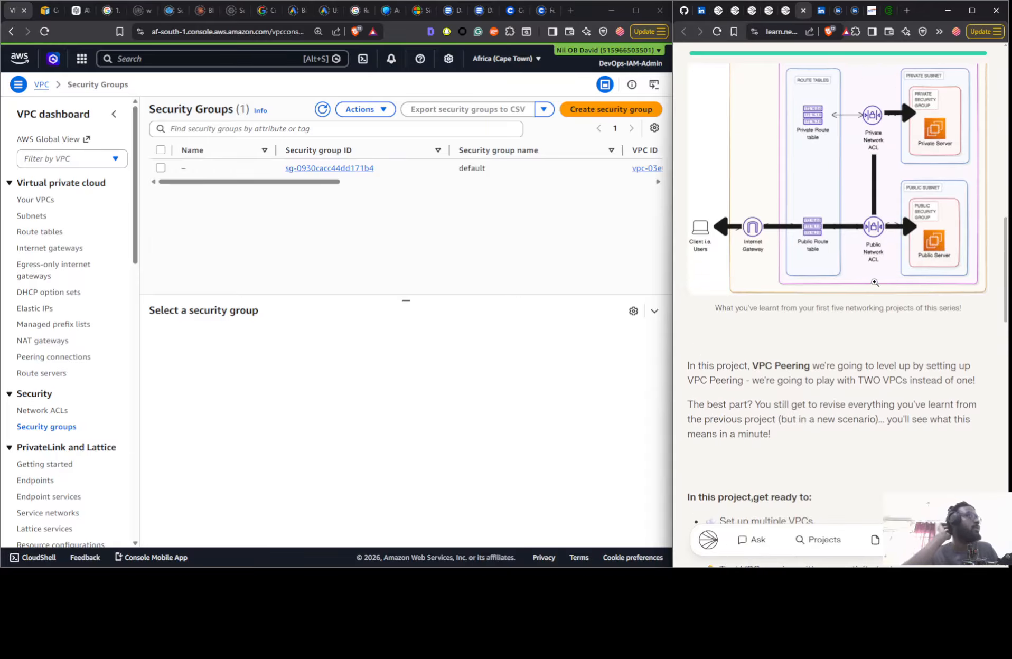
pyautogui.scroll(-15, 879, 279)
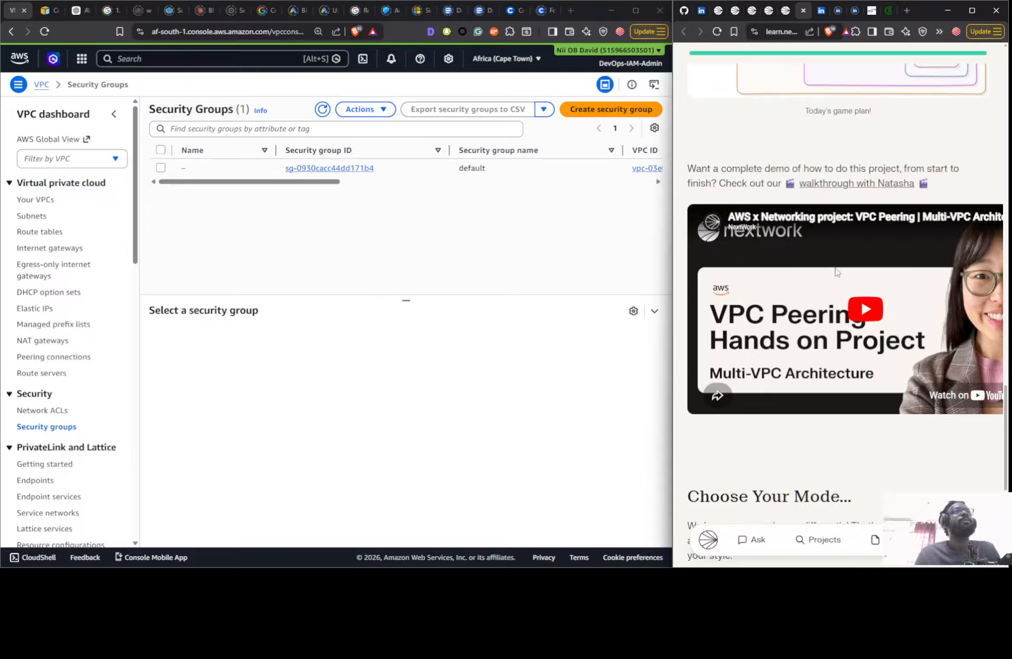
pyautogui.scroll(-7, 836, 272)
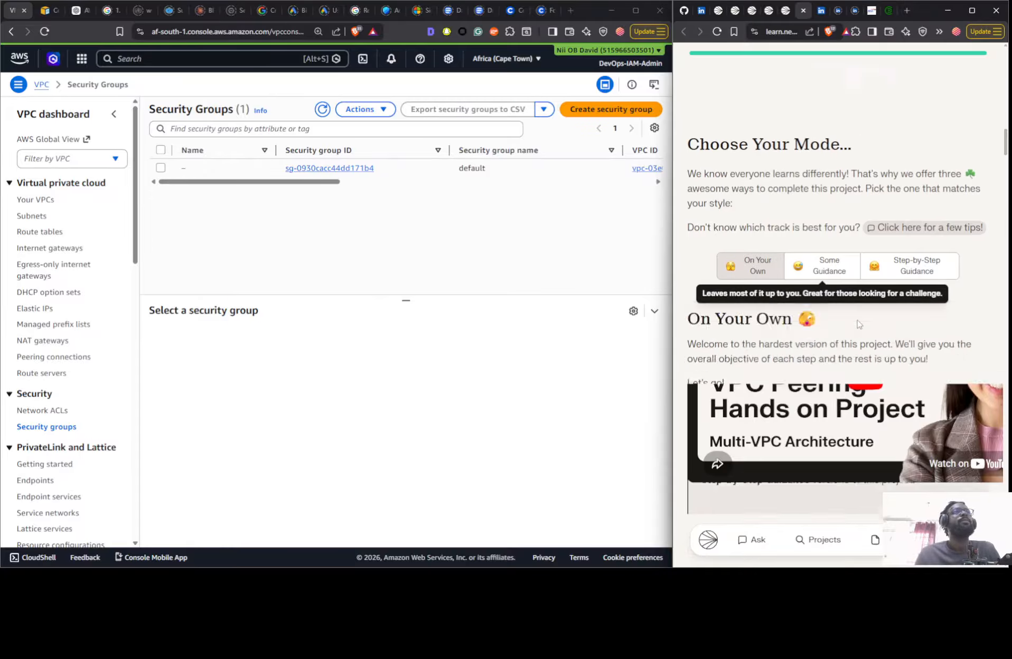
pyautogui.scroll(15, 853, 322)
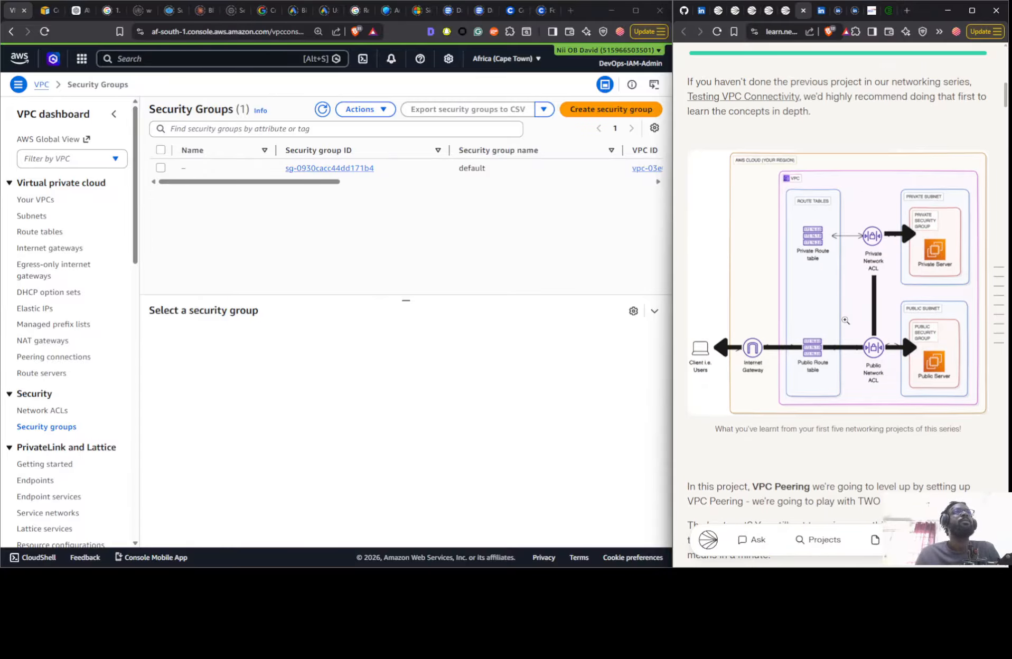
pyautogui.scroll(-10, 846, 320)
pyautogui.scroll(4, 828, 319)
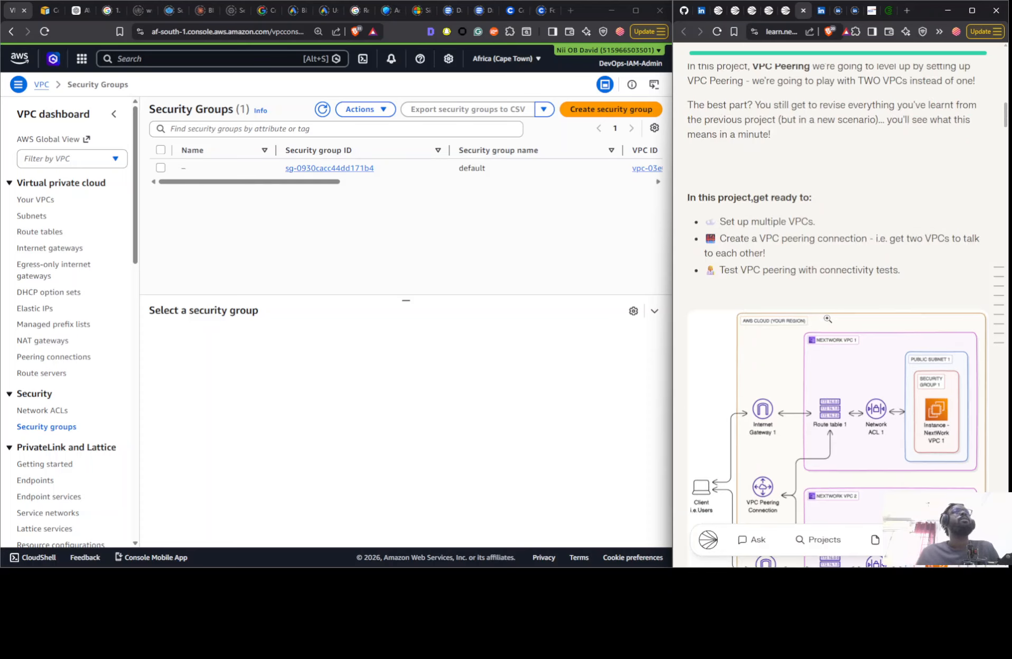
pyautogui.scroll(-3, 773, 221)
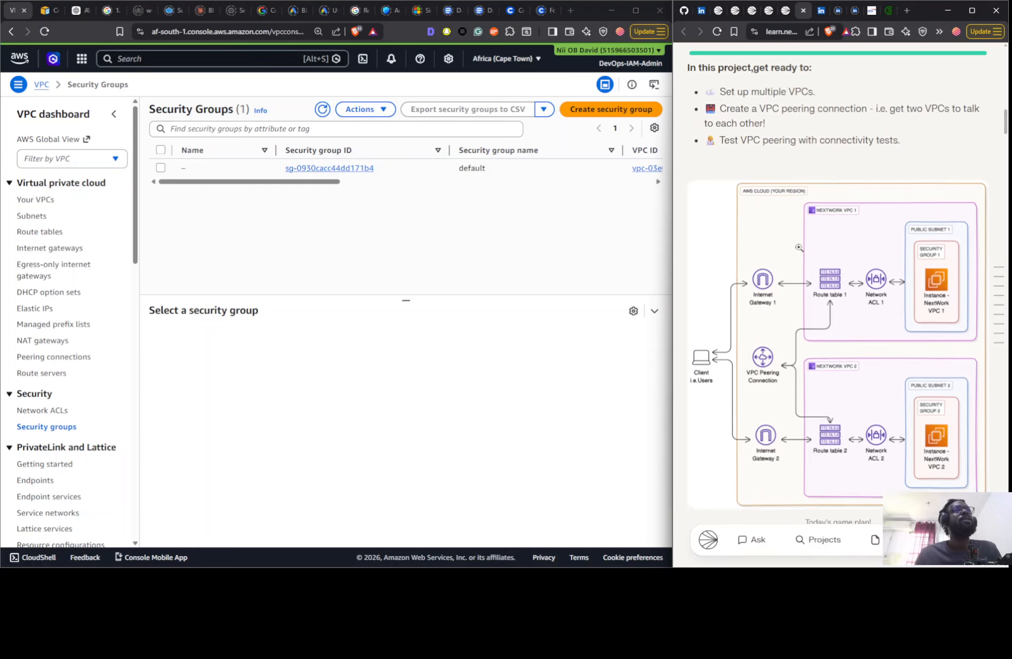
pyautogui.scroll(1, 800, 250)
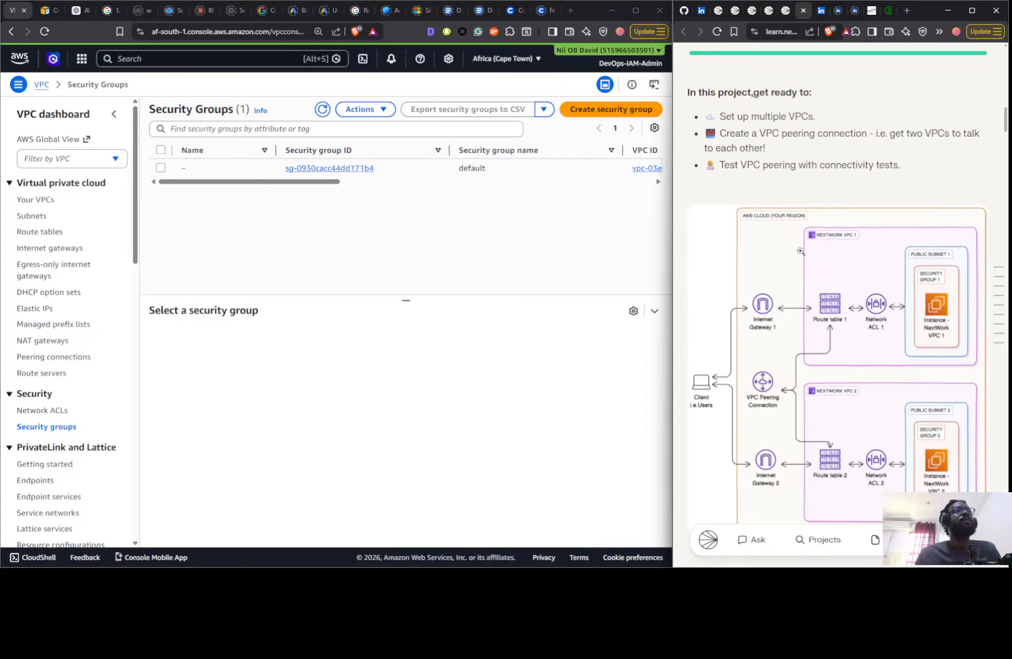
pyautogui.scroll(-15, 801, 251)
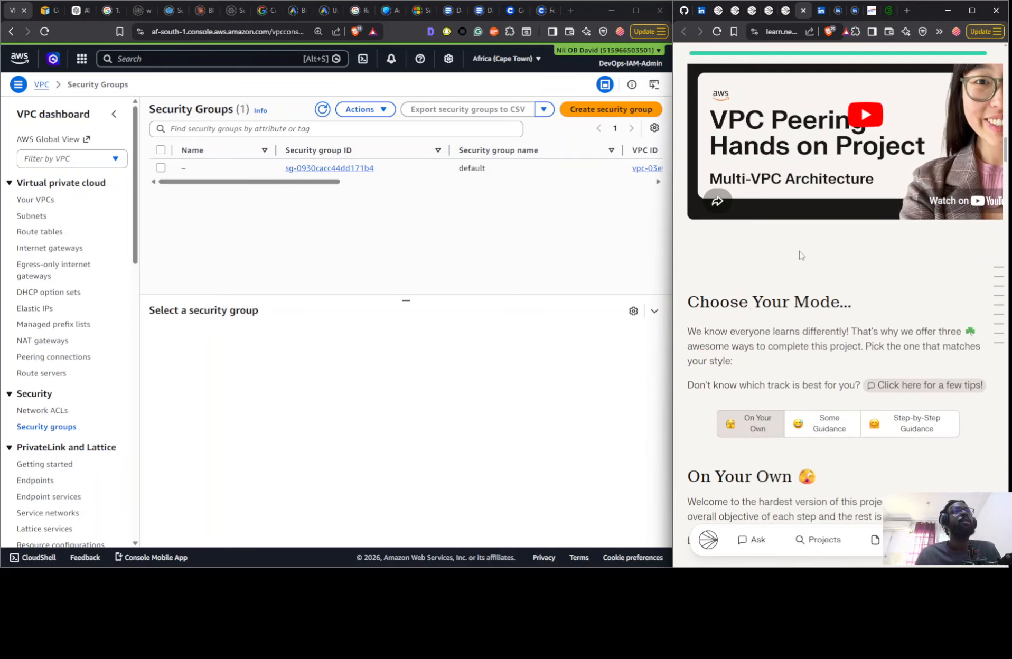
pyautogui.scroll(-6, 796, 307)
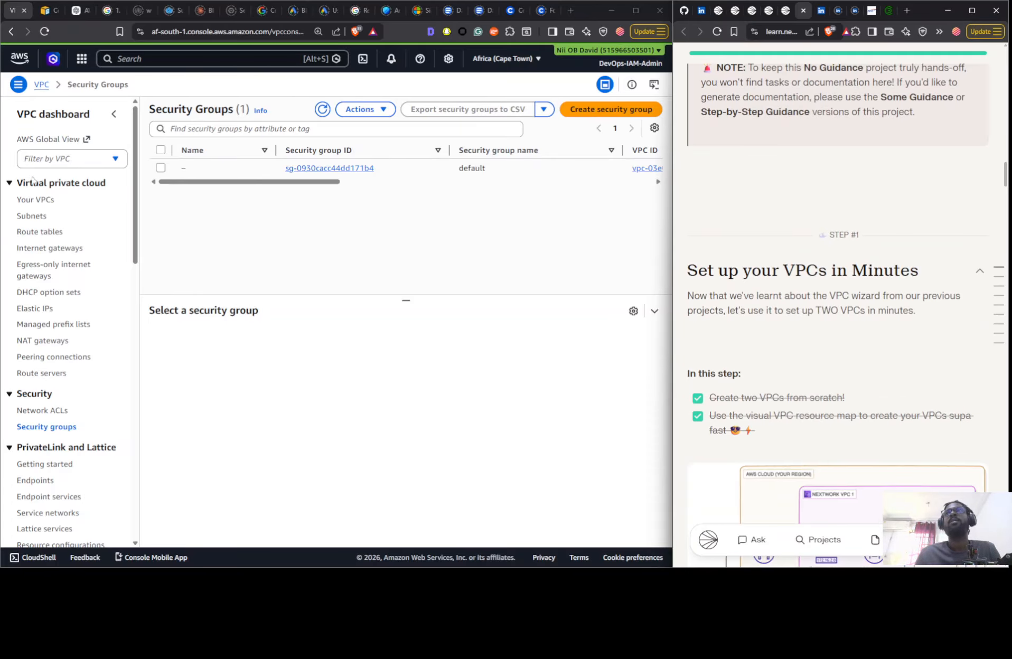
# - Start creating a VPC with the VPC and more option and set its auto-generated name tag to Nextwork 1
pyautogui.click(34, 200)
pyautogui.click(34, 200)
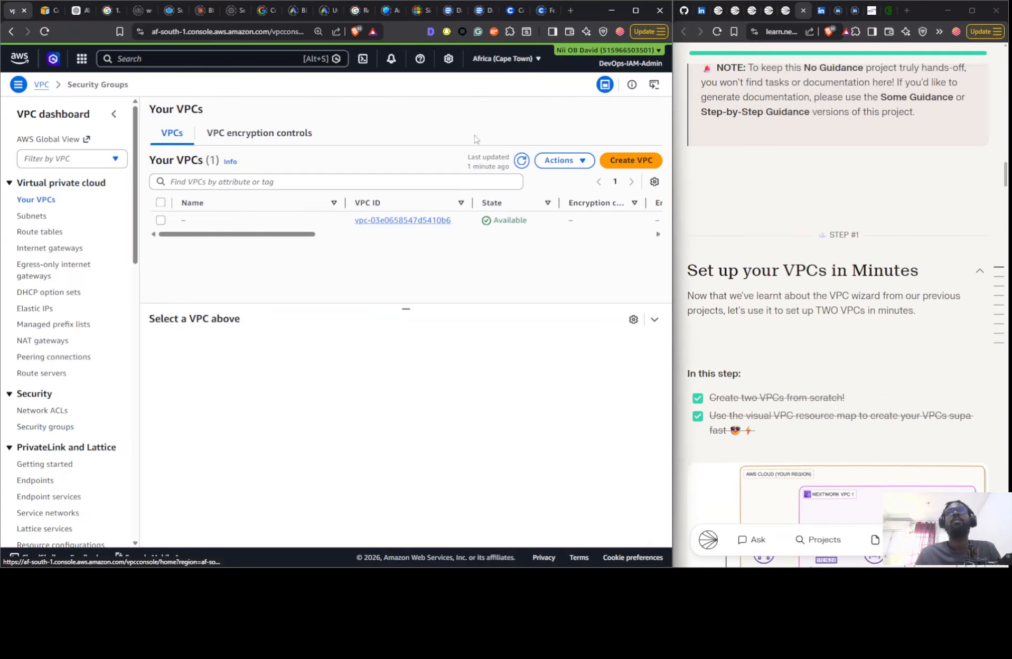
pyautogui.click(620, 162)
pyautogui.click(138, 258)
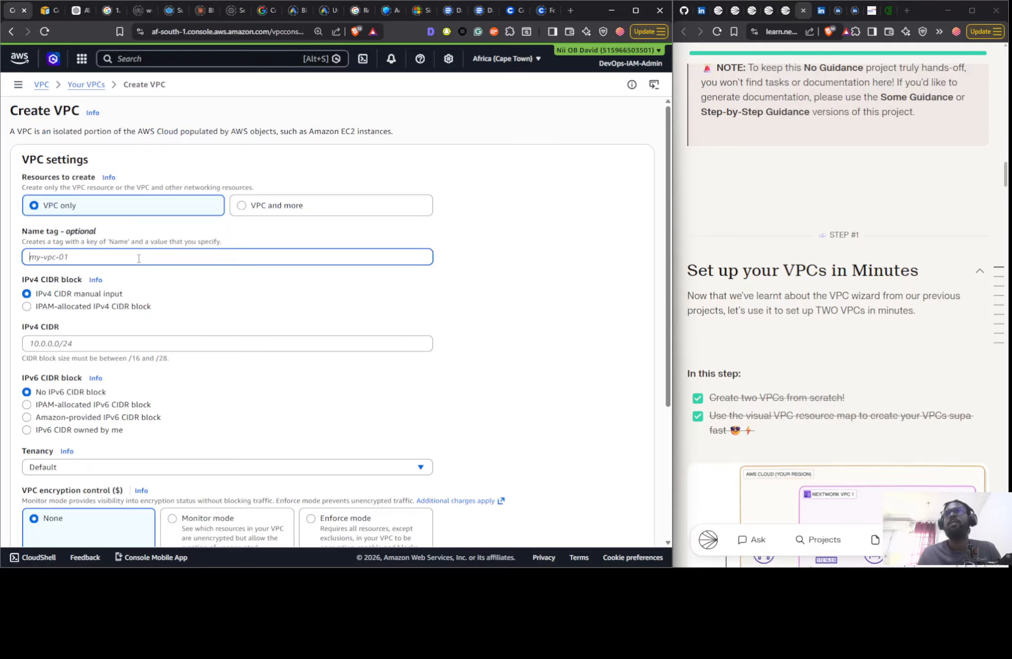
pyautogui.write('N')
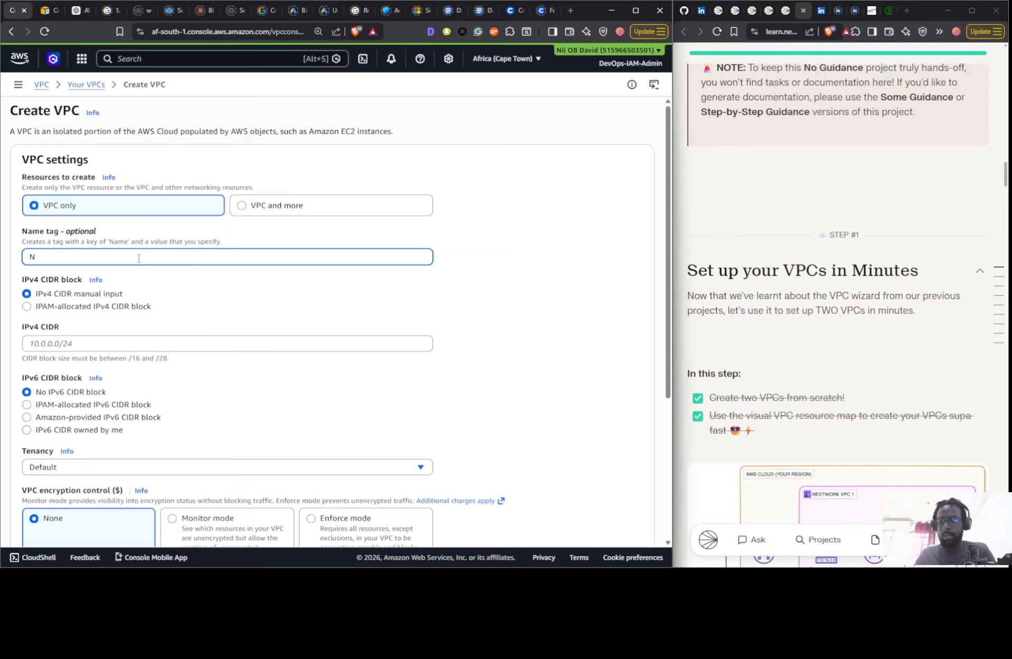
pyautogui.click(286, 205)
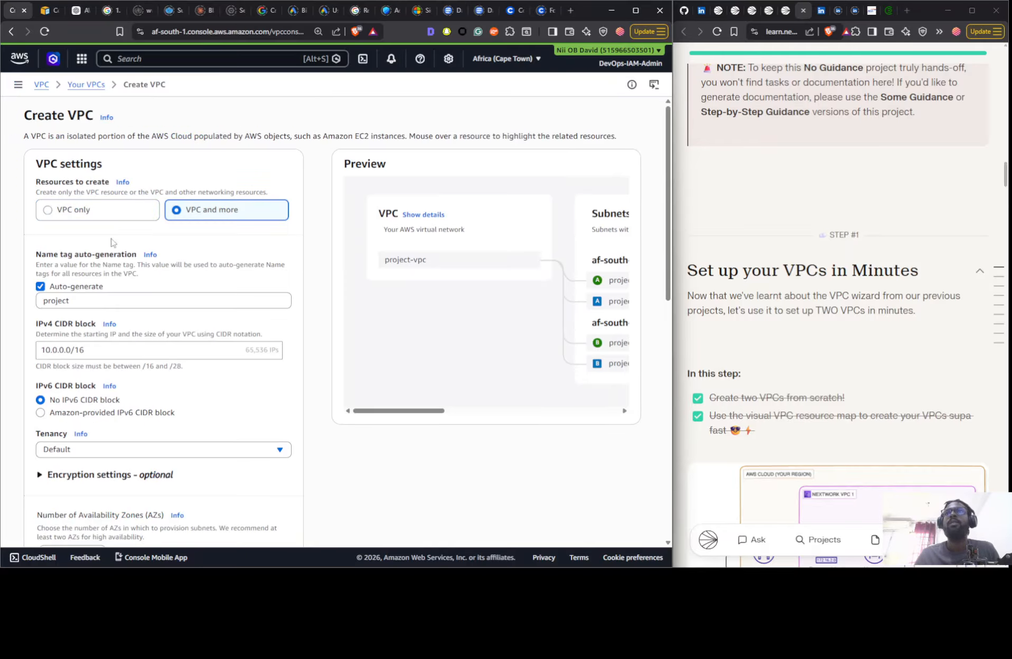
pyautogui.click(111, 303)
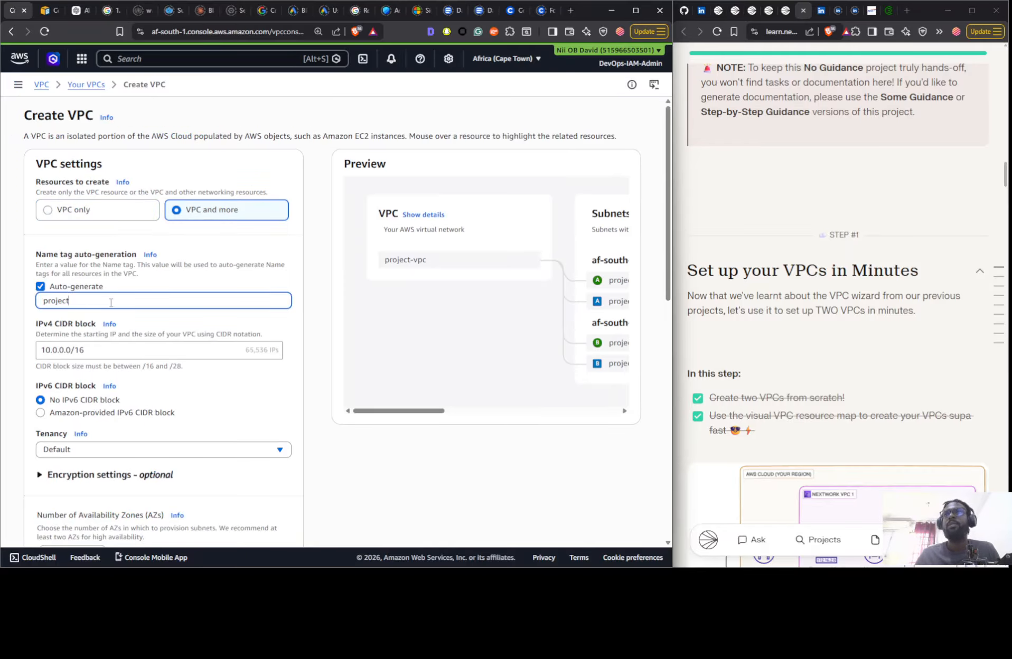
pyautogui.doubleClick(71, 297)
pyautogui.write('Ne')
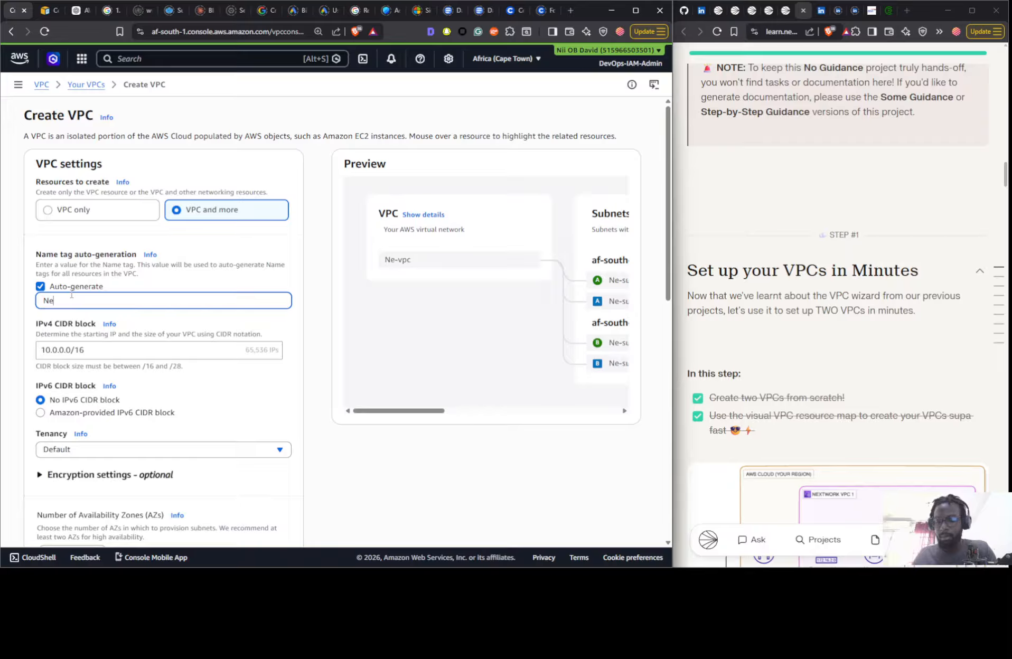
pyautogui.write('xtwork 1')
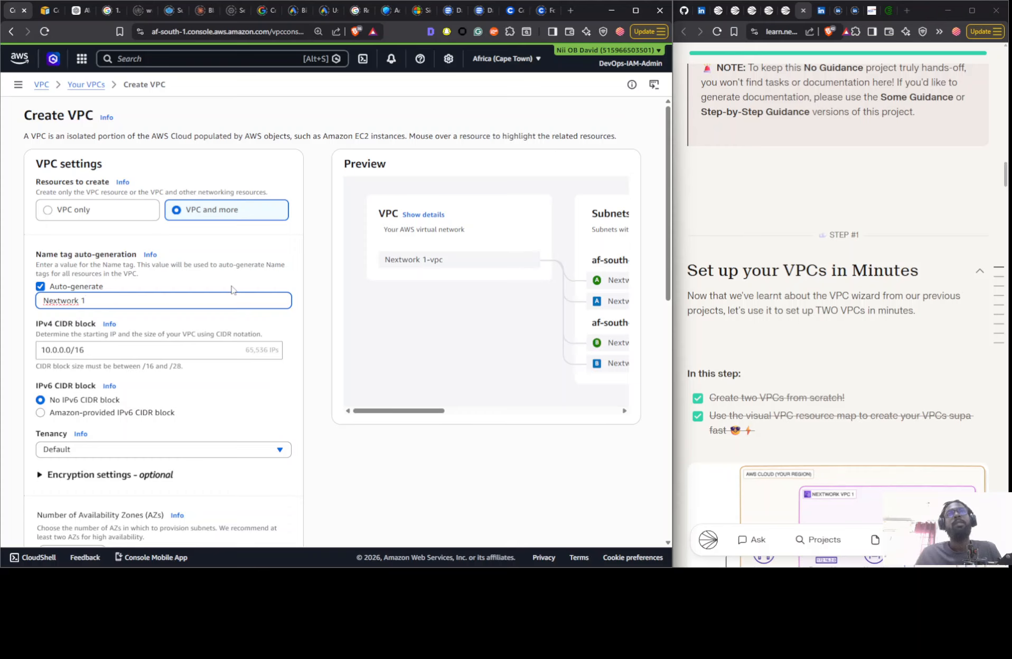
# - Configure the Nextwork 1 VPC with 1 Availability Zone, 0 private subnets and no VPC endpoints
pyautogui.scroll(-2, 233, 290)
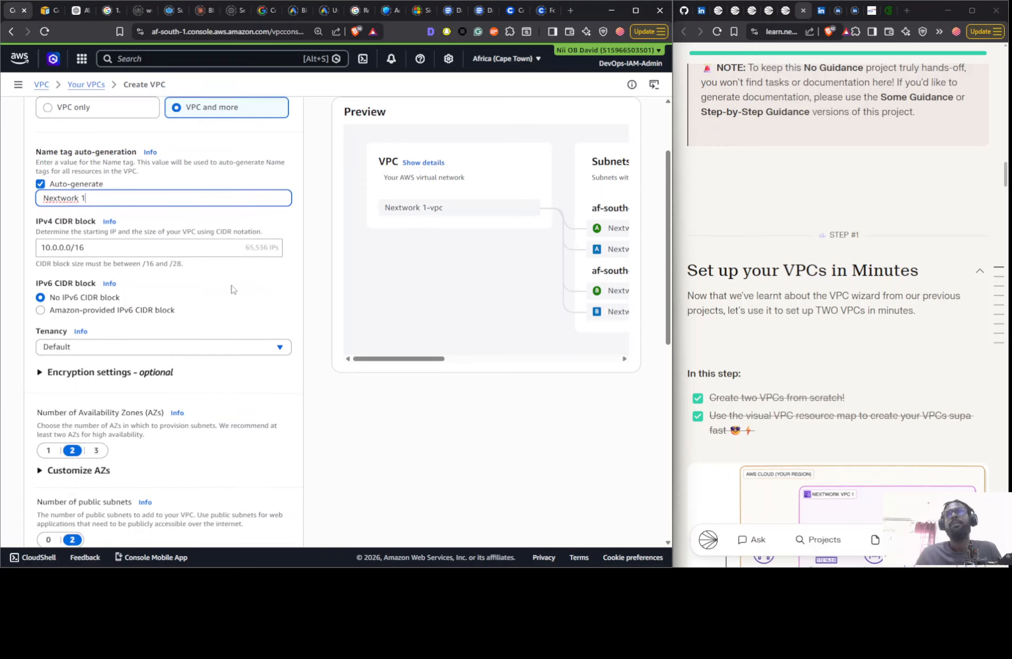
pyautogui.click(46, 448)
pyautogui.scroll(-5, 732, 217)
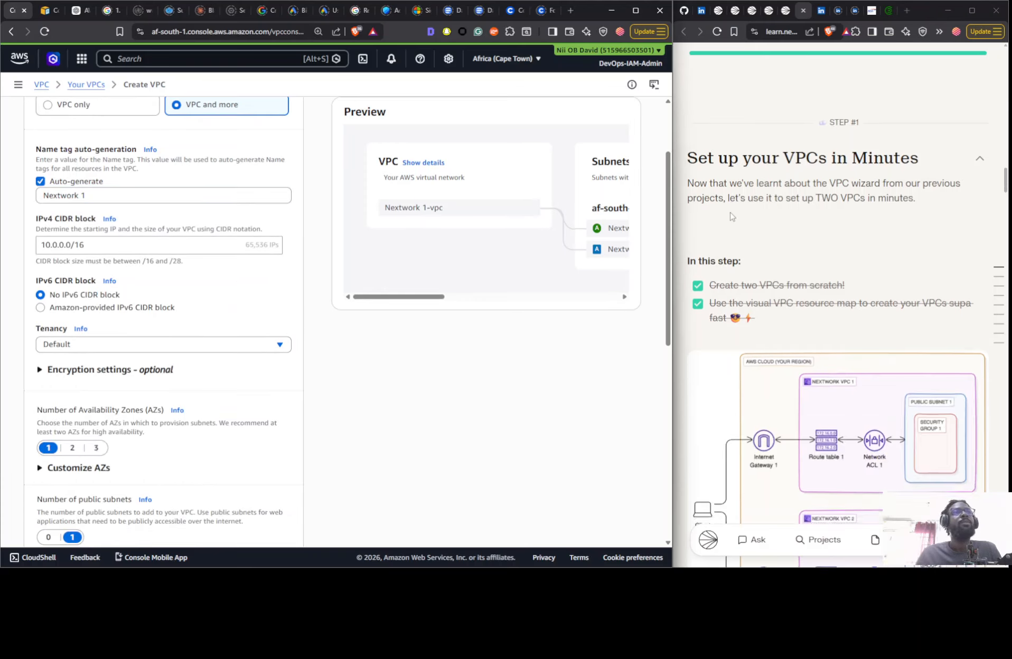
pyautogui.scroll(-4, 125, 281)
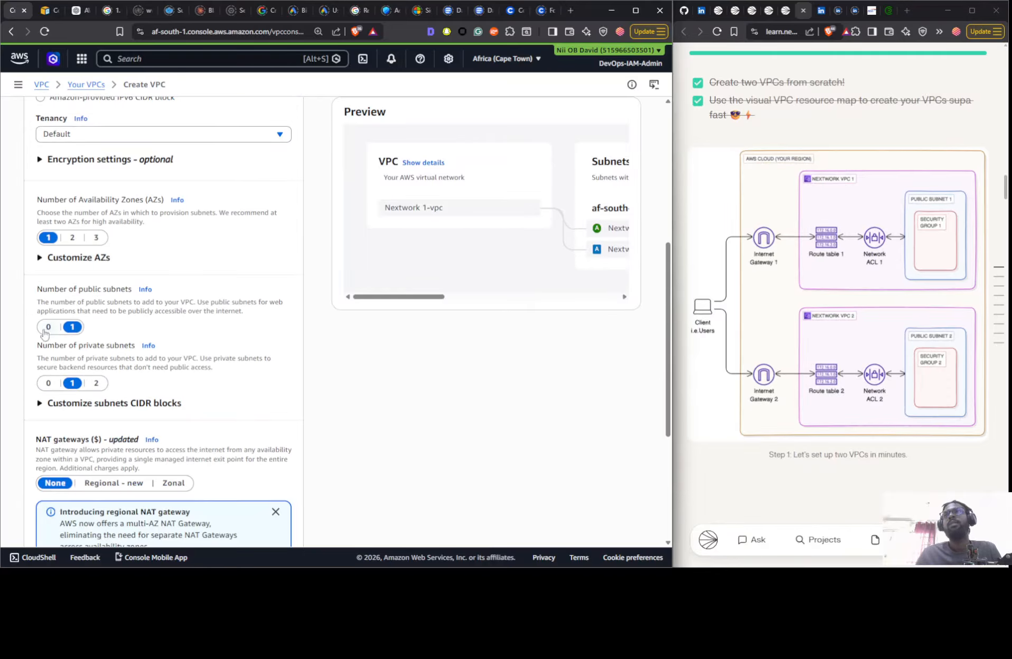
pyautogui.click(48, 384)
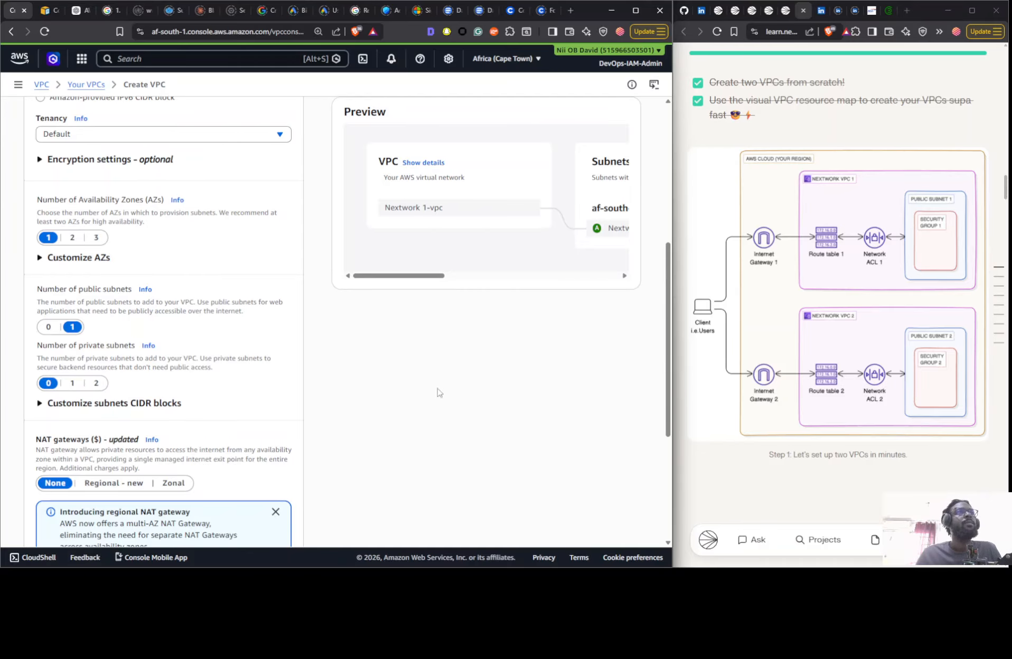
pyautogui.scroll(-4, 55, 429)
pyautogui.click(55, 390)
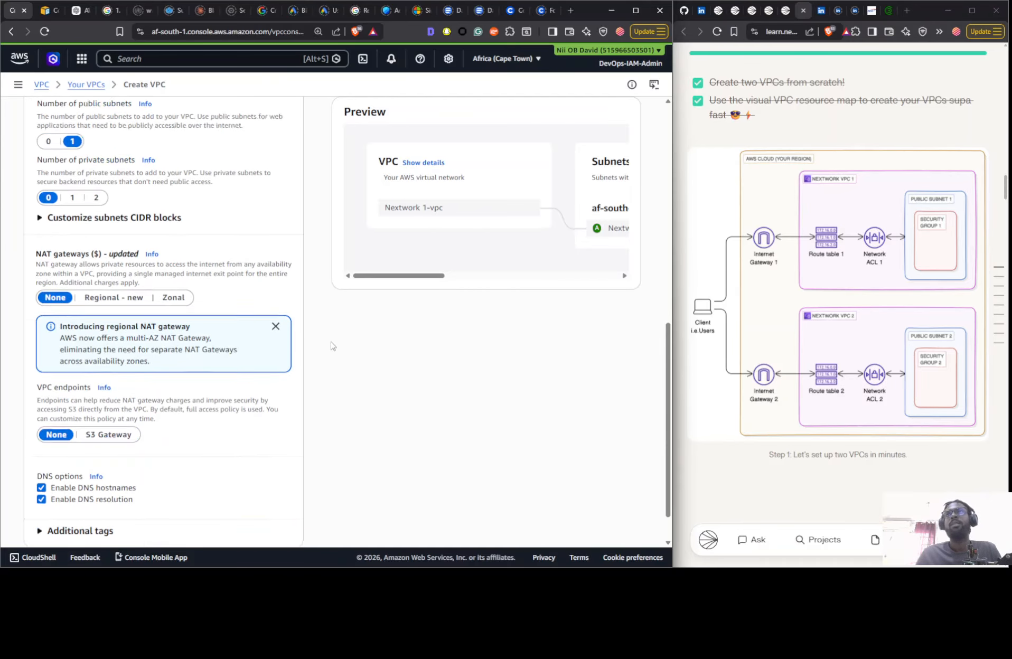
# - Review the Nextwork 1 VPC settings and create the VPC with its resources
pyautogui.scroll(7, 100, 390)
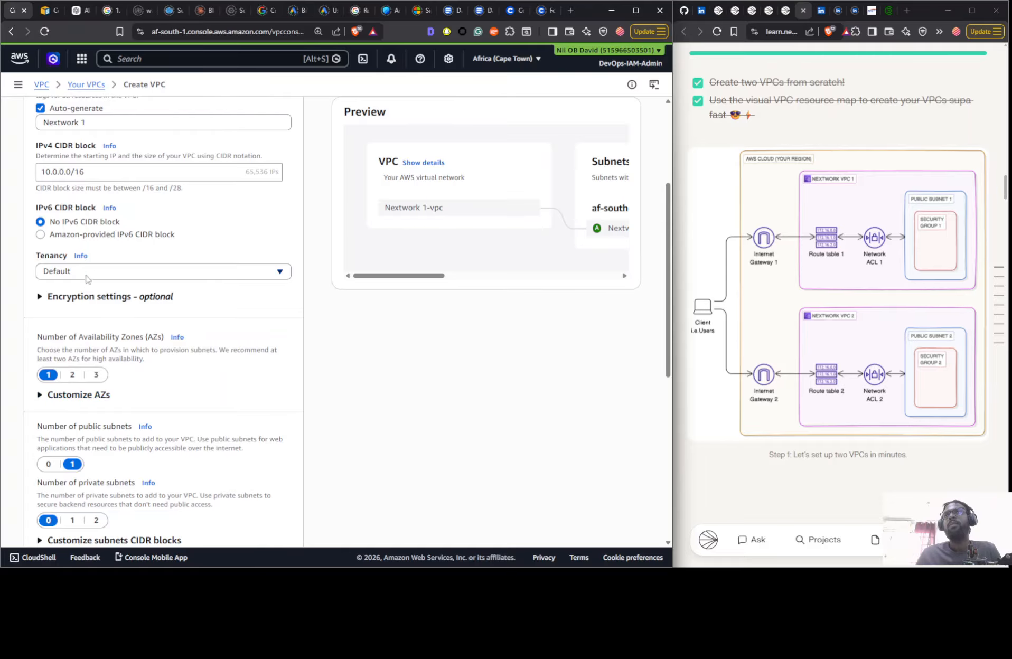
pyautogui.scroll(3, 100, 253)
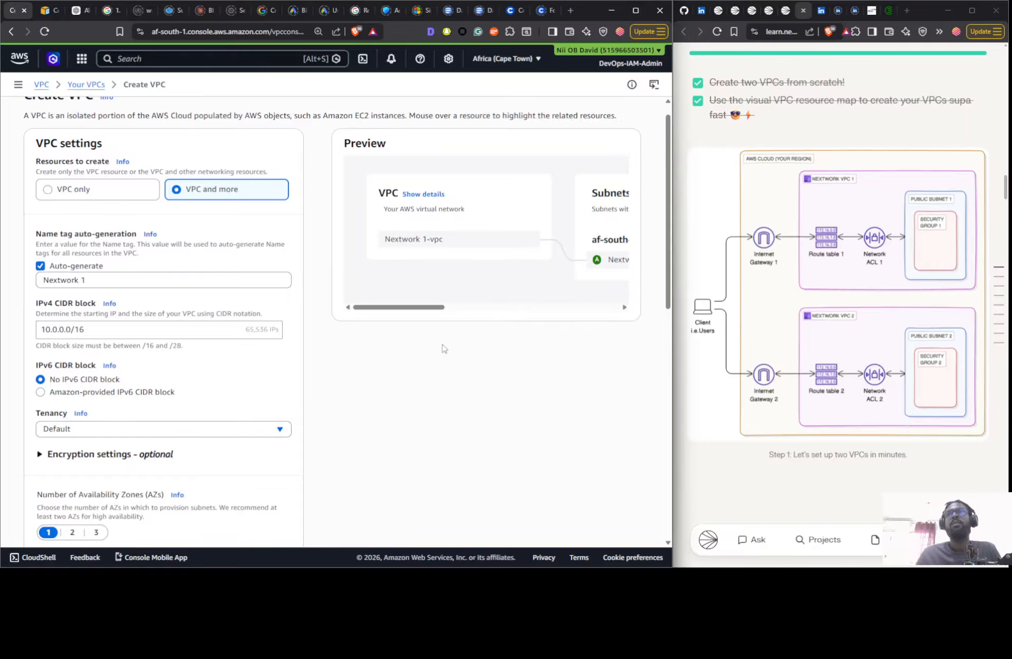
pyautogui.scroll(-10, 444, 348)
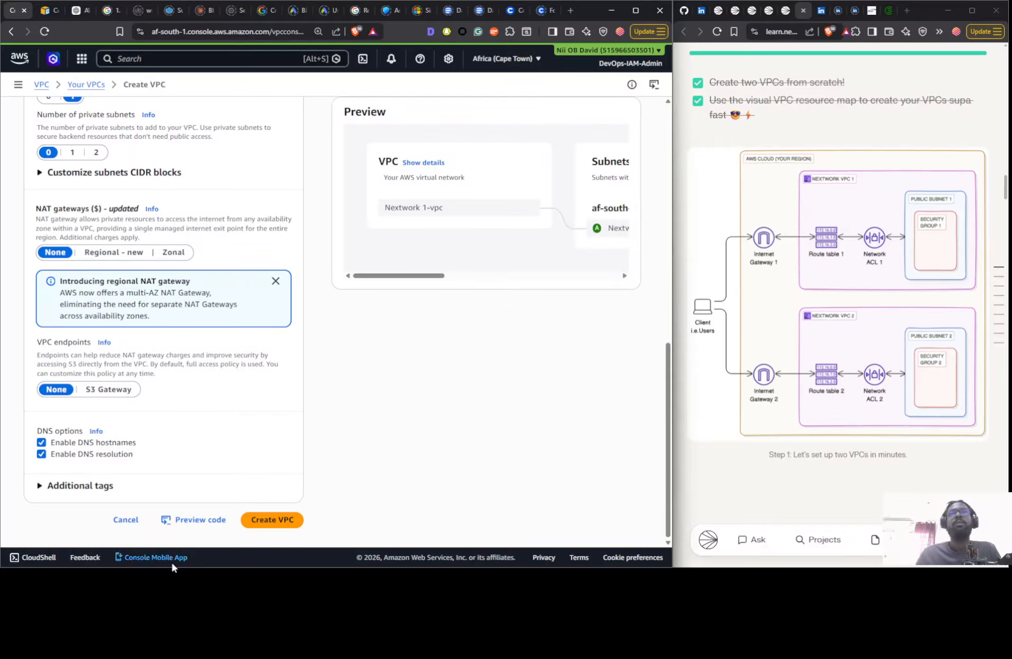
pyautogui.click(271, 519)
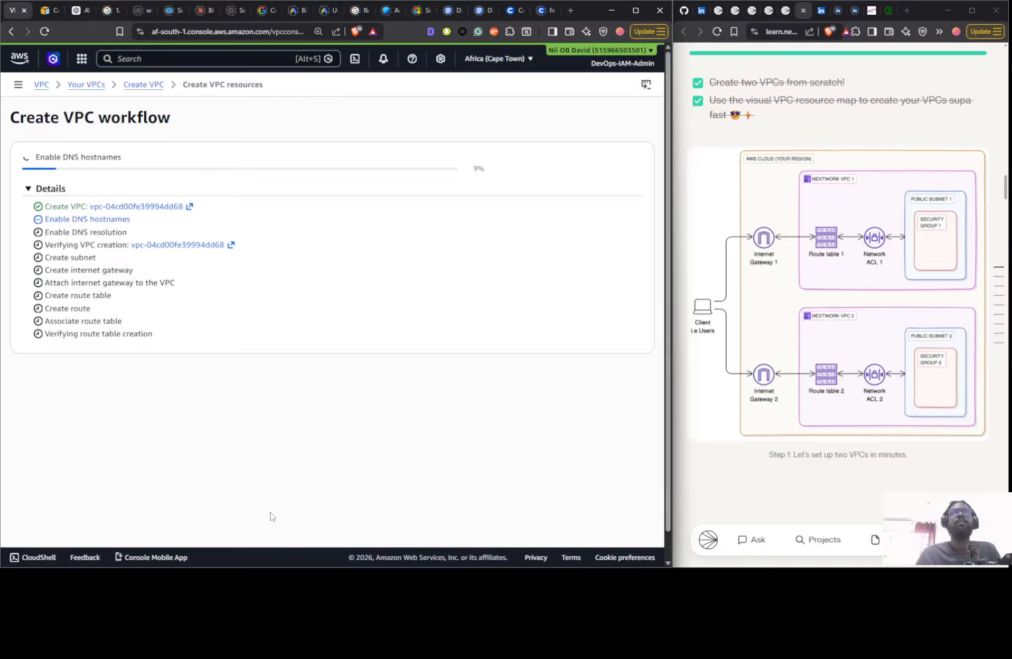
# - Check the guide's peering connection section and VPC diagram, and open the newly created VPC's details
pyautogui.scroll(-4, 856, 285)
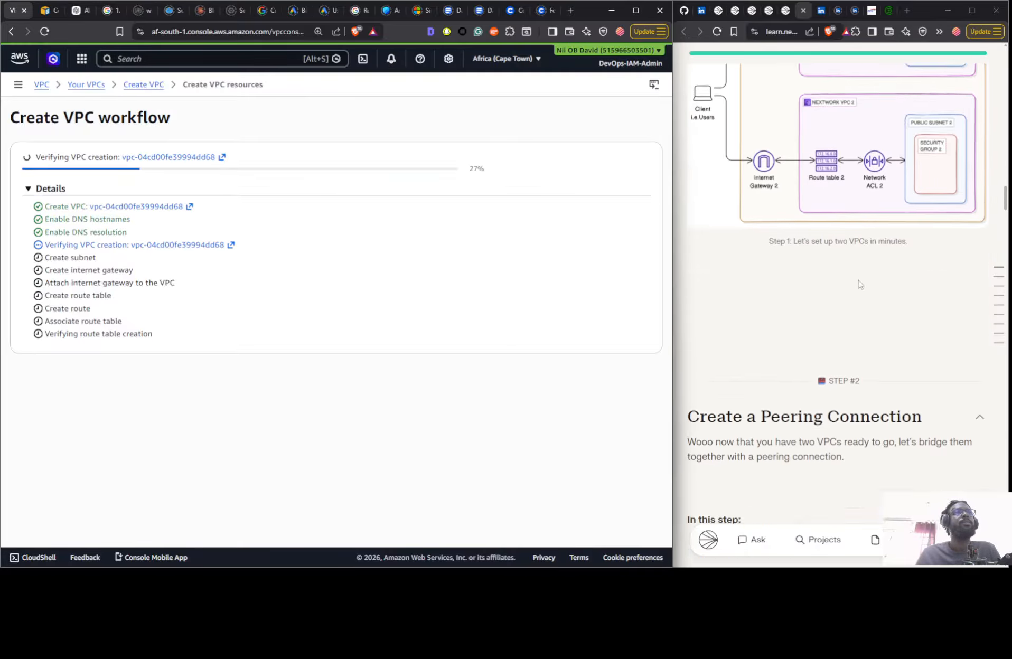
pyautogui.scroll(-3, 858, 284)
pyautogui.scroll(6, 695, 237)
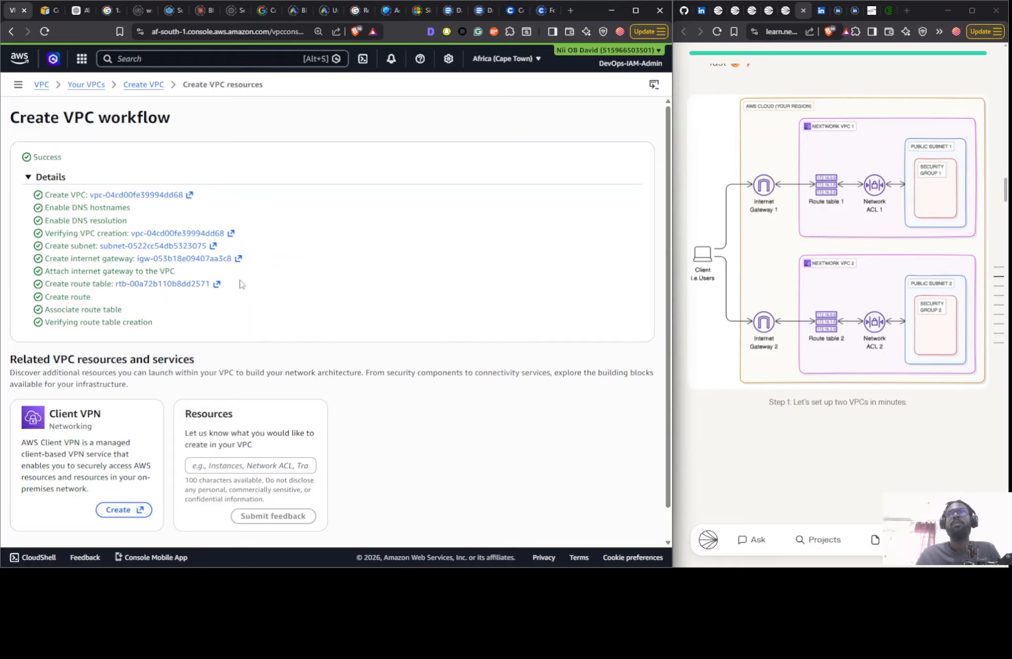
pyautogui.scroll(-1, 241, 285)
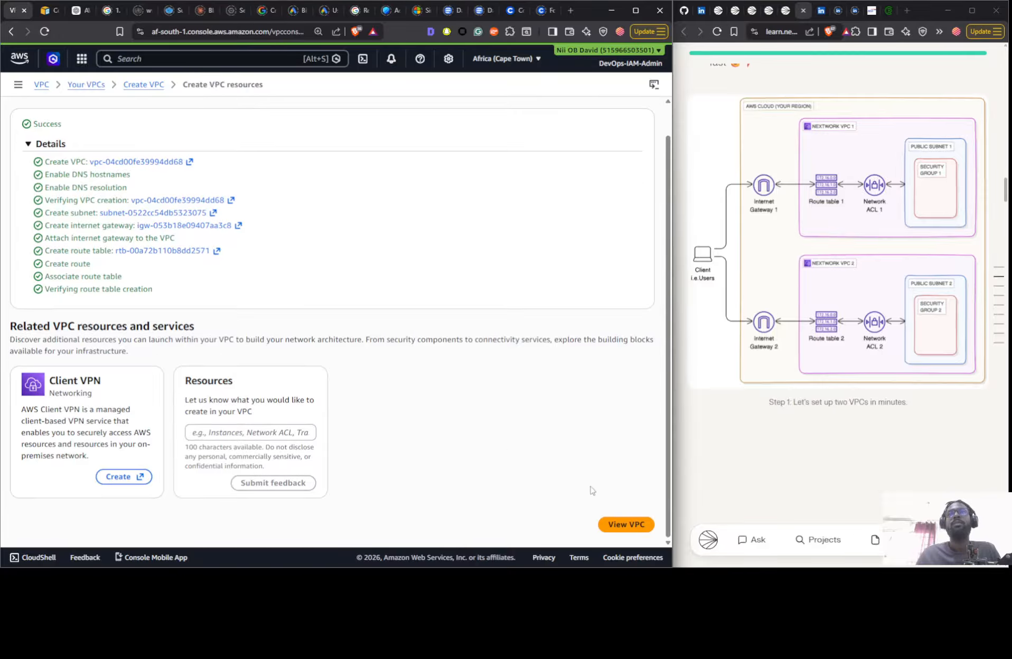
pyautogui.click(645, 523)
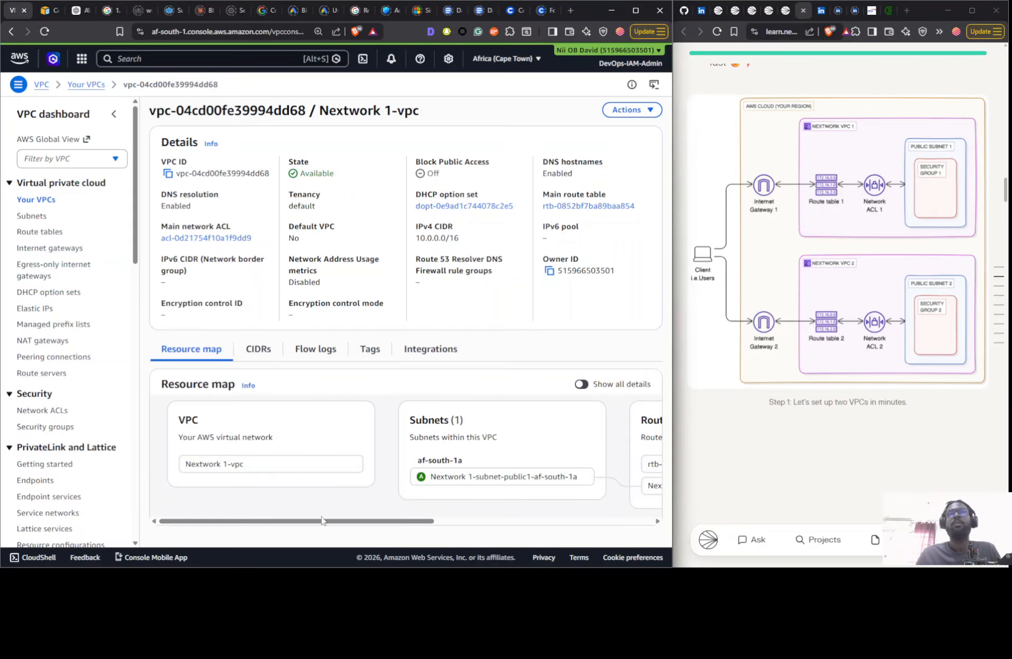
# - Return to the list of VPCs and check the guide's two-VPC step
pyautogui.moveTo(321, 523); pyautogui.dragTo(365, 523)
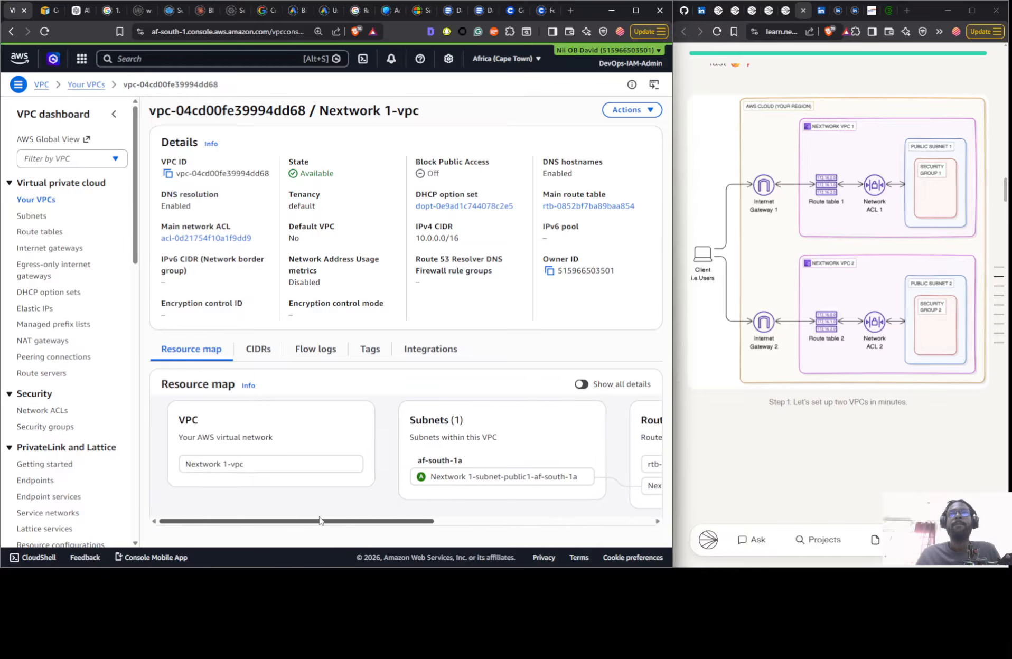
pyautogui.click(36, 202)
pyautogui.scroll(5, 886, 301)
pyautogui.scroll(-5, 887, 301)
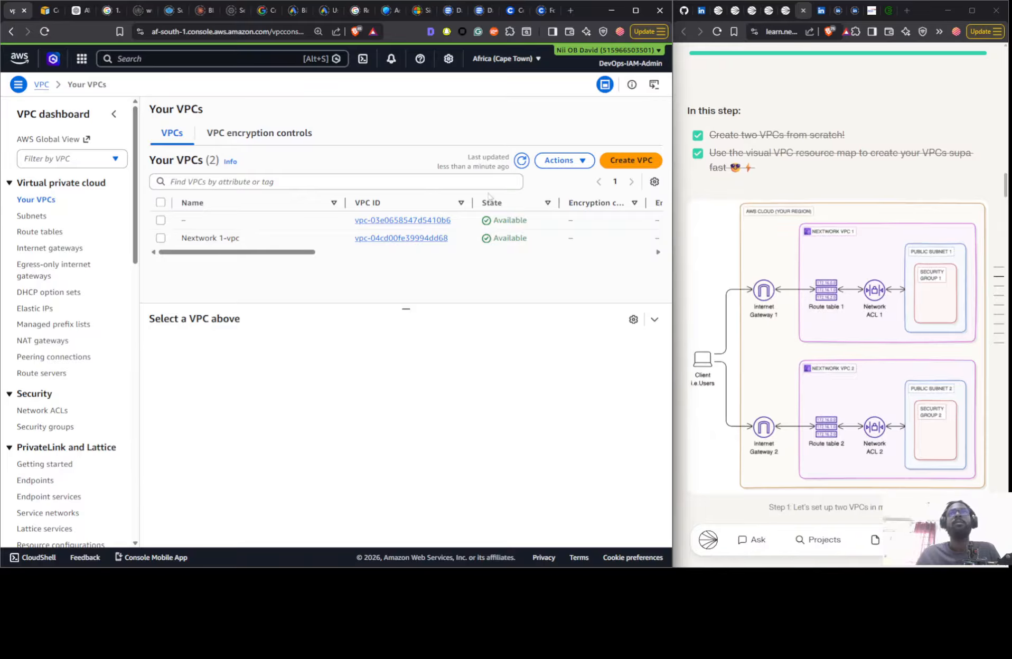
# - Start creating a VPC and more with the auto-generated name tag Nextwork 2 and IPv4 CIDR block 10.2.0.0/16
pyautogui.click(611, 161)
pyautogui.click(146, 256)
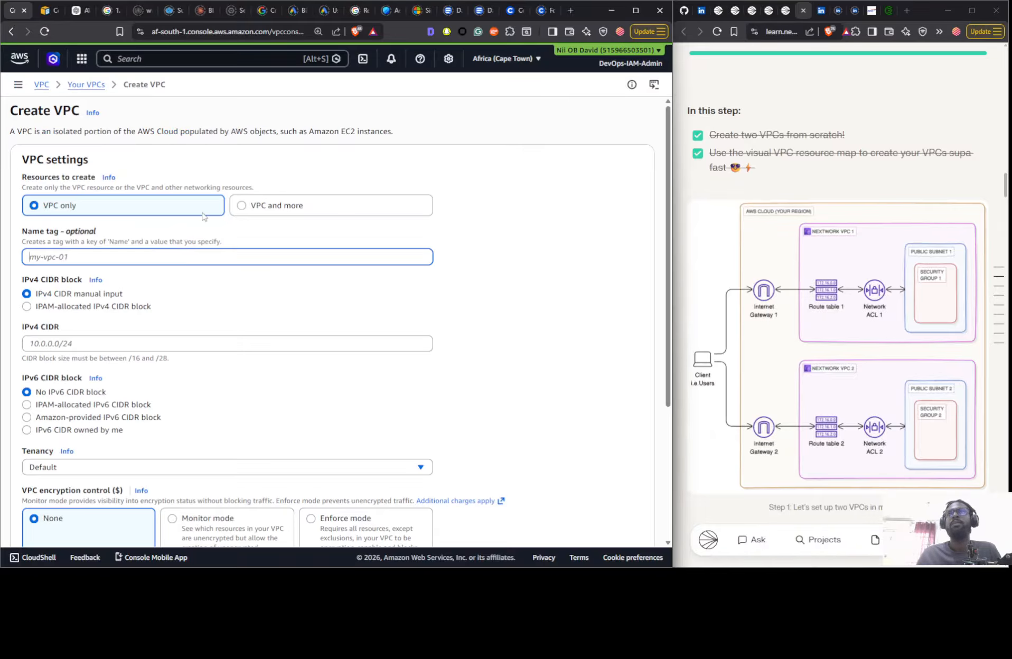
pyautogui.click(239, 206)
pyautogui.click(168, 298)
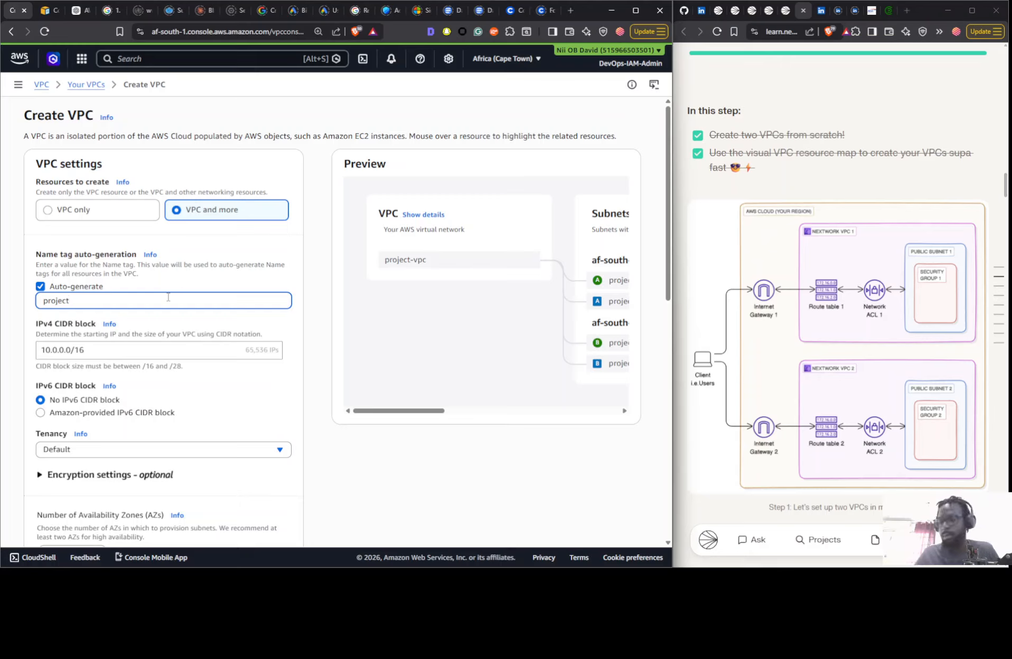
pyautogui.hotkey('ctrl', 'a')
pyautogui.write('Nextw')
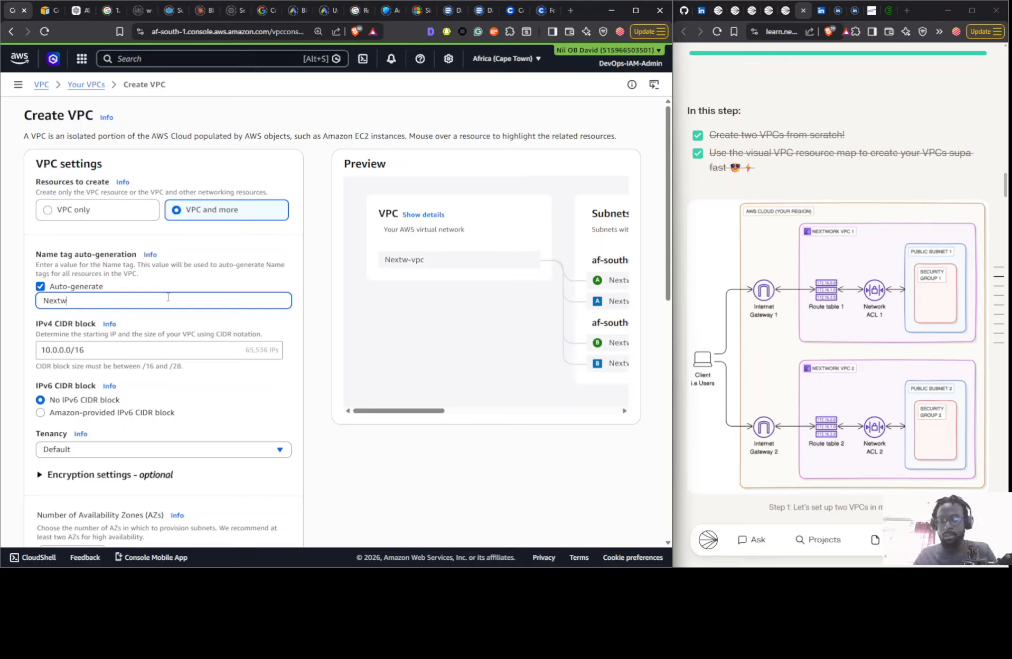
pyautogui.write('ork 2')
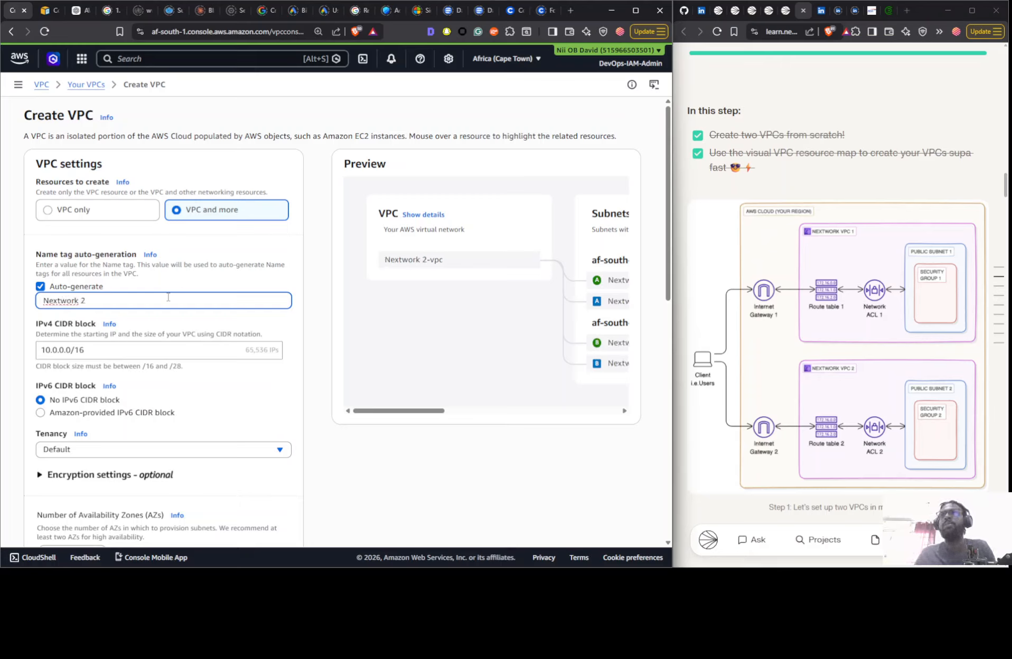
pyautogui.click(58, 349)
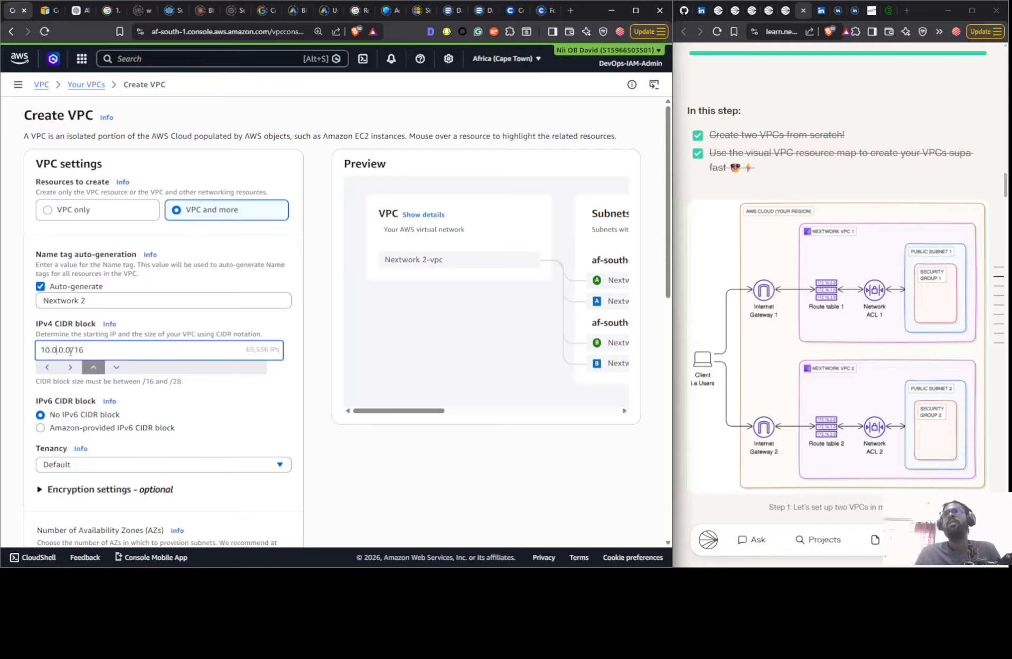
pyautogui.press('BackSpace')
pyautogui.write('2')
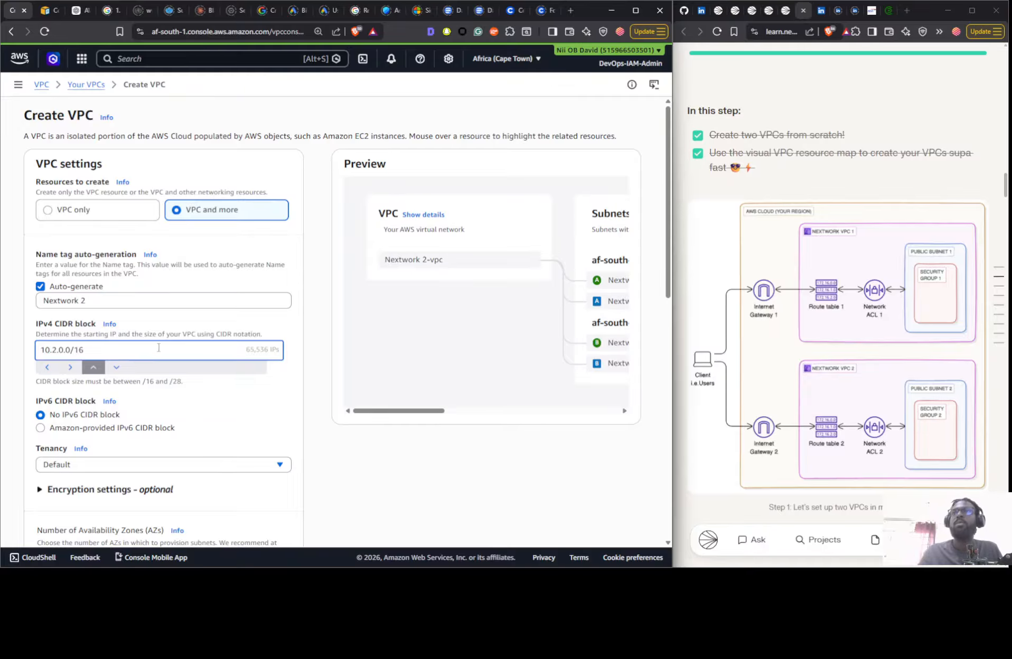
# - Configure the Nextwork 2 VPC with 1 Availability Zone, 0 private subnets and no VPC endpoints
pyautogui.scroll(-4, 227, 325)
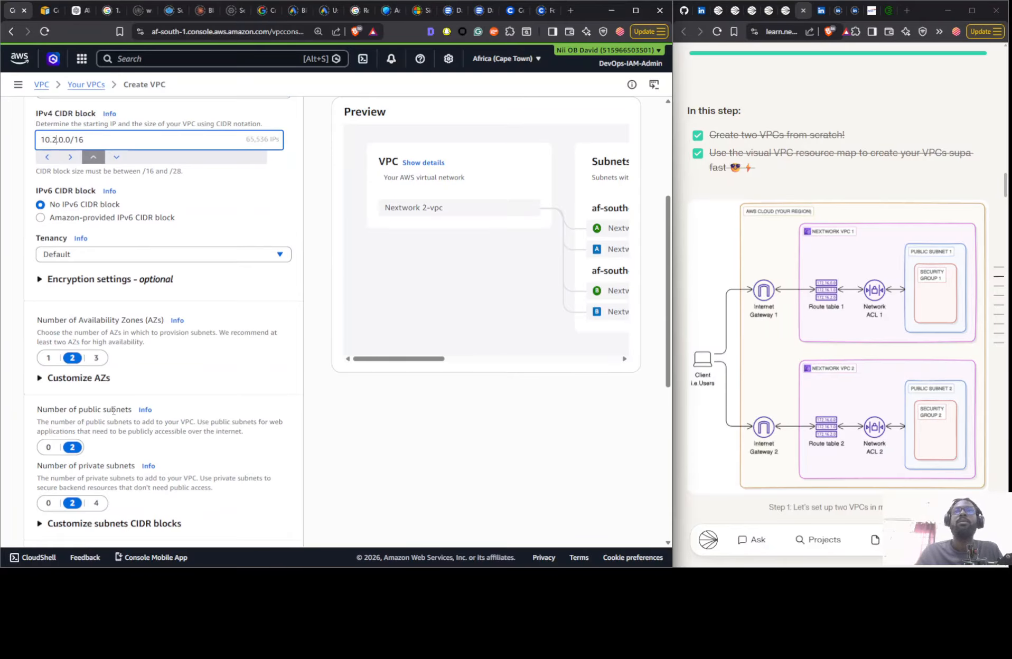
pyautogui.click(42, 360)
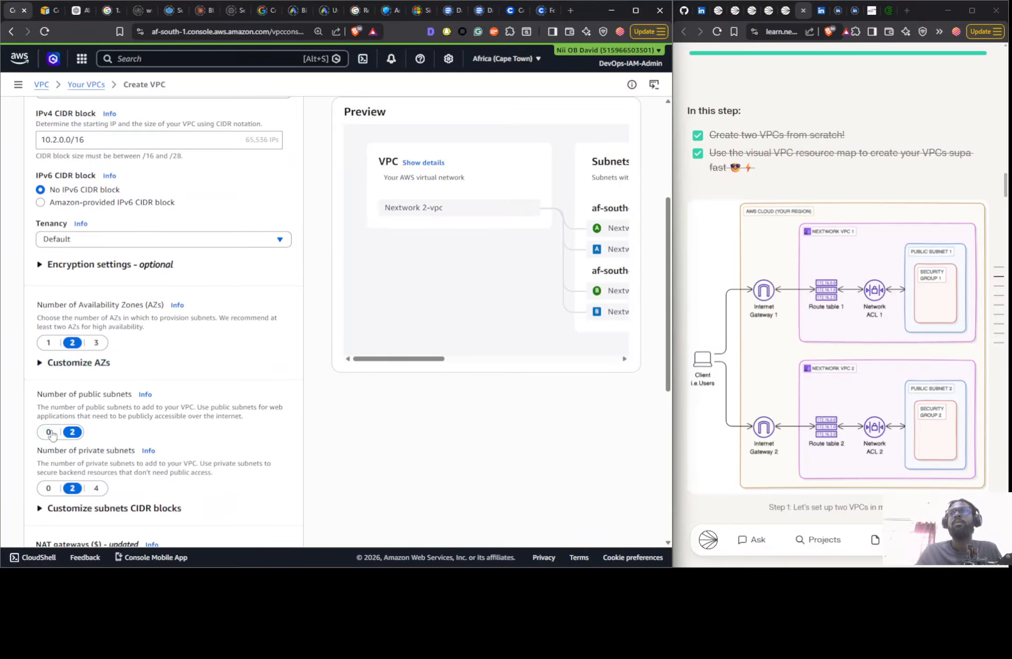
pyautogui.click(49, 343)
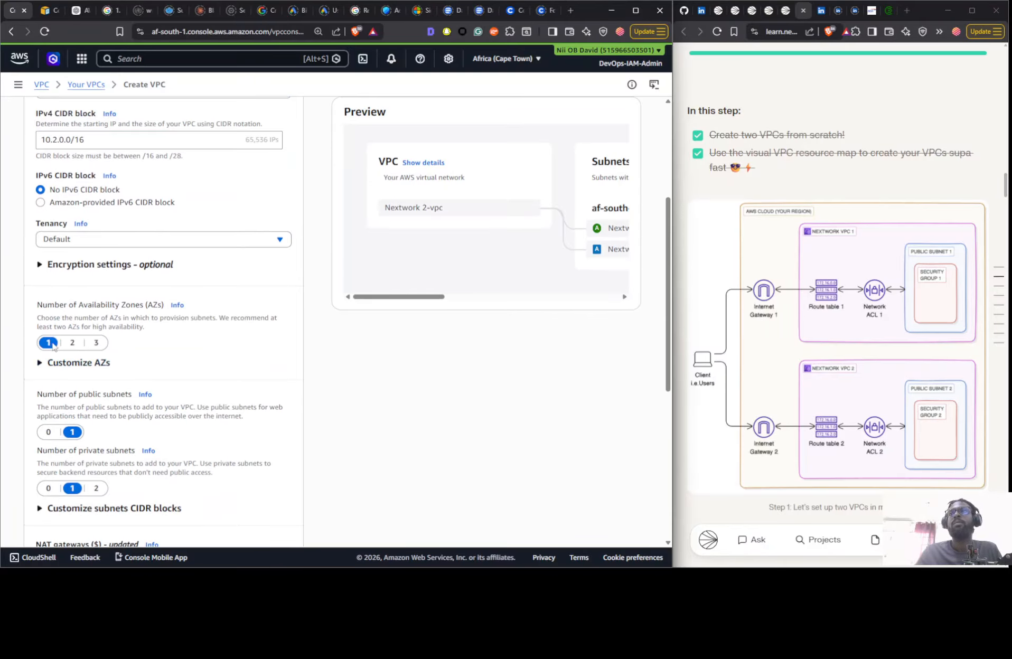
pyautogui.click(49, 489)
pyautogui.scroll(-5, 290, 400)
pyautogui.click(63, 392)
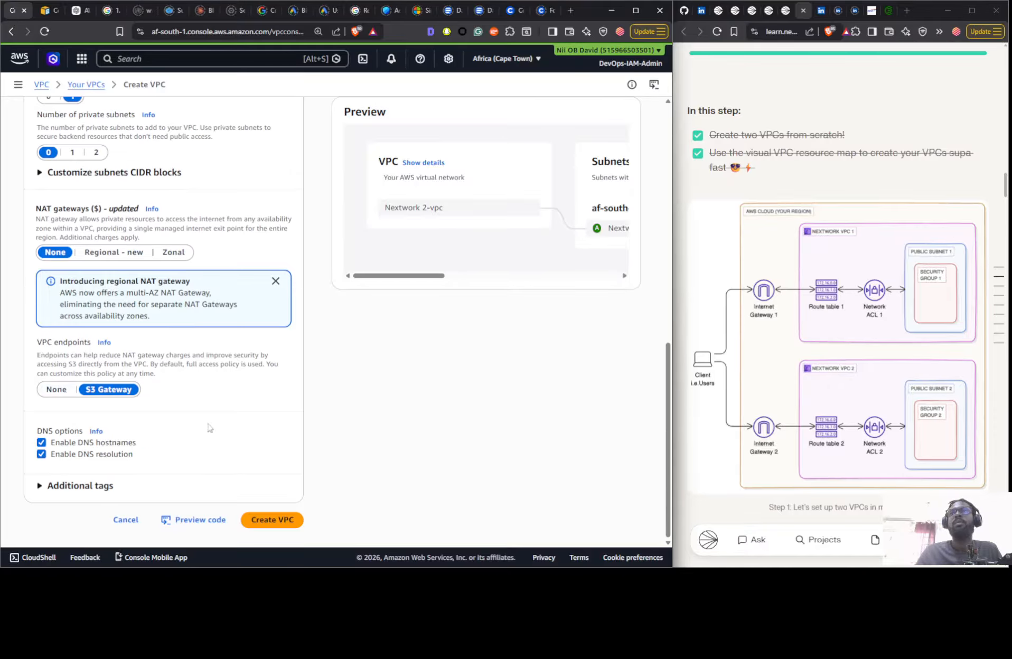
# - Create the Nextwork 2 VPC with its resources and open its details
pyautogui.click(276, 524)
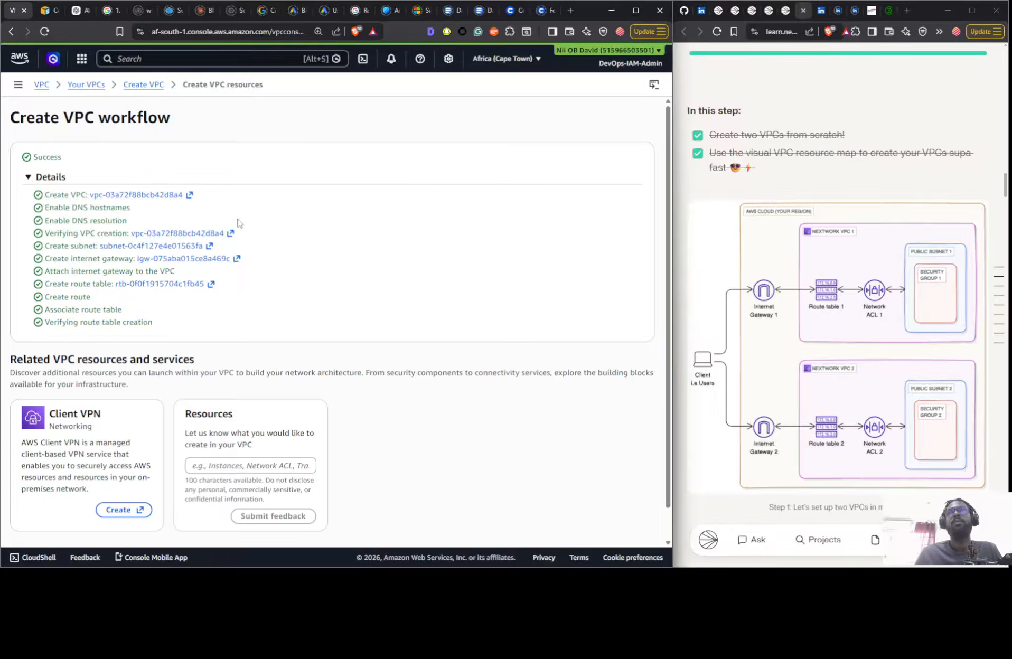
pyautogui.scroll(-2, 369, 410)
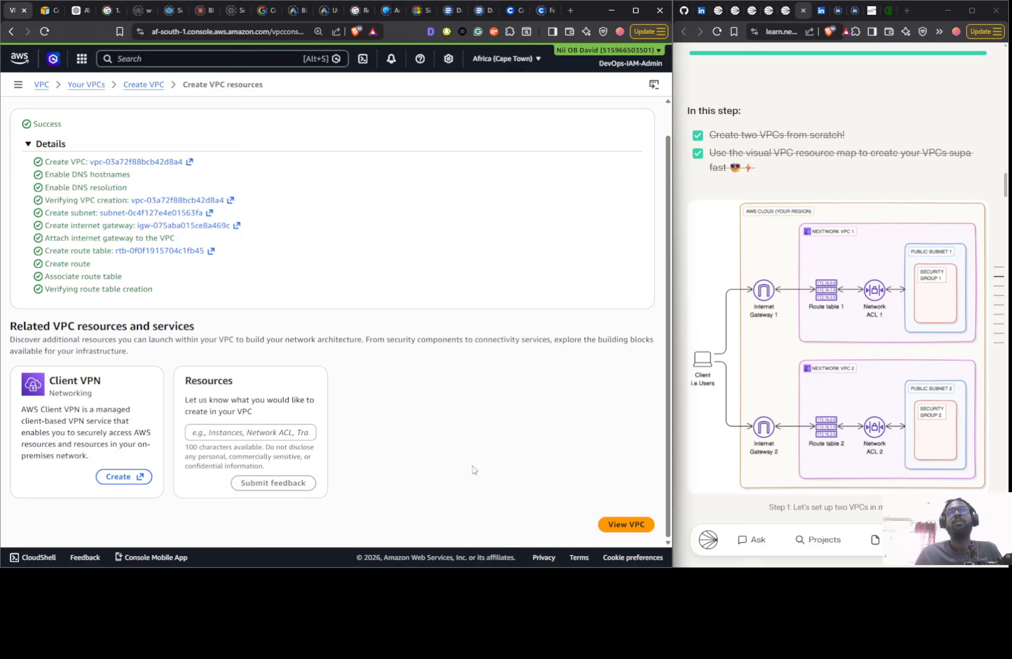
pyautogui.click(607, 525)
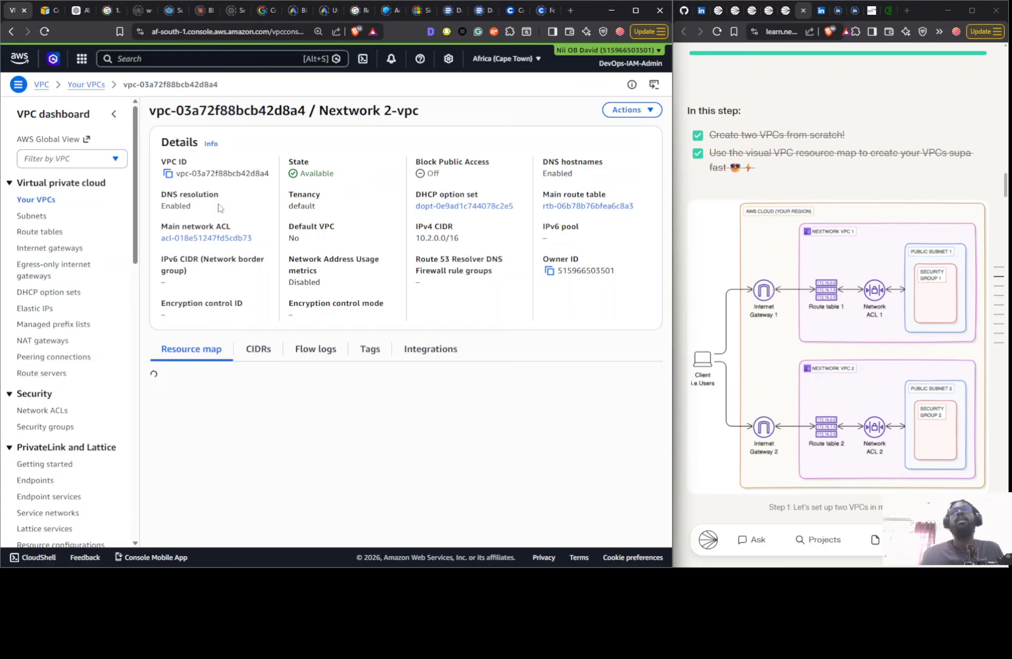
# - Delete Nextwork 1-vpc and its associated resources from the VPC list, confirming with the text "delete"
pyautogui.click(43, 201)
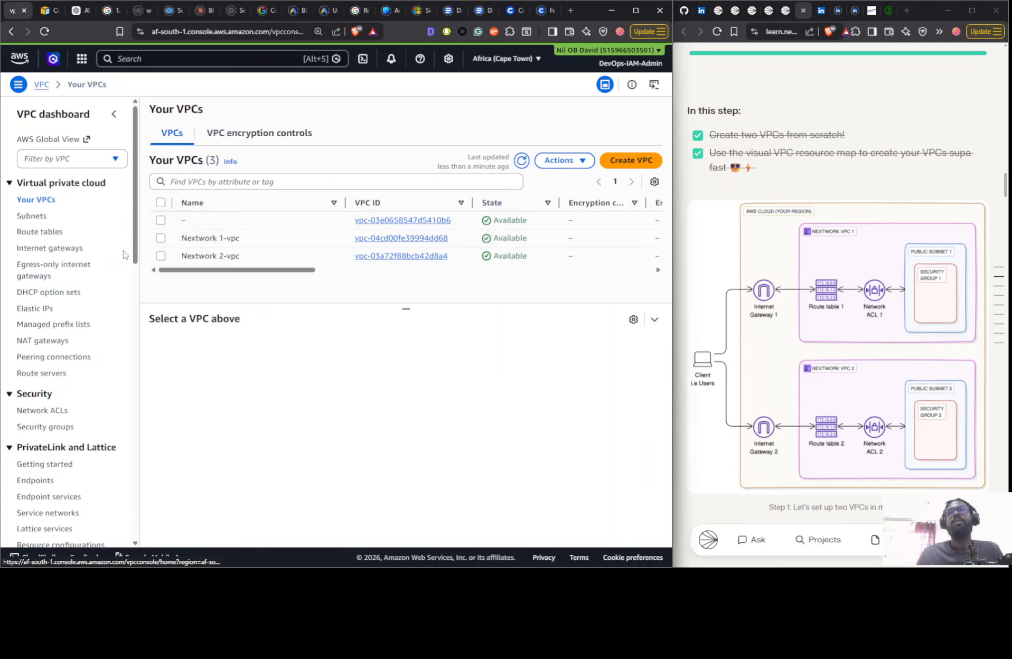
pyautogui.click(254, 245)
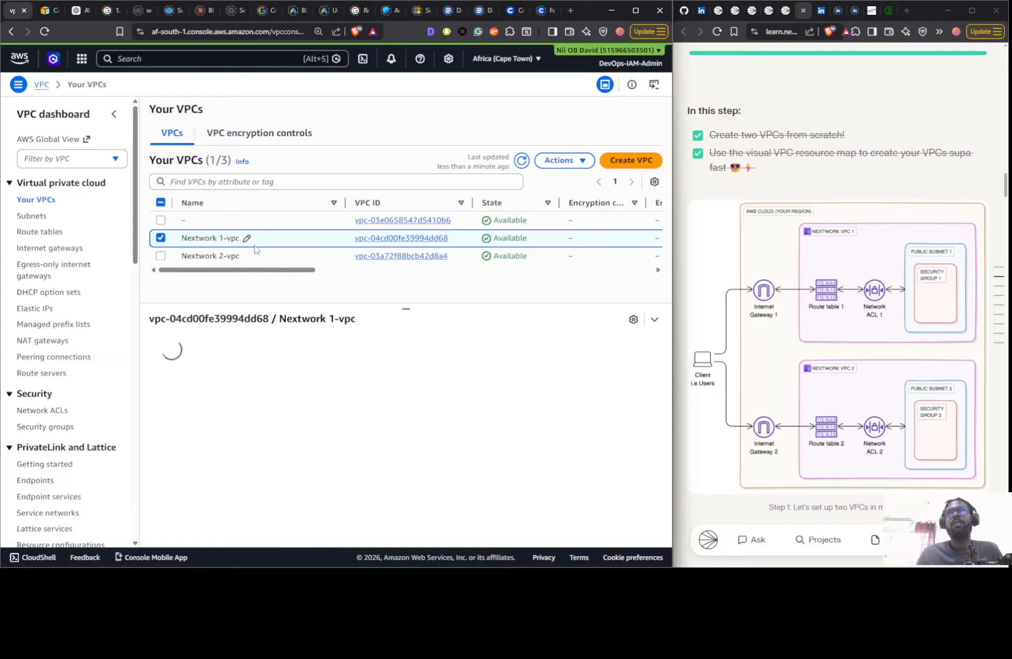
pyautogui.click(583, 161)
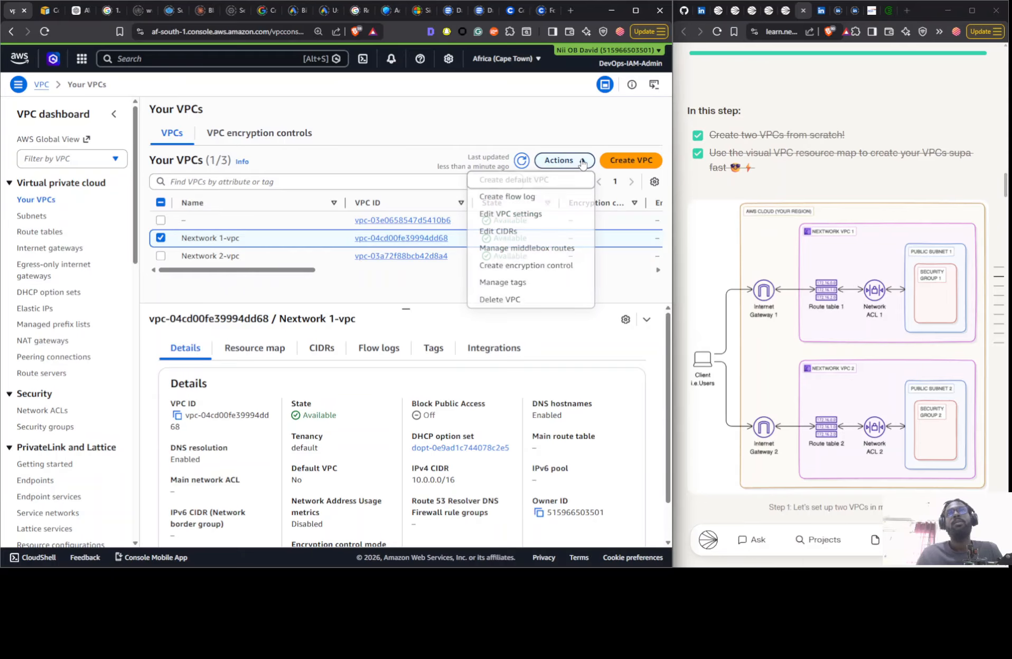
pyautogui.click(500, 297)
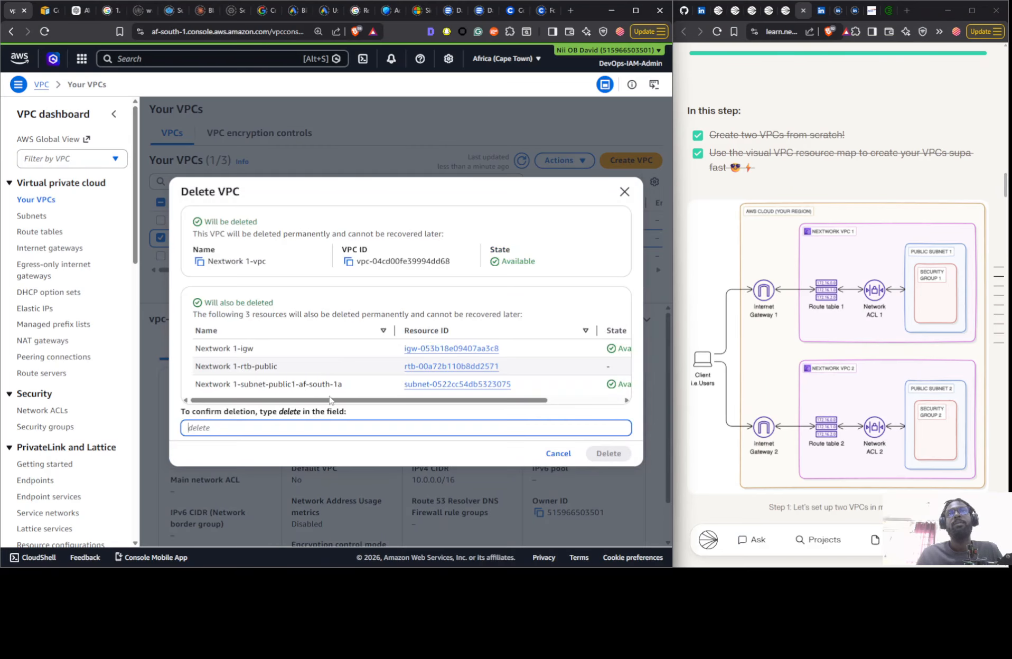
pyautogui.doubleClick(290, 412)
pyautogui.tripleClick(290, 412)
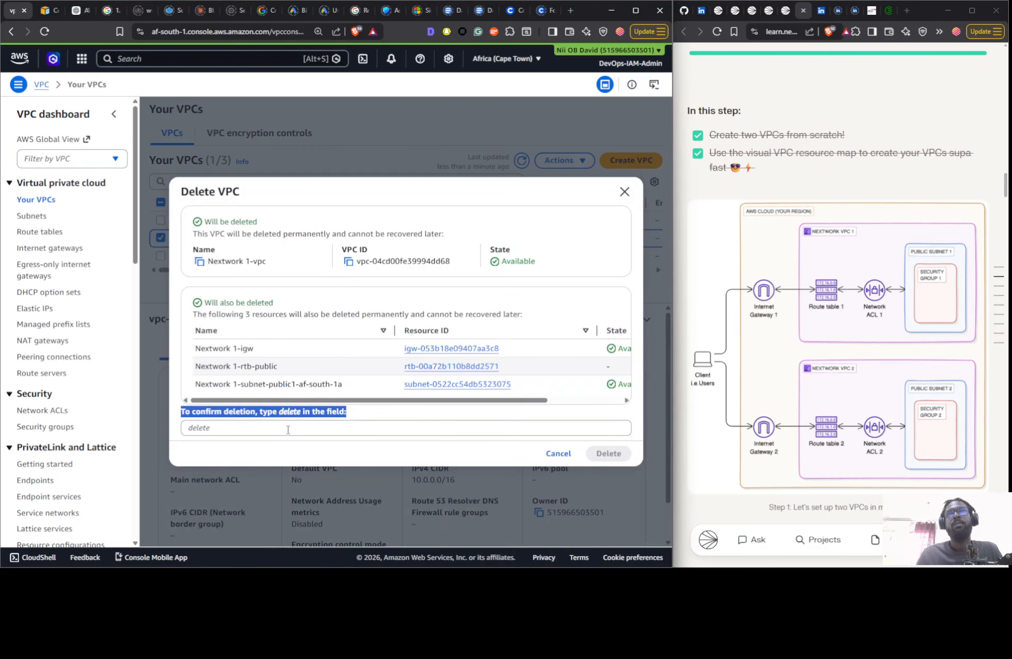
pyautogui.doubleClick(290, 412)
pyautogui.tripleClick(290, 413)
pyautogui.doubleClick(289, 413)
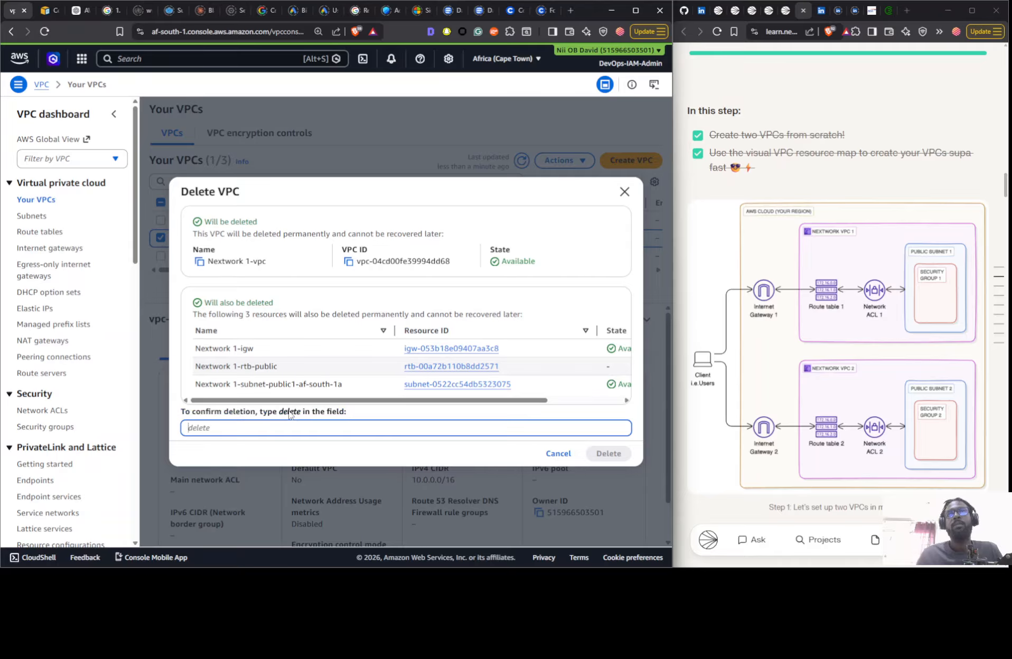
pyautogui.moveTo(289, 412); pyautogui.dragTo(284, 431)
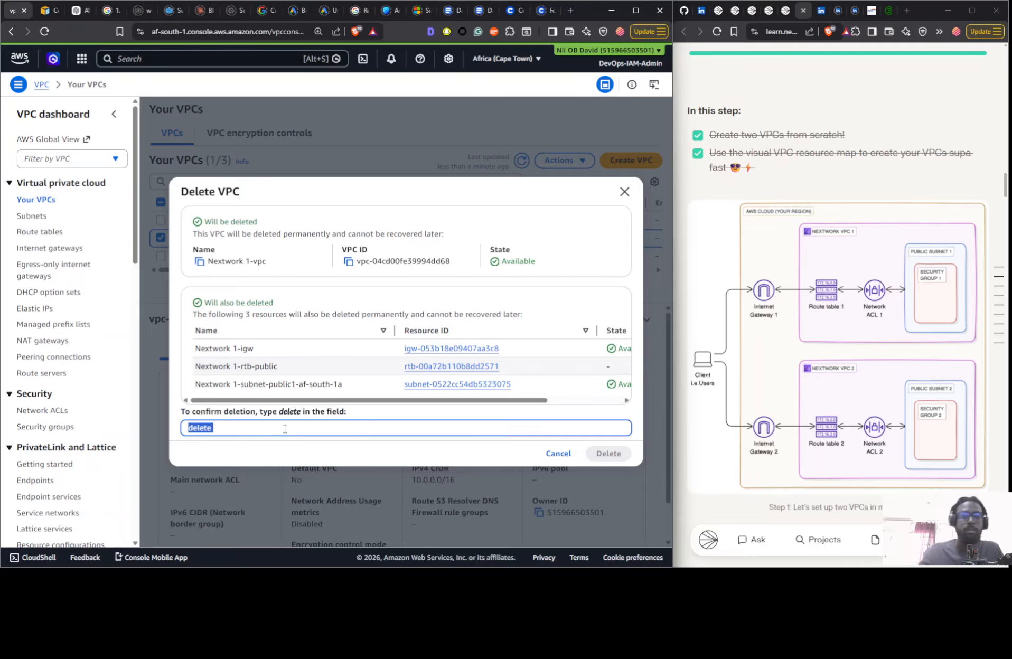
pyautogui.press('BackSpace')
pyautogui.doubleClick(293, 413)
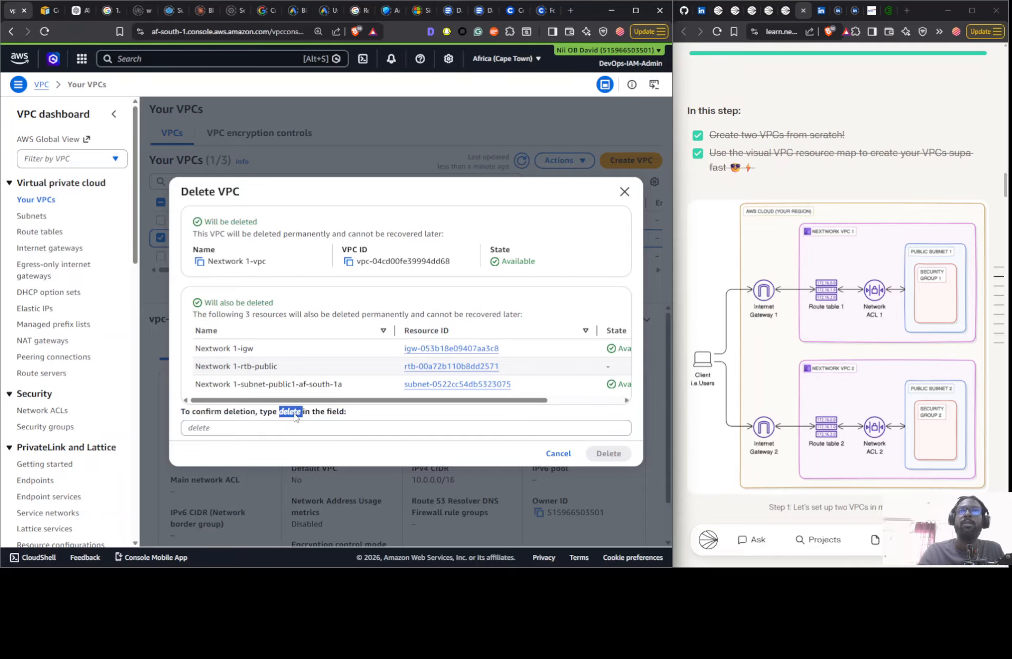
pyautogui.moveTo(294, 416); pyautogui.dragTo(319, 433)
pyautogui.click(318, 432)
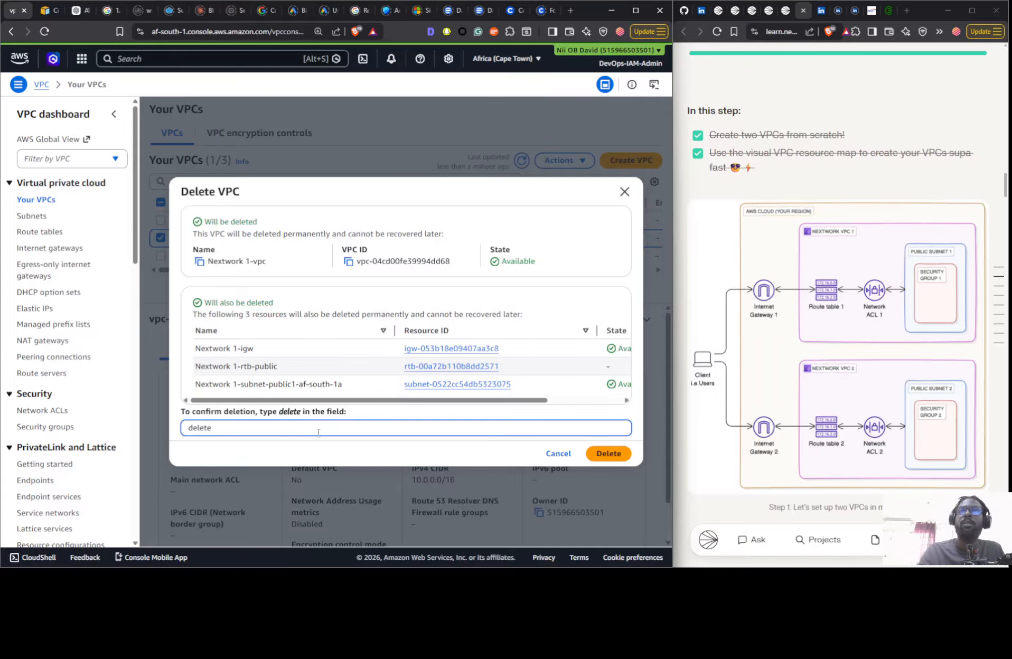
pyautogui.click(614, 456)
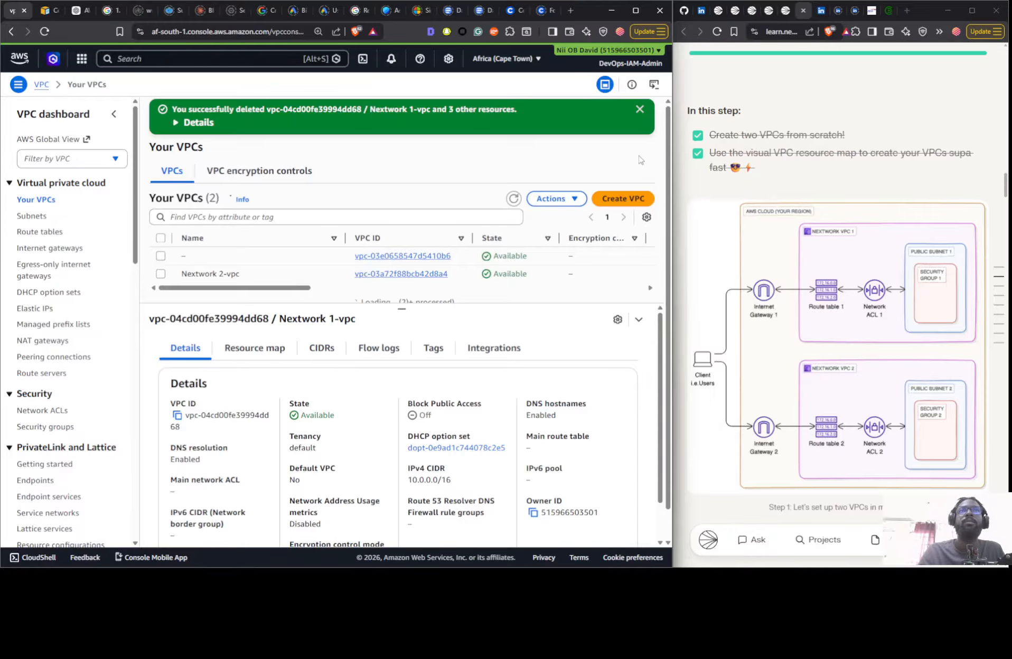
# - Start creating a replacement VPC and more with the auto-generated name tag Nextwork 1 and IPv4 CIDR block 10.1.0.0/16
pyautogui.click(629, 199)
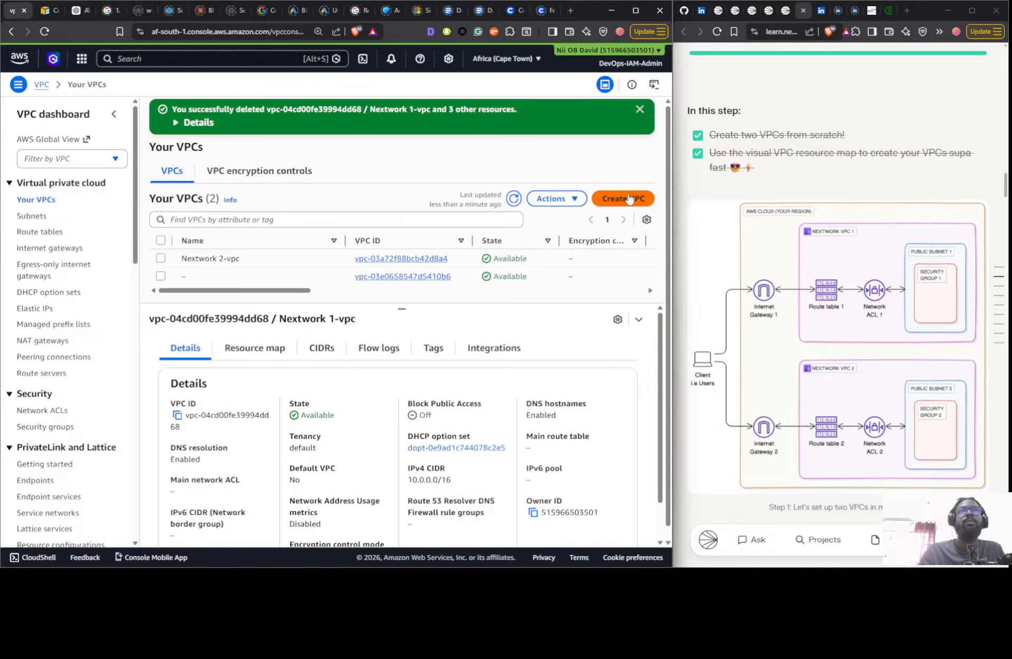
pyautogui.click(94, 255)
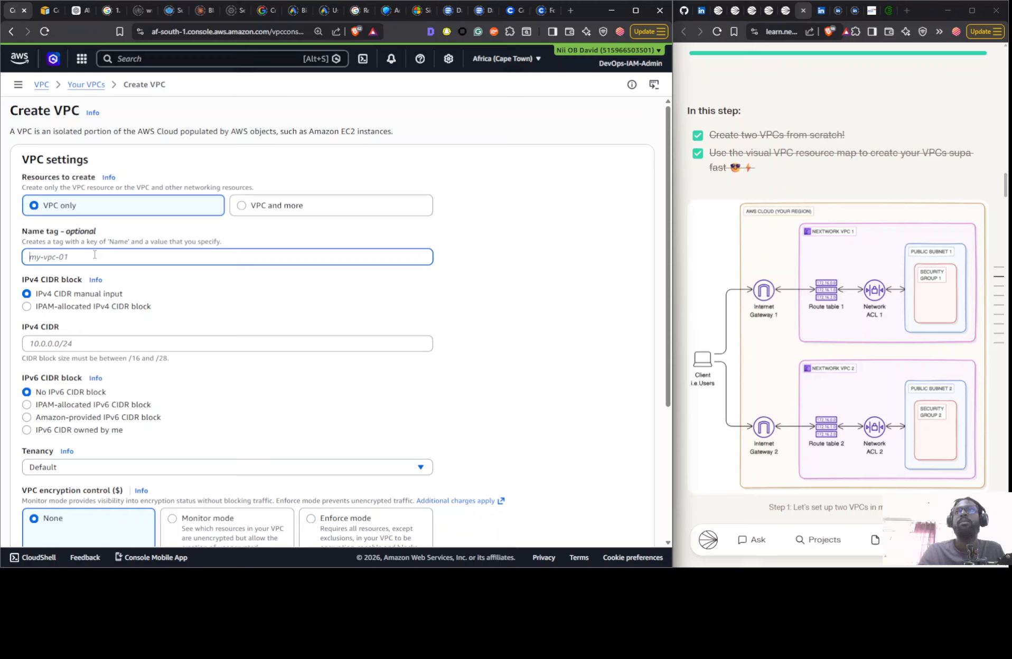
pyautogui.click(242, 206)
pyautogui.doubleClick(80, 300)
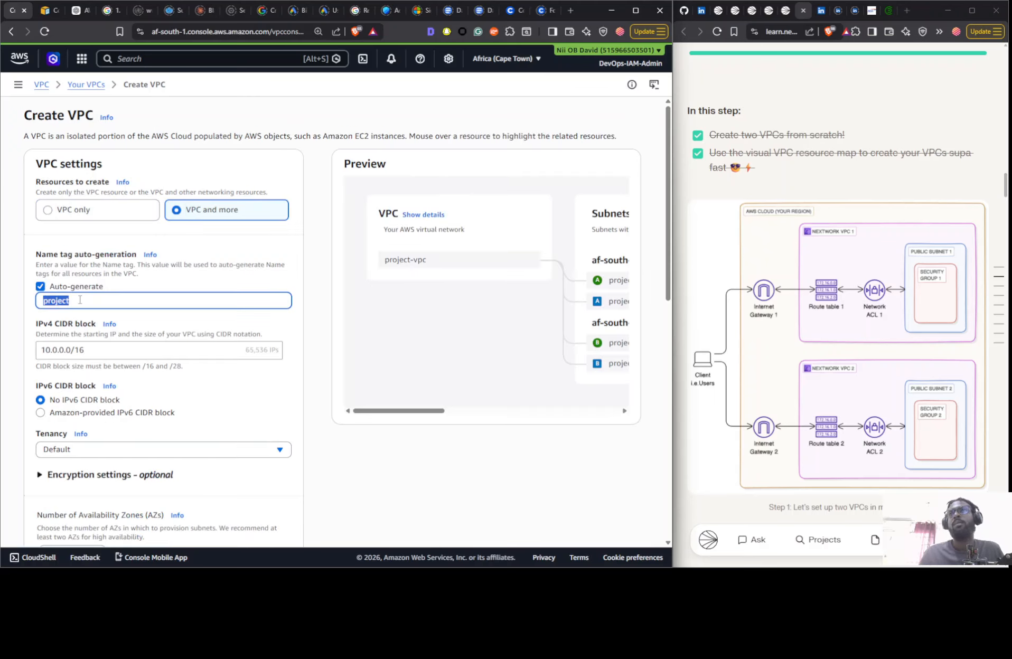
pyautogui.write('Nextwo')
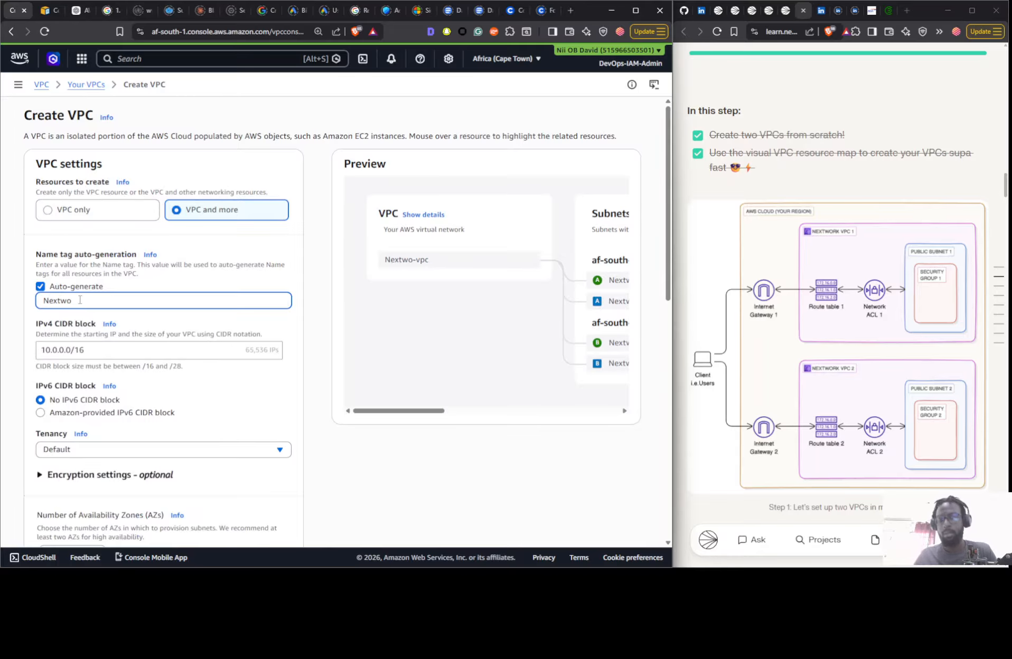
pyautogui.write('rk 1')
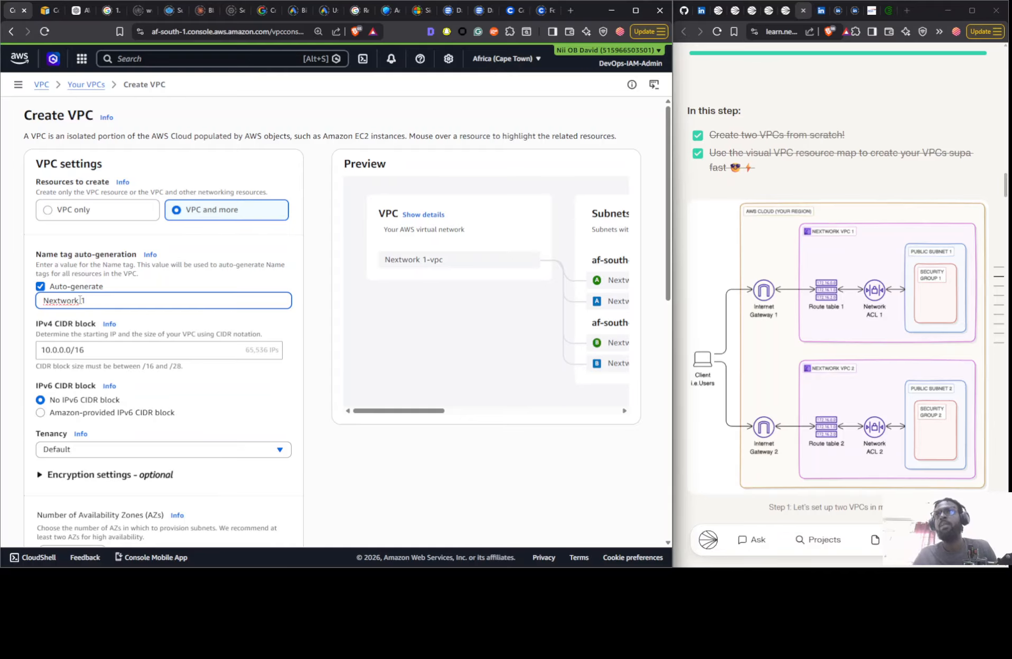
pyautogui.click(57, 351)
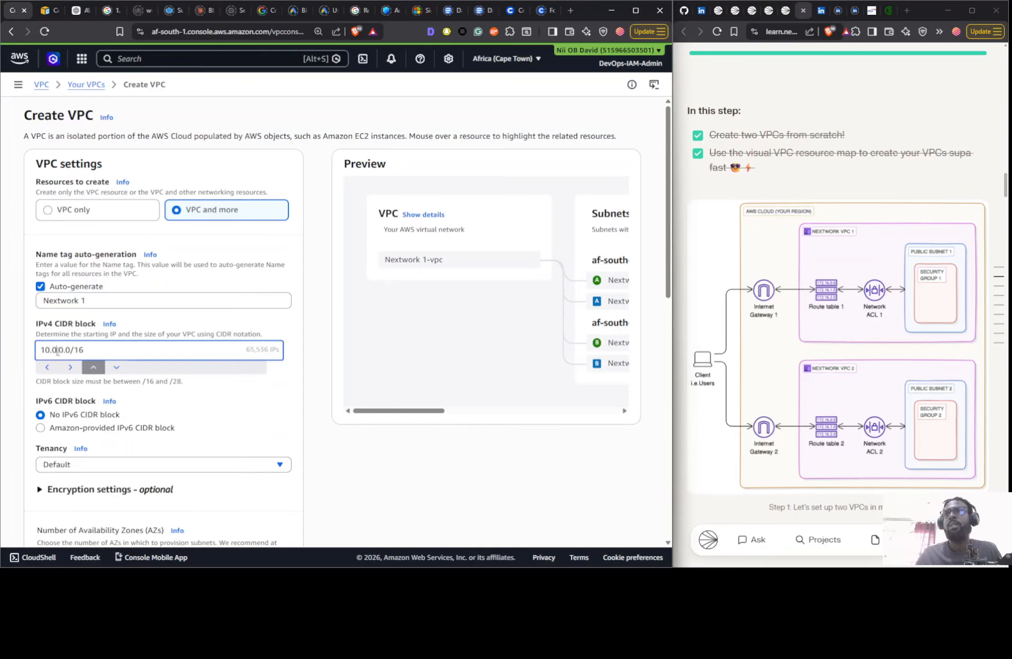
pyautogui.press('BackSpace')
pyautogui.write('1')
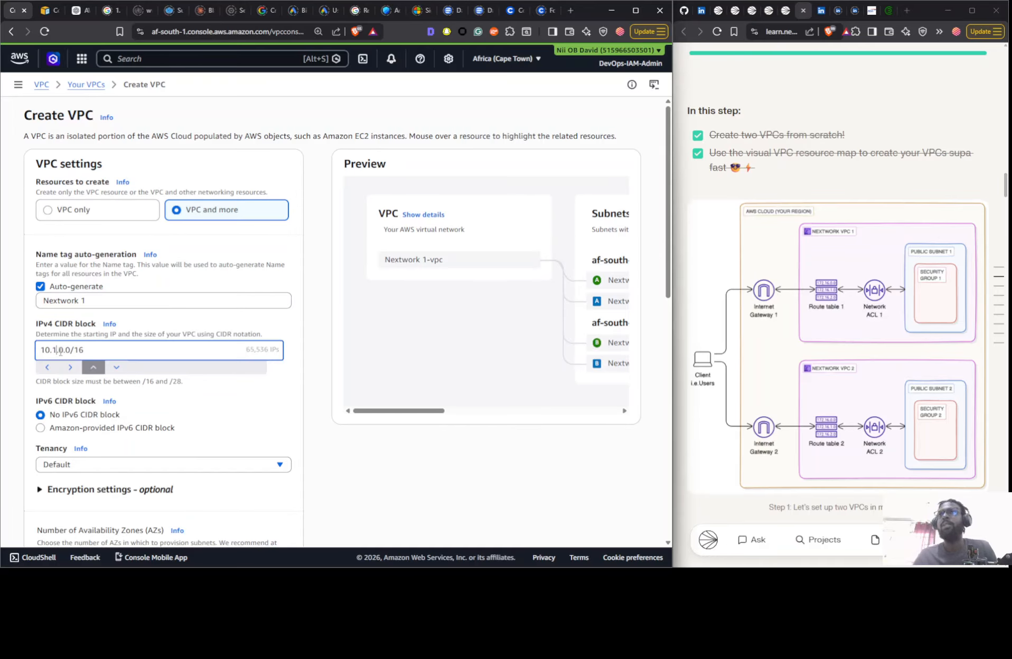
# - Create the Nextwork 1 VPC with 1 Availability Zone, 0 private subnets and no VPC endpoints
pyautogui.click(299, 399)
pyautogui.scroll(-4, 368, 365)
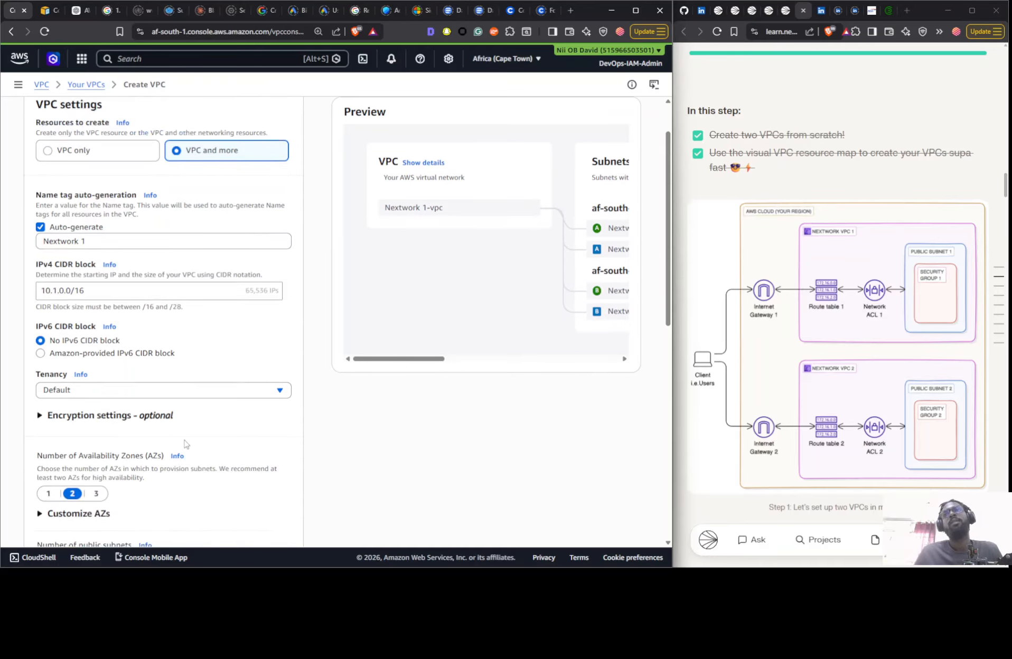
pyautogui.click(48, 343)
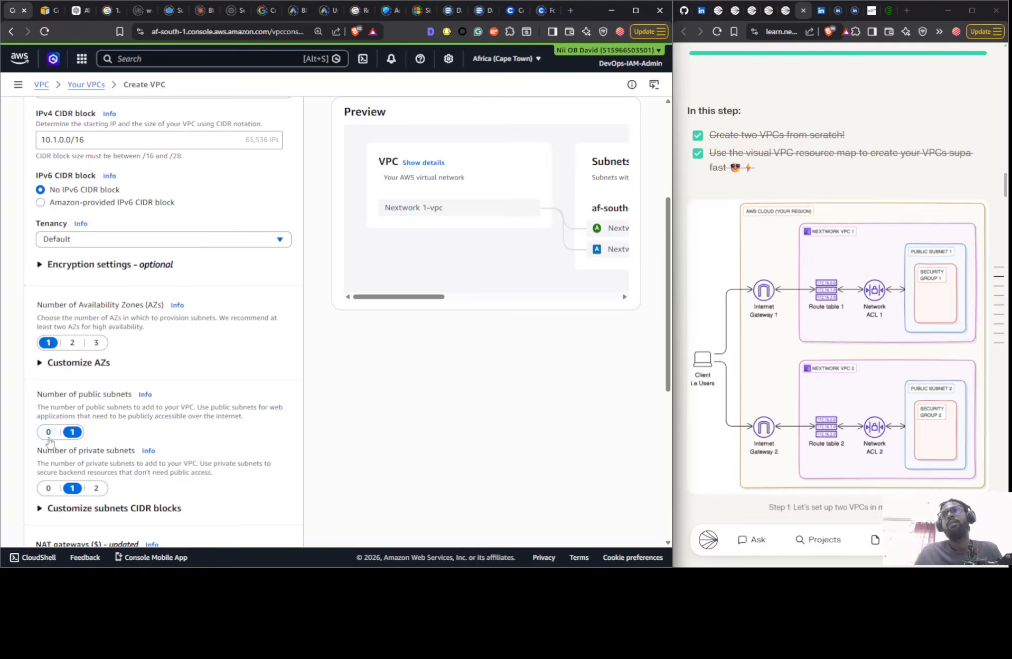
pyautogui.click(48, 488)
pyautogui.scroll(-6, 185, 401)
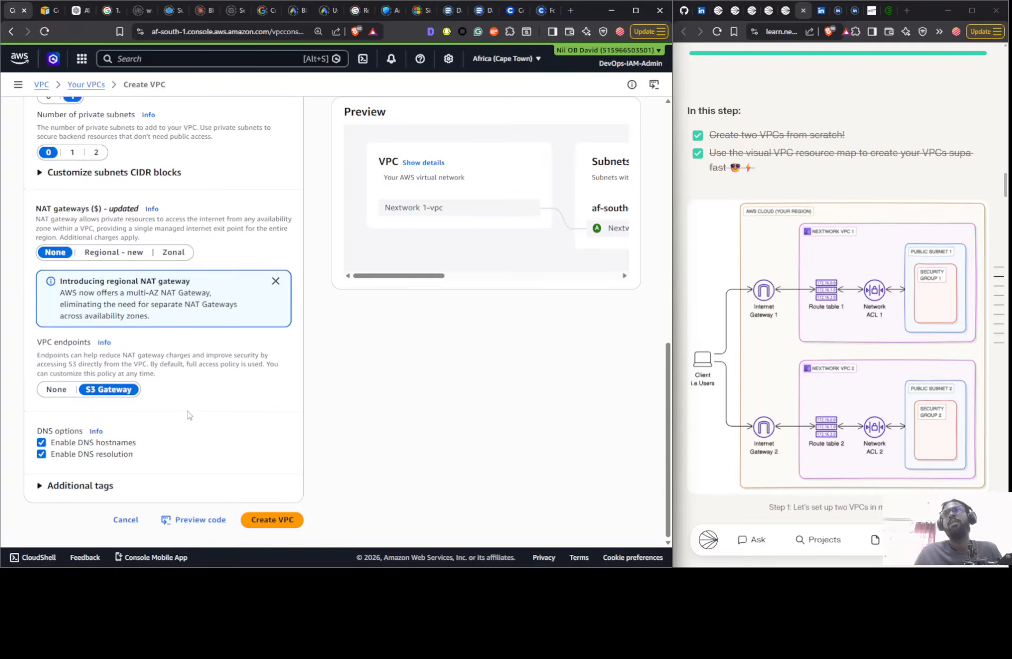
pyautogui.click(56, 391)
pyautogui.click(297, 521)
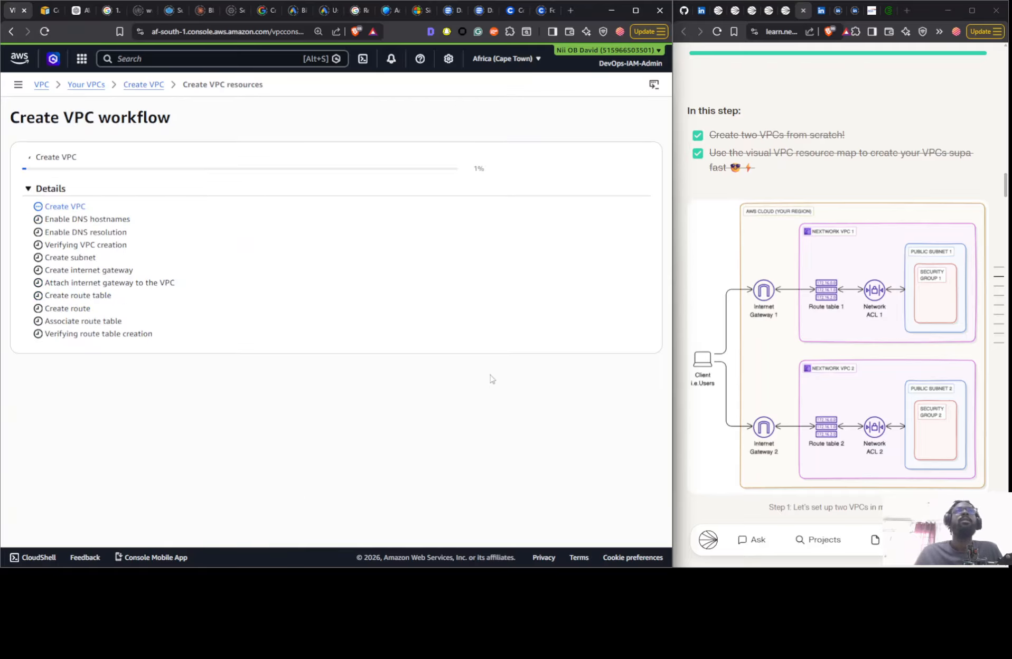
# - Check the new Nextwork 1 VPC's details and the VPC list, and refresh the list of subnets
pyautogui.scroll(-8, 896, 234)
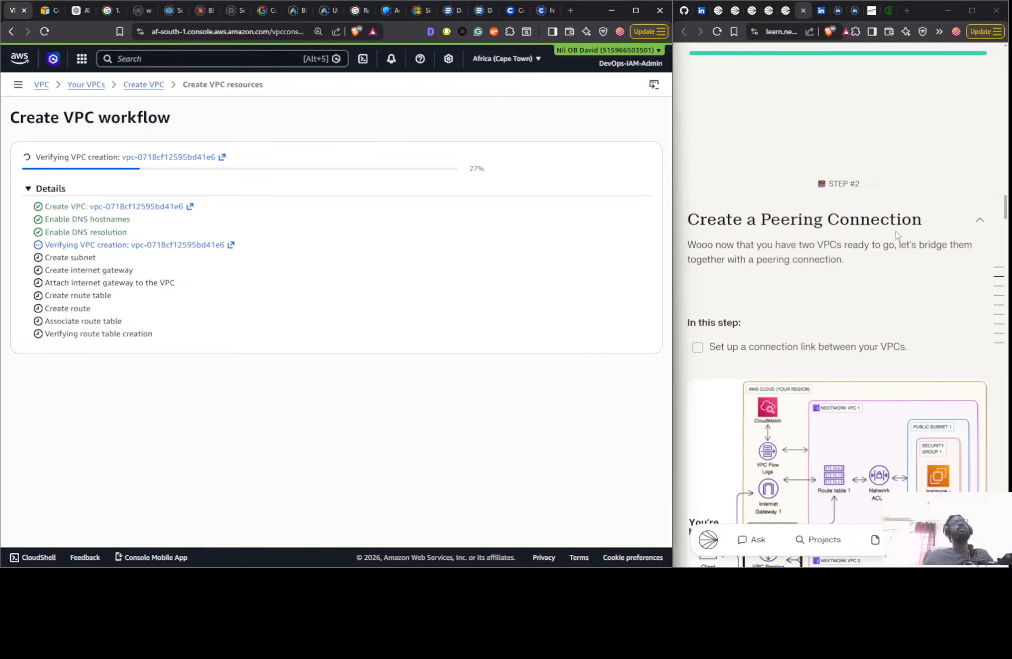
pyautogui.scroll(-1, 897, 235)
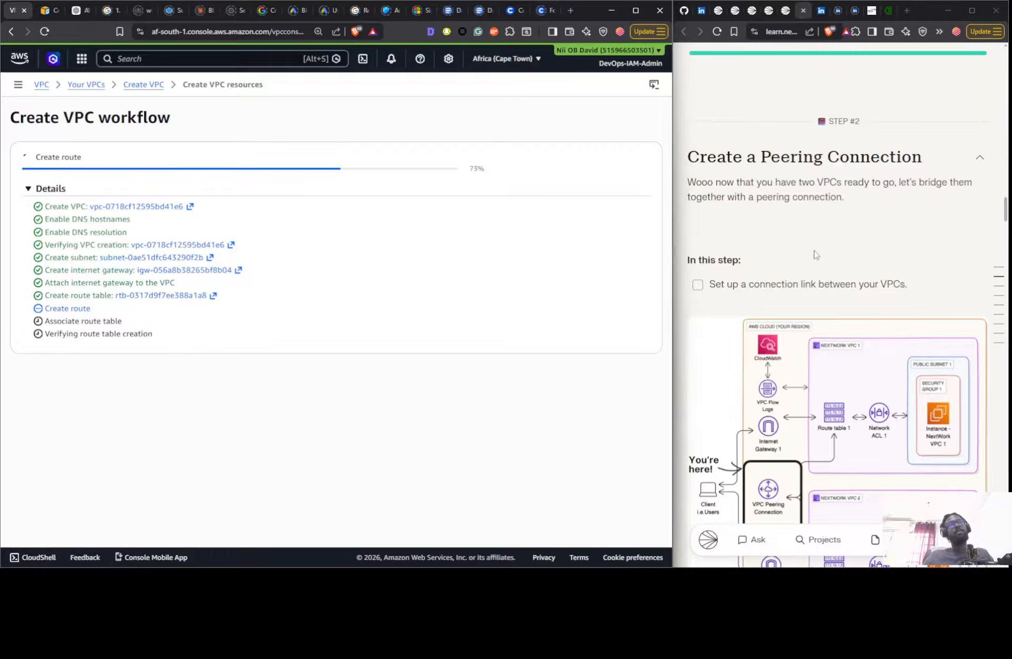
pyautogui.scroll(-1, 823, 255)
pyautogui.scroll(14, 823, 255)
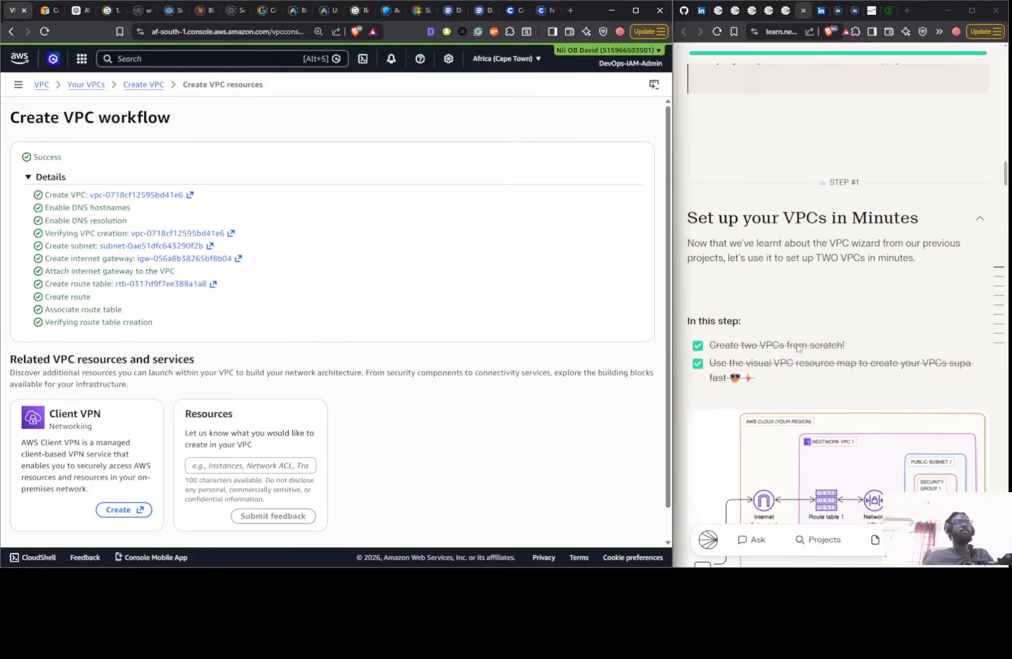
pyautogui.scroll(-3, 890, 358)
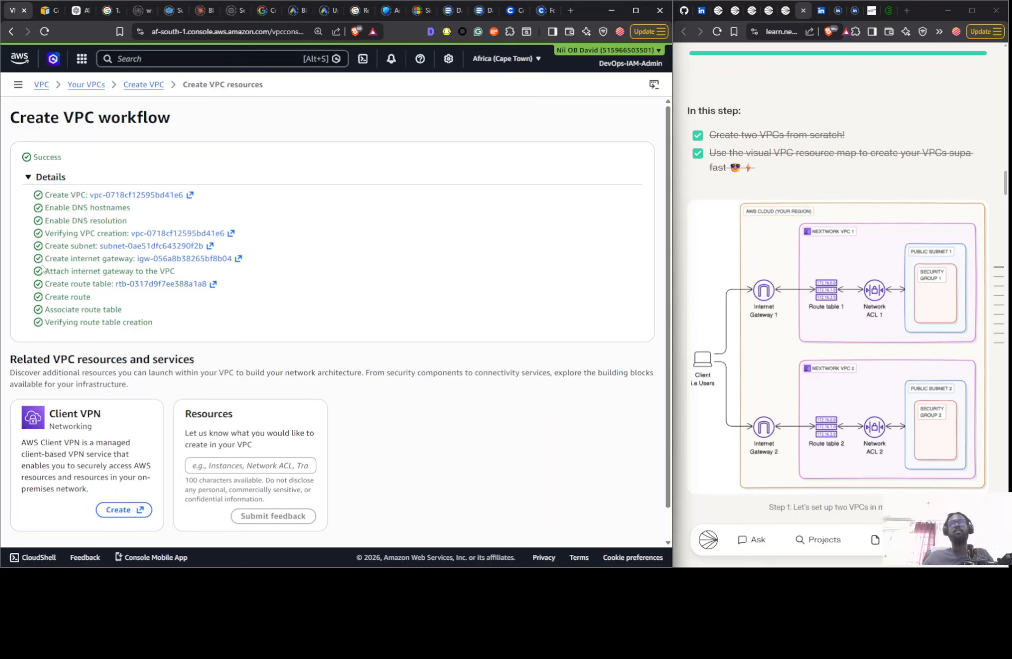
pyautogui.scroll(-1, 378, 358)
pyautogui.click(615, 525)
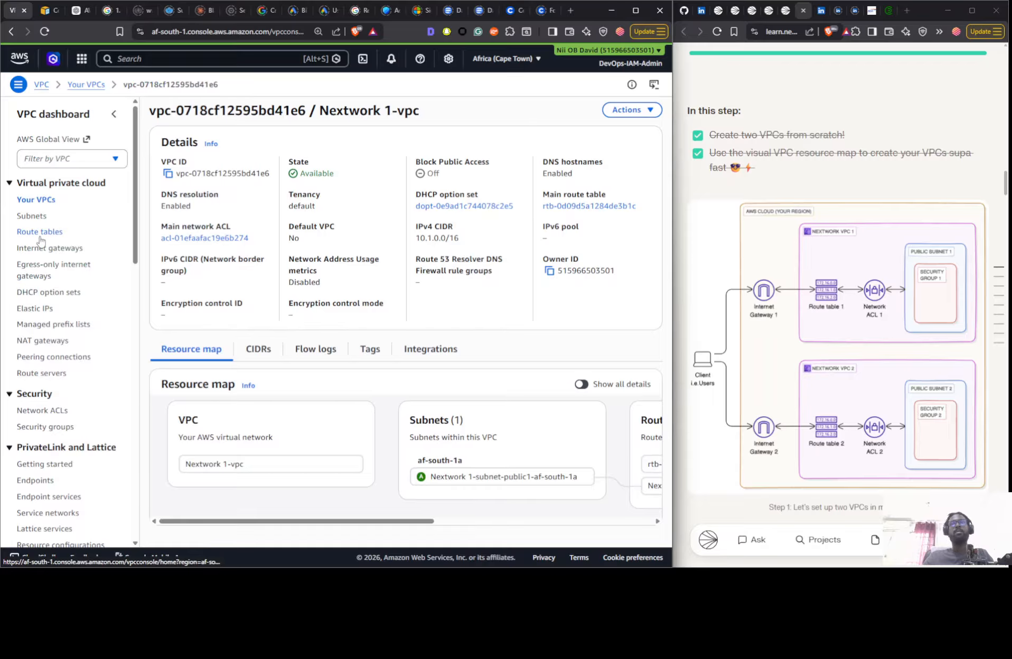
pyautogui.click(26, 202)
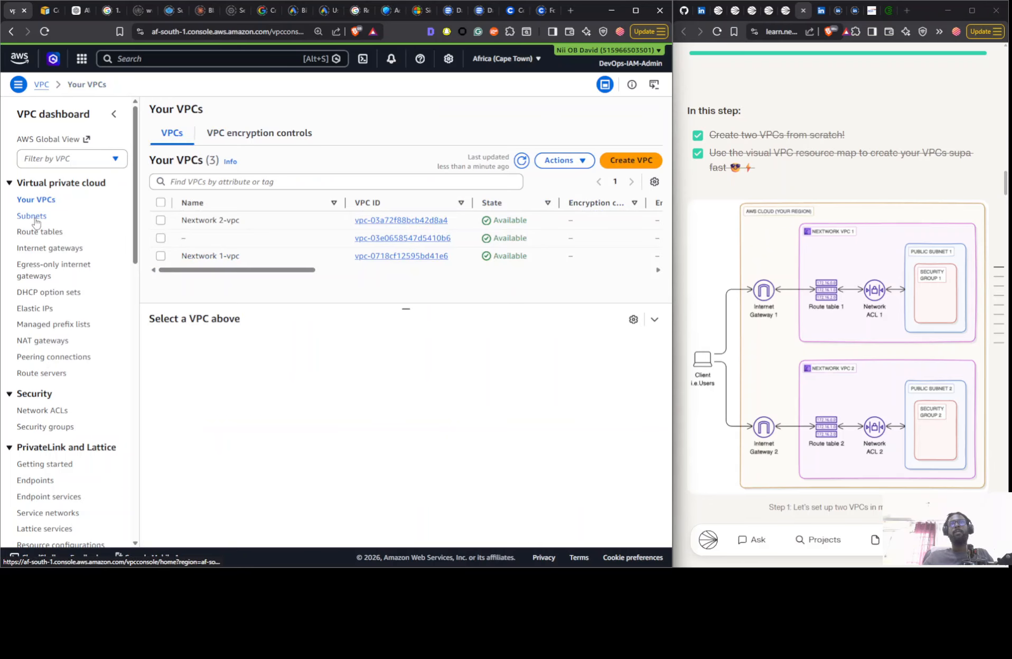
pyautogui.click(33, 216)
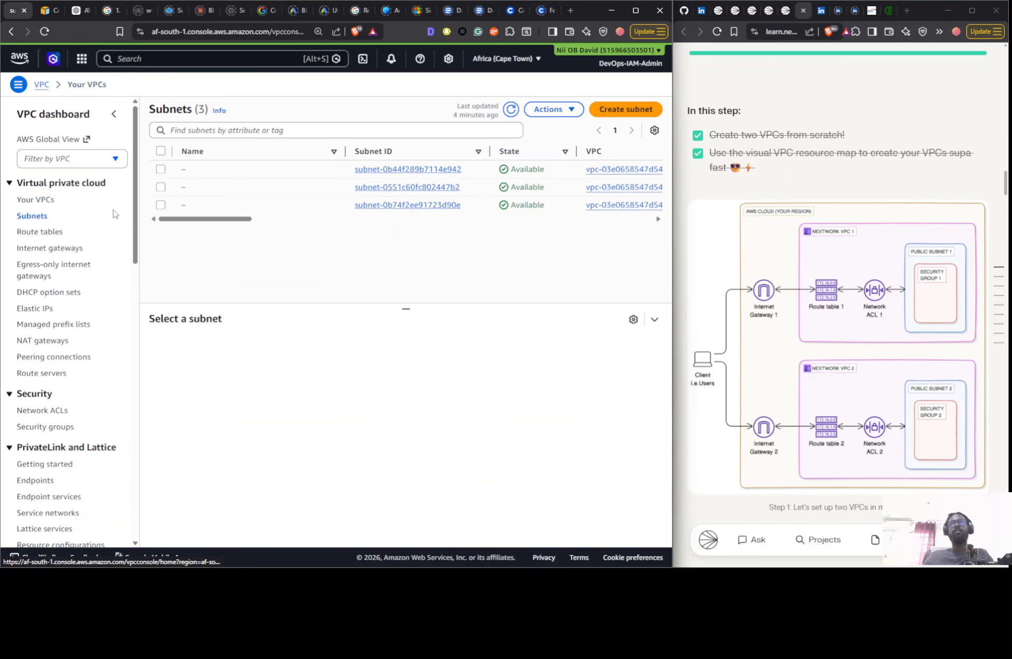
pyautogui.click(512, 111)
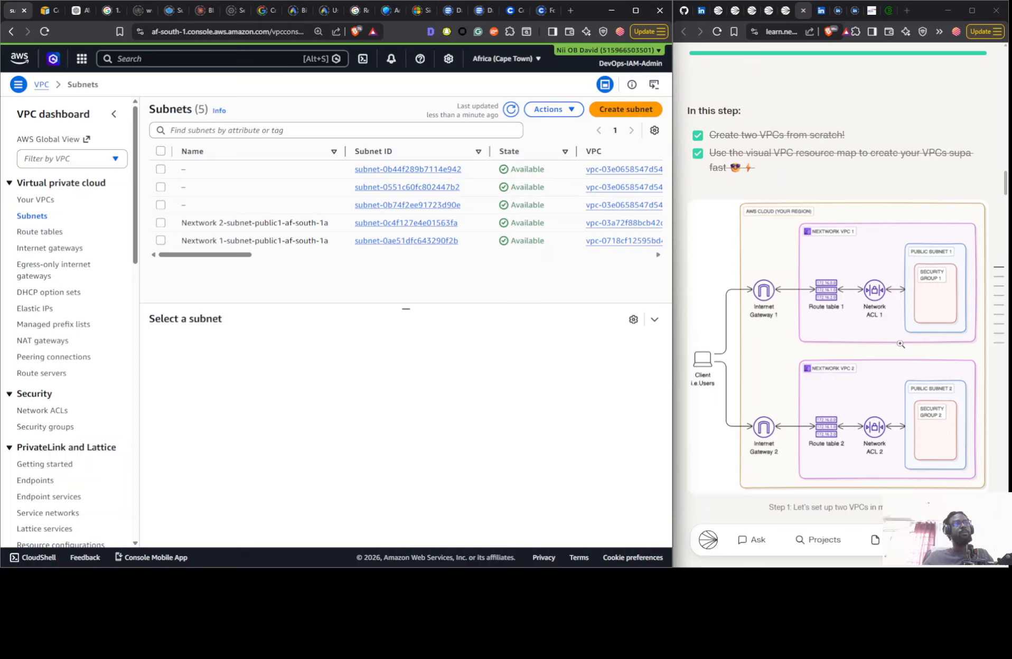
# - Review the project guide's sections and architecture diagrams on creating a peering connection and updating route tables
pyautogui.scroll(-3, 908, 334)
pyautogui.scroll(3, 907, 335)
pyautogui.scroll(-8, 908, 335)
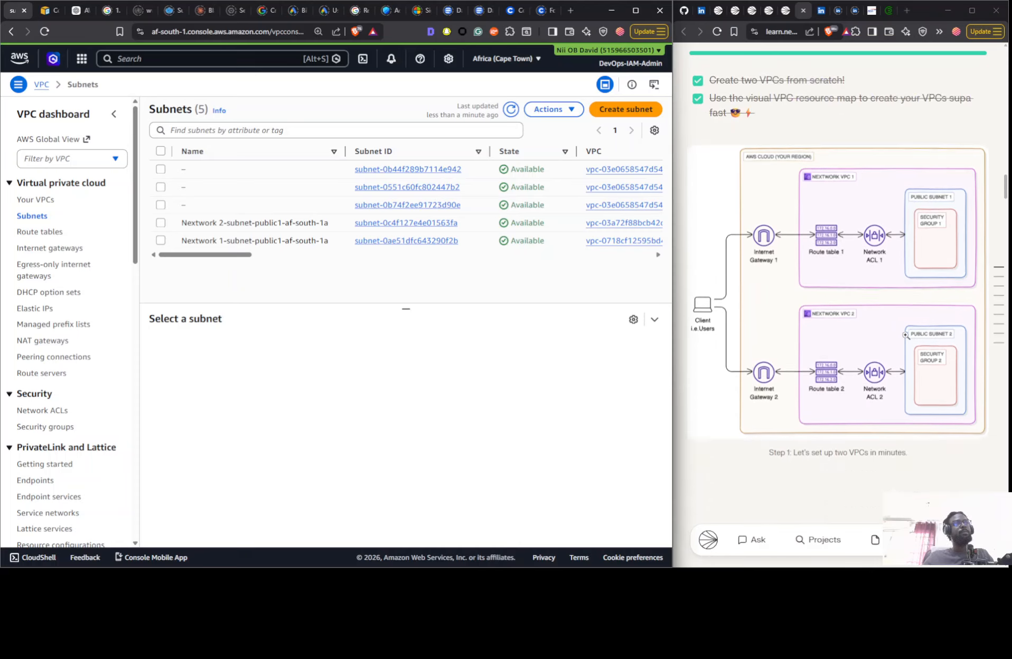
pyautogui.scroll(-5, 908, 340)
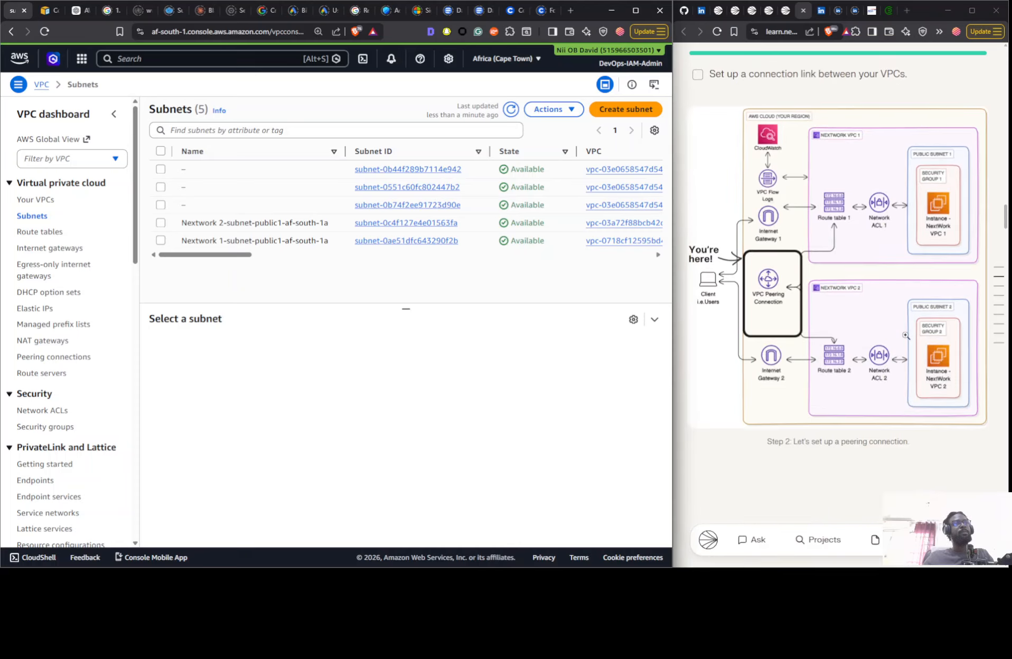
pyautogui.scroll(3, 905, 335)
pyautogui.scroll(-15, 905, 335)
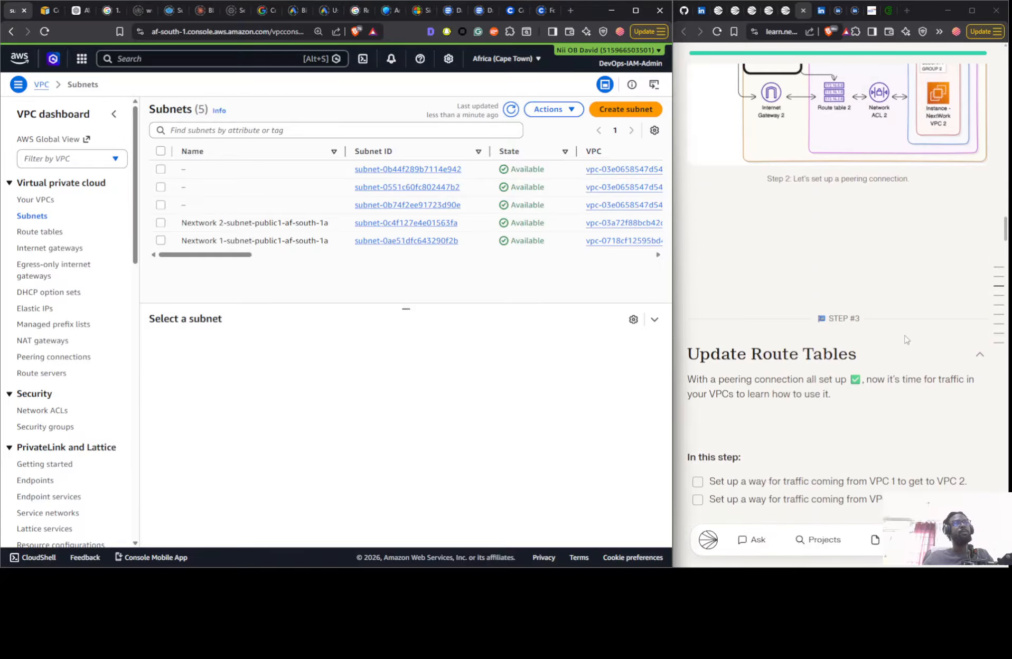
pyautogui.scroll(5, 903, 339)
pyautogui.scroll(5, 902, 340)
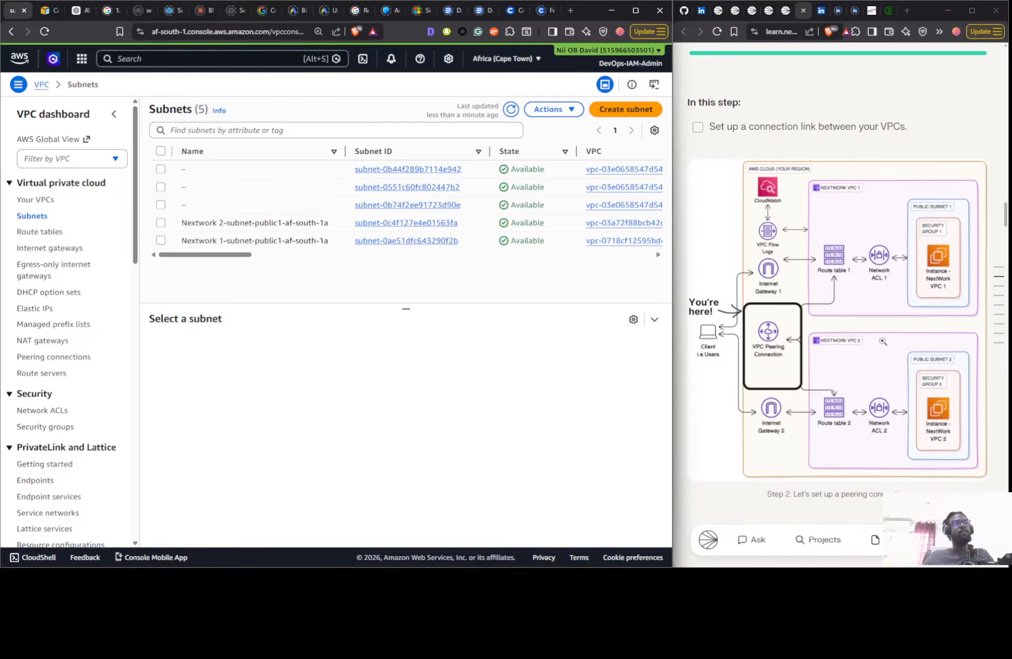
pyautogui.scroll(2, 883, 341)
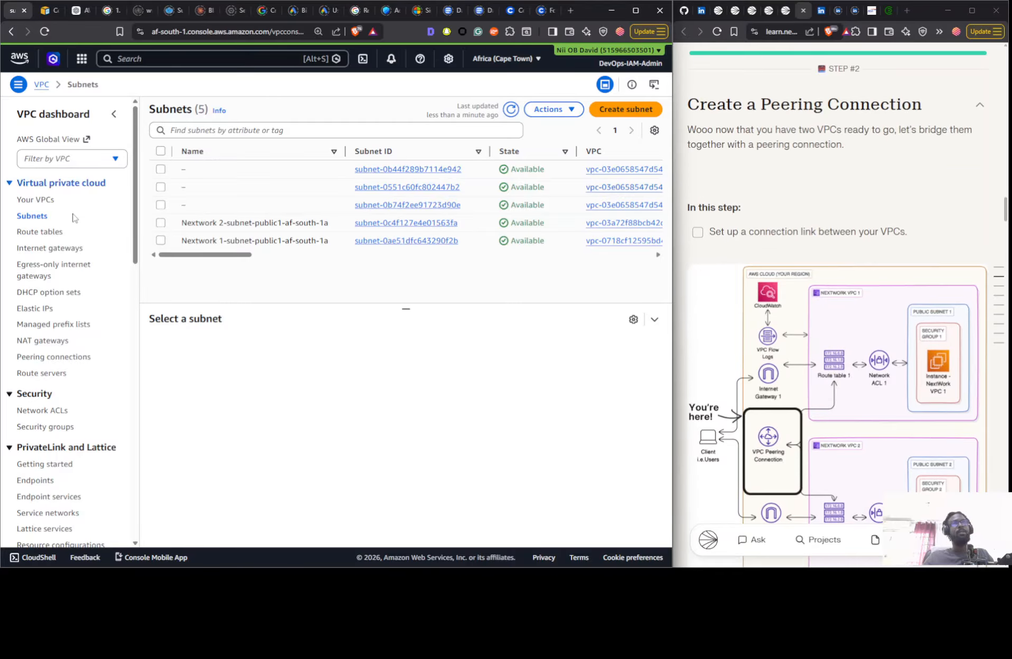
# - Open the EC2 console in a new browser tab and start launching an instance
pyautogui.click(82, 58)
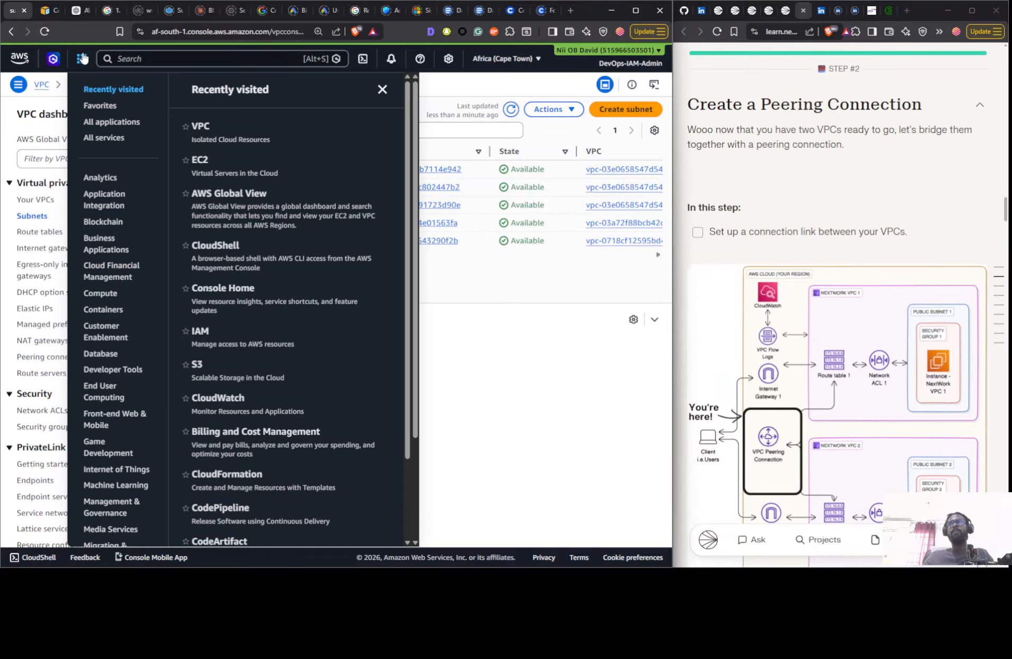
pyautogui.rightClick(211, 166)
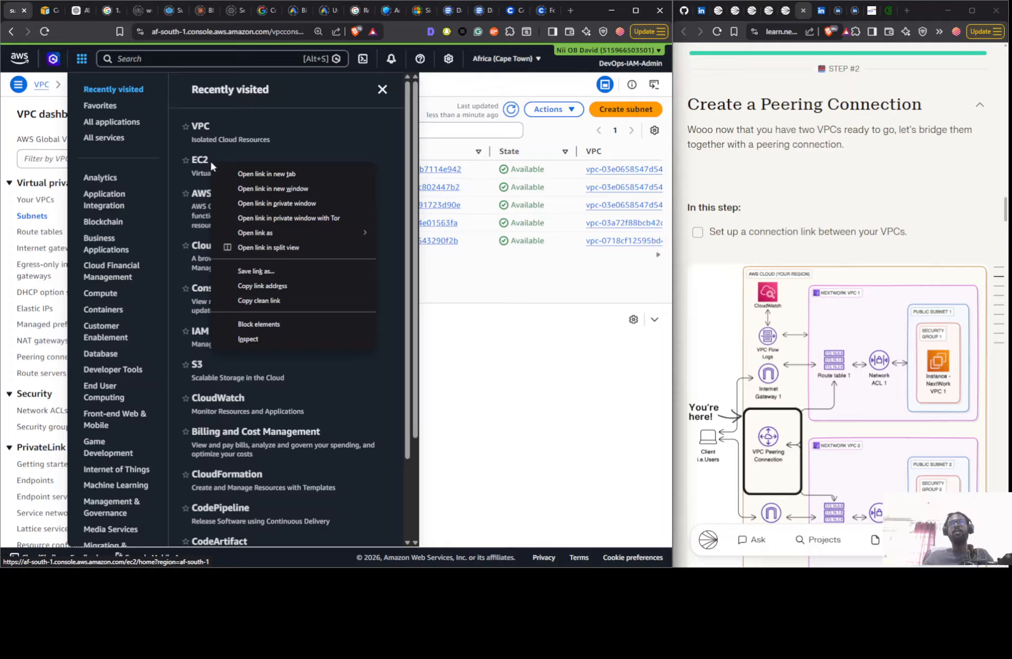
pyautogui.click(300, 175)
pyautogui.scroll(1, 833, 312)
pyautogui.scroll(6, 832, 312)
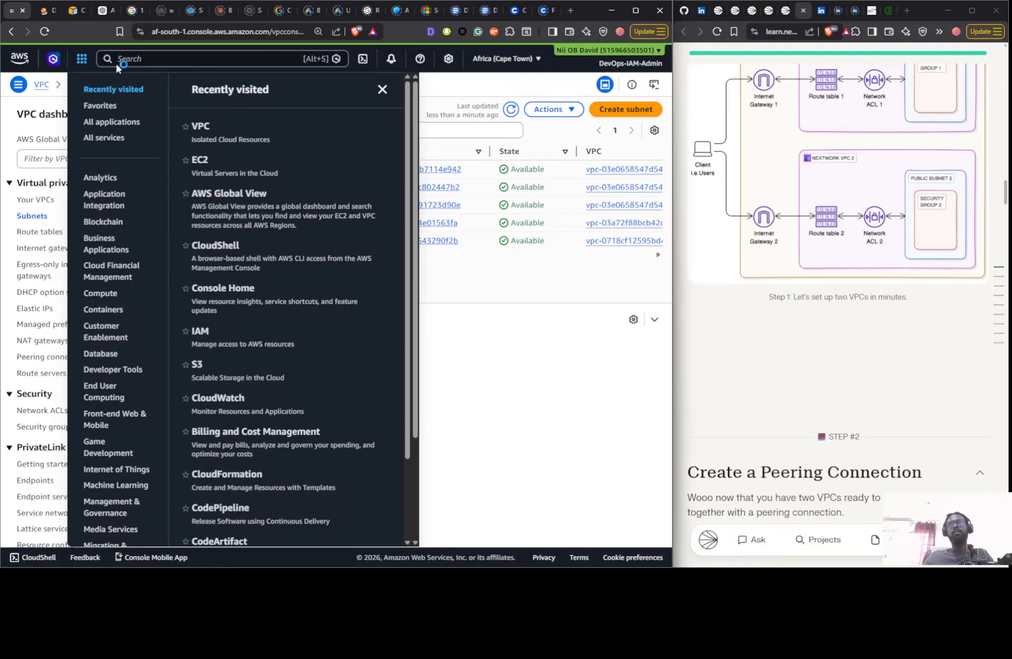
pyautogui.click(47, 10)
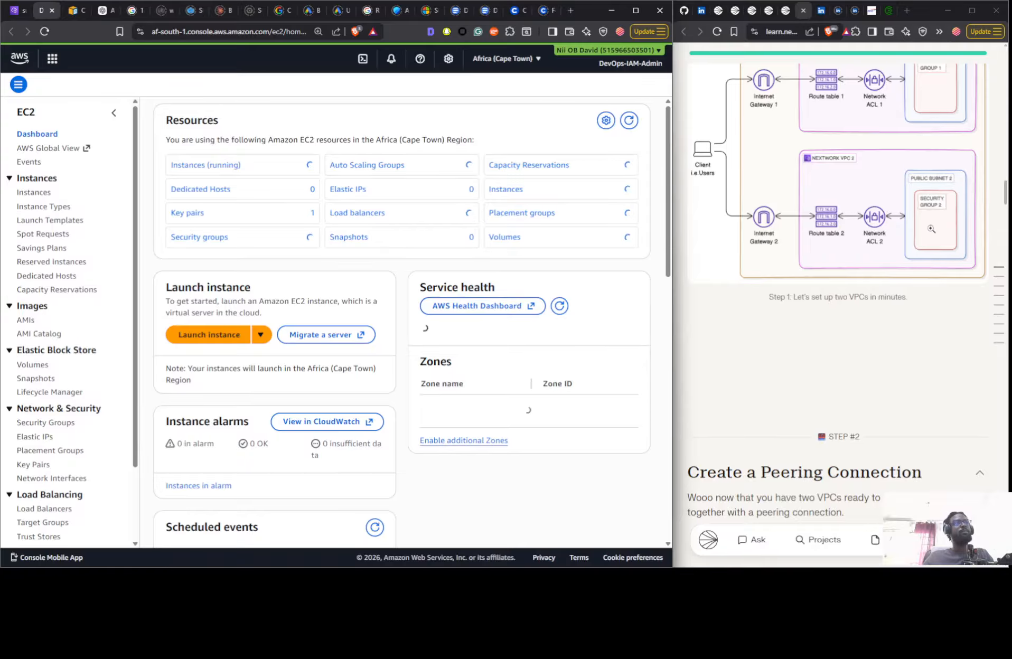
pyautogui.scroll(-5, 898, 216)
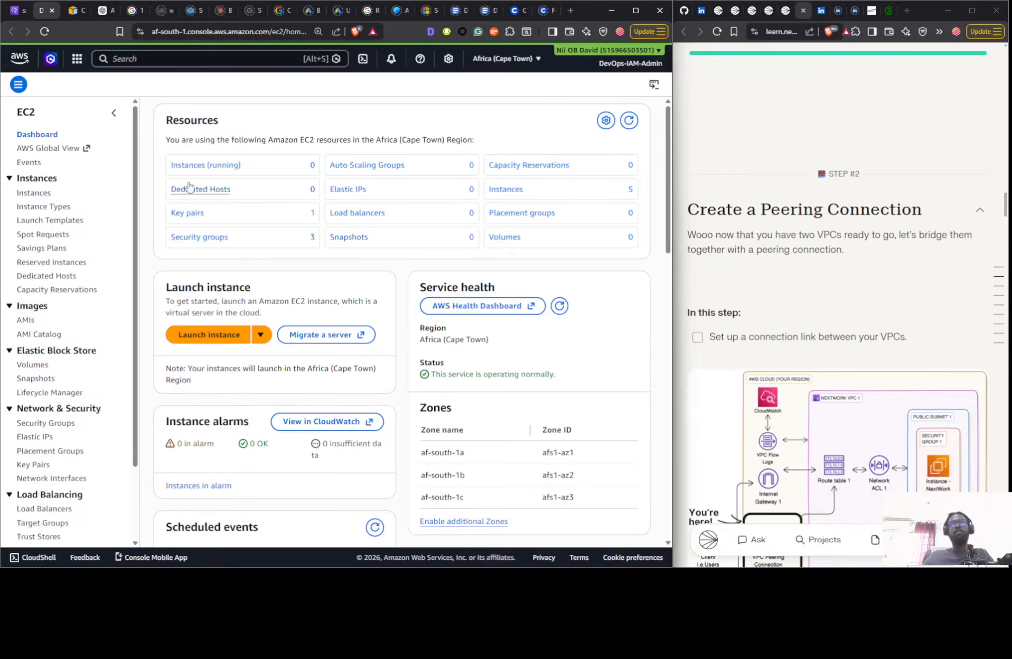
pyautogui.click(222, 329)
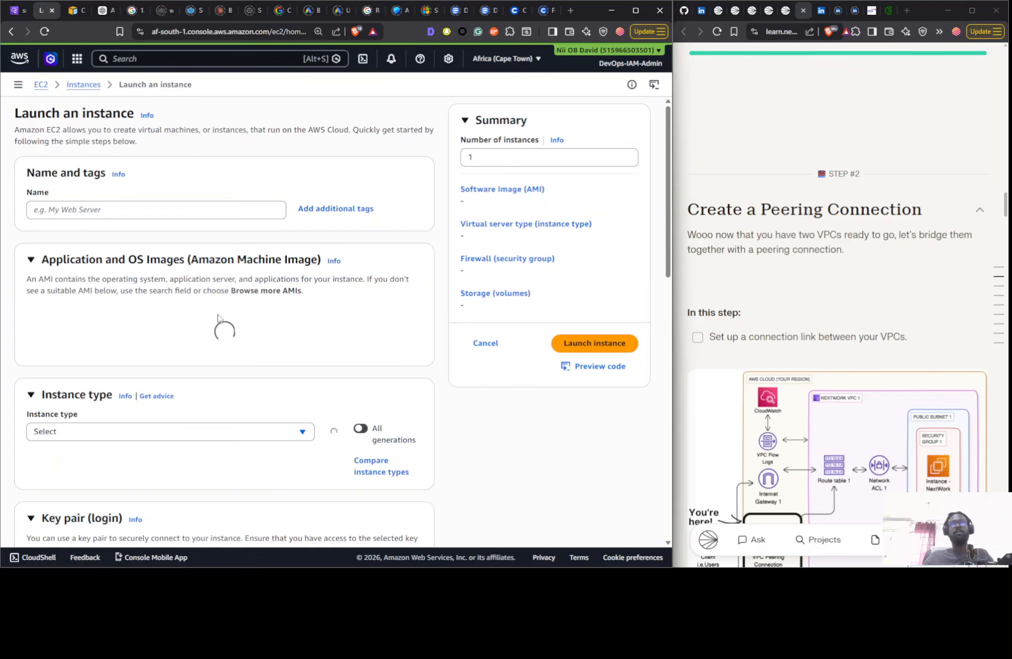
# - Name the instance "Instance - Nextwork VPC 1" and open the key pair choices
pyautogui.click(101, 214)
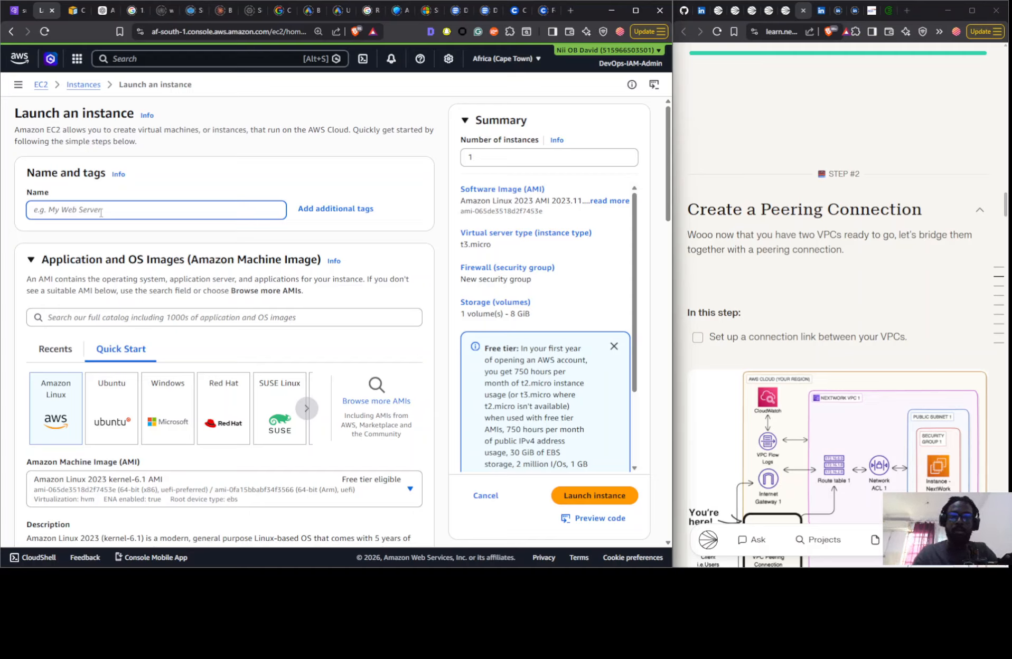
pyautogui.hotkey('alt', 'Tab')
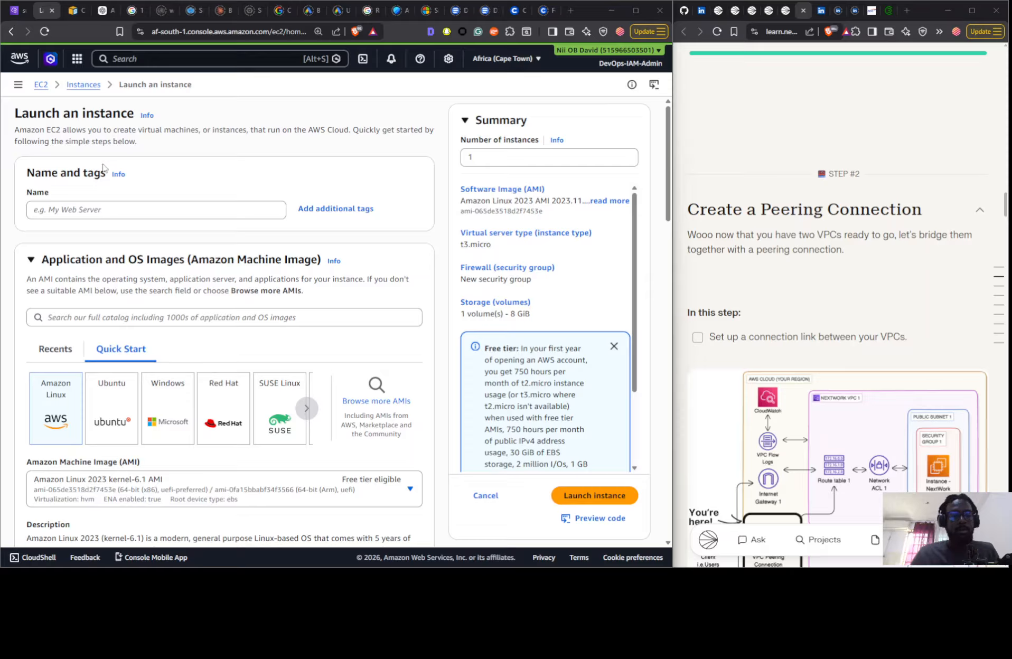
pyautogui.click(104, 206)
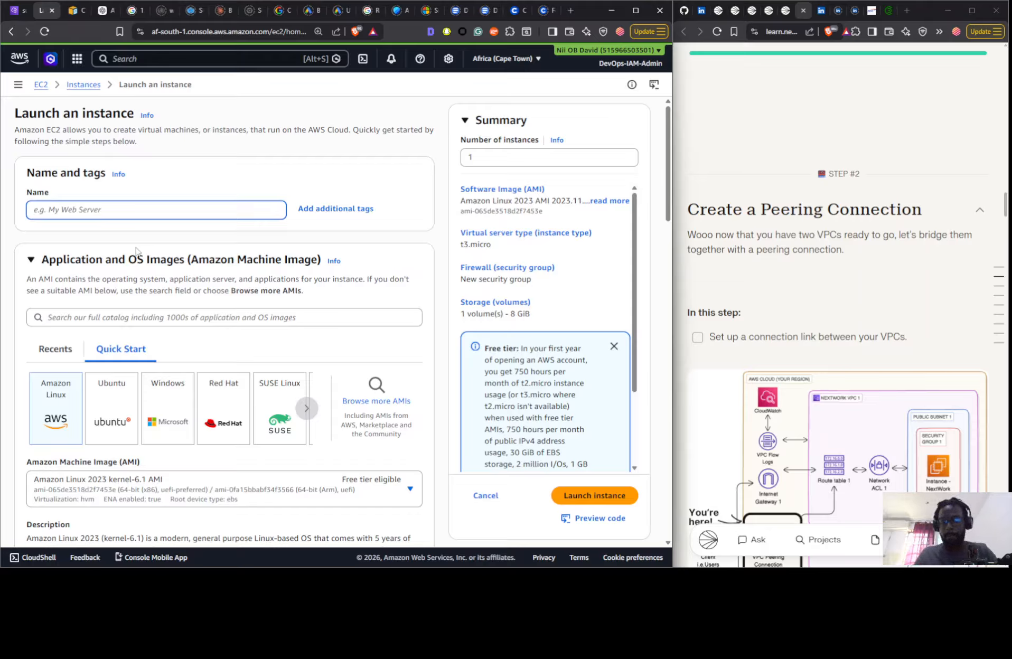
pyautogui.write('Instance - Next')
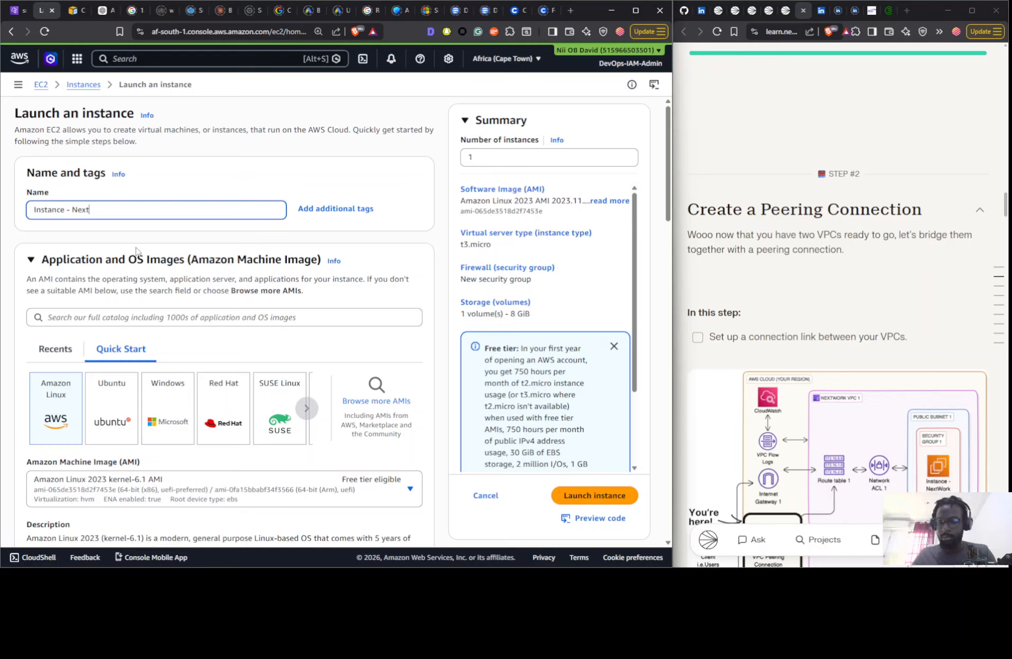
pyautogui.write('k VPC 1')
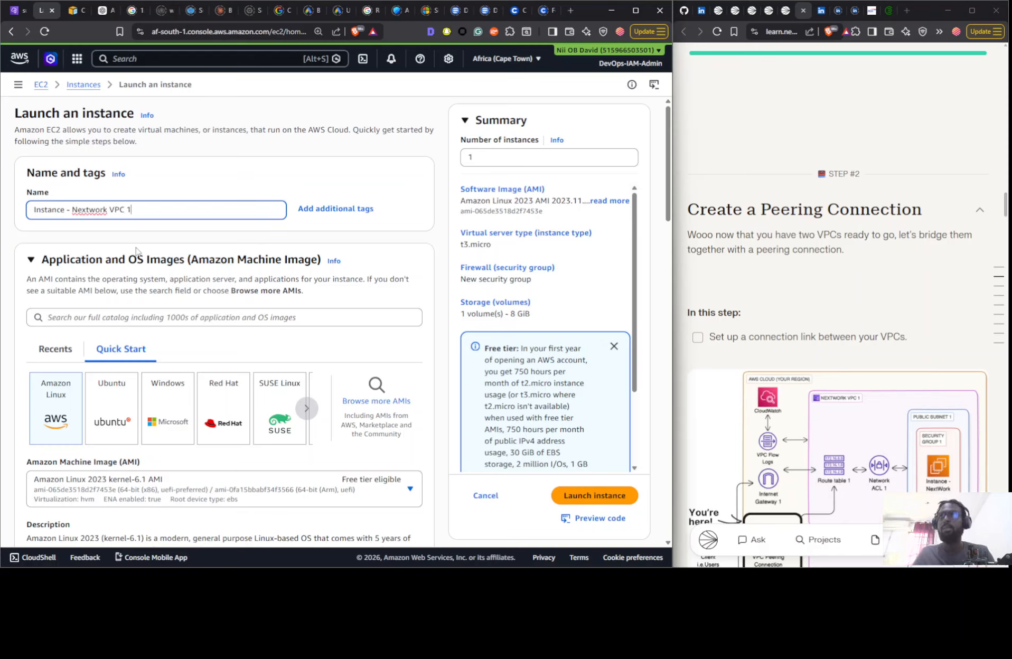
pyautogui.scroll(-7, 136, 251)
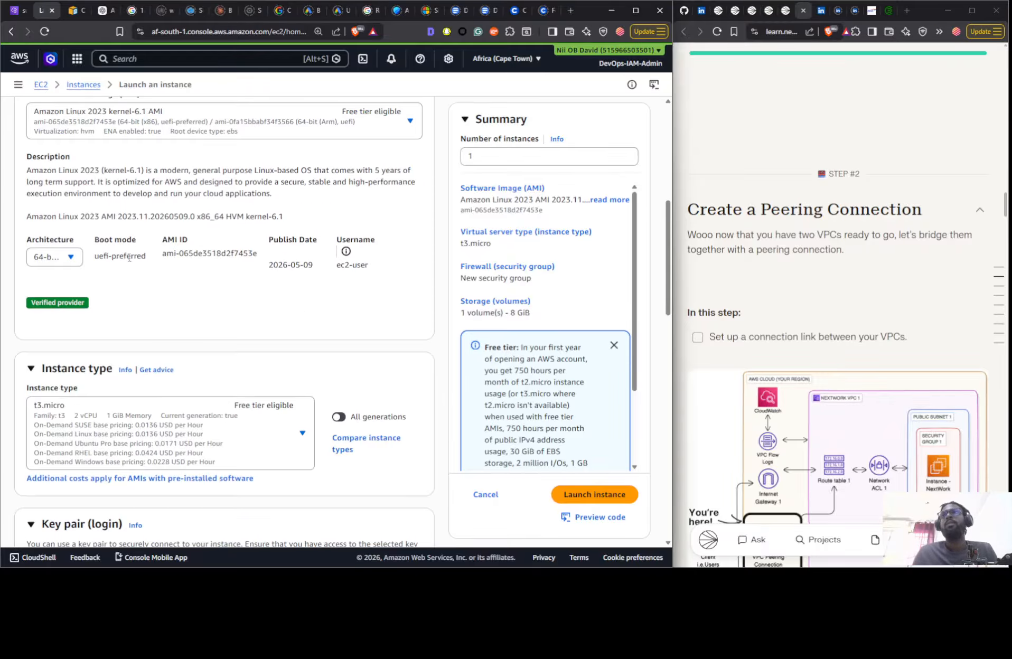
pyautogui.scroll(-5, 217, 345)
pyautogui.click(174, 333)
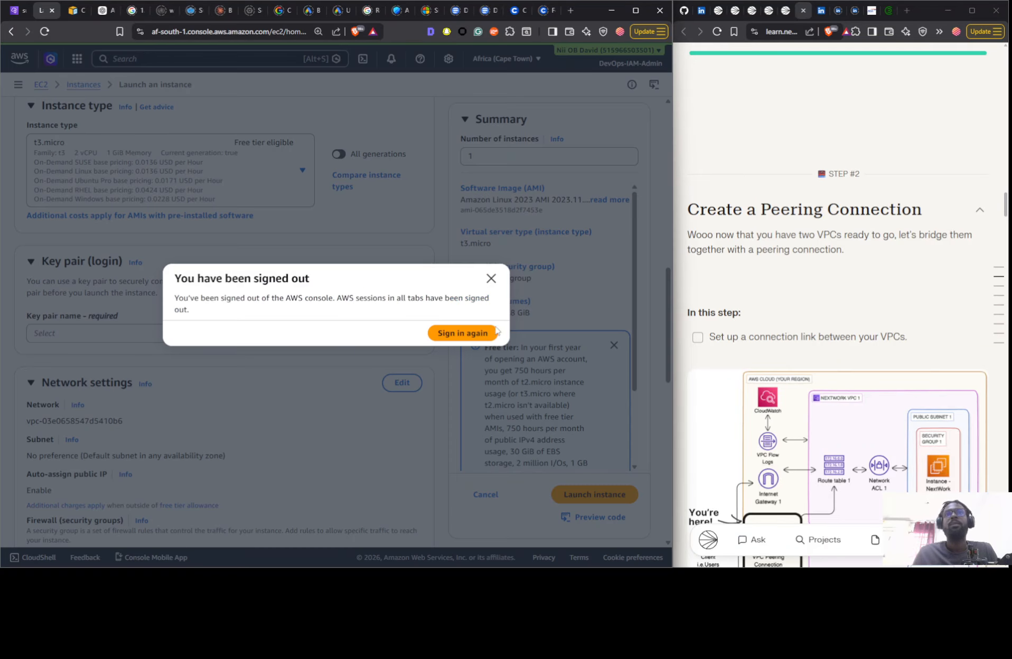
# - Sign back in to AWS as the IAM user, filling in the saved username and password
pyautogui.click(478, 333)
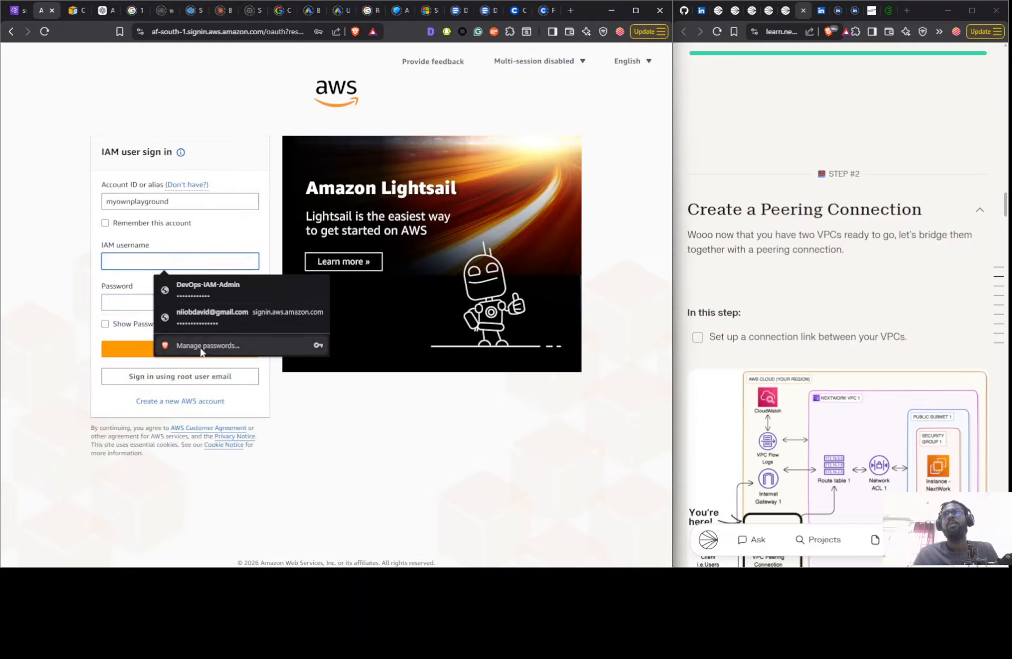
pyautogui.click(172, 286)
pyautogui.click(167, 352)
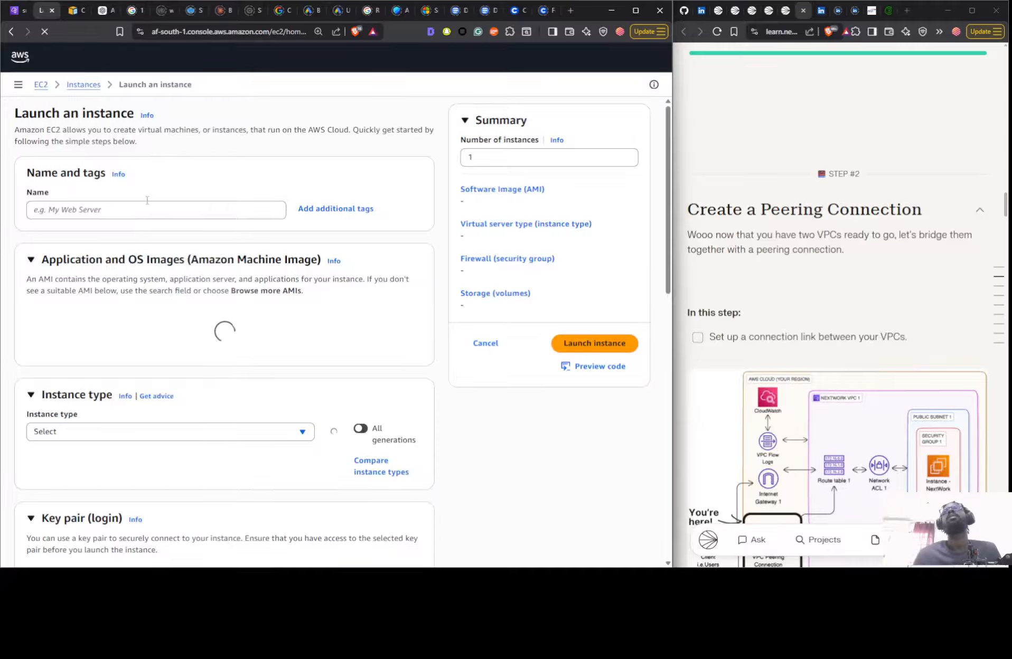
# - Name the new instance "Instance - Nextwork VPC 1" and check the session in the VPC console tab
pyautogui.click(92, 213)
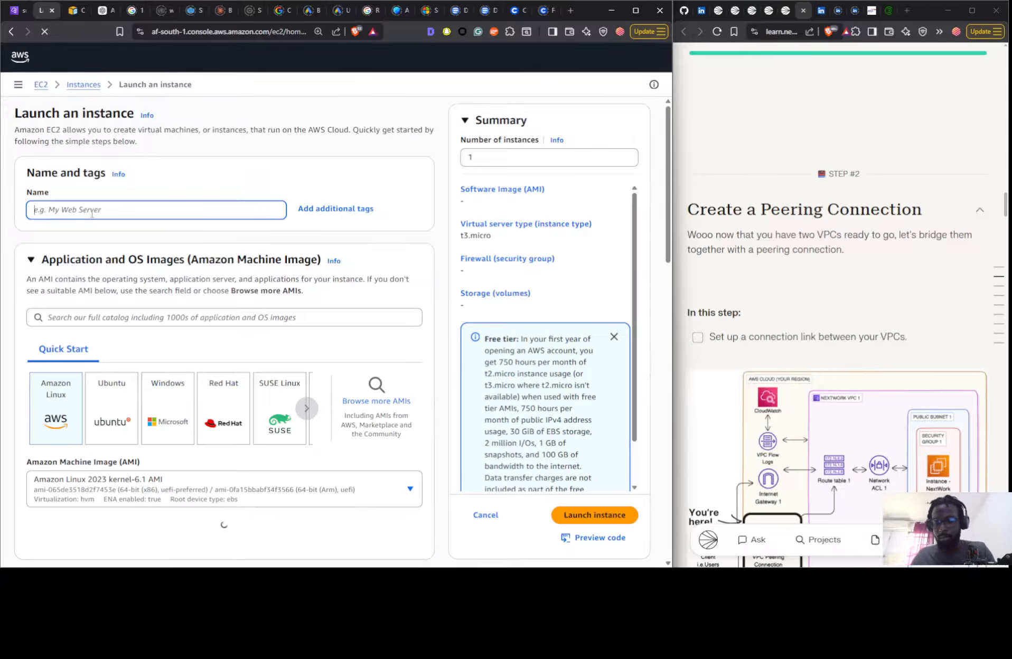
pyautogui.write('Instance-')
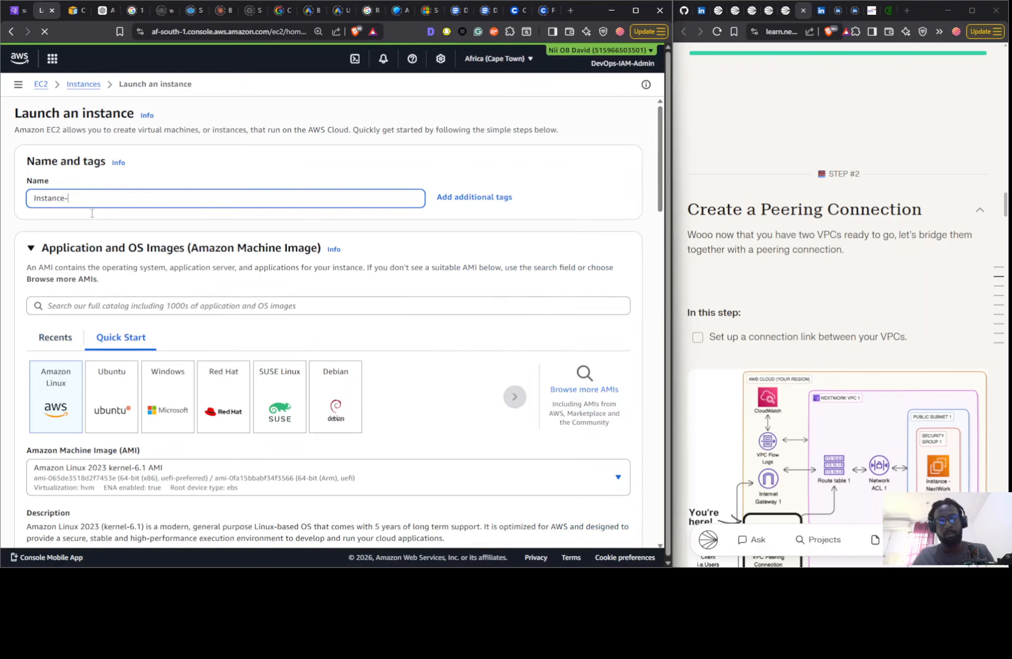
pyautogui.press('BackSpace')
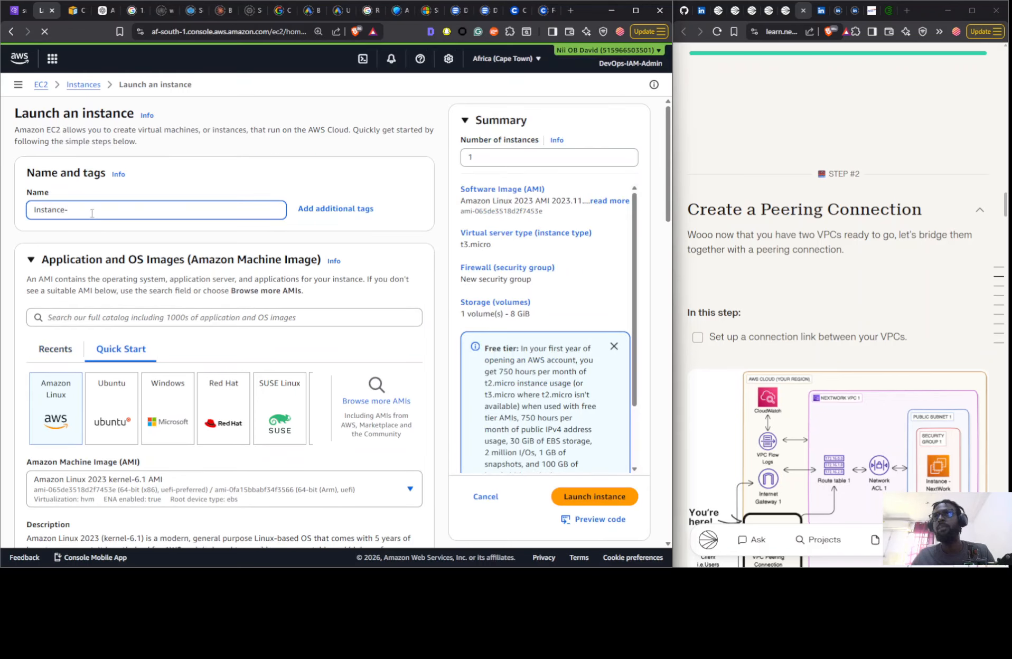
pyautogui.write('- ')
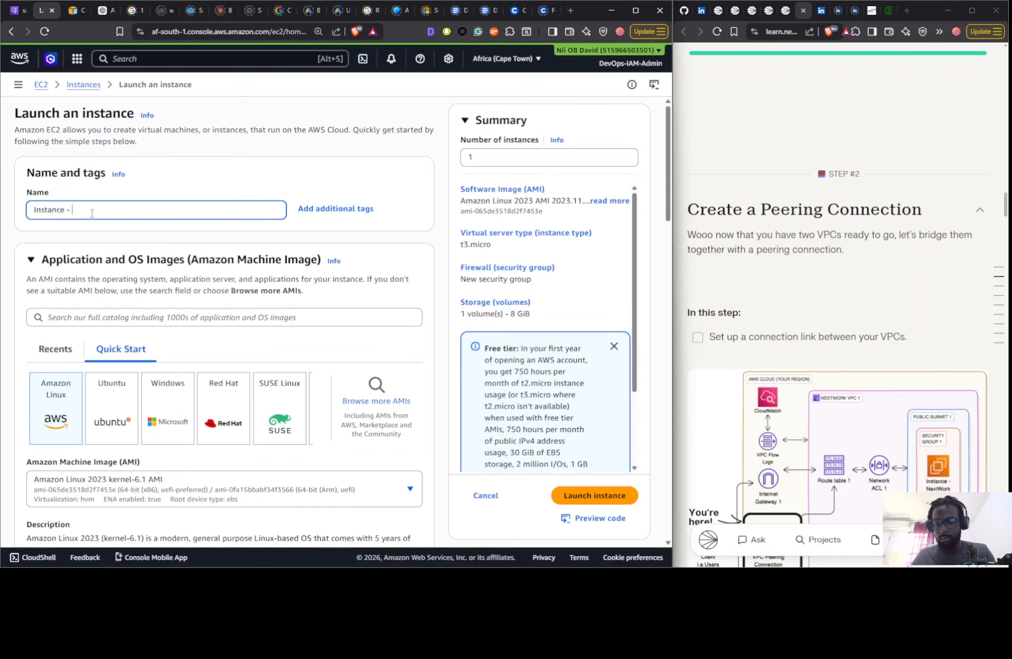
pyautogui.write('Nextwork VPC 1')
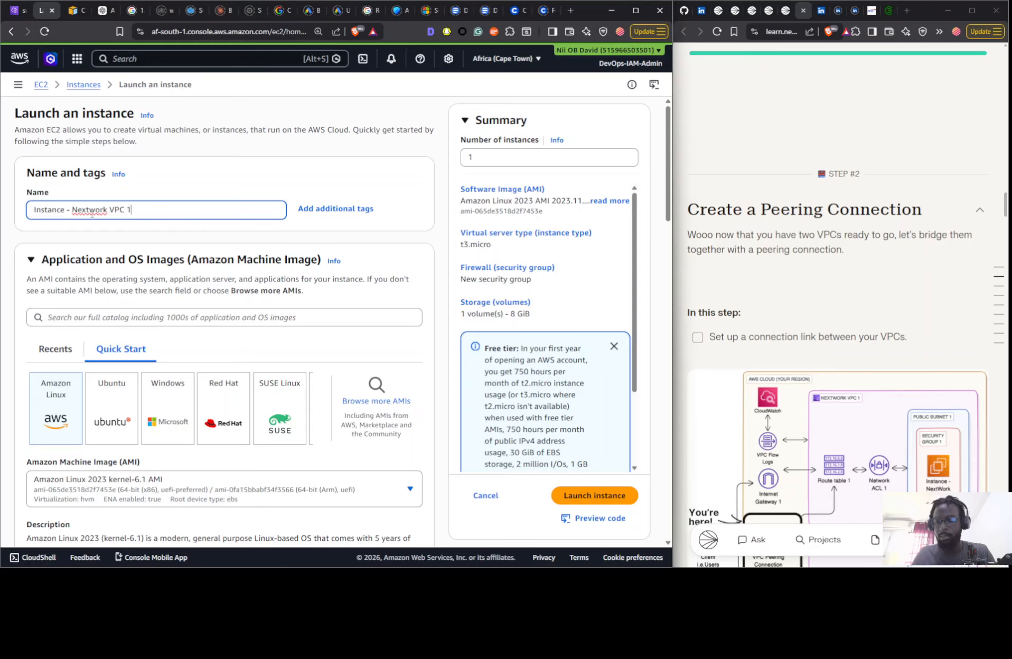
pyautogui.click(18, 10)
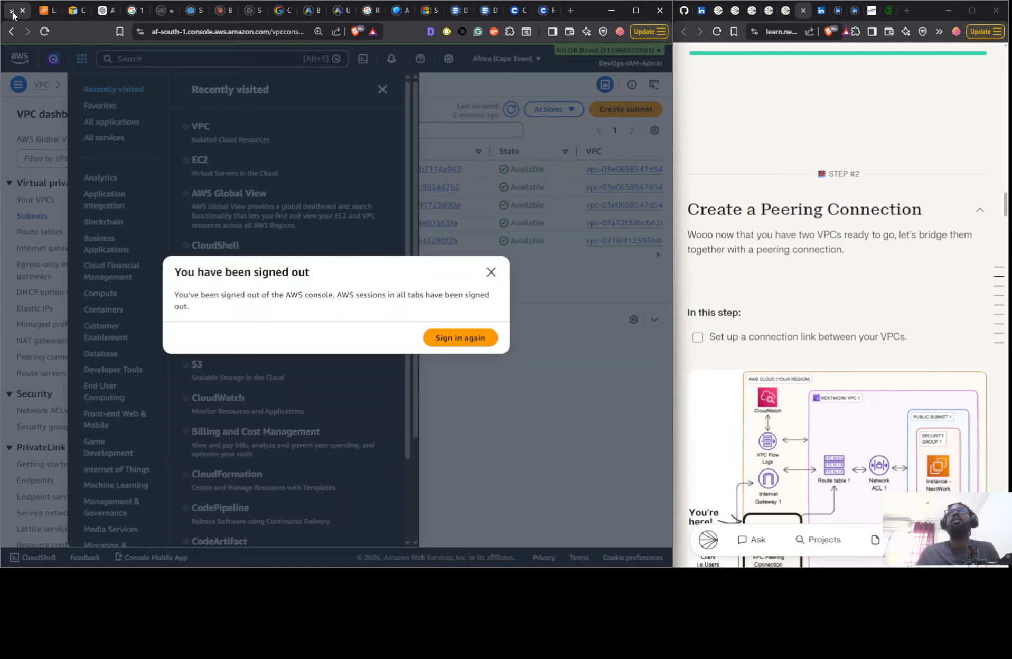
pyautogui.click(42, 9)
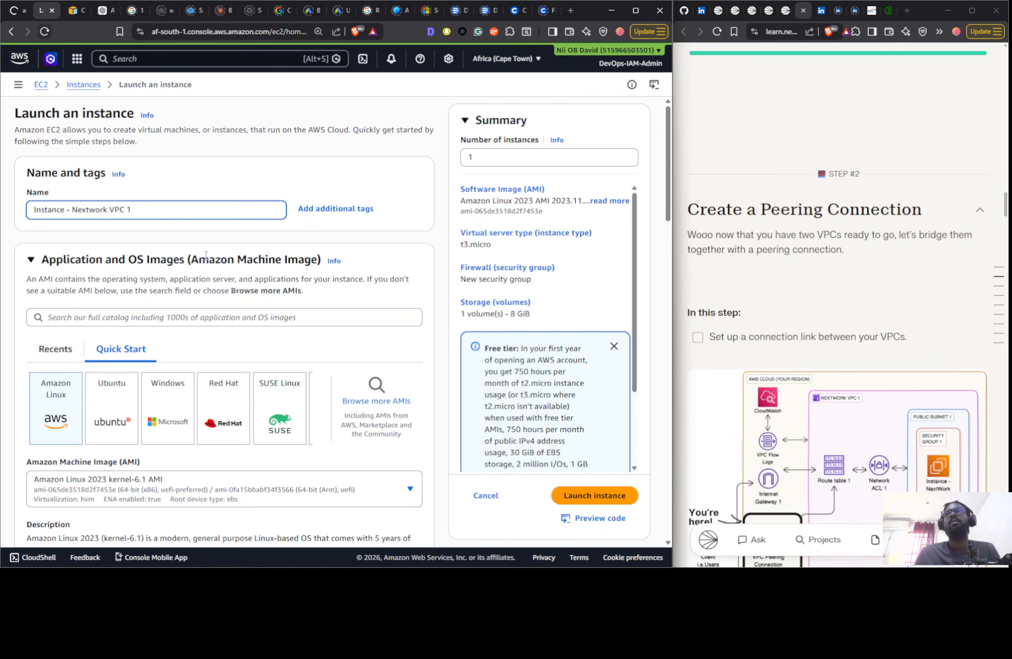
# - Choose to proceed without a key pair for the instance login
pyautogui.scroll(-7, 199, 268)
pyautogui.scroll(-8, 199, 268)
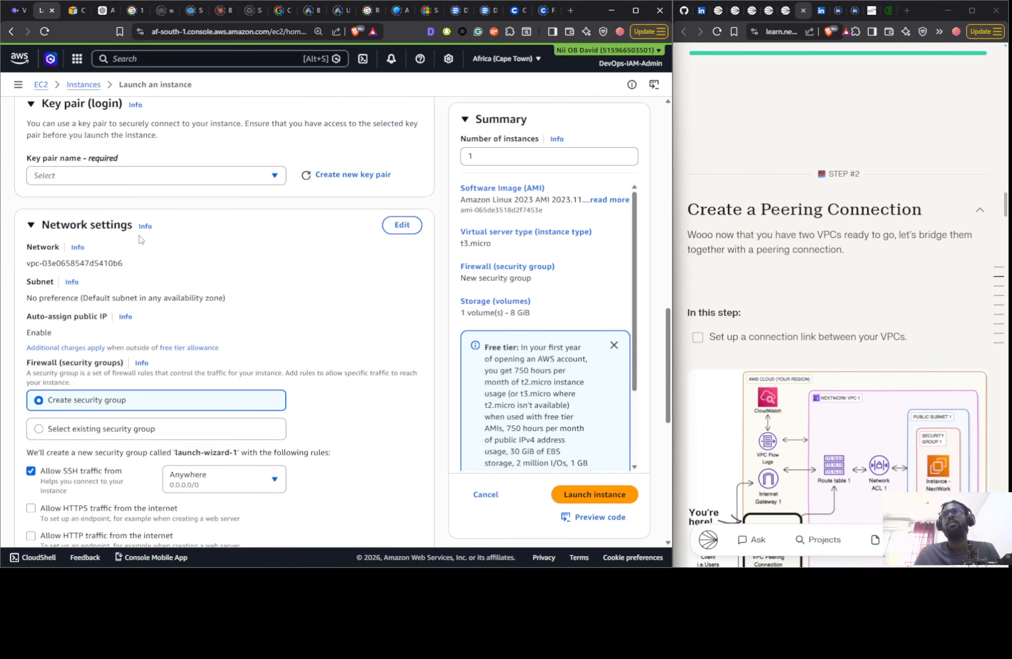
pyautogui.click(129, 176)
pyautogui.click(126, 216)
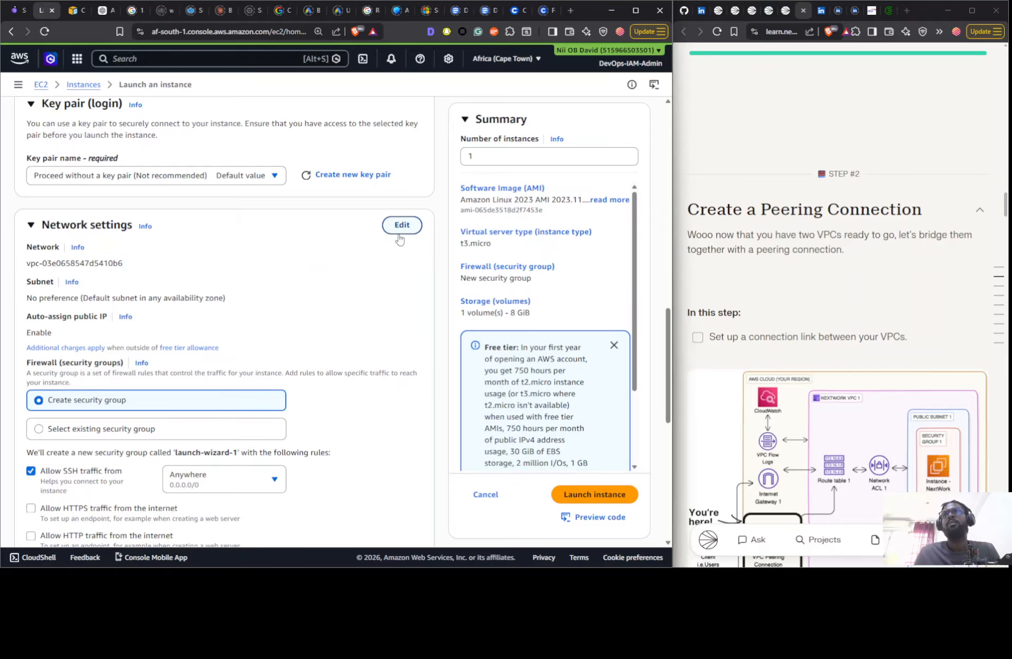
# - Edit the network settings to place the instance in Nextwork 1-vpc with the subnet Nextwork 1-subnet-public1-af-south-1a
pyautogui.click(402, 225)
pyautogui.click(196, 278)
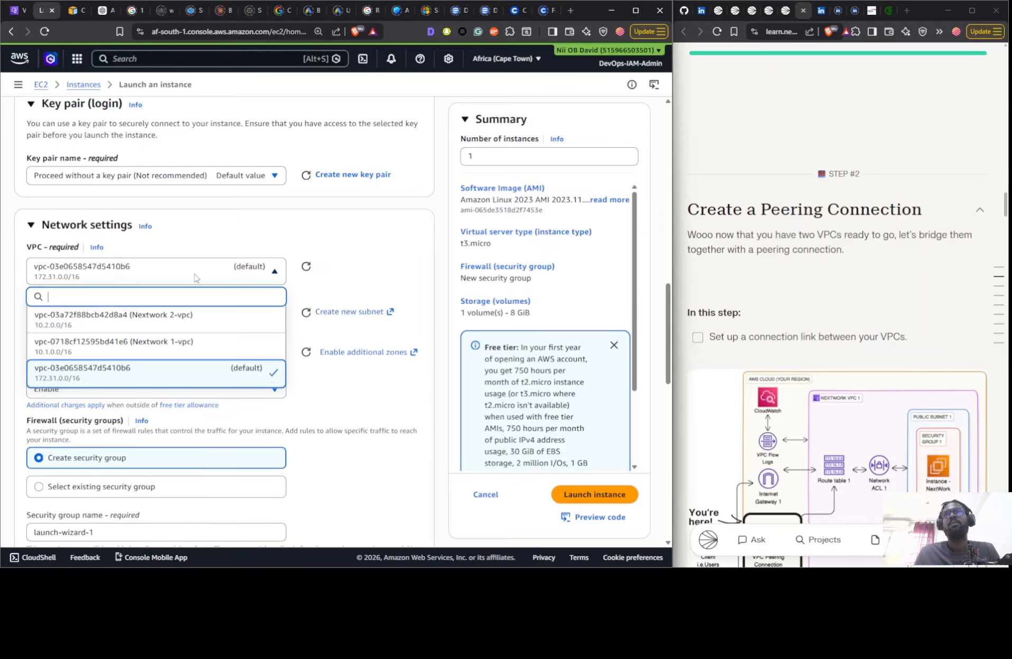
pyautogui.click(197, 347)
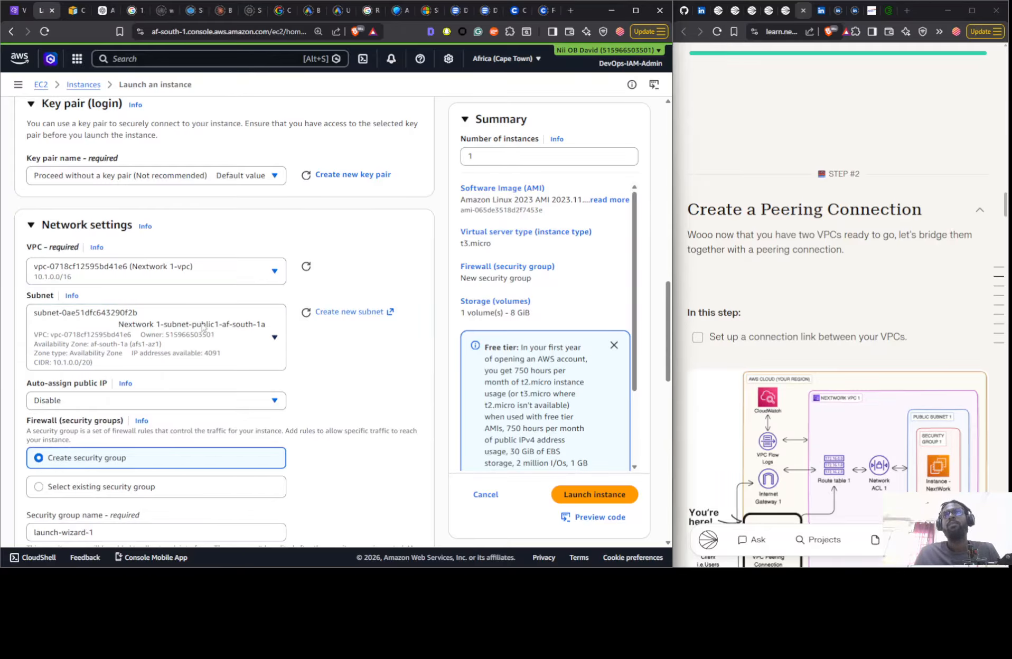
pyautogui.click(234, 331)
pyautogui.click(175, 404)
# - Replace the default name of the new security group with "Nextwork"
pyautogui.scroll(-4, 220, 284)
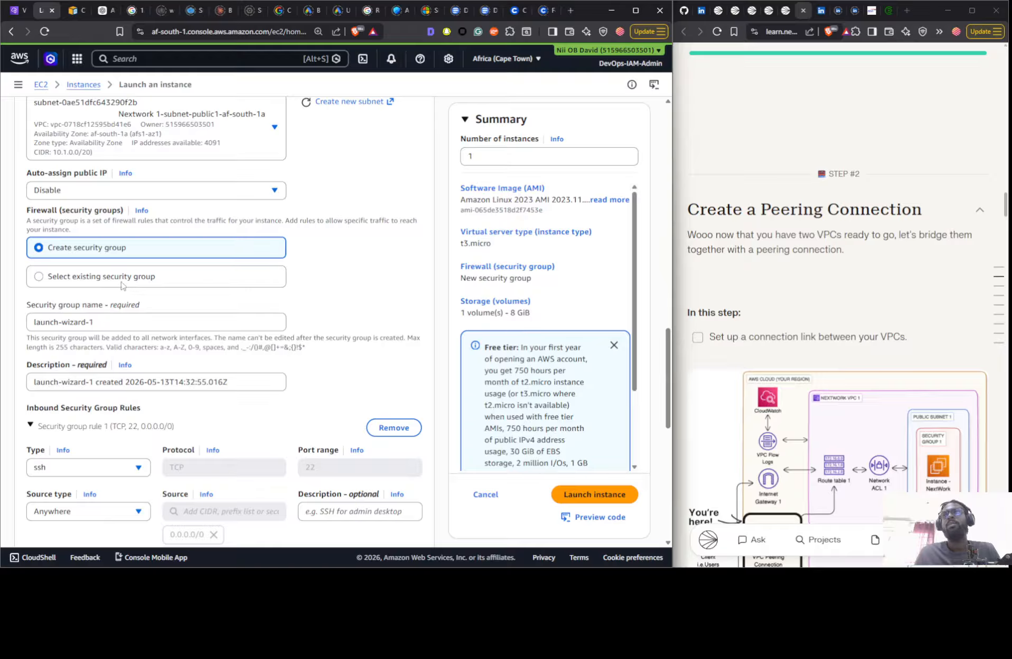
pyautogui.scroll(-1, 742, 277)
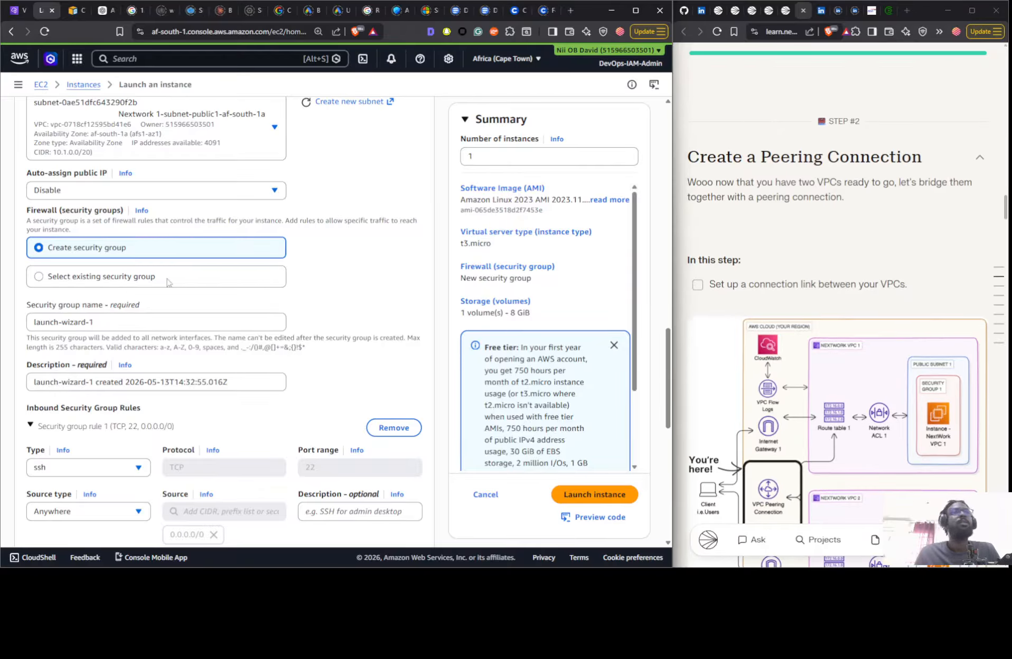
pyautogui.scroll(-4, 780, 297)
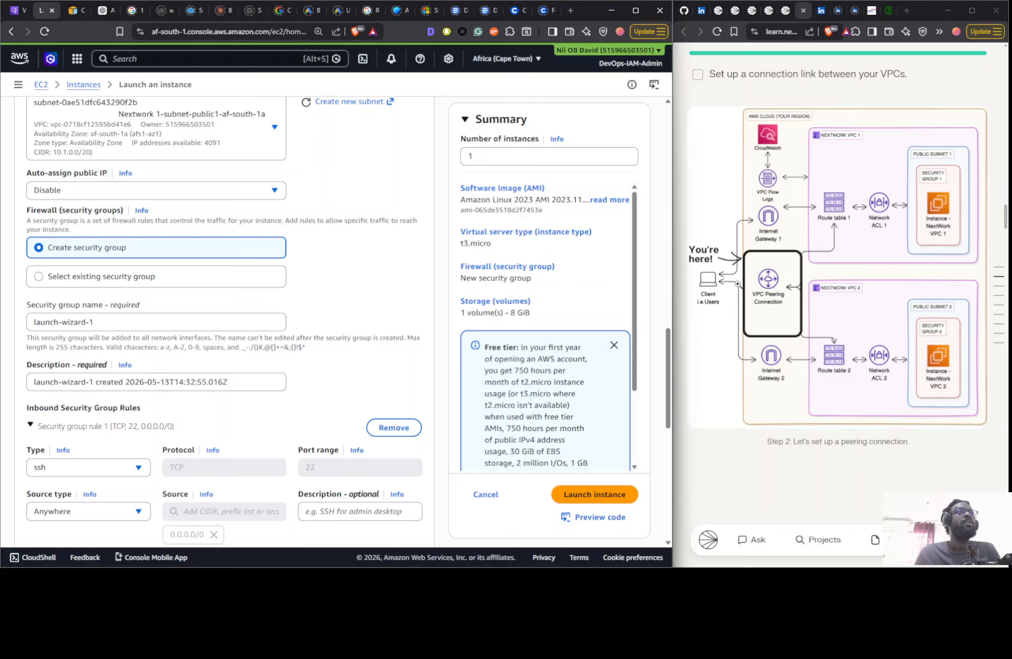
pyautogui.click(105, 325)
pyautogui.hotkey('ctrl', 'a')
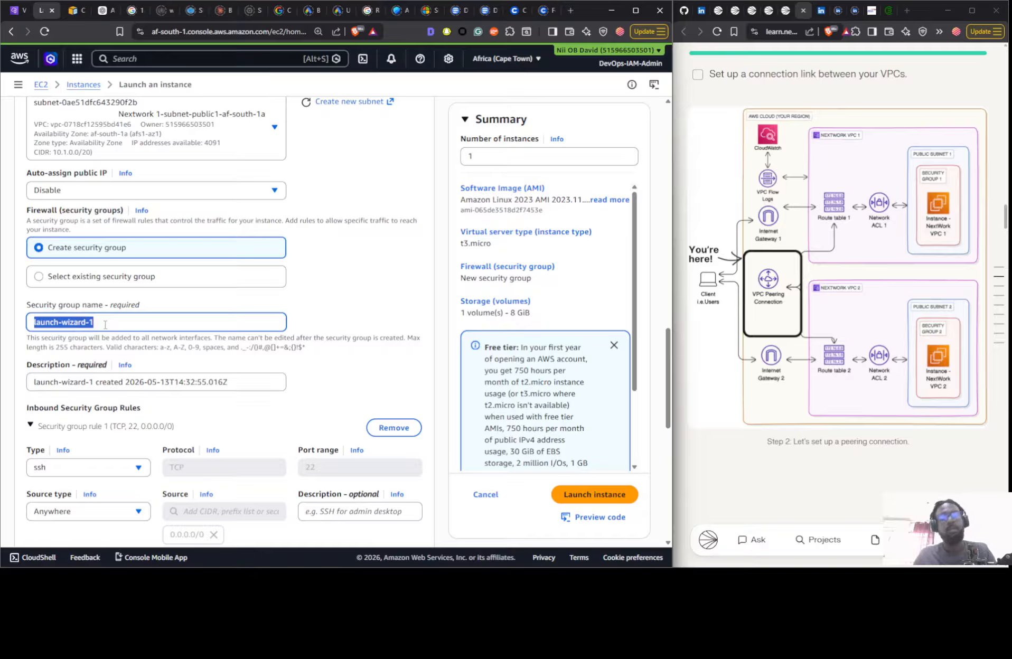
pyautogui.write('Nextwork')
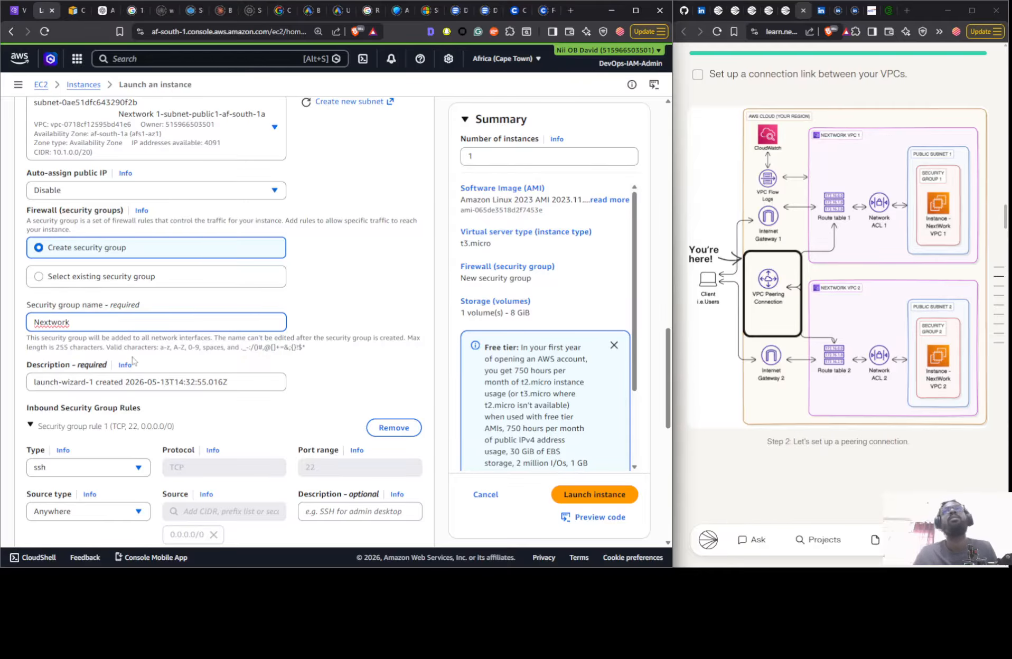
# - Review the security groups list in the VPC console and the resource maps of Nextwork 1-vpc and Nextwork 2-vpc
pyautogui.click(15, 14)
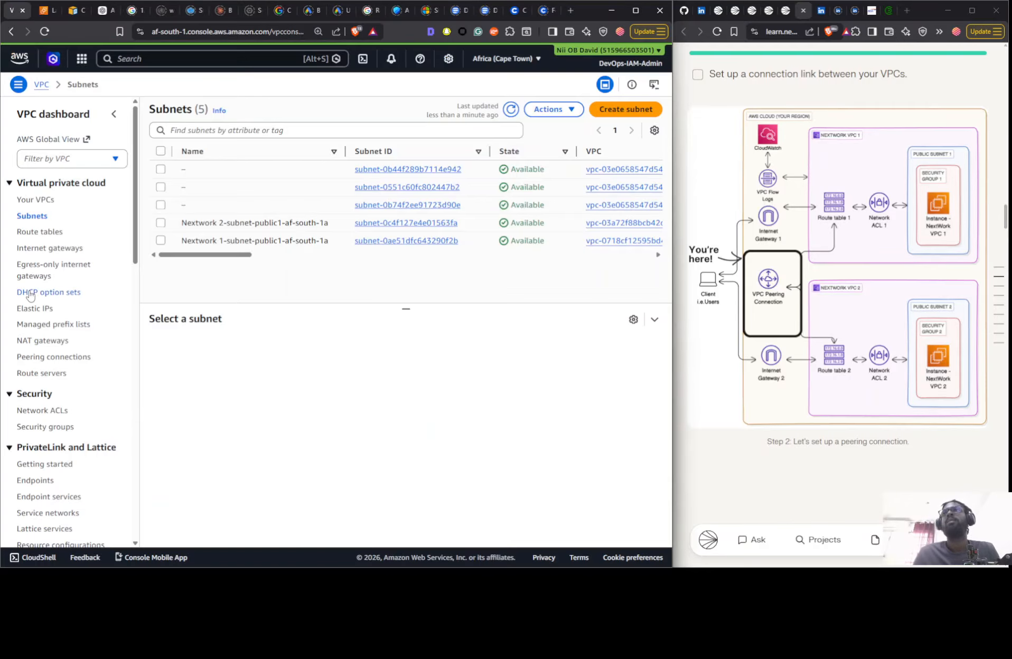
pyautogui.click(26, 427)
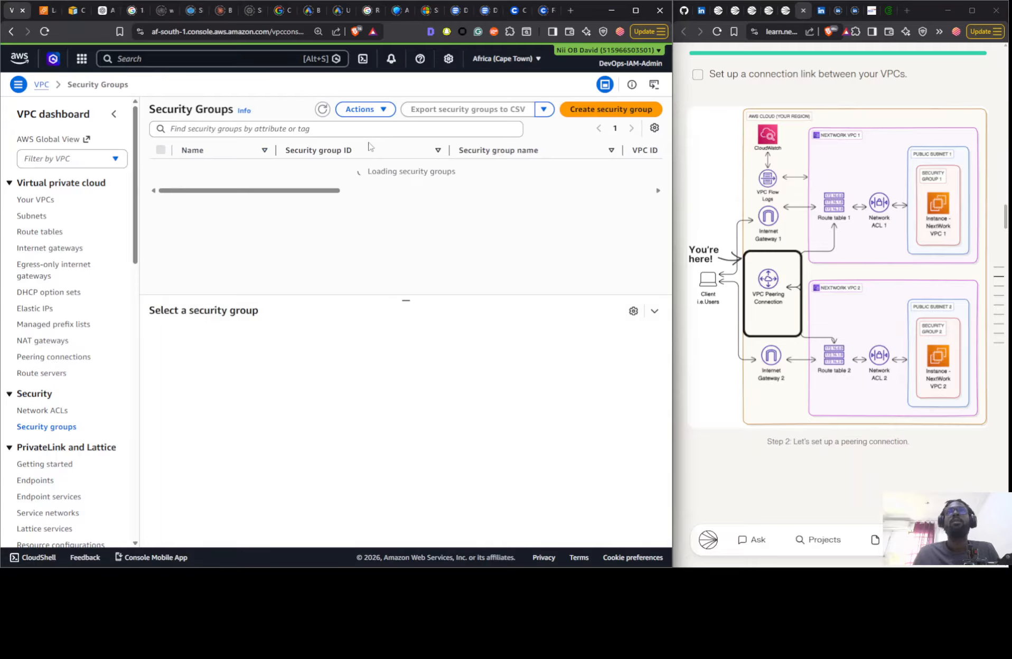
pyautogui.moveTo(331, 218); pyautogui.dragTo(262, 226)
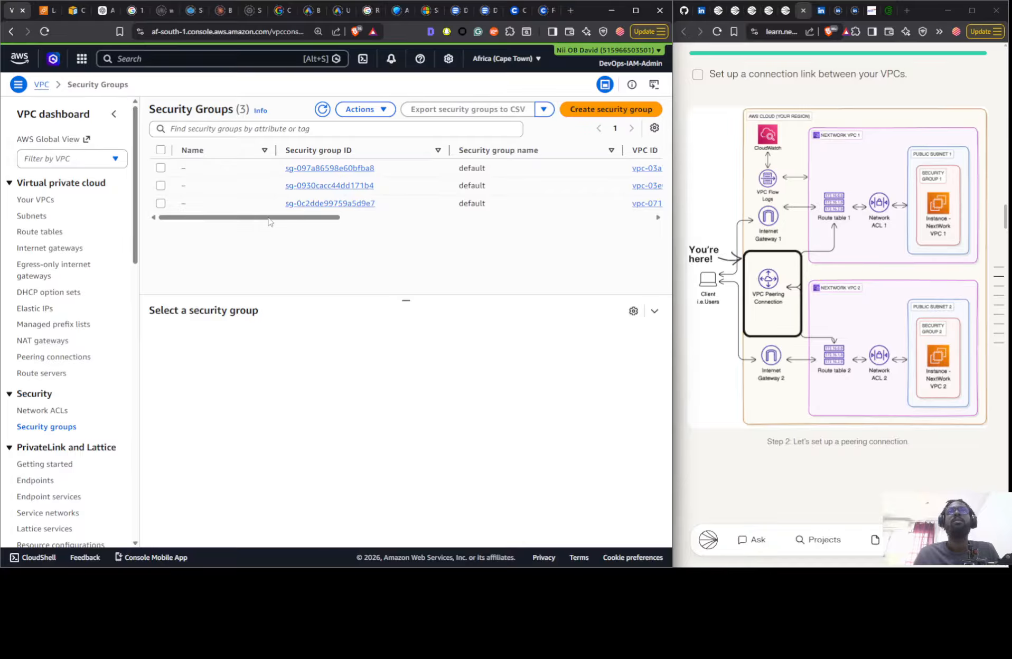
pyautogui.moveTo(285, 218); pyautogui.dragTo(608, 221)
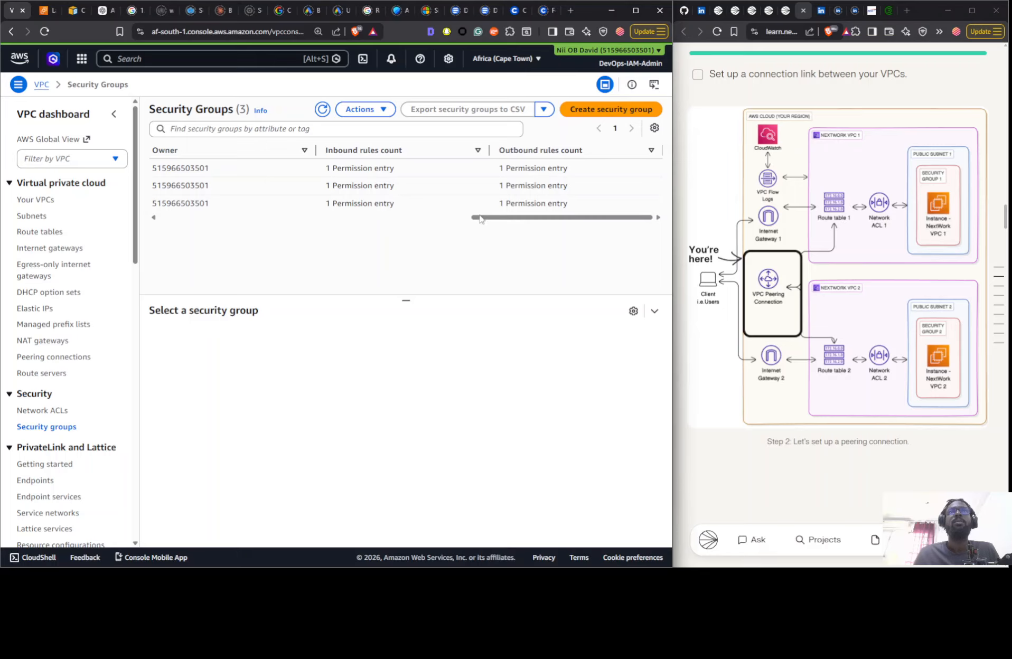
pyautogui.moveTo(480, 219); pyautogui.dragTo(204, 207)
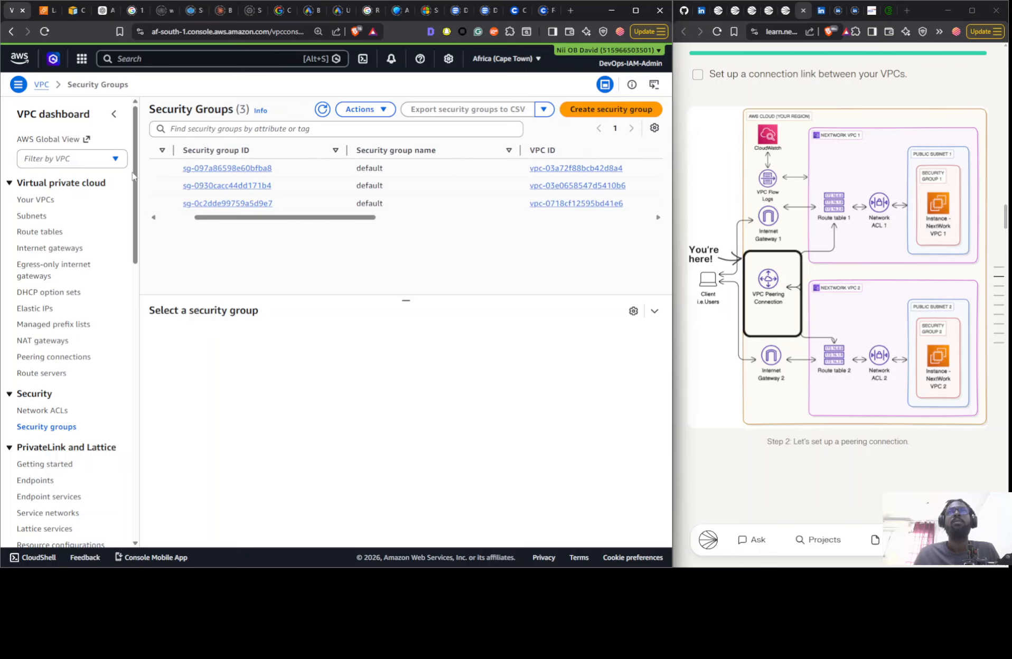
pyautogui.click(30, 201)
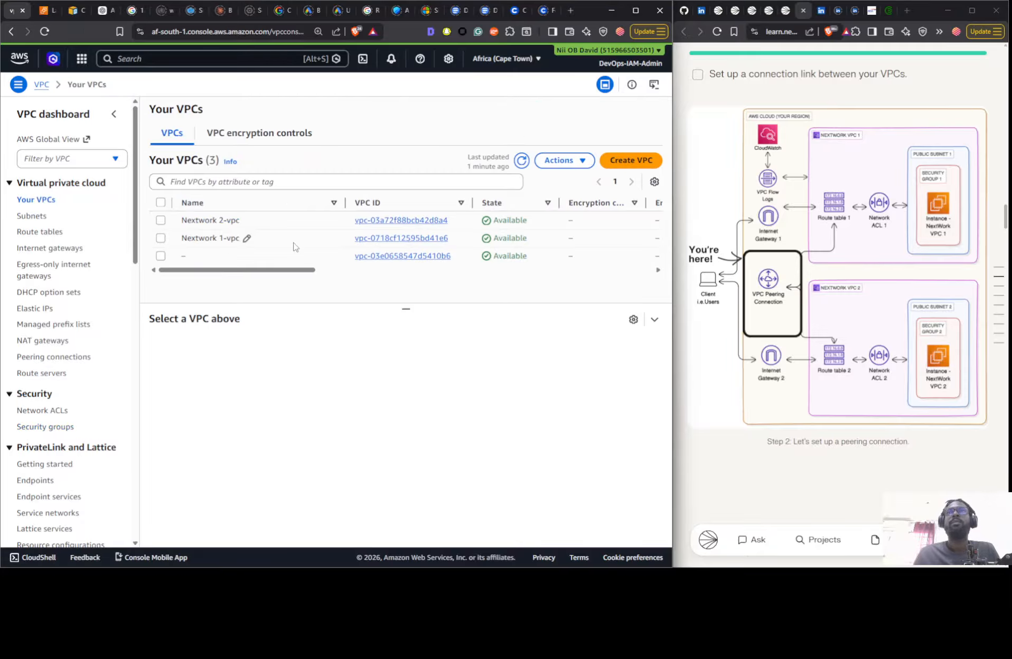
pyautogui.click(294, 244)
pyautogui.click(240, 349)
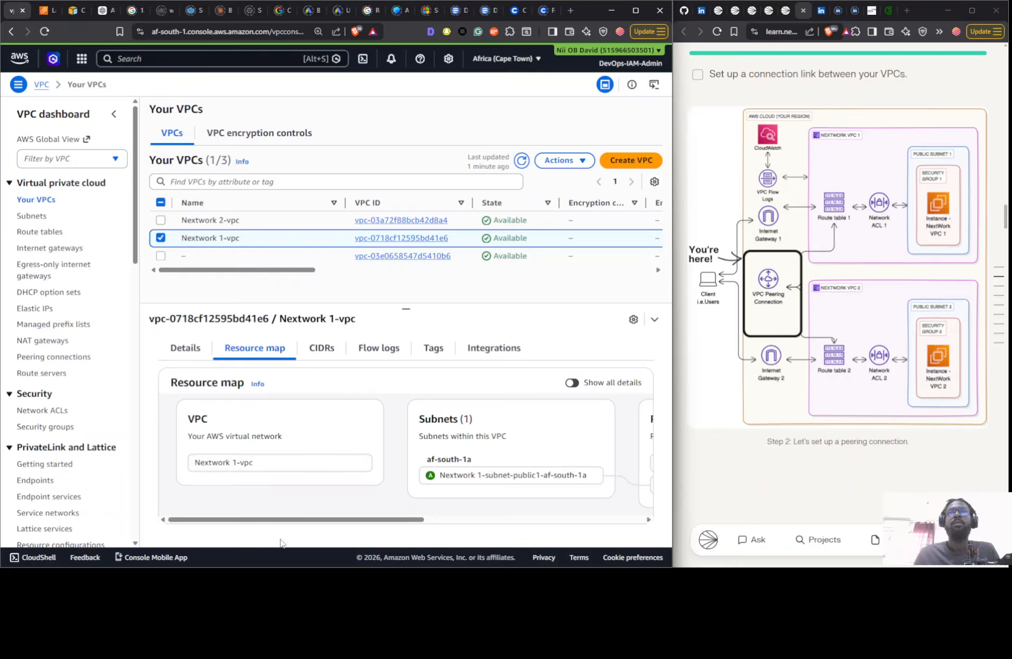
pyautogui.moveTo(313, 520); pyautogui.dragTo(534, 519)
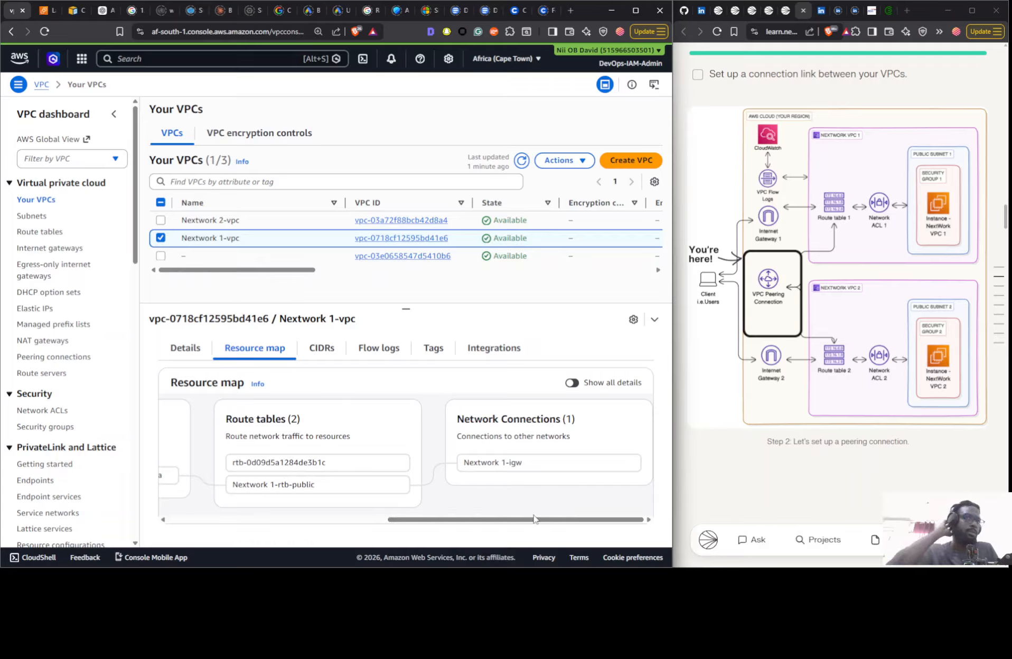
pyautogui.click(266, 226)
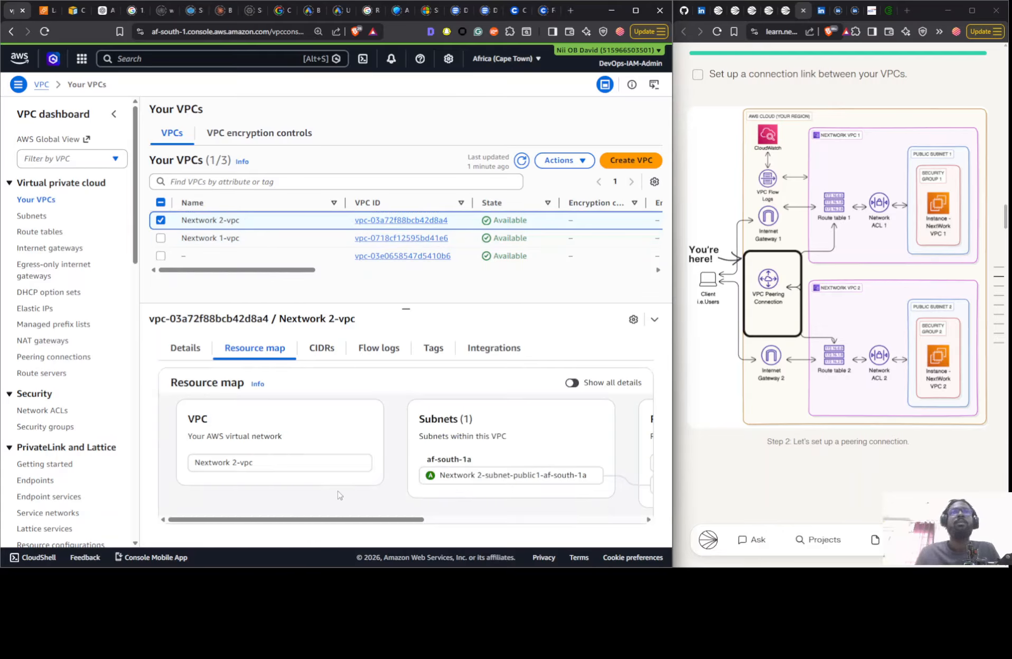
pyautogui.moveTo(334, 520); pyautogui.dragTo(553, 520)
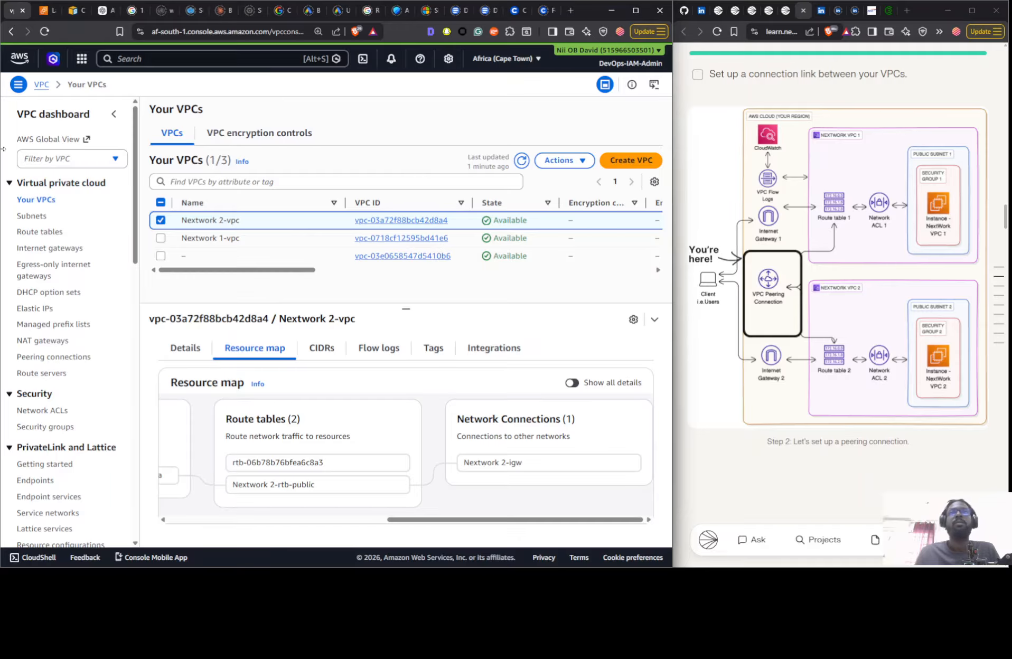
# - Return to the launch form, complete the security group name as "Nextwork SG 1" and set its description to "Nextwork VPC 1 SG"
pyautogui.click(45, 10)
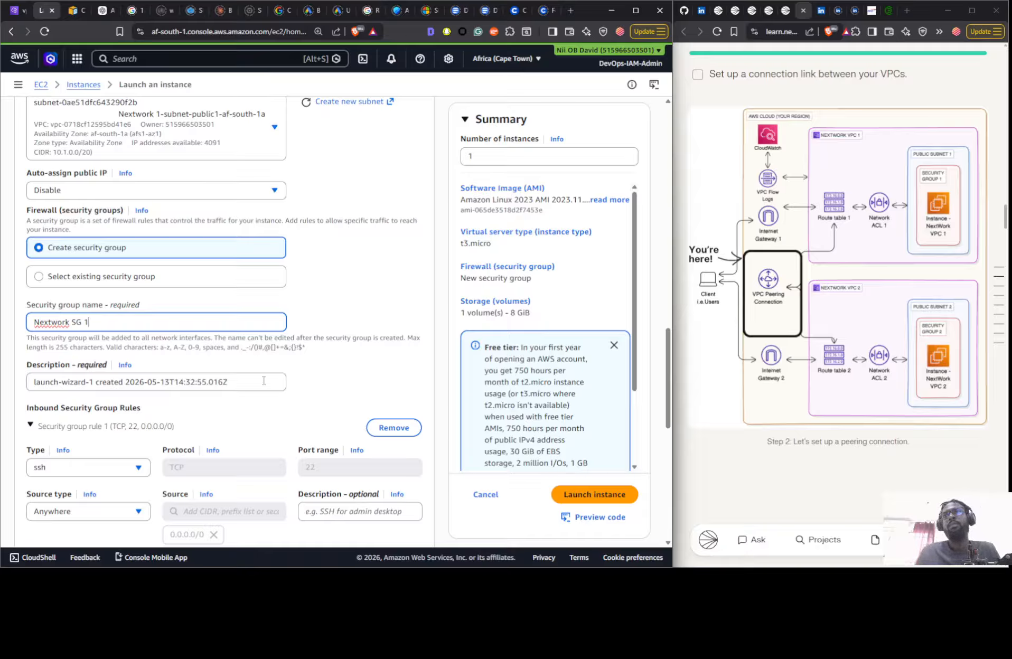
pyautogui.moveTo(246, 379); pyautogui.dragTo(3, 382)
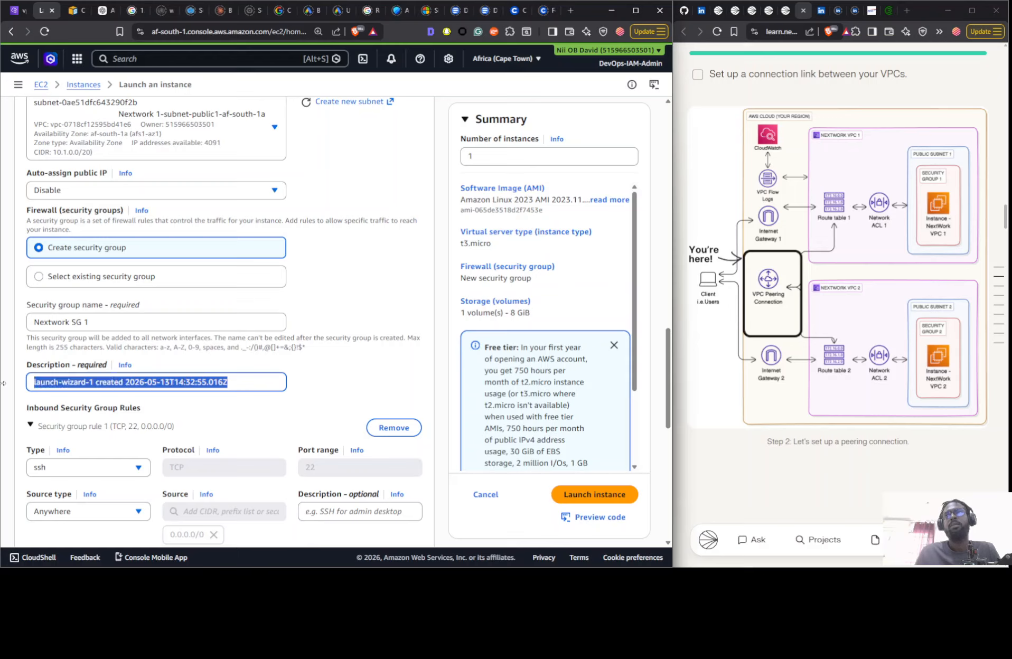
pyautogui.write('VPC 1 SG')
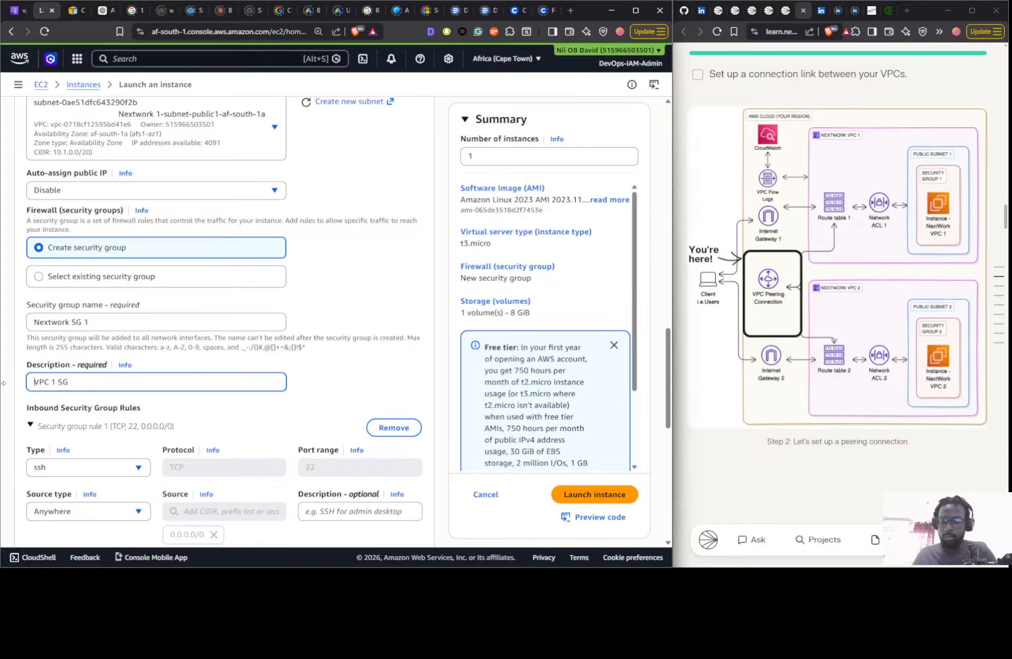
pyautogui.write('Nextwork')
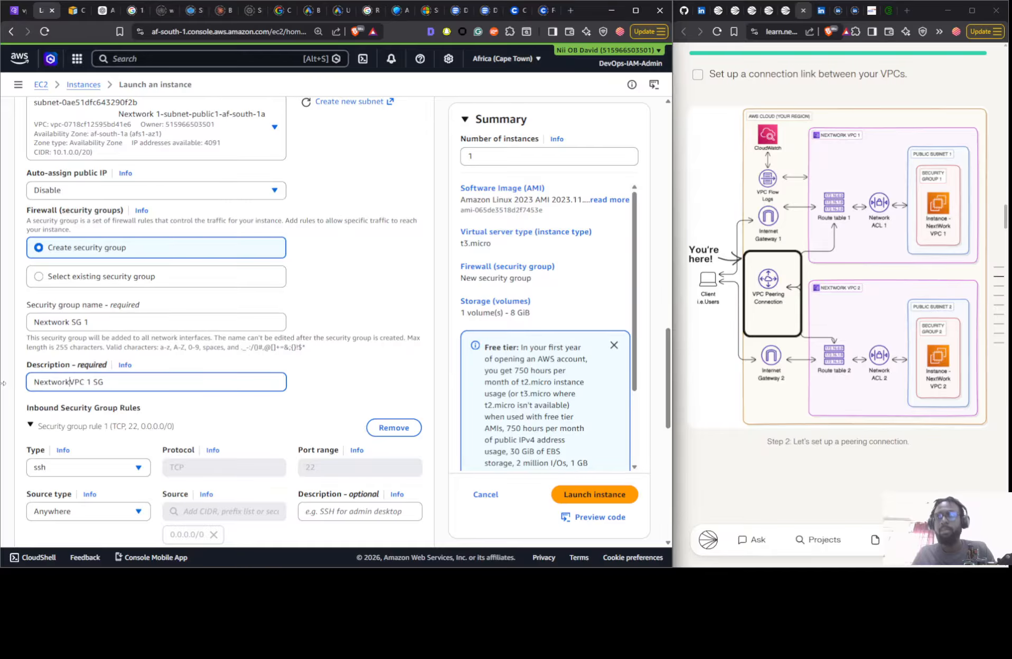
# - Check the inbound SSH rule and storage configuration, keeping the defaults, and launch the instance
pyautogui.scroll(-2, 189, 438)
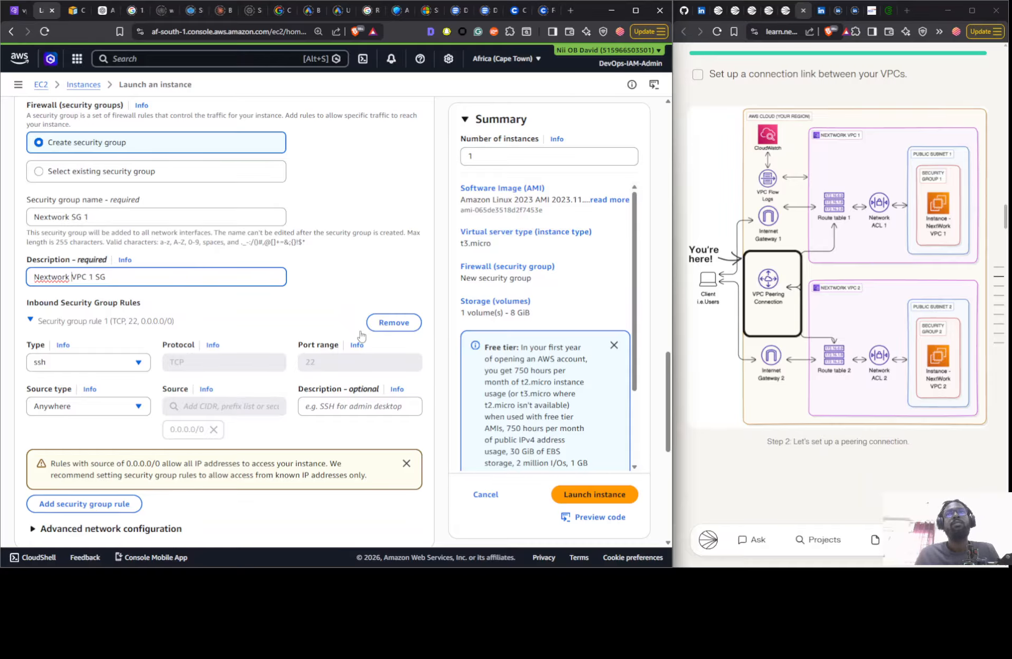
pyautogui.scroll(-5, 360, 335)
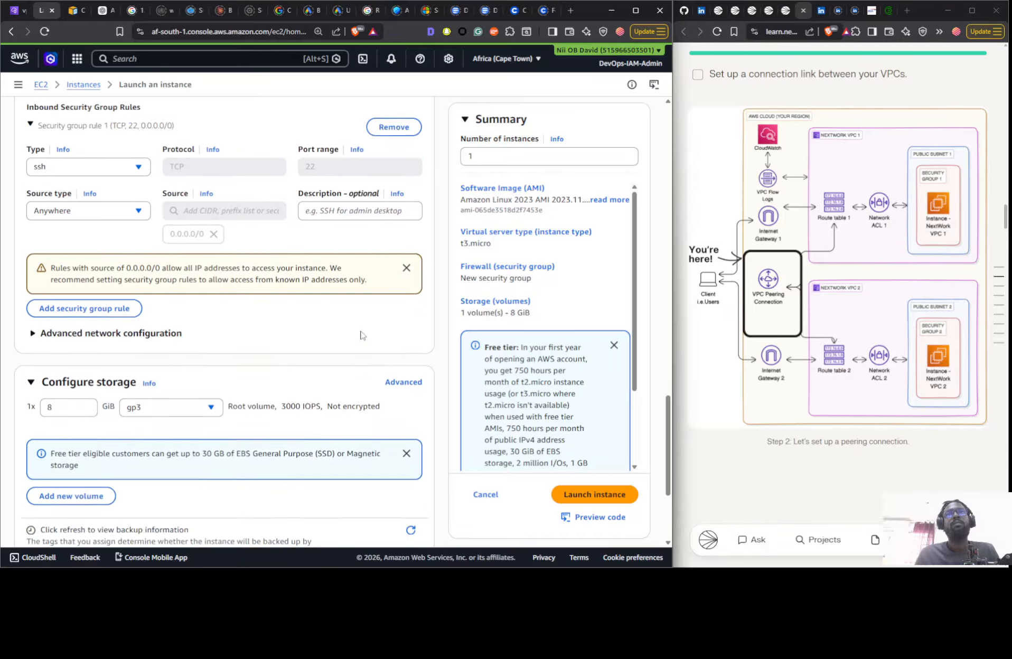
pyautogui.scroll(-2, 482, 396)
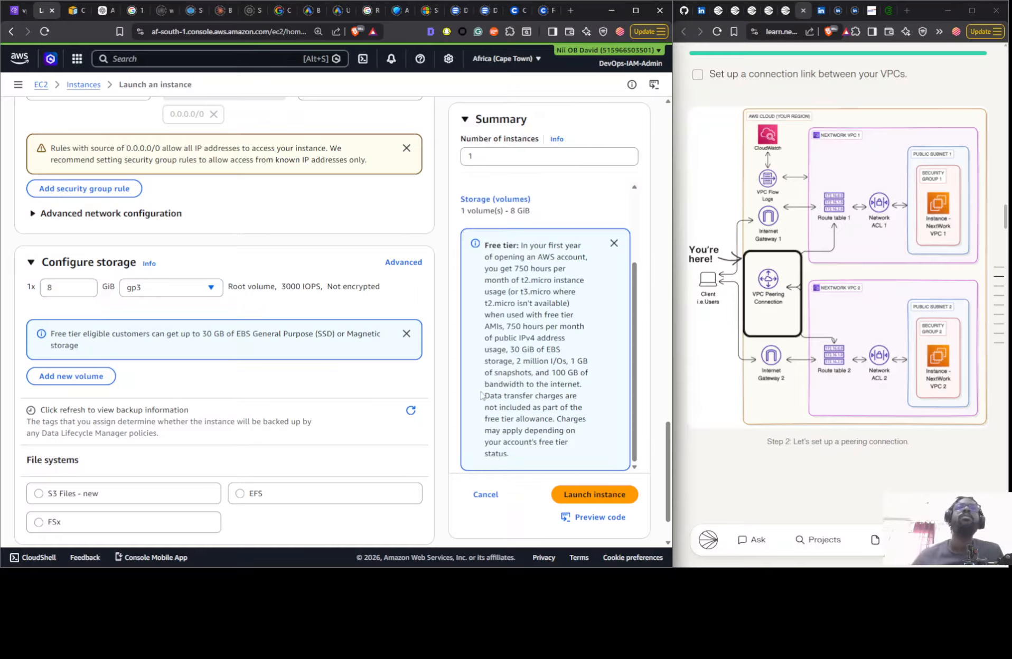
pyautogui.click(579, 503)
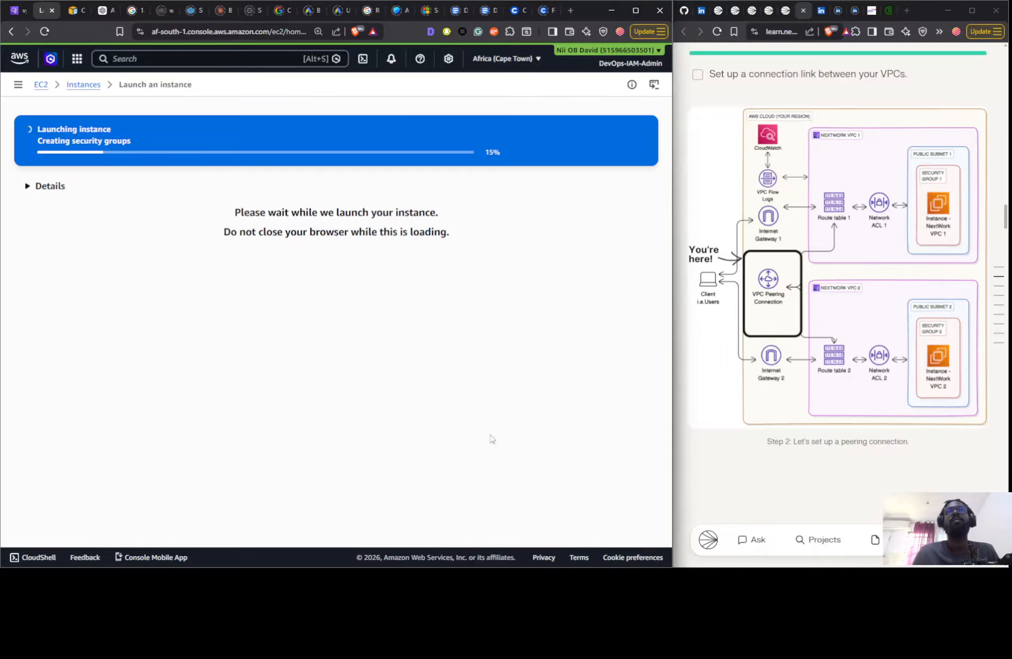
pyautogui.scroll(-4, 803, 299)
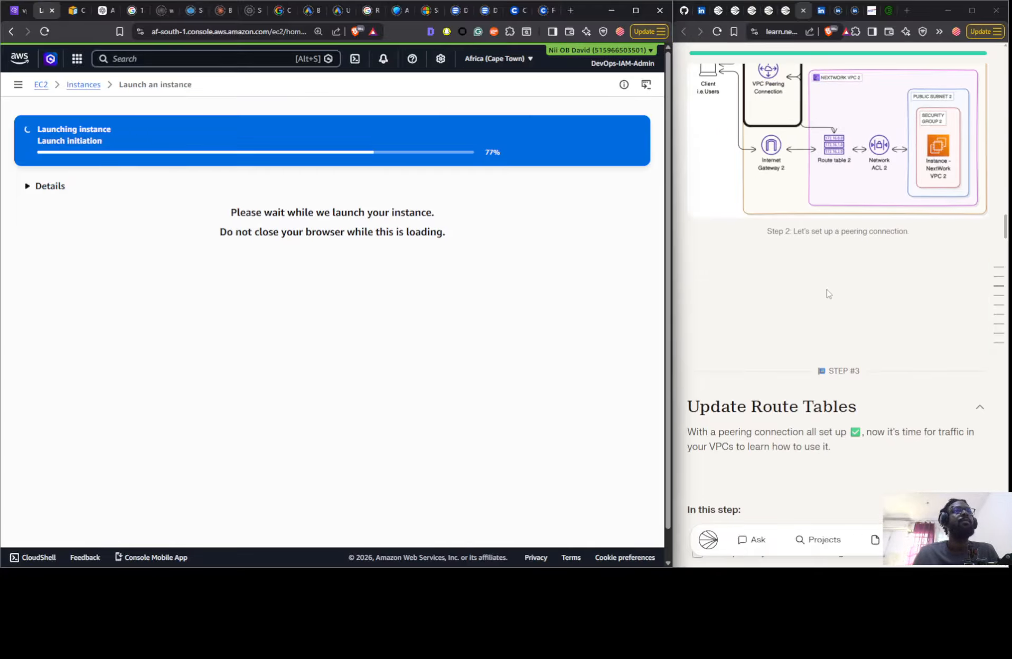
# - Check the peering connection step in the project guide and open the list of all EC2 instances
pyautogui.scroll(5, 823, 290)
pyautogui.scroll(2, 824, 289)
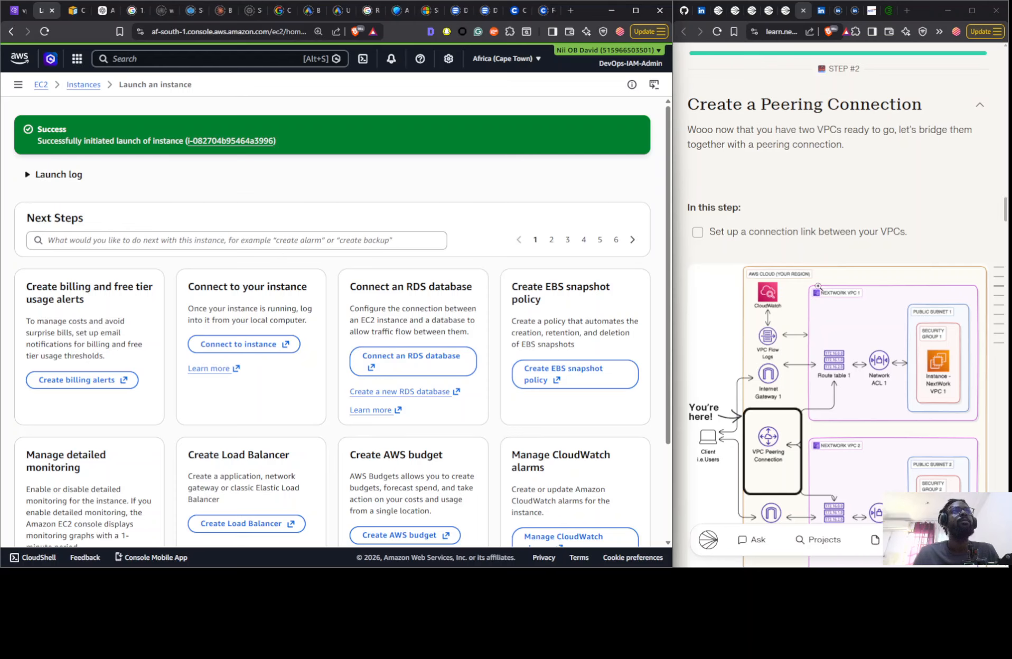
pyautogui.scroll(-3, 553, 381)
pyautogui.click(580, 514)
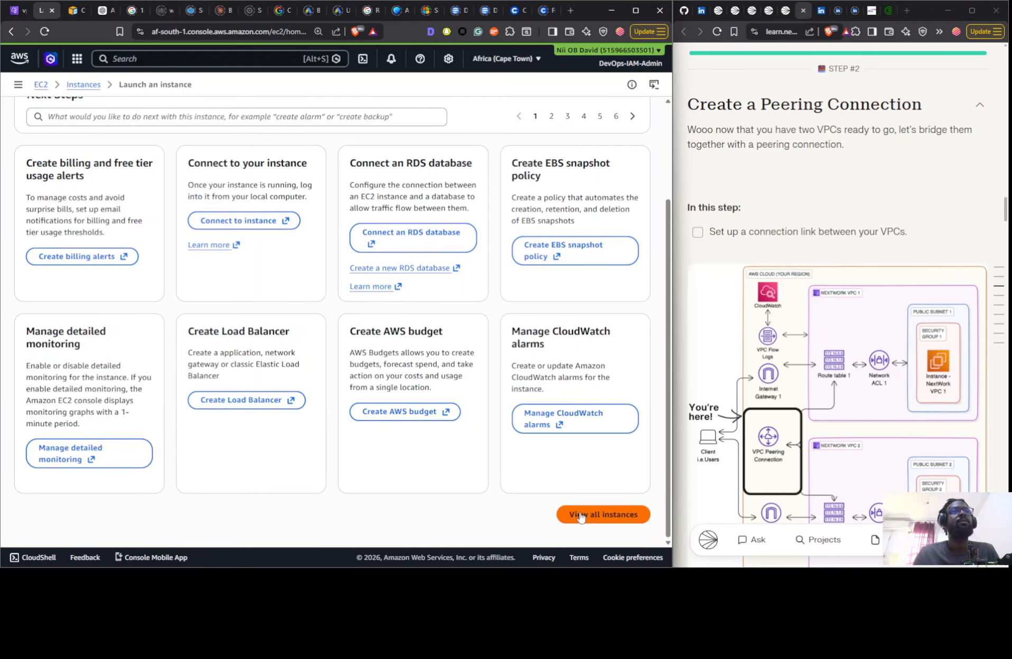
# - Examine project guide steps 1 to 5 and their architecture diagrams, covering VPC creation, peering, route tables, EC2 instances and connecting to Instance 1
pyautogui.scroll(-12, 827, 352)
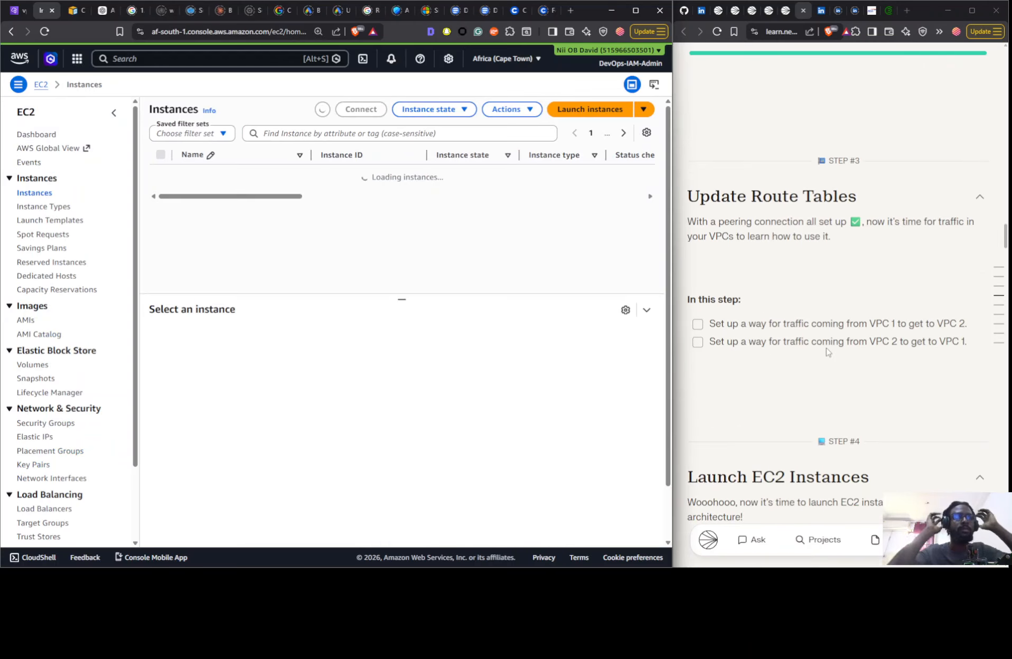
pyautogui.scroll(-7, 827, 352)
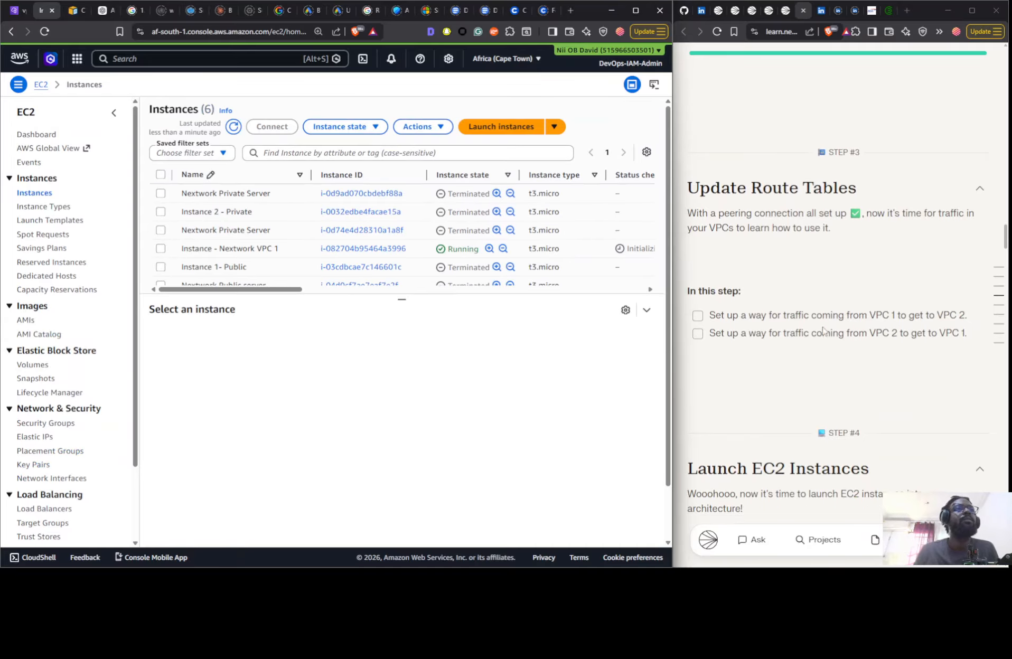
pyautogui.scroll(14, 822, 322)
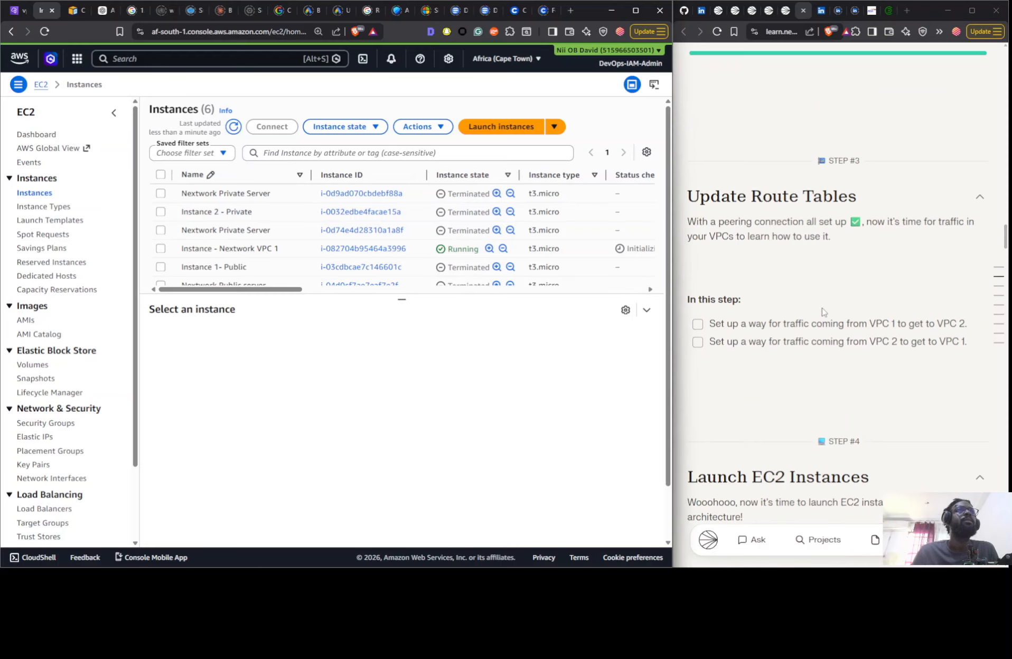
pyautogui.scroll(-5, 815, 312)
pyautogui.scroll(12, 815, 310)
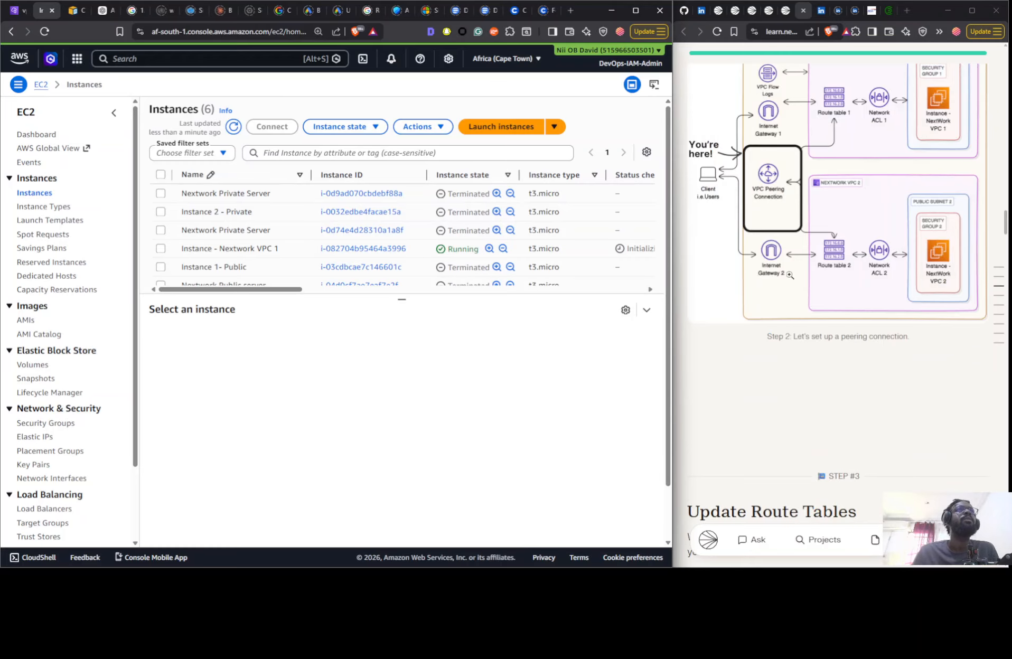
pyautogui.scroll(10, 786, 274)
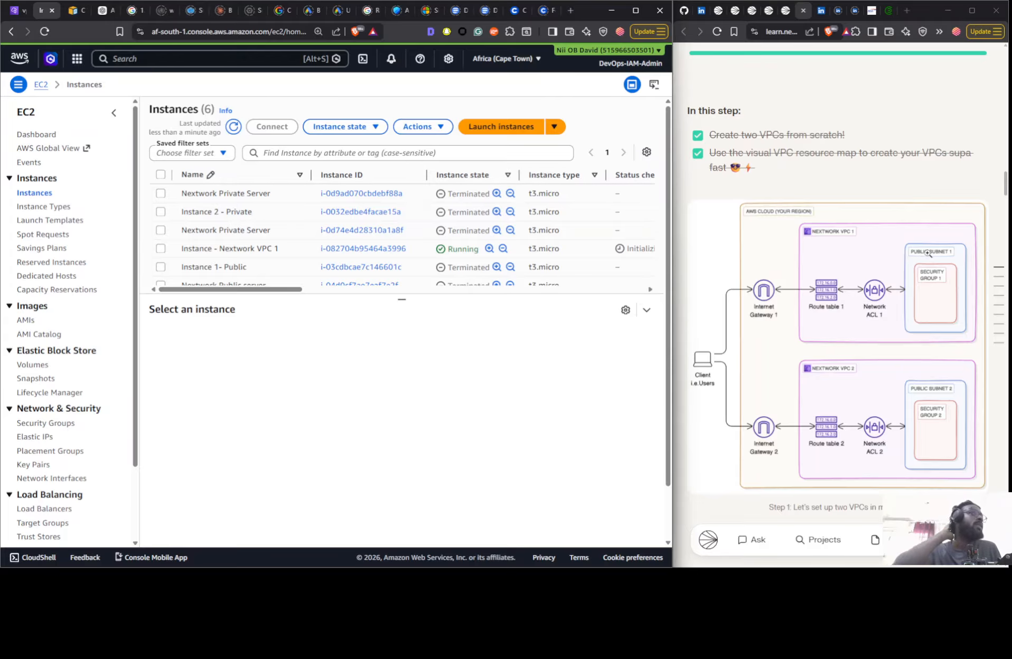
pyautogui.scroll(-20, 956, 342)
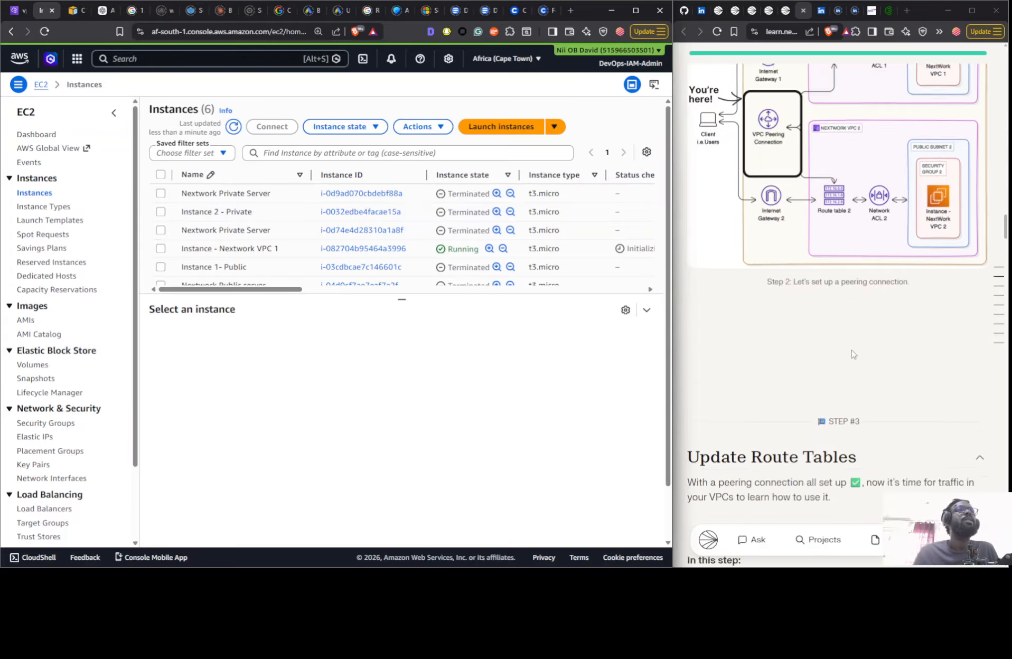
pyautogui.scroll(-12, 821, 280)
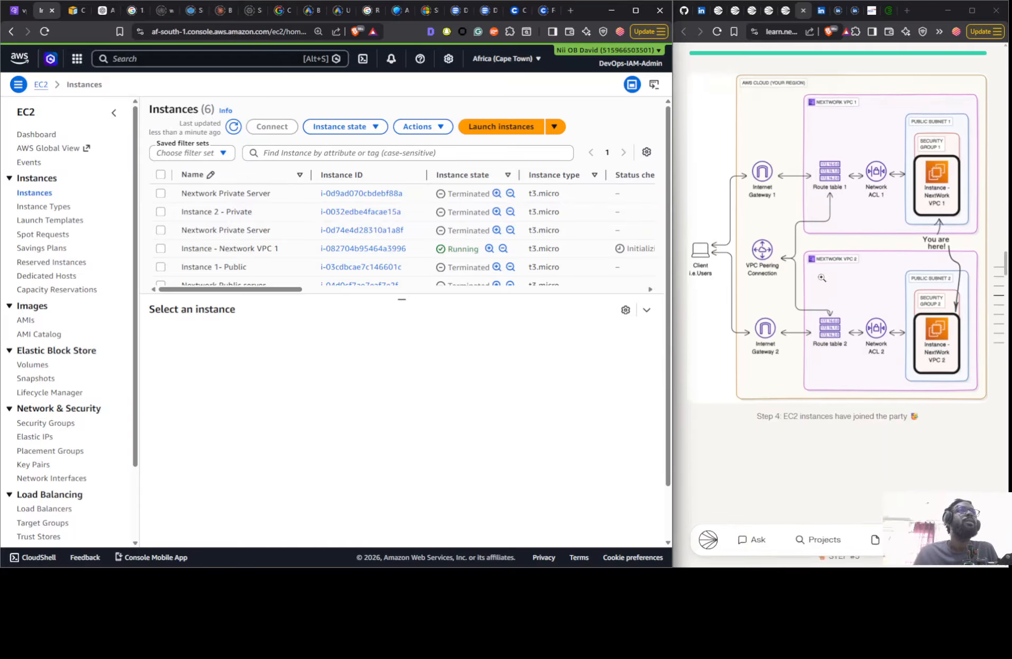
pyautogui.scroll(-3, 824, 283)
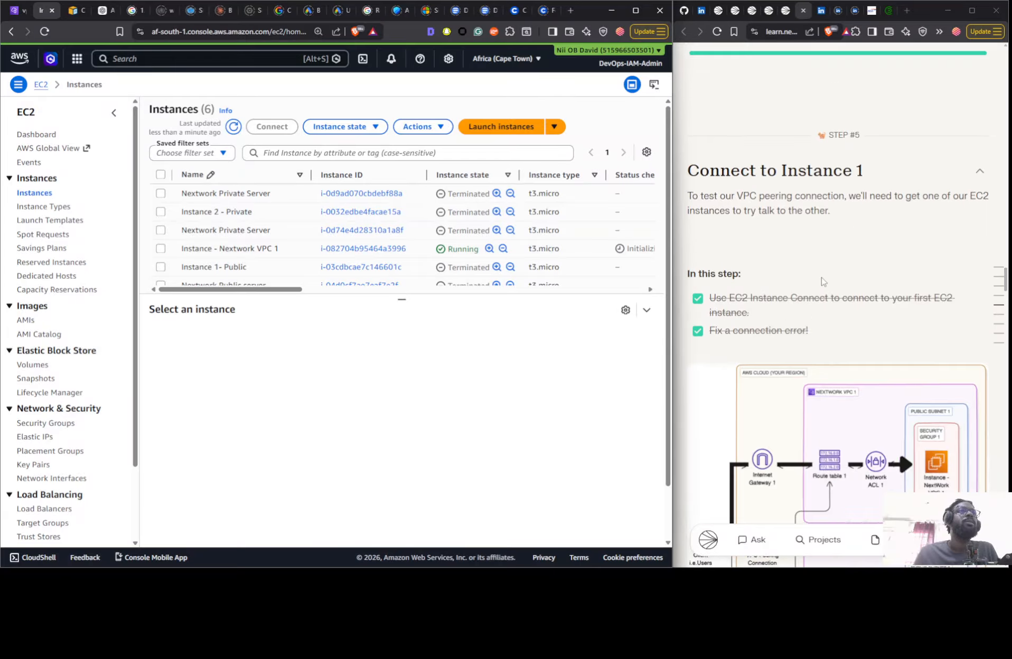
pyautogui.scroll(10, 829, 288)
pyautogui.scroll(3, 823, 286)
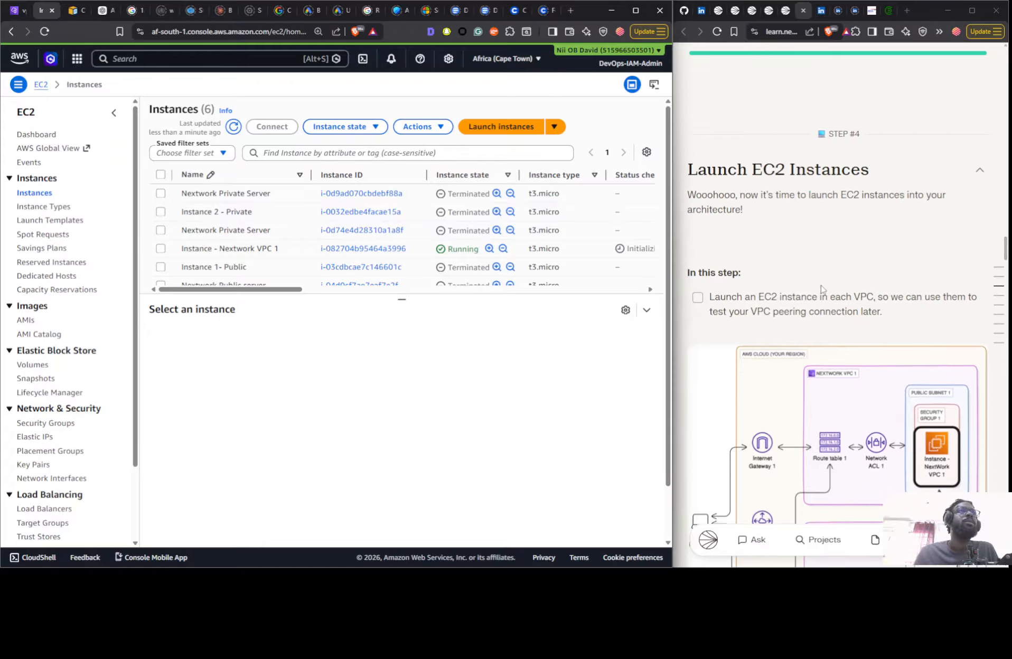
pyautogui.scroll(-5, 823, 289)
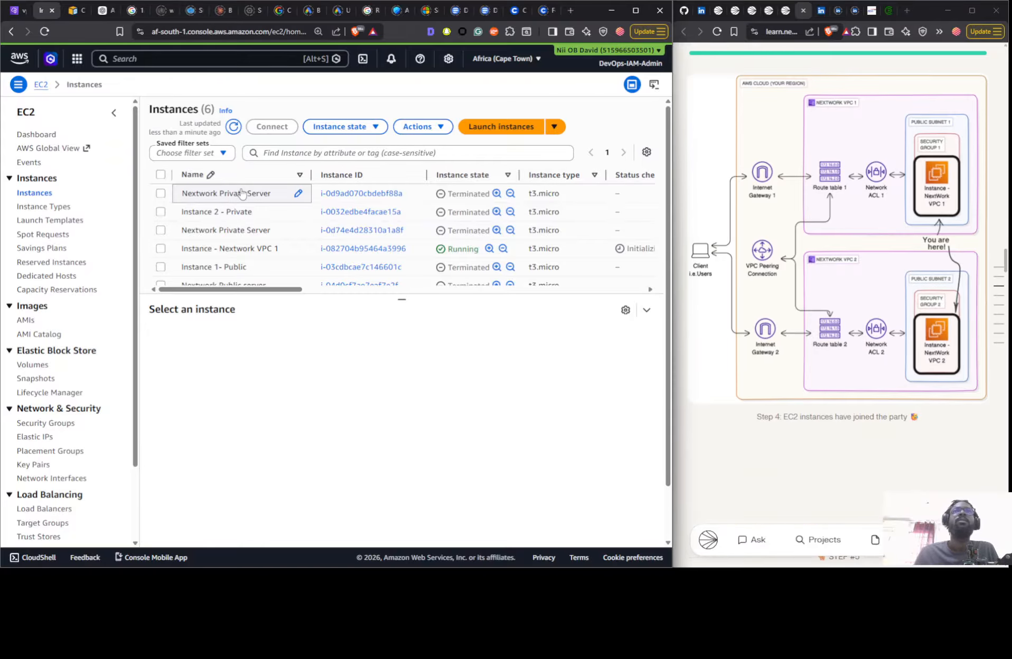
# - Filter the instances list by the Running state and recheck the guide's route table and EC2 launch steps
pyautogui.click(190, 153)
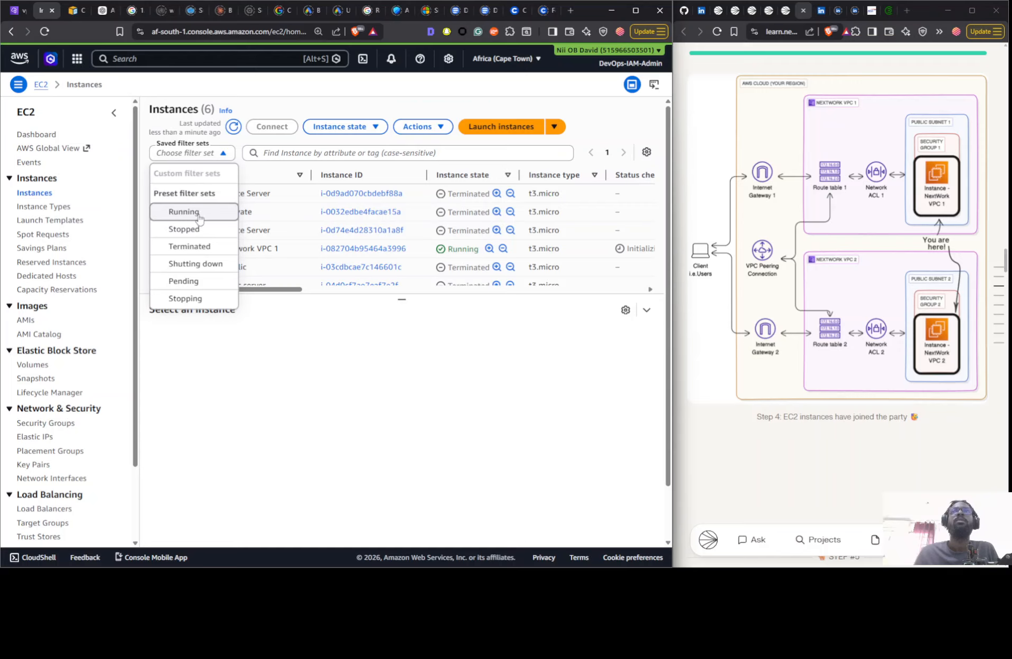
pyautogui.click(196, 214)
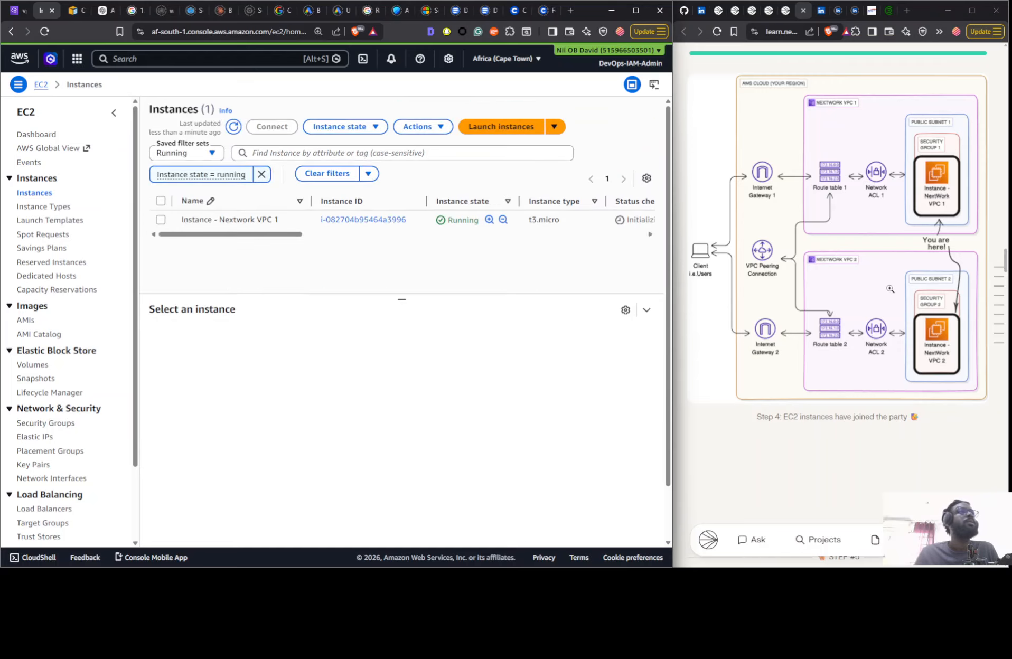
pyautogui.scroll(-3, 874, 296)
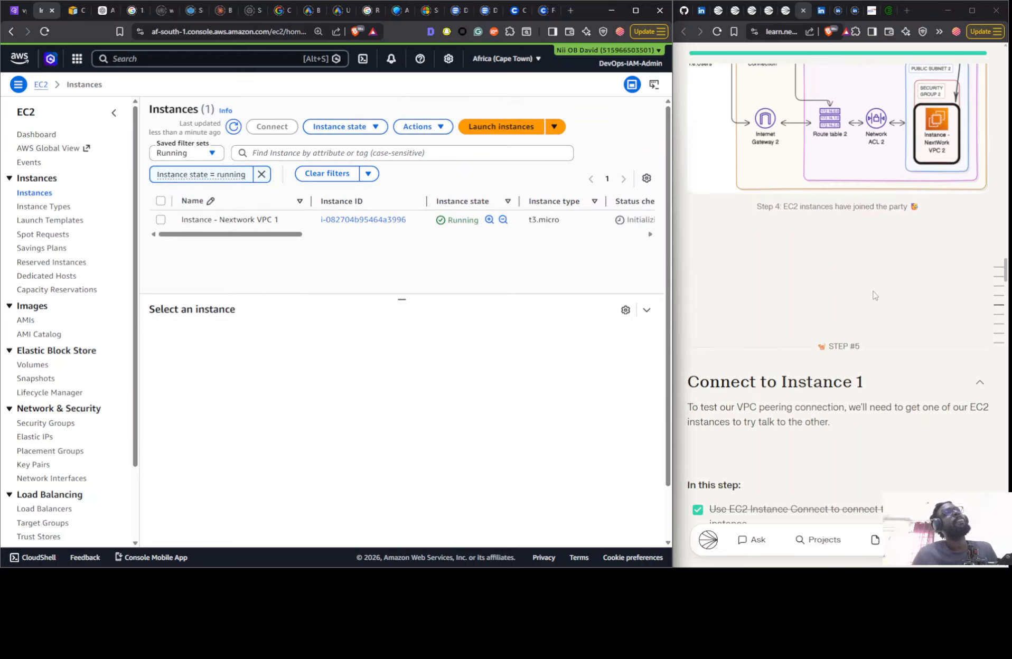
pyautogui.scroll(8, 872, 296)
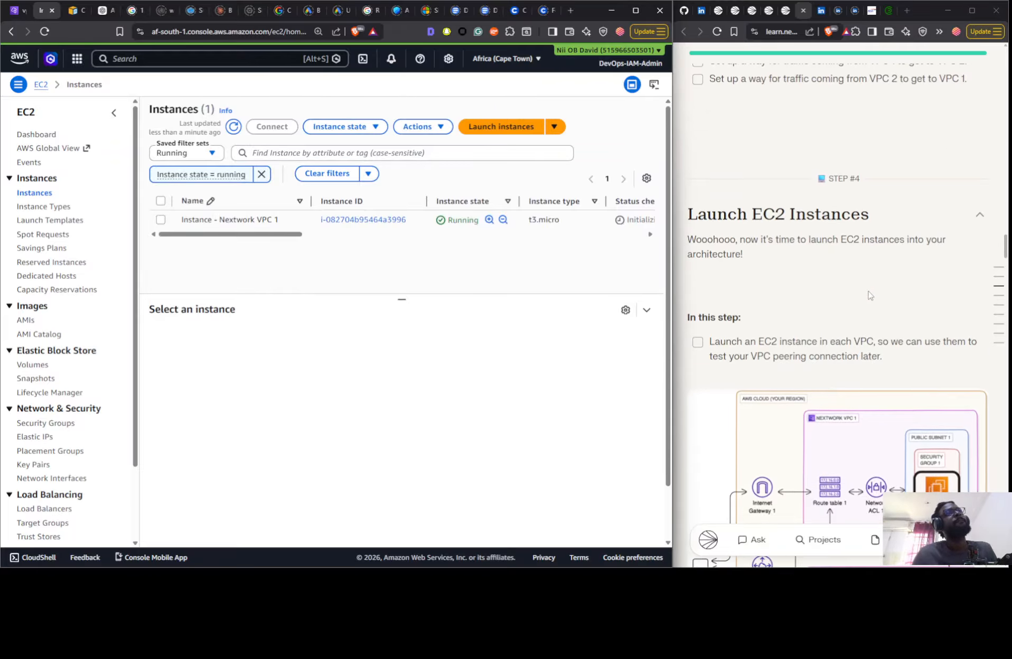
pyautogui.scroll(6, 869, 296)
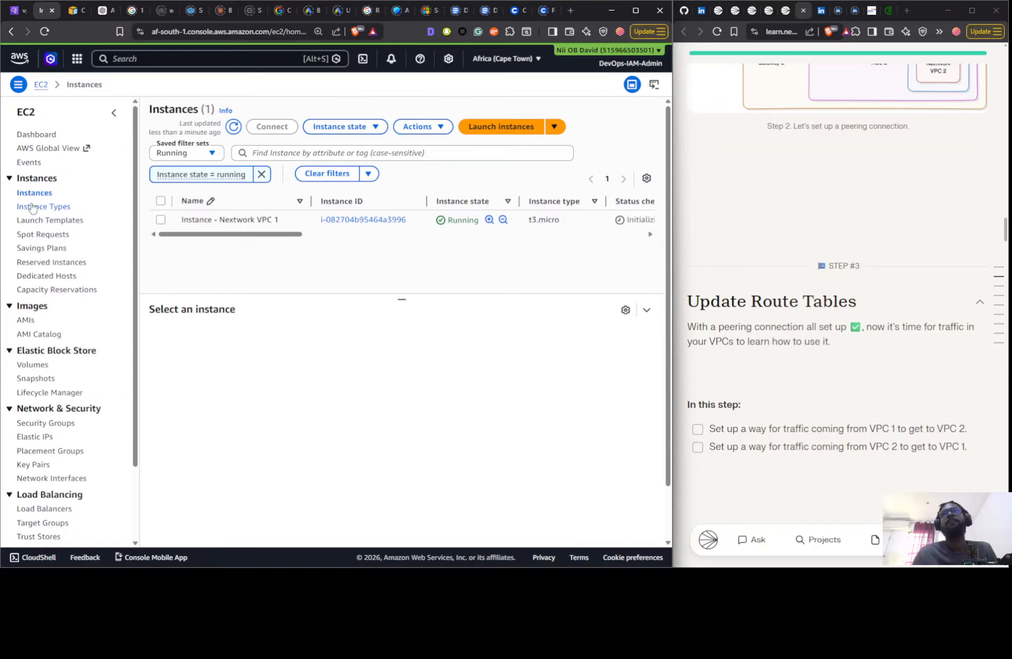
# - Return to the VPC console and open the form for creating a new peering connection, following step 2 of the guide
pyautogui.click(16, 10)
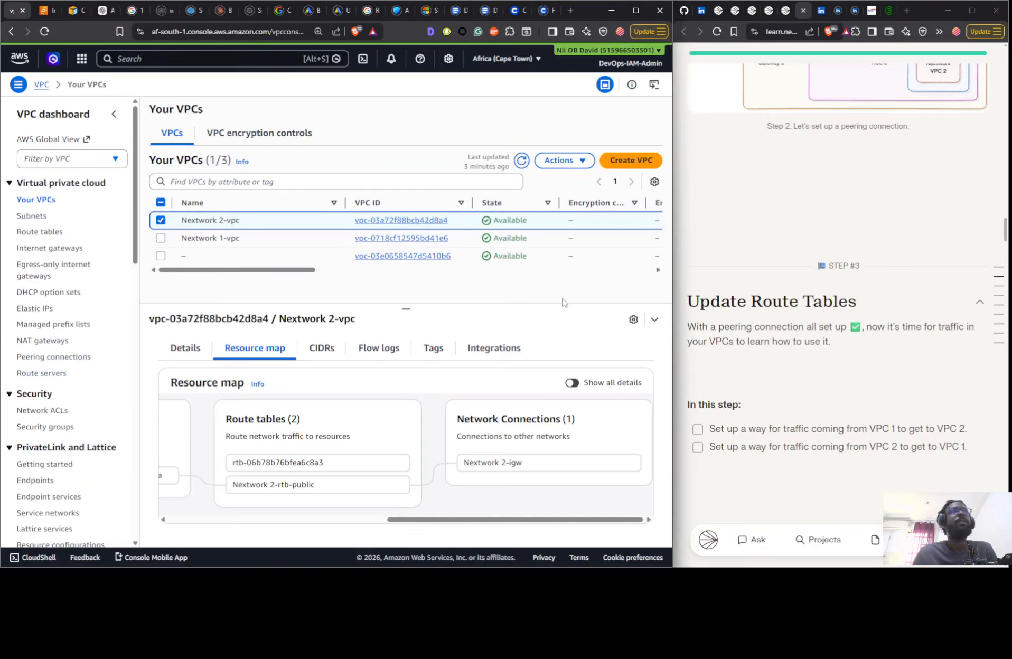
pyautogui.scroll(8, 797, 292)
pyautogui.scroll(2, 798, 292)
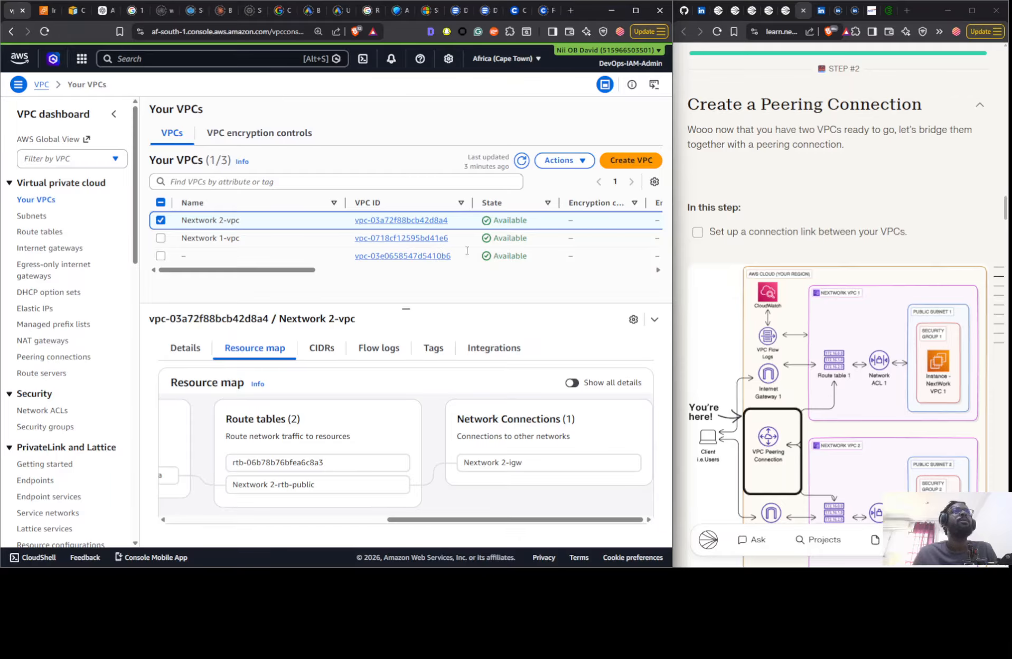
pyautogui.click(46, 358)
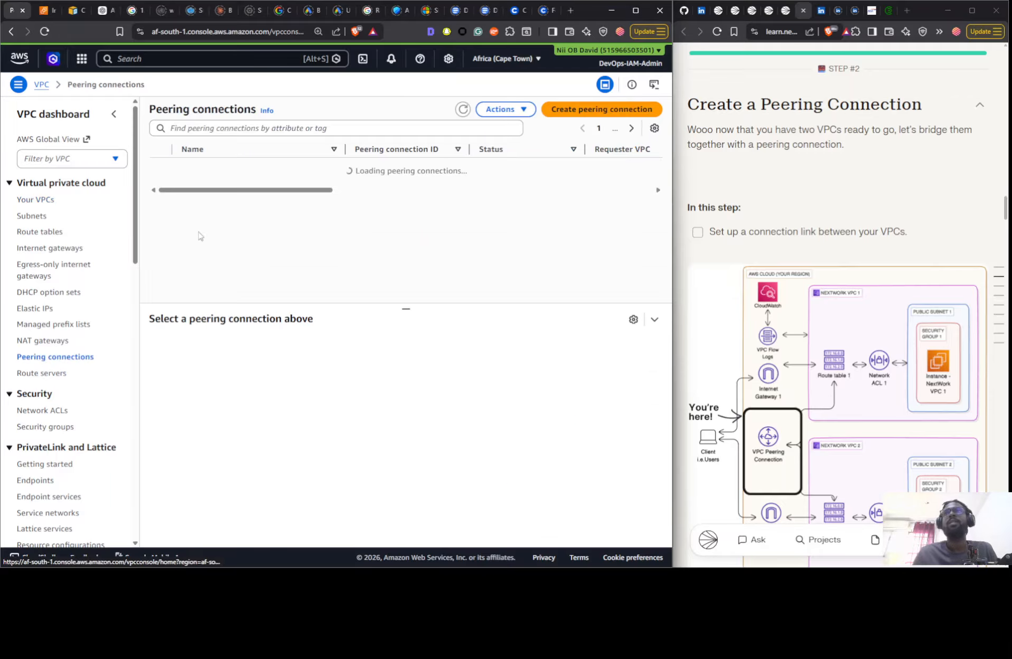
pyautogui.click(571, 109)
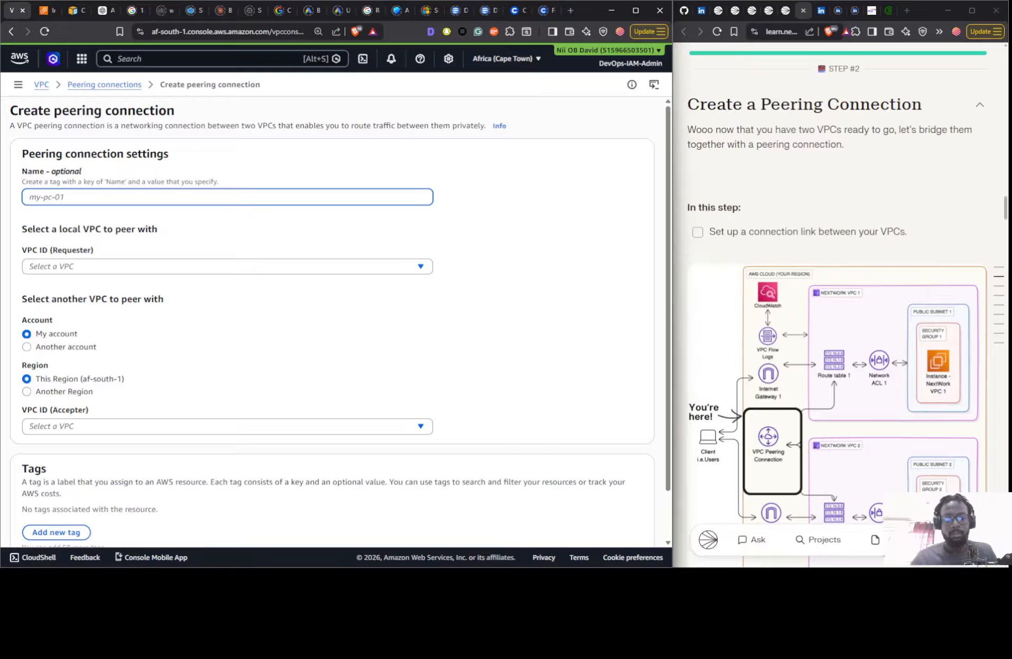
pyautogui.hotkey('alt', 'Tab')
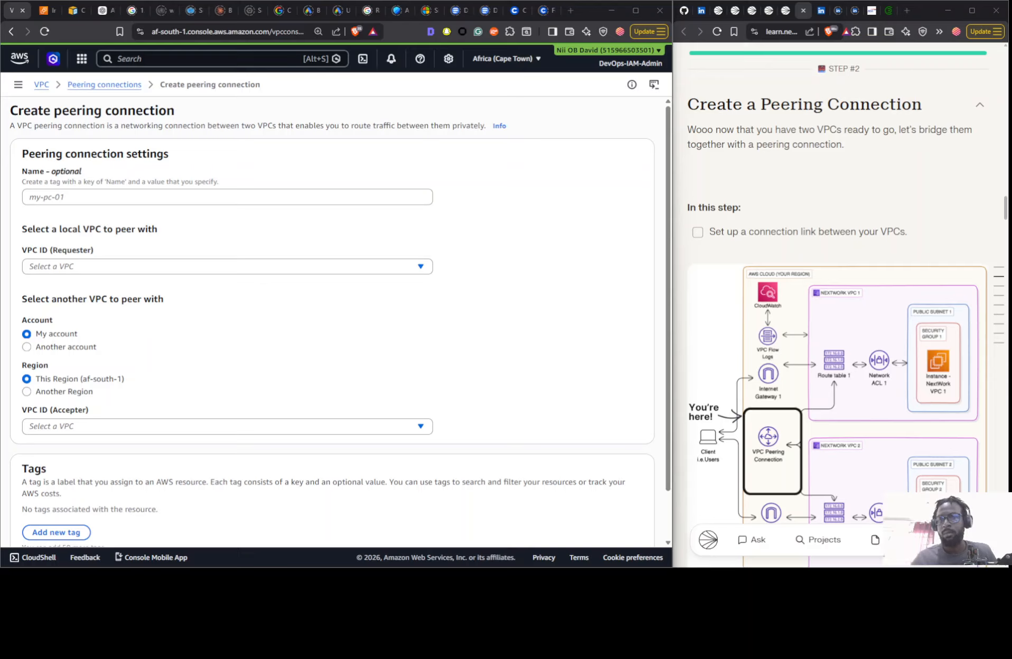
# - Name the new peering connection "VPC 1 <> VPC2"
pyautogui.click(224, 200)
pyautogui.write('VPC 1<>')
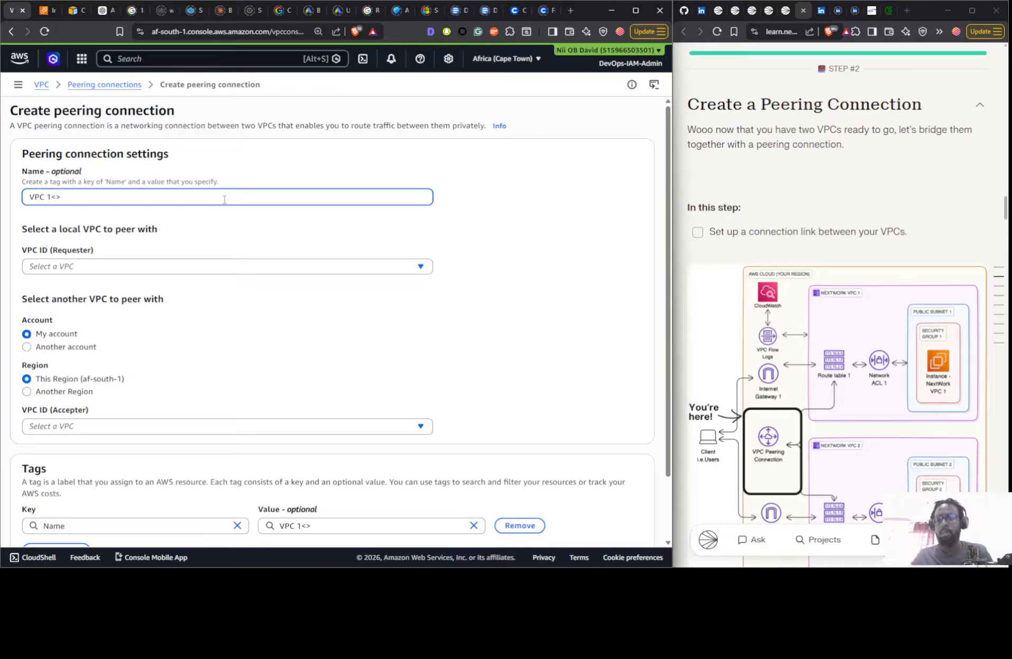
pyautogui.write('VPC2')
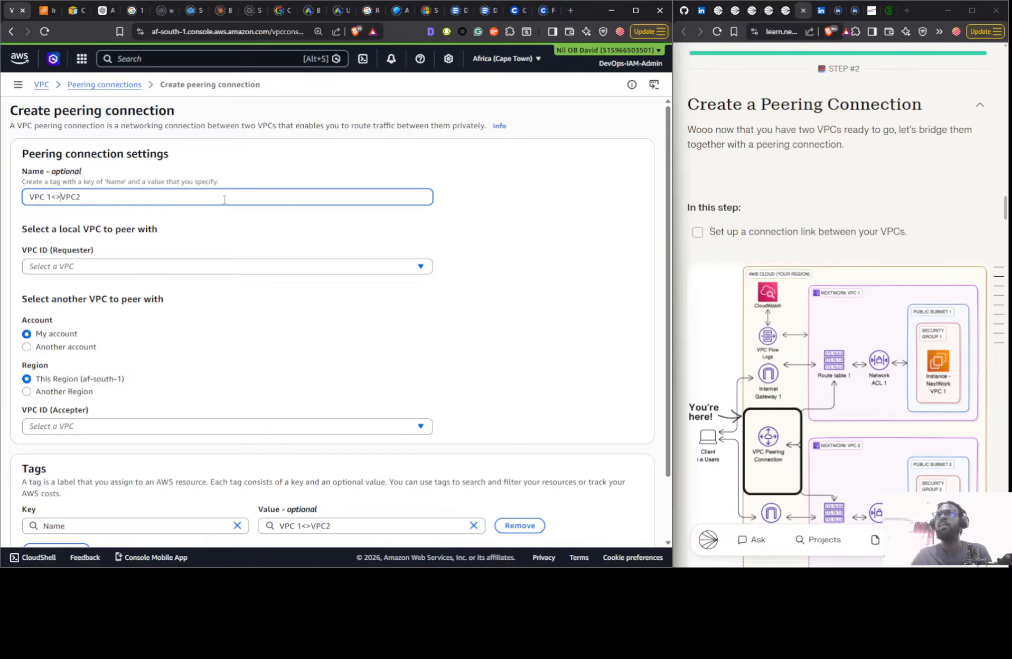
pyautogui.press('Left')
pyautogui.press('Left')
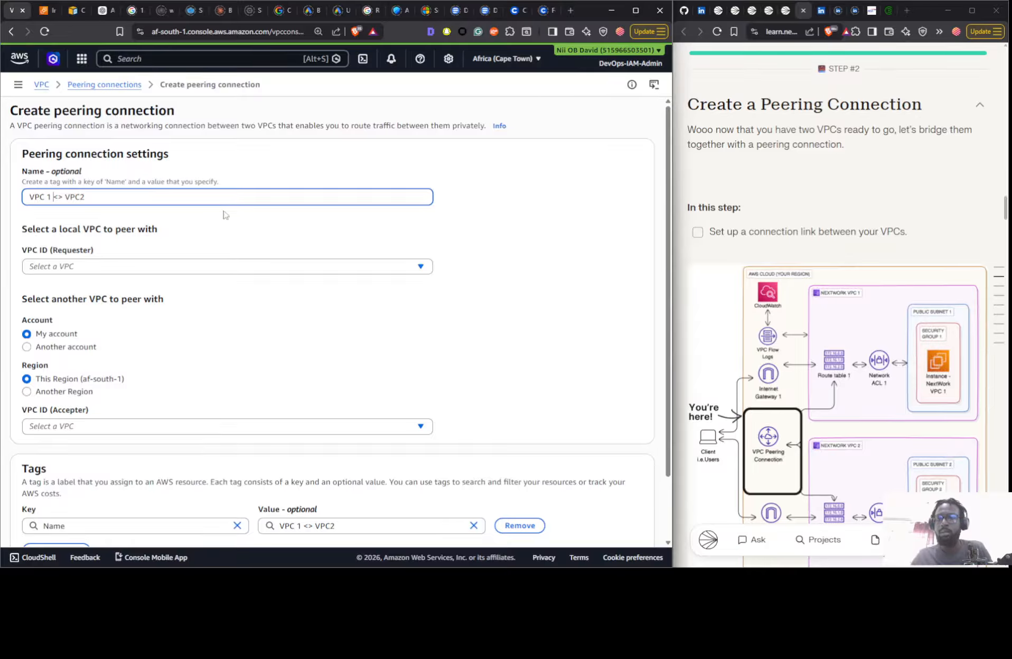
# - Set Nextwork 1-vpc as the requester and Nextwork 2-vpc as the accepter, and create the peering connection
pyautogui.click(210, 266)
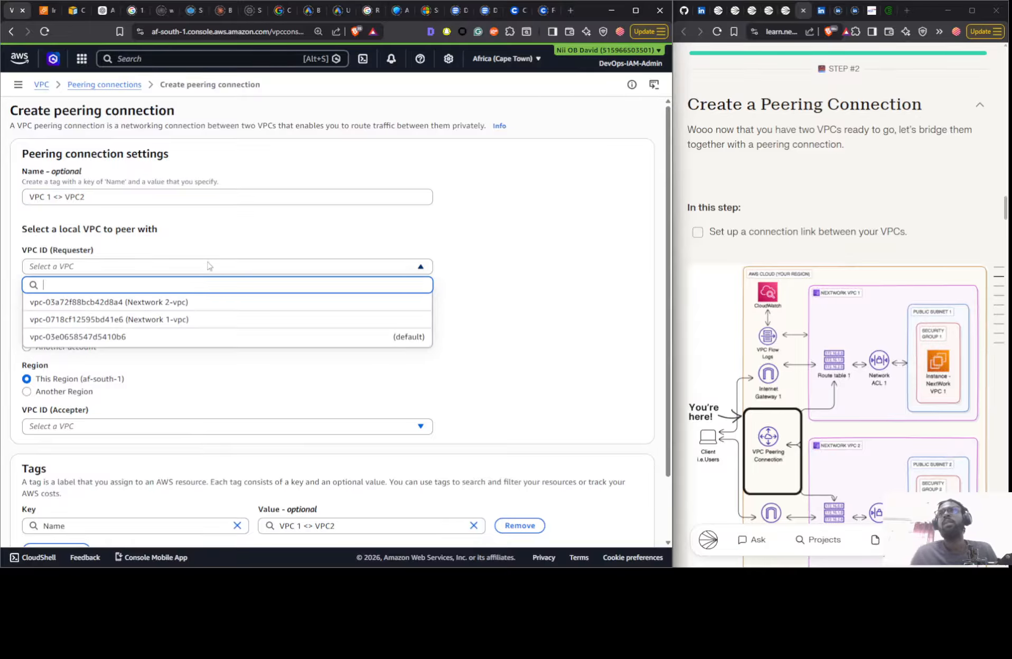
pyautogui.click(171, 317)
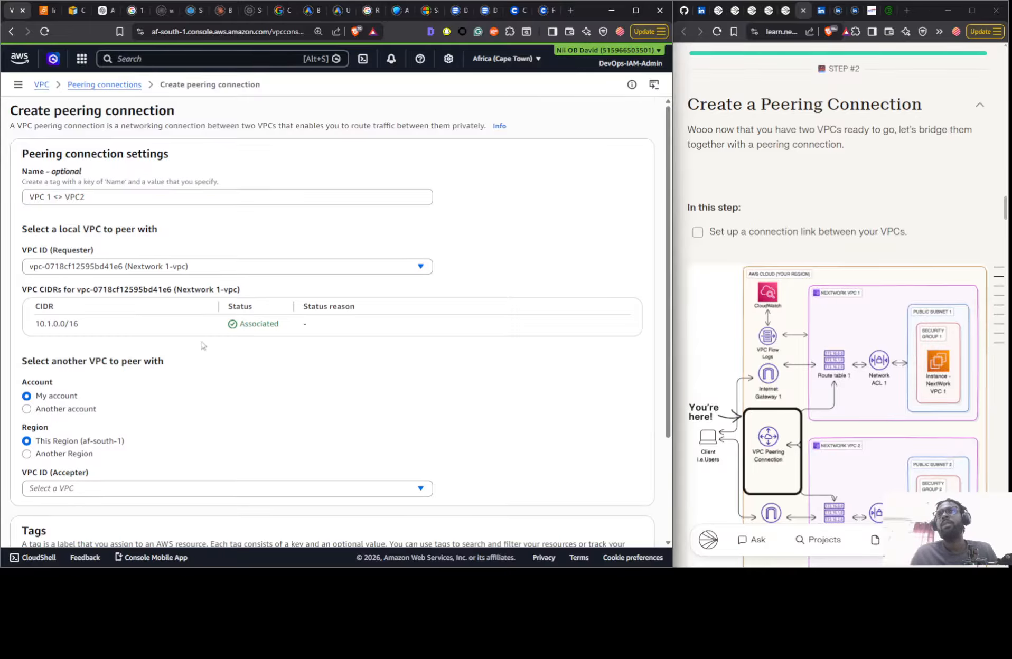
pyautogui.scroll(-3, 203, 345)
pyautogui.click(97, 353)
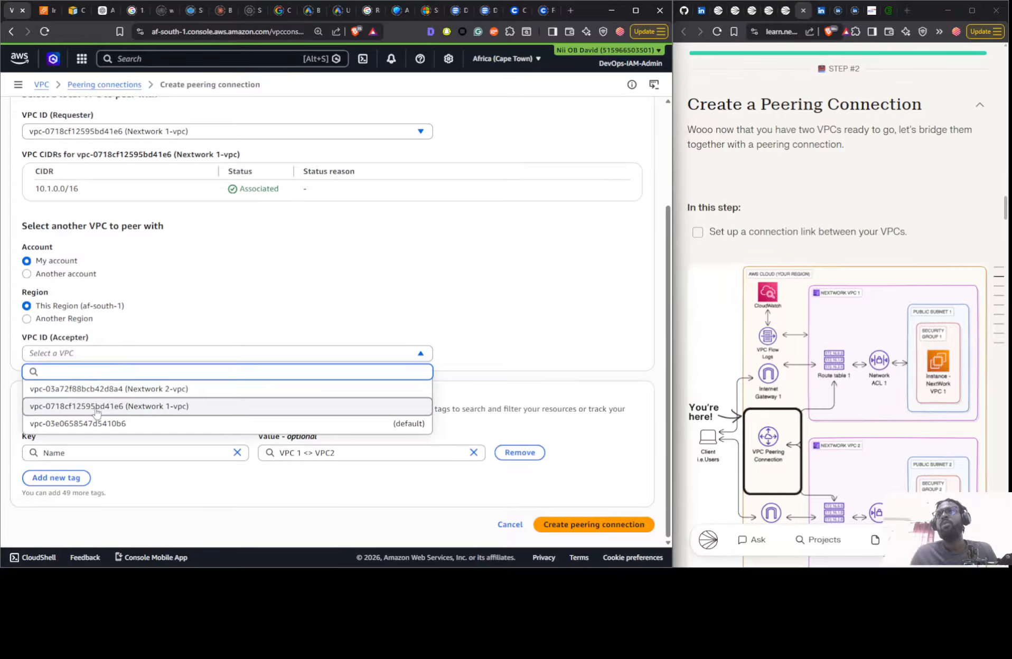
pyautogui.click(95, 391)
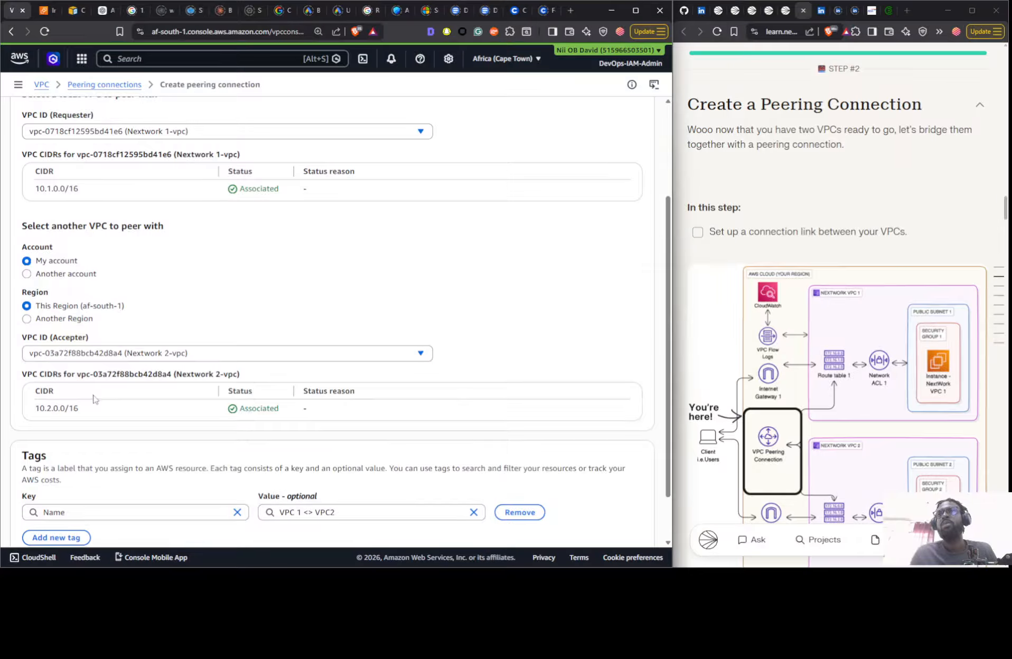
pyautogui.scroll(-2, 432, 418)
pyautogui.click(606, 524)
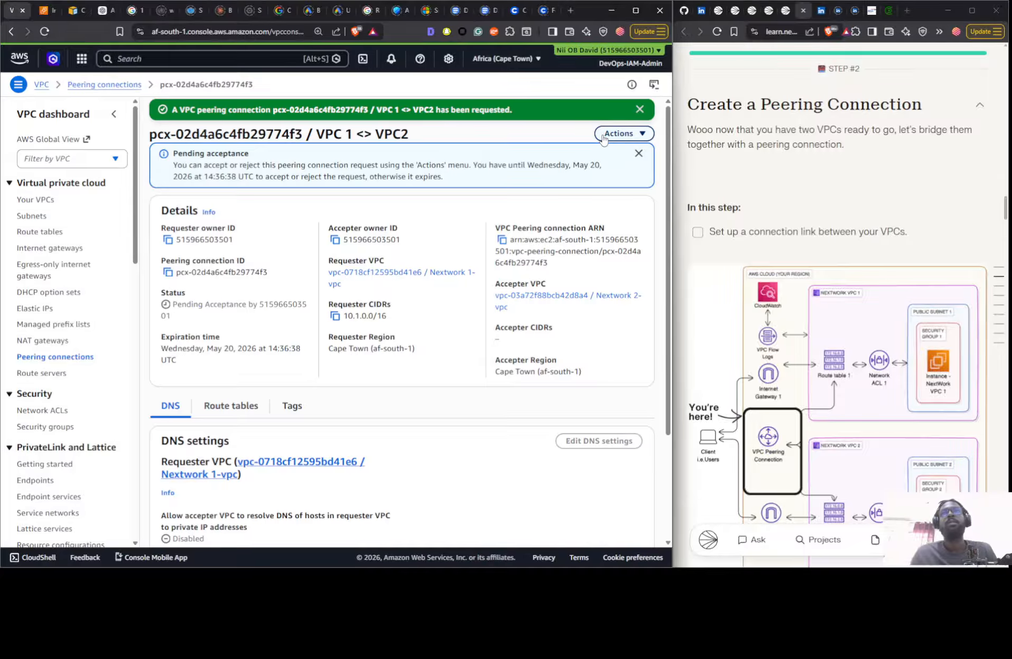
# - Accept the pending request of the VPC 1 <> VPC2 peering connection from the peering connections list
pyautogui.click(38, 358)
pyautogui.click(510, 134)
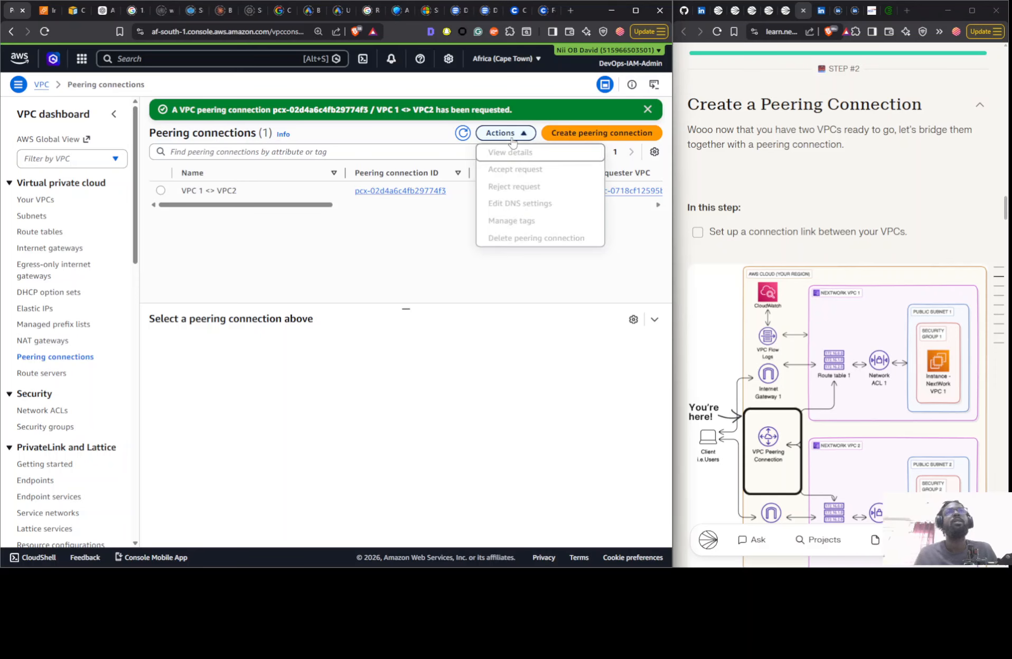
pyautogui.click(243, 190)
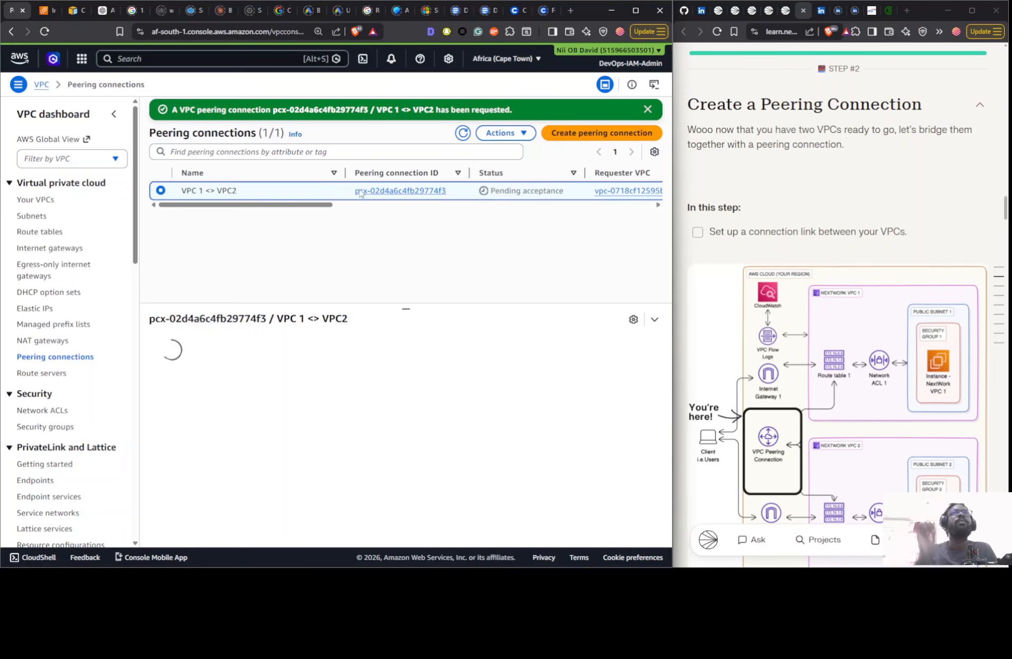
pyautogui.click(506, 133)
pyautogui.click(500, 177)
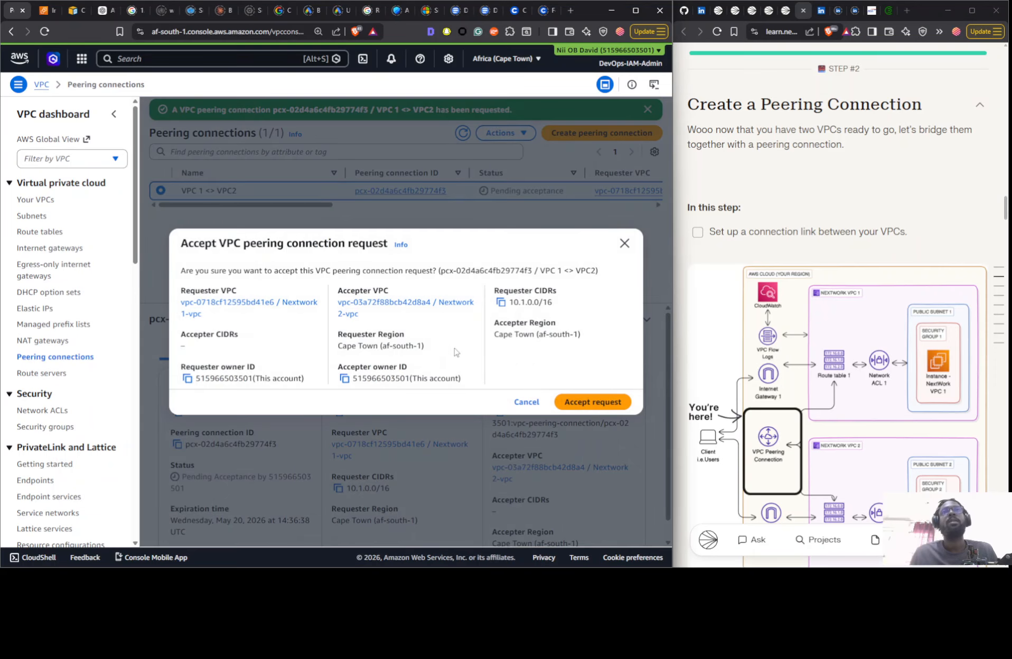
pyautogui.click(571, 405)
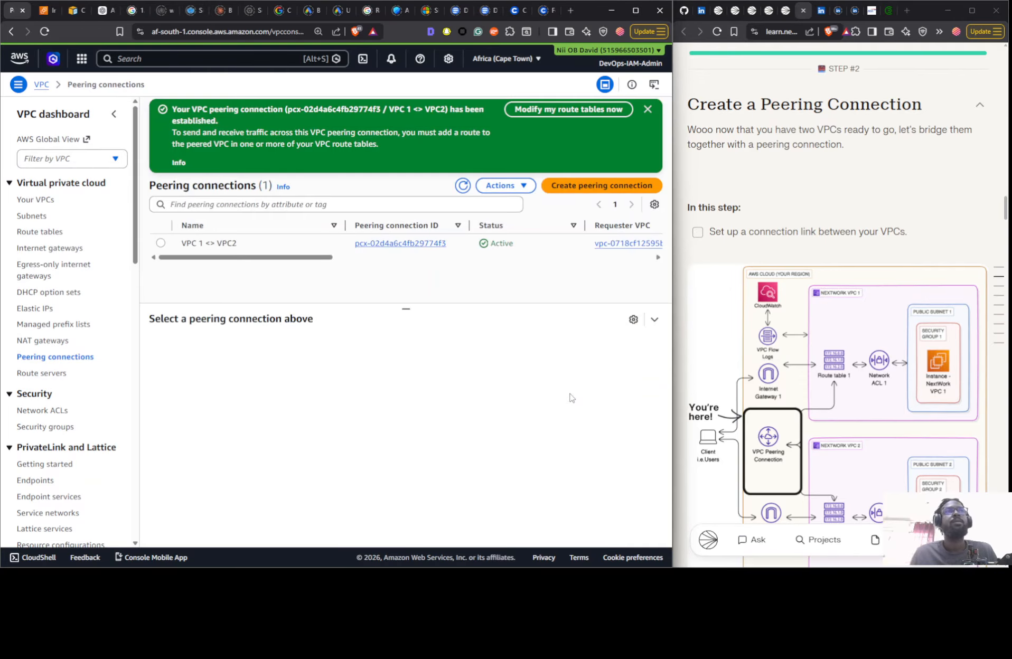
# - Check the guide's route table step and open the routes of Nextwork 1-rtb-public for editing
pyautogui.scroll(-15, 799, 301)
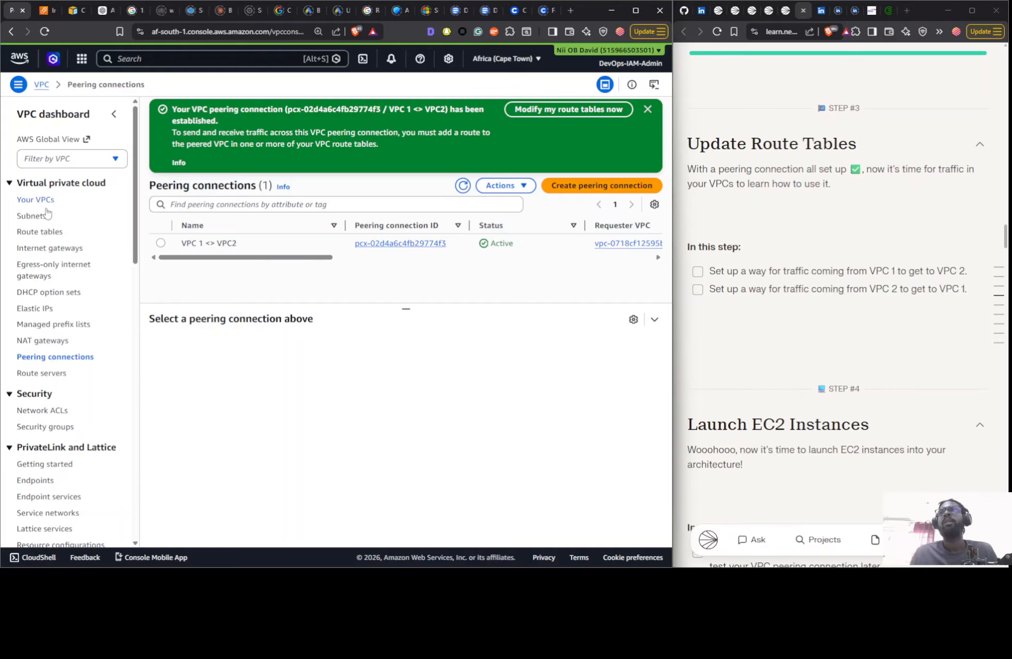
pyautogui.click(44, 230)
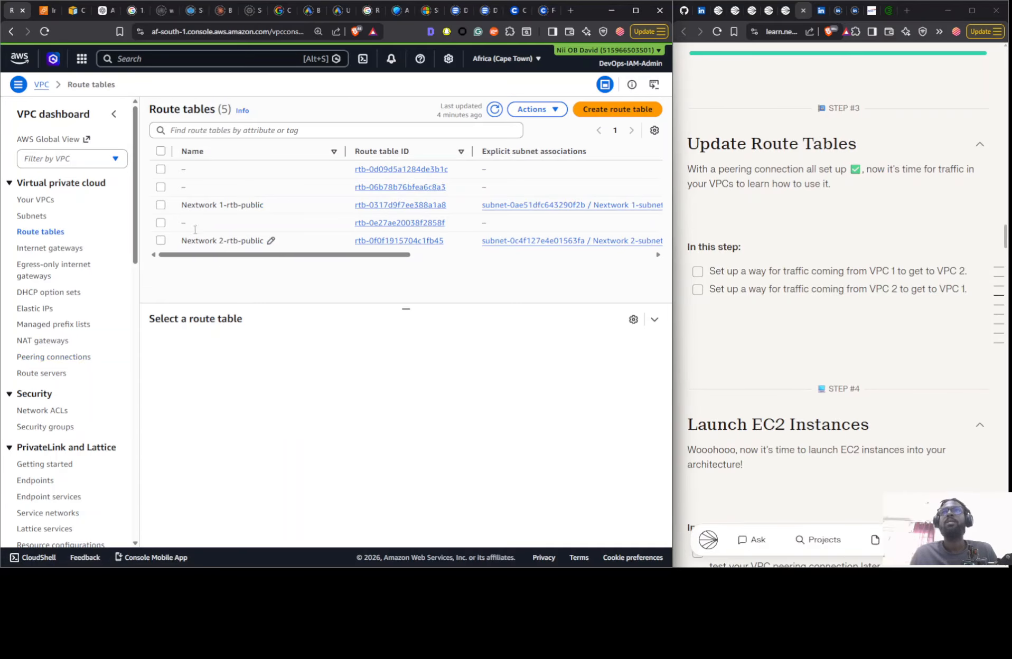
pyautogui.click(292, 209)
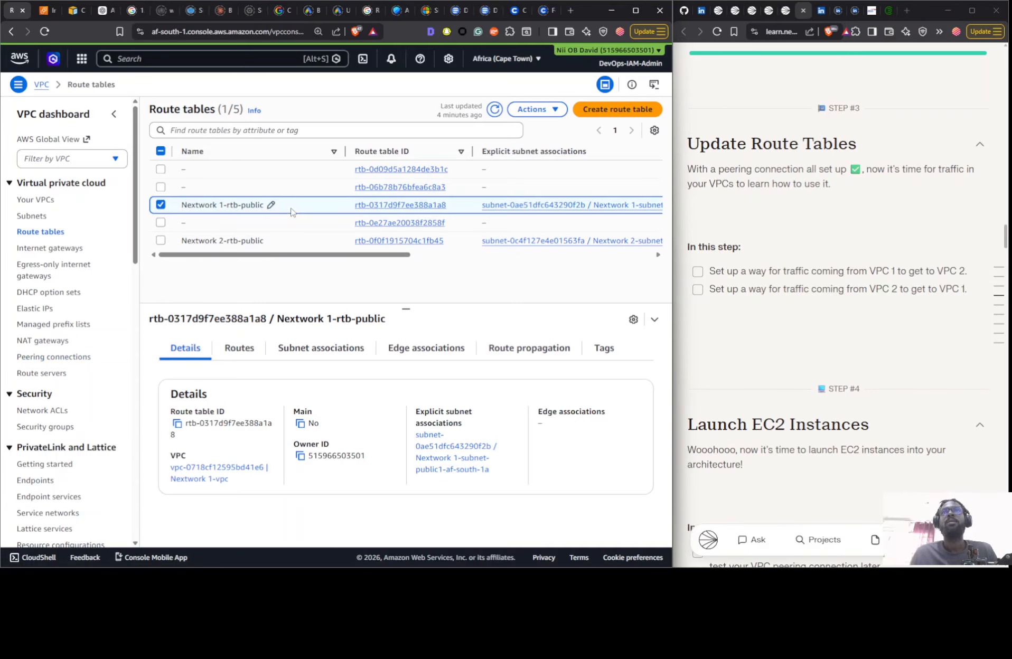
pyautogui.click(238, 352)
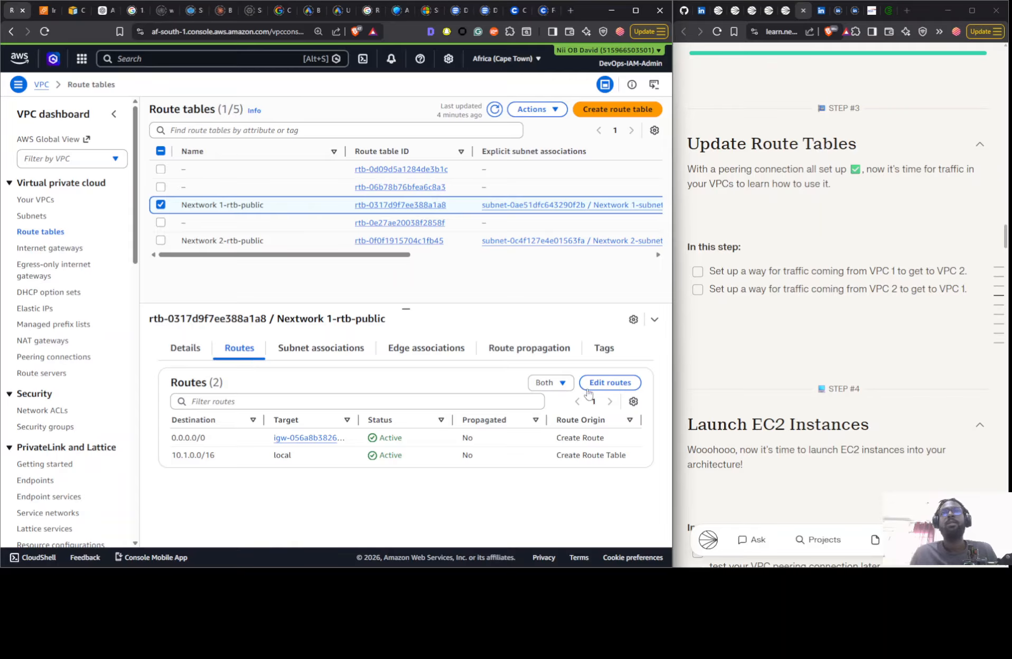
pyautogui.click(609, 383)
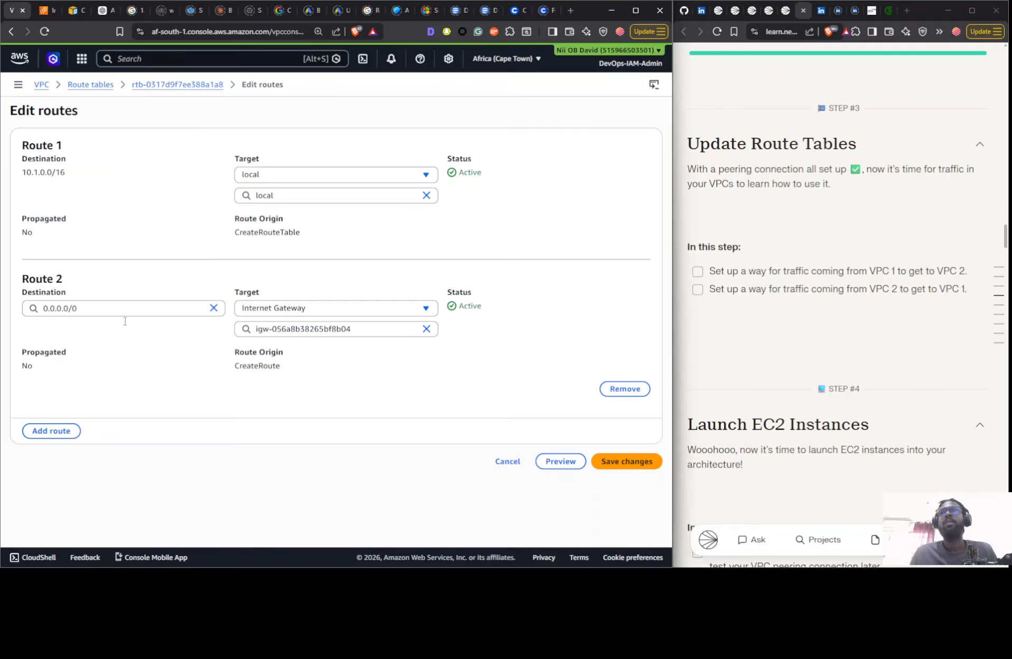
# - Add a third route to Nextwork 1-rtb-public with the destination 10.1.0.0/16
pyautogui.click(59, 430)
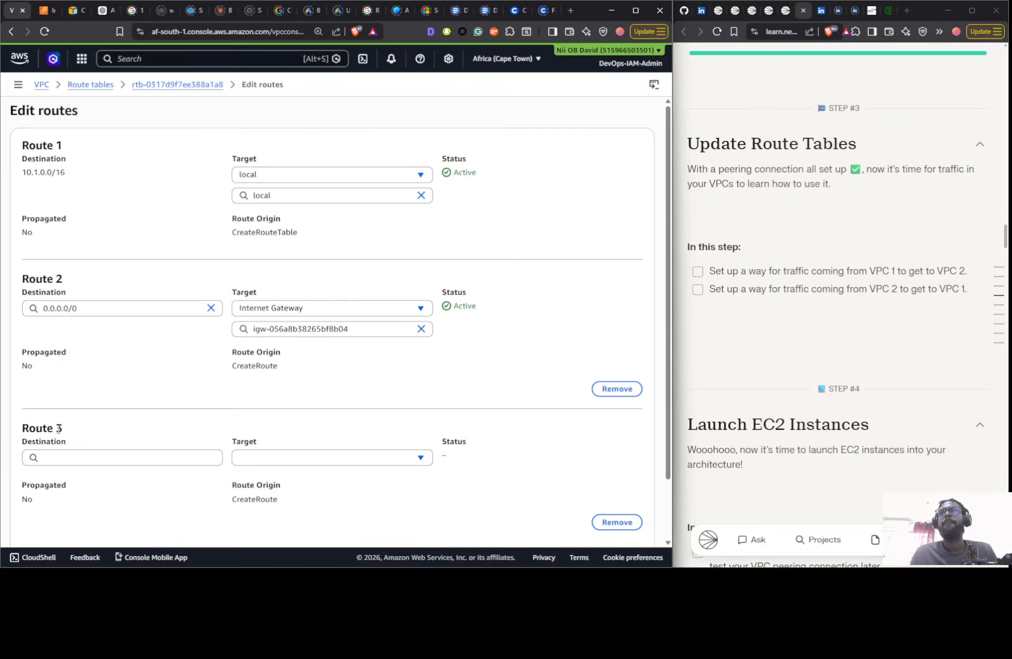
pyautogui.click(78, 457)
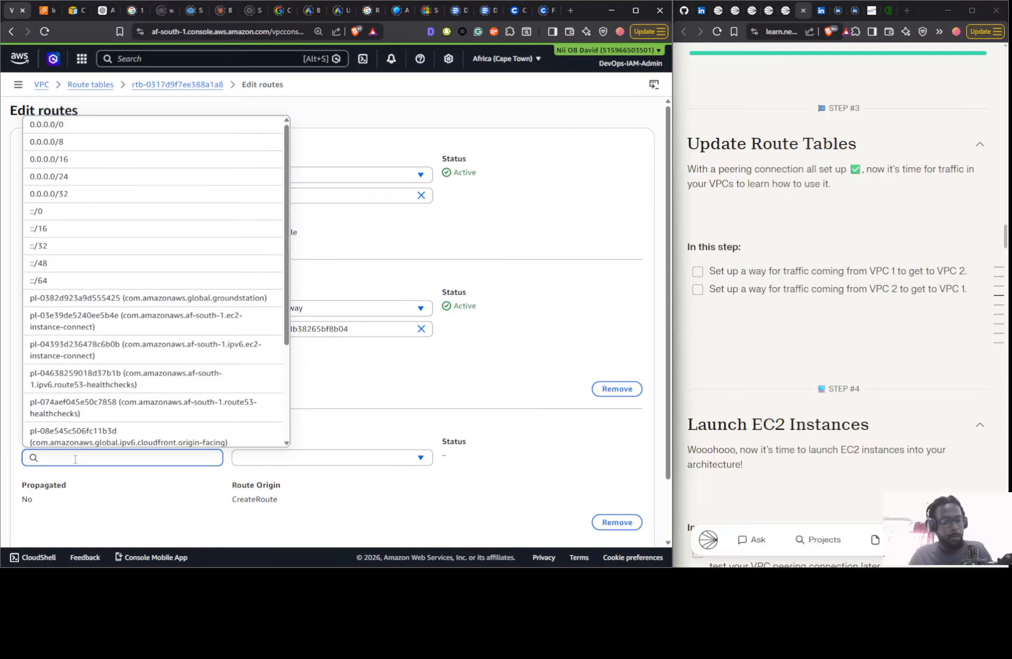
pyautogui.write('10.')
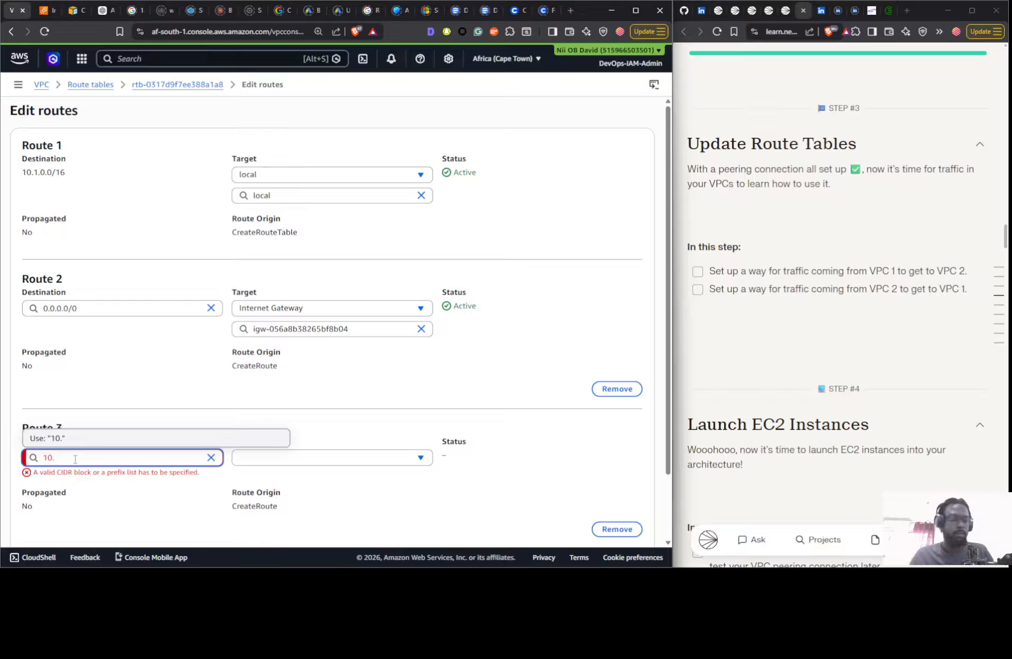
pyautogui.write('1')
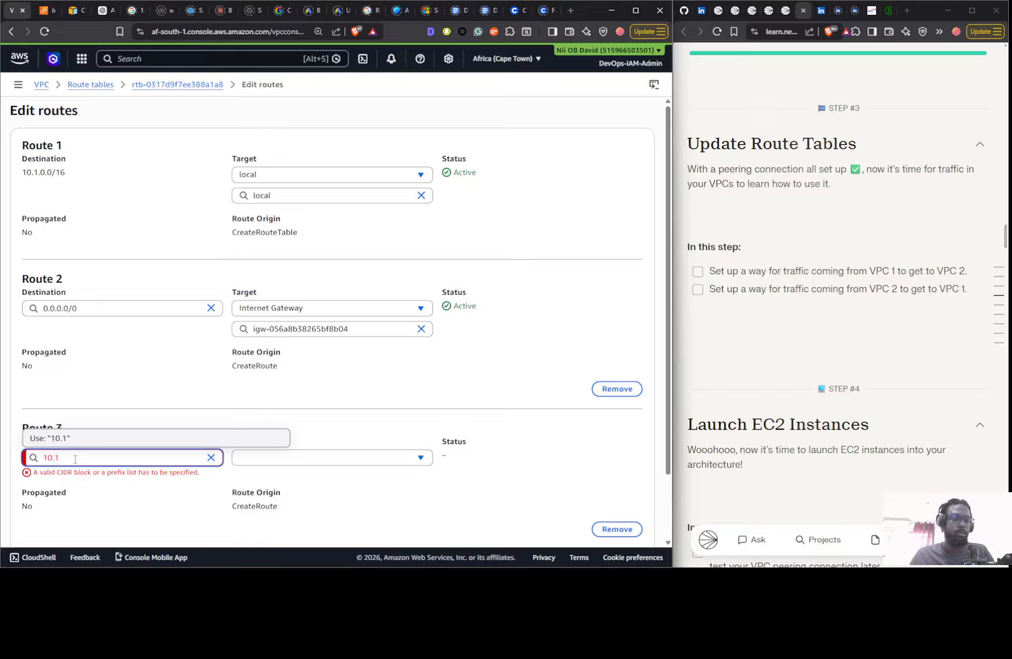
pyautogui.write('.0')
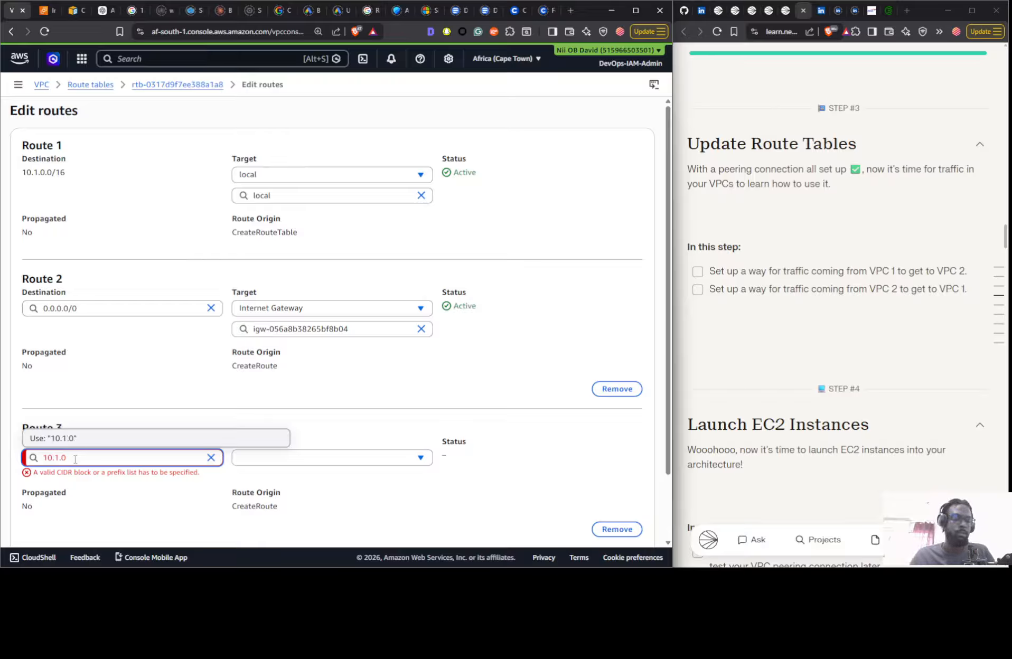
pyautogui.write('.0')
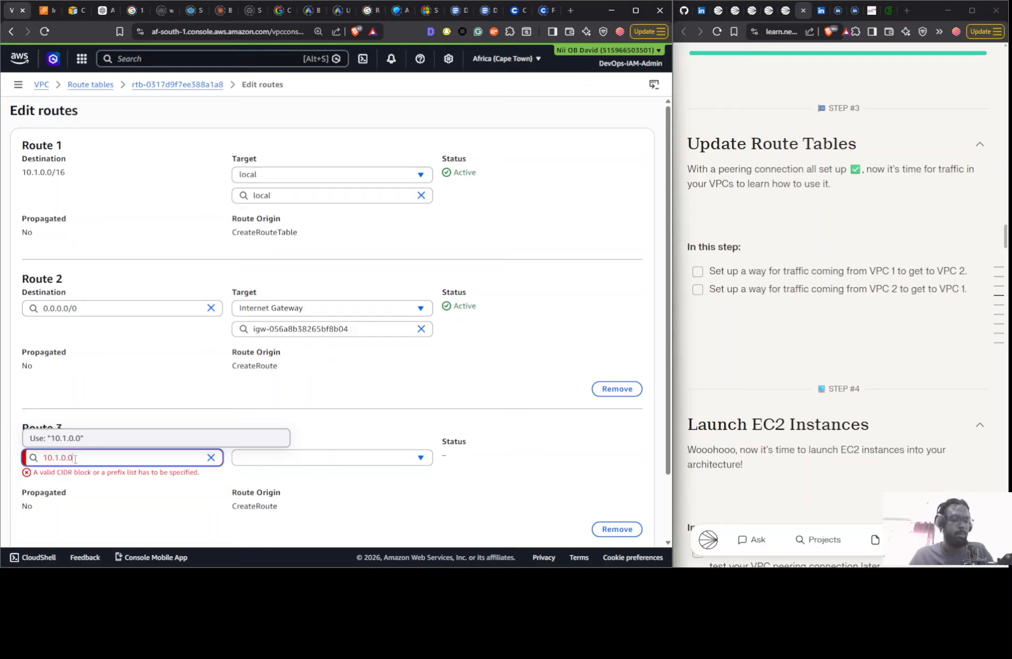
pyautogui.write('/2')
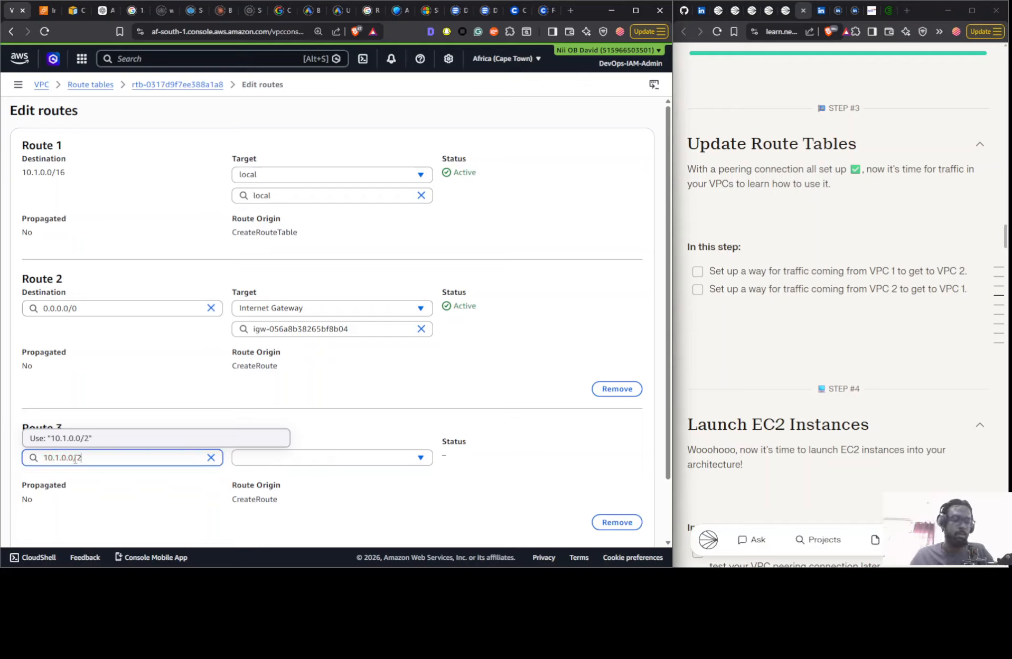
pyautogui.press('BackSpace')
pyautogui.write('16')
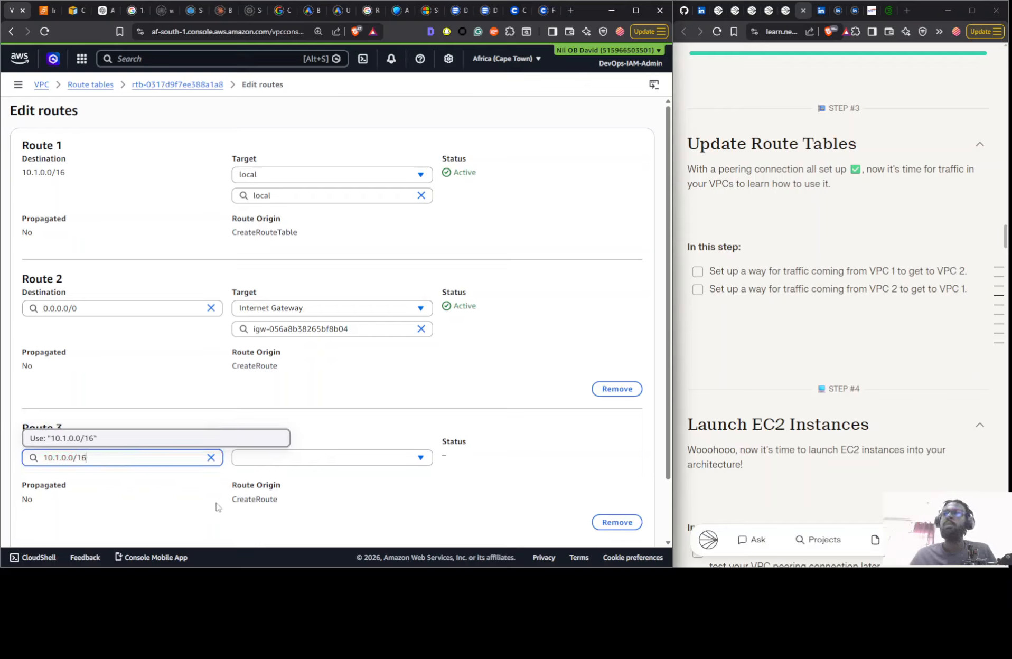
pyautogui.click(151, 440)
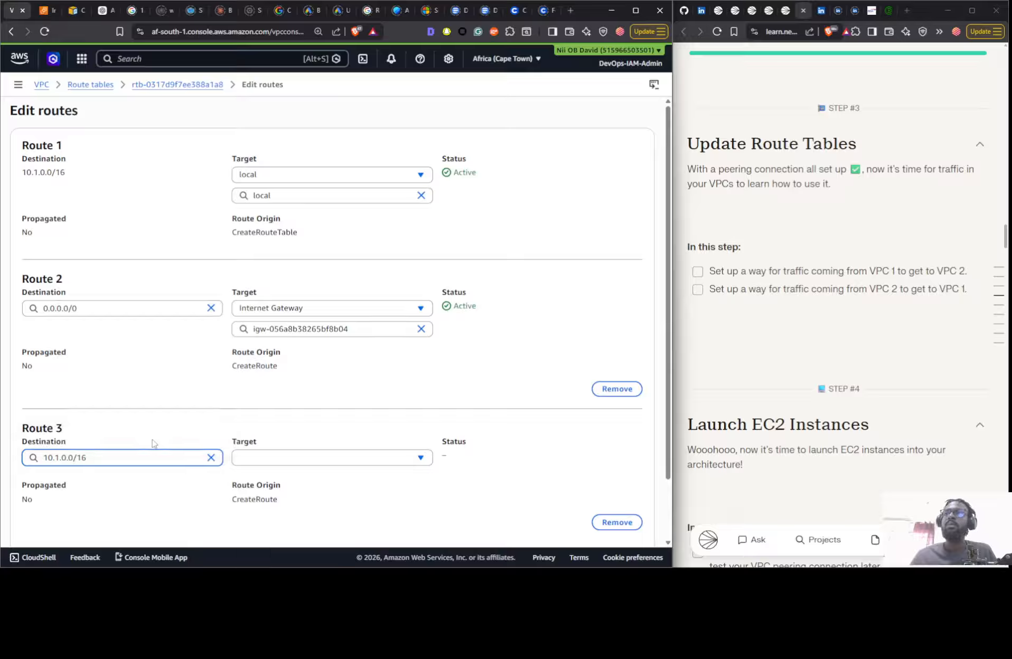
# - Target the new route at the VPC 1 <> VPC2 peering connection and try to save the routes
pyautogui.click(340, 458)
pyautogui.click(303, 401)
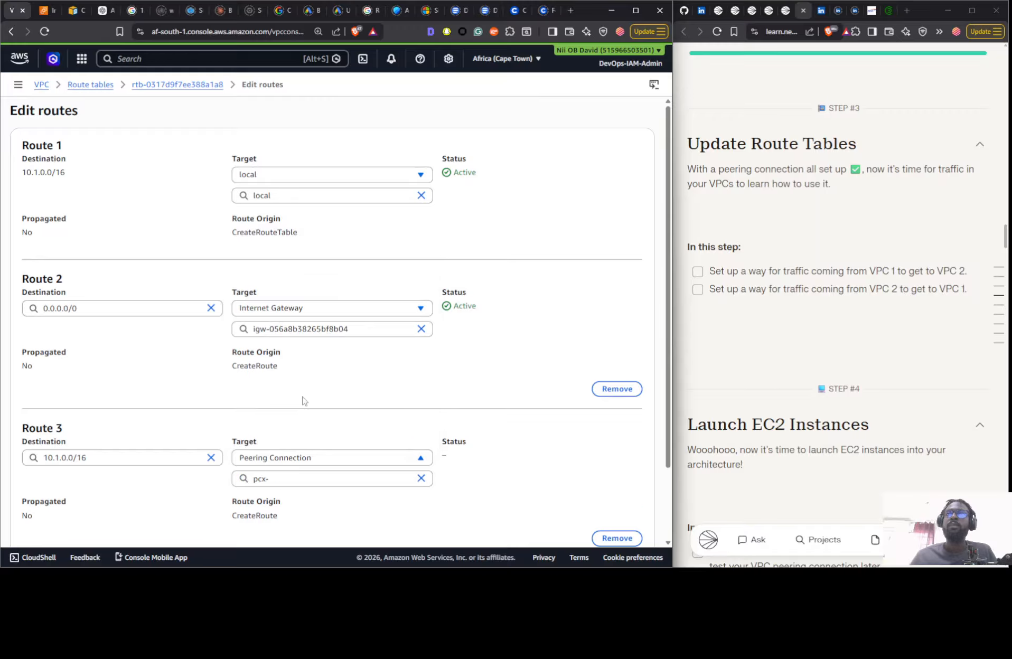
pyautogui.click(302, 477)
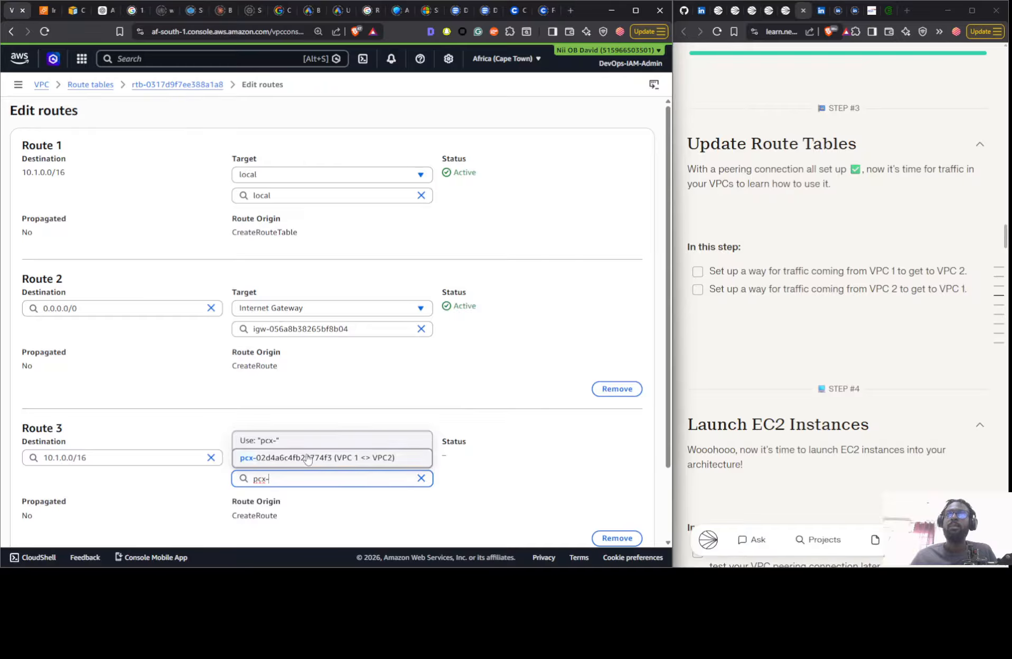
pyautogui.click(306, 458)
pyautogui.scroll(-2, 596, 549)
pyautogui.click(621, 524)
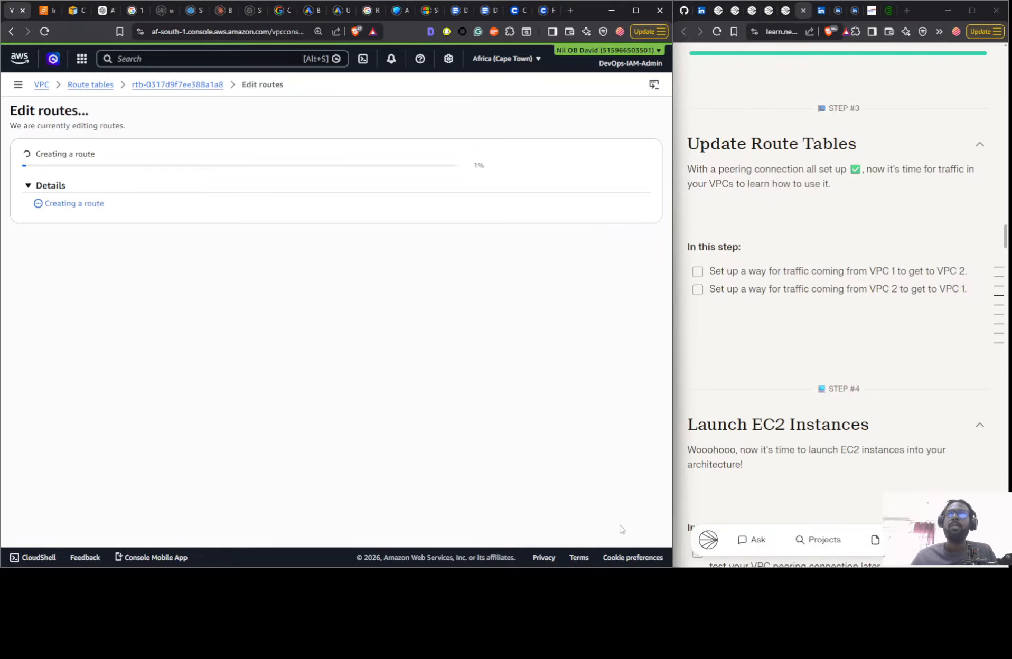
# - Return to the route editor, set the peering route's destination to 10.2.0.0/16 and save the routes
pyautogui.click(597, 275)
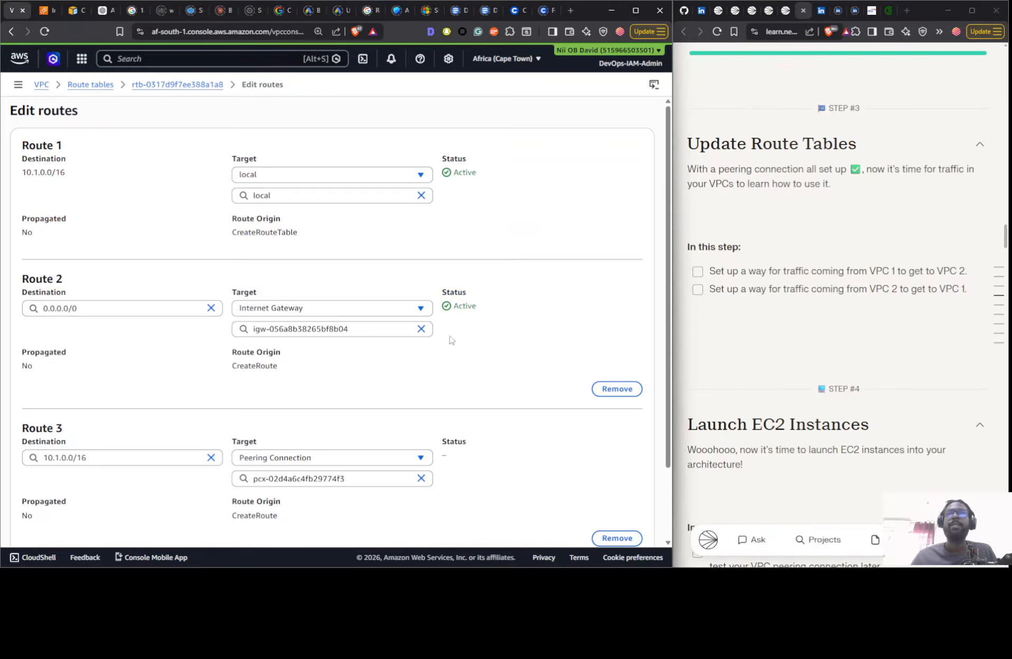
pyautogui.click(60, 458)
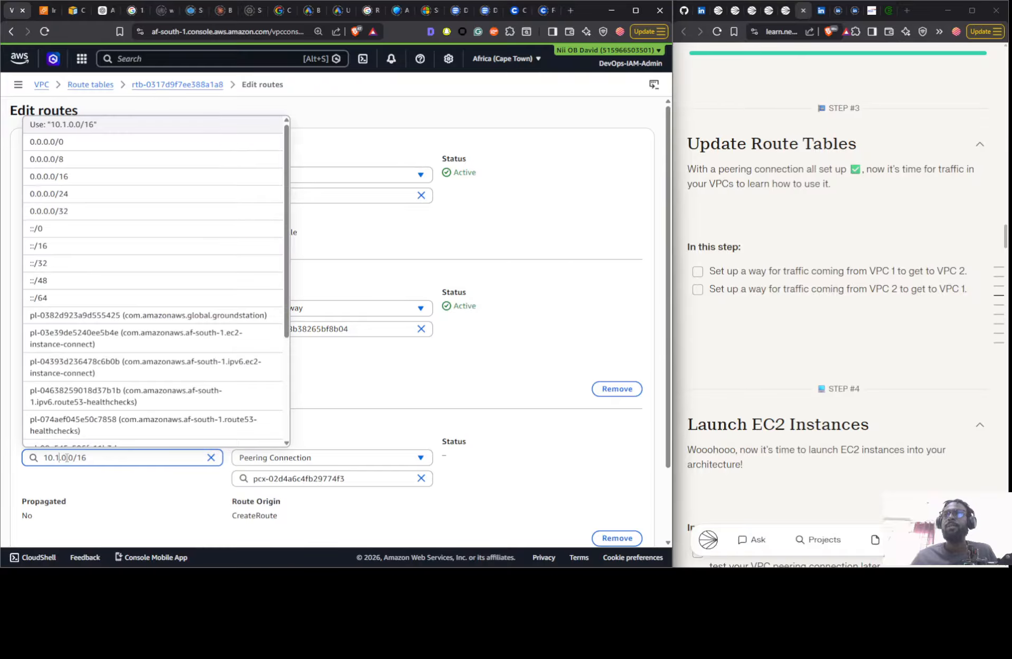
pyautogui.press('BackSpace')
pyautogui.write('2')
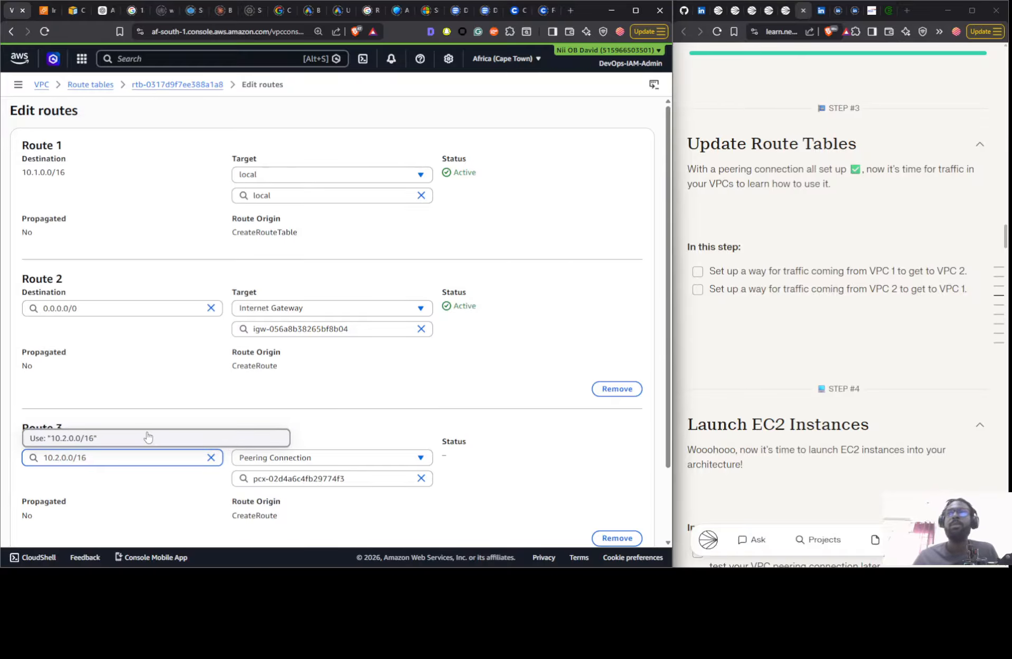
pyautogui.scroll(-3, 604, 500)
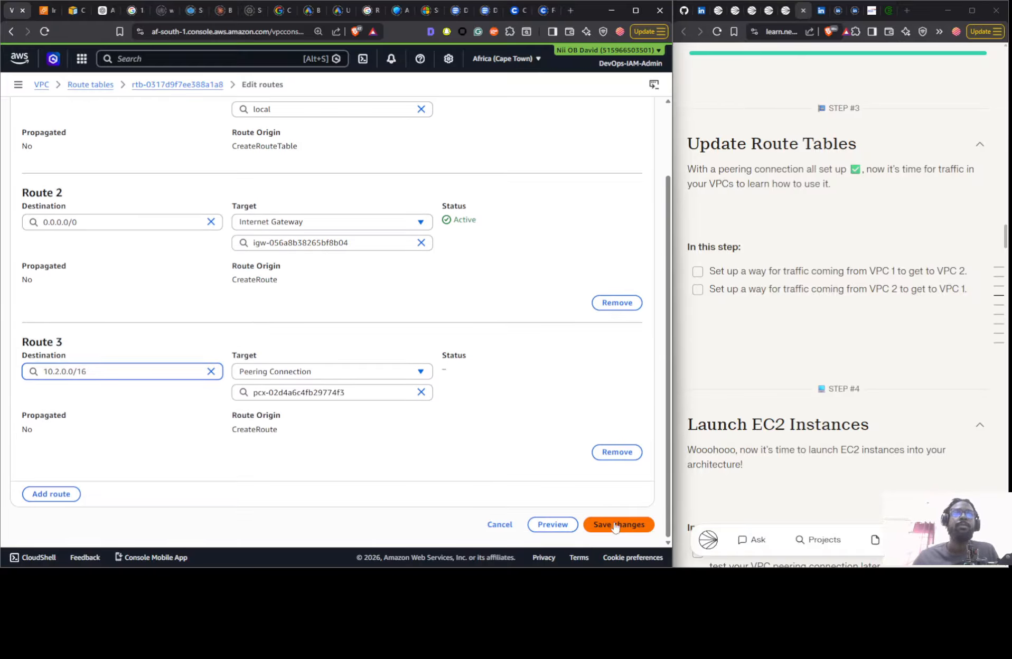
pyautogui.click(607, 523)
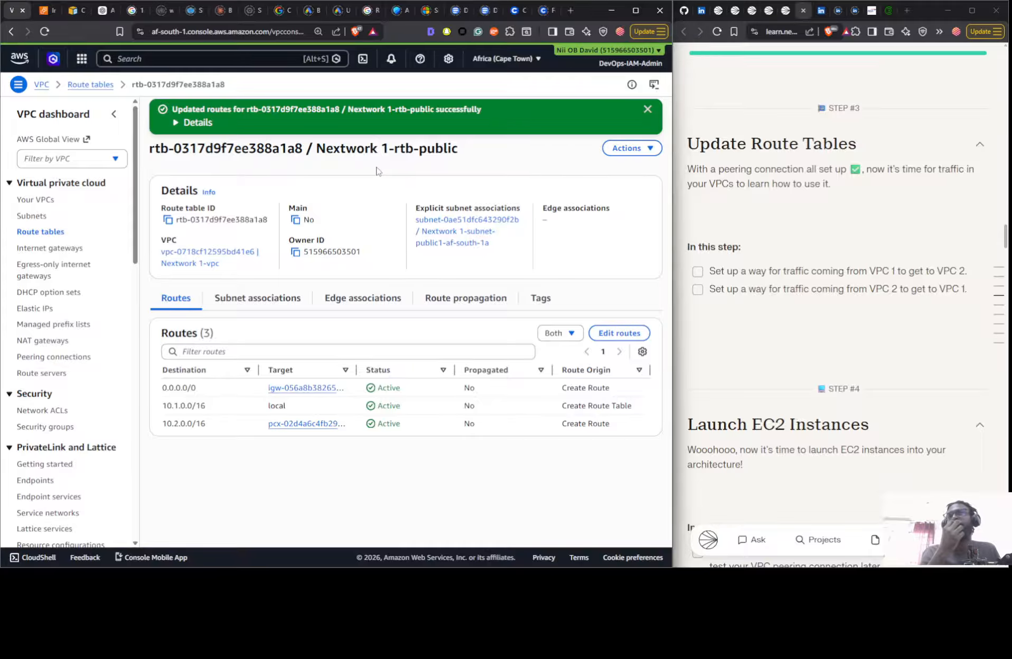
# - Open the routes of the Nextwork 2-rtb-public route table for editing
pyautogui.click(38, 233)
pyautogui.click(309, 287)
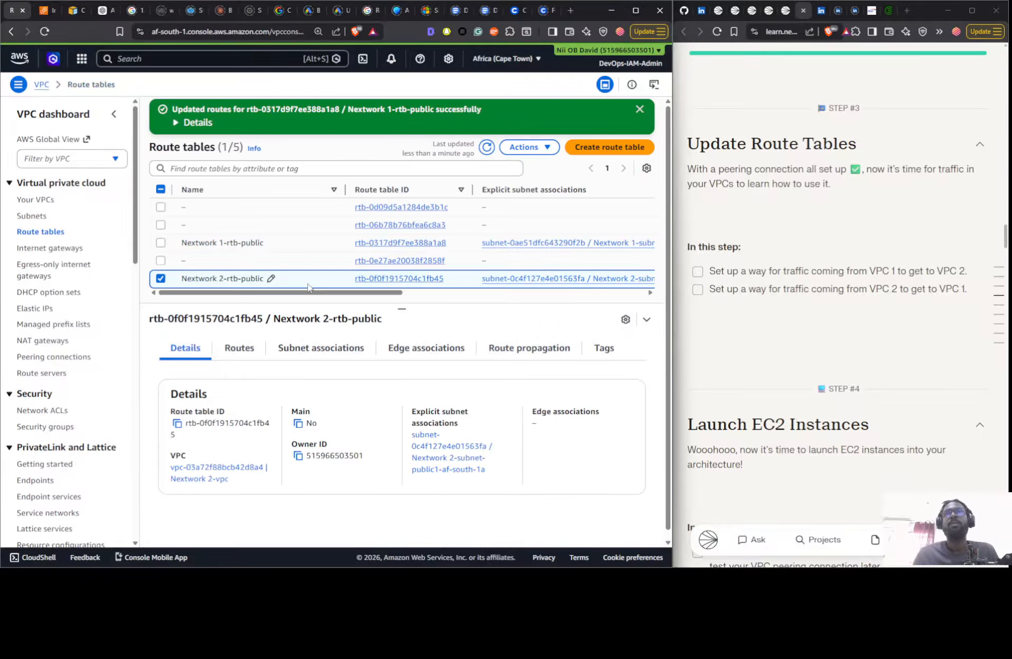
pyautogui.click(248, 351)
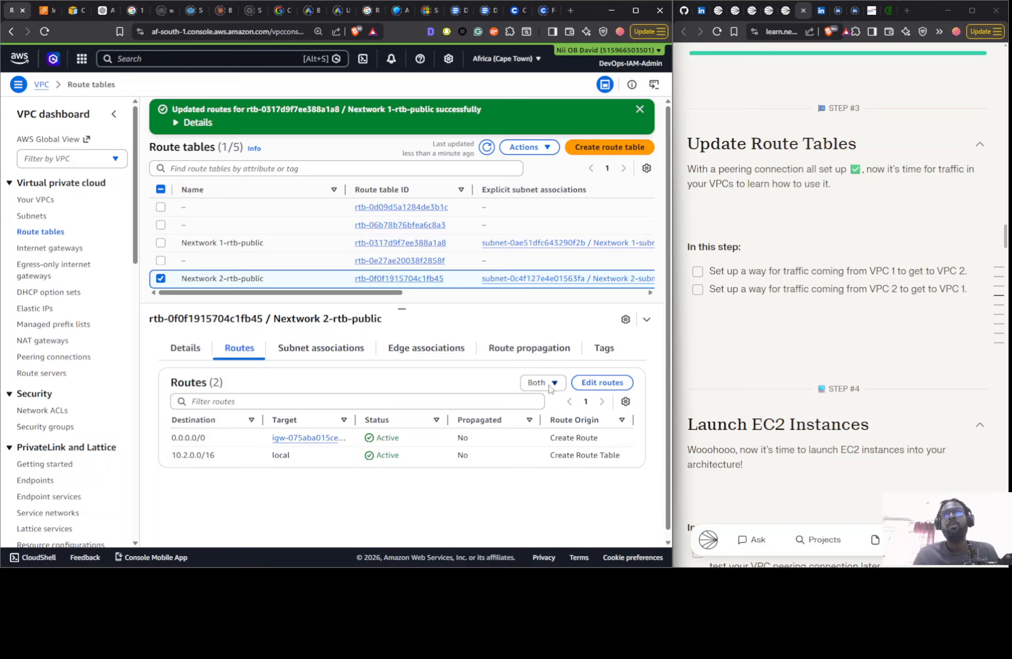
pyautogui.click(607, 382)
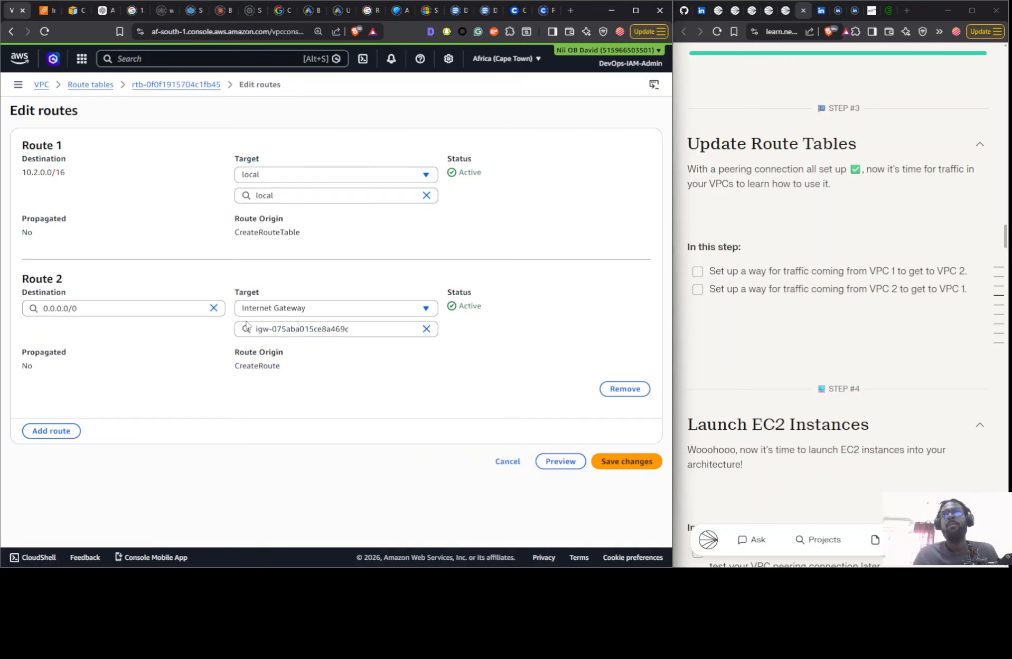
# - Add a third route to Nextwork 2-rtb-public with the destination 10.1.0.0/24
pyautogui.click(51, 430)
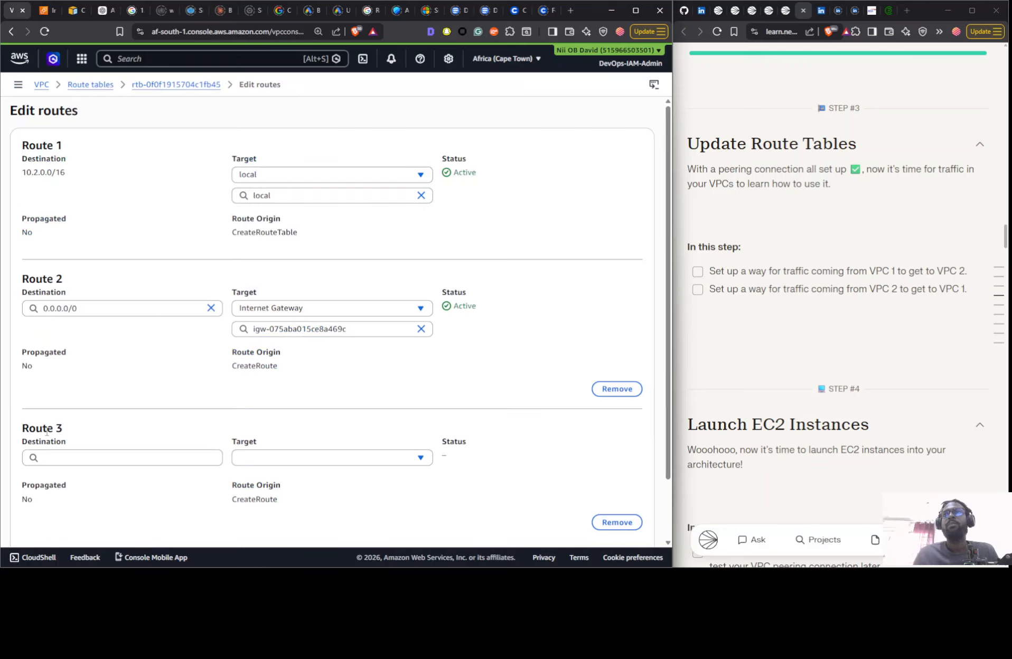
pyautogui.click(91, 458)
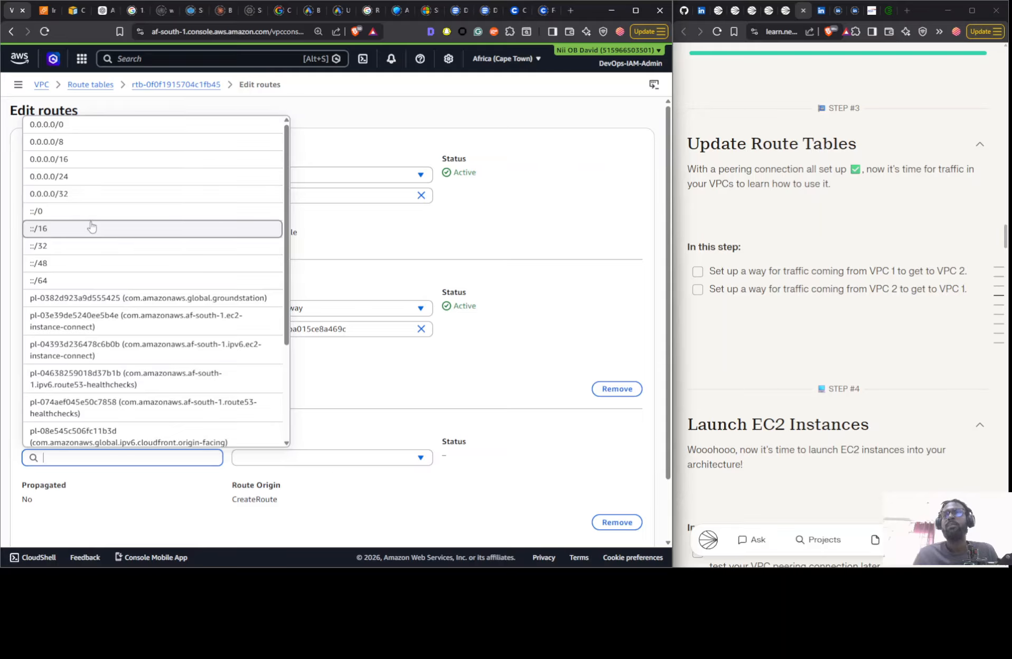
pyautogui.write('10')
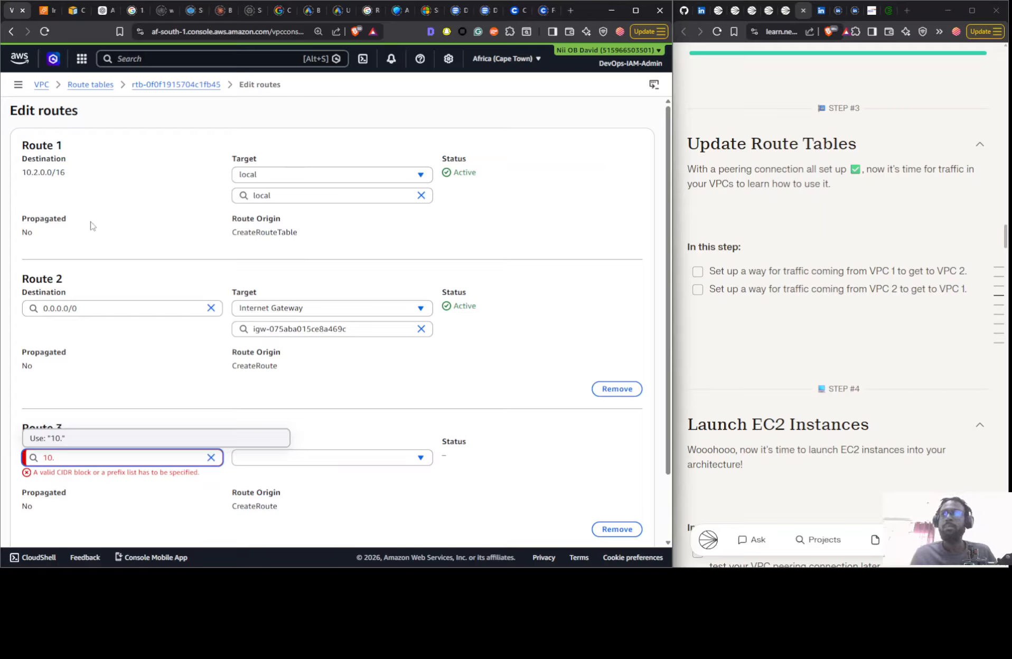
pyautogui.write('.1.0.0')
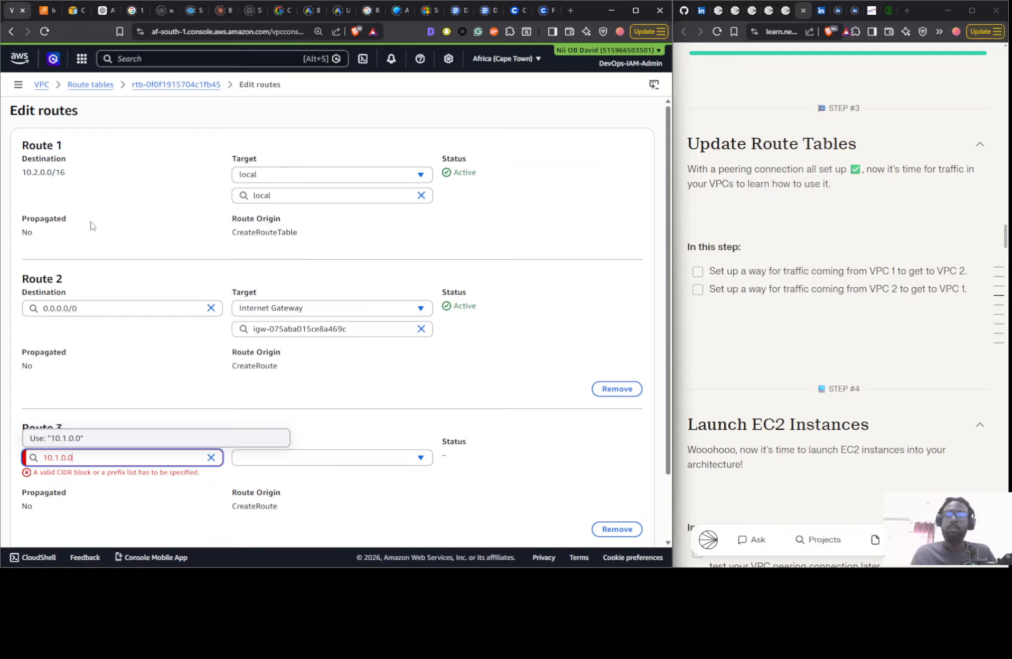
pyautogui.write('/24')
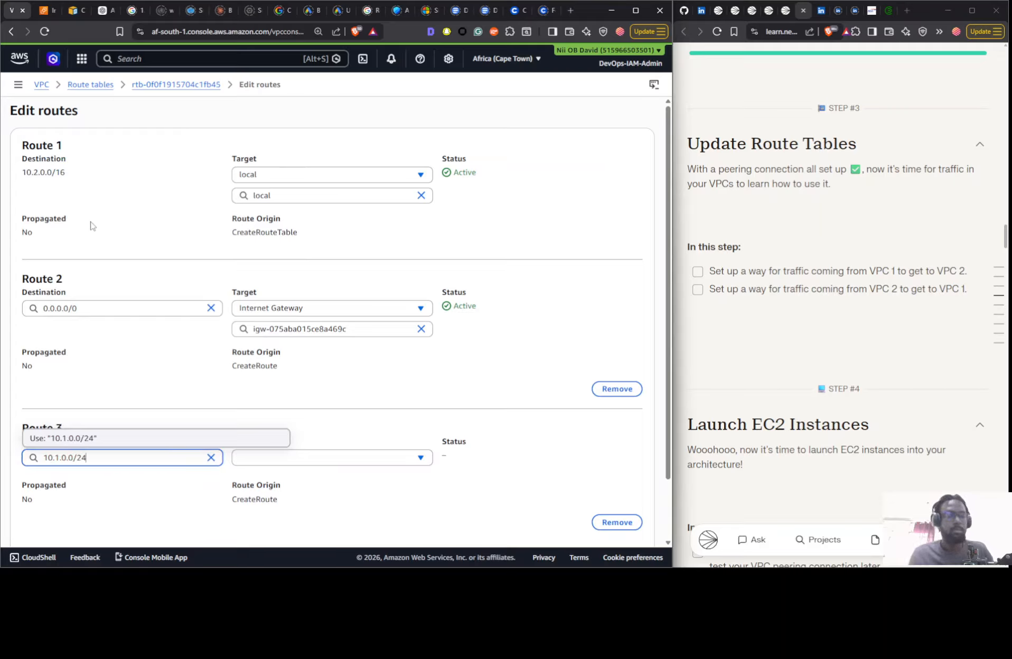
pyautogui.click(83, 437)
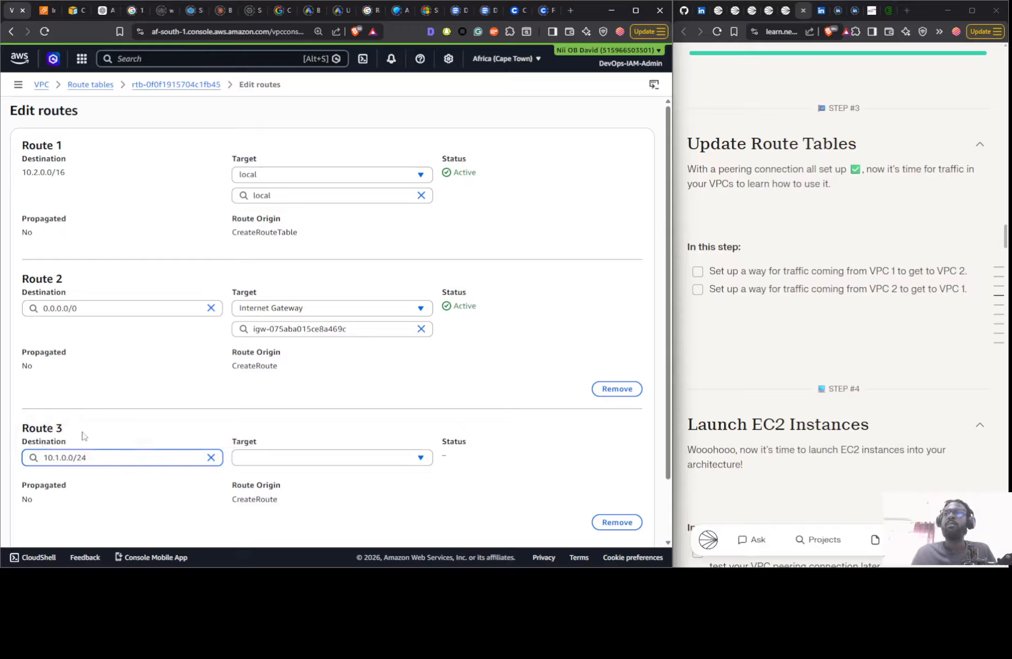
# - Correct the new route's destination to 10.1.0.0/16
pyautogui.click(114, 459)
pyautogui.press('BackSpace')
pyautogui.press('BackSpace')
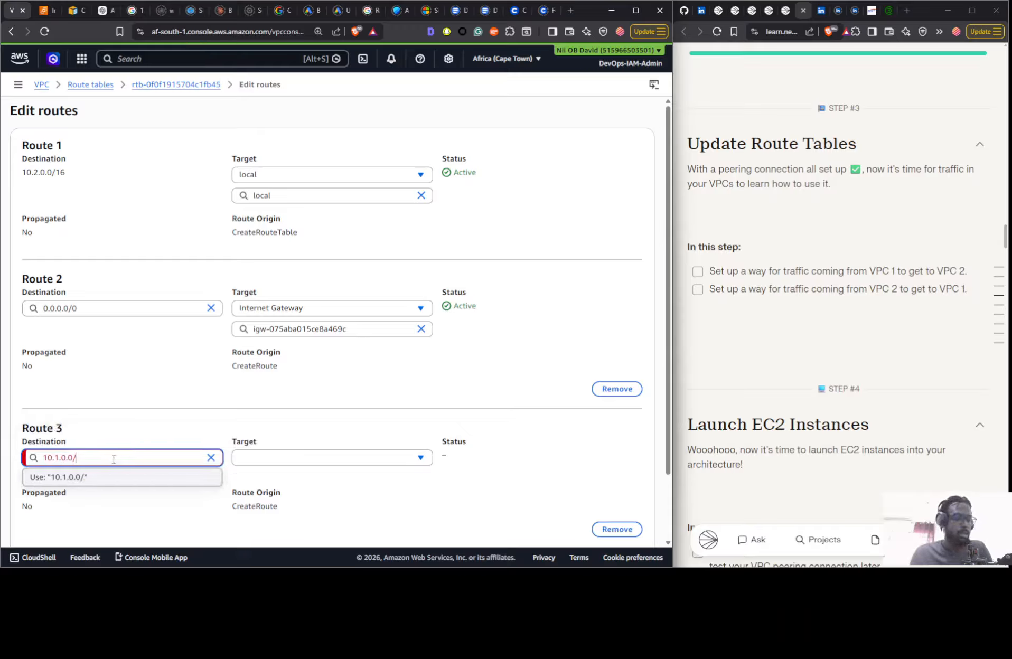
pyautogui.write('16')
pyautogui.click(198, 479)
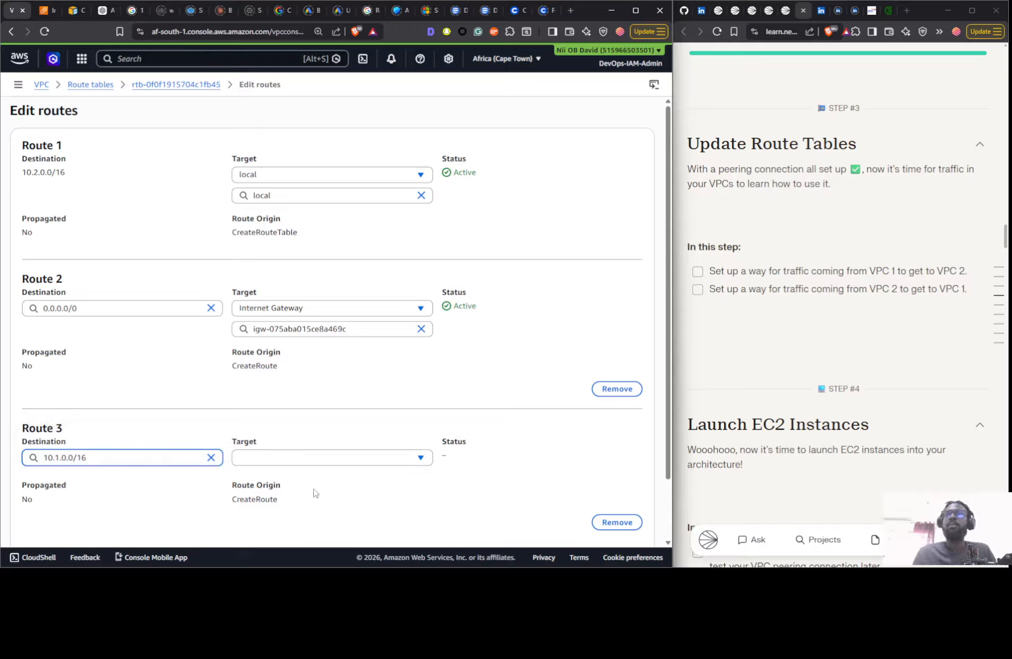
# - Target the 10.1.0.0/16 route at the VPC 1 <> VPC2 peering connection and save the routes
pyautogui.click(323, 458)
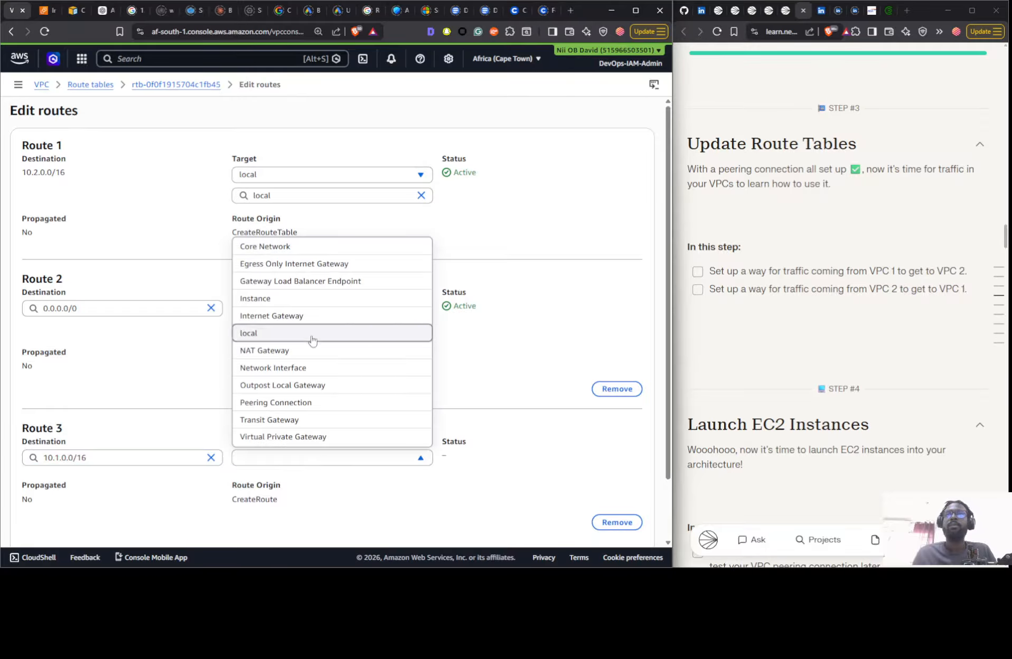
pyautogui.click(311, 403)
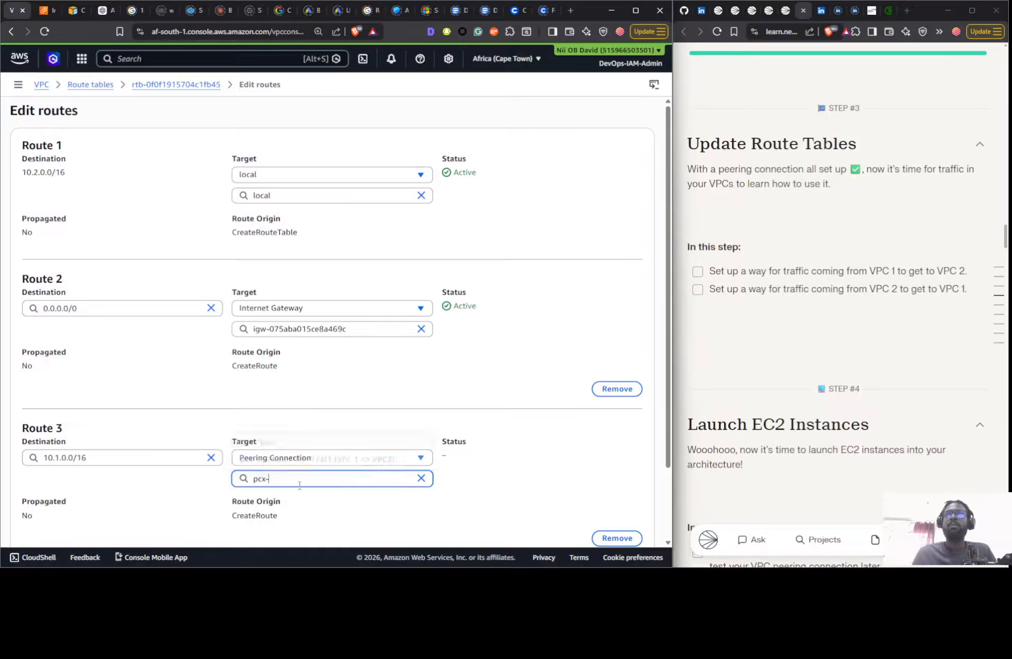
pyautogui.click(313, 457)
pyautogui.scroll(-3, 605, 536)
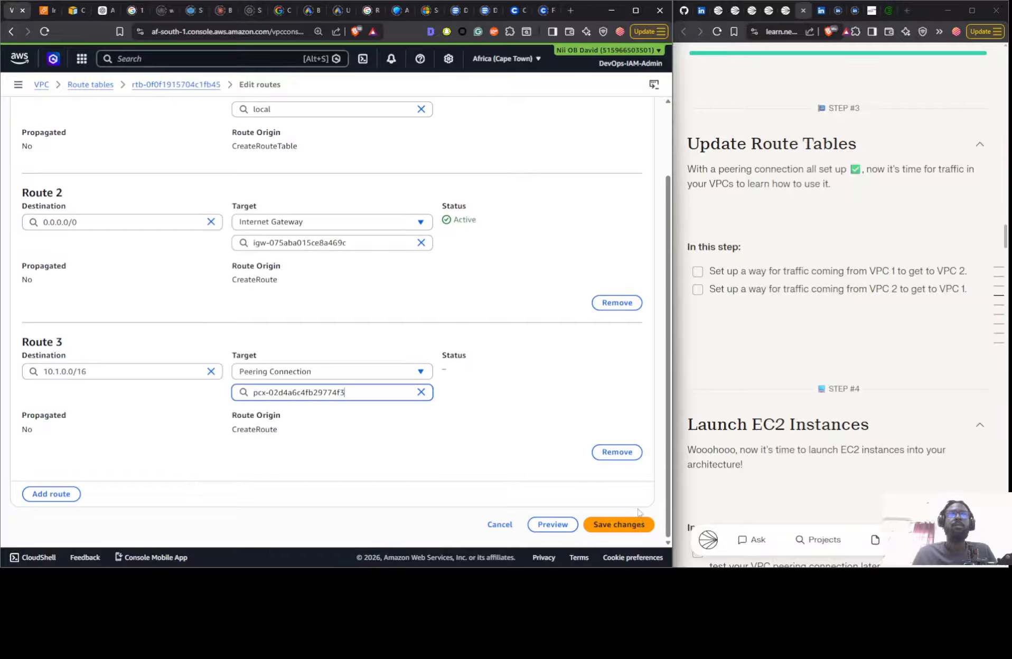
pyautogui.click(637, 525)
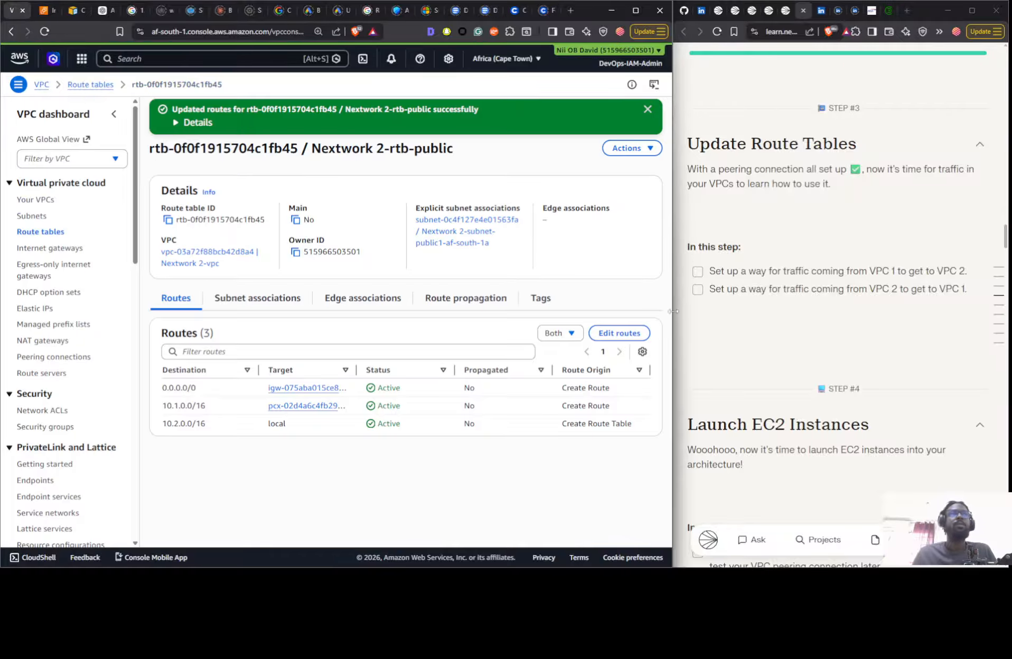
# - Check the guide's Launch EC2 Instances step and open the form for launching a new EC2 instance
pyautogui.scroll(-8, 807, 282)
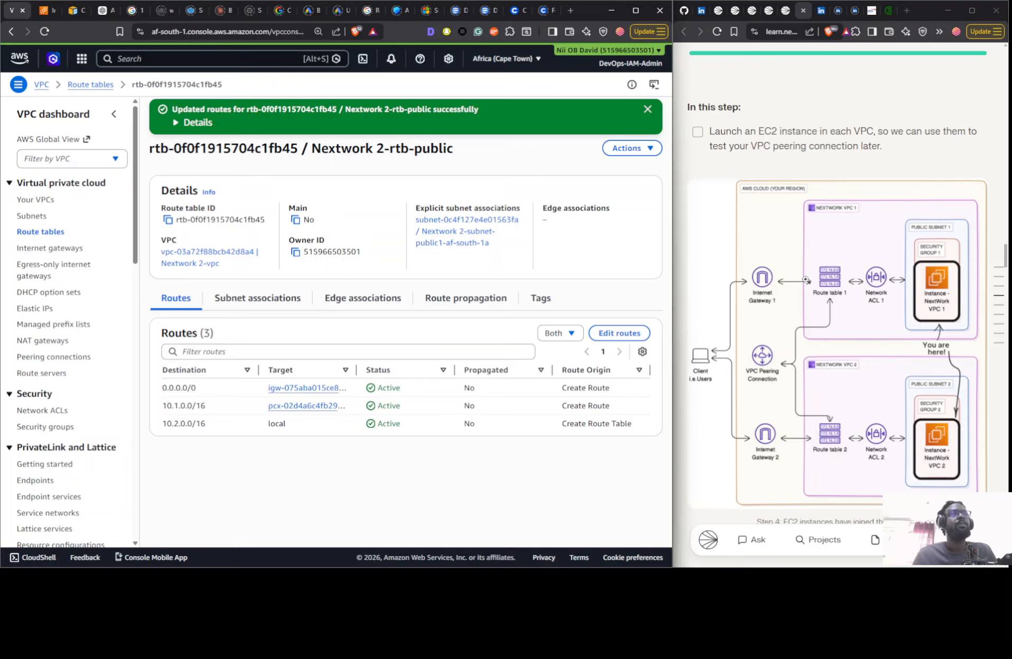
pyautogui.scroll(-6, 806, 279)
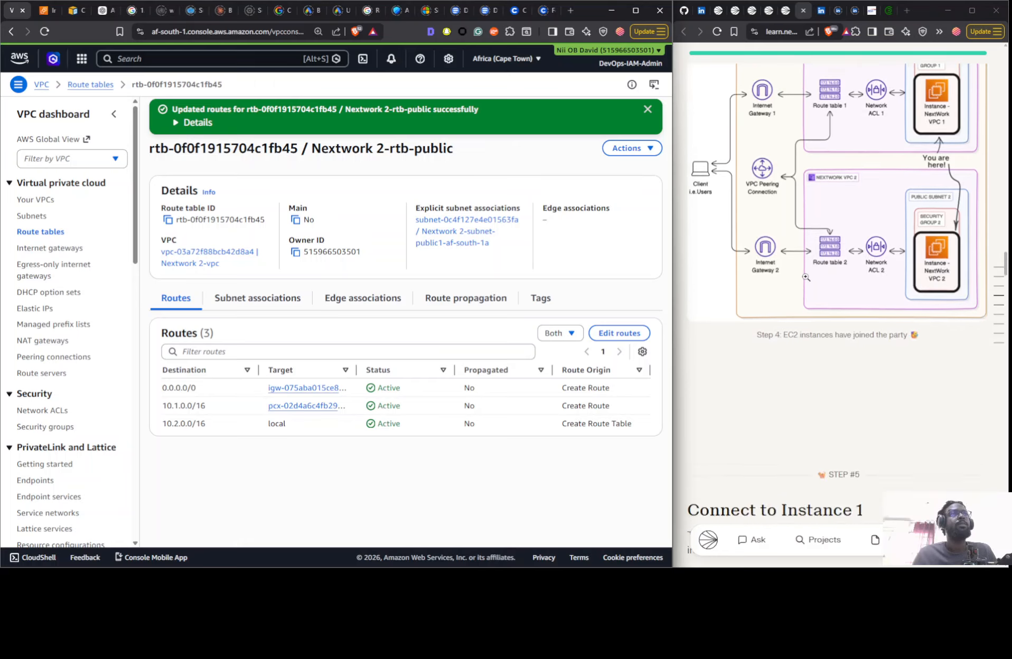
pyautogui.scroll(-6, 807, 281)
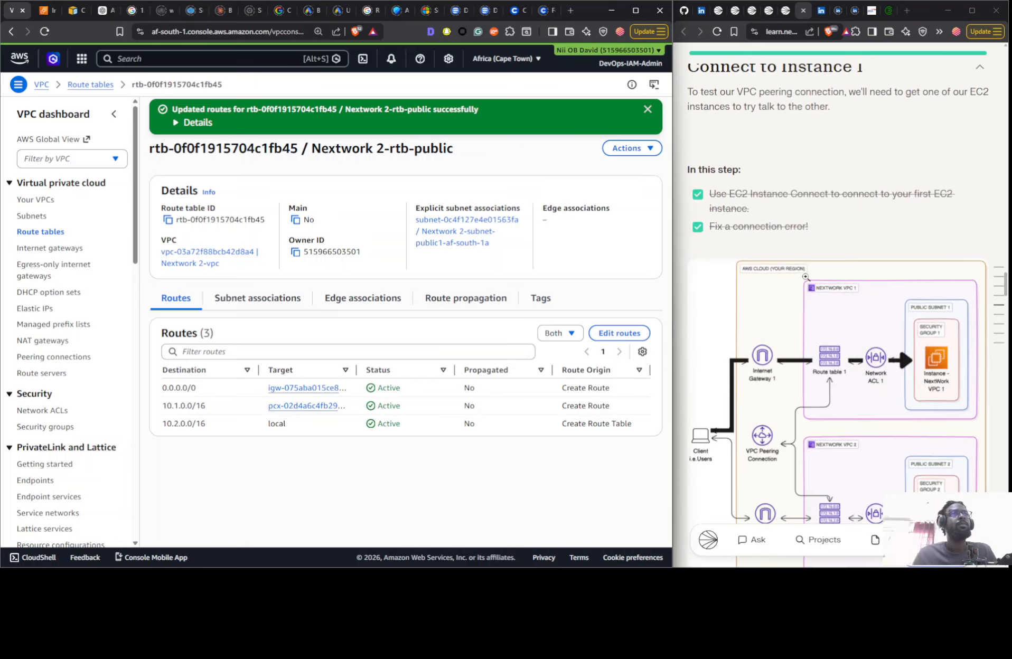
pyautogui.scroll(12, 802, 290)
pyautogui.scroll(-3, 800, 294)
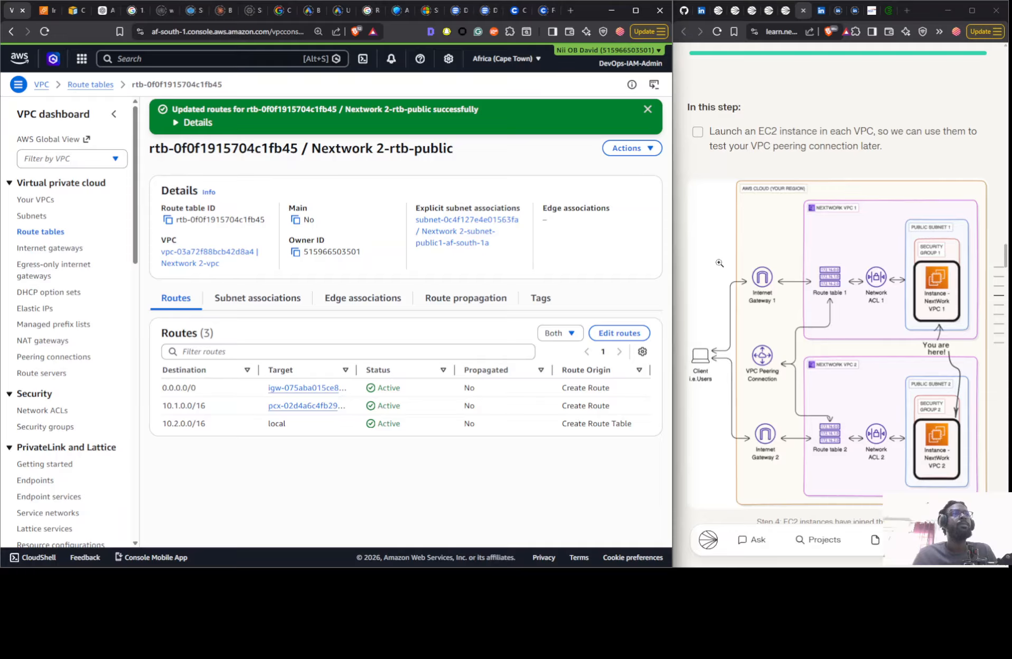
pyautogui.click(35, 16)
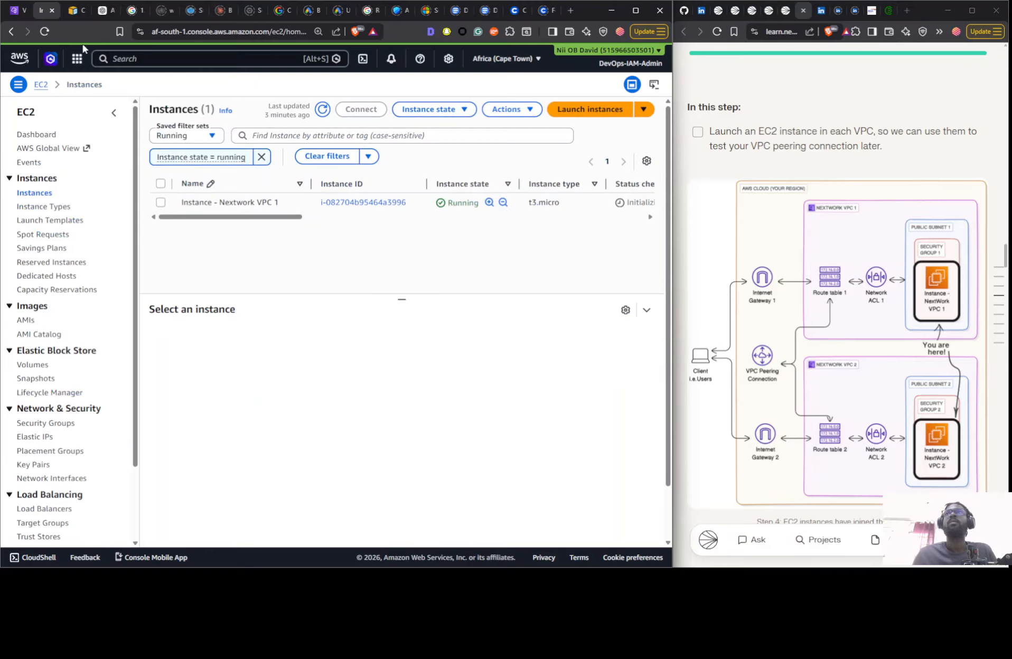
pyautogui.click(573, 108)
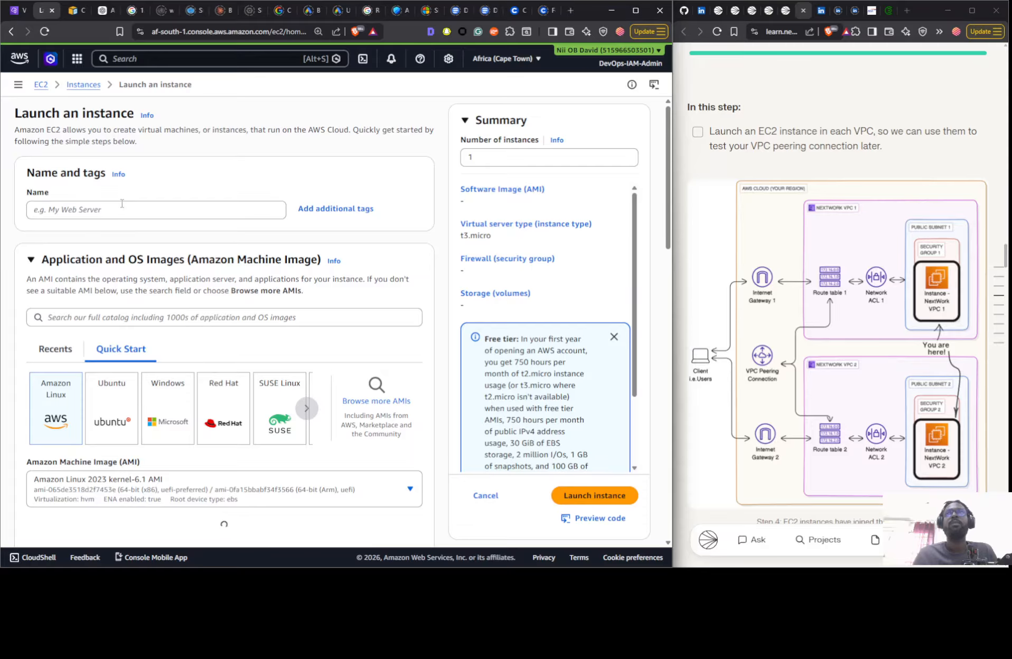
# - Return to the EC2 instance list and copy the name of the existing Instance - Nextwork VPC 1
pyautogui.click(84, 88)
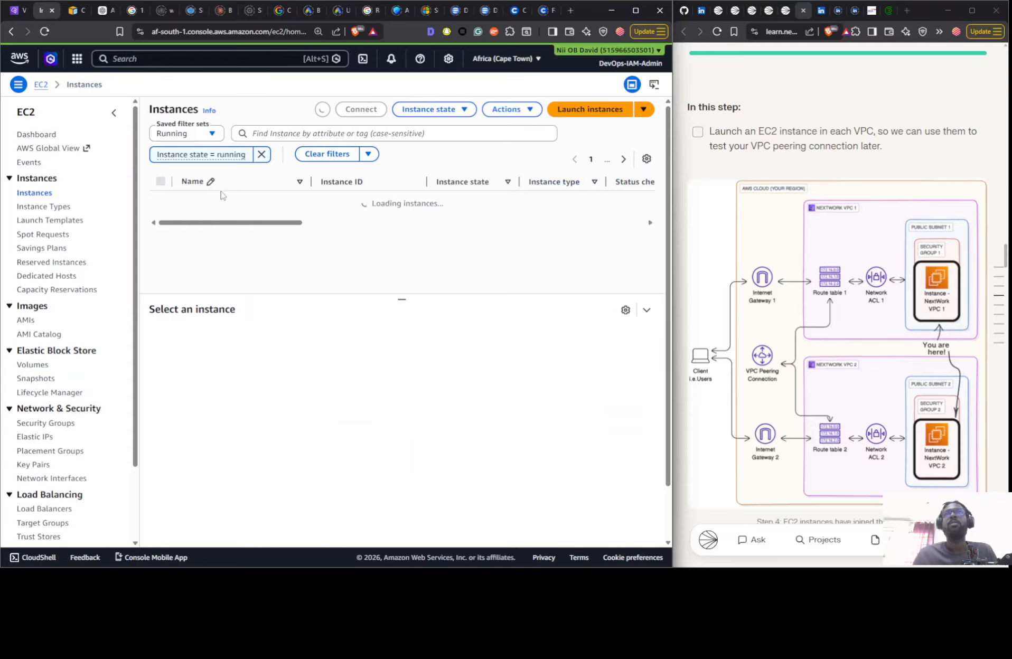
pyautogui.click(281, 220)
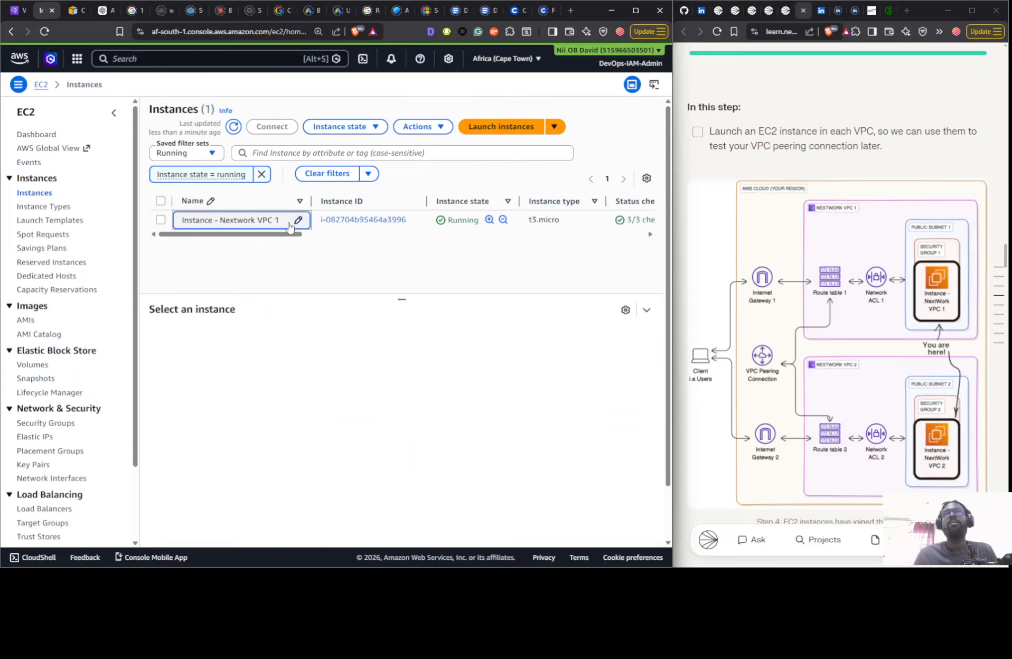
pyautogui.hotkey('ctrl', 'a')
pyautogui.hotkey('ctrl', 'c')
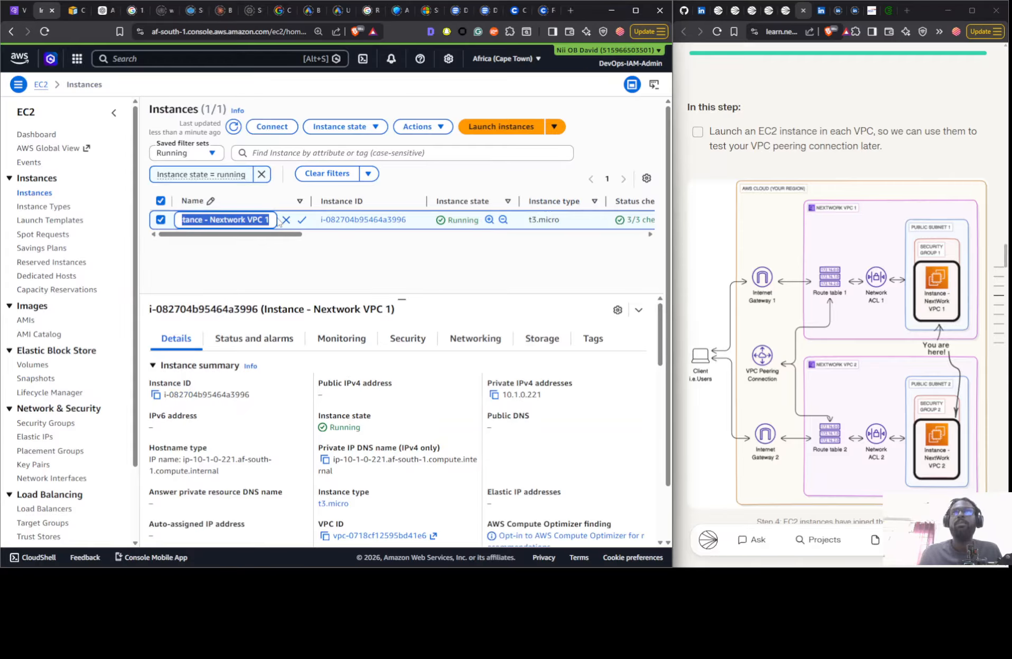
pyautogui.click(379, 251)
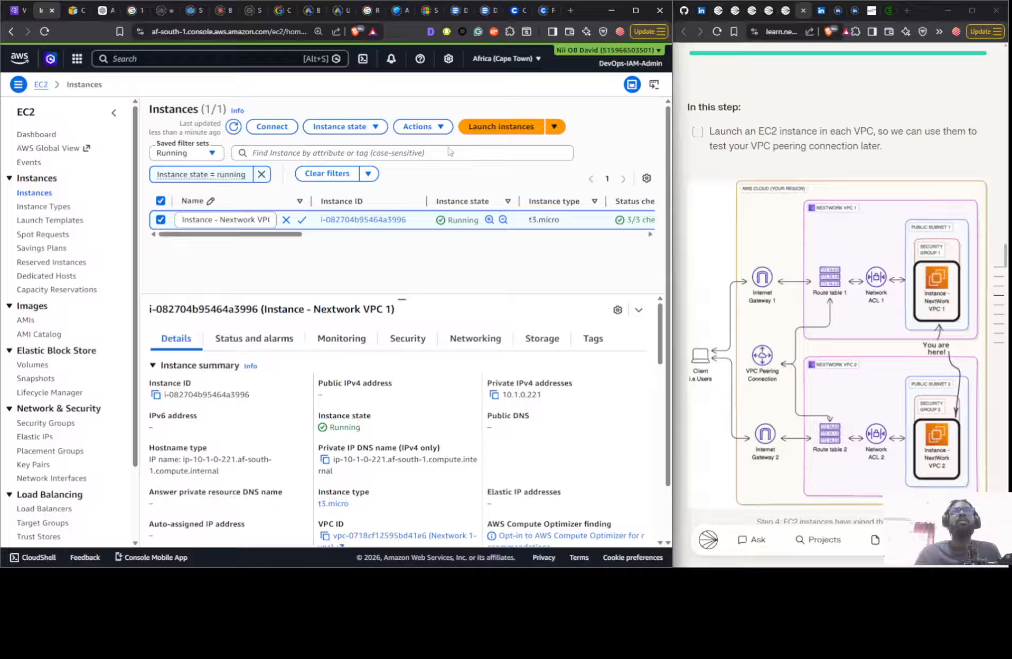
# - Start launching another EC2 instance and name it Instance - Nextwork VPC 2, reusing the copied name
pyautogui.click(493, 130)
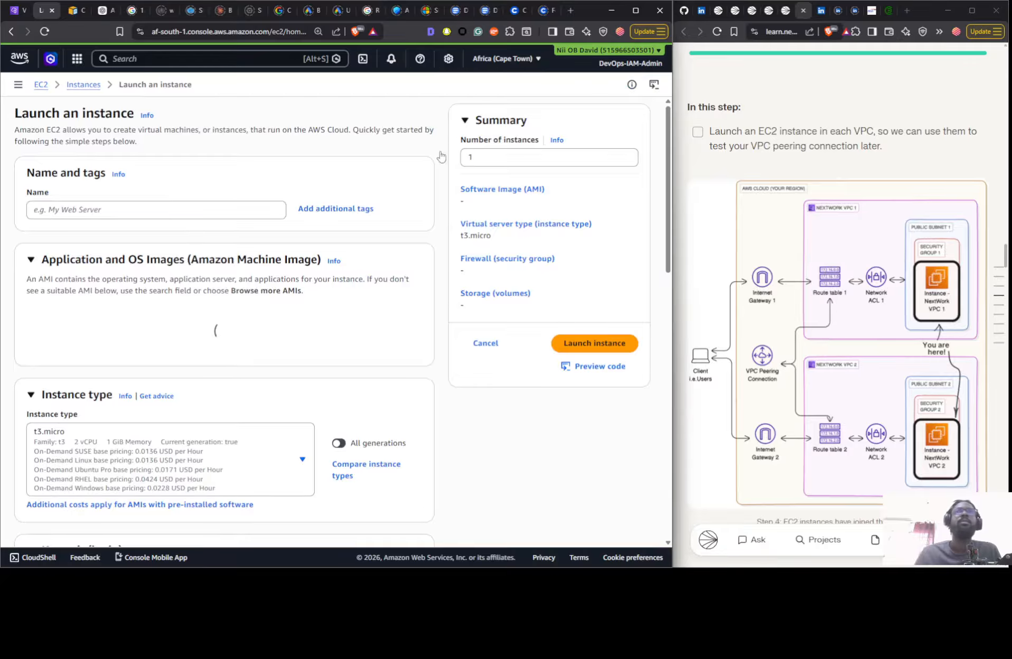
pyautogui.click(152, 211)
pyautogui.hotkey('ctrl', 'v')
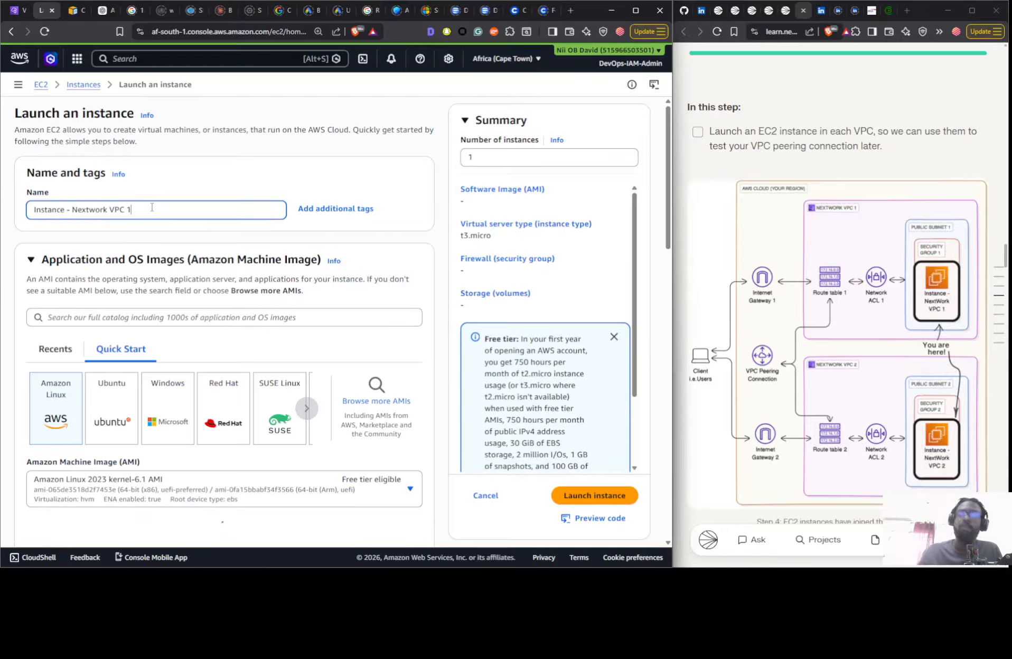
pyautogui.press('BackSpace')
pyautogui.write('2')
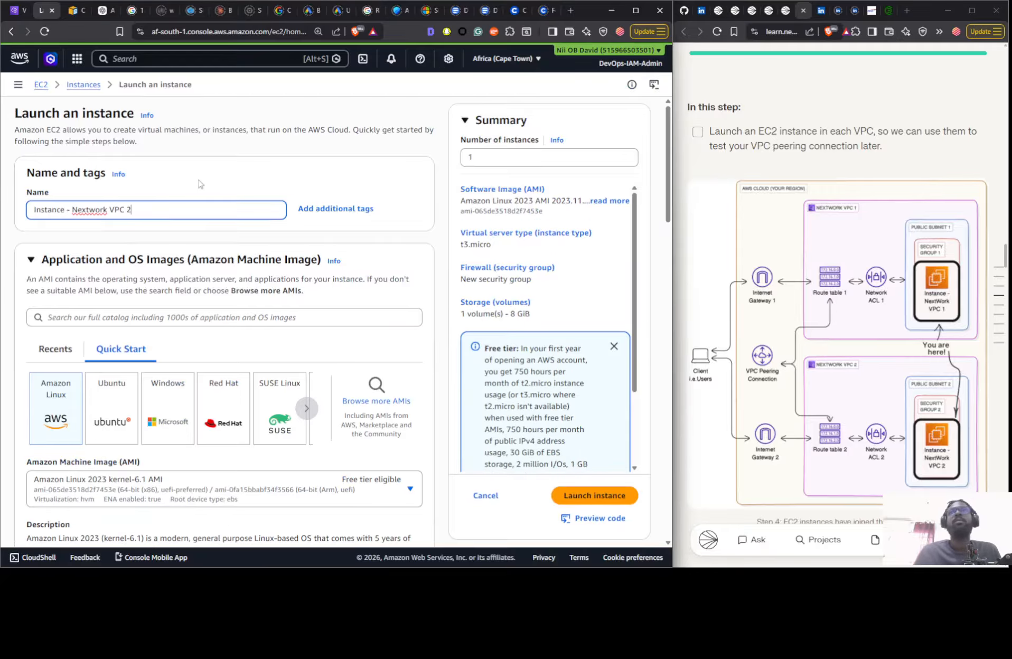
# - Keep the Amazon Linux 2023 image and t3.micro type, and choose to proceed without a key pair
pyautogui.scroll(-5, 347, 181)
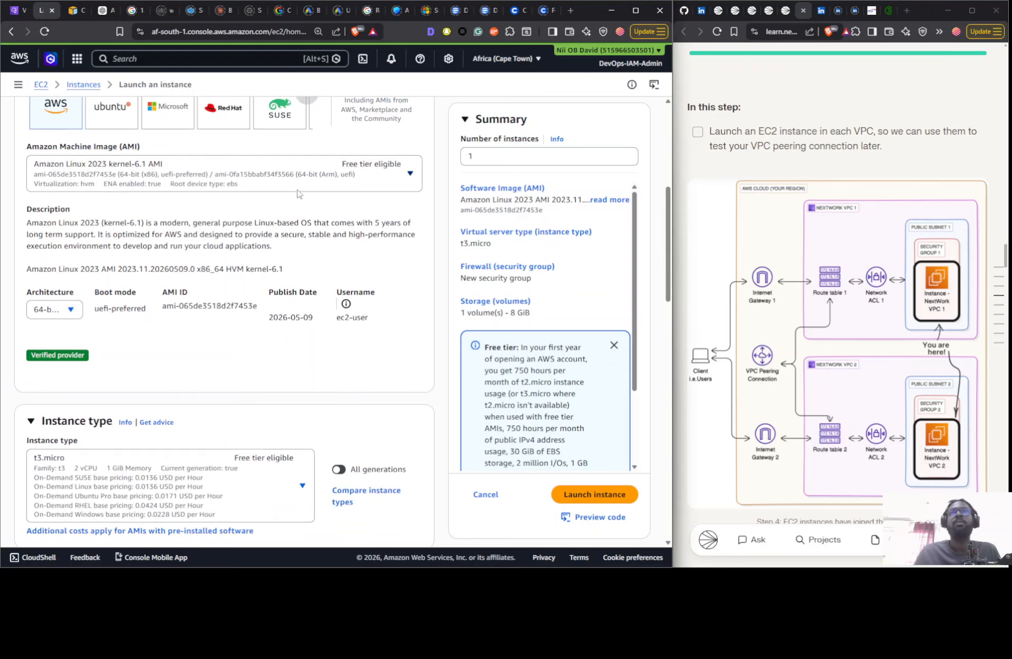
pyautogui.scroll(-5, 227, 199)
pyautogui.scroll(-15, 718, 237)
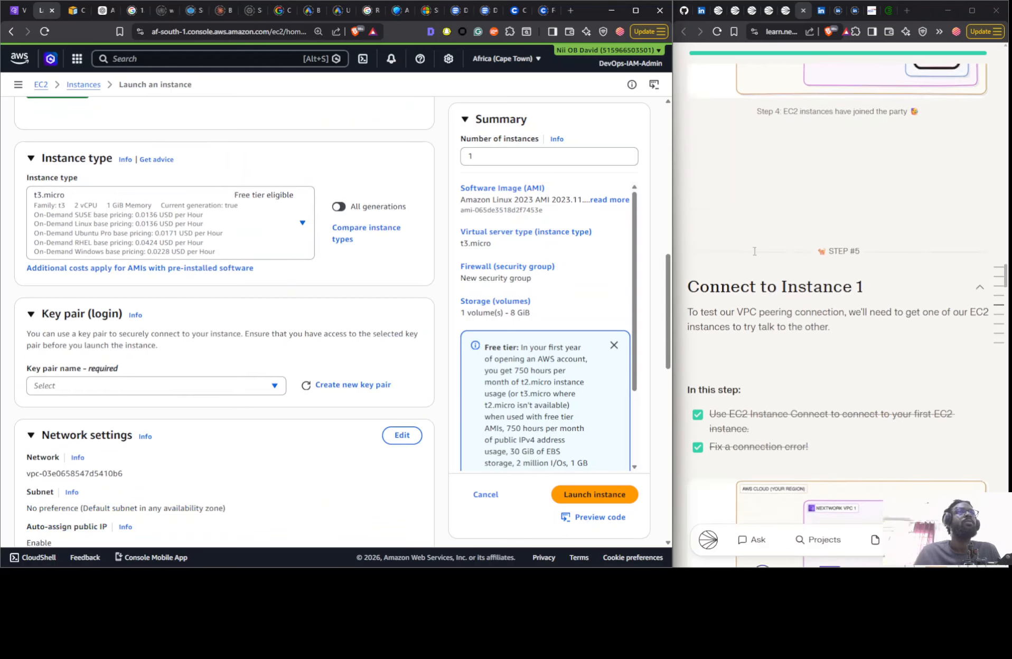
pyautogui.scroll(-4, 787, 215)
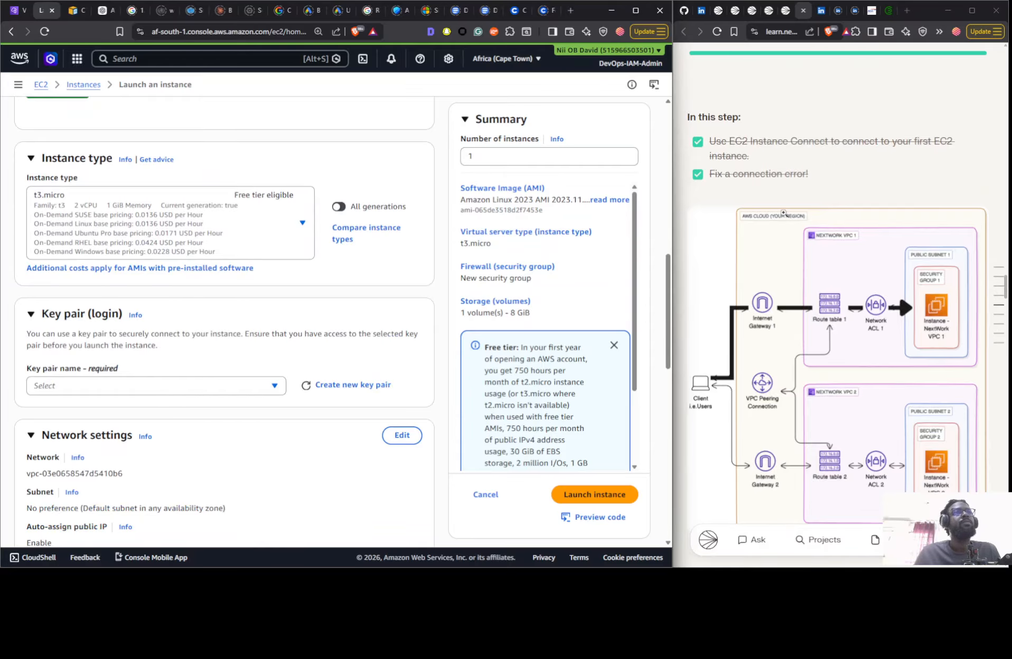
pyautogui.scroll(8, 781, 213)
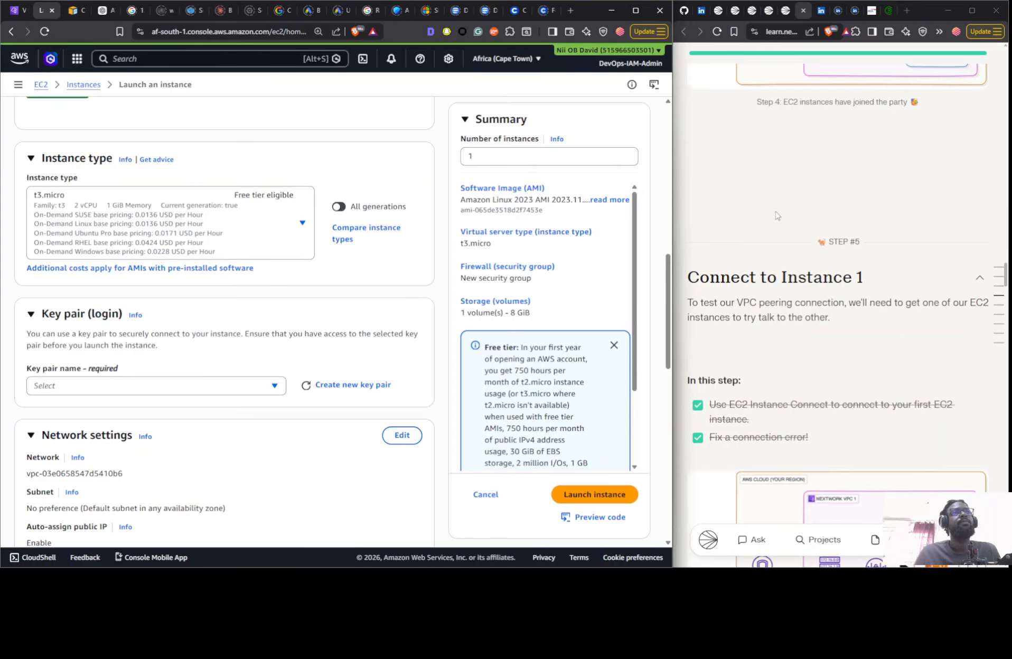
pyautogui.click(111, 383)
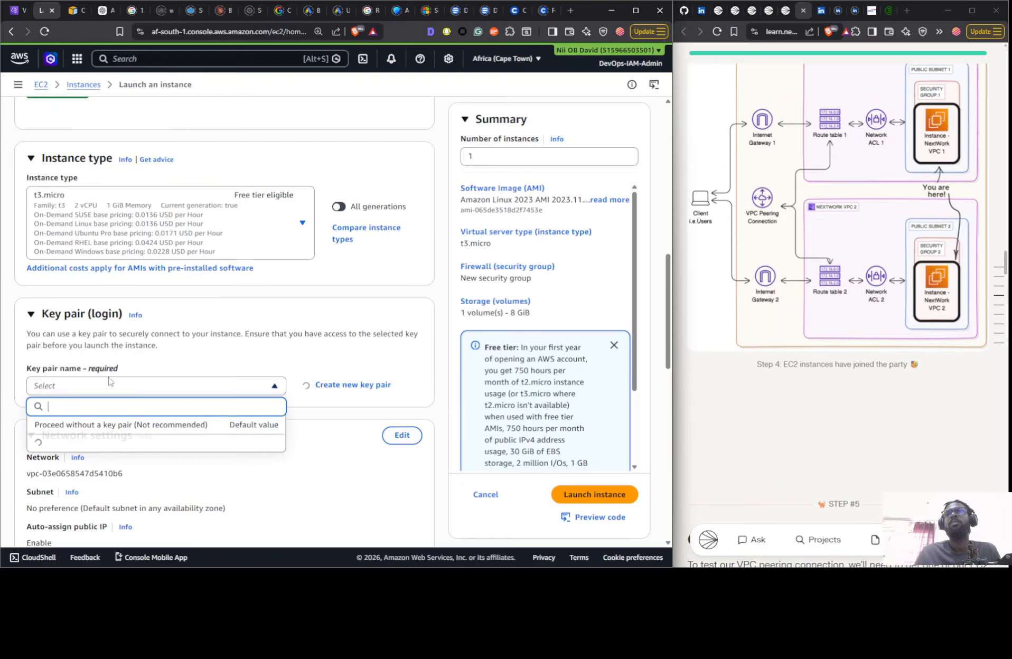
pyautogui.click(132, 425)
# - Edit the instance's network settings to use the Nextwork 2-vpc VPC with its subnet Nextwork 2-subnet-public1-af-south-1a
pyautogui.scroll(-6, 176, 280)
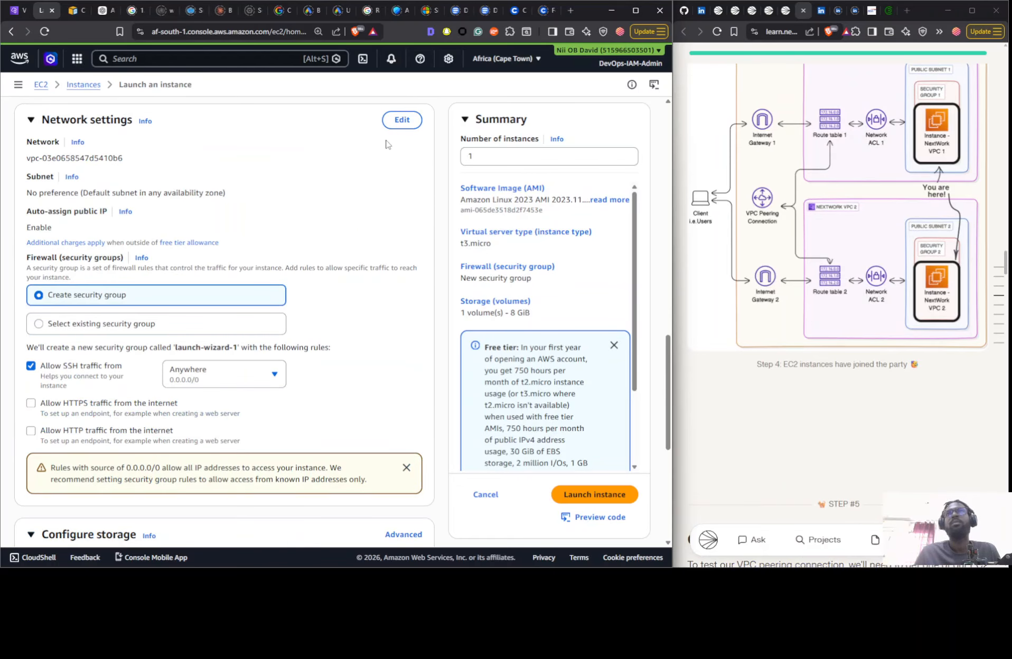
pyautogui.click(396, 126)
pyautogui.click(242, 172)
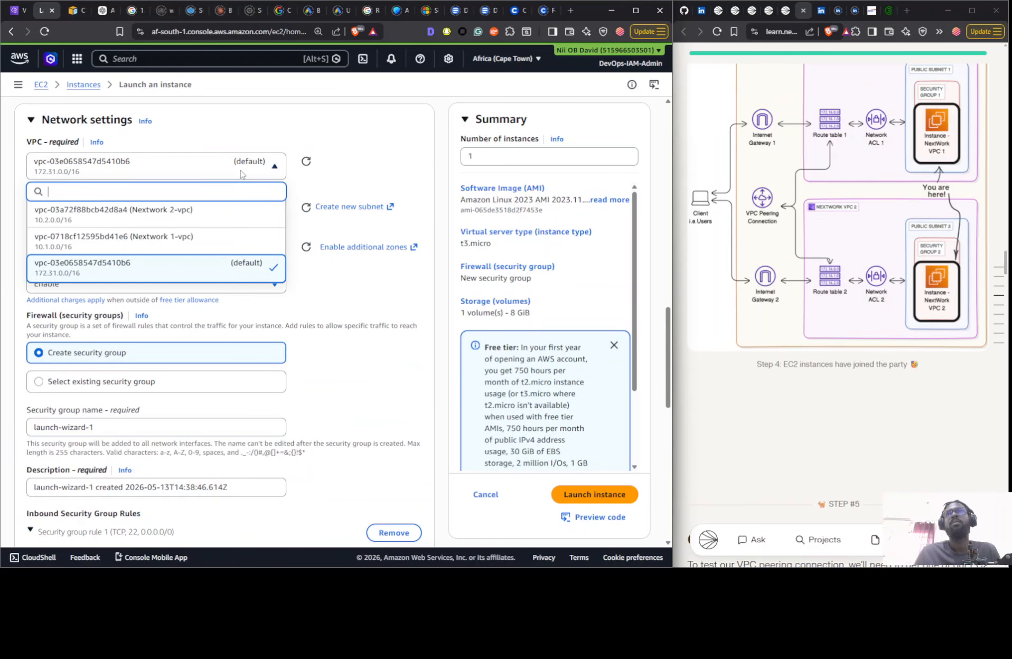
pyautogui.click(219, 228)
pyautogui.click(220, 227)
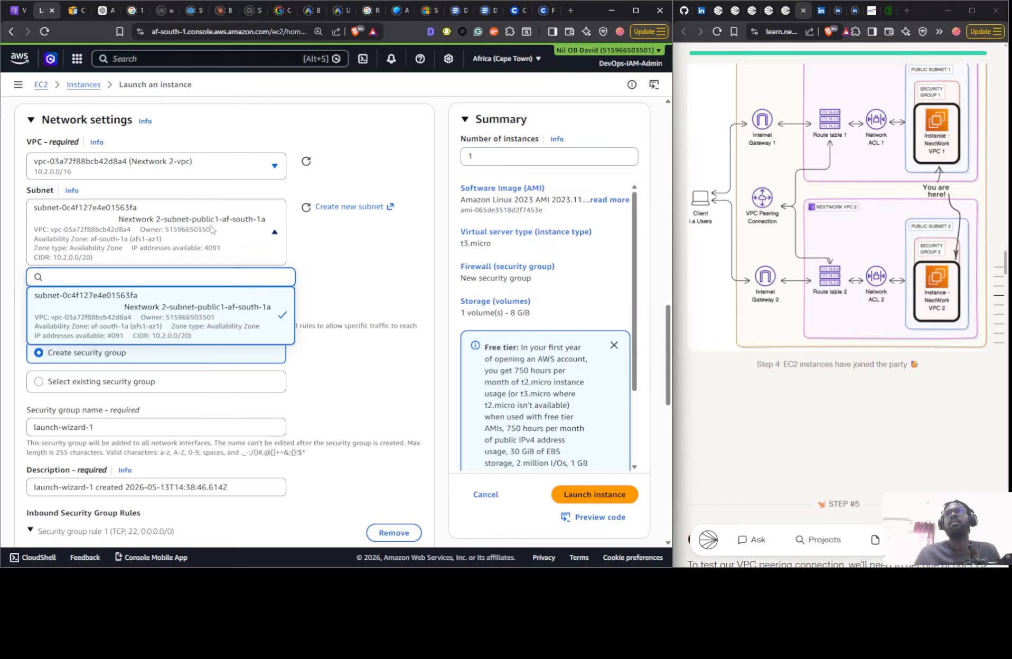
pyautogui.click(211, 229)
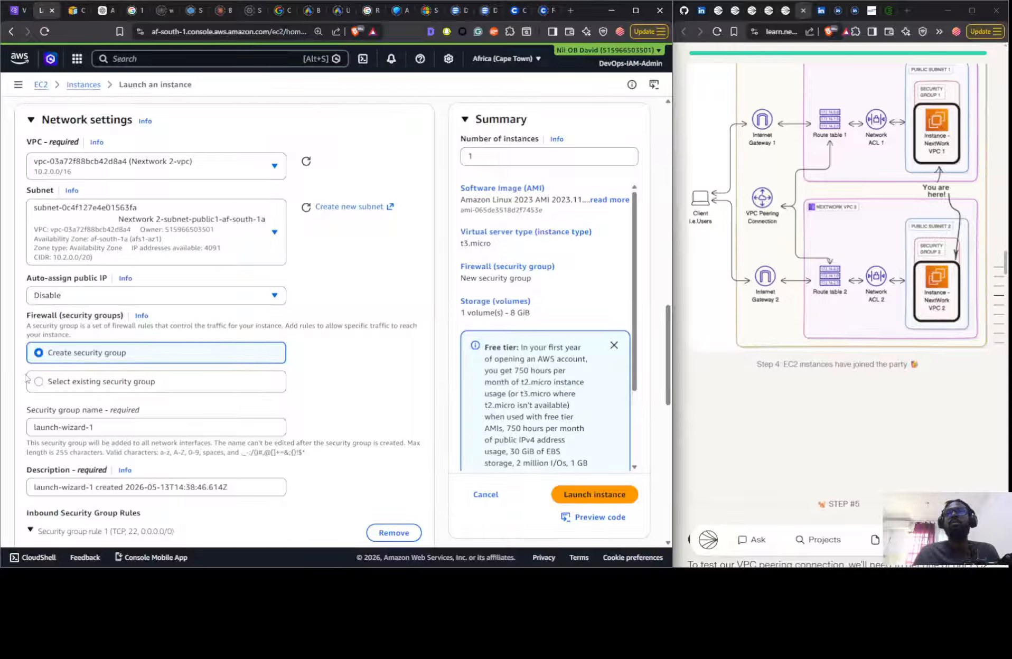
# - Name the new security group Nextwork SG 2, reusing the name of the existing Nextwork SG 1 copied from the VPC security group list
pyautogui.moveTo(121, 428); pyautogui.dragTo(3, 431)
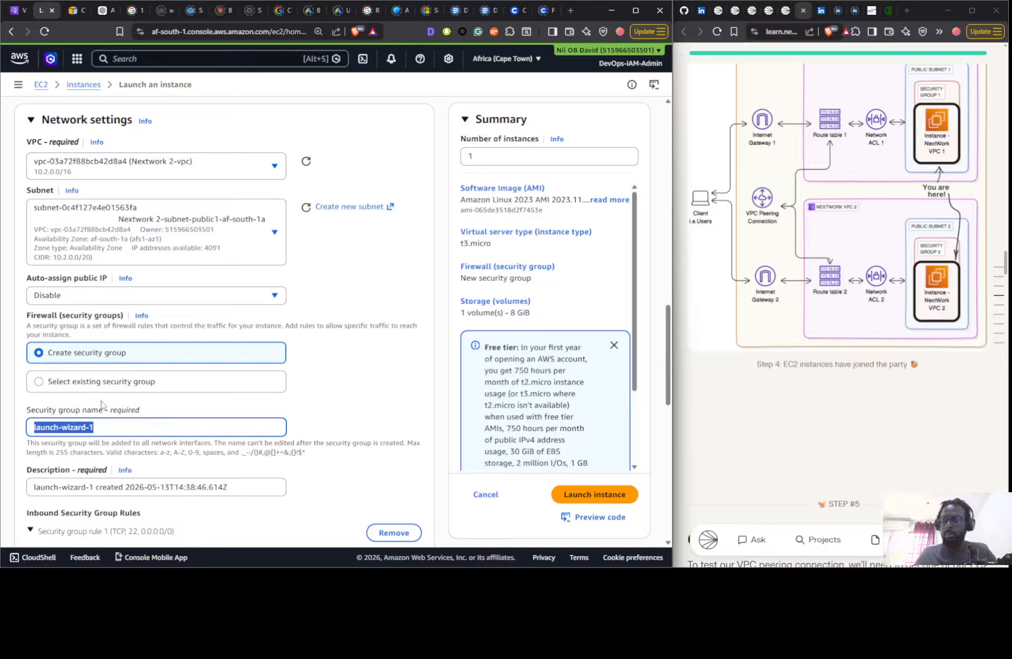
pyautogui.write('Nextwork VPC')
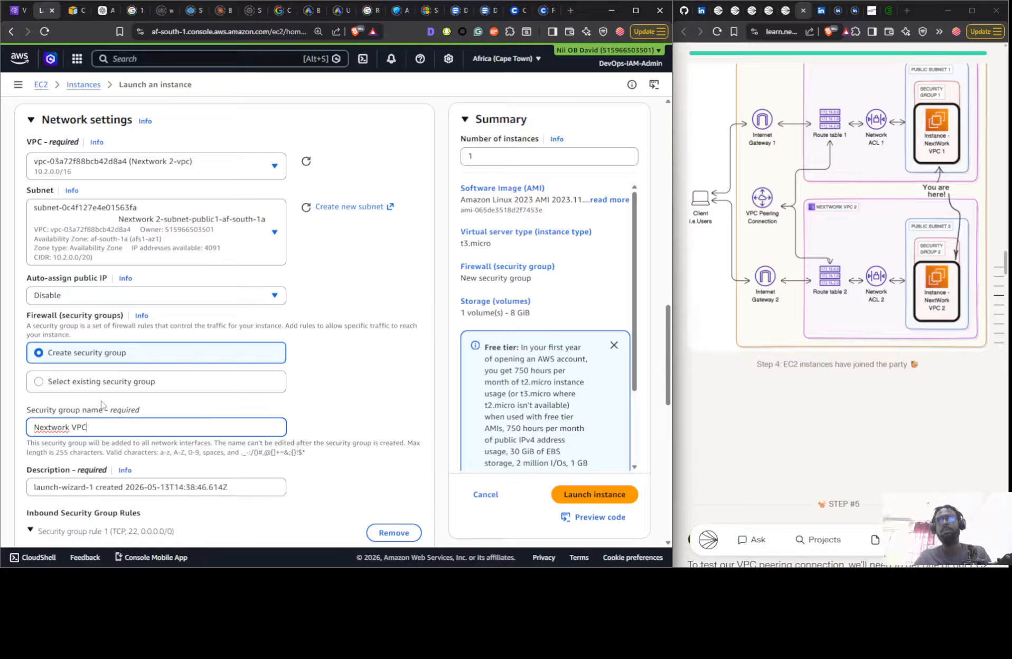
pyautogui.click(16, 10)
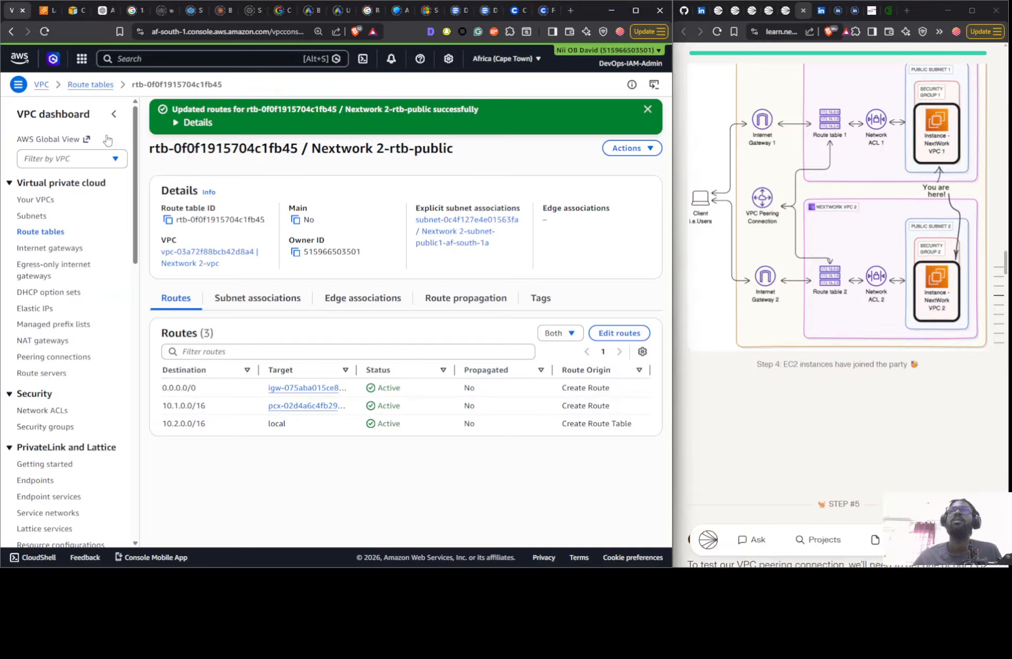
pyautogui.click(47, 427)
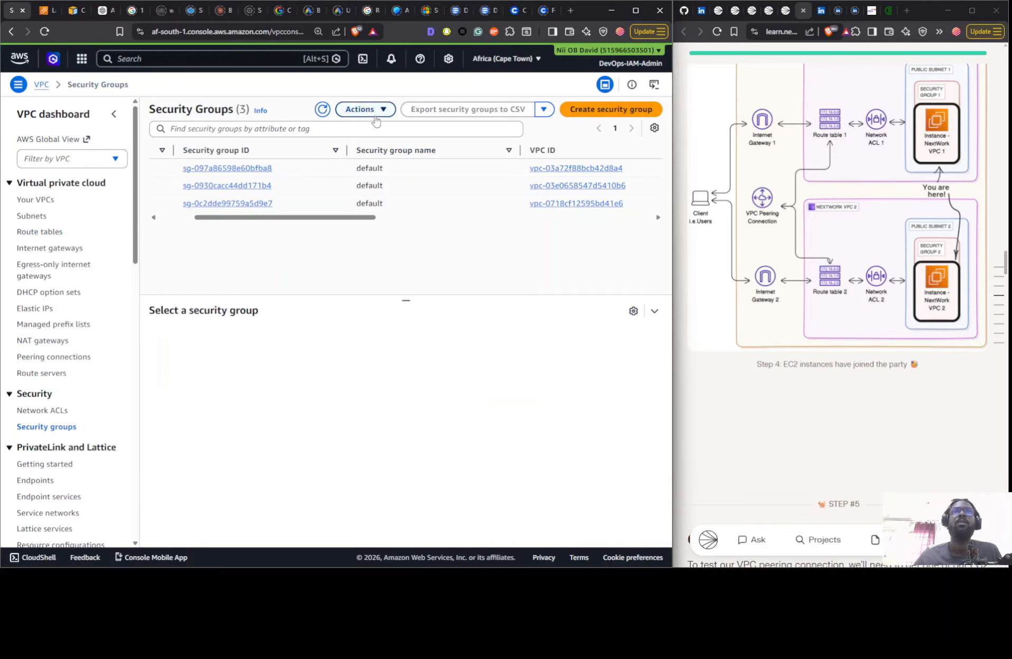
pyautogui.click(322, 109)
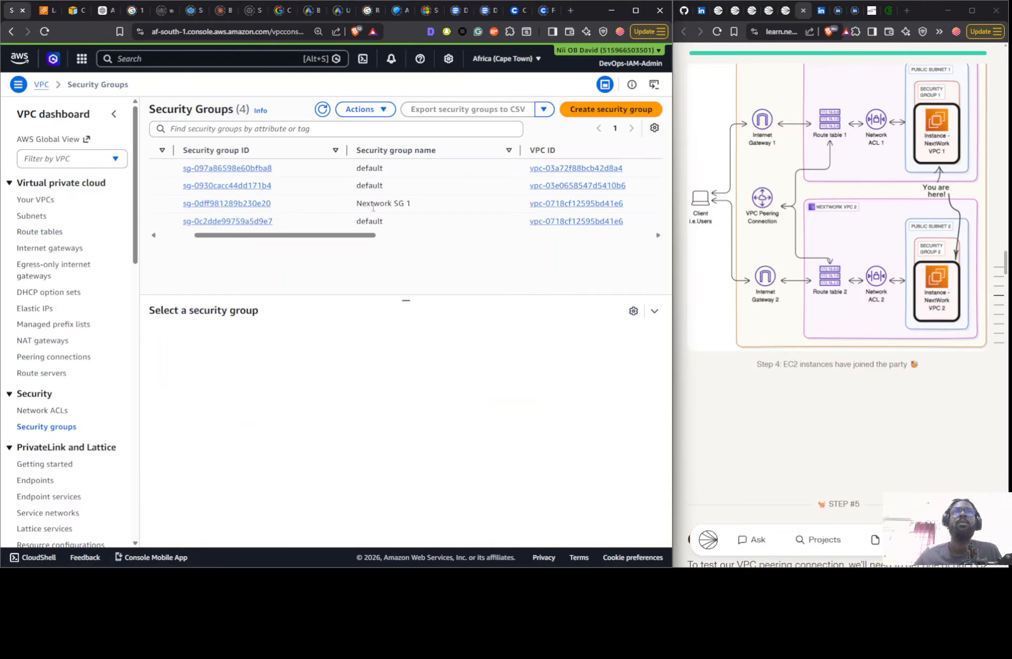
pyautogui.moveTo(353, 209); pyautogui.dragTo(417, 208)
pyautogui.hotkey('ctrl', 'c')
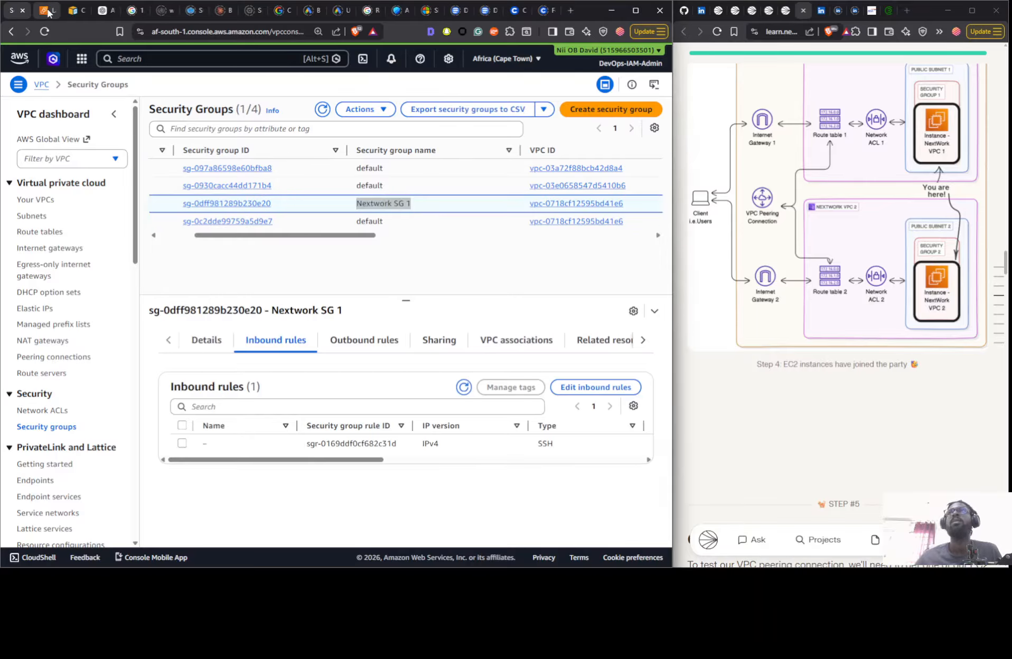
pyautogui.click(48, 10)
pyautogui.hotkey('ctrl', 'a')
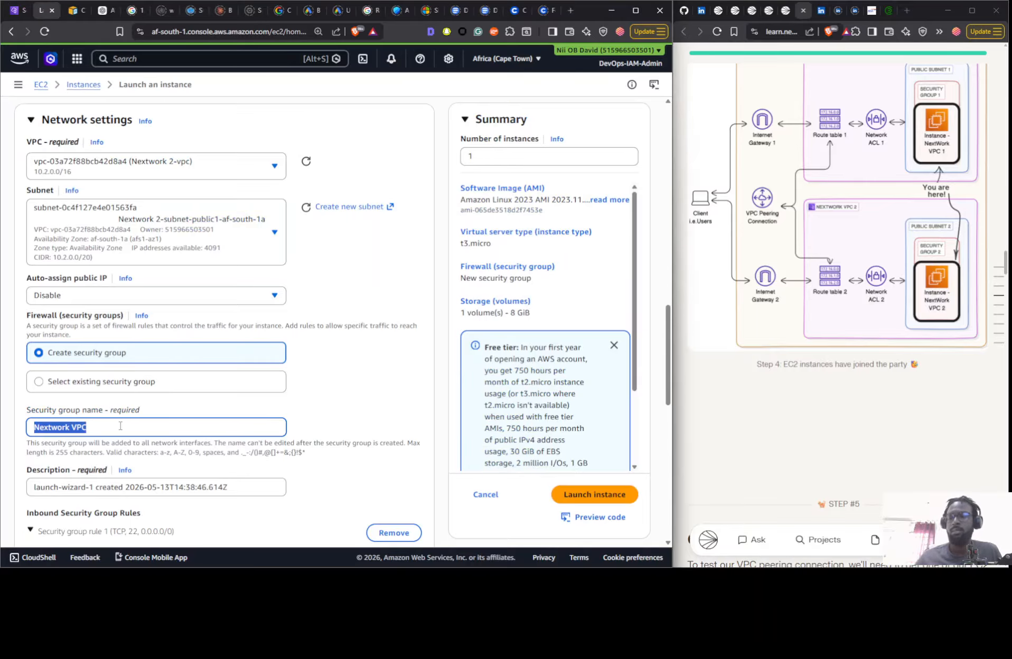
pyautogui.hotkey('ctrl', 'v')
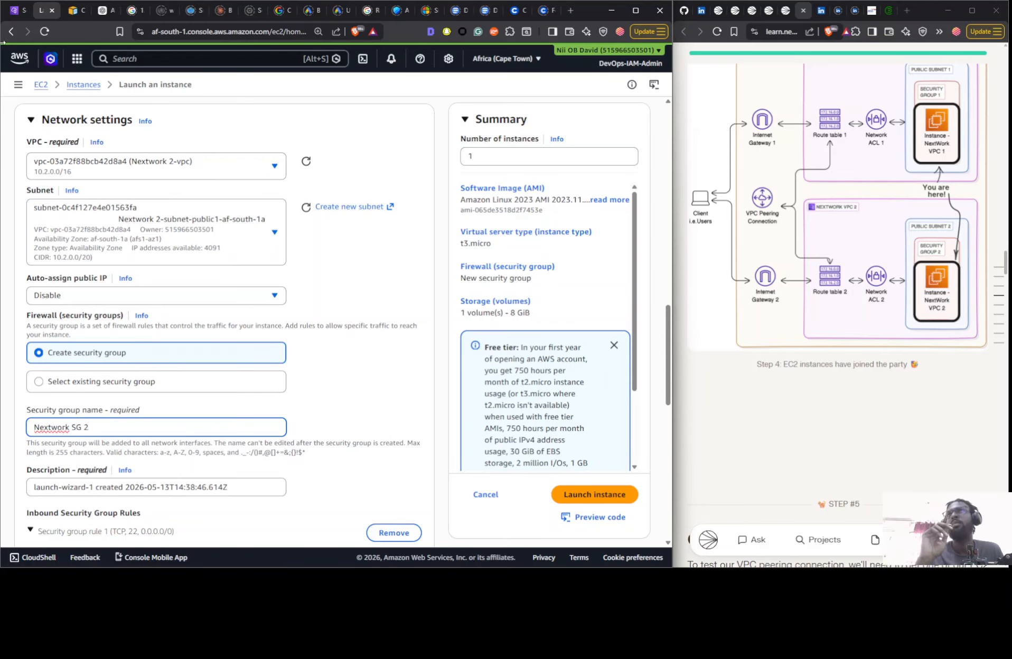
# - Set the new security group's description to Nextwork VPC 2 SG, adapting the description copied from Nextwork SG 1
pyautogui.click(18, 11)
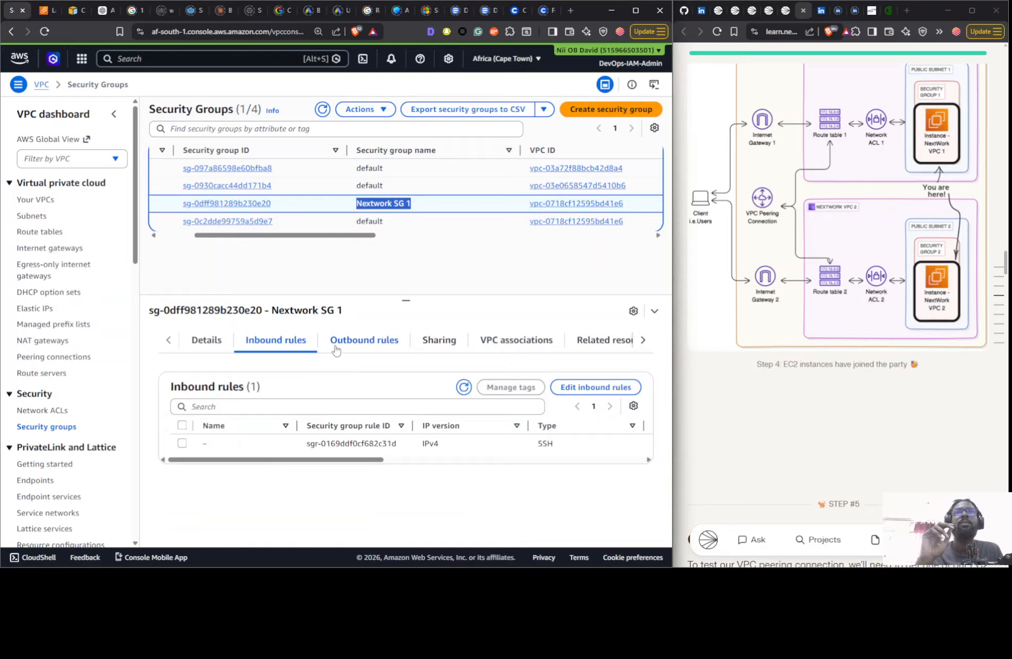
pyautogui.moveTo(362, 236); pyautogui.dragTo(532, 225)
pyautogui.moveTo(292, 204); pyautogui.dragTo(221, 208)
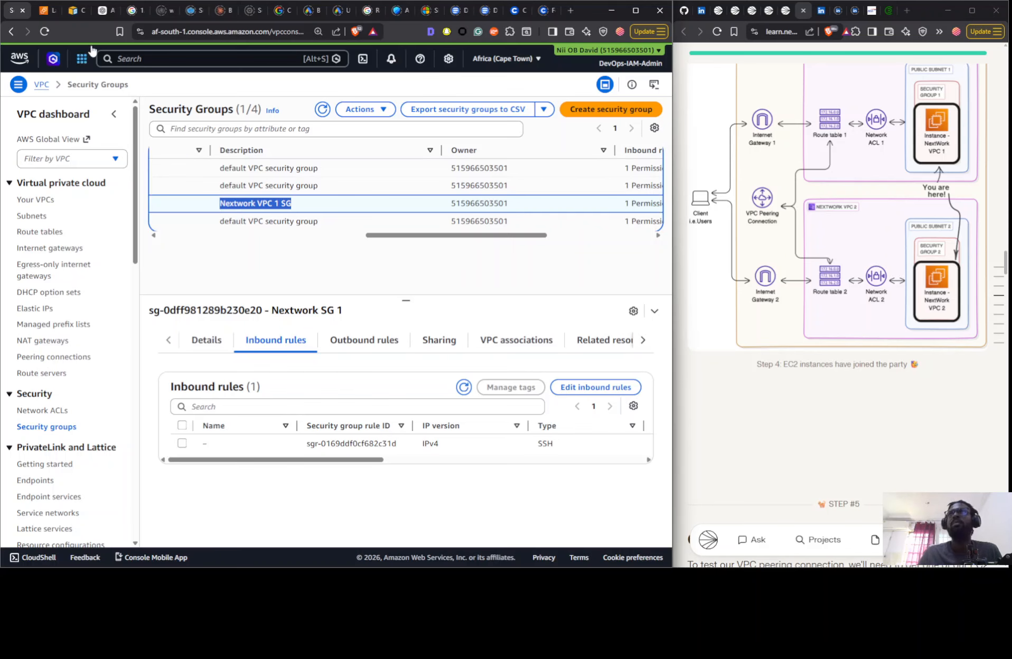
pyautogui.hotkey('ctrl', 'Tab')
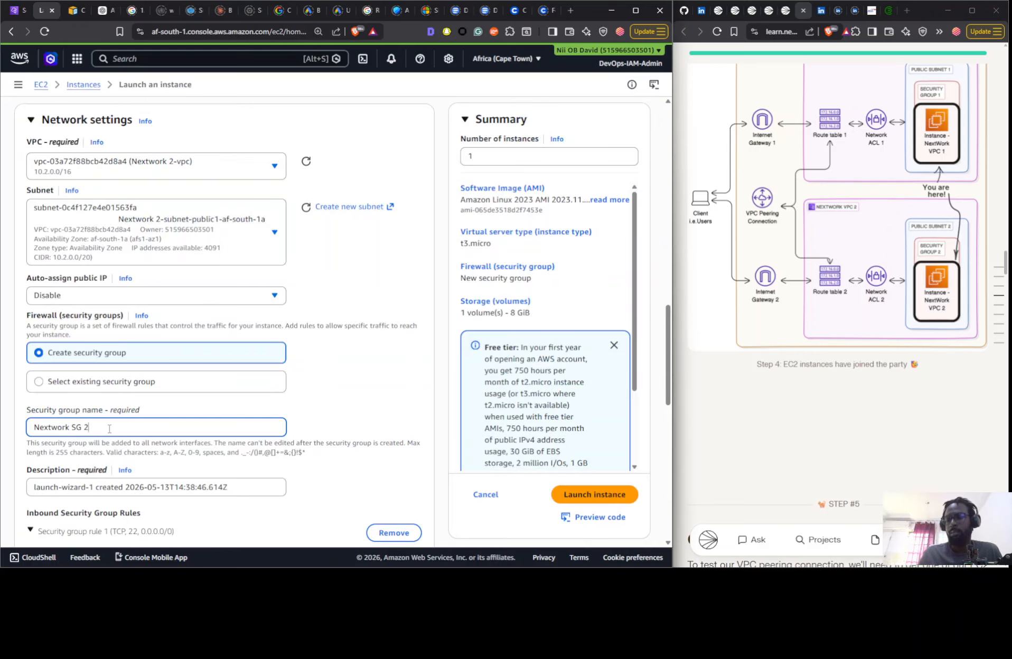
pyautogui.click(100, 487)
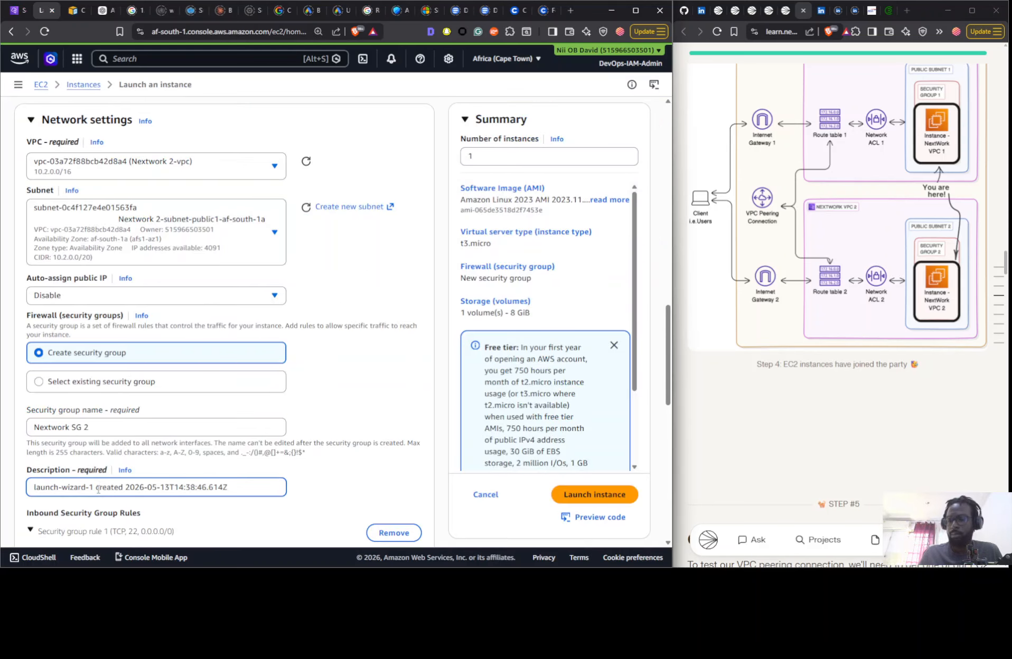
pyautogui.hotkey('ctrl', 'a')
pyautogui.write('Nextwork VPC 1 SG')
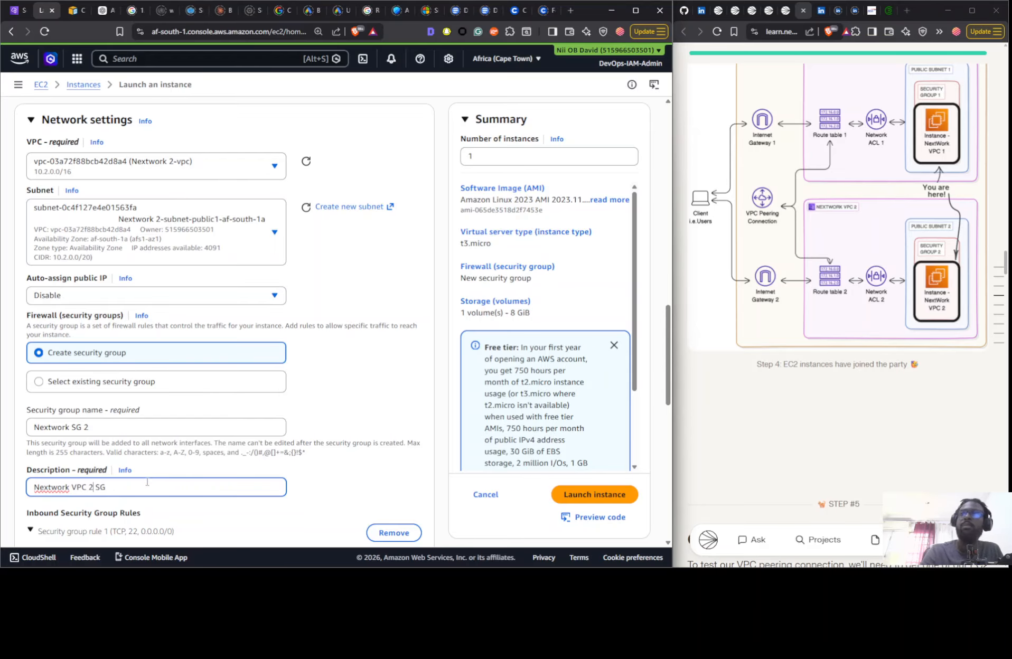
# - Return to the start of the VPC Peering guide and switch its mode to Some Guidance
pyautogui.scroll(-3, 372, 454)
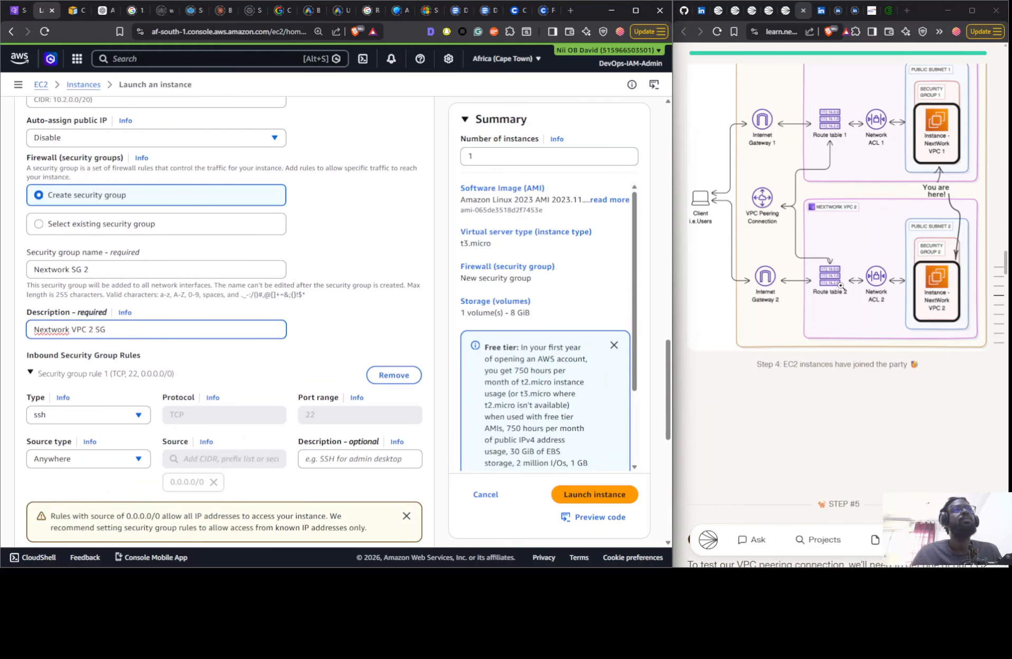
pyautogui.scroll(-5, 843, 293)
pyautogui.scroll(-5, 856, 317)
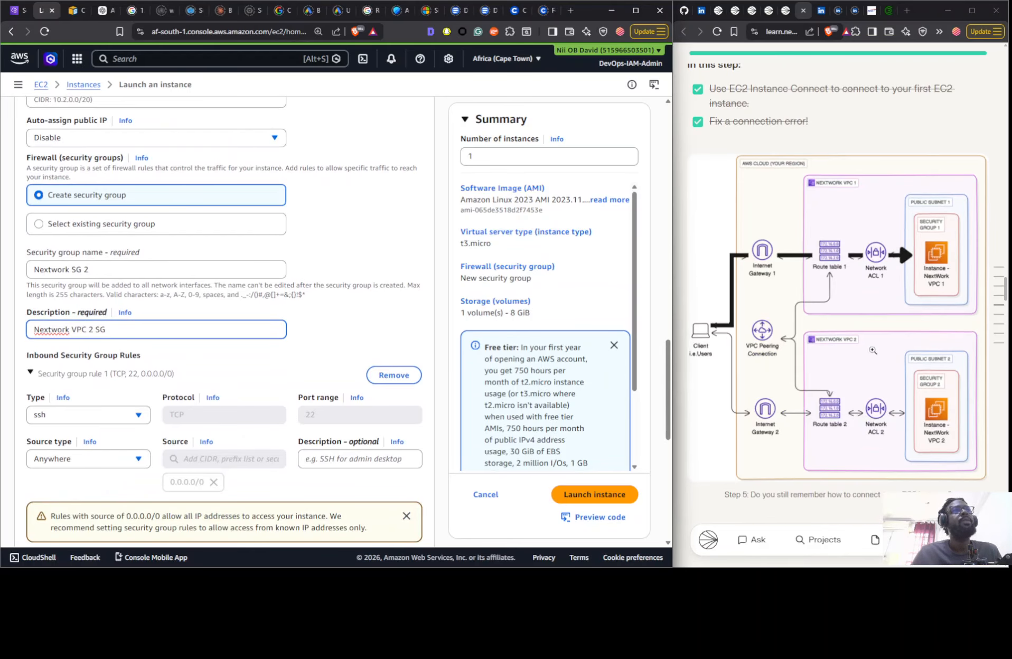
pyautogui.scroll(15, 871, 350)
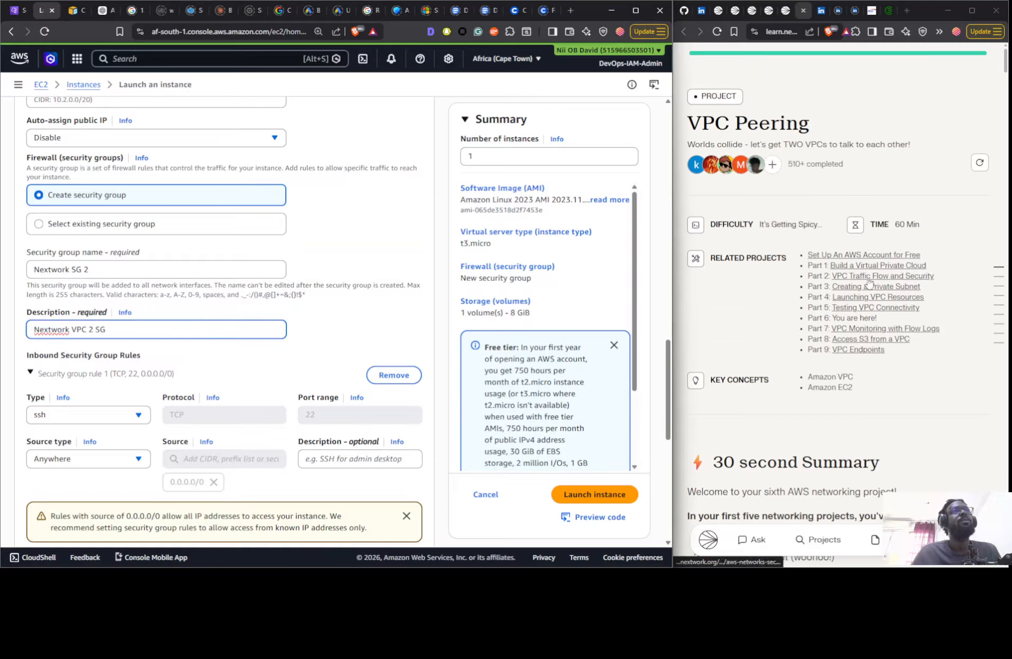
pyautogui.scroll(-5, 849, 338)
pyautogui.scroll(-15, 849, 338)
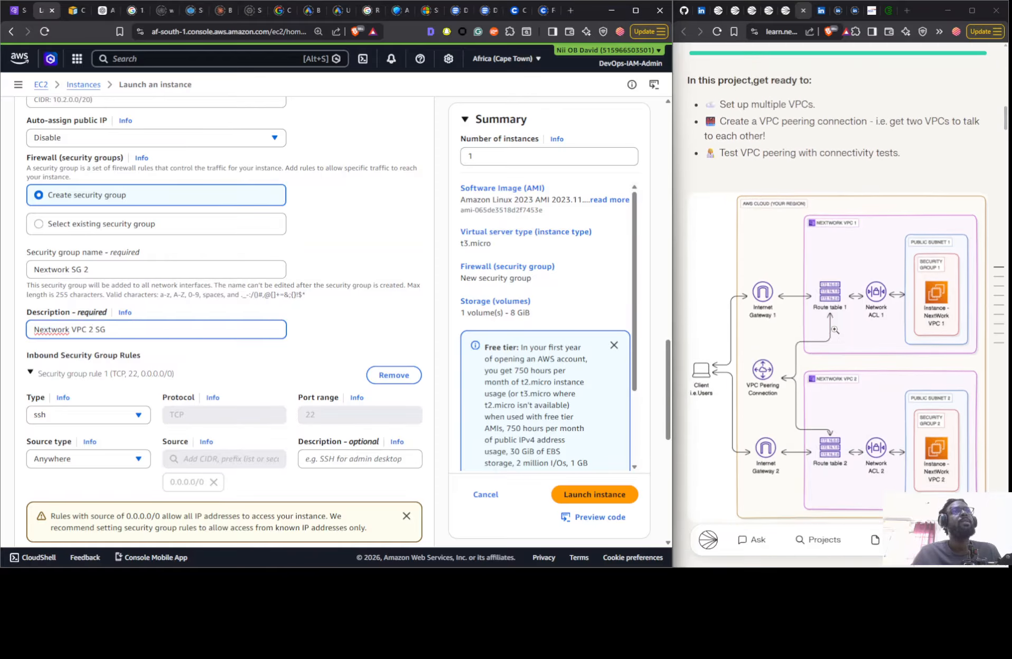
pyautogui.scroll(-8, 832, 326)
pyautogui.click(830, 352)
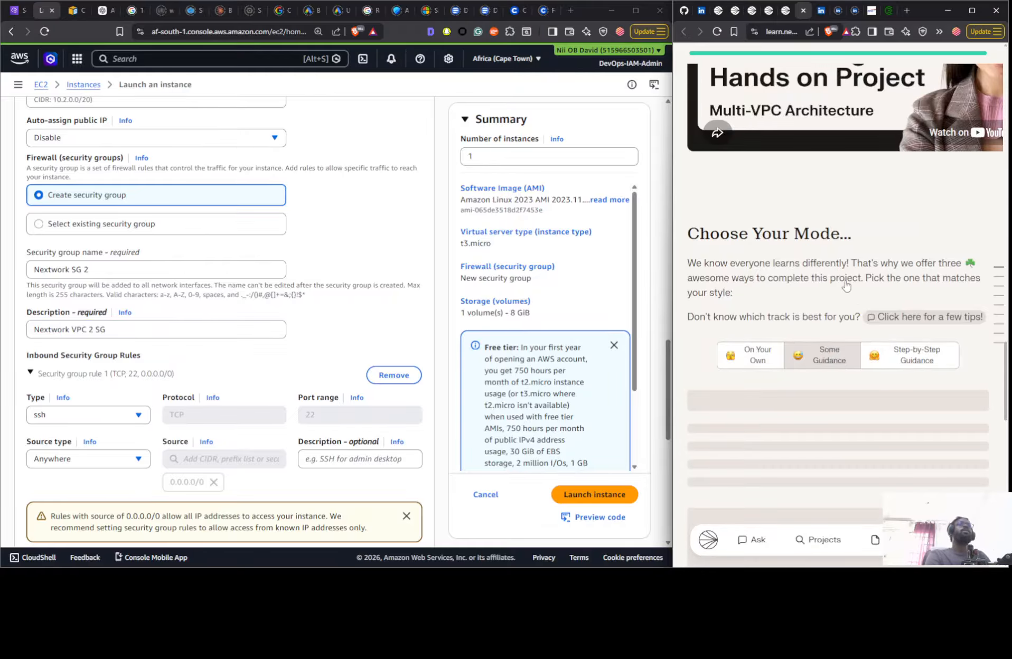
# - Review the guide through to the Launch EC2 Instances step and examine its key pair, VPC, subnet and security group instructions
pyautogui.scroll(-15, 845, 273)
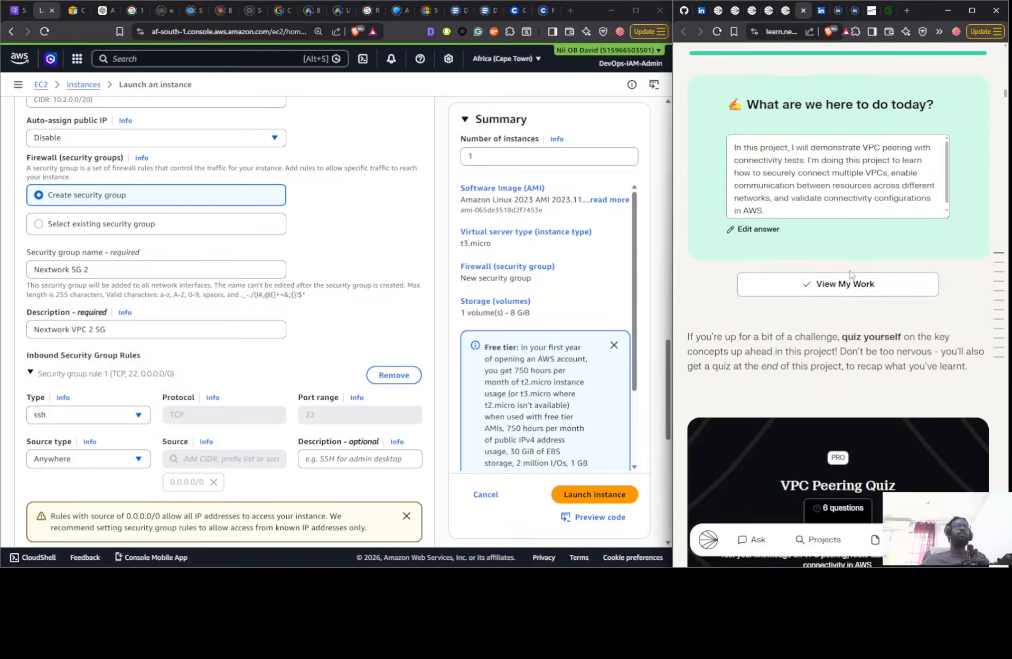
pyautogui.scroll(-12, 850, 273)
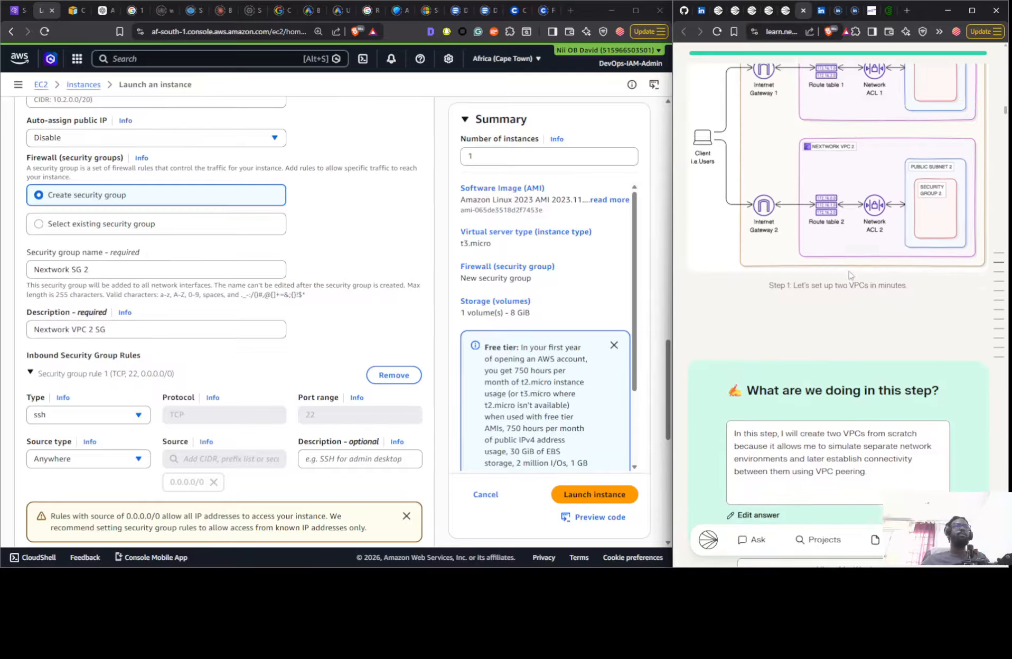
pyautogui.scroll(-5, 848, 275)
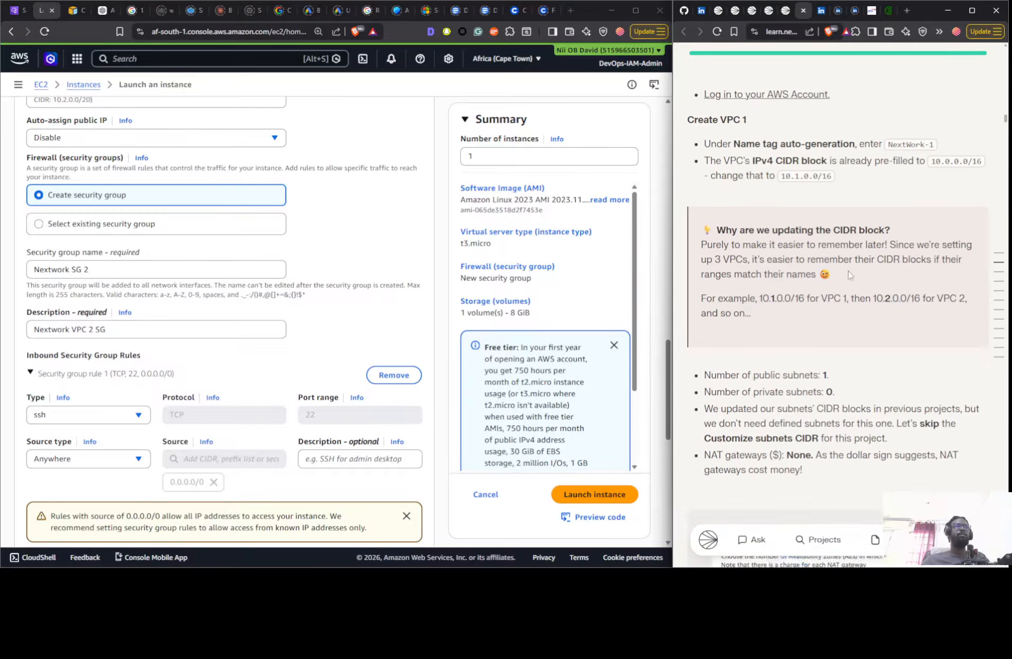
pyautogui.scroll(-7, 847, 271)
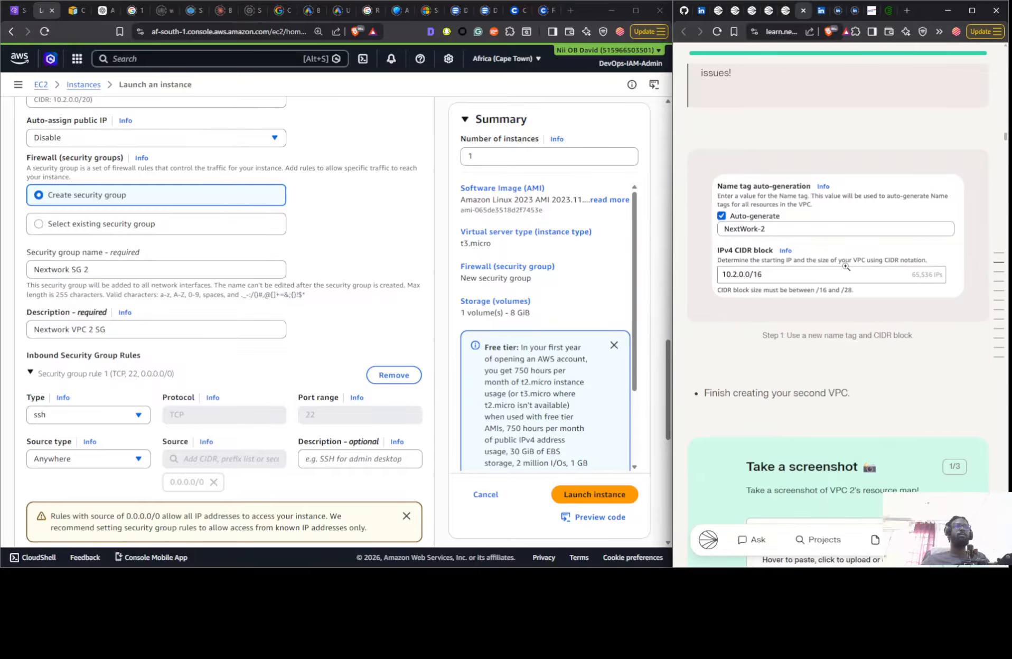
pyautogui.scroll(-6, 845, 267)
pyautogui.scroll(-7, 843, 269)
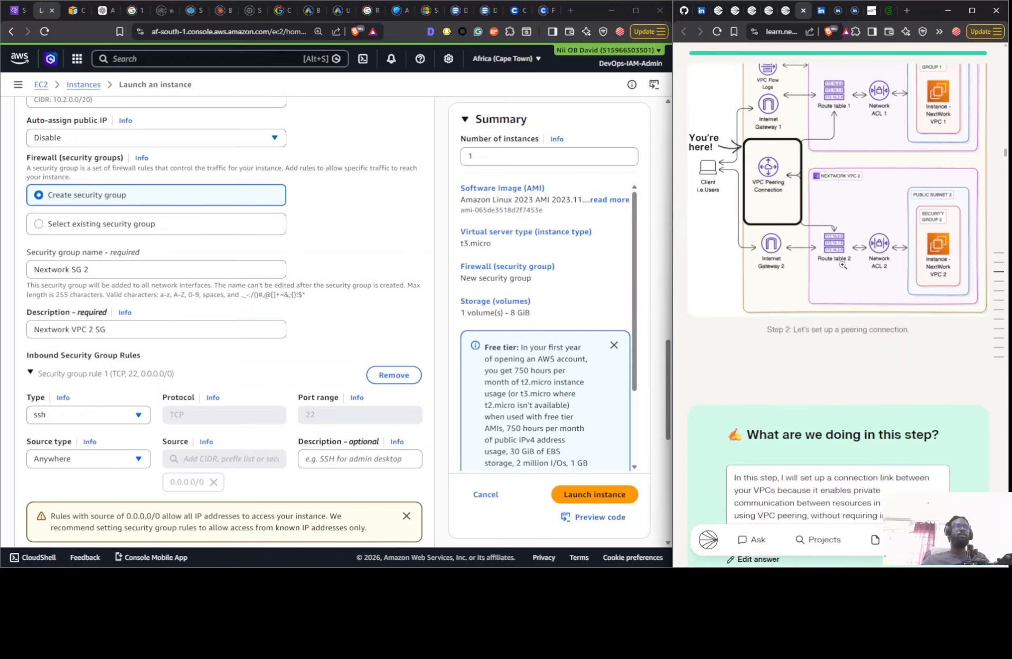
pyautogui.scroll(-20, 842, 265)
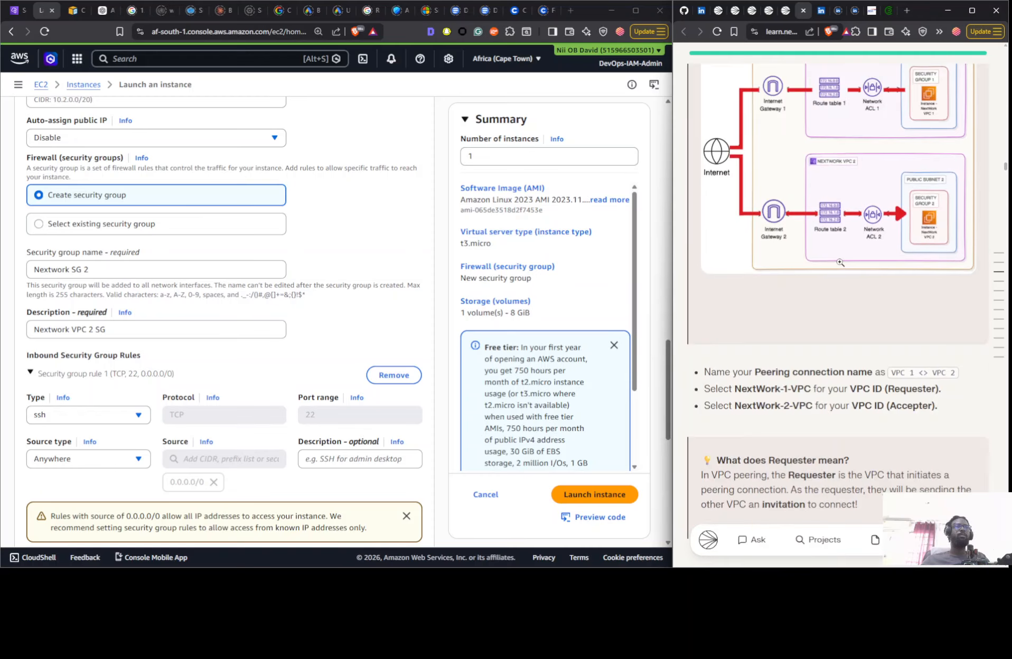
pyautogui.scroll(-2, 841, 267)
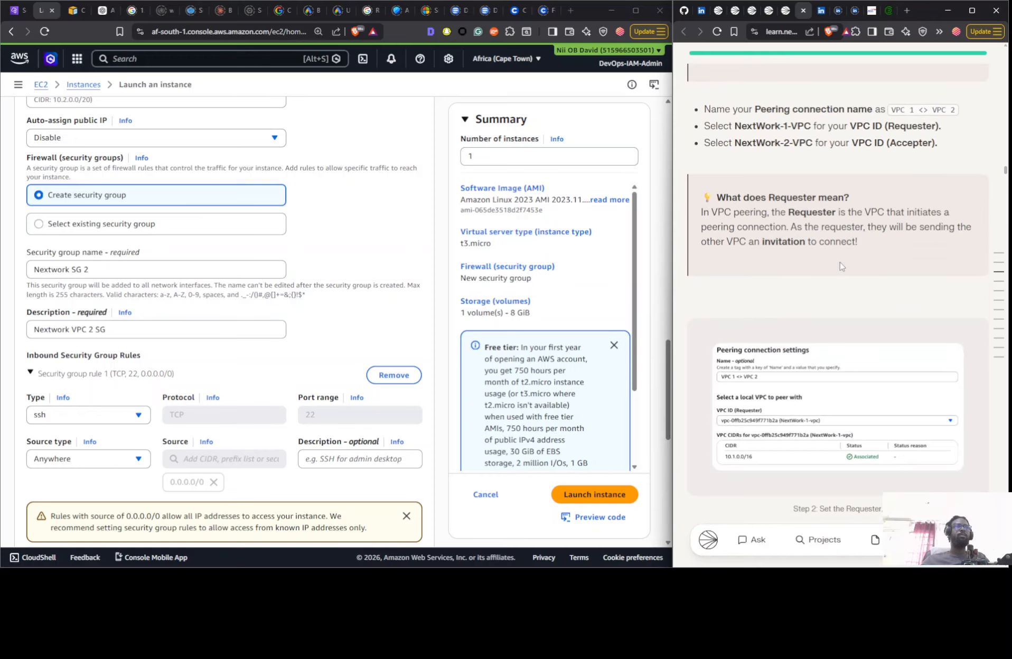
pyautogui.scroll(-7, 841, 266)
pyautogui.scroll(-15, 840, 266)
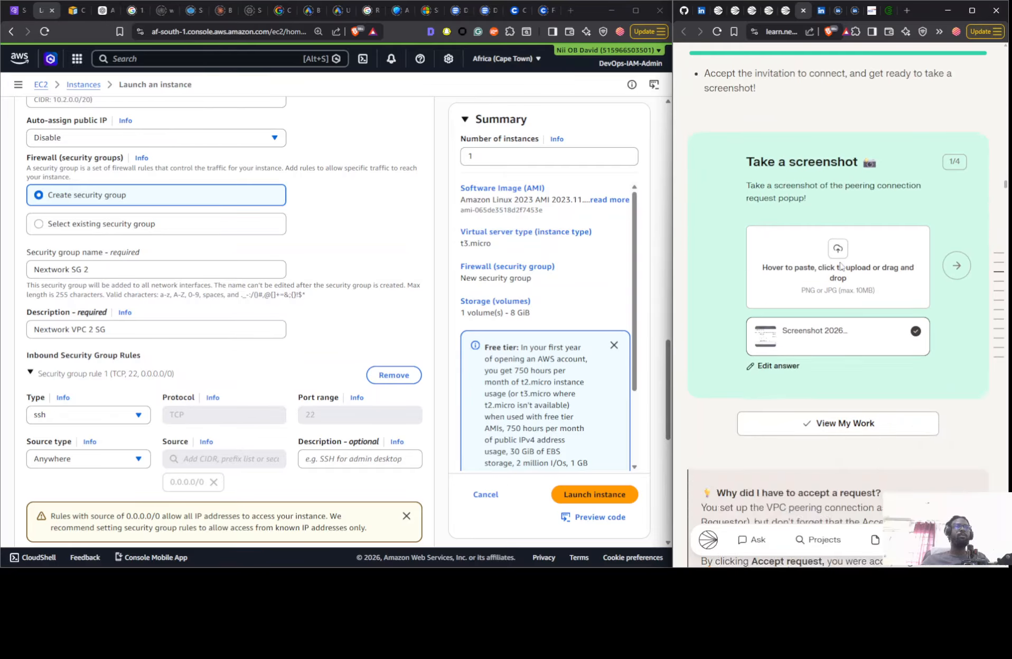
pyautogui.scroll(-10, 840, 264)
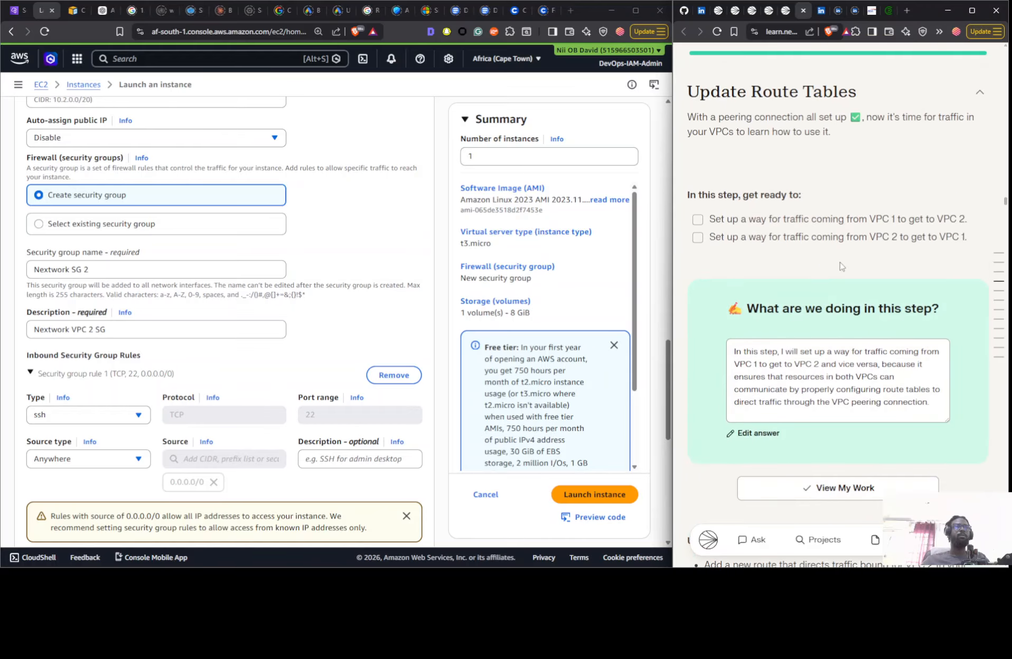
pyautogui.scroll(-15, 841, 265)
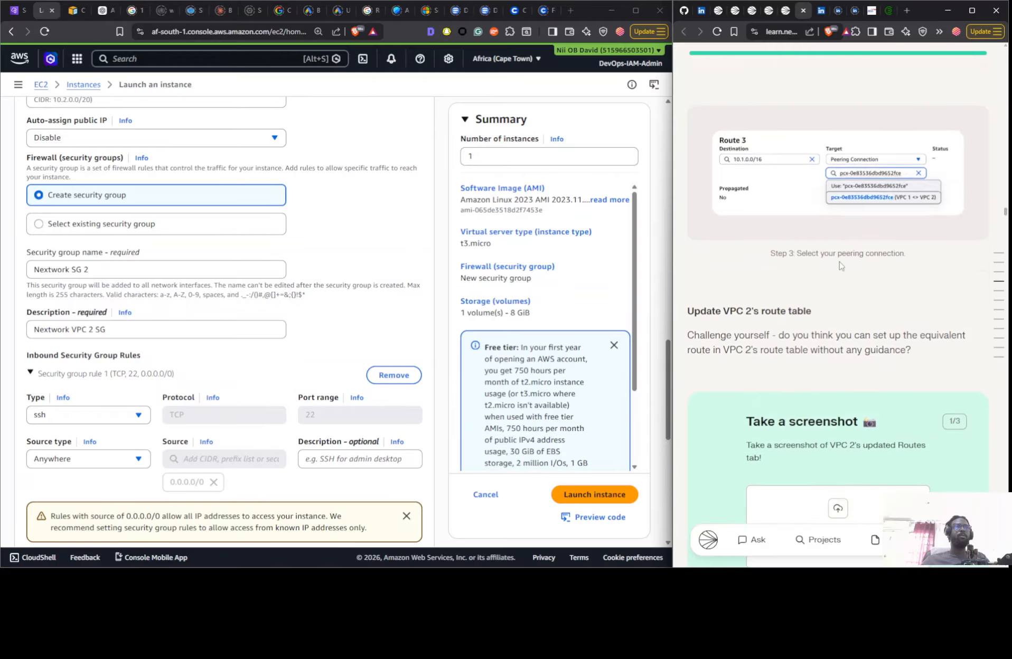
pyautogui.scroll(-20, 840, 265)
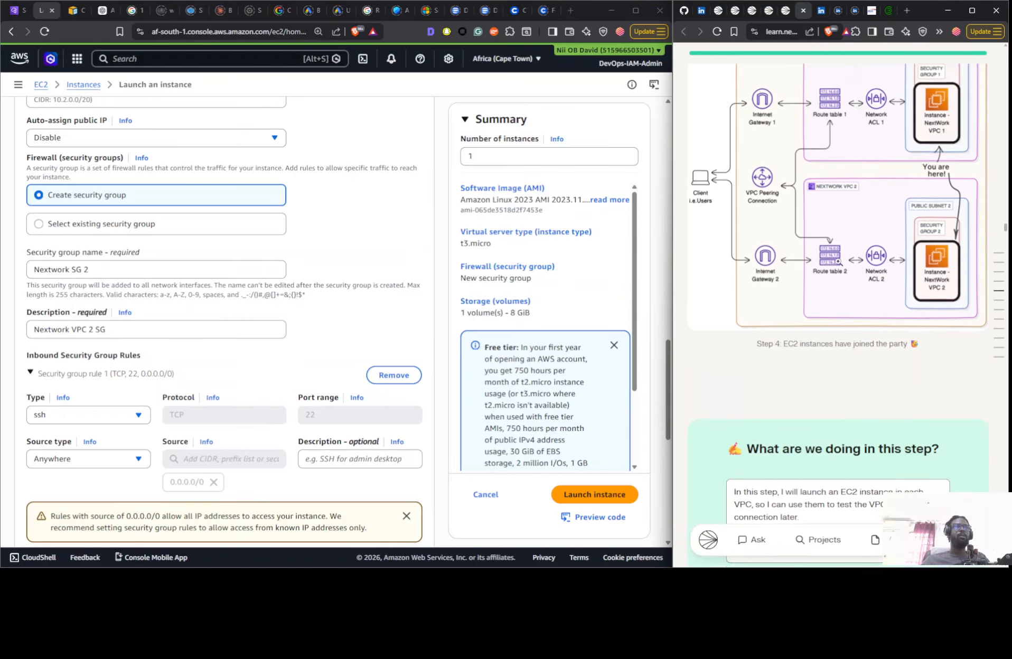
pyautogui.scroll(-6, 839, 262)
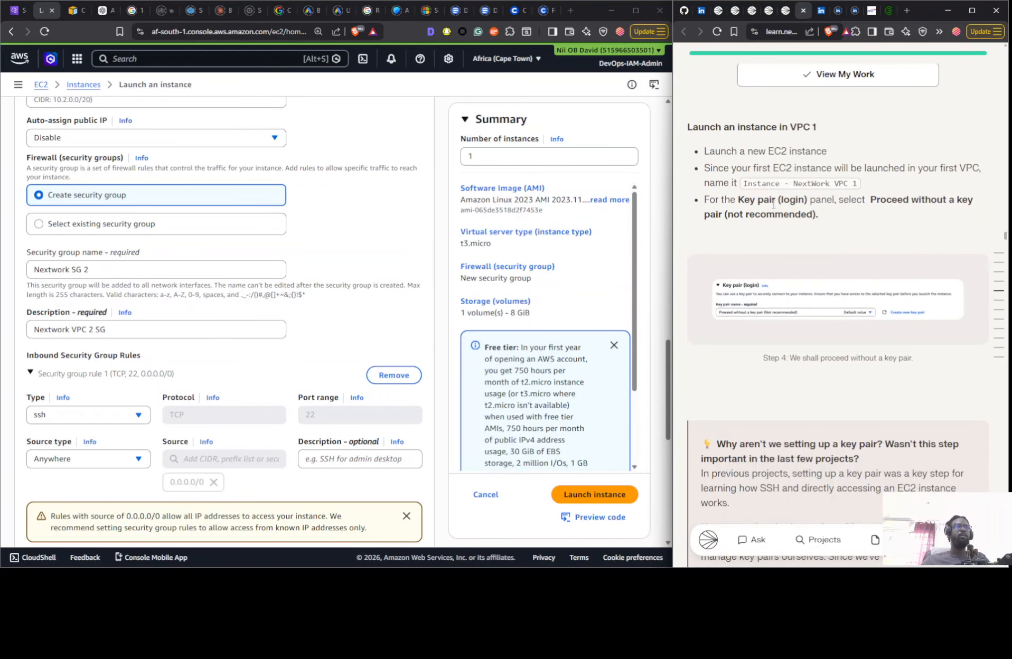
pyautogui.scroll(-7, 773, 204)
pyautogui.scroll(7, 839, 207)
pyautogui.scroll(-7, 847, 209)
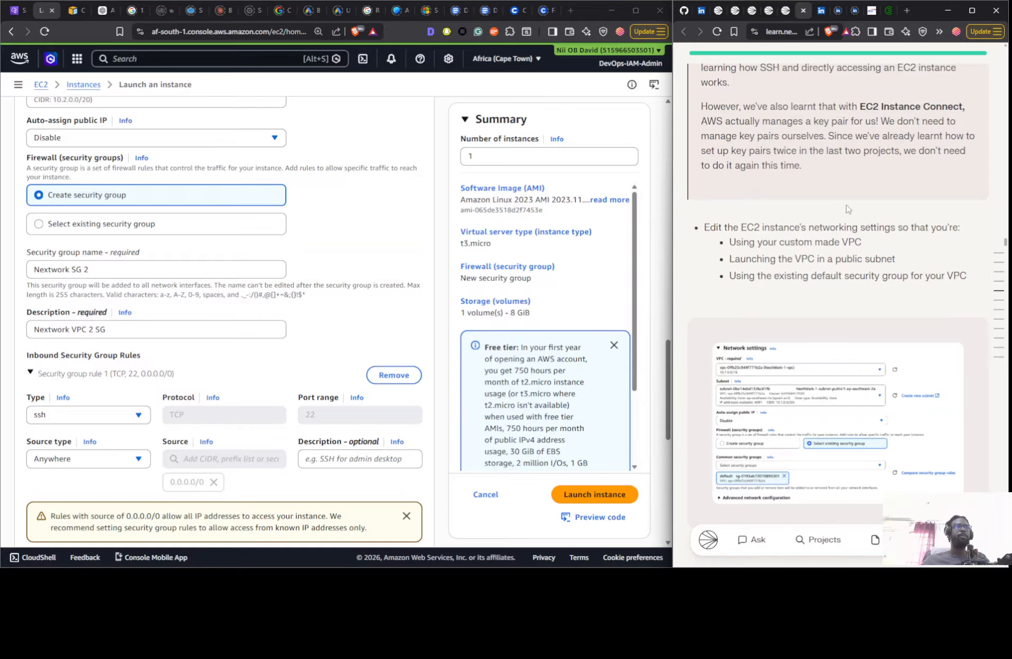
# - Check the guide's example network settings for the instances and launch the VPC 2 instance with the new security group
pyautogui.scroll(-3, 845, 209)
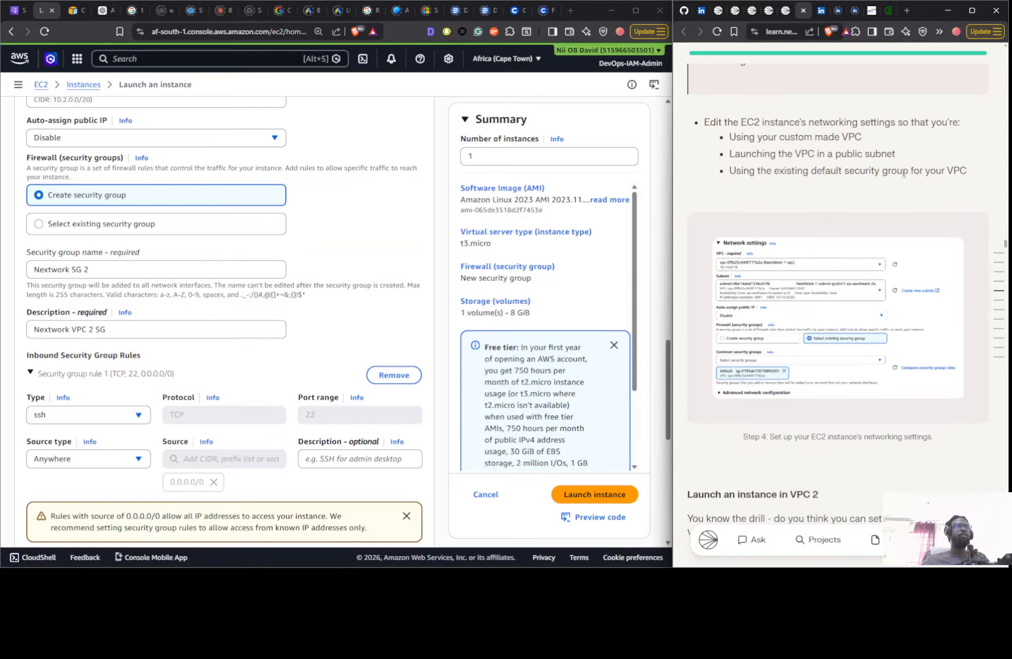
pyautogui.scroll(-3, 914, 182)
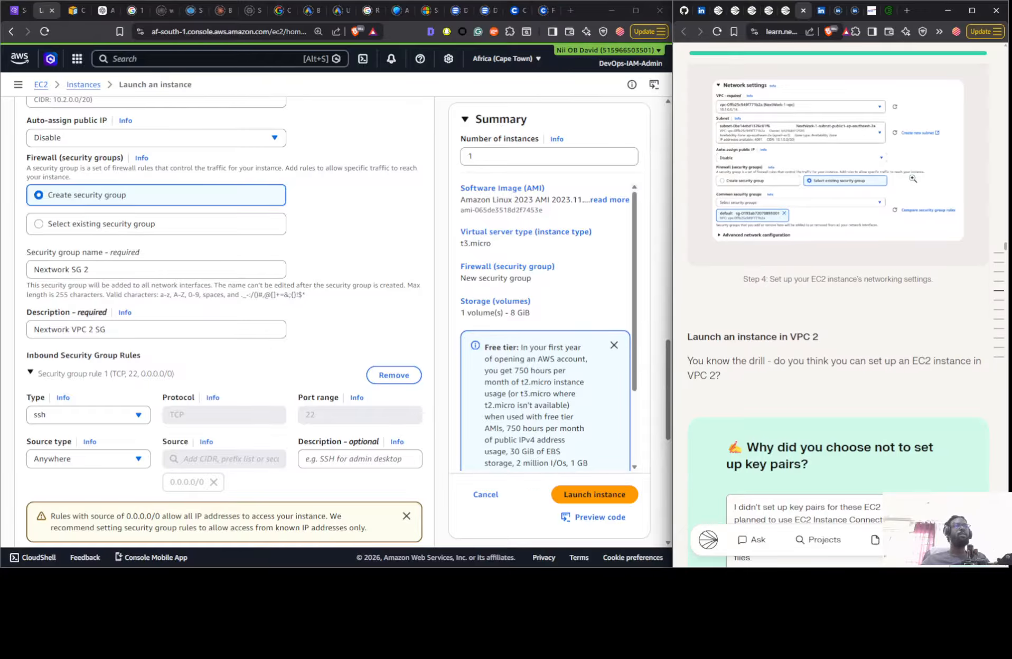
pyautogui.scroll(-3, 810, 201)
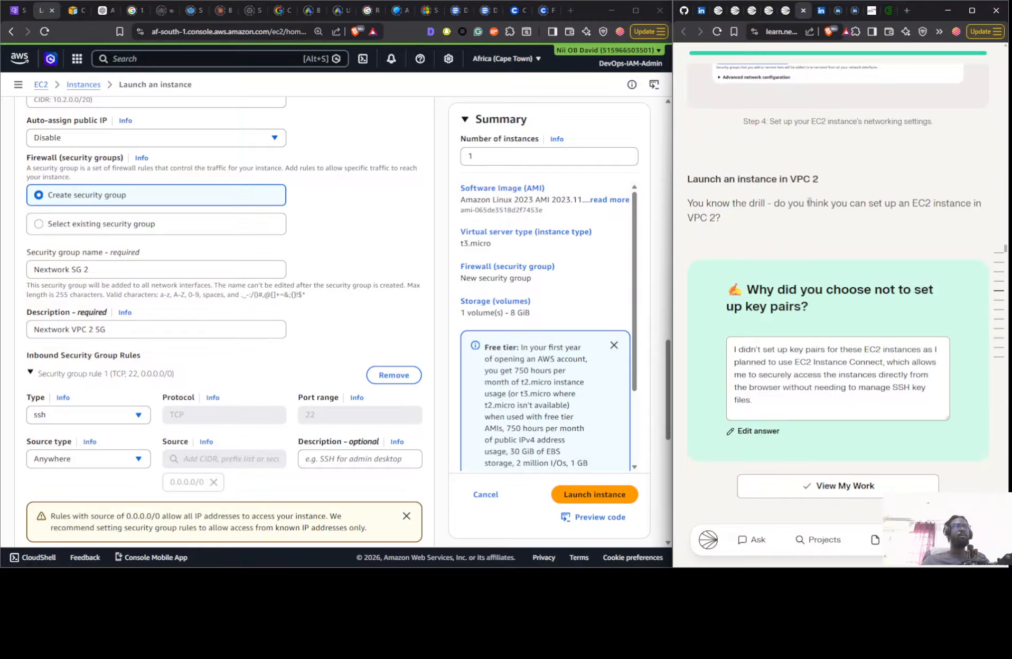
pyautogui.scroll(-2, 809, 202)
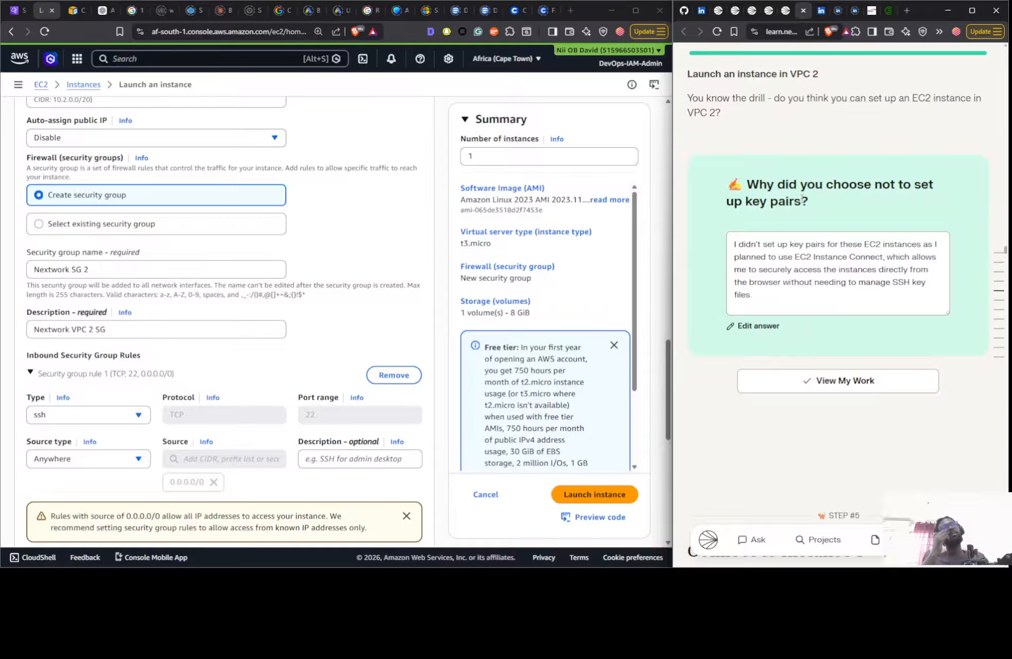
pyautogui.scroll(-6, 802, 197)
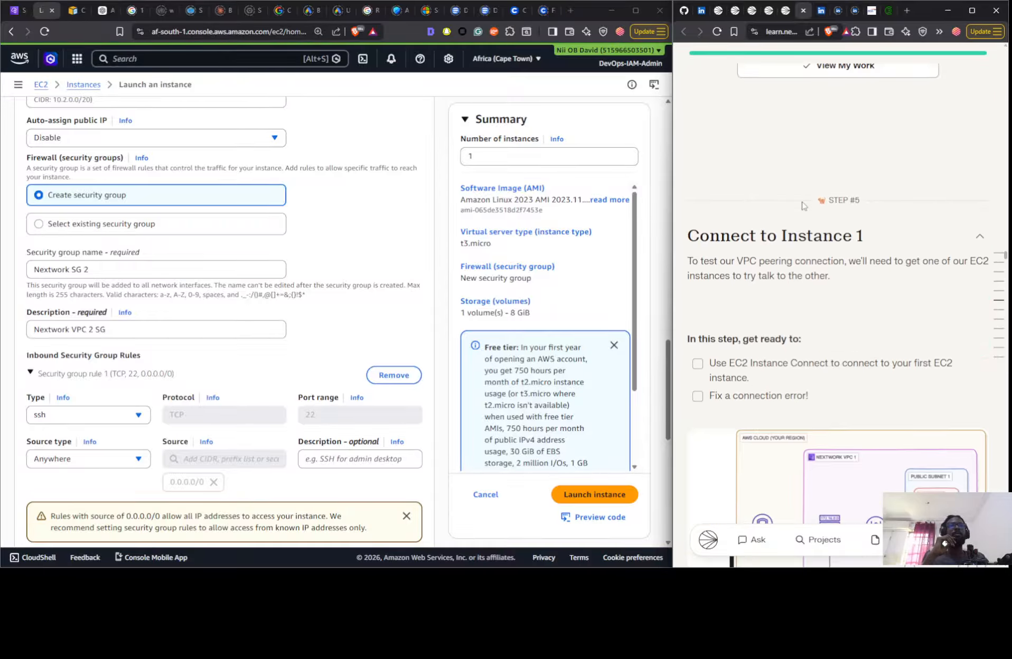
pyautogui.scroll(14, 802, 205)
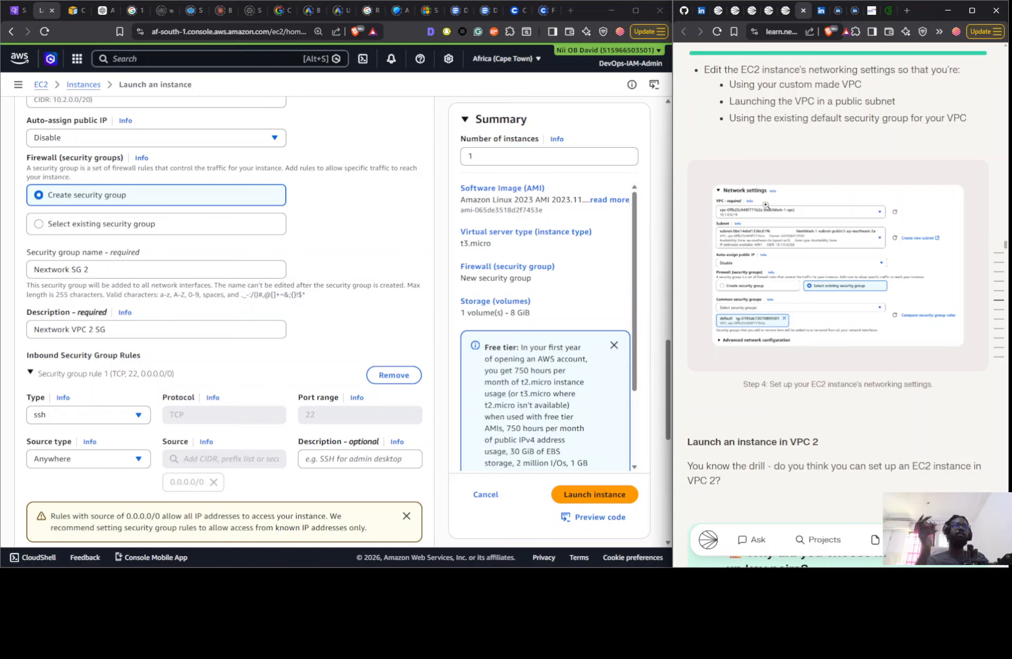
pyautogui.scroll(-4, 328, 382)
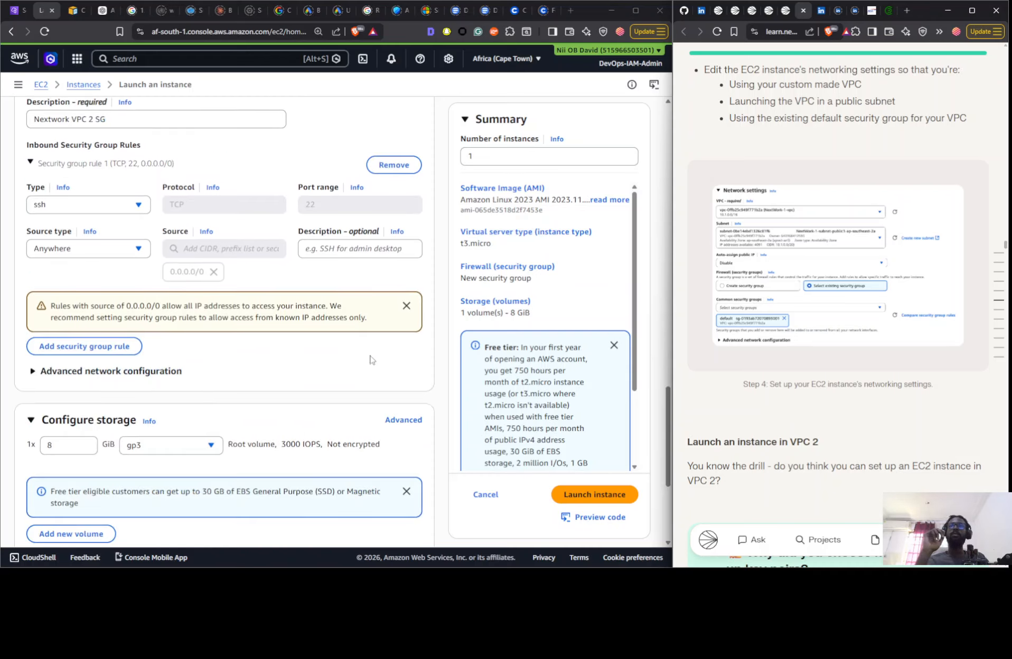
pyautogui.click(598, 495)
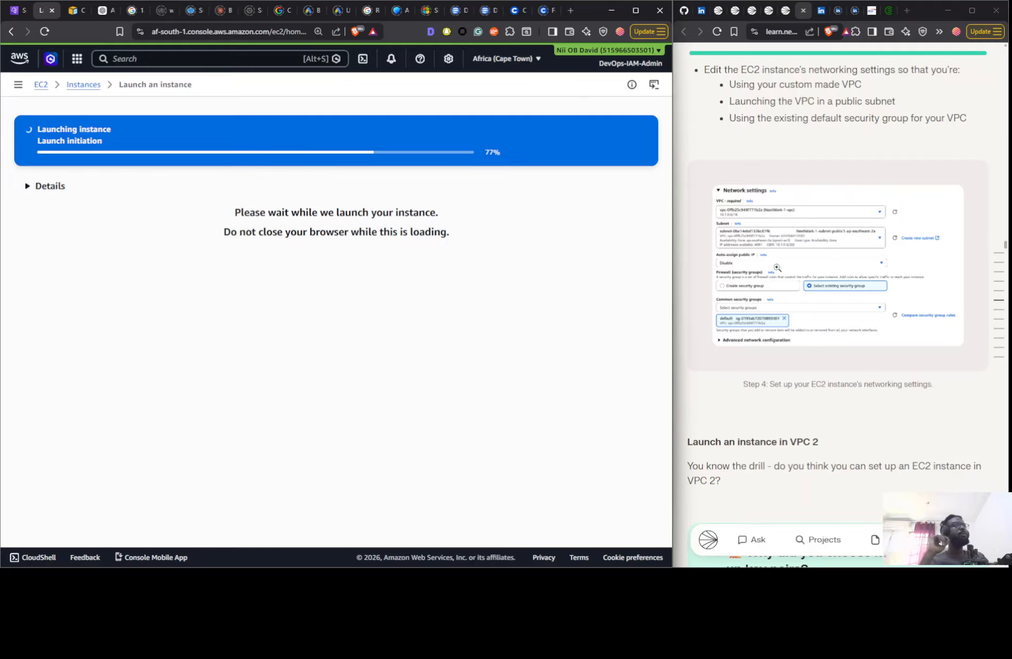
# - Return to the EC2 instances list and review the introduction of the guide's Connect to Instance 1 step
pyautogui.scroll(-1, 832, 306)
pyautogui.scroll(-3, 581, 423)
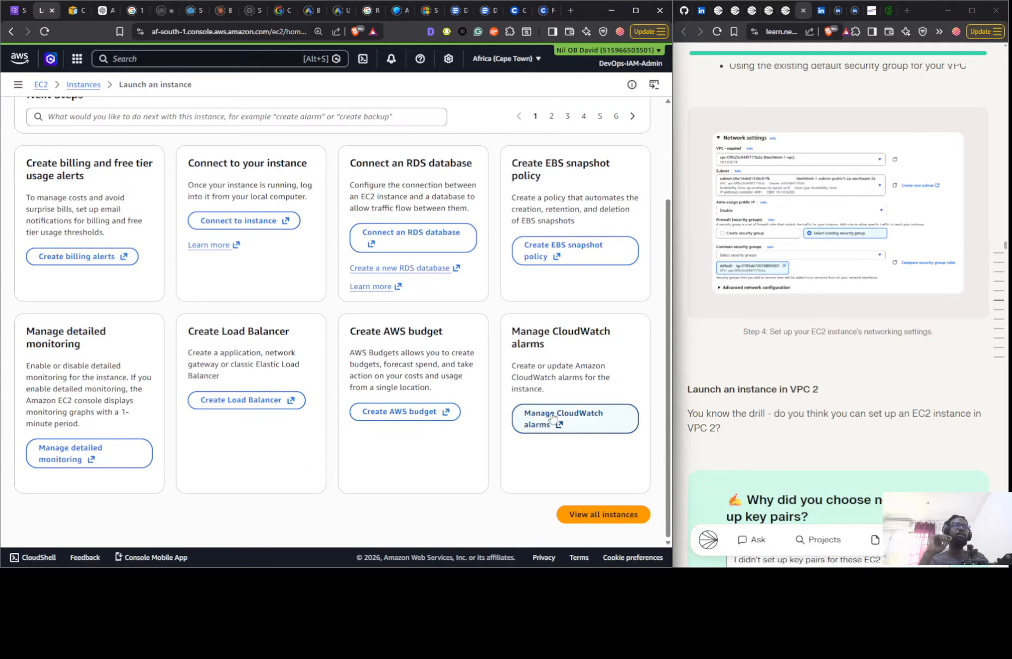
pyautogui.scroll(-14, 826, 283)
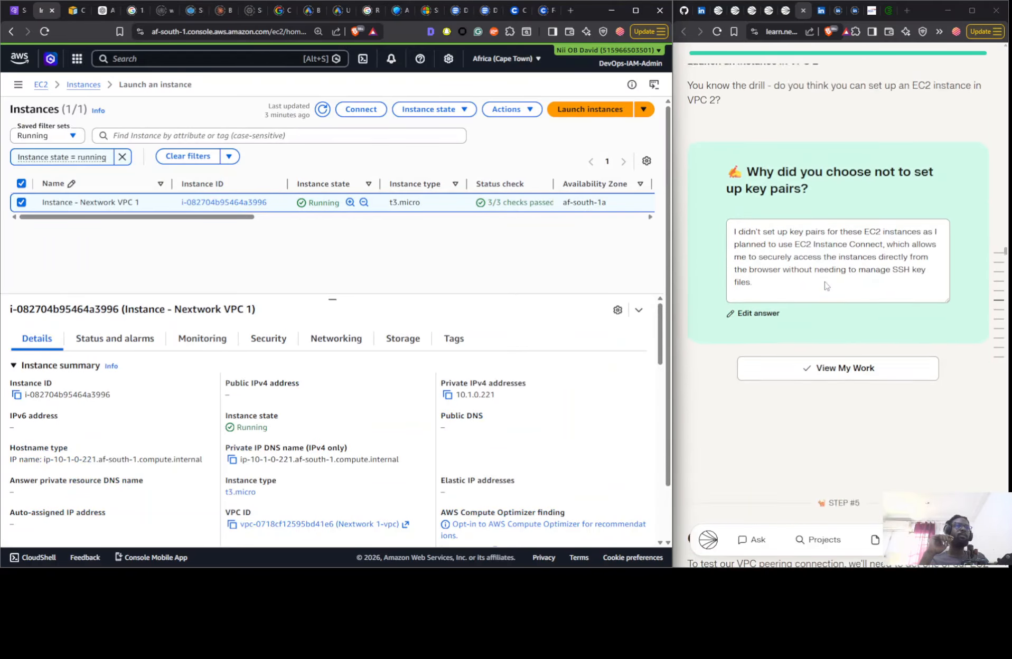
pyautogui.scroll(-3, 827, 286)
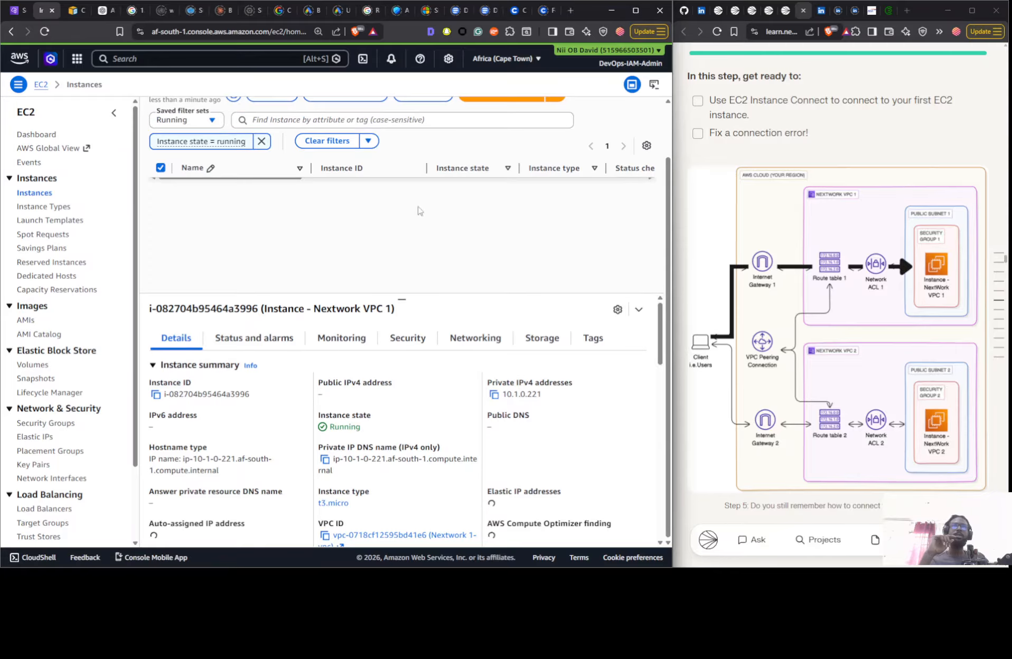
pyautogui.scroll(2, 837, 254)
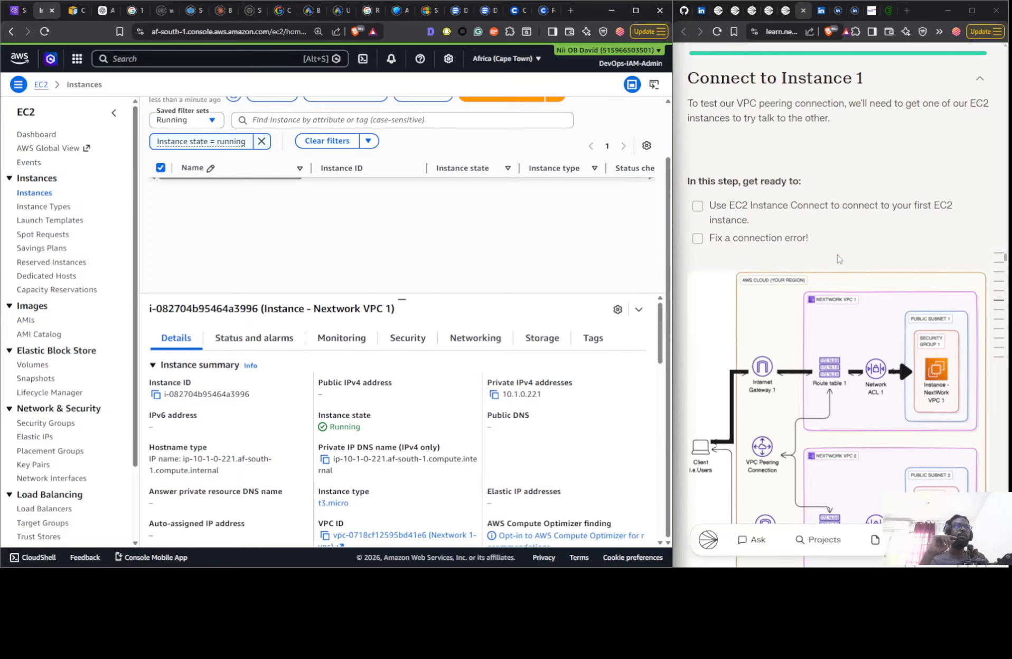
pyautogui.scroll(-1, 750, 217)
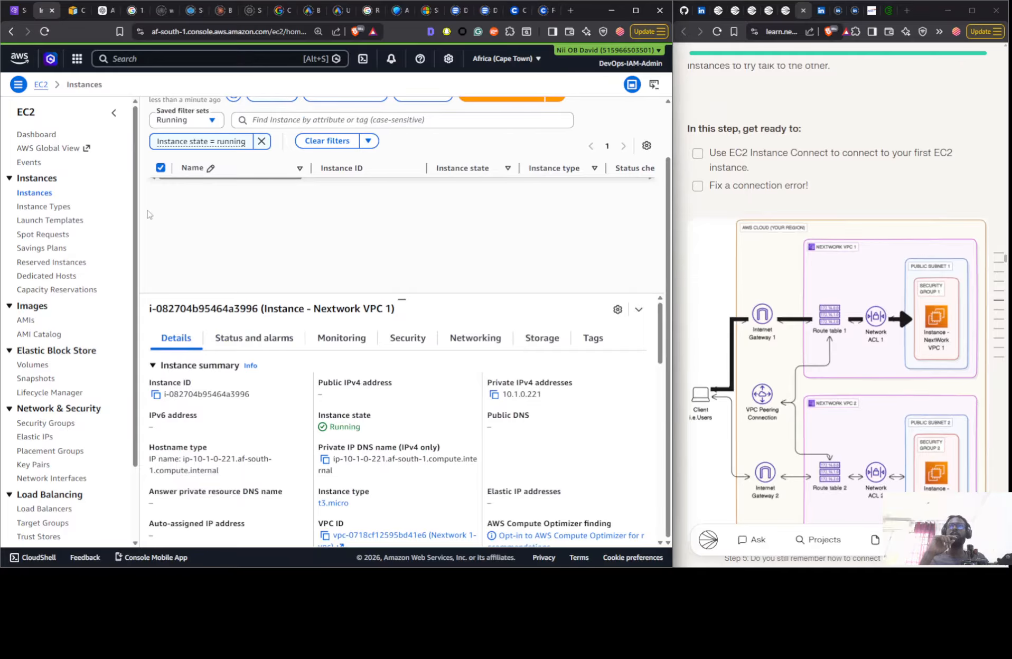
pyautogui.scroll(2, 181, 256)
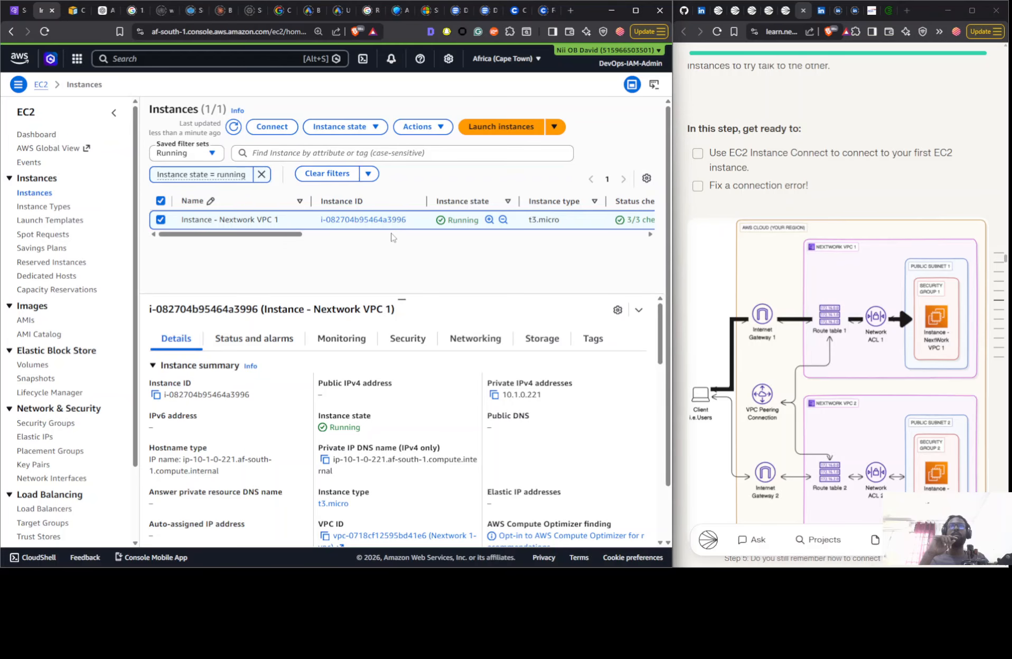
# - Refresh the instances list, clear its state filter and reapply the Running preset filter
pyautogui.click(233, 127)
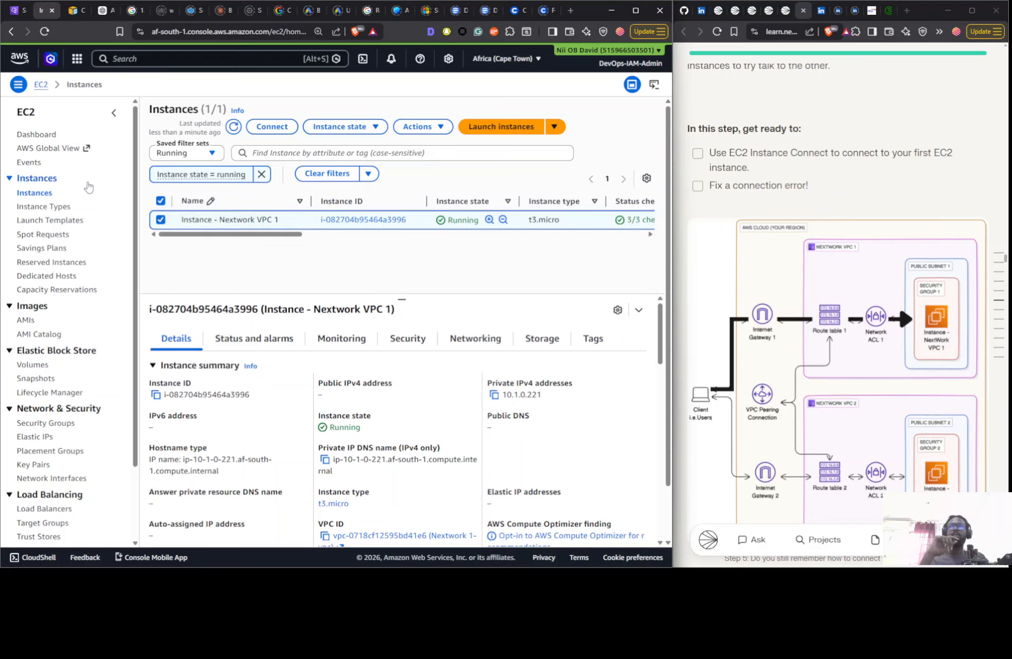
pyautogui.click(261, 175)
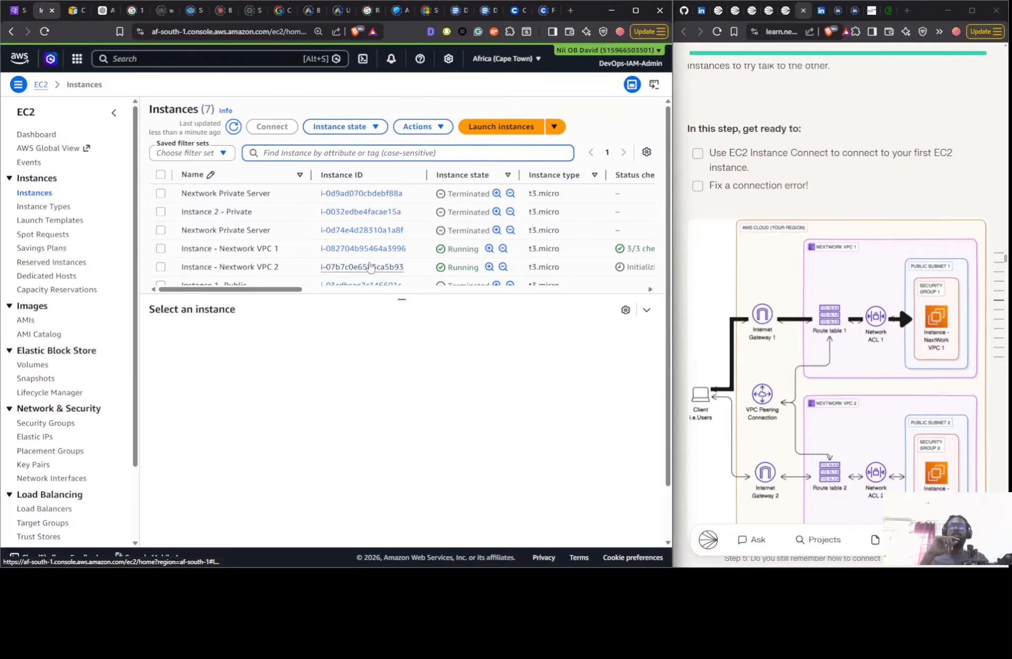
pyautogui.click(182, 152)
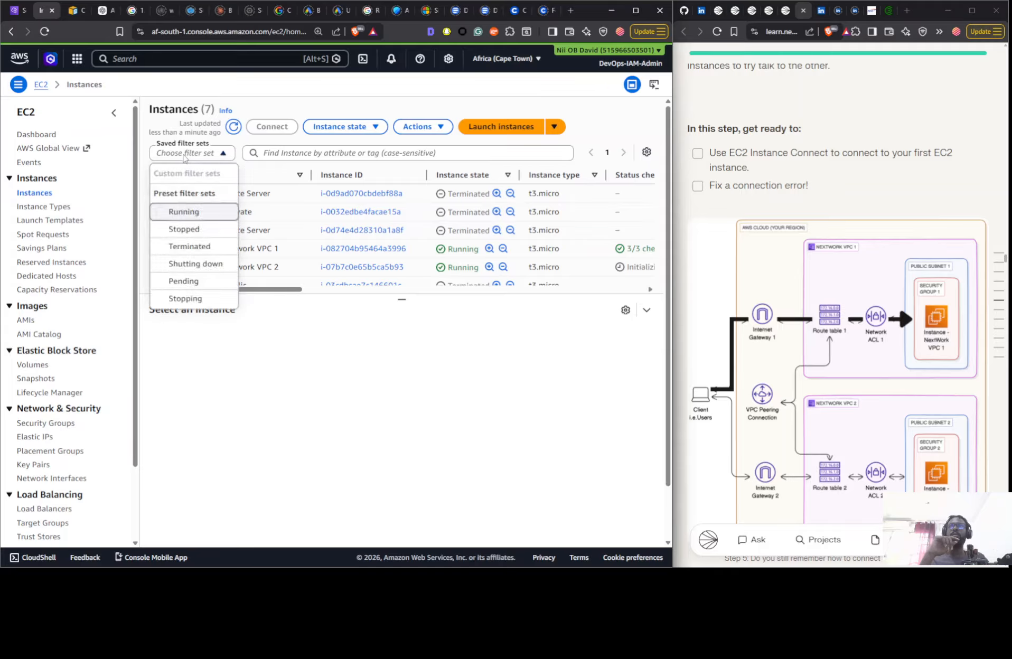
pyautogui.click(193, 215)
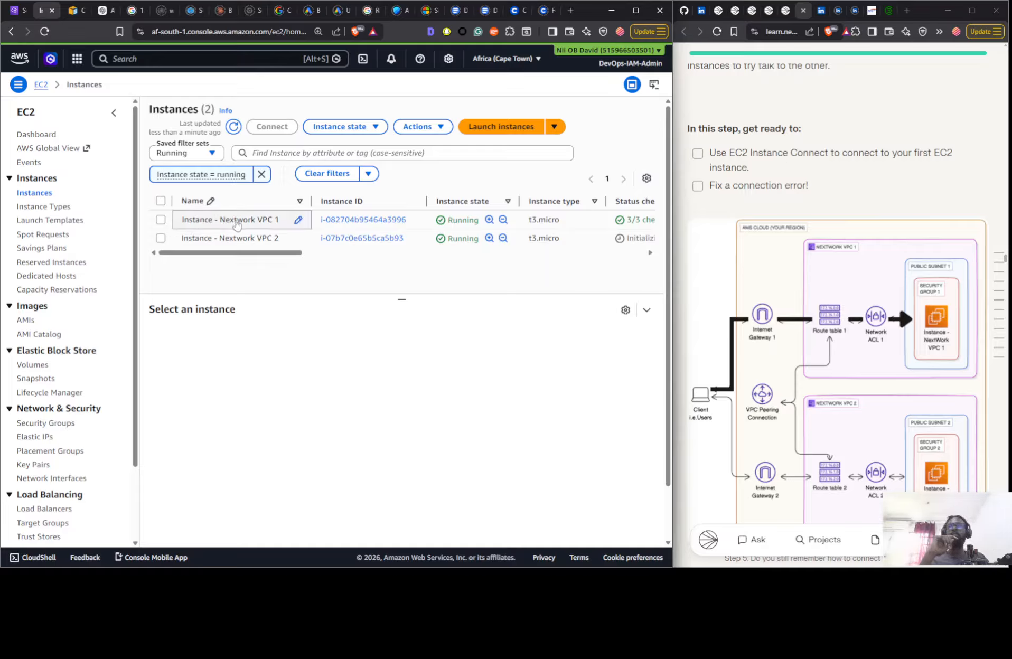
# - Select Instance - Nextwork VPC 1 and open its connection page to review the EC2 Instance Connect options
pyautogui.click(312, 224)
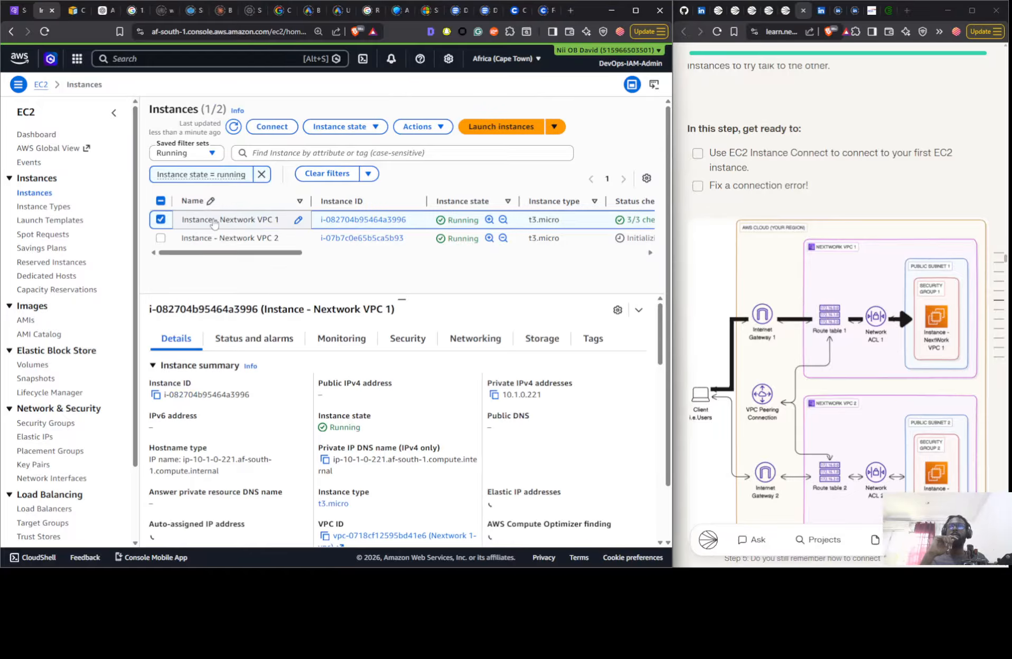
pyautogui.click(289, 129)
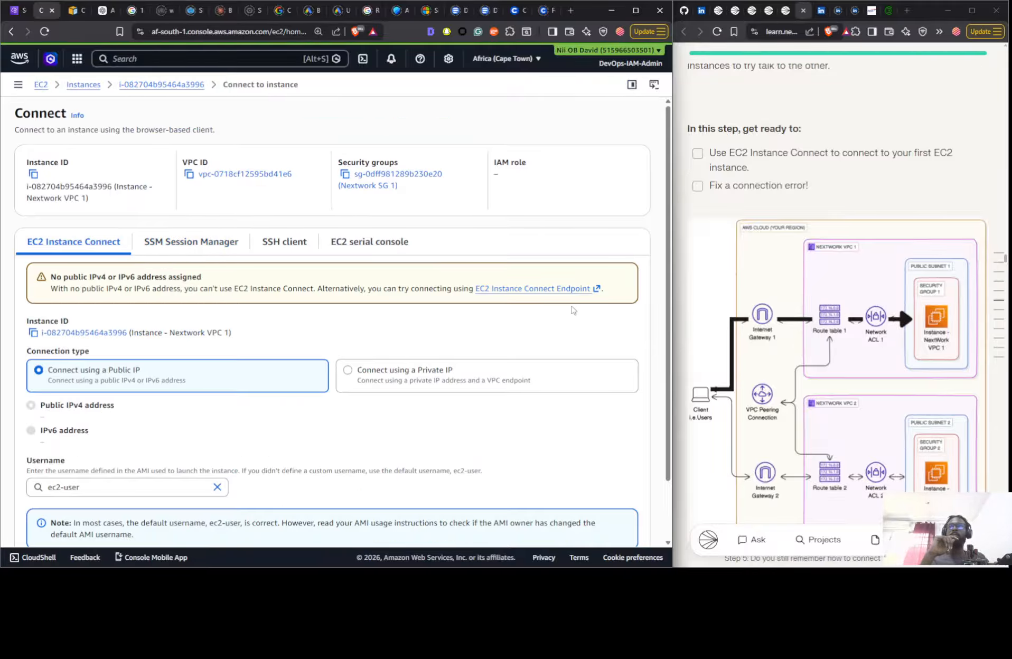
pyautogui.scroll(-2, 372, 310)
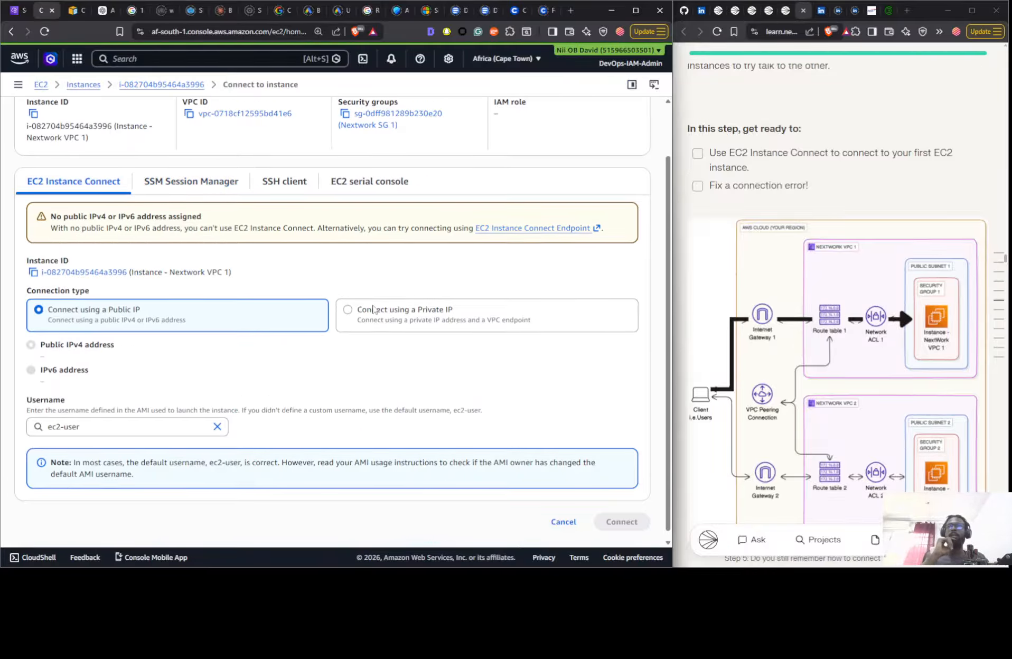
pyautogui.scroll(-3, 928, 252)
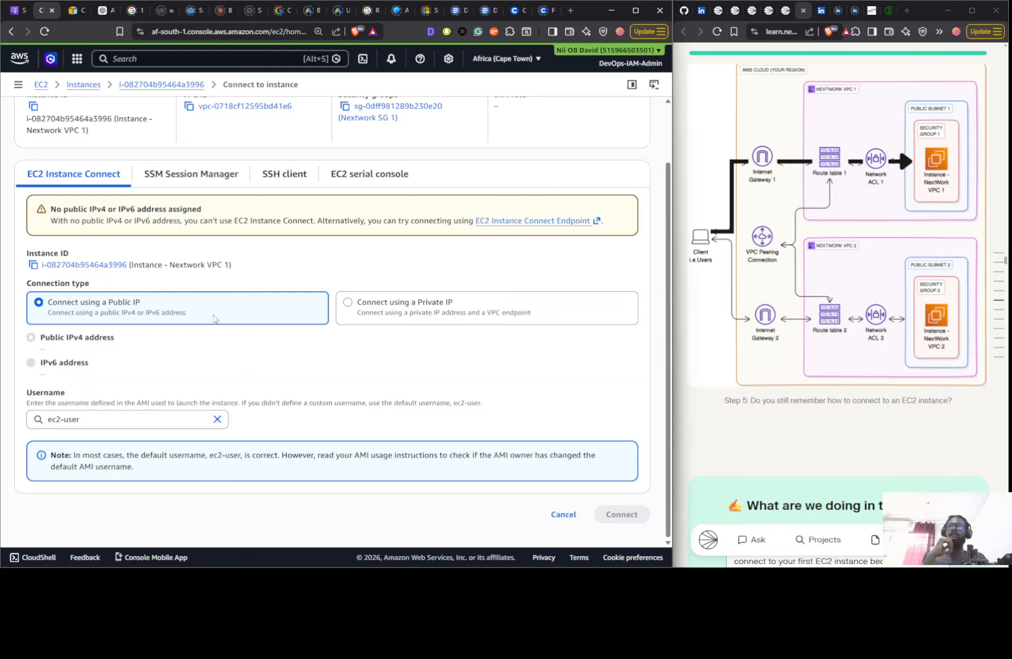
# - Inspect the private IP connection options for EC2 Instance Connect and switch back to the public IP connection type
pyautogui.click(360, 304)
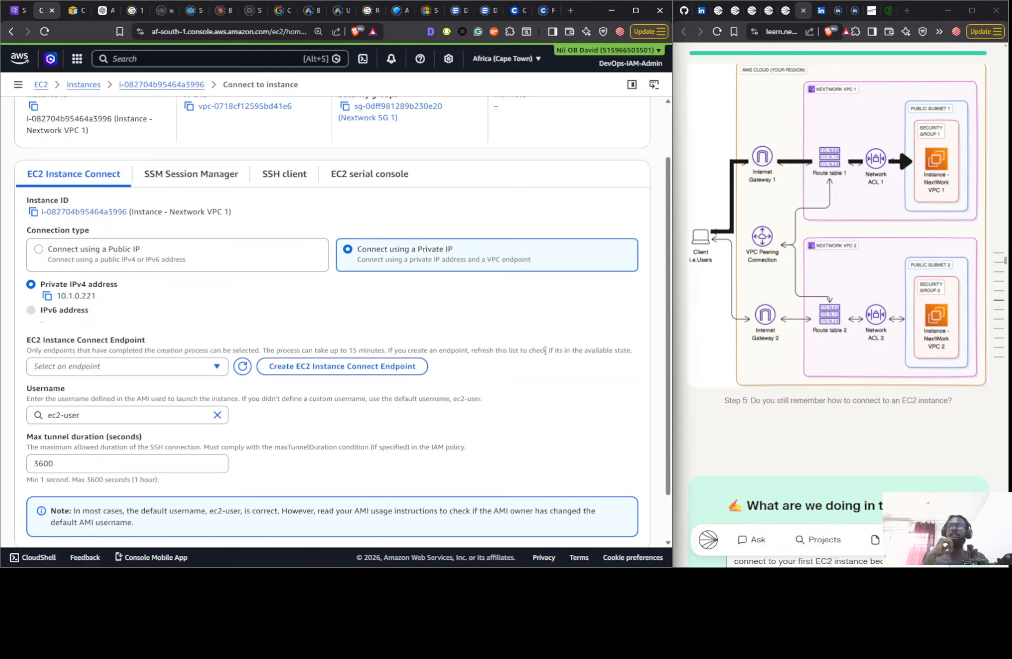
pyautogui.scroll(2, 537, 355)
pyautogui.scroll(-4, 538, 355)
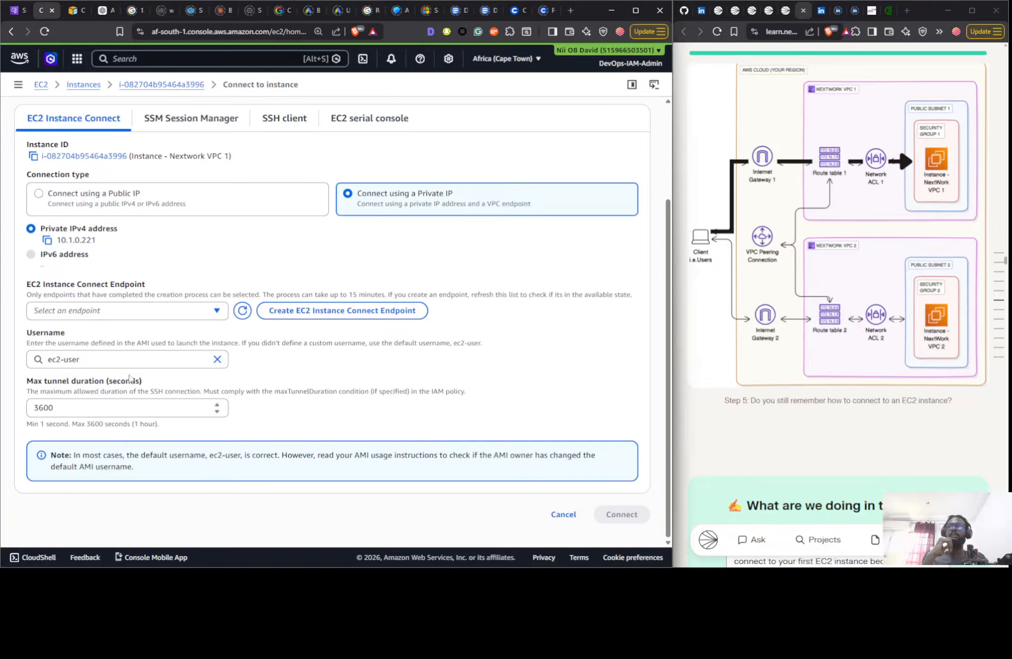
pyautogui.tripleClick(213, 204)
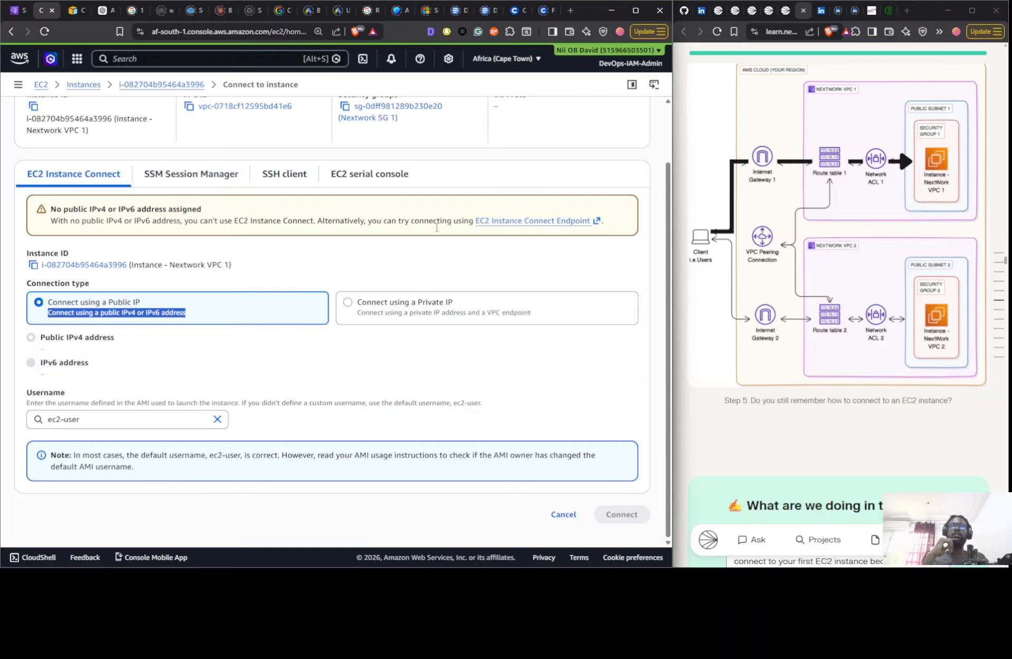
# - Read the guide's explanation of the EC2 Instance Connect error and check Instance 1's details for a public IPv4 address
pyautogui.scroll(-10, 940, 286)
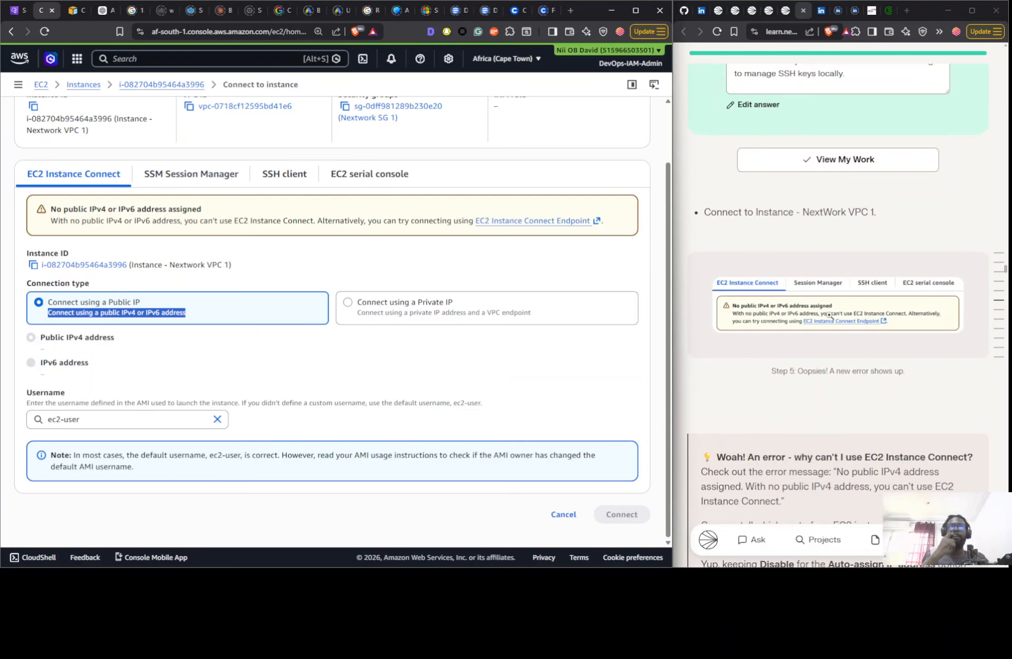
pyautogui.scroll(-4, 825, 264)
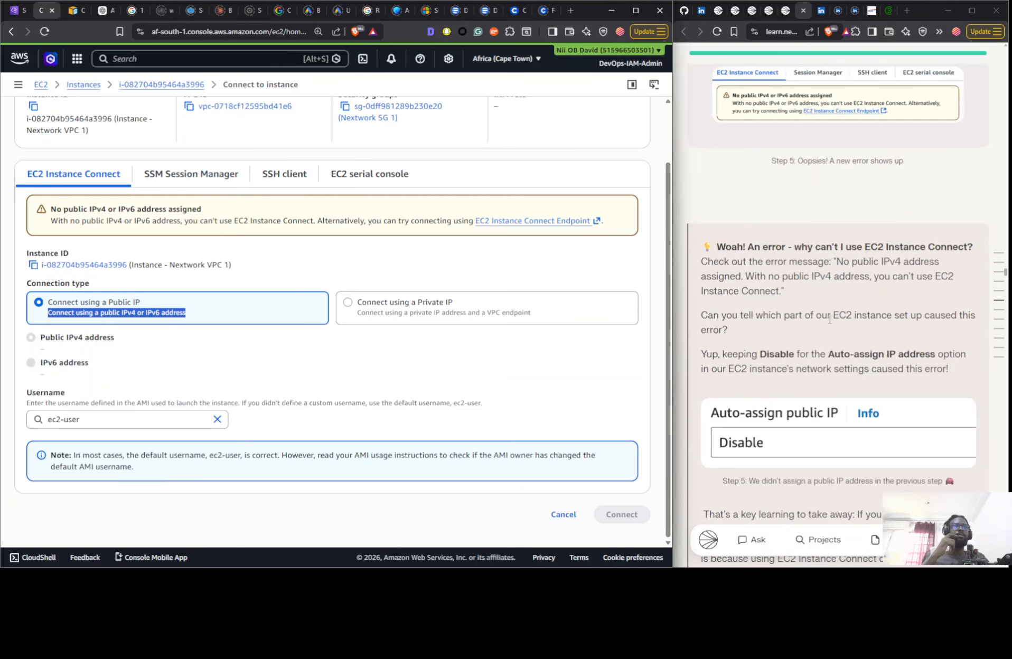
pyautogui.scroll(-2, 831, 329)
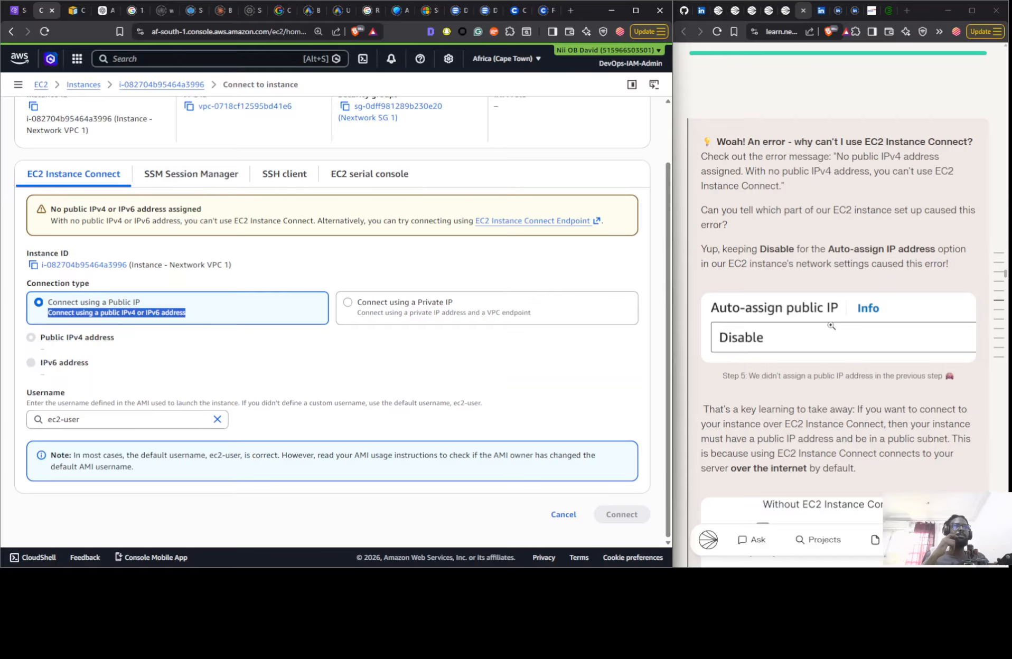
pyautogui.scroll(-3, 830, 326)
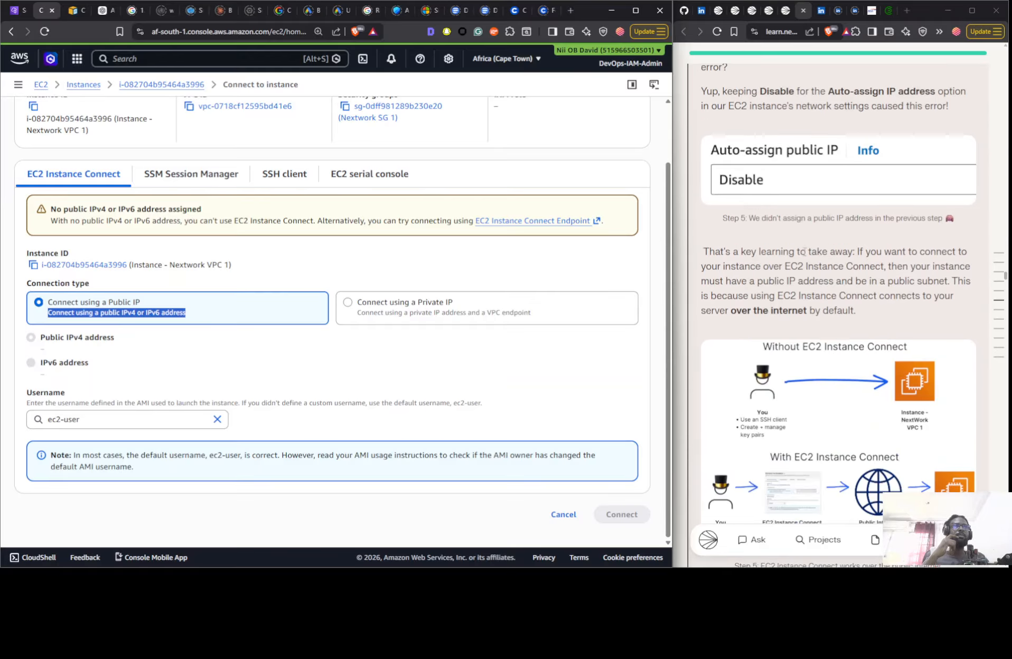
pyautogui.scroll(-9, 834, 264)
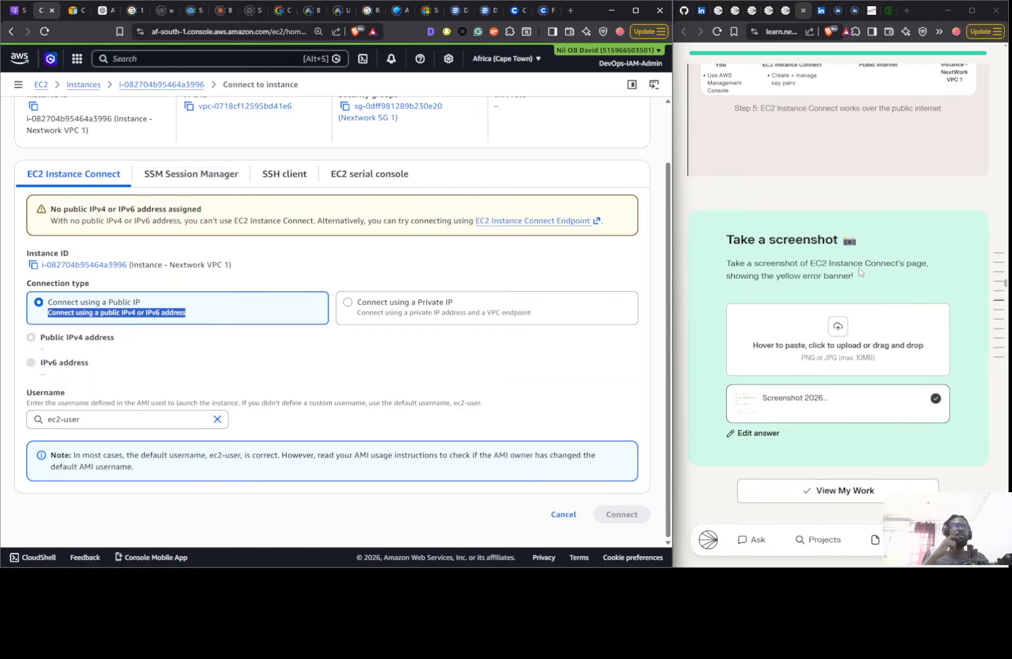
pyautogui.scroll(-6, 856, 270)
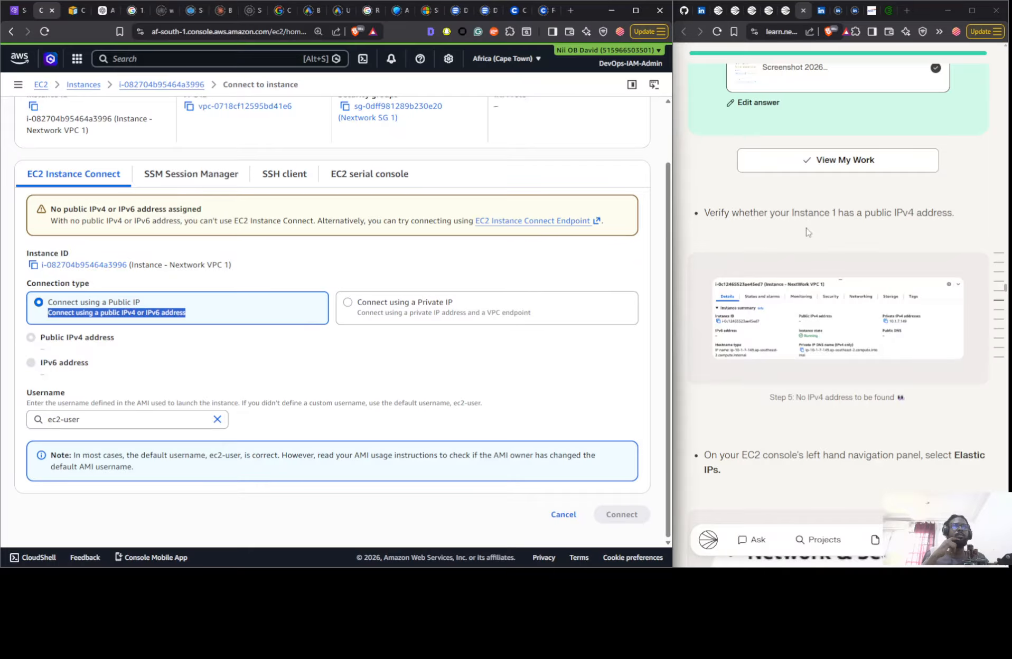
pyautogui.click(91, 88)
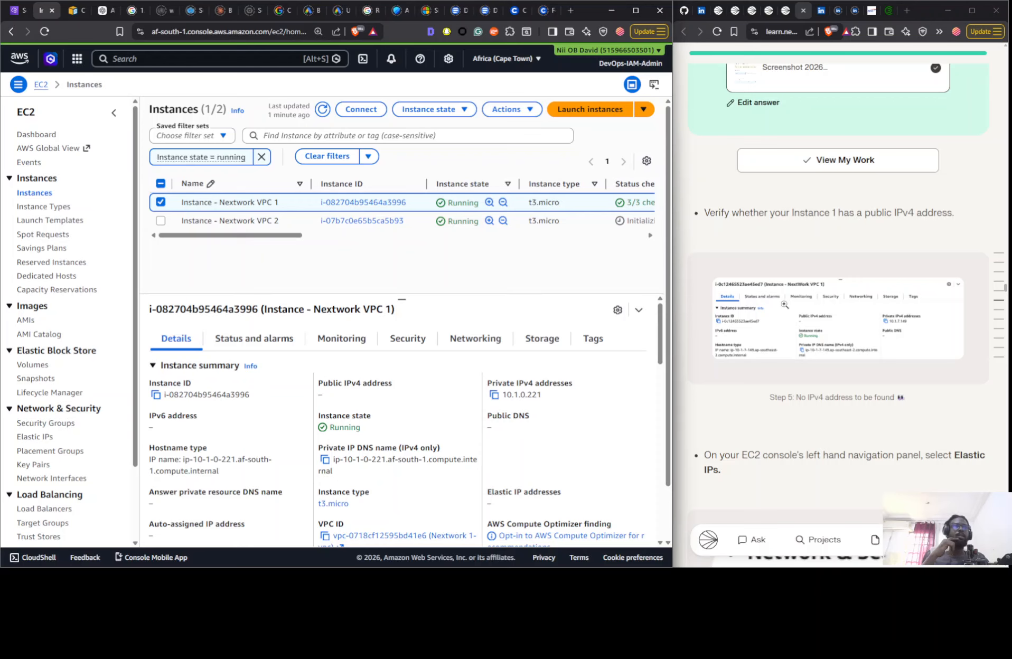
# - Follow the guide's Elastic IPs instruction and open the Elastic IP addresses page in the VPC console
pyautogui.scroll(-1, 828, 280)
pyautogui.scroll(-8, 828, 279)
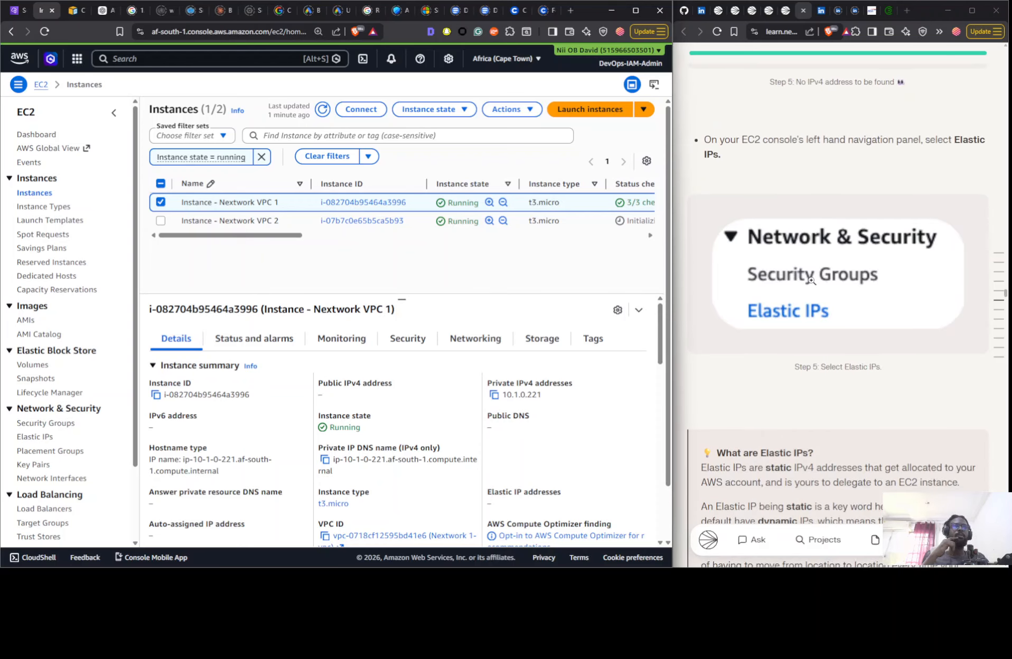
pyautogui.click(19, 11)
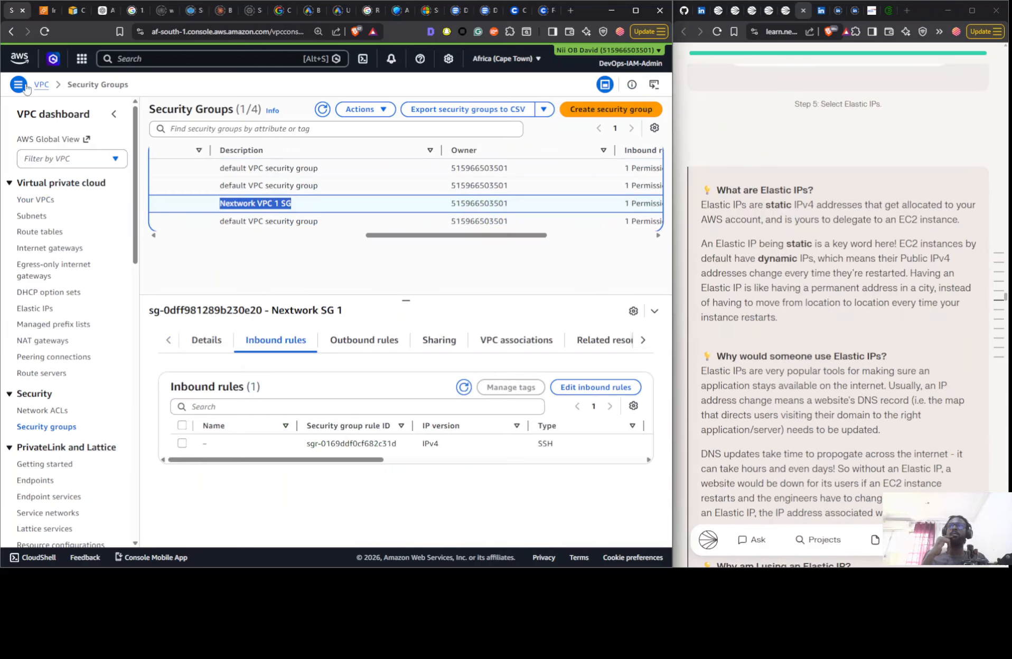
pyautogui.click(38, 312)
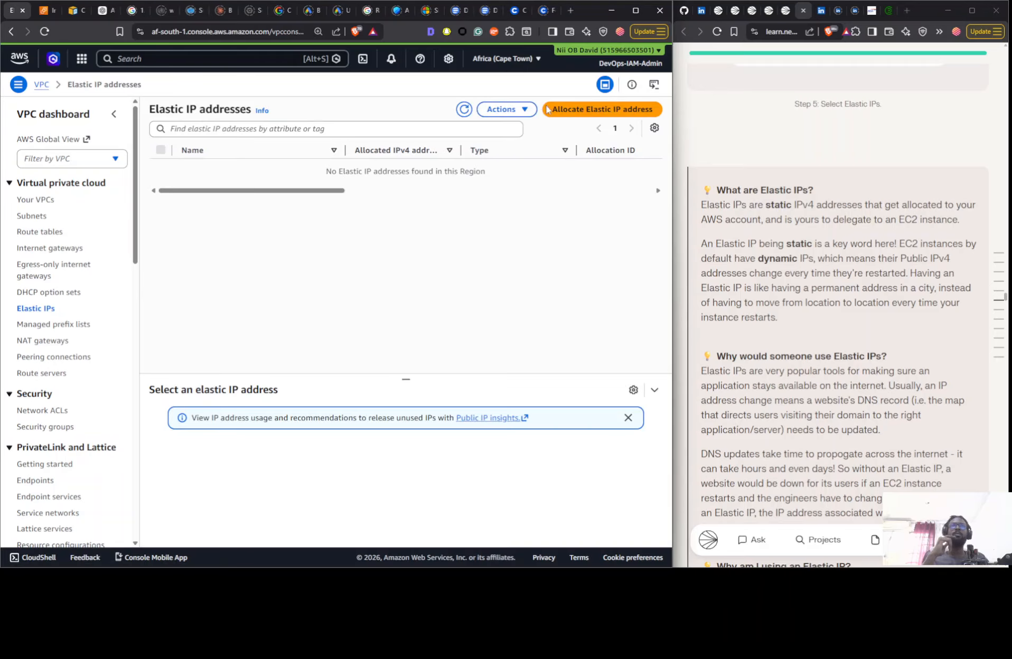
# - Allocate a new Elastic IP address from Amazon's pool of IPv4 addresses, keeping the default af-south-1 network border group
pyautogui.click(529, 111)
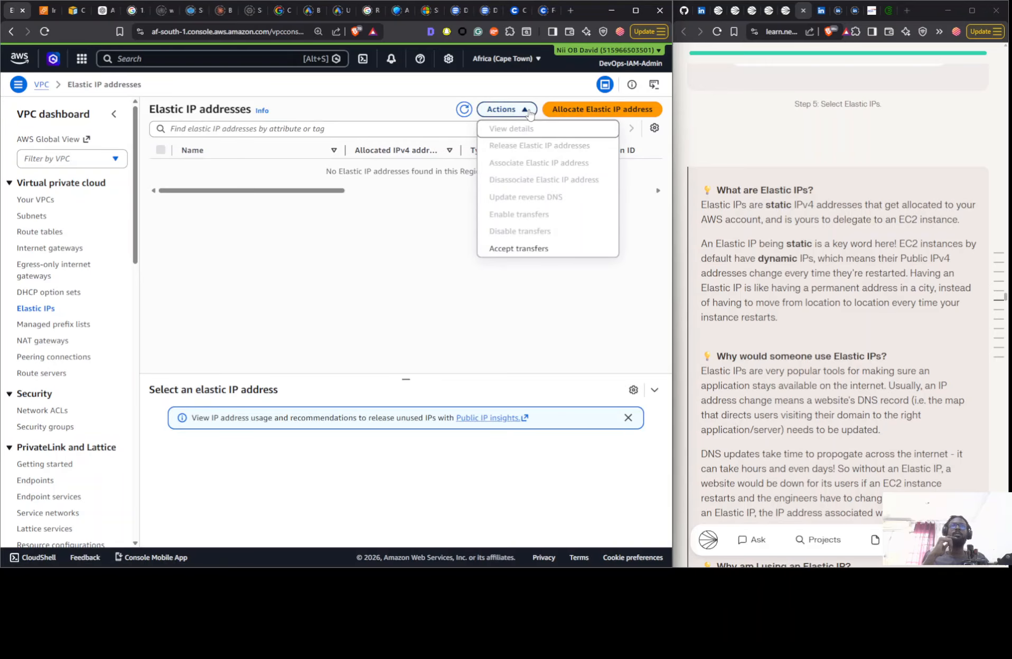
pyautogui.click(577, 111)
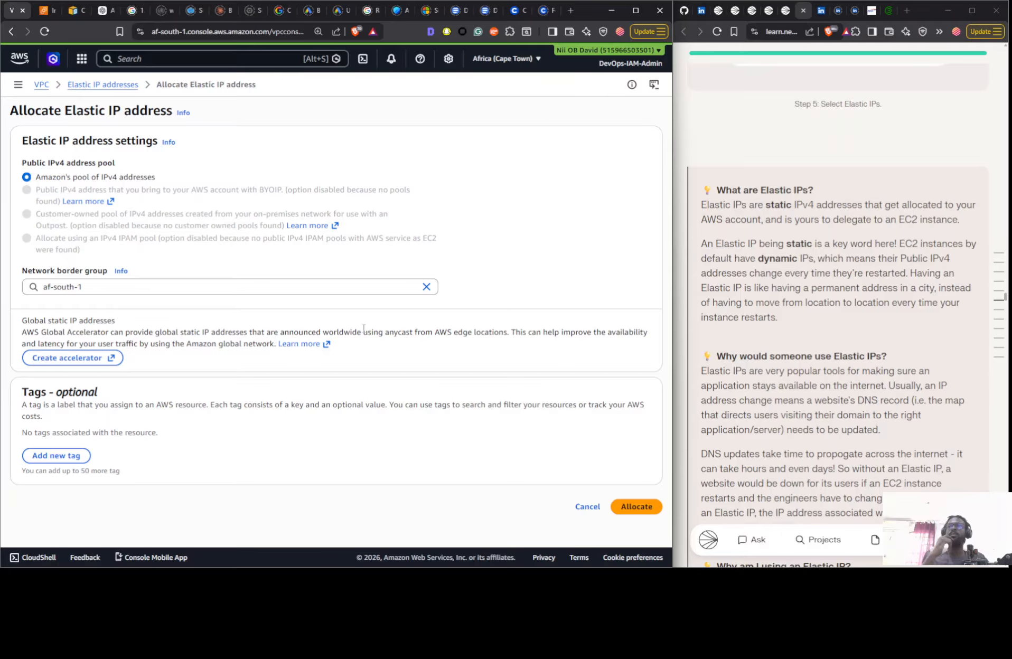
pyautogui.click(635, 507)
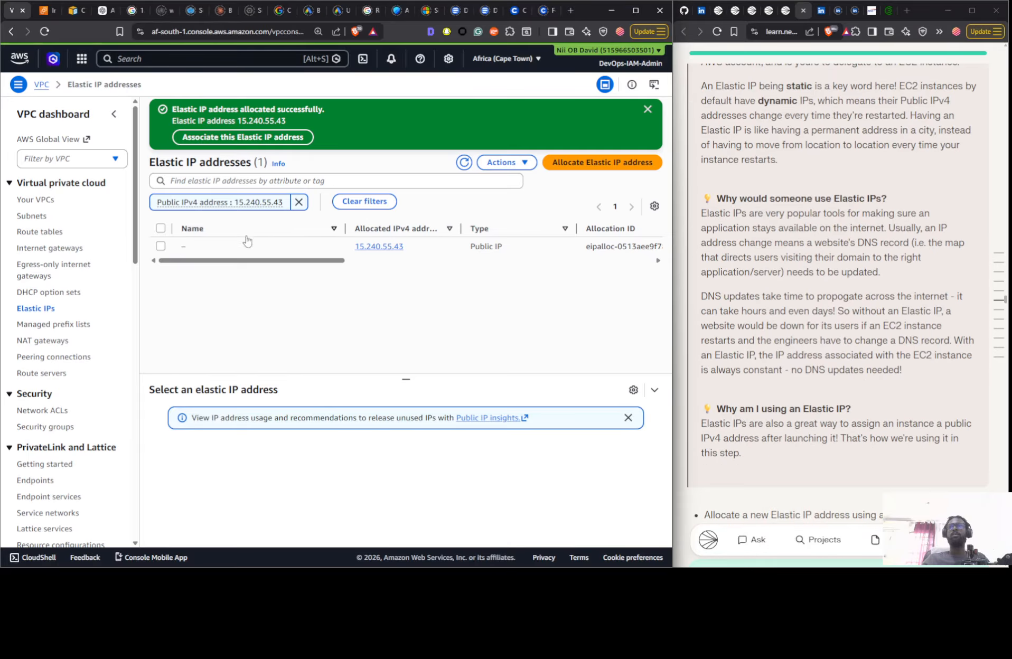
# - Start associating the new Elastic IP address and choose Instance - Nextwork VPC 1 as the target, leaving the private IP address blank
pyautogui.click(441, 252)
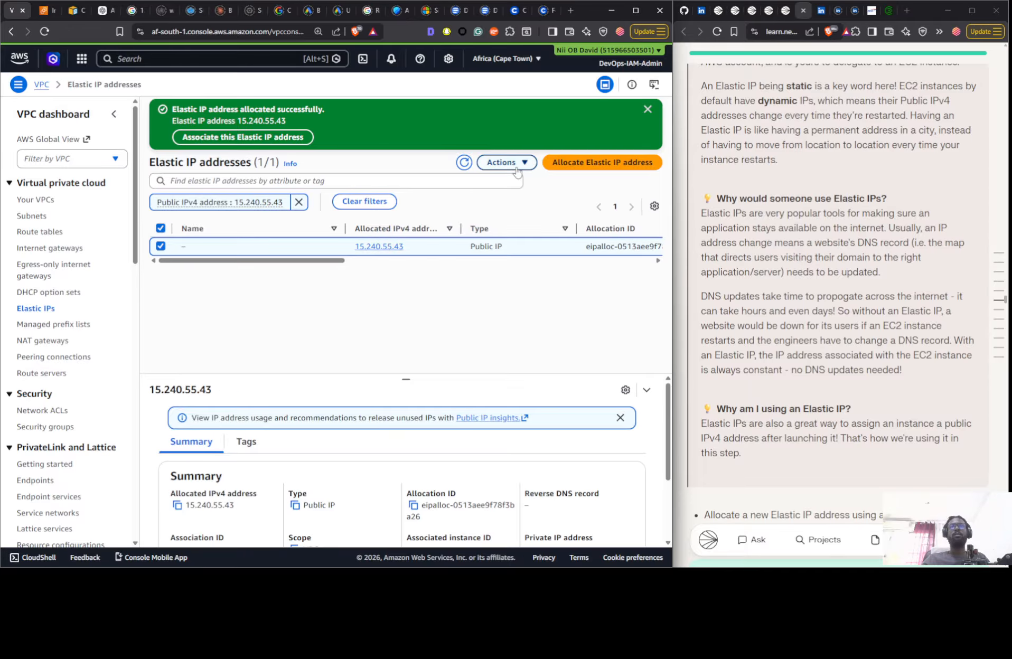
pyautogui.click(516, 167)
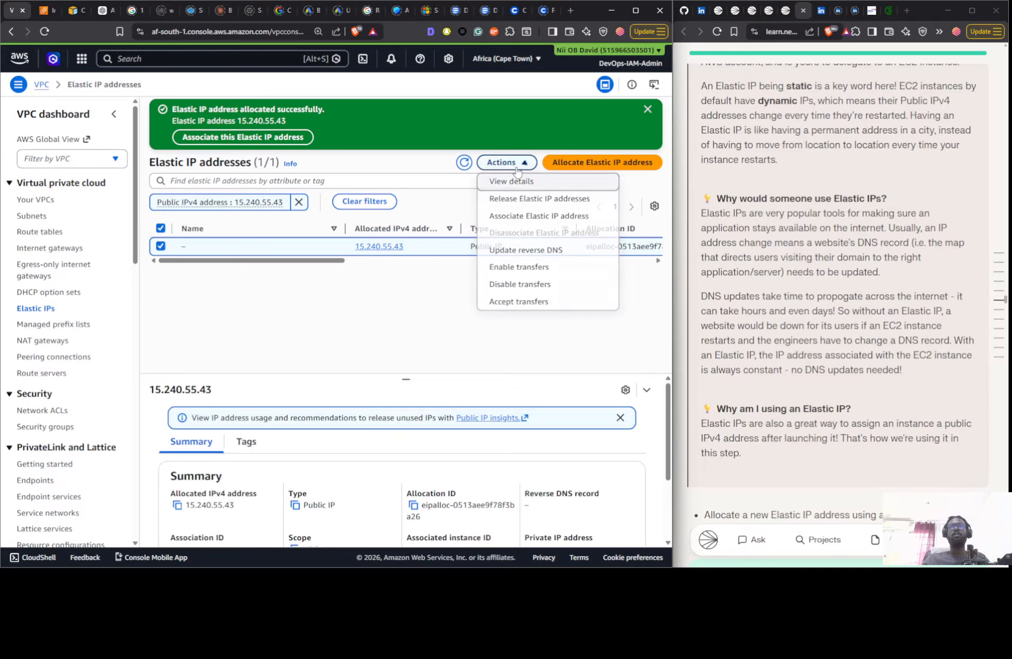
pyautogui.click(507, 215)
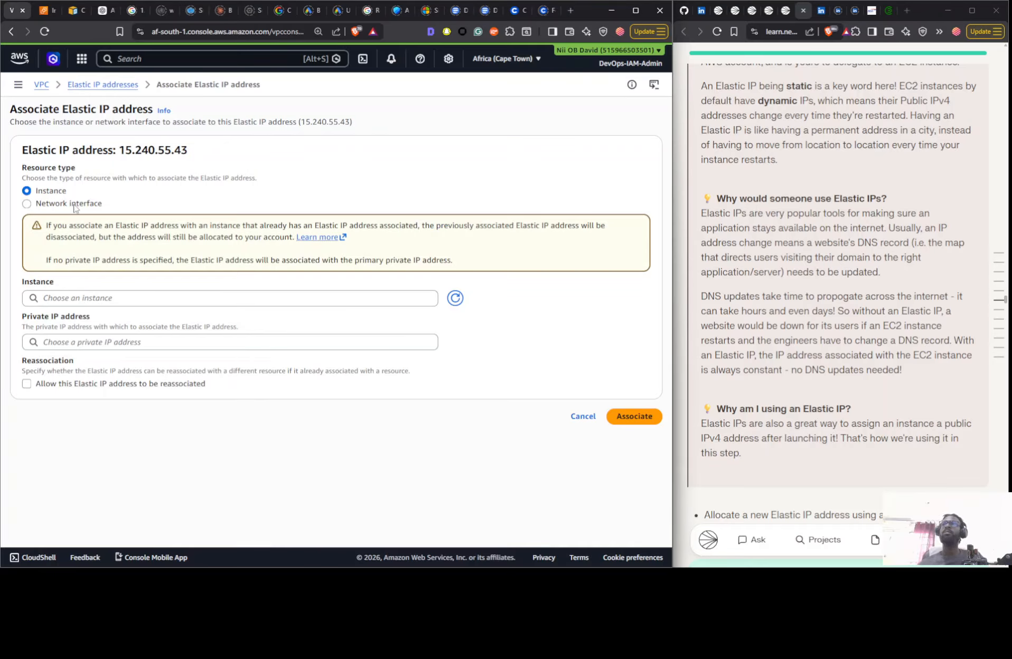
pyautogui.click(130, 299)
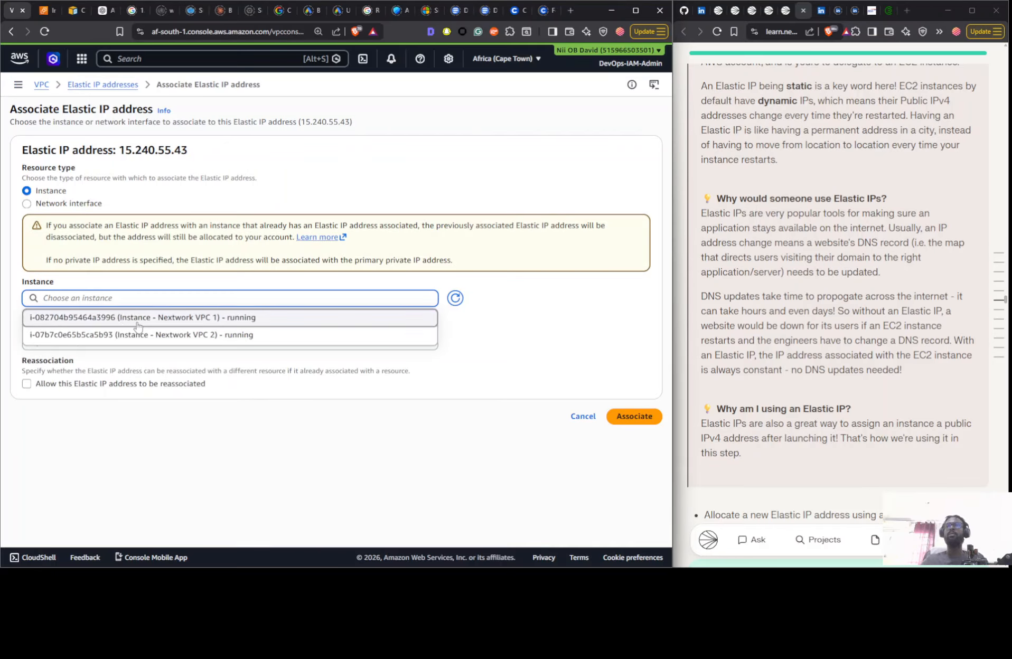
pyautogui.click(137, 318)
pyautogui.click(157, 346)
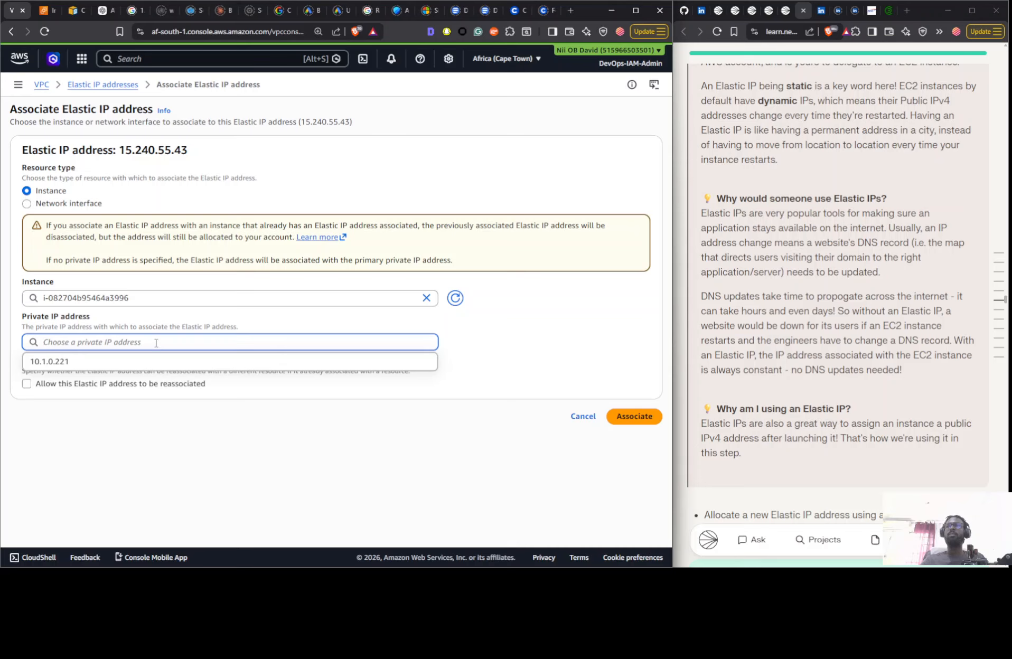
pyautogui.click(523, 325)
# - Read the guide's instructions on associating the Elastic IP with the first instance and its explanation of the Private IP address field
pyautogui.scroll(-10, 949, 295)
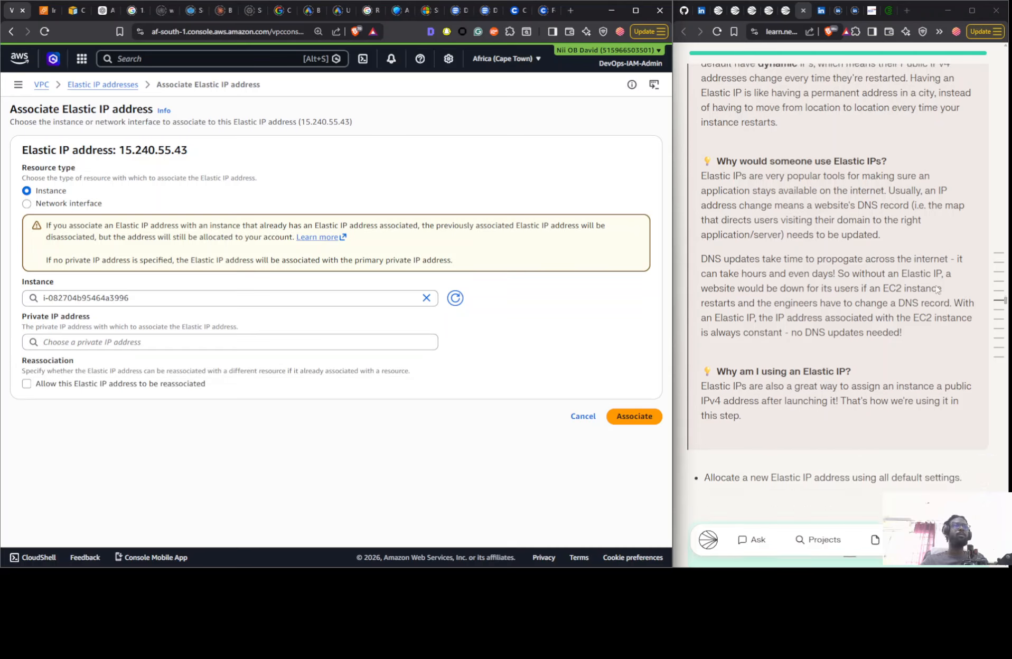
pyautogui.scroll(-6, 789, 256)
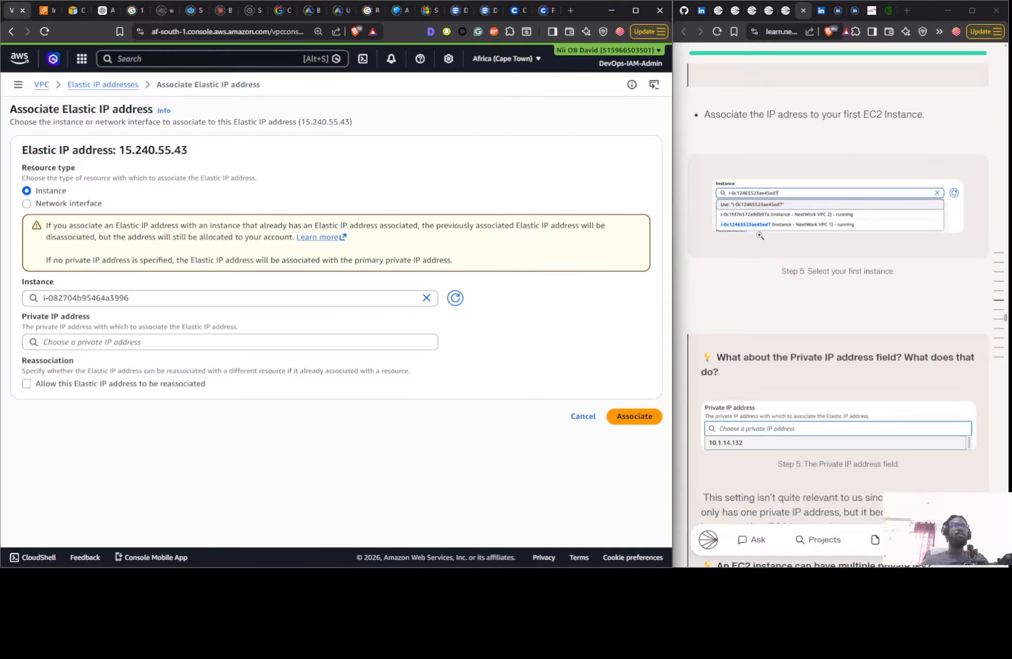
pyautogui.scroll(-4, 759, 235)
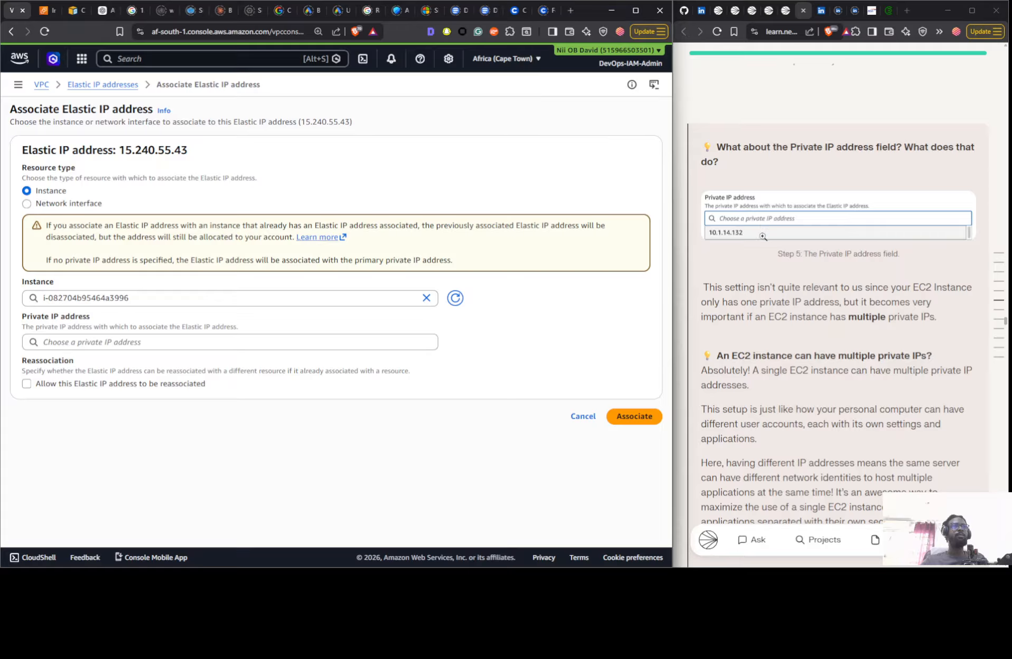
pyautogui.scroll(-6, 776, 313)
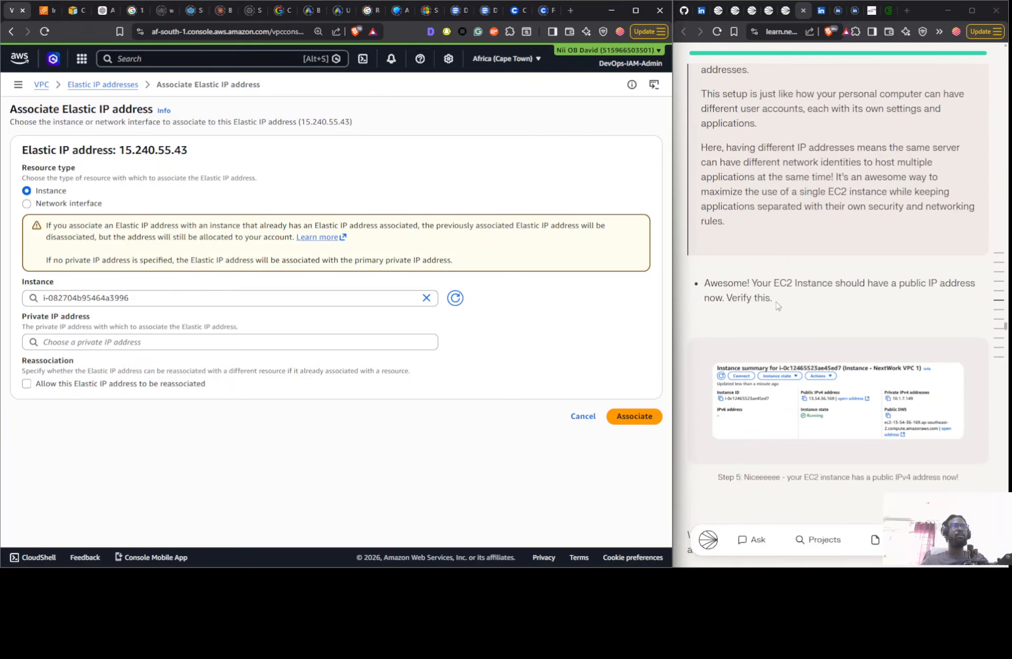
pyautogui.scroll(2, 775, 294)
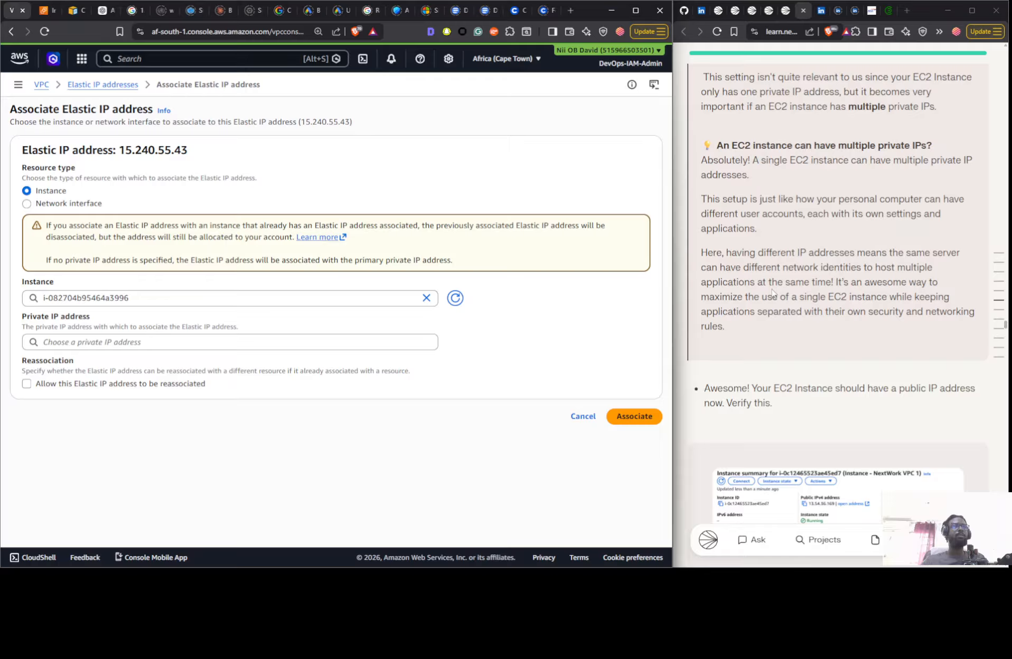
pyautogui.scroll(3, 745, 263)
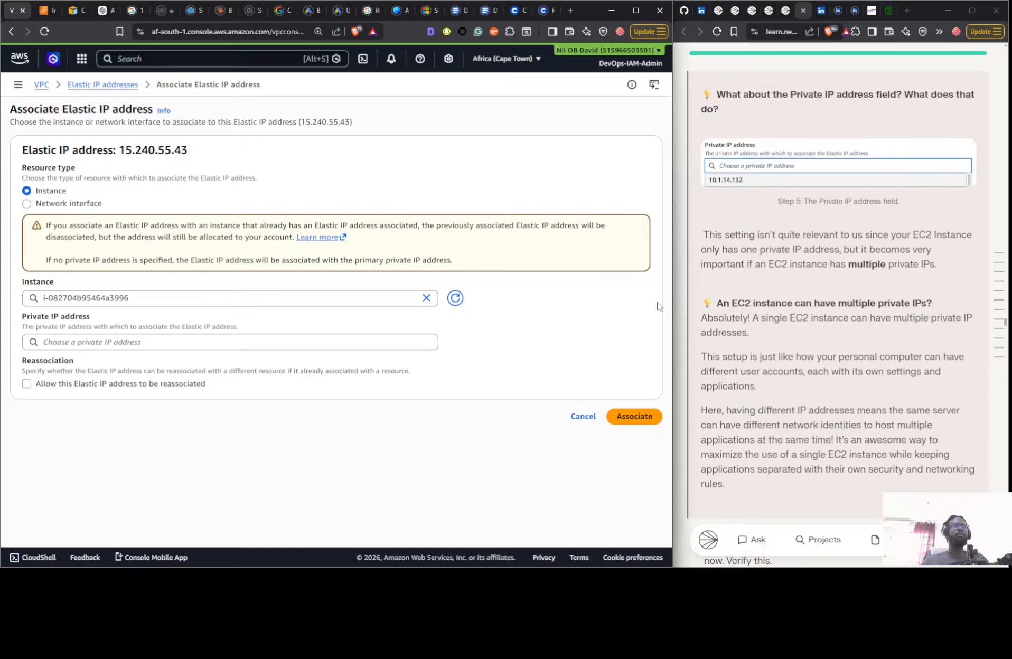
pyautogui.scroll(4, 774, 225)
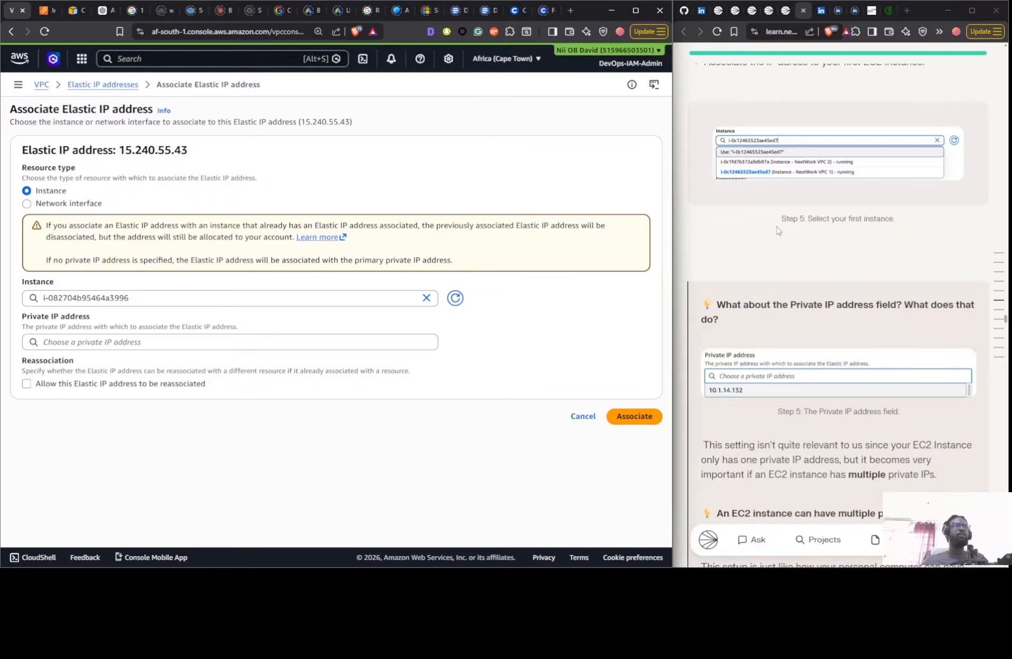
pyautogui.scroll(-5, 776, 231)
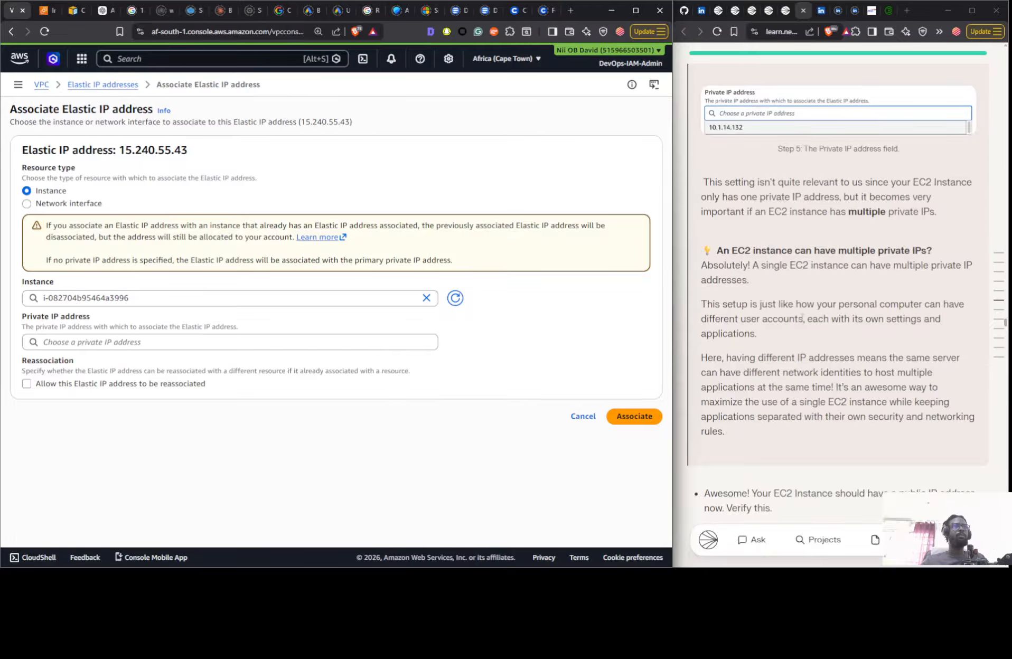
pyautogui.scroll(-9, 889, 314)
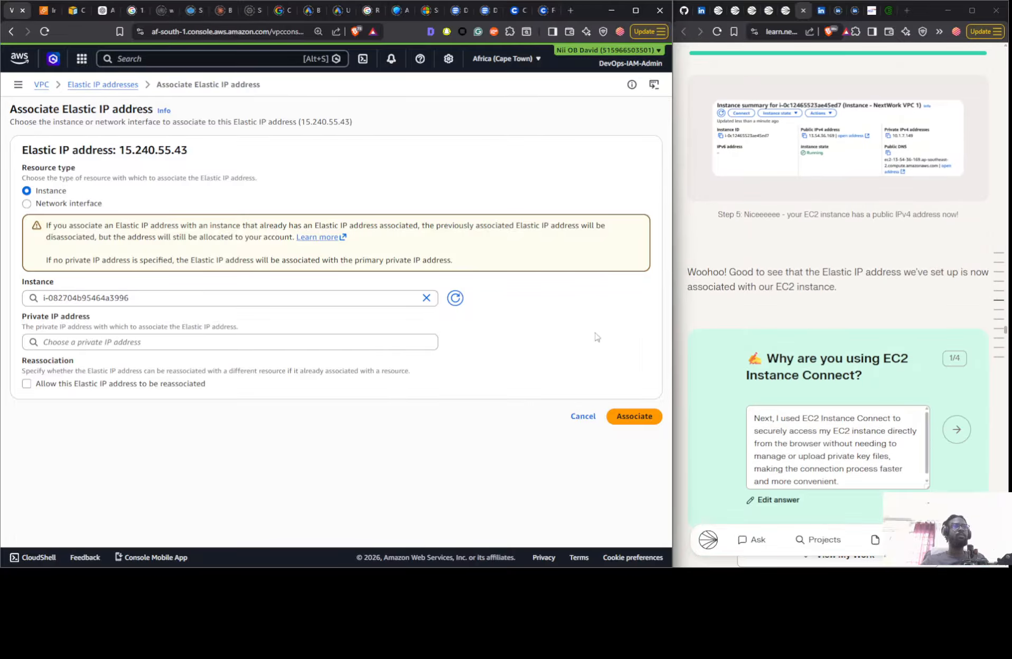
# - Submit the Elastic IP association and open the connection page of Instance - Nextwork VPC 1
pyautogui.click(641, 417)
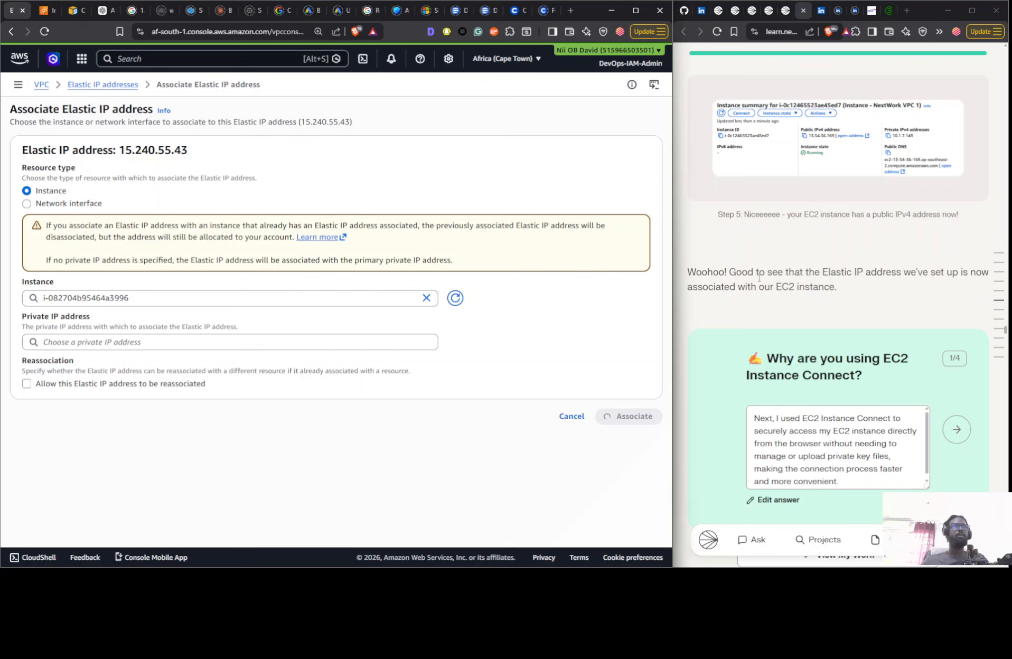
pyautogui.scroll(-6, 781, 277)
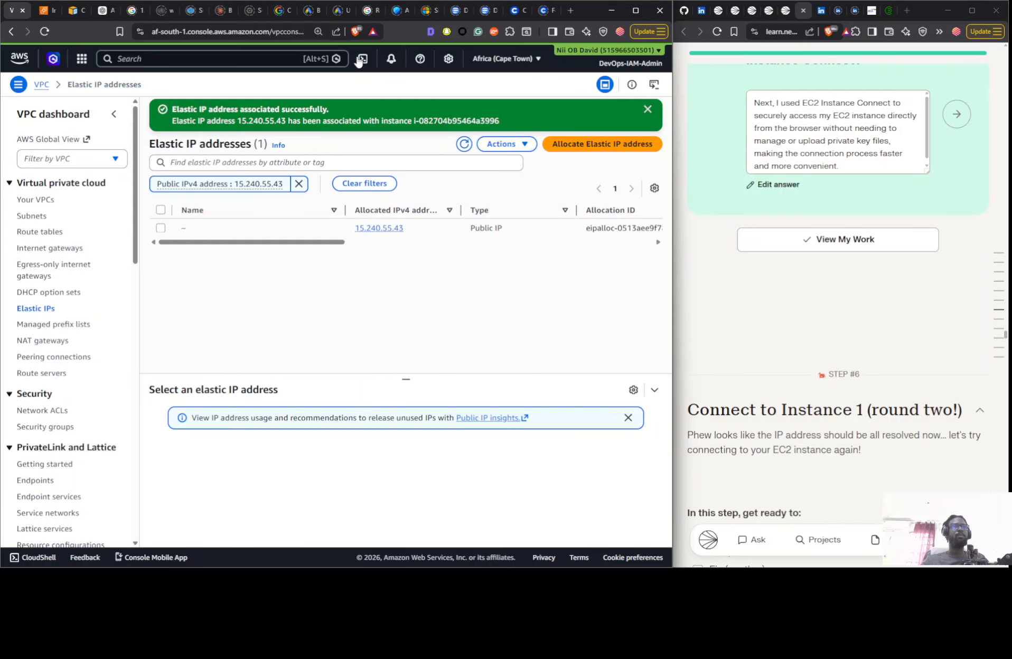
pyautogui.click(38, 13)
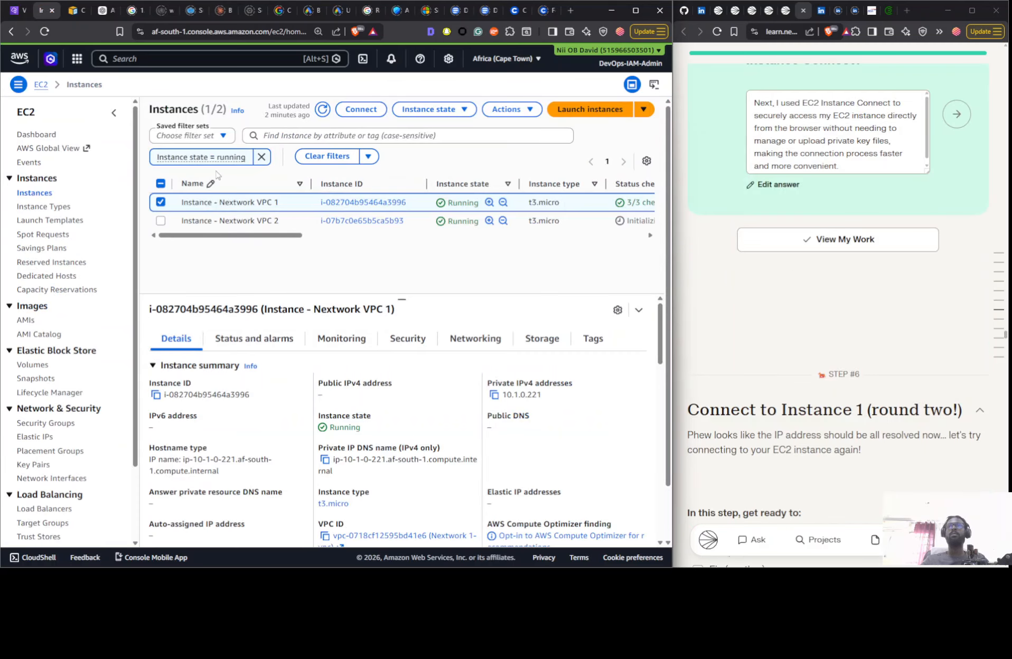
pyautogui.click(364, 109)
pyautogui.click(12, 12)
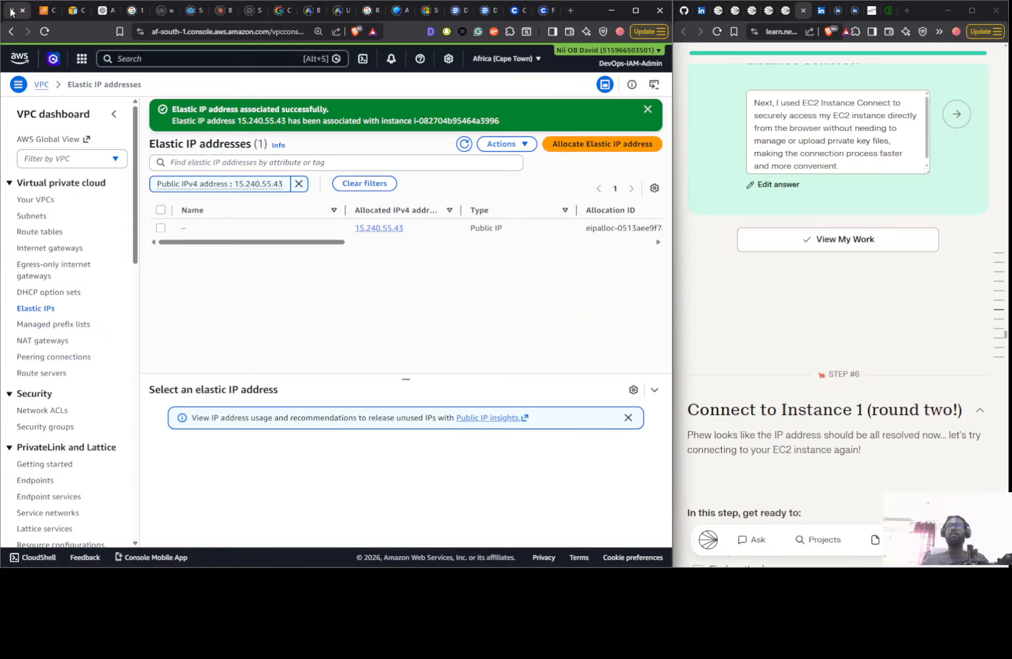
pyautogui.click(47, 12)
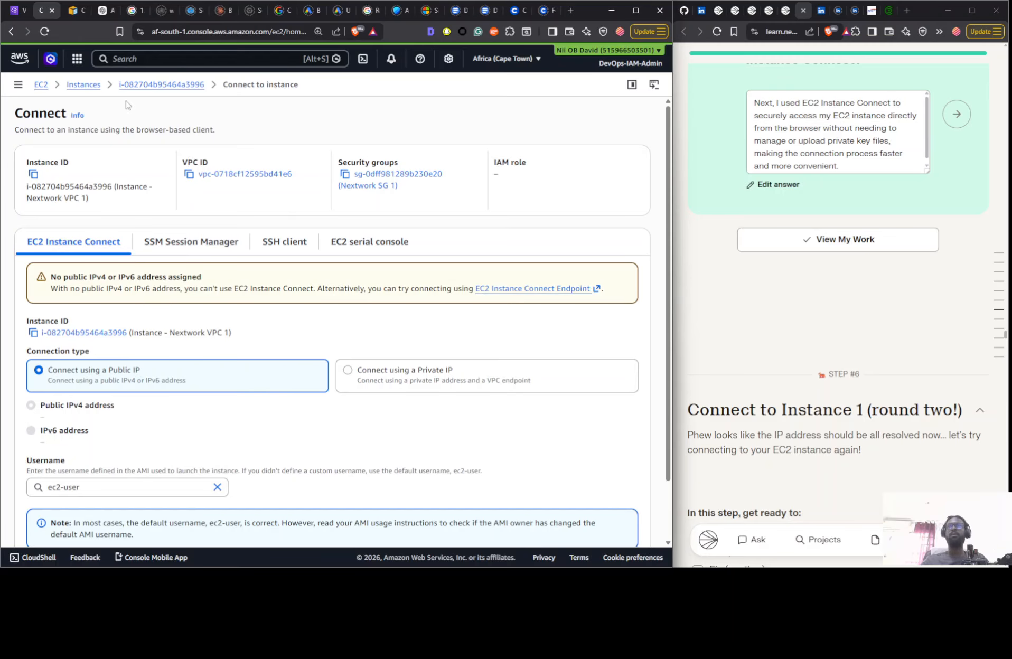
# - Review Instance 1's EC2 Instance Connect options and read the guide's Step 6 troubleshooting instructions on the route table and network ACL
pyautogui.scroll(-1, 863, 245)
pyautogui.scroll(-5, 862, 245)
pyautogui.scroll(-5, 791, 209)
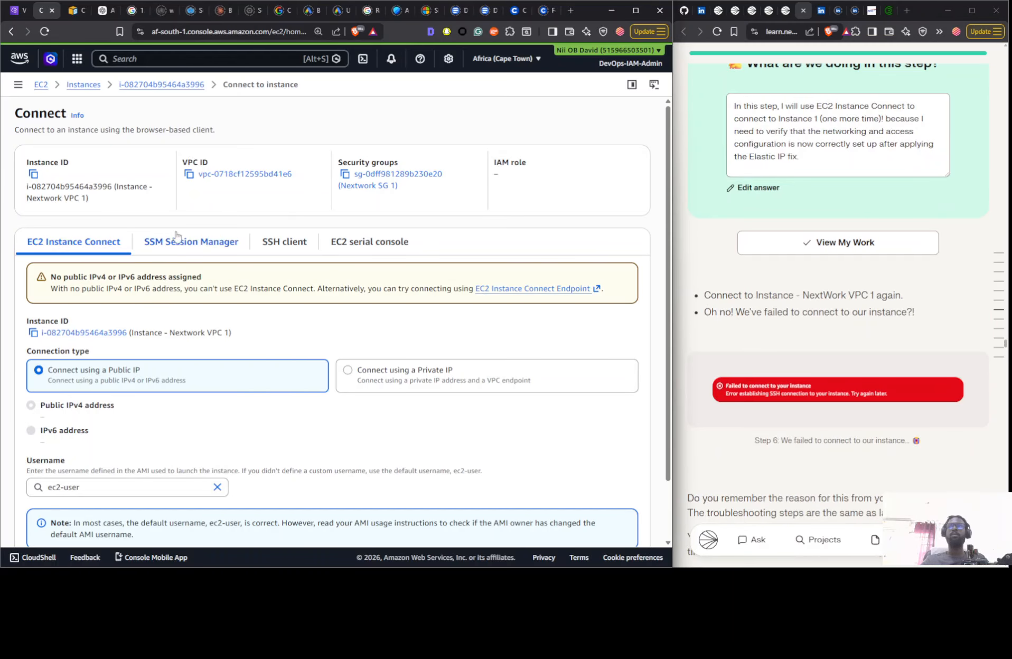
pyautogui.scroll(-2, 593, 469)
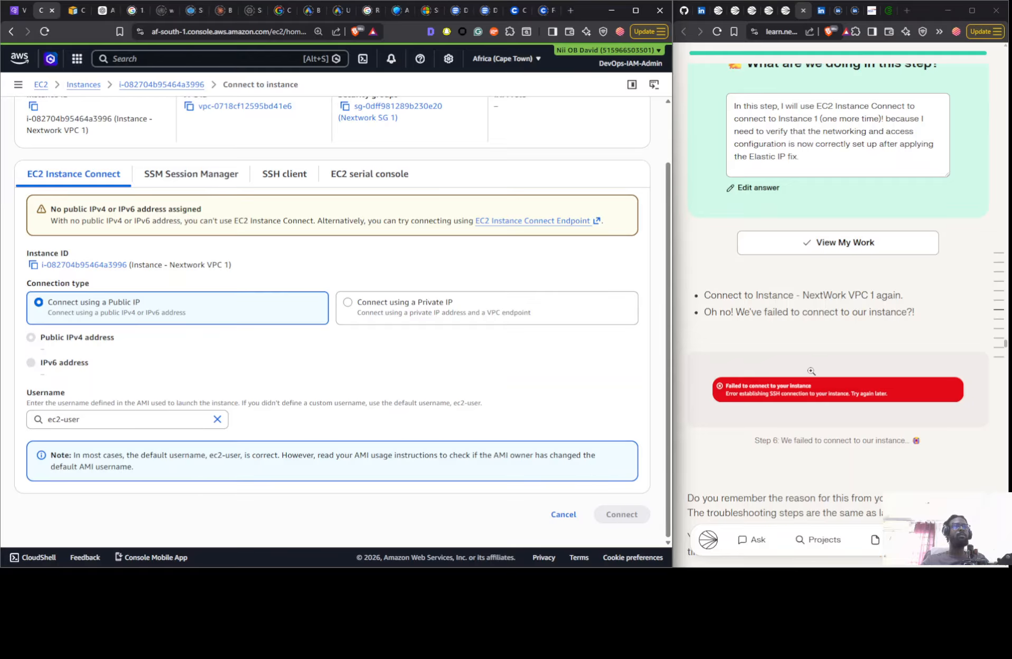
pyautogui.scroll(-8, 815, 352)
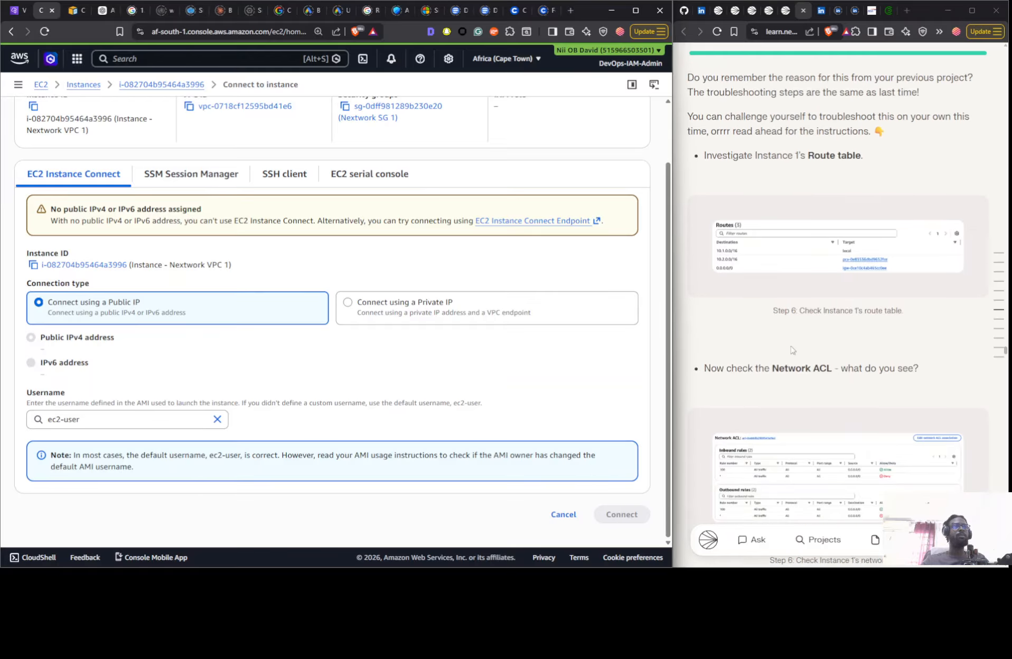
pyautogui.scroll(1, 811, 244)
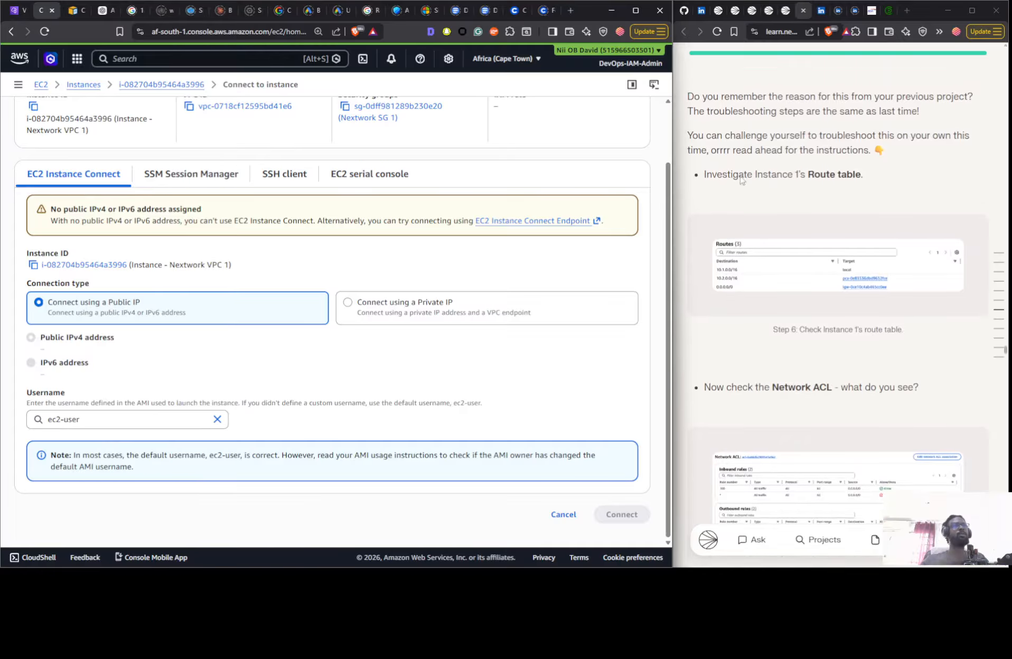
pyautogui.scroll(-6, 808, 237)
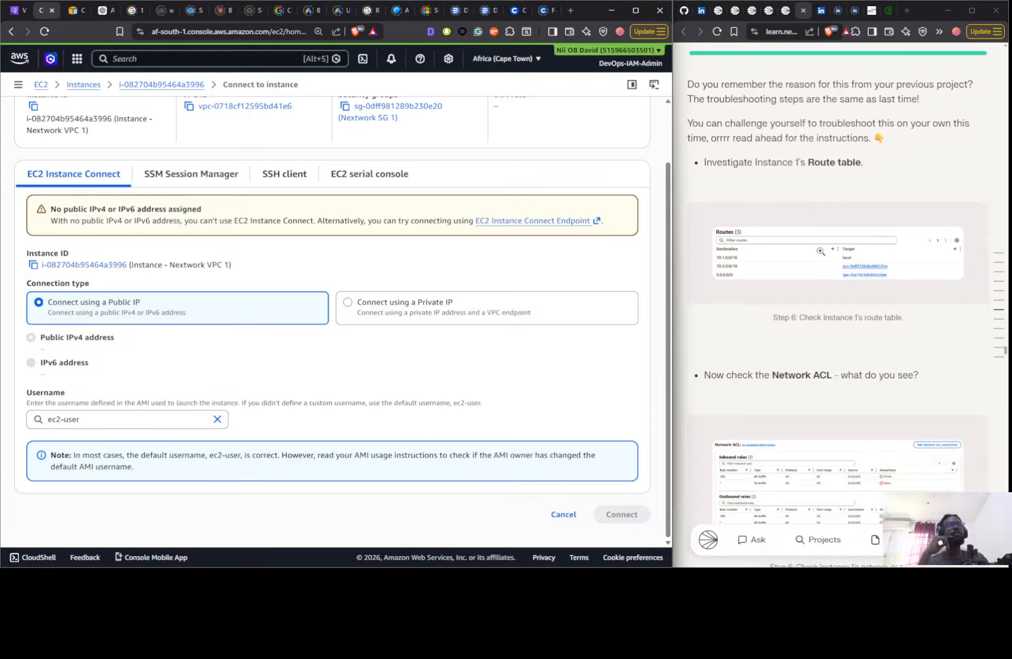
pyautogui.scroll(2, 786, 193)
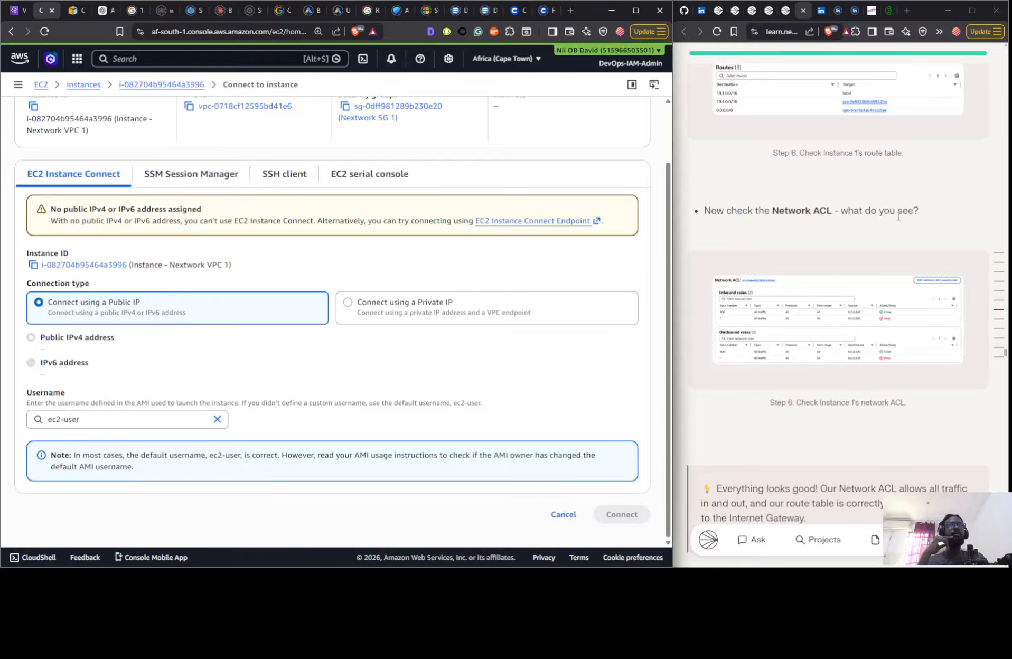
# - Open the network ACLs in the VPC console and inspect the inbound and outbound rules of the ACL for Nextwork 1's public subnet
pyautogui.click(21, 10)
pyautogui.click(53, 410)
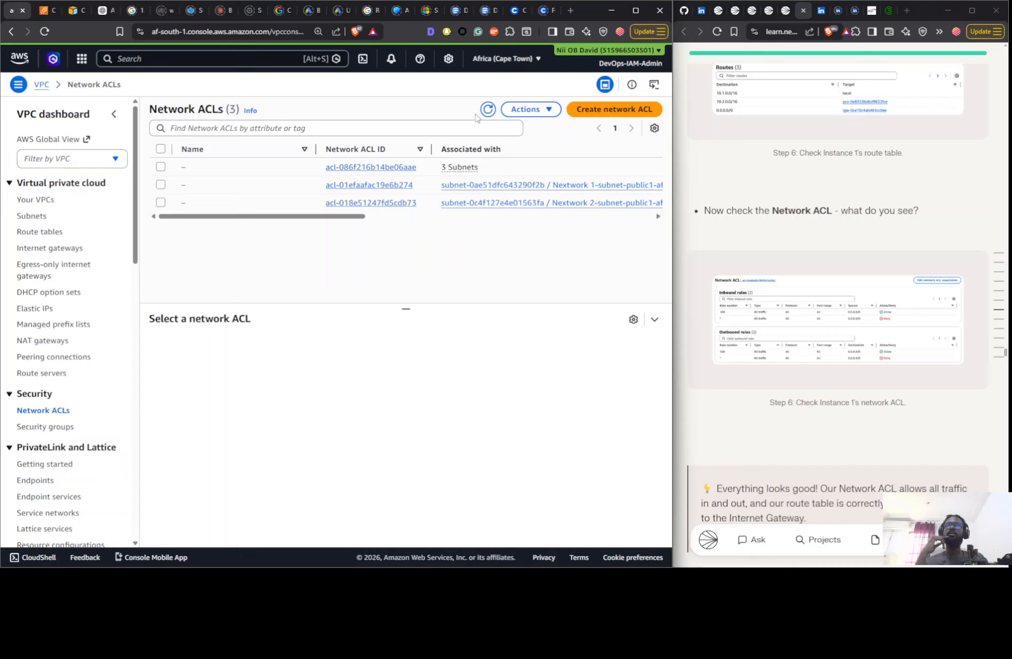
pyautogui.click(487, 110)
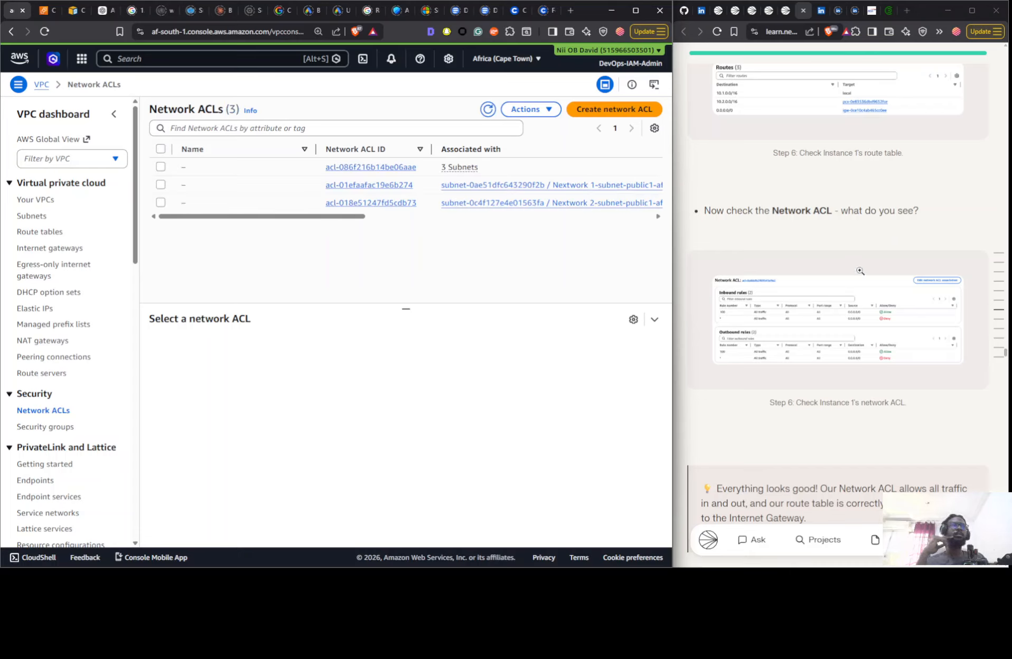
pyautogui.click(266, 186)
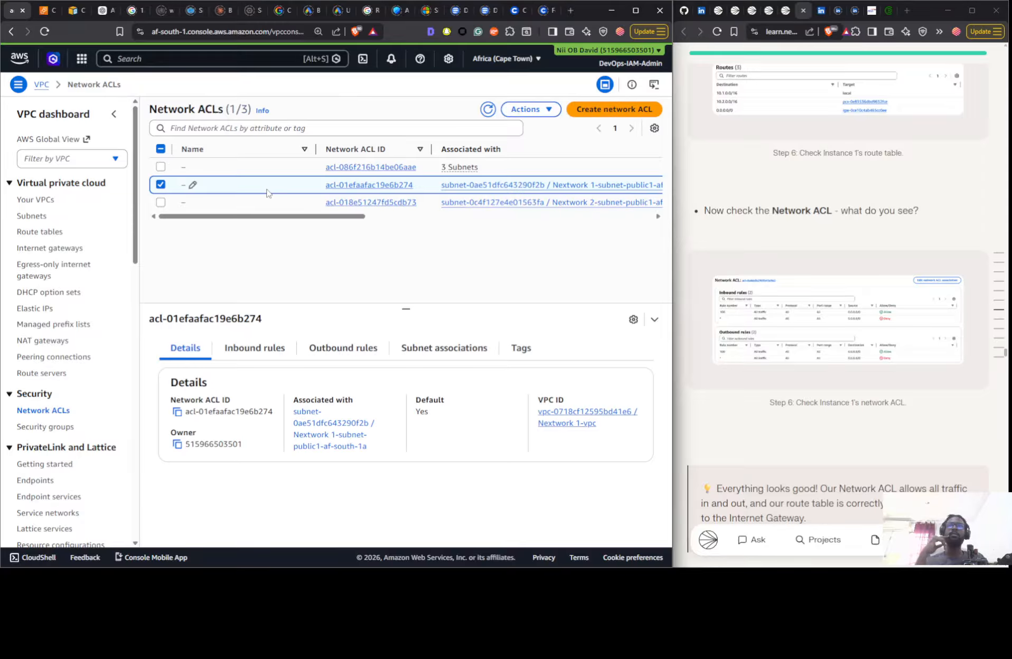
pyautogui.click(278, 350)
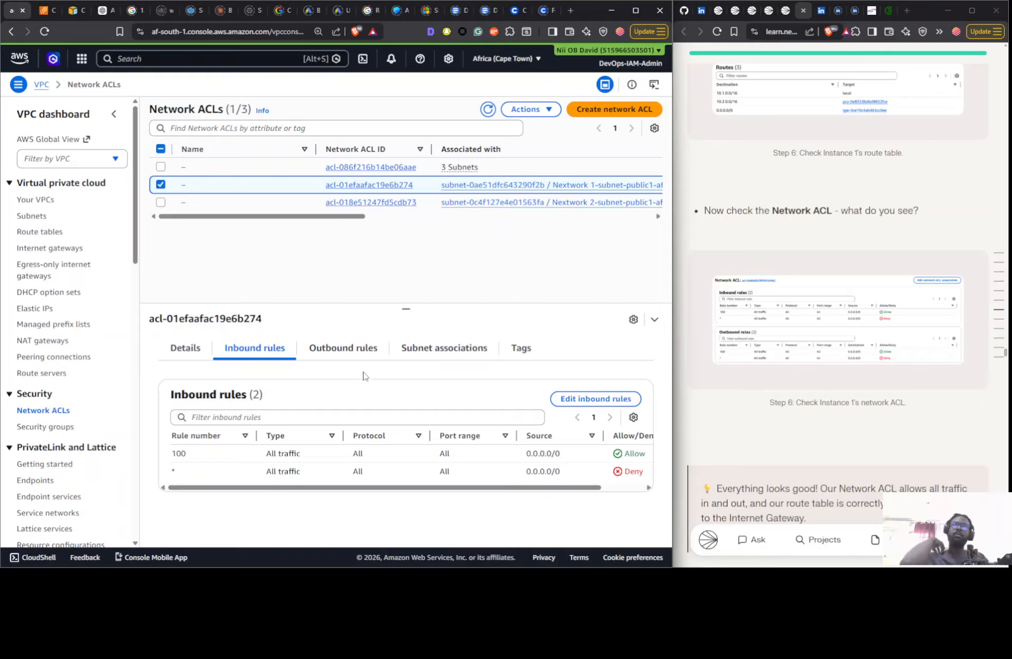
pyautogui.click(358, 346)
# - Follow the guide's instruction to check VPC 1's security group and open the security groups page to examine Nextwork SG 1's inbound rules
pyautogui.scroll(-8, 819, 328)
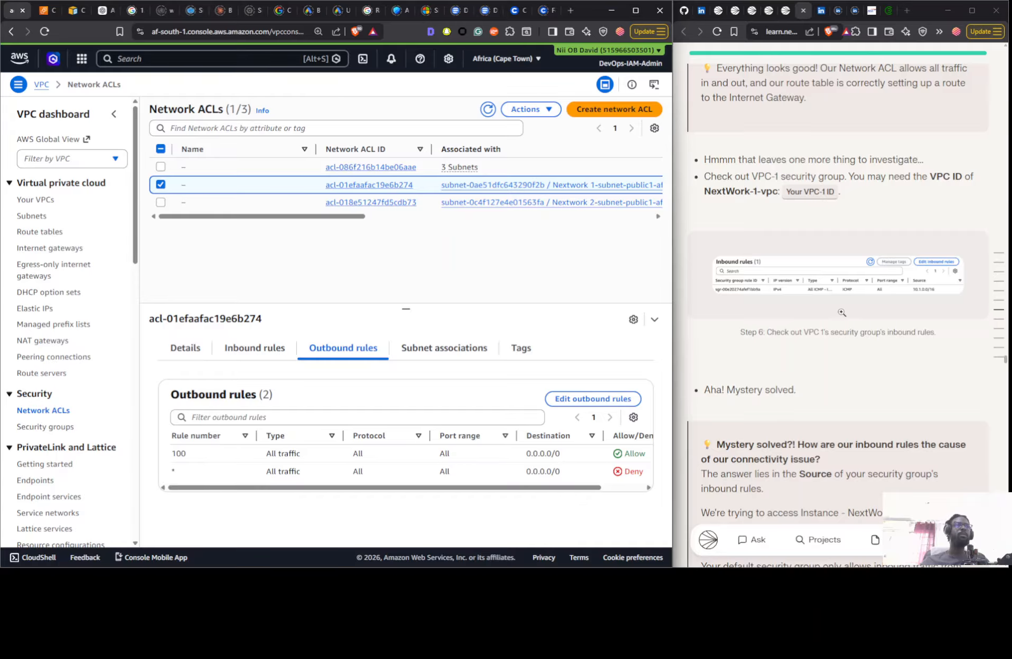
pyautogui.scroll(4, 862, 311)
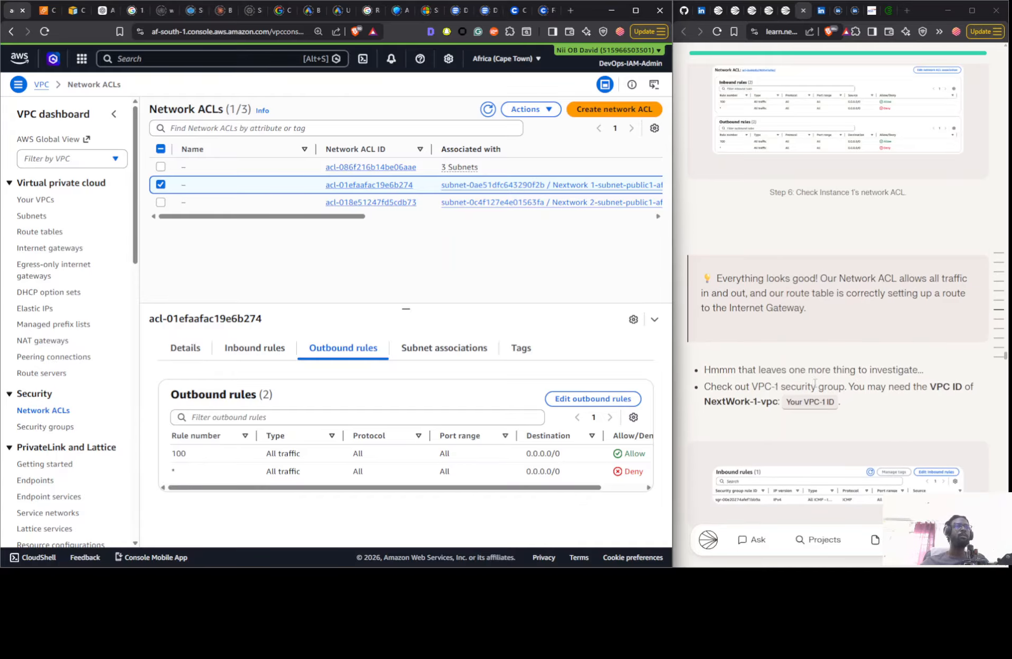
pyautogui.click(45, 427)
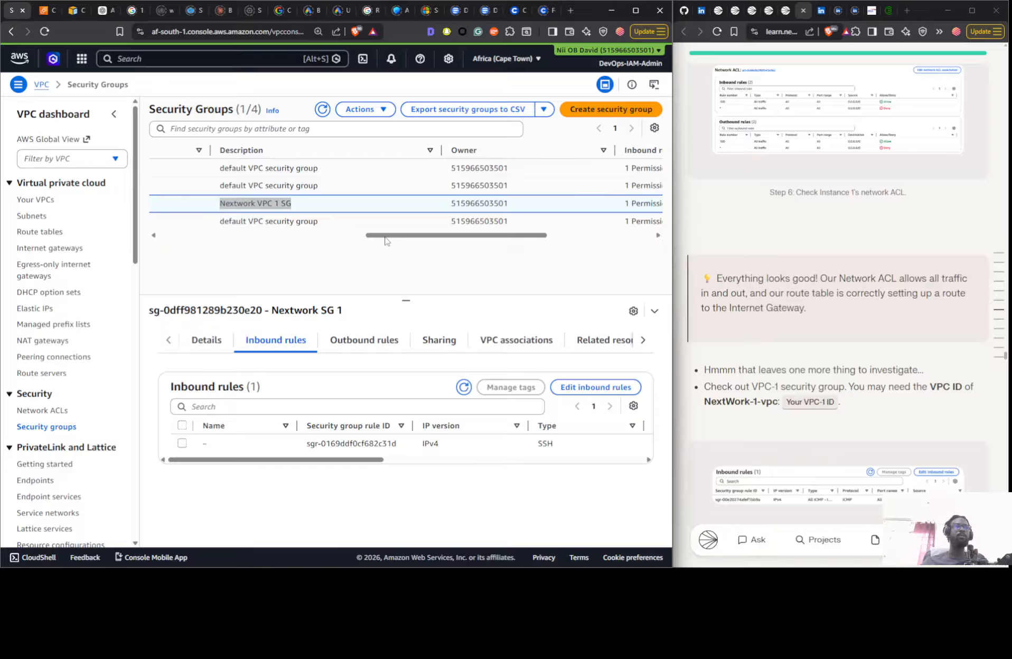
# - Refresh the security groups list, reselect Nextwork SG 1 and check its VPC ID against that of Nextwork 1-vpc
pyautogui.moveTo(385, 241); pyautogui.dragTo(173, 242)
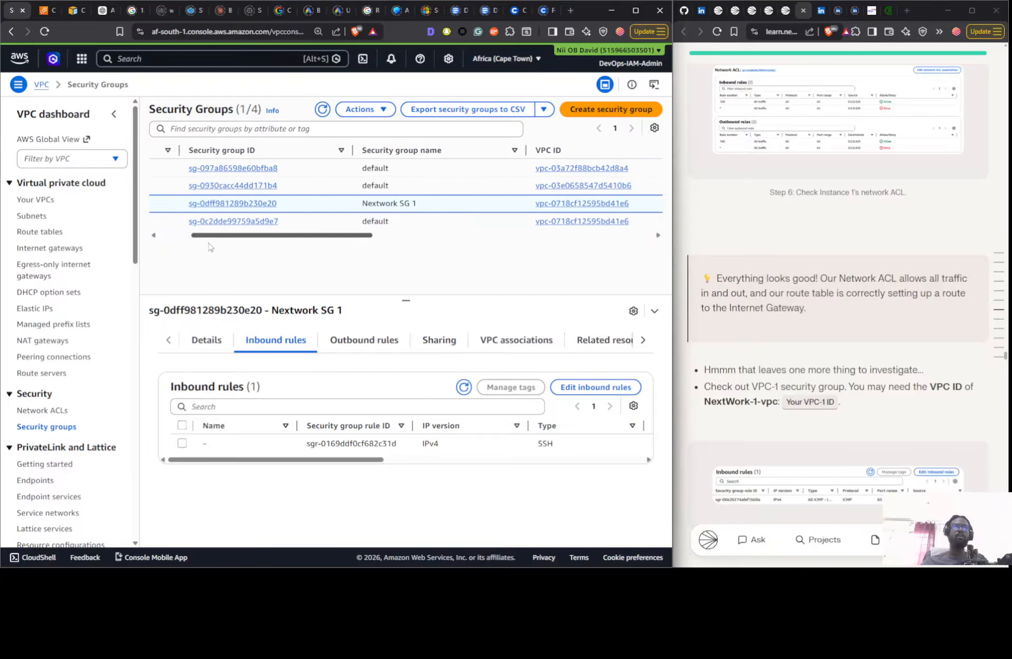
pyautogui.click(322, 109)
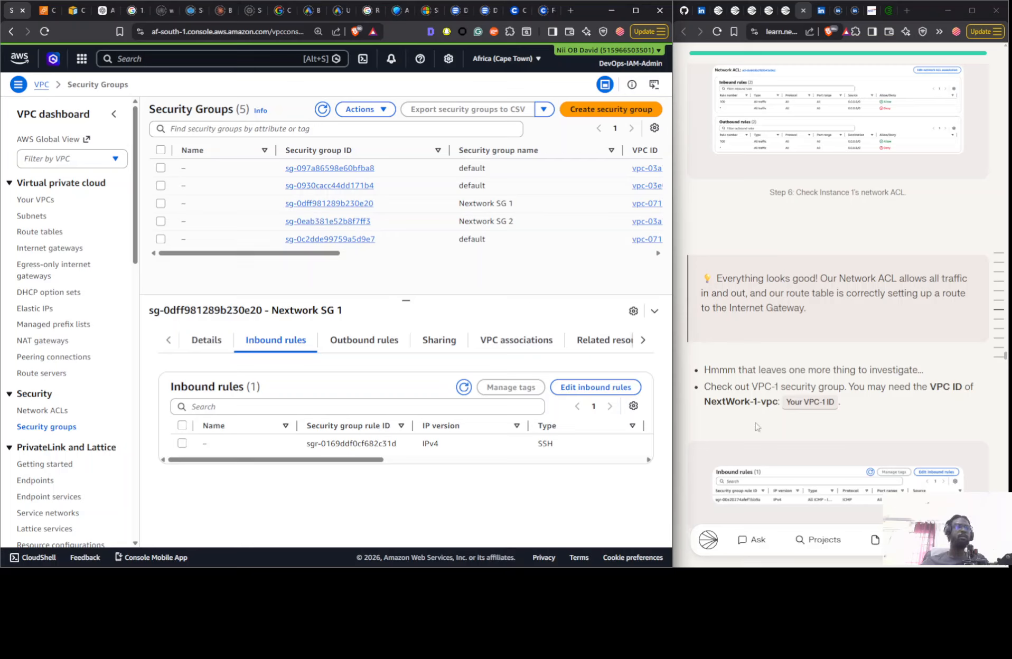
pyautogui.scroll(-1, 757, 392)
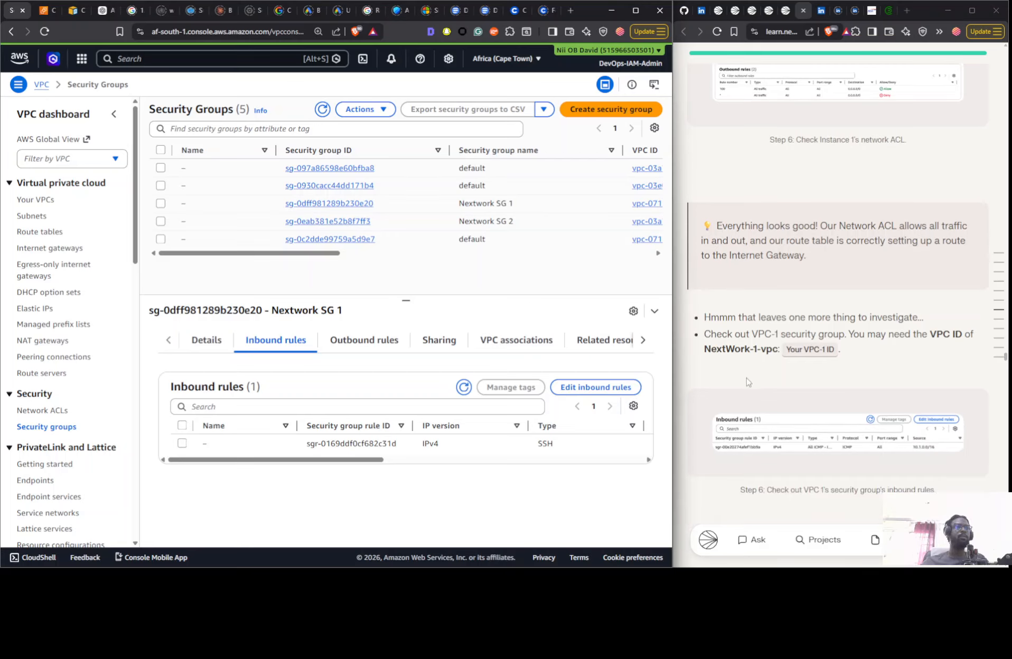
pyautogui.click(426, 210)
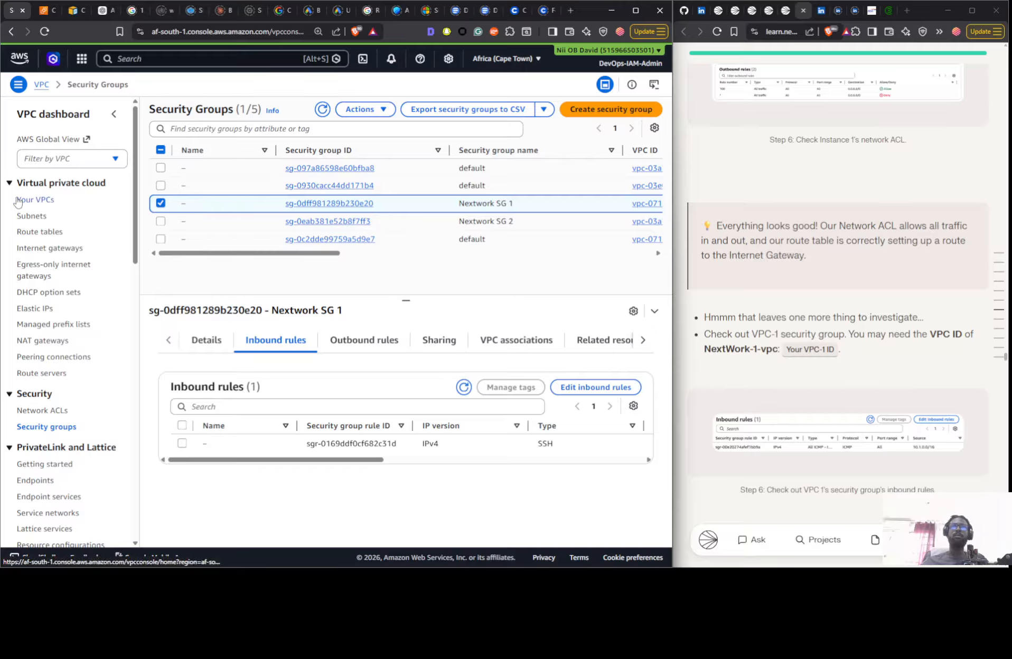
pyautogui.moveTo(208, 254); pyautogui.dragTo(52, 256)
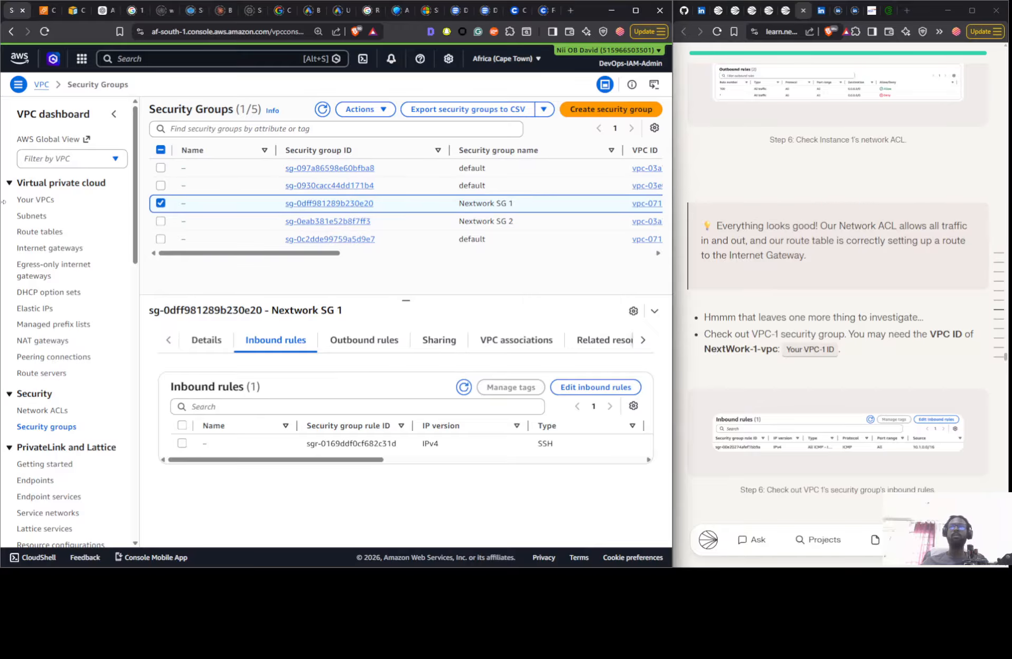
pyautogui.click(44, 200)
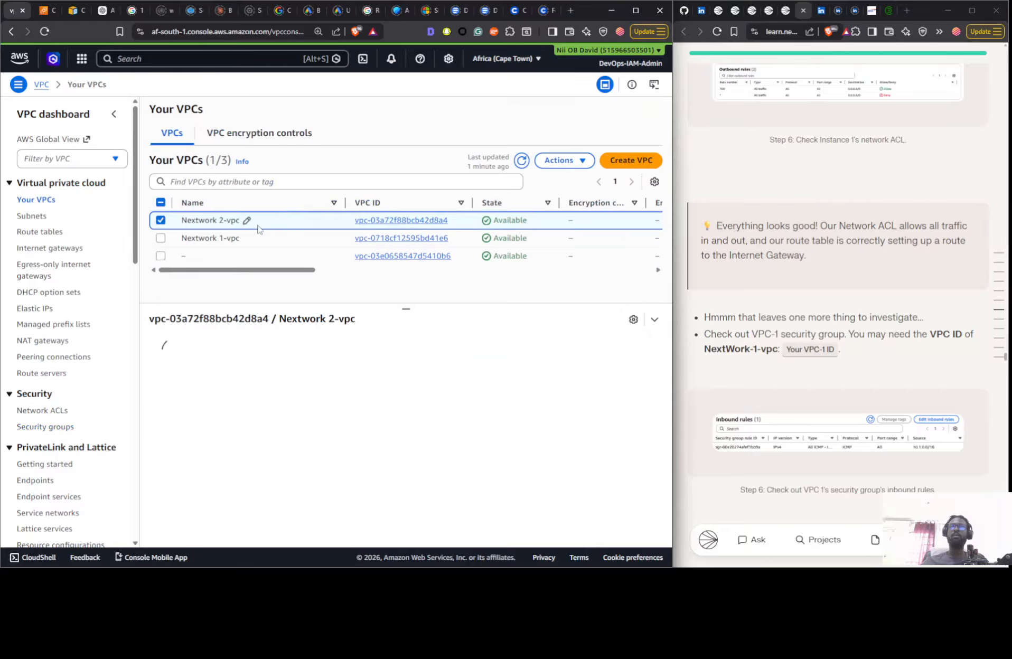
pyautogui.click(285, 243)
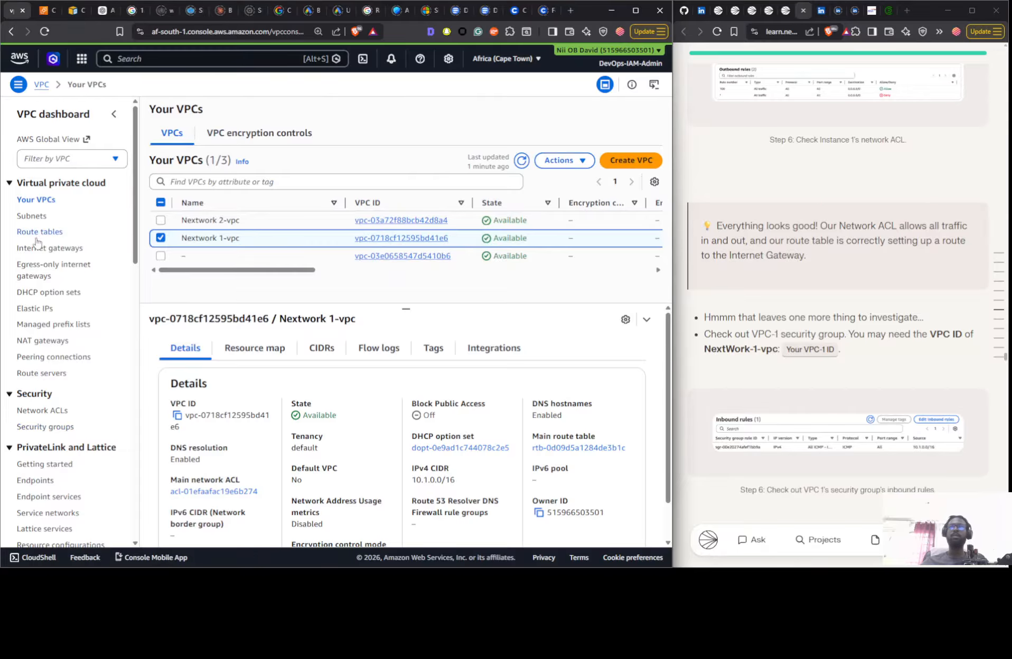
pyautogui.click(42, 426)
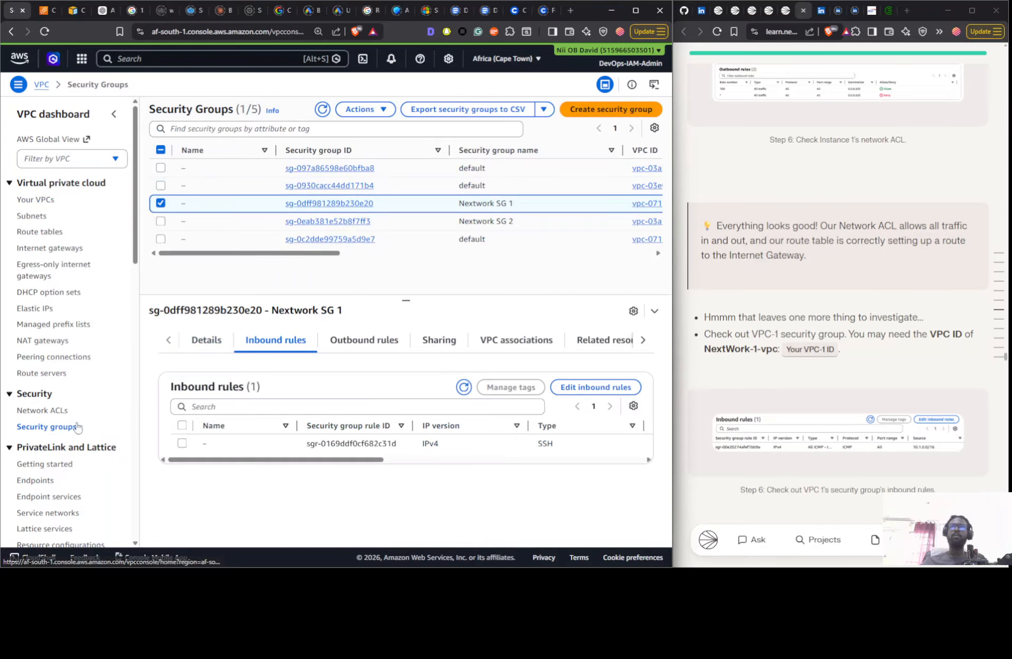
pyautogui.moveTo(252, 257); pyautogui.dragTo(320, 258)
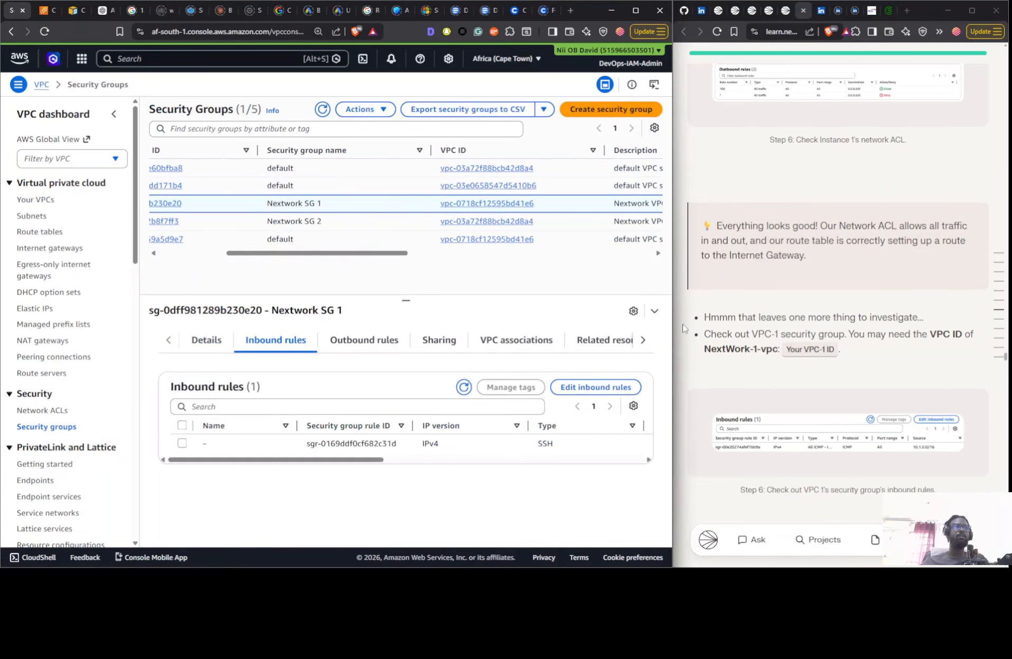
# - Compare the type, port range and source of Nextwork SG 1's inbound rule with the guide's instructions for allowing SSH traffic
pyautogui.scroll(-4, 790, 245)
pyautogui.scroll(-6, 790, 245)
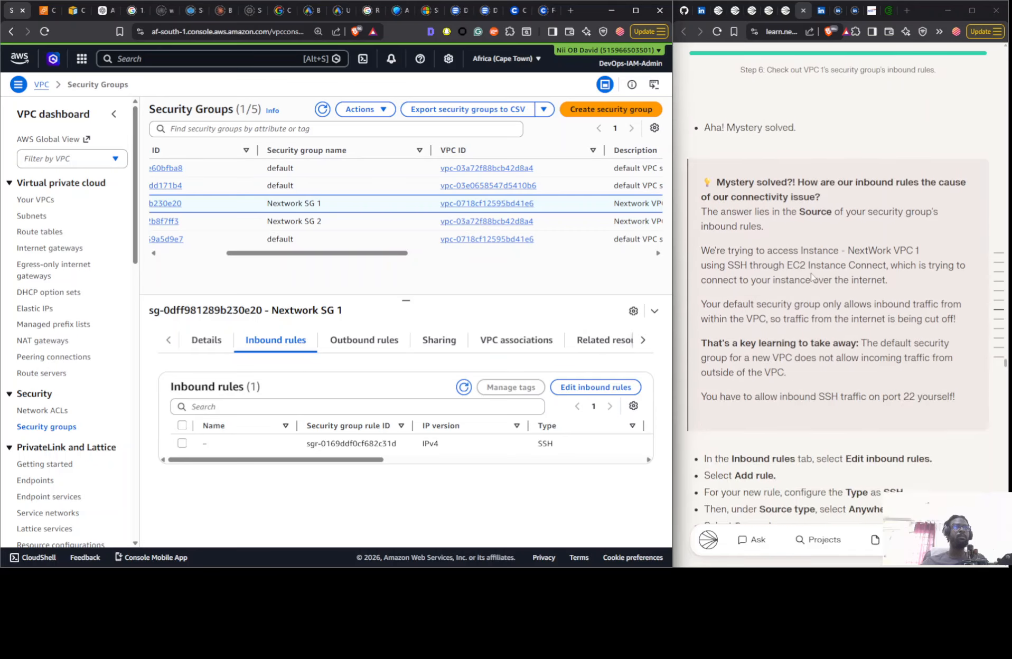
pyautogui.scroll(5, 790, 246)
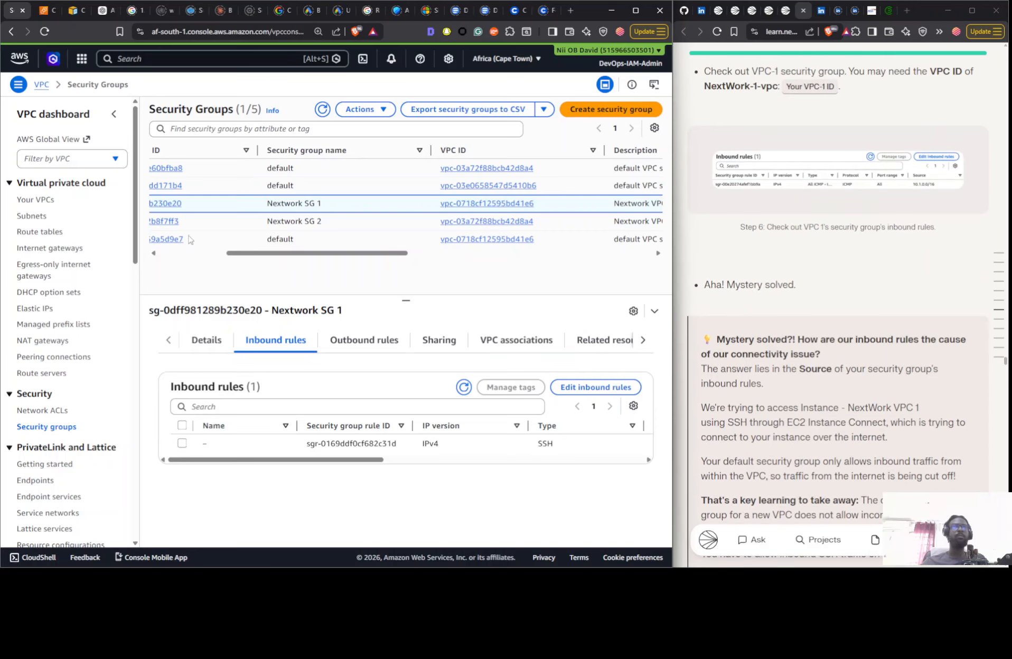
pyautogui.click(382, 345)
pyautogui.click(274, 345)
pyautogui.scroll(3, 813, 292)
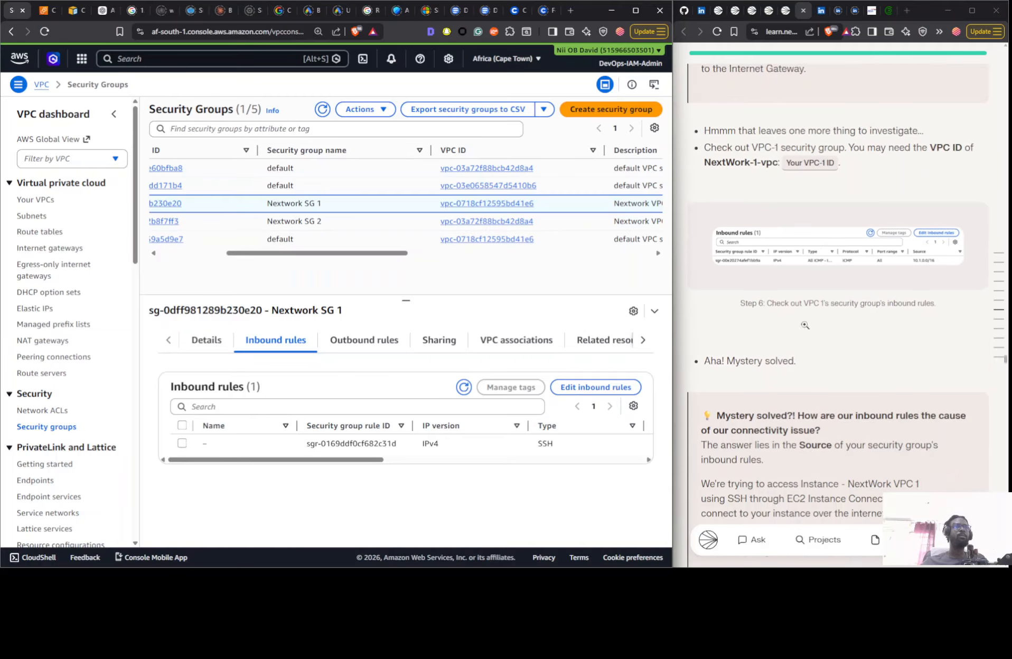
pyautogui.scroll(-10, 861, 247)
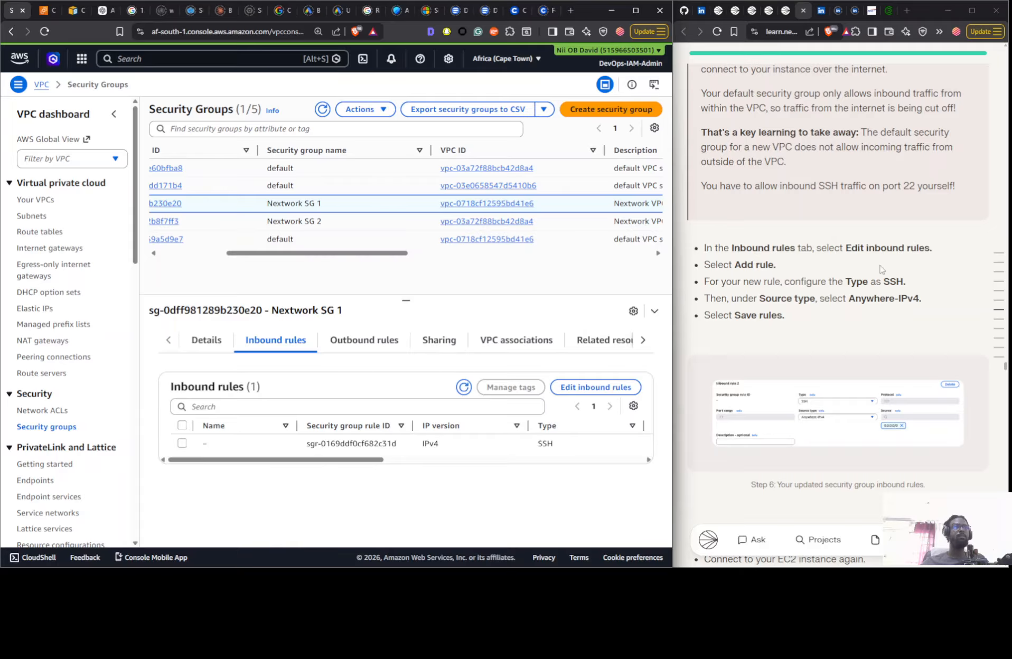
pyautogui.moveTo(353, 461); pyautogui.dragTo(445, 467)
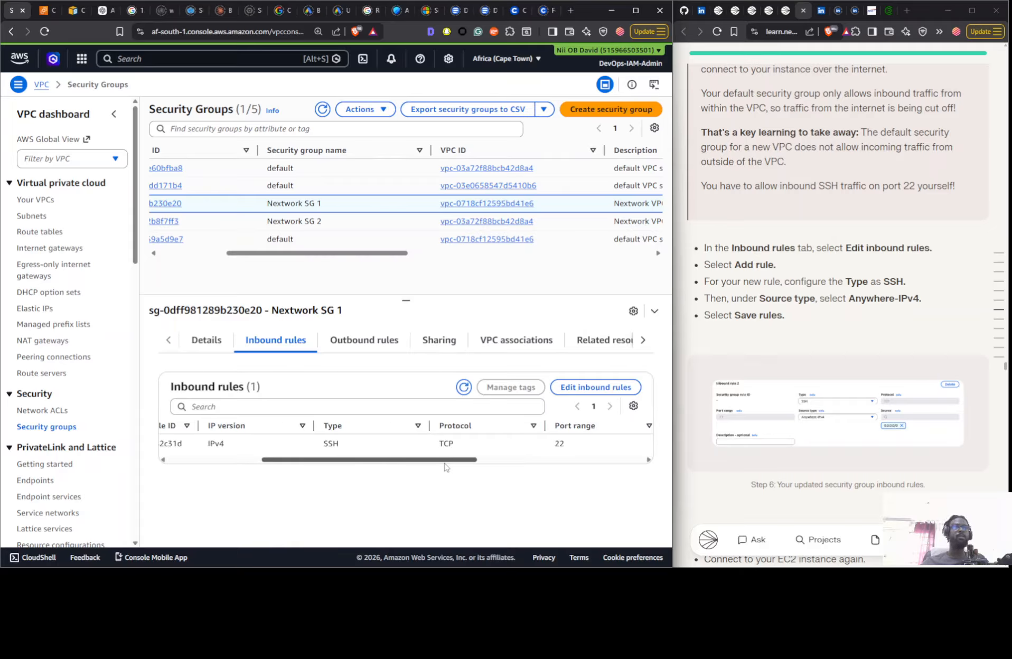
pyautogui.moveTo(445, 465); pyautogui.dragTo(513, 468)
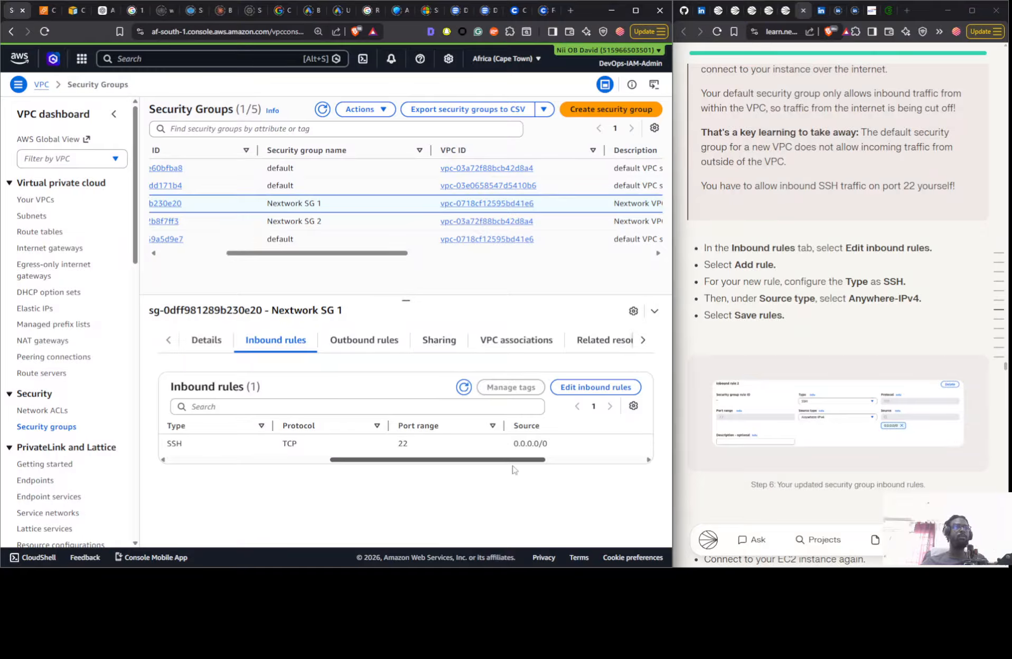
pyautogui.scroll(-7, 906, 350)
pyautogui.scroll(4, 844, 317)
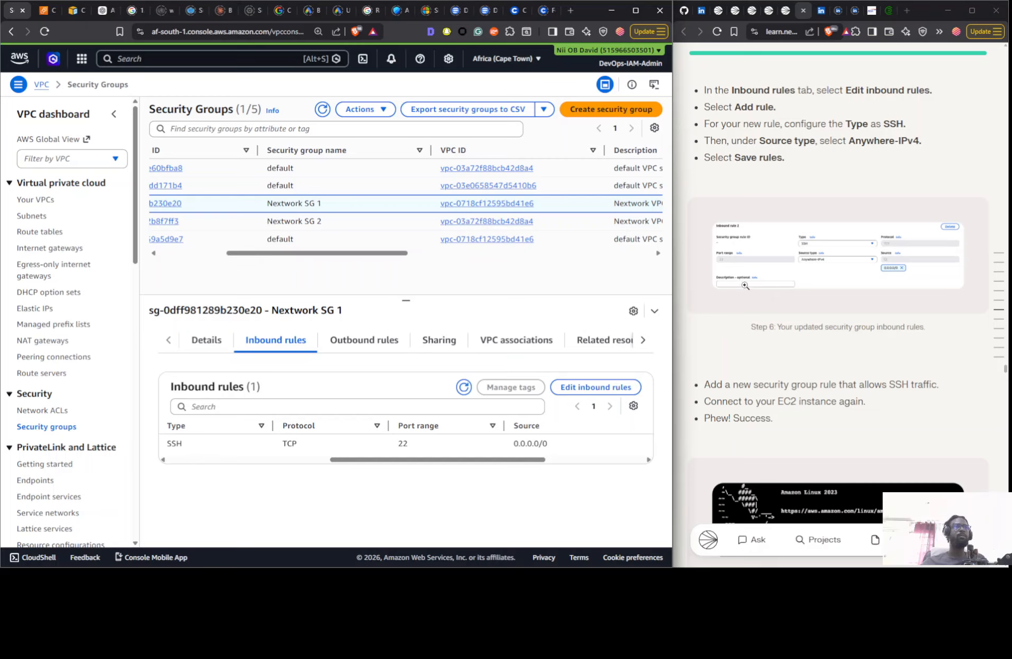
pyautogui.scroll(-4, 788, 344)
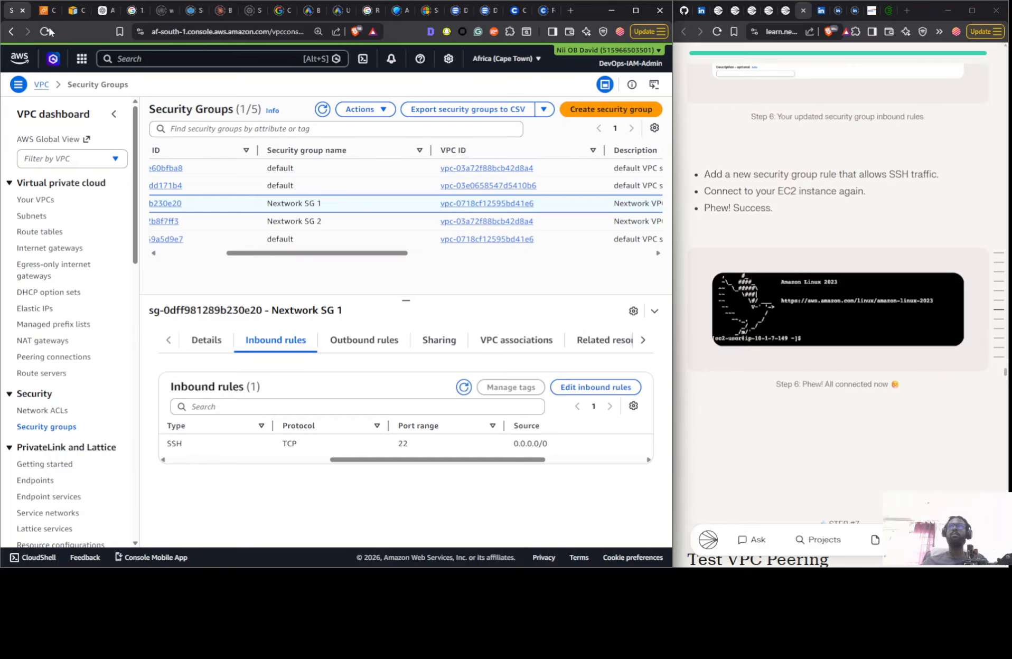
# - Reopen the connection page of Instance - Nextwork VPC 1 from the instances list and connect through EC2 Instance Connect using its public IP
pyautogui.click(52, 11)
pyautogui.scroll(2, 262, 235)
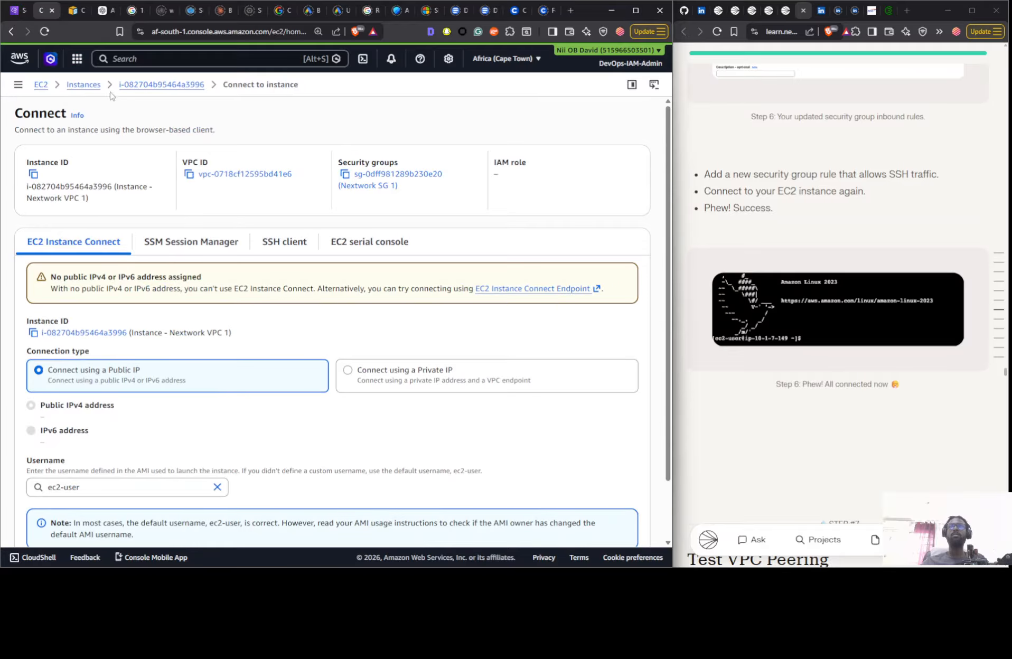
pyautogui.click(131, 86)
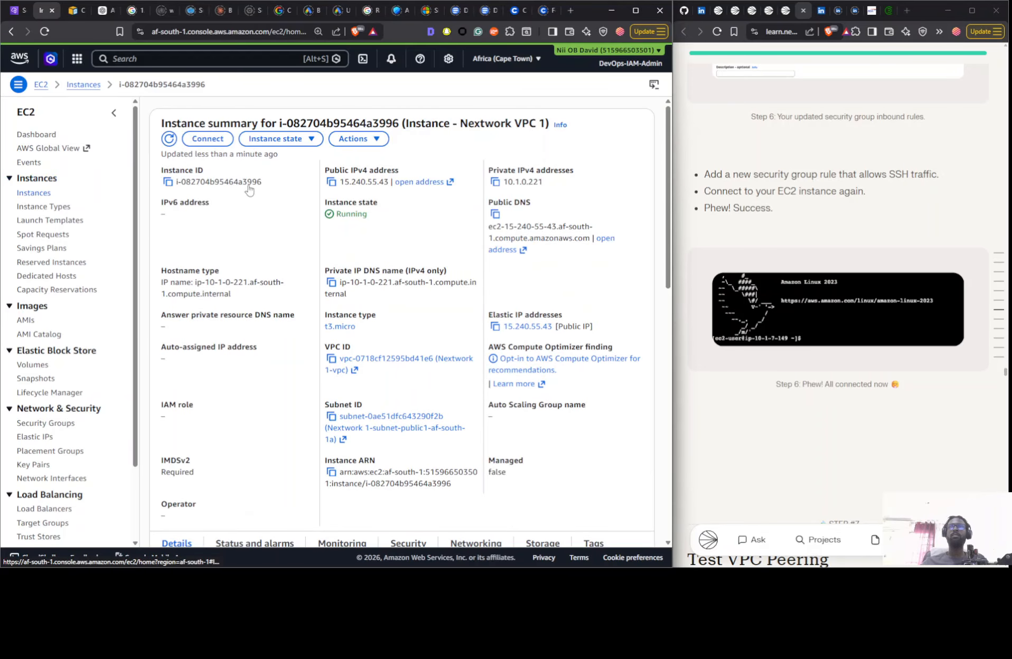
pyautogui.click(45, 192)
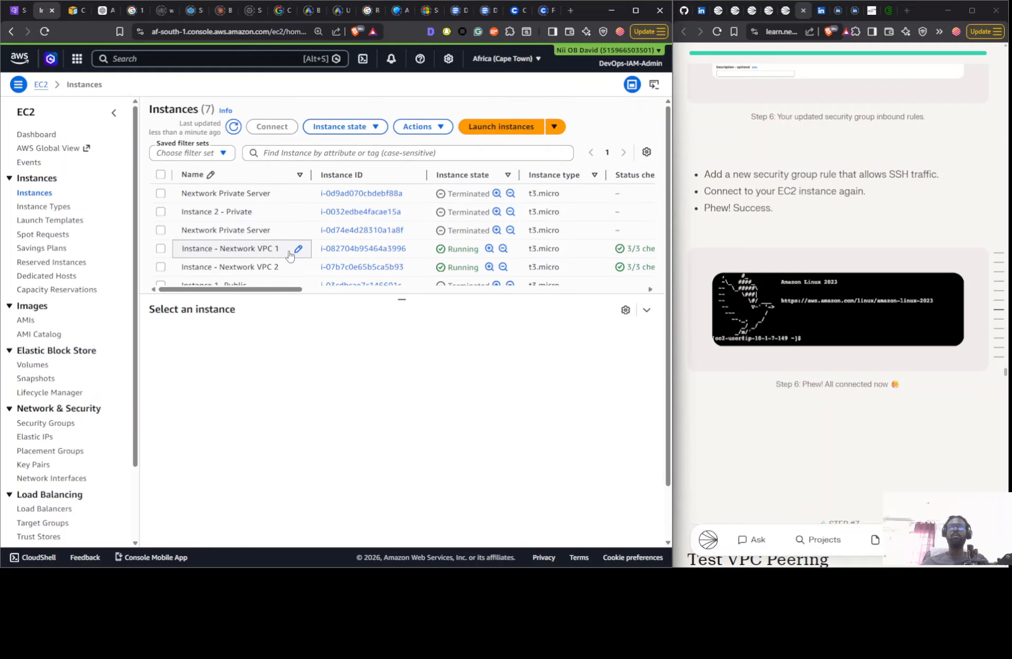
pyautogui.click(289, 255)
pyautogui.click(268, 127)
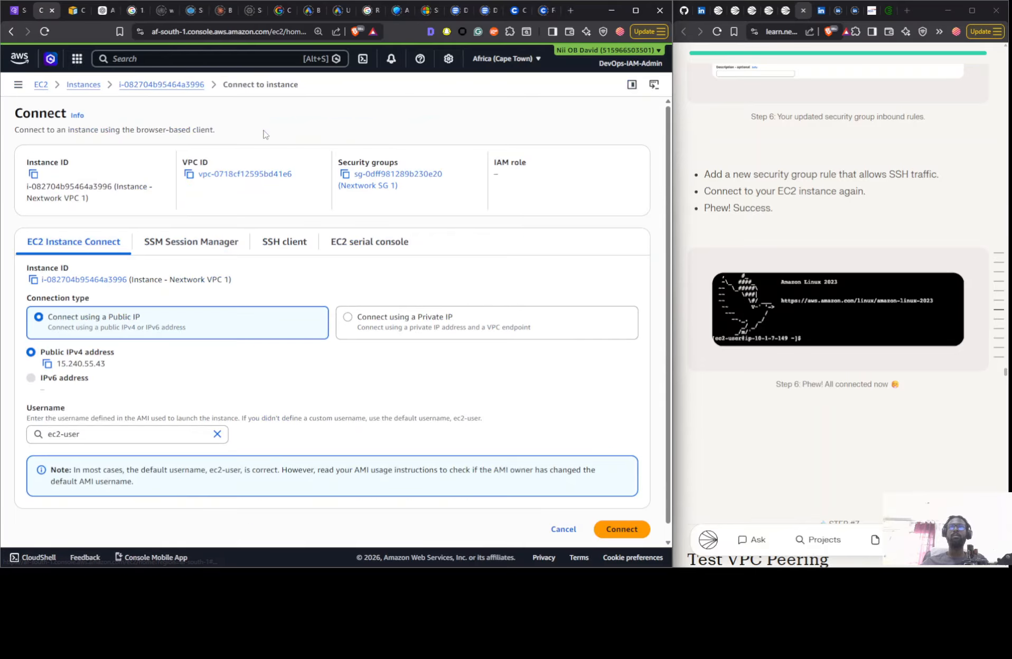
pyautogui.click(608, 527)
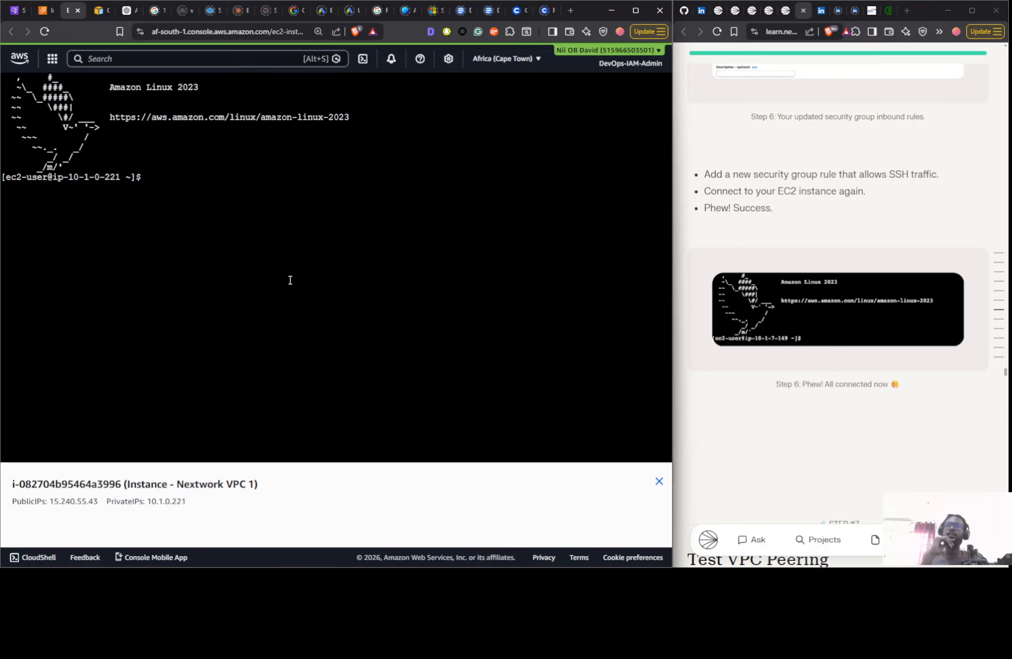
# - Read the guide's Step 7 on testing VPC peering and copy the private IPv4 address of Instance - Nextwork VPC 2
pyautogui.scroll(-1, 791, 286)
pyautogui.scroll(-10, 792, 287)
pyautogui.scroll(6, 792, 291)
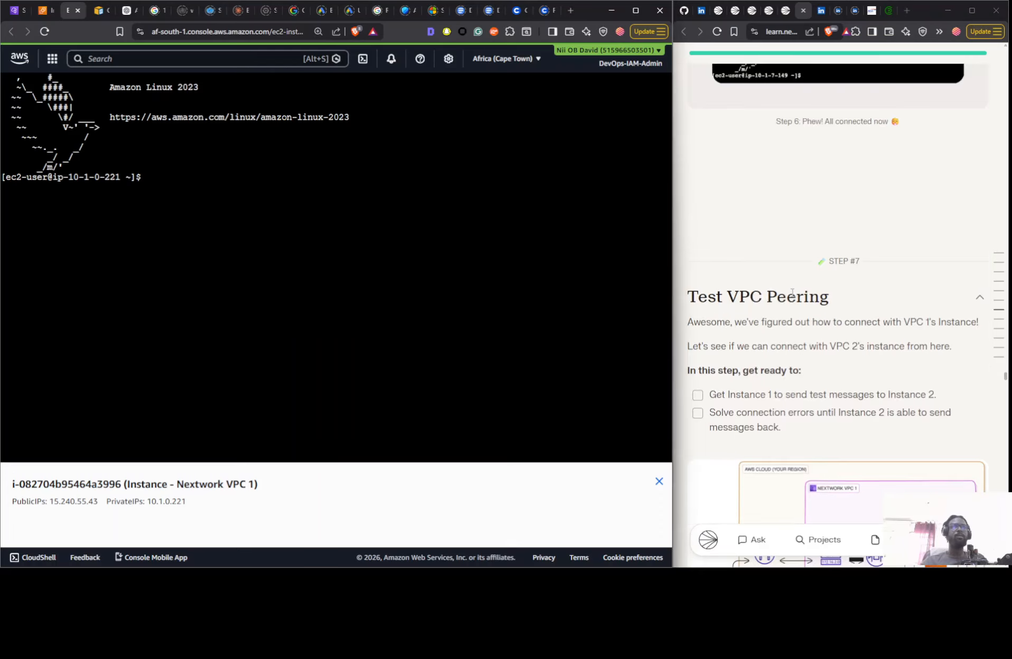
pyautogui.scroll(-7, 791, 296)
pyautogui.scroll(-9, 792, 296)
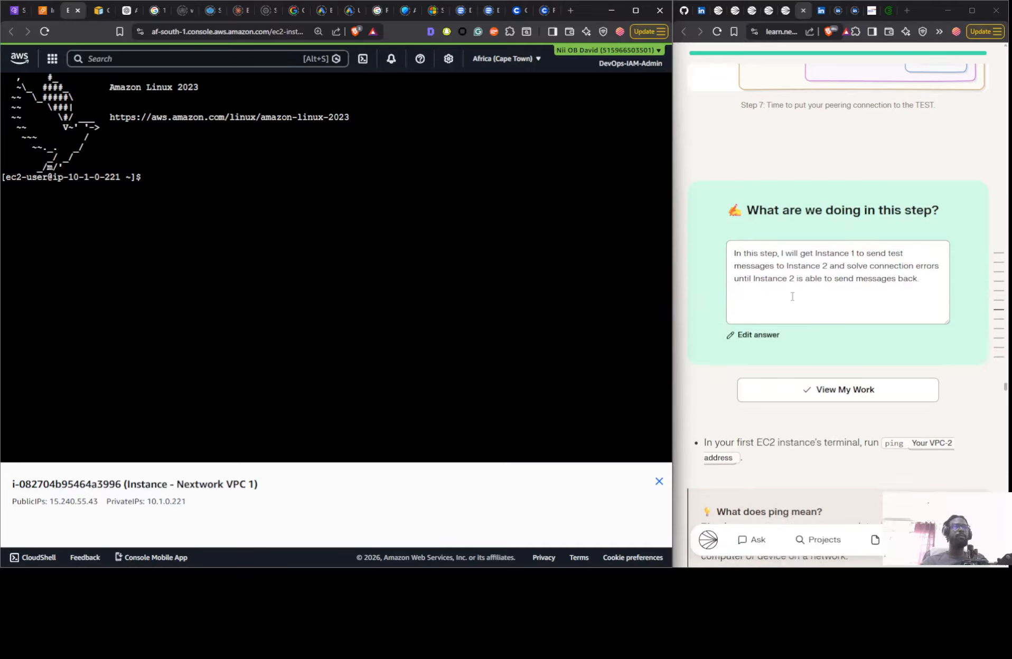
pyautogui.scroll(5, 792, 301)
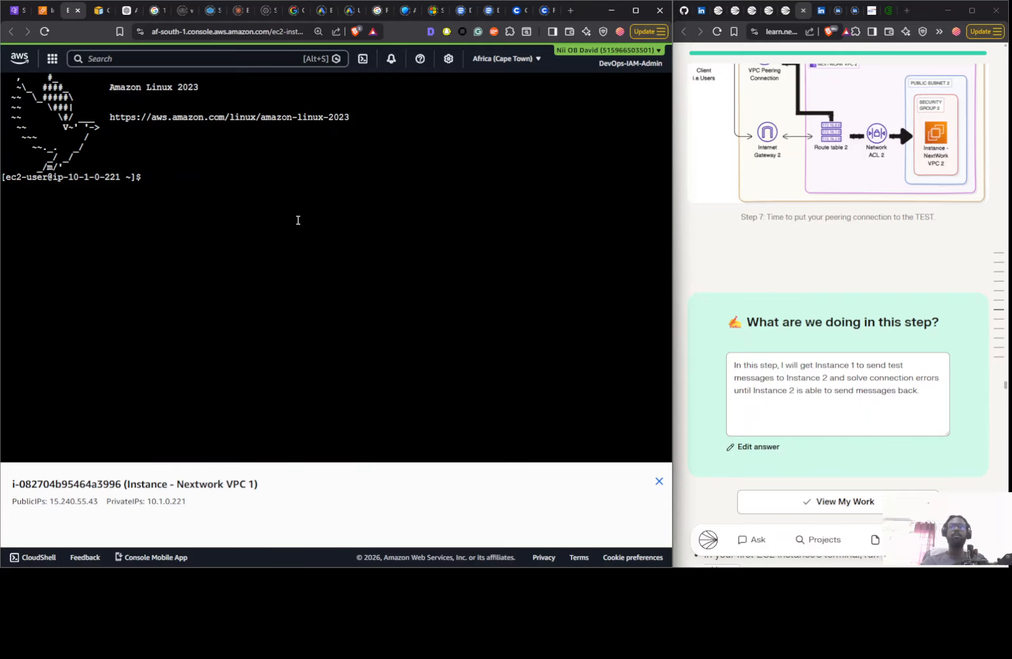
pyautogui.click(45, 10)
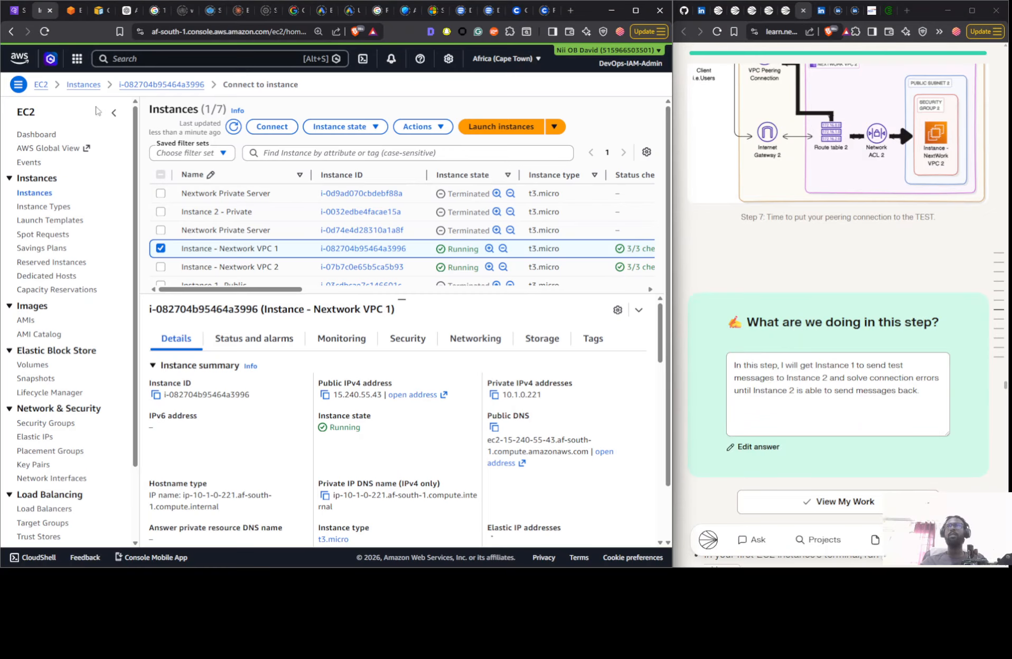
pyautogui.click(290, 269)
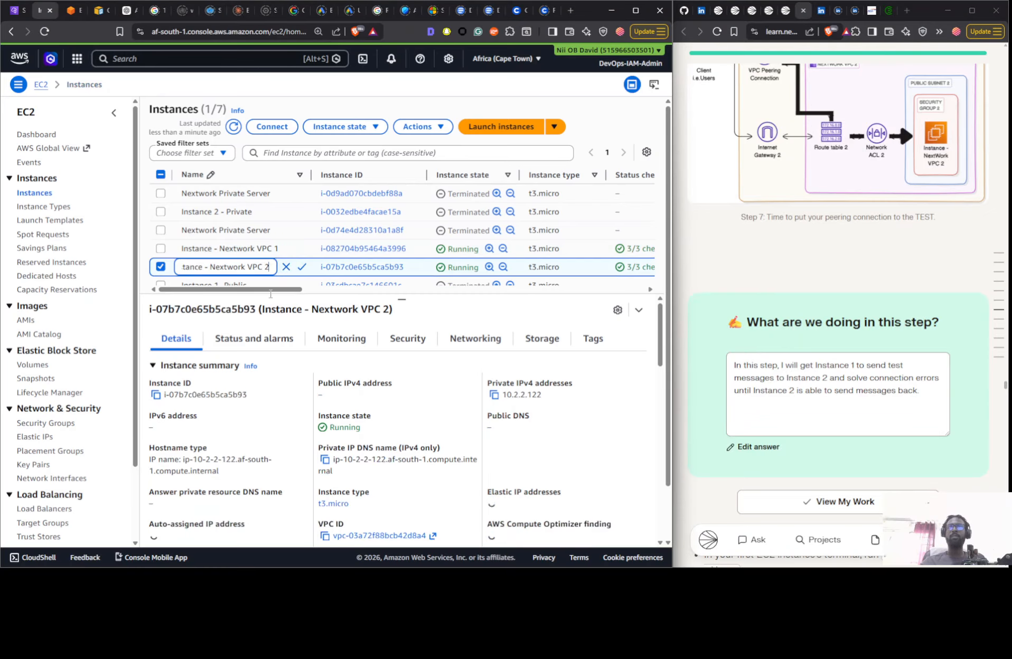
pyautogui.click(494, 395)
# - Run ping 10.2.2.122 in Instance 1's terminal and read the guide's notes on ping and ICMP troubleshooting
pyautogui.click(79, 13)
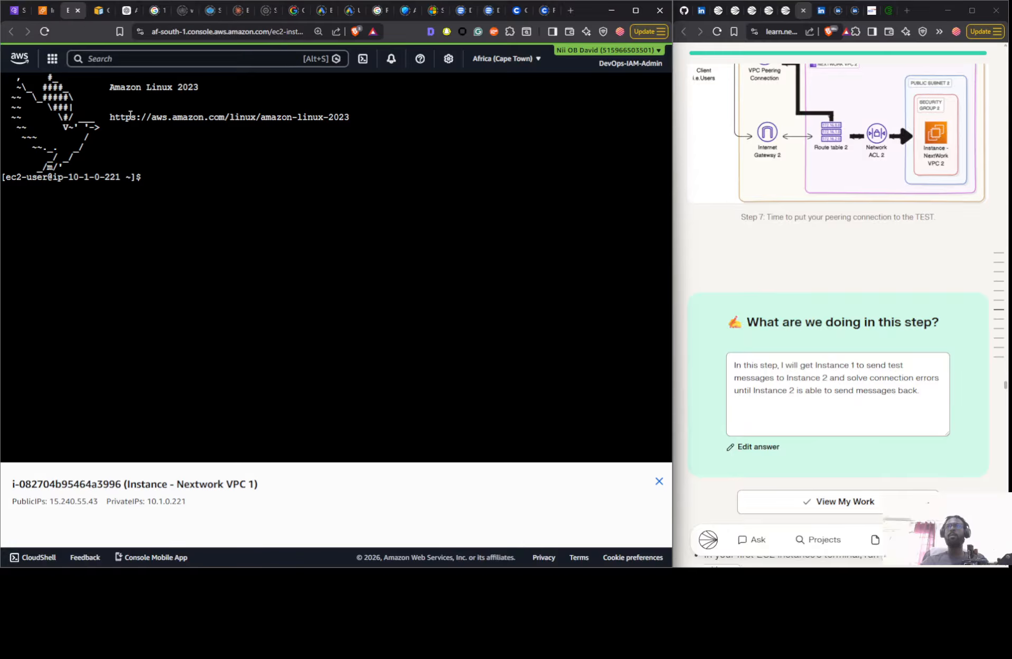
pyautogui.write('ping')
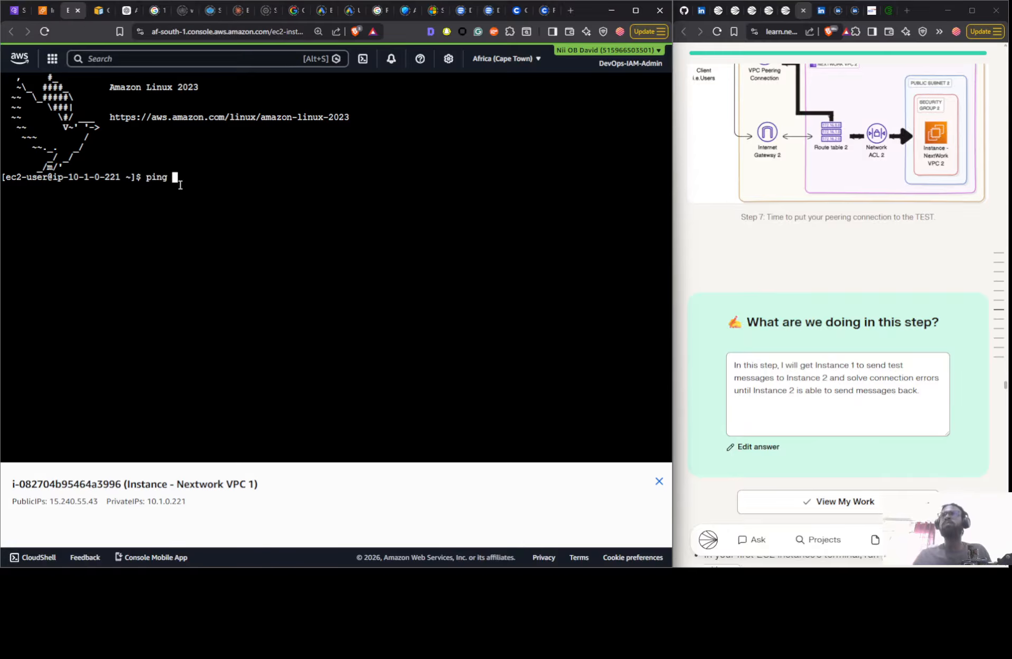
pyautogui.press('BackSpace')
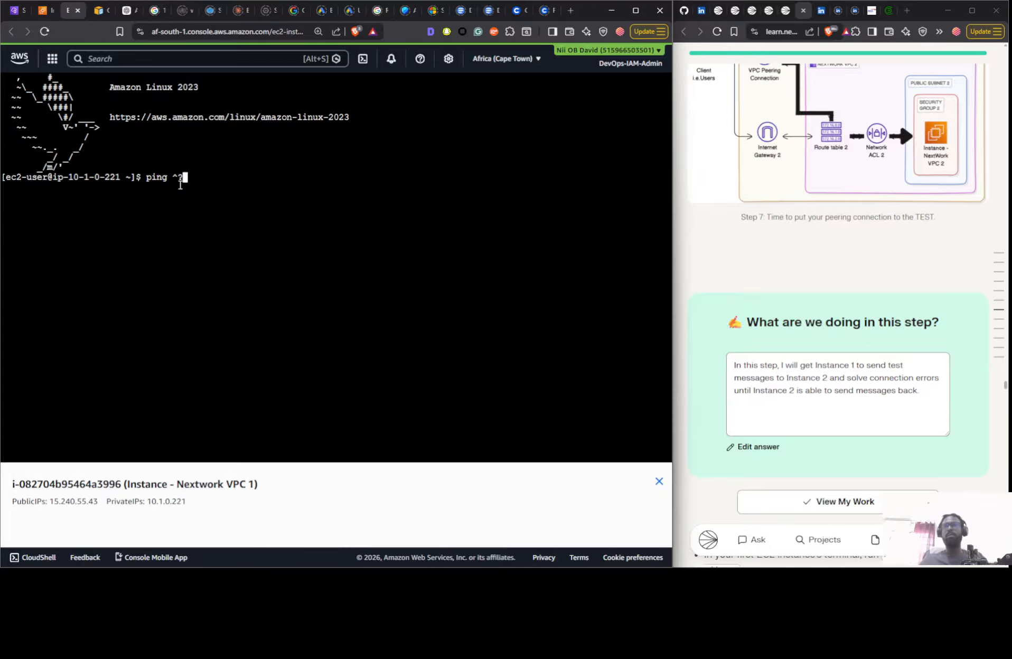
pyautogui.press('BackSpace')
pyautogui.press('BackSpace')
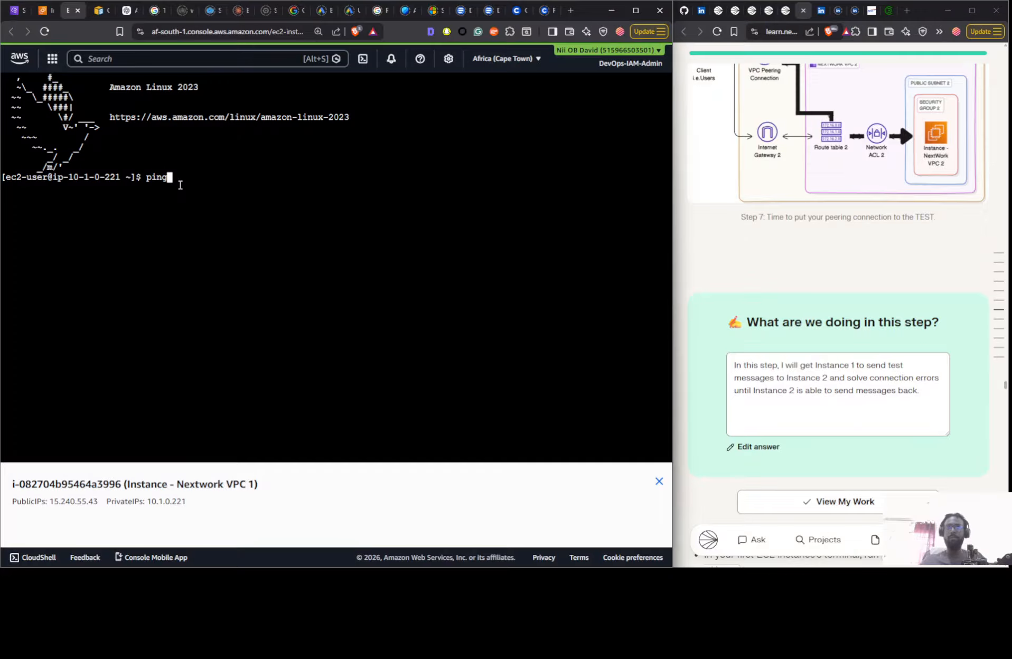
pyautogui.rightClick(180, 183)
pyautogui.click(244, 288)
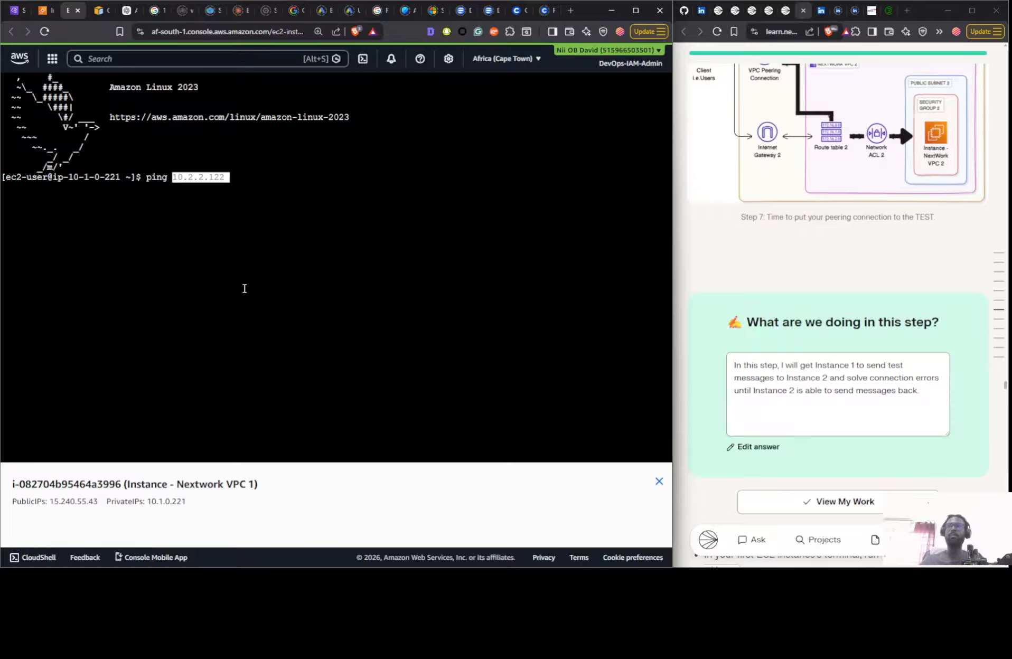
pyautogui.press('Return')
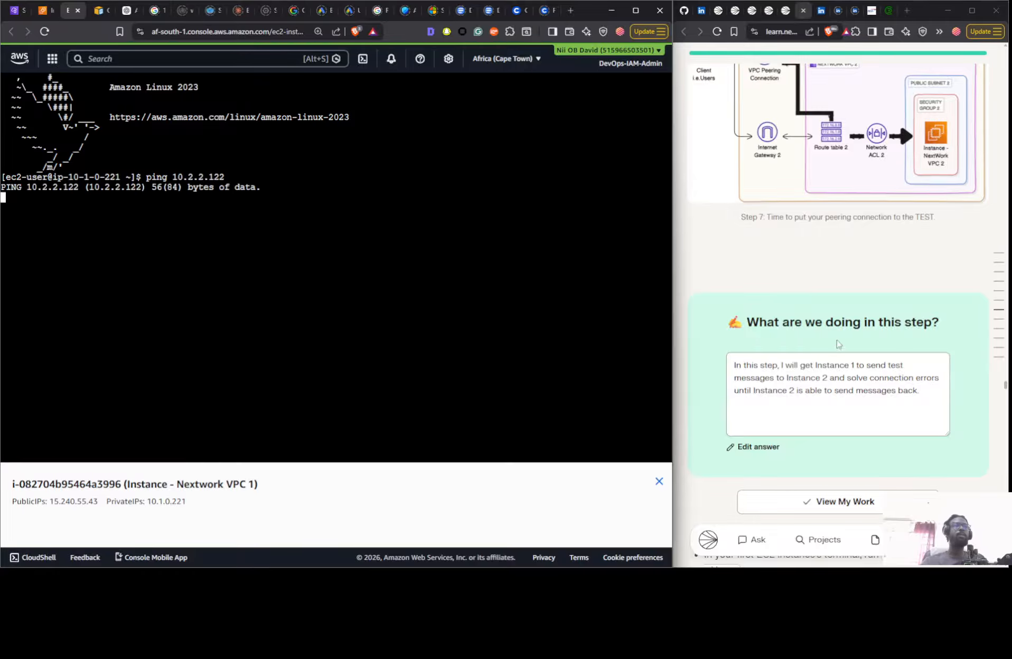
pyautogui.scroll(-12, 841, 276)
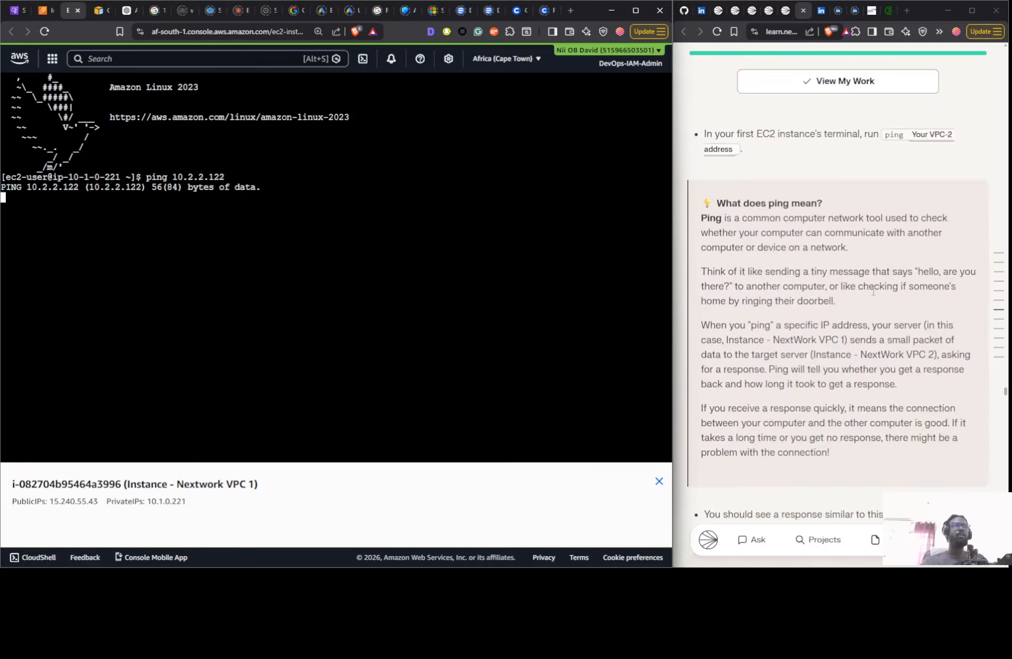
pyautogui.scroll(-15, 839, 292)
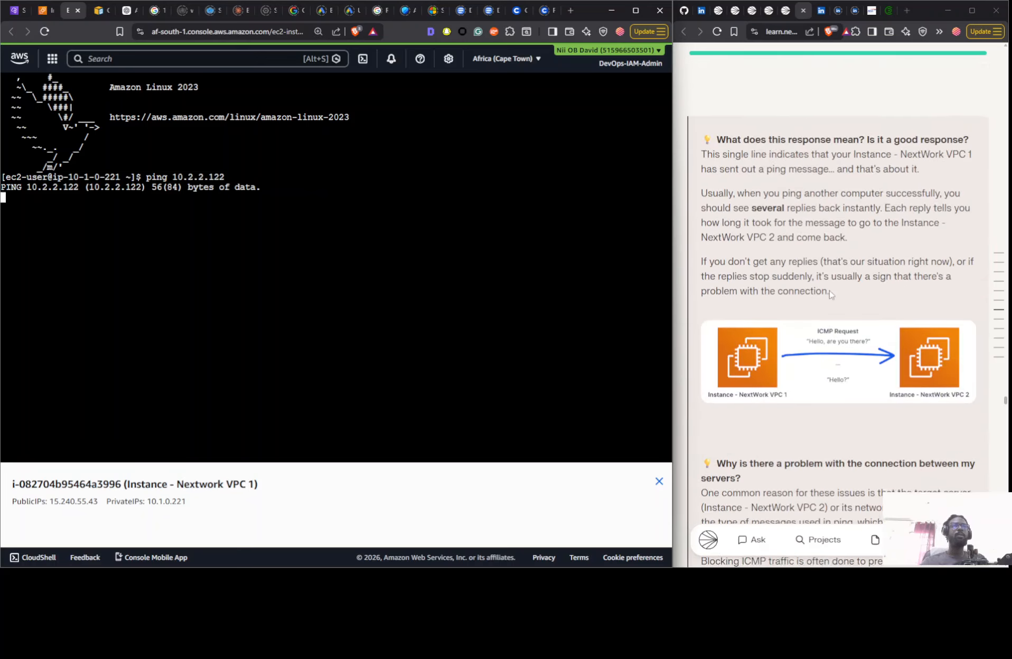
# - Detach the EC2 Instance Connect terminal into a separate, widened window and place it beside the VPC security groups page
pyautogui.click(15, 10)
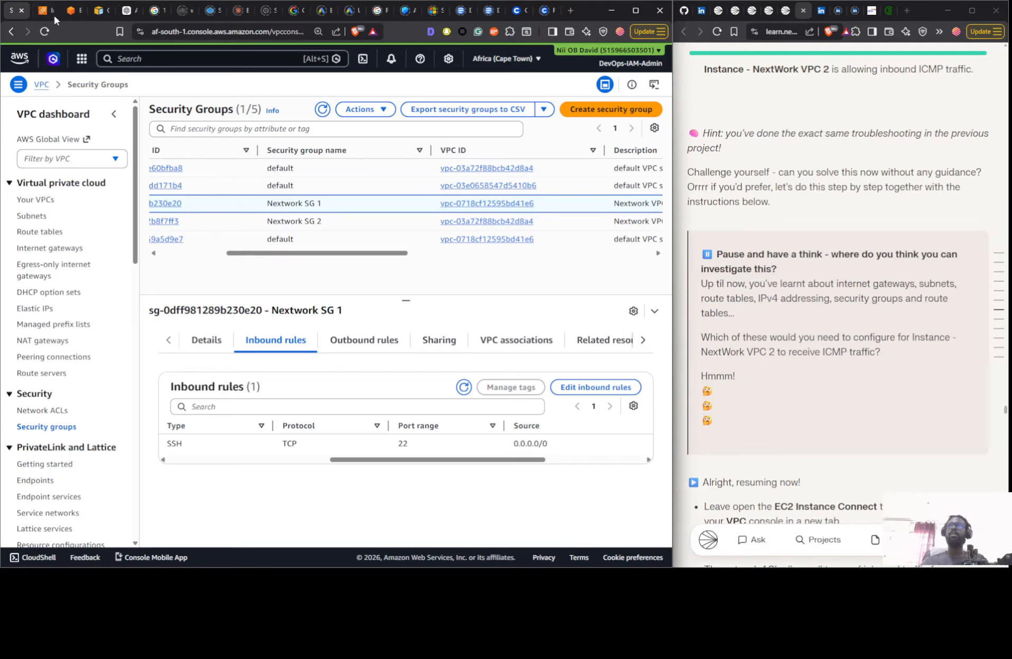
pyautogui.click(74, 11)
pyautogui.moveTo(64, 12); pyautogui.dragTo(310, 153)
pyautogui.moveTo(236, 147); pyautogui.dragTo(655, 402)
pyautogui.moveTo(827, 414); pyautogui.dragTo(849, 66)
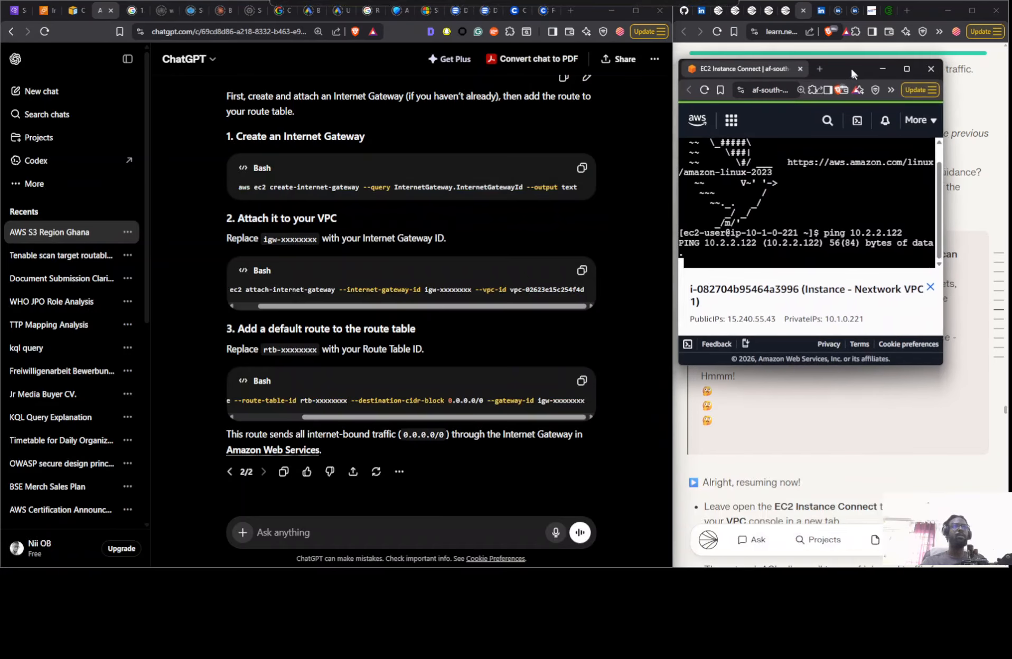
pyautogui.click(13, 10)
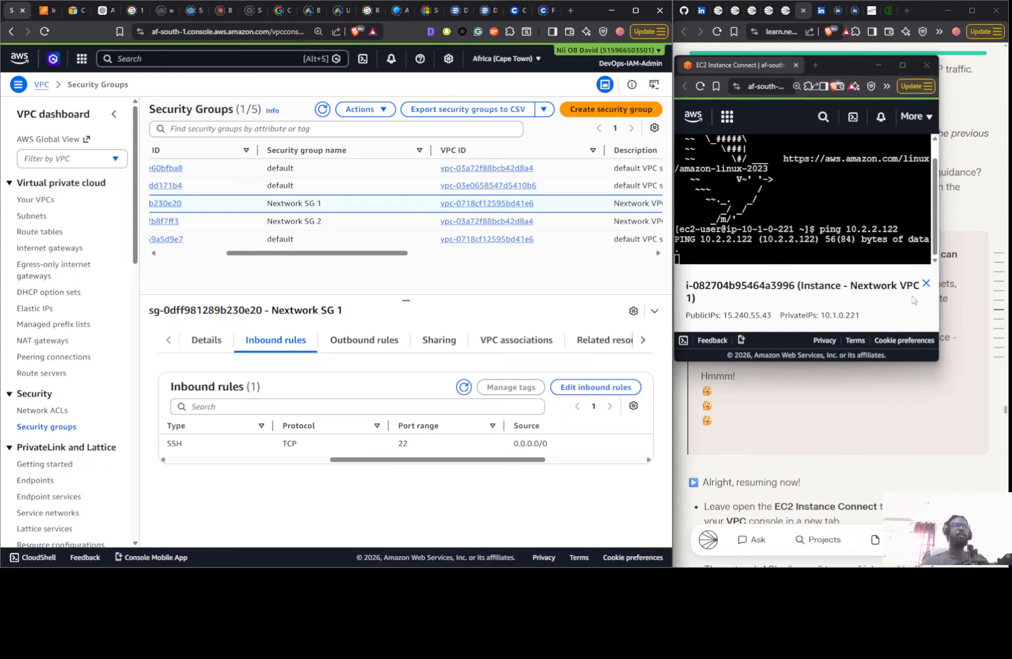
pyautogui.moveTo(939, 364); pyautogui.dragTo(987, 362)
pyautogui.moveTo(849, 78); pyautogui.dragTo(857, 51)
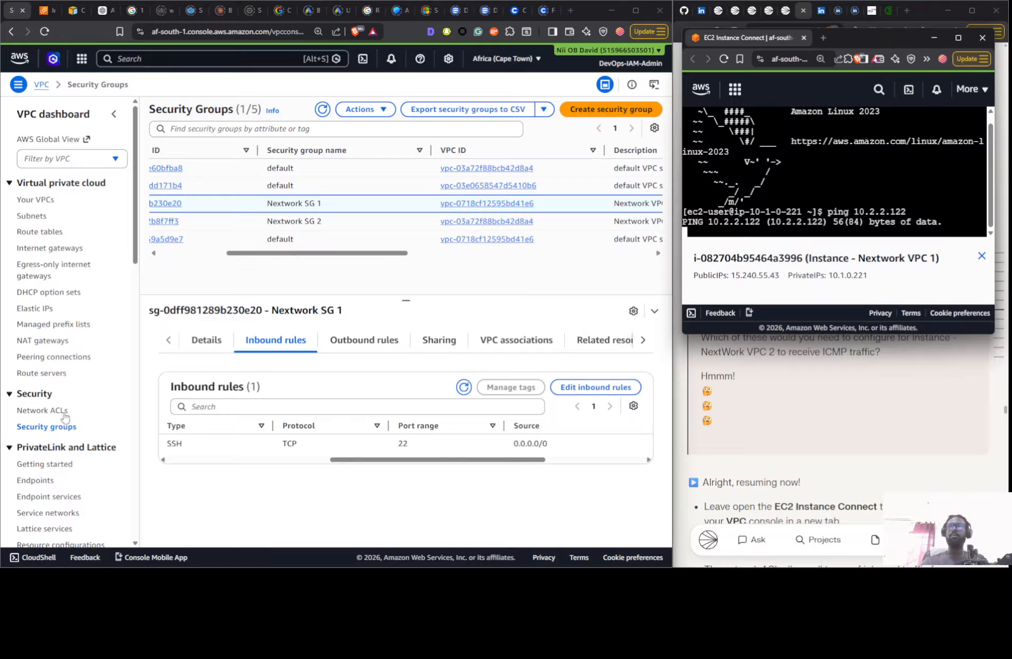
# - Add an All ICMP - IPv4 inbound rule with source Anywhere-IPv4 to Nextwork SG 2 and save the rules
pyautogui.click(224, 230)
pyautogui.click(223, 227)
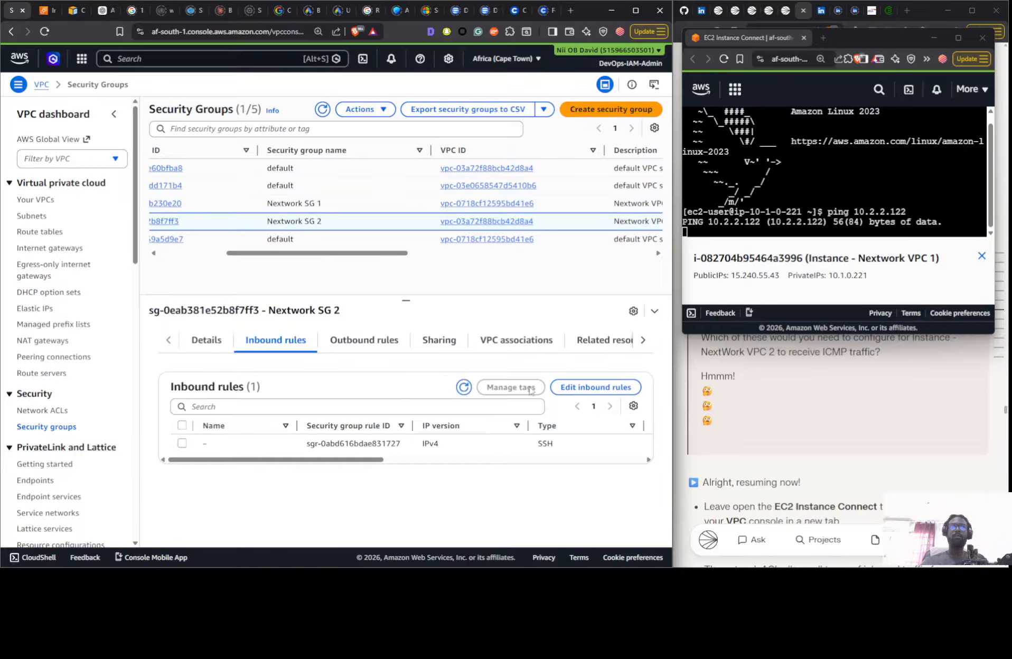
pyautogui.click(595, 387)
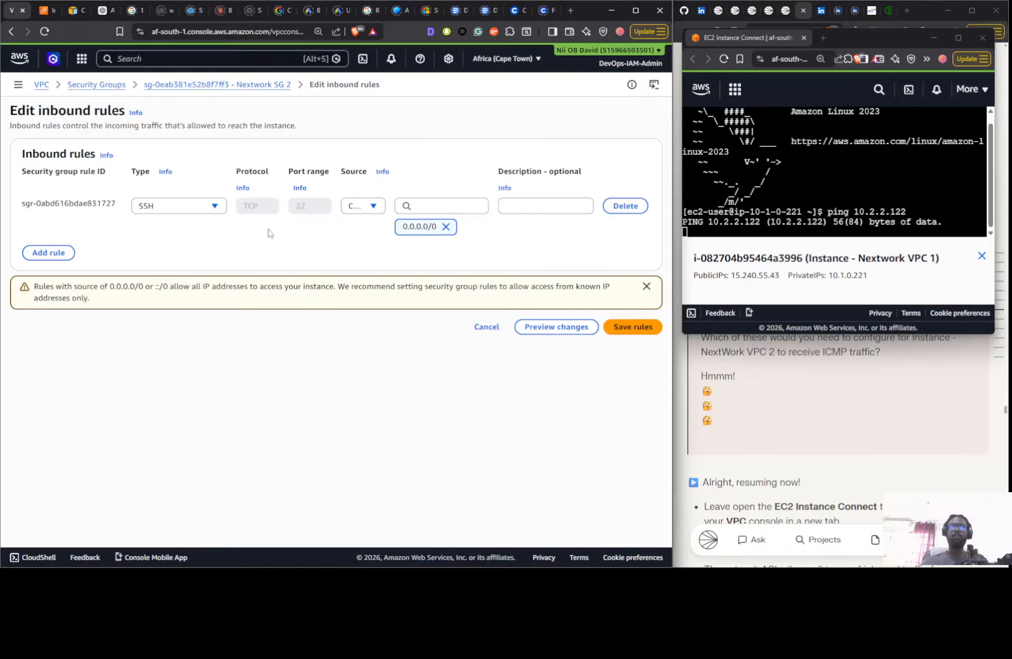
pyautogui.click(45, 252)
pyautogui.click(179, 248)
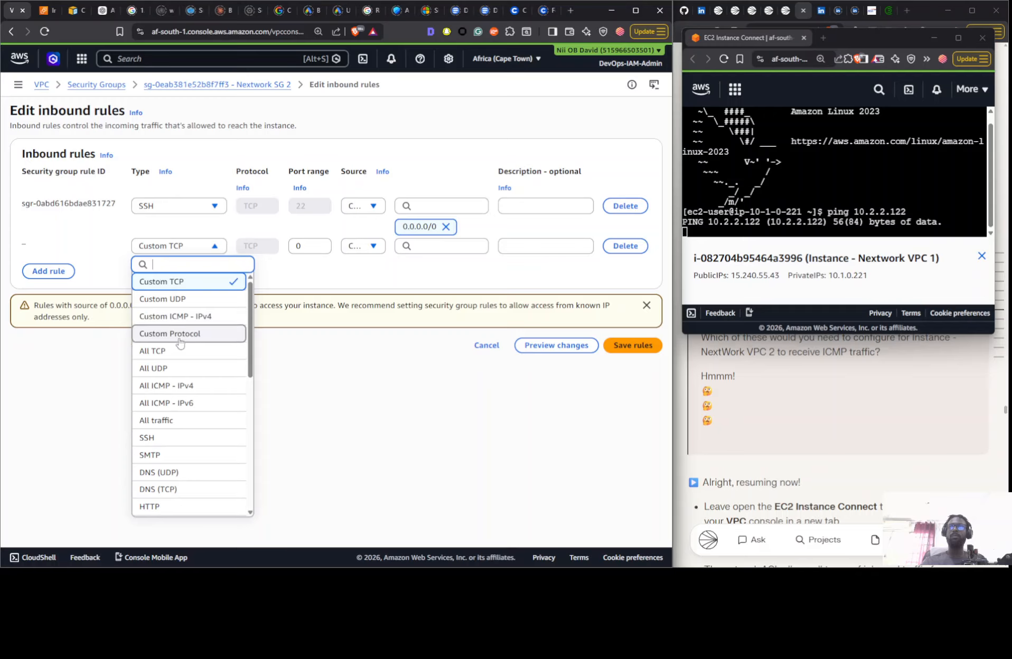
pyautogui.click(166, 385)
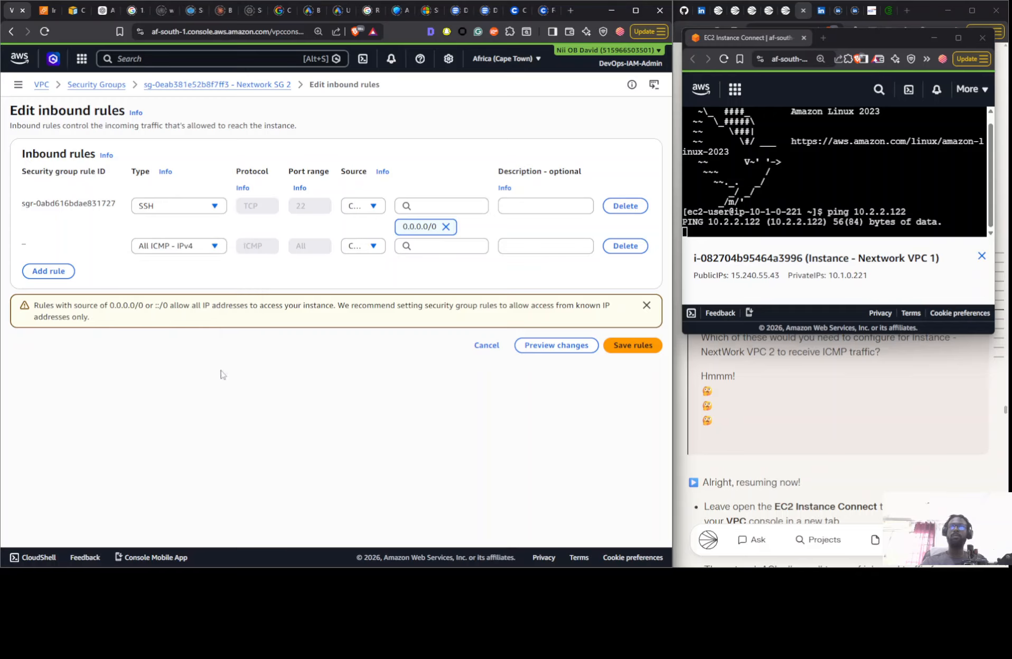
pyautogui.click(370, 248)
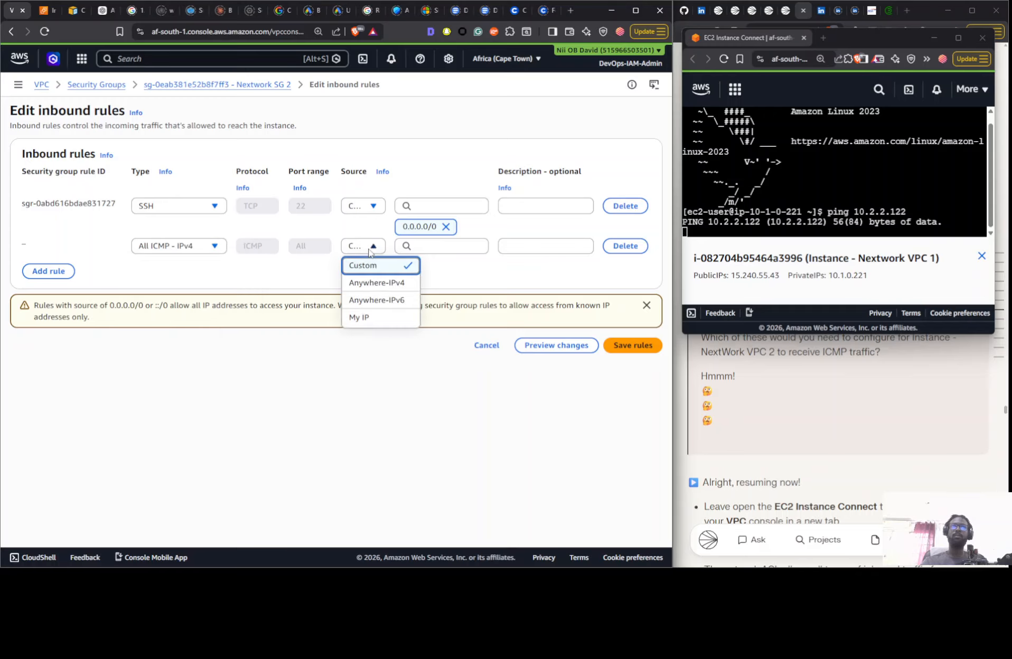
pyautogui.click(392, 283)
pyautogui.click(633, 368)
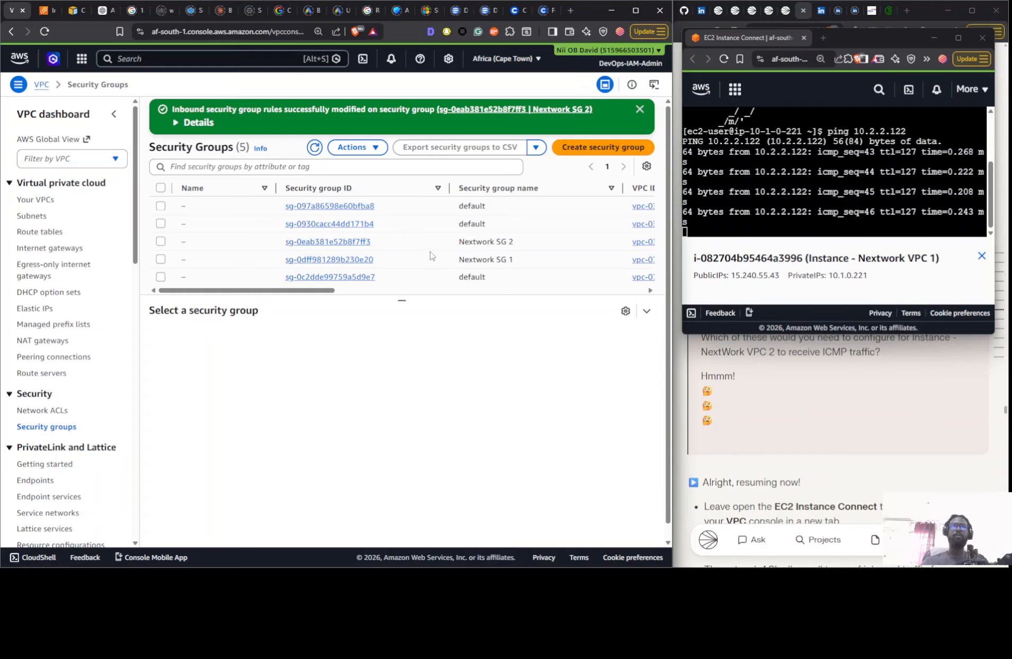
# - Open Nextwork SG 2's inbound rules for editing and remove the source of the All ICMP - IPv4 rule
pyautogui.click(422, 262)
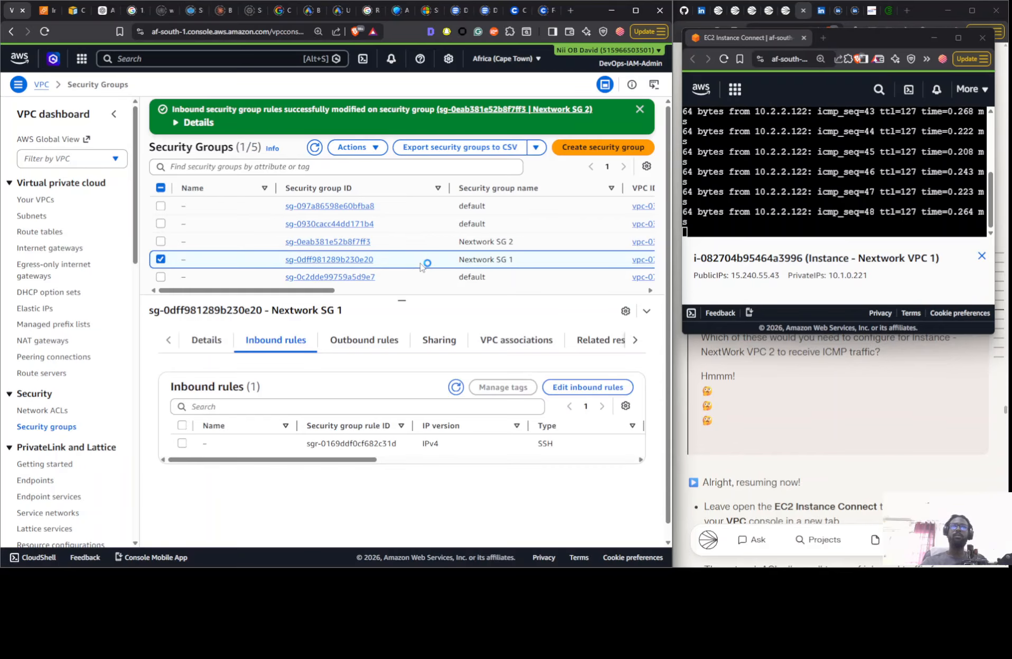
pyautogui.click(417, 246)
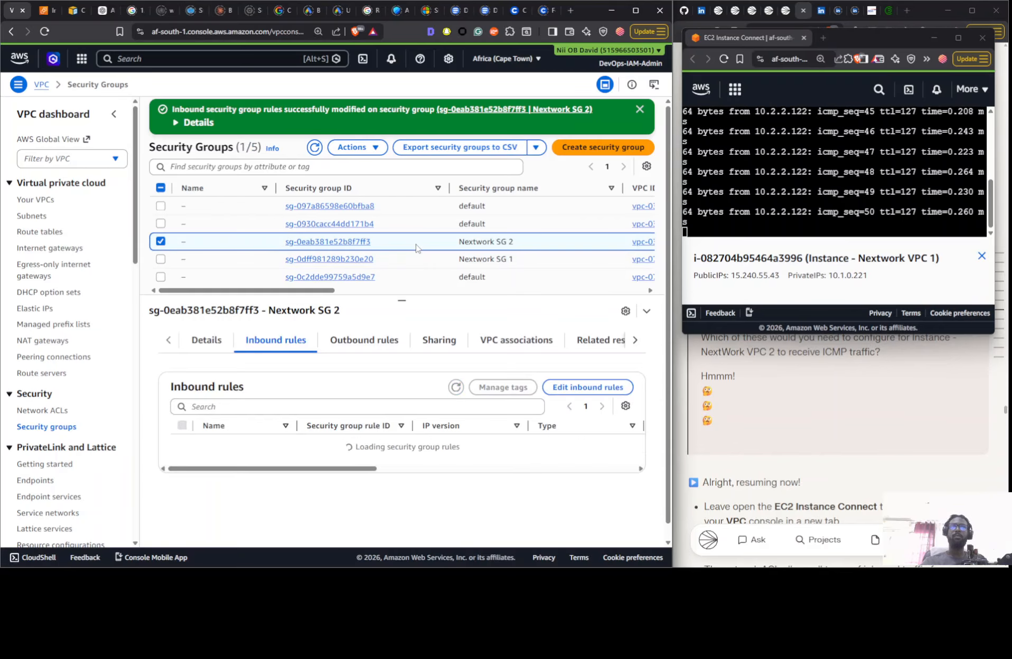
pyautogui.click(565, 388)
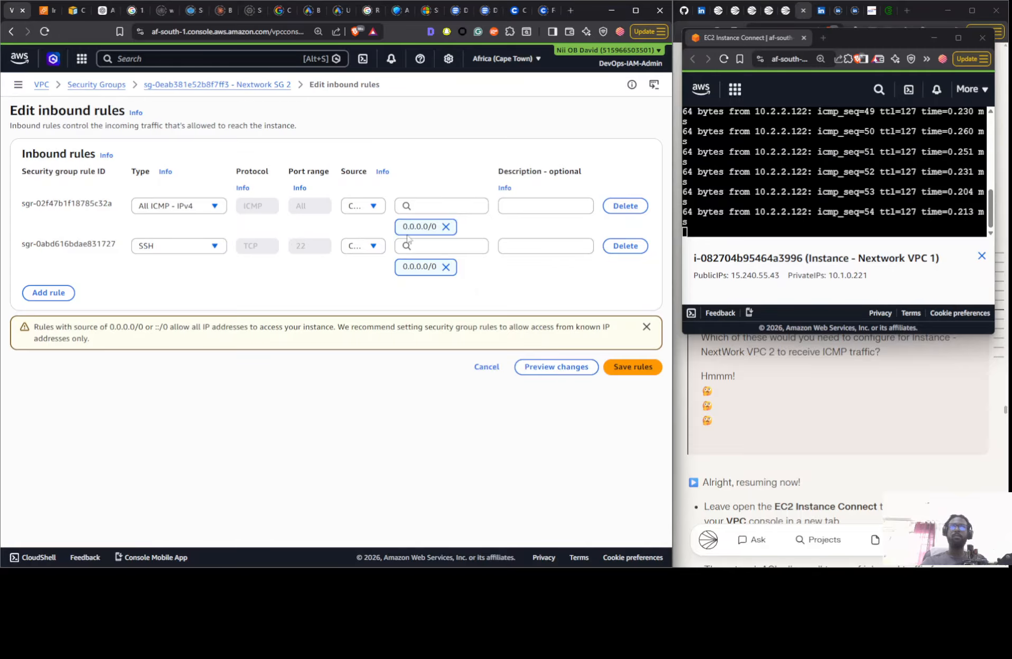
pyautogui.click(445, 227)
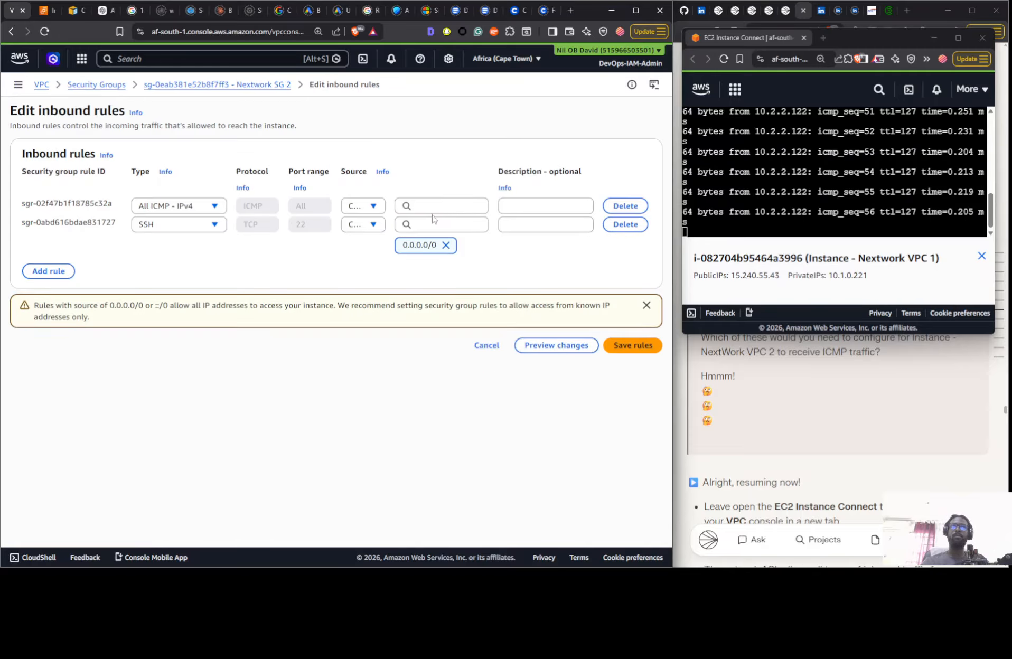
# - Try the default and Nextwork SG 2 security groups as the source of the All ICMP - IPv4 rule, removing each one
pyautogui.click(433, 206)
pyautogui.scroll(-6, 454, 383)
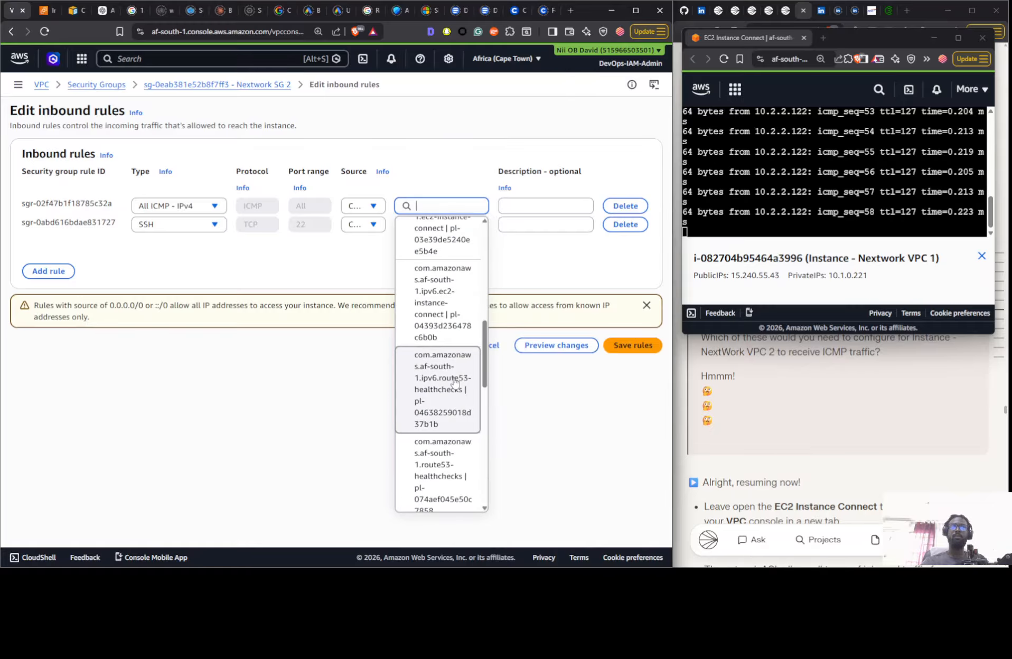
pyautogui.scroll(5, 454, 381)
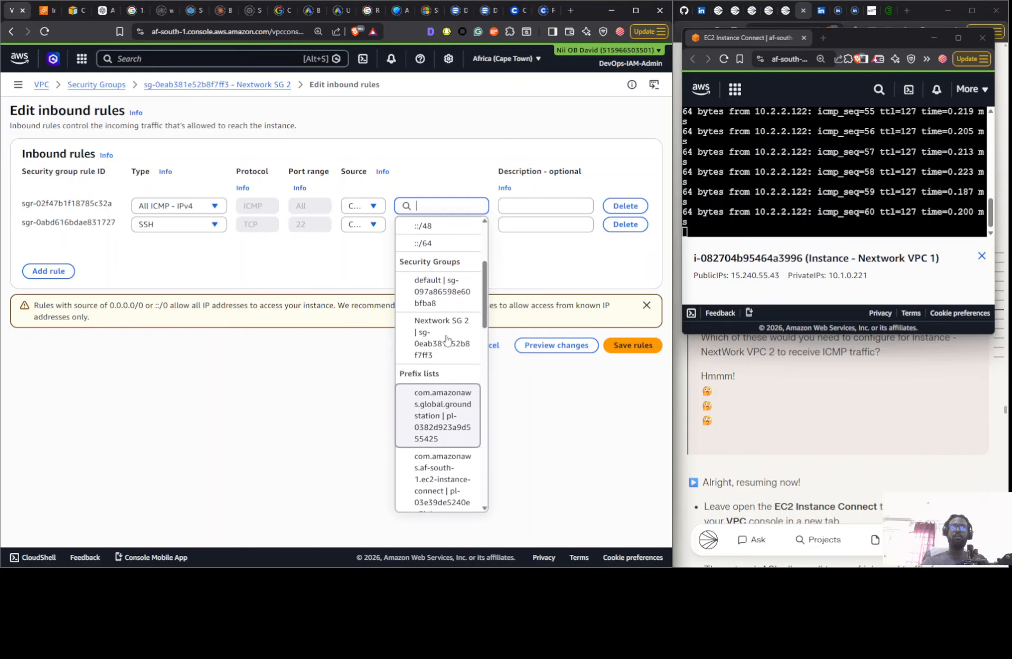
pyautogui.click(445, 300)
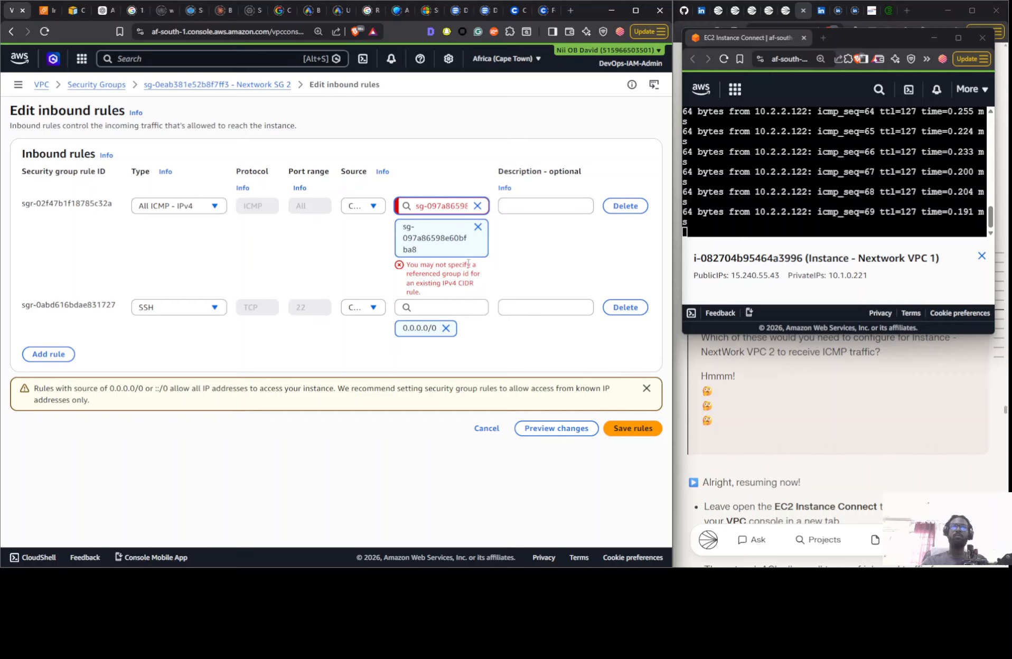
pyautogui.click(477, 227)
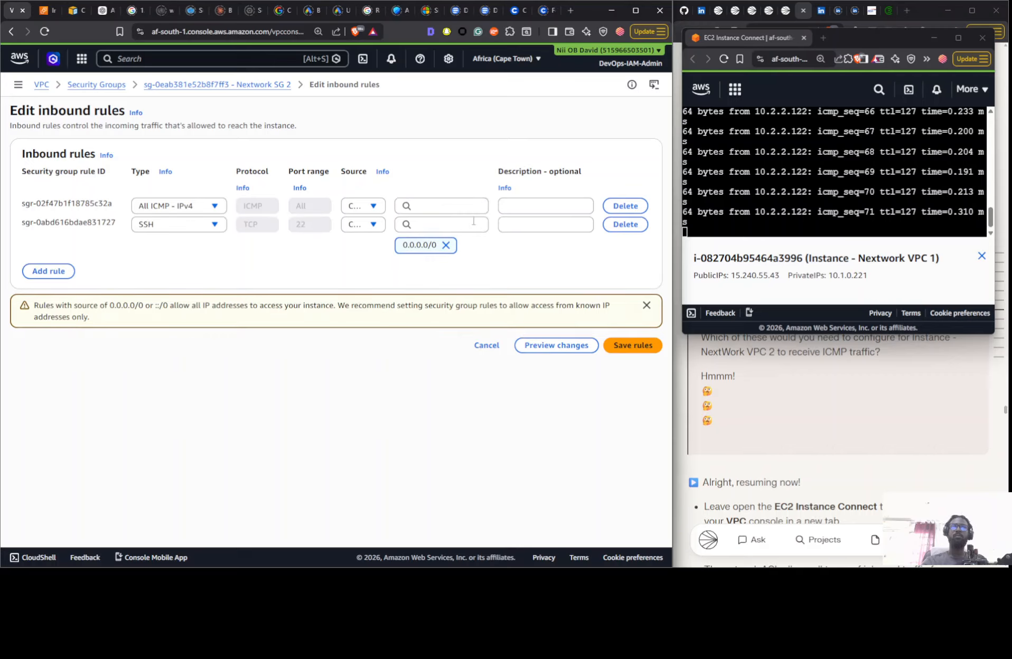
pyautogui.click(442, 206)
pyautogui.scroll(-2, 465, 338)
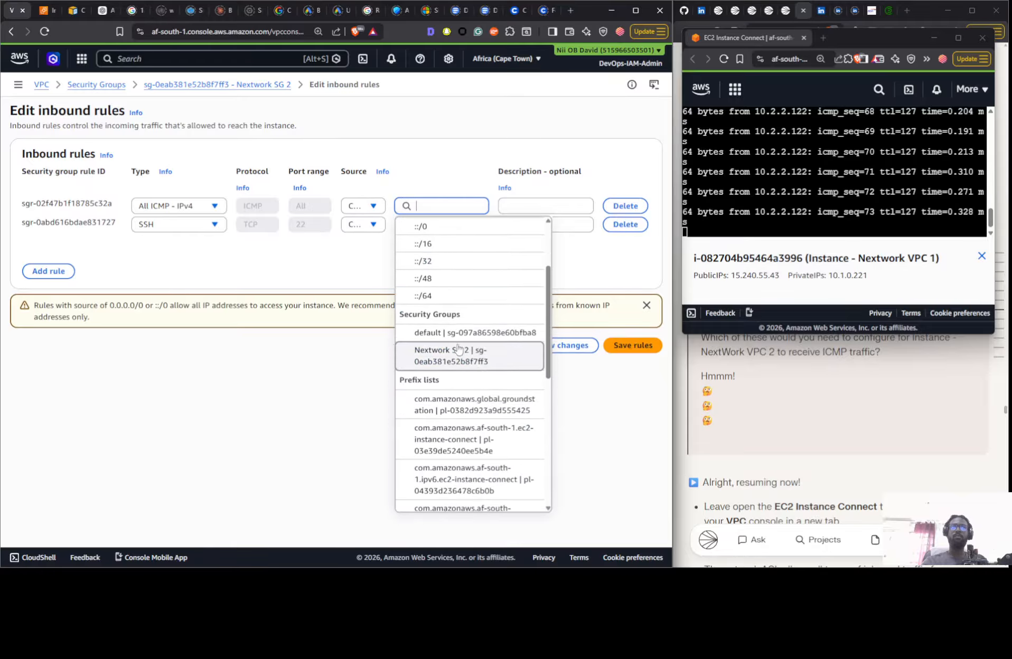
pyautogui.click(455, 359)
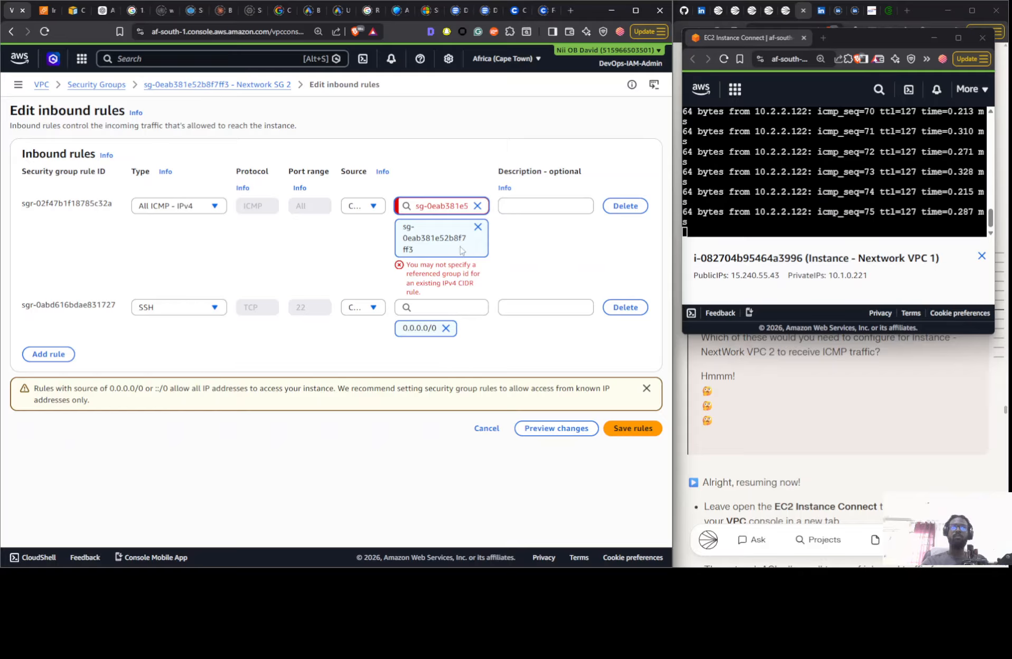
pyautogui.click(474, 227)
pyautogui.click(469, 212)
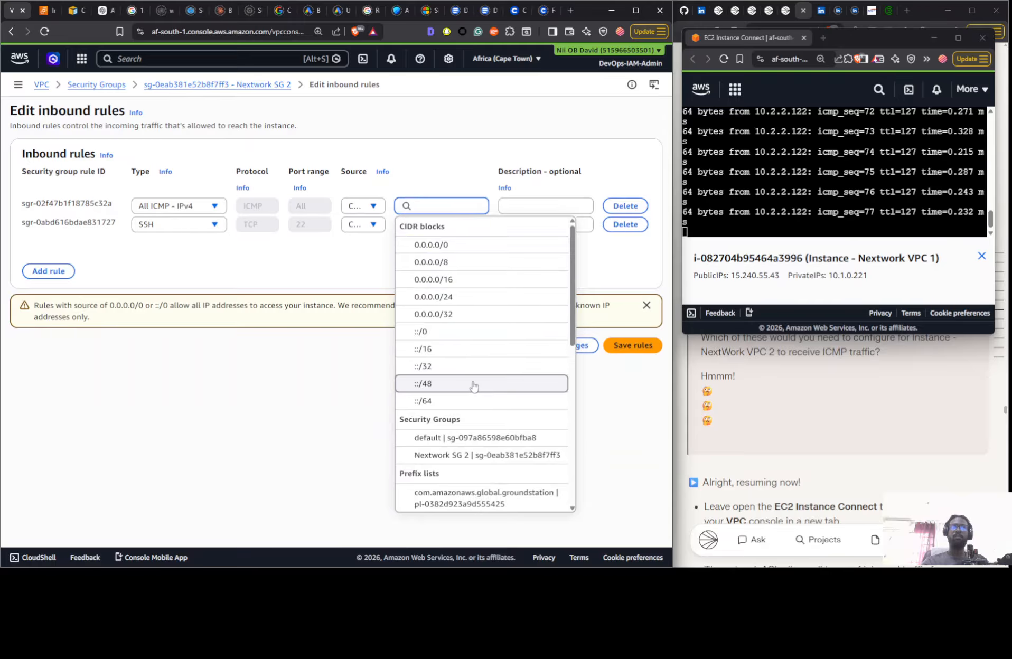
pyautogui.scroll(-1, 470, 360)
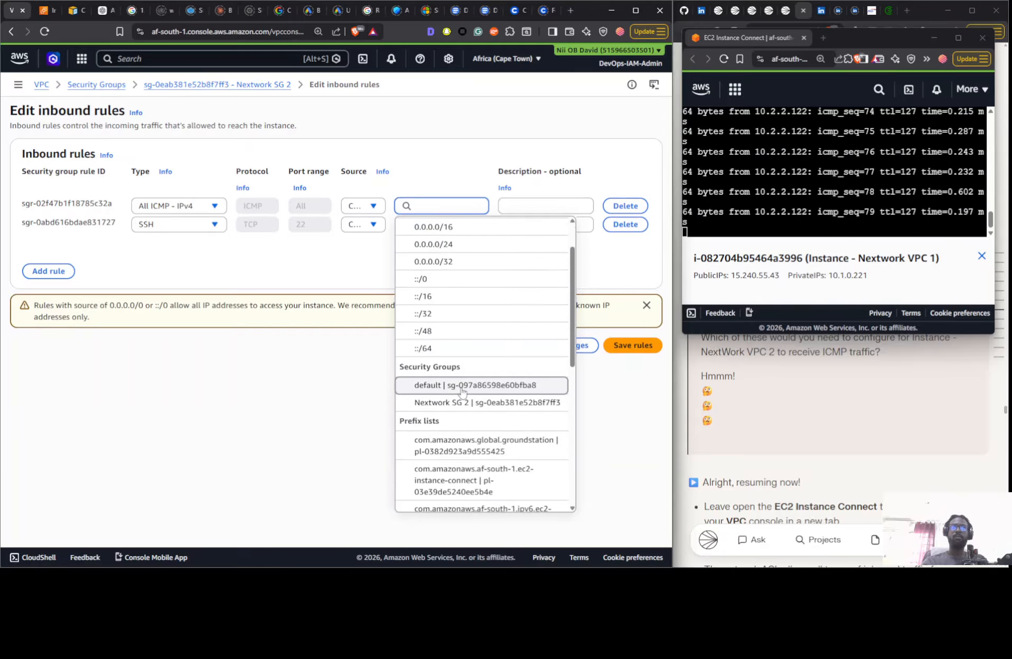
pyautogui.click(462, 388)
pyautogui.click(477, 227)
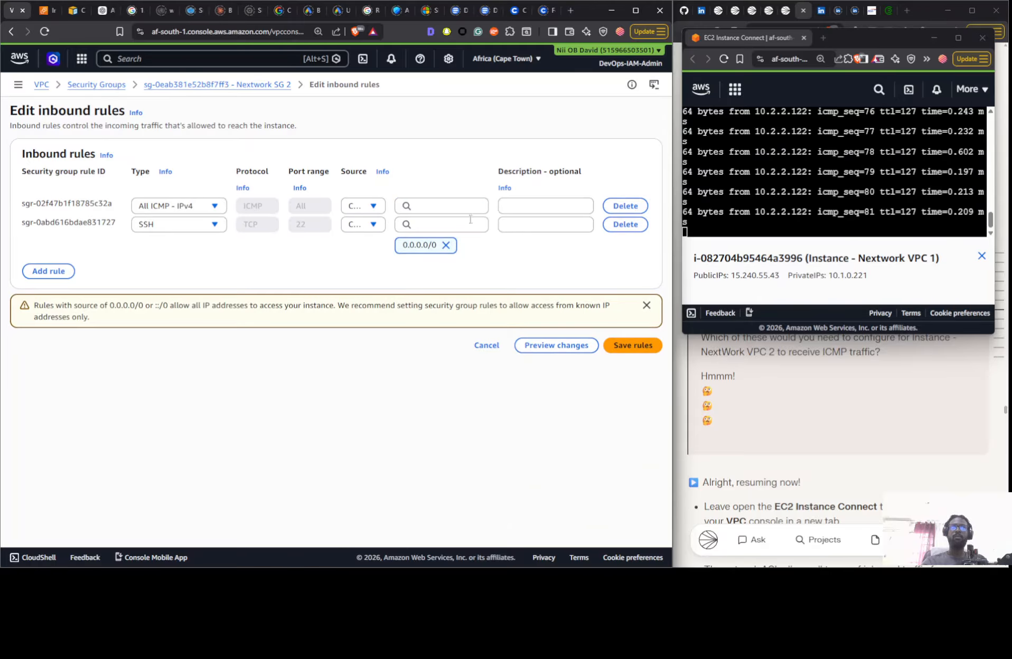
# - Set the source of the All ICMP - IPv4 rule to 10.1.0.0/16 and save Nextwork SG 2's inbound rules
pyautogui.click(466, 208)
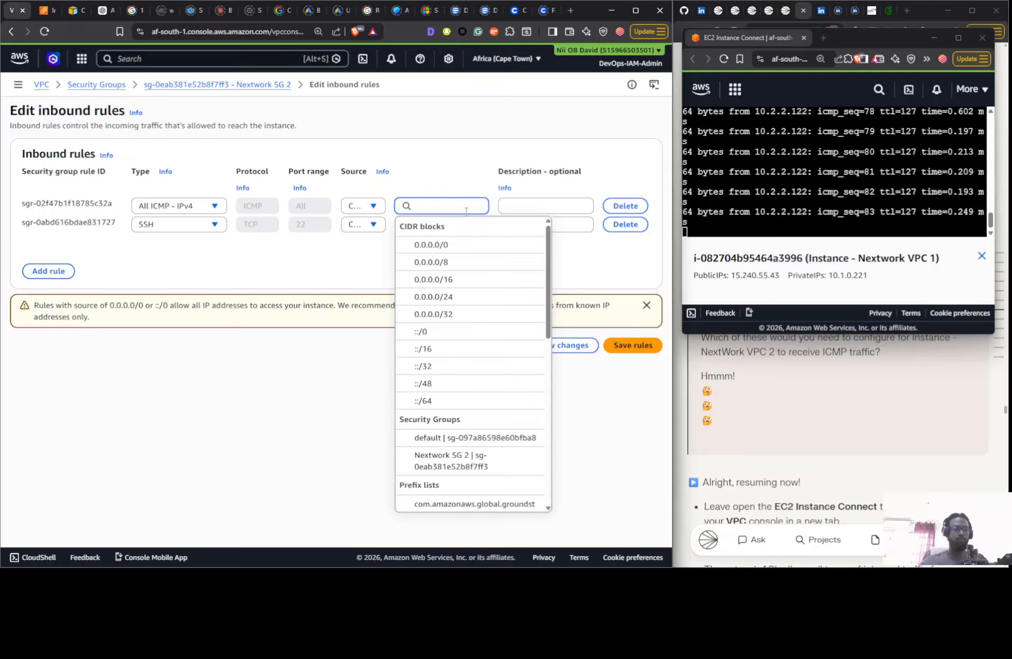
pyautogui.write('10.0.0')
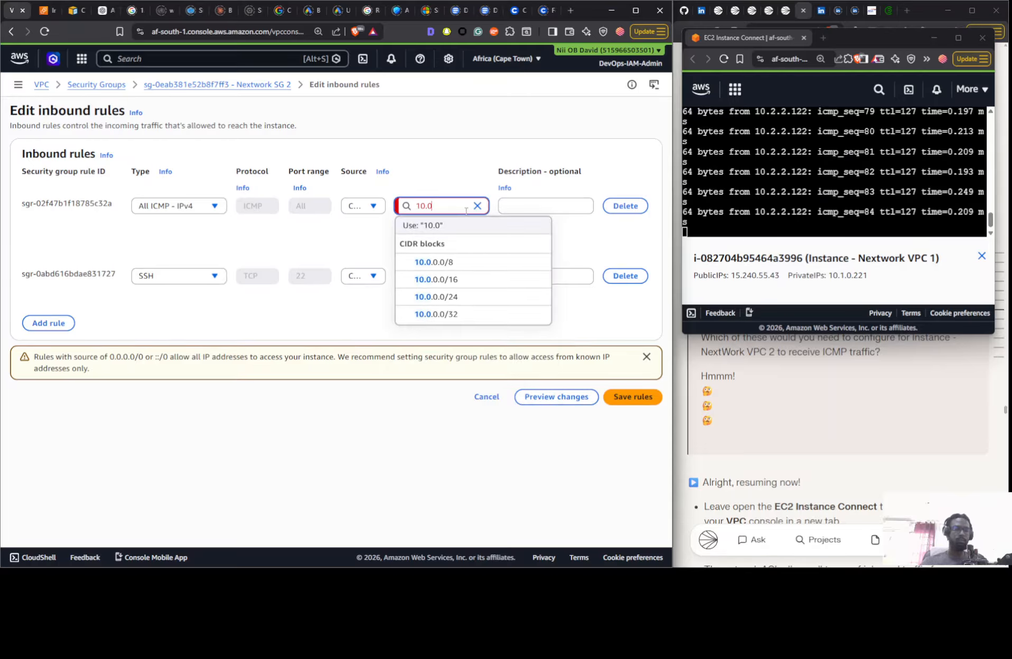
pyautogui.press('BackSpace')
pyautogui.press('BackSpace')
pyautogui.press('BackSpace')
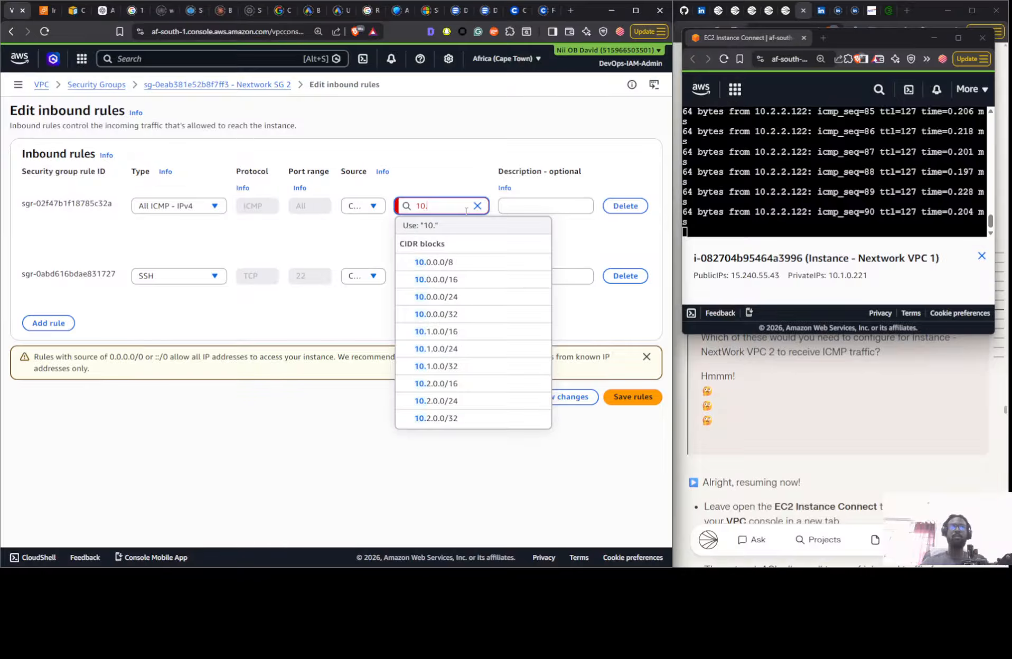
pyautogui.write('1')
pyautogui.write('.0')
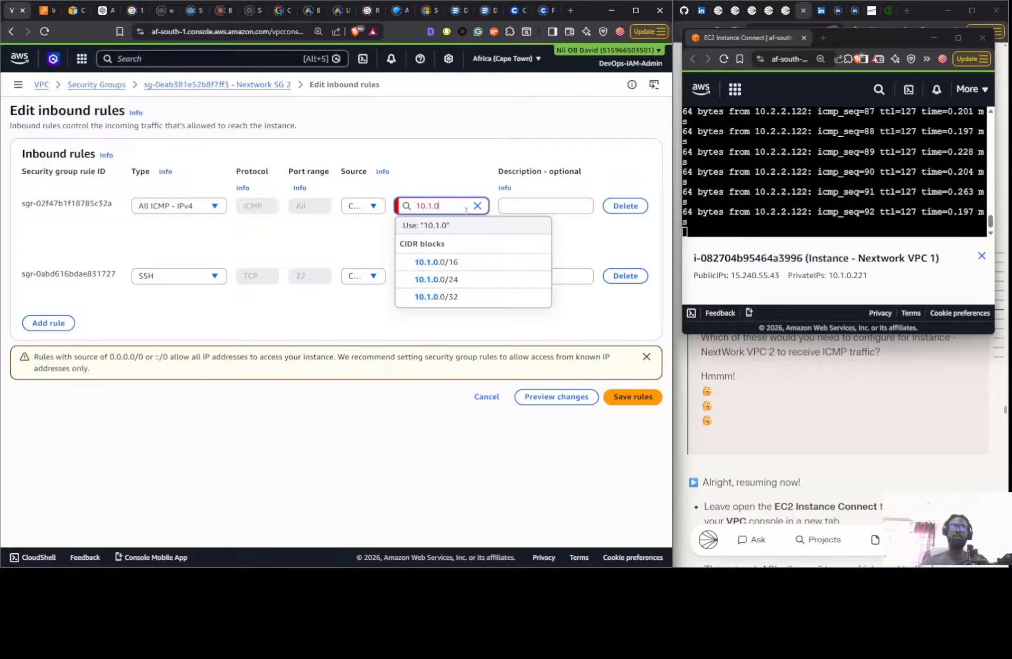
pyautogui.write('.0/')
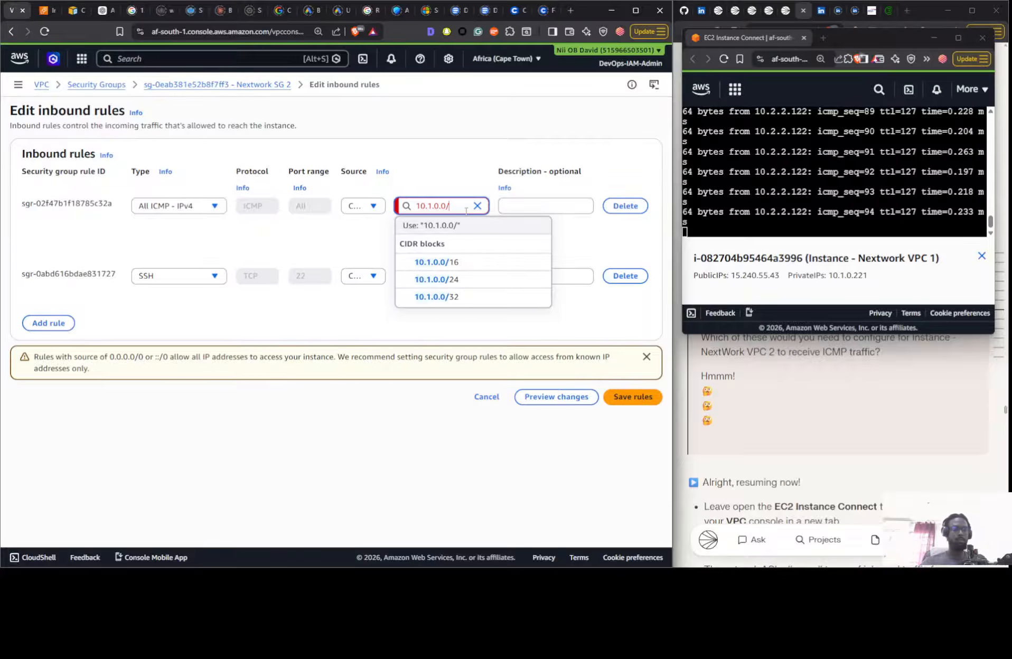
pyautogui.write('16')
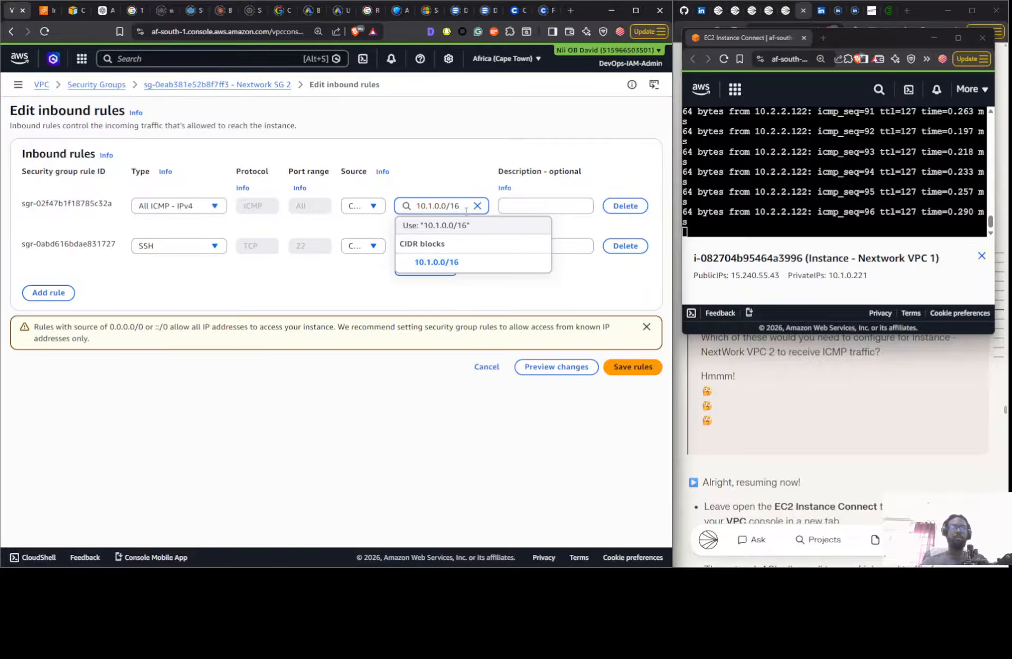
pyautogui.click(497, 267)
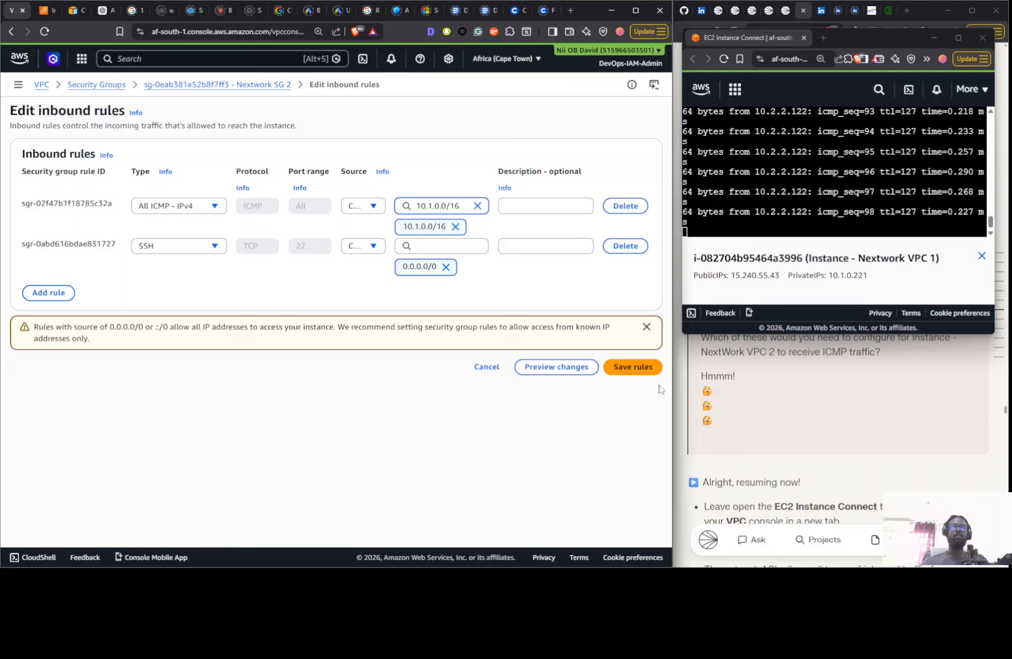
pyautogui.click(632, 367)
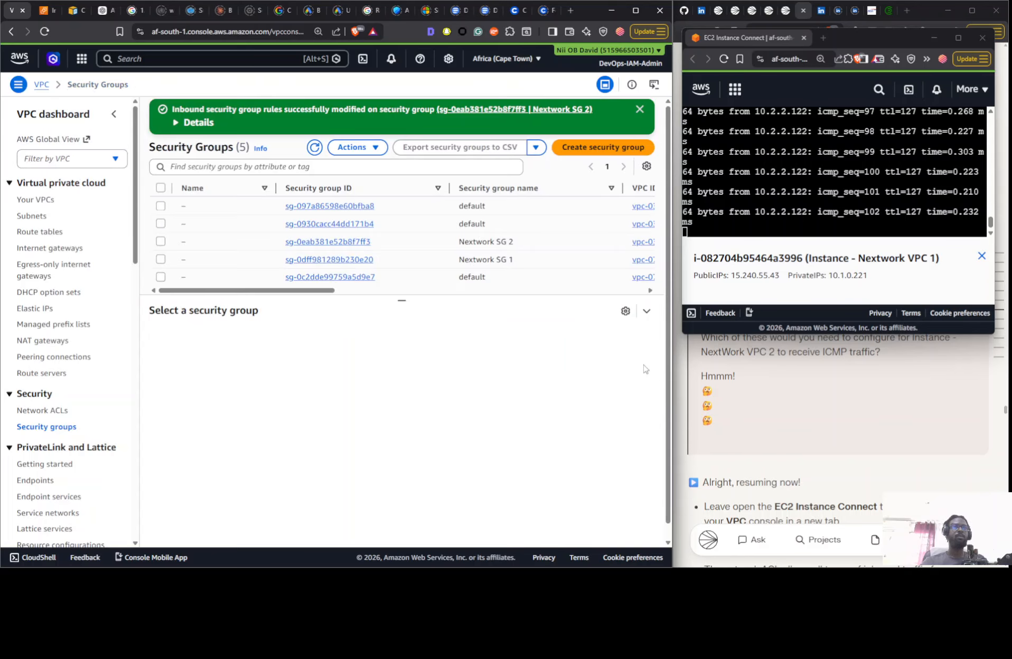
# - Change the source of Nextwork SG 2's inbound All ICMP - IPv4 rule to 10.2.0.0/16 and save the rules
pyautogui.click(476, 242)
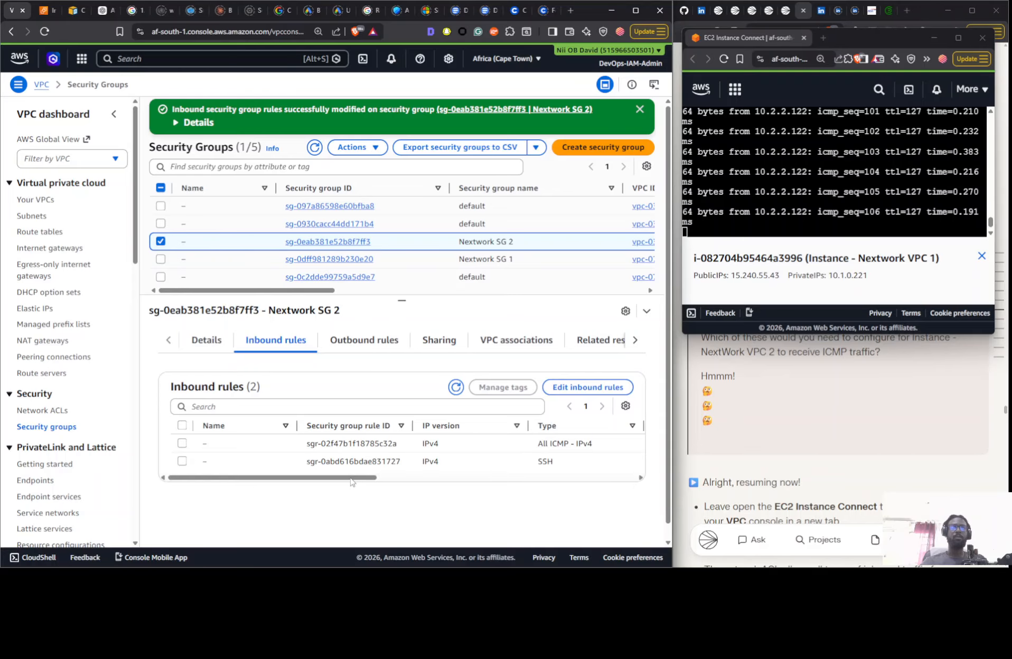
pyautogui.moveTo(355, 478); pyautogui.dragTo(539, 481)
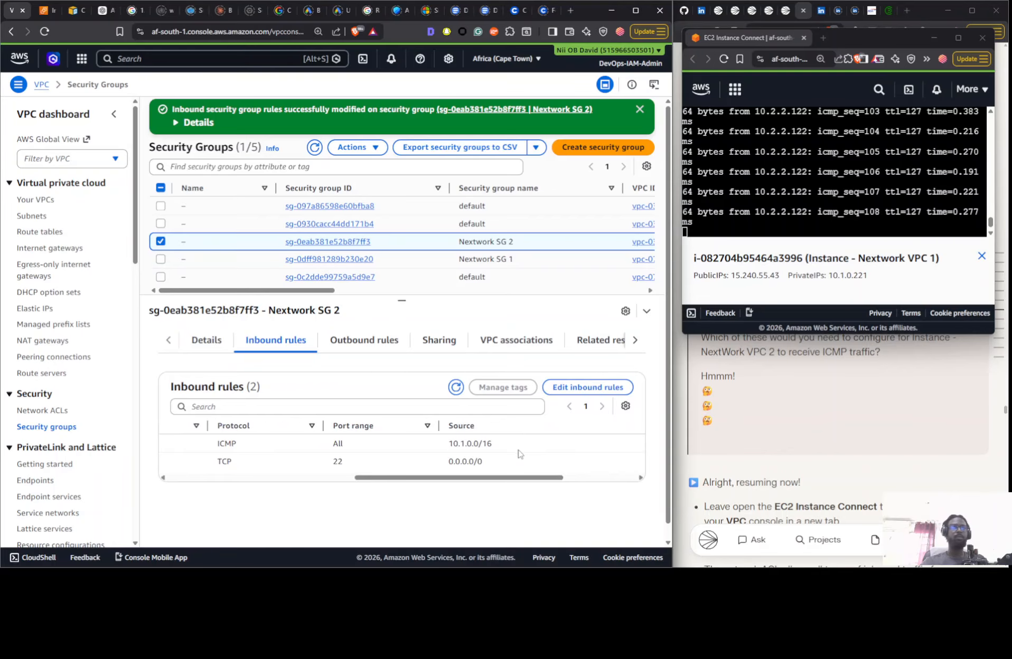
pyautogui.click(574, 388)
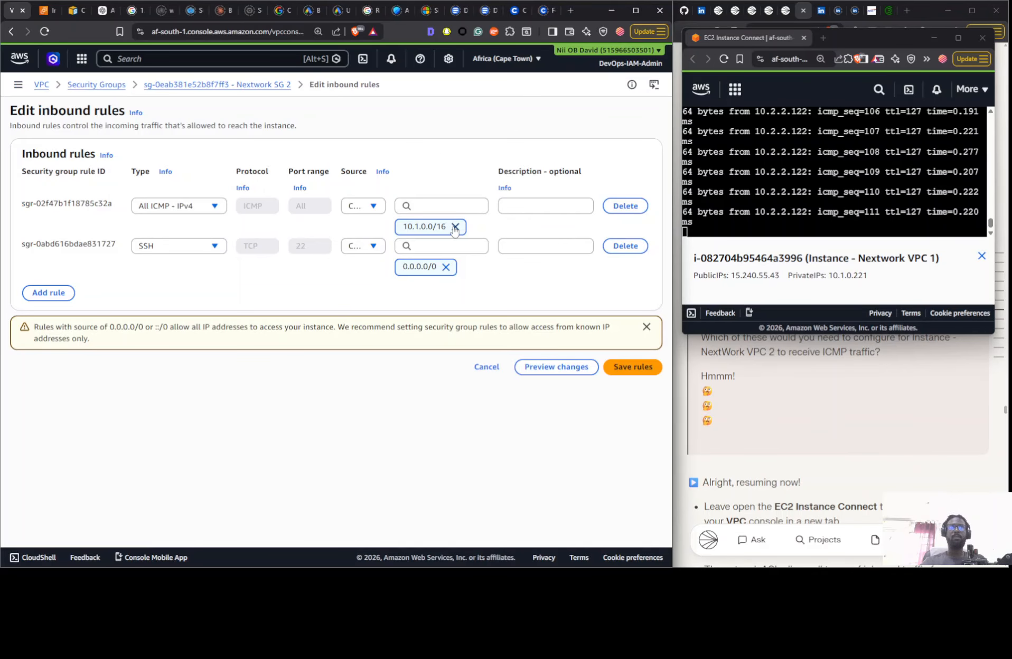
pyautogui.click(454, 227)
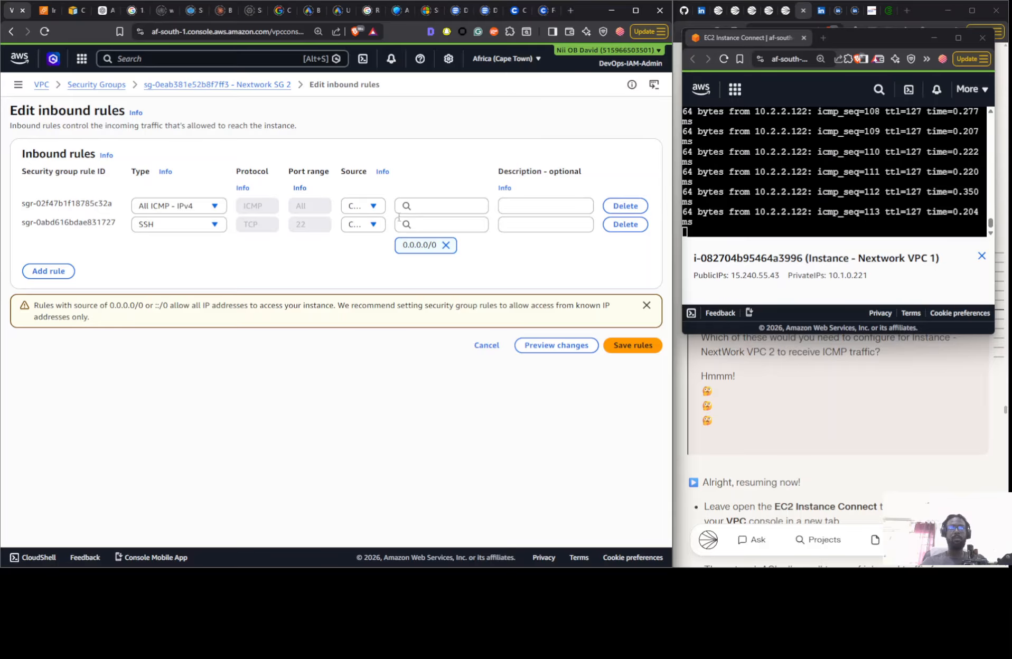
pyautogui.click(425, 206)
pyautogui.write('10.0')
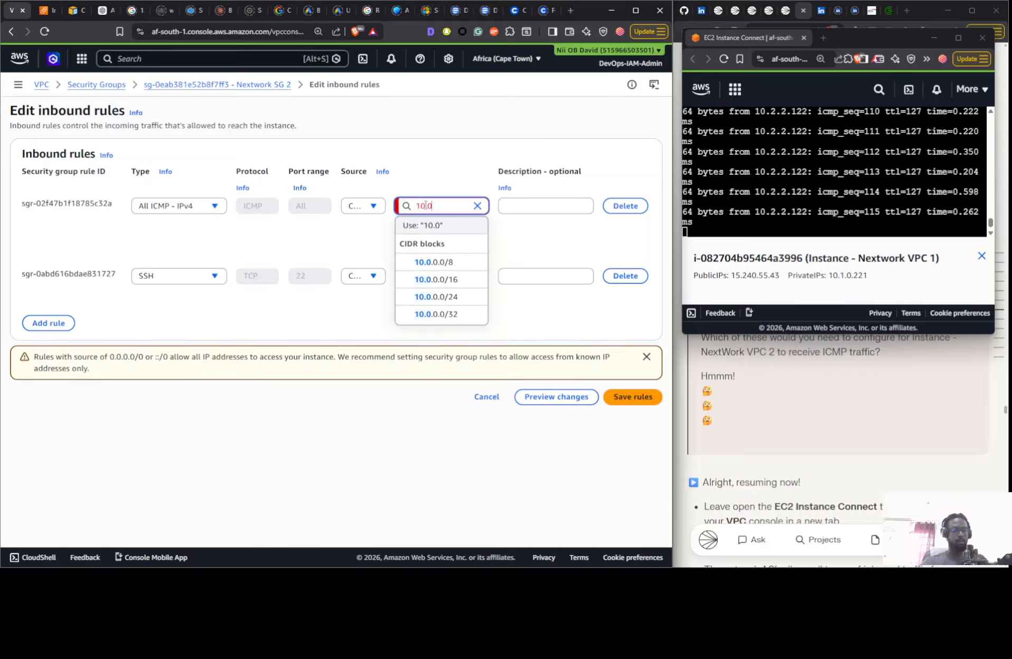
pyautogui.press('BackSpace')
pyautogui.write('2')
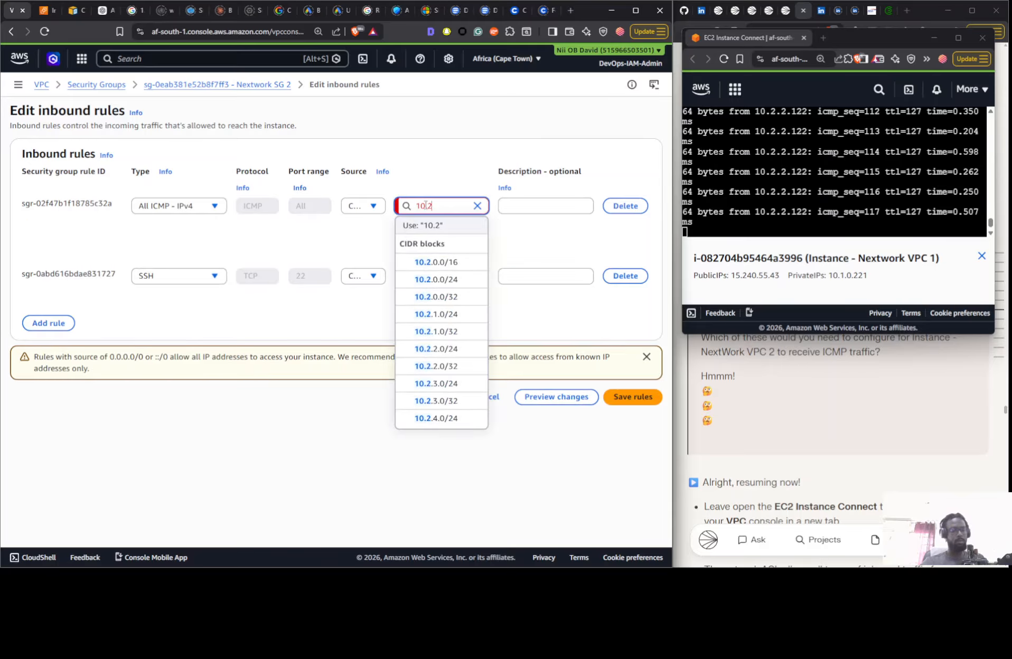
pyautogui.write('.0.0/')
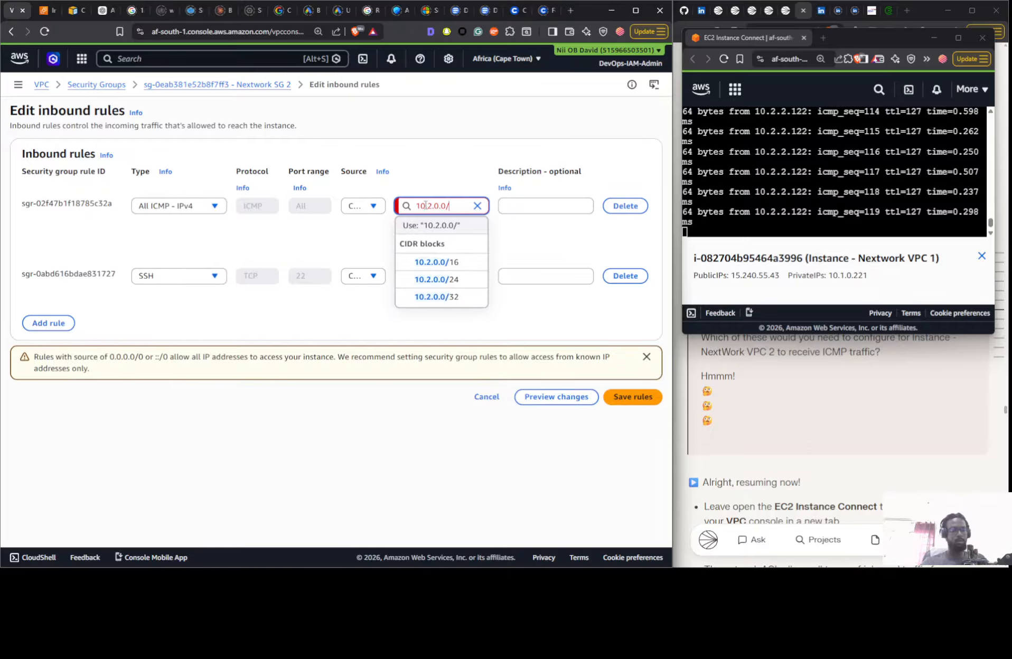
pyautogui.write('16')
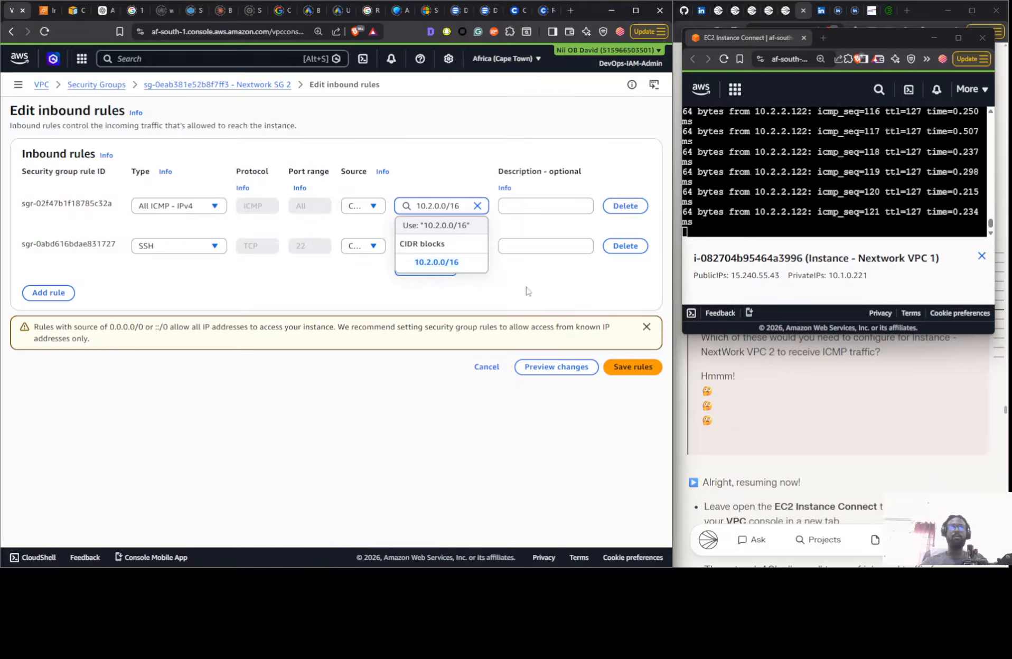
pyautogui.press('Return')
pyautogui.click(630, 369)
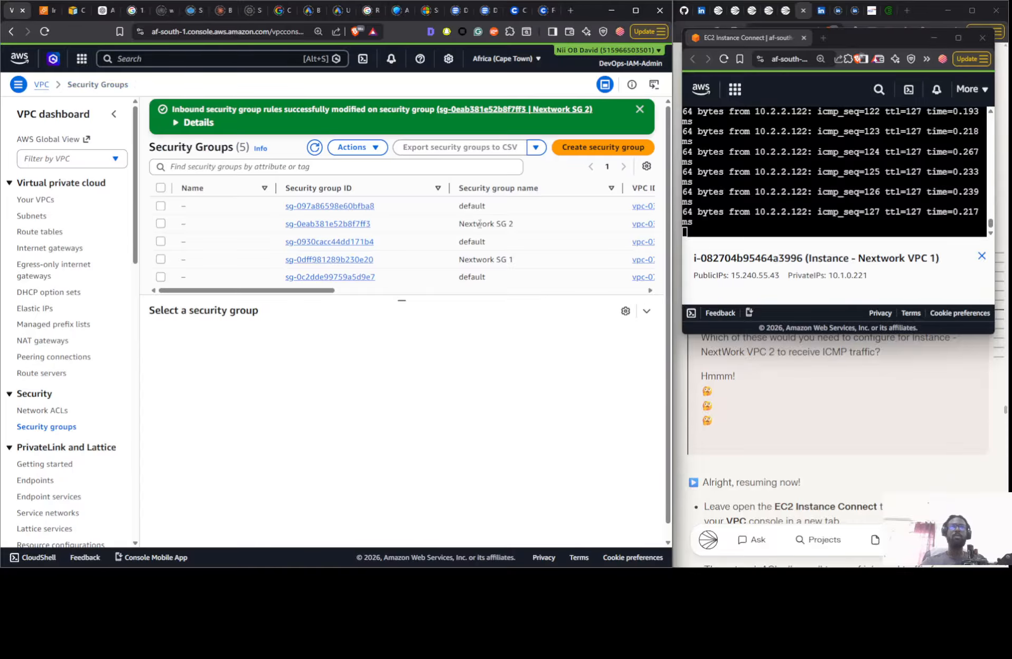
# - Stop the running ping in Instance - Nextwork VPC 1's terminal and ping 10.2.2.122 again
pyautogui.click(438, 225)
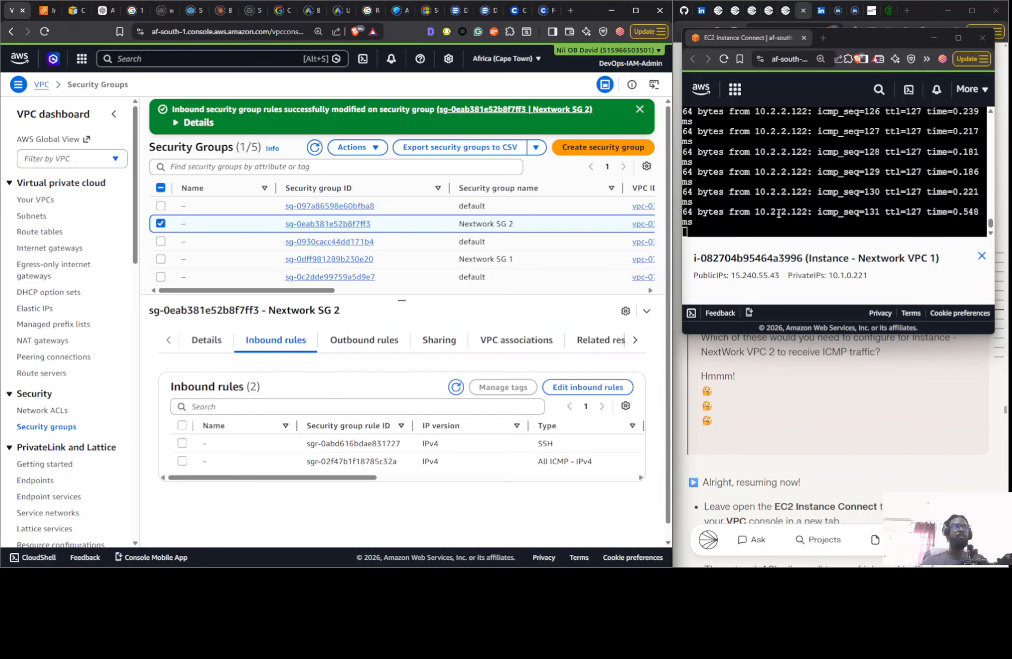
pyautogui.click(778, 214)
pyautogui.hotkey('ctrl', 'c')
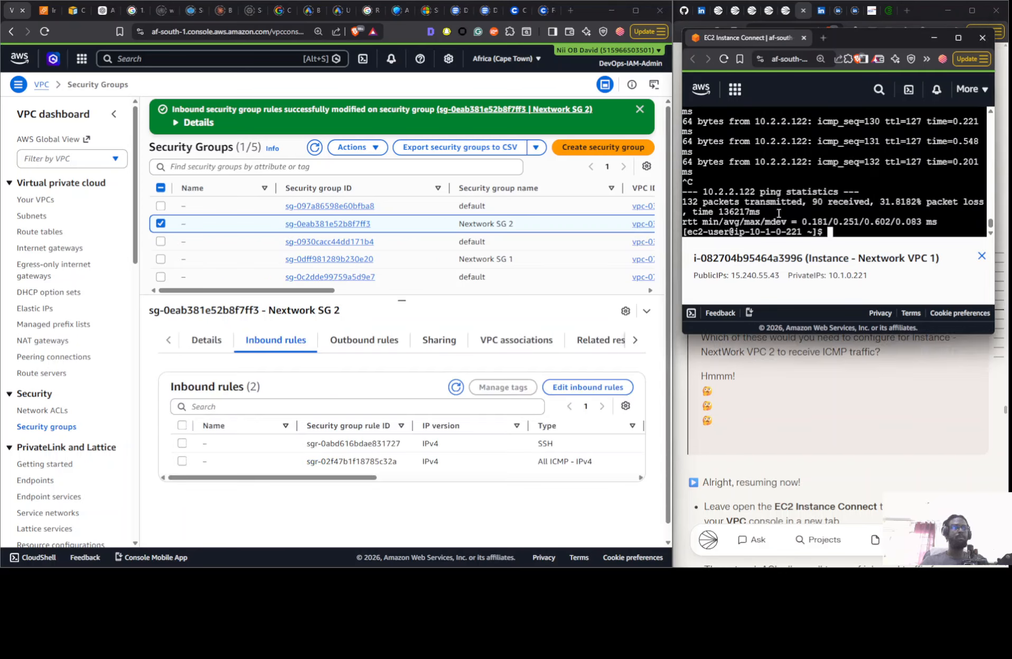
pyautogui.press('Up')
pyautogui.press('Return')
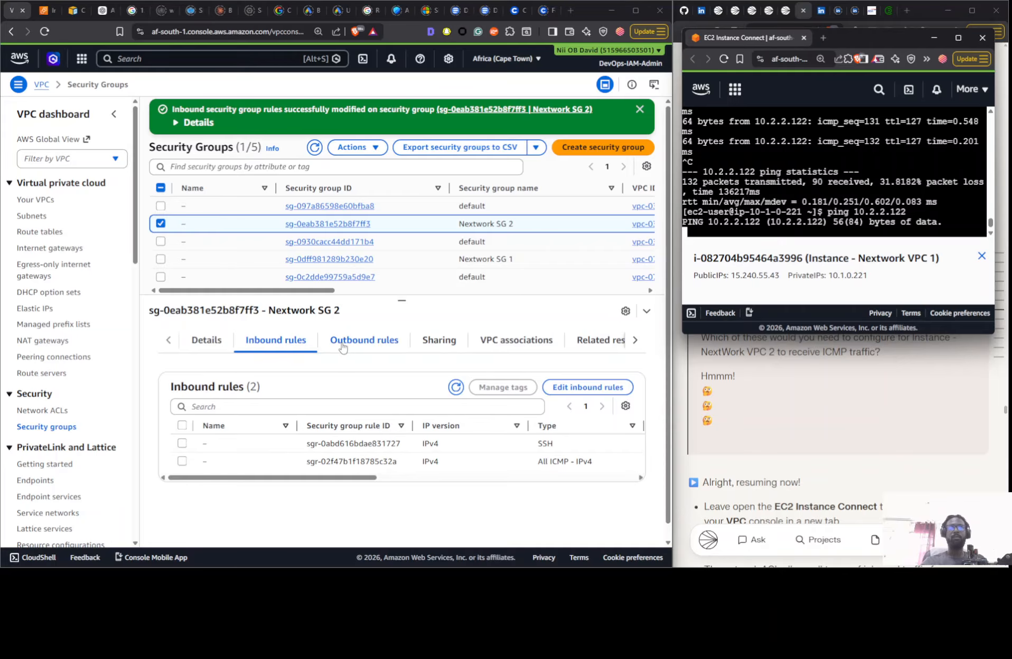
# - Set the source of Nextwork SG 2's All ICMP - IPv4 rule back to 10.1.0.0/16 and save the inbound rules
pyautogui.moveTo(364, 477); pyautogui.dragTo(544, 478)
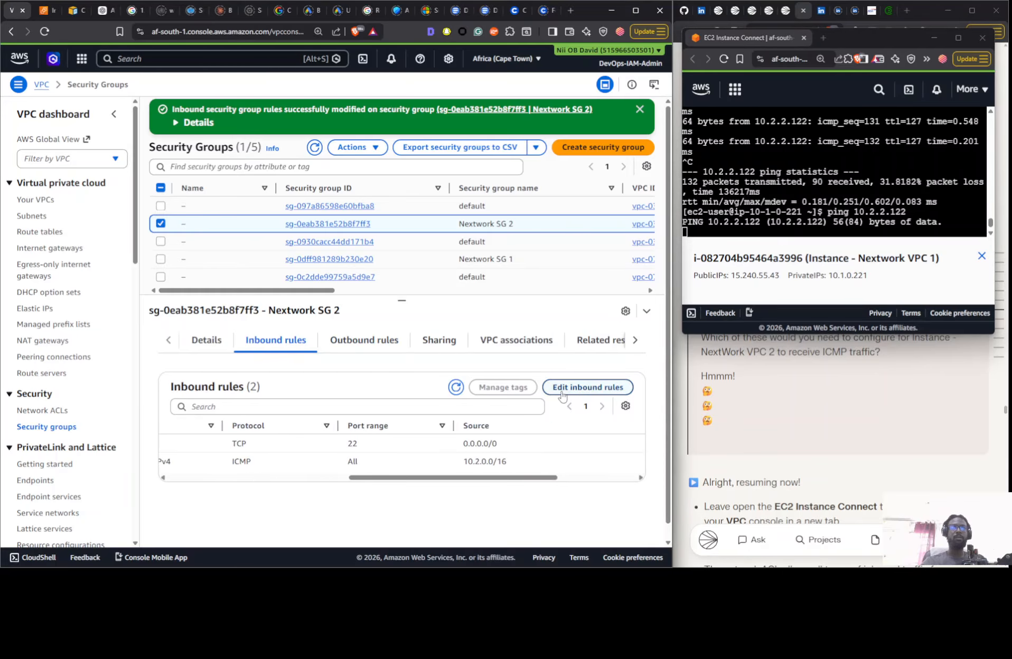
pyautogui.click(561, 390)
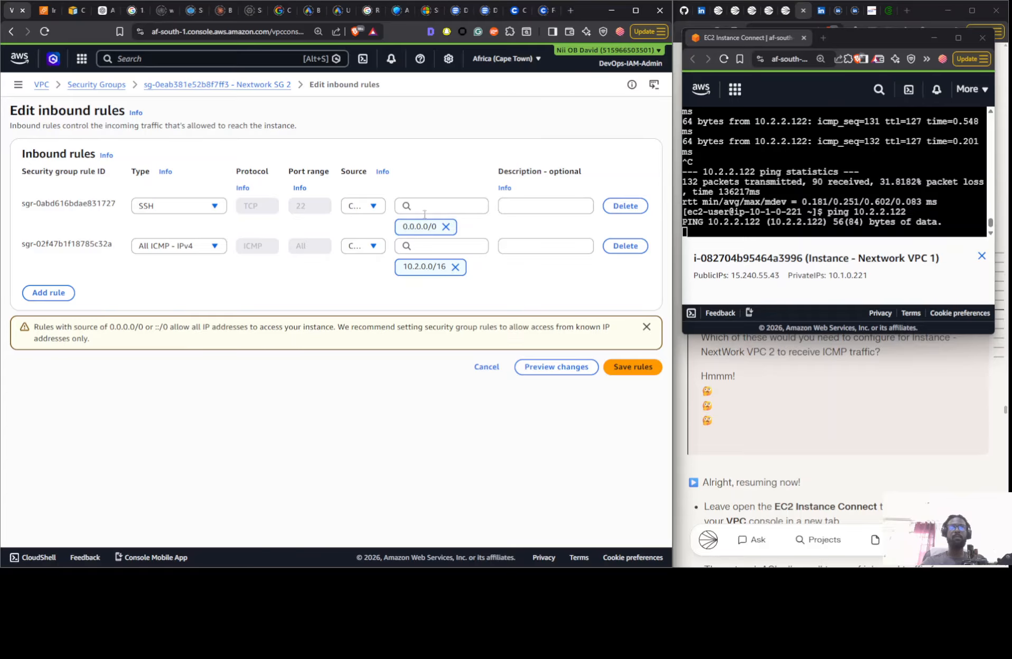
pyautogui.click(455, 267)
pyautogui.click(450, 246)
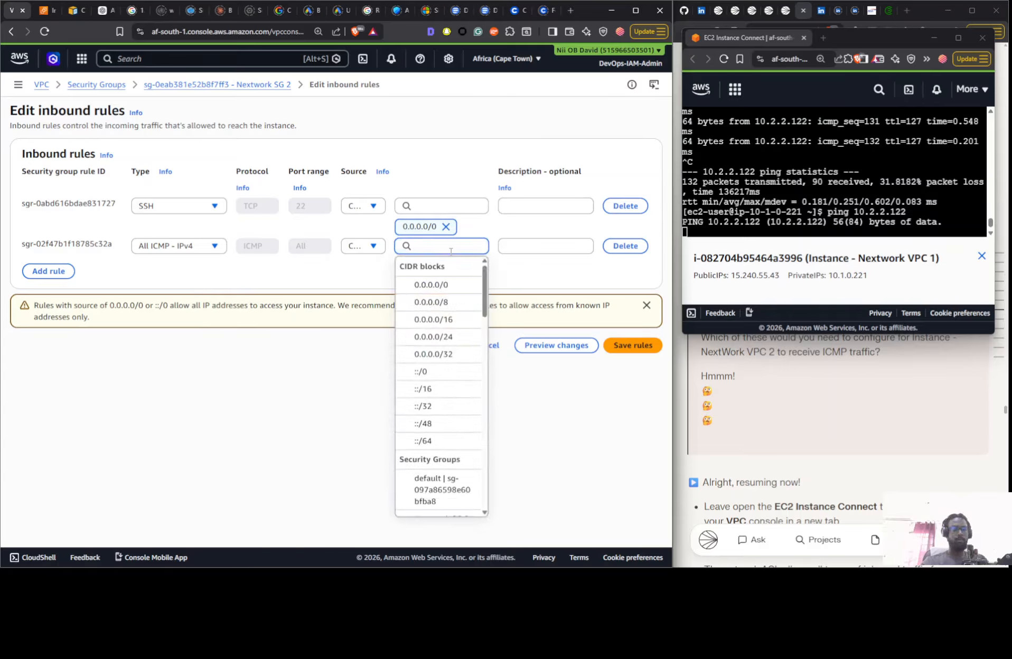
pyautogui.write('10.1.1')
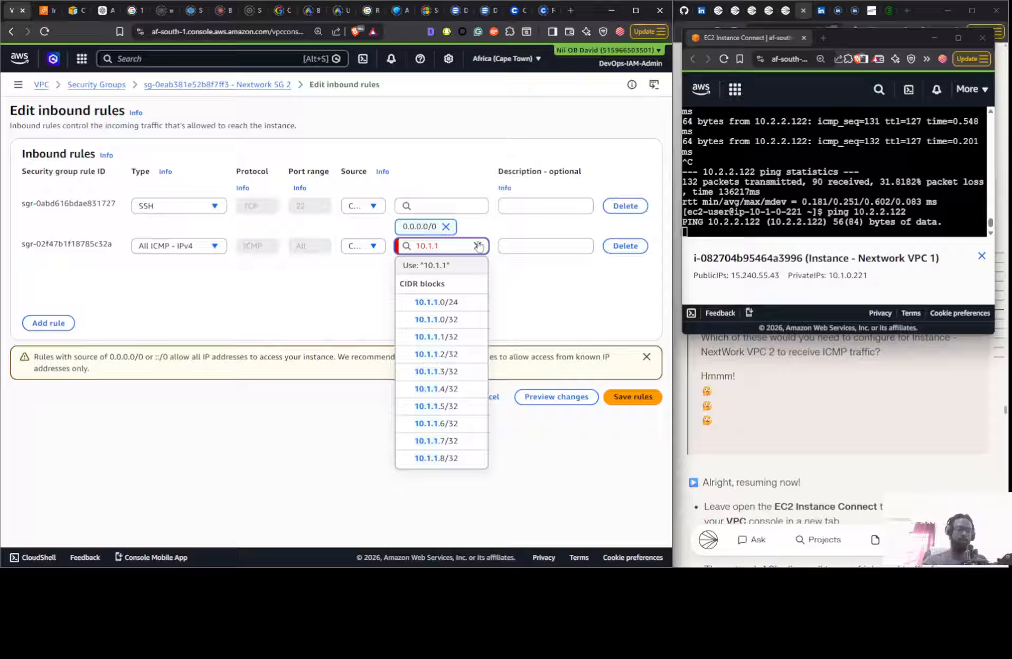
pyautogui.press('BackSpace')
pyautogui.write('0.0./16')
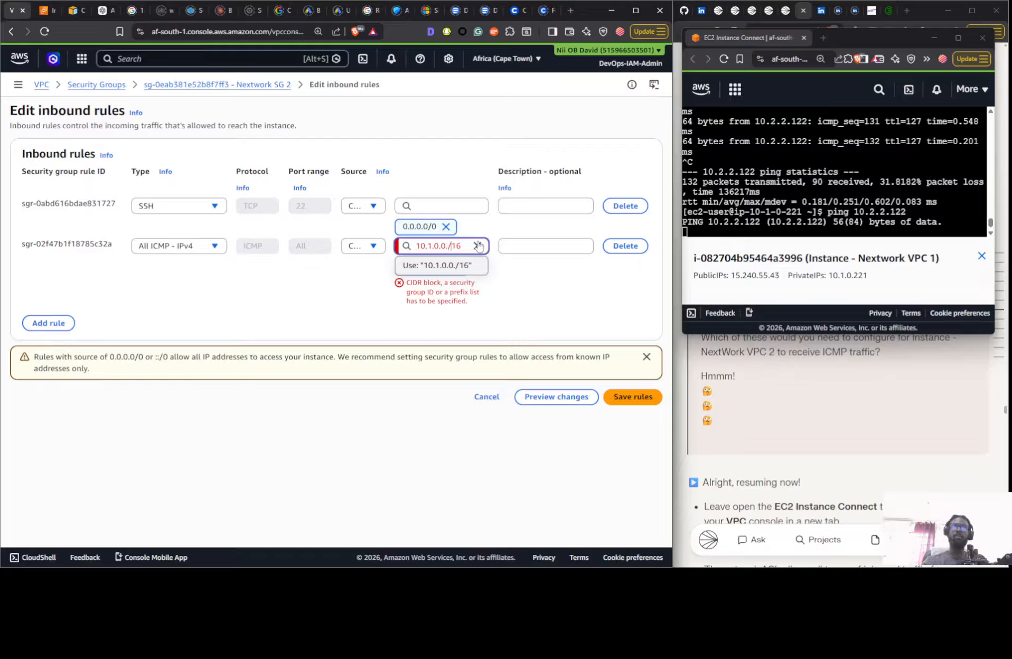
pyautogui.press('BackSpace')
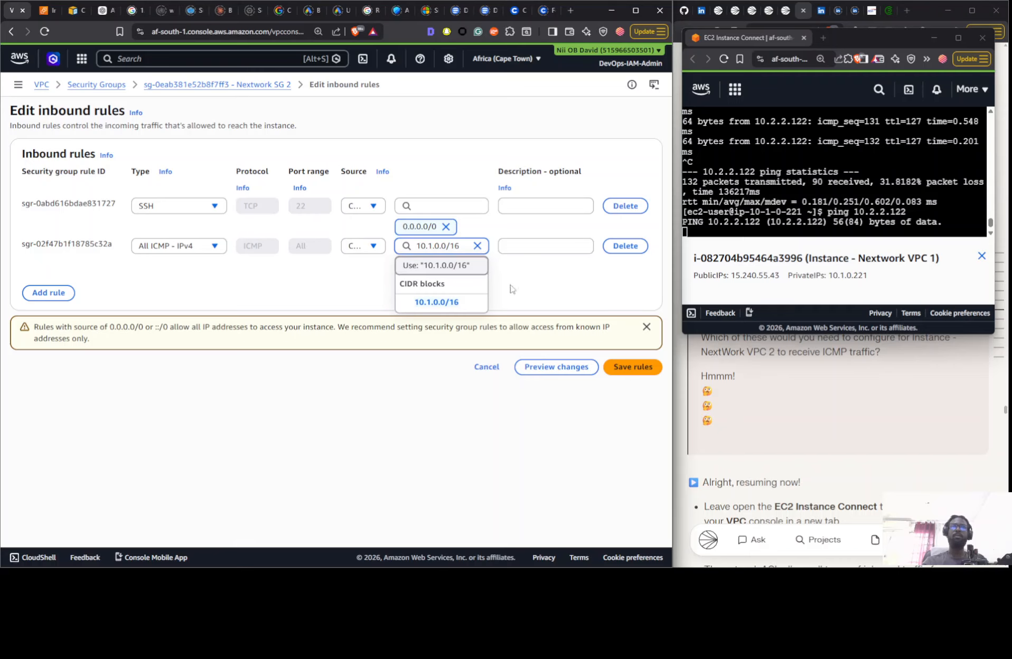
pyautogui.click(440, 299)
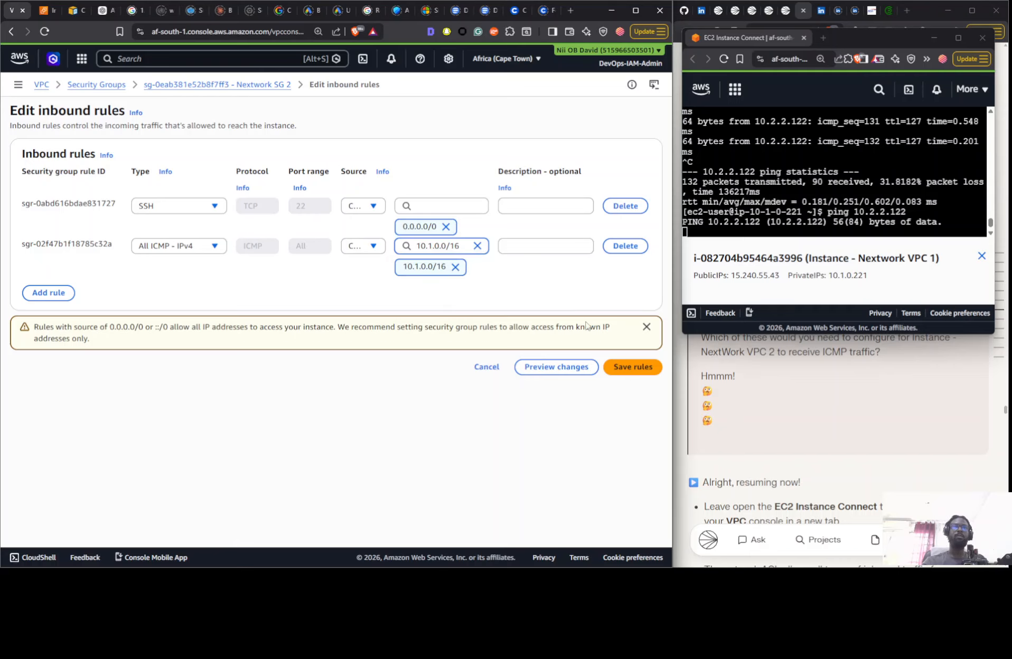
pyautogui.click(647, 368)
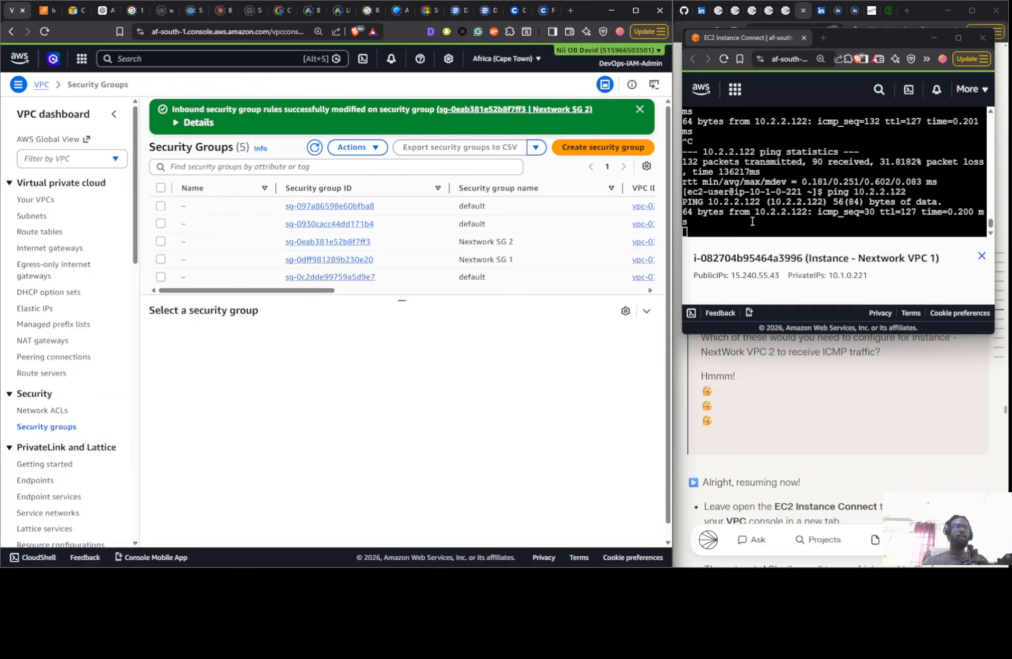
# - Follow the project guide to its resource deletion section and filter the EC2 Instances list to running instances
pyautogui.scroll(-10, 818, 408)
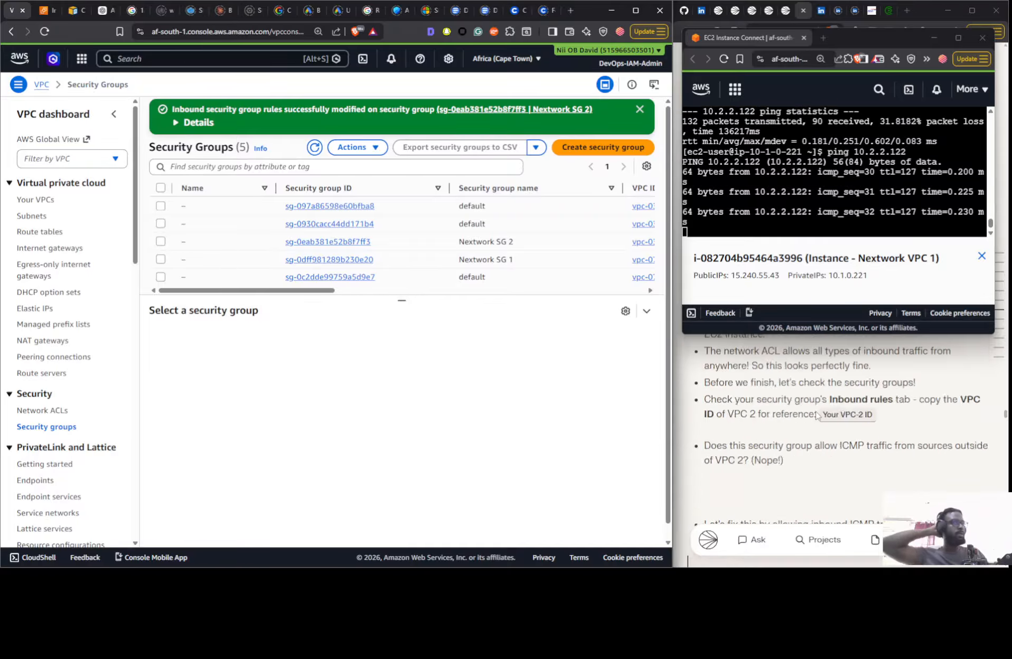
pyautogui.scroll(-10, 816, 412)
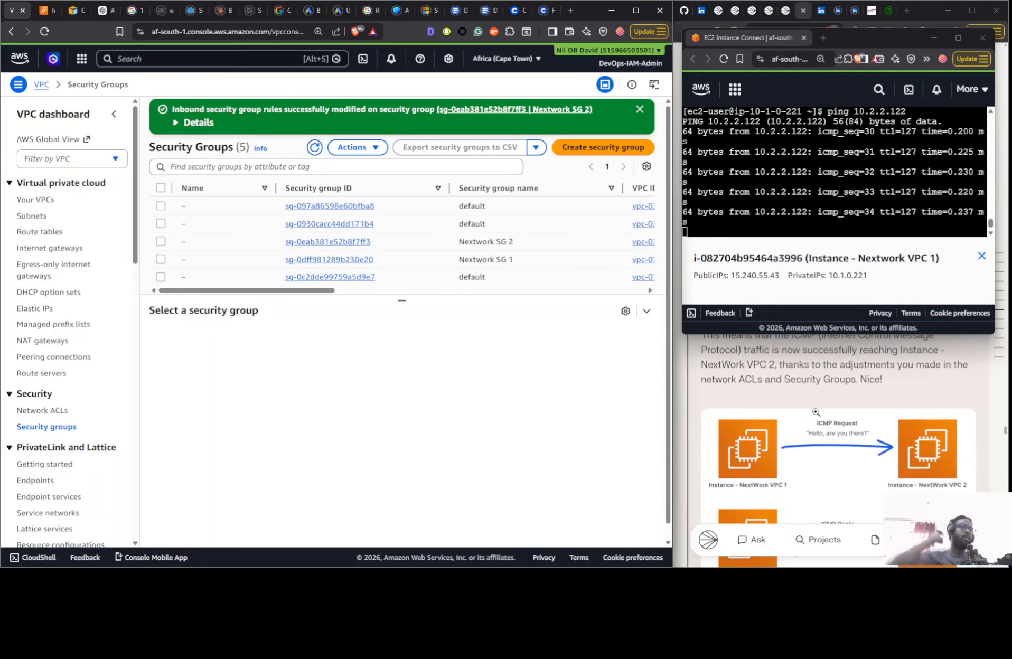
pyautogui.scroll(-10, 816, 423)
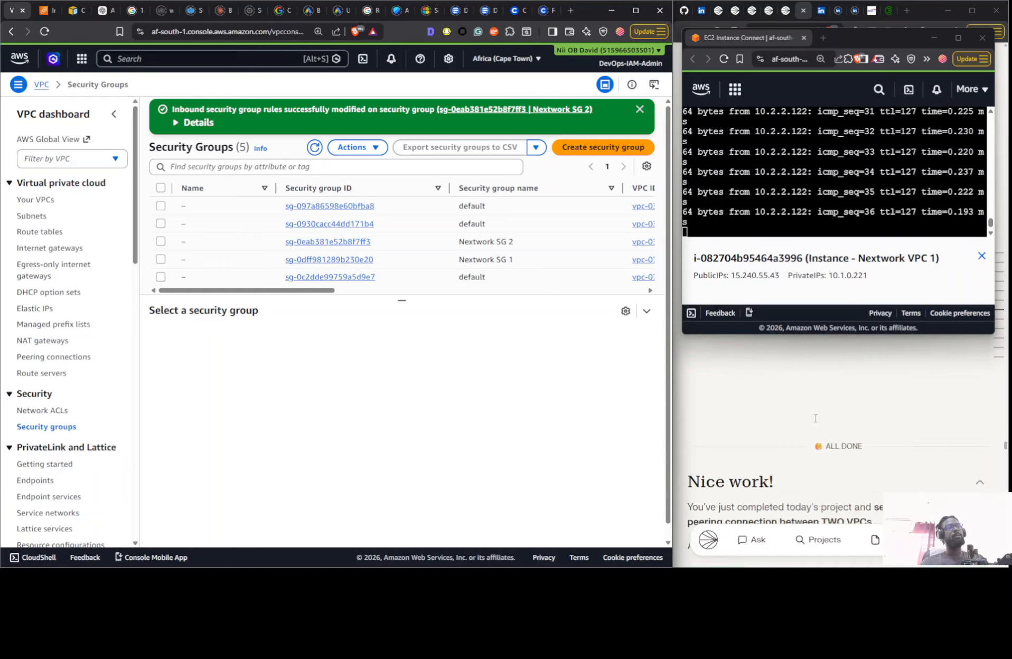
pyautogui.scroll(-10, 814, 423)
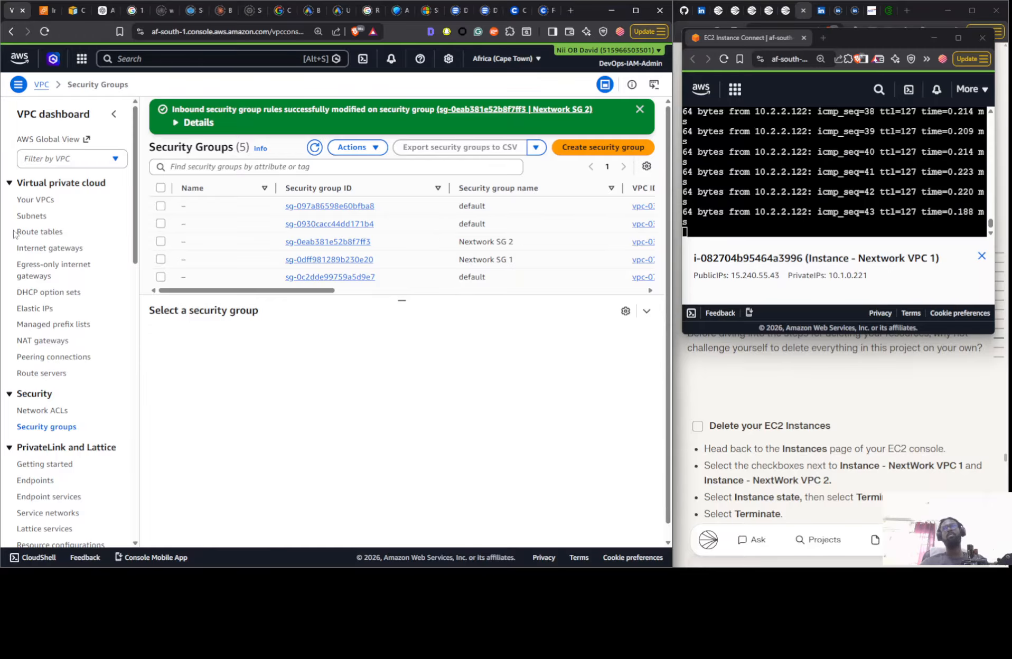
pyautogui.click(29, 199)
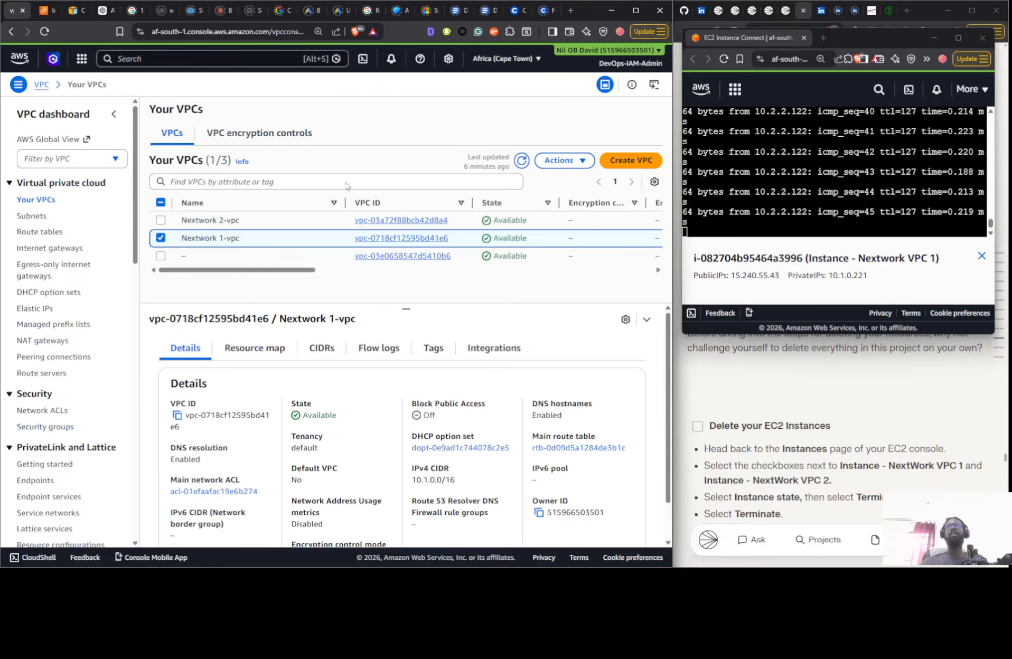
pyautogui.click(47, 10)
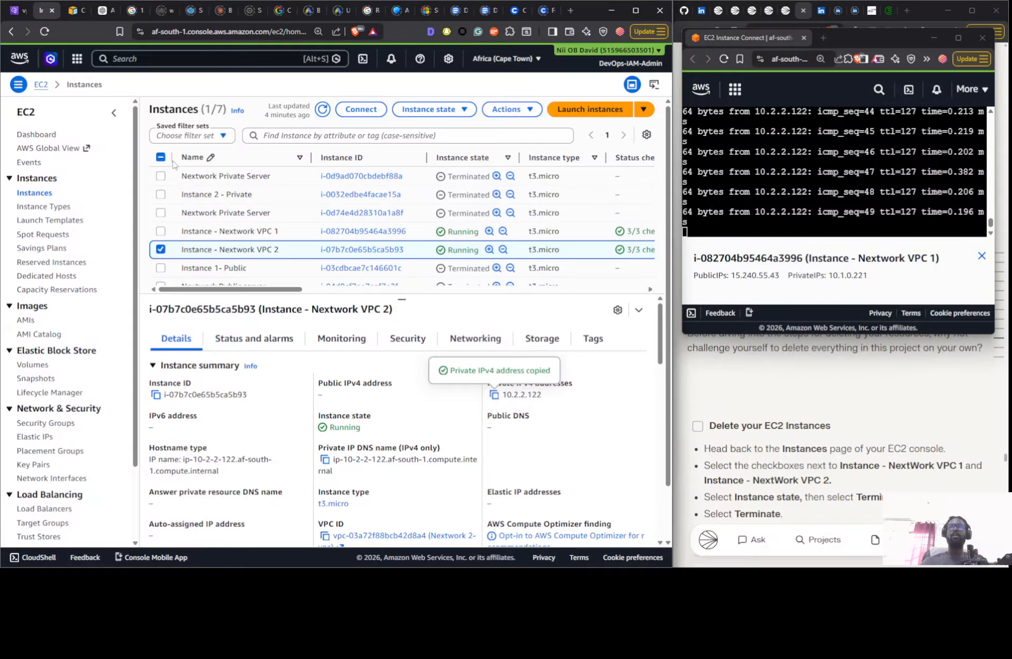
pyautogui.click(181, 136)
pyautogui.click(179, 196)
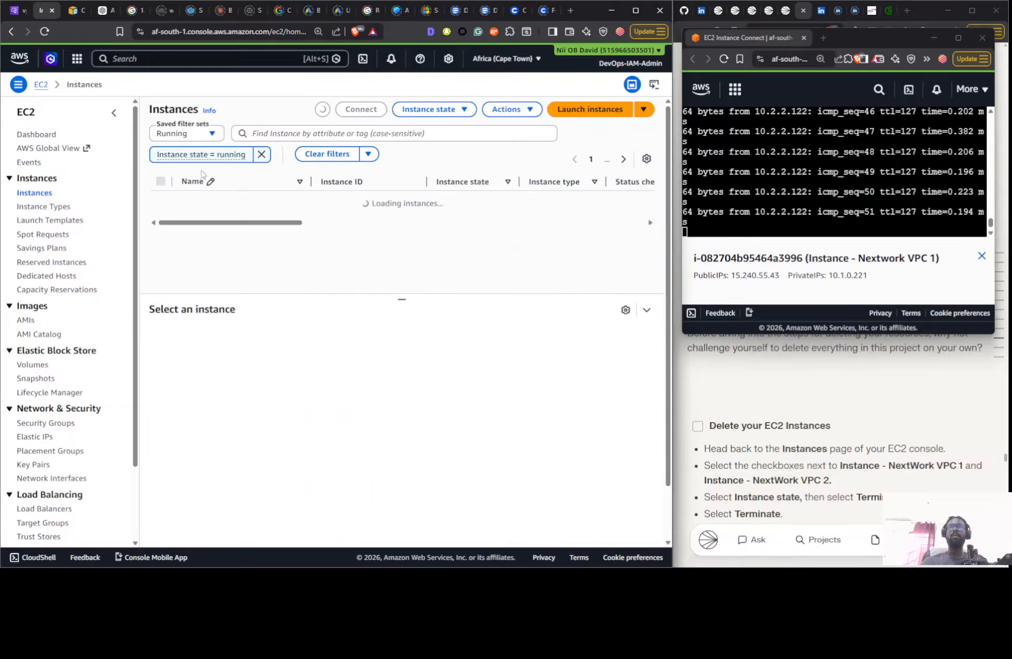
# - Terminate both Instance - Nextwork VPC 1 and Instance - Nextwork VPC 2
pyautogui.click(160, 202)
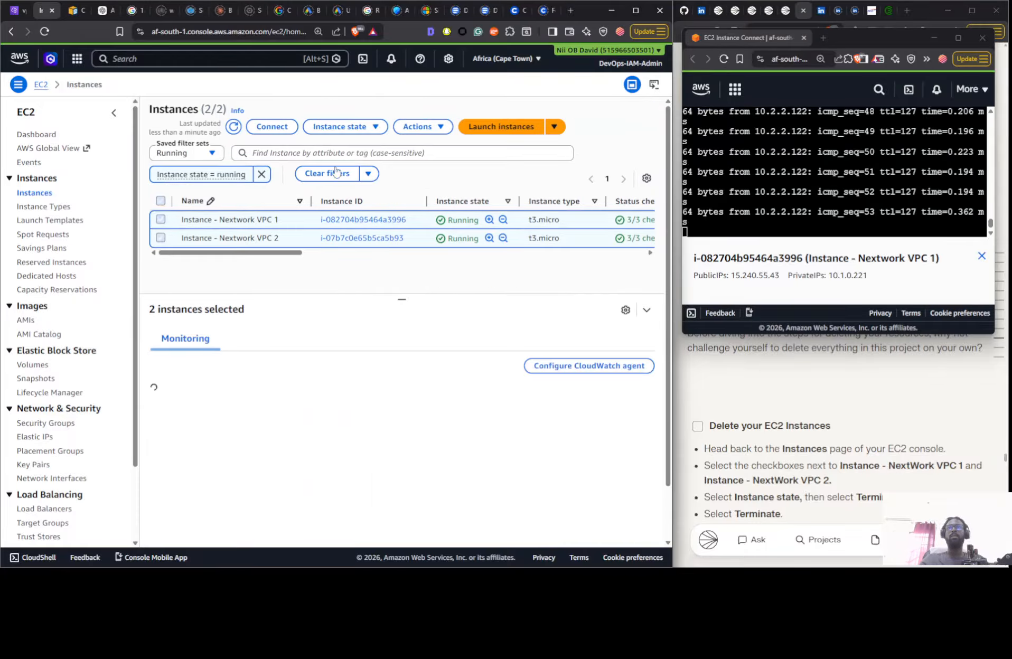
pyautogui.click(339, 126)
pyautogui.click(352, 215)
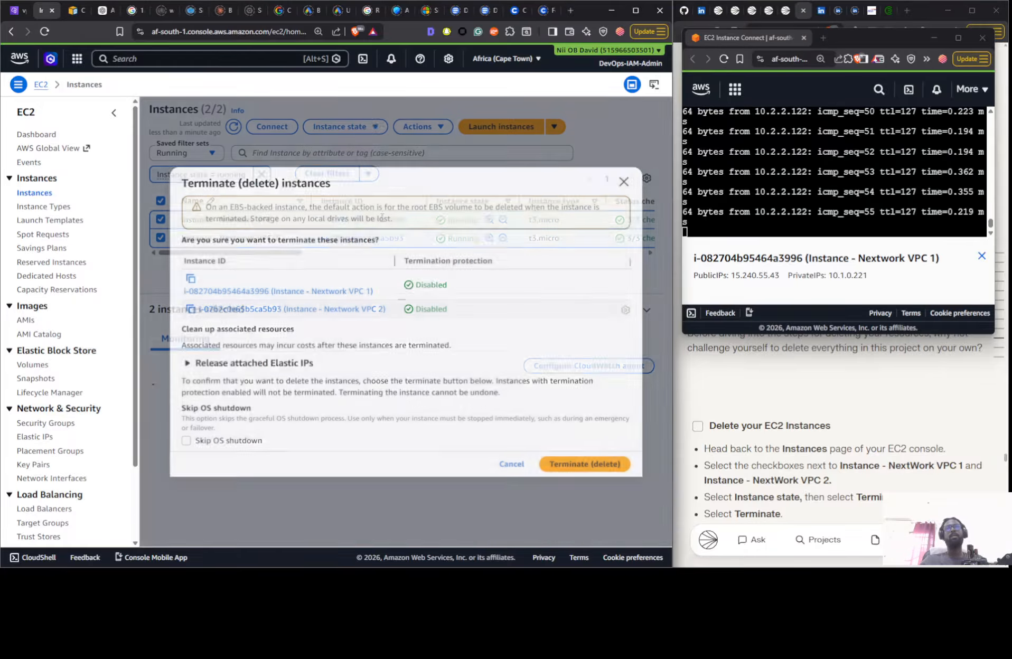
pyautogui.click(562, 468)
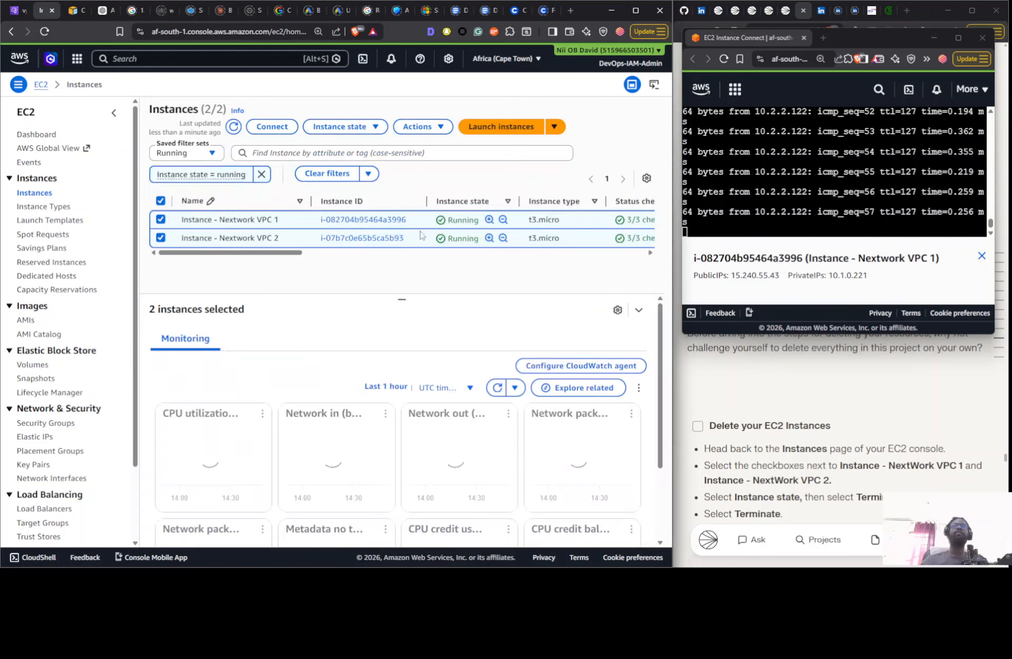
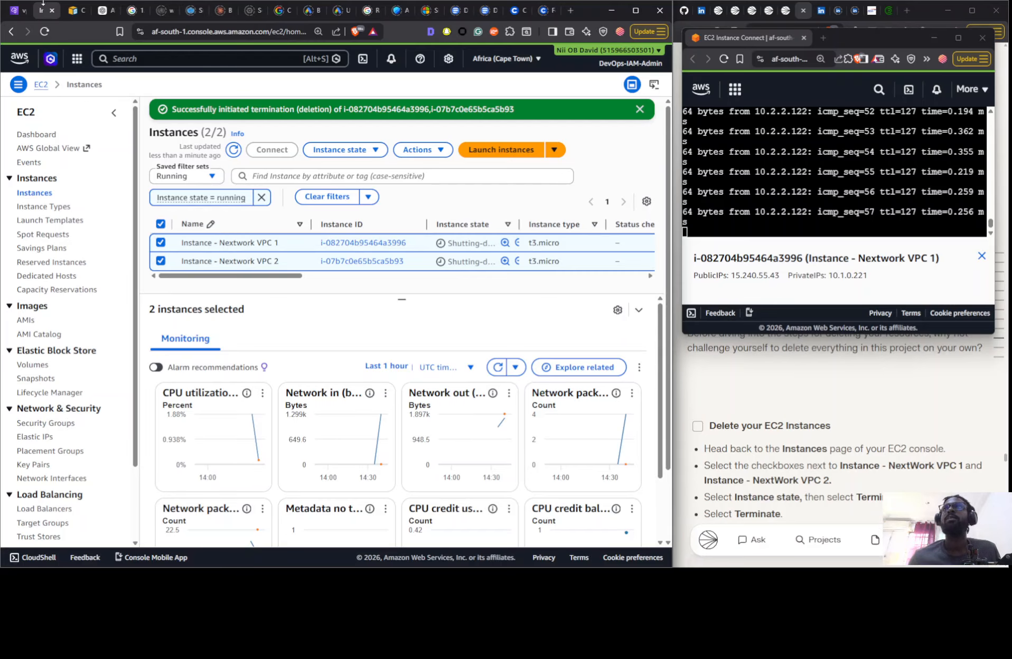
# - Refresh the EC2 Instances list, and try to delete Nextwork 1-vpc in the VPC console
pyautogui.click(233, 150)
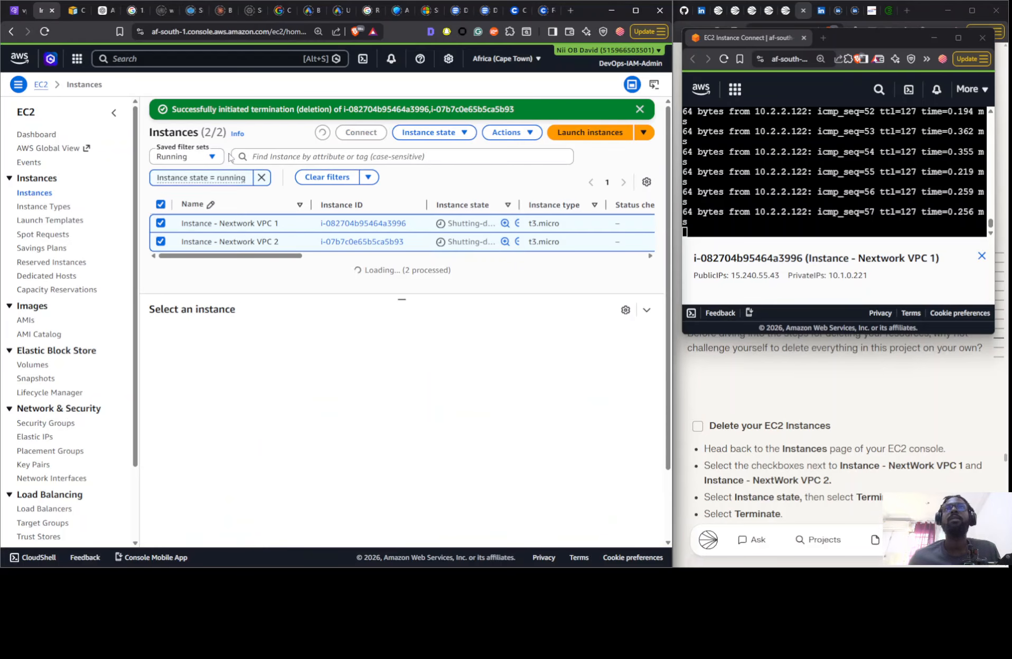
pyautogui.click(14, 10)
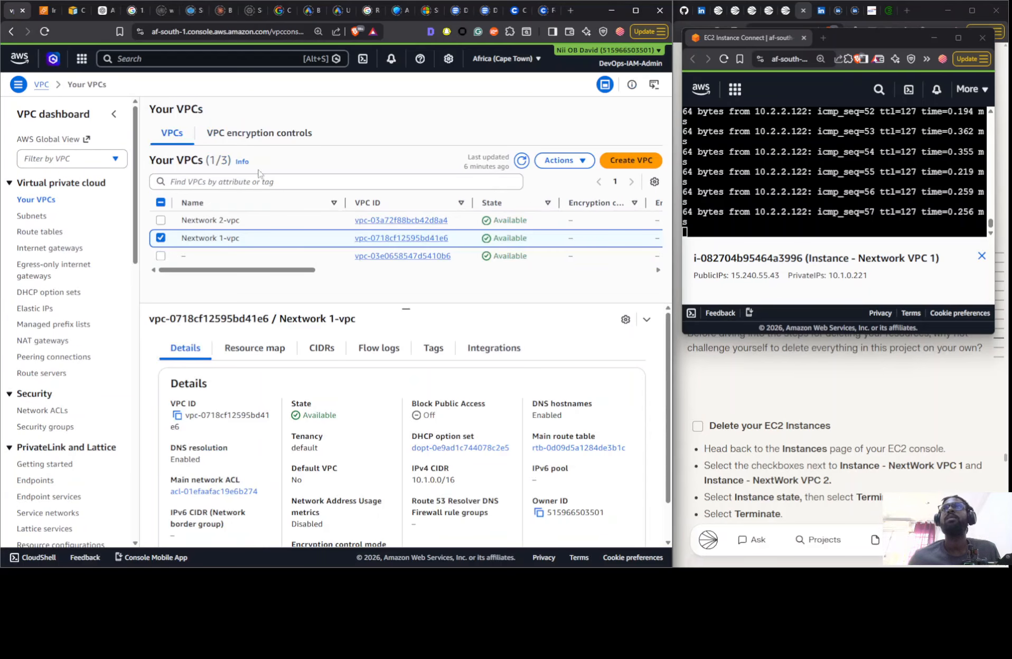
pyautogui.click(563, 160)
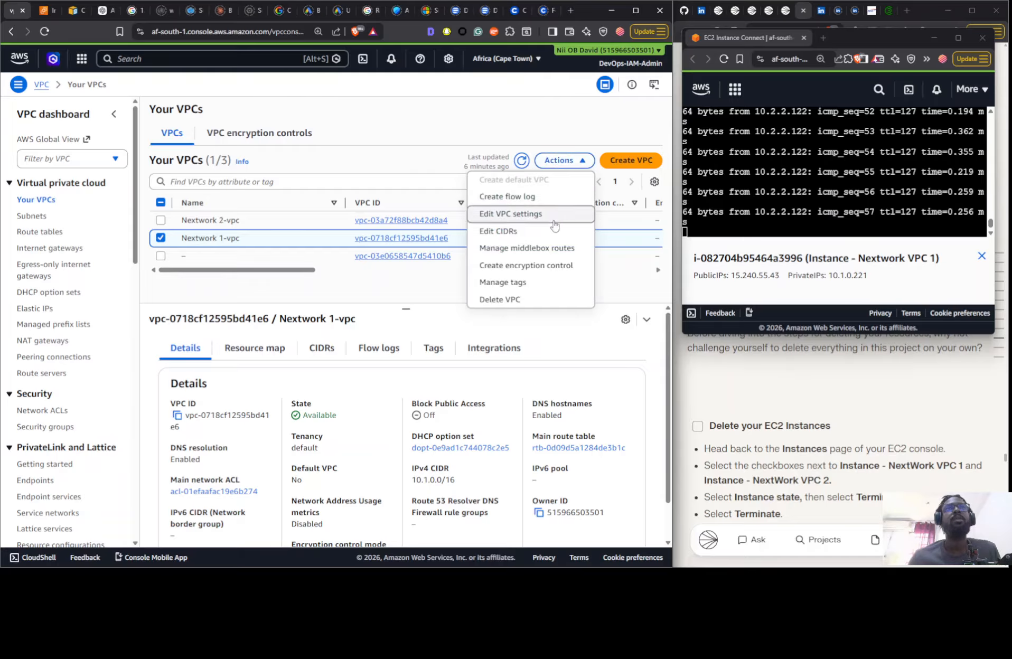
pyautogui.click(538, 296)
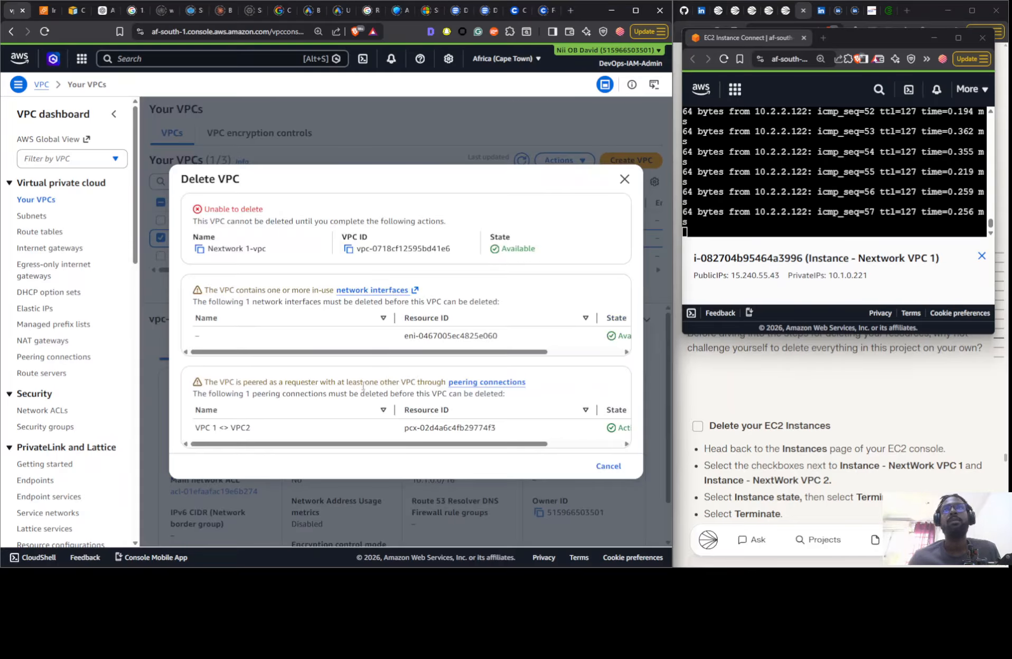
pyautogui.click(526, 148)
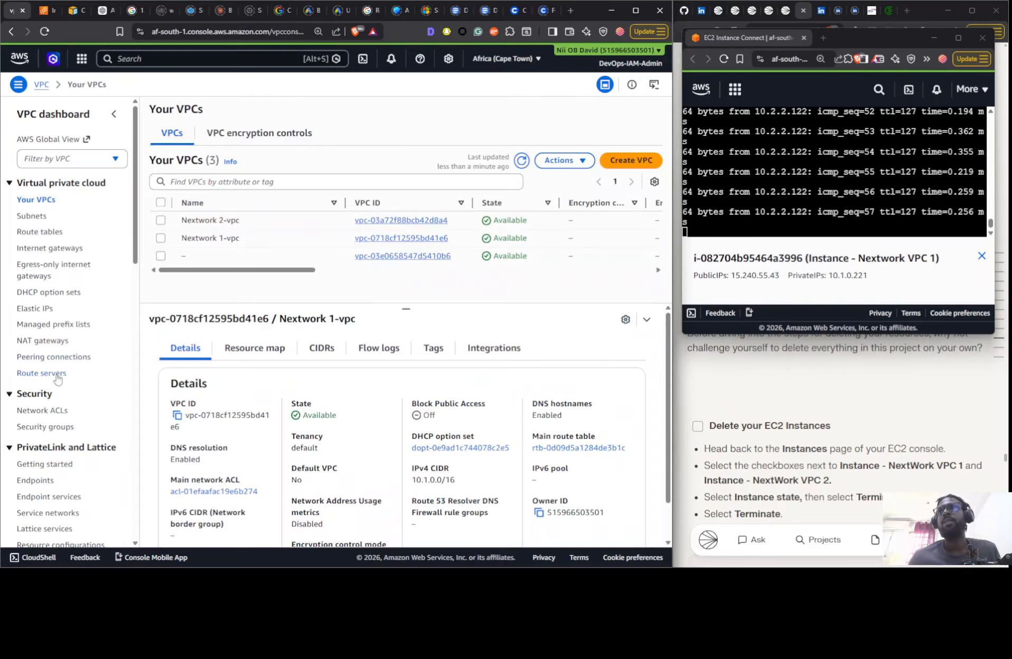
pyautogui.click(55, 356)
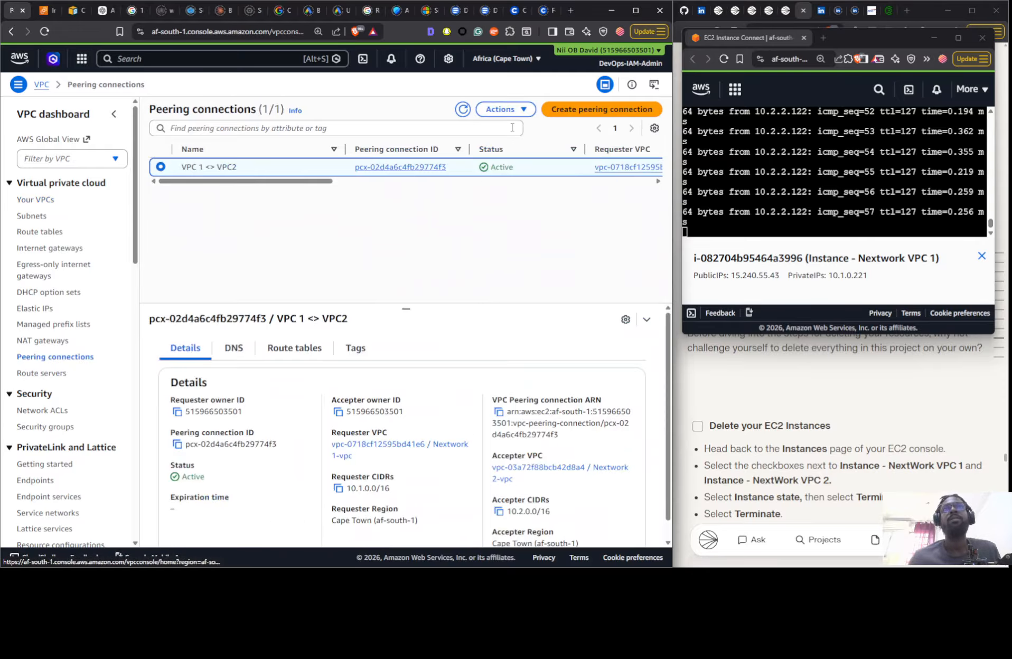
pyautogui.click(505, 109)
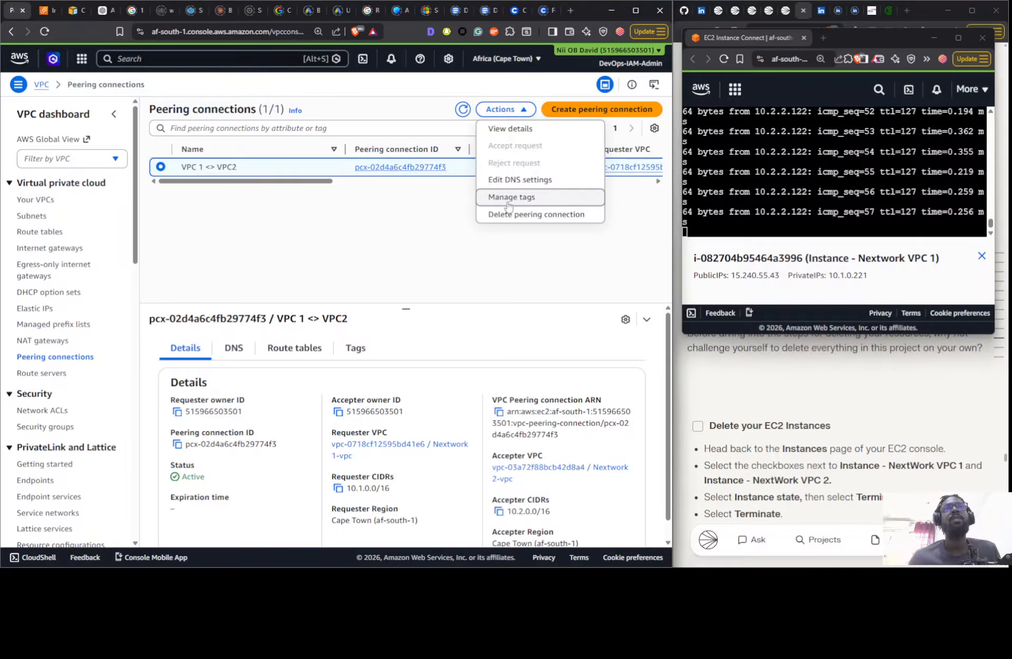
pyautogui.click(523, 214)
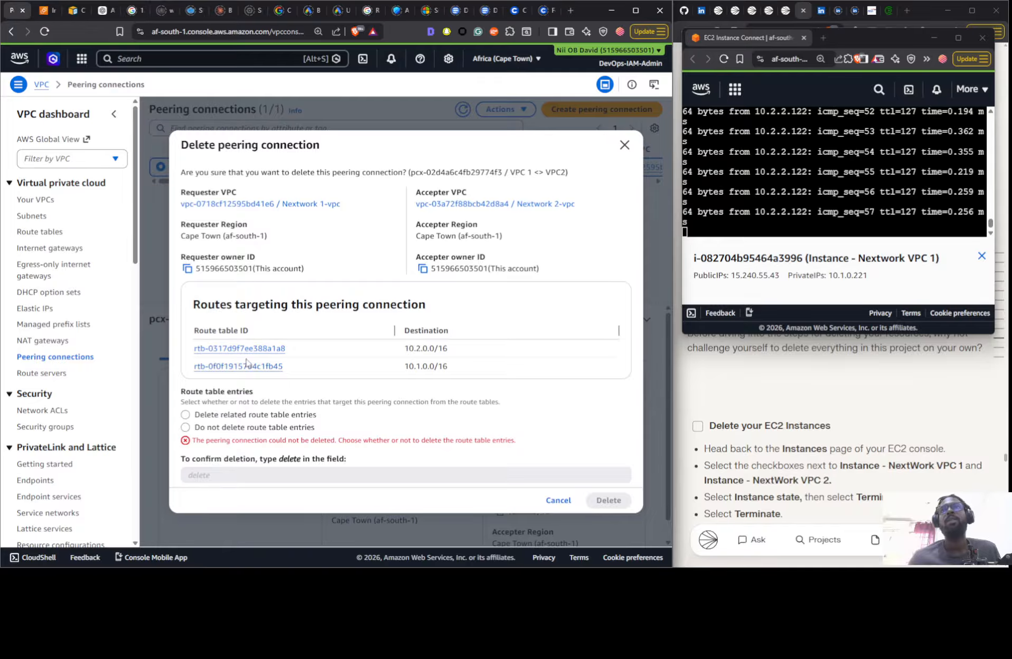
pyautogui.click(156, 295)
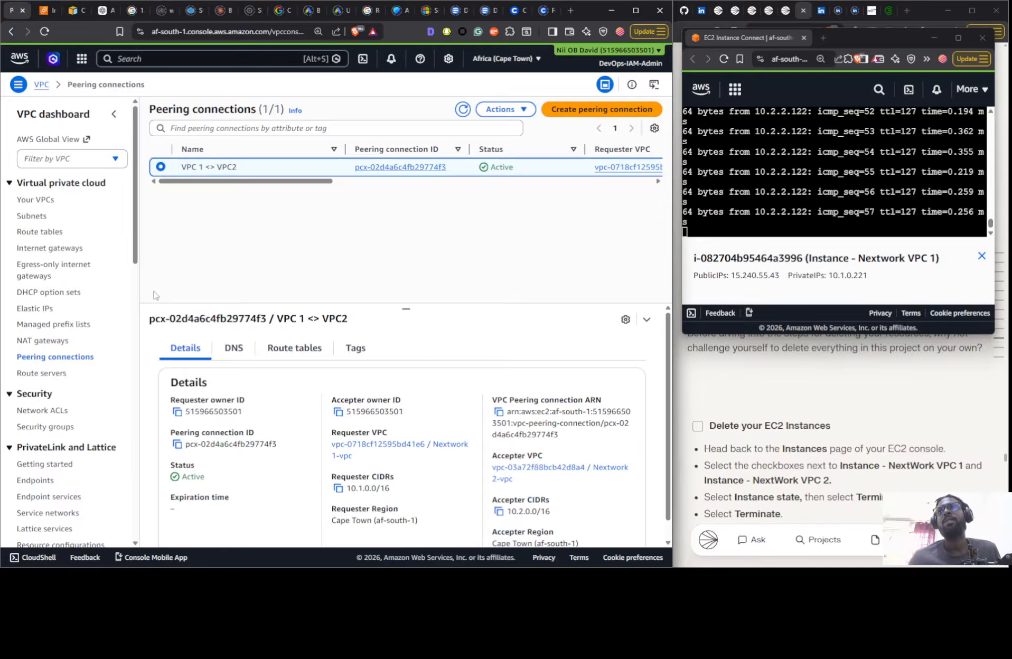
# - Release the Elastic IP address 15.240.55.43 in the VPC console
pyautogui.click(35, 309)
pyautogui.click(422, 208)
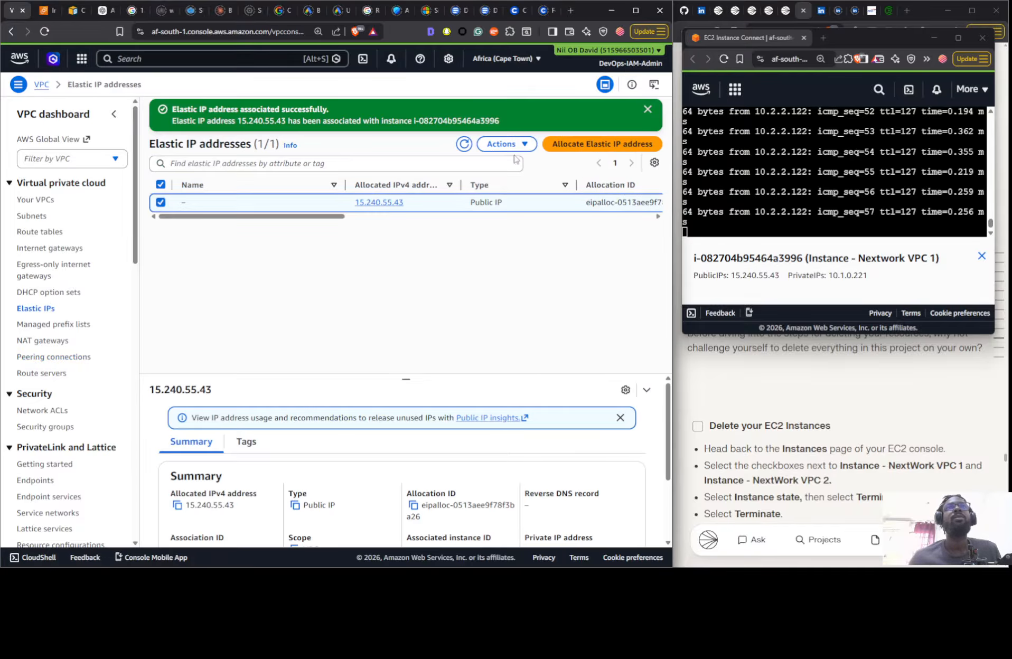
pyautogui.click(506, 144)
pyautogui.click(523, 182)
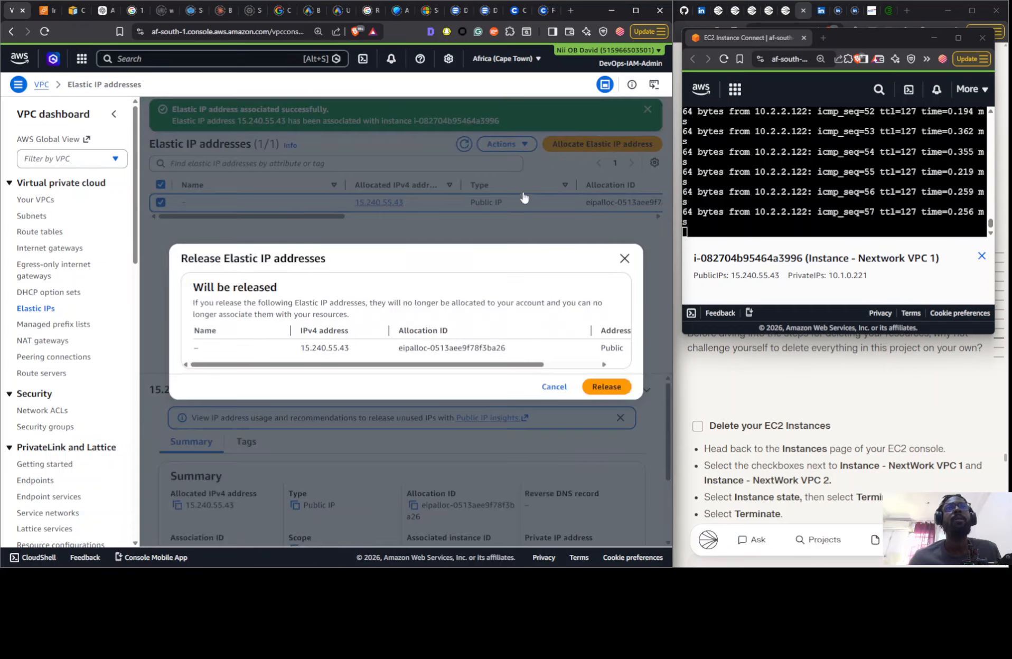
pyautogui.click(603, 385)
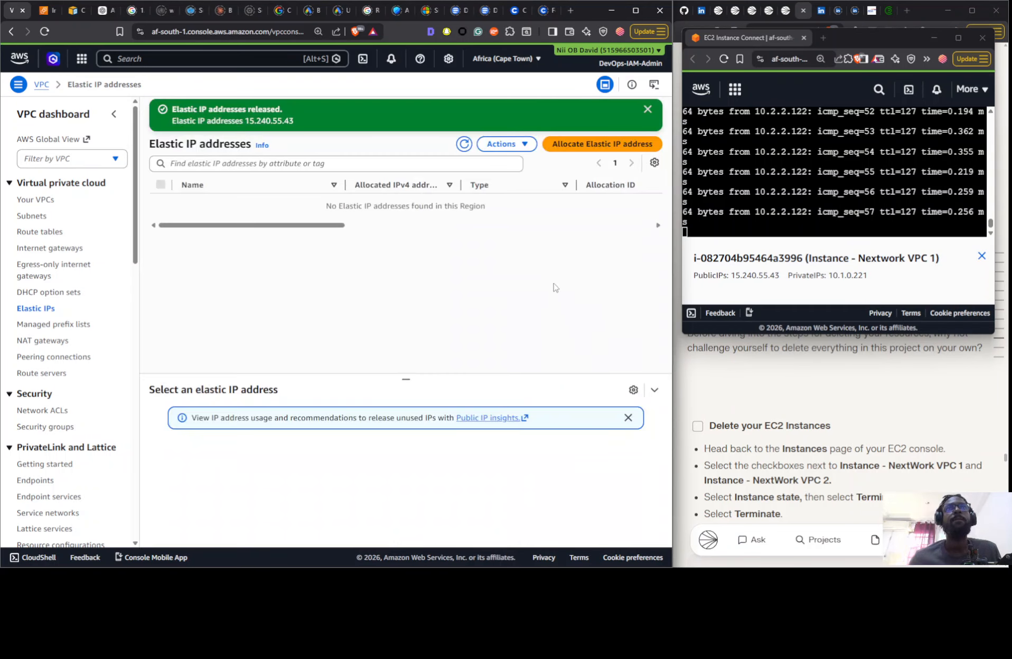
# - Delete the VPC 1 <> VPC2 peering connection together with its related route table entries, confirming with "delete"
pyautogui.click(43, 357)
pyautogui.click(495, 117)
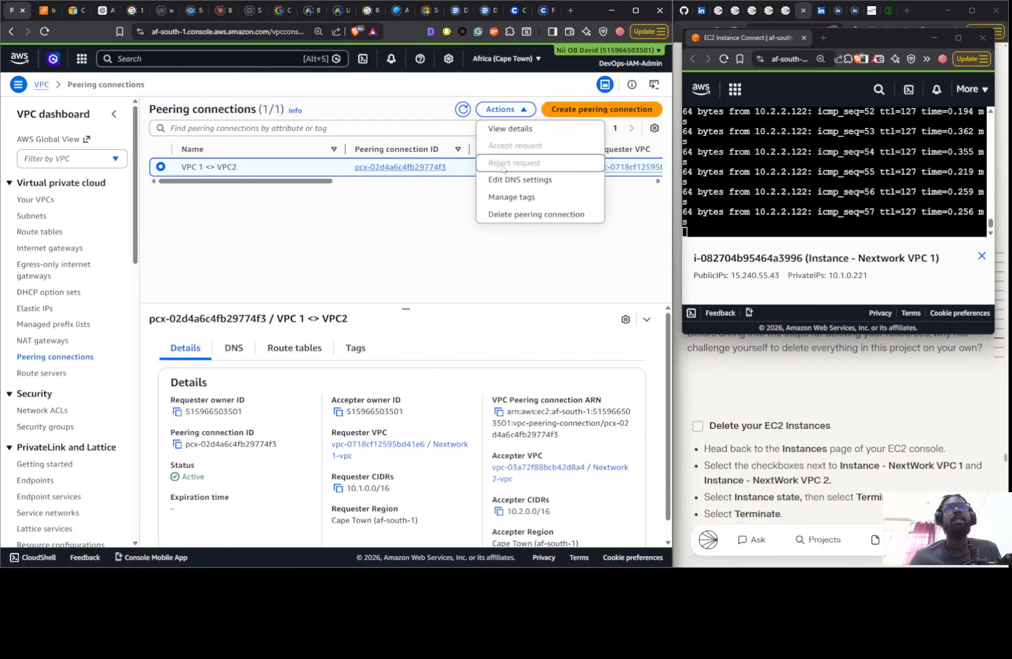
pyautogui.click(502, 216)
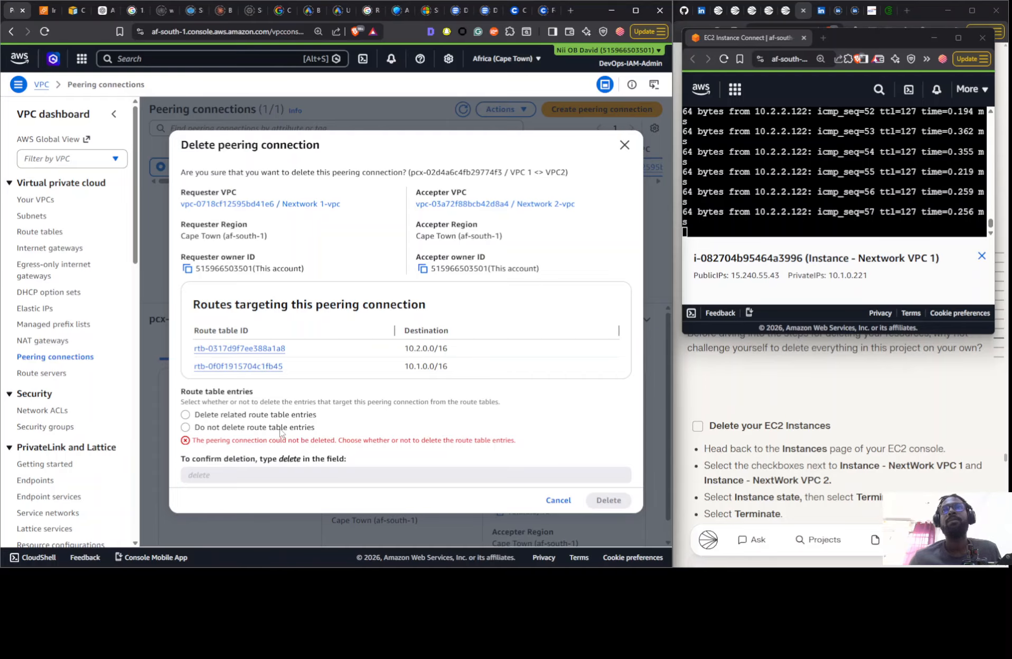
pyautogui.click(222, 418)
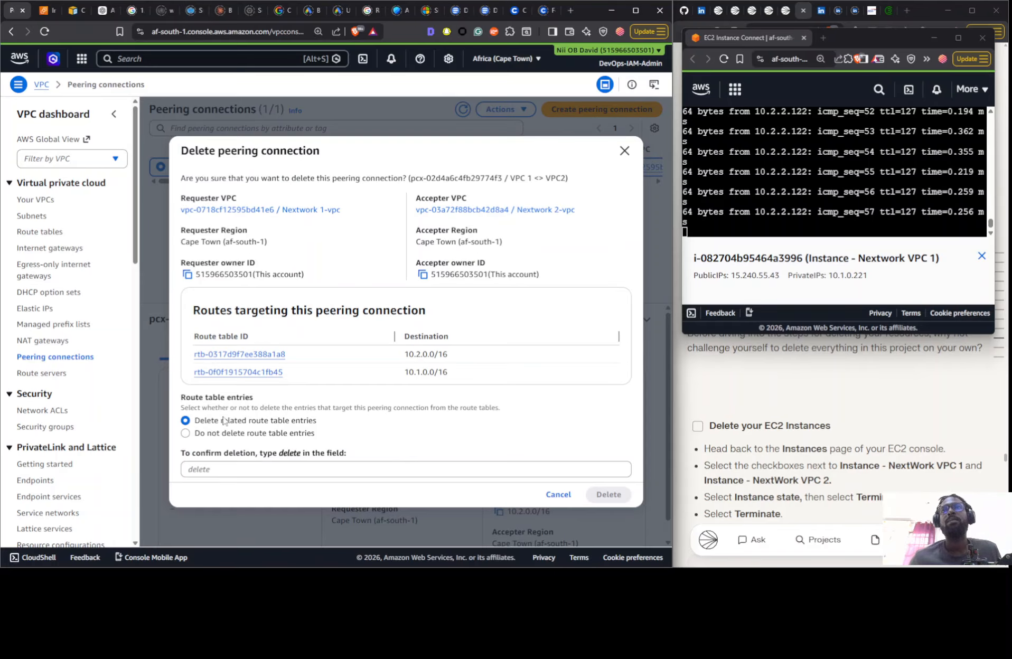
pyautogui.doubleClick(286, 458)
pyautogui.moveTo(286, 458); pyautogui.dragTo(291, 471)
pyautogui.click(409, 485)
pyautogui.click(404, 473)
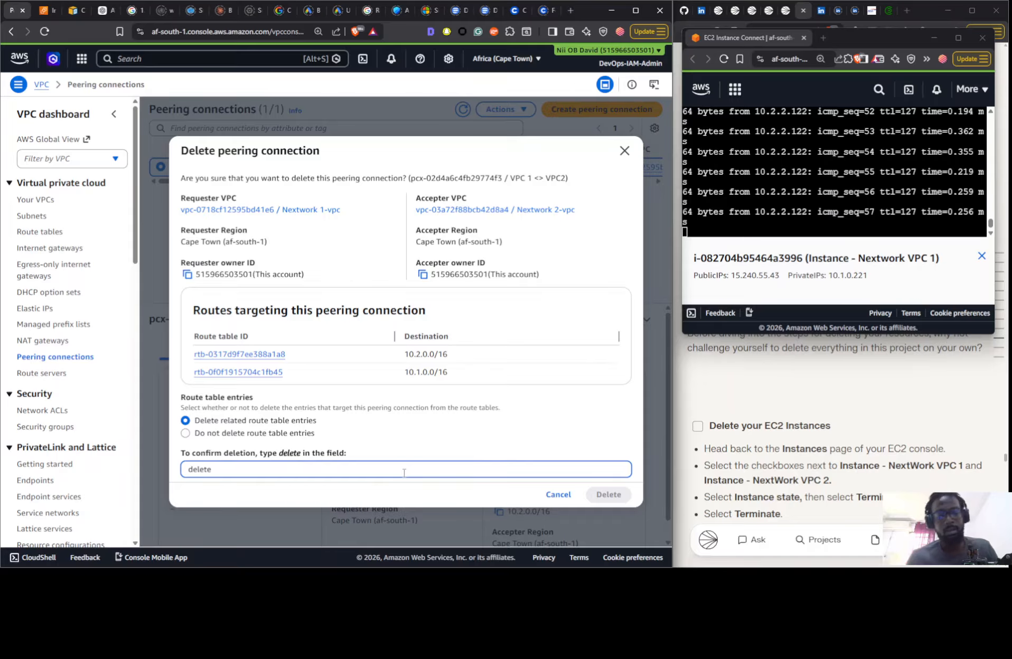
pyautogui.click(608, 494)
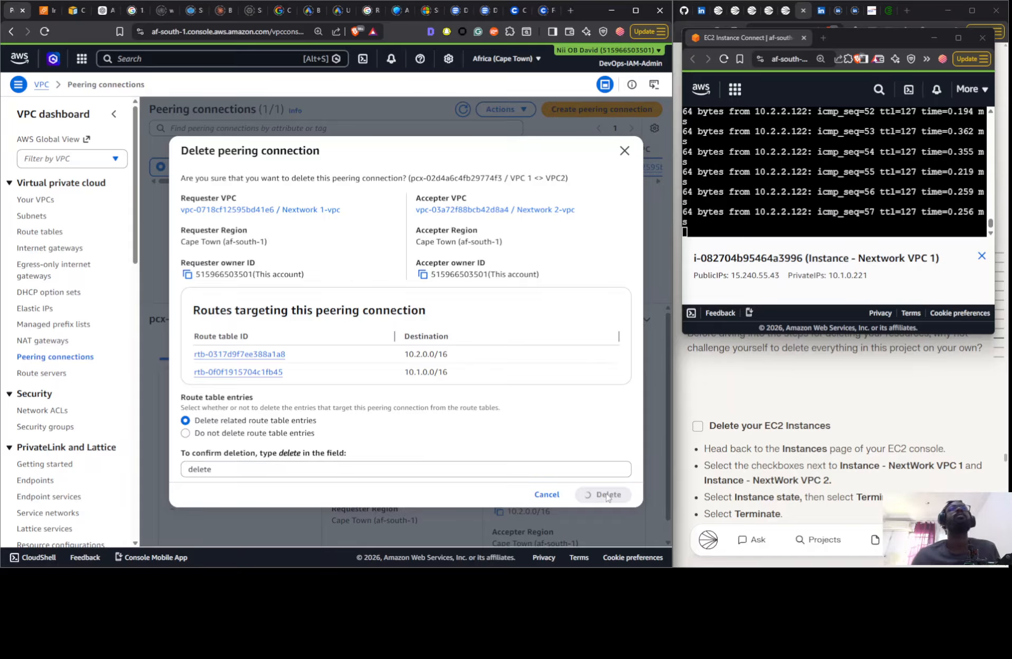
# - Review the guide's Elastic IP and peering deletion instructions, and check the VPC 1 <> VPC2 connection's status and available actions after refreshing
pyautogui.scroll(-10, 778, 459)
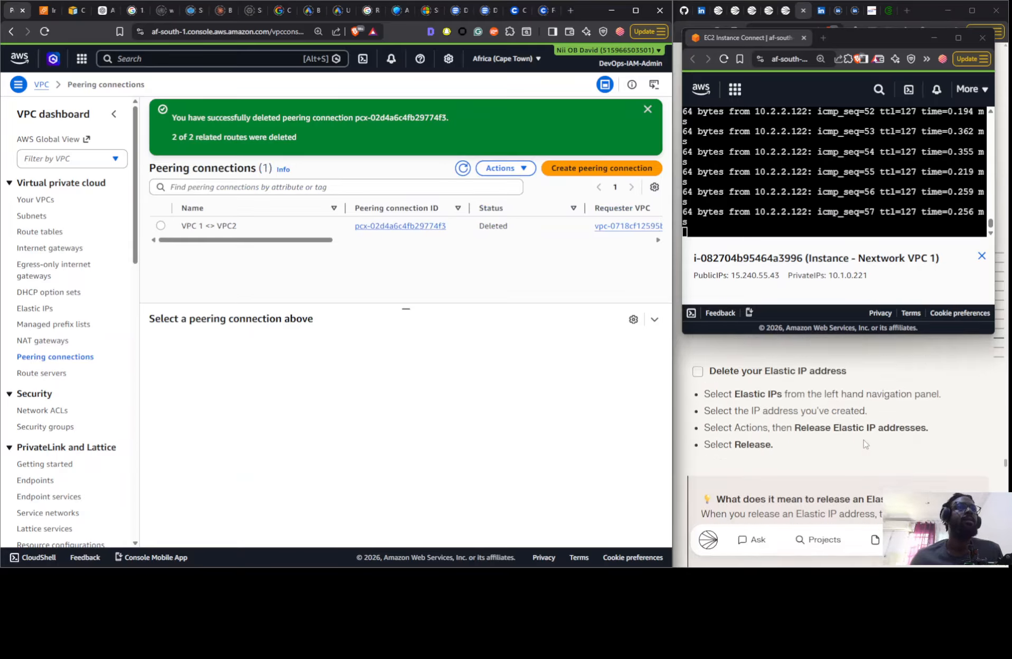
pyautogui.scroll(4, 752, 464)
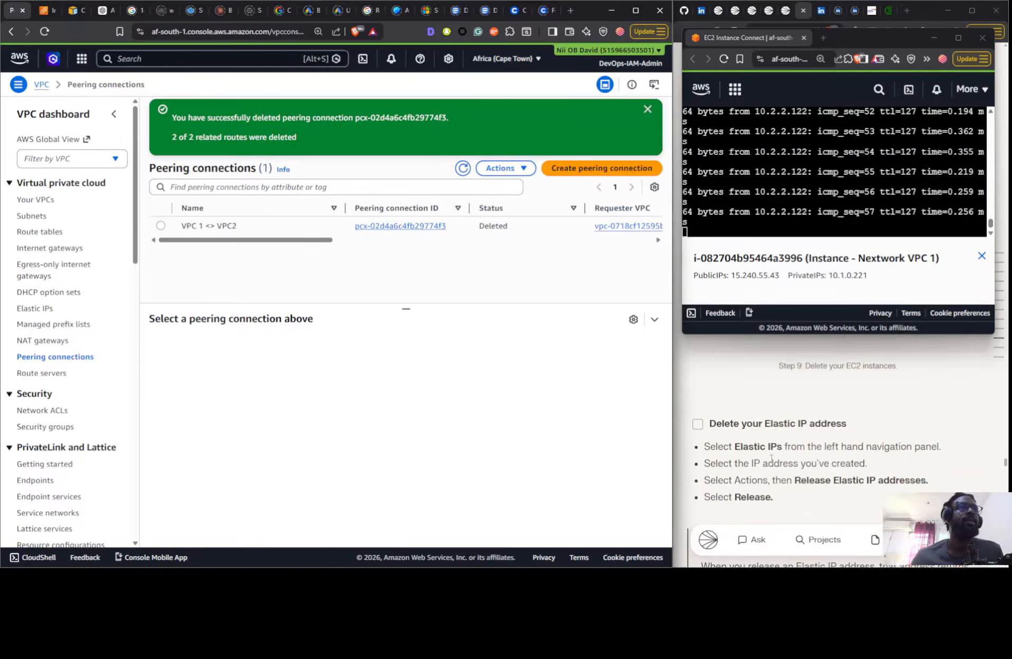
pyautogui.scroll(5, 771, 459)
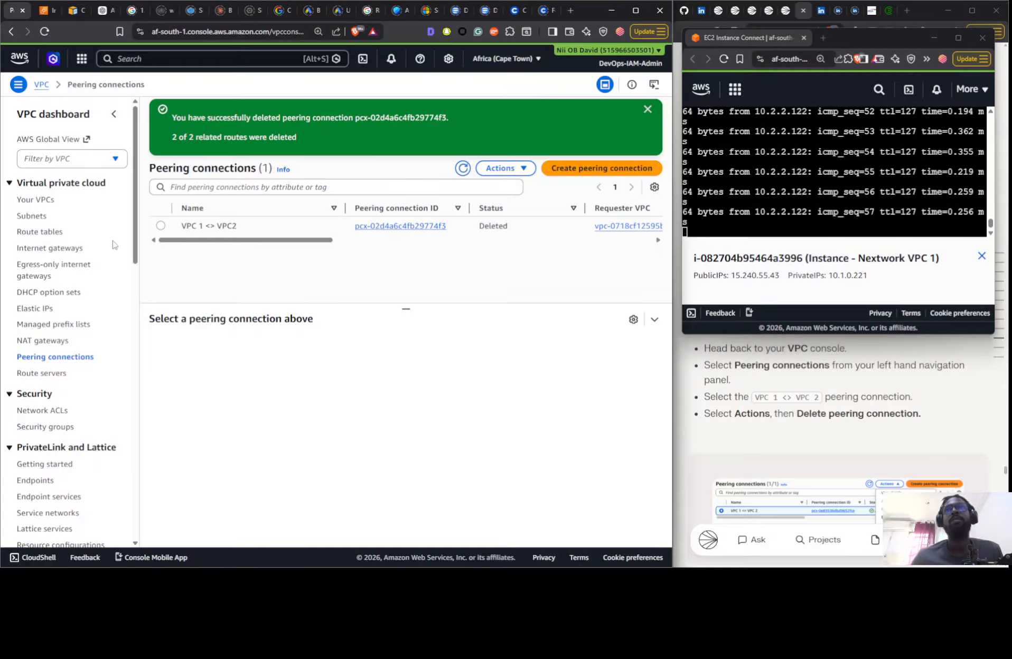
pyautogui.click(160, 226)
pyautogui.click(504, 168)
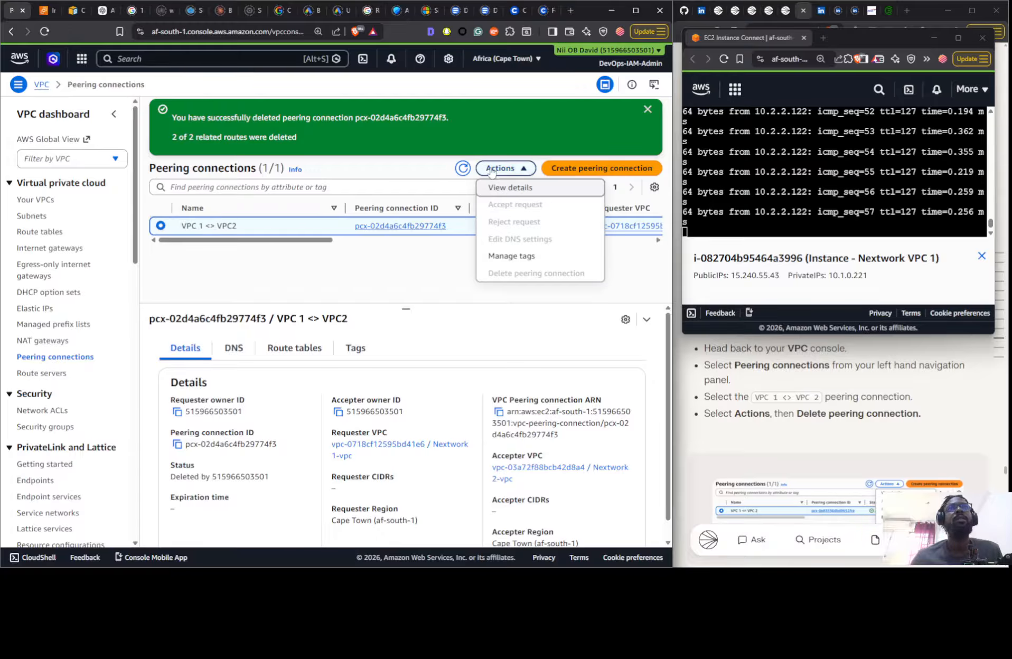
pyautogui.click(401, 279)
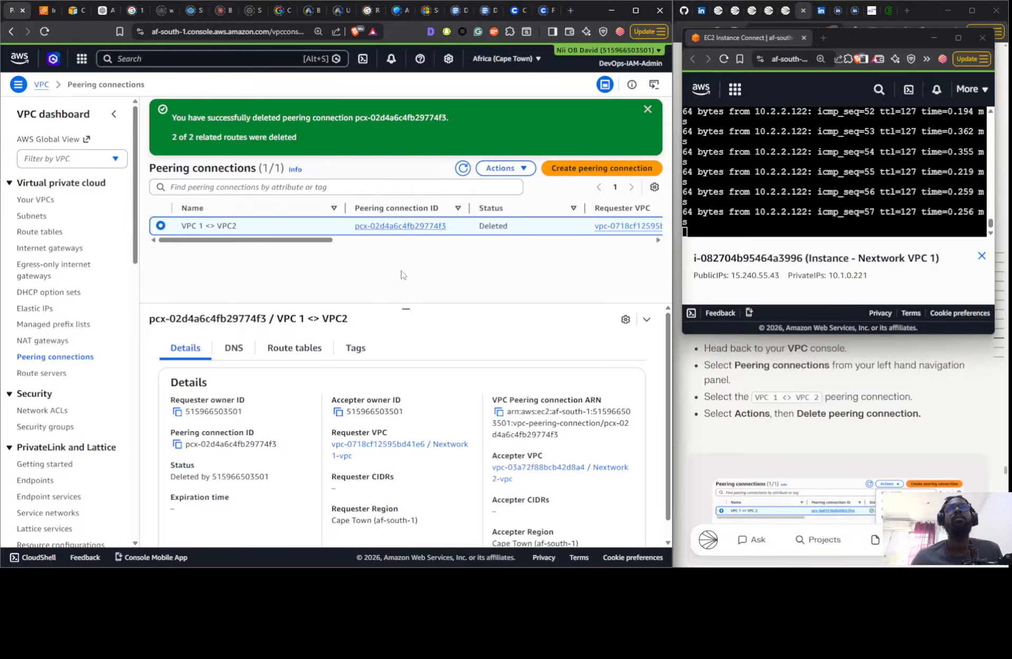
pyautogui.click(53, 372)
pyautogui.click(51, 357)
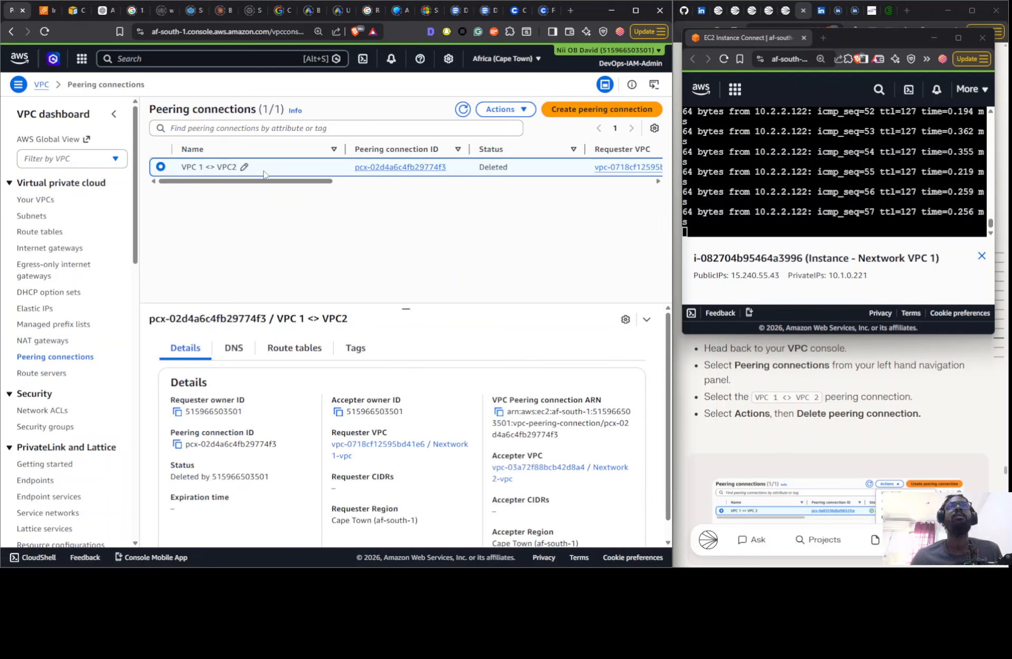
pyautogui.click(498, 110)
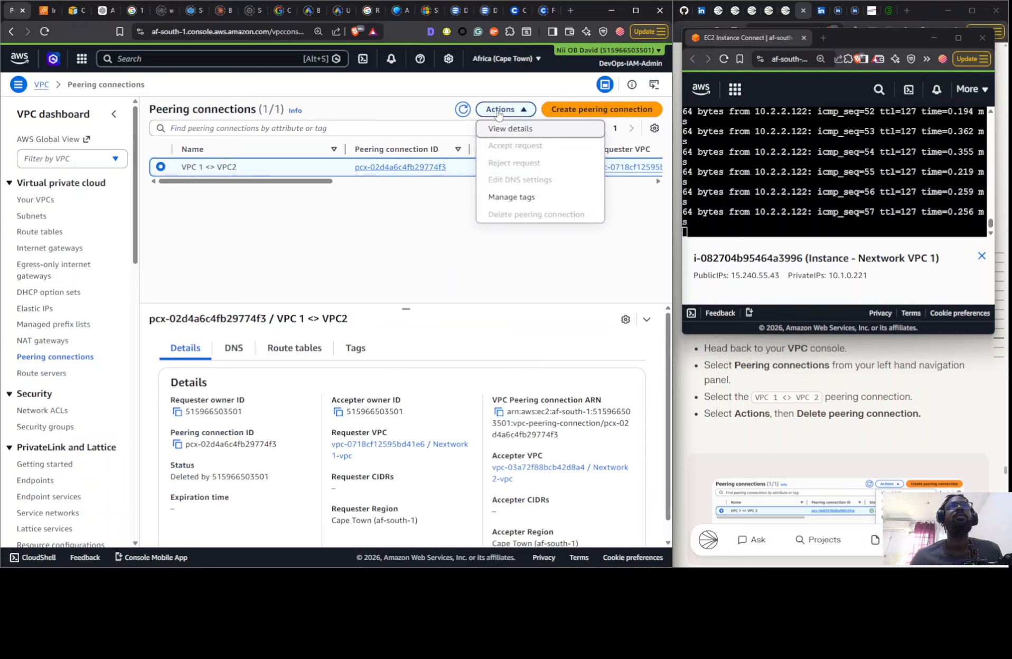
pyautogui.click(463, 113)
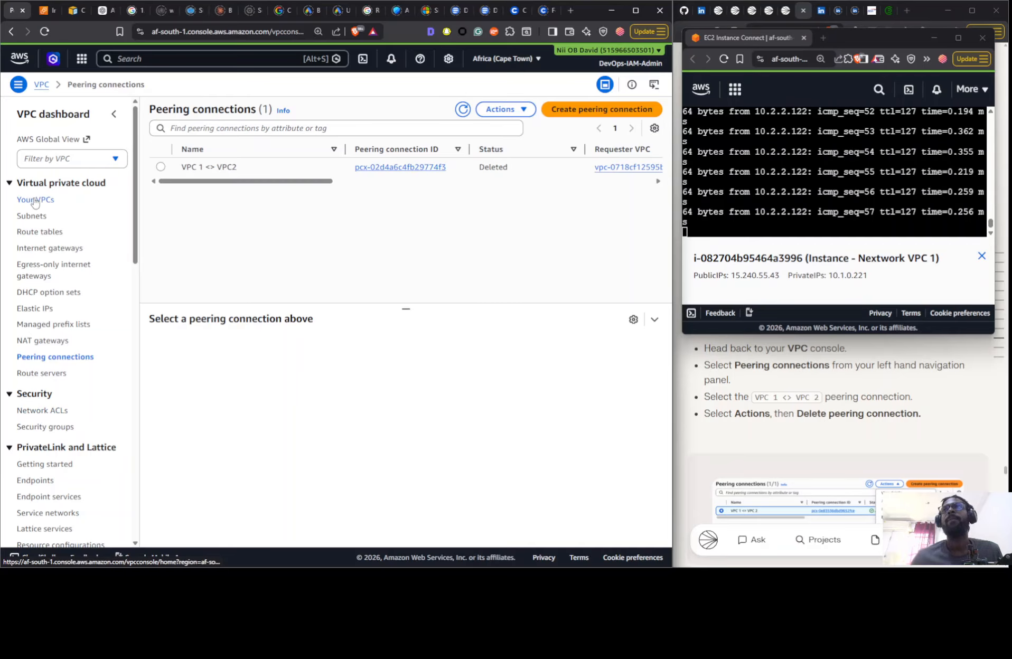
# - Delete Nextwork 1-vpc and its associated resources, confirming with "delete"
pyautogui.click(270, 236)
pyautogui.click(564, 160)
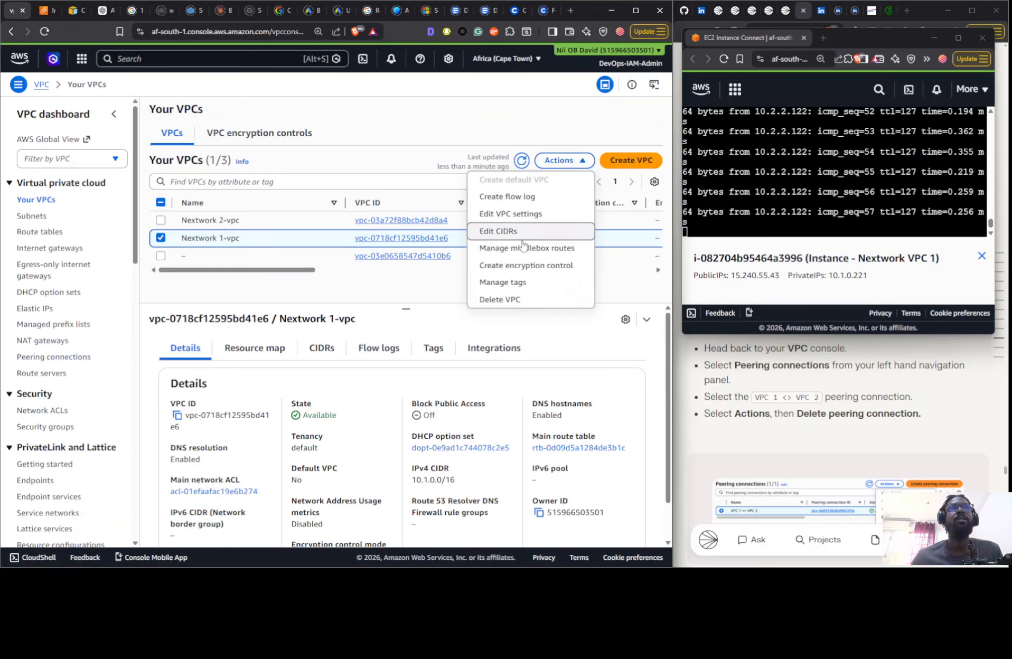
pyautogui.click(500, 300)
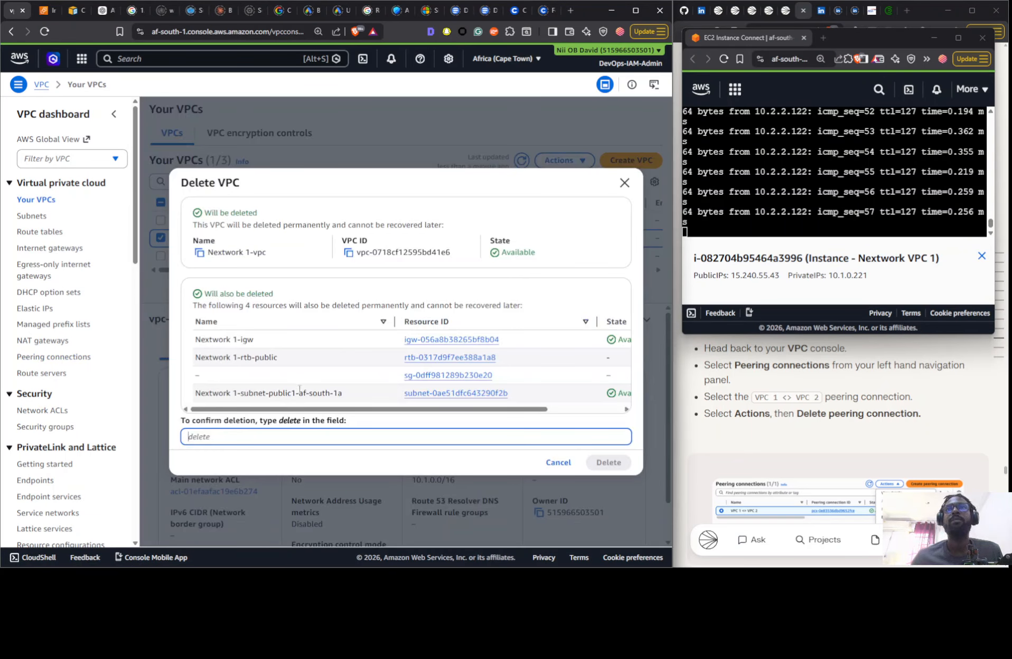
pyautogui.doubleClick(289, 421)
pyautogui.moveTo(290, 420); pyautogui.dragTo(285, 434)
pyautogui.click(285, 435)
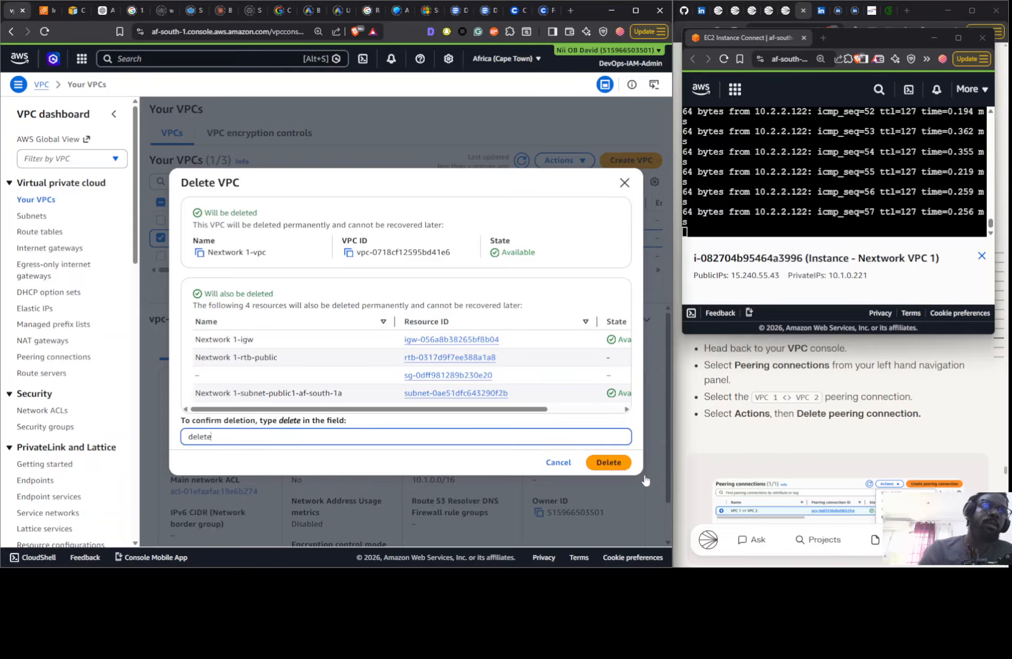
pyautogui.click(613, 464)
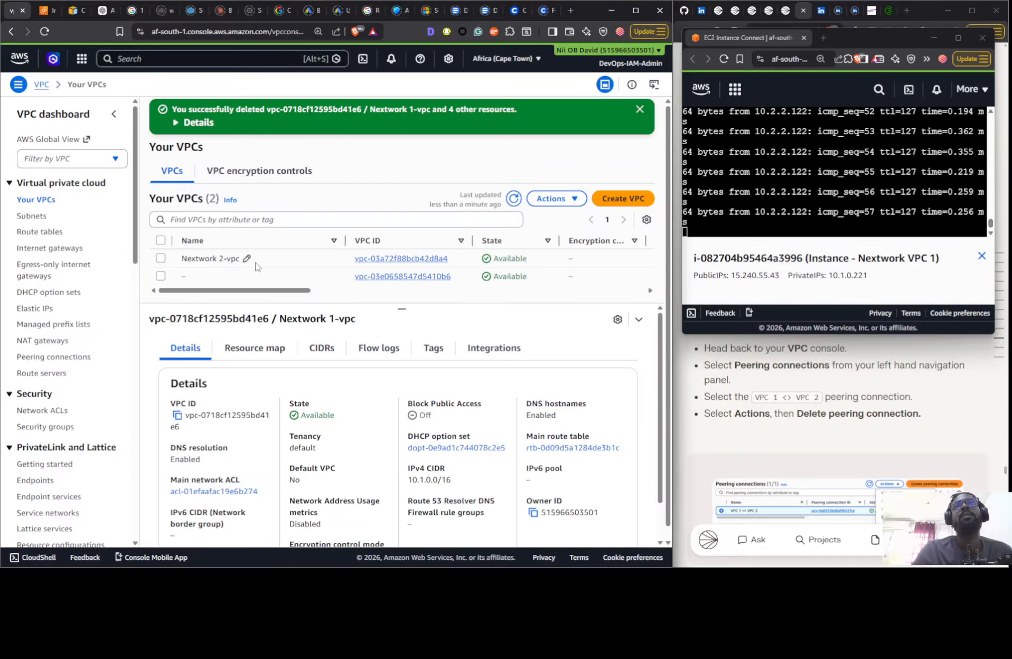
# - Delete Nextwork 2-vpc and its associated resources, confirming with "delete", and return to the EC2 Instances list
pyautogui.click(255, 264)
pyautogui.click(554, 198)
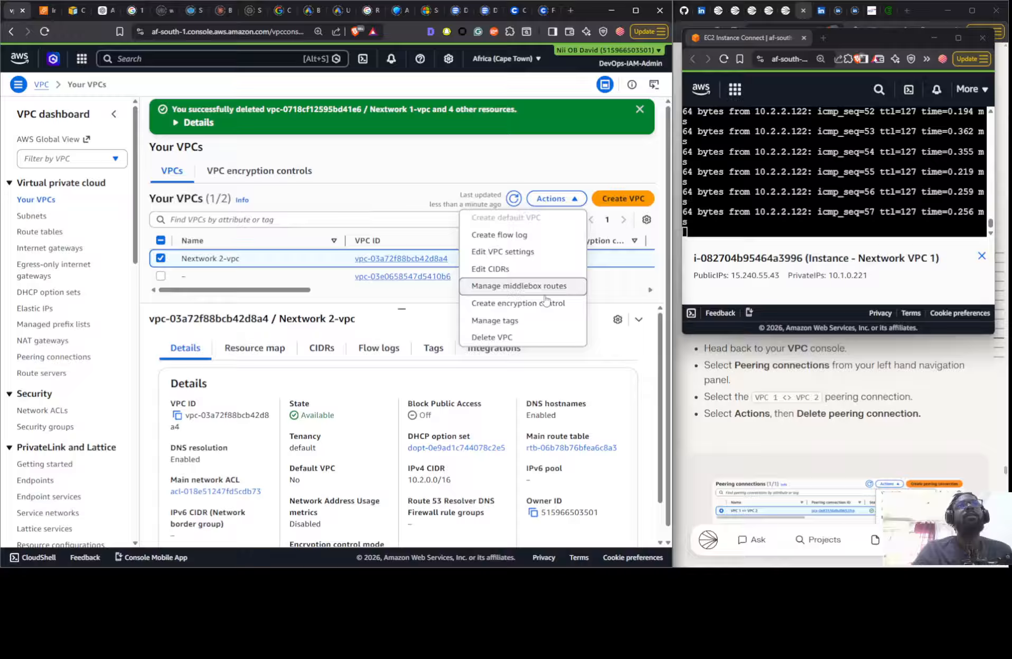
pyautogui.click(531, 341)
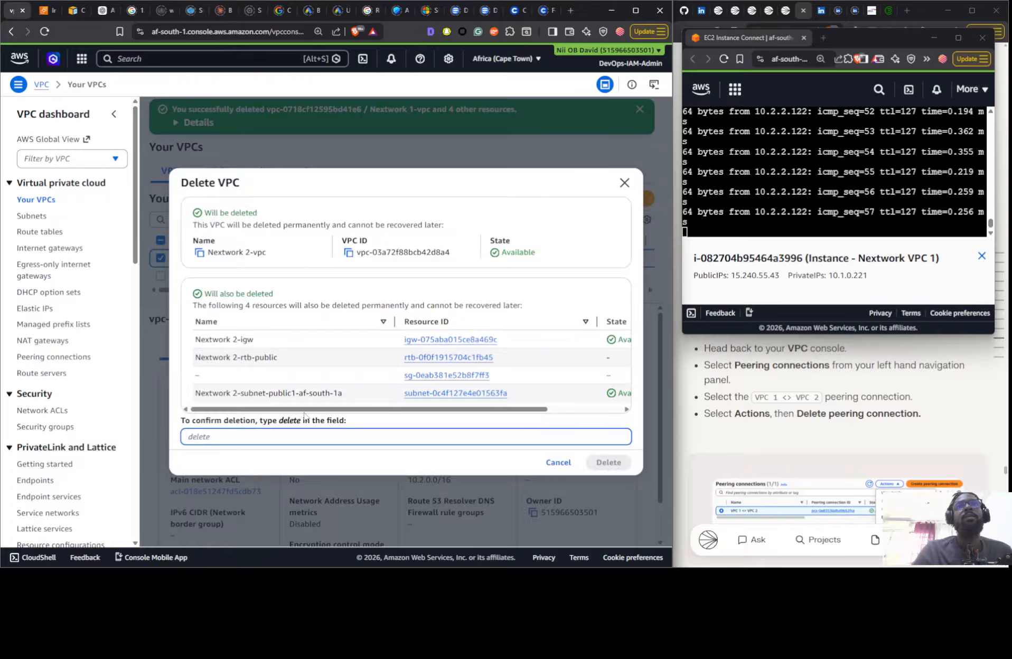
pyautogui.doubleClick(297, 423)
pyautogui.moveTo(294, 423); pyautogui.dragTo(290, 444)
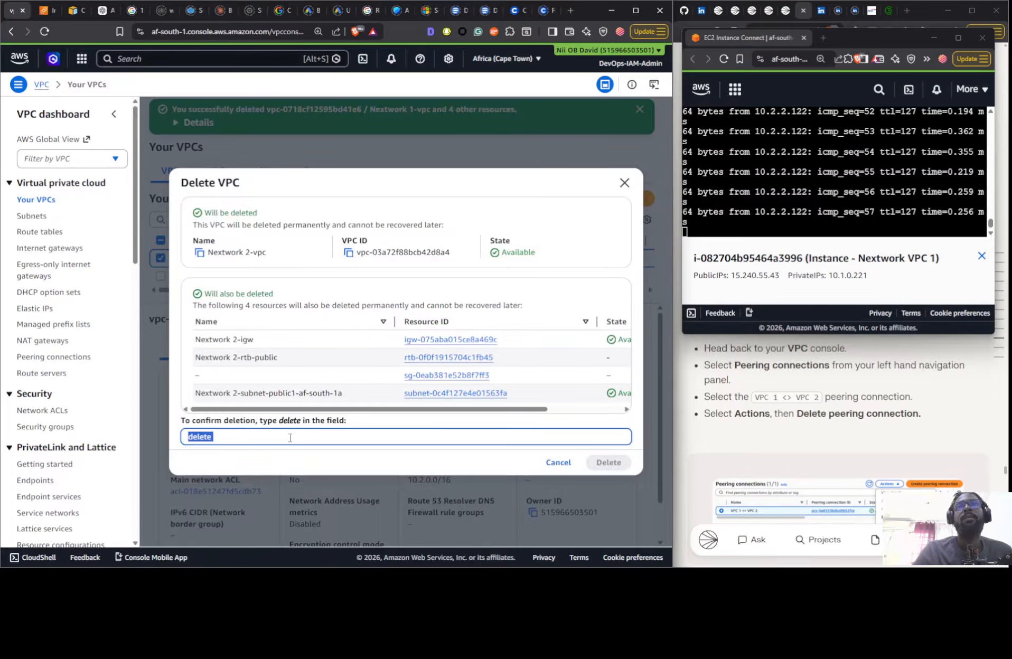
pyautogui.click(290, 442)
pyautogui.press('BackSpace')
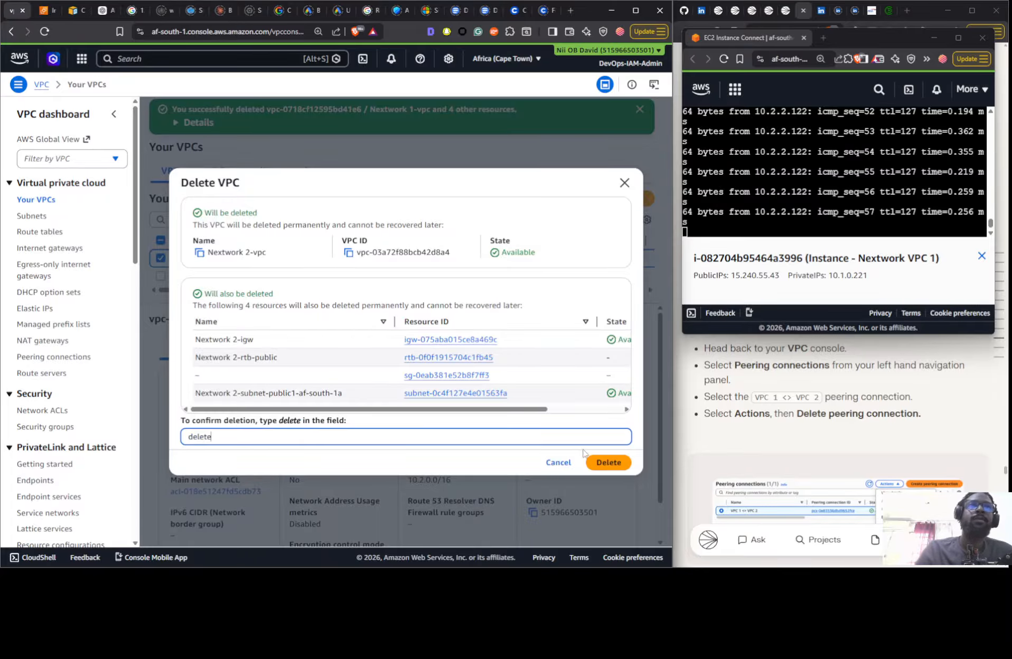
pyautogui.click(596, 461)
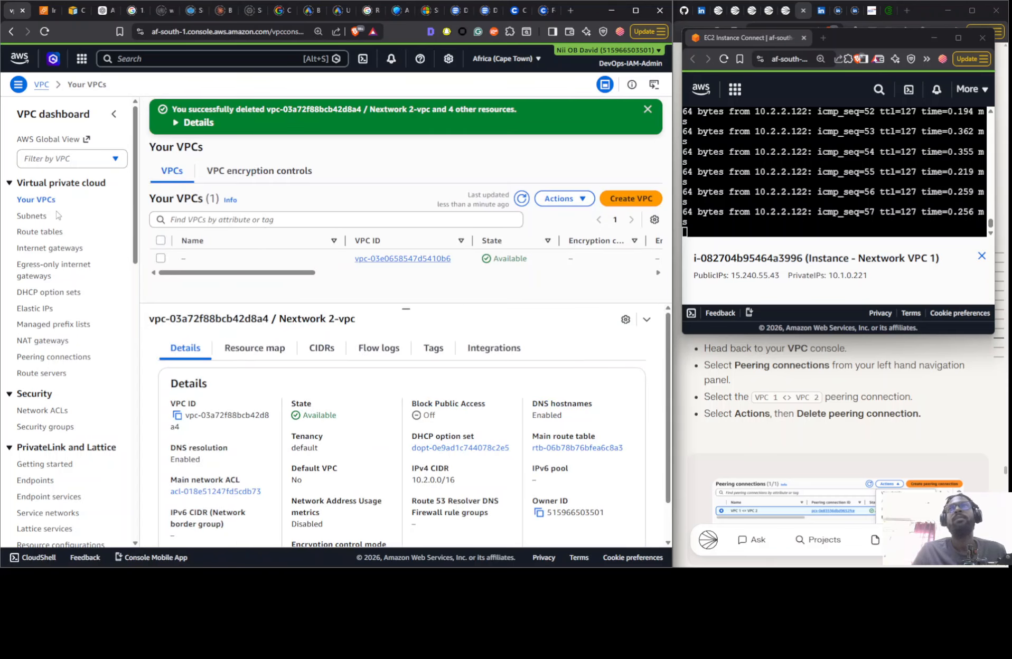
pyautogui.click(50, 15)
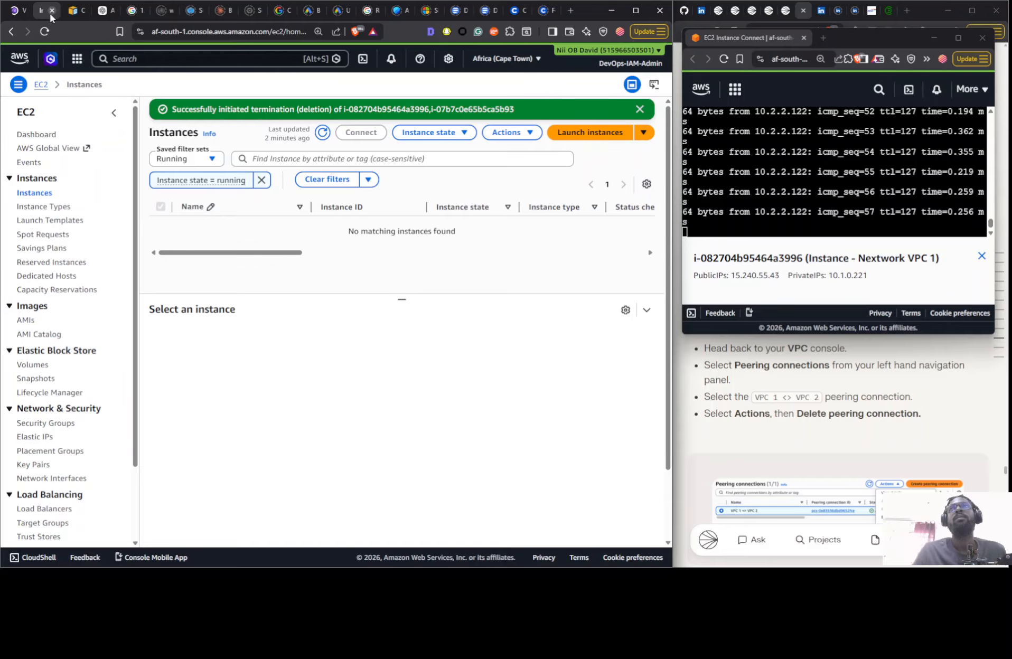
# - Close the EC2 Instances page and the EC2 Instance Connect session, returning to the list of VPCs beside the project guide
pyautogui.click(51, 11)
pyautogui.click(16, 16)
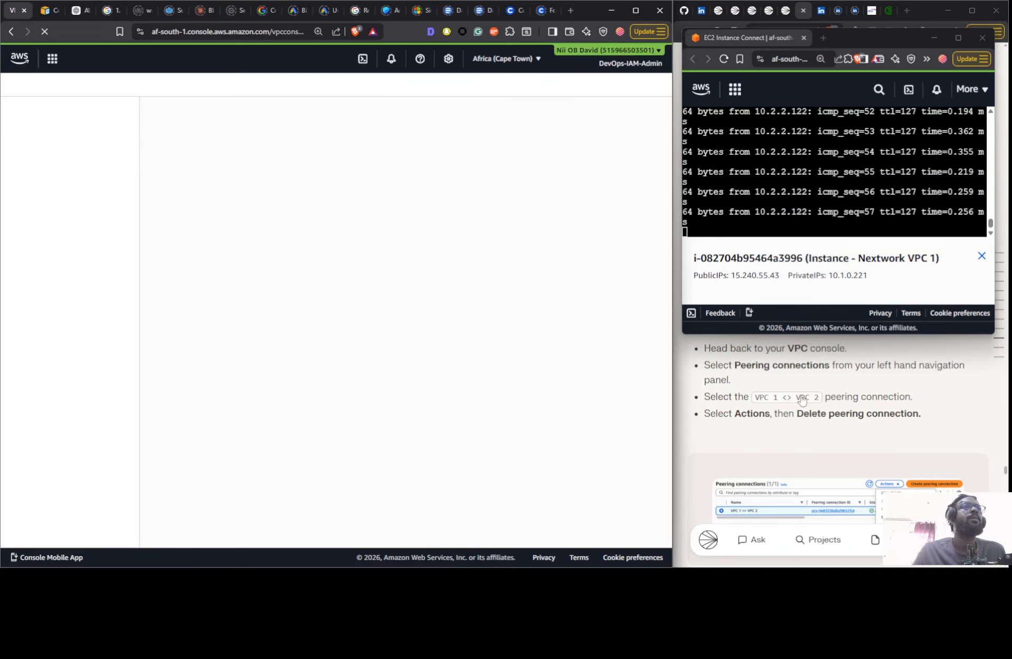
pyautogui.click(896, 371)
pyautogui.scroll(-5, 893, 359)
pyautogui.scroll(4, 890, 353)
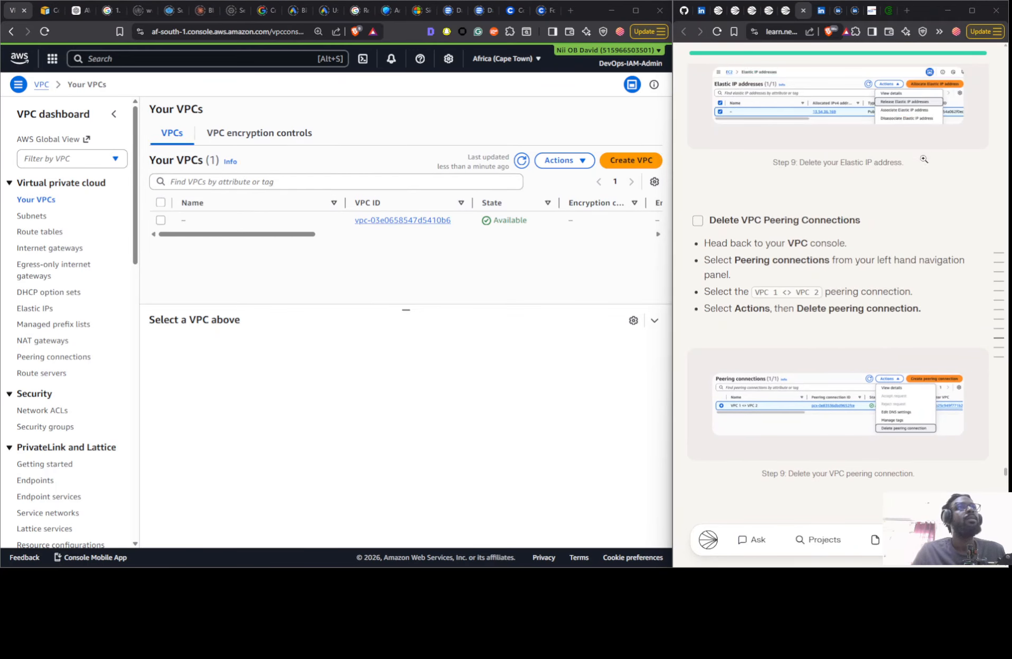
pyautogui.hotkey('alt', 'Tab')
pyautogui.click(981, 39)
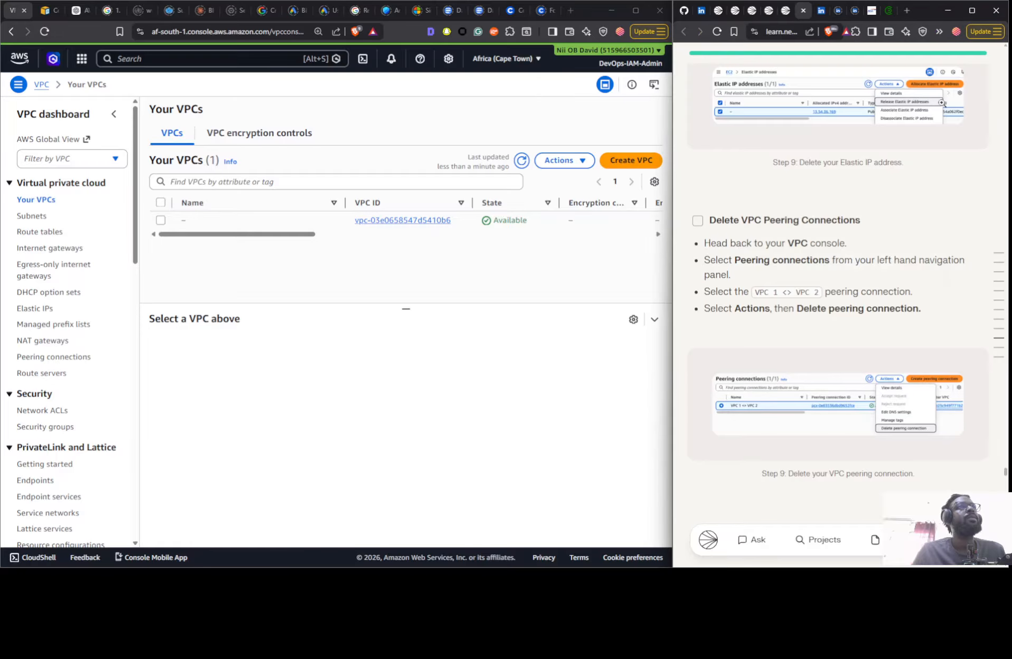
# - Check the subnets, route tables, internet gateways, Elastic IPs, peering connections, network ACLs and security groups for leftover project resources
pyautogui.scroll(-15, 818, 285)
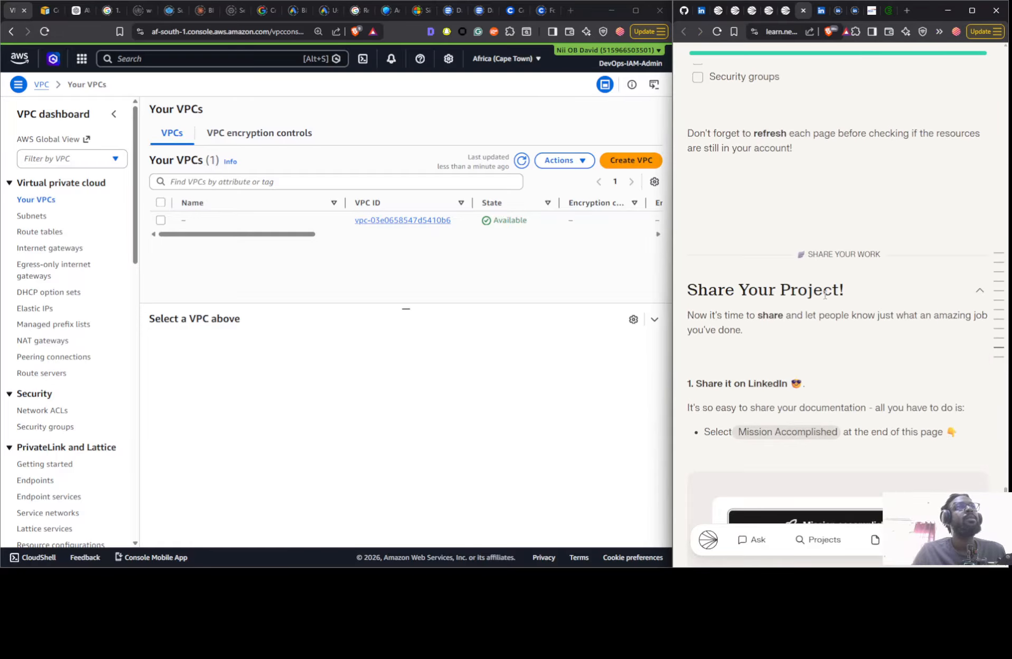
pyautogui.click(33, 216)
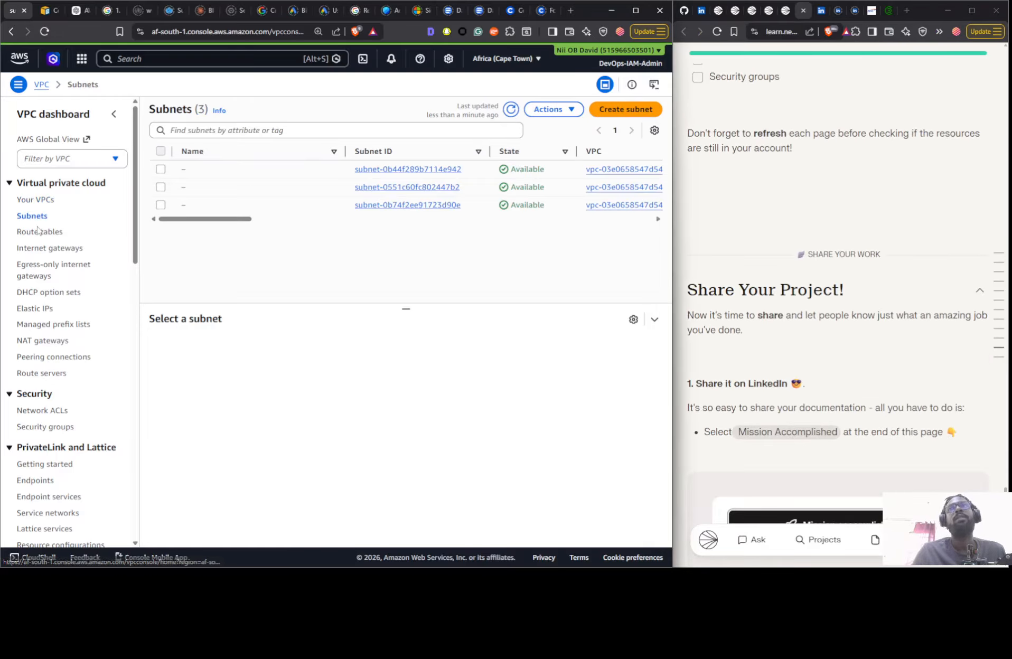
pyautogui.click(36, 232)
pyautogui.click(43, 249)
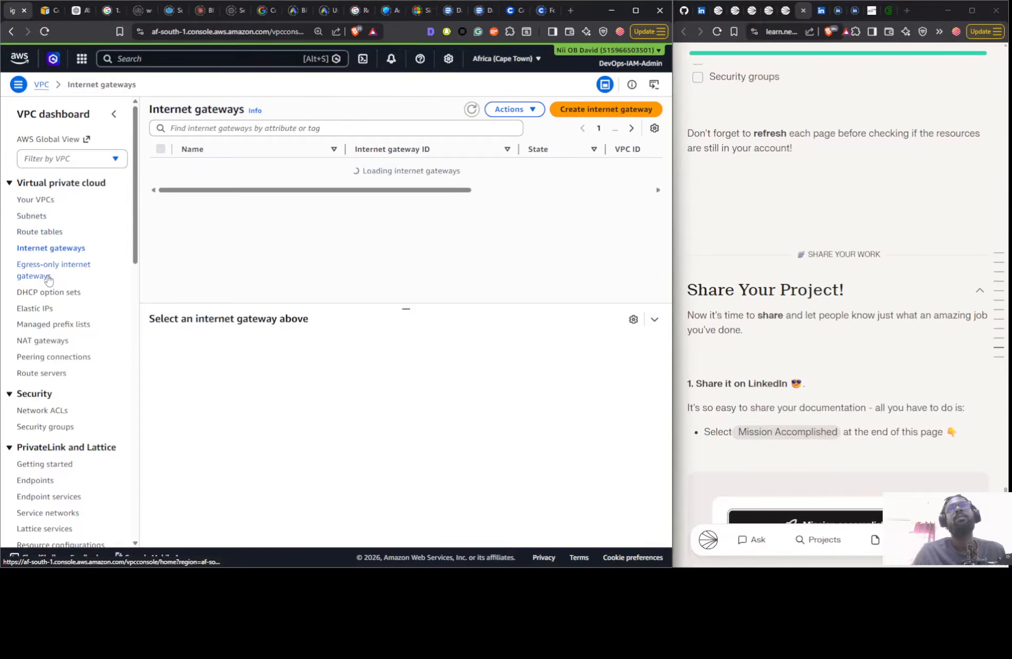
pyautogui.click(45, 310)
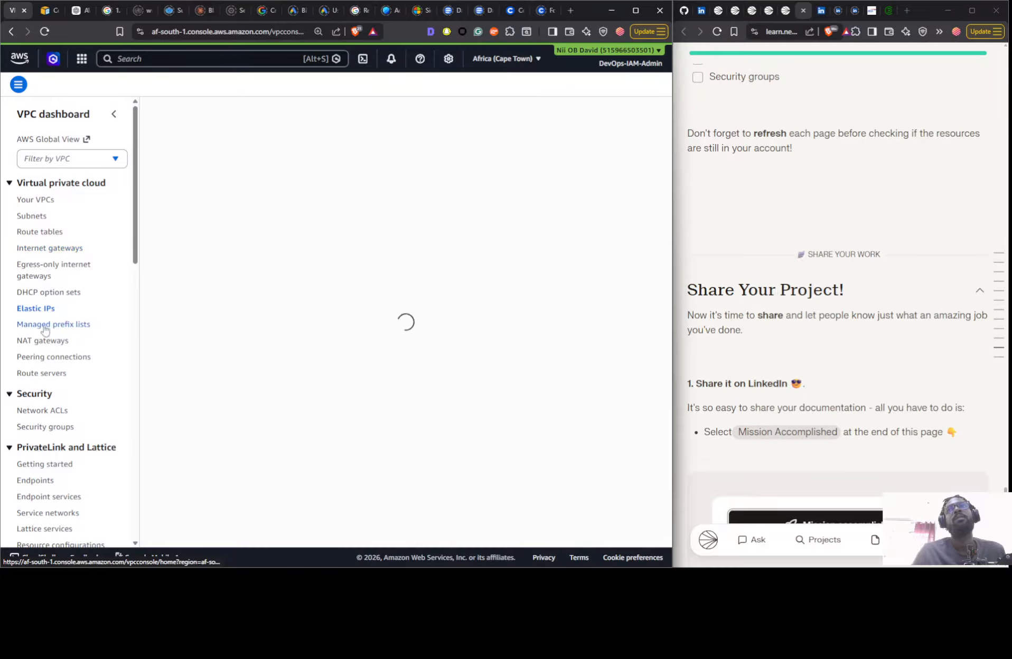
pyautogui.click(42, 359)
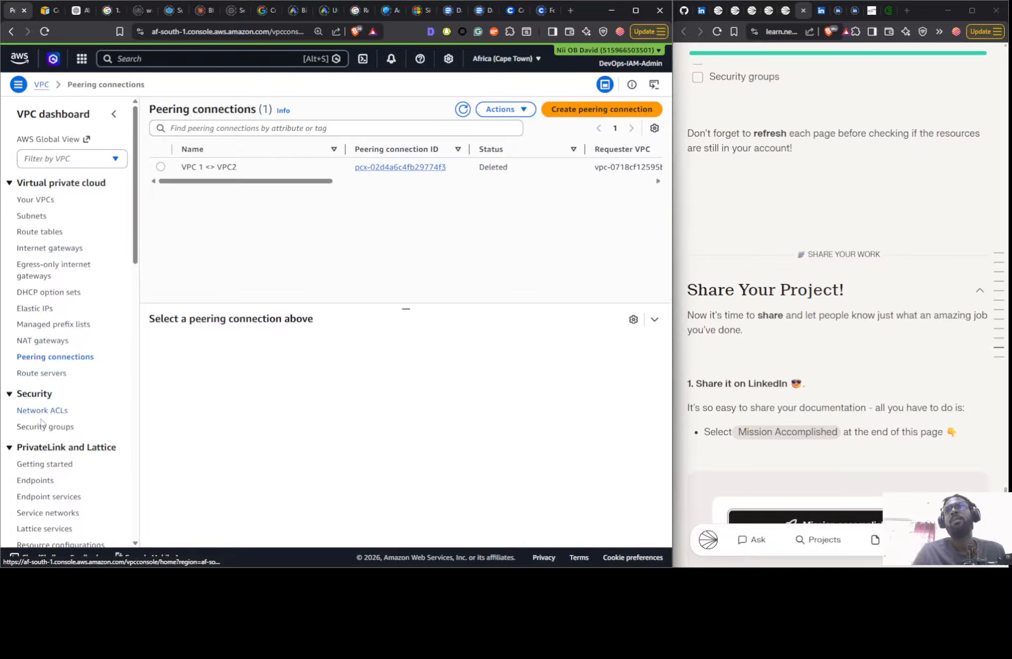
pyautogui.click(38, 412)
pyautogui.click(38, 428)
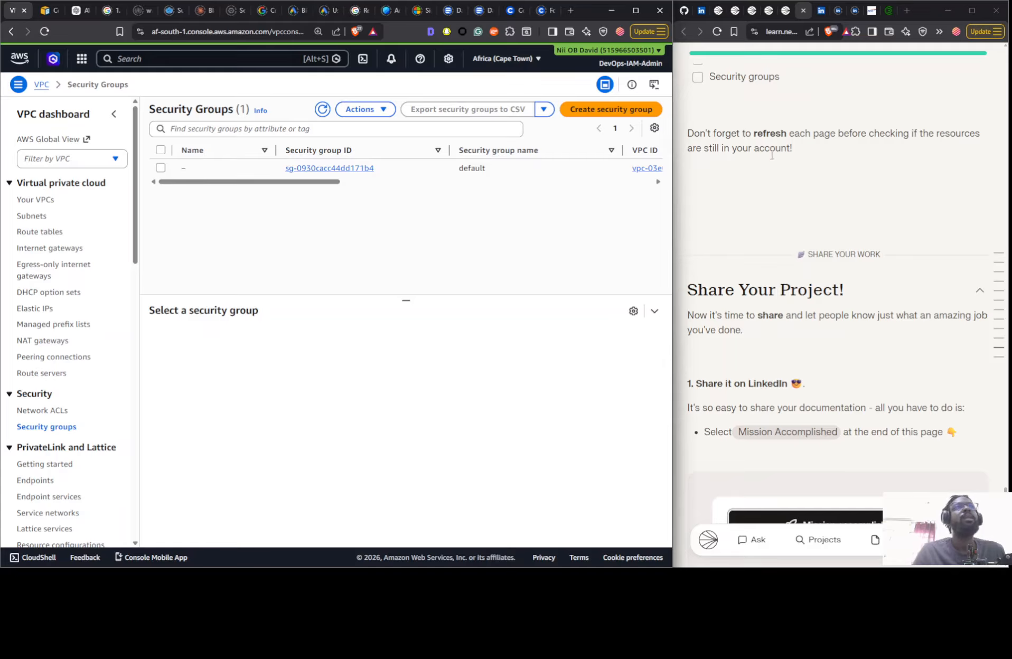
# - Open the related project VPC Monitoring with Flow Logs from the guide's overview and dismiss the project reminder
pyautogui.click(997, 257)
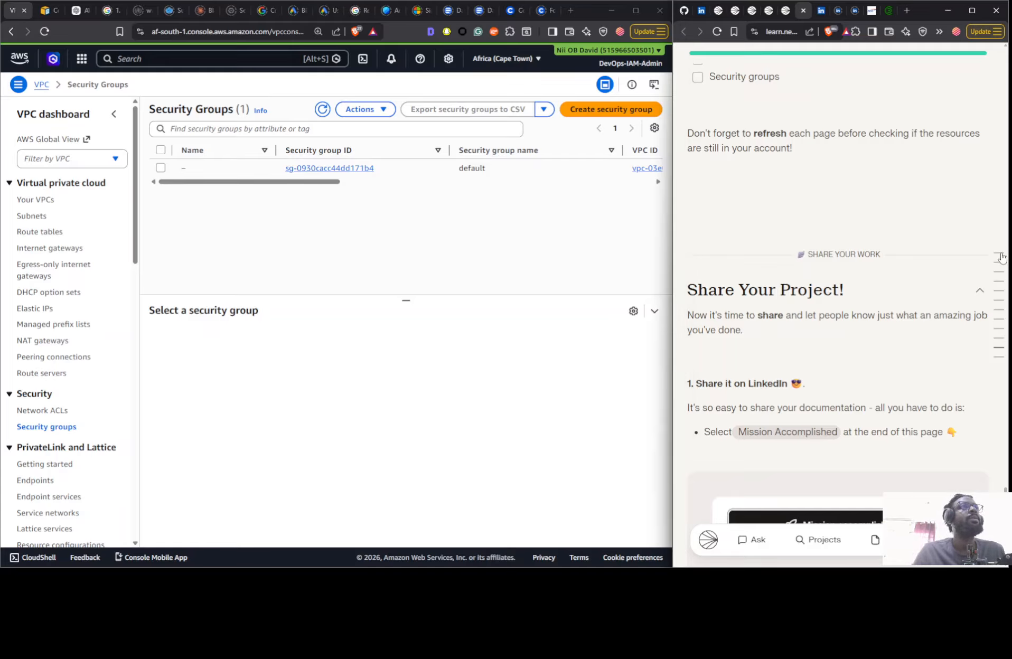
pyautogui.click(999, 255)
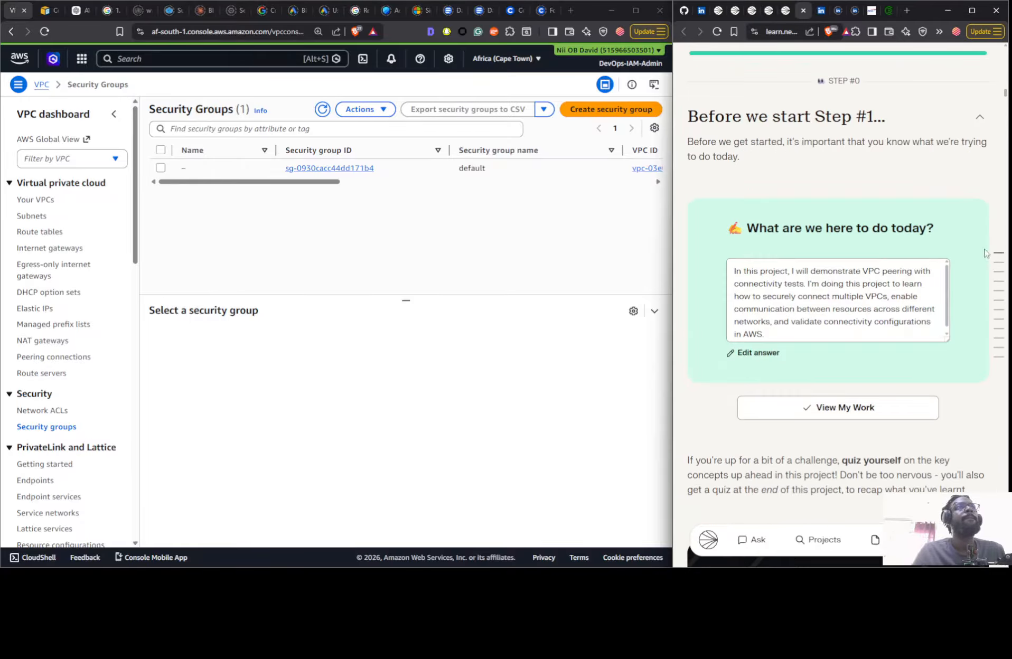
pyautogui.scroll(-15, 858, 219)
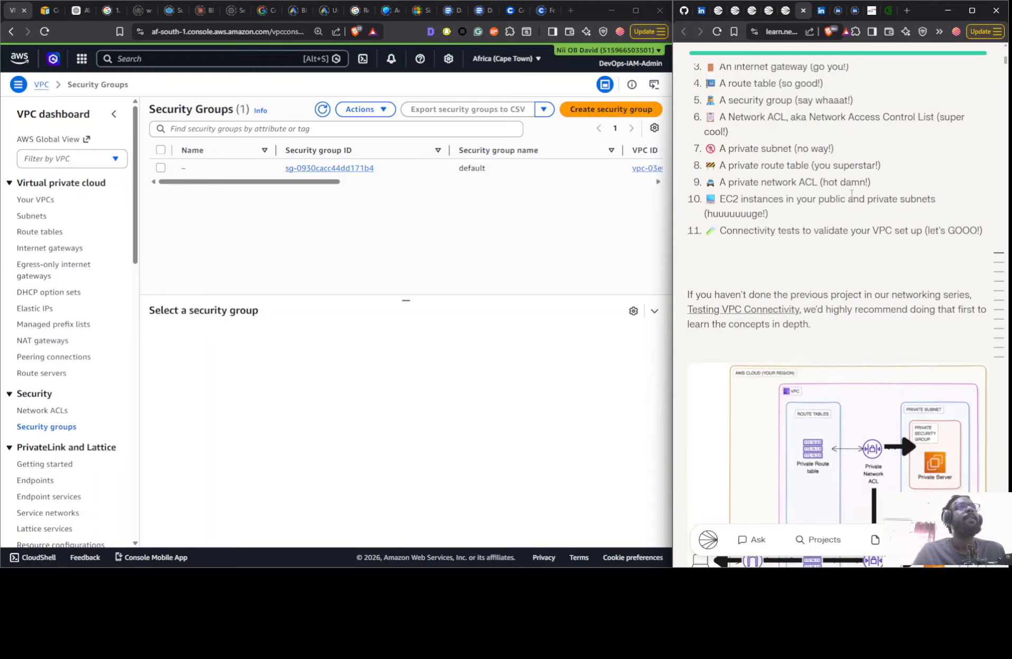
pyautogui.scroll(10, 850, 195)
pyautogui.scroll(-2, 944, 213)
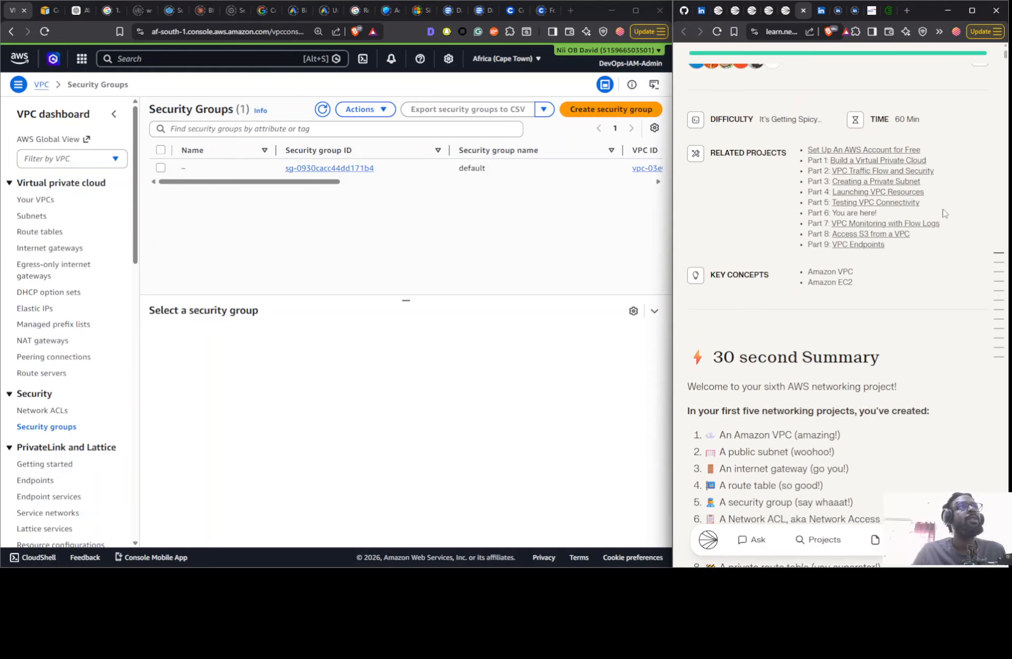
pyautogui.click(904, 223)
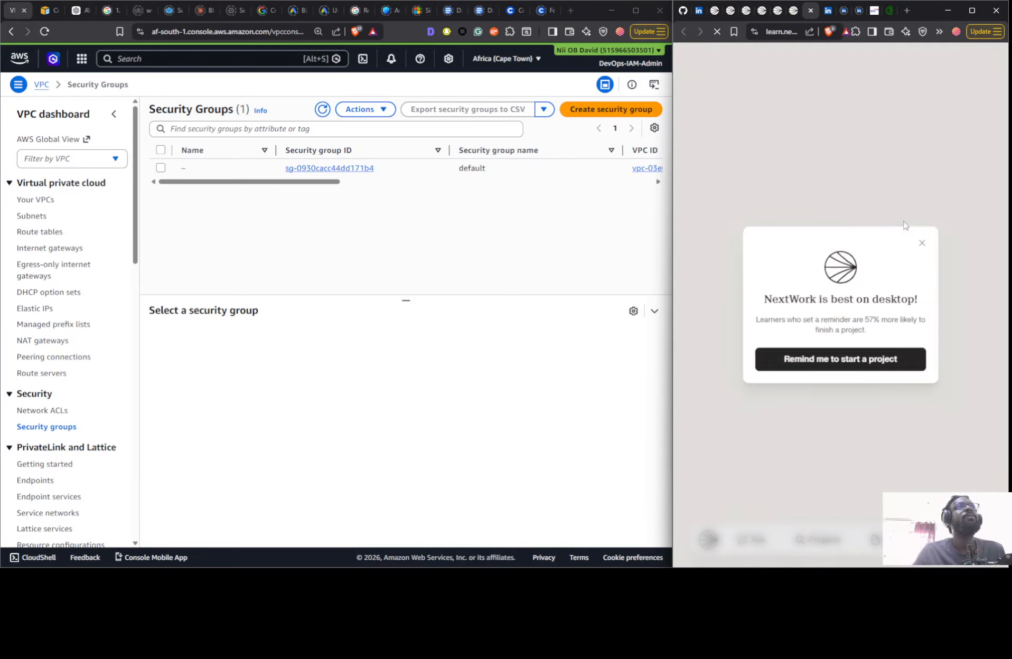
pyautogui.click(922, 243)
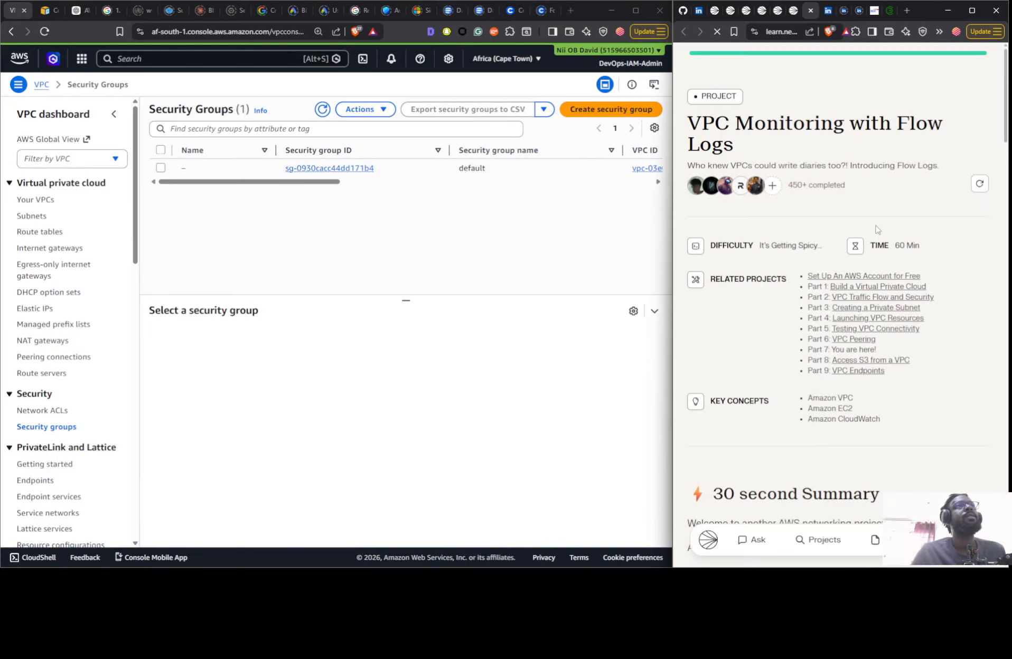
# - Choose the Some Guidance mode for the VPC Monitoring with Flow Logs project
pyautogui.scroll(-20, 877, 230)
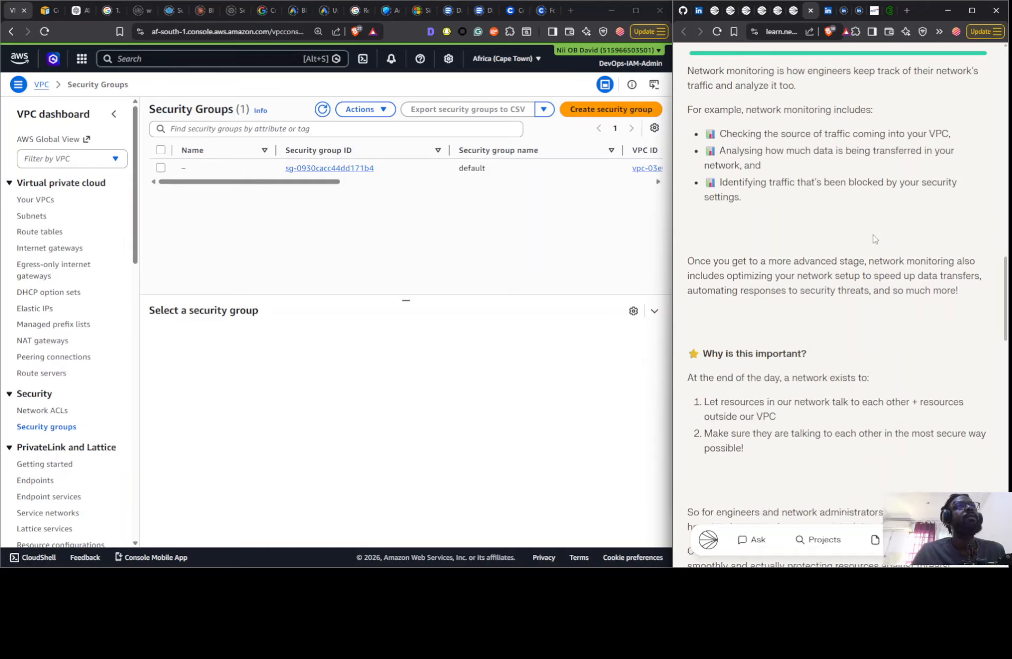
pyautogui.scroll(-15, 874, 239)
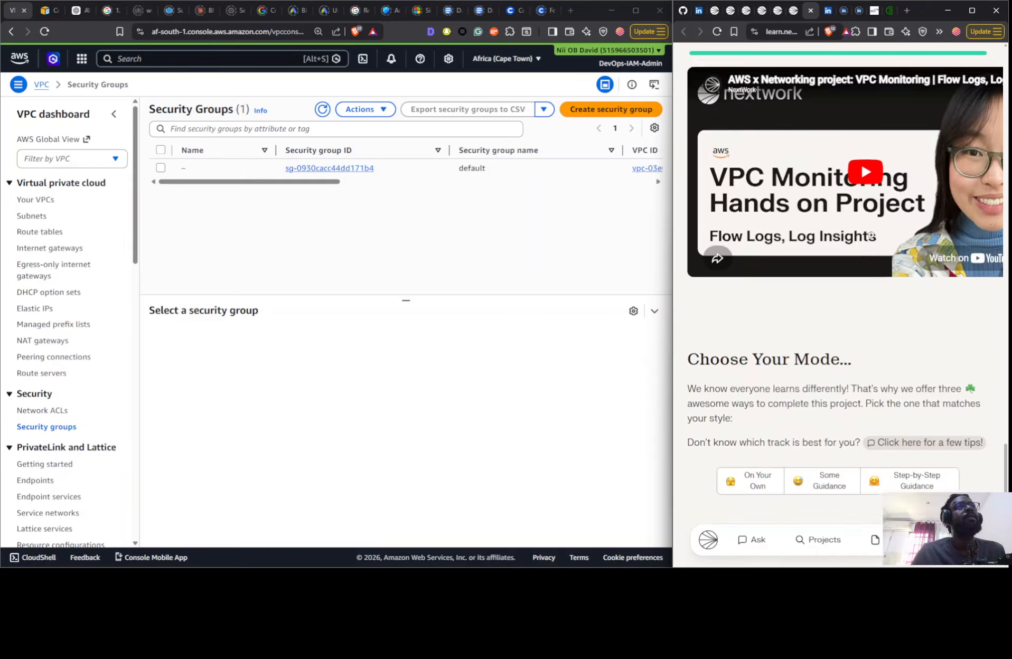
pyautogui.scroll(-4, 872, 236)
pyautogui.click(815, 271)
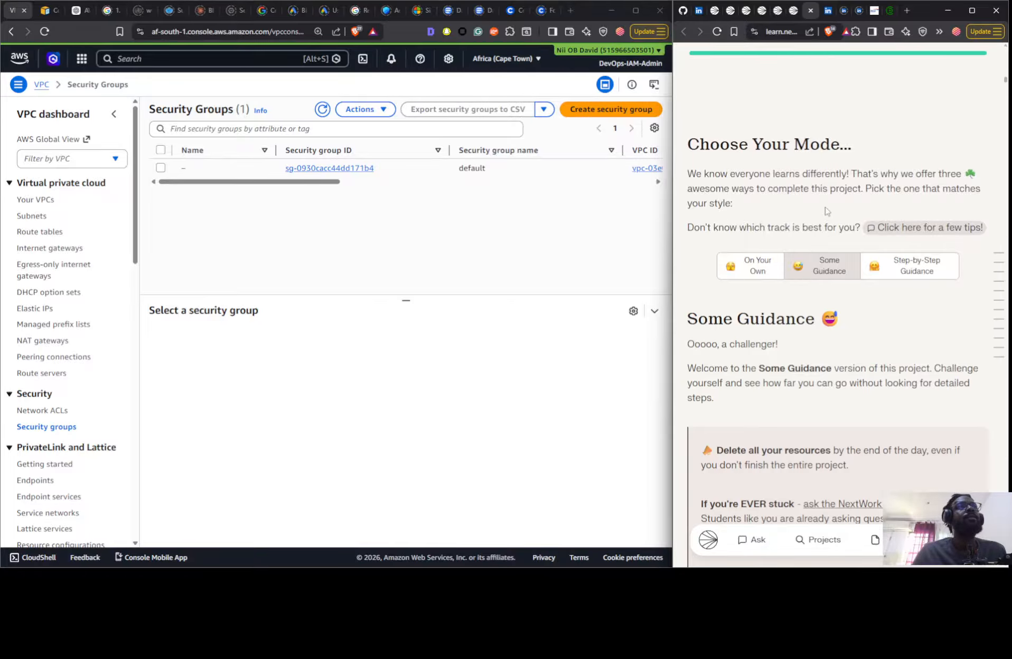
# - Review the Some Guidance instructions for step 1, including the architecture diagram and the name and CIDR settings for VPC 1
pyautogui.scroll(-12, 822, 238)
pyautogui.scroll(-9, 827, 209)
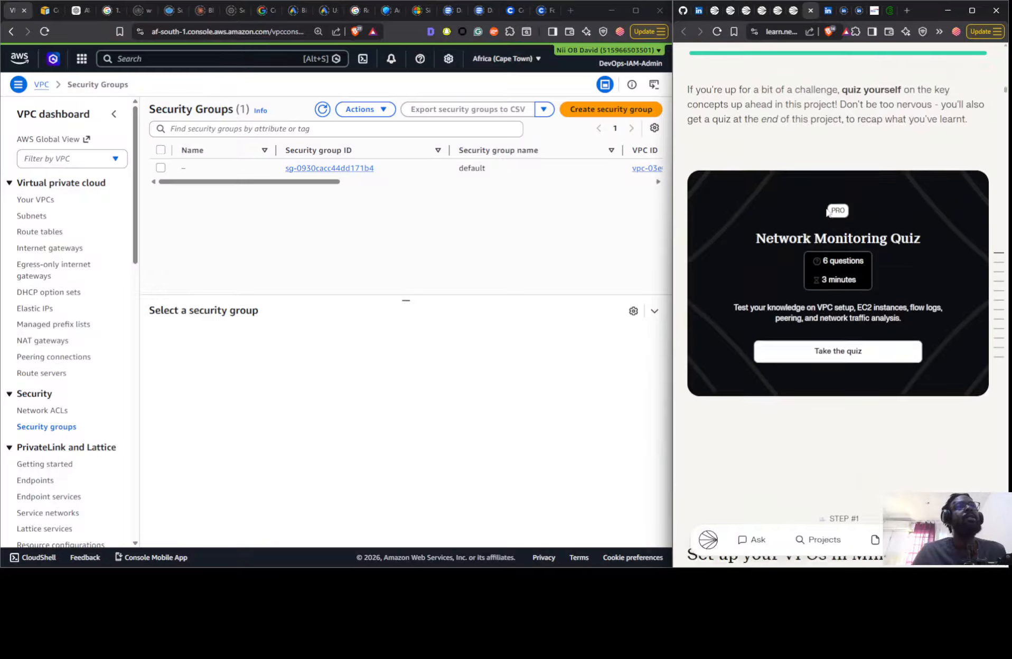
pyautogui.scroll(-6, 828, 212)
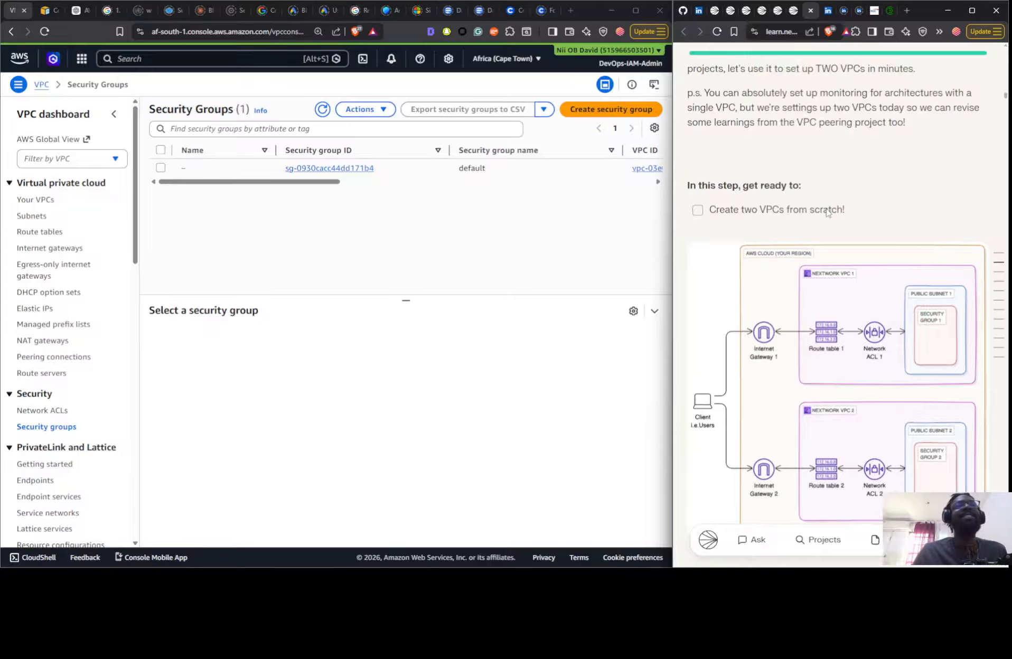
pyautogui.scroll(-10, 827, 213)
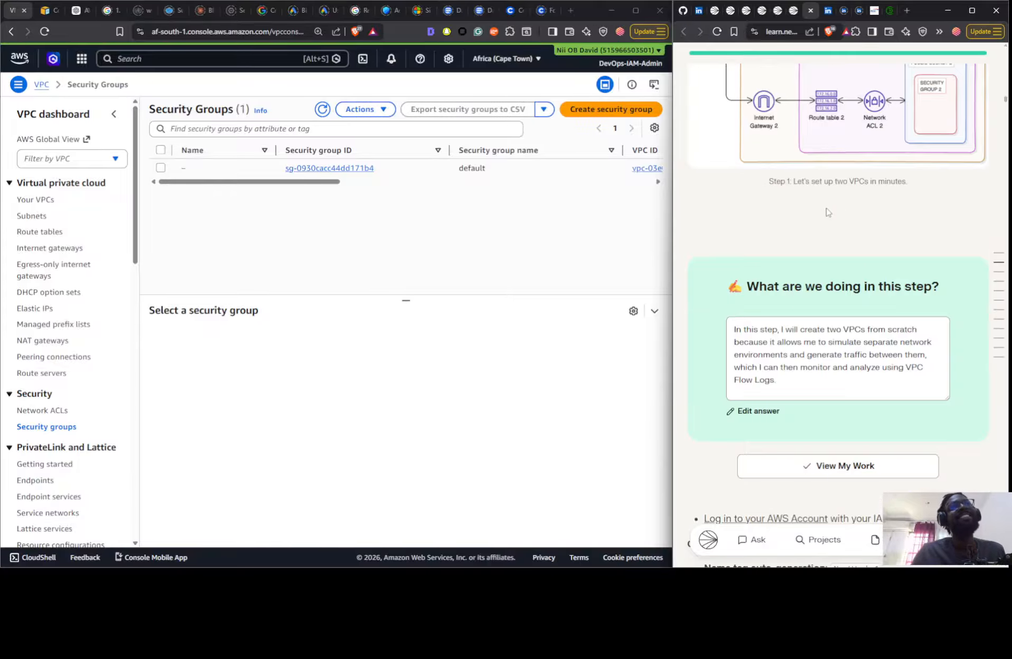
pyautogui.scroll(-4, 794, 177)
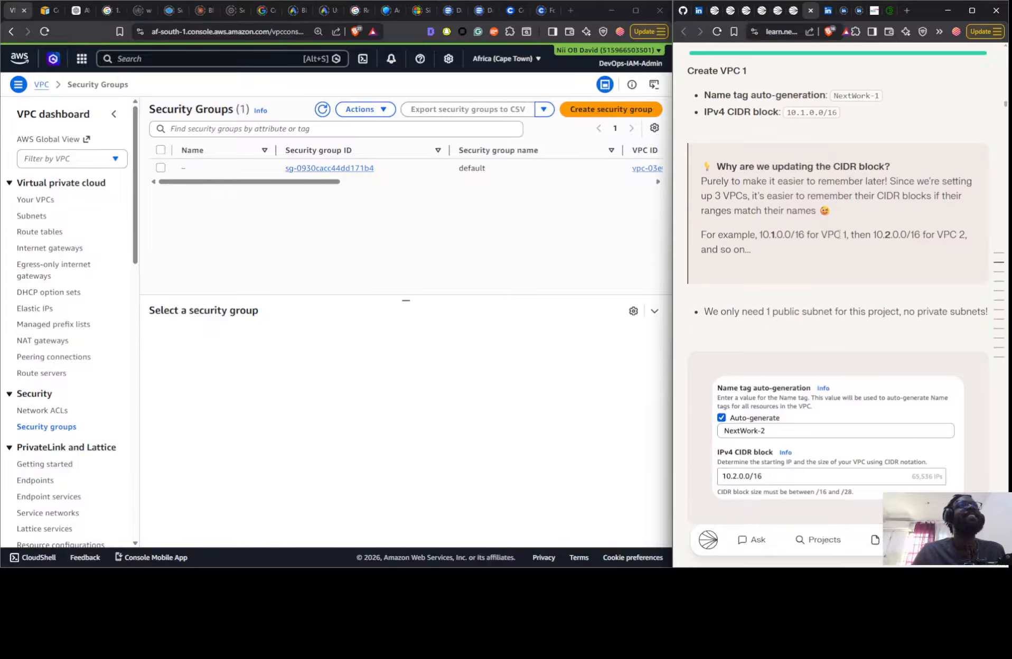
# - Switch the flow logs project guide to the On Your Own mode
pyautogui.scroll(5, 842, 232)
pyautogui.scroll(8, 841, 232)
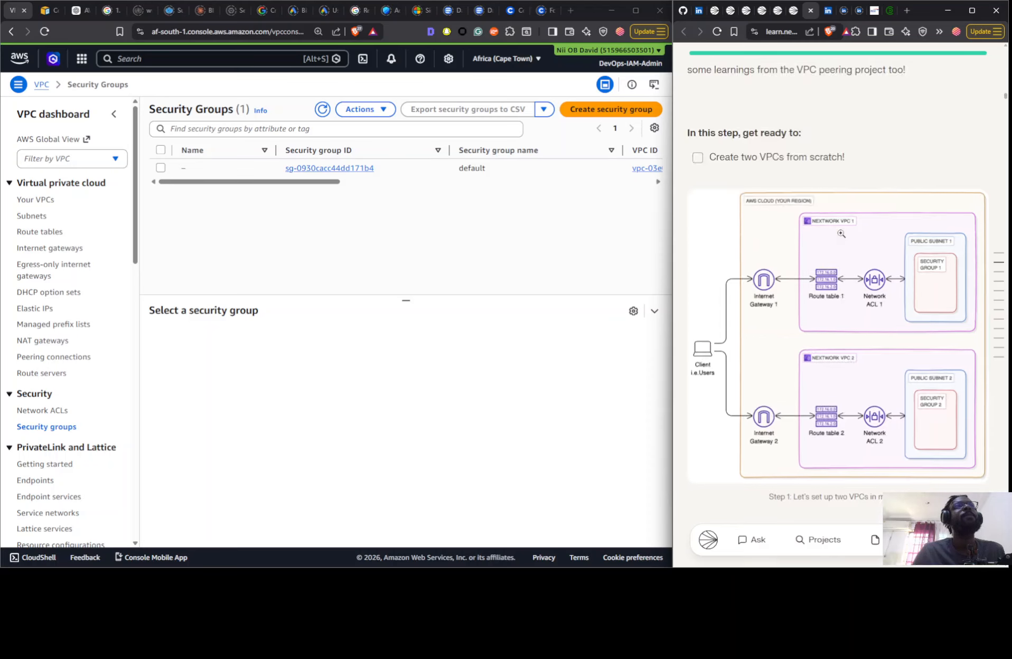
pyautogui.scroll(10, 887, 260)
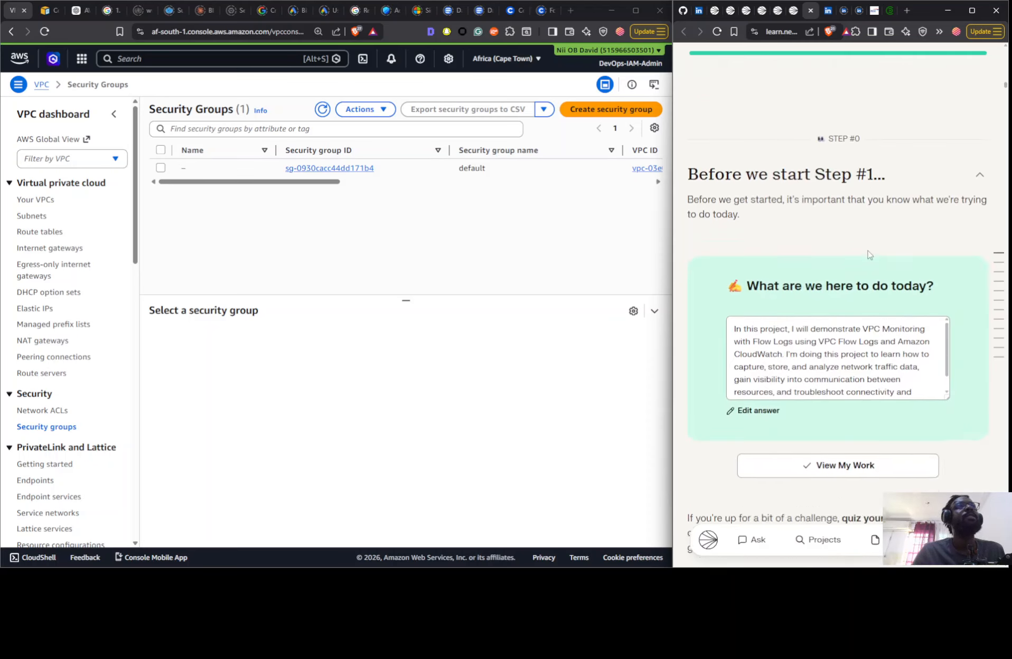
pyautogui.click(775, 264)
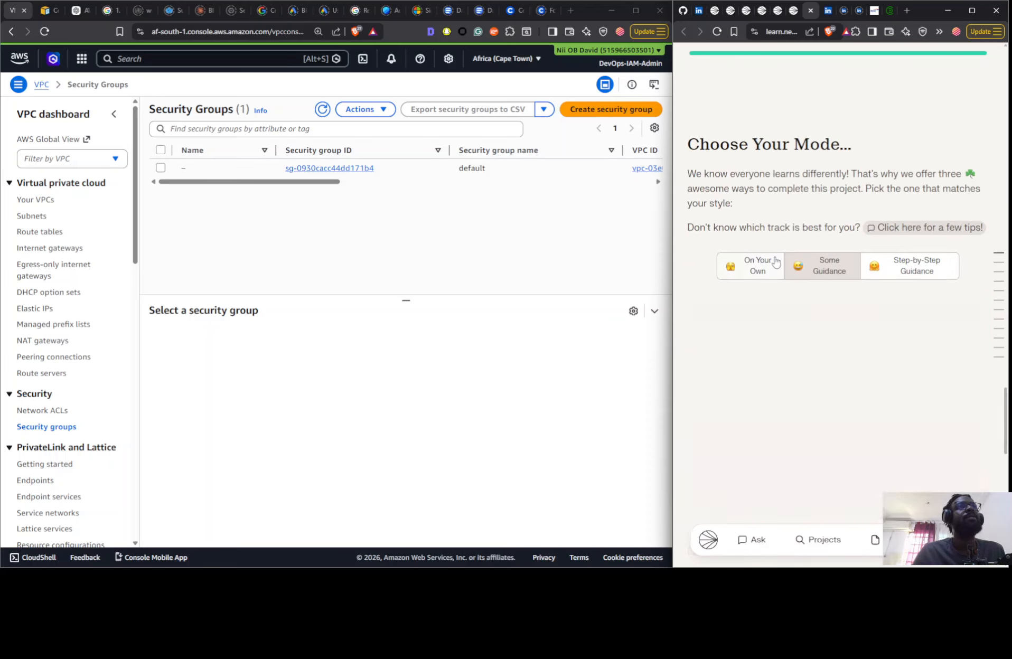
# - Examine the On Your Own tasks and architecture diagrams for setting up the VPCs, launching EC2 instances and setting up flow logs
pyautogui.scroll(-10, 813, 227)
pyautogui.scroll(-6, 824, 208)
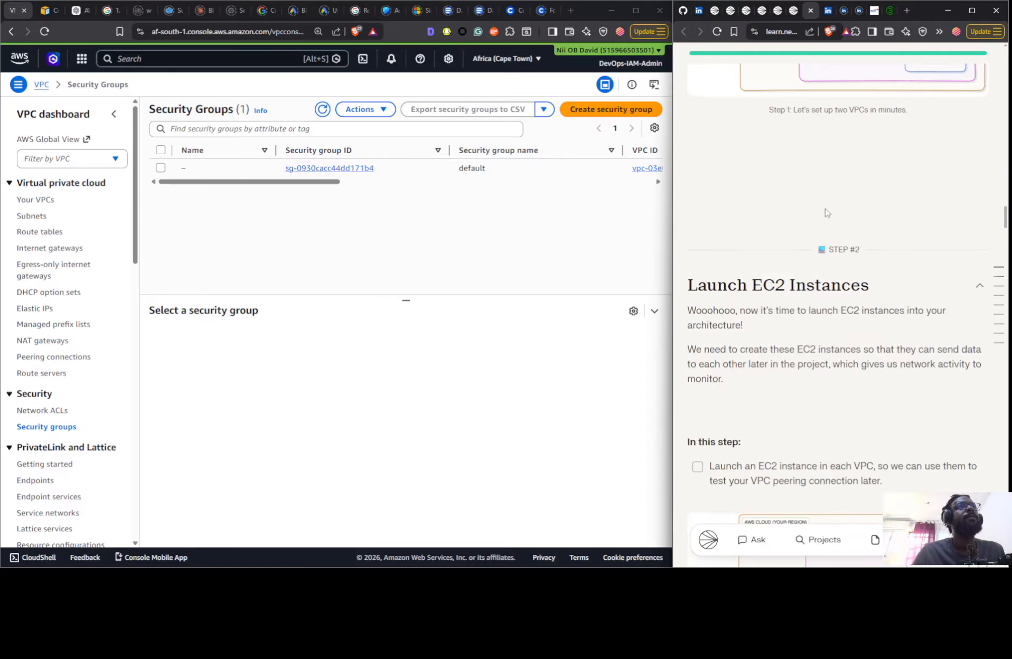
pyautogui.scroll(9, 816, 217)
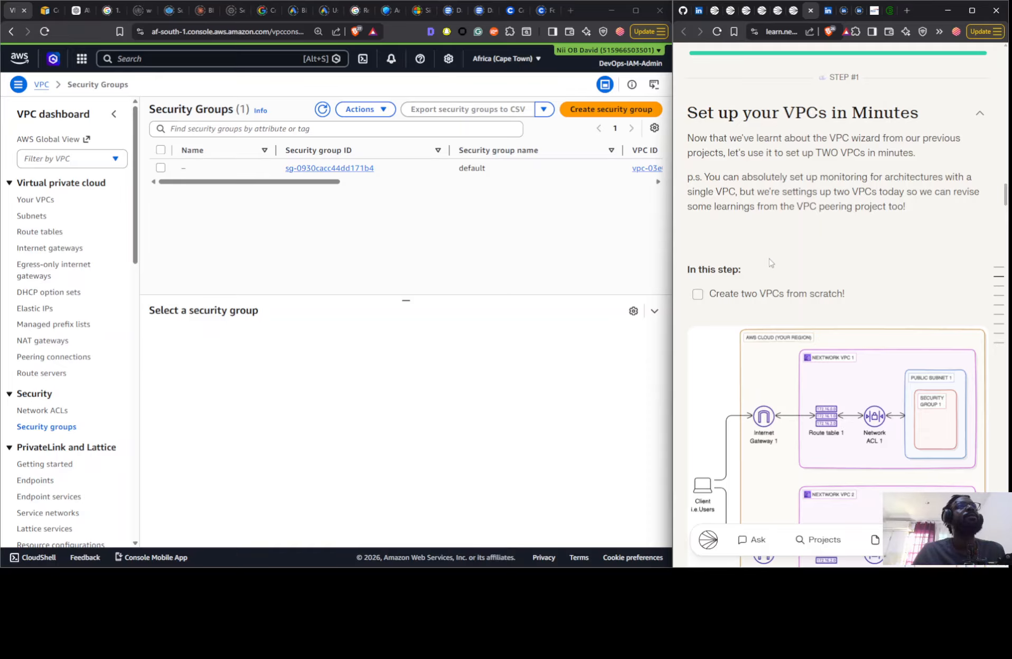
pyautogui.scroll(-4, 771, 262)
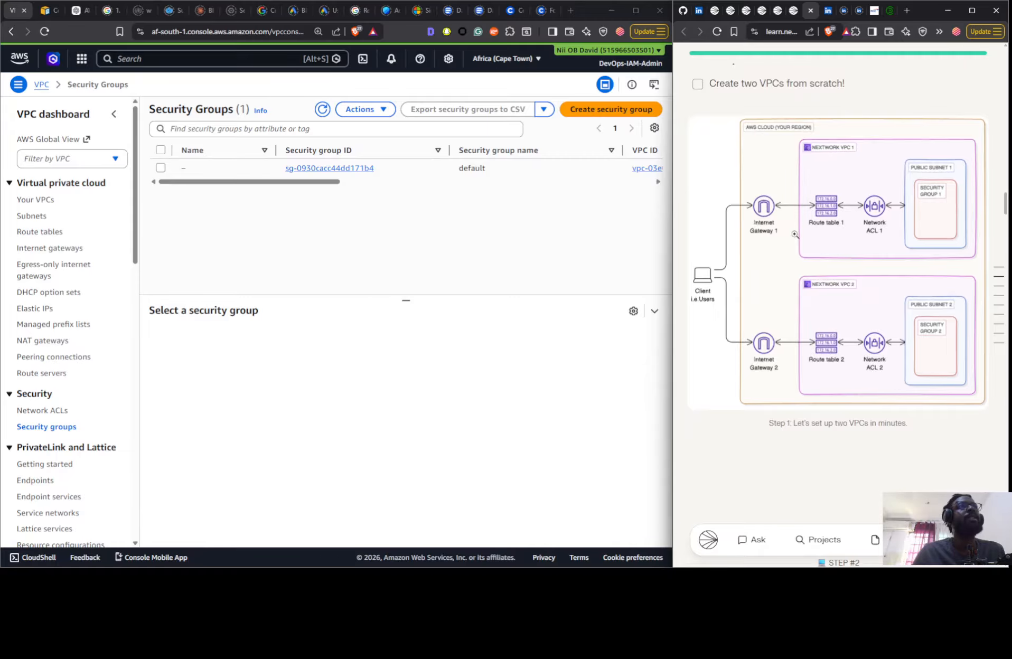
pyautogui.scroll(-6, 795, 234)
pyautogui.scroll(-12, 799, 199)
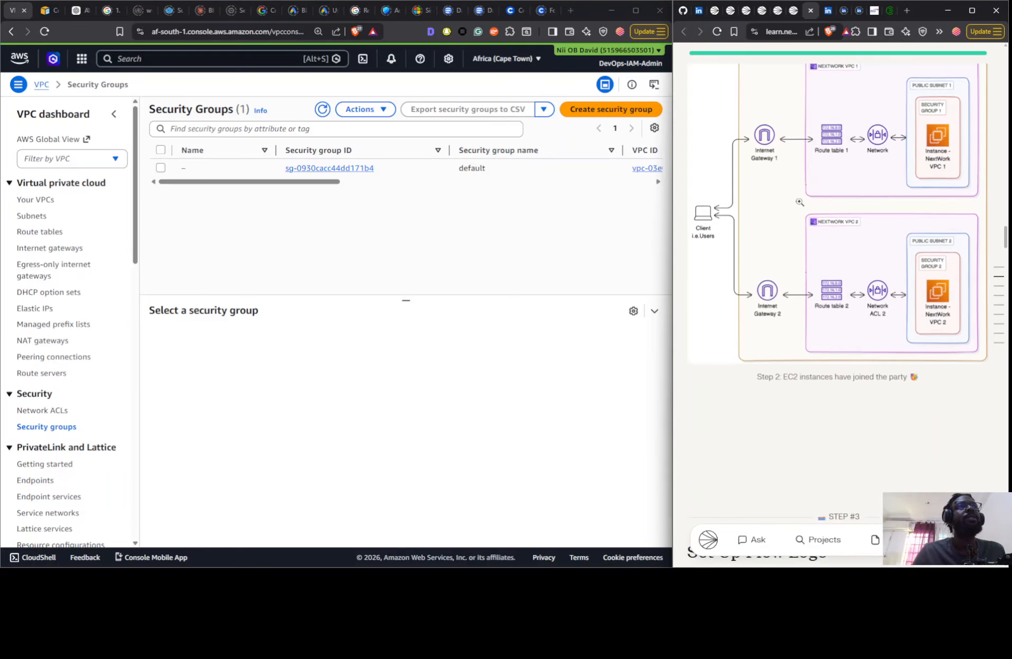
pyautogui.scroll(4, 799, 200)
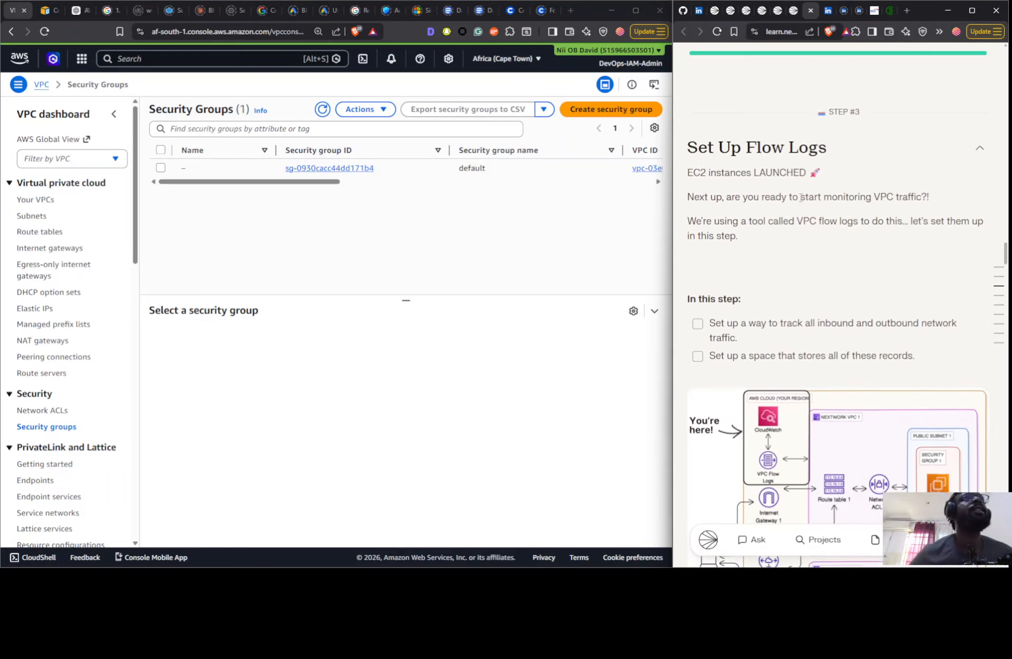
pyautogui.scroll(-5, 800, 204)
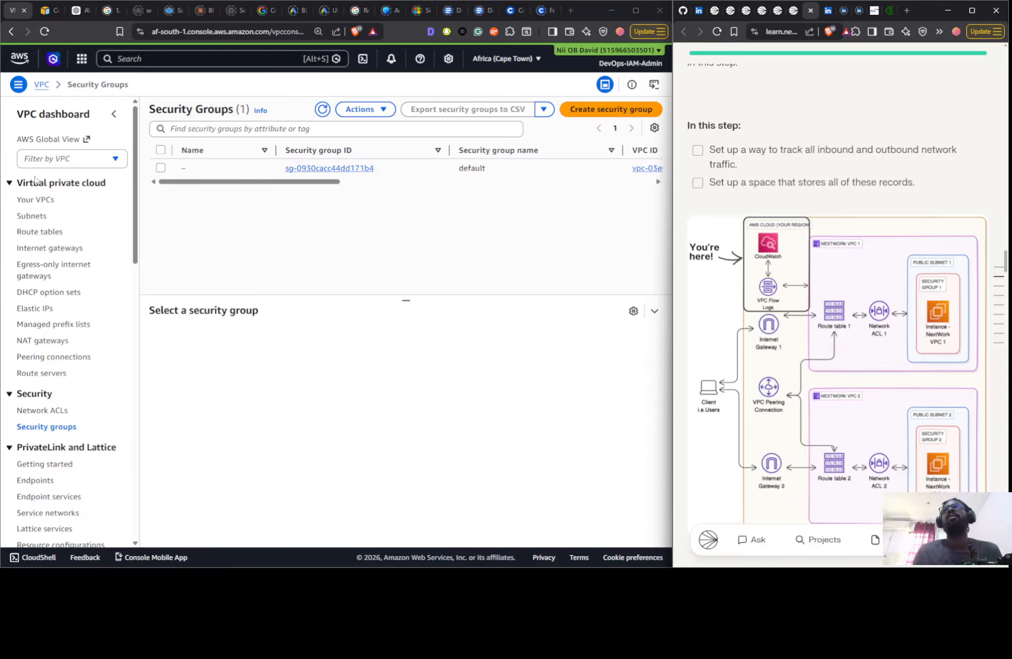
# - Start a new VPC with the VPC and more option and set its auto-generated name tag to "Nextwork 1"
pyautogui.click(35, 199)
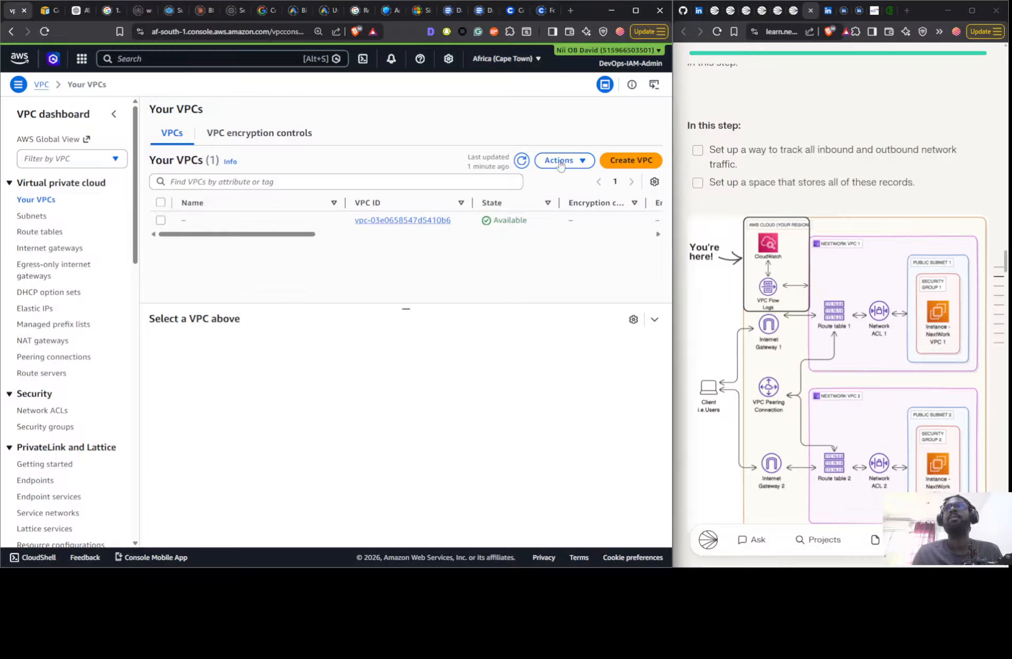
pyautogui.click(638, 165)
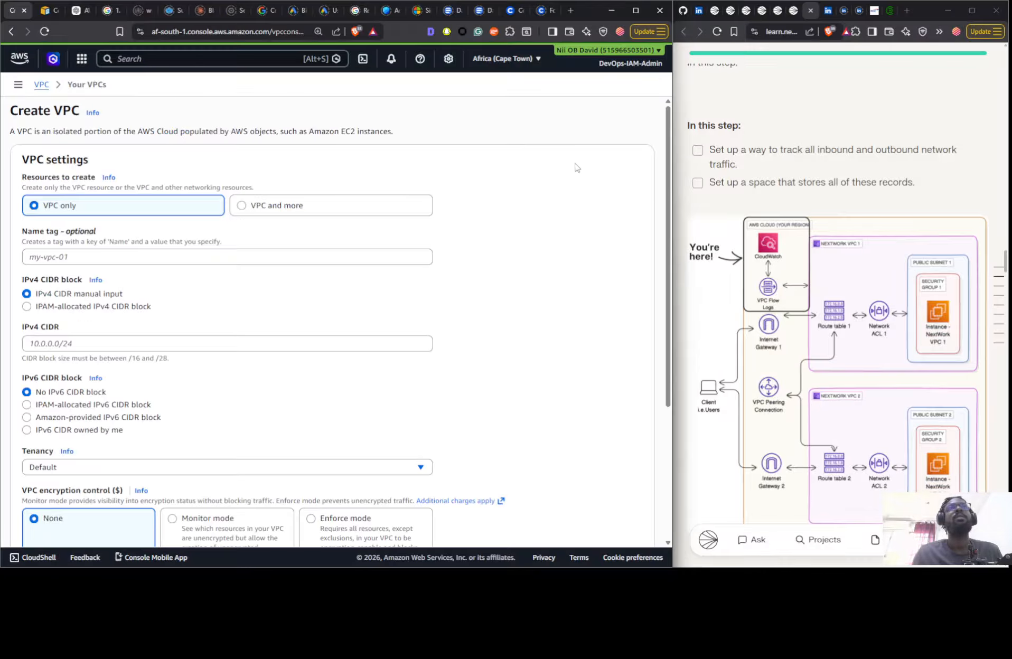
pyautogui.click(237, 206)
pyautogui.scroll(-8, 834, 260)
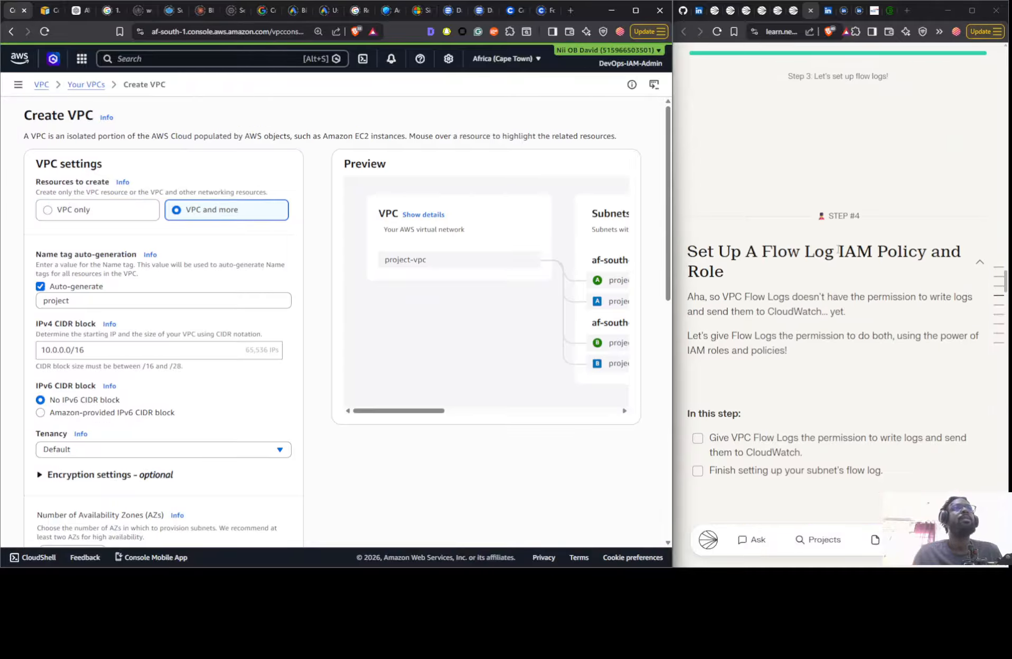
pyautogui.click(135, 295)
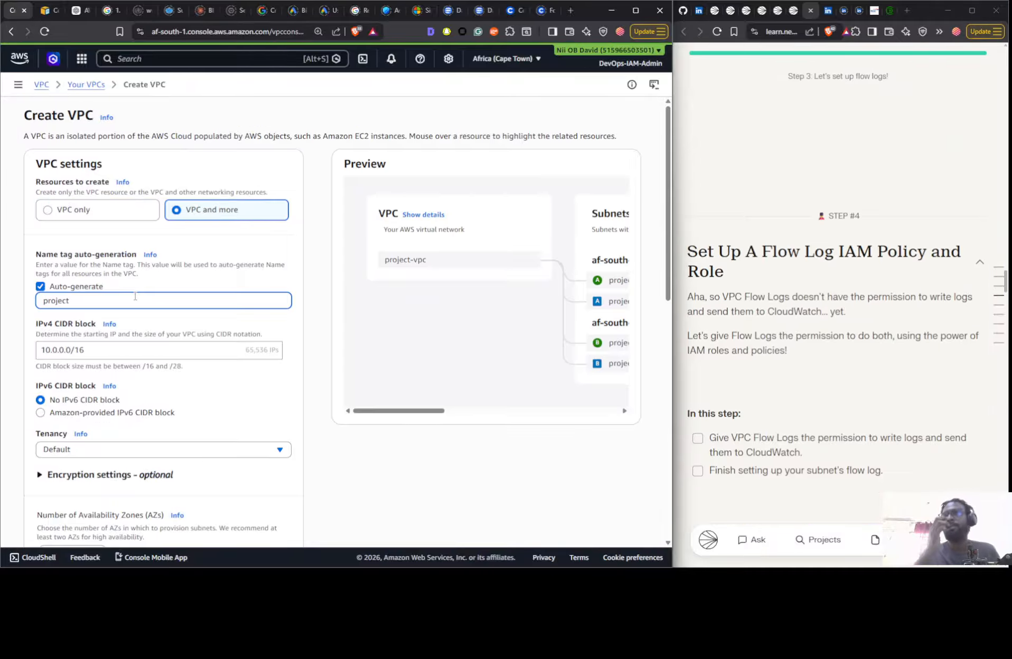
pyautogui.doubleClick(134, 296)
pyautogui.write('Ne')
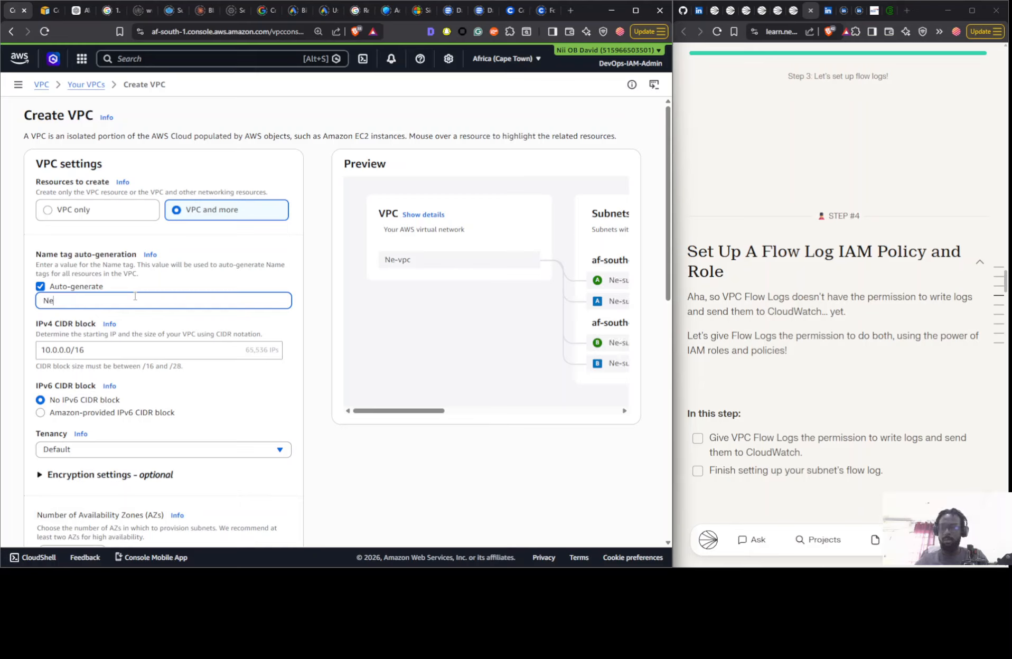
pyautogui.write('xtwork 1')
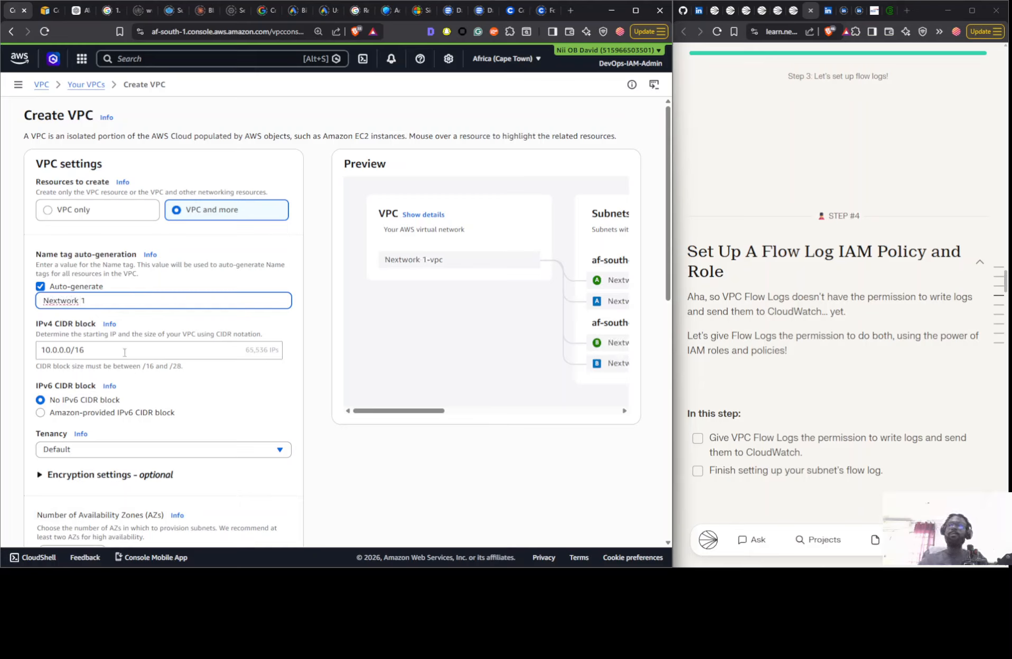
# - Set the IPv4 CIDR block of the Nextwork 1 VPC to 10.1.0.0/16
pyautogui.click(57, 350)
pyautogui.press('BackSpace')
pyautogui.write('1')
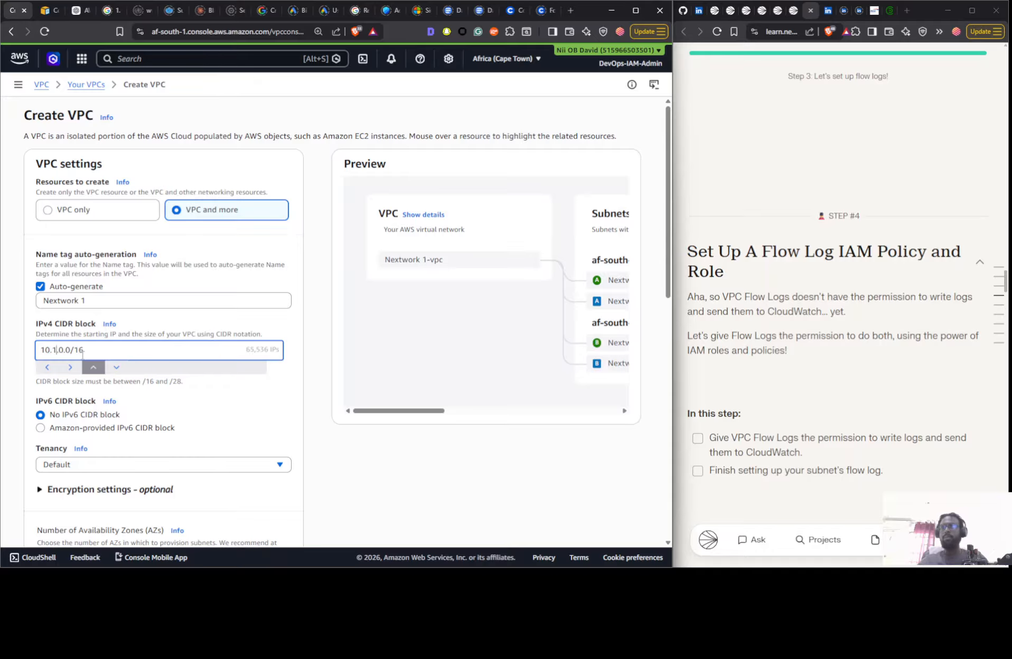
pyautogui.click(329, 350)
# - Create the Nextwork 1 VPC with 1 Availability Zone, 0 private subnets and no VPC endpoints, and open its details
pyautogui.scroll(-6, 287, 294)
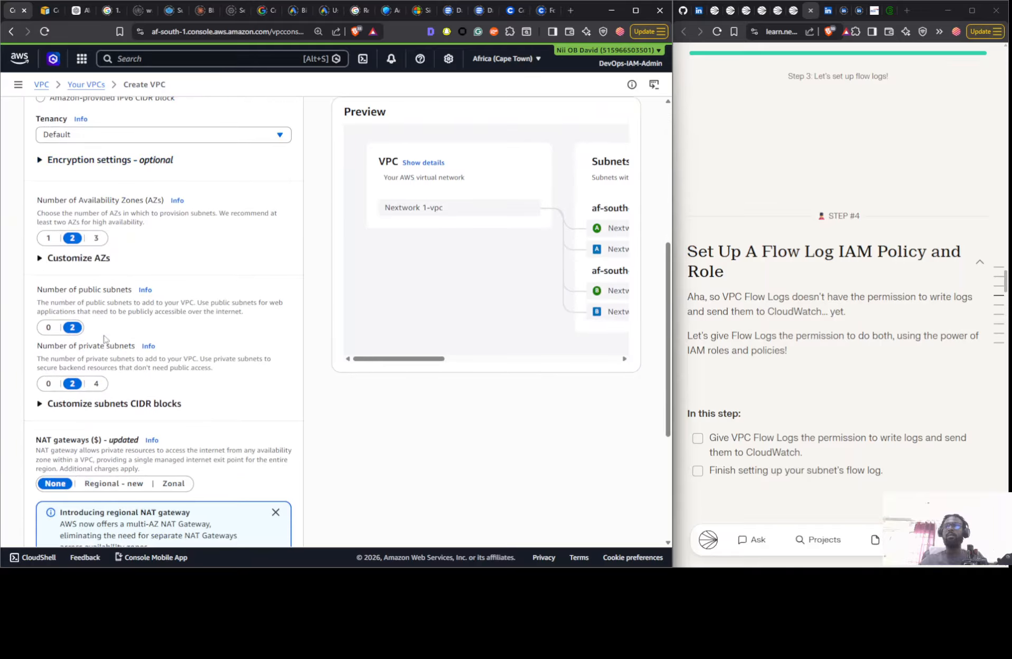
pyautogui.click(48, 237)
pyautogui.click(49, 384)
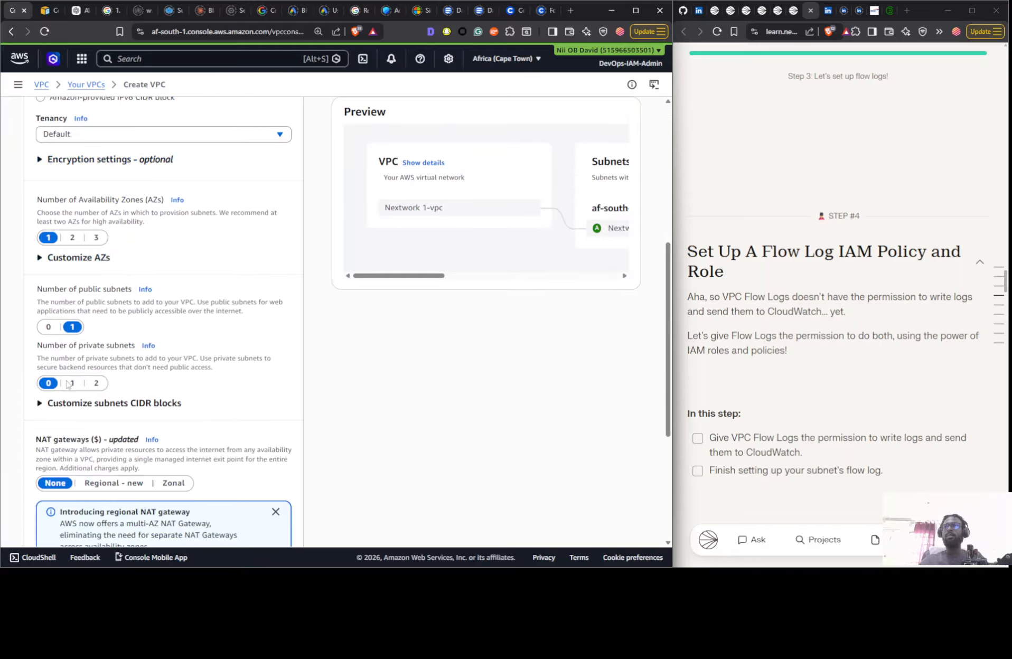
pyautogui.scroll(-4, 93, 388)
pyautogui.click(51, 393)
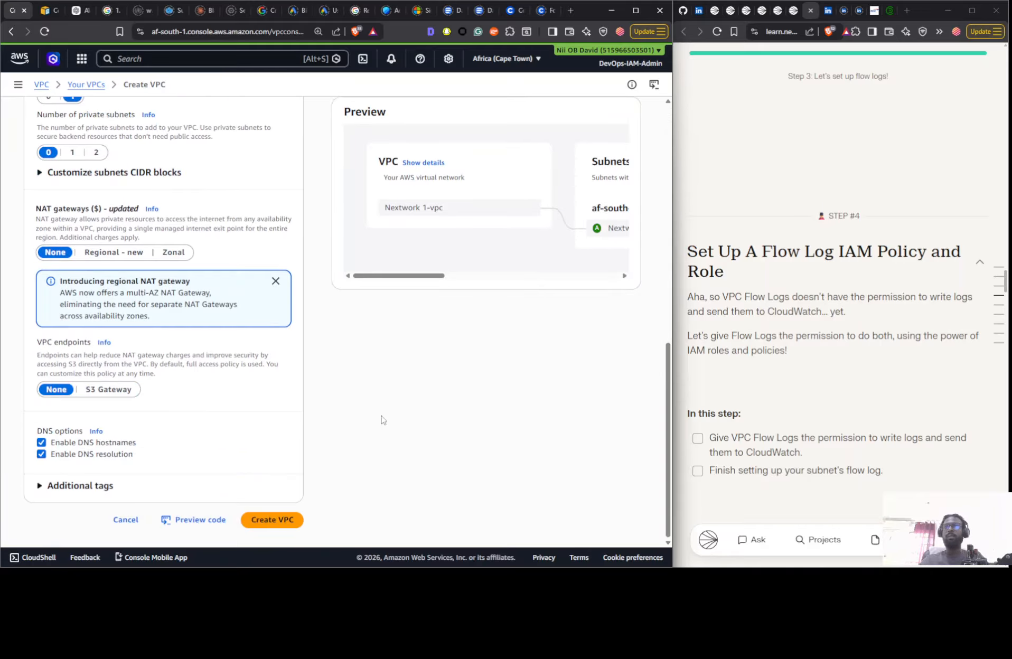
pyautogui.click(272, 519)
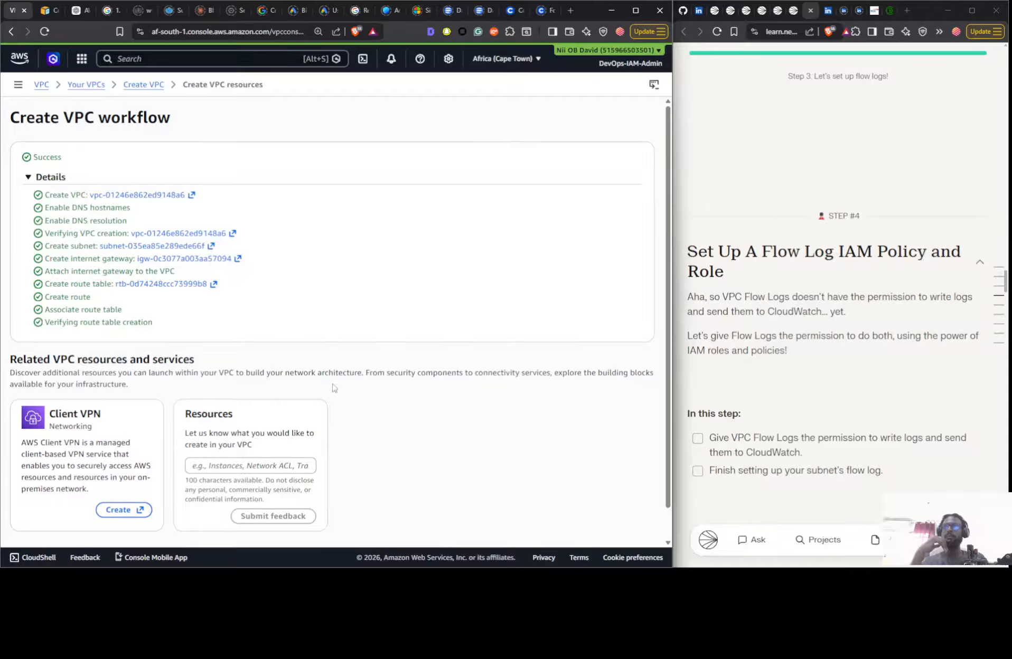
pyautogui.scroll(-1, 333, 388)
pyautogui.click(623, 526)
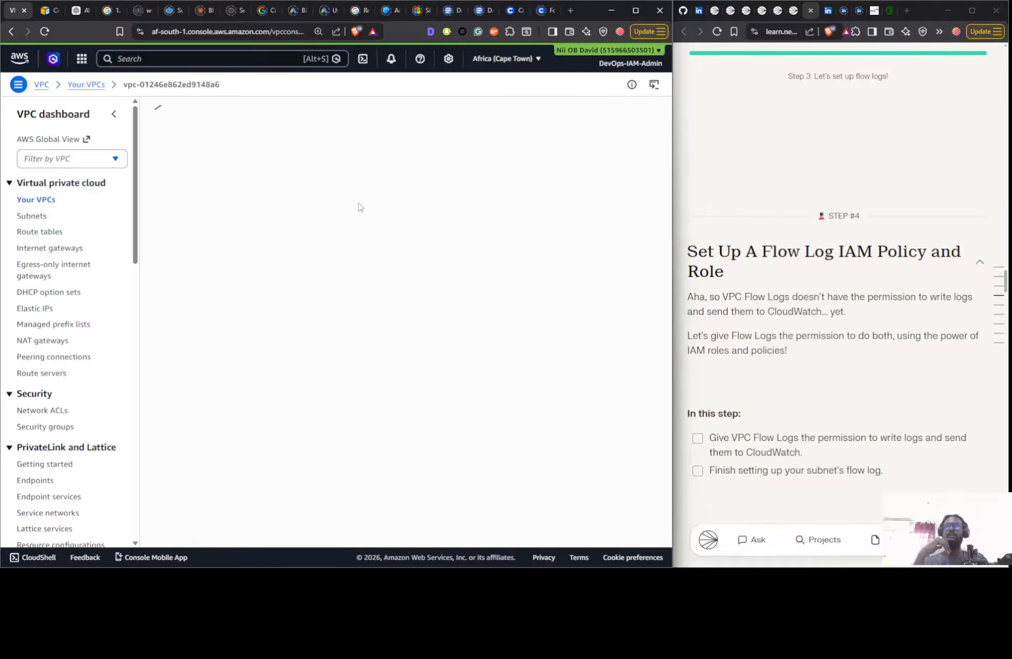
# - Start a second VPC with the VPC and more option and set its auto-generated name tag to "Nextwork 2"
pyautogui.click(50, 200)
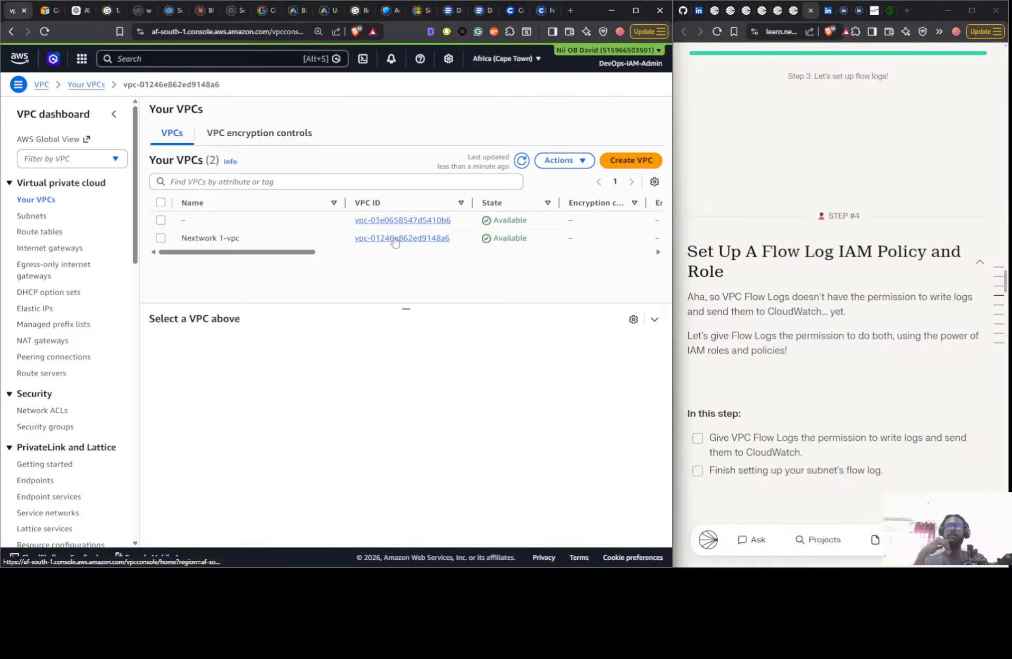
pyautogui.click(614, 161)
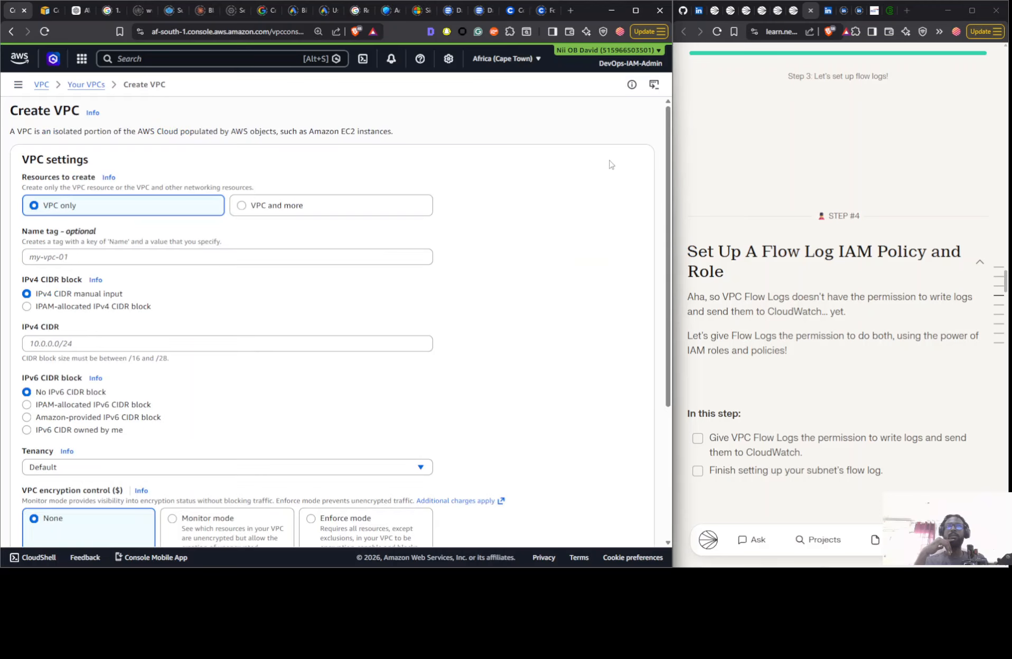
pyautogui.click(239, 208)
pyautogui.click(155, 301)
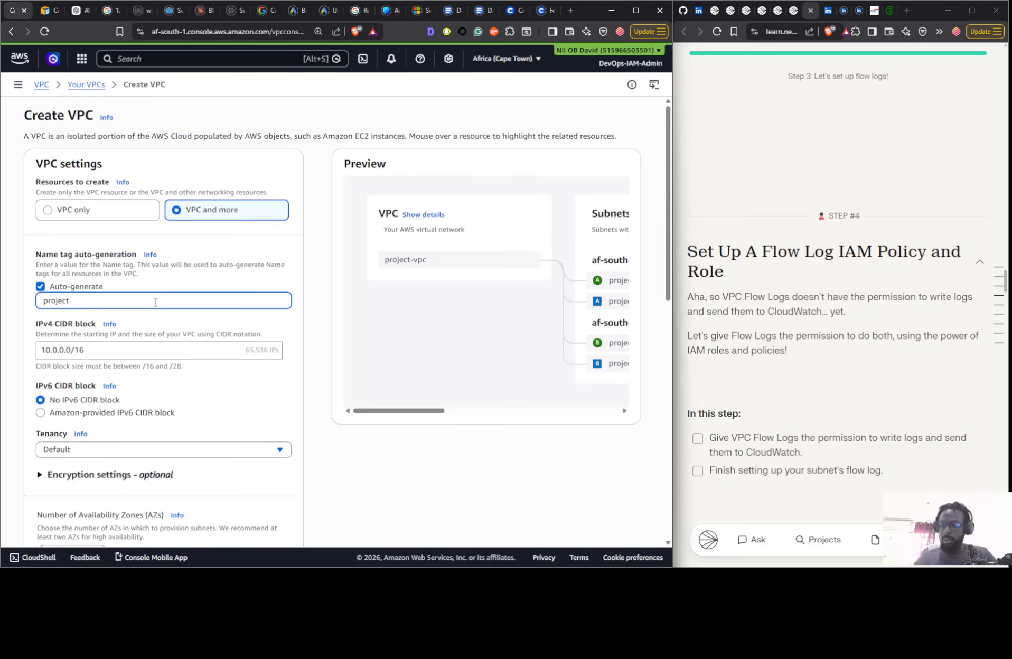
pyautogui.hotkey('ctrl', 'a')
pyautogui.write('Nextwor')
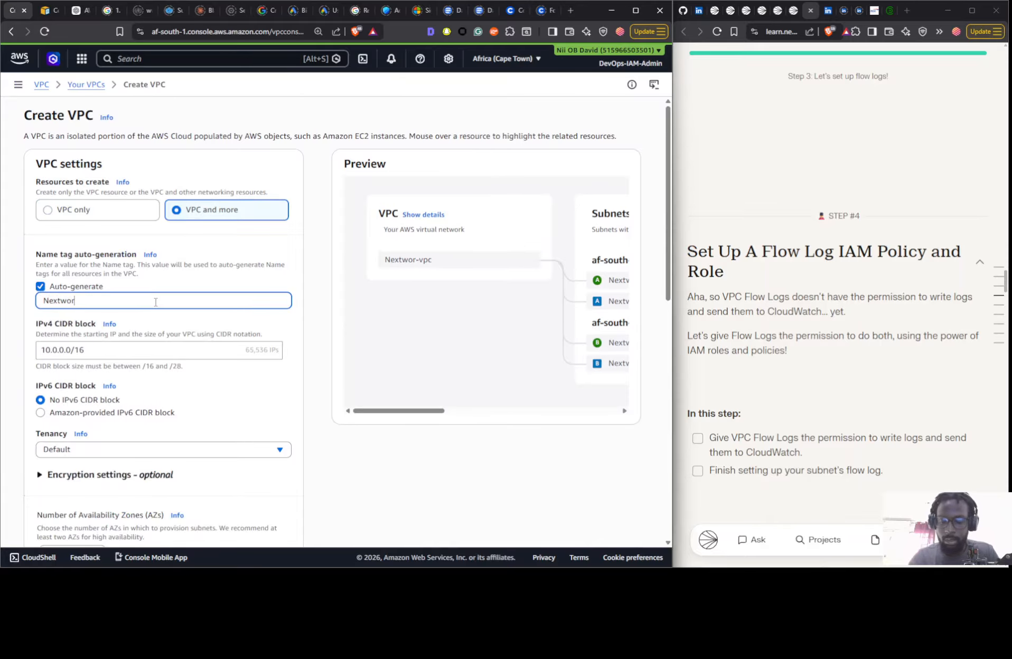
pyautogui.write('k2')
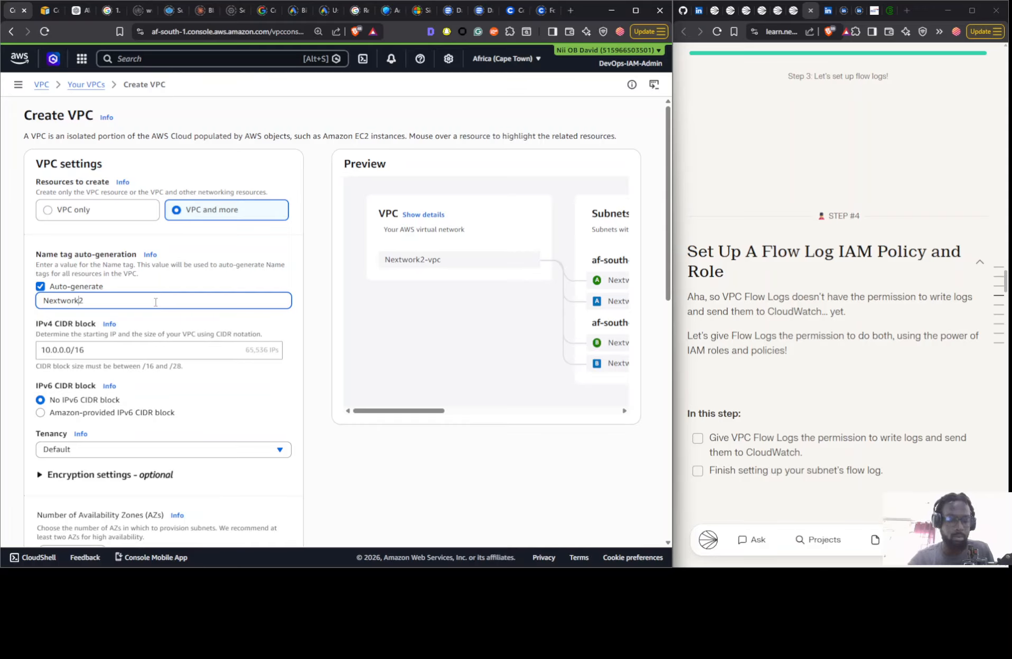
# - Set the IPv4 CIDR block of the Nextwork 2 VPC to 10.2.0.0/16
pyautogui.scroll(-1, 99, 310)
pyautogui.click(56, 297)
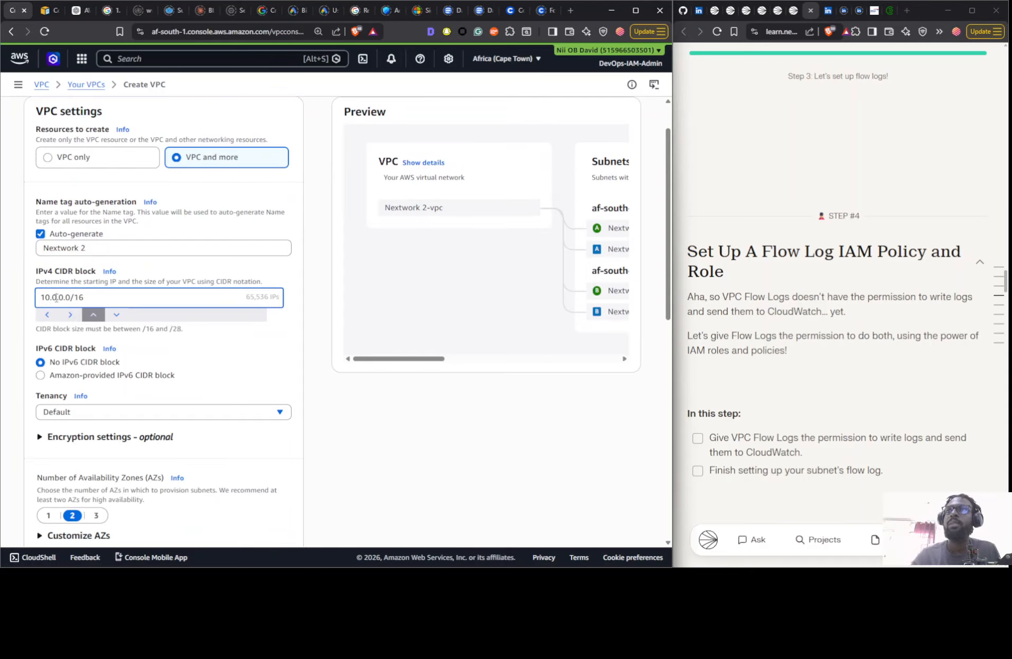
pyautogui.press('BackSpace')
pyautogui.write('2')
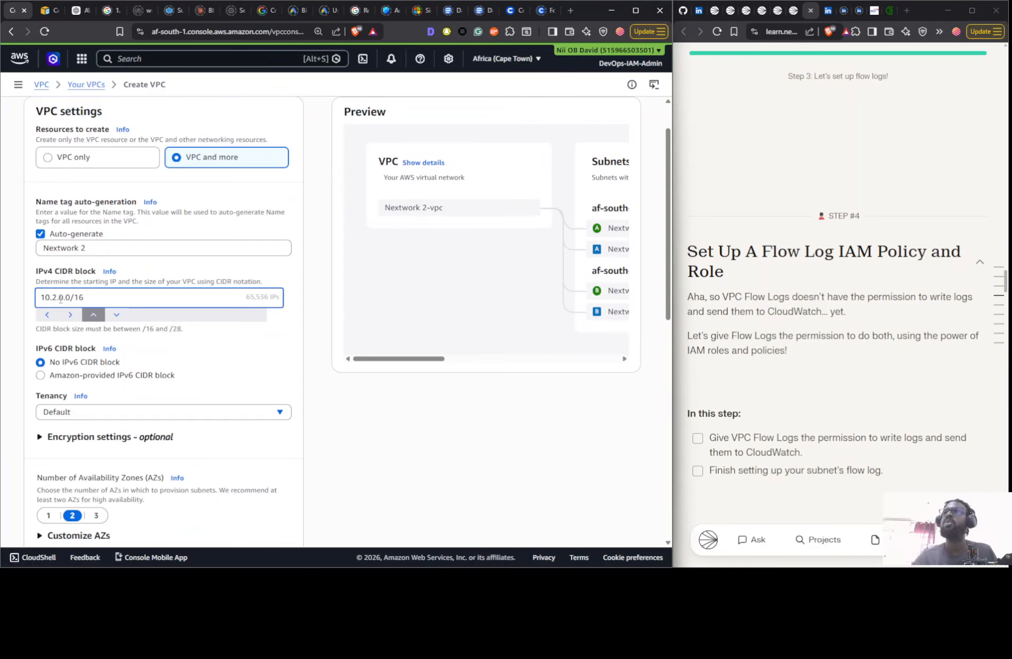
# - Create the Nextwork 2 VPC with 1 Availability Zone, 0 private subnets and no VPC endpoints
pyautogui.scroll(-3, 169, 396)
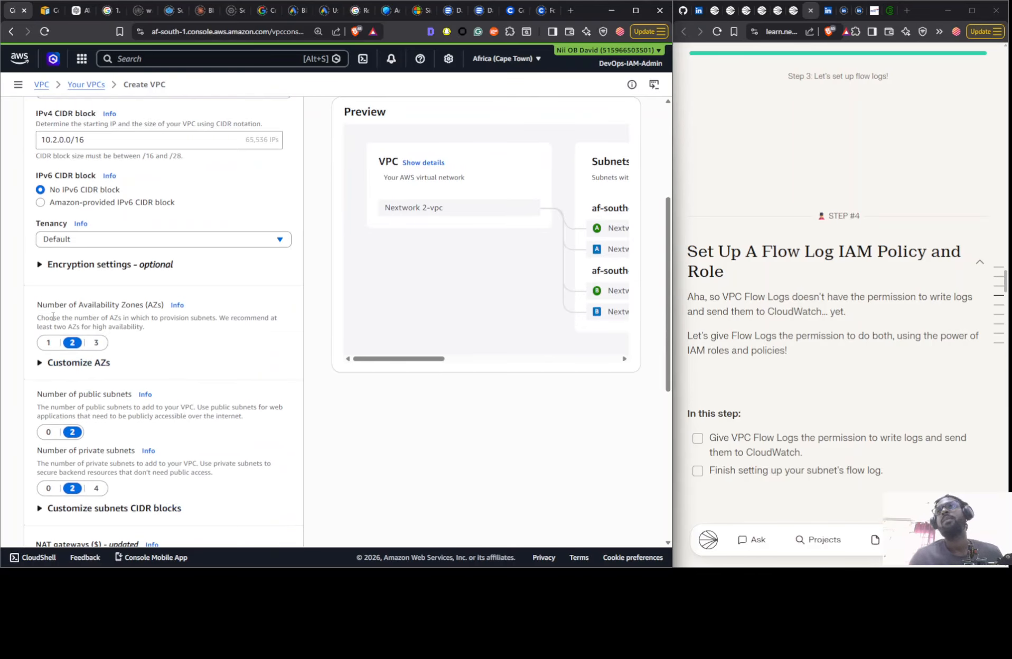
pyautogui.click(48, 343)
pyautogui.click(43, 491)
pyautogui.scroll(-5, 62, 329)
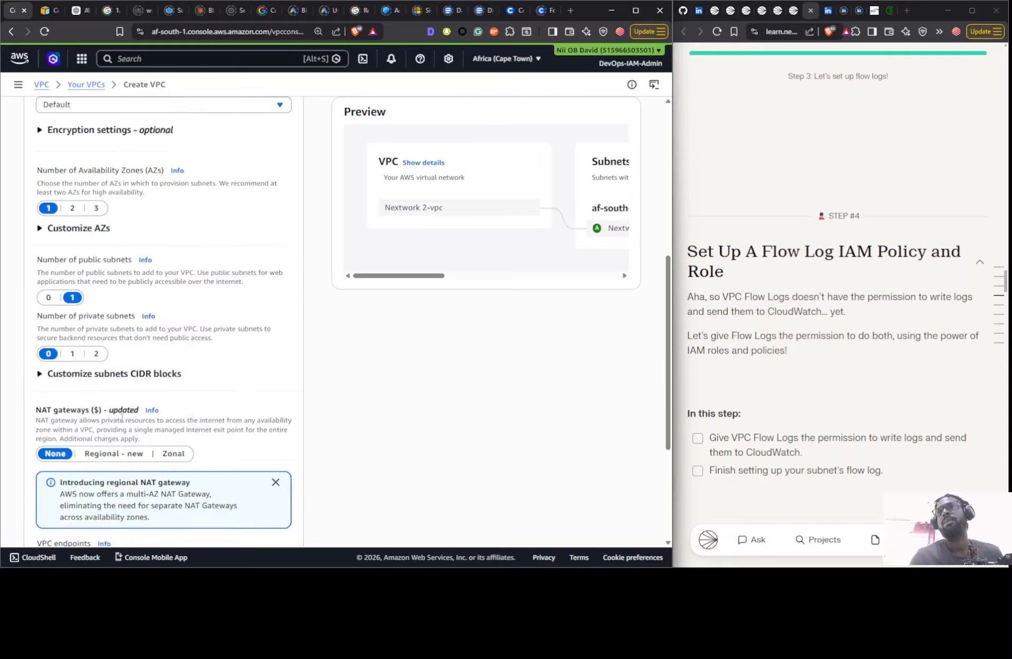
pyautogui.click(52, 411)
pyautogui.scroll(-1, 52, 411)
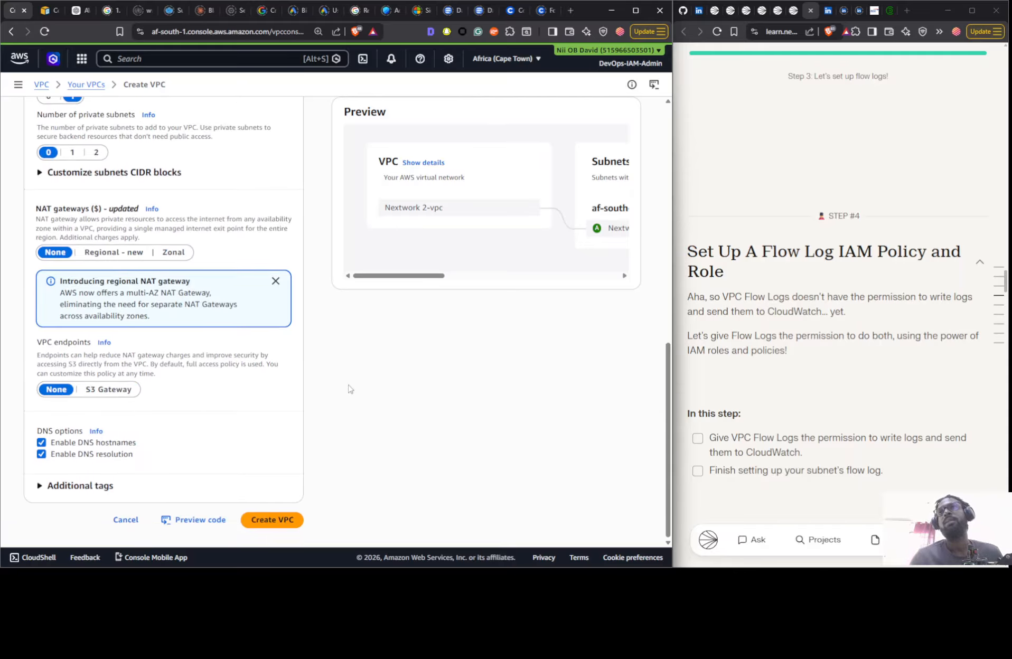
pyautogui.click(271, 520)
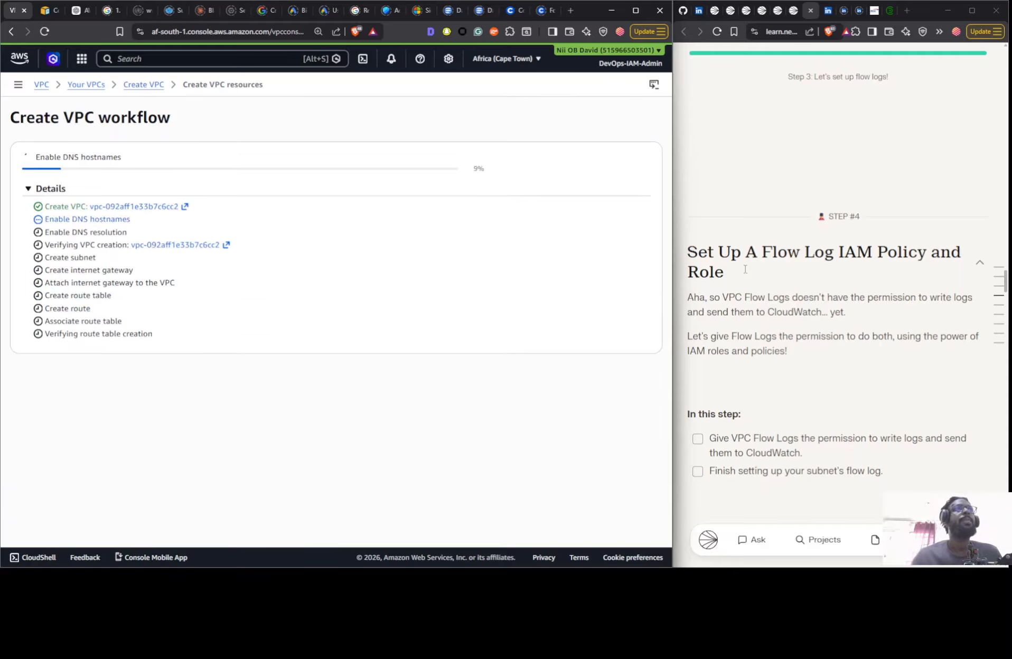
# - Review the project guide's tasks and diagrams for launching EC2 instances, setting up flow logs and testing VPC peering
pyautogui.scroll(10, 747, 269)
pyautogui.scroll(-3, 747, 268)
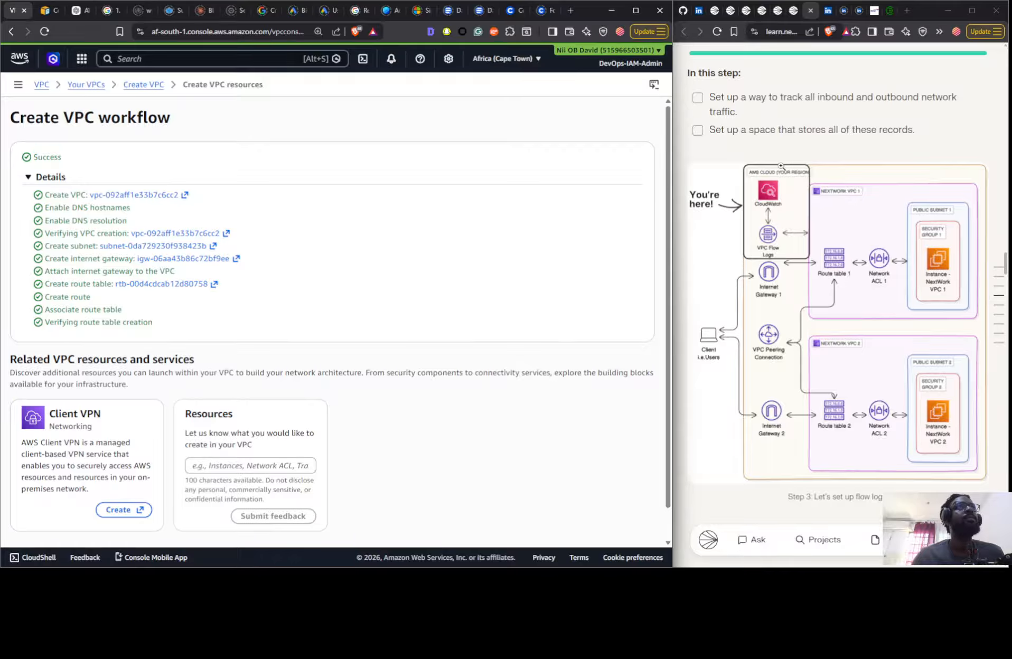
pyautogui.scroll(2, 781, 166)
pyautogui.scroll(6, 854, 212)
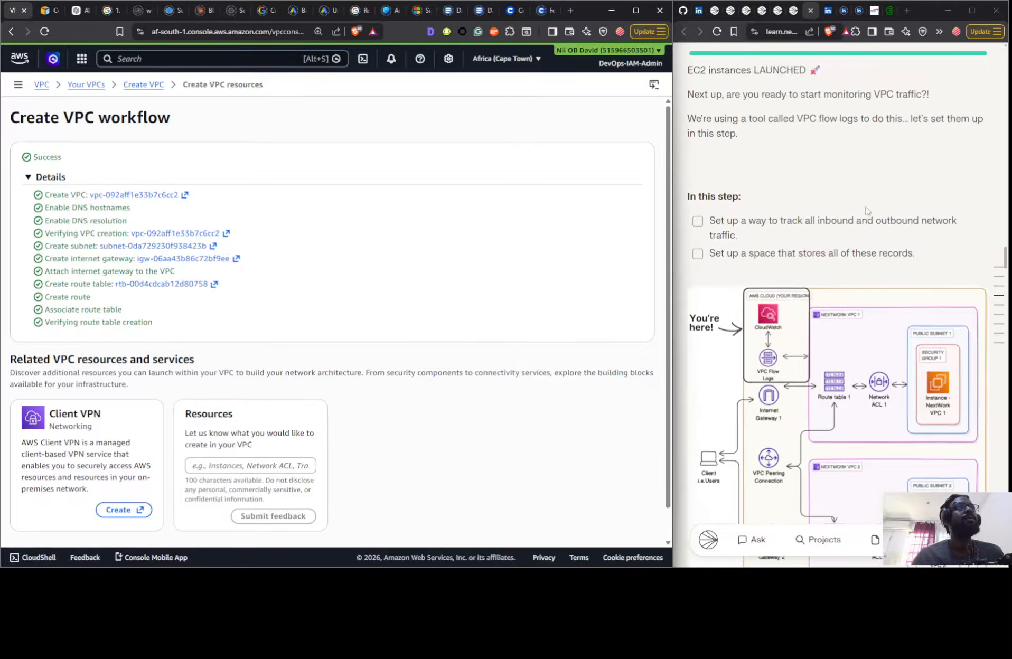
pyautogui.scroll(-2, 862, 217)
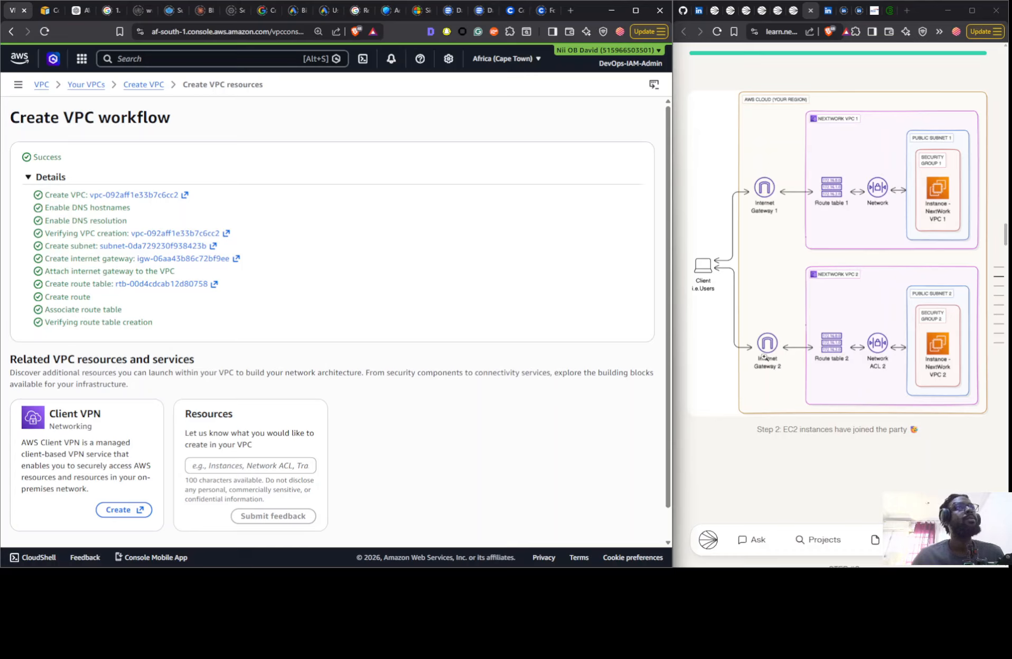
pyautogui.scroll(3, 898, 238)
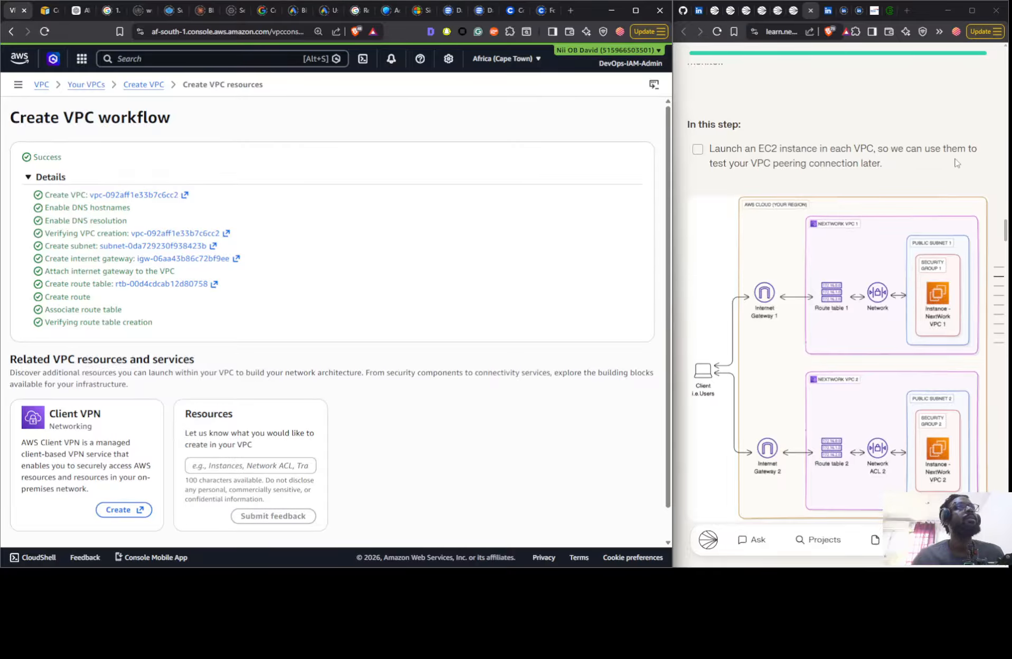
pyautogui.scroll(-10, 940, 174)
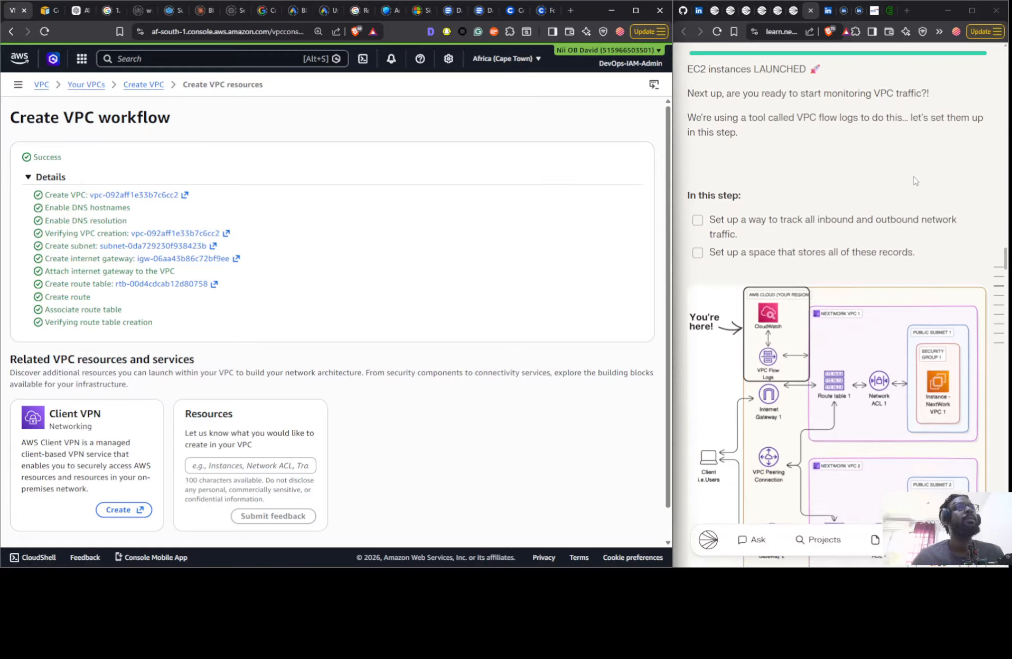
pyautogui.scroll(-15, 915, 181)
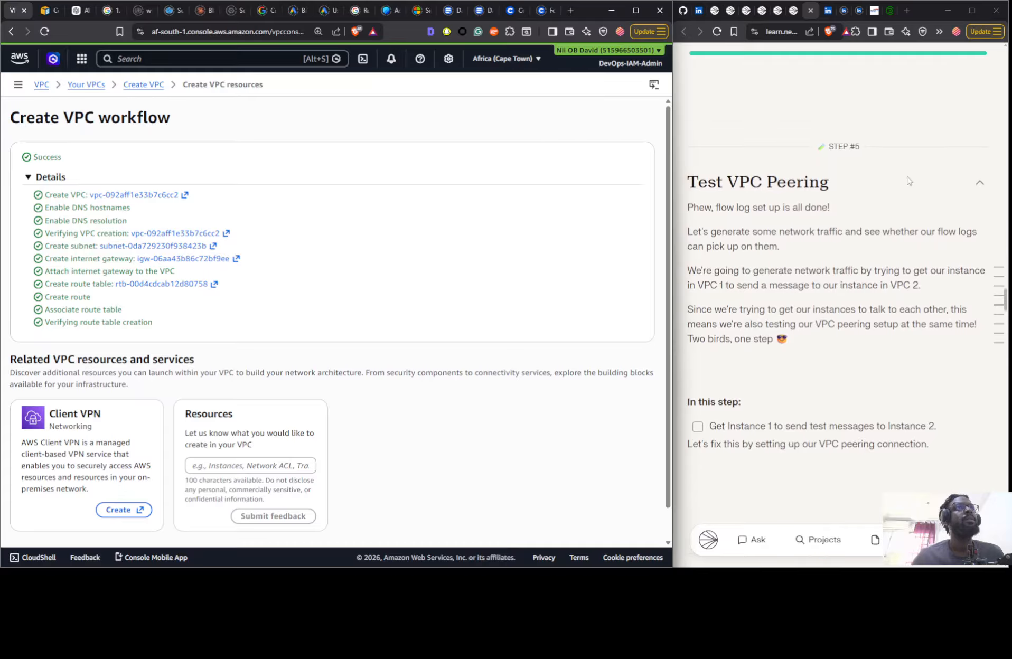
pyautogui.scroll(-3, 909, 182)
pyautogui.scroll(15, 903, 174)
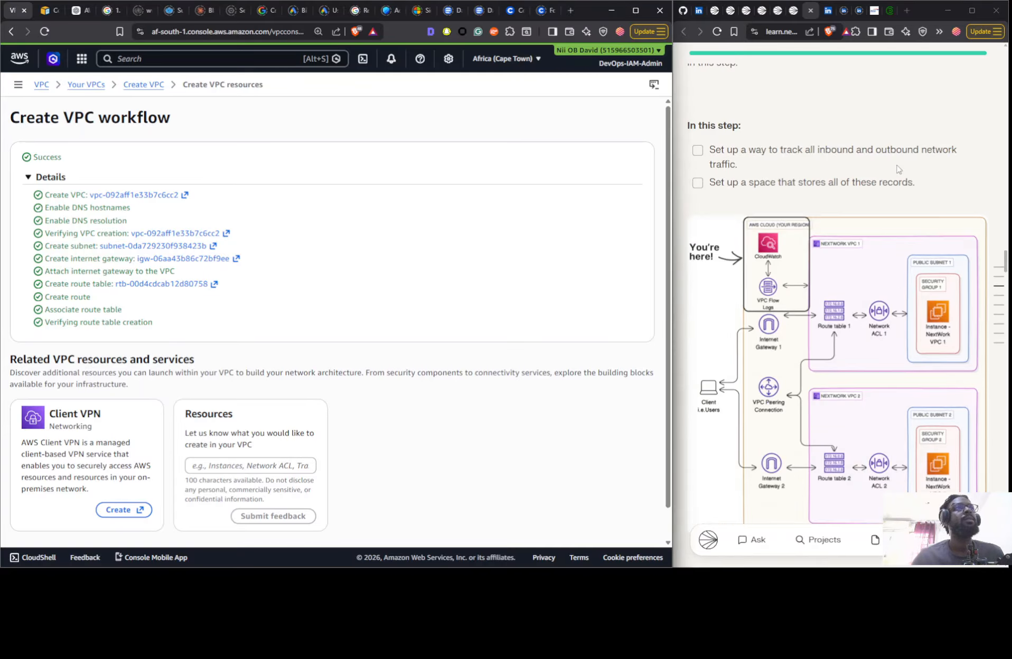
pyautogui.scroll(7, 898, 169)
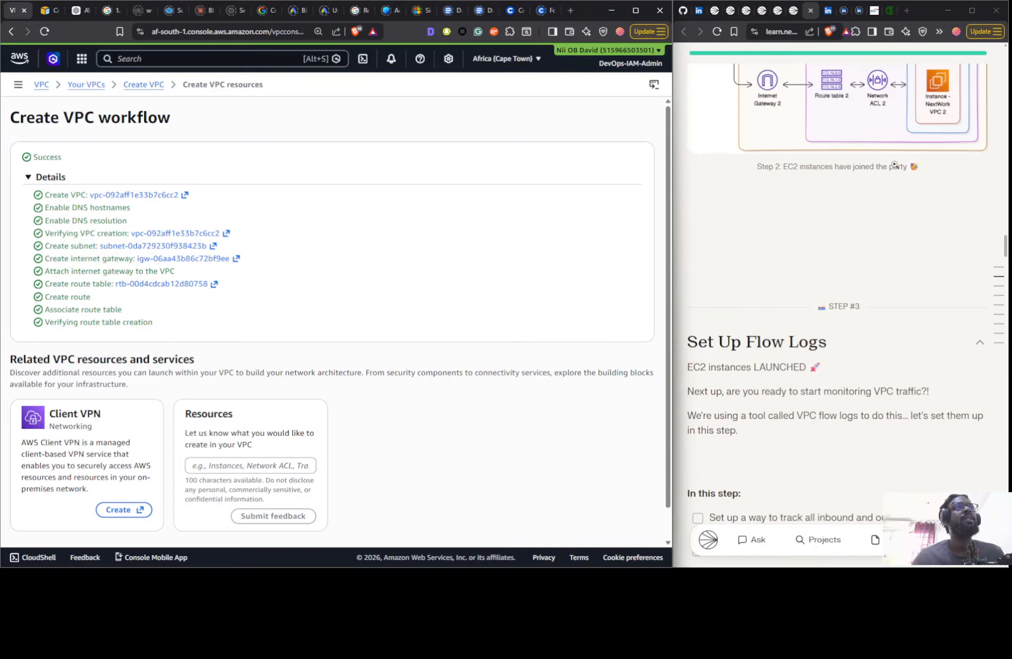
pyautogui.scroll(-6, 896, 169)
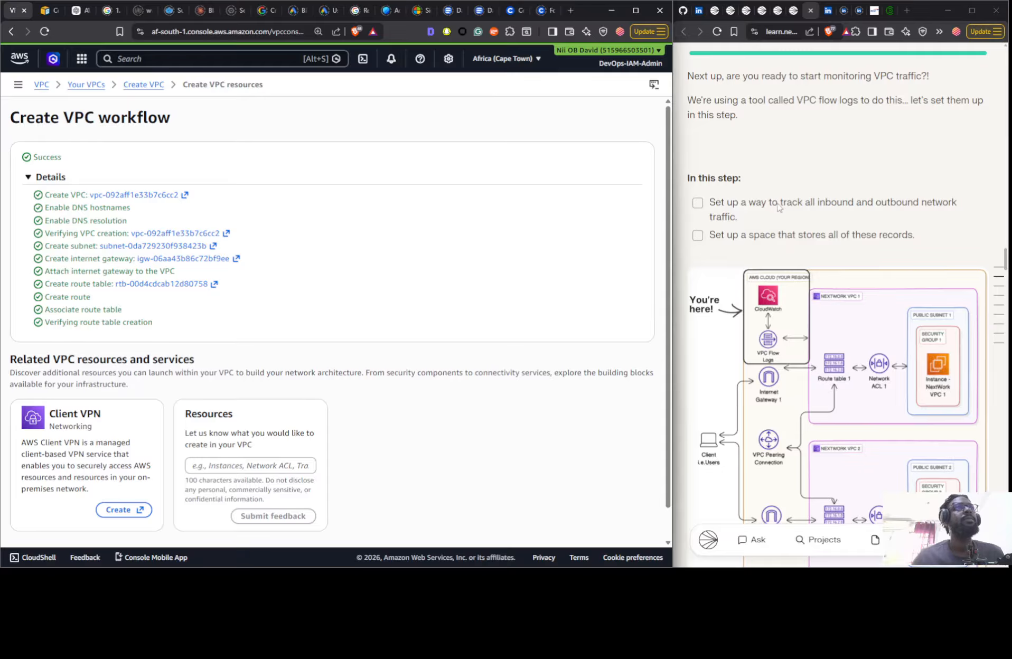
# - Open the details of the new Nextwork 2 VPC and read the guide's step 4 tasks on the flow log IAM policy and role
pyautogui.scroll(-1, 410, 268)
pyautogui.click(621, 524)
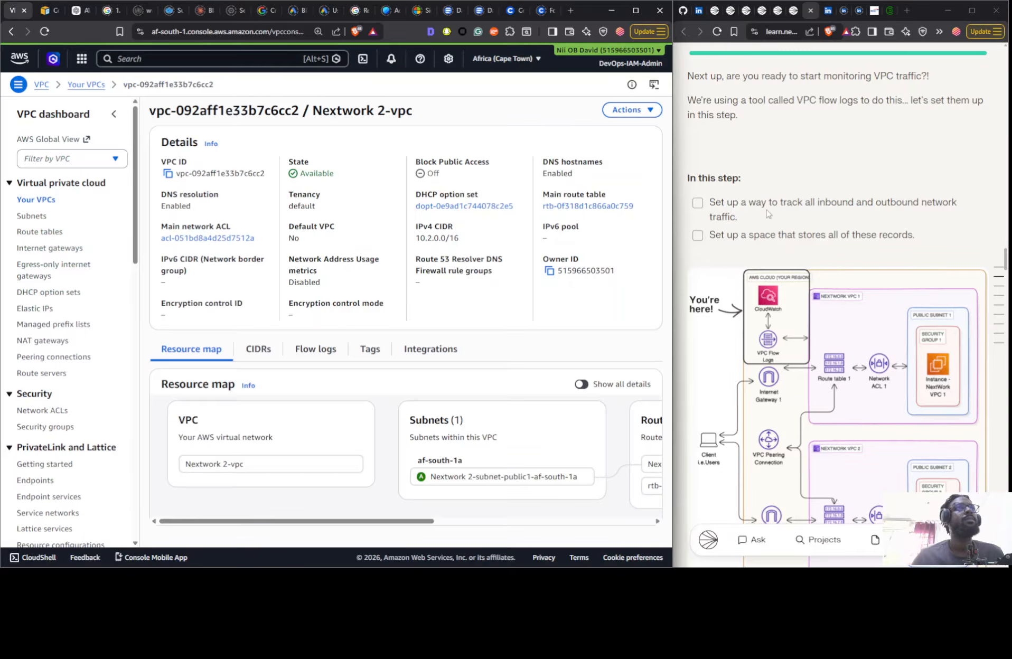
pyautogui.scroll(-10, 871, 229)
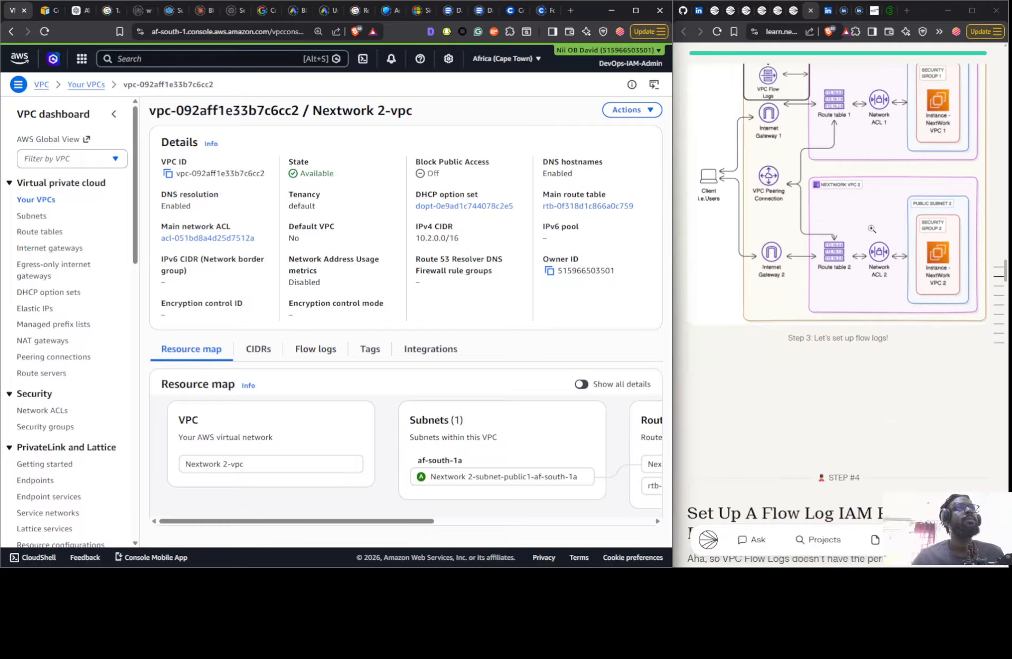
pyautogui.scroll(-5, 872, 232)
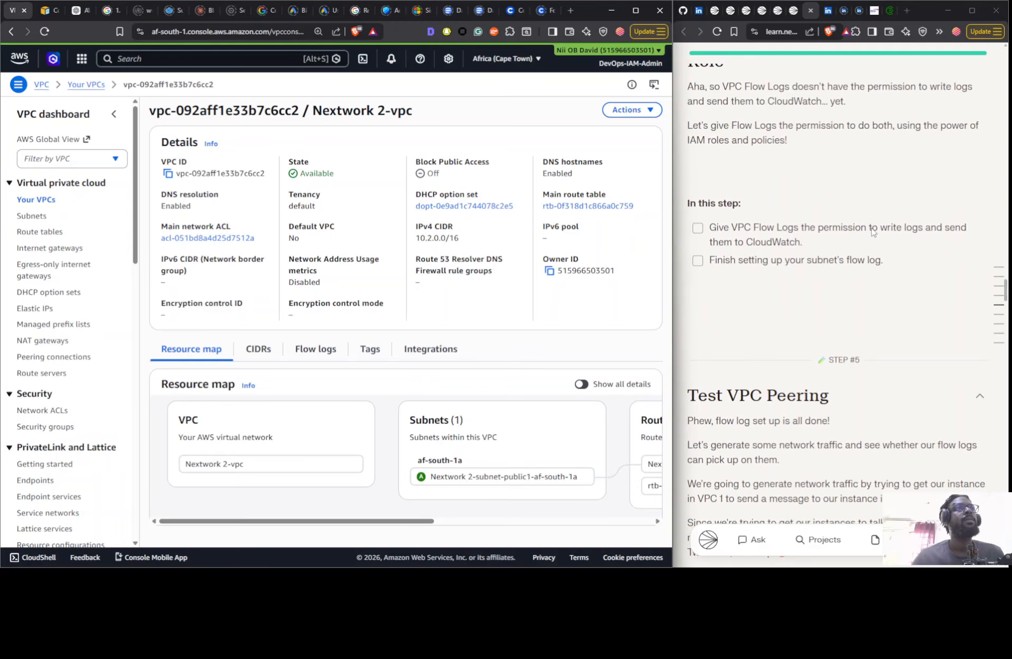
# - Switch the project guide to the Some Guidance mode and read through the VPC setup up to the EC2 instance launch step
pyautogui.scroll(20, 874, 253)
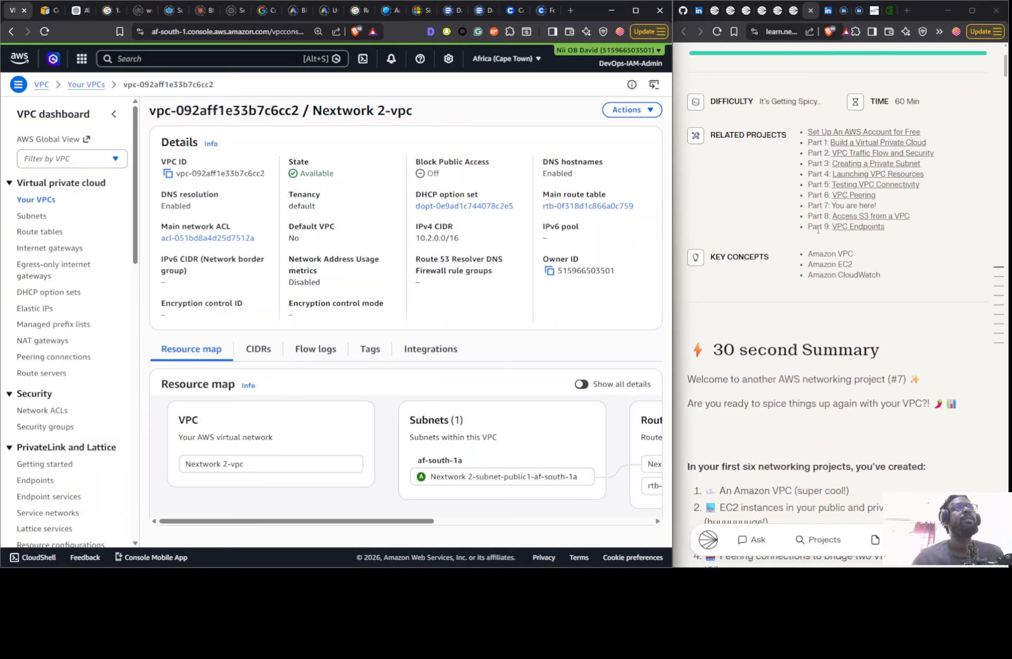
pyautogui.scroll(-15, 817, 229)
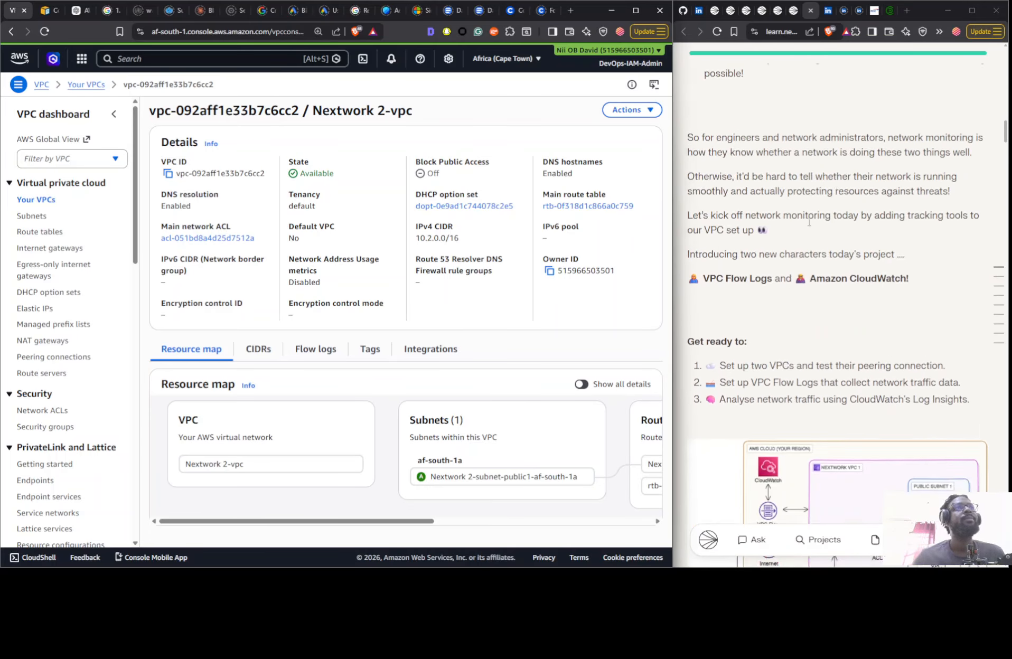
pyautogui.scroll(-15, 809, 222)
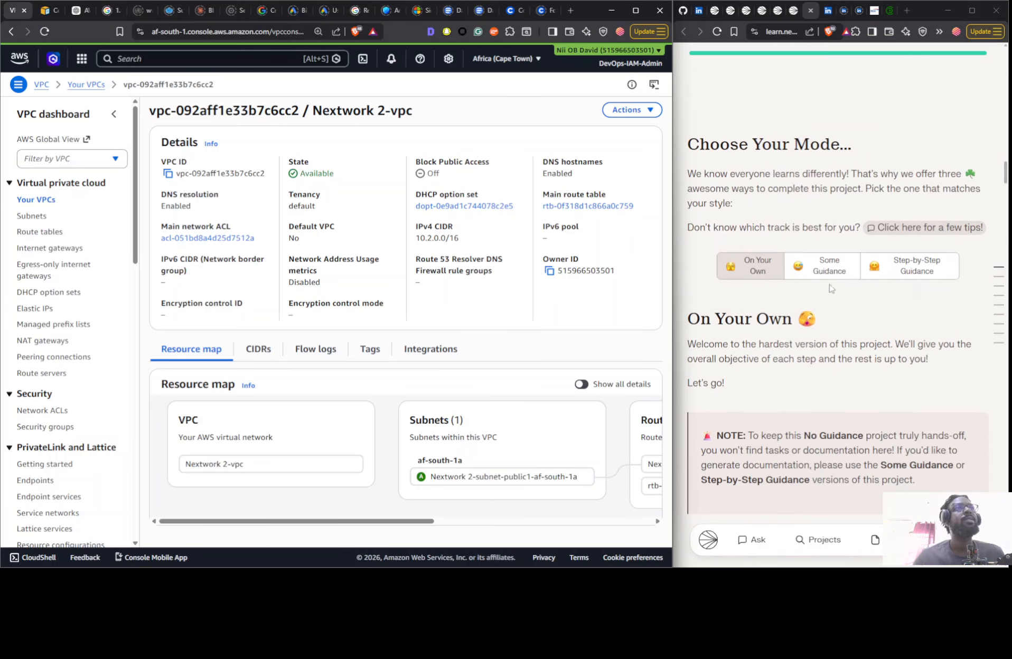
pyautogui.click(829, 275)
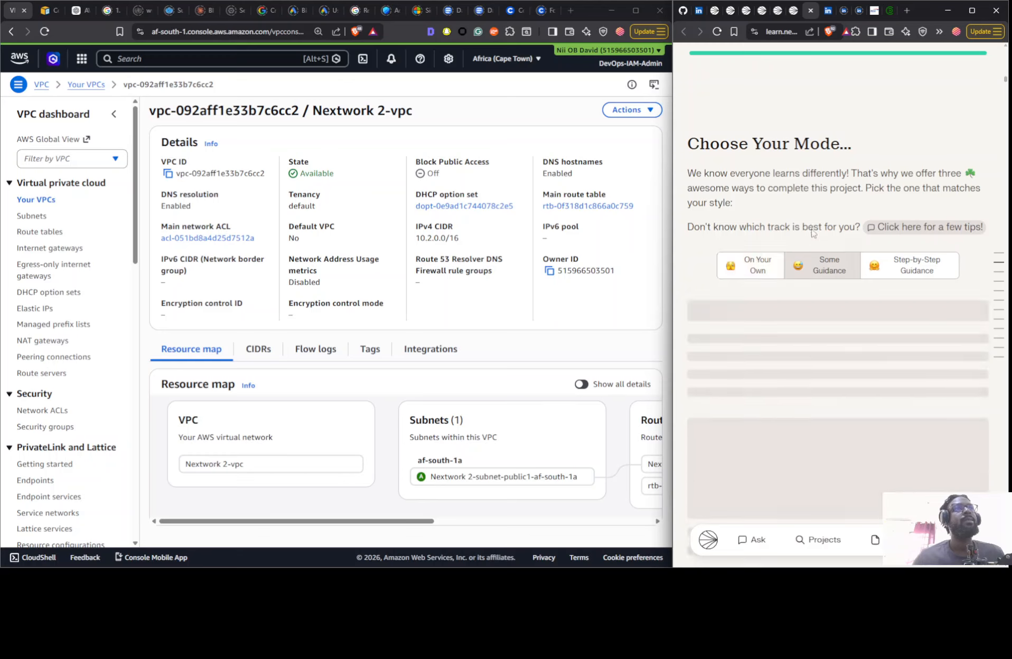
pyautogui.scroll(-15, 811, 232)
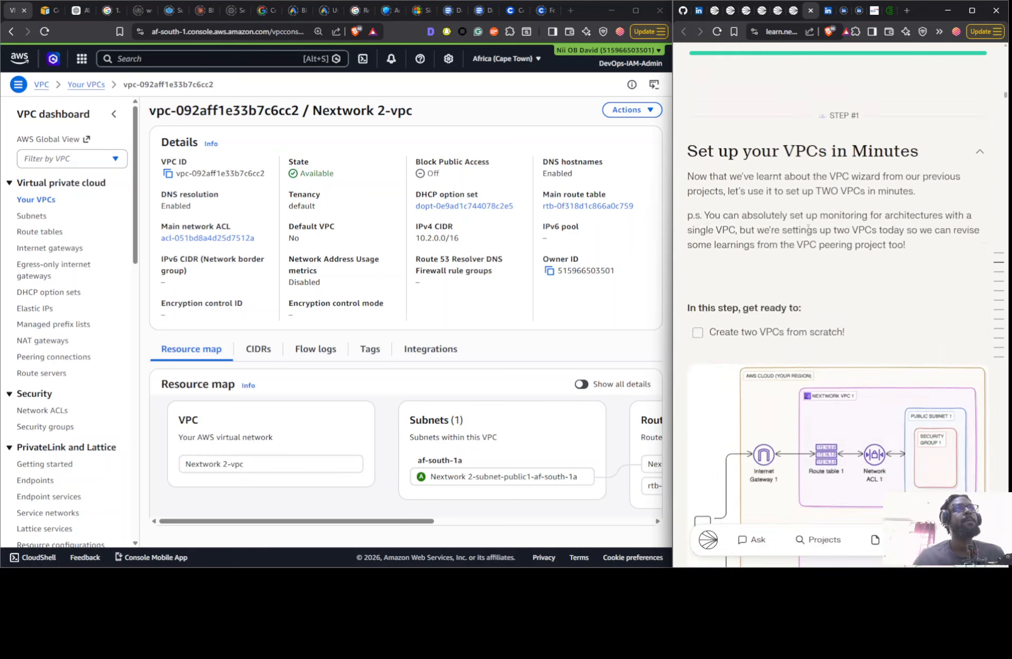
pyautogui.scroll(-10, 808, 228)
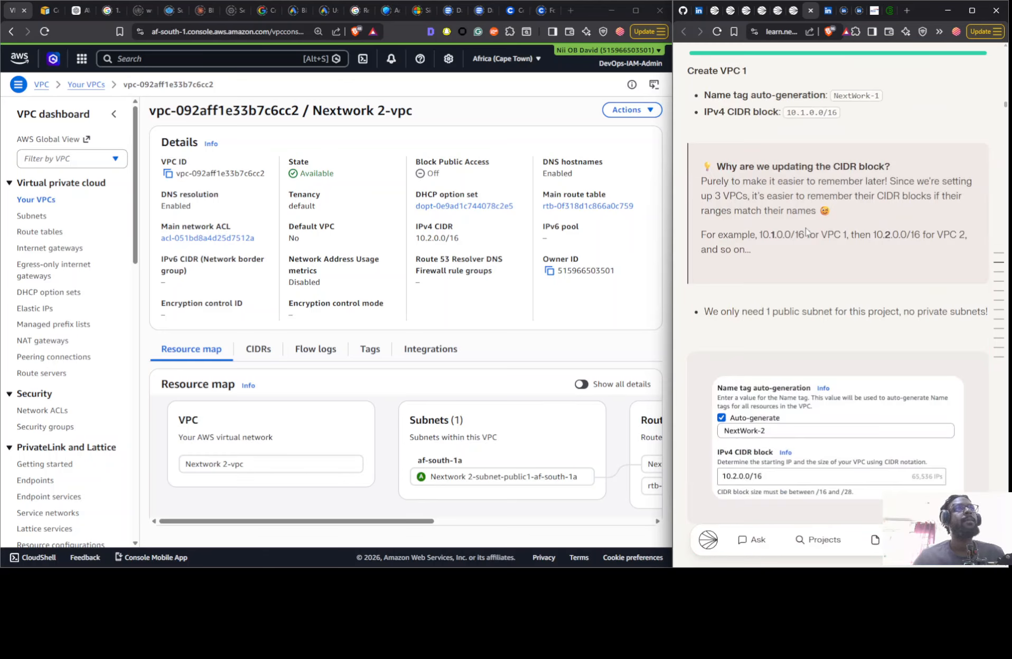
pyautogui.scroll(6, 807, 231)
pyautogui.scroll(-10, 803, 226)
pyautogui.scroll(-20, 803, 226)
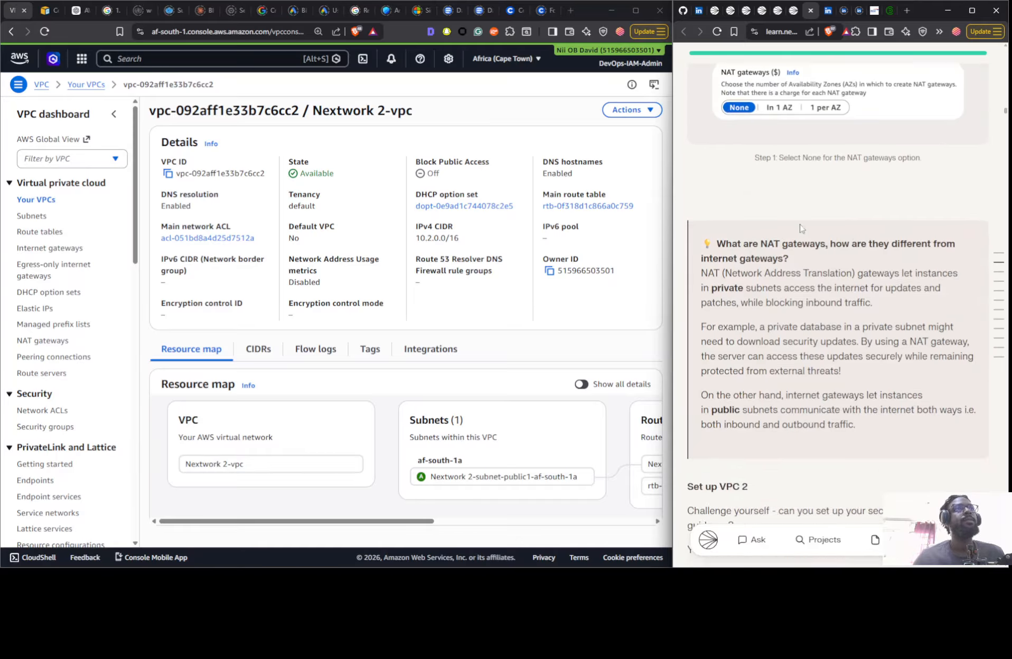
pyautogui.scroll(-7, 800, 223)
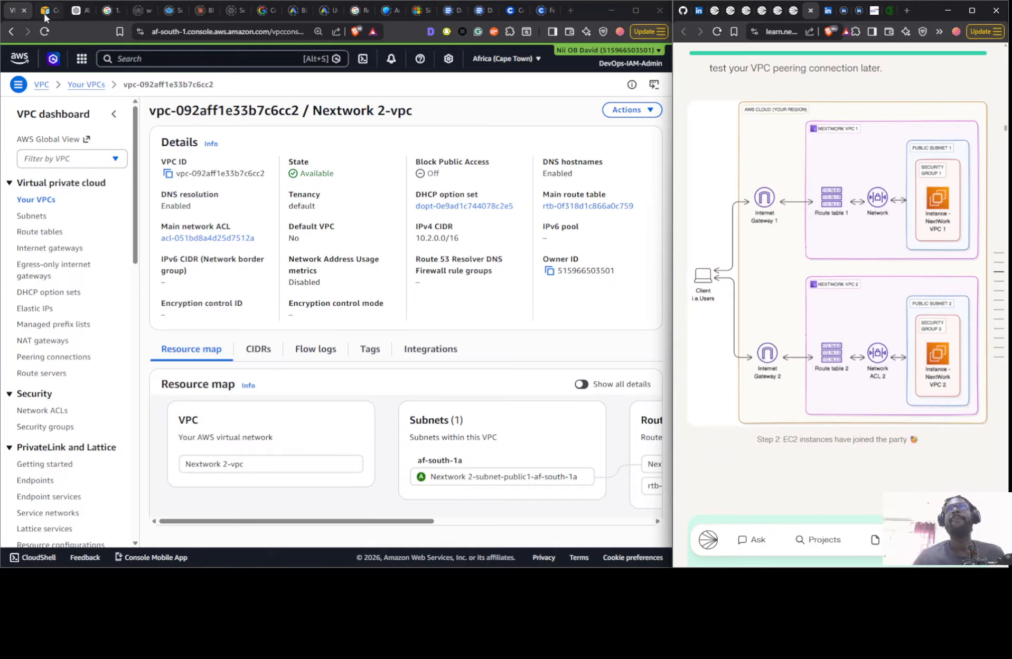
# - Open the EC2 console in a new browser tab and copy the name Instance - NextWork VPC 1 from the guide
pyautogui.click(81, 59)
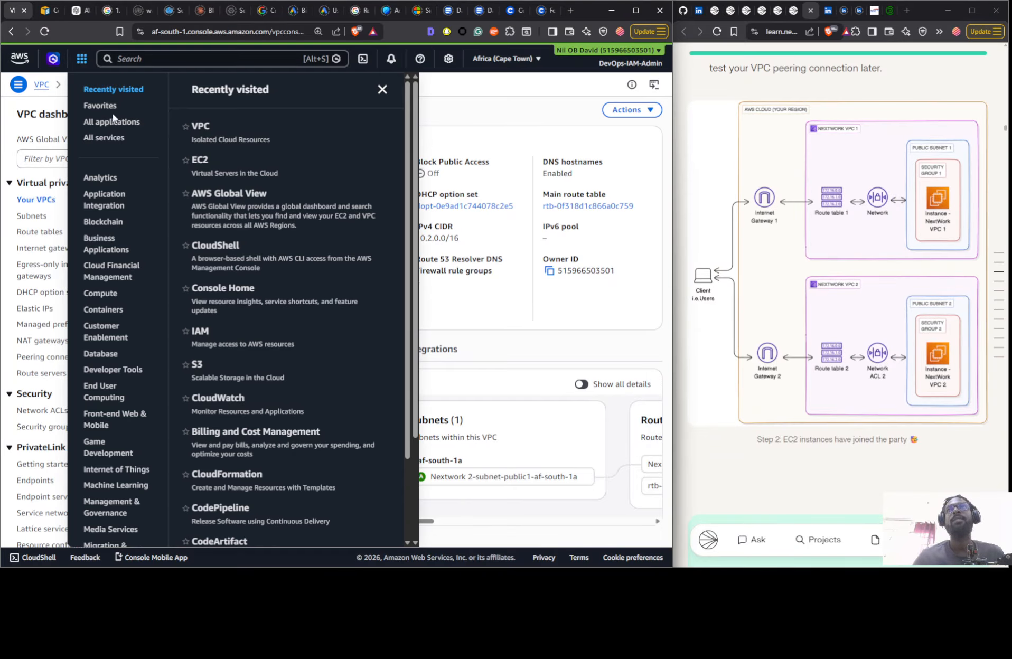
pyautogui.rightClick(211, 160)
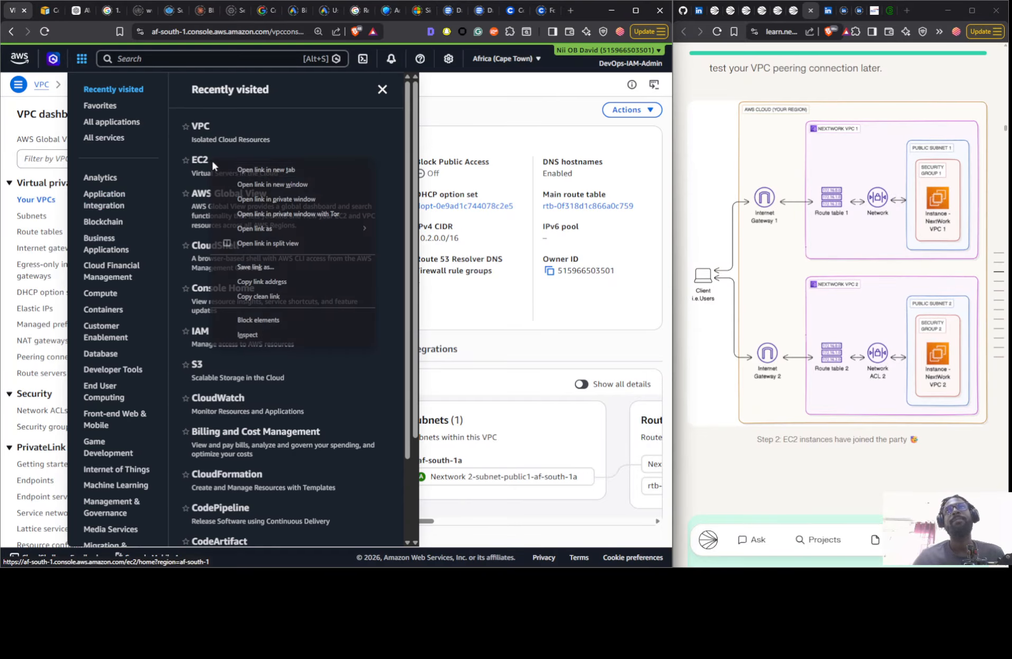
pyautogui.click(249, 169)
pyautogui.scroll(-5, 758, 235)
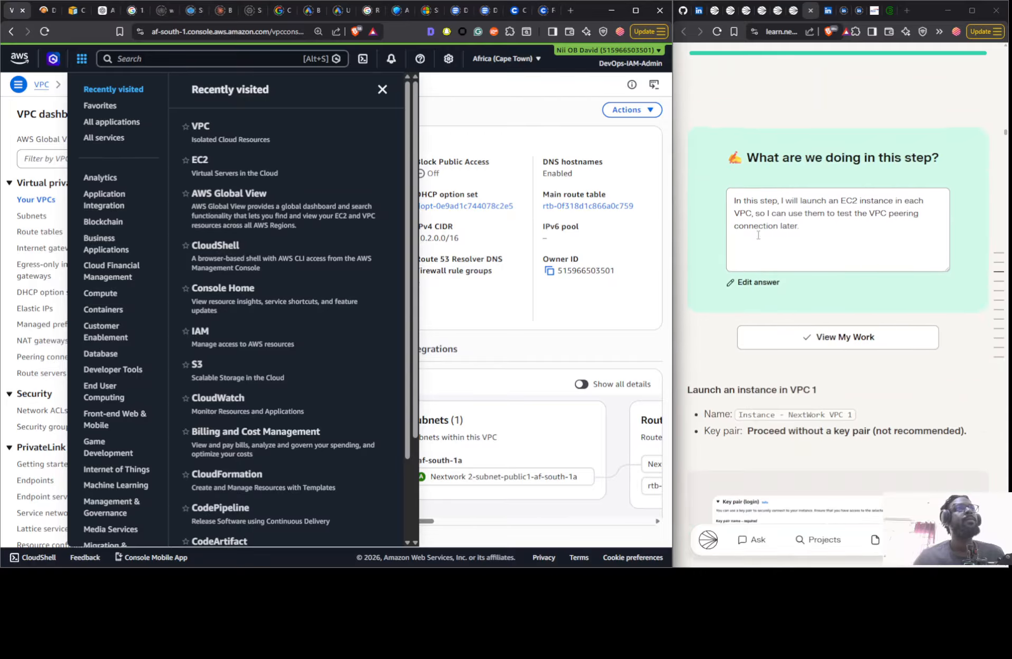
pyautogui.scroll(-8, 761, 227)
pyautogui.scroll(4, 766, 216)
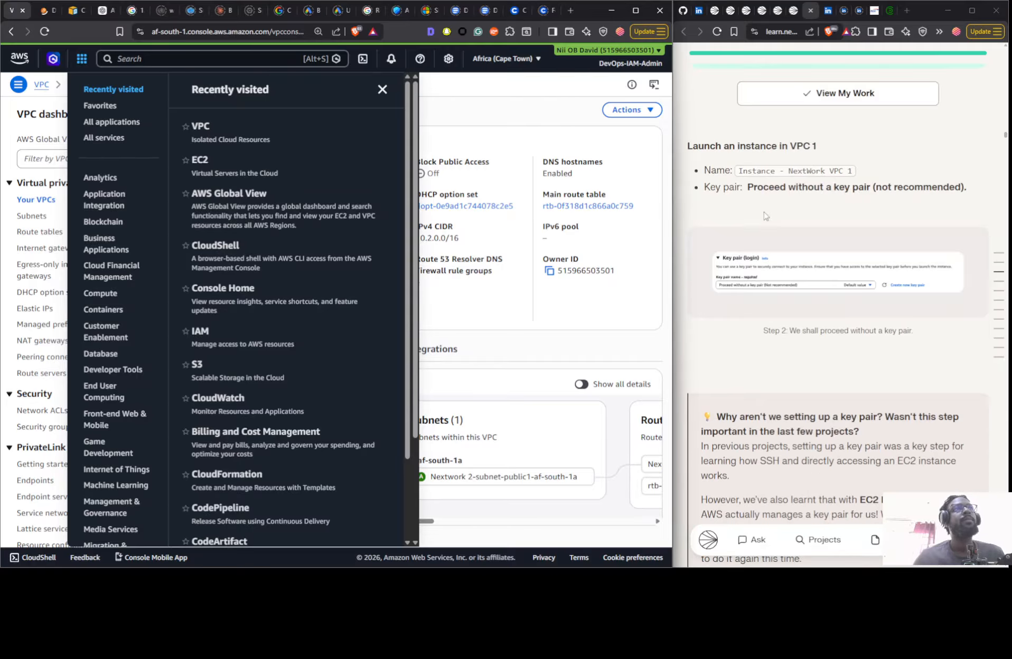
pyautogui.click(769, 182)
pyautogui.click(767, 173)
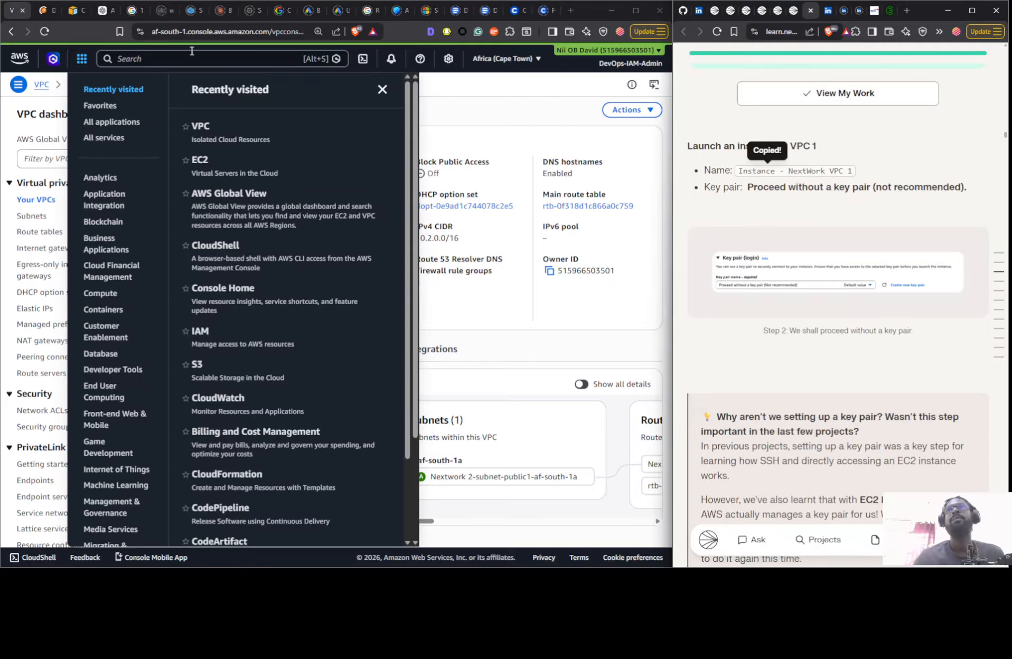
# - Show the EC2 instances list filtered to instances in the running state
pyautogui.click(50, 12)
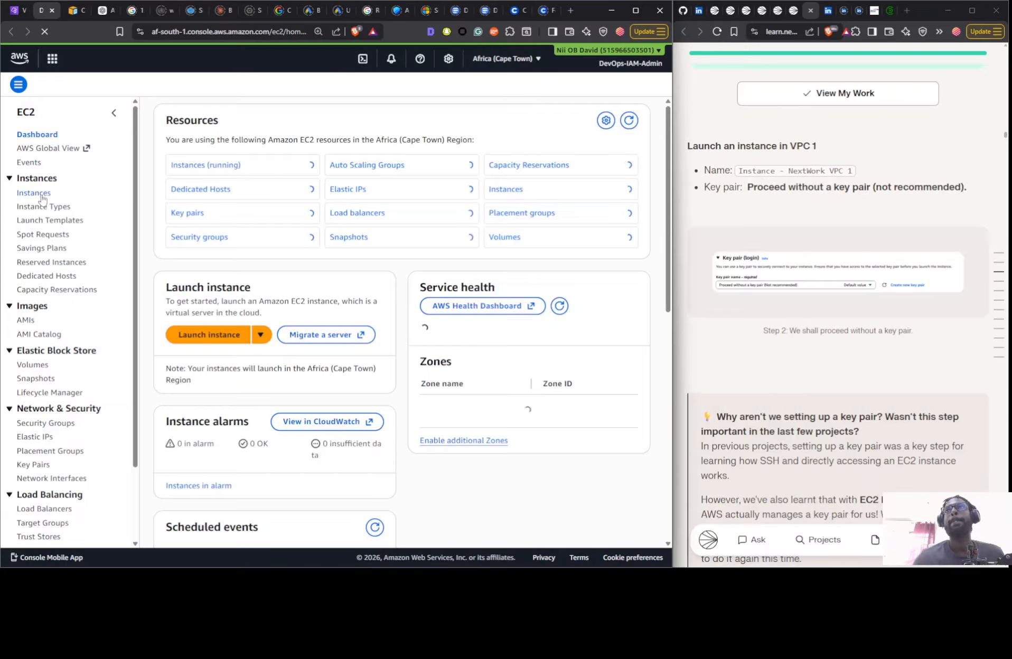
pyautogui.click(41, 198)
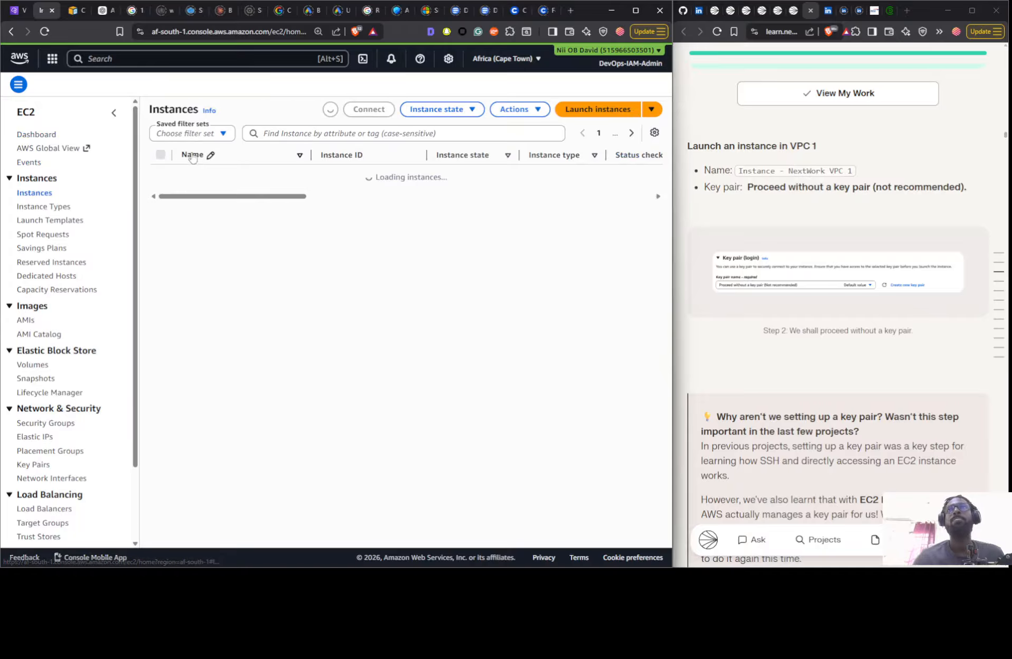
pyautogui.click(201, 135)
pyautogui.click(201, 194)
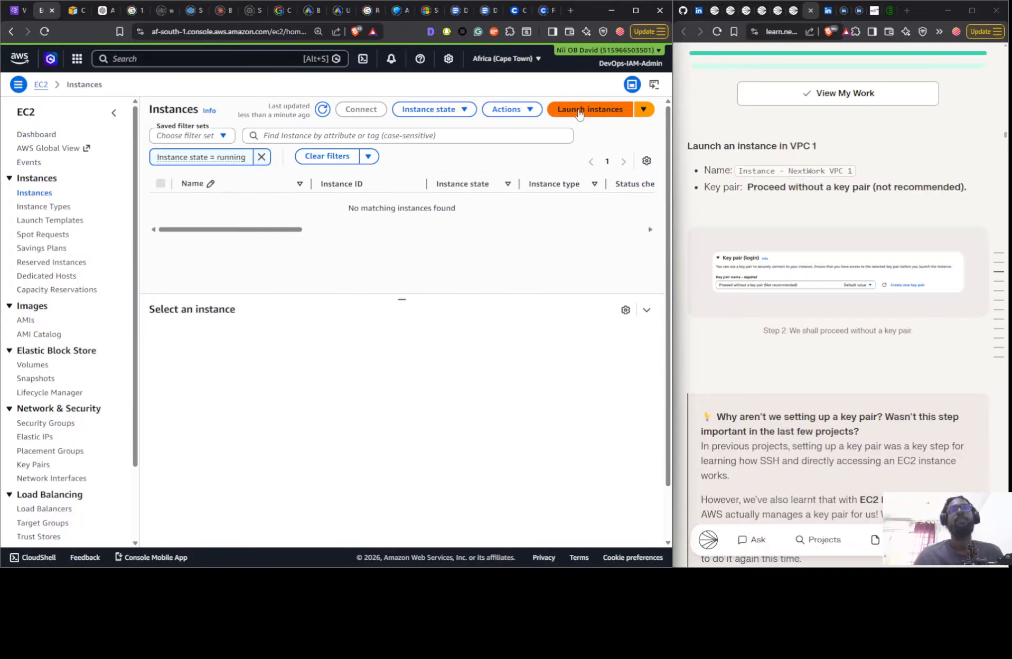
# - Start launching an instance named Instance - NextWork VPC 1 and choose to proceed without a key pair
pyautogui.click(574, 116)
pyautogui.click(211, 211)
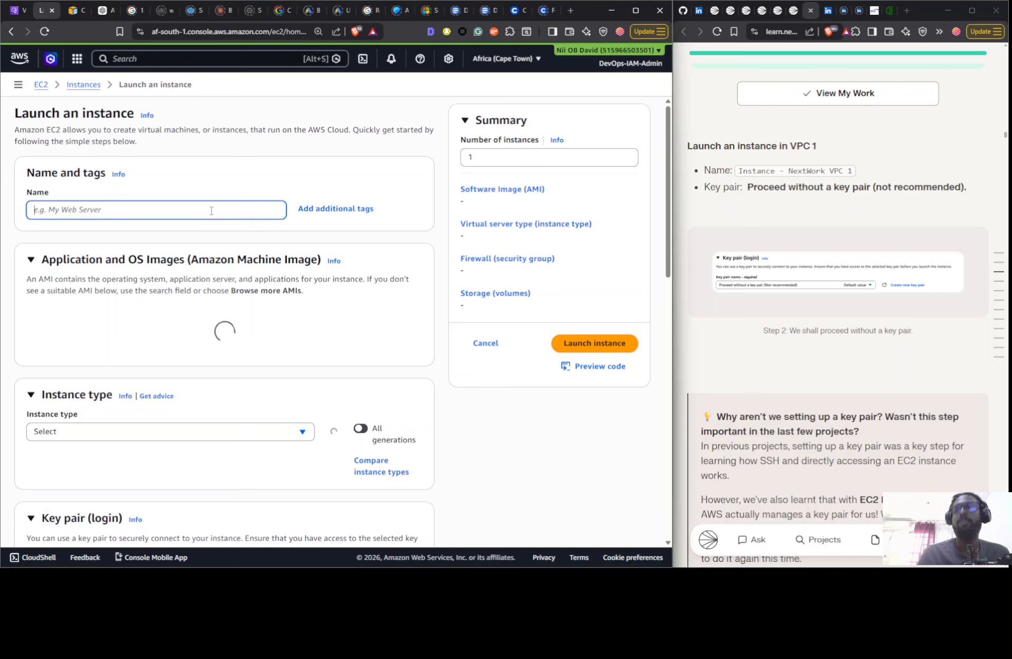
pyautogui.hotkey('ctrl', 'v')
pyautogui.scroll(-4, 195, 370)
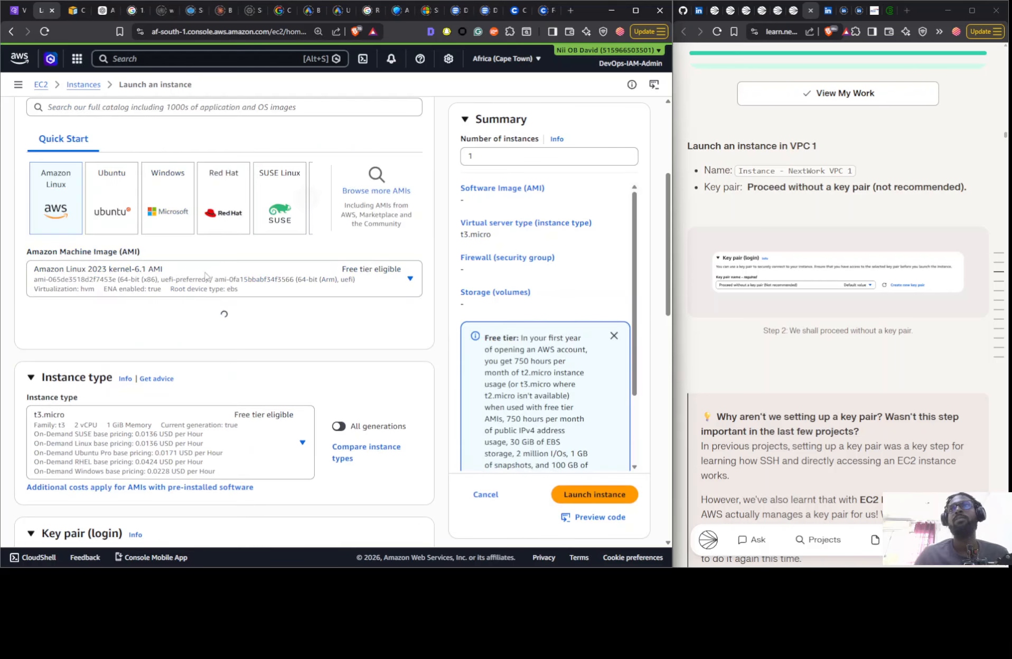
pyautogui.scroll(-3, 290, 334)
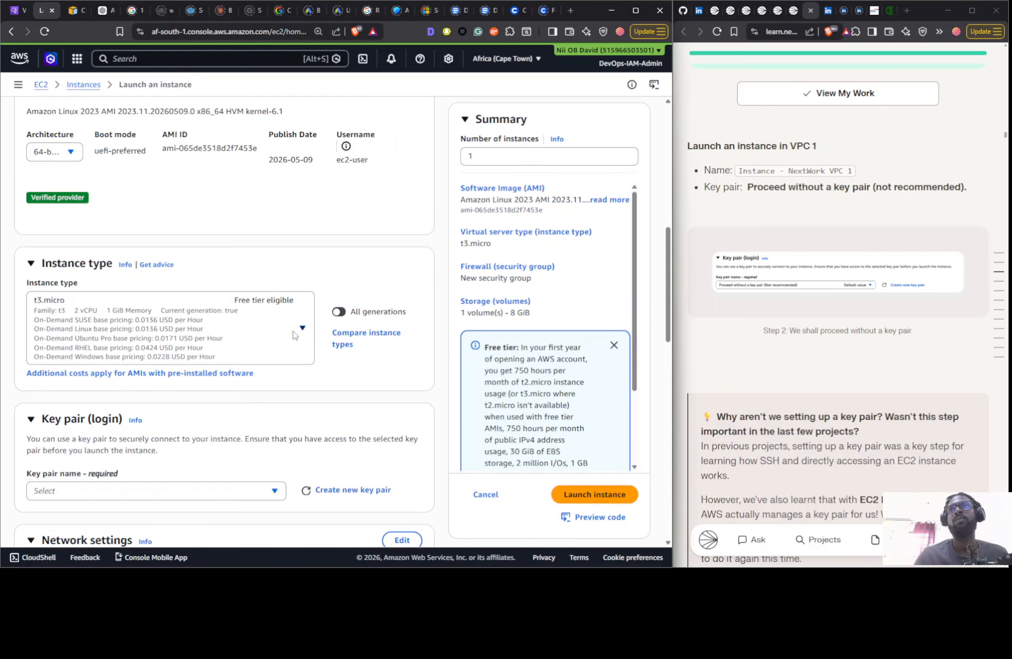
pyautogui.click(220, 494)
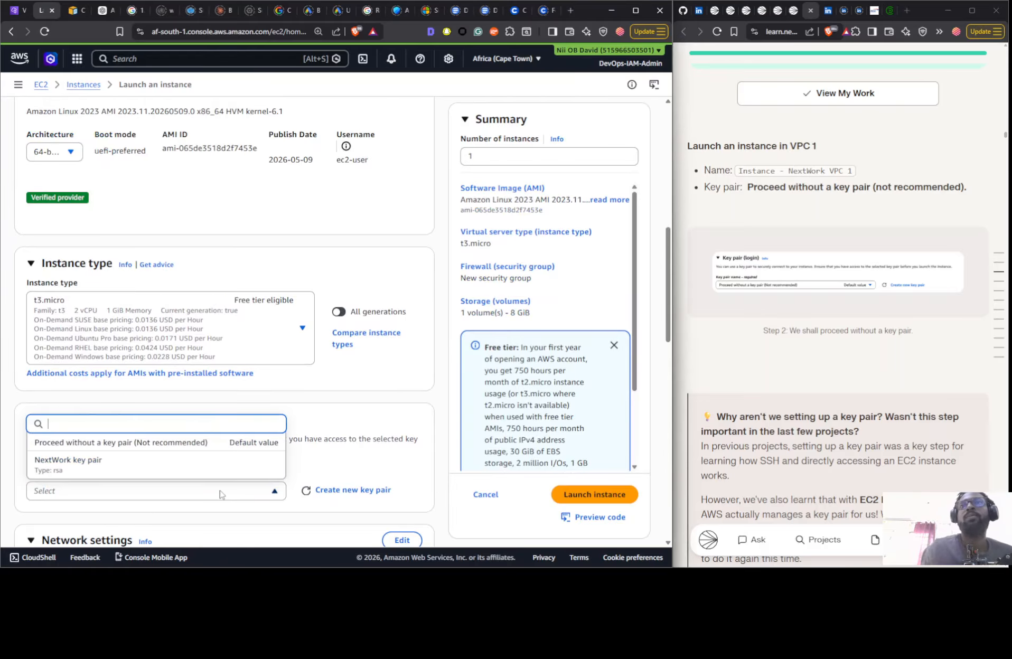
pyautogui.click(231, 446)
# - Place the instance in Nextwork 1-vpc in its network settings and compare the public IP option with the guide's example
pyautogui.scroll(-5, 231, 436)
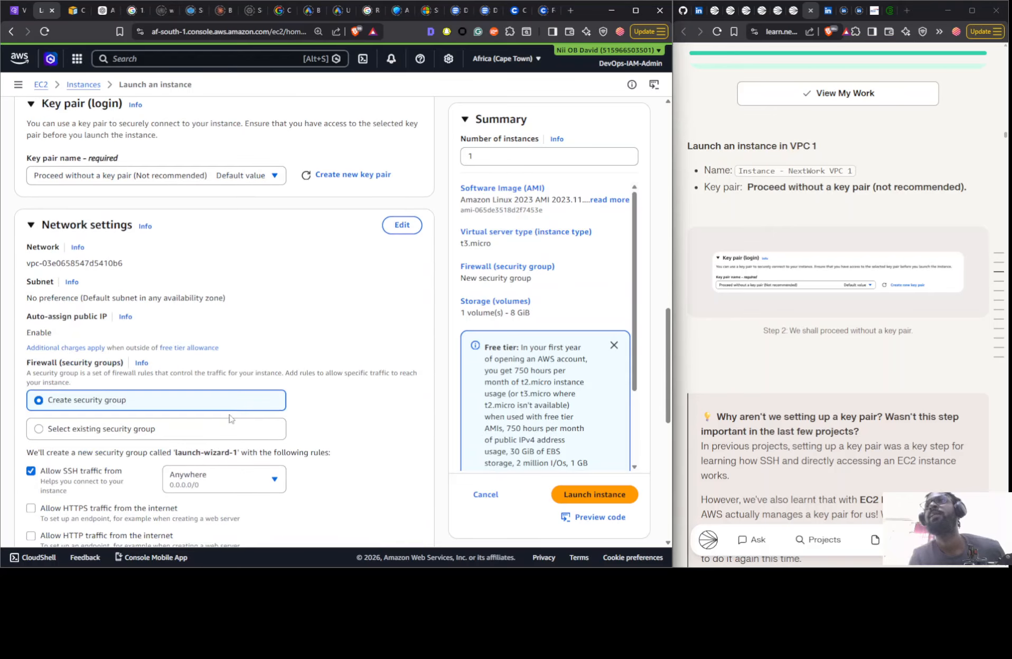
pyautogui.click(401, 224)
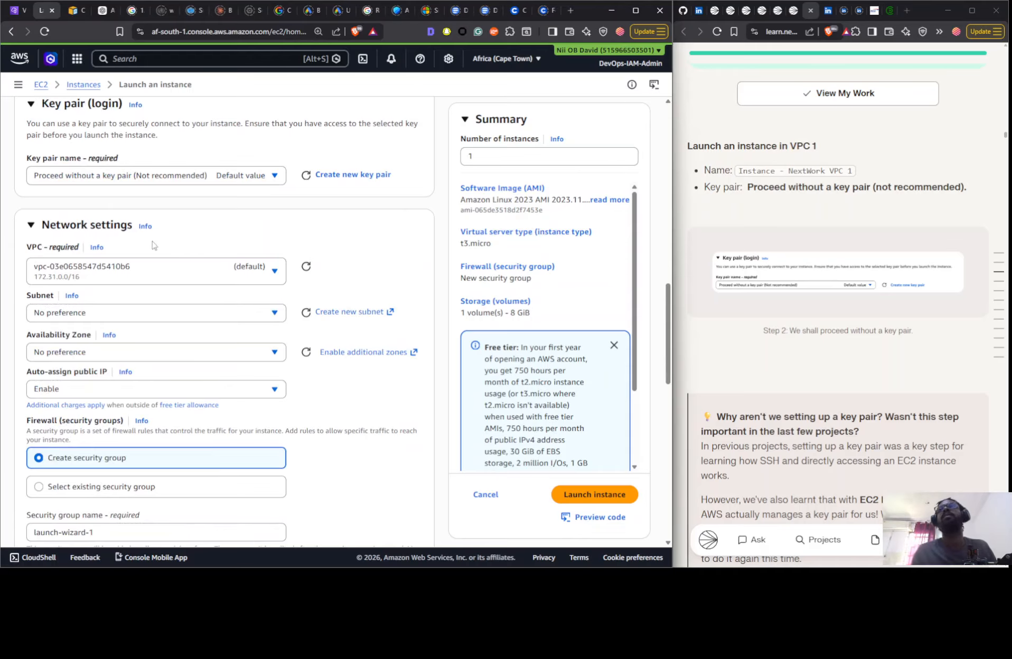
pyautogui.click(148, 269)
pyautogui.click(169, 325)
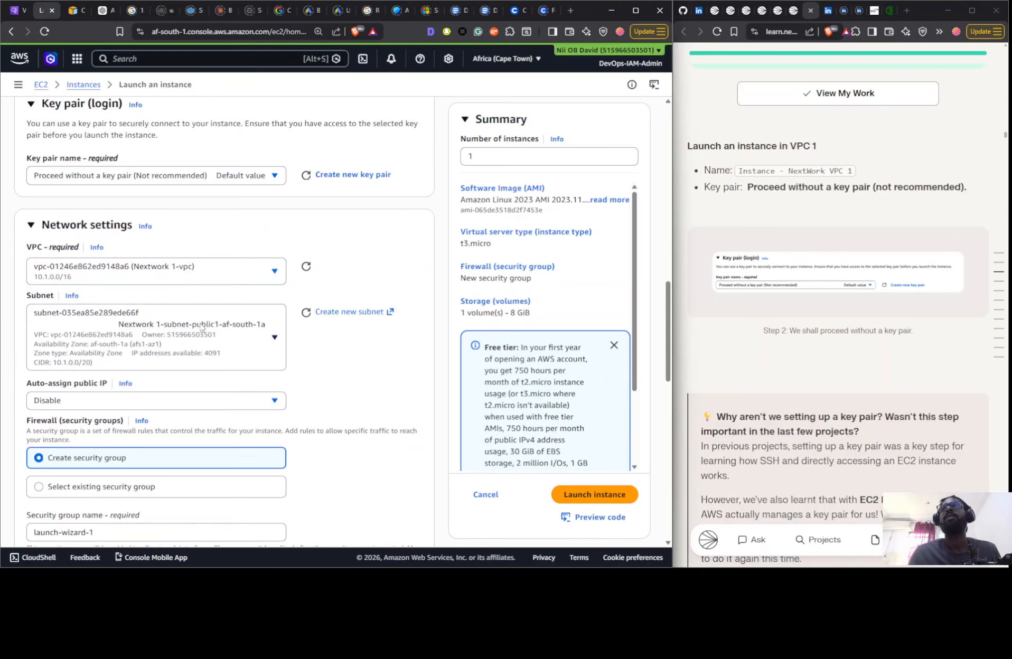
pyautogui.click(232, 405)
pyautogui.click(233, 404)
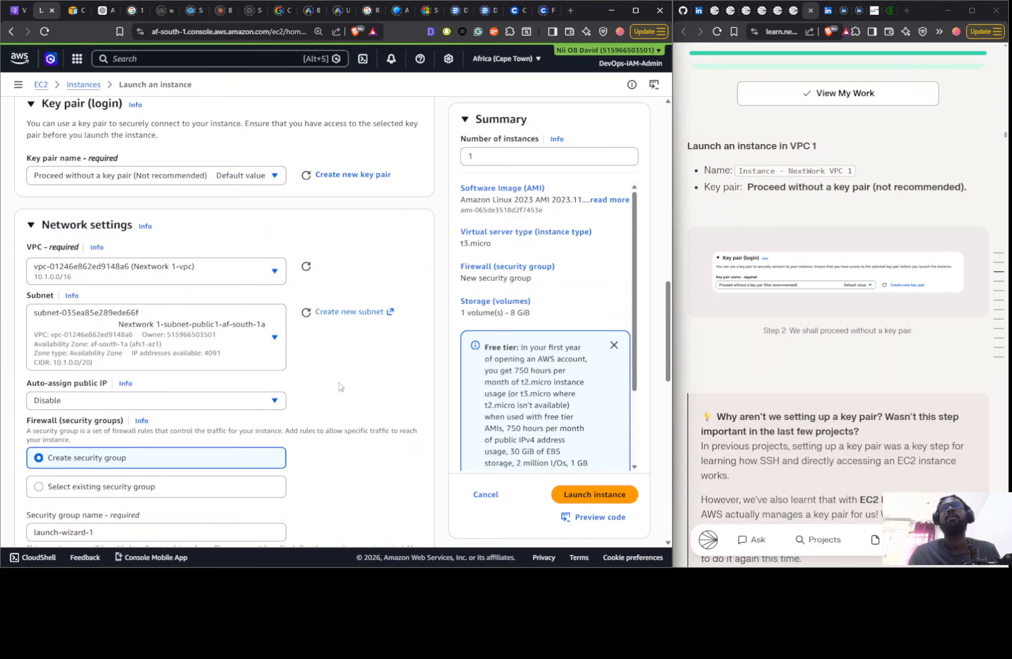
pyautogui.scroll(-15, 826, 278)
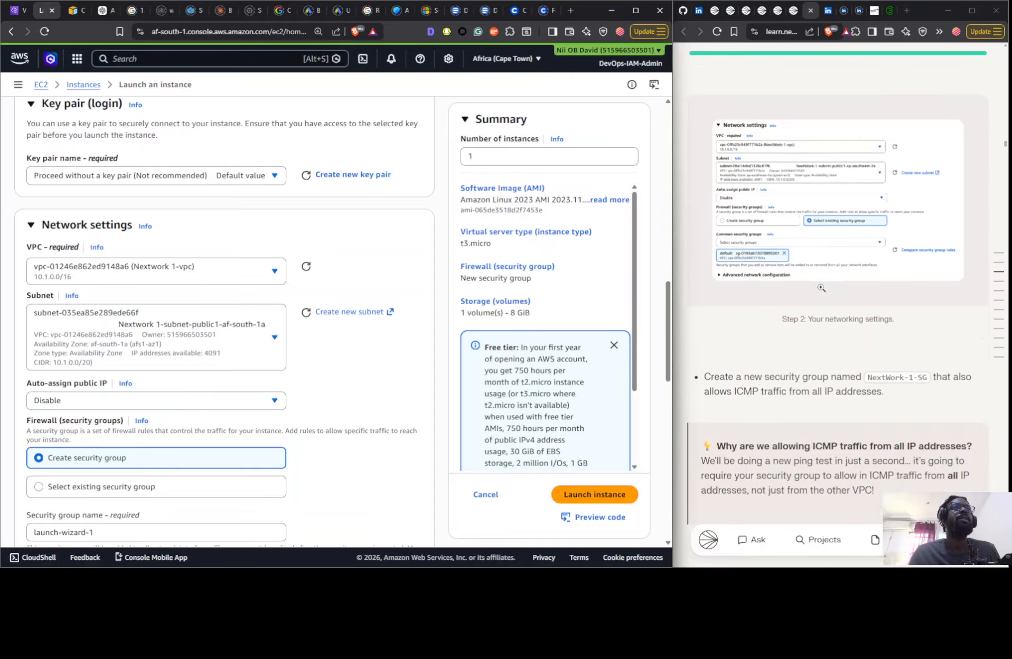
pyautogui.scroll(5, 823, 286)
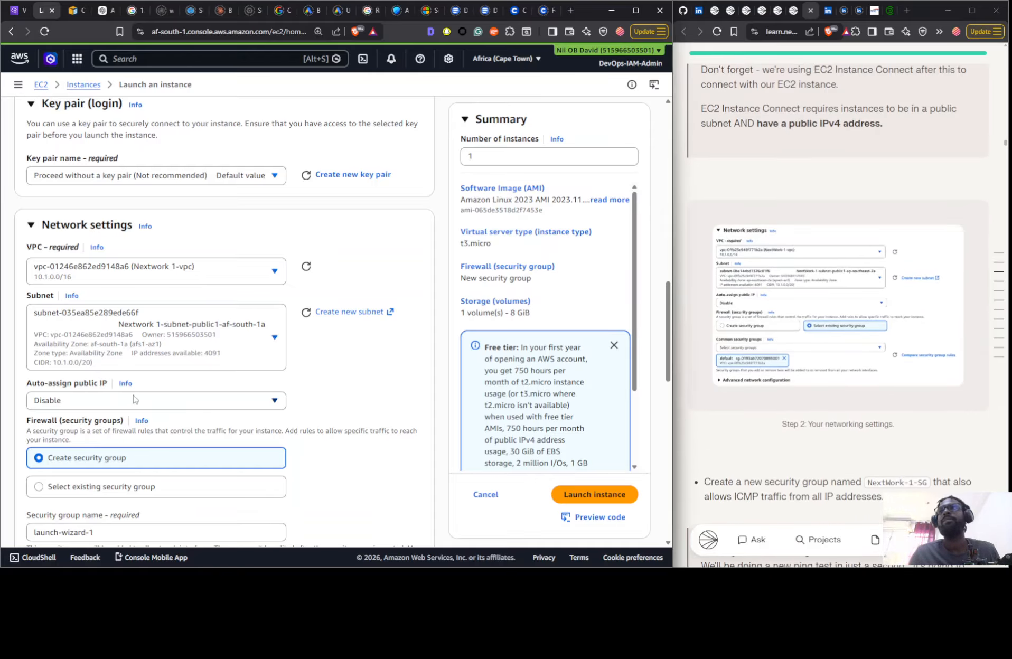
# - Assign the existing default security group of Nextwork 1-vpc to the instance
pyautogui.scroll(-4, 133, 365)
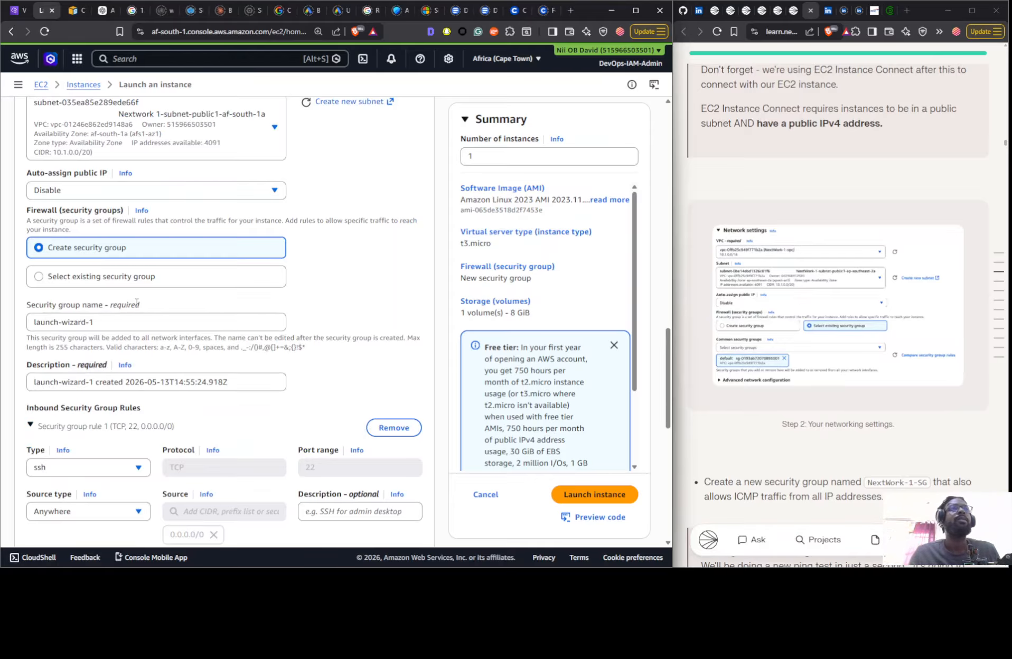
pyautogui.click(105, 280)
pyautogui.click(108, 323)
pyautogui.click(116, 370)
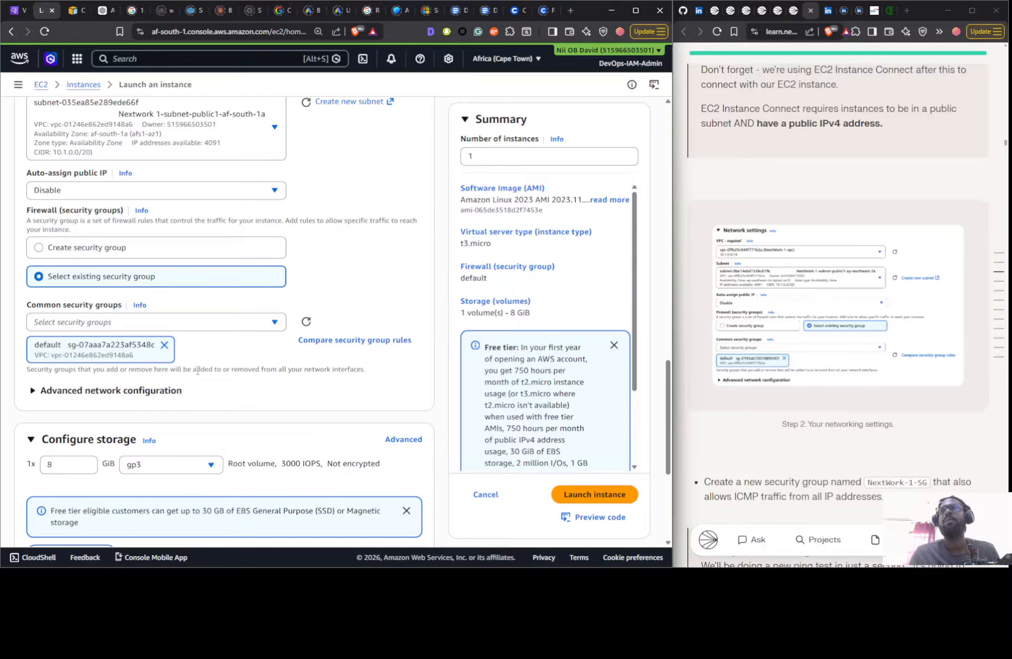
# - Check the storage and remaining settings of the VPC 1 instance and launch it
pyautogui.scroll(-4, 197, 371)
pyautogui.scroll(5, 197, 371)
pyautogui.scroll(3, 197, 371)
pyautogui.scroll(-7, 197, 371)
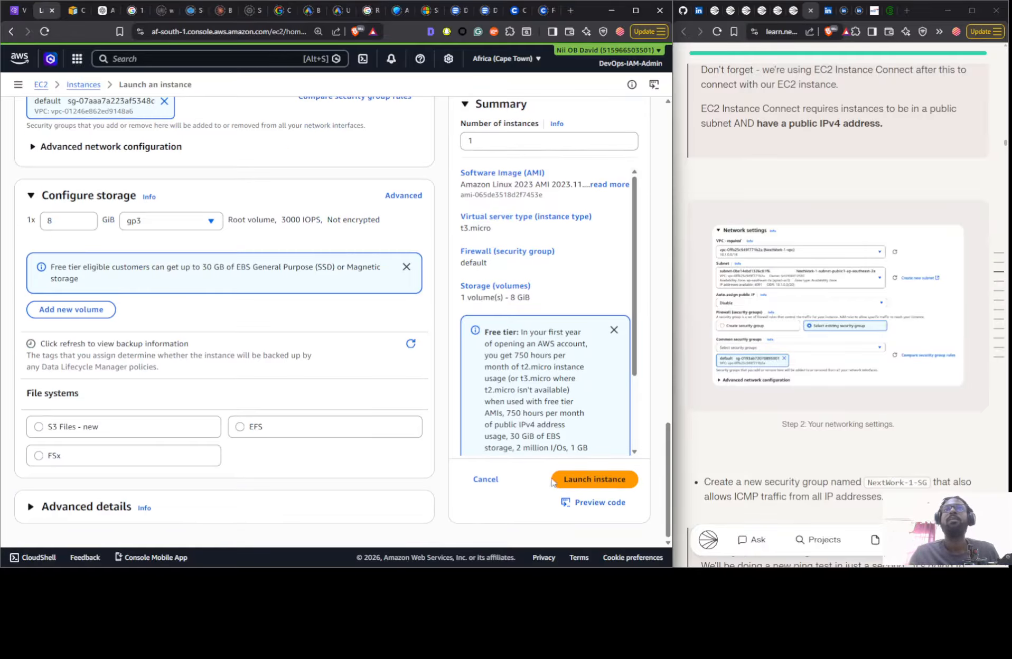
pyautogui.click(585, 481)
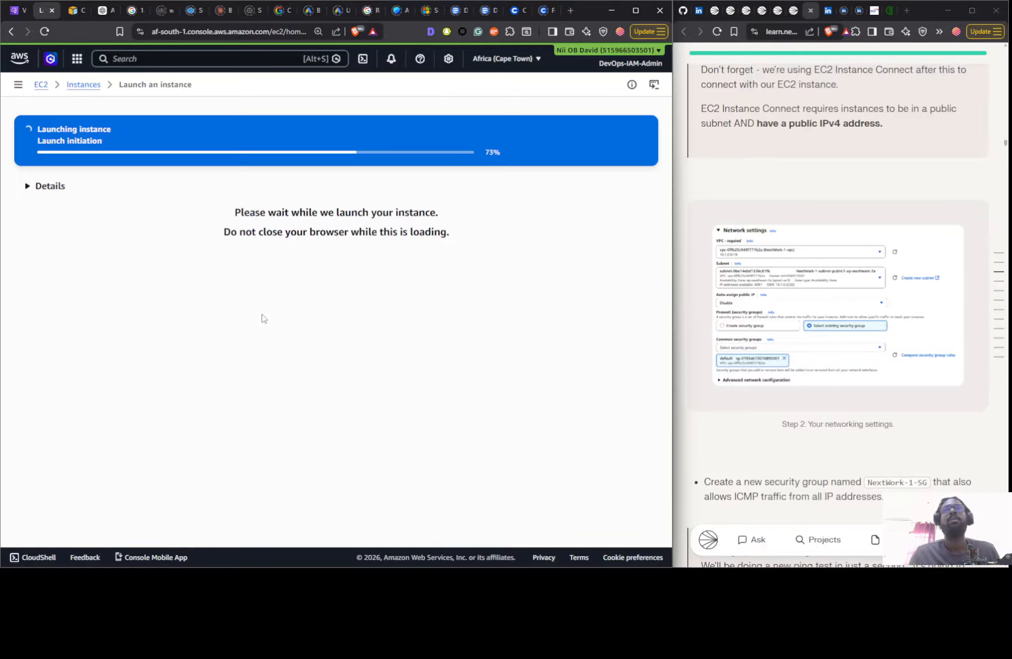
# - Read the guide's security group and VPC 2 instance instructions and open the list of all EC2 instances
pyautogui.scroll(-8, 854, 327)
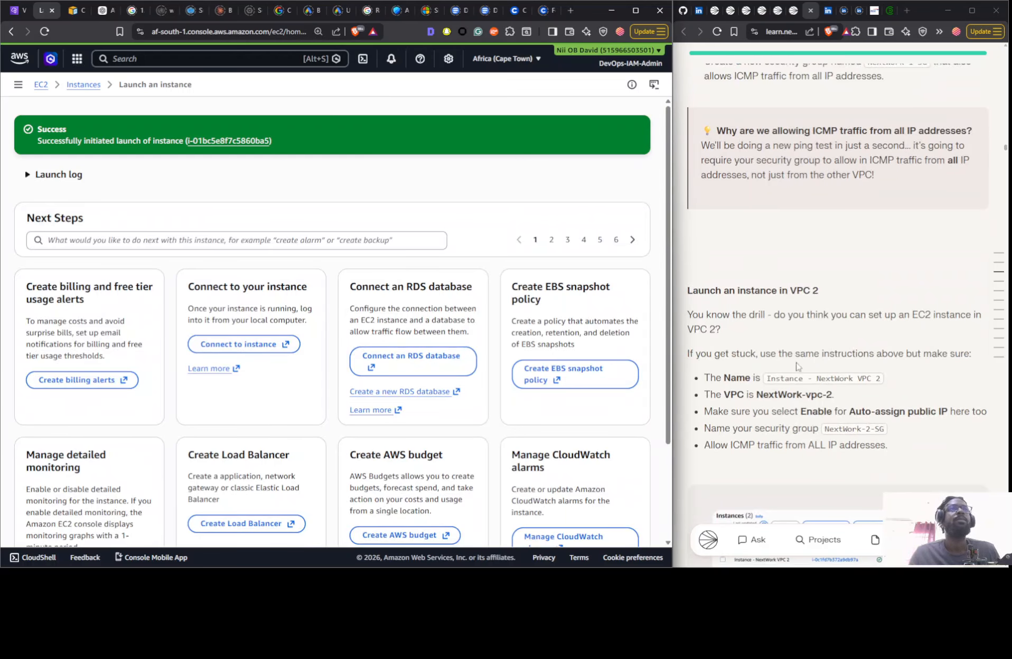
pyautogui.scroll(5, 798, 366)
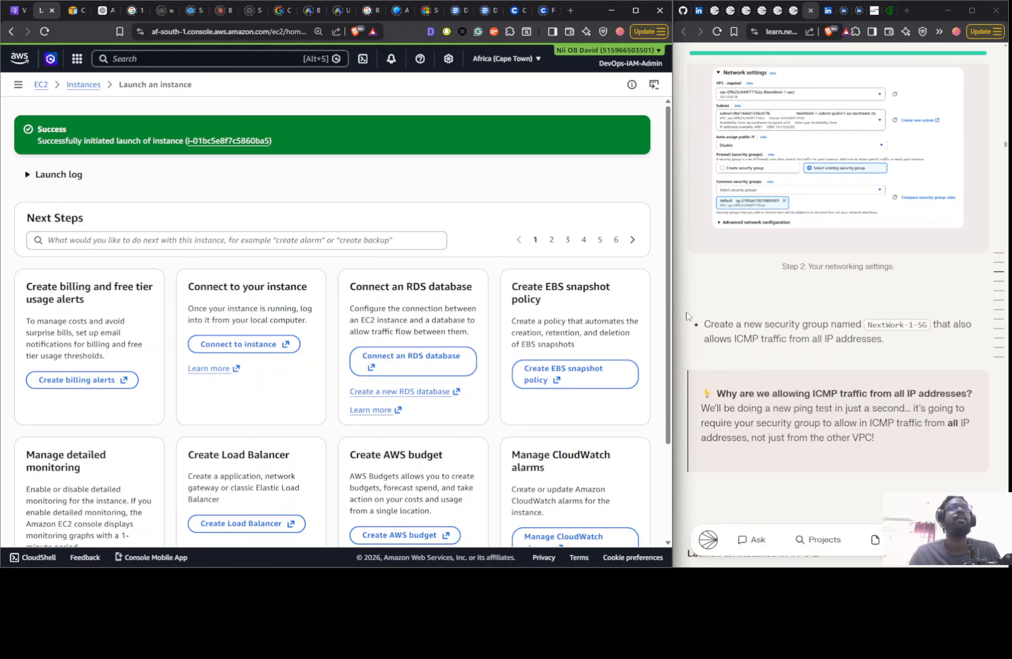
pyautogui.scroll(-3, 563, 507)
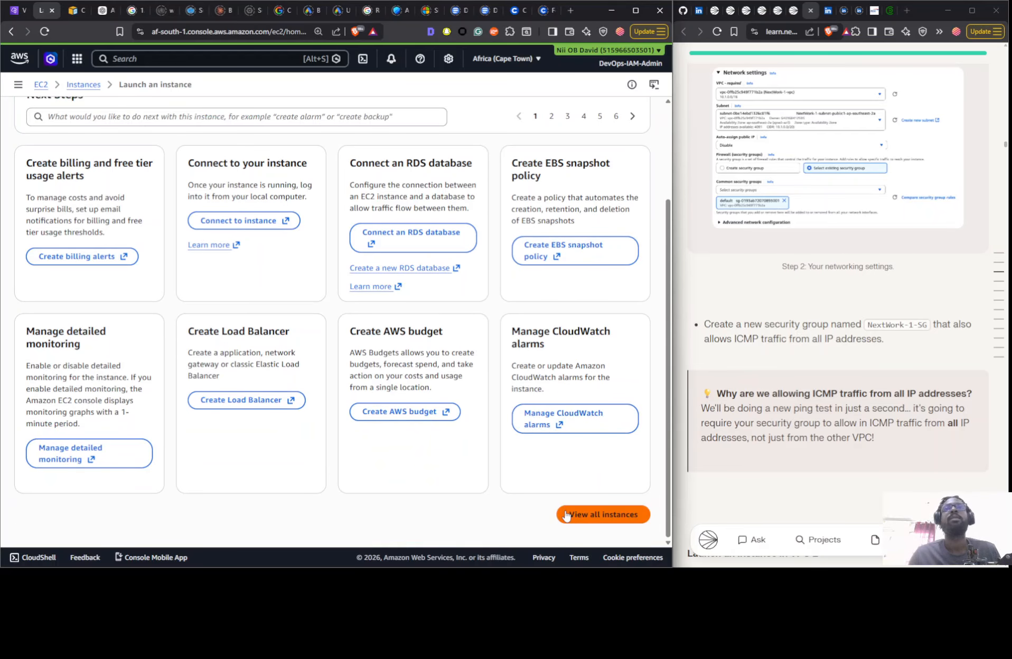
pyautogui.click(565, 513)
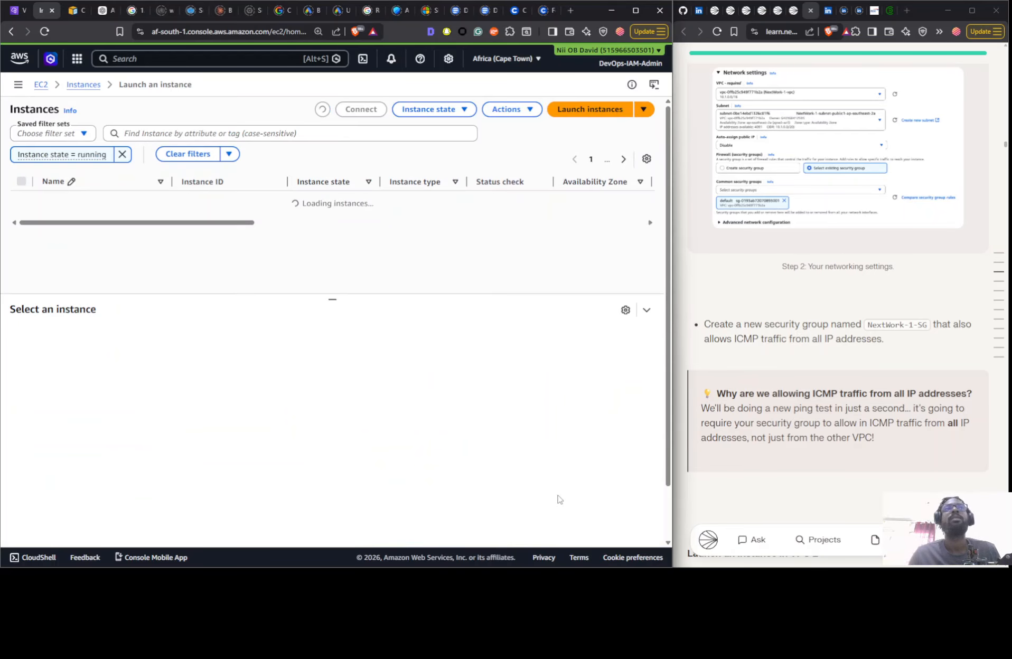
# - Find the default security group belonging to Nextwork 1-vpc by matching its VPC ID in the VPC list, and select it
pyautogui.click(19, 11)
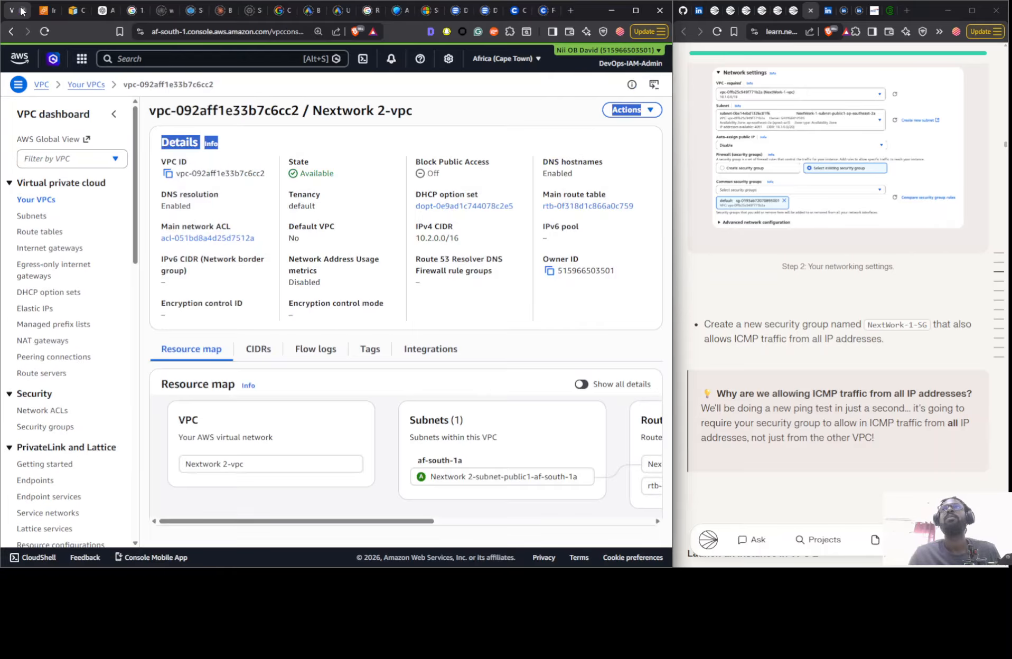
pyautogui.click(55, 427)
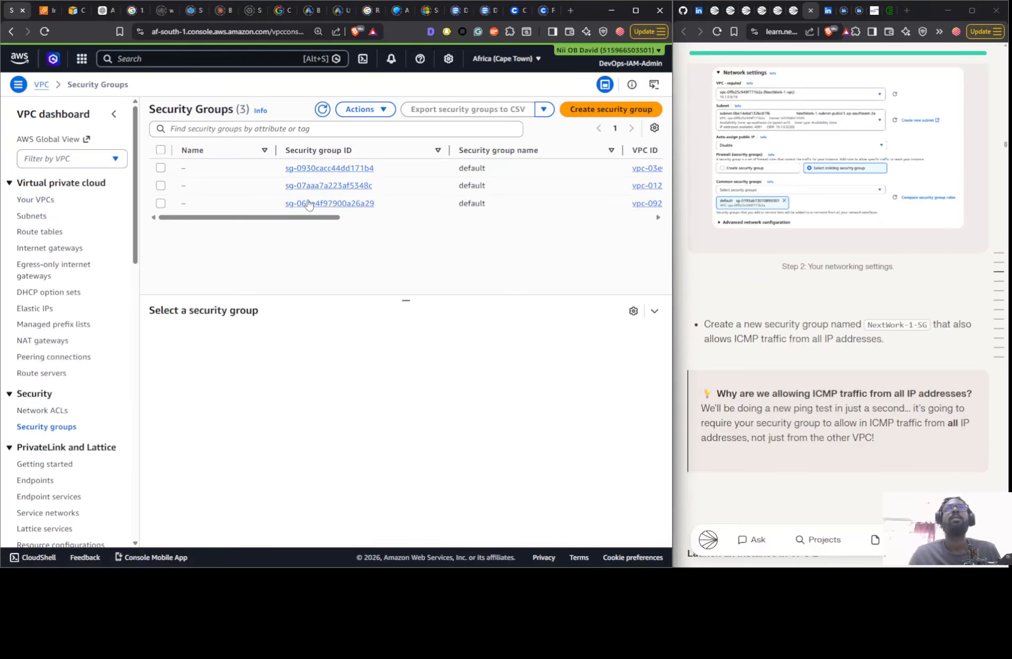
pyautogui.moveTo(325, 221)
pyautogui.mouseDown()
pyautogui.moveTo(488, 228)
pyautogui.moveTo(333, 231)
pyautogui.mouseUp()
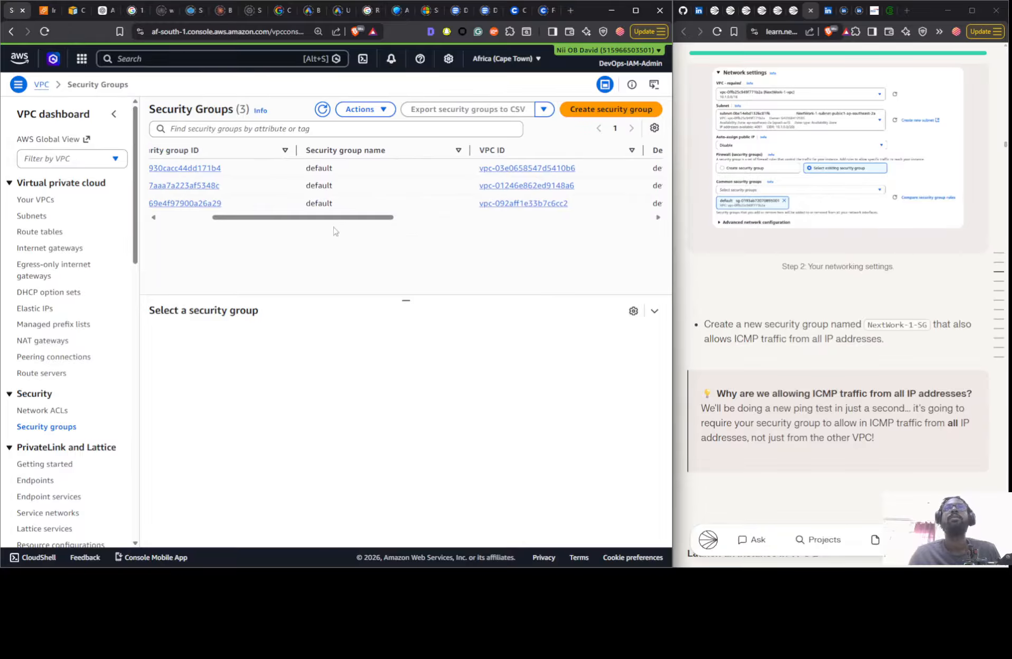
pyautogui.click(34, 200)
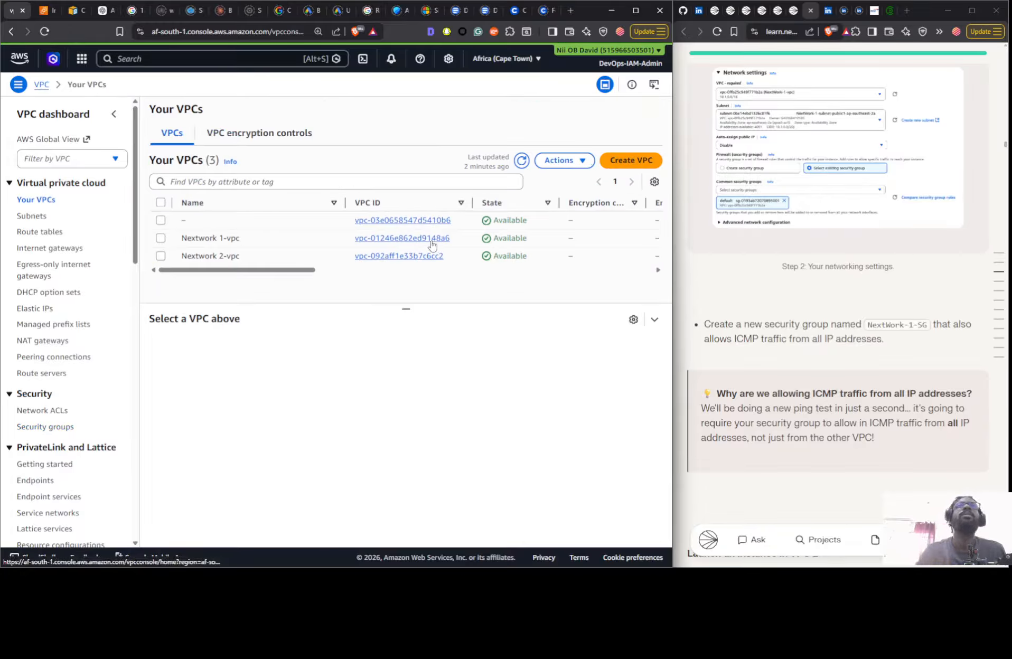
pyautogui.click(516, 165)
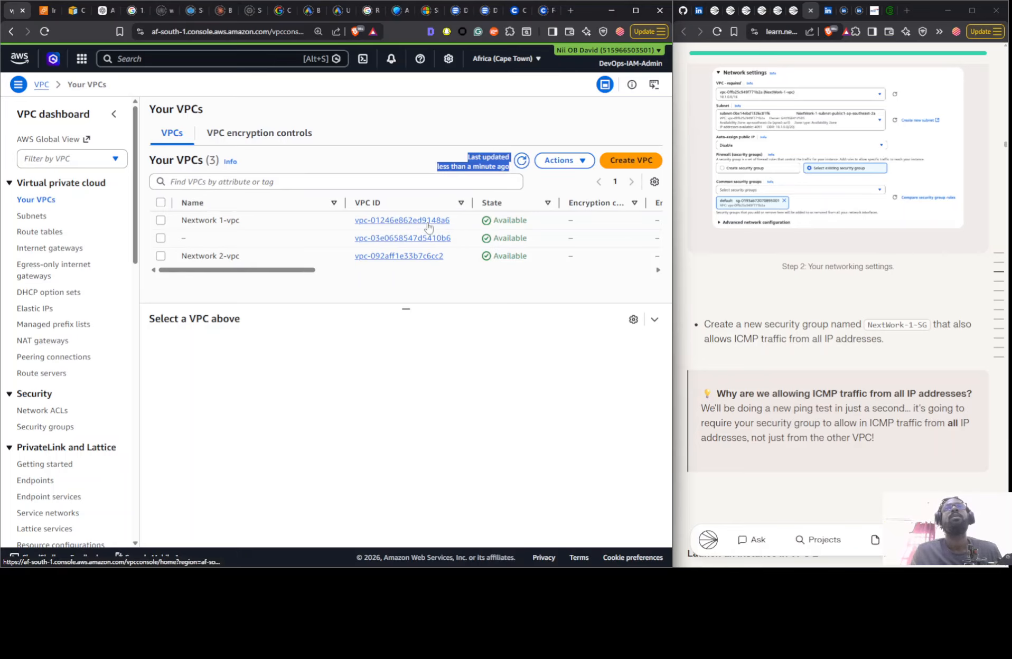
pyautogui.click(54, 426)
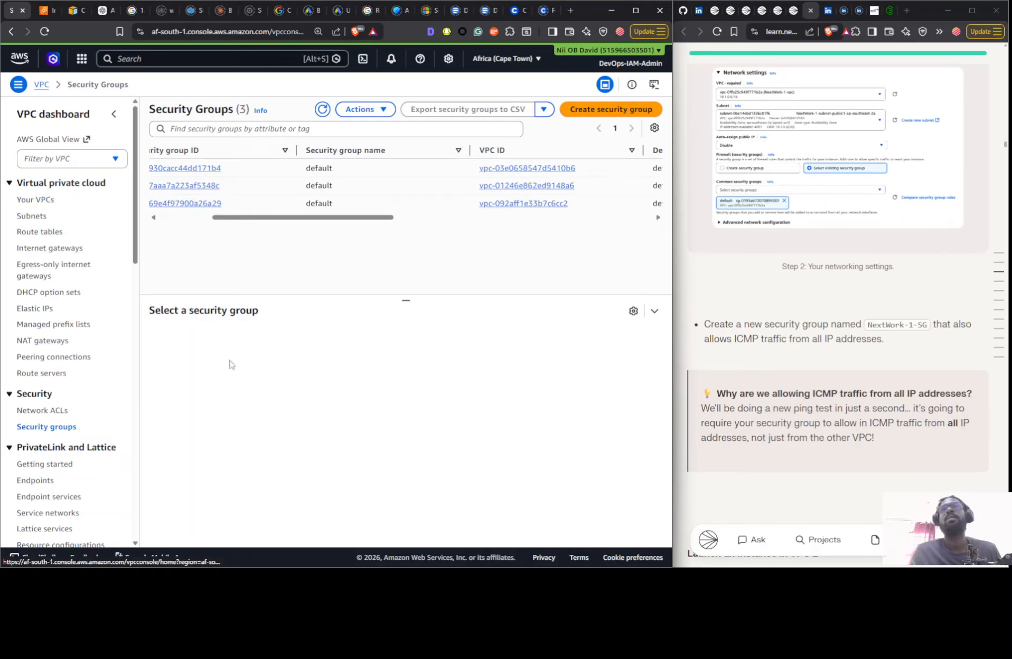
pyautogui.click(581, 189)
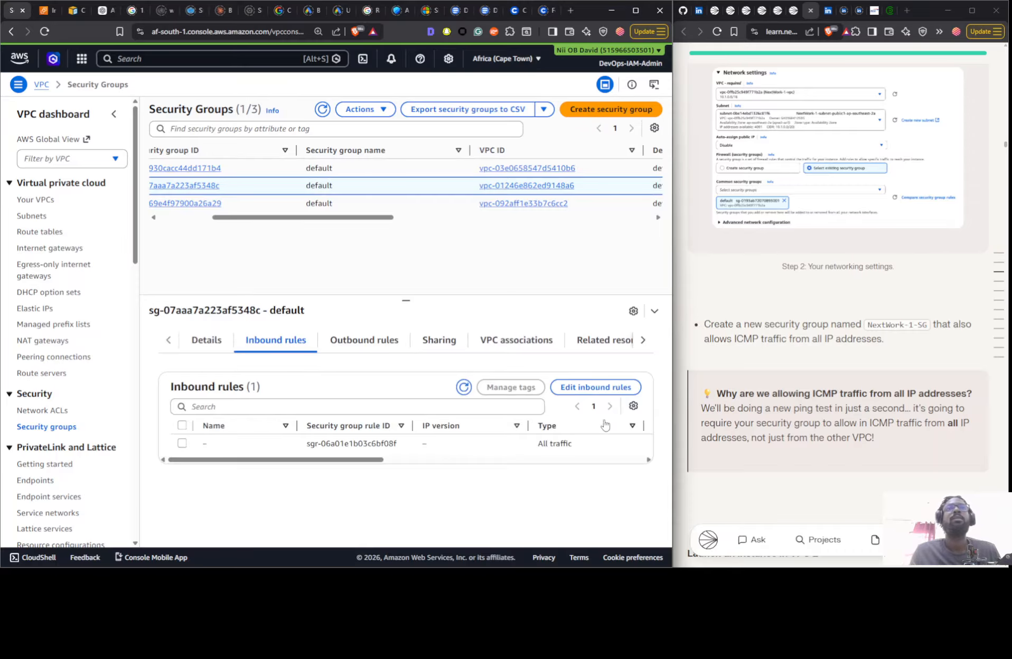
# - Add an inbound rule allowing All ICMP - IPv4 from anywhere (0.0.0.0/0) to the selected security group and save the rules
pyautogui.click(576, 389)
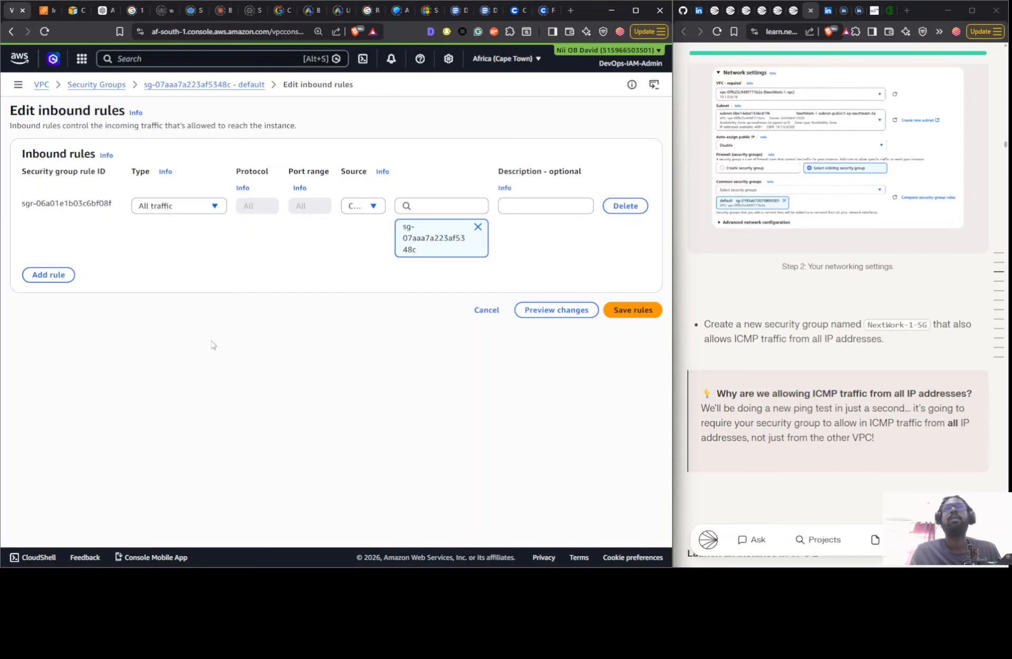
pyautogui.click(58, 275)
pyautogui.click(201, 273)
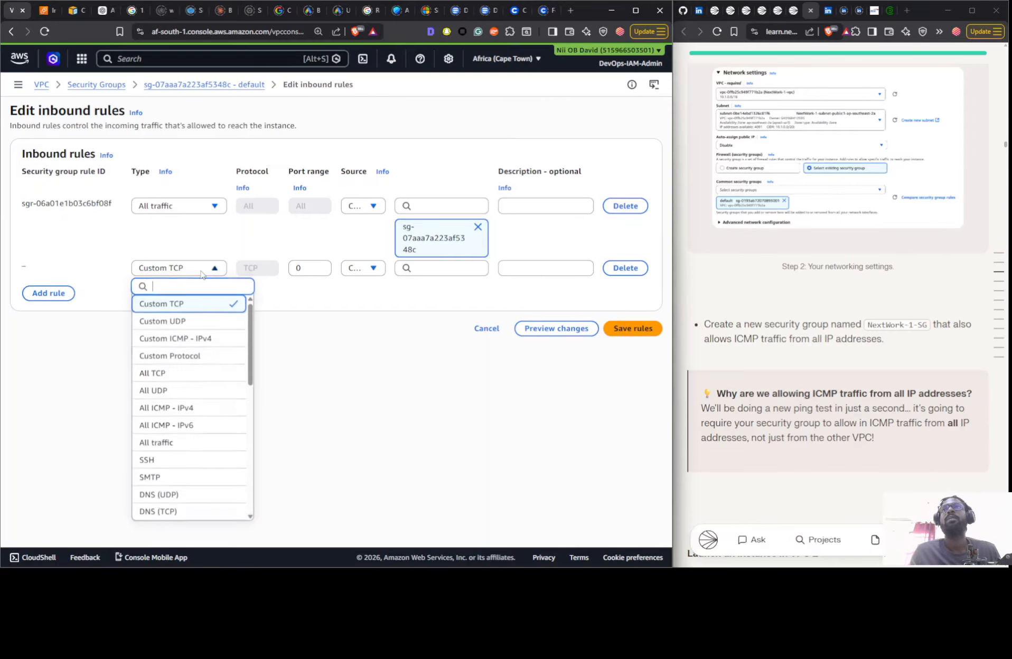
pyautogui.click(195, 407)
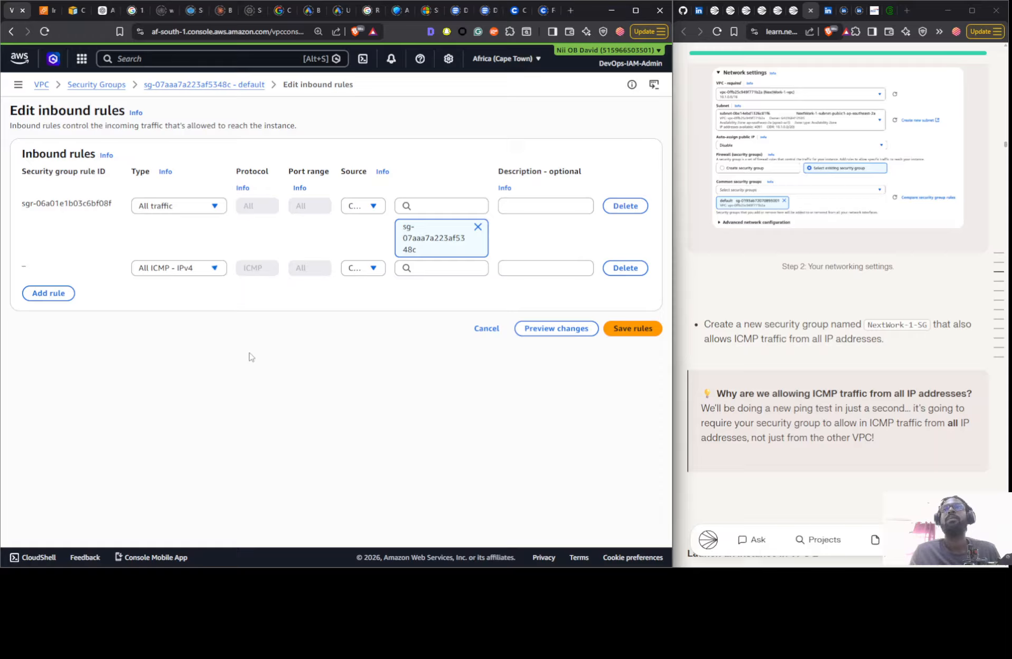
pyautogui.click(360, 269)
pyautogui.click(370, 302)
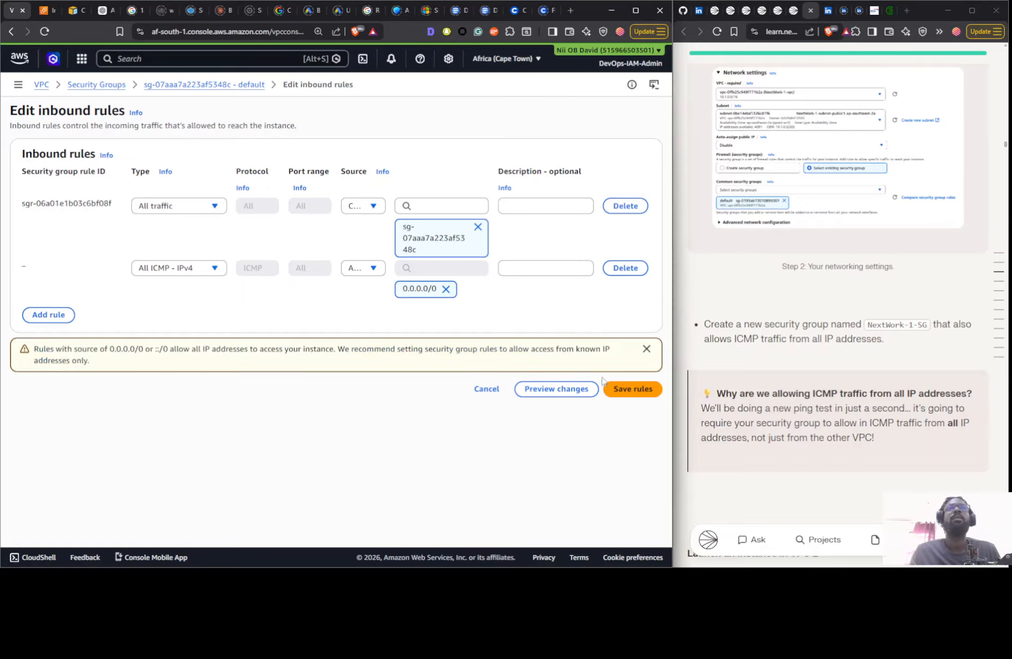
pyautogui.click(626, 390)
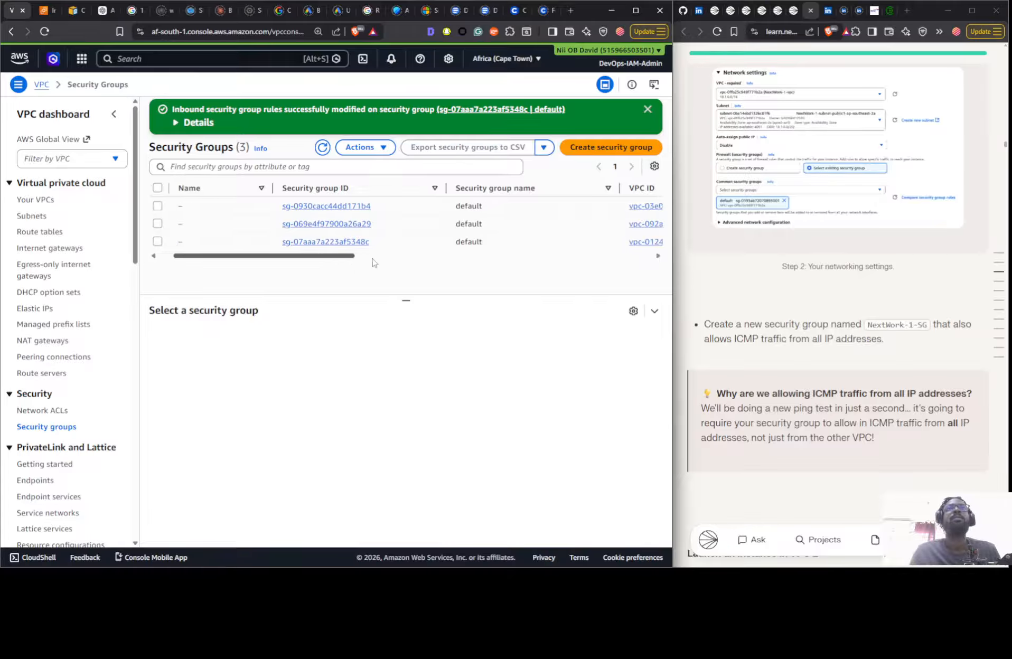
# - Name the default security group of Nextwork 1-vpc NextWork-1-SG, using the name copied from the guide
pyautogui.moveTo(353, 256); pyautogui.dragTo(470, 271)
pyautogui.click(415, 244)
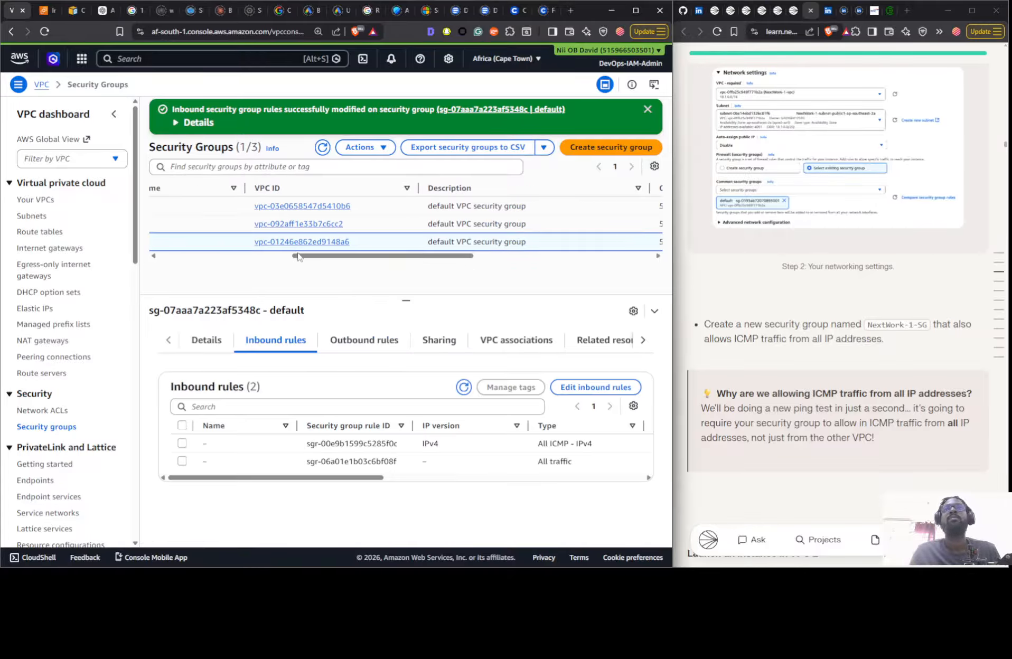
pyautogui.moveTo(298, 256); pyautogui.dragTo(166, 260)
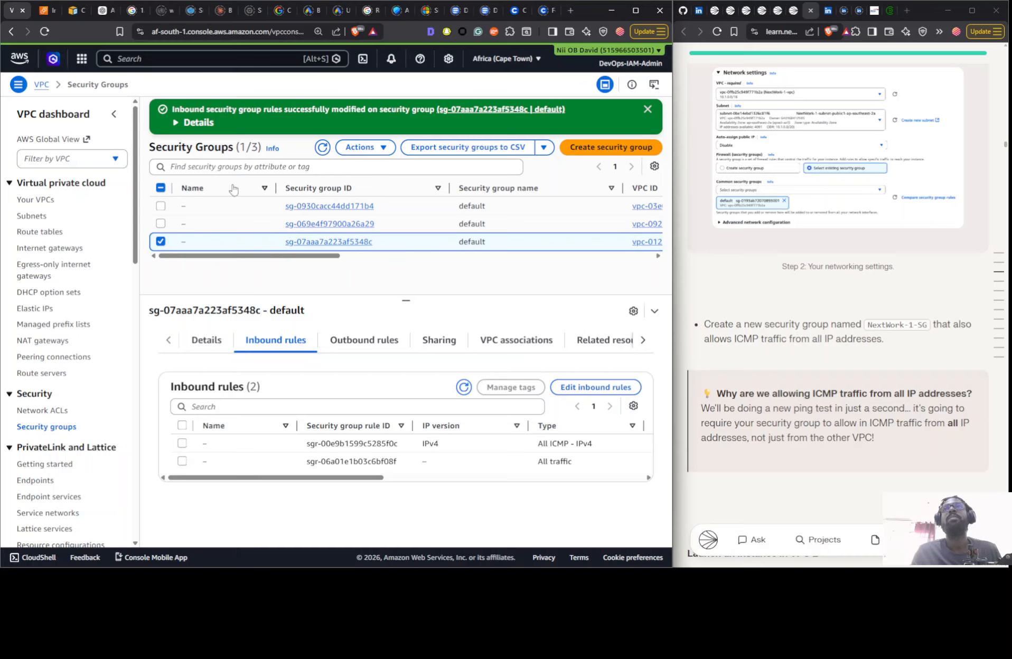
pyautogui.click(192, 242)
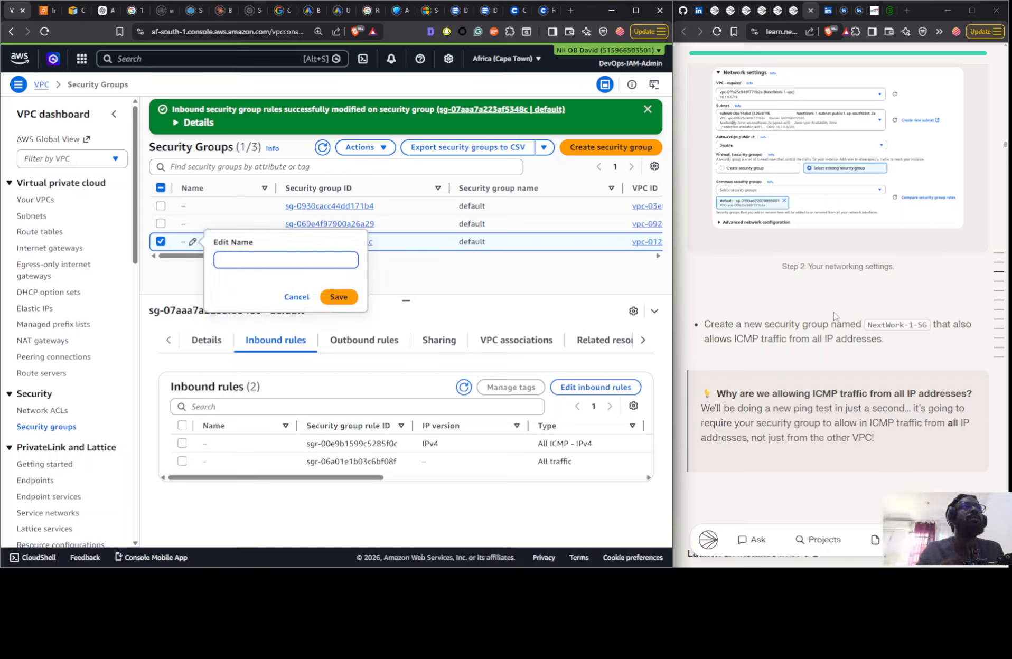
pyautogui.click(877, 327)
pyautogui.click(222, 263)
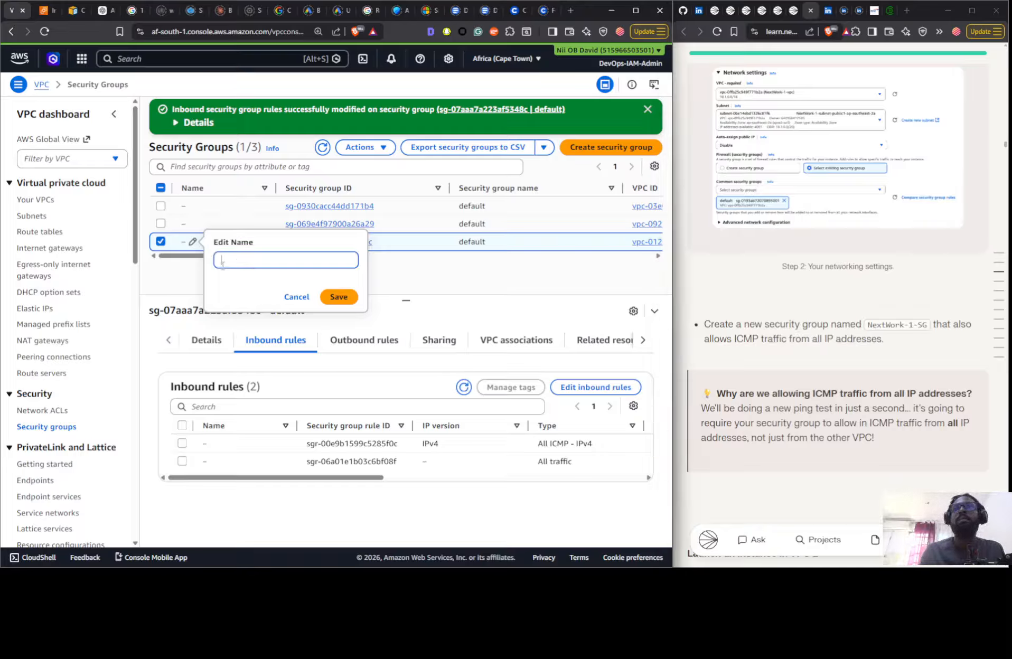
pyautogui.write('Instance - NextWork VPC 1')
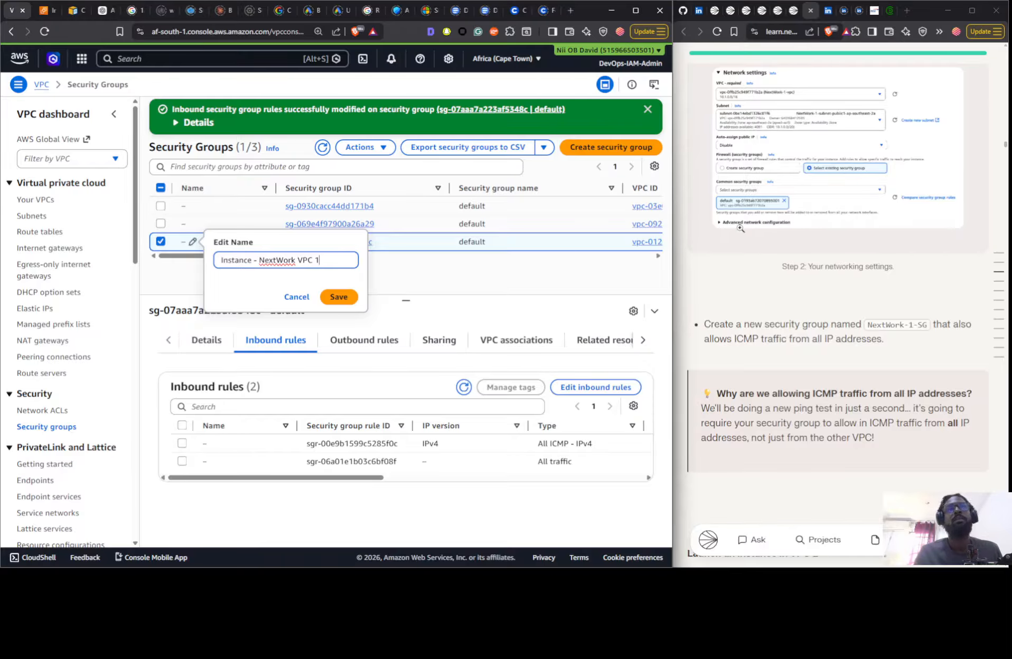
pyautogui.click(874, 325)
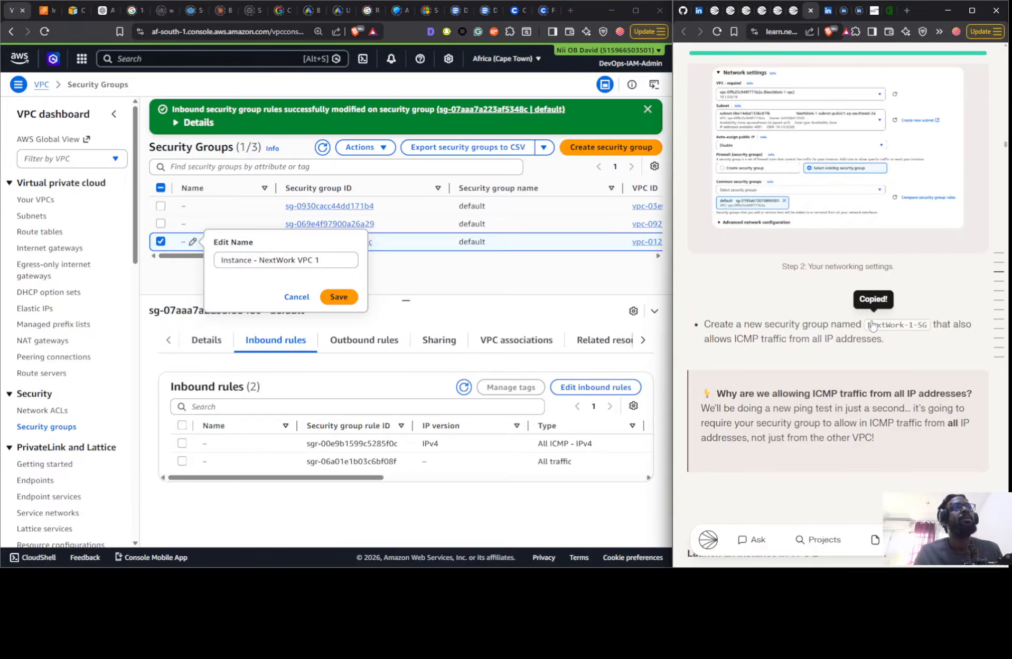
pyautogui.click(293, 254)
pyautogui.hotkey('ctrl', 'a')
pyautogui.hotkey('ctrl', 'v')
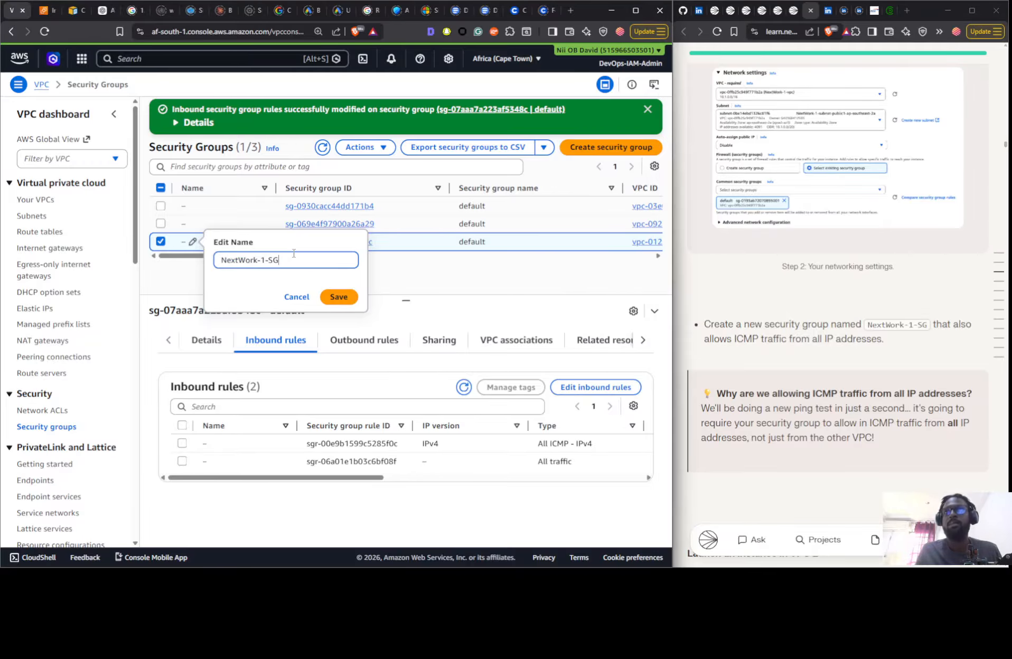
pyautogui.click(347, 295)
# - Consult the guide's VPC 2 instructions and start a new EC2 instance with "Instance - NextWork VPC 1" entered as its name
pyautogui.click(46, 12)
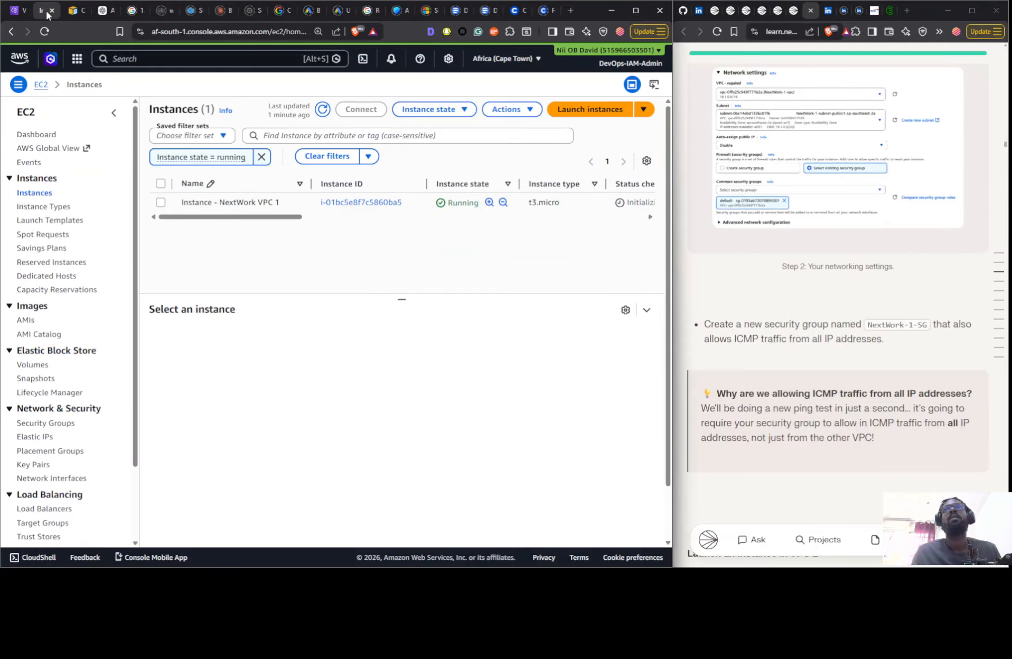
pyautogui.scroll(-8, 810, 343)
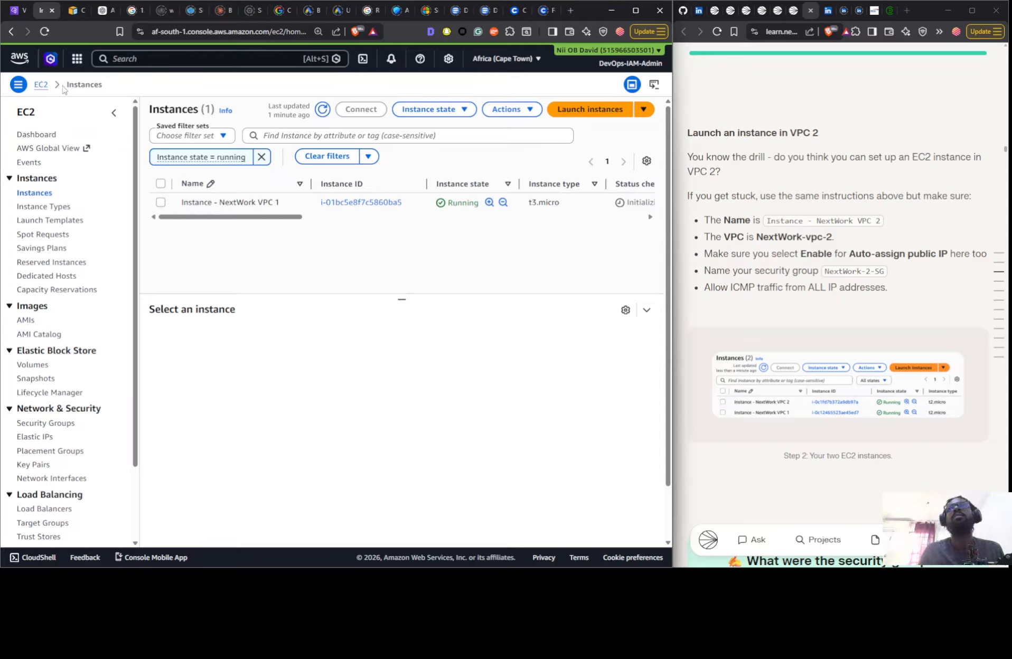
pyautogui.click(584, 110)
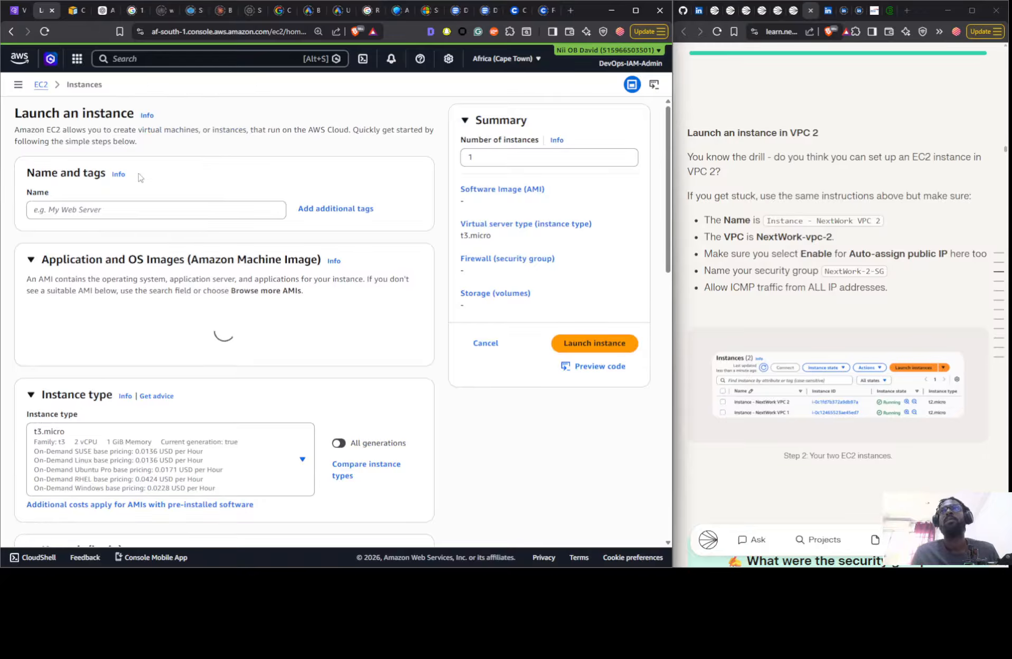
pyautogui.click(116, 209)
pyautogui.press('super+v')
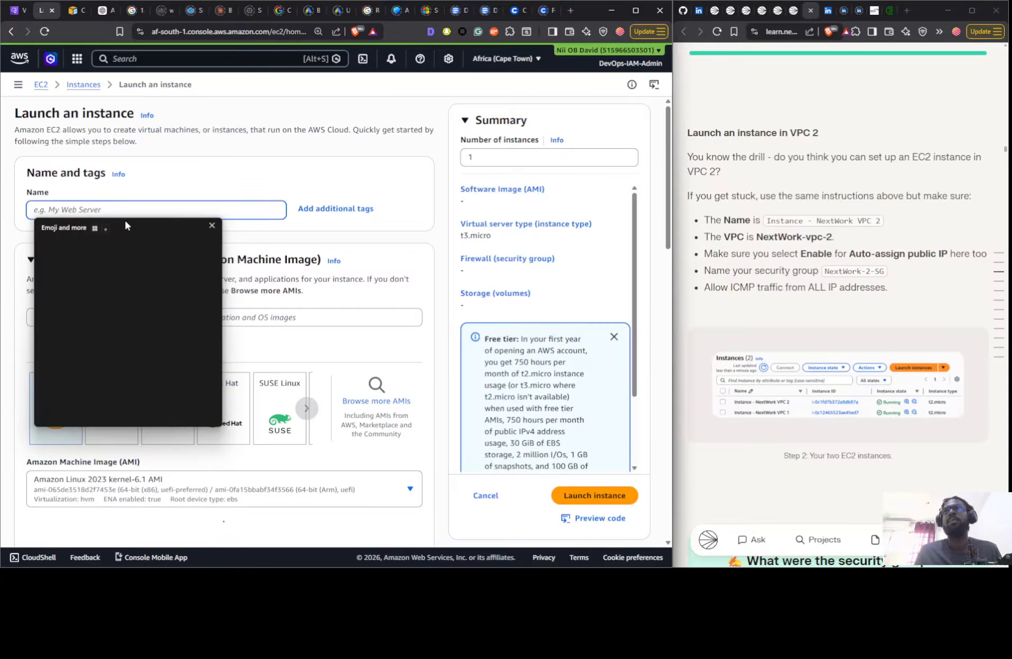
pyautogui.click(89, 365)
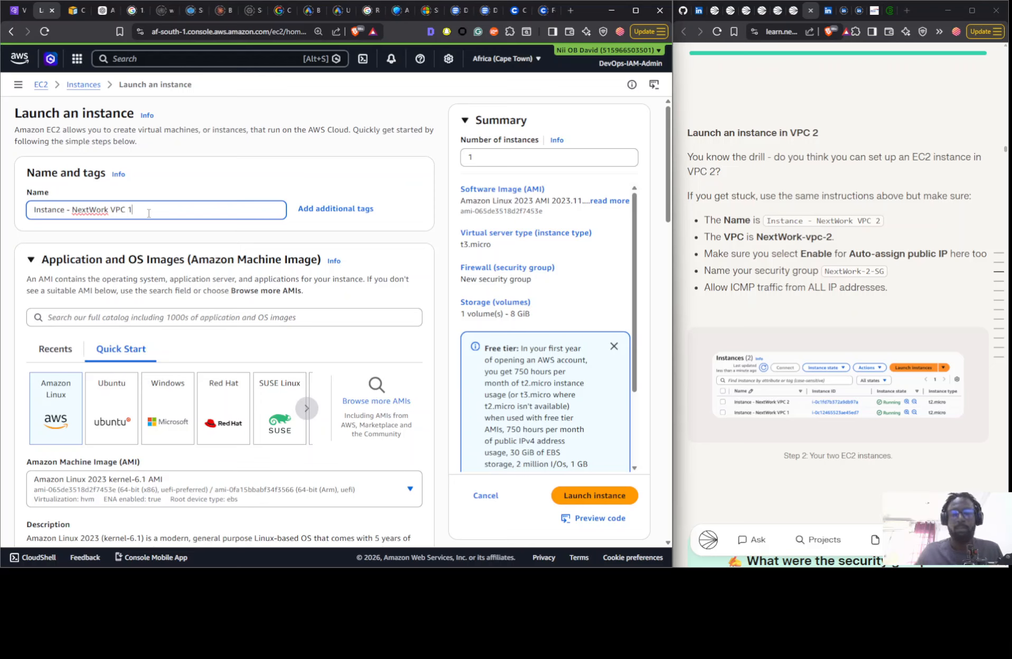
# - Set the new instance's key pair option to Proceed without a key pair (Not recommended)
pyautogui.scroll(-7, 185, 209)
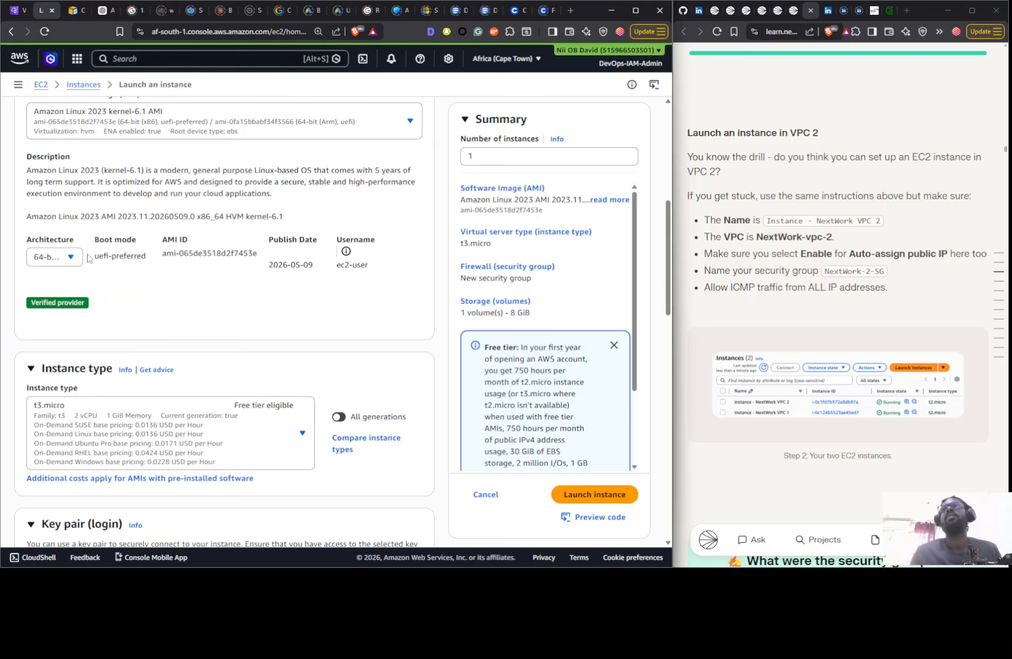
pyautogui.scroll(-5, 111, 412)
pyautogui.click(153, 334)
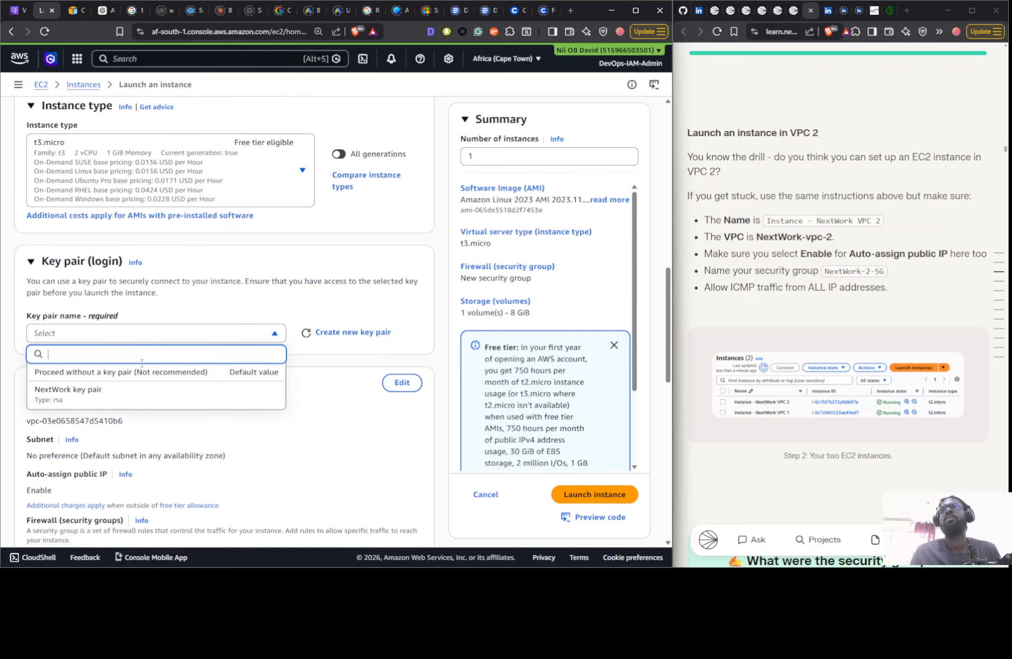
pyautogui.click(139, 372)
# - Edit the instance's network settings to use Nextwork 2-vpc and enable auto-assign public IP
pyautogui.scroll(-5, 158, 317)
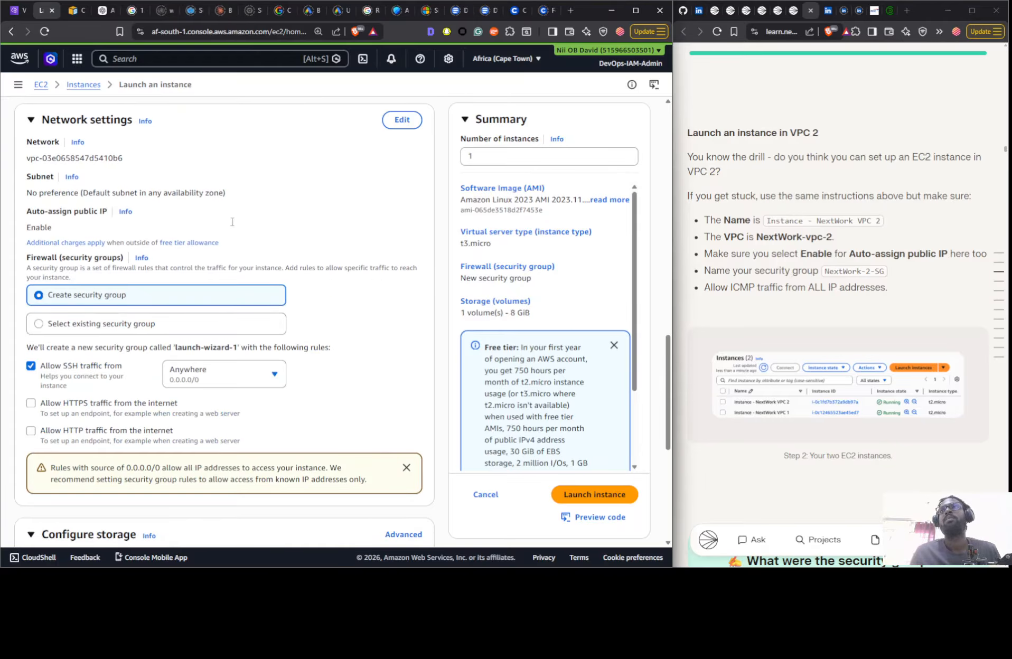
pyautogui.click(401, 120)
pyautogui.click(99, 174)
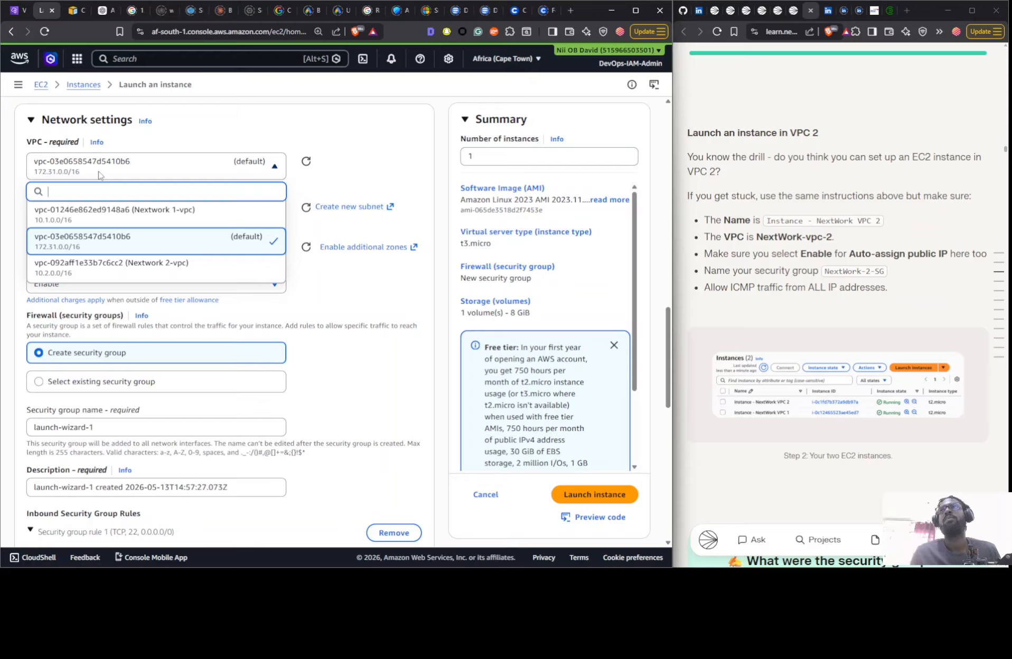
pyautogui.click(116, 270)
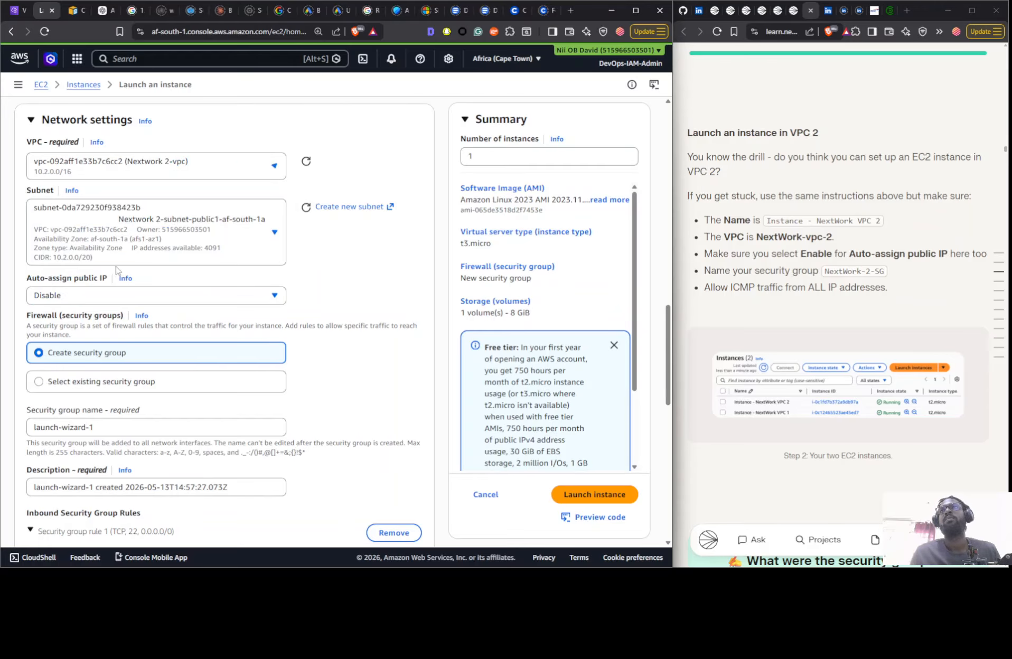
pyautogui.click(170, 255)
pyautogui.click(171, 250)
pyautogui.click(151, 299)
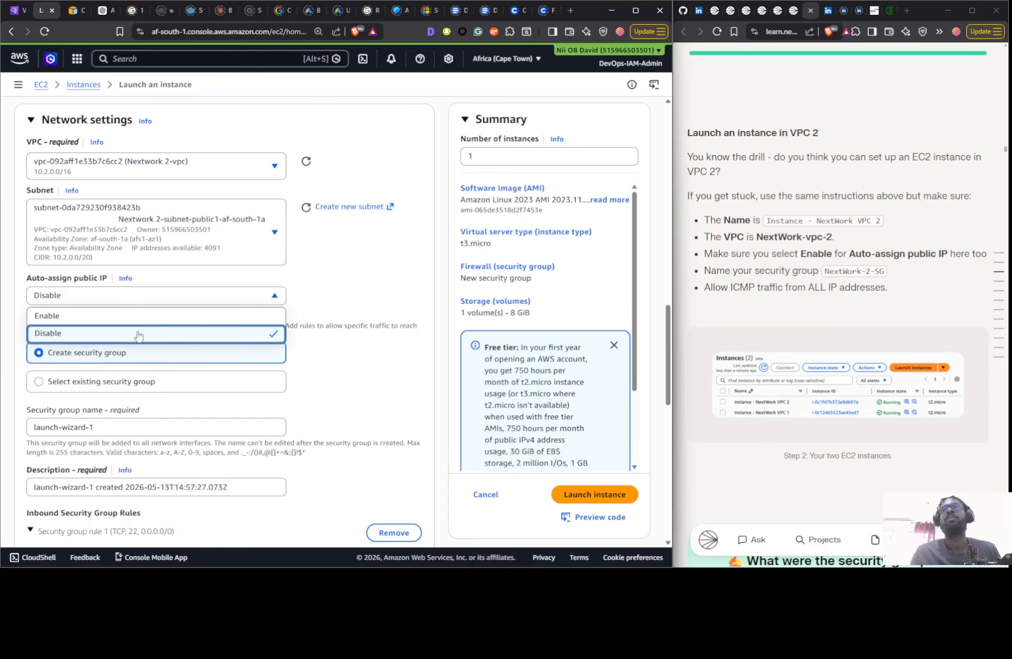
pyautogui.click(135, 317)
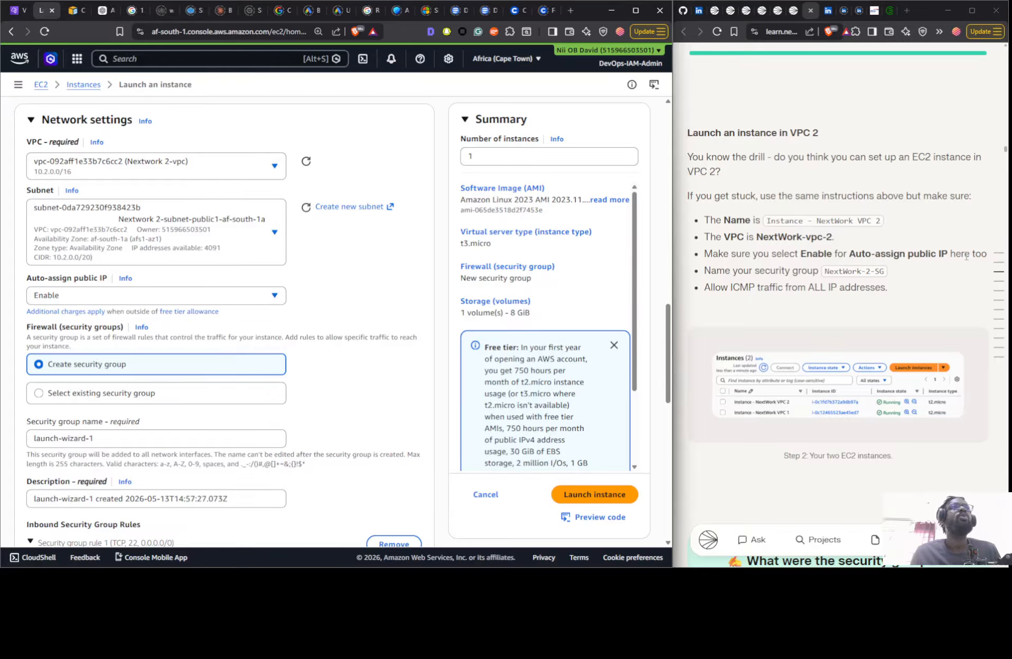
# - Reread the guide's VPC 1 instance instructions on the key pair, EC2 Instance Connect and auto-assign public IP
pyautogui.scroll(10, 966, 257)
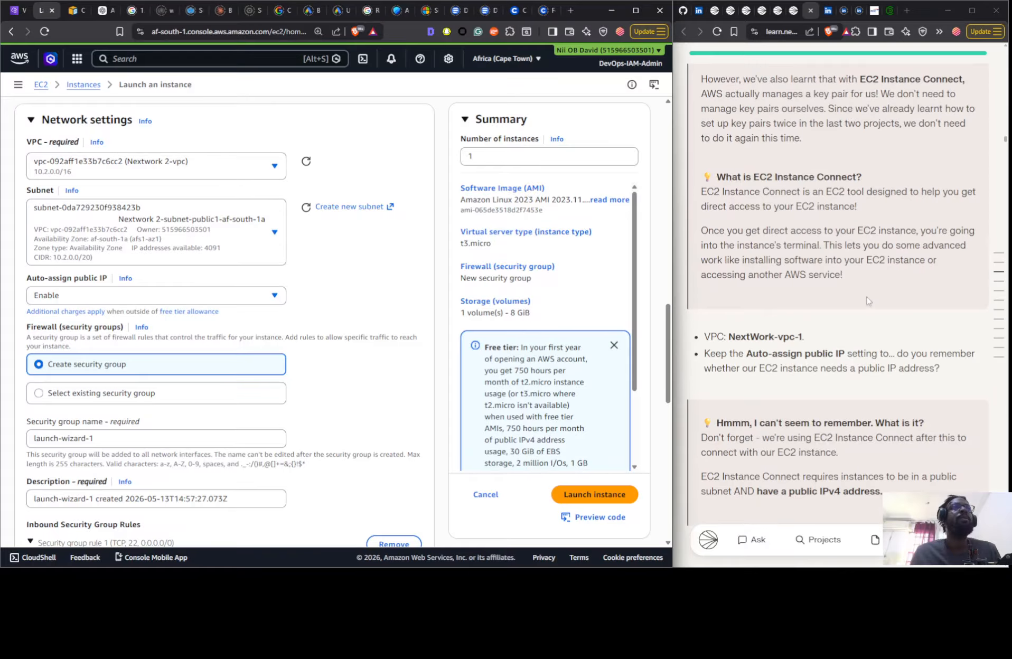
pyautogui.scroll(2, 777, 364)
pyautogui.scroll(6, 777, 361)
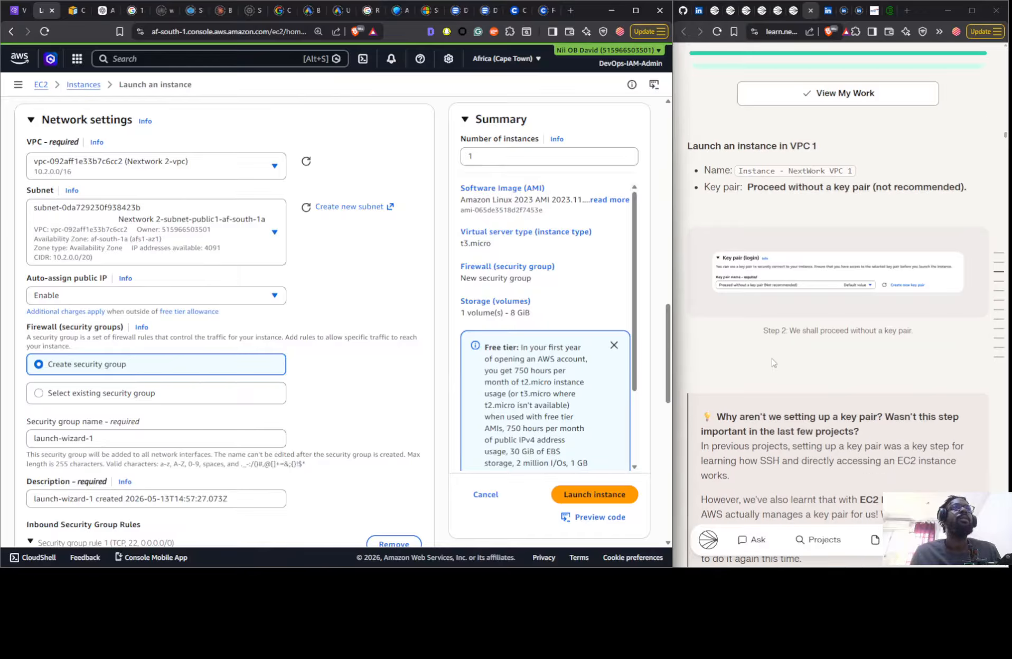
pyautogui.scroll(5, 775, 351)
pyautogui.scroll(-9, 775, 346)
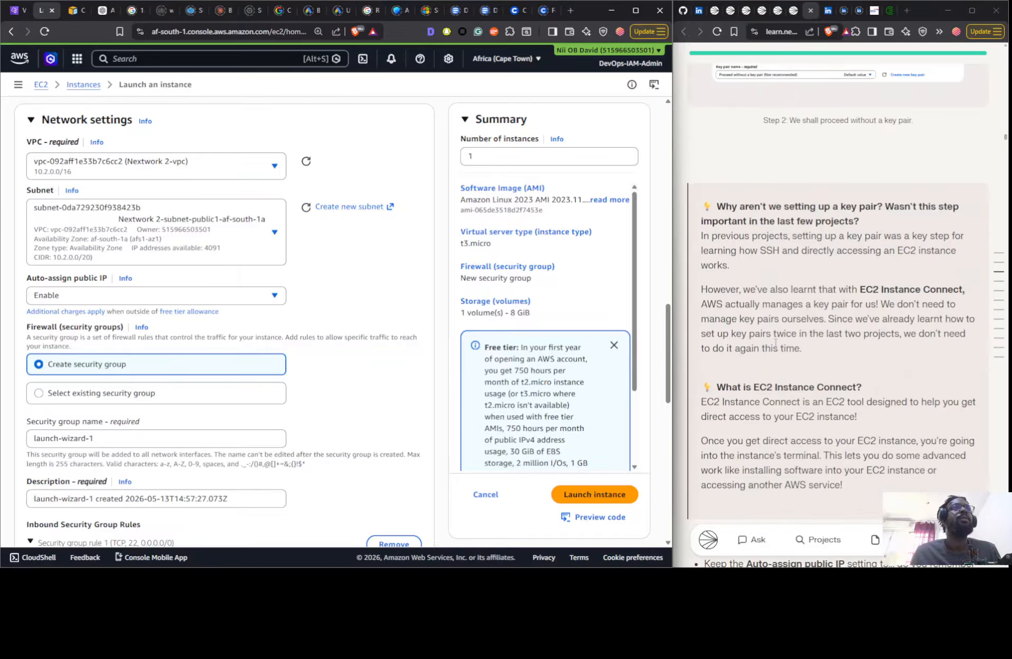
pyautogui.scroll(-5, 895, 206)
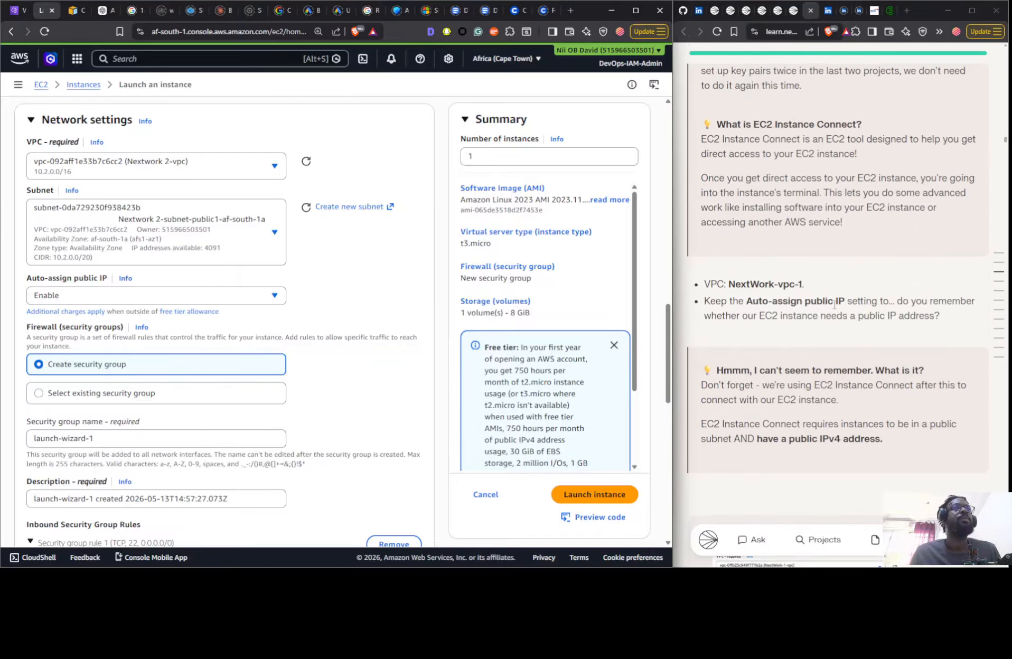
# - Read the guide's networking settings, security group requirements and instructions for the VPC 2 instance
pyautogui.scroll(-4, 730, 322)
pyautogui.scroll(-4, 782, 342)
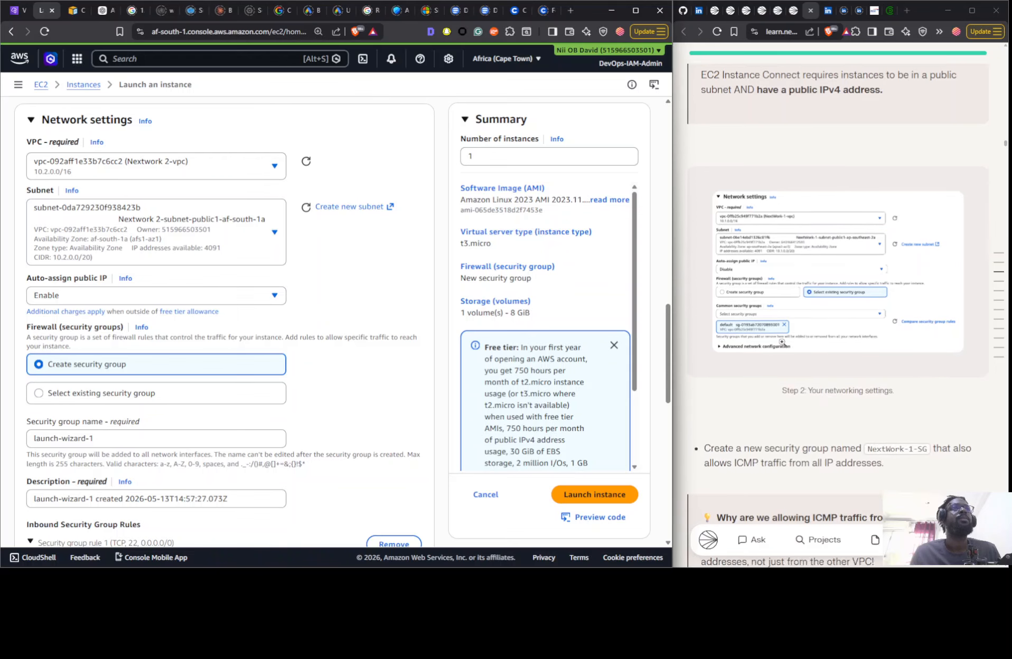
pyautogui.scroll(7, 790, 361)
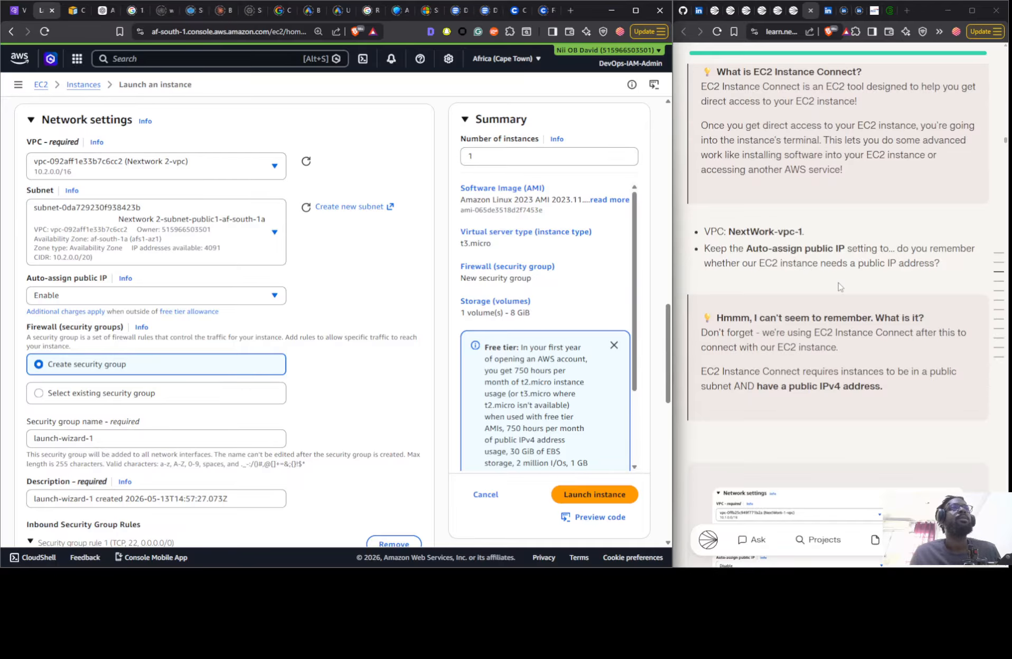
pyautogui.scroll(-6, 818, 300)
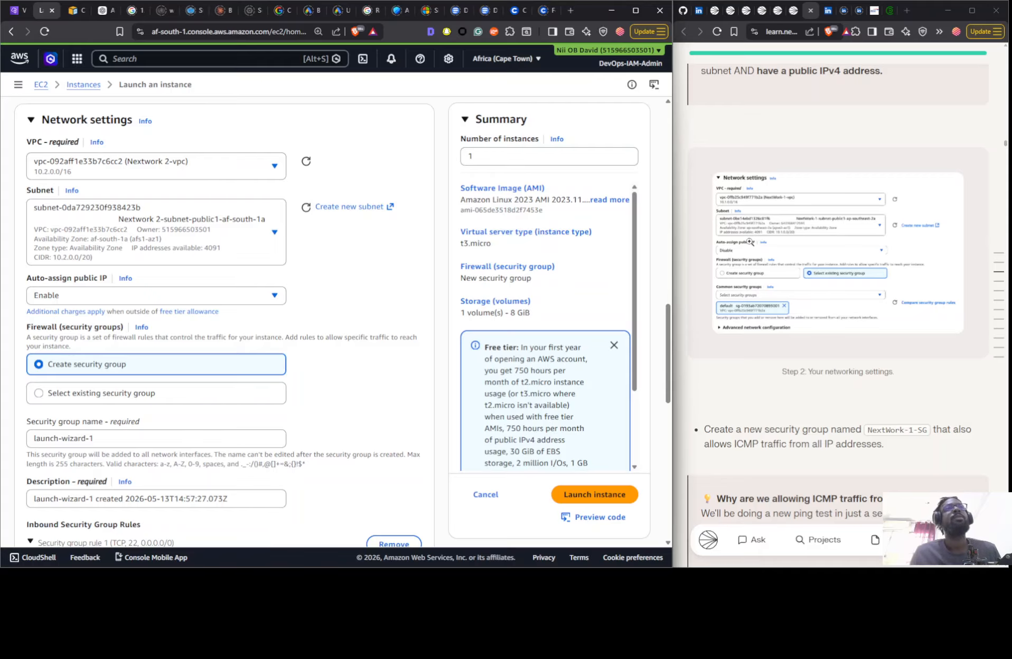
pyautogui.scroll(-7, 741, 277)
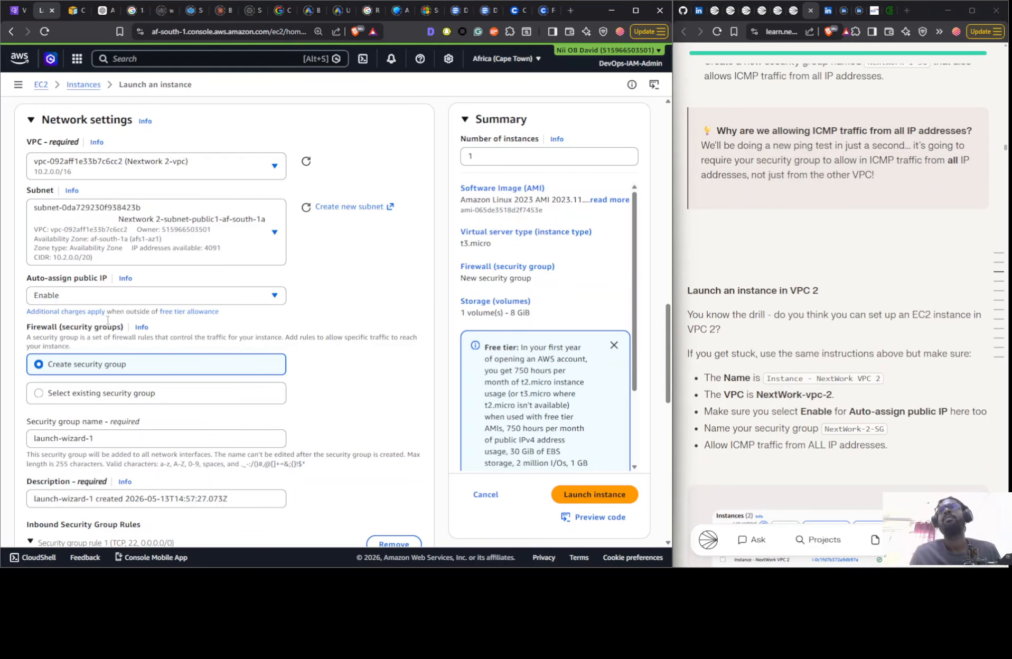
# - Name the instance's new security group NextWork-2-SG, copying the name from the guide's VPC 2 instructions
pyautogui.scroll(-2, 90, 343)
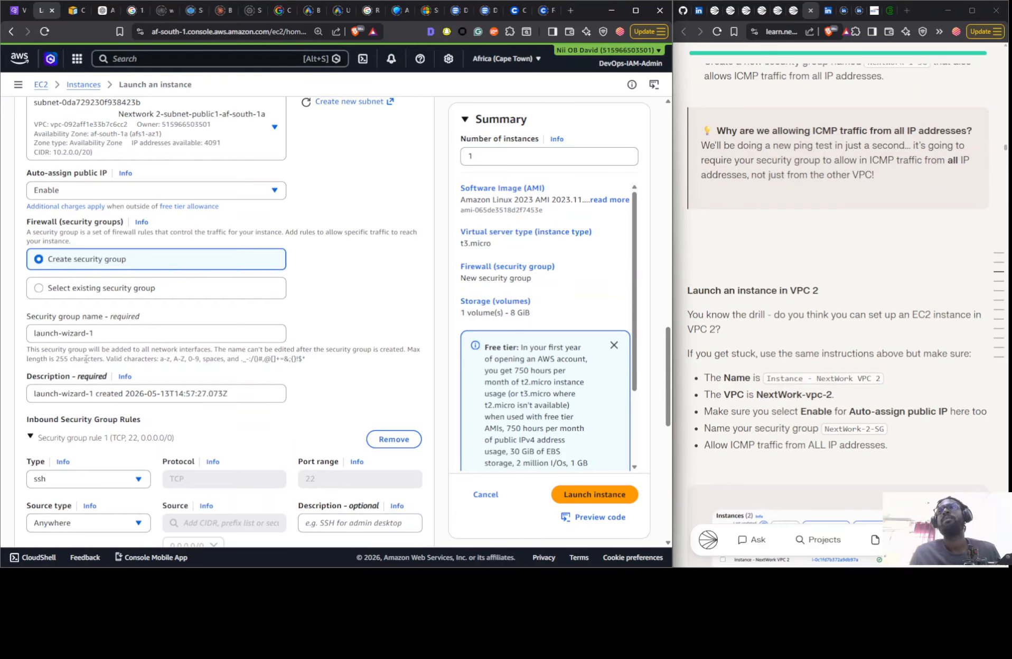
pyautogui.click(113, 325)
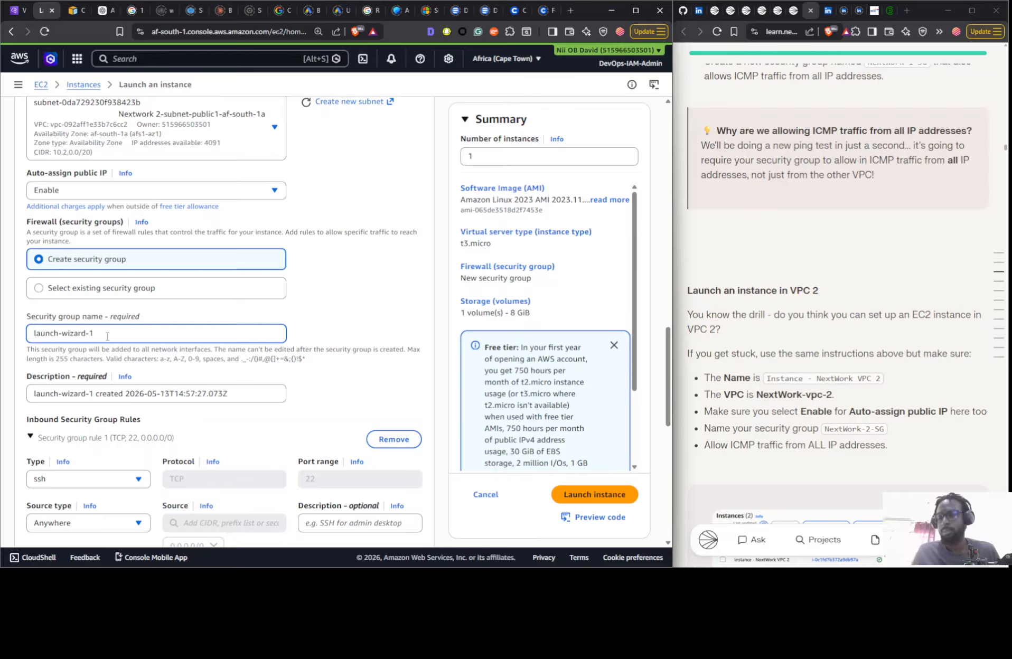
pyautogui.tripleClick(108, 333)
pyautogui.write('Instance - NextWork VPC 1')
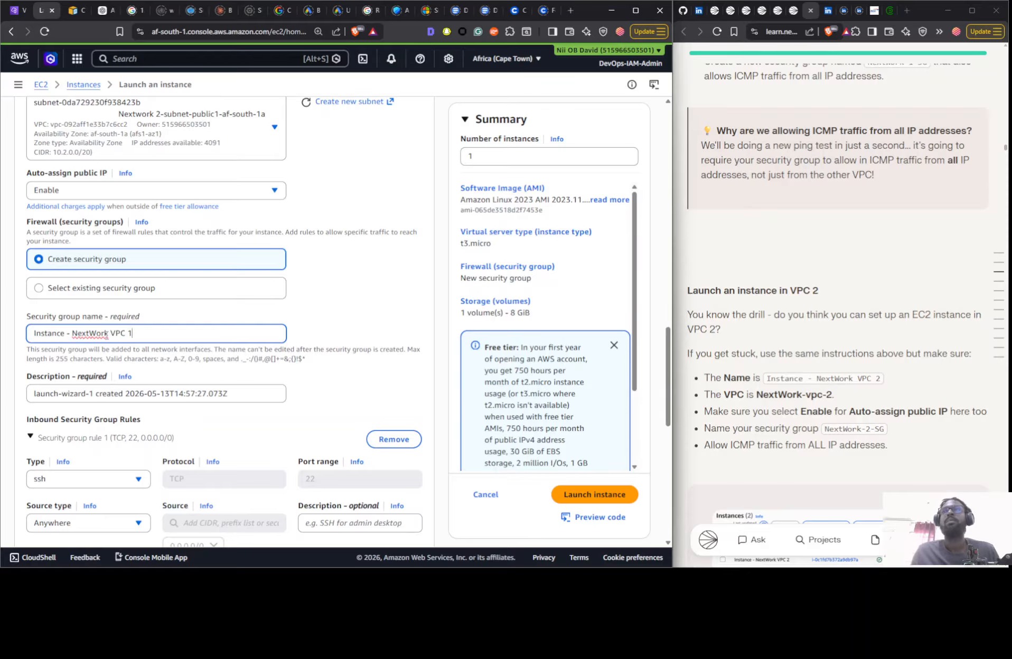
pyautogui.click(836, 429)
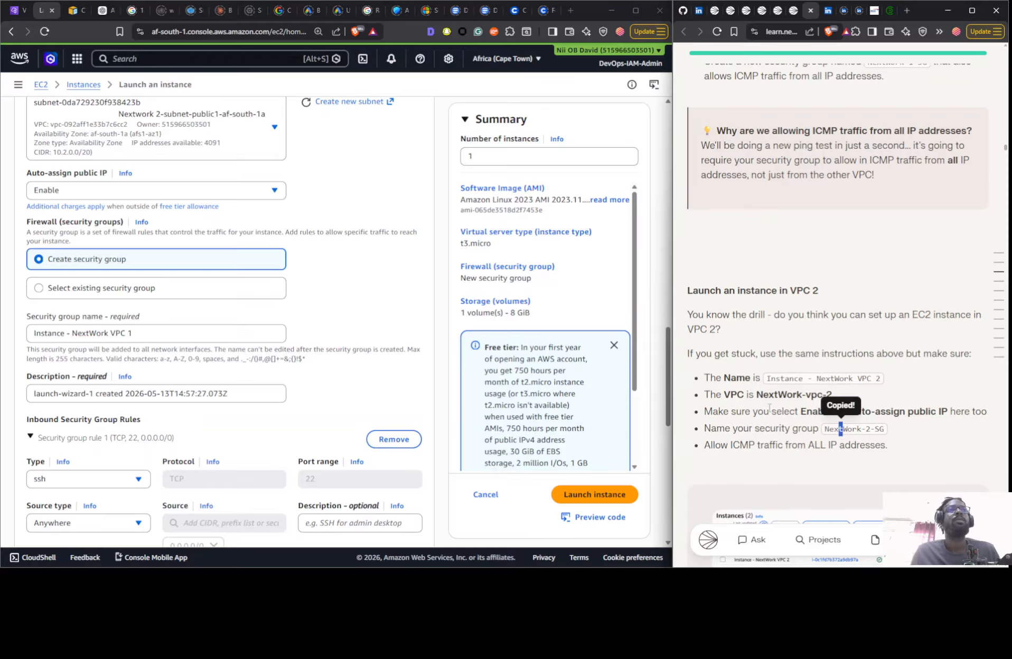
pyautogui.click(151, 337)
pyautogui.tripleClick(151, 337)
pyautogui.hotkey('ctrl', 'v')
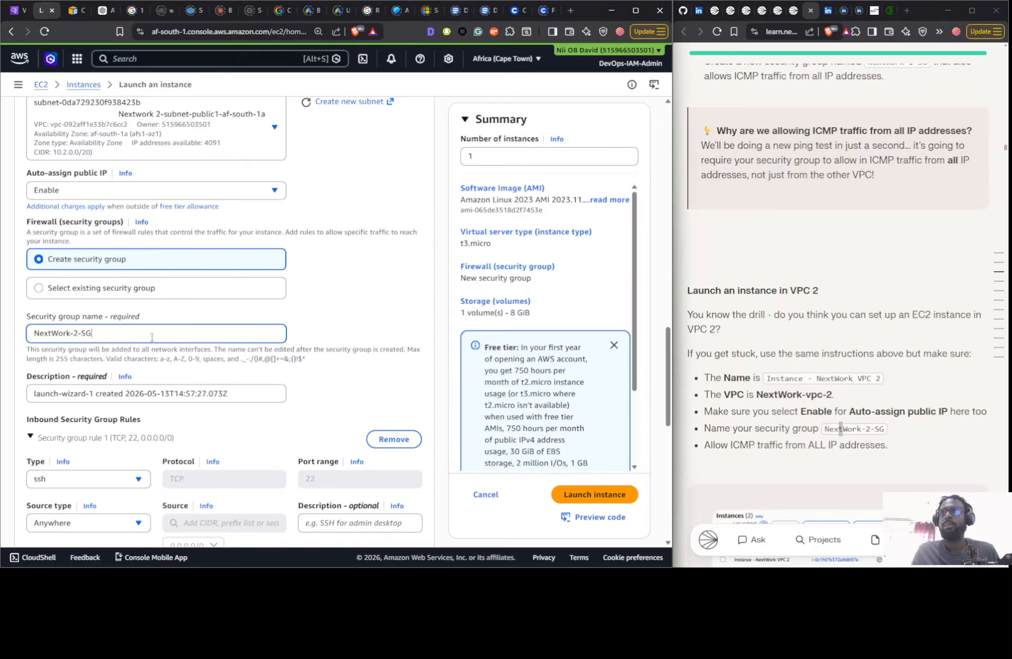
# - Add a second inbound security group rule of type All ICMP - IPv4 with source type Anywhere
pyautogui.scroll(-3, 251, 312)
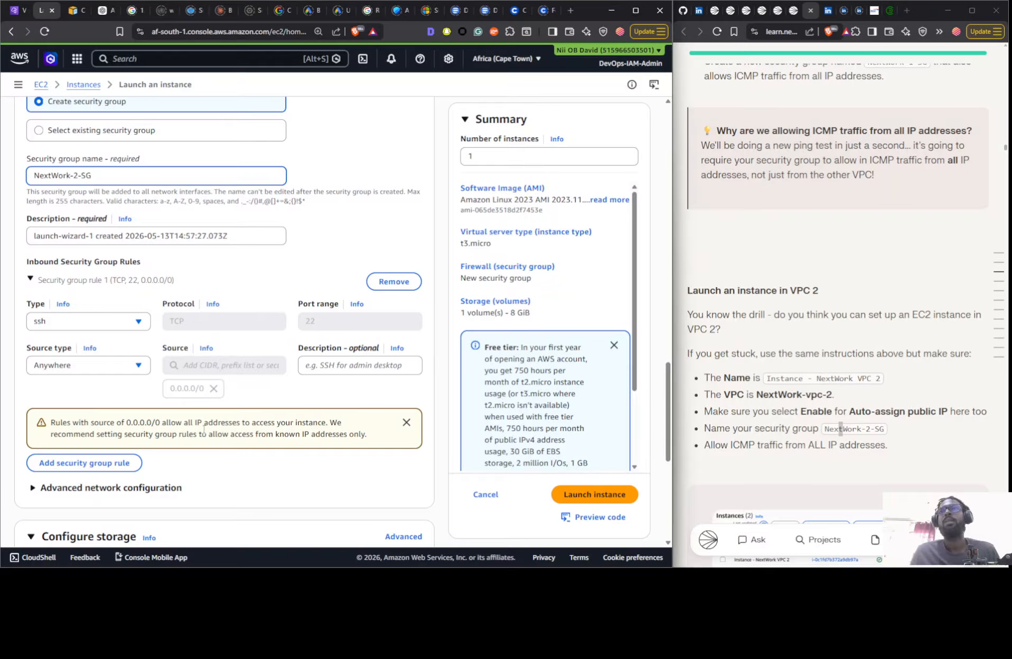
pyautogui.click(99, 462)
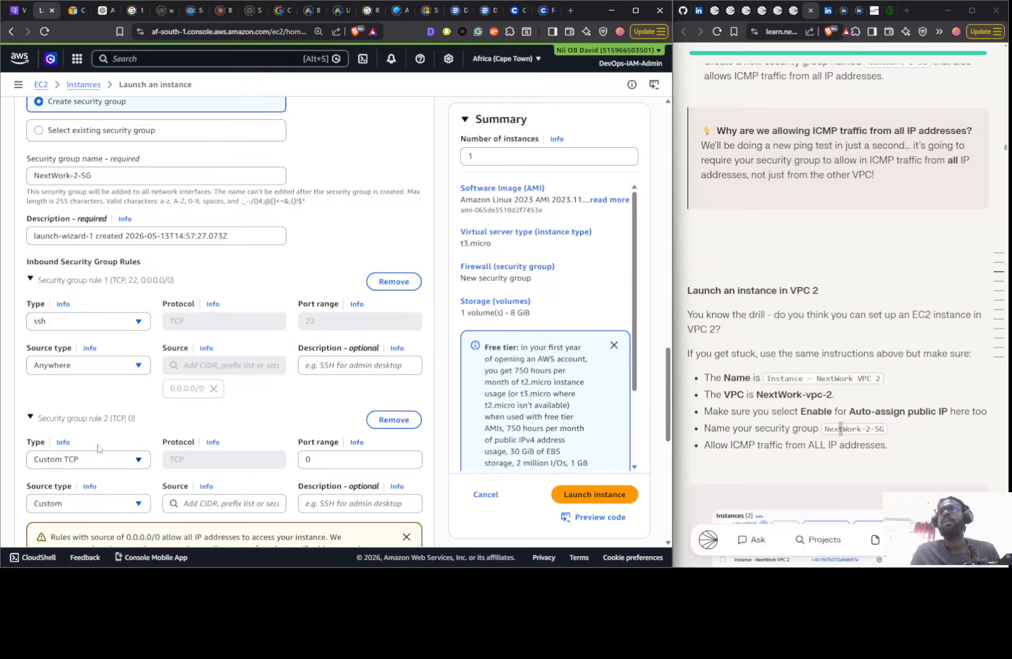
pyautogui.click(66, 464)
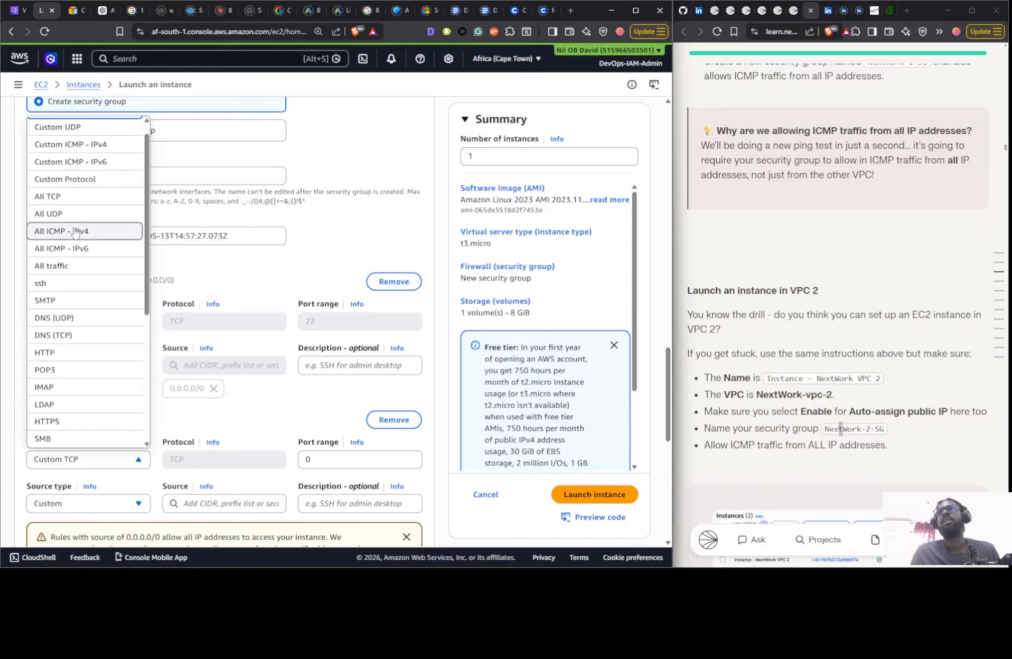
pyautogui.click(76, 232)
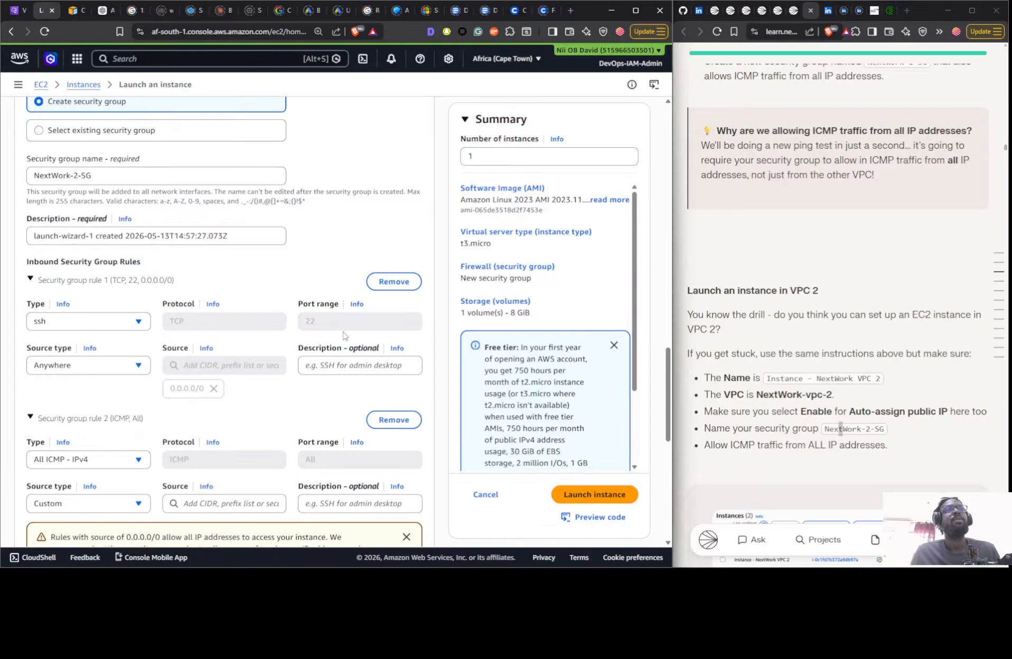
pyautogui.click(111, 507)
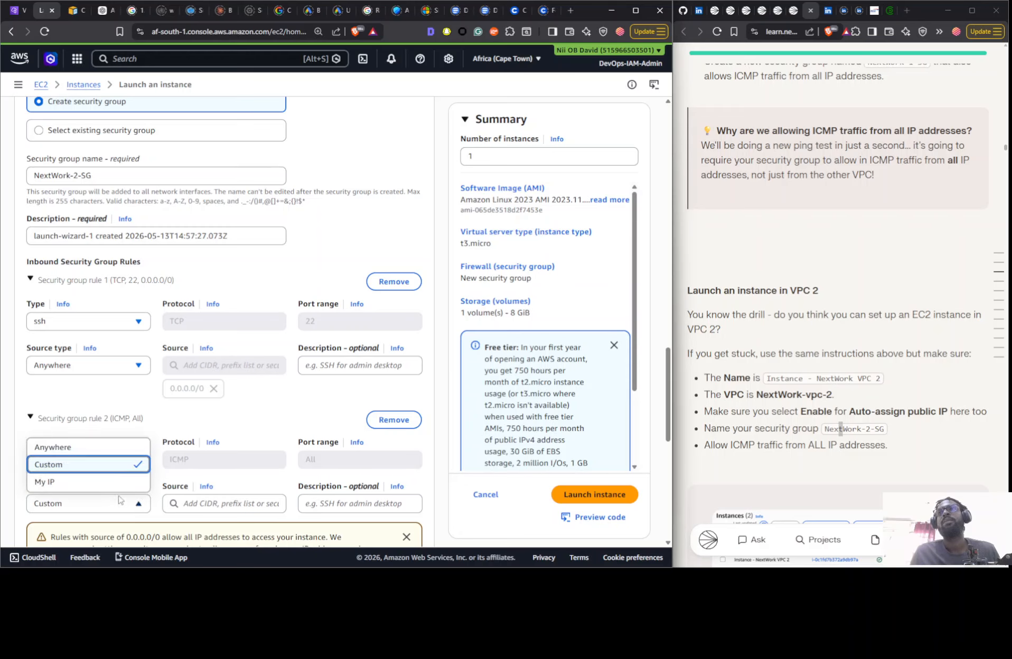
pyautogui.click(117, 448)
# - Launch the VPC 2 instance with the configured network and security group settings
pyautogui.scroll(-2, 292, 436)
pyautogui.scroll(-1, 292, 436)
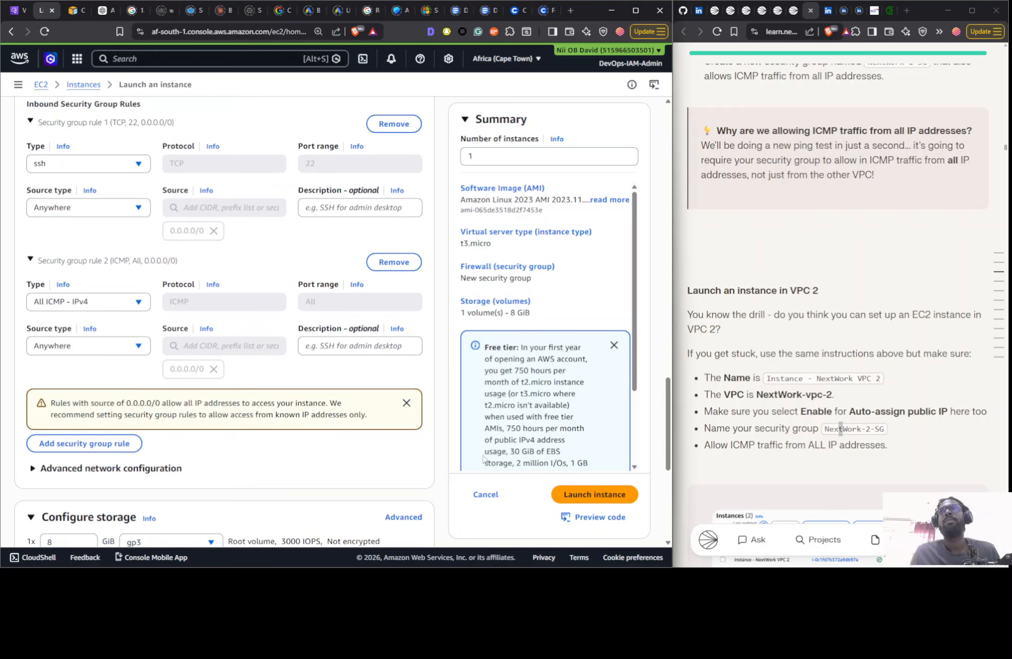
pyautogui.click(584, 495)
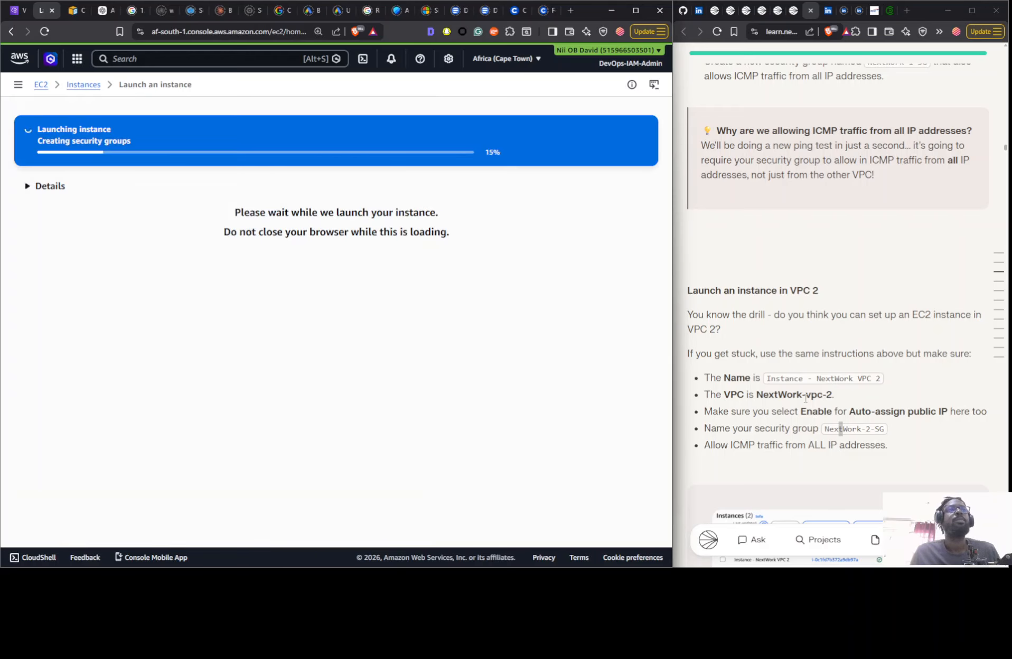
# - Switch to the VPC console, open the subnets list and refresh it to show the subnets of both Nextwork VPCs
pyautogui.click(20, 11)
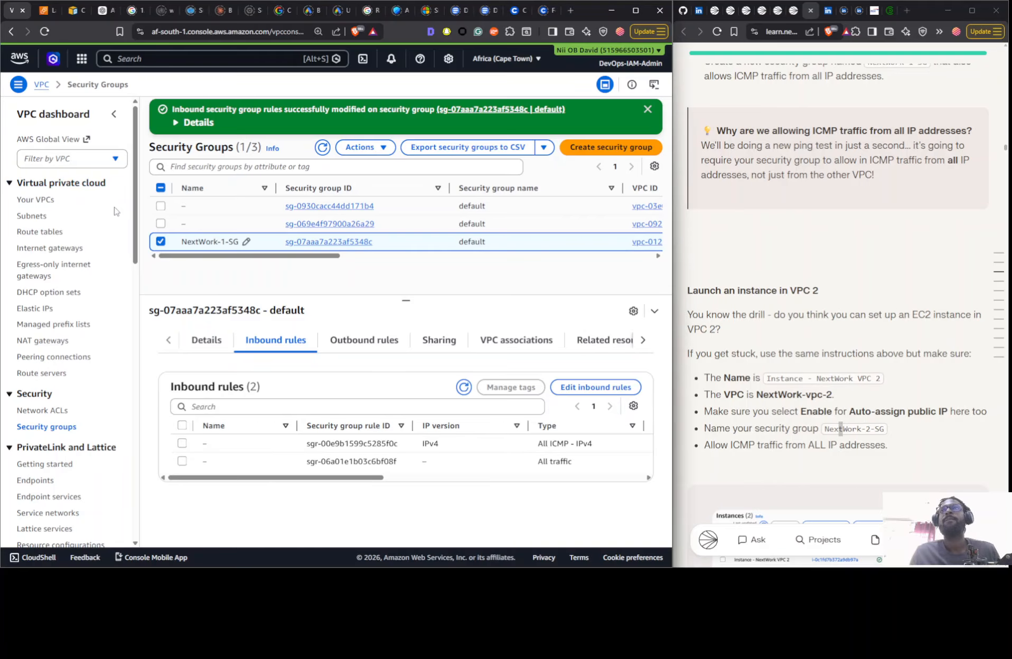
pyautogui.click(37, 200)
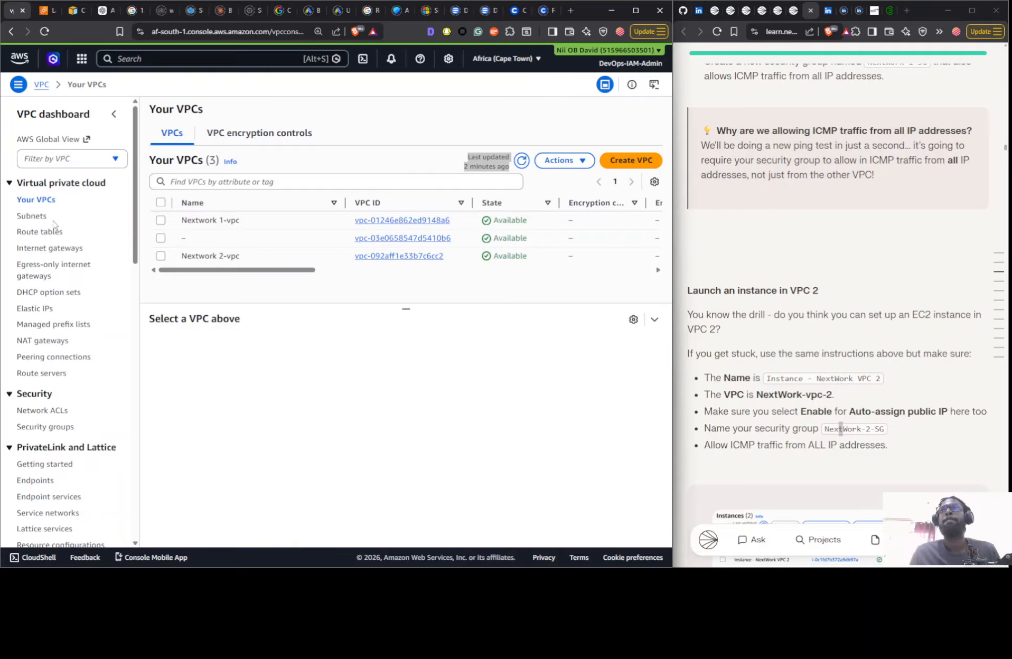
pyautogui.click(33, 216)
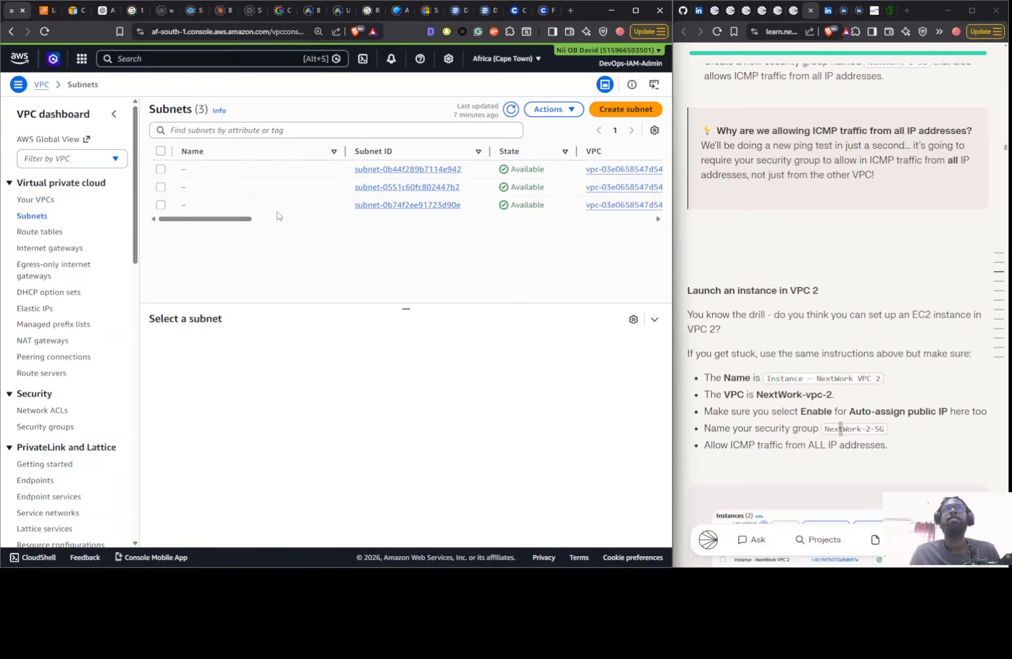
pyautogui.moveTo(211, 226); pyautogui.dragTo(429, 128)
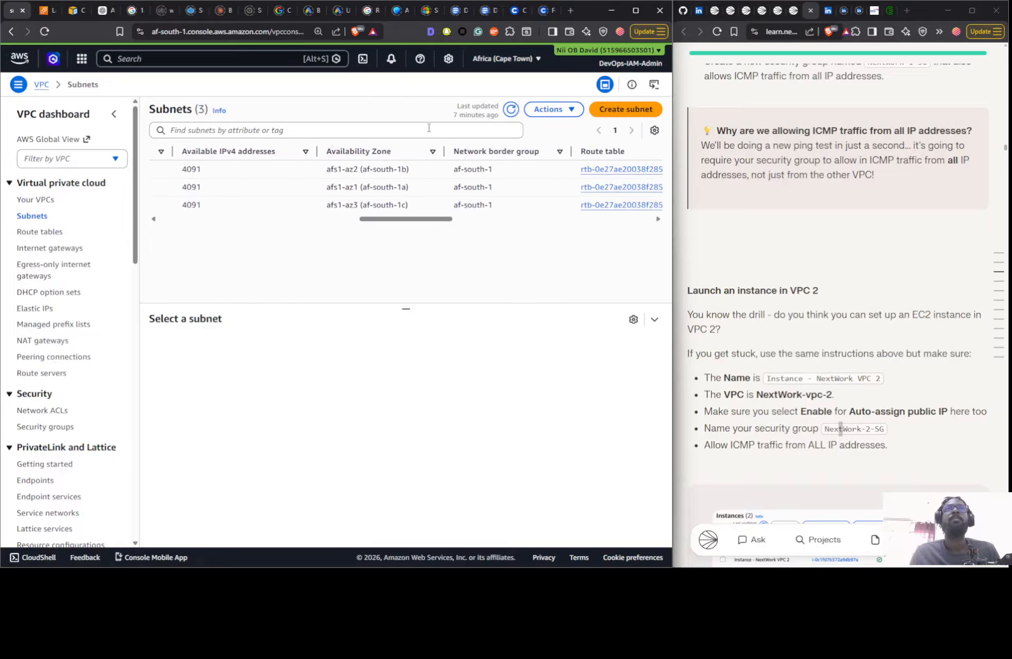
pyautogui.click(511, 110)
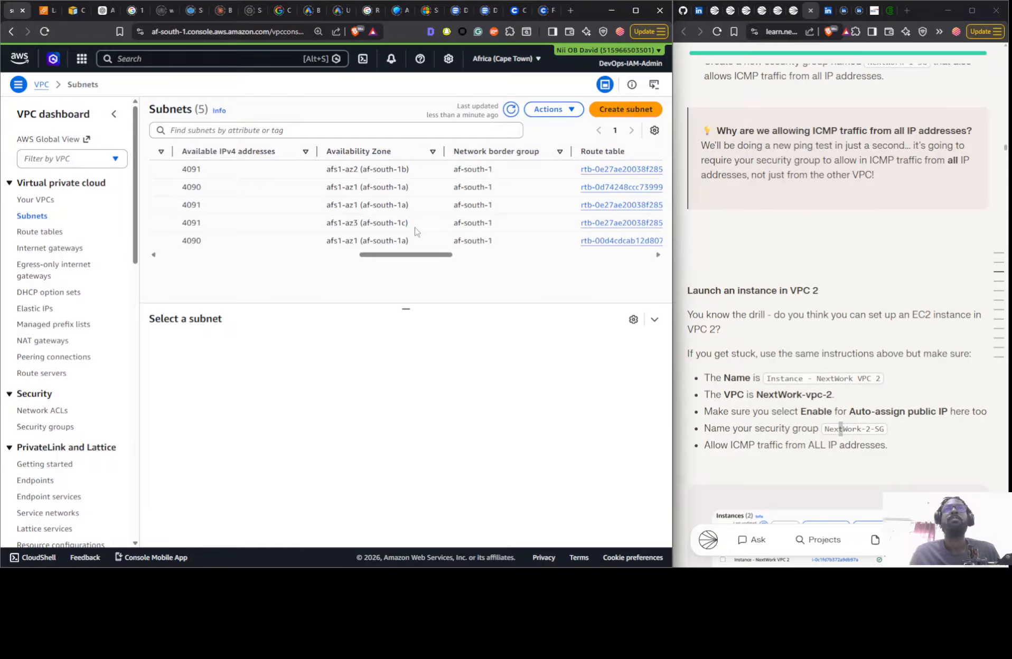
pyautogui.moveTo(326, 257); pyautogui.dragTo(194, 259)
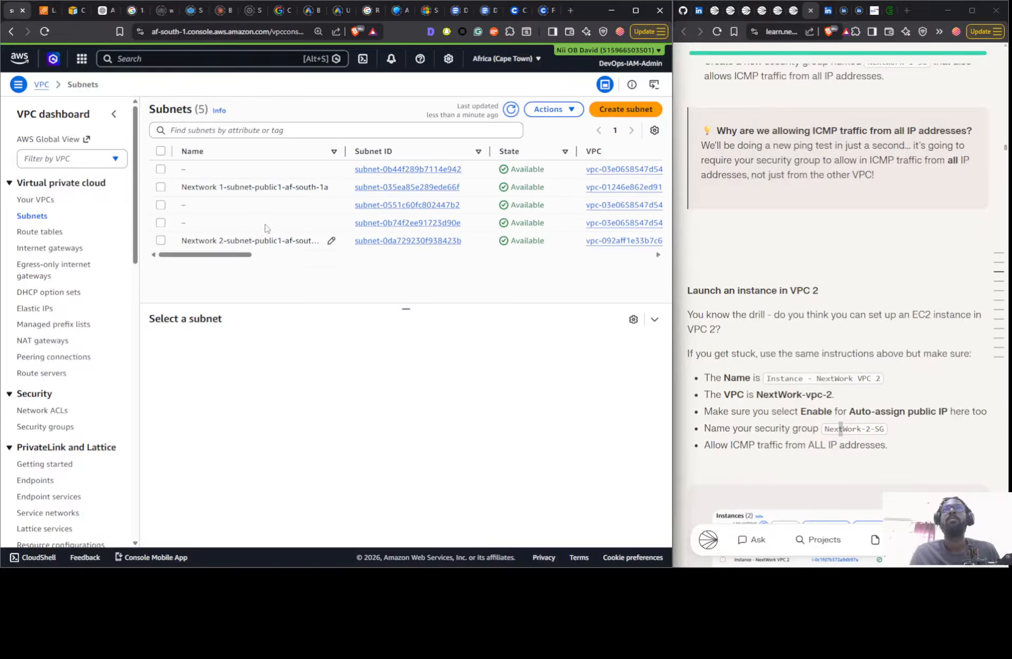
# - Enable auto-assign public IPv4 address for the subnet Nextwork 1-subnet-public1-af-south-1a and save the subnet settings
pyautogui.click(291, 189)
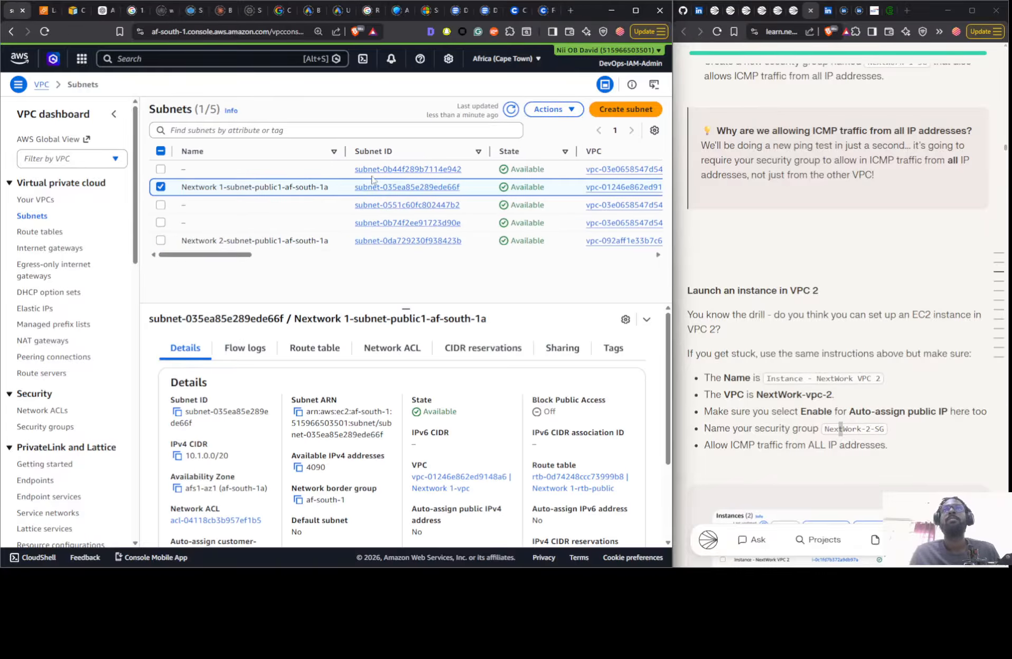
pyautogui.click(552, 109)
pyautogui.click(497, 164)
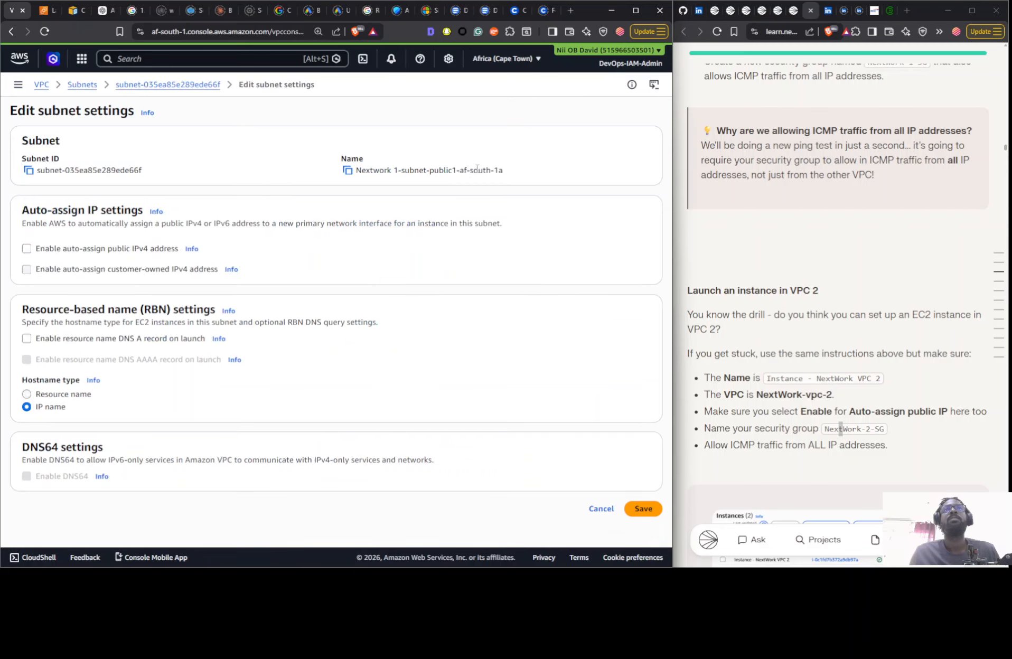
pyautogui.click(100, 250)
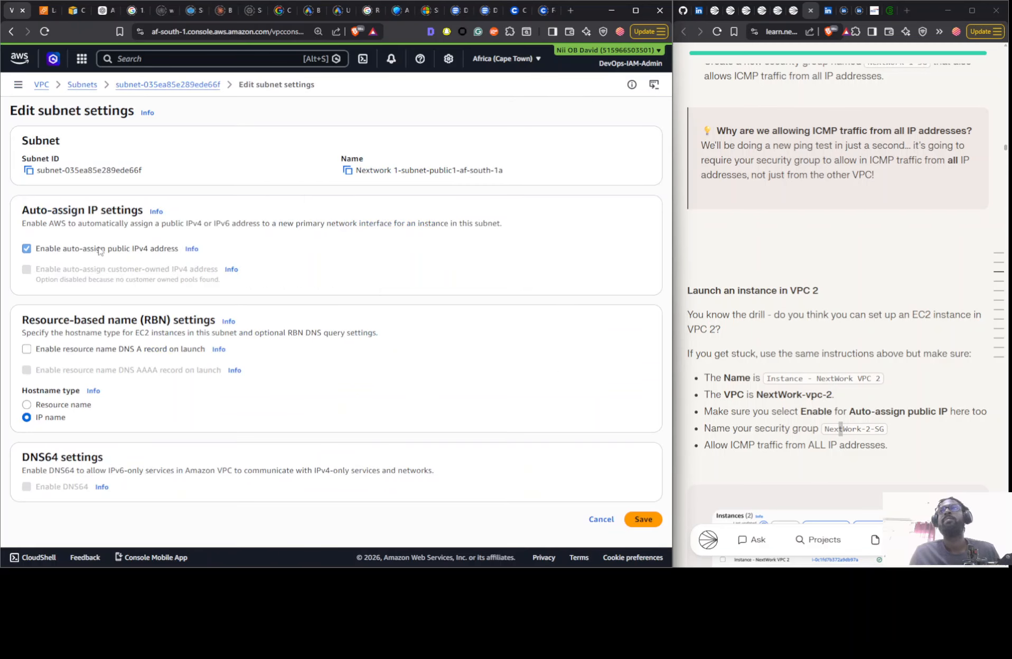
pyautogui.click(643, 519)
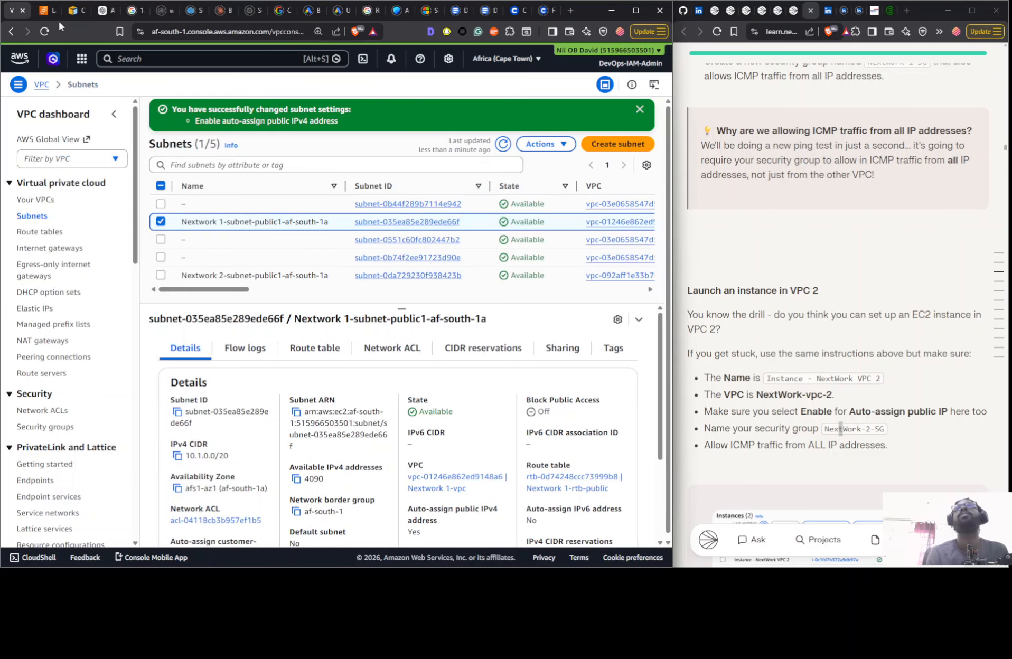
# - Check both instances in the EC2 instances list and read the guide on to the Set Up Flow Logs section
pyautogui.click(41, 11)
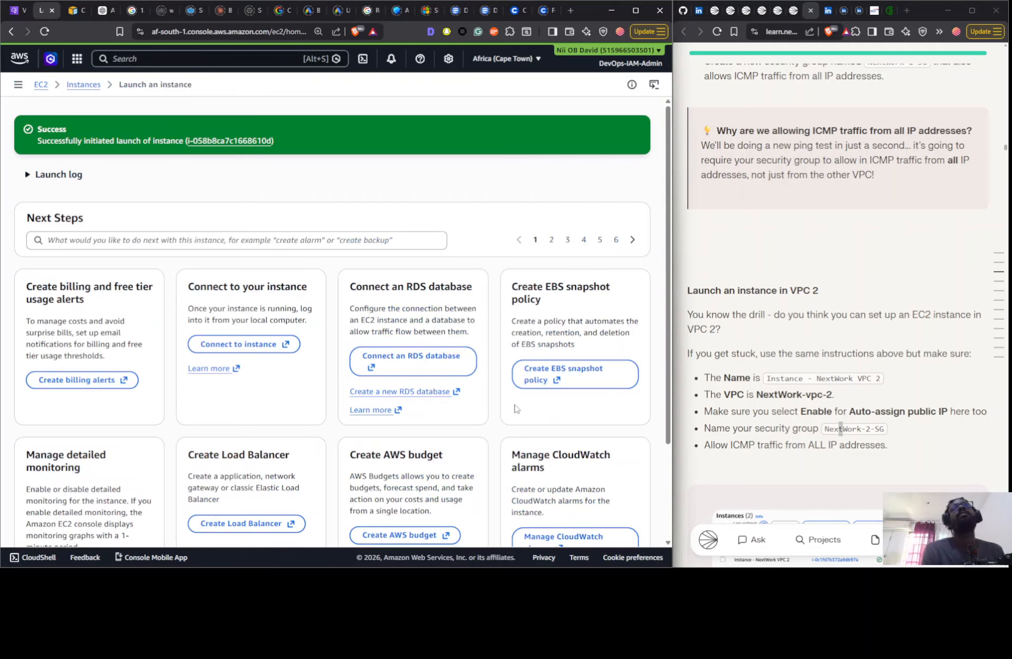
pyautogui.click(84, 90)
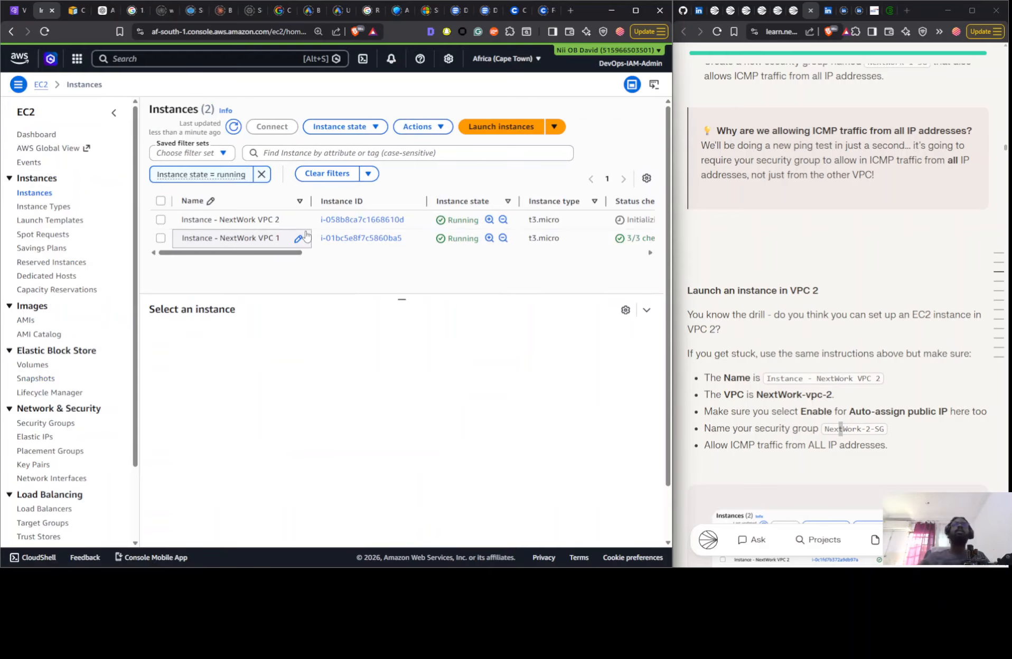
pyautogui.scroll(-6, 900, 342)
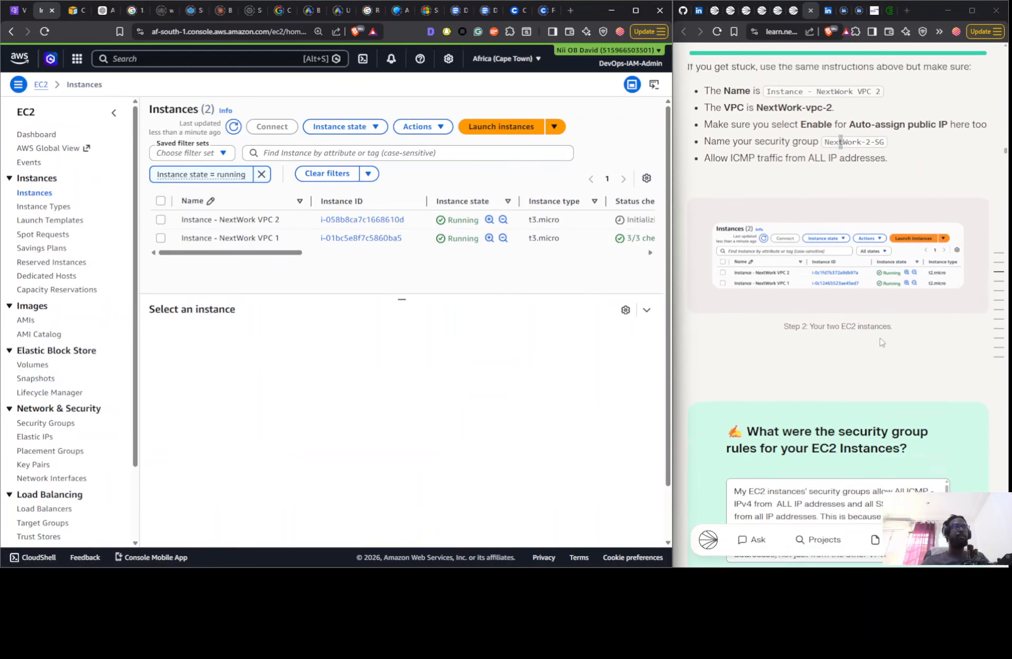
pyautogui.scroll(-12, 839, 286)
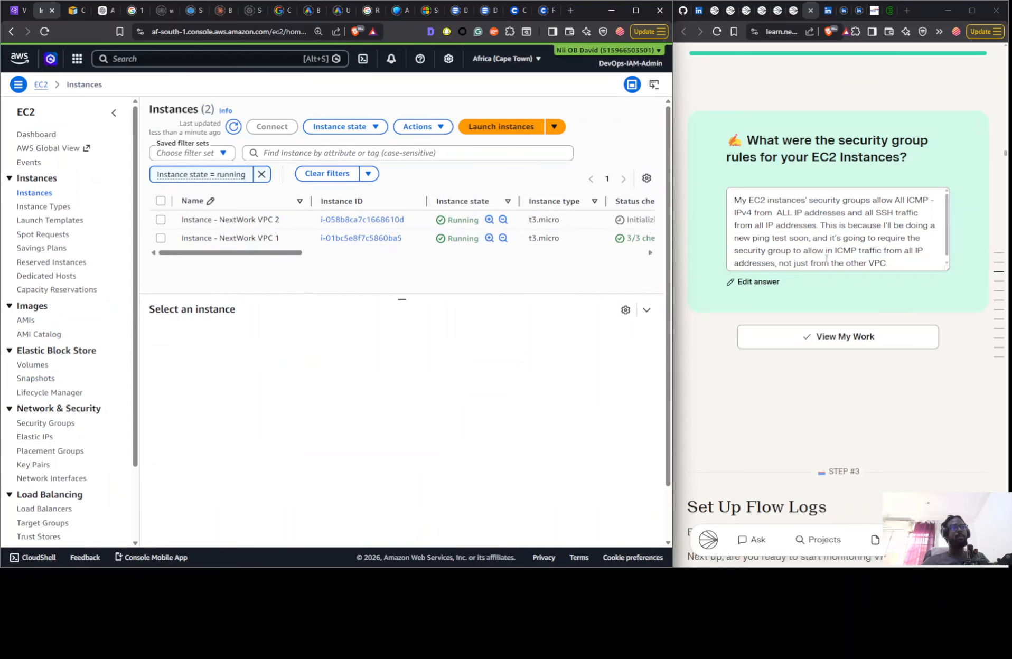
pyautogui.scroll(15, 843, 297)
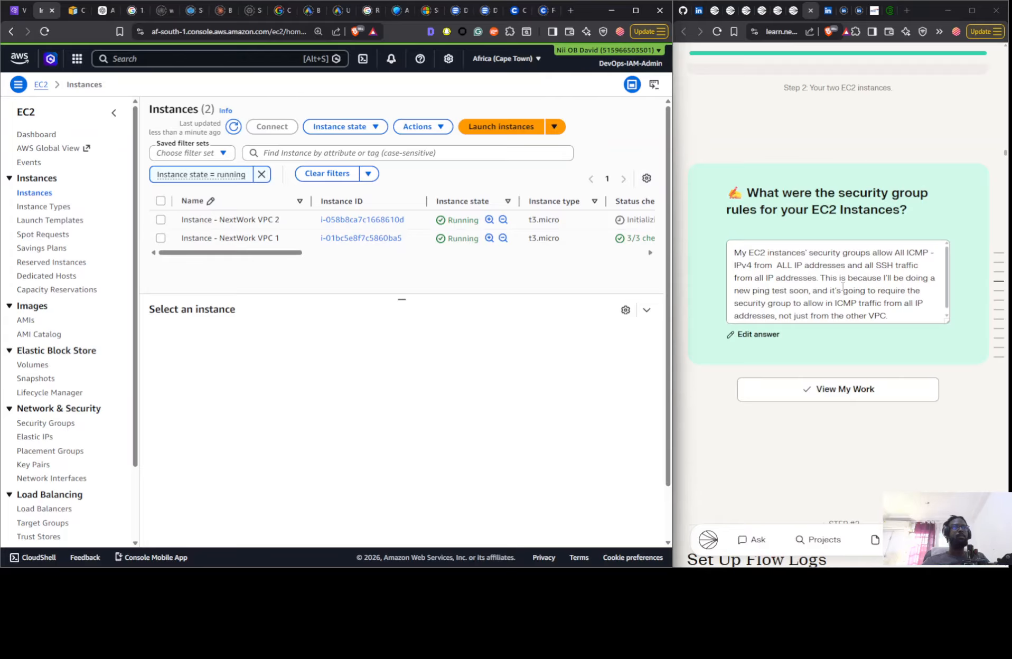
pyautogui.scroll(-10, 731, 293)
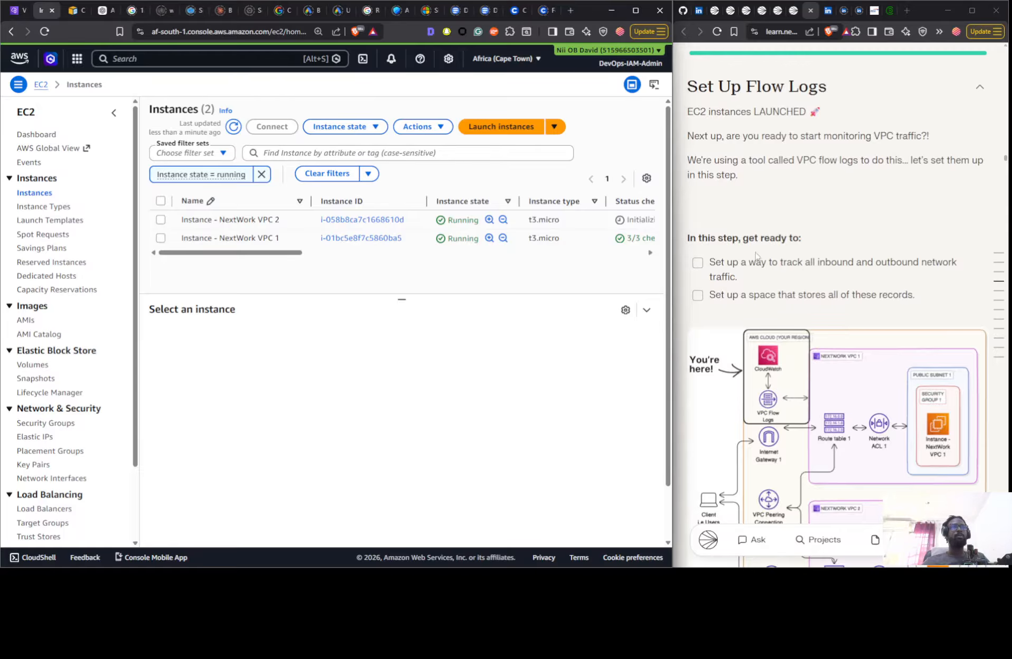
# - Open the CloudWatch console in a new browser tab and advance the guide to its CloudWatch instructions
pyautogui.click(77, 60)
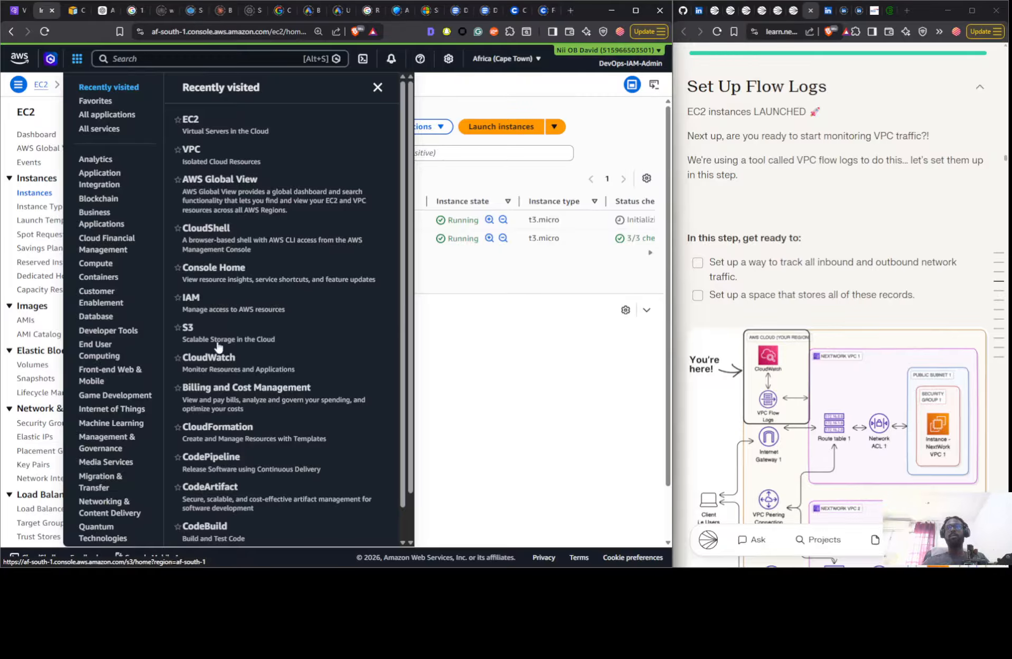
pyautogui.rightClick(221, 362)
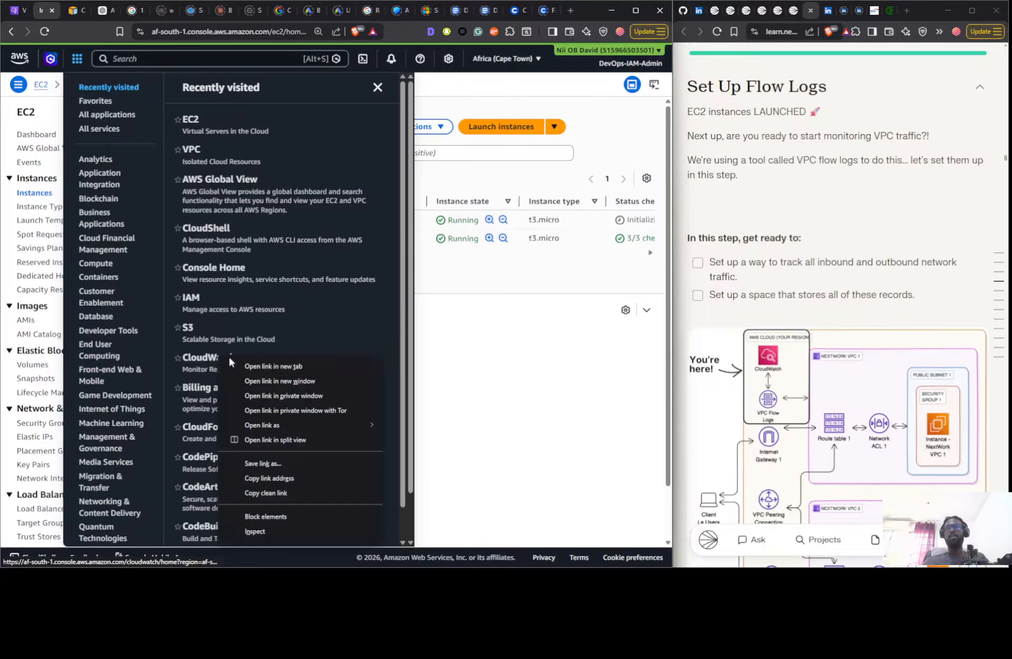
pyautogui.click(284, 367)
pyautogui.scroll(-15, 817, 297)
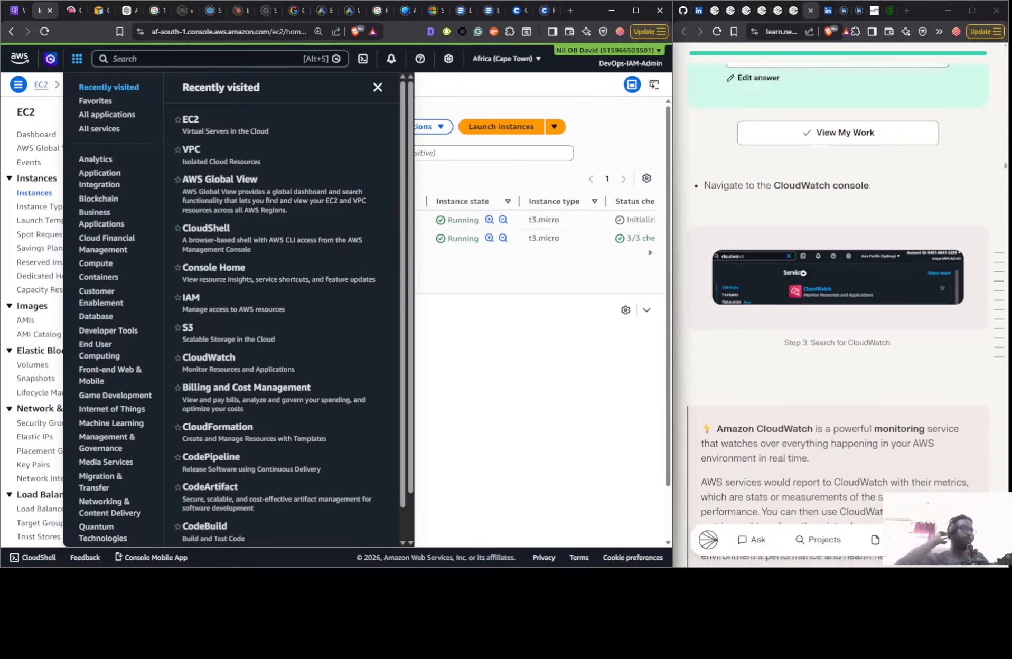
# - Switch to the CloudWatch console tab and copy the log group name NextWorkVPCFlowLogsGroup from the guide
pyautogui.scroll(-10, 733, 256)
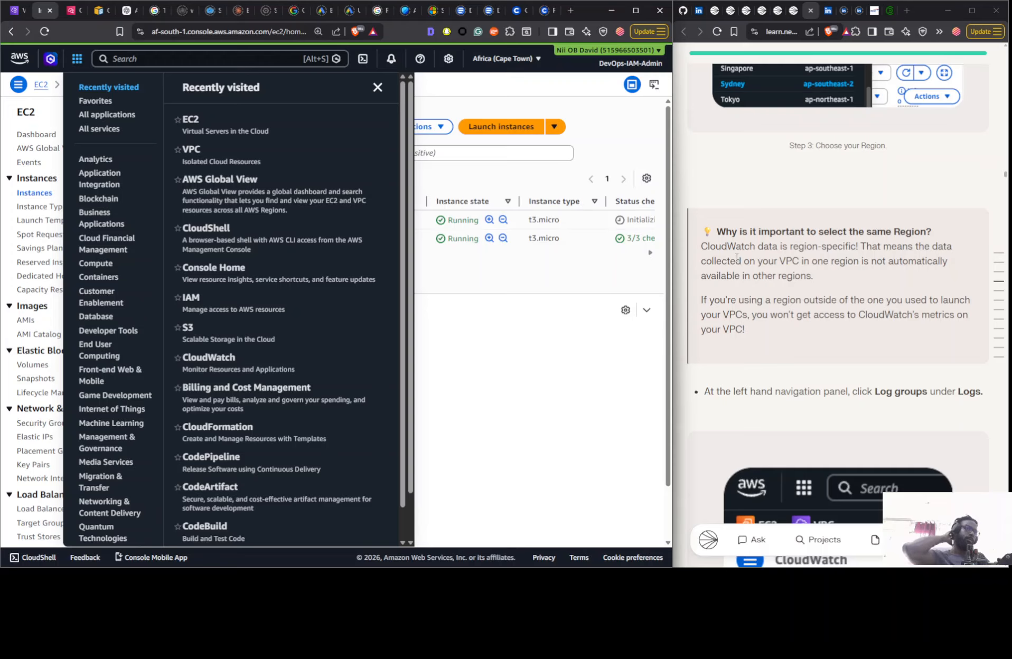
pyautogui.scroll(-4, 734, 256)
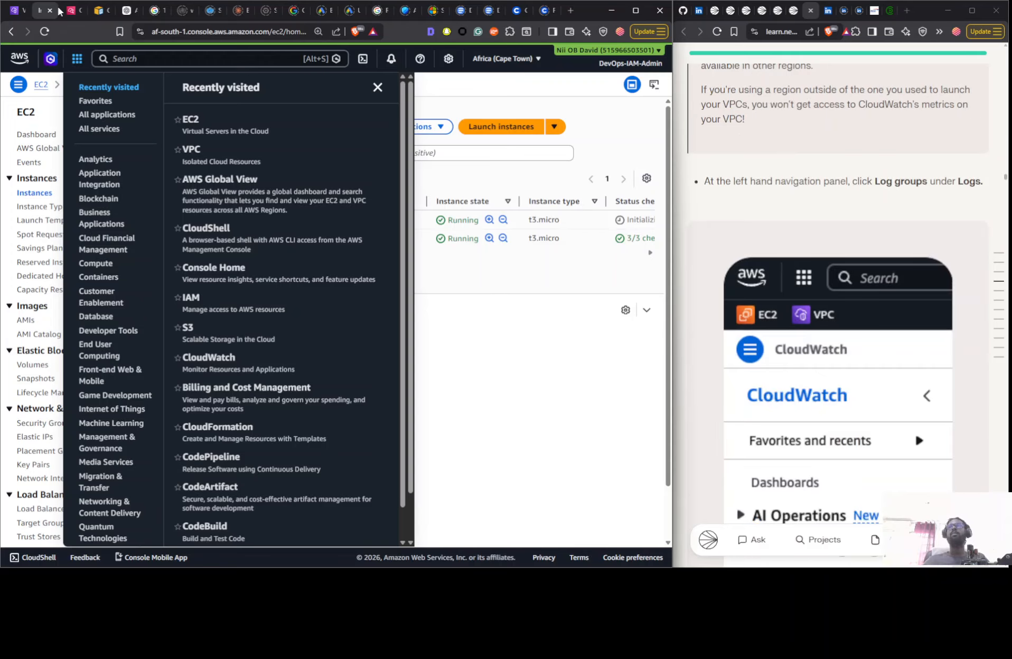
pyautogui.click(74, 10)
pyautogui.scroll(-6, 723, 291)
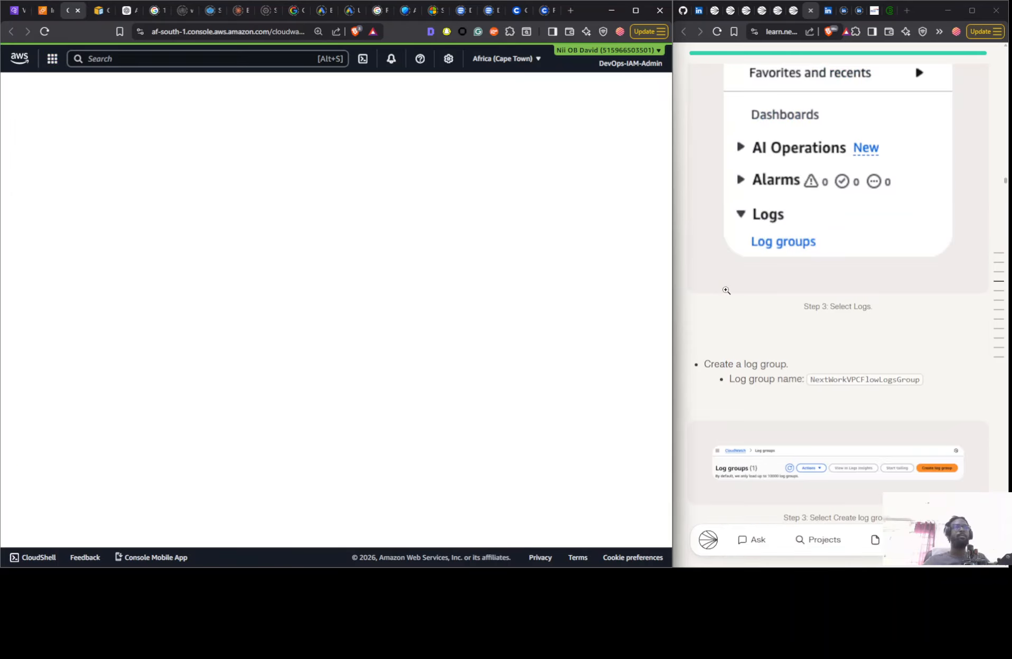
pyautogui.scroll(-4, 728, 280)
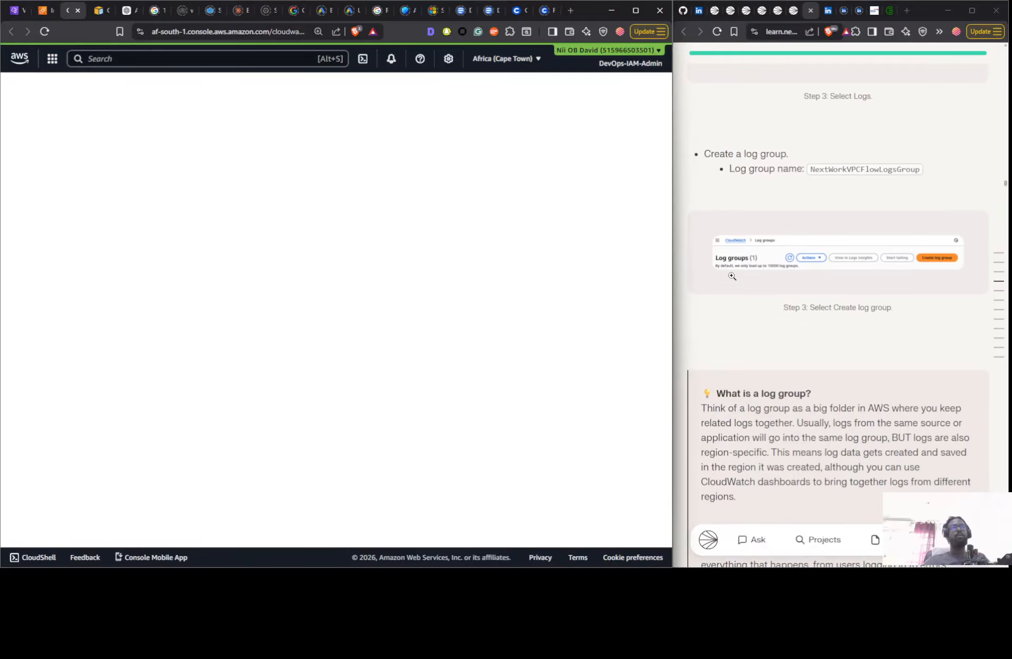
pyautogui.click(826, 170)
pyautogui.scroll(10, 782, 258)
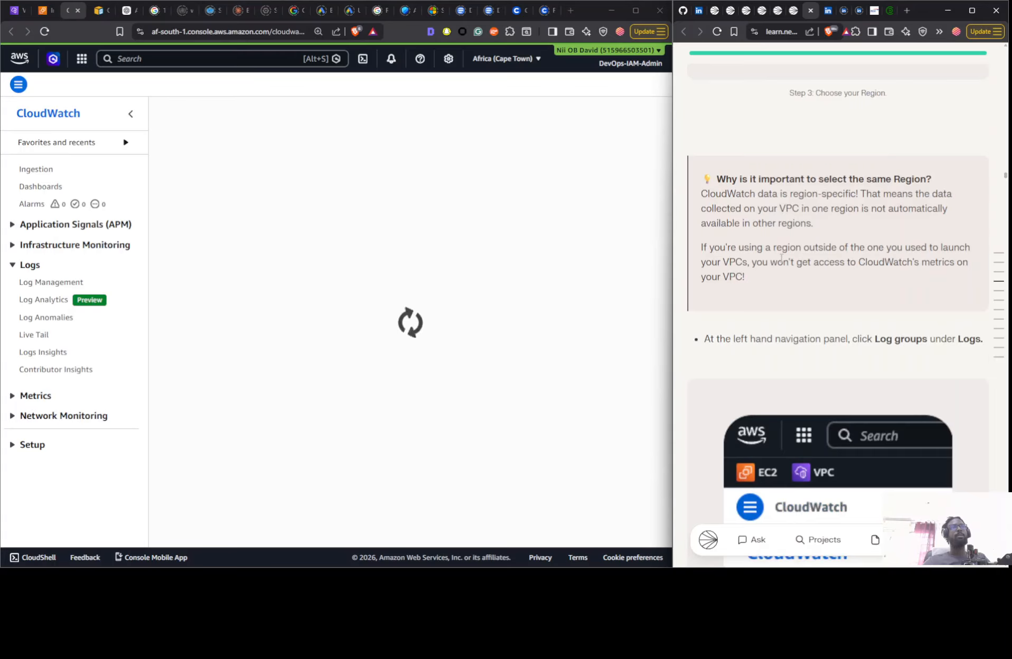
# - Create a CloudWatch log group named NextWorkVPCFlowLogsGroup, keeping the Never expire retention and the Standard log class
pyautogui.click(49, 284)
pyautogui.click(48, 285)
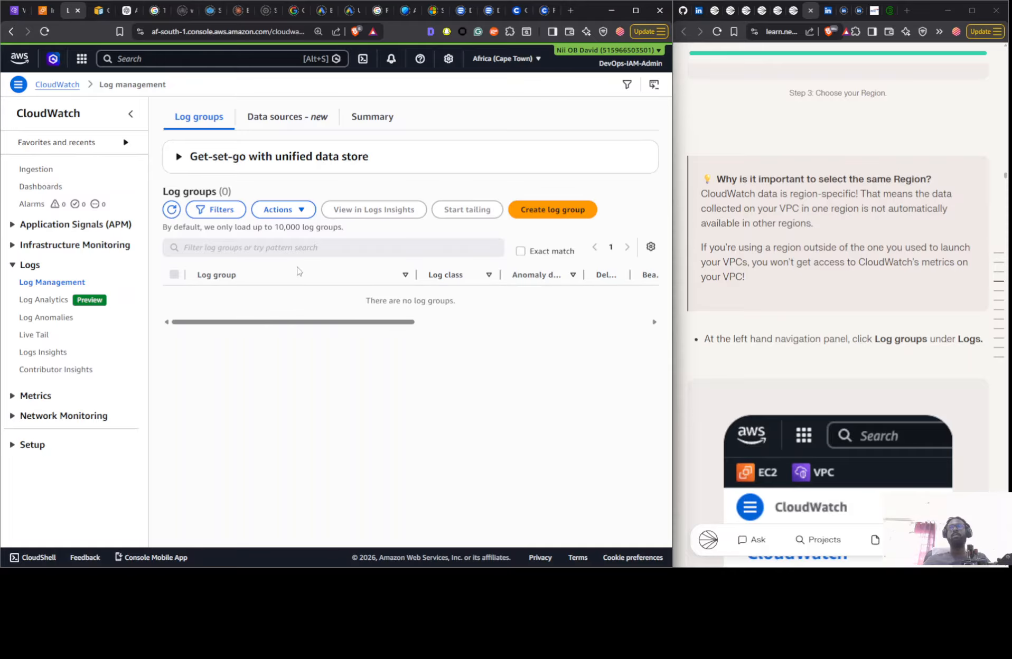
pyautogui.click(530, 210)
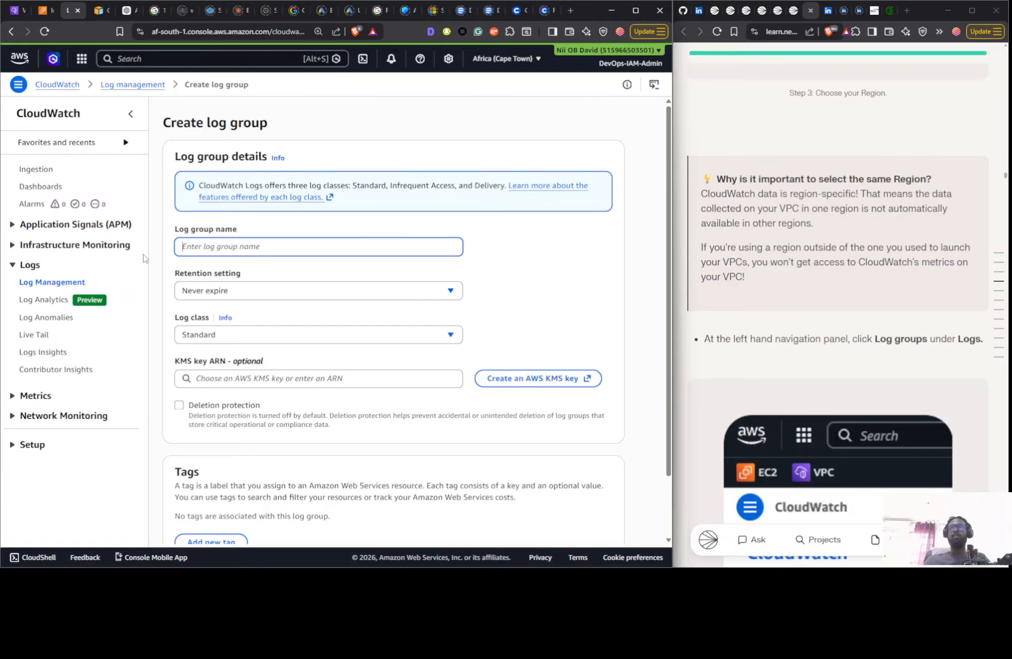
pyautogui.write('NextWorkVPCFlowLogsGroup')
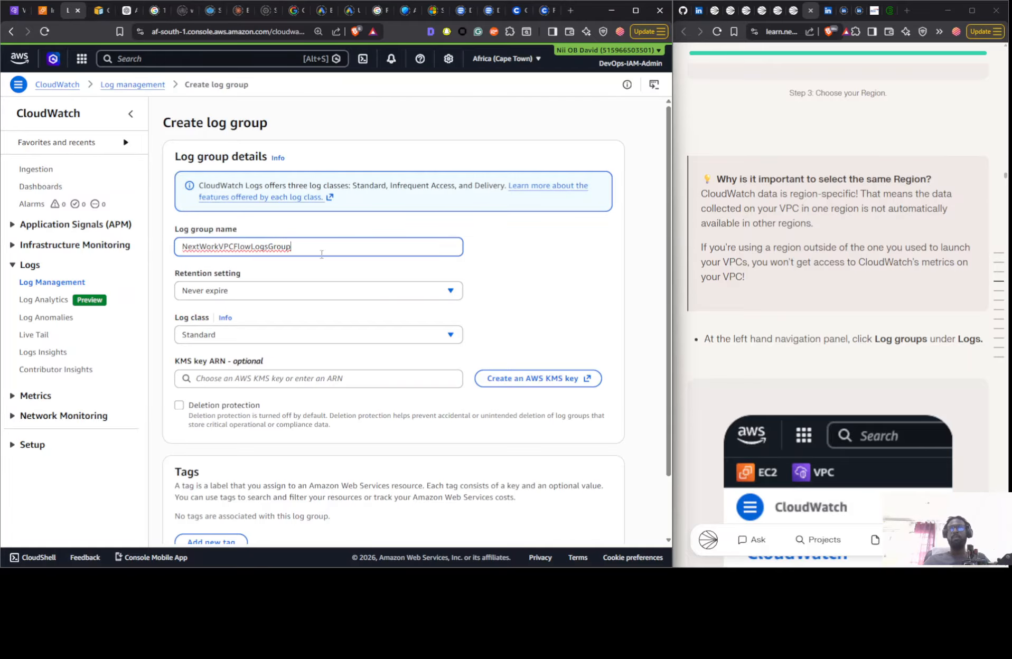
pyautogui.click(539, 273)
pyautogui.scroll(-2, 394, 310)
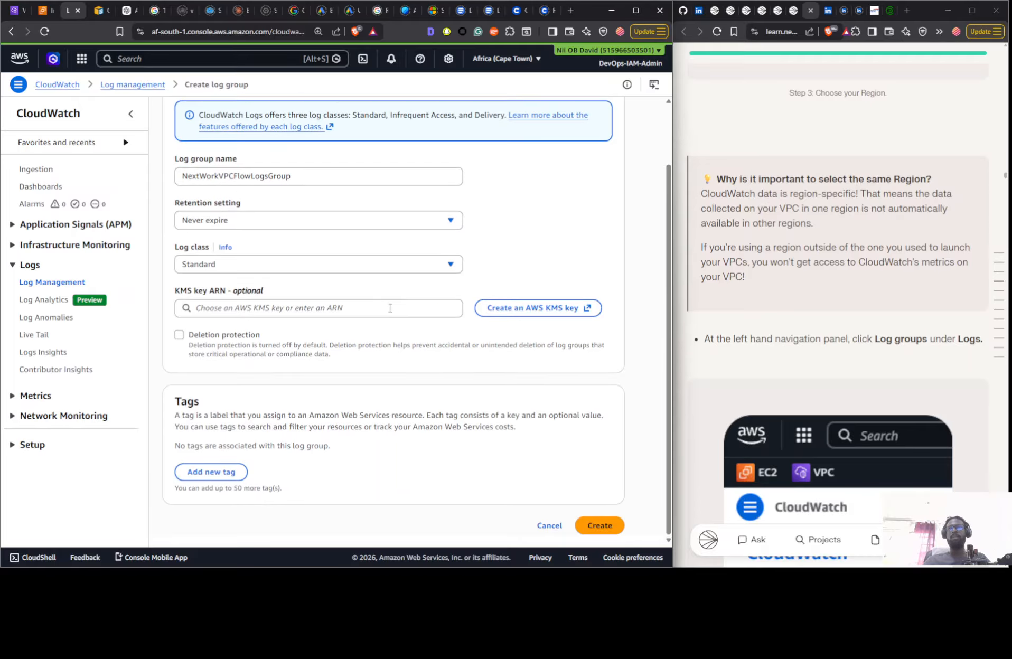
pyautogui.click(600, 525)
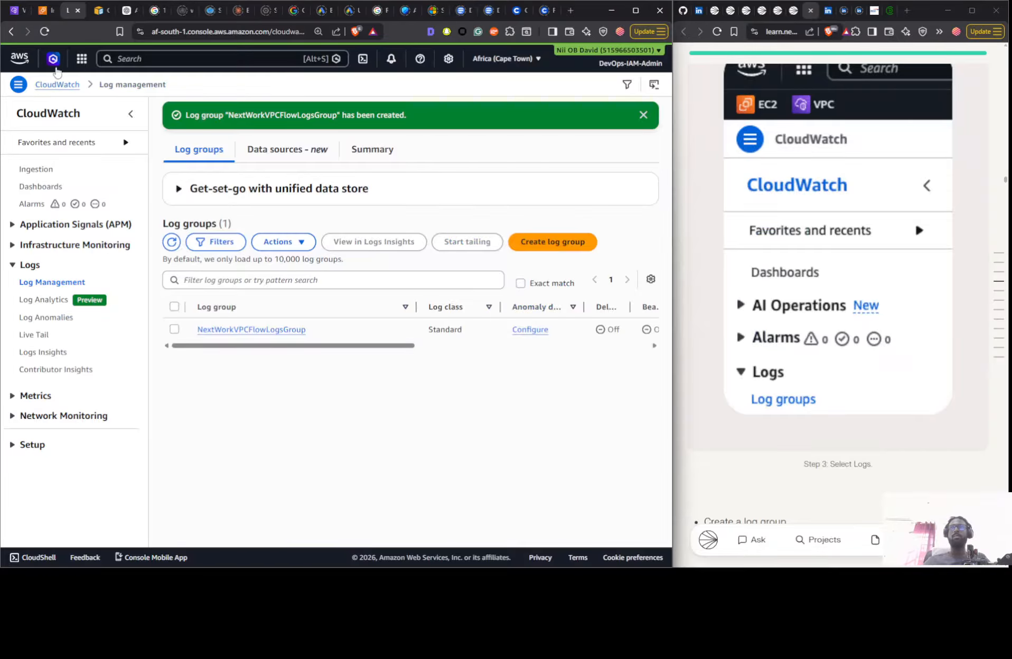
# - Open the IAM console from the recently visited services in a new browser tab
pyautogui.click(81, 58)
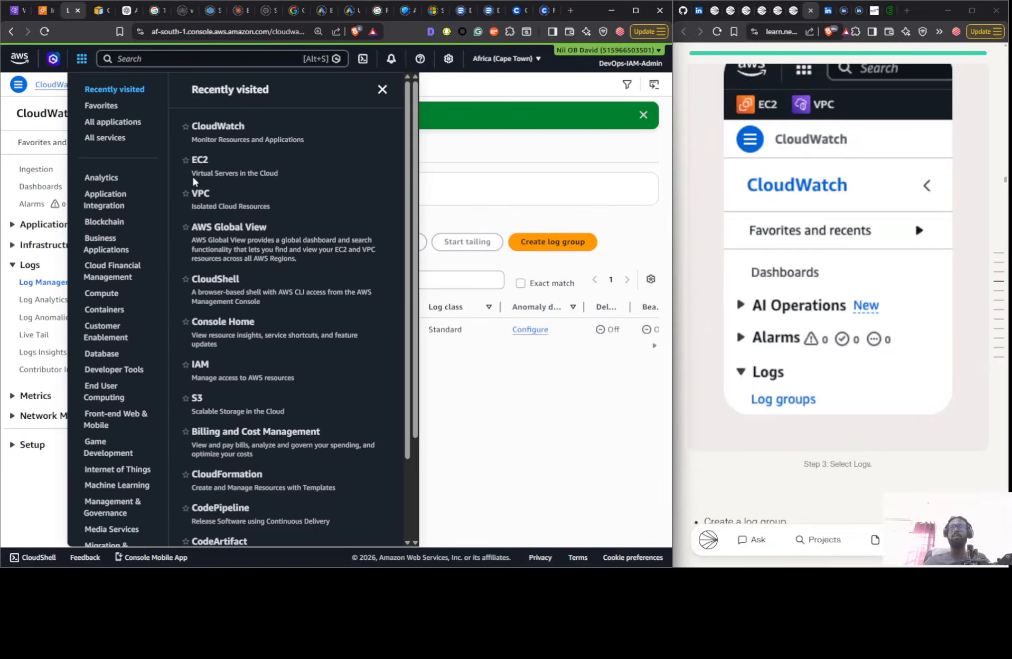
pyautogui.scroll(-2, 258, 349)
pyautogui.rightClick(211, 271)
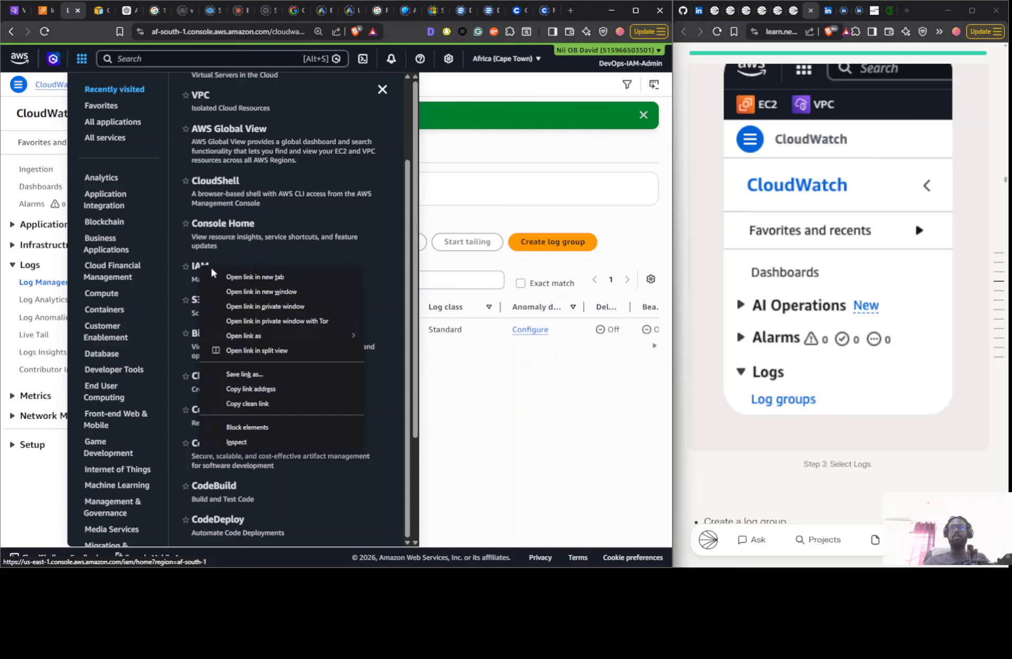
pyautogui.click(237, 278)
# - Read the guide on to the flow log settings and copy the flow log name NextWorkVPCFlowLog
pyautogui.scroll(-6, 823, 285)
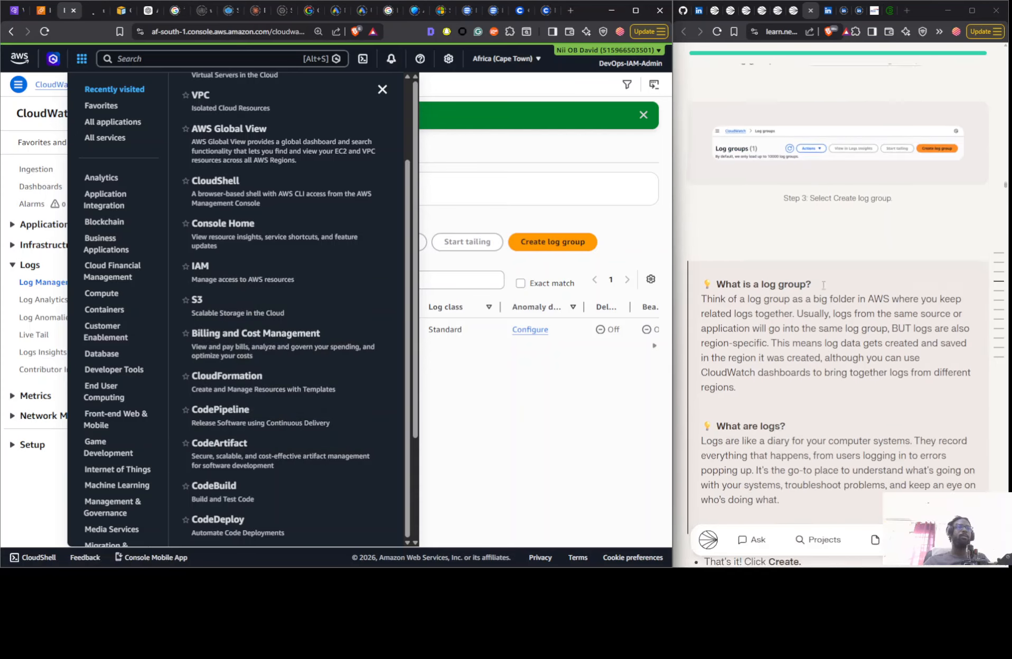
pyautogui.scroll(-20, 822, 285)
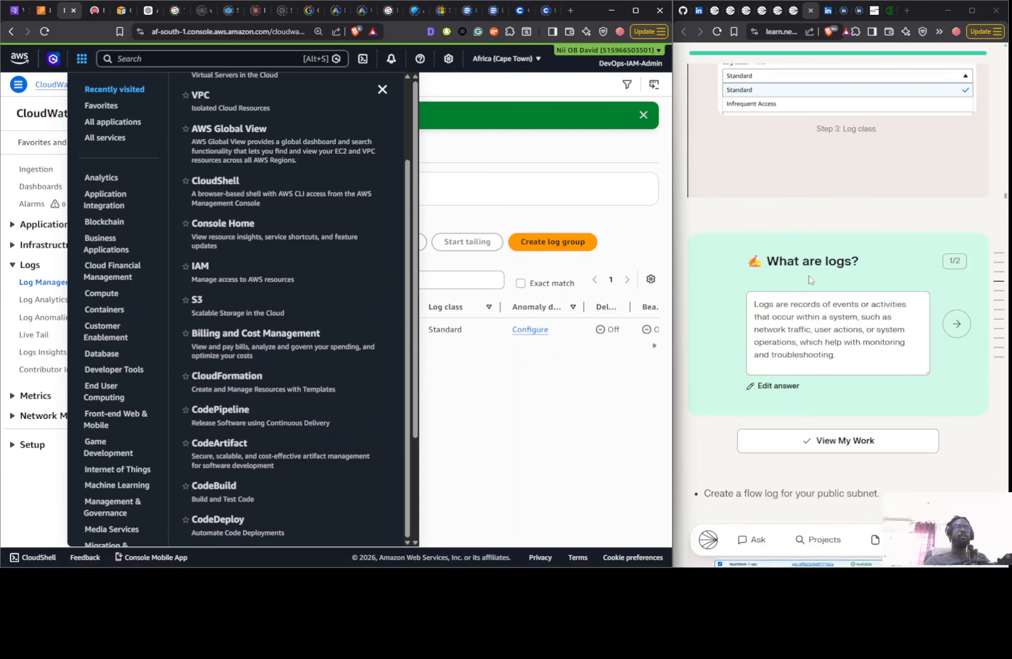
pyautogui.scroll(-20, 811, 280)
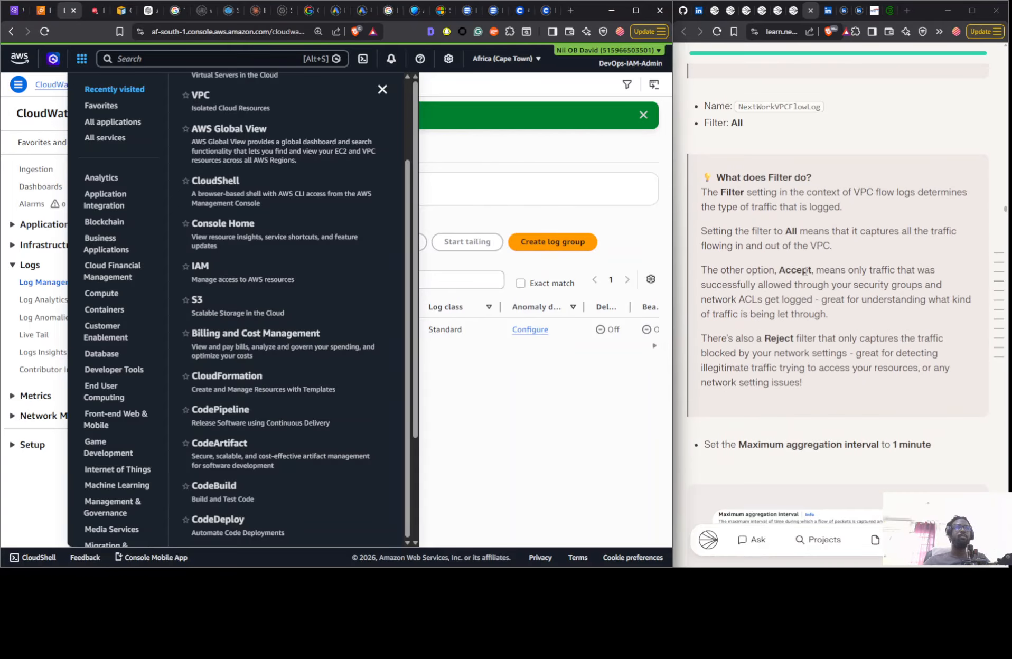
pyautogui.click(761, 107)
pyautogui.scroll(10, 761, 111)
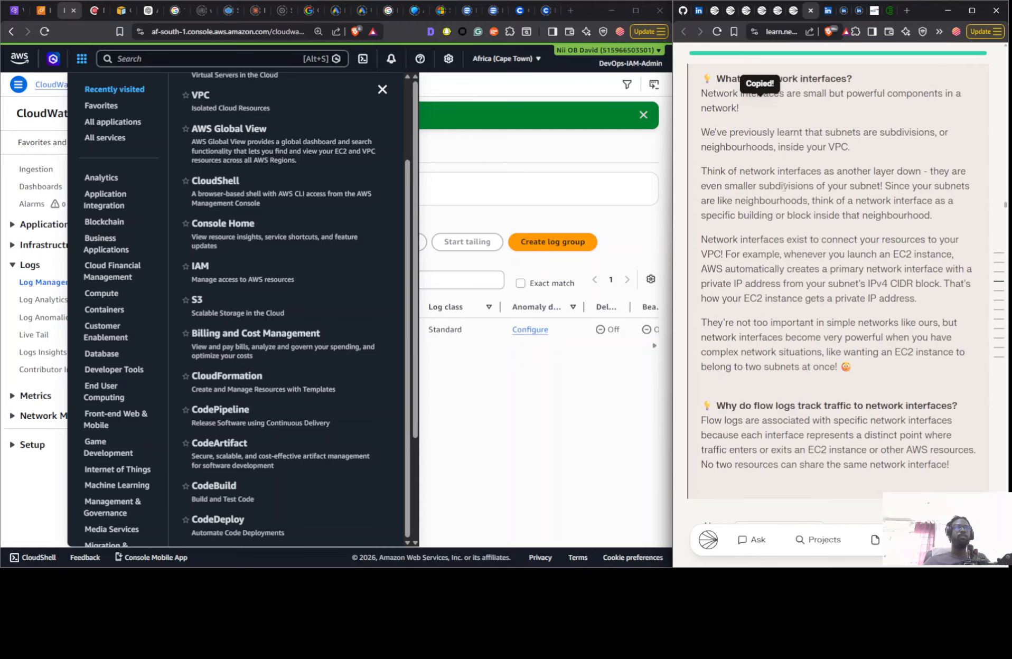
pyautogui.scroll(3, 774, 192)
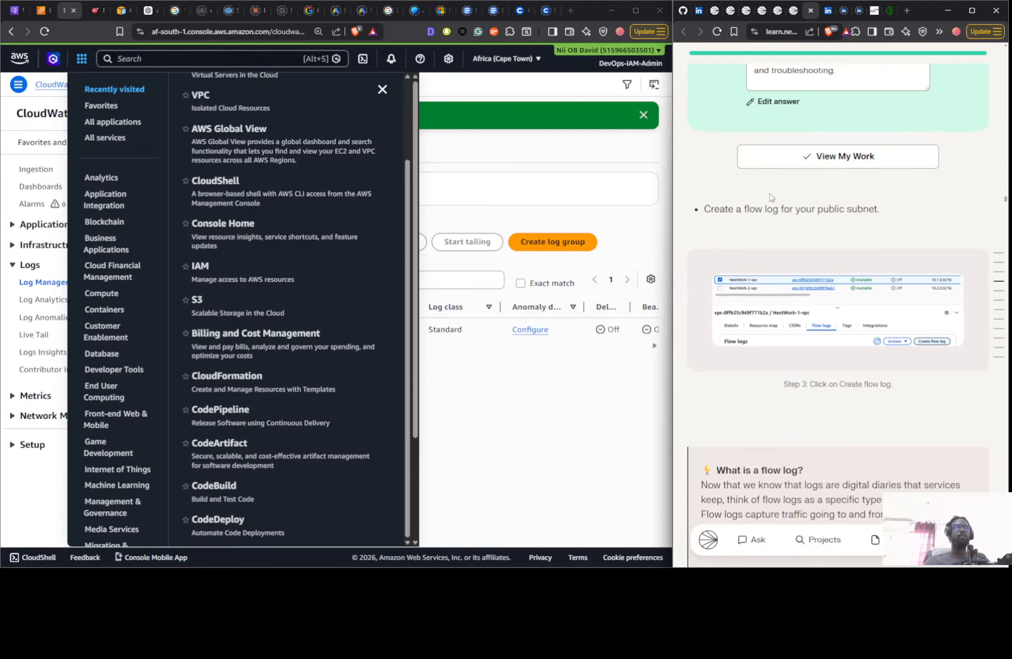
# - Start a new flow log for the subnet Nextwork 1-subnet-public1-af-south-1a in the VPC console and name it NextWorkVPCFlowLog
pyautogui.click(26, 13)
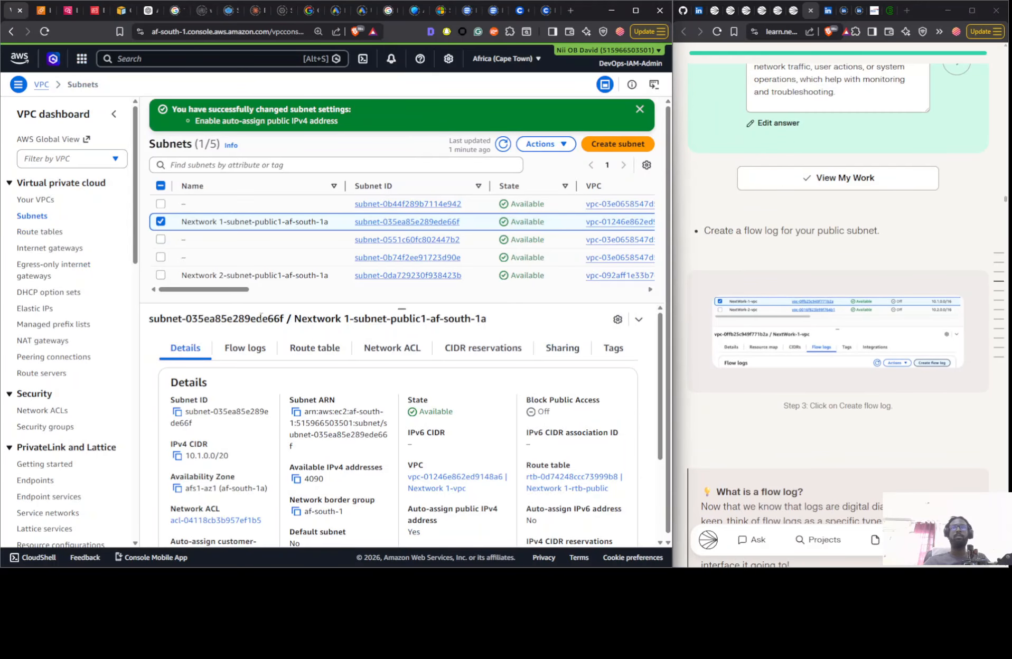
pyautogui.click(251, 353)
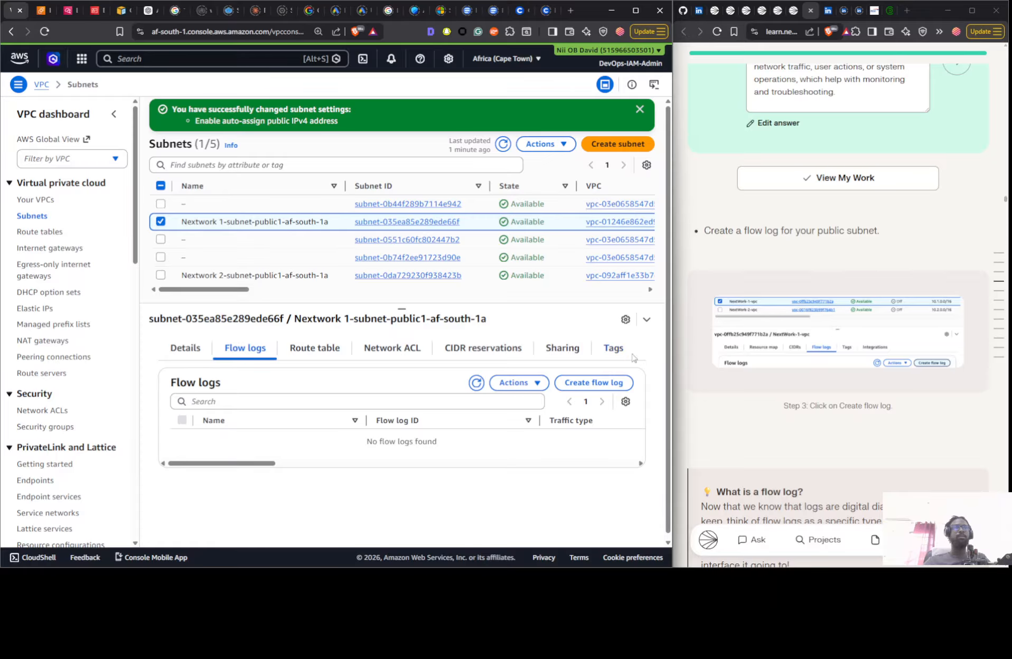
pyautogui.click(591, 383)
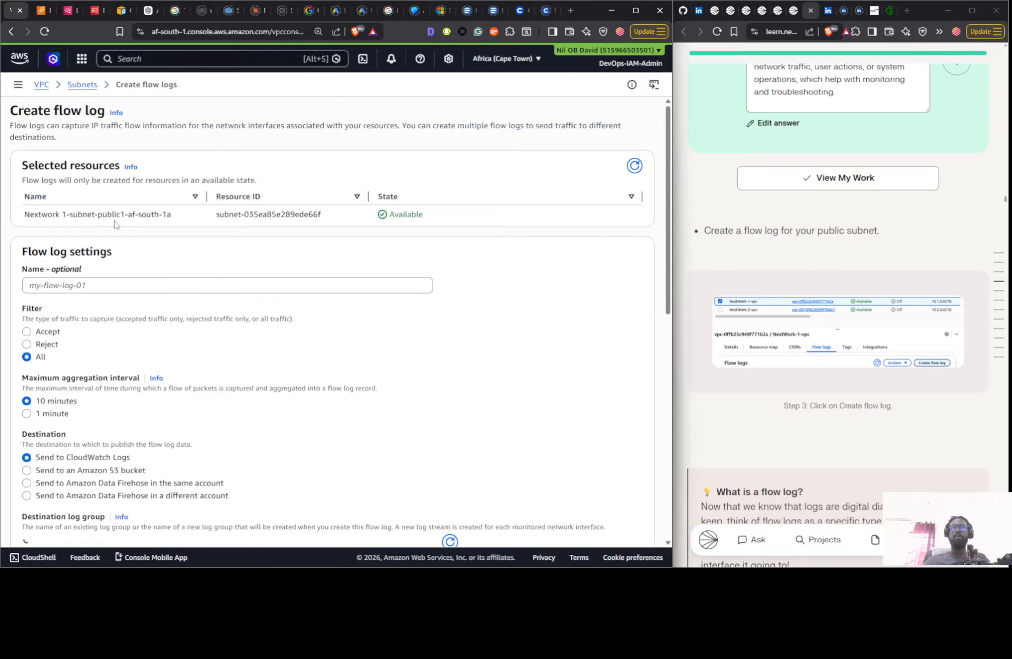
pyautogui.click(51, 285)
pyautogui.hotkey('ctrl', 'v')
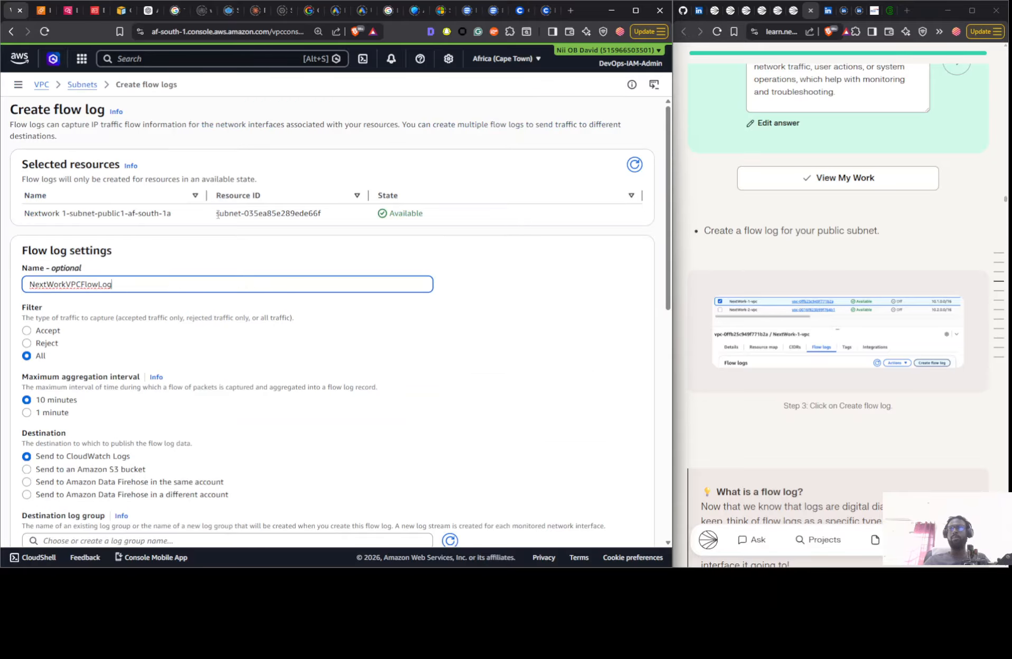
# - Set the flow log's maximum aggregation interval to 1 minute and its destination log group to NextWorkVPCFlowLogsGroup
pyautogui.scroll(-4, 36, 167)
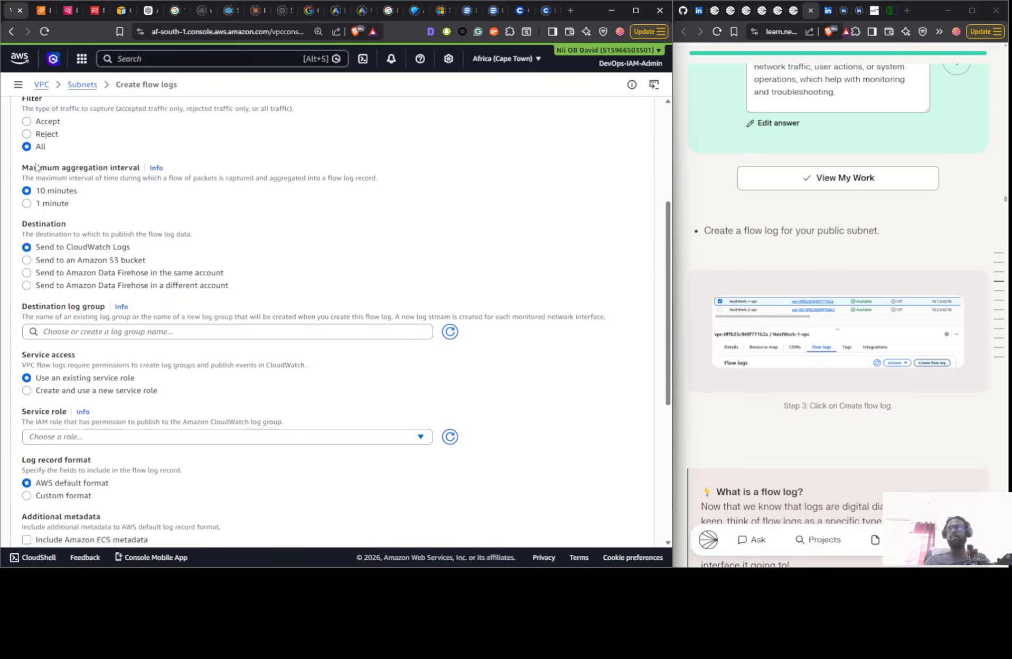
pyautogui.click(51, 207)
pyautogui.scroll(-3, 107, 169)
pyautogui.click(94, 172)
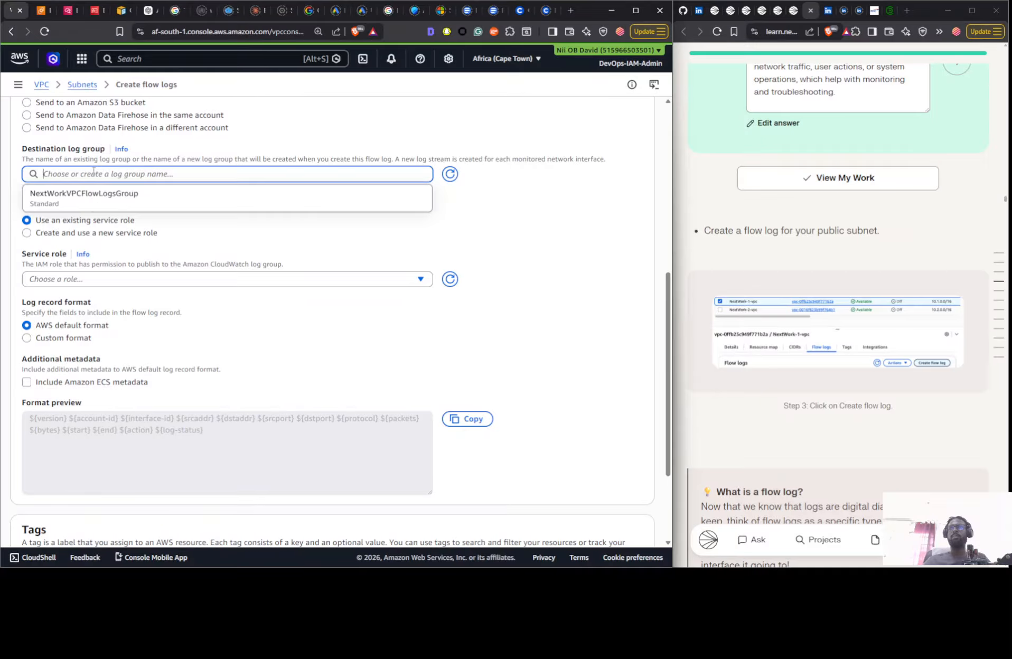
pyautogui.click(133, 201)
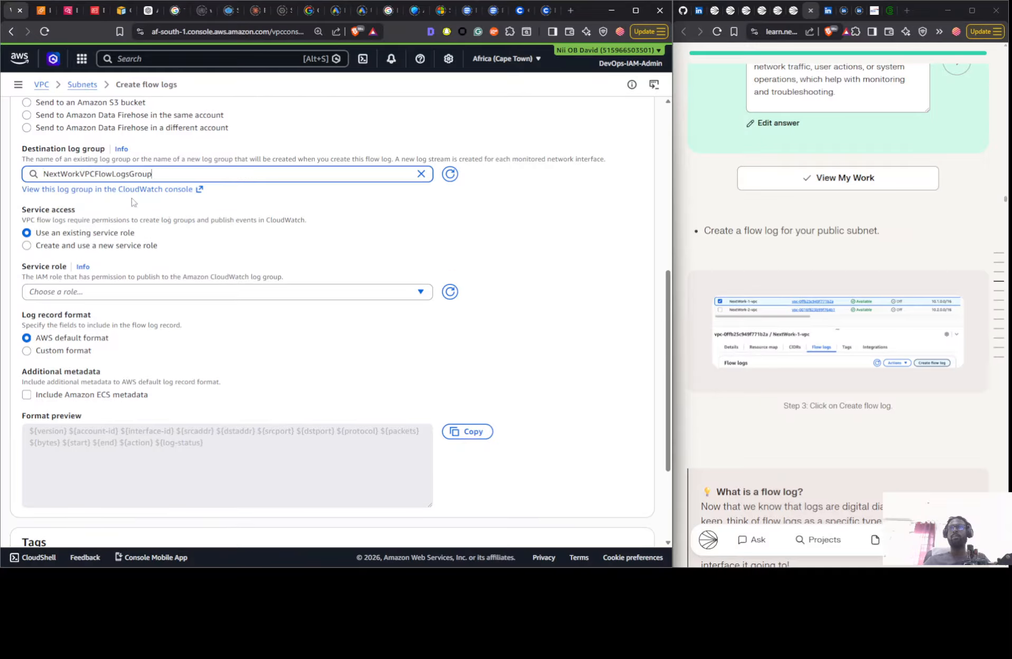
# - Check the service roles offered for the flow log and read the guide on to the IAM policy and role section
pyautogui.click(133, 292)
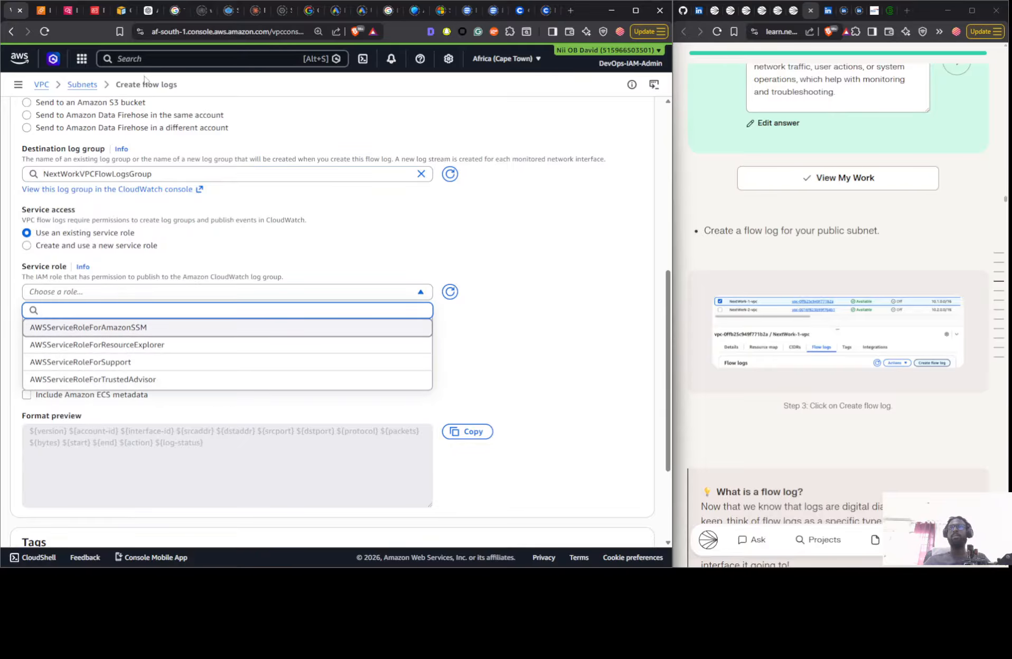
pyautogui.scroll(-7, 825, 277)
pyautogui.scroll(-15, 826, 277)
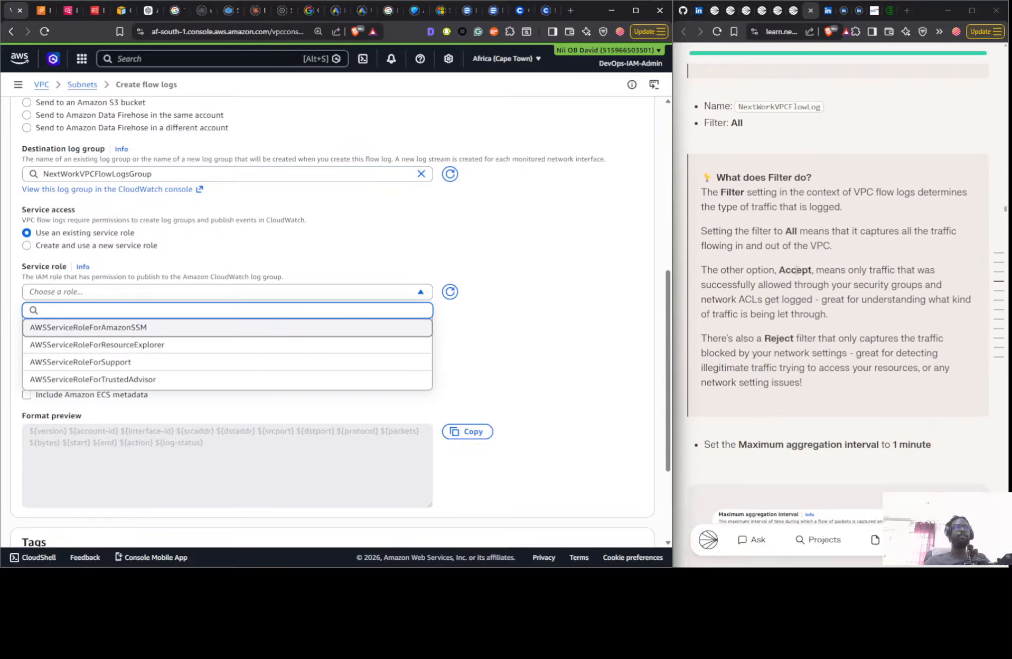
pyautogui.scroll(-12, 778, 111)
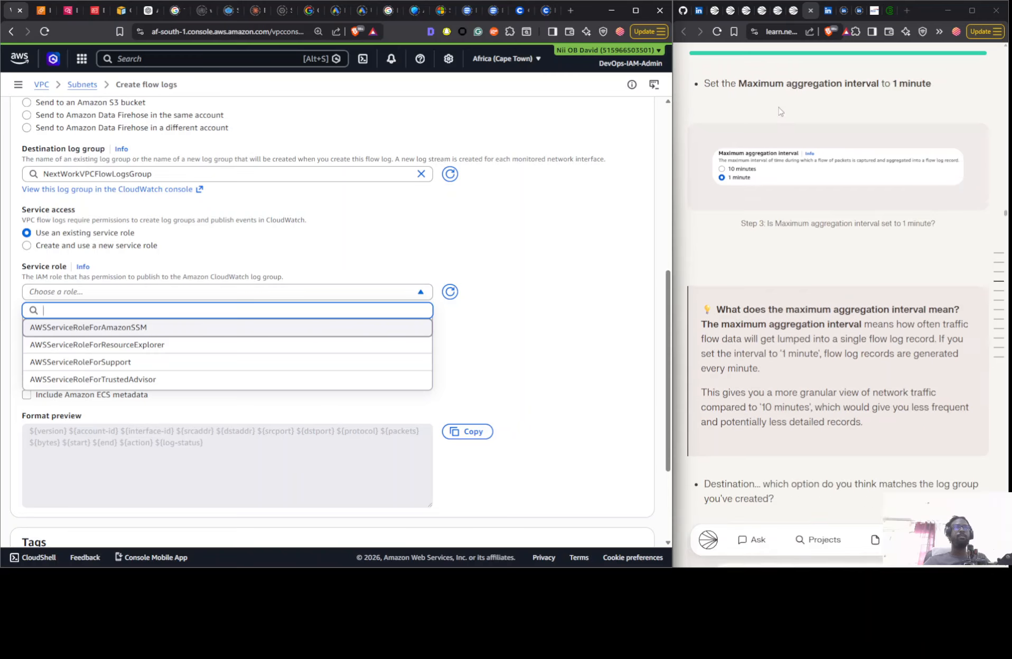
pyautogui.scroll(-15, 779, 111)
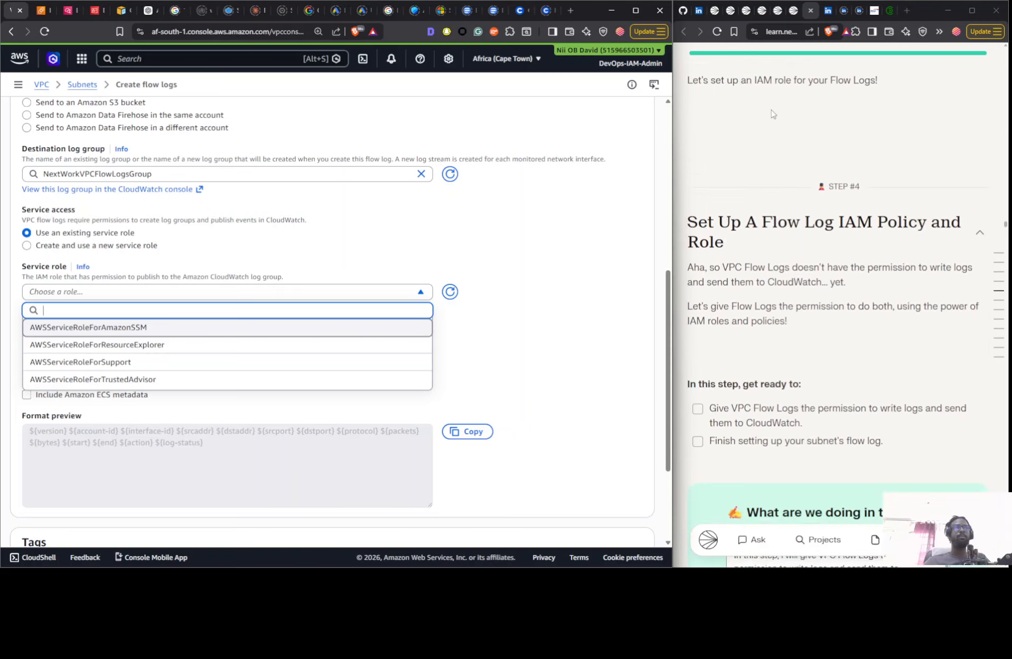
pyautogui.scroll(3, 782, 113)
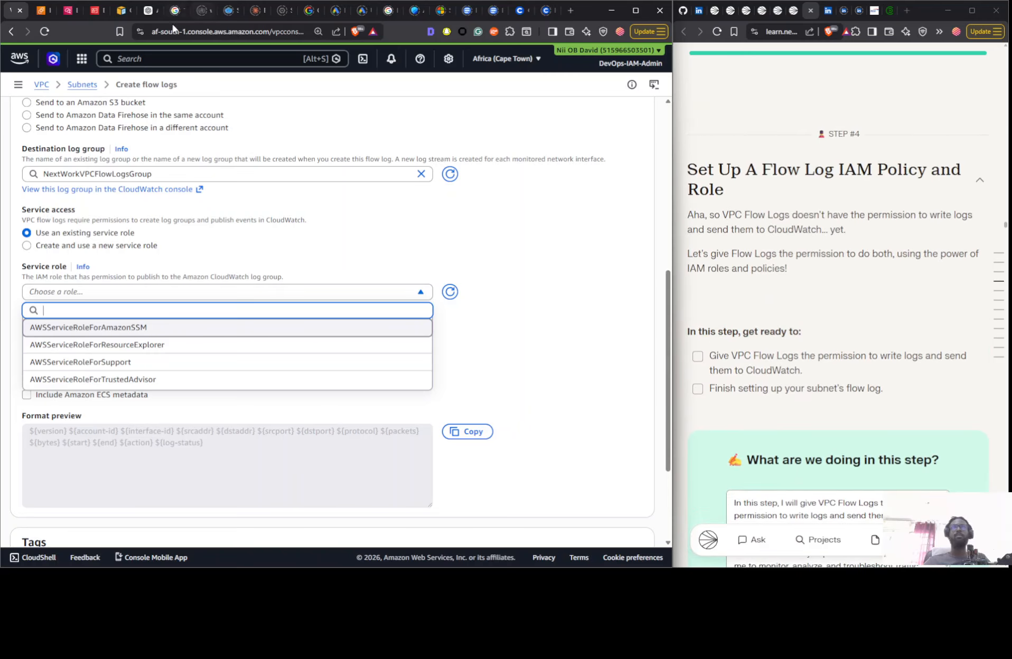
# - Switch to the IAM console, open the policies list and start creating a new policy
pyautogui.click(101, 10)
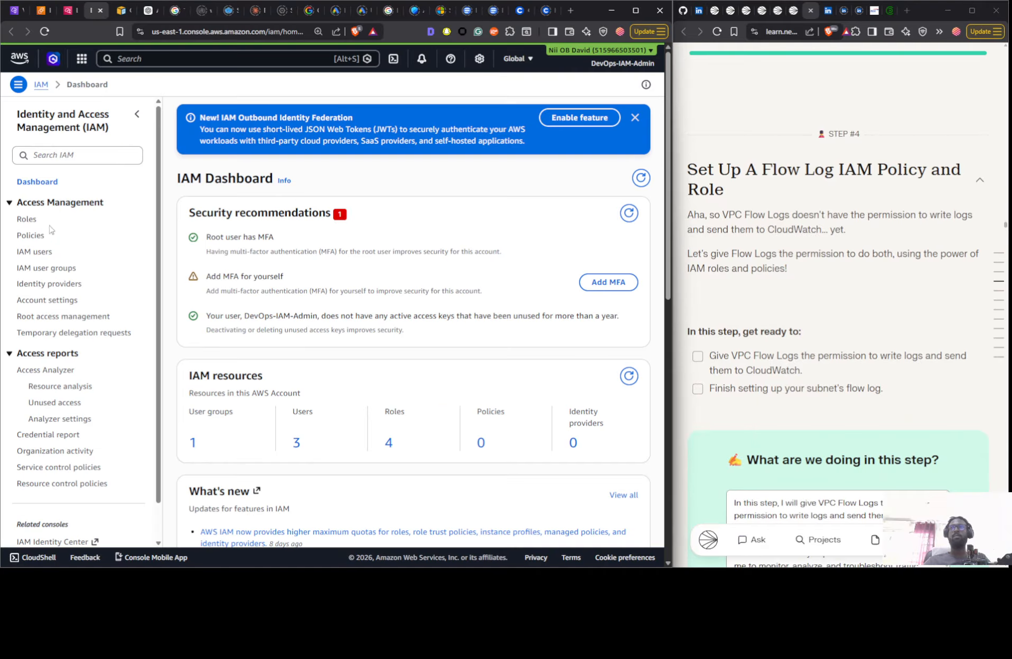
pyautogui.click(31, 235)
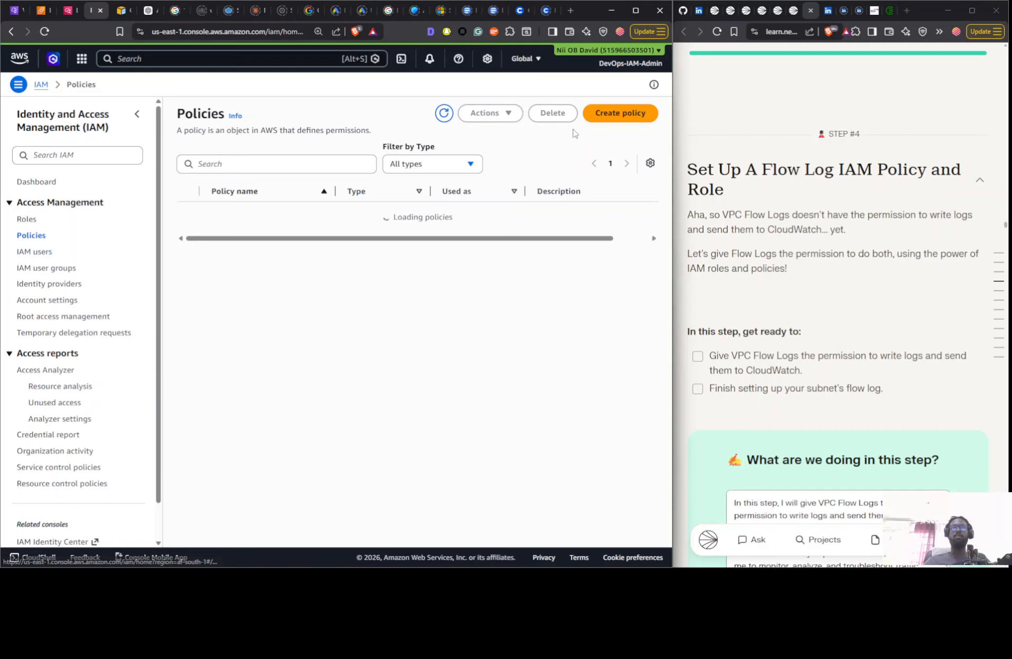
pyautogui.click(630, 113)
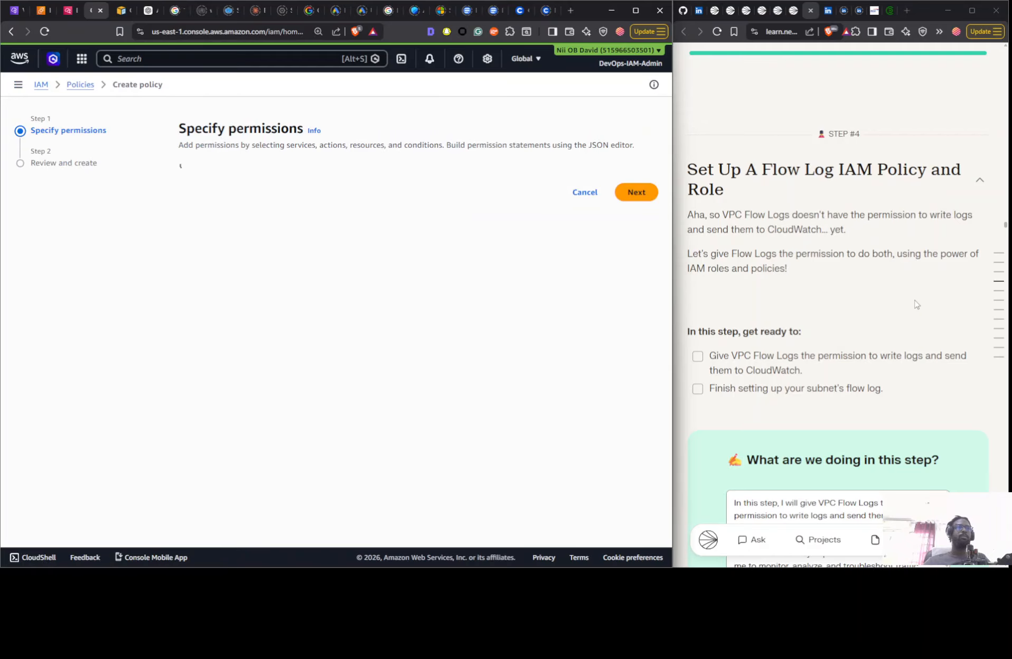
# - Advance the guide to the policy editor instructions and copy the JSON policy that allows the CloudWatch logs actions
pyautogui.scroll(-5, 859, 300)
pyautogui.scroll(-10, 858, 300)
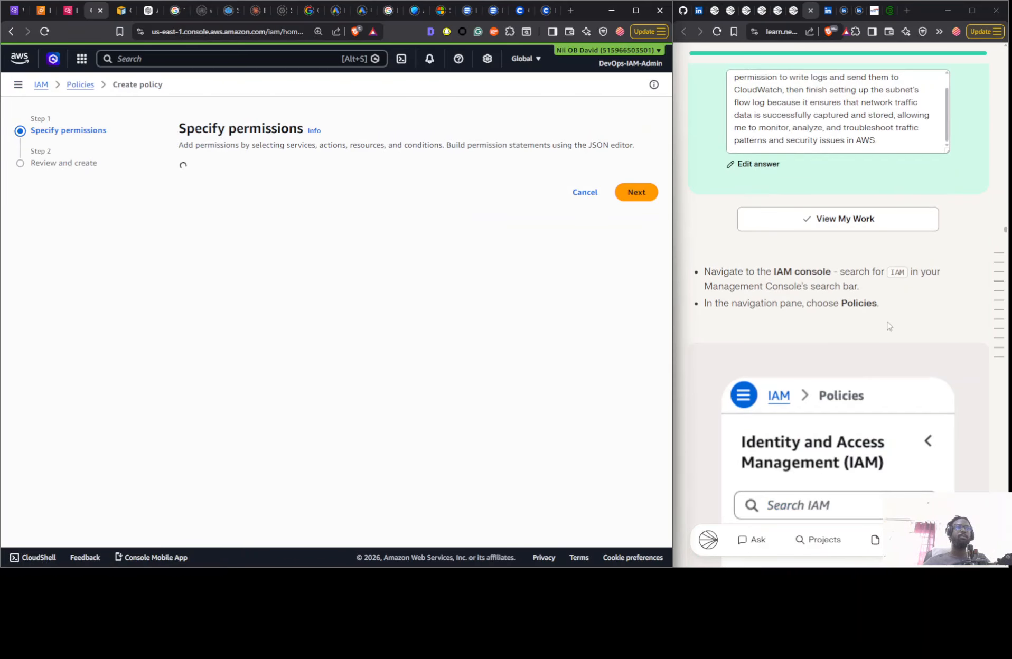
pyautogui.scroll(-10, 889, 279)
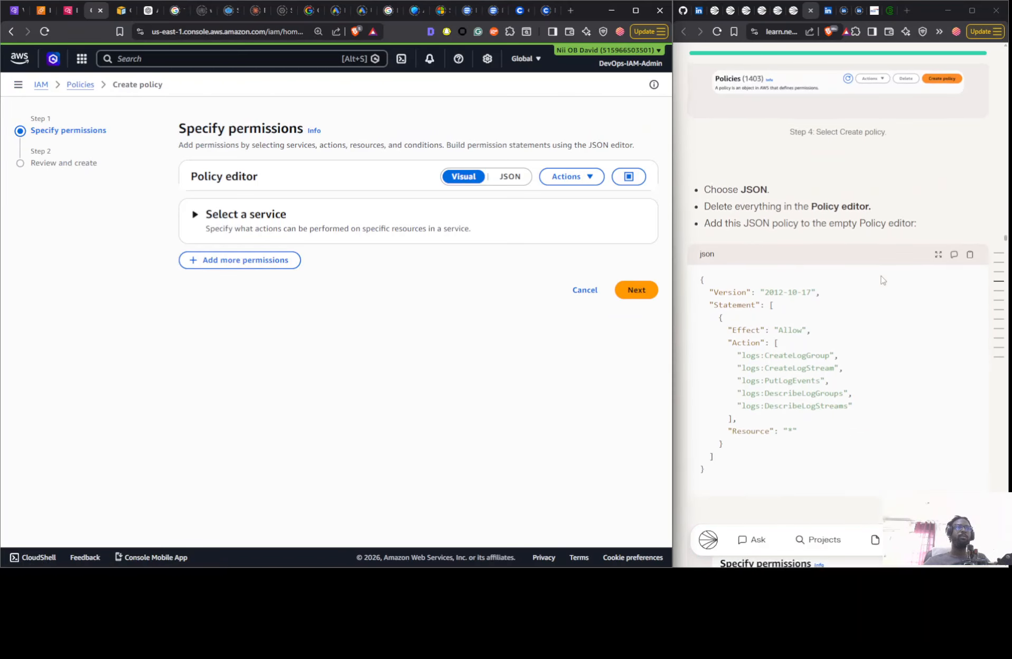
pyautogui.click(968, 183)
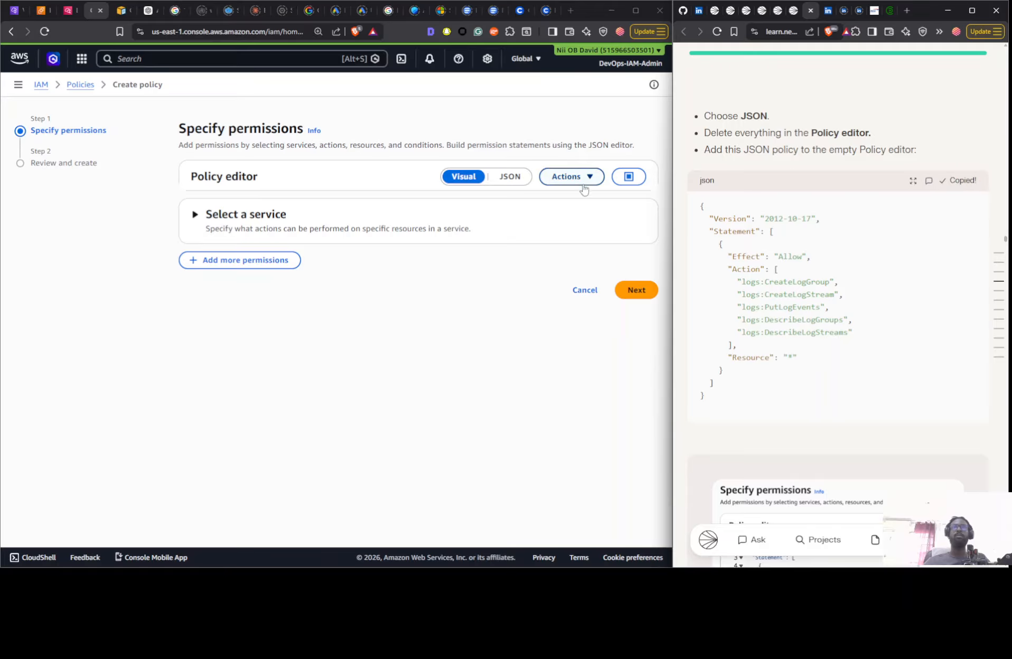
# - Replace the policy editor's default JSON with the copied CloudWatch logs policy and continue to the review stage
pyautogui.click(511, 176)
pyautogui.click(338, 313)
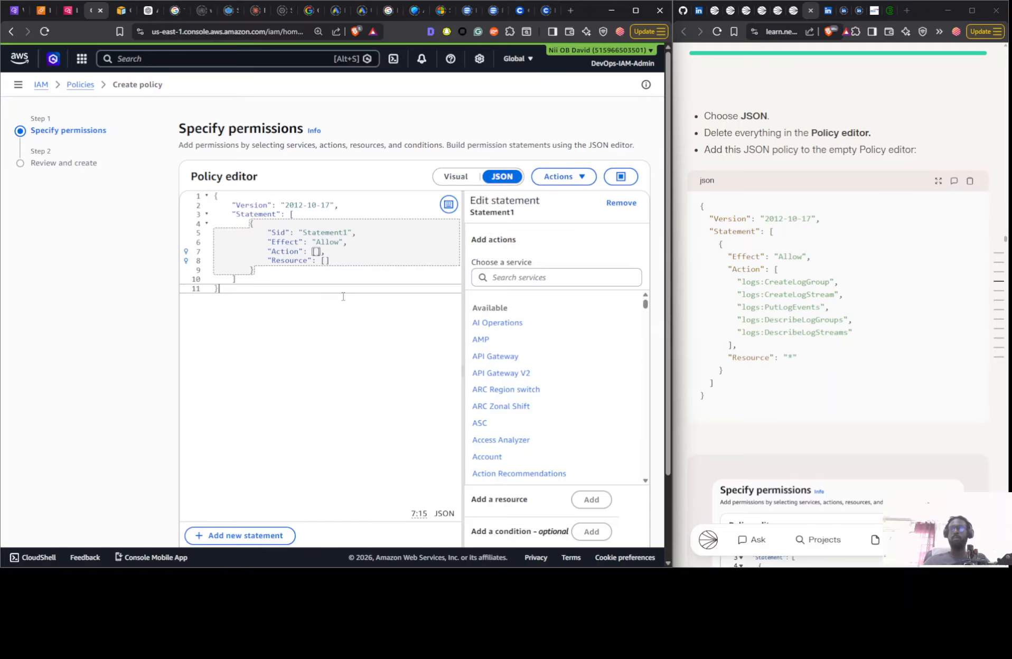
pyautogui.hotkey('ctrl', 'a')
pyautogui.hotkey('ctrl', 'v')
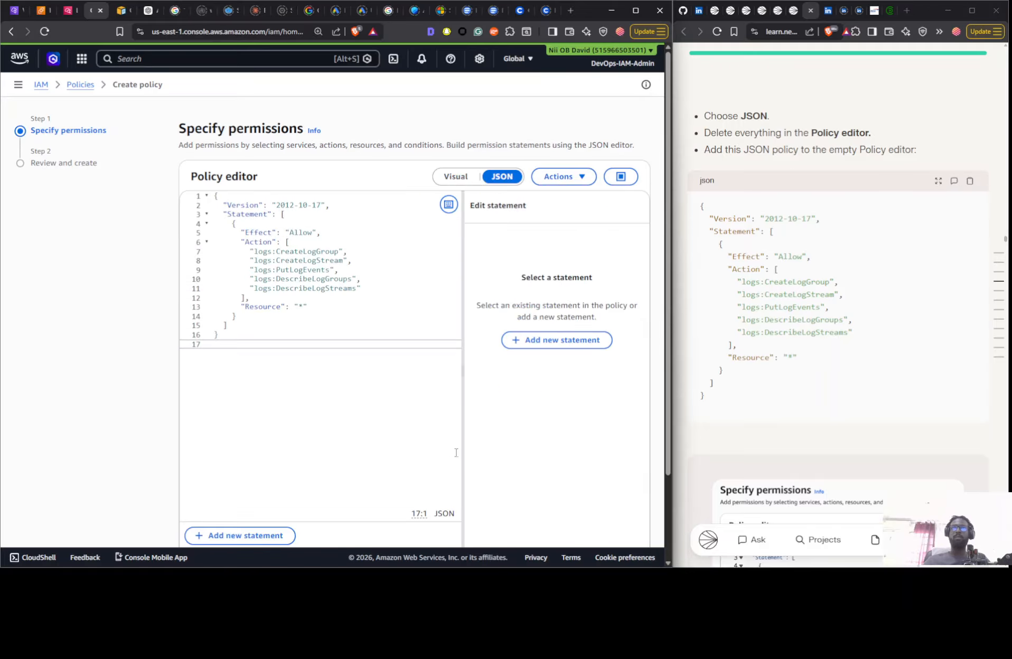
pyautogui.scroll(-2, 475, 386)
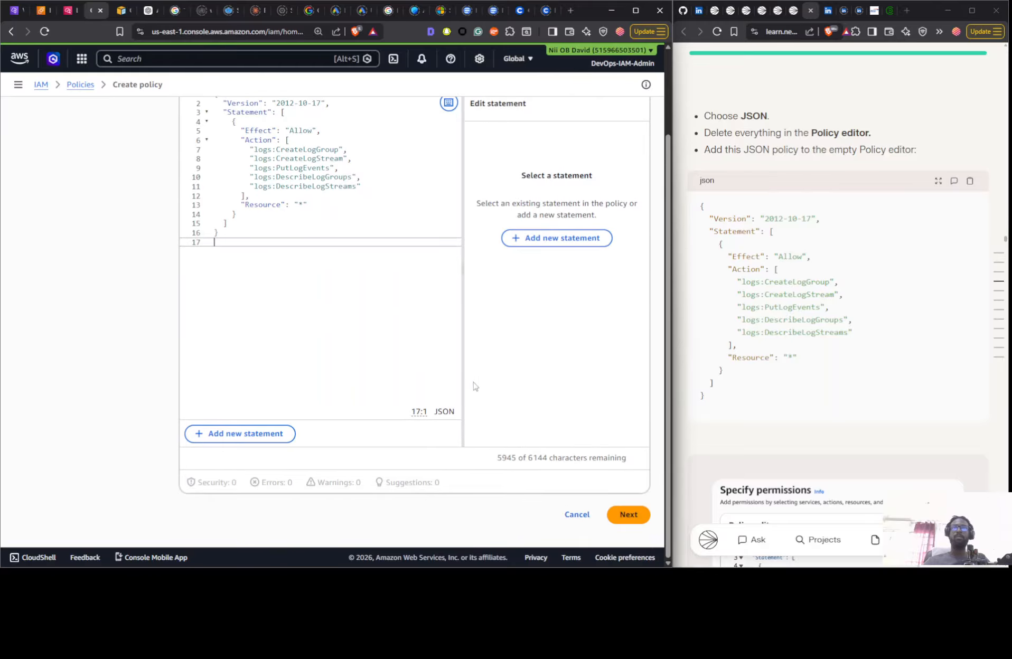
pyautogui.click(634, 513)
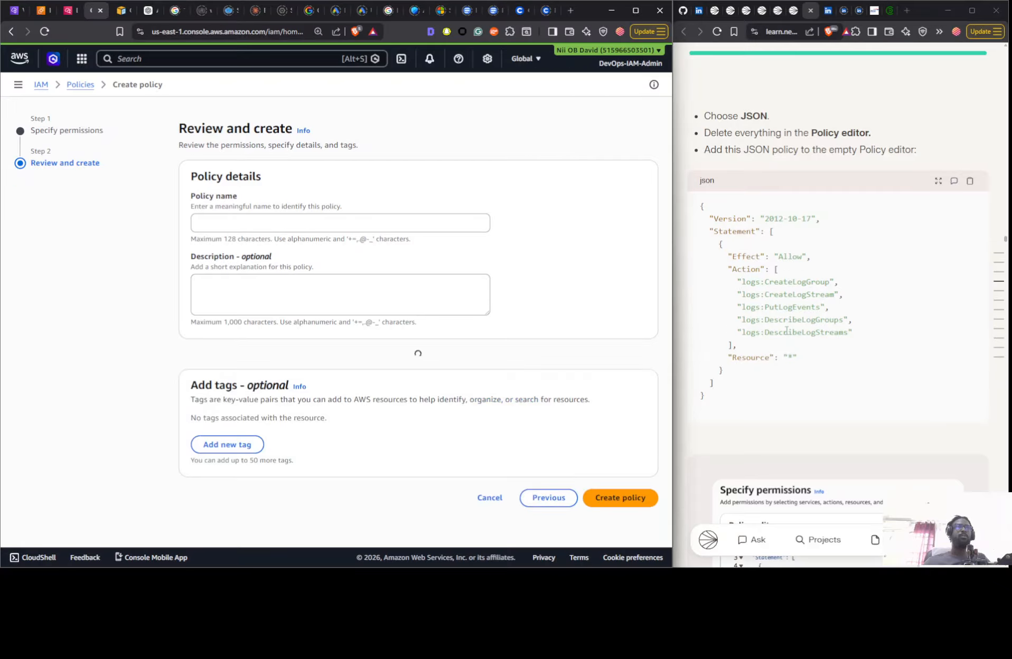
# - Enter NextWorkVPCFlowLog from the clipboard history as the policy name
pyautogui.click(373, 226)
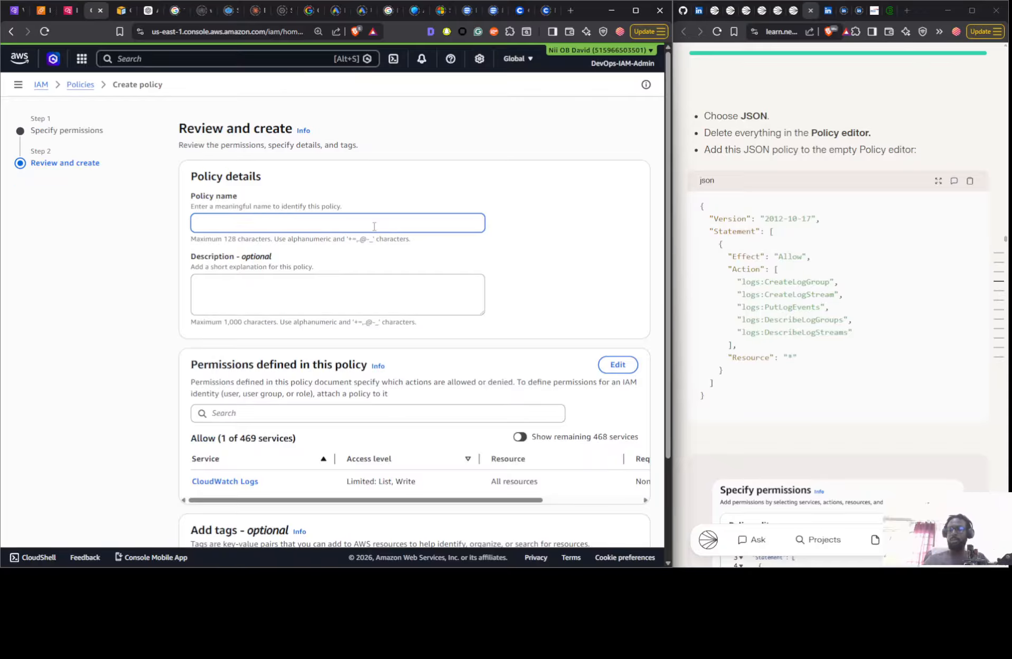
pyautogui.press('super+v')
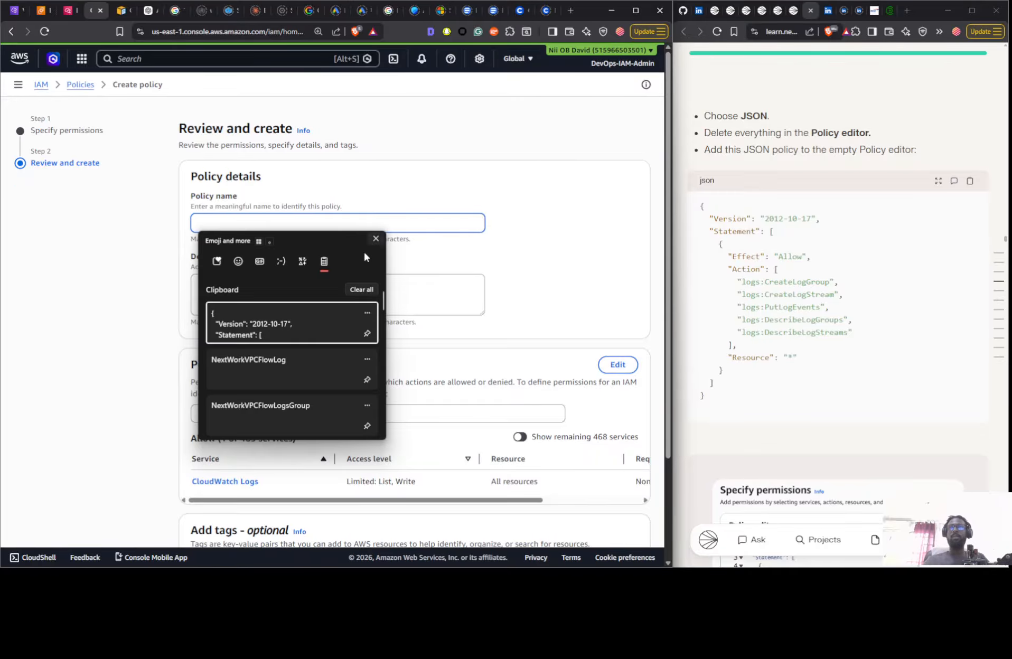
pyautogui.click(287, 376)
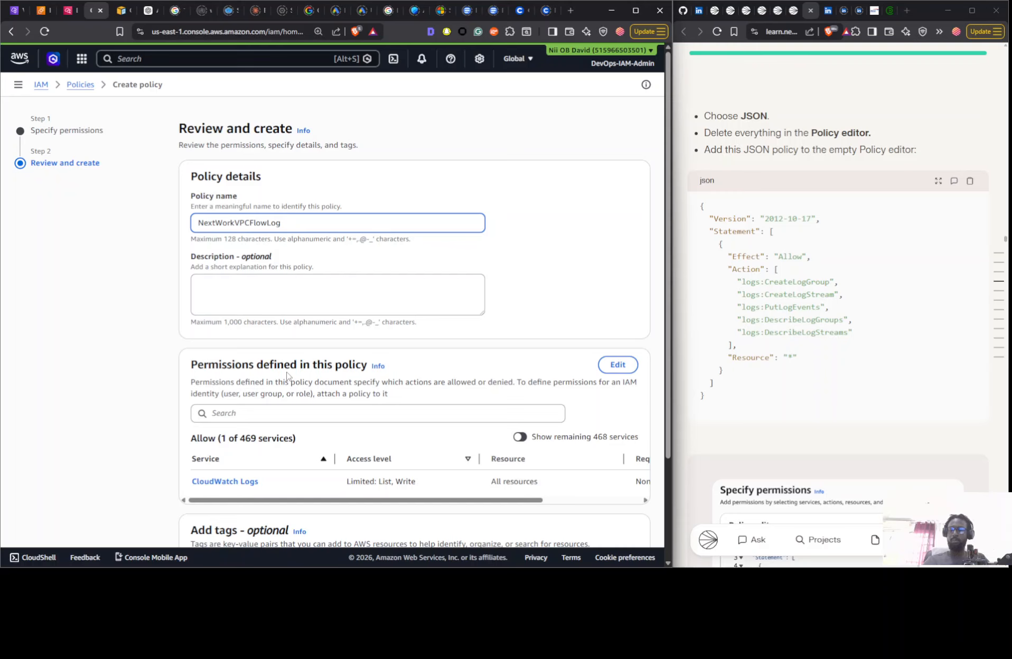
# - Find the policy name in the guide, copy it and set the policy's name to NextWorkVPCFlowLogsPolicy
pyautogui.scroll(-15, 874, 227)
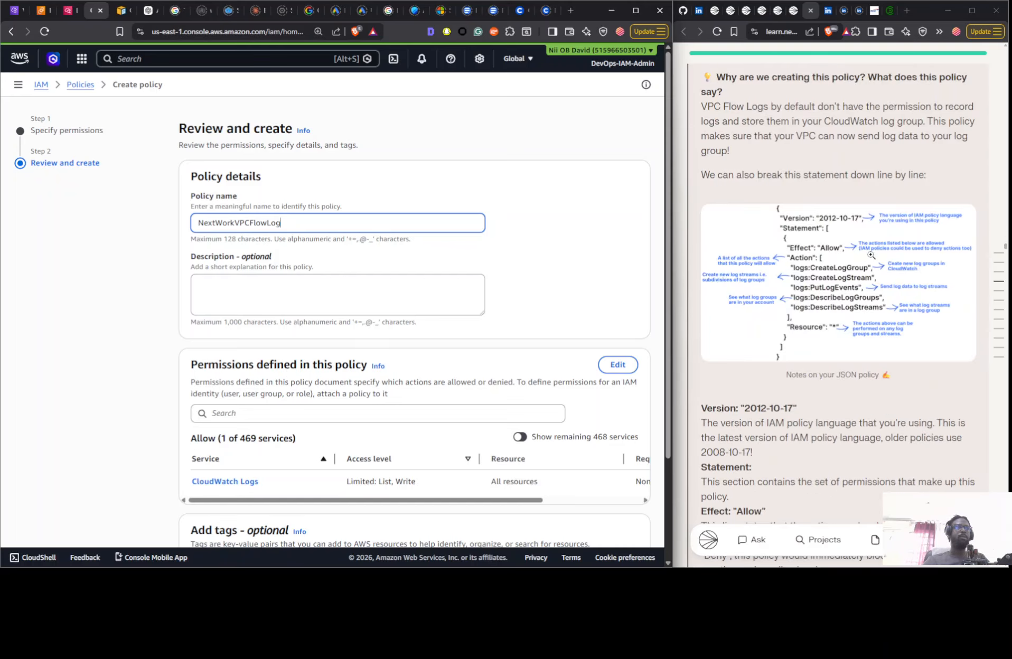
pyautogui.scroll(-12, 866, 264)
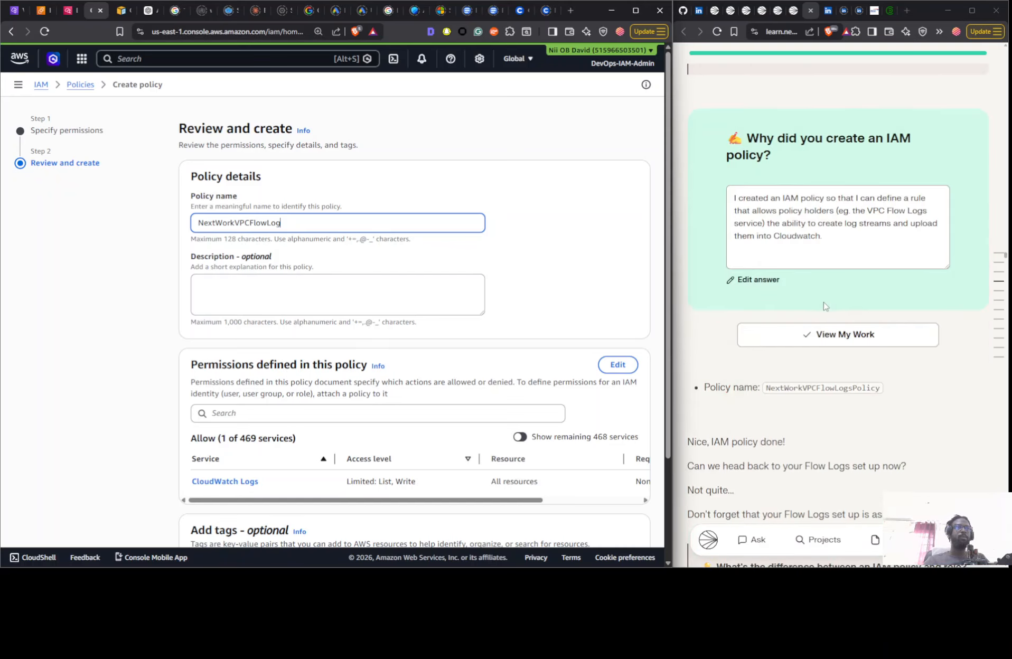
pyautogui.scroll(-2, 818, 312)
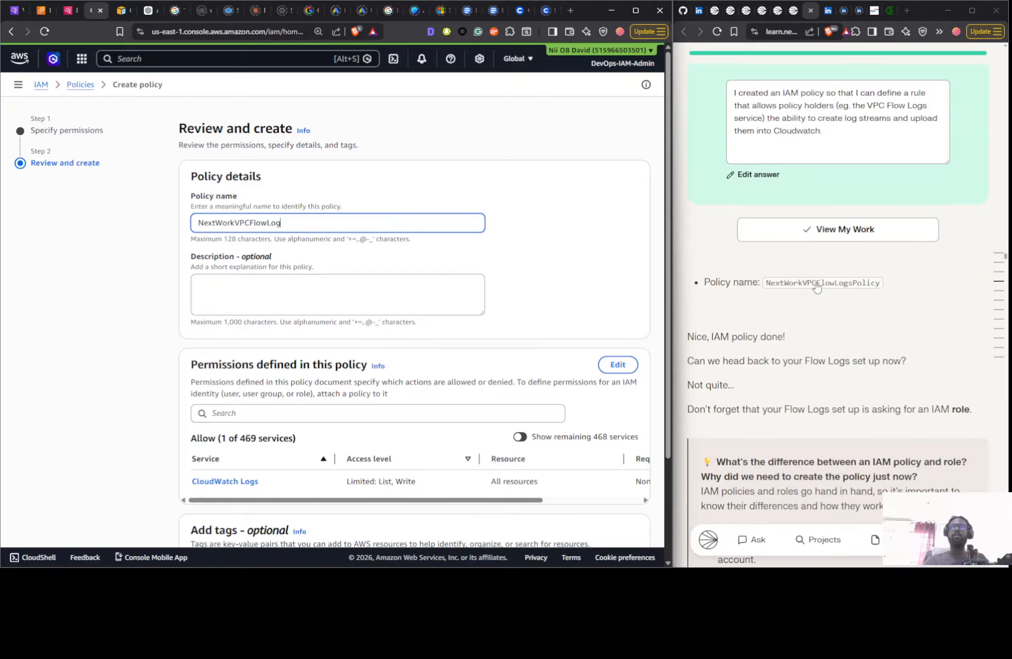
pyautogui.click(816, 285)
pyautogui.click(330, 225)
pyautogui.hotkey('ctrl', 'a')
pyautogui.hotkey('ctrl', 'v')
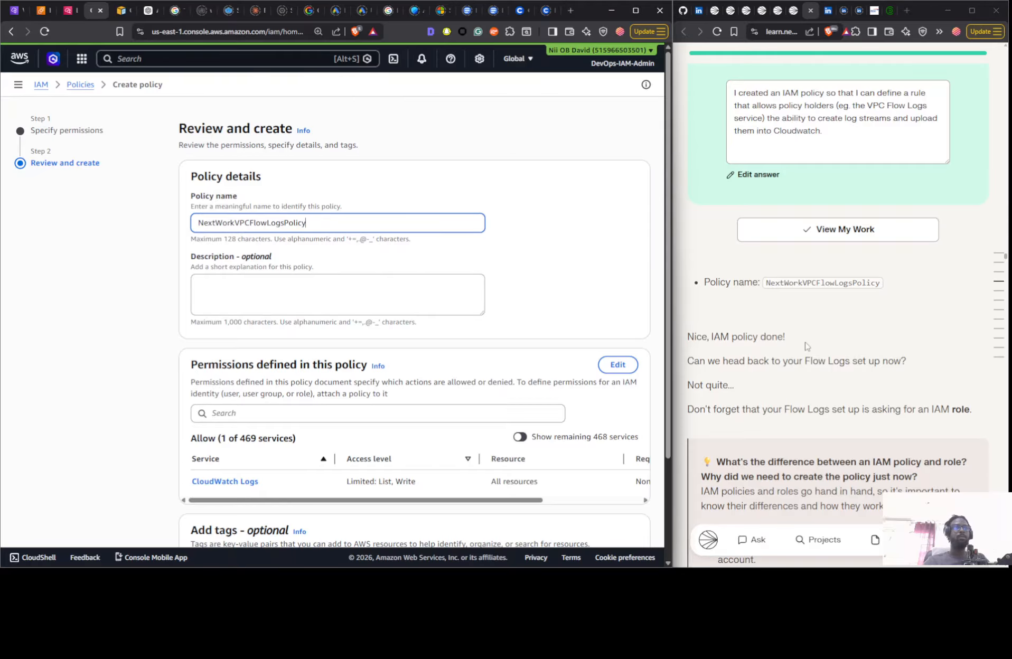
# - Create the policy and review the guide's notes on IAM policies and roles
pyautogui.scroll(-6, 750, 306)
pyautogui.scroll(-3, 522, 369)
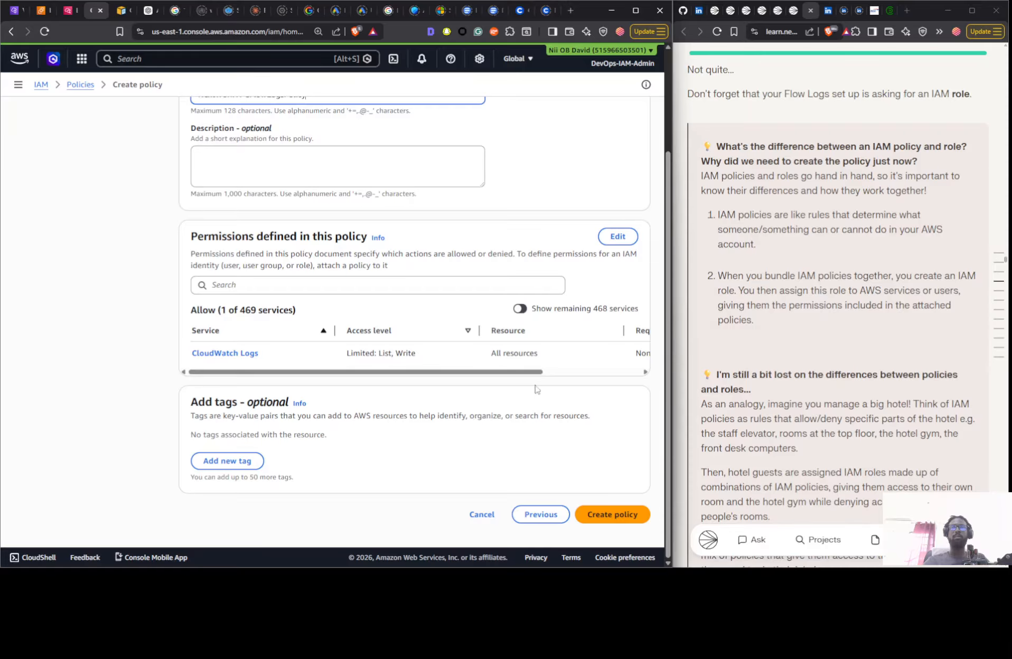
pyautogui.scroll(-12, 904, 358)
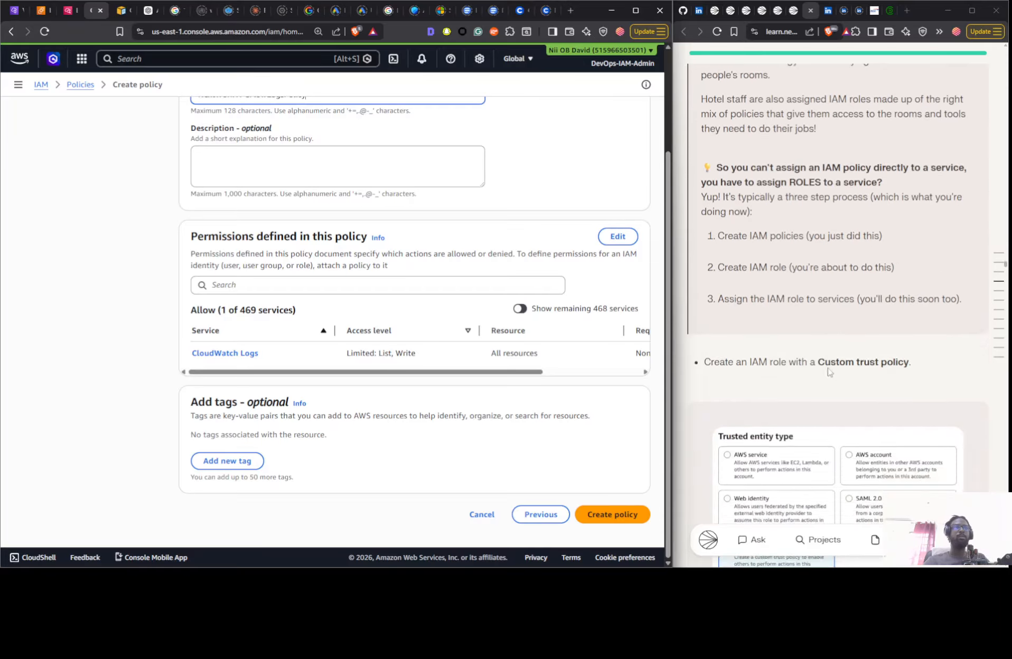
pyautogui.click(596, 520)
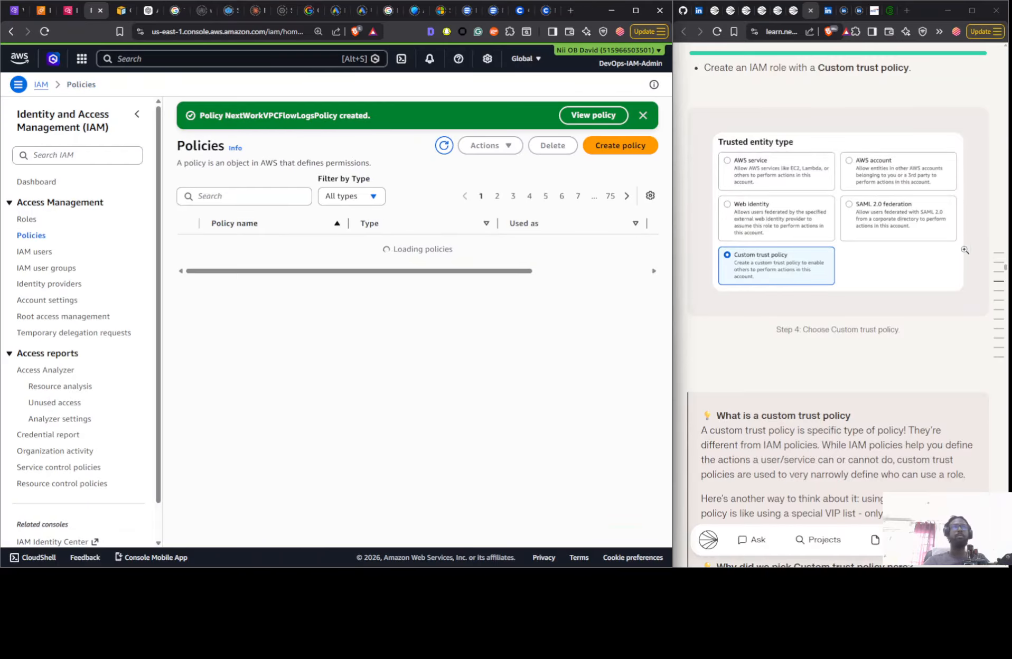
pyautogui.scroll(10, 894, 259)
pyautogui.scroll(8, 894, 259)
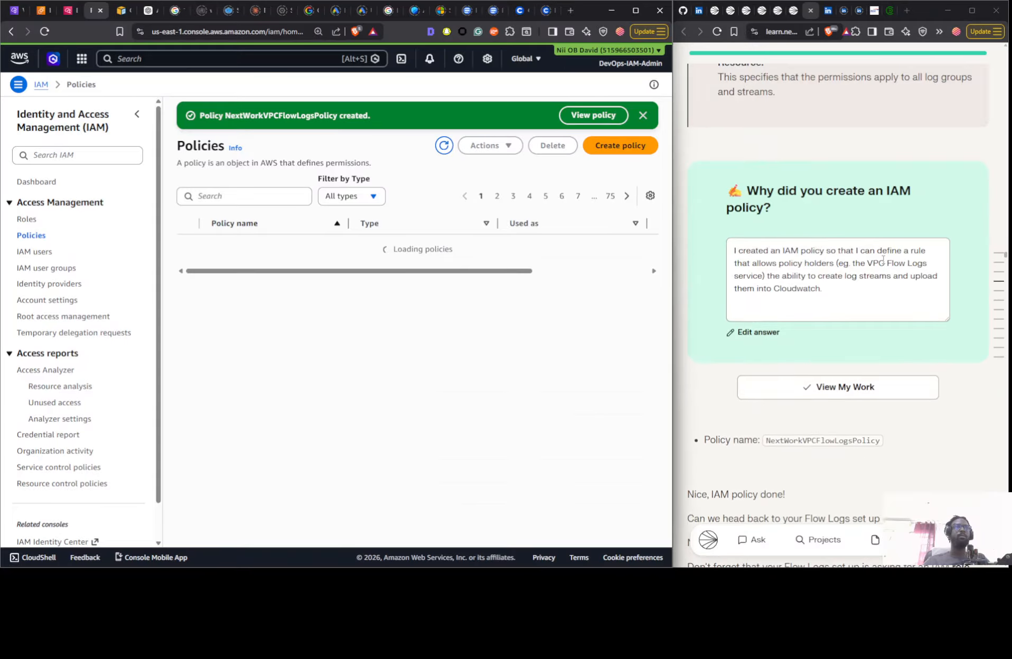
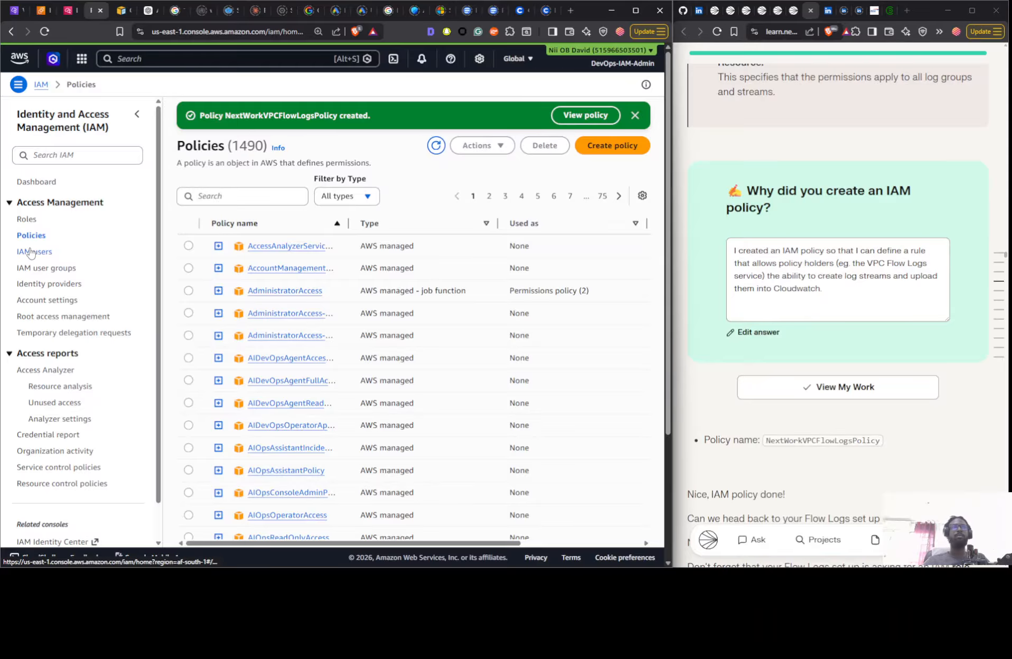
# - Search the IAM policies list for "nex" to check the newly created flow logs policy
pyautogui.click(271, 196)
pyautogui.write('n')
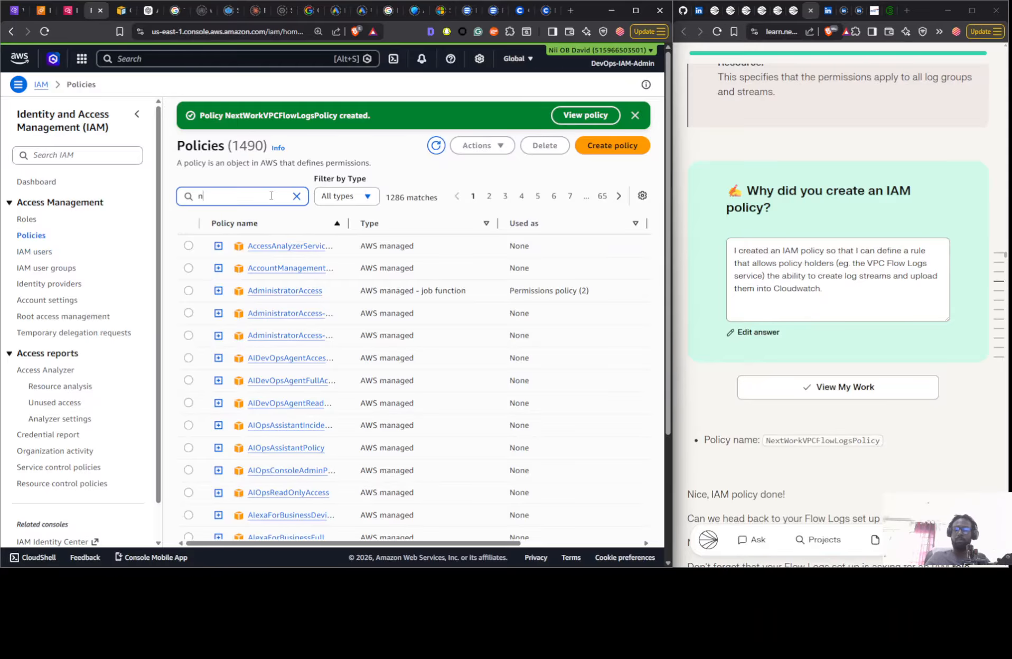
pyautogui.write('ecx')
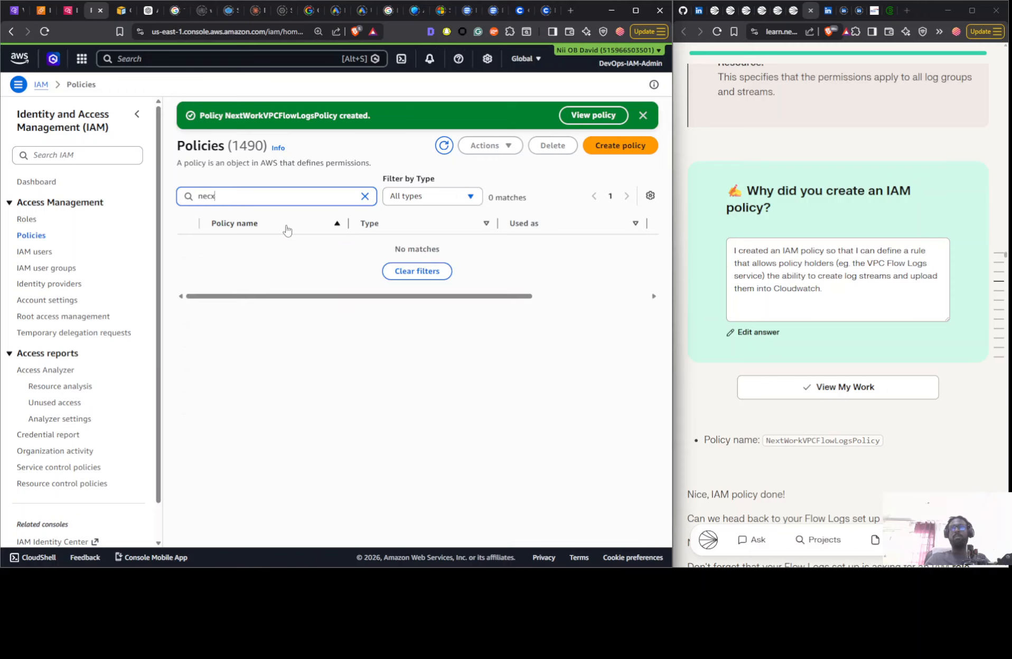
pyautogui.press('BackSpace')
pyautogui.press('BackSpace')
pyautogui.write('x')
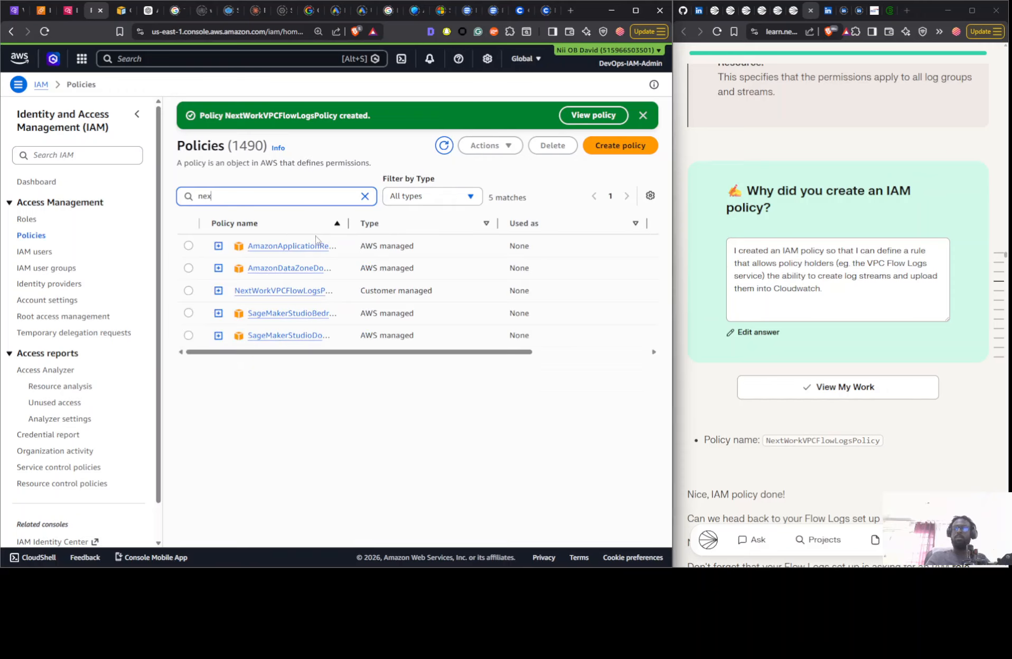
pyautogui.click(607, 142)
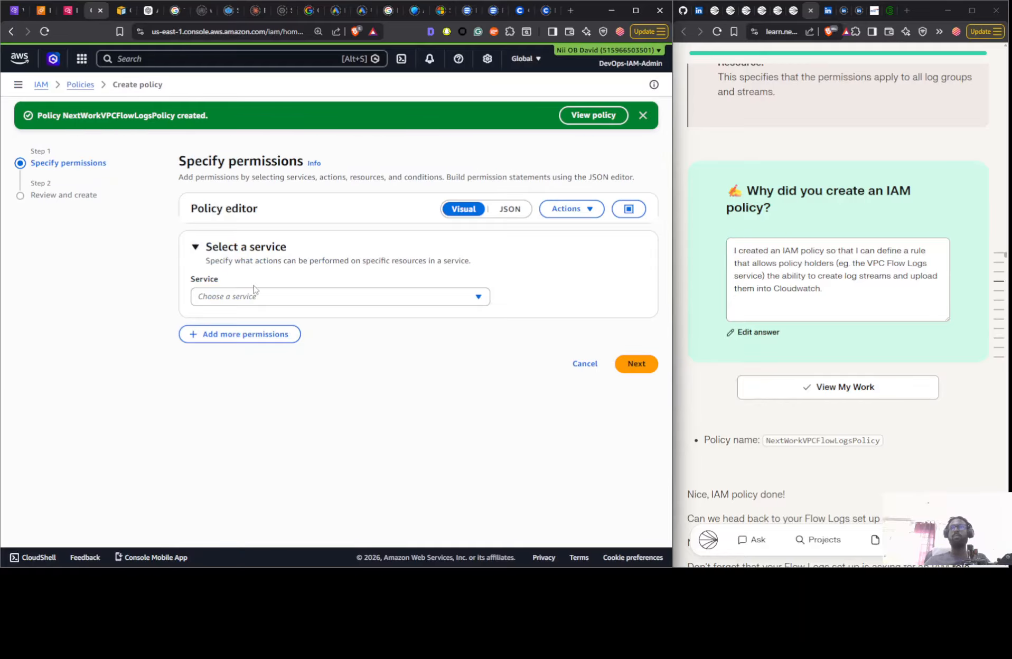
pyautogui.click(242, 297)
pyautogui.click(242, 298)
pyautogui.click(81, 85)
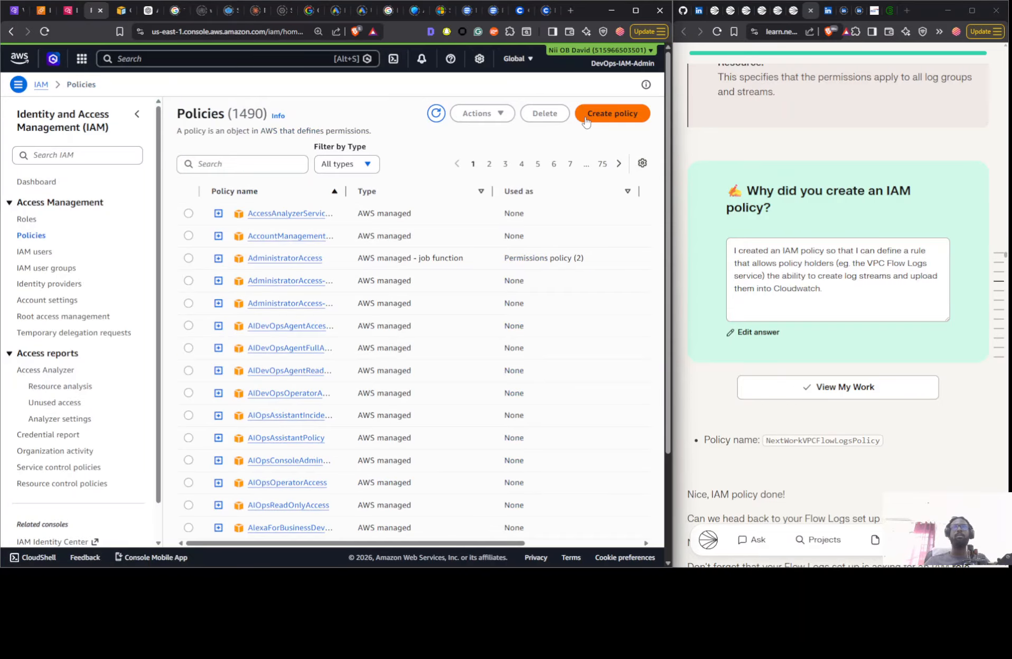
pyautogui.click(585, 121)
pyautogui.click(268, 267)
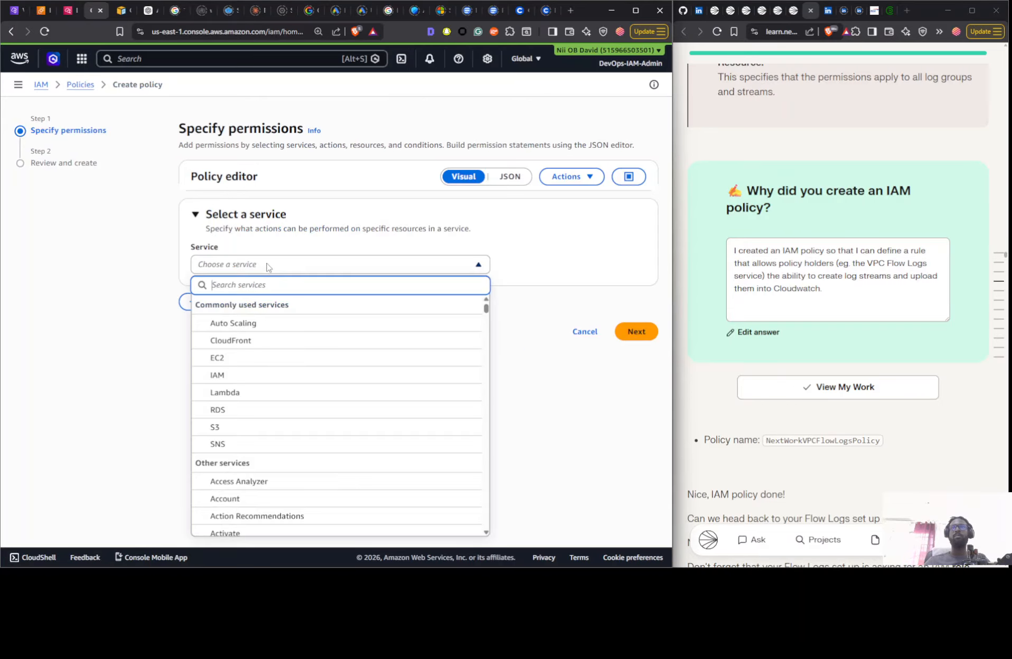
pyautogui.scroll(-5, 273, 362)
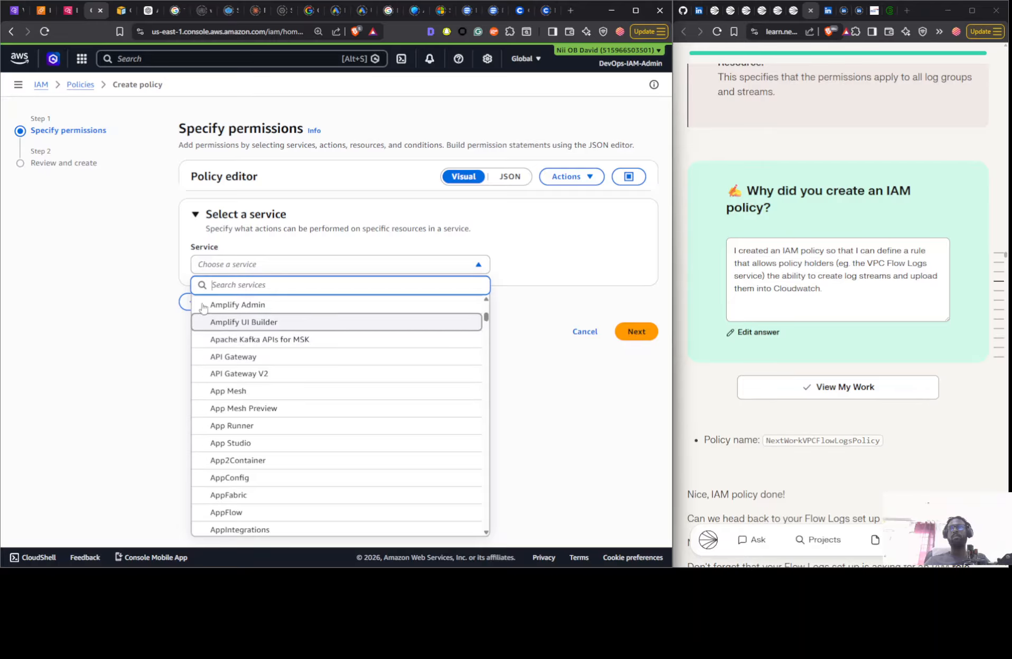
pyautogui.click(83, 284)
pyautogui.click(510, 177)
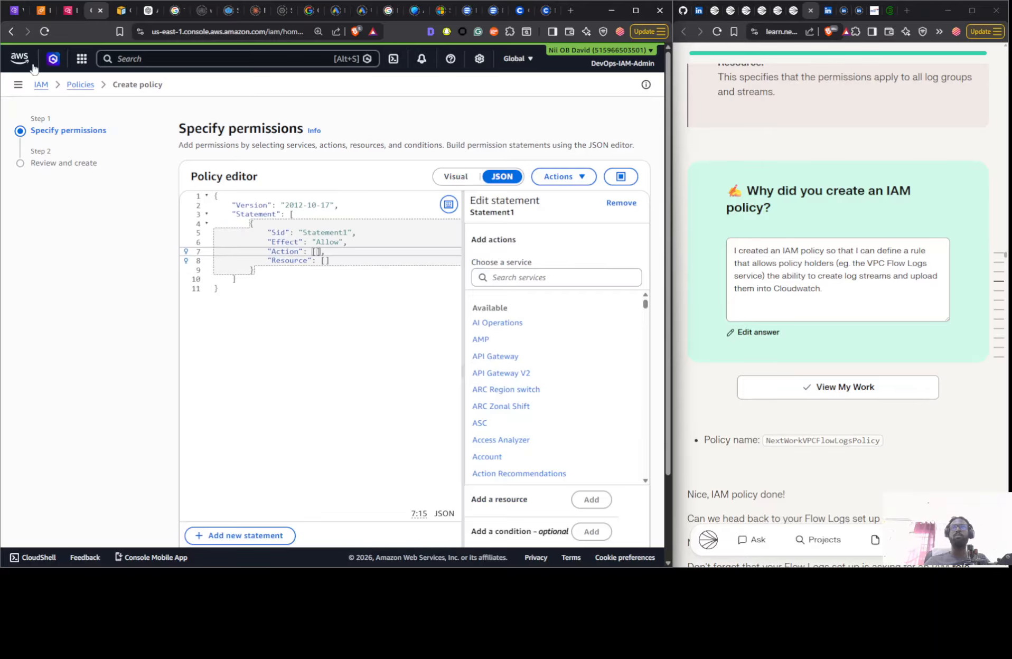
pyautogui.click(41, 86)
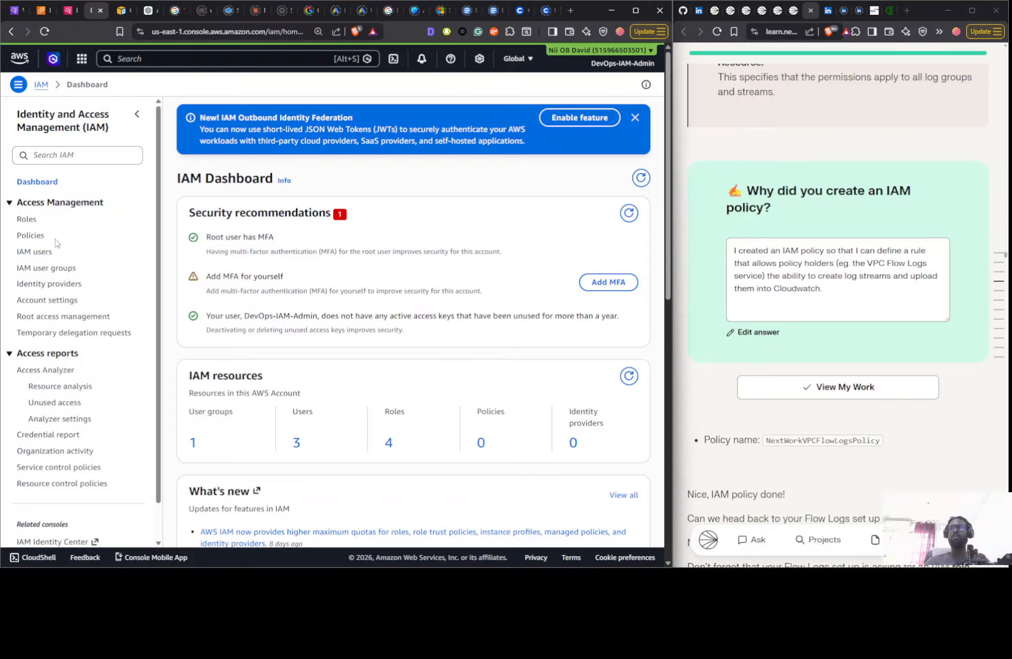
pyautogui.click(30, 236)
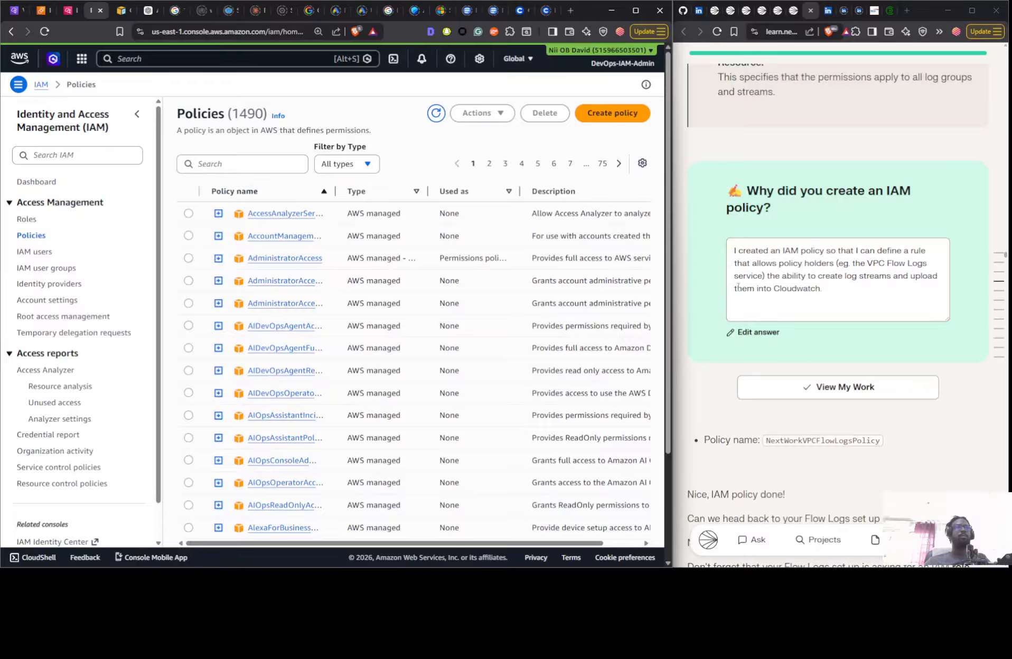
# - Return to the subnet's flow log setup, refresh the service roles and check which ones are available
pyautogui.scroll(-10, 800, 420)
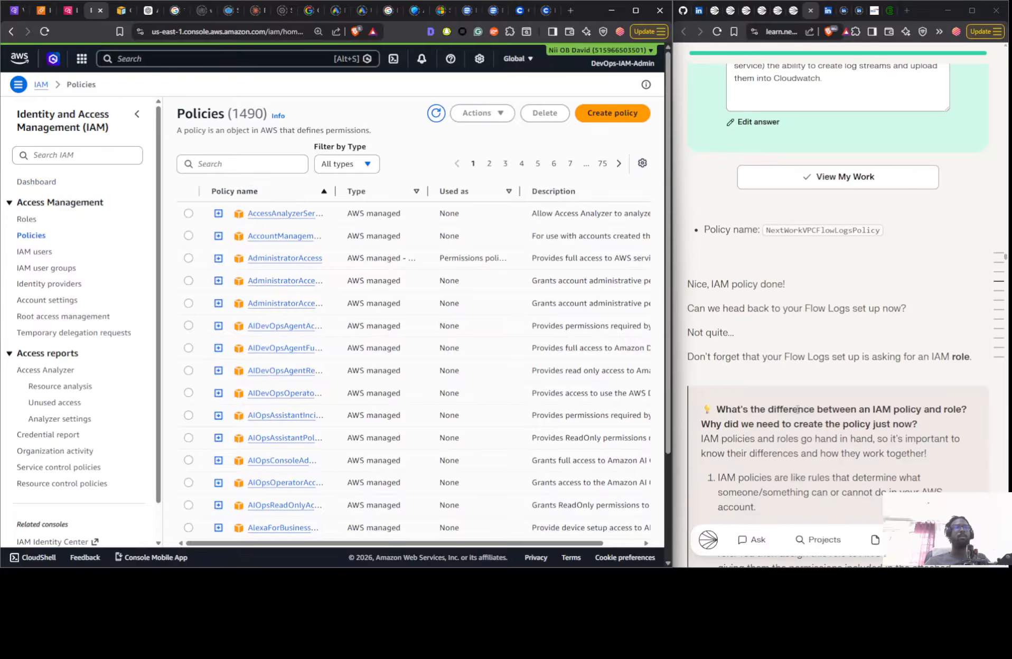
pyautogui.click(16, 10)
pyautogui.click(106, 294)
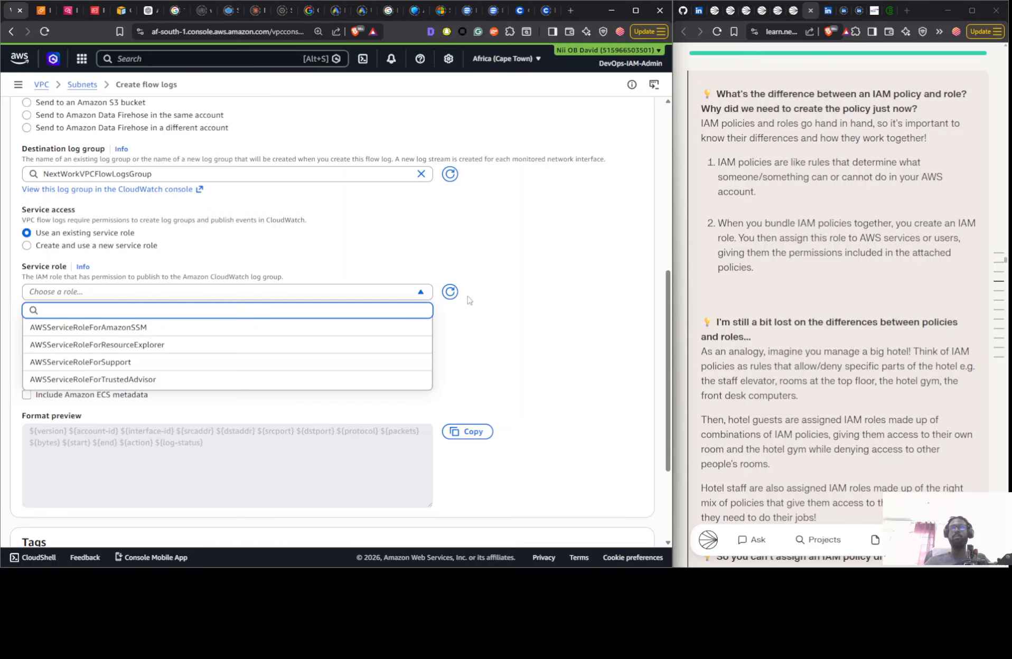
pyautogui.click(449, 291)
pyautogui.click(116, 294)
# - Start creating an IAM role in the IAM console with Custom trust policy as the trusted entity type
pyautogui.click(93, 10)
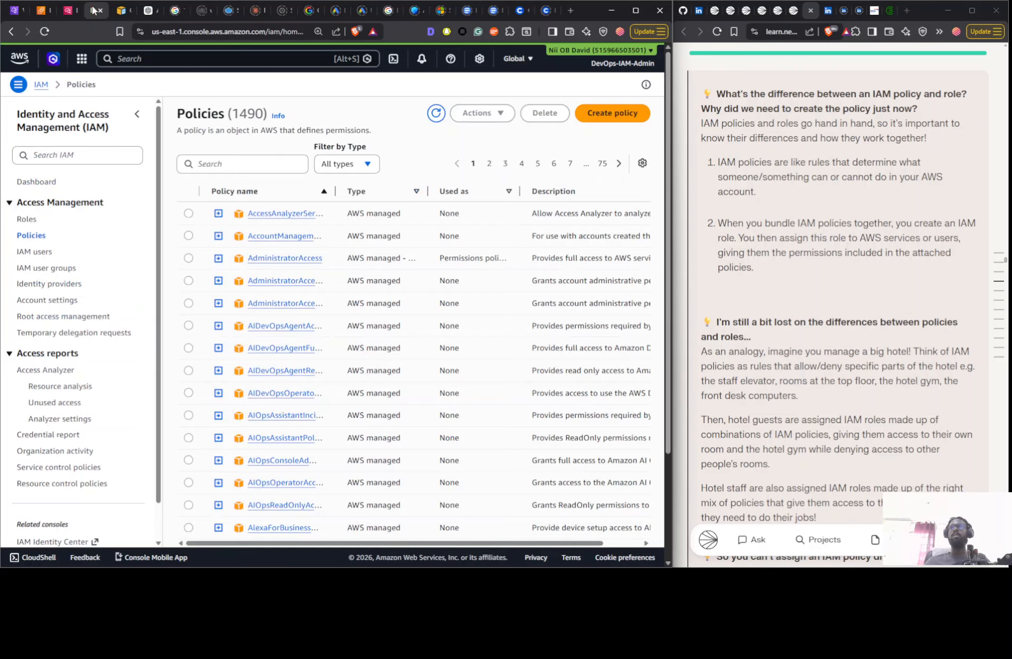
pyautogui.click(27, 219)
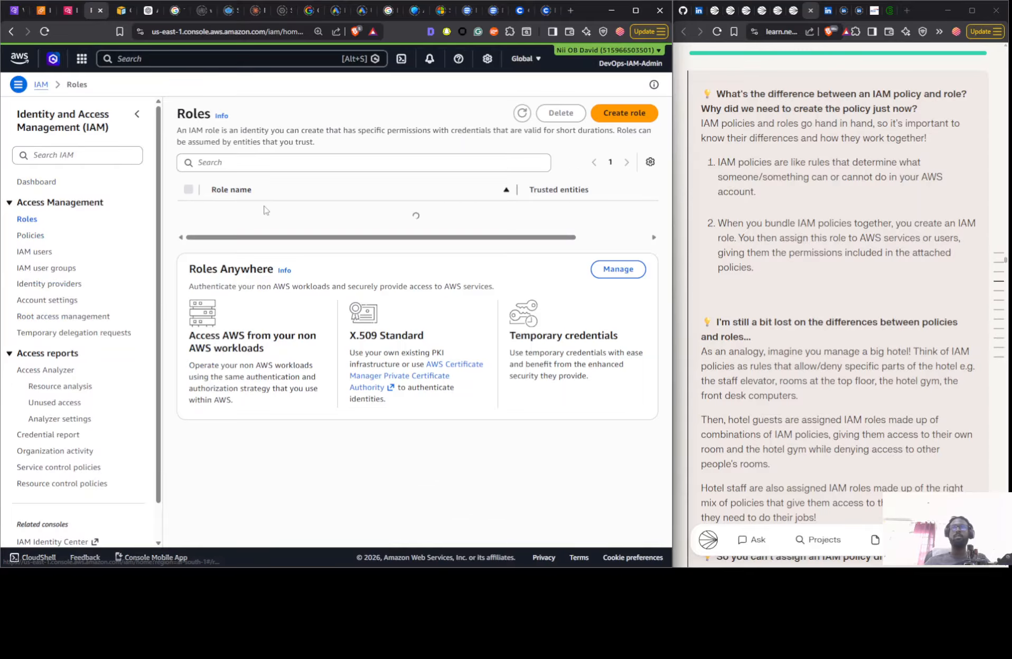
pyautogui.click(639, 112)
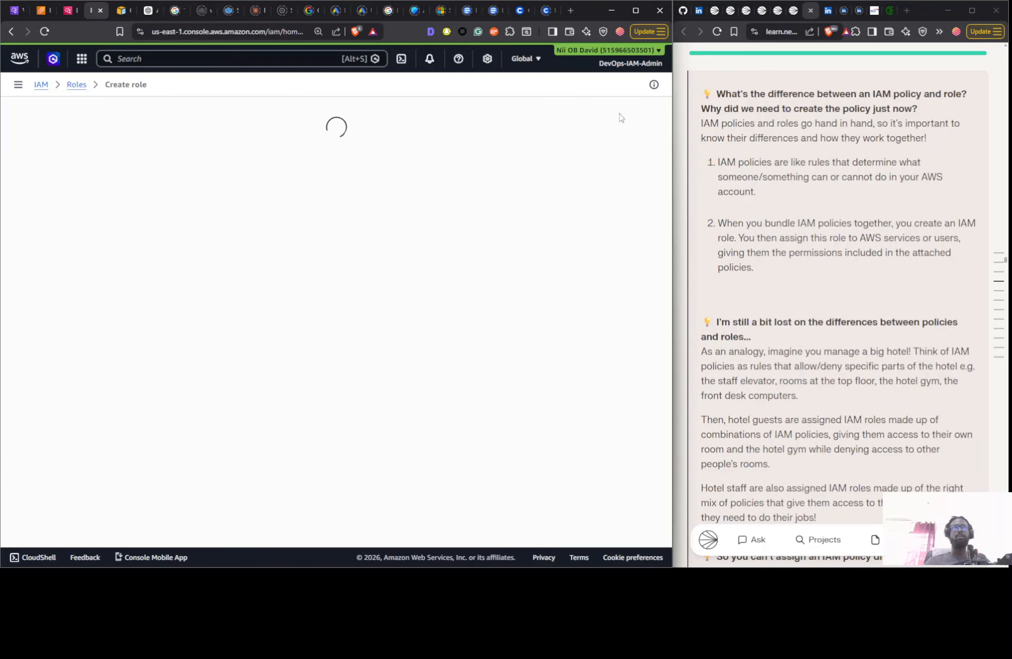
pyautogui.click(253, 322)
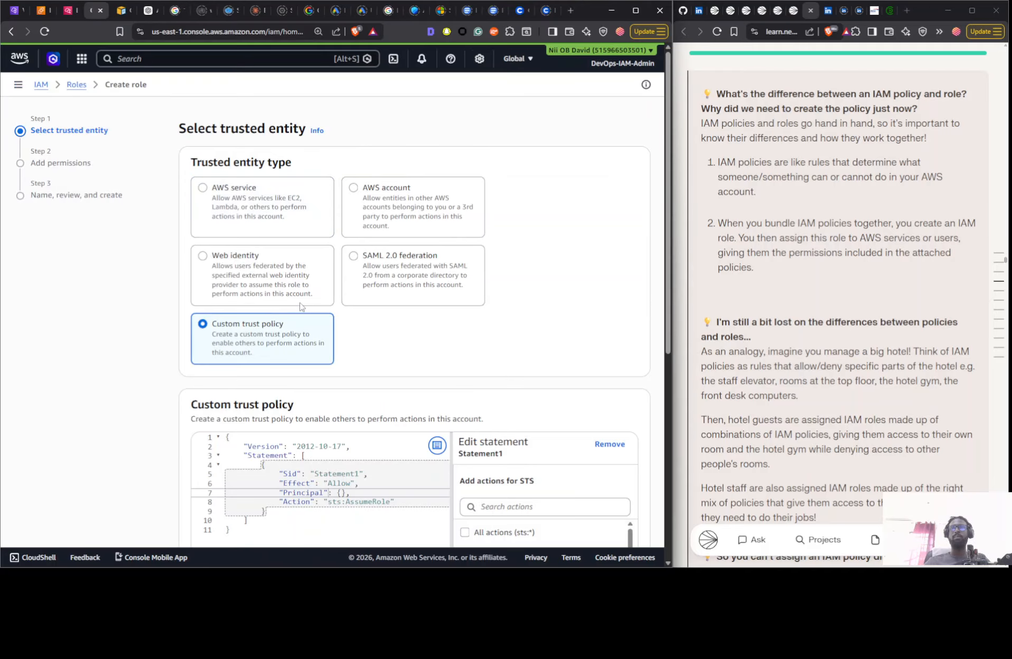
pyautogui.scroll(-5, 416, 387)
pyautogui.scroll(5, 416, 387)
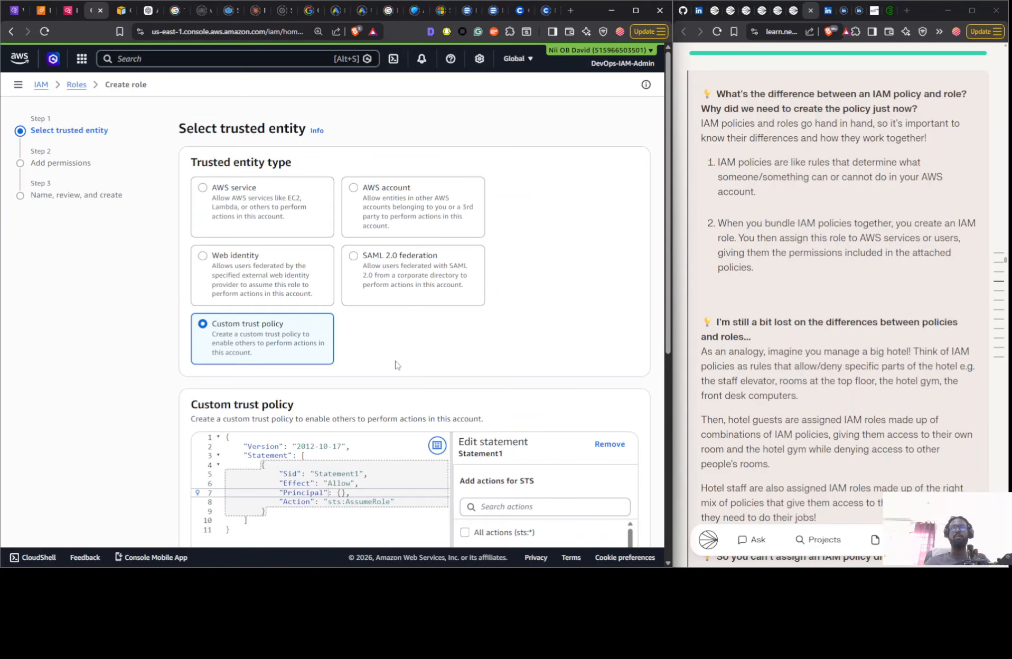
pyautogui.scroll(-6, 396, 361)
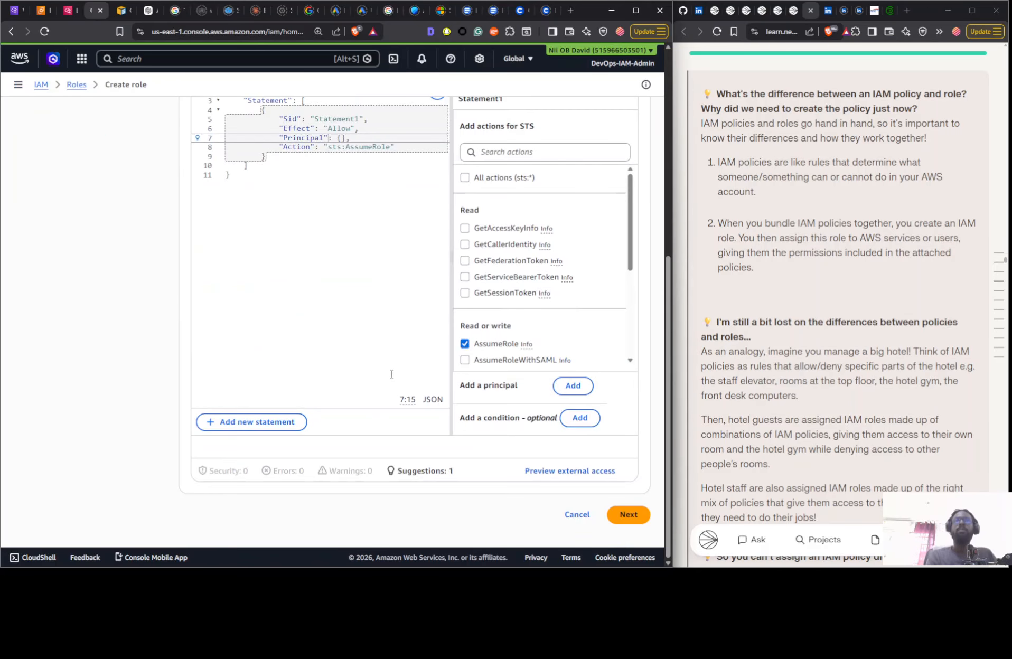
pyautogui.scroll(4, 399, 375)
# - Review the guide's CloudWatch logs policy JSON and its line-by-line explanation of the permissions
pyautogui.scroll(10, 816, 337)
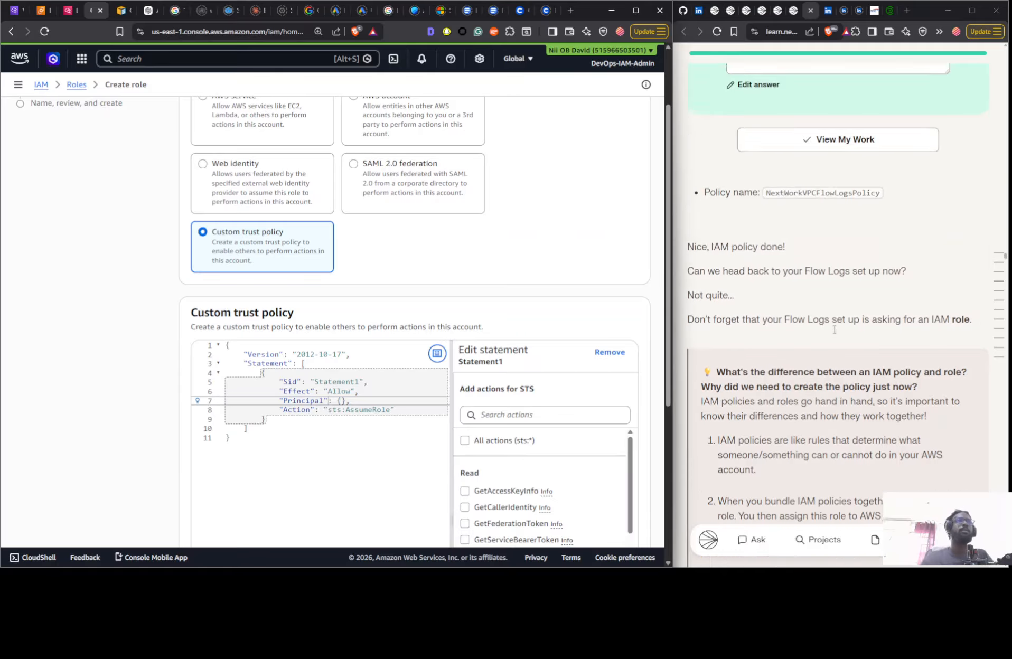
pyautogui.scroll(10, 815, 337)
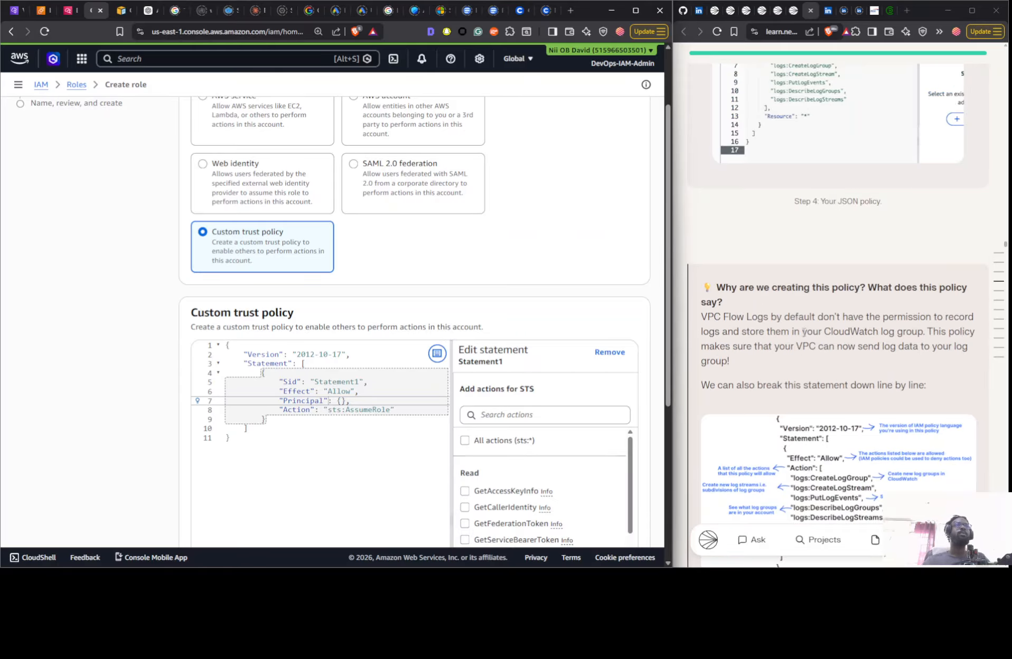
pyautogui.scroll(5, 794, 331)
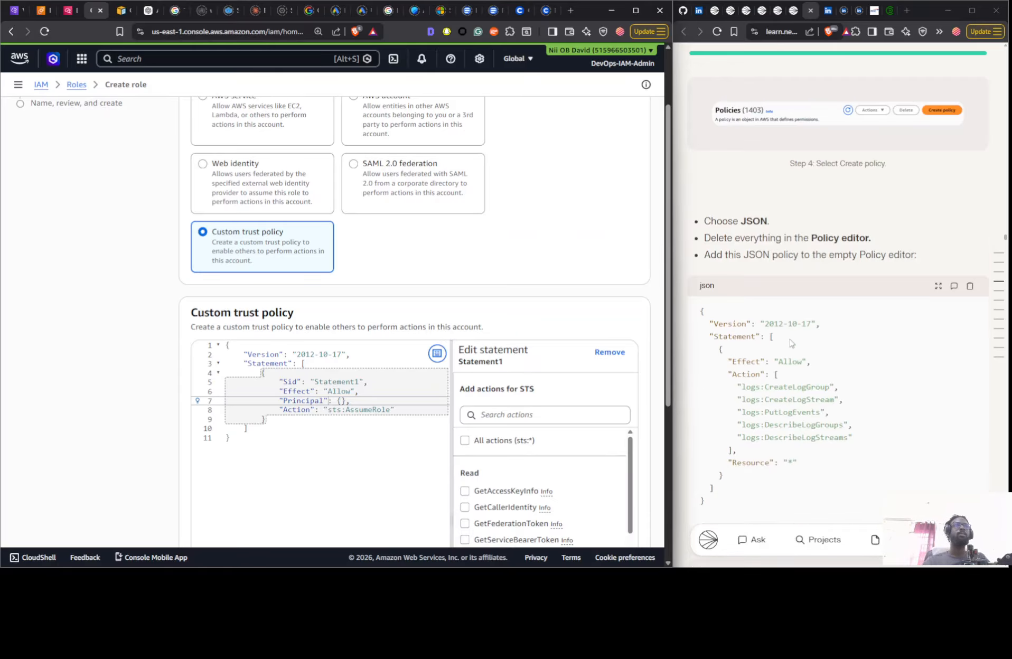
pyautogui.scroll(-17, 827, 319)
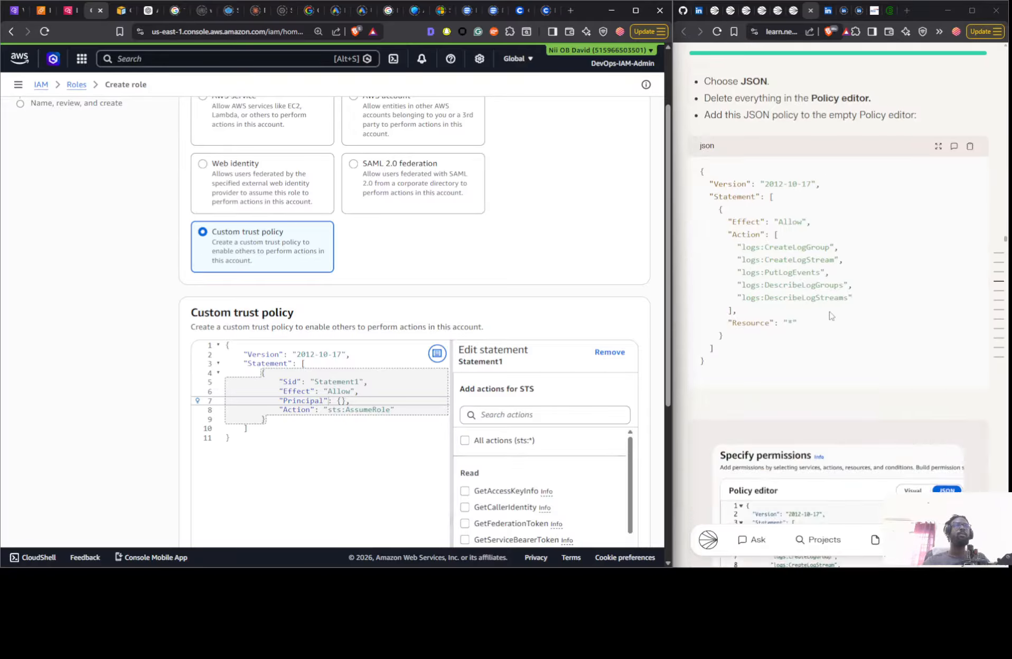
pyautogui.scroll(7, 825, 311)
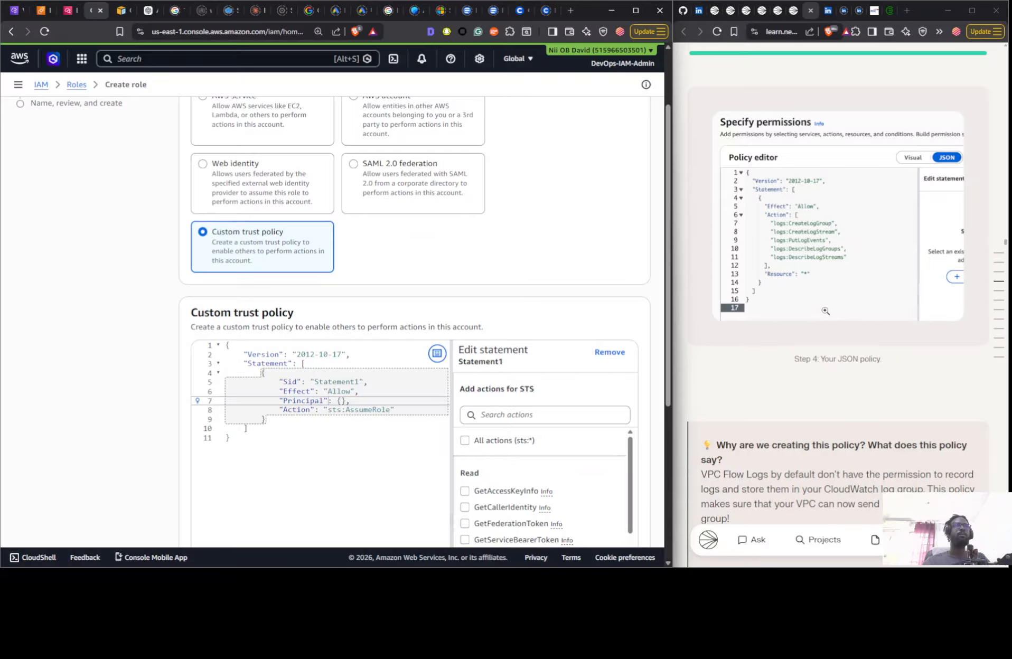
pyautogui.scroll(-12, 826, 309)
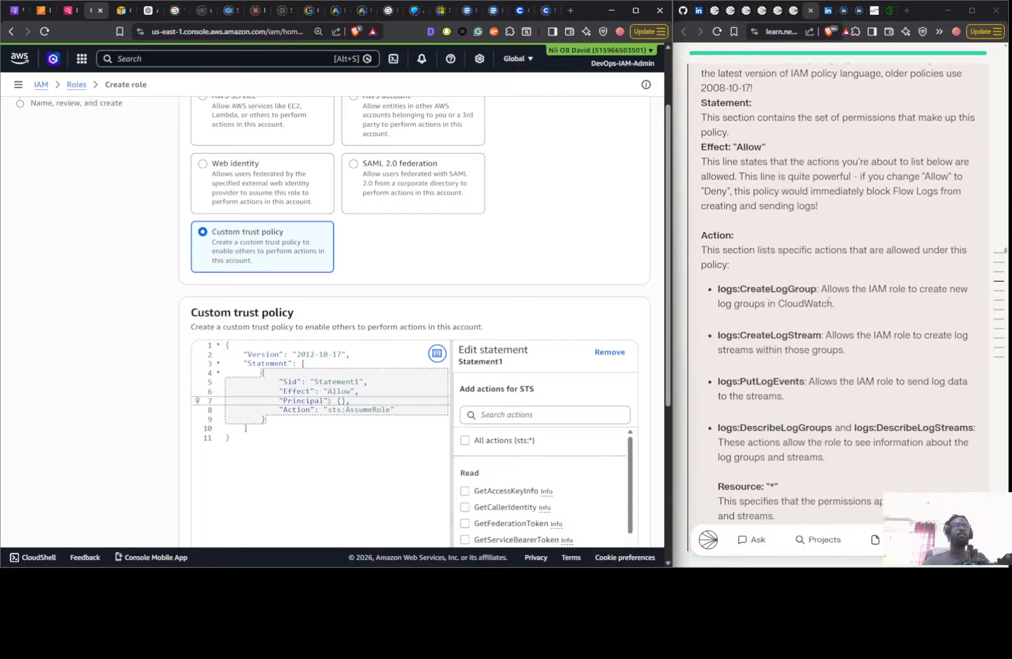
pyautogui.scroll(-15, 828, 305)
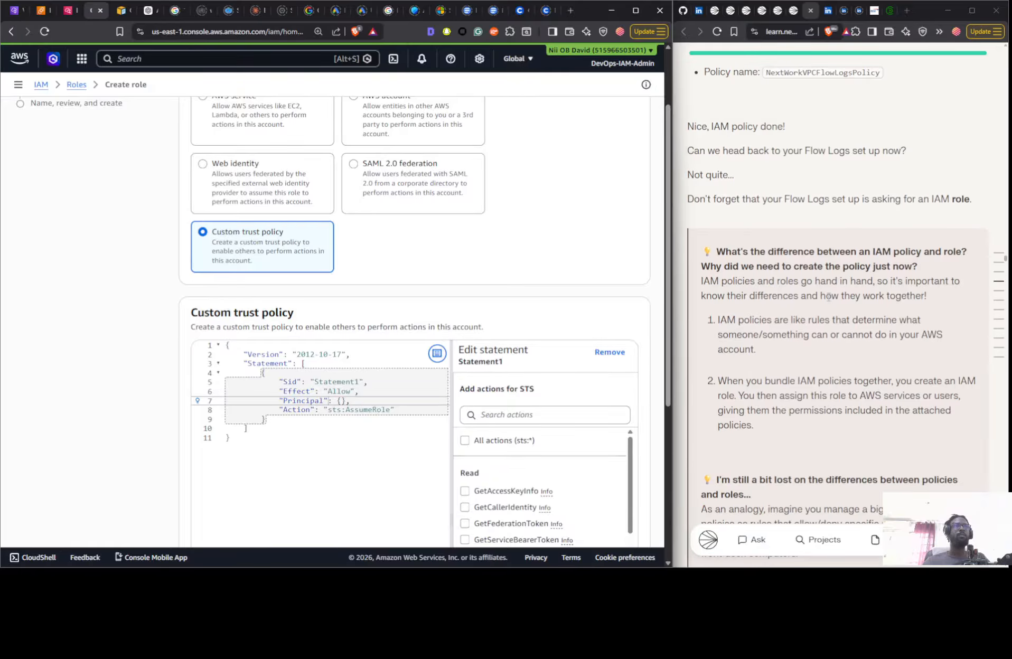
# - Read the guide's custom trust policy section, including the Principal replacement and the reasoning against the AWS service option
pyautogui.scroll(-18, 828, 297)
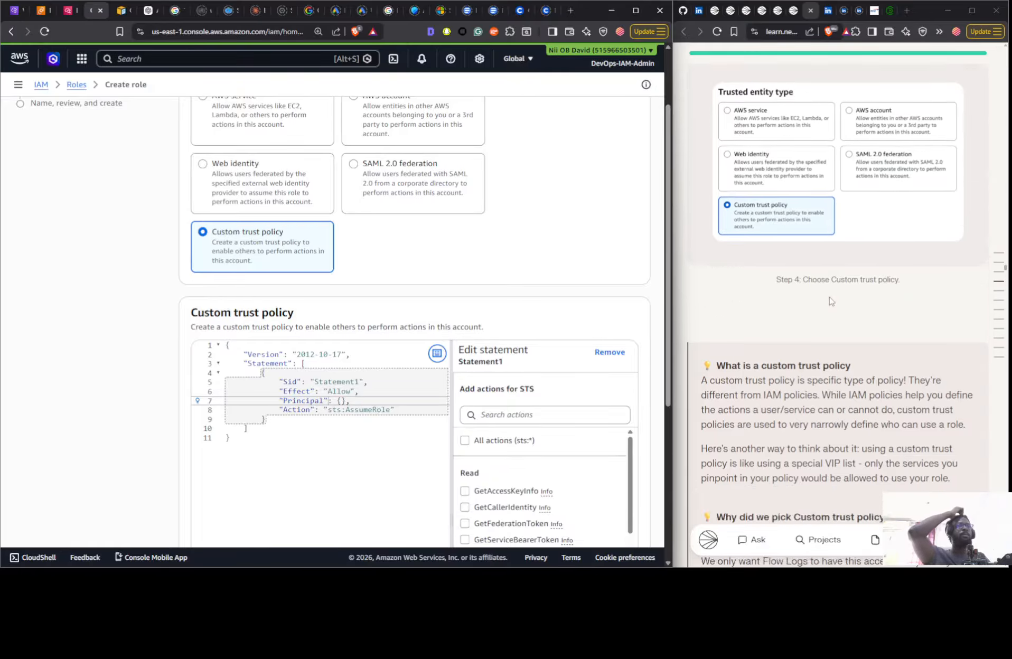
pyautogui.scroll(-15, 830, 300)
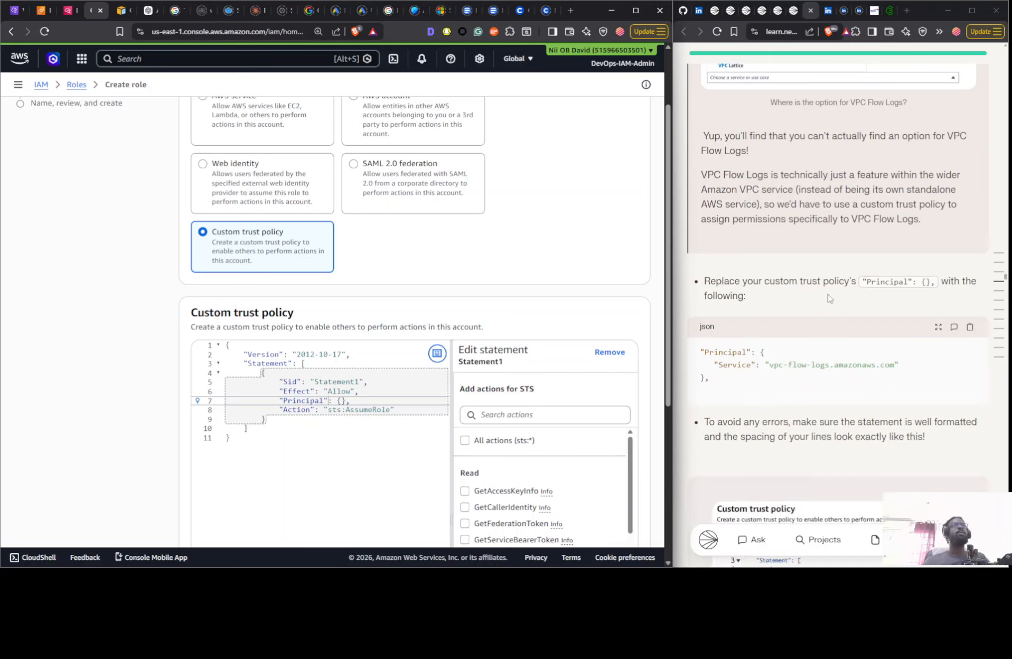
pyautogui.scroll(-6, 828, 299)
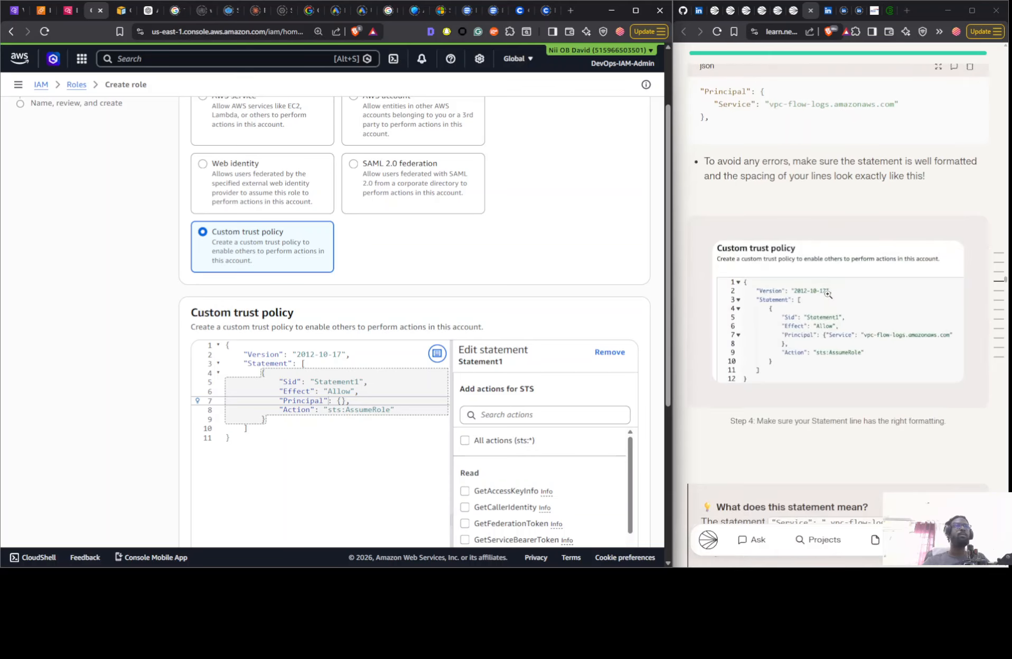
pyautogui.scroll(4, 829, 298)
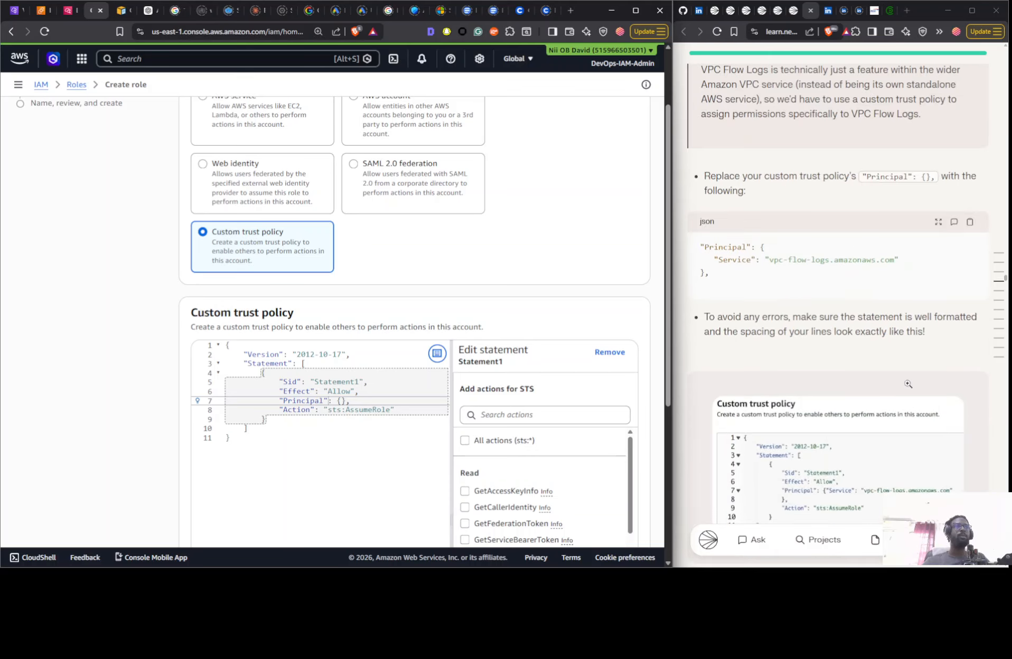
pyautogui.scroll(12, 907, 383)
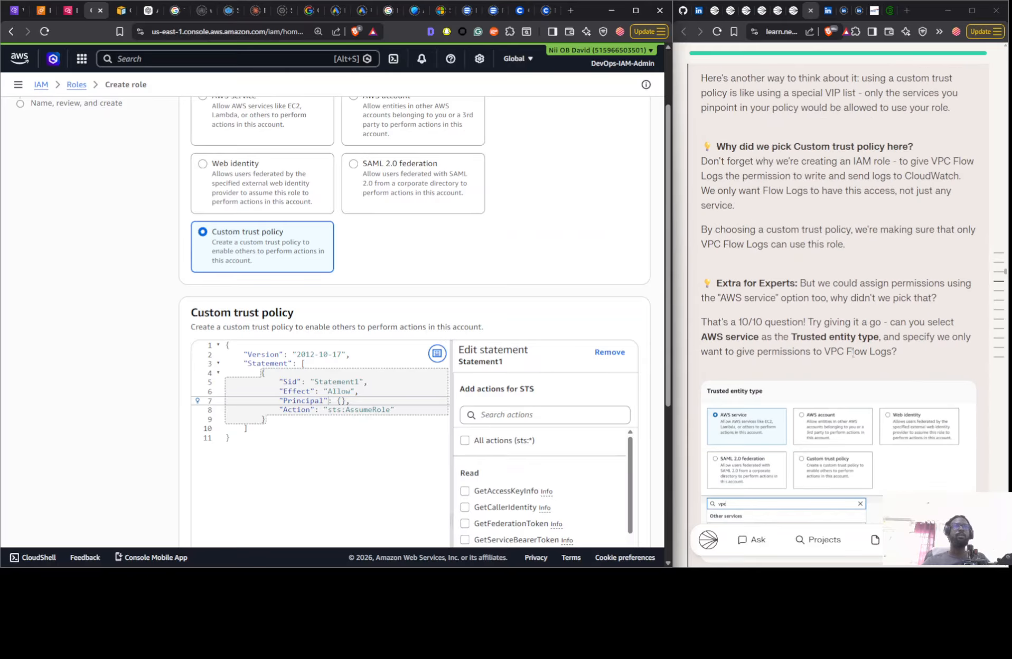
pyautogui.scroll(-1, 802, 328)
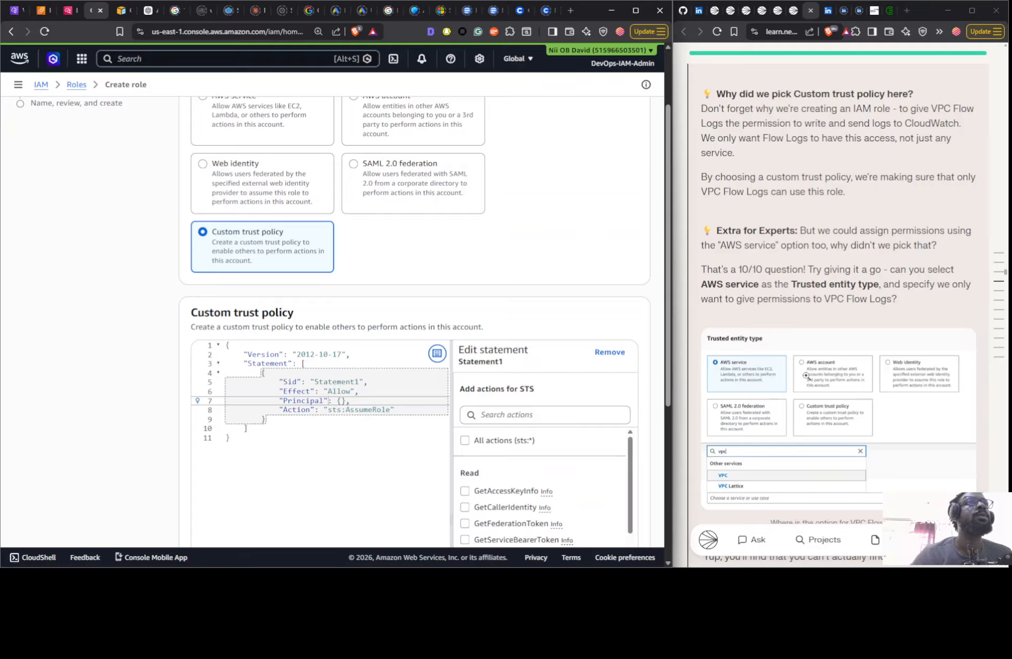
pyautogui.scroll(-4, 806, 375)
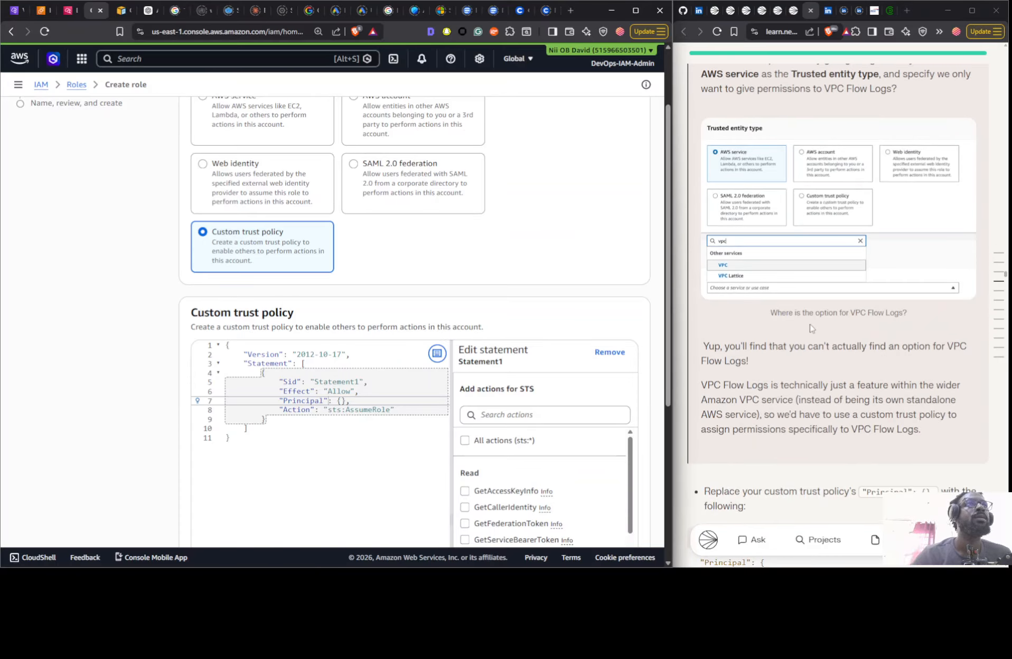
pyautogui.scroll(5, 816, 328)
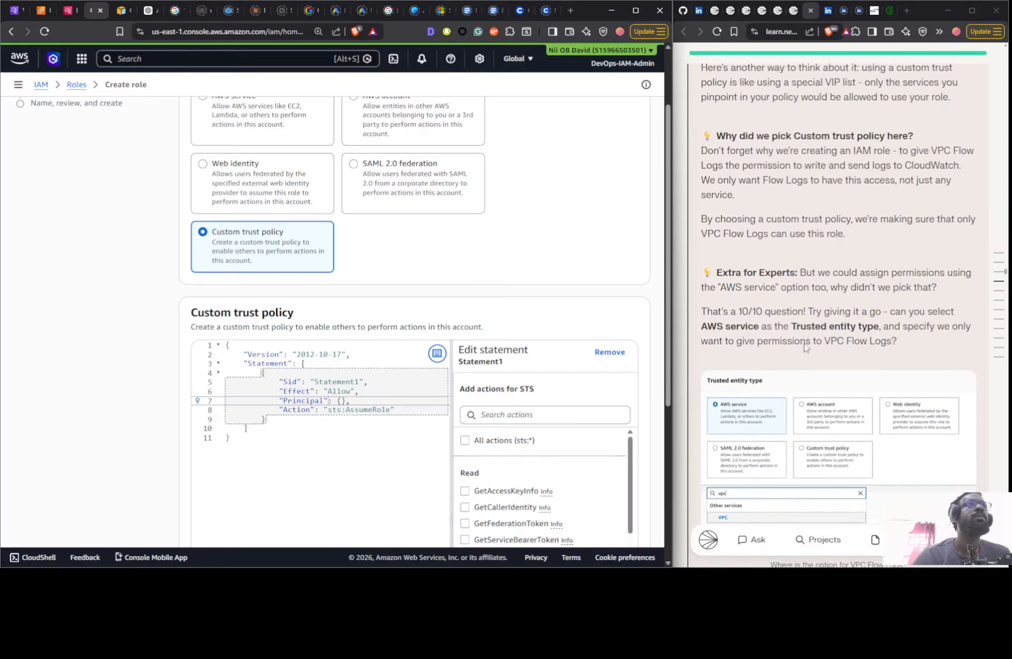
pyautogui.scroll(6, 805, 350)
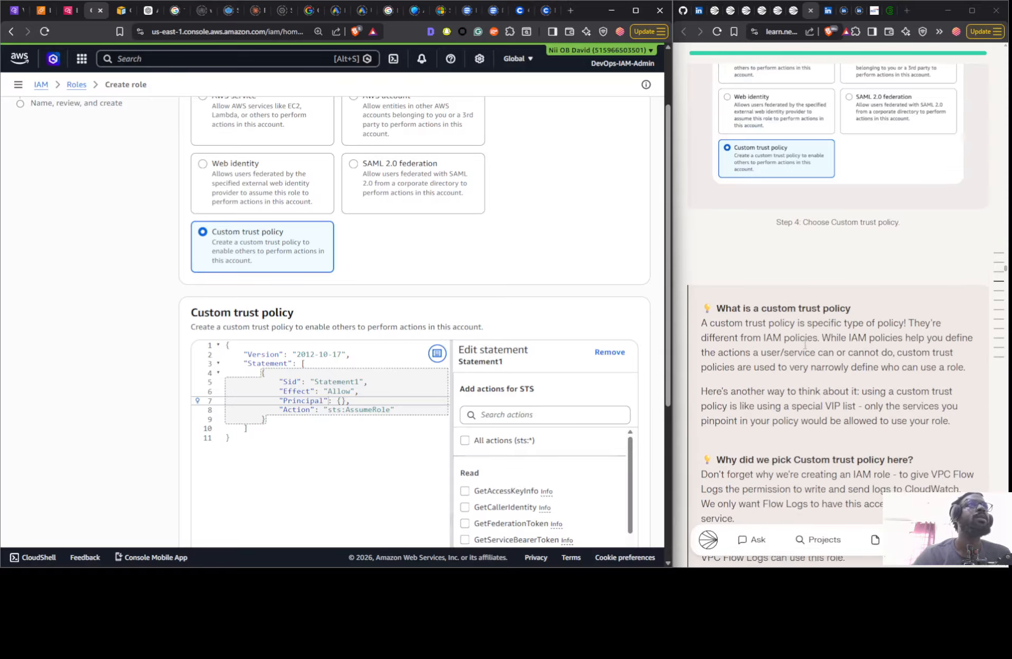
# - Copy the guide's Principal block for vpc-flow-logs.amazonaws.com and replace the empty Principal line in the custom trust policy with it
pyautogui.scroll(-5, 787, 315)
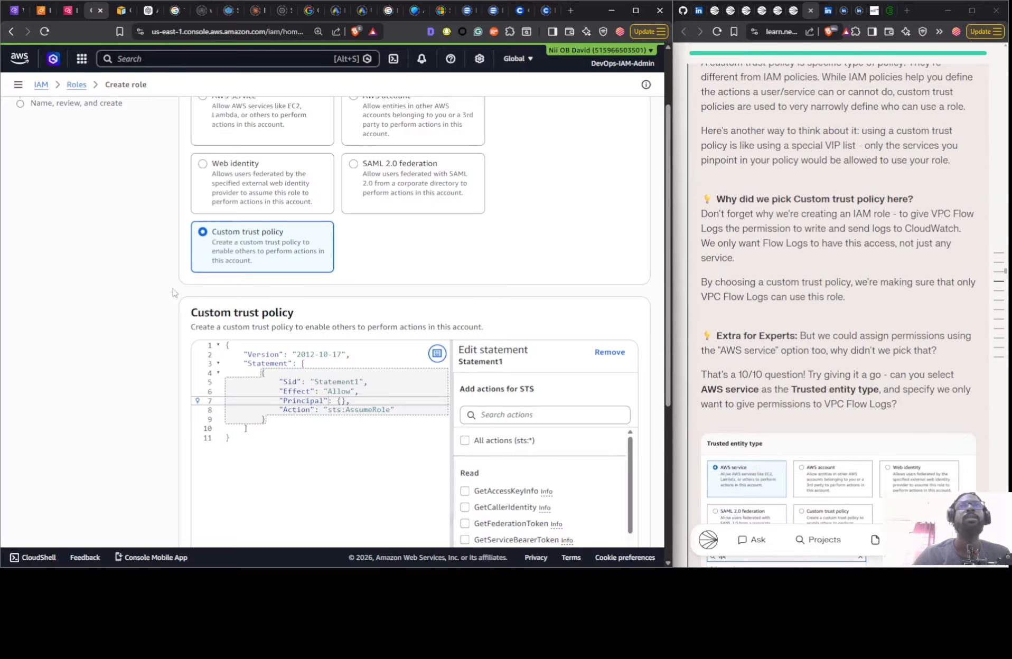
pyautogui.scroll(-5, 382, 333)
pyautogui.scroll(-7, 823, 338)
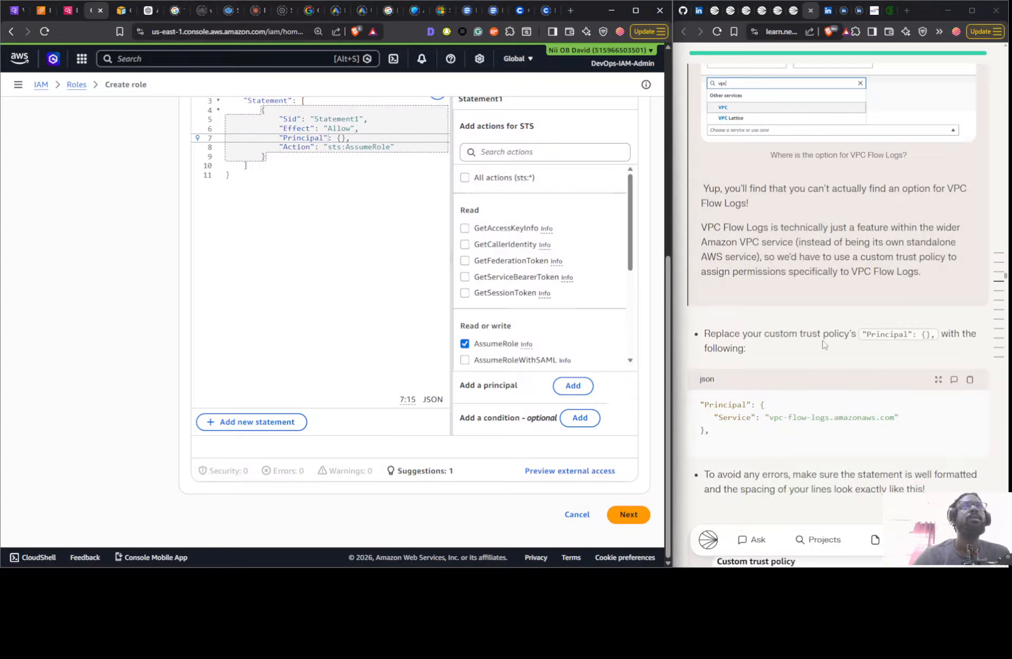
pyautogui.click(971, 381)
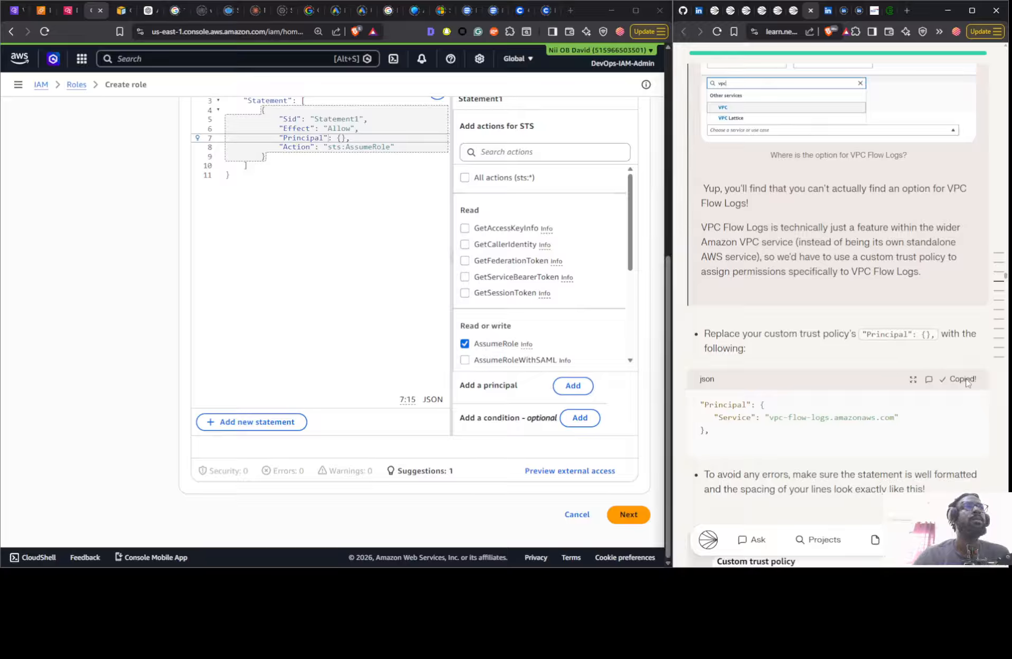
pyautogui.scroll(2, 799, 341)
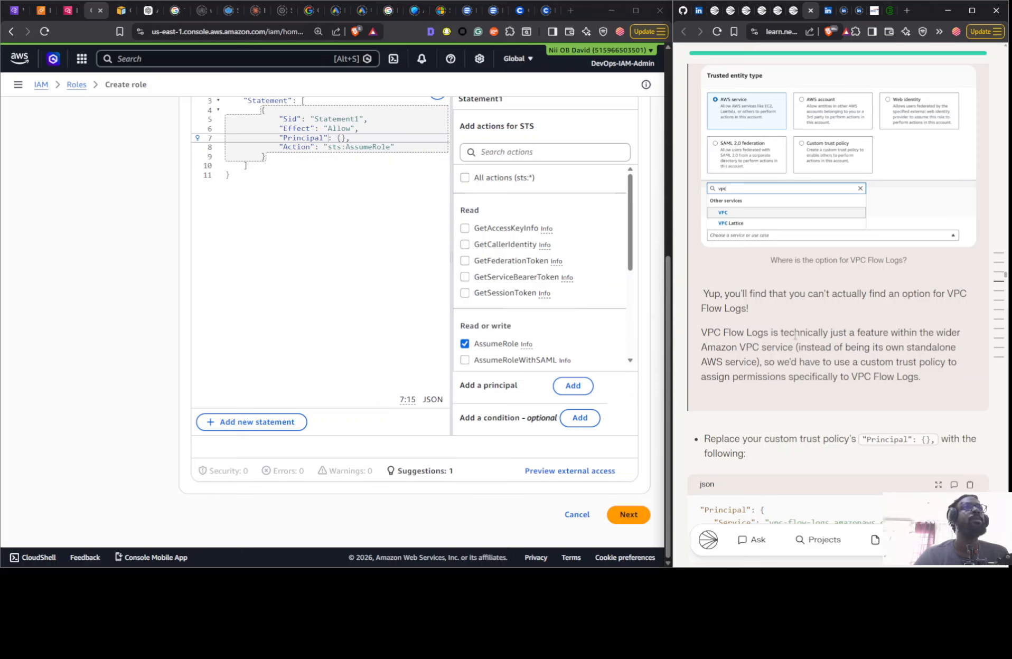
pyautogui.scroll(9, 763, 429)
pyautogui.scroll(3, 760, 430)
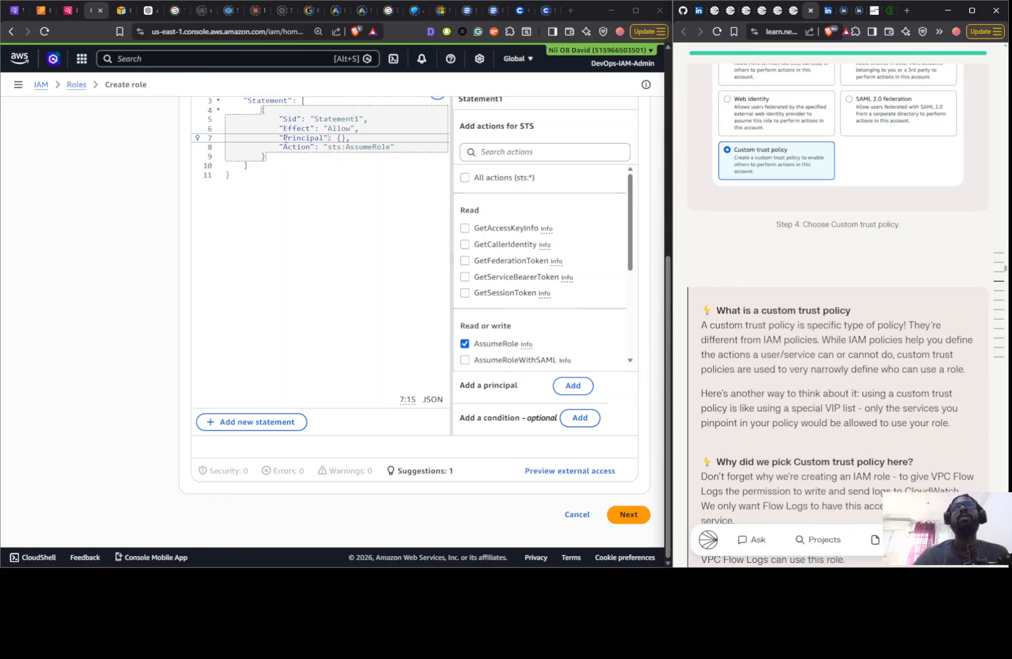
pyautogui.moveTo(280, 139); pyautogui.dragTo(341, 138)
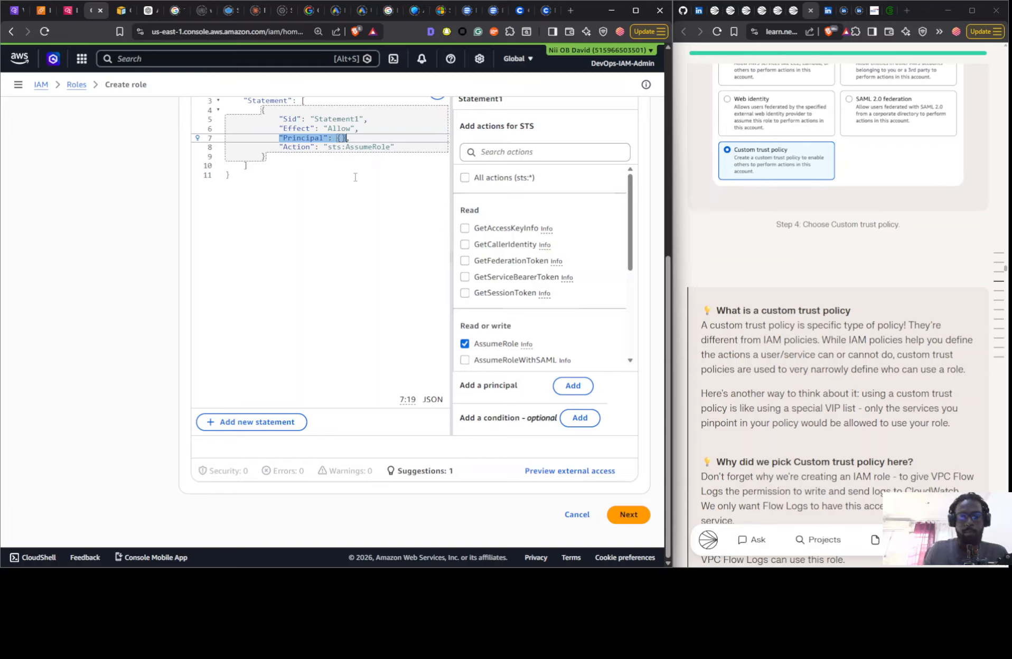
pyautogui.press('Right')
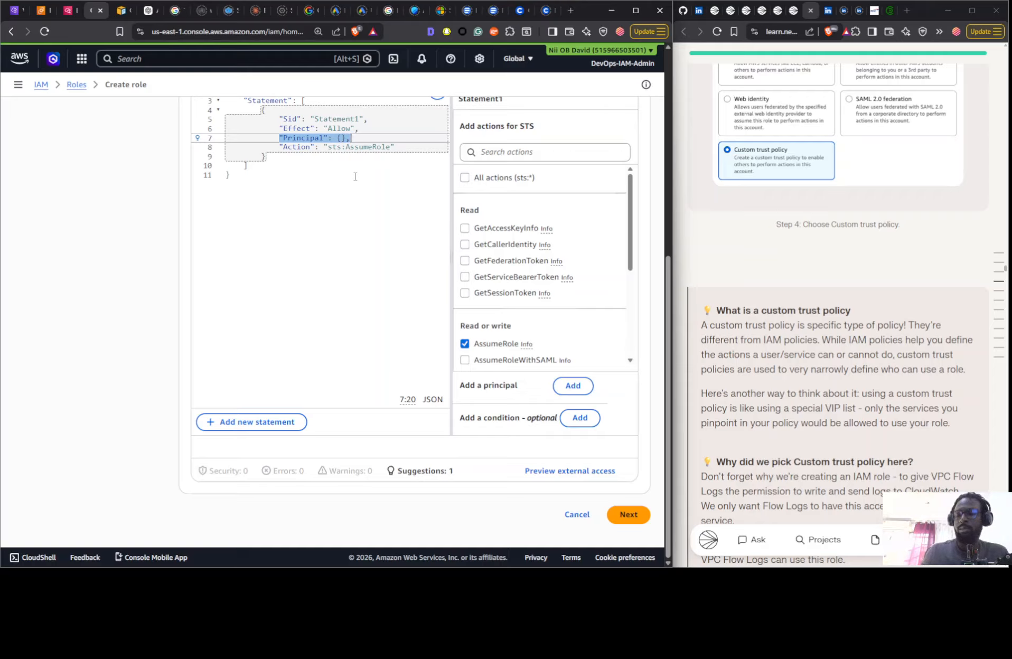
pyautogui.hotkey('ctrl', 'v')
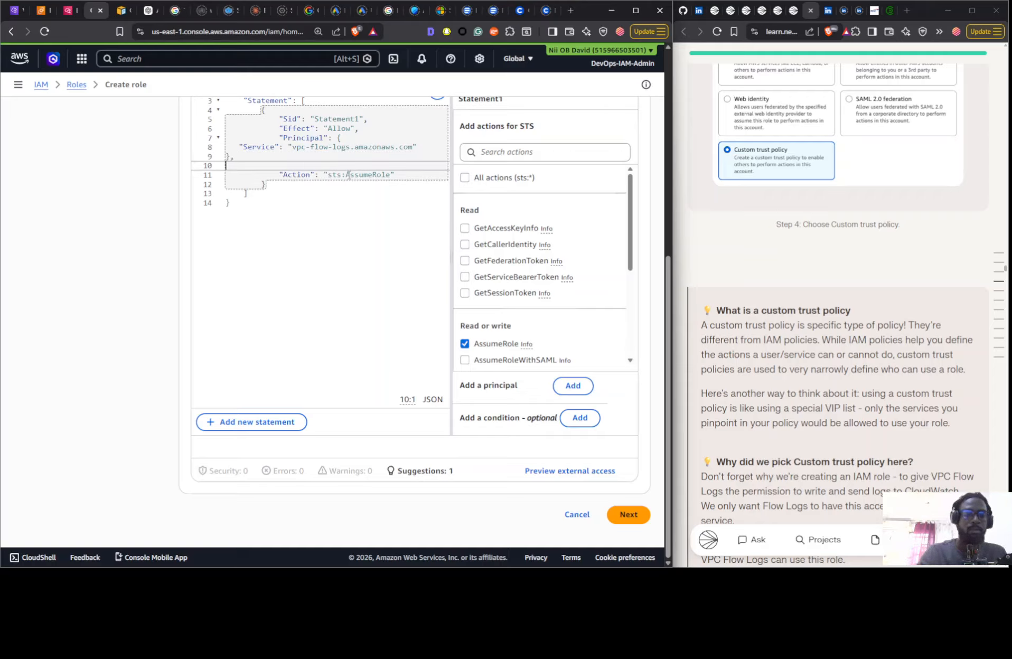
# - Join the pasted Service entry and its closing brace onto the Principal line, remove the extra space, and continue to the role's permissions
pyautogui.press('BackSpace')
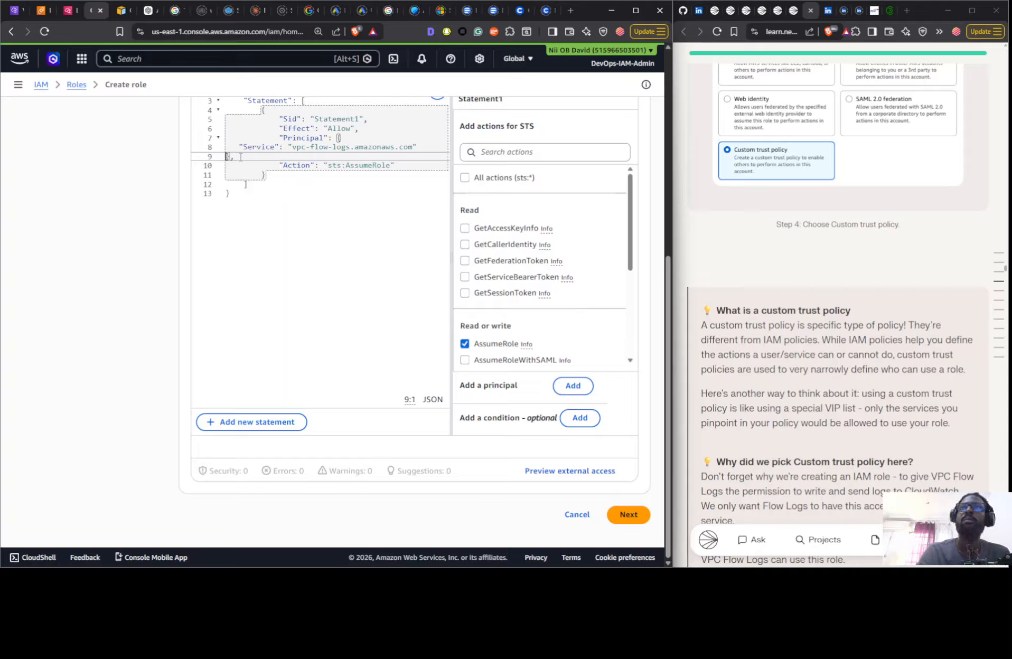
pyautogui.press('BackSpace')
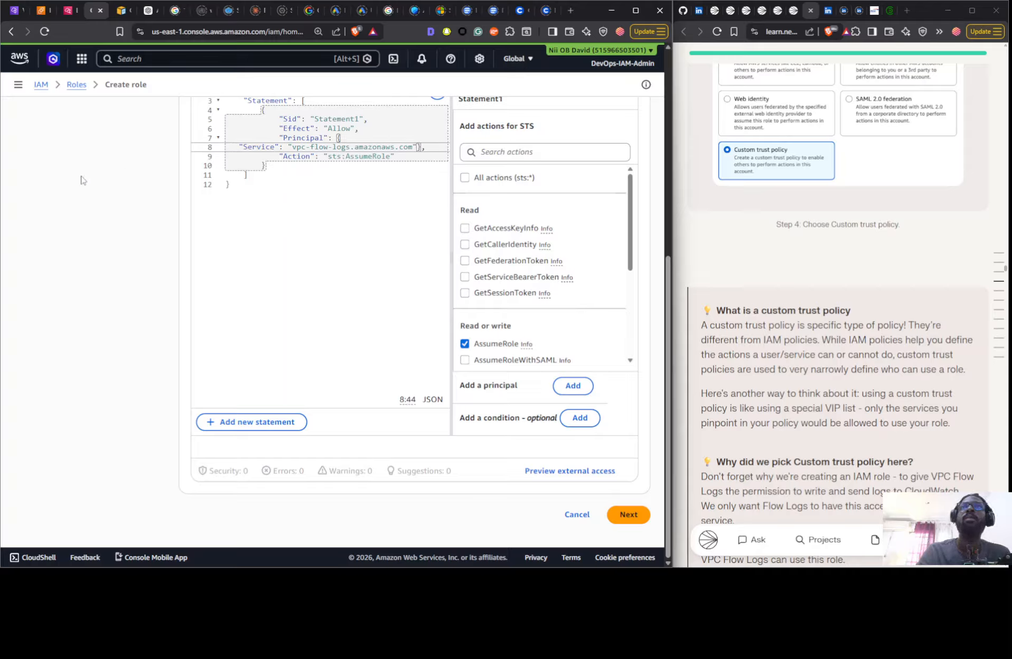
pyautogui.click(237, 148)
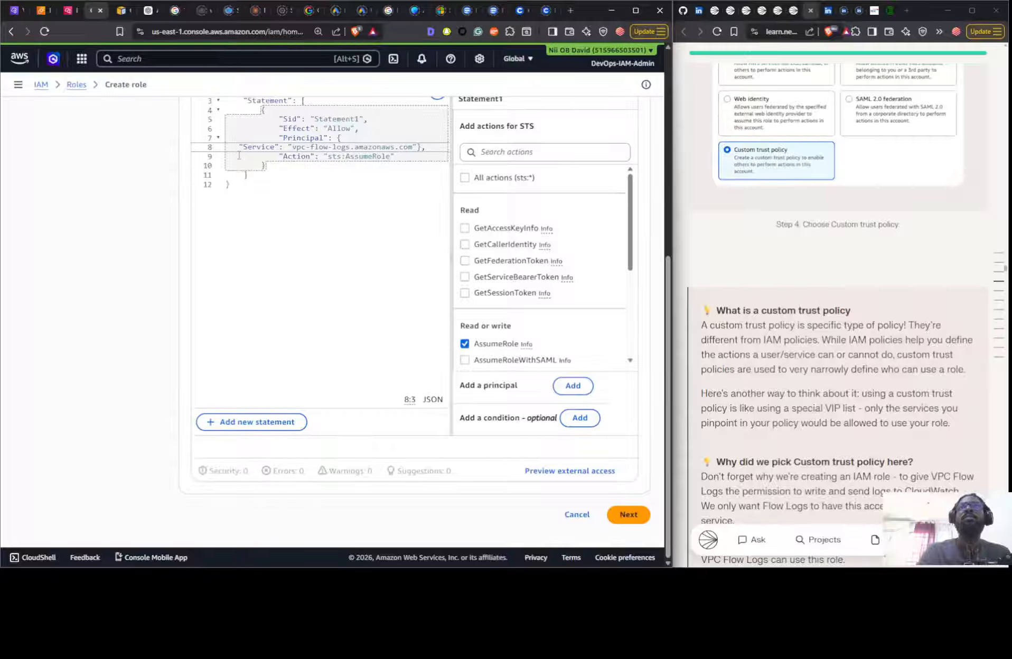
pyautogui.press('BackSpace')
pyautogui.press('BackSpace')
pyautogui.press('BackSpace')
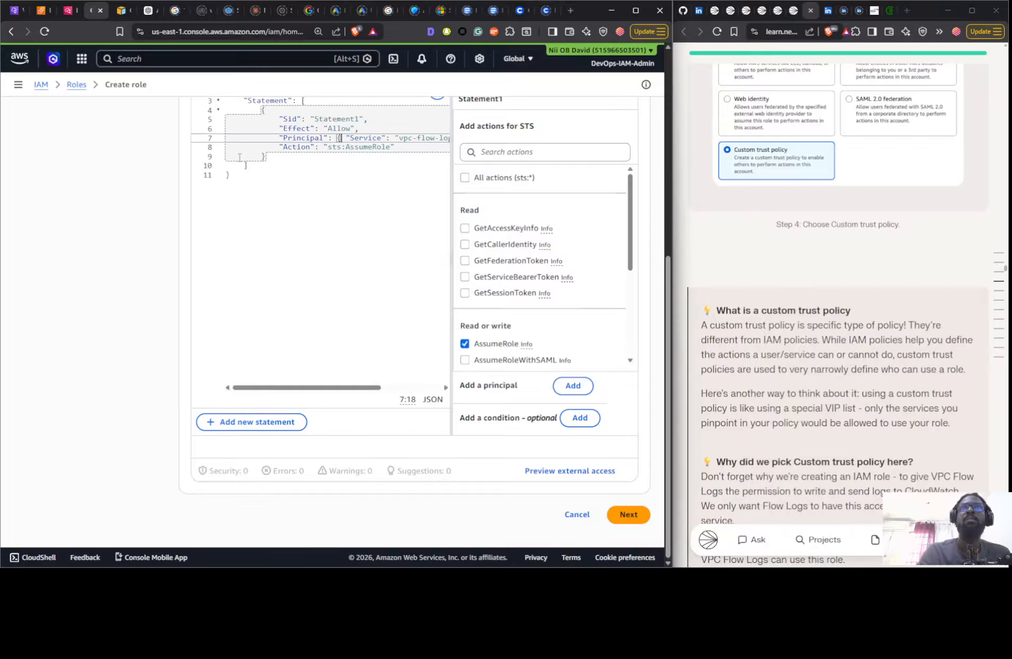
pyautogui.press('Delete')
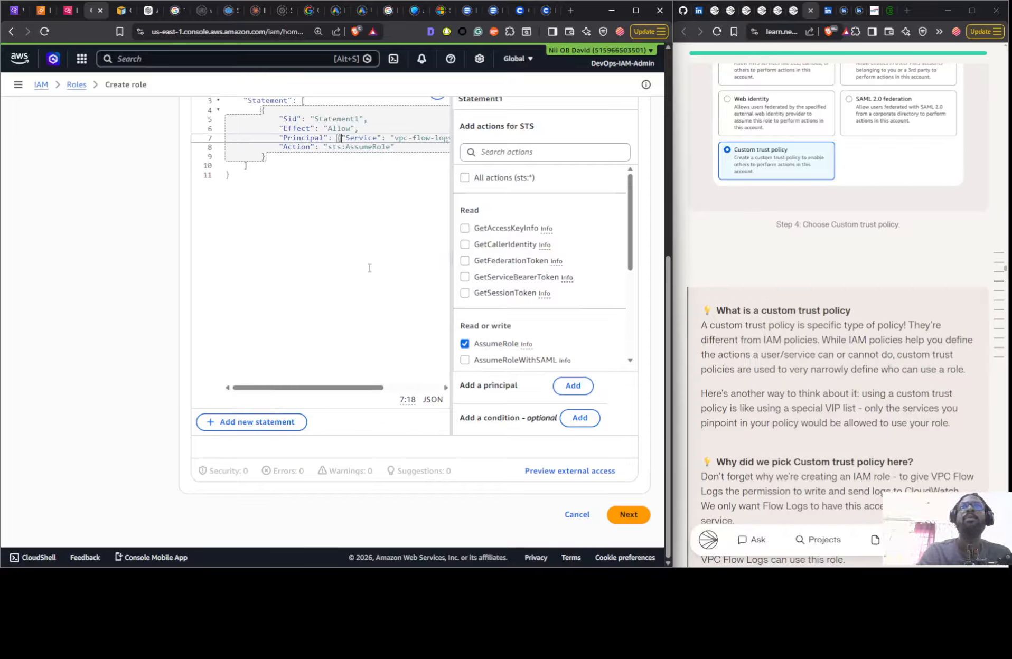
pyautogui.click(640, 520)
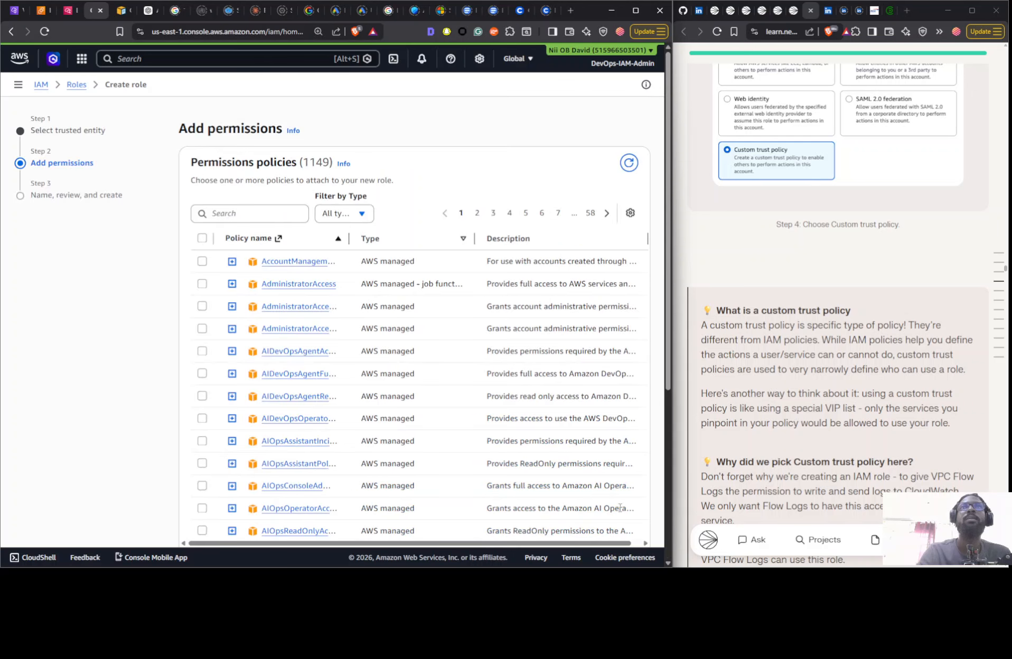
# - Search the permissions policies for "next", select NextWorkVPCFlowLogsPolicy for the role, and expand the permissions boundary options
pyautogui.click(260, 214)
pyautogui.write('next')
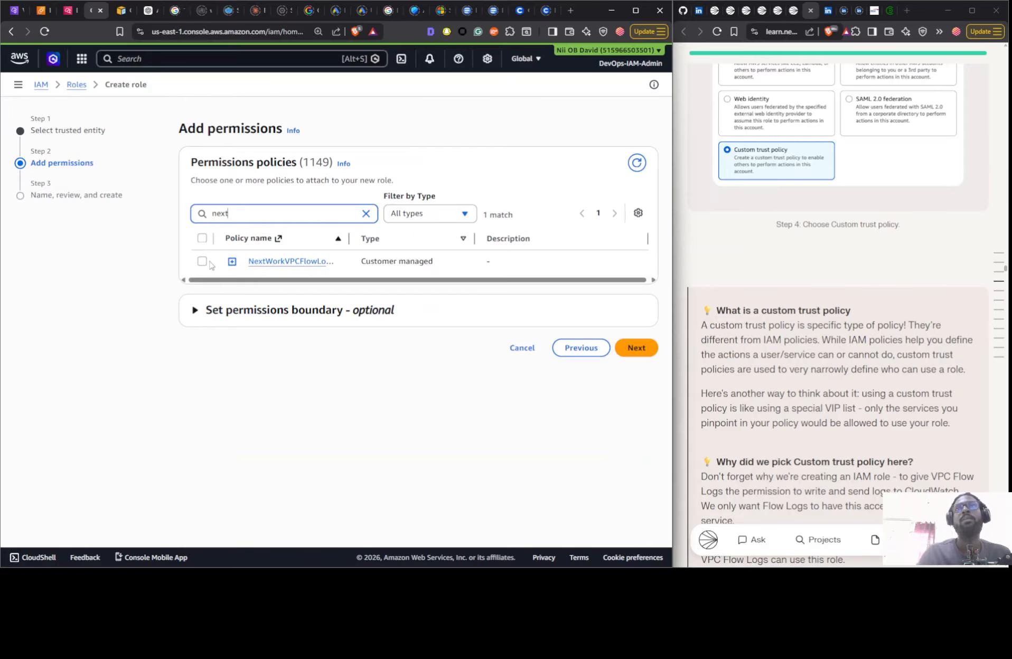
pyautogui.click(203, 262)
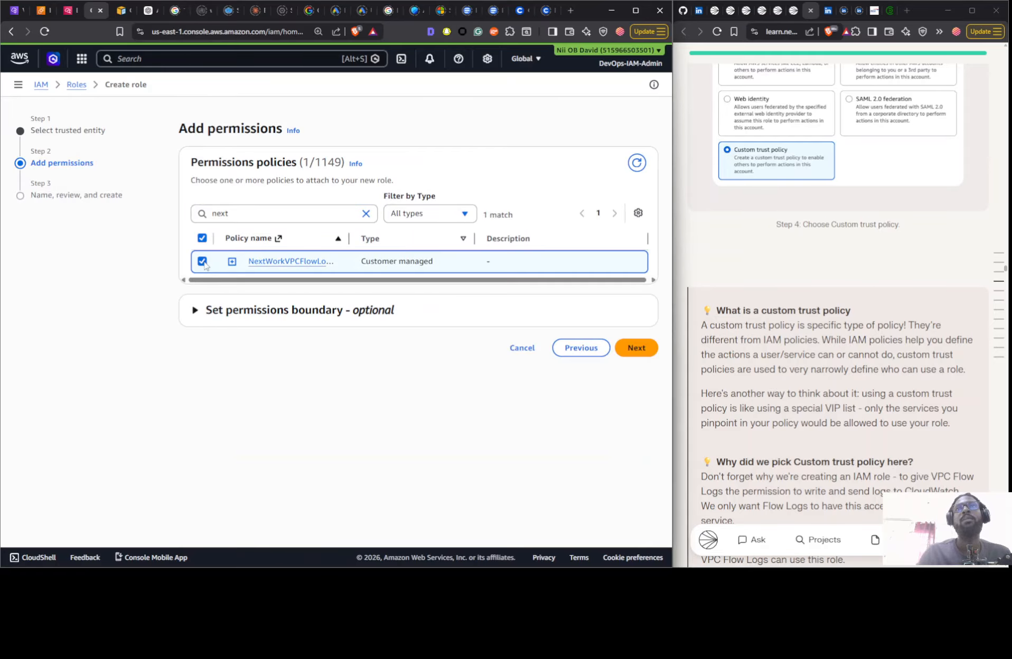
pyautogui.click(336, 322)
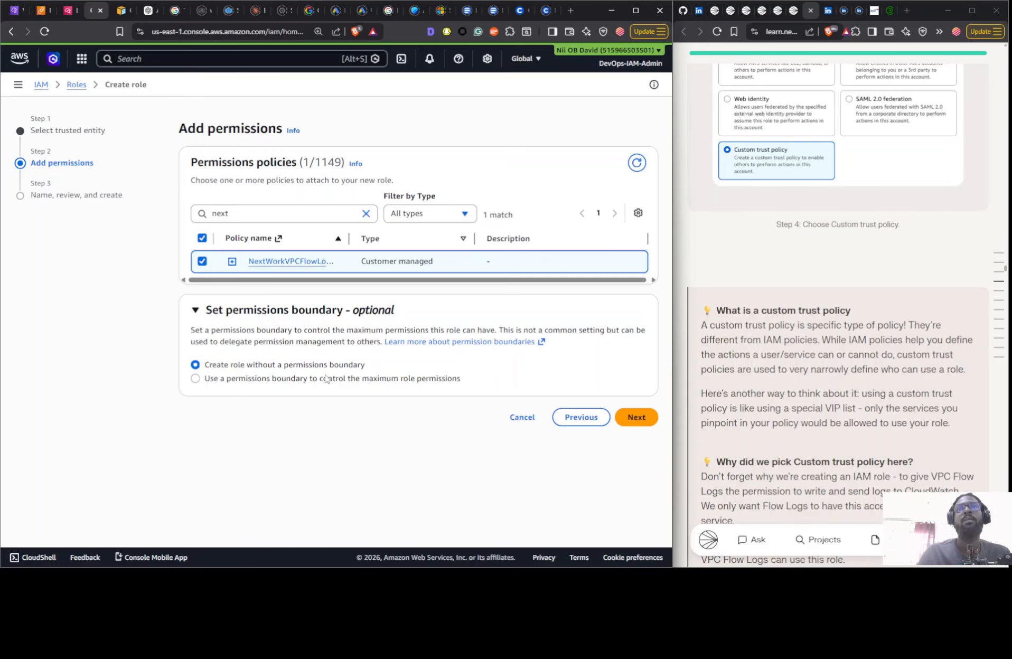
# - Compare the role's custom trust policy with the guide's formatting example and explanation, and return to the permissions stage
pyautogui.scroll(-15, 873, 283)
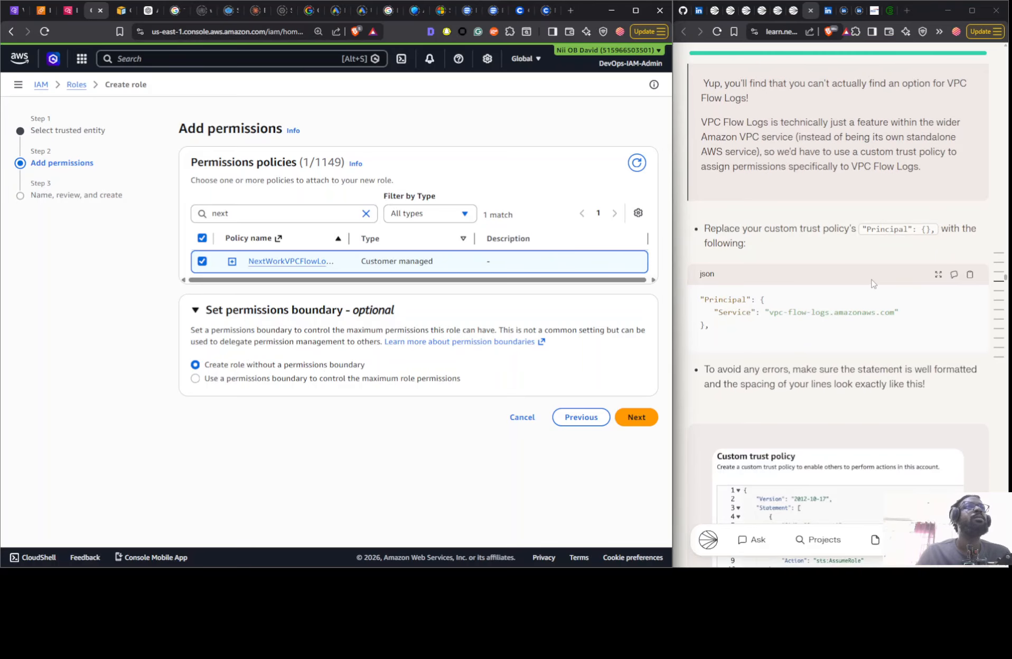
pyautogui.scroll(-5, 871, 284)
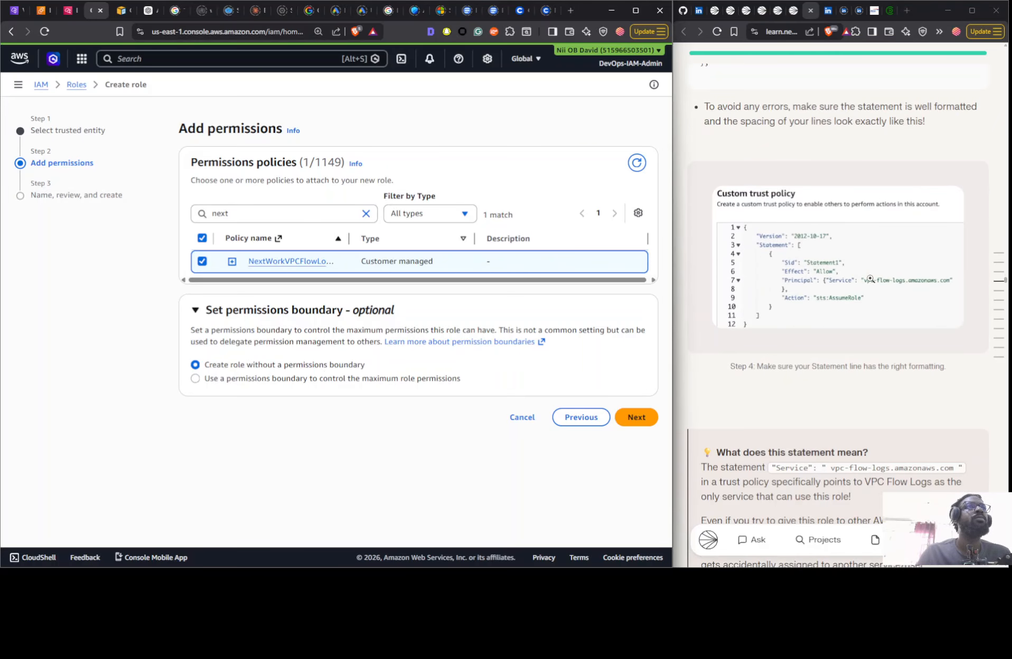
pyautogui.scroll(-3, 870, 298)
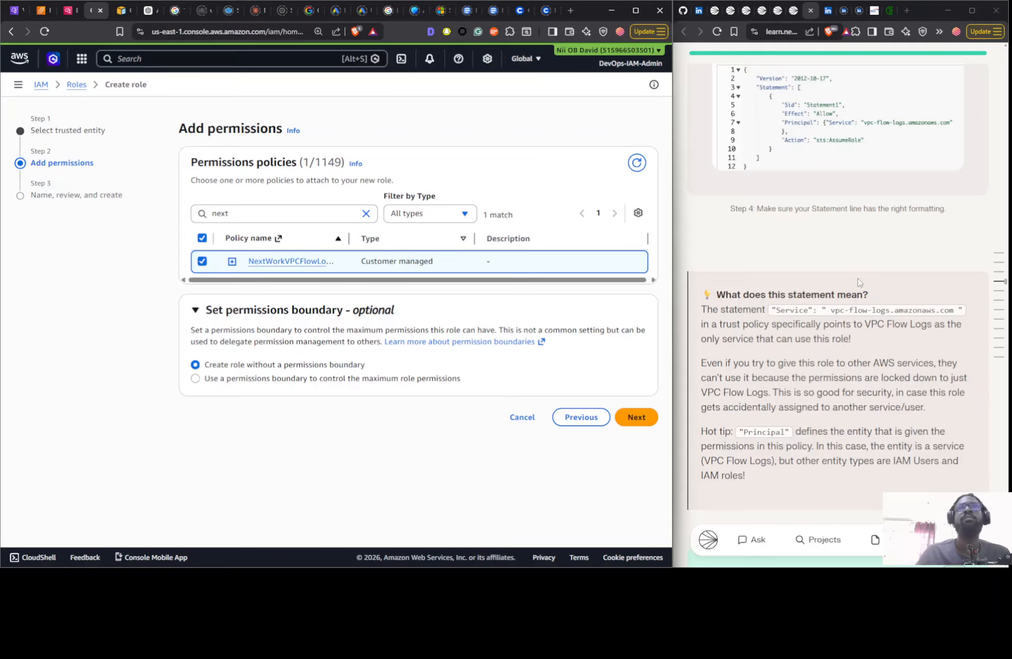
pyautogui.click(581, 417)
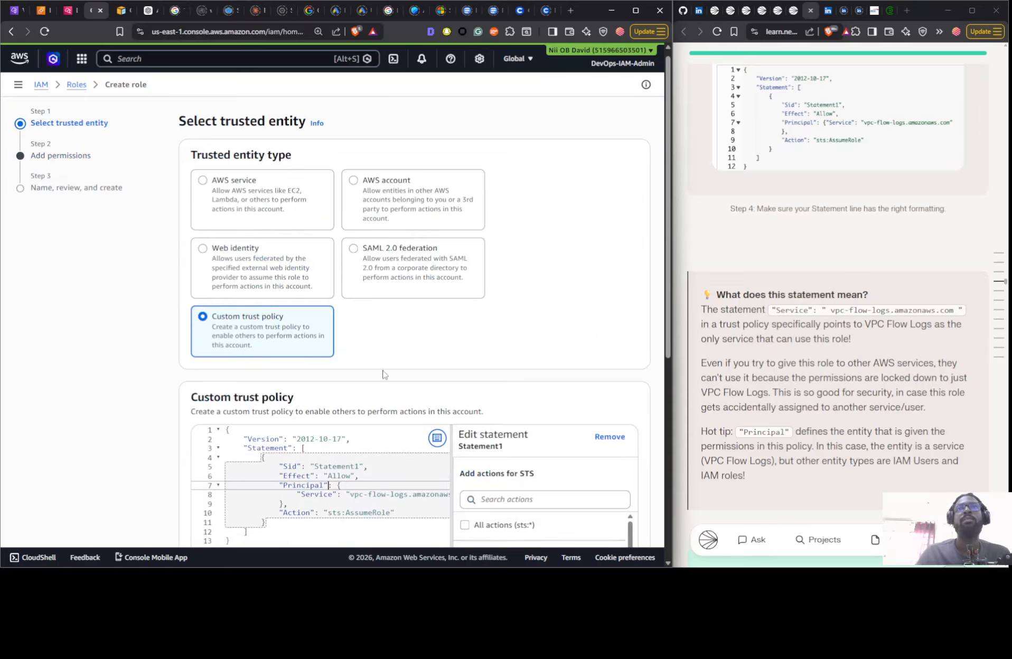
pyautogui.scroll(-5, 346, 289)
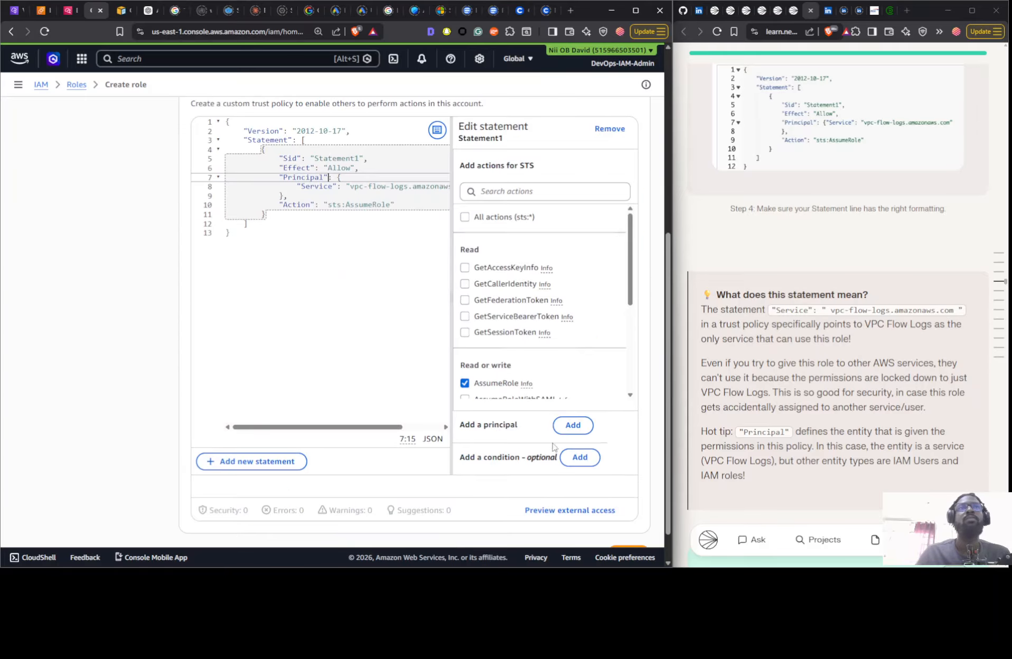
pyautogui.scroll(-1, 553, 446)
pyautogui.click(621, 520)
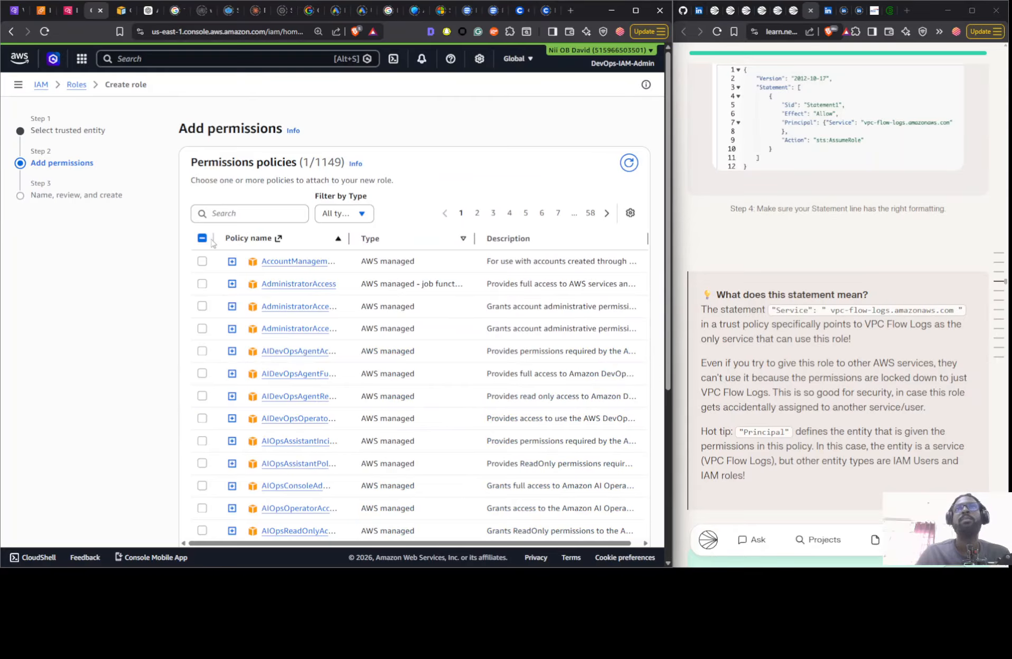
# - Proceed to the role details, enter the guide's role name NextWorkVPCFlowLogsRole, and create the role
pyautogui.scroll(-5, 248, 264)
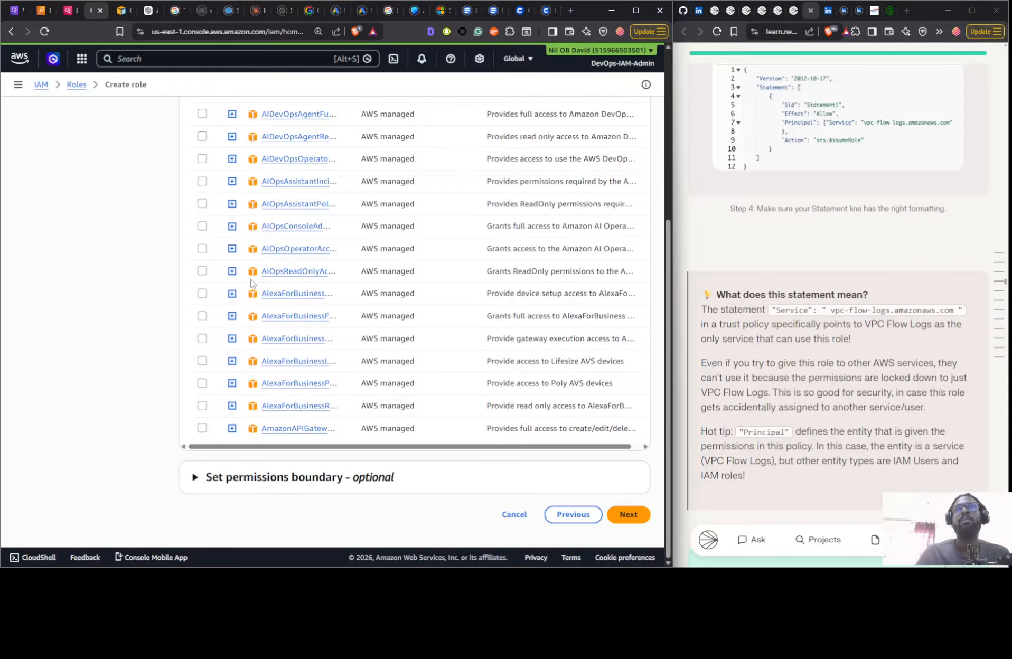
pyautogui.click(630, 513)
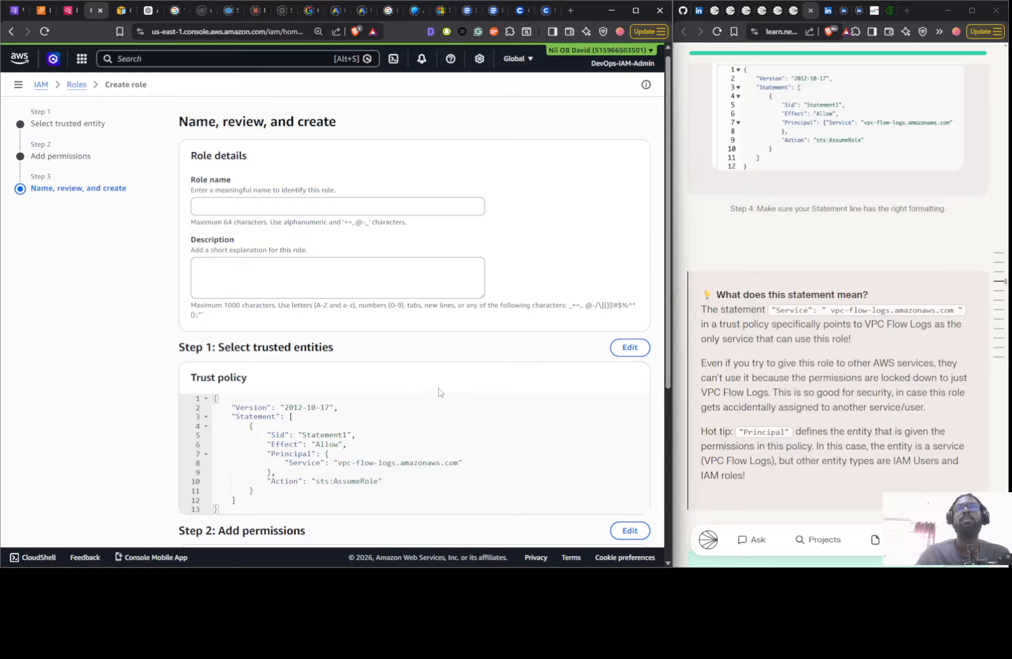
pyautogui.click(318, 206)
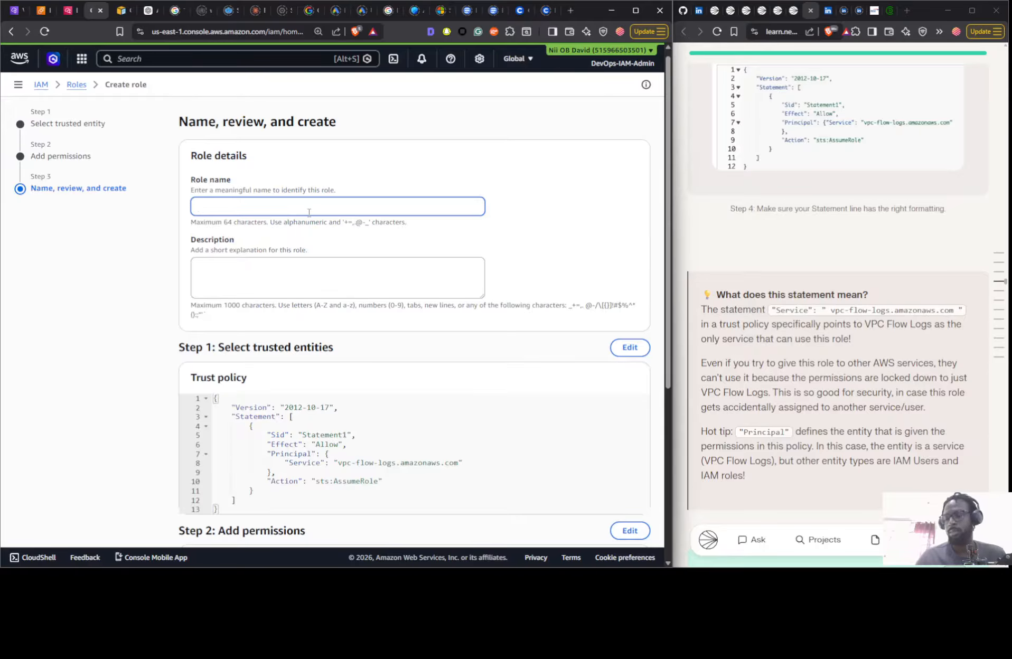
pyautogui.scroll(-12, 851, 286)
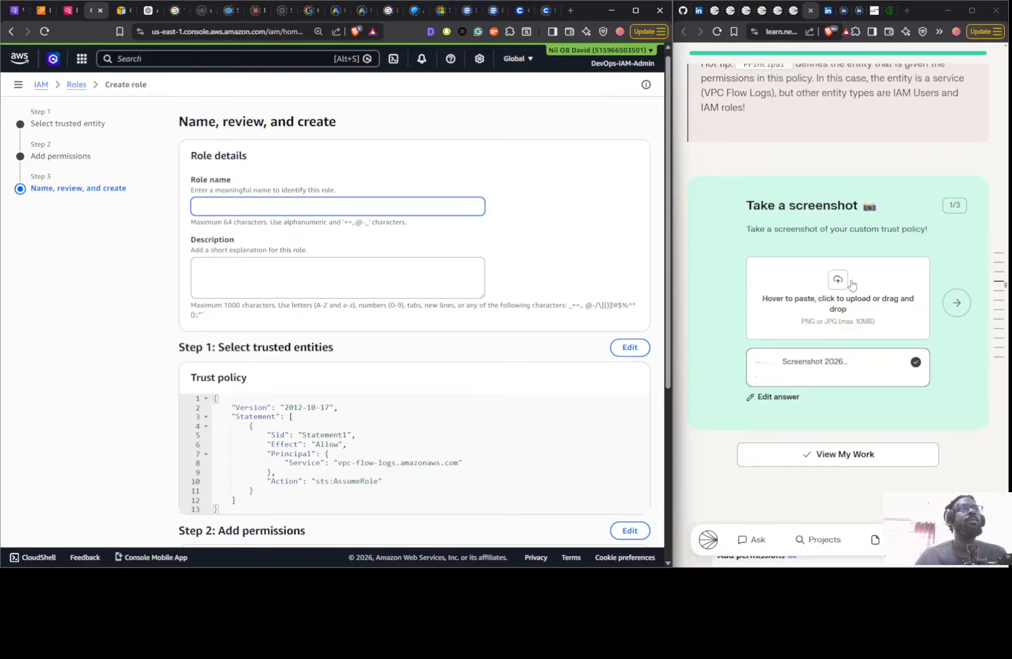
pyautogui.click(802, 368)
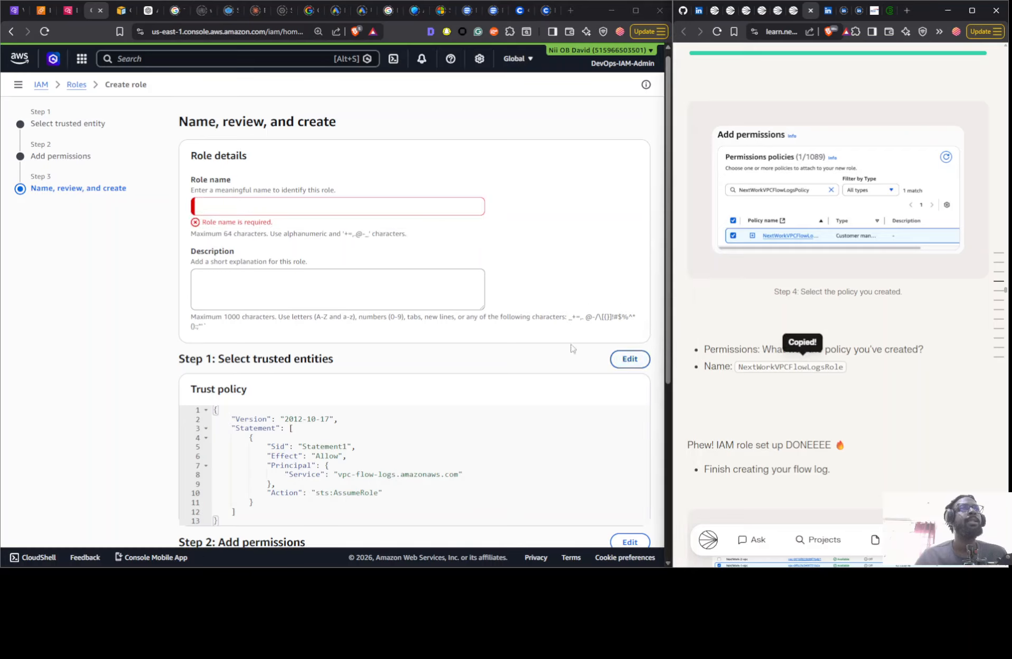
pyautogui.click(293, 213)
pyautogui.hotkey('ctrl', 'v')
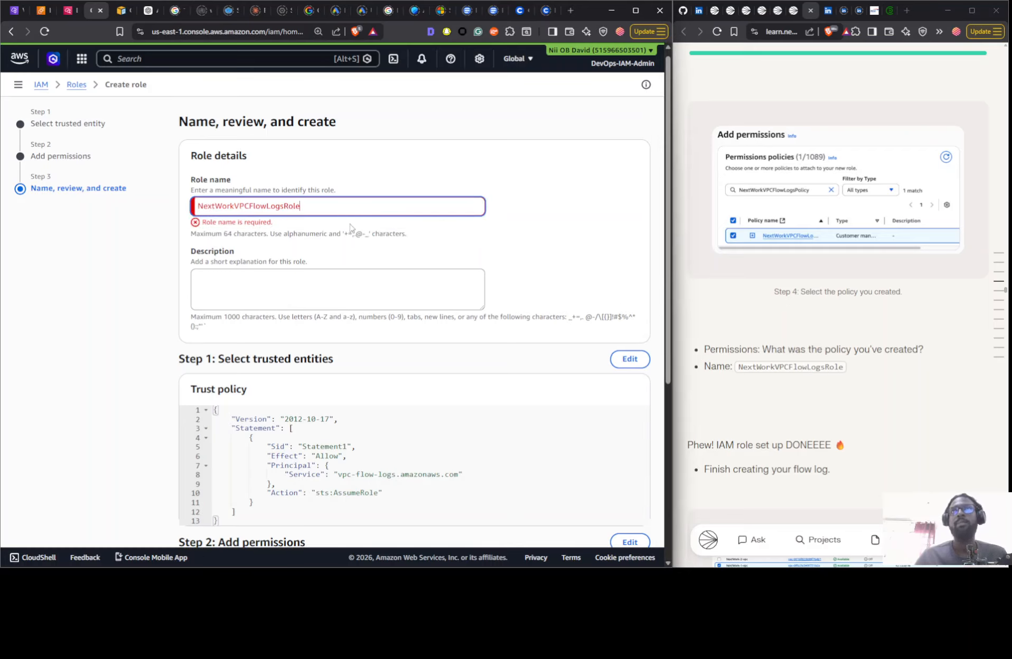
pyautogui.scroll(-3, 834, 325)
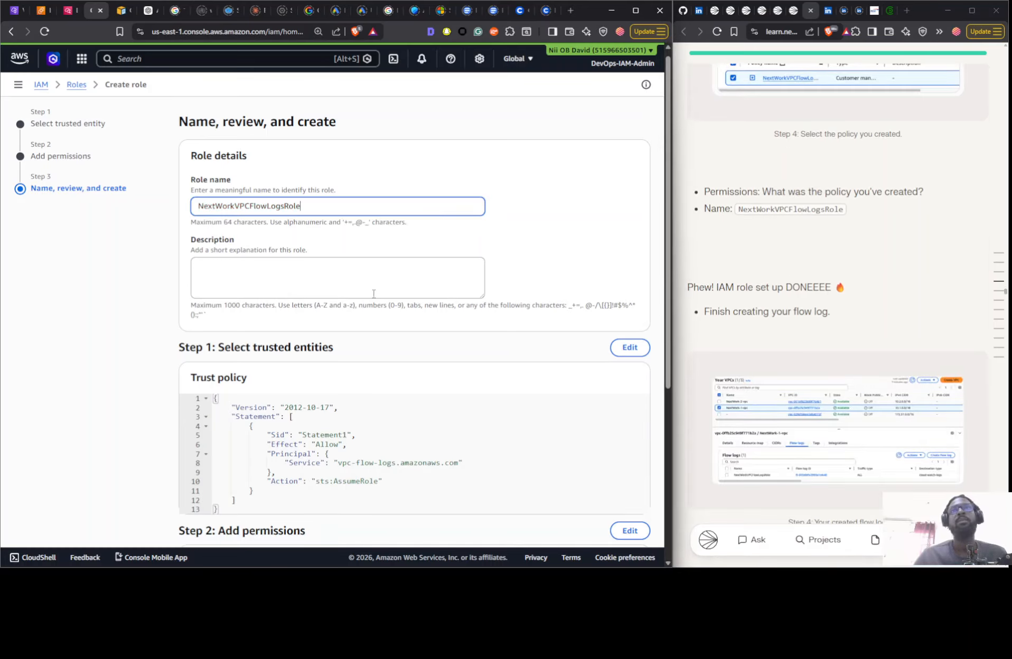
pyautogui.scroll(-5, 560, 396)
pyautogui.click(615, 513)
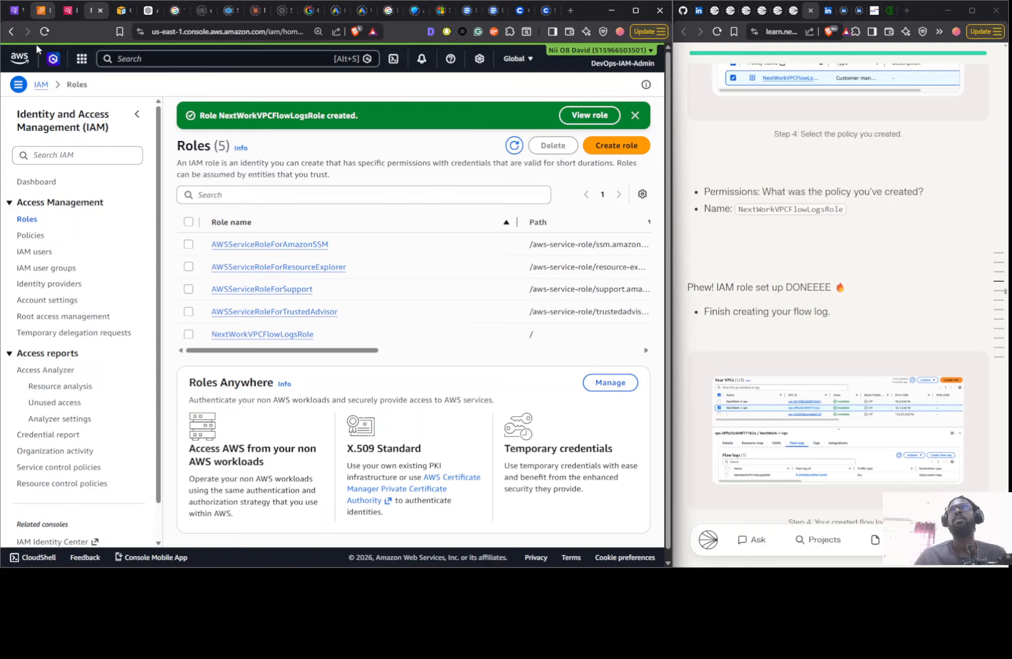
# - Return to the subnet's flow log setup, refresh the service roles and choose NextWorkVPCFlowLogsRole as the service role
pyautogui.click(16, 11)
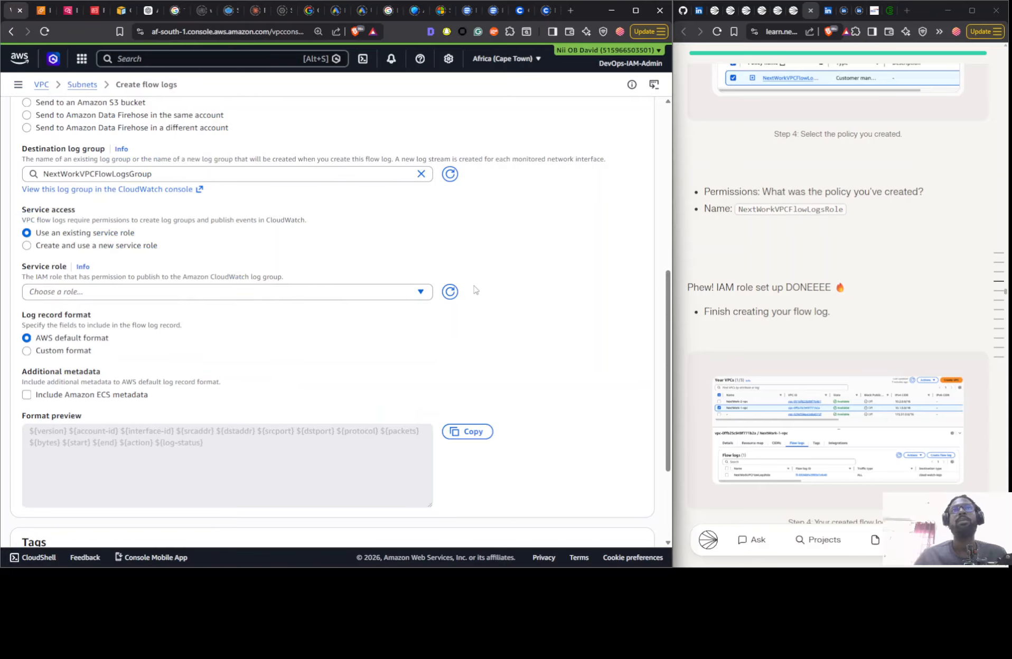
pyautogui.click(450, 291)
pyautogui.click(343, 293)
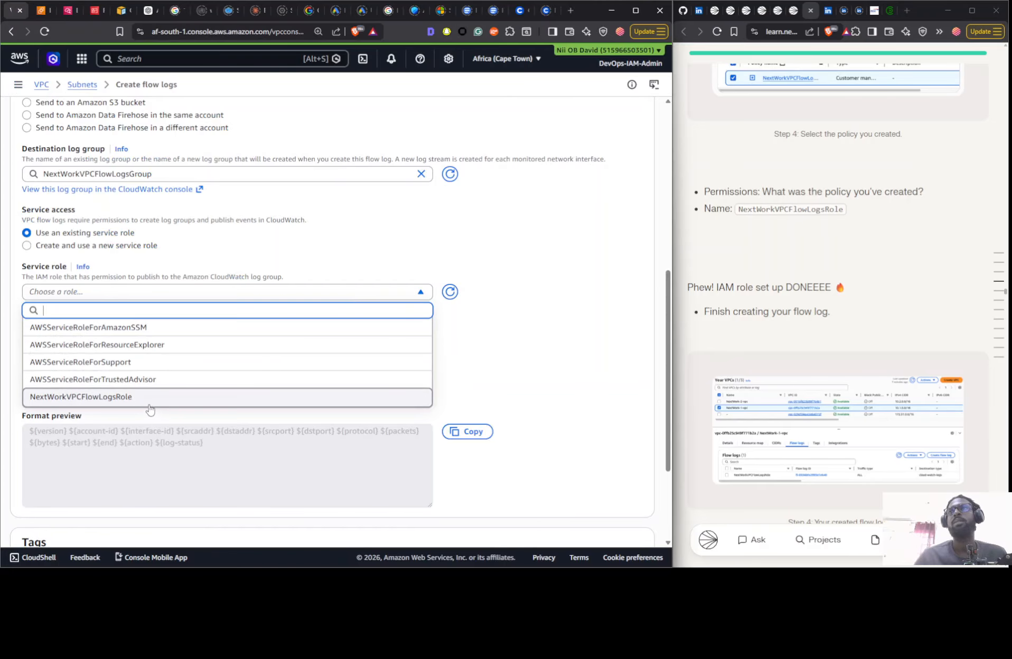
pyautogui.click(149, 400)
pyautogui.scroll(-3, 486, 405)
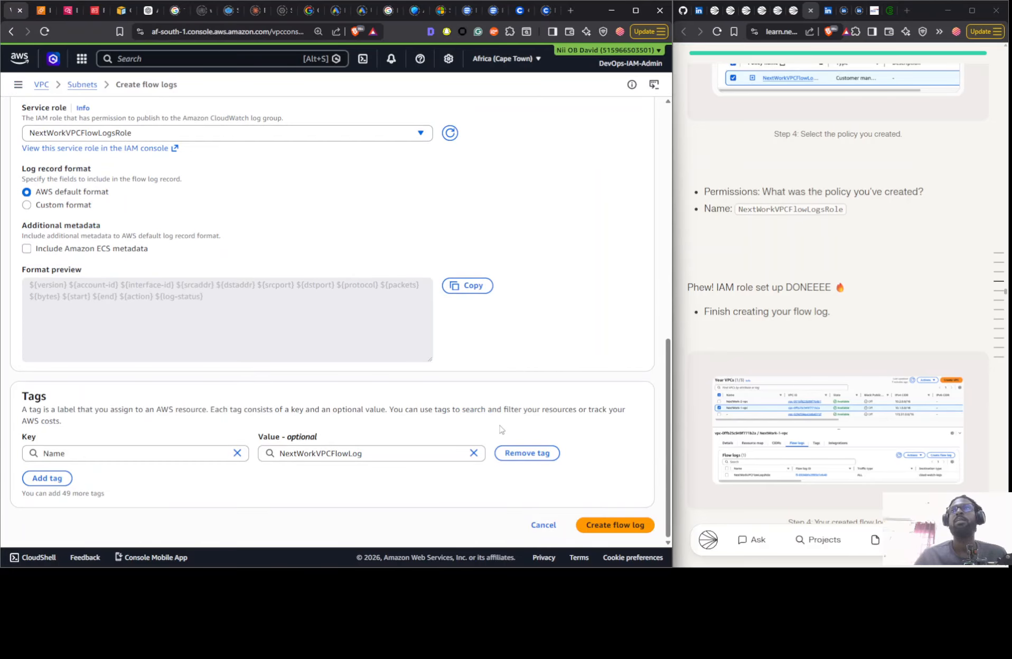
pyautogui.scroll(-8, 826, 404)
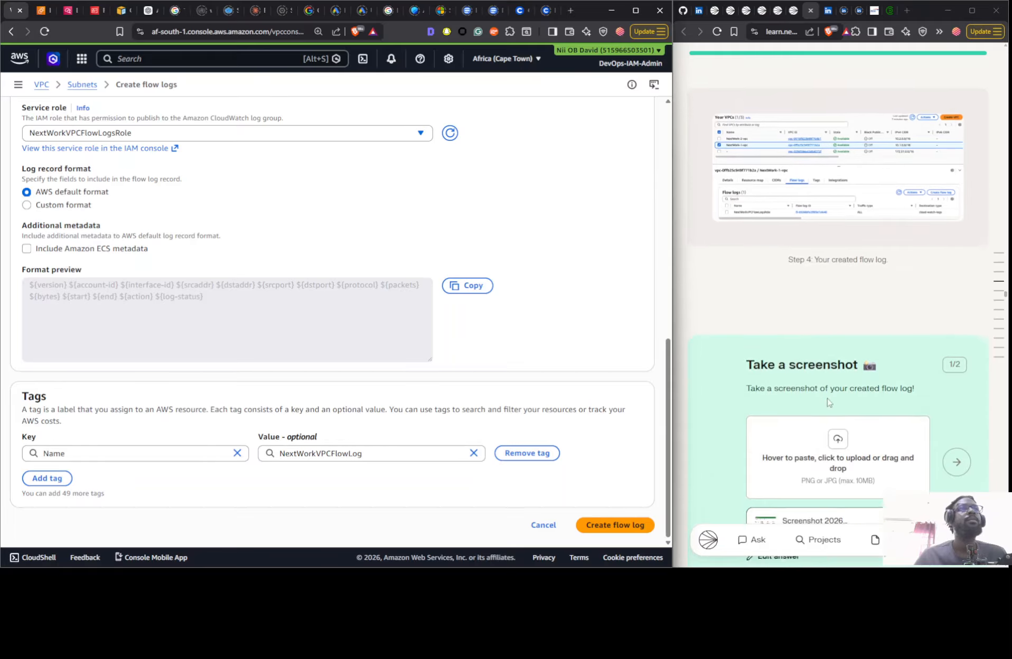
# - Review the subnet flow log's service access, log format and name tag settings, and create the flow log
pyautogui.scroll(2, 771, 396)
pyautogui.scroll(2, 664, 431)
pyautogui.scroll(-2, 607, 475)
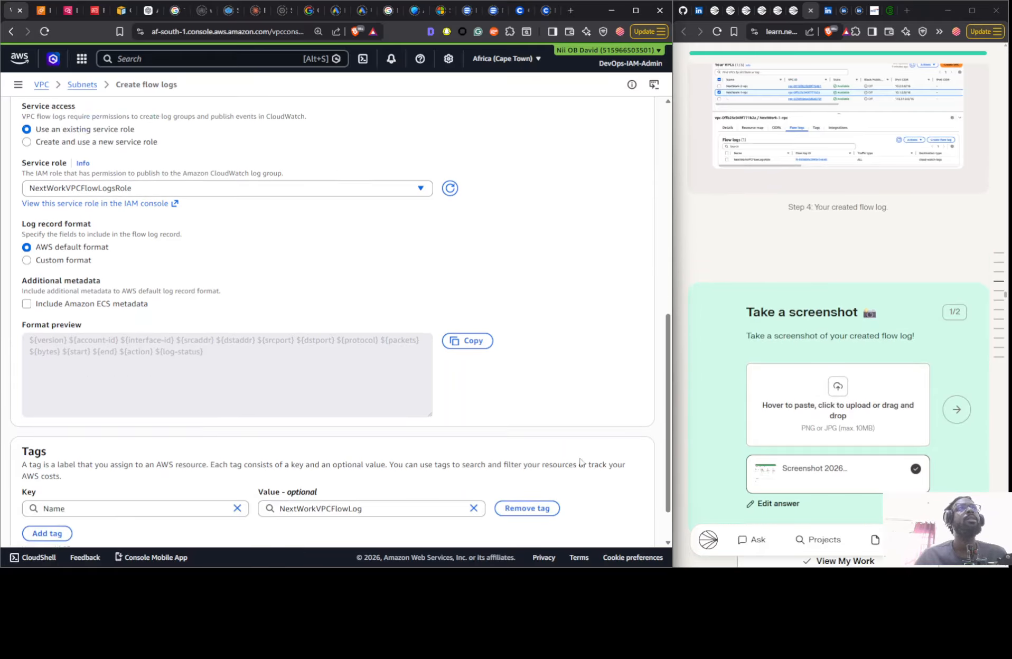
pyautogui.click(594, 525)
# - Read the guide's Test VPC Peering instructions and look back through its earlier steps up to the Network Monitoring Quiz
pyautogui.scroll(-10, 763, 298)
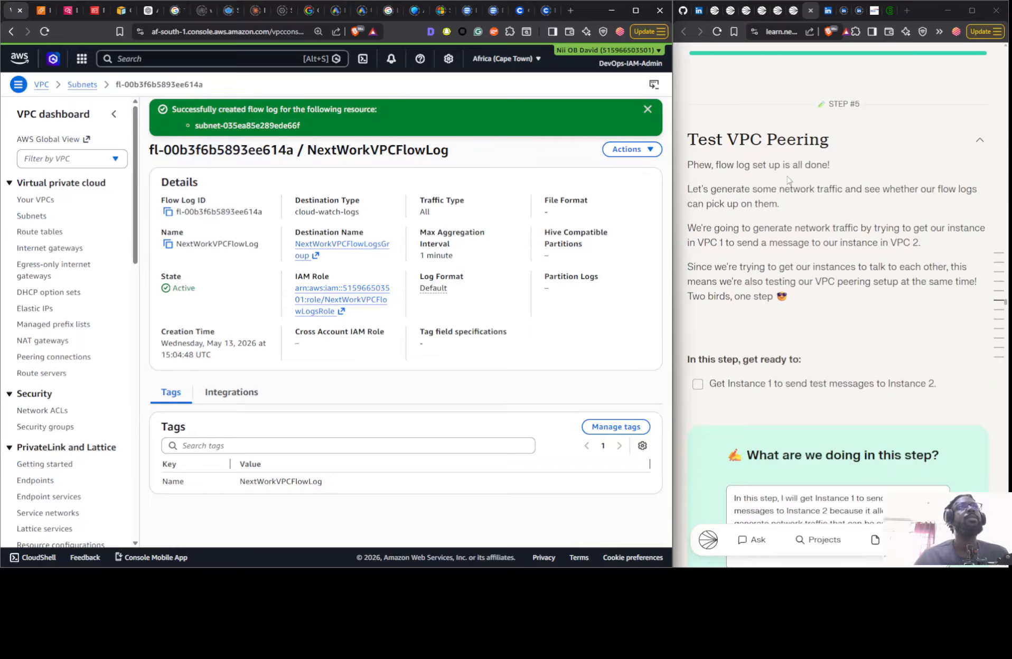
pyautogui.scroll(-7, 837, 214)
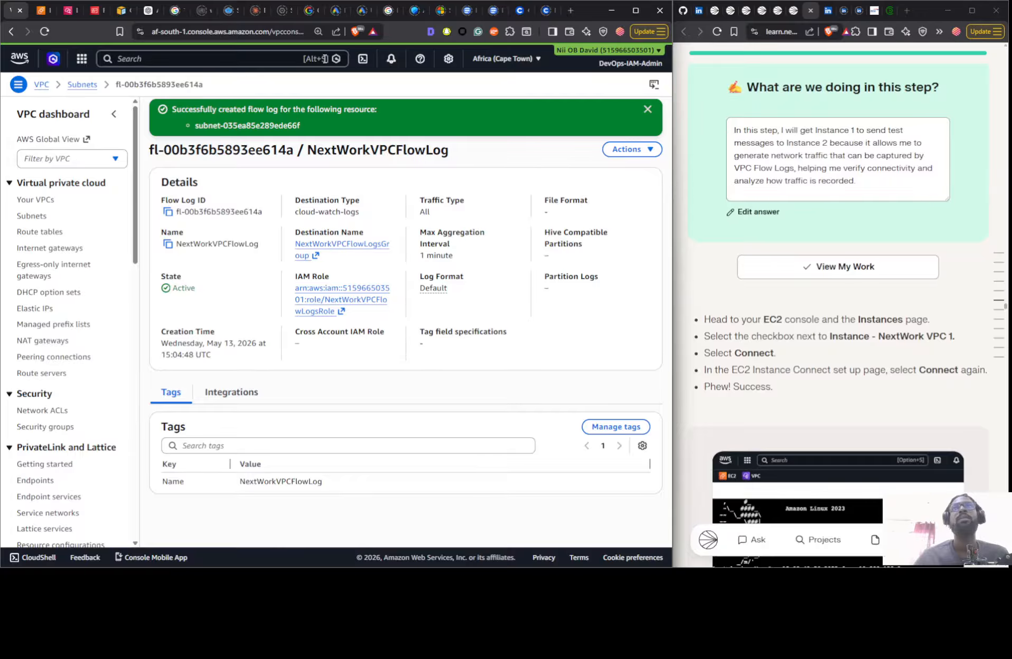
pyautogui.scroll(6, 774, 258)
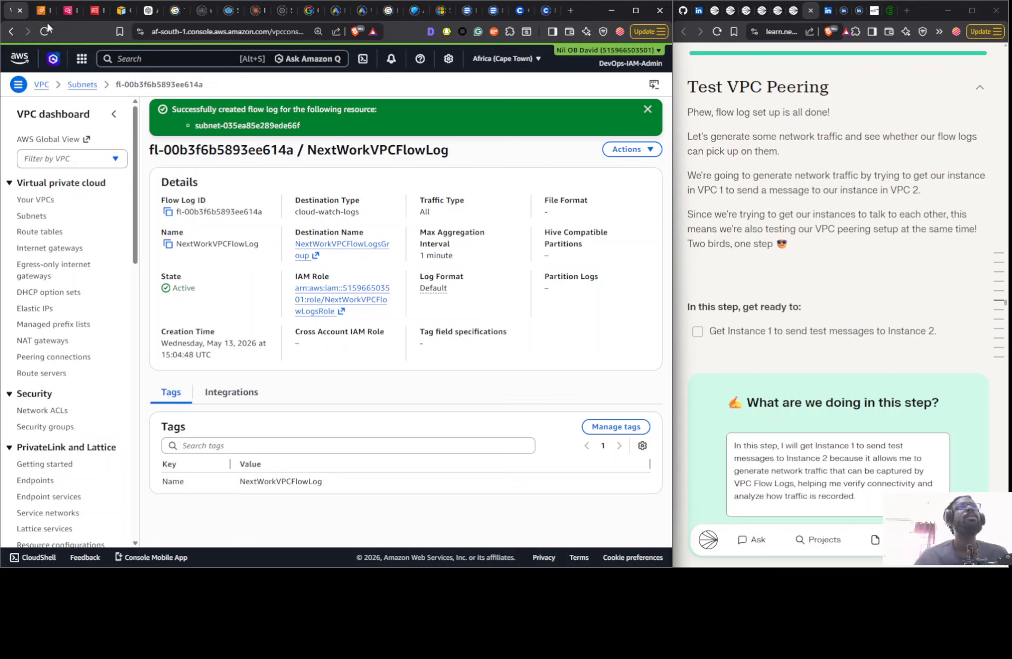
pyautogui.scroll(10, 716, 248)
pyautogui.scroll(15, 715, 248)
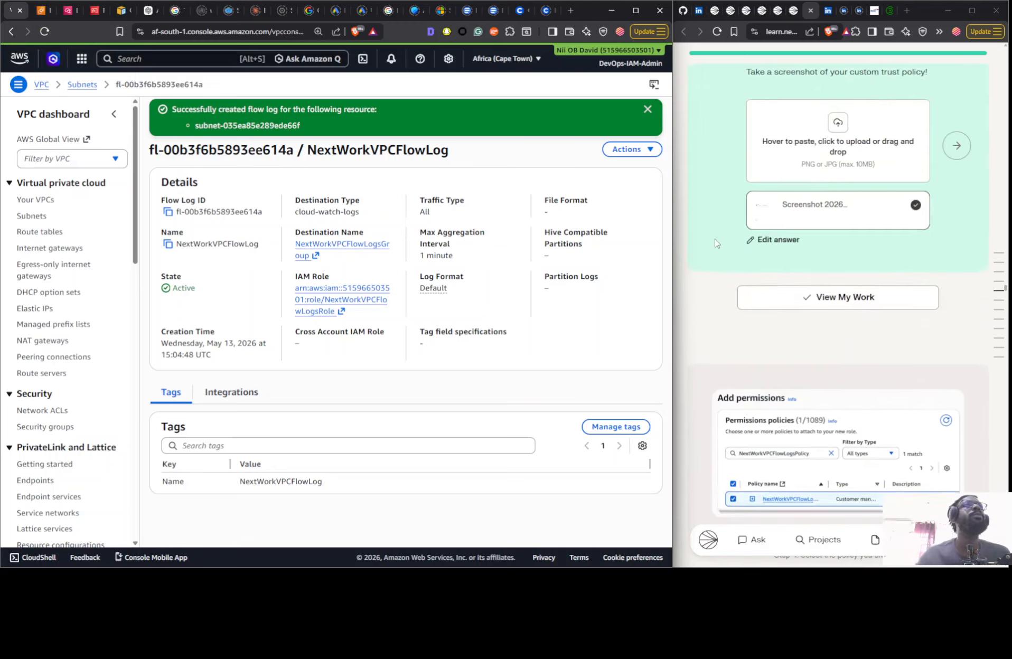
pyautogui.scroll(15, 701, 227)
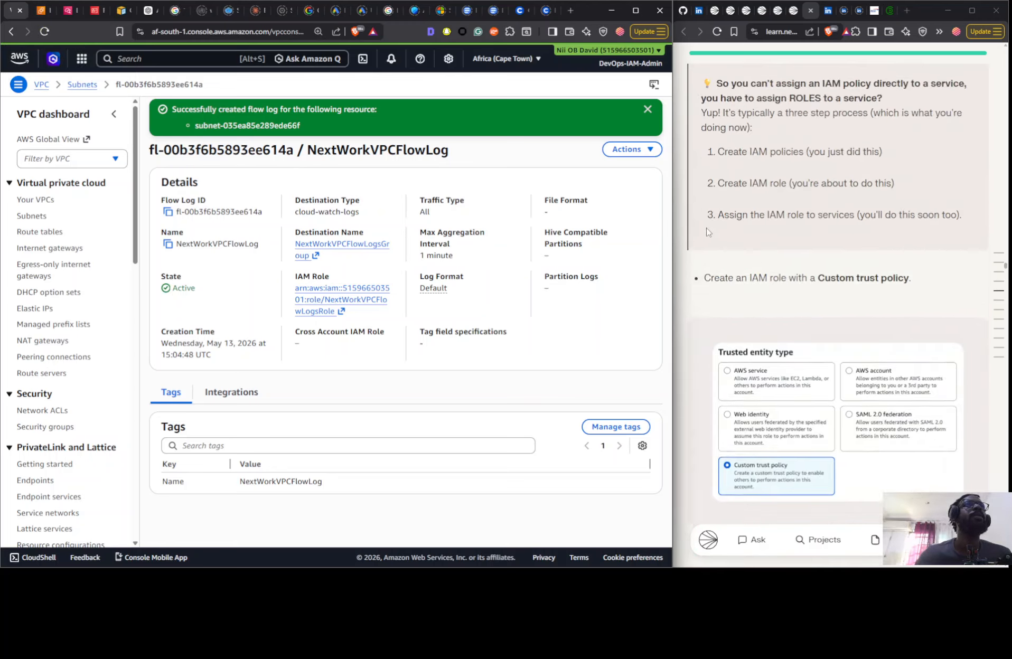
pyautogui.scroll(15, 702, 234)
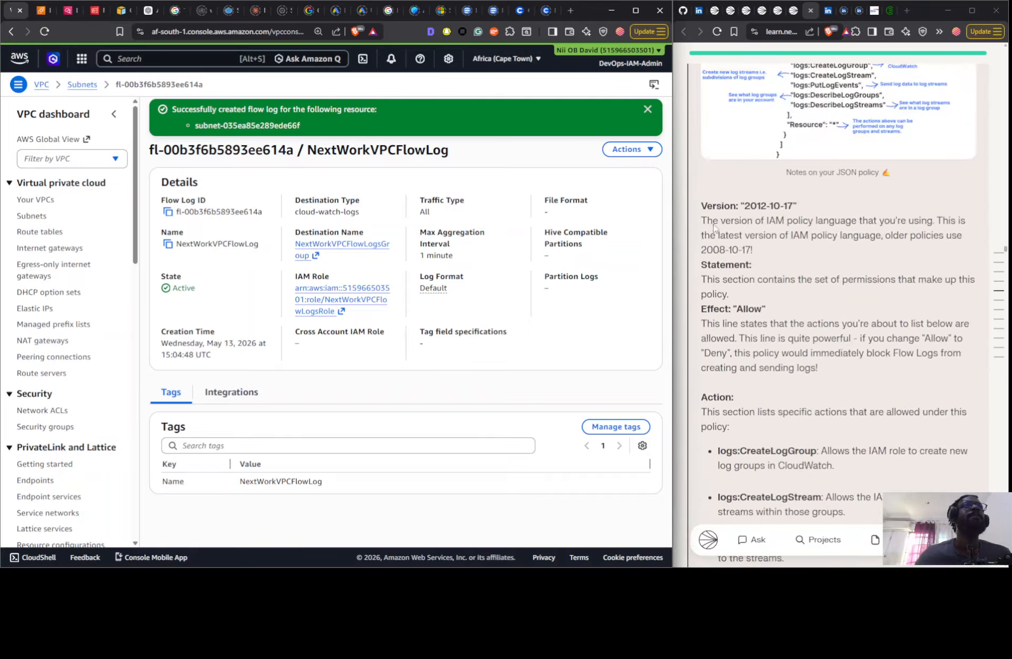
pyautogui.scroll(15, 815, 199)
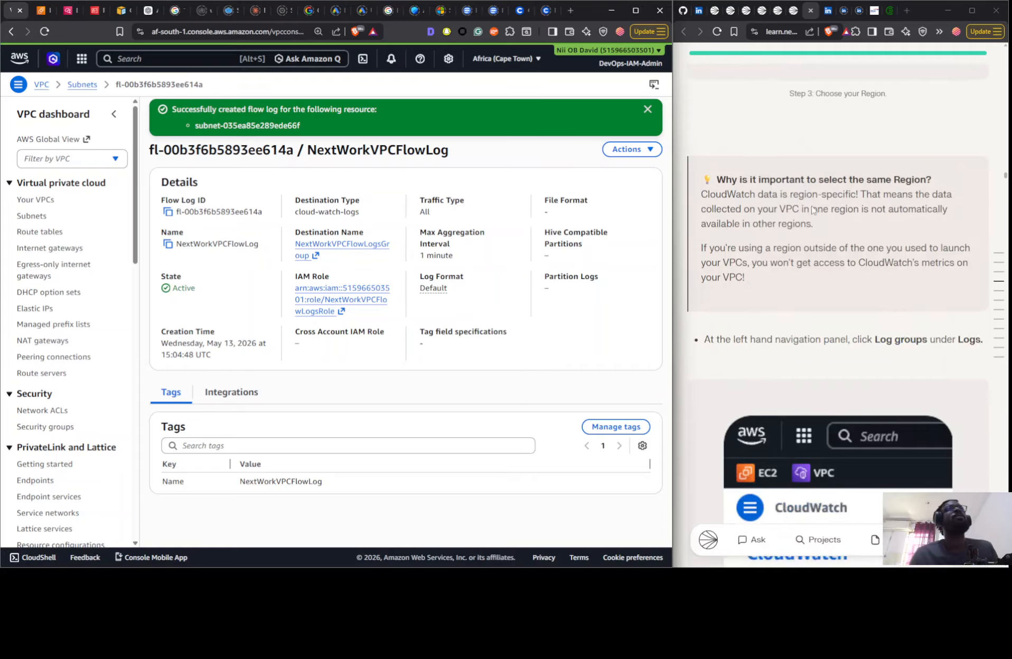
pyautogui.scroll(10, 777, 191)
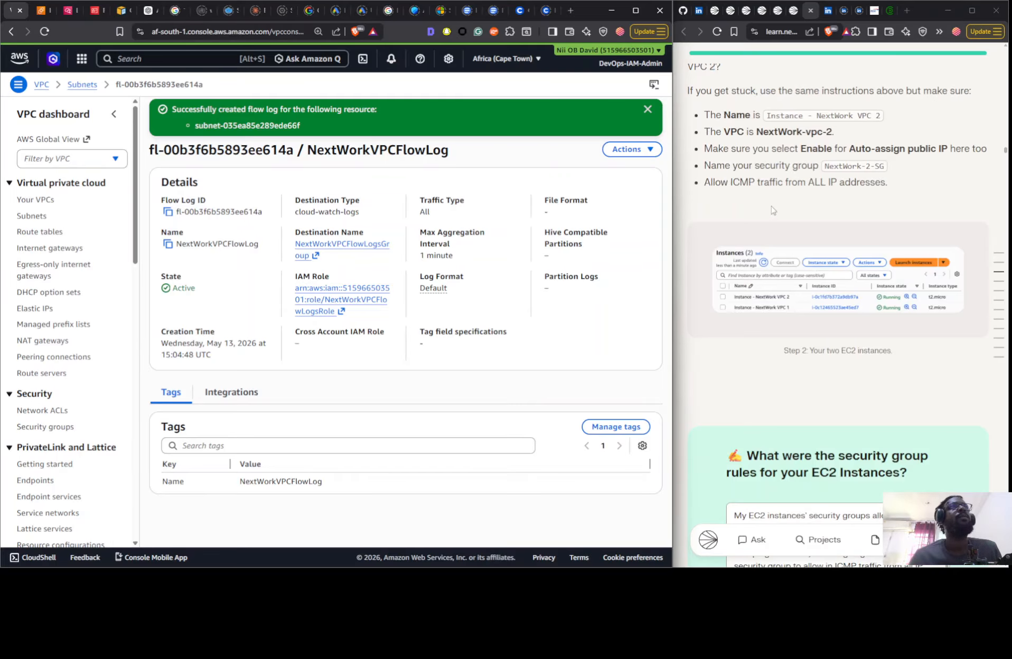
pyautogui.scroll(15, 777, 201)
pyautogui.scroll(15, 801, 180)
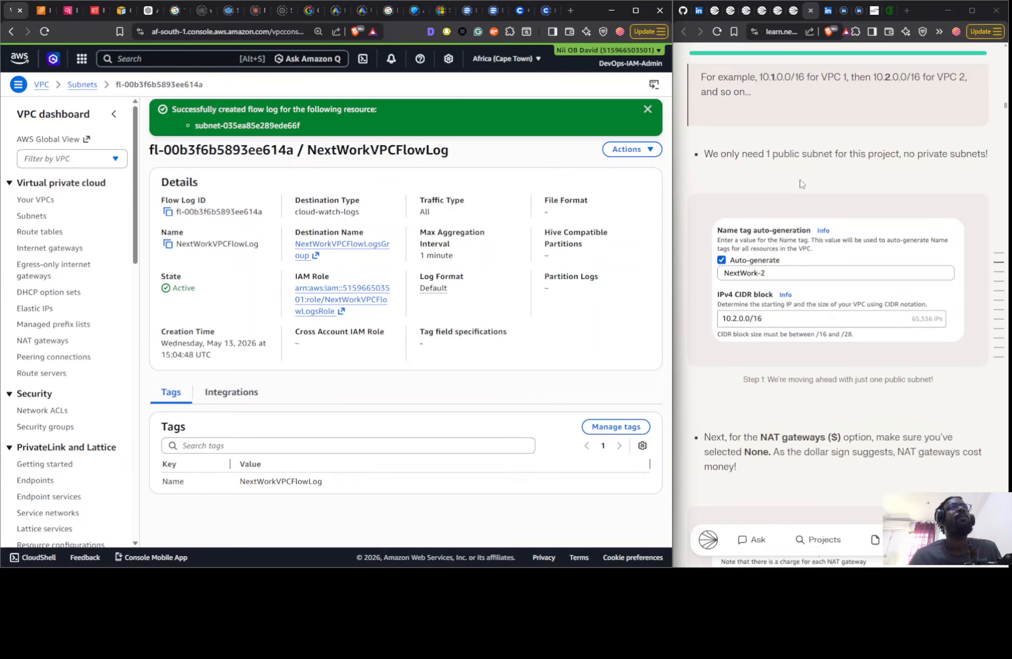
pyautogui.scroll(6, 794, 181)
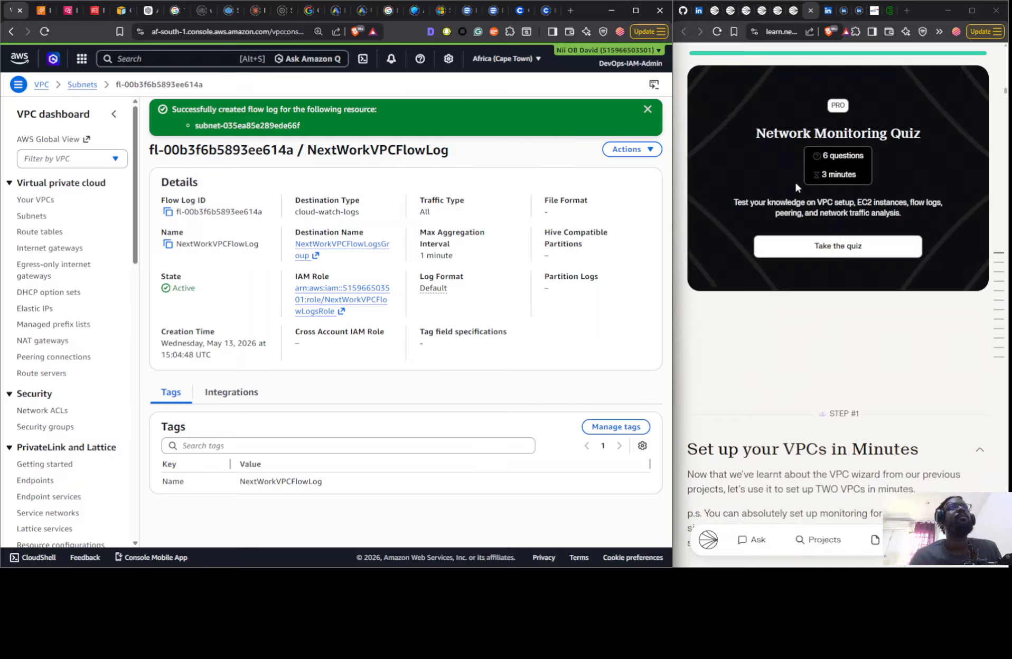
pyautogui.scroll(-6, 795, 181)
pyautogui.scroll(6, 766, 190)
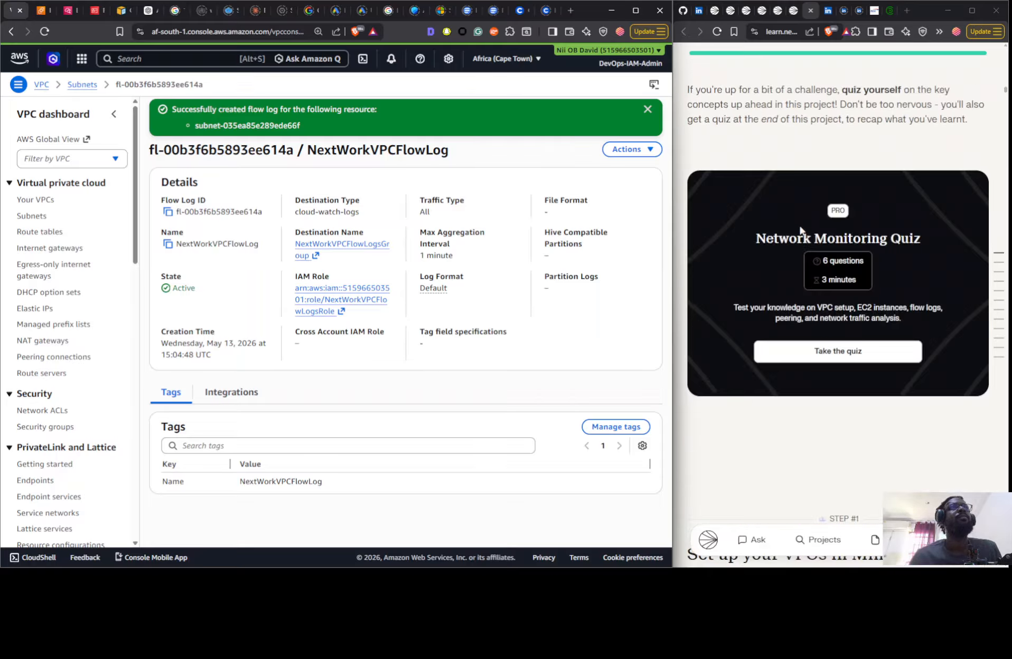
# - Review the guide's VPC setup and EC2 launch instructions, architecture diagrams and security group answer, up to the flow logs step
pyautogui.scroll(-10, 796, 222)
pyautogui.scroll(-15, 796, 229)
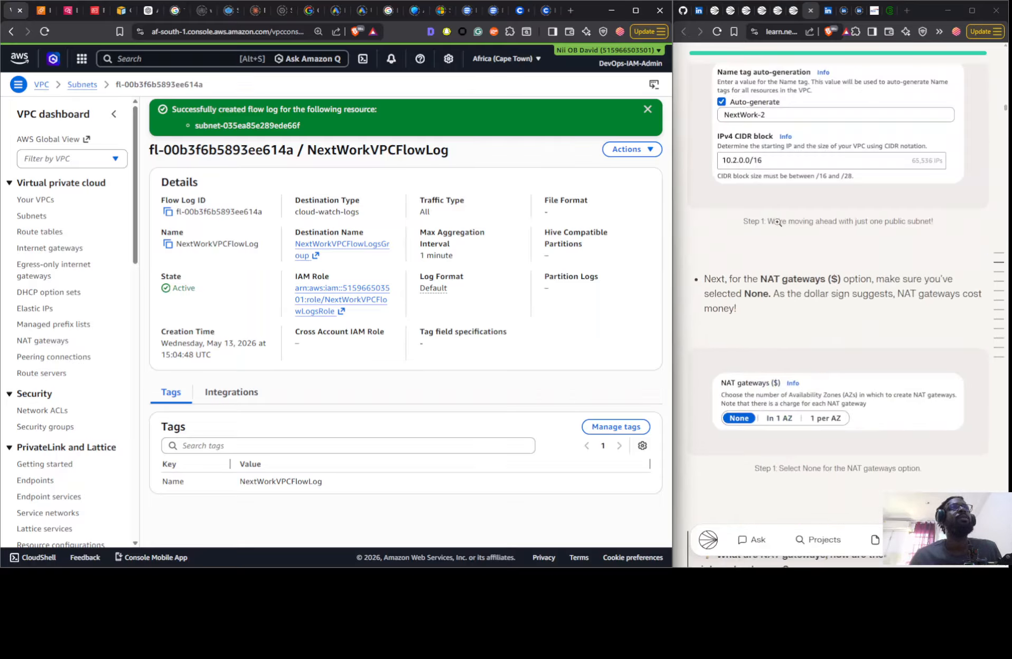
pyautogui.scroll(-3, 778, 224)
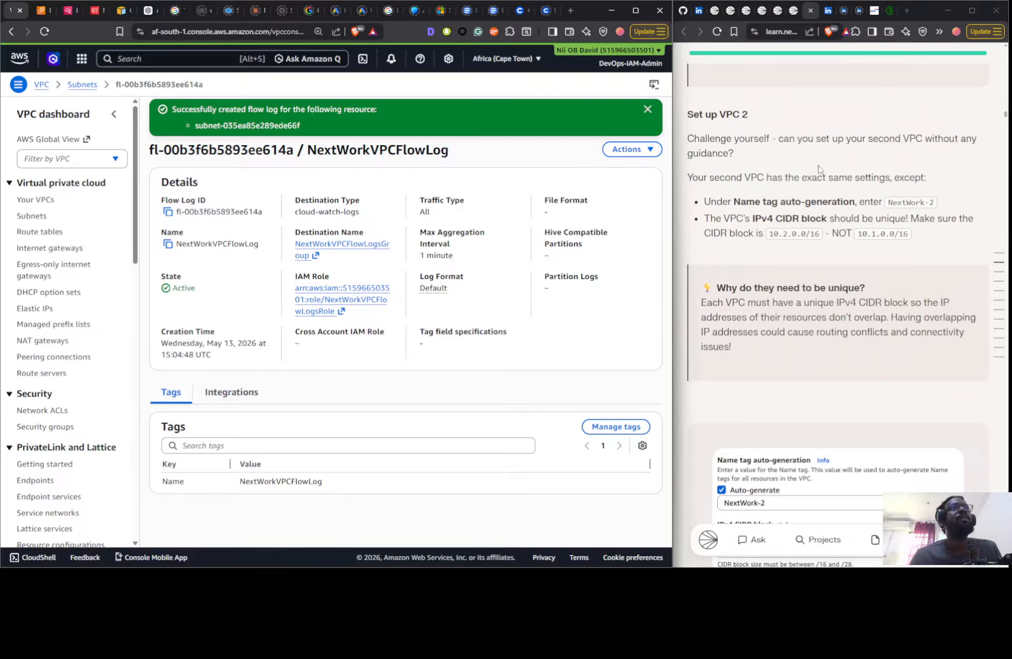
pyautogui.scroll(-12, 948, 244)
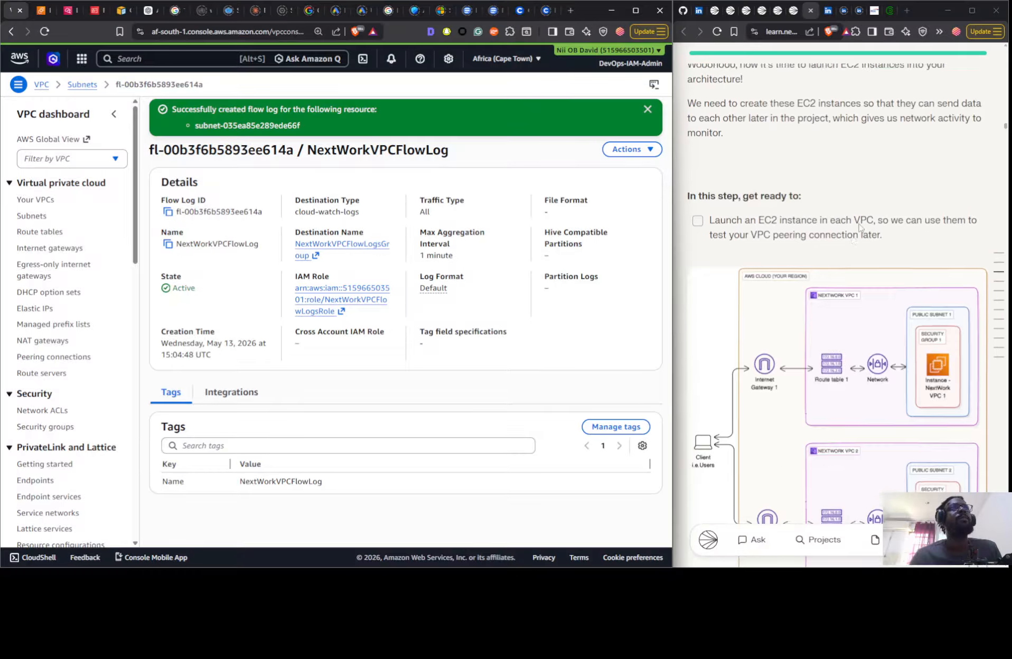
pyautogui.scroll(-5, 851, 224)
pyautogui.scroll(12, 850, 227)
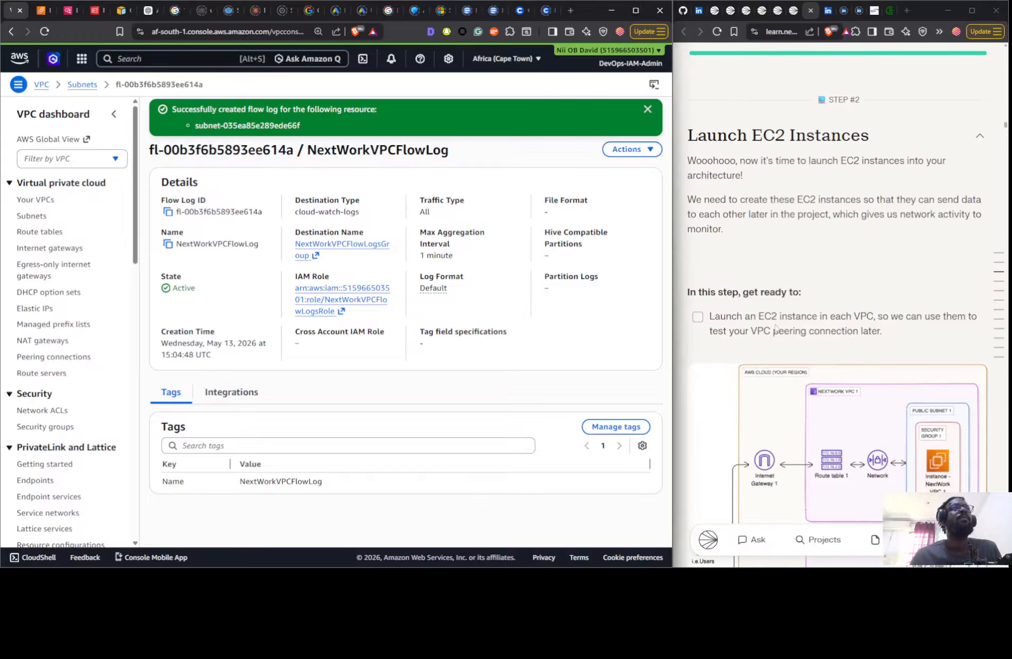
pyautogui.scroll(-7, 884, 326)
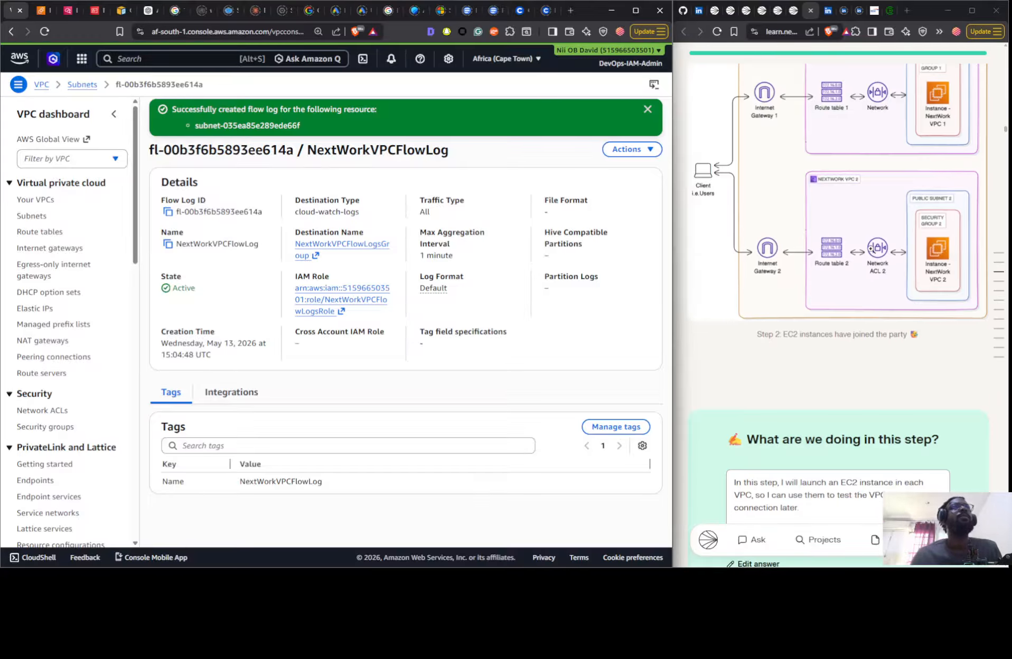
pyautogui.scroll(3, 867, 272)
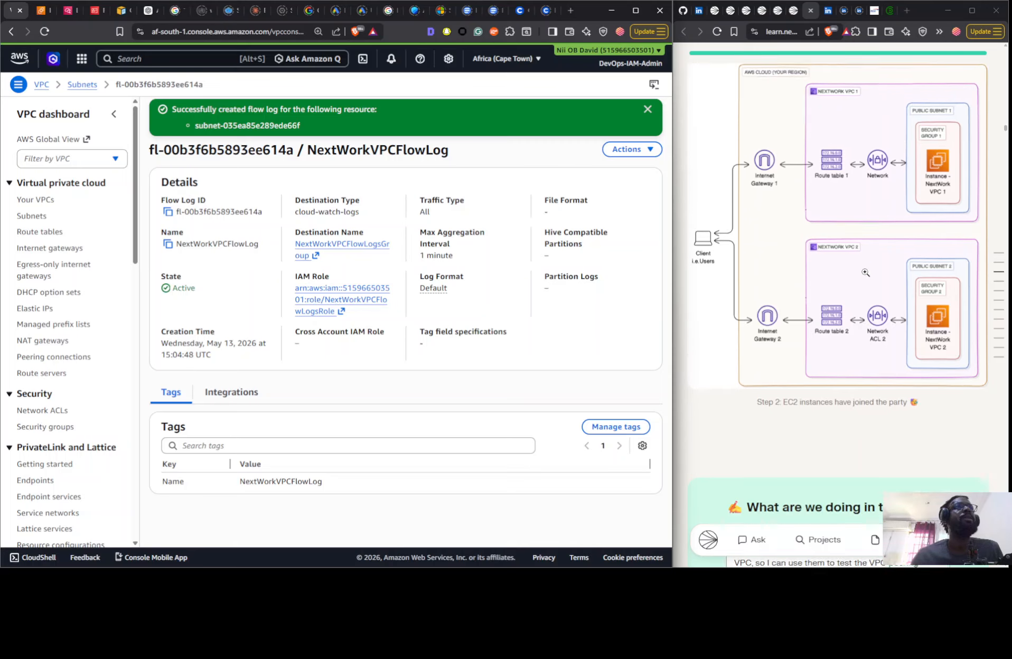
pyautogui.scroll(-12, 867, 274)
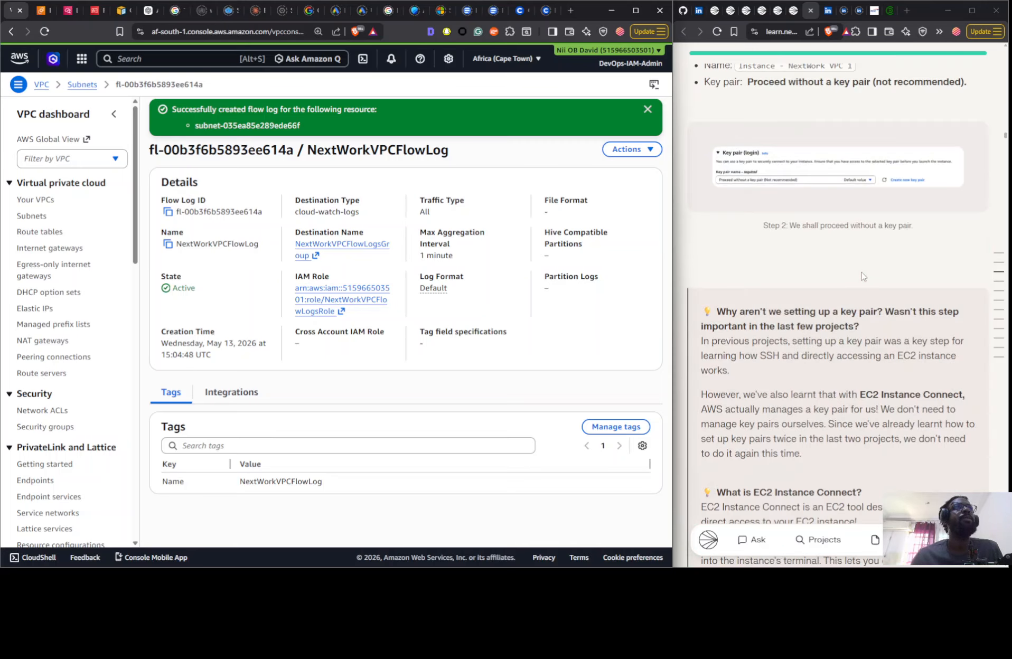
pyautogui.scroll(-15, 863, 276)
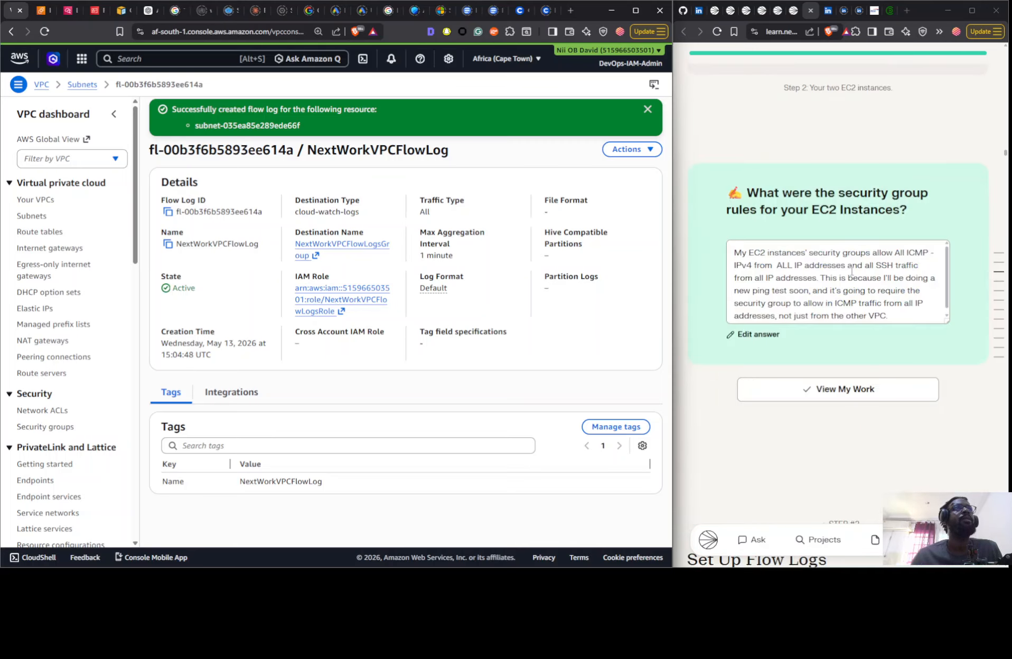
pyautogui.scroll(-18, 851, 271)
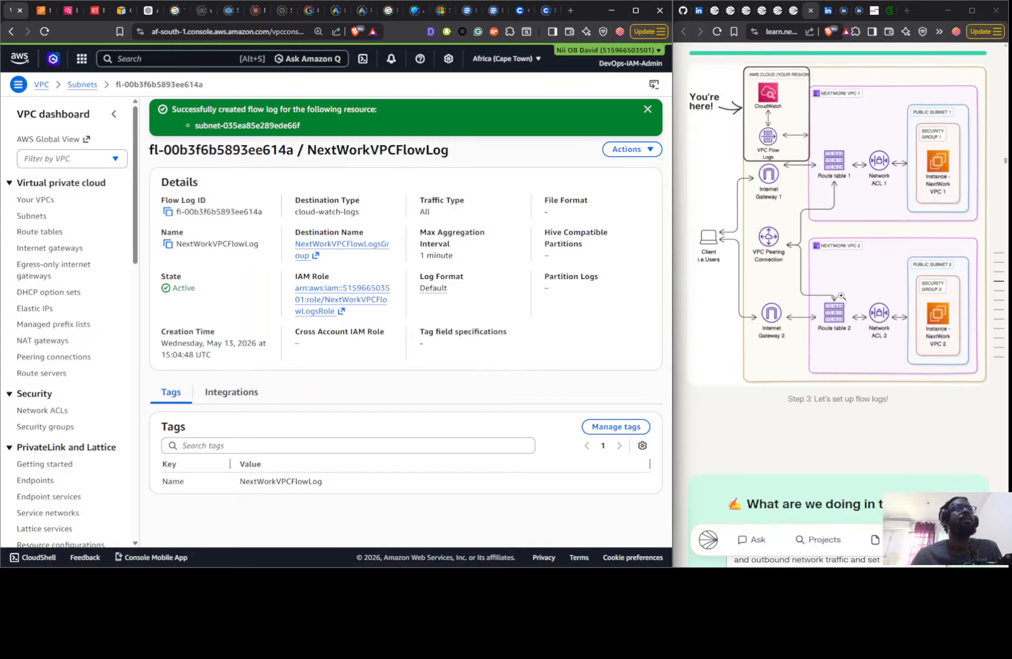
pyautogui.scroll(4, 841, 295)
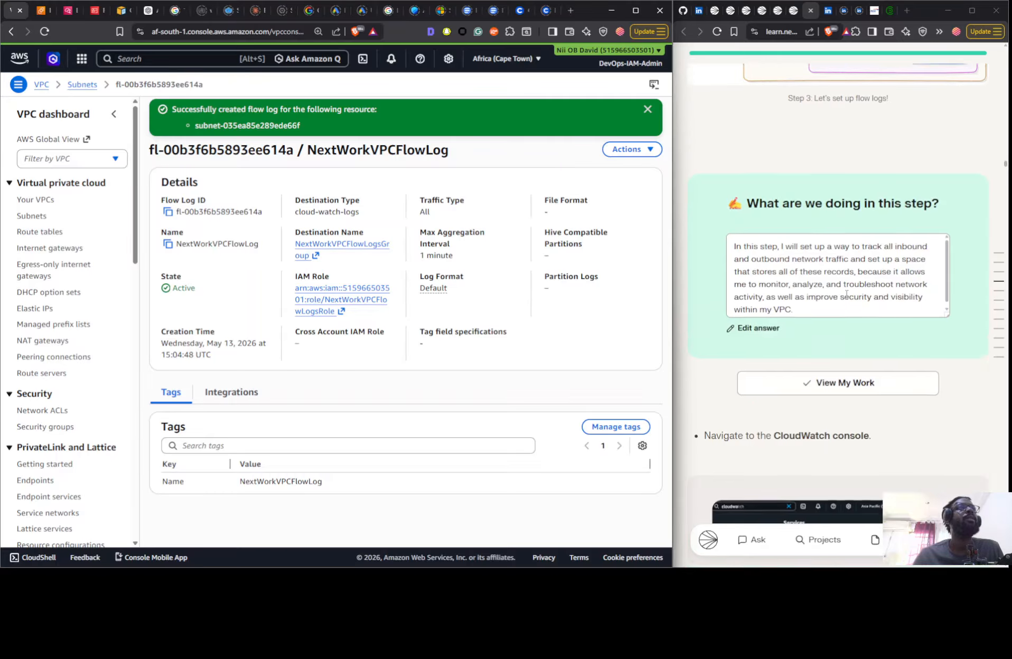
# - Examine the guide's CloudWatch log group and IAM policy and role sections, through to the connection and ping instructions for testing peering
pyautogui.scroll(-10, 847, 294)
pyautogui.scroll(-3, 835, 289)
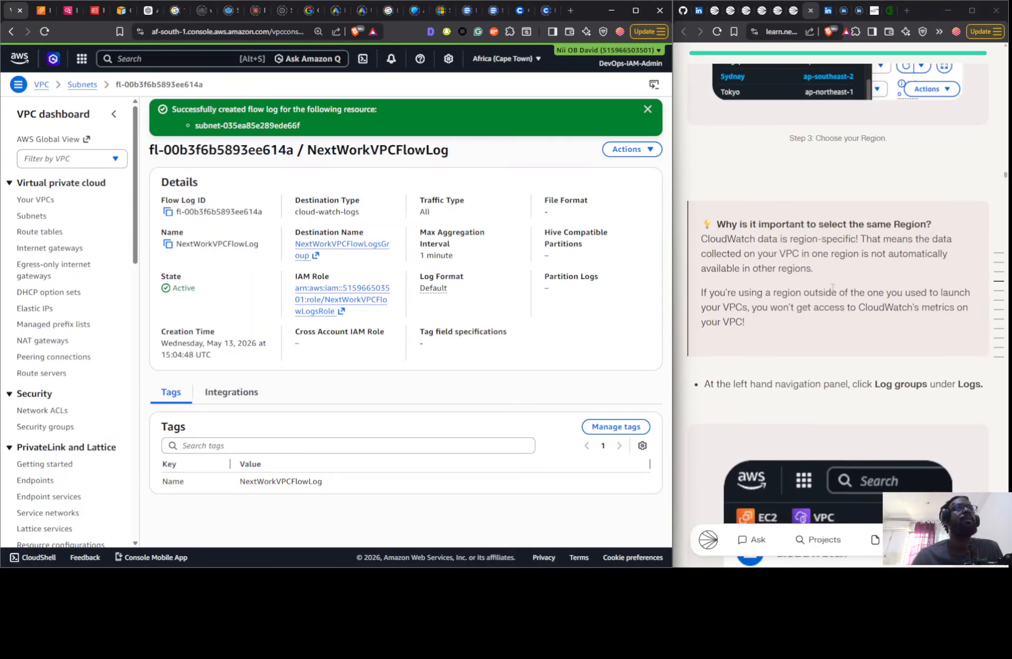
pyautogui.scroll(-10, 832, 294)
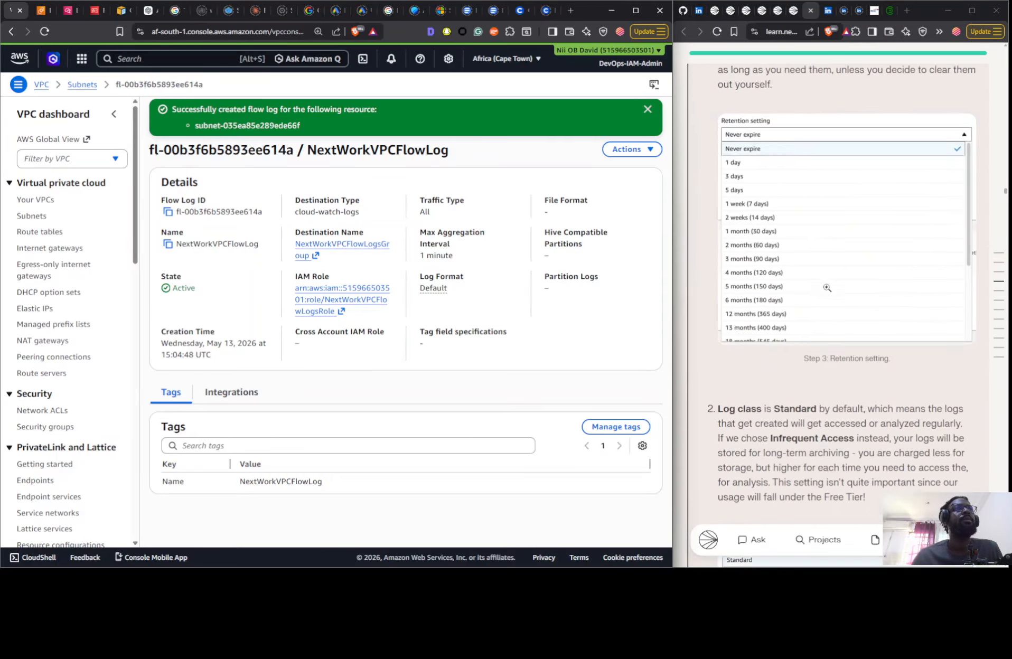
pyautogui.scroll(-6, 826, 287)
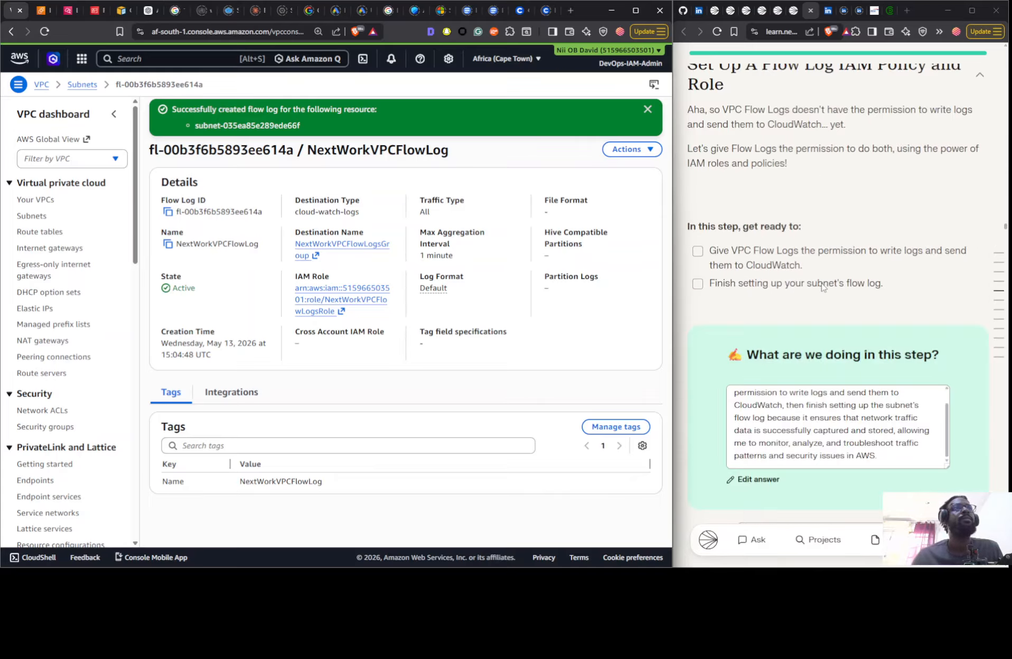
pyautogui.scroll(-20, 821, 284)
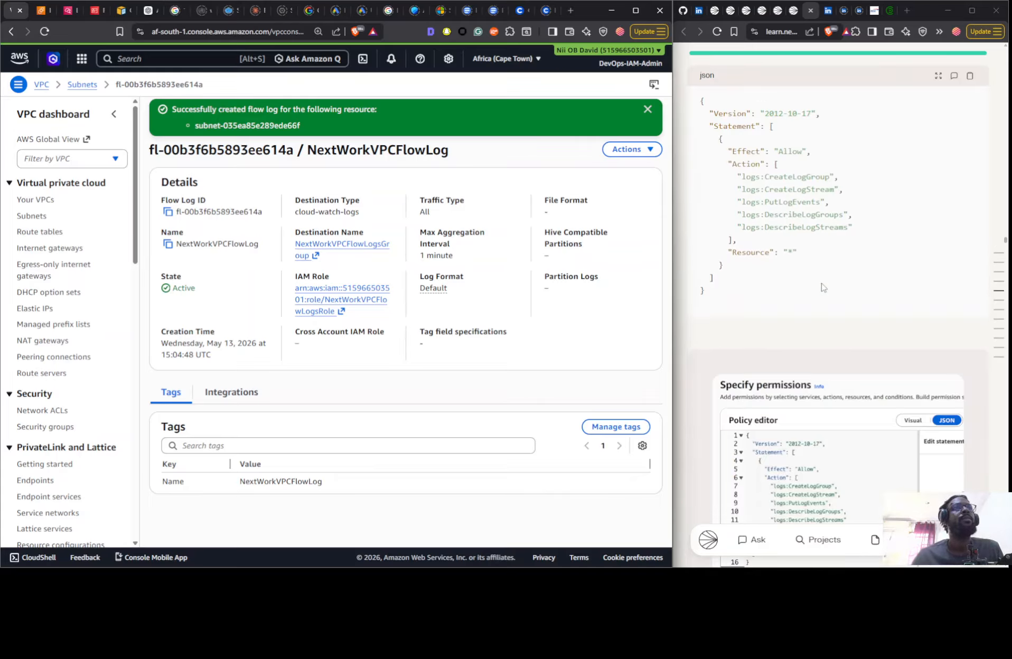
pyautogui.scroll(-20, 819, 280)
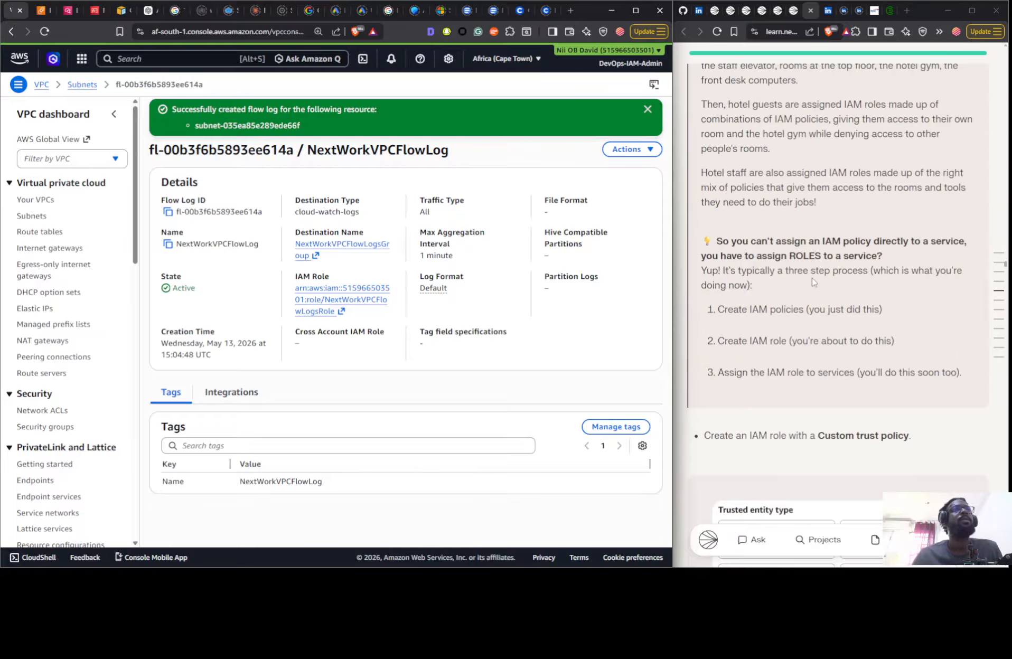
pyautogui.scroll(-20, 813, 275)
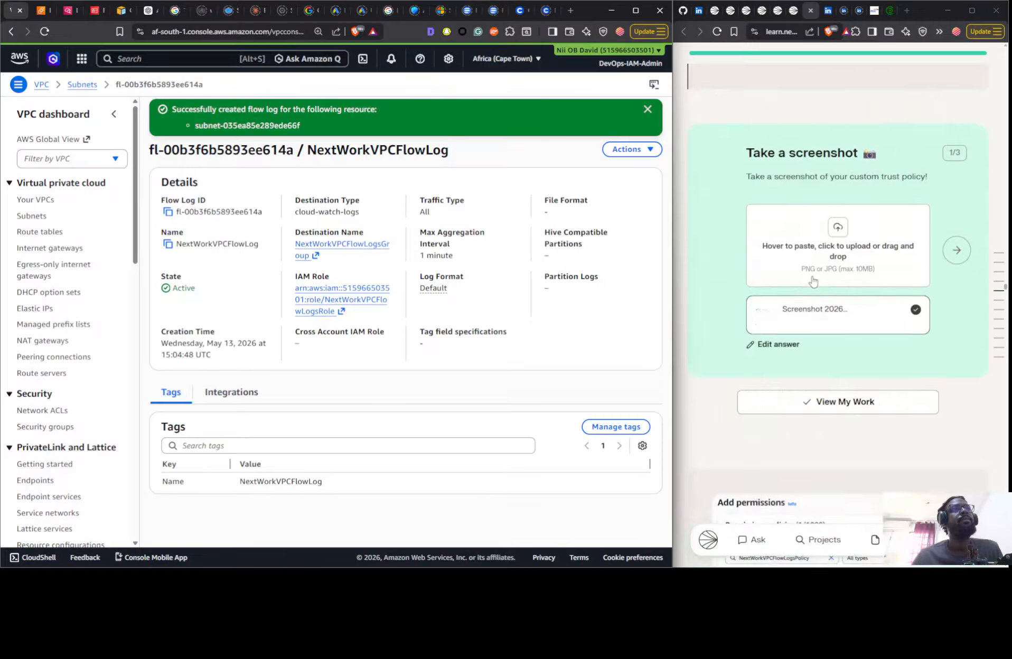
pyautogui.scroll(-20, 812, 280)
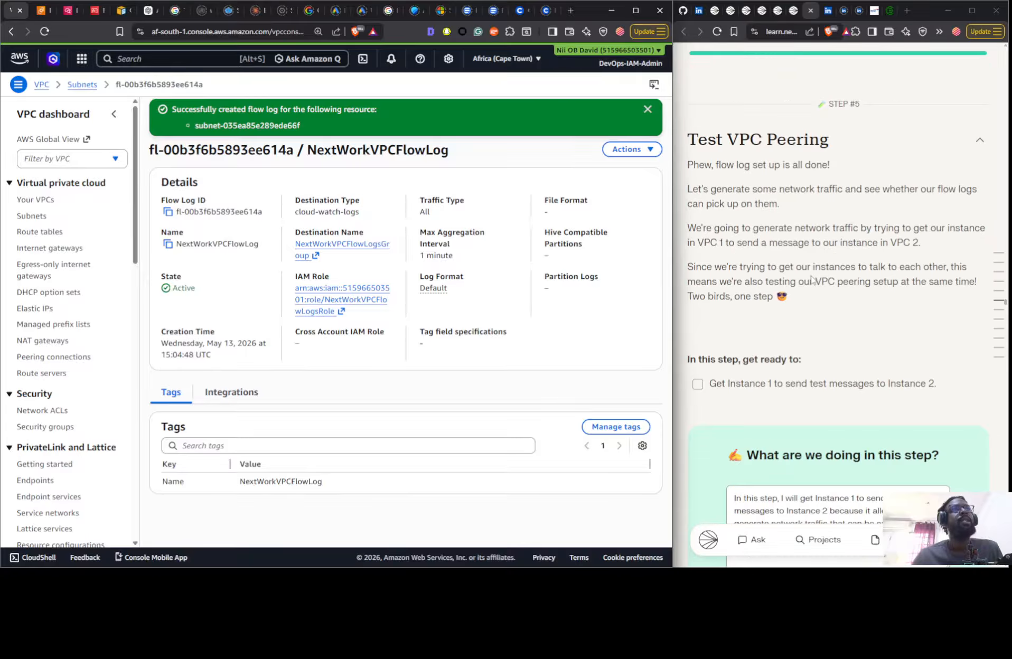
pyautogui.scroll(-10, 812, 277)
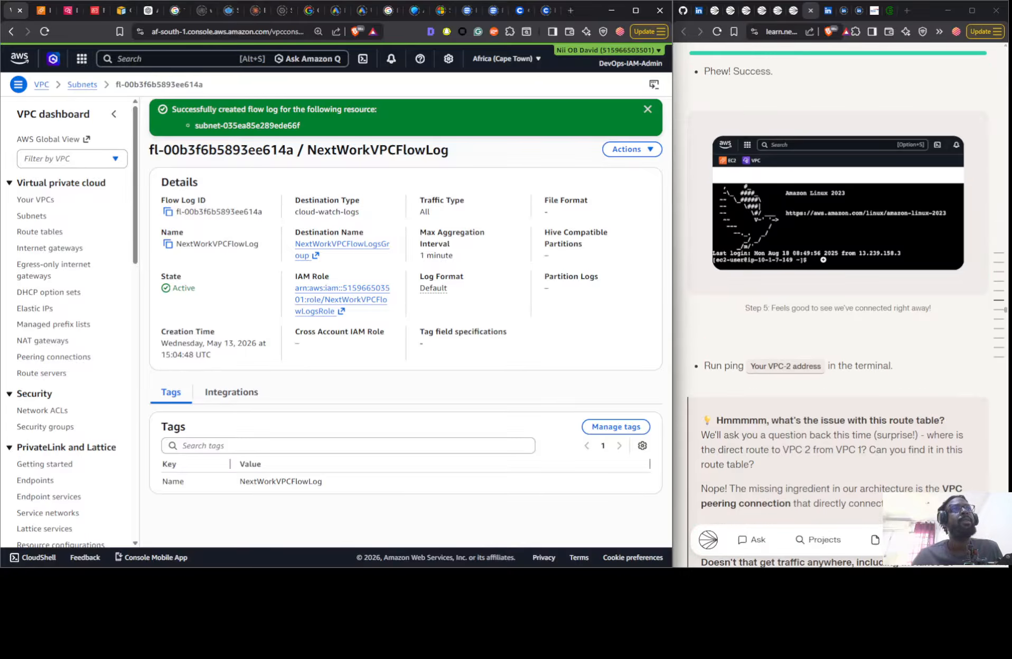
pyautogui.scroll(-3, 812, 277)
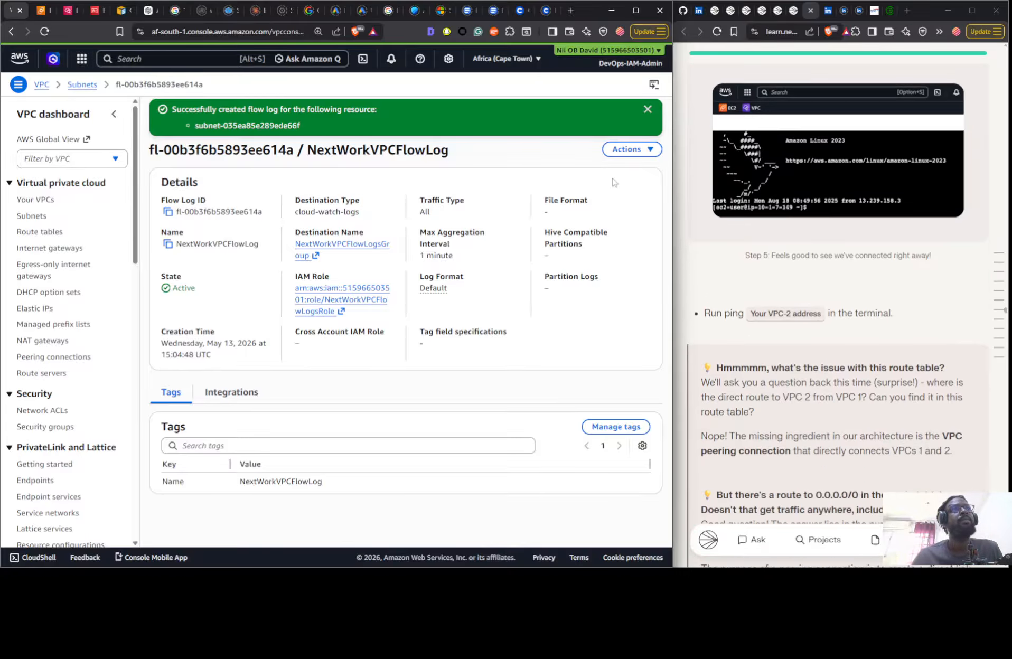
# - Open the connection page for Instance - NextWork VPC 1 from the EC2 instances list, and return to the VPC flow log page
pyautogui.click(46, 18)
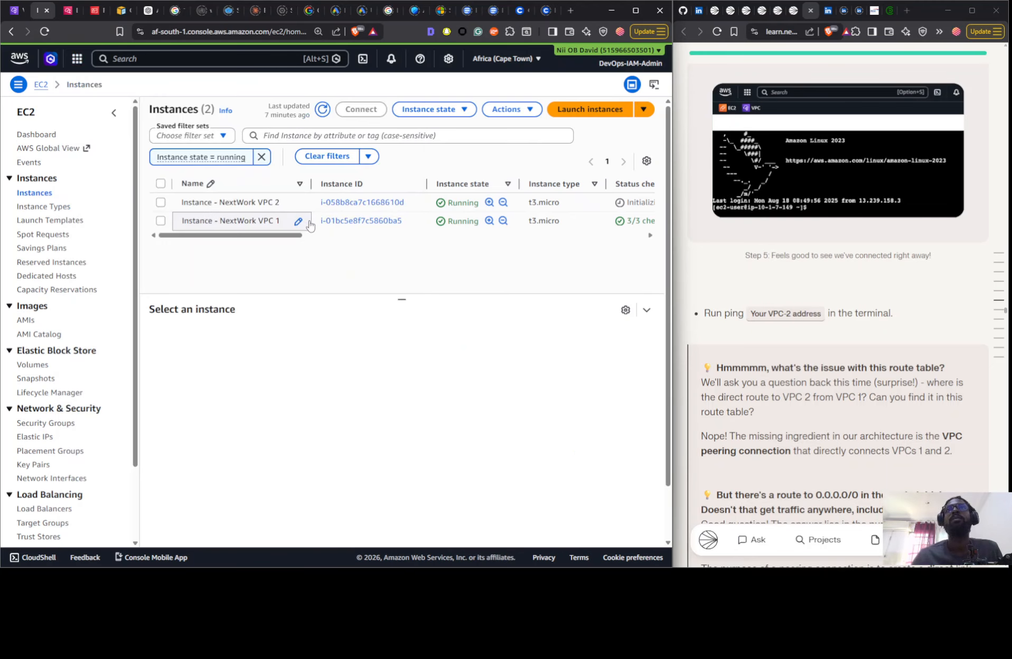
pyautogui.click(298, 220)
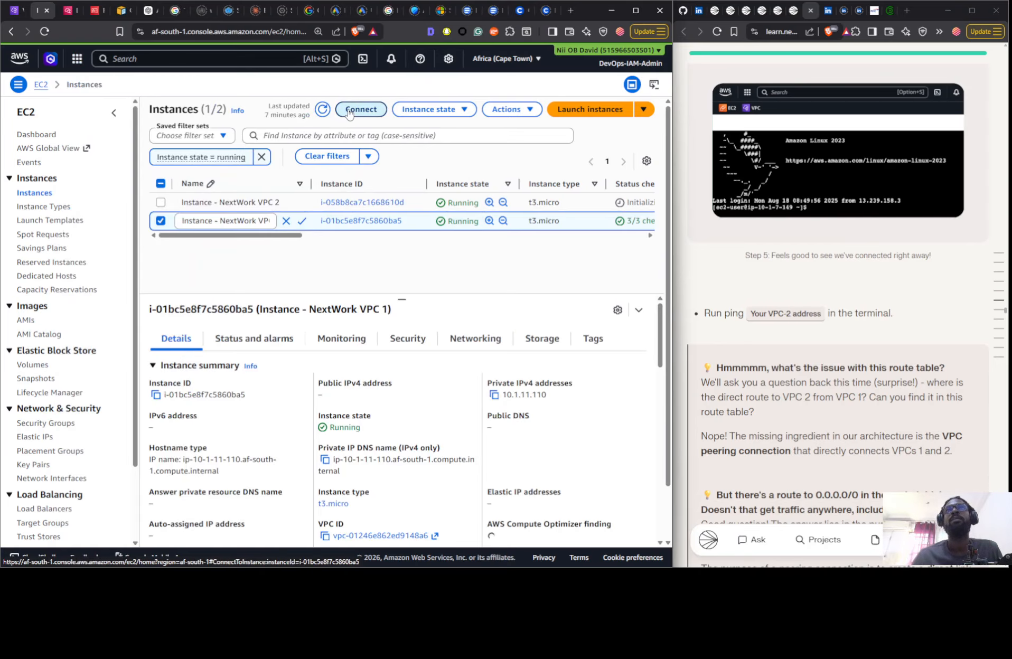
pyautogui.click(349, 111)
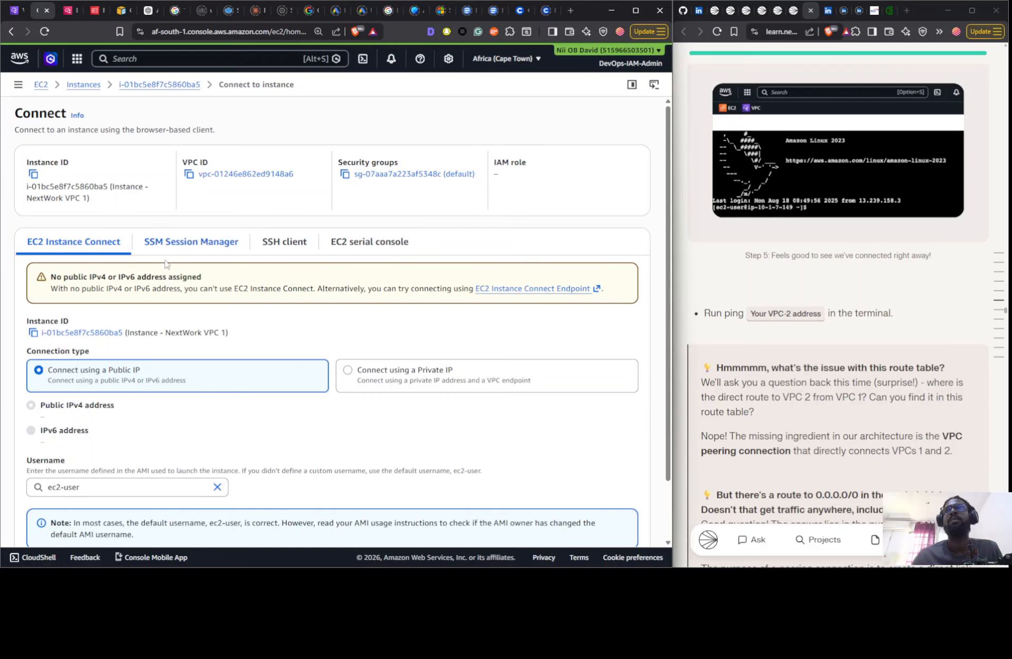
pyautogui.click(16, 11)
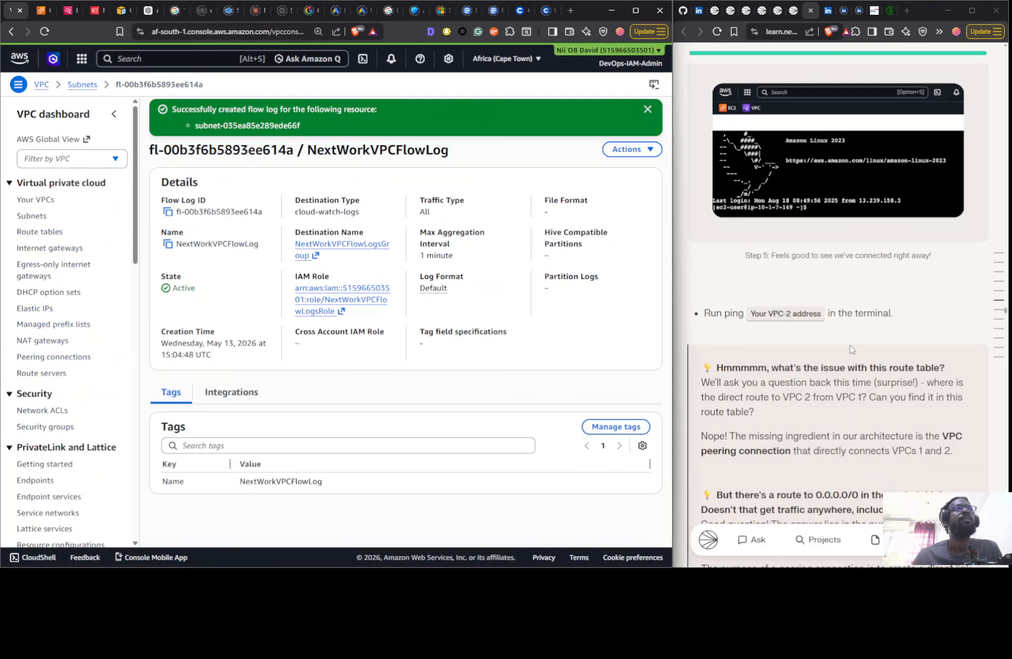
# - Reread the guide's instance connection and ping instructions, back up to the introduction of the Test VPC Peering step
pyautogui.scroll(-2, 851, 347)
pyautogui.scroll(16, 841, 346)
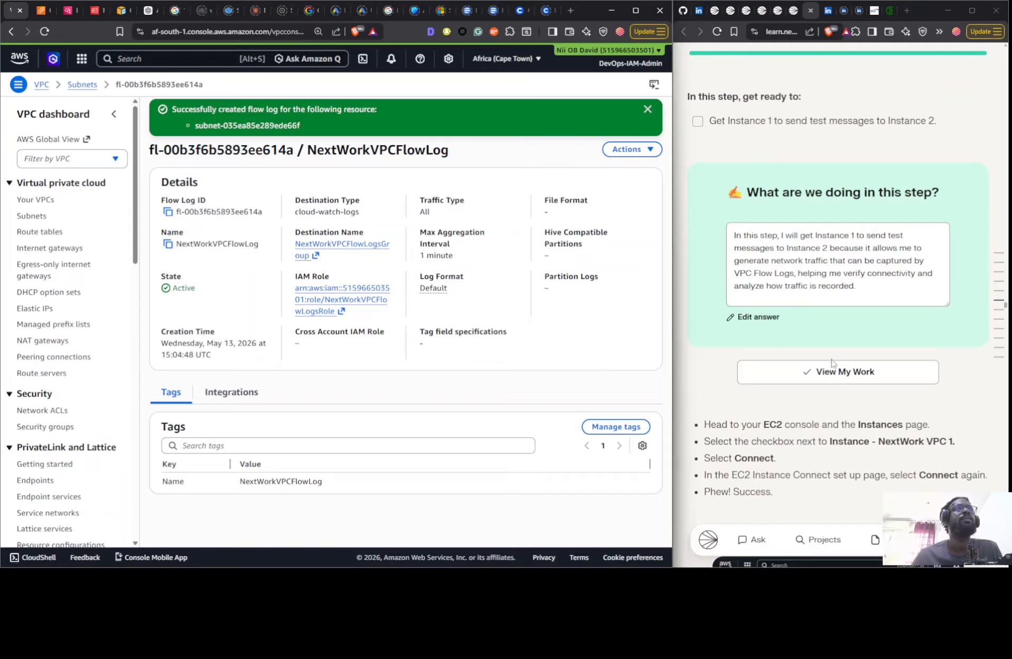
pyautogui.scroll(1, 829, 364)
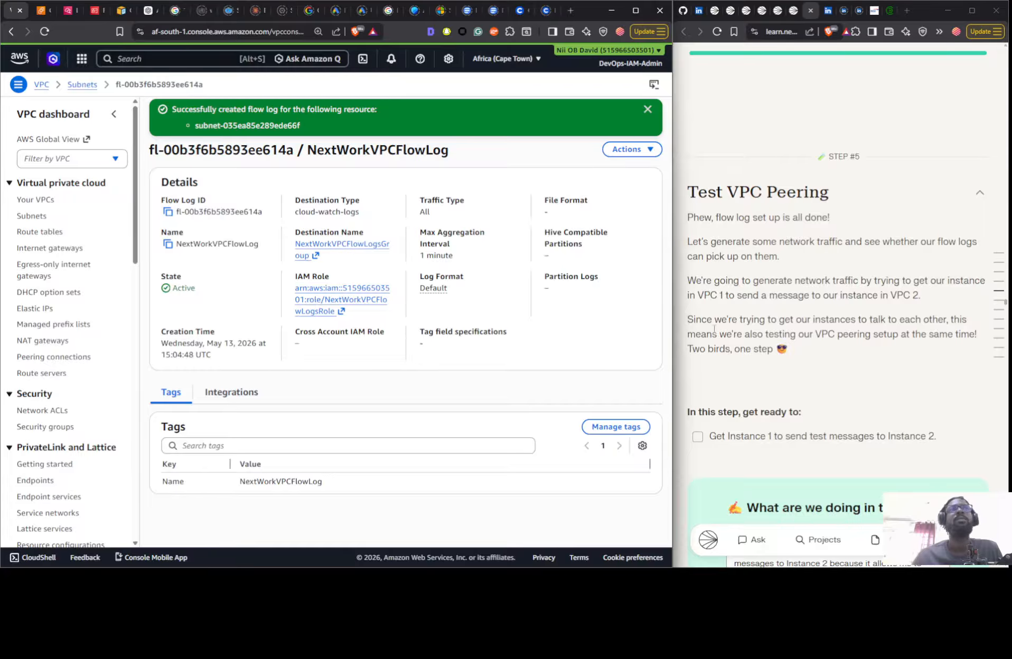
pyautogui.scroll(6, 831, 352)
pyautogui.scroll(-4, 831, 353)
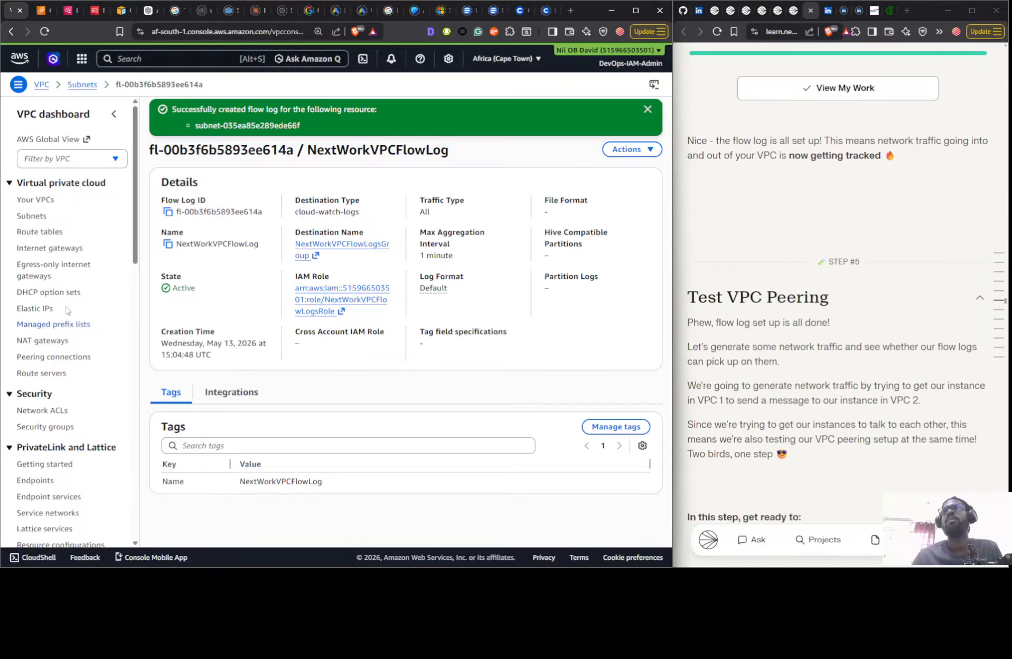
pyautogui.click(39, 311)
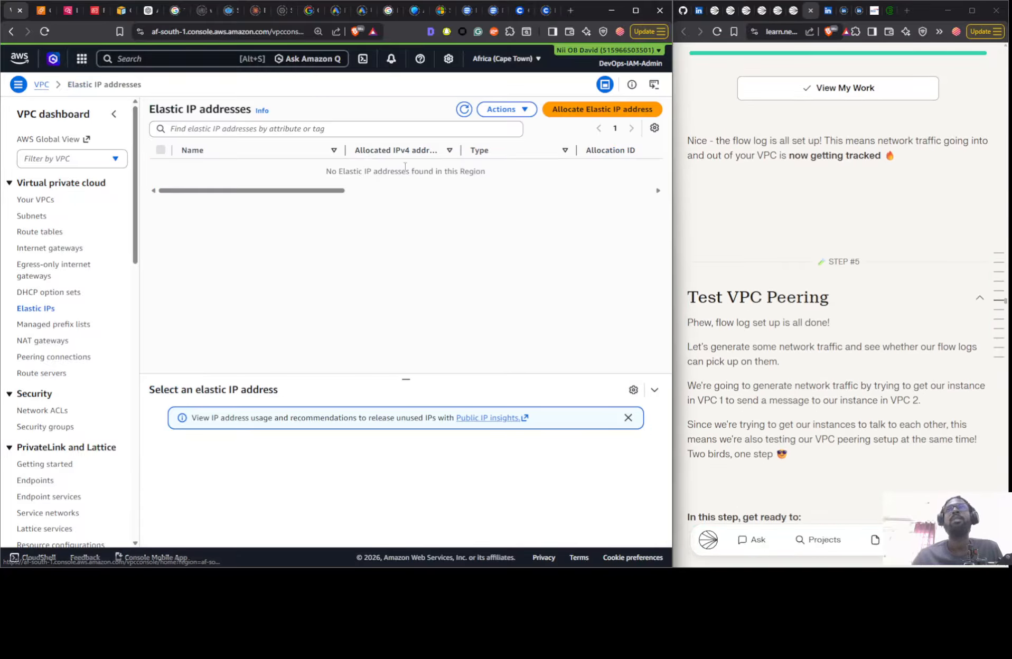
pyautogui.click(504, 109)
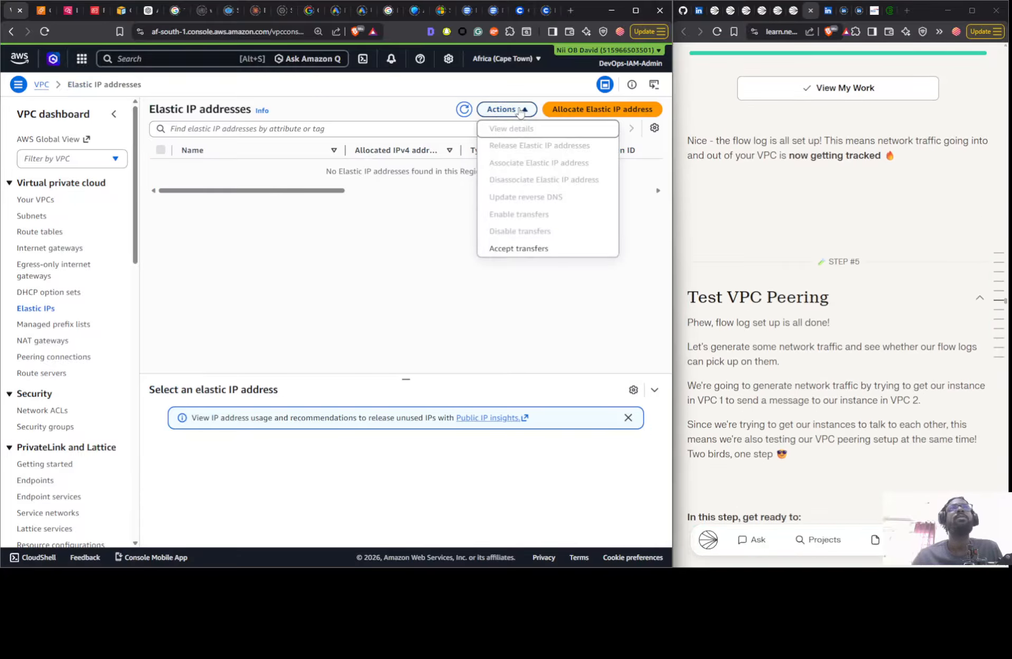
pyautogui.click(581, 109)
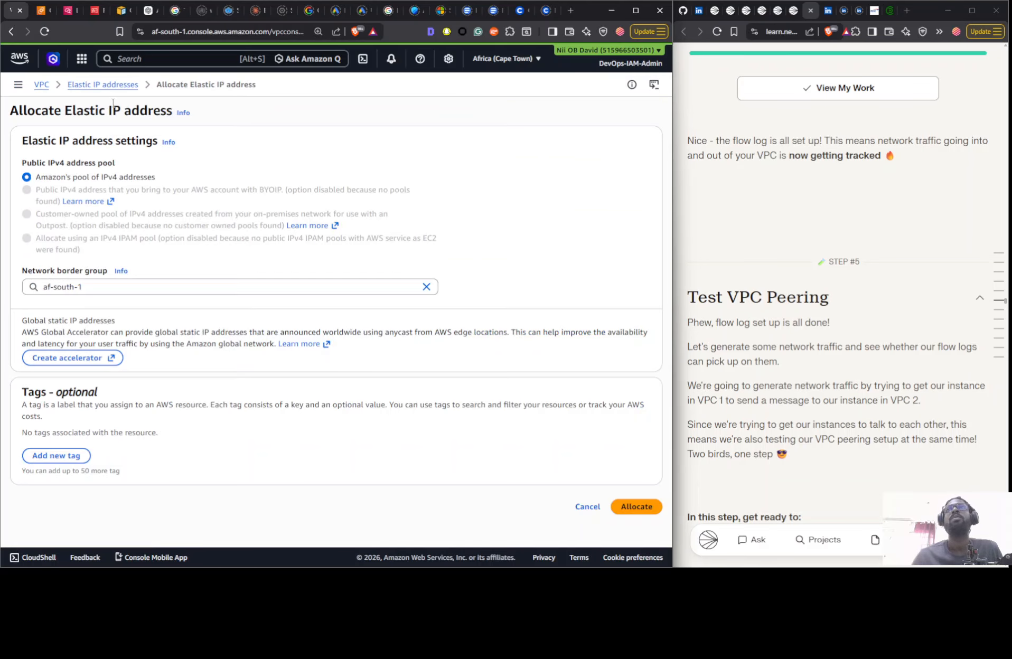
pyautogui.click(586, 506)
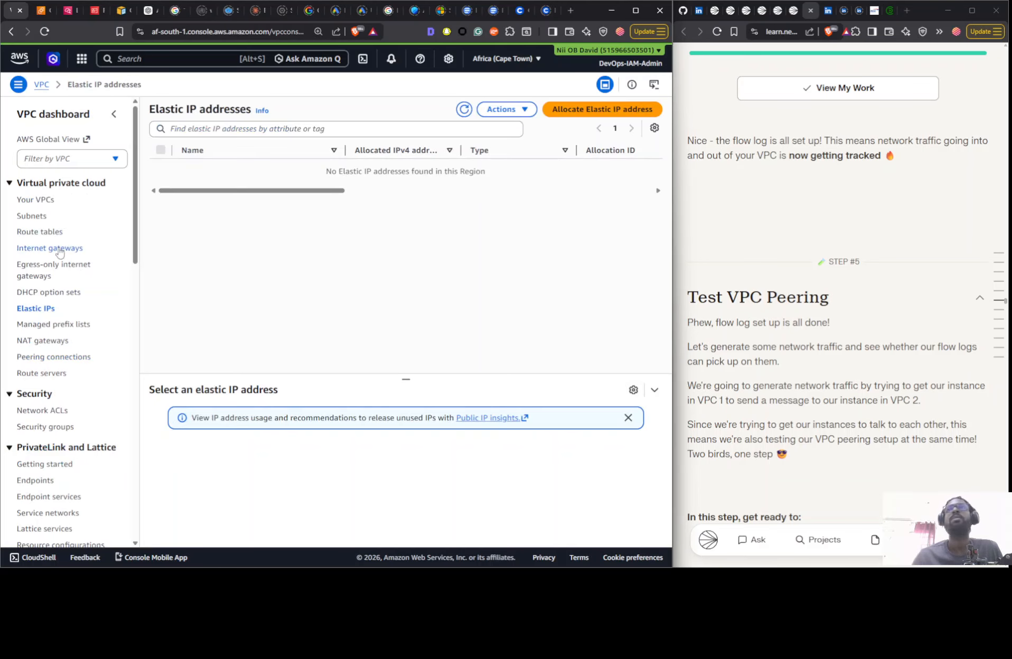
# - Create a peering connection named VPC 1 <> VPC 2 with Nextwork 1-vpc as requester and Nextwork 2-vpc as accepter
pyautogui.click(37, 357)
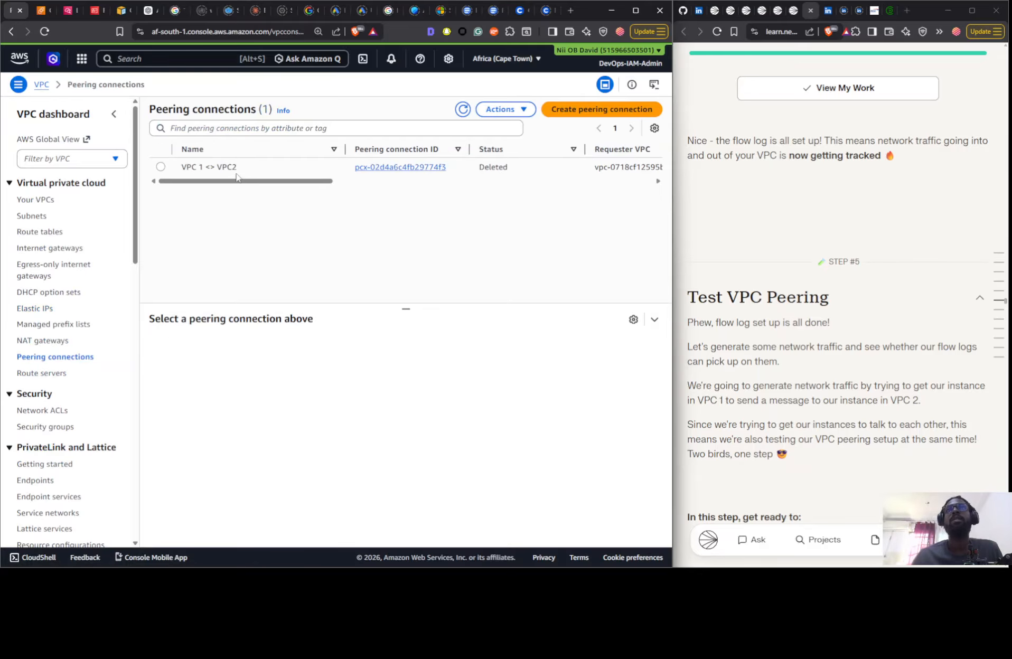
pyautogui.click(561, 112)
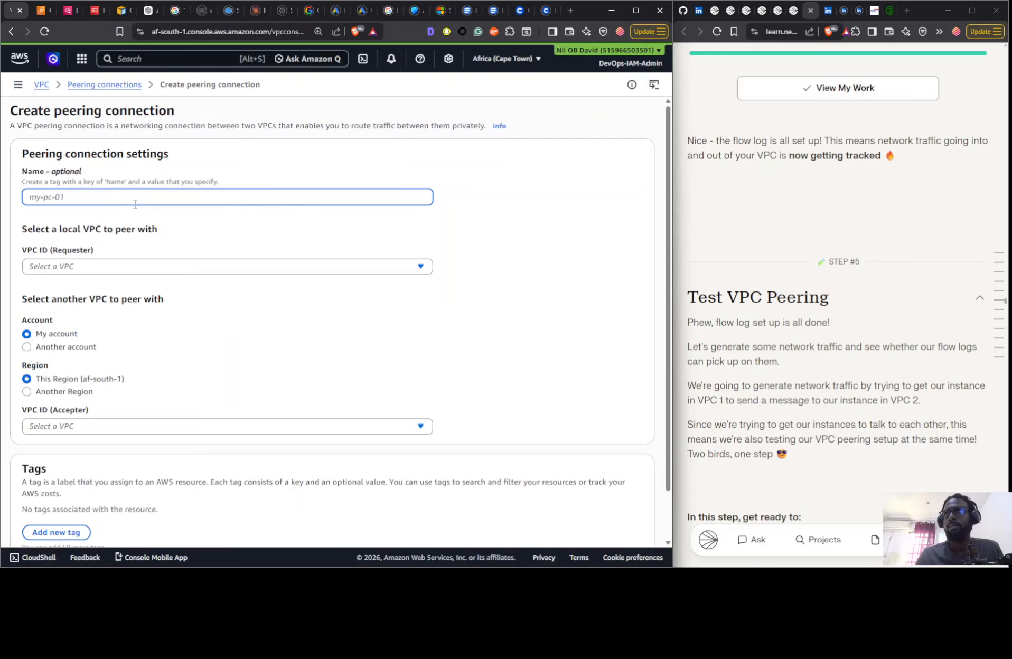
pyautogui.write('VPC 1 <> VPC 2')
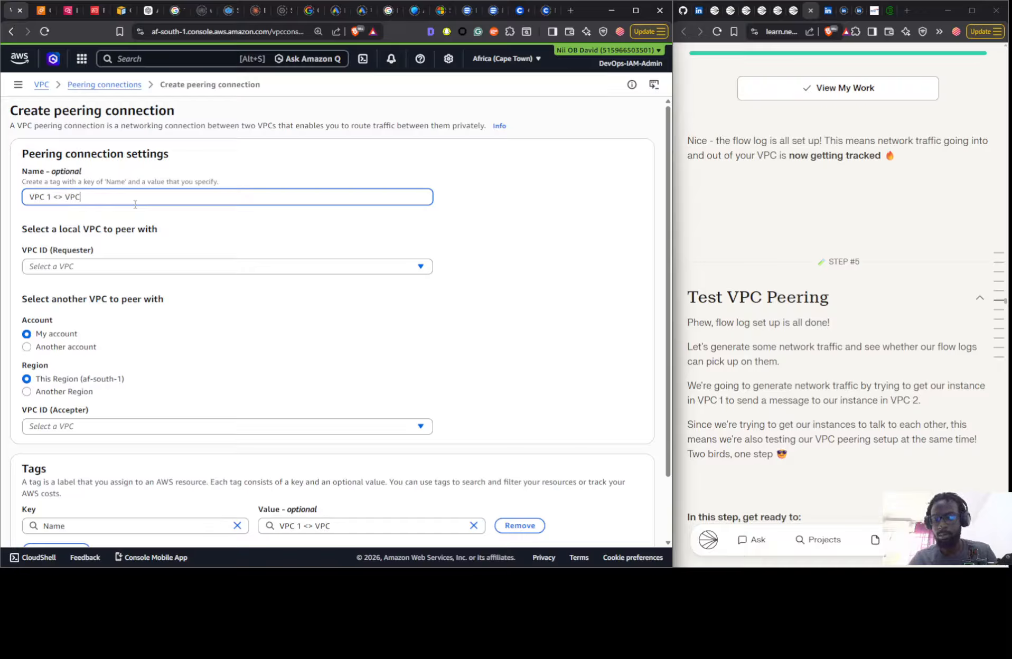
pyautogui.click(91, 267)
pyautogui.click(114, 302)
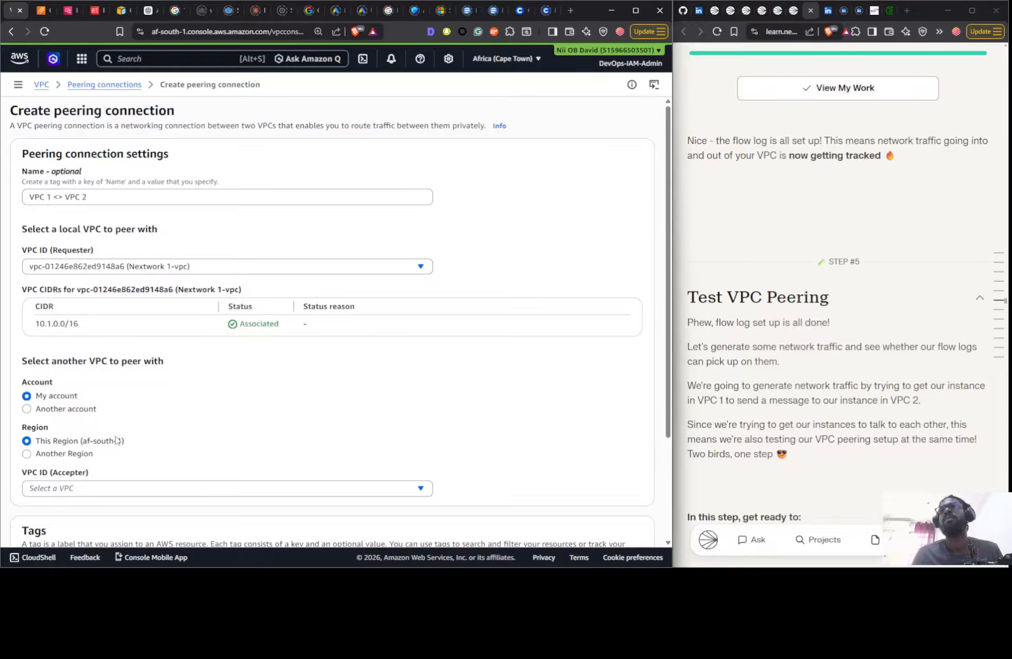
pyautogui.click(100, 488)
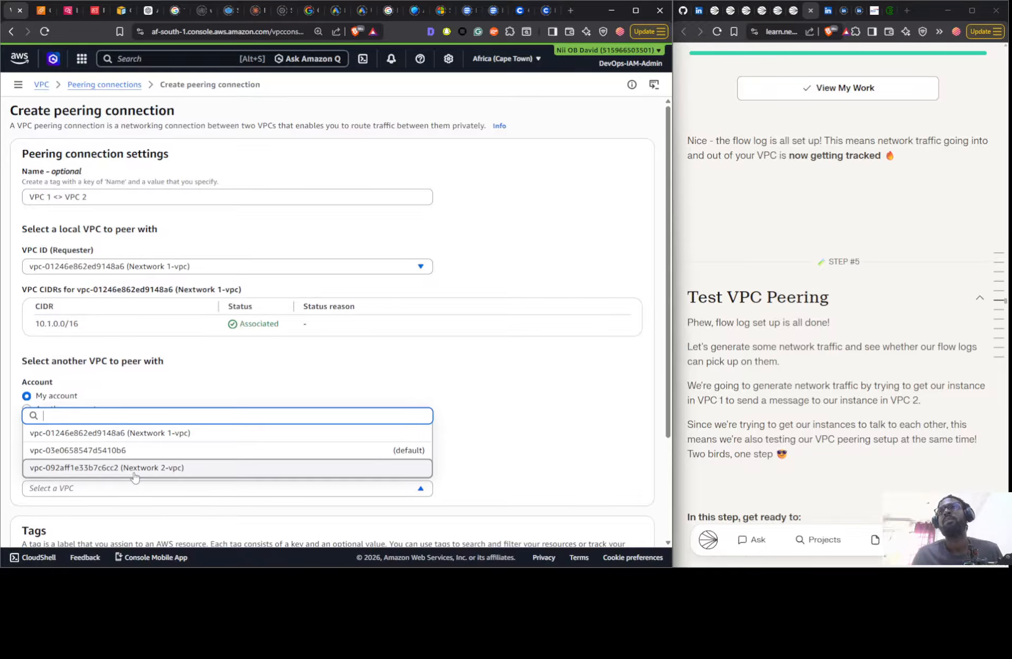
pyautogui.click(134, 468)
pyautogui.scroll(-4, 317, 449)
pyautogui.click(583, 520)
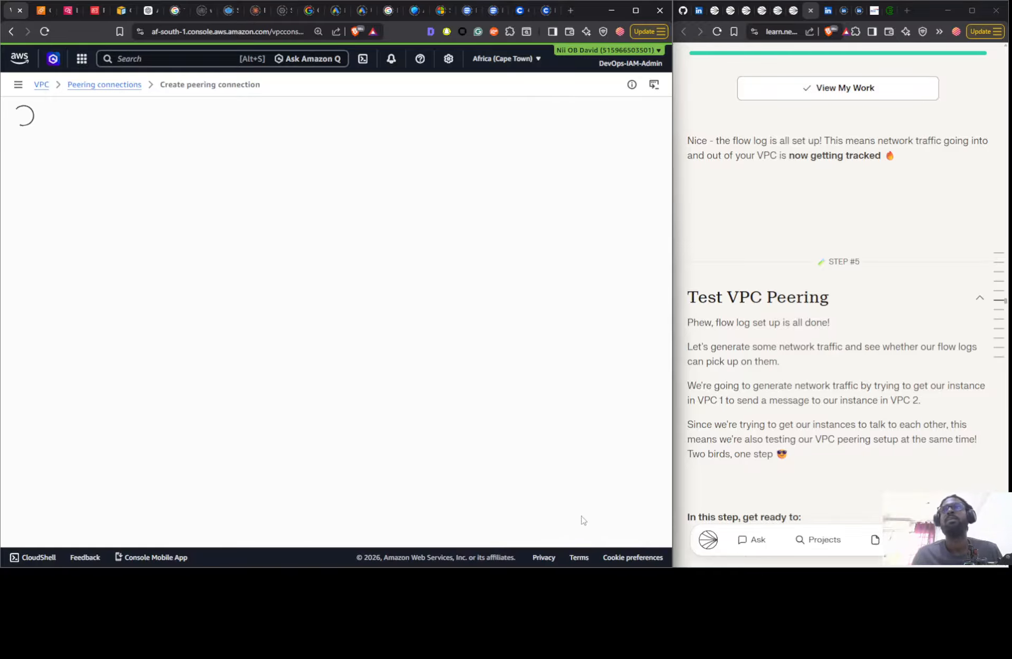
# - Accept the pending request for the VPC 1 <> VPC 2 peering connection
pyautogui.click(600, 137)
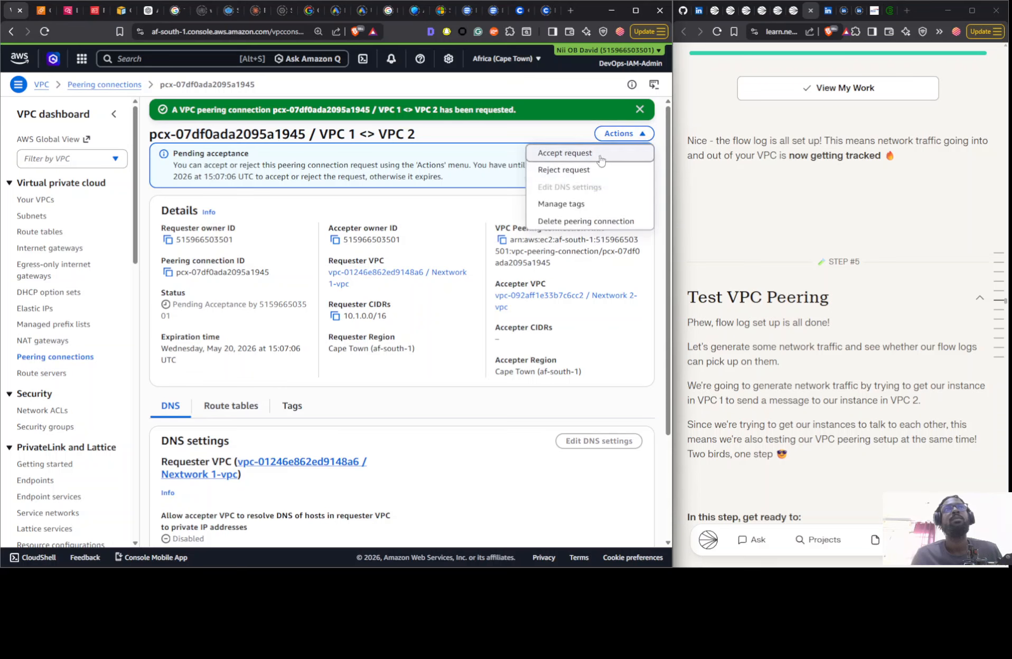
pyautogui.click(590, 157)
pyautogui.click(575, 405)
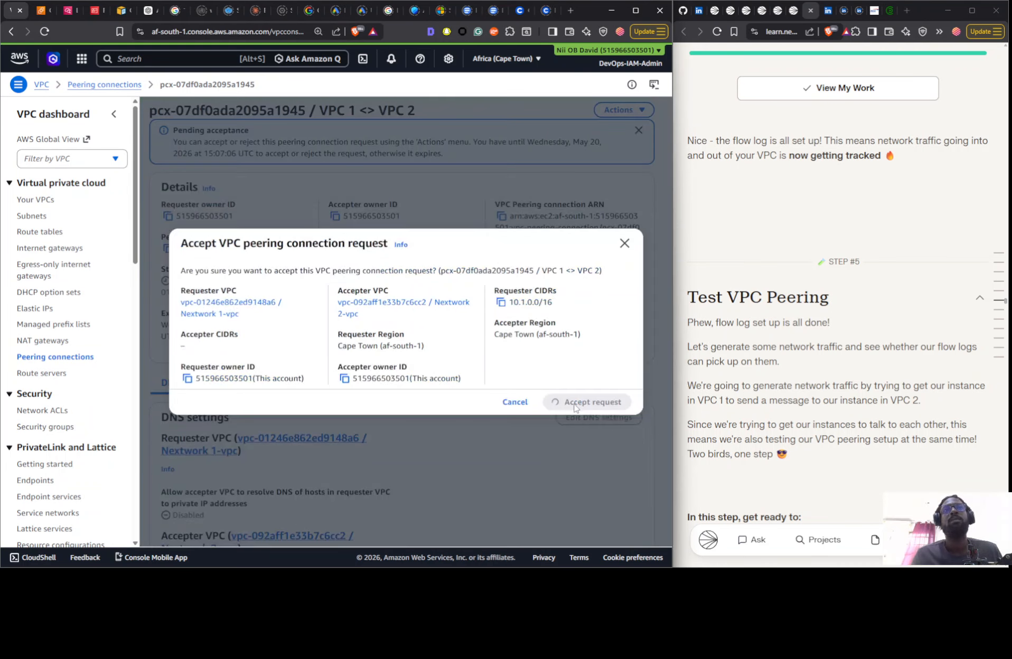
# - Recheck the connection page for Instance - NextWork VPC 1, and compare the IP address details of both running EC2 instances
pyautogui.click(46, 10)
pyautogui.click(44, 31)
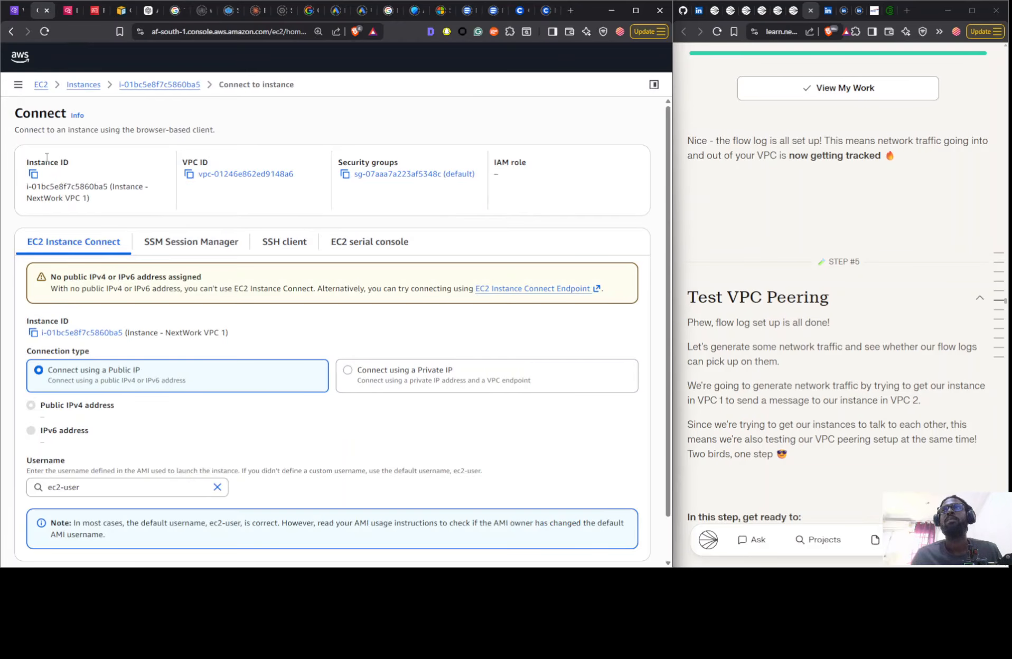
pyautogui.click(14, 11)
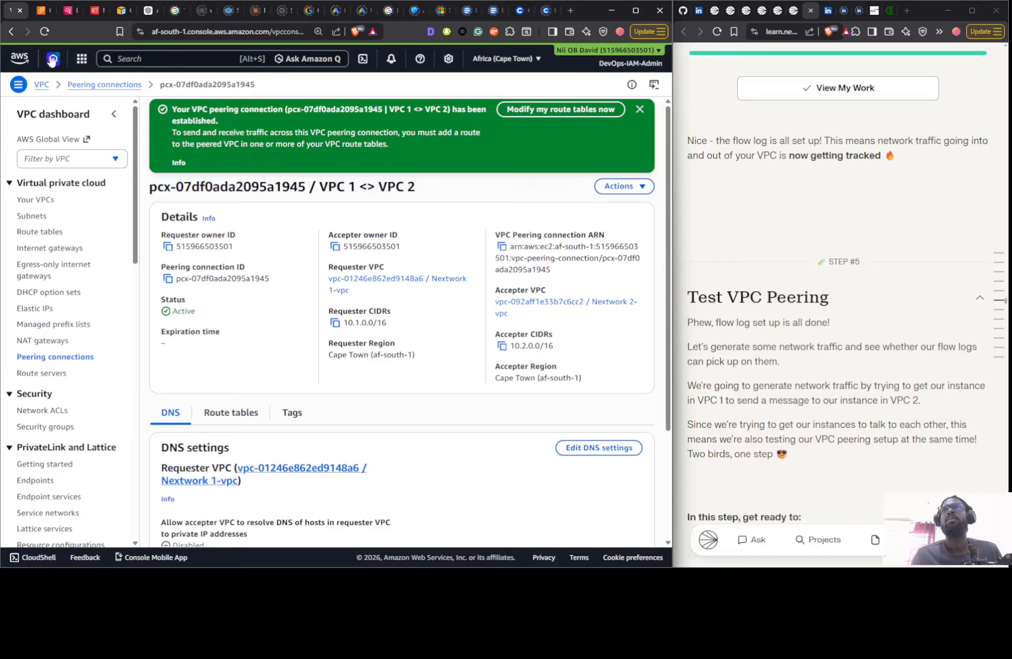
pyautogui.click(43, 11)
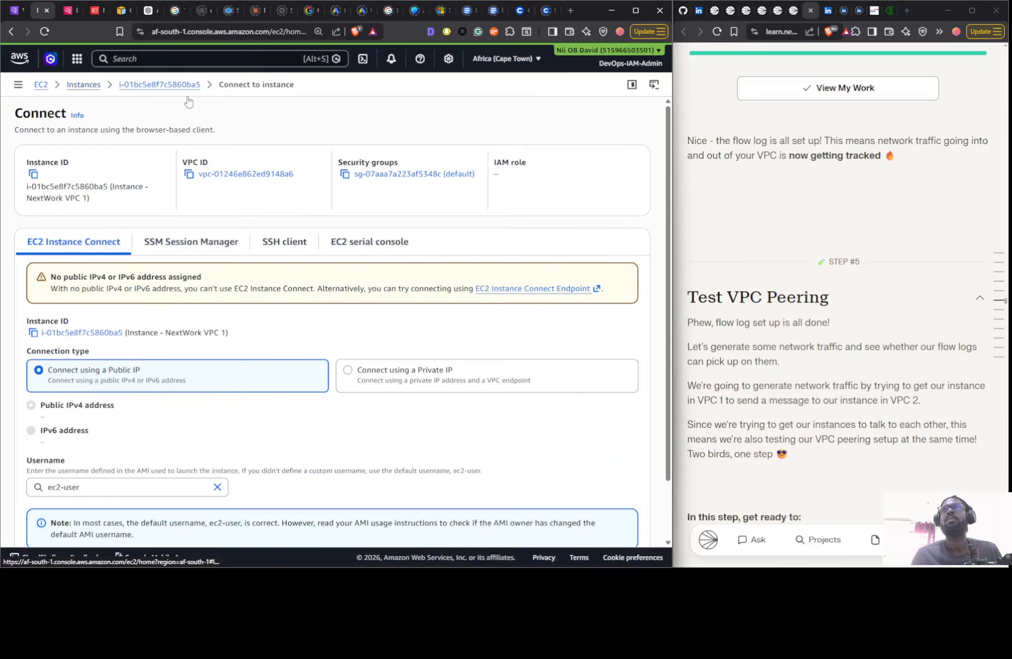
pyautogui.click(189, 101)
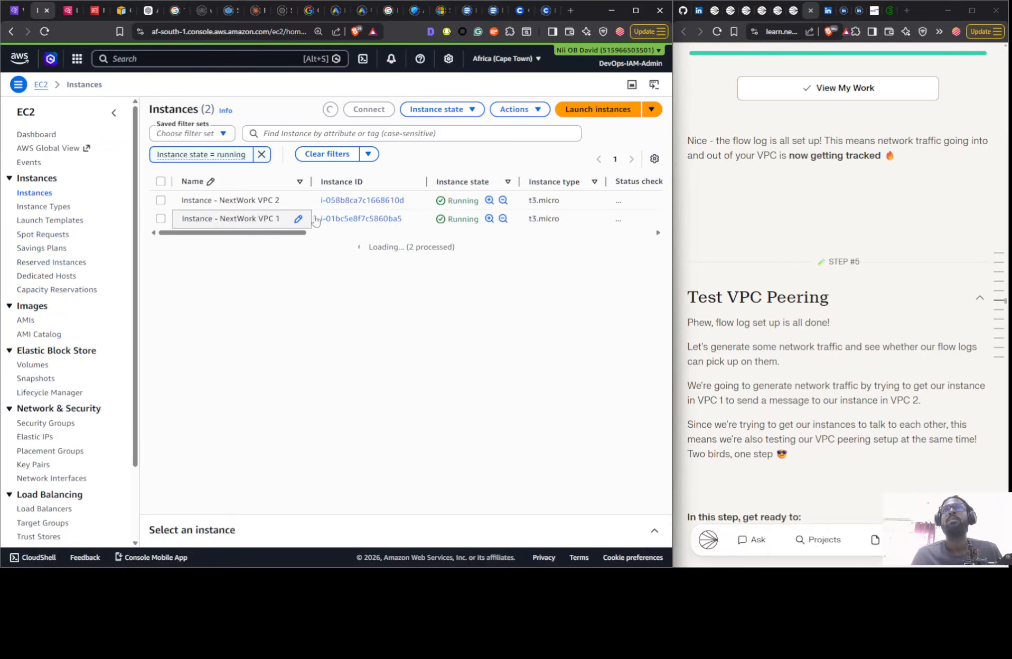
pyautogui.click(177, 203)
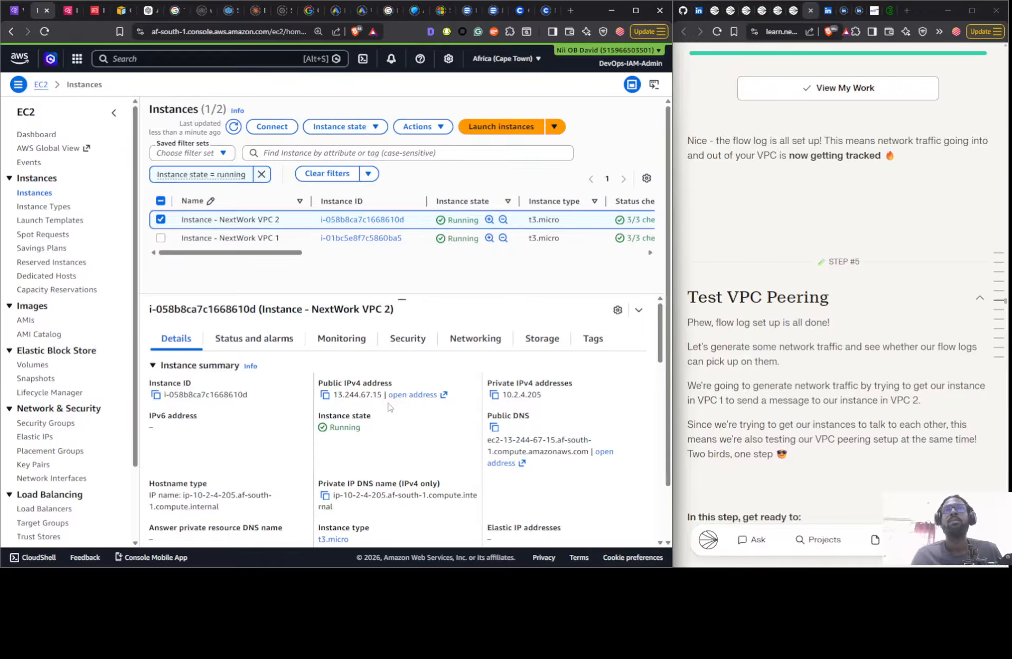
pyautogui.click(312, 244)
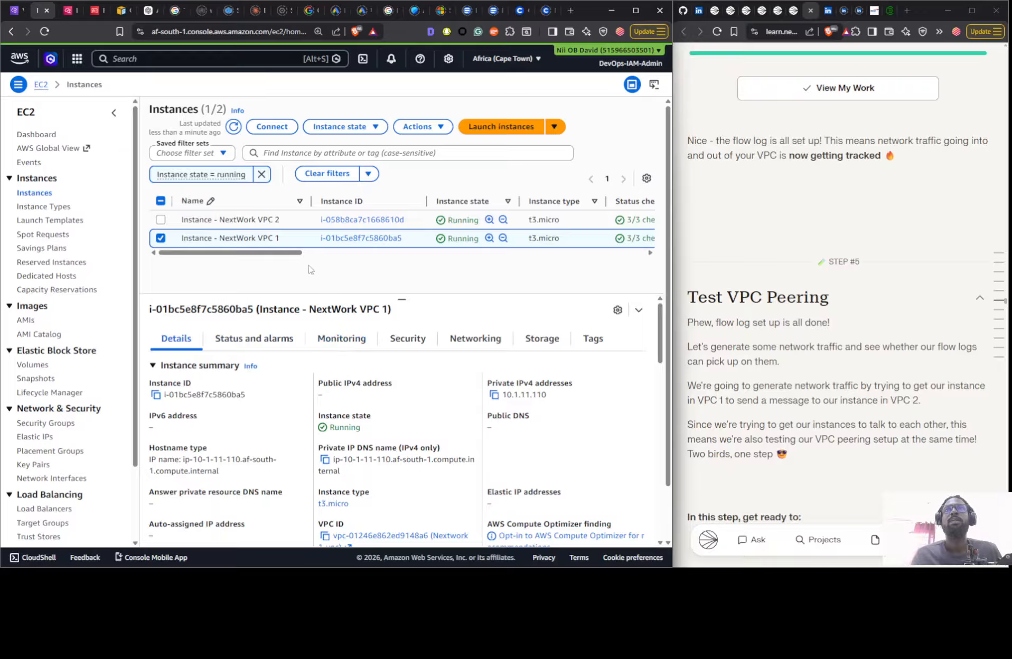
# - Start launching a new EC2 instance and name it Instance - NextWork VPC 1
pyautogui.click(509, 127)
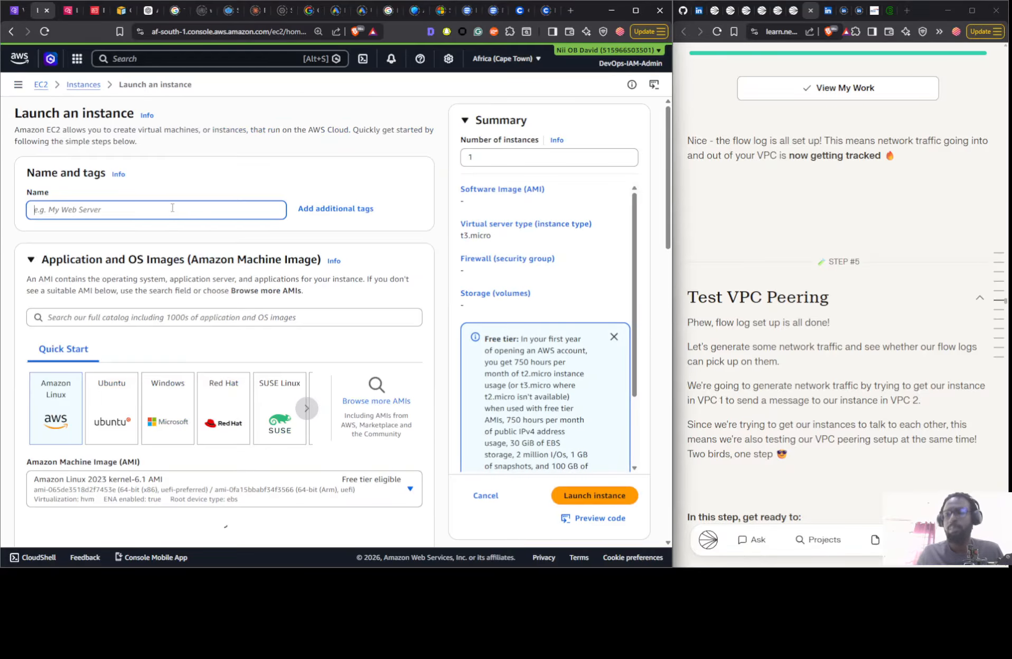
pyautogui.press('super+v')
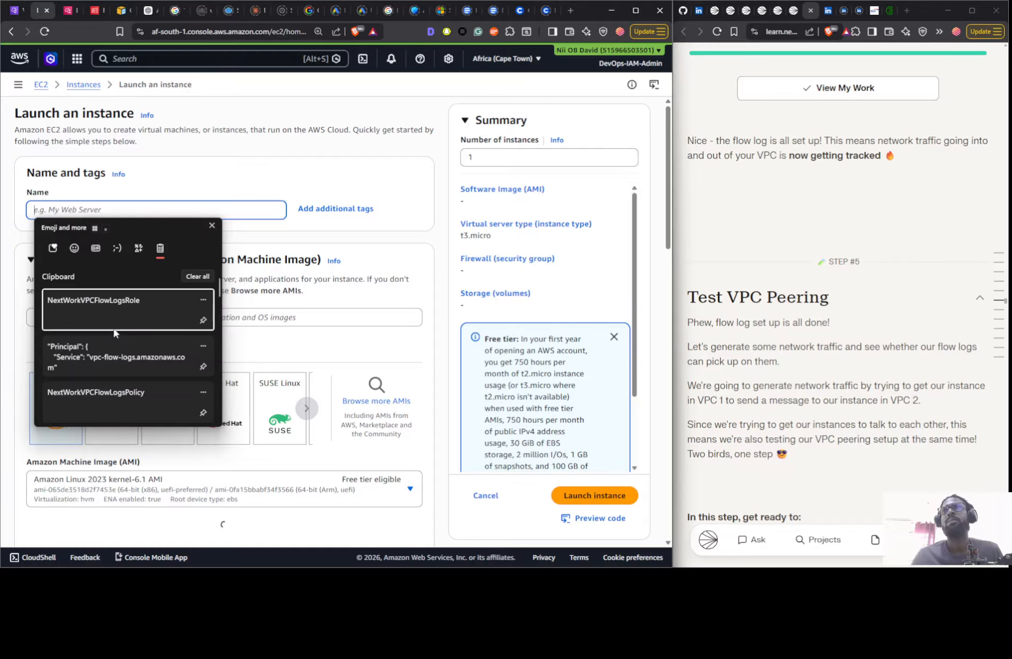
pyautogui.scroll(-1, 114, 333)
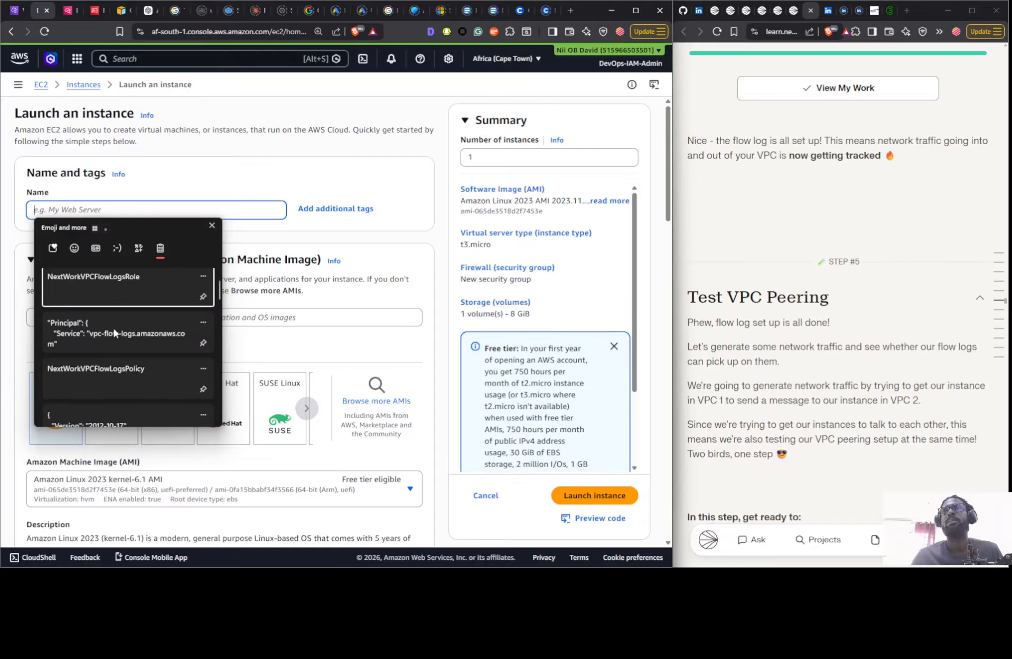
pyautogui.scroll(-5, 114, 332)
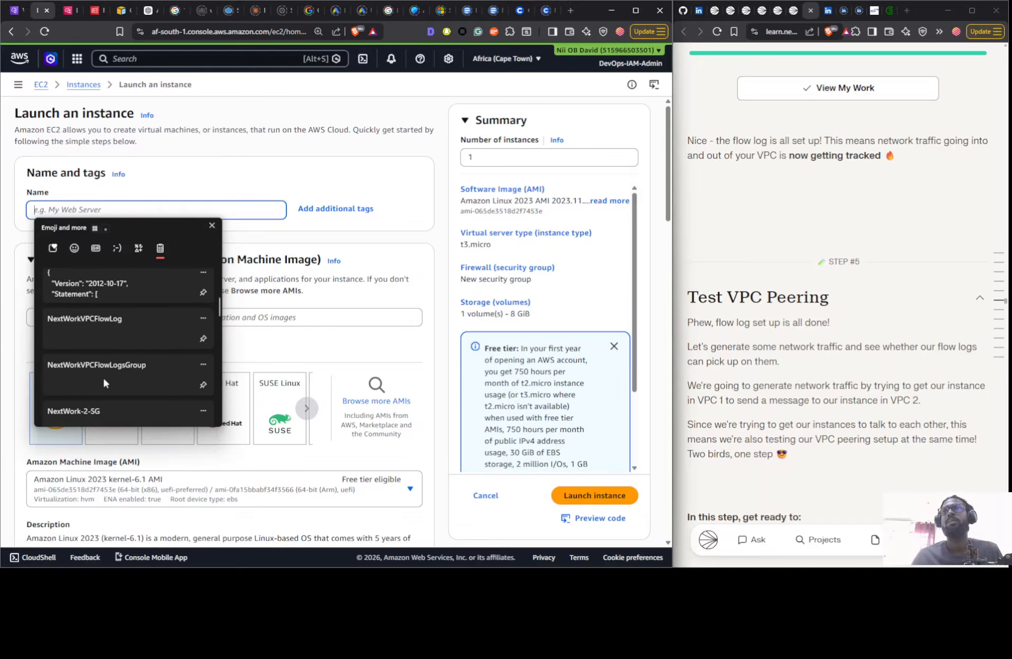
pyautogui.scroll(-5, 101, 372)
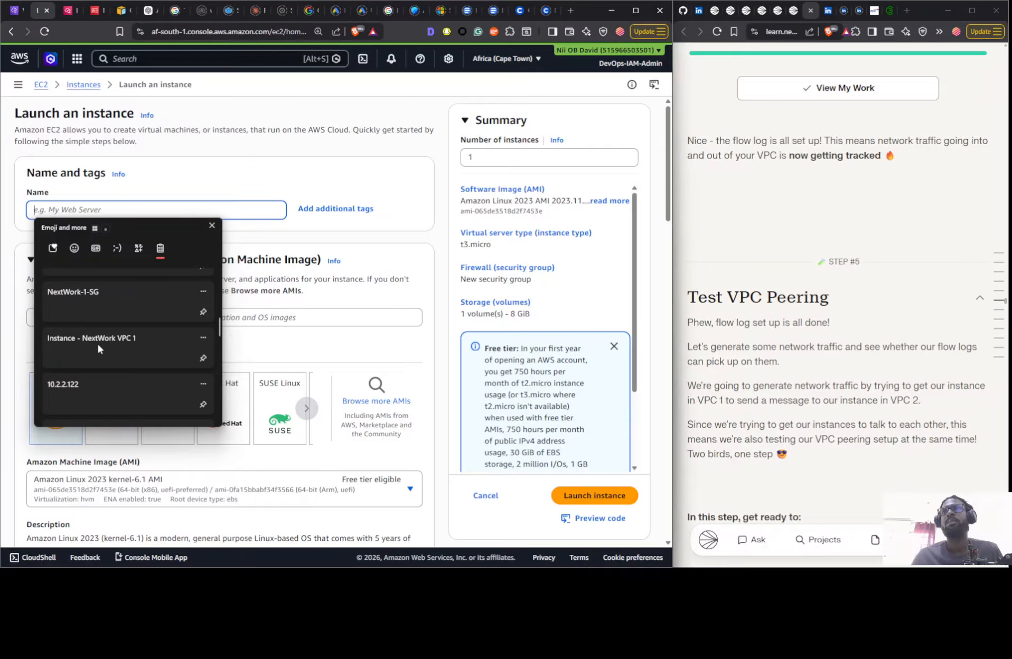
pyautogui.click(98, 348)
# - Set the new instance to proceed without a key pair
pyautogui.scroll(-3, 180, 262)
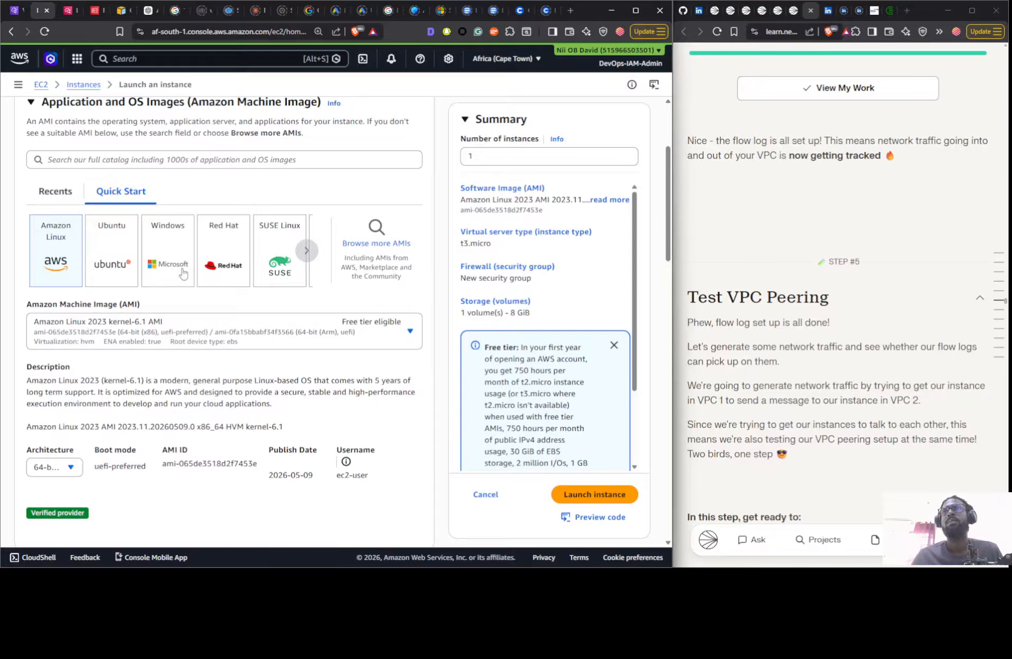
pyautogui.scroll(-6, 185, 278)
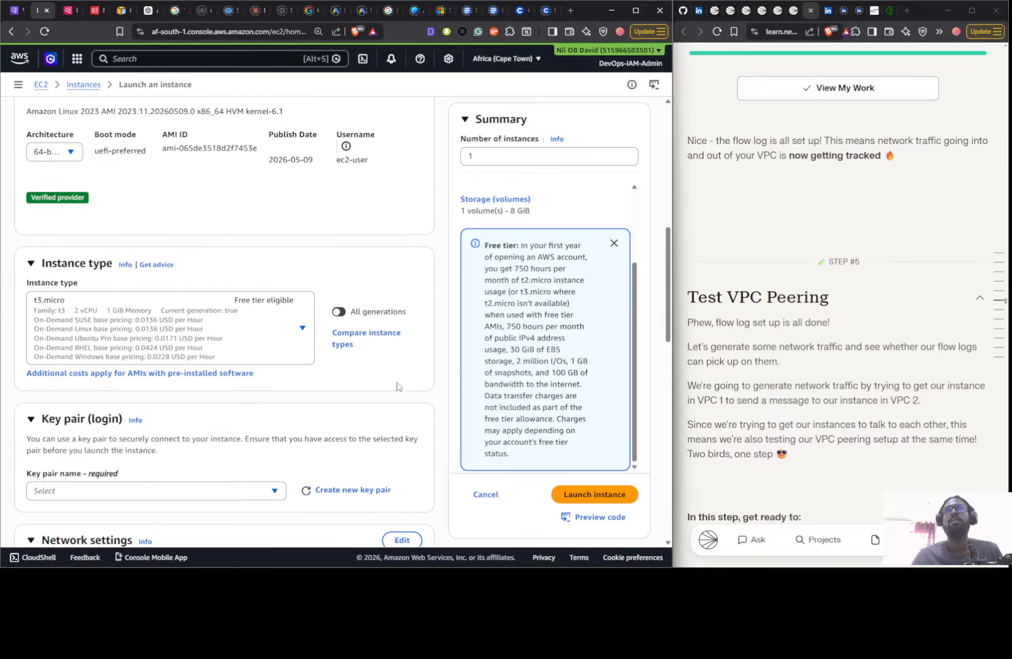
pyautogui.scroll(-6, 239, 218)
pyautogui.click(248, 175)
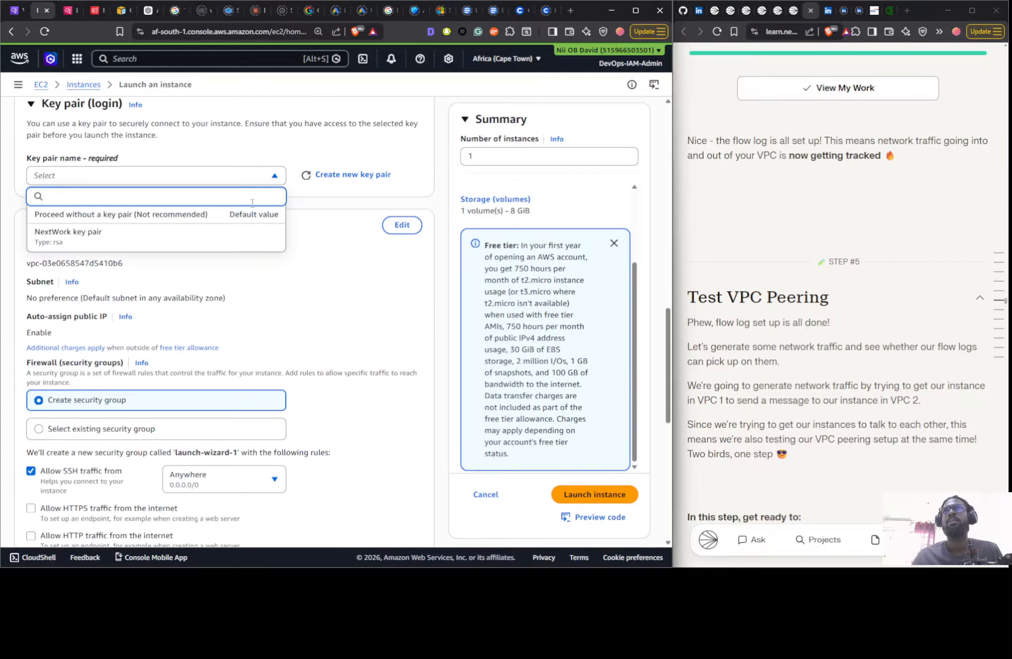
pyautogui.click(241, 216)
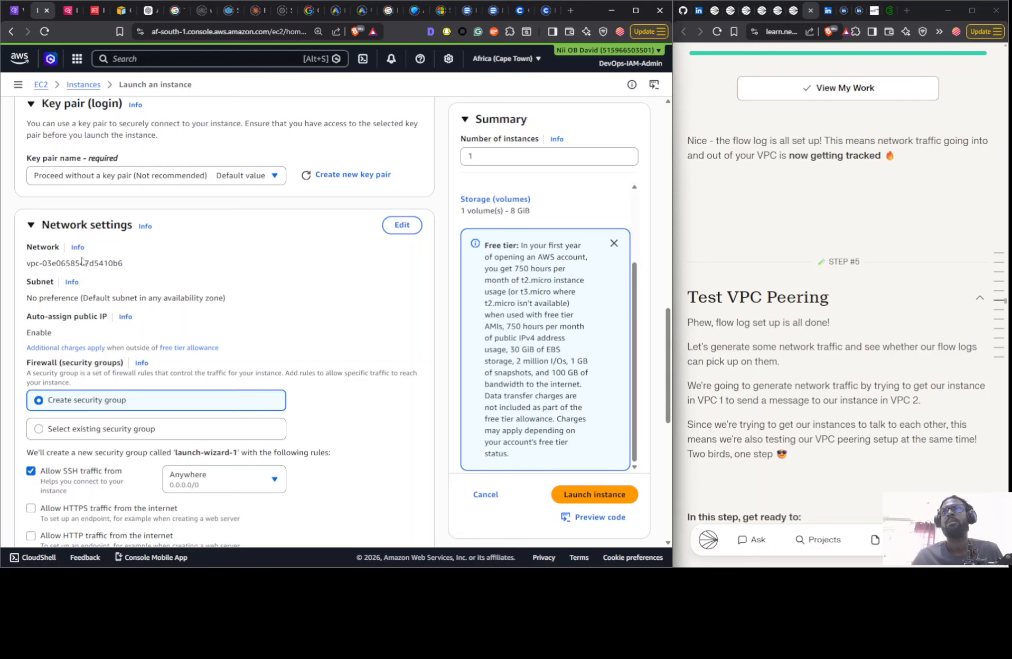
# - Place the new instance in Nextwork 1-vpc and set auto-assign public IP to Enable
pyautogui.click(401, 224)
pyautogui.click(122, 266)
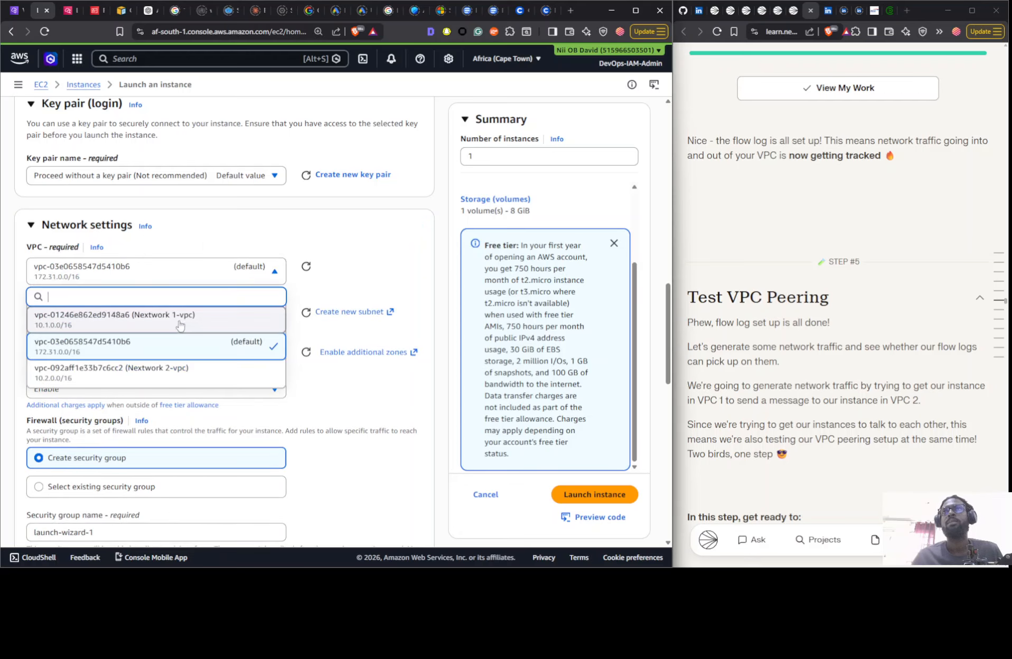
pyautogui.click(179, 319)
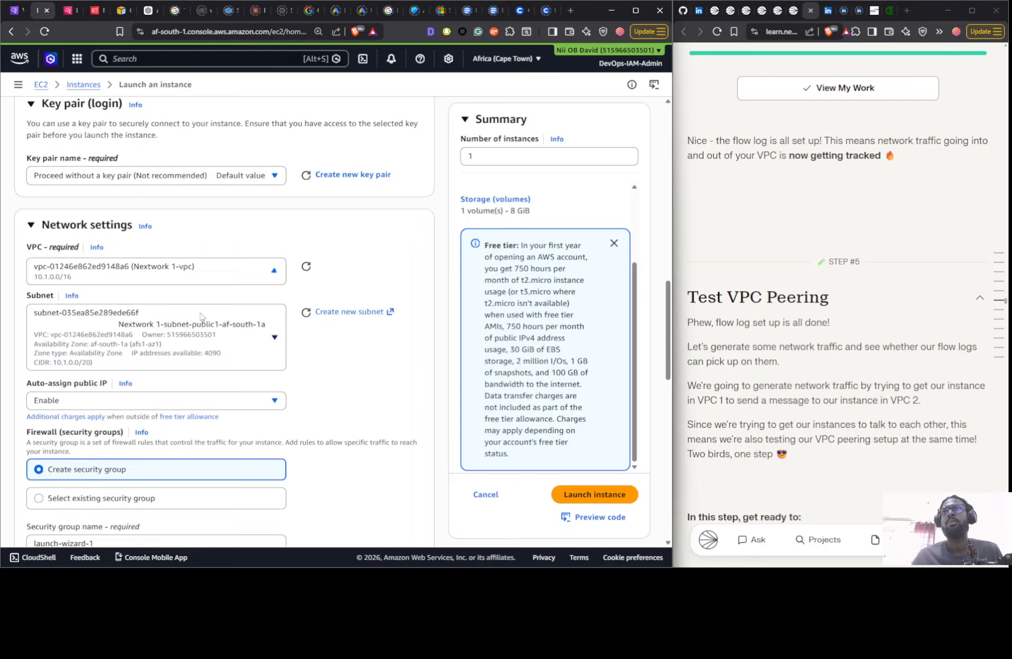
pyautogui.click(155, 404)
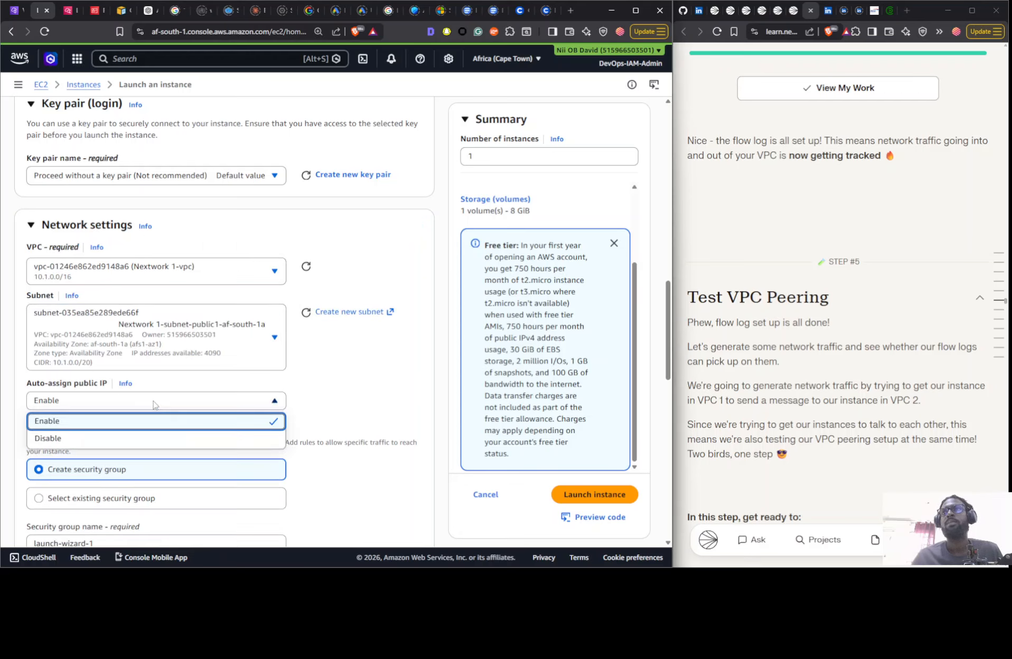
pyautogui.click(129, 421)
# - Assign the existing default security group of Nextwork 1-vpc to the new instance
pyautogui.scroll(-3, 91, 395)
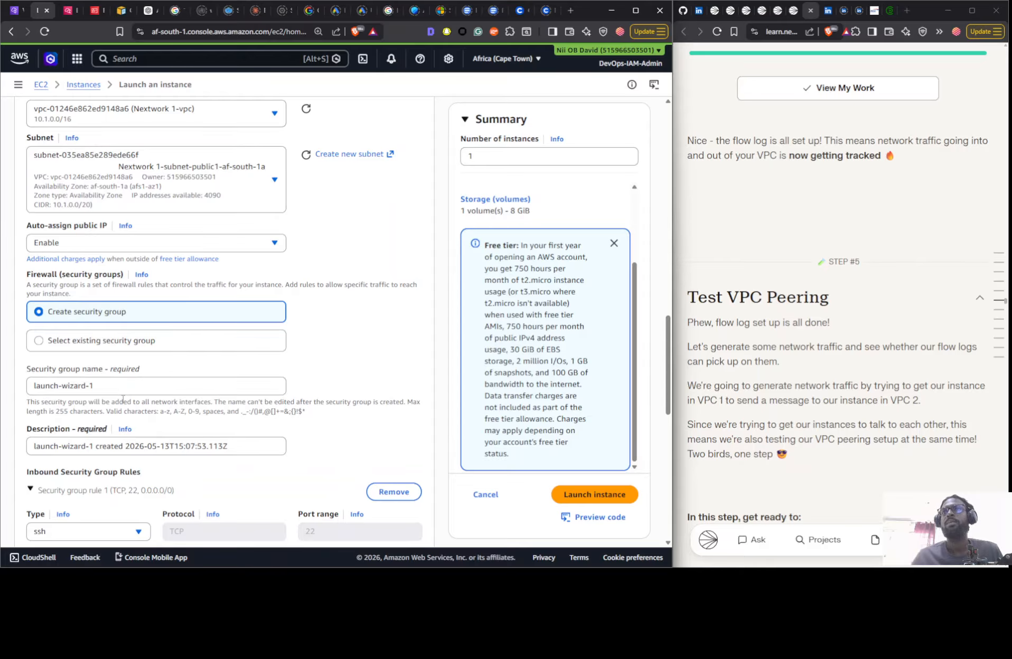
pyautogui.click(126, 345)
pyautogui.click(122, 386)
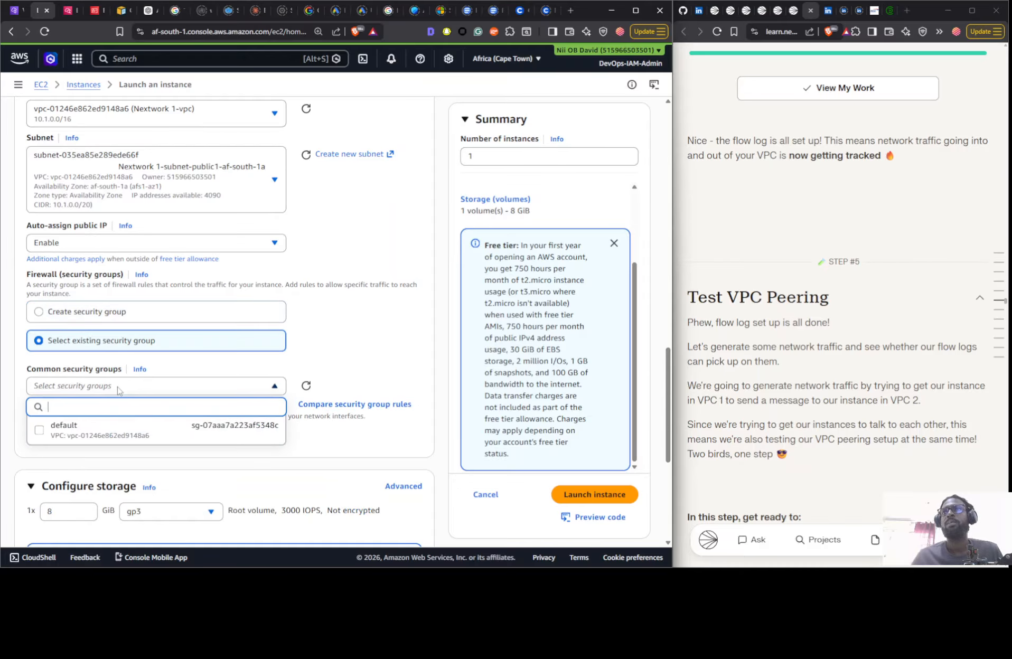
pyautogui.click(118, 430)
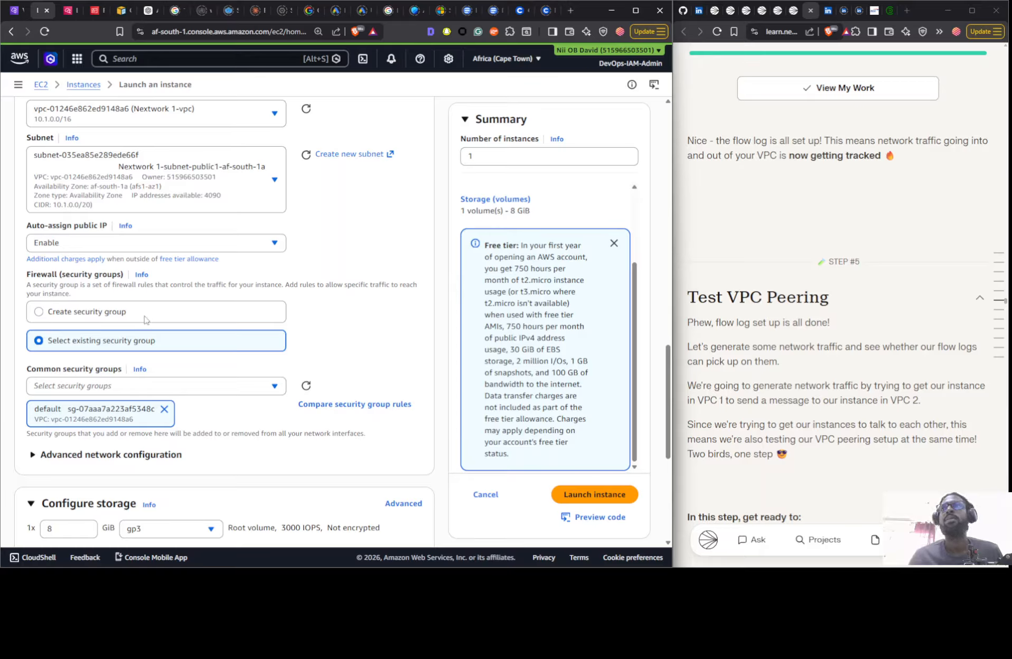
pyautogui.click(97, 315)
pyautogui.click(66, 341)
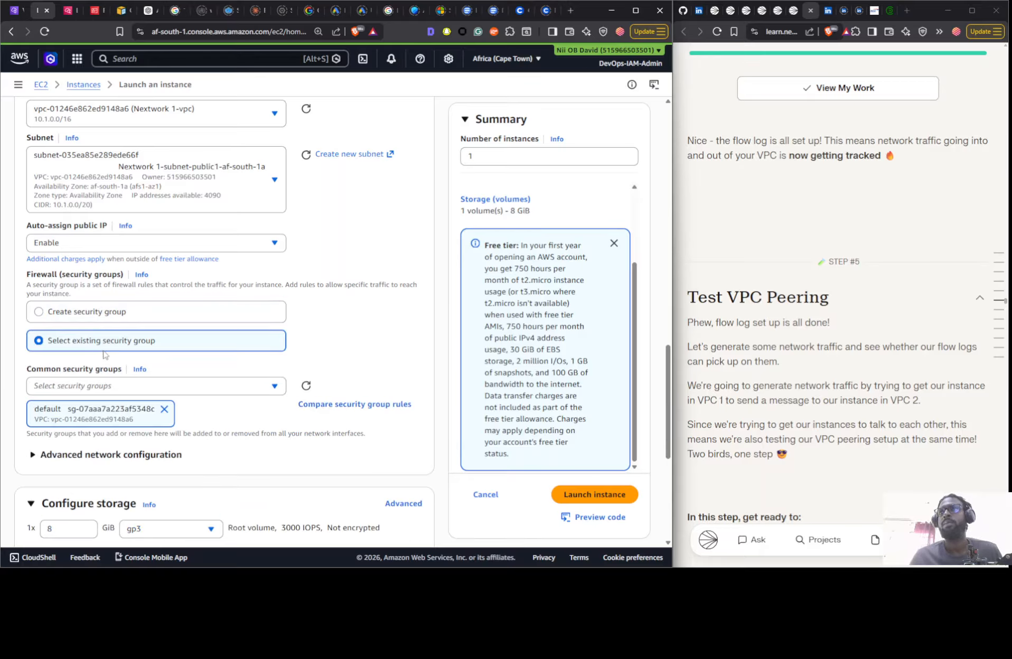
pyautogui.click(114, 316)
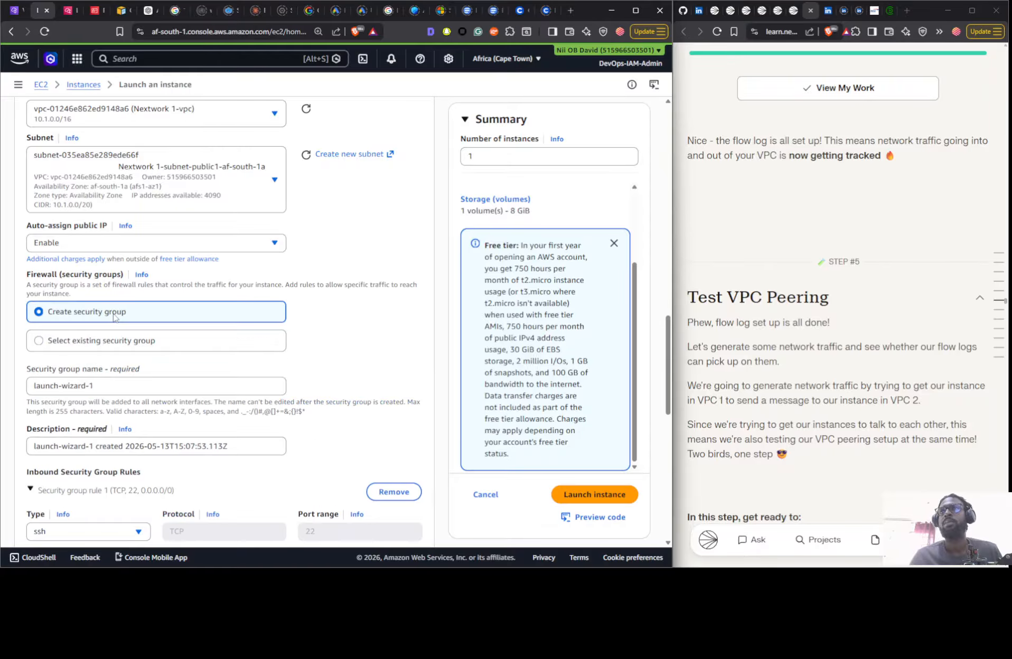
pyautogui.click(119, 343)
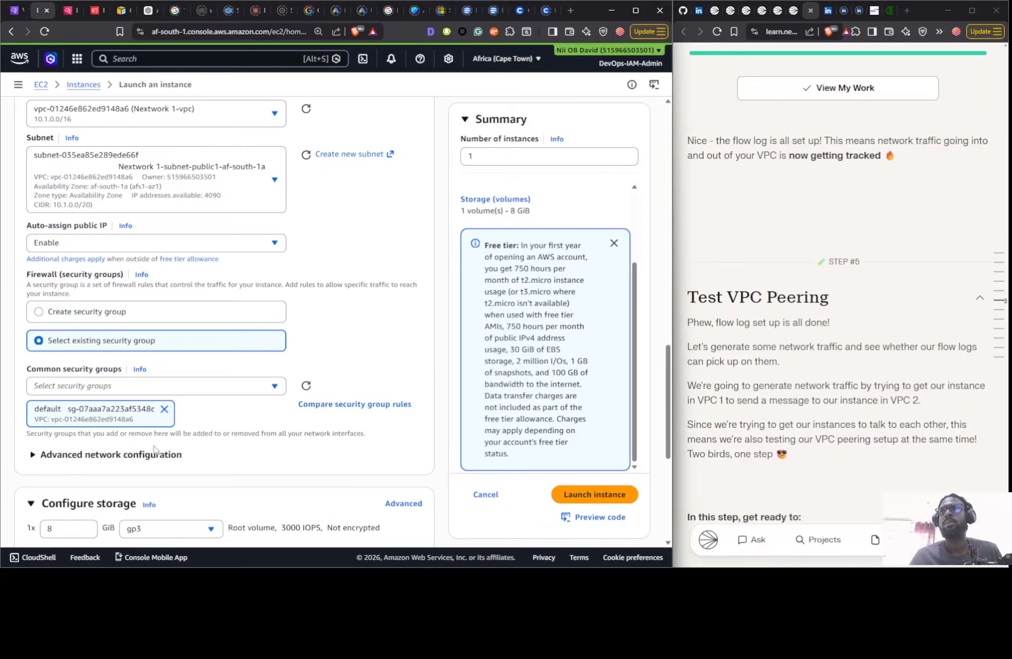
pyautogui.click(232, 387)
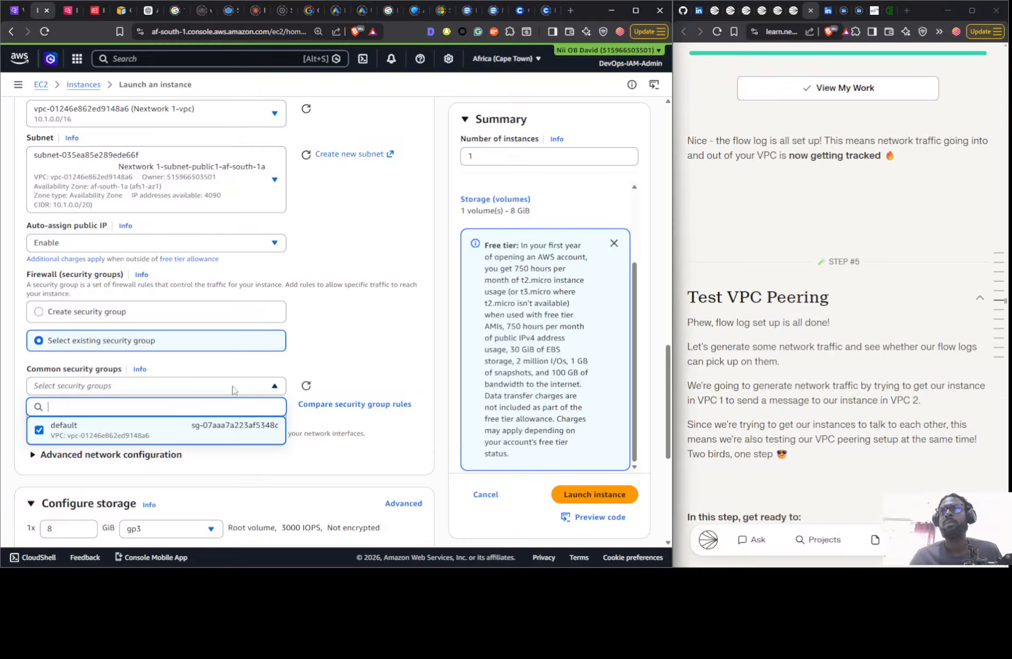
pyautogui.click(297, 388)
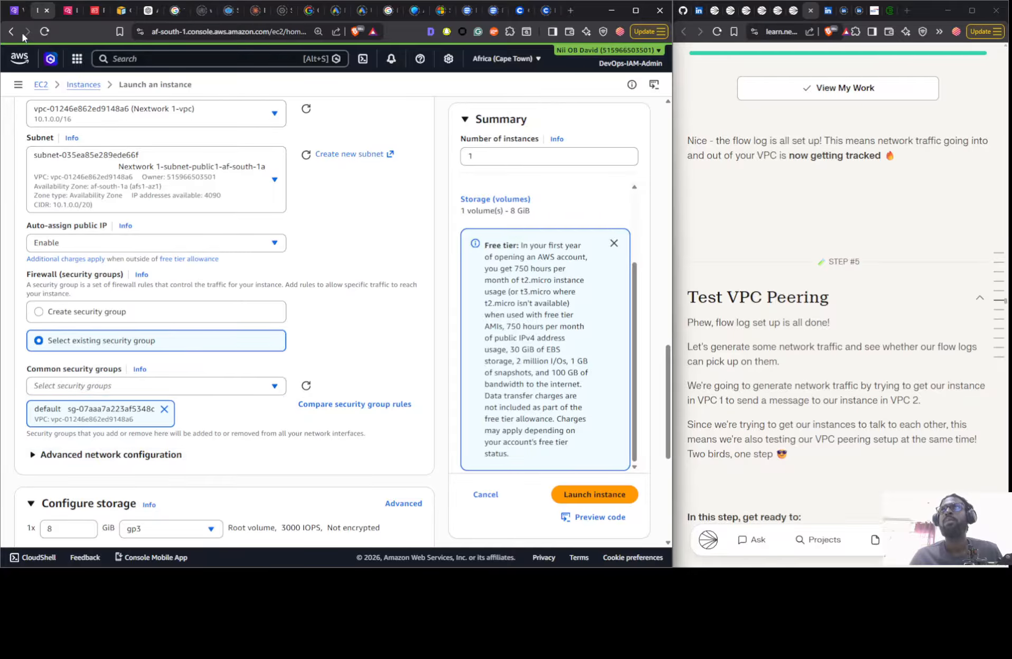
# - Check the VPC security groups list to match NextWork-1-SG's group ID and VPC with the group chosen for the instance
pyautogui.hotkey('ctrl', 'pageup')
pyautogui.click(45, 426)
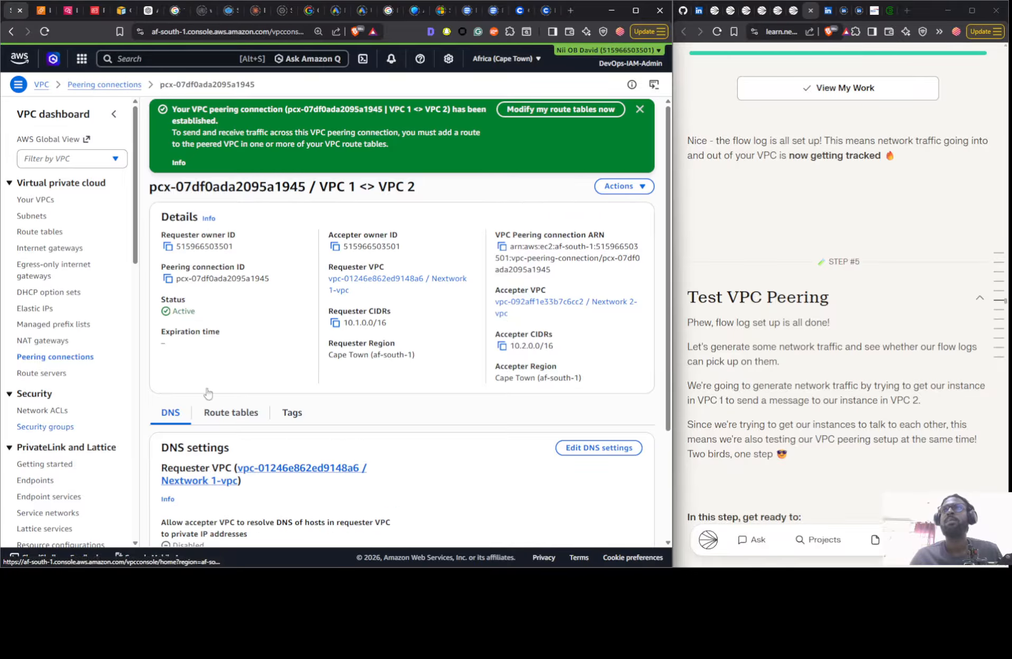
pyautogui.moveTo(302, 257); pyautogui.dragTo(389, 257)
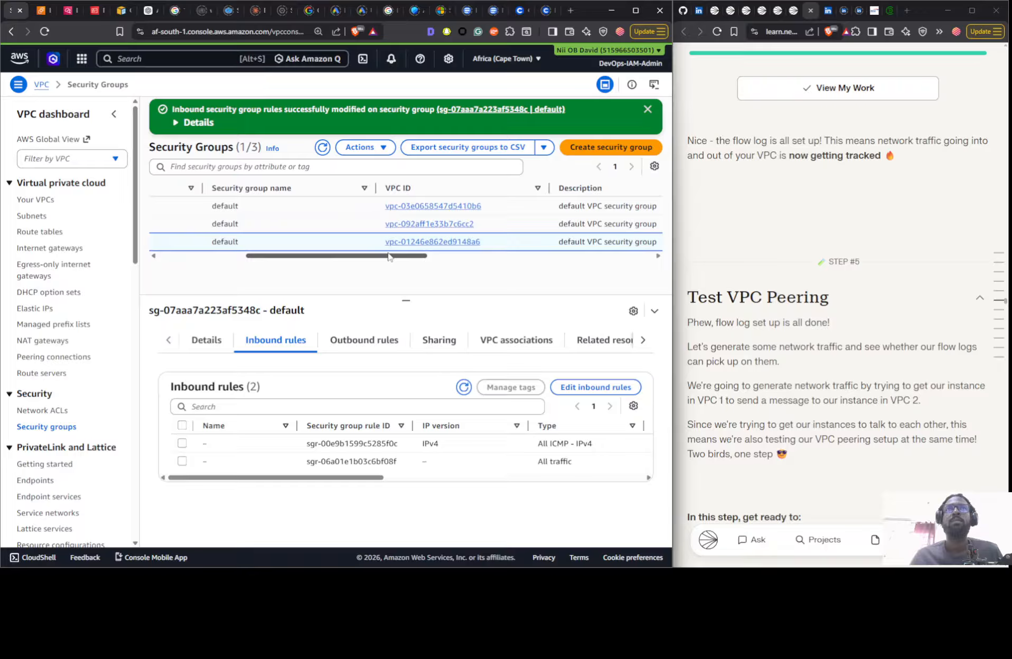
pyautogui.moveTo(389, 257); pyautogui.dragTo(312, 257)
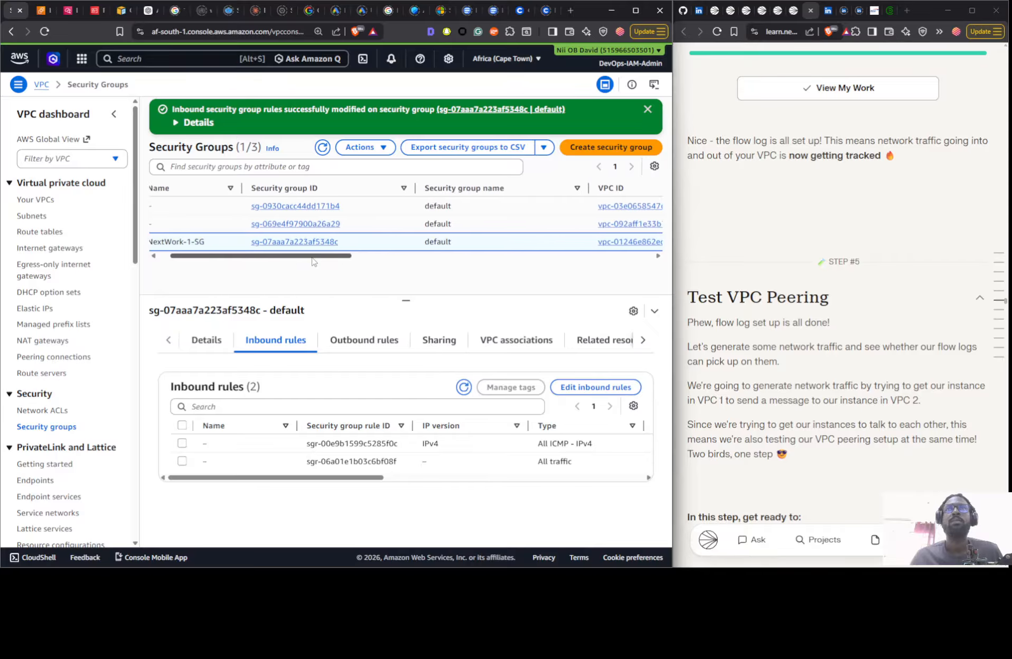
pyautogui.click(39, 15)
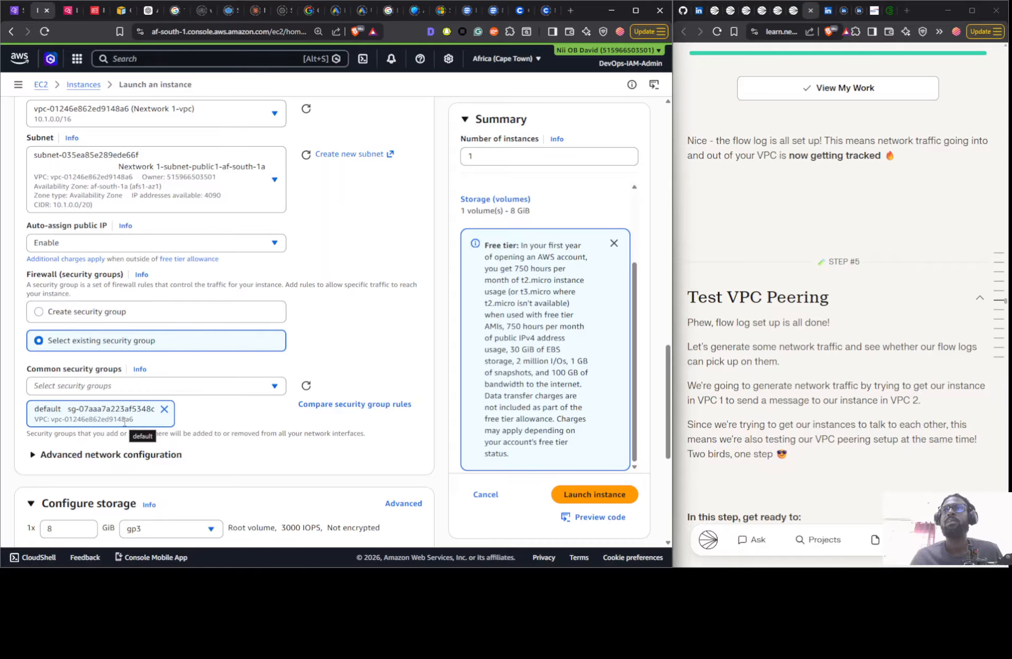
pyautogui.scroll(-2, 124, 422)
pyautogui.click(16, 10)
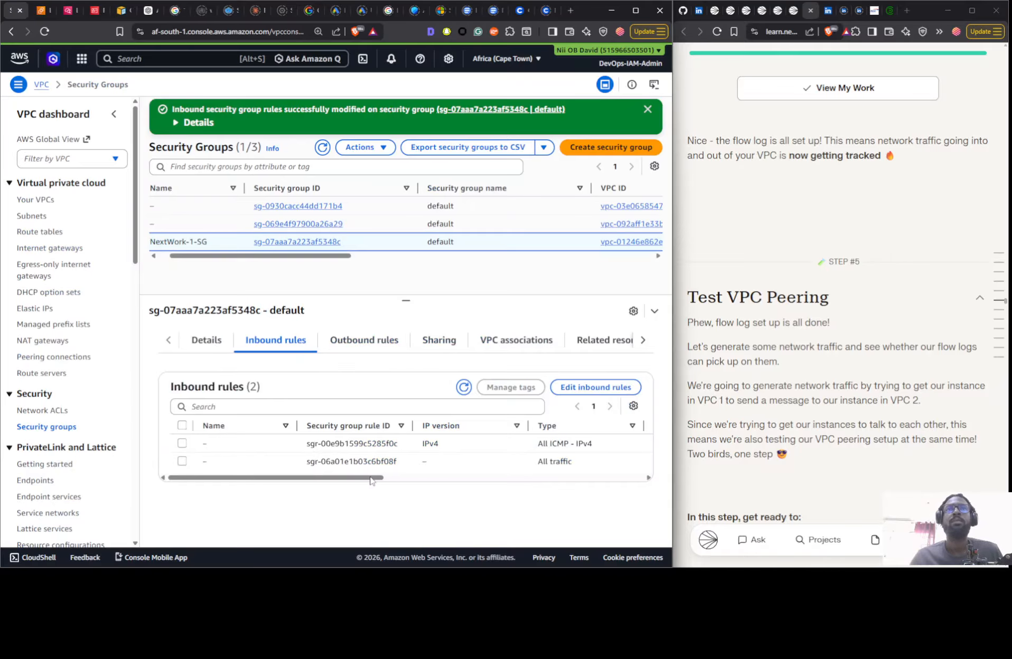
pyautogui.click(45, 11)
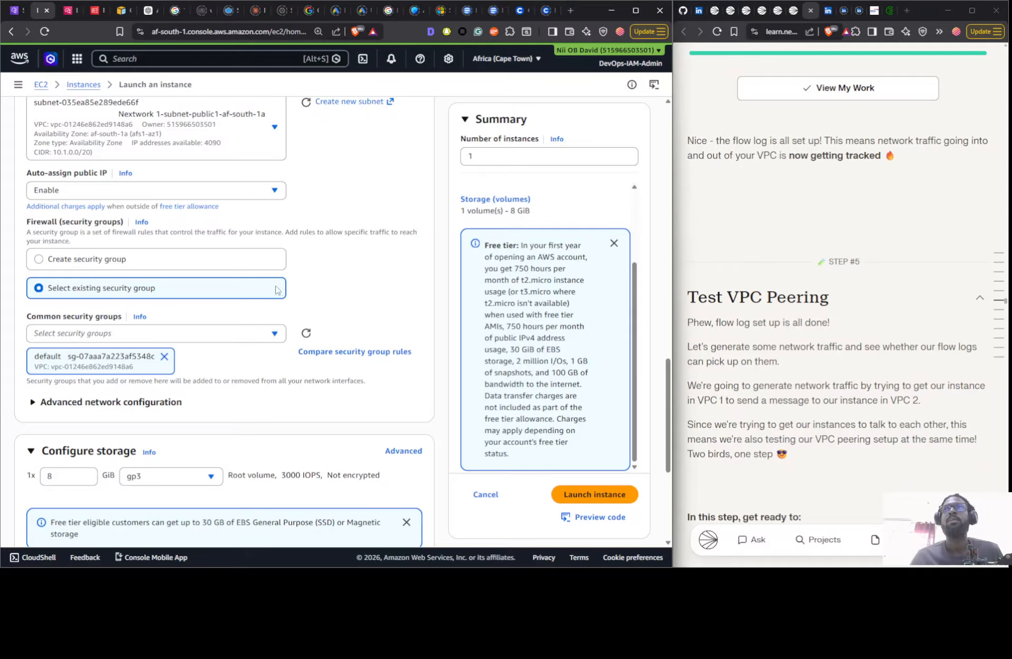
# - Launch the configured instance and open the list of all instances
pyautogui.scroll(-3, 211, 198)
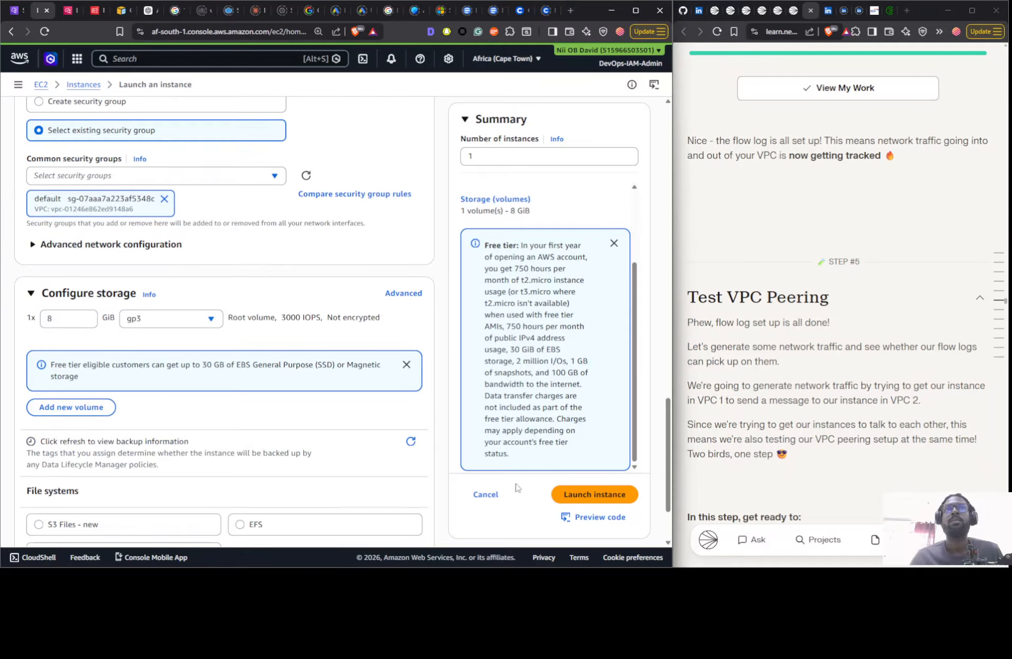
pyautogui.click(555, 494)
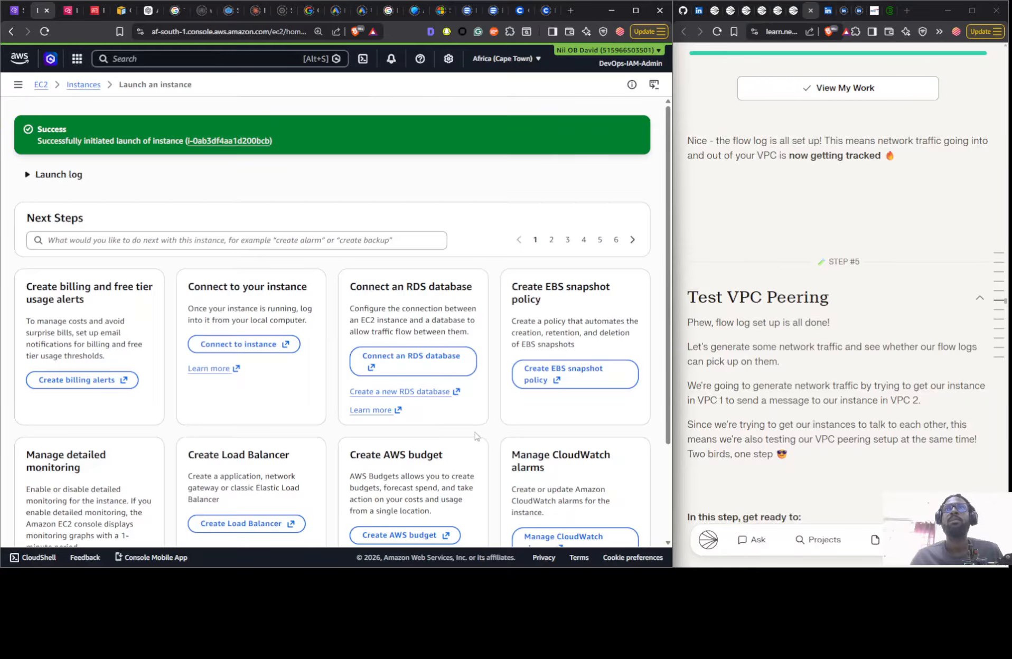
pyautogui.scroll(-3, 458, 441)
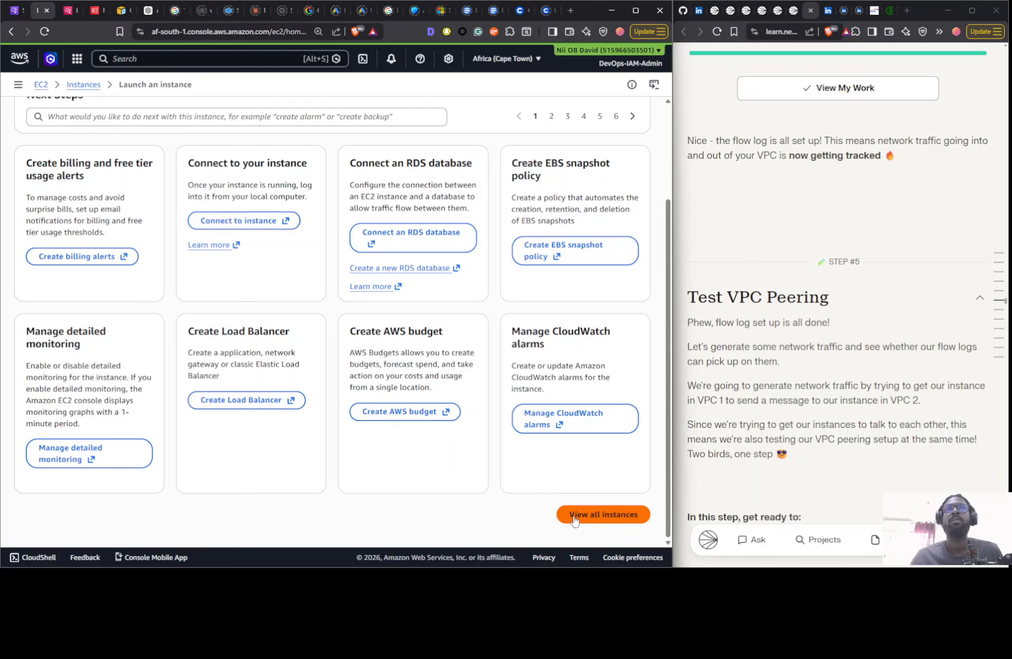
pyautogui.click(575, 518)
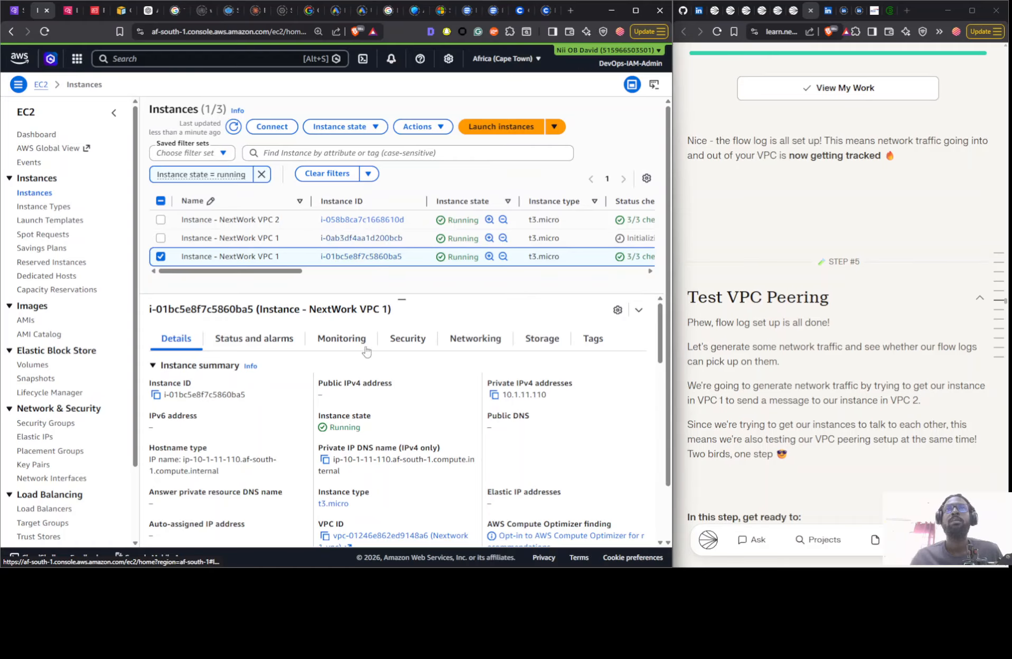
# - Terminate the older Instance - NextWork VPC 1 that has no public IPv4 address
pyautogui.click(301, 238)
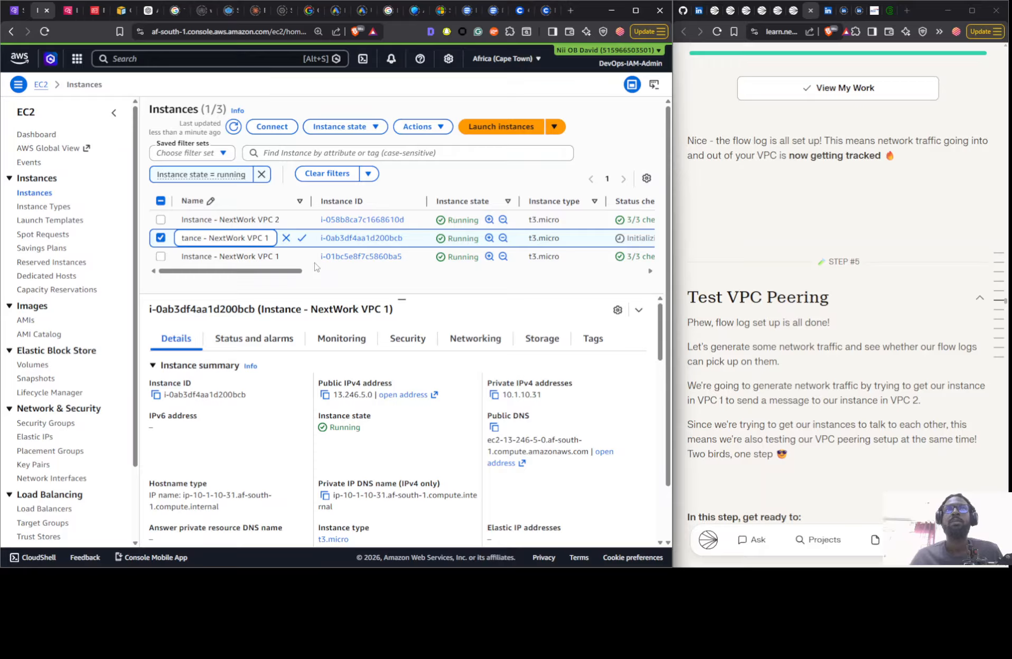
pyautogui.click(314, 266)
pyautogui.click(314, 265)
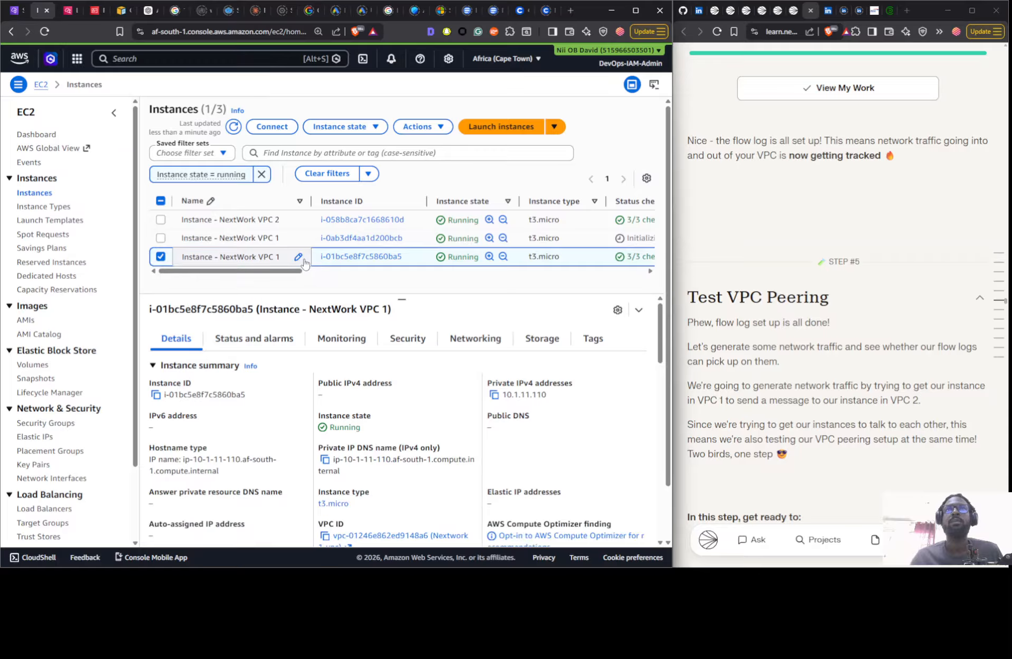
pyautogui.click(340, 127)
pyautogui.click(347, 215)
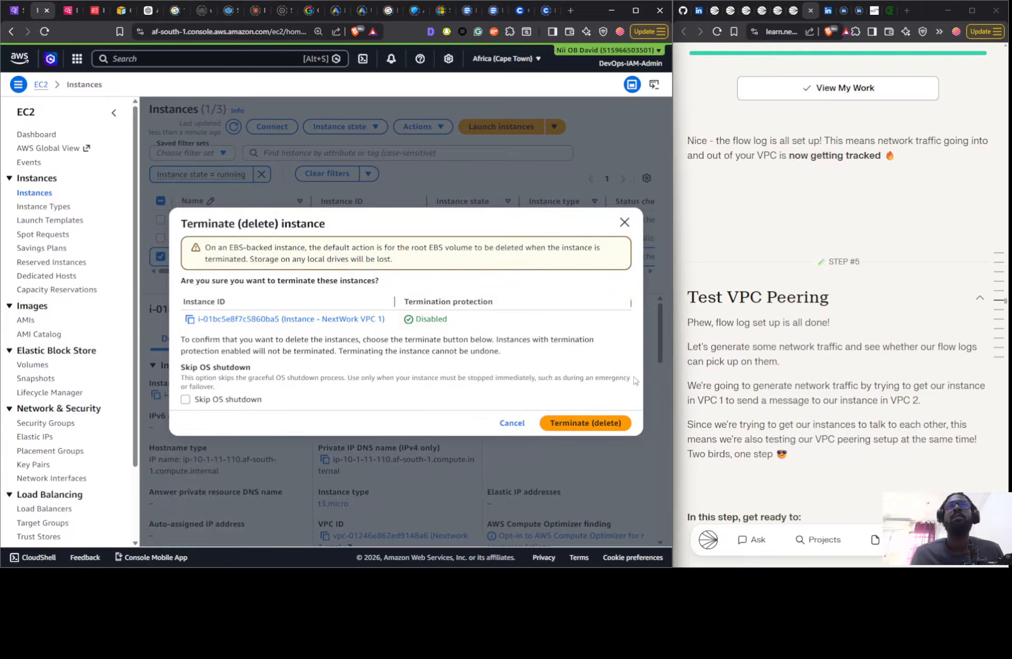
pyautogui.click(586, 423)
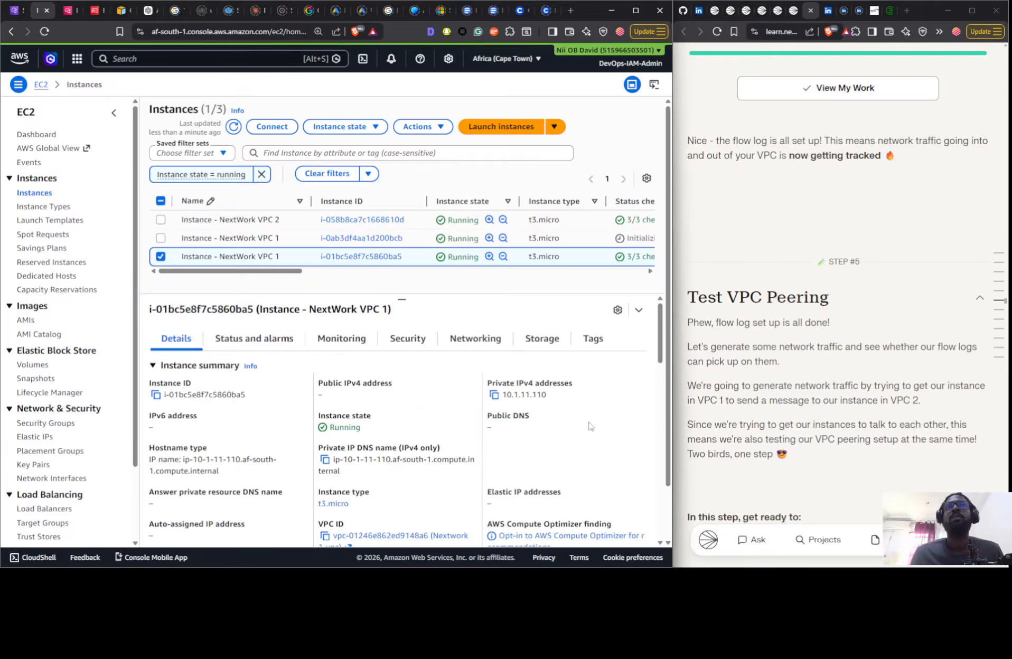
# - In the VPC console, view the DNS settings of the active VPC 1 <> VPC 2 peering connection and leave without saving
pyautogui.click(17, 11)
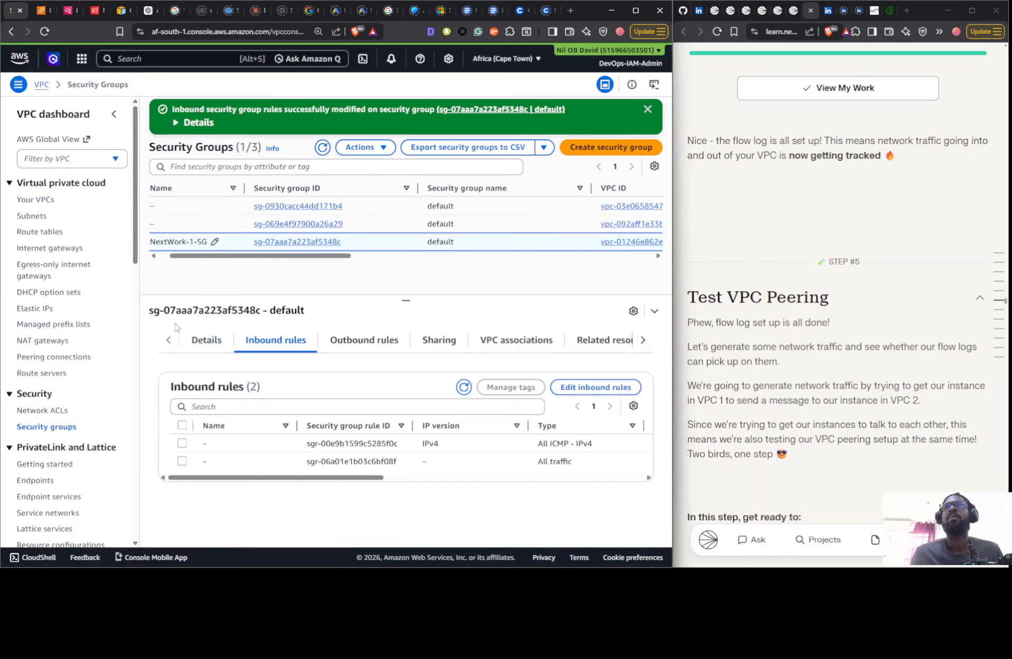
pyautogui.click(51, 357)
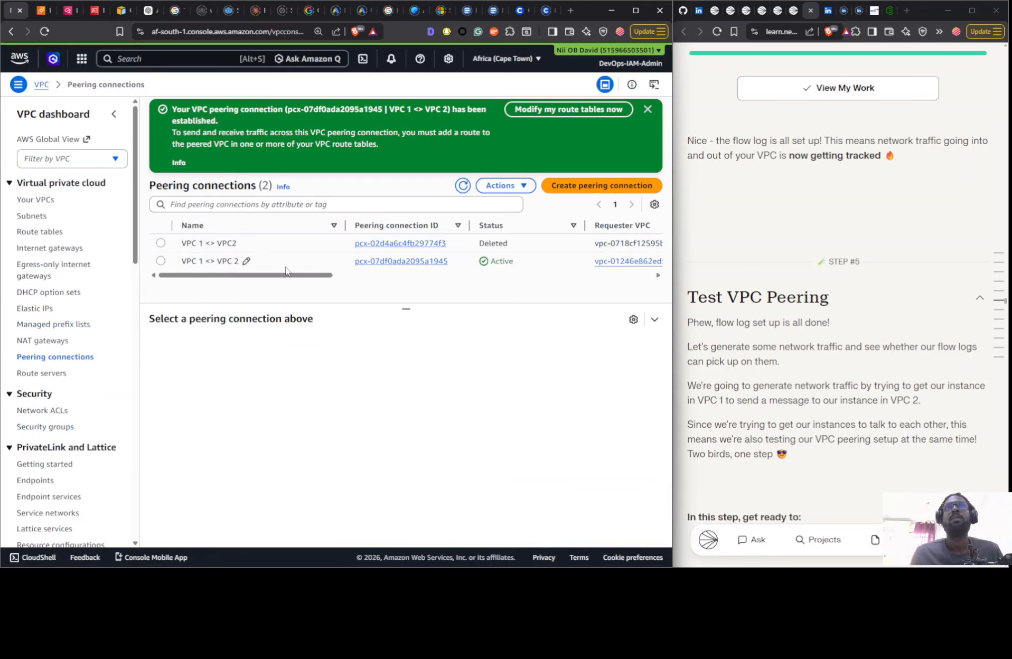
pyautogui.click(284, 266)
pyautogui.click(505, 185)
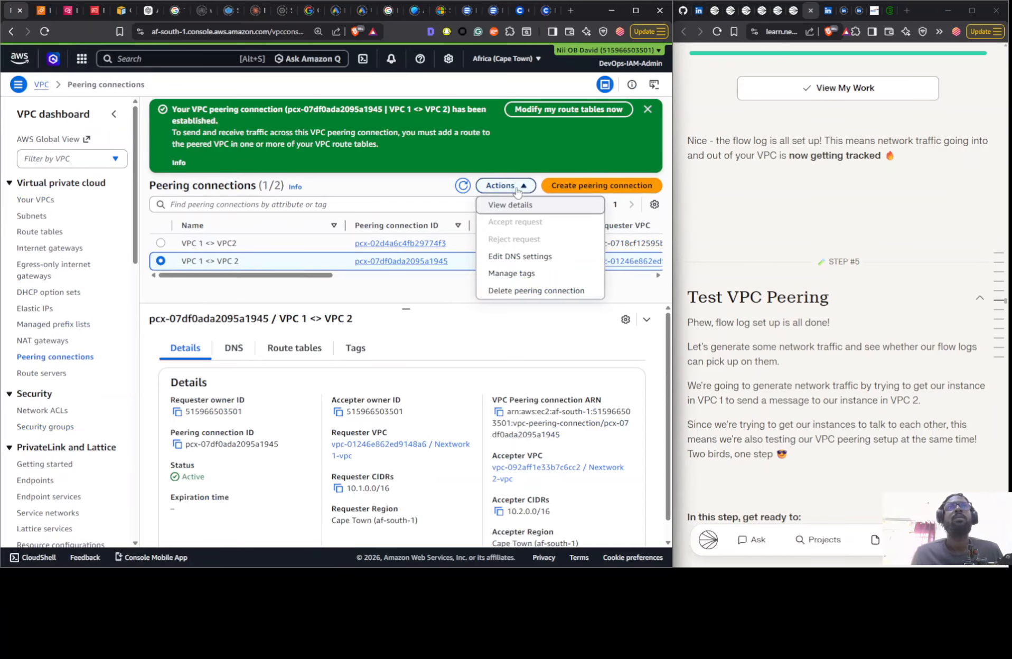
pyautogui.click(513, 259)
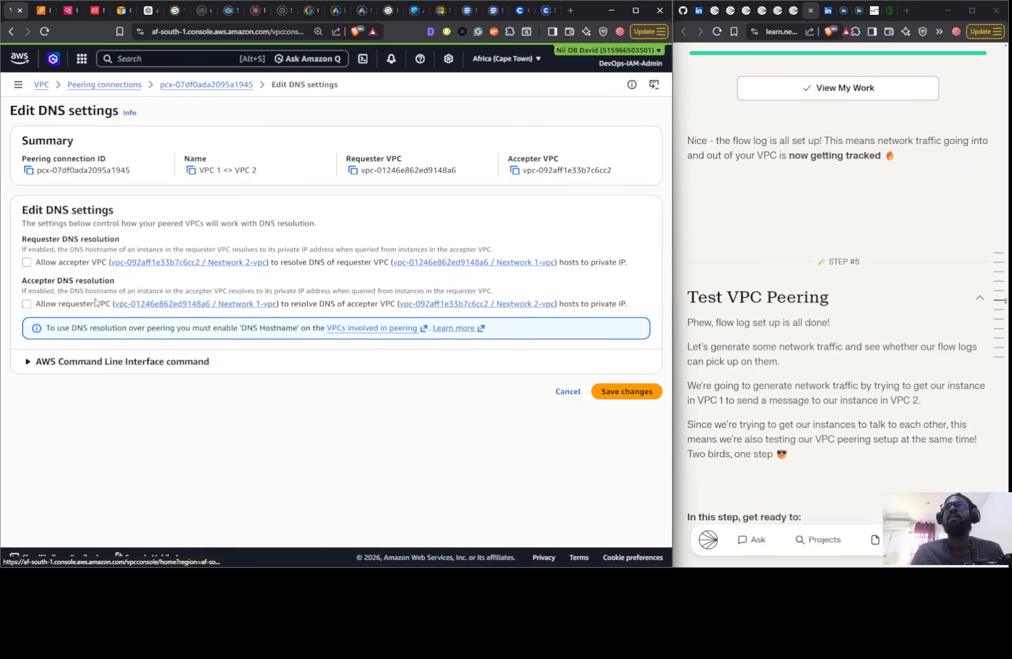
pyautogui.click(575, 391)
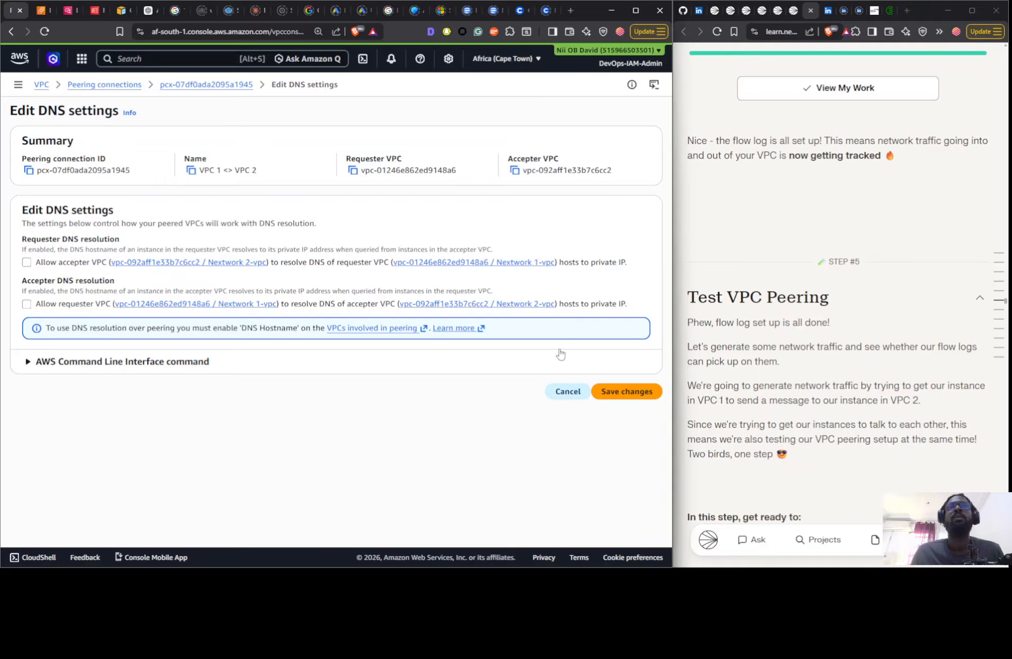
pyautogui.click(463, 110)
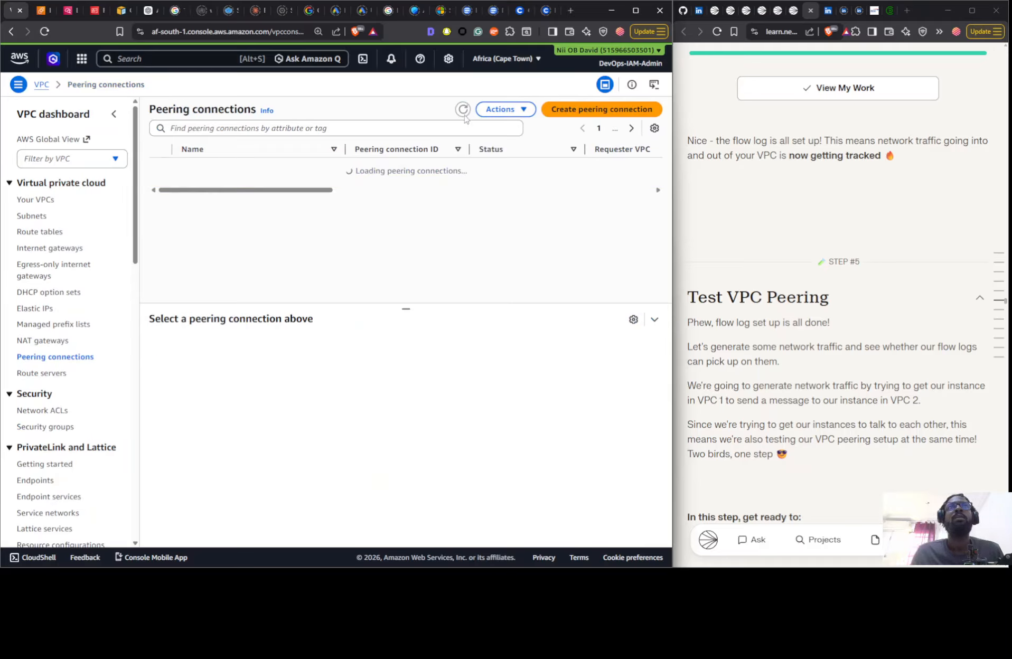
# - Delete the active VPC 1 <> VPC 2 peering connection, confirming with "delete"
pyautogui.click(531, 181)
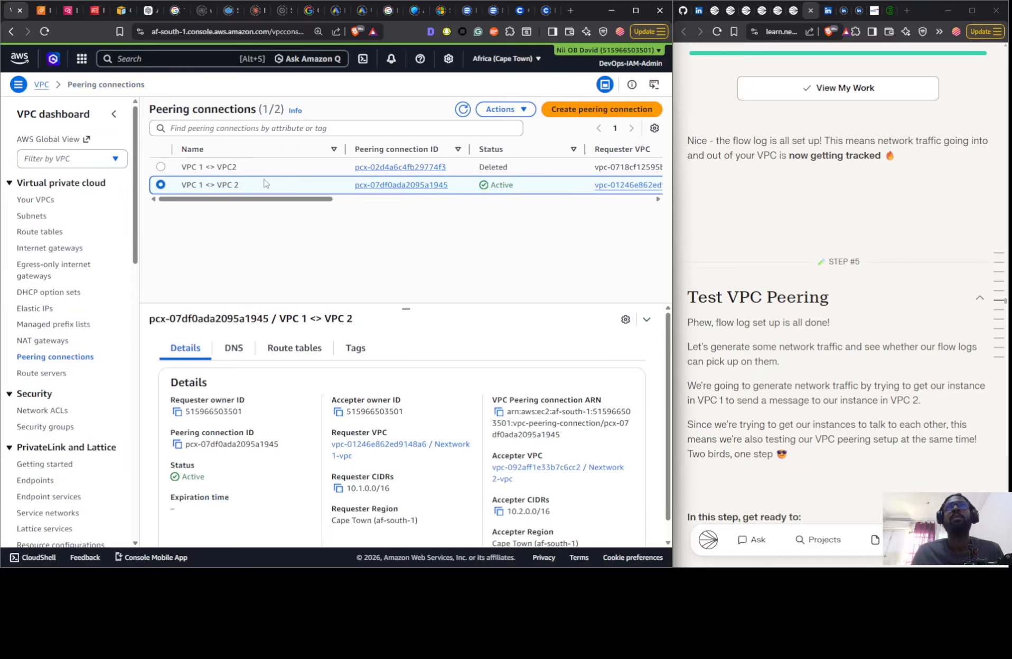
pyautogui.click(246, 185)
pyautogui.hotkey('ctrl', 'c')
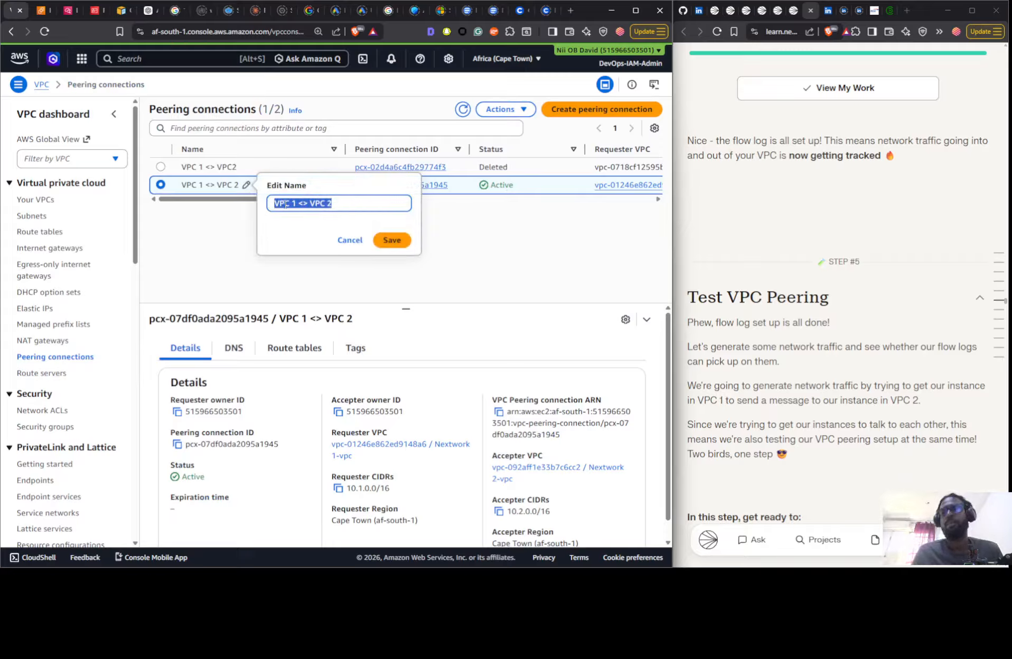
pyautogui.click(504, 109)
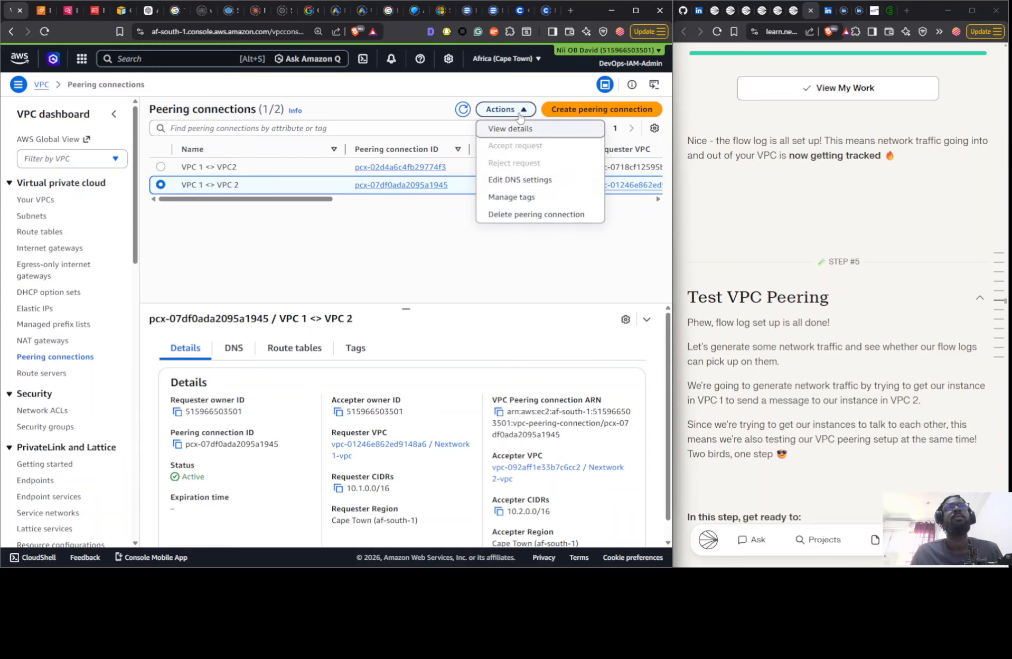
pyautogui.click(511, 217)
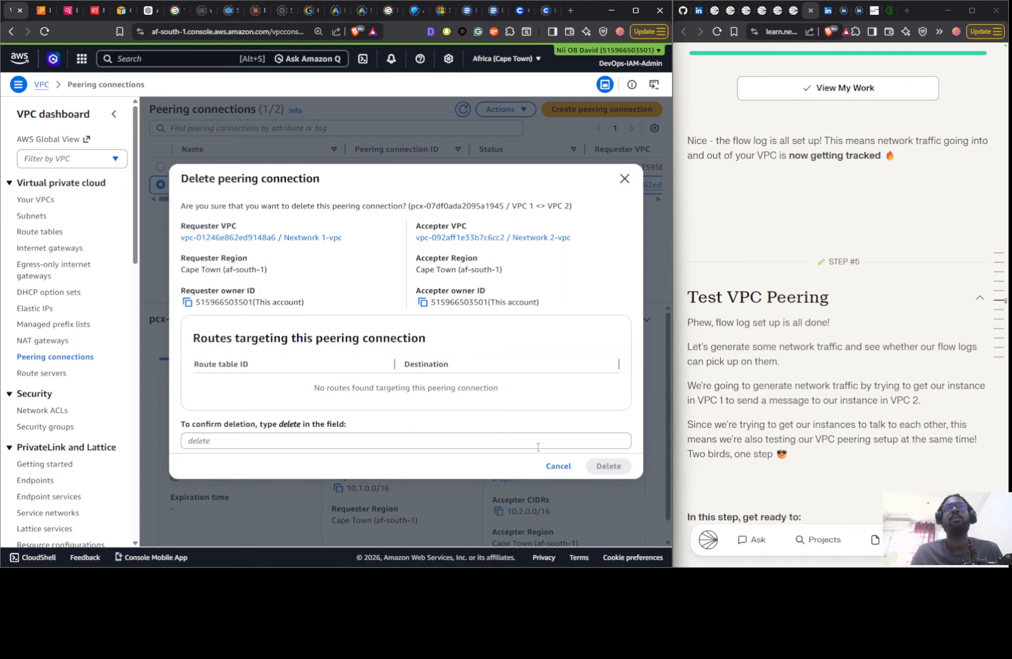
pyautogui.doubleClick(289, 424)
pyautogui.moveTo(290, 424); pyautogui.dragTo(281, 442)
pyautogui.click(494, 446)
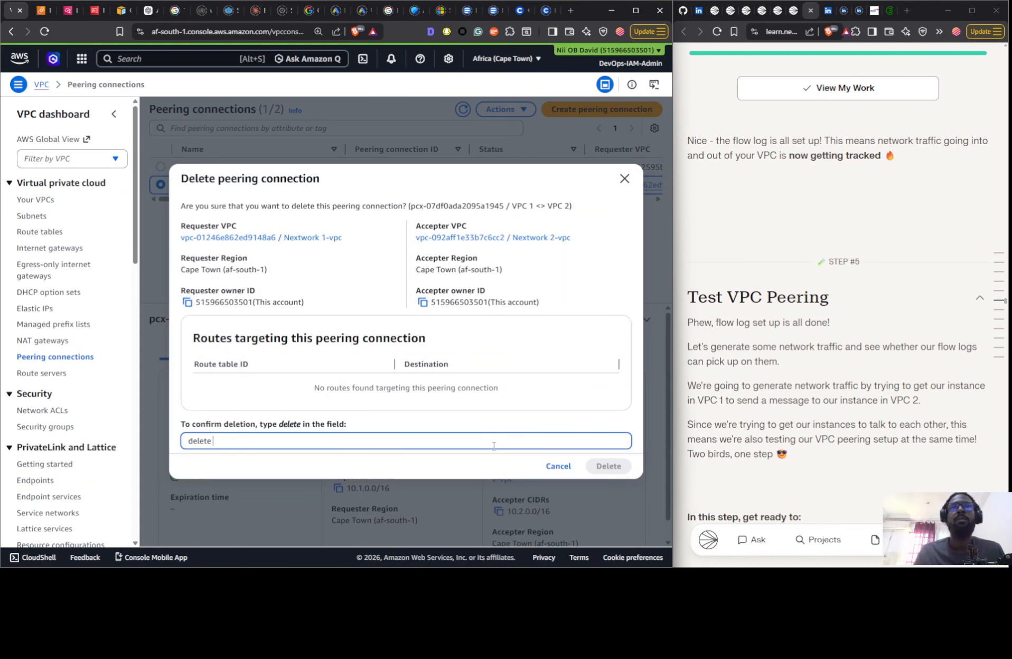
pyautogui.click(608, 466)
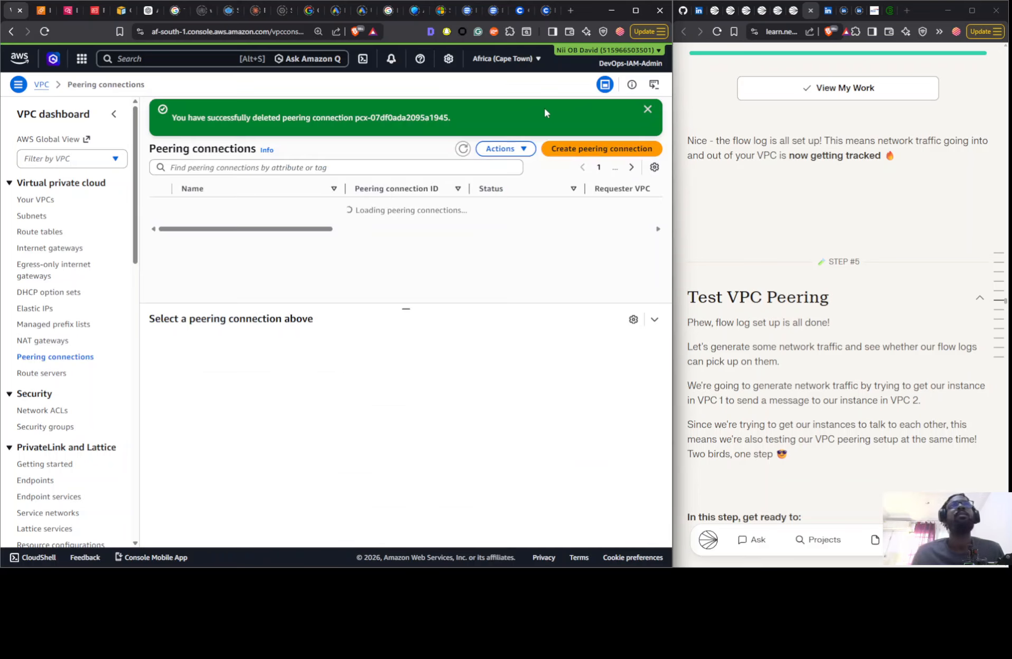
# - Create a peering connection named "VPC 1 <> VPC 2" with Nextwork 1-vpc as requester and Nextwork 2-vpc as accepter
pyautogui.click(560, 150)
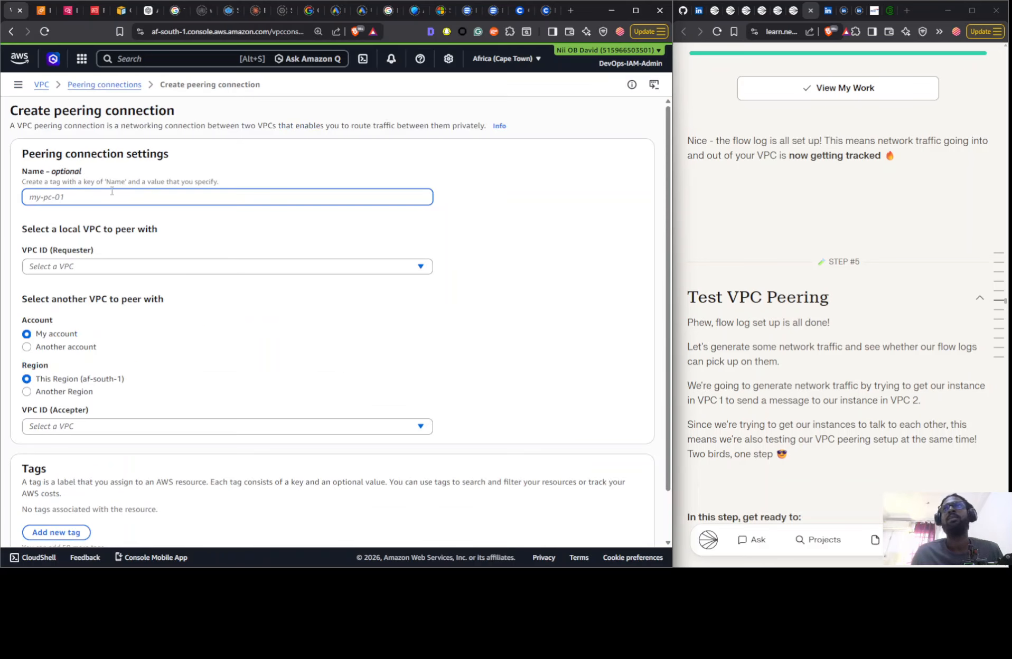
pyautogui.hotkey('ctrl', 'v')
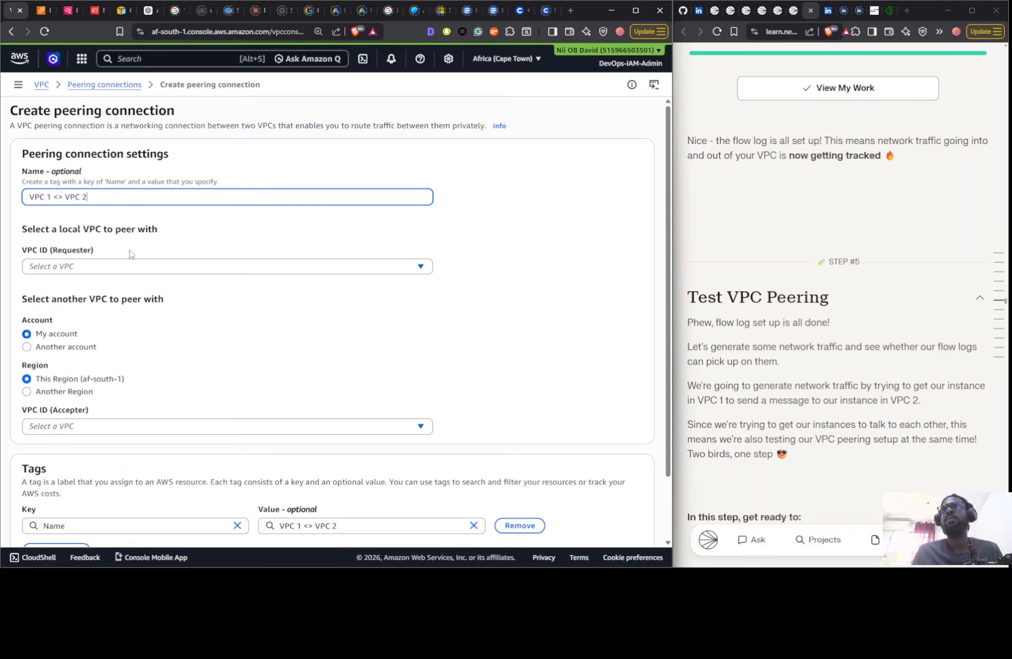
pyautogui.click(102, 266)
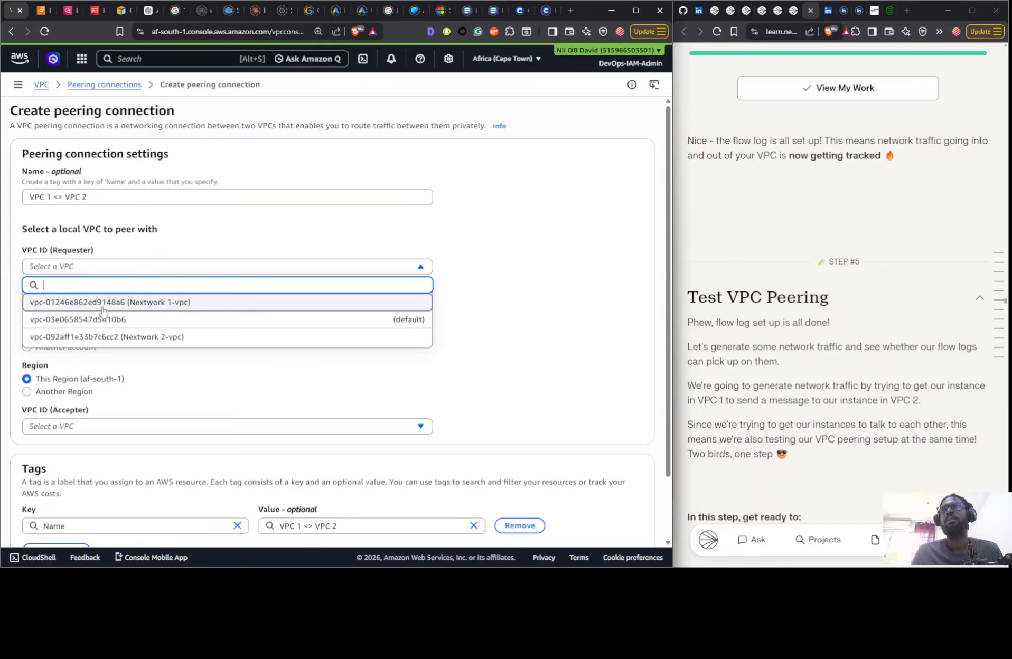
pyautogui.click(102, 304)
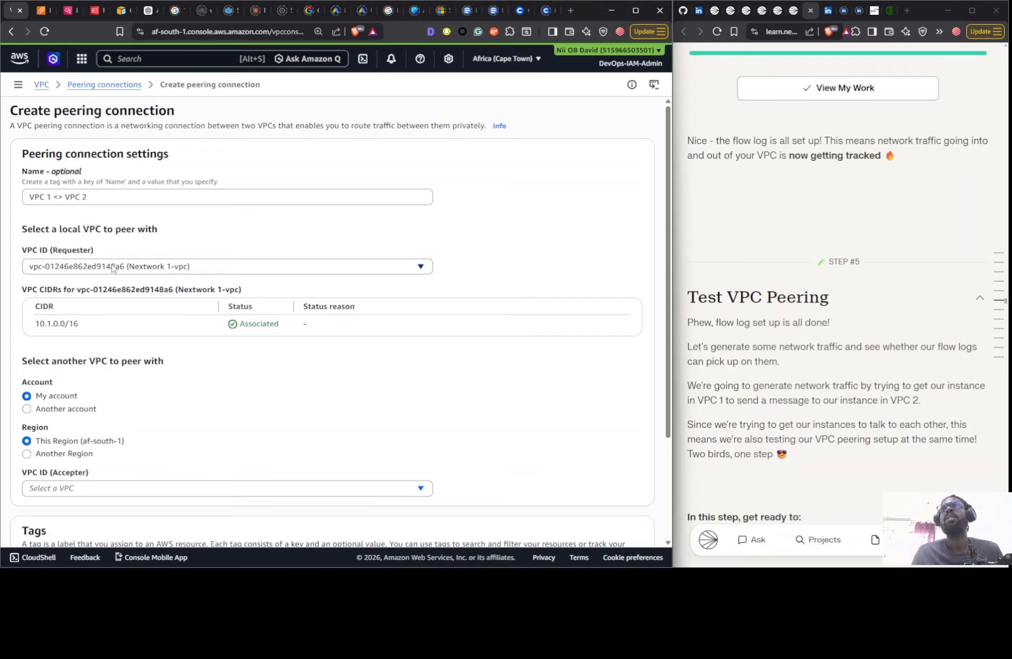
pyautogui.click(115, 489)
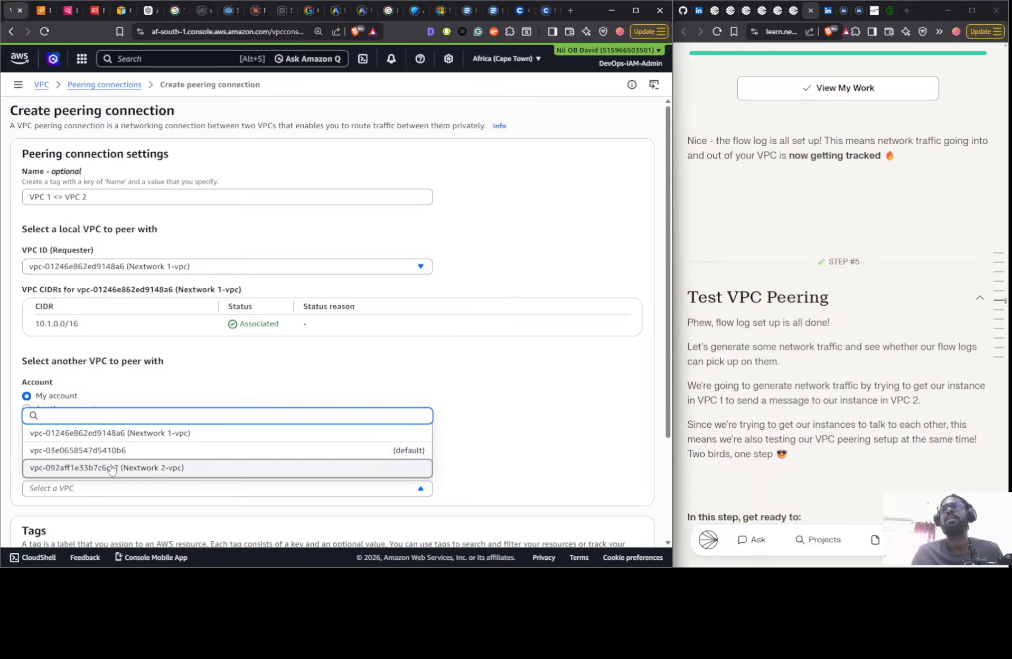
pyautogui.click(115, 465)
pyautogui.scroll(-3, 341, 332)
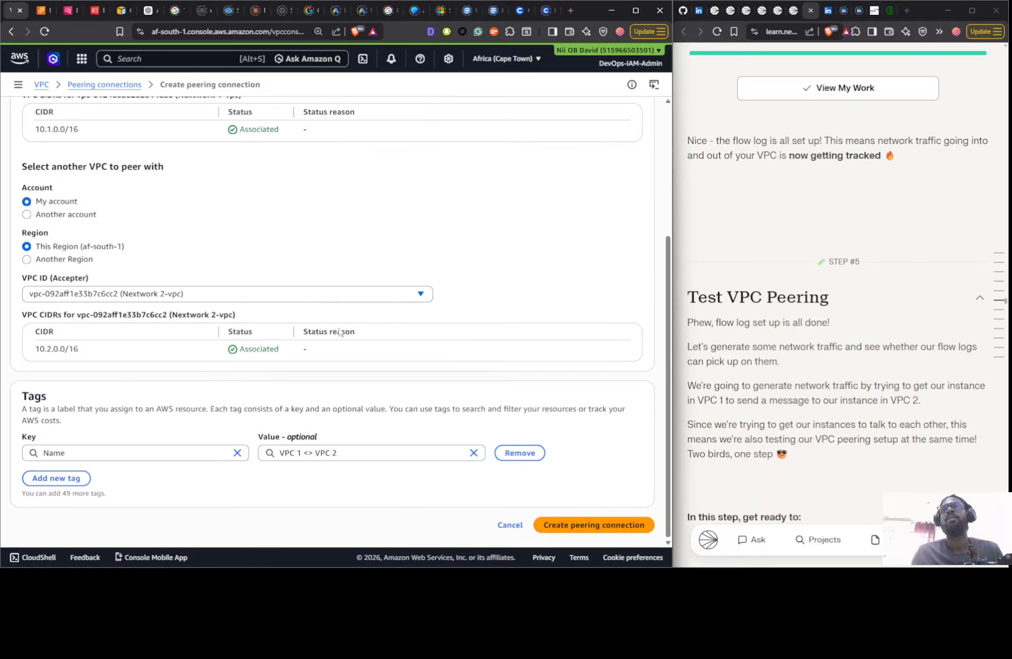
pyautogui.click(580, 526)
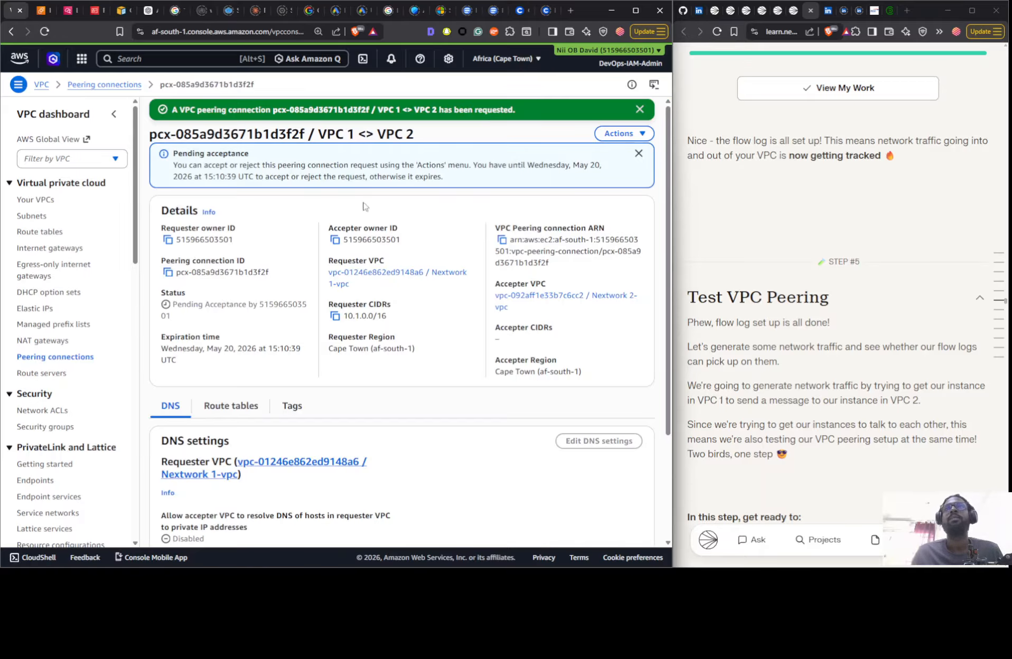
# - Accept the pending VPC 1 <> VPC 2 peering connection request and confirm the acceptance
pyautogui.click(636, 136)
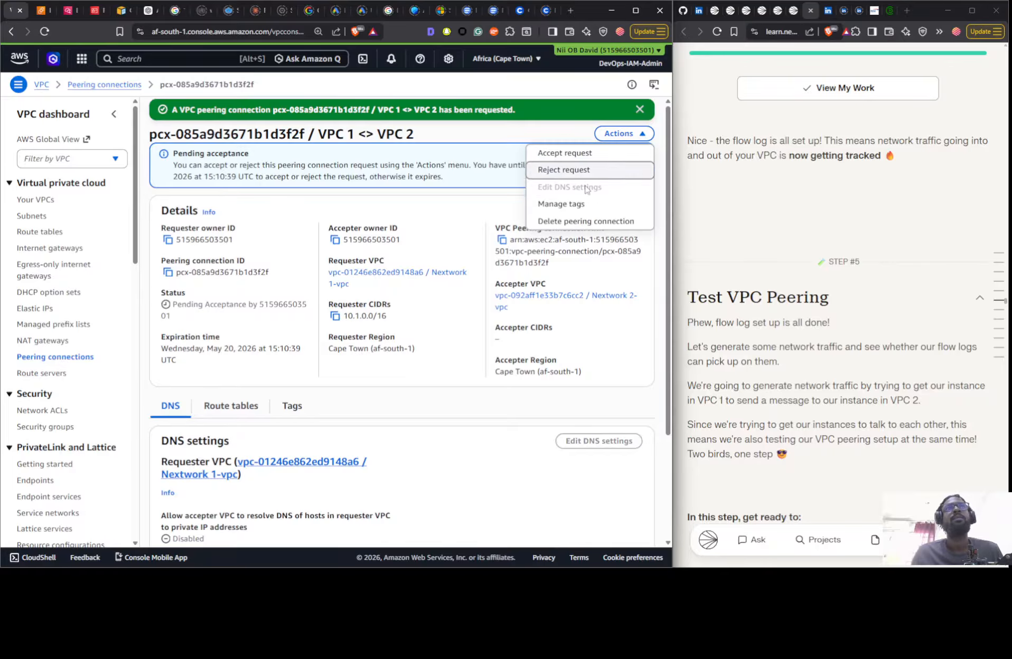
pyautogui.click(572, 154)
pyautogui.click(592, 402)
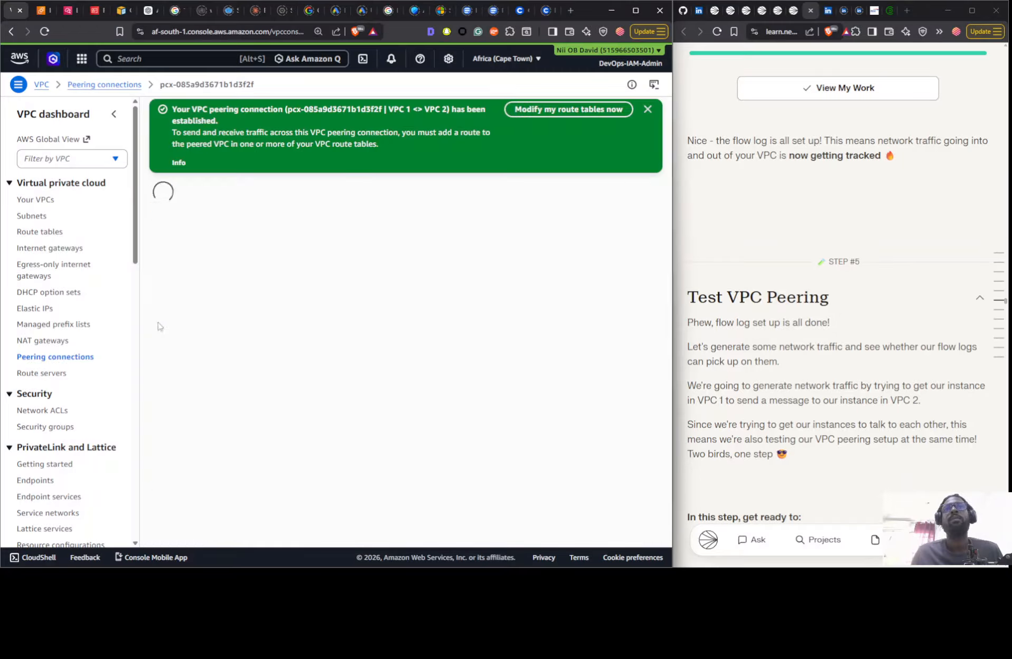
# - Refresh the EC2 instance list and try to connect to Instance - NextWork VPC 1 through EC2 Instance Connect with its public IP
pyautogui.click(45, 12)
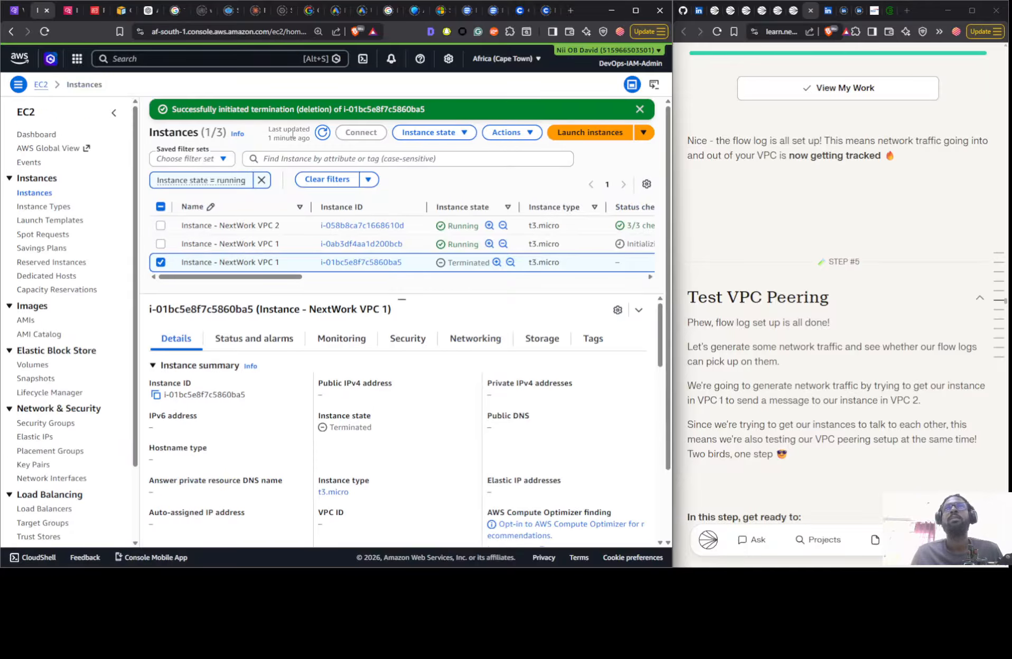
pyautogui.click(323, 133)
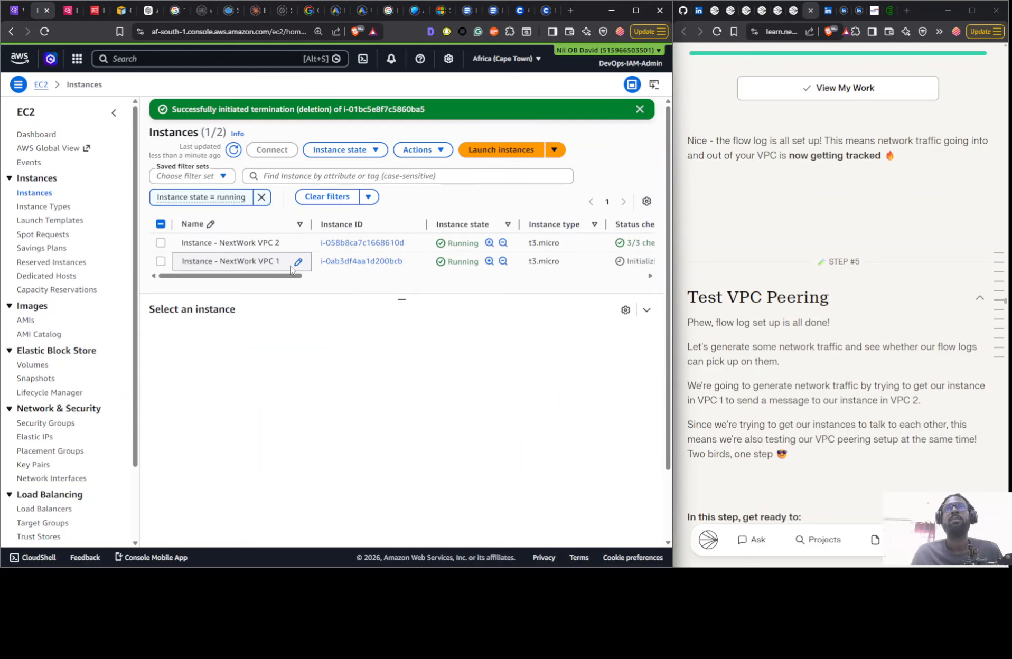
pyautogui.click(296, 263)
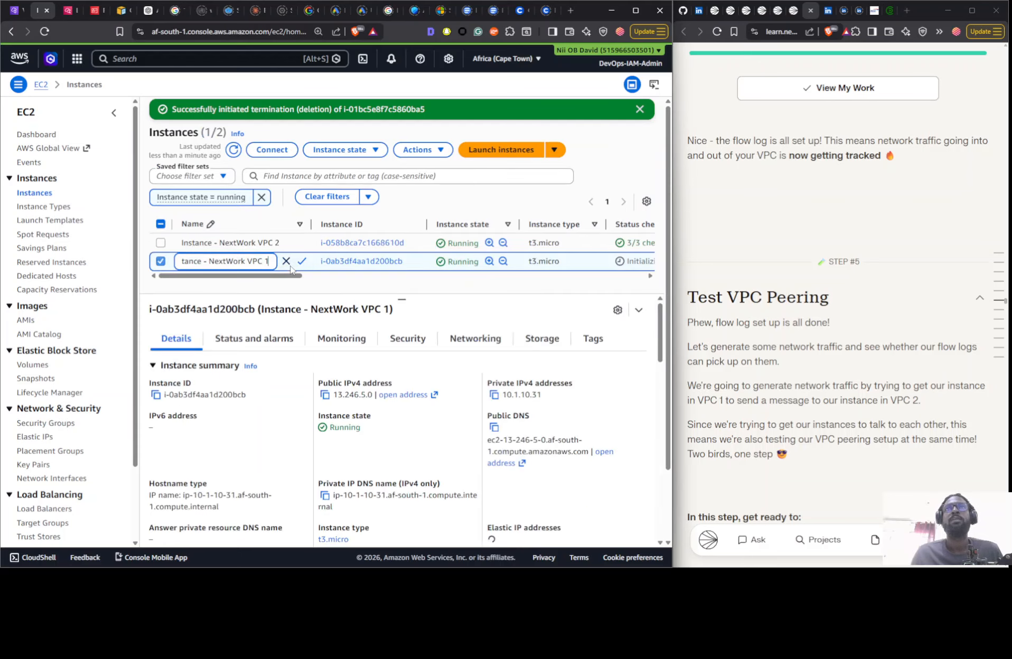
pyautogui.click(270, 153)
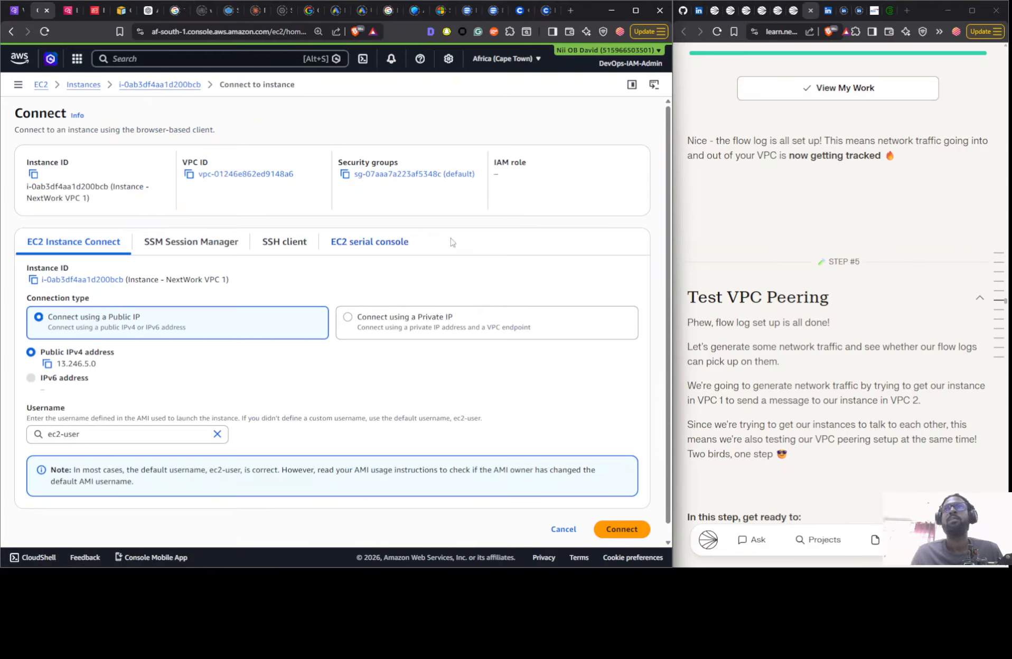
pyautogui.scroll(-1, 820, 277)
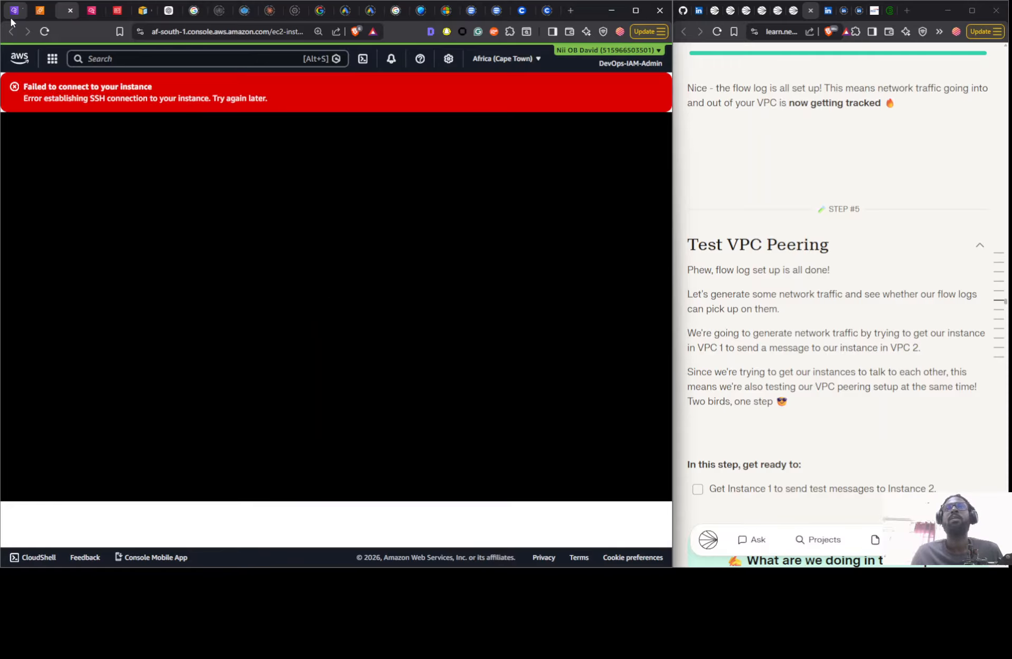
# - Back in the VPC console, view the details of the Nextwork 1-igw internet gateway
pyautogui.click(14, 11)
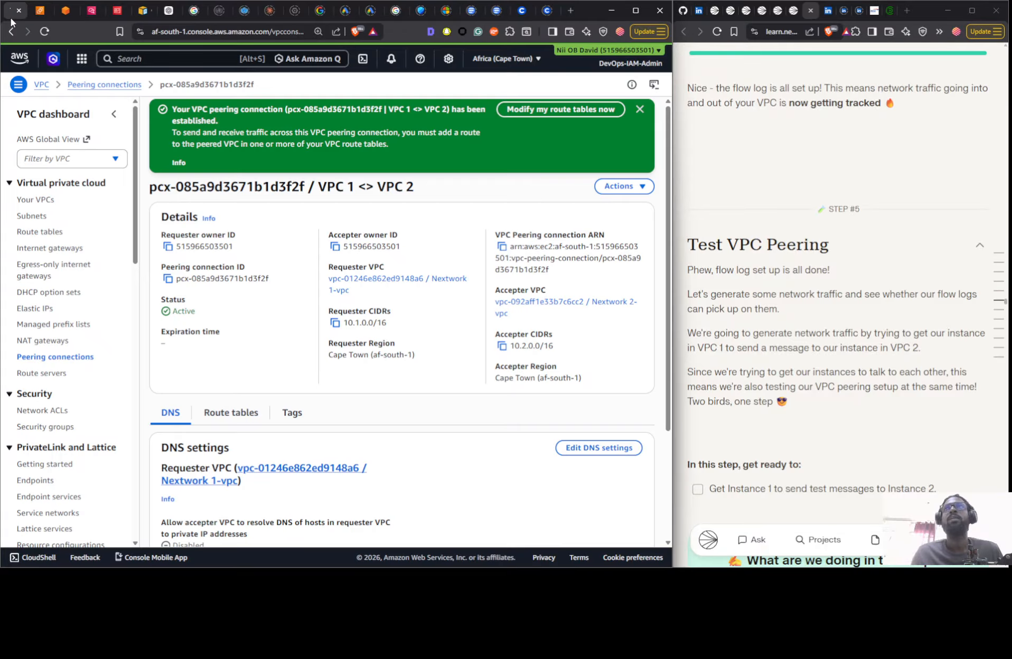
pyautogui.click(42, 248)
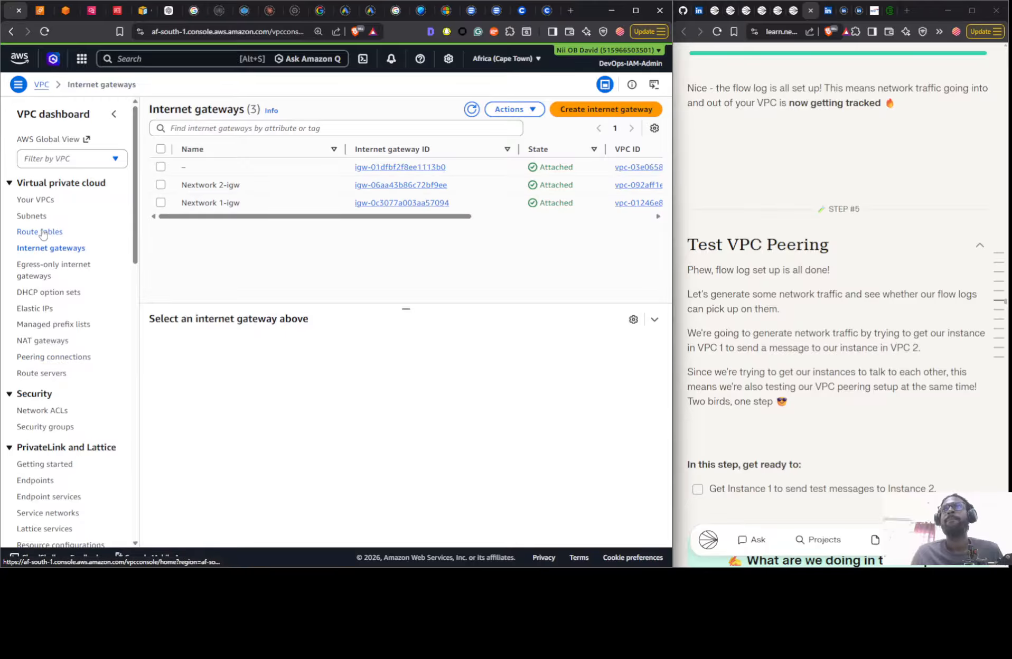
pyautogui.click(254, 204)
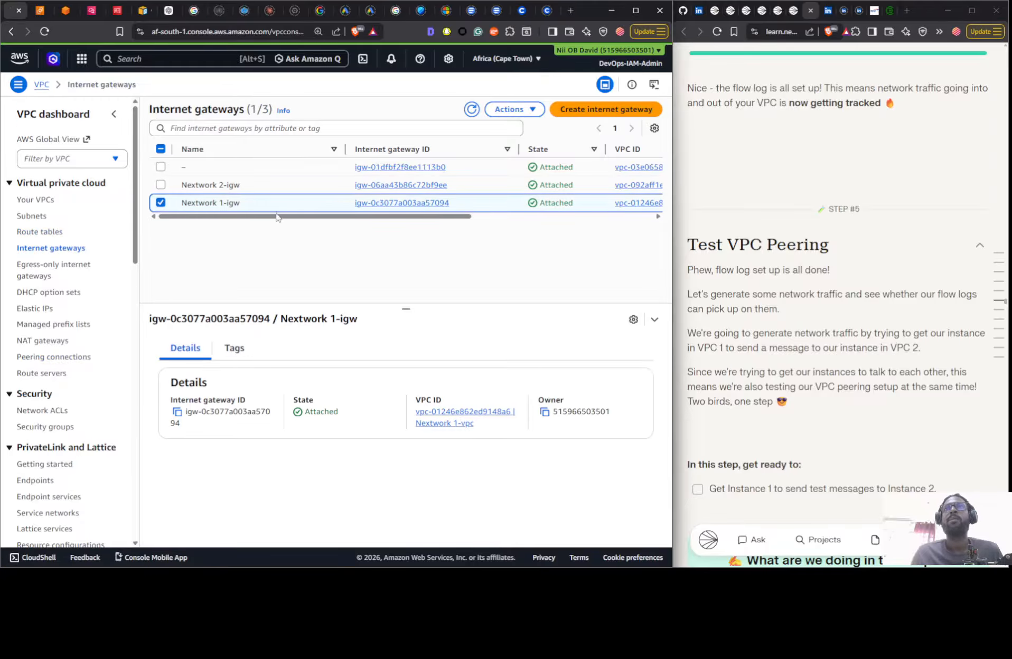
# - Edit the routes of the Nextwork 1-rtb-public route table and add a route with destination 10.2.0.0/16
pyautogui.click(54, 233)
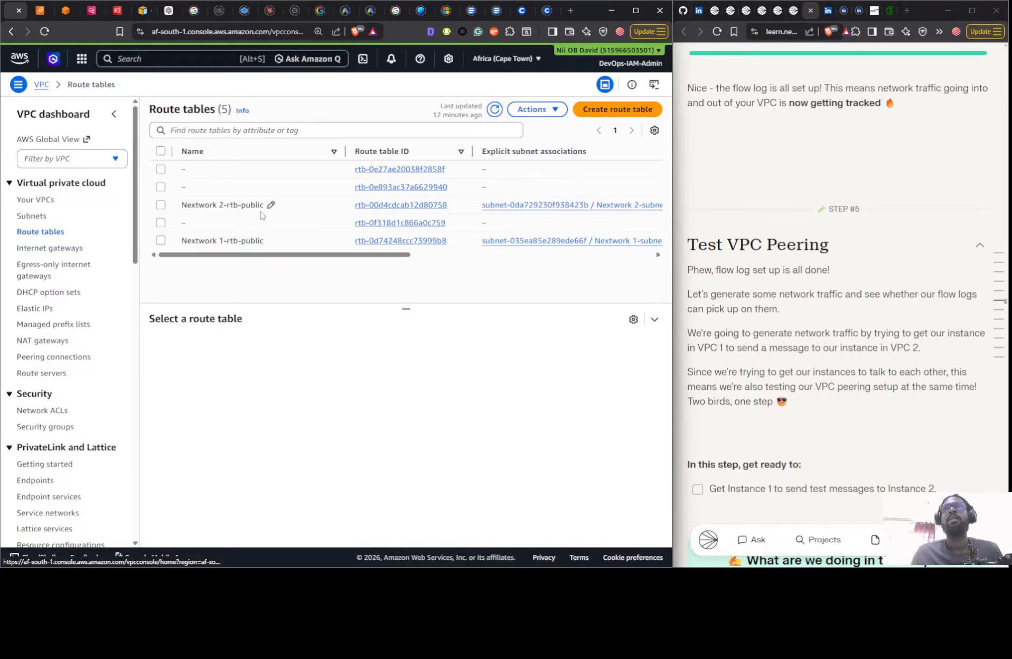
pyautogui.click(281, 244)
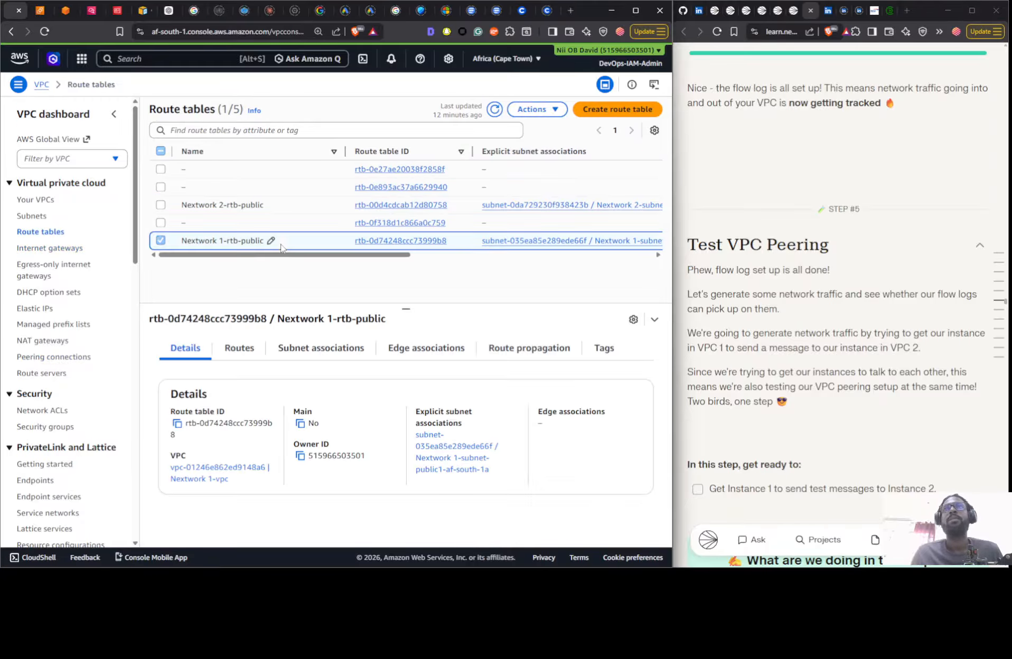
pyautogui.click(240, 355)
pyautogui.click(589, 383)
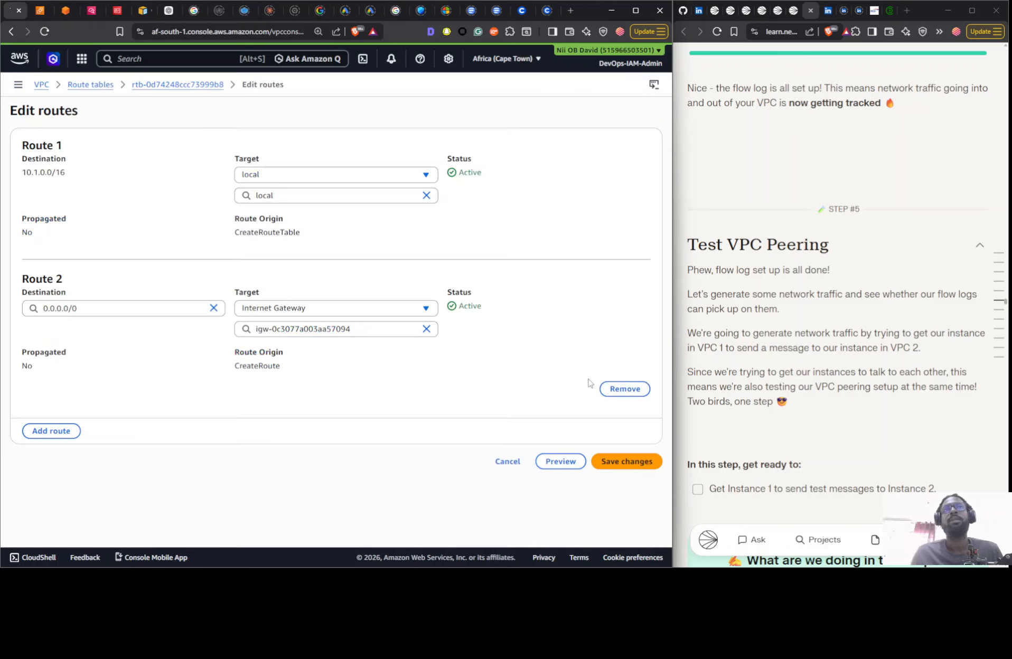
pyautogui.click(52, 431)
pyautogui.click(111, 456)
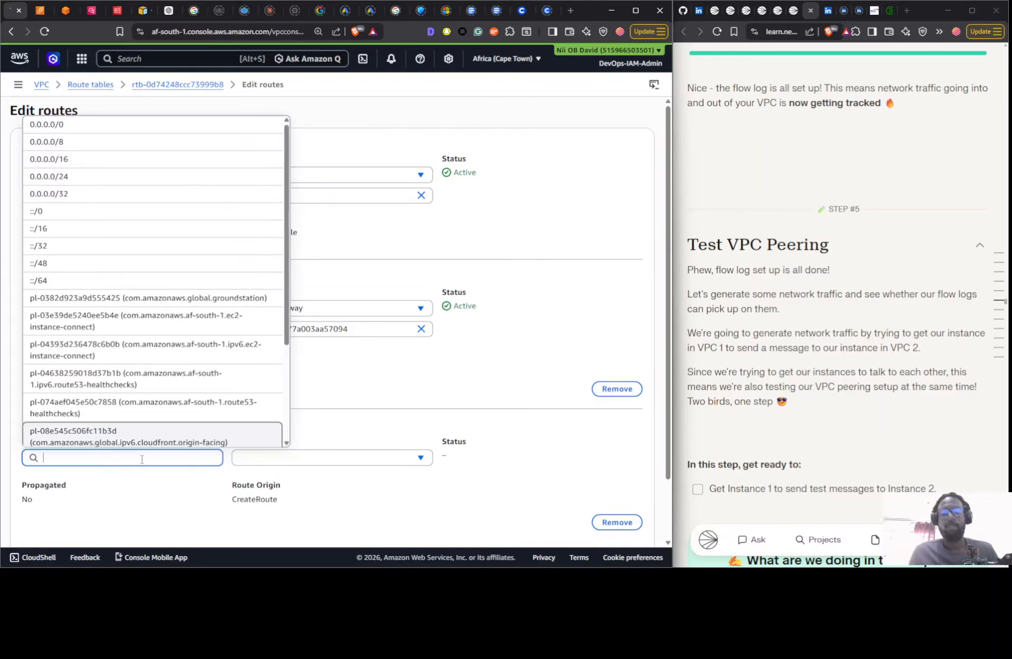
pyautogui.write('10')
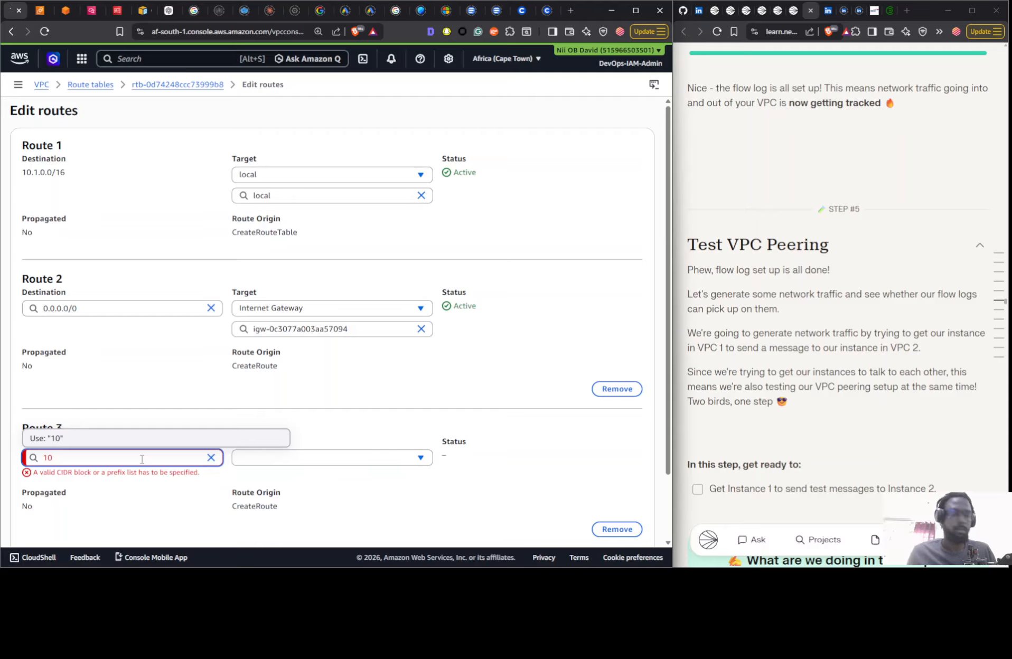
pyautogui.write('.2.0.0.')
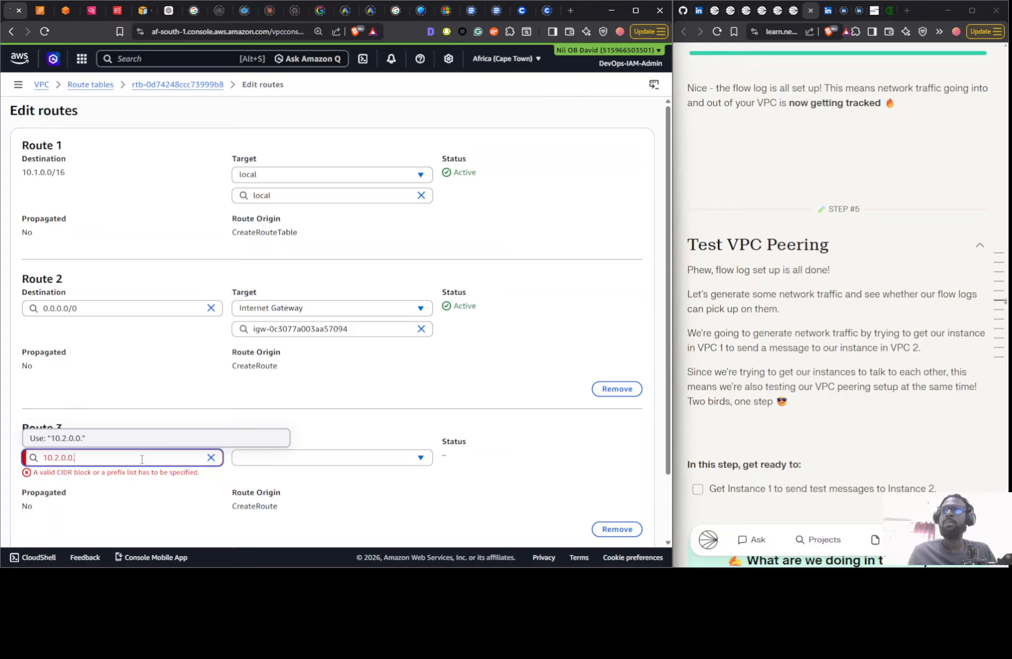
pyautogui.press('BackSpace')
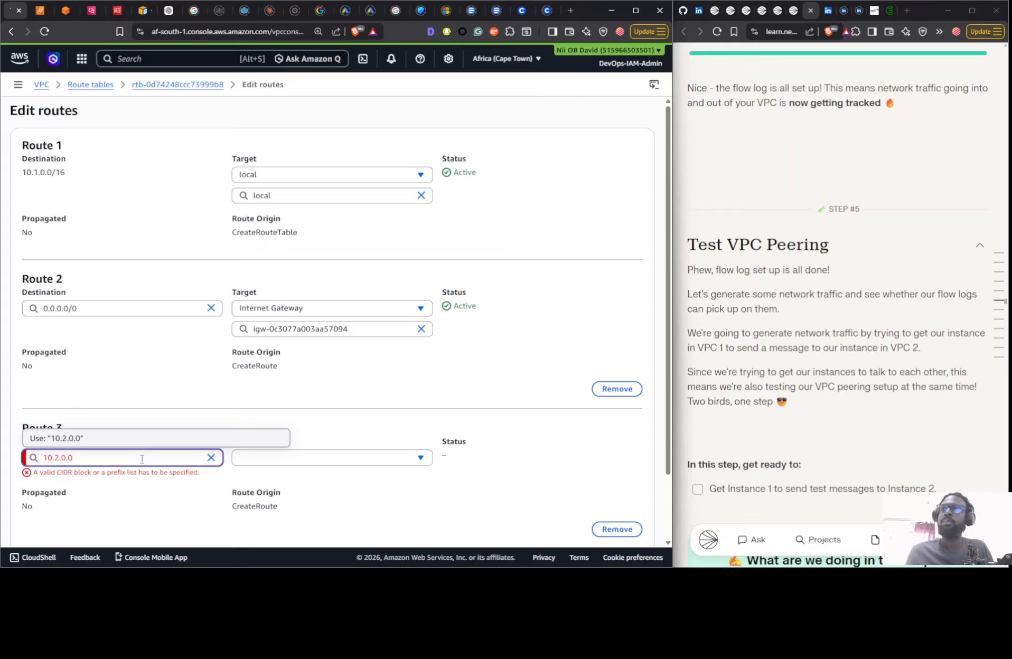
pyautogui.write('/16')
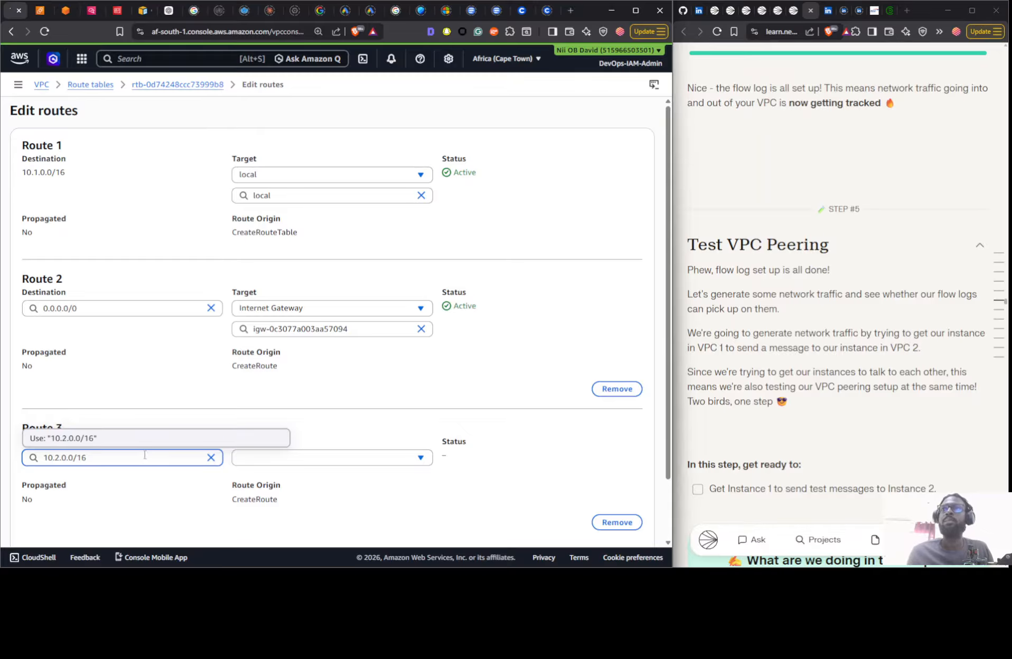
pyautogui.click(149, 440)
# - Target the 10.2.0.0/16 route at the VPC 1 <> VPC 2 peering connection and save the route changes
pyautogui.click(320, 459)
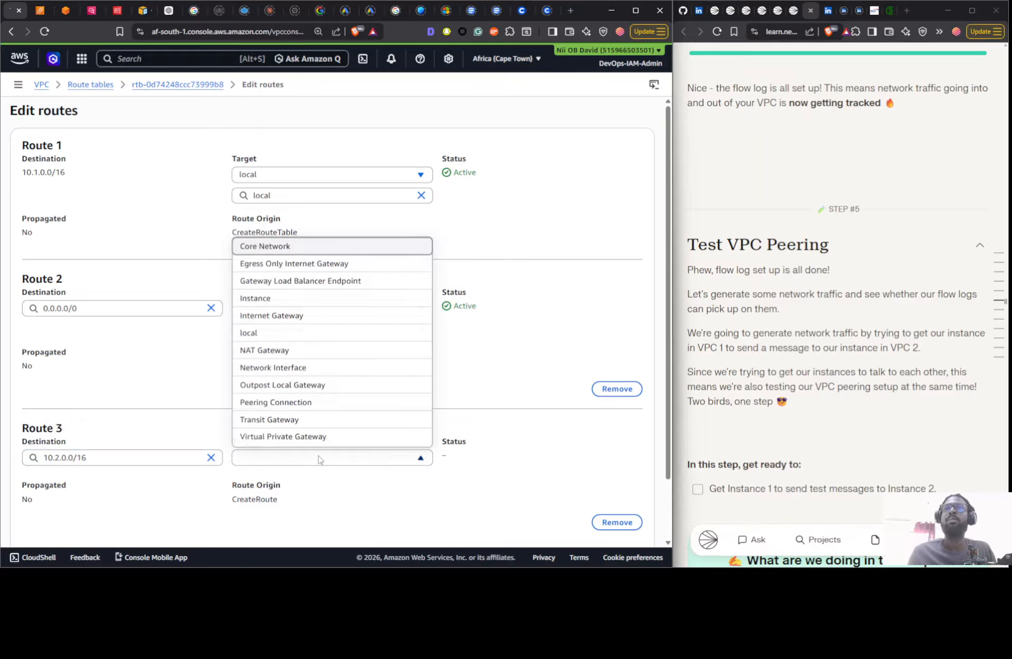
pyautogui.click(317, 402)
pyautogui.click(344, 475)
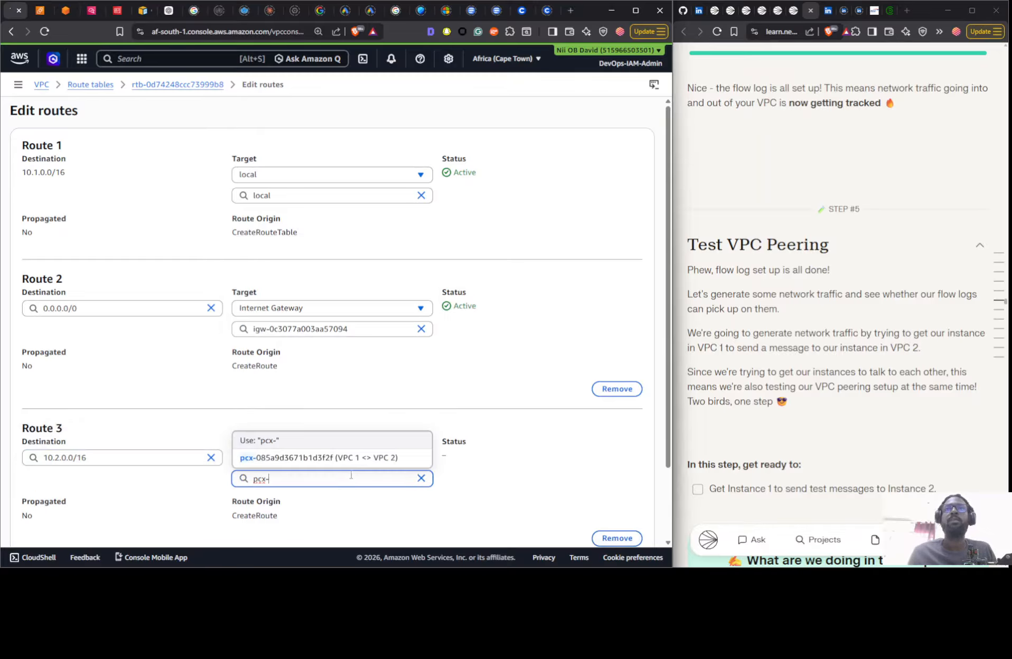
pyautogui.click(317, 459)
pyautogui.scroll(-5, 617, 528)
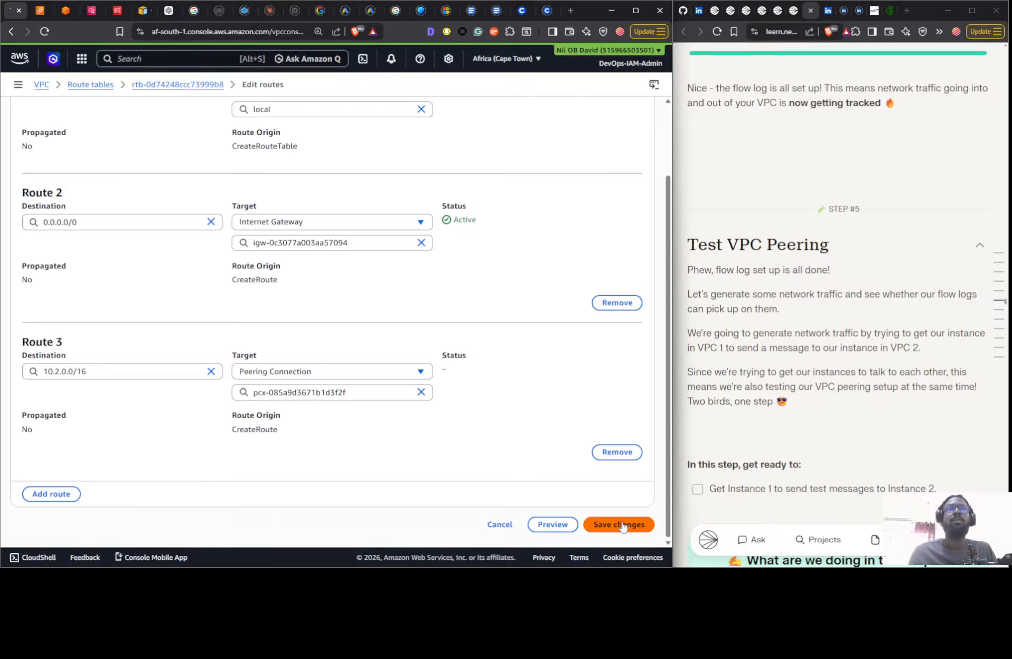
pyautogui.click(621, 522)
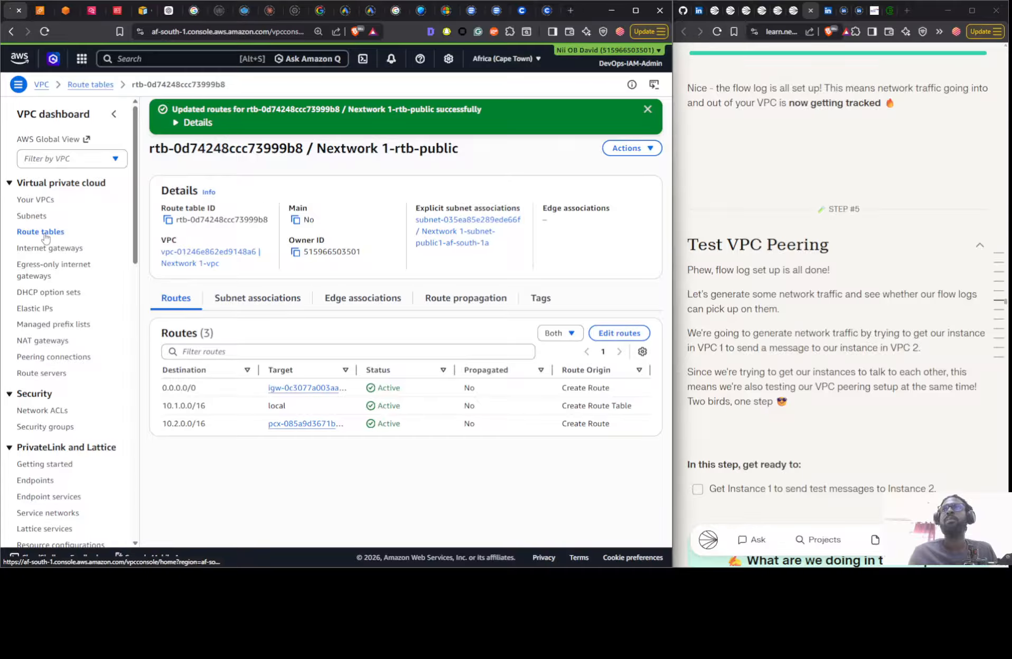
# - Edit the routes of the Nextwork 2-rtb-public route table and add a route with destination 10.1.0.0/16
pyautogui.click(315, 245)
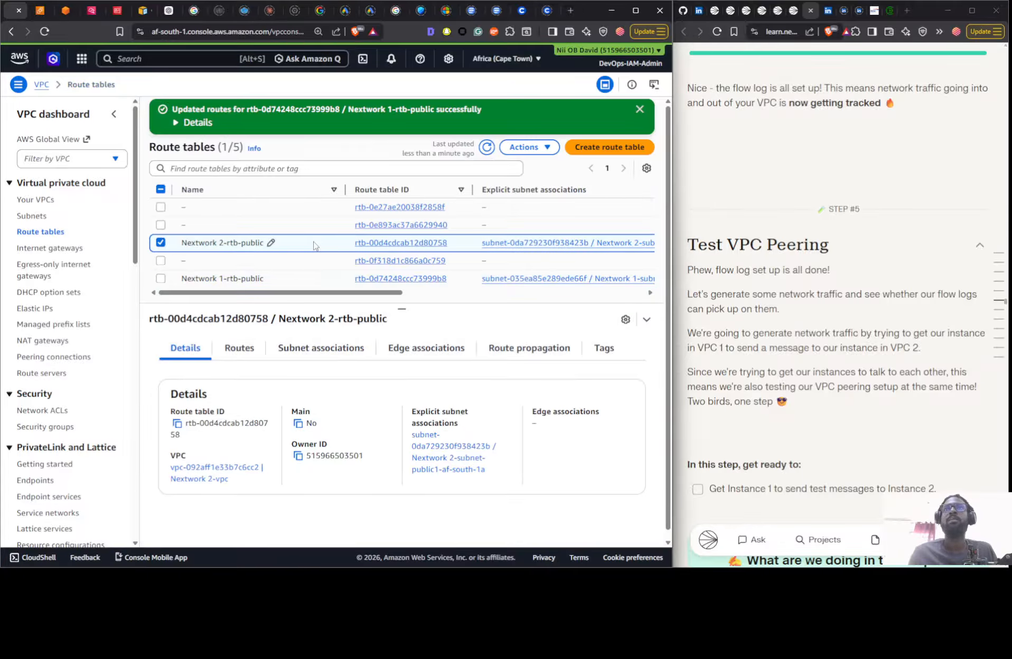
pyautogui.click(232, 348)
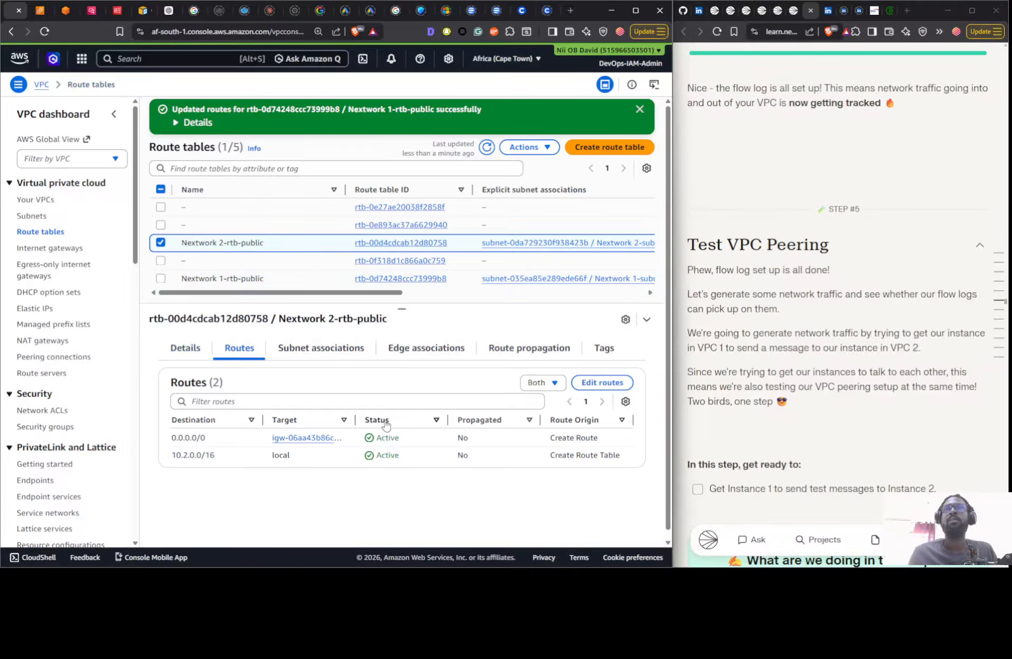
pyautogui.click(595, 386)
pyautogui.click(51, 431)
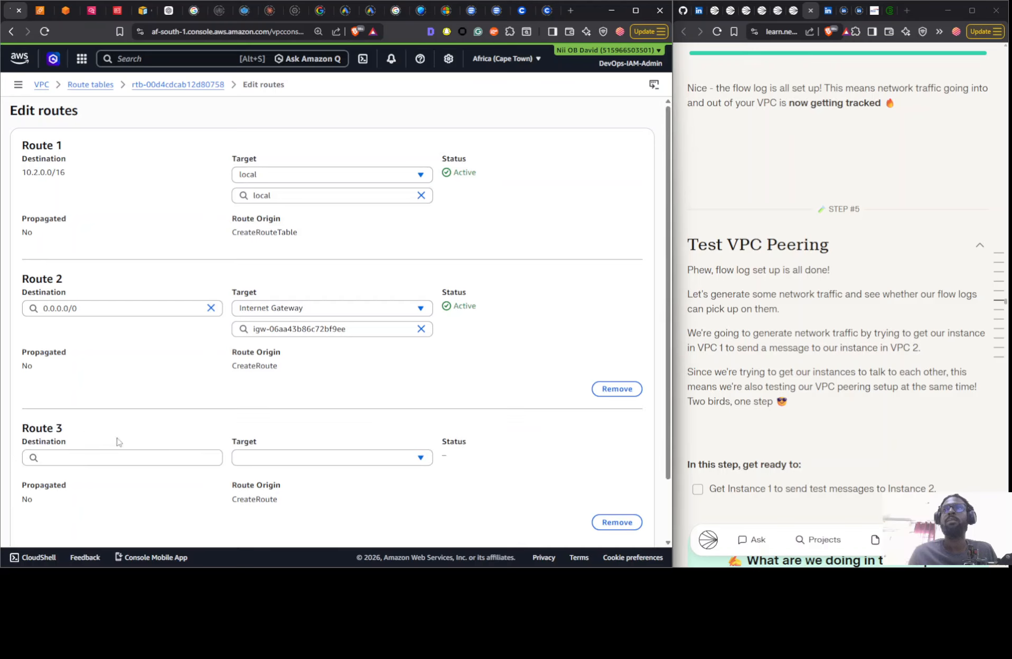
pyautogui.click(105, 456)
pyautogui.write('10')
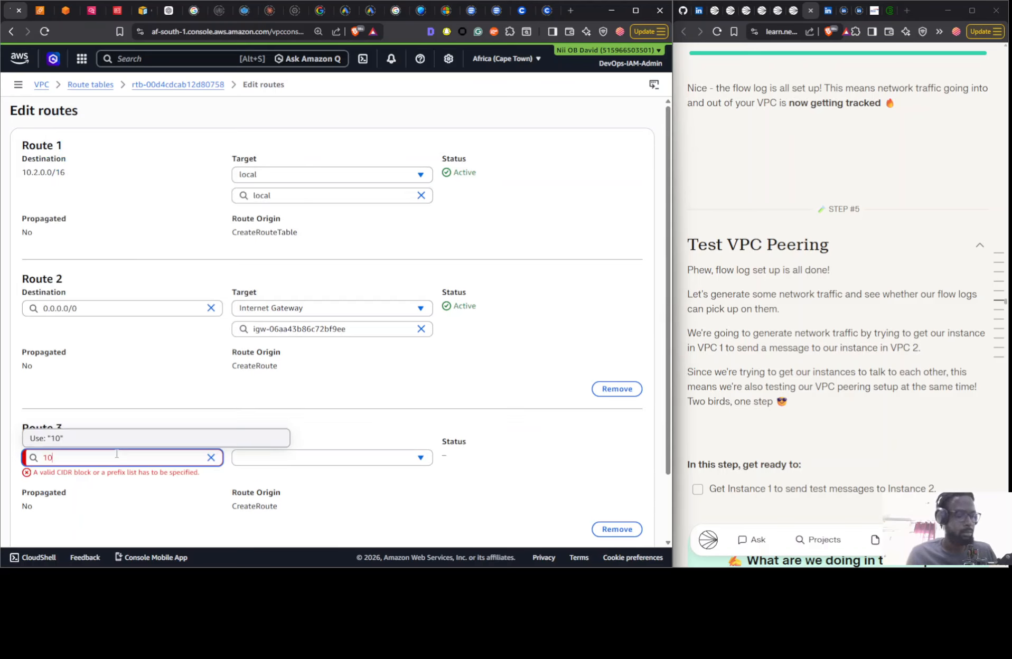
pyautogui.write('.1')
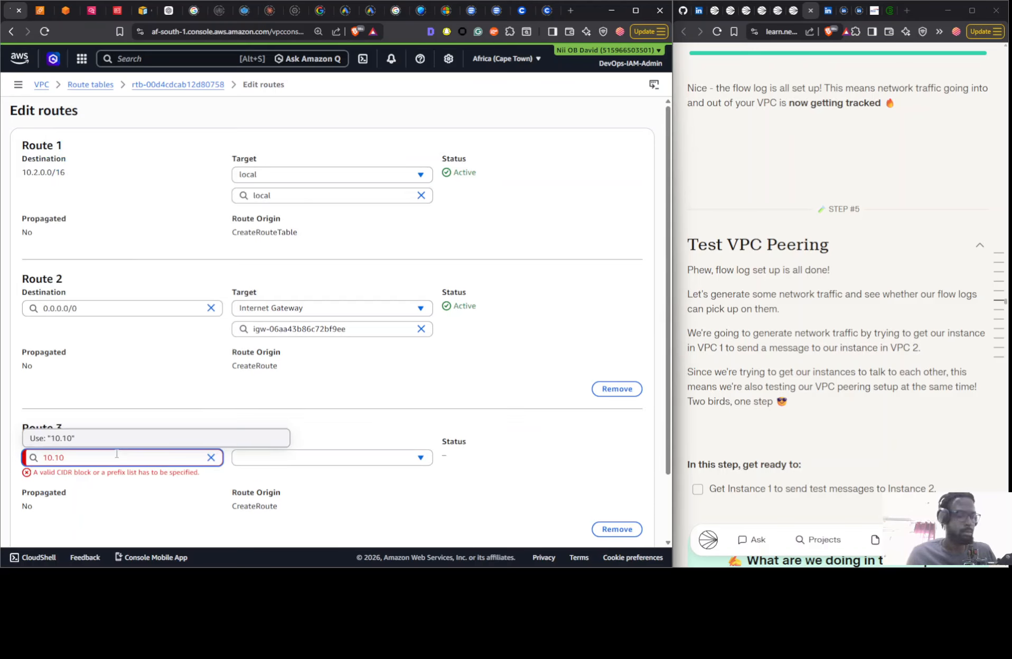
pyautogui.write('.0.0/16')
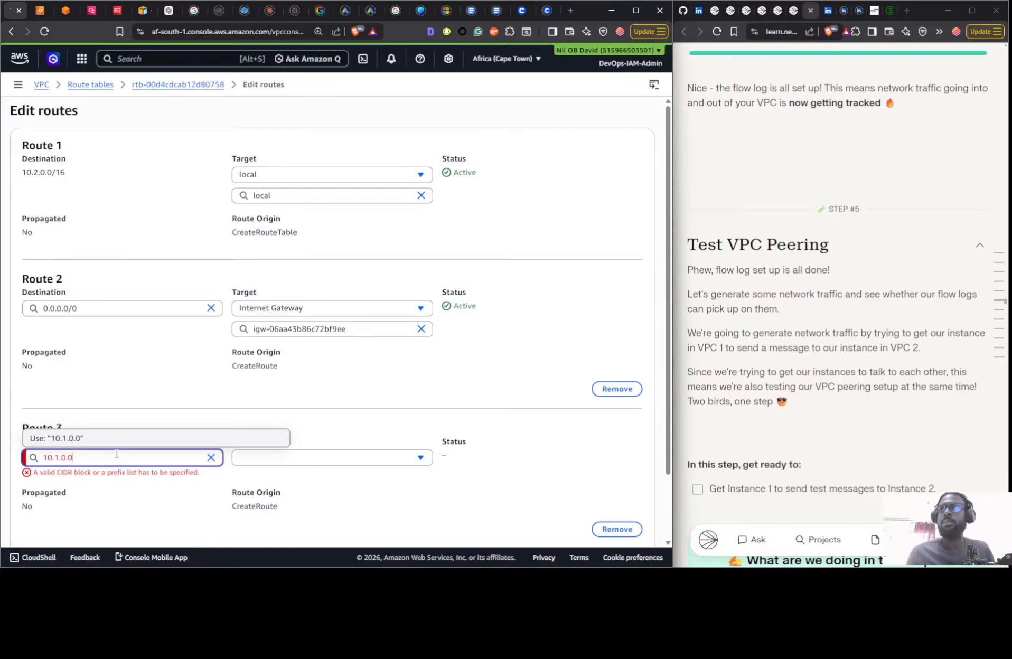
pyautogui.click(93, 439)
# - Target the 10.1.0.0/16 route at the VPC 1 <> VPC 2 peering connection and save the route changes
pyautogui.click(382, 462)
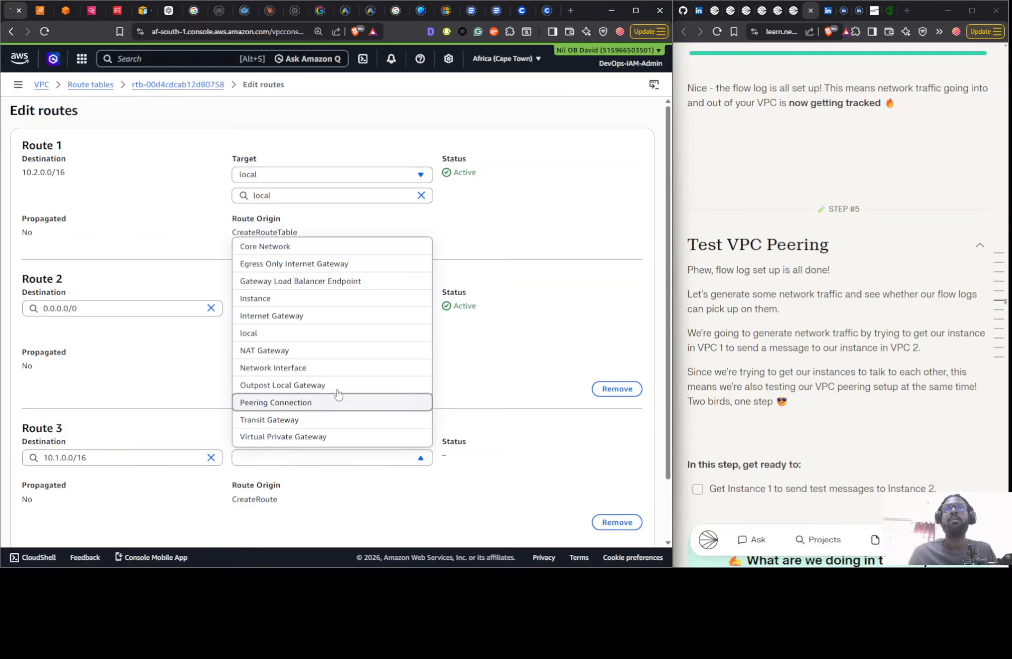
pyautogui.click(328, 410)
pyautogui.click(317, 485)
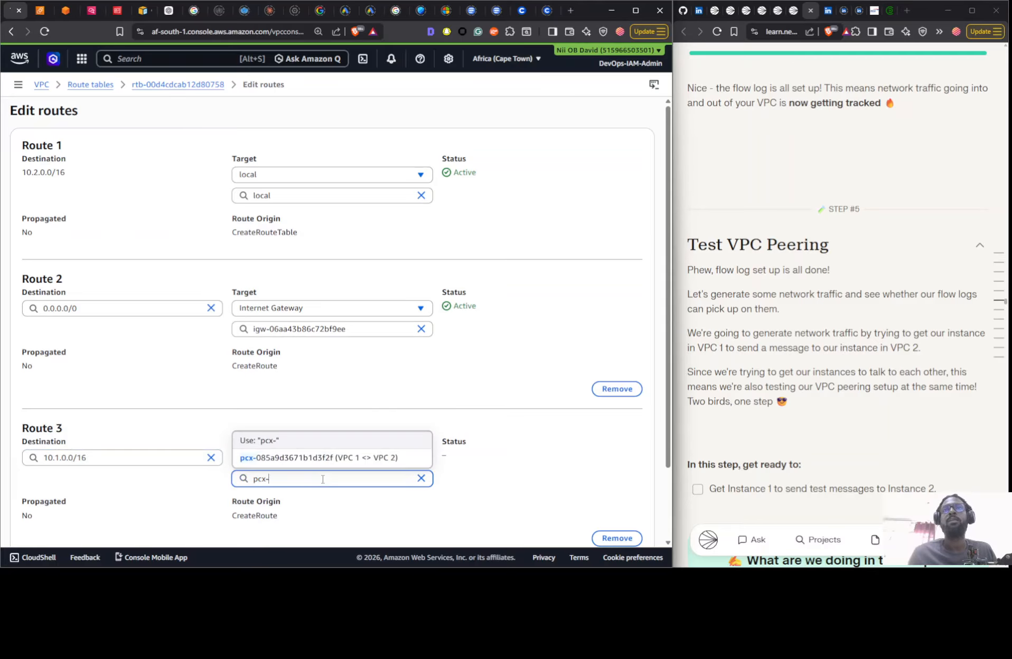
pyautogui.click(317, 458)
pyautogui.scroll(-2, 615, 528)
pyautogui.click(618, 524)
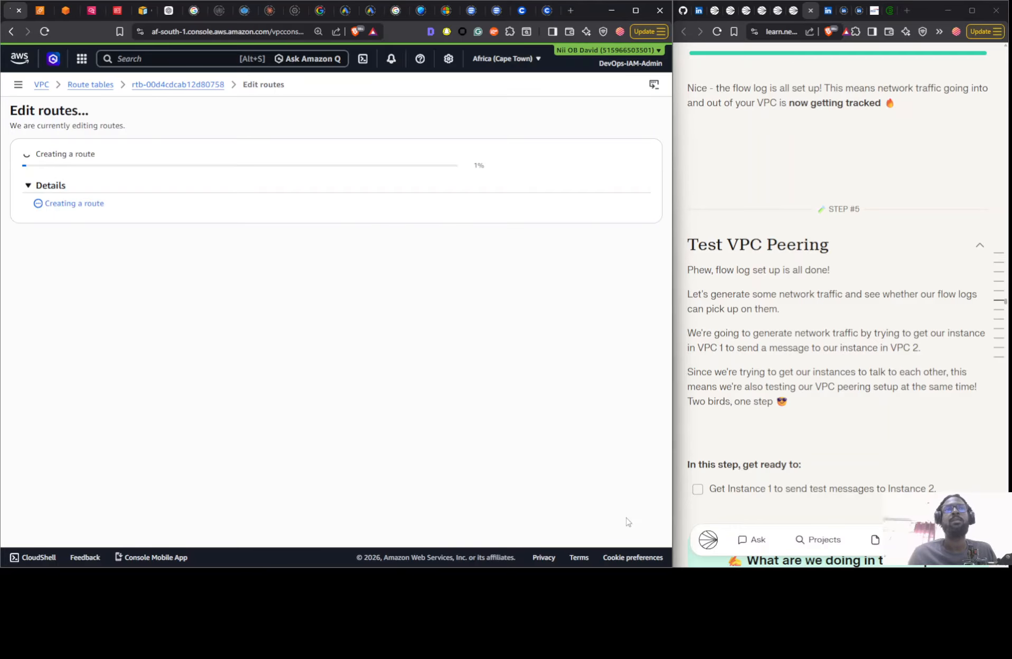
# - Try again to connect to Instance - NextWork VPC 1 by reloading its EC2 Instance Connect session
pyautogui.click(74, 14)
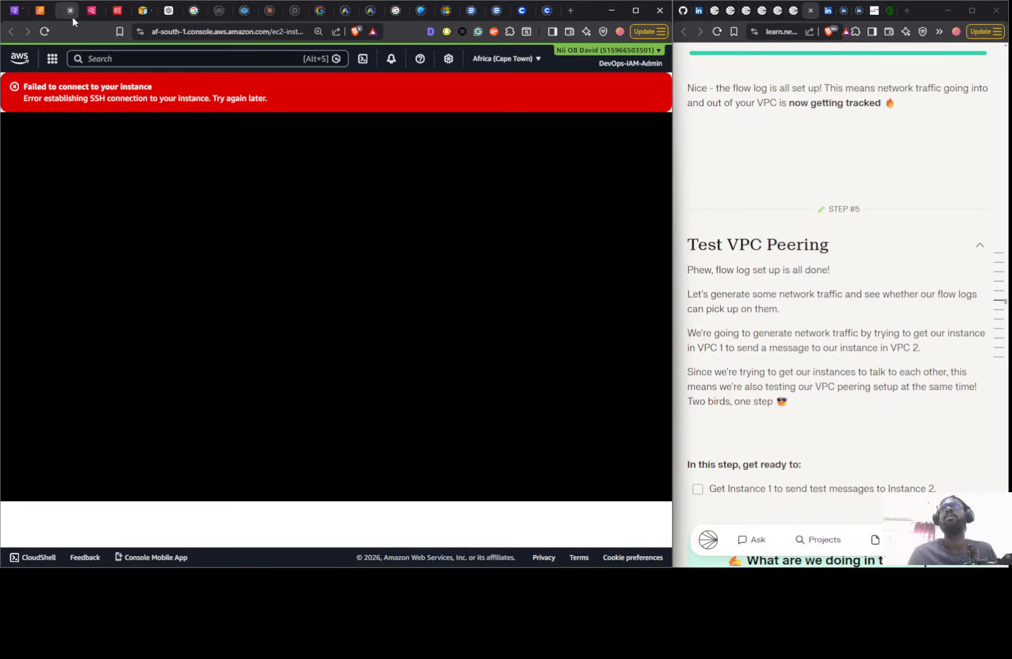
pyautogui.click(44, 31)
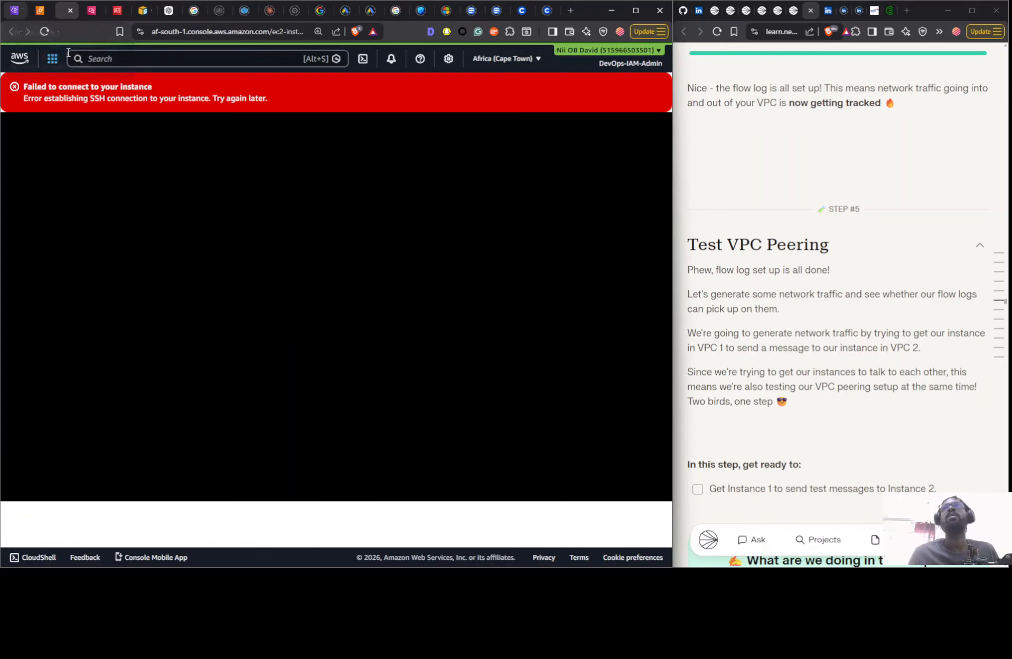
# - Back in the VPC console, refresh the security groups and review the inbound and outbound rules of NextWork-1-SG
pyautogui.click(9, 11)
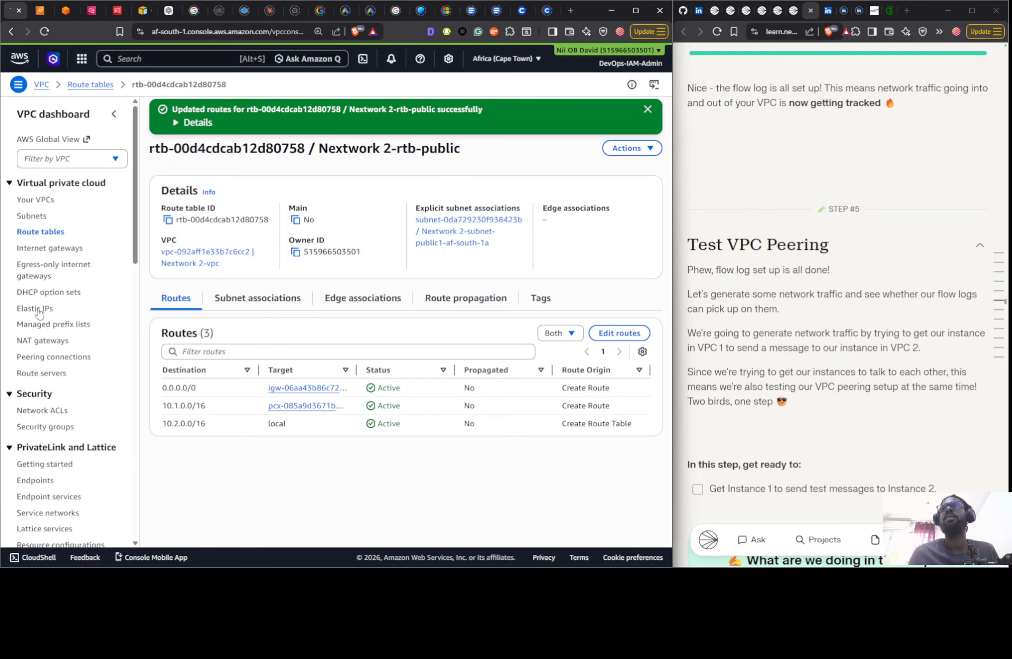
pyautogui.click(37, 427)
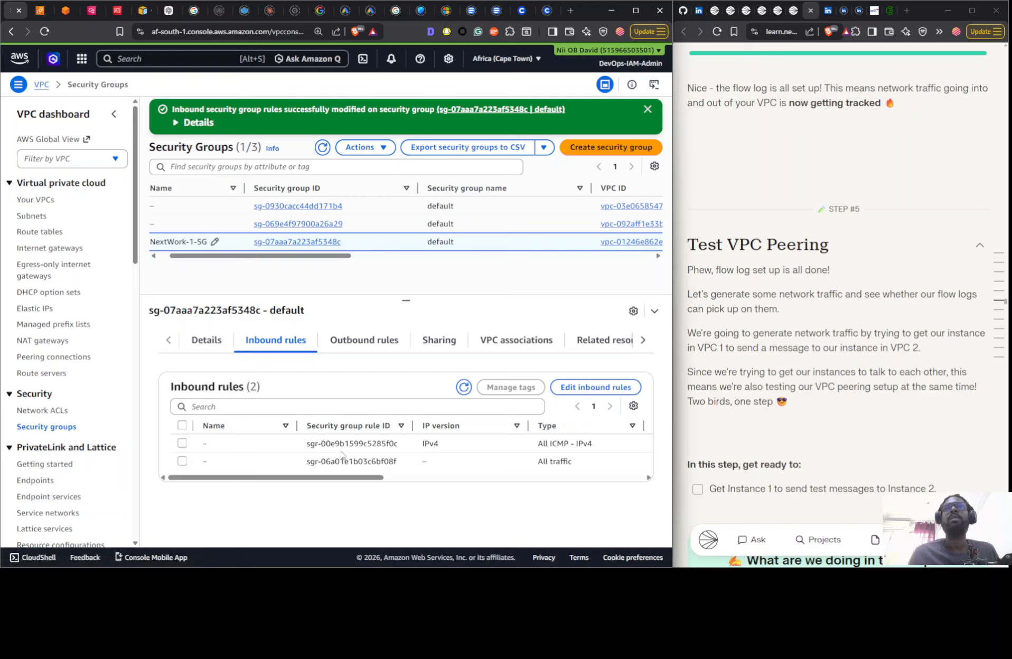
pyautogui.moveTo(349, 479); pyautogui.dragTo(462, 481)
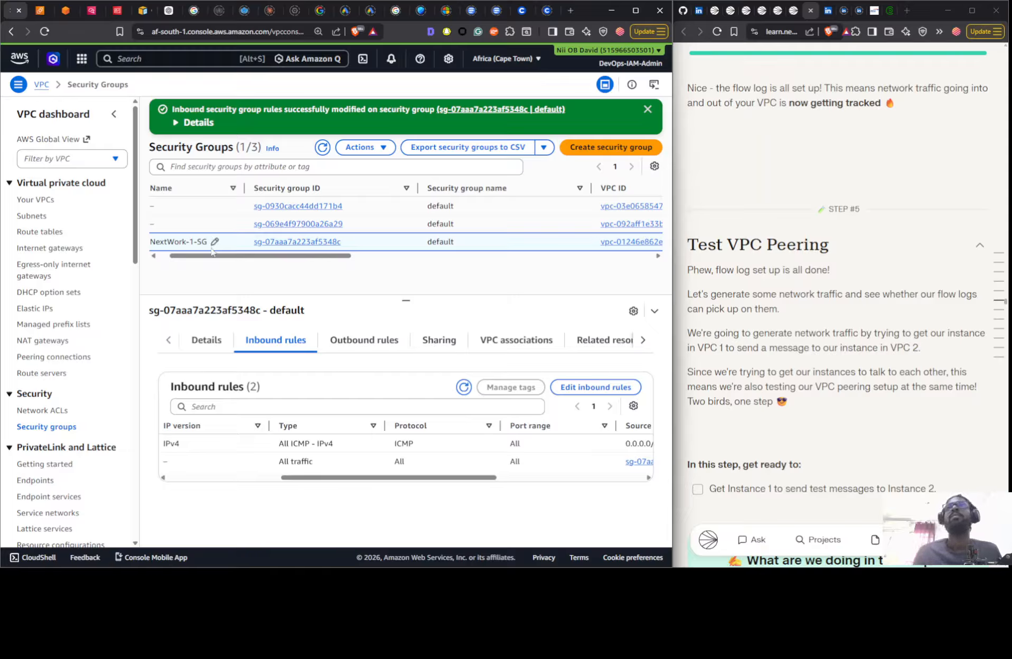
pyautogui.click(322, 147)
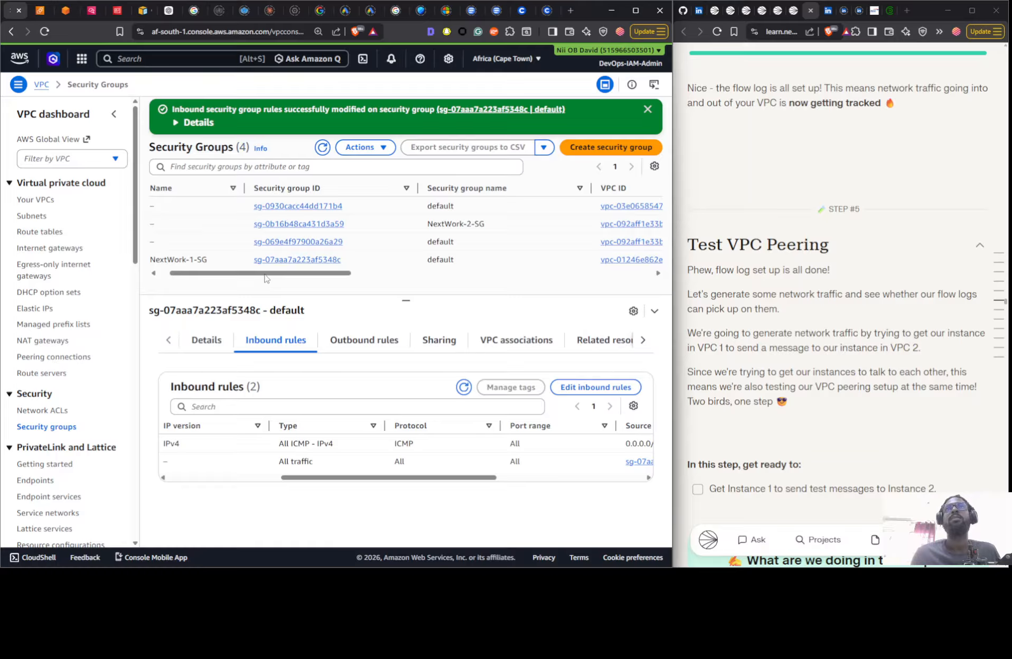
pyautogui.moveTo(265, 275); pyautogui.dragTo(206, 283)
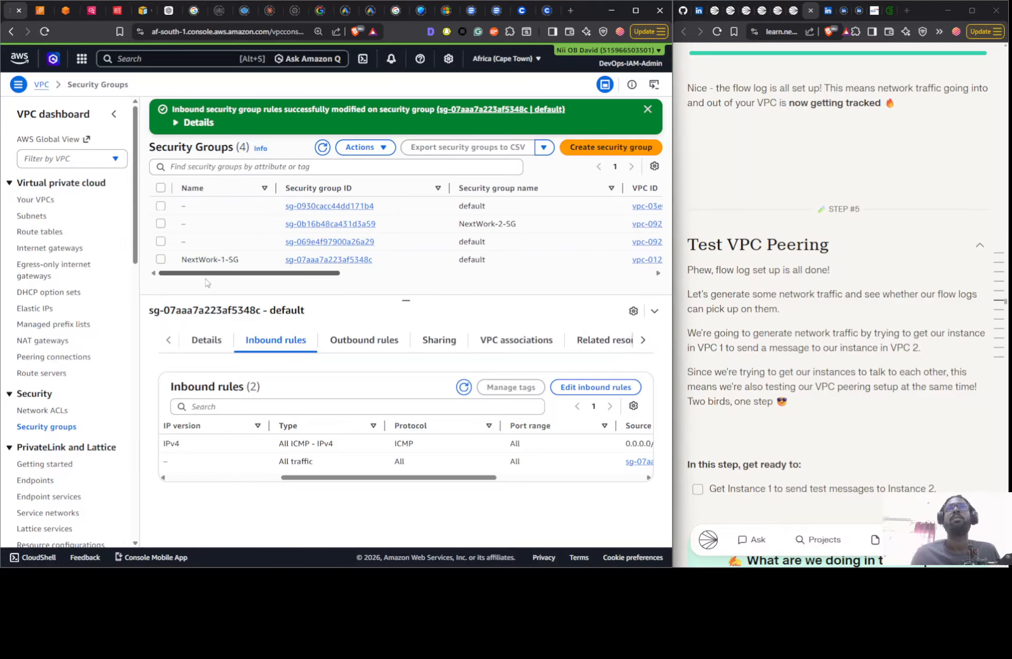
pyautogui.click(401, 260)
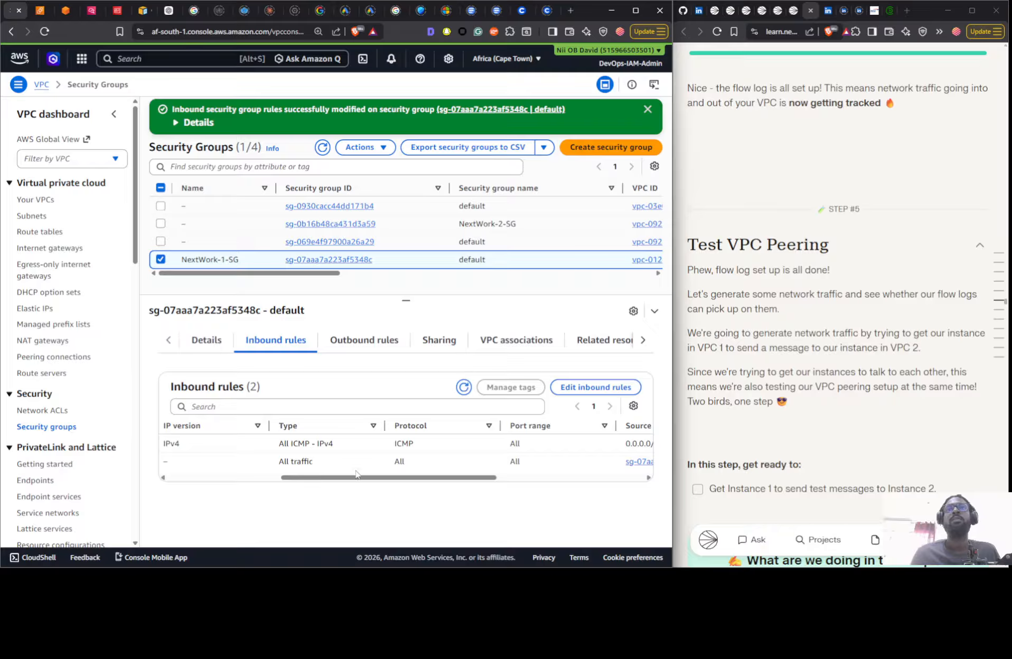
pyautogui.click(372, 346)
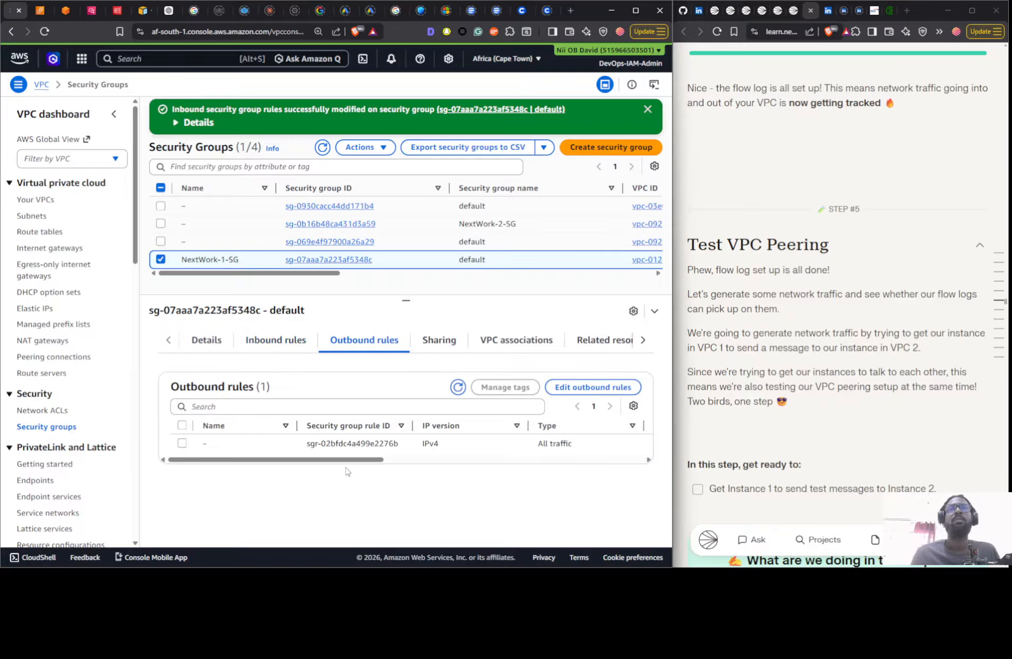
pyautogui.click(293, 351)
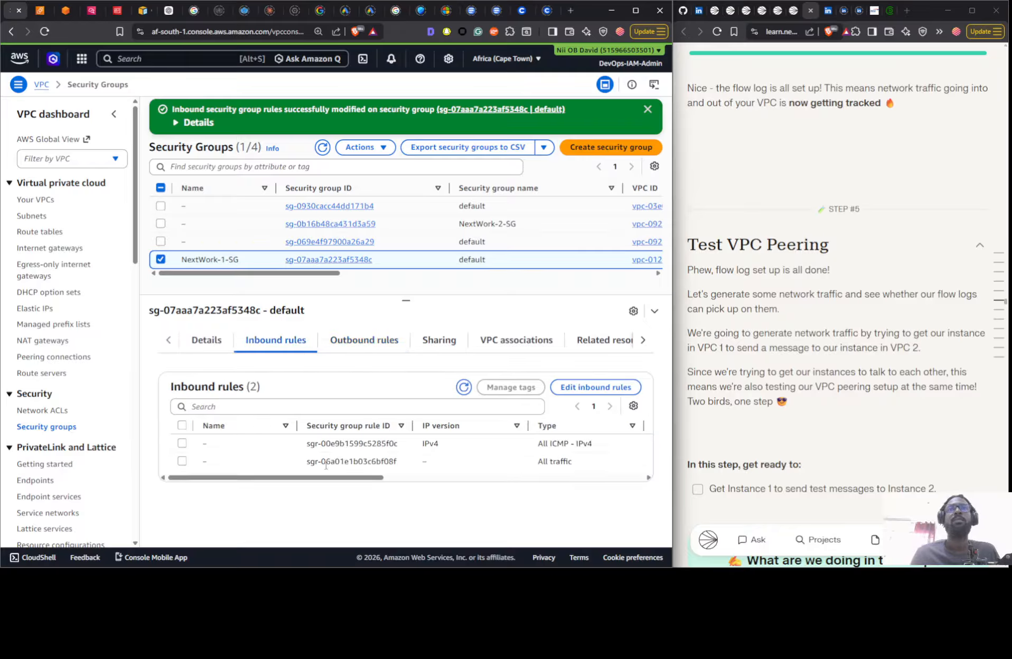
pyautogui.moveTo(346, 478)
pyautogui.mouseDown()
pyautogui.moveTo(453, 481)
pyautogui.moveTo(458, 492)
pyautogui.moveTo(340, 481)
pyautogui.mouseUp()
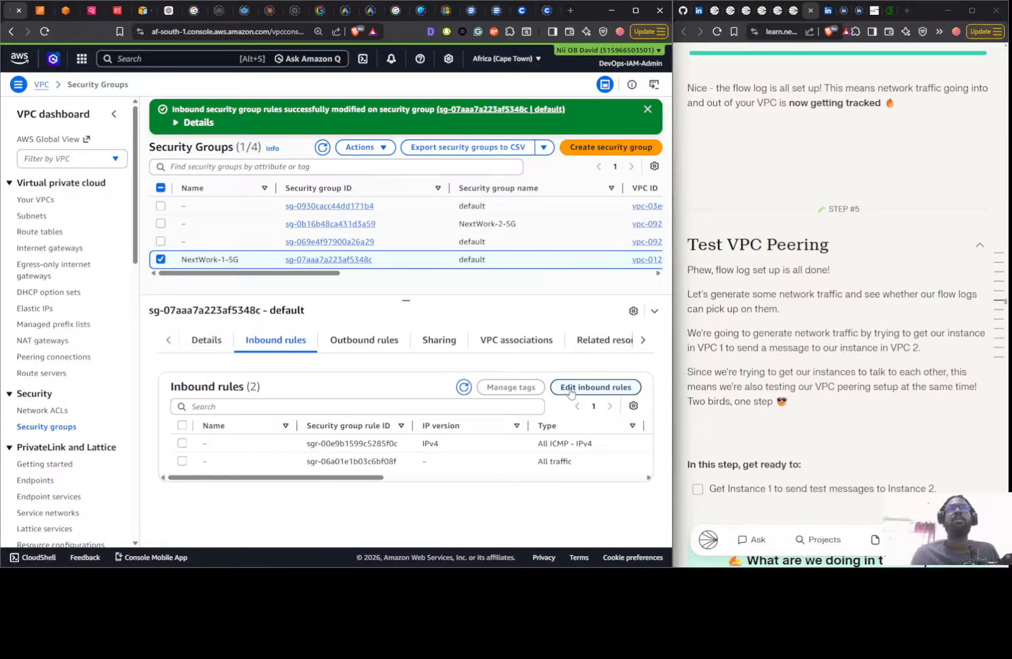
# - Add an inbound SSH rule to NextWork-1-SG with source 0.0.0.0/0 and save the rules
pyautogui.click(595, 387)
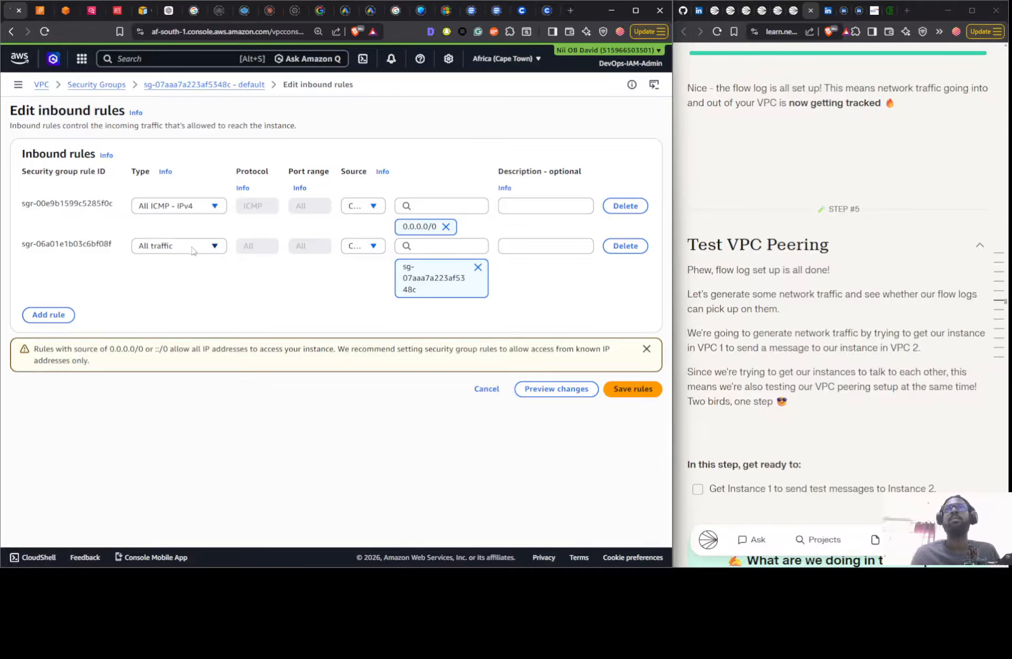
pyautogui.click(46, 316)
pyautogui.click(166, 312)
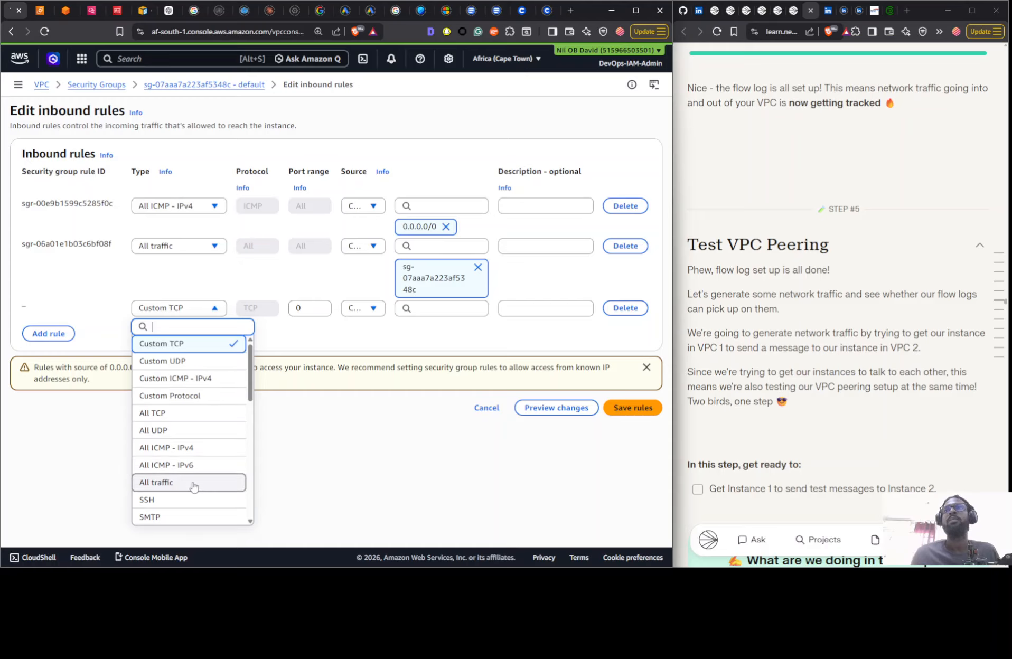
pyautogui.click(204, 499)
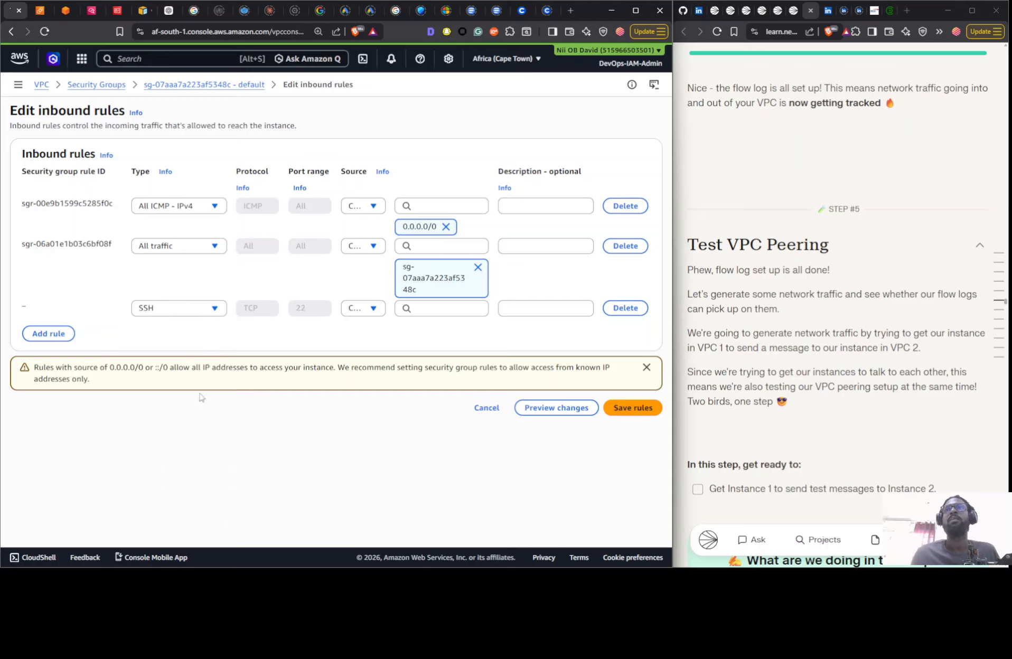
pyautogui.click(374, 310)
pyautogui.click(374, 344)
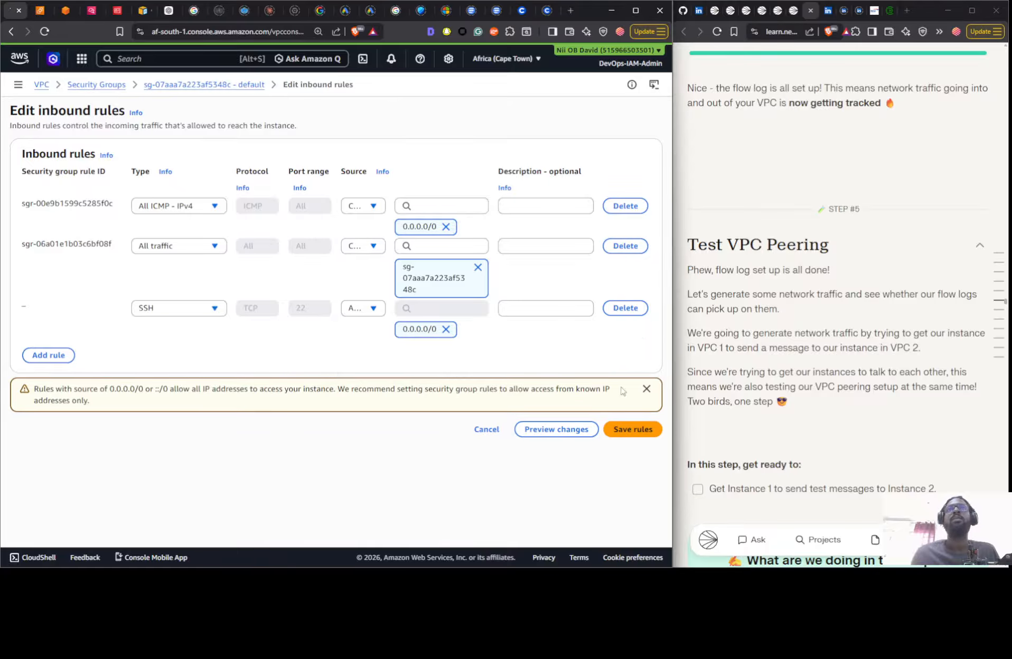
pyautogui.click(624, 431)
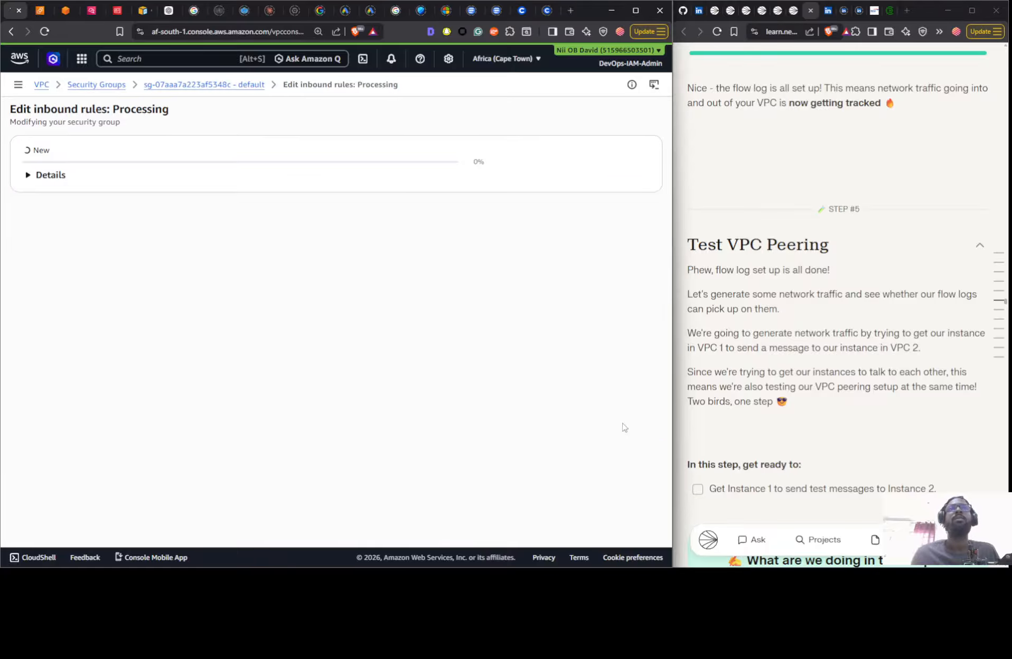
# - Reload the EC2 Instance Connect session to open the terminal of Instance - NextWork VPC 1
pyautogui.click(75, 13)
pyautogui.click(45, 32)
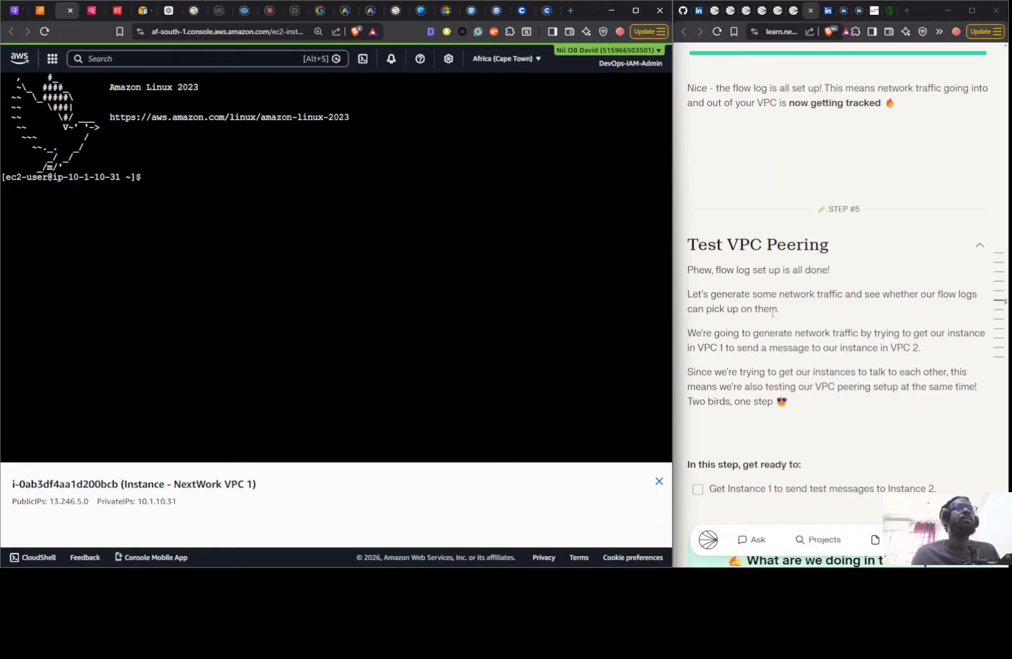
pyautogui.scroll(-6, 772, 312)
pyautogui.scroll(2, 797, 266)
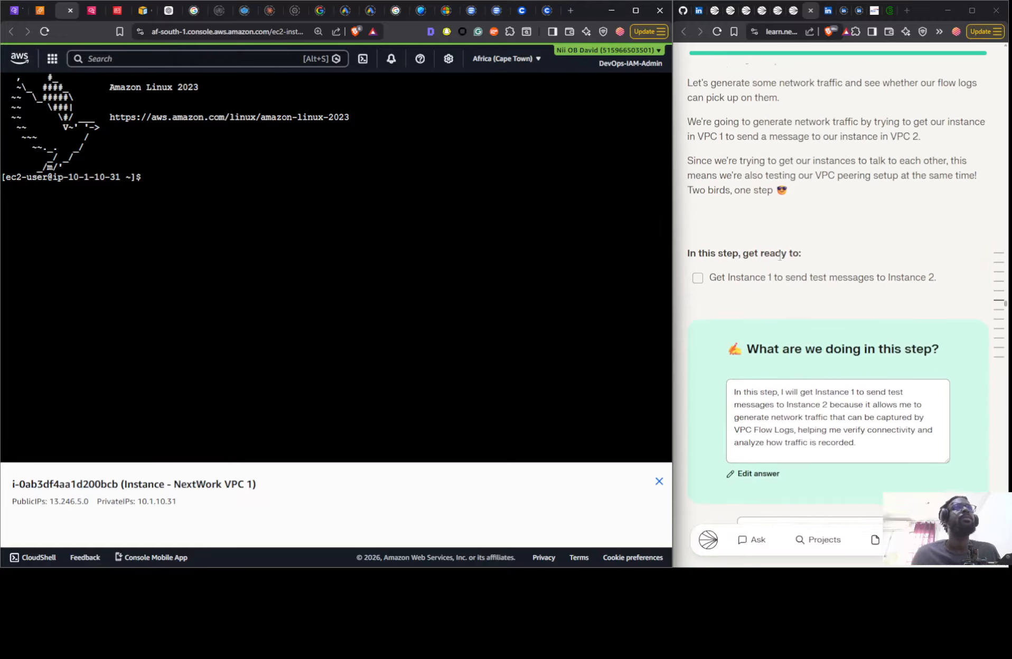
pyautogui.click(257, 186)
# - Copy the private IPv4 address of Instance - NextWork VPC 2 from its details in the EC2 instance list
pyautogui.click(42, 10)
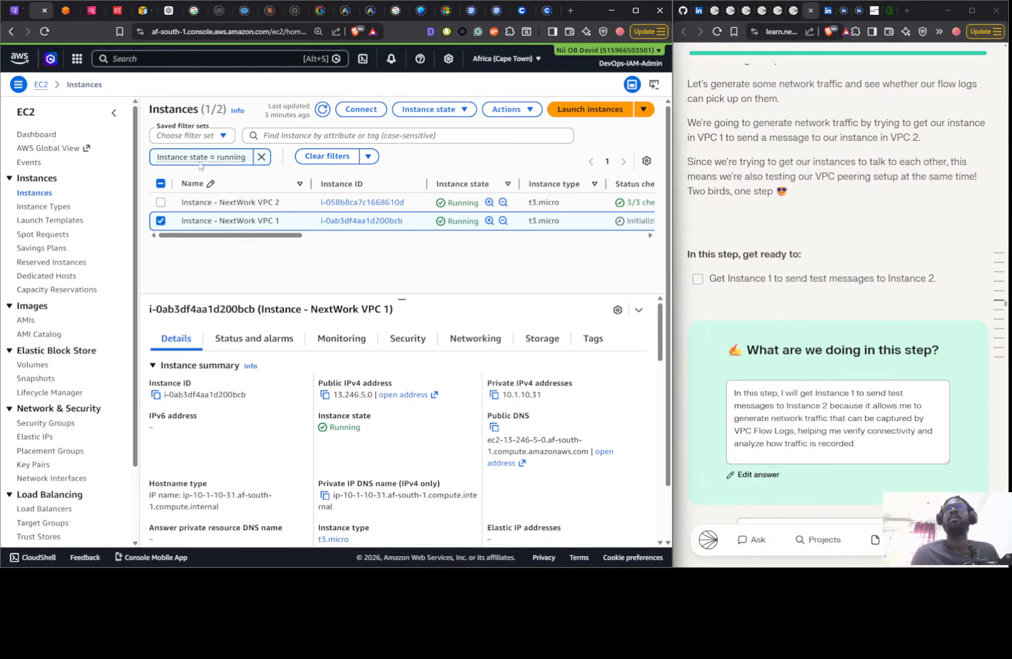
pyautogui.click(305, 207)
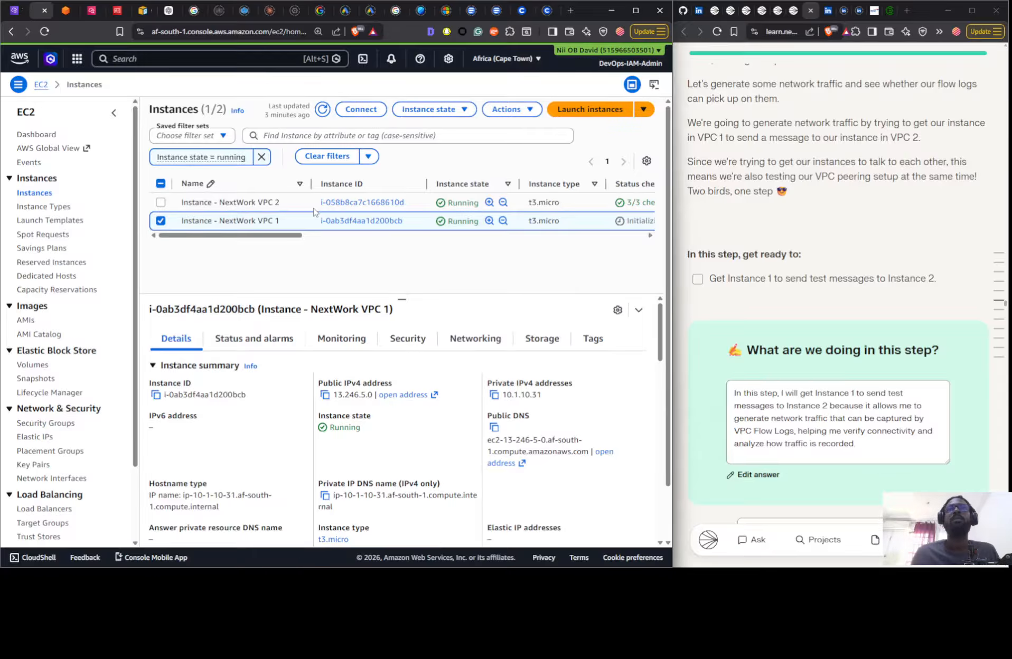
pyautogui.click(494, 396)
# - In the terminal of Instance - NextWork VPC 1, ping Instance 2's private IPv4 address 10.2.4.205
pyautogui.click(66, 13)
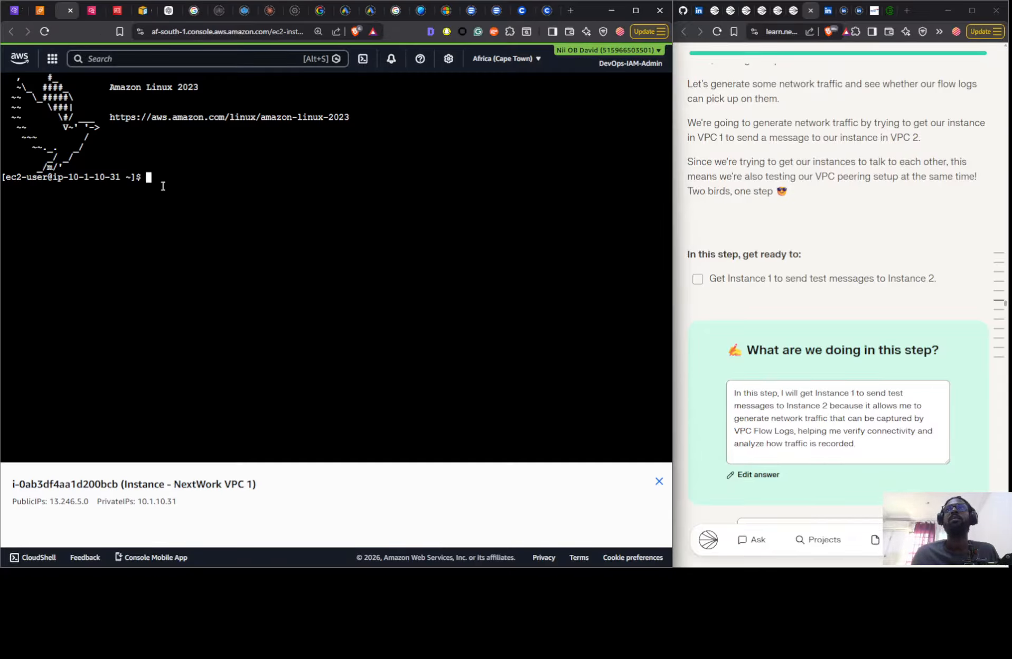
pyautogui.write('ping')
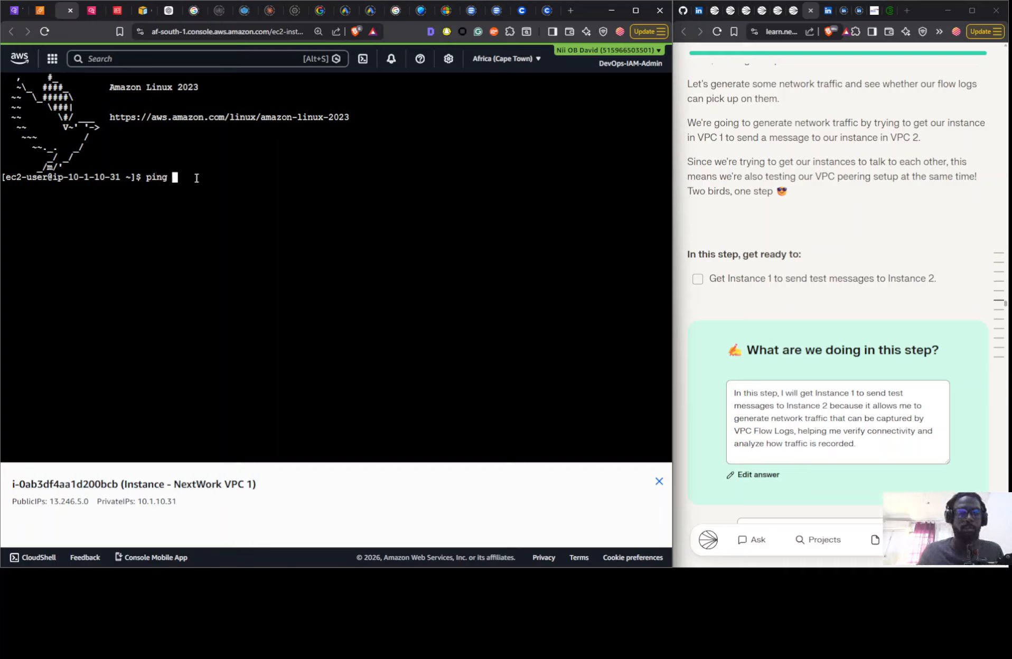
pyautogui.press('BackSpace')
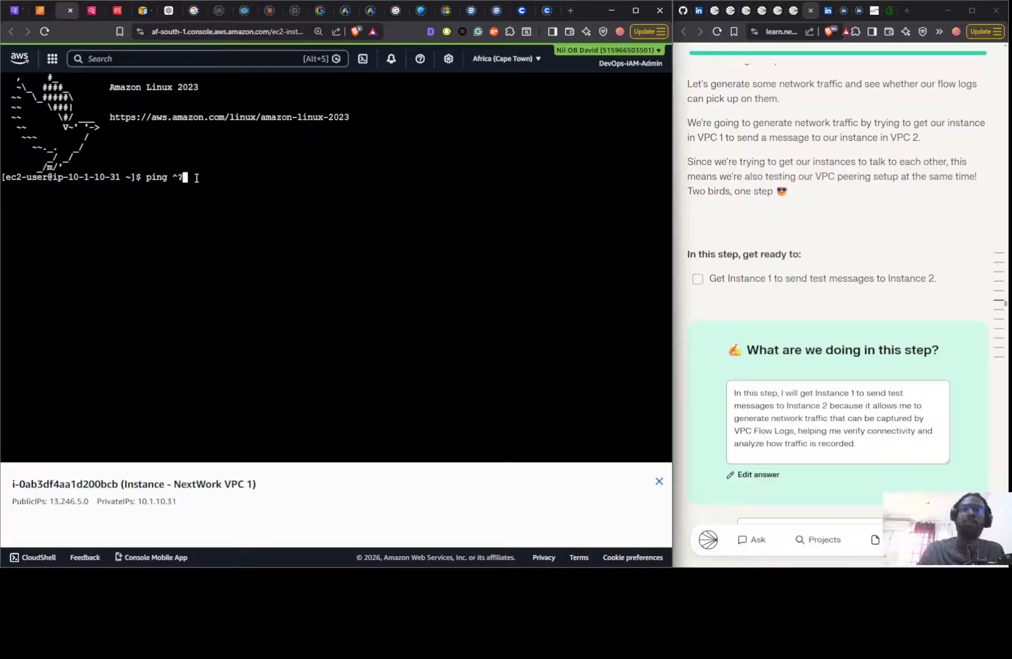
pyautogui.press('BackSpace')
pyautogui.press('BackSpace')
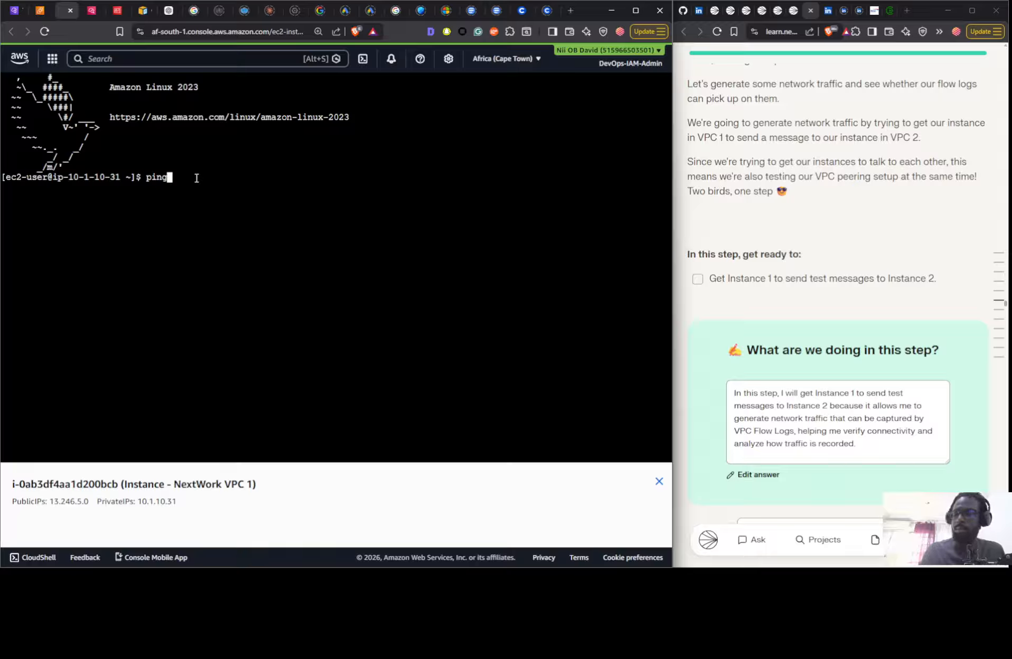
pyautogui.hotkey('ctrl', 'v')
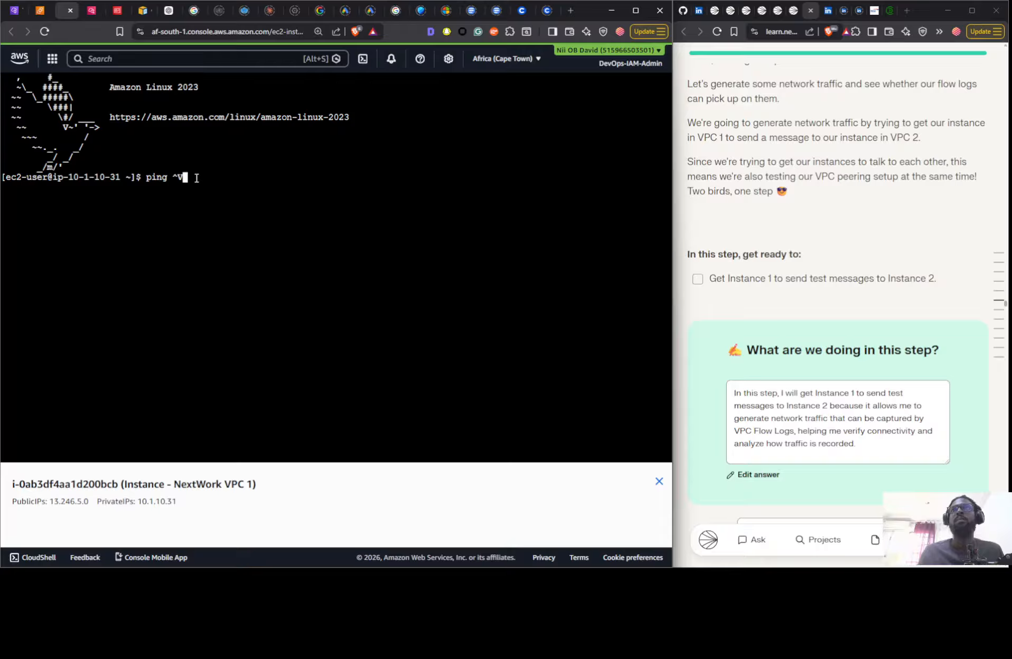
pyautogui.press('BackSpace')
pyautogui.press('BackSpace')
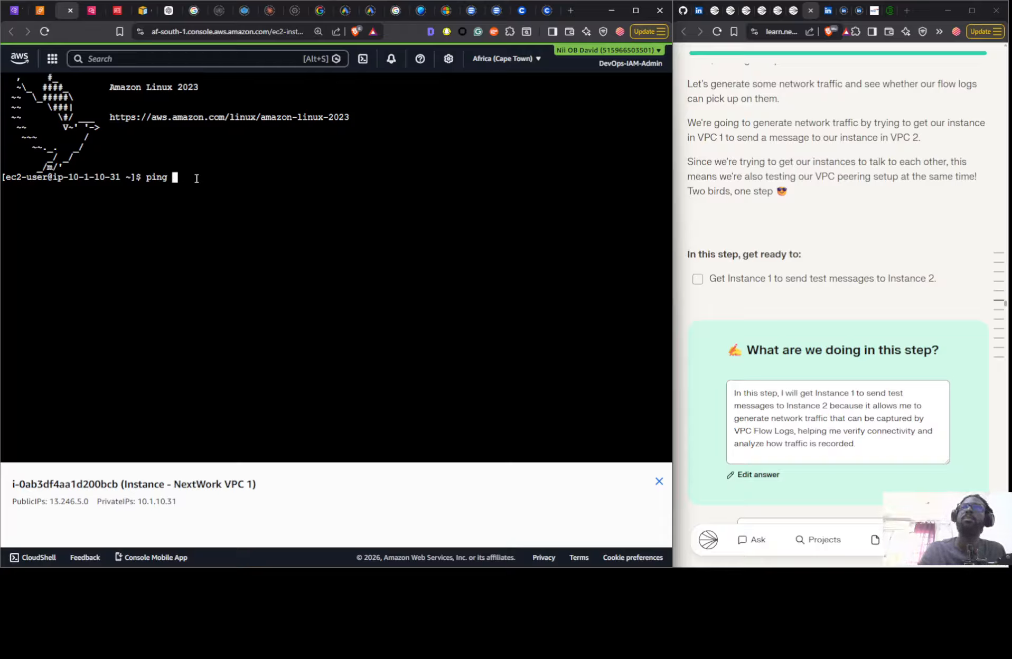
pyautogui.rightClick(196, 179)
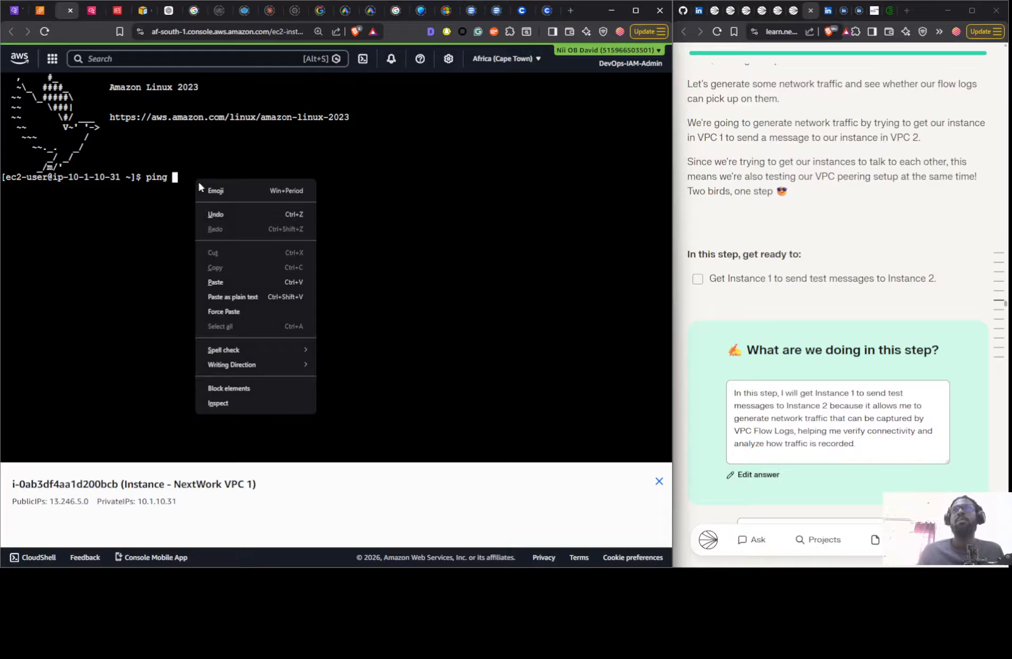
pyautogui.click(216, 281)
pyautogui.press('Return')
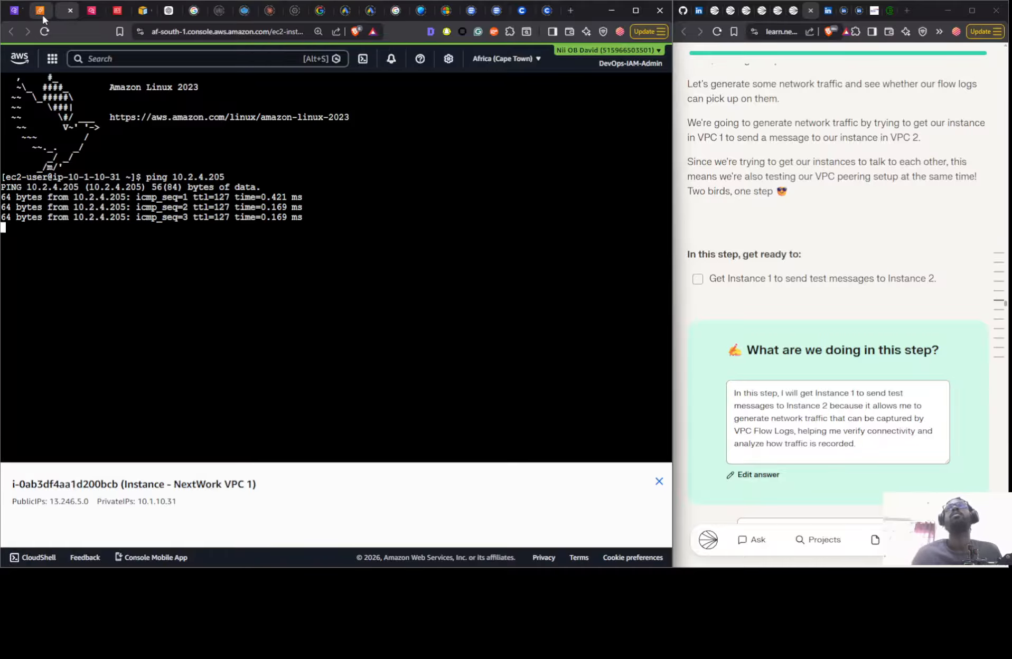
# - Read Step 5 of the NextWork guide on ping responses, public versus private address tests and the missing peering route
pyautogui.scroll(-1, 746, 269)
pyautogui.scroll(-10, 746, 270)
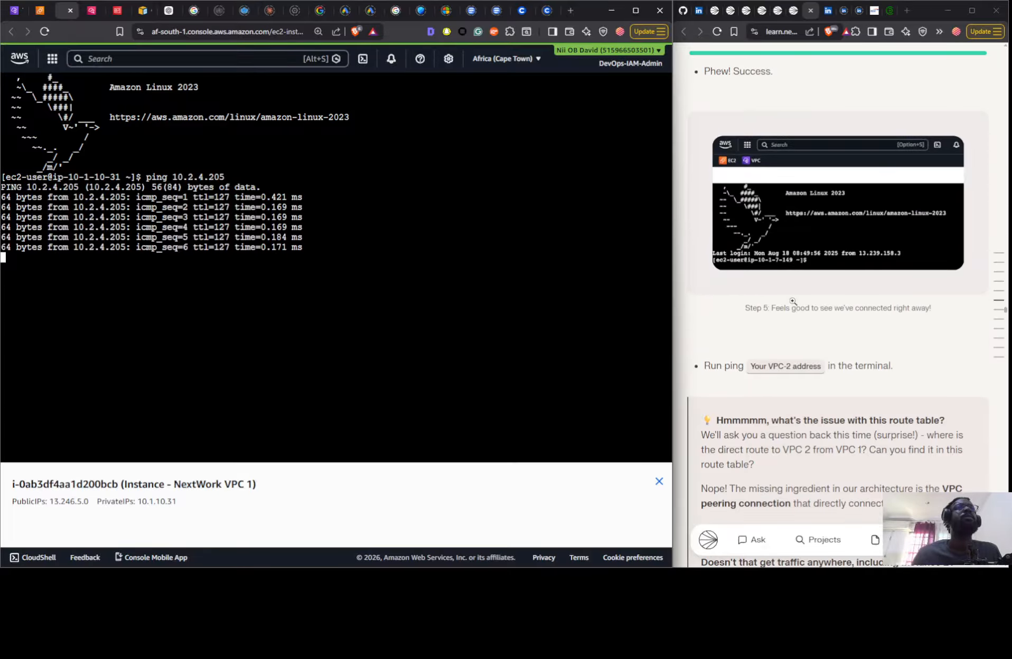
pyautogui.scroll(3, 790, 301)
pyautogui.scroll(-5, 788, 300)
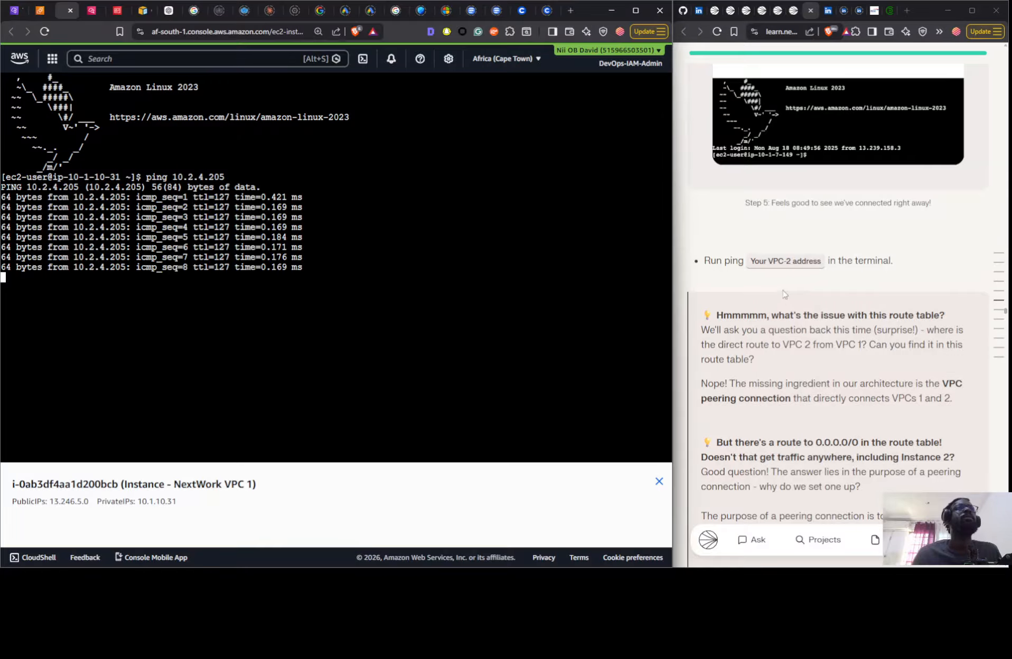
pyautogui.scroll(-7, 777, 270)
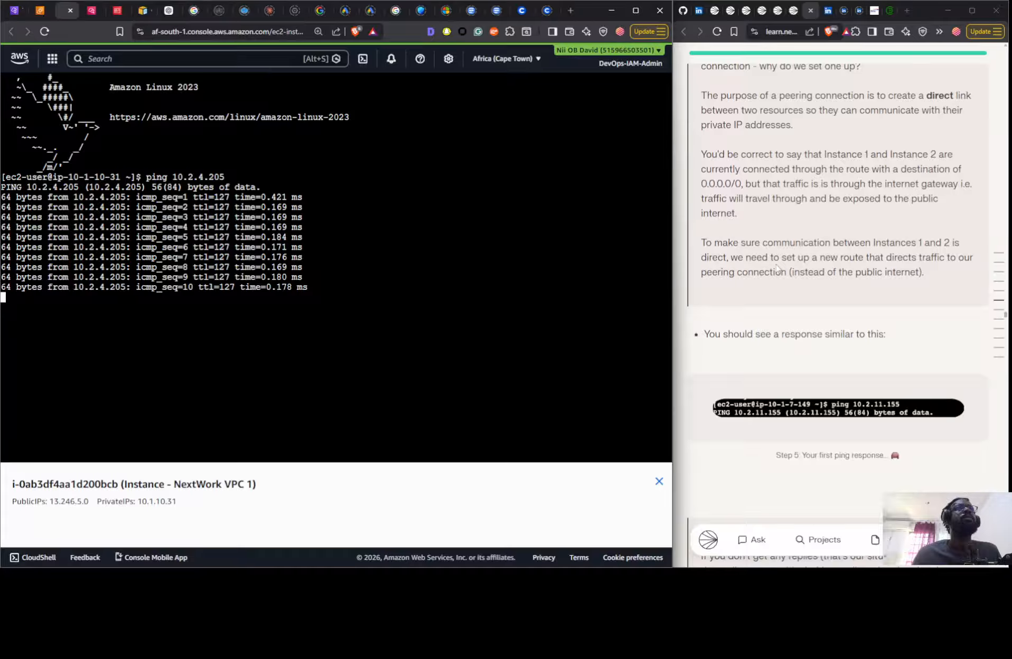
pyautogui.scroll(-5, 777, 271)
pyautogui.scroll(-5, 776, 267)
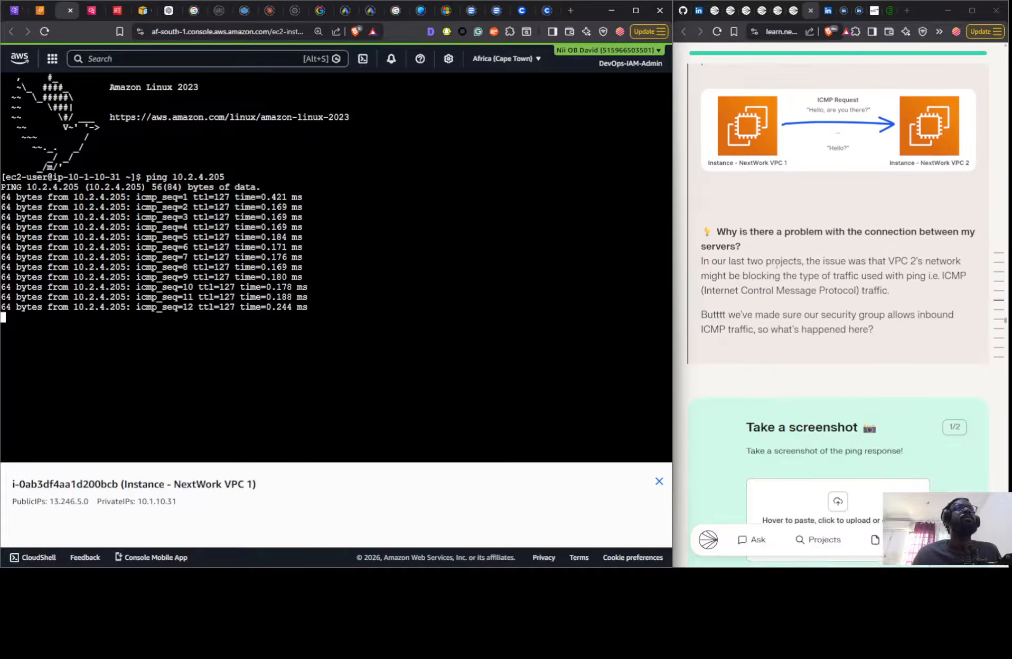
pyautogui.scroll(-5, 776, 267)
pyautogui.scroll(-7, 777, 268)
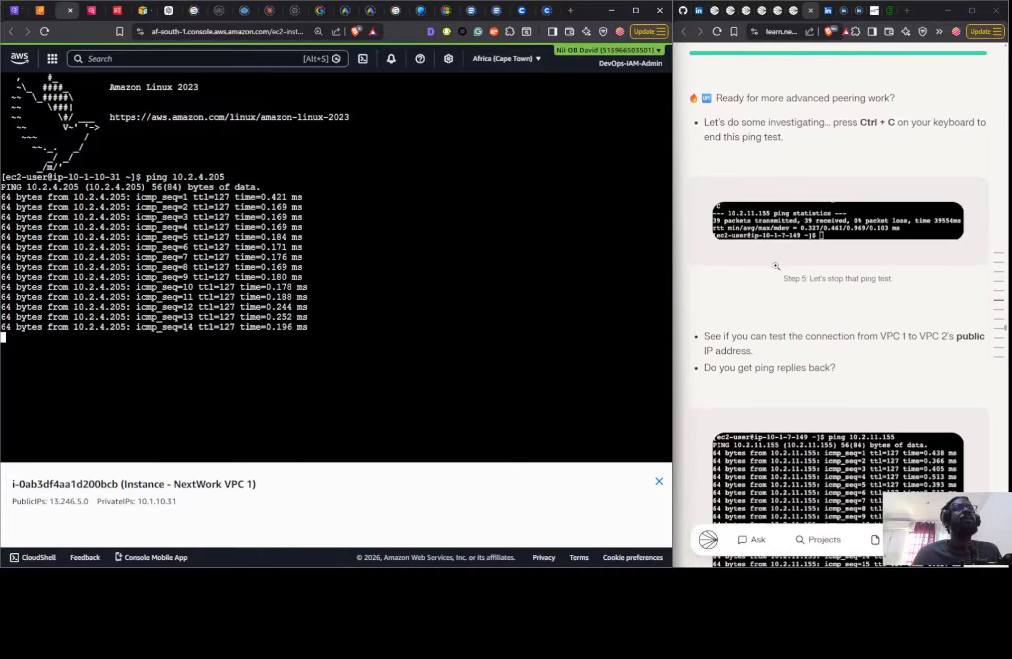
pyautogui.scroll(-3, 773, 249)
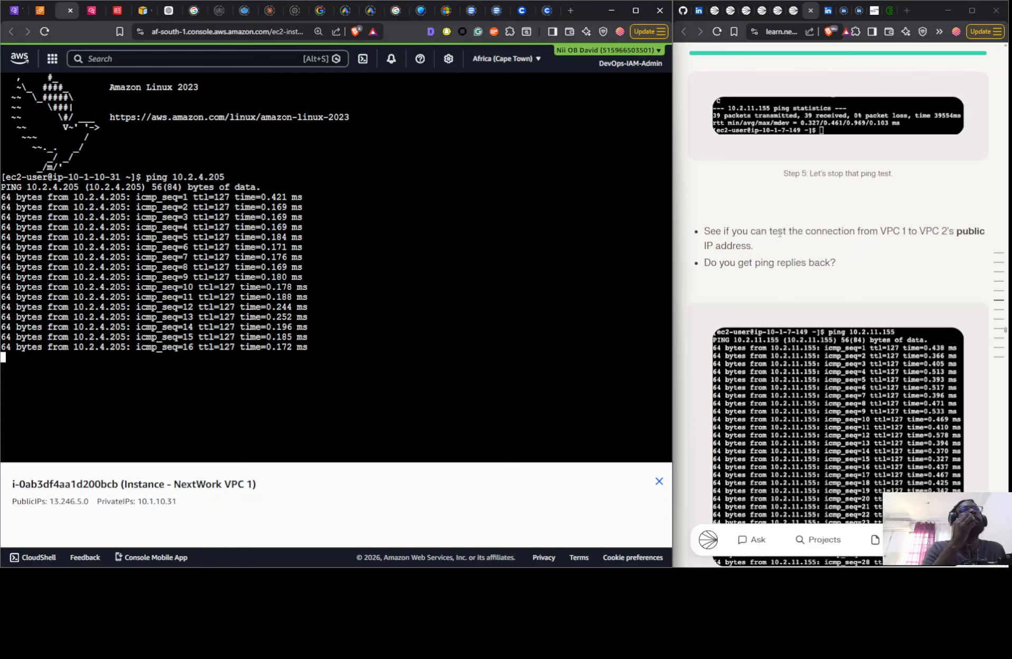
pyautogui.scroll(-20, 780, 233)
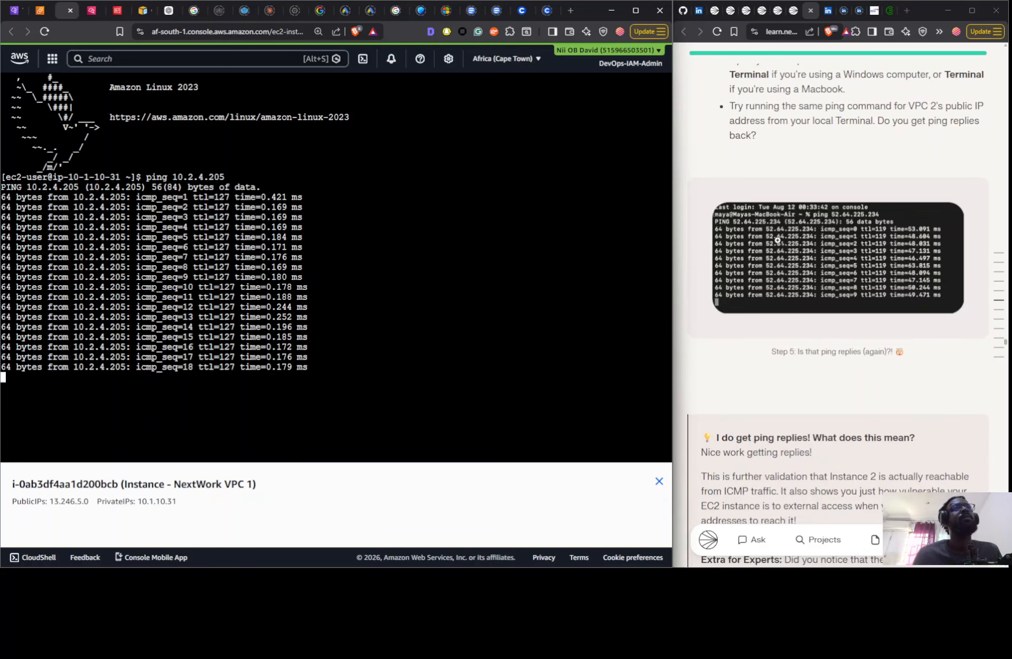
pyautogui.scroll(-15, 778, 241)
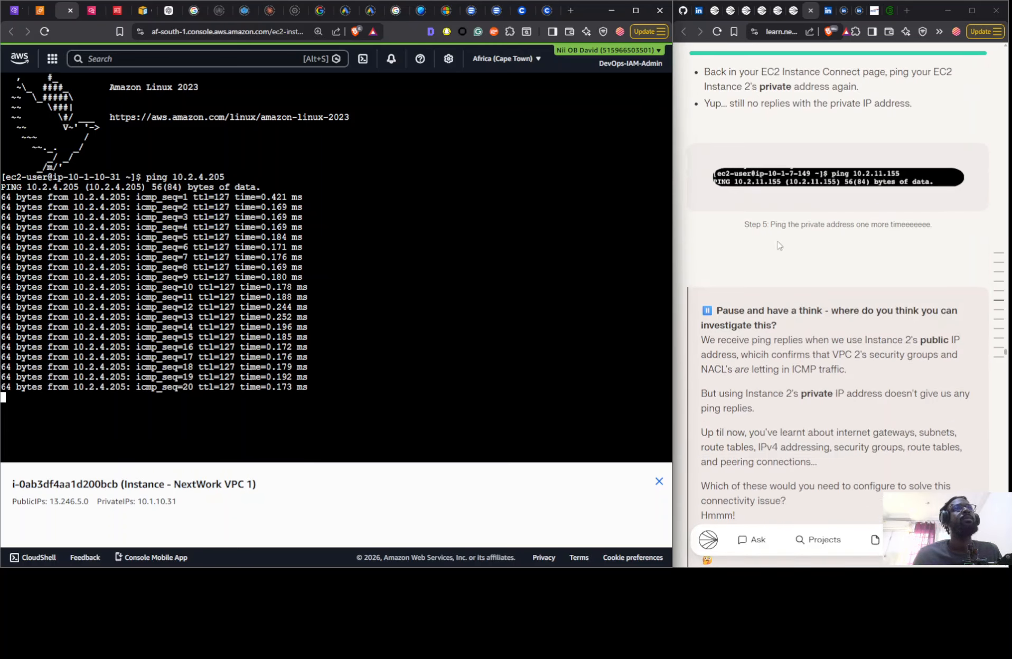
pyautogui.scroll(-20, 779, 245)
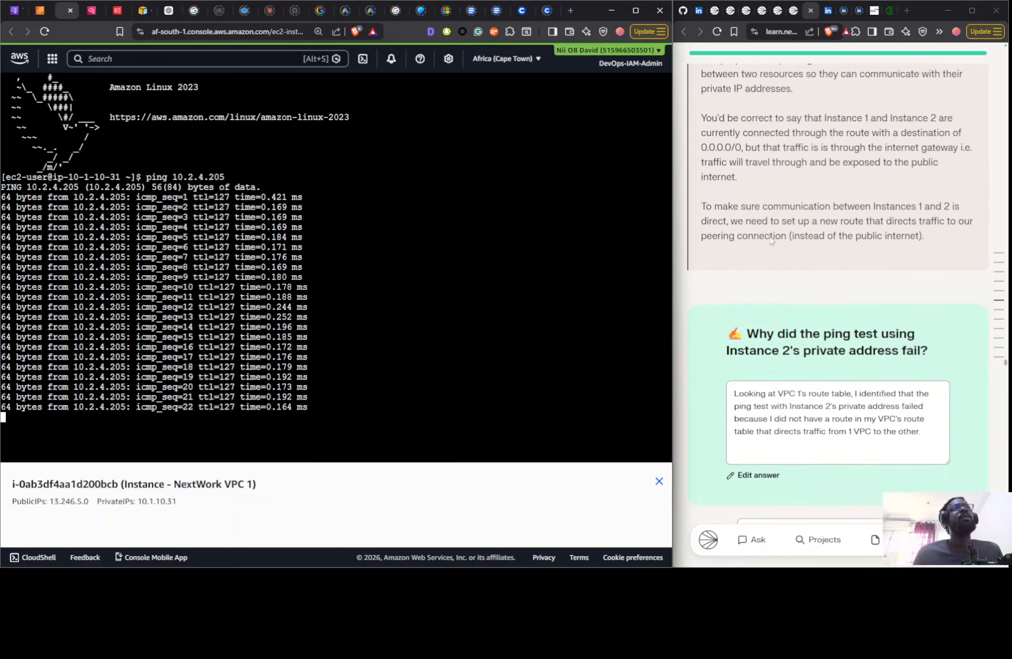
# - Review Step 6 of the guide on creating the VPC 1 <> VPC 2 peering connection and updating both route tables
pyautogui.scroll(-10, 771, 242)
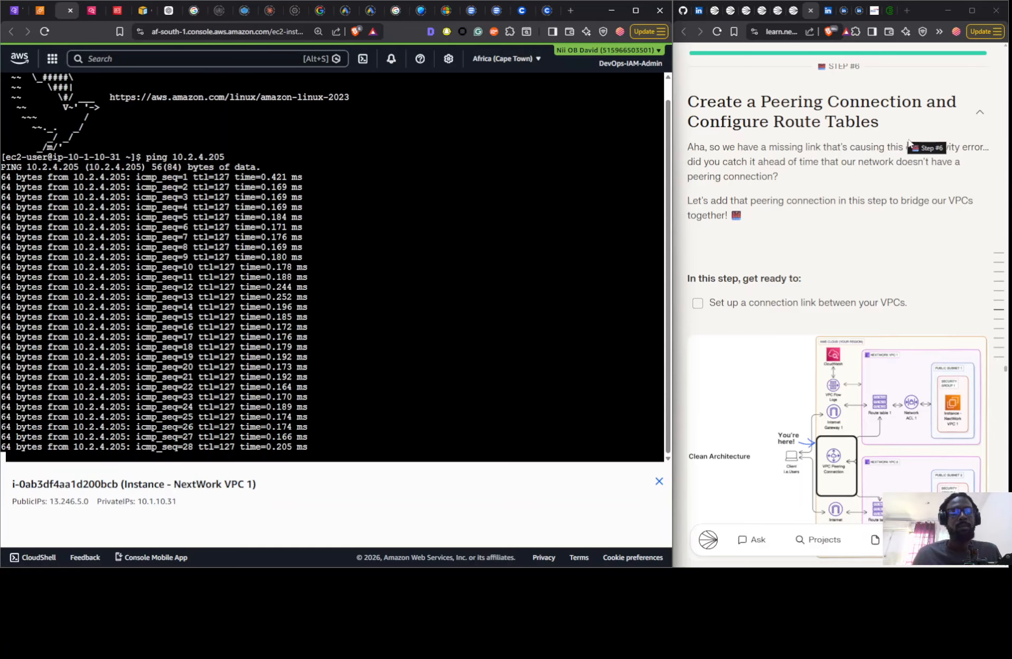
pyautogui.scroll(-1, 775, 121)
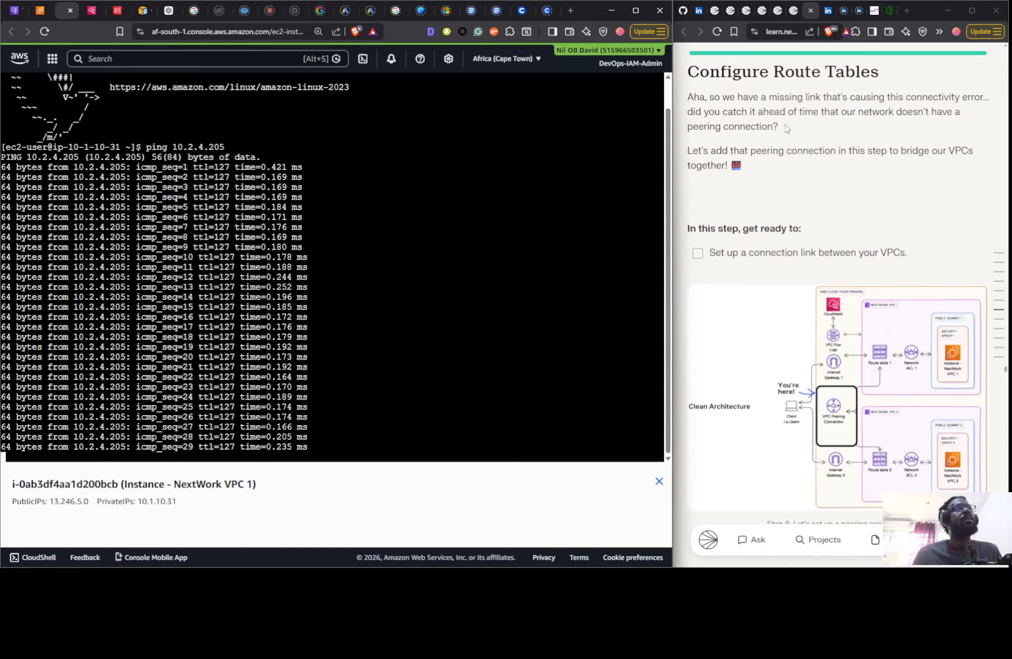
pyautogui.scroll(3, 775, 158)
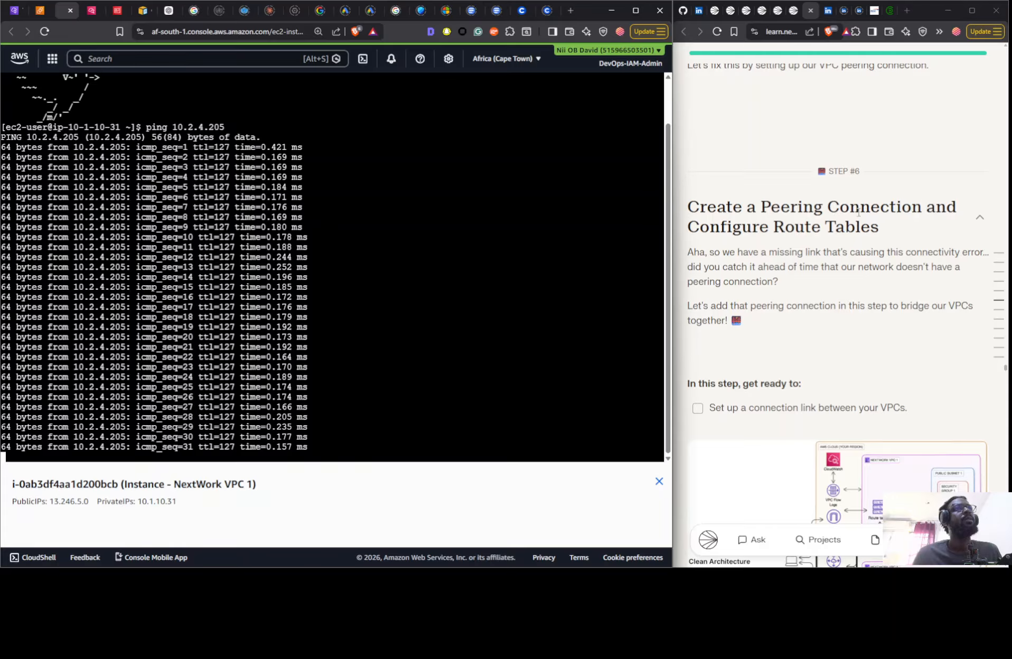
pyautogui.scroll(-5, 887, 210)
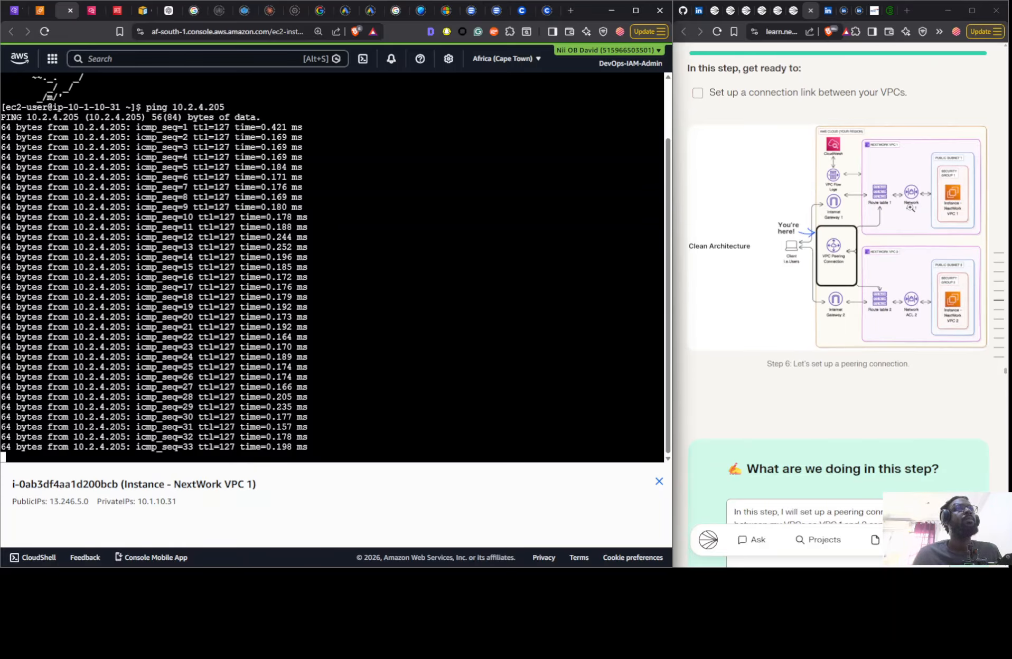
pyautogui.scroll(-8, 906, 209)
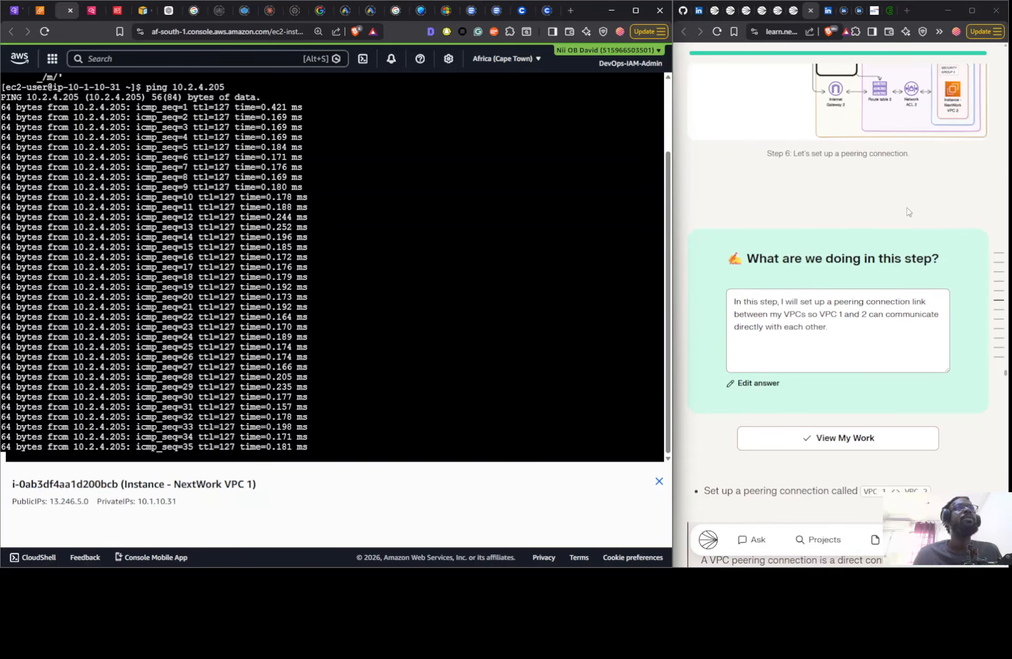
pyautogui.scroll(-2, 856, 219)
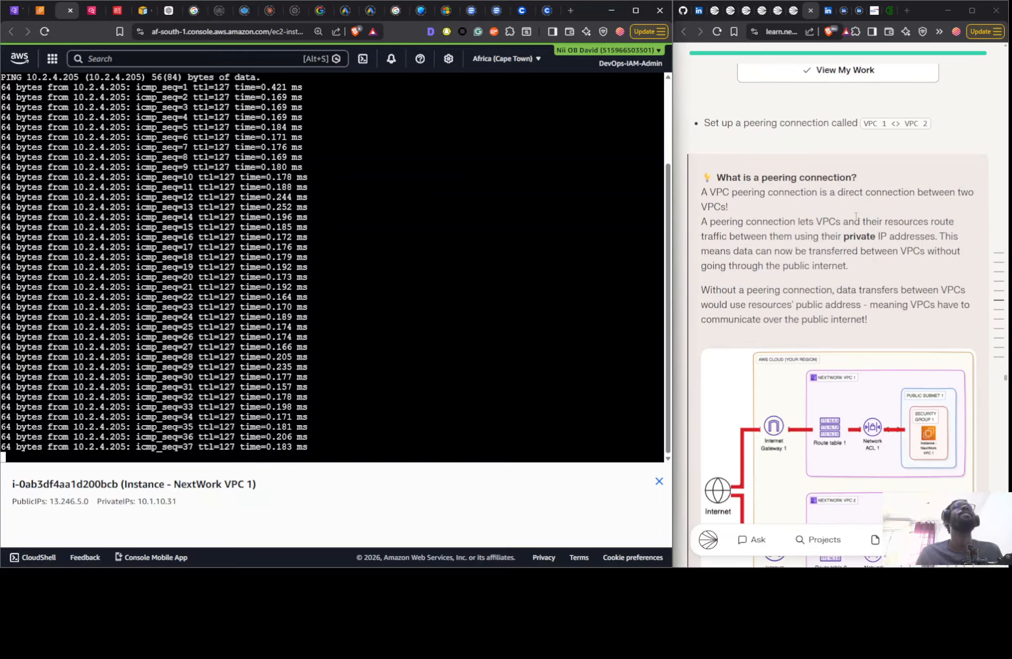
pyautogui.scroll(-4, 856, 216)
pyautogui.scroll(-9, 856, 216)
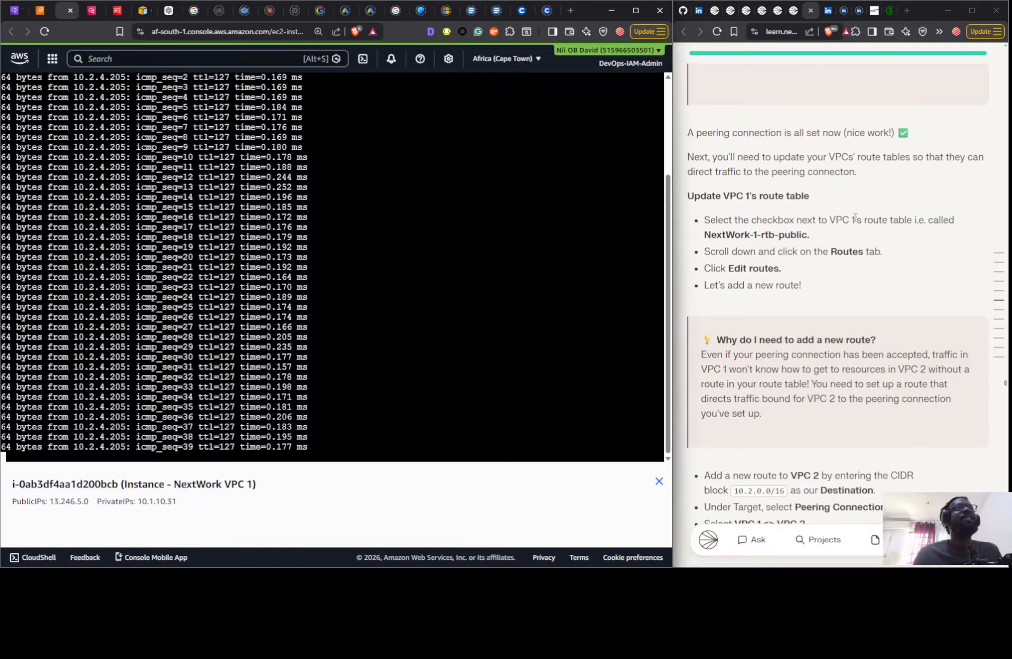
pyautogui.scroll(-5, 855, 218)
pyautogui.scroll(-4, 855, 217)
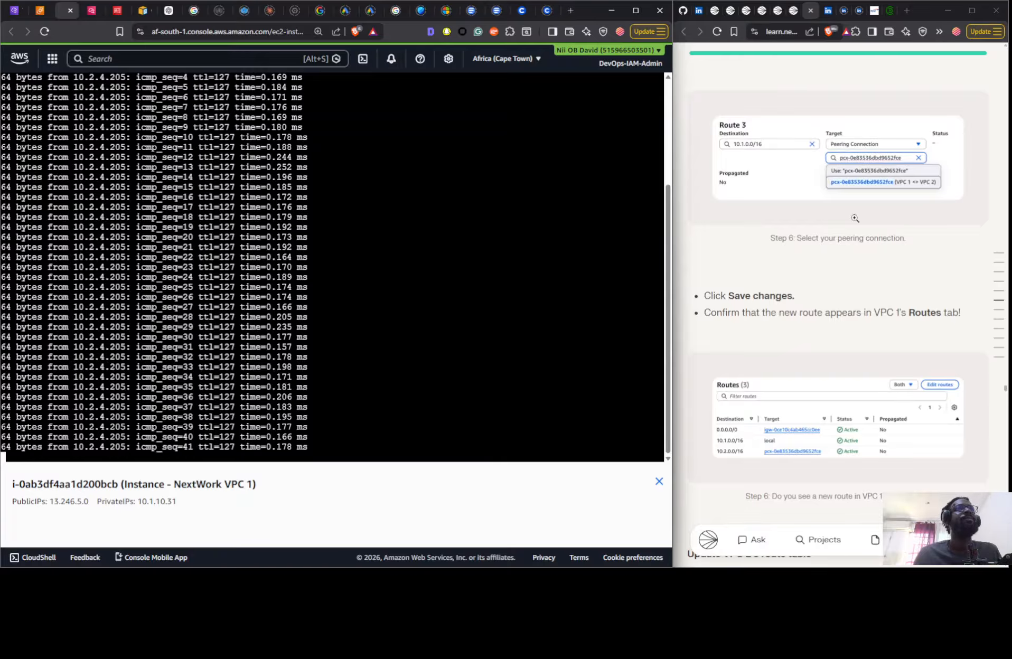
pyautogui.scroll(-13, 855, 218)
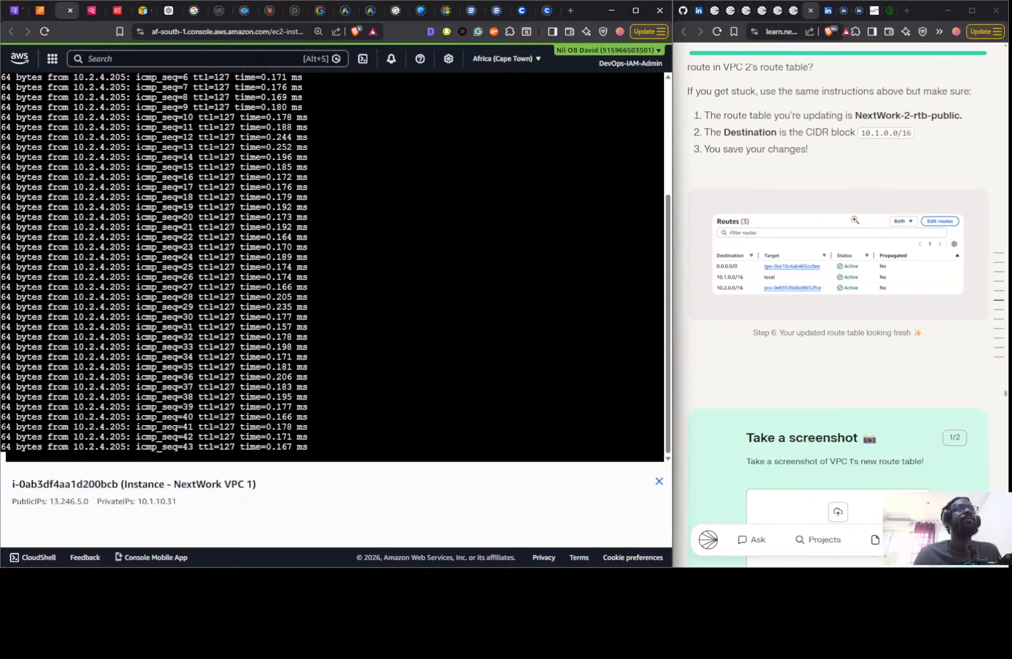
pyautogui.scroll(-13, 855, 220)
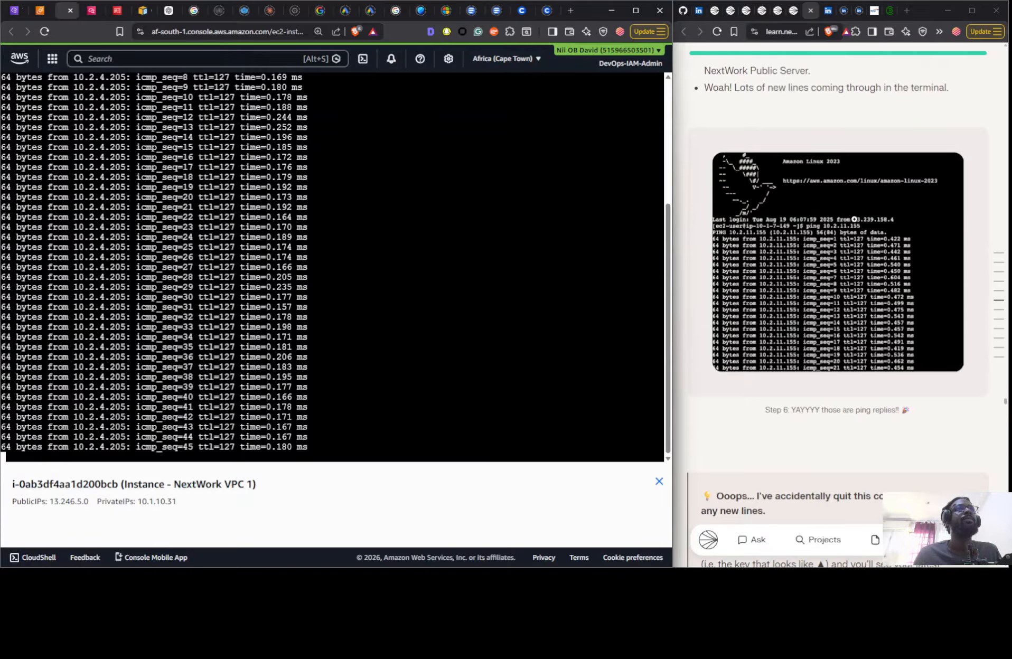
pyautogui.scroll(4, 854, 221)
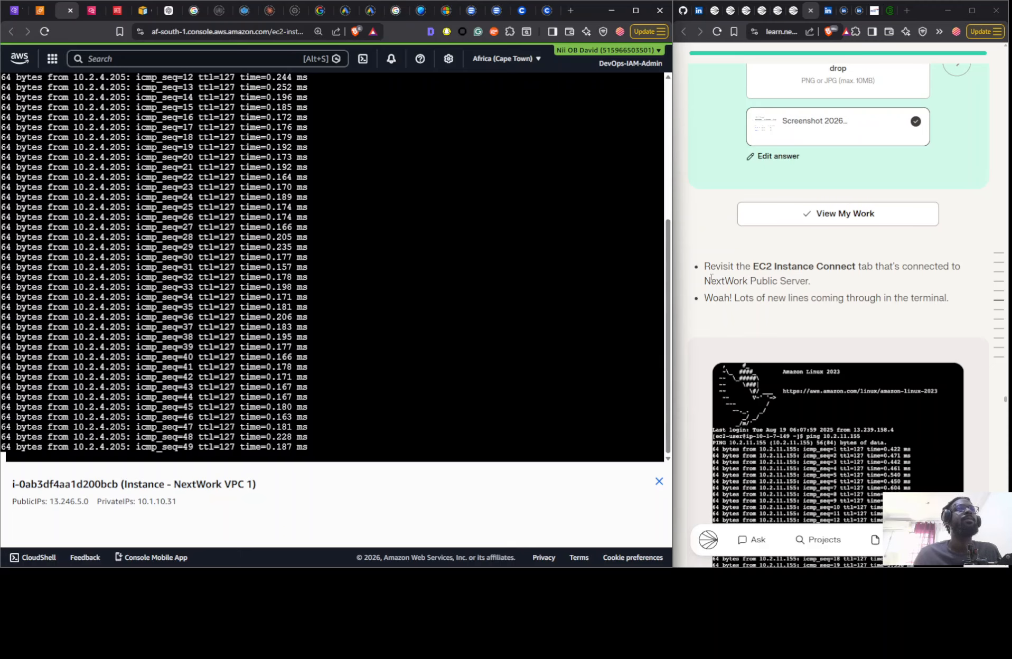
# - Return to the EC2 instance list and review the guide's ping screenshot task and optional local terminal and -c 5 extensions
pyautogui.click(41, 13)
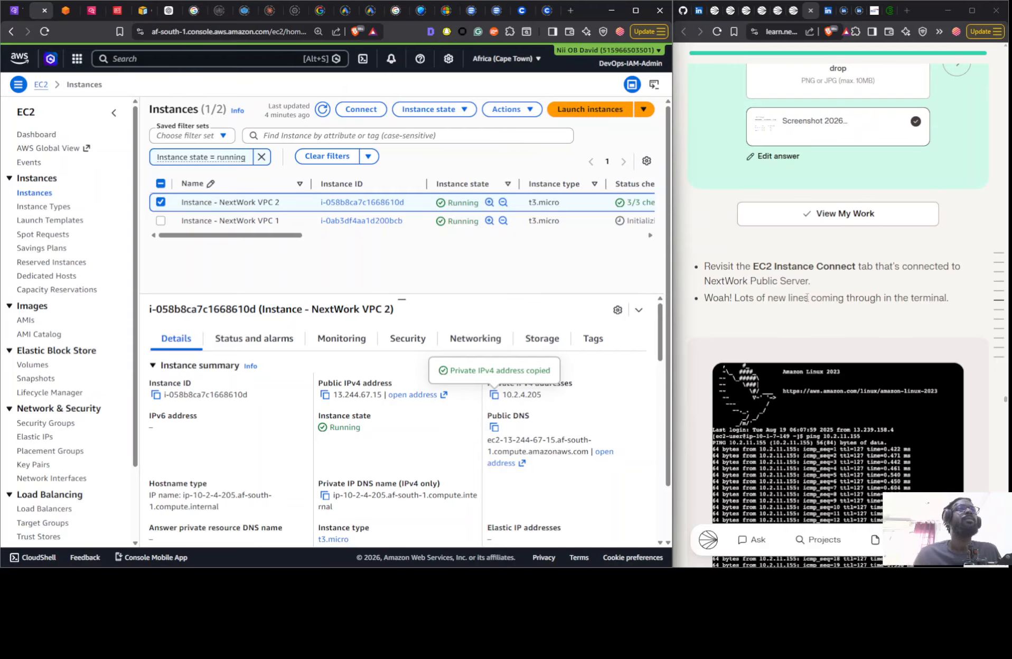
pyautogui.scroll(15, 787, 334)
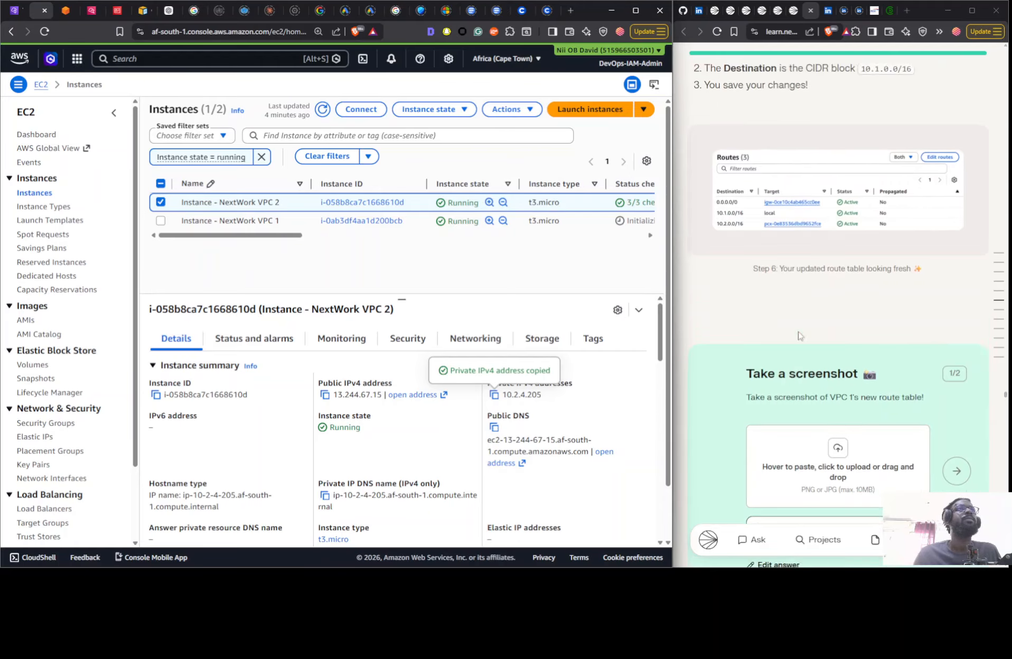
pyautogui.scroll(-15, 810, 332)
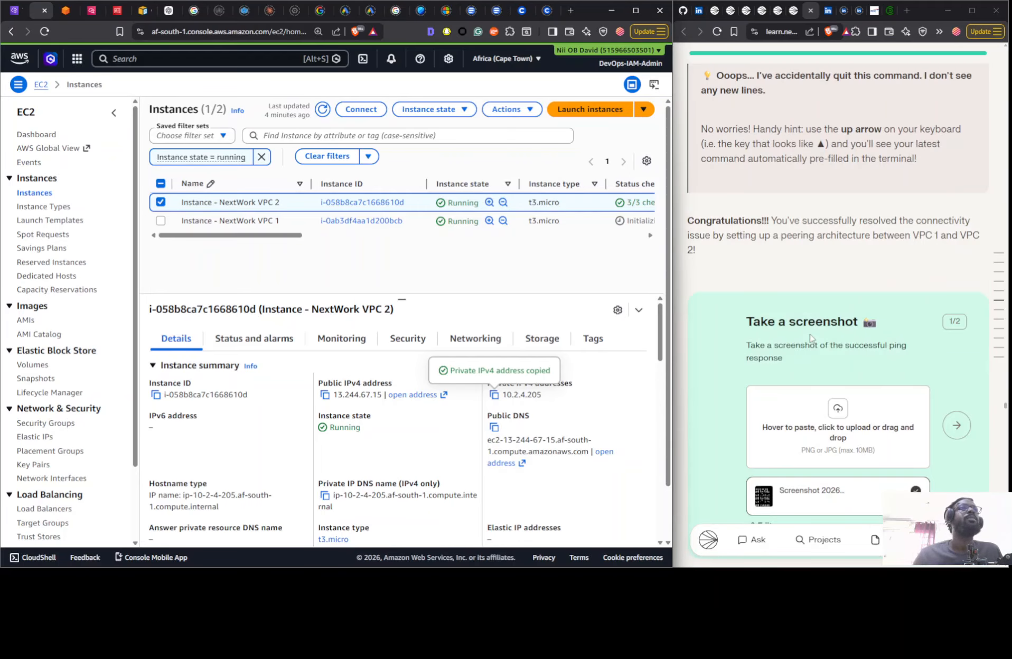
pyautogui.scroll(-10, 810, 331)
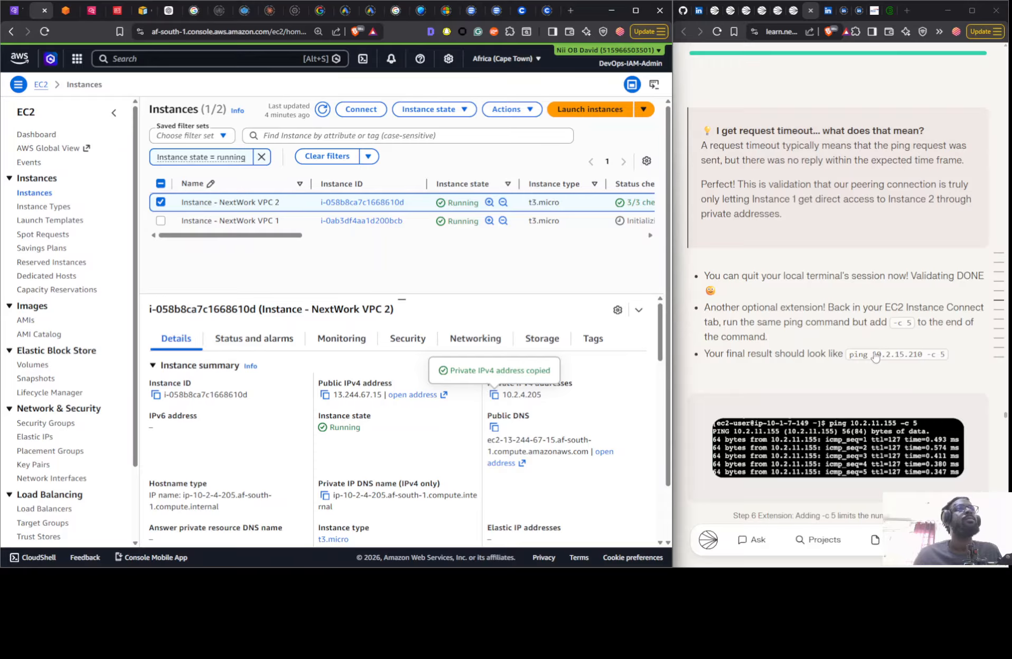
pyautogui.scroll(8, 867, 346)
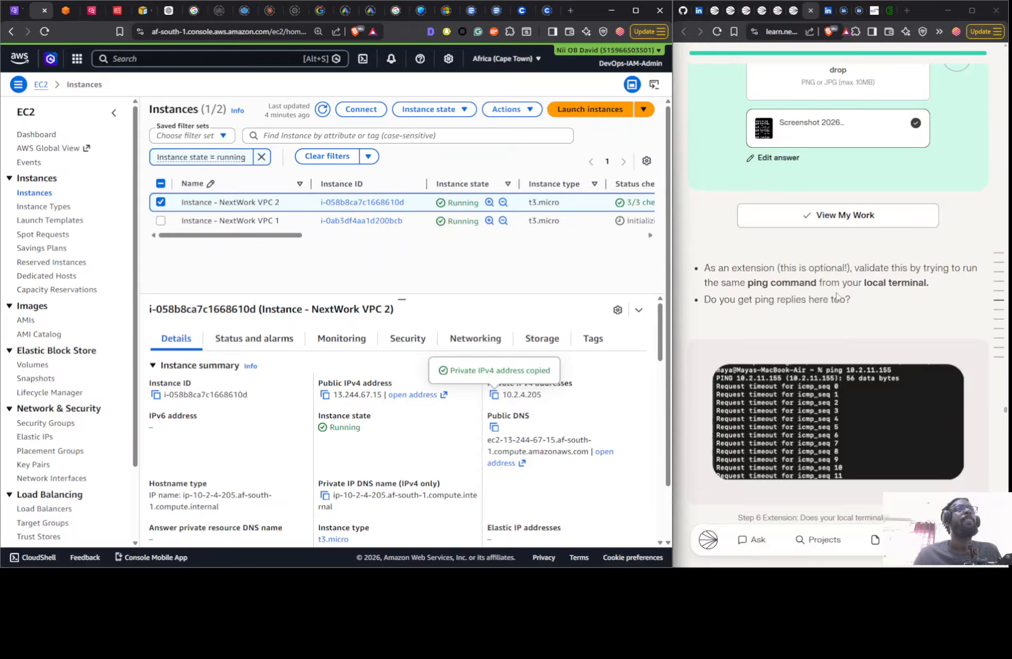
pyautogui.scroll(3, 826, 304)
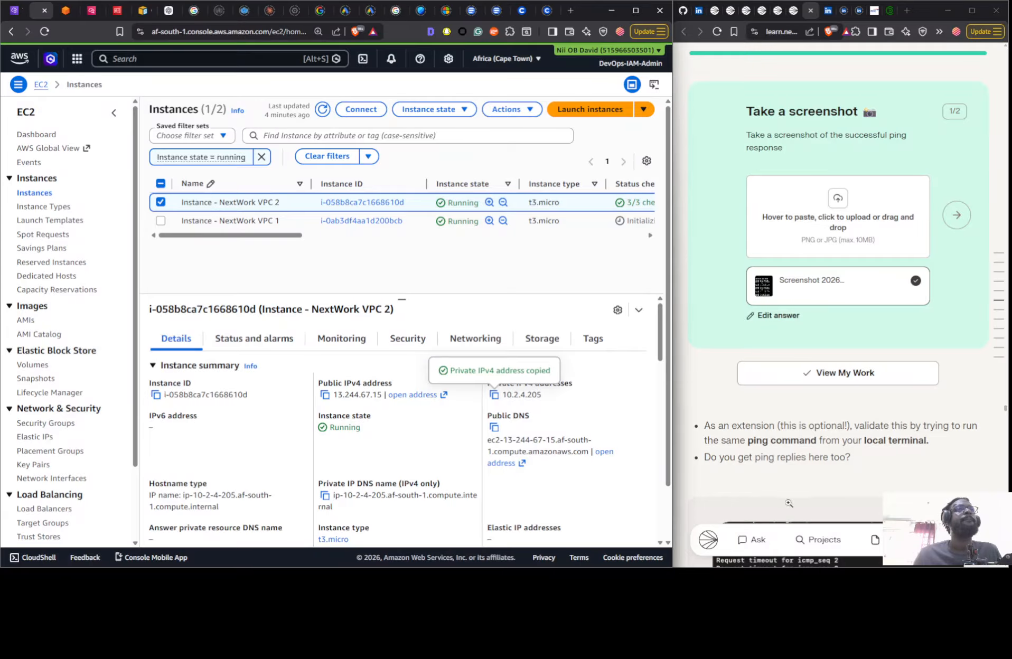
pyautogui.scroll(6, 788, 457)
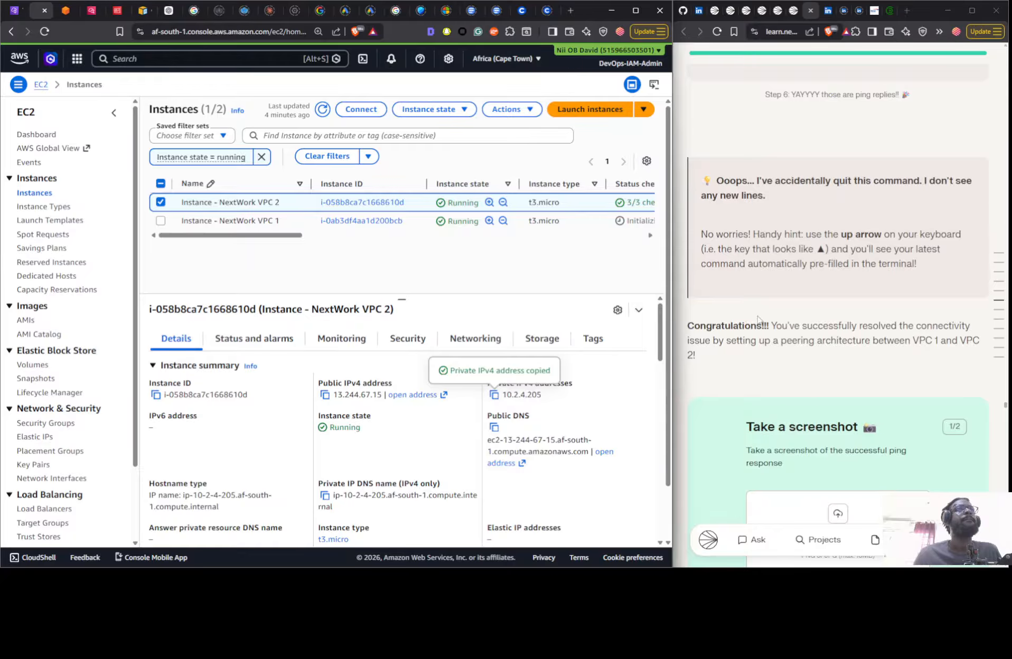
# - Review Step 6 of the guide on successful ping replies, the local terminal extension, VPC 1's updated route table and the peering connection
pyautogui.scroll(5, 771, 346)
pyautogui.scroll(-10, 770, 345)
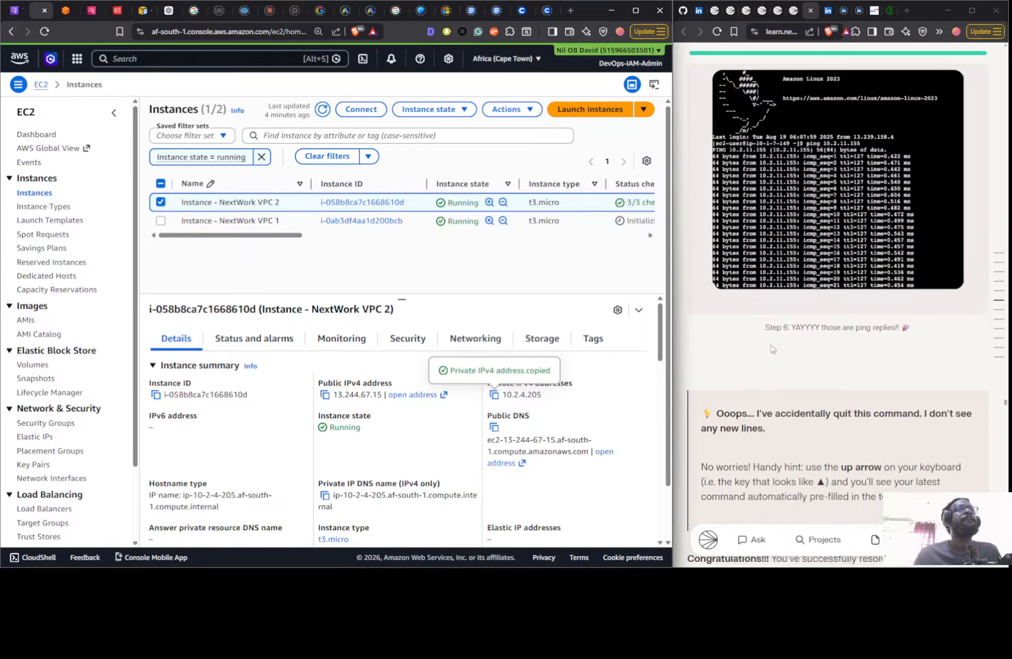
pyautogui.scroll(-4, 817, 268)
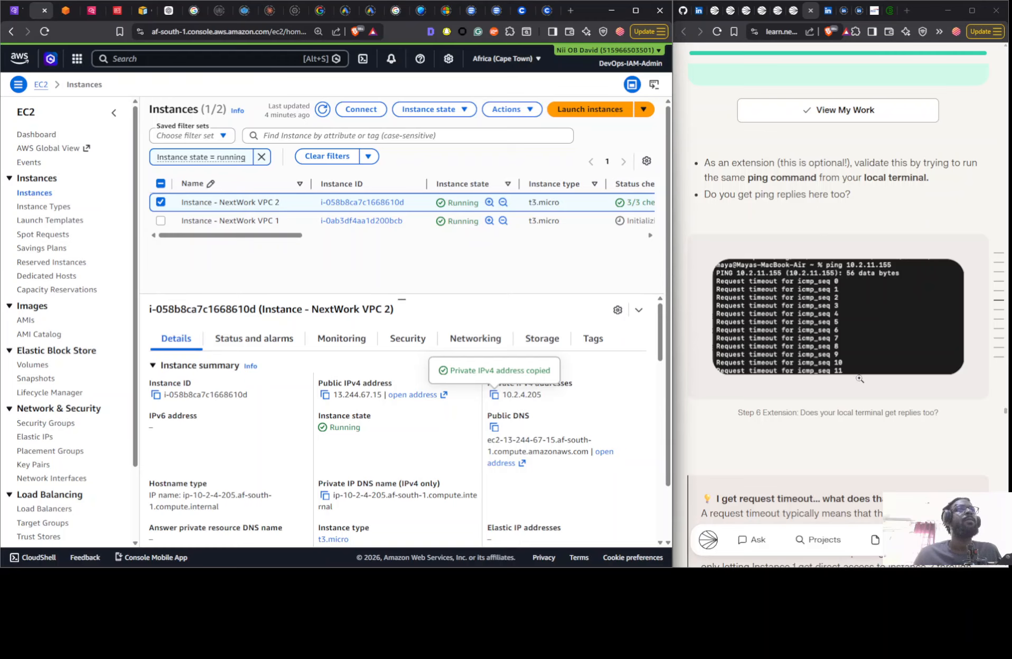
pyautogui.scroll(7, 856, 401)
pyautogui.scroll(-7, 802, 401)
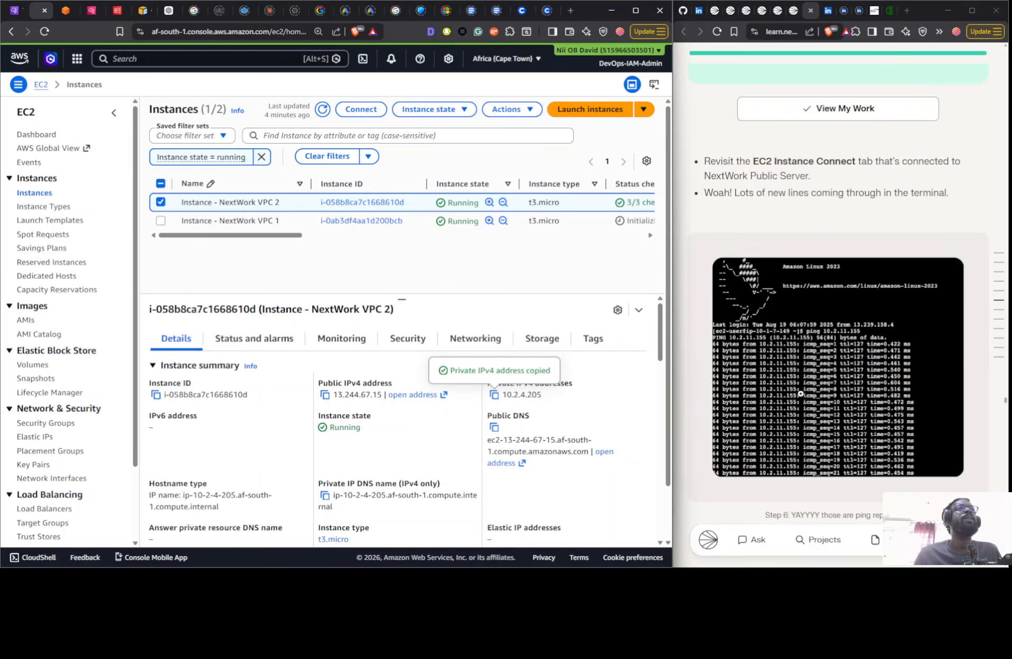
pyautogui.scroll(8, 802, 400)
pyautogui.scroll(-8, 802, 401)
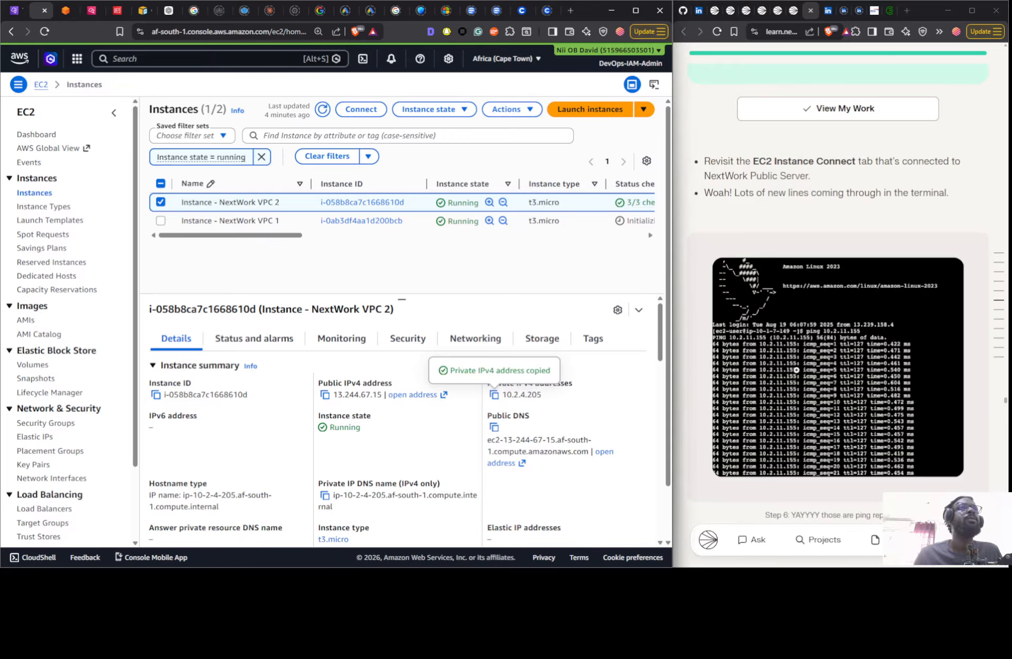
pyautogui.scroll(-15, 796, 352)
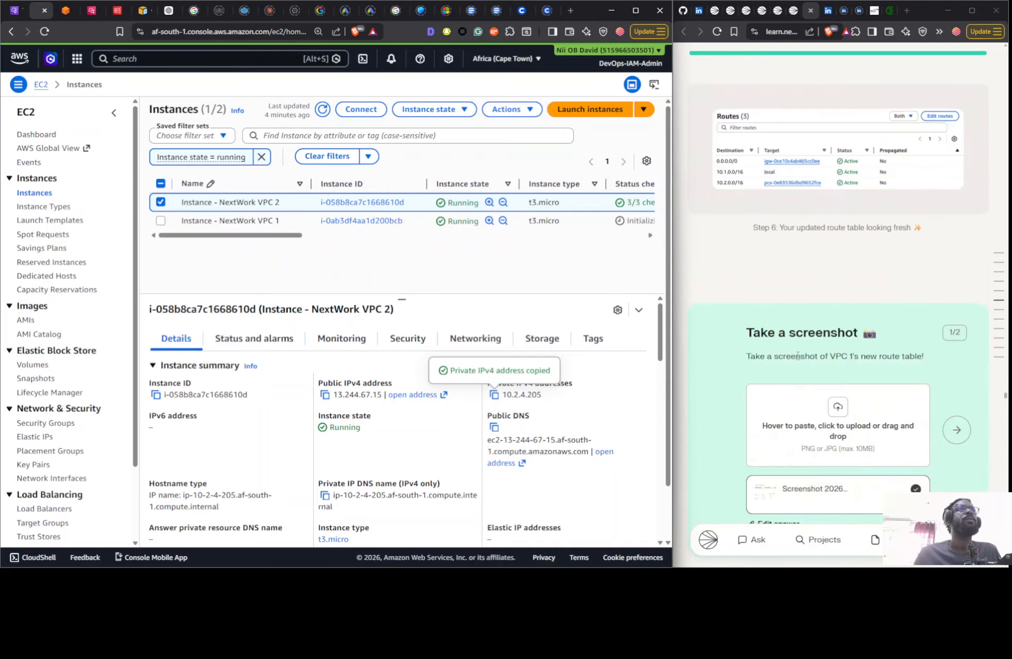
pyautogui.scroll(6, 790, 359)
pyautogui.scroll(15, 787, 362)
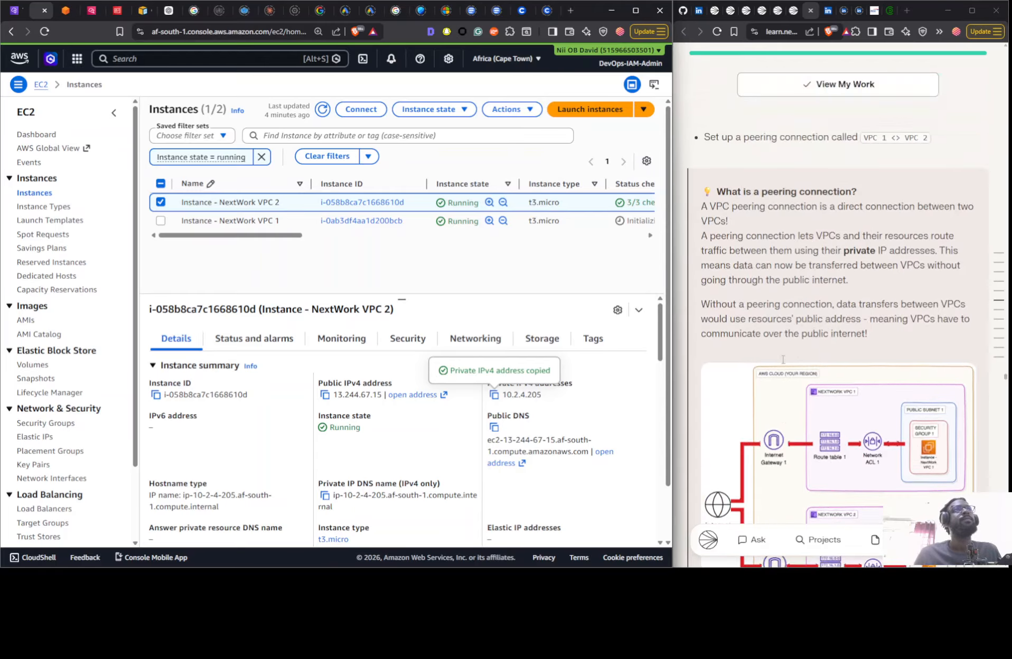
# - Reread Step 5 of the guide on the missing peering route, ping times and testing Instance 2's public IP address
pyautogui.scroll(-8, 778, 367)
pyautogui.scroll(10, 777, 367)
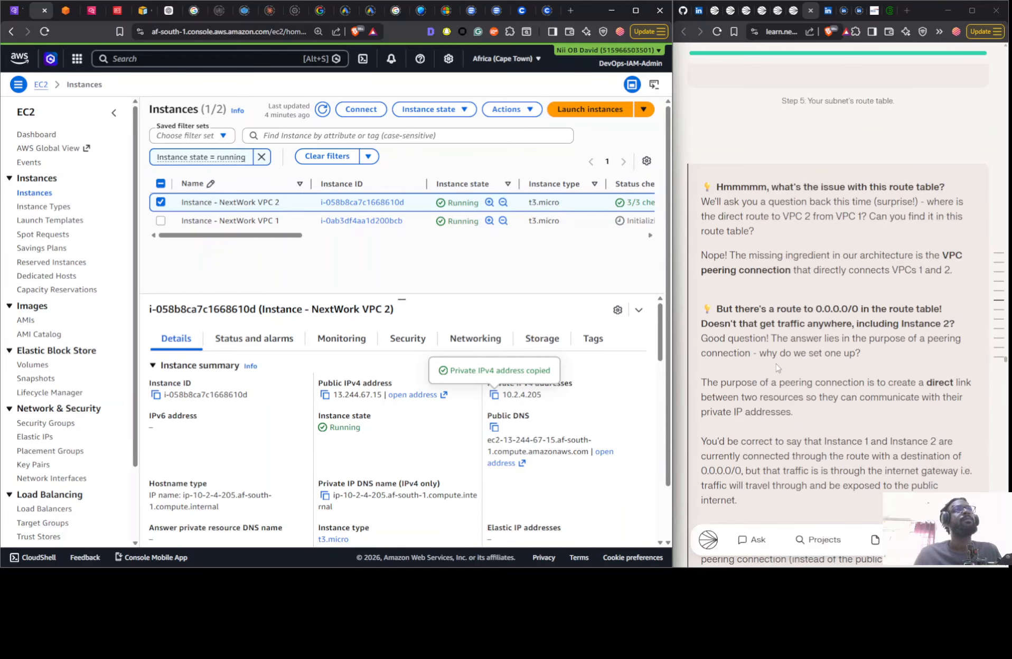
pyautogui.scroll(-10, 768, 339)
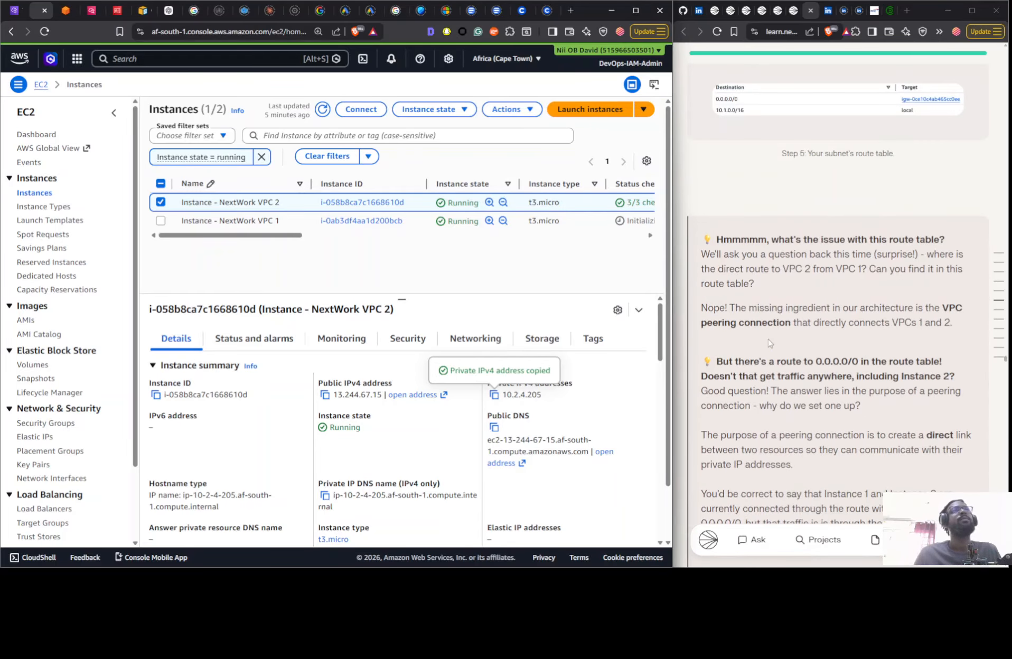
pyautogui.scroll(6, 752, 342)
pyautogui.scroll(-6, 752, 343)
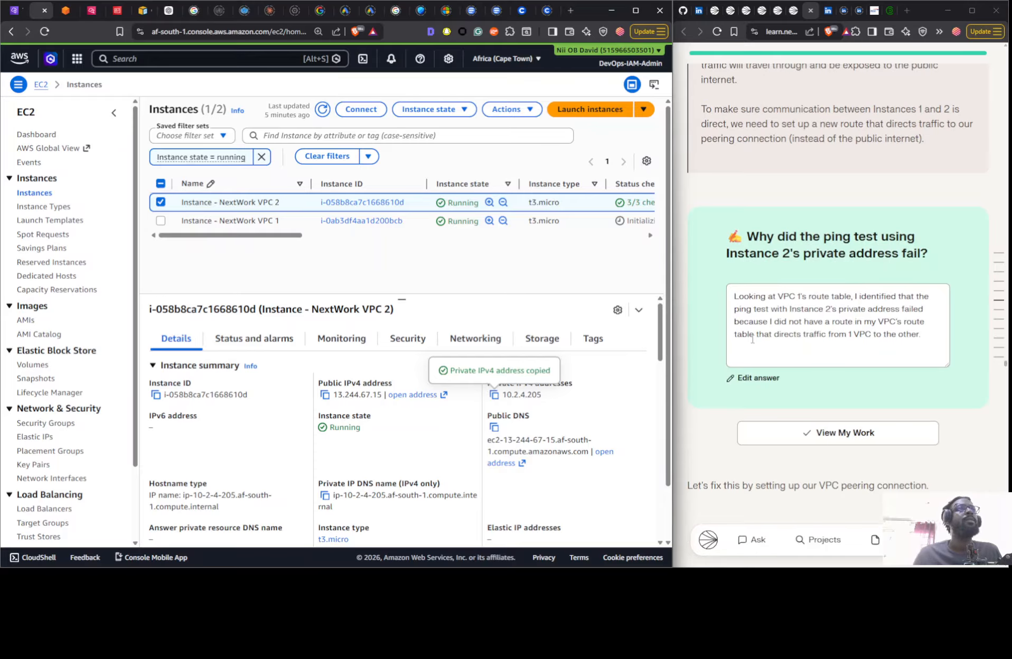
pyautogui.scroll(12, 752, 340)
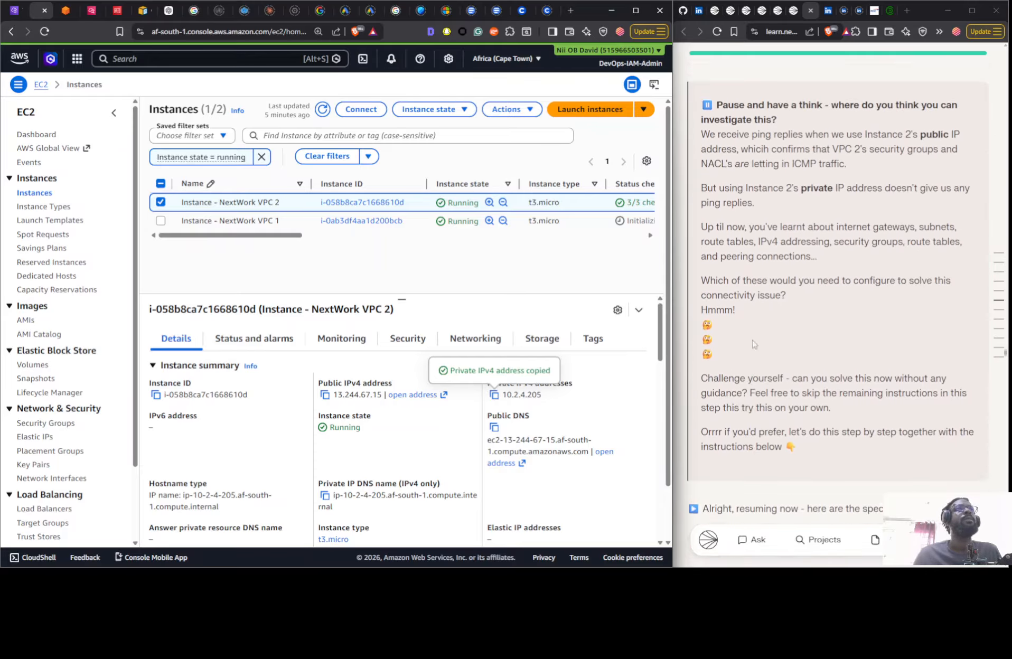
pyautogui.scroll(10, 753, 344)
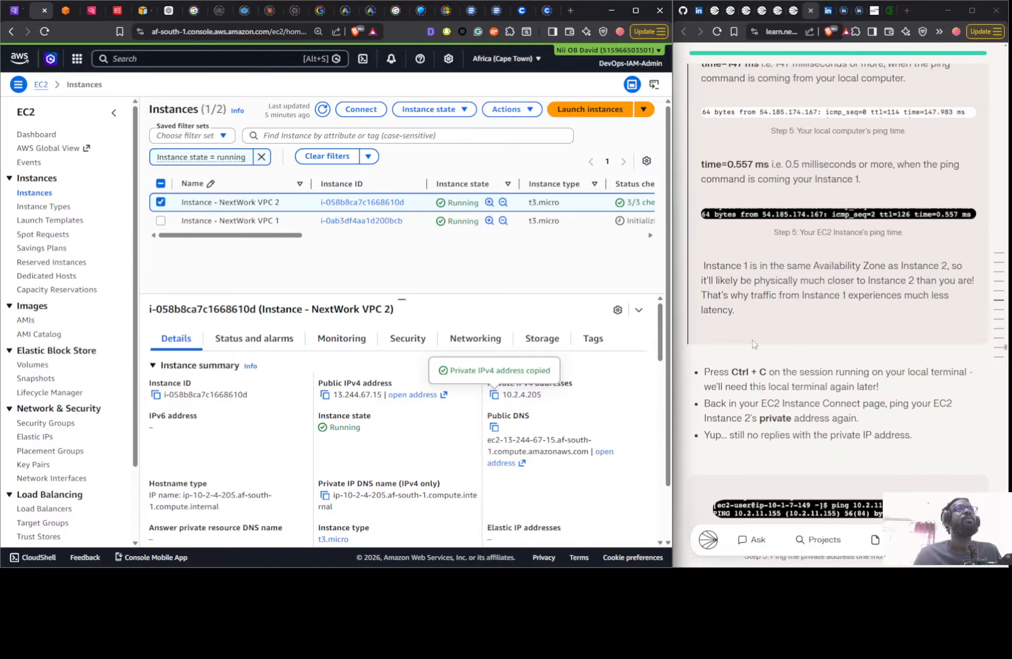
pyautogui.scroll(2, 752, 342)
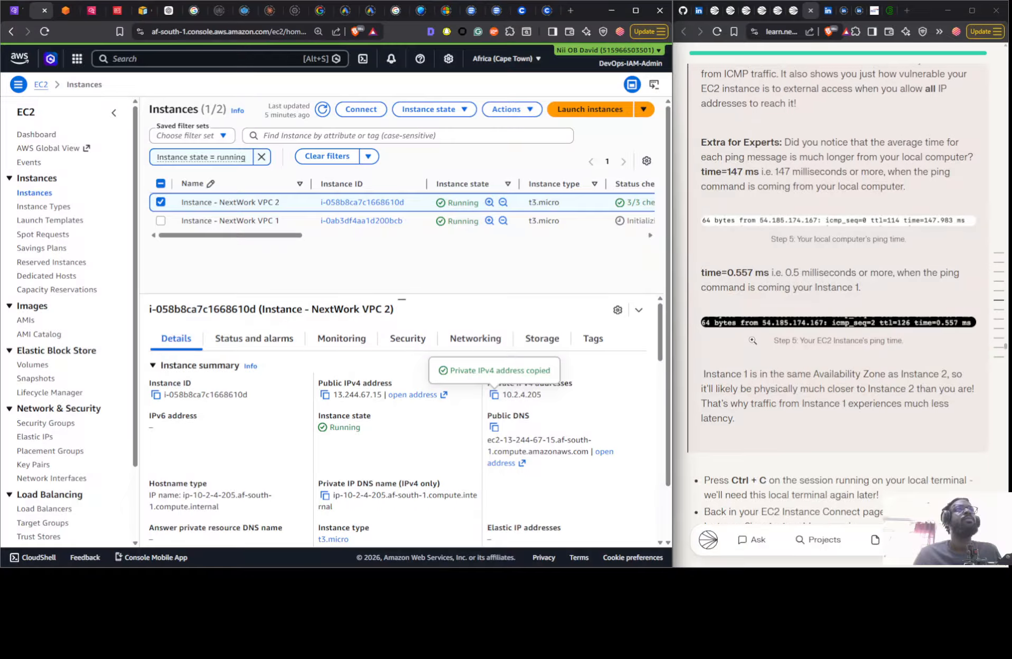
pyautogui.scroll(9, 753, 341)
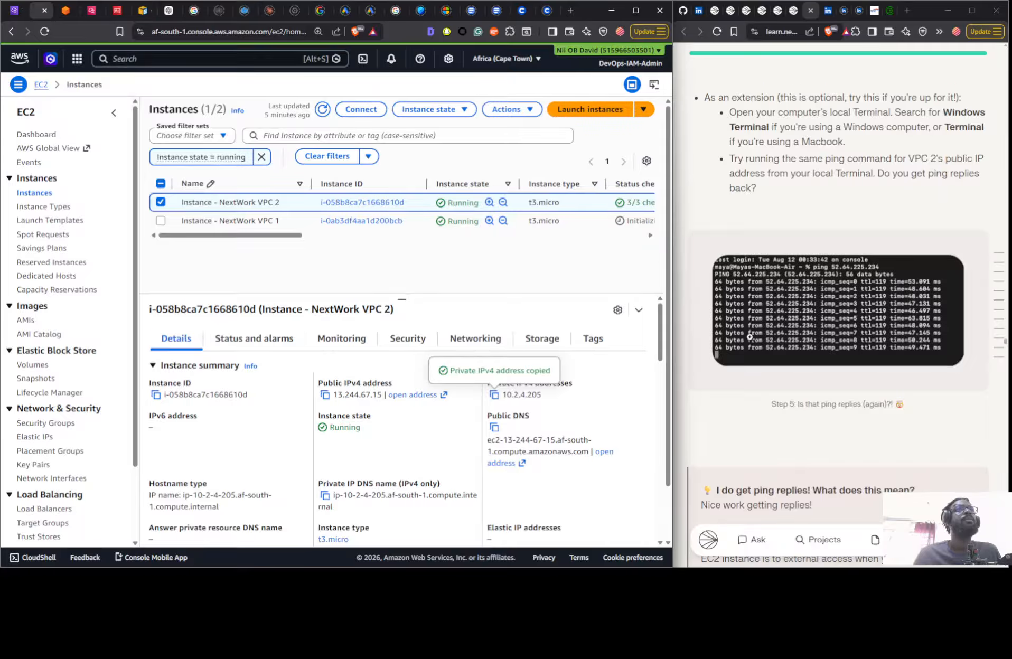
pyautogui.scroll(6, 751, 339)
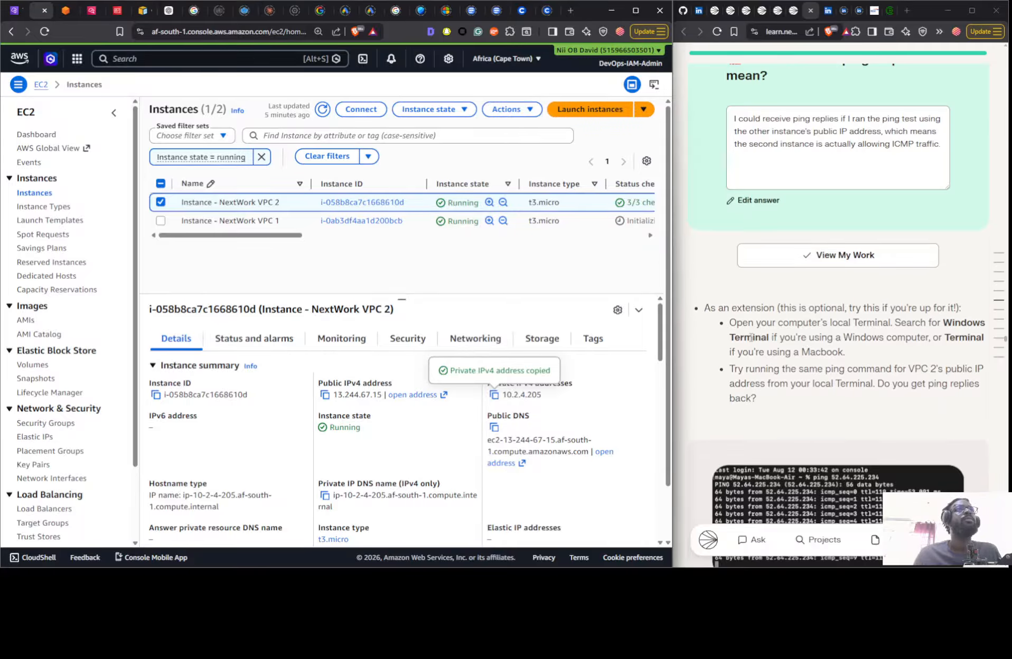
pyautogui.scroll(-3, 753, 342)
pyautogui.scroll(14, 751, 341)
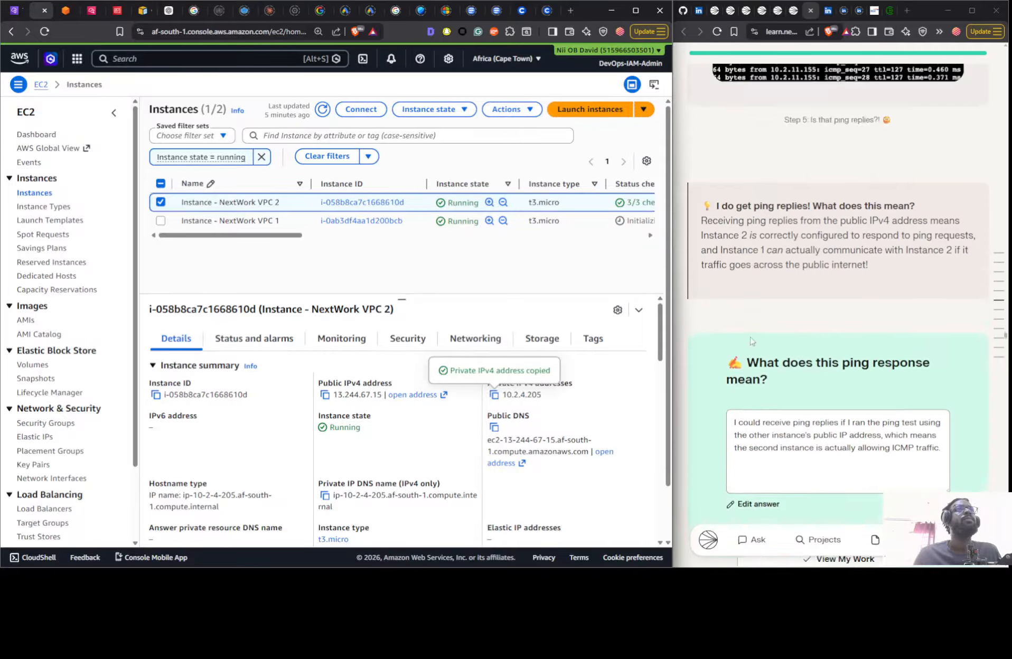
pyautogui.scroll(2, 750, 339)
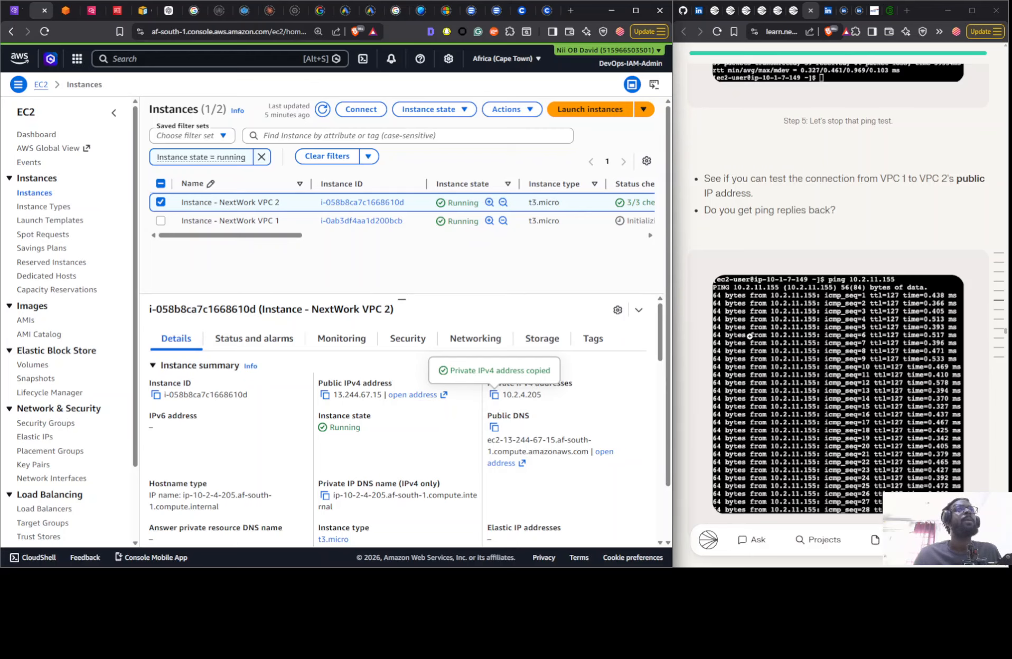
pyautogui.scroll(-10, 750, 336)
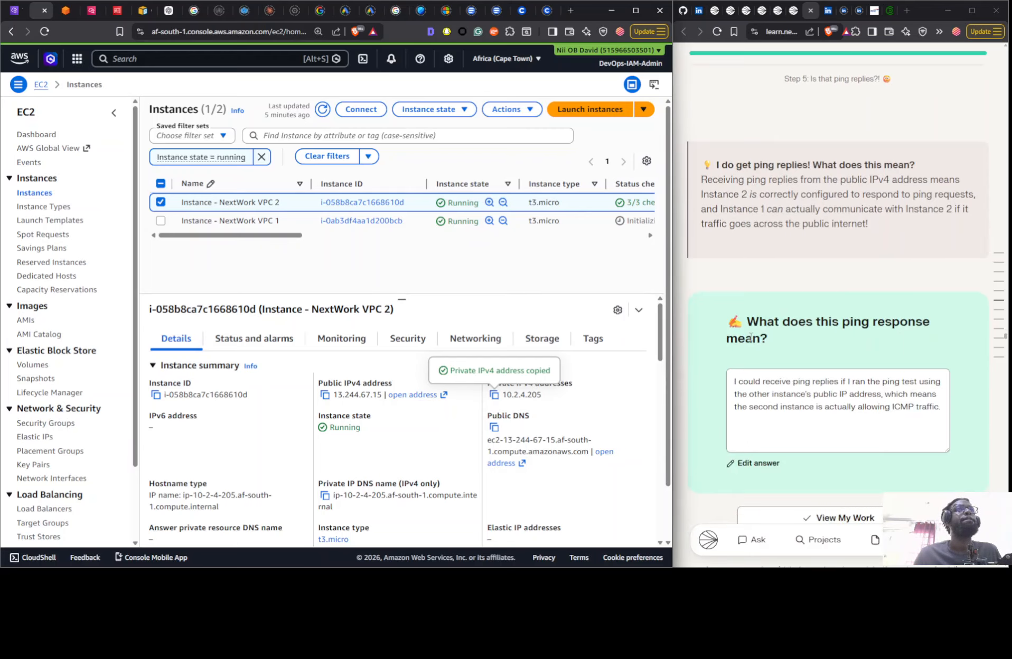
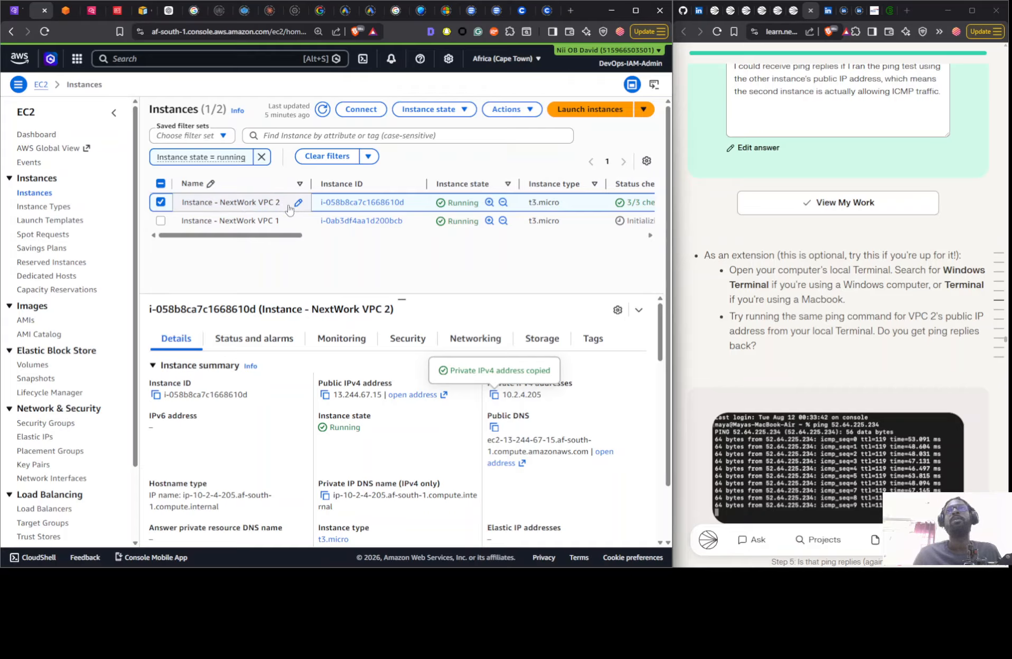
# - Copy the public IPv4 address of Instance - NextWork VPC 2 and ping 13.244.67.15 from the local Command Prompt
pyautogui.click(324, 395)
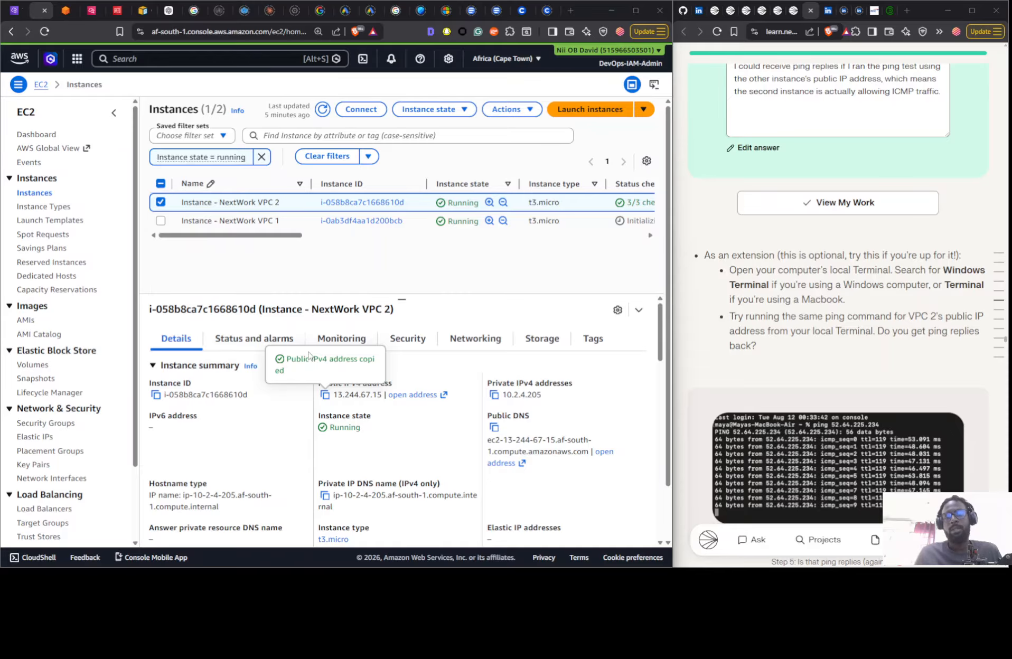
pyautogui.hotkey('alt', 'Tab')
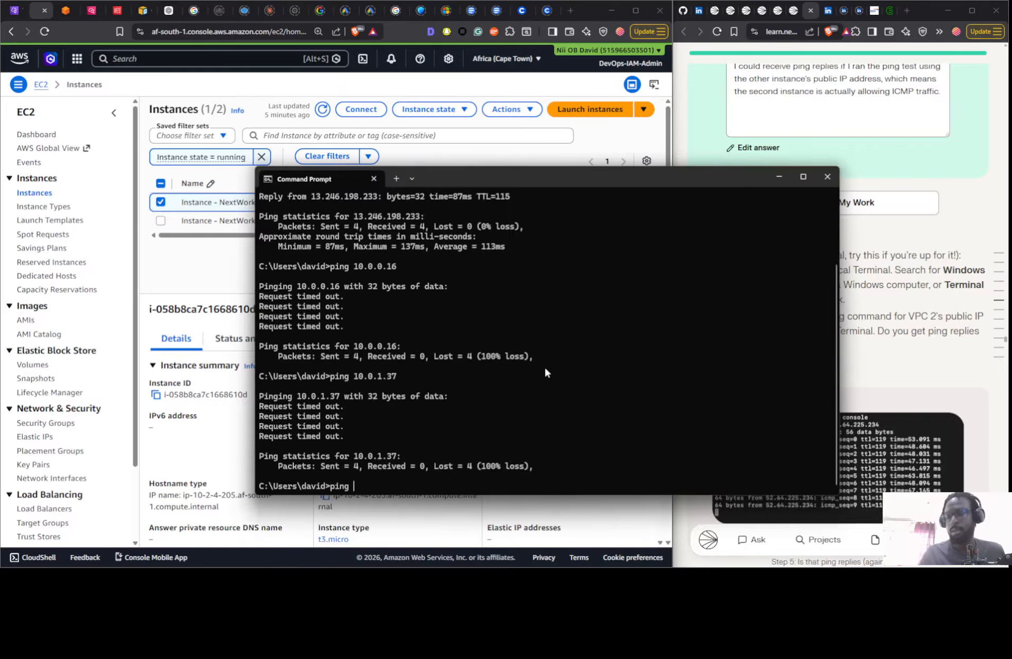
pyautogui.hotkey('ctrl', 'v')
pyautogui.press('Return')
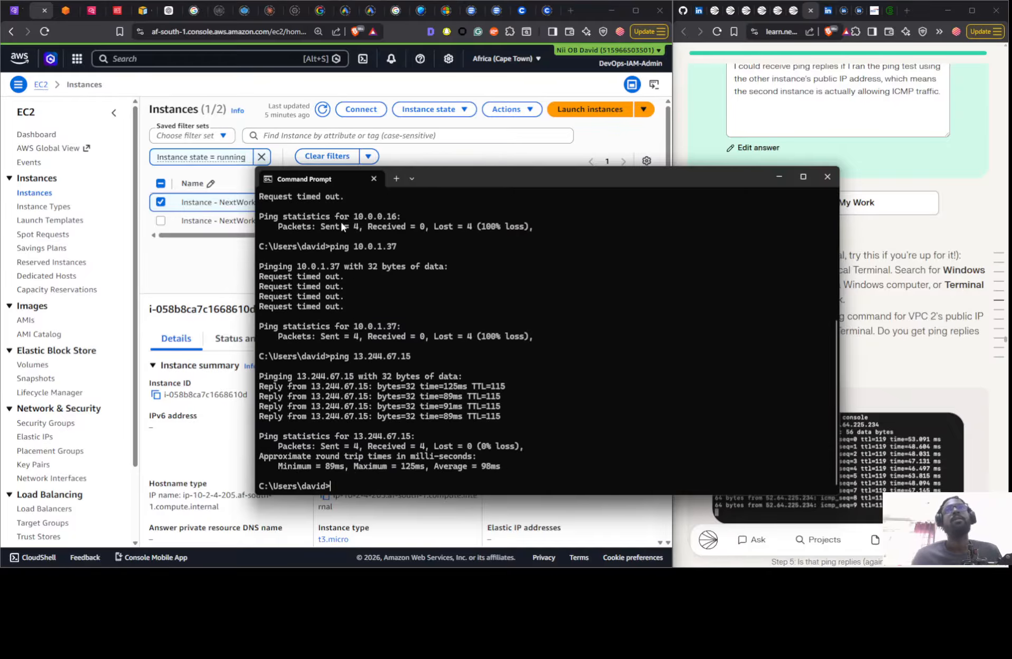
# - Check the project guide's ping instructions, and run a continuous ping to 13.244.67.15 with the -t option in Command Prompt
pyautogui.click(208, 261)
pyautogui.click(708, 280)
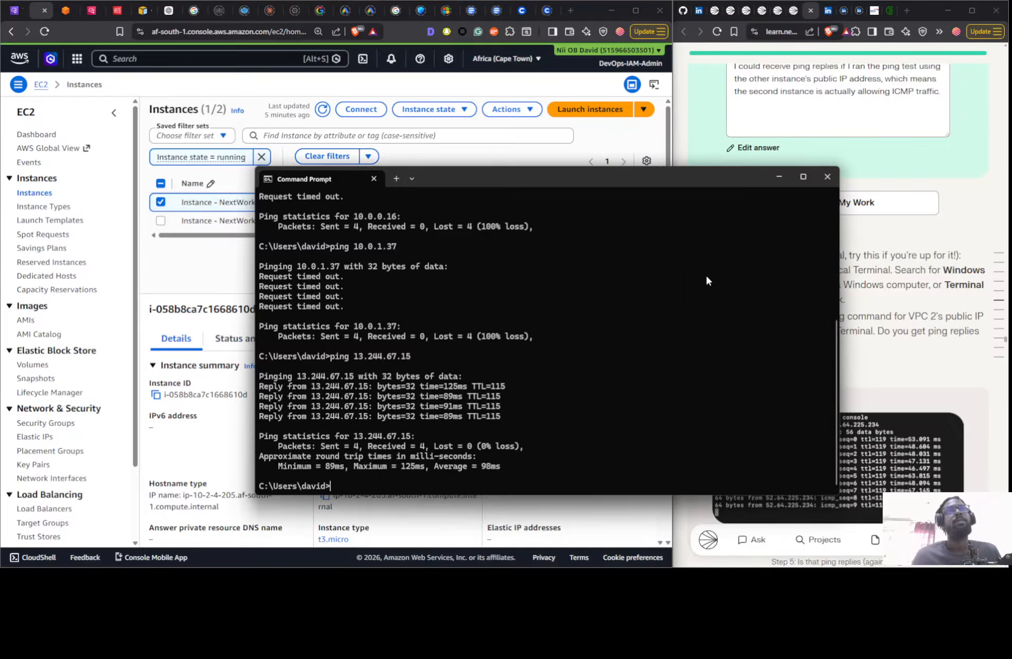
pyautogui.scroll(-10, 919, 331)
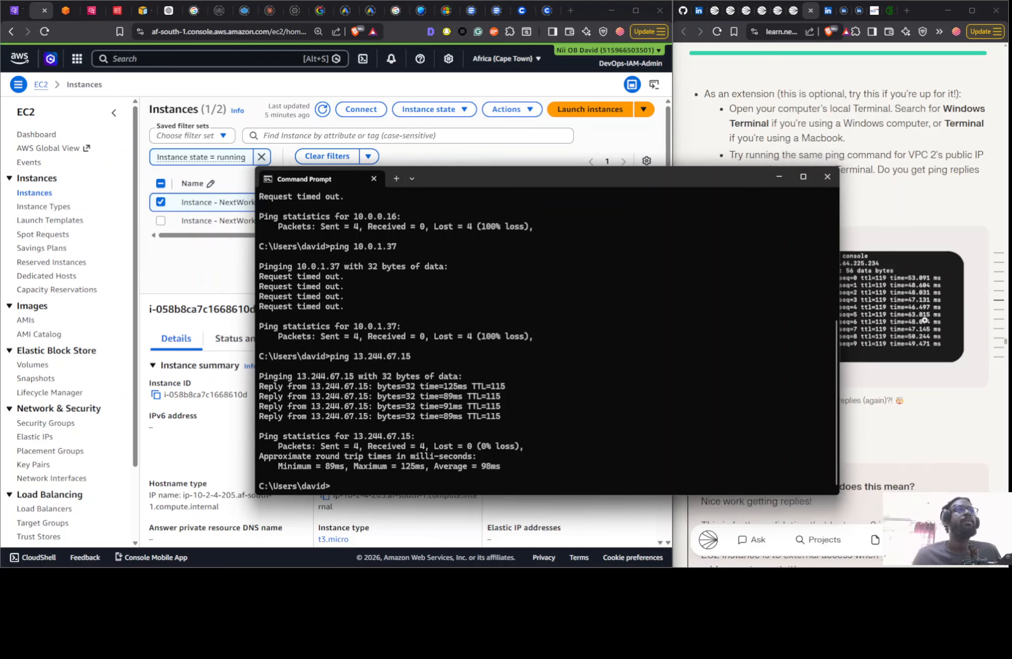
pyautogui.click(904, 367)
pyautogui.scroll(-20, 904, 367)
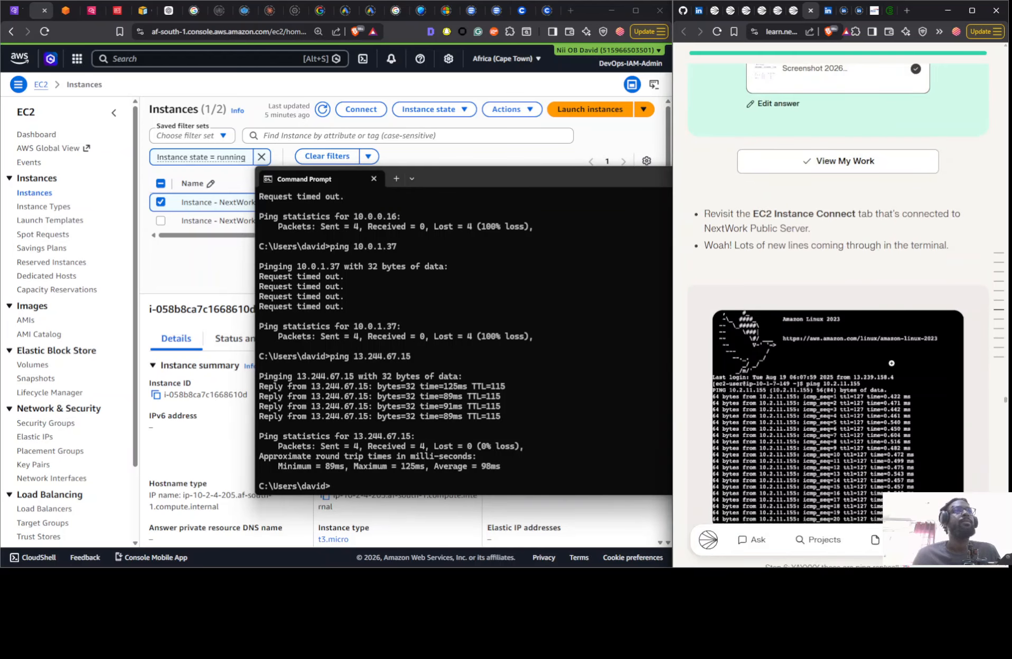
pyautogui.scroll(6, 889, 374)
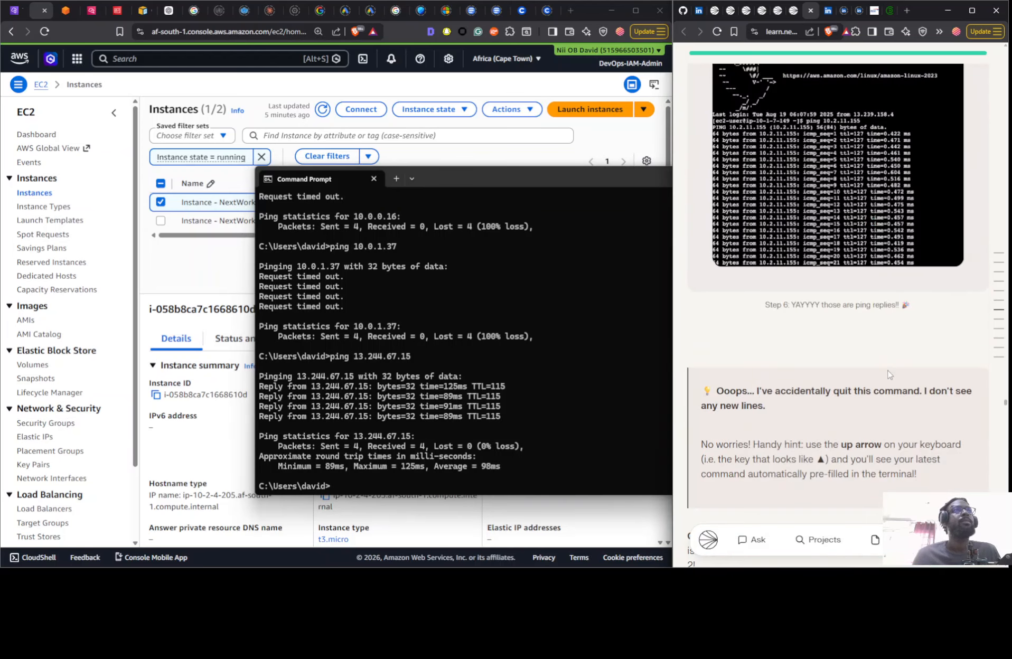
pyautogui.scroll(-11, 889, 375)
pyautogui.click(577, 463)
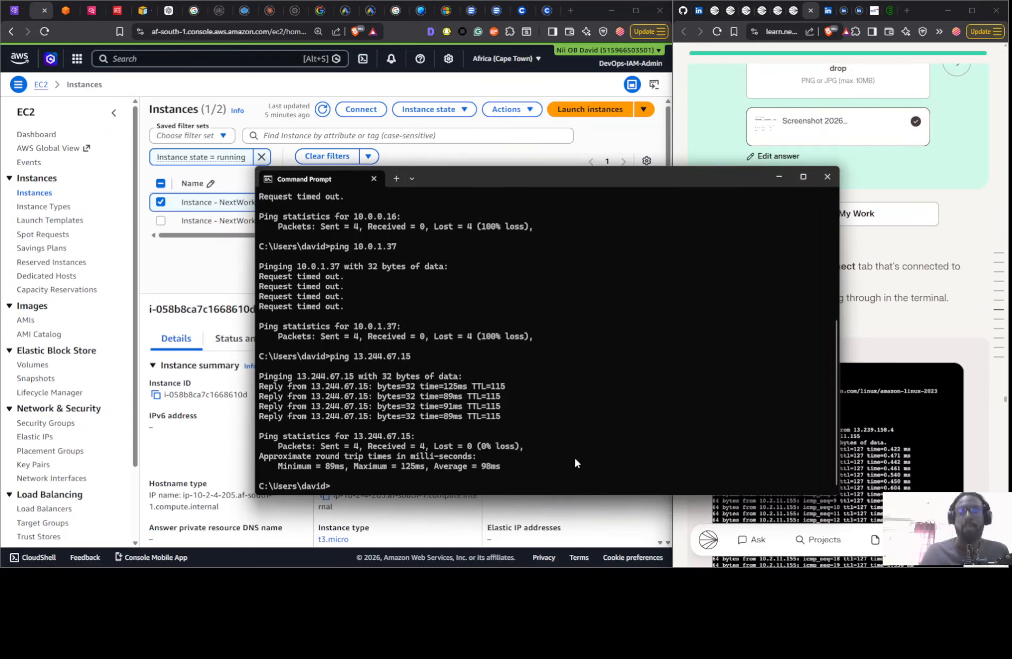
pyautogui.press('Up')
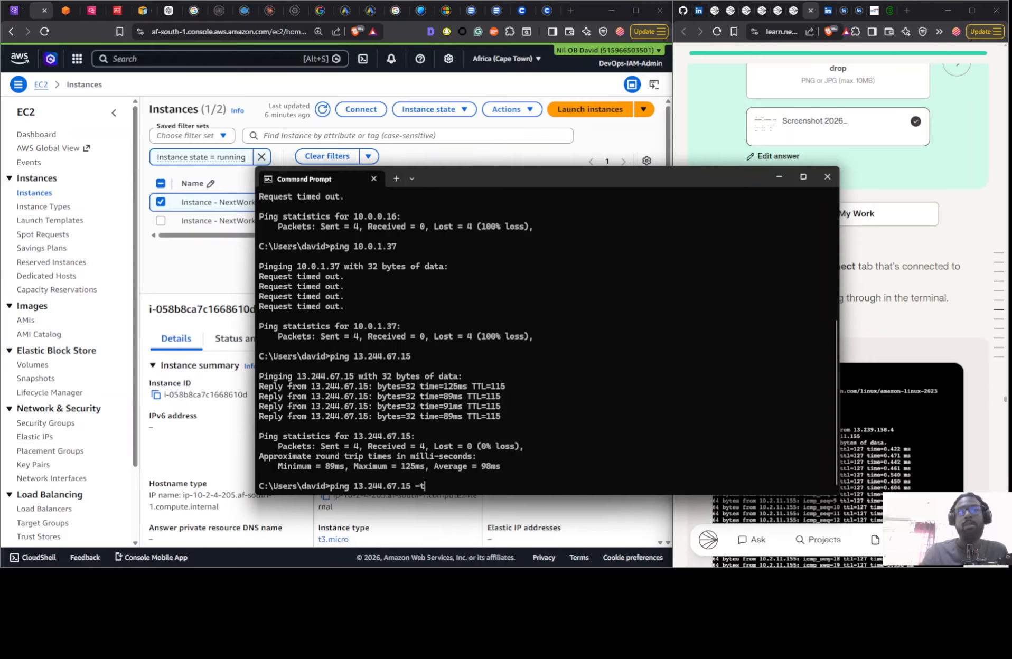
pyautogui.press('Return')
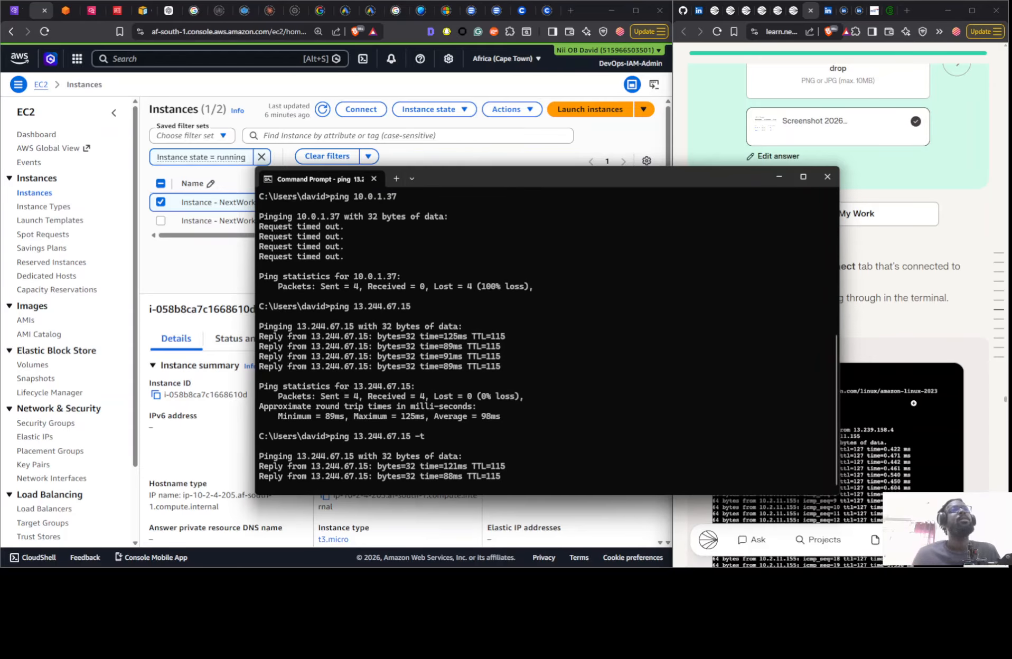
# - Read the project guide from the ping reply section through the Analyze Flow Logs step to the log stream instruction
pyautogui.click(891, 389)
pyautogui.click(863, 452)
pyautogui.scroll(-15, 858, 423)
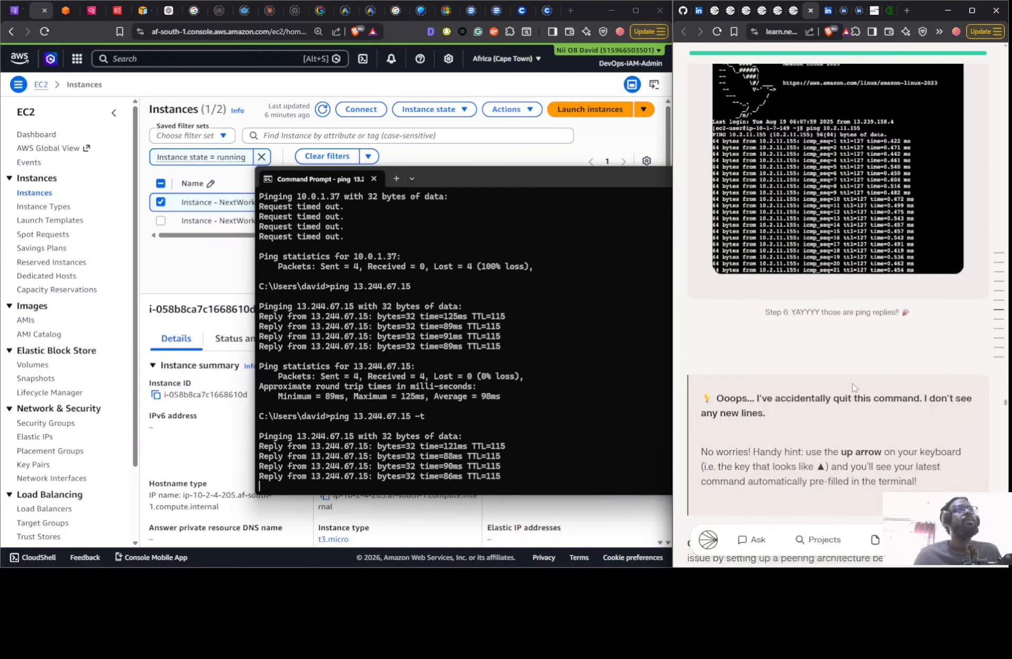
pyautogui.scroll(10, 851, 389)
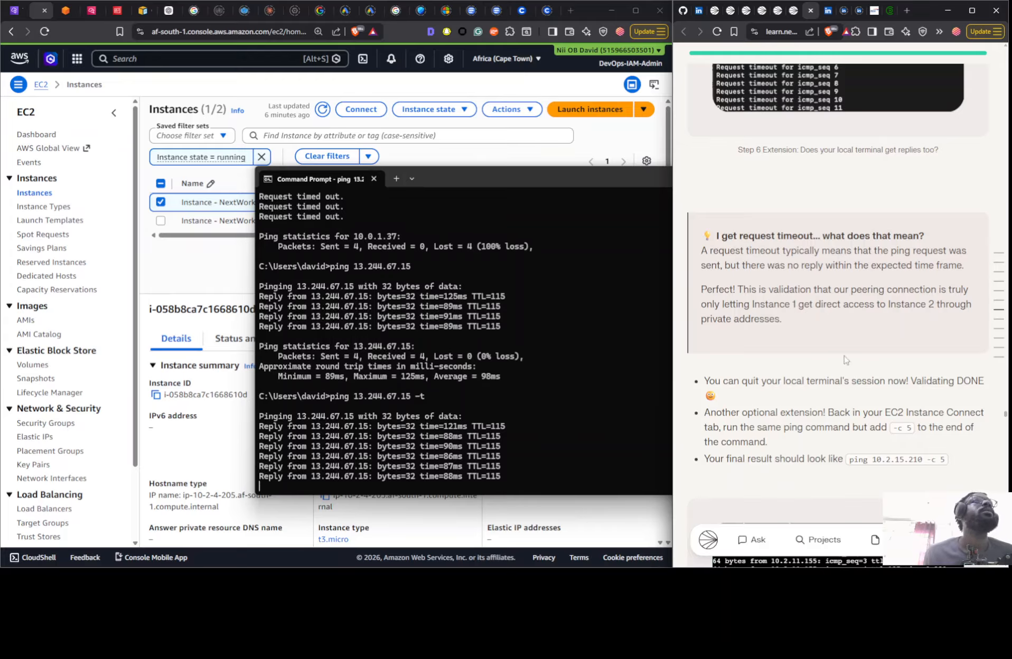
pyautogui.scroll(-2, 844, 356)
pyautogui.scroll(-4, 844, 356)
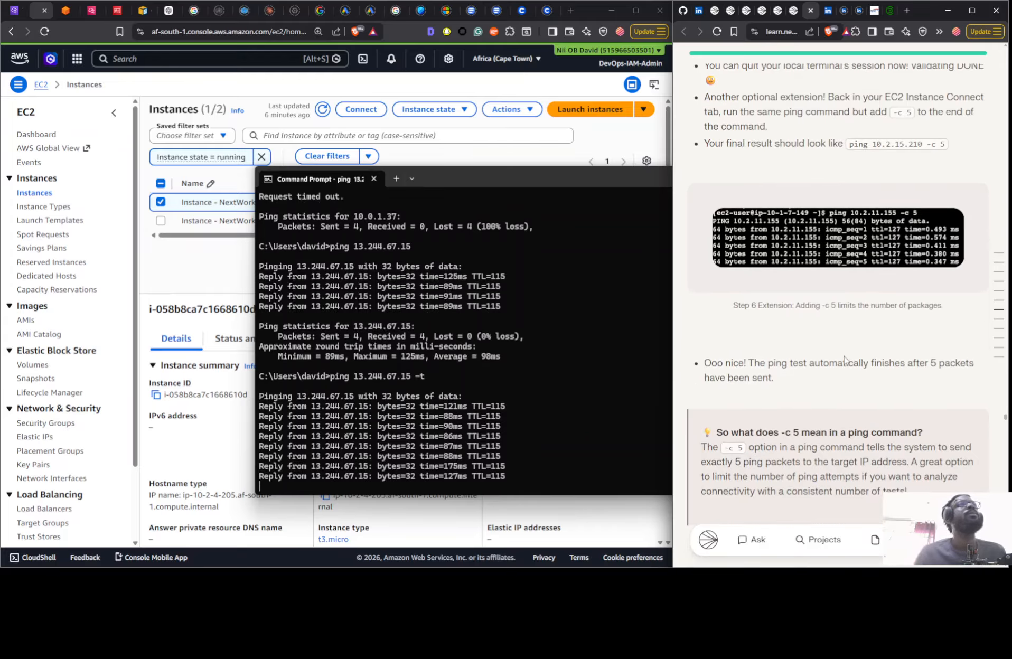
pyautogui.scroll(6, 845, 356)
pyautogui.scroll(-15, 844, 355)
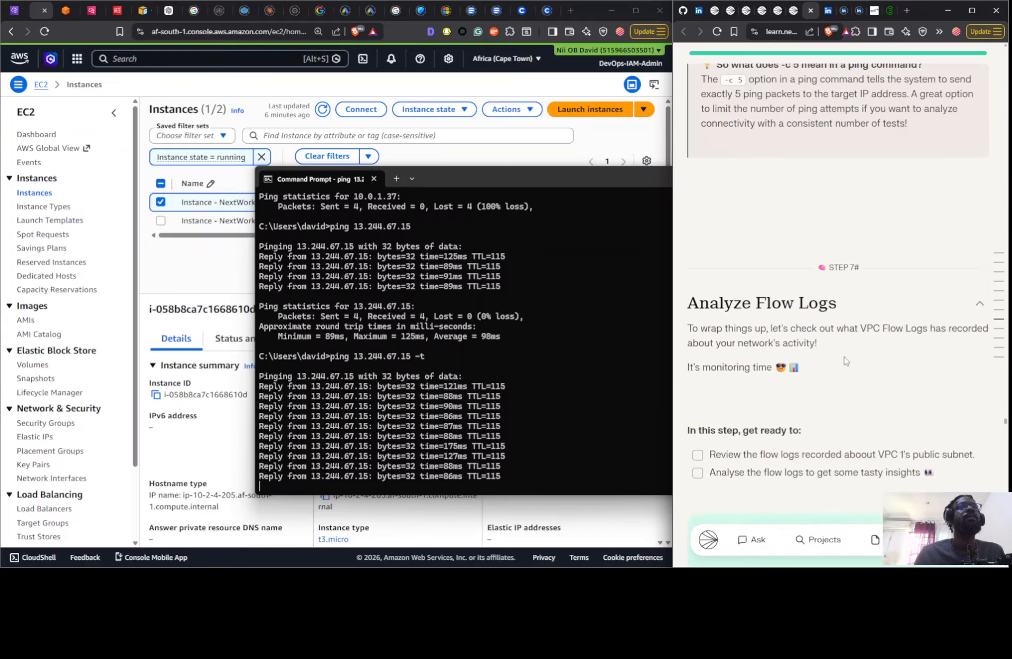
pyautogui.scroll(-6, 844, 349)
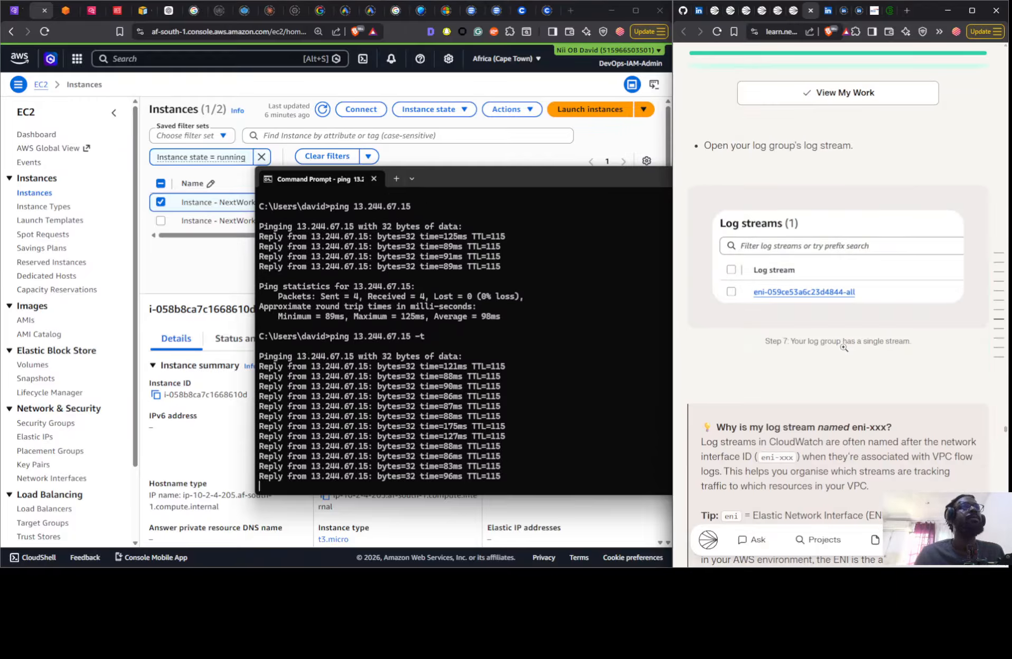
# - Switch to CloudWatch, open the NextWorkVPCFlowLogsGroup log group and refresh its list of log streams
pyautogui.click(75, 10)
pyautogui.click(85, 13)
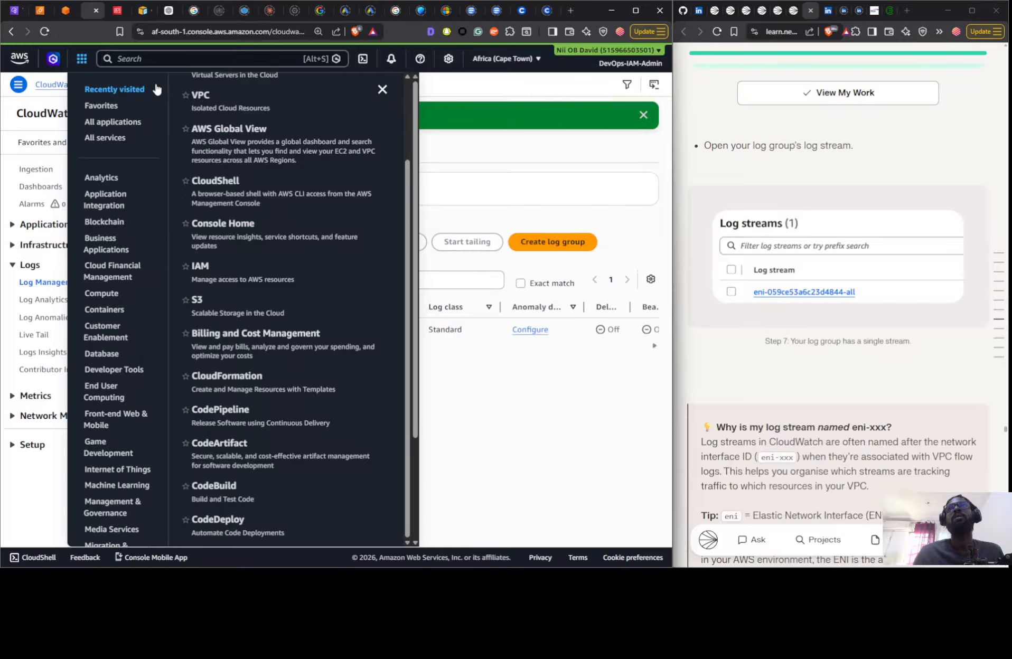
pyautogui.click(484, 396)
pyautogui.click(266, 331)
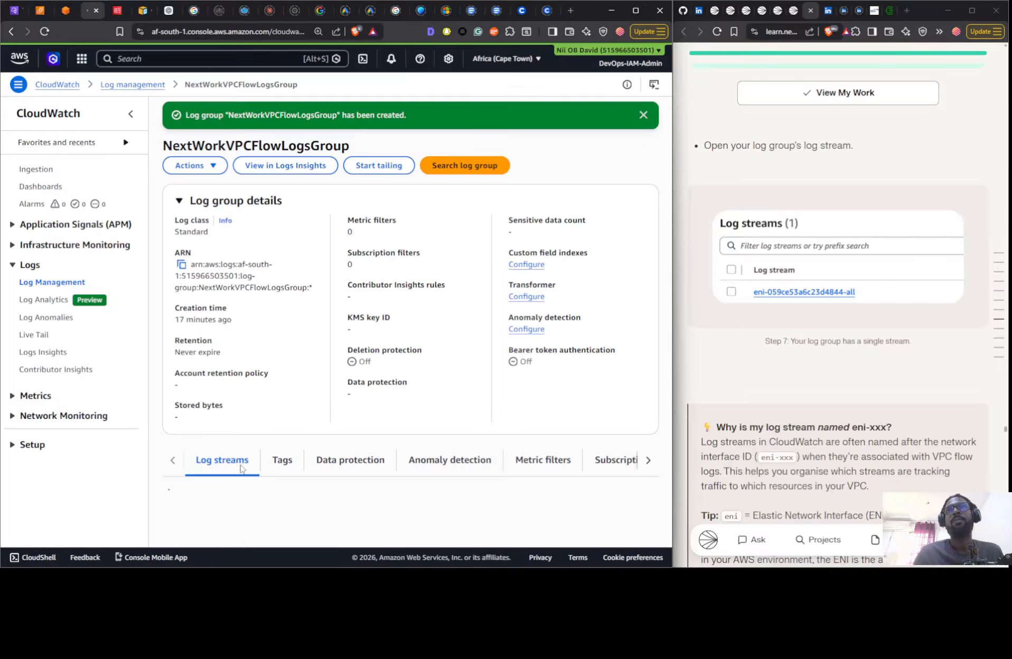
pyautogui.scroll(-2, 240, 467)
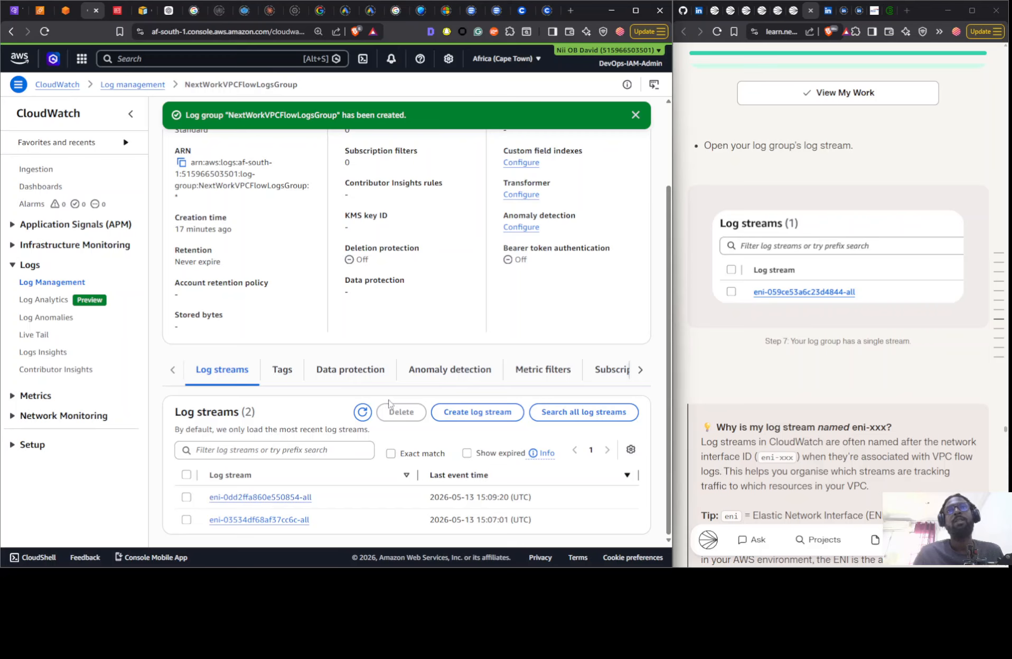
pyautogui.click(363, 412)
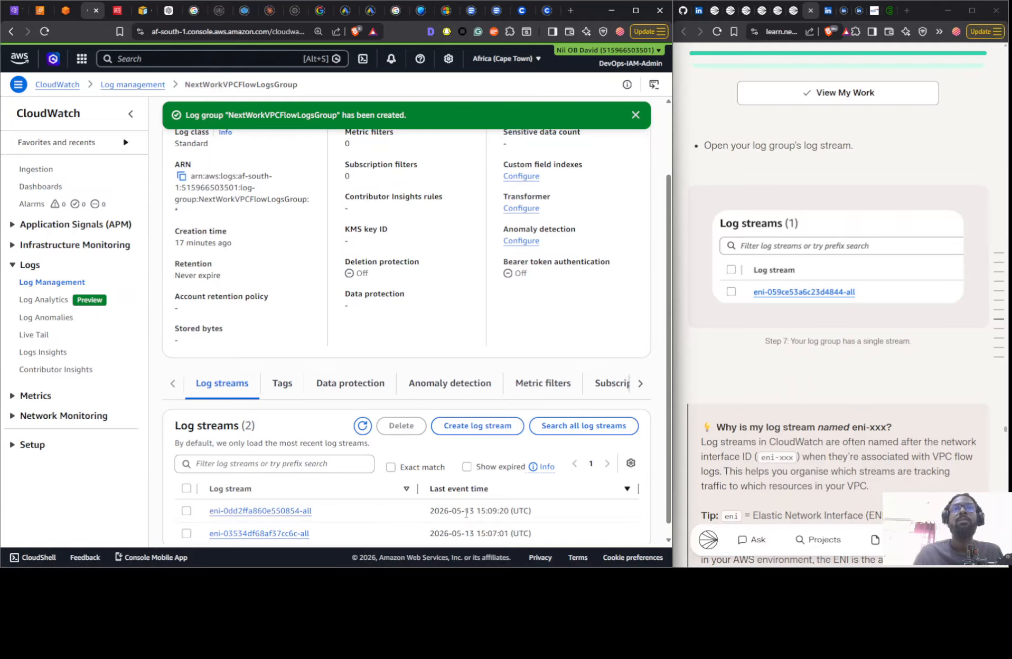
# - Open the log stream eni-03534df68af37cc6c-all, review its events and resume automatic retry for newer ones
pyautogui.click(271, 535)
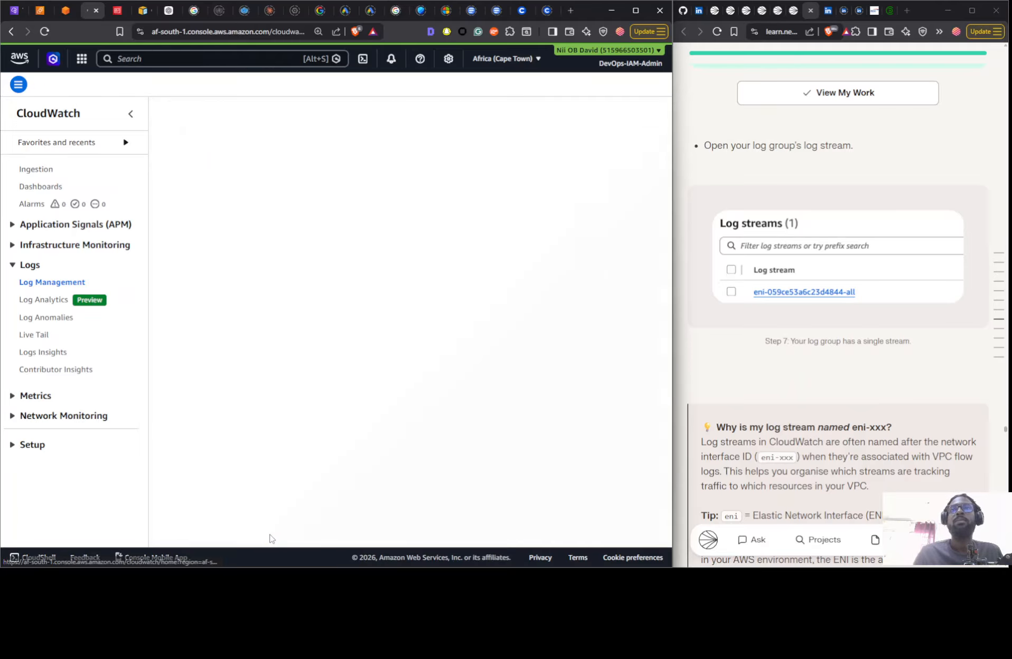
pyautogui.scroll(-1, 275, 376)
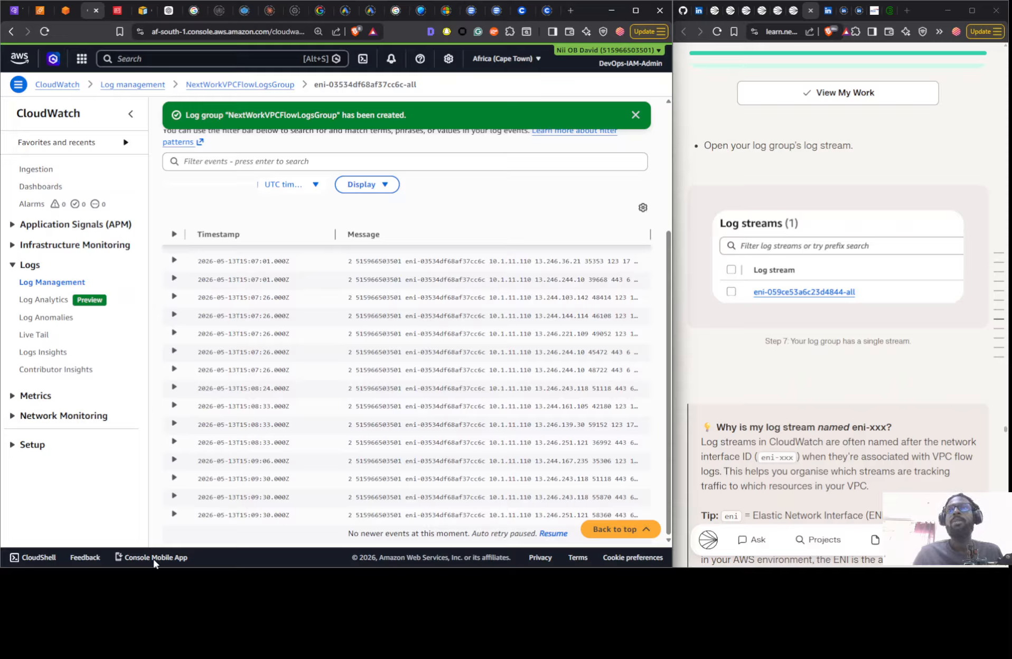
pyautogui.scroll(2, 306, 445)
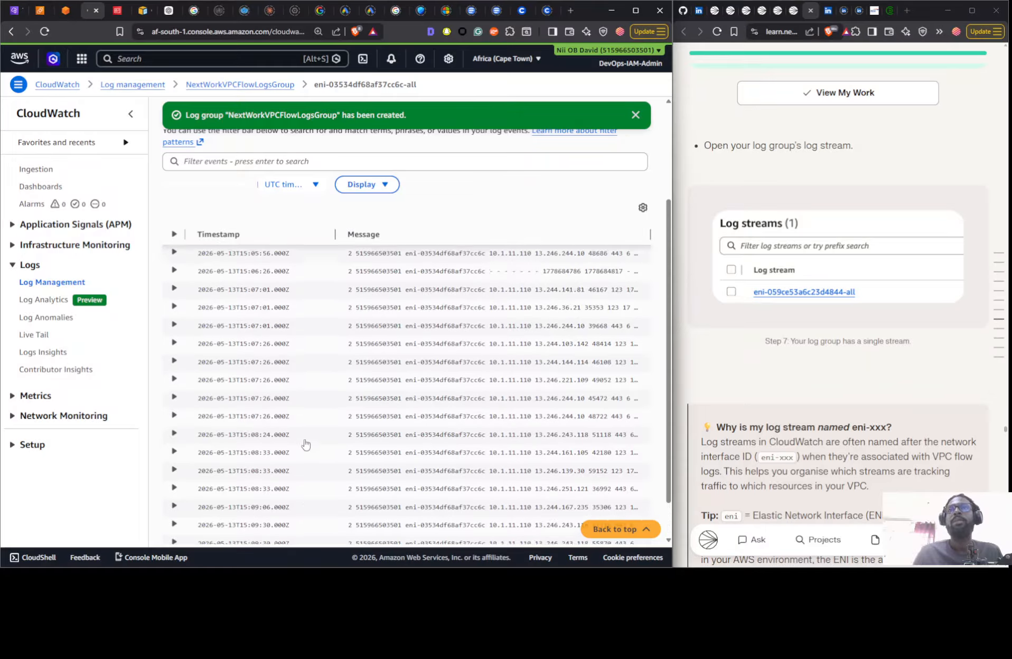
pyautogui.scroll(-2, 305, 445)
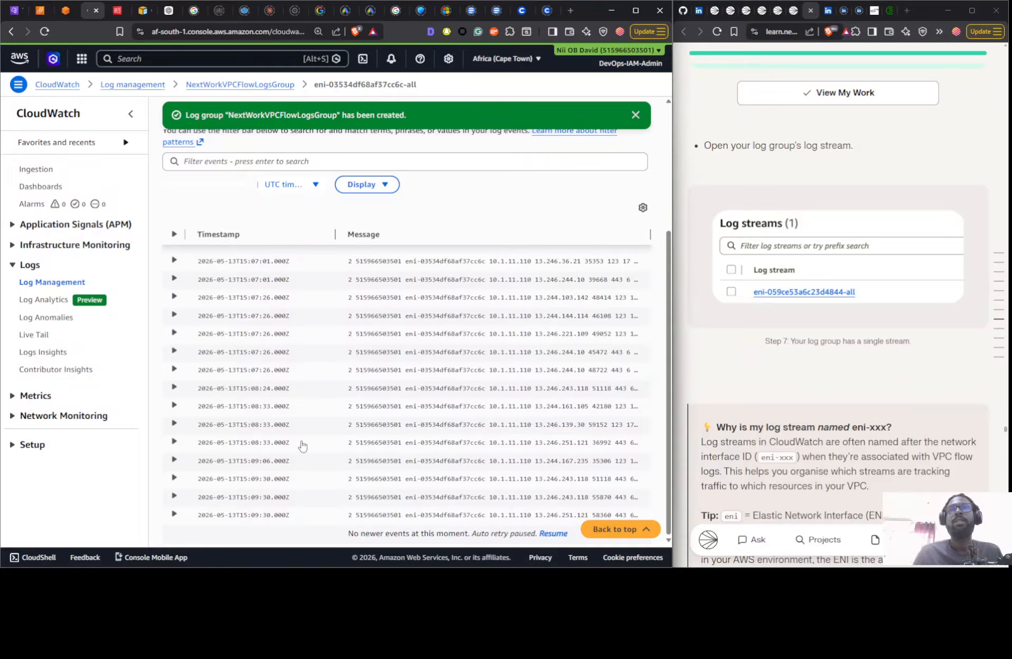
pyautogui.click(553, 534)
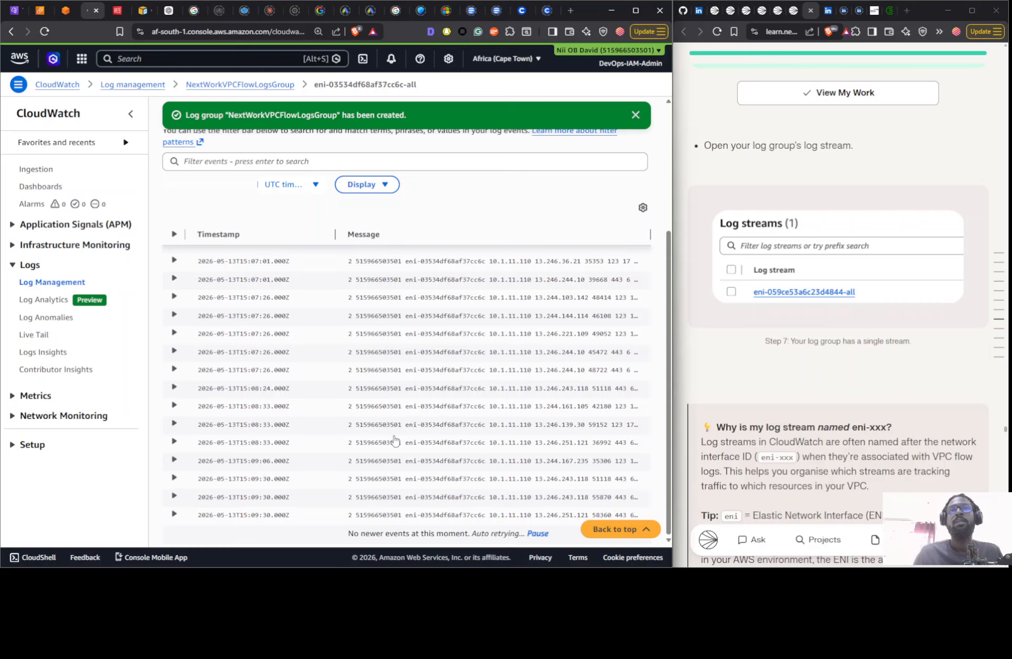
pyautogui.scroll(5, 233, 402)
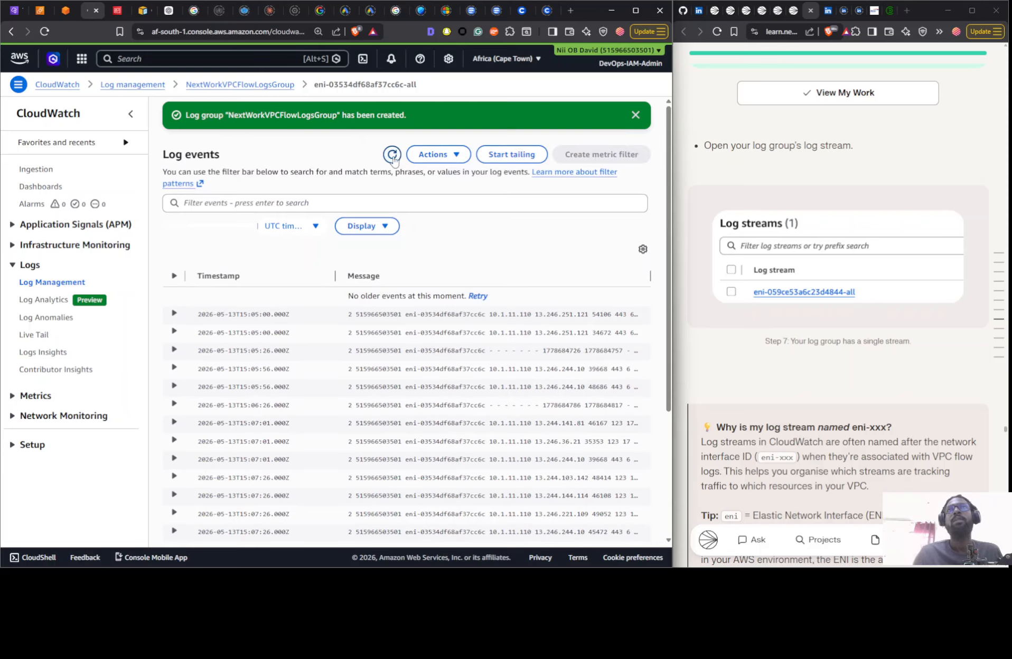
# - Go back to the log group, open the log stream eni-0dd2ffa860e550854-all and resume automatic retry for newer events
pyautogui.click(273, 89)
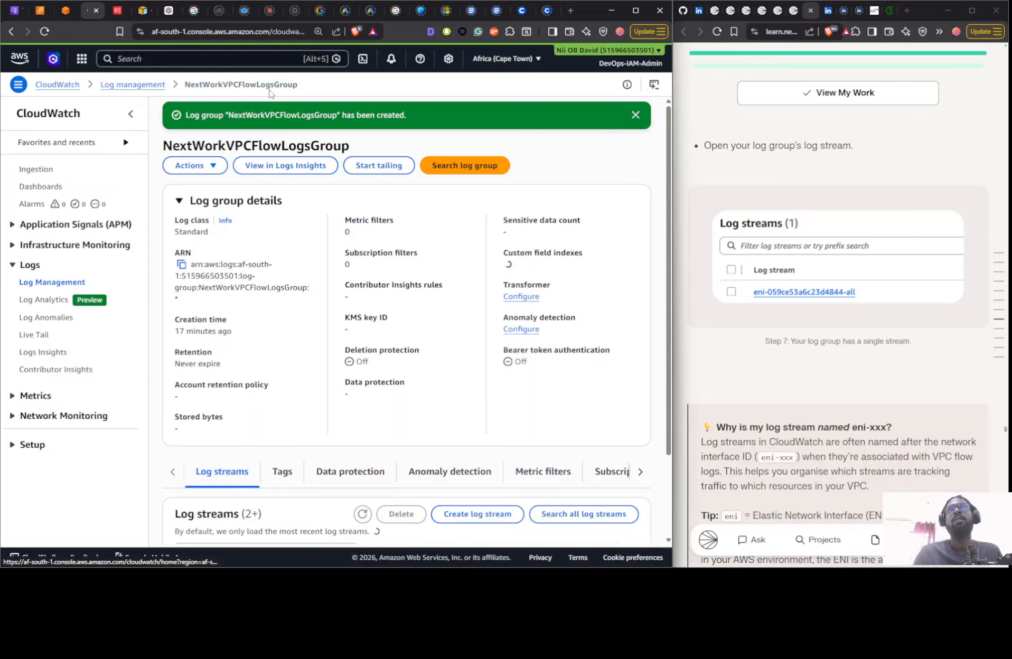
pyautogui.scroll(-2, 278, 442)
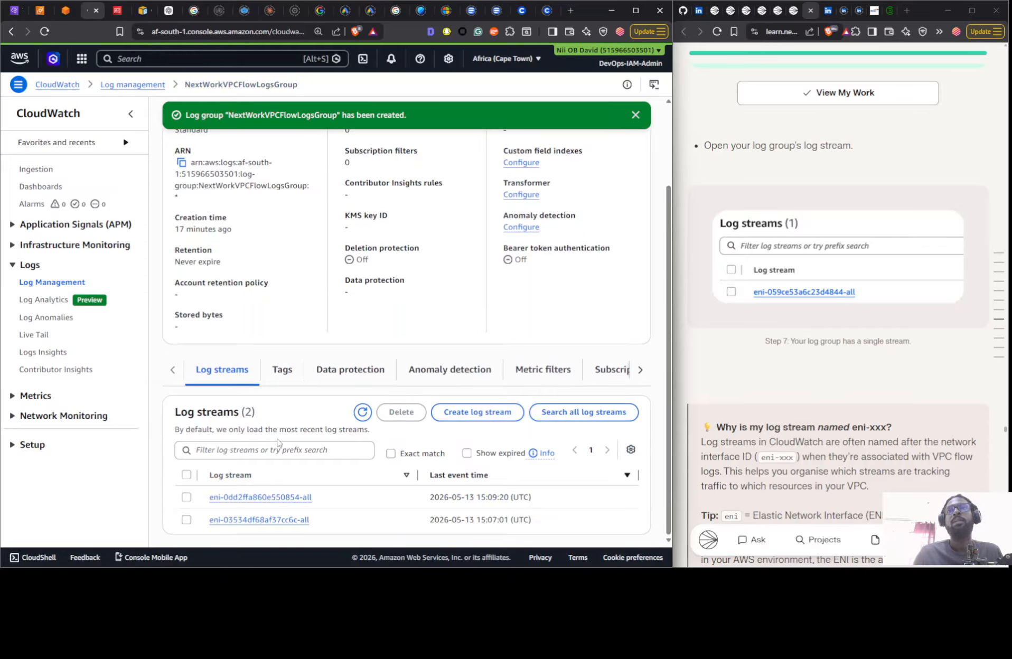
pyautogui.click(255, 498)
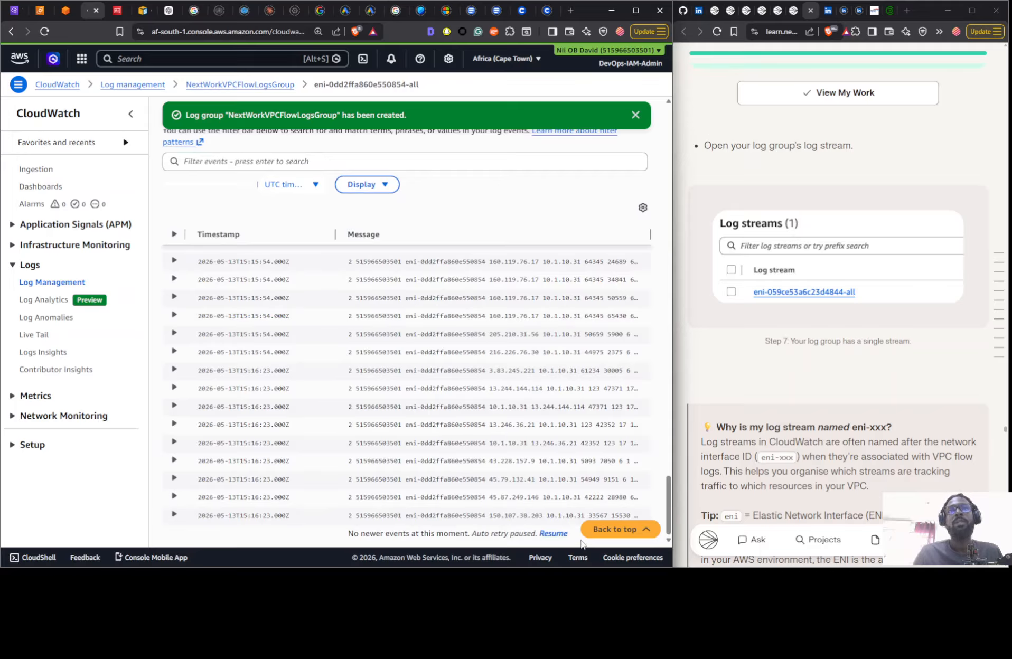
pyautogui.click(553, 534)
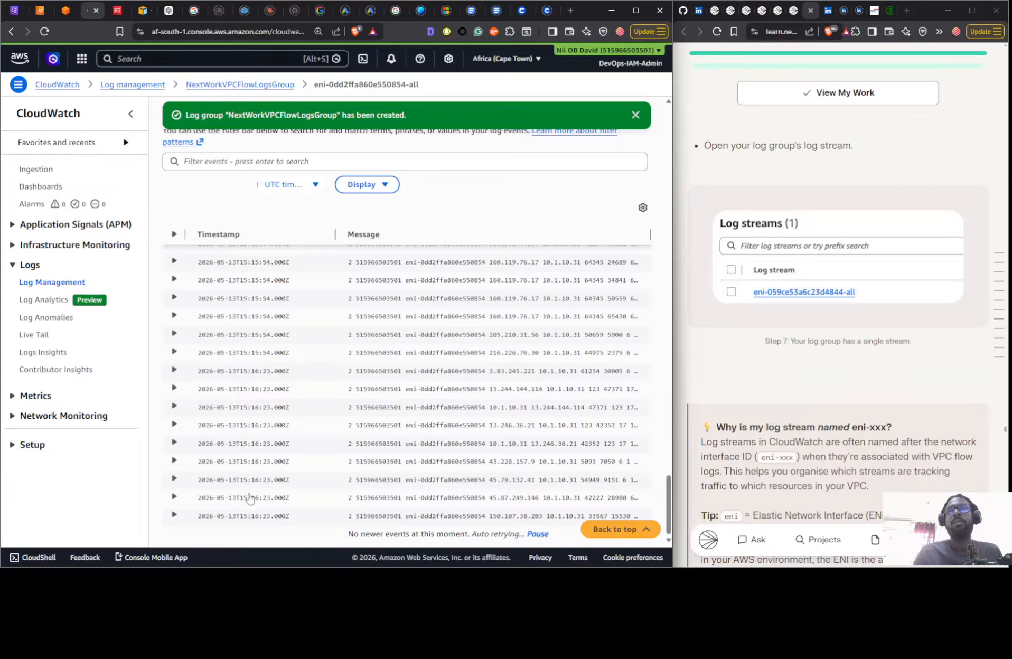
# - Review the stream's recent events, pause and resume its automatic retry, and return to the NextWorkVPCFlowLogsGroup log streams
pyautogui.scroll(5, 290, 492)
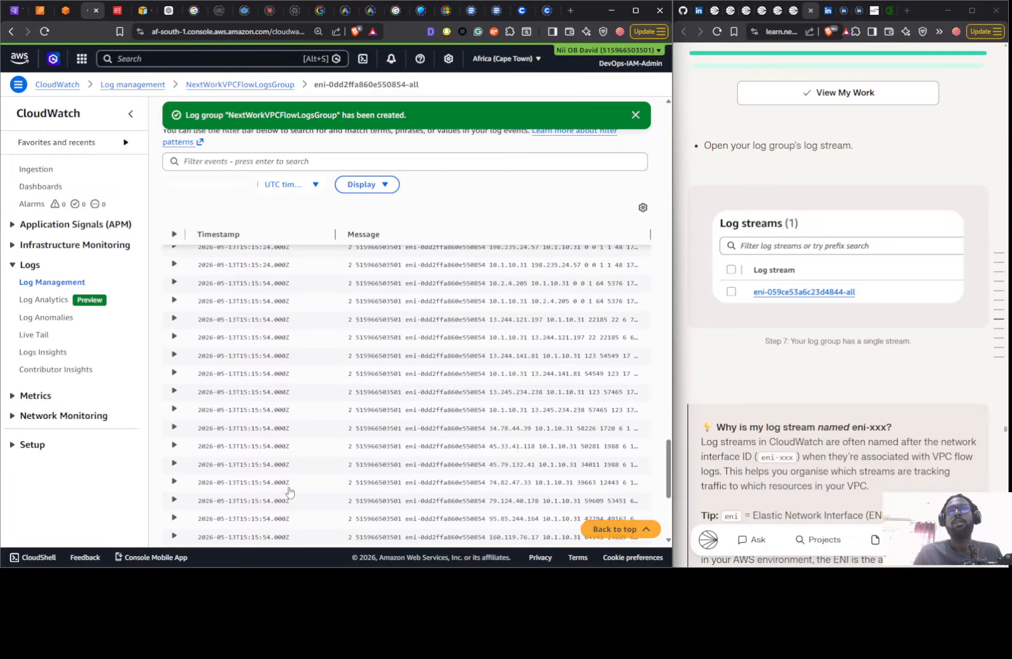
pyautogui.scroll(-5, 287, 491)
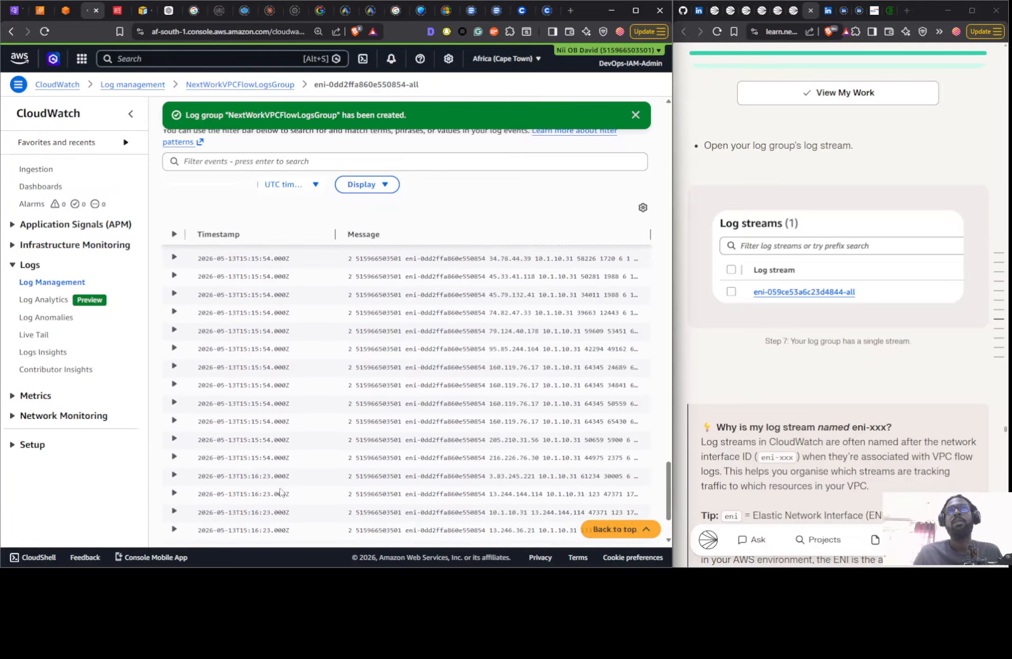
pyautogui.click(537, 534)
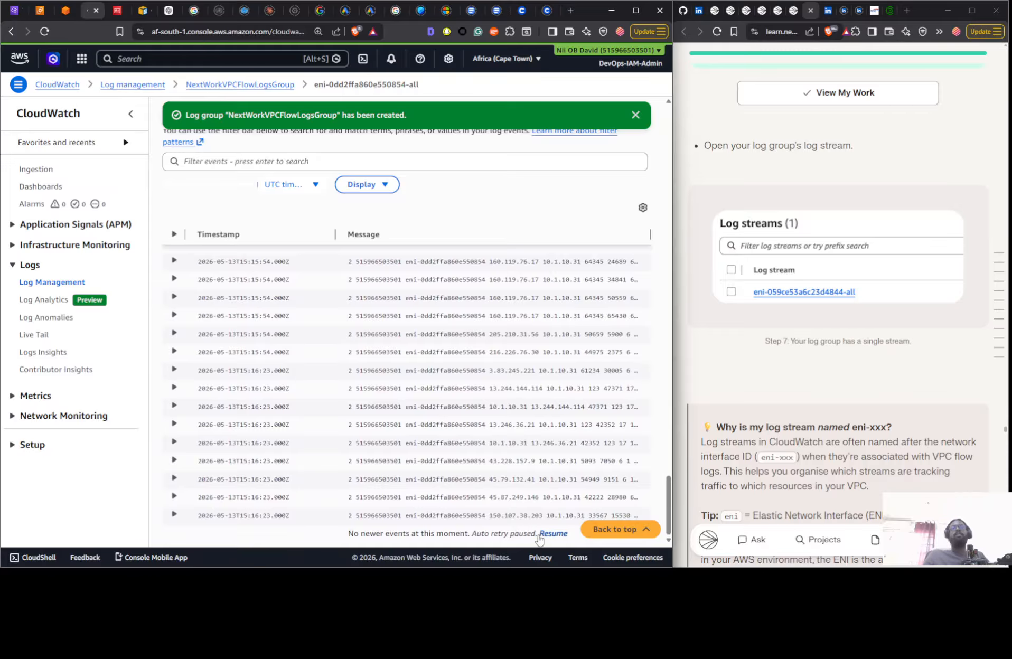
pyautogui.click(544, 534)
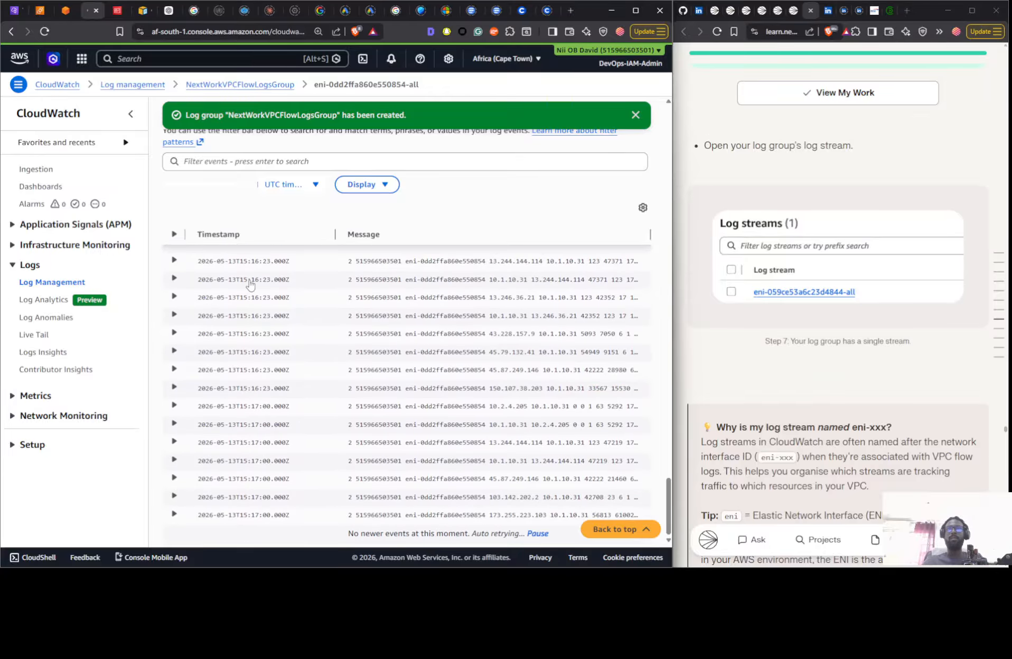
pyautogui.scroll(2, 298, 259)
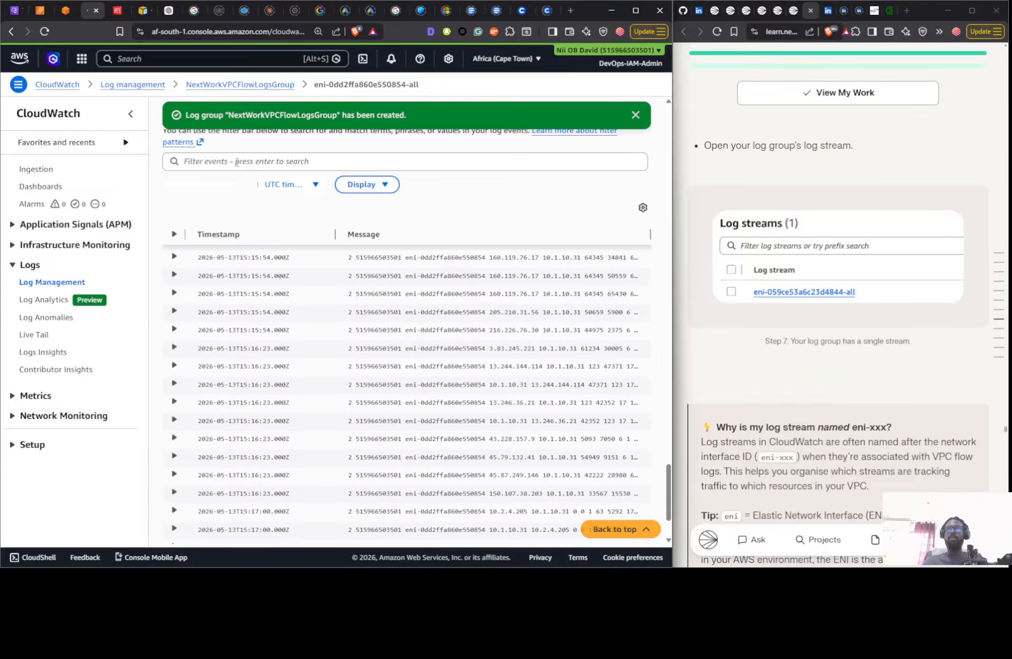
pyautogui.click(251, 85)
pyautogui.scroll(-3, 253, 422)
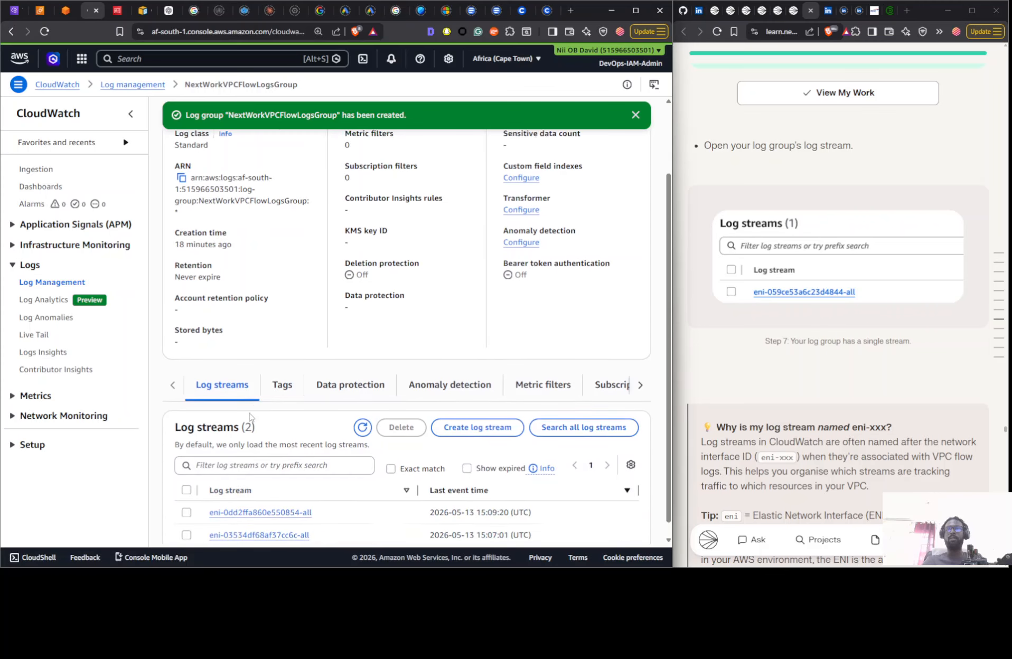
# - Open the log stream eni-03534df68af37cc6c-all and check it against the running pings in Command Prompt and the VPC 1 instance terminal
pyautogui.click(242, 521)
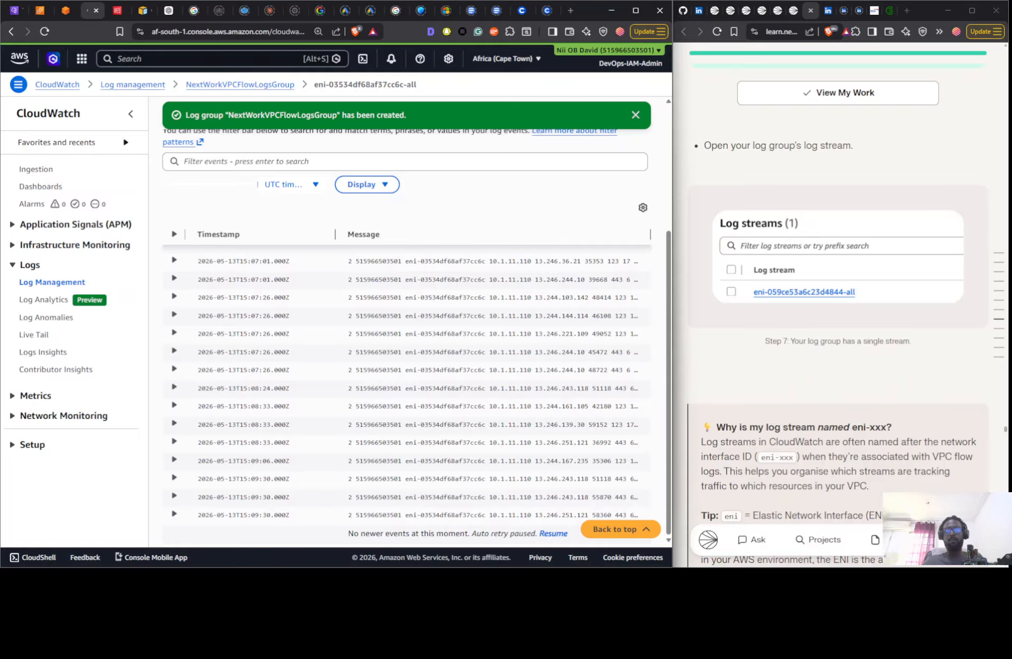
pyautogui.hotkey('alt', 'Tab')
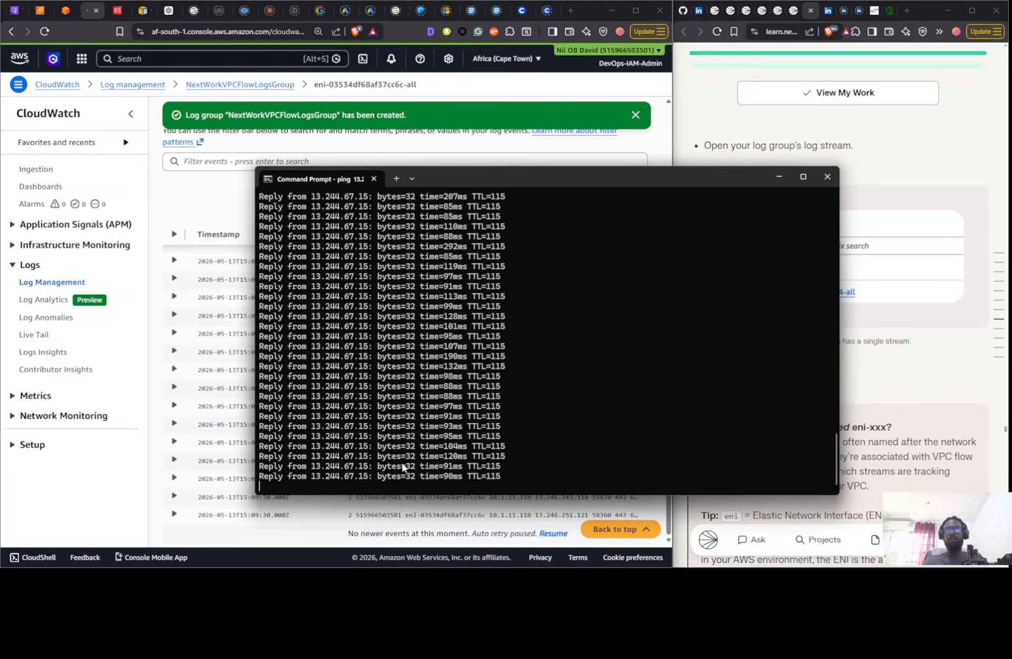
pyautogui.click(73, 12)
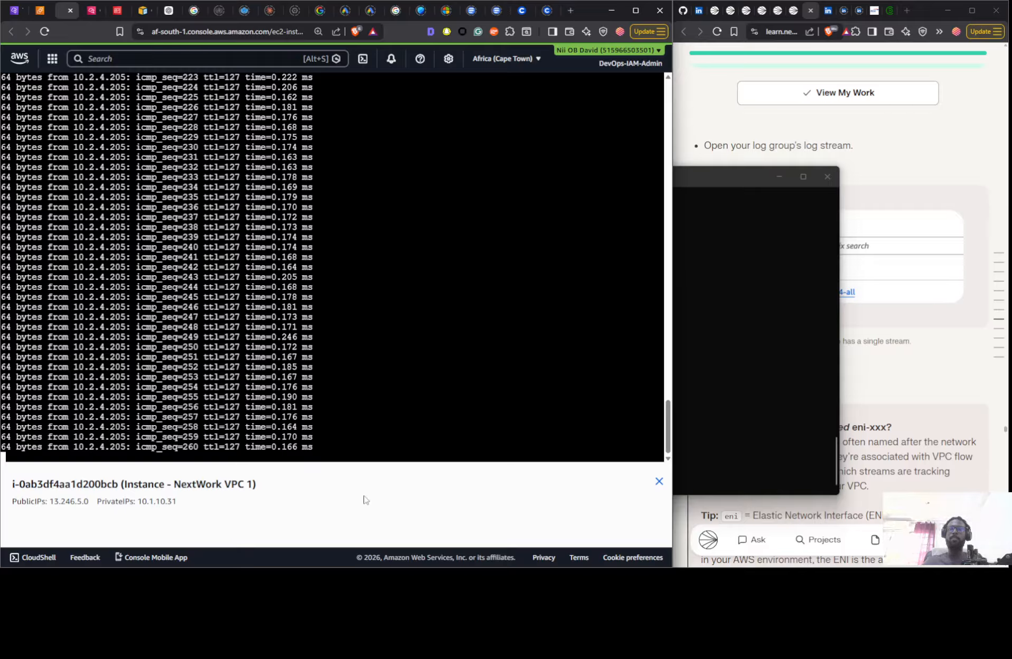
pyautogui.click(769, 267)
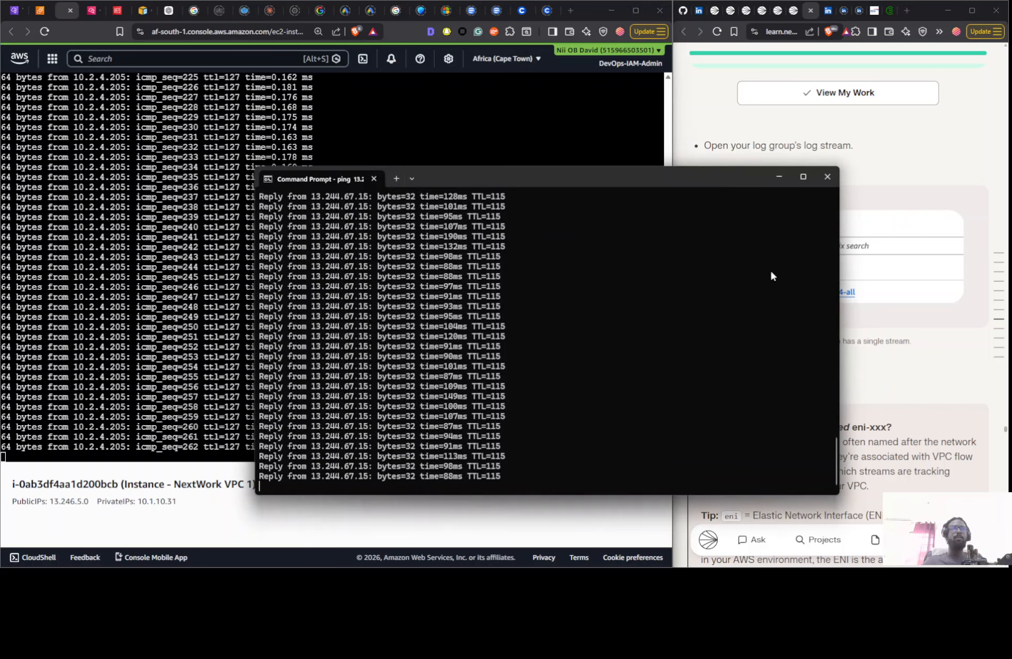
pyautogui.click(384, 535)
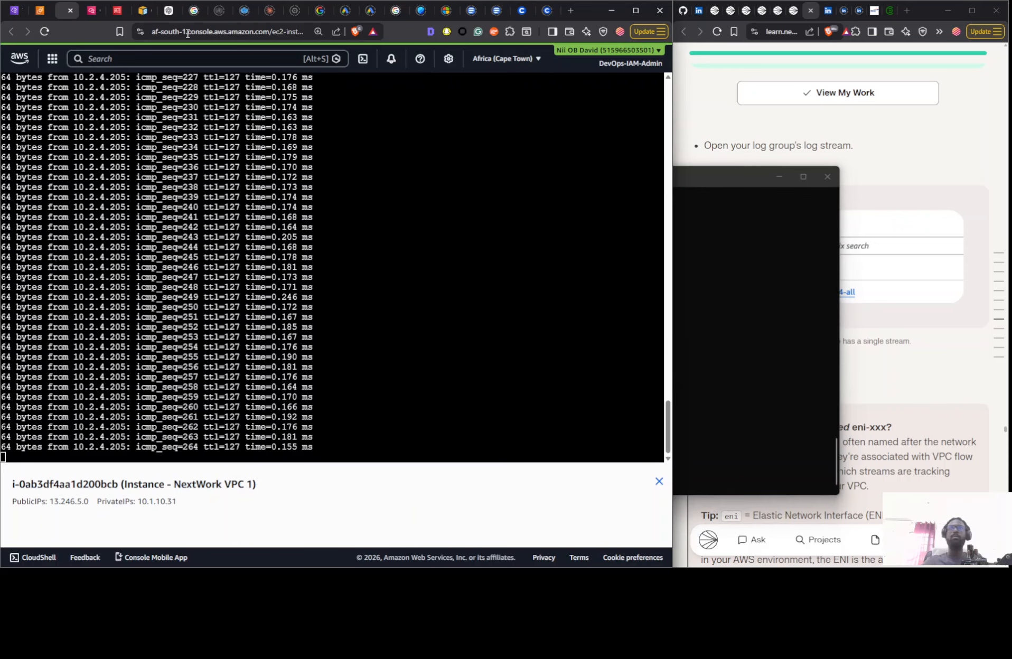
pyautogui.click(94, 10)
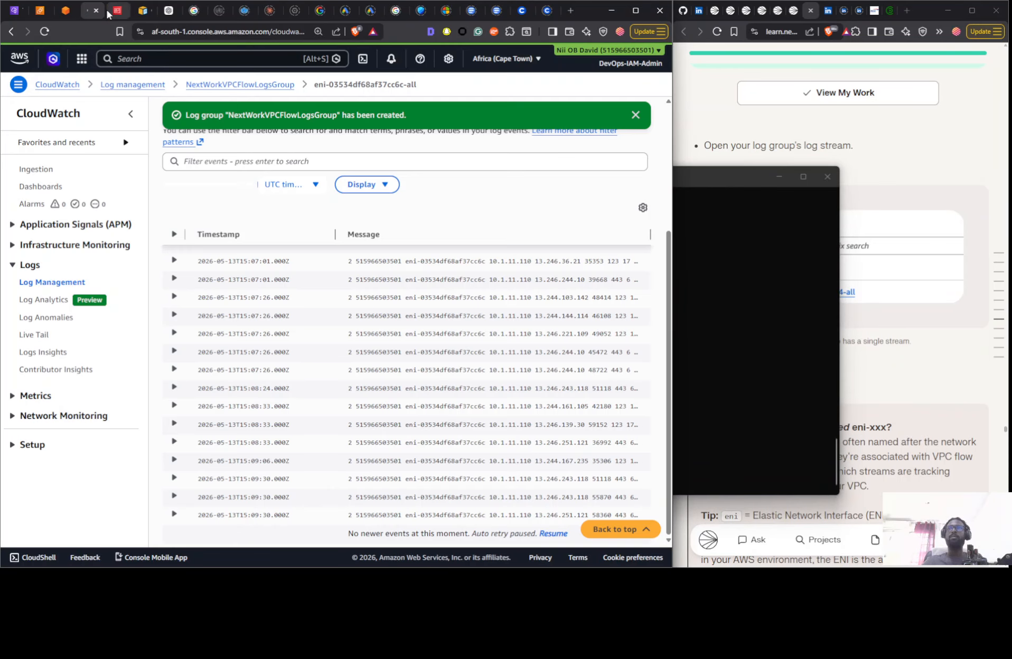
# - Expand the 15:07:26 flow log event for 13.246.221.109, minimize Command Prompt, and examine the ends of the event messages
pyautogui.click(178, 333)
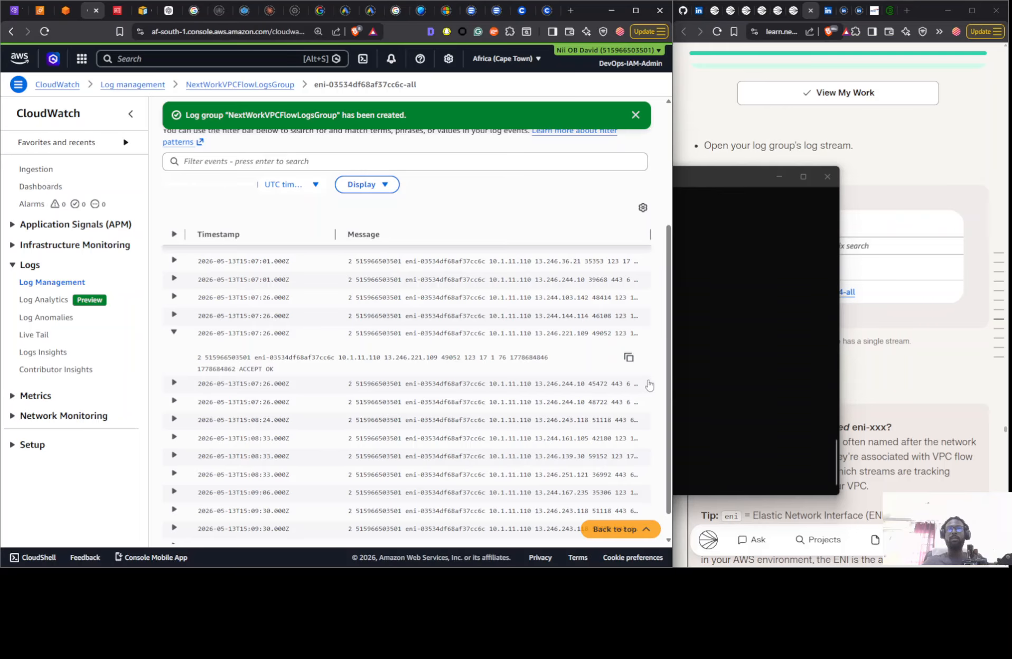
pyautogui.click(696, 367)
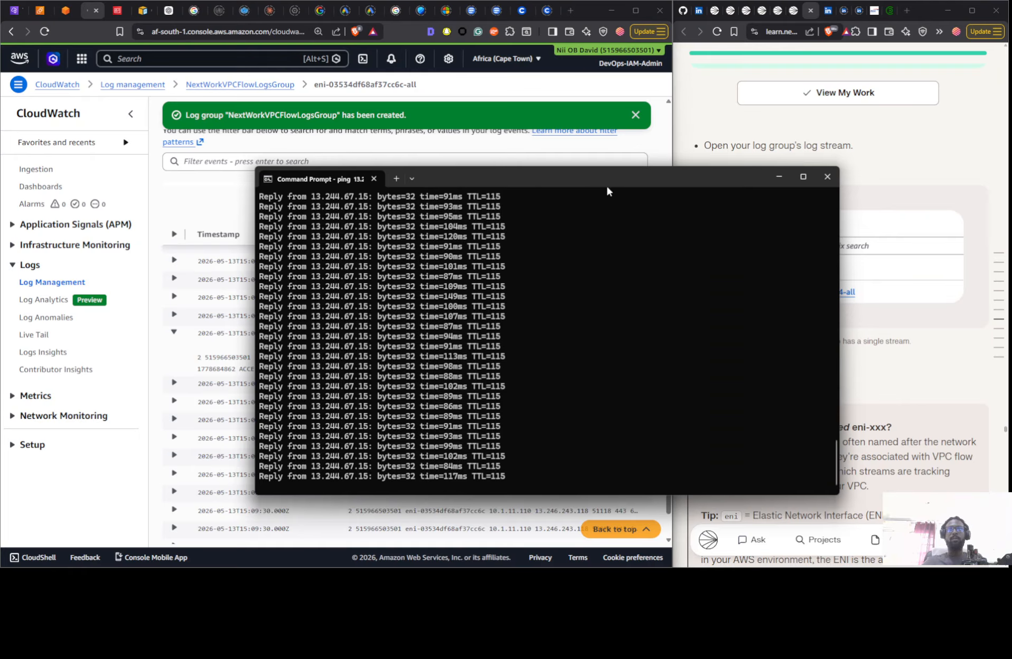
pyautogui.click(779, 177)
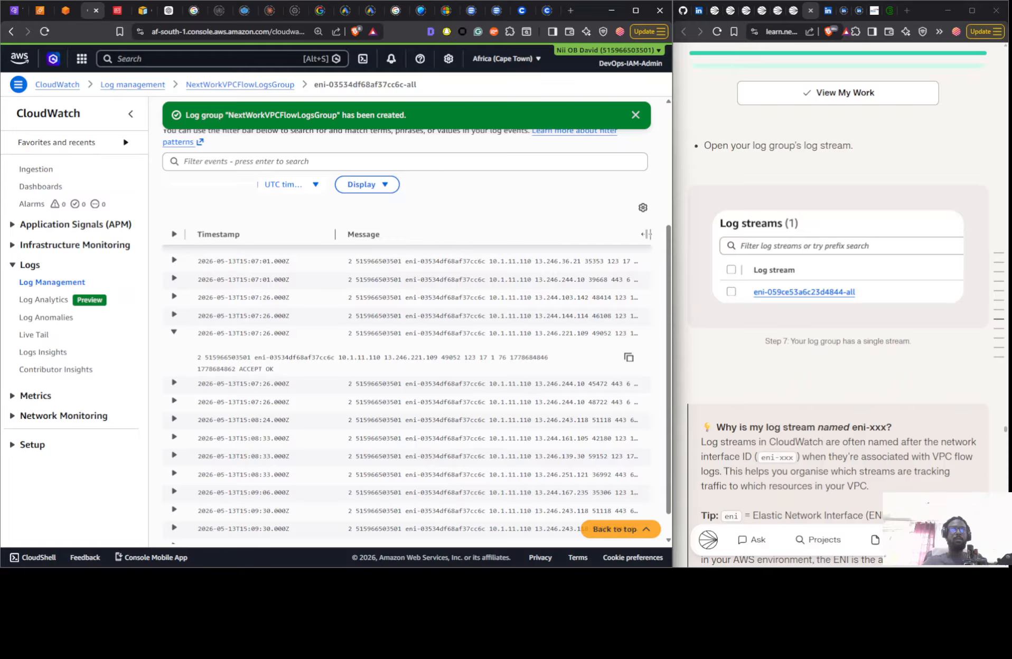
pyautogui.hscroll(5, 646, 234)
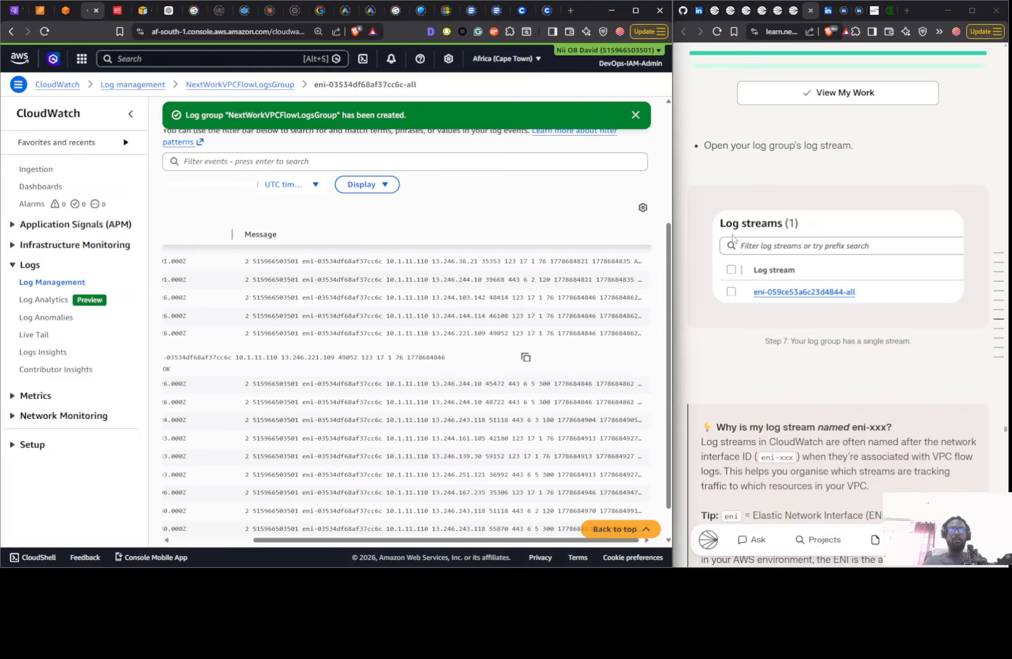
pyautogui.hscroll(5, 407, 366)
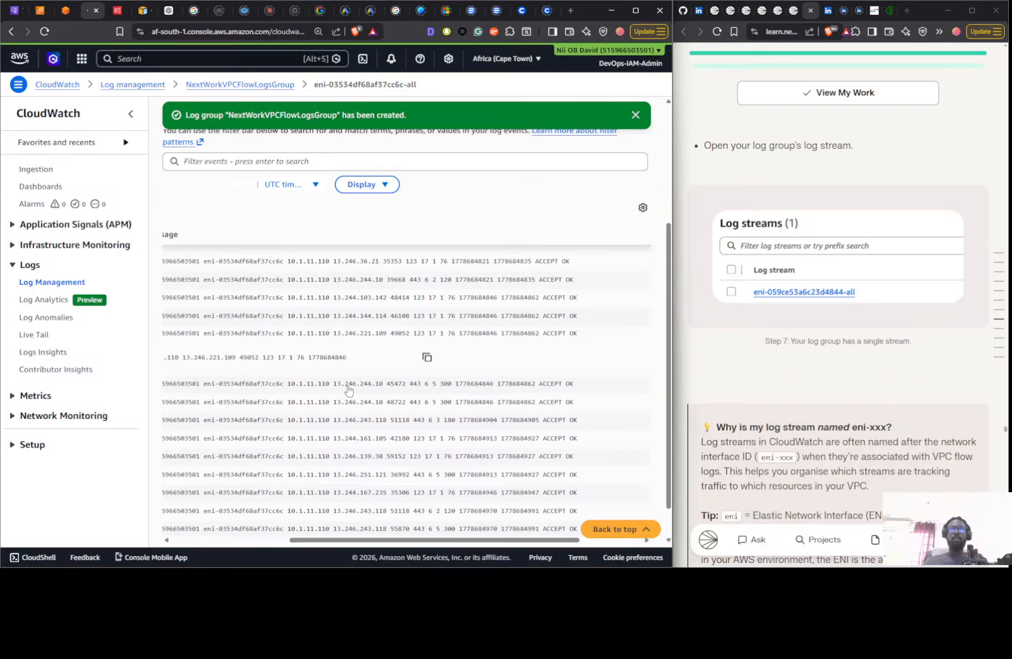
# - Expand the flow log events for 13.246.244.10 port 48722 and 13.246.243.118 at 15:08:24, comparing their addresses with the Command Prompt ping
pyautogui.hotkey('alt', 'Tab')
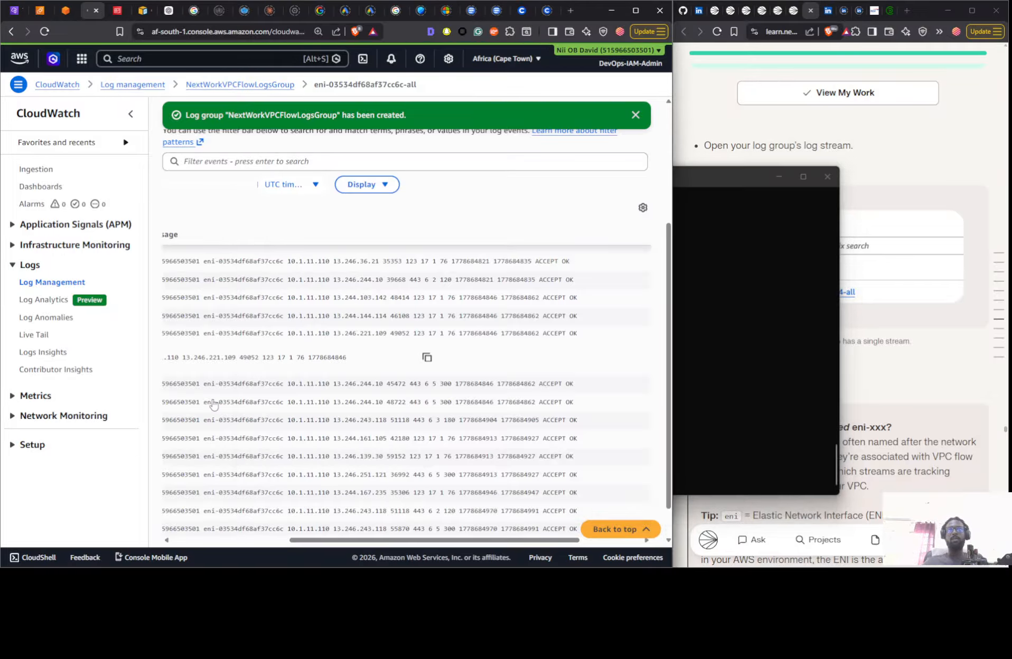
pyautogui.hotkey('alt', 'Tab')
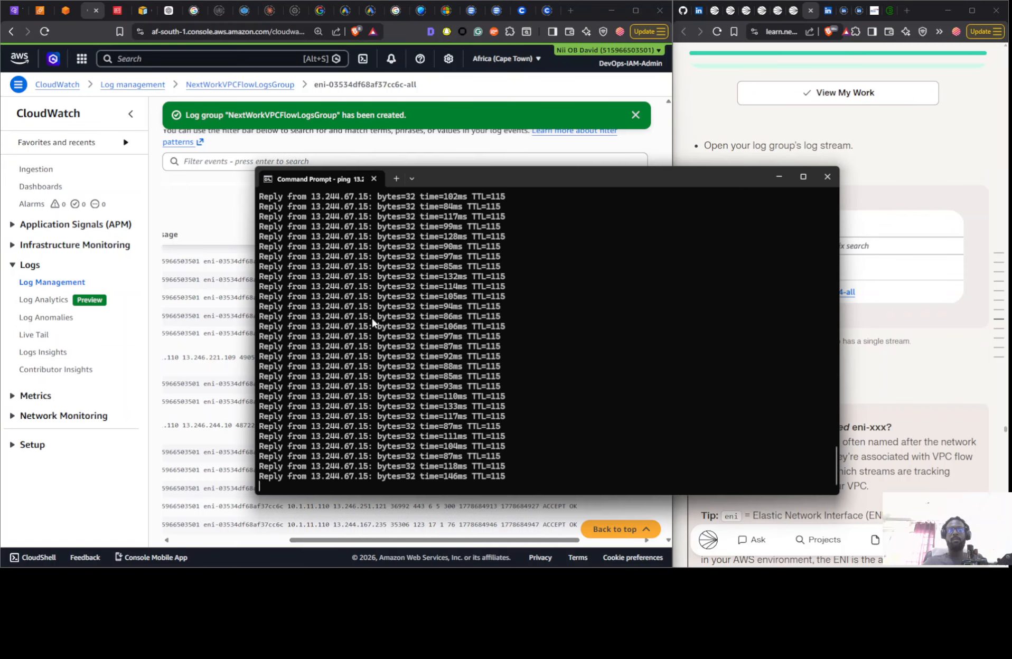
pyautogui.click(131, 489)
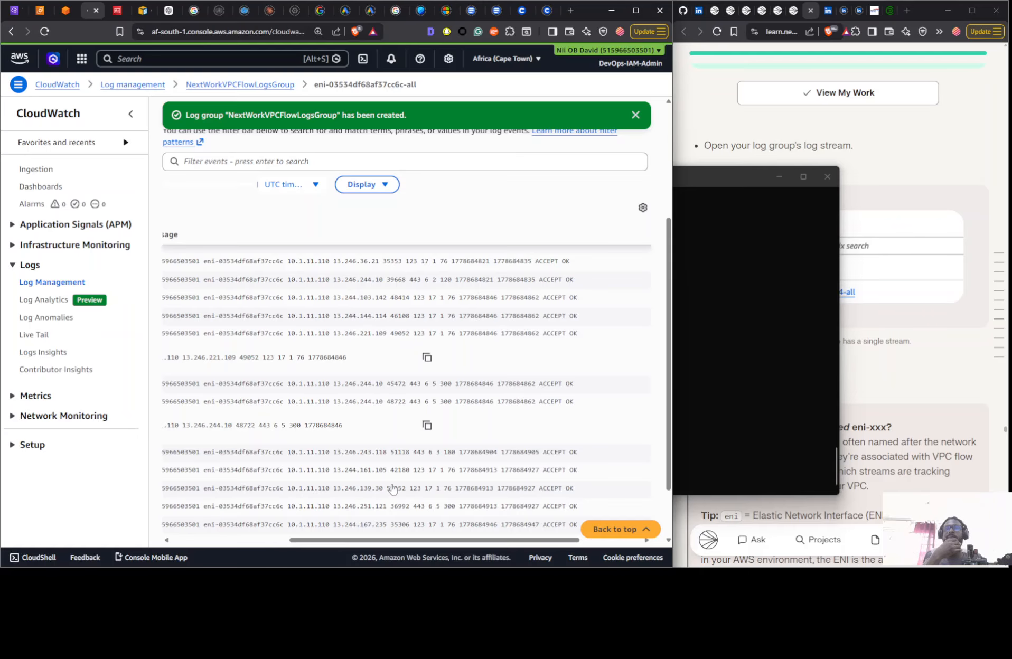
pyautogui.click(738, 329)
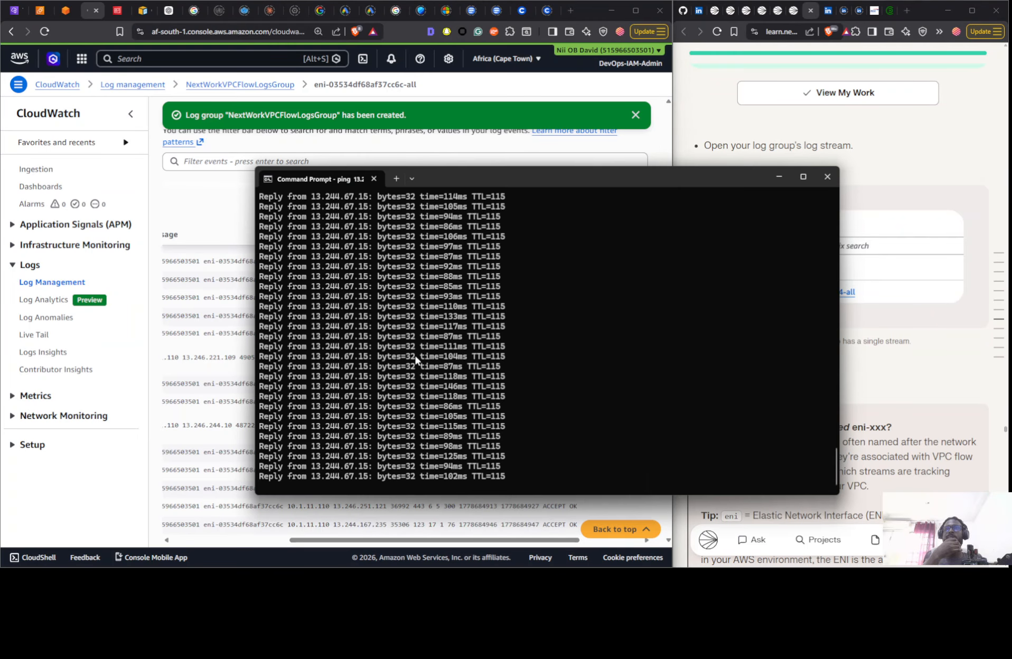
pyautogui.click(178, 450)
pyautogui.click(178, 451)
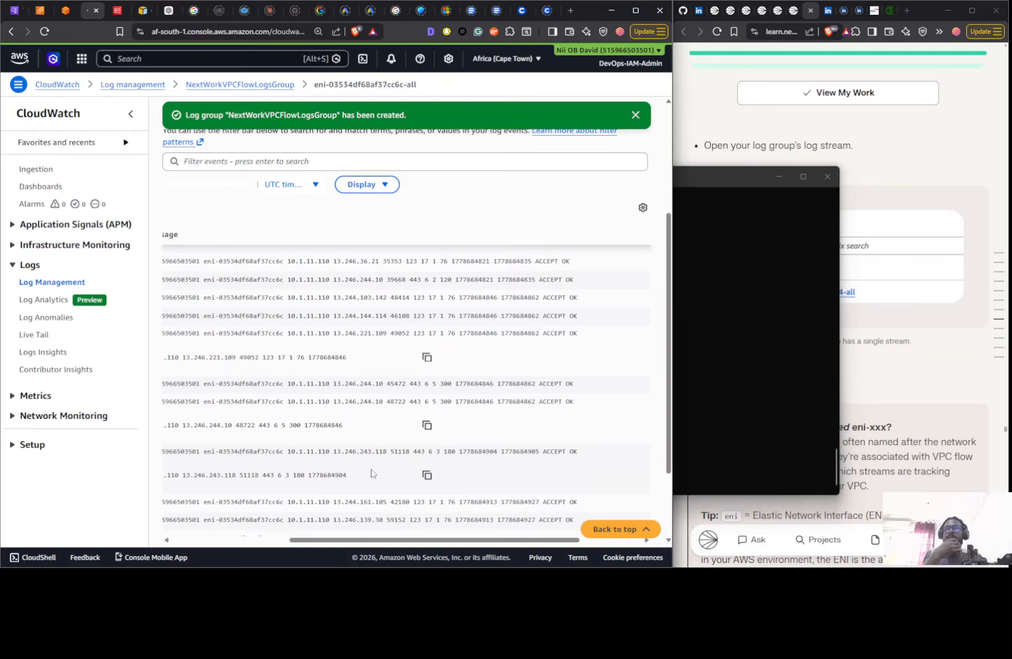
# - Resume automatic retry for newer events in the stream and check the timestamps of its latest events
pyautogui.hscroll(-2, 326, 474)
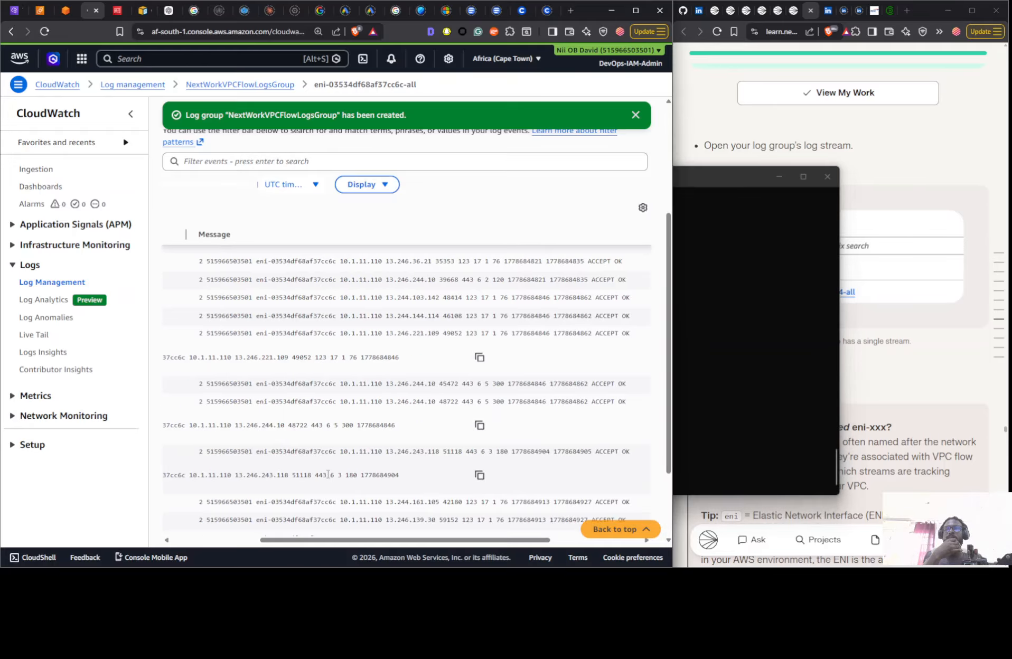
pyautogui.scroll(-2, 327, 473)
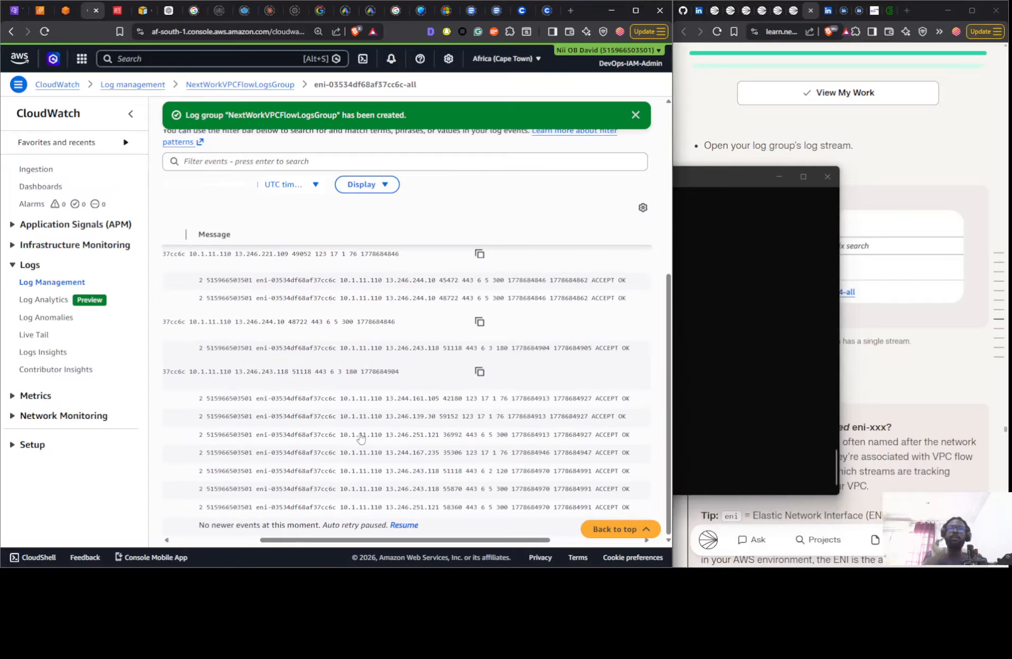
pyautogui.click(403, 525)
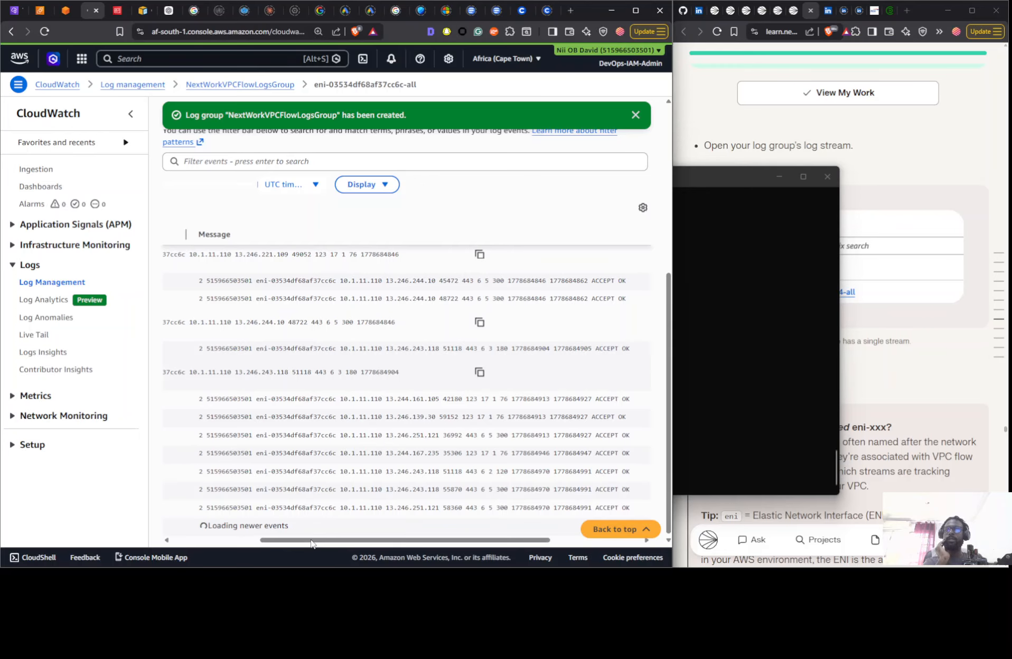
pyautogui.moveTo(312, 541); pyautogui.dragTo(224, 541)
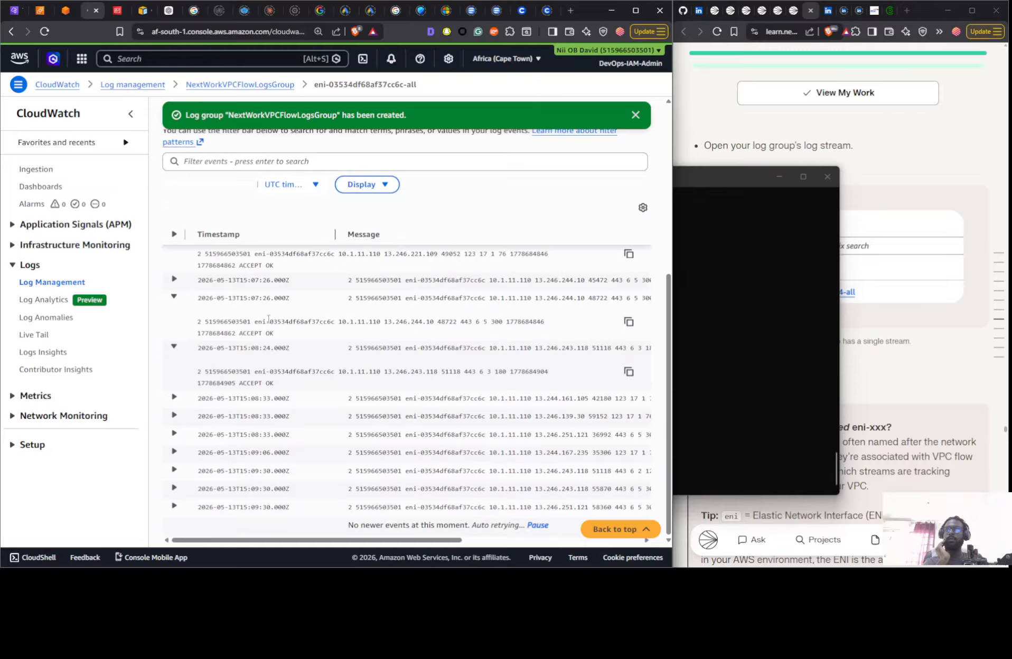
# - Return to NextWorkVPCFlowLogsGroup, open the log stream eni-0dd2ffa860e550854-all and expand its last event
pyautogui.scroll(5, 462, 392)
pyautogui.click(252, 85)
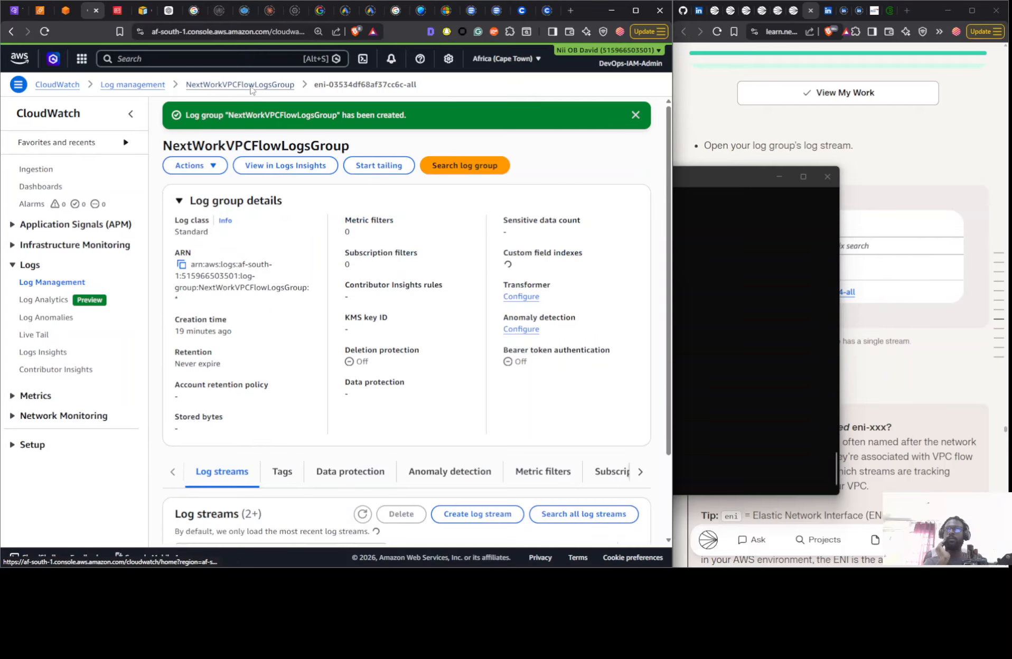
pyautogui.scroll(-3, 240, 501)
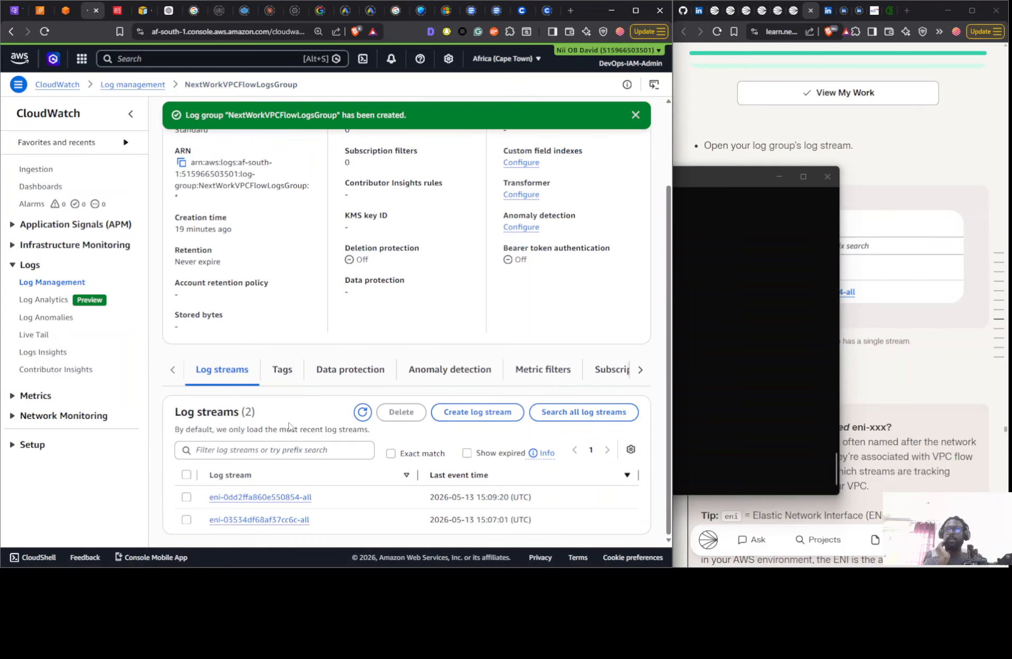
pyautogui.click(240, 498)
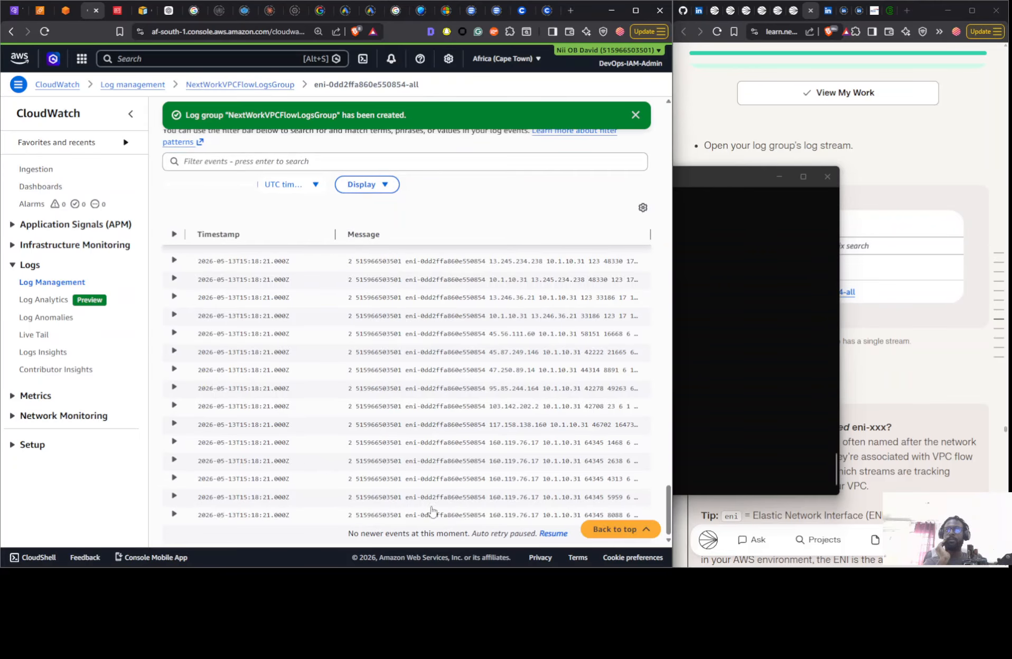
pyautogui.click(173, 514)
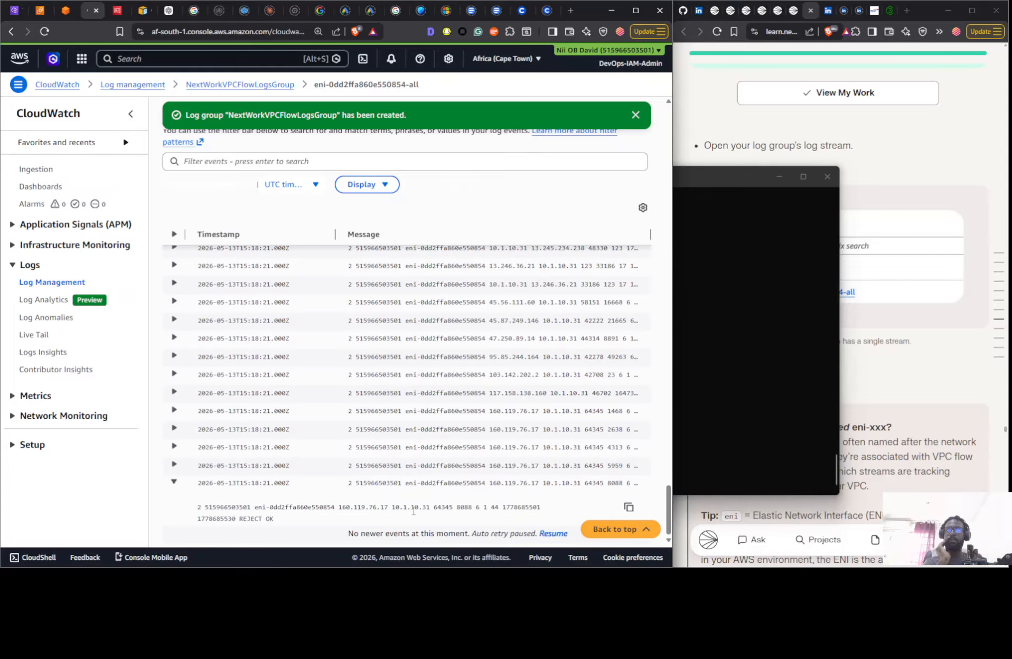
# - Check the VPC 1 instance's ping session and the EC2 instances list, and return to the CloudWatch log stream
pyautogui.click(66, 13)
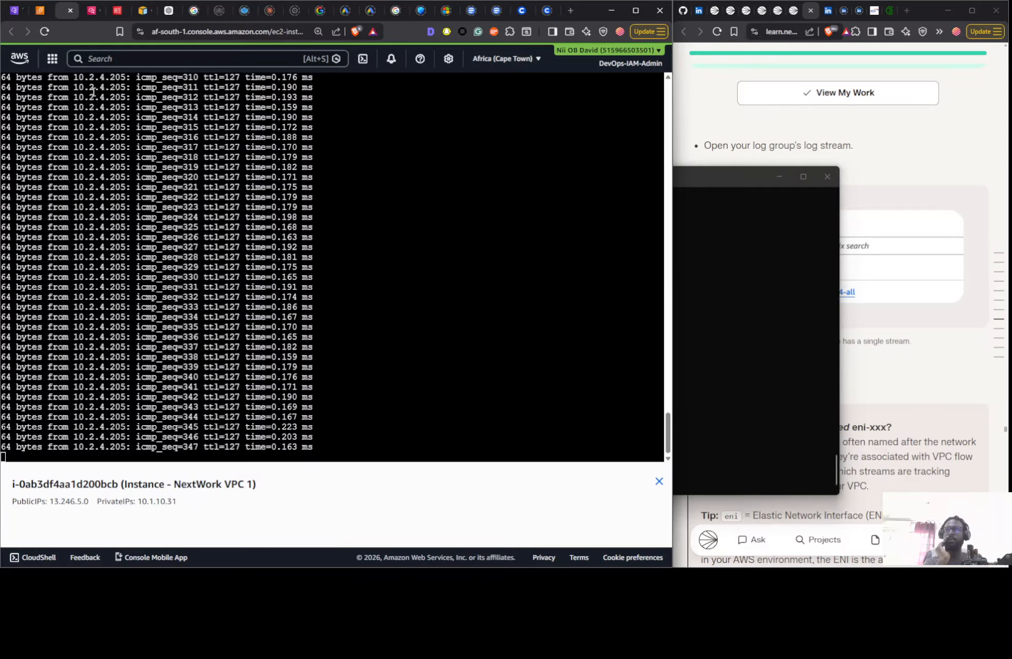
pyautogui.click(42, 14)
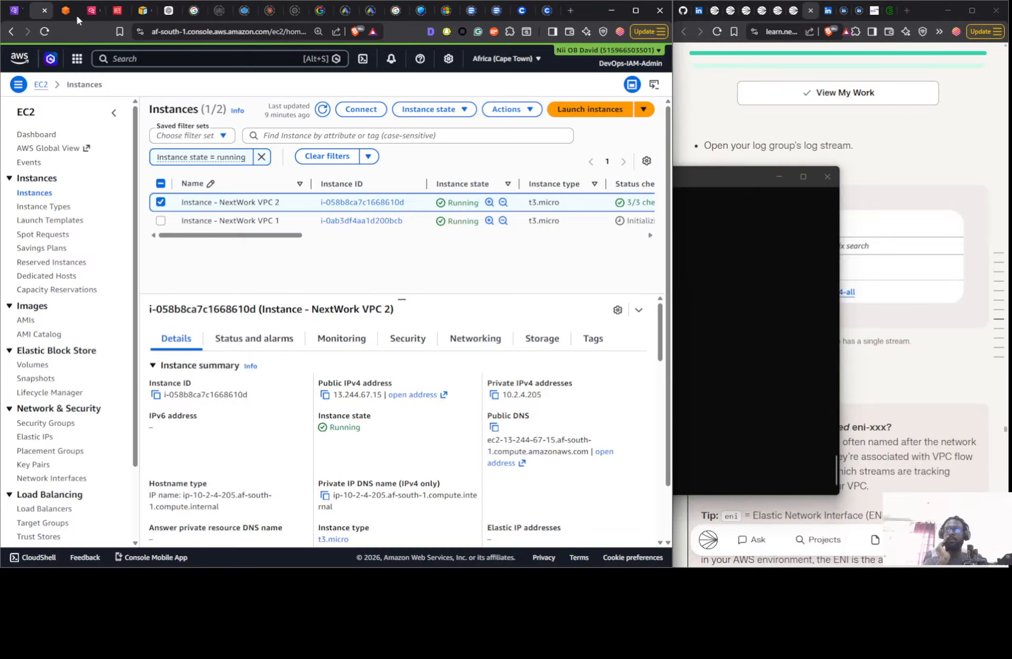
pyautogui.click(117, 11)
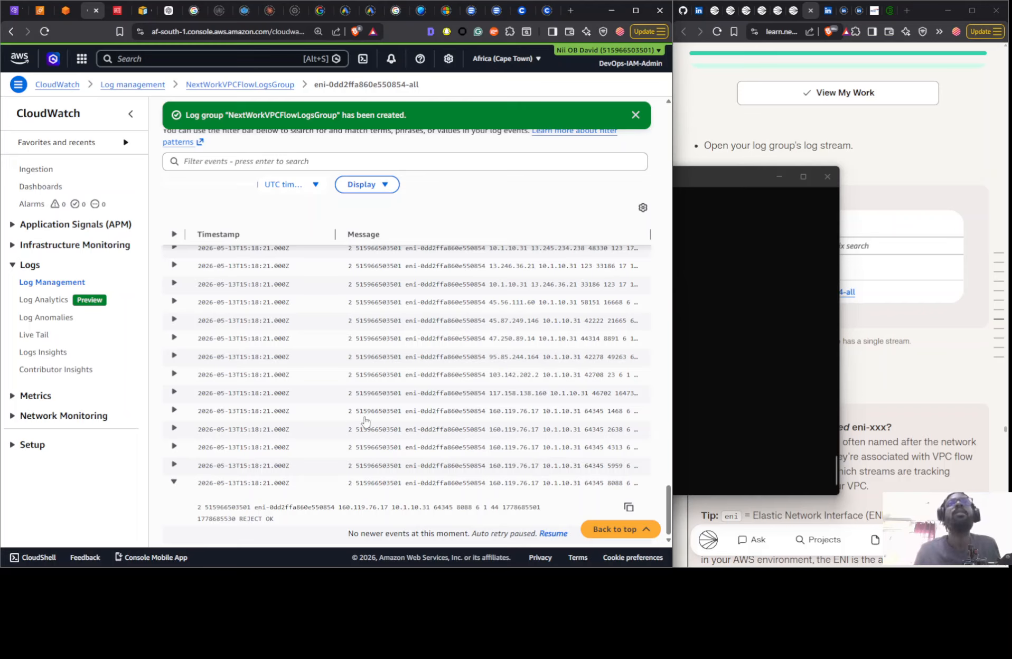
# - Read the project guide's instructions on interpreting expanded flow logs, through to the Logs Insights saved and sample queries part
pyautogui.click(907, 344)
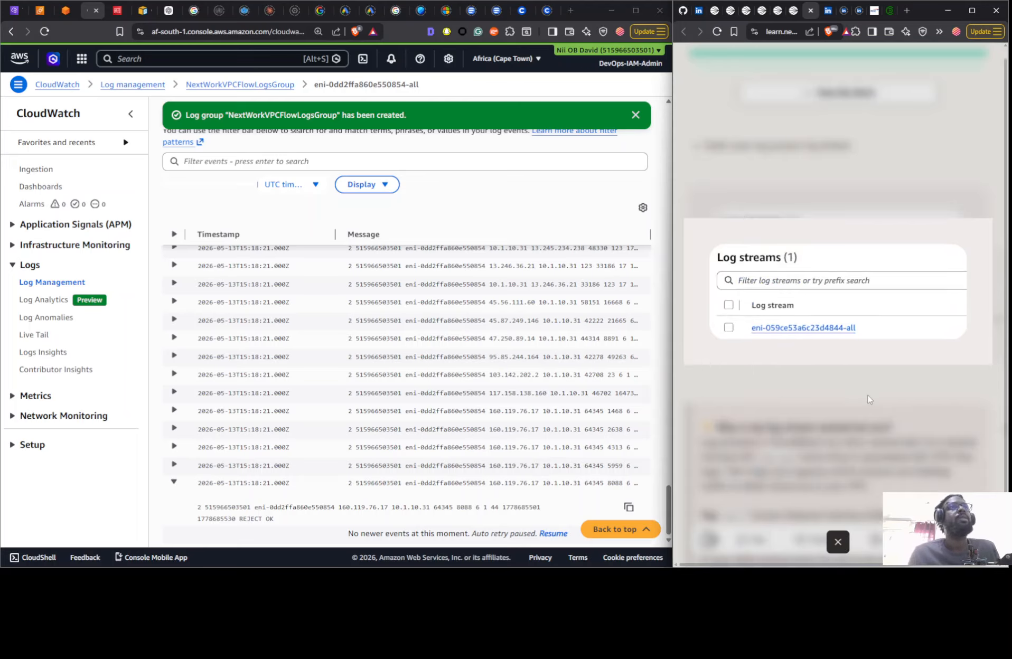
pyautogui.click(870, 420)
pyautogui.scroll(-7, 868, 392)
pyautogui.scroll(-10, 867, 391)
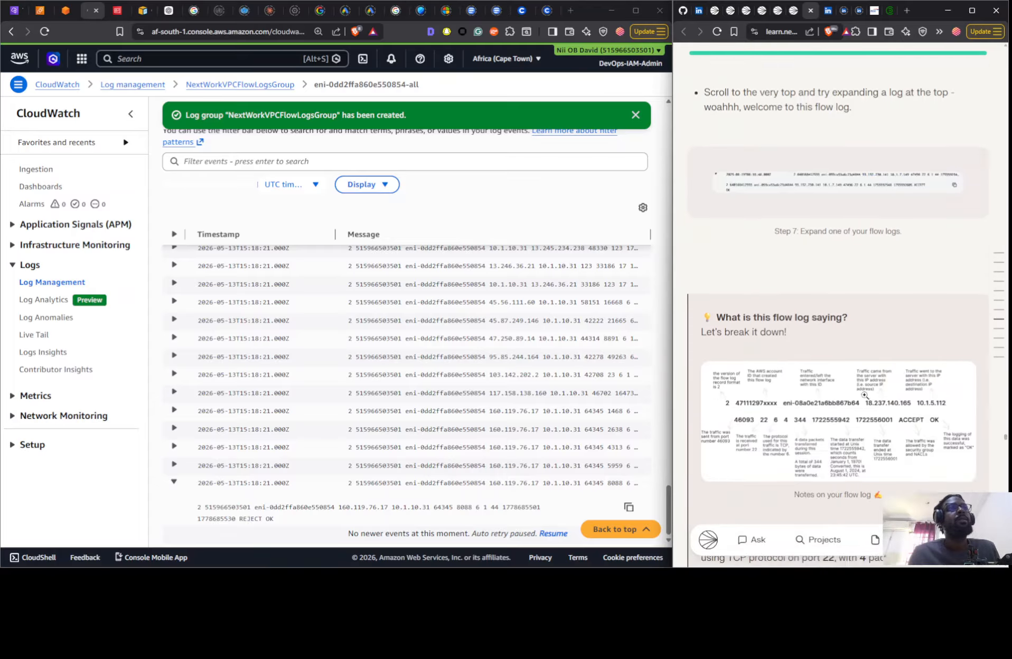
pyautogui.scroll(-4, 865, 397)
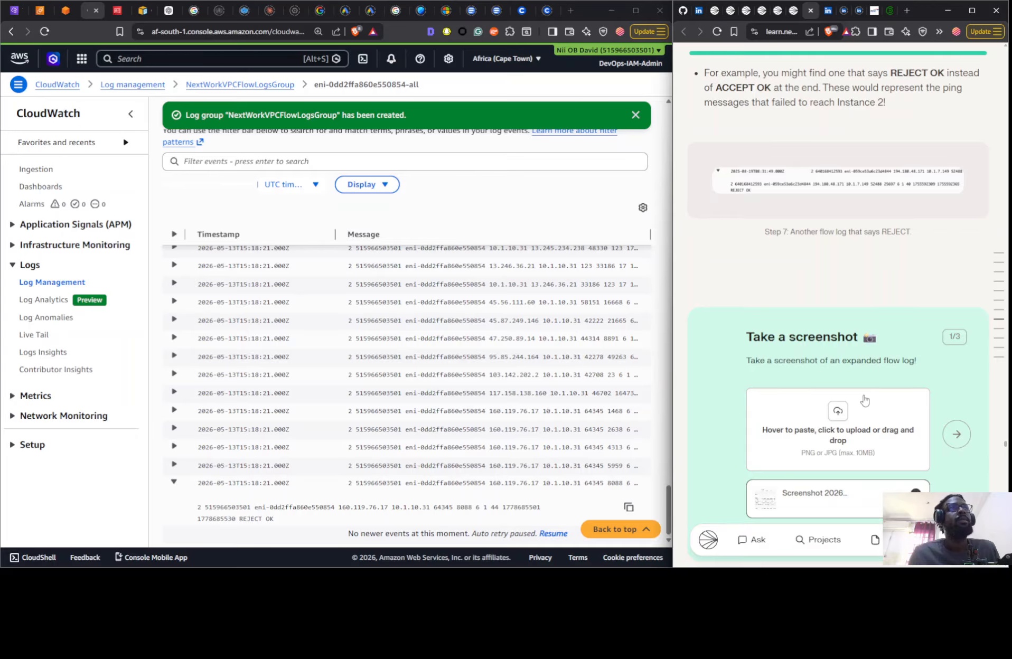
pyautogui.scroll(-20, 864, 399)
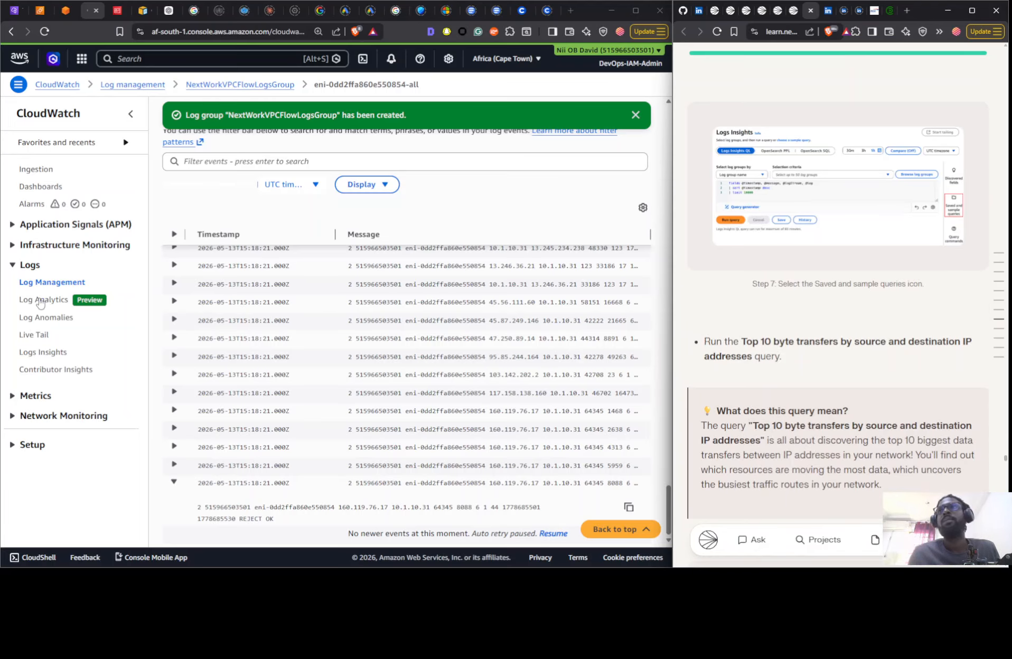
# - Open Logs Insights, find the VPC Flow Logs sample query in the guide, and review the query scope options, keeping Log group name
pyautogui.click(43, 352)
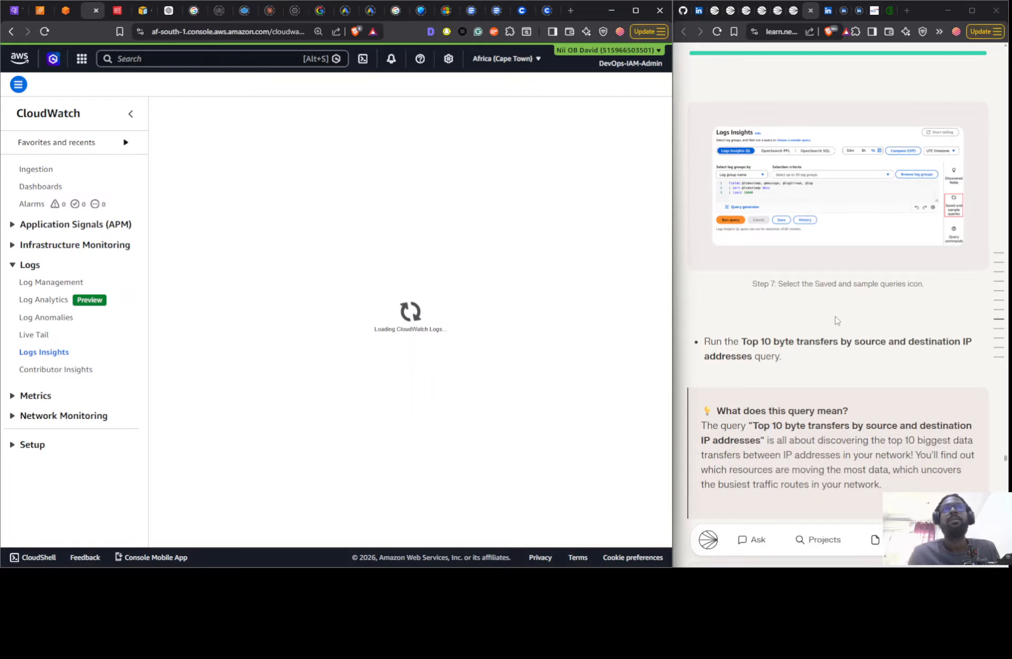
pyautogui.scroll(-5, 834, 320)
pyautogui.scroll(-2, 834, 320)
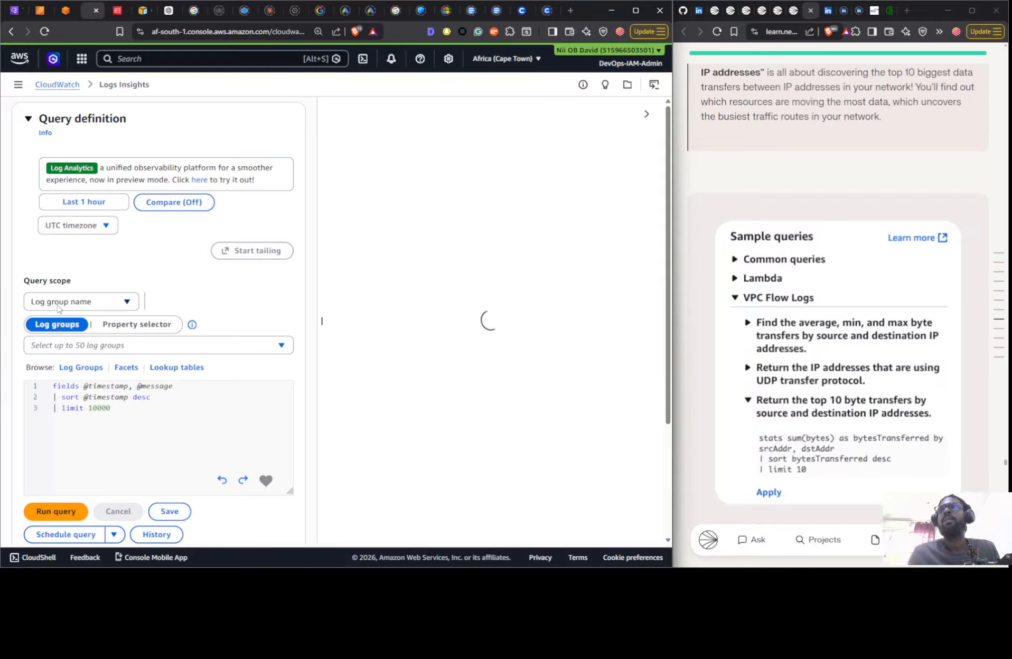
pyautogui.click(59, 309)
pyautogui.click(59, 309)
pyautogui.click(59, 309)
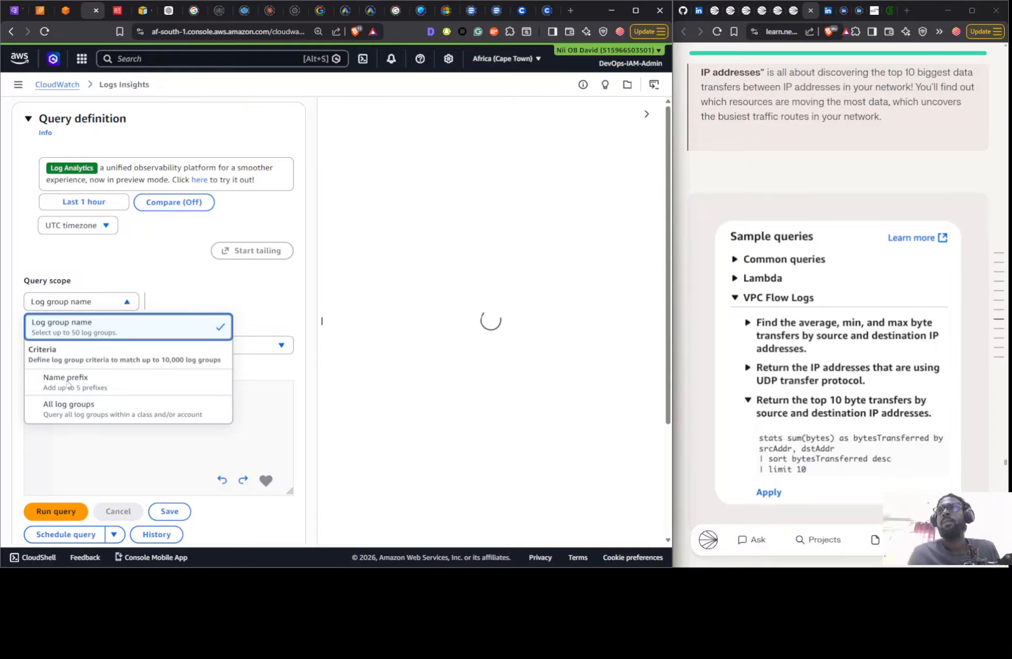
pyautogui.click(89, 280)
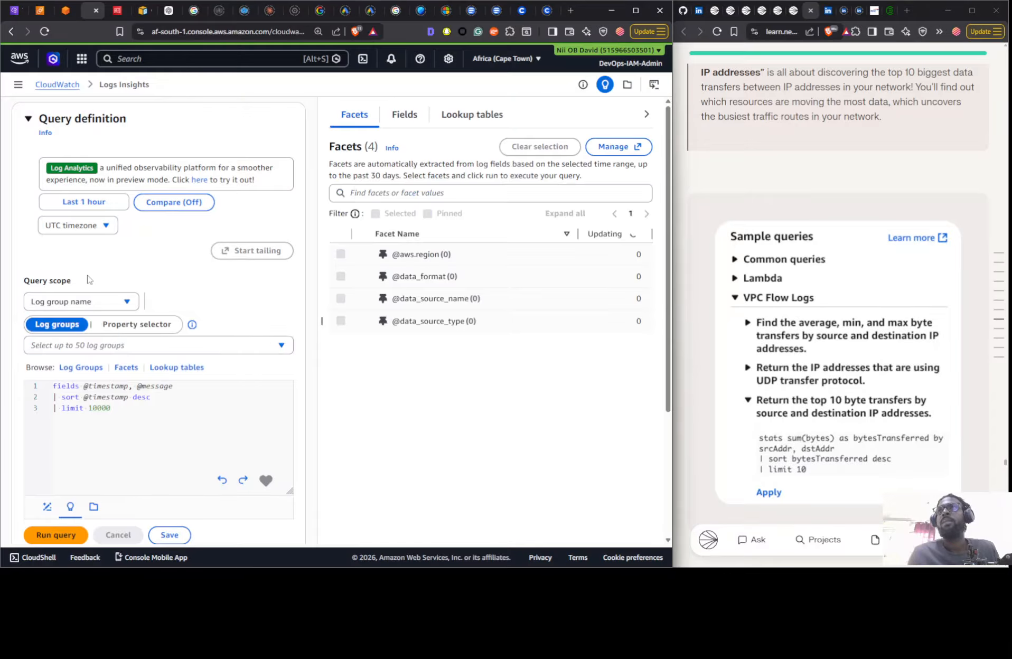
# - Select NextWorkVPCFlowLogsGroup as the log group for the Logs Insights query
pyautogui.click(95, 346)
pyautogui.click(87, 393)
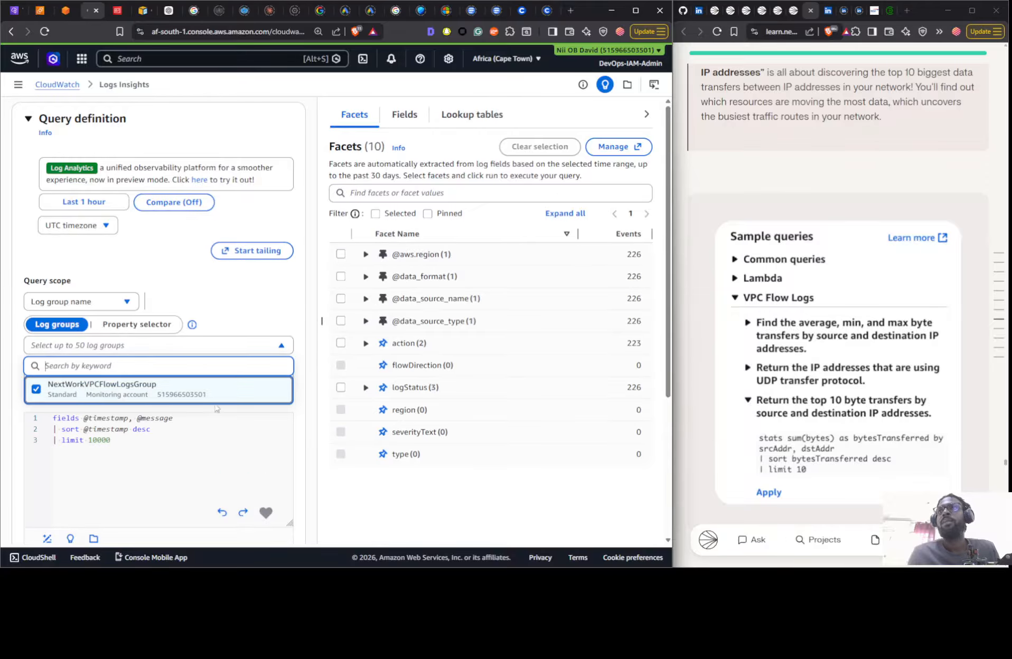
pyautogui.scroll(-4, 217, 409)
pyautogui.scroll(4, 217, 408)
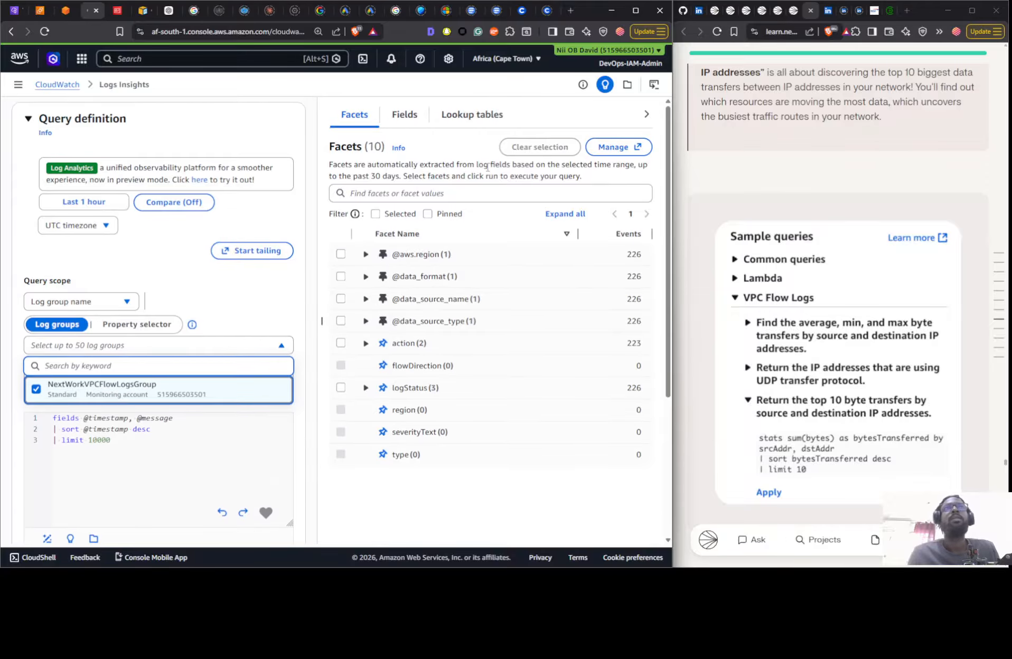
# - Apply the VPC Flow Logs sample query returning the top 10 byte transfers by source and destination IP addresses, and run it
pyautogui.click(628, 90)
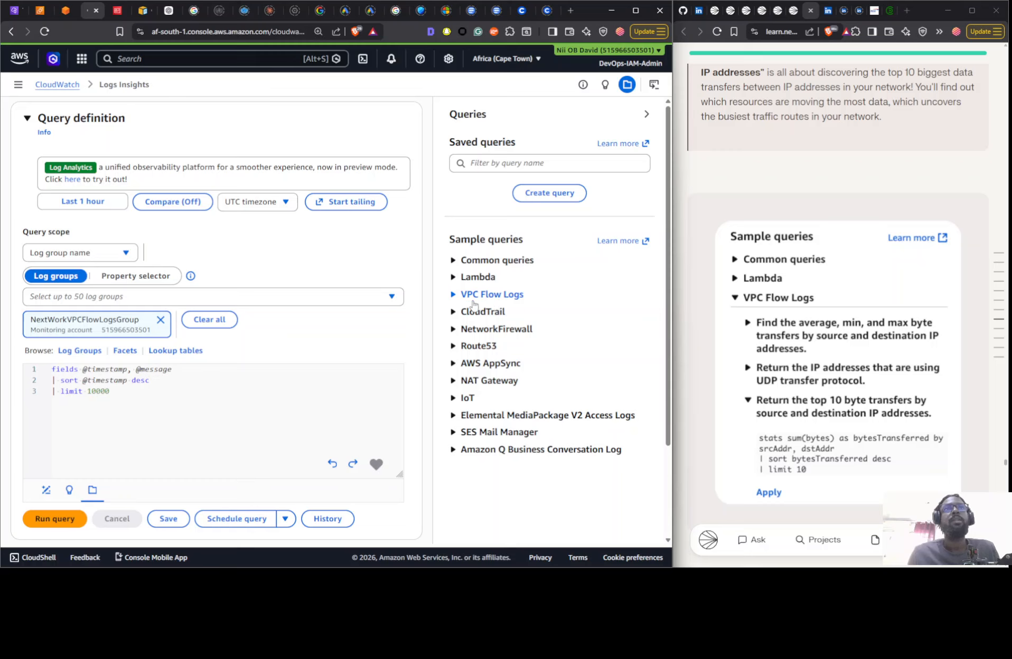
pyautogui.click(478, 295)
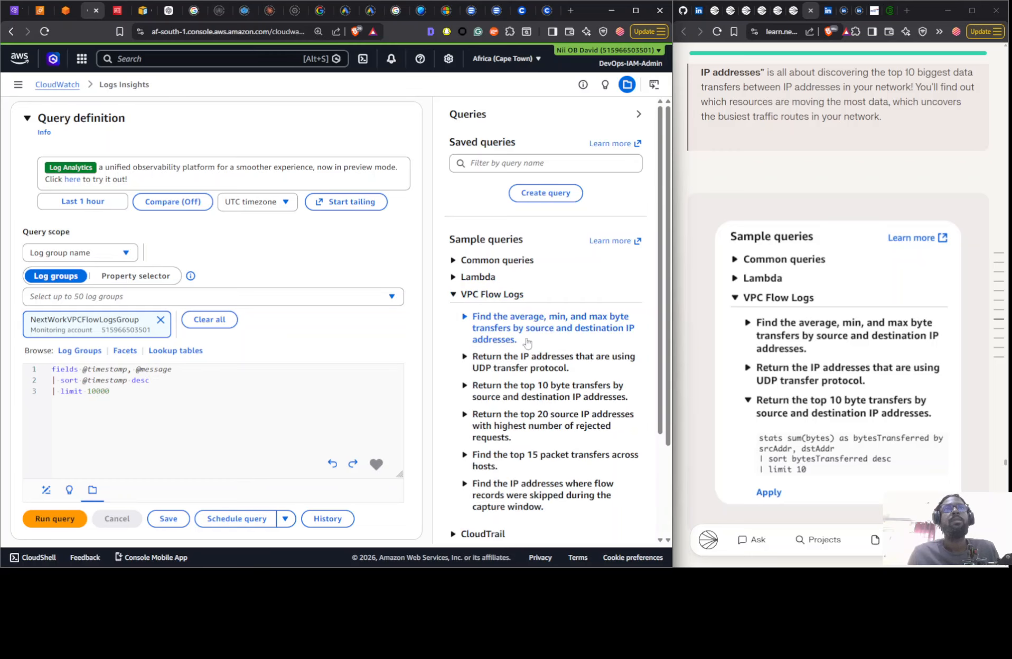
pyautogui.click(489, 393)
pyautogui.click(486, 467)
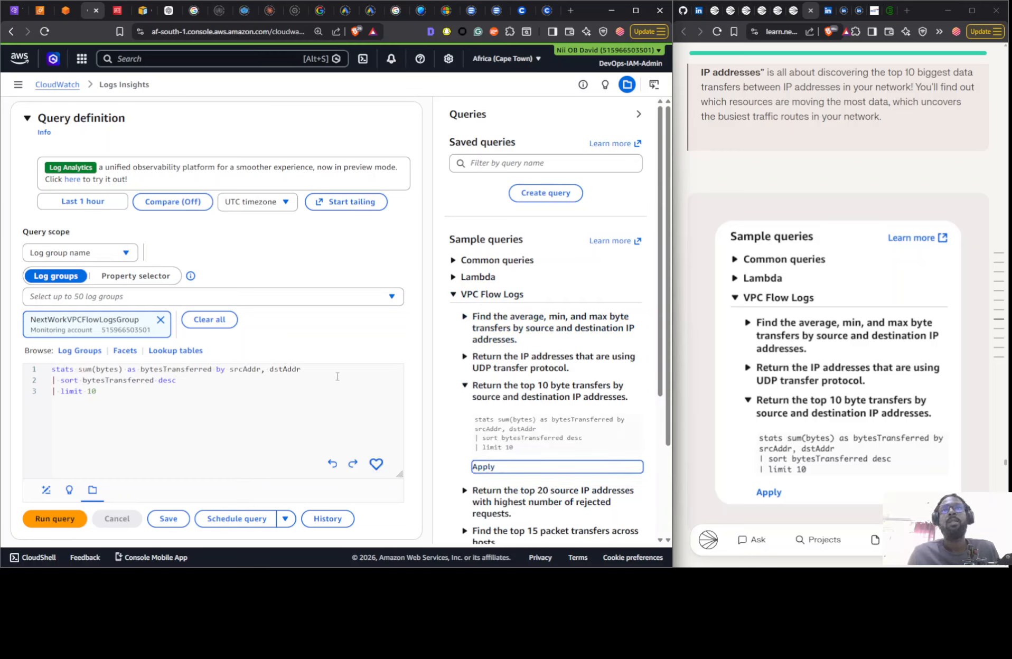
pyautogui.click(51, 518)
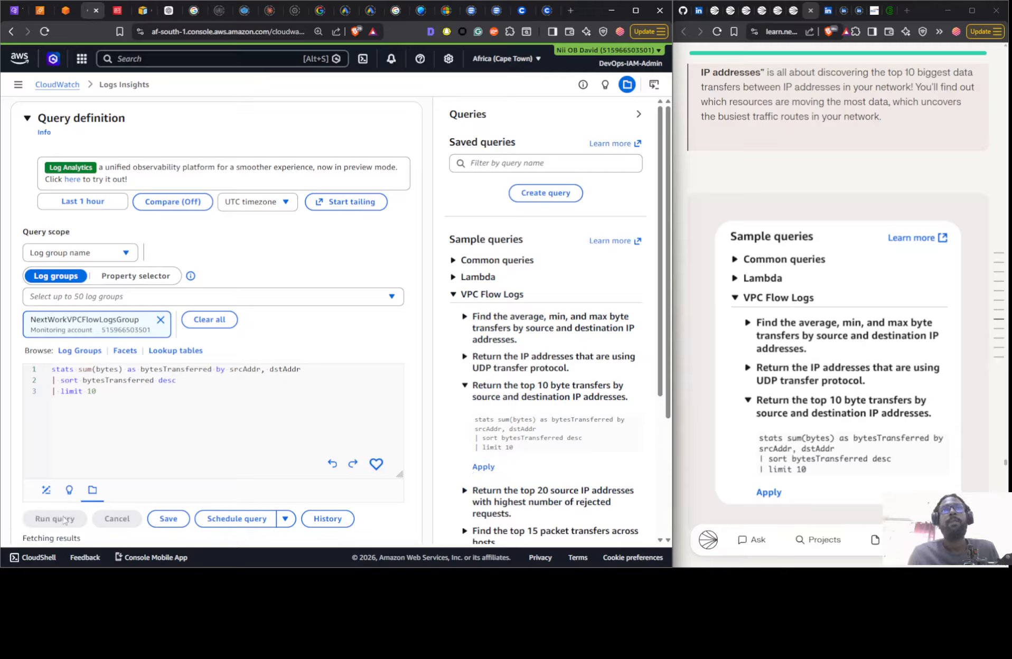
pyautogui.click(483, 467)
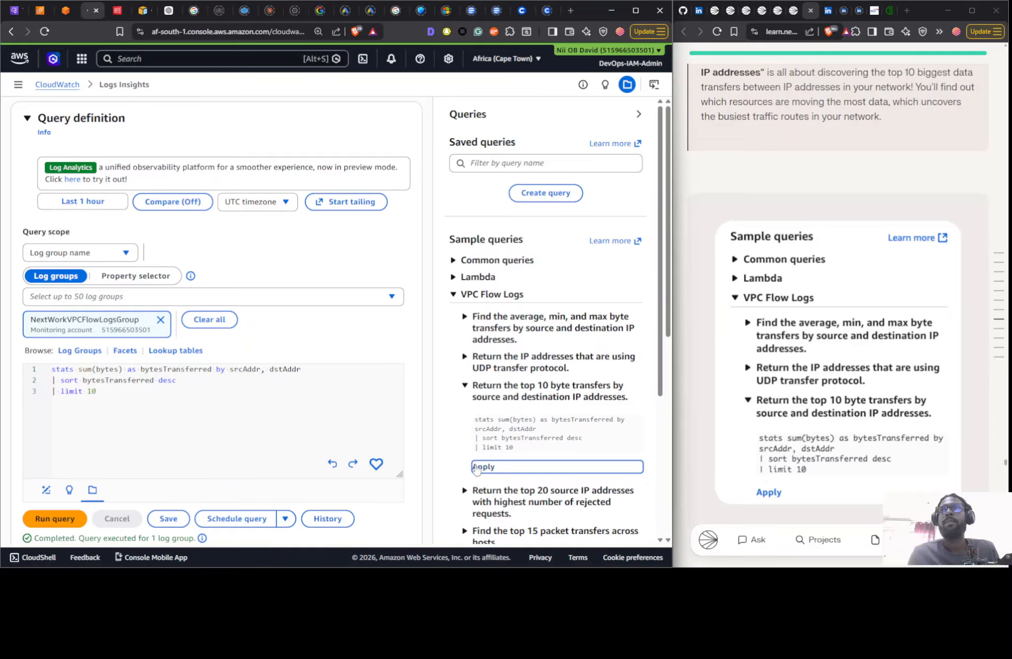
pyautogui.click(80, 519)
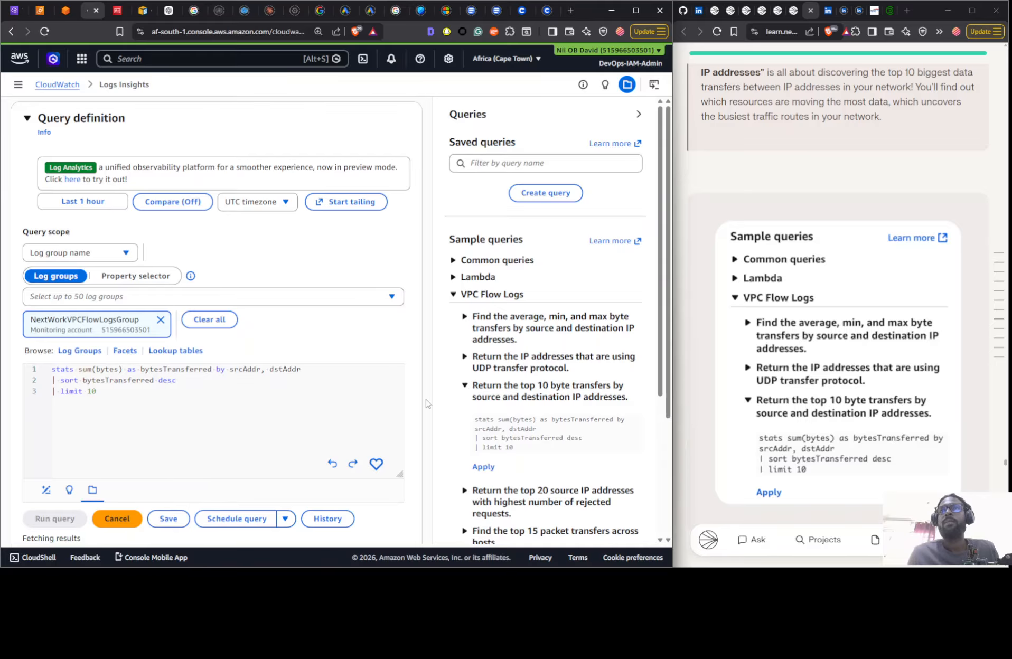
pyautogui.scroll(-6, 417, 429)
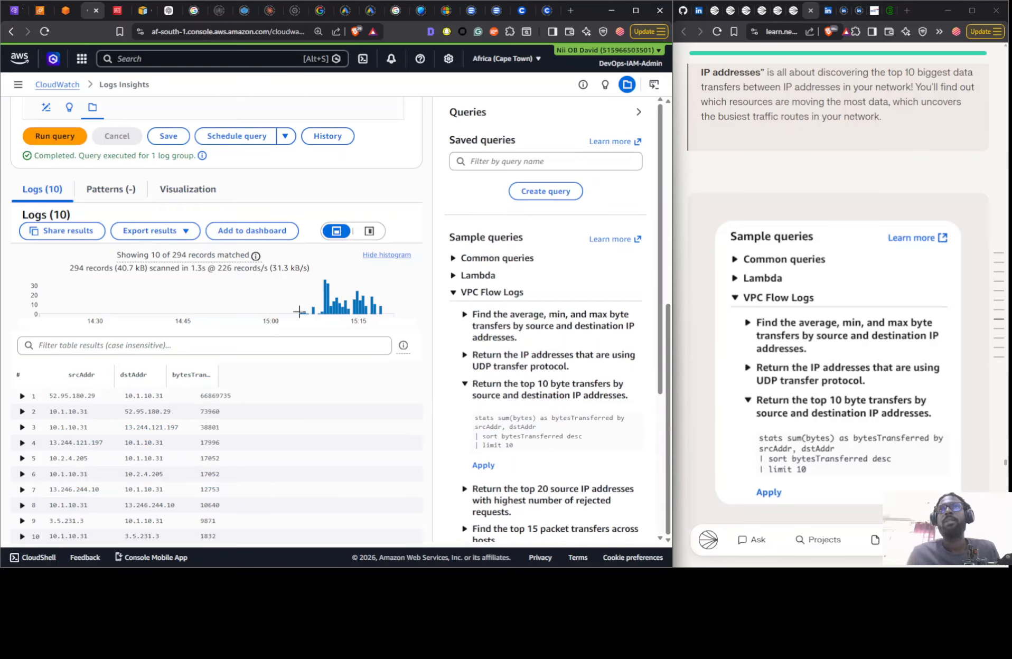
# - Narrow the query results to the histogram interval around 15:05 to 15:07, and further to a single moment at 15:05:17
pyautogui.moveTo(315, 317)
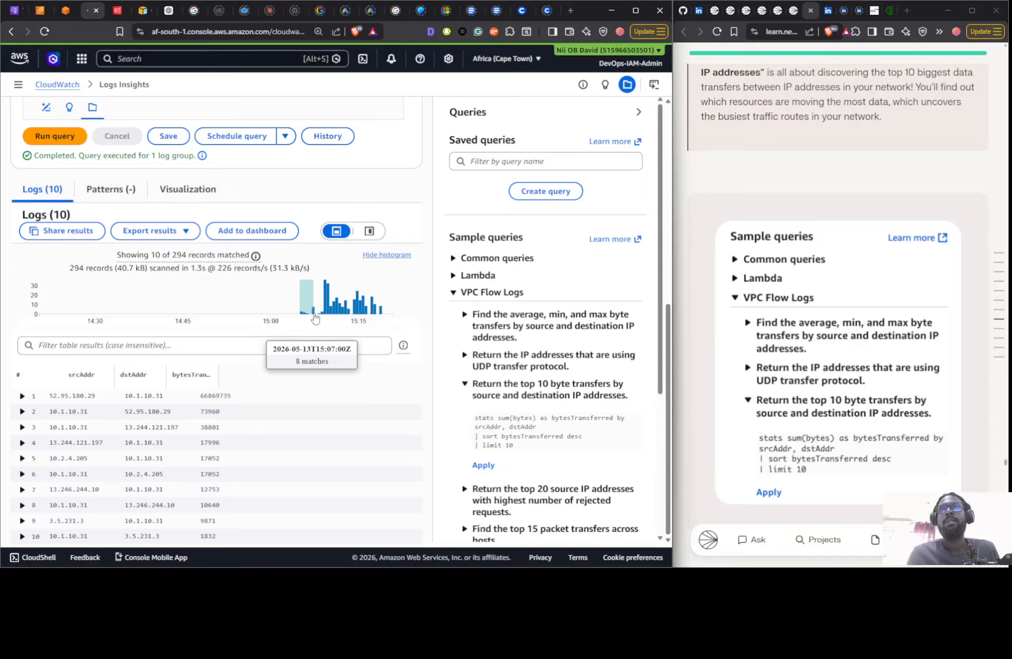
pyautogui.moveTo(315, 318); pyautogui.dragTo(301, 330)
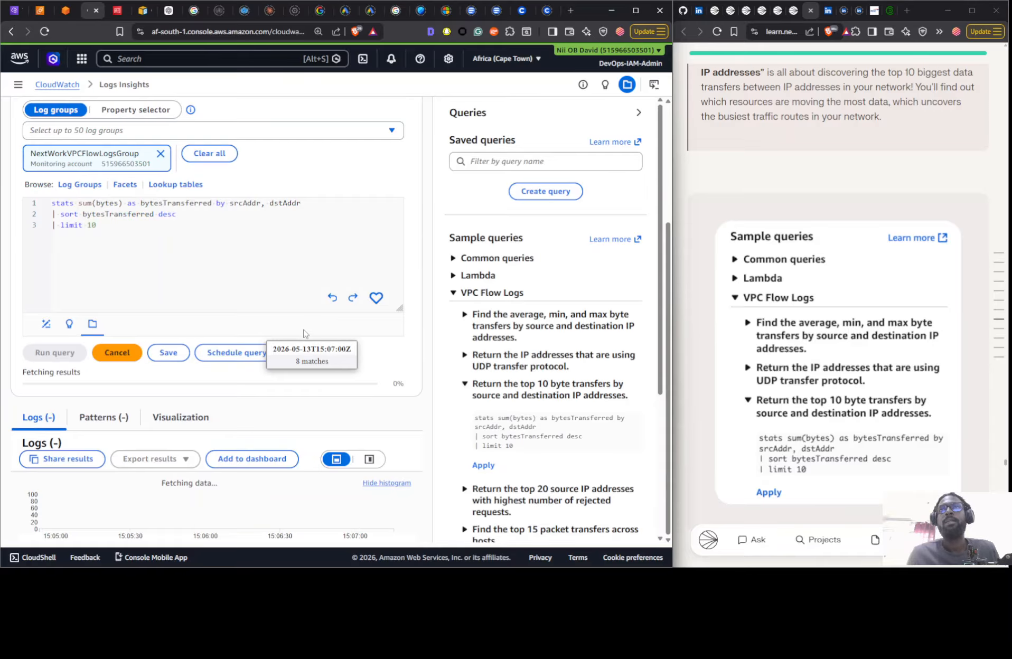
pyautogui.scroll(-2, 323, 417)
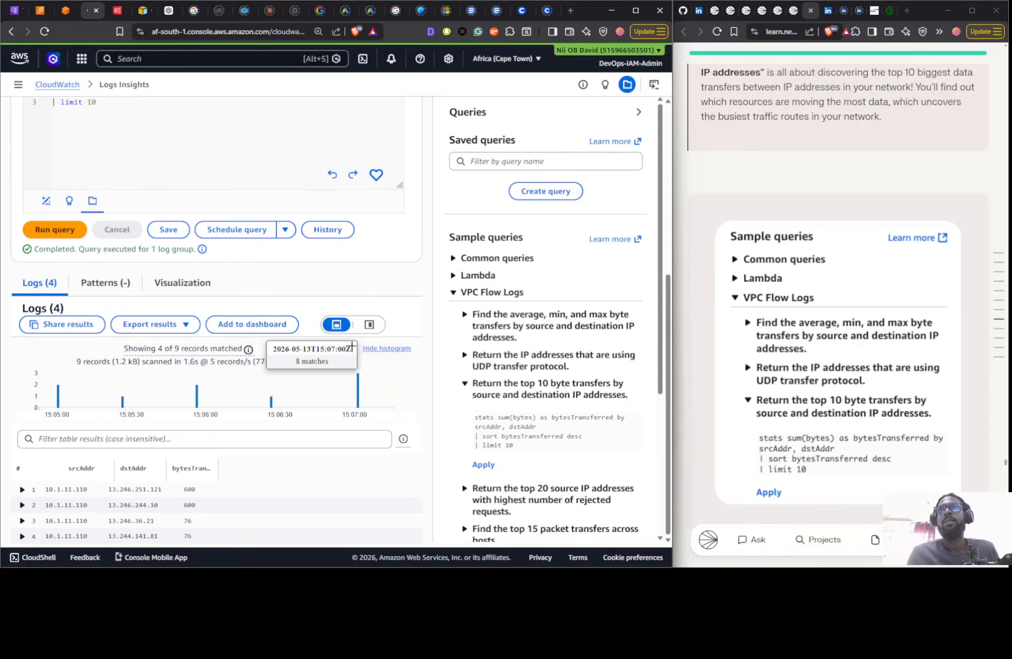
pyautogui.click(141, 406)
pyautogui.scroll(-1, 270, 413)
pyautogui.scroll(-4, 468, 411)
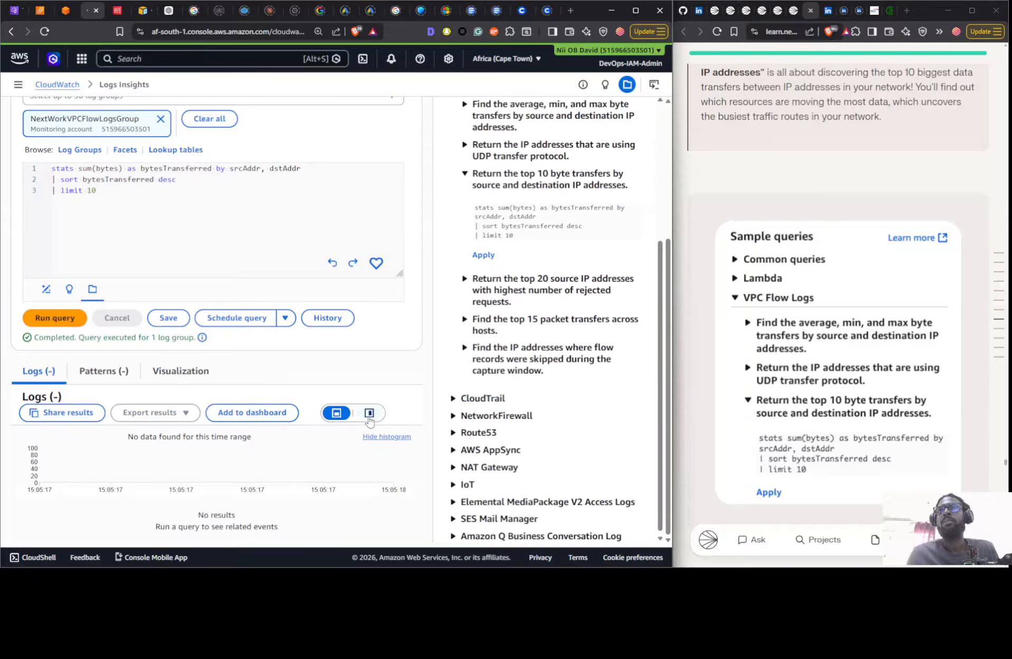
# - Rerun the query and examine its alternate results layout, patterns and visualization
pyautogui.click(369, 414)
pyautogui.scroll(-1, 448, 373)
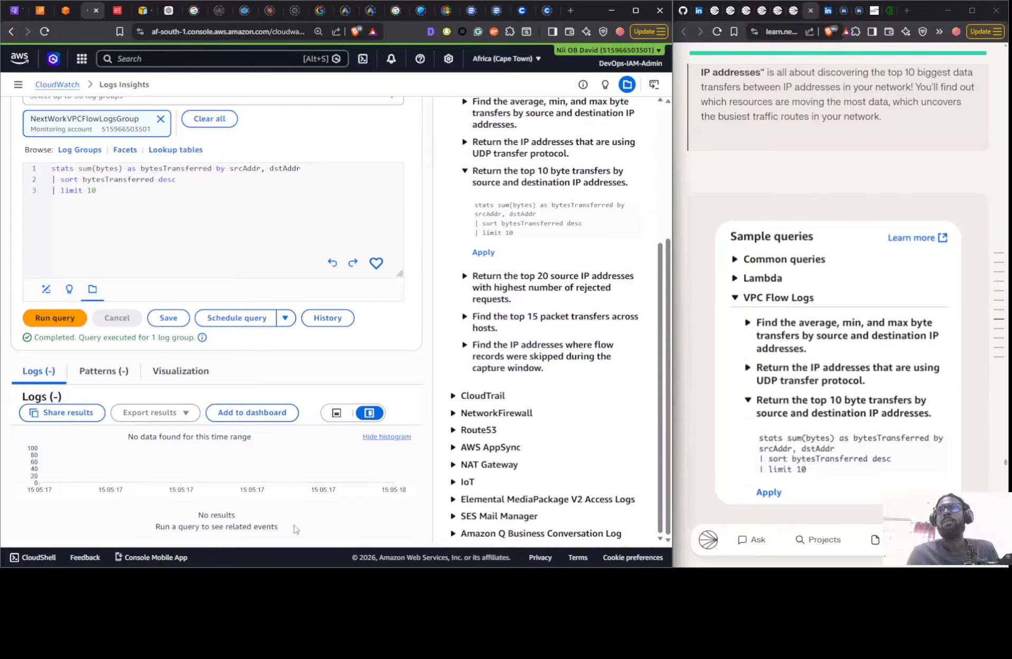
pyautogui.click(336, 413)
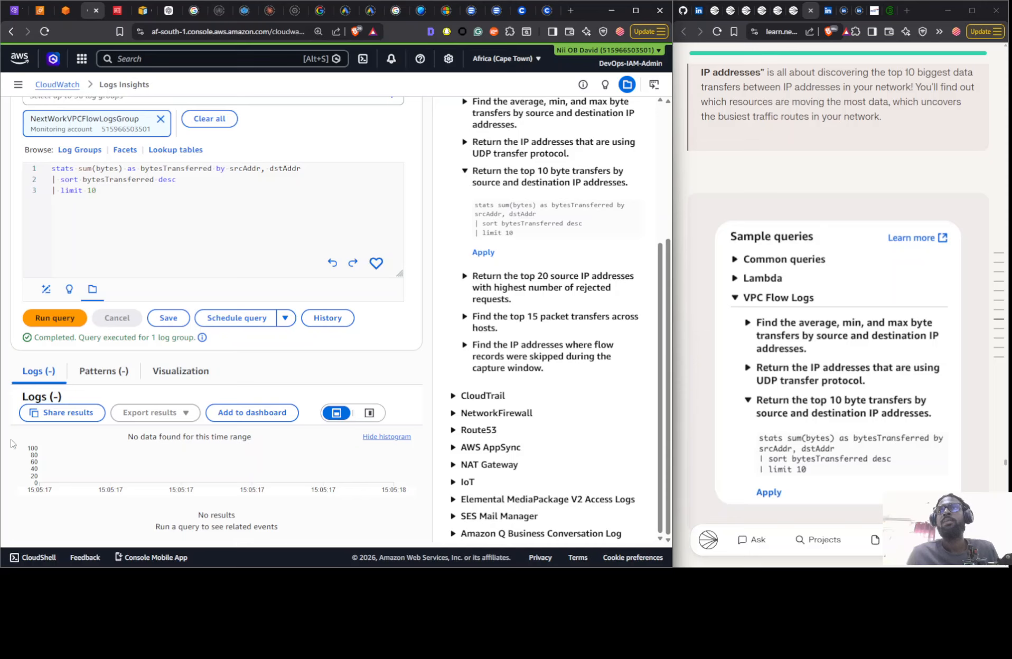
pyautogui.click(54, 318)
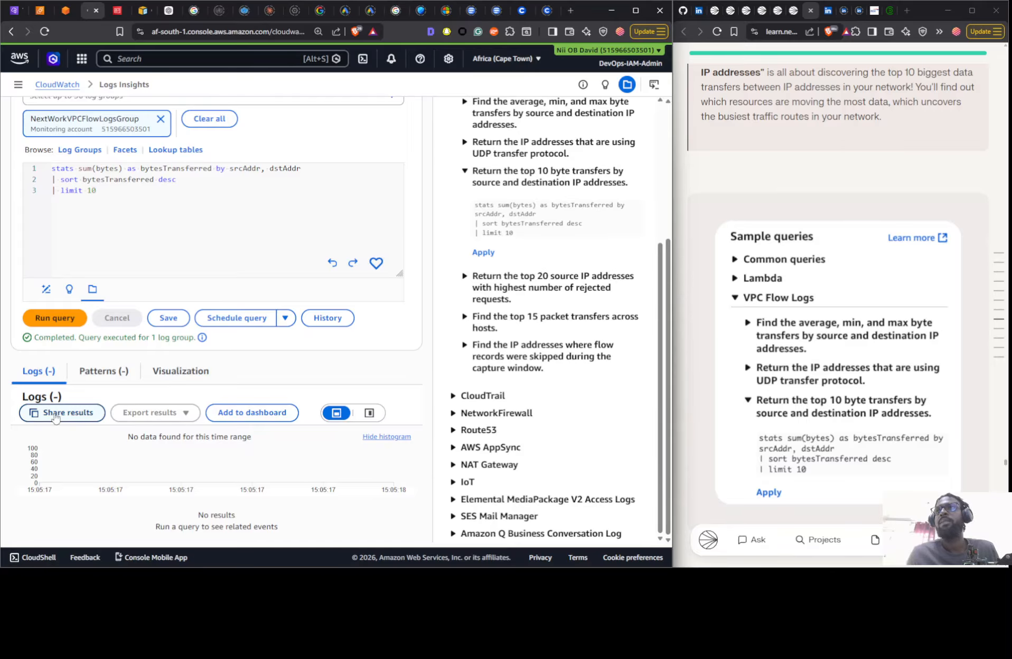
pyautogui.click(84, 372)
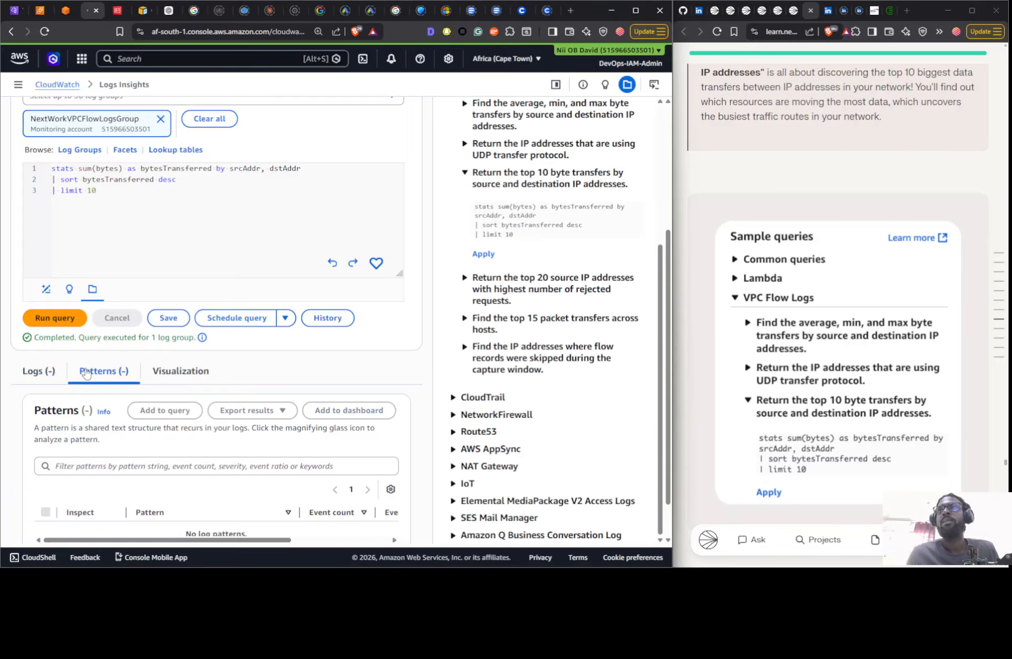
pyautogui.click(153, 372)
pyautogui.scroll(-3, 233, 364)
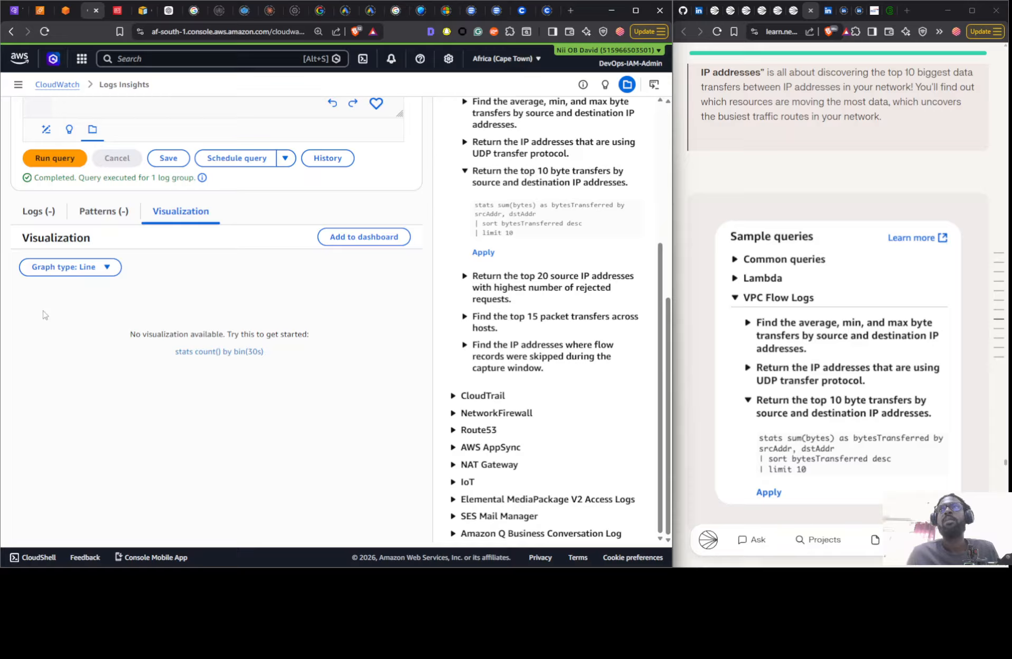
pyautogui.click(51, 216)
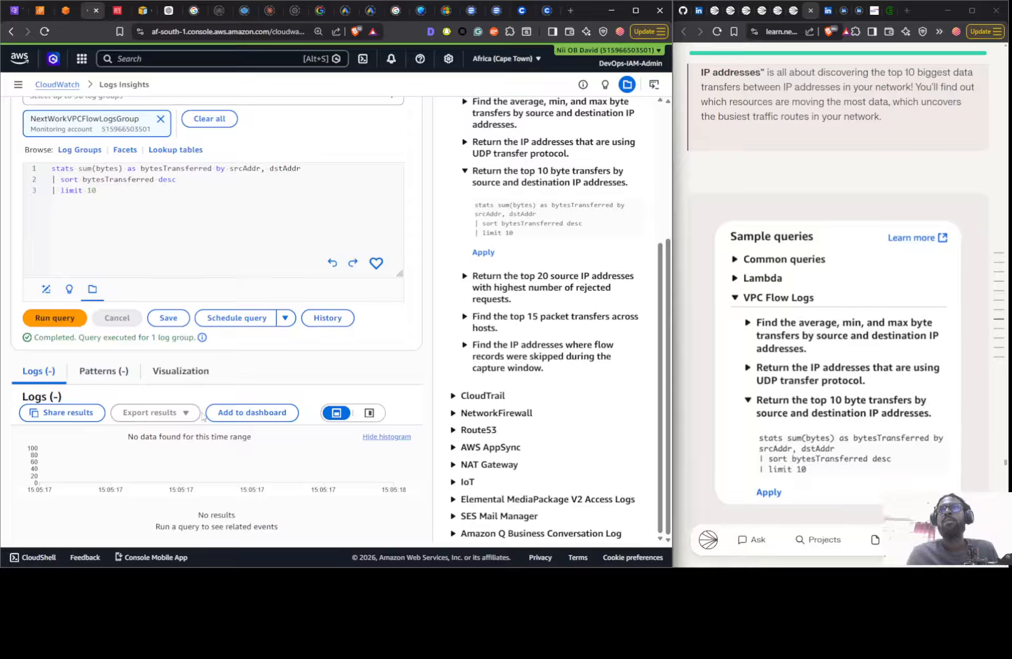
pyautogui.click(369, 414)
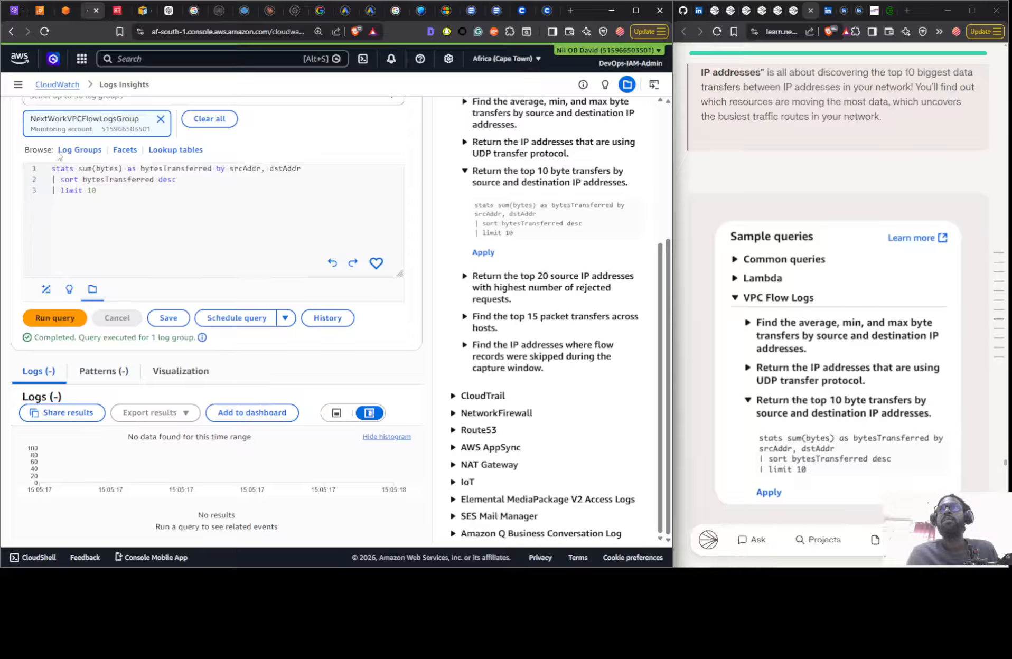
# - Clear the query's log group selection, reselect NextWorkVPCFlowLogsGroup and run the top 10 byte transfers query again
pyautogui.click(209, 119)
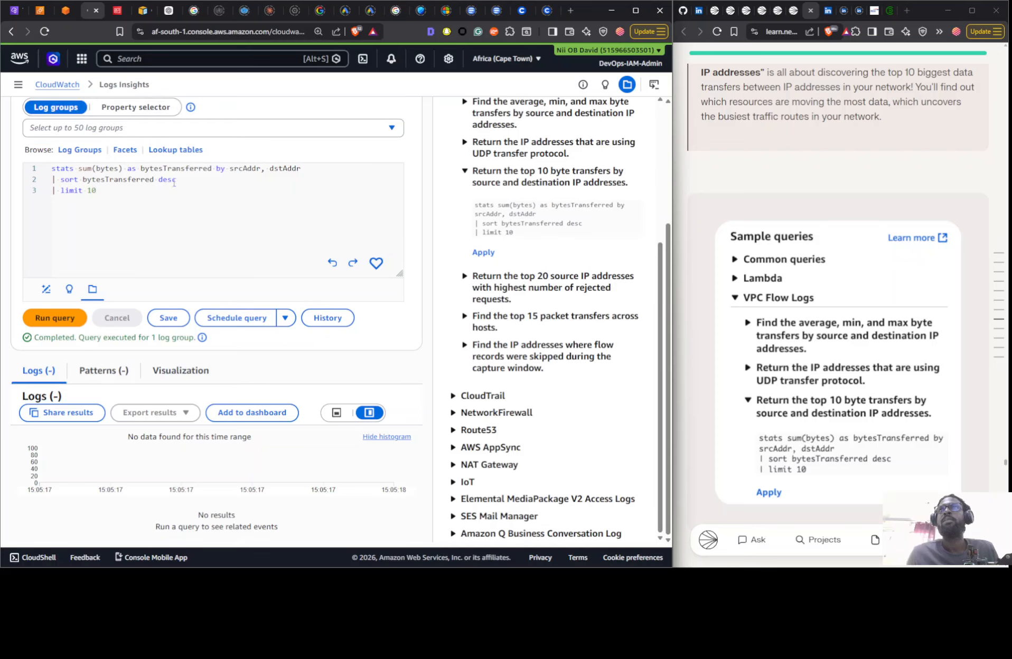
pyautogui.click(55, 318)
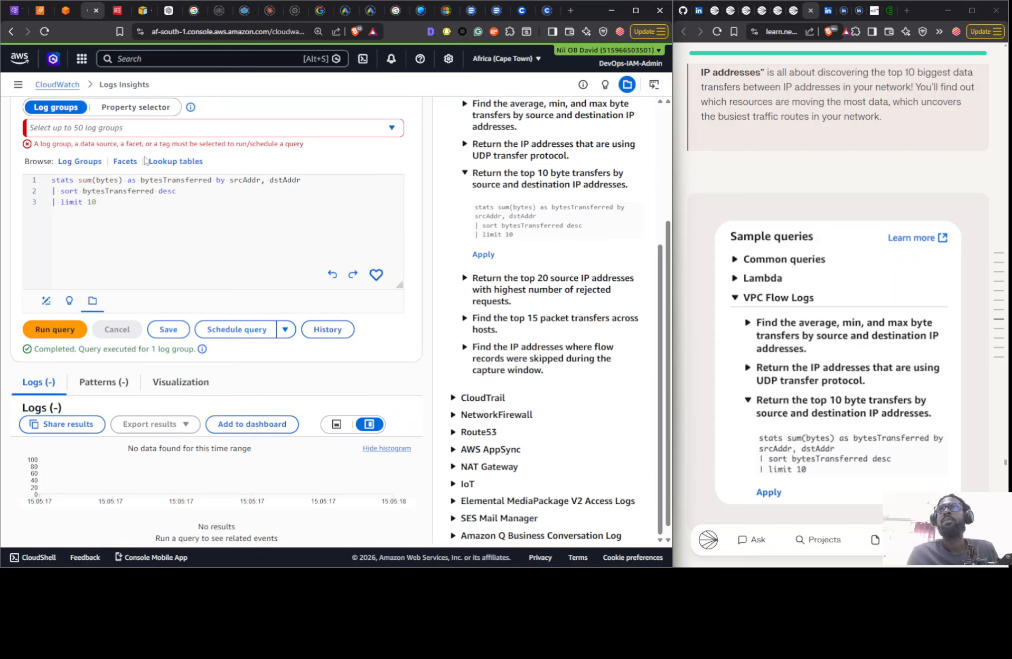
pyautogui.click(140, 129)
pyautogui.click(121, 174)
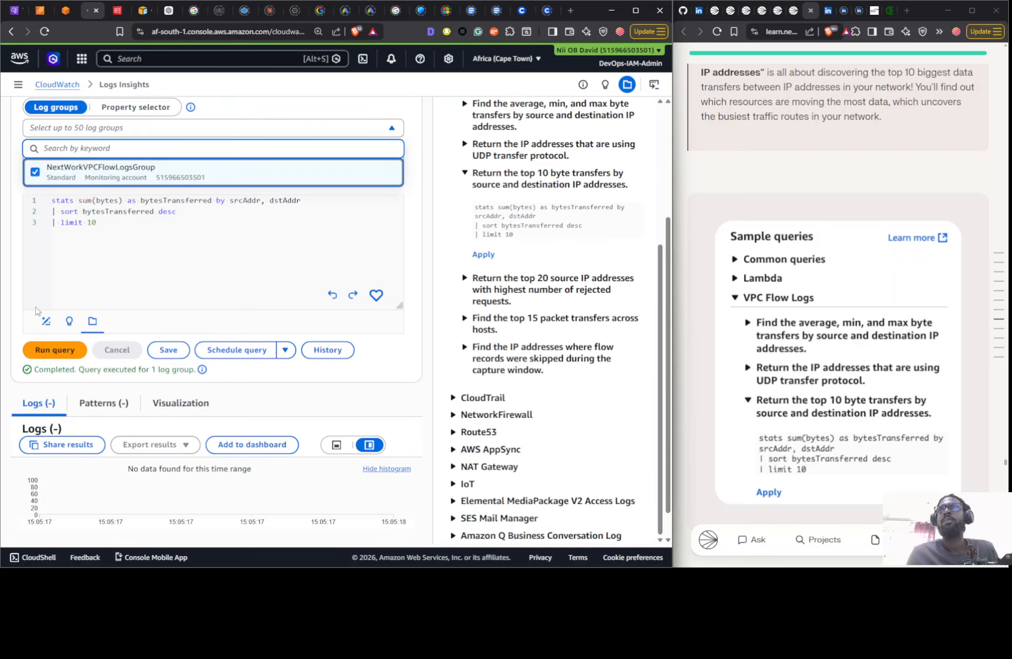
pyautogui.click(45, 349)
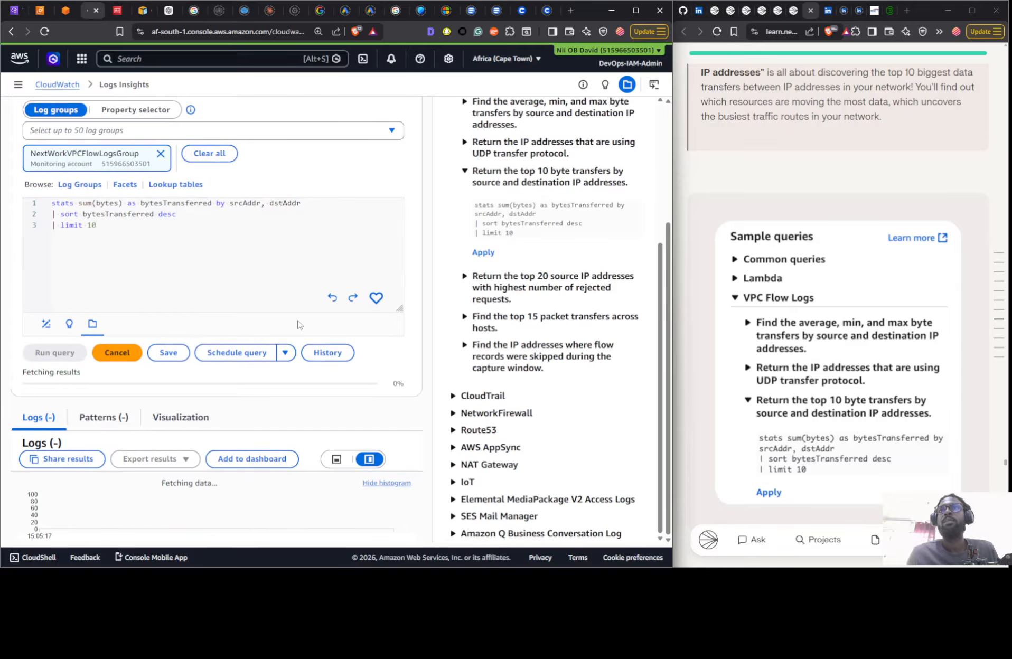
pyautogui.scroll(-1, 395, 392)
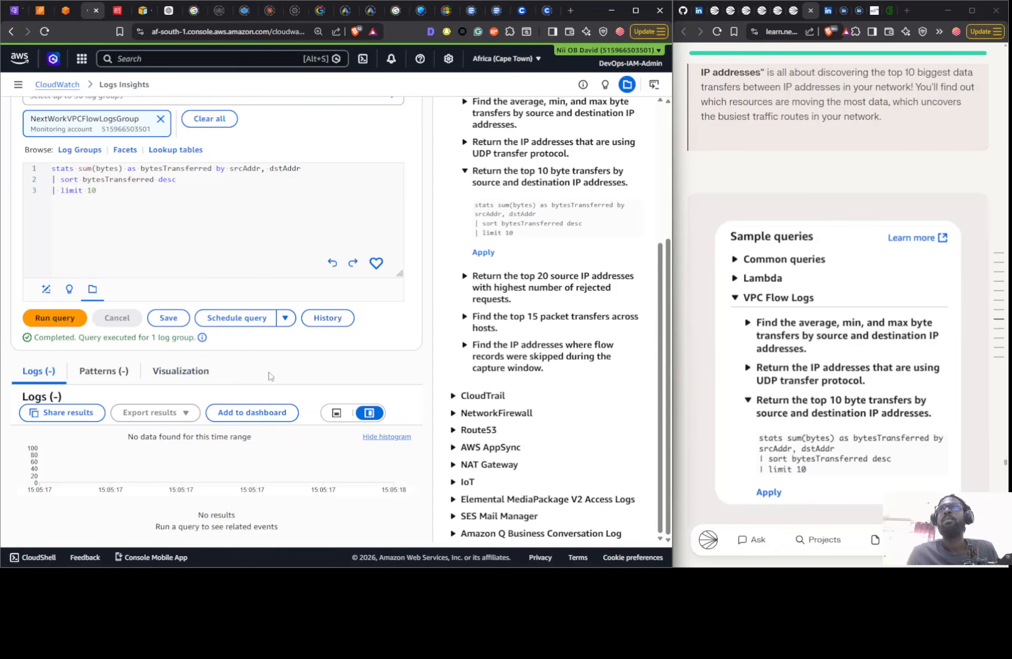
# - Review the query's comparison options and its absolute and relative time range settings, and cancel out of both
pyautogui.scroll(4, 269, 376)
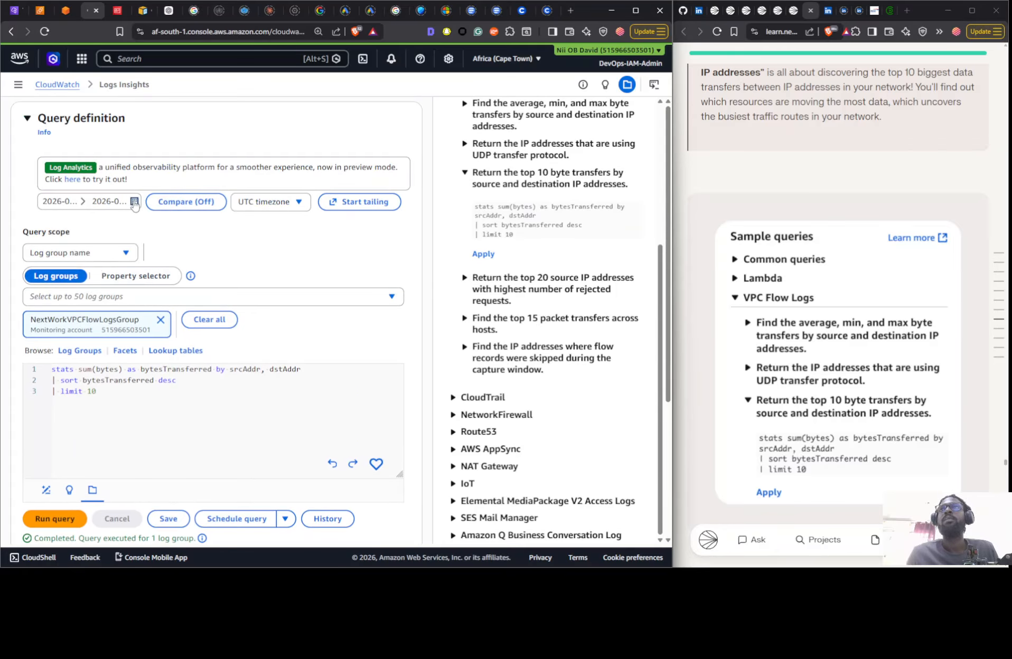
pyautogui.click(210, 209)
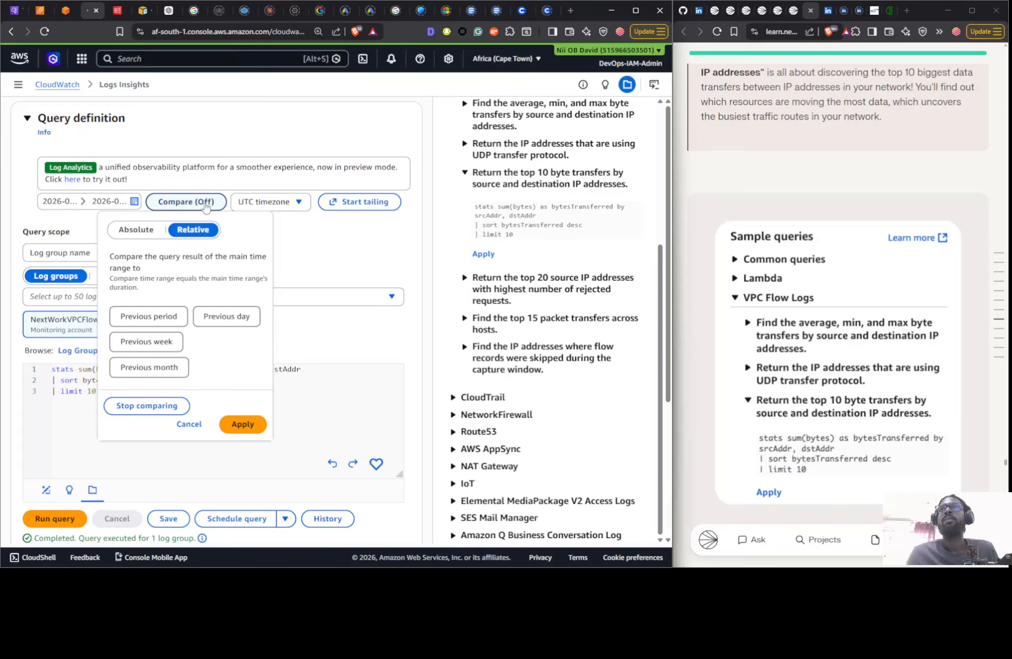
pyautogui.click(189, 424)
pyautogui.click(96, 199)
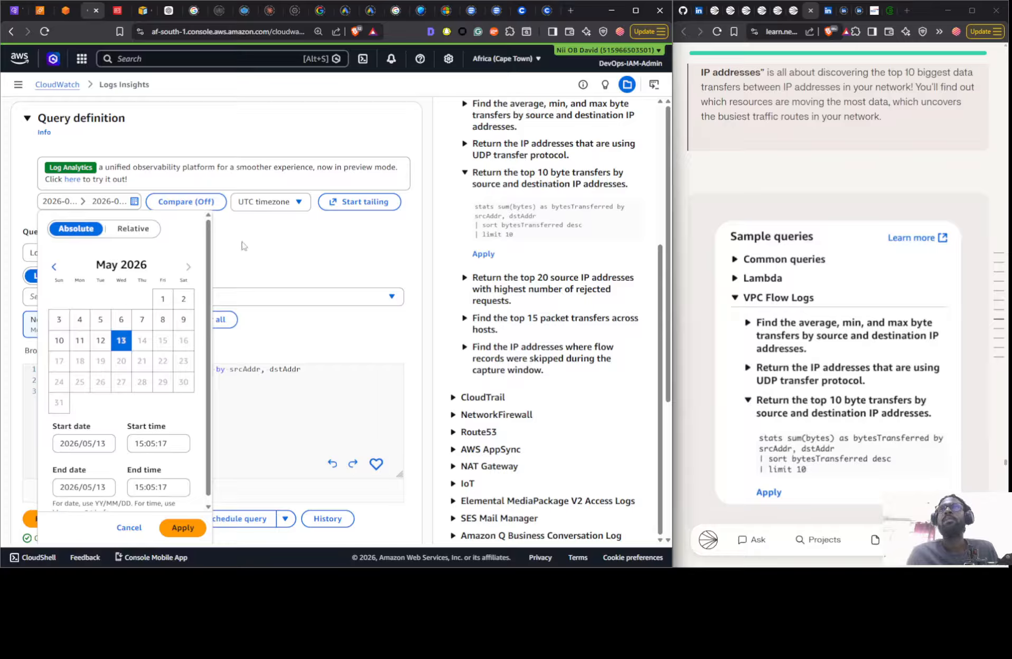
pyautogui.click(137, 229)
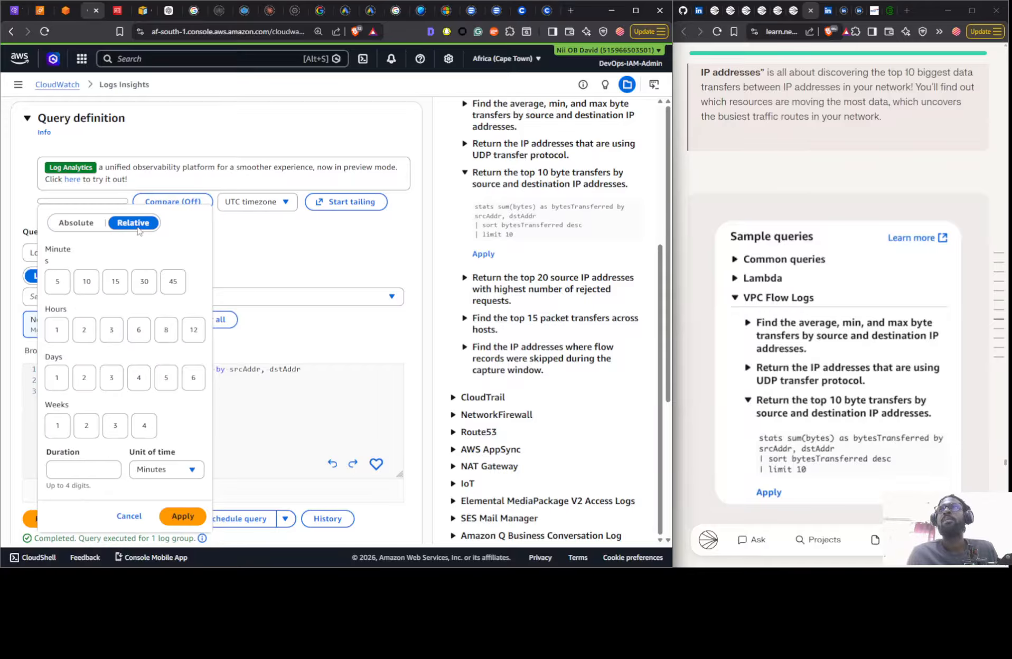
pyautogui.click(74, 226)
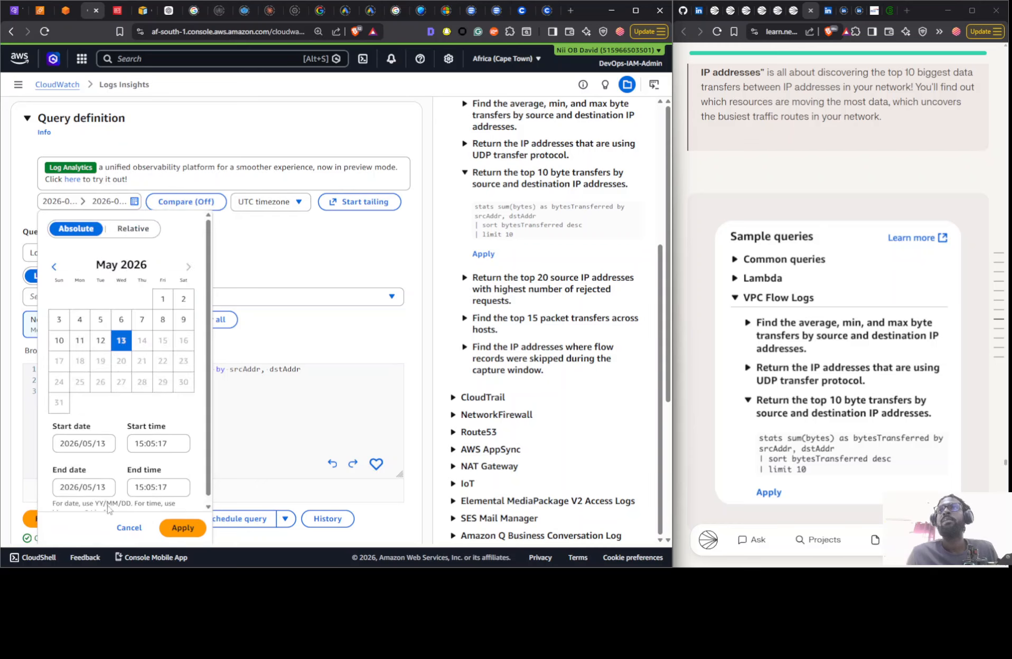
pyautogui.scroll(-1, 130, 464)
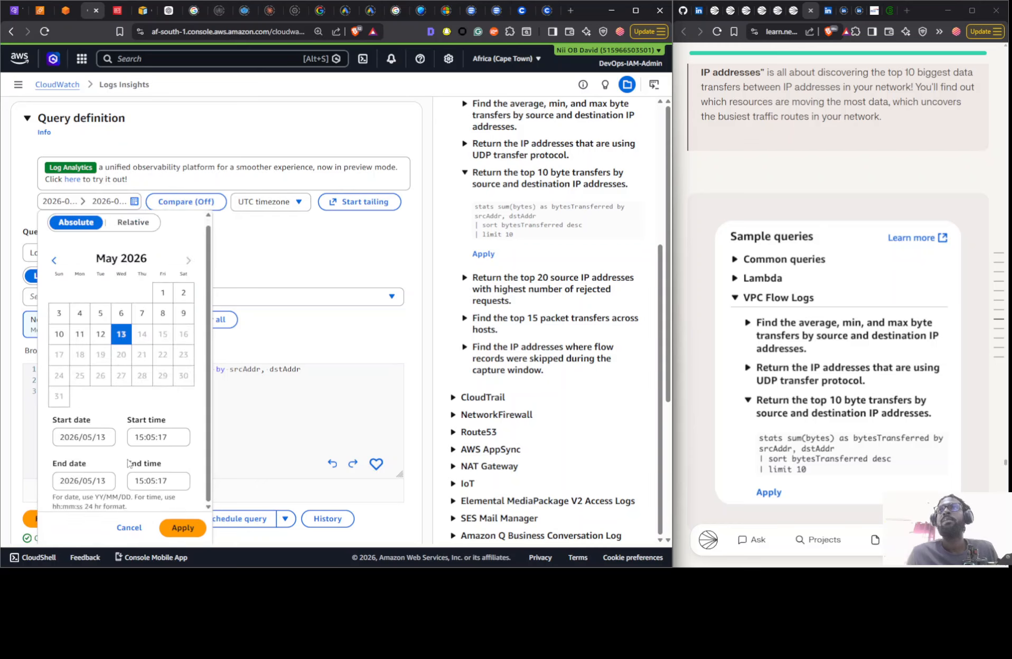
pyautogui.click(128, 526)
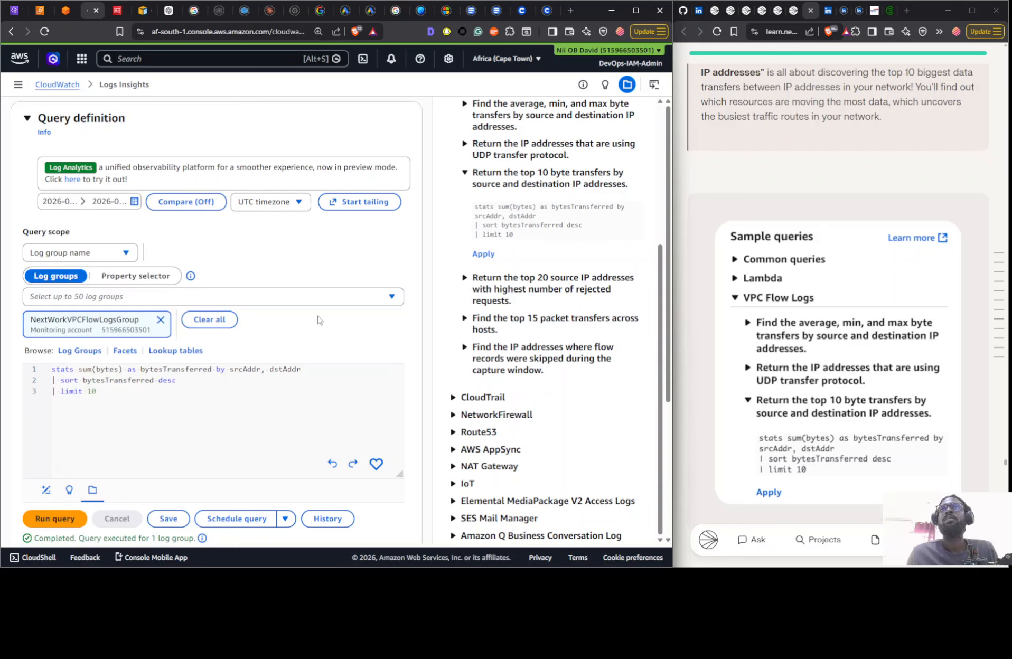
# - Clear the query's log group selection and reopen Logs Insights from the CloudWatch overview to start a fresh query
pyautogui.click(214, 329)
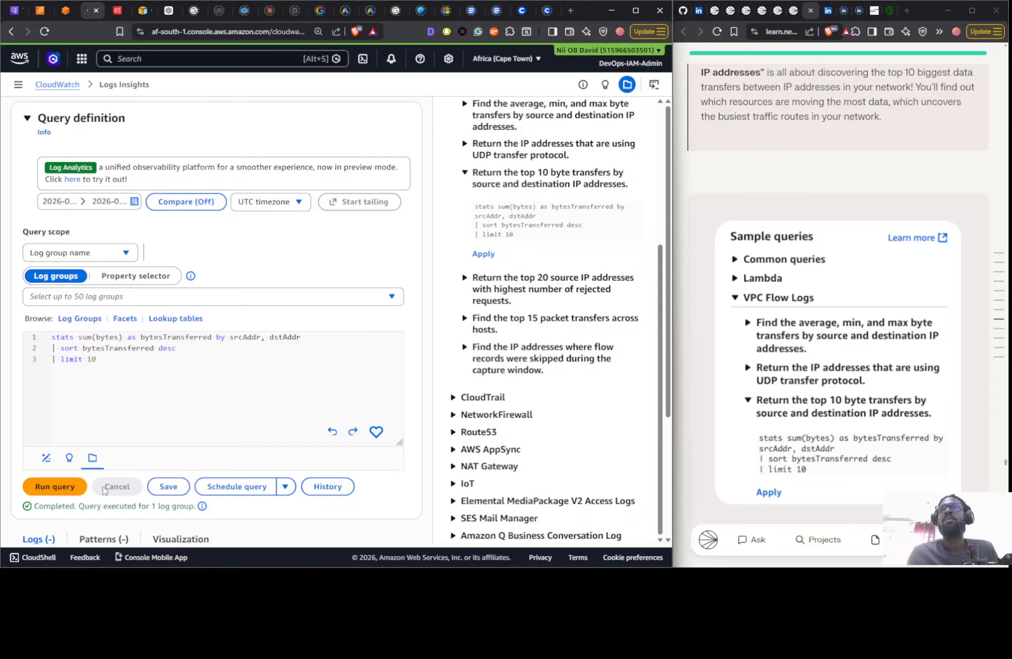
pyautogui.click(66, 89)
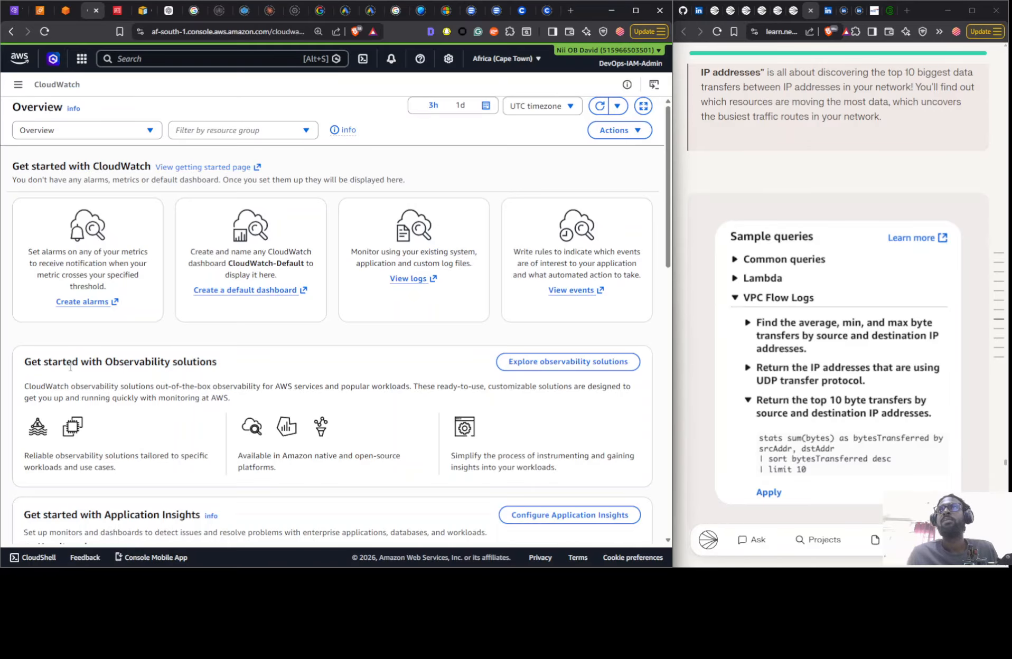
pyautogui.click(18, 85)
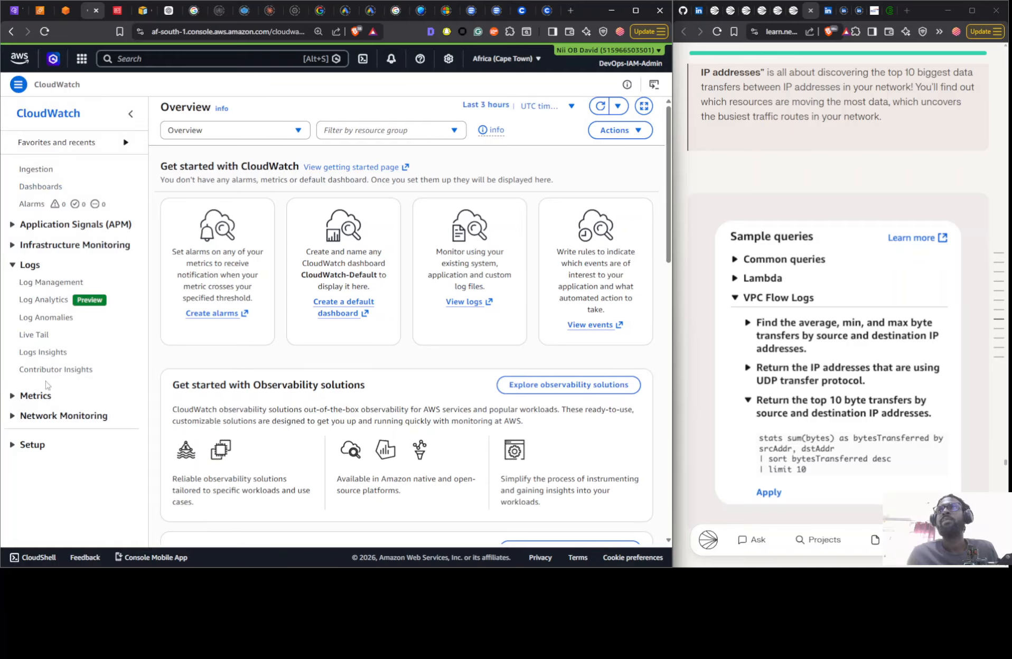
pyautogui.click(43, 352)
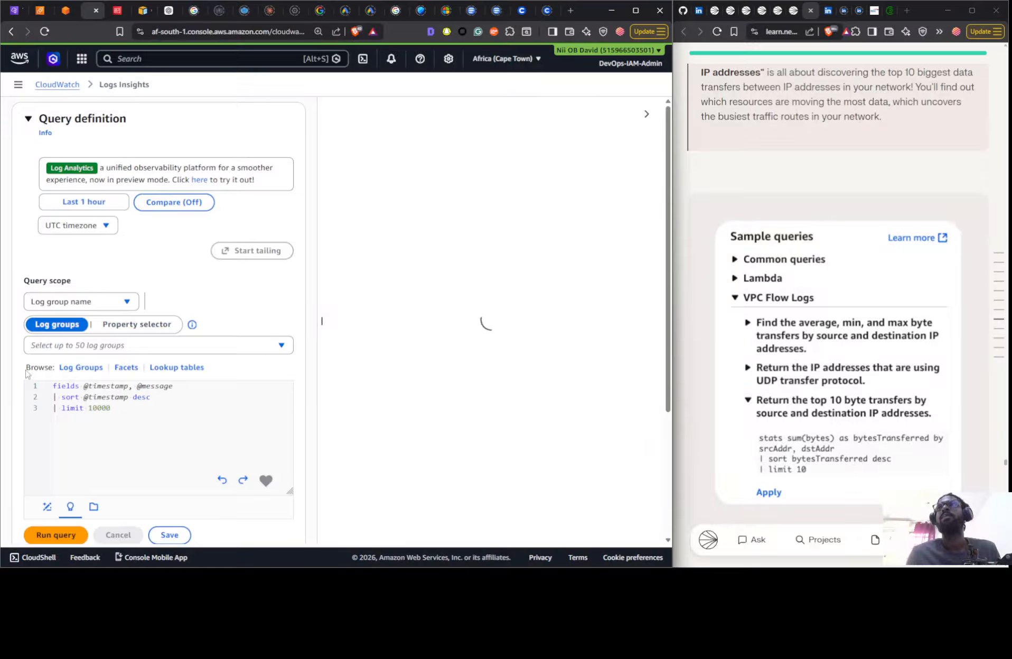
# - Set the query scope to the NextWorkVPCFlowLogsGroup log group
pyautogui.click(52, 307)
pyautogui.click(58, 324)
pyautogui.click(109, 349)
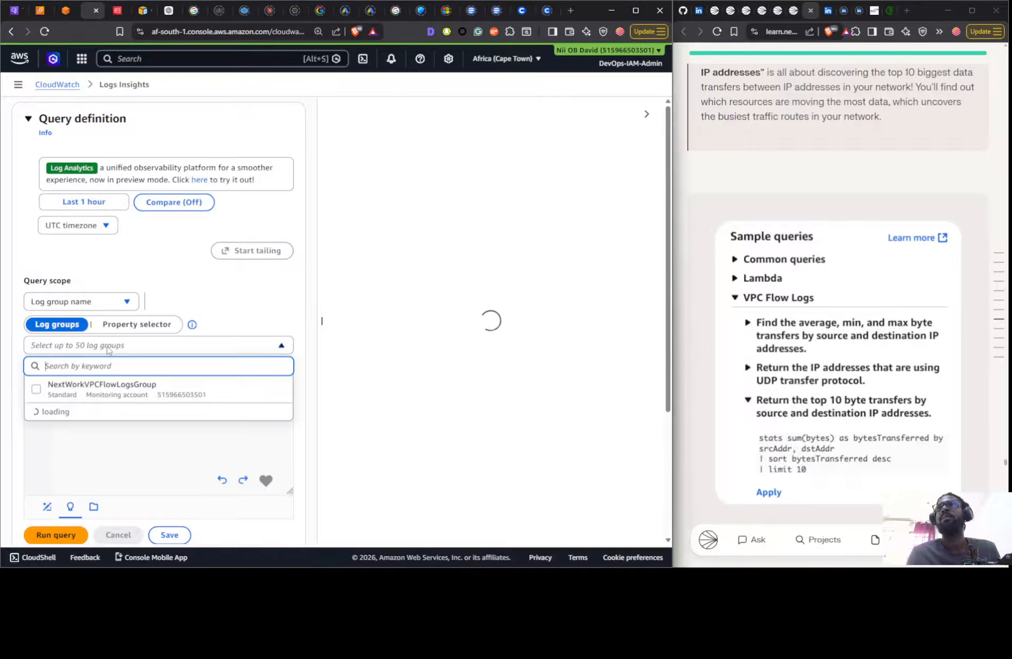
pyautogui.click(100, 389)
# - Check the query's relative time range and timezone options without changing either
pyautogui.click(106, 207)
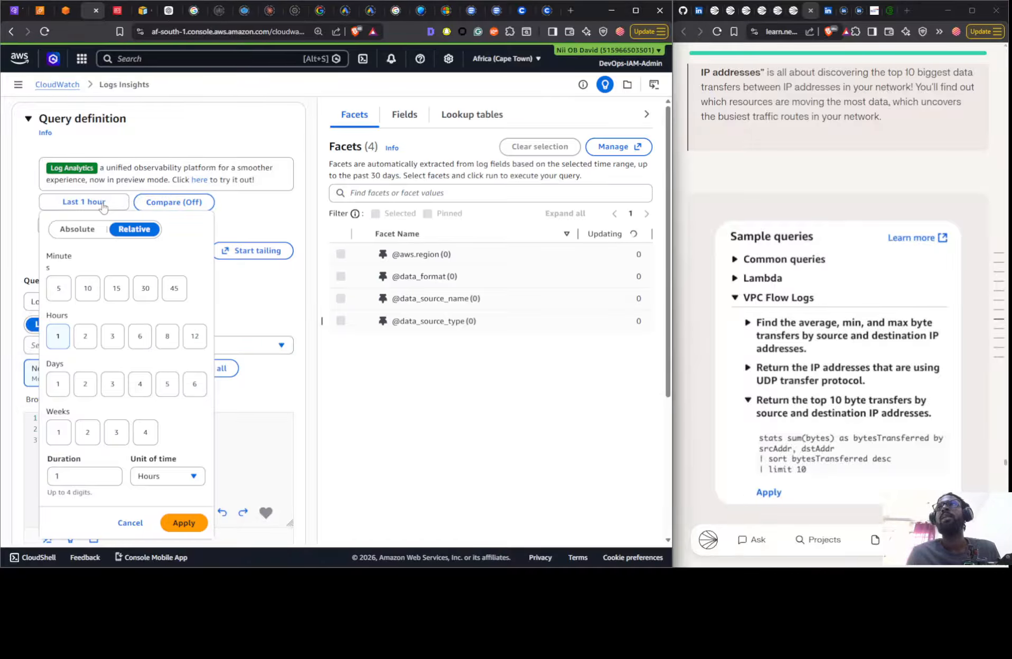
pyautogui.click(230, 219)
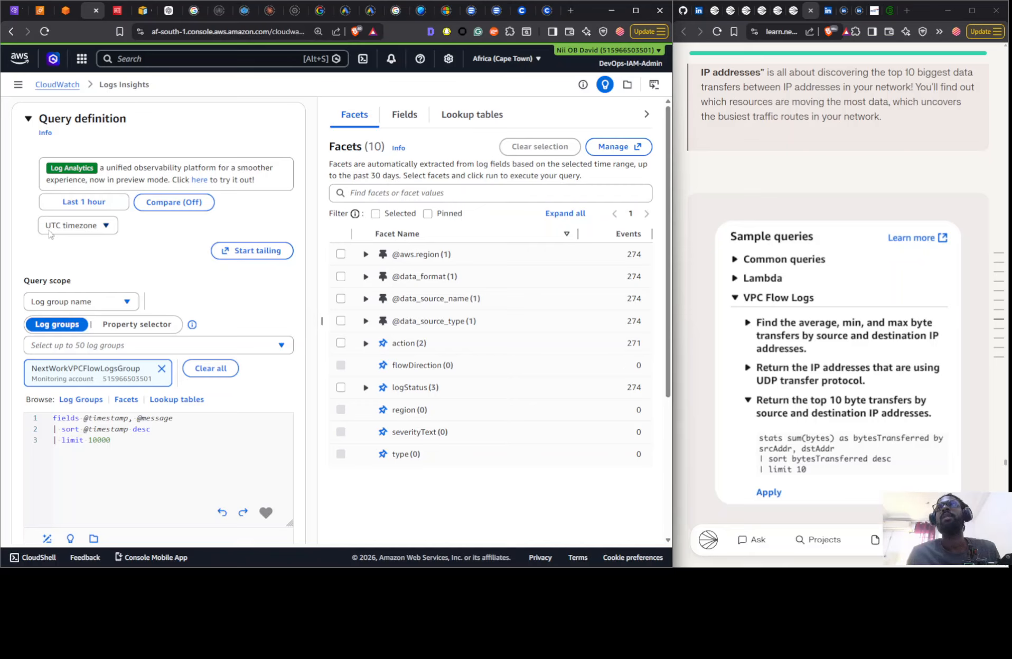
pyautogui.click(77, 227)
pyautogui.click(77, 227)
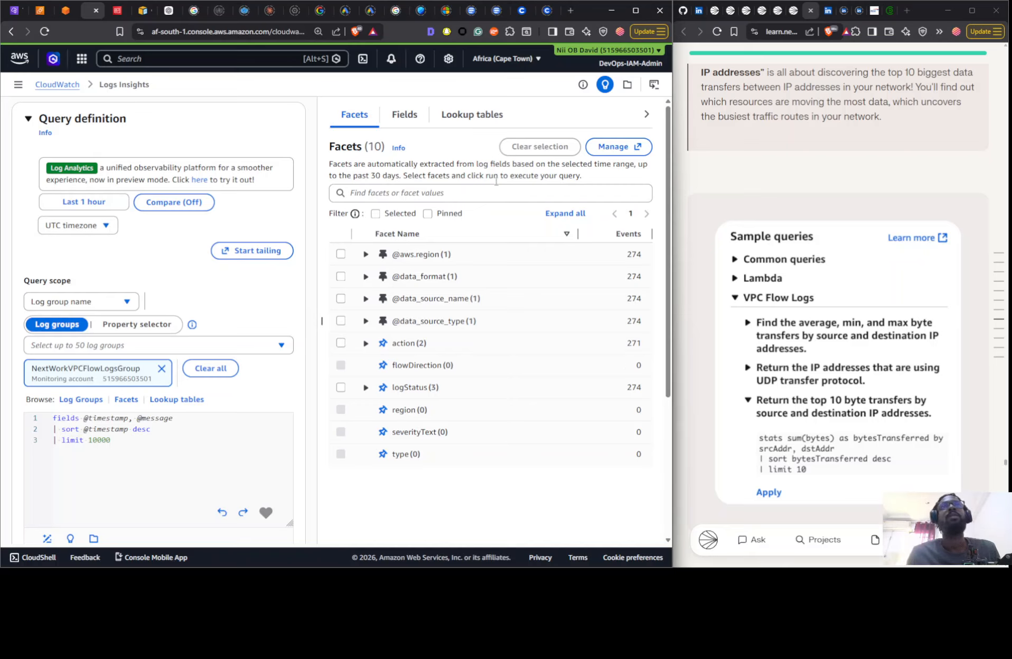
# - Apply the VPC Flow Logs sample query for the top 10 byte transfers by source and destination IP addresses and run it
pyautogui.click(627, 84)
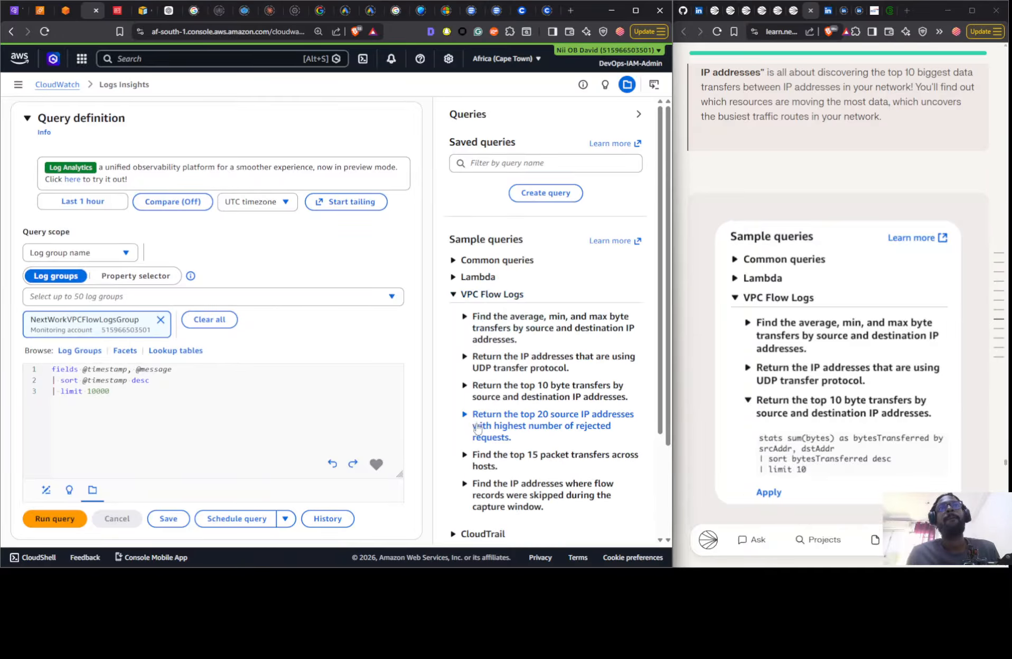
pyautogui.click(481, 393)
pyautogui.scroll(-2, 487, 467)
pyautogui.click(484, 465)
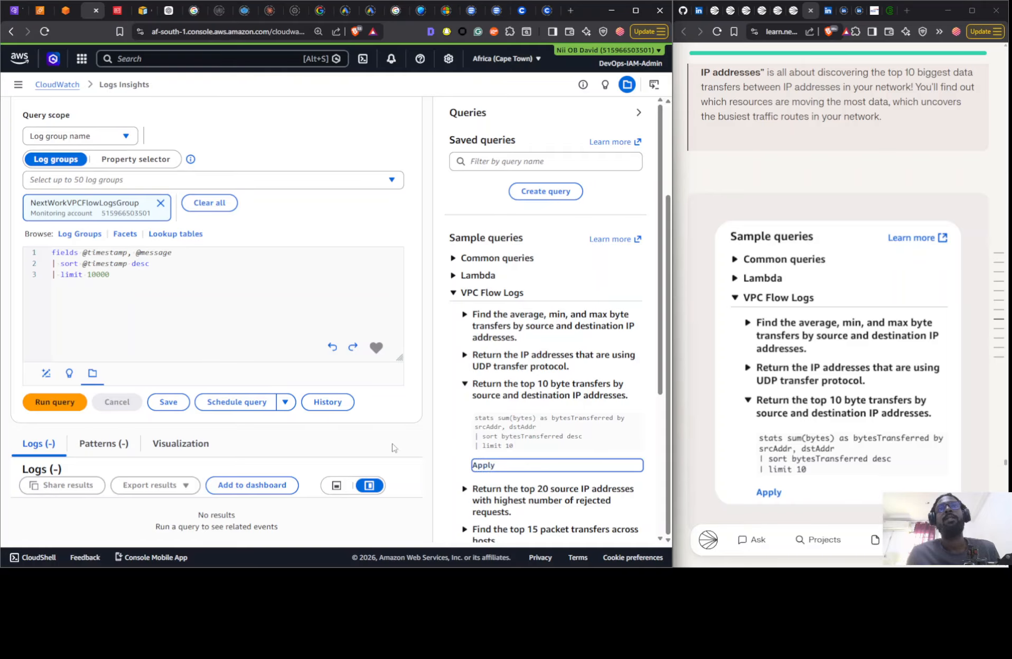
pyautogui.click(53, 402)
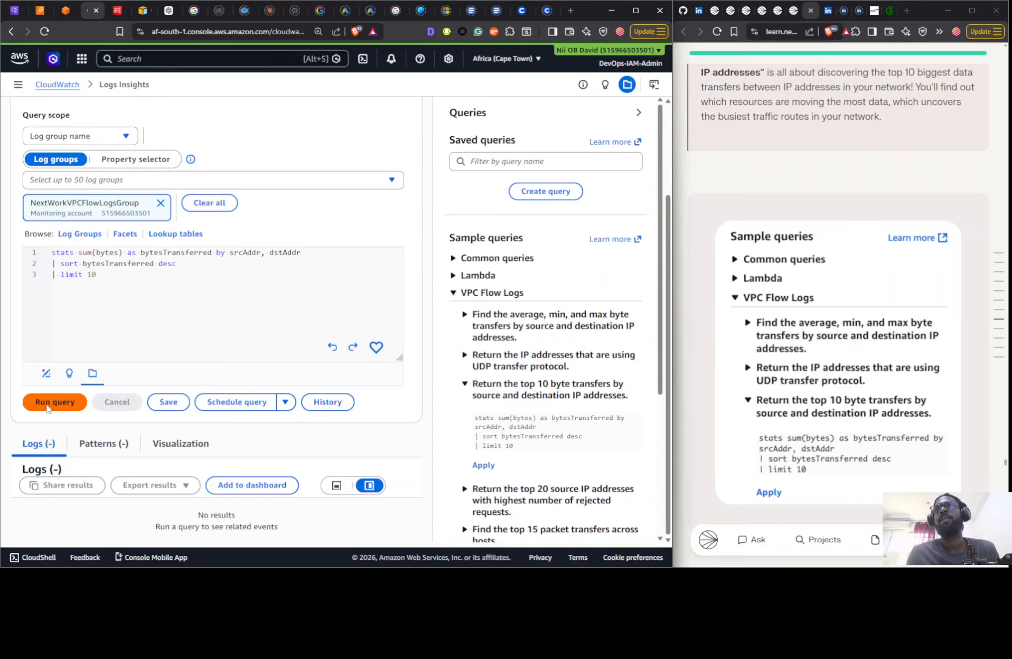
# - Narrow the query results to the active part of the histogram, from 15:04:19 to 15:23:00
pyautogui.scroll(1, 331, 192)
pyautogui.scroll(2, 331, 192)
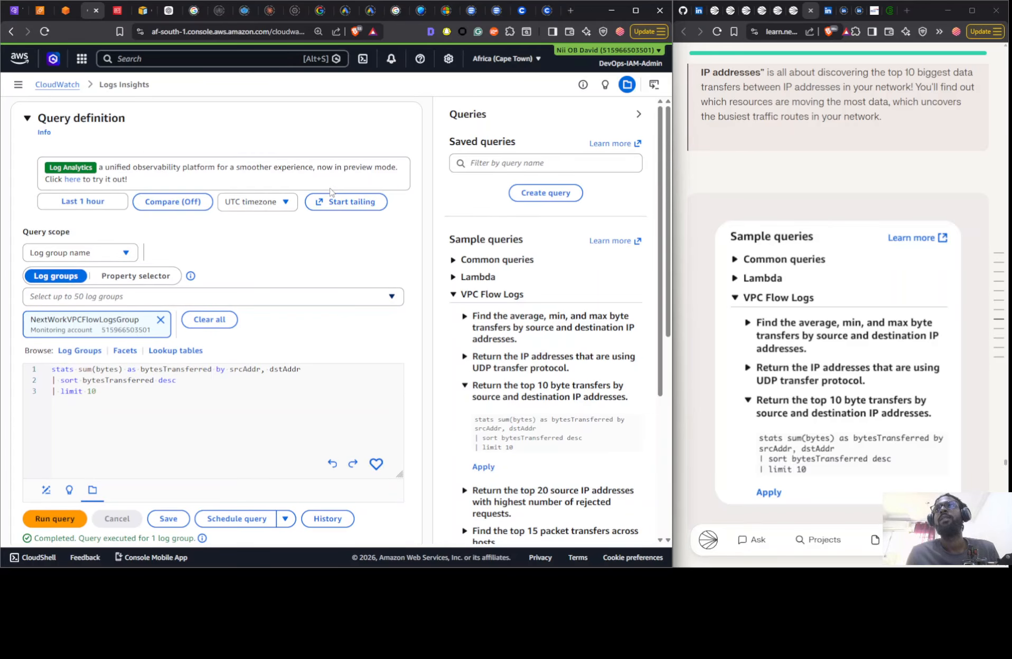
pyautogui.scroll(-7, 331, 191)
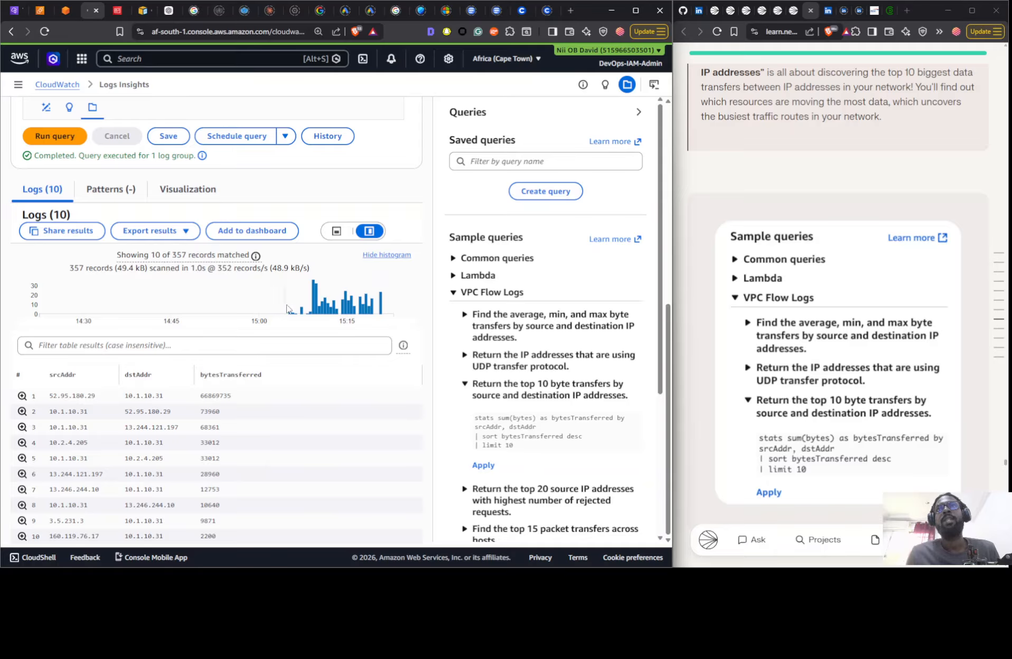
pyautogui.moveTo(287, 309); pyautogui.dragTo(396, 313)
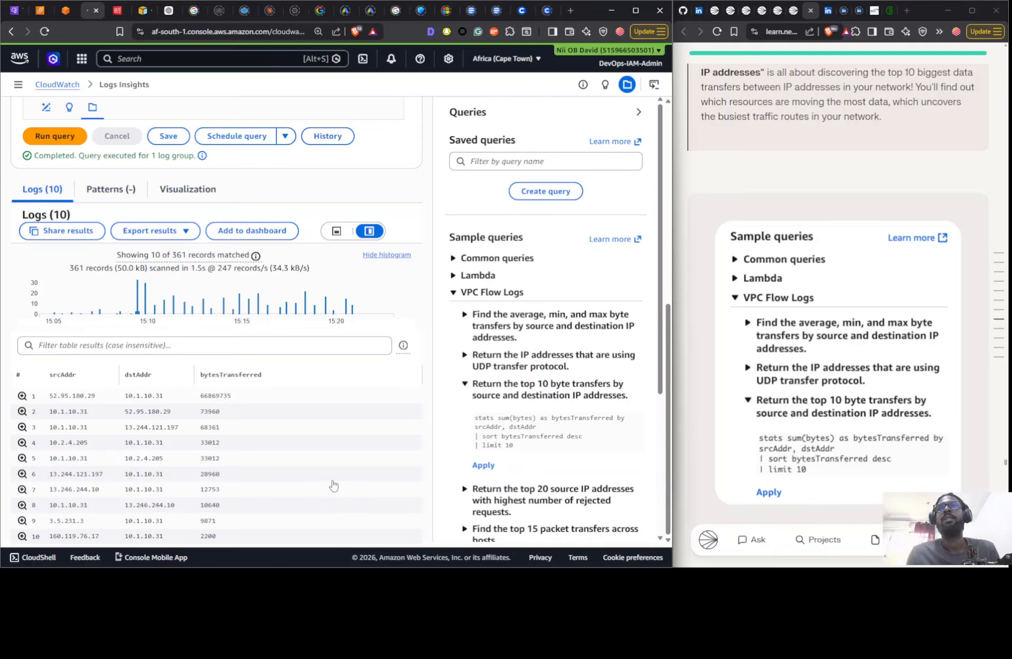
# - Set the query's time range to the relative last 1 hour and rerun the top 10 byte transfers query
pyautogui.scroll(7, 165, 313)
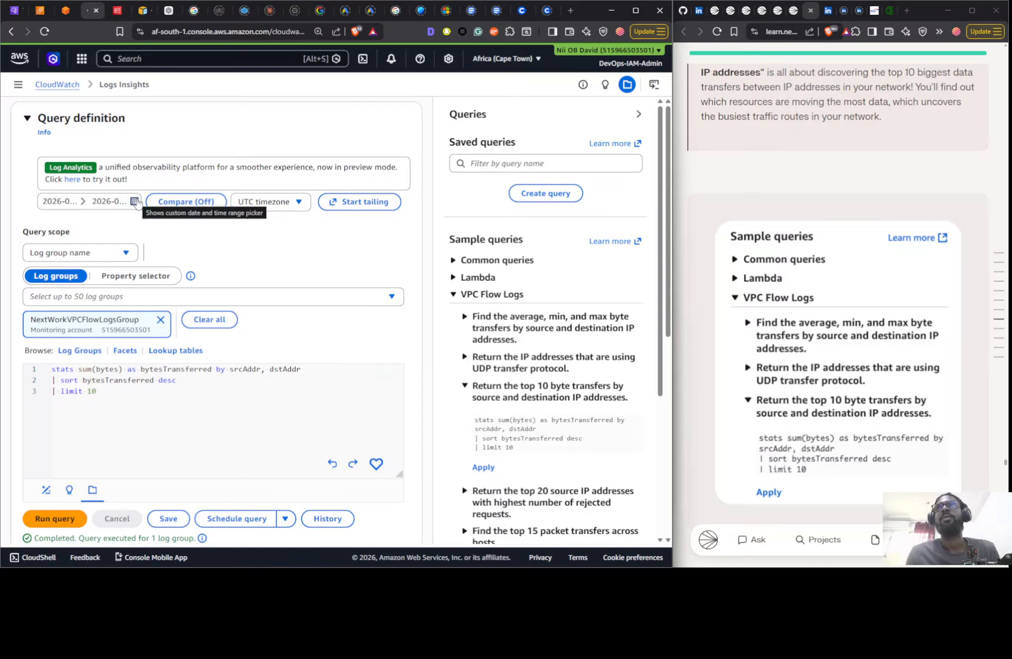
pyautogui.click(135, 201)
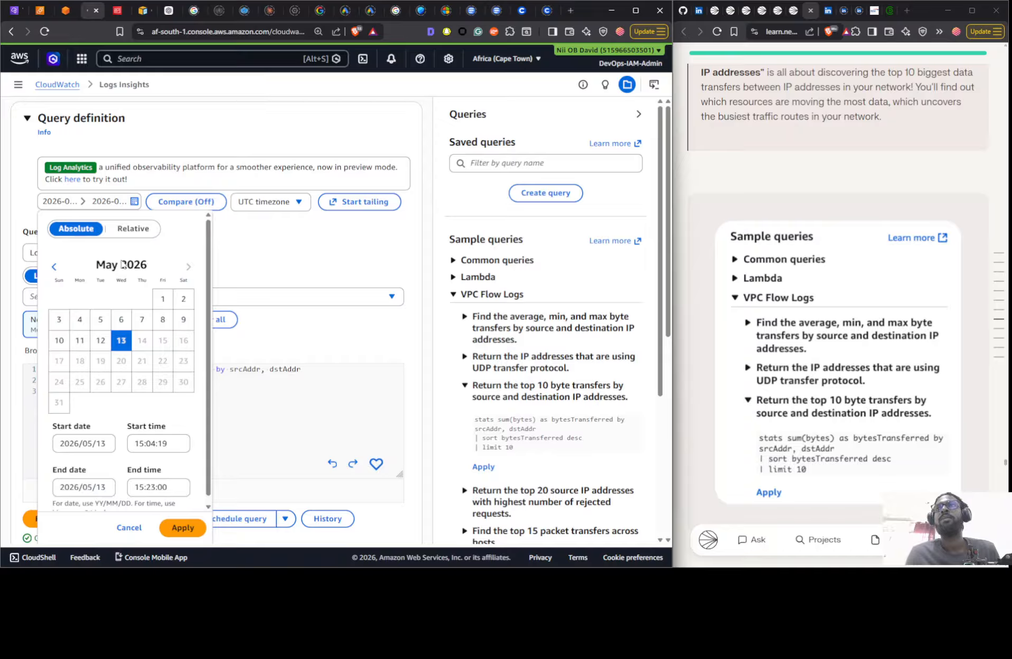
pyautogui.click(54, 267)
pyautogui.click(196, 267)
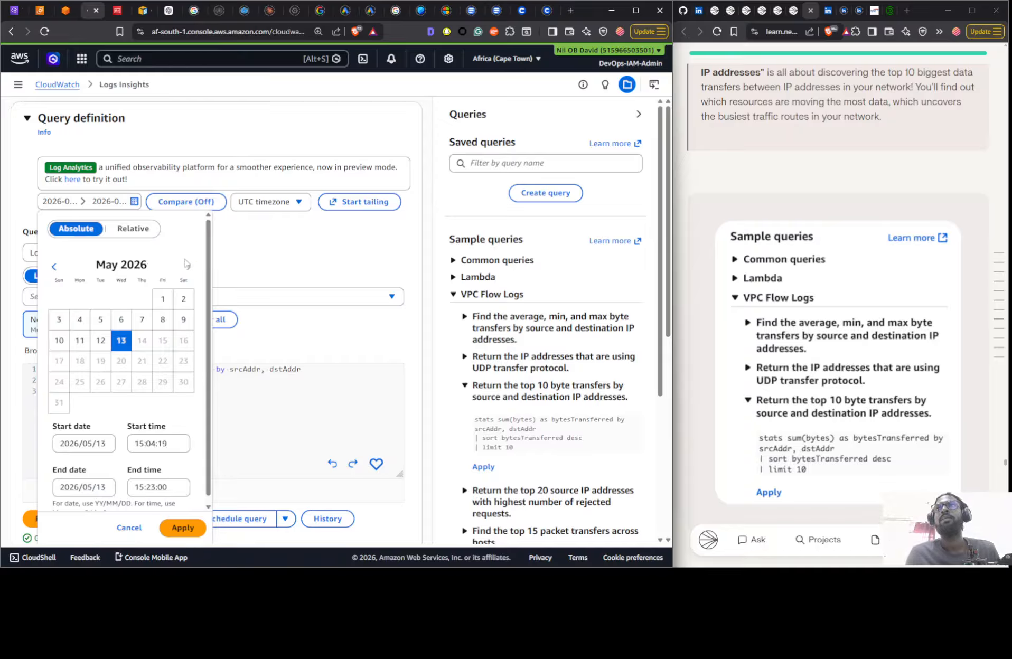
pyautogui.click(133, 229)
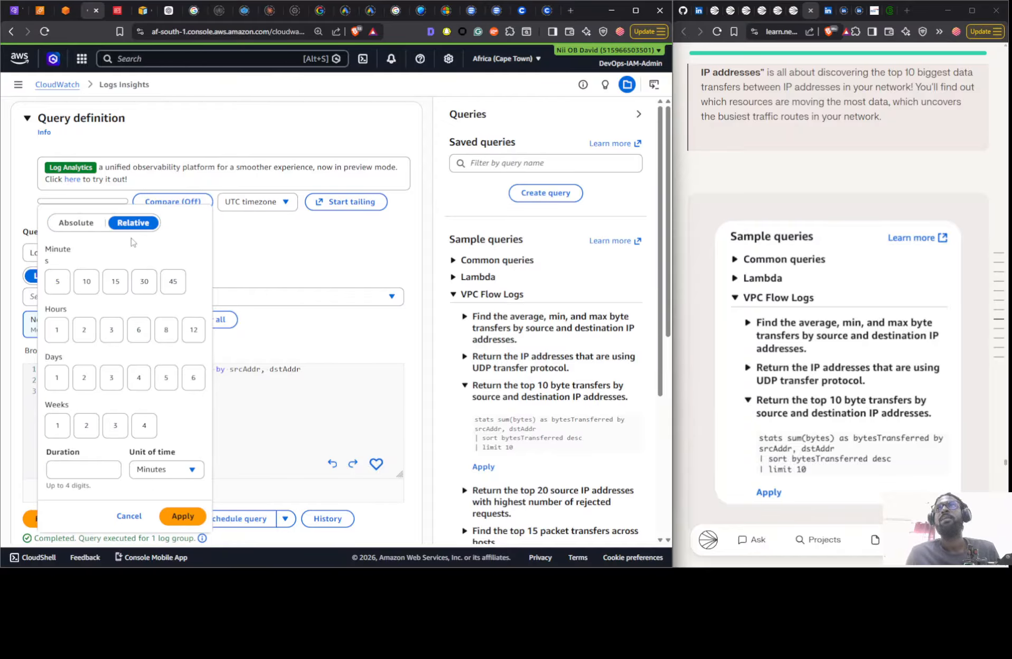
pyautogui.click(64, 338)
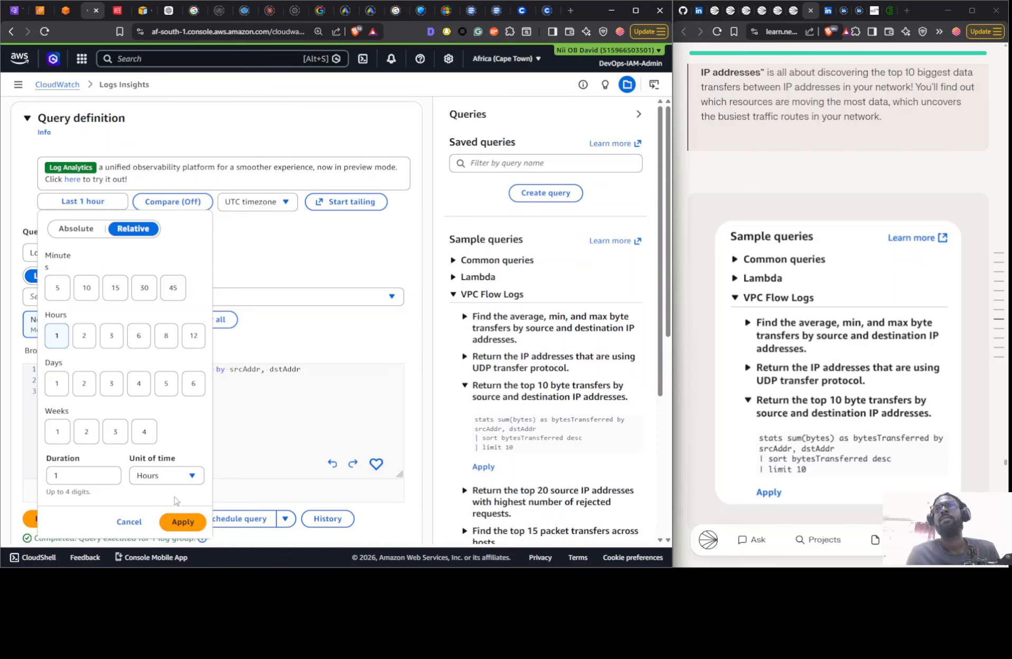
pyautogui.click(180, 522)
pyautogui.scroll(-7, 285, 274)
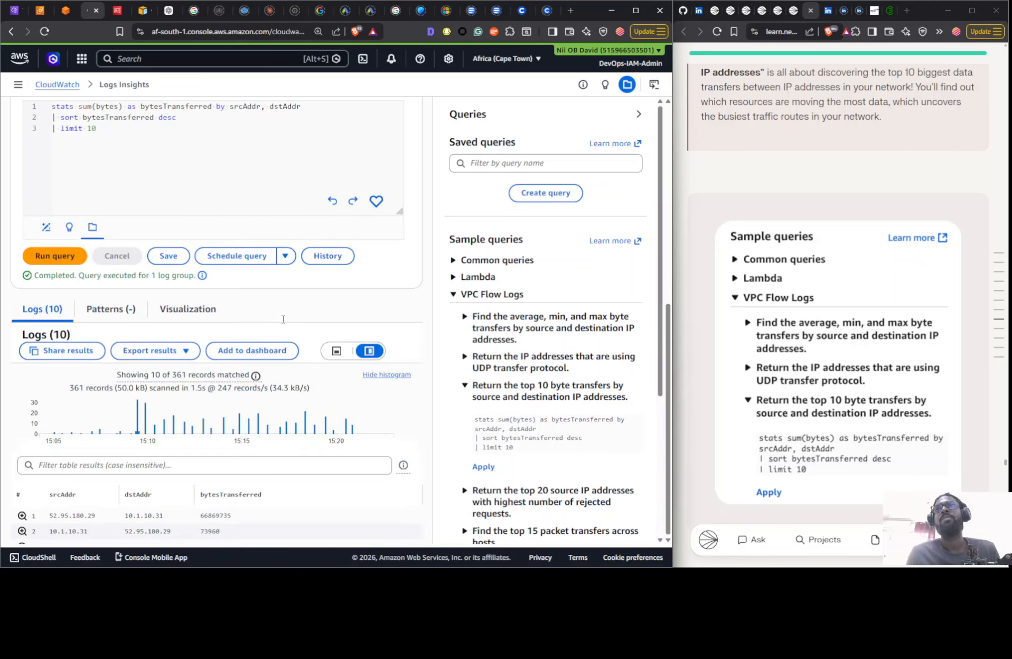
pyautogui.scroll(7, 238, 401)
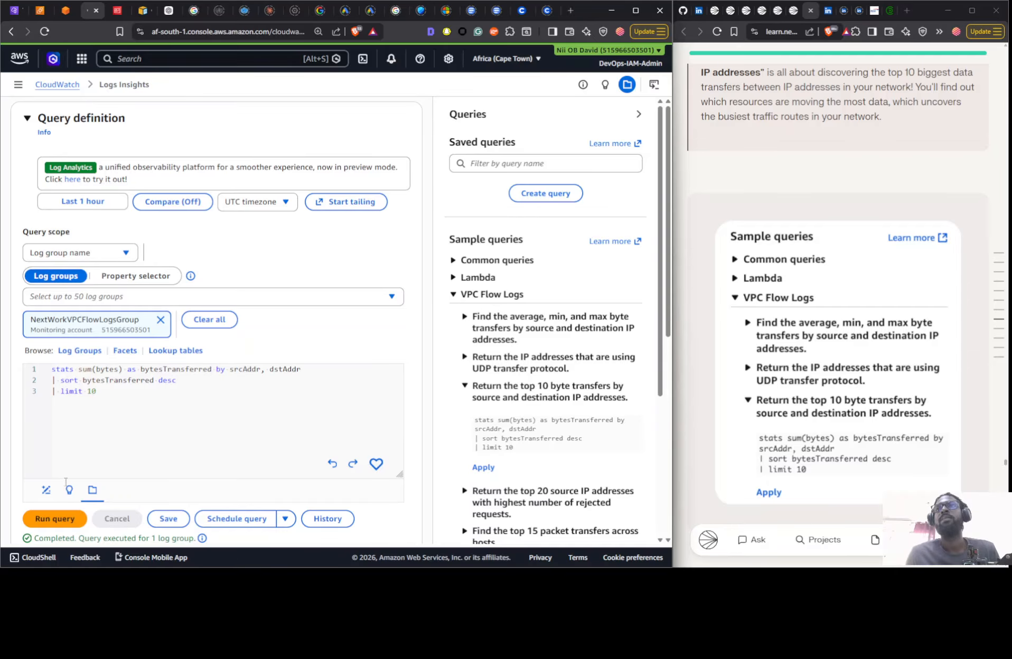
pyautogui.click(55, 518)
# - Compare the top 10 byte transfer results with the project guide's annotated example and start a screen capture
pyautogui.scroll(-3, 266, 222)
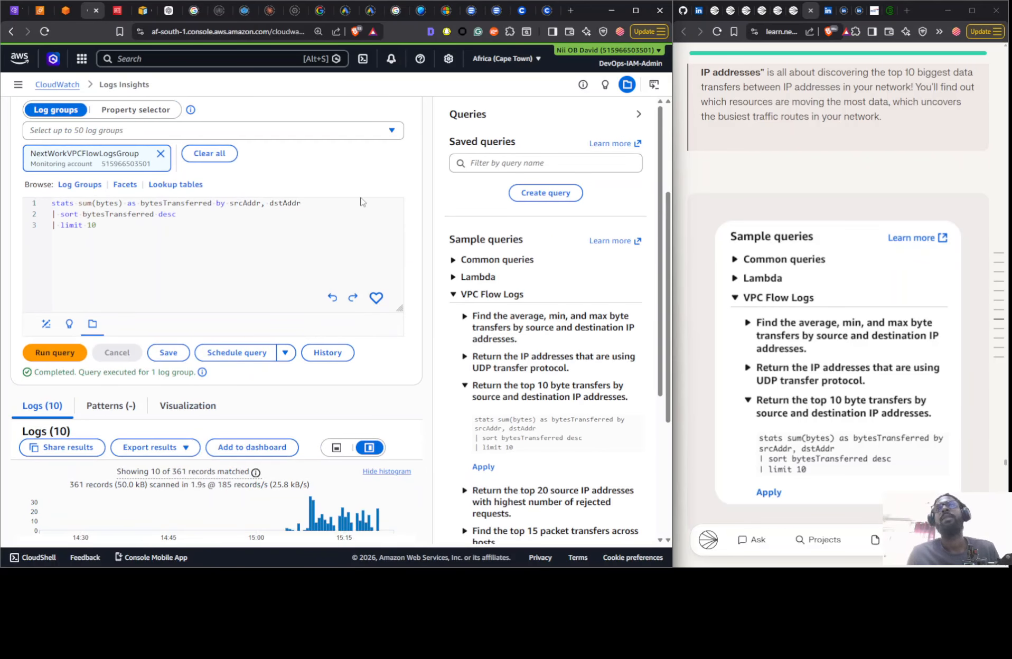
pyautogui.scroll(-3, 412, 323)
pyautogui.scroll(-1, 412, 323)
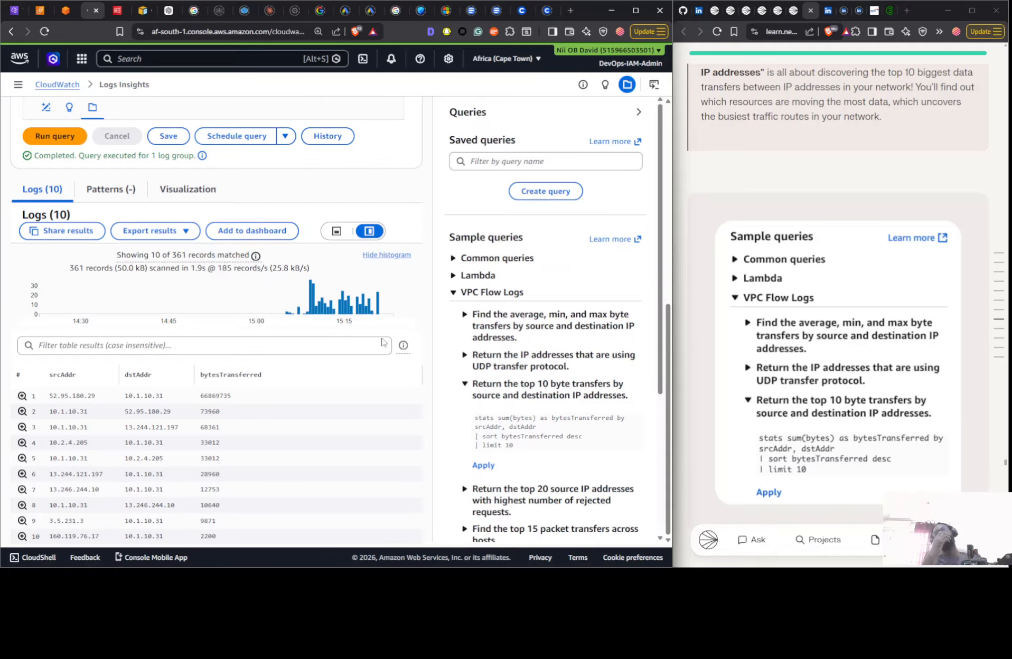
pyautogui.scroll(-4, 544, 317)
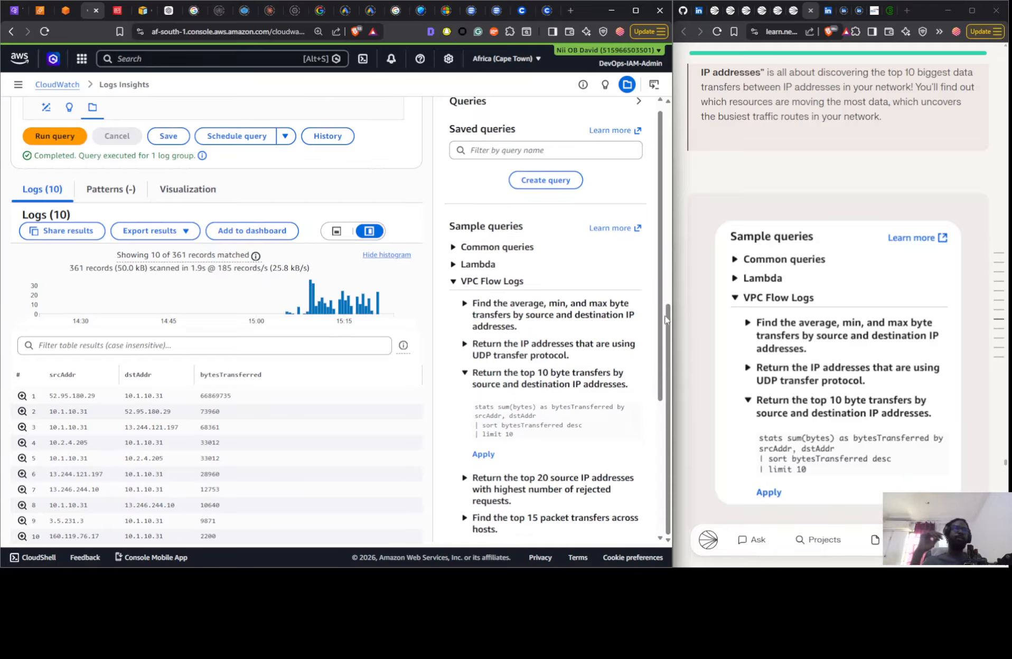
pyautogui.scroll(-6, 729, 312)
pyautogui.scroll(-10, 729, 313)
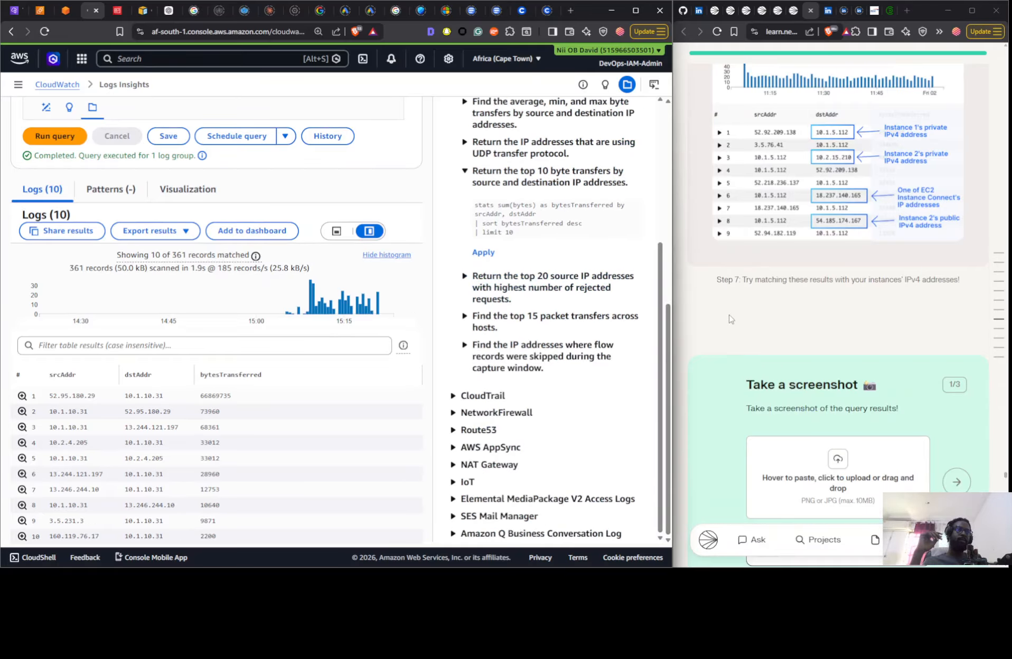
pyautogui.scroll(6, 731, 315)
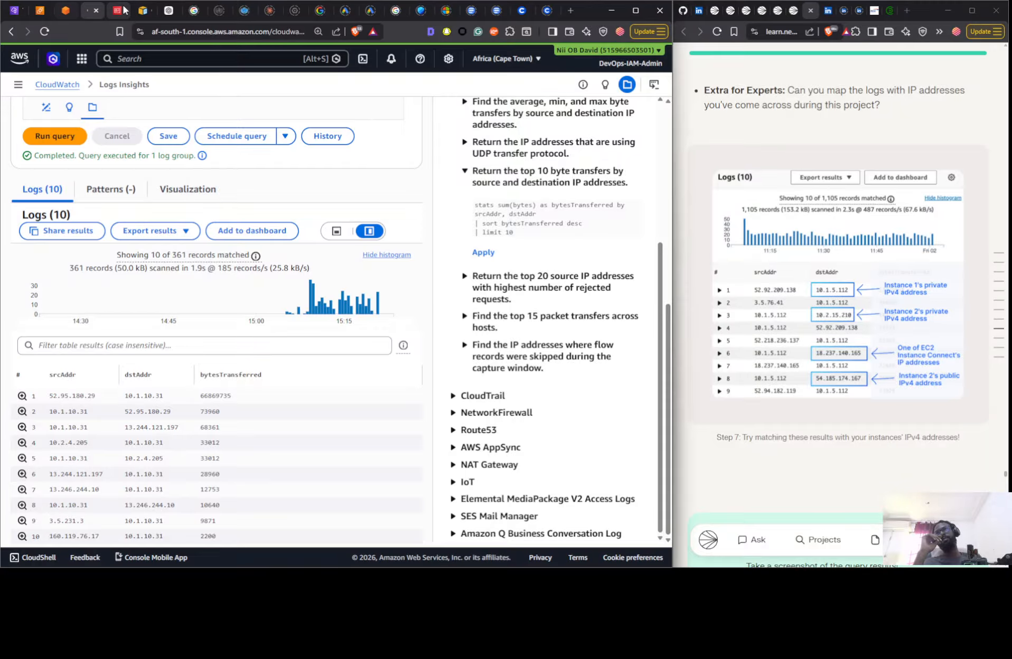
pyautogui.press('super+shift+s')
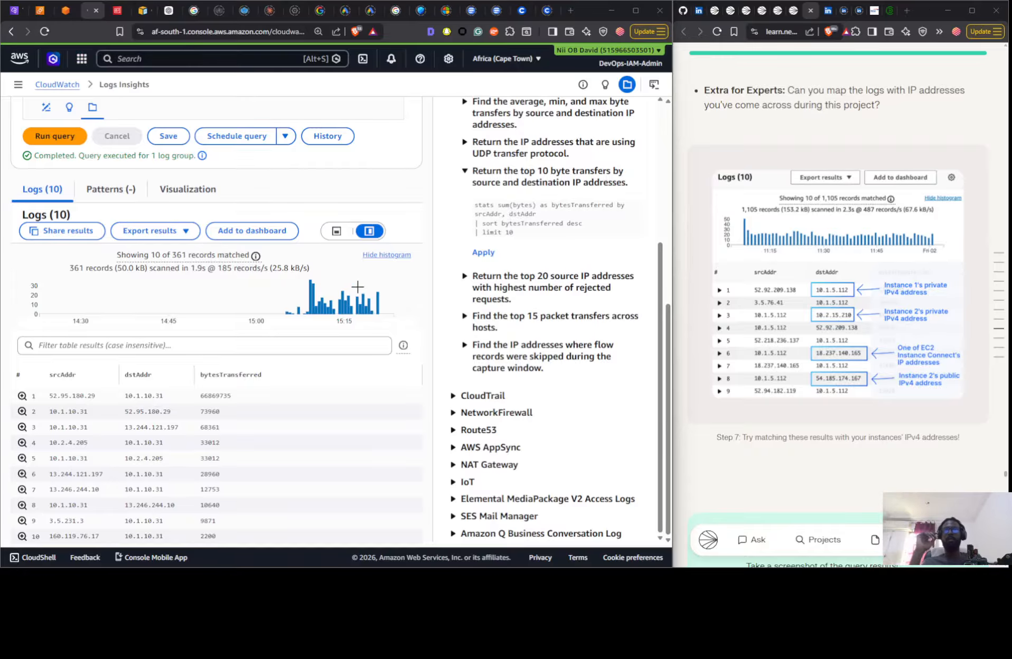
# - Stop the running ping in Command Prompt and the one in the NextWork VPC 1 instance's EC2 terminal
pyautogui.hotkey('alt', 'Tab')
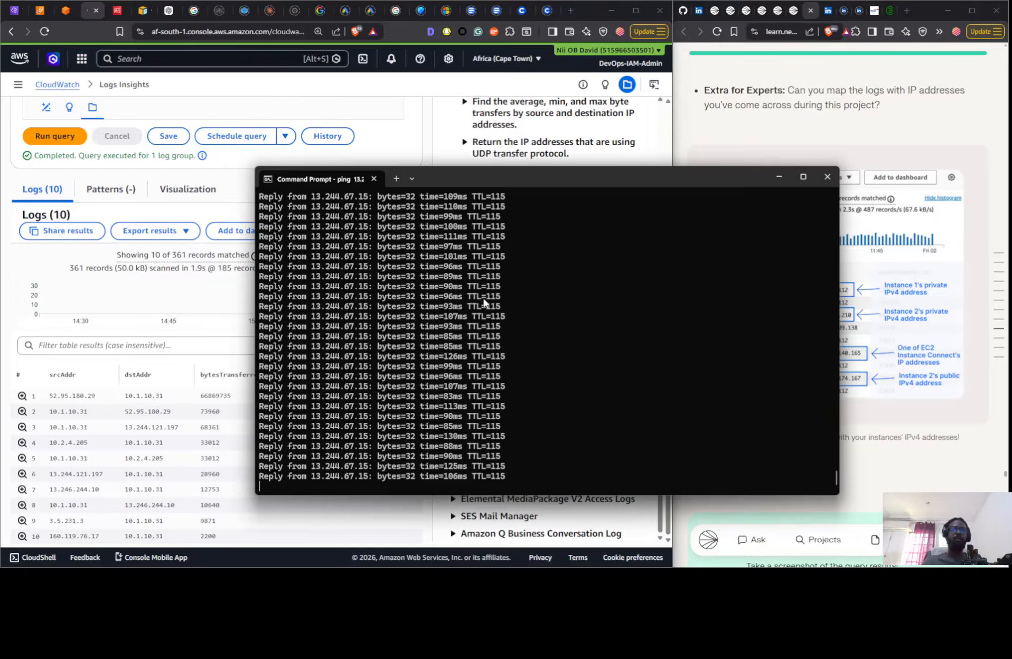
pyautogui.hotkey('ctrl', 'c')
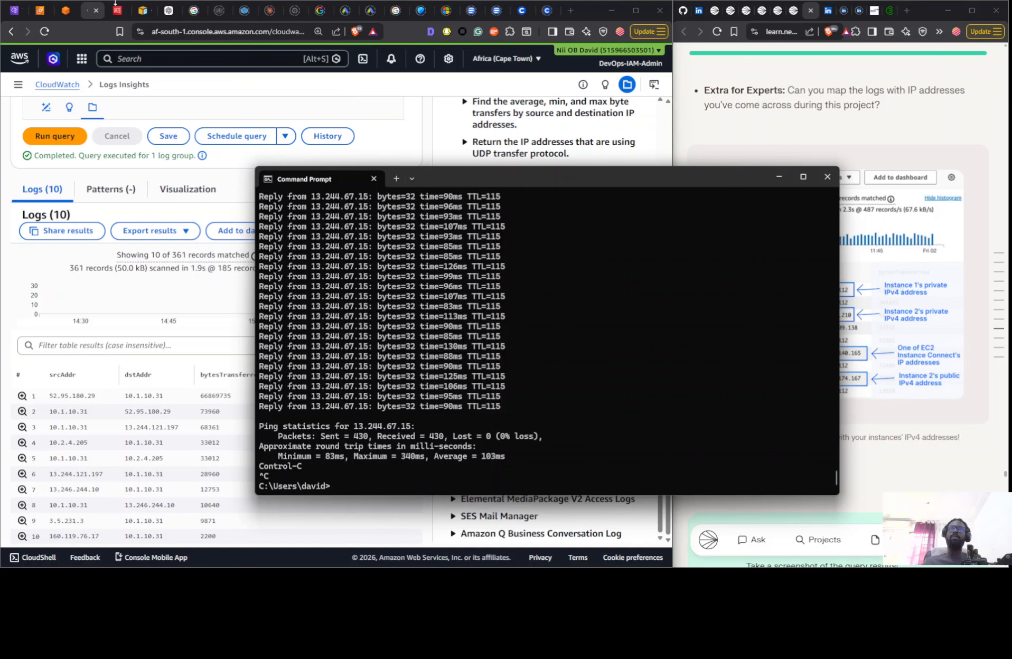
pyautogui.click(65, 10)
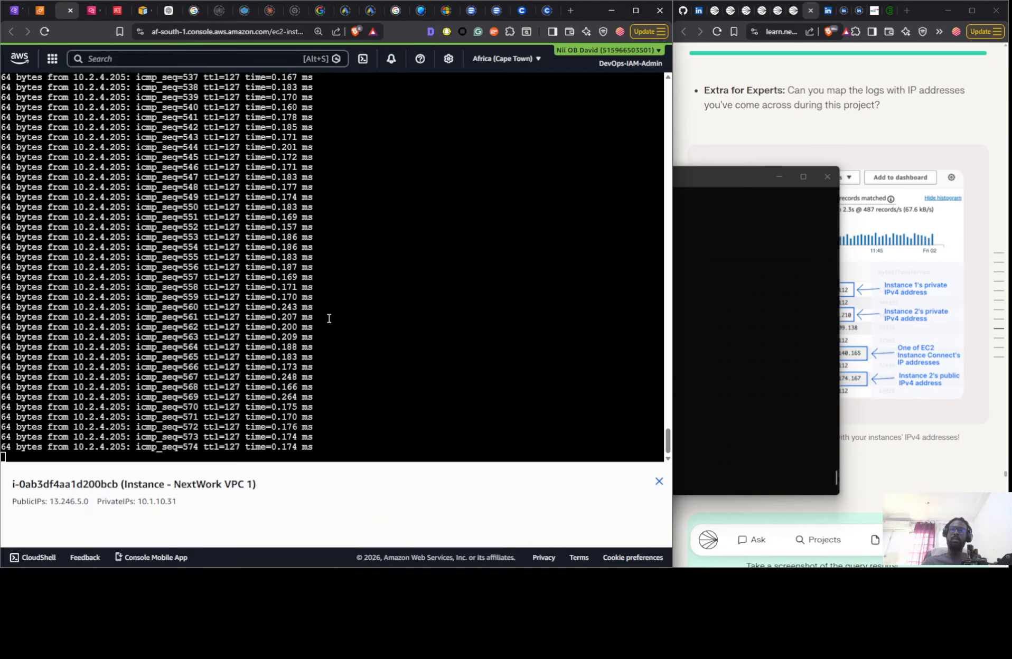
pyautogui.hotkey('ctrl', 'c')
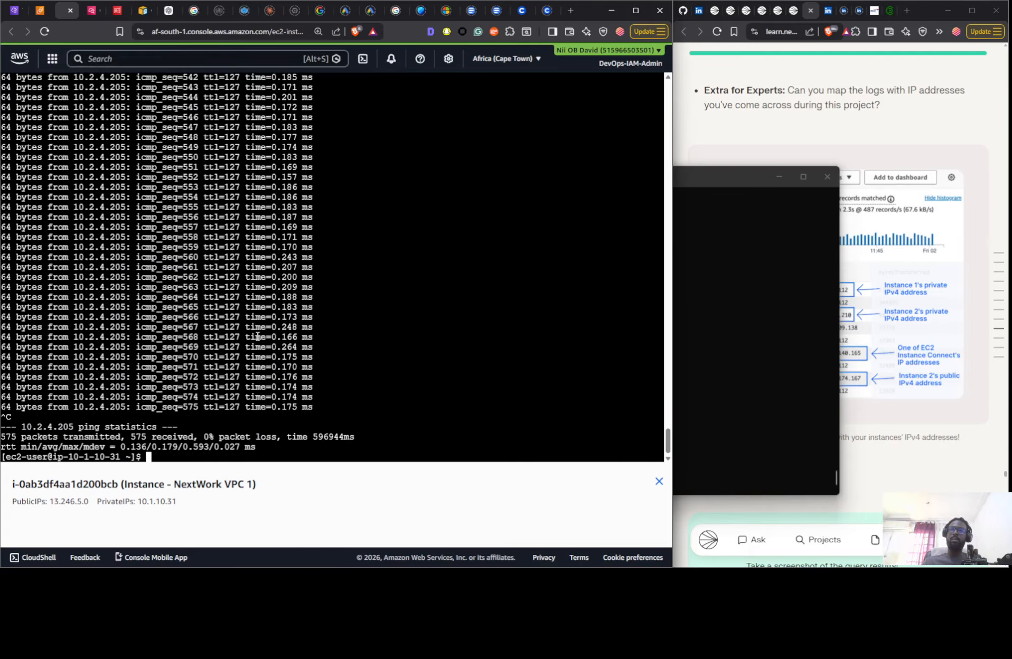
# - Terminate both running EC2 instances, NextWork VPC 1 and NextWork VPC 2
pyautogui.click(43, 14)
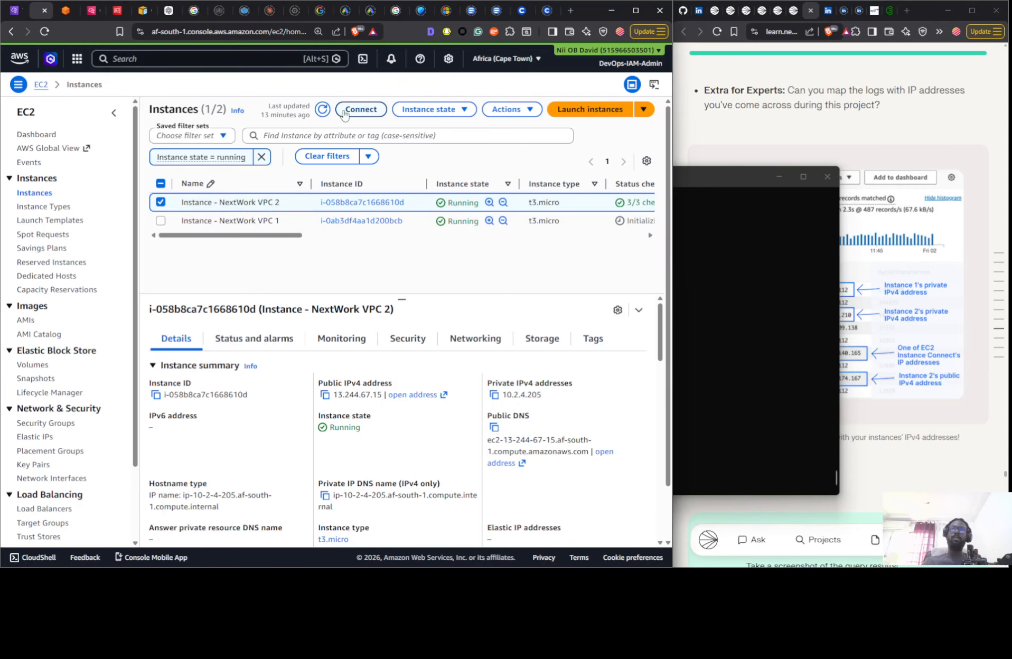
pyautogui.click(161, 183)
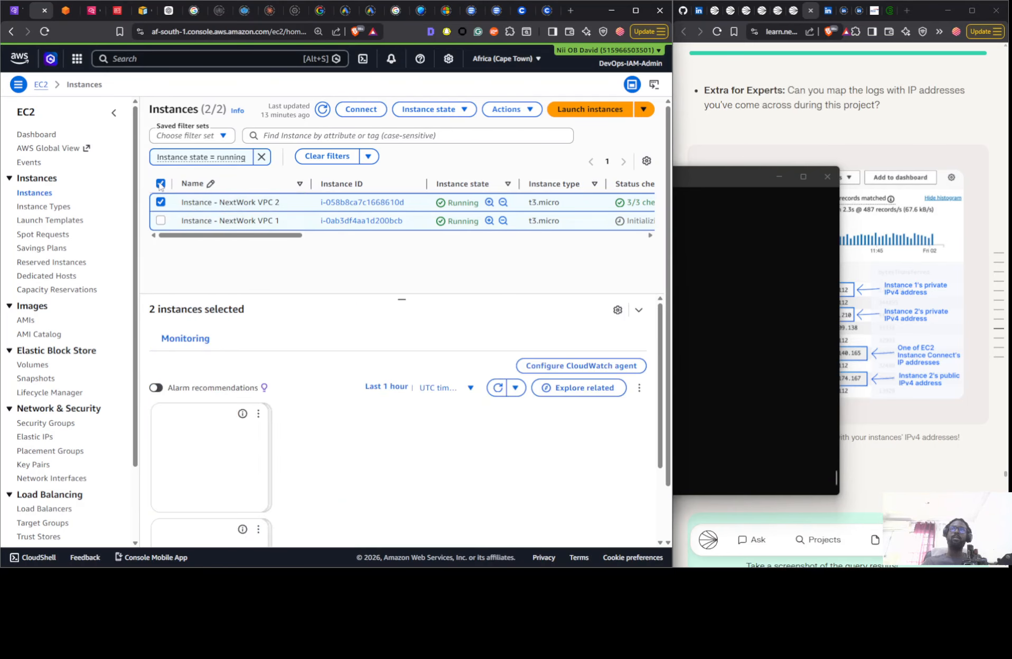
pyautogui.click(161, 184)
pyautogui.click(161, 183)
pyautogui.click(440, 107)
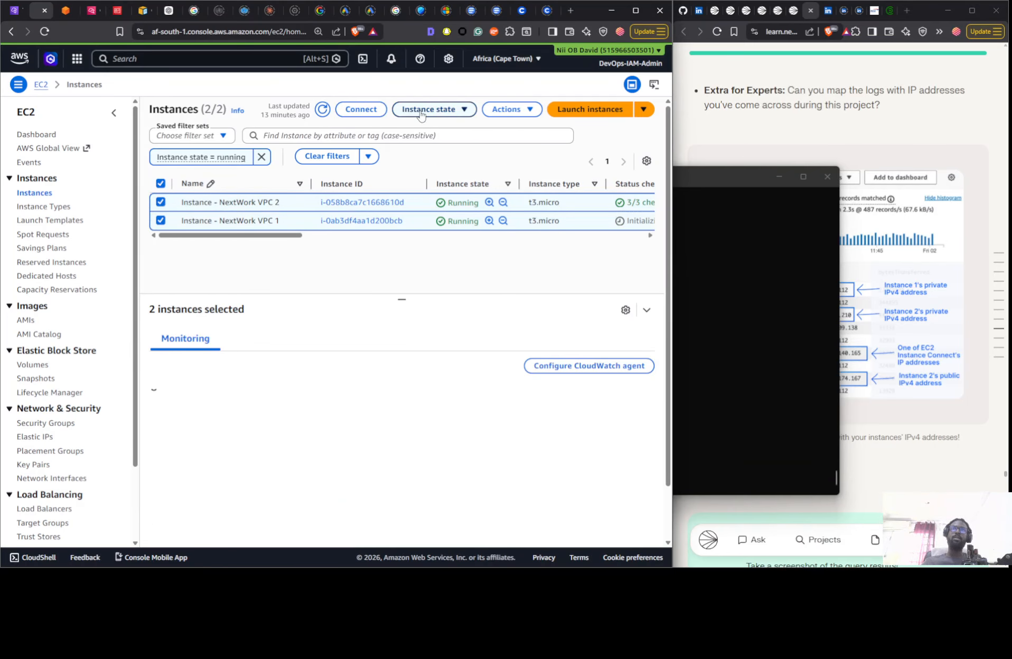
pyautogui.click(425, 200)
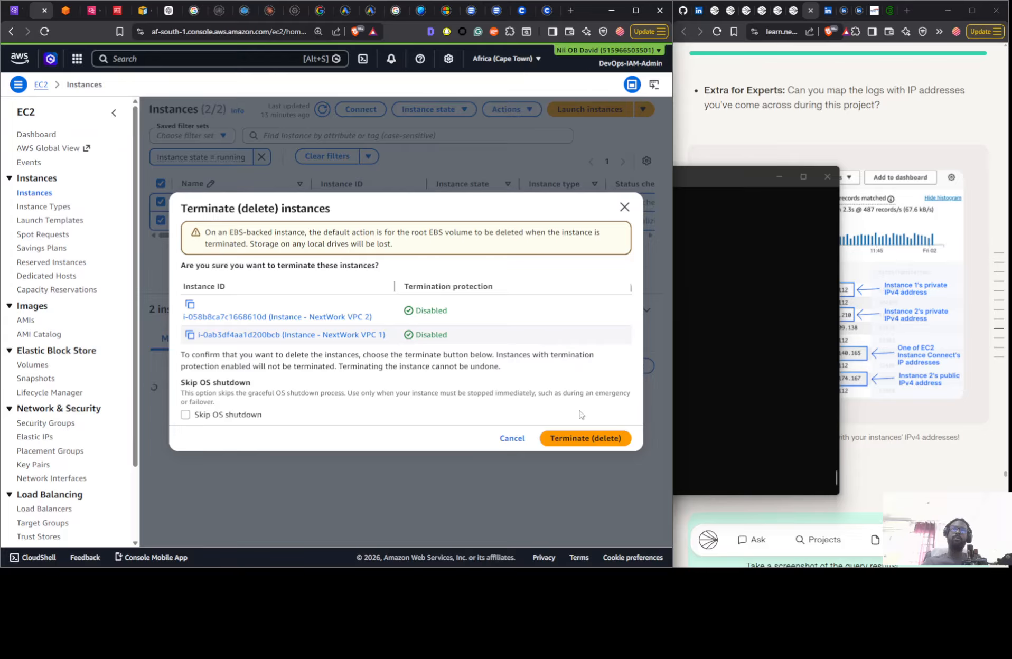
pyautogui.click(577, 437)
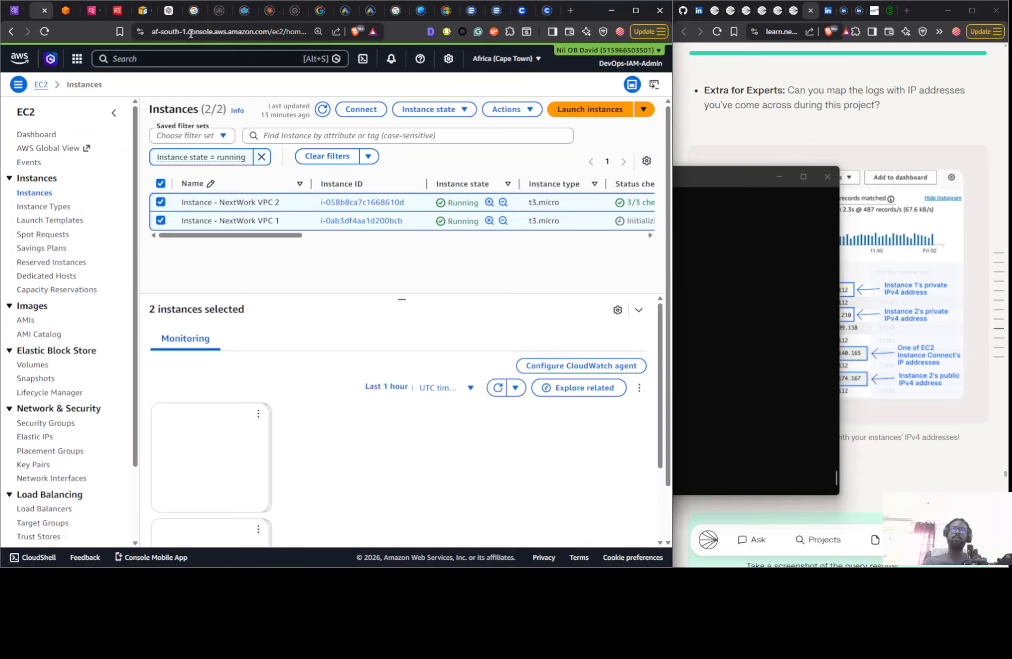
# - Close the EC2 terminal session and delete the NextWorkVPCFlowLogsGroup log group in CloudWatch
pyautogui.click(70, 11)
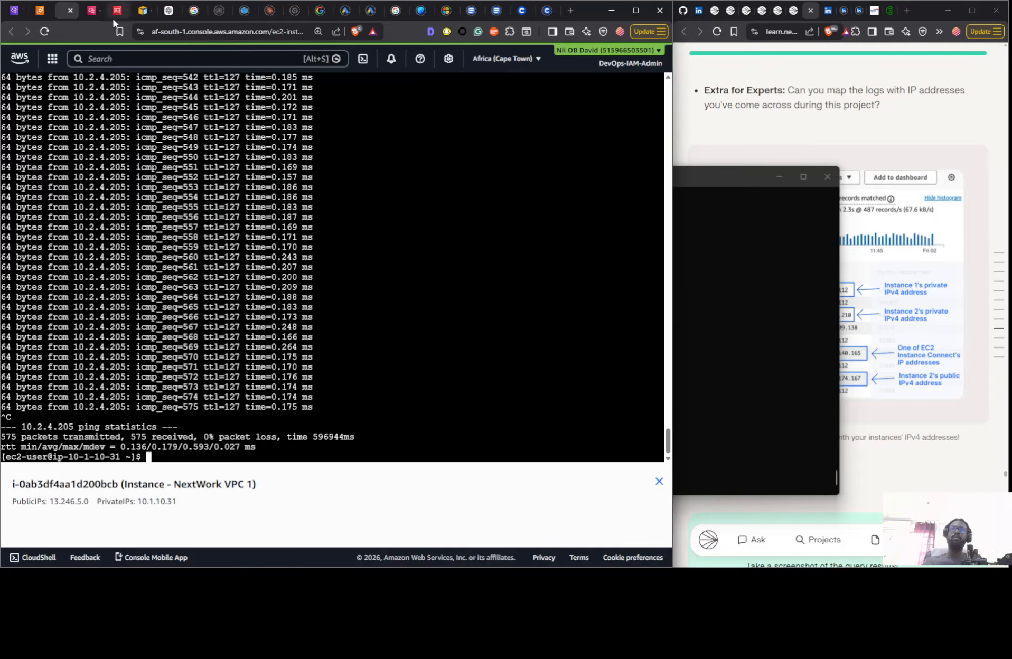
pyautogui.click(68, 10)
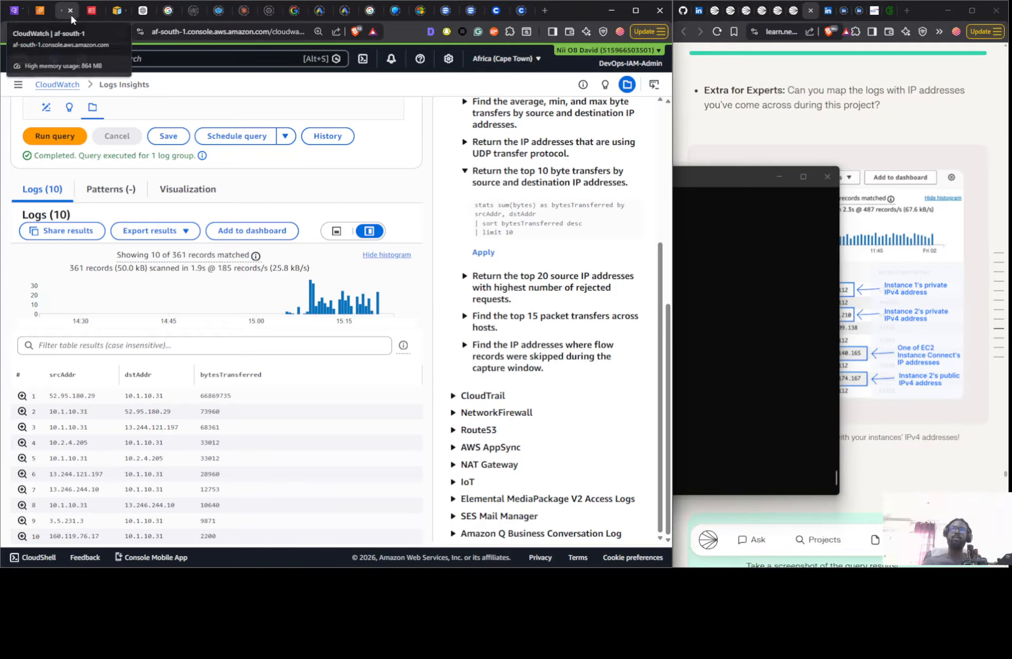
pyautogui.click(58, 85)
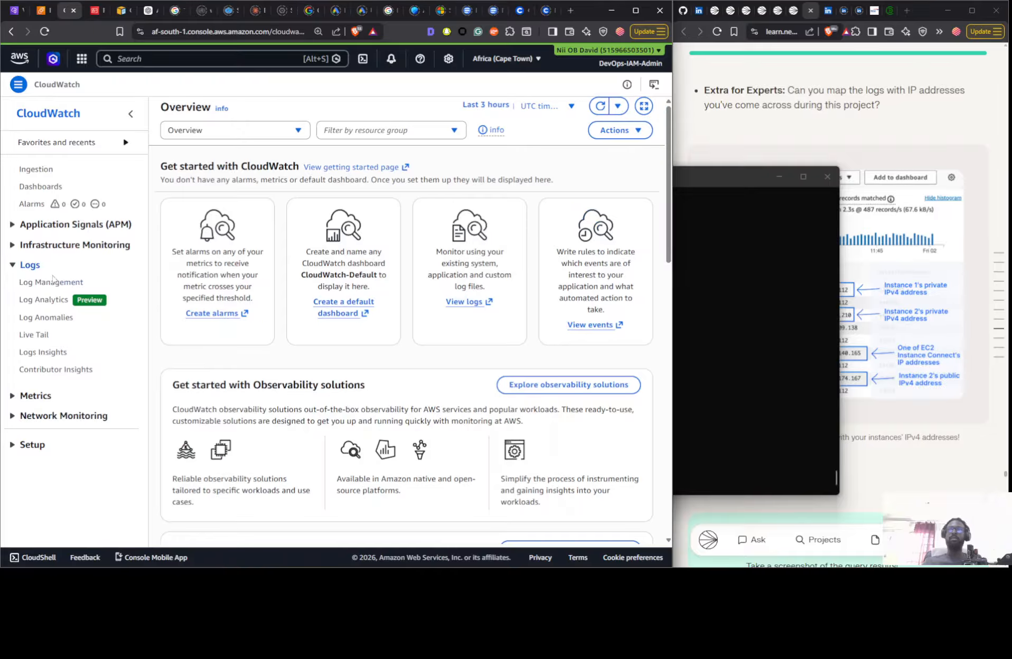
pyautogui.click(52, 283)
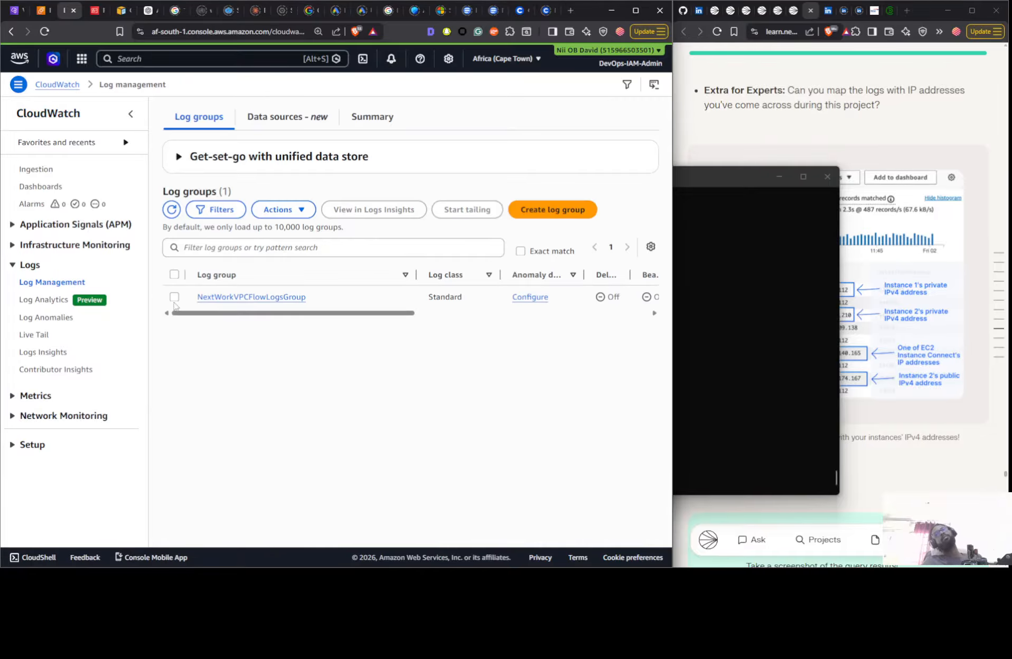
pyautogui.click(174, 297)
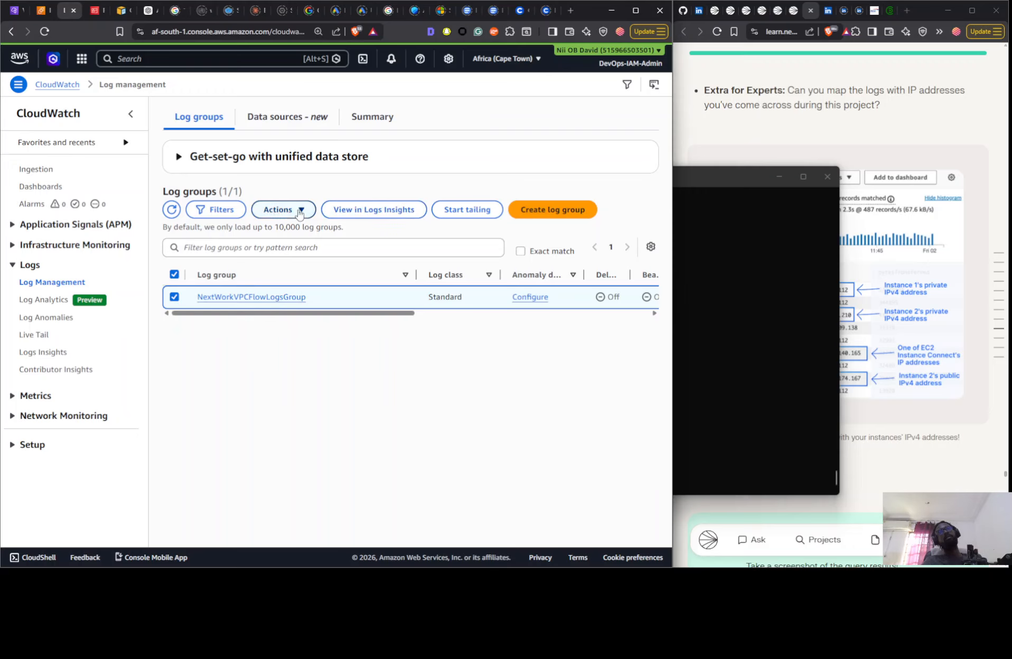
pyautogui.click(280, 210)
pyautogui.click(298, 231)
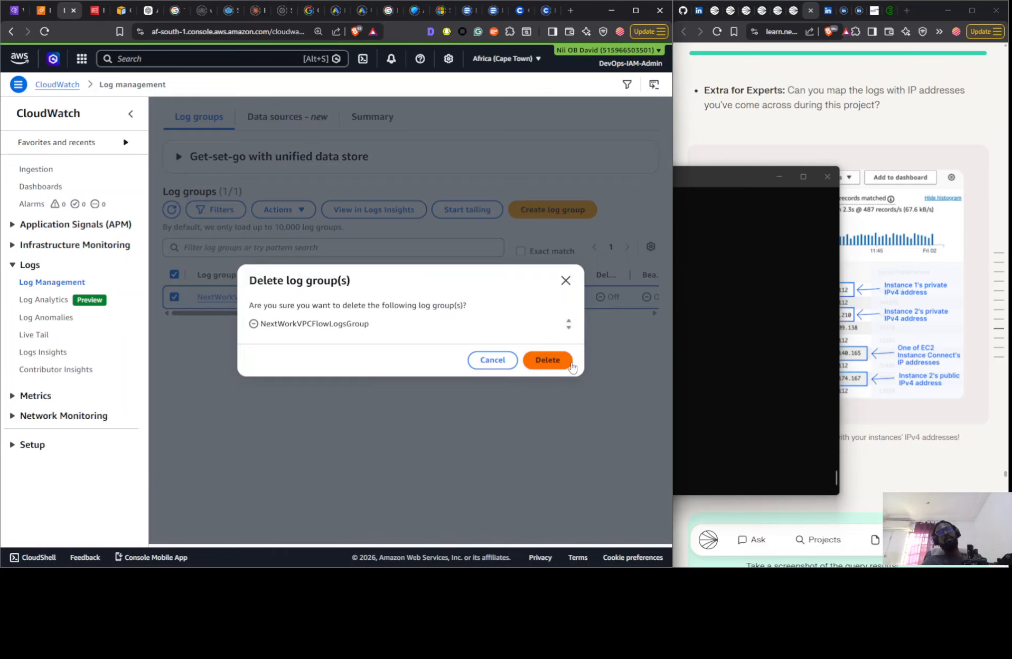
pyautogui.click(550, 361)
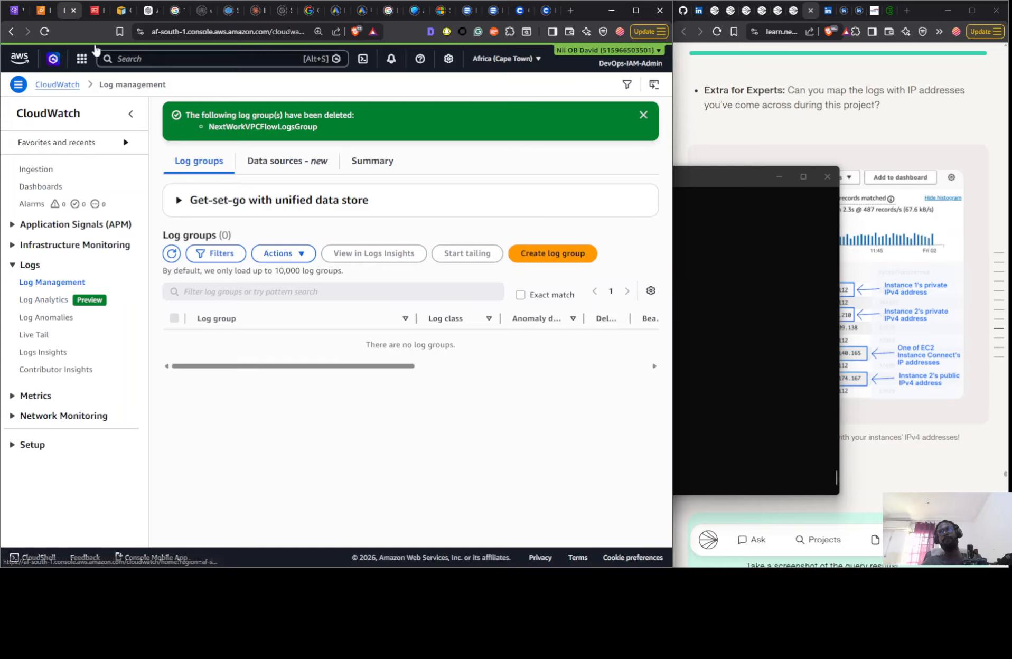
# - Delete the NextWorkVPCFlowLogsRole role in IAM, confirming with the role name
pyautogui.click(95, 11)
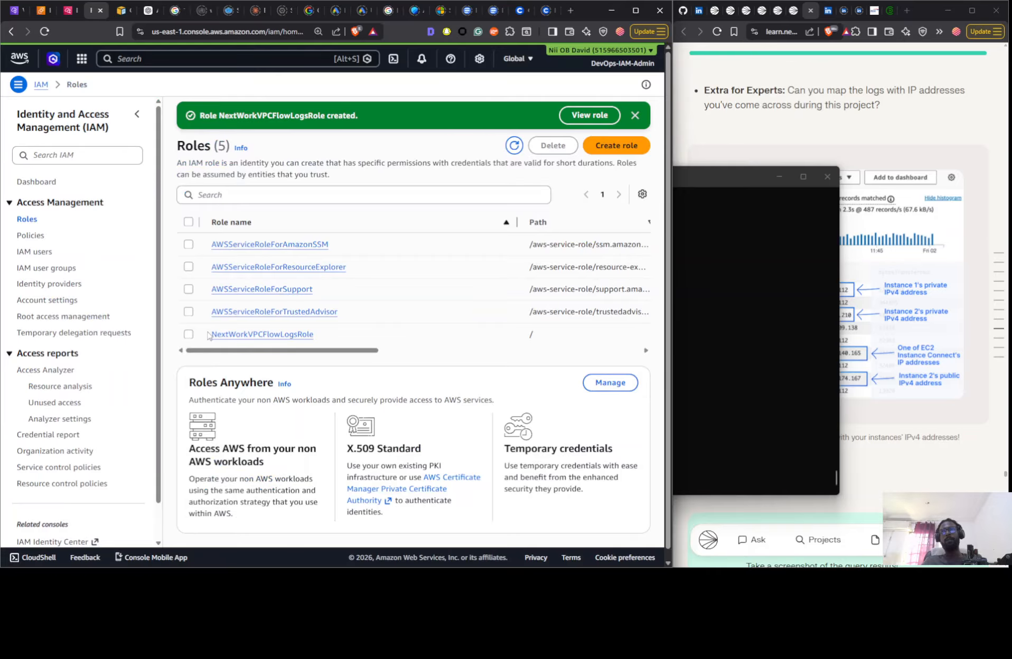
pyautogui.click(188, 335)
pyautogui.click(554, 146)
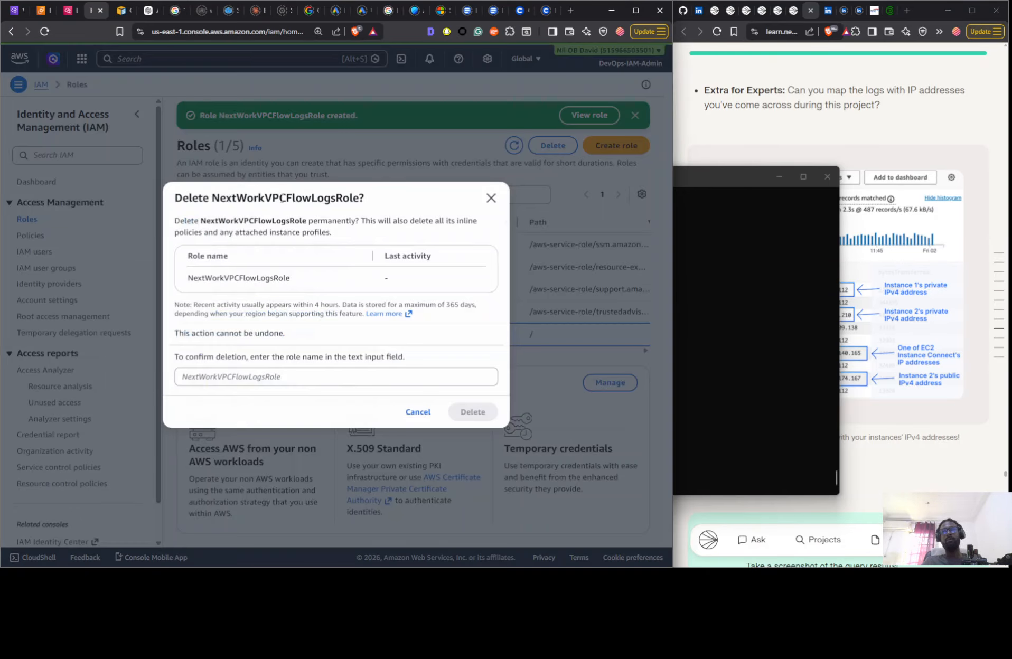
pyautogui.doubleClick(281, 198)
pyautogui.moveTo(281, 198); pyautogui.dragTo(266, 381)
pyautogui.click(473, 411)
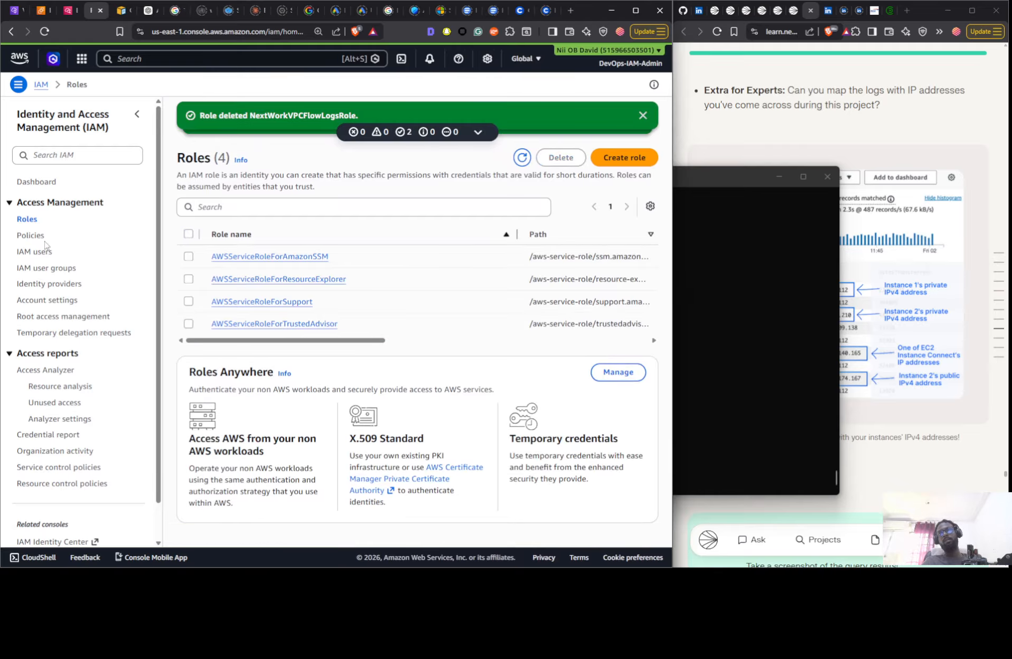
# - Find the IAM policy NextWorkVPCFlowLogsPolicy by searching for "next" and delete it, confirming with the policy name
pyautogui.click(75, 237)
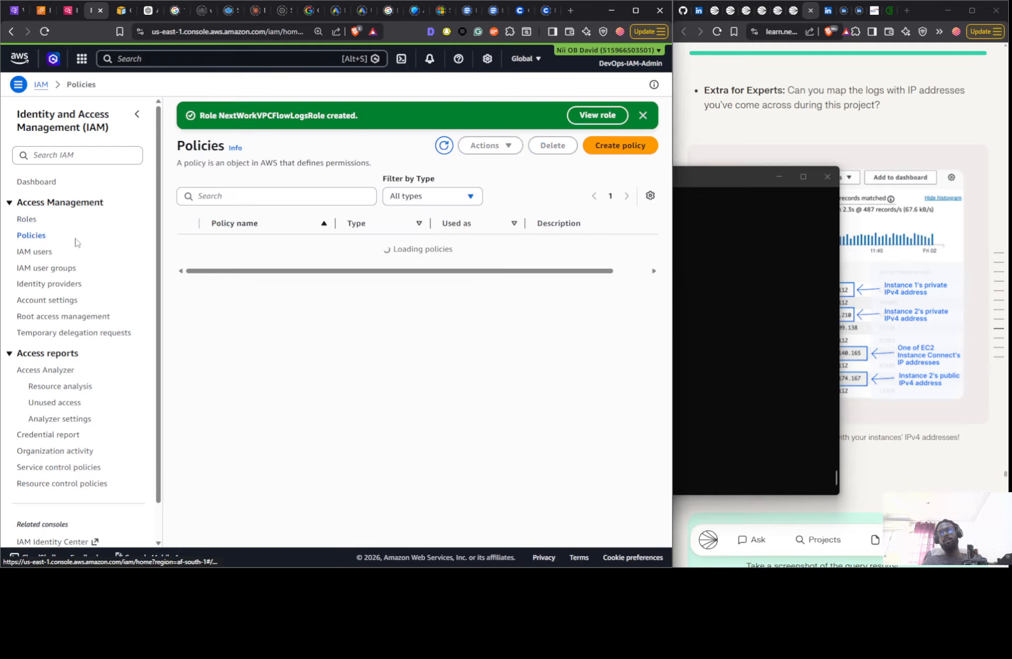
pyautogui.click(284, 194)
pyautogui.write('next')
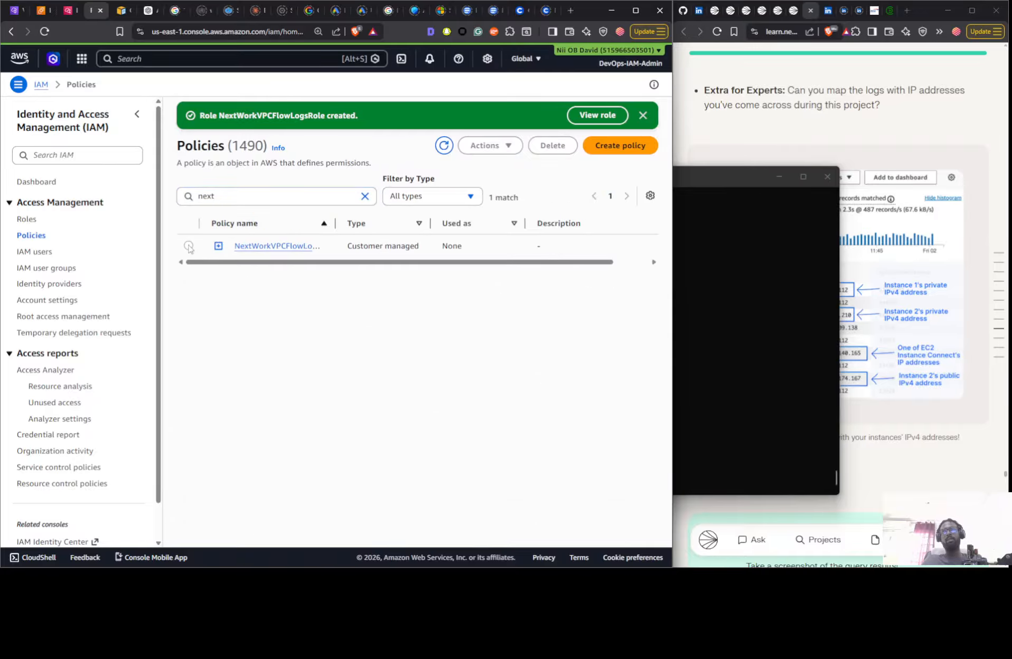
pyautogui.click(188, 245)
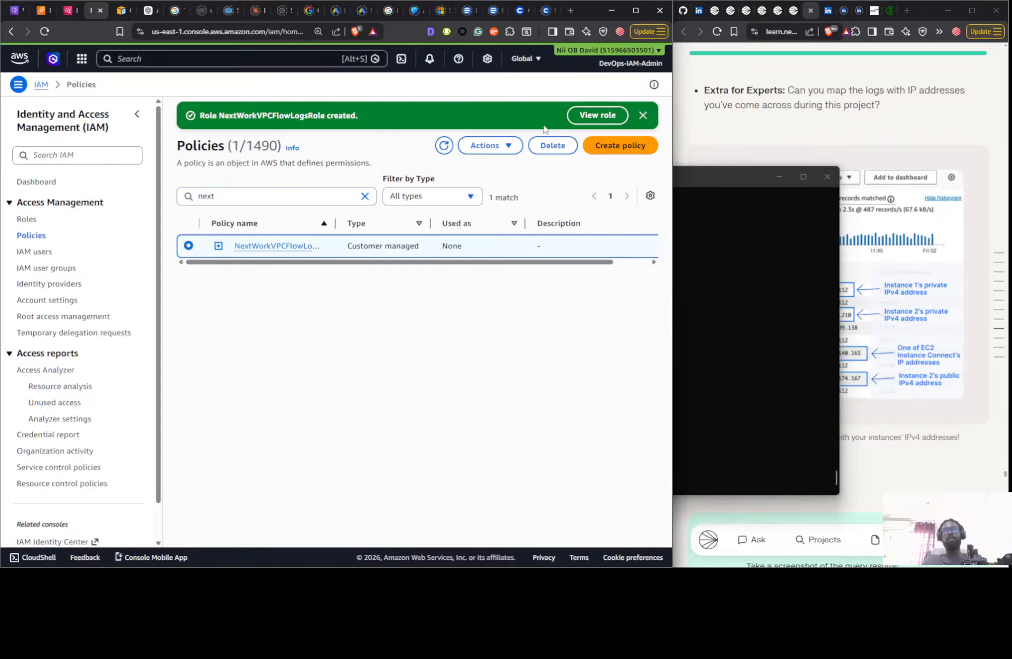
pyautogui.click(552, 145)
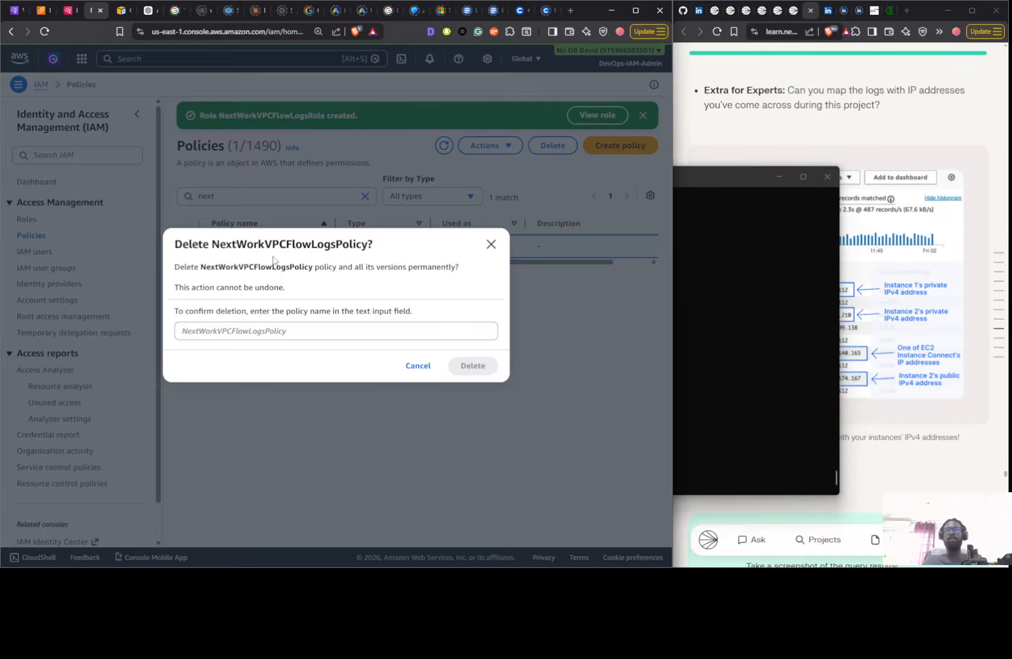
pyautogui.doubleClick(274, 243)
pyautogui.moveTo(274, 243); pyautogui.dragTo(264, 332)
pyautogui.click(472, 365)
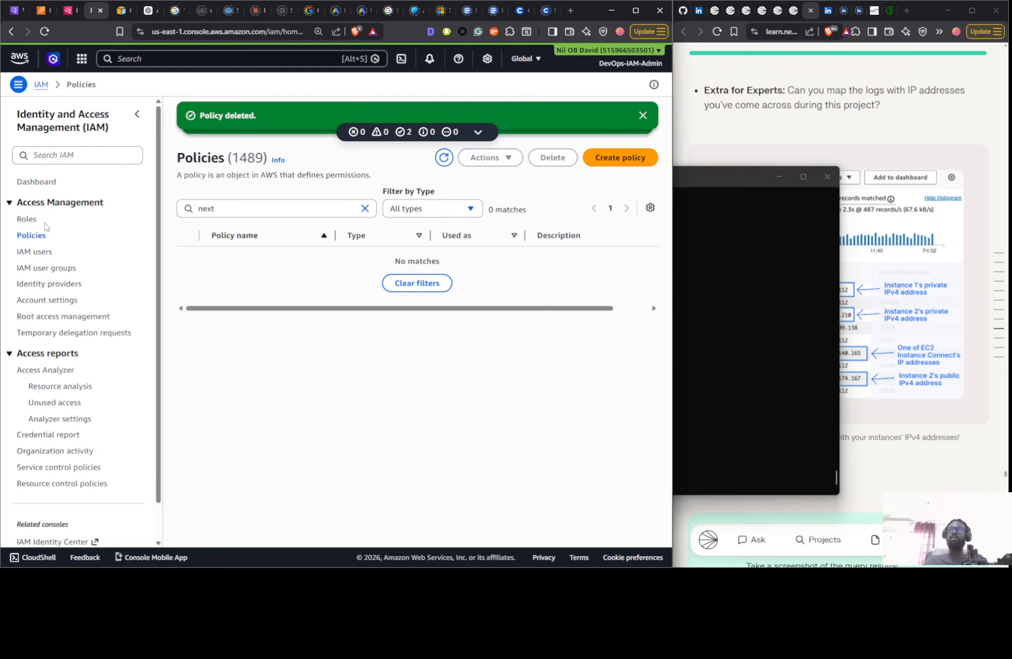
# - Check the termination status of both EC2 instances and try to delete the Nextwork 1-vpc VPC
pyautogui.click(52, 11)
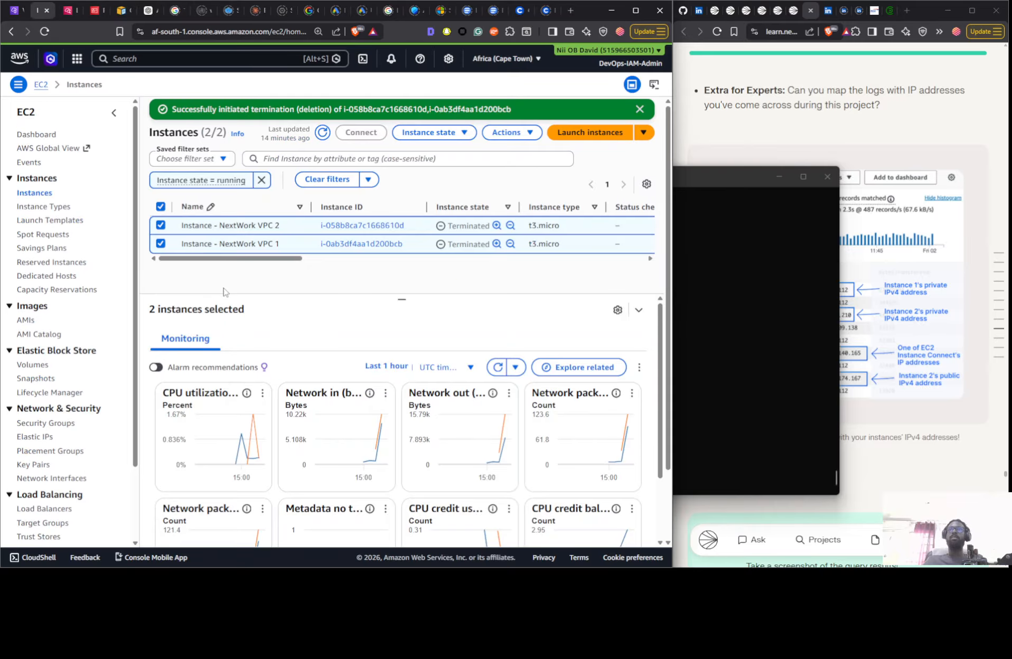
pyautogui.click(15, 16)
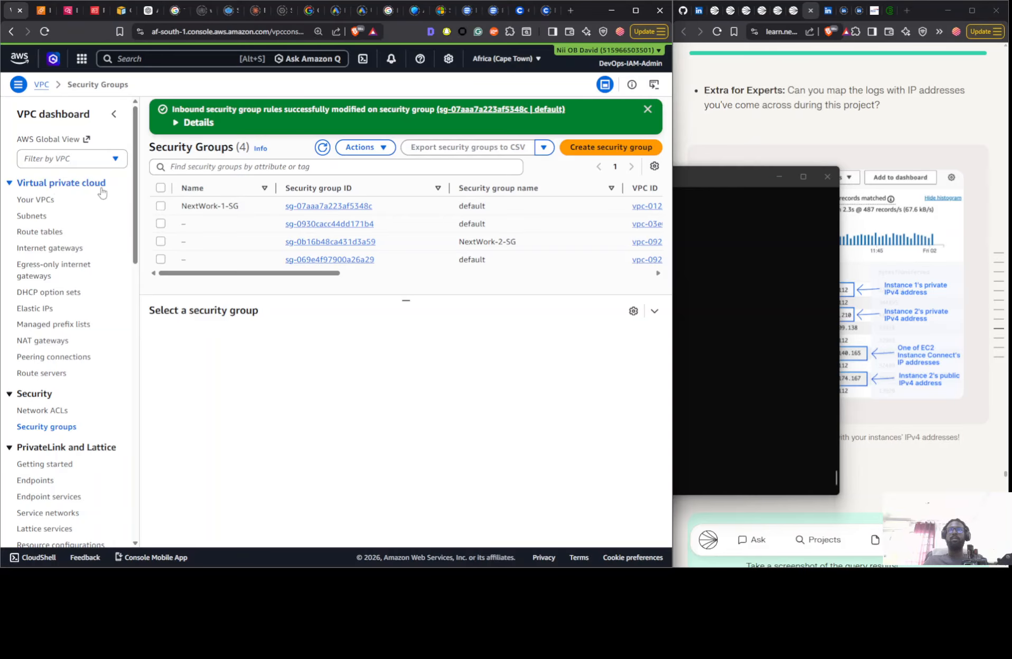
pyautogui.click(127, 202)
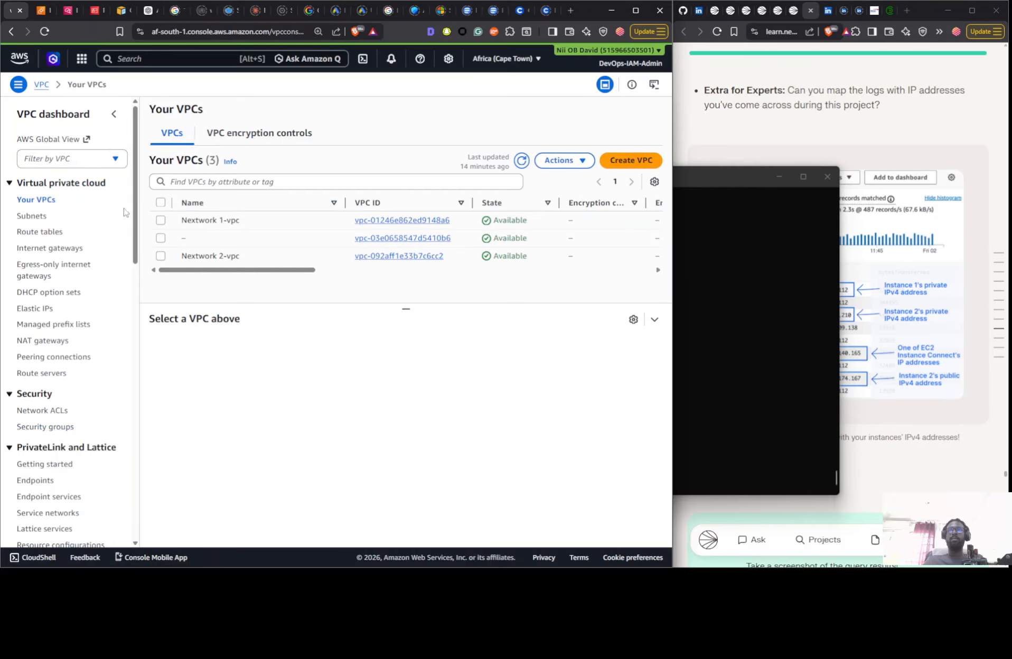
pyautogui.click(161, 220)
pyautogui.click(563, 160)
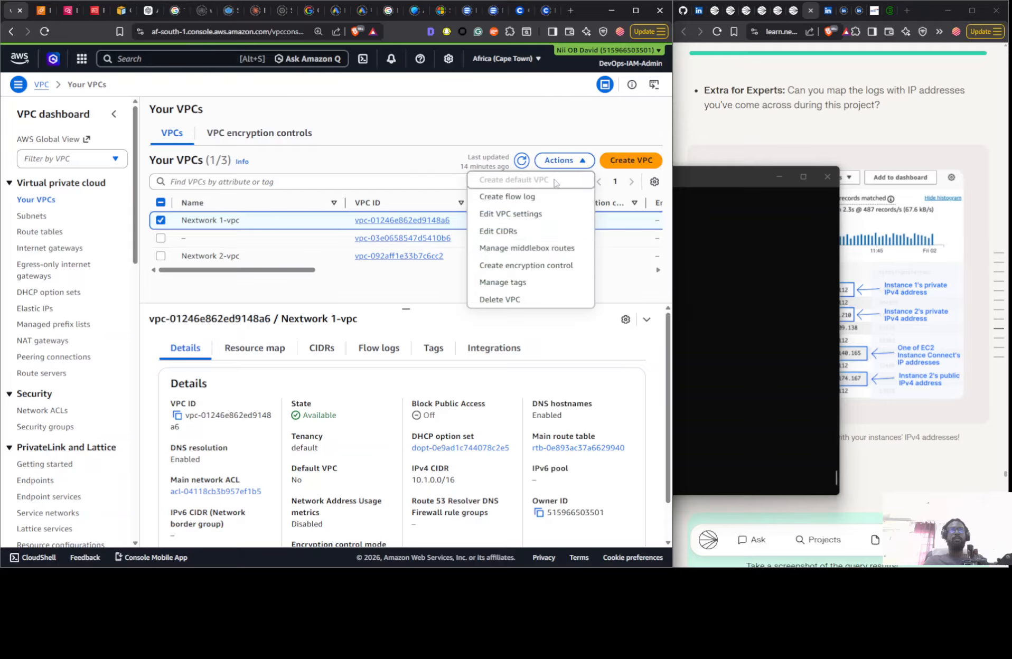
pyautogui.click(526, 301)
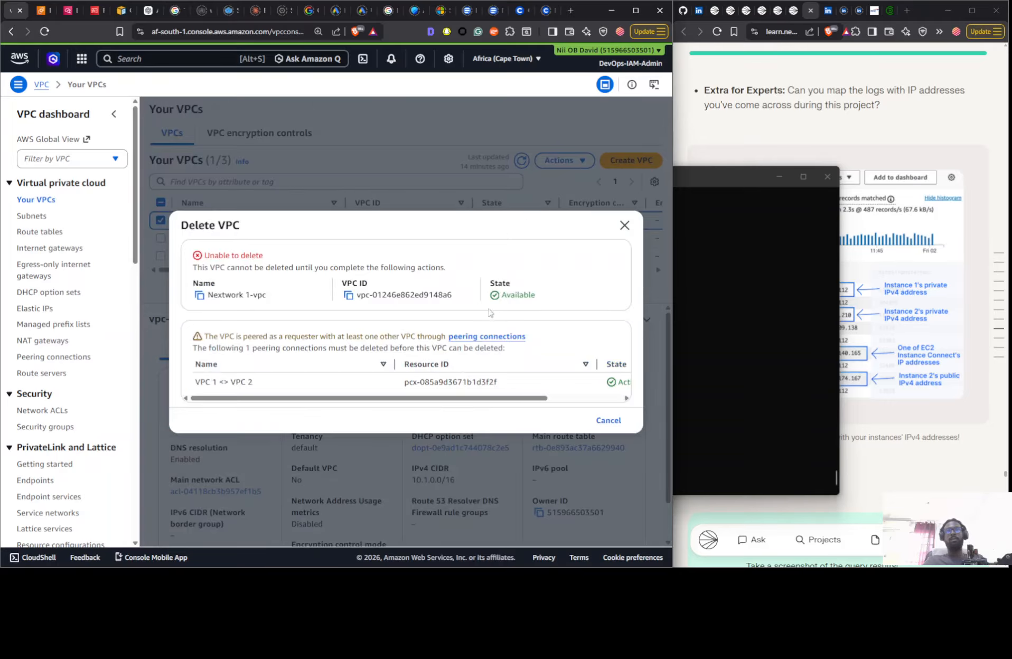
pyautogui.click(339, 160)
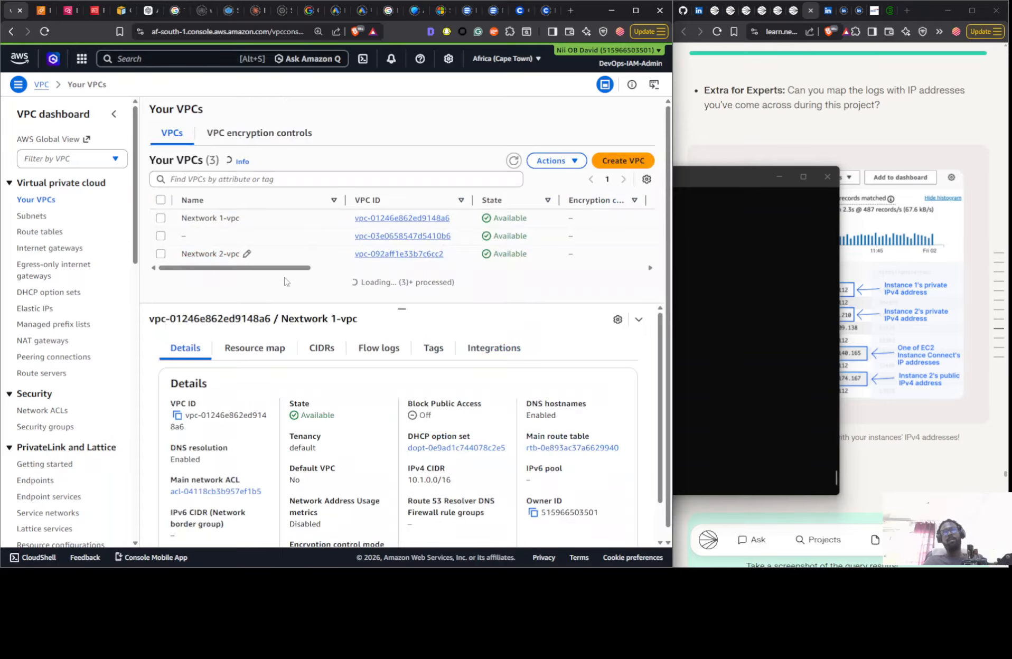
# - Delete the active VPC 1 <> VPC 2 peering connection together with its related route table entries
pyautogui.click(36, 358)
pyautogui.click(316, 187)
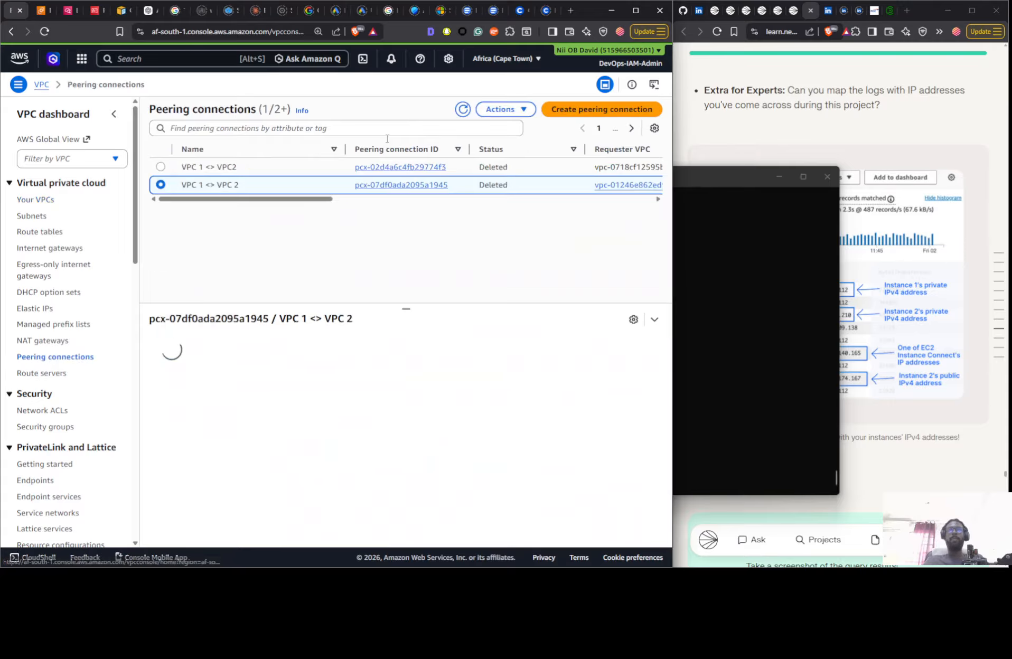
pyautogui.click(299, 202)
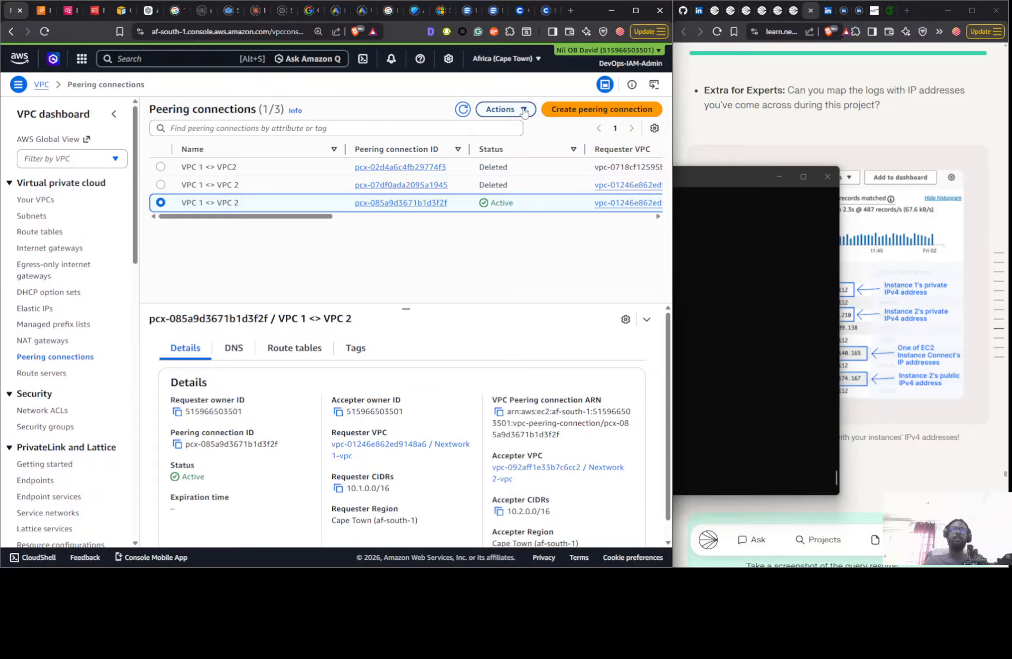
pyautogui.click(503, 109)
pyautogui.click(499, 215)
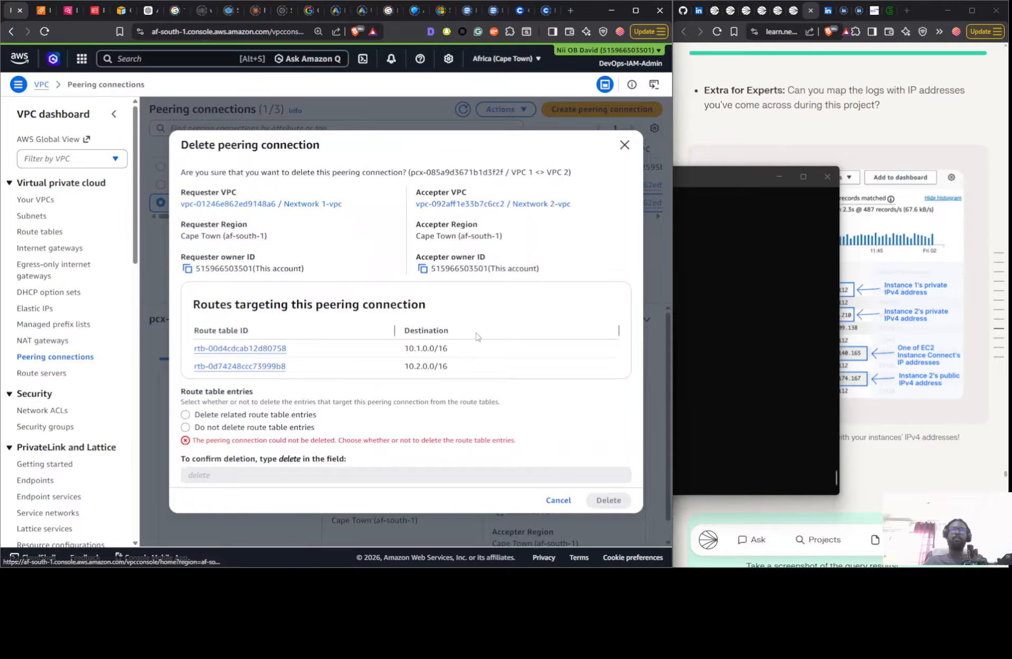
pyautogui.doubleClick(287, 461)
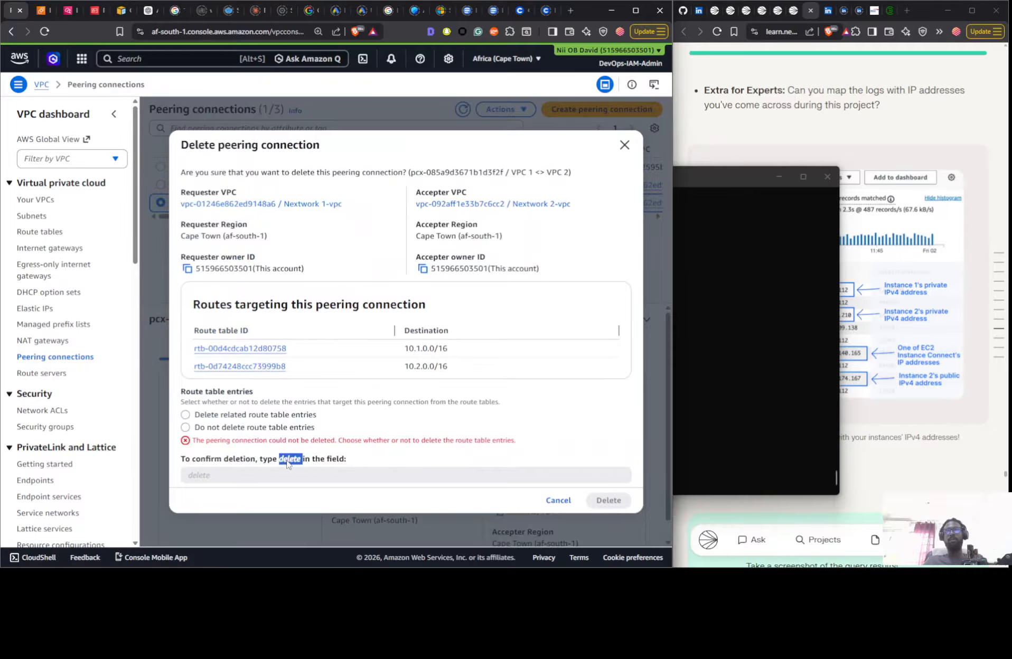
pyautogui.click(232, 418)
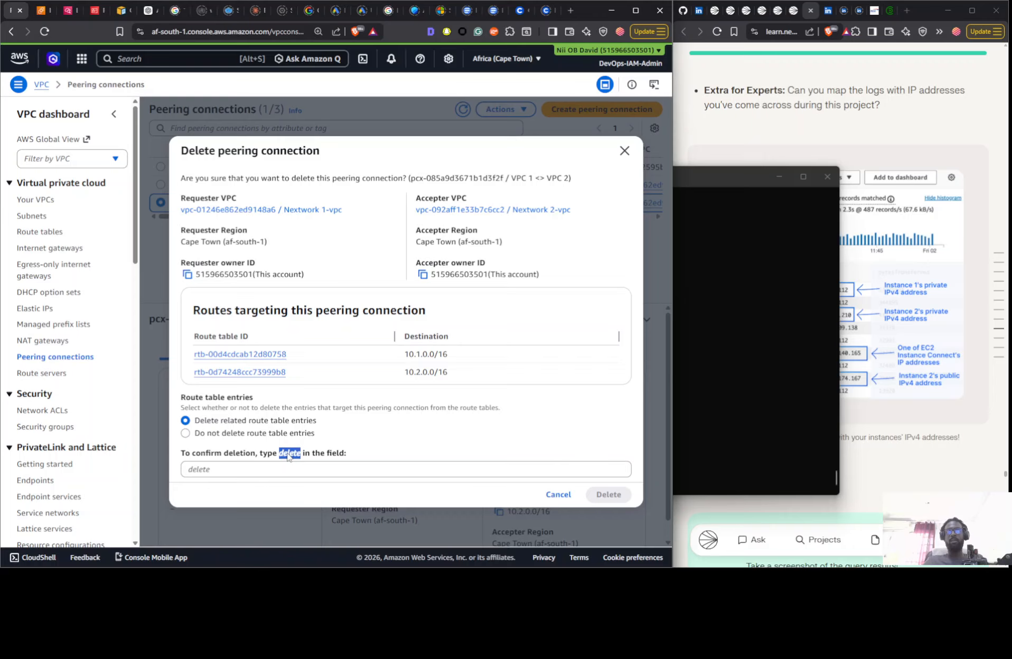
pyautogui.moveTo(288, 458); pyautogui.dragTo(285, 470)
pyautogui.click(602, 495)
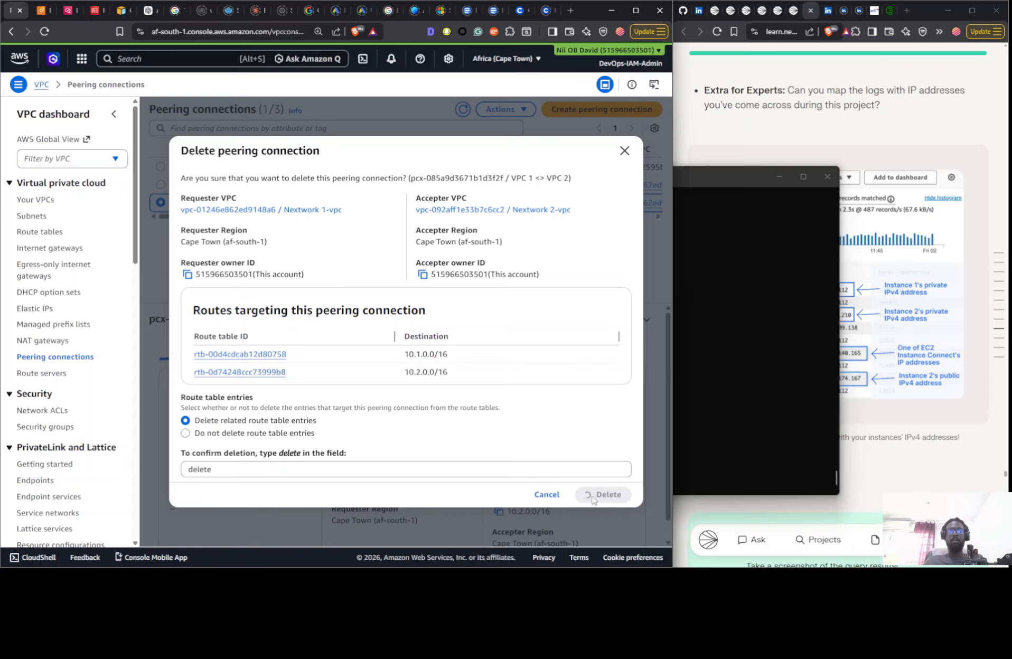
# - Delete the Nextwork 1-vpc VPC together with its associated resources, confirming with "delete"
pyautogui.click(36, 200)
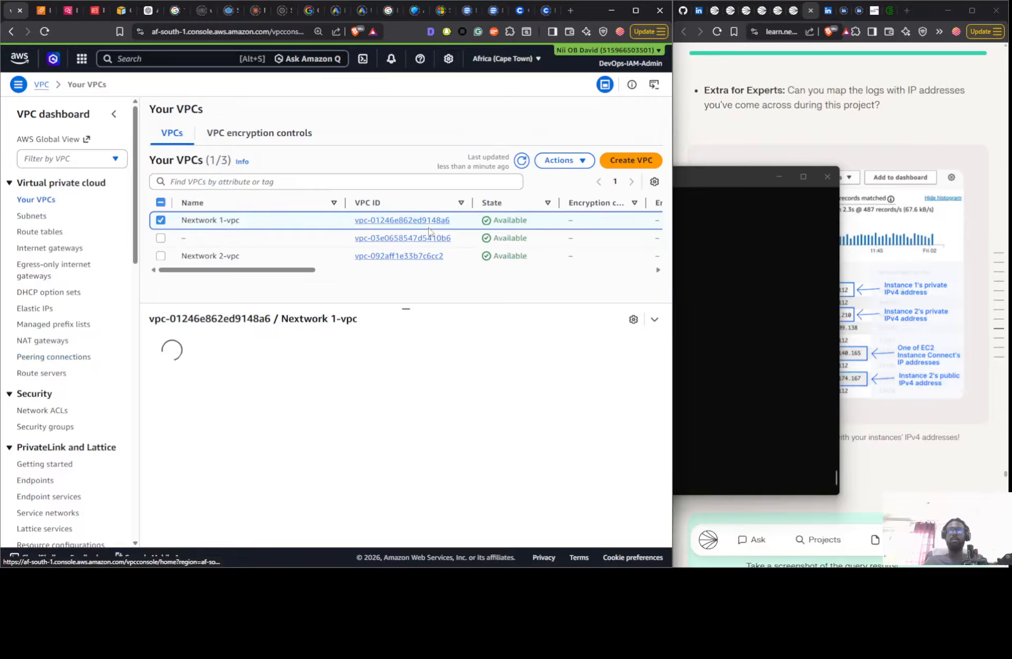
pyautogui.click(557, 160)
pyautogui.click(515, 299)
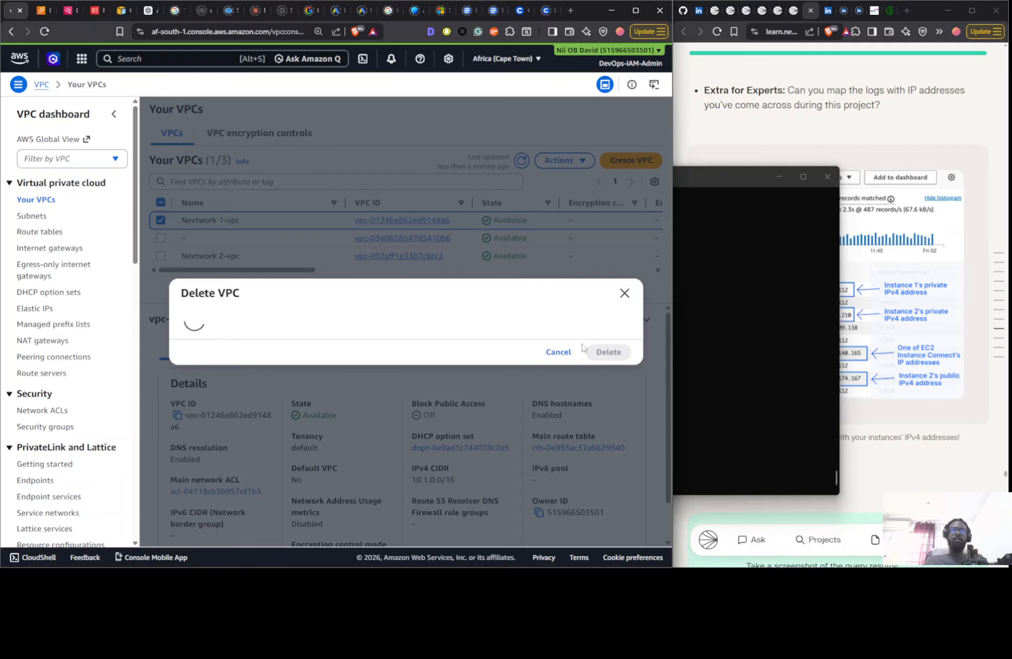
pyautogui.doubleClick(289, 412)
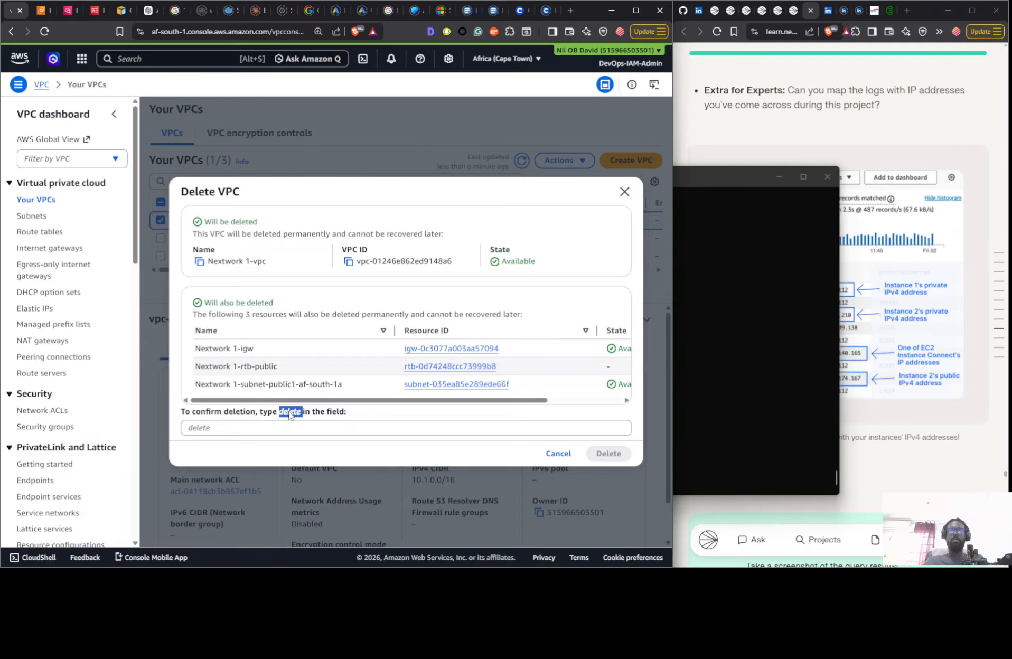
pyautogui.moveTo(285, 428); pyautogui.dragTo(286, 427)
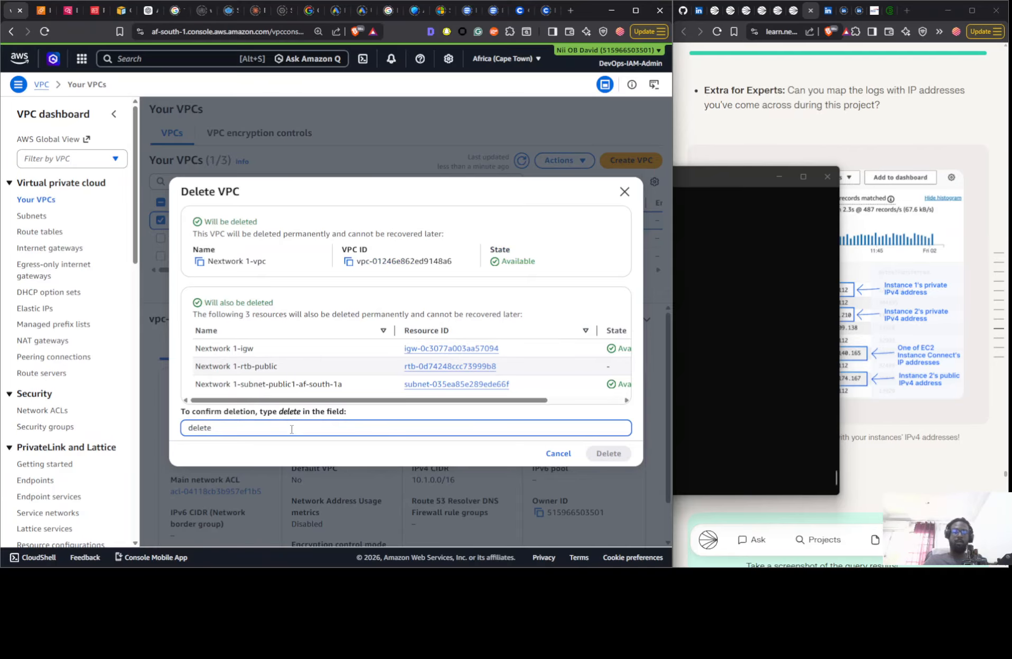
pyautogui.click(598, 450)
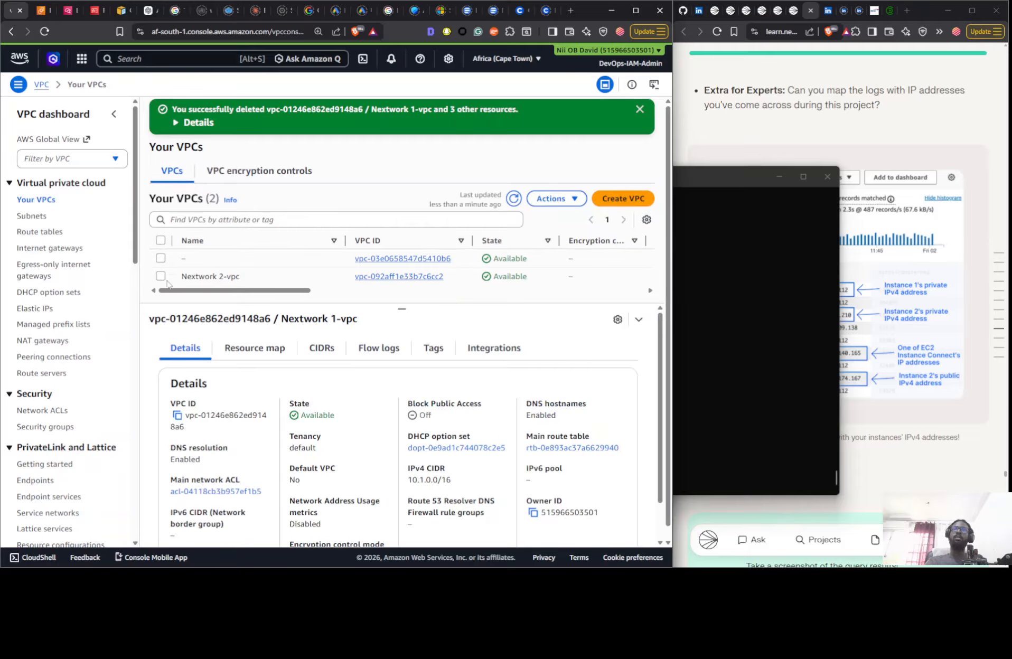
# - Delete the Nextwork 2-vpc VPC together with its associated resources, confirming with "delete"
pyautogui.click(160, 276)
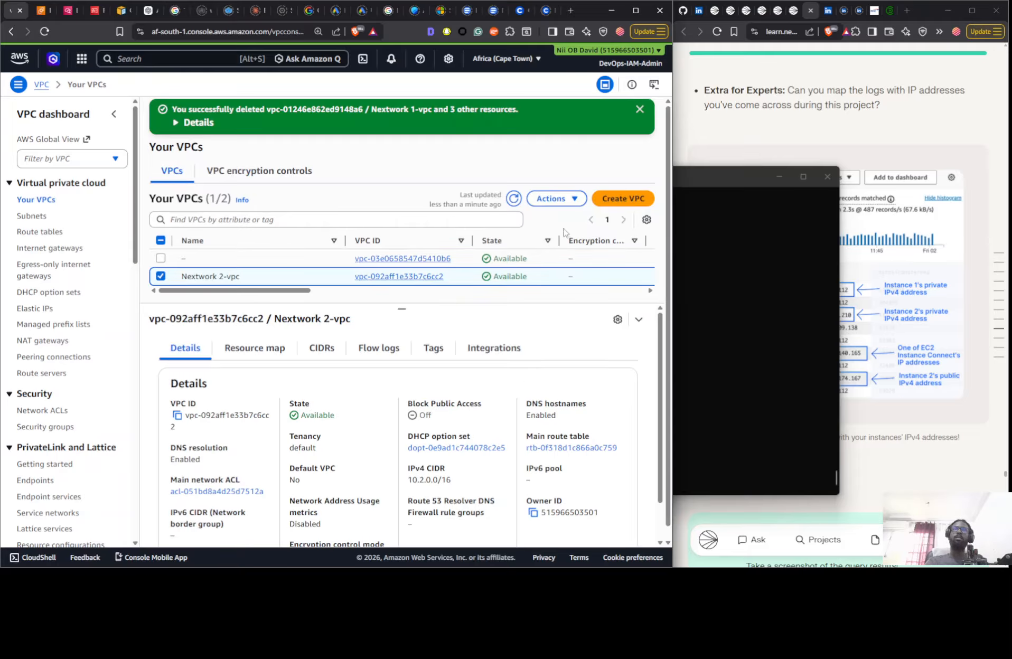
pyautogui.click(555, 199)
pyautogui.click(510, 338)
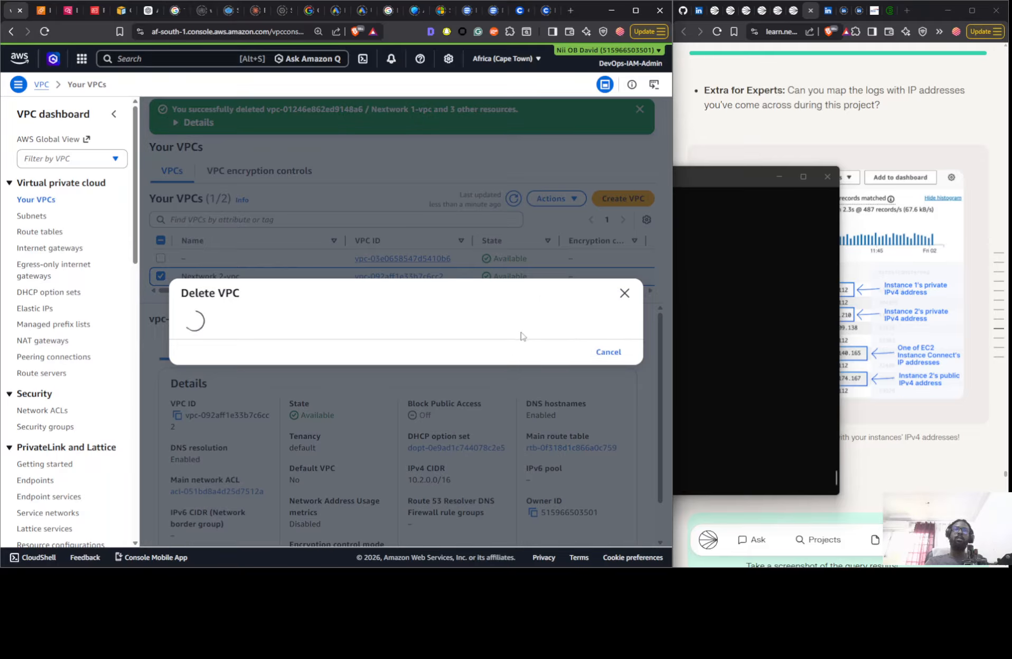
pyautogui.doubleClick(289, 424)
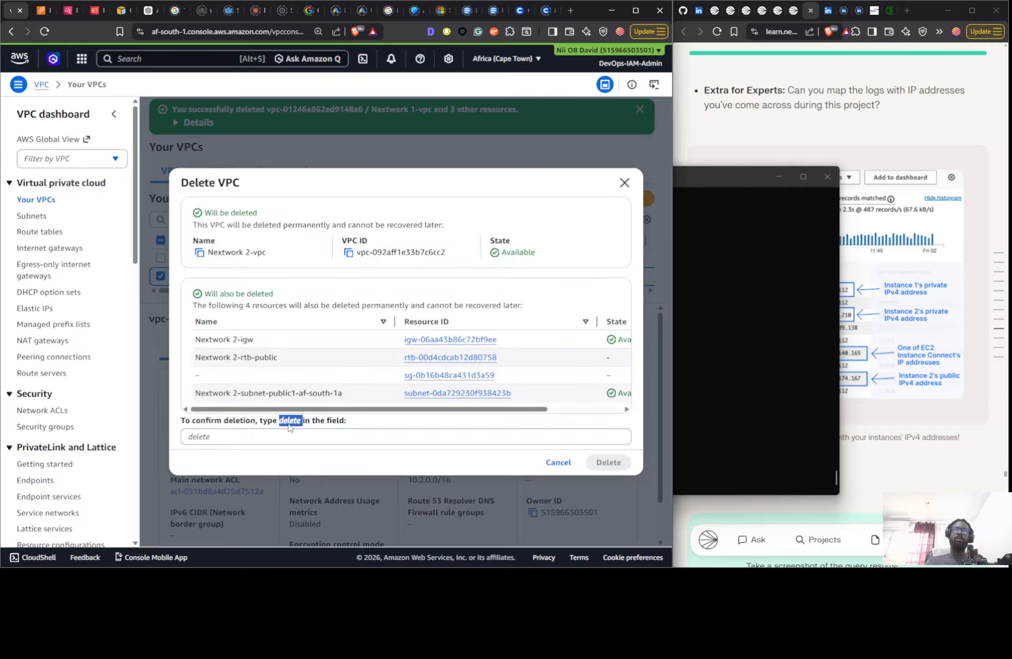
pyautogui.moveTo(288, 424); pyautogui.dragTo(280, 440)
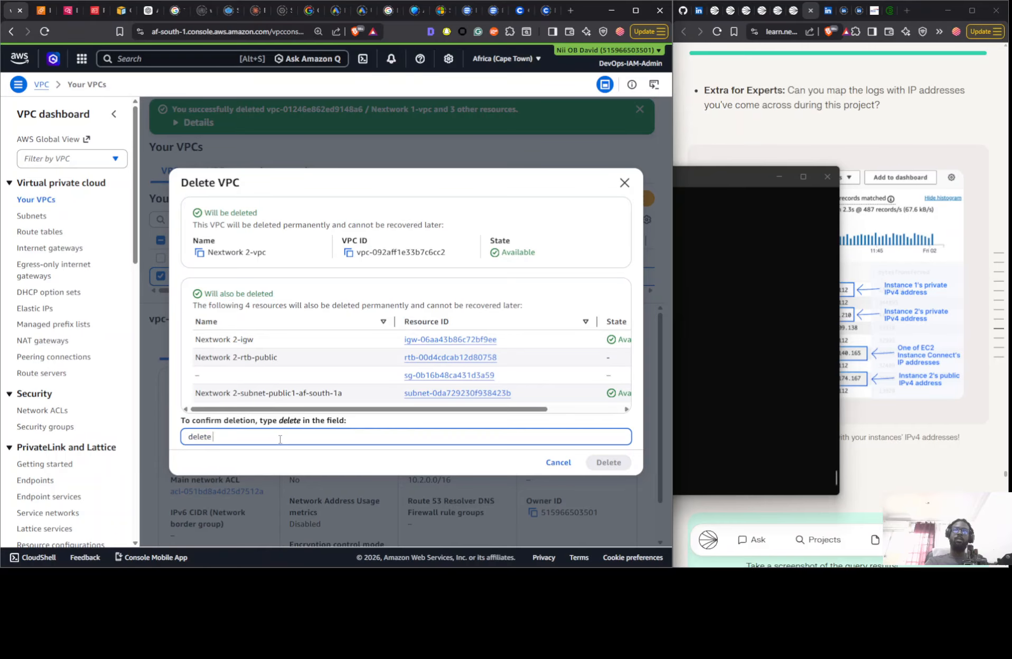
pyautogui.press('BackSpace')
pyautogui.click(591, 465)
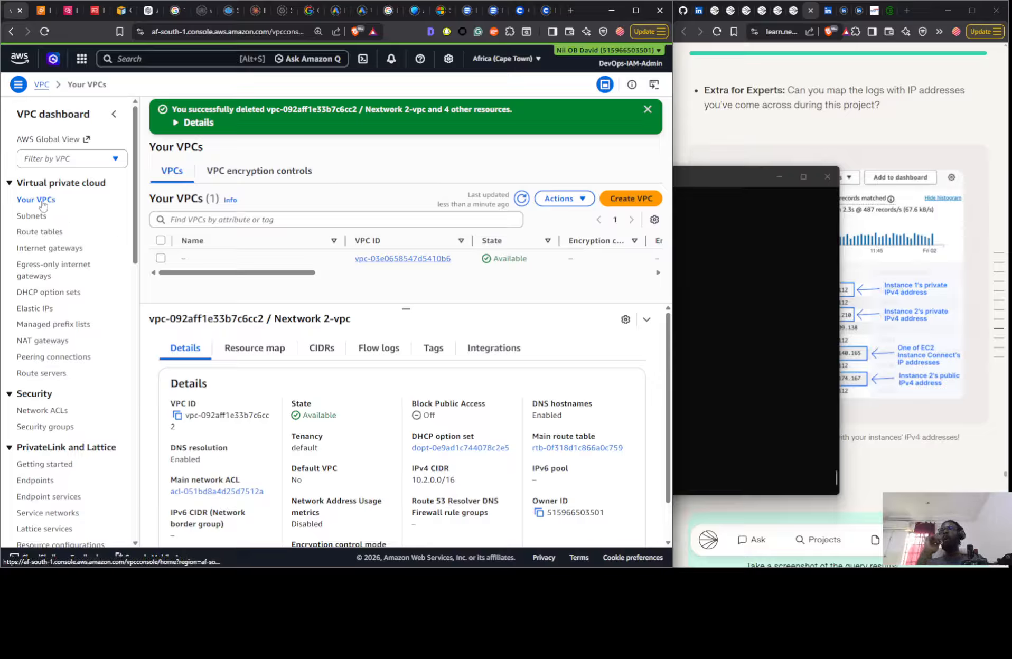
# - Check the remaining subnets and review the NextWork guide's clean-up checklist for any resources still to delete
pyautogui.click(42, 220)
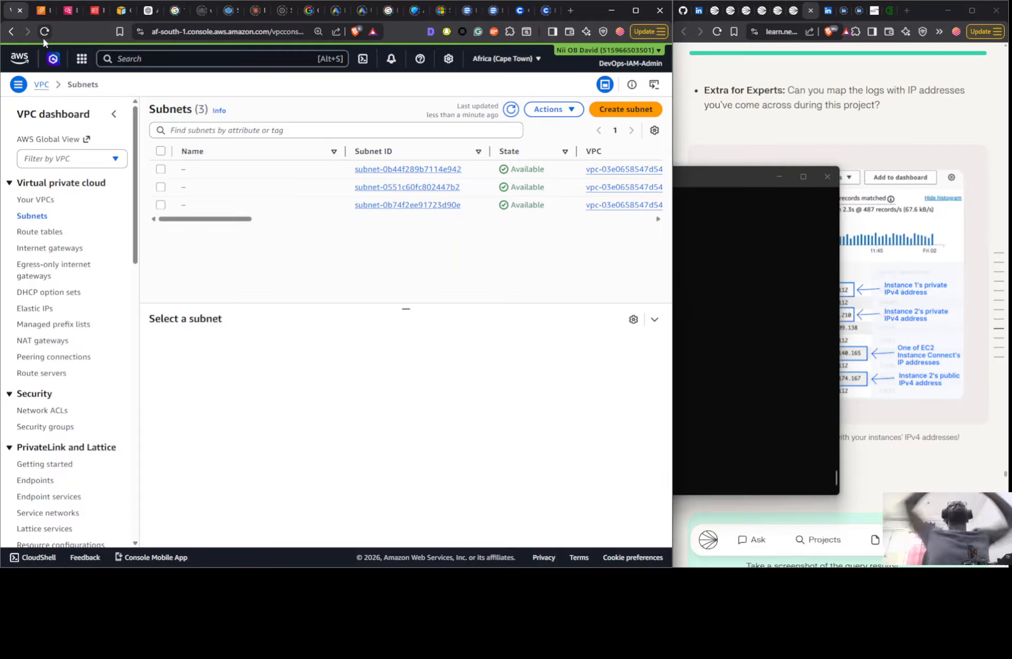
pyautogui.scroll(-10, 859, 113)
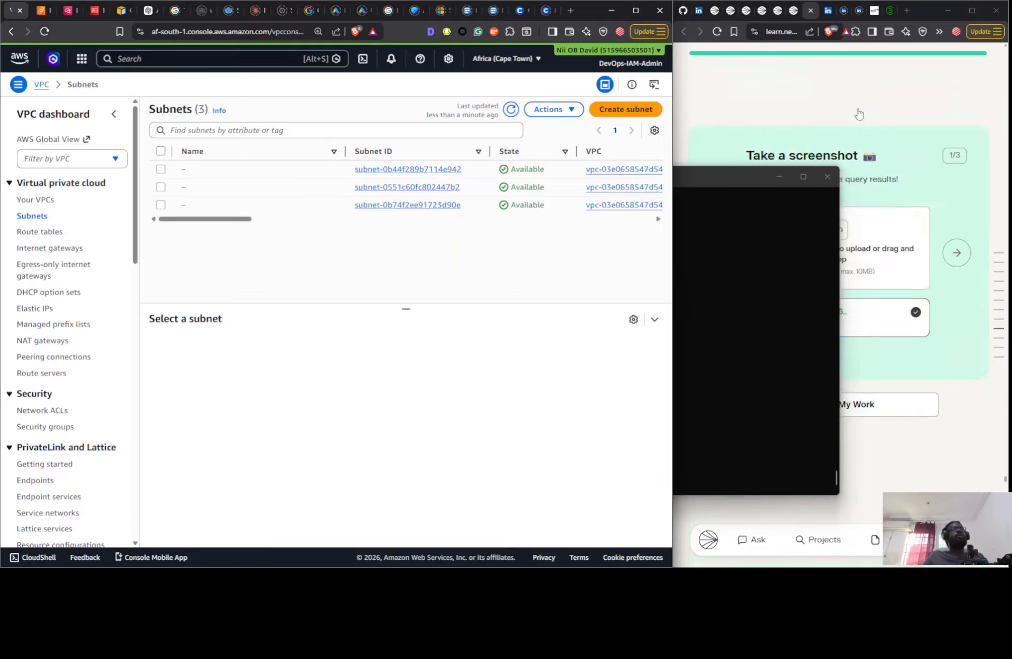
pyautogui.click(940, 266)
pyautogui.click(933, 216)
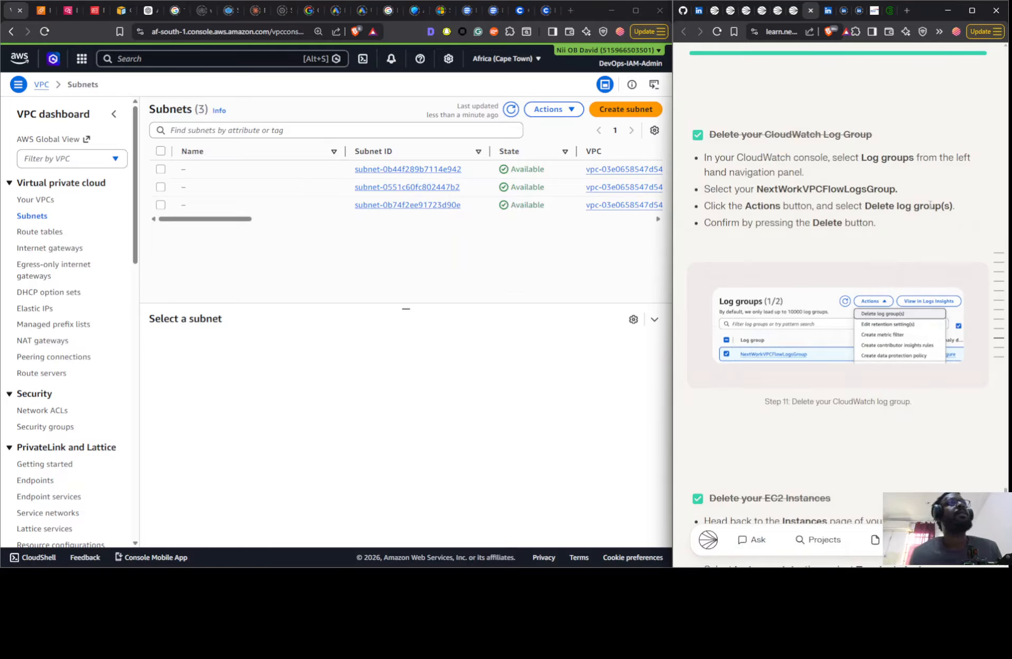
pyautogui.scroll(-20, 831, 263)
pyautogui.scroll(-1, 832, 263)
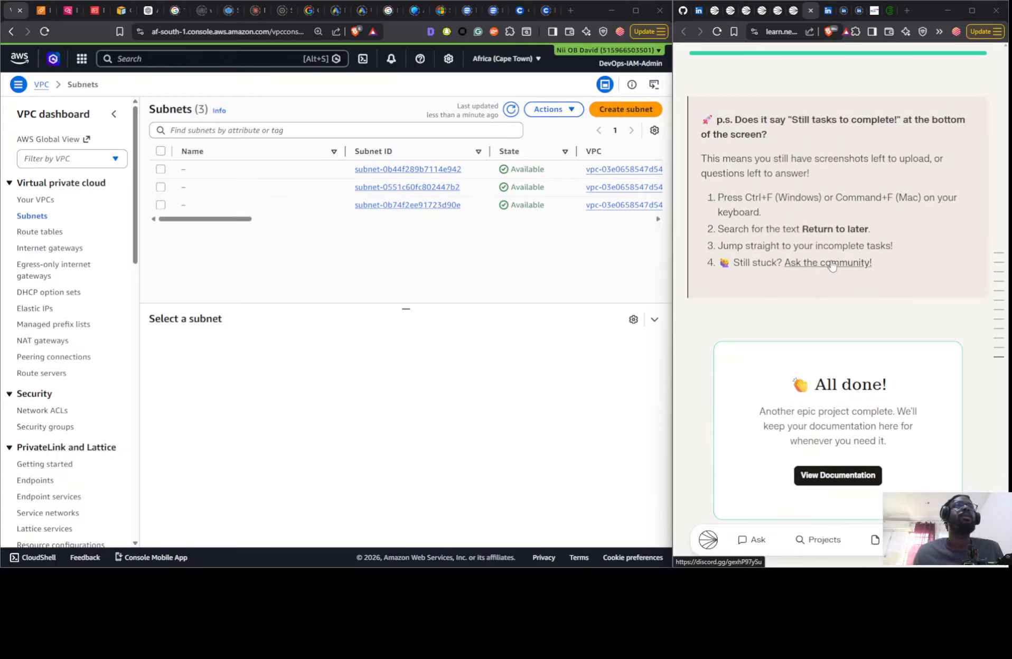
pyautogui.scroll(20, 839, 278)
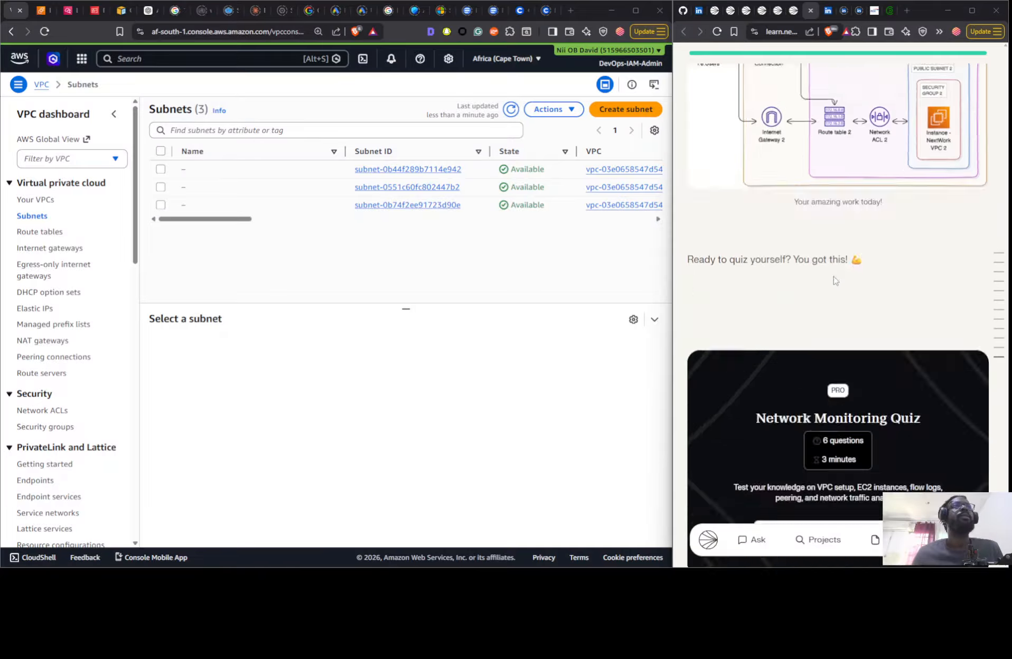
pyautogui.scroll(20, 838, 279)
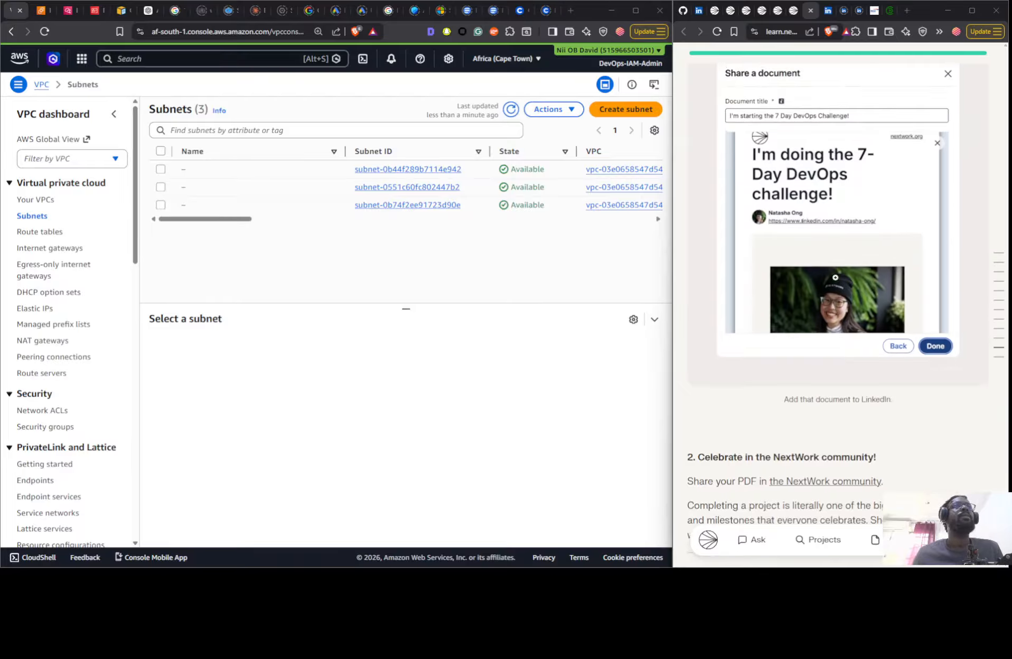
pyautogui.scroll(20, 834, 278)
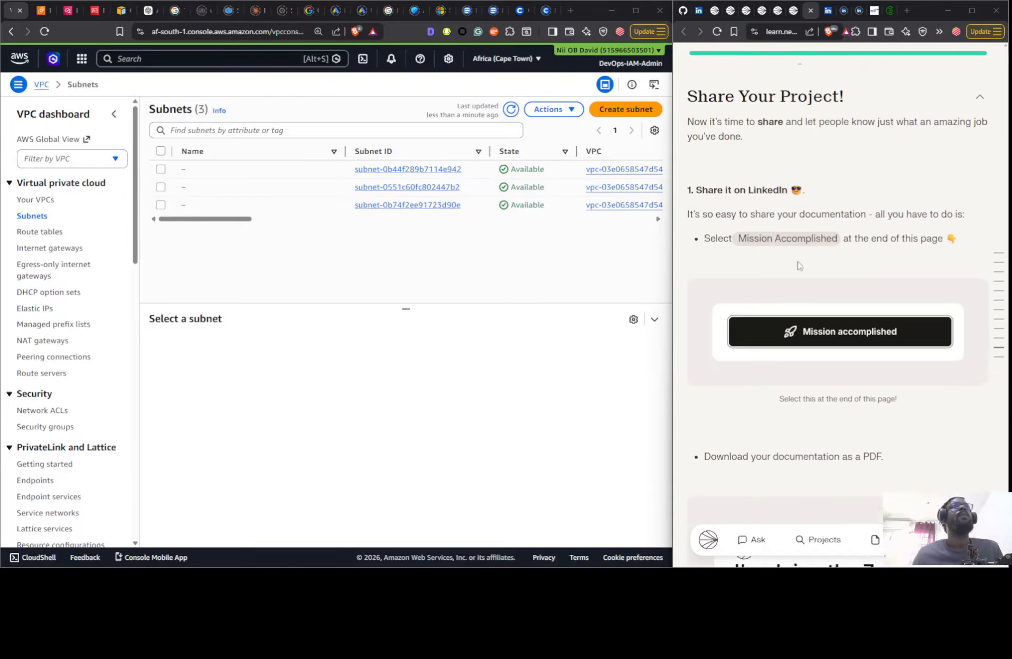
pyautogui.scroll(5, 800, 261)
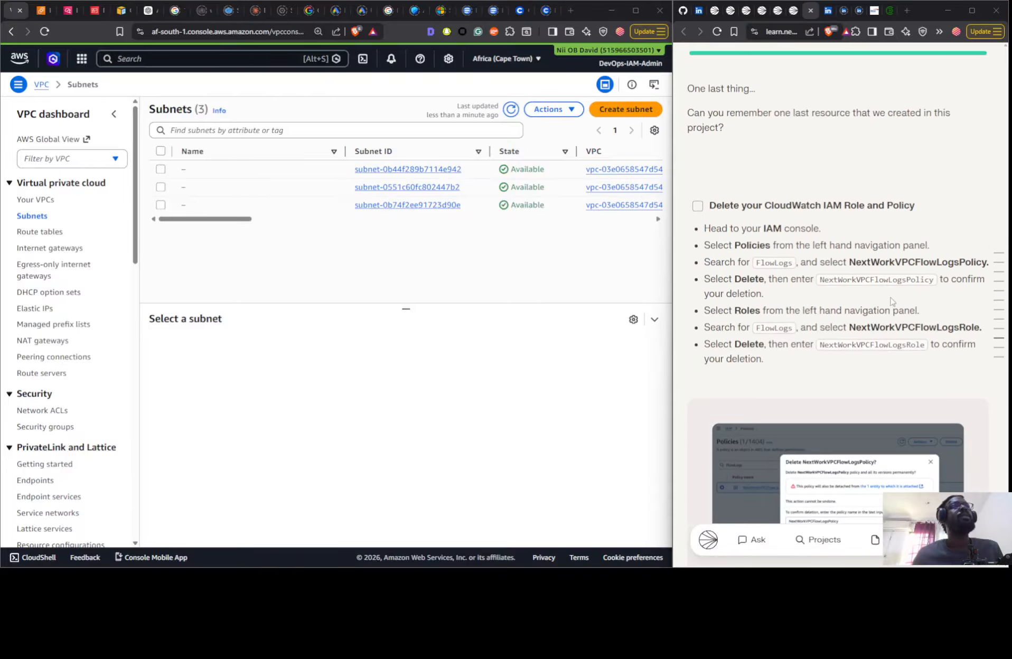
pyautogui.scroll(10, 891, 301)
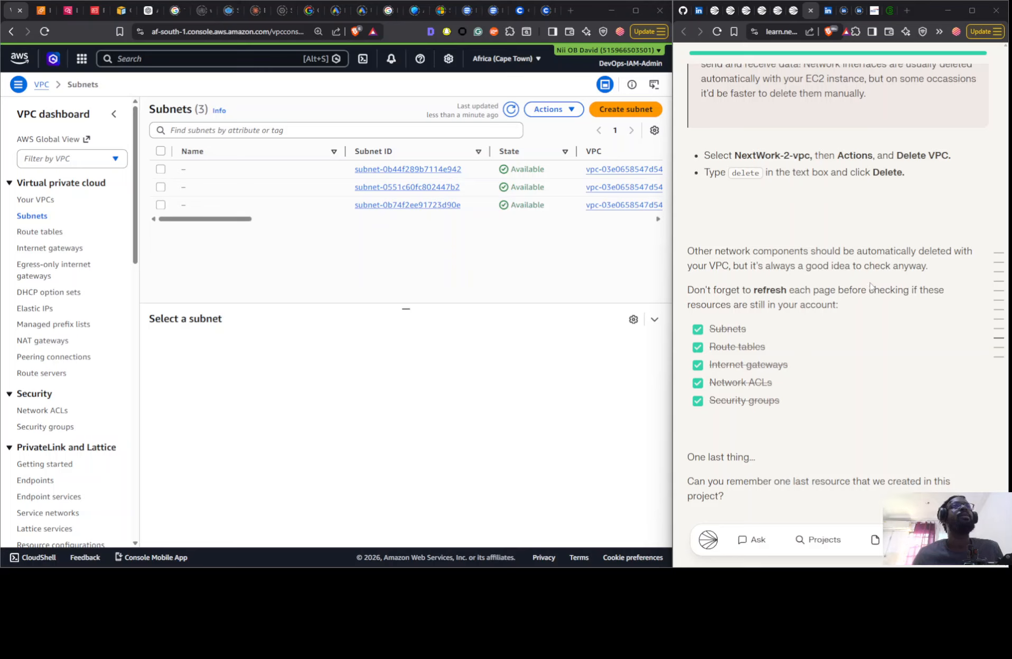
pyautogui.scroll(10, 866, 286)
pyautogui.scroll(-6, 850, 281)
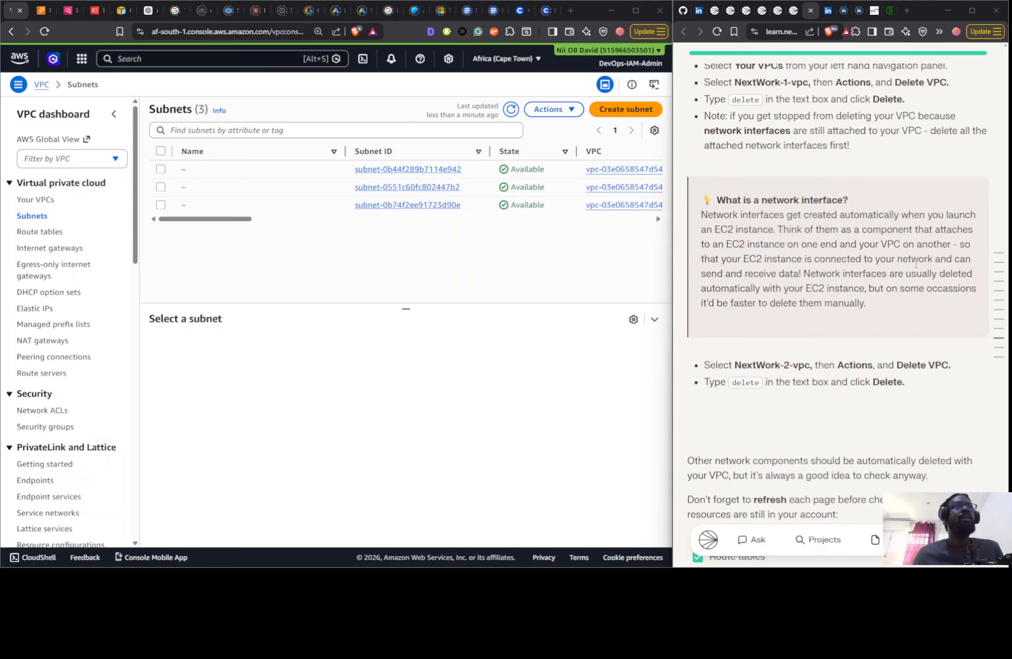
pyautogui.scroll(-4, 908, 265)
pyautogui.scroll(-3, 718, 334)
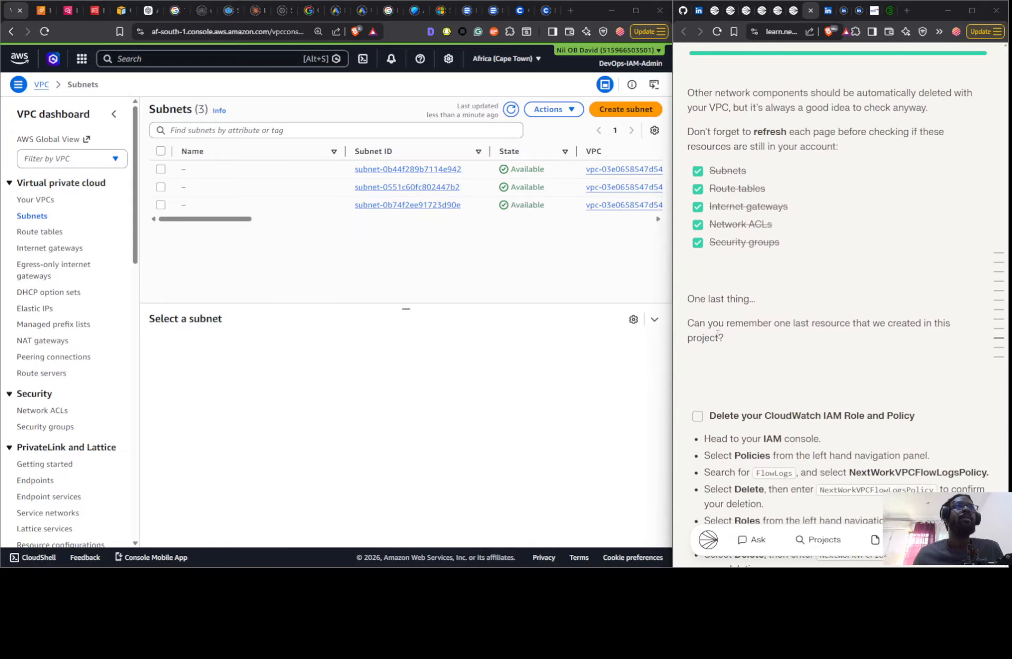
pyautogui.scroll(7, 853, 336)
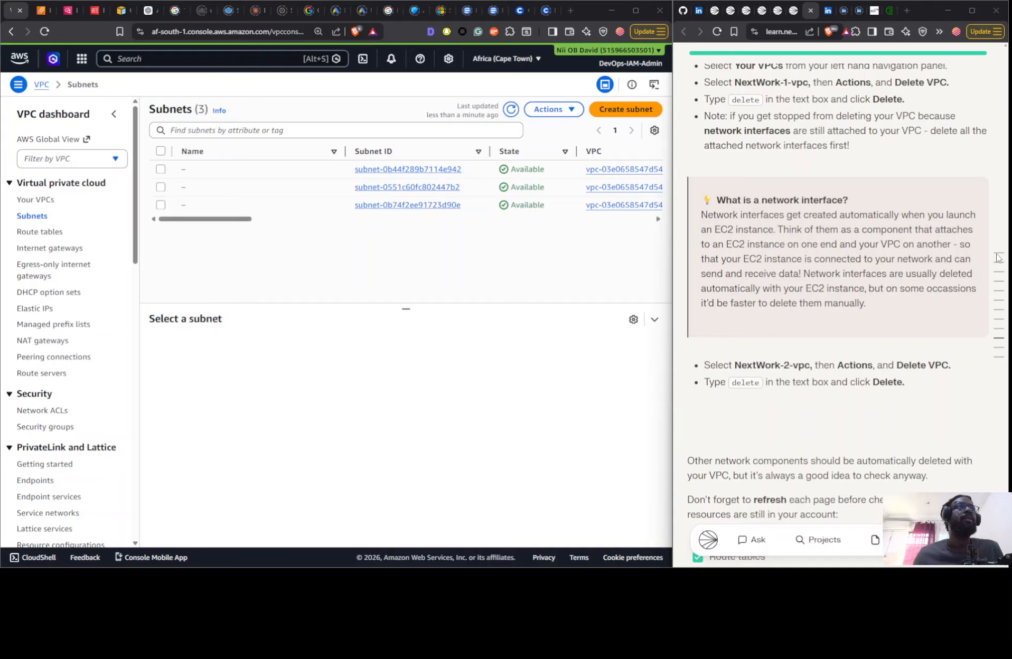
pyautogui.click(997, 256)
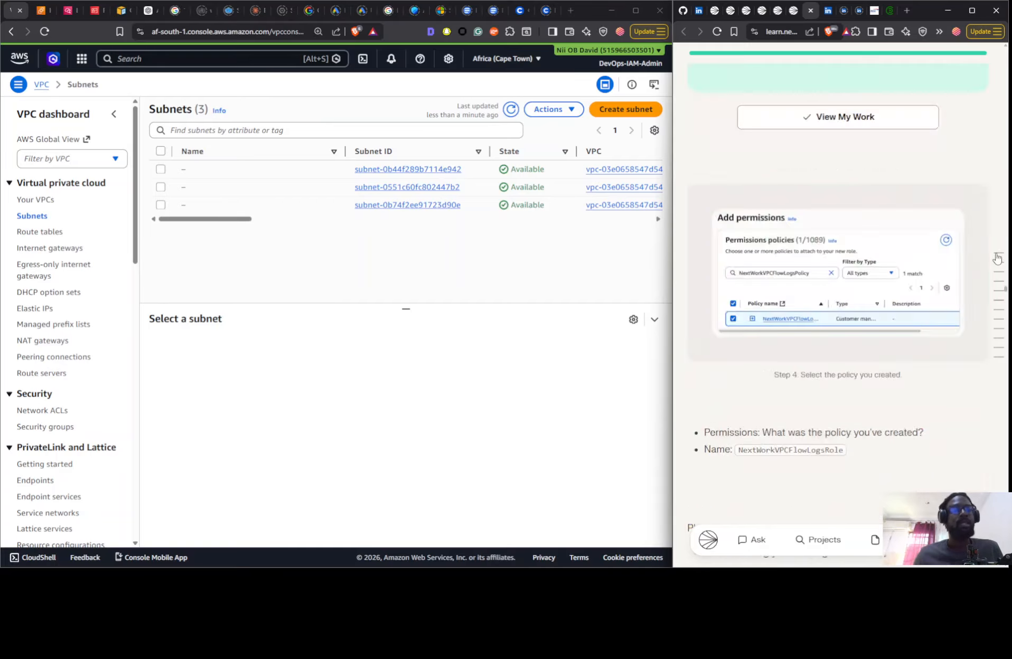
pyautogui.scroll(10, 845, 203)
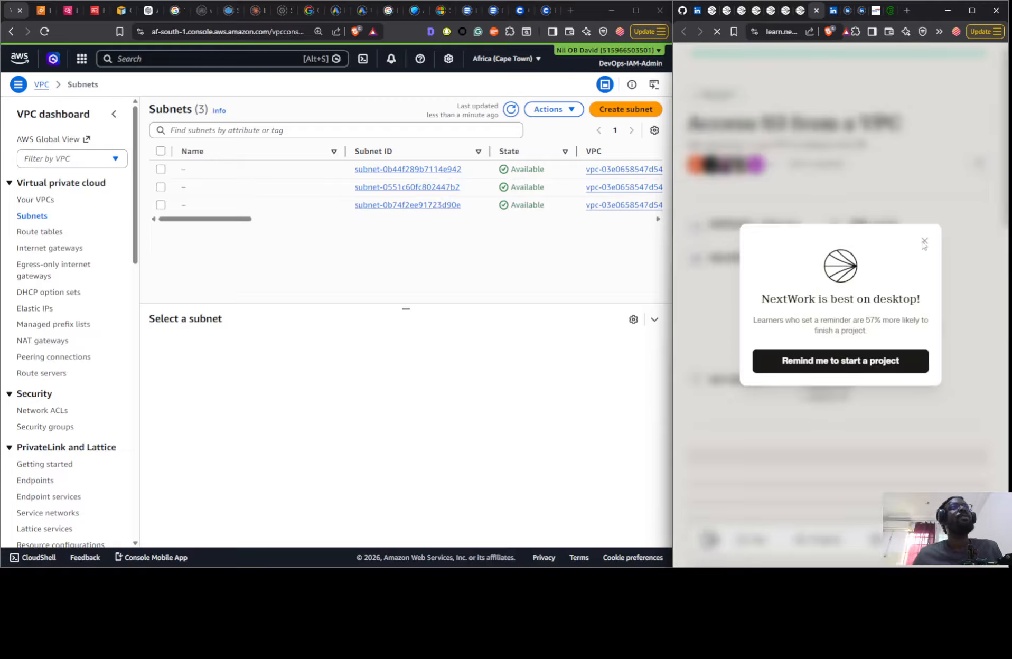
# - Dismiss the desktop reminder and read the Access S3 from a VPC project's introduction, architecture and first-step tasks
pyautogui.click(925, 242)
pyautogui.scroll(-3, 845, 197)
pyautogui.scroll(-5, 847, 200)
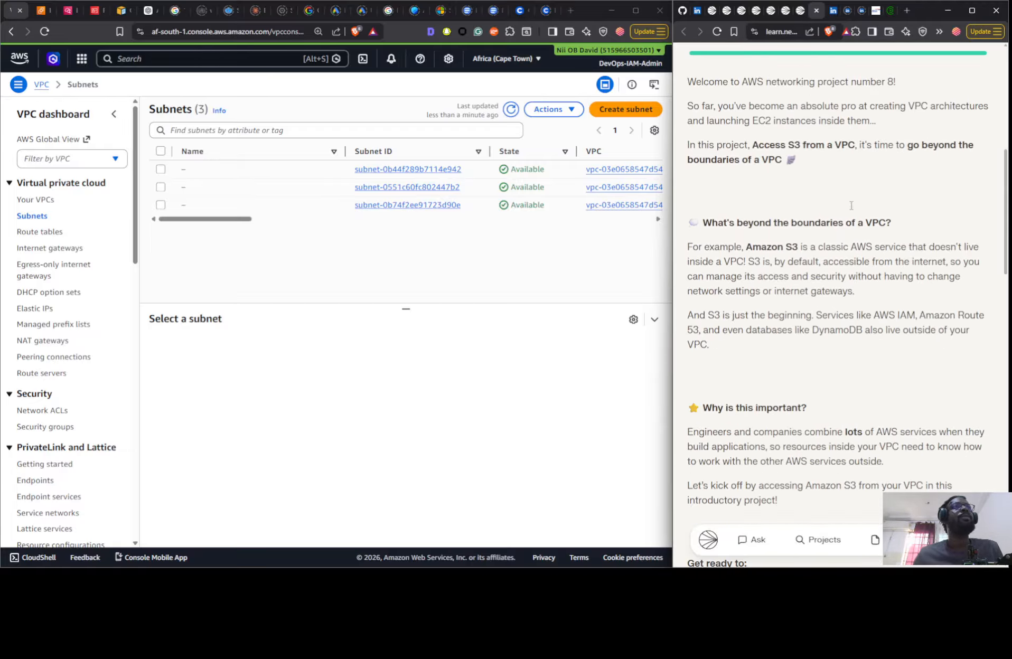
pyautogui.scroll(-18, 848, 216)
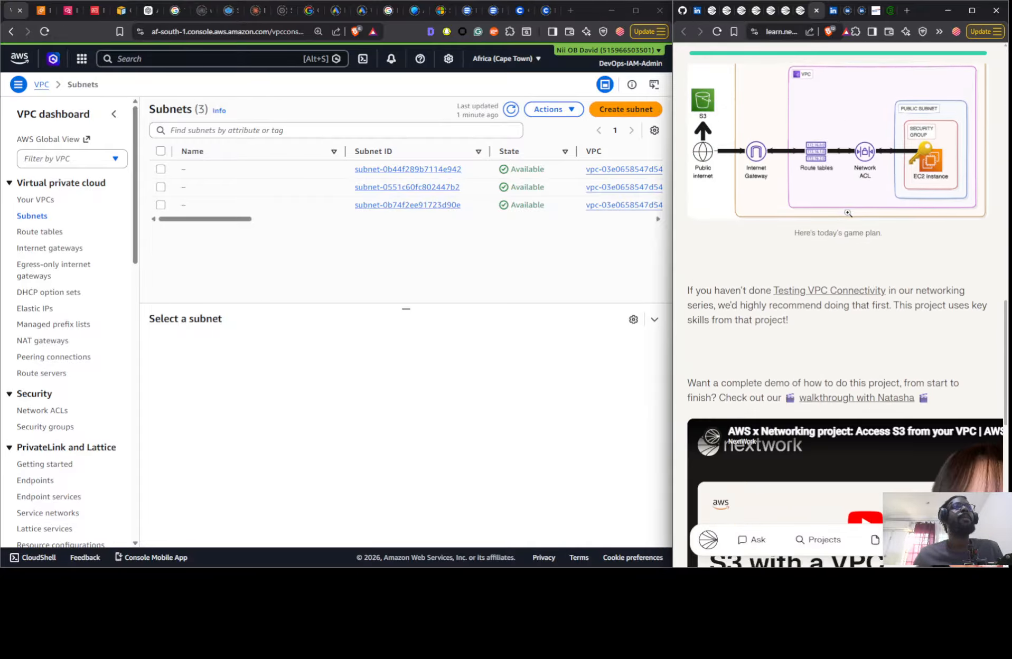
pyautogui.scroll(-5, 844, 221)
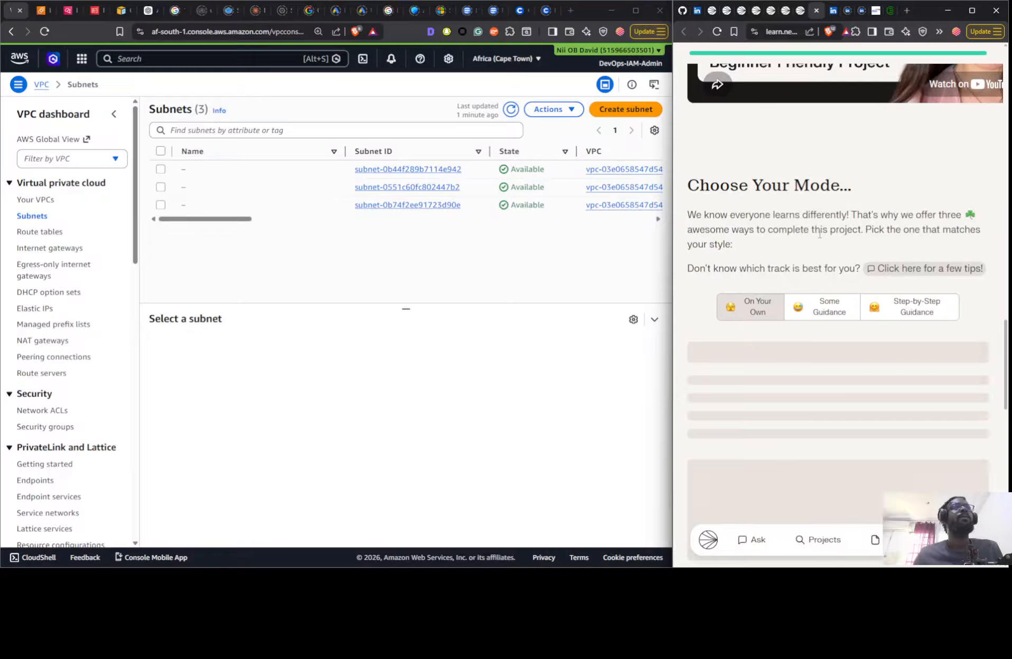
pyautogui.scroll(-14, 819, 230)
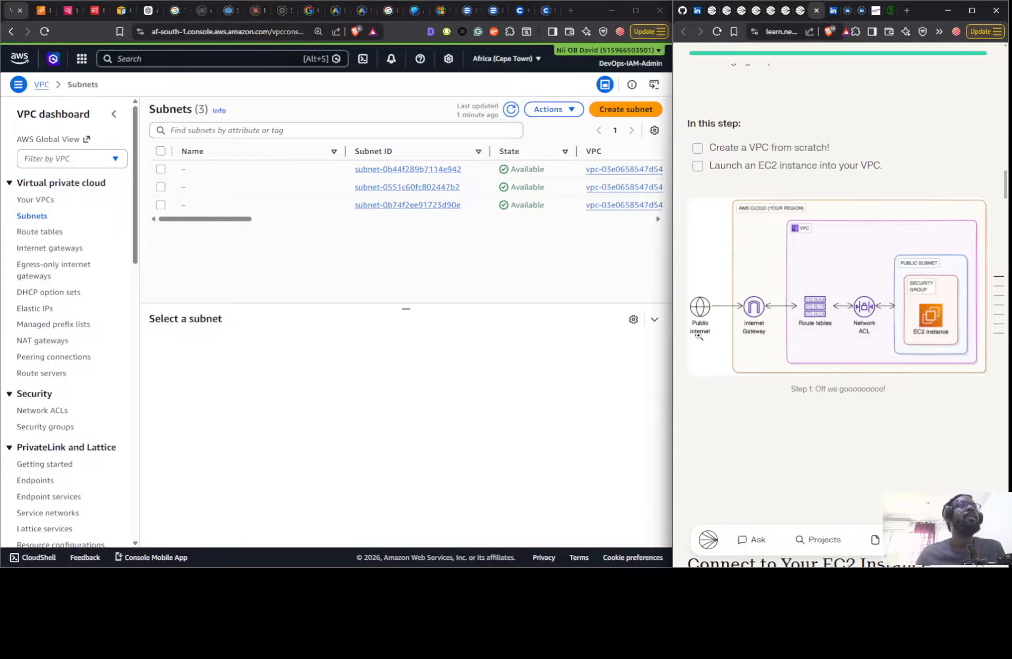
pyautogui.scroll(-1, 804, 280)
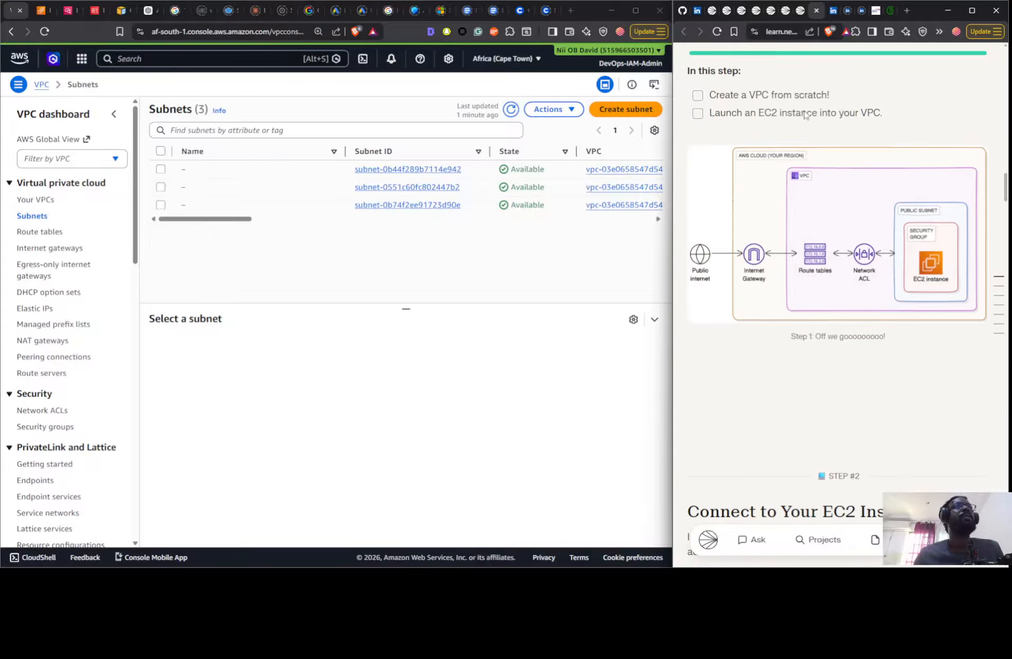
# - Start creating a VPC with the VPC and more option and set the auto-generated name tag to Nextwork
pyautogui.click(49, 200)
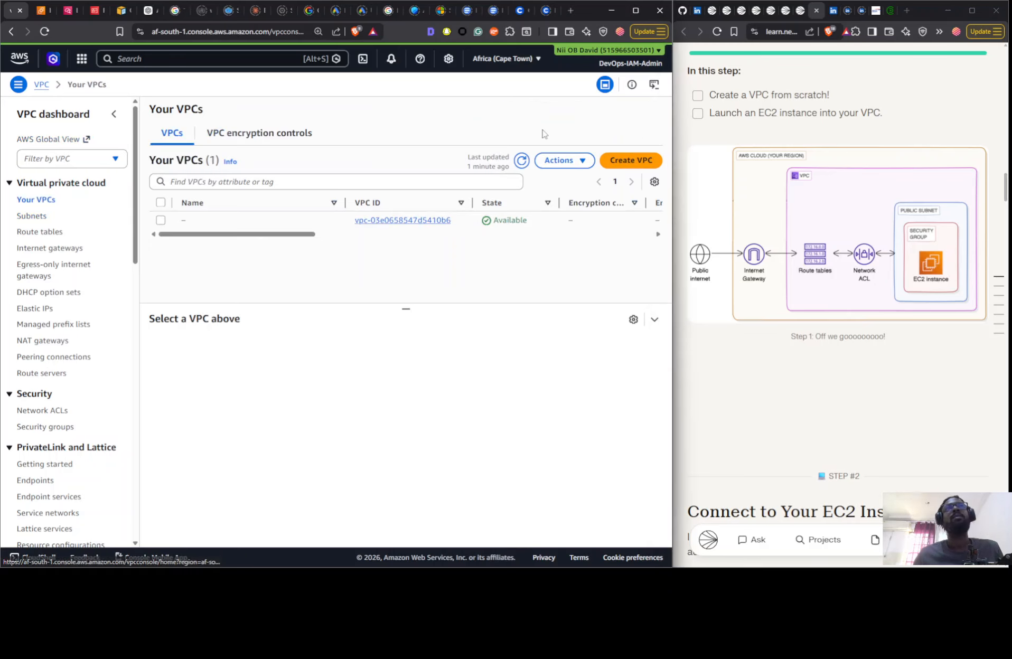
pyautogui.click(626, 163)
pyautogui.click(75, 252)
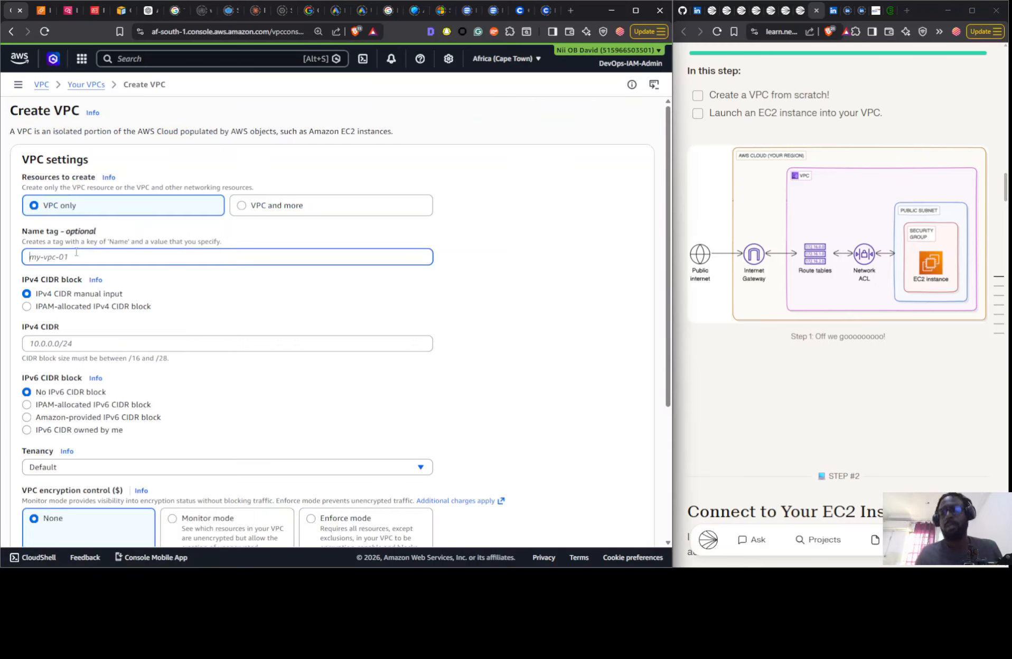
pyautogui.write('Nextwor')
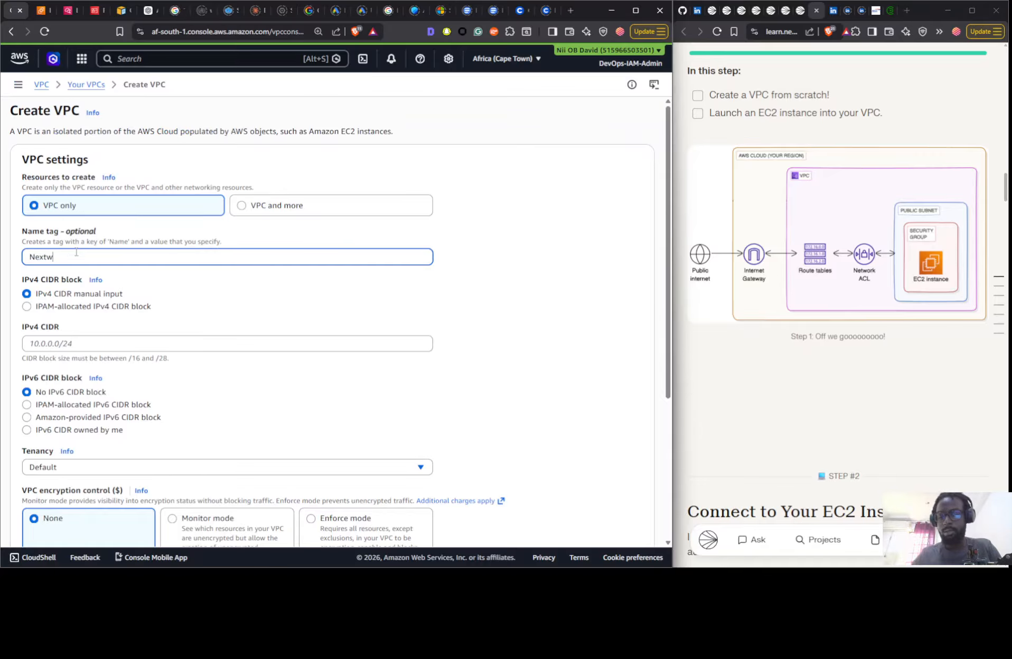
pyautogui.click(235, 206)
pyautogui.click(137, 296)
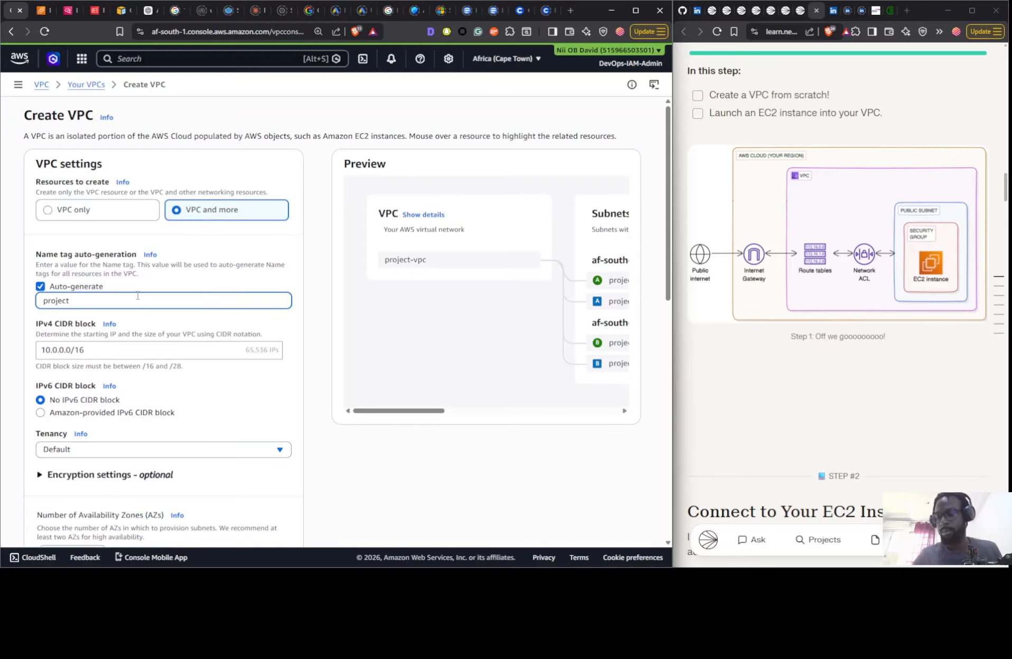
pyautogui.hotkey('ctrl', 'a')
pyautogui.write('Nextwo')
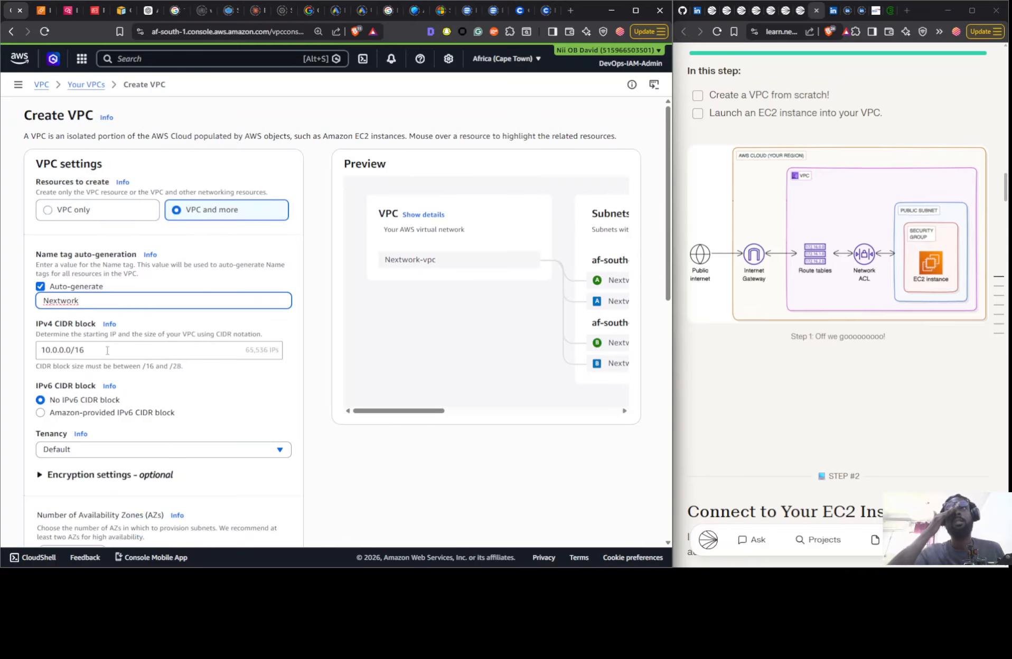
pyautogui.scroll(-7, 879, 321)
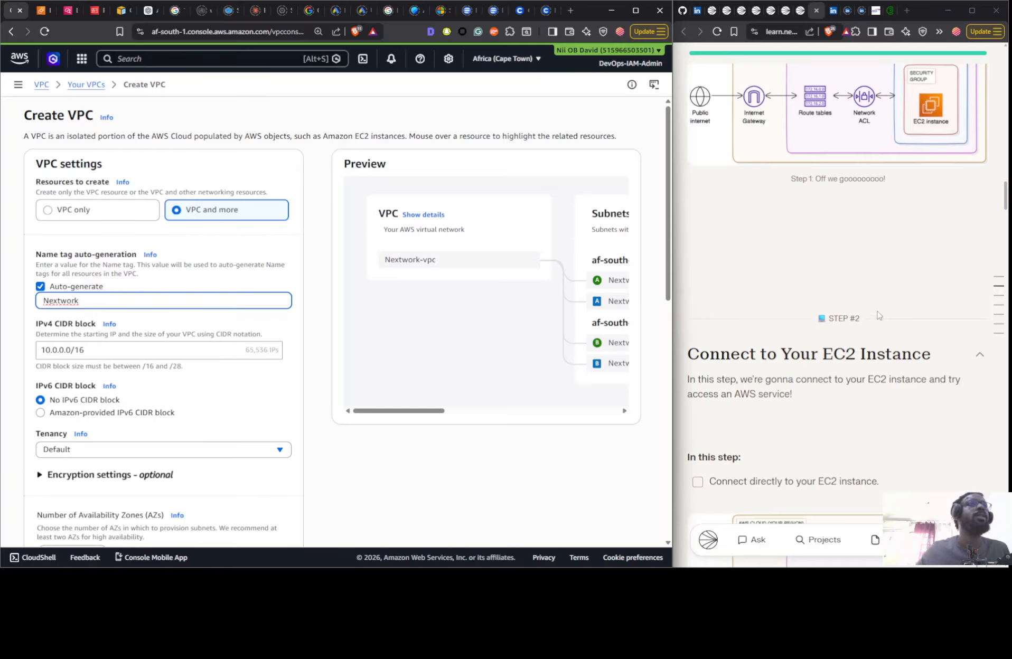
# - Set the new VPC to 1 Availability Zone and 0 private subnets
pyautogui.scroll(-4, 160, 348)
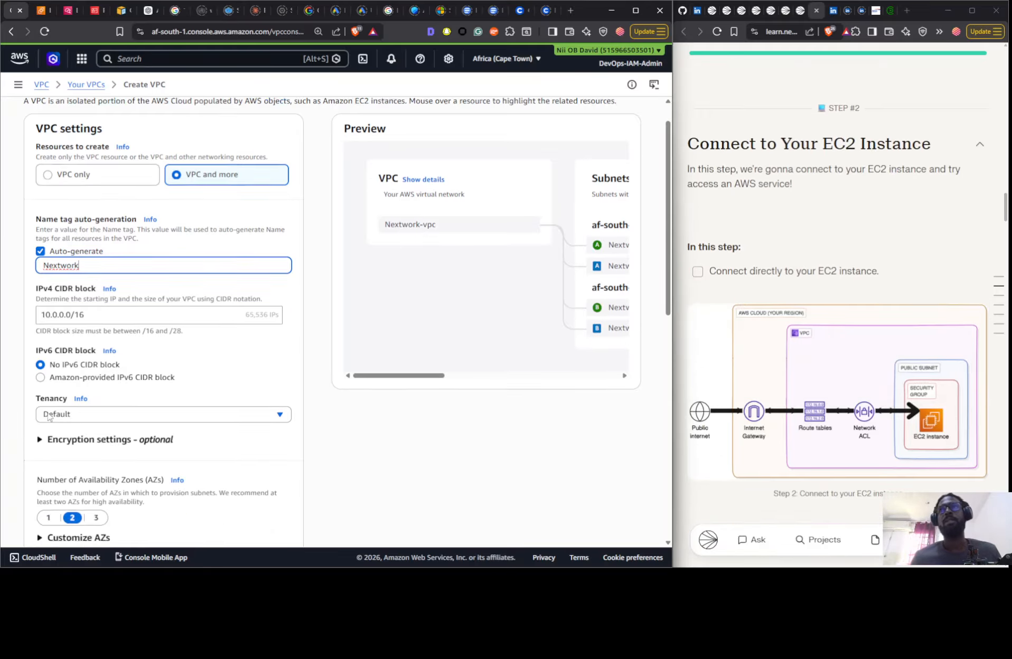
pyautogui.click(48, 343)
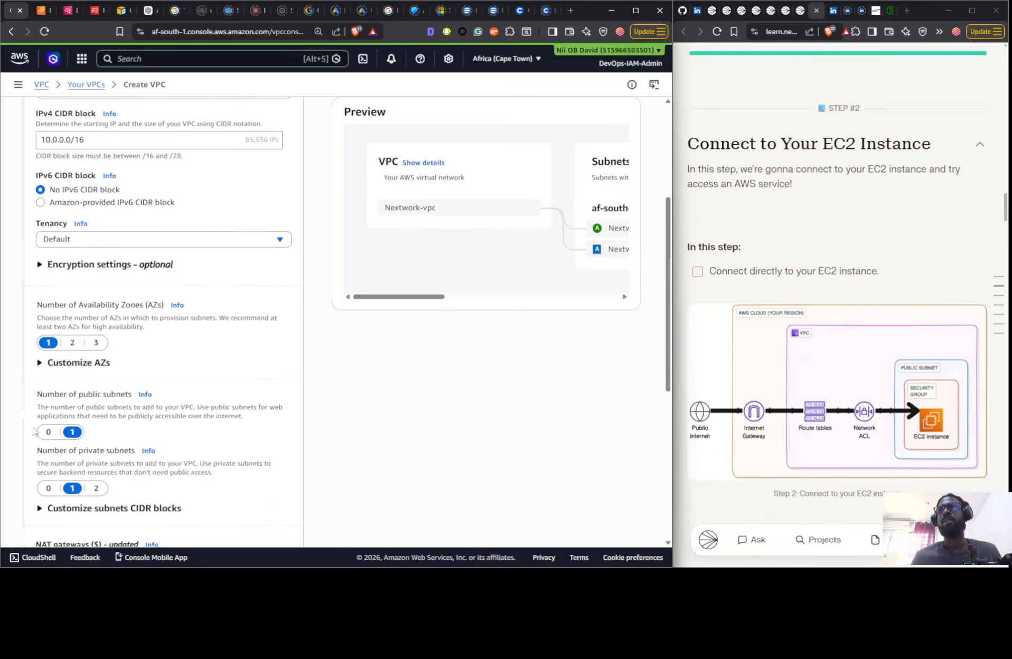
pyautogui.click(47, 488)
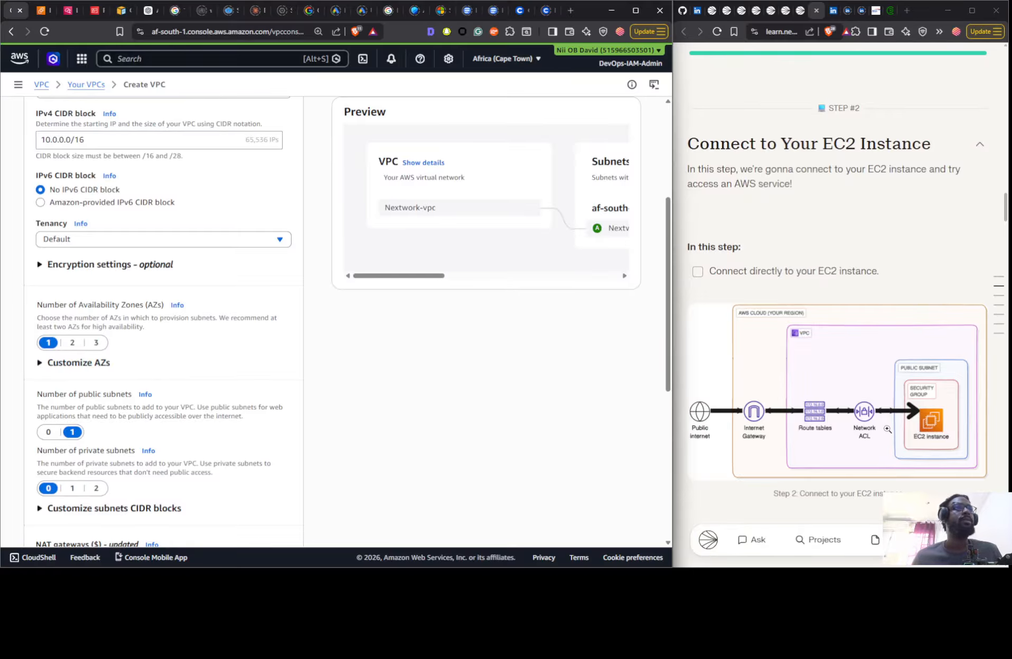
pyautogui.scroll(-7, 834, 414)
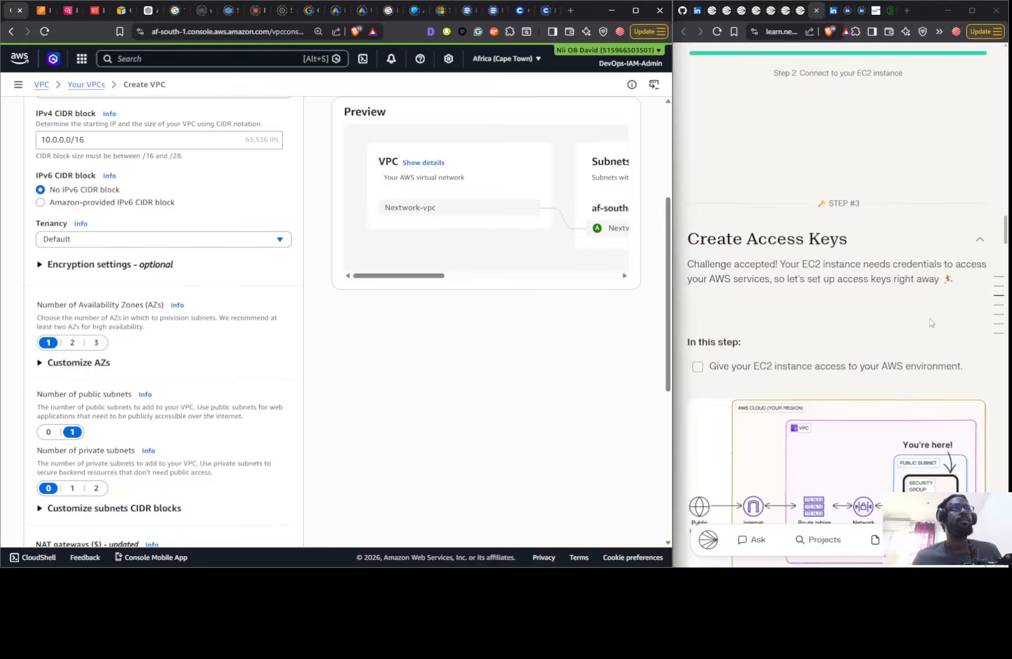
pyautogui.scroll(-3, 930, 323)
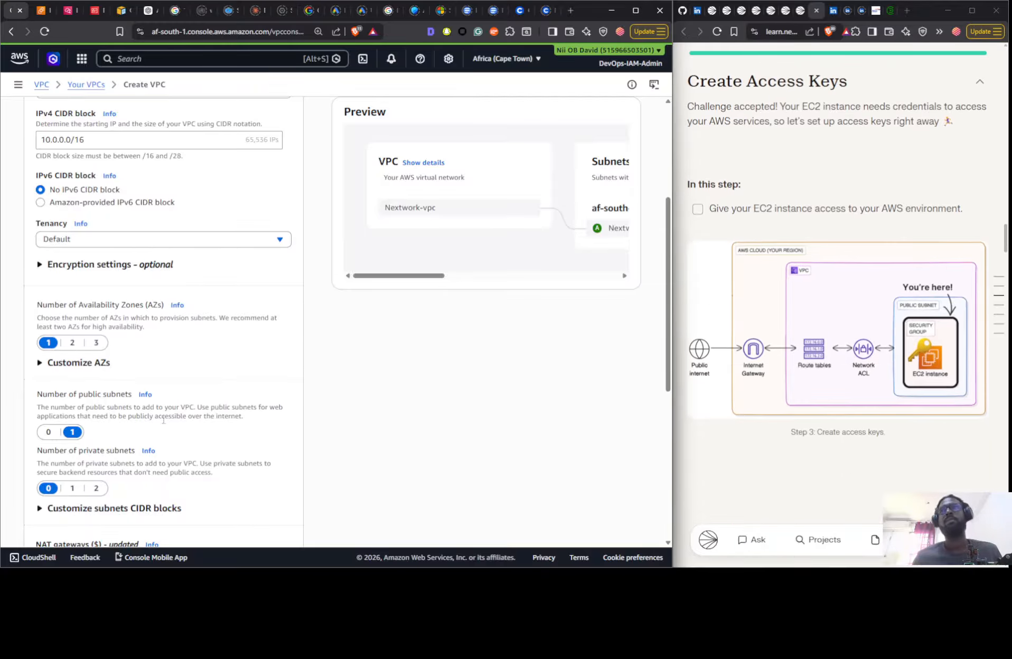
# - Set the VPC endpoints to None, create the VPC and open its details
pyautogui.scroll(-6, 163, 421)
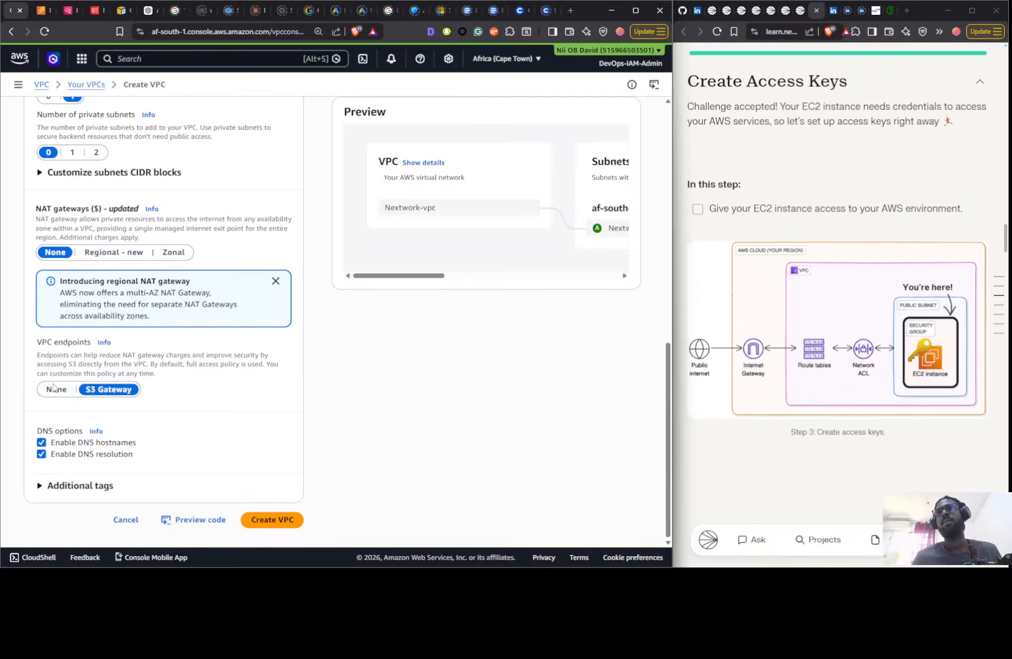
pyautogui.click(56, 389)
pyautogui.click(280, 519)
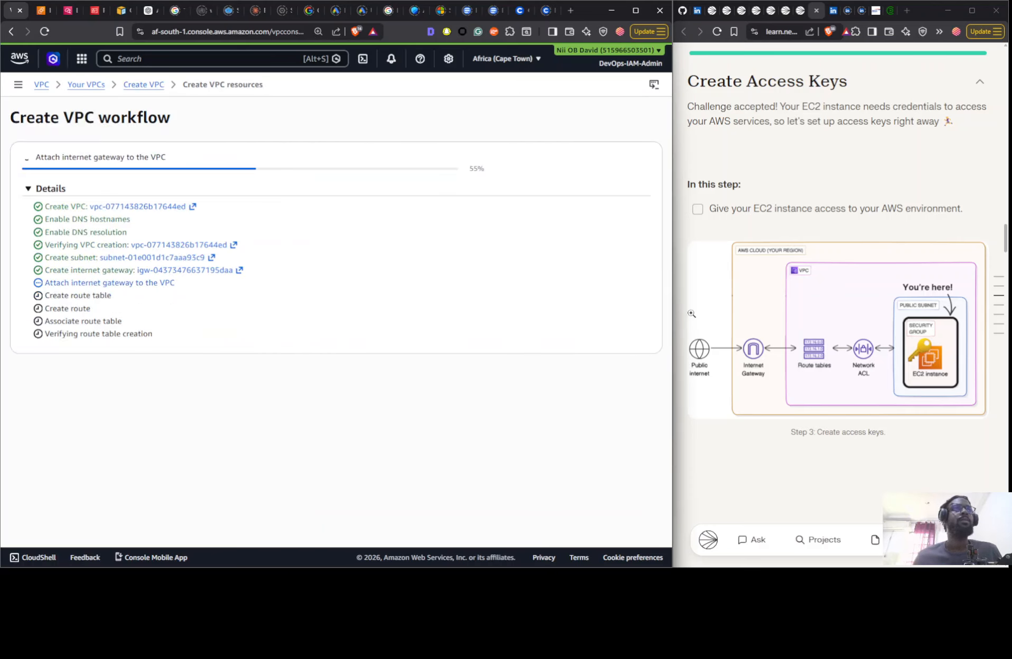
pyautogui.scroll(-3, 847, 269)
pyautogui.scroll(3, 847, 269)
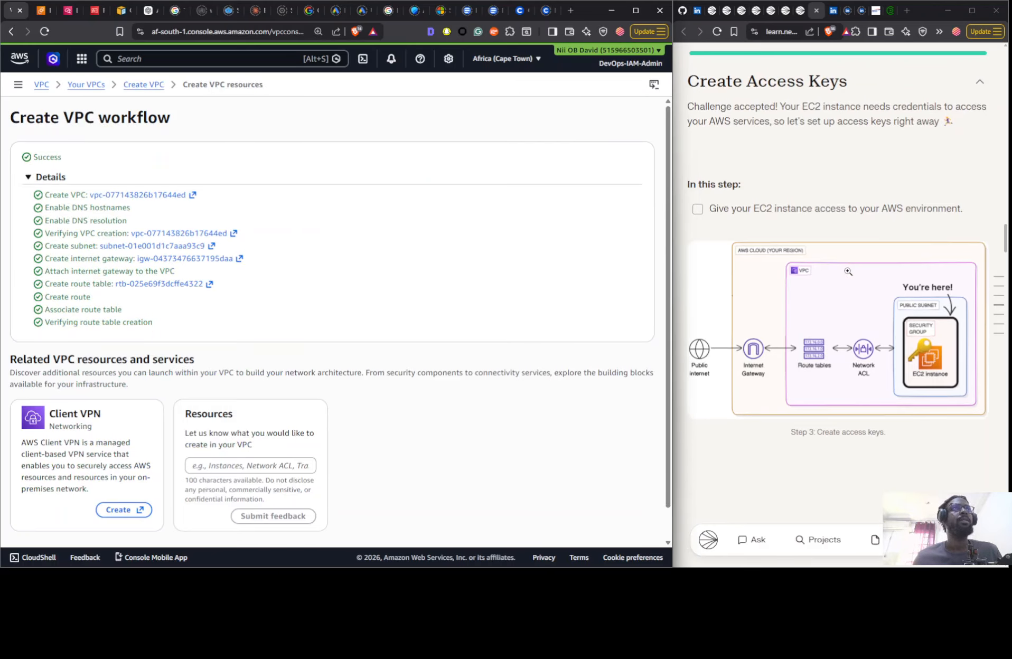
pyautogui.scroll(-1, 471, 427)
pyautogui.click(619, 522)
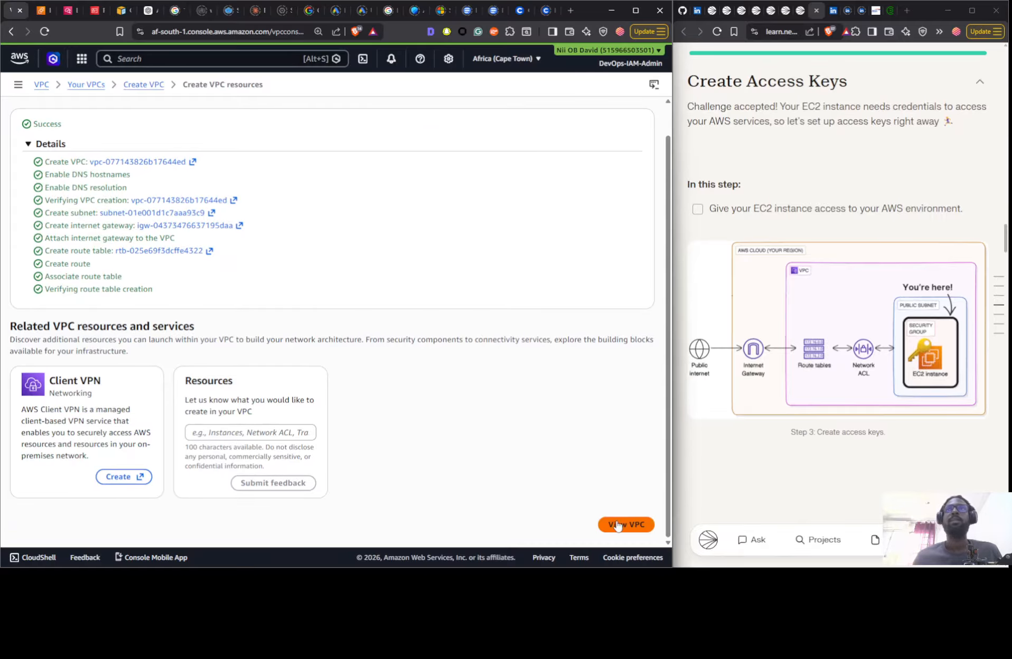
# - Refresh the EC2 instances list and start launching a new instance named "Instance - Nextwork"
pyautogui.click(42, 11)
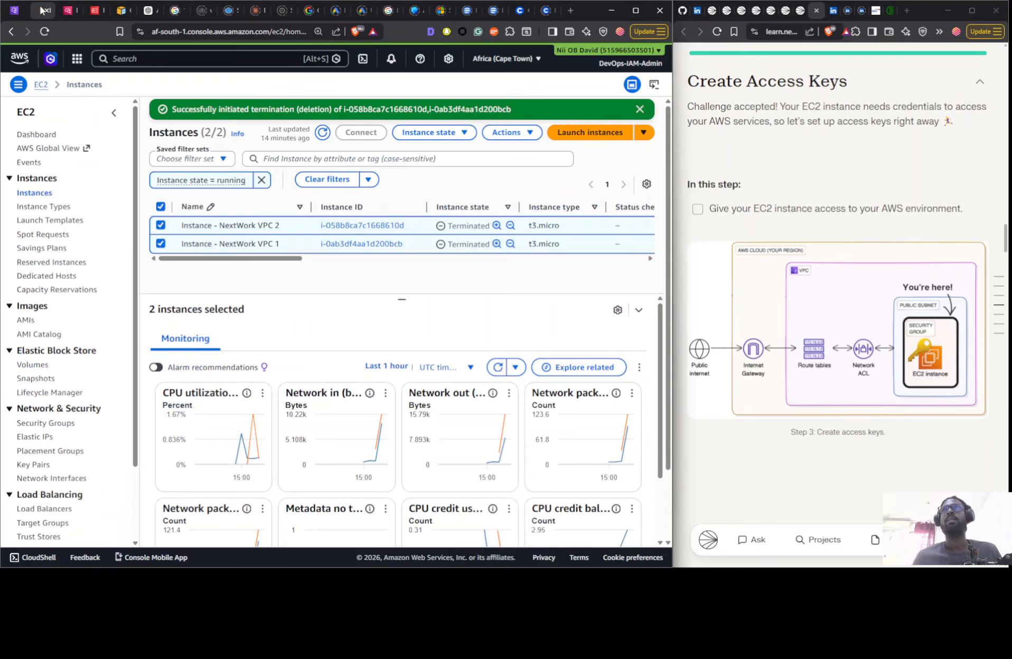
pyautogui.click(322, 132)
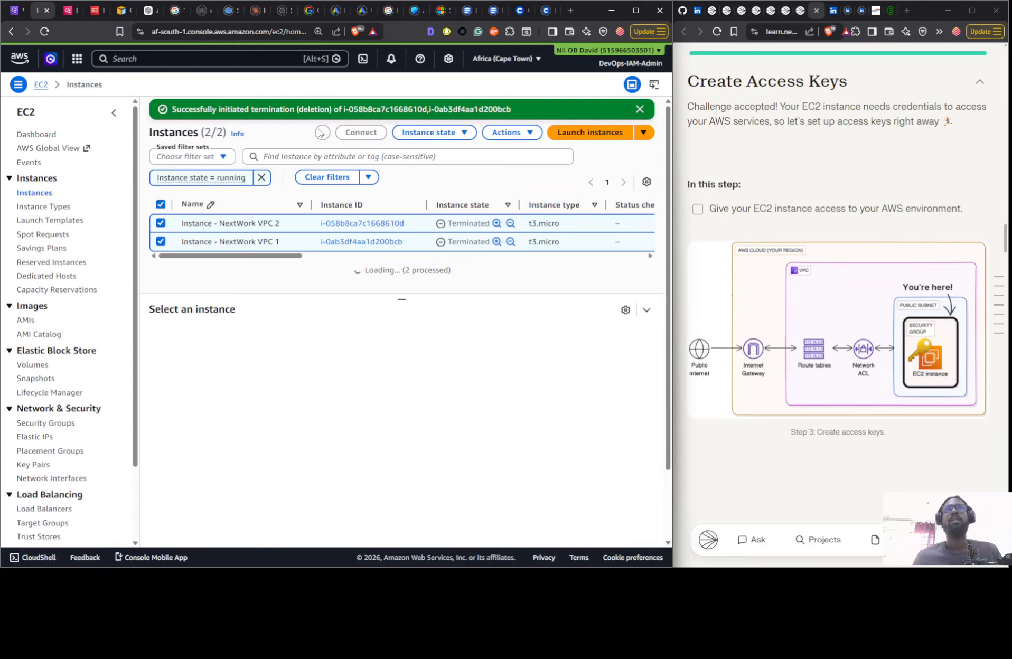
pyautogui.click(590, 133)
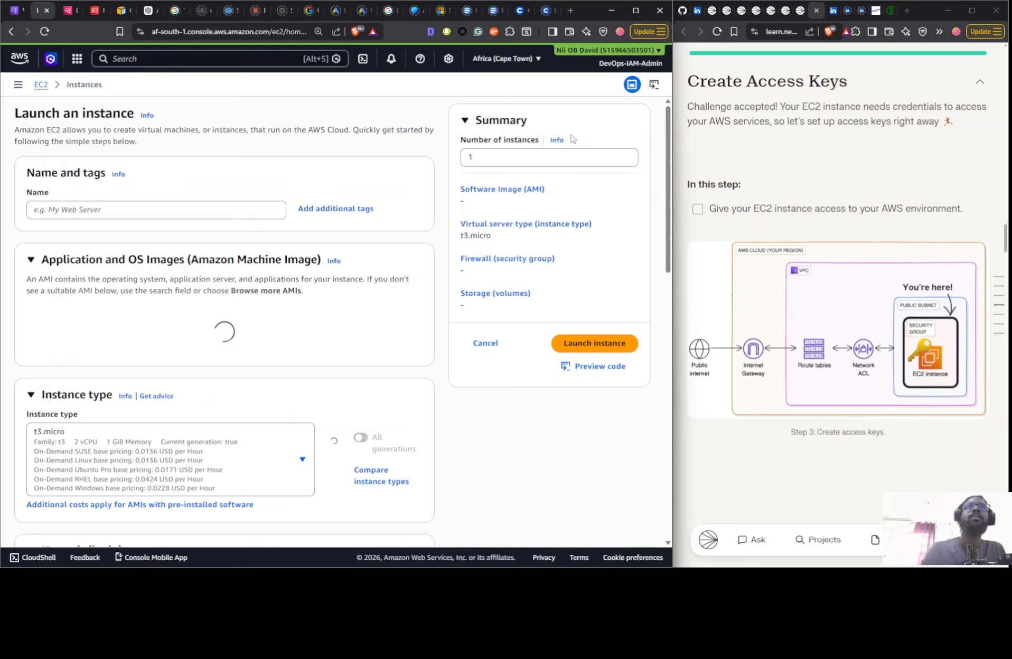
pyautogui.click(113, 210)
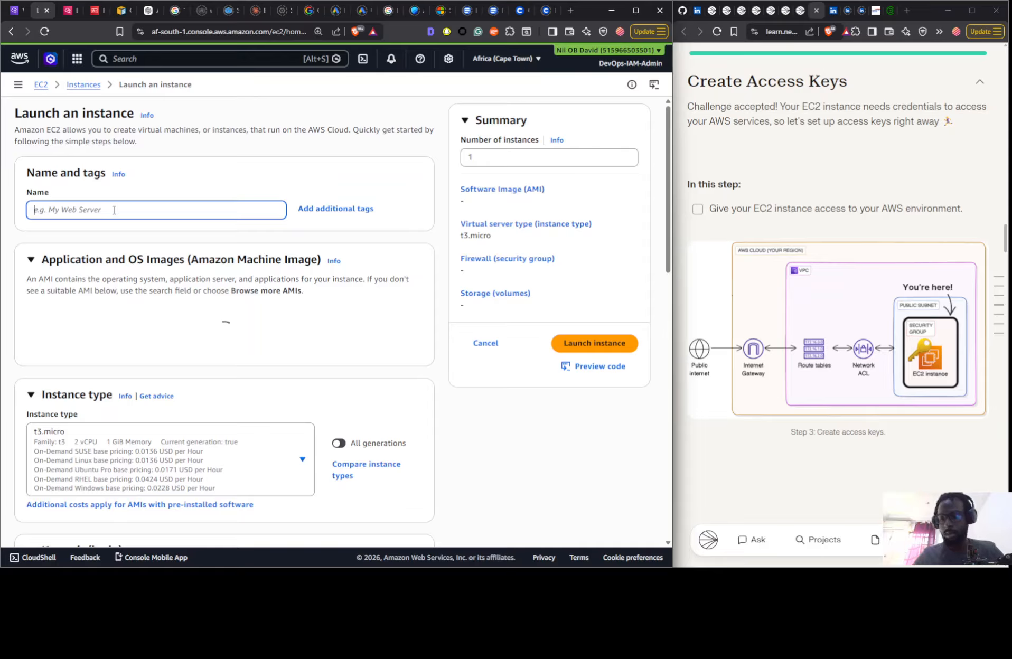
pyautogui.write('Insta')
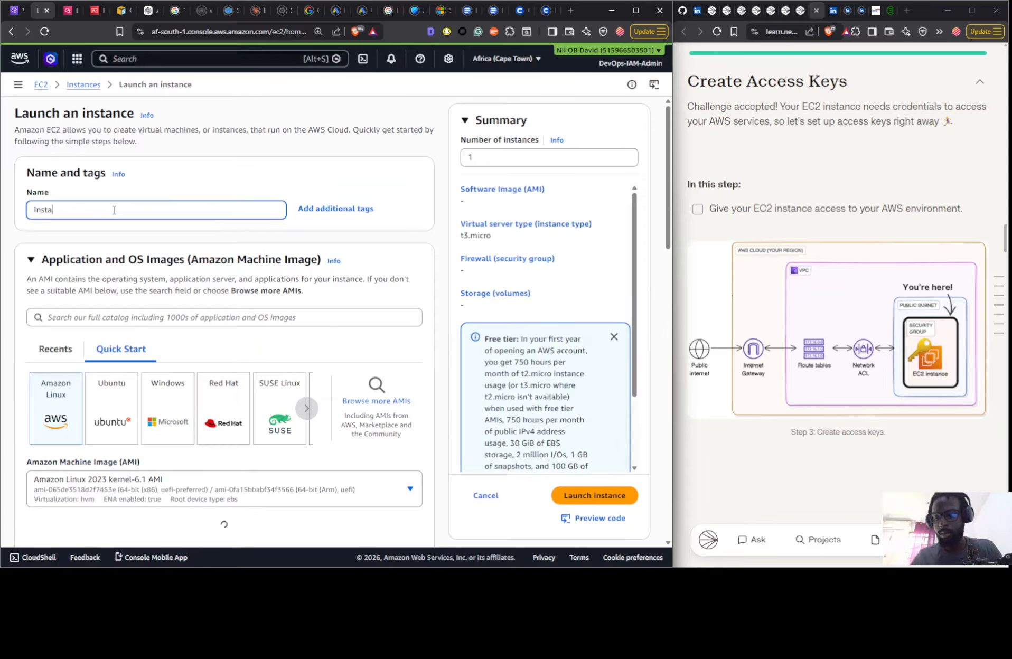
pyautogui.write('nce -')
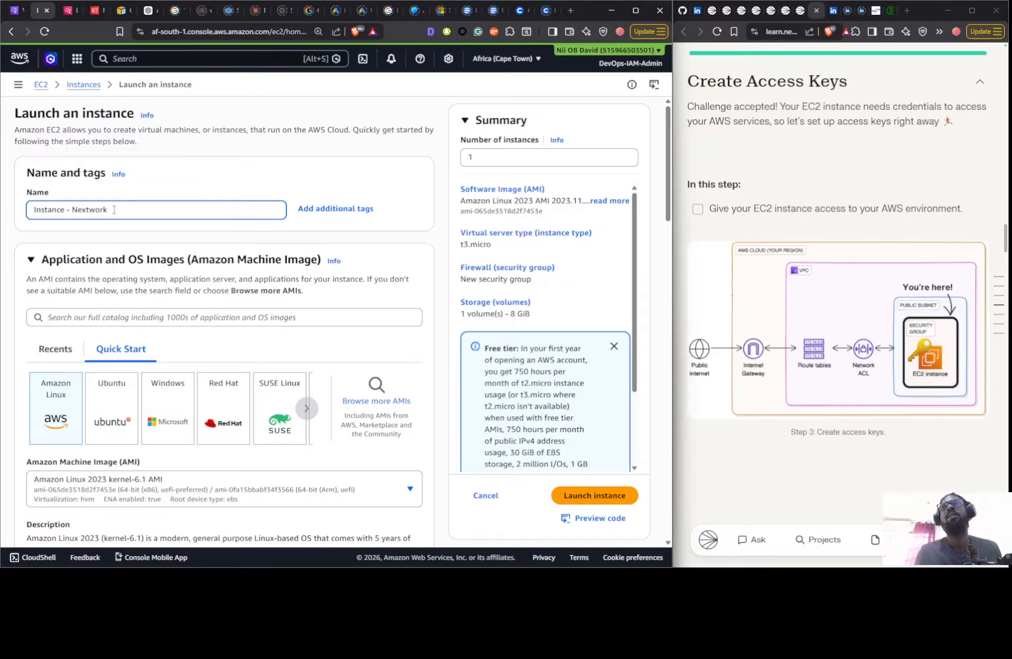
pyautogui.write(' Nextwork')
# - Choose to proceed without a key pair for the instance
pyautogui.scroll(-11, 102, 311)
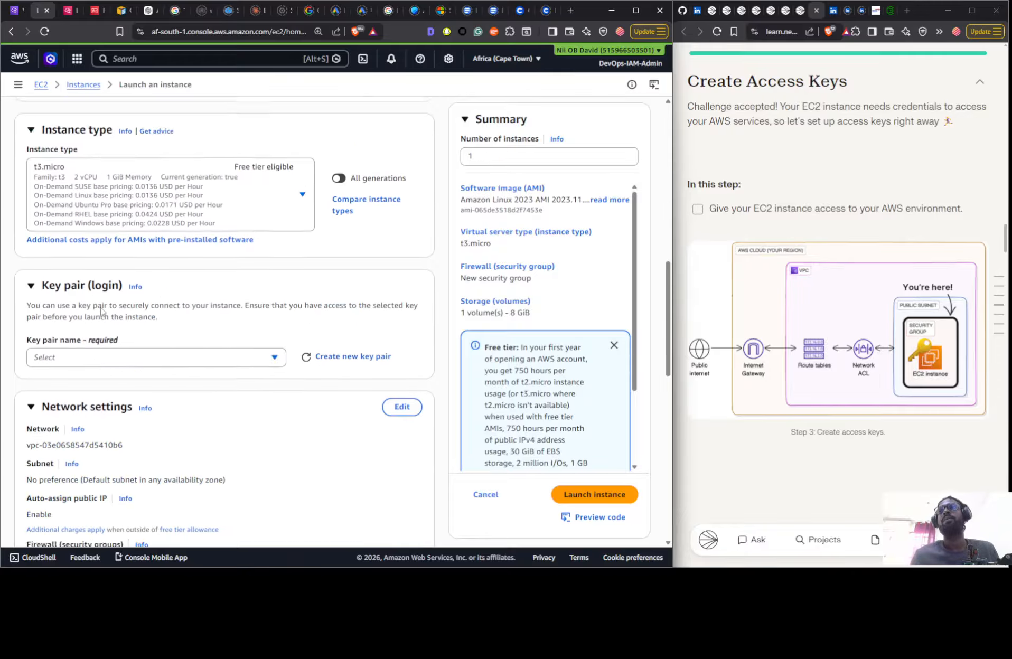
pyautogui.scroll(-2, 101, 312)
pyautogui.click(111, 283)
pyautogui.click(102, 318)
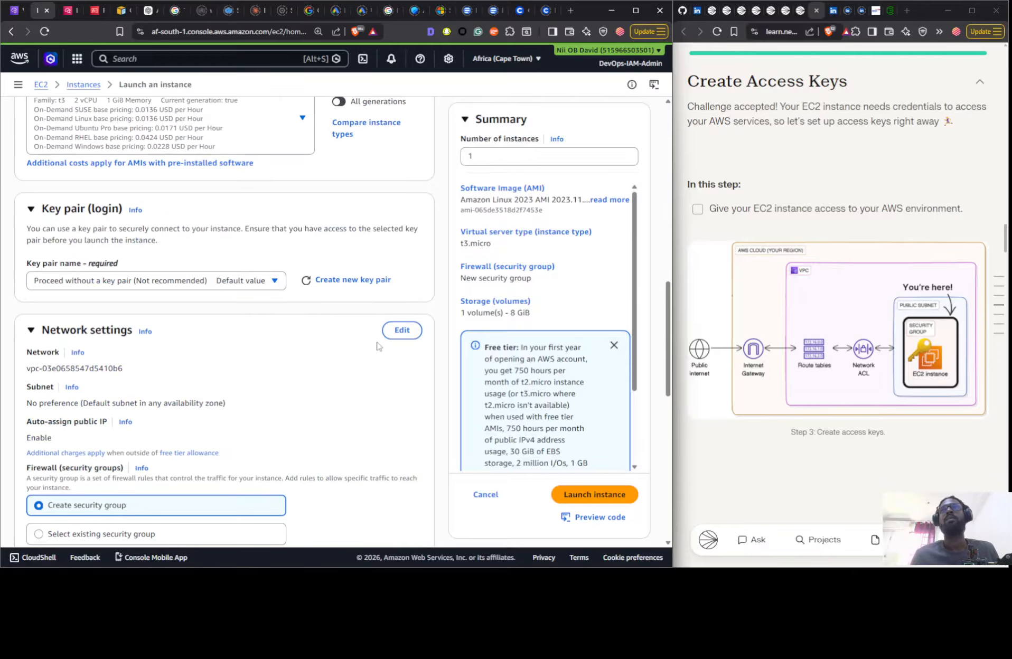
# - Place the instance in Nextwork-vpc's subnet Nextwork-subnet-public1-af-south-1a and enable auto-assigned public IP
pyautogui.click(391, 331)
pyautogui.click(160, 376)
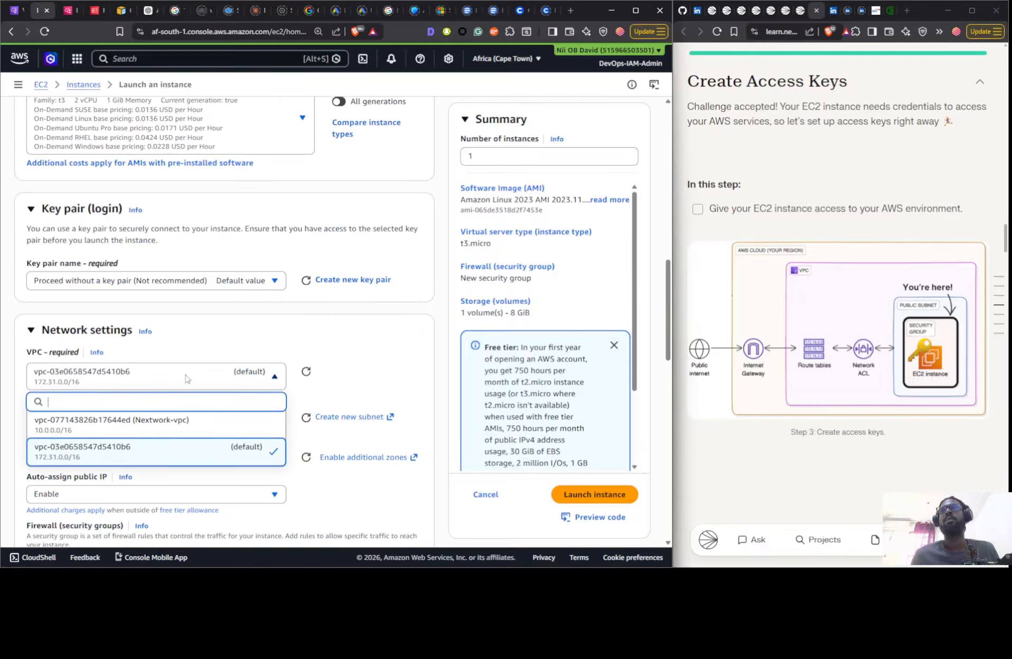
pyautogui.click(160, 425)
pyautogui.scroll(-5, 308, 298)
pyautogui.click(168, 184)
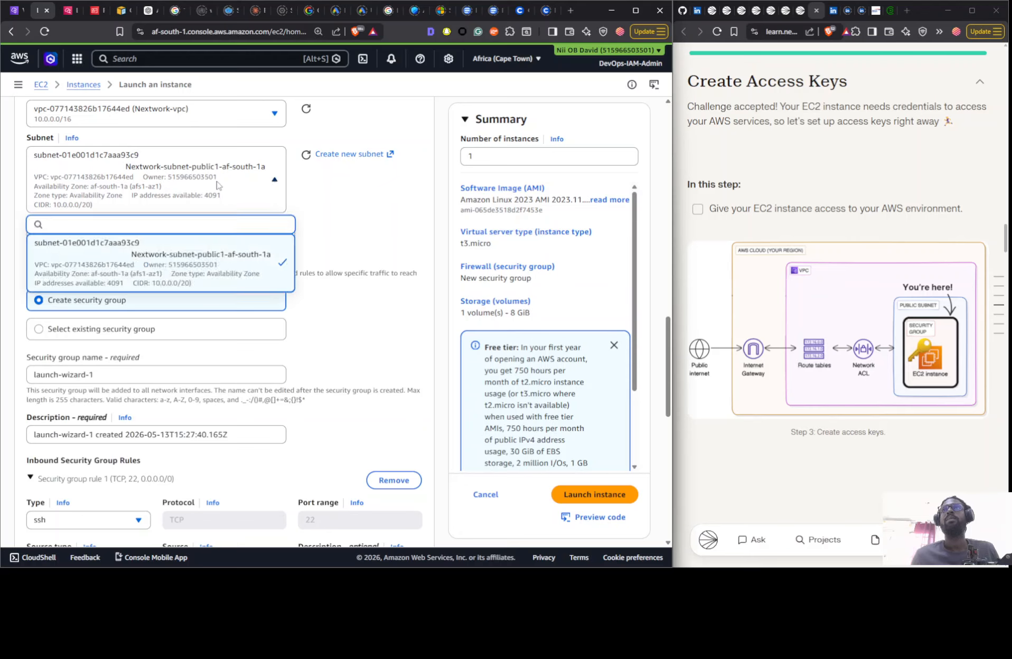
pyautogui.click(166, 268)
pyautogui.click(158, 251)
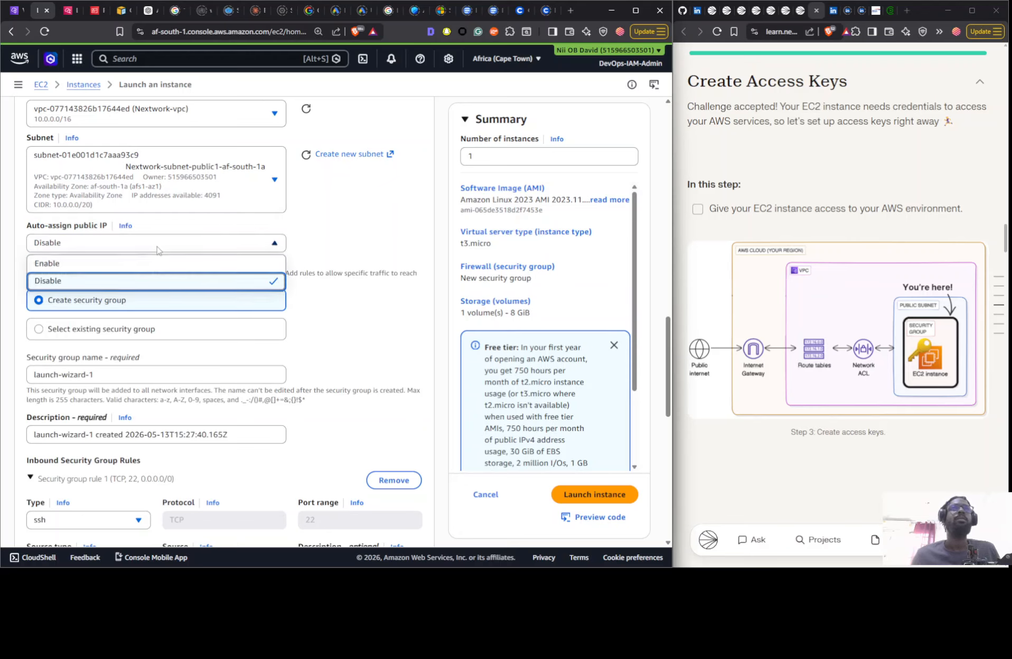
pyautogui.click(148, 268)
pyautogui.scroll(-3, 243, 226)
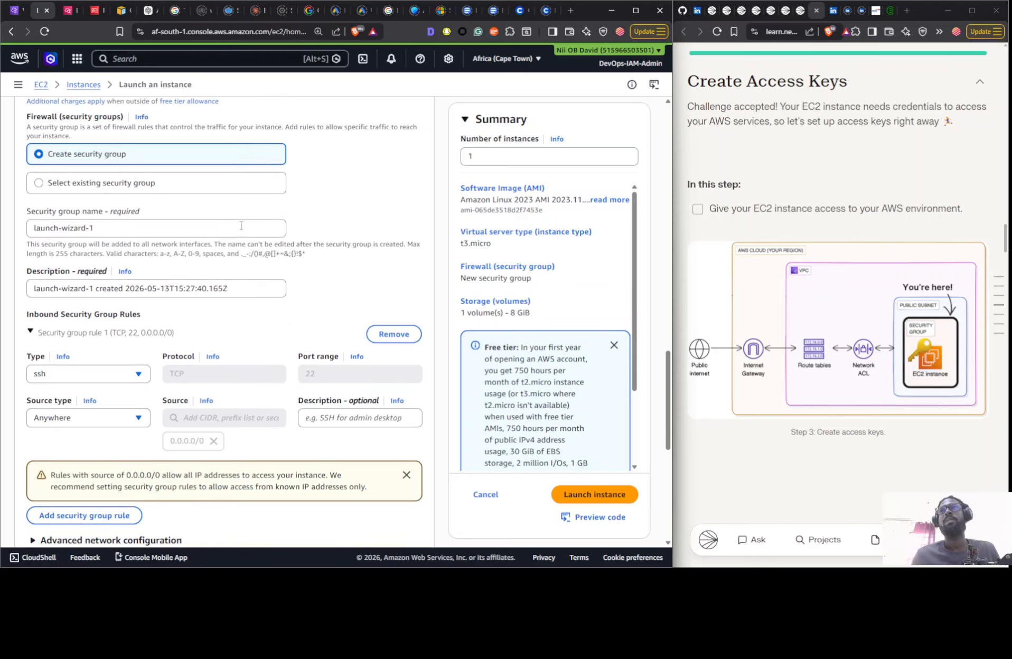
# - Review the project guide's steps on connecting to EC2, creating access keys, creating an S3 bucket and connecting to it
pyautogui.scroll(-7, 750, 282)
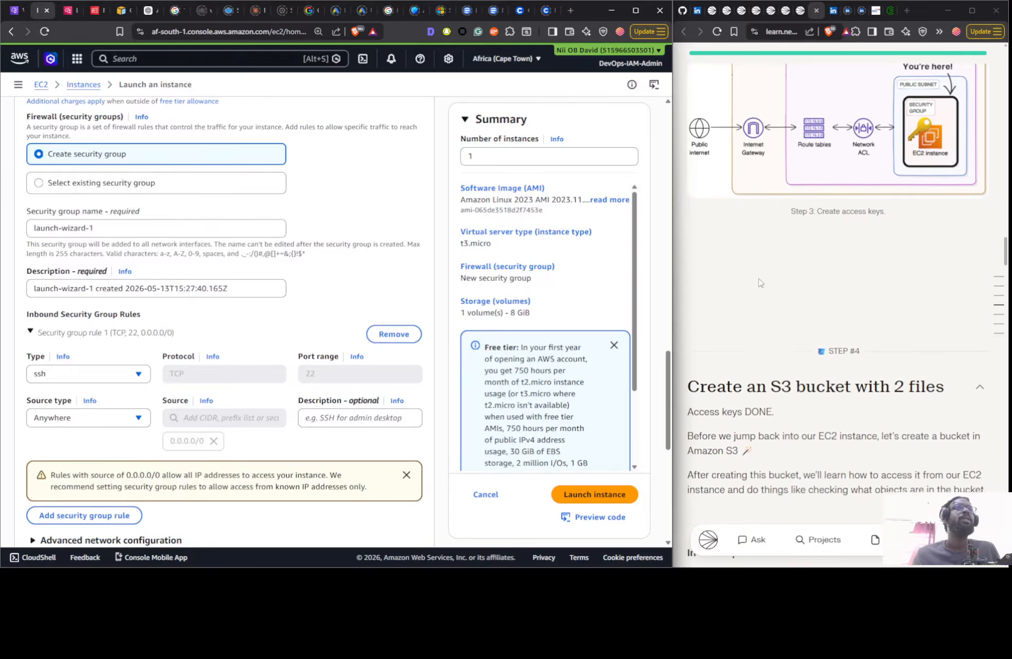
pyautogui.scroll(6, 759, 282)
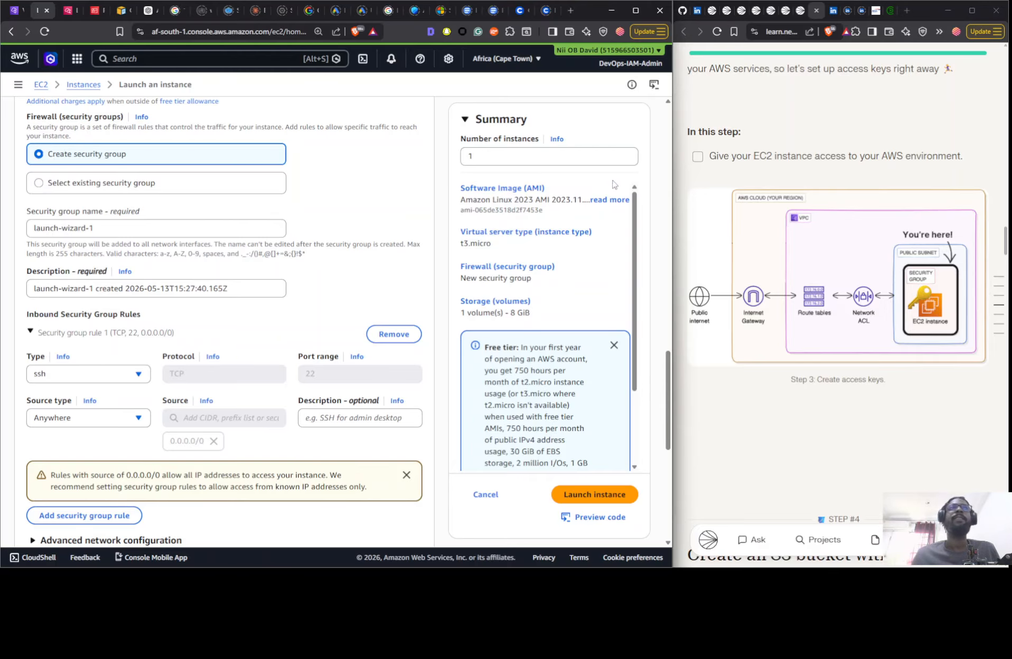
pyautogui.scroll(-12, 819, 294)
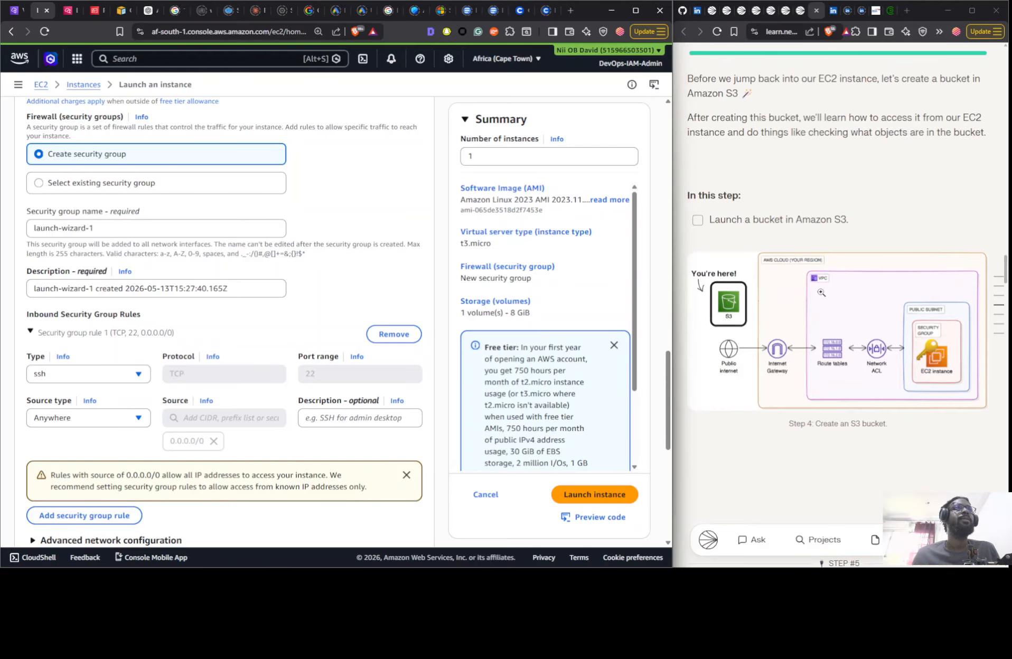
pyautogui.scroll(-5, 816, 291)
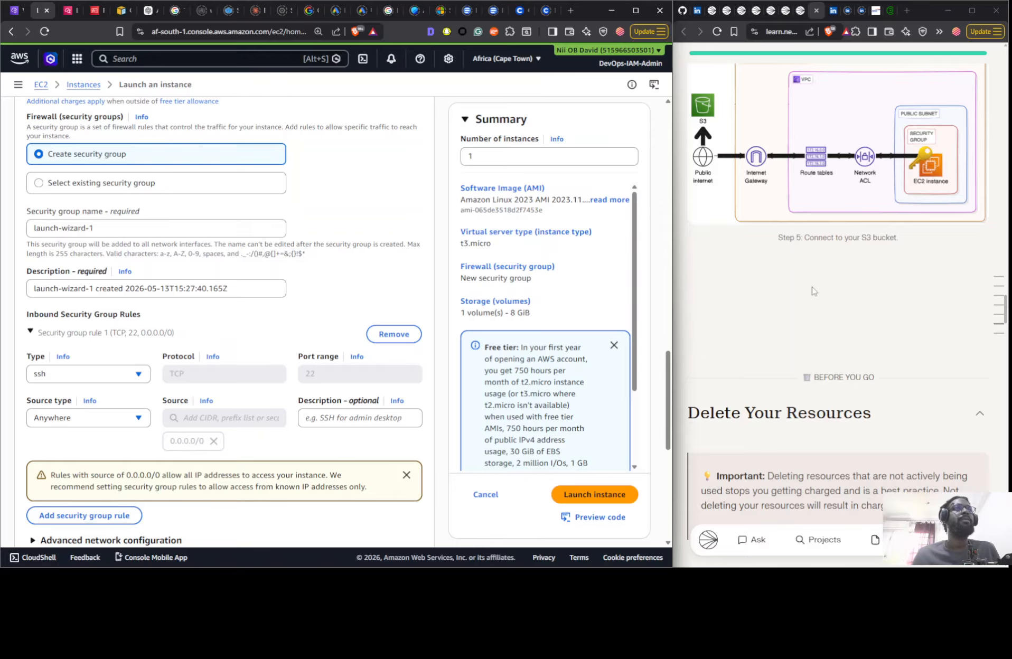
pyautogui.scroll(-3, 812, 291)
pyautogui.scroll(5, 810, 287)
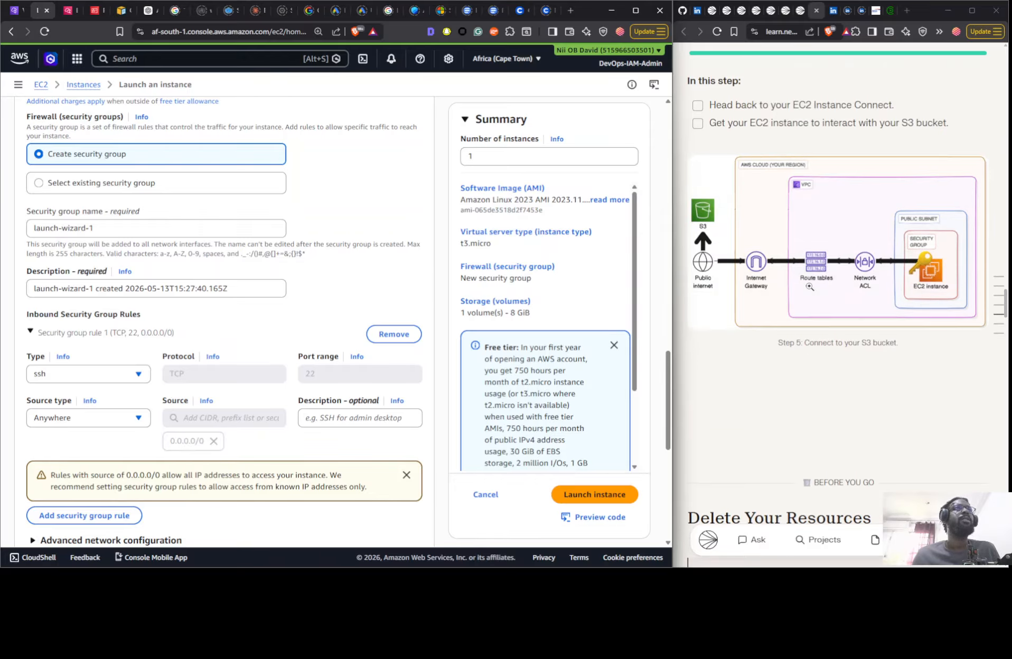
pyautogui.scroll(1, 809, 286)
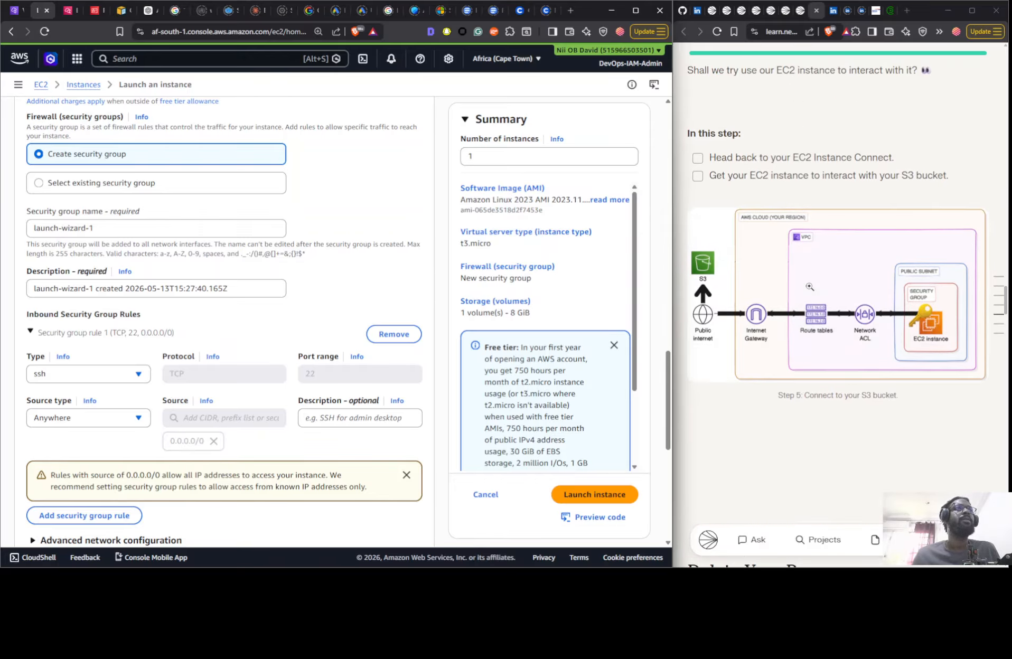
pyautogui.scroll(4, 809, 287)
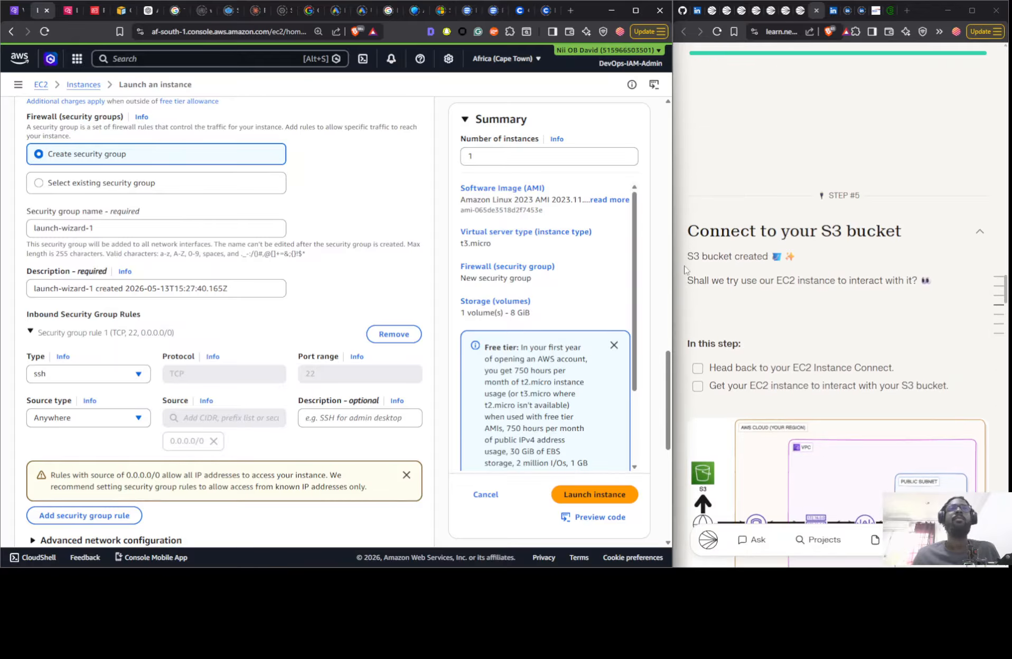
pyautogui.scroll(6, 893, 375)
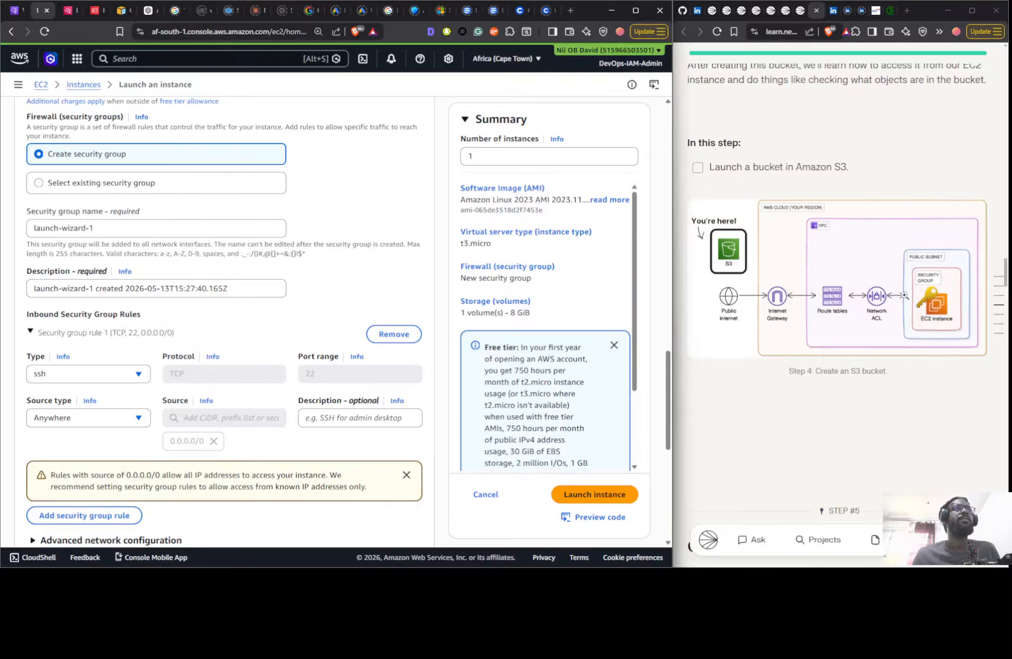
pyautogui.scroll(6, 903, 297)
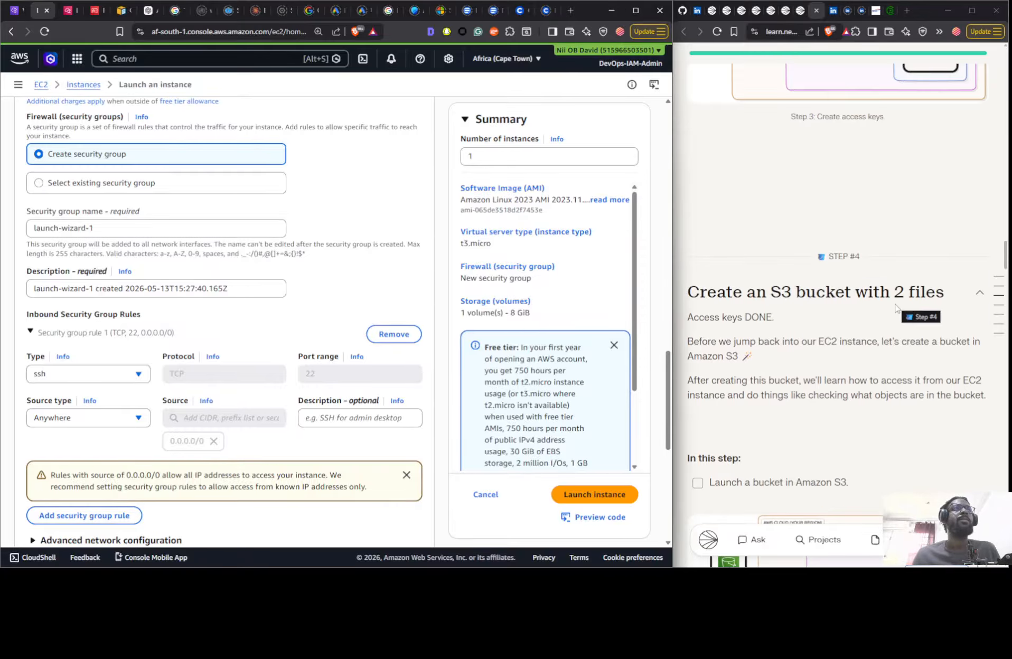
pyautogui.scroll(9, 892, 311)
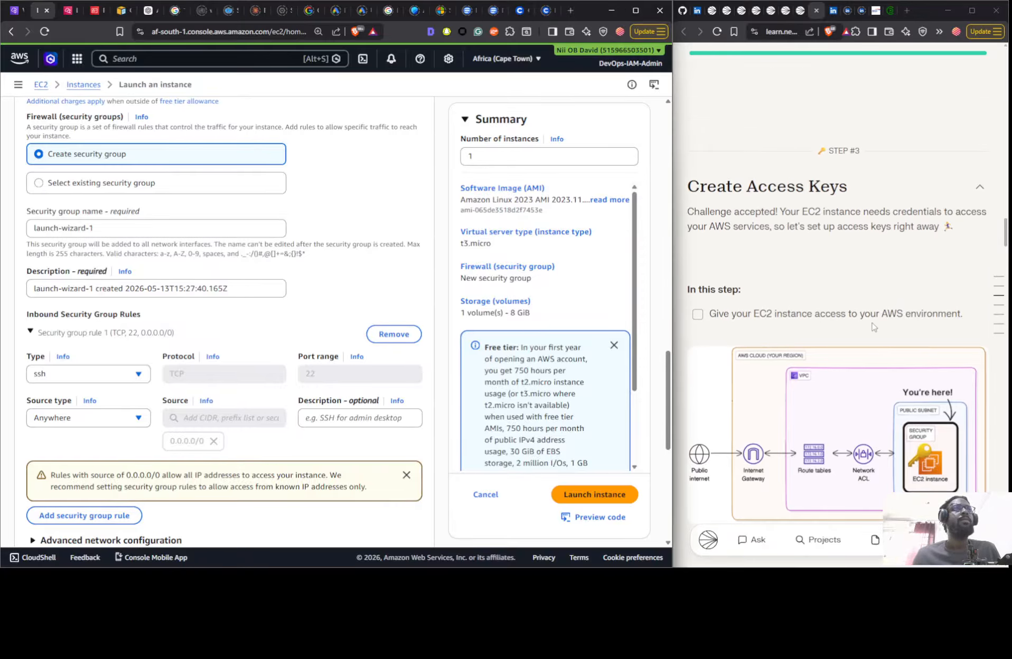
pyautogui.scroll(6, 868, 325)
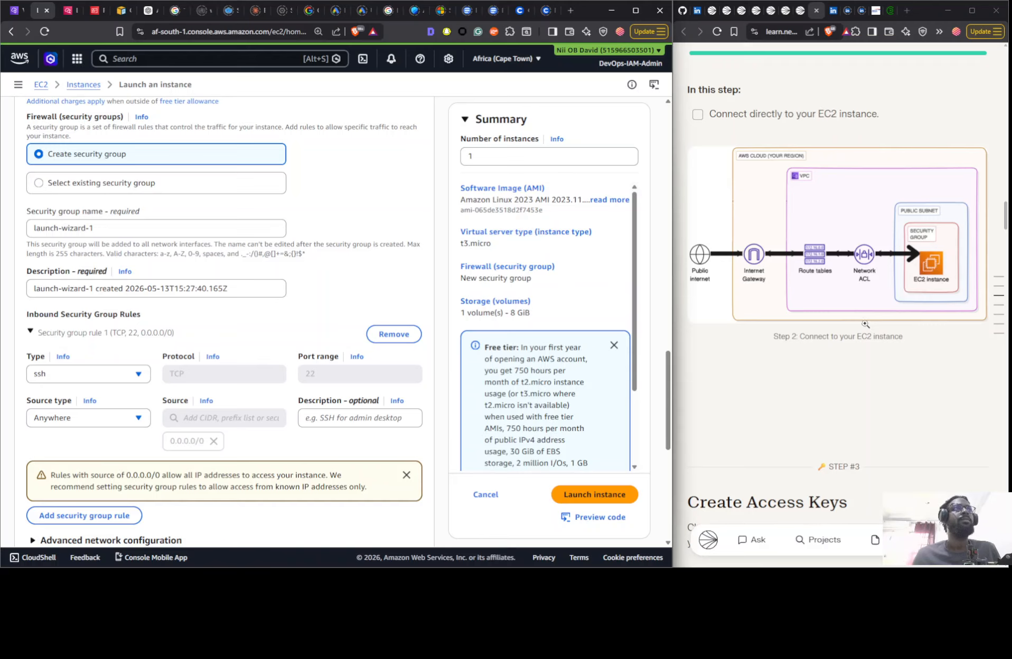
pyautogui.scroll(2, 865, 324)
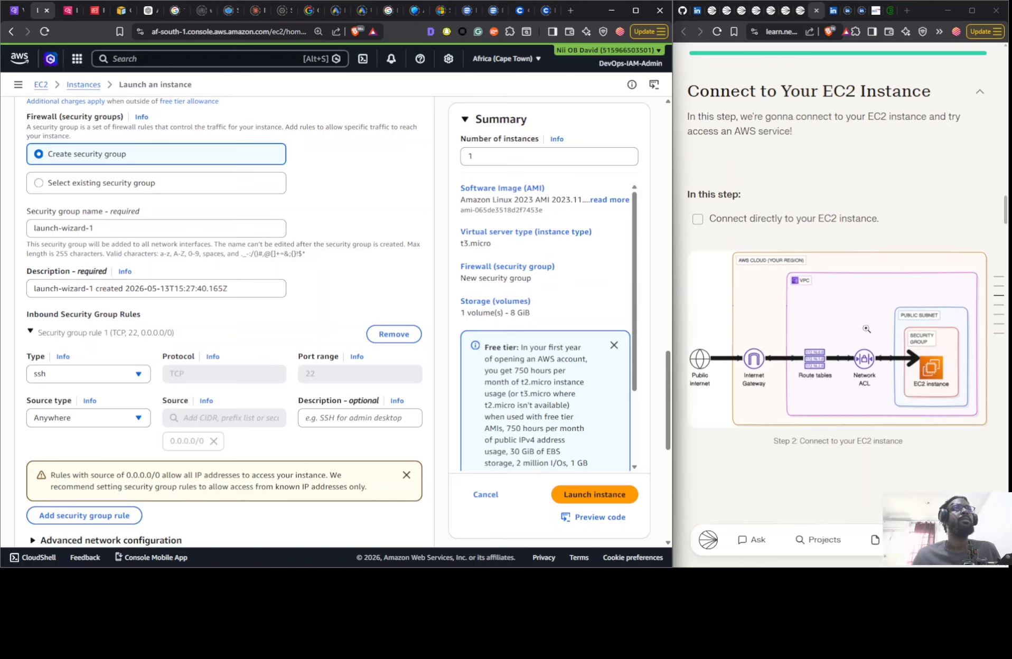
# - Switch the project guide from On Your Own to the Some Guidance mode
pyautogui.scroll(15, 866, 328)
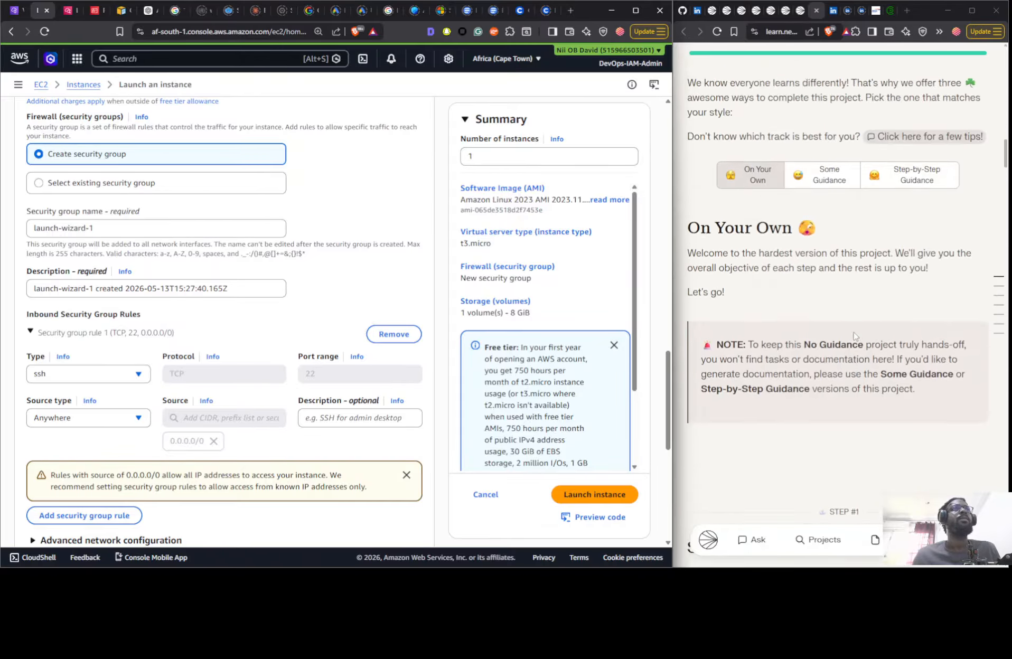
pyautogui.scroll(6, 855, 336)
pyautogui.scroll(-6, 845, 296)
pyautogui.click(828, 202)
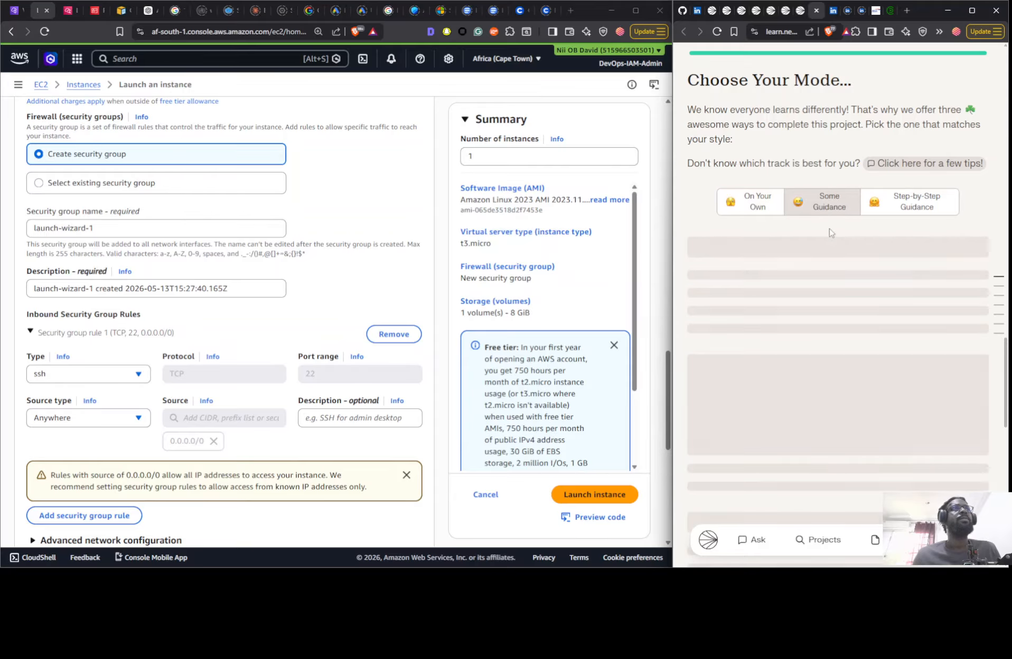
# - Find the security group settings in the project guide and name the new security group SG - NextWork VPC Project
pyautogui.scroll(-6, 833, 251)
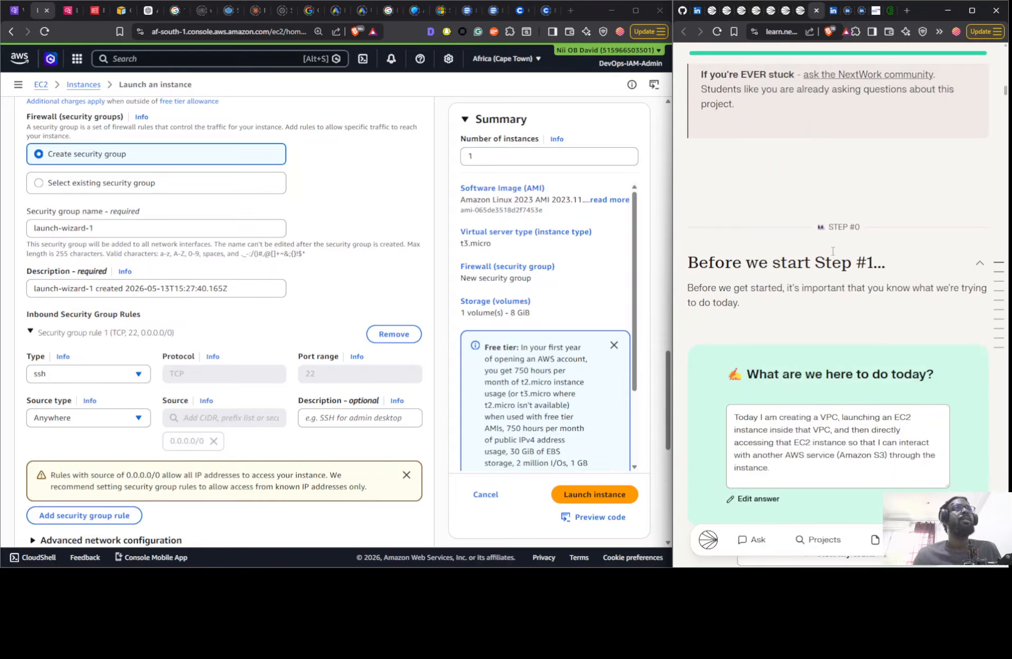
pyautogui.scroll(-18, 832, 251)
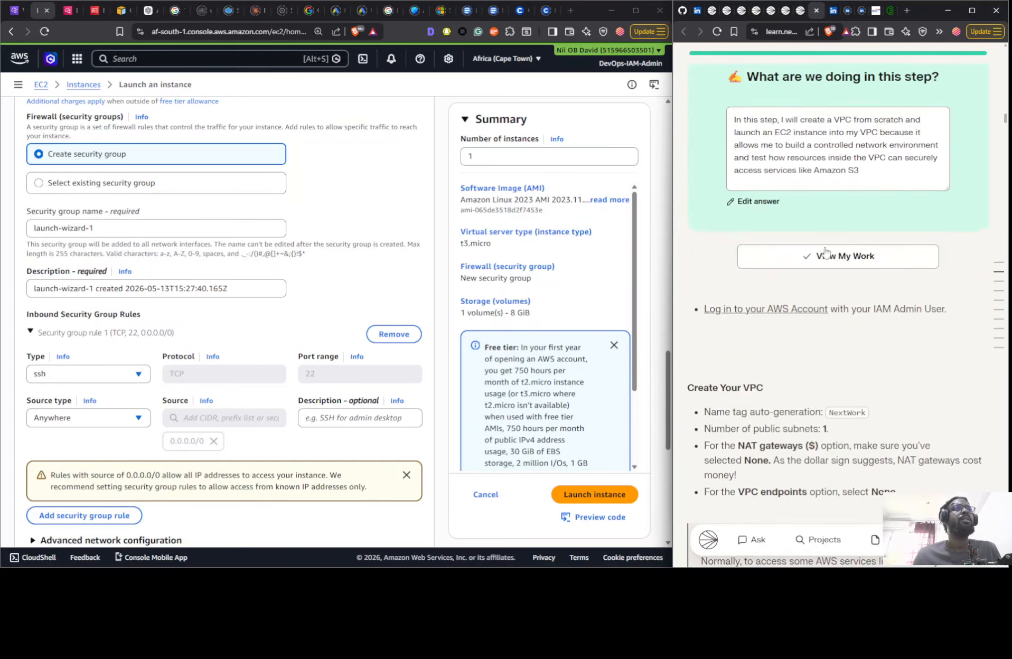
pyautogui.scroll(-5, 826, 251)
pyautogui.scroll(-3, 842, 170)
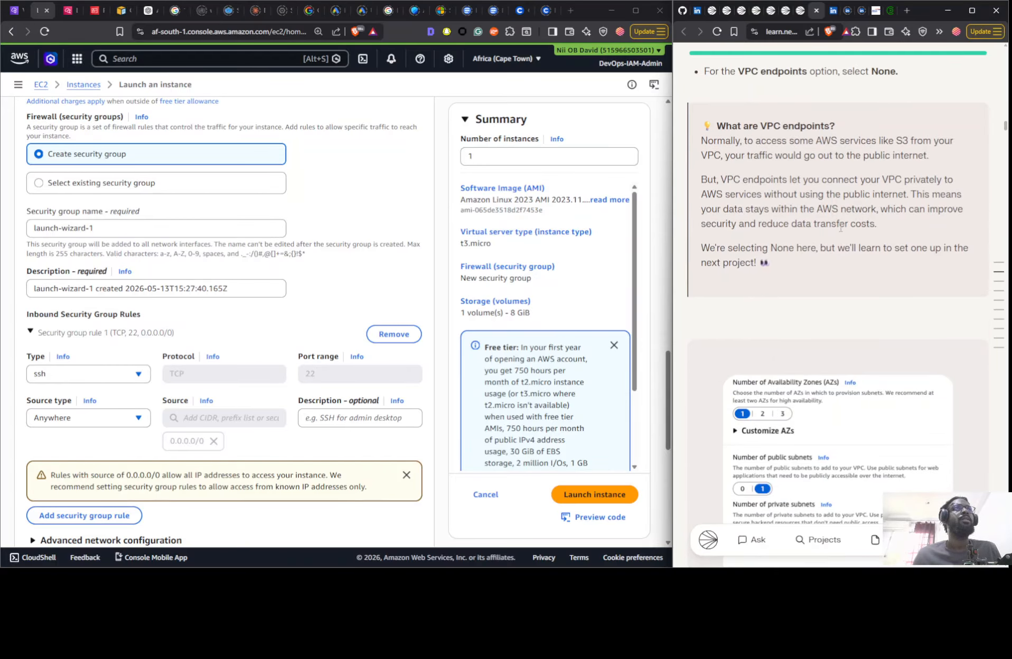
pyautogui.scroll(-12, 840, 232)
pyautogui.scroll(6, 824, 243)
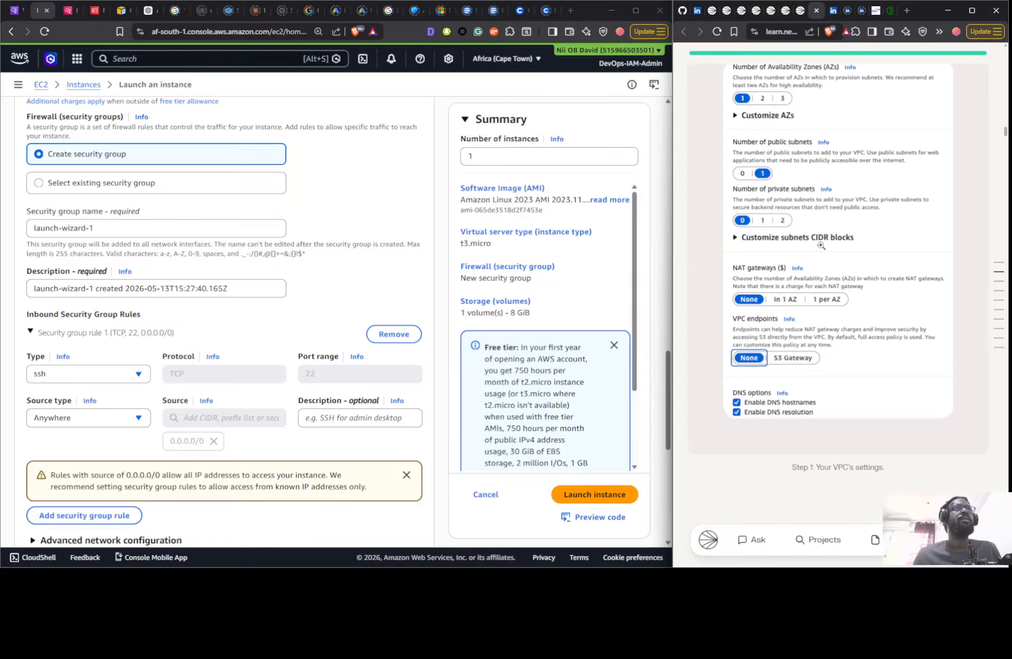
pyautogui.scroll(-20, 821, 245)
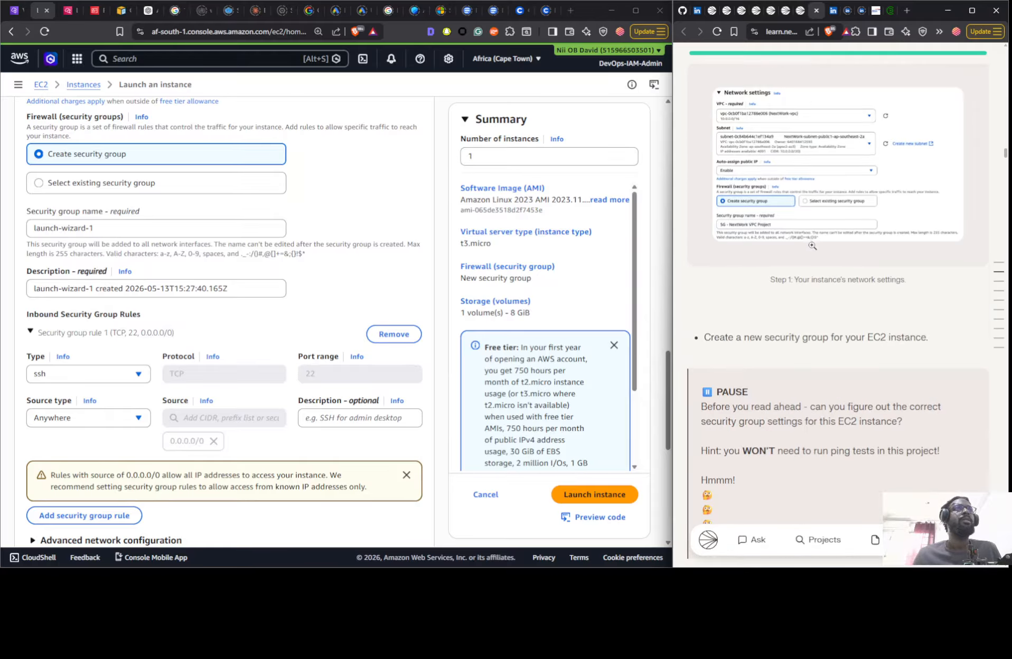
pyautogui.scroll(-10, 812, 246)
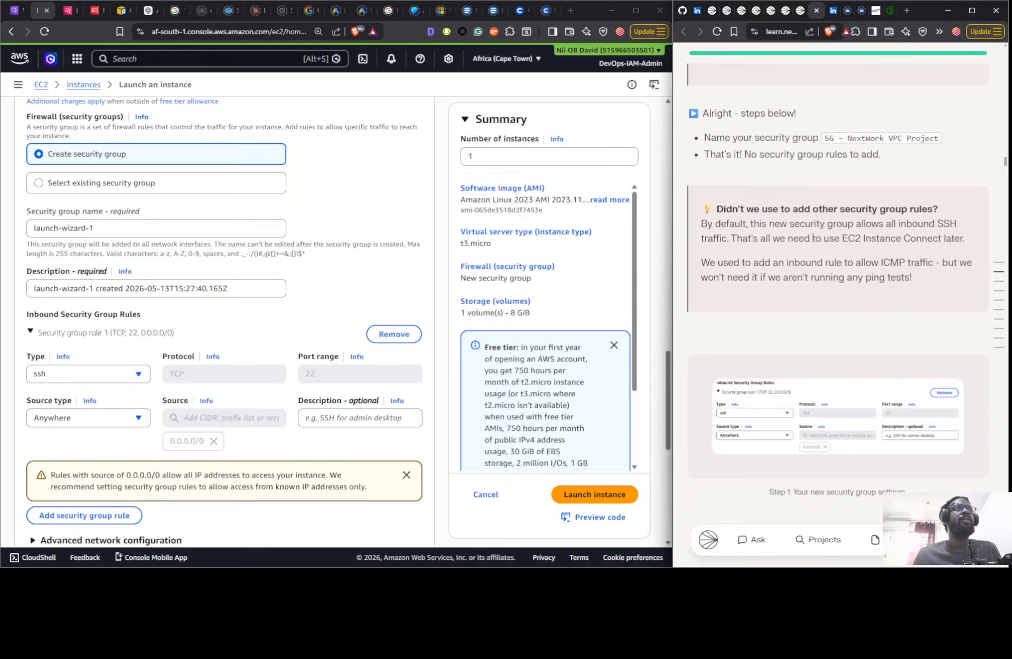
pyautogui.click(854, 140)
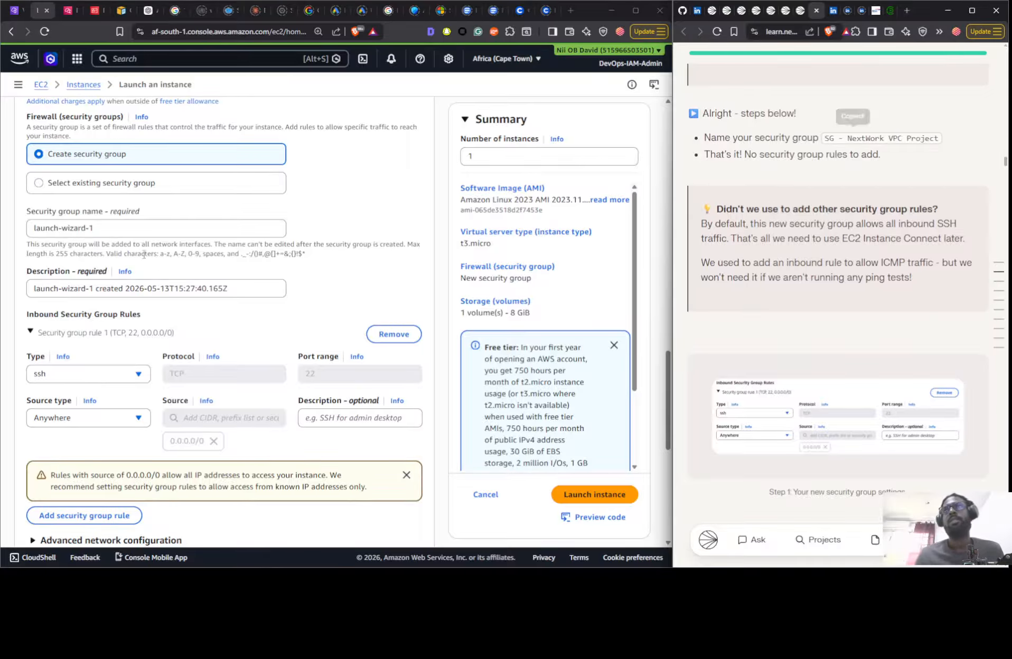
pyautogui.click(128, 228)
pyautogui.hotkey('ctrl', 'a')
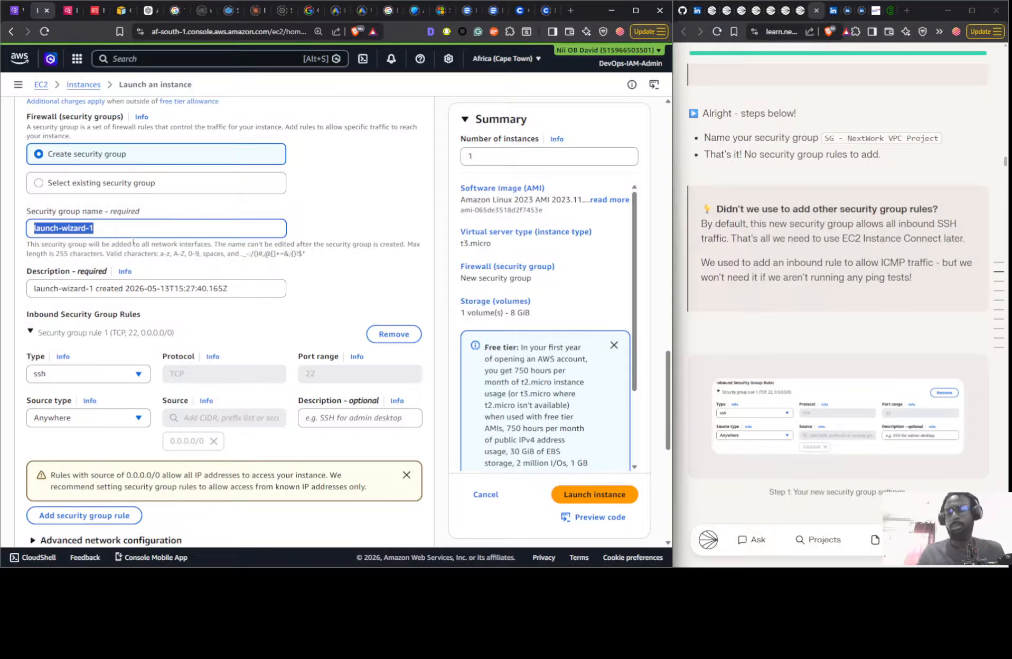
pyautogui.hotkey('ctrl', 'v')
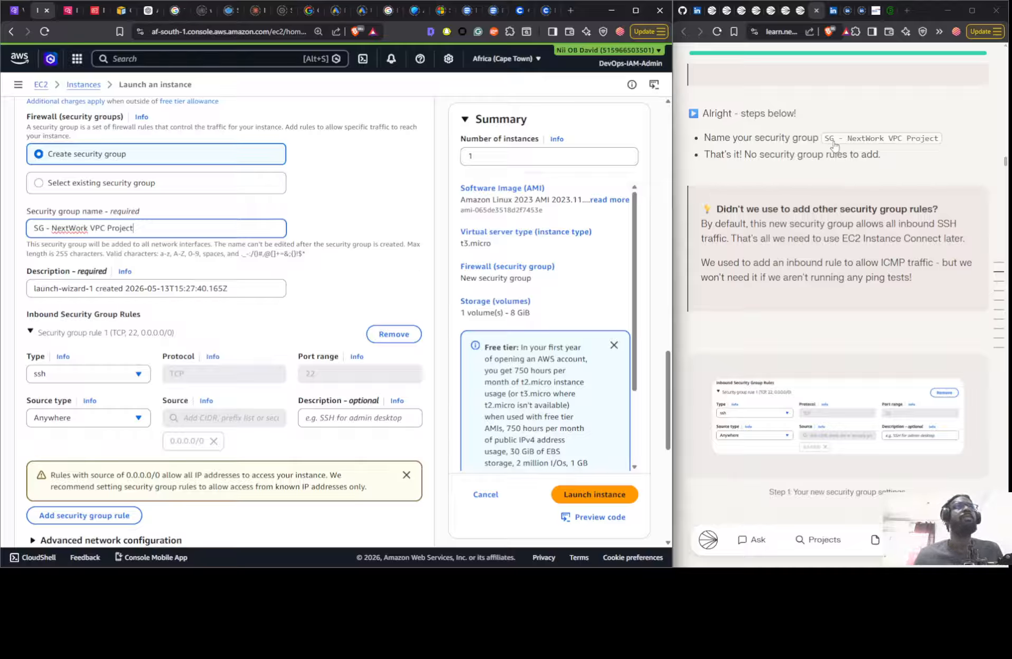
# - Set the security group's description to SG - NextWork and launch the instance
pyautogui.click(210, 288)
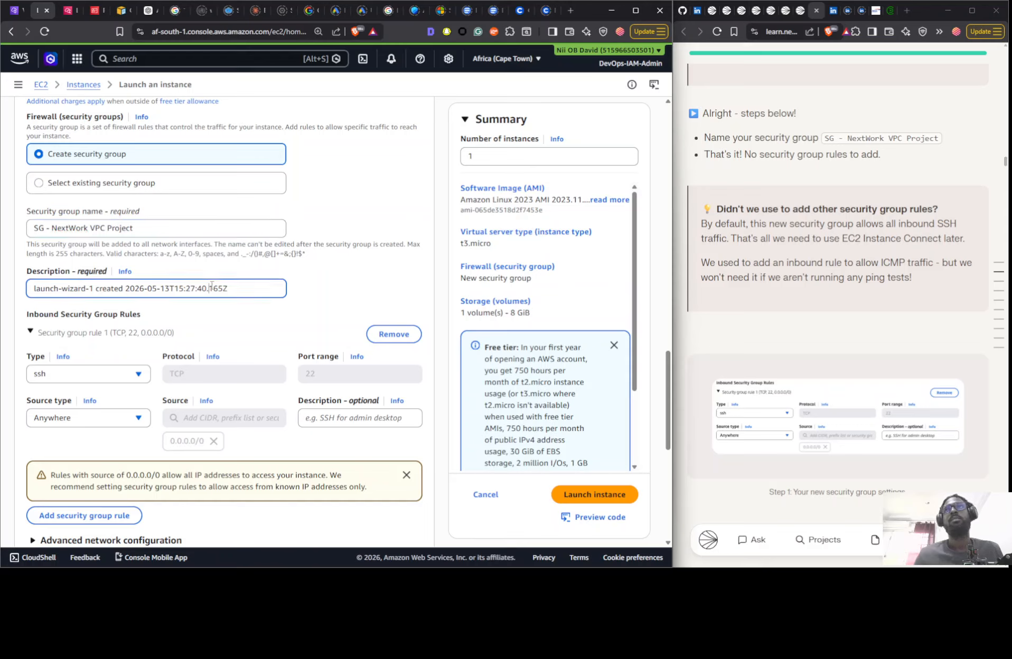
pyautogui.hotkey('ctrl', 'a')
pyautogui.hotkey('ctrl', 'v')
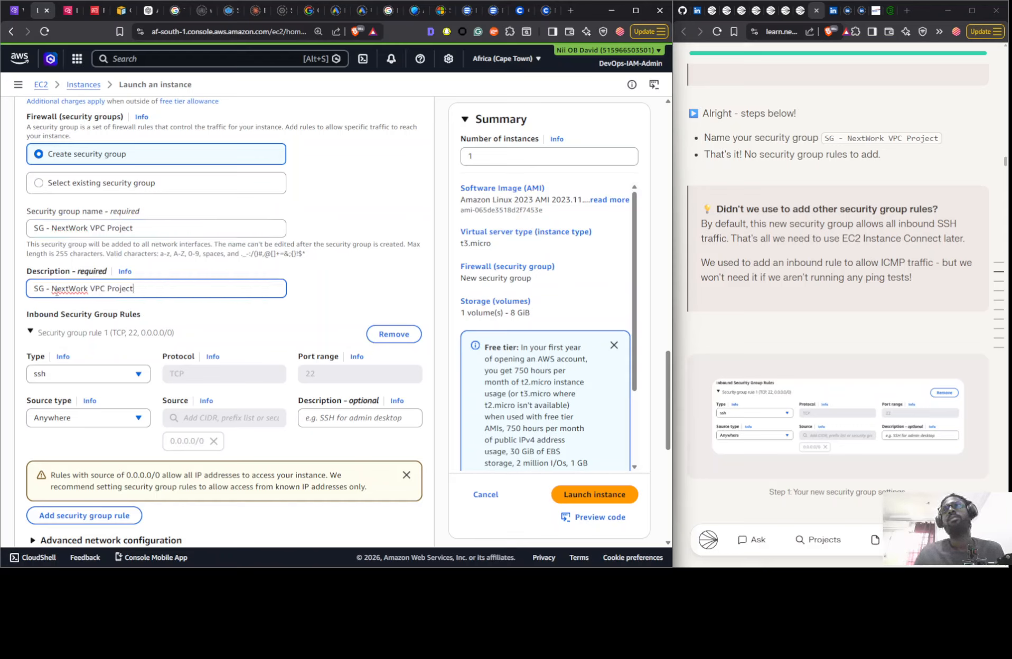
pyautogui.moveTo(90, 291); pyautogui.dragTo(168, 305)
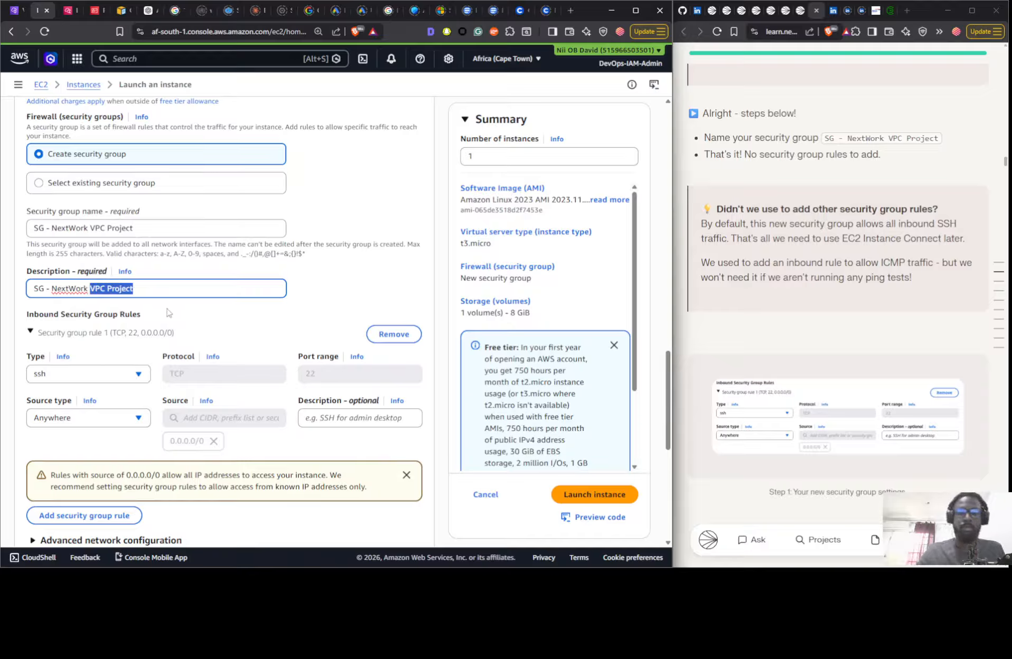
pyautogui.press('BackSpace')
pyautogui.click(620, 498)
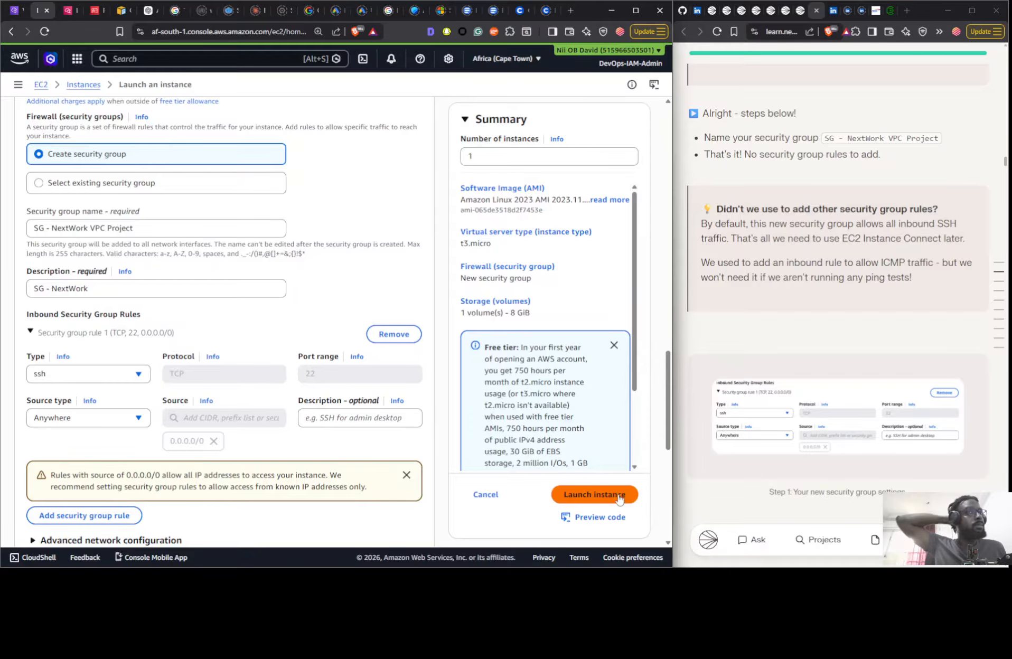
# - View the guide's Connect to Your EC2 Instance step and the account's VPC list while the instance launches
pyautogui.scroll(-10, 755, 291)
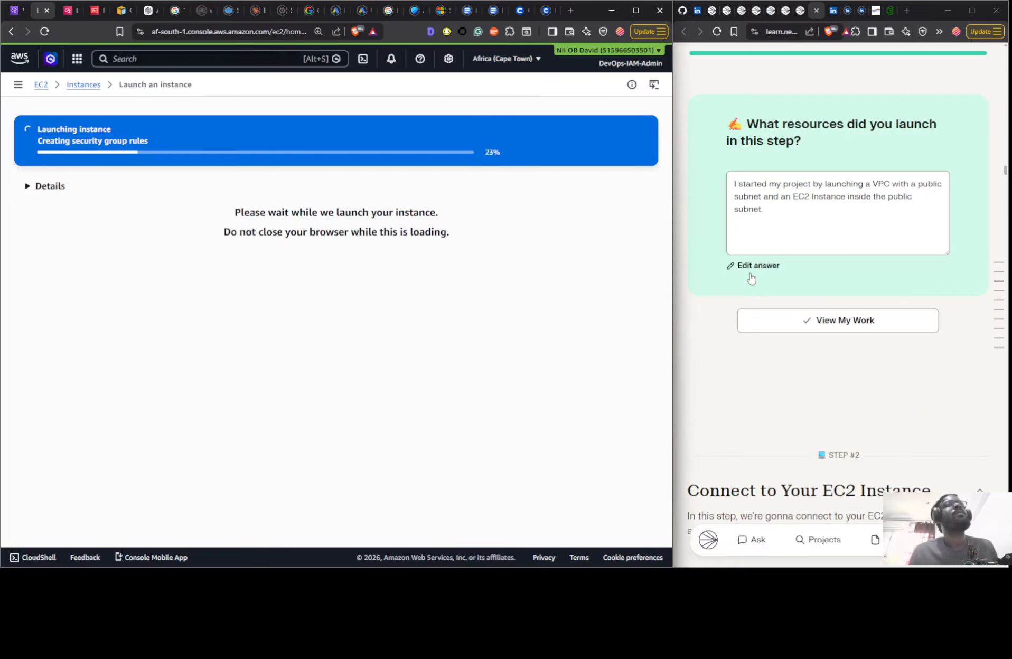
pyautogui.scroll(-4, 752, 280)
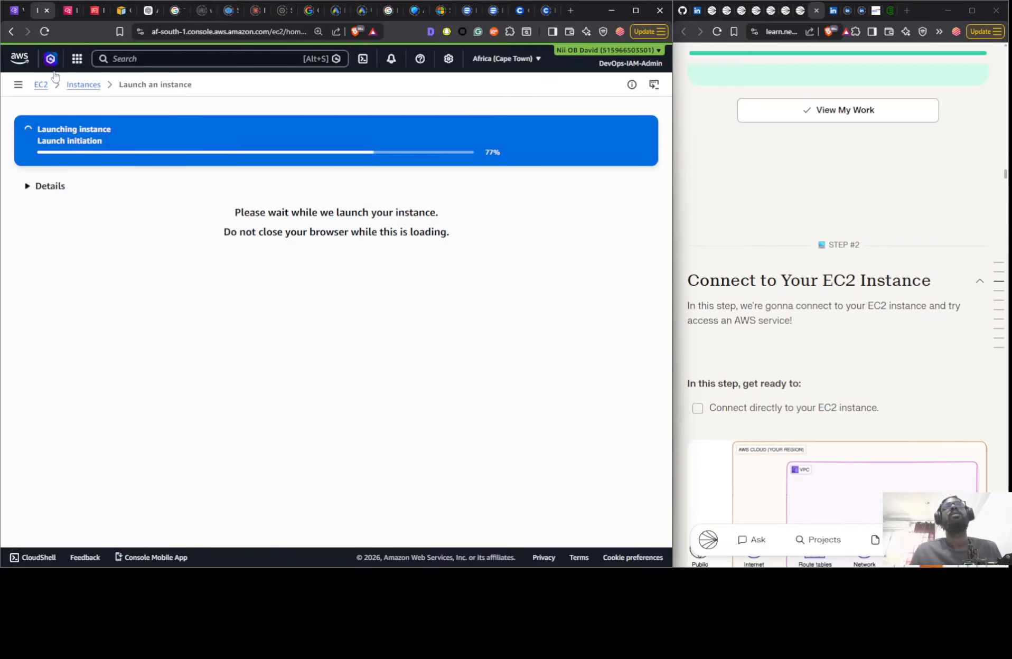
pyautogui.click(12, 15)
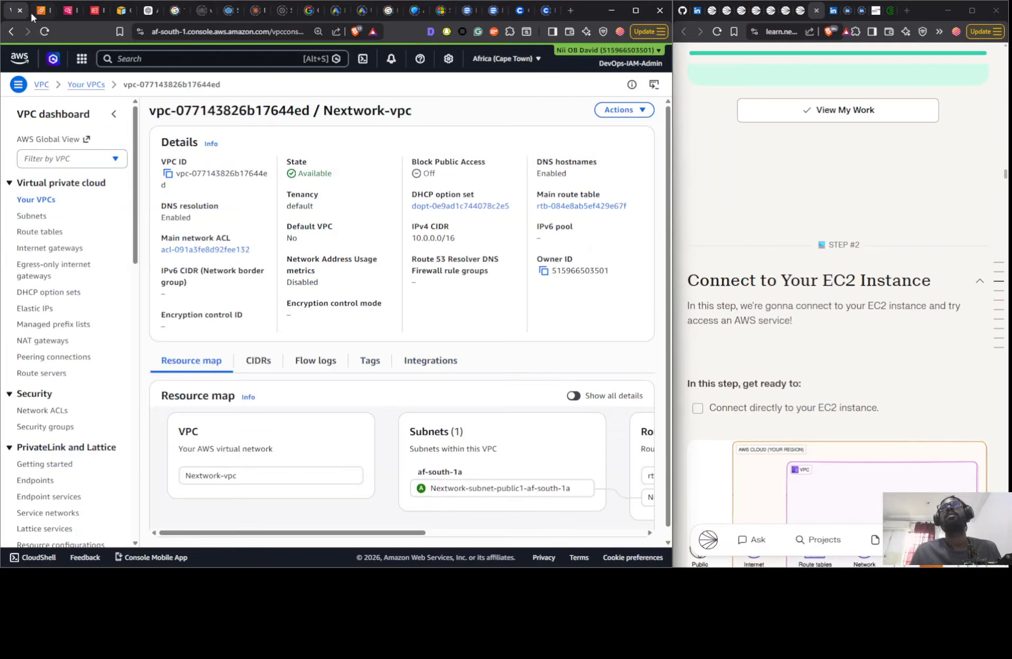
pyautogui.click(36, 197)
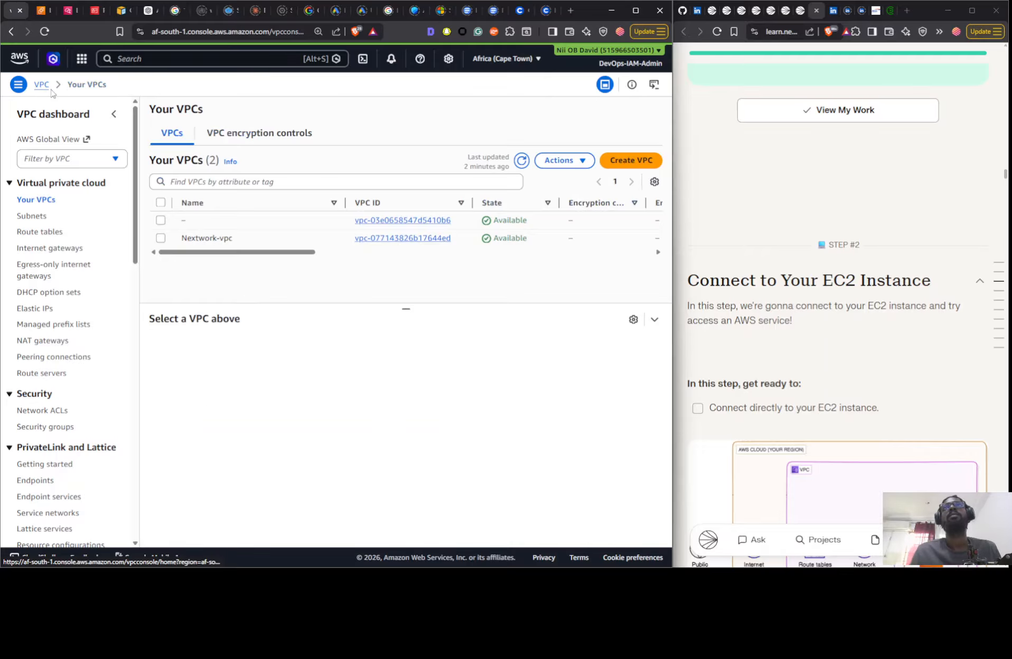
pyautogui.click(46, 14)
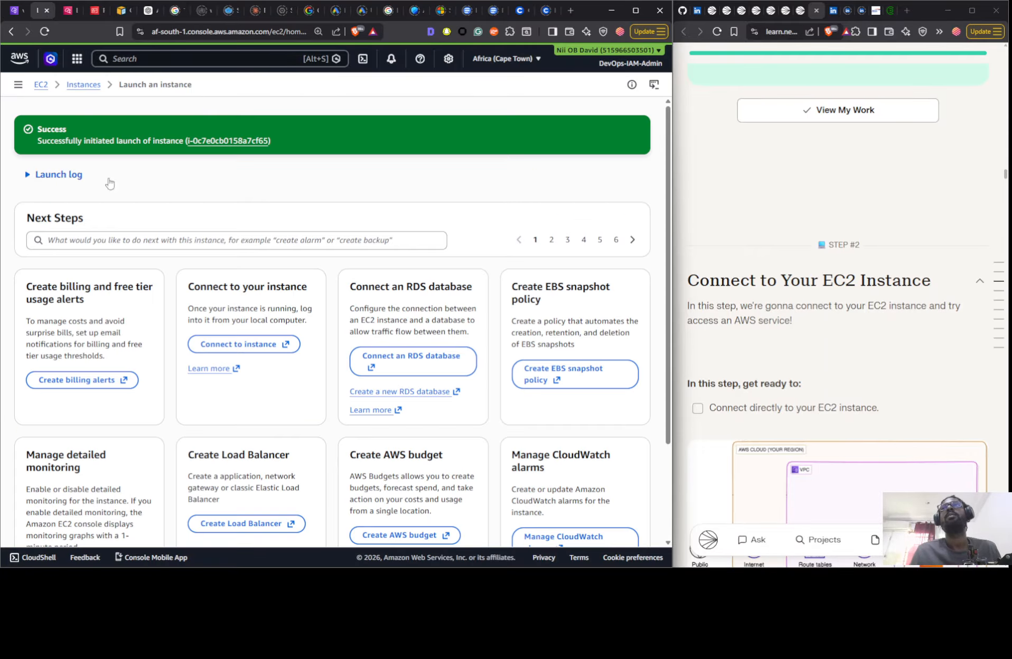
# - Connect to Instance - Nextwork from the instances list through EC2 Instance Connect, using its public IP and username ec2-user
pyautogui.click(84, 85)
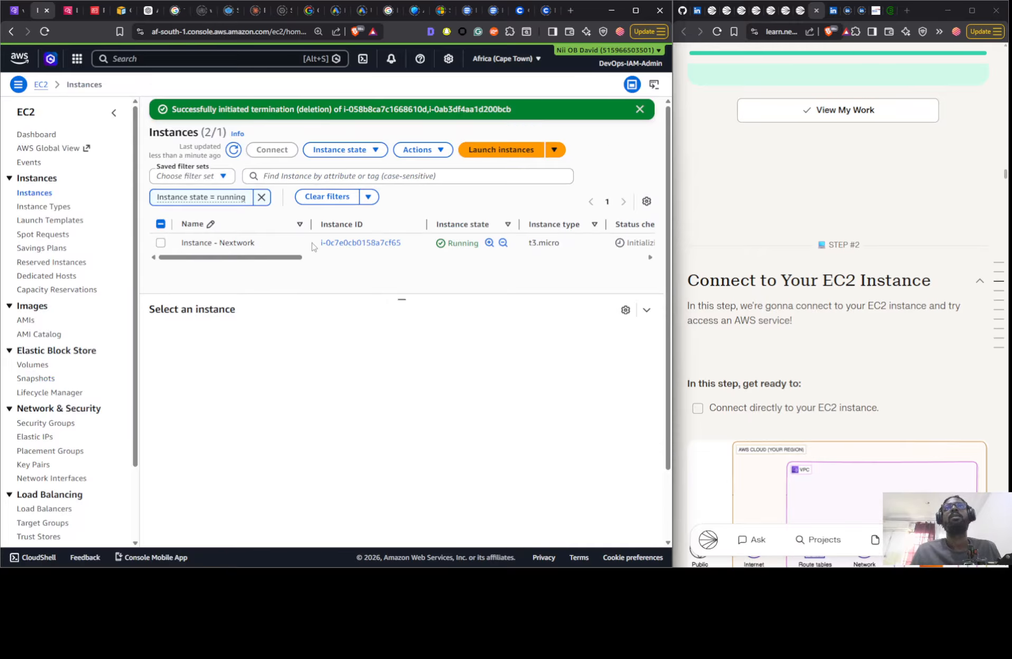
pyautogui.click(220, 241)
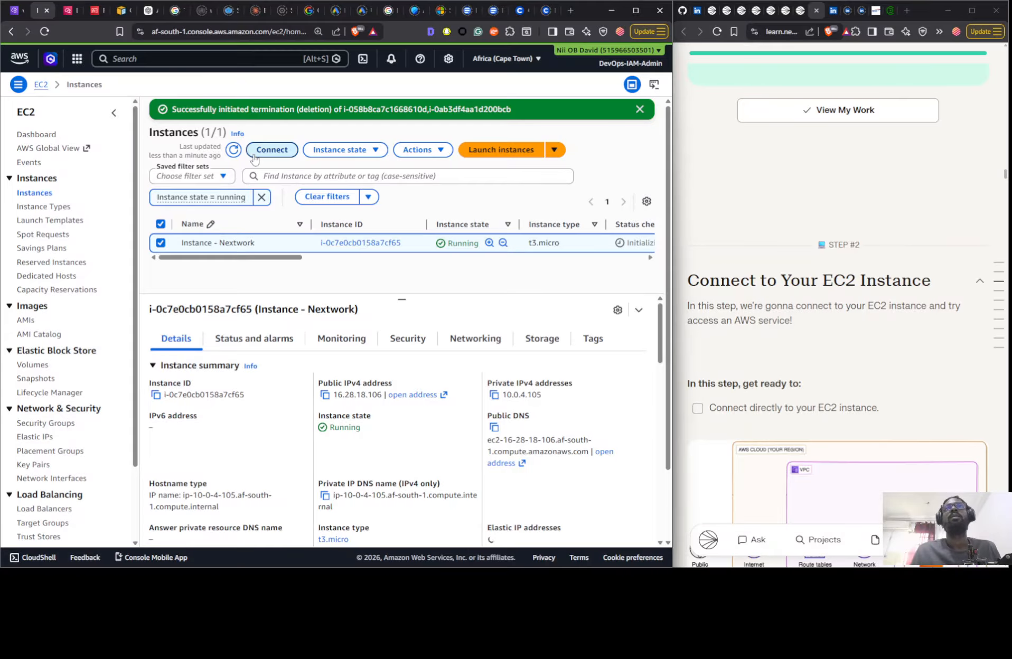
pyautogui.click(256, 152)
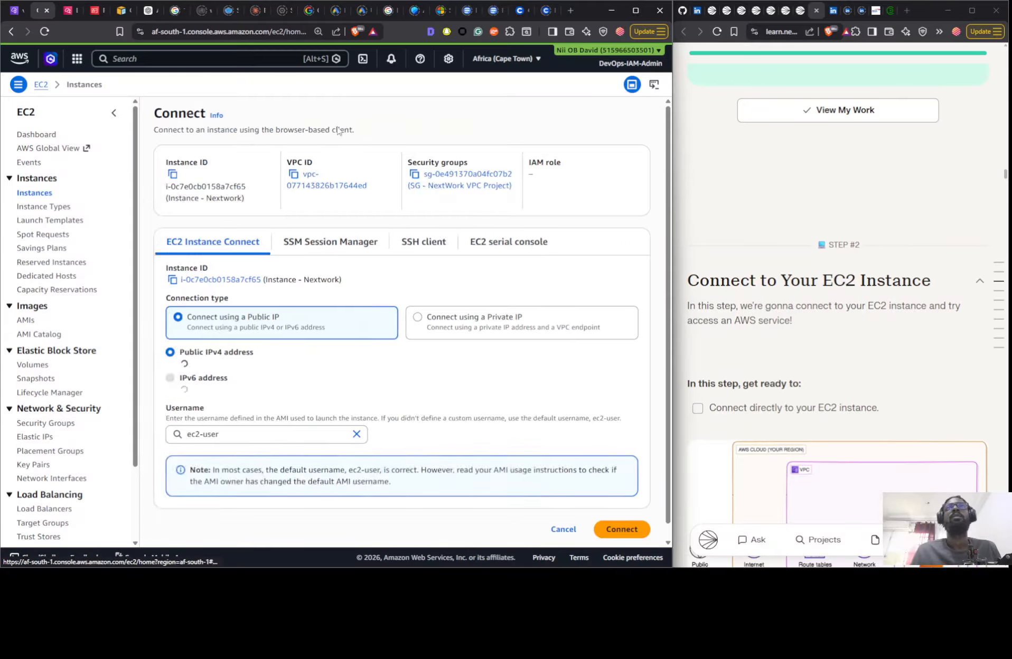
pyautogui.click(636, 535)
# - Read the guide's instructions for connecting to EC2 and switch the guide back to On Your Own mode
pyautogui.scroll(-10, 687, 449)
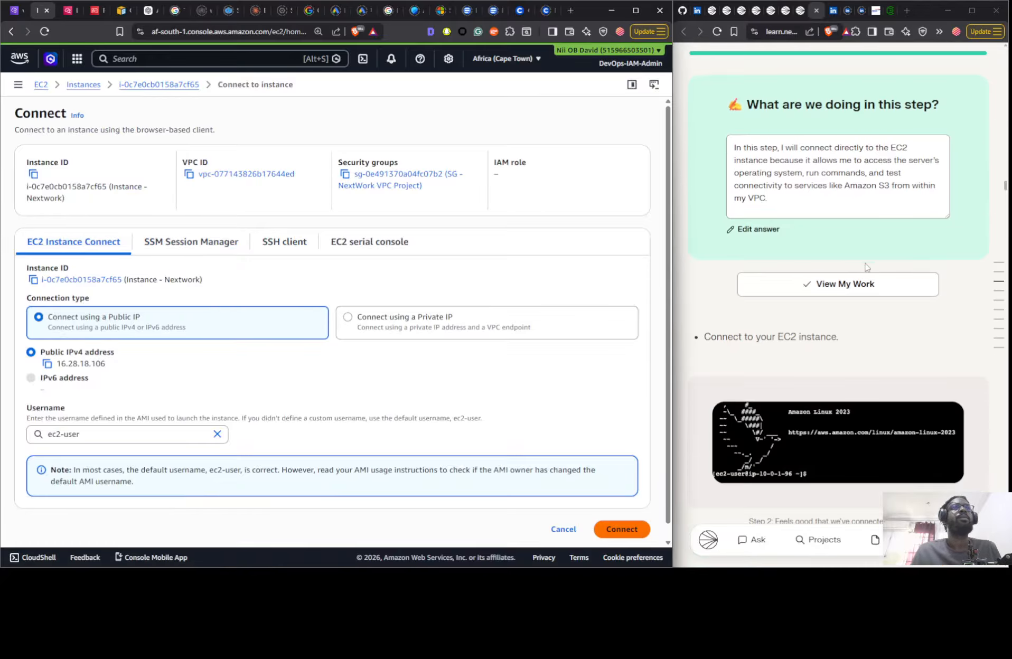
pyautogui.scroll(-7, 772, 332)
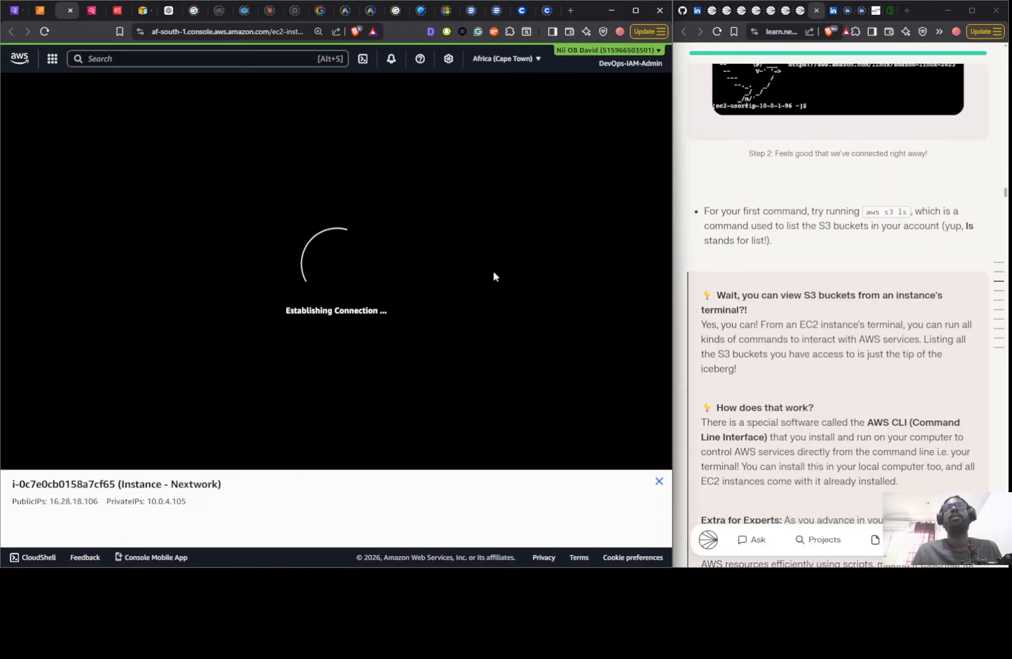
pyautogui.scroll(5, 895, 280)
pyautogui.scroll(10, 871, 315)
pyautogui.scroll(15, 871, 314)
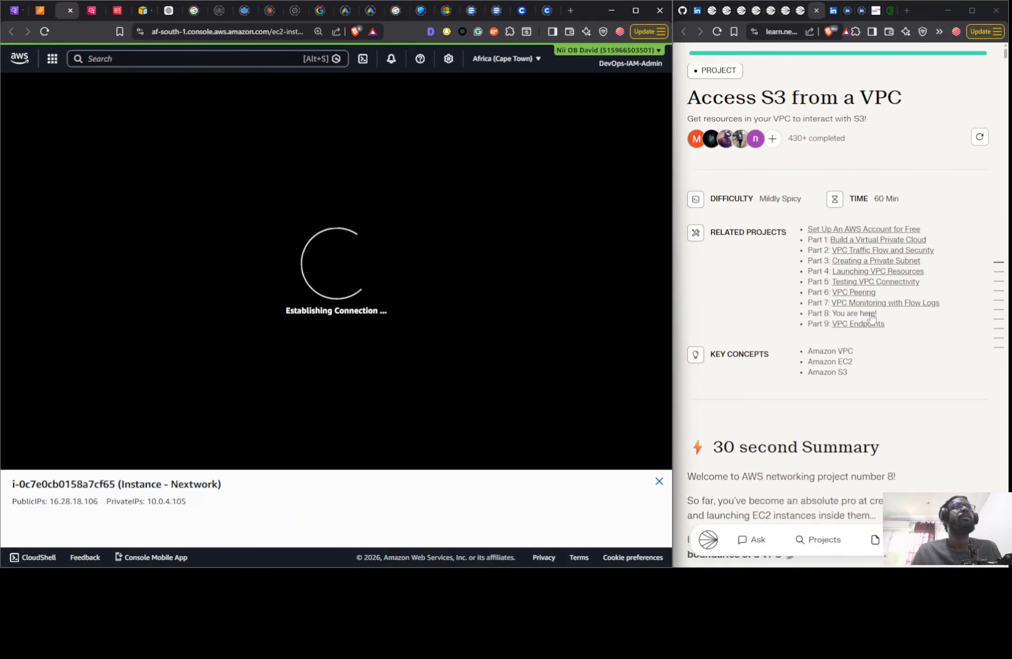
pyautogui.scroll(-10, 829, 305)
pyautogui.scroll(-10, 829, 305)
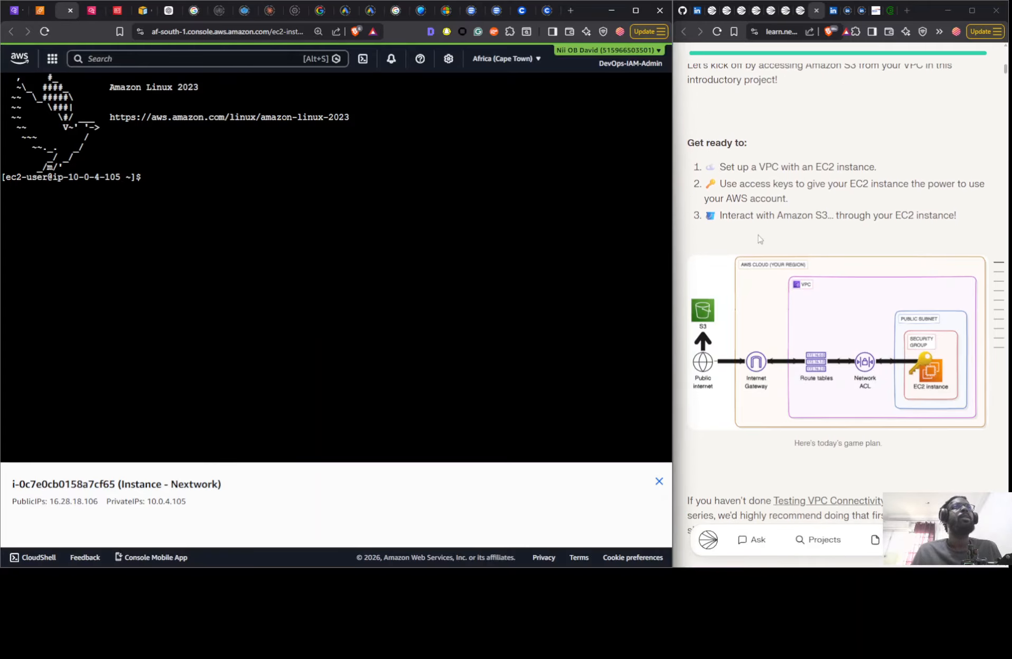
pyautogui.scroll(-3, 762, 254)
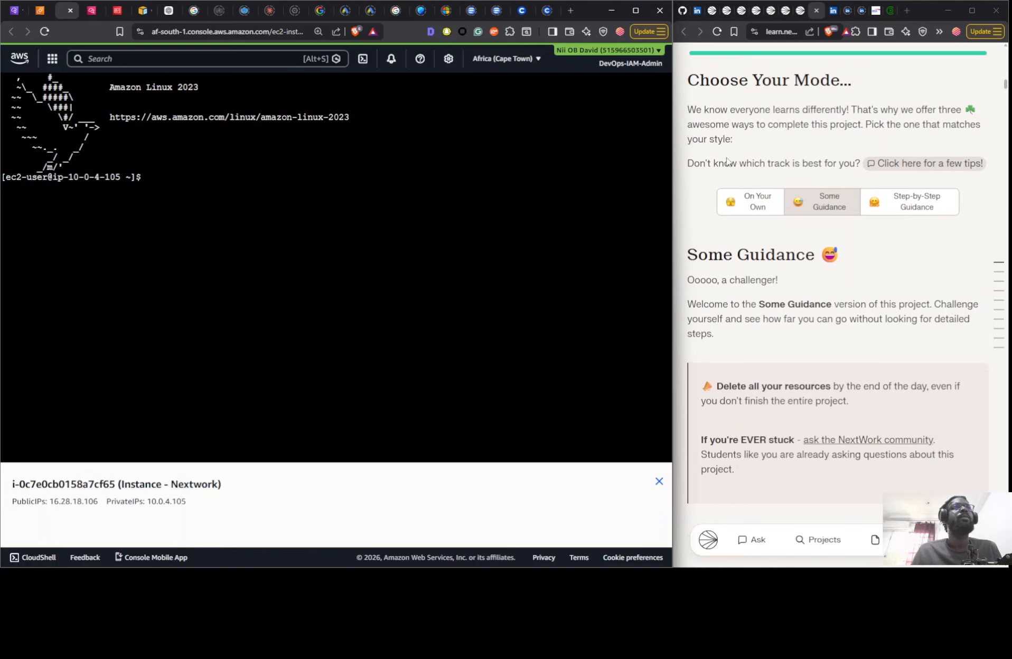
pyautogui.click(738, 196)
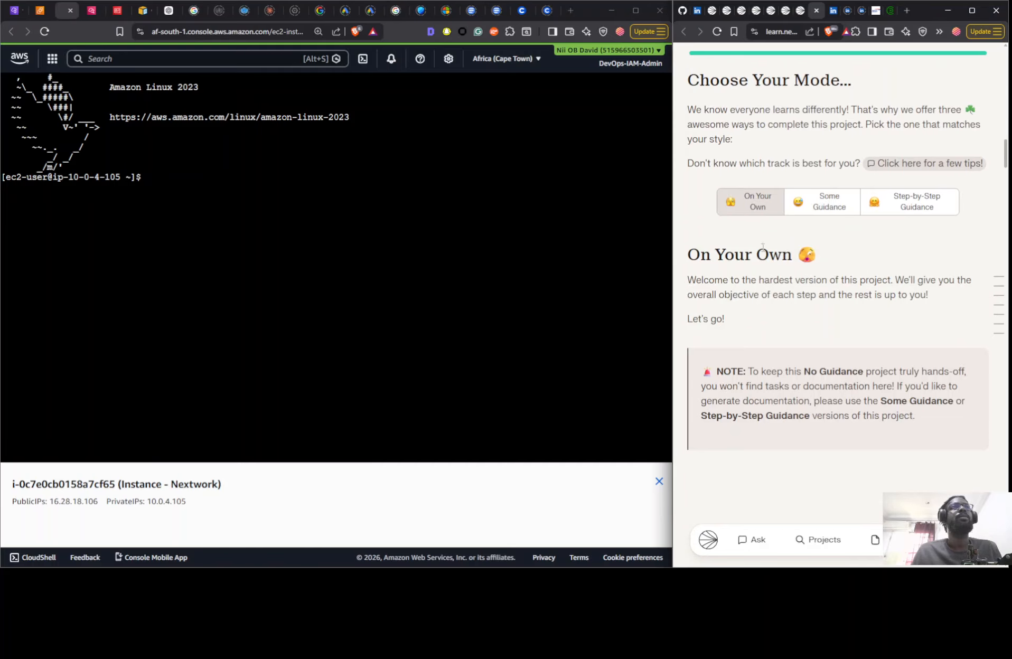
# - Review the On Your Own steps for connecting to EC2, creating access keys and creating an S3 bucket
pyautogui.scroll(-15, 777, 312)
pyautogui.scroll(-12, 777, 312)
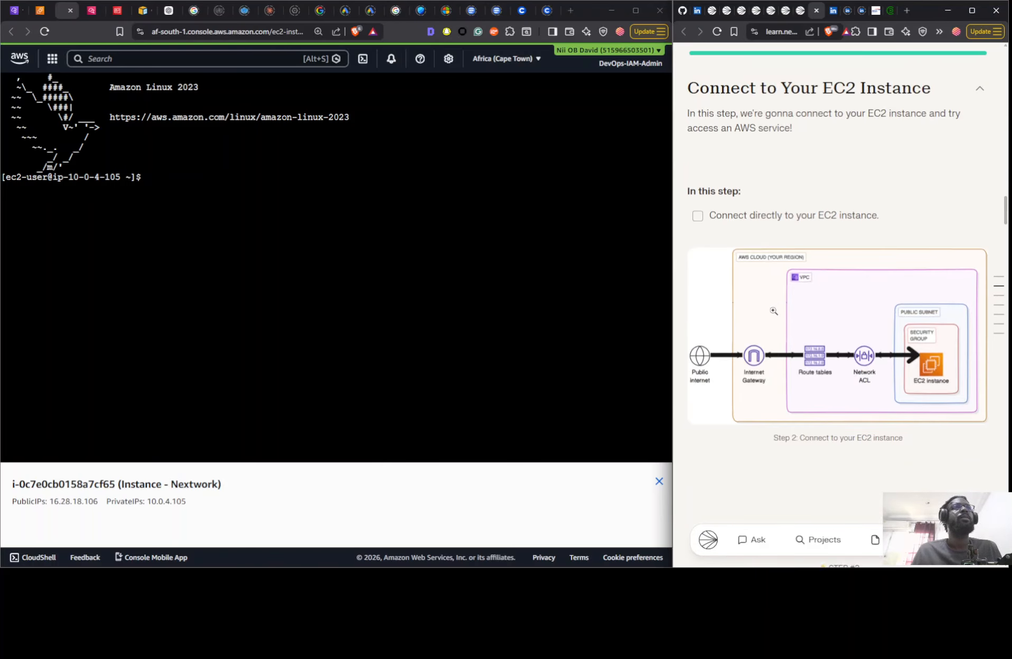
pyautogui.scroll(-8, 753, 278)
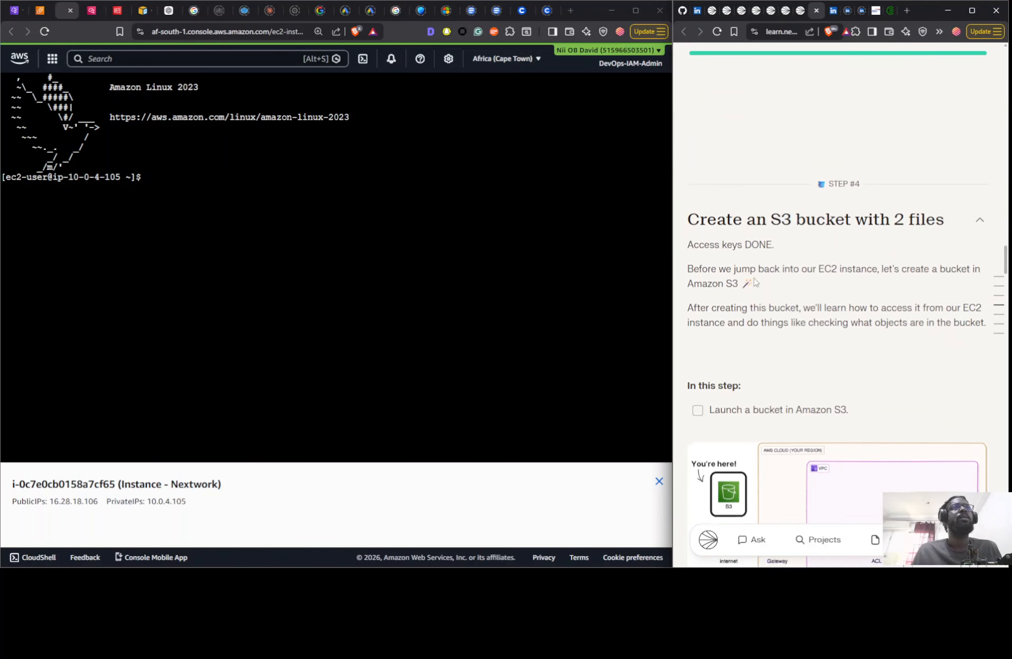
pyautogui.scroll(10, 824, 282)
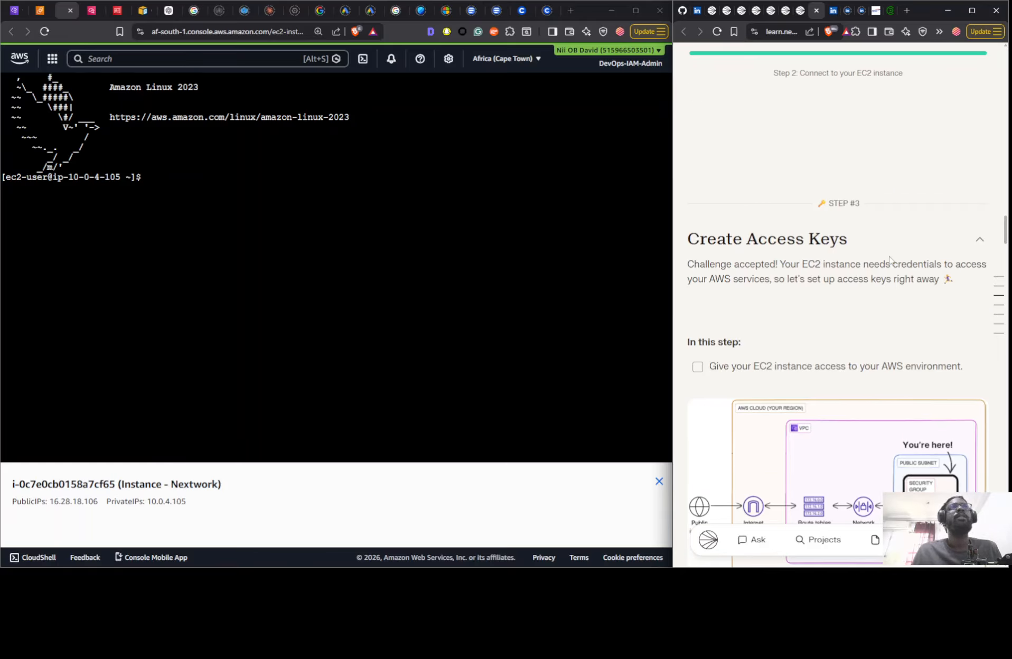
pyautogui.scroll(6, 881, 263)
# - Run aws s3 ls in the instance's terminal to list the account's S3 buckets
pyautogui.click(540, 330)
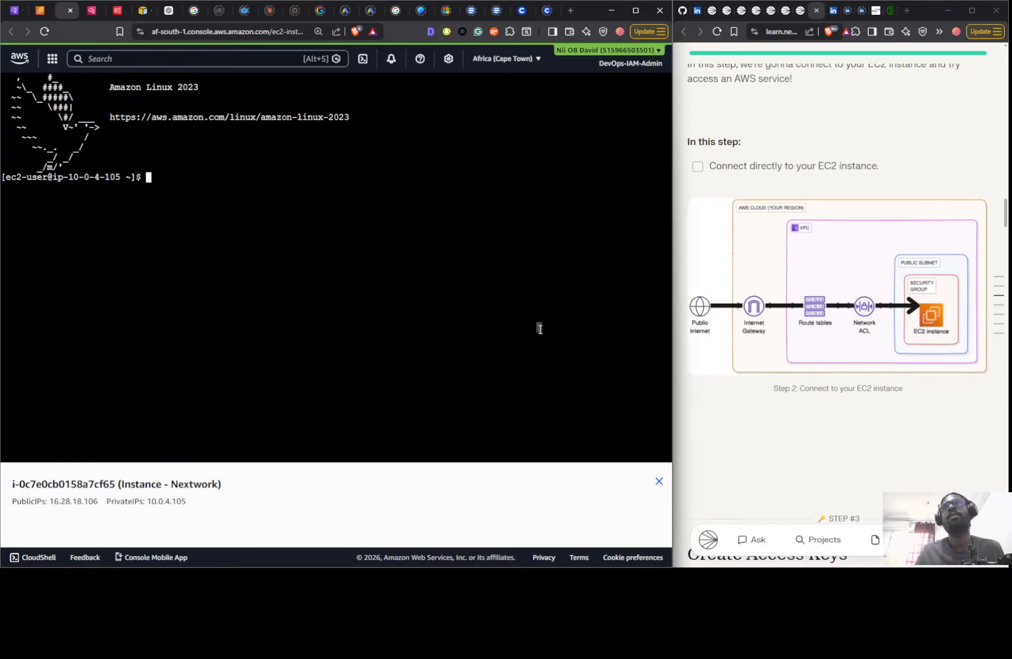
pyautogui.write('aws')
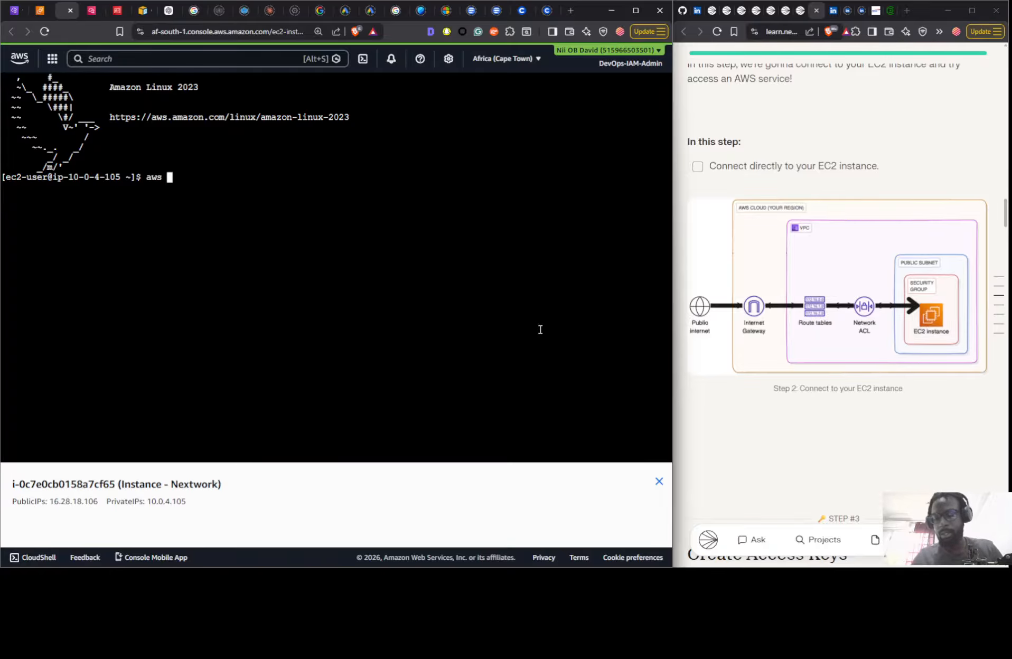
pyautogui.write('ls')
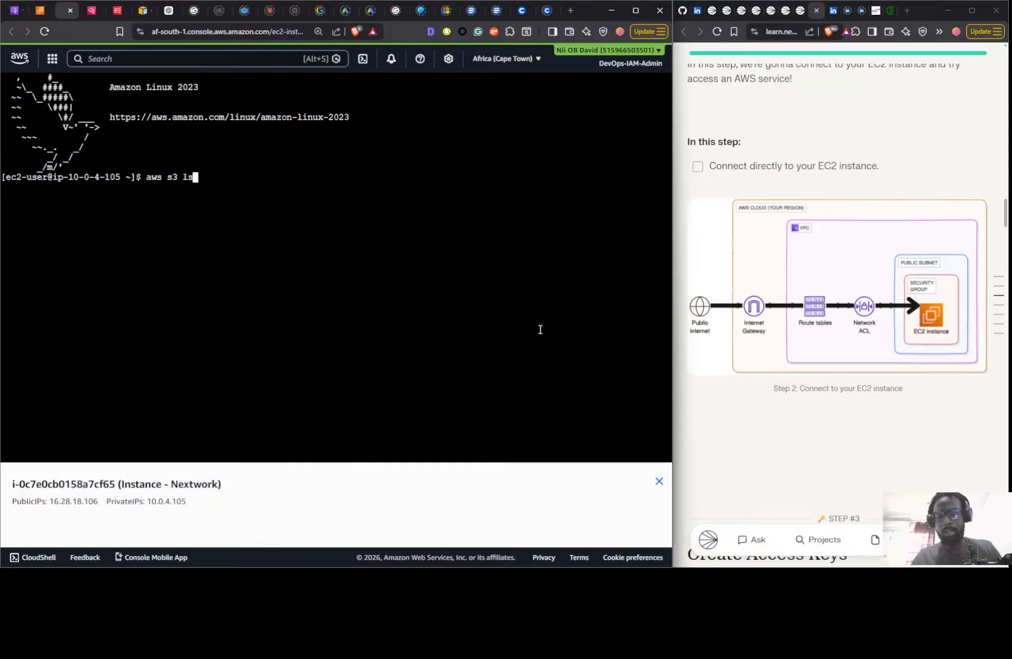
pyautogui.press('Return')
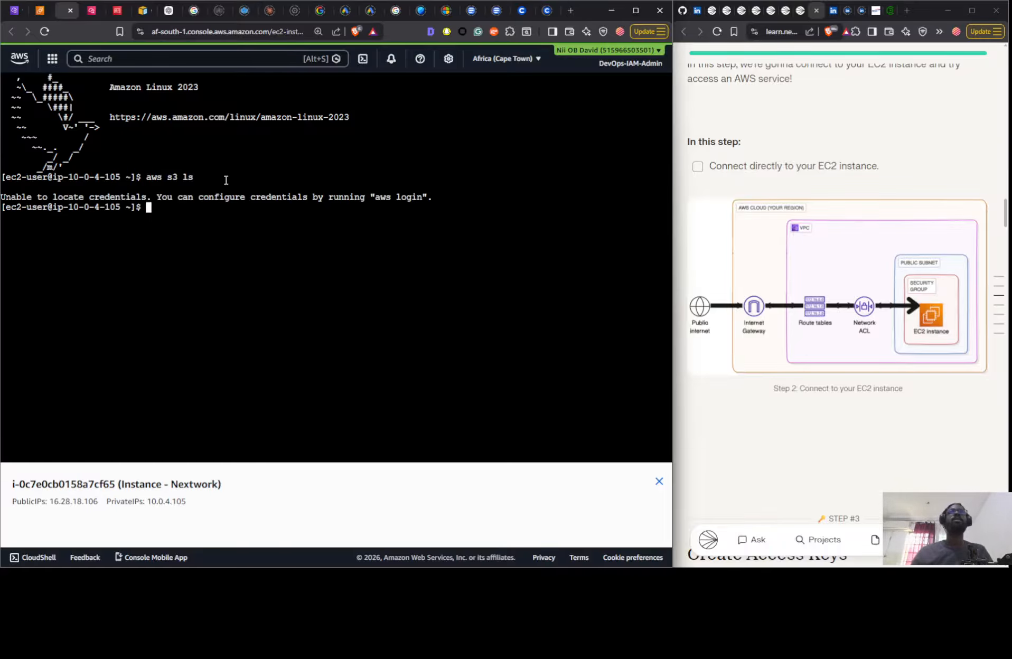
pyautogui.scroll(-7, 950, 292)
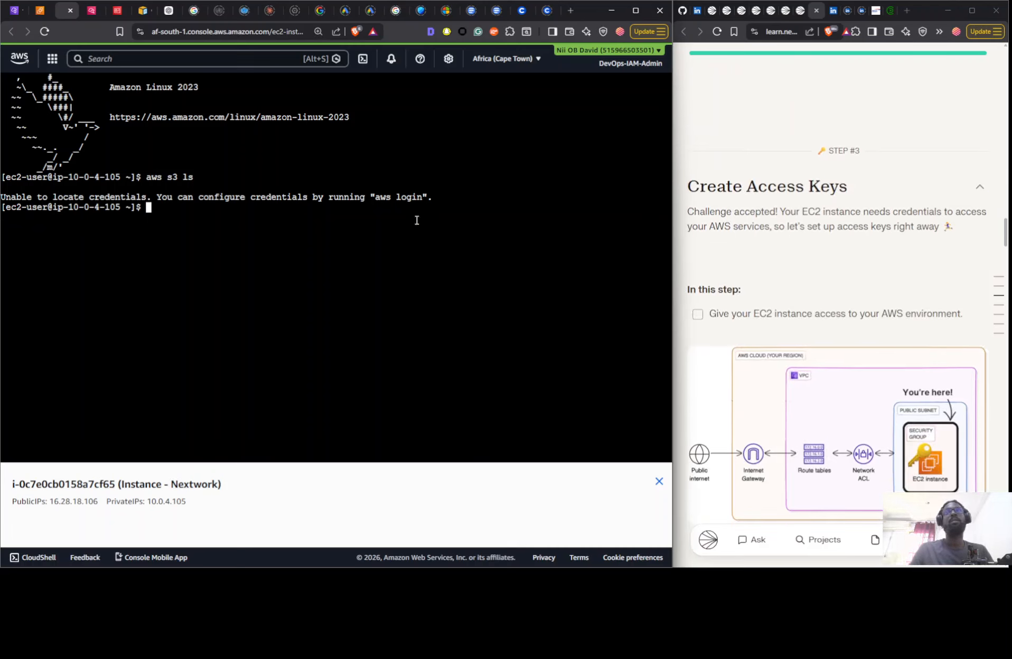
# - Check the guide's Create Access Keys step, close the CloudWatch log management page and switch to the IAM console
pyautogui.scroll(-2, 810, 297)
pyautogui.scroll(-5, 809, 294)
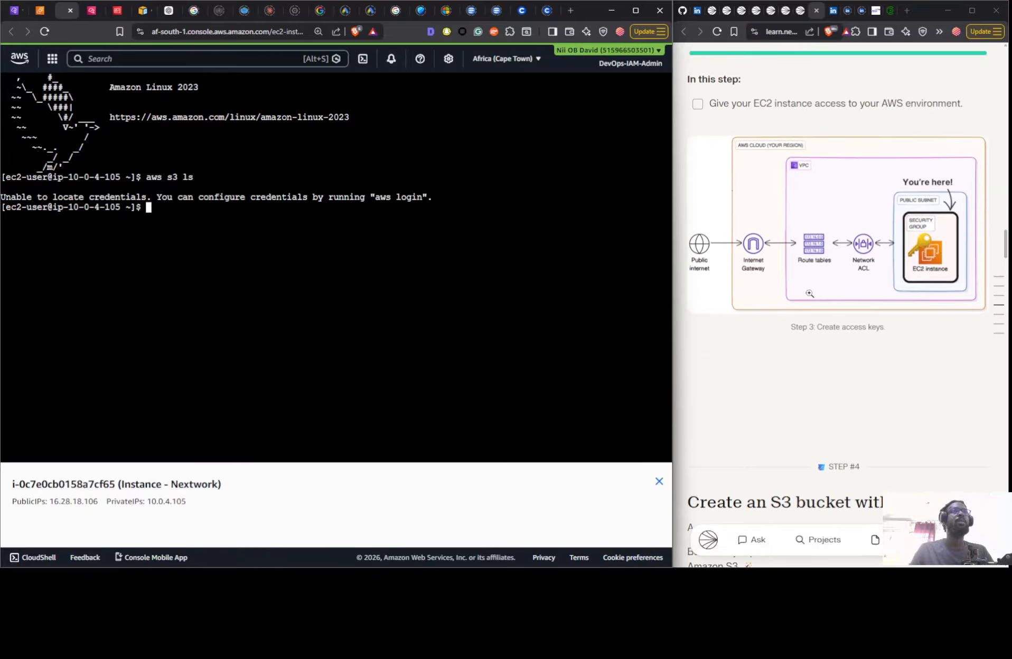
pyautogui.scroll(4, 814, 318)
pyautogui.scroll(1, 799, 347)
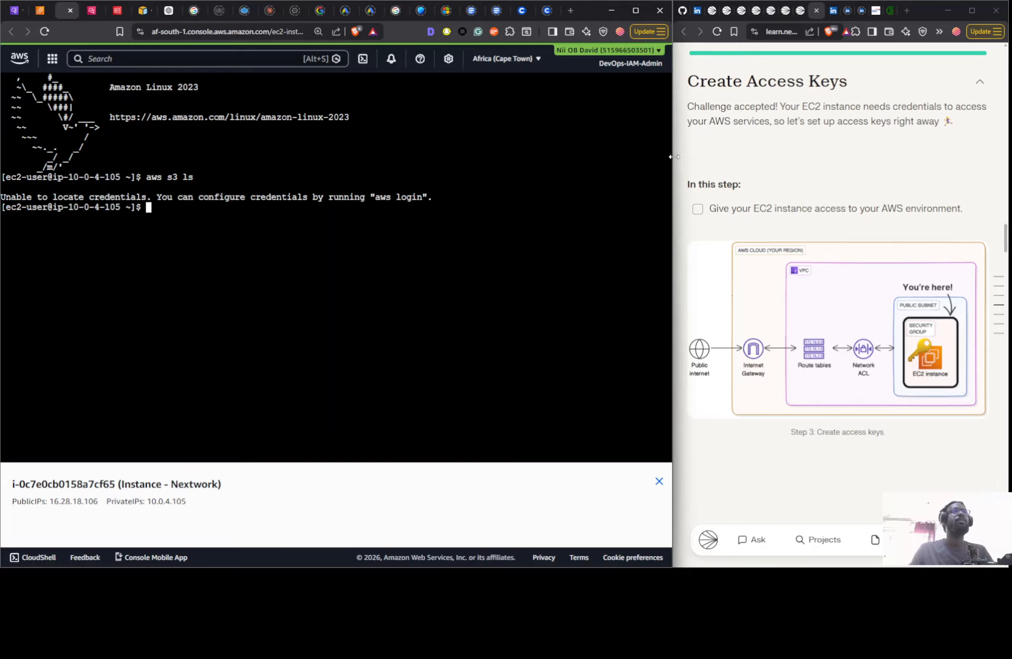
pyautogui.click(98, 12)
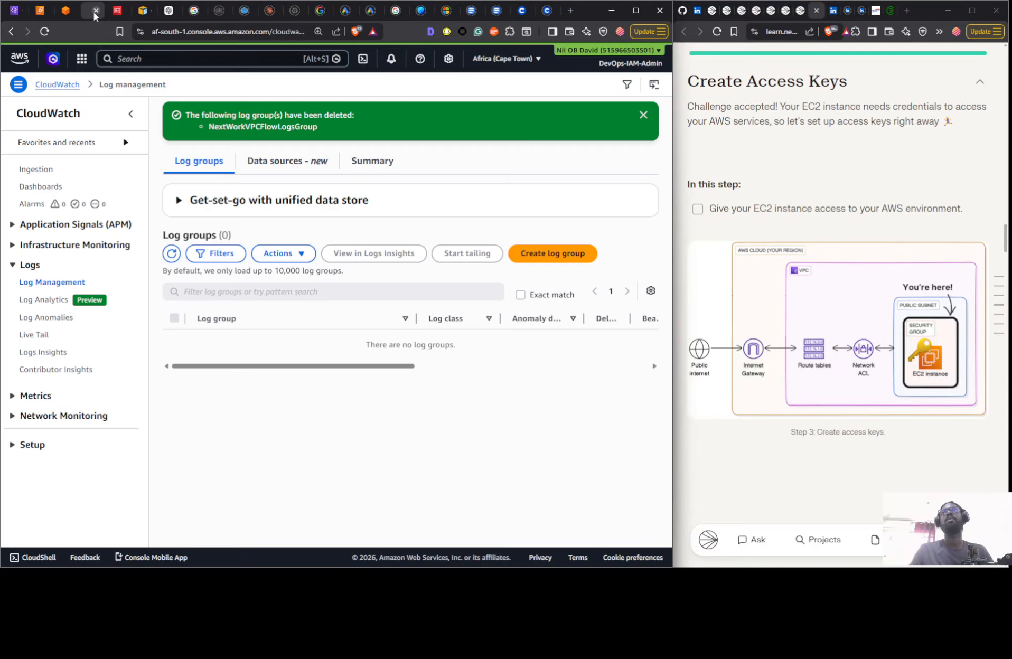
pyautogui.click(95, 10)
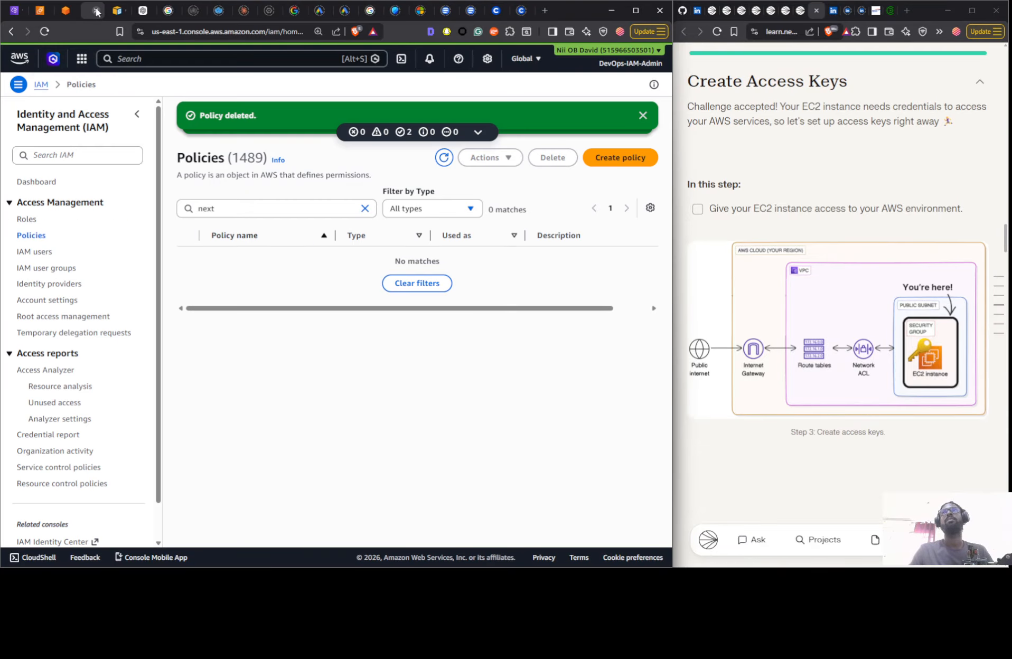
pyautogui.click(69, 11)
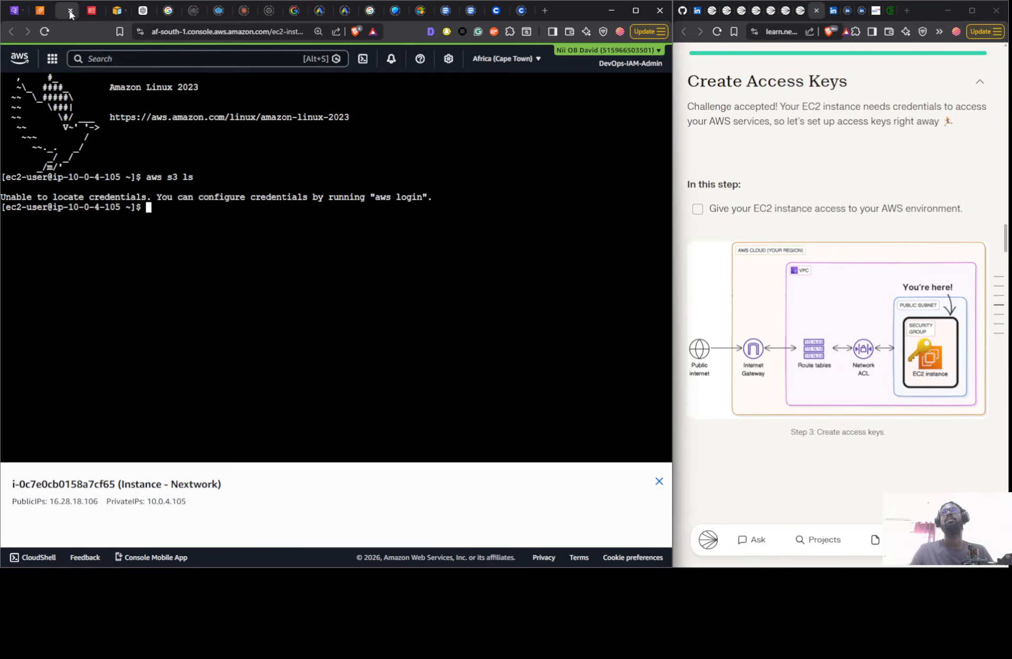
pyautogui.click(87, 13)
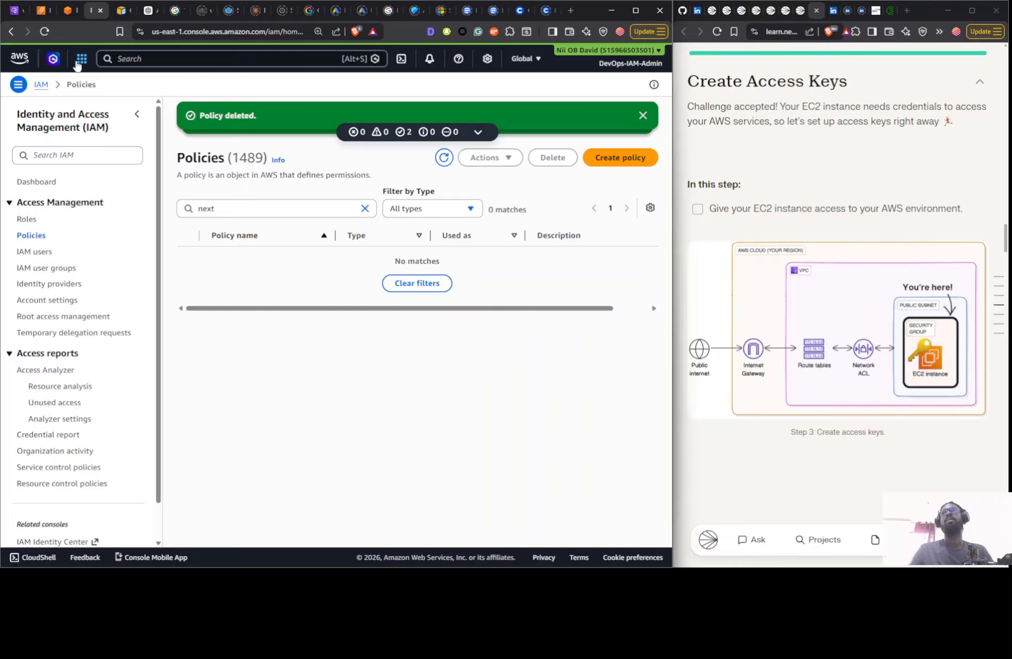
# - Start creating an access key for the IAM user DevOps-IAM-Admin from its security credentials
pyautogui.click(27, 219)
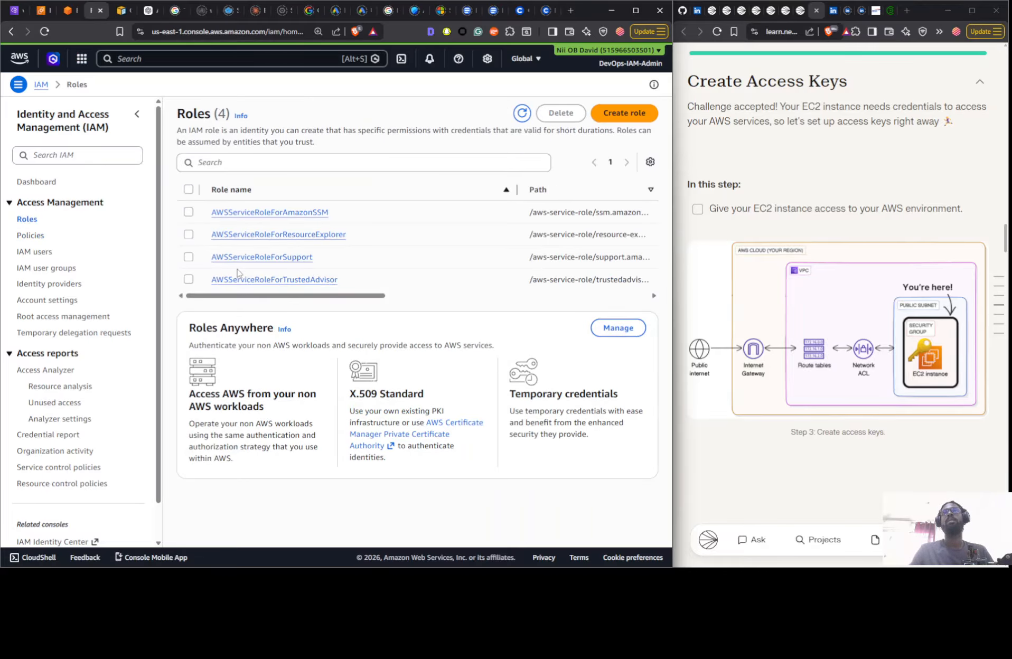
pyautogui.click(24, 252)
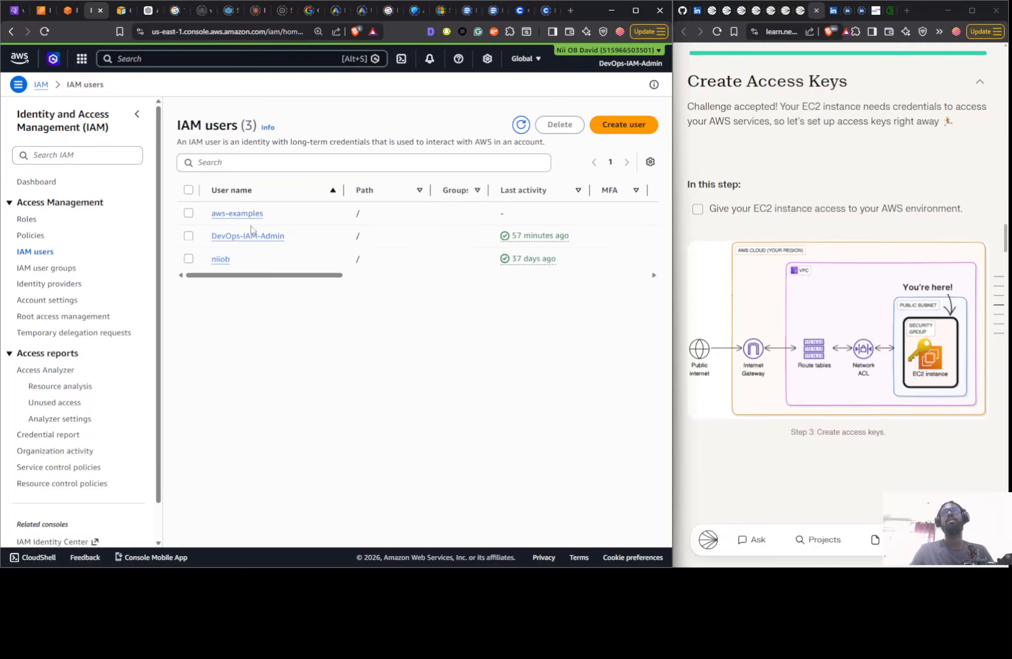
pyautogui.click(241, 237)
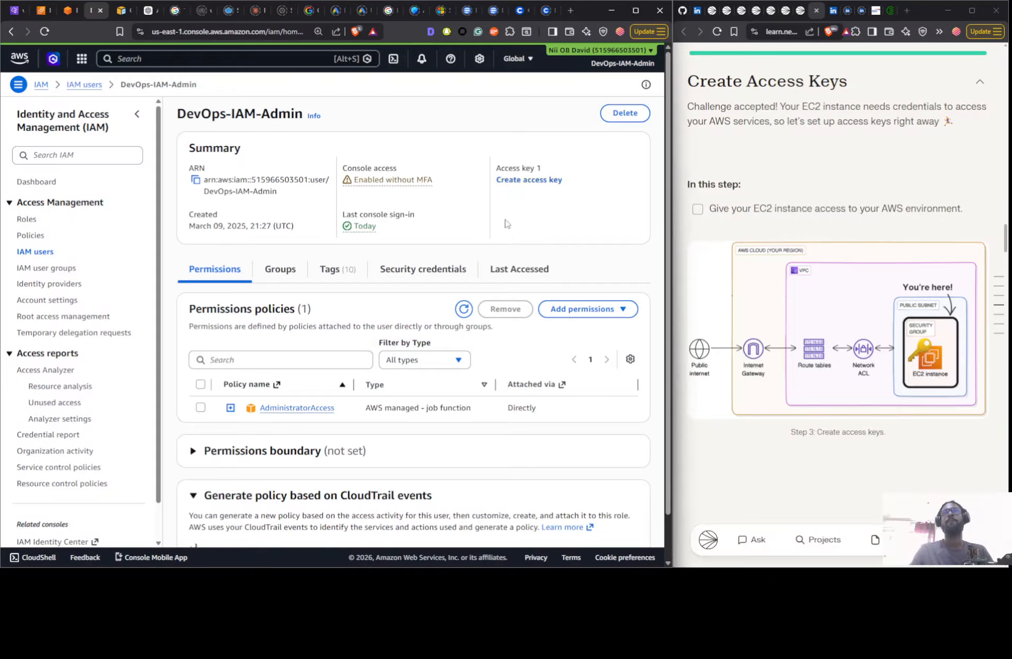
pyautogui.click(403, 270)
pyautogui.scroll(-6, 529, 275)
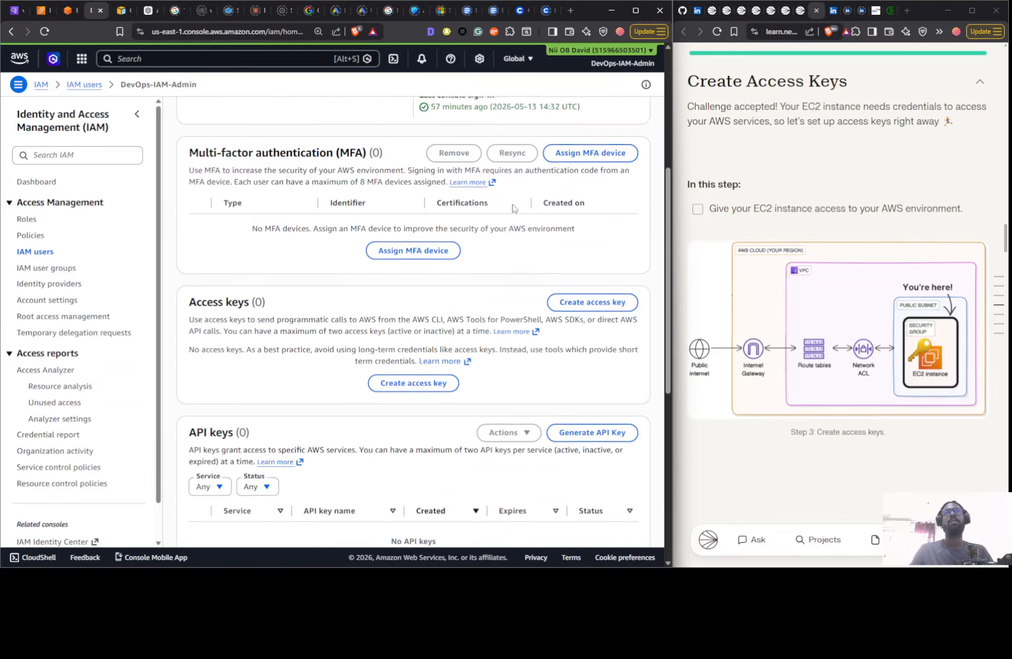
pyautogui.click(589, 256)
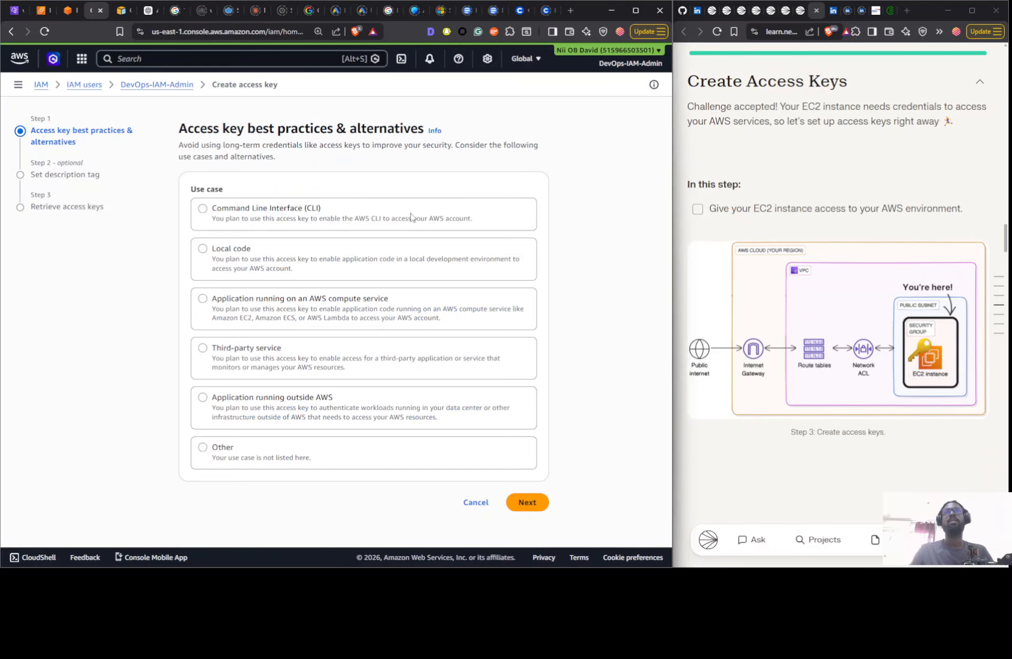
# - Choose Command Line Interface (CLI) as the access key's use case, confirm the recommendation notice and continue to the description tag
pyautogui.click(282, 228)
pyautogui.scroll(-2, 293, 365)
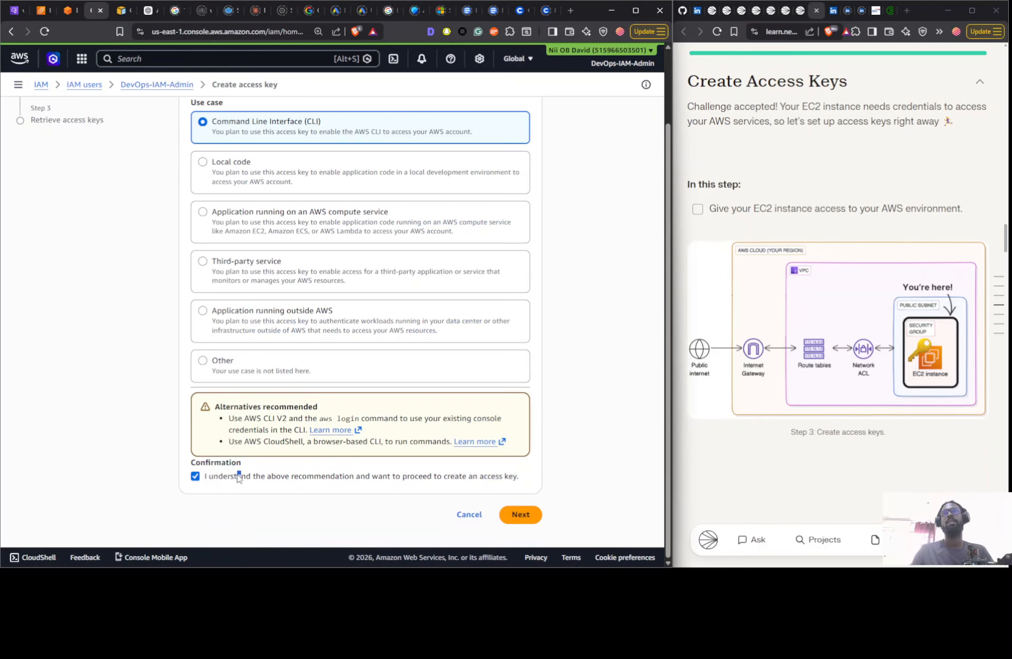
pyautogui.click(516, 515)
# - Enter a description tag value for the access key, beginning with "Acce"
pyautogui.click(278, 226)
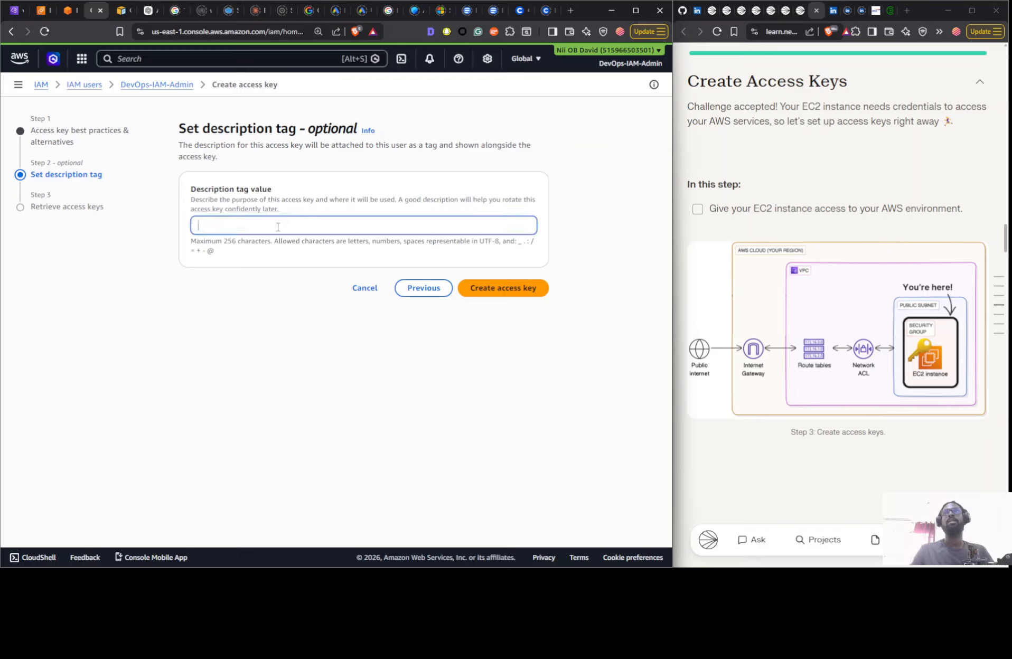
pyautogui.write('Access key for EC2 to access S3')
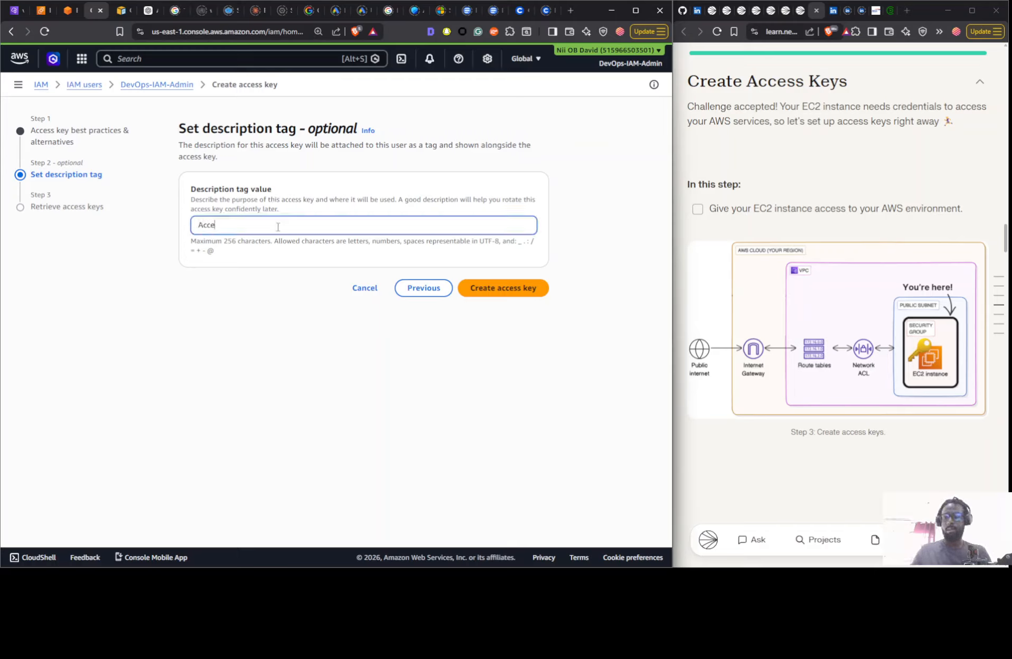
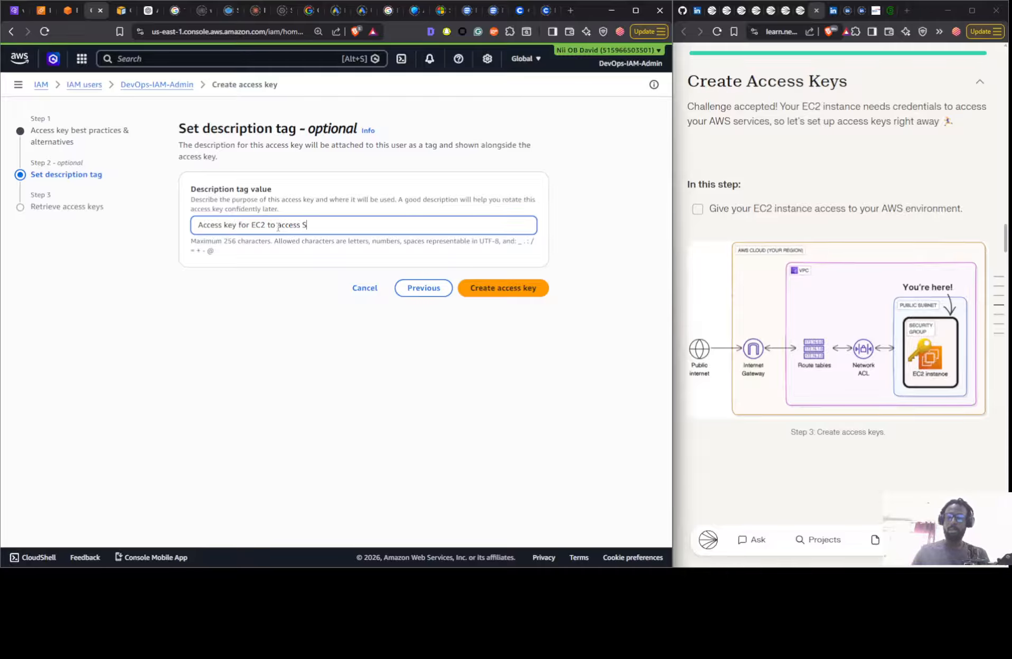
# - Create the access key with the description tag "Access key for EC2 to access S3" and stay on its retrieval page
pyautogui.click(470, 286)
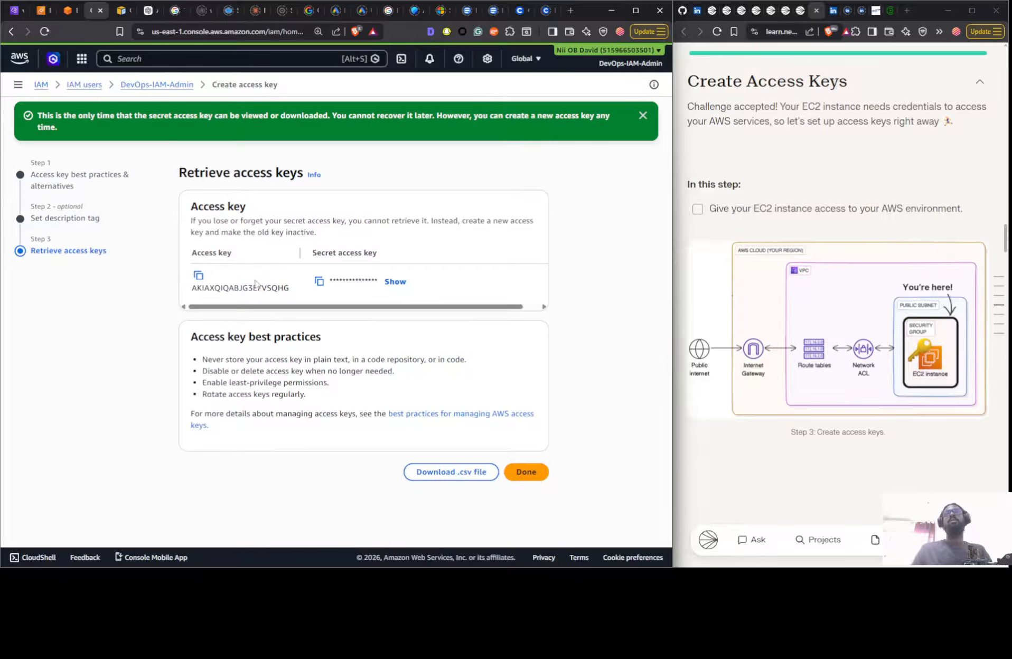
pyautogui.click(51, 11)
pyautogui.click(51, 11)
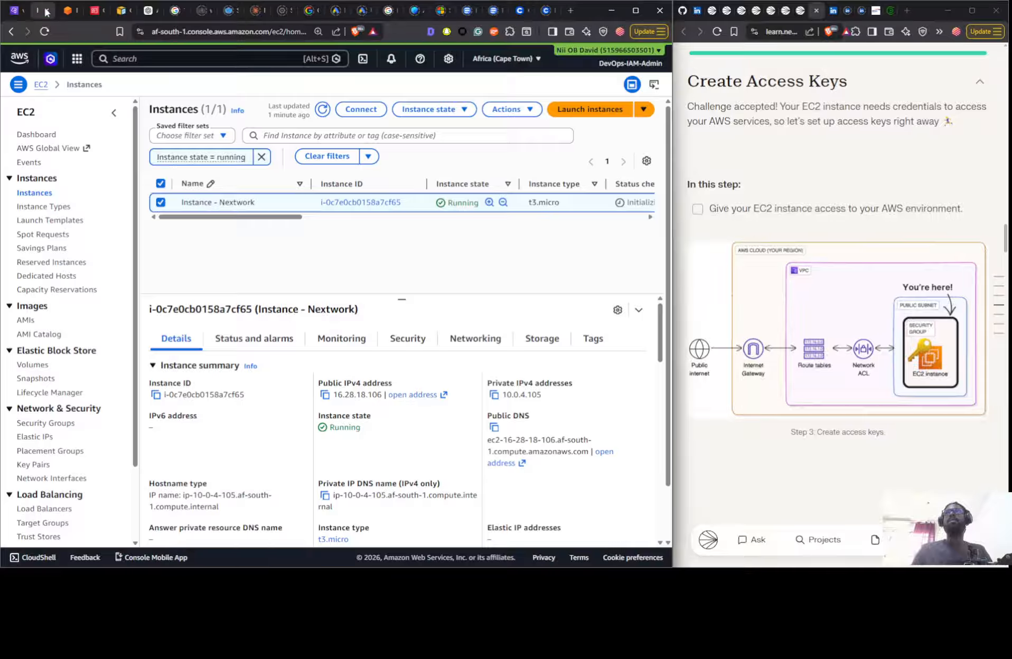
pyautogui.click(100, 13)
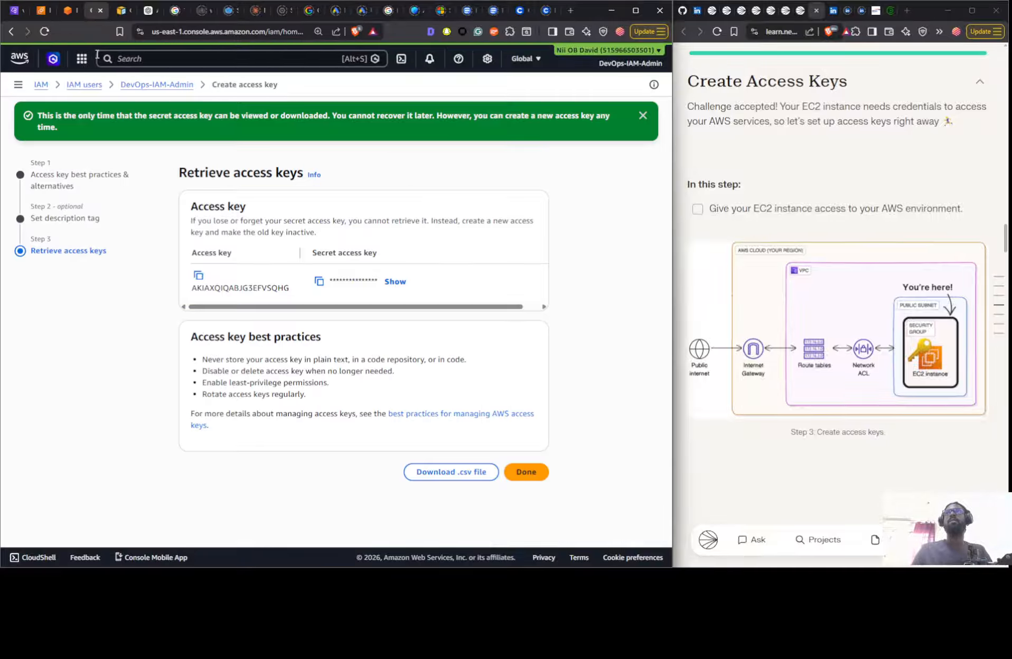
# - Open the S3 service in a separate browser tab, keeping the access key retrieval page open
pyautogui.click(82, 59)
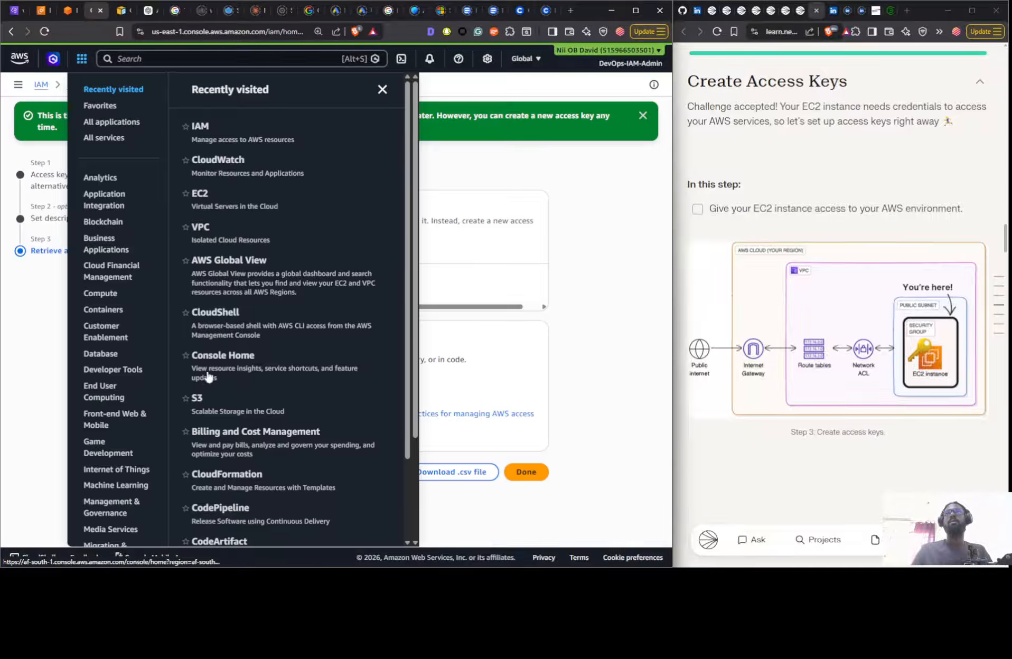
pyautogui.rightClick(198, 400)
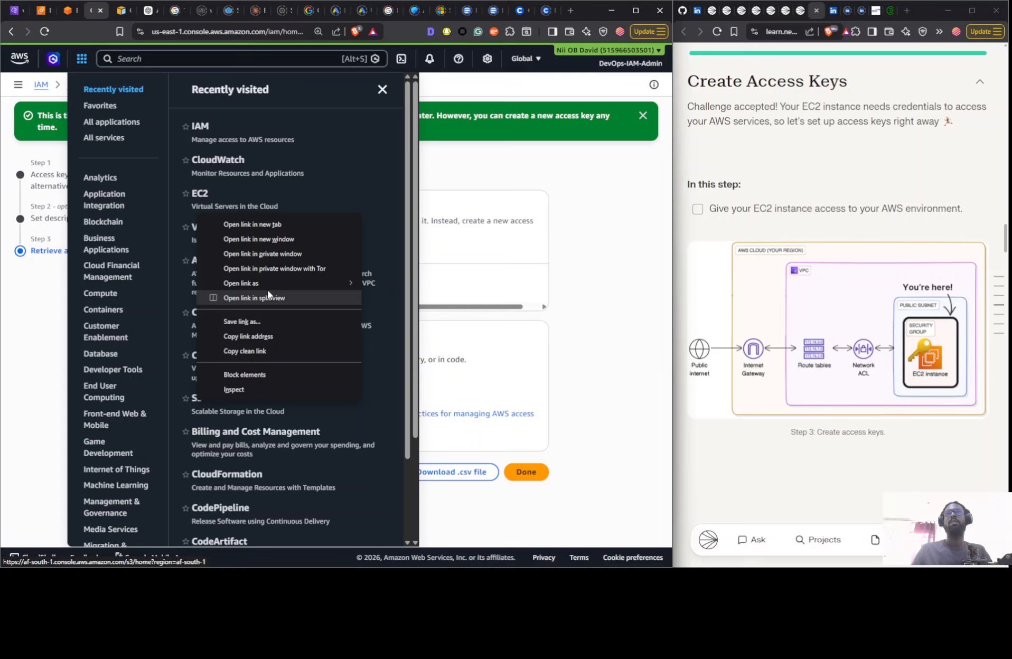
pyautogui.click(254, 224)
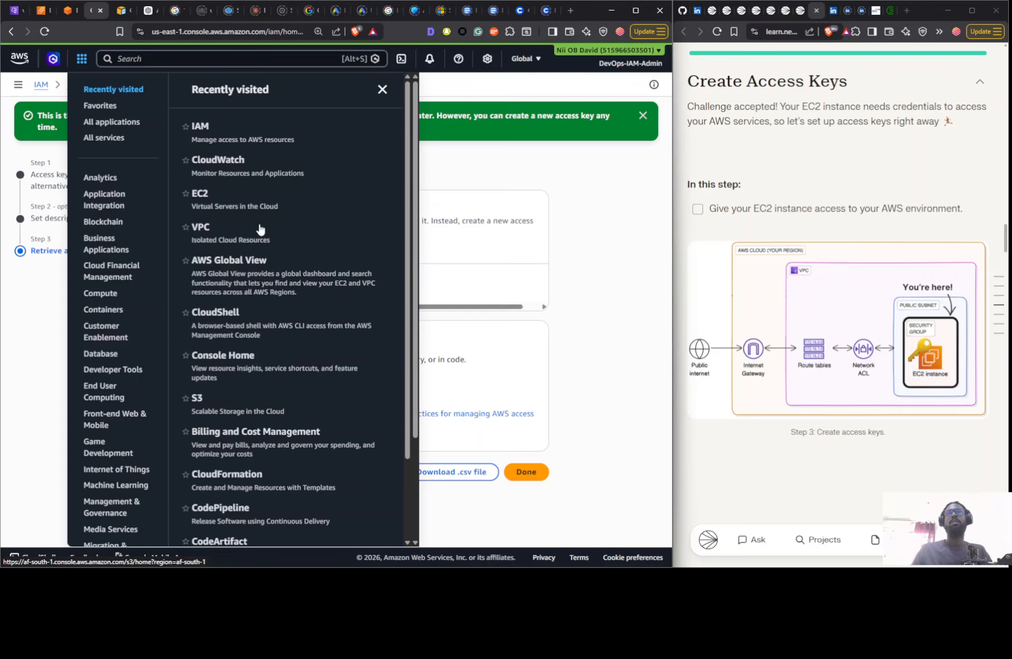
pyautogui.click(508, 186)
# - Skim the guide's earlier steps, switch to the S3 console and show the general purpose buckets
pyautogui.scroll(10, 861, 211)
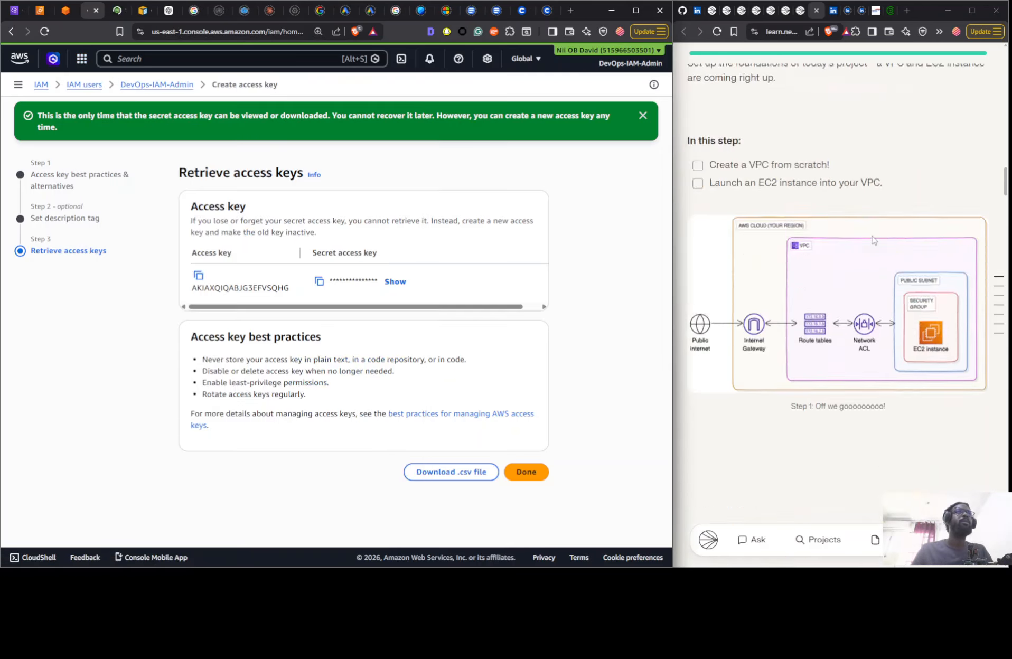
pyautogui.scroll(15, 873, 241)
pyautogui.scroll(-1, 894, 254)
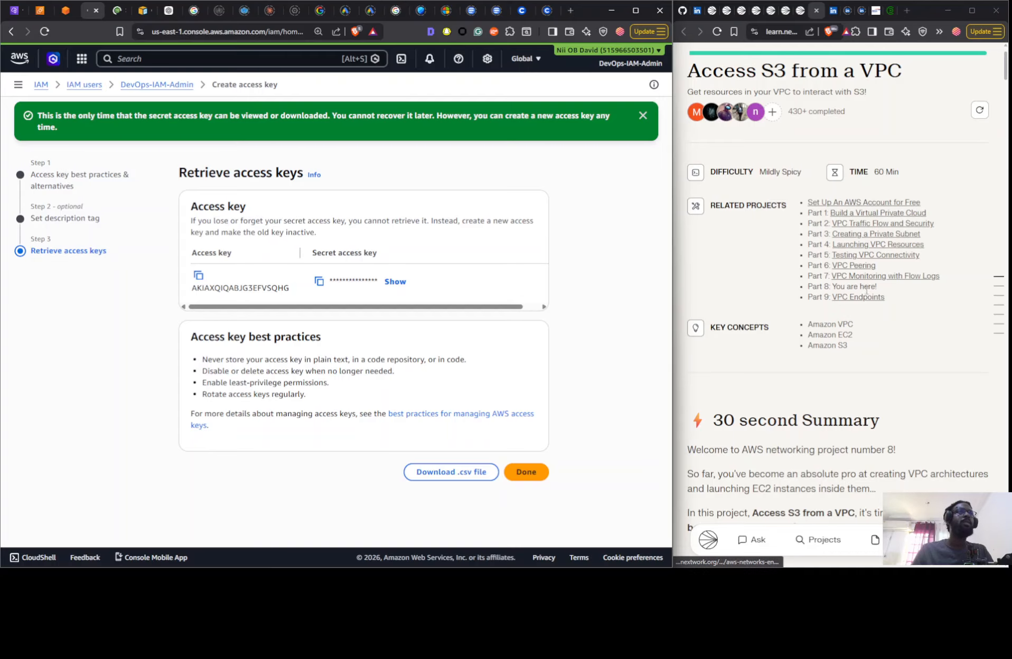
pyautogui.scroll(-15, 866, 290)
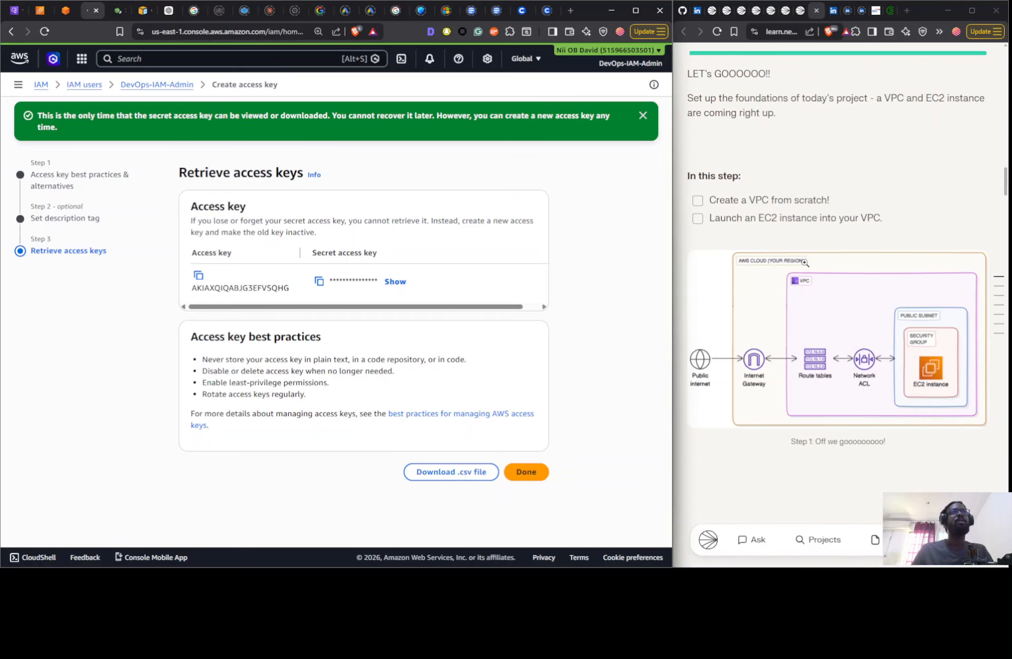
pyautogui.scroll(-7, 804, 263)
pyautogui.click(112, 12)
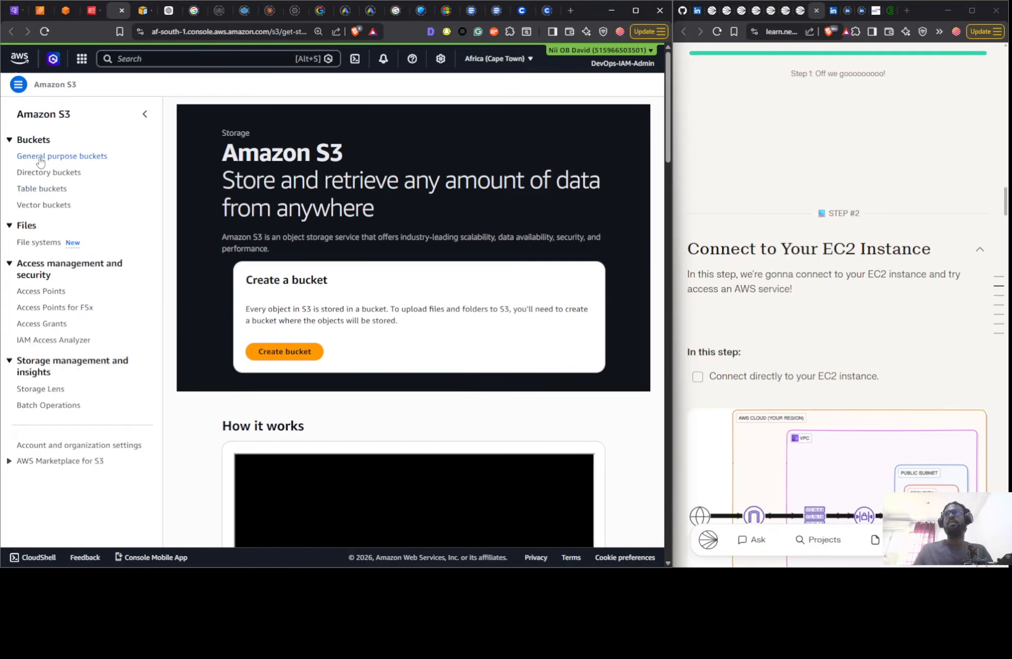
pyautogui.click(39, 157)
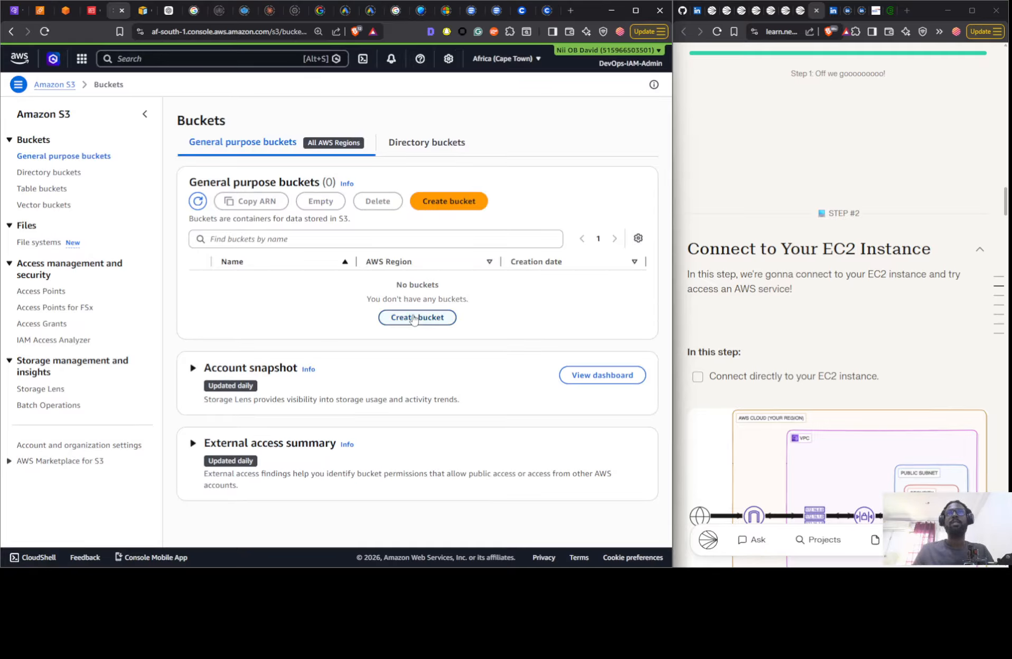
# - Start a new S3 bucket and name it "nextwork-vpc-" followed by the account owner's first name
pyautogui.click(414, 318)
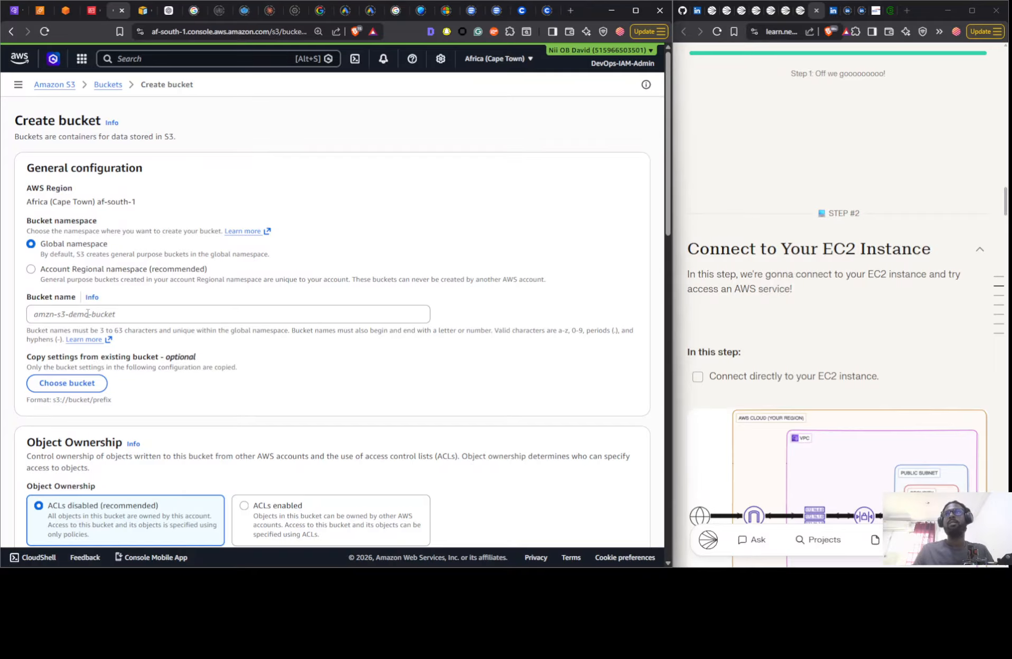
pyautogui.click(88, 313)
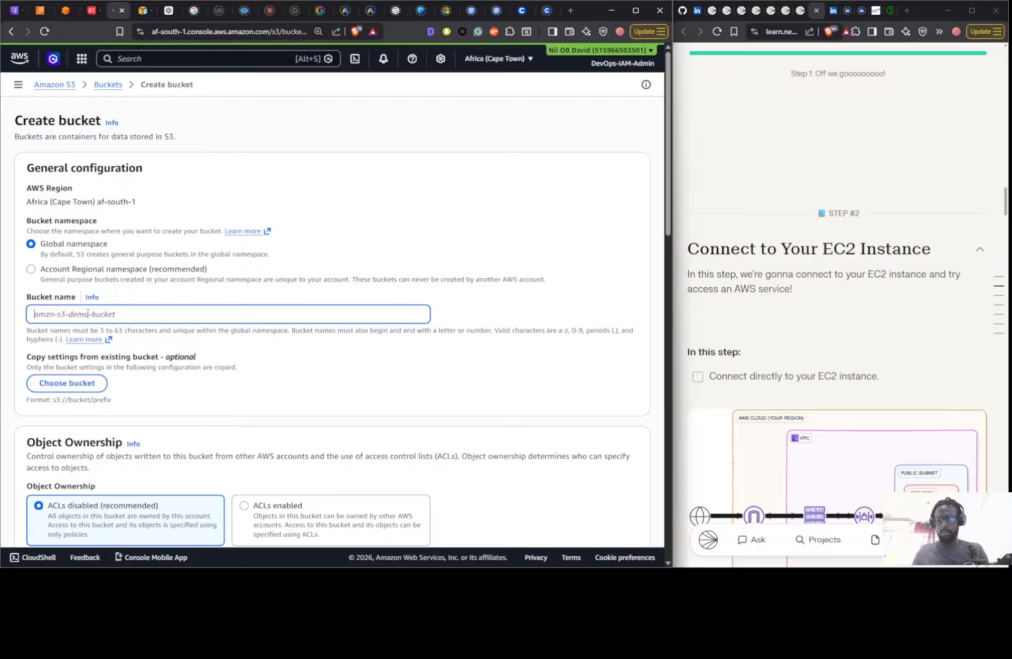
pyautogui.write('nextwor')
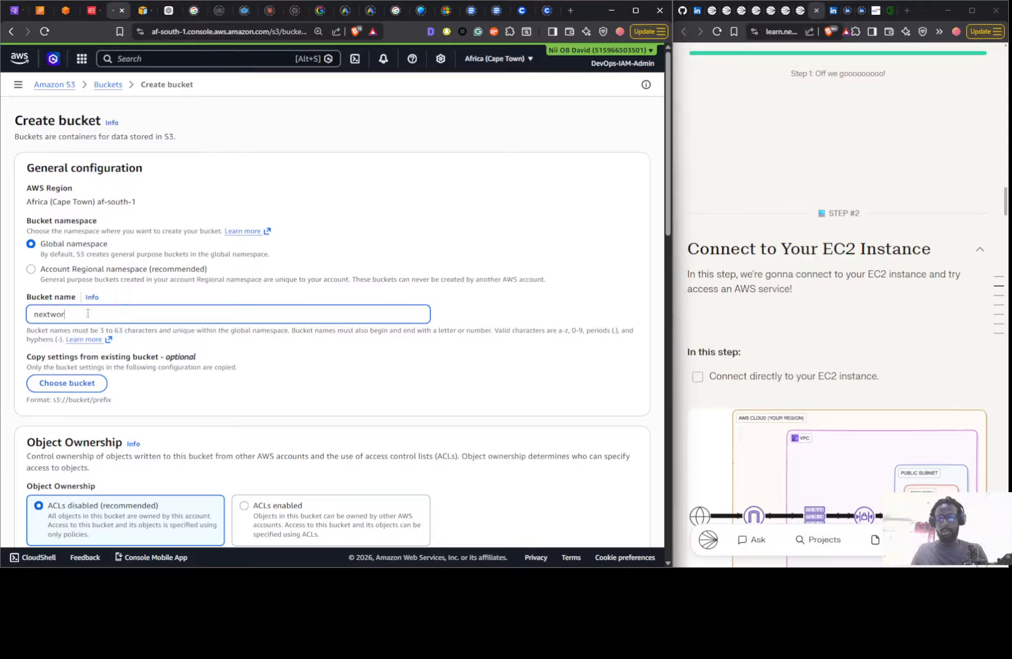
pyautogui.write('p')
pyautogui.press('BackSpace')
pyautogui.write('l')
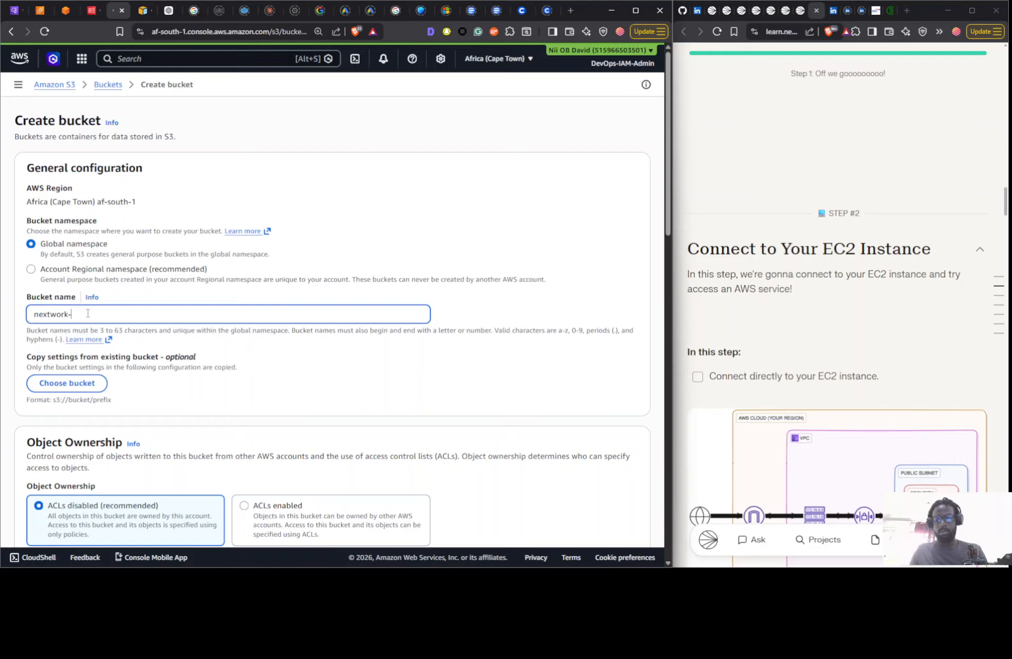
pyautogui.write('-vpc')
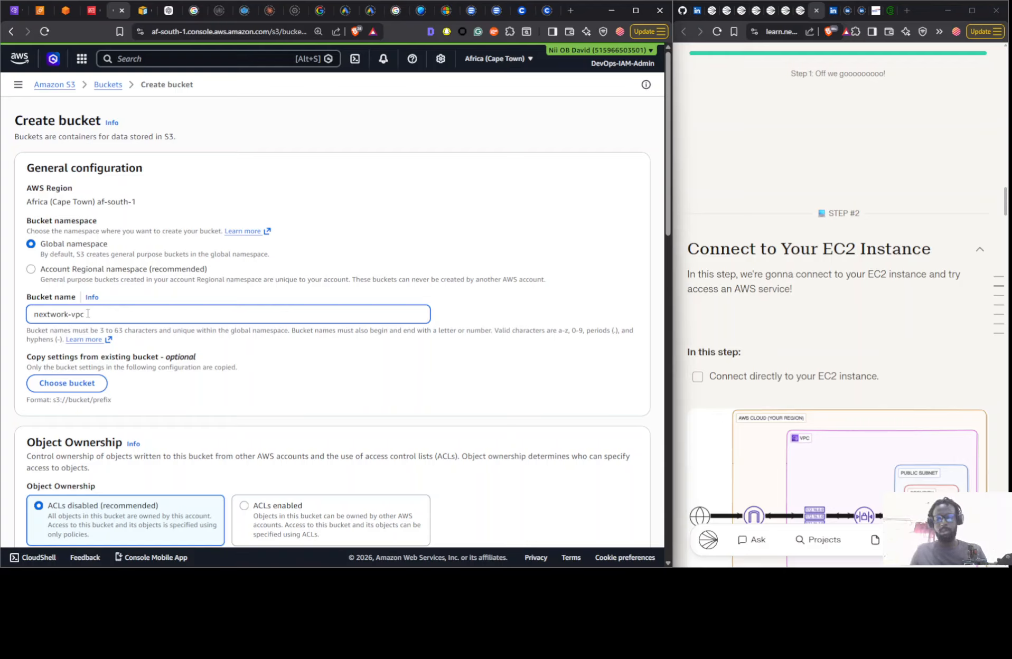
pyautogui.write('-nii')
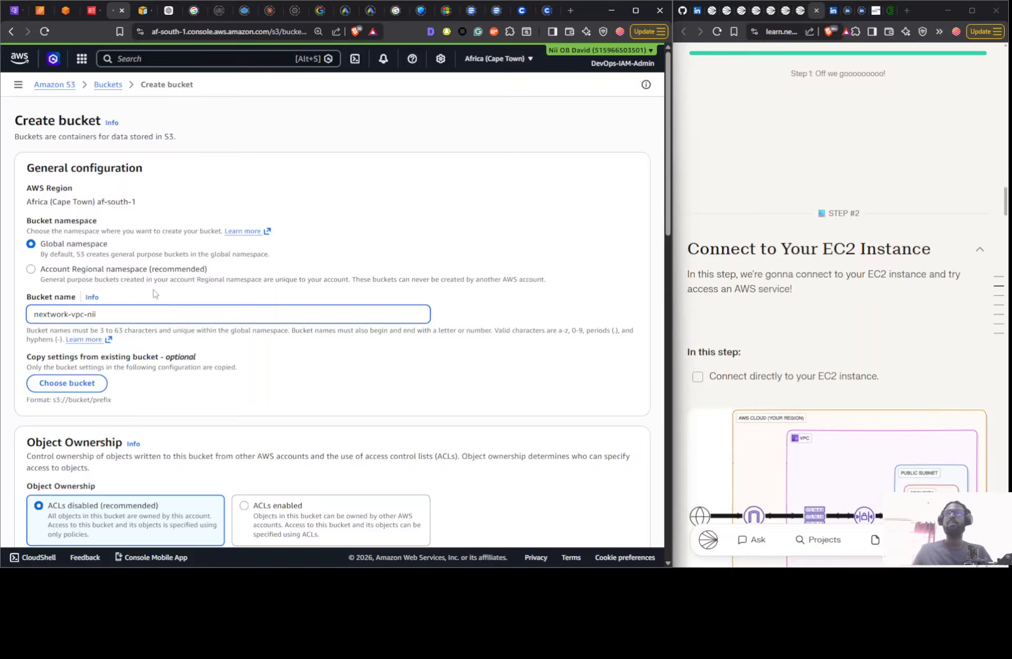
# - Review the remaining bucket settings and create the bucket with its defaults
pyautogui.scroll(-8, 176, 310)
pyautogui.scroll(-10, 275, 338)
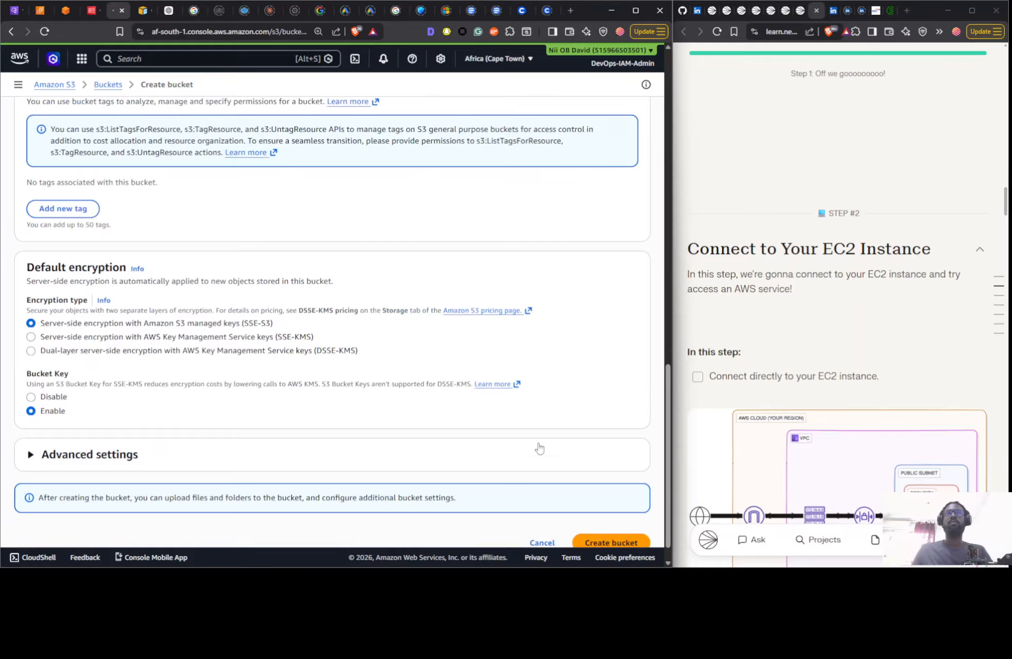
pyautogui.scroll(15, 528, 428)
pyautogui.scroll(-15, 529, 428)
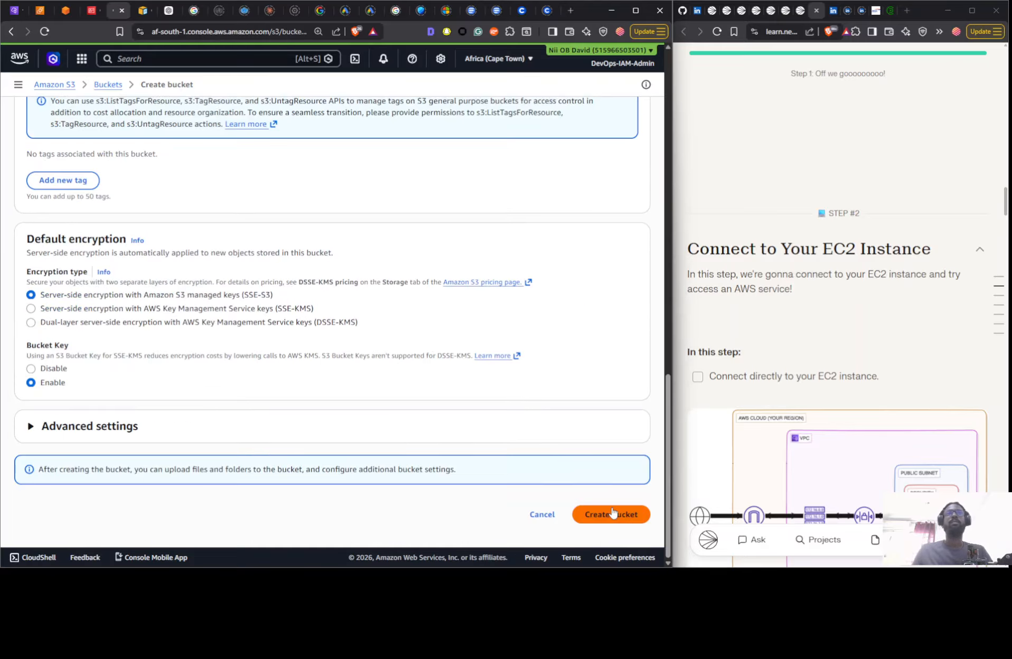
pyautogui.click(611, 514)
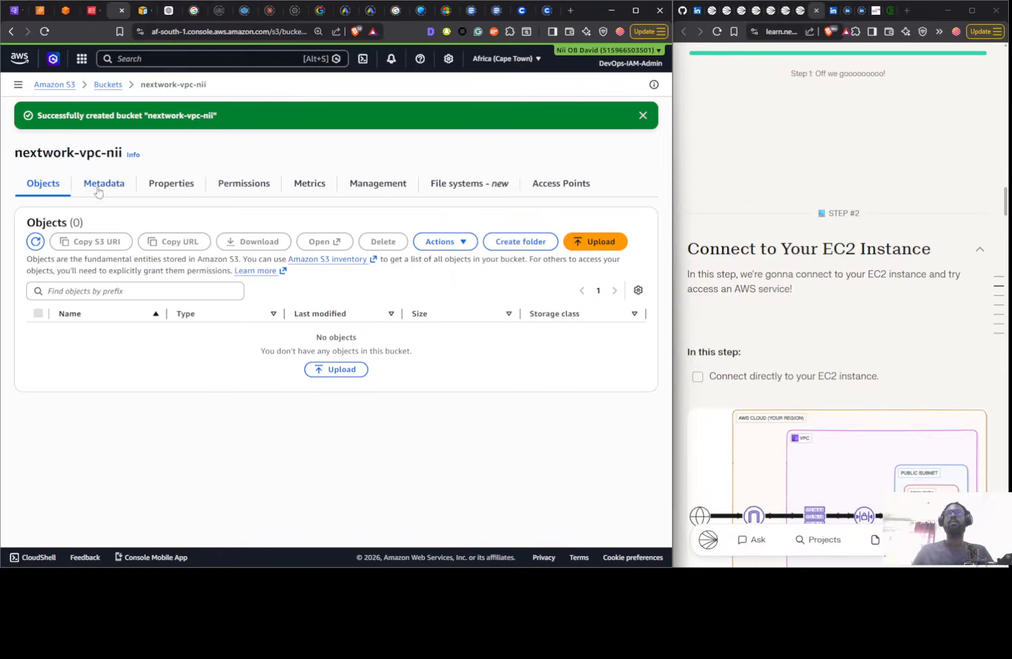
# - Start an upload into the new bucket and browse to the nextwrk folder in Downloads for the files
pyautogui.click(335, 372)
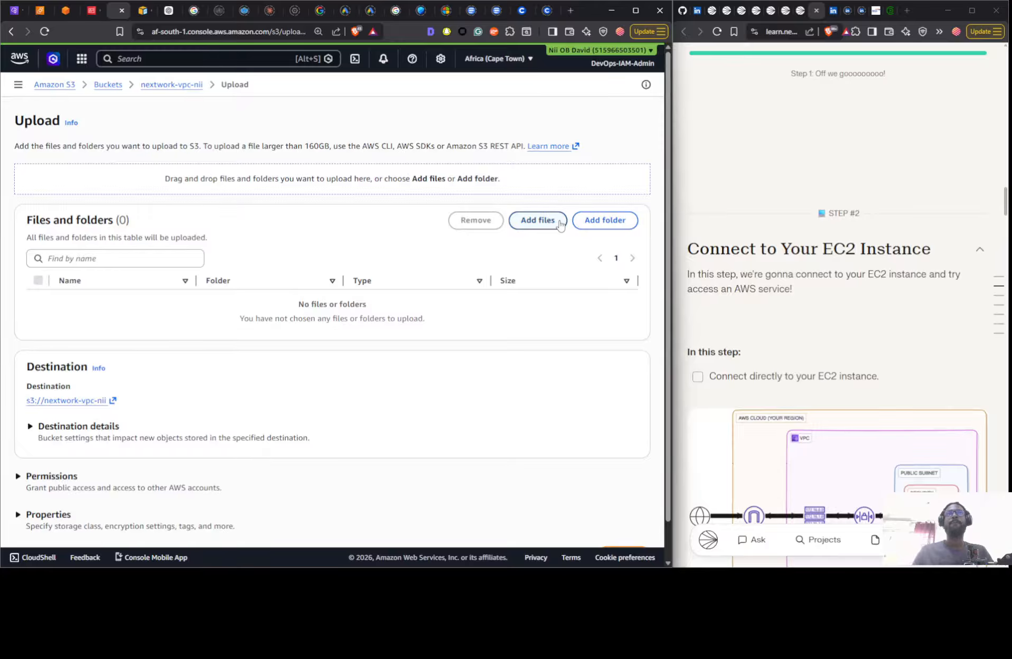
pyautogui.click(558, 222)
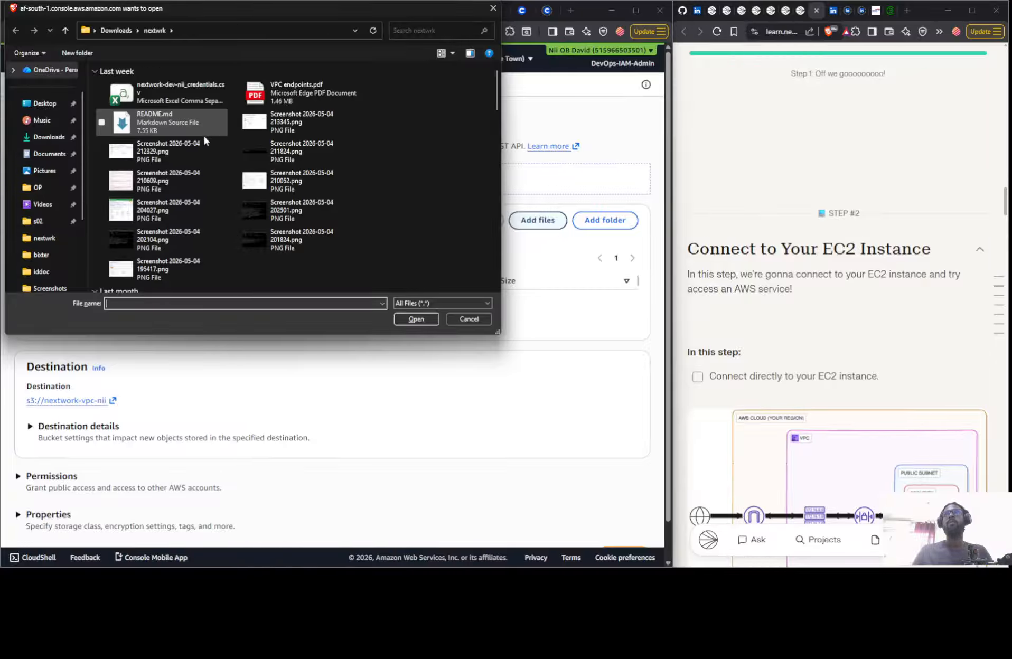
pyautogui.scroll(-5, 203, 137)
pyautogui.scroll(5, 258, 191)
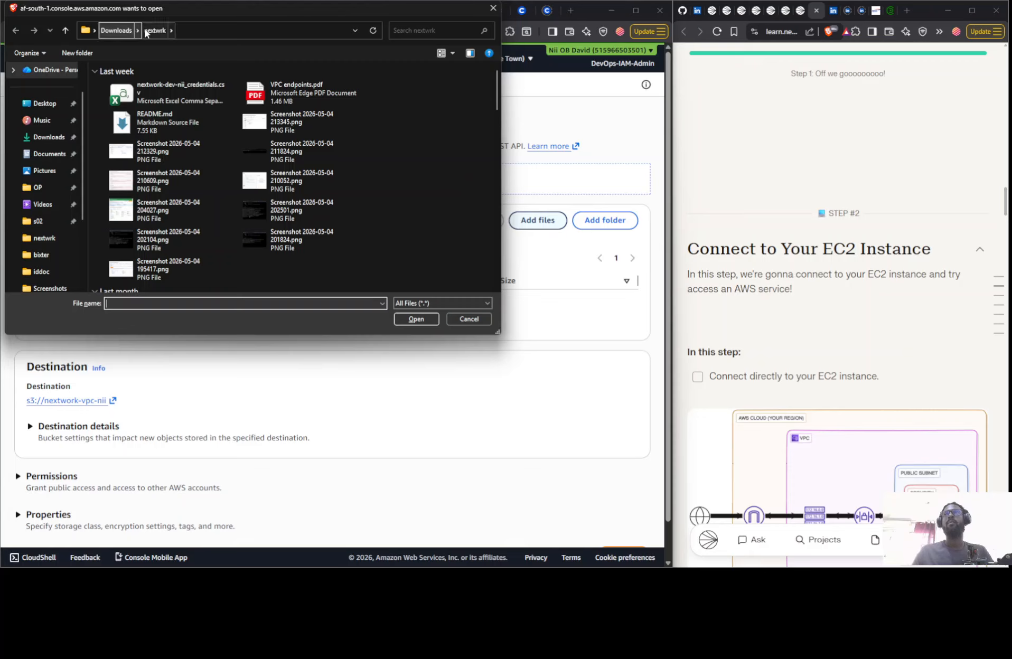
pyautogui.scroll(-2, 296, 218)
pyautogui.scroll(-6, 294, 214)
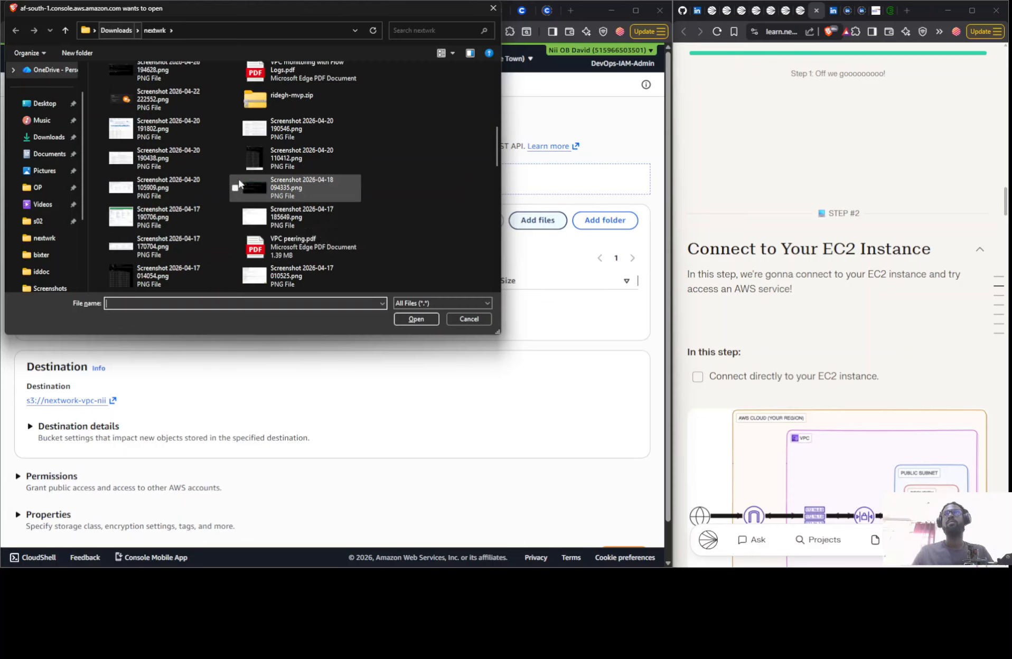
pyautogui.scroll(-6, 242, 185)
pyautogui.click(133, 34)
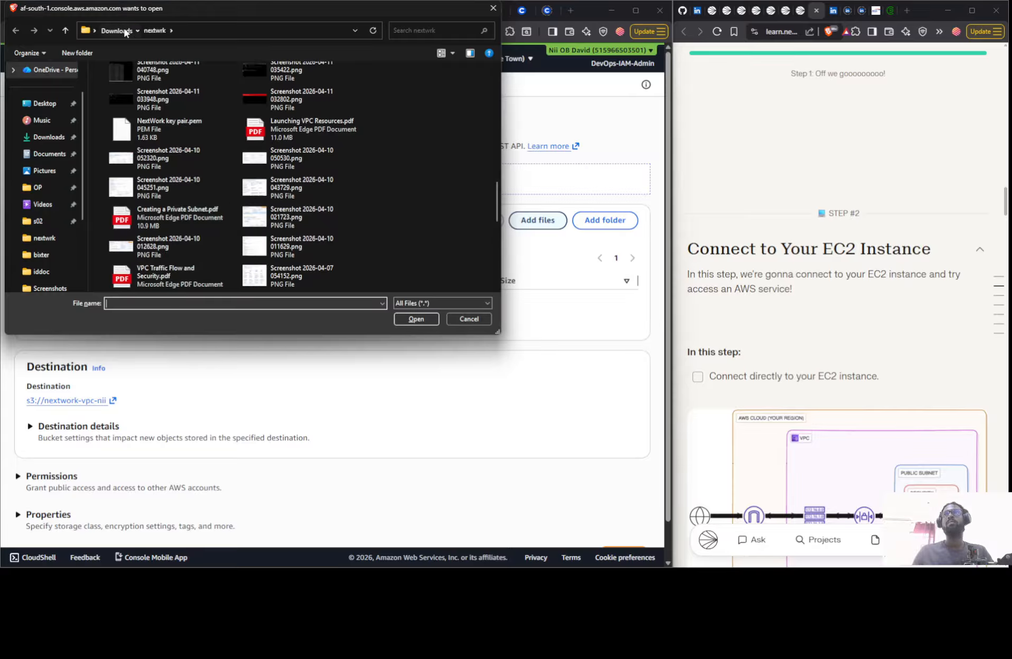
pyautogui.scroll(-1, 71, 198)
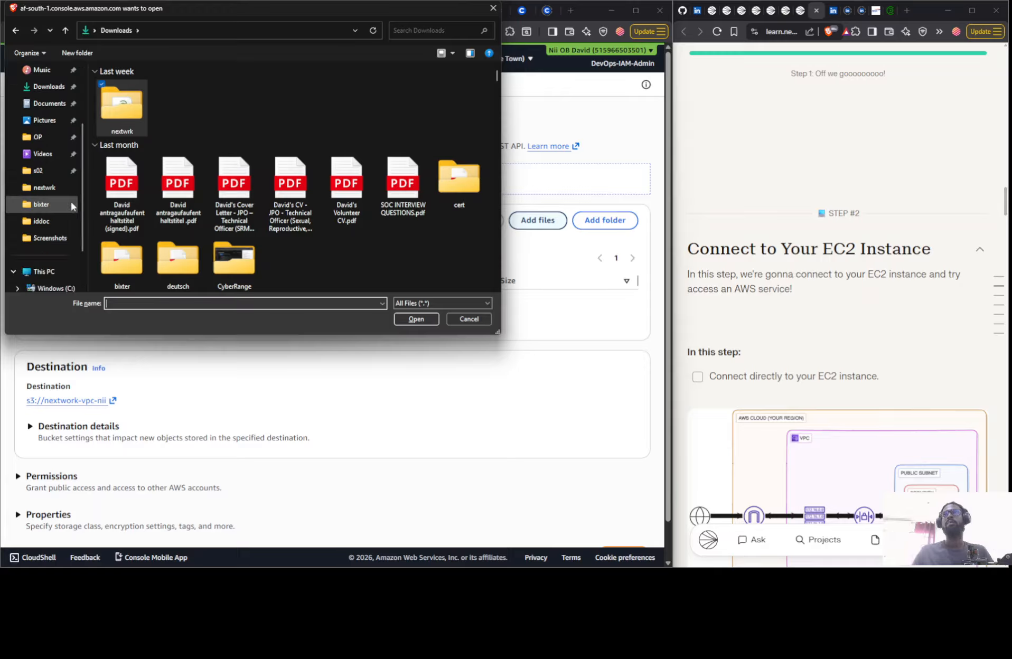
pyautogui.click(59, 189)
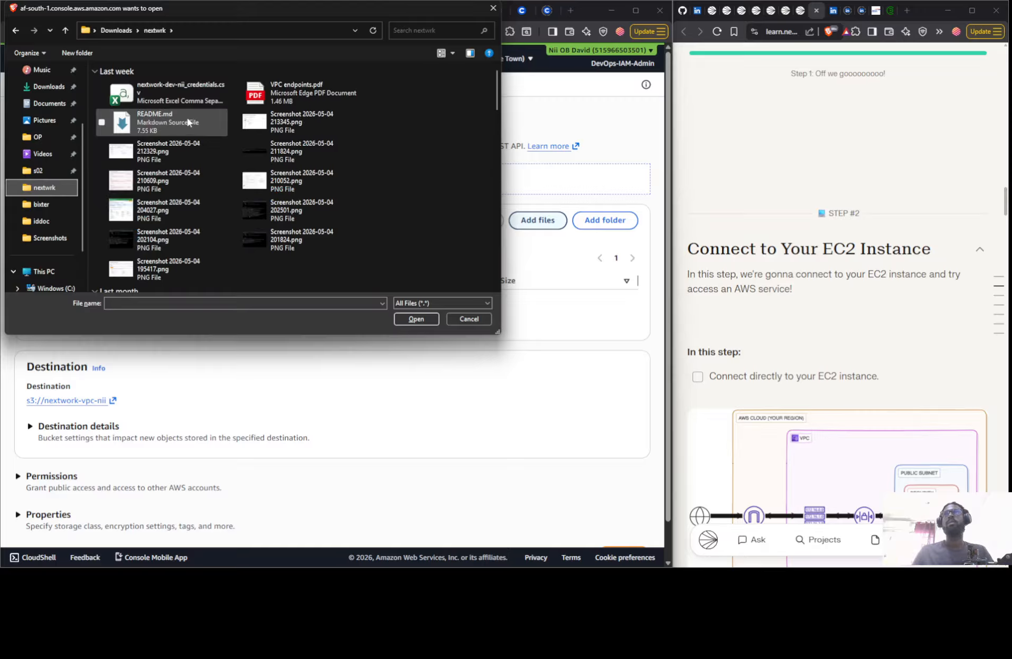
# - Add the two "NextWork - … is awesome" PNG images from the NextWork subfolder and upload them to the bucket
pyautogui.scroll(-3, 196, 138)
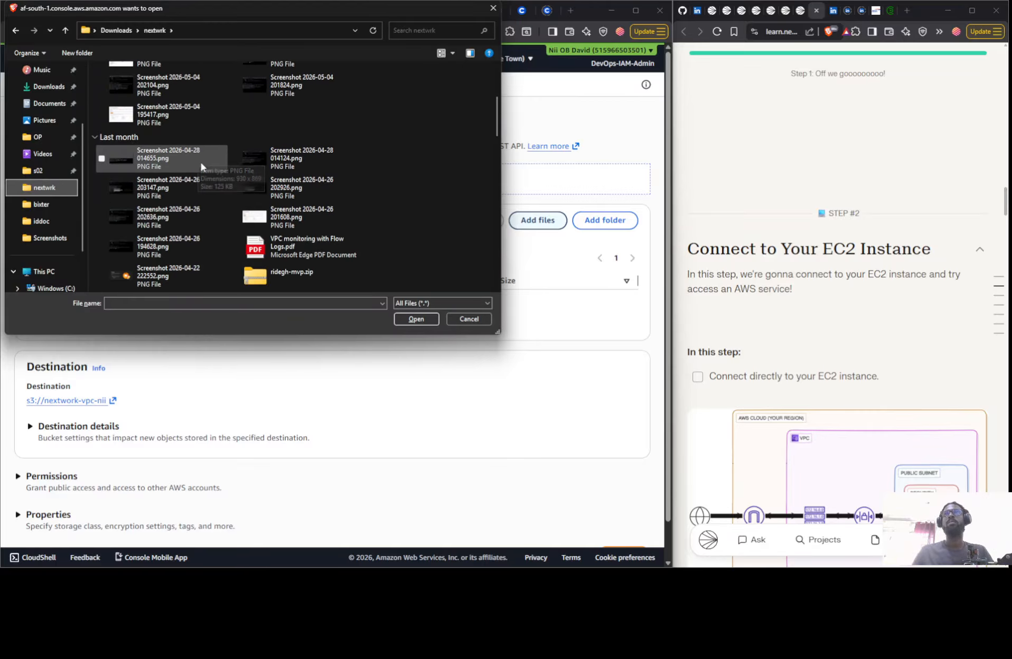
pyautogui.scroll(-3, 200, 162)
pyautogui.scroll(-4, 295, 187)
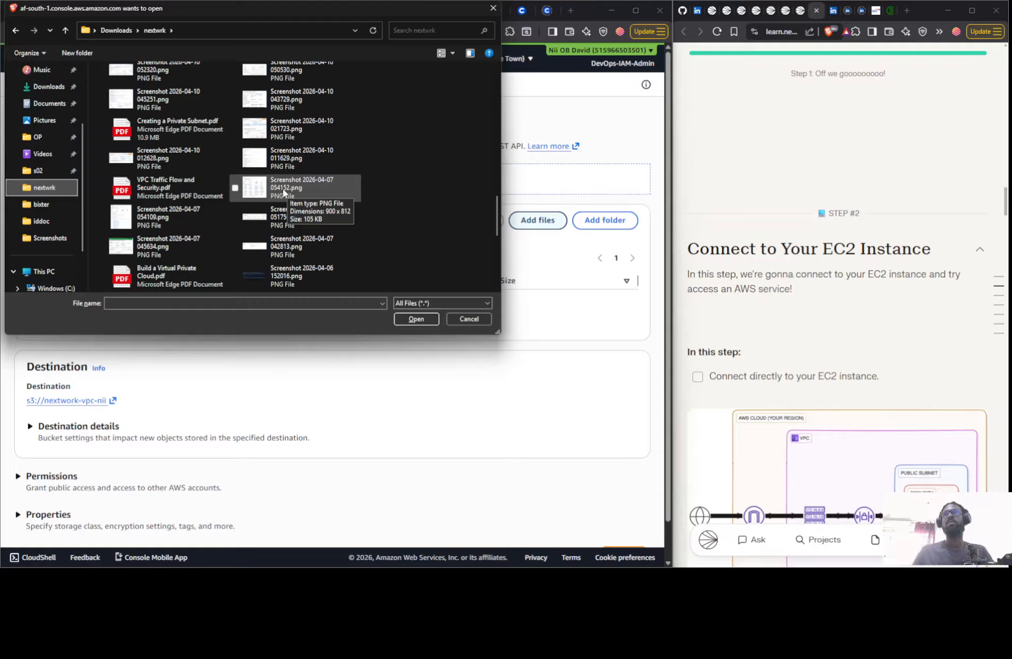
pyautogui.click(235, 190)
pyautogui.press('n')
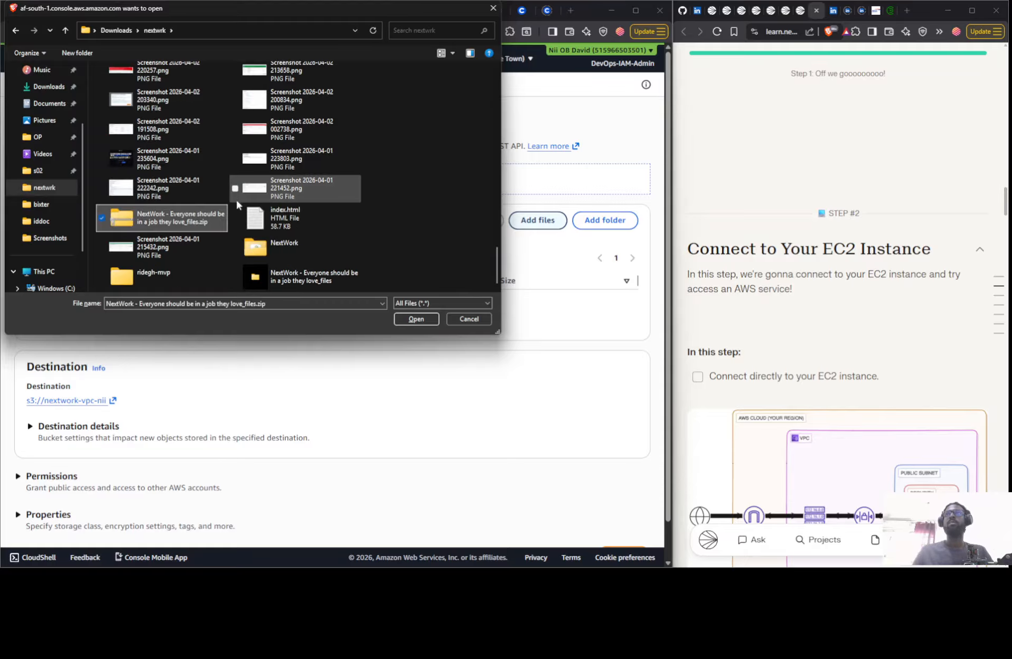
pyautogui.doubleClick(245, 247)
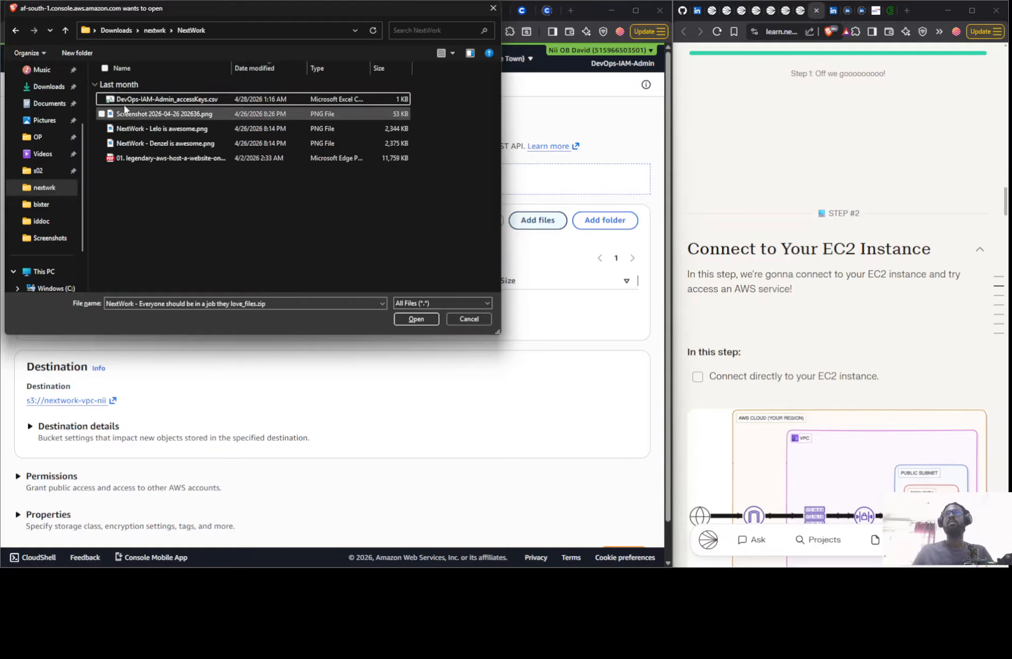
pyautogui.click(131, 128)
pyautogui.click(102, 143)
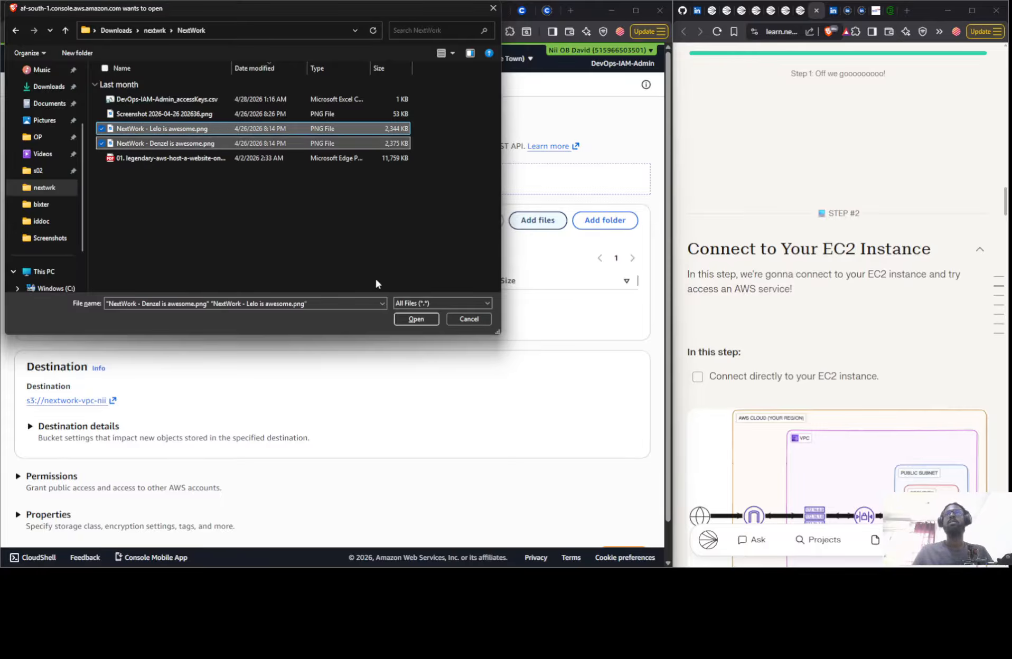
pyautogui.click(416, 319)
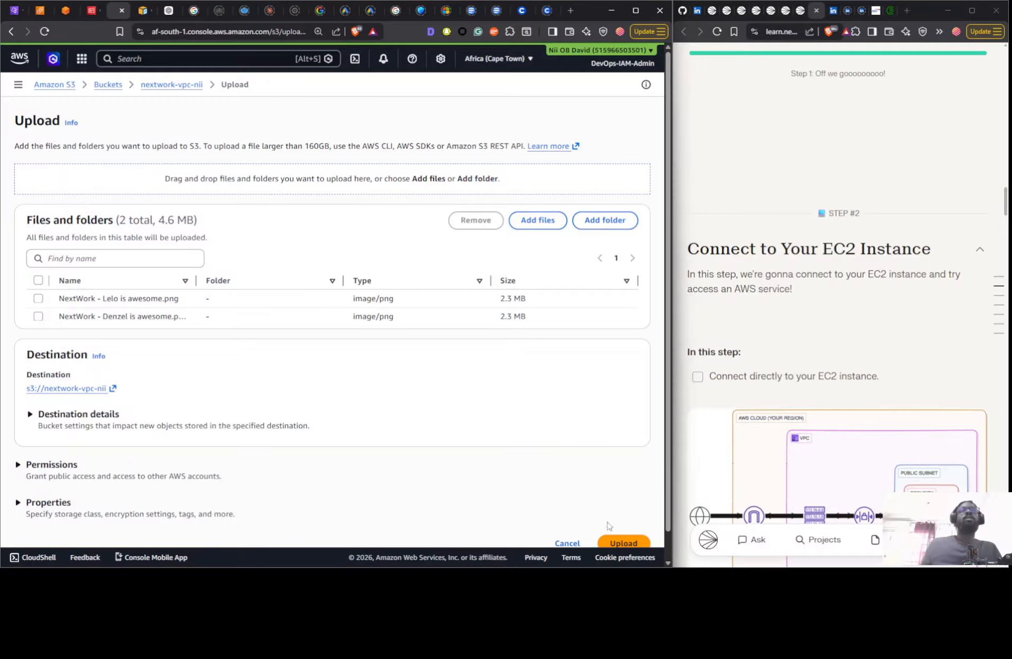
pyautogui.click(624, 543)
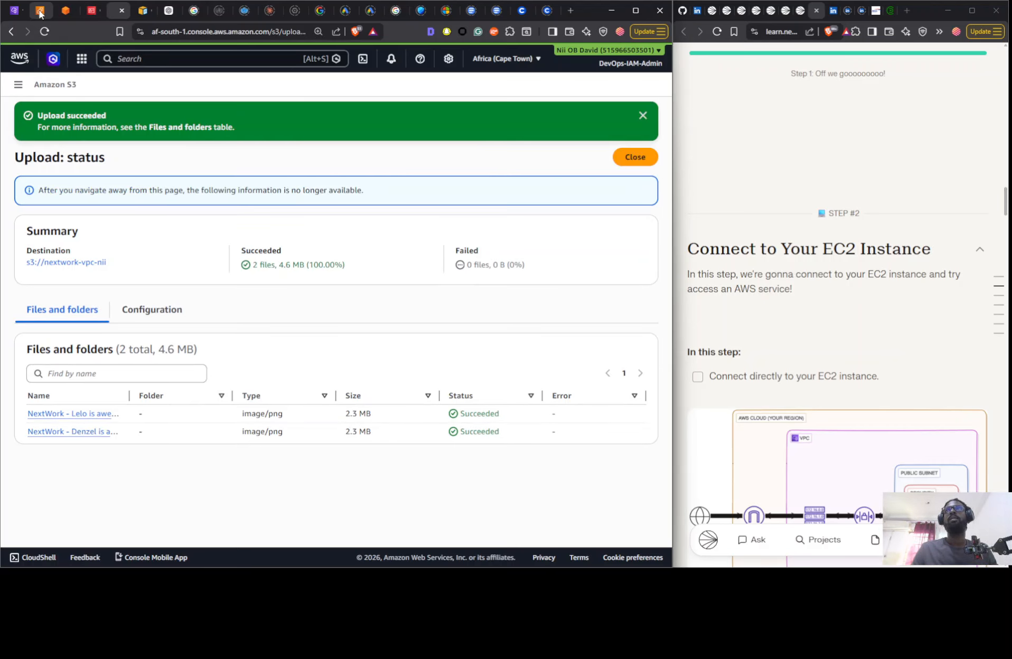
# - Return to the EC2 instance's terminal session and run "aws configure"
pyautogui.click(89, 14)
pyautogui.click(64, 14)
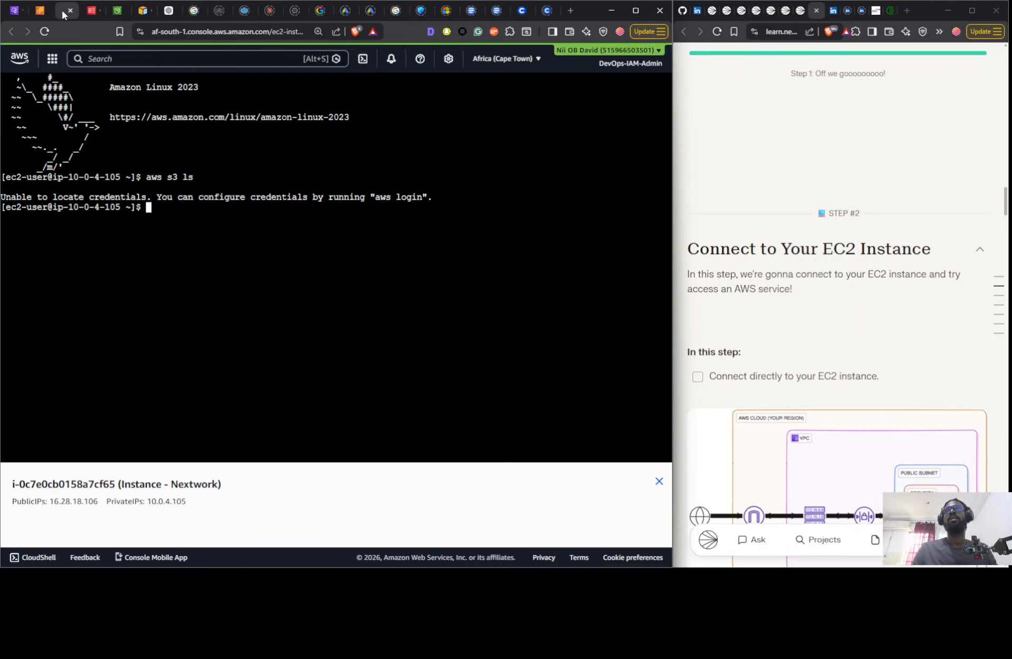
pyautogui.write('a')
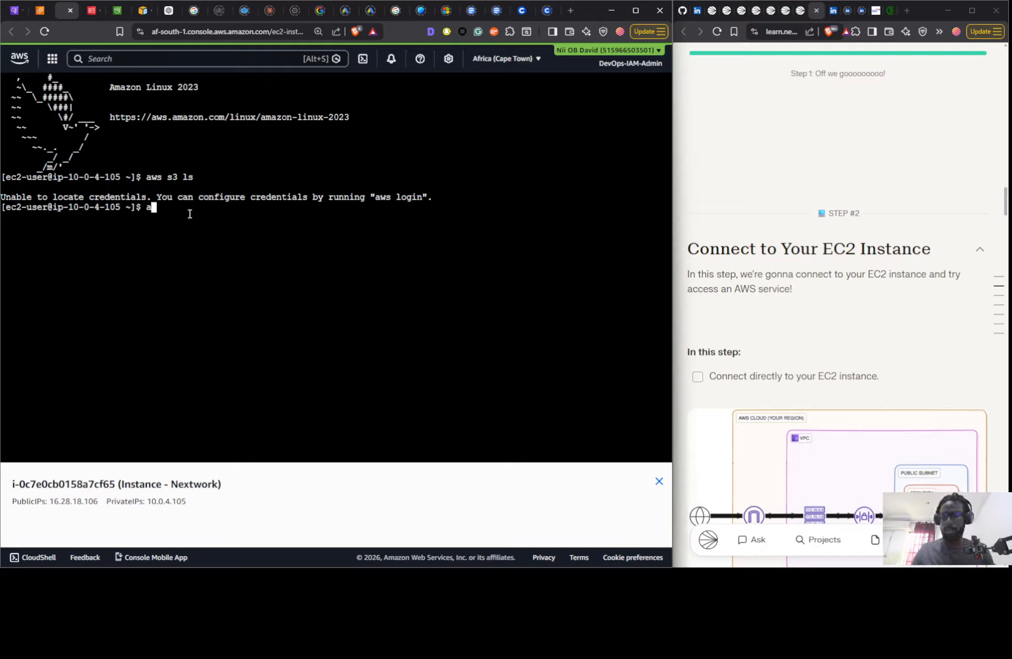
pyautogui.write('ws confi')
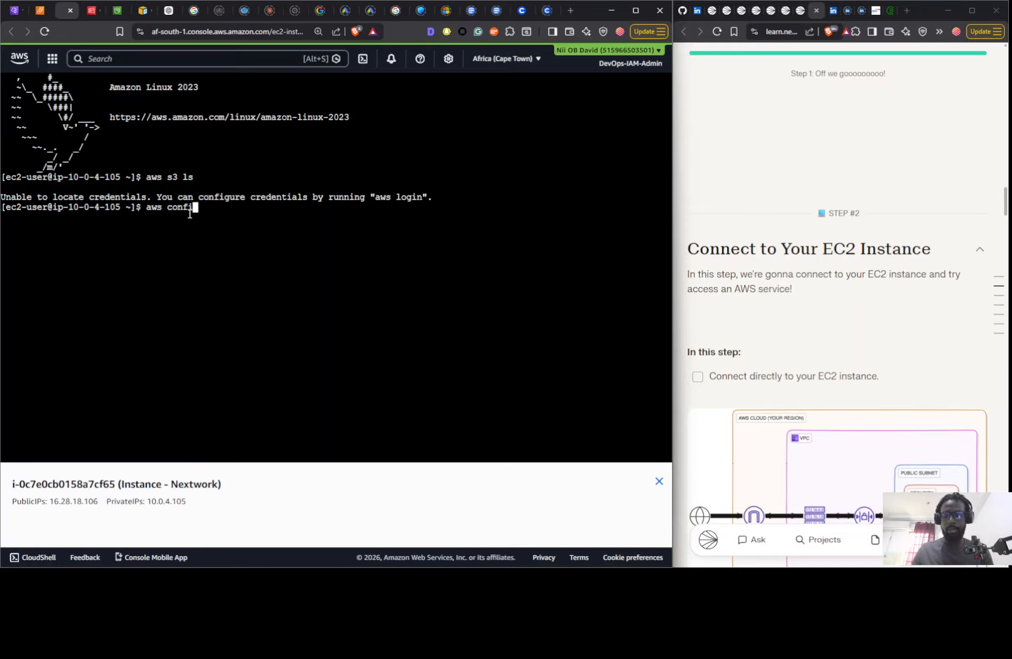
pyautogui.write('gure')
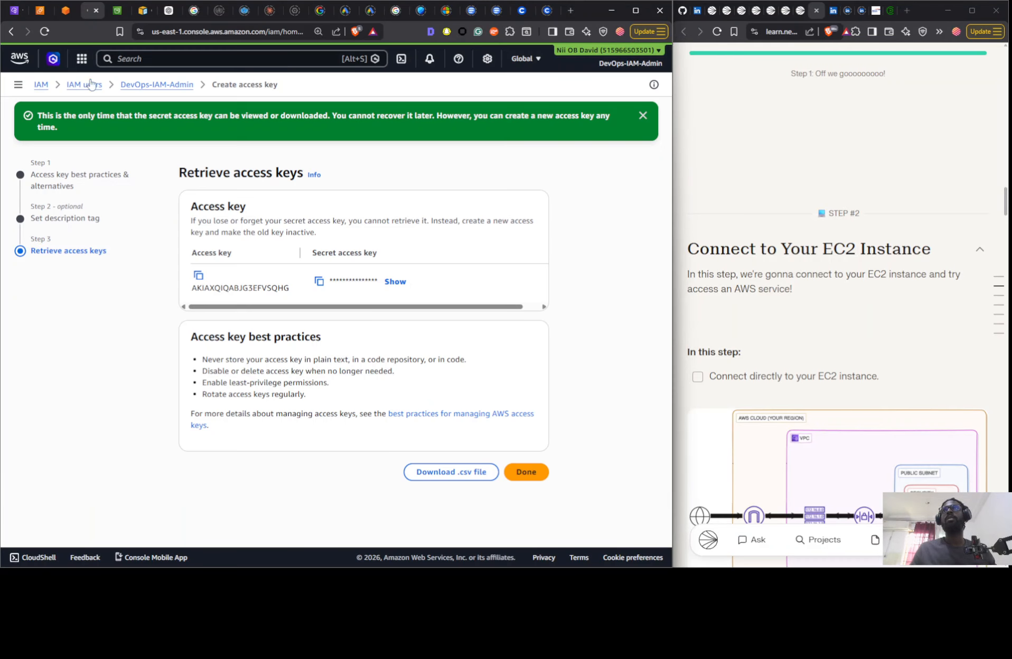
# - Copy the access key from the IAM Retrieve access keys page and enter it as the AWS Access Key ID
pyautogui.click(91, 10)
pyautogui.click(198, 276)
pyautogui.click(66, 11)
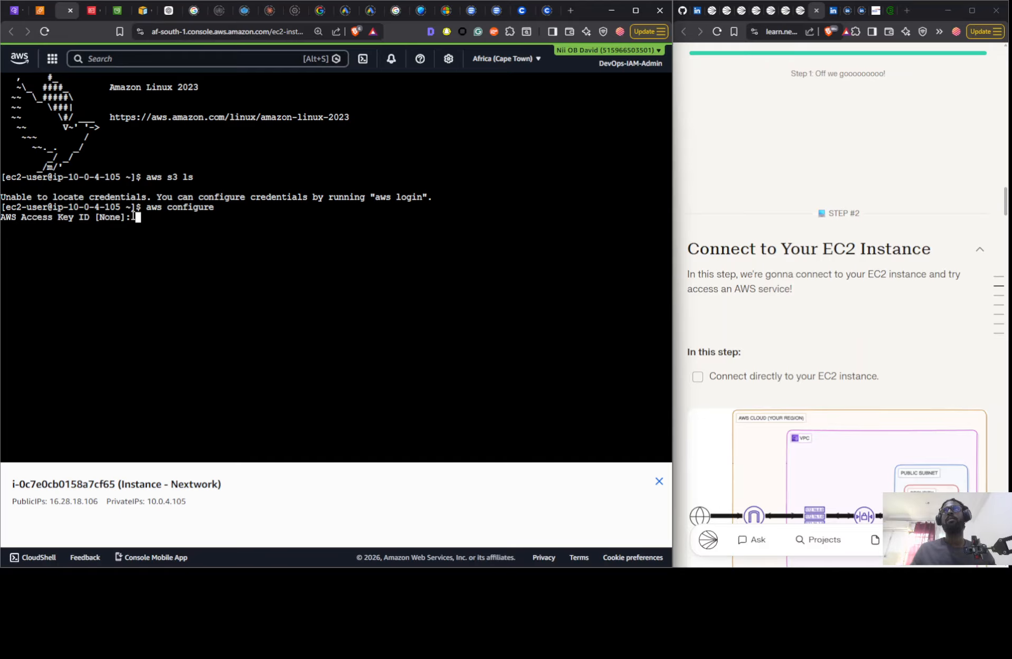
pyautogui.rightClick(144, 261)
pyautogui.click(181, 358)
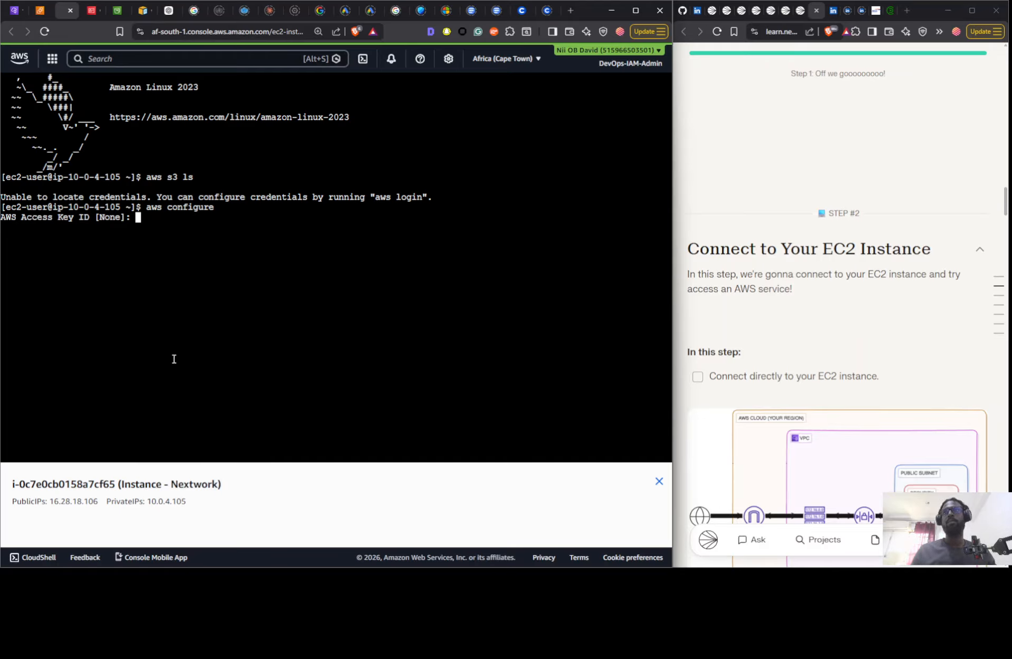
pyautogui.press('Return')
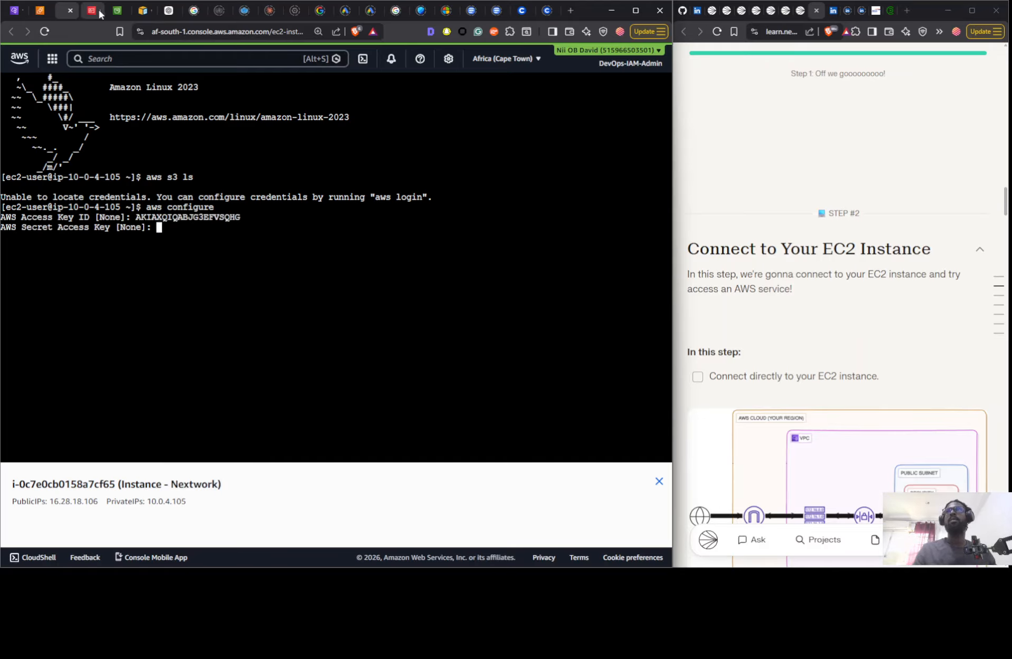
# - Copy the secret access key from the IAM page and enter it as the AWS Secret Access Key in the instance terminal
pyautogui.click(91, 10)
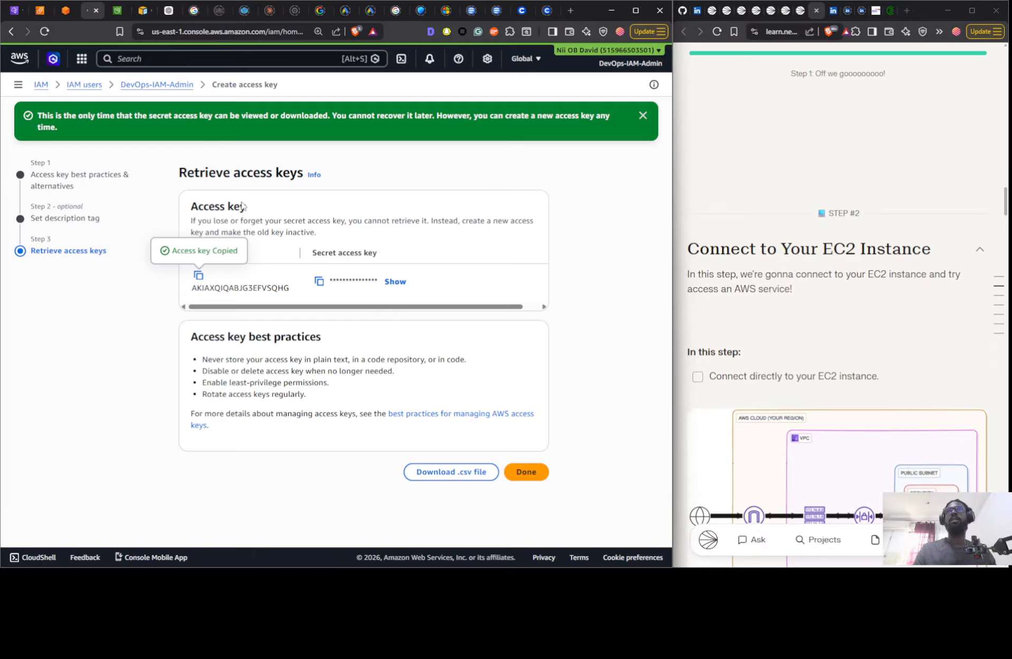
pyautogui.click(319, 281)
pyautogui.click(65, 11)
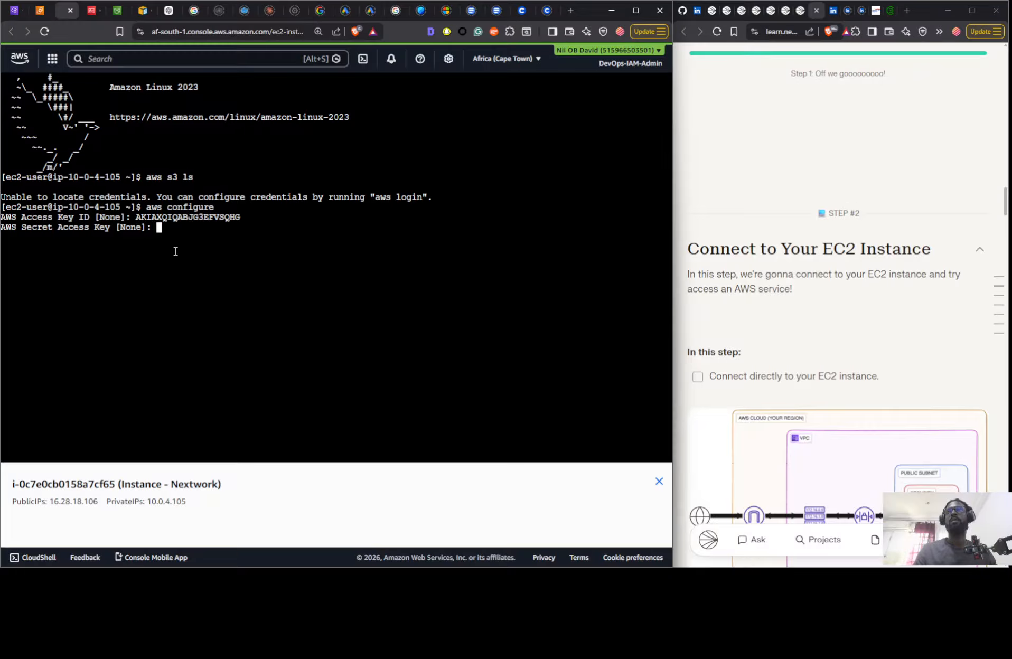
pyautogui.rightClick(176, 252)
pyautogui.click(213, 354)
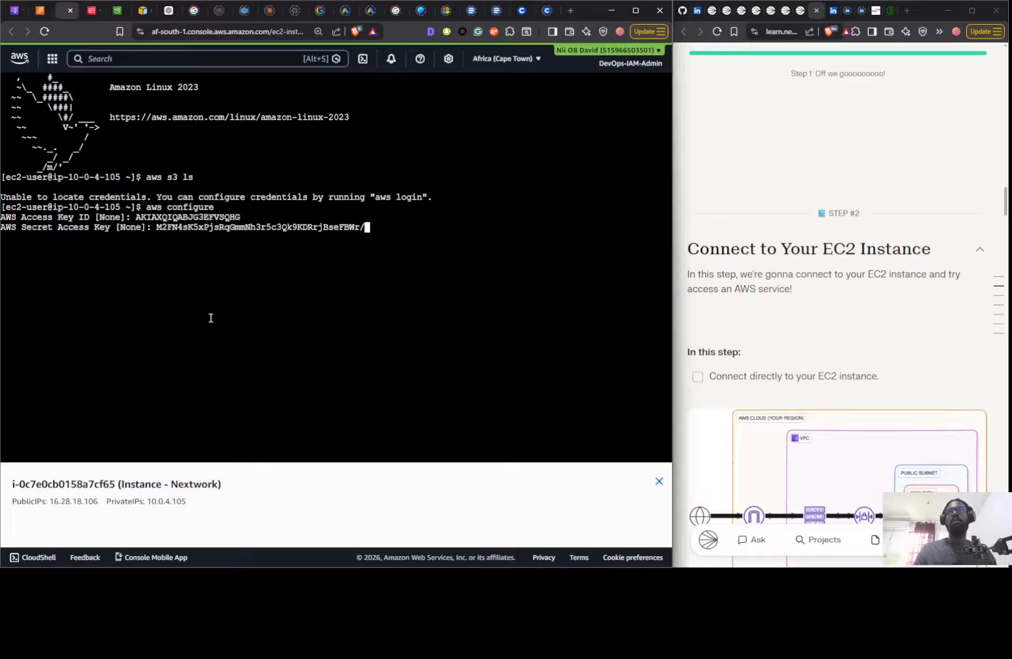
pyautogui.press('Return')
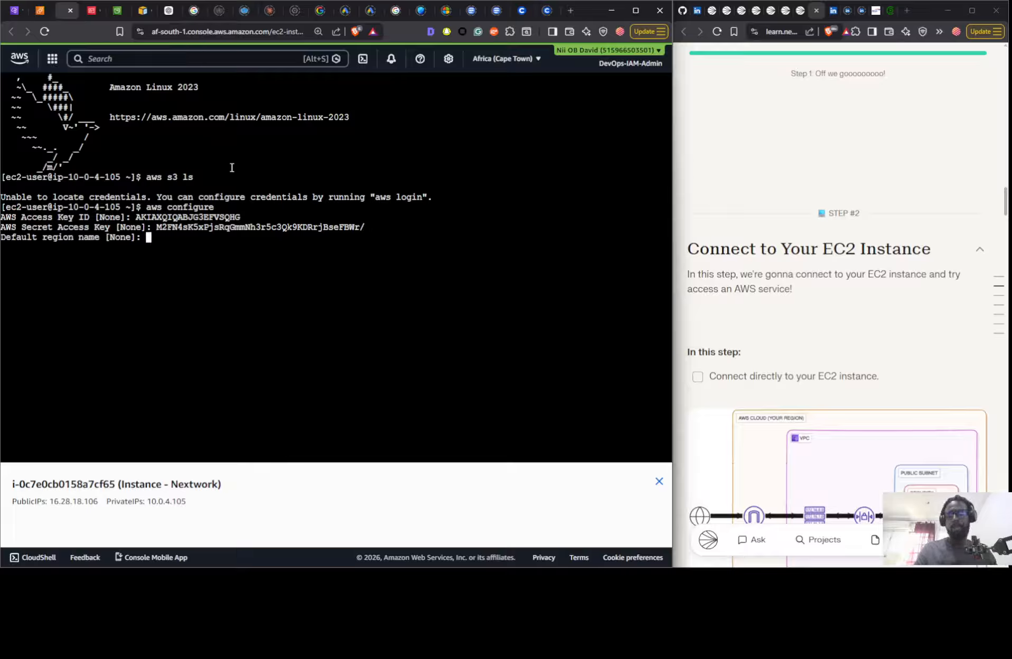
# - Set the default region name to af-south-1 and leave the default output format empty
pyautogui.write('af-')
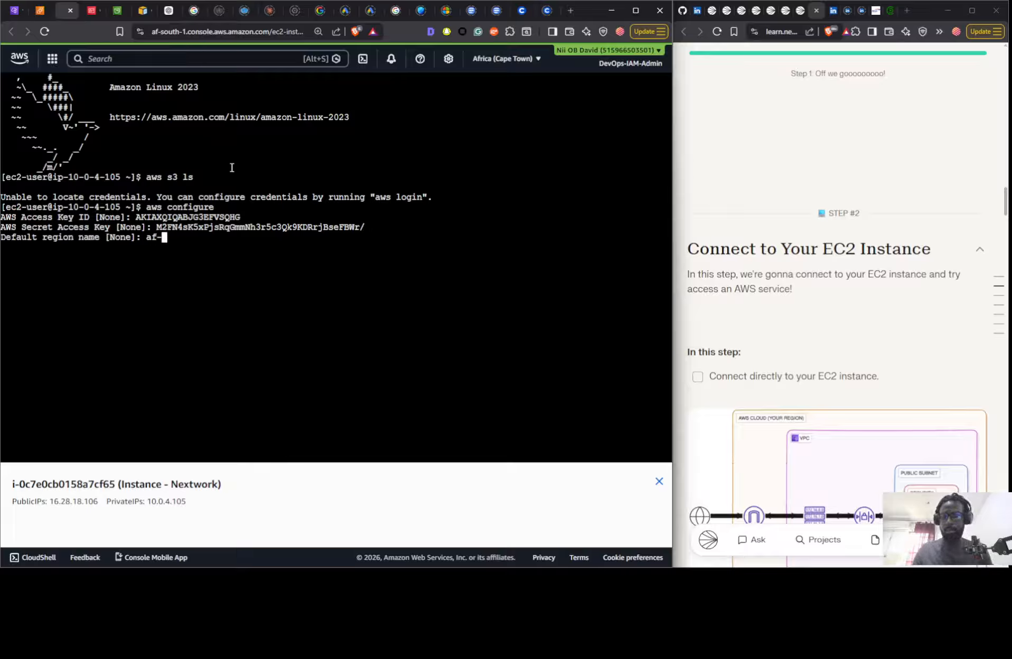
pyautogui.write('sou')
pyautogui.write('th')
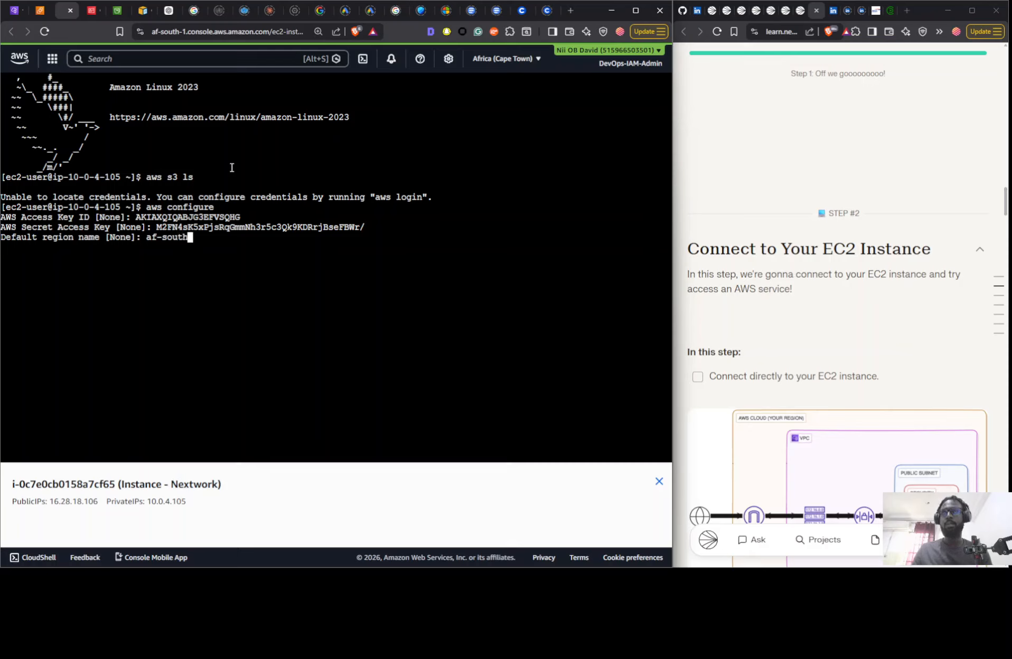
pyautogui.write('-1')
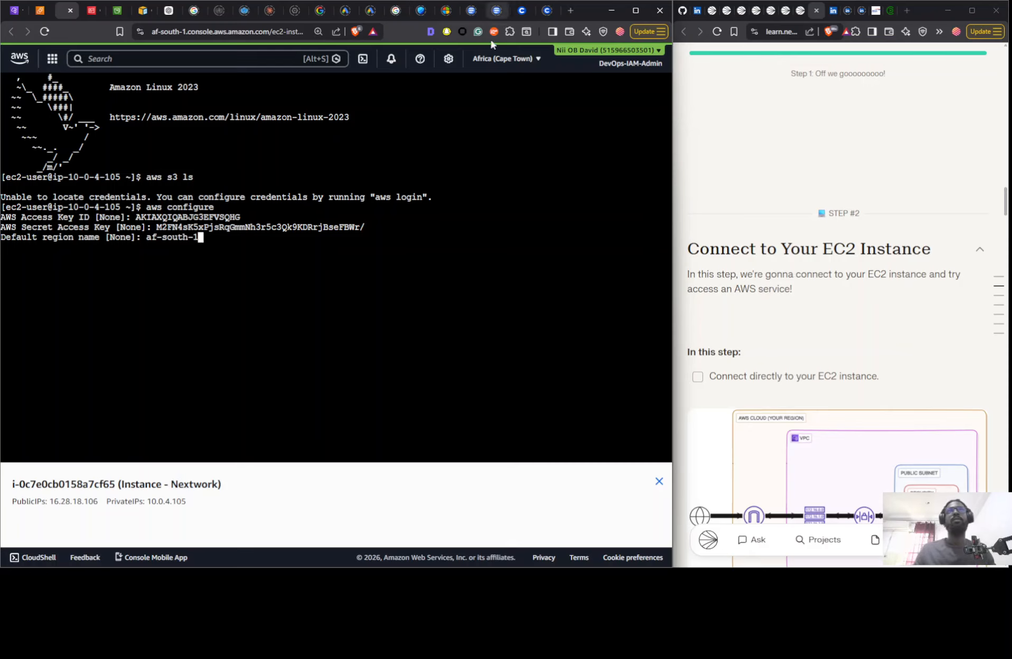
pyautogui.click(480, 69)
pyautogui.click(286, 239)
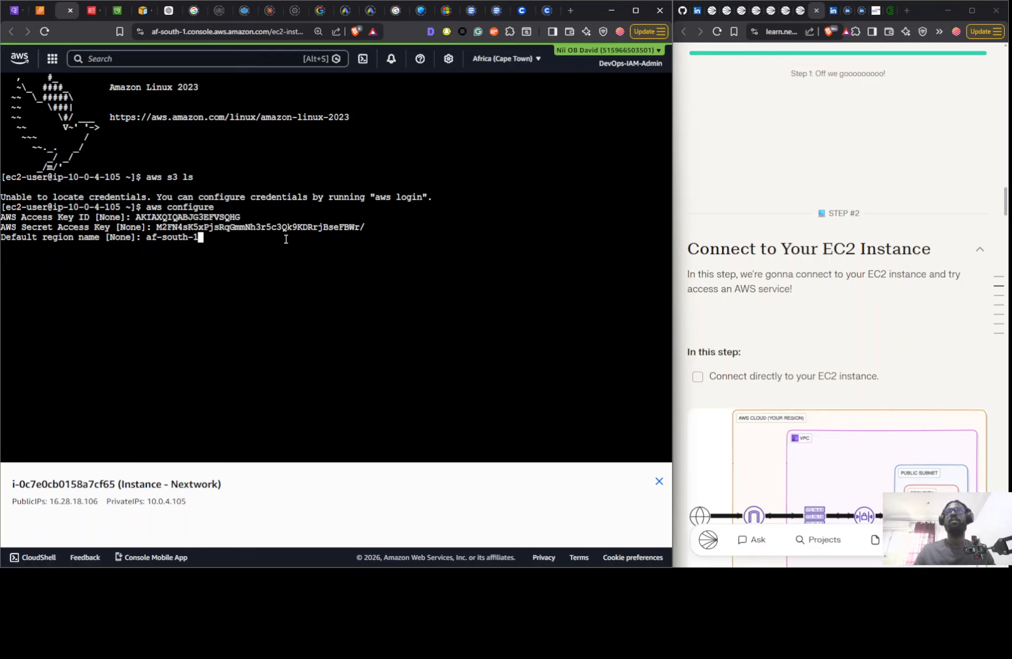
pyautogui.press('Return')
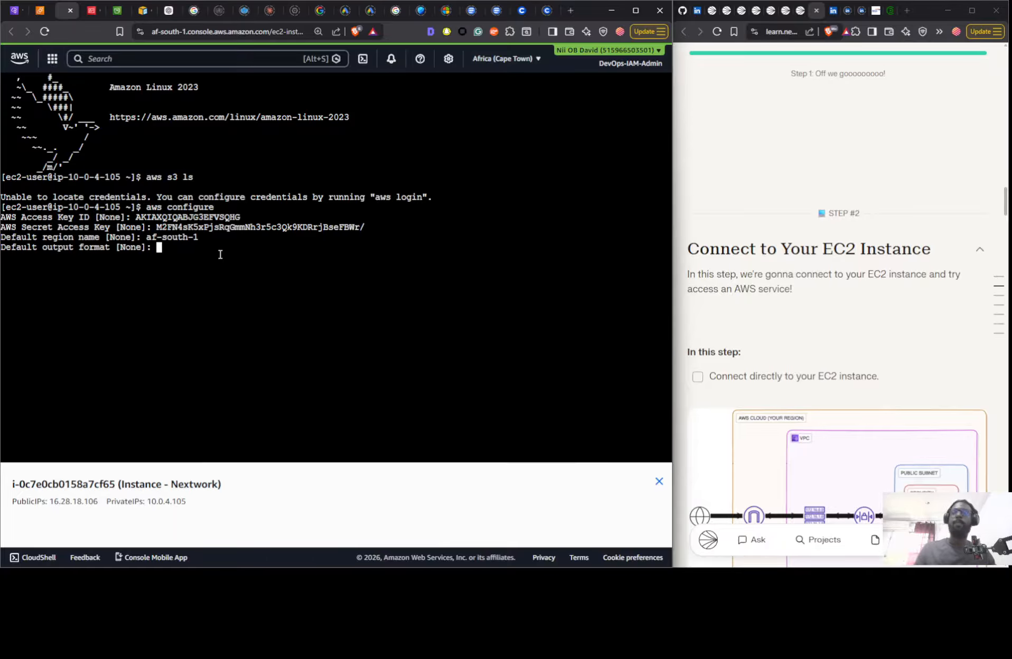
pyautogui.press('Return')
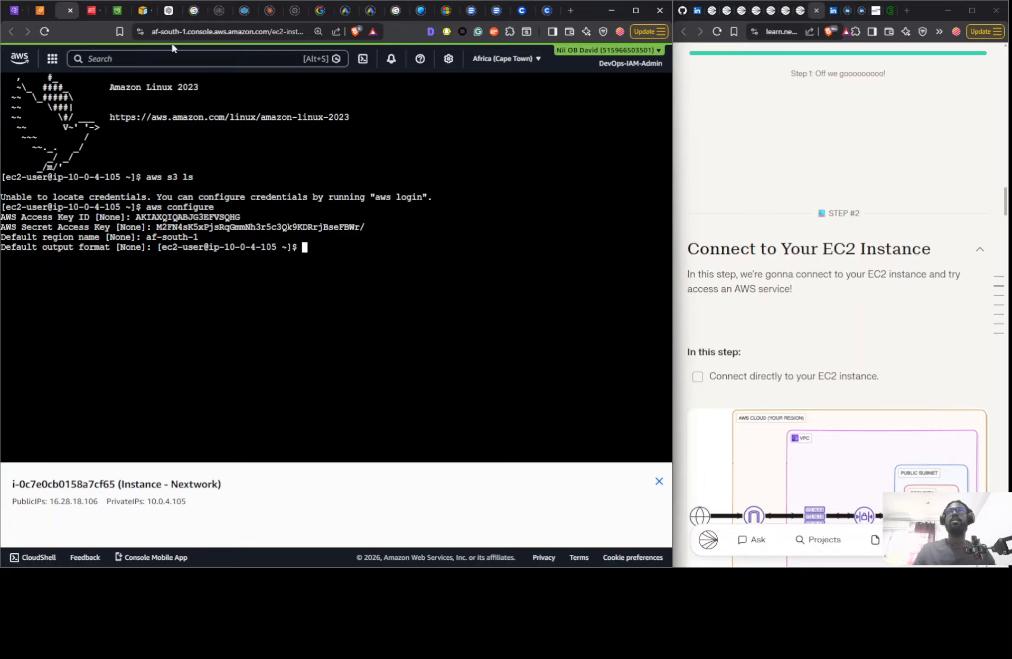
# - List the account's S3 buckets from the EC2 instance with "aws s3 ls"
pyautogui.write('a')
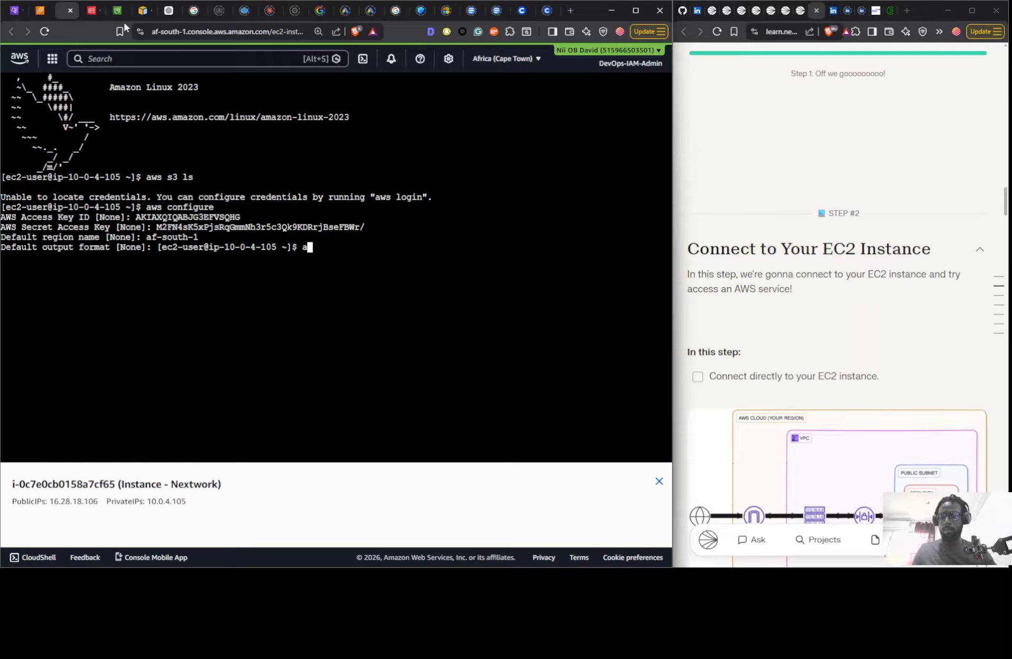
pyautogui.write('ws ls ')
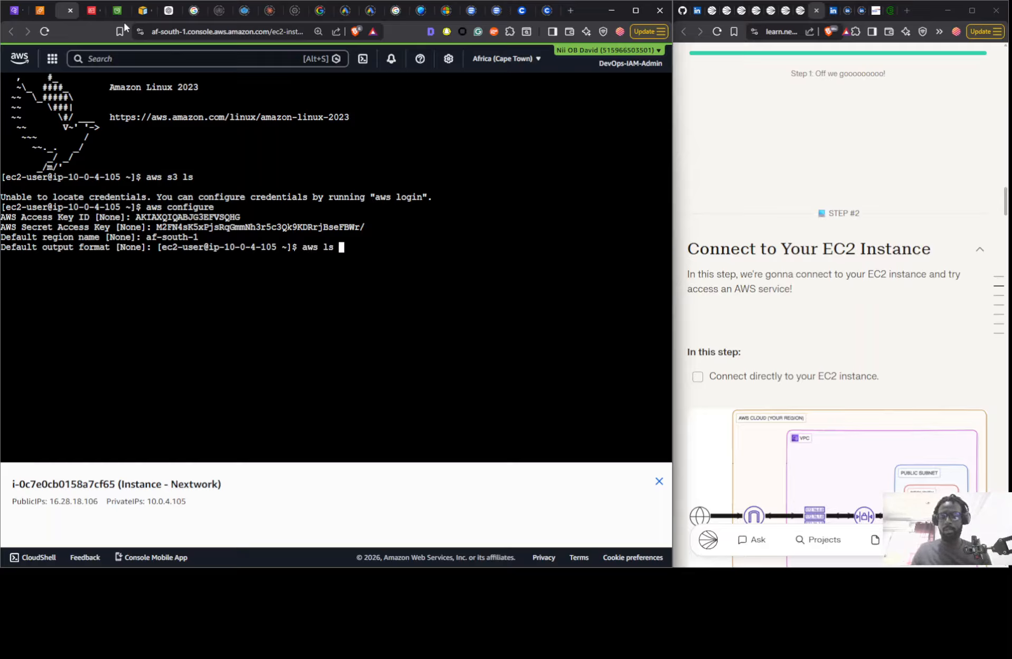
pyautogui.write('s')
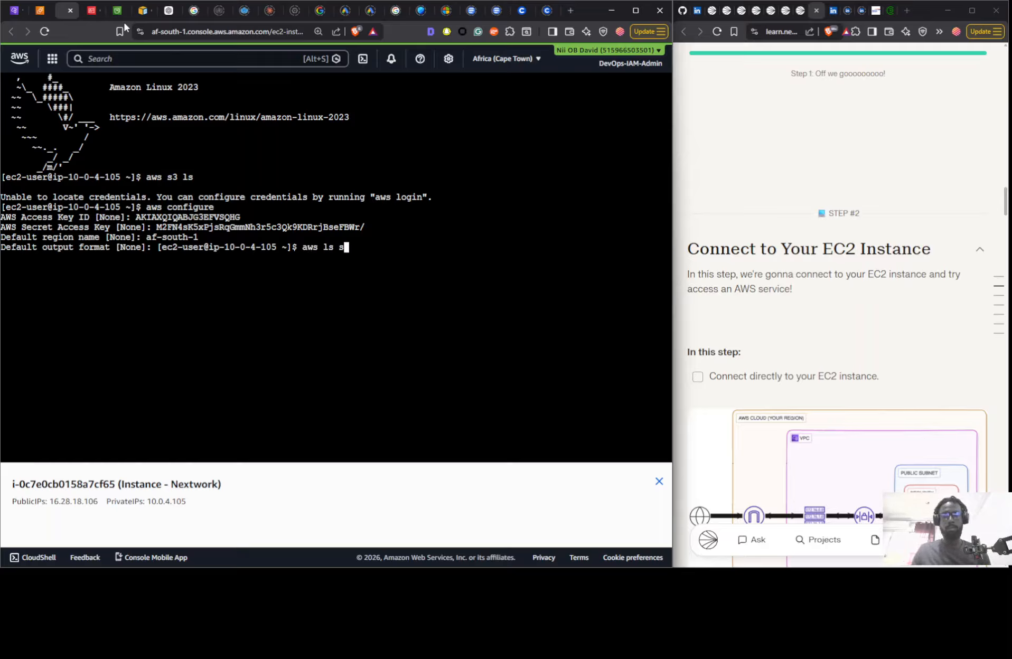
pyautogui.press('BackSpace')
pyautogui.press('BackSpace')
pyautogui.press('BackSpace')
pyautogui.press('BackSpace')
pyautogui.write('se')
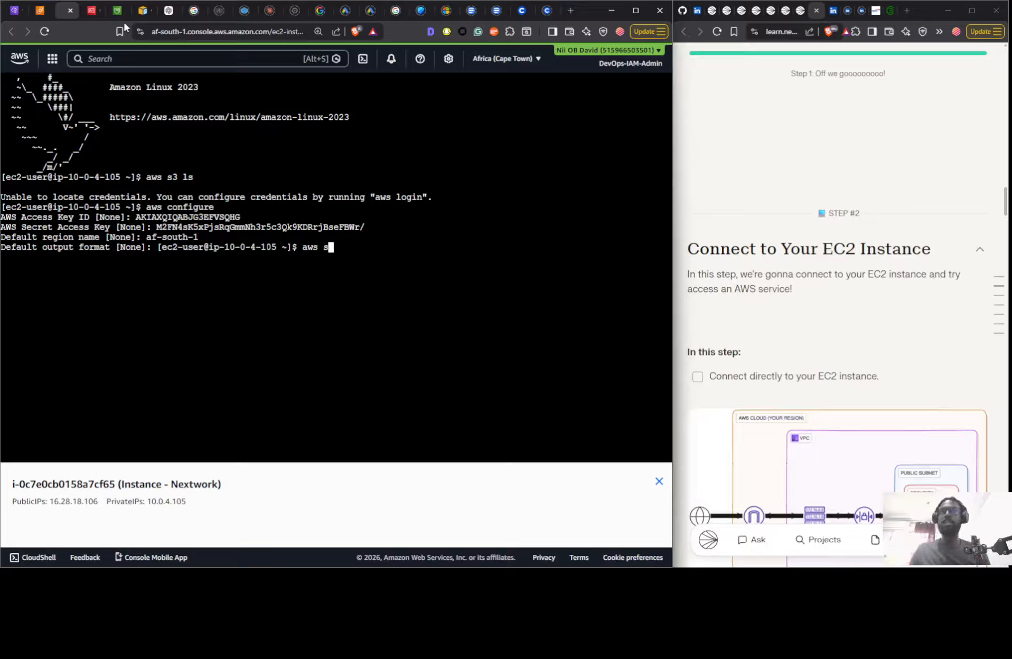
pyautogui.press('BackSpace')
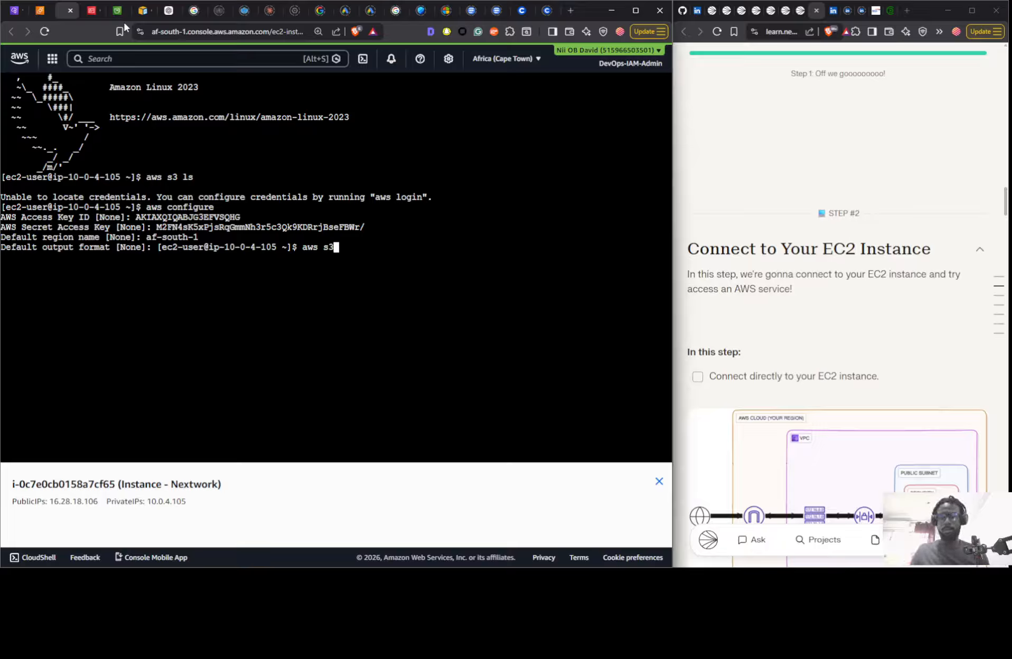
pyautogui.write('3 ls')
pyautogui.press('Return')
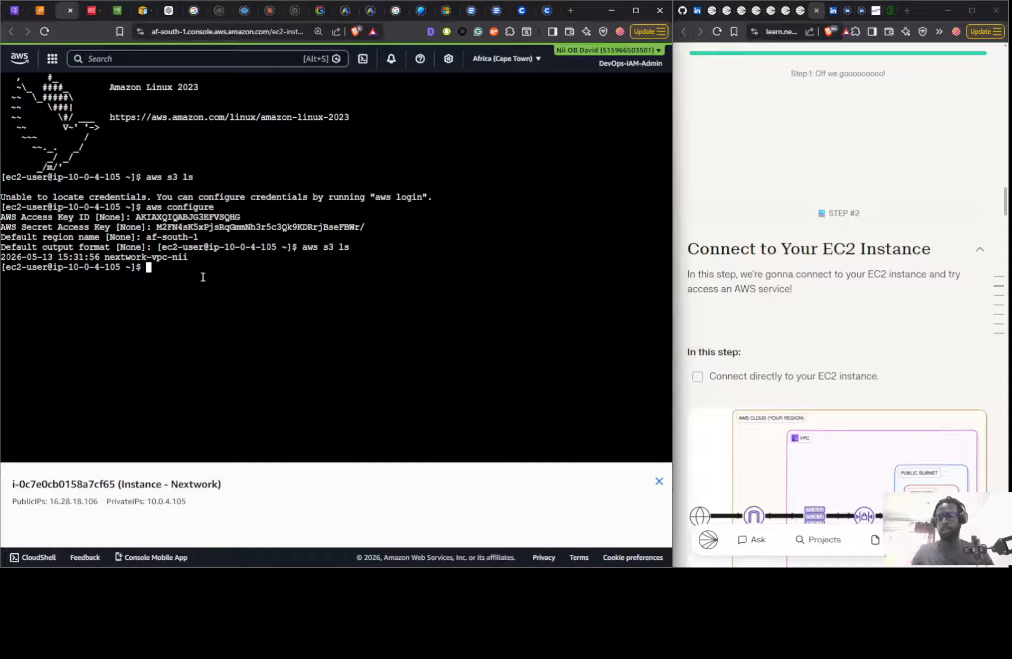
# - List the objects in the bucket by running "aws s3 ls" on s3://nextwork-vpc- followed by the account owner's first name
pyautogui.press('Up')
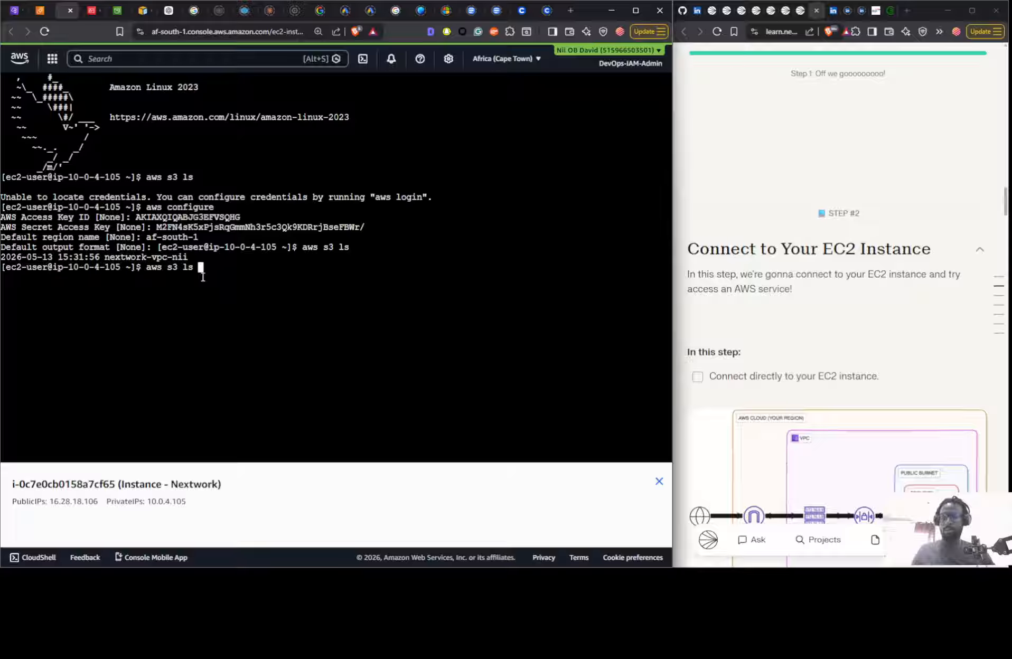
pyautogui.write('s')
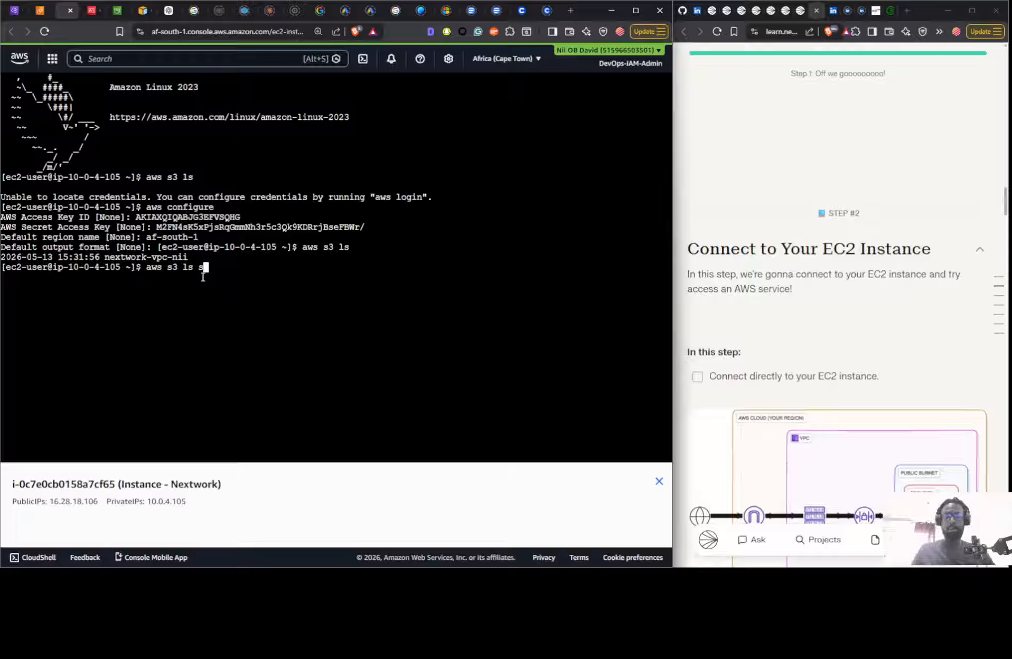
pyautogui.write('3:')
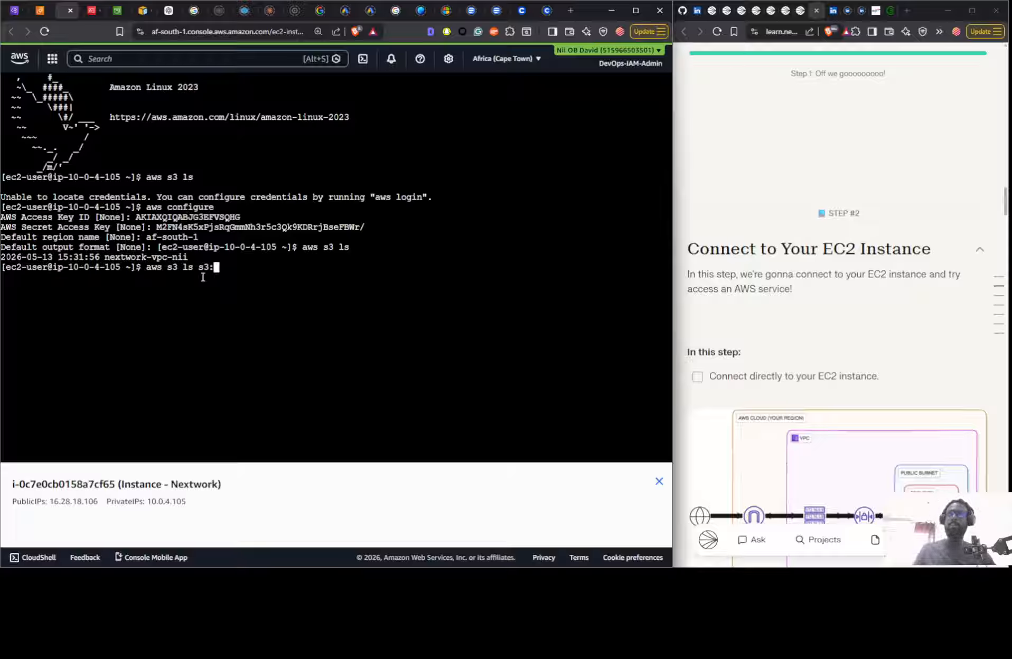
pyautogui.write('//')
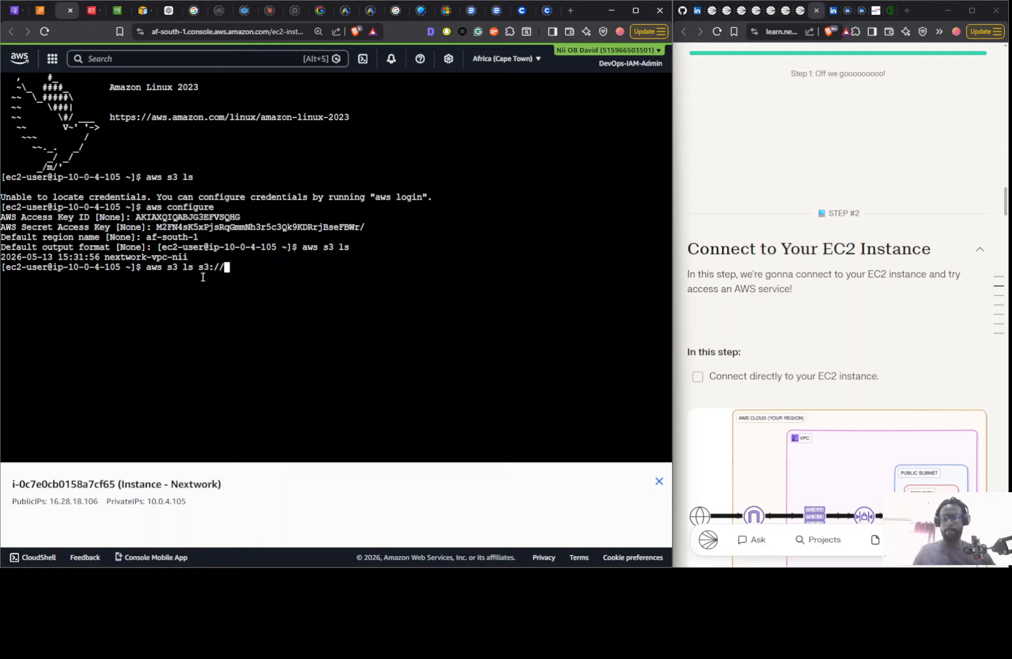
pyautogui.write('nextw')
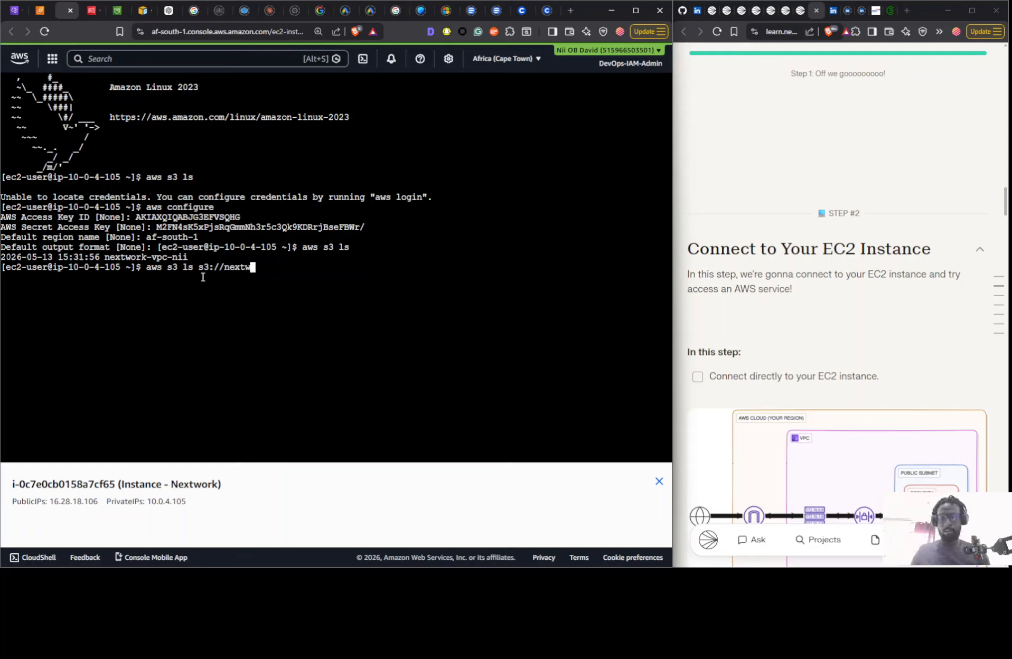
pyautogui.write('ork-')
pyautogui.write('vp')
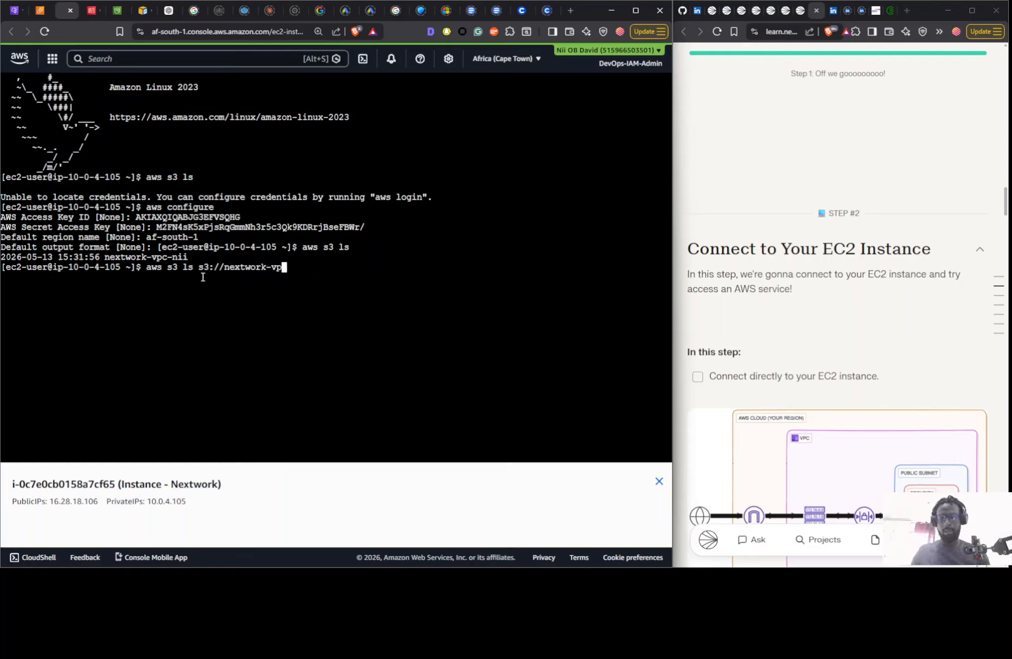
pyautogui.write('c-nii')
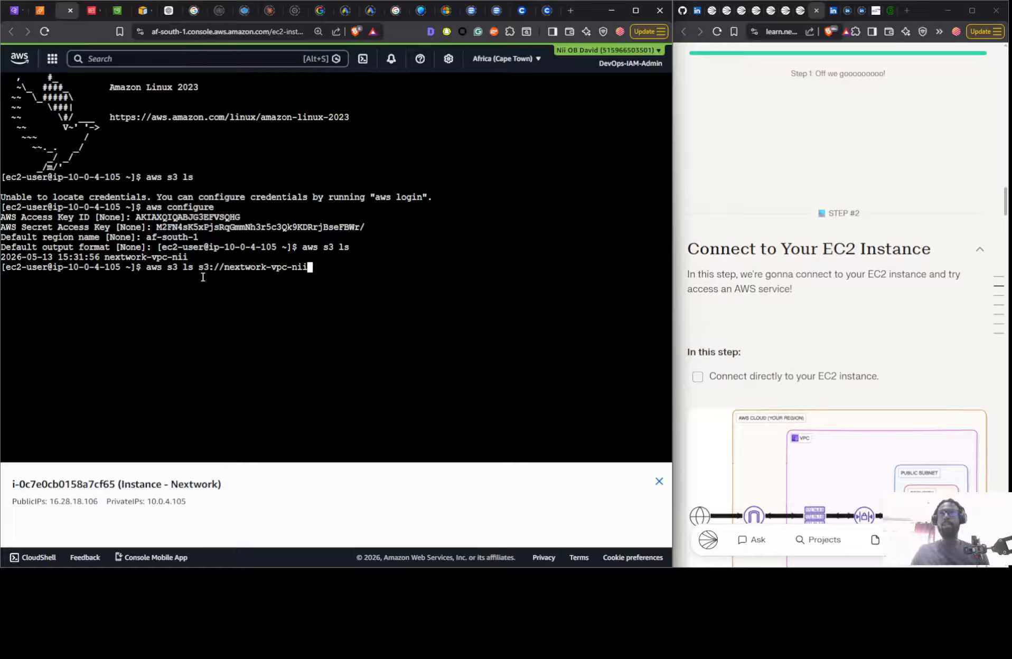
pyautogui.press('Return')
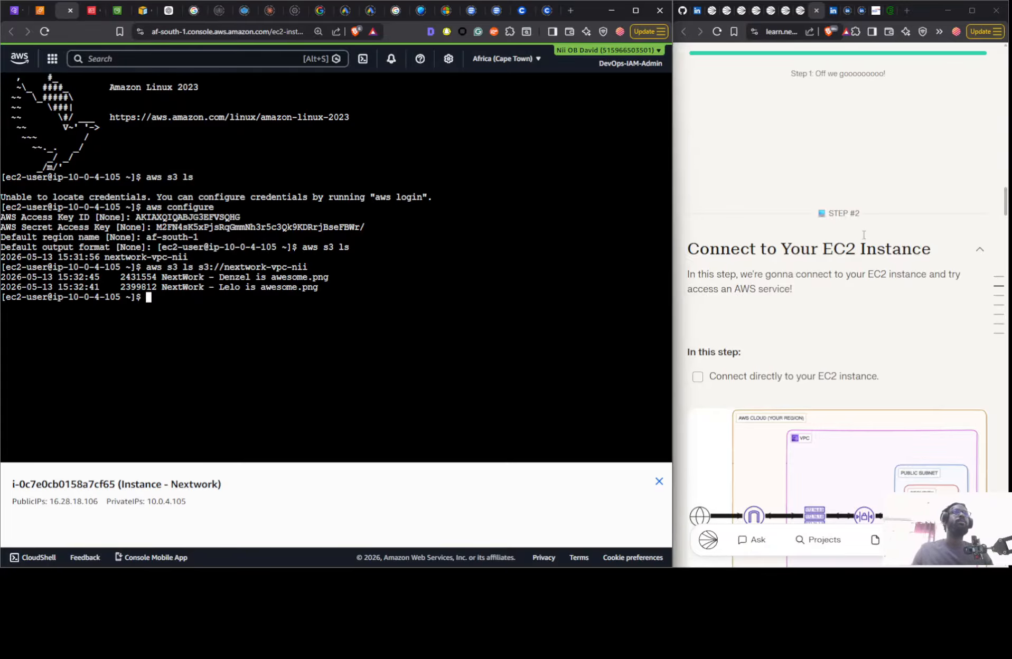
# - Look through the project guide's later sections on creating the bucket, connecting to it and deleting resources
pyautogui.scroll(-10, 851, 236)
pyautogui.scroll(-6, 858, 235)
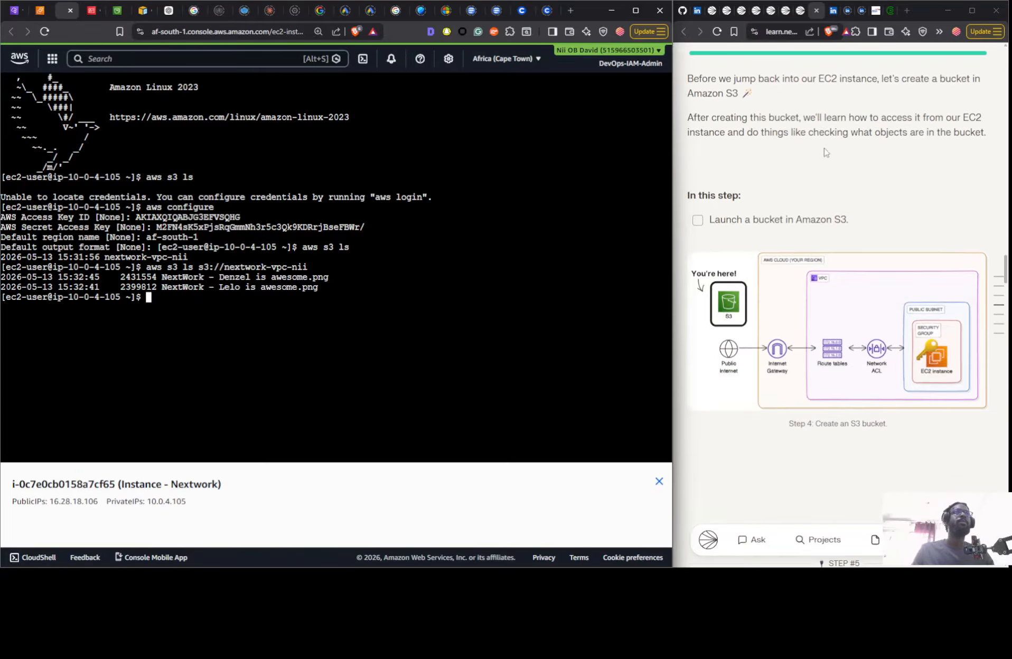
pyautogui.scroll(-6, 825, 152)
pyautogui.scroll(2, 803, 152)
pyautogui.scroll(-8, 774, 151)
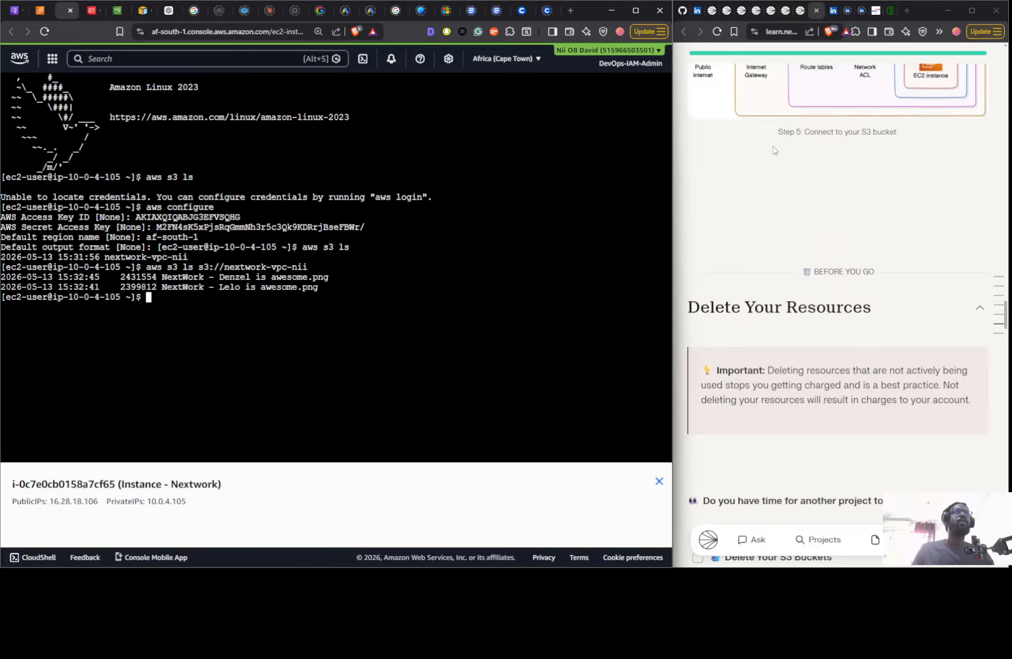
pyautogui.scroll(-5, 774, 151)
pyautogui.scroll(10, 768, 154)
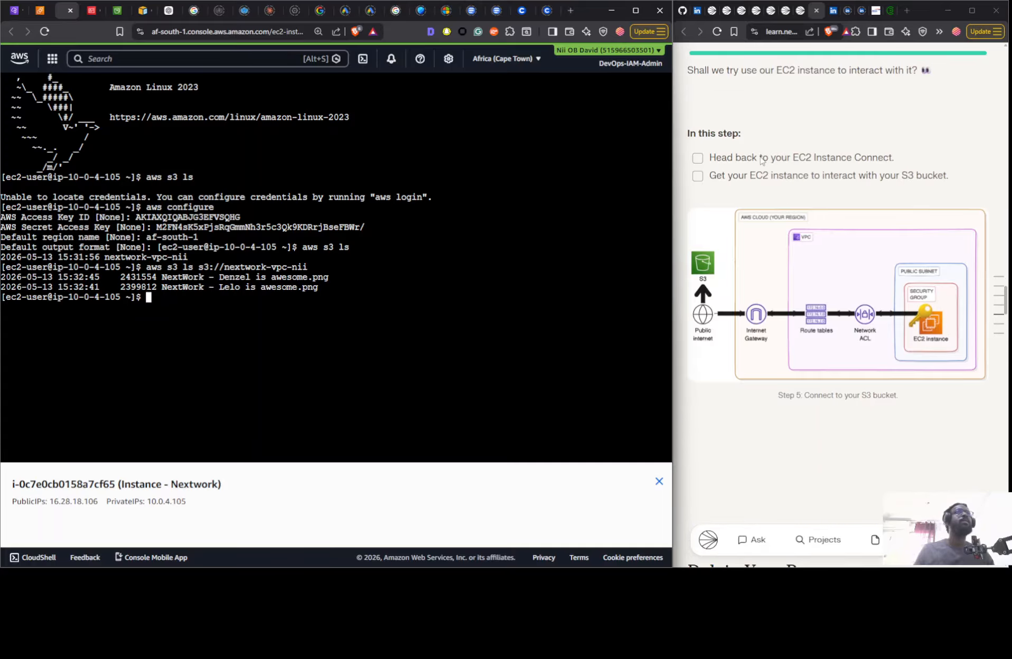
# - Review the project guide's Connect to your S3 bucket, Delete Your Resources and Create an S3 bucket with 2 files sections
pyautogui.scroll(3, 762, 160)
pyautogui.scroll(-6, 801, 142)
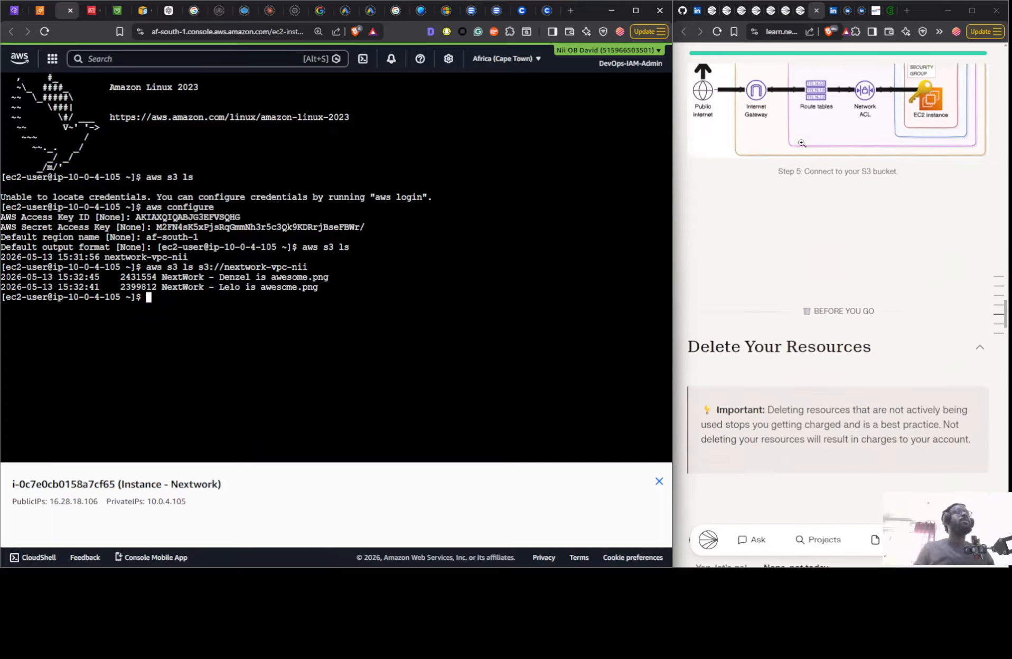
pyautogui.scroll(-12, 802, 143)
pyautogui.scroll(6, 799, 159)
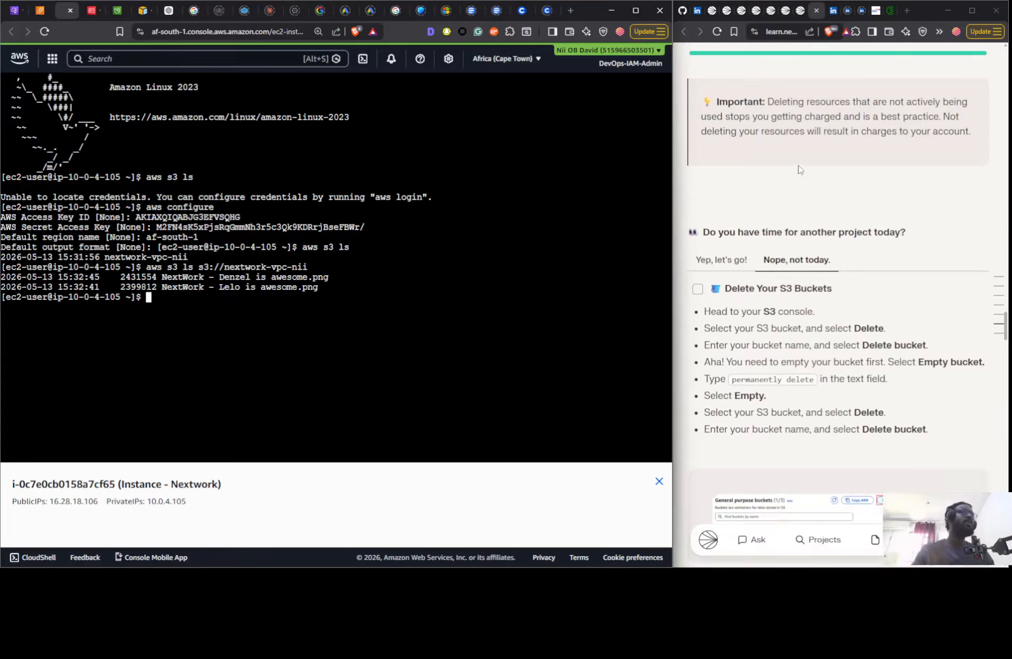
pyautogui.scroll(6, 799, 169)
pyautogui.scroll(4, 792, 168)
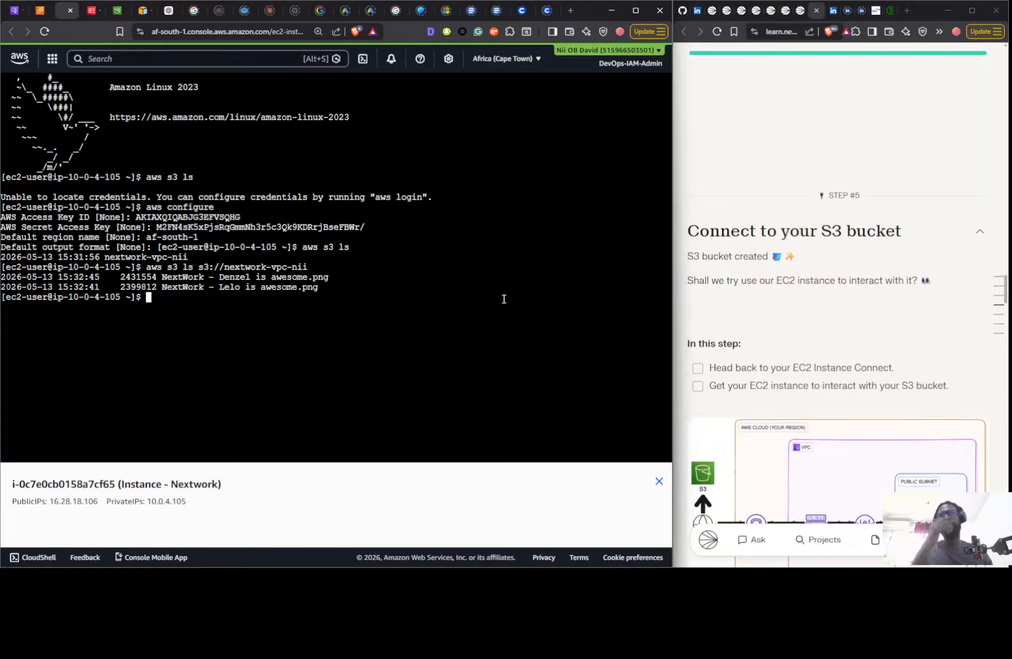
pyautogui.scroll(5, 969, 266)
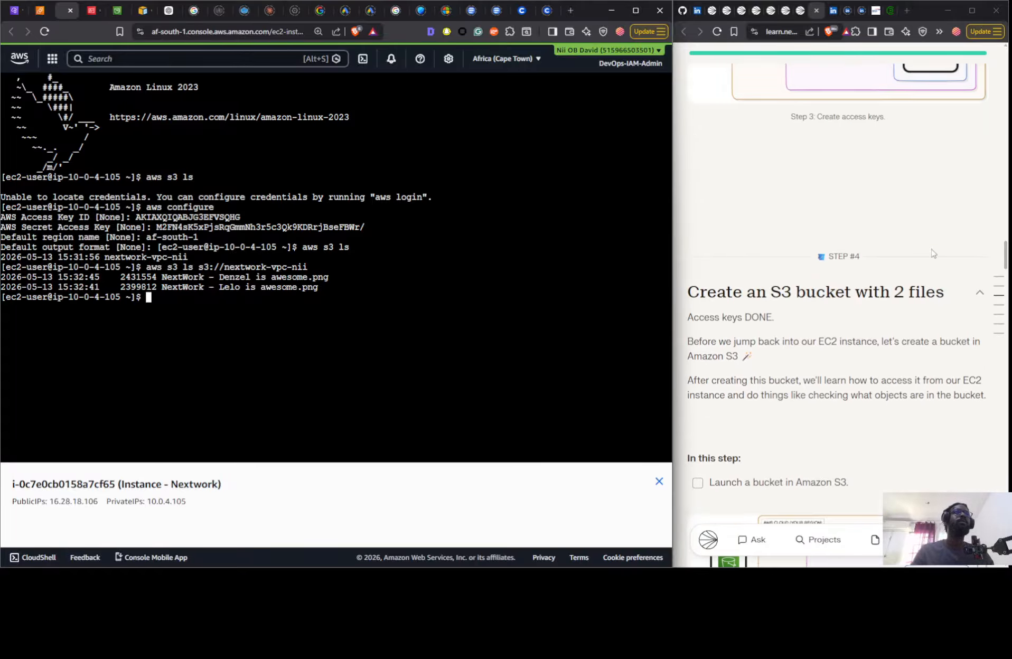
pyautogui.scroll(-4, 932, 254)
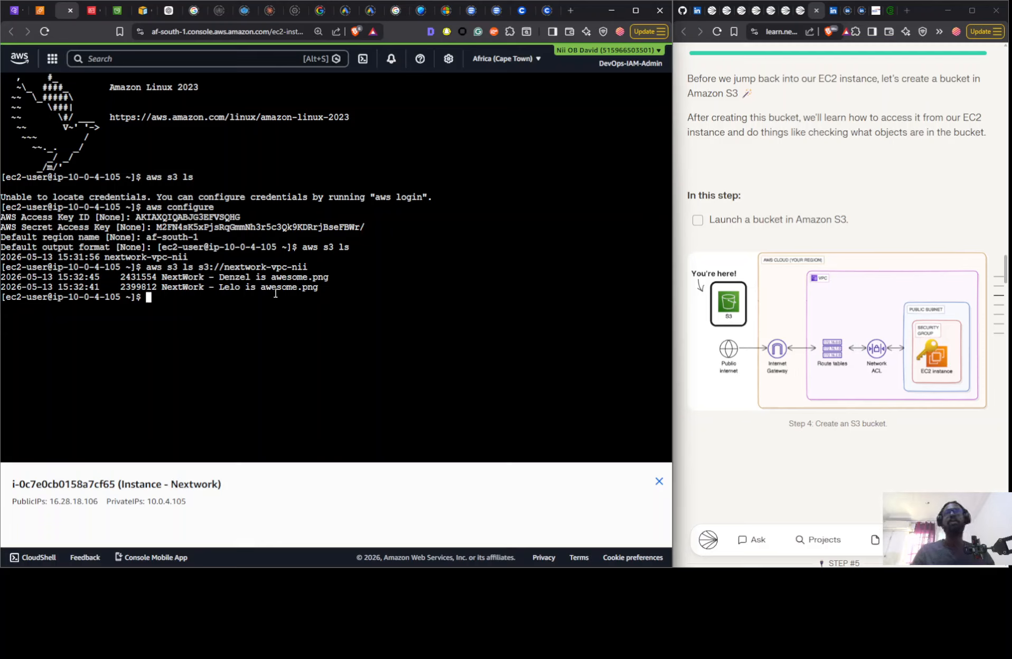
# - Create an empty file on the EC2 instance by running "sudo touch /tmp/test.txt"
pyautogui.write('s')
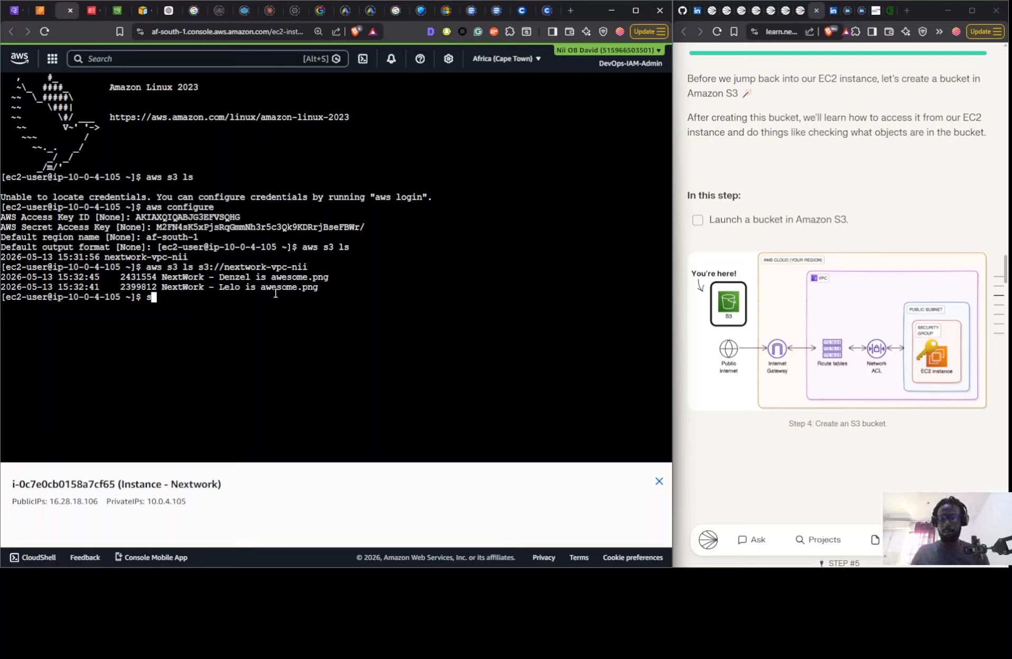
pyautogui.write('udo touvh')
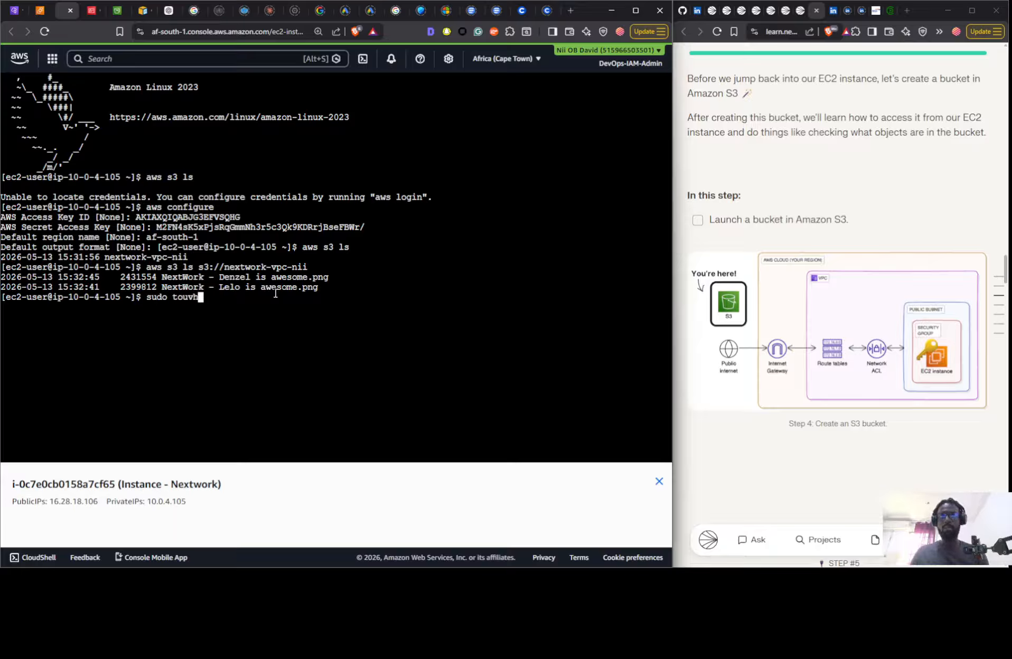
pyautogui.press('BackSpace')
pyautogui.press('BackSpace')
pyautogui.write('ch ')
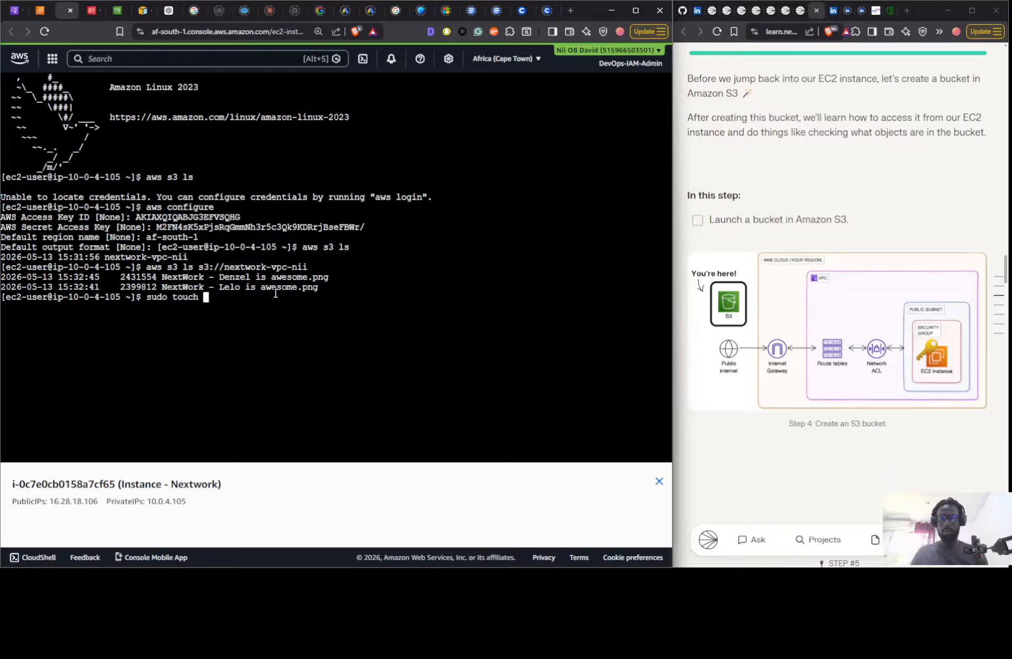
pyautogui.write('/tmp')
pyautogui.press('BackSpace')
pyautogui.write('/')
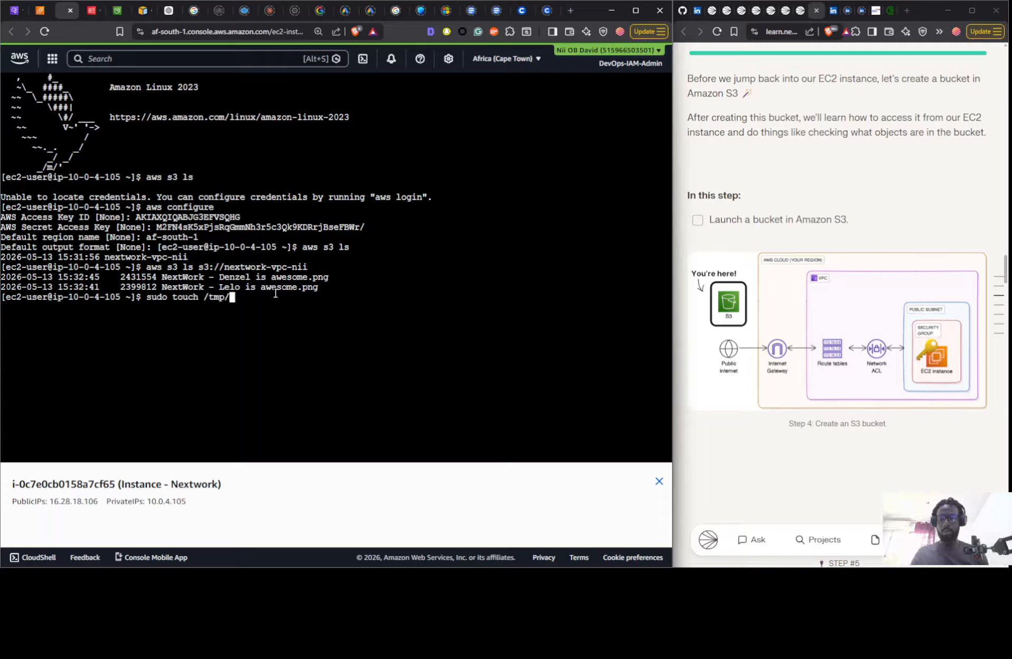
pyautogui.write('test')
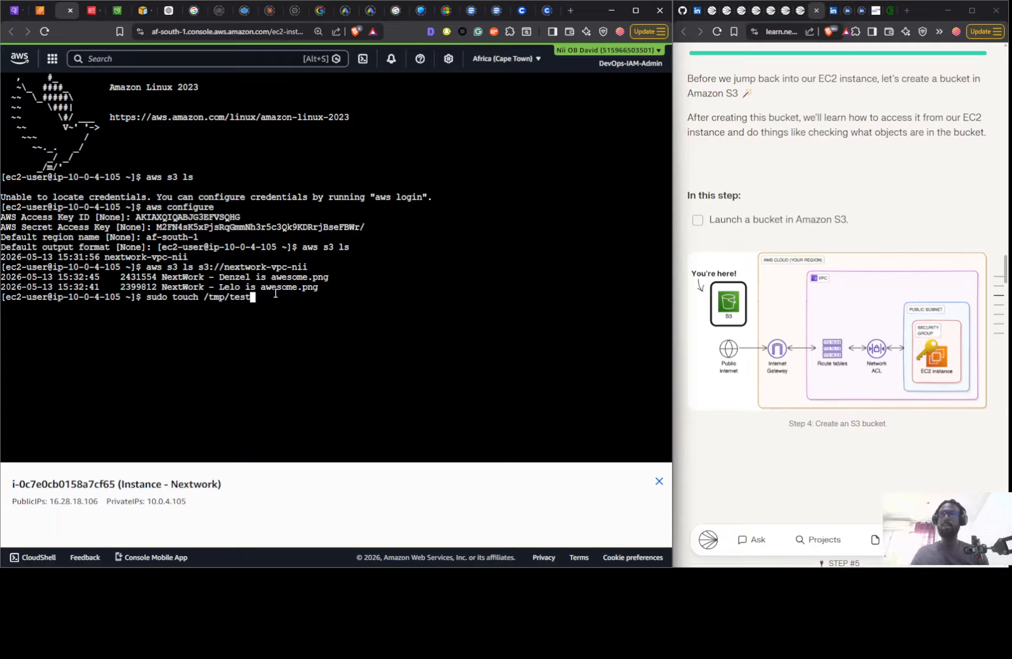
pyautogui.write('.txt')
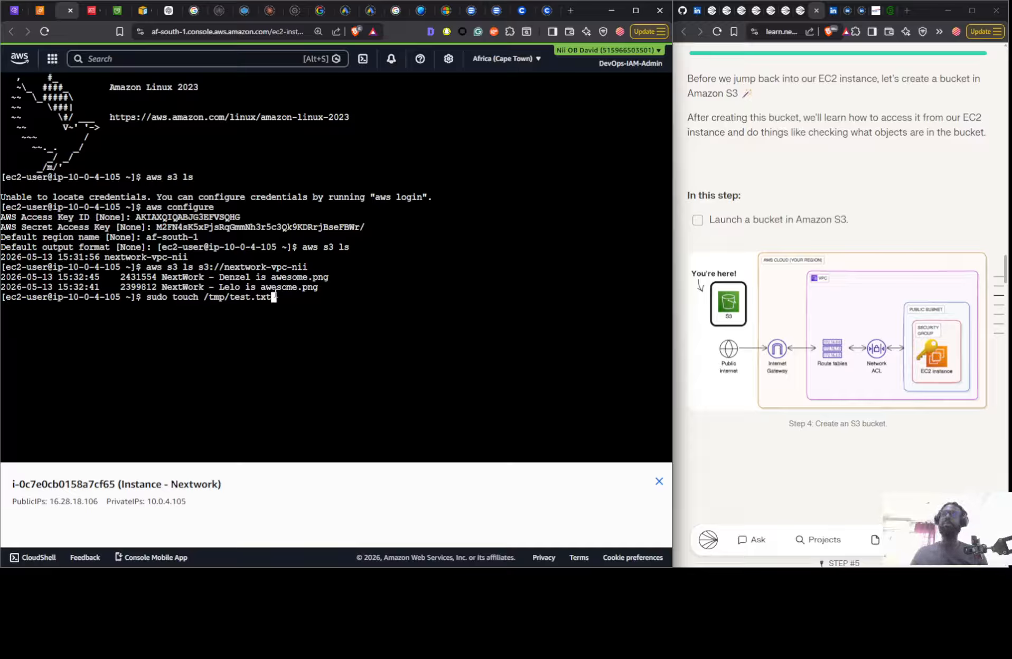
pyautogui.press('Return')
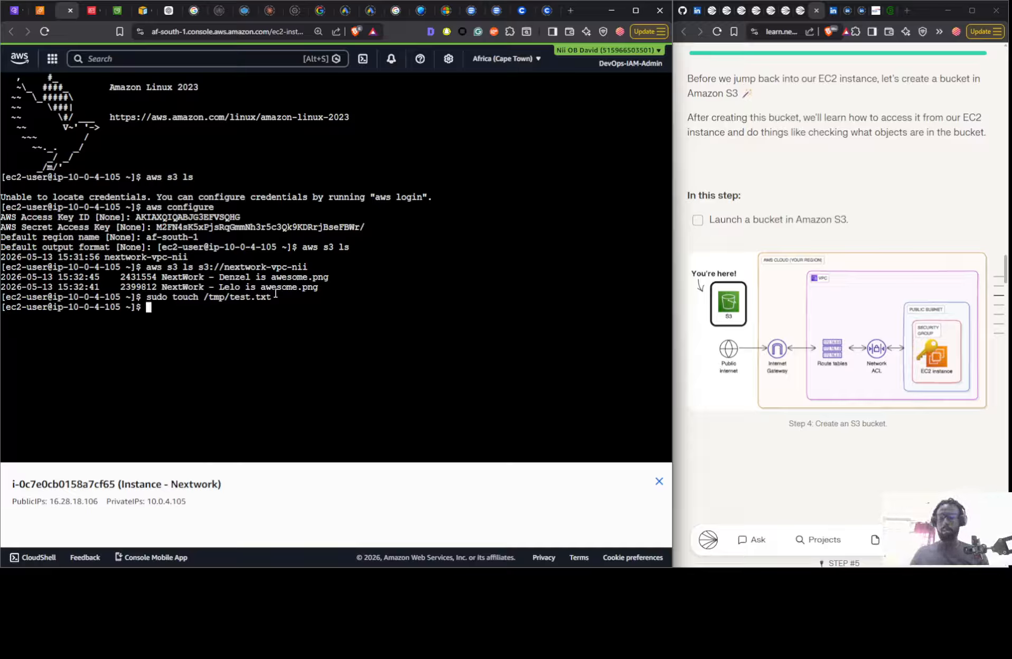
# - Upload /tmp/test.txt to the s3://nextwork-vpc- bucket ending in the account owner's first name, using "aws s3 cp"
pyautogui.write('aws')
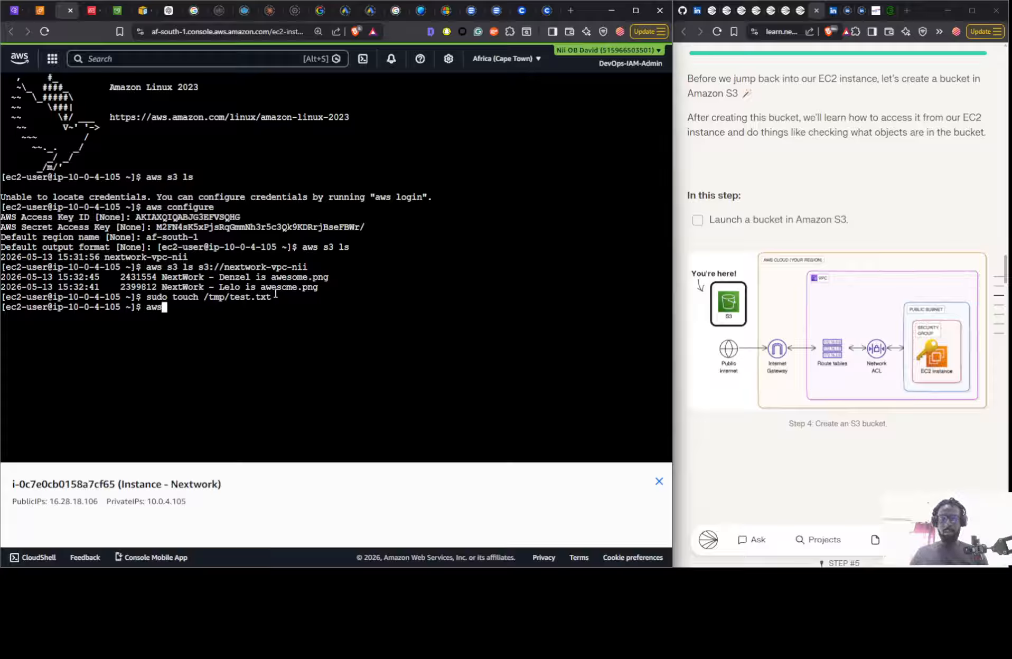
pyautogui.write(' s3 ')
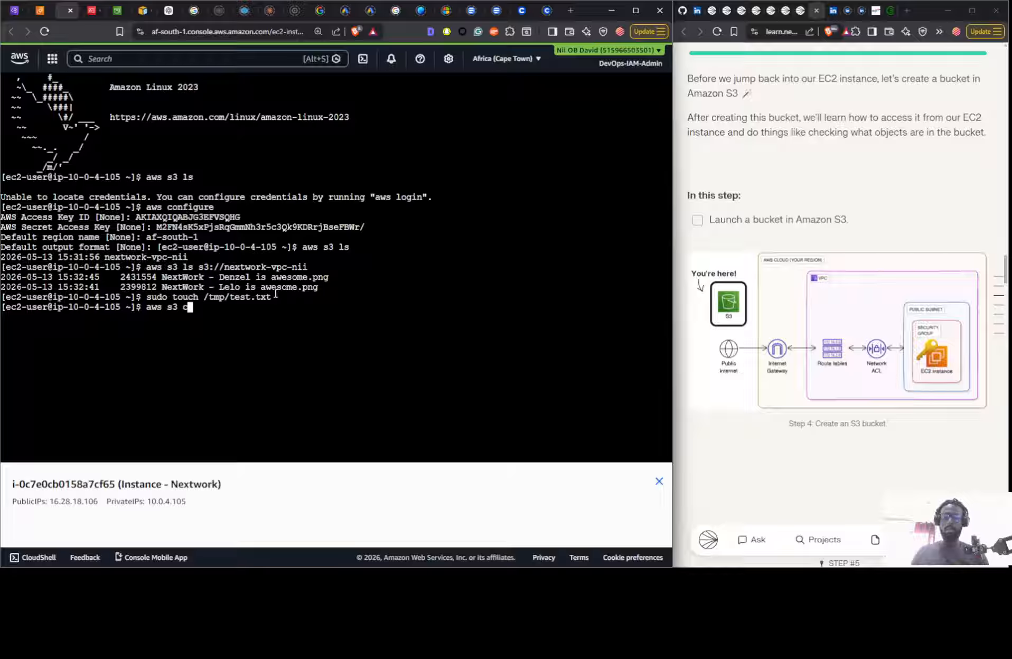
pyautogui.write('cp')
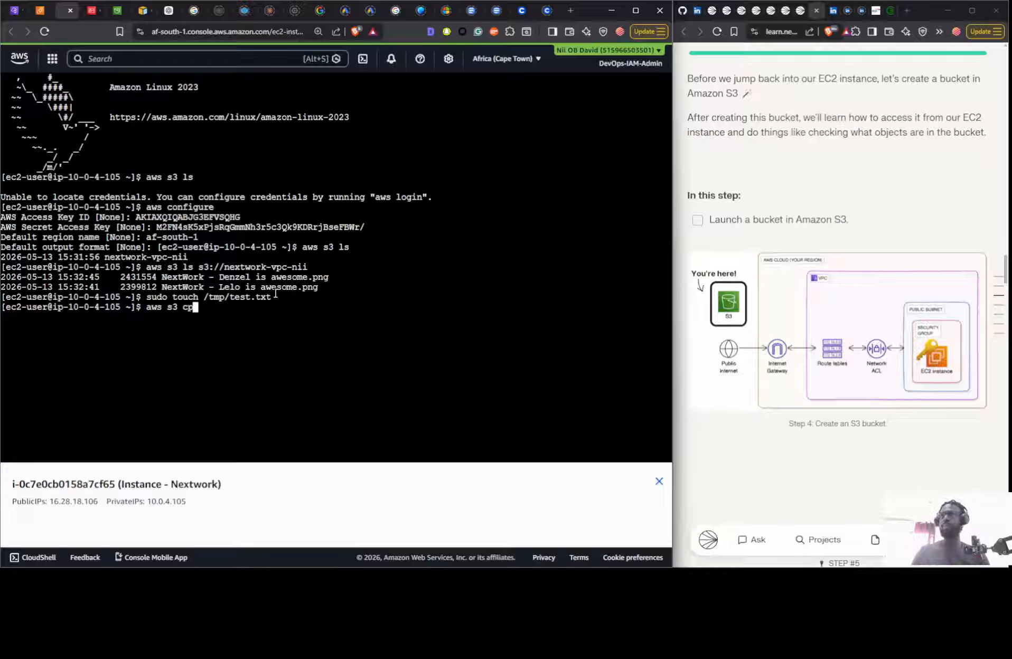
pyautogui.write(' /')
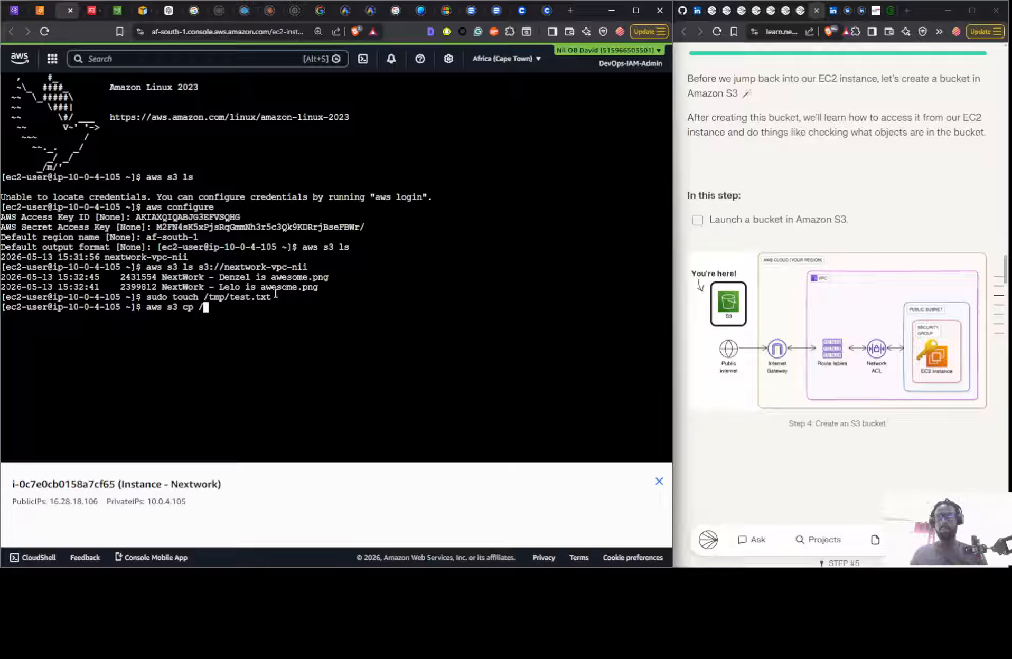
pyautogui.write('tmp')
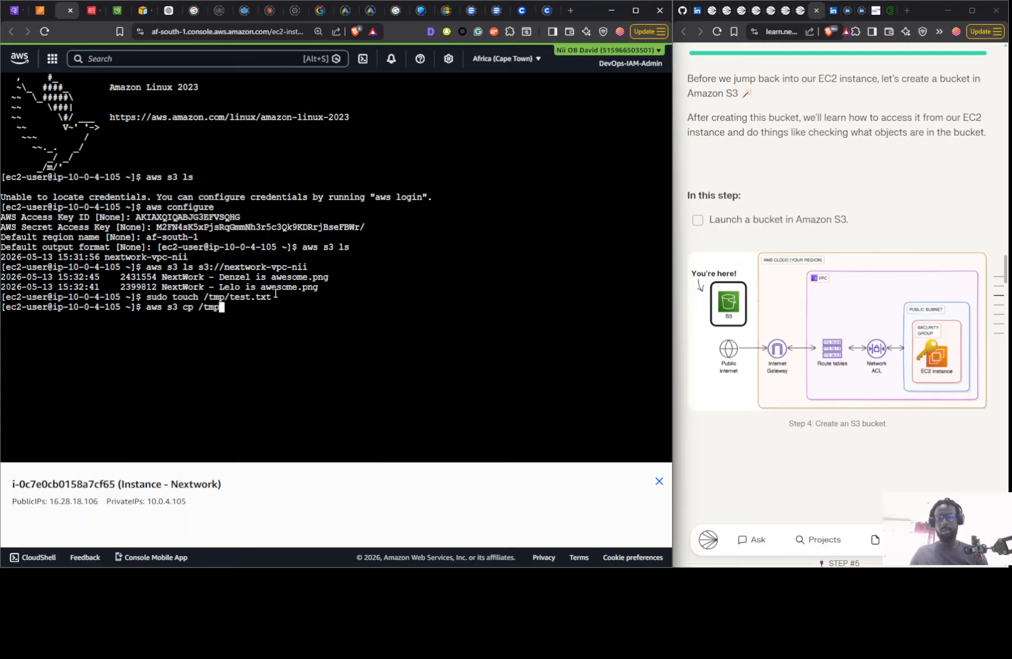
pyautogui.write('/test')
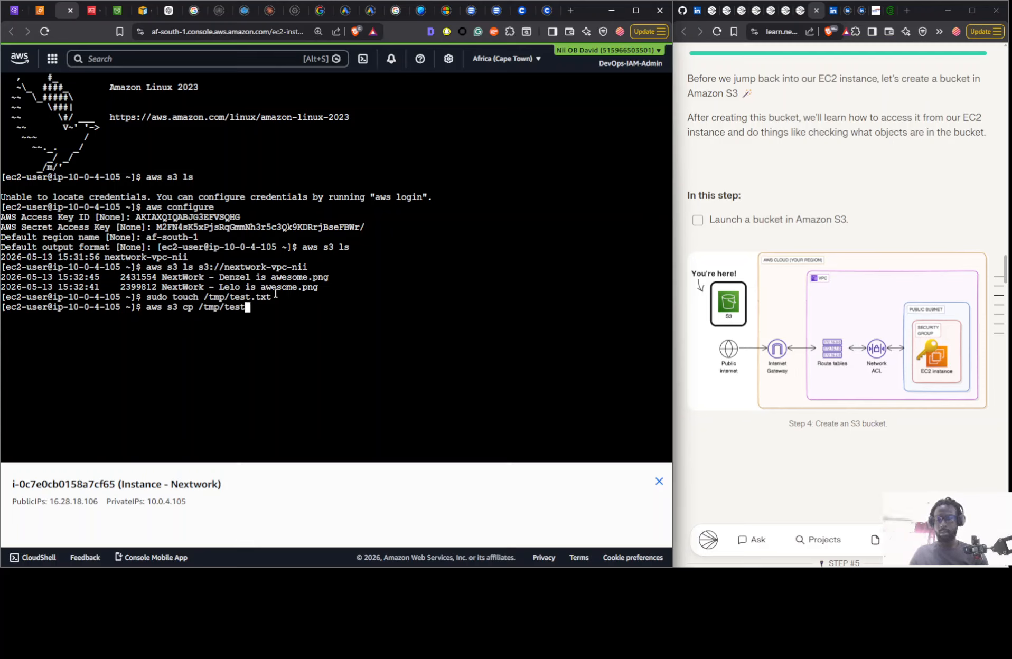
pyautogui.write('.txt')
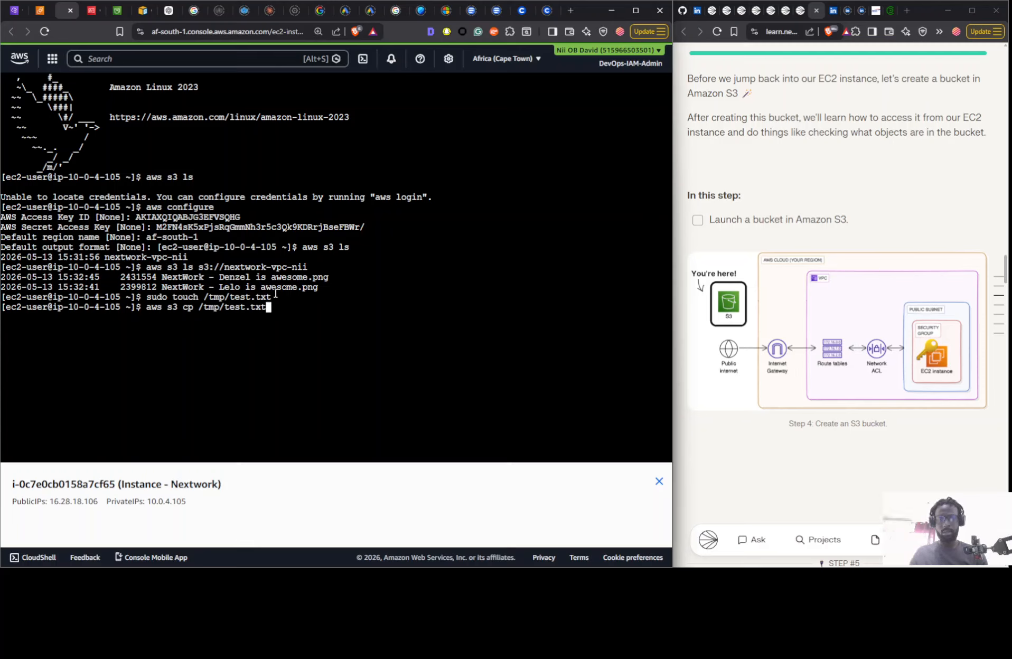
pyautogui.write(' s3:')
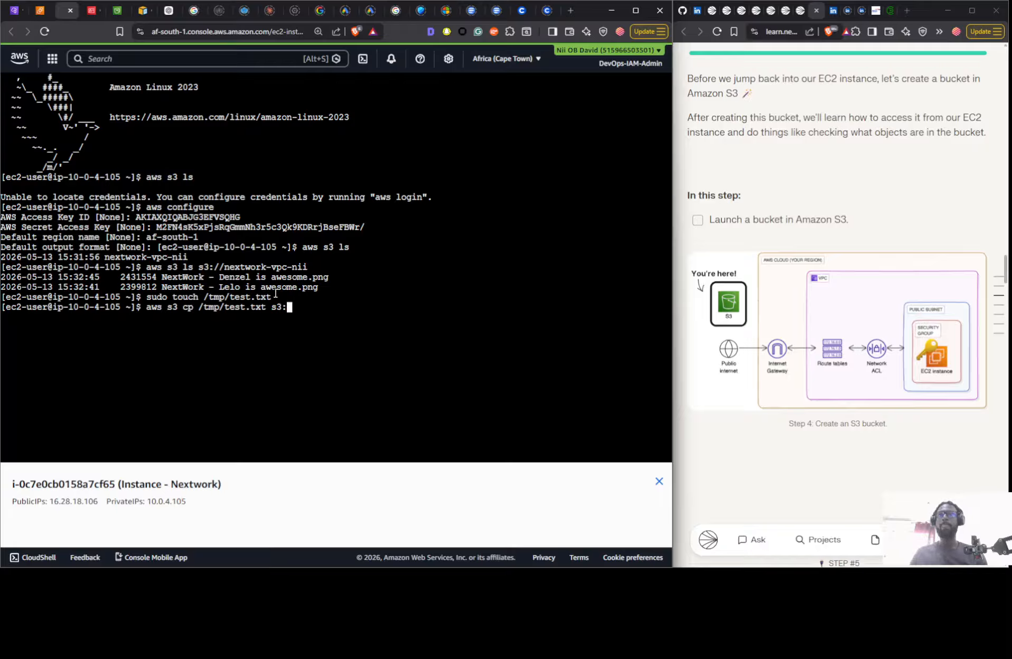
pyautogui.write('//')
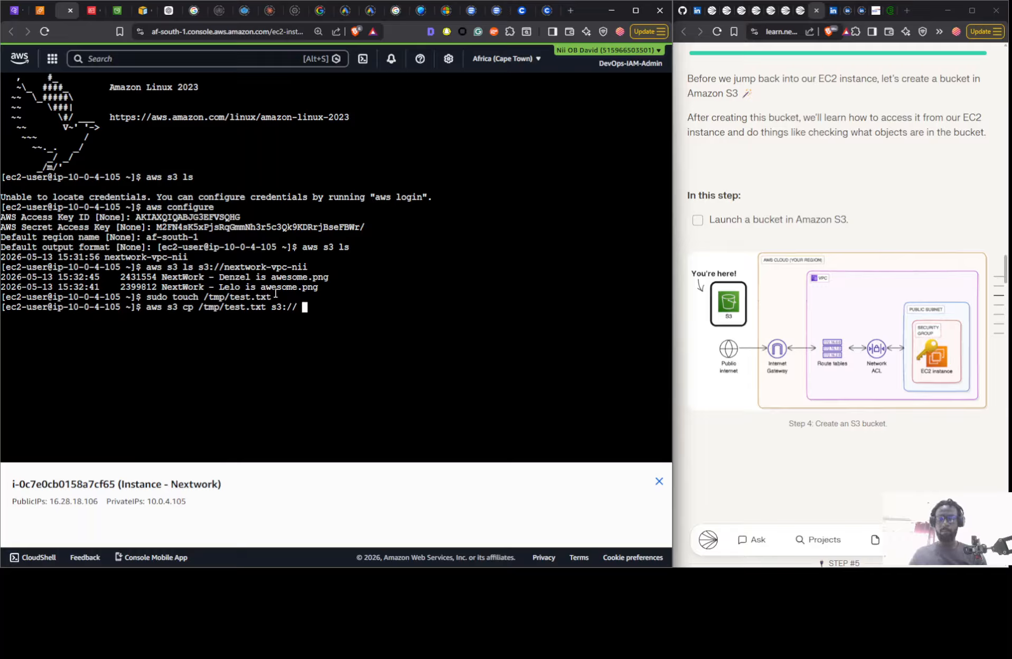
pyautogui.write('next')
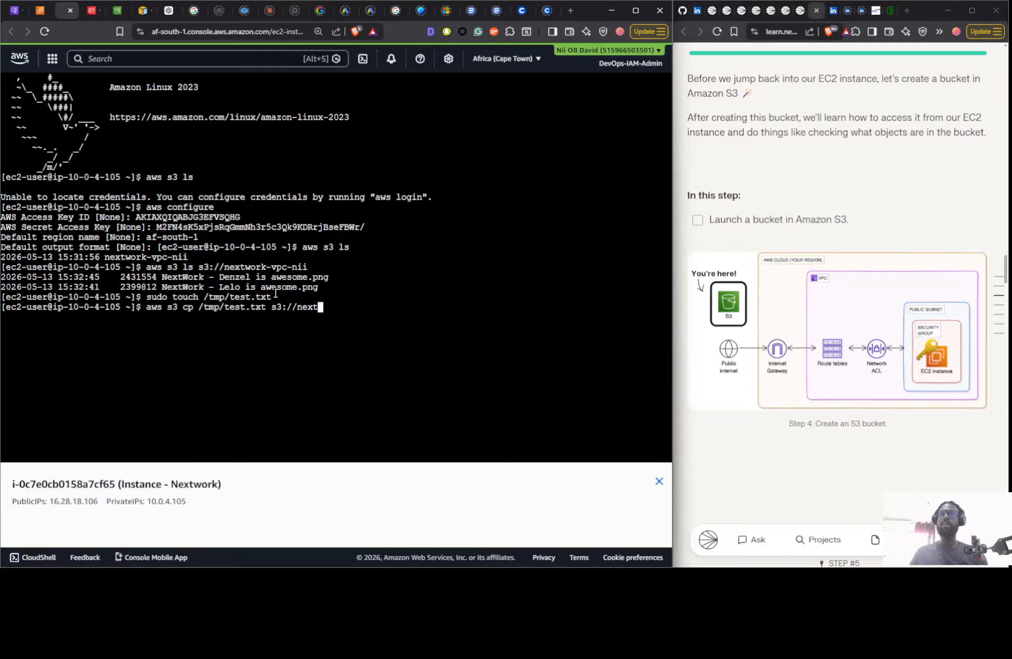
pyautogui.write('work')
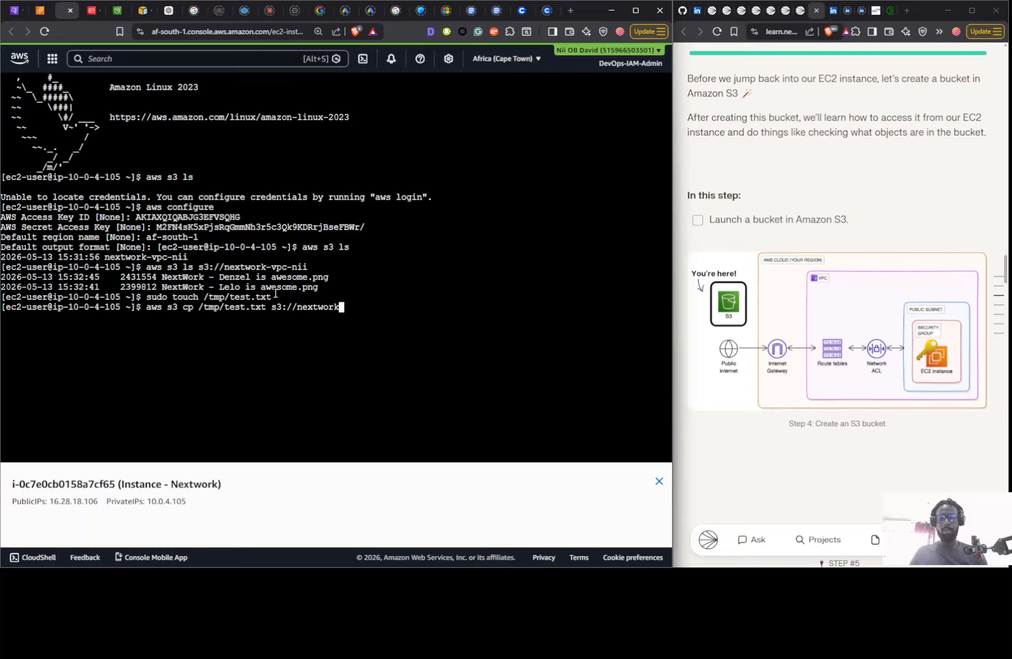
pyautogui.write('-vpc-nii')
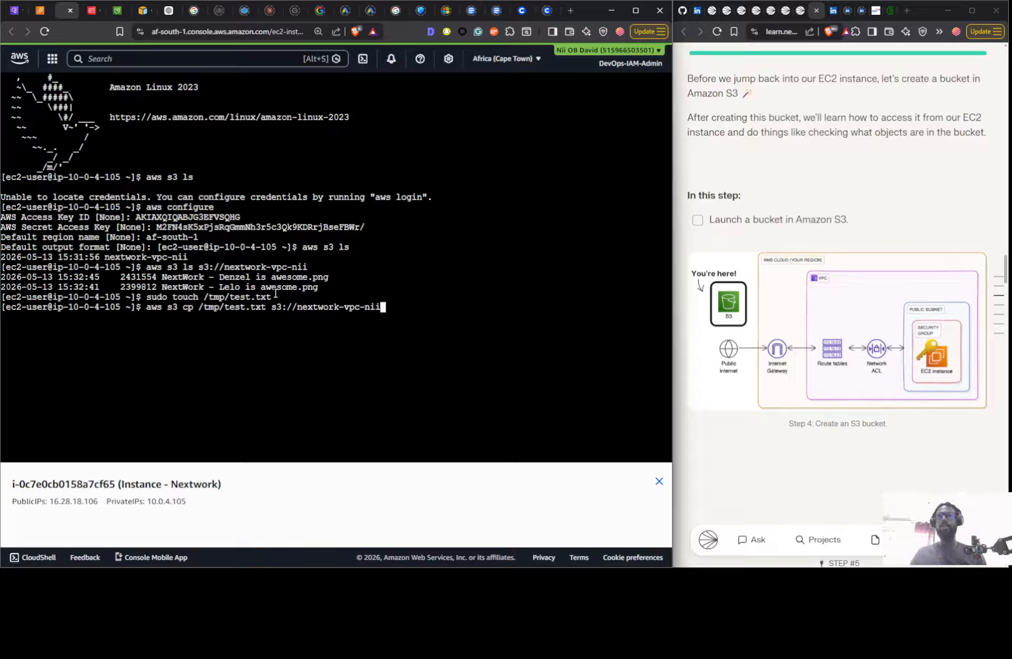
pyautogui.press('Return')
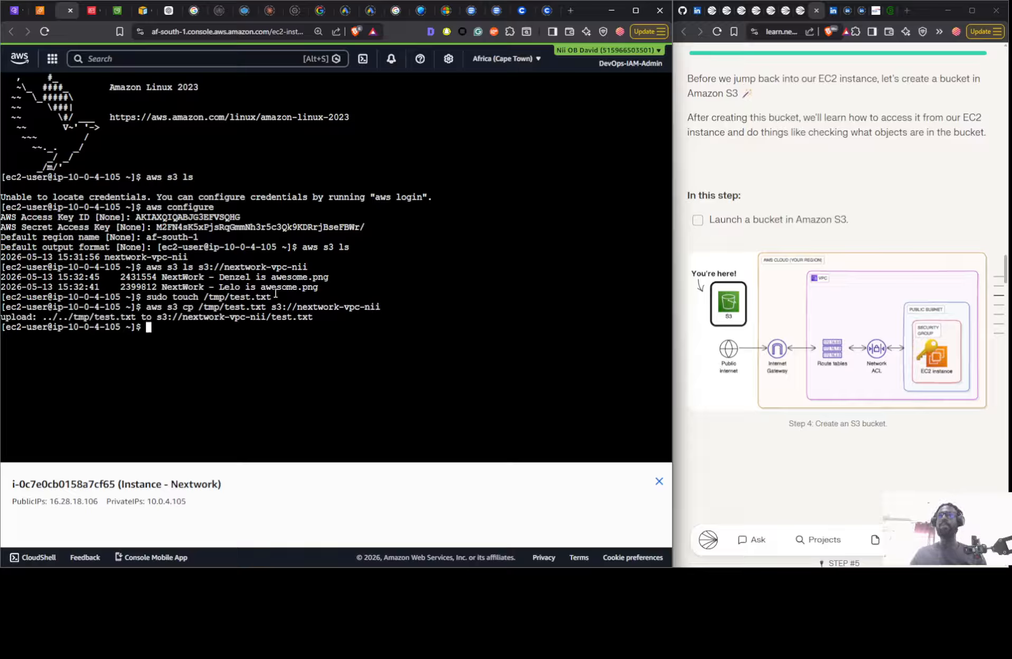
# - Rerun the earlier "aws s3 ls" command on the project bucket to check its contents after the upload
pyautogui.press('Up')
pyautogui.press('Up')
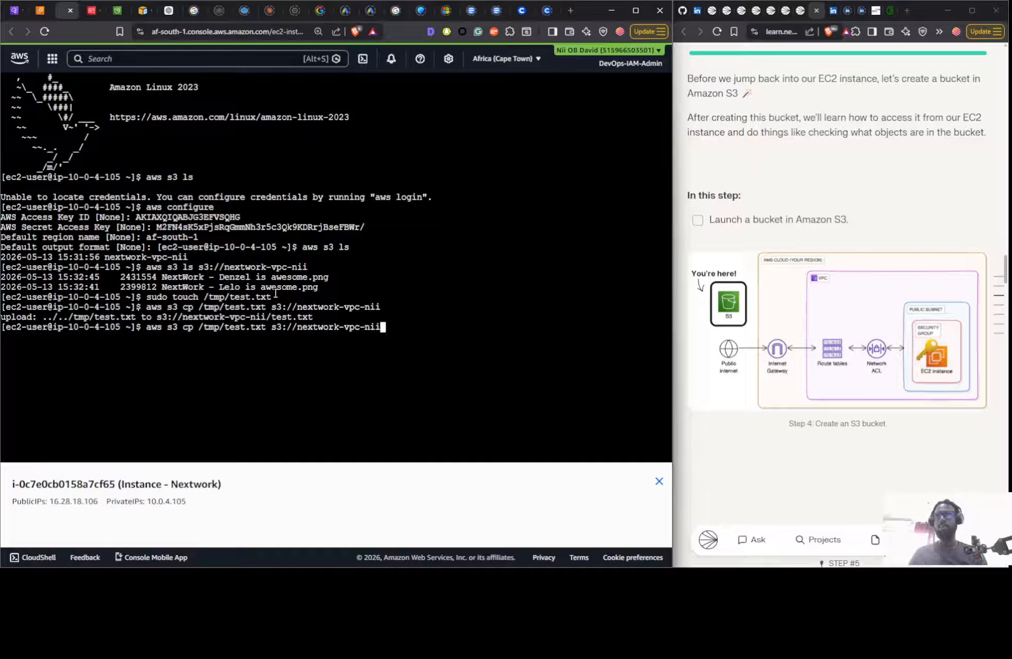
pyautogui.press('Up')
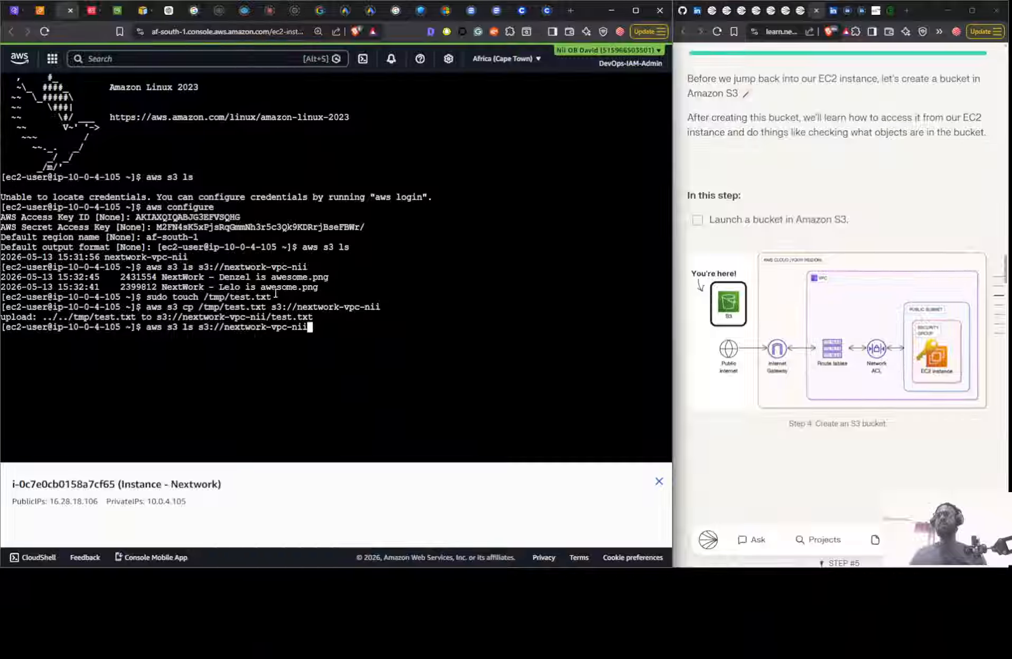
pyautogui.press('Return')
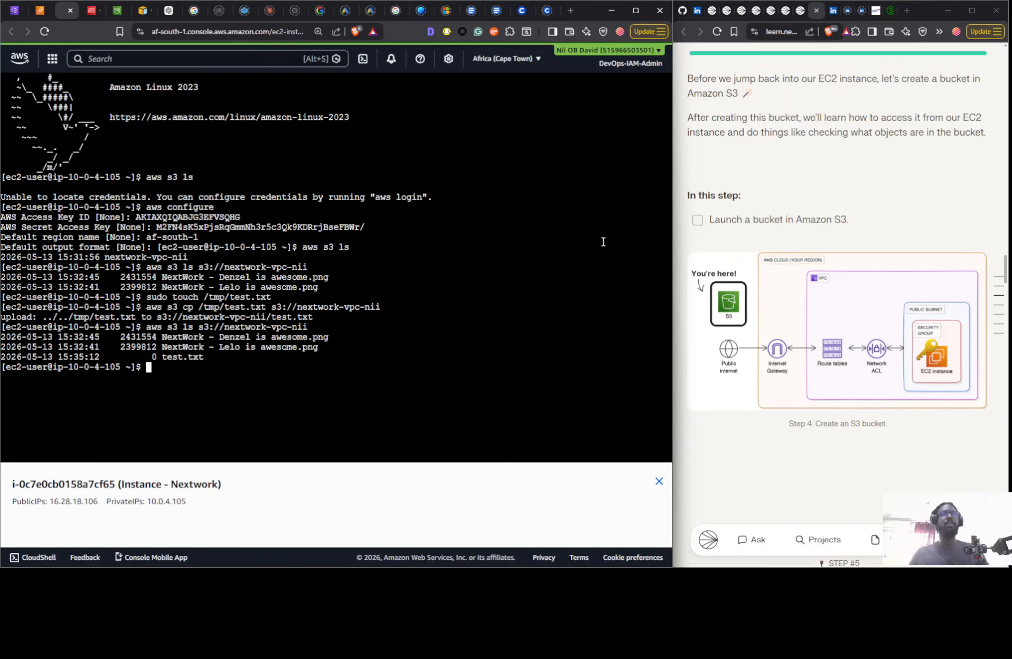
# - Examine the guide's instructions for deleting the S3 bucket, EC2 instance and VPC, comparing the "Yep, let's go!" and "Nope, not today." options
pyautogui.scroll(-15, 863, 194)
pyautogui.scroll(-8, 863, 195)
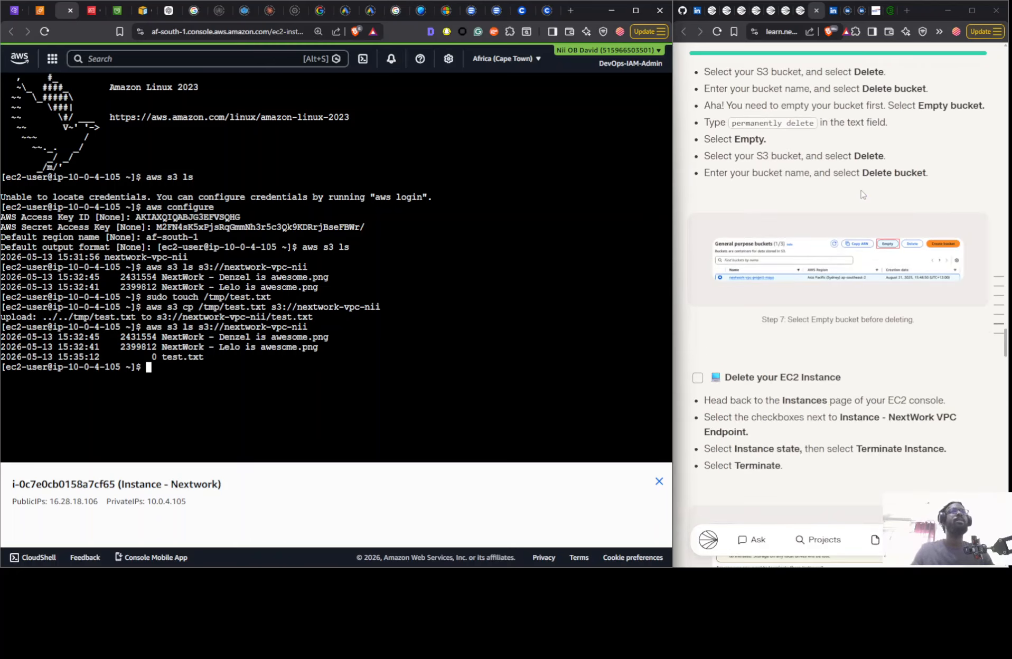
pyautogui.scroll(2, 817, 146)
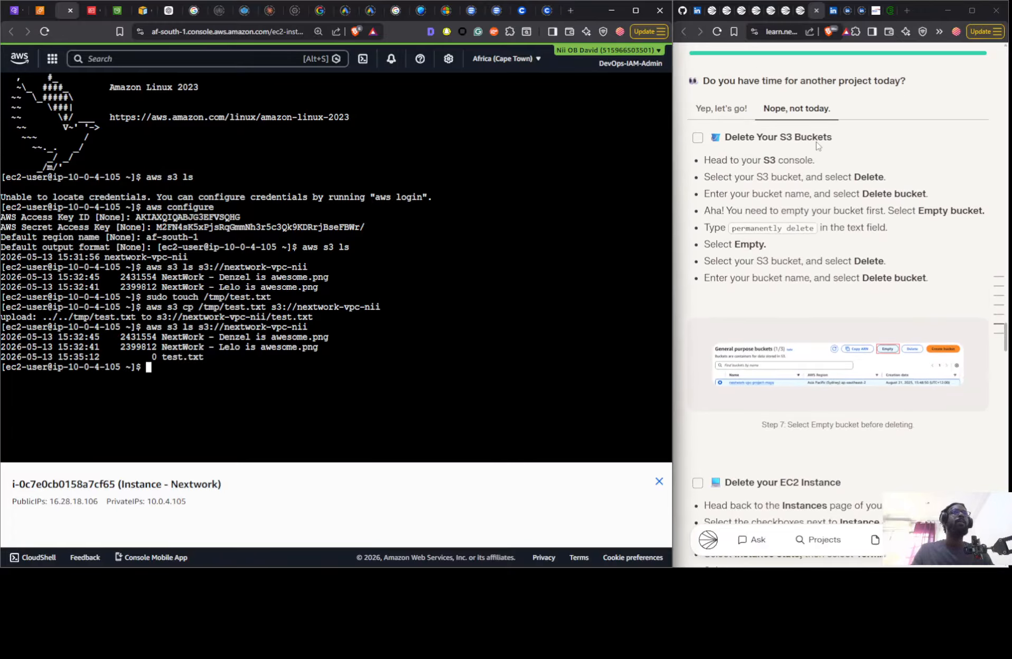
pyautogui.scroll(-5, 816, 145)
pyautogui.scroll(5, 817, 143)
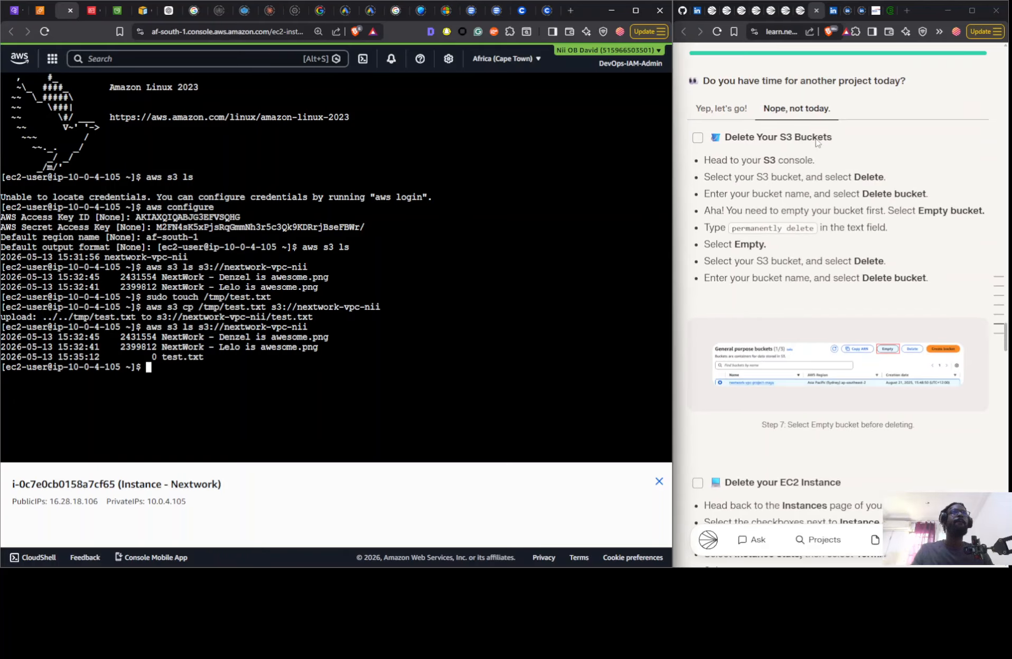
pyautogui.scroll(-1, 816, 140)
pyautogui.scroll(-6, 817, 139)
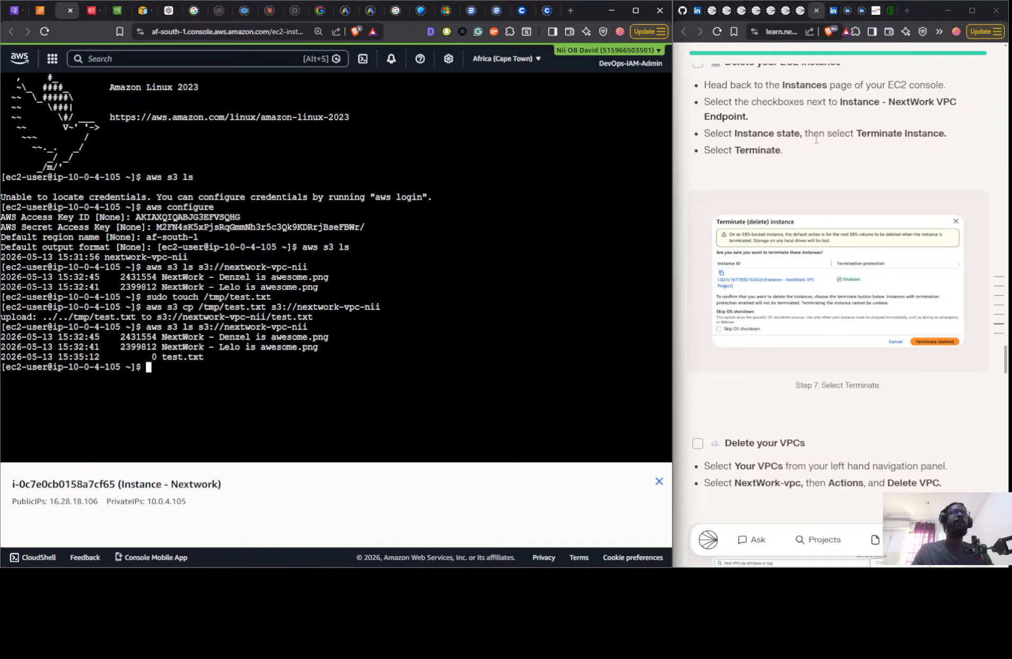
pyautogui.scroll(1, 814, 138)
pyautogui.scroll(5, 814, 138)
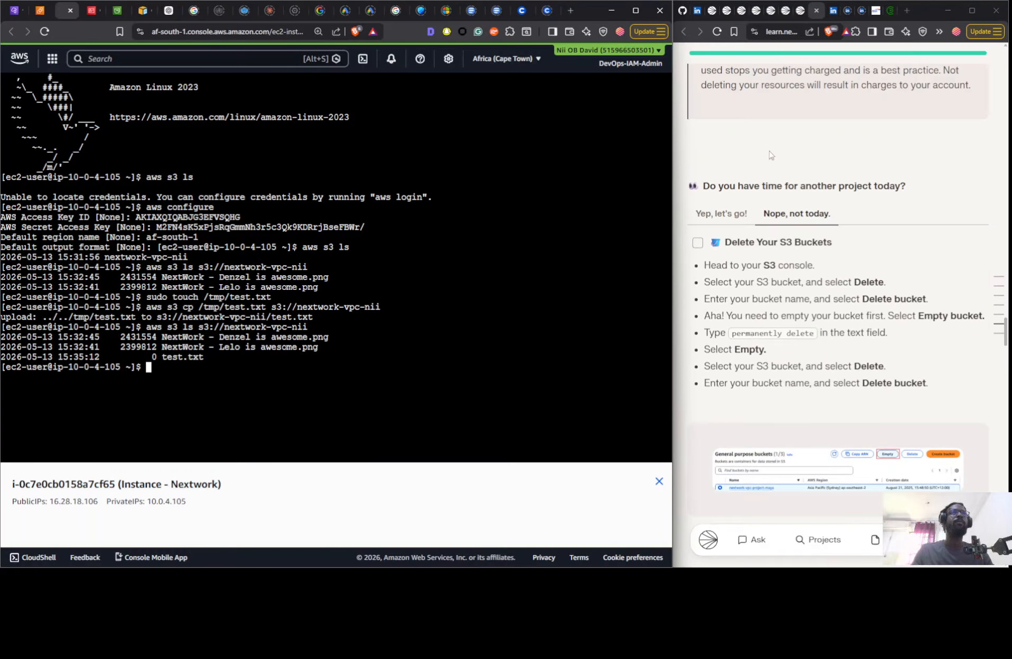
pyautogui.click(736, 215)
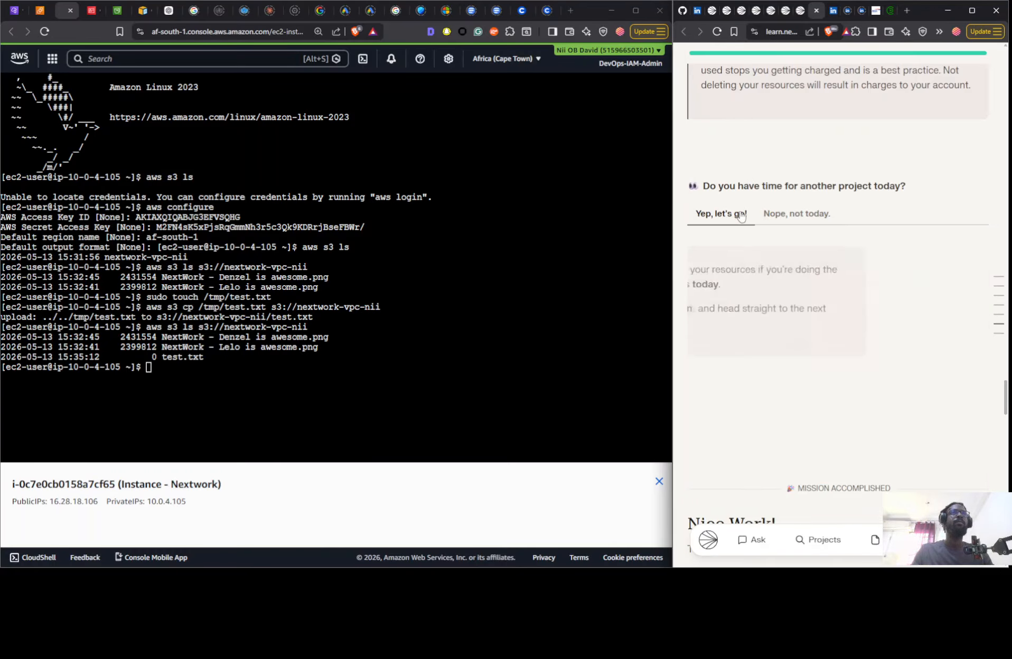
pyautogui.click(784, 225)
pyautogui.scroll(-10, 784, 227)
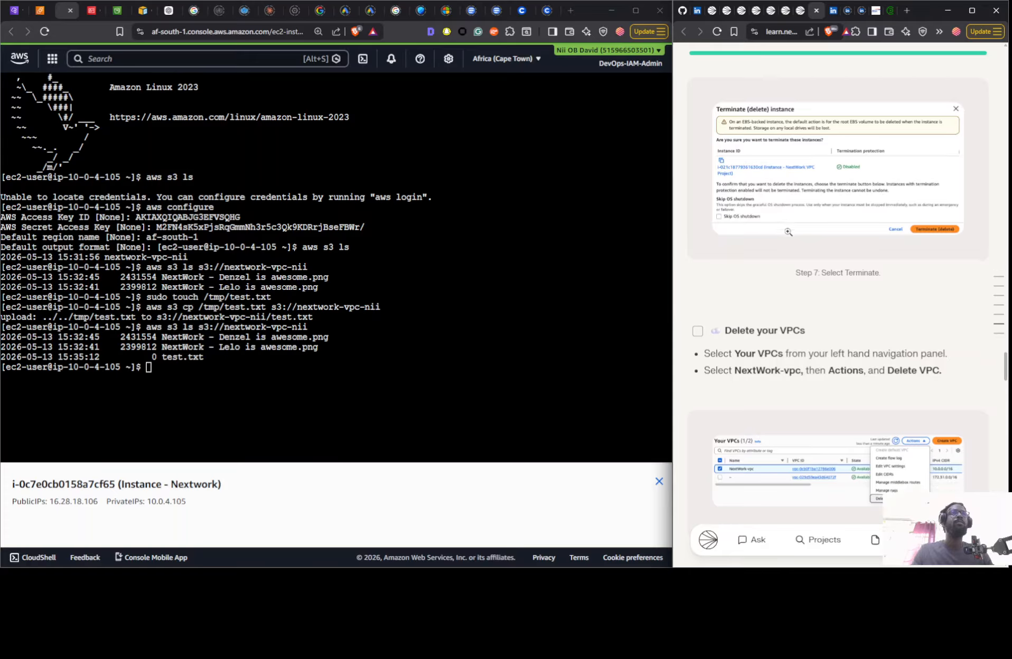
# - Examine the guide's remaining cleanup instructions for the VPC, leftover network components and IAM access keys, rechecking the S3 bucket and EC2 instance sections
pyautogui.scroll(-6, 787, 231)
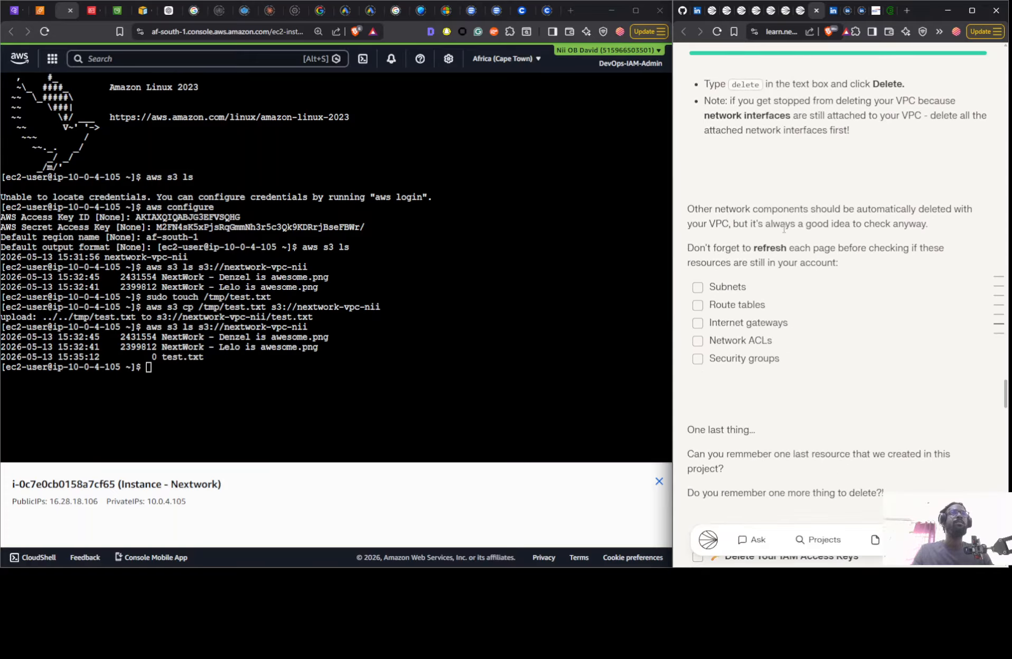
pyautogui.scroll(5, 782, 226)
pyautogui.scroll(-15, 777, 222)
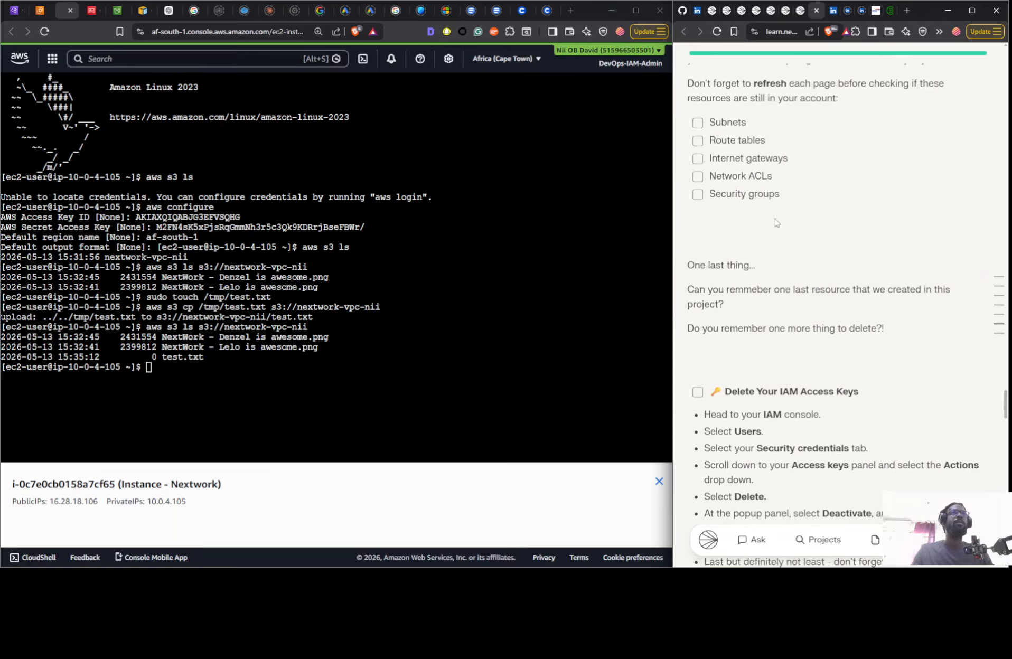
pyautogui.scroll(-8, 770, 217)
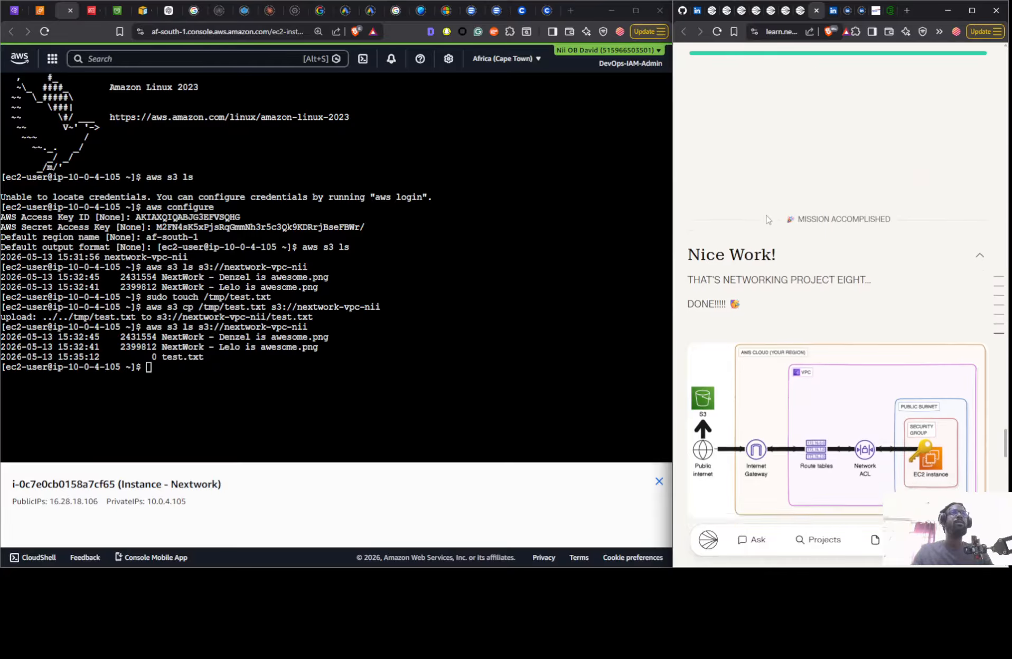
pyautogui.scroll(10, 759, 211)
pyautogui.scroll(10, 759, 211)
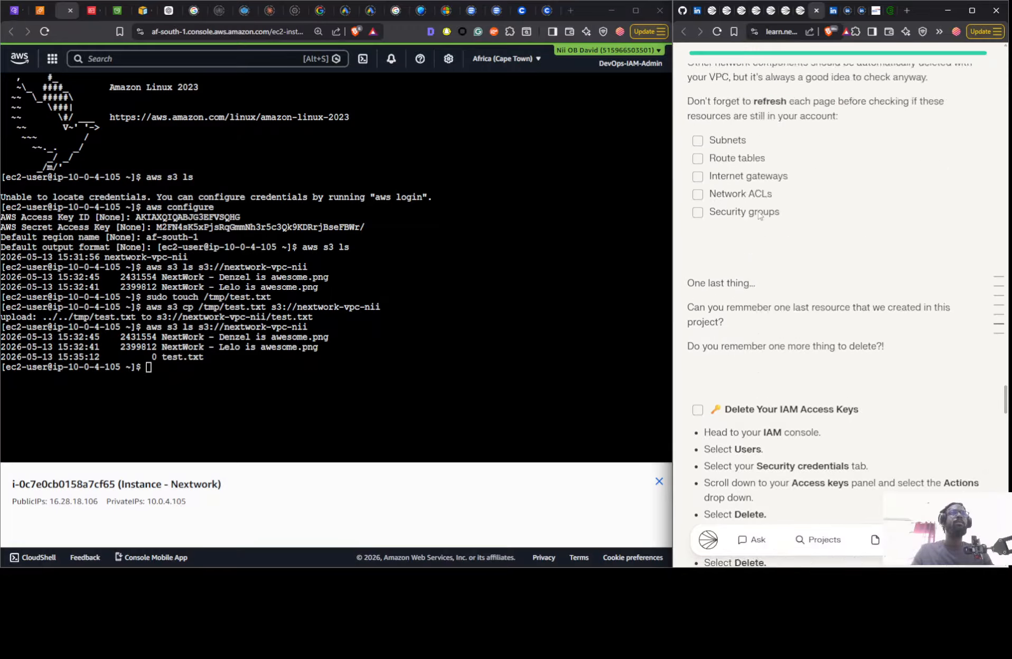
pyautogui.scroll(3, 759, 211)
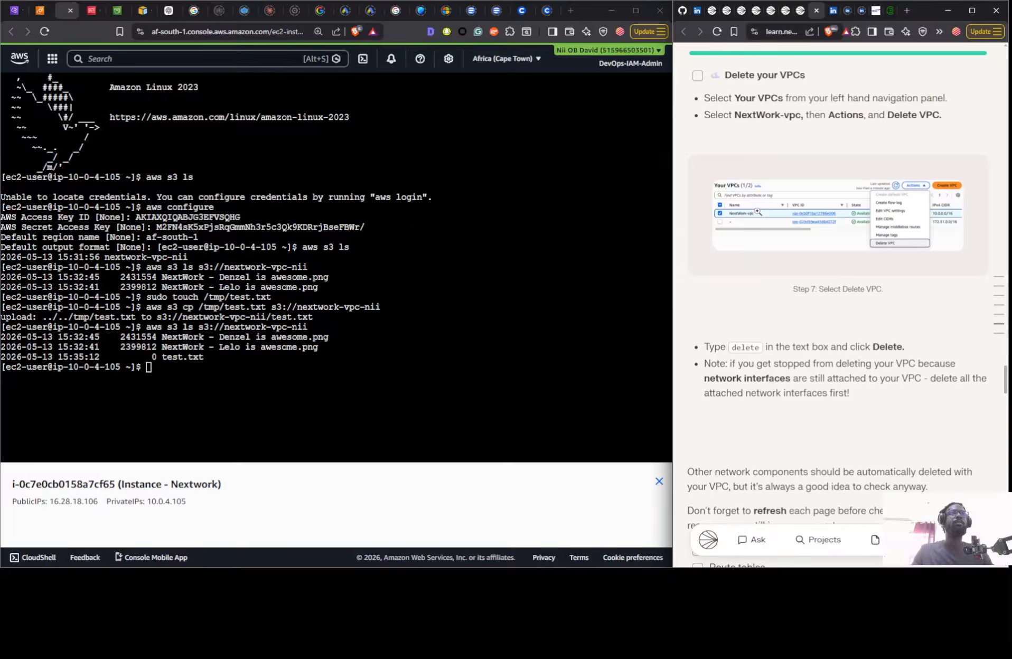
pyautogui.scroll(2, 757, 211)
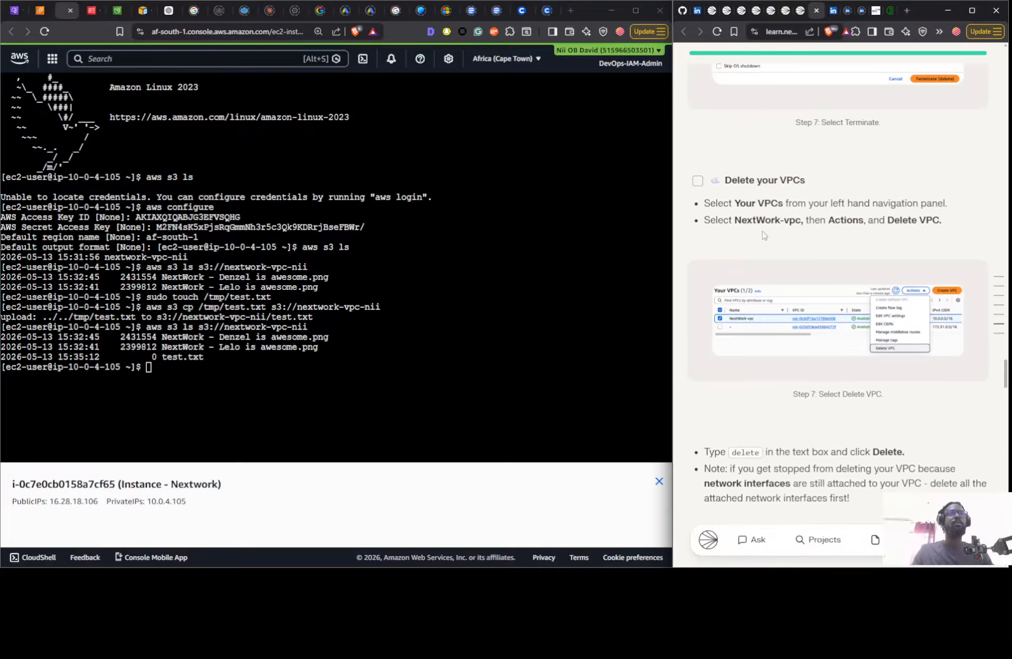
pyautogui.scroll(4, 763, 236)
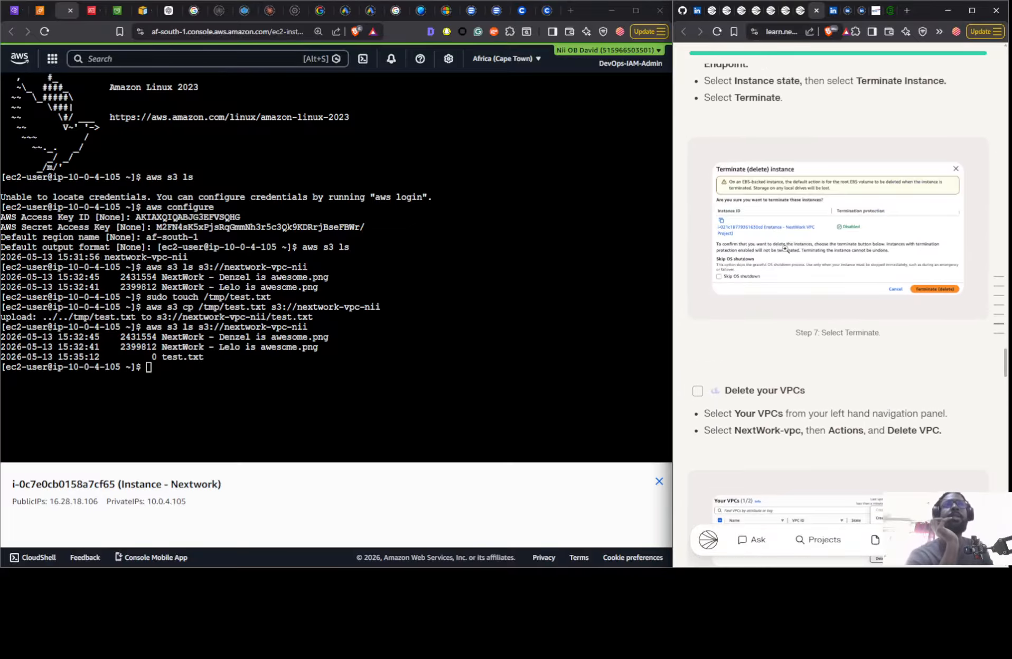
pyautogui.scroll(2, 792, 261)
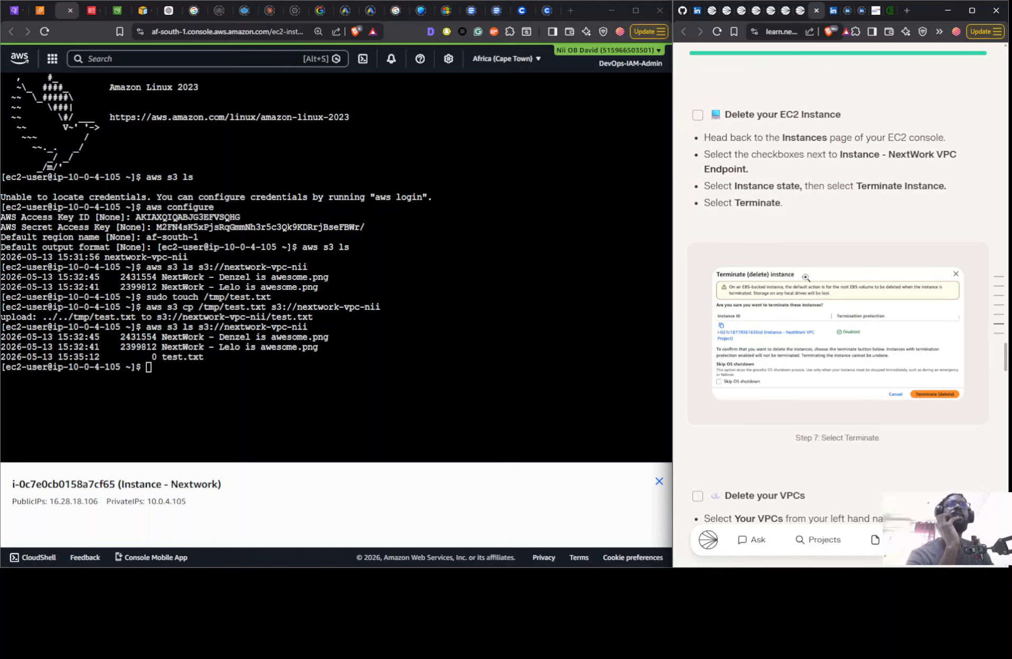
pyautogui.scroll(4, 805, 277)
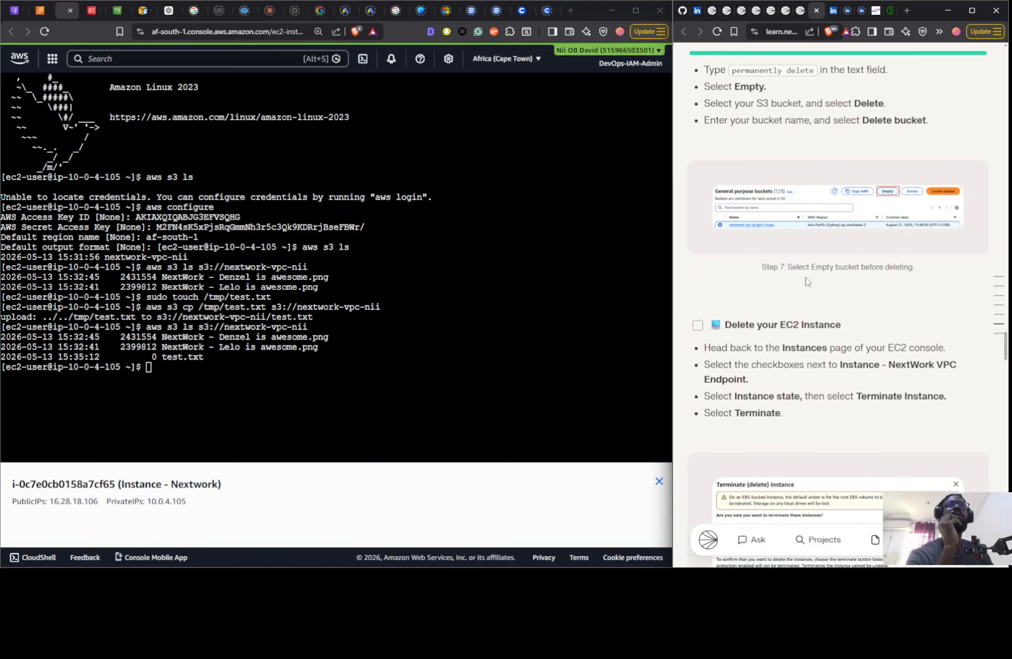
pyautogui.scroll(3, 805, 281)
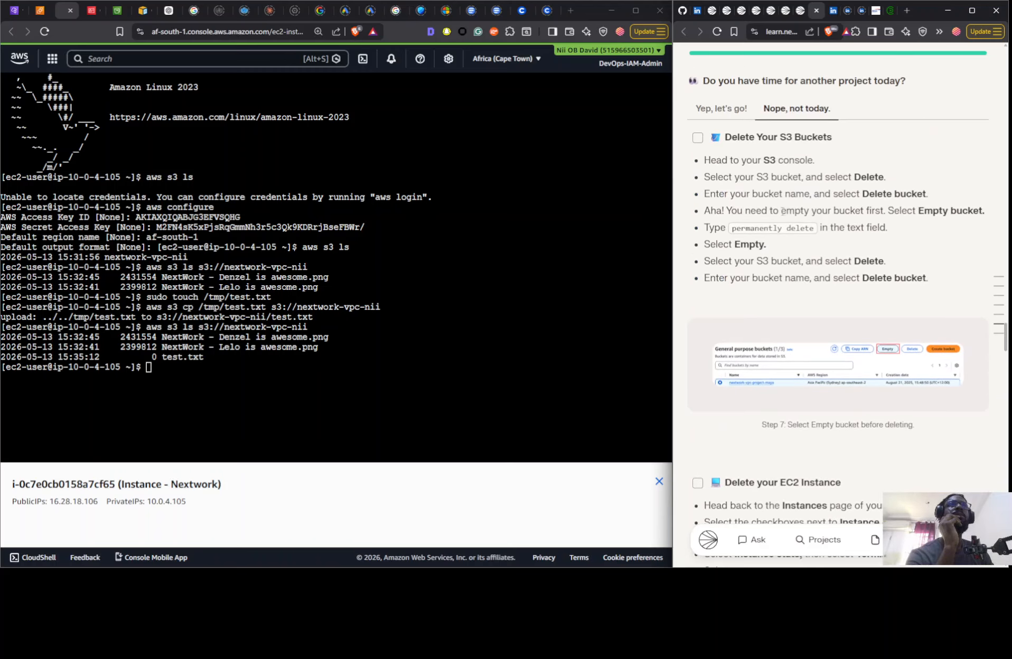
pyautogui.scroll(12, 796, 212)
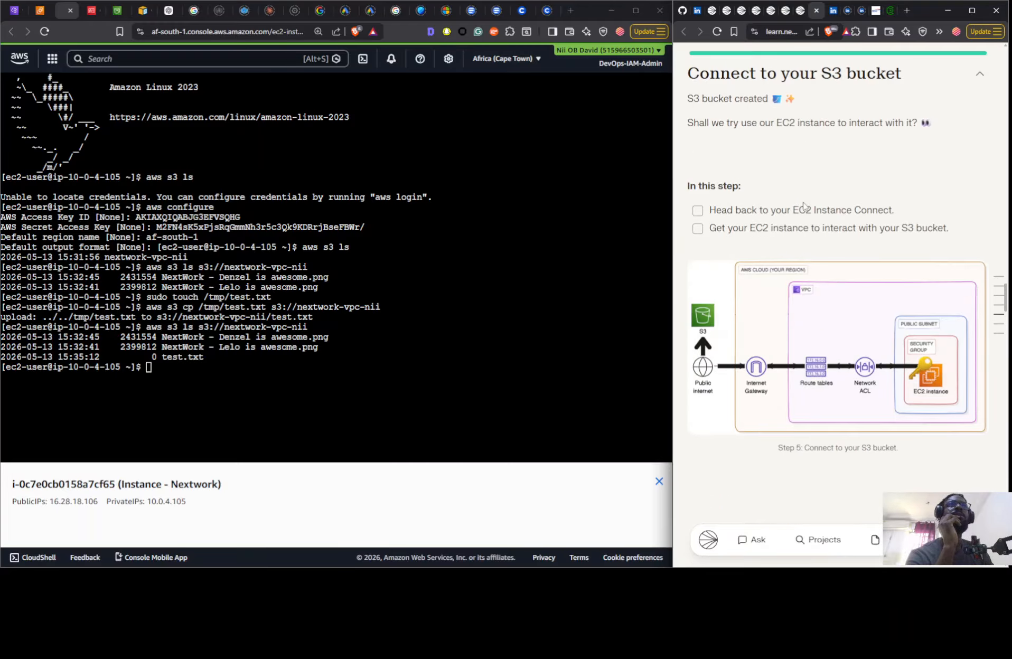
pyautogui.scroll(1, 803, 206)
pyautogui.scroll(-12, 803, 206)
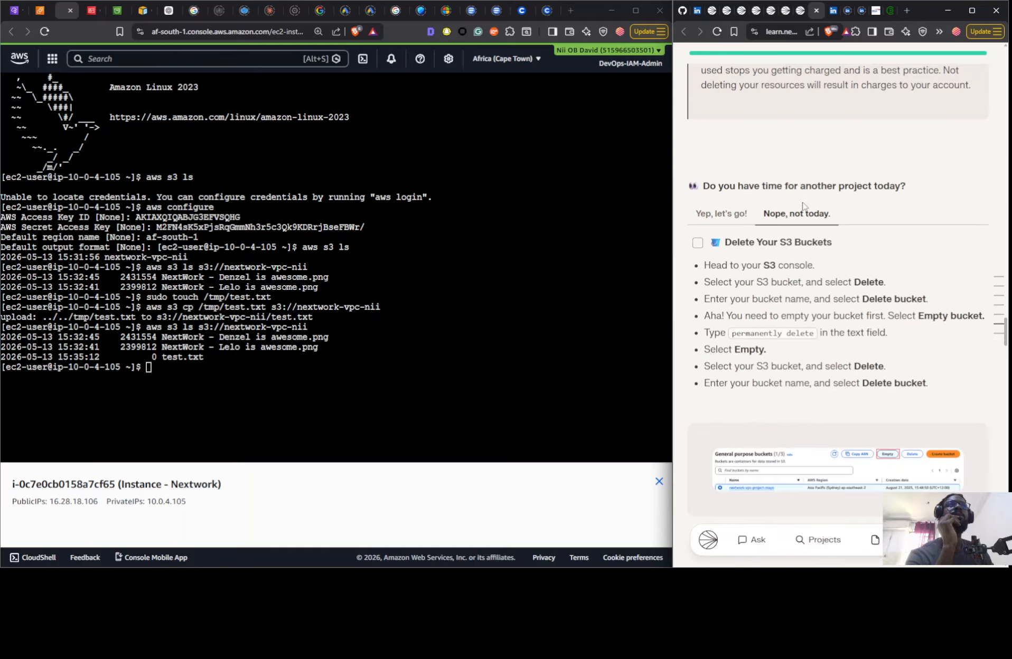
# - Switch the Access S3 from a VPC project guide from "On Your Own" to "Some Guidance" mode
pyautogui.scroll(20, 802, 206)
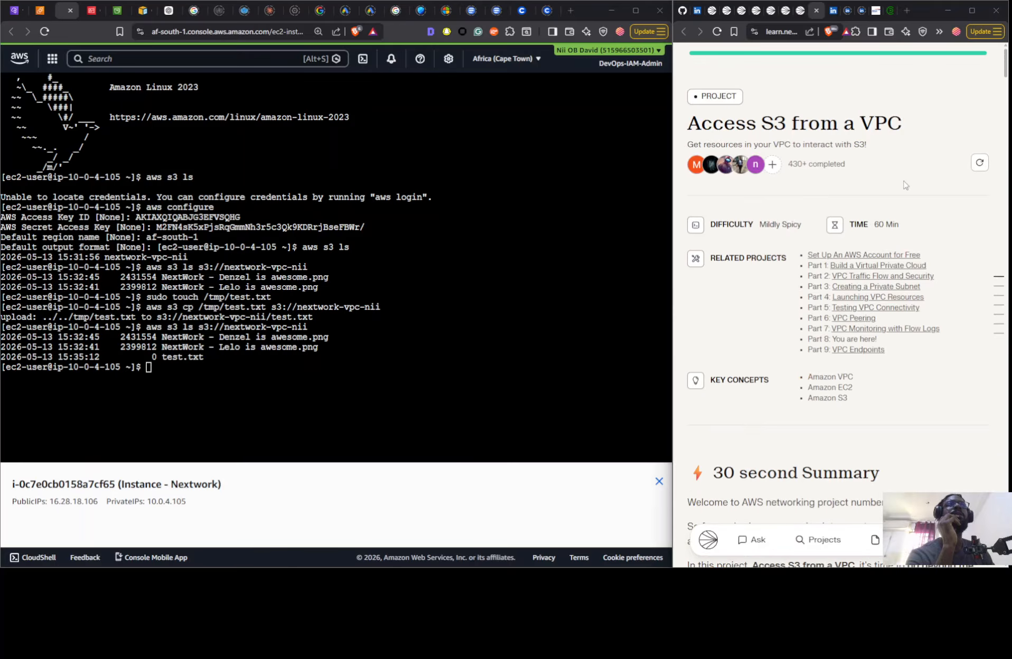
pyautogui.scroll(-5, 822, 336)
pyautogui.scroll(-15, 822, 336)
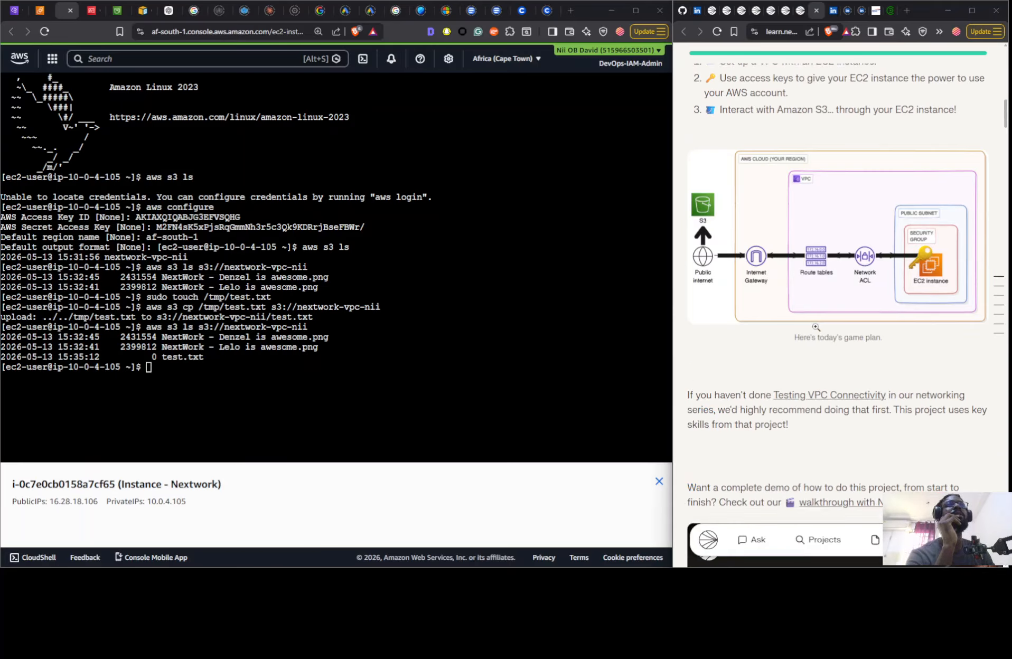
pyautogui.scroll(-5, 813, 325)
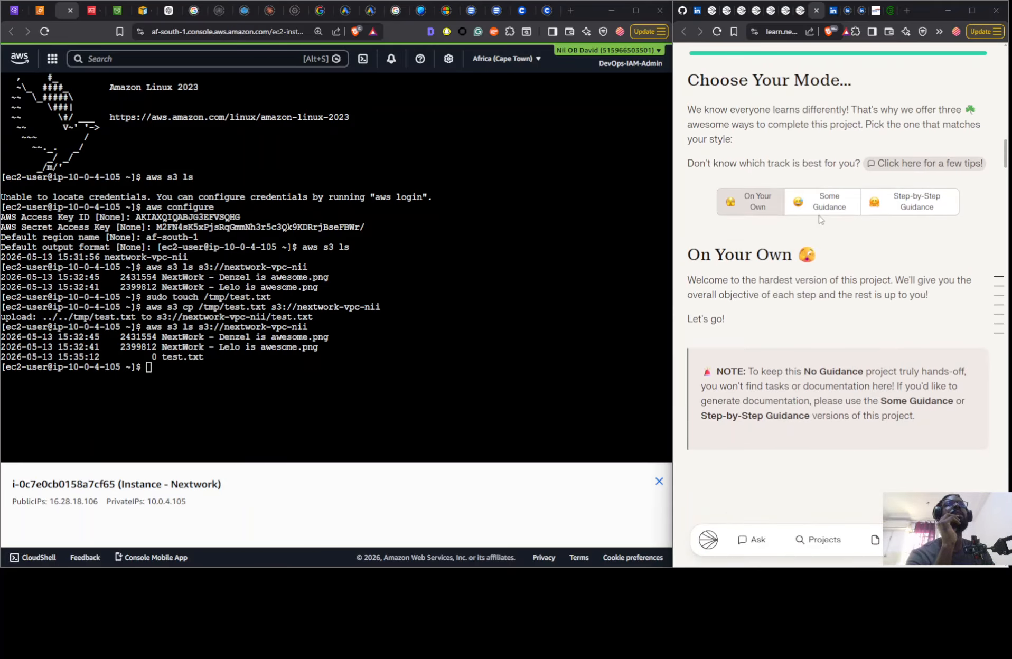
pyautogui.click(822, 205)
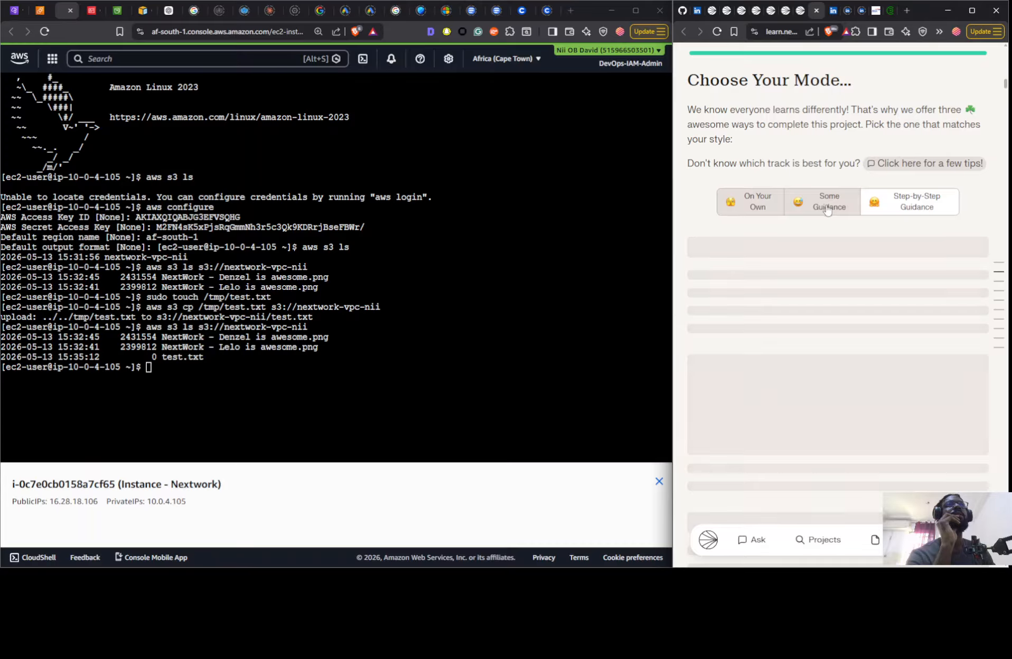
# - Review the Some Guidance instructions from "aws configure" through the test.txt upload, including the screenshot and documentation tasks
pyautogui.scroll(-15, 864, 386)
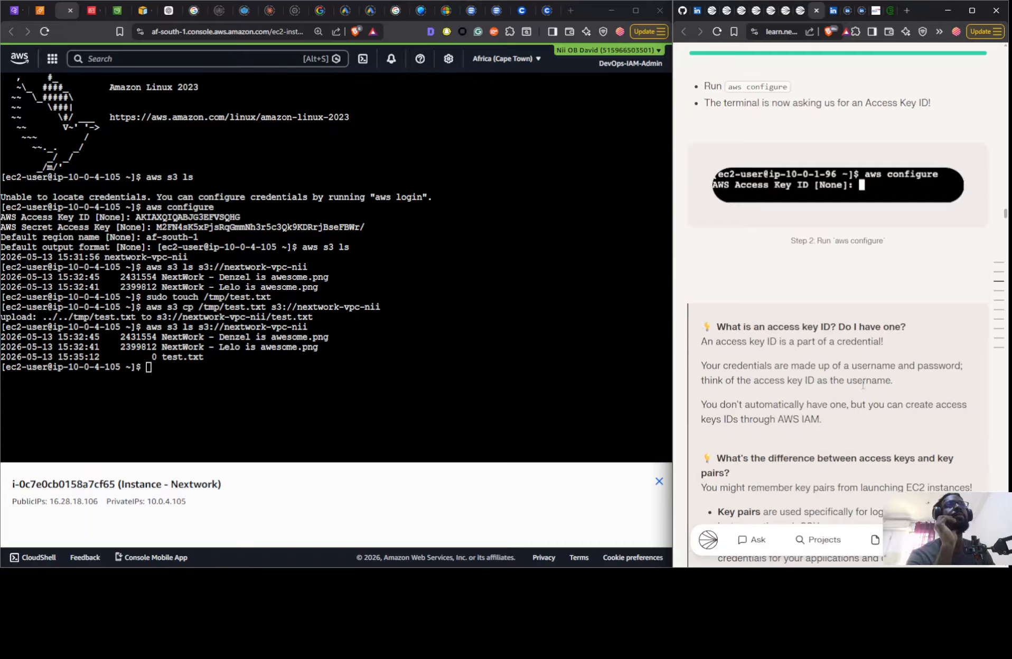
pyautogui.scroll(-15, 863, 385)
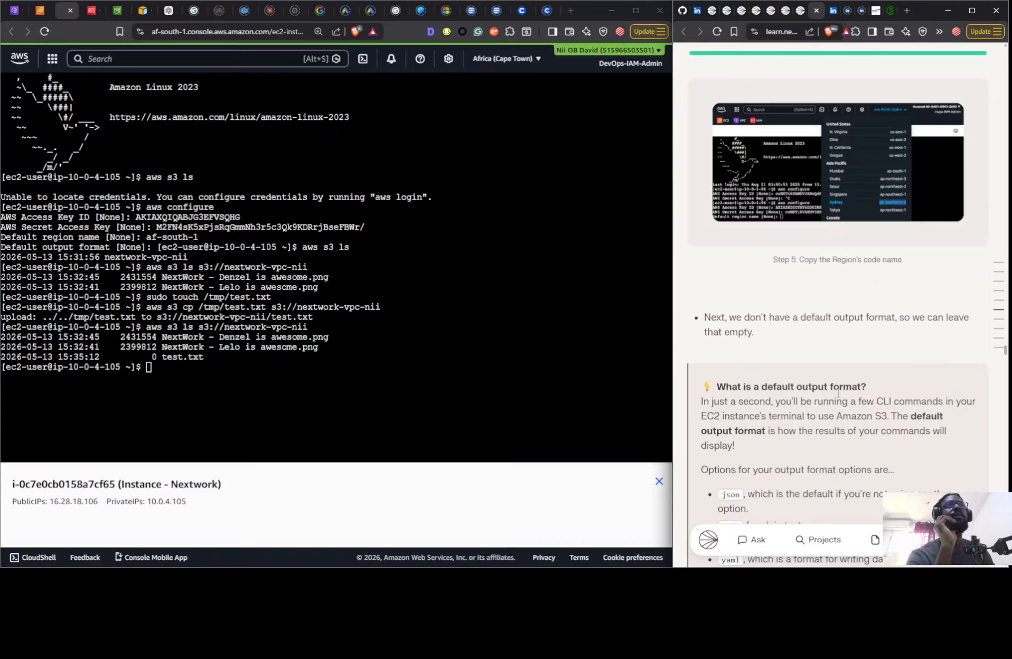
pyautogui.scroll(-12, 838, 393)
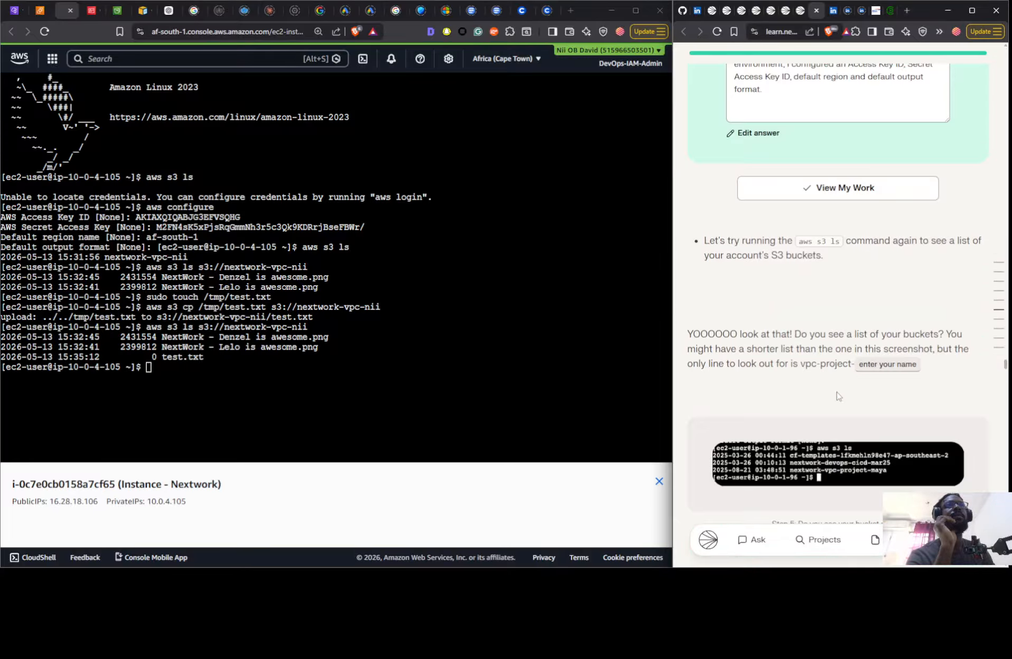
pyautogui.scroll(-9, 839, 396)
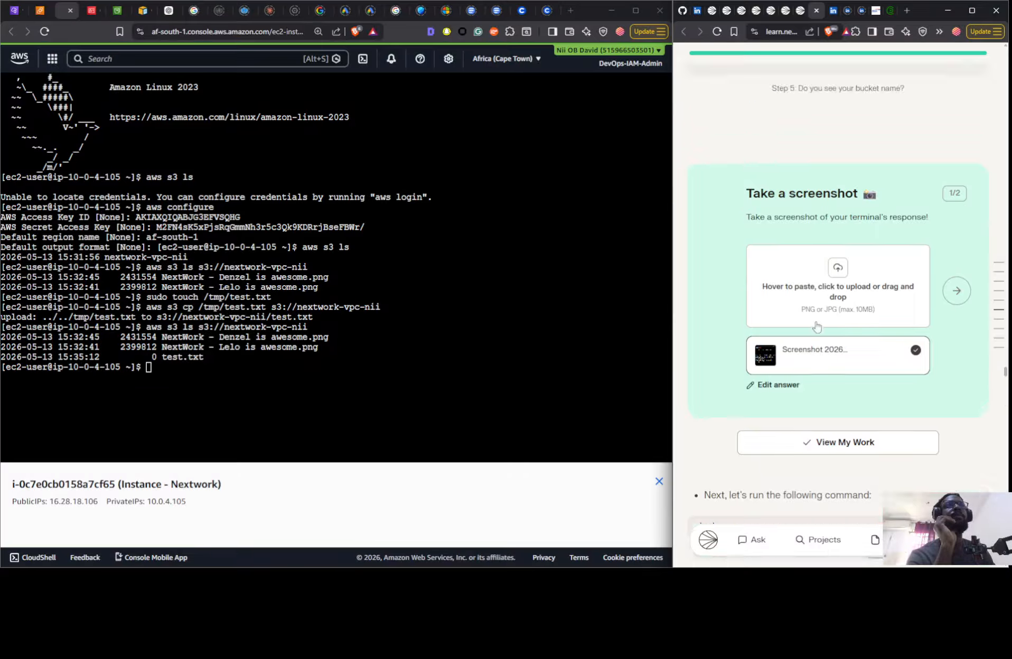
pyautogui.scroll(3, 816, 326)
pyautogui.scroll(-10, 813, 322)
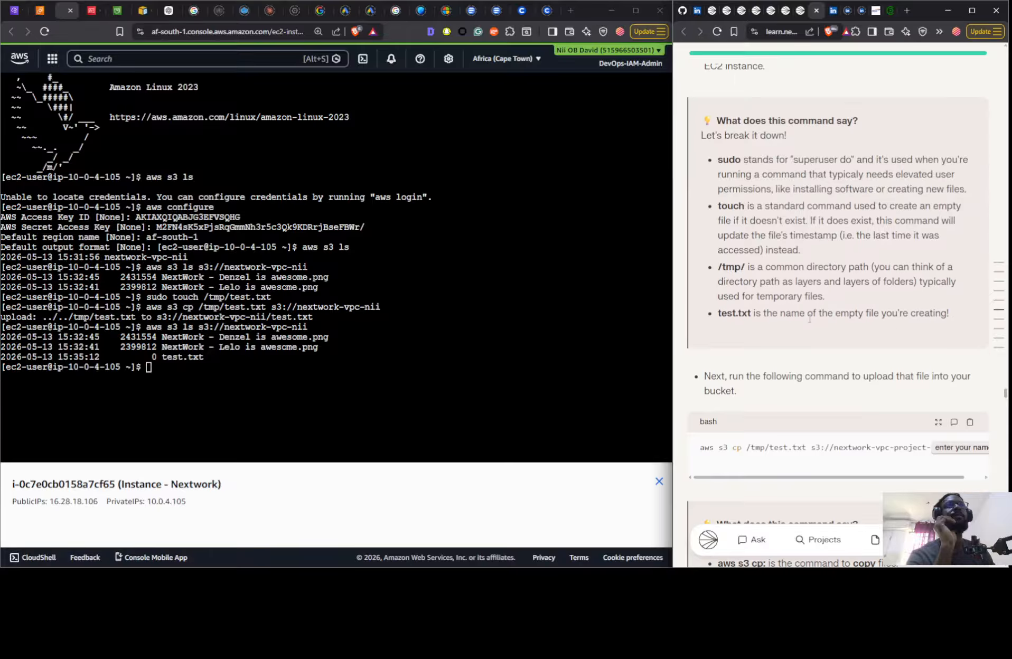
pyautogui.scroll(-10, 809, 319)
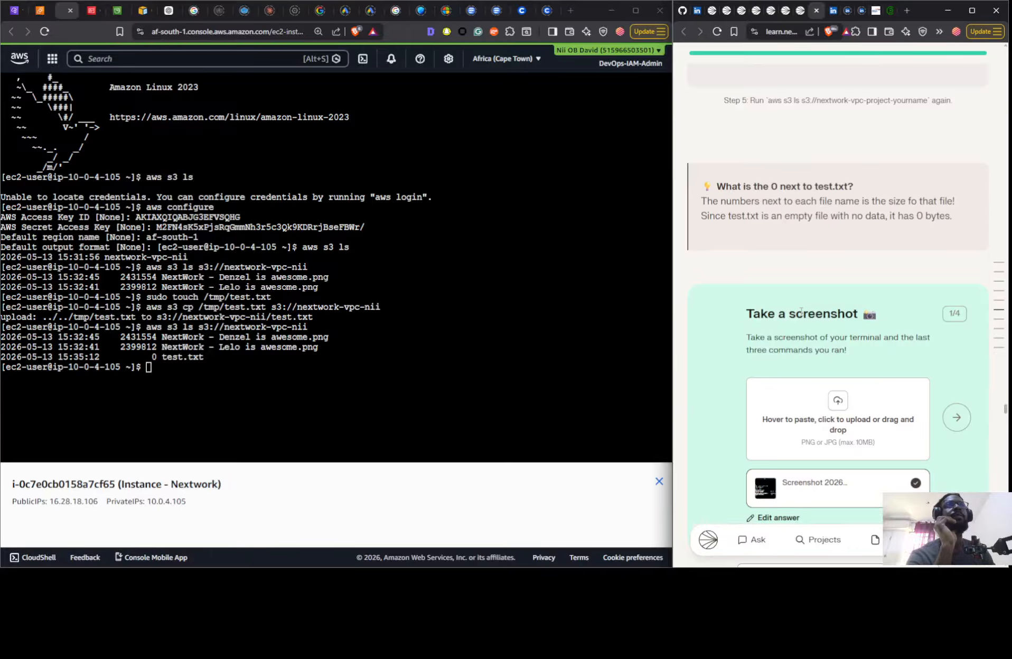
pyautogui.scroll(-10, 801, 311)
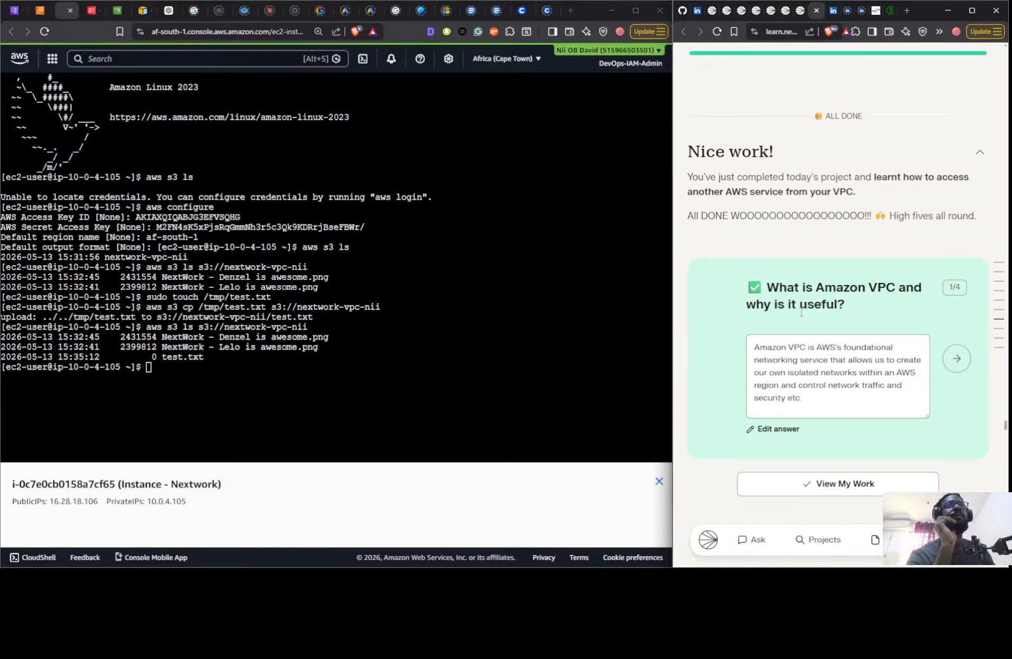
# - Review the Some Guidance resource-deletion section through the IAM access keys, and recheck the explanations of the file creation and upload commands
pyautogui.scroll(-15, 801, 312)
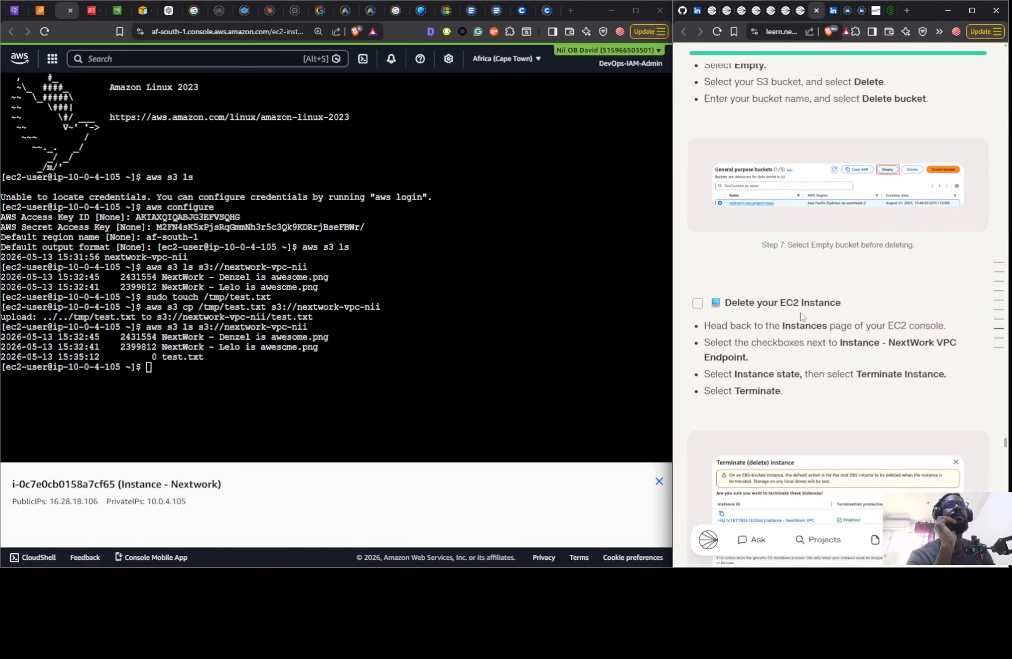
pyautogui.scroll(-12, 800, 316)
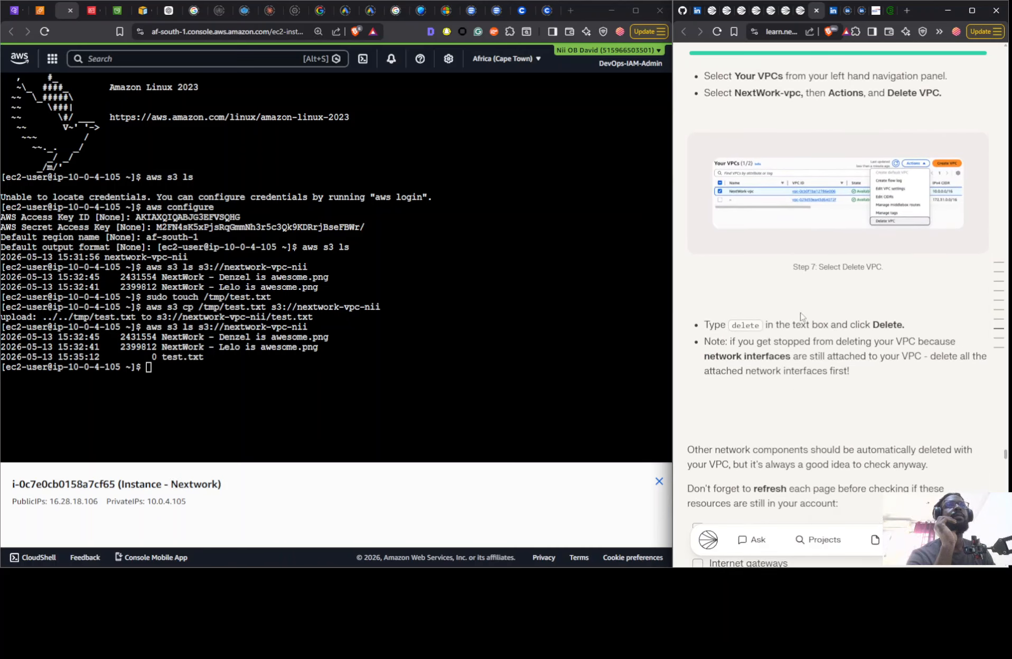
pyautogui.scroll(-12, 801, 315)
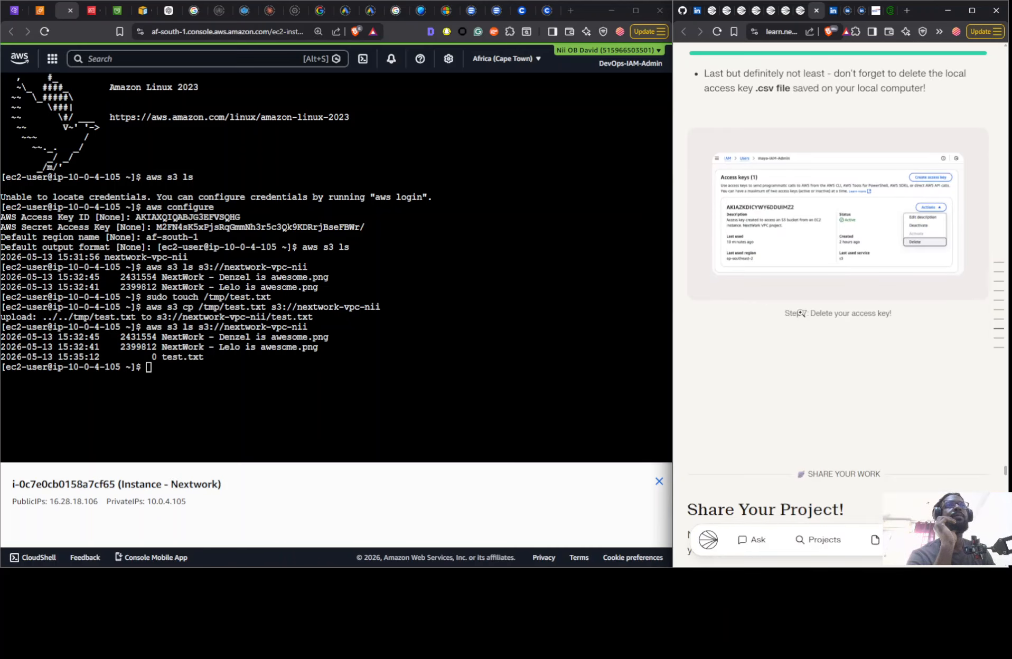
pyautogui.scroll(-5, 796, 313)
pyautogui.scroll(10, 795, 310)
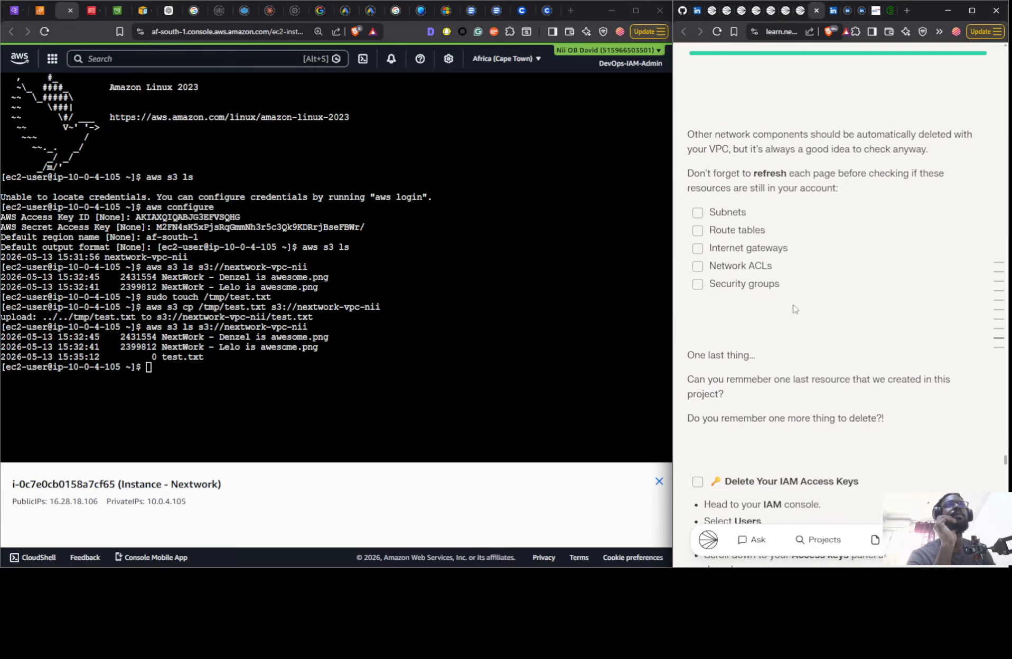
pyautogui.scroll(8, 795, 309)
pyautogui.scroll(15, 784, 298)
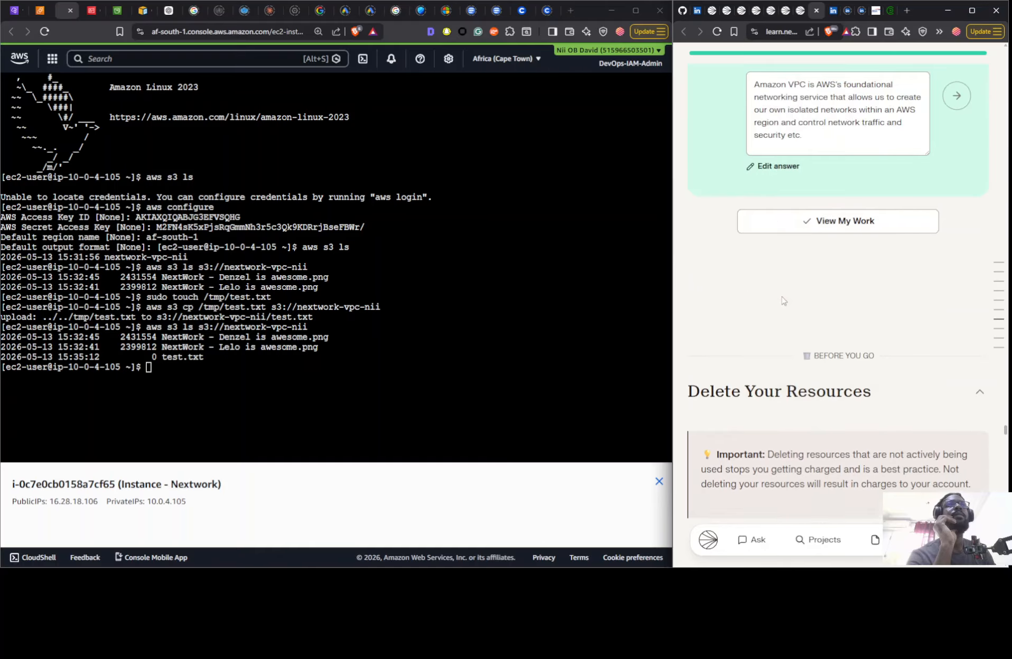
pyautogui.scroll(10, 781, 296)
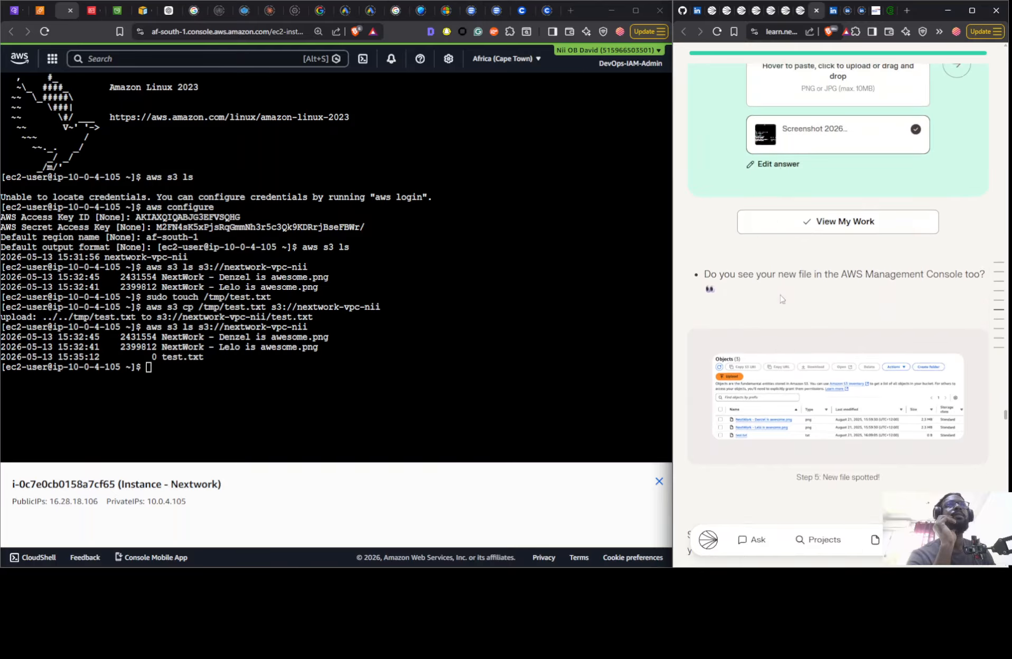
pyautogui.scroll(10, 782, 299)
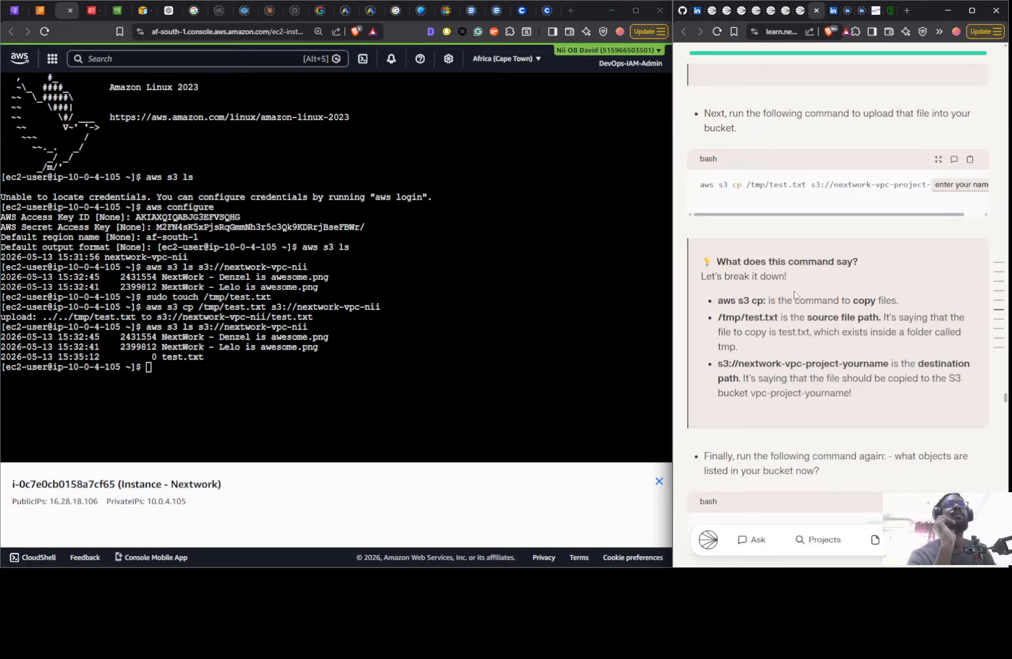
pyautogui.scroll(3, 794, 294)
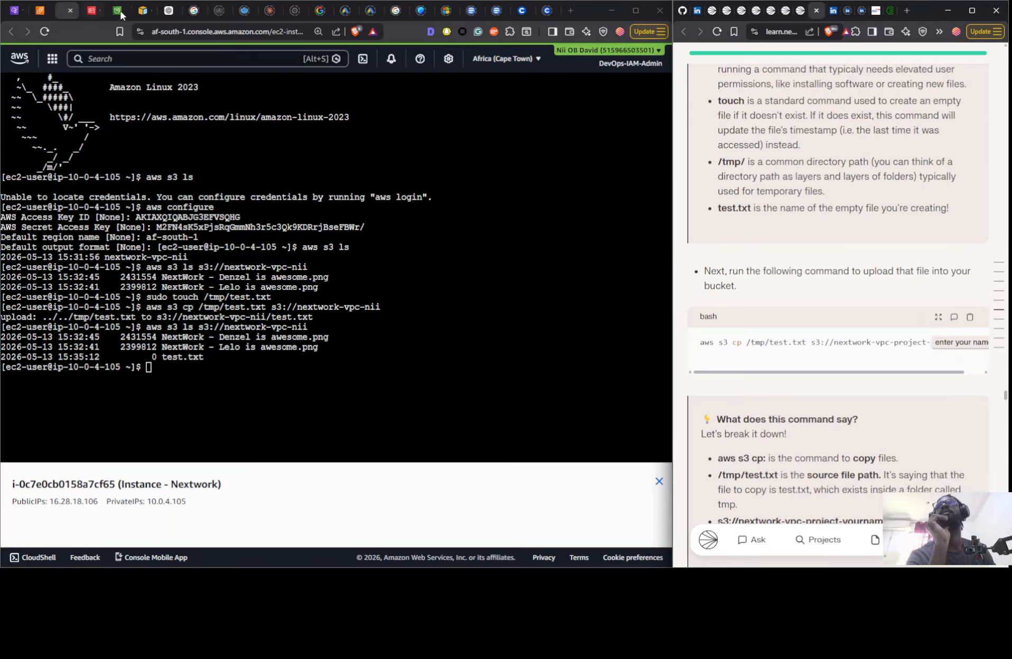
# - In ChatGPT, ask for the "cli command top delete s3" and read the suggested bucket deletion commands
pyautogui.click(164, 13)
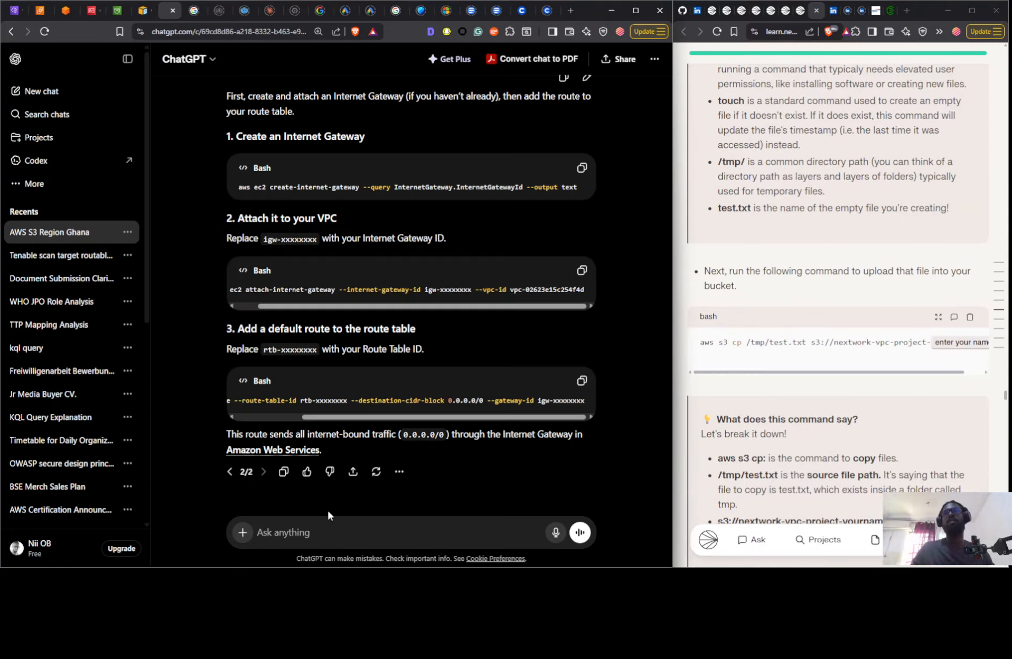
pyautogui.write('ds')
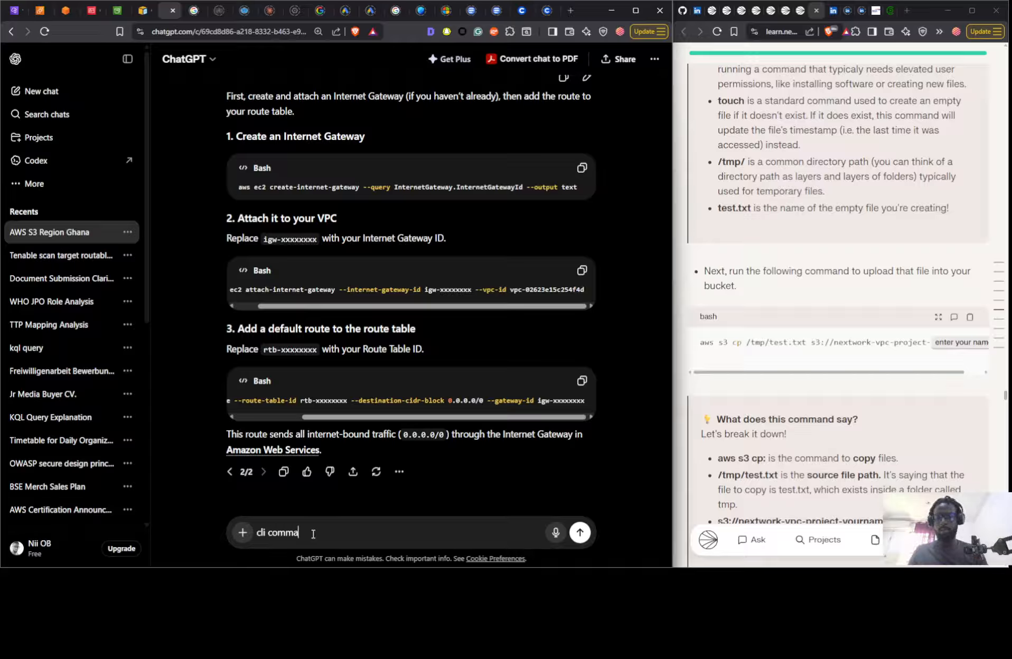
pyautogui.write('i command top de')
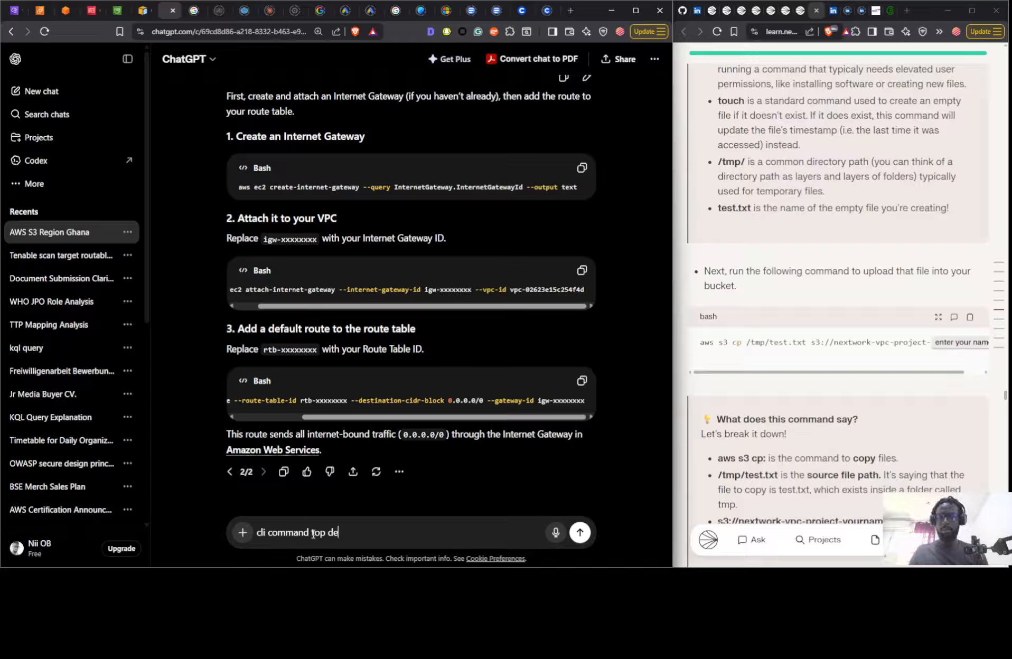
pyautogui.write('lete ')
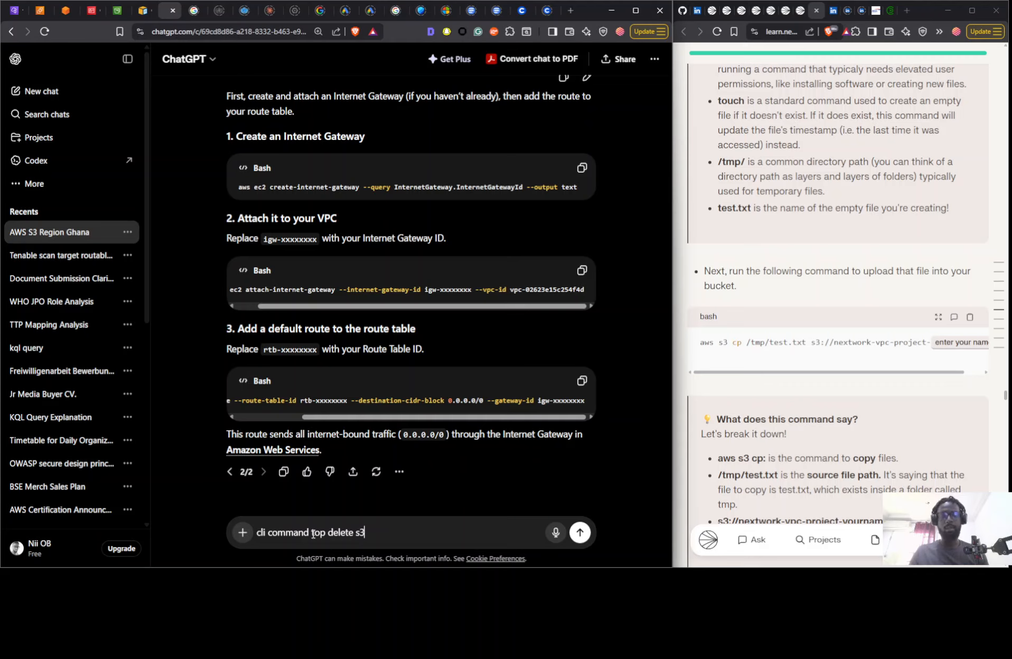
pyautogui.write('s3')
pyautogui.press('Return')
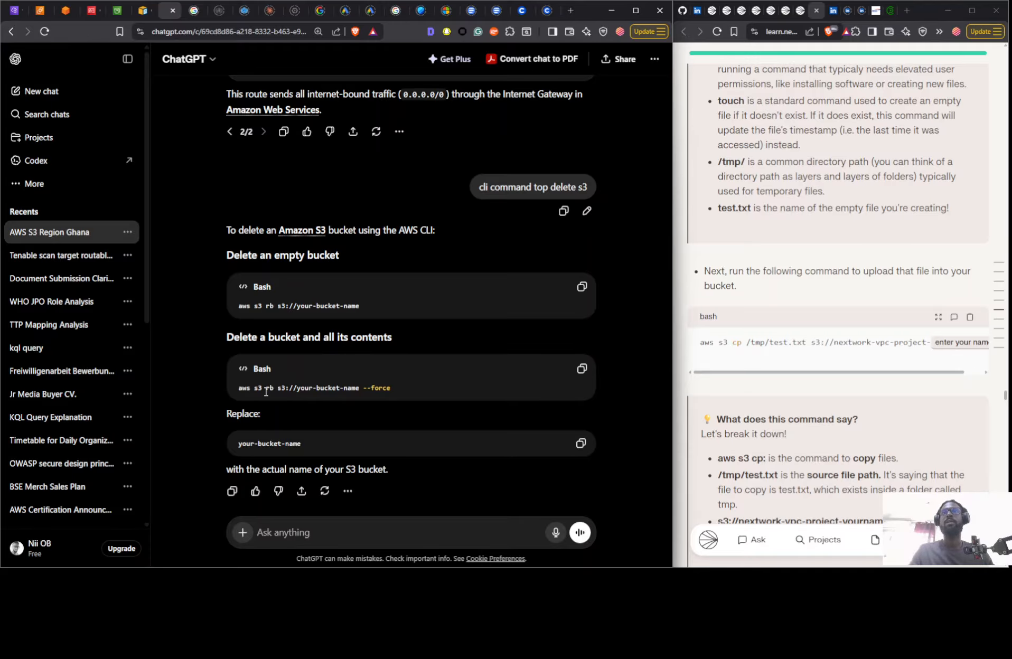
pyautogui.click(71, 13)
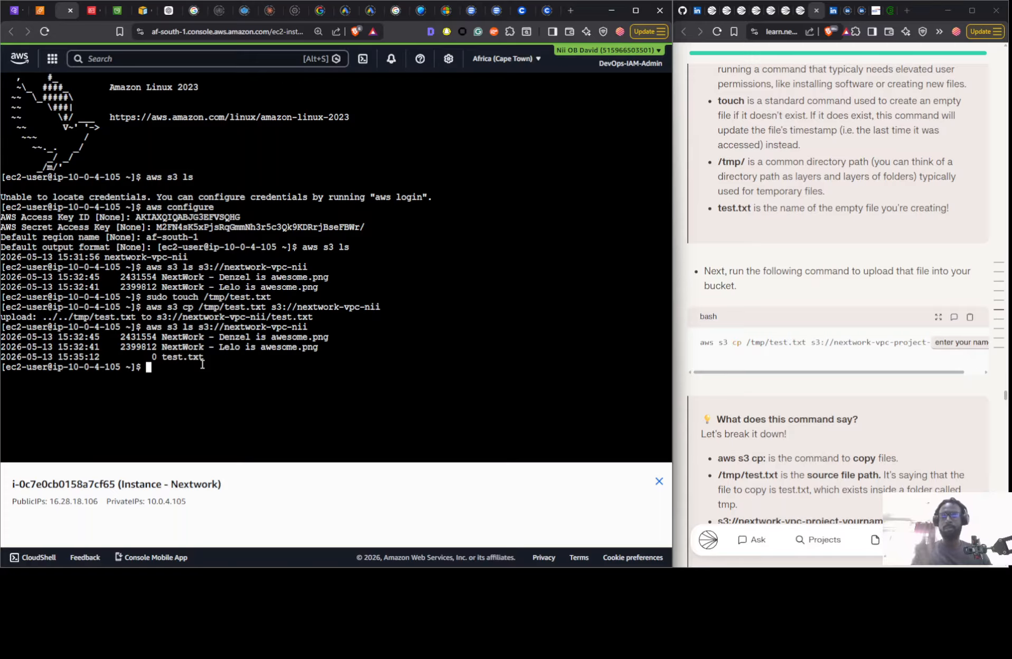
pyautogui.click(174, 13)
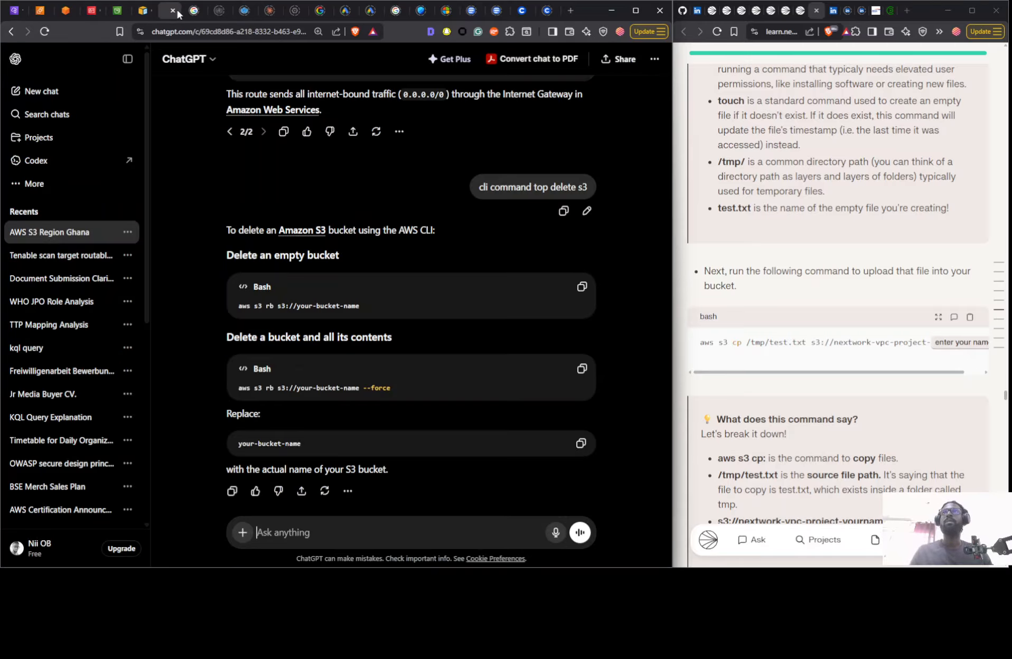
# - Switch to the EC2 instance terminal and enter an aws s3 rm command targeting the project's nextwork-vpc bucket, without running it
pyautogui.click(71, 12)
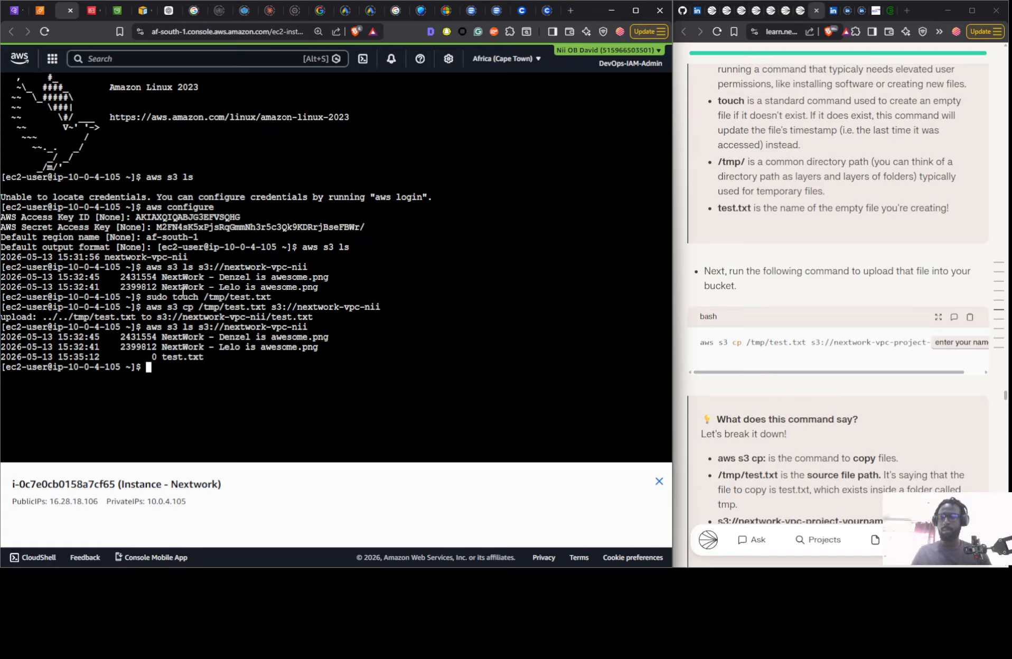
pyautogui.write('aws s3')
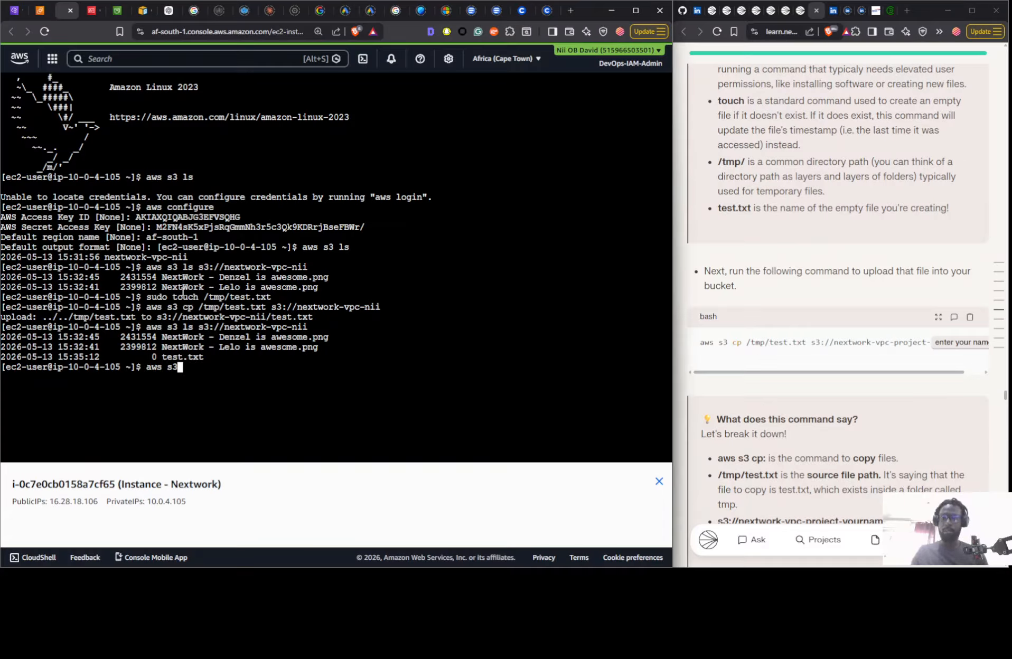
pyautogui.write(' rm')
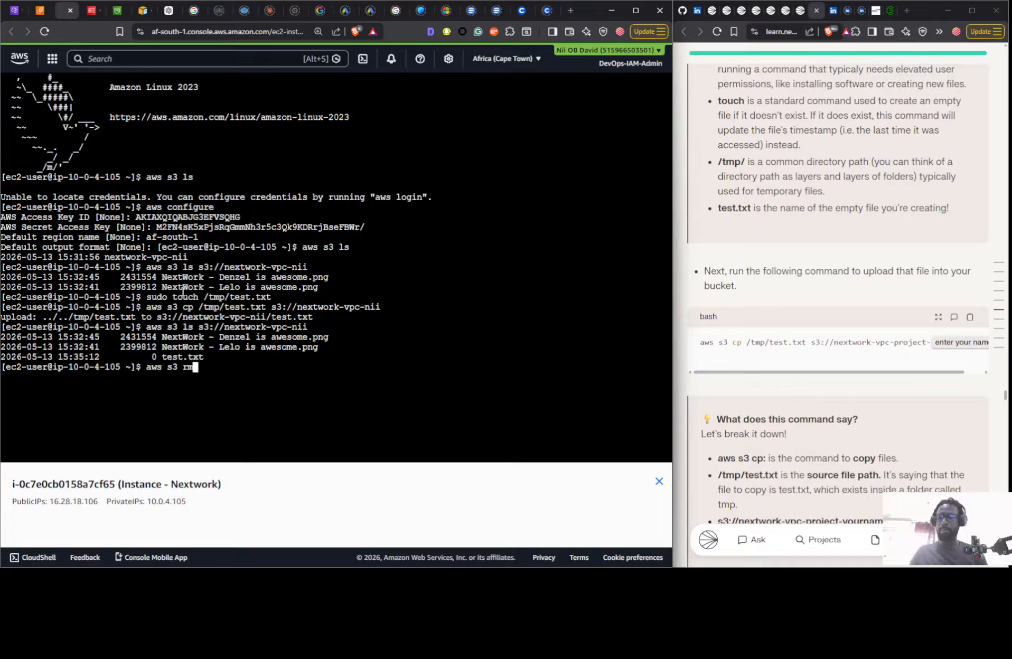
pyautogui.write(' s3')
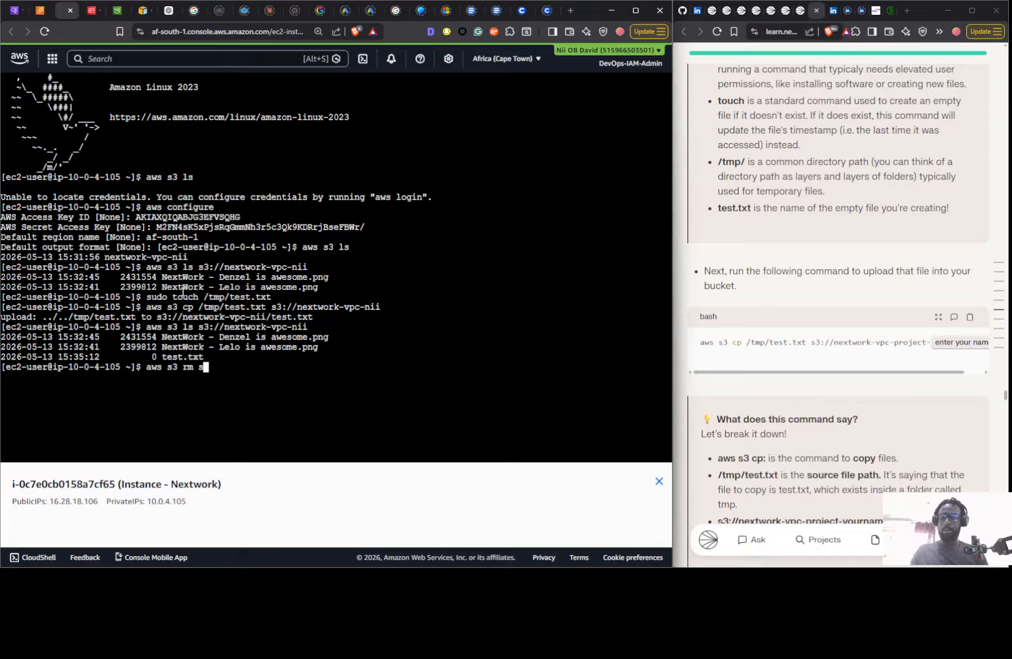
pyautogui.write(':')
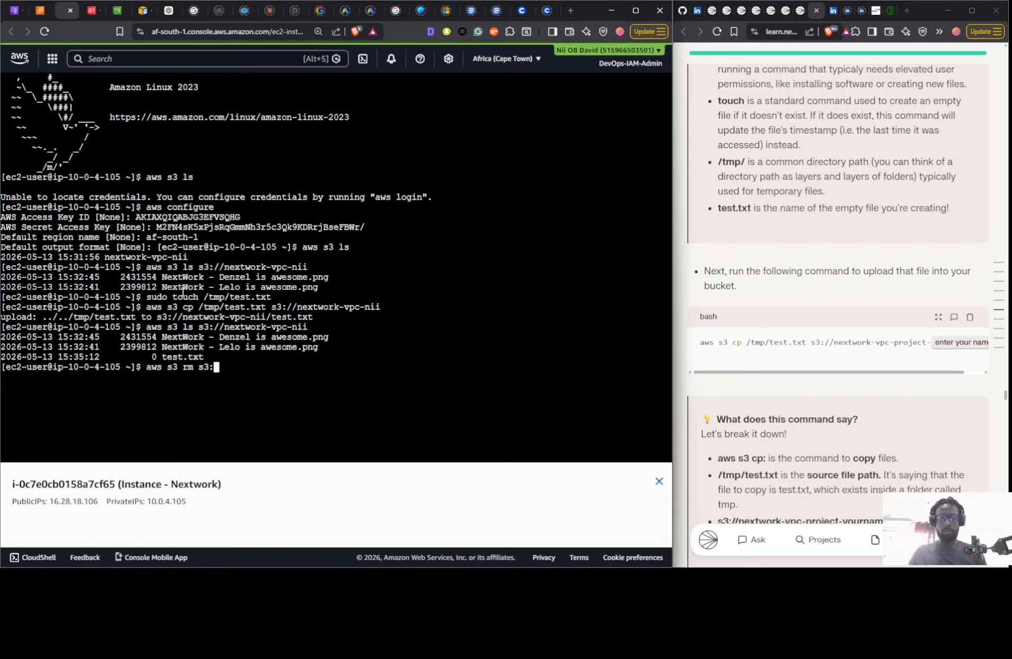
pyautogui.write('??nextwork-')
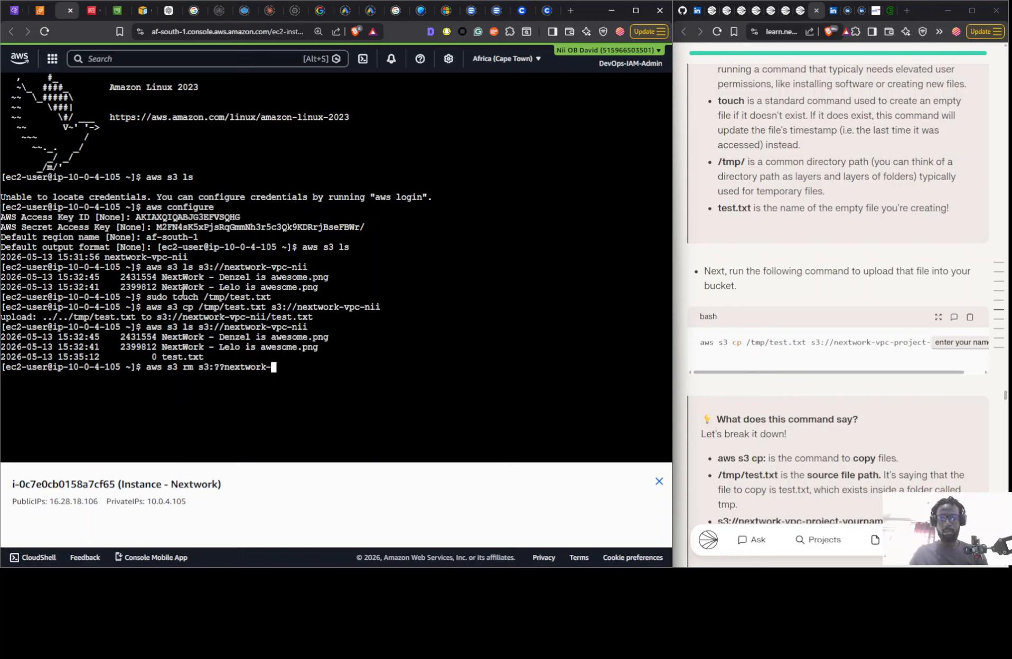
pyautogui.write('vpc-nii')
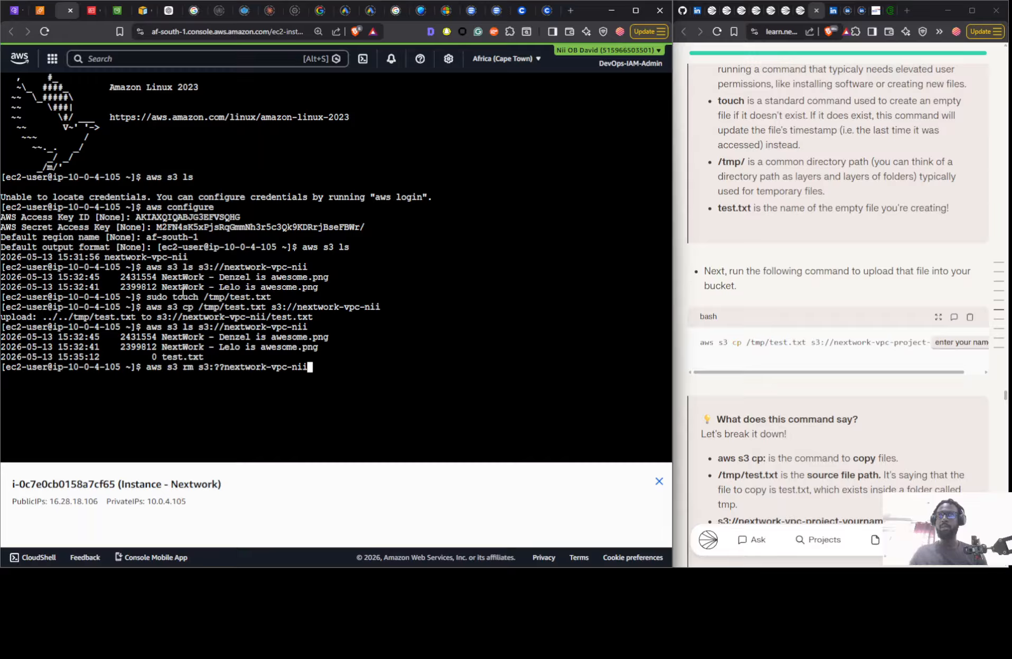
# - Correct the bucket path in the pending rm command by replacing the ?? after s3: with //
pyautogui.press('Left')
pyautogui.press('Left')
pyautogui.press('Left')
pyautogui.press('Left')
pyautogui.press('Left')
pyautogui.press('Left')
pyautogui.press('Left')
pyautogui.press('Left')
pyautogui.press('Left')
pyautogui.press('Left')
pyautogui.press('Left')
pyautogui.press('Left')
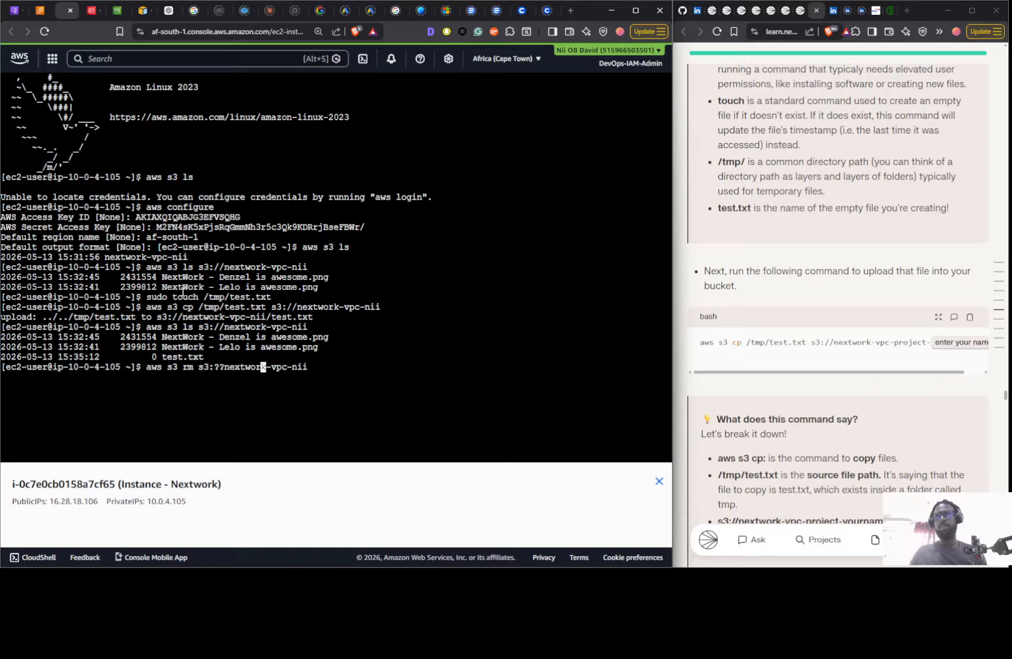
pyautogui.press('Left')
pyautogui.press('Left')
pyautogui.press('Left')
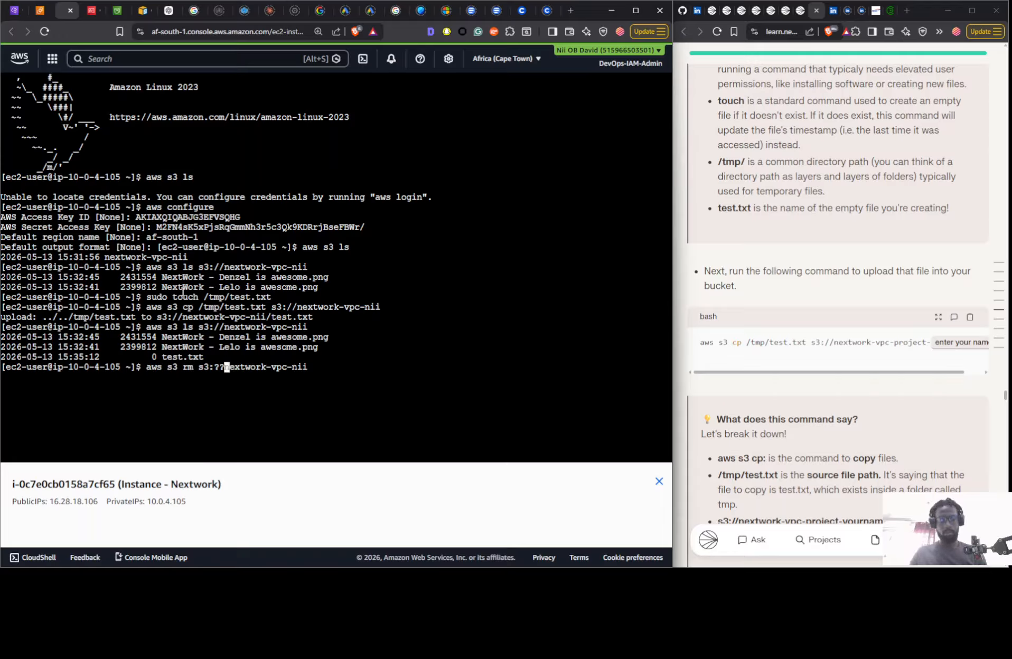
pyautogui.press('BackSpace')
pyautogui.press('BackSpace')
pyautogui.write('//')
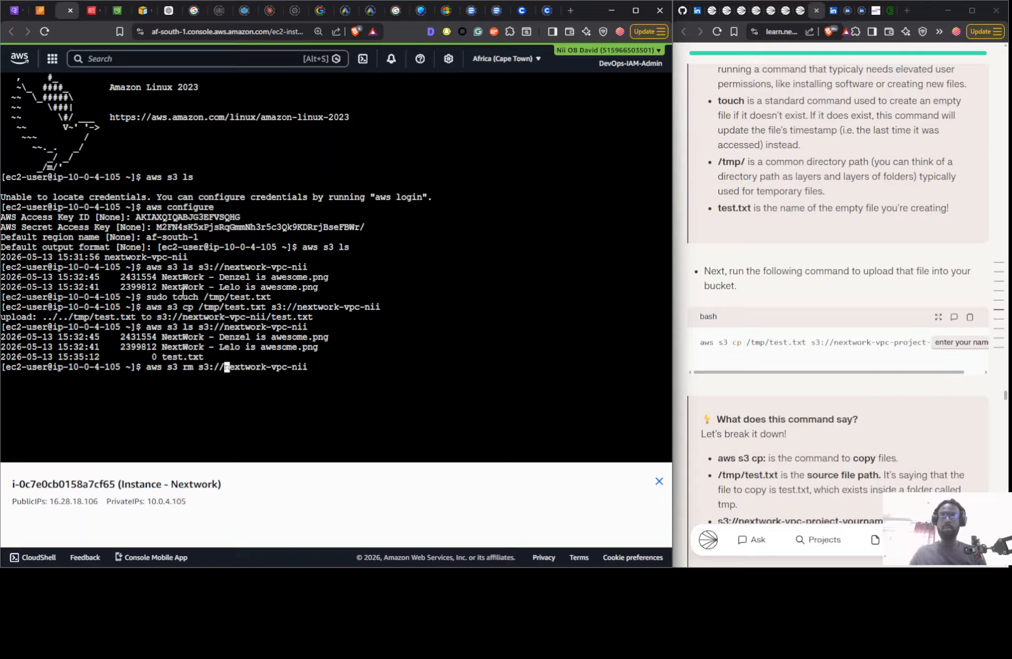
# - Add the --recursive option to the rm command and run it to delete all objects in the bucket
pyautogui.press('Right')
pyautogui.press('Right')
pyautogui.press('Right')
pyautogui.press('Right')
pyautogui.press('Right')
pyautogui.press('Right')
pyautogui.press('Right')
pyautogui.press('Right')
pyautogui.press('Right')
pyautogui.press('Right')
pyautogui.press('Right')
pyautogui.press('Right')
pyautogui.press('Right')
pyautogui.press('Right')
pyautogui.press('Right')
pyautogui.press('Right')
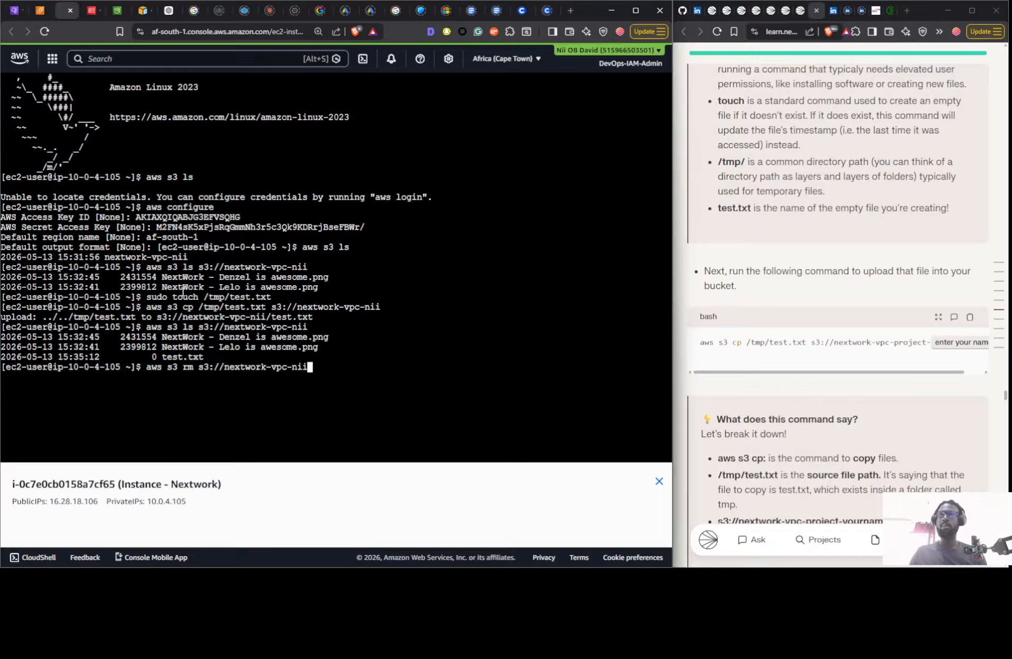
pyautogui.write('--re')
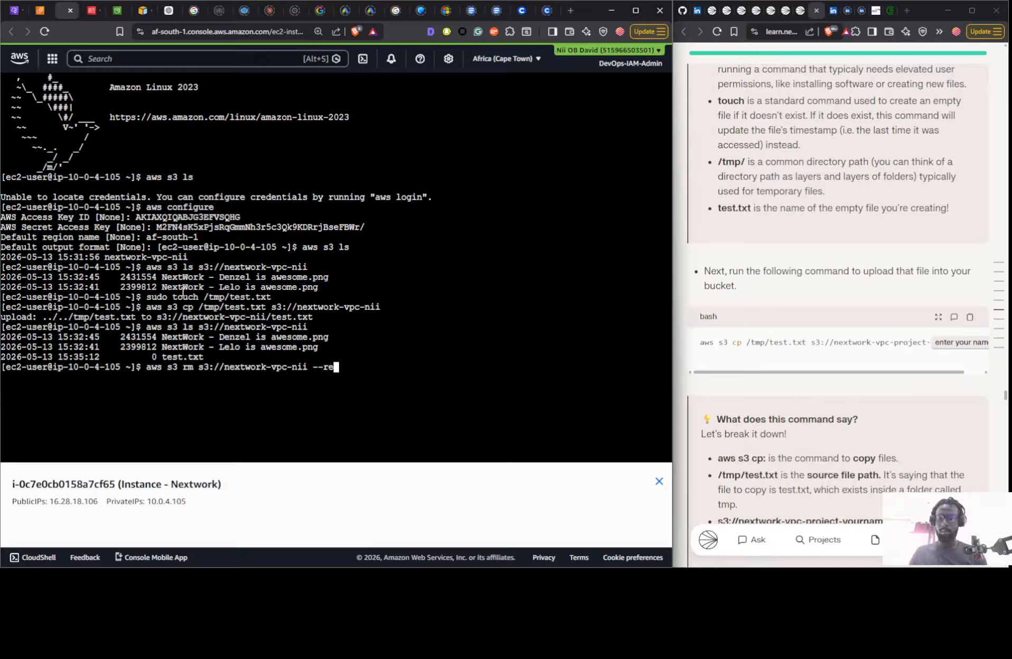
pyautogui.write('cur')
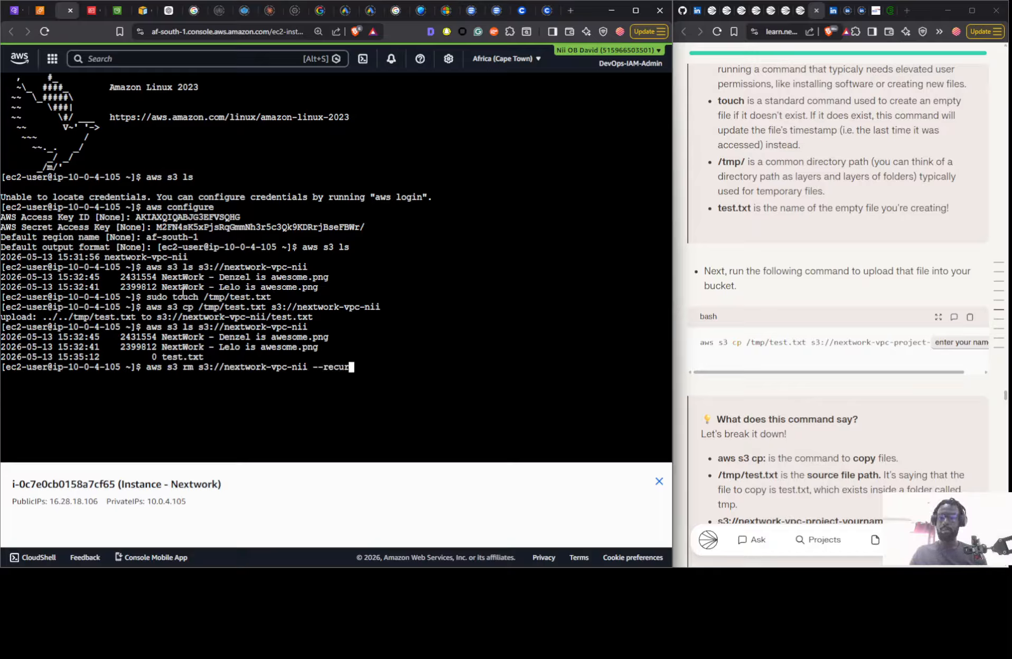
pyautogui.write('sive')
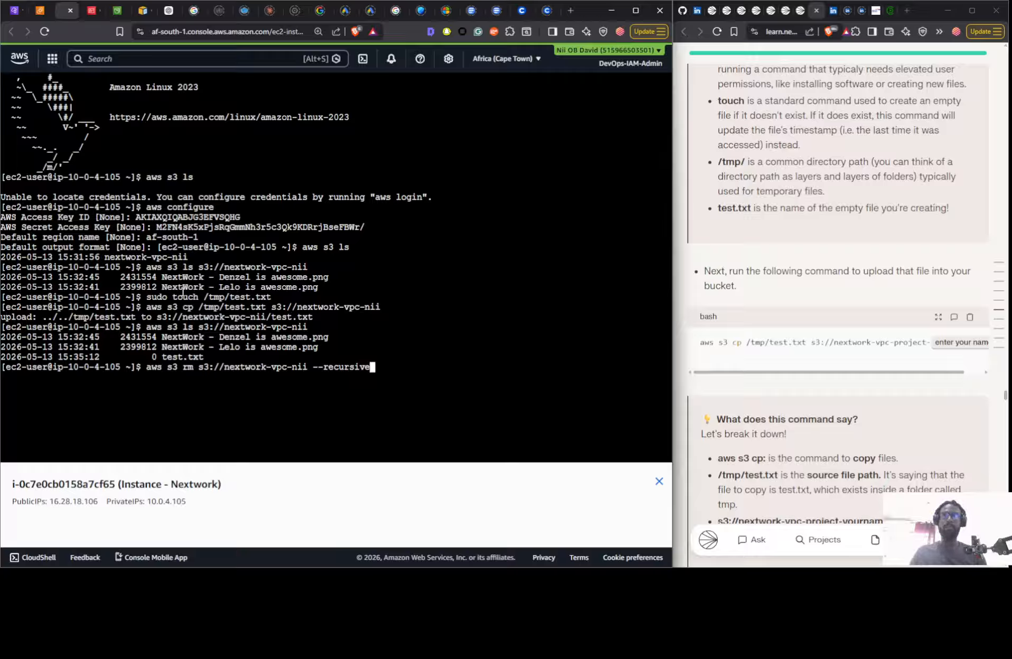
pyautogui.press('Return')
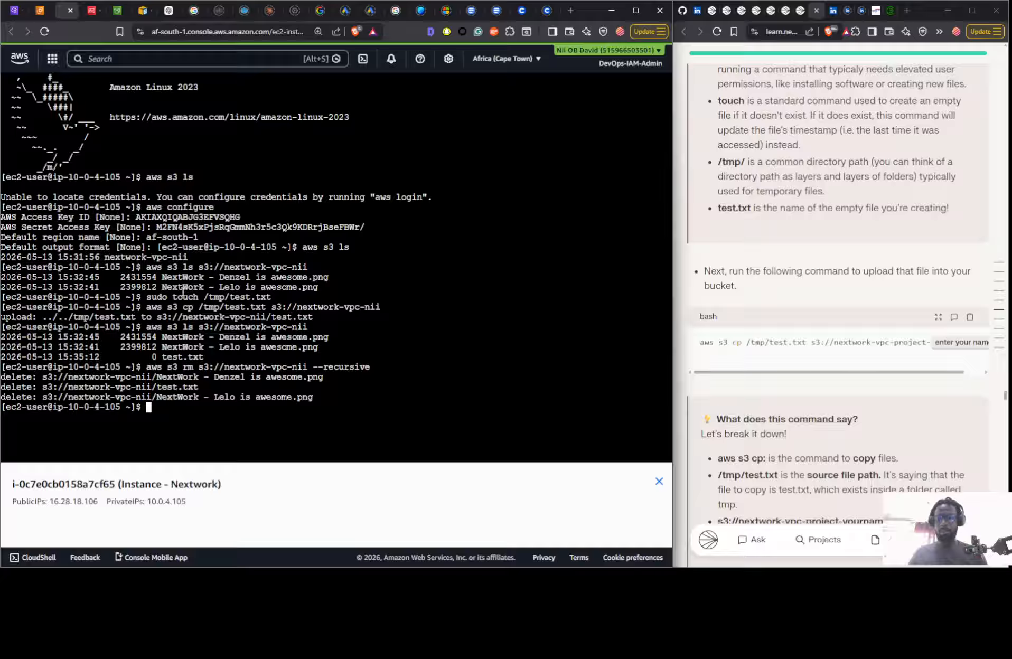
# - Enter an aws s3 rb command with the s3:// path of the project's nextwork-vpc bucket, without running it
pyautogui.write('aws')
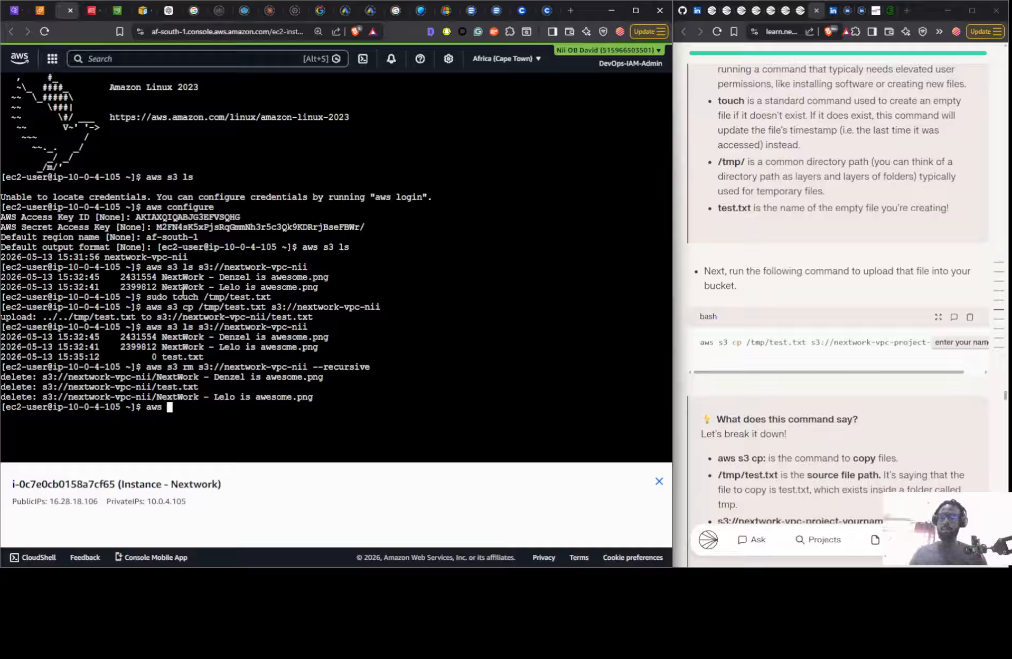
pyautogui.write(' s3 rb')
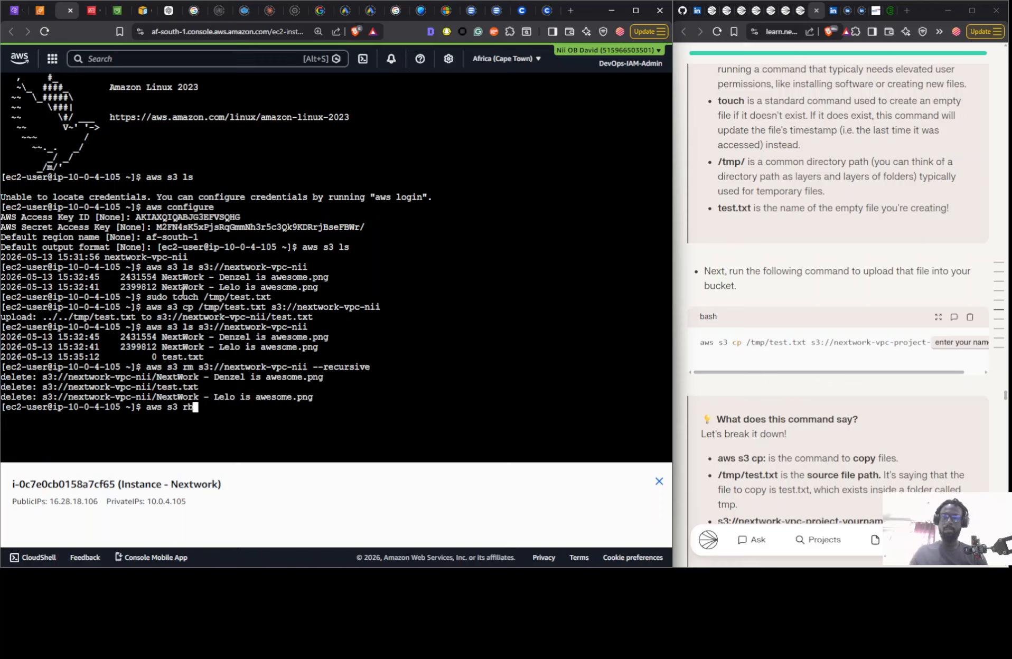
pyautogui.write(' s3')
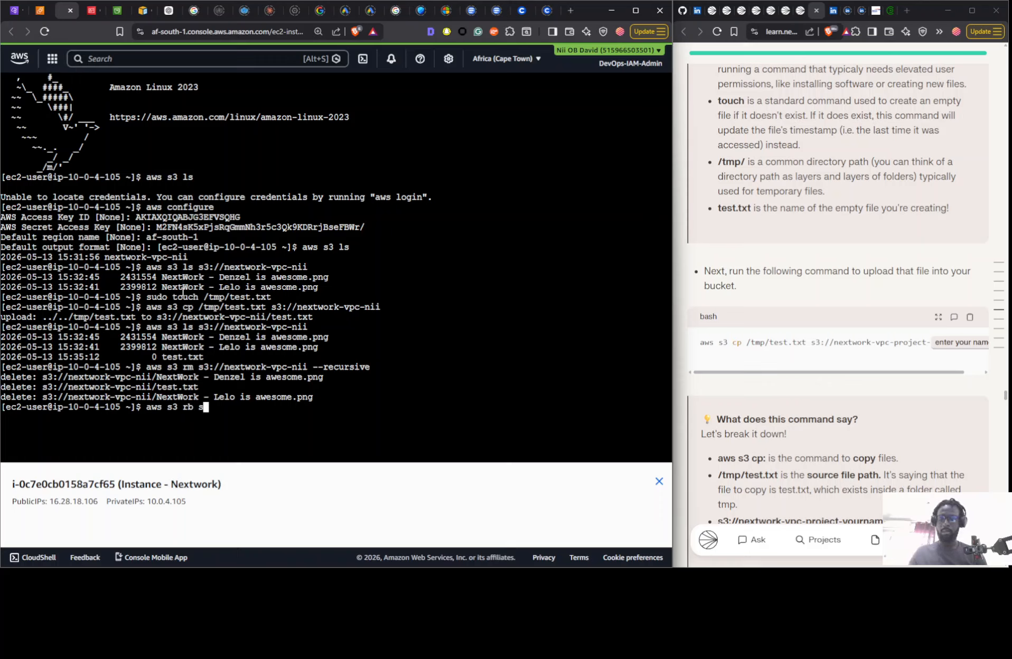
pyautogui.write(':')
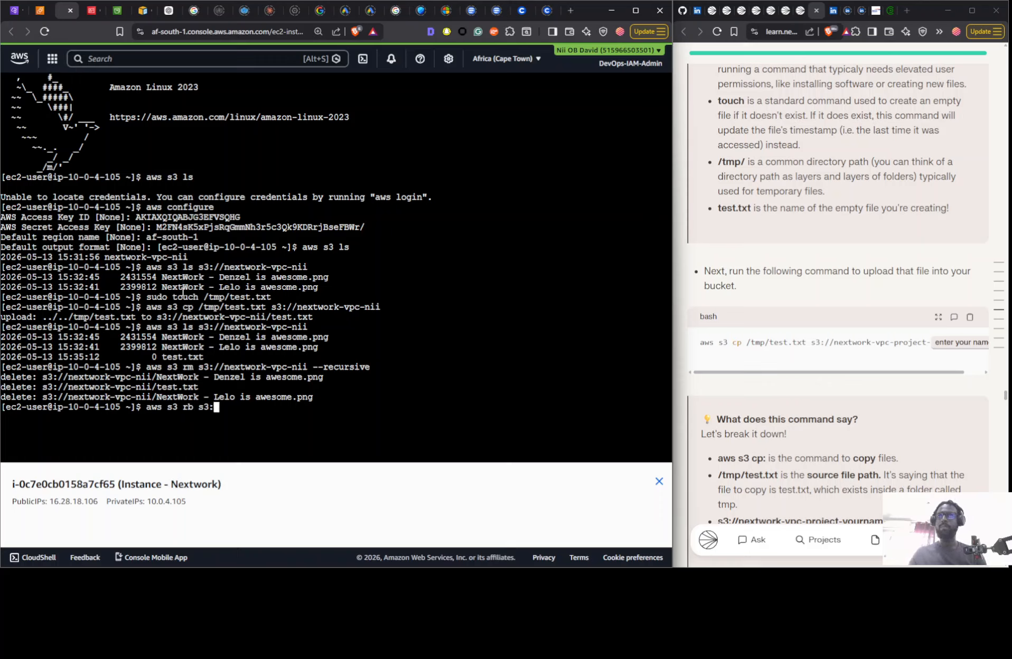
pyautogui.write('//nextwork')
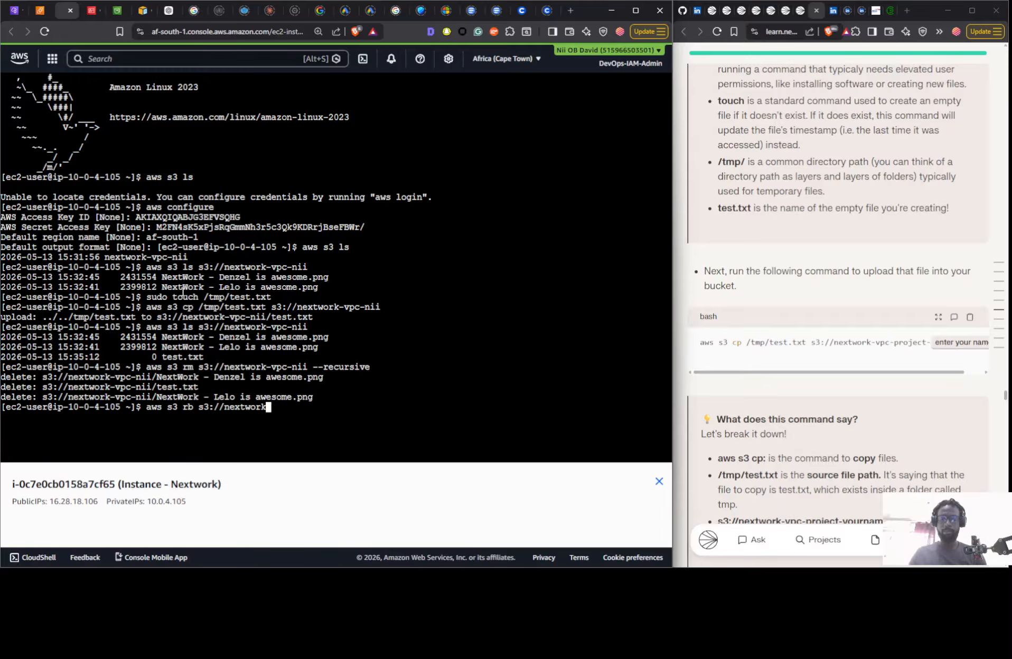
pyautogui.write('-')
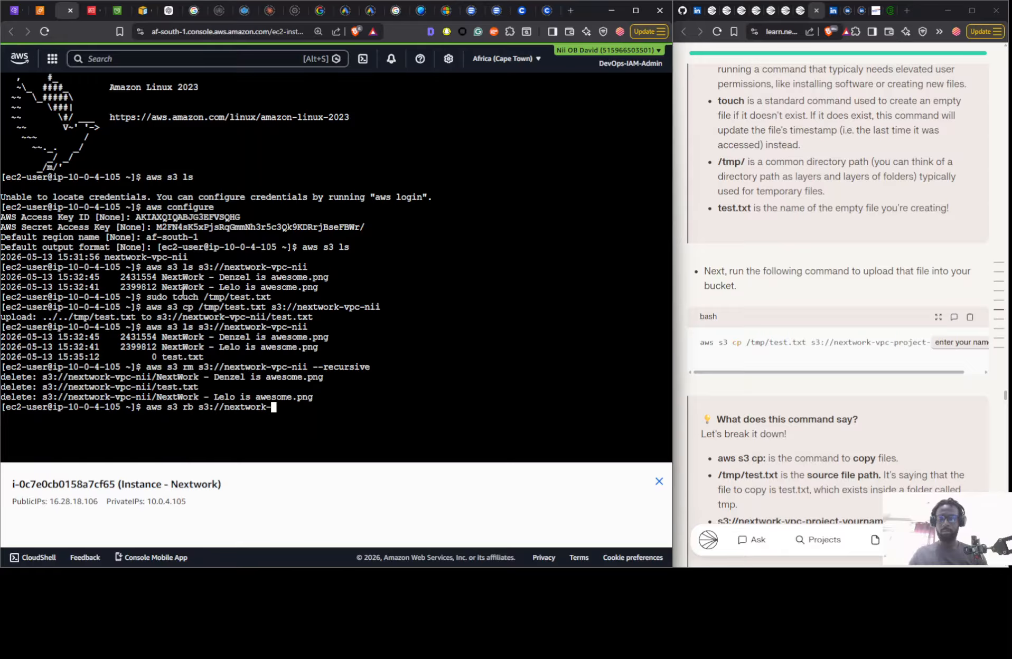
pyautogui.write('vpc-nii')
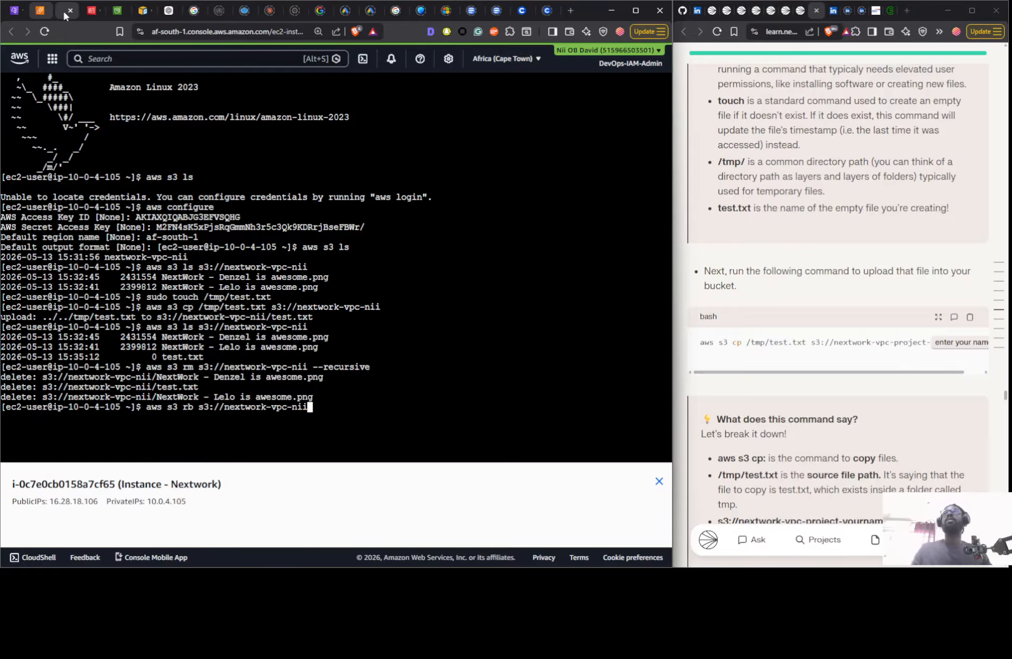
# - Close the upload status page in the S3 console, check the bucket's object list, and view the IAM access key page
pyautogui.click(117, 11)
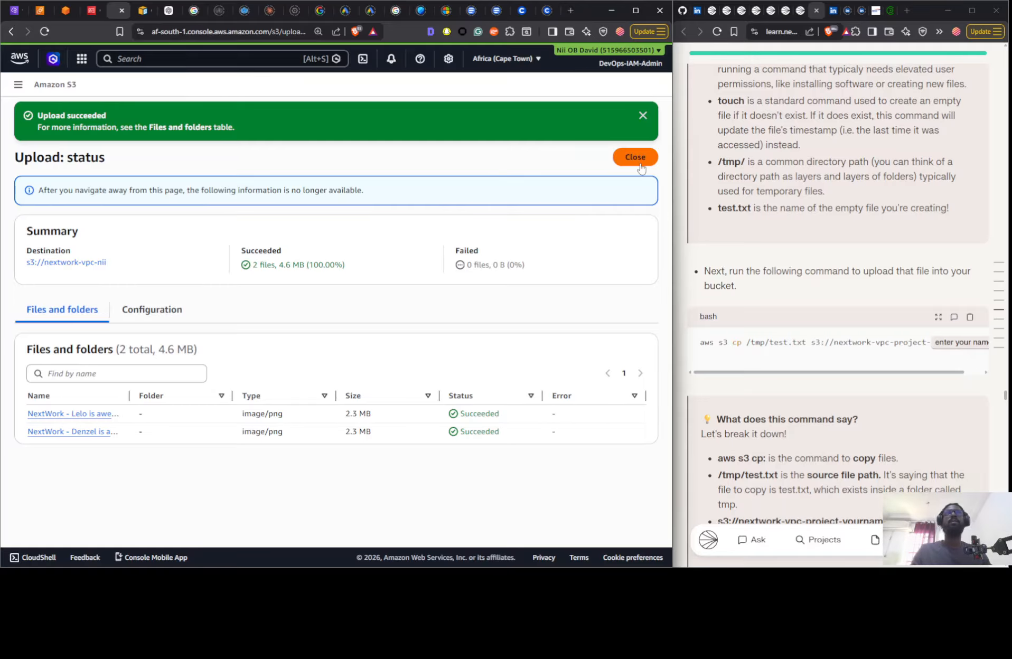
pyautogui.click(634, 160)
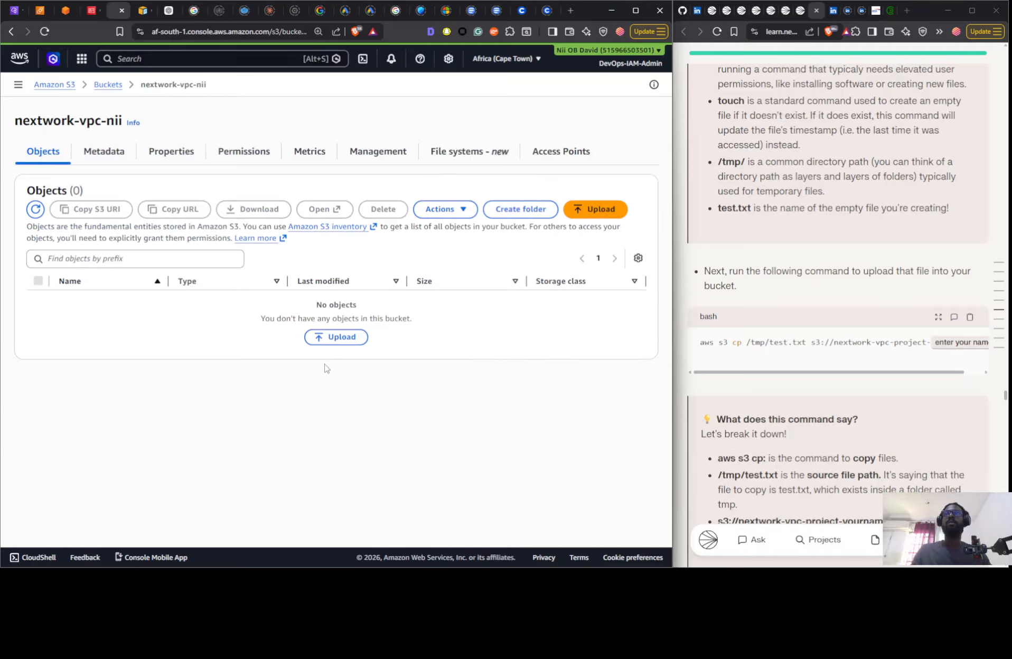
pyautogui.click(90, 10)
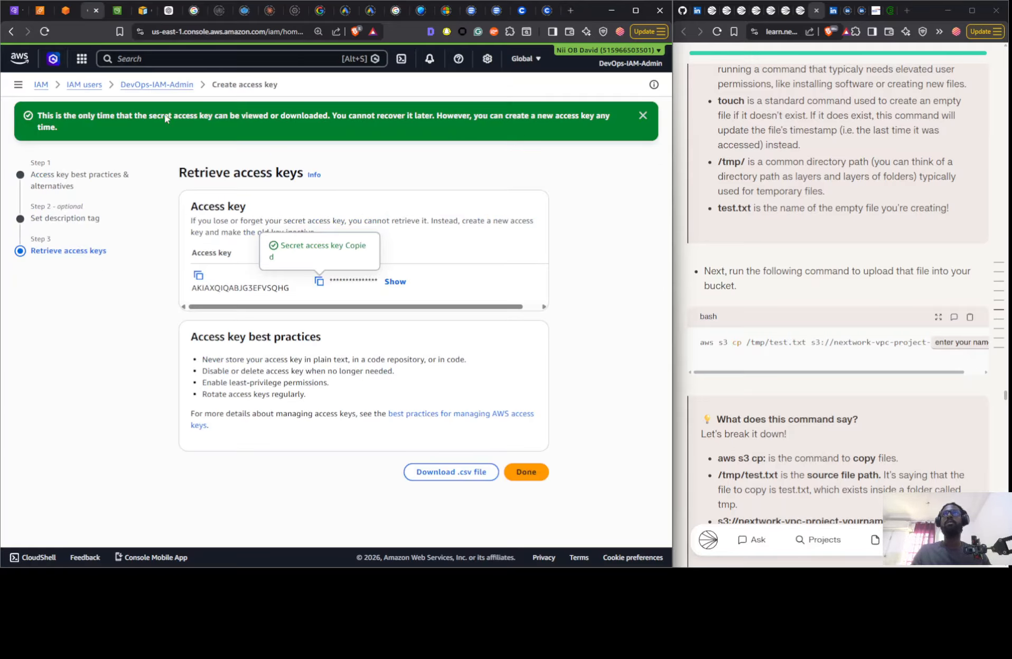
# - Run the pending aws s3 rb command in the EC2 terminal to remove the bucket, and return to the bucket's S3 console page
pyautogui.click(64, 17)
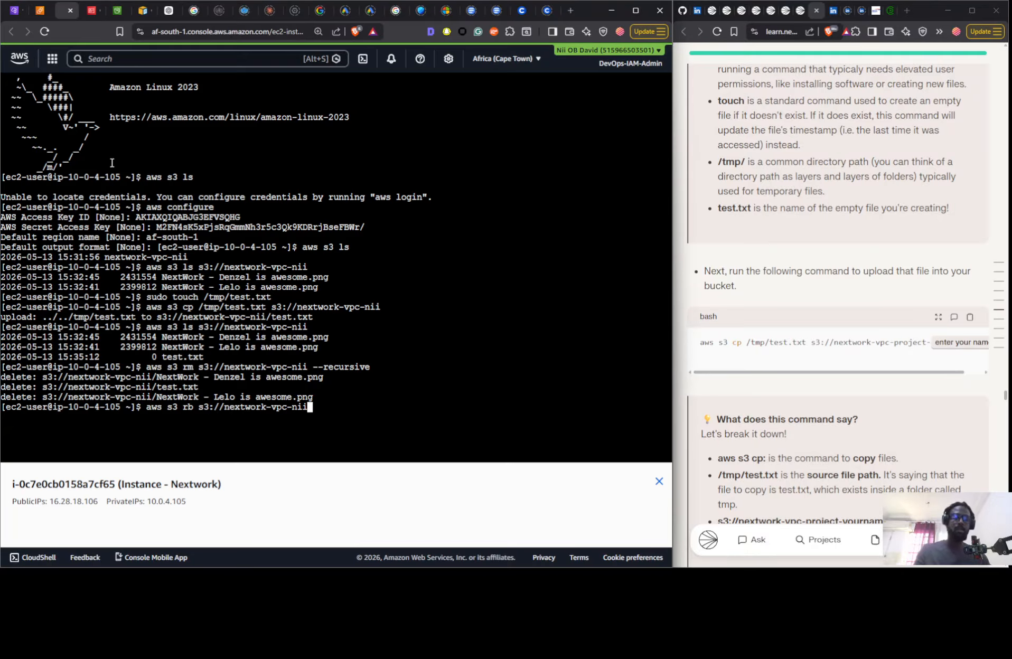
pyautogui.press('Return')
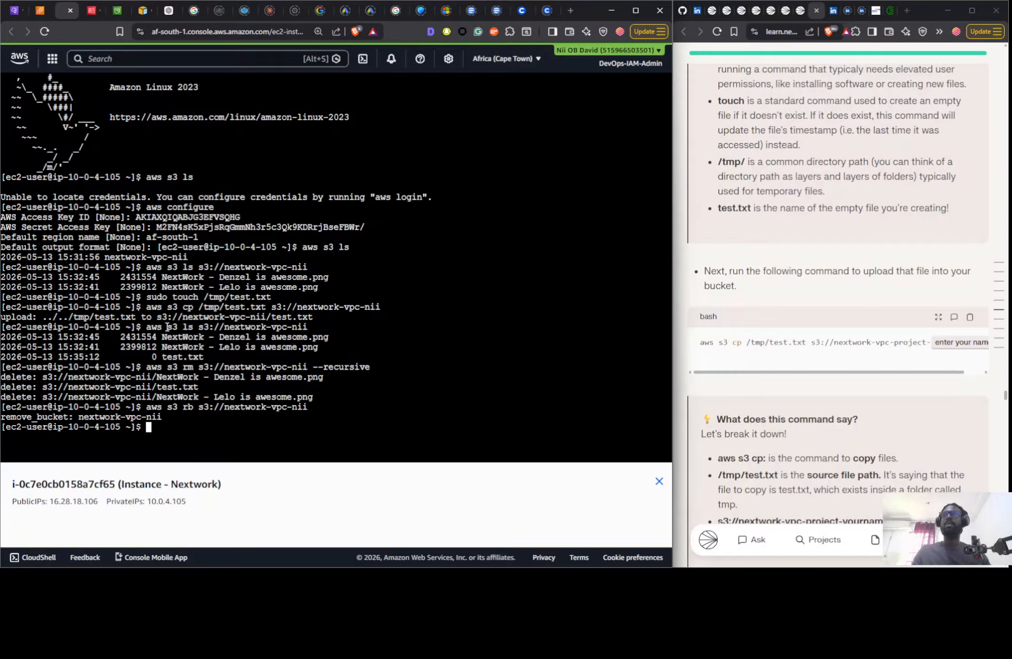
pyautogui.click(117, 11)
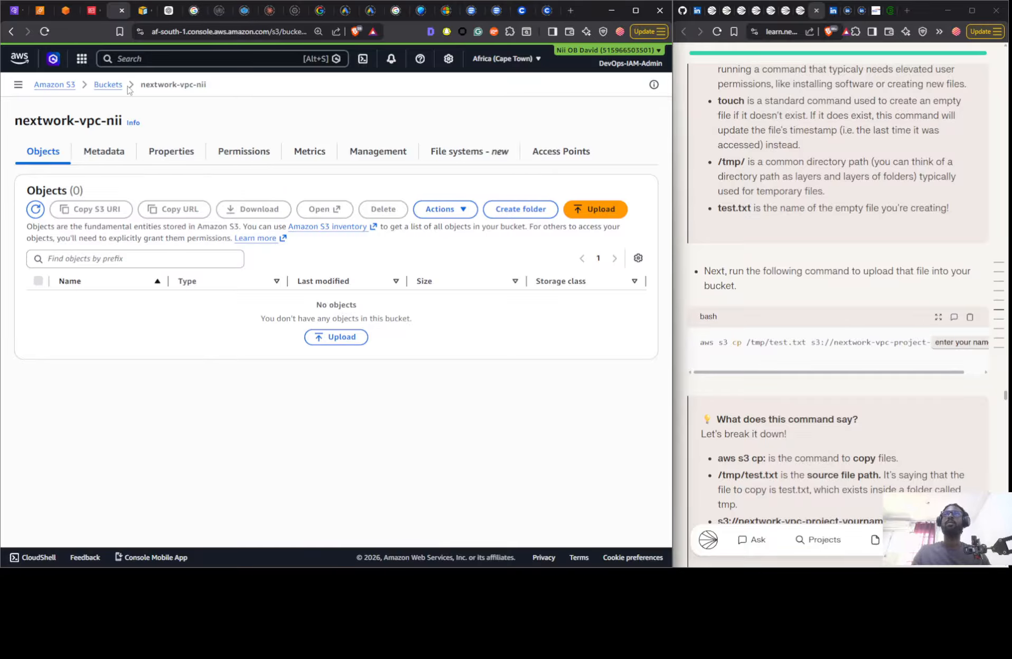
# - Check the general purpose buckets list in the S3 console and view the Your VPCs page
pyautogui.click(110, 85)
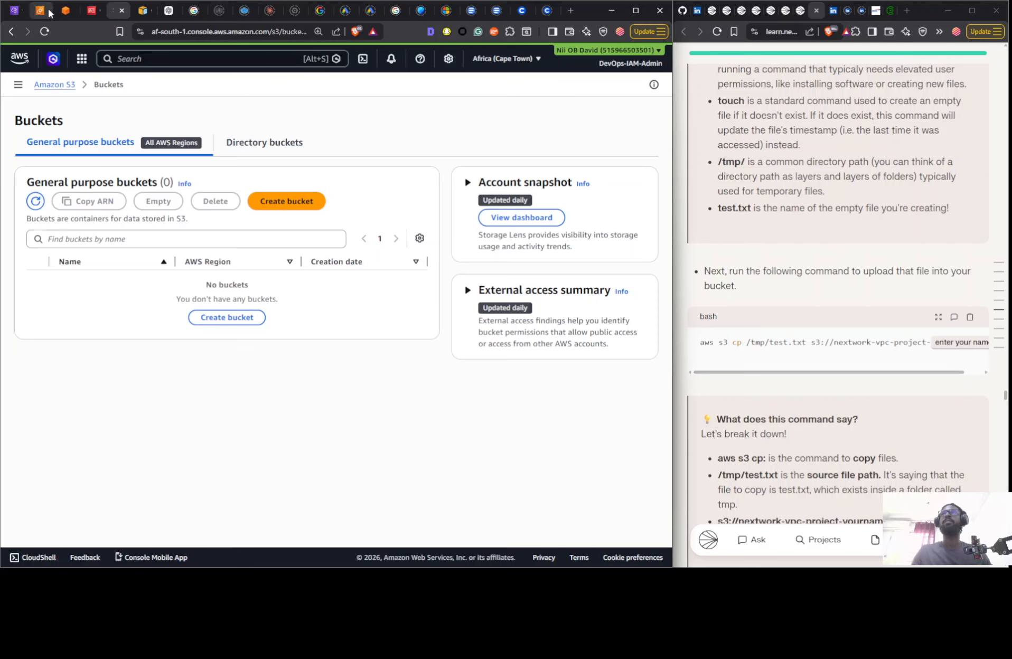
pyautogui.click(25, 9)
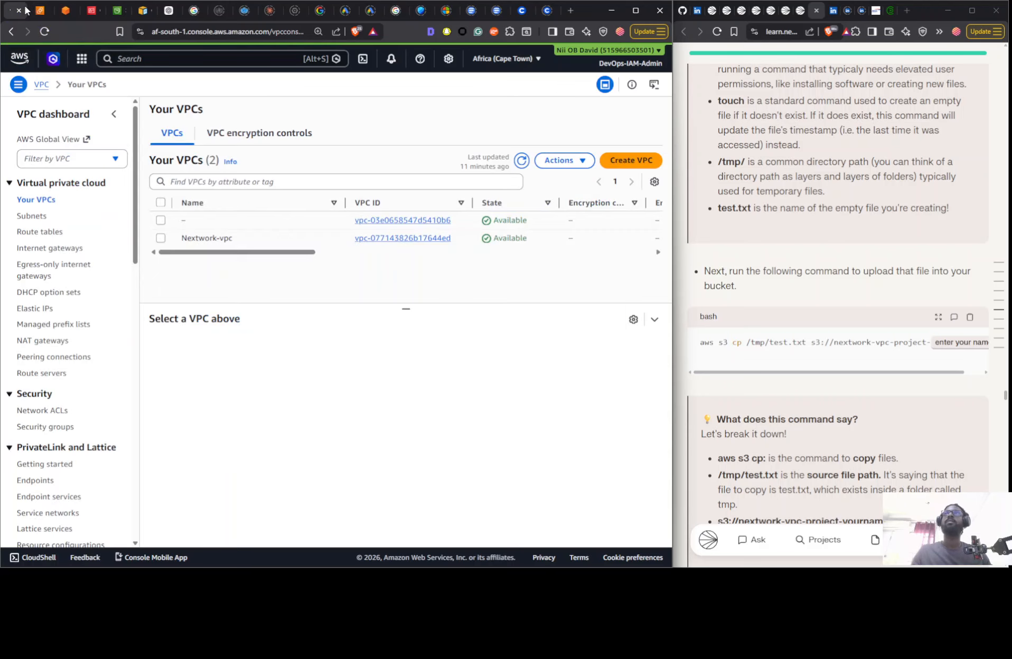
pyautogui.click(59, 11)
# - Terminate the running EC2 instance named Instance - Nextwork and refresh the instances list
pyautogui.click(51, 12)
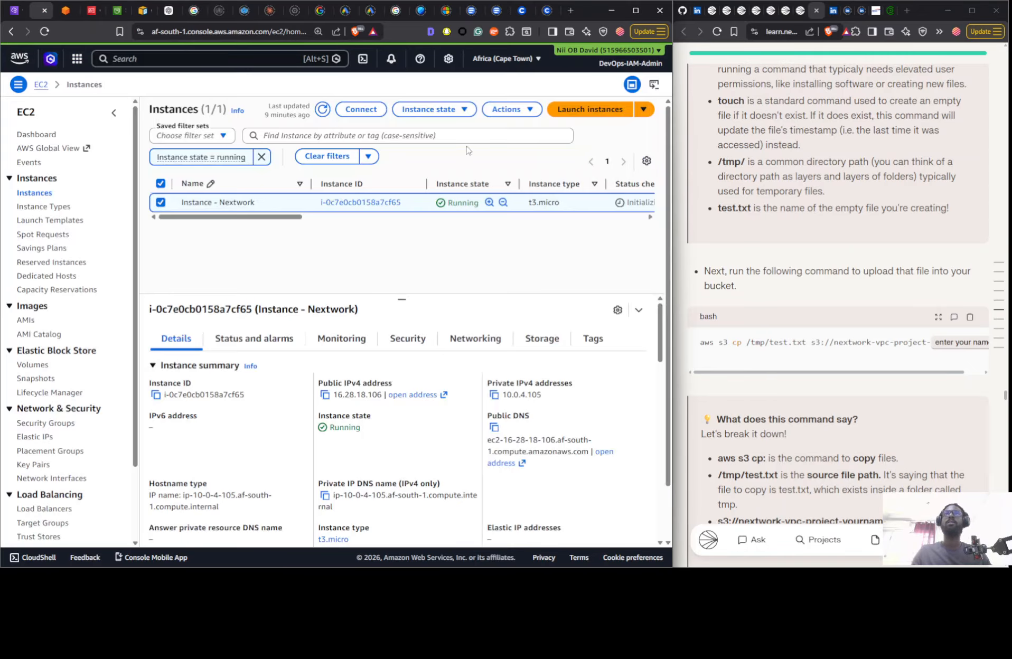
pyautogui.click(506, 109)
pyautogui.click(428, 109)
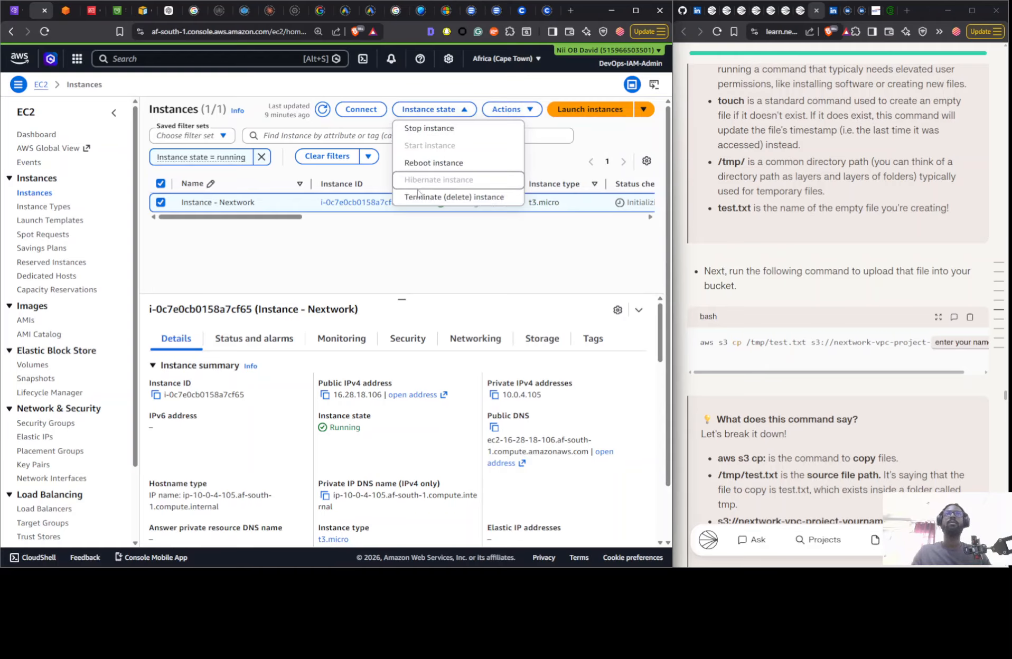
pyautogui.click(422, 200)
pyautogui.click(584, 423)
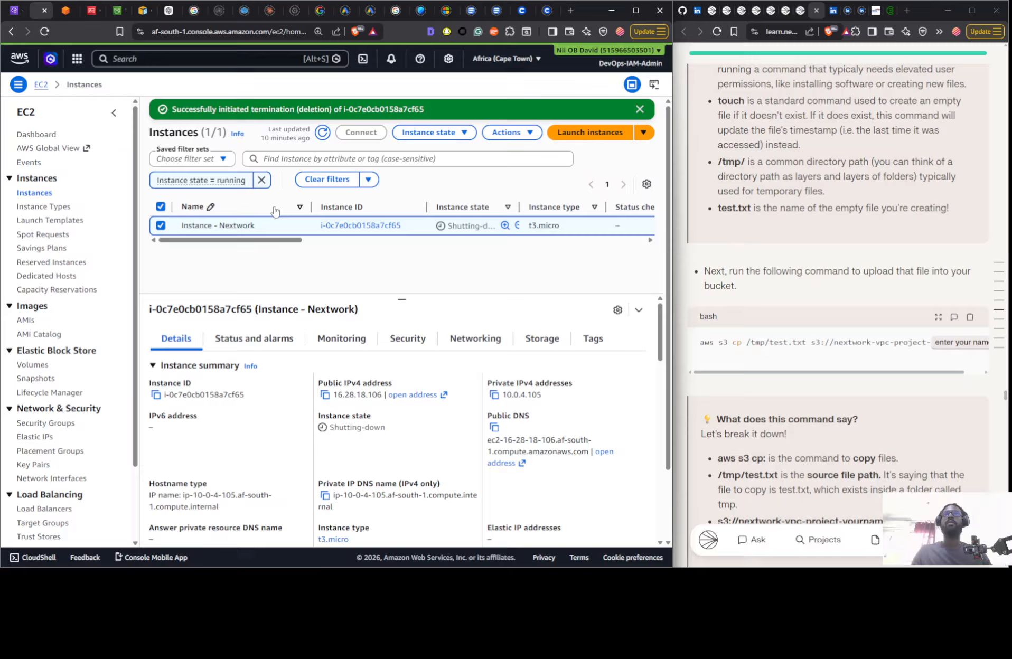
pyautogui.click(322, 133)
# - Close the IAM access key, S3 buckets and EC2 Instance Connect terminal pages, and return to the EC2 instances list
pyautogui.click(92, 12)
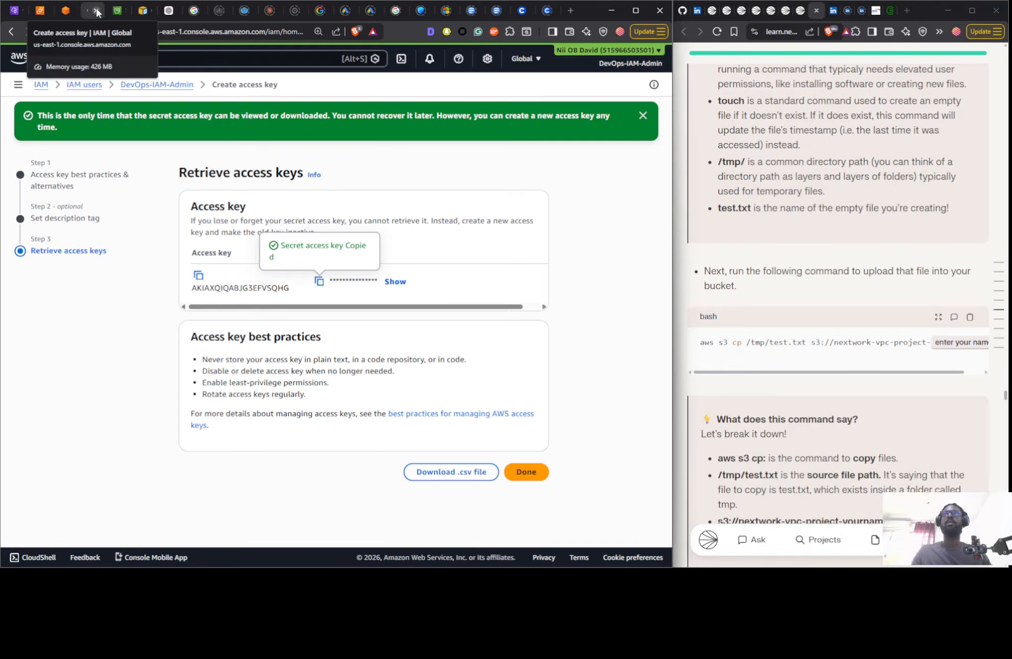
pyautogui.click(96, 10)
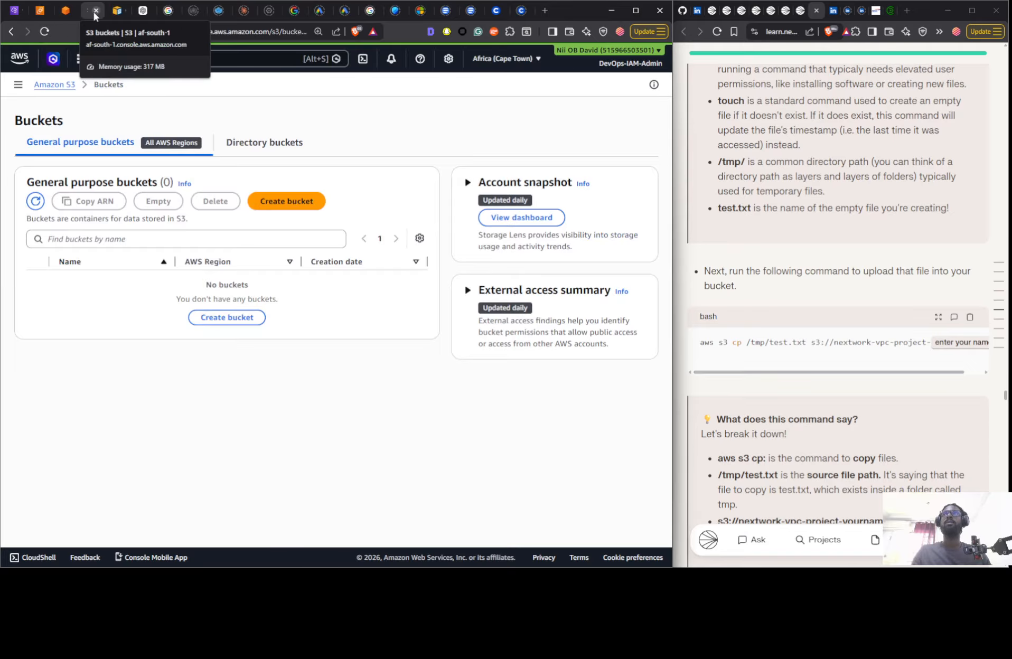
pyautogui.click(71, 13)
pyautogui.click(71, 12)
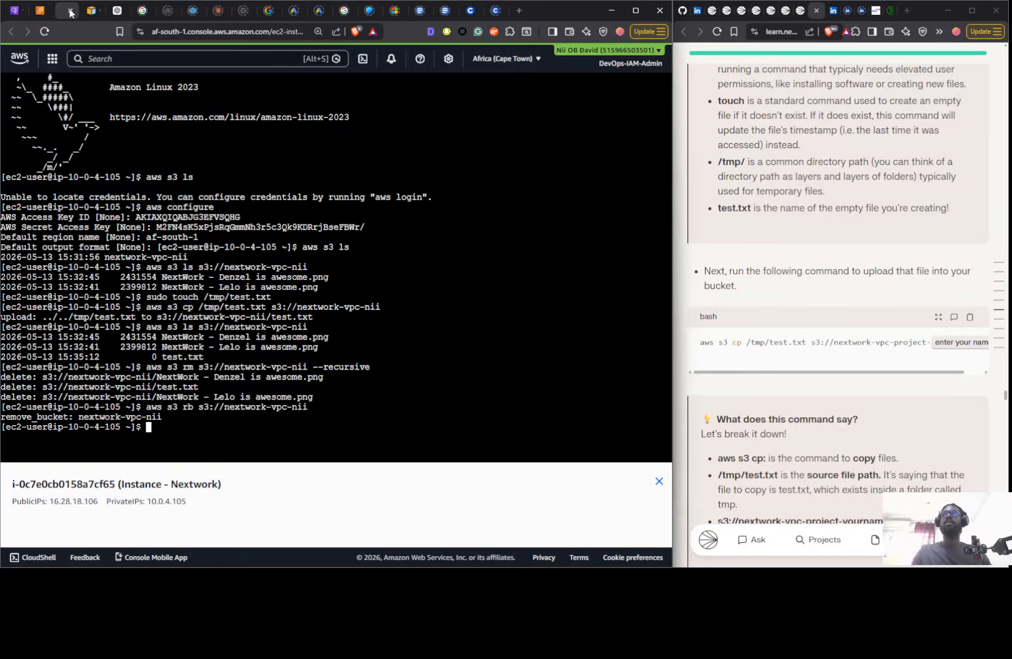
pyautogui.click(71, 12)
pyautogui.click(37, 16)
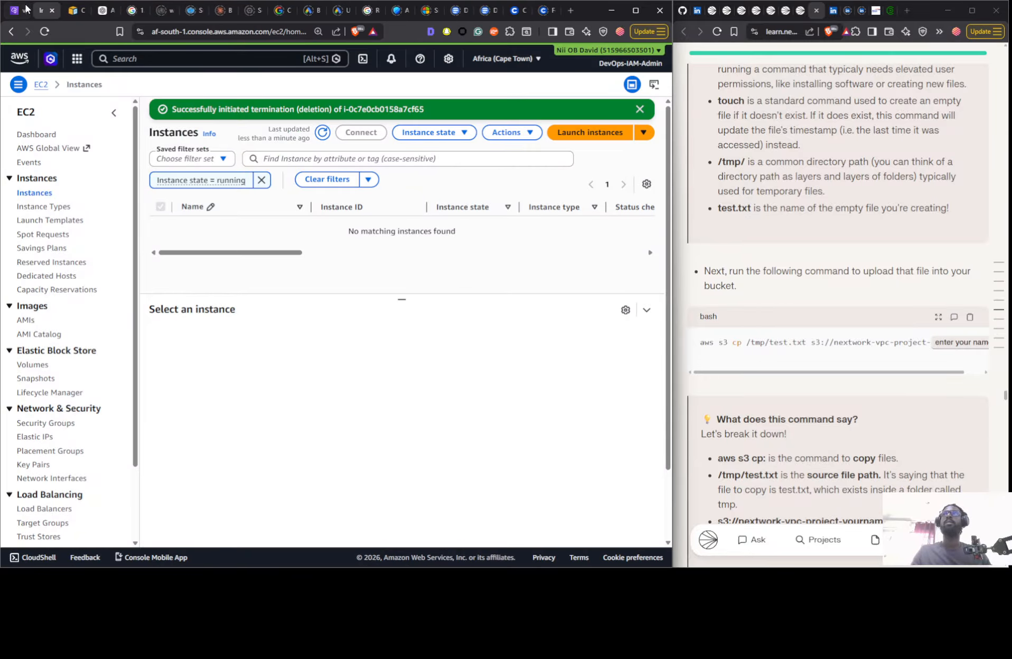
# - Try to delete the Nextwork-vpc VPC
pyautogui.click(17, 8)
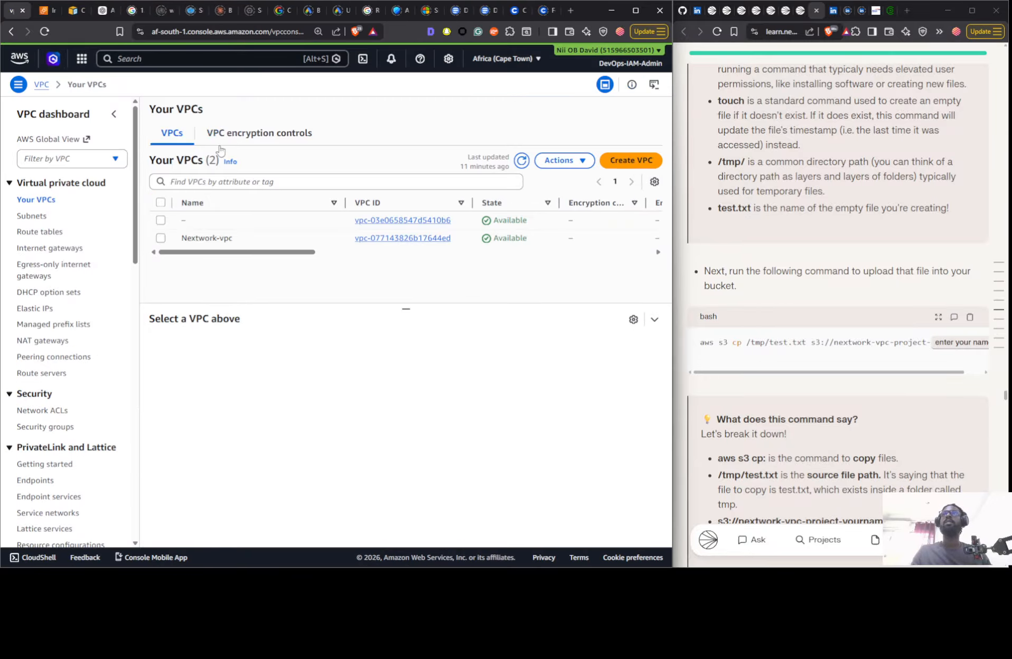
pyautogui.click(240, 238)
pyautogui.click(552, 158)
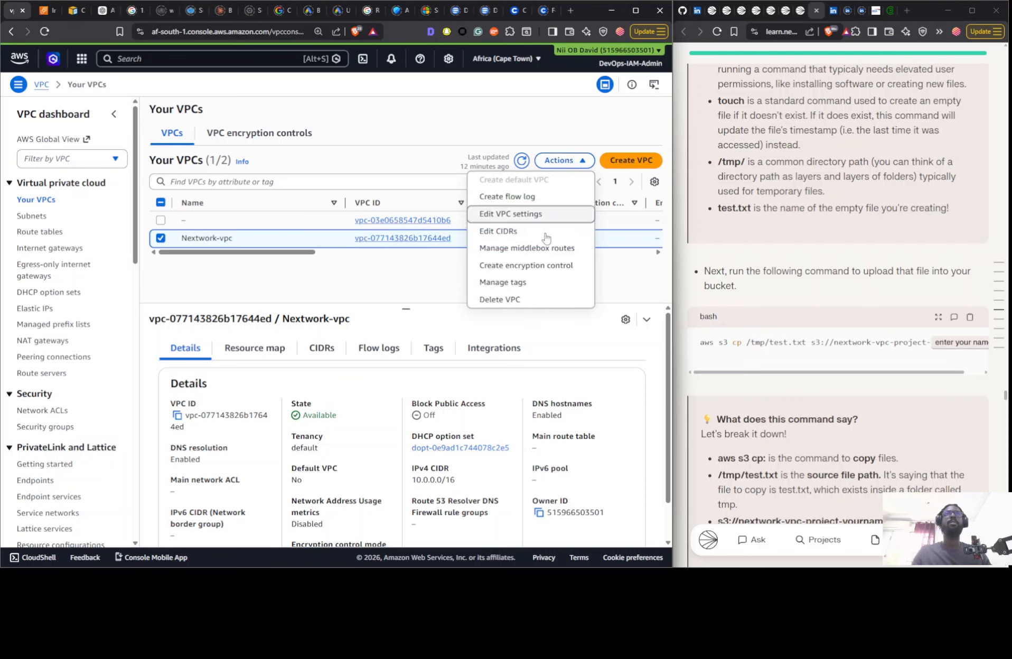
pyautogui.click(525, 294)
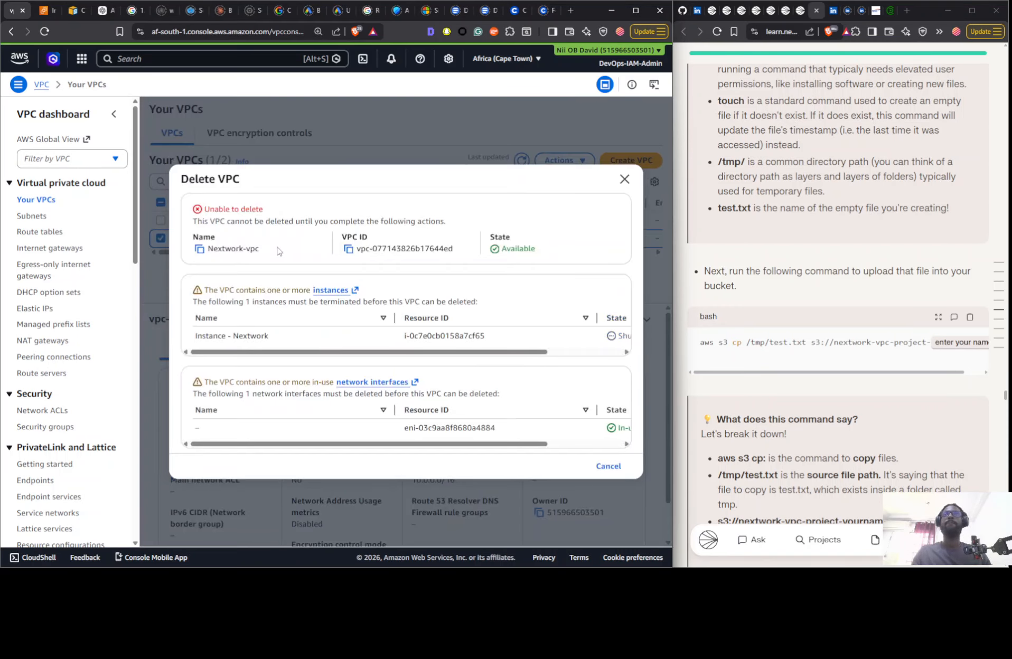
pyautogui.click(608, 466)
# - Refresh the EC2 instances list and return to the Your VPCs page
pyautogui.click(49, 10)
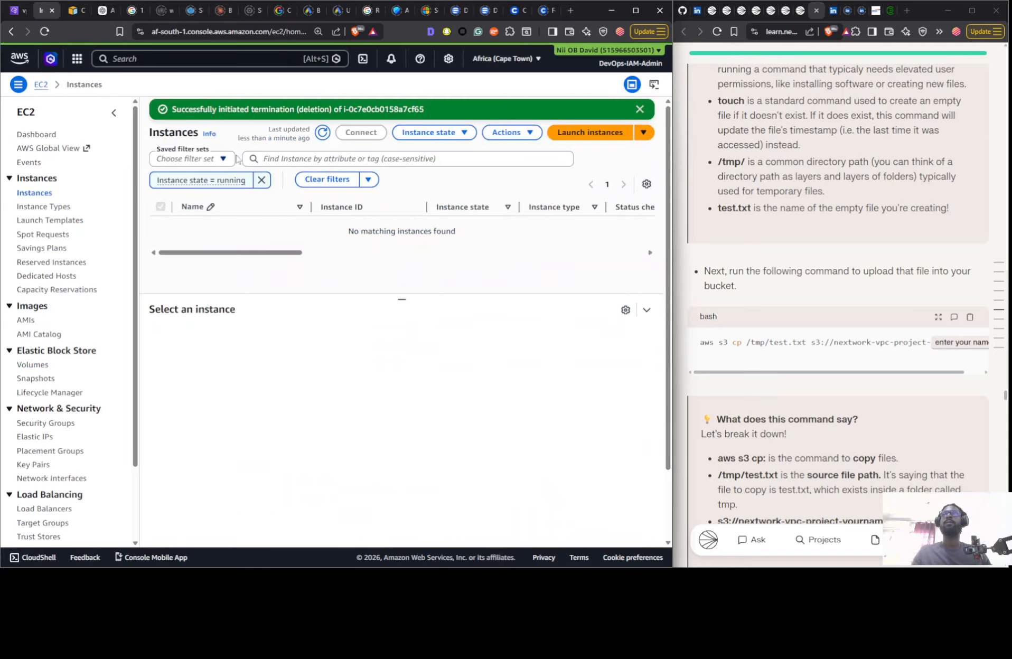
pyautogui.click(322, 133)
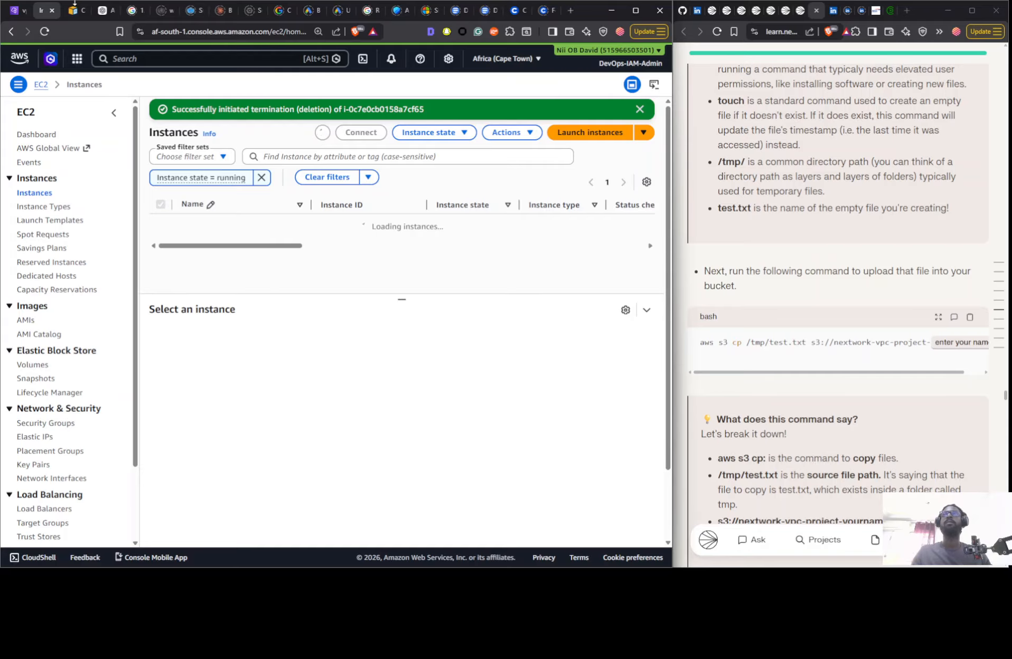
pyautogui.hotkey('ctrl', 'pageup')
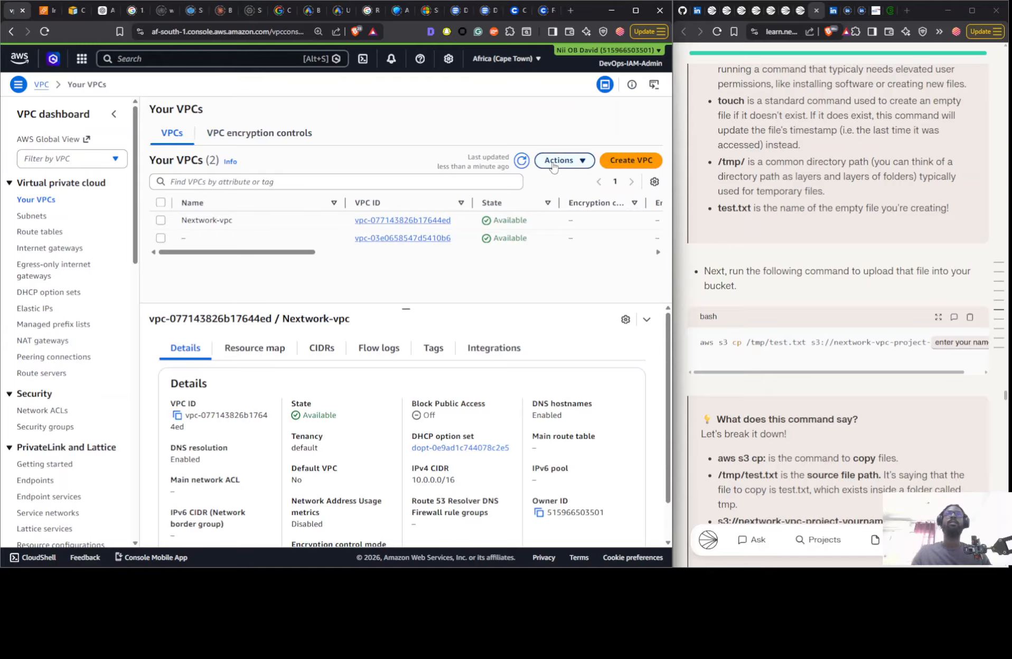
# - Delete the Nextwork-vpc VPC with its associated resources, entering "delete" to confirm
pyautogui.click(368, 227)
pyautogui.click(564, 160)
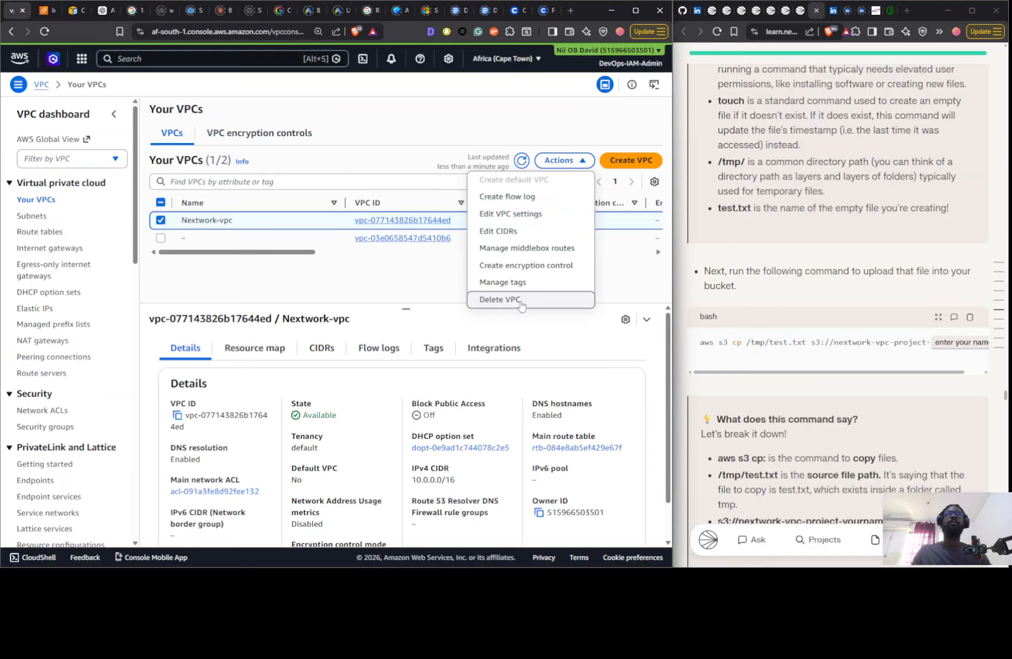
pyautogui.click(513, 299)
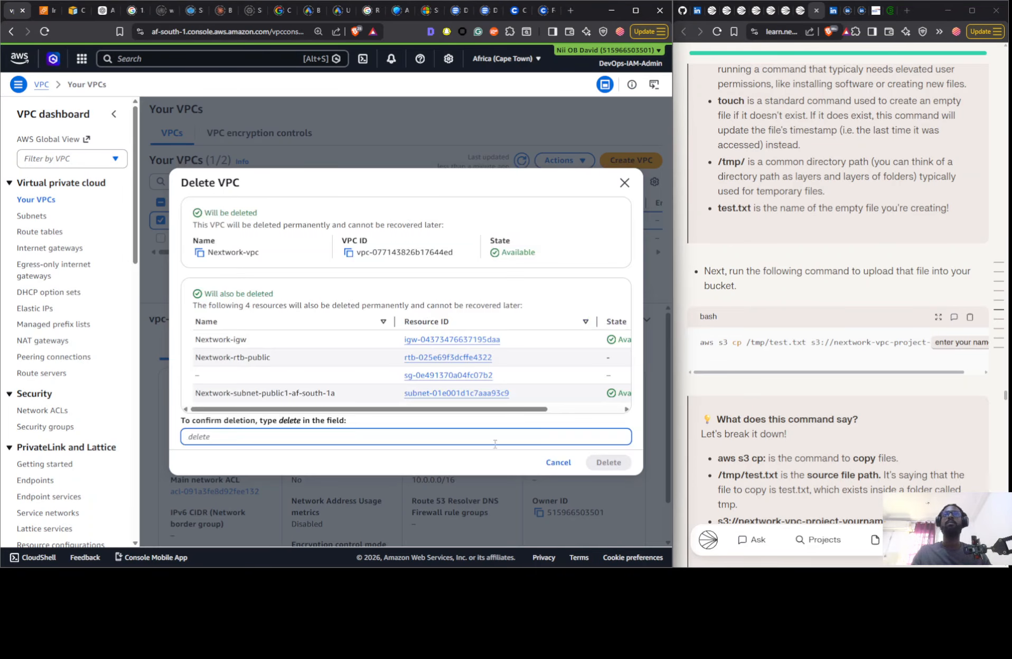
pyautogui.doubleClick(289, 421)
pyautogui.hotkey('ctrl', 'c')
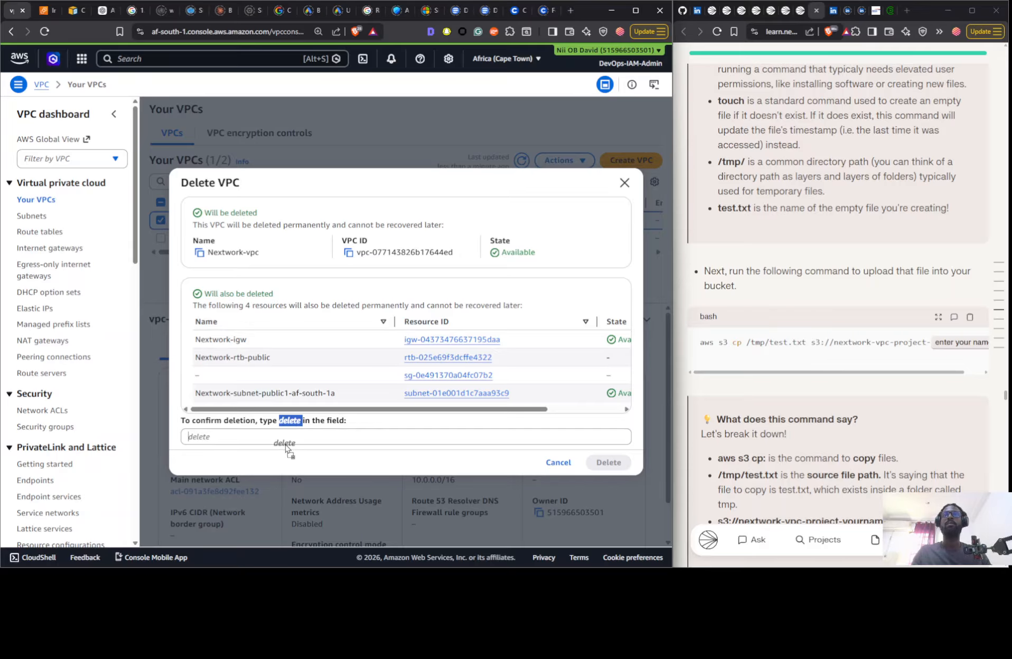
pyautogui.click(283, 440)
pyautogui.hotkey('ctrl', 'v')
pyautogui.press('BackSpace')
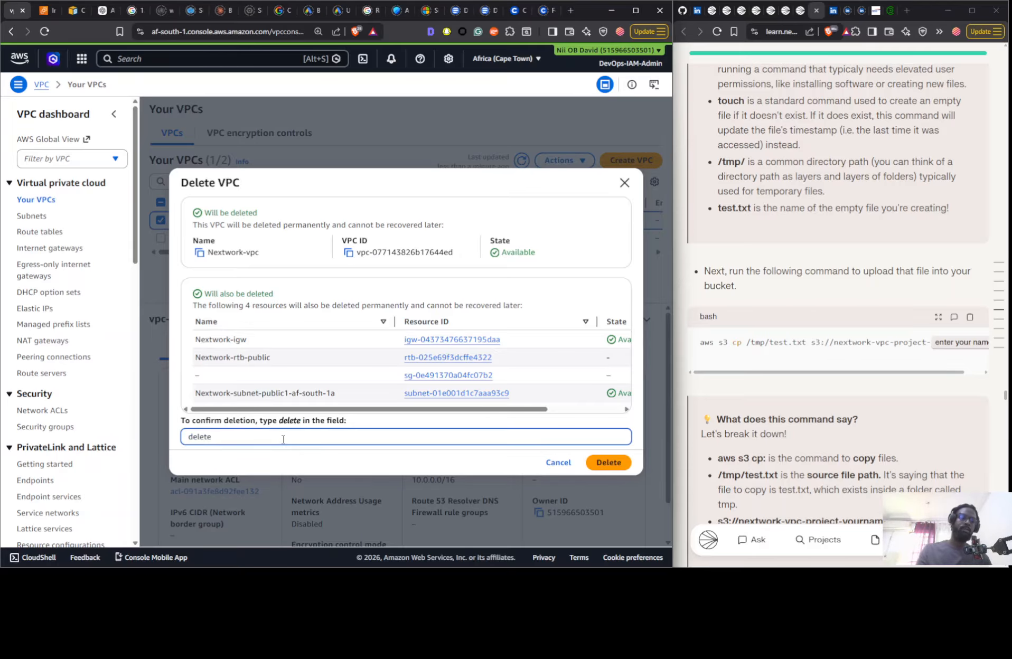
pyautogui.press('Return')
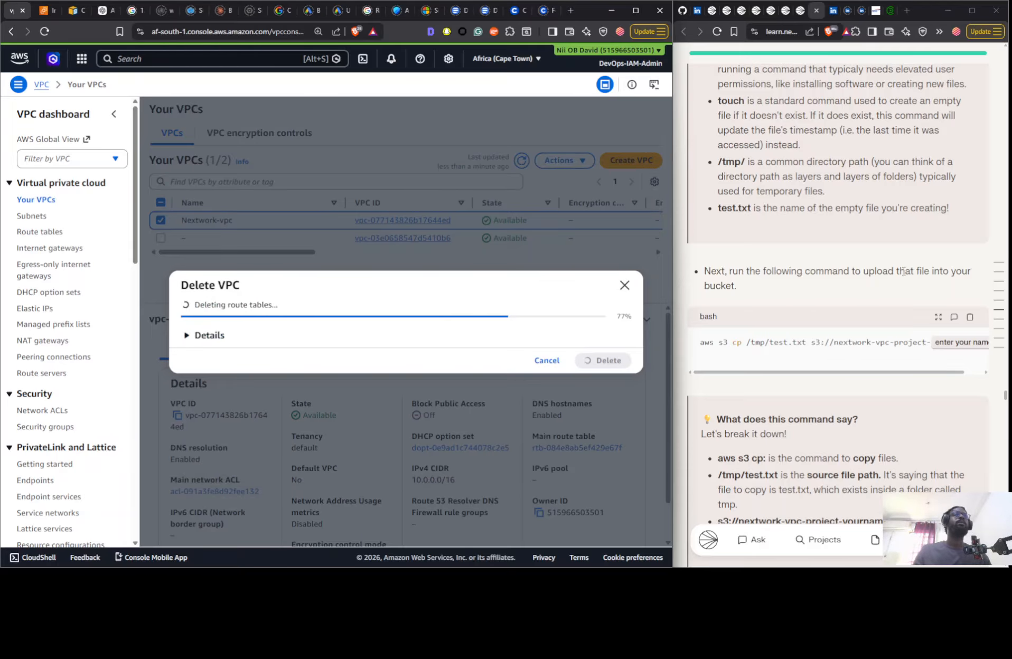
# - Open the Part 9 VPC Endpoints project from the related projects of the Access S3 from a VPC guide
pyautogui.scroll(-6, 885, 276)
pyautogui.scroll(-15, 885, 276)
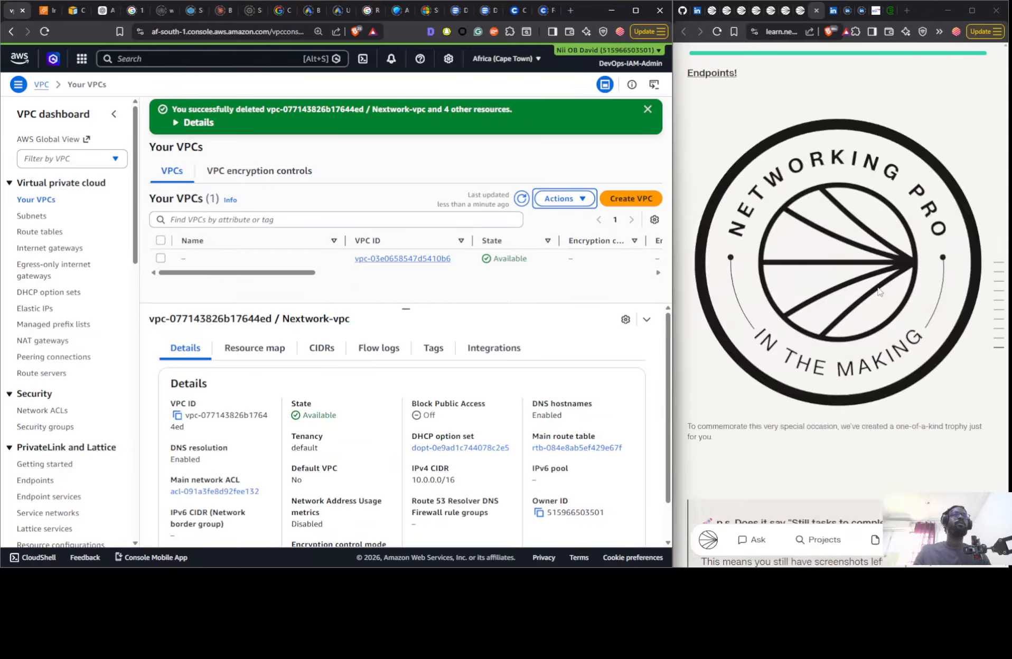
pyautogui.scroll(5, 893, 304)
pyautogui.scroll(-10, 892, 304)
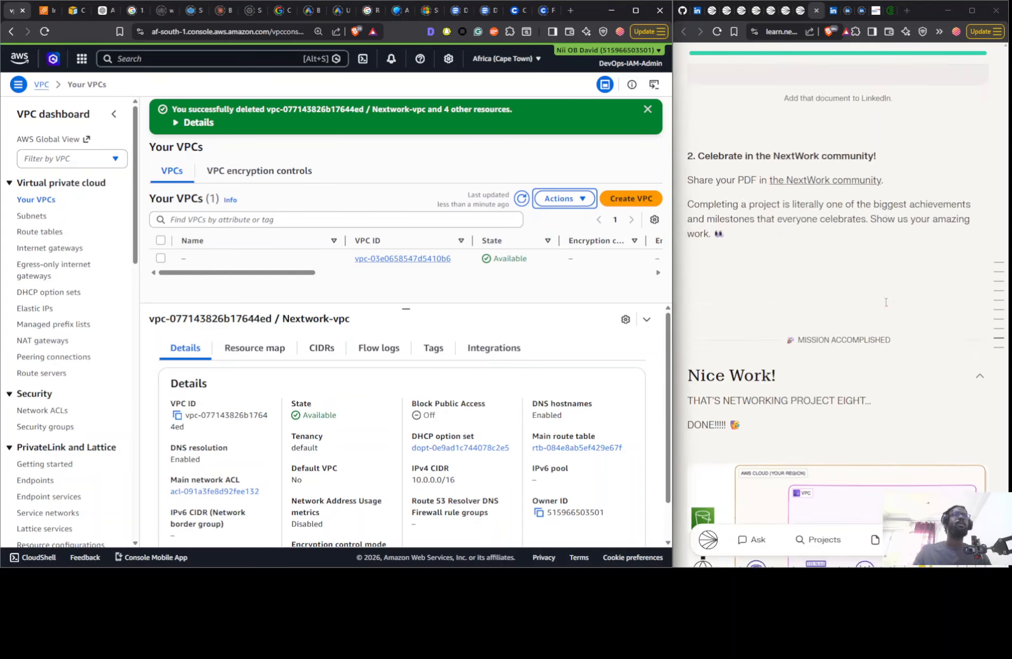
pyautogui.scroll(20, 884, 324)
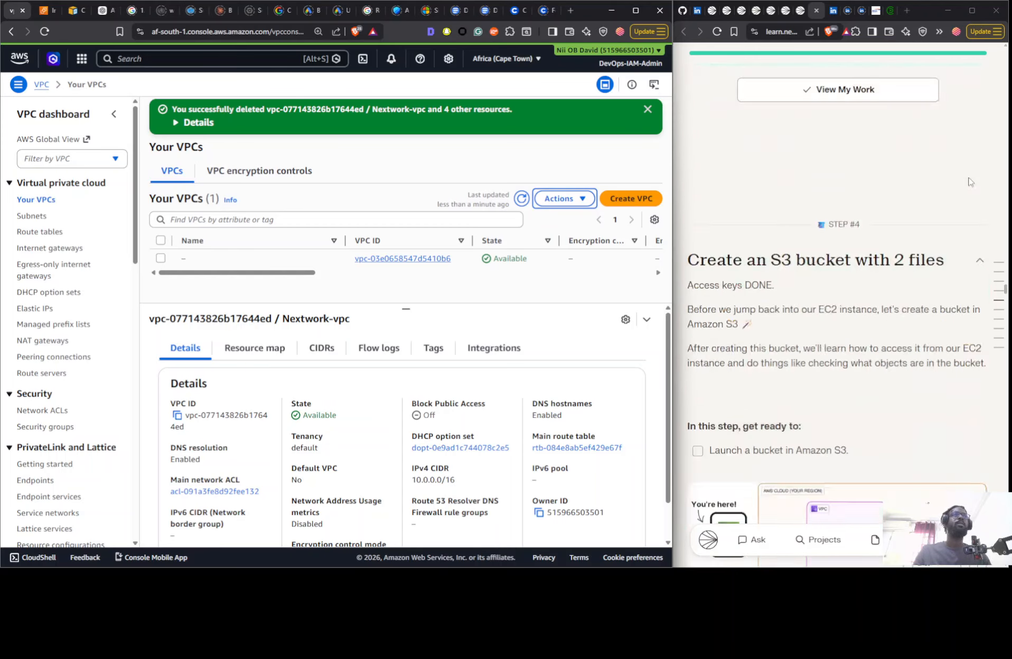
pyautogui.scroll(5, 970, 181)
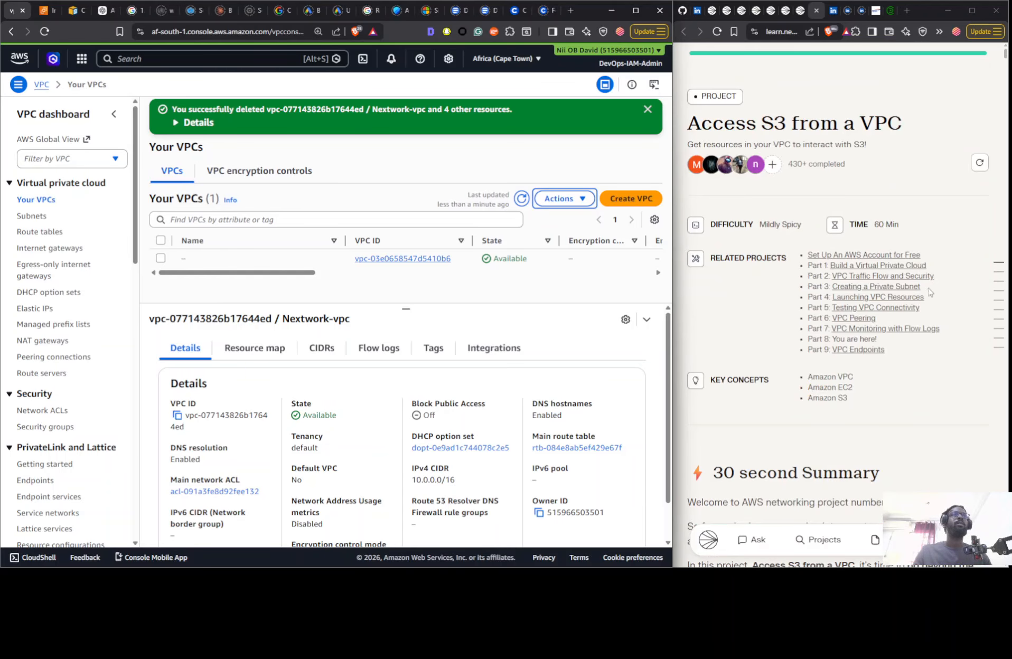
pyautogui.click(861, 353)
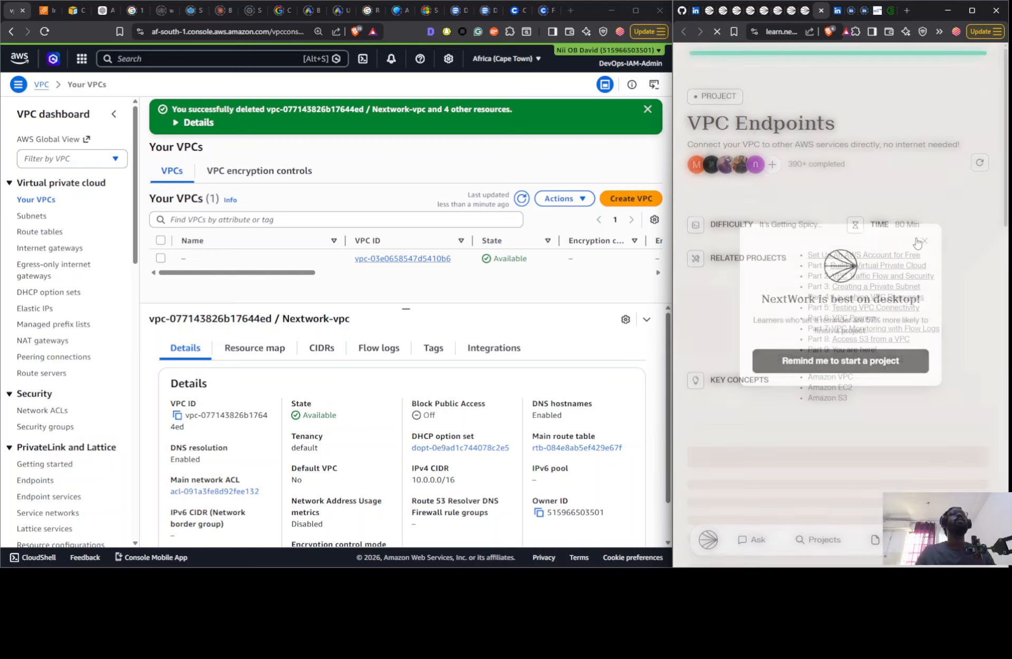
# - Choose the On Your Own mode for the VPC Endpoints project
pyautogui.scroll(-10, 826, 200)
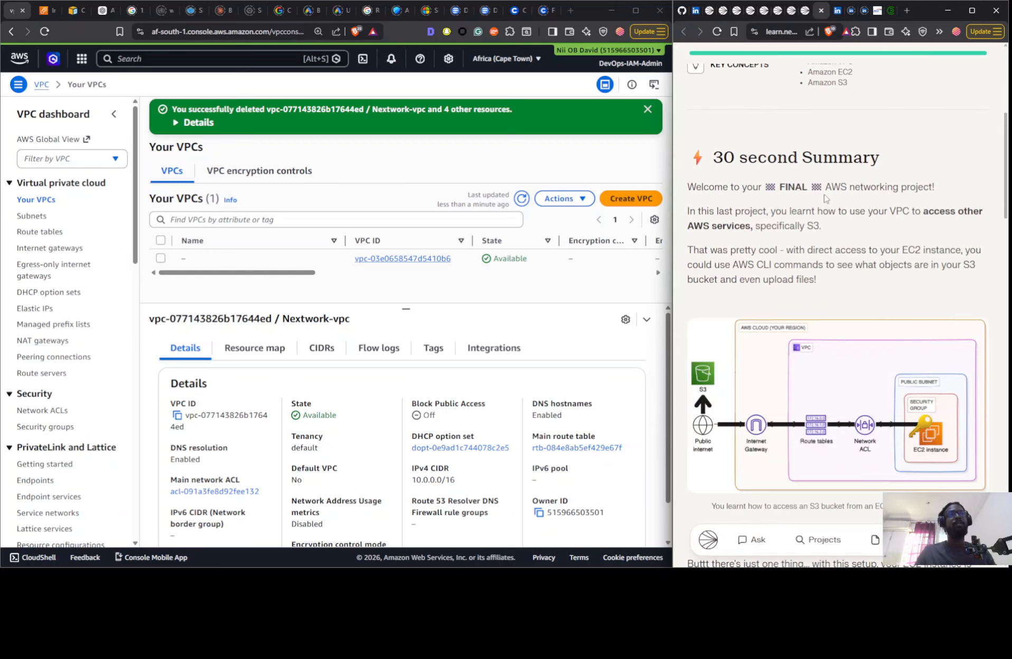
pyautogui.scroll(-20, 824, 194)
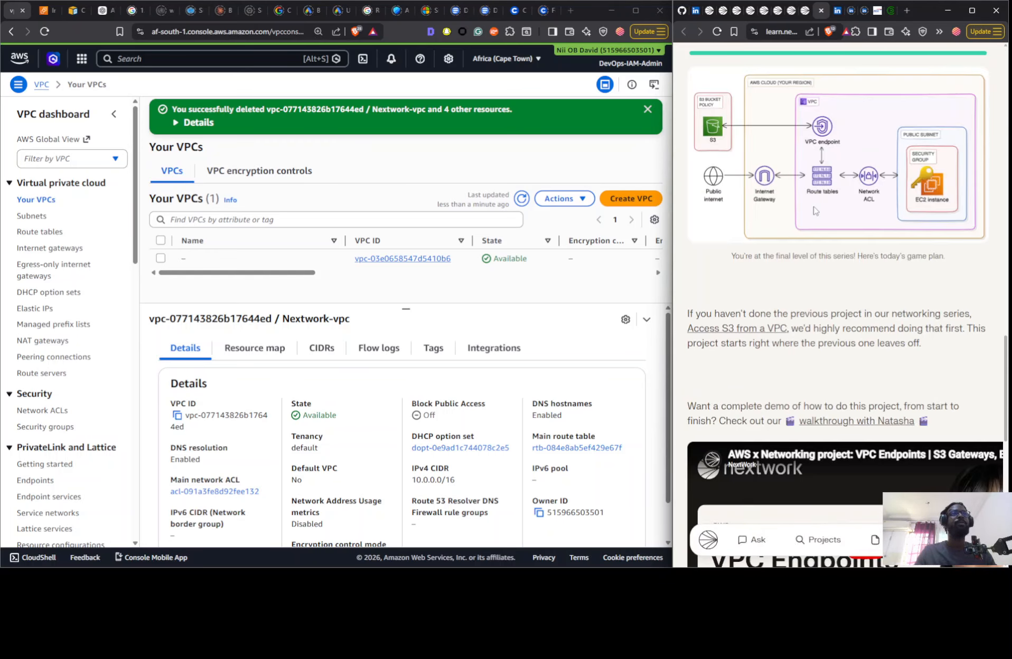
pyautogui.scroll(-3, 812, 211)
pyautogui.click(761, 264)
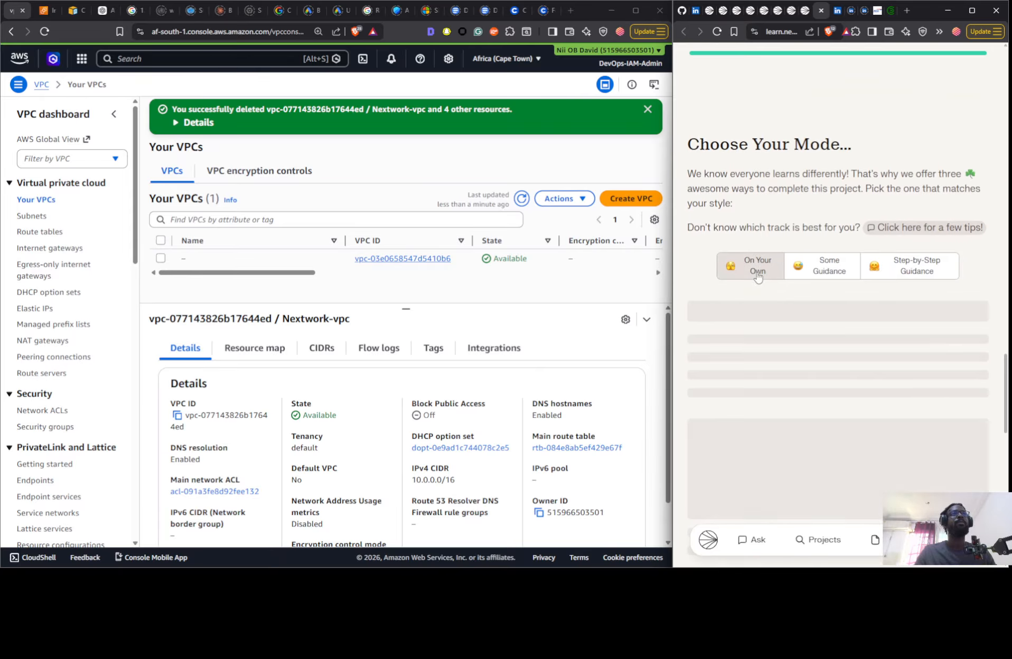
# - Review the VPC Endpoints project's steps and diagrams, from Set up your Architecture through Create an endpoint
pyautogui.scroll(-7, 800, 196)
pyautogui.scroll(-10, 800, 196)
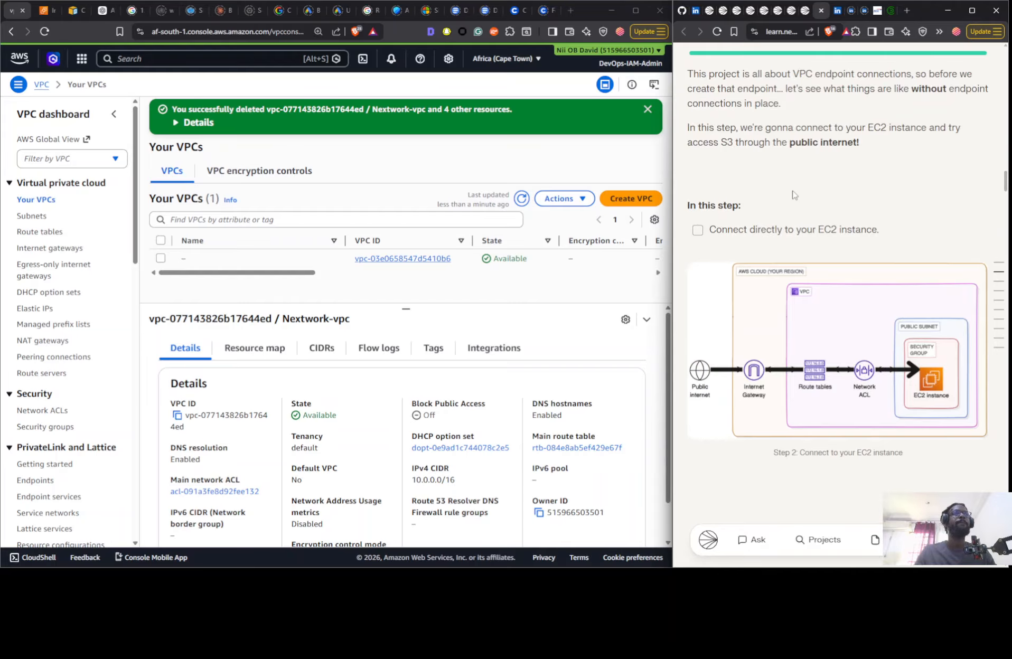
pyautogui.scroll(10, 792, 195)
pyautogui.scroll(-4, 780, 201)
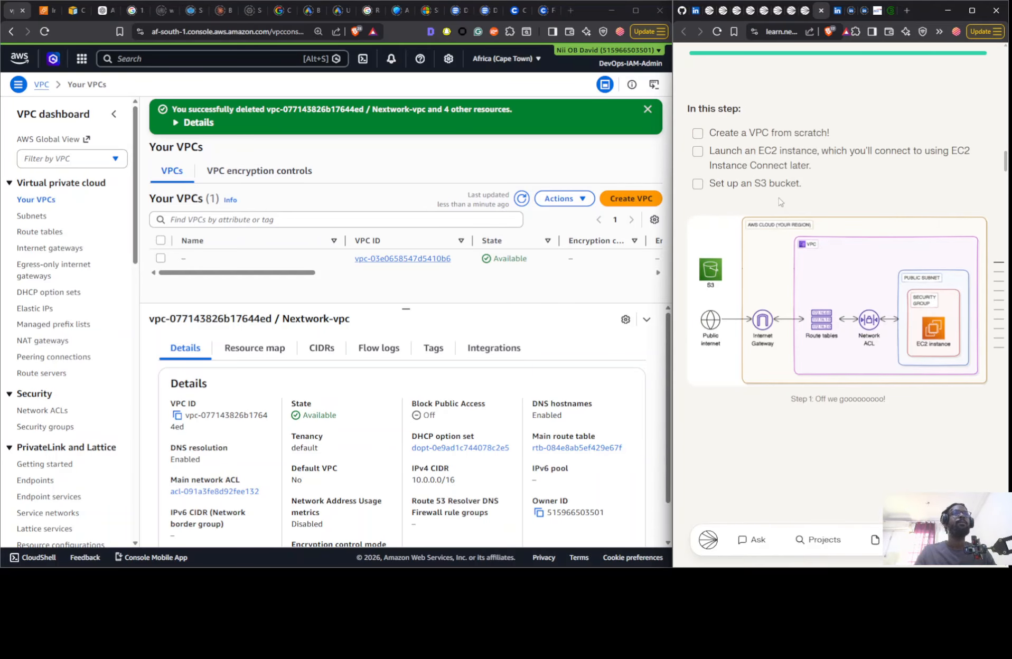
pyautogui.scroll(3, 779, 203)
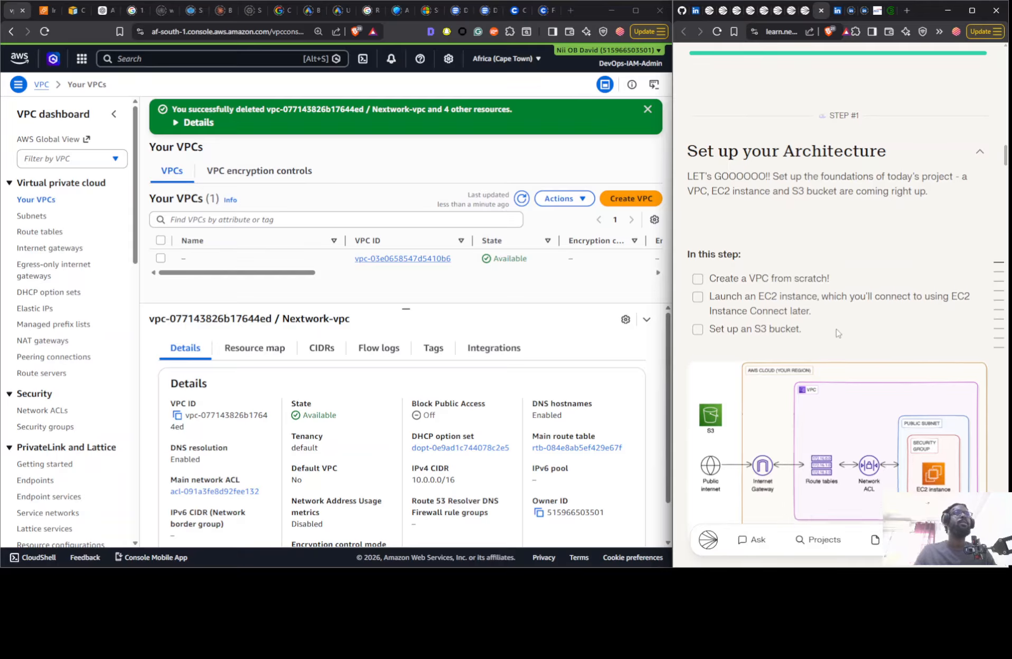
pyautogui.scroll(-8, 897, 344)
pyautogui.scroll(5, 807, 294)
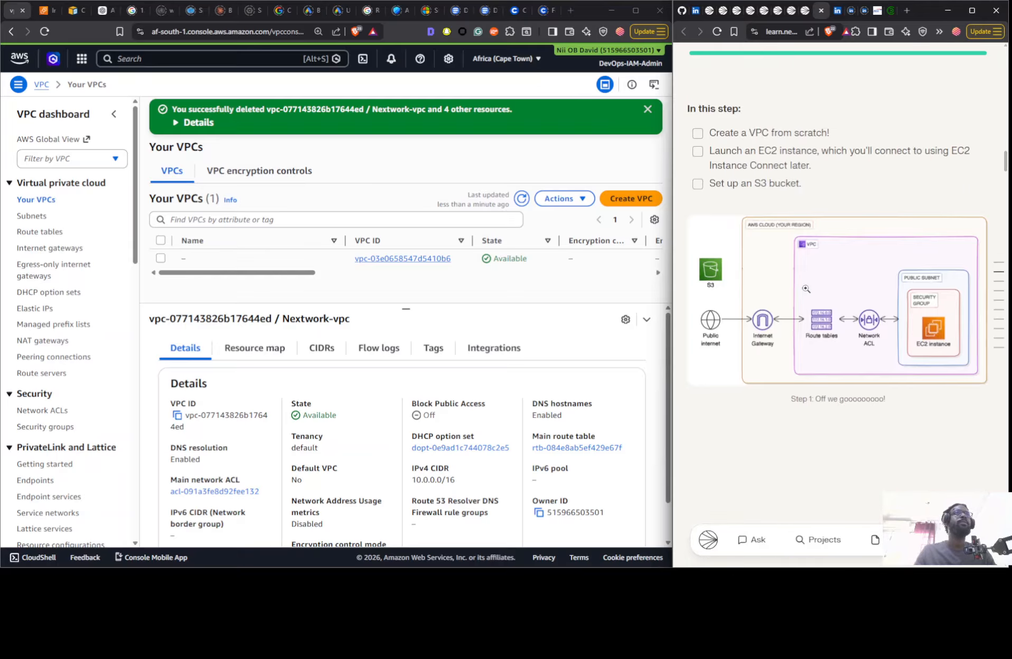
pyautogui.scroll(-12, 806, 285)
pyautogui.scroll(-6, 806, 275)
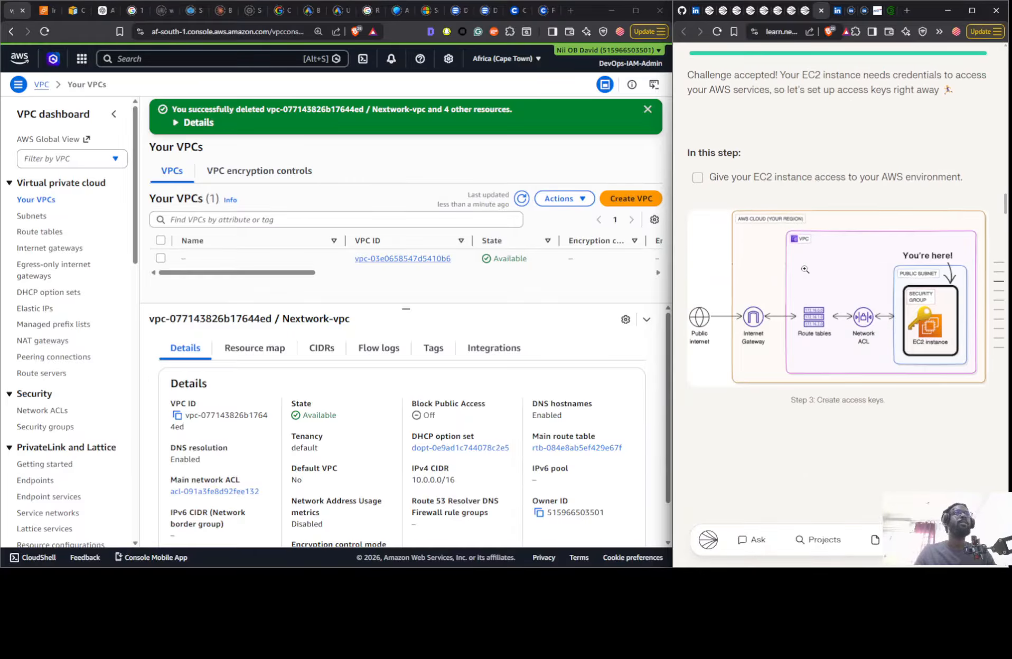
pyautogui.scroll(-15, 805, 269)
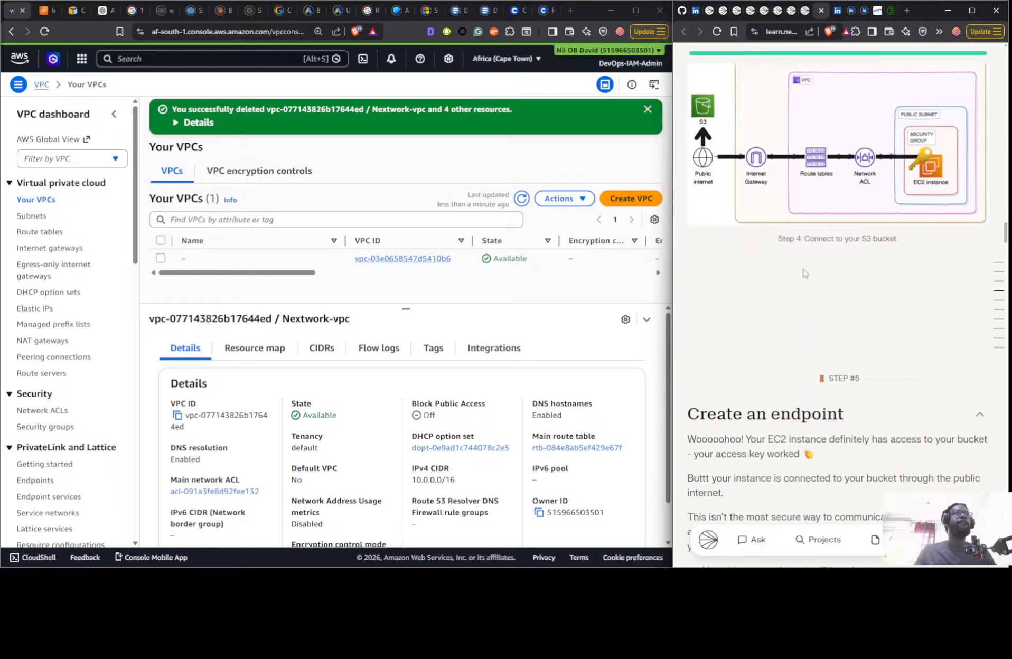
pyautogui.scroll(-5, 804, 272)
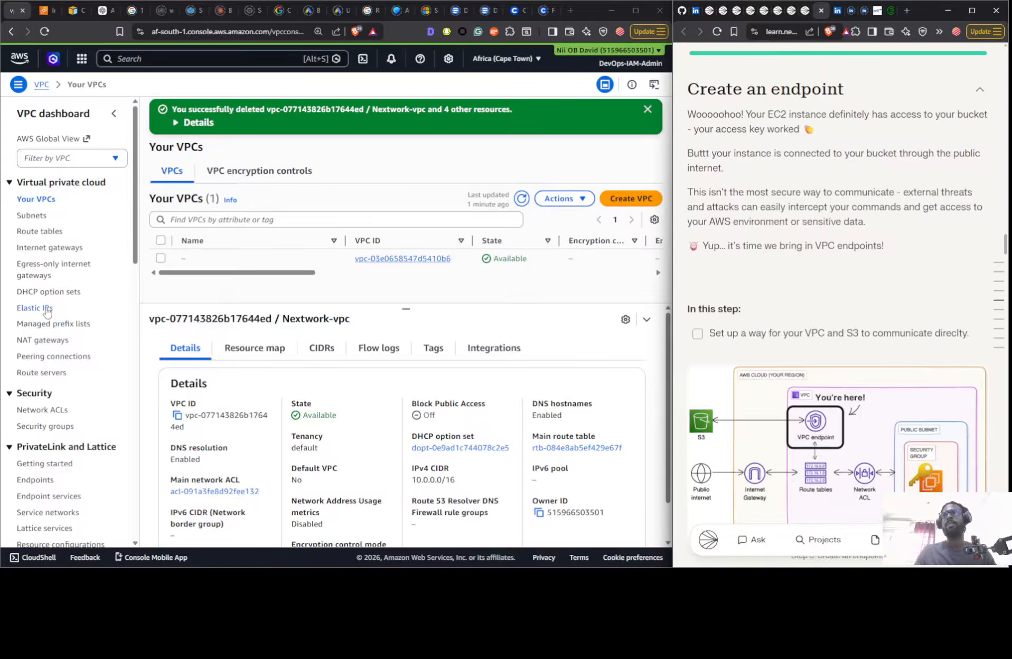
# - Open the VPC endpoint creation form and examine its endpoint types, available services and network settings
pyautogui.scroll(-2, 45, 316)
pyautogui.click(30, 376)
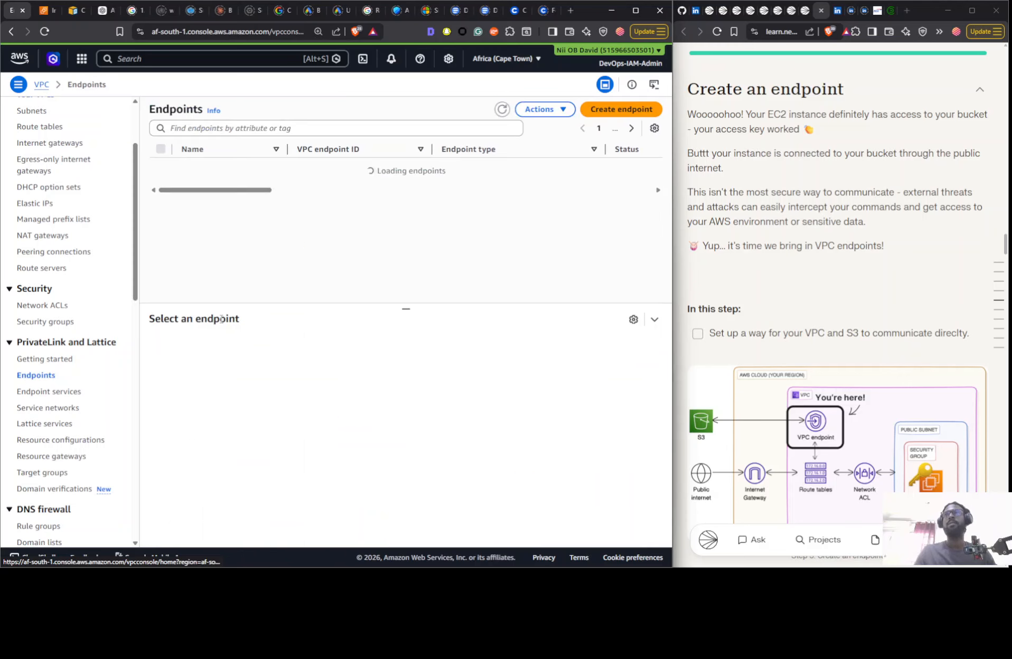
pyautogui.click(609, 119)
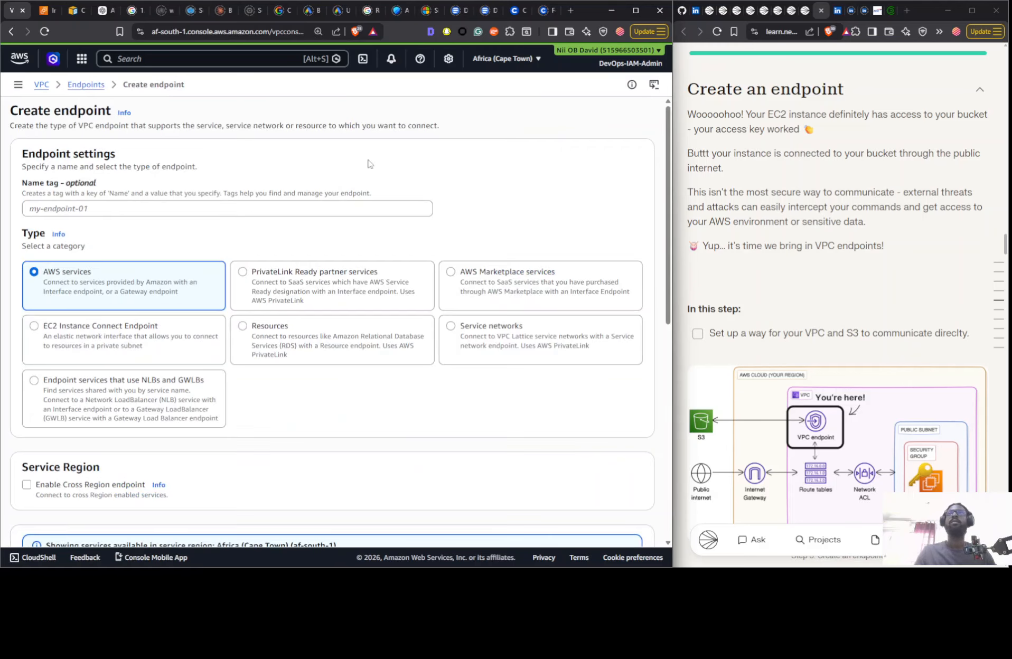
pyautogui.scroll(-4, 157, 349)
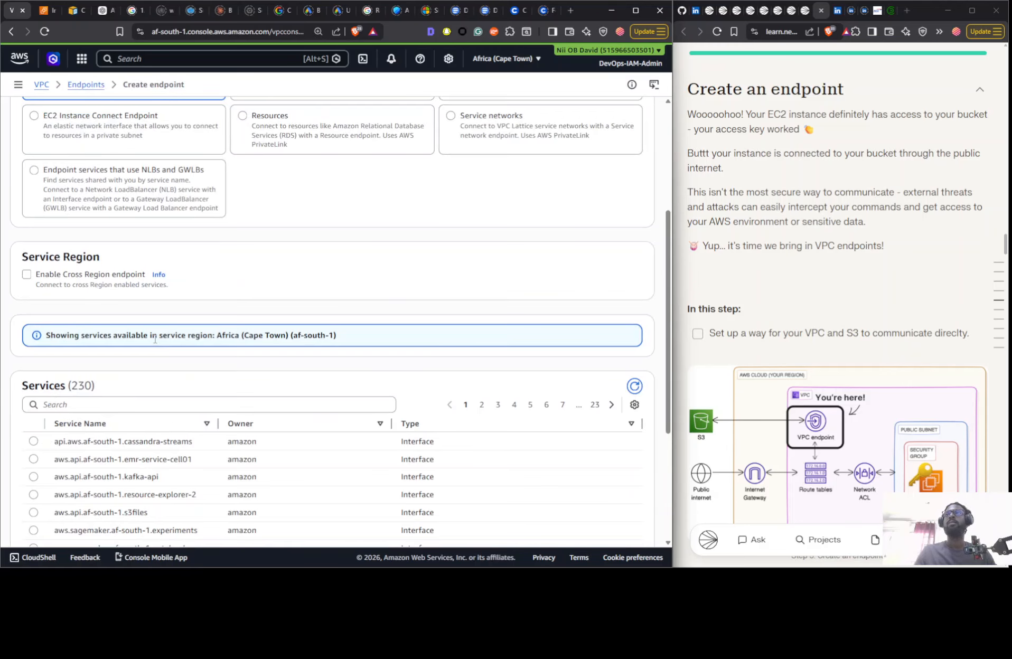
pyautogui.scroll(-4, 155, 340)
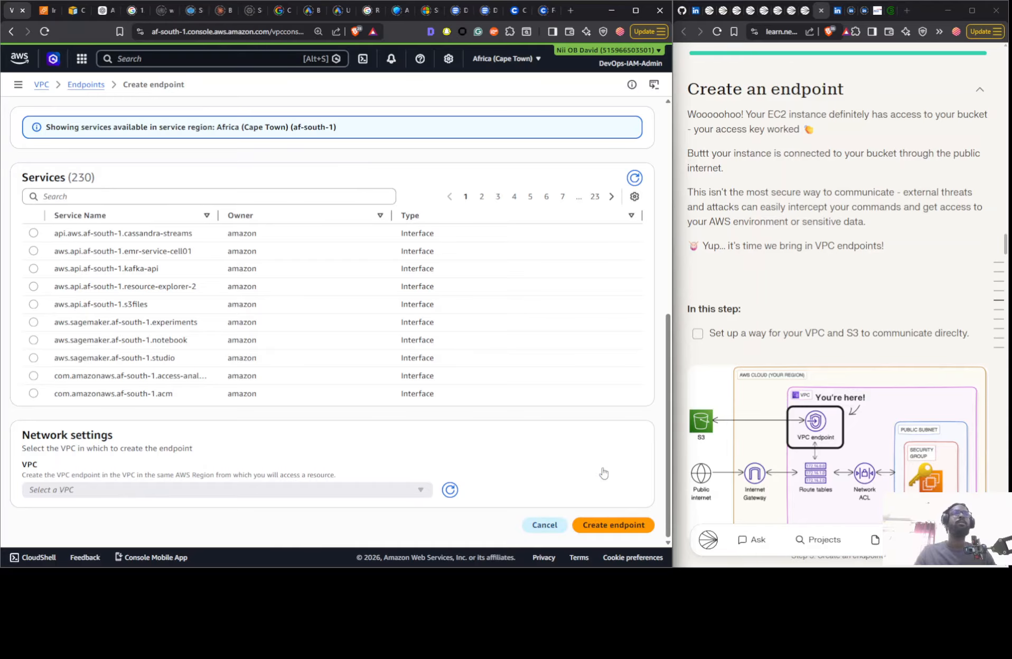
# - Review the remaining project steps in the guide, from Create a super secure bucket policy through Delete Your S3 Buckets
pyautogui.scroll(-10, 829, 307)
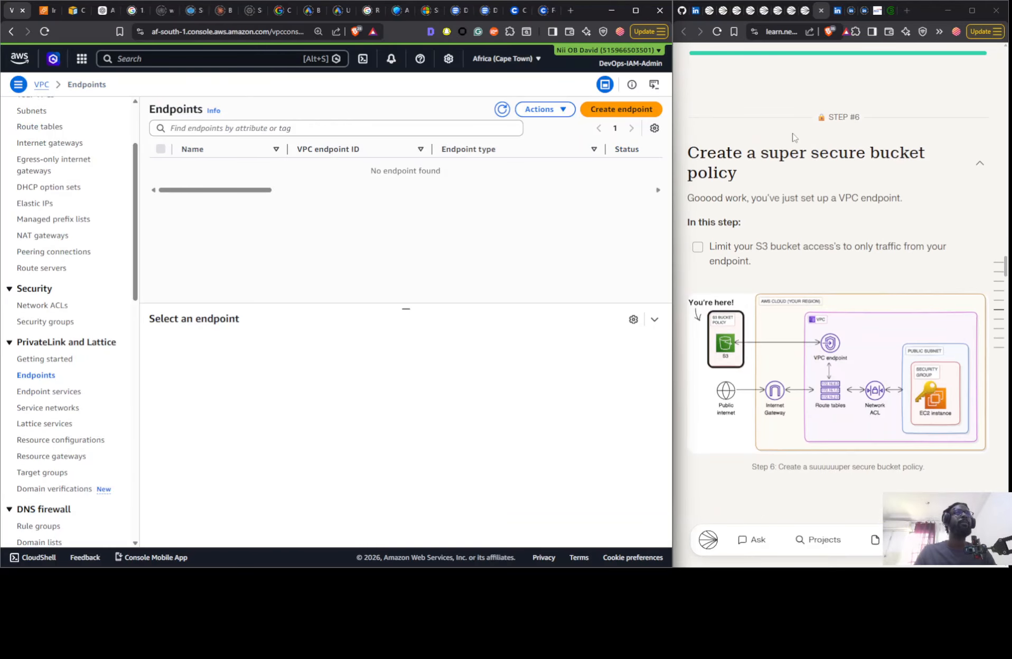
pyautogui.scroll(-5, 792, 202)
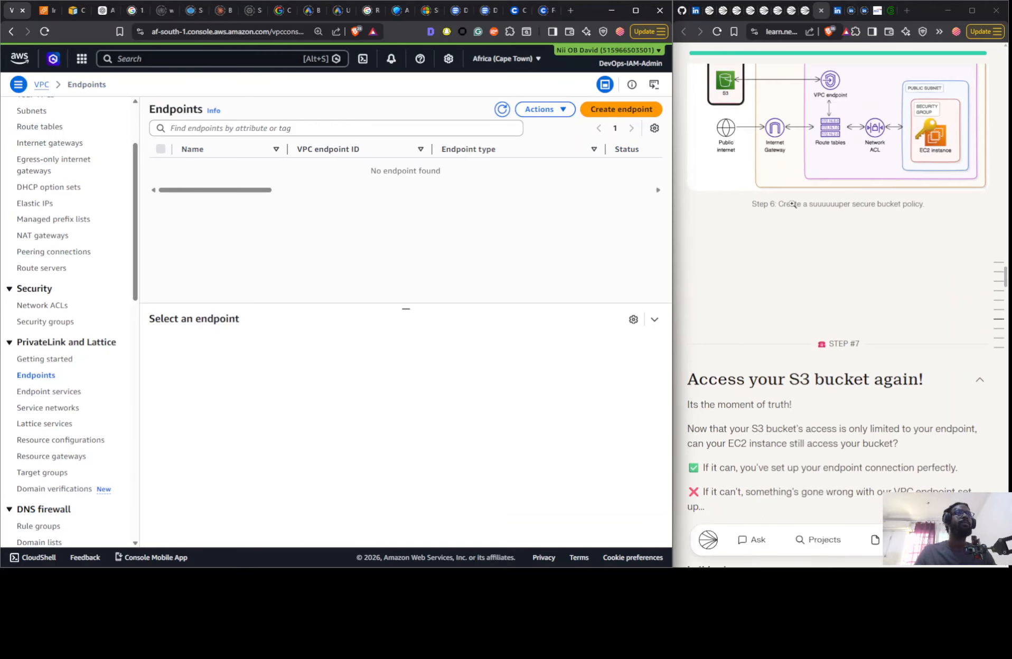
pyautogui.scroll(-6, 792, 224)
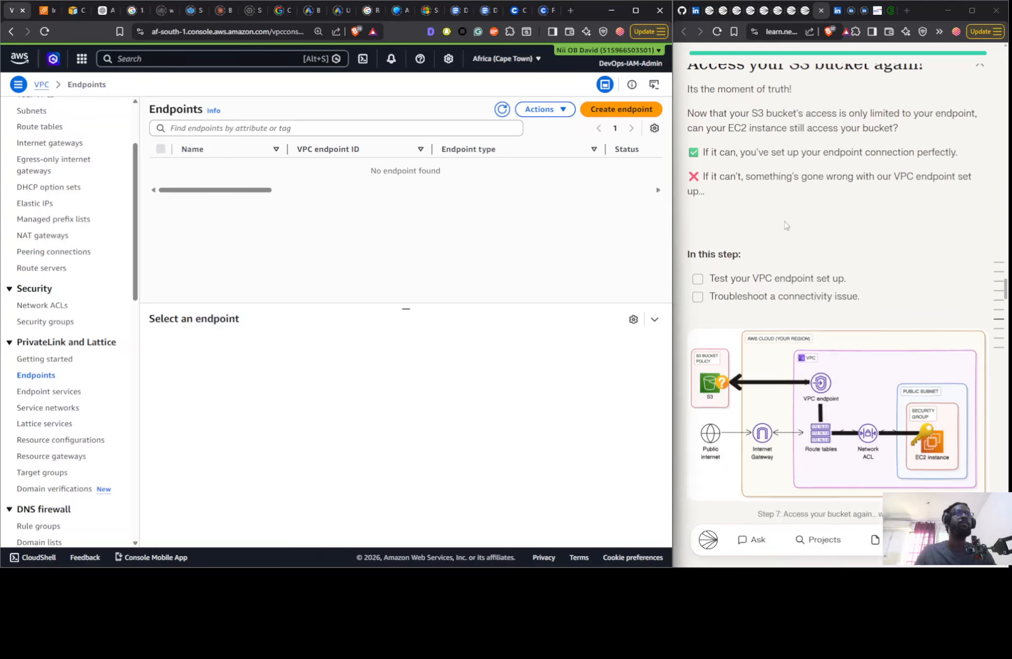
pyautogui.scroll(-3, 785, 226)
pyautogui.scroll(7, 779, 226)
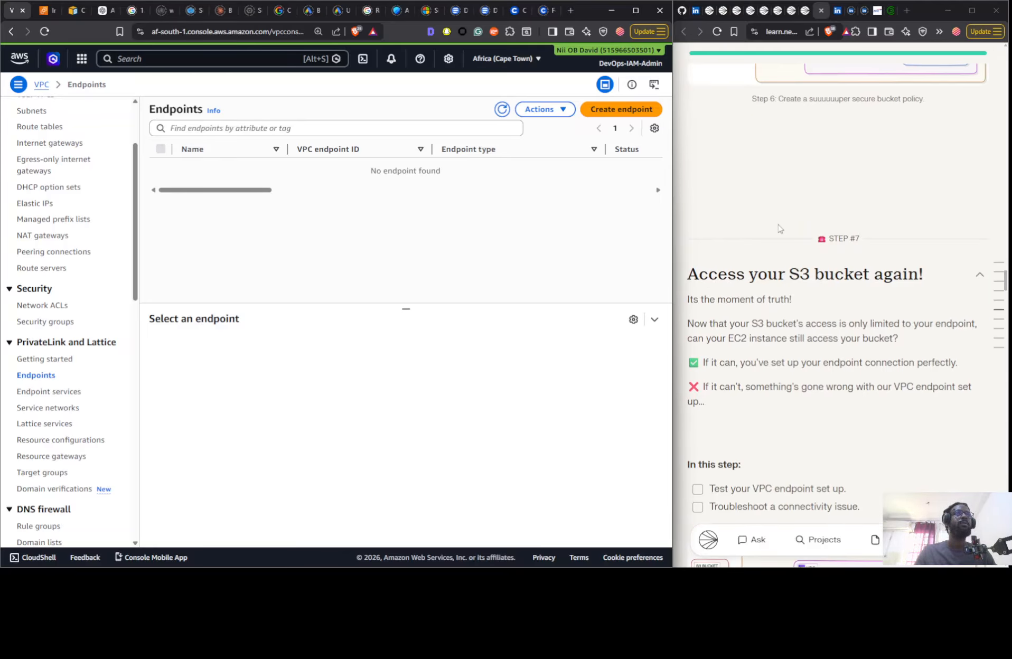
pyautogui.scroll(-15, 779, 228)
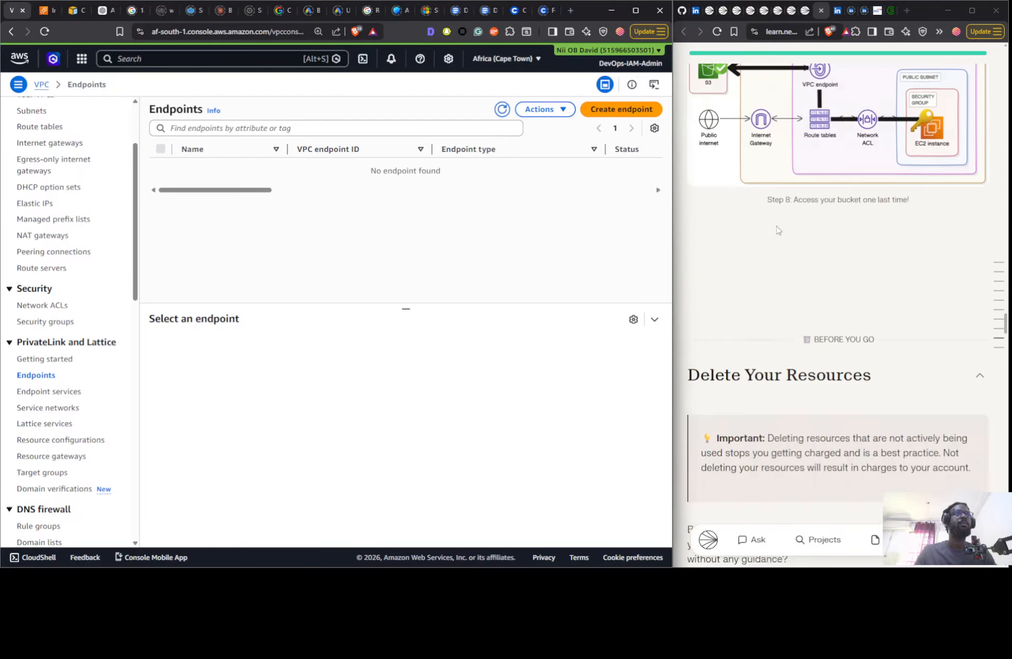
pyautogui.scroll(-6, 776, 230)
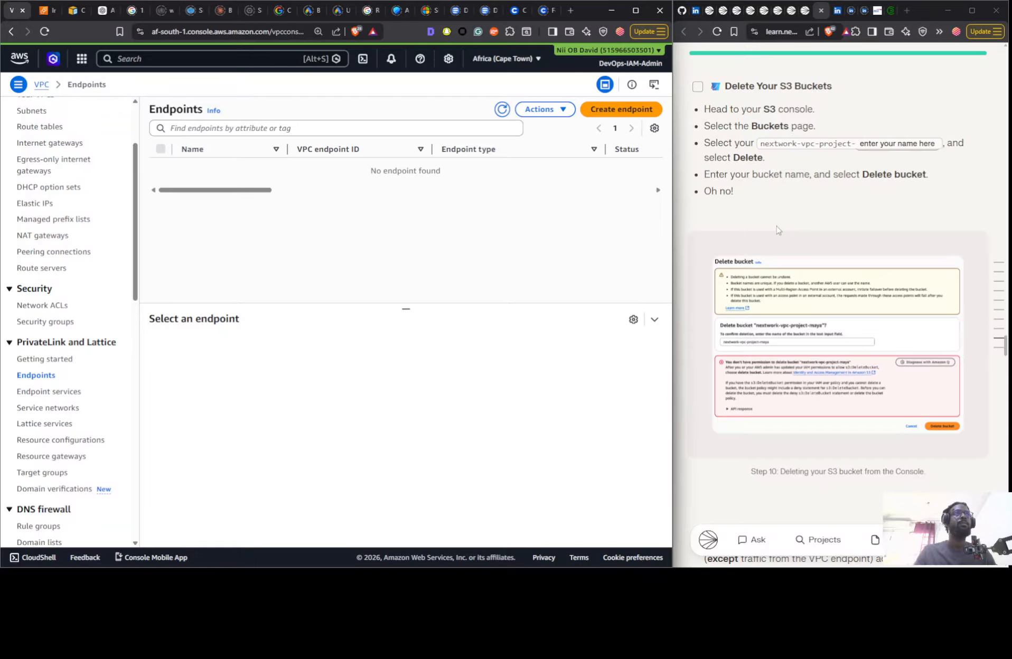
pyautogui.scroll(-4, 776, 231)
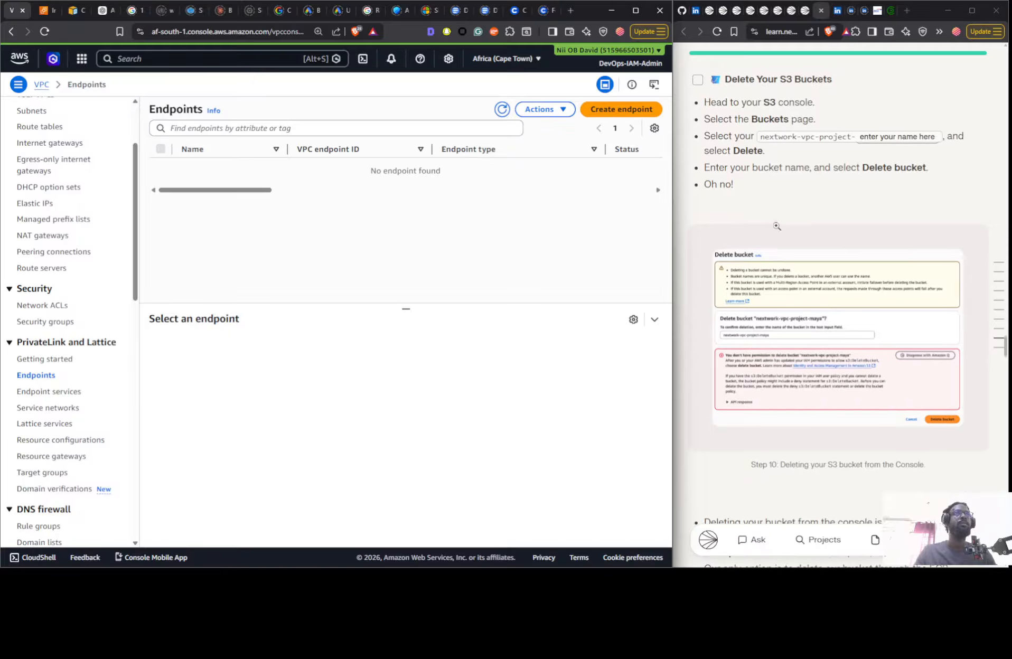
pyautogui.scroll(-2, 777, 226)
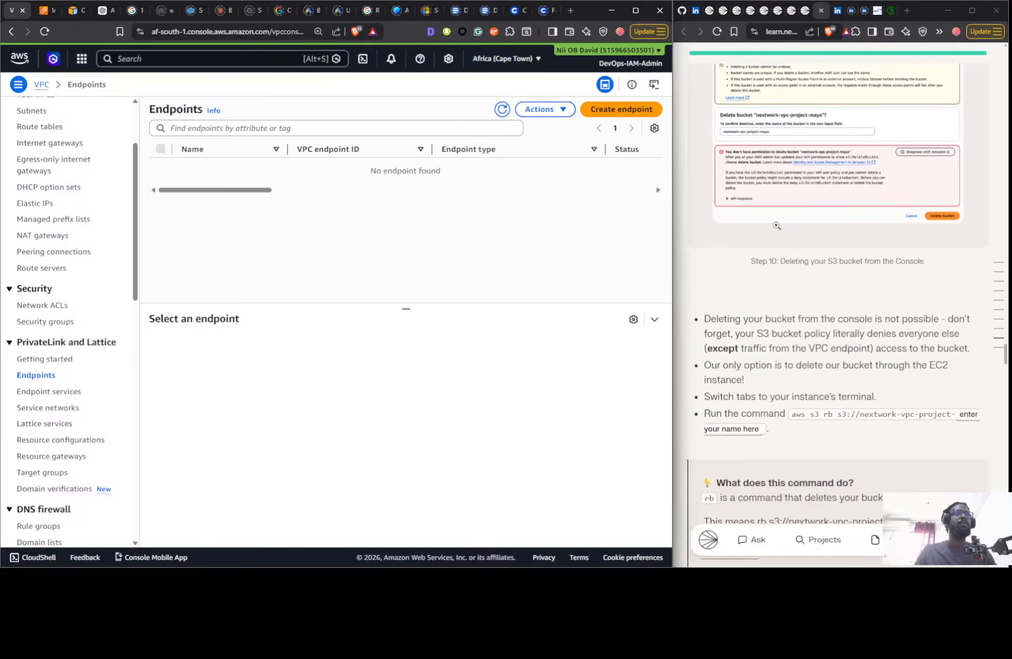
# - Go back to the guide's Set up your Architecture step and examine its task list and diagram
pyautogui.scroll(20, 792, 235)
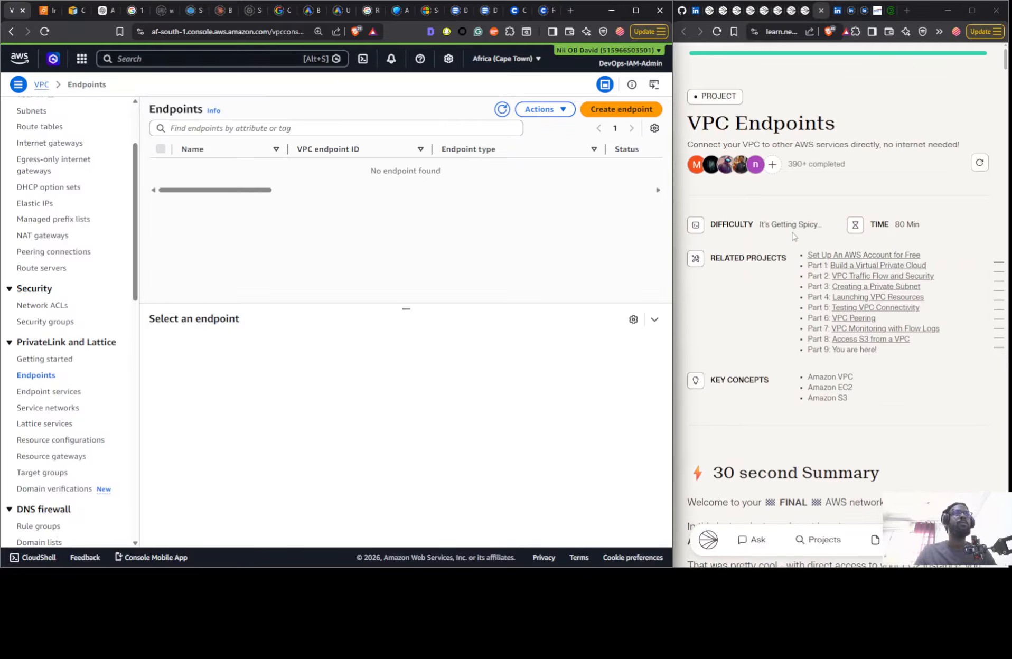
pyautogui.scroll(-5, 788, 230)
pyautogui.scroll(-20, 787, 226)
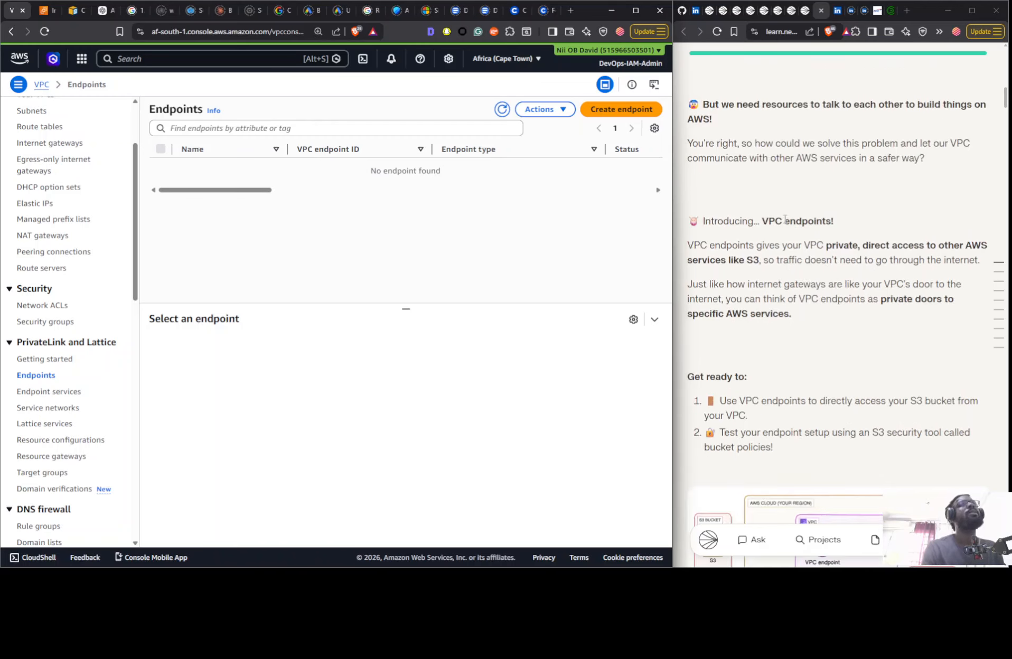
pyautogui.scroll(-14, 785, 222)
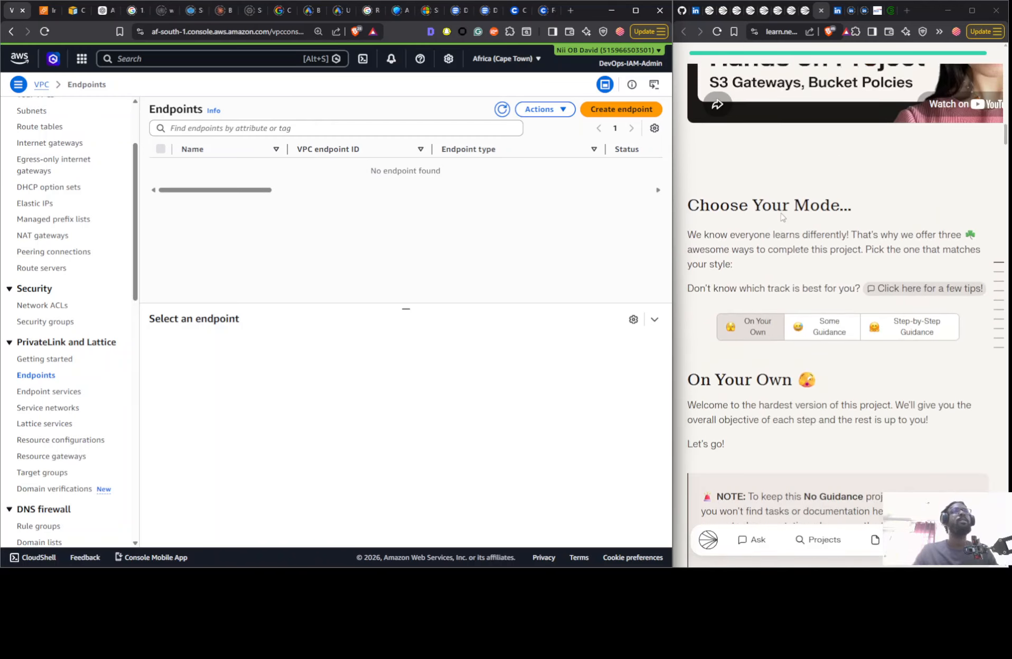
pyautogui.scroll(-6, 777, 194)
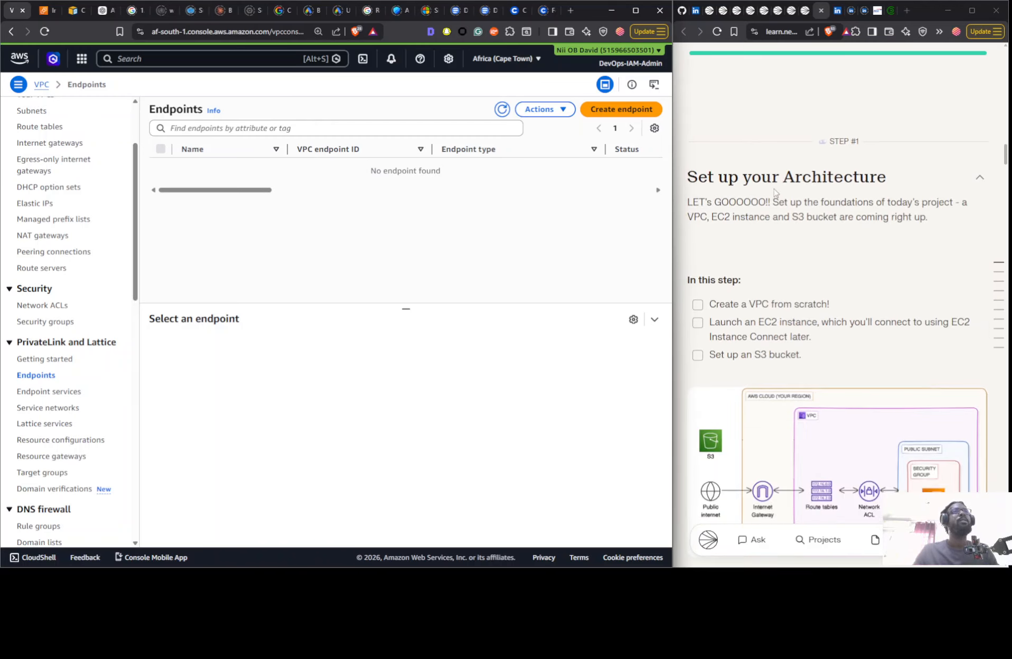
pyautogui.scroll(-3, 855, 195)
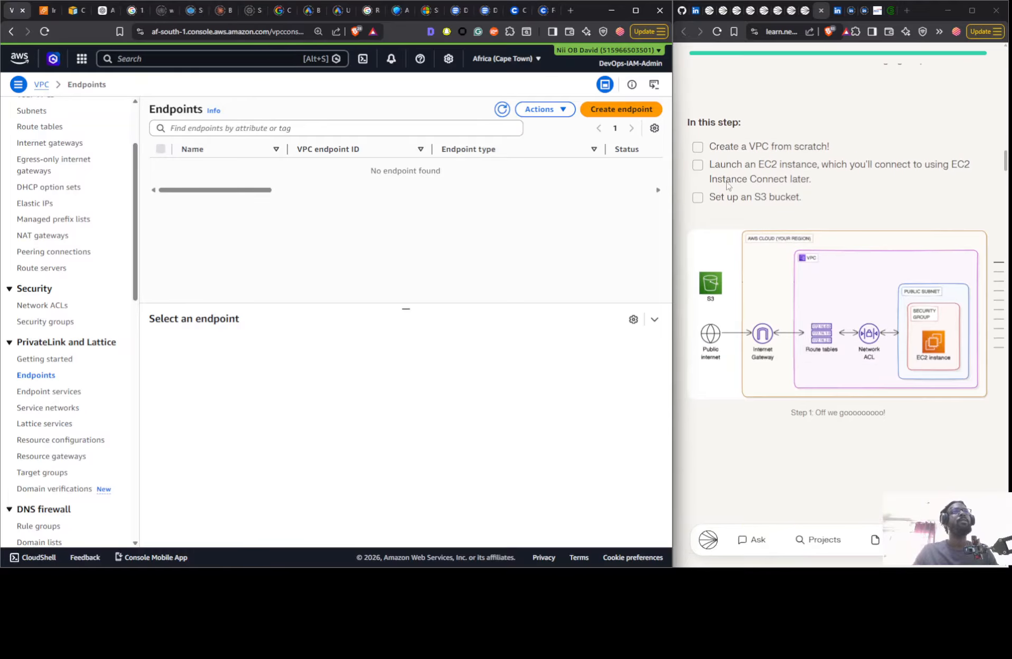
# - Open the form for creating a new VPC from the Your VPCs list
pyautogui.scroll(3, 97, 271)
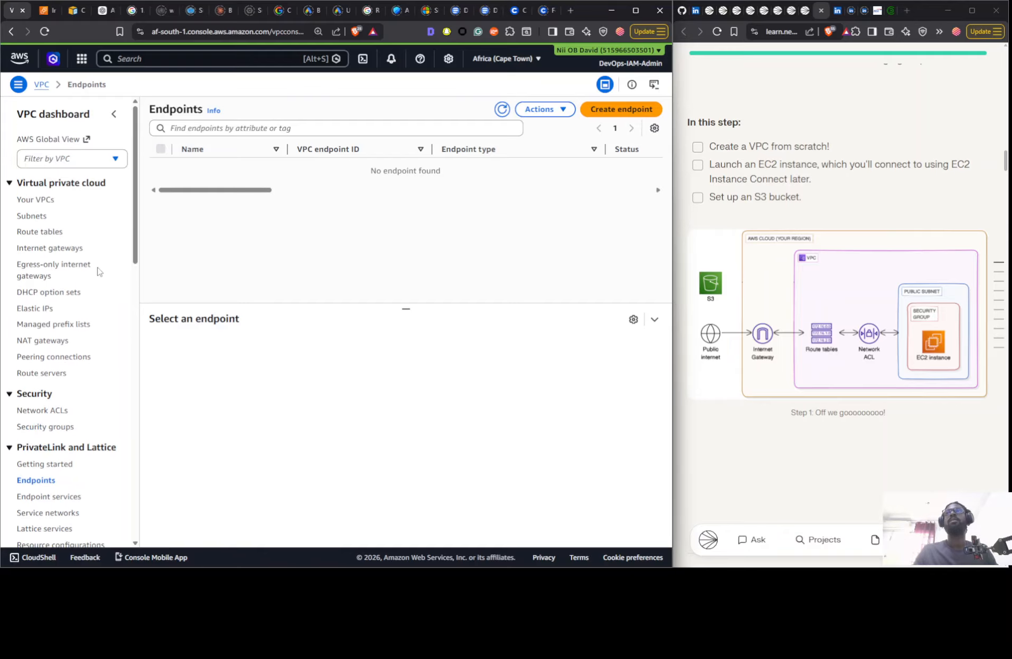
pyautogui.click(36, 199)
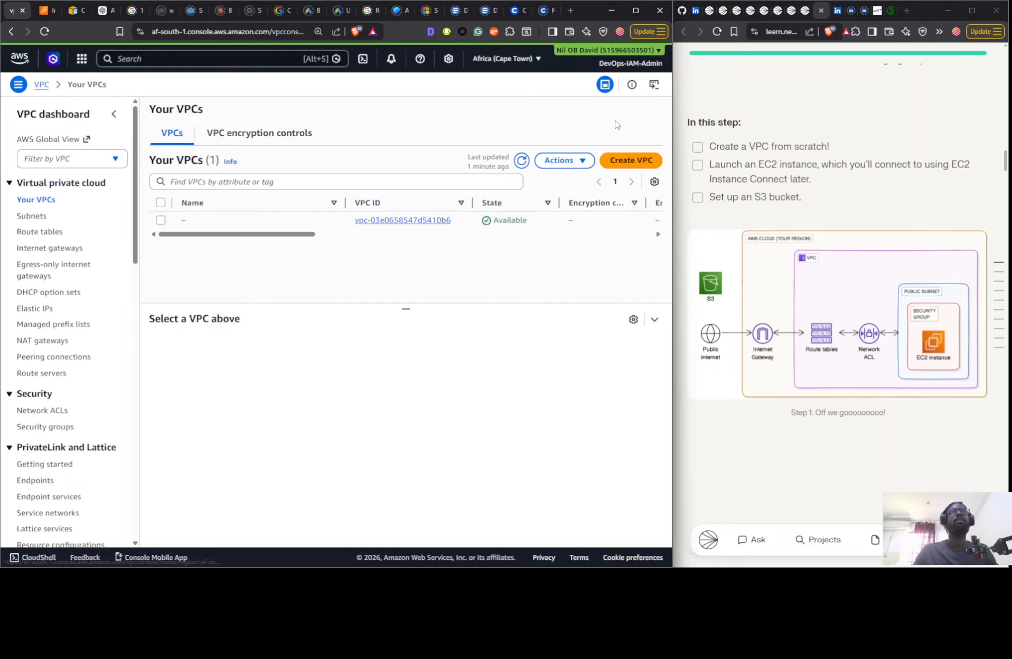
pyautogui.click(629, 161)
pyautogui.click(118, 257)
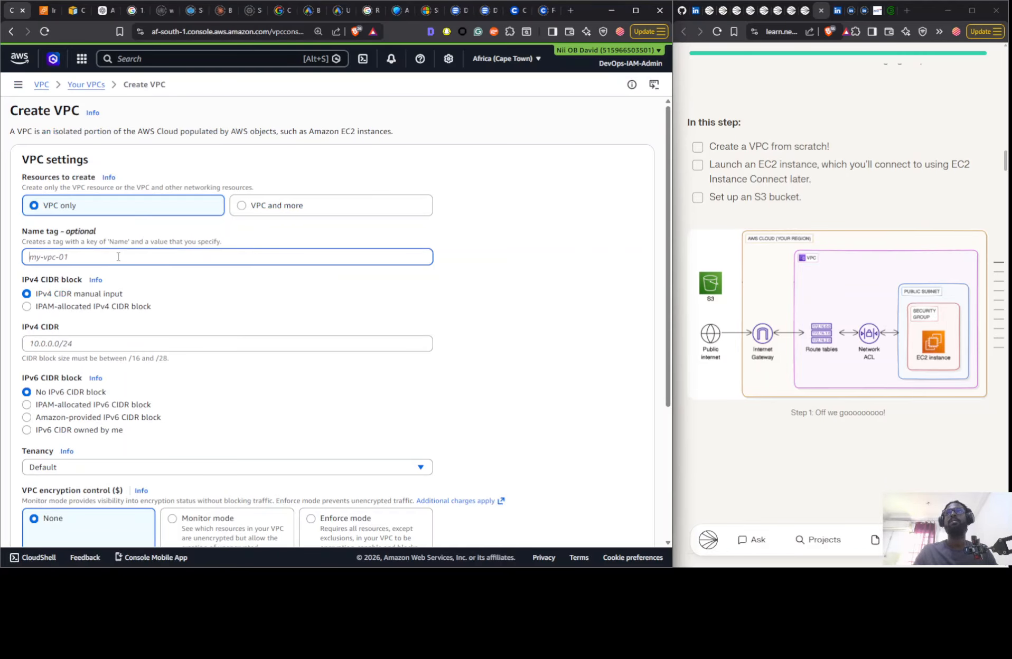
pyautogui.write('Nextwork')
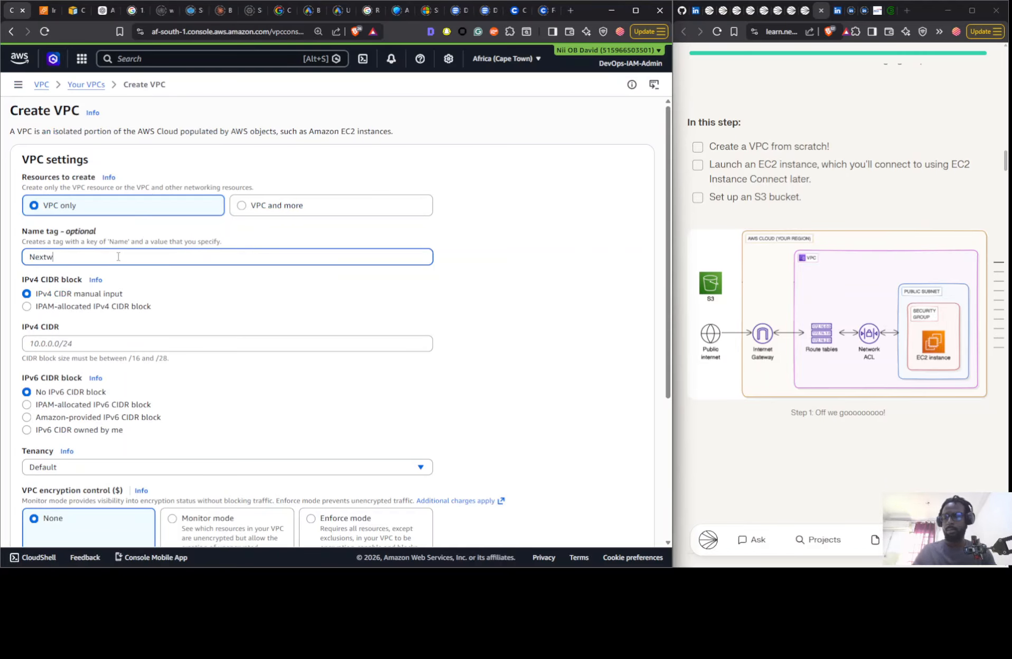
pyautogui.click(87, 344)
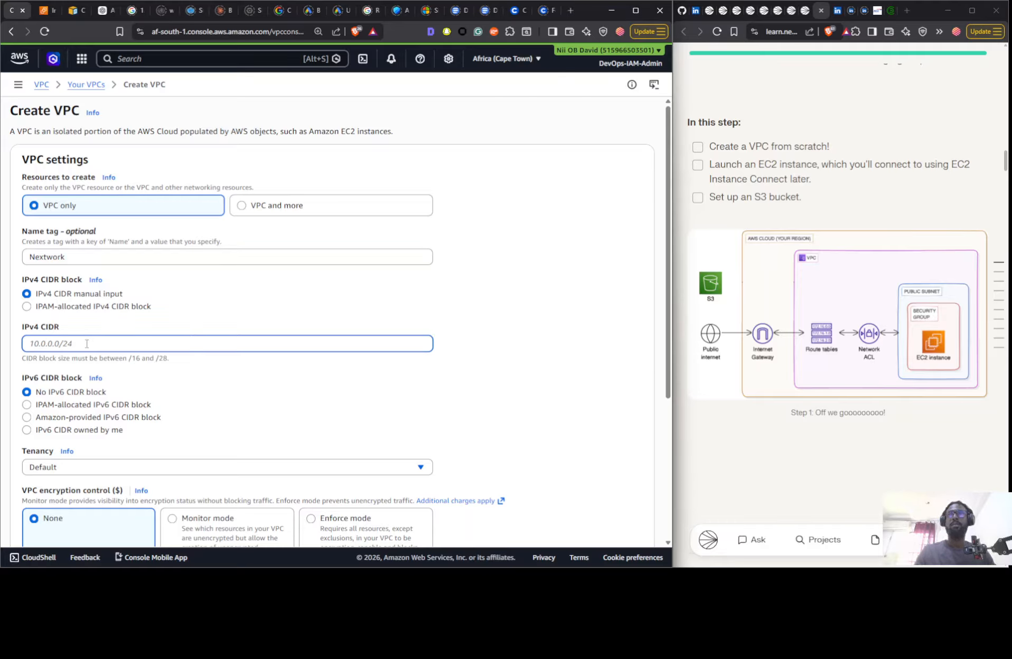
pyautogui.write('10.0.0.0/16')
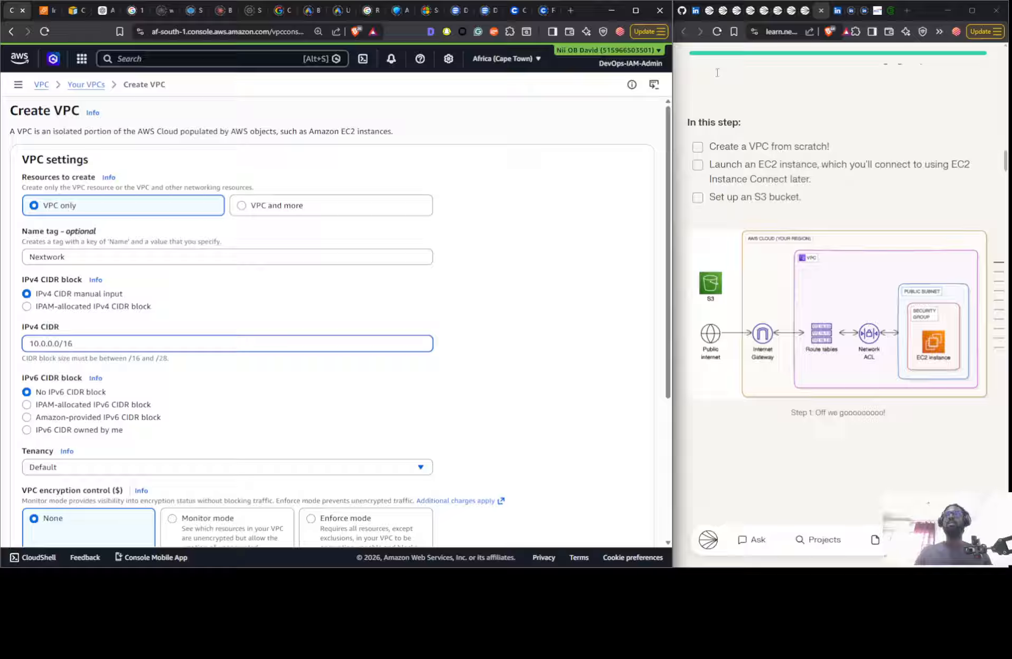
pyautogui.moveTo(641, 343); pyautogui.dragTo(545, 318)
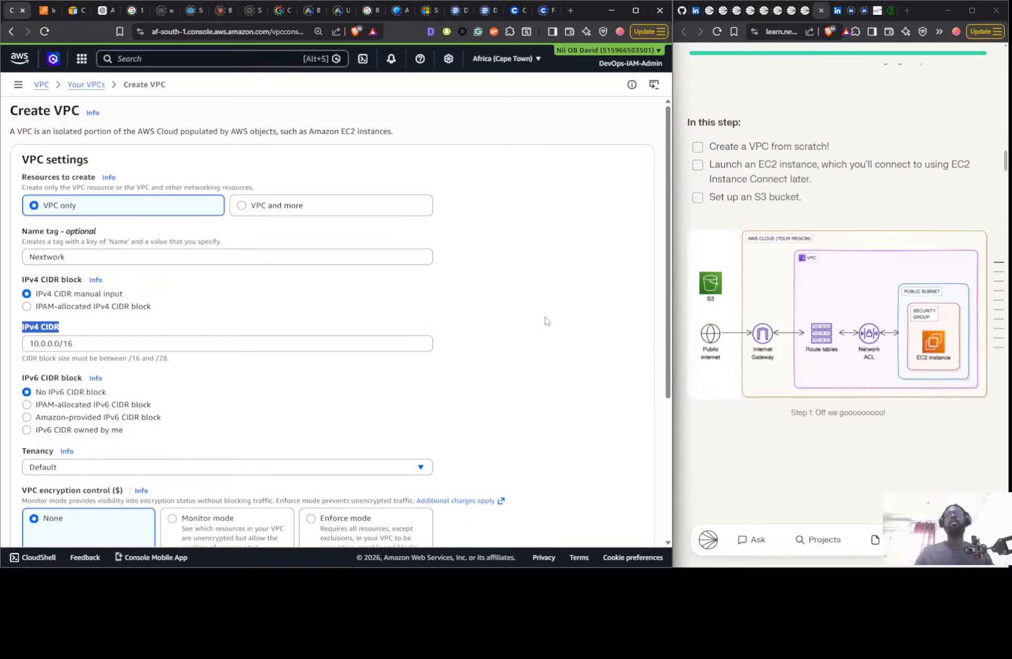
pyautogui.scroll(-4, 536, 305)
pyautogui.scroll(4, 338, 296)
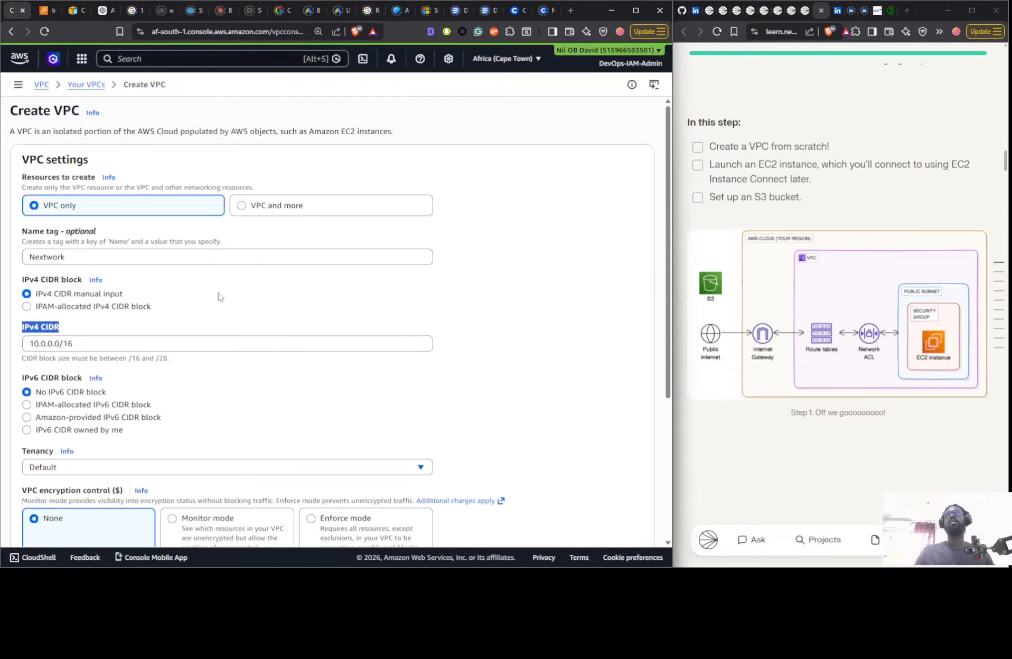
# - Choose VPC and more as the resources to create and set the auto-generated name tag to Nextwork
pyautogui.click(243, 210)
pyautogui.click(151, 301)
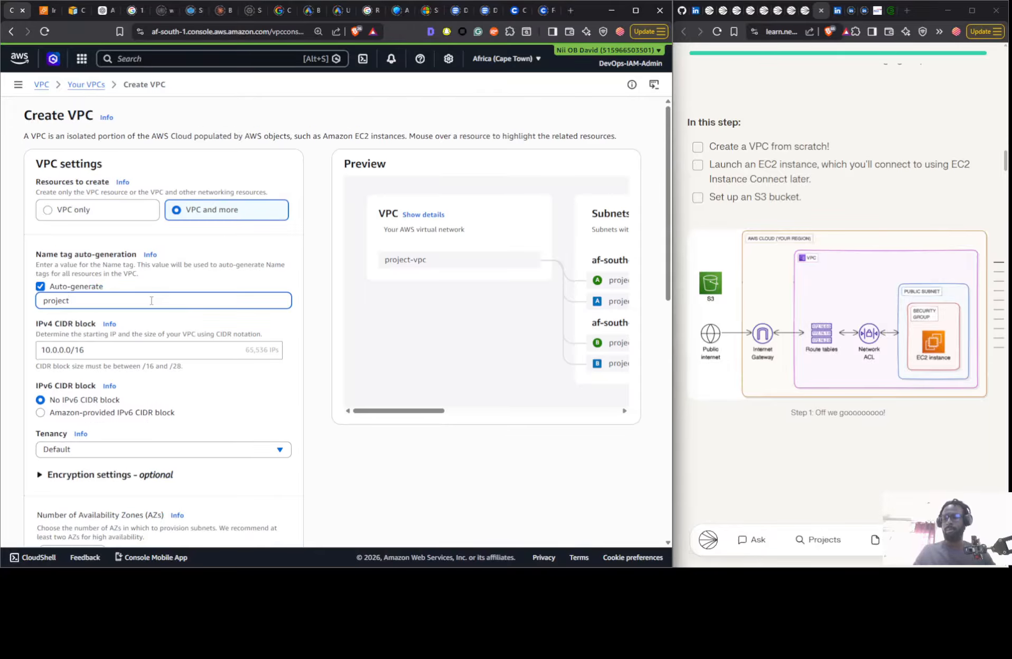
pyautogui.hotkey('ctrl', 'a')
pyautogui.write('nextw')
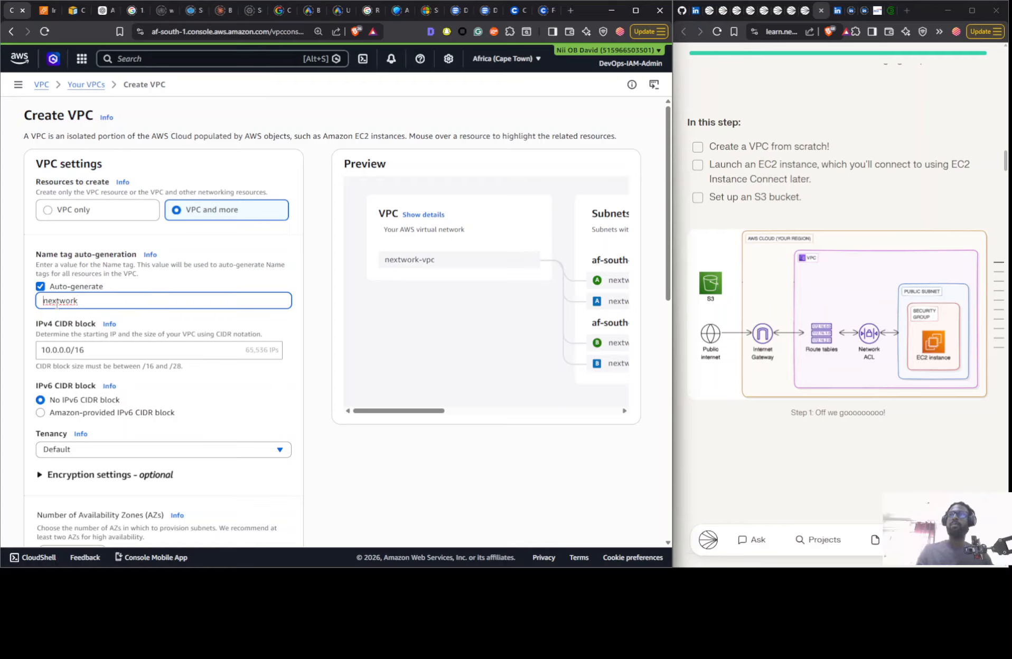
pyautogui.press('BackSpace')
pyautogui.write('N')
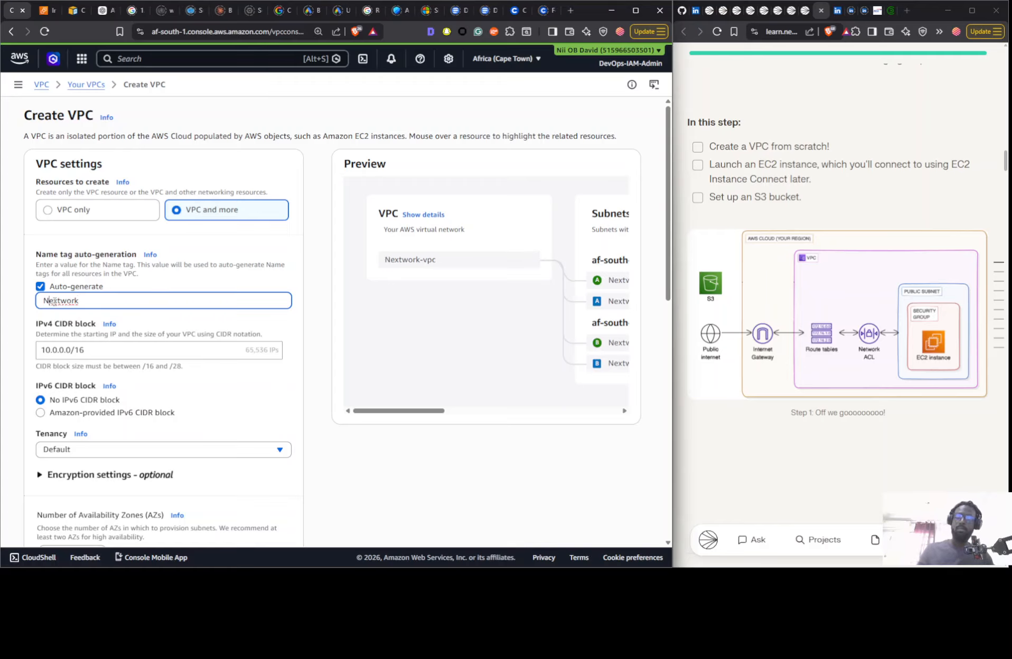
# - Create the VPC with 1 Availability Zone, 0 private subnets and no VPC endpoints
pyautogui.scroll(-4, 296, 385)
pyautogui.scroll(-3, 292, 383)
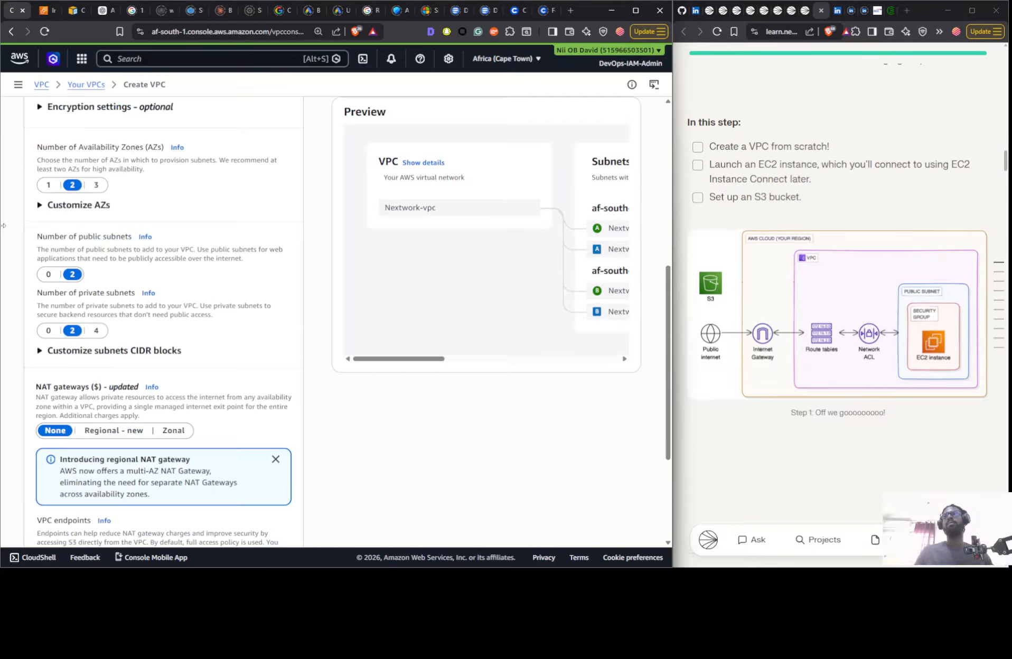
pyautogui.click(53, 185)
pyautogui.click(48, 331)
pyautogui.scroll(-3, 121, 344)
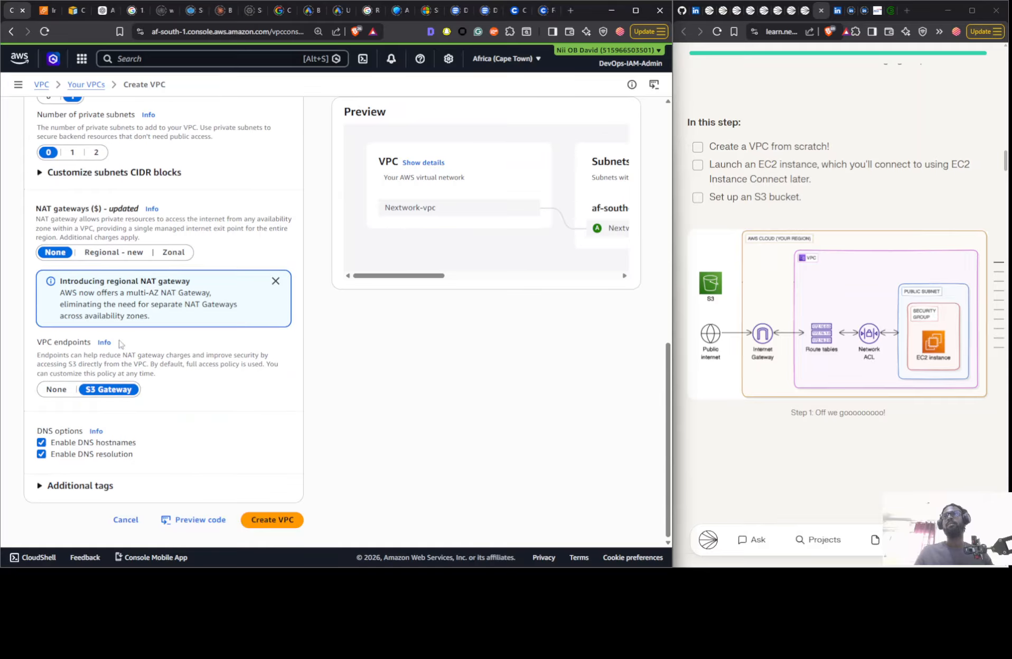
pyautogui.click(55, 391)
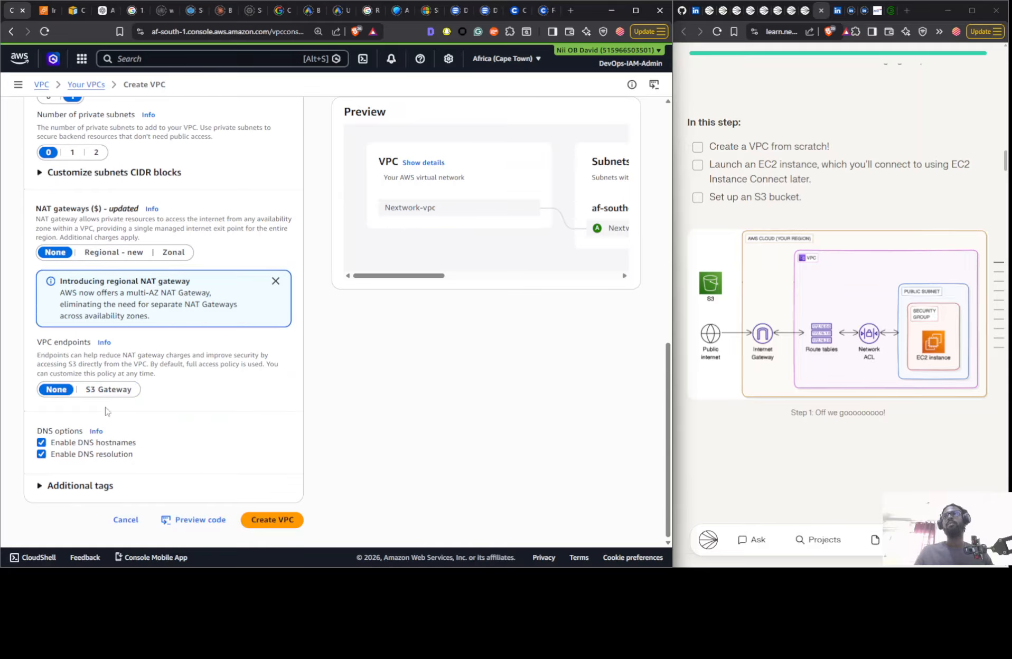
pyautogui.click(277, 522)
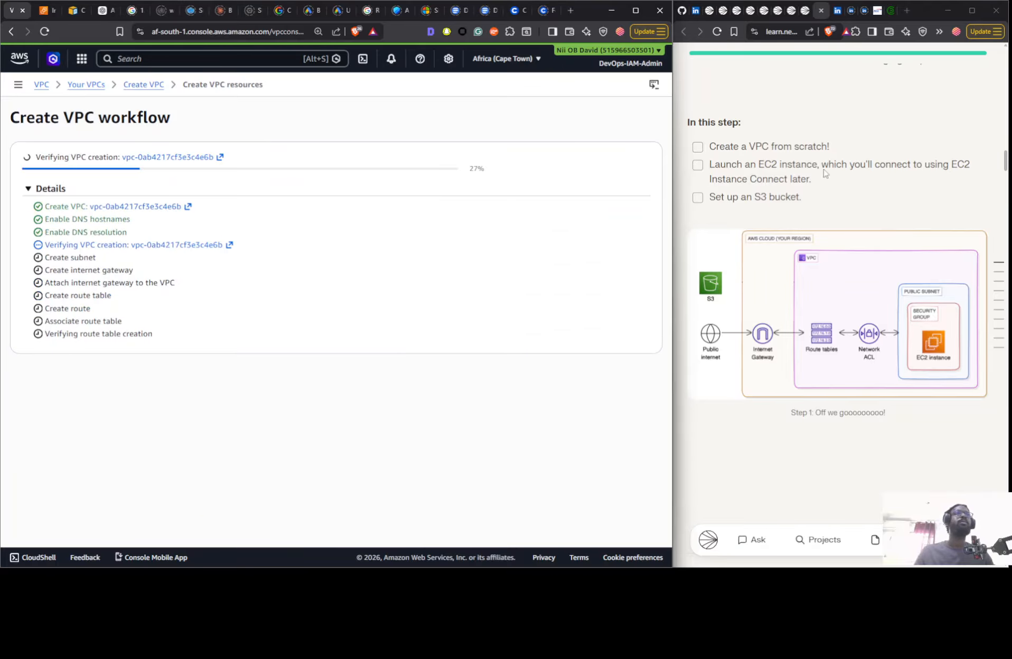
# - Start launching a new EC2 instance from the EC2 Instances page and begin naming it
pyautogui.click(47, 10)
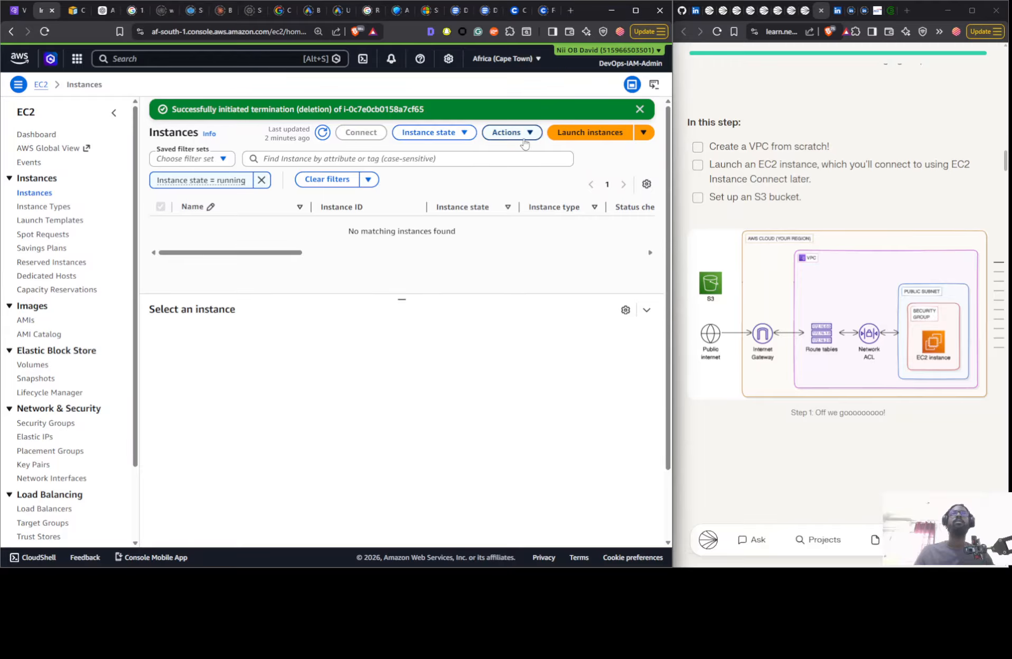
pyautogui.click(564, 133)
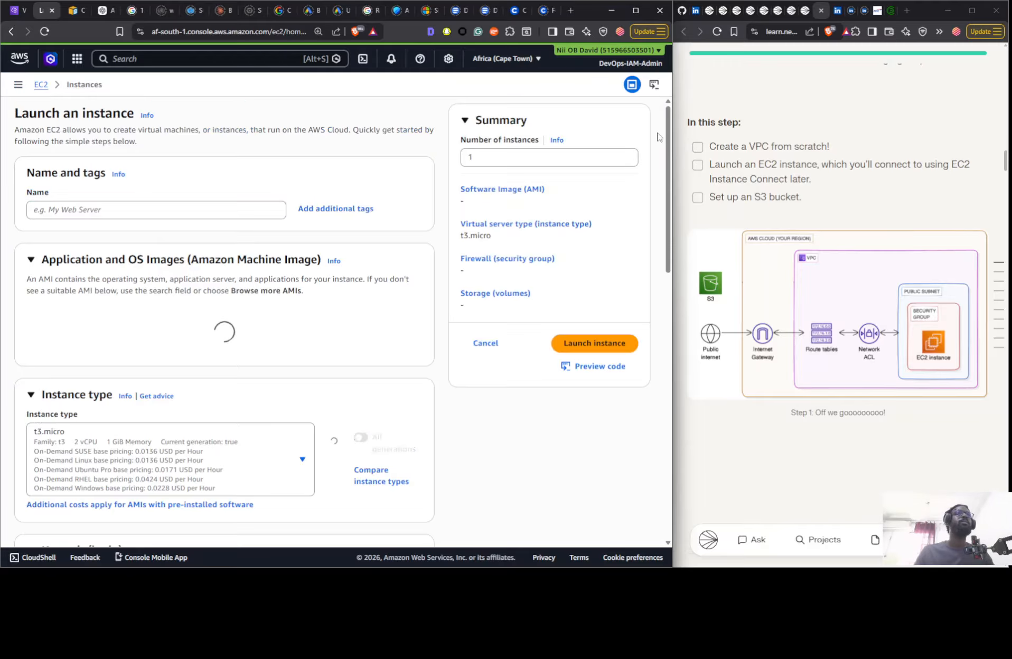
pyautogui.click(78, 210)
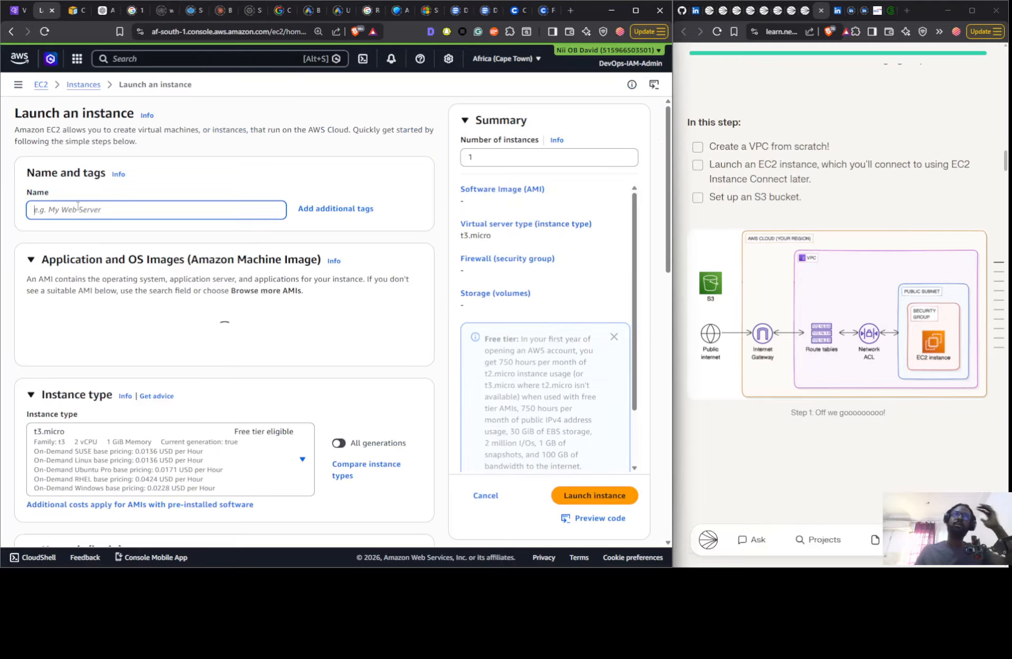
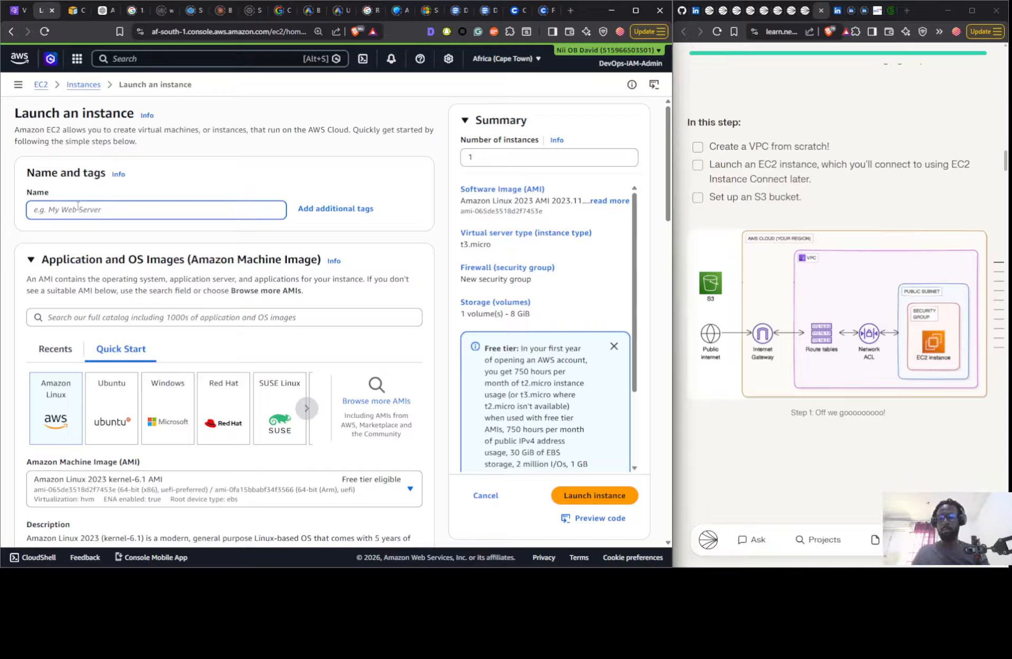
# - Name the instance Instance 1 Nextwork and choose to proceed without a key pair
pyautogui.write('Instance 1 Nextwork')
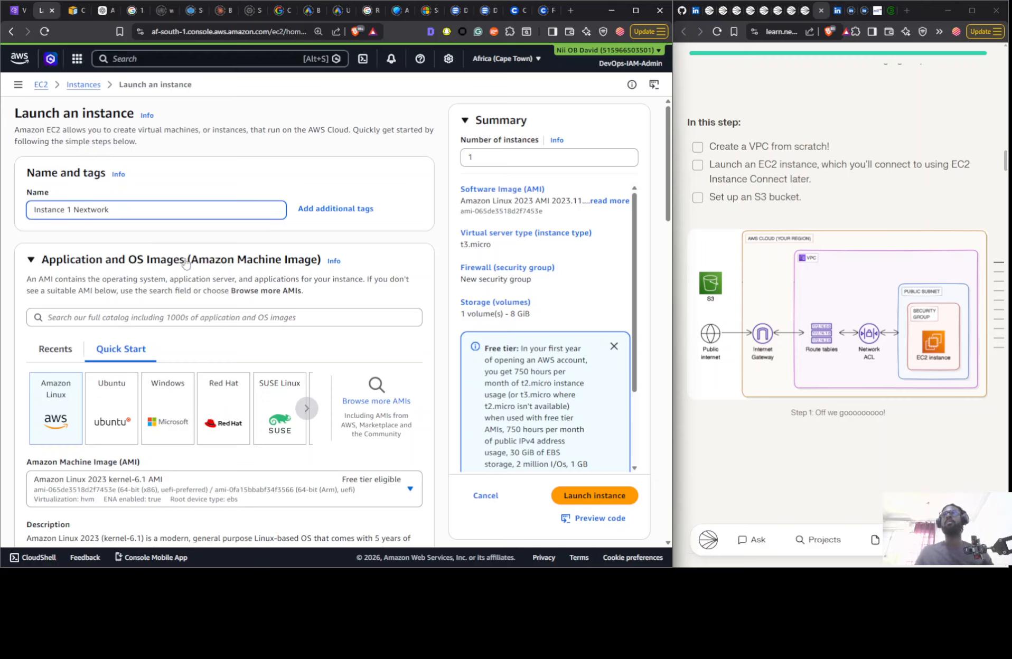
pyautogui.click(210, 170)
pyautogui.scroll(-7, 174, 206)
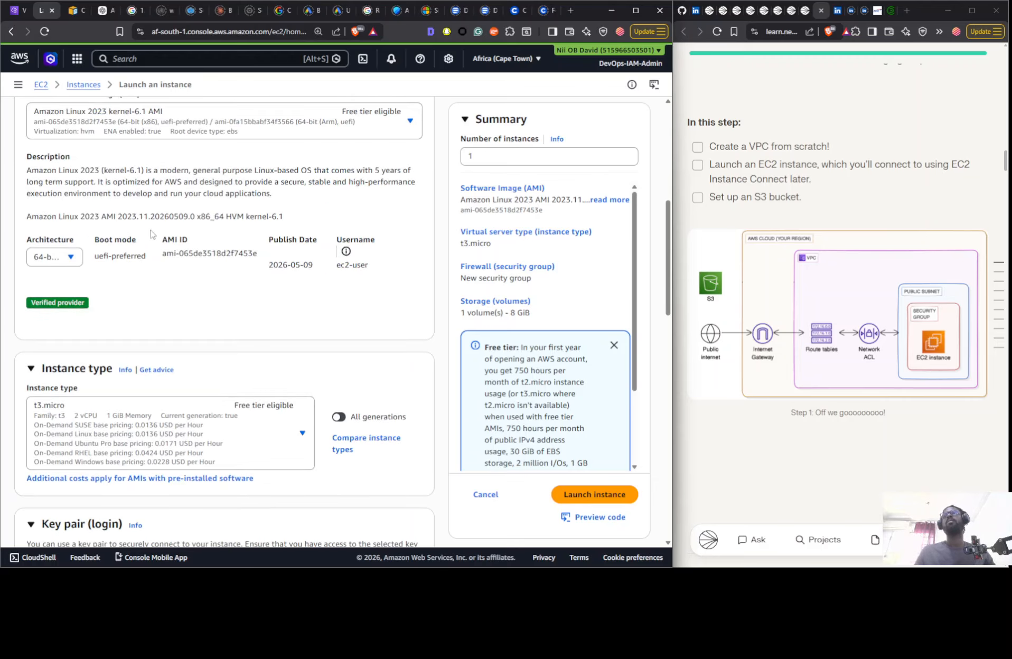
pyautogui.scroll(-7, 151, 234)
pyautogui.click(90, 228)
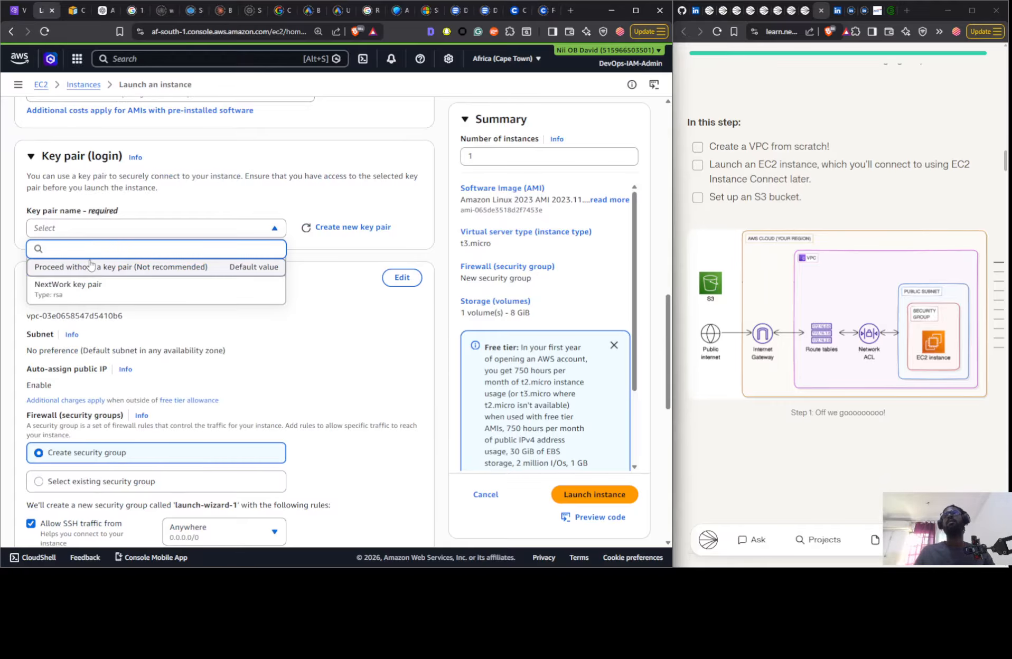
pyautogui.click(90, 267)
# - Edit the instance's network settings to use Nextwork-vpc with its public subnet and enable auto-assigned public IP
pyautogui.click(402, 278)
pyautogui.click(215, 330)
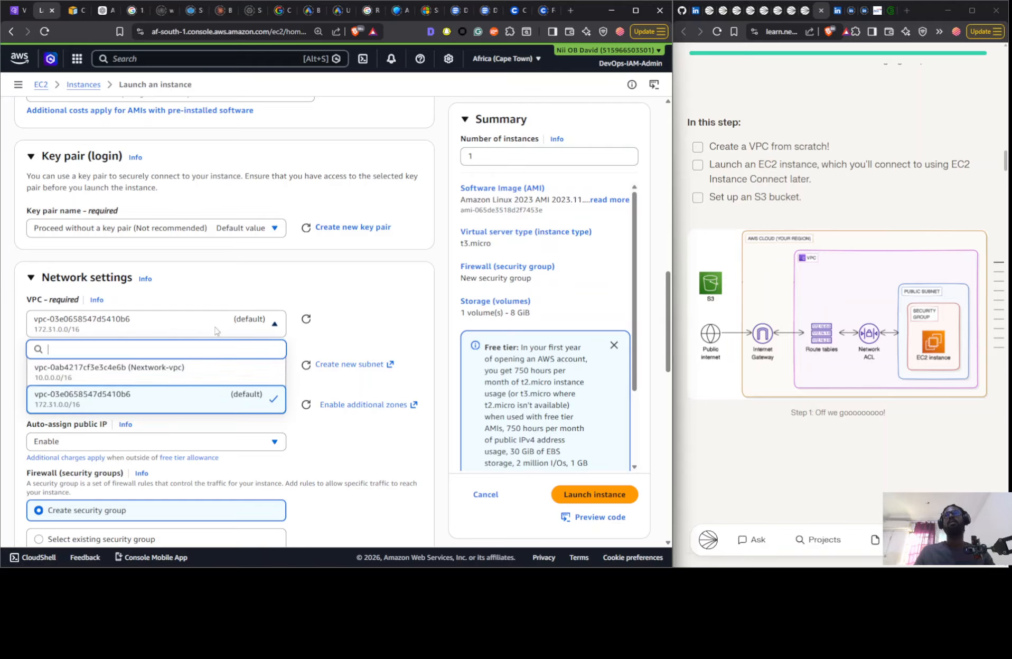
pyautogui.click(222, 370)
pyautogui.scroll(-4, 232, 235)
pyautogui.click(230, 198)
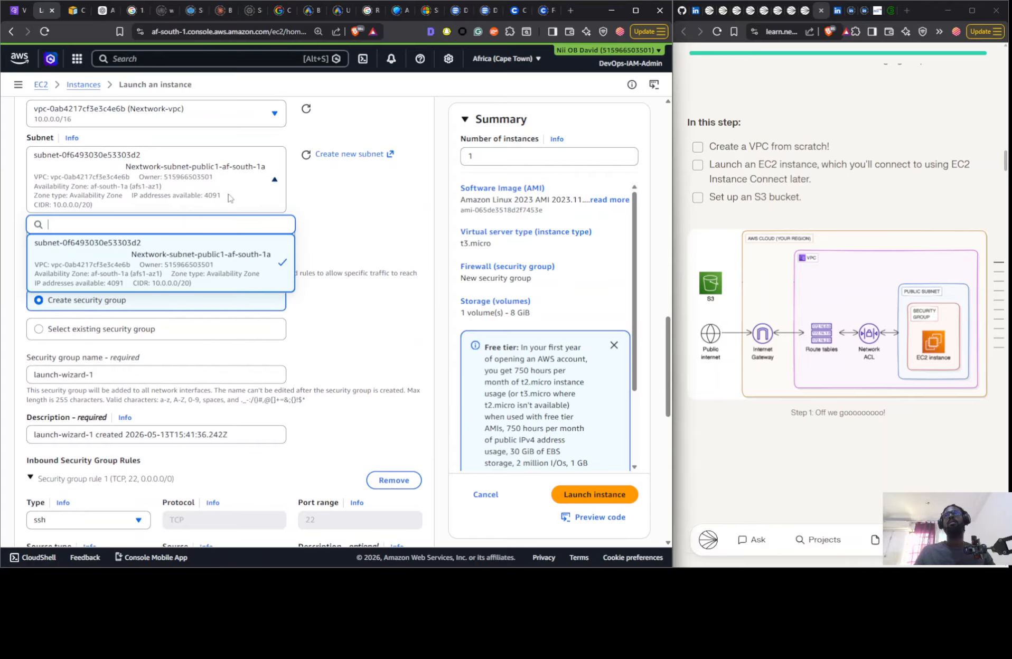
pyautogui.click(351, 230)
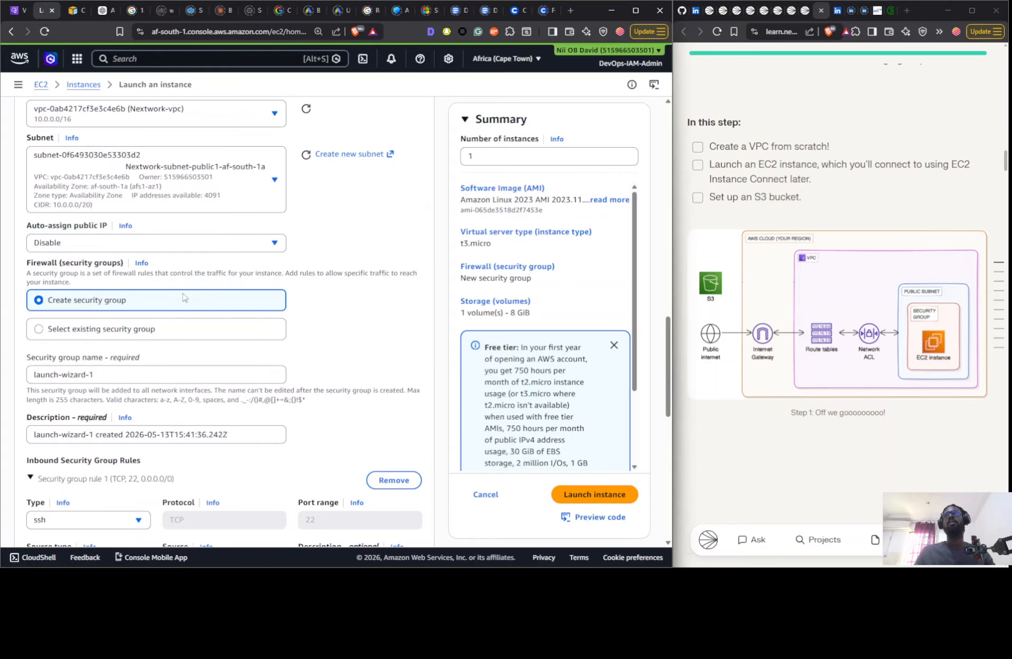
pyautogui.click(135, 243)
pyautogui.click(129, 262)
# - Assign the existing default security group to the instance instead of creating a new one
pyautogui.scroll(-3, 126, 276)
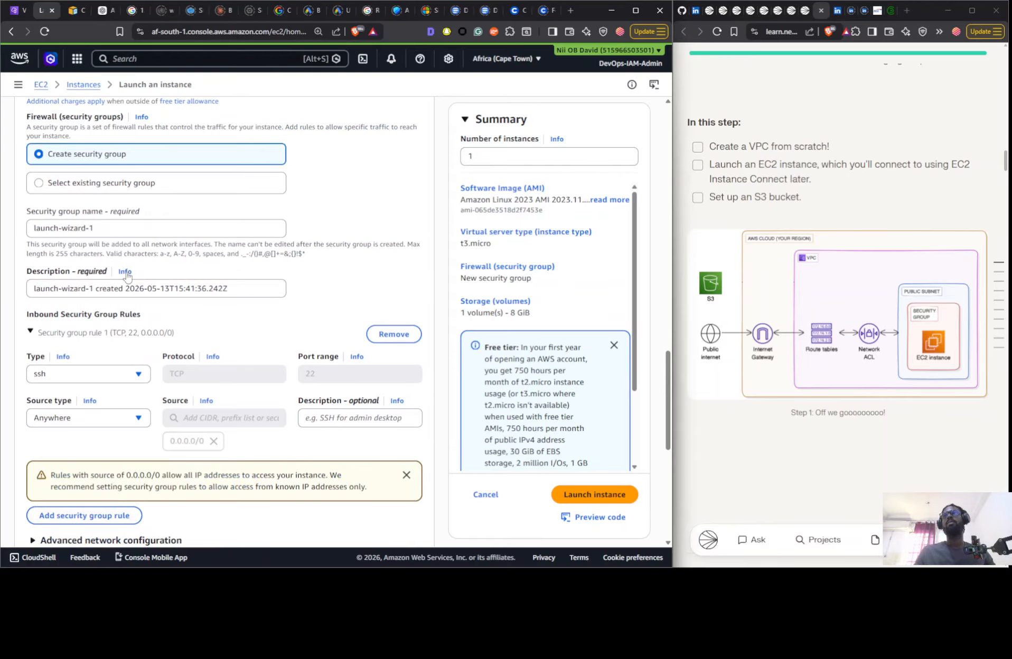
pyautogui.click(77, 185)
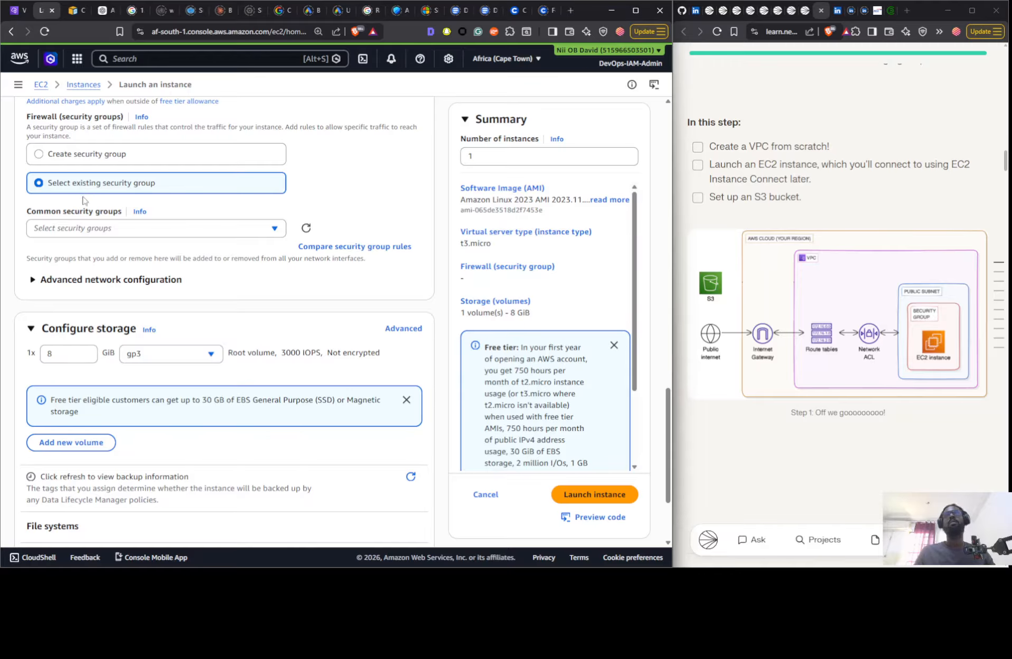
pyautogui.scroll(-5, 775, 231)
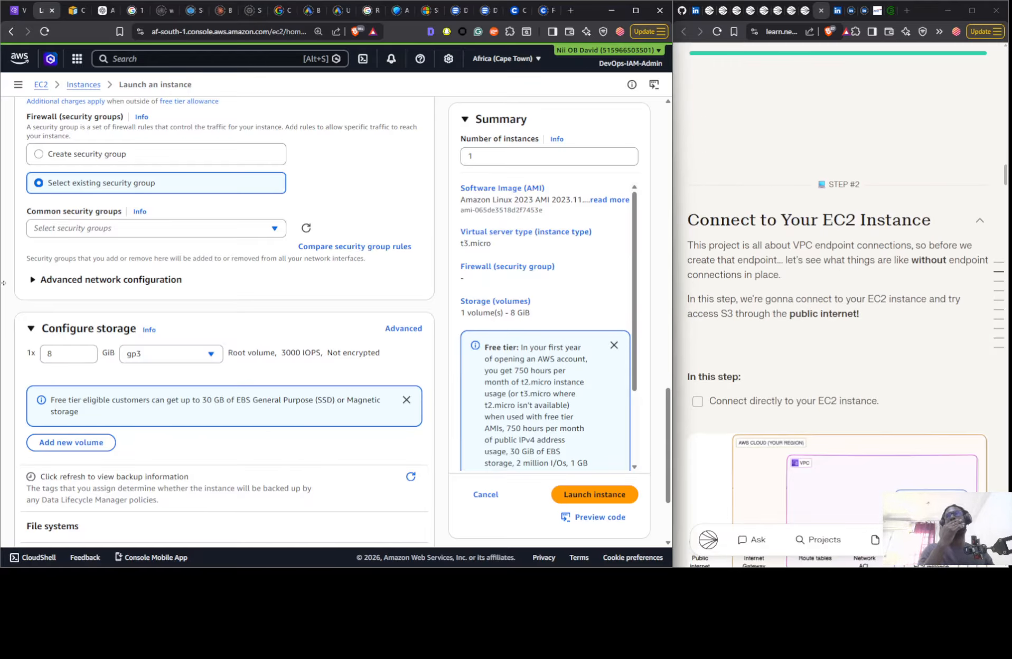
pyautogui.click(91, 228)
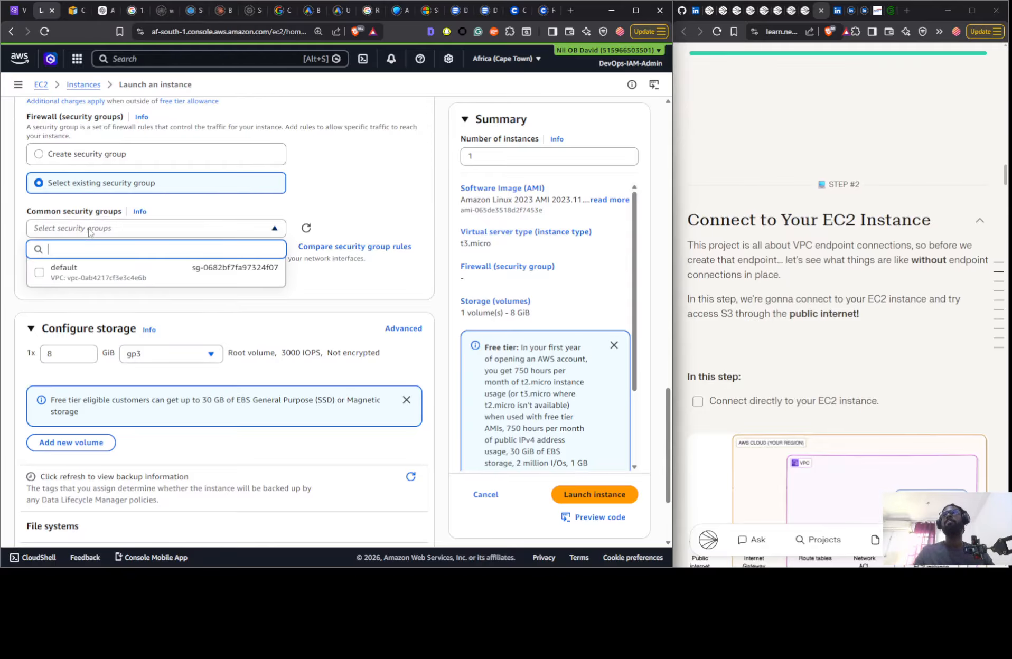
pyautogui.click(82, 275)
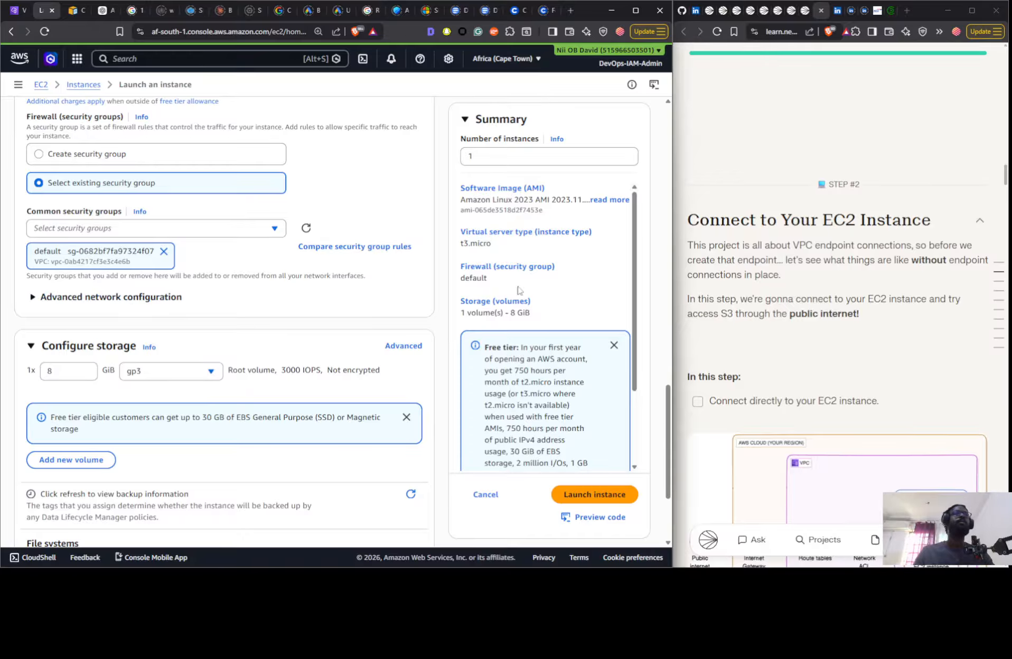
# - Switch the project guide to Some Guidance mode and find its security group instructions for the EC2 instance
pyautogui.scroll(15, 889, 221)
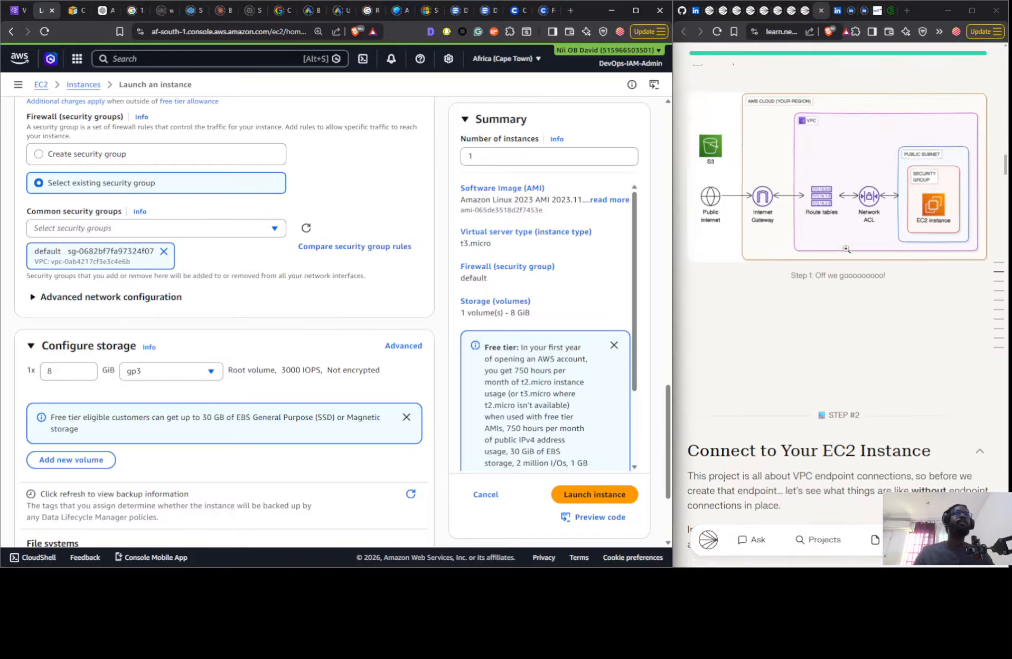
pyautogui.scroll(-4, 846, 281)
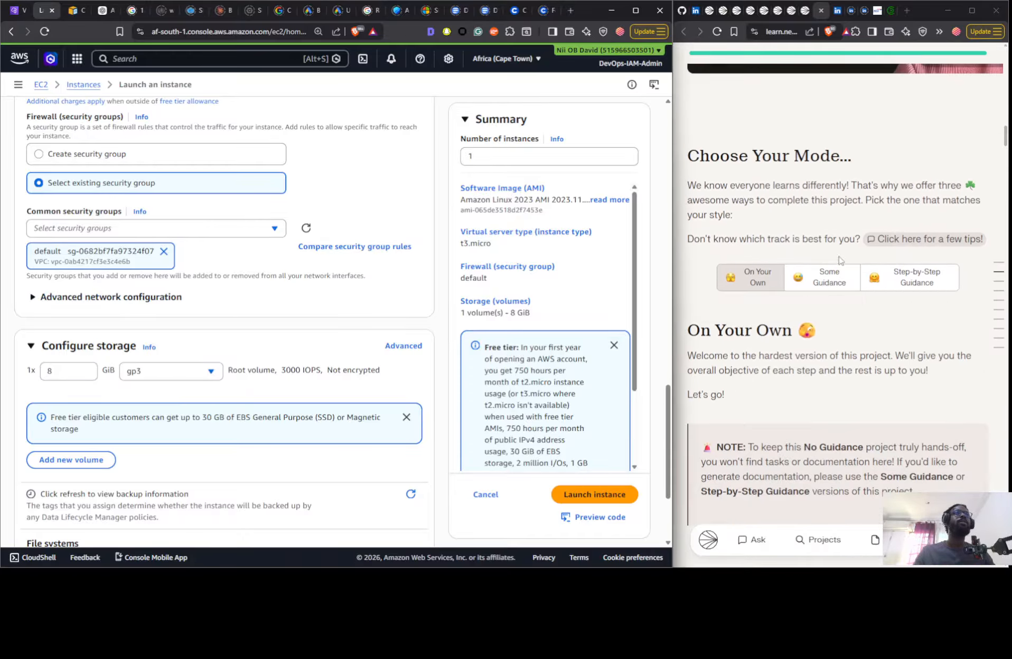
pyautogui.click(829, 277)
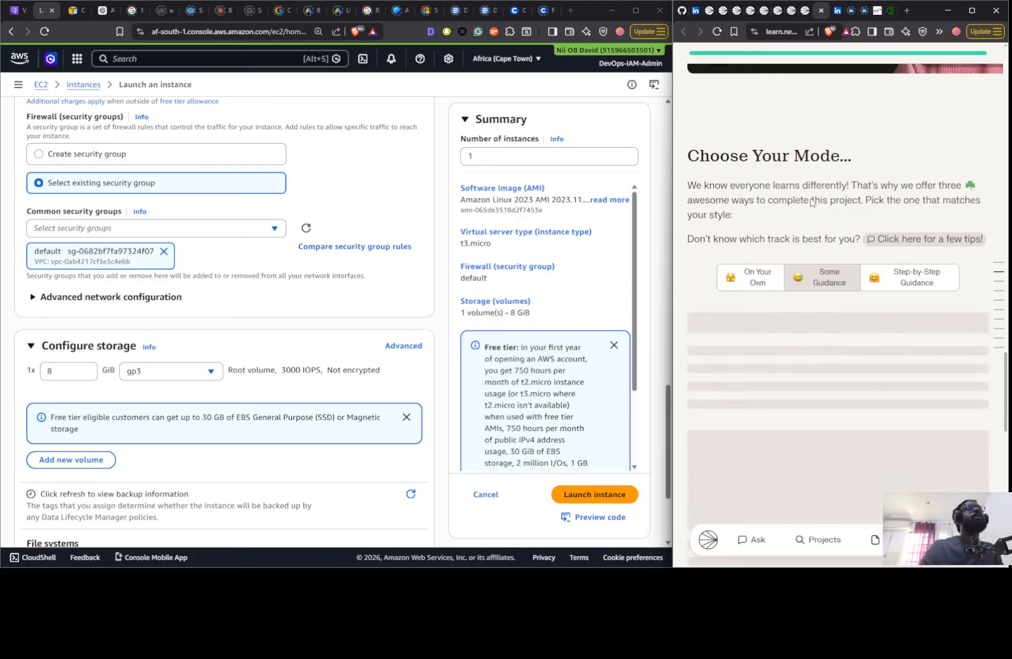
pyautogui.scroll(-4, 811, 201)
pyautogui.scroll(-4, 810, 202)
pyautogui.scroll(-20, 810, 203)
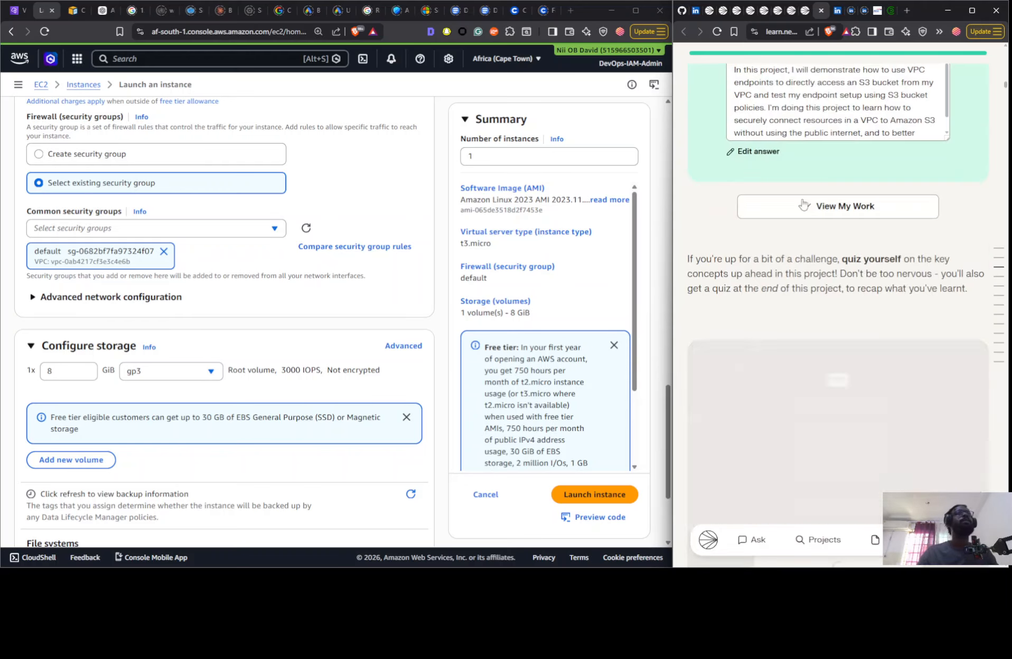
pyautogui.scroll(-17, 799, 221)
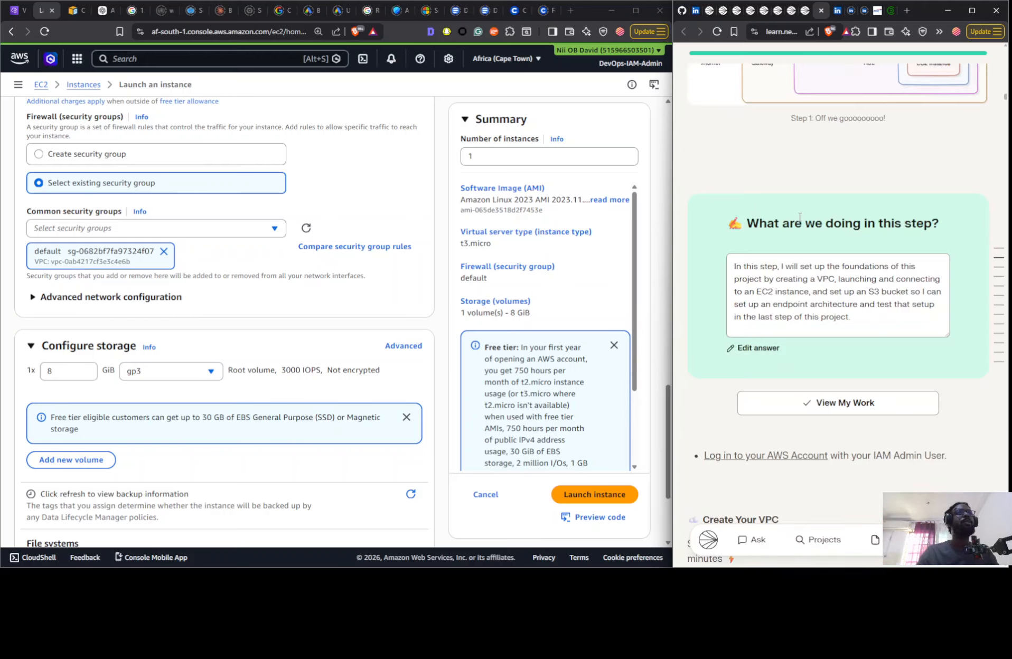
pyautogui.scroll(-20, 798, 221)
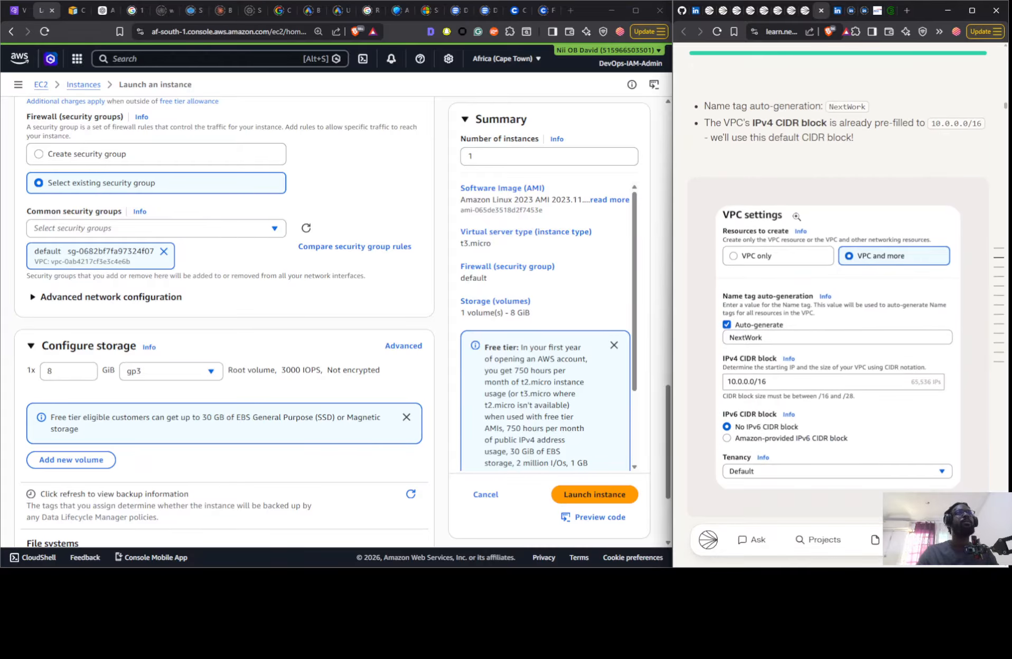
pyautogui.scroll(-20, 792, 219)
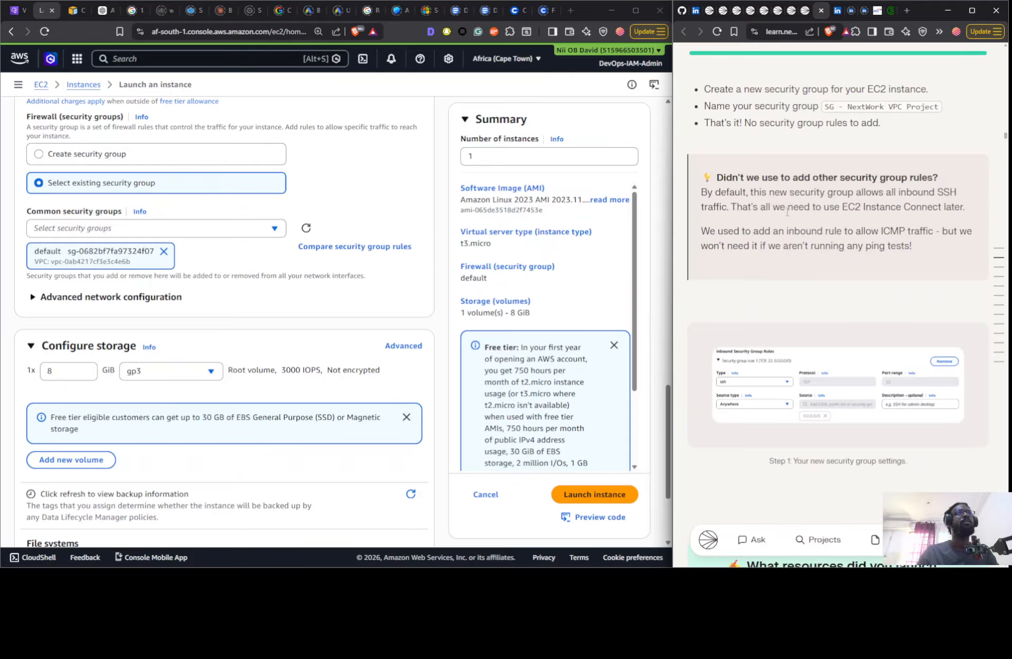
pyautogui.scroll(2, 787, 212)
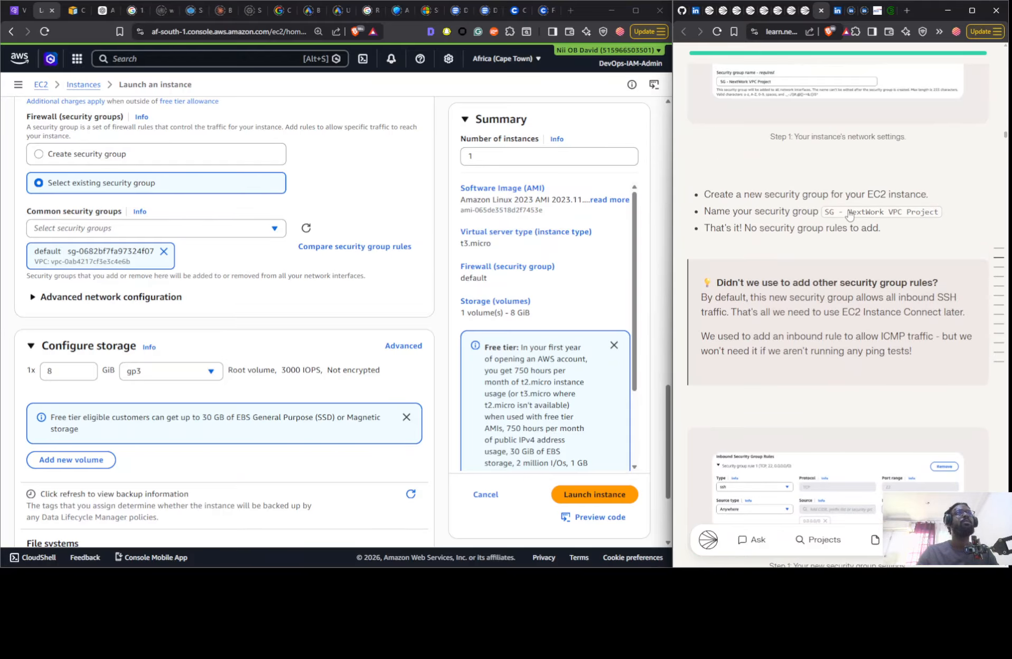
# - Set the instance to create a new security group named SG - NextWork VPC Project, copying the name from the guide
pyautogui.click(848, 212)
pyautogui.click(160, 156)
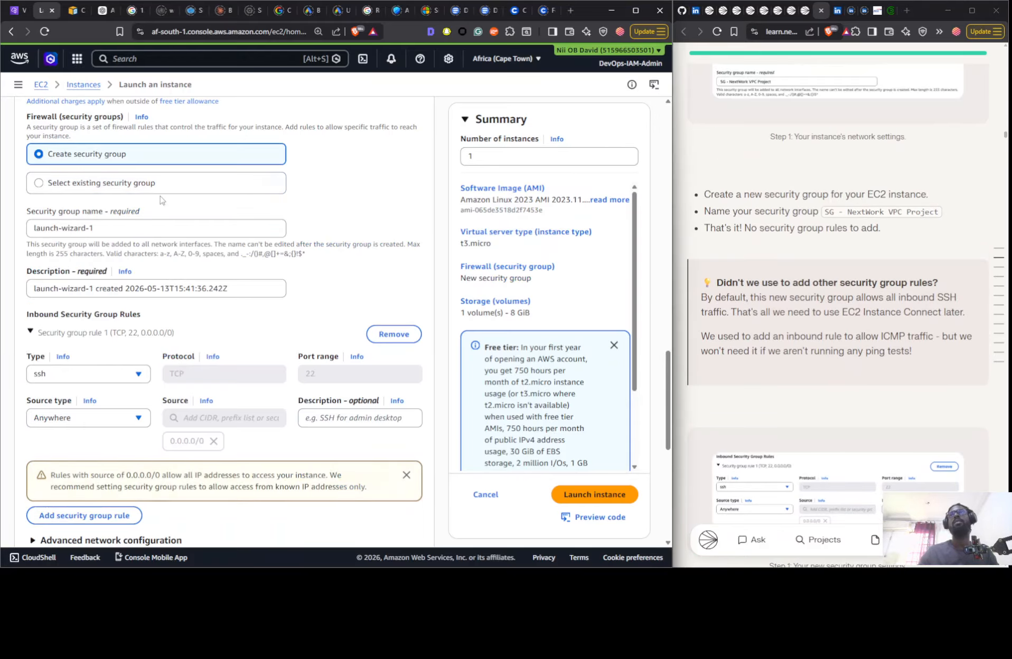
pyautogui.click(160, 226)
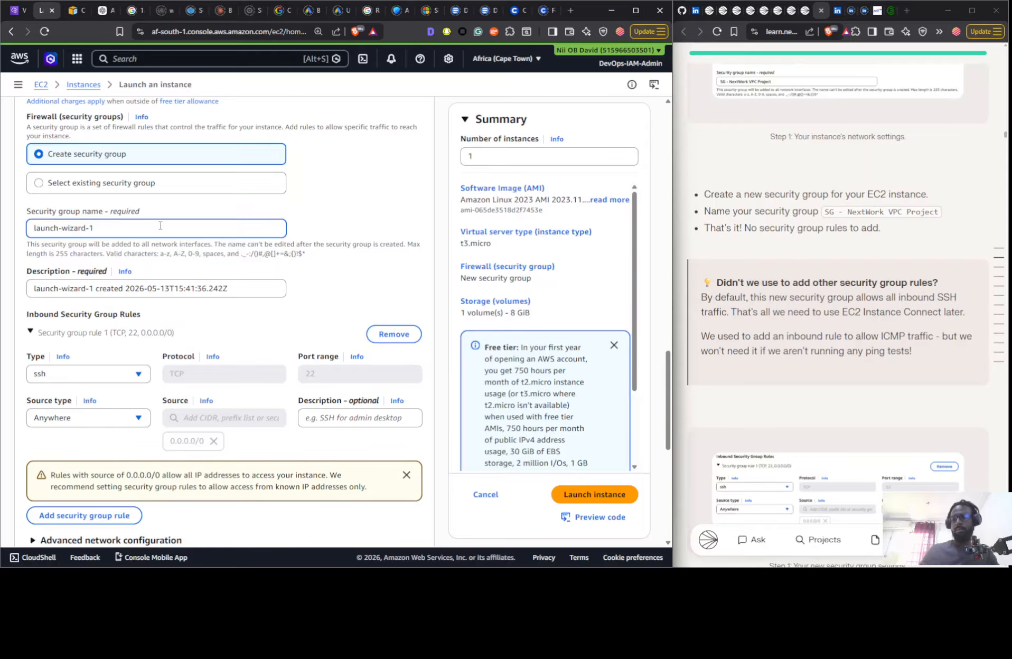
pyautogui.hotkey('ctrl', 'a')
pyautogui.hotkey('ctrl', 'v')
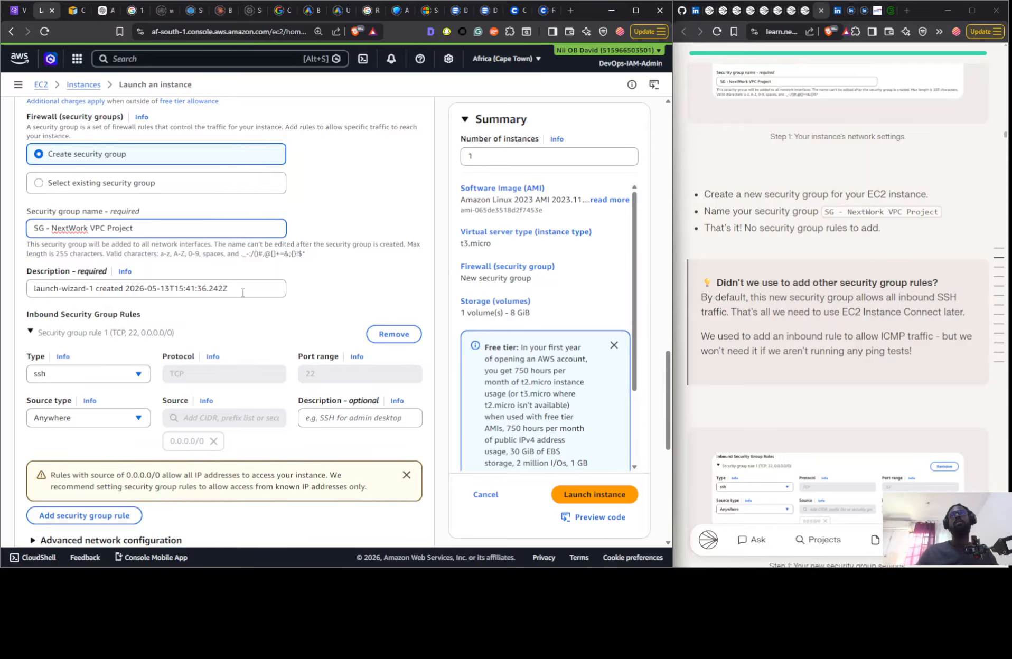
# - Launch the EC2 instance and bring up the project guide's instructions for the S3 bucket
pyautogui.scroll(-7, 462, 366)
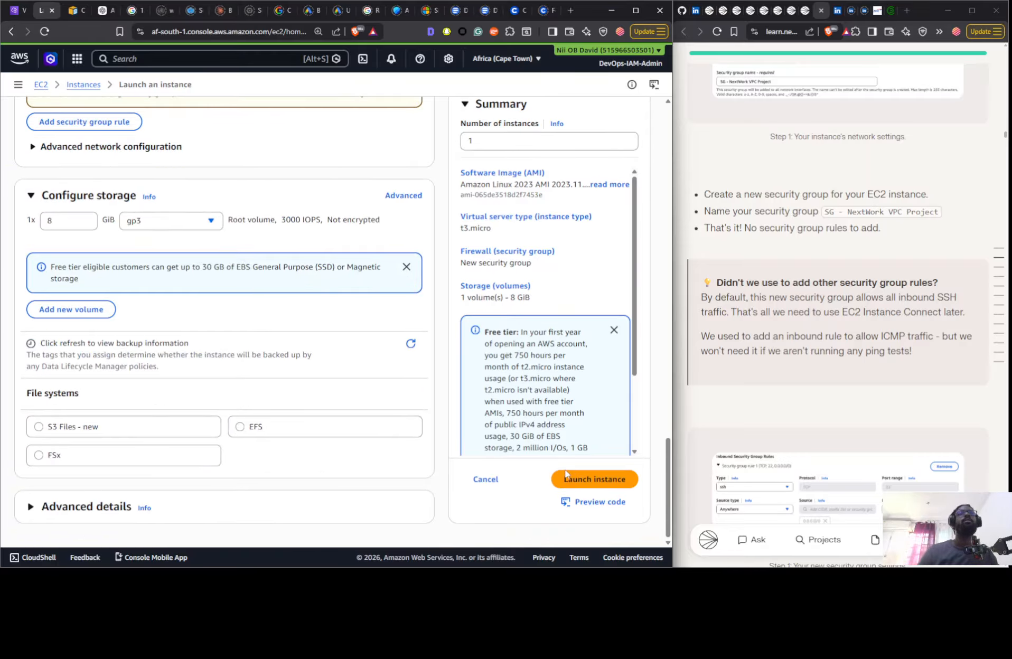
pyautogui.scroll(7, 801, 263)
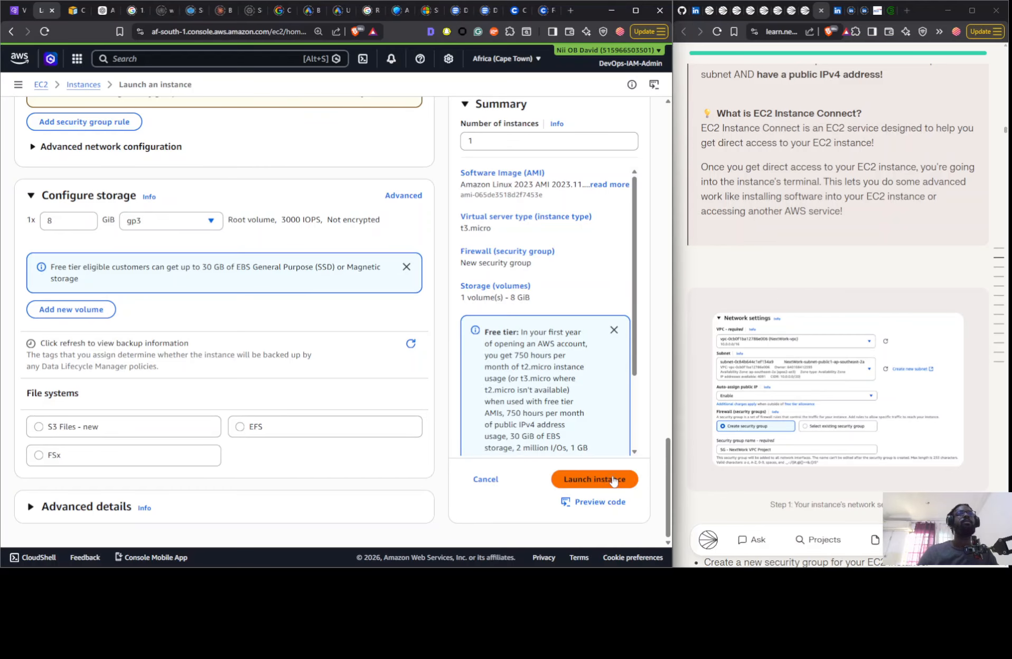
pyautogui.scroll(-20, 749, 297)
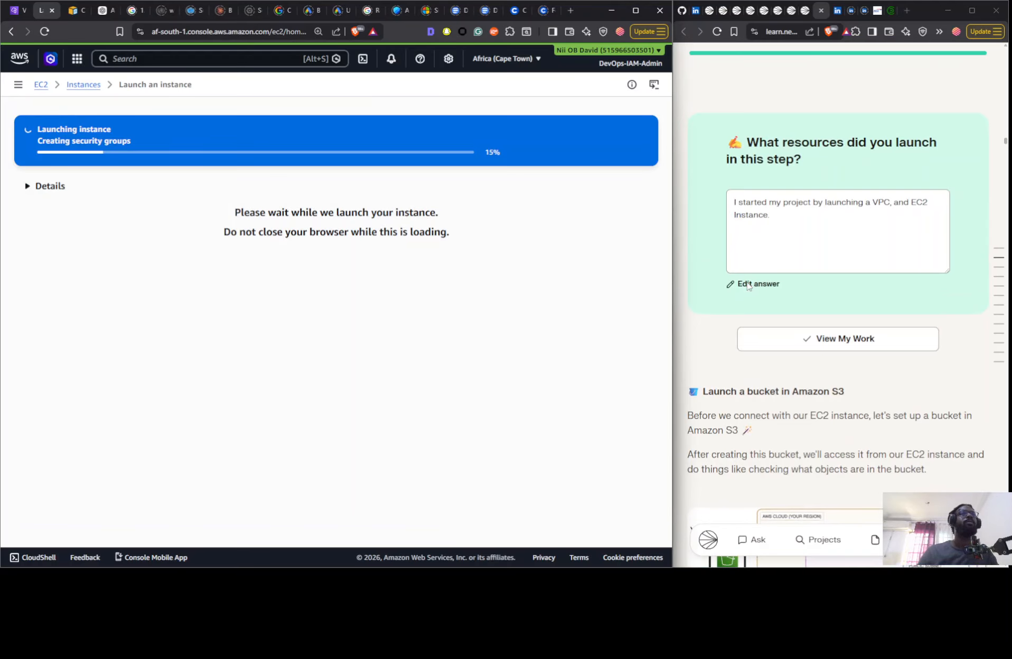
pyautogui.scroll(-4, 746, 279)
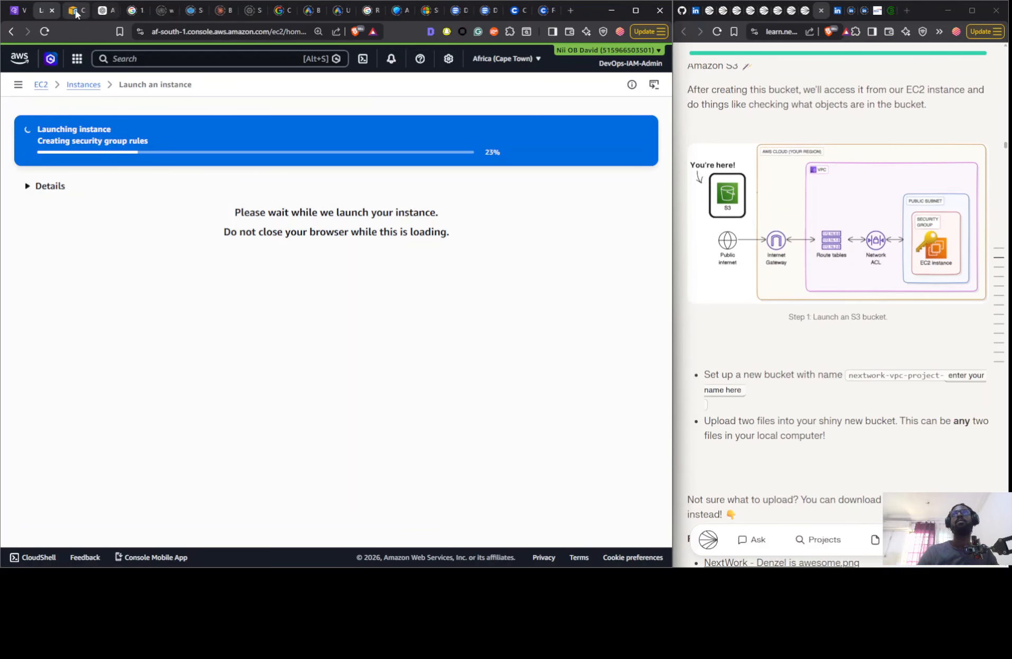
# - Open the S3 service in a new browser tab from the recently visited services
pyautogui.click(76, 59)
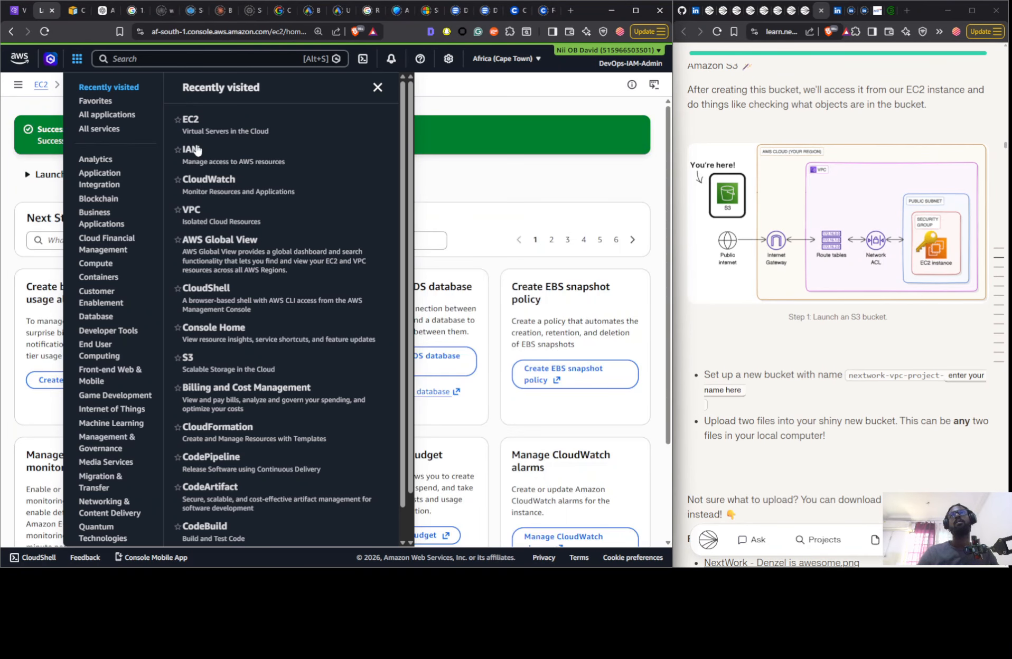
pyautogui.rightClick(194, 358)
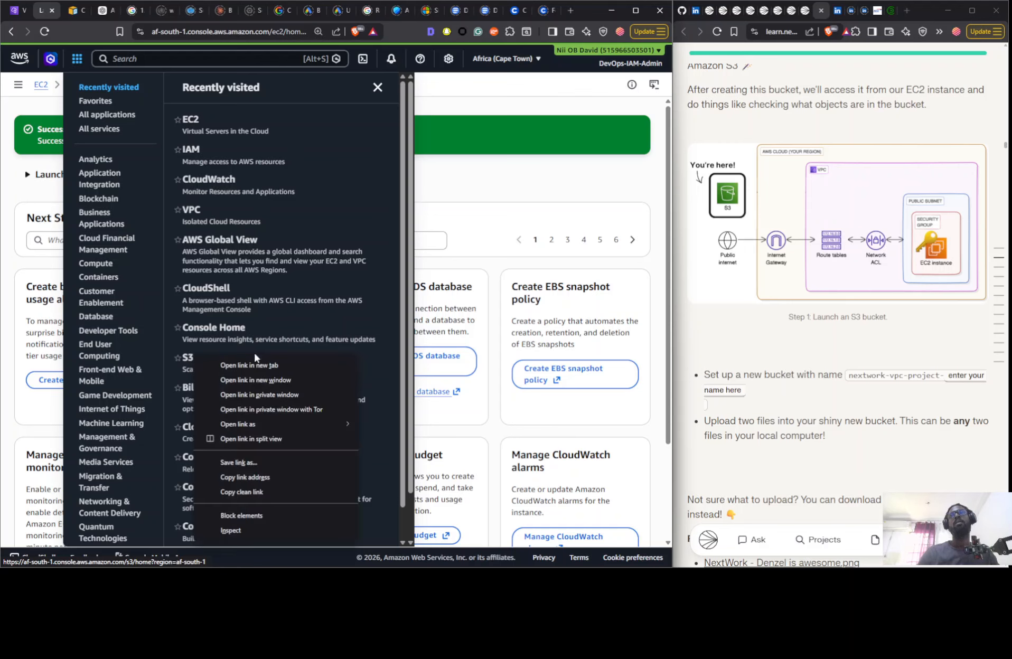
pyautogui.click(233, 364)
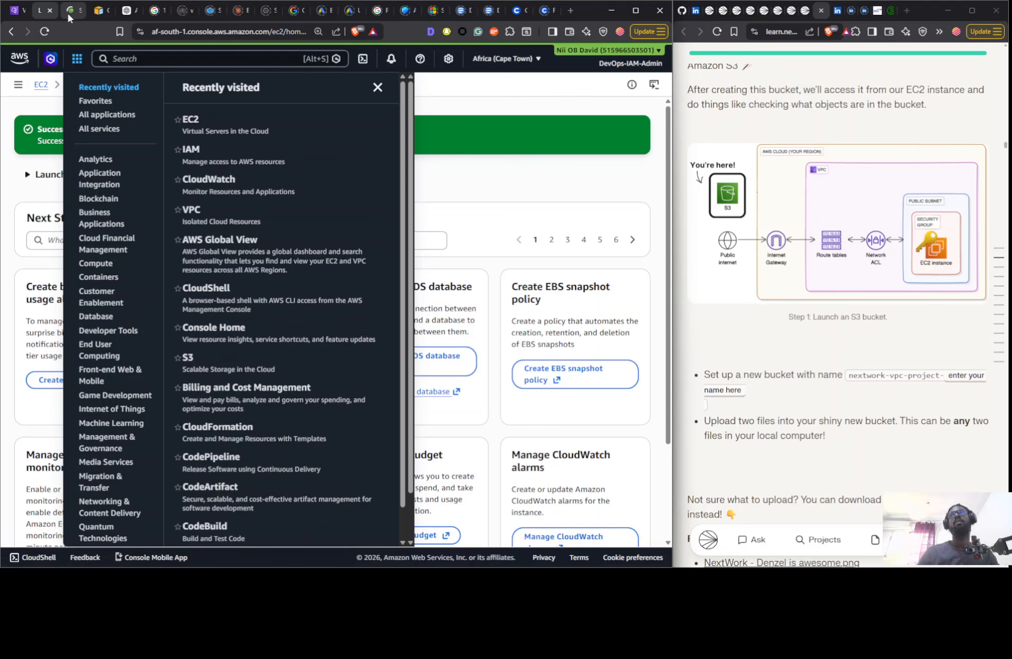
# - Dismiss the services list and view all EC2 instances from the launch confirmation page
pyautogui.click(498, 110)
pyautogui.scroll(-3, 600, 292)
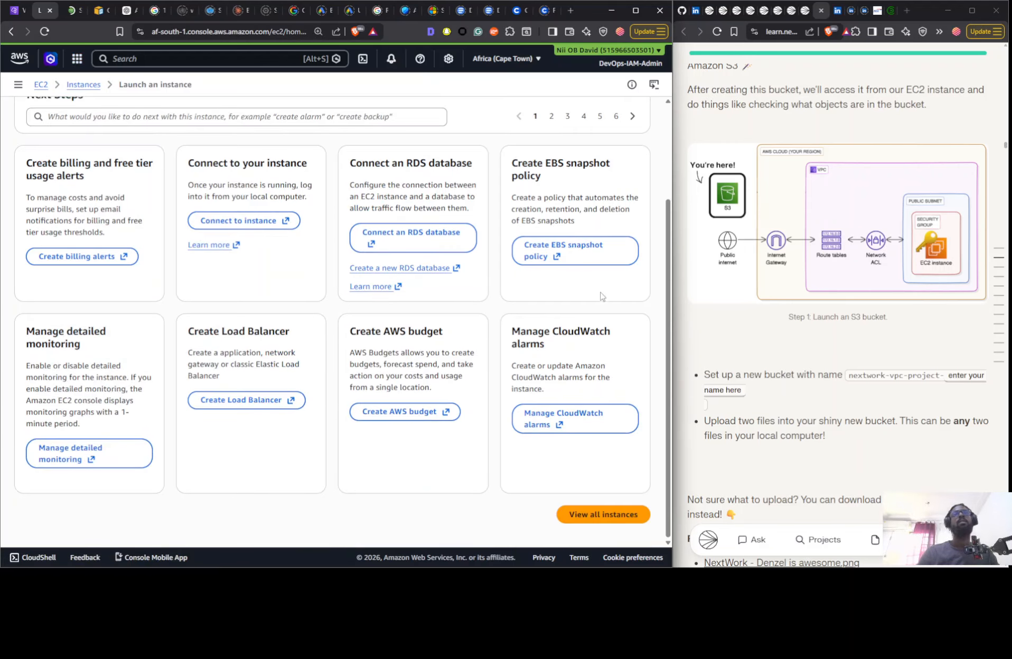
pyautogui.click(562, 516)
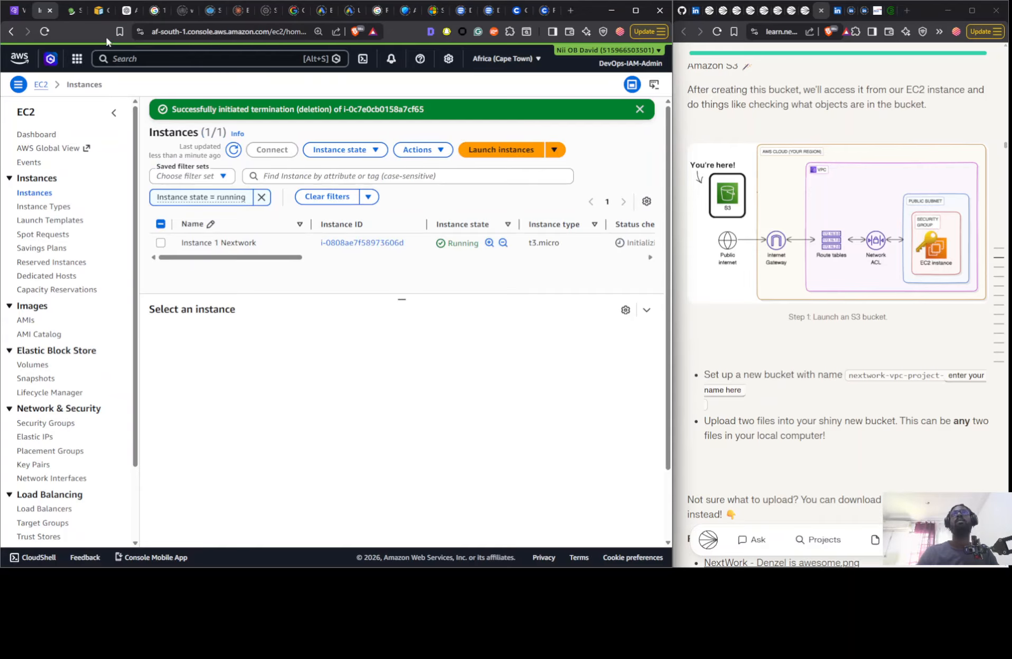
# - Open the form for creating a new bucket from the S3 general purpose buckets list
pyautogui.click(72, 10)
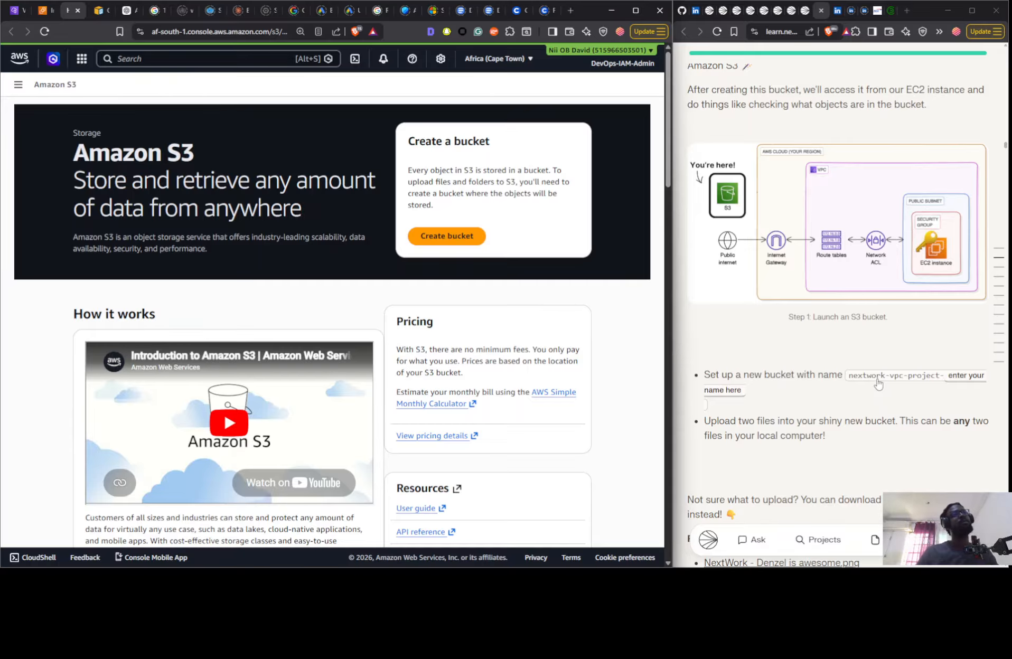
pyautogui.click(19, 84)
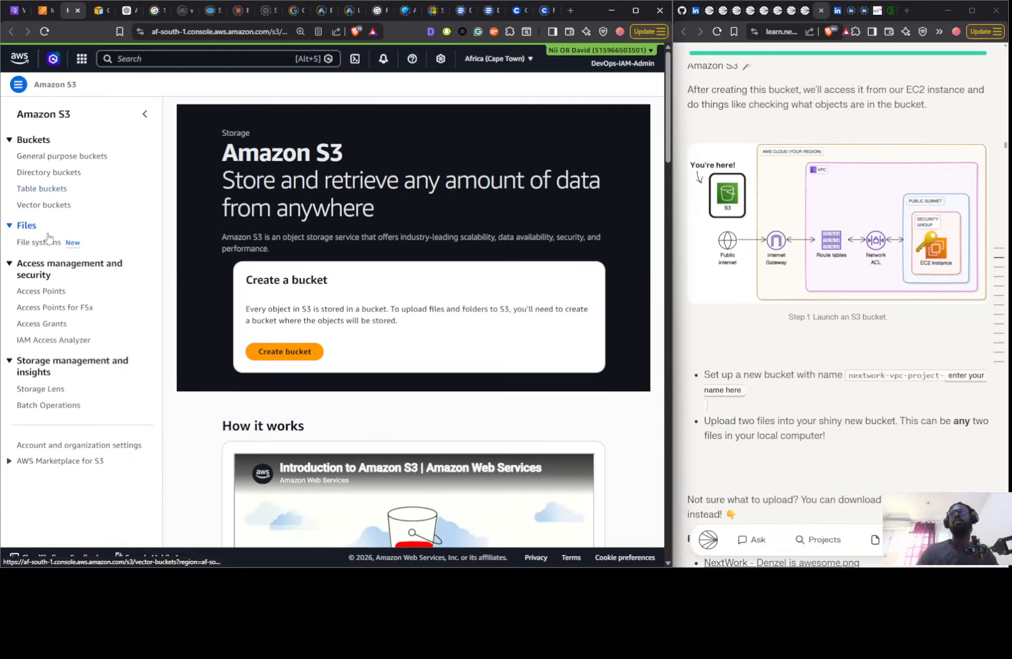
pyautogui.click(40, 158)
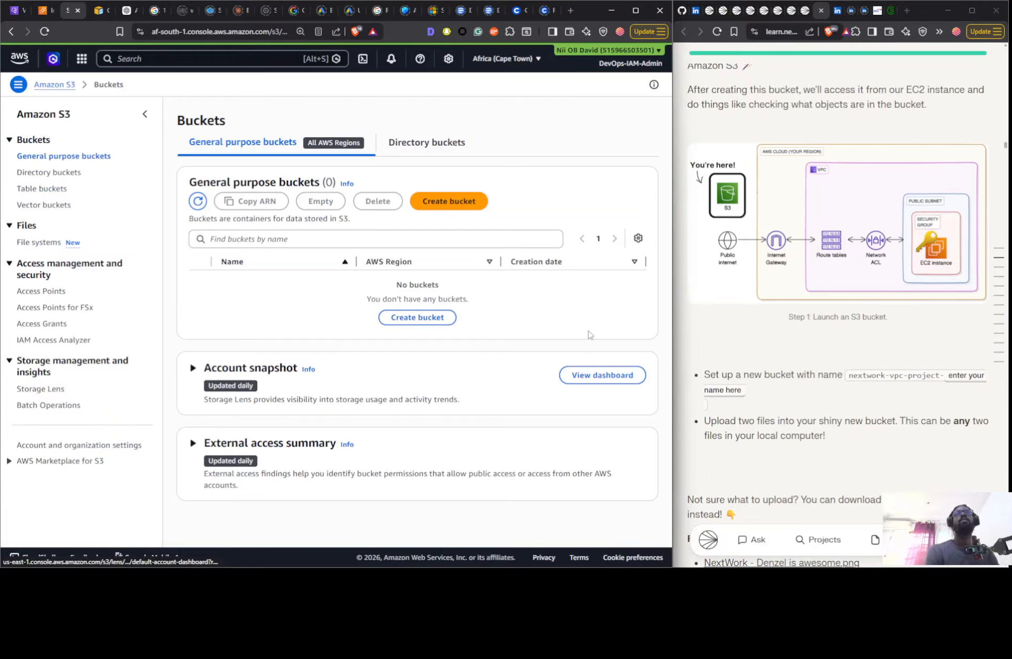
pyautogui.click(436, 203)
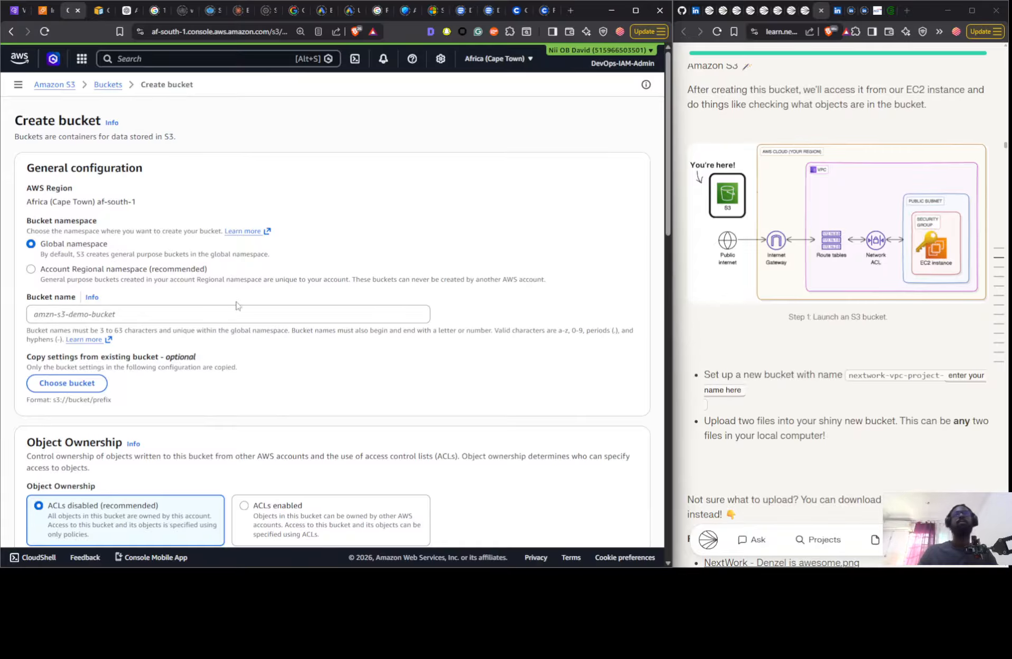
# - Create the bucket with a name made of nextwork-vpc- plus the owner's first name, keeping the default settings
pyautogui.click(185, 314)
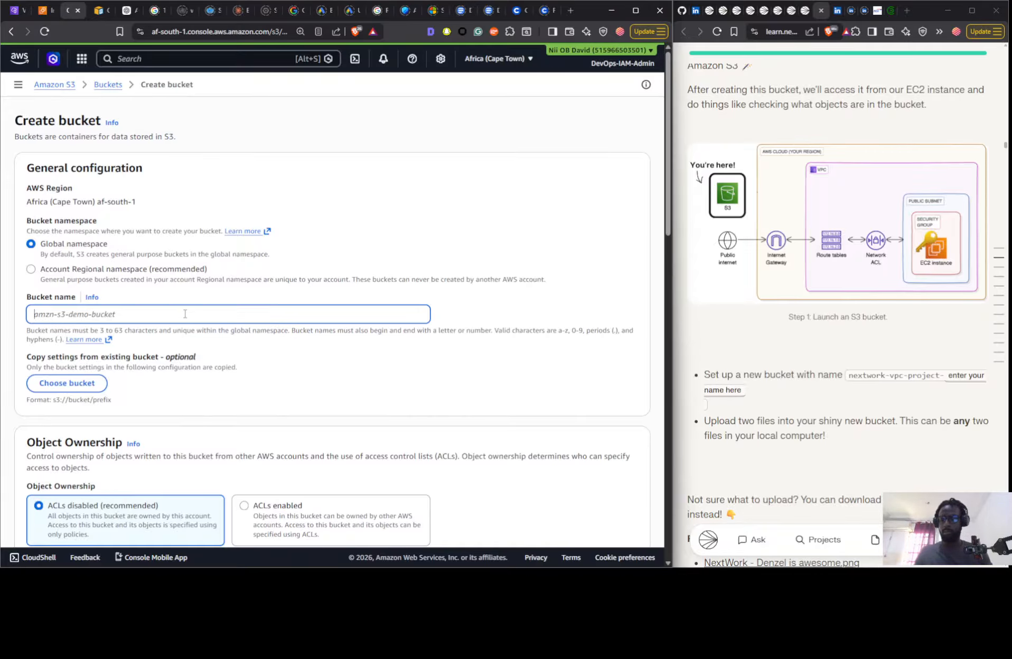
pyautogui.write('nextwork-vpc-nii')
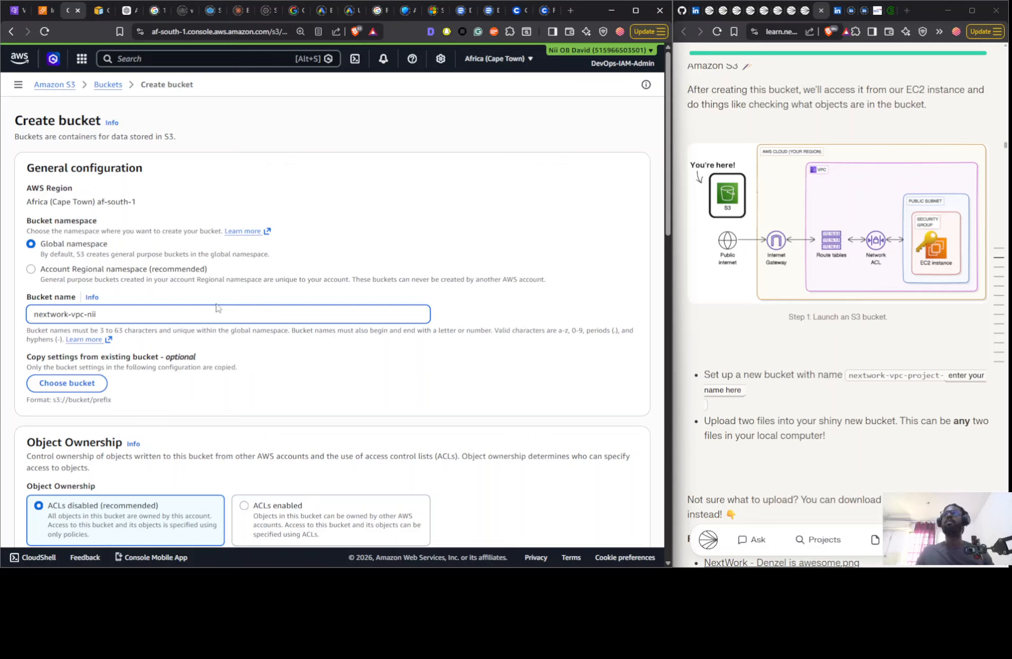
pyautogui.scroll(-15, 217, 309)
pyautogui.click(611, 542)
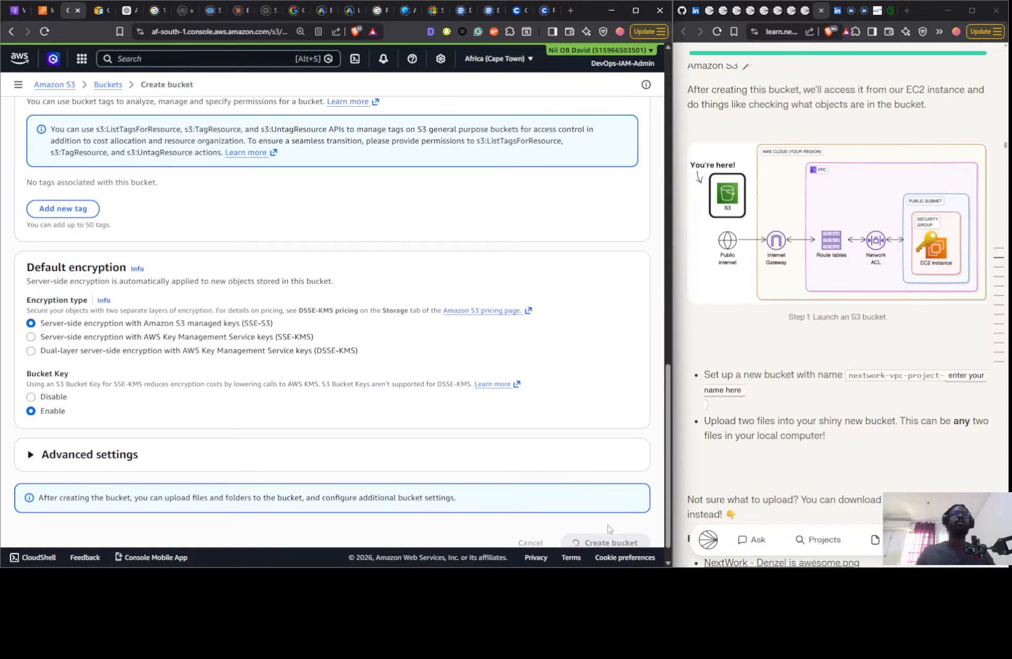
# - Upload the two NextWork "is awesome" PNG images from the local NextWork folder to the new bucket
pyautogui.scroll(-5, 808, 301)
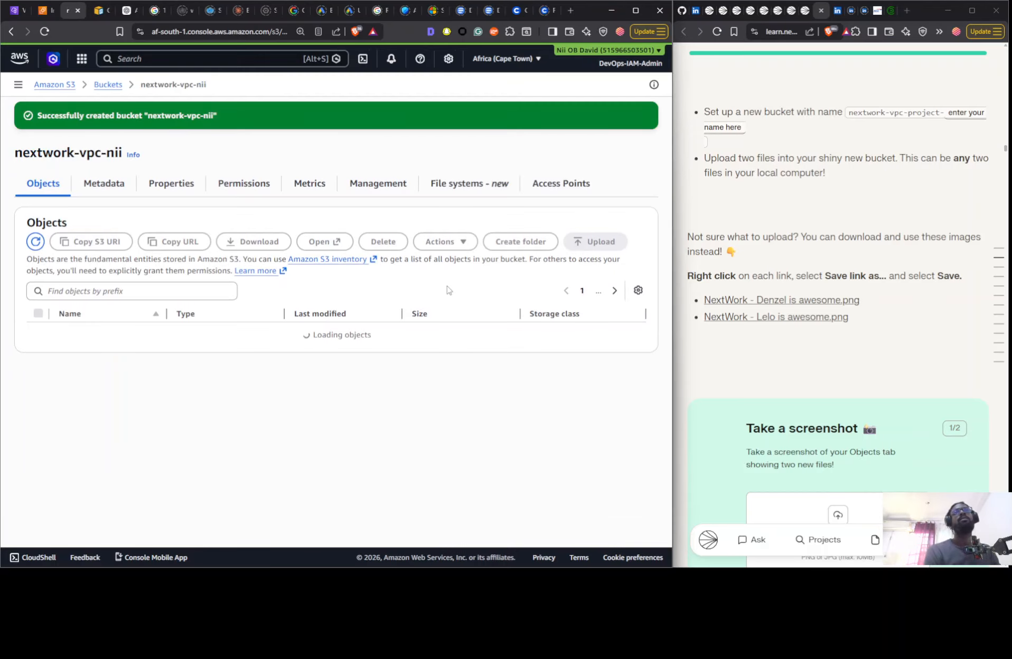
pyautogui.click(597, 244)
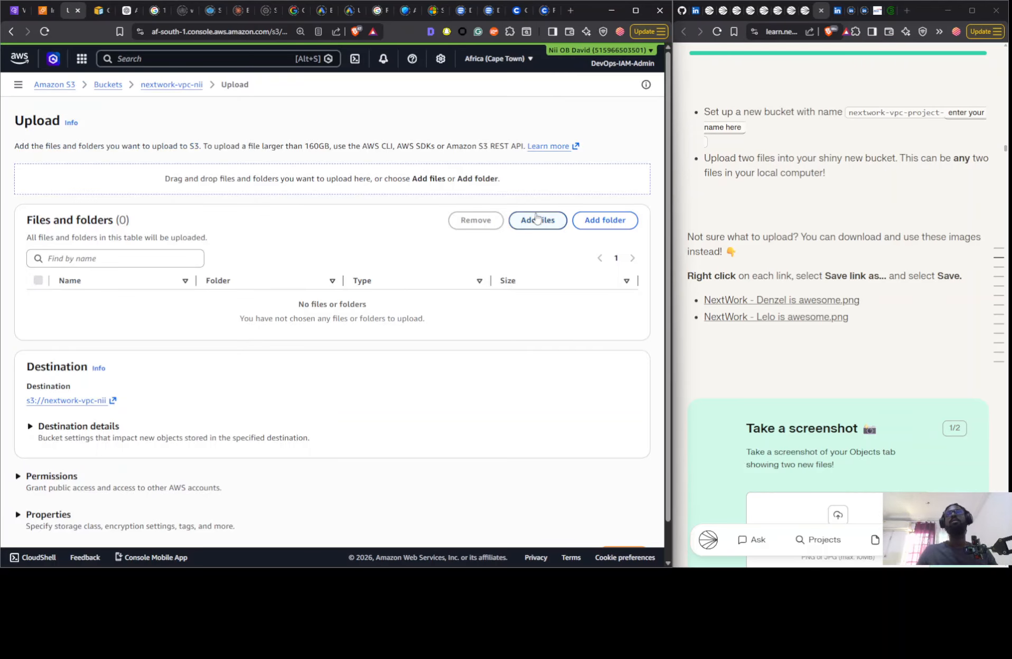
pyautogui.click(535, 216)
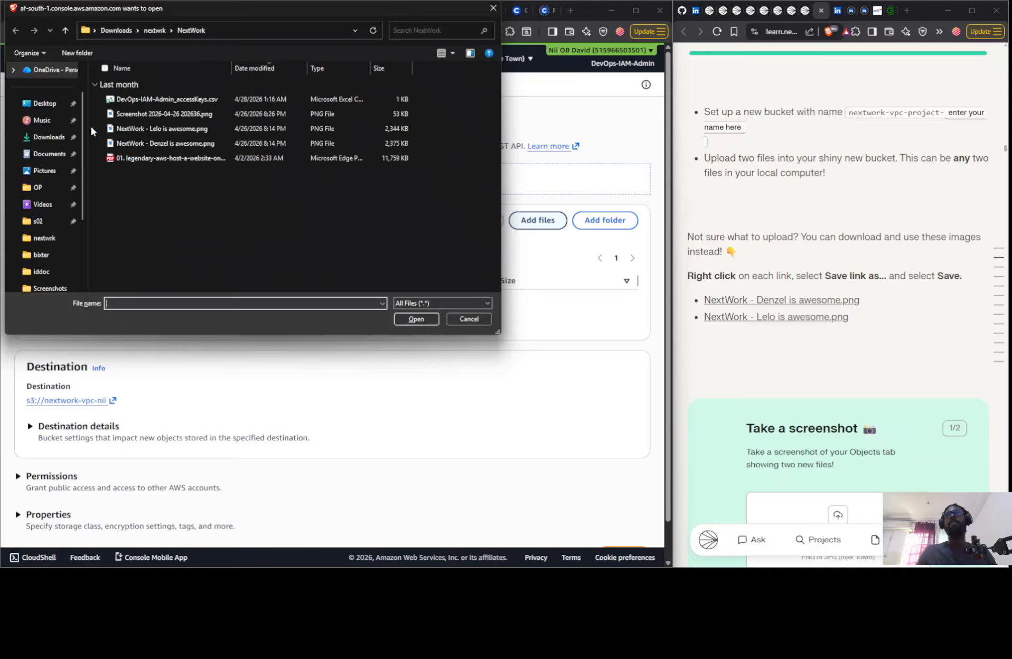
pyautogui.click(101, 128)
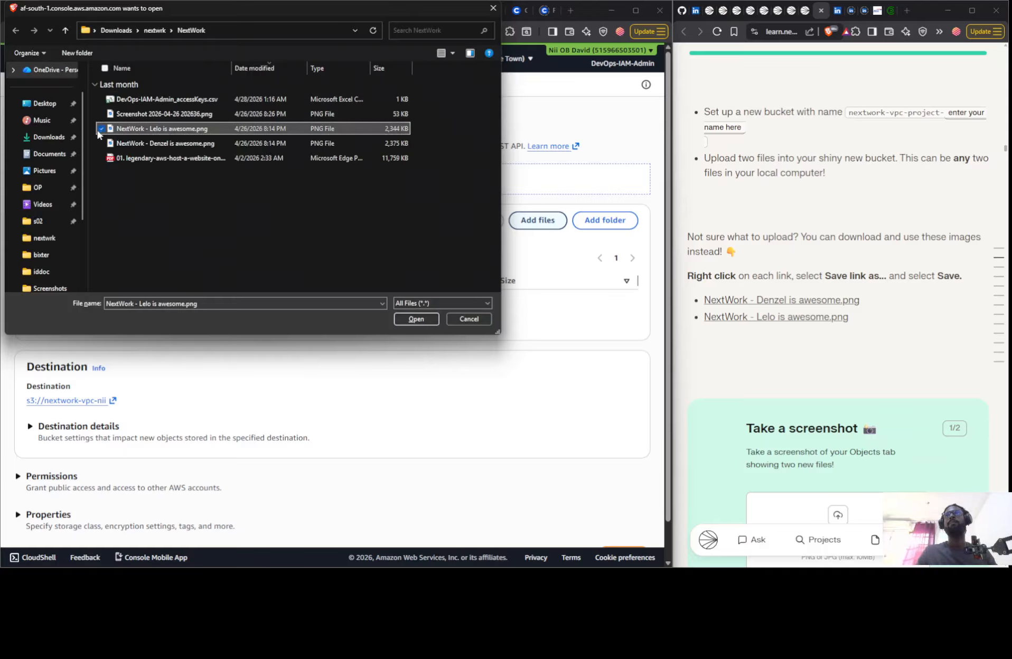
pyautogui.click(101, 144)
pyautogui.click(415, 318)
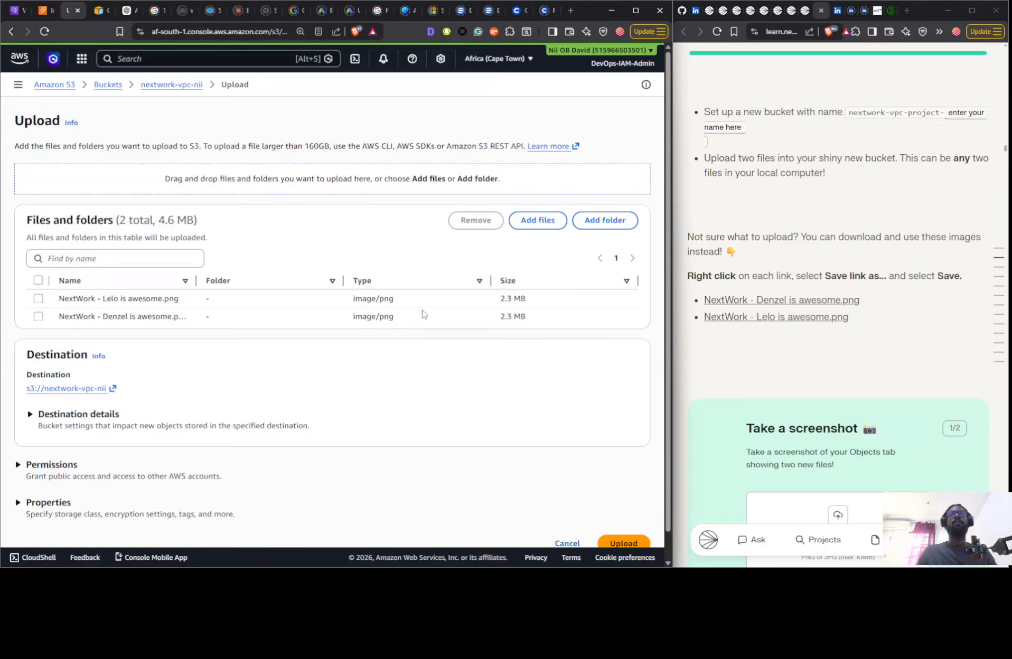
pyautogui.click(623, 542)
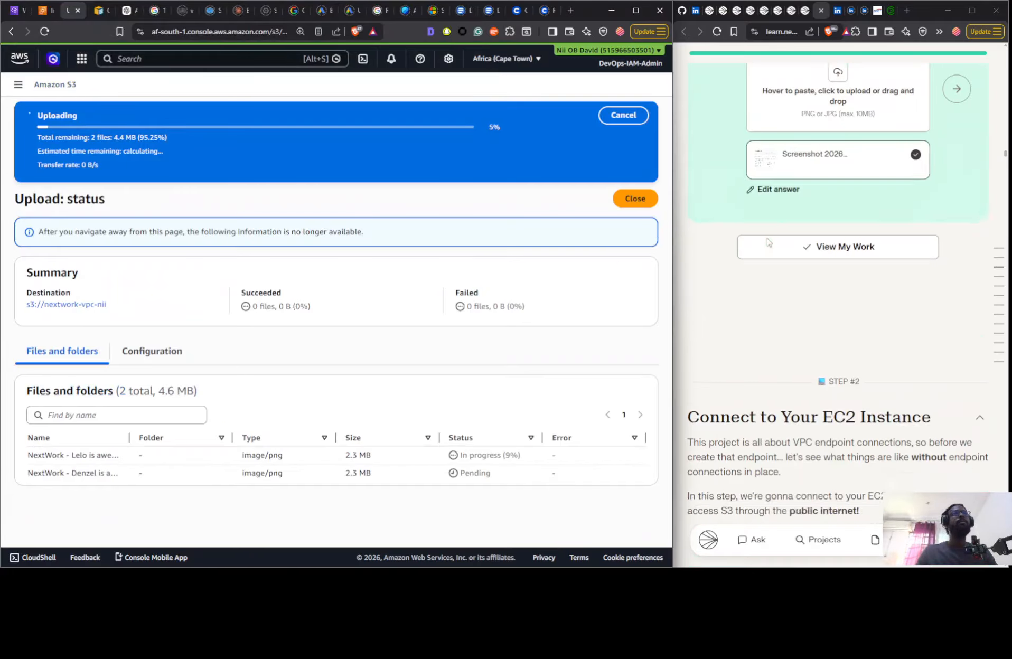
# - Connect to Instance 1 Nextwork through EC2 Instance Connect using its public IP and the ec2-user username
pyautogui.hotkey('ctrl', 'shift', 'Tab')
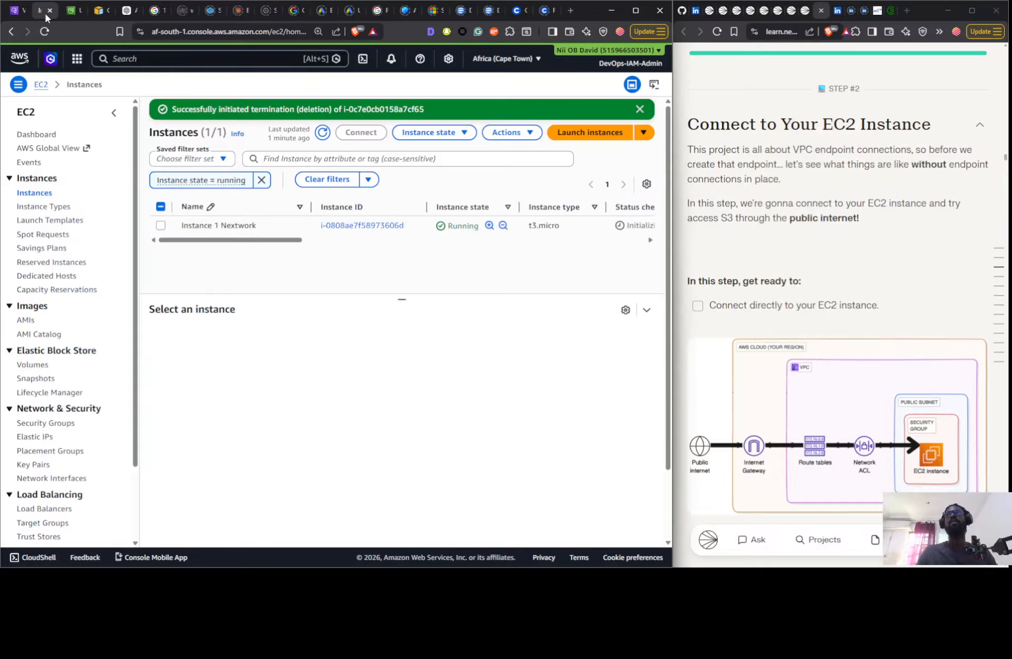
pyautogui.click(314, 227)
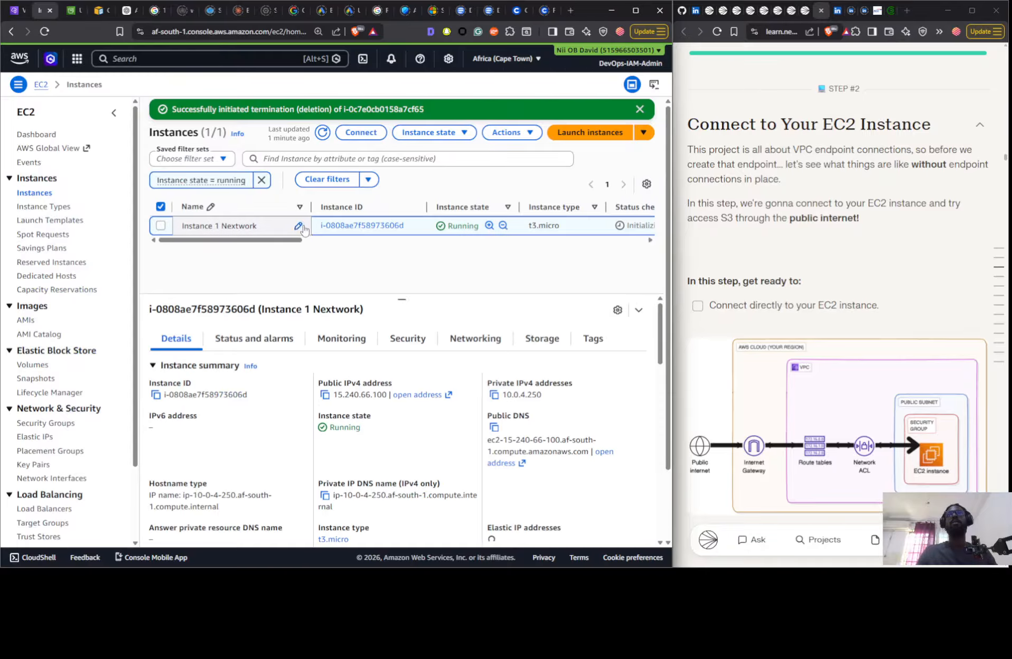
pyautogui.click(362, 133)
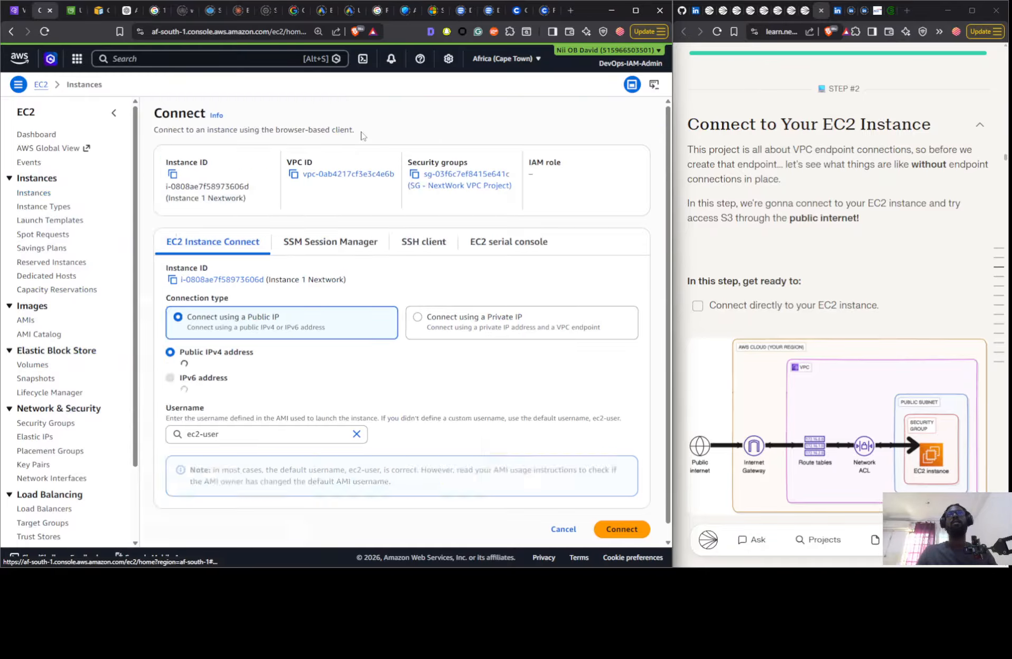
pyautogui.click(612, 530)
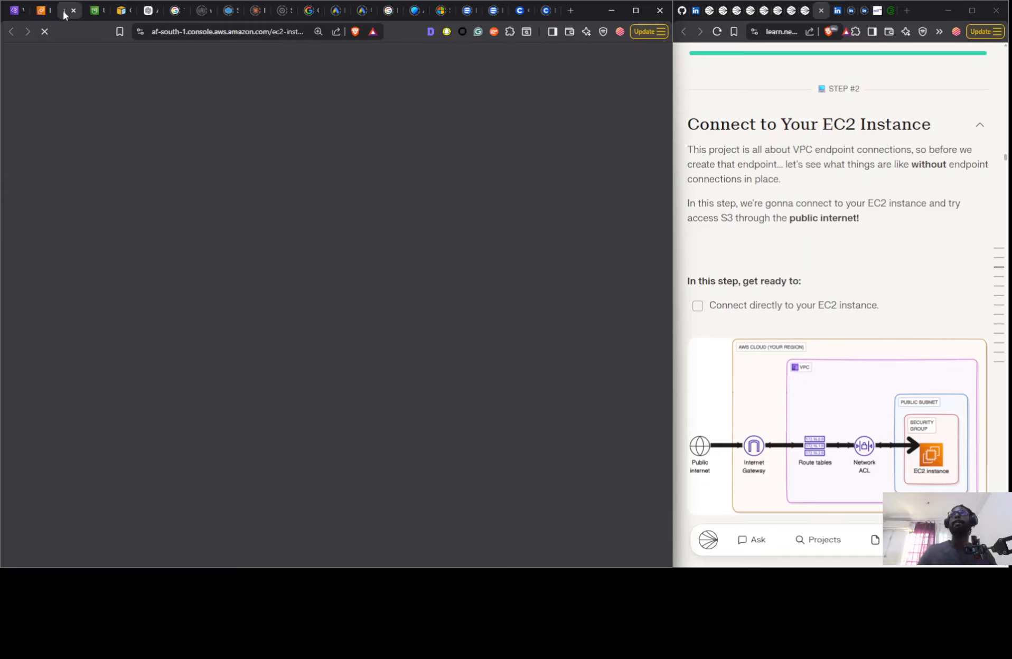
# - Detach the instance terminal into its own browser window, shrink it and place it over the upper part of the project guide
pyautogui.hotkey('ctrl', 'n')
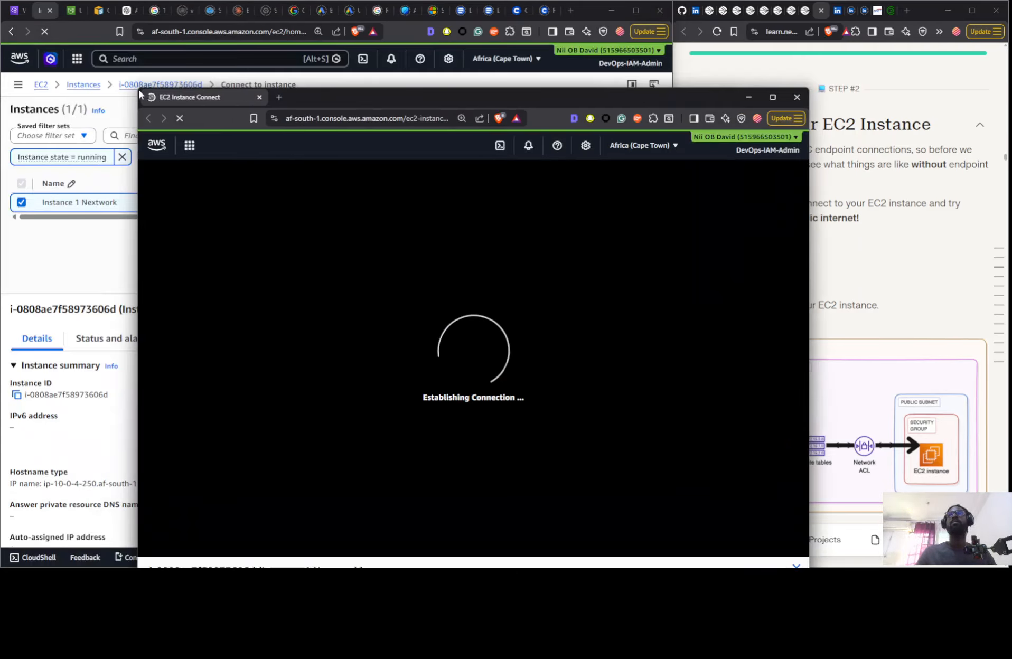
pyautogui.moveTo(141, 93); pyautogui.dragTo(422, 381)
pyautogui.moveTo(662, 399); pyautogui.dragTo(862, 33)
pyautogui.scroll(2, 857, 344)
pyautogui.scroll(3, 856, 344)
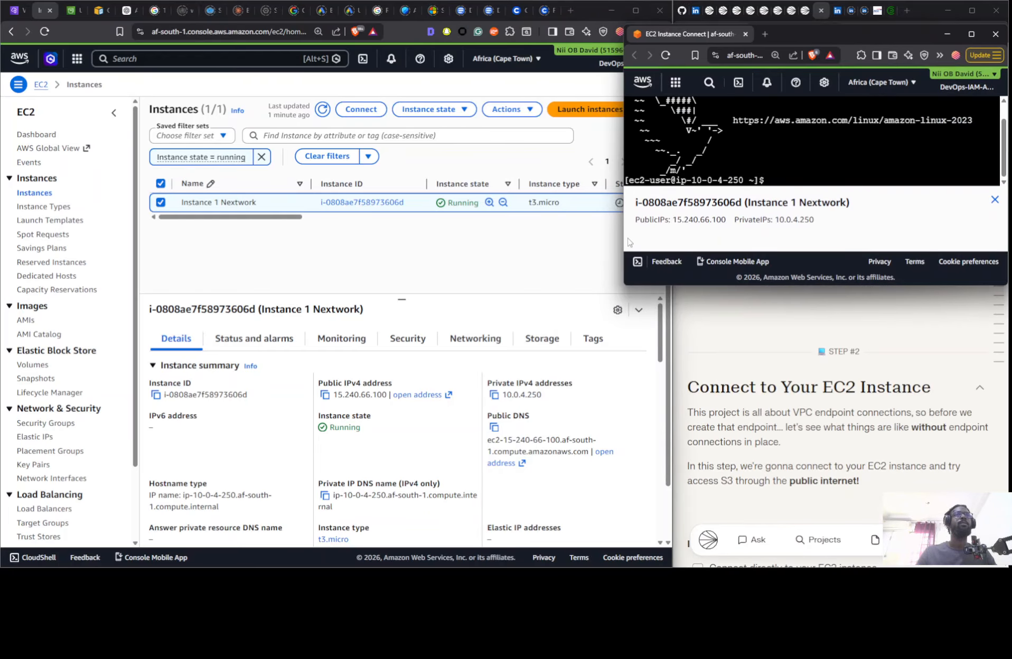
# - Narrow the terminal window, widen the project guide window to the same width and bring the terminal back to the front
pyautogui.moveTo(621, 236); pyautogui.dragTo(635, 236)
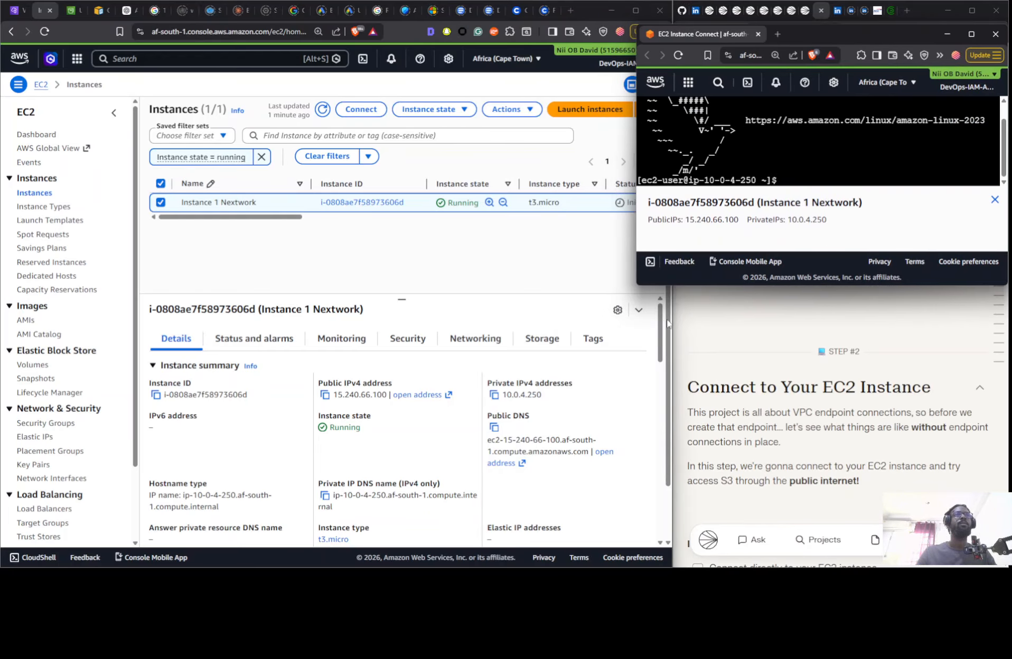
pyautogui.moveTo(671, 317); pyautogui.dragTo(634, 338)
pyautogui.click(686, 346)
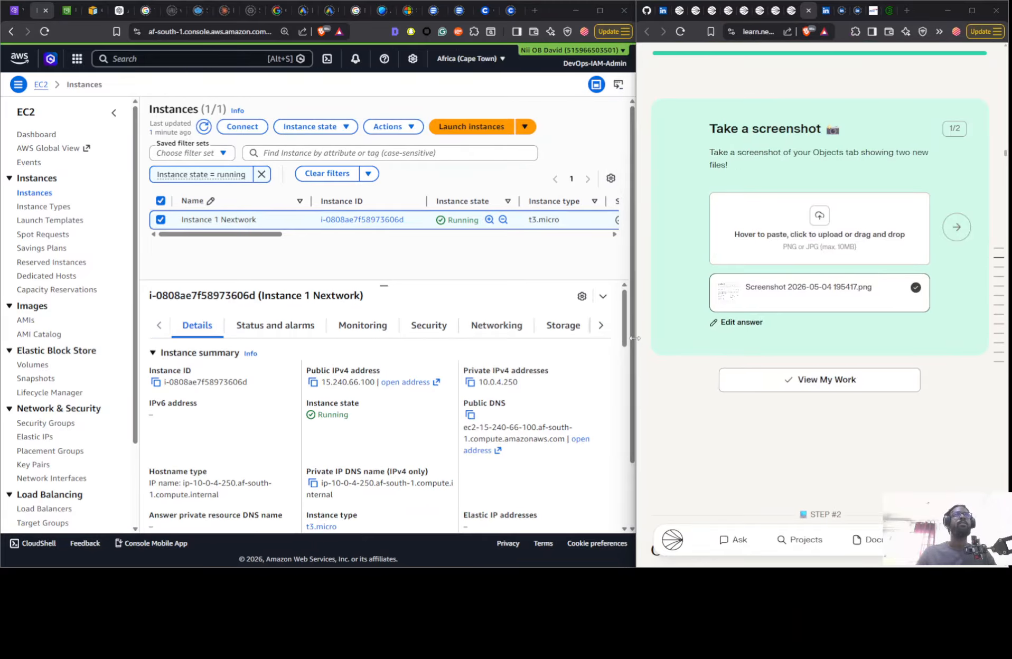
pyautogui.click(628, 337)
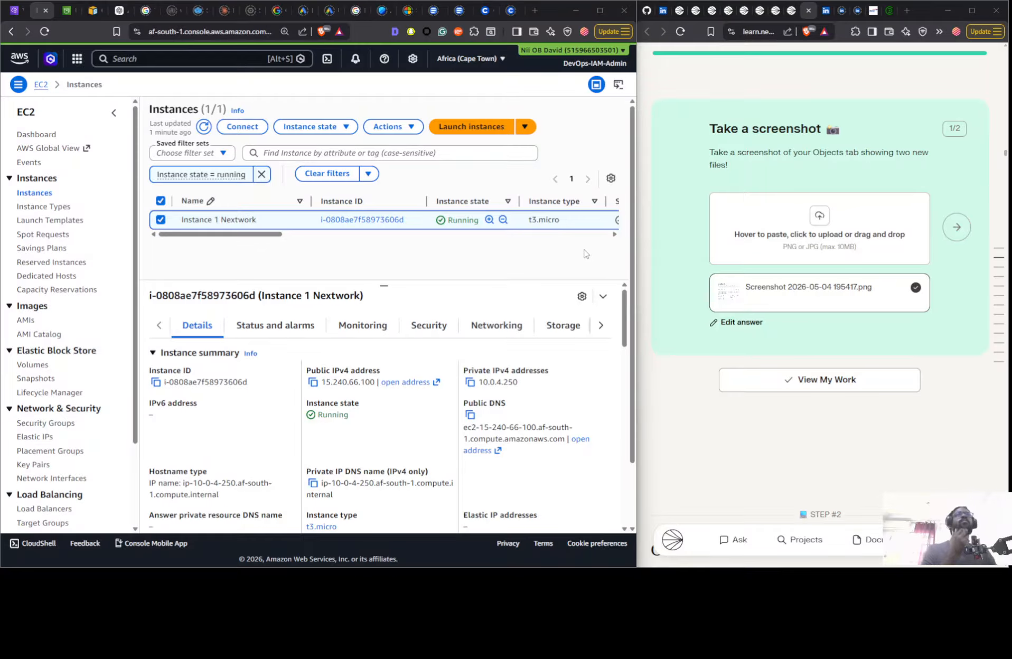
pyautogui.hotkey('alt', 'Tab')
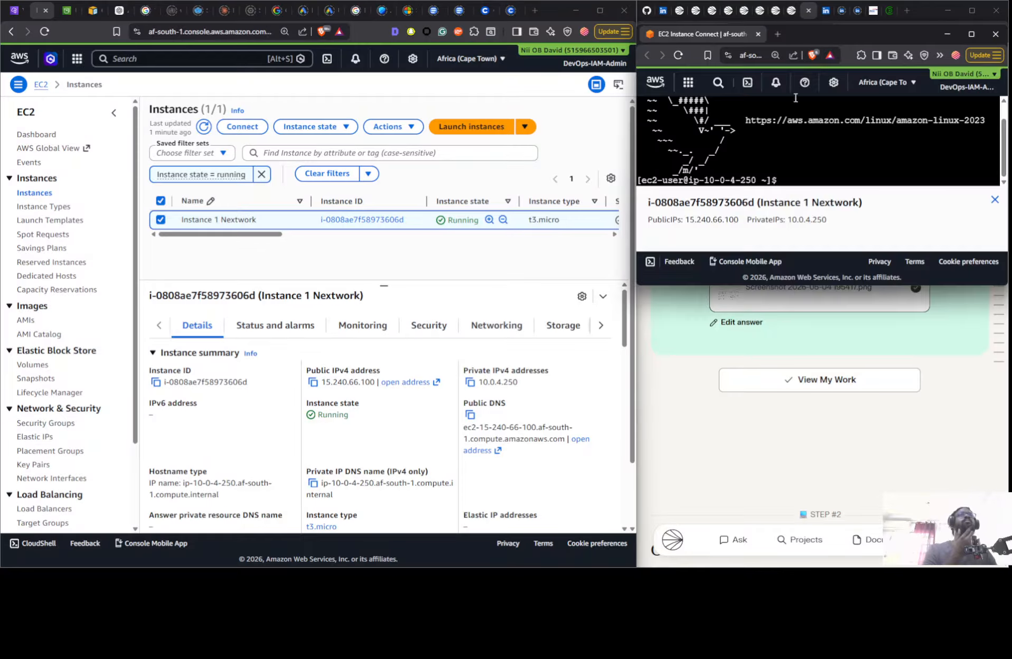
# - Examine the project guide from the S3 bucket instructions through connecting to the instance up to running aws configure
pyautogui.click(710, 392)
pyautogui.scroll(12, 710, 391)
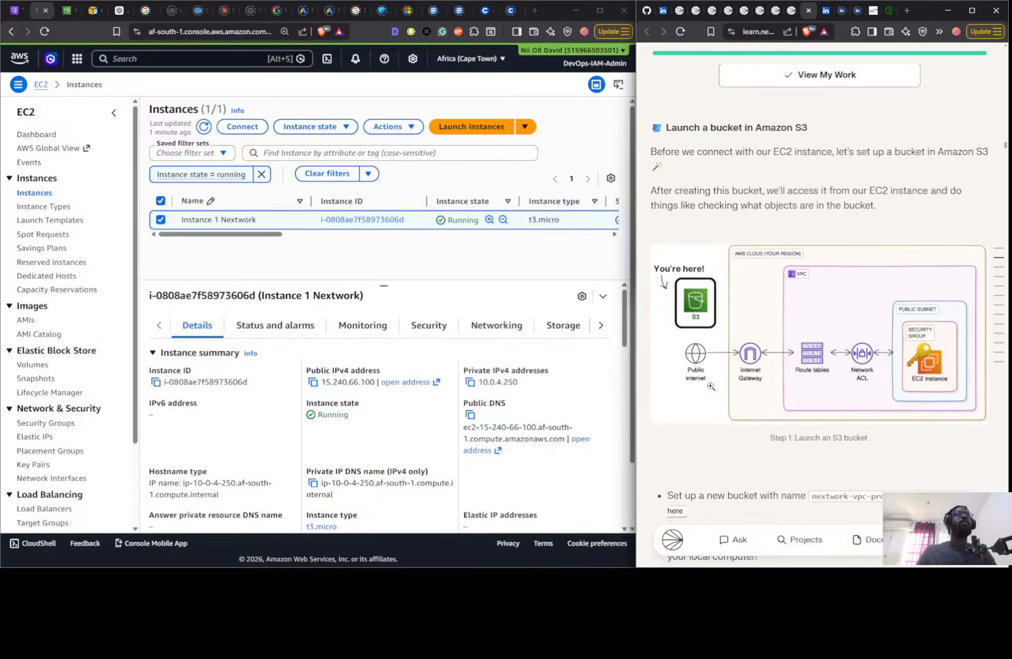
pyautogui.scroll(-9, 707, 385)
pyautogui.scroll(-11, 707, 385)
pyautogui.scroll(3, 707, 375)
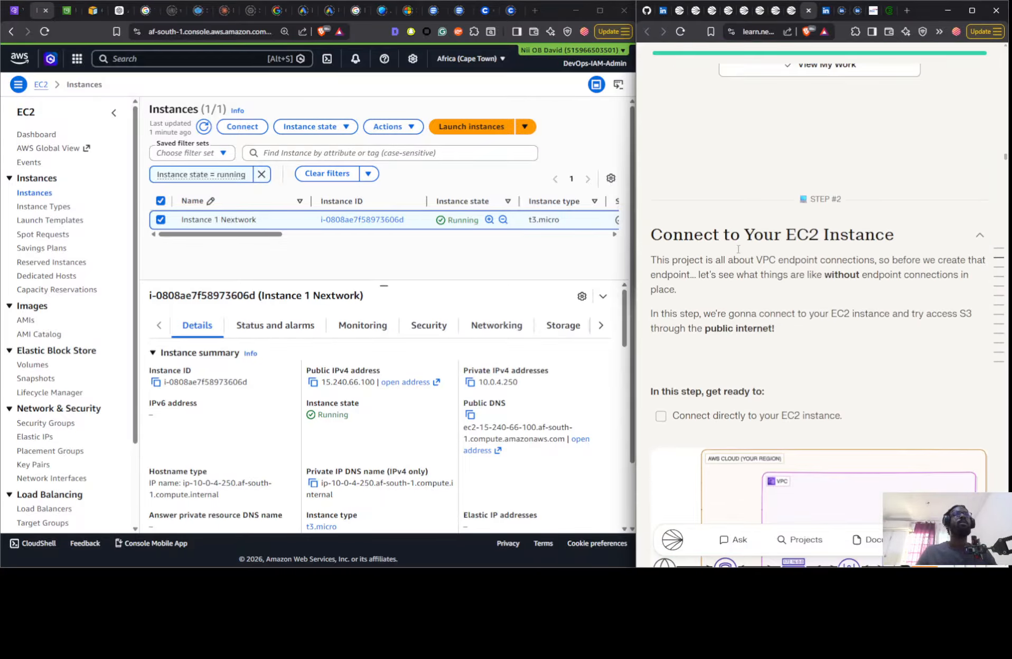
pyautogui.scroll(-15, 757, 243)
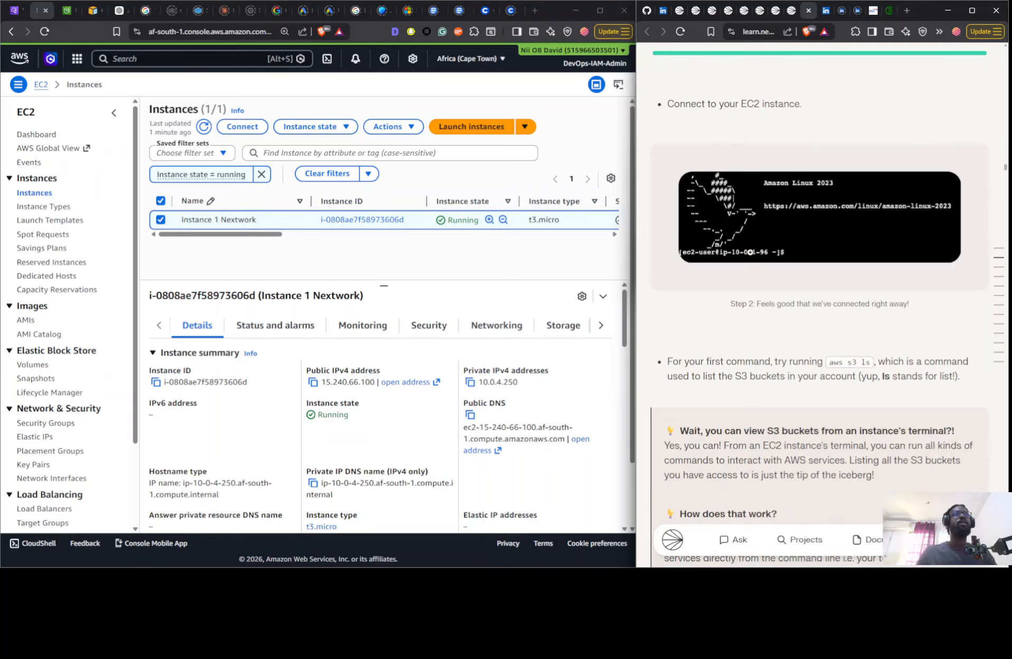
pyautogui.scroll(-10, 742, 255)
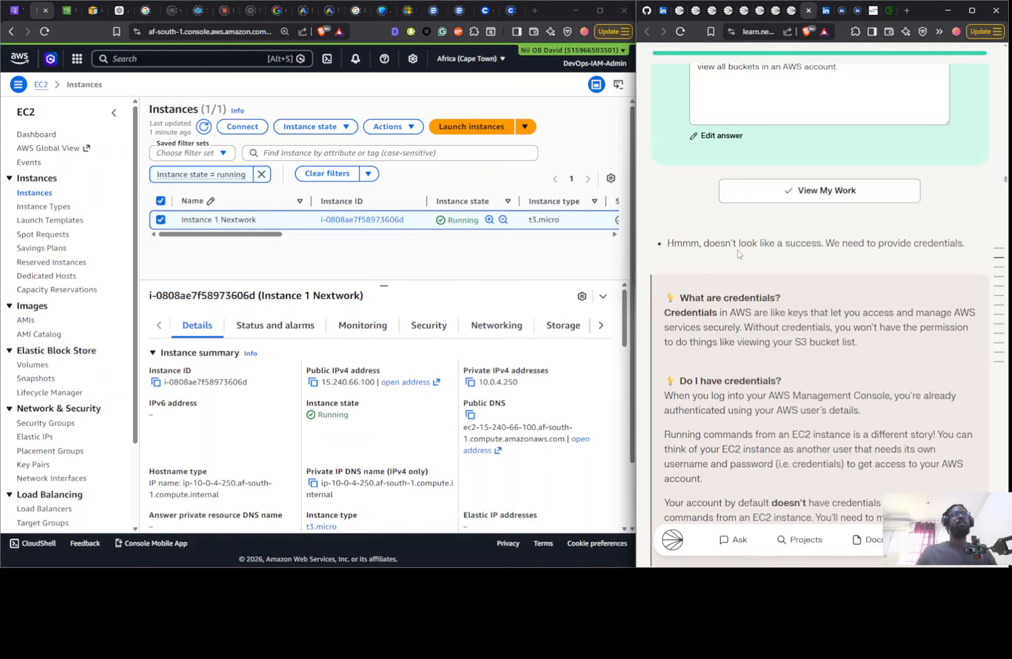
pyautogui.scroll(-8, 738, 254)
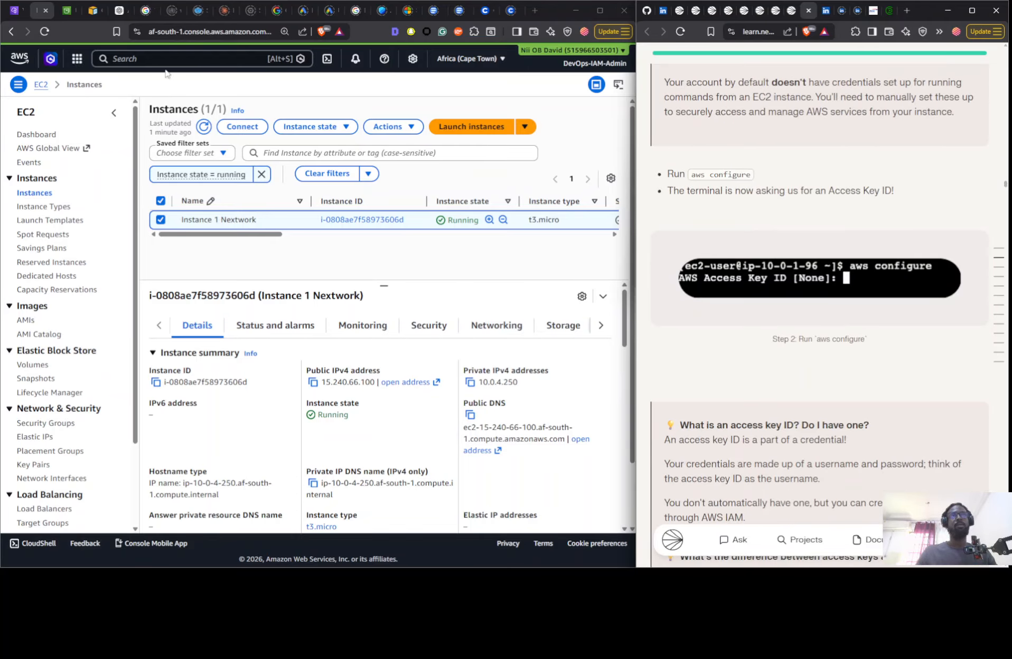
# - Open the IAM service in a new browser tab from the recently visited services and list the IAM users
pyautogui.click(60, 10)
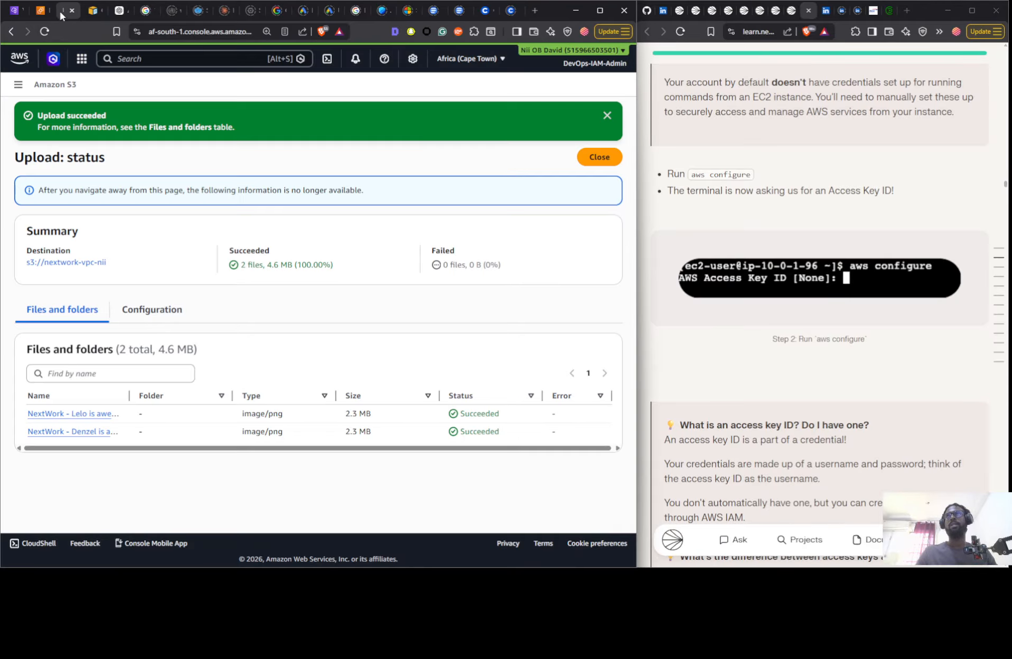
pyautogui.click(81, 59)
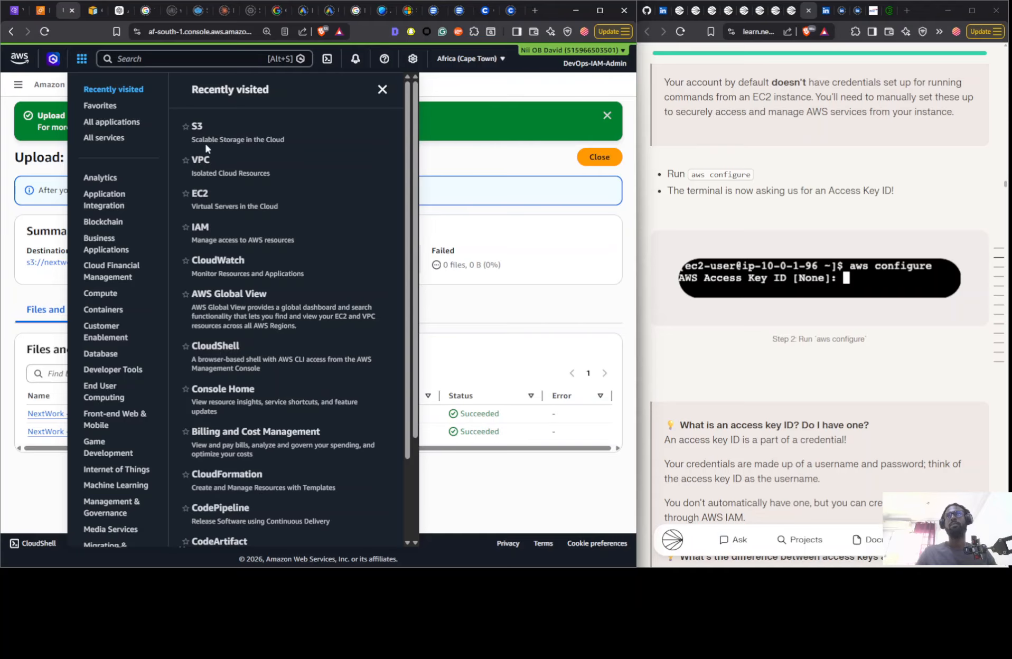
pyautogui.rightClick(203, 227)
pyautogui.click(227, 236)
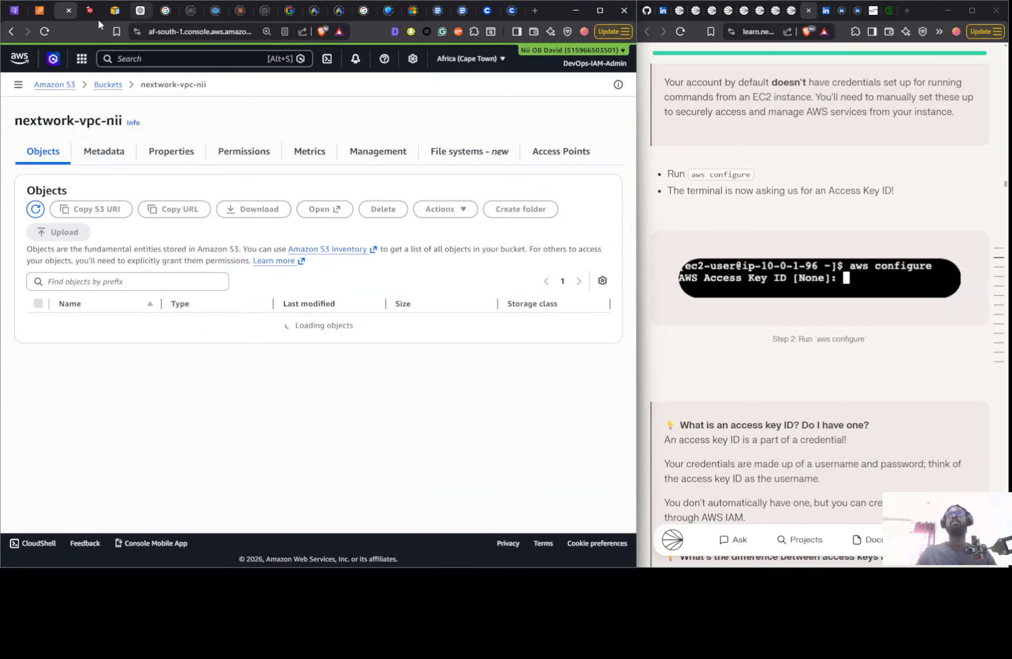
pyautogui.click(87, 14)
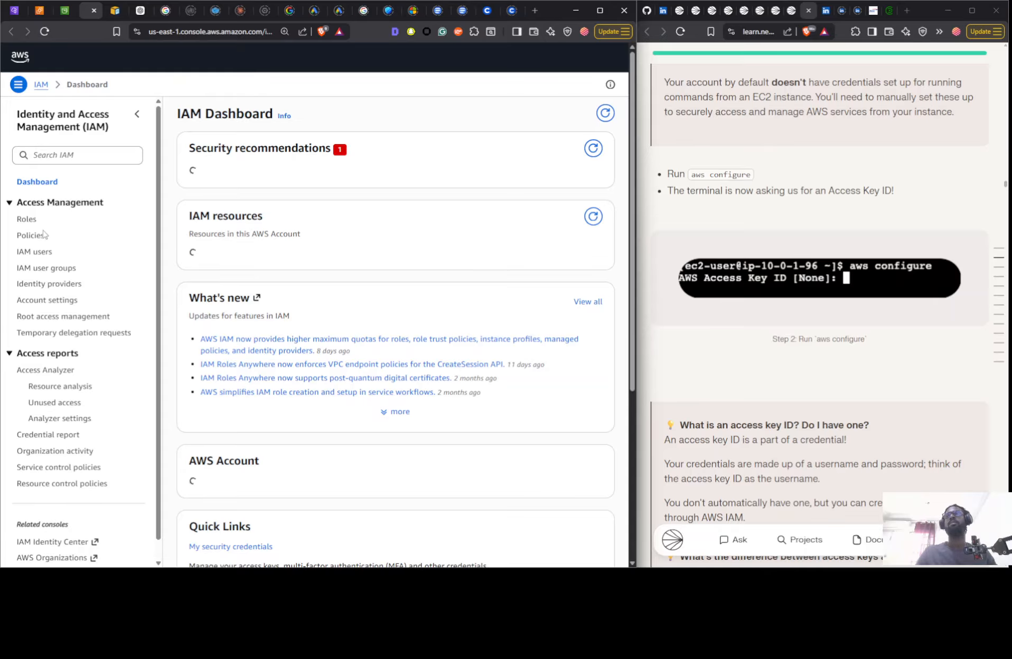
pyautogui.click(34, 252)
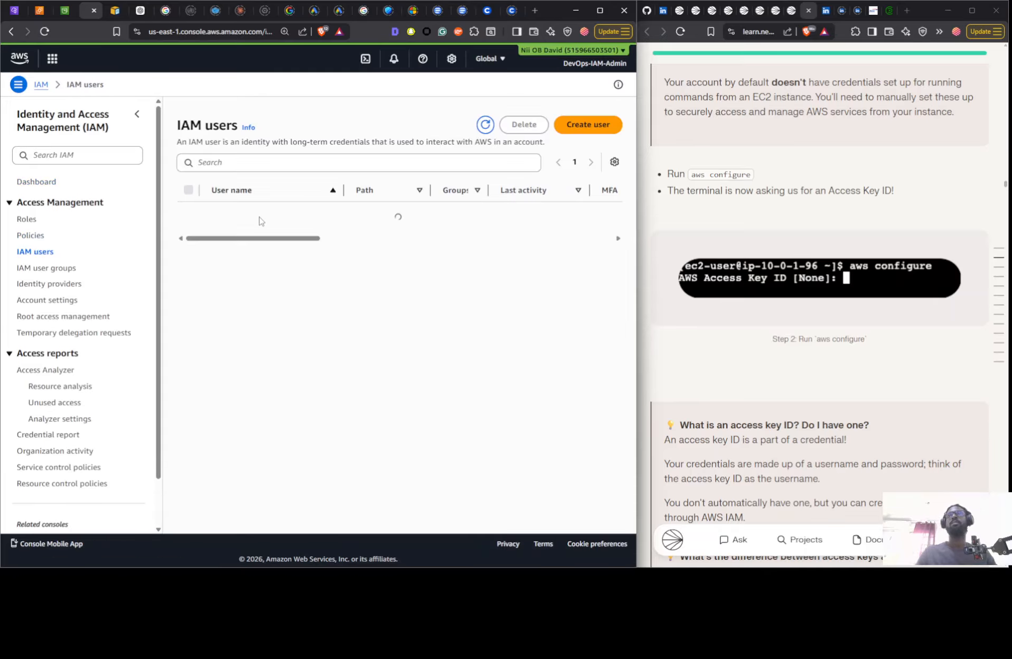
# - Deactivate the access key described as "Access key for EC2 to access S3" in the DevOps-IAM-Admin user's security credentials
pyautogui.click(253, 236)
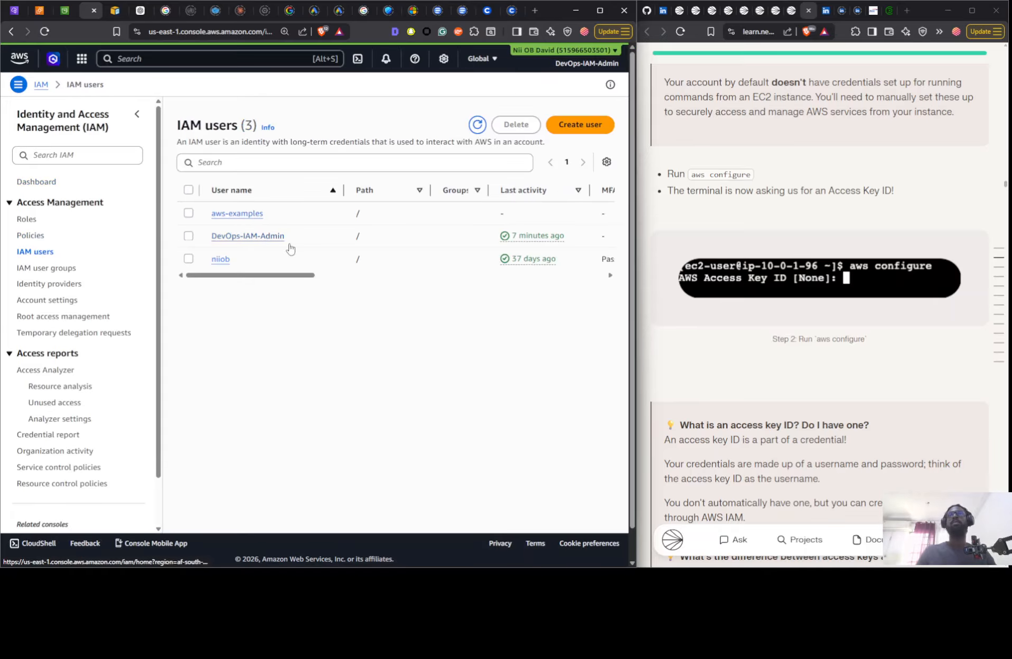
pyautogui.scroll(-2, 503, 204)
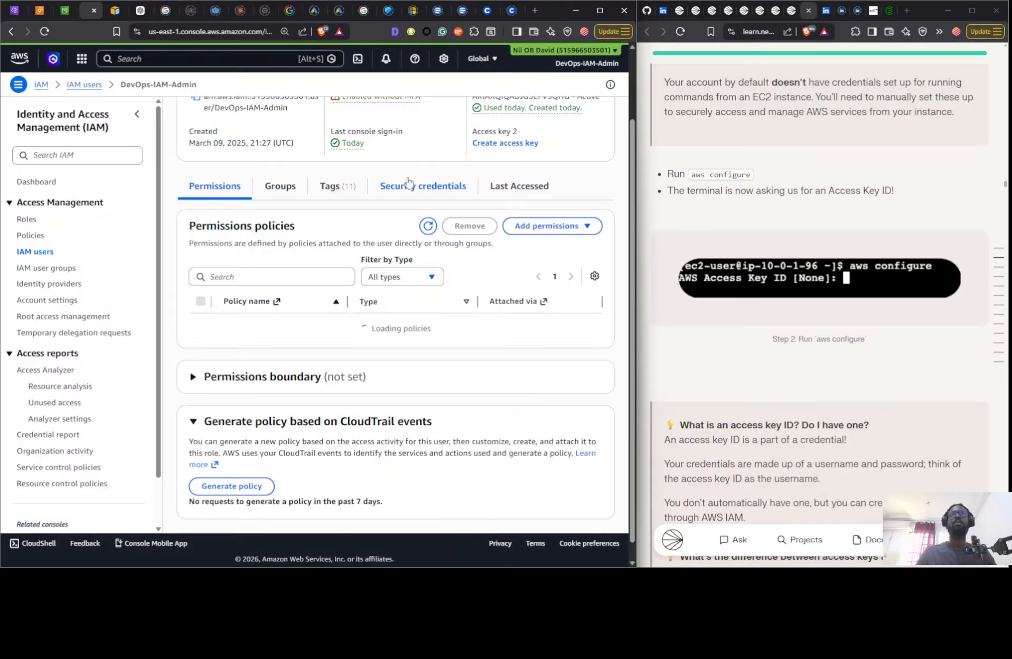
pyautogui.click(407, 182)
pyautogui.scroll(-5, 559, 392)
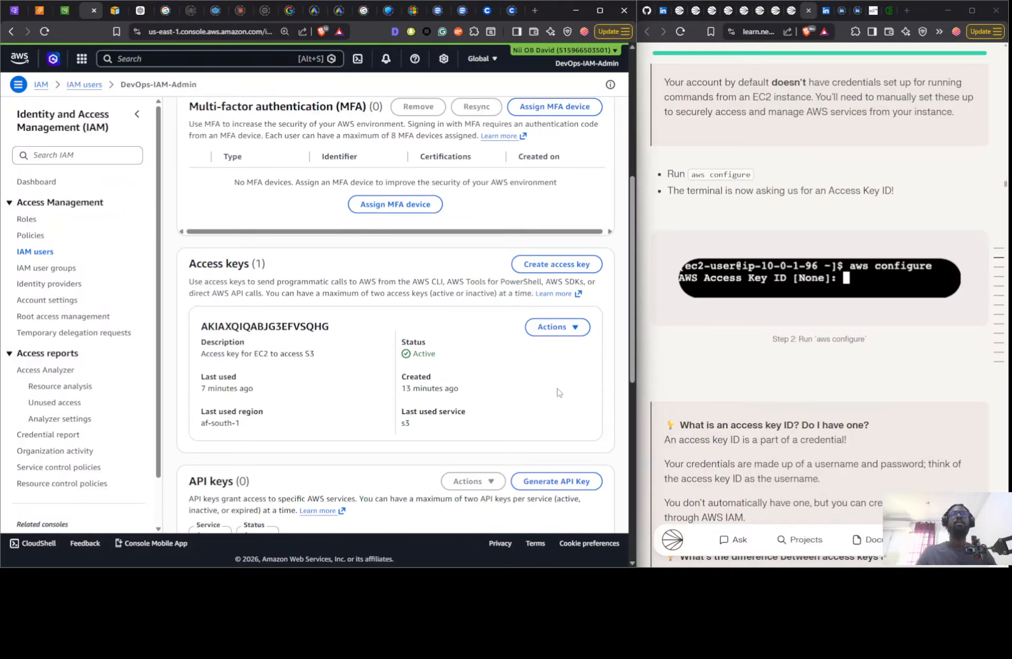
pyautogui.click(552, 328)
pyautogui.click(544, 363)
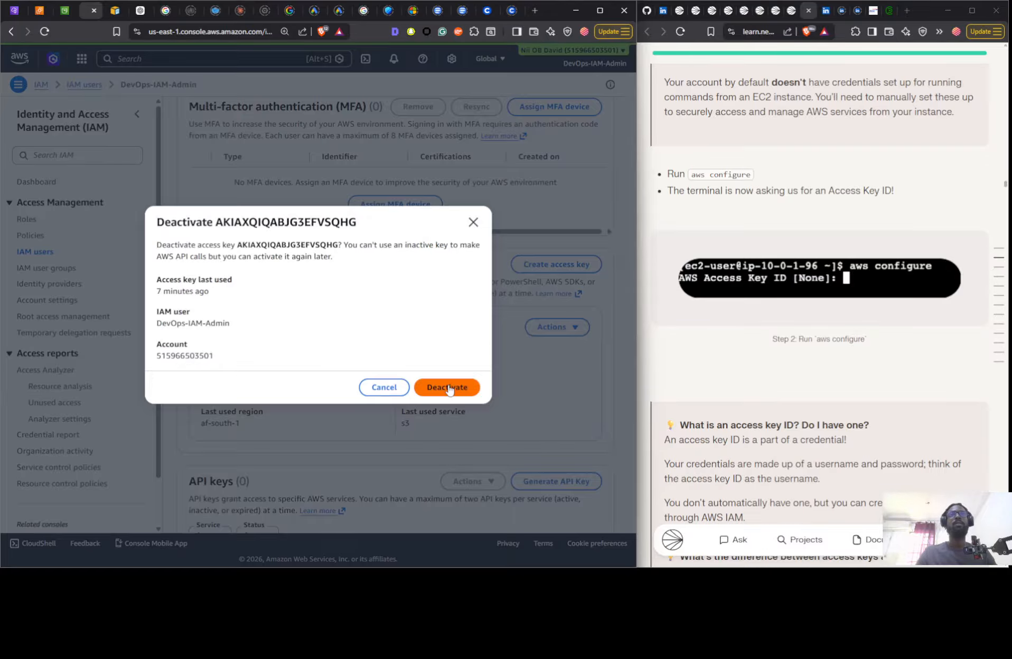
pyautogui.click(447, 386)
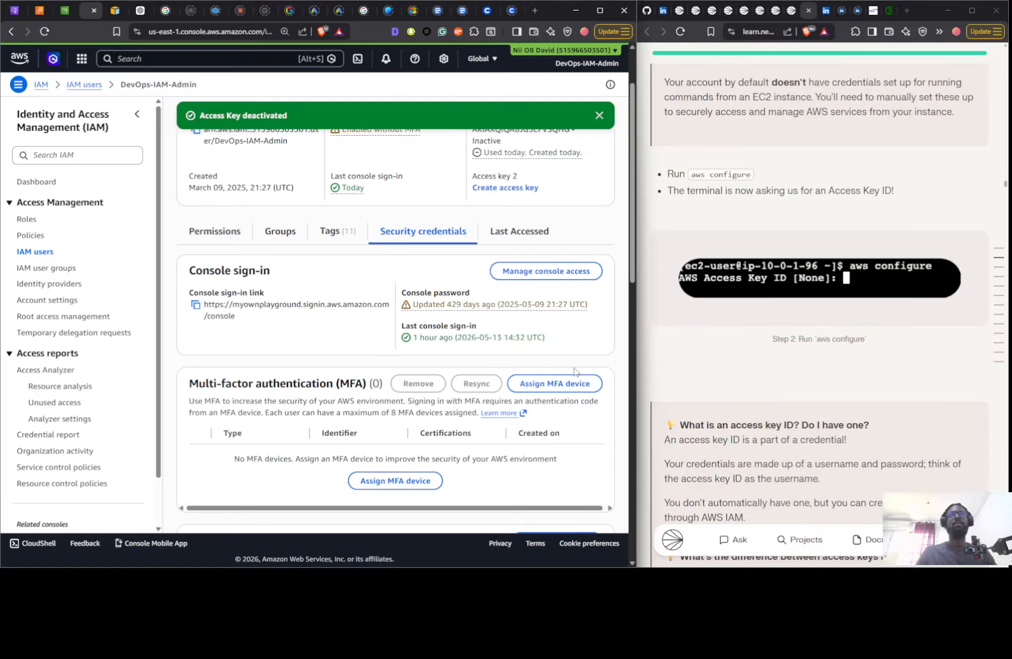
pyautogui.scroll(-7, 555, 292)
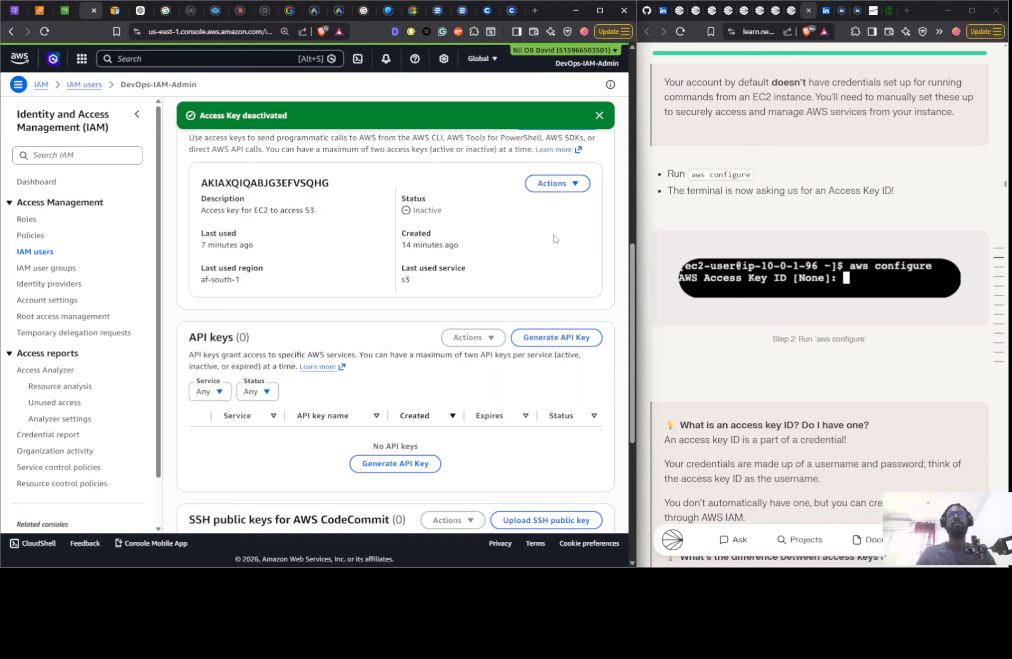
# - Delete the deactivated access key, entering its access key ID to confirm the deletion
pyautogui.click(557, 183)
pyautogui.click(554, 256)
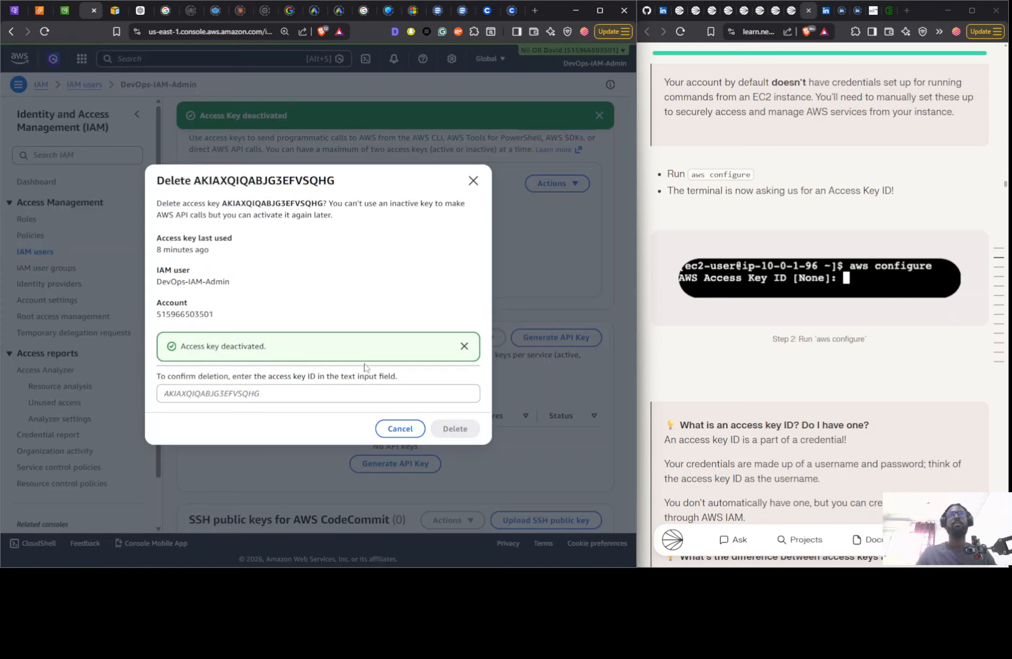
pyautogui.doubleClick(269, 180)
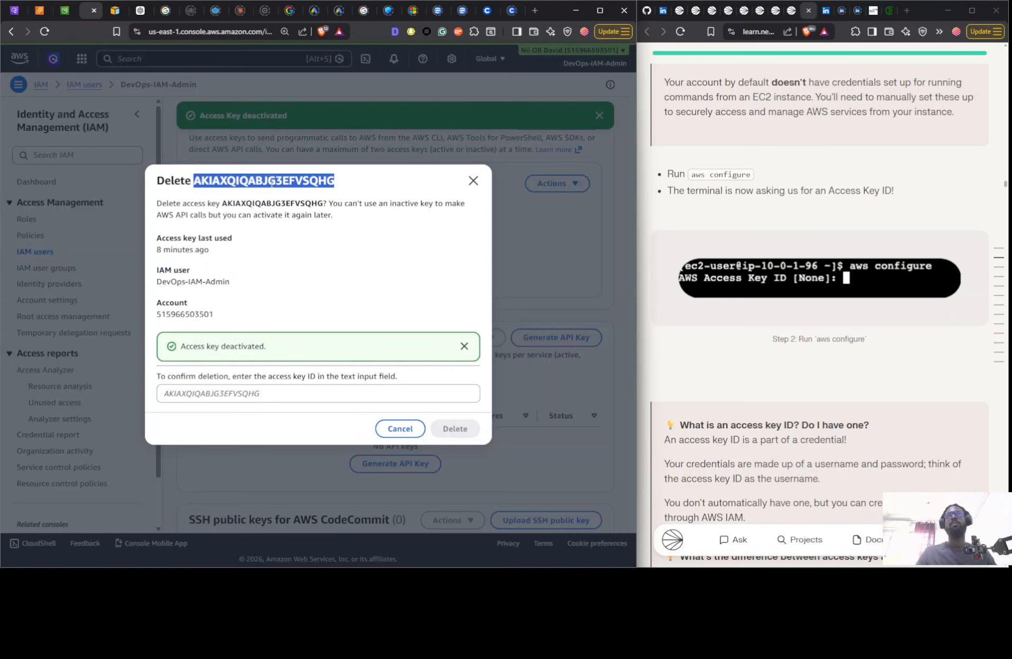
pyautogui.moveTo(269, 181); pyautogui.dragTo(267, 396)
pyautogui.click(454, 429)
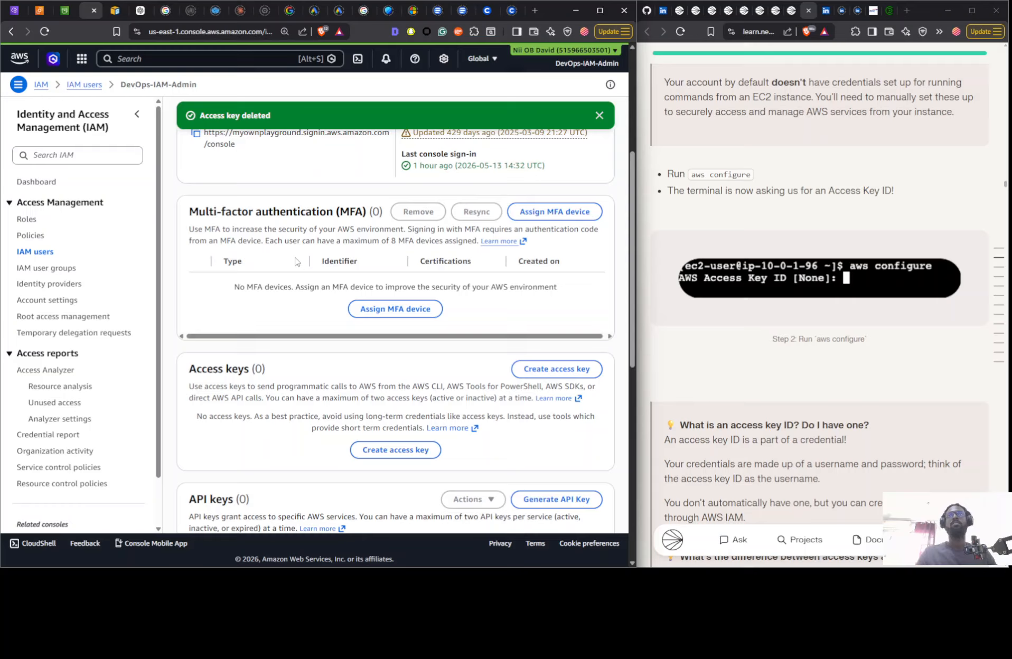
# - Start creating a new access key for the Command Line Interface (CLI) use case and accept the recommendation confirmation
pyautogui.click(573, 369)
pyautogui.click(246, 222)
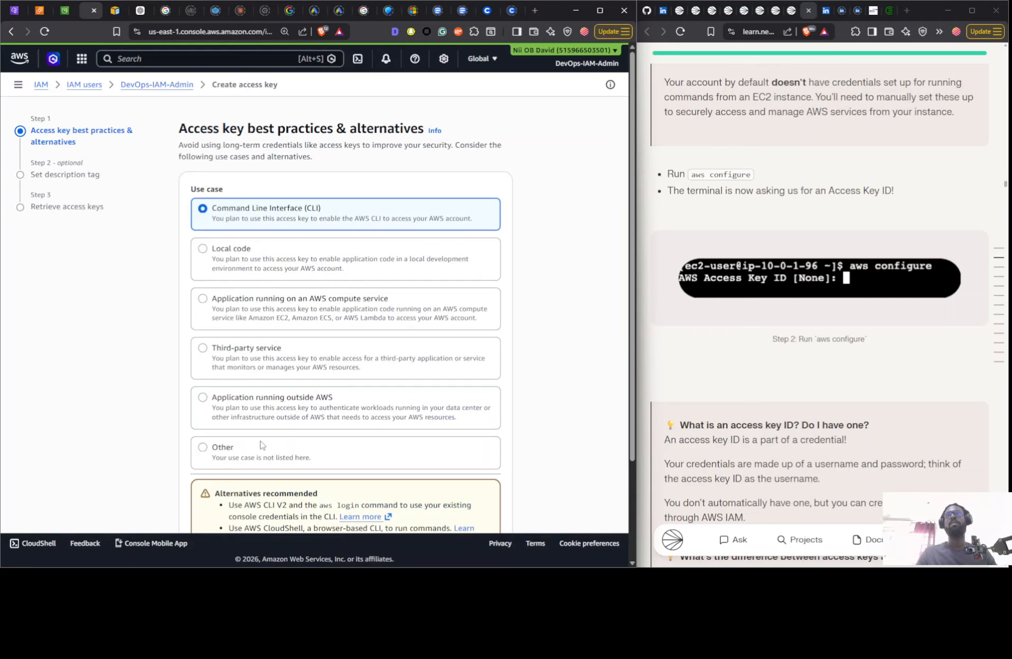
pyautogui.scroll(-3, 262, 449)
pyautogui.click(253, 449)
pyautogui.click(483, 496)
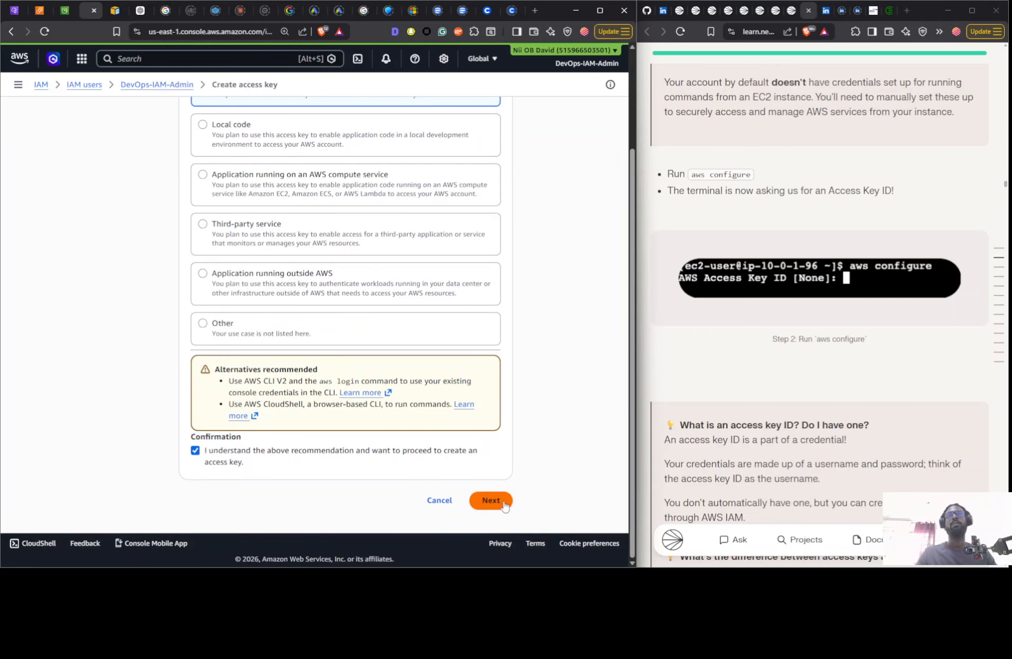
# - Describe the new access key as EC2 access to the S3 bucket and create the key
pyautogui.click(242, 229)
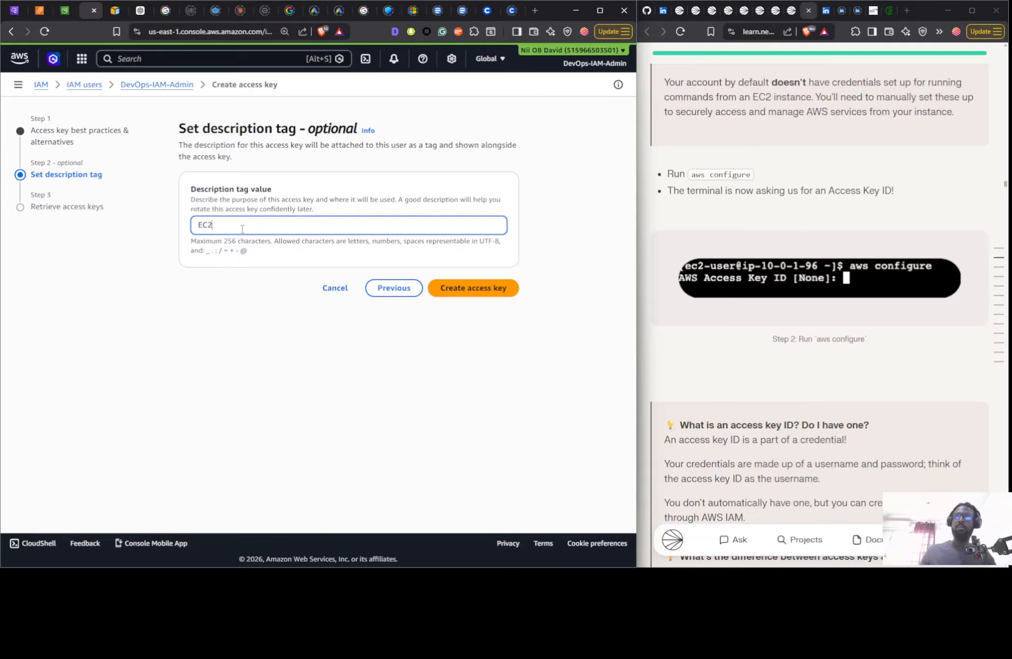
pyautogui.write('EC2 a')
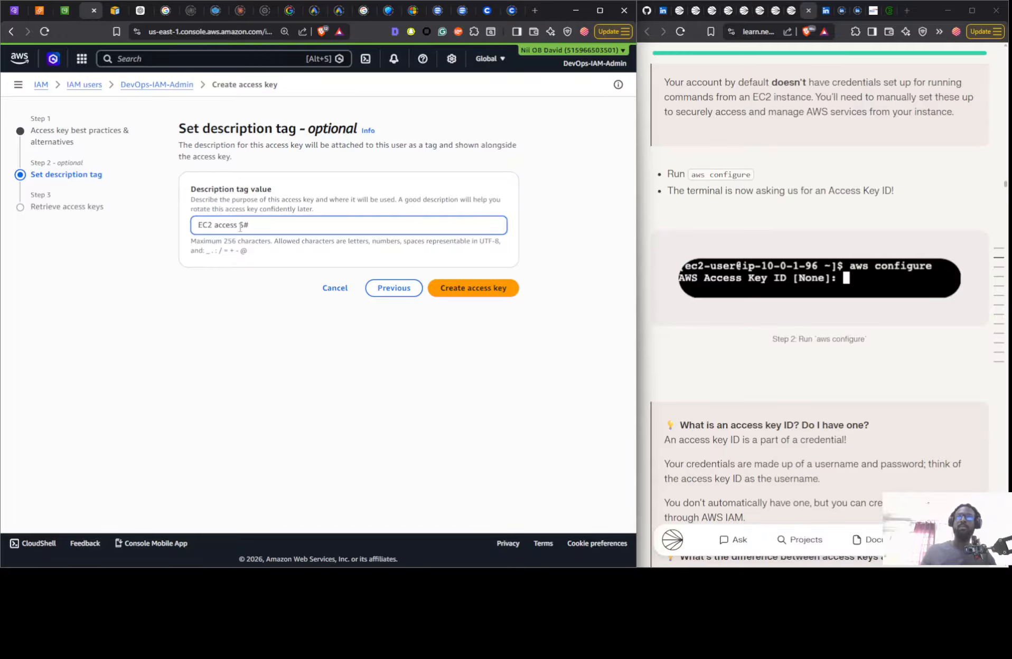
pyautogui.write('ccess S#')
pyautogui.press('BackSpace')
pyautogui.write('3')
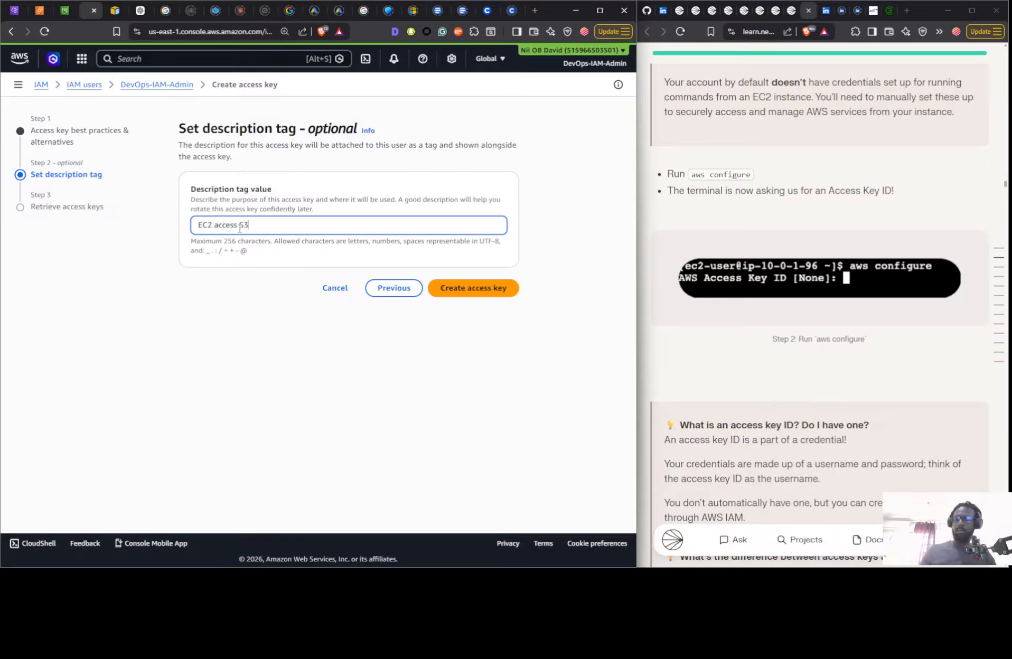
pyautogui.write(' bucket')
pyautogui.click(448, 288)
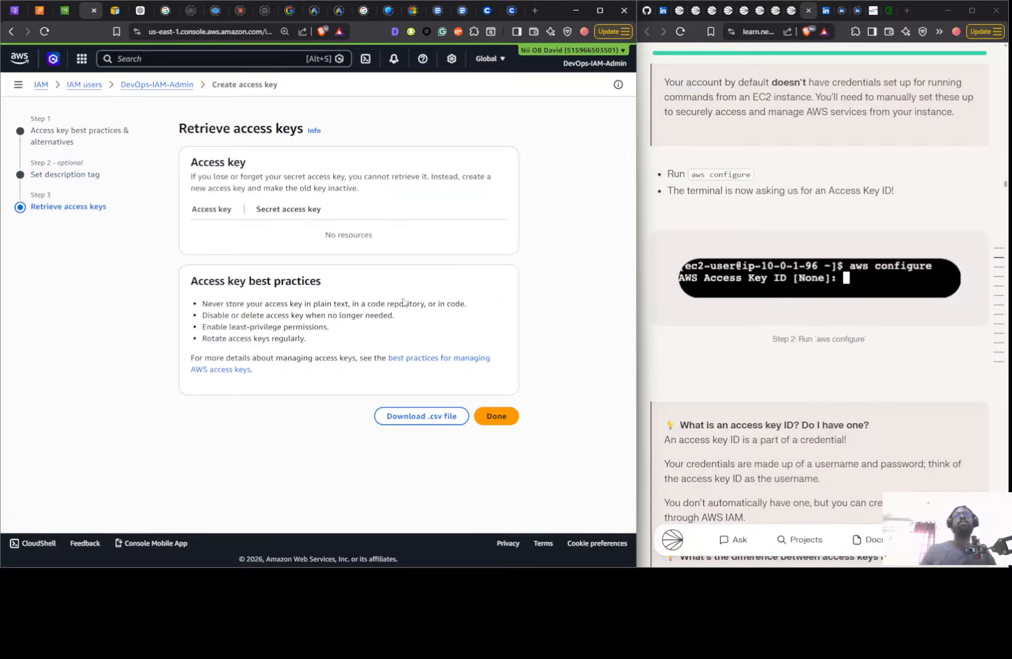
# - Check the nextwork-vpc-nii bucket's objects and bring the EC2 Instance Connect terminal in front beside the new access key page
pyautogui.click(64, 13)
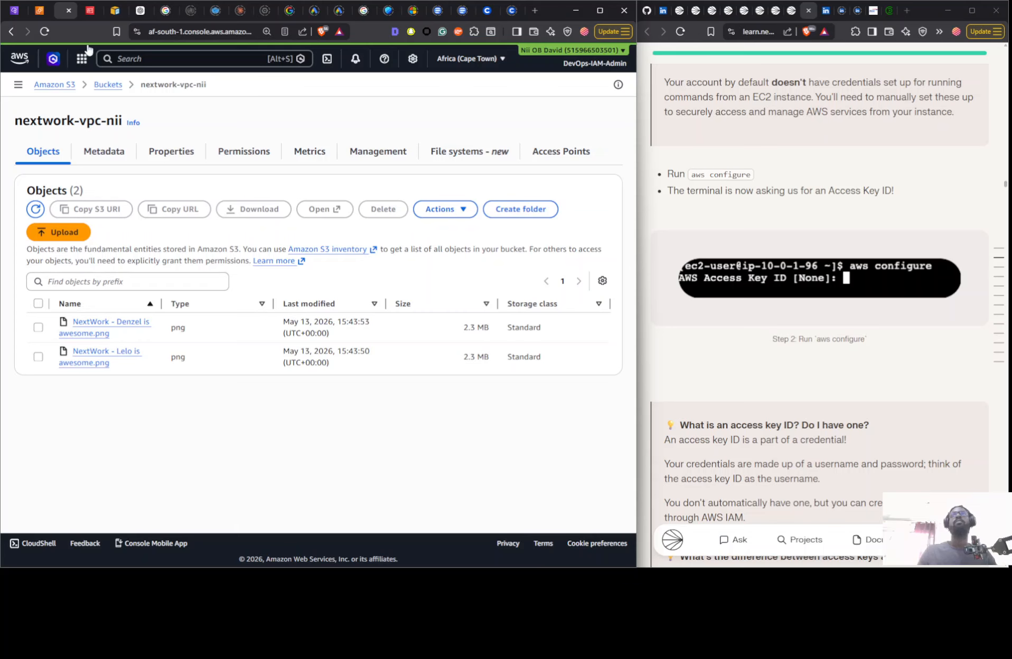
pyautogui.click(94, 15)
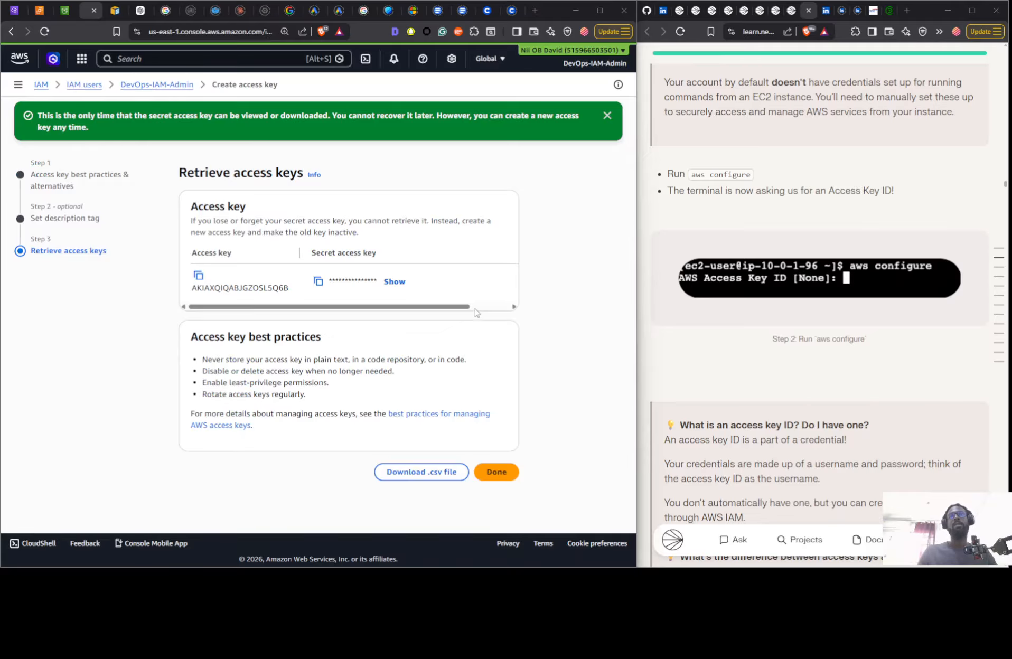
pyautogui.hotkey('alt', 'Tab')
pyautogui.click(778, 177)
pyautogui.hotkey('alt', 'Tab')
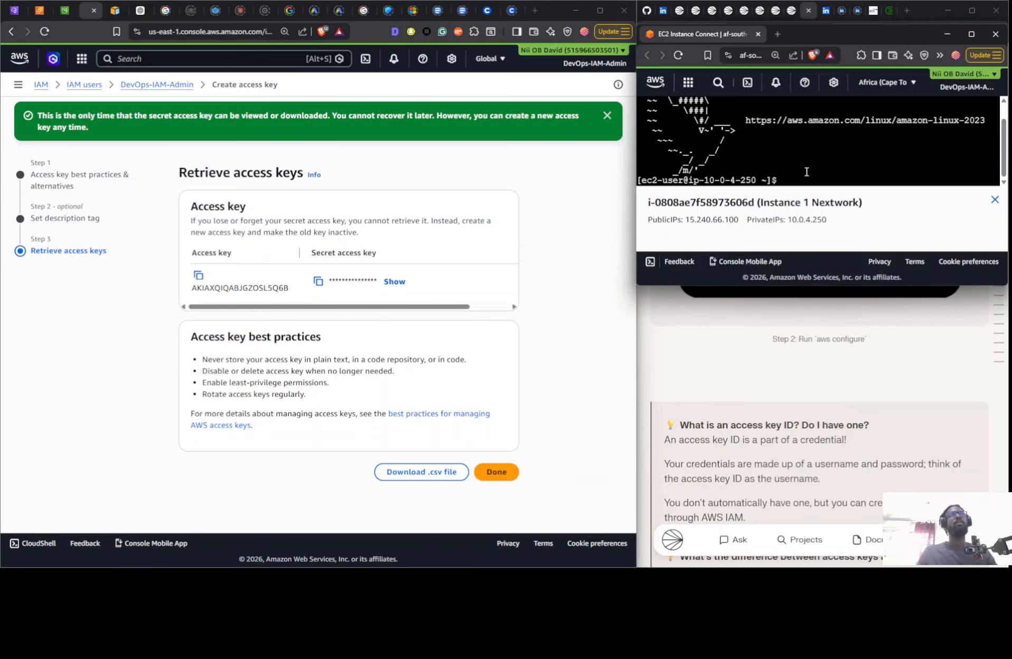
# - Try to list the S3 buckets from the EC2 instance with aws s3 ls
pyautogui.write('aws')
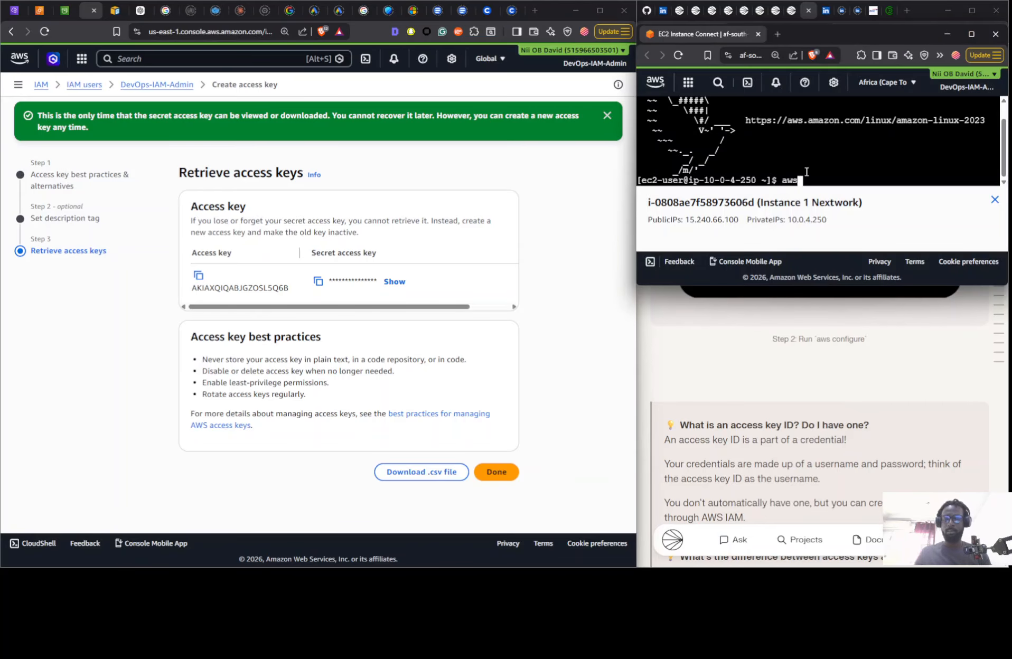
pyautogui.write(' ls')
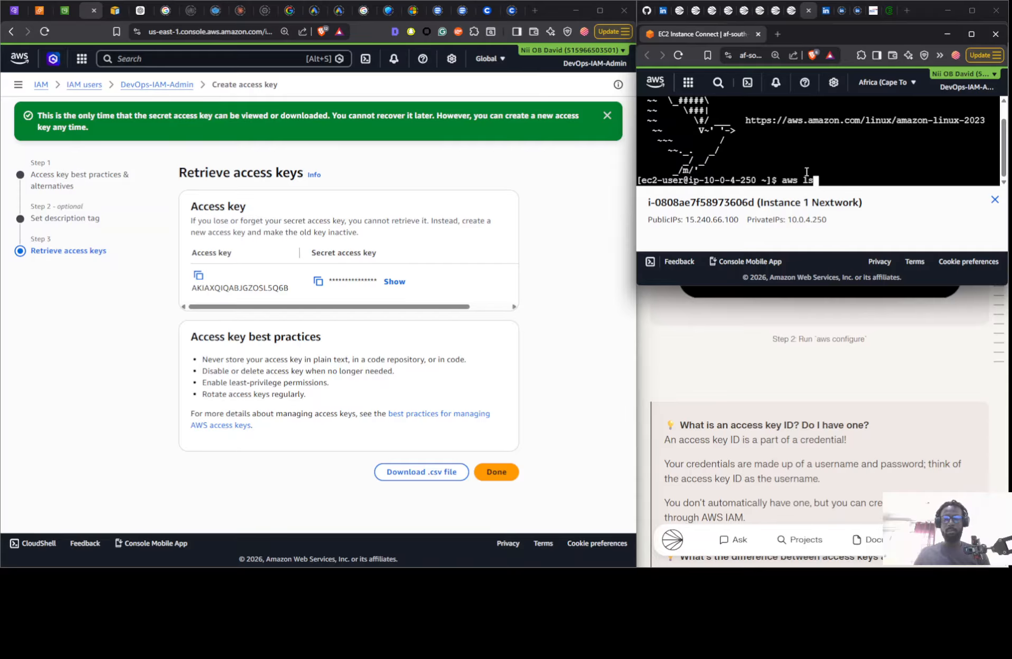
pyautogui.press('BackSpace')
pyautogui.press('BackSpace')
pyautogui.write('s3')
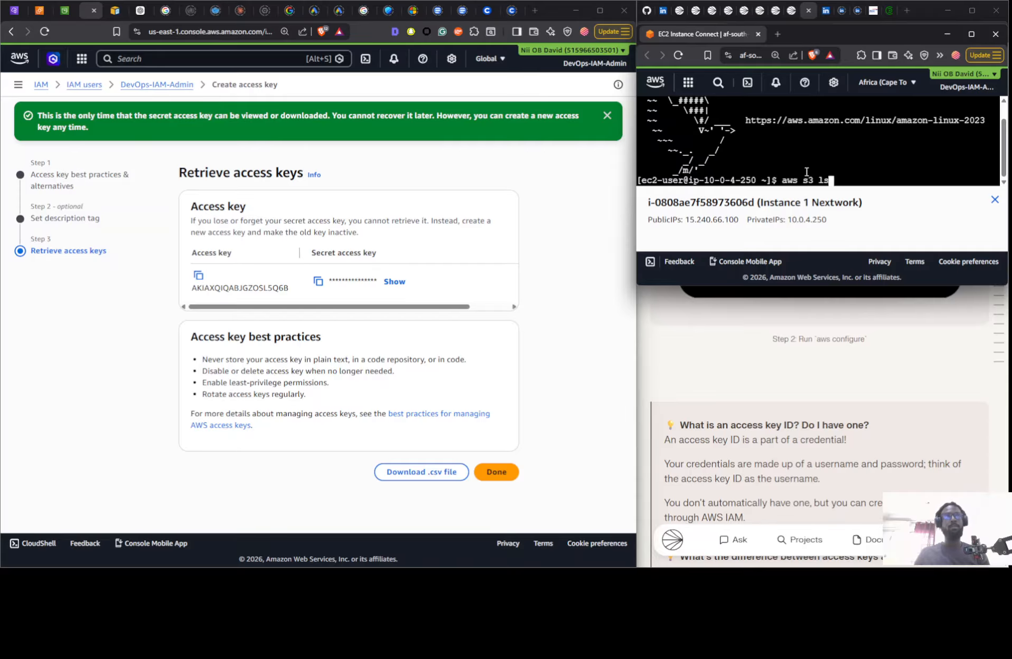
pyautogui.press('Return')
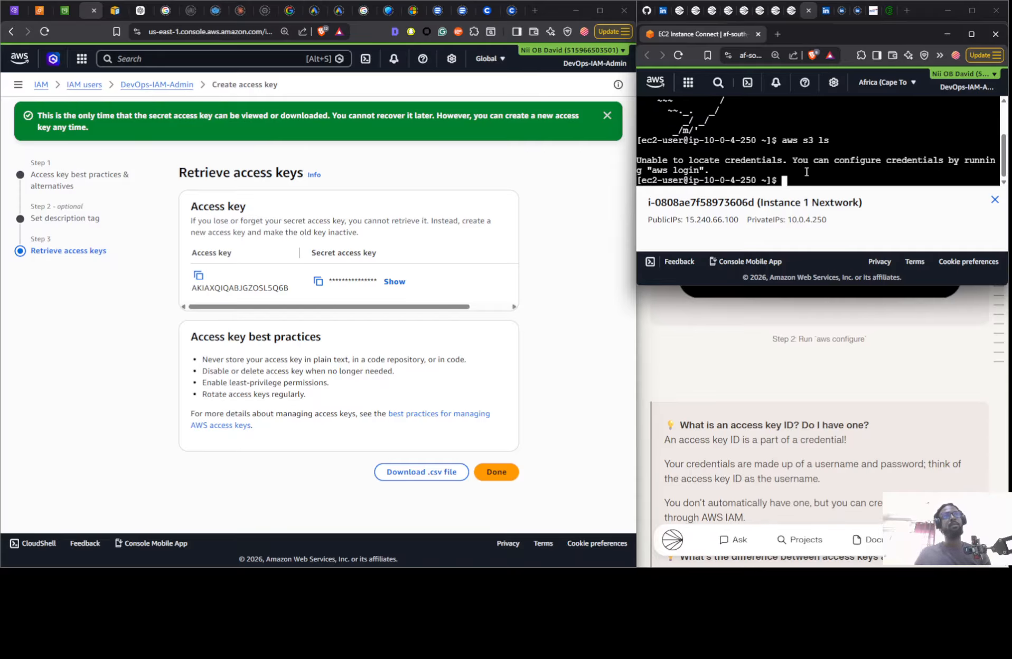
# - Run aws configure on the EC2 instance to set up its credentials
pyautogui.write('aws c')
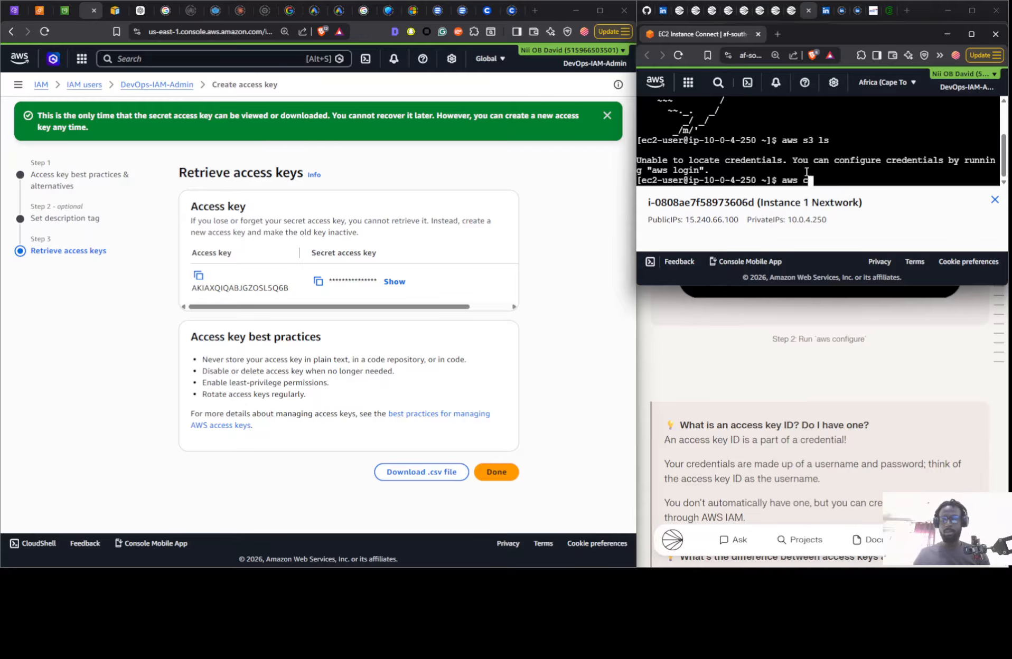
pyautogui.write('onfigu')
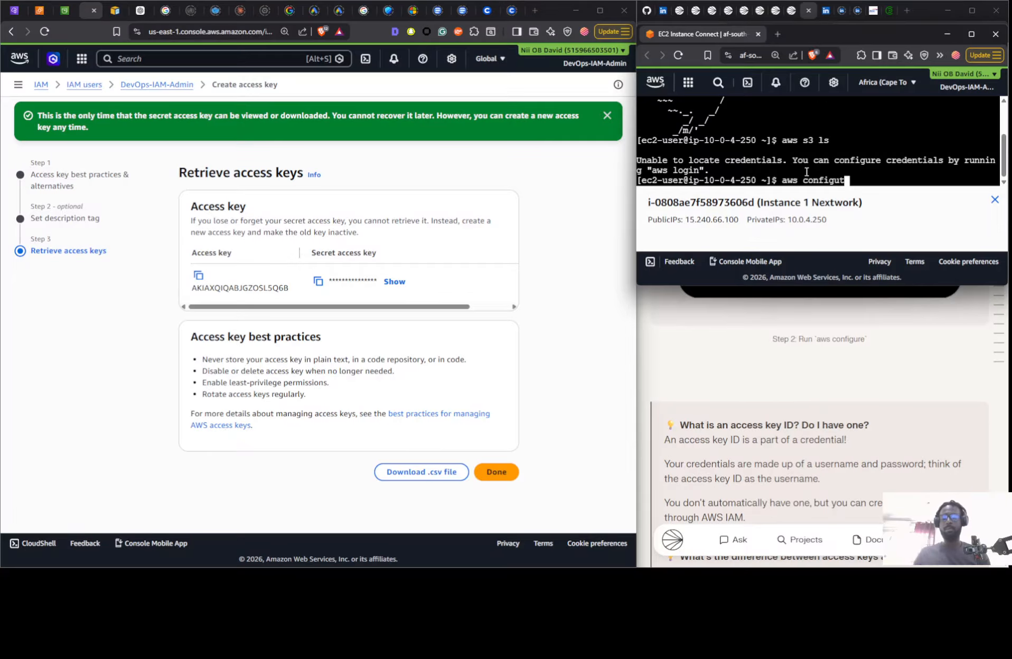
pyautogui.write('re')
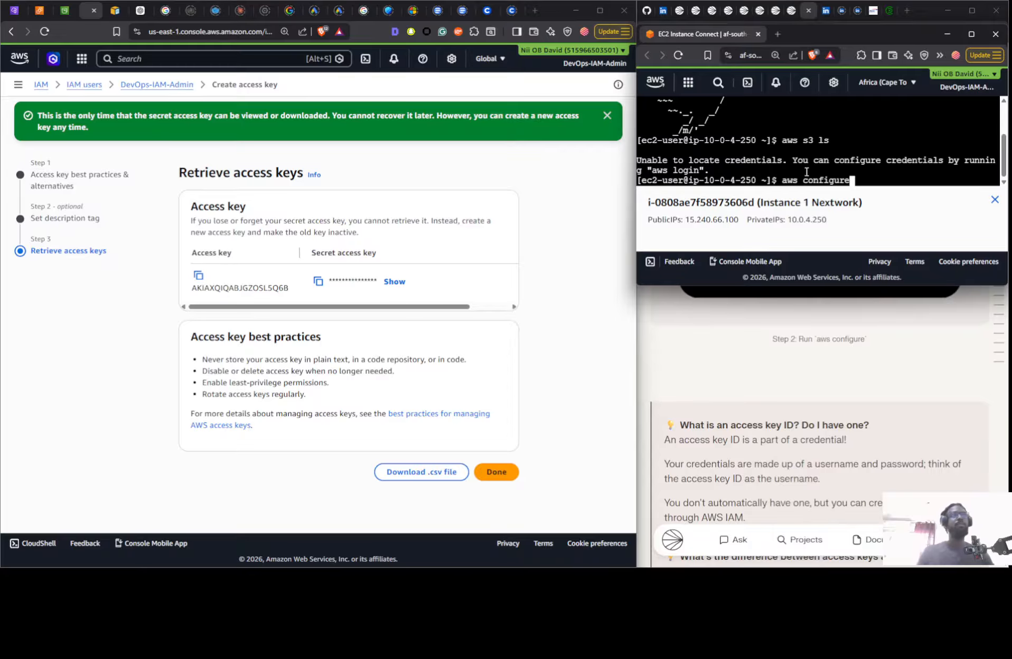
pyautogui.press('Return')
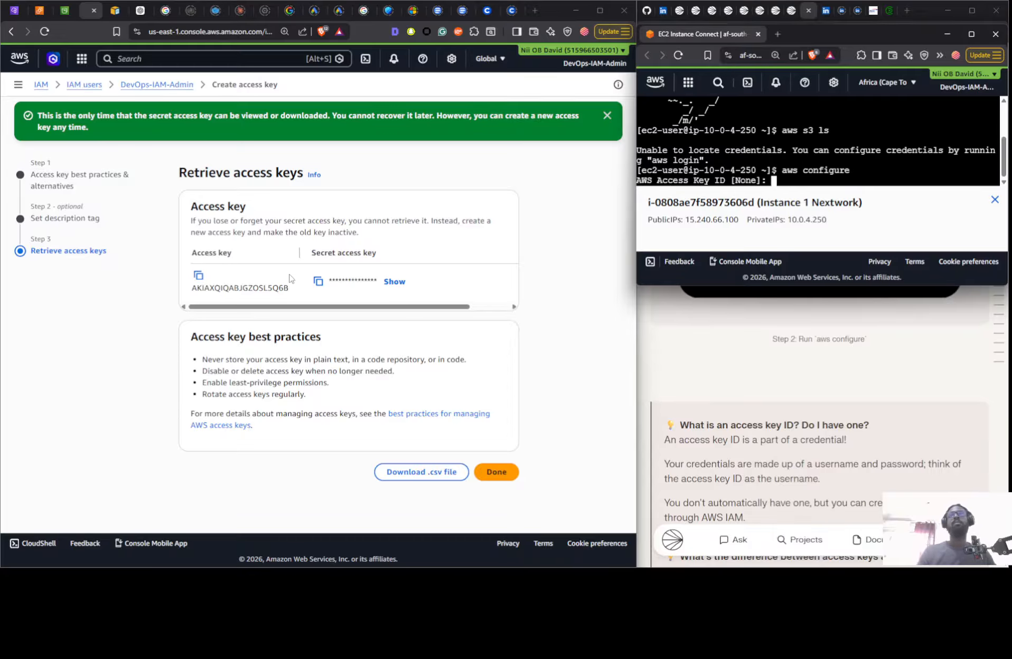
# - Copy the new access key ID and secret access key from the console into the matching aws configure prompts
pyautogui.click(198, 275)
pyautogui.rightClick(772, 172)
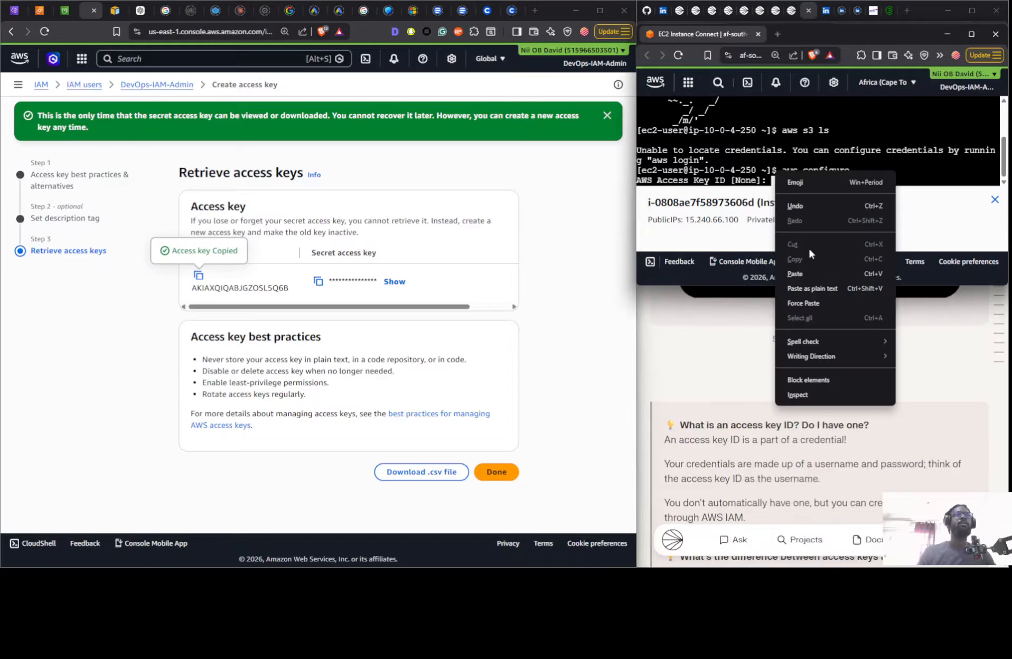
pyautogui.click(799, 270)
pyautogui.press('Return')
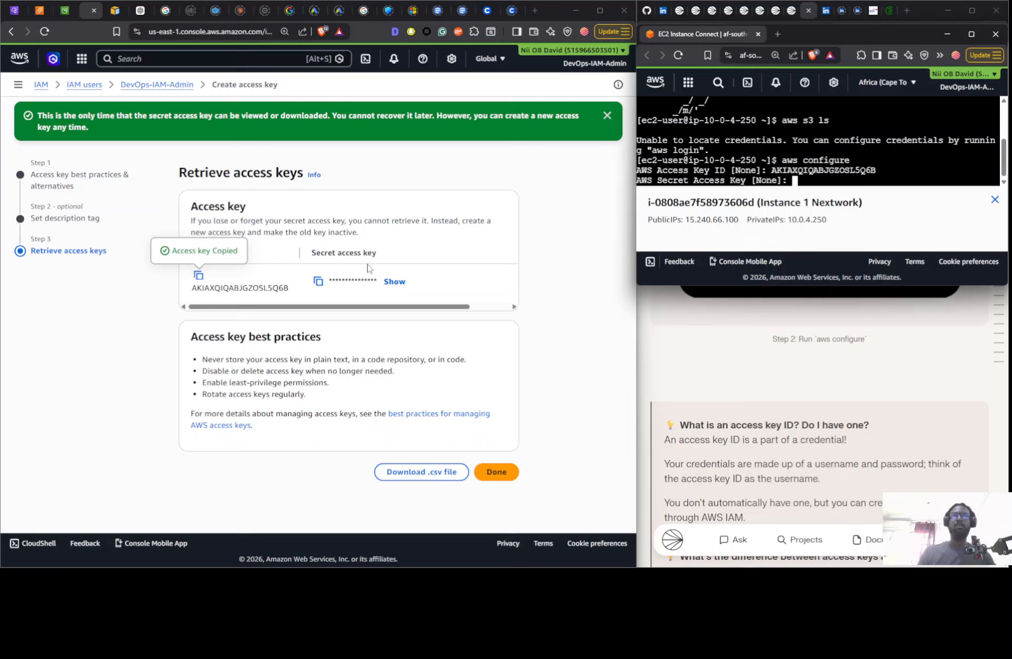
pyautogui.click(318, 281)
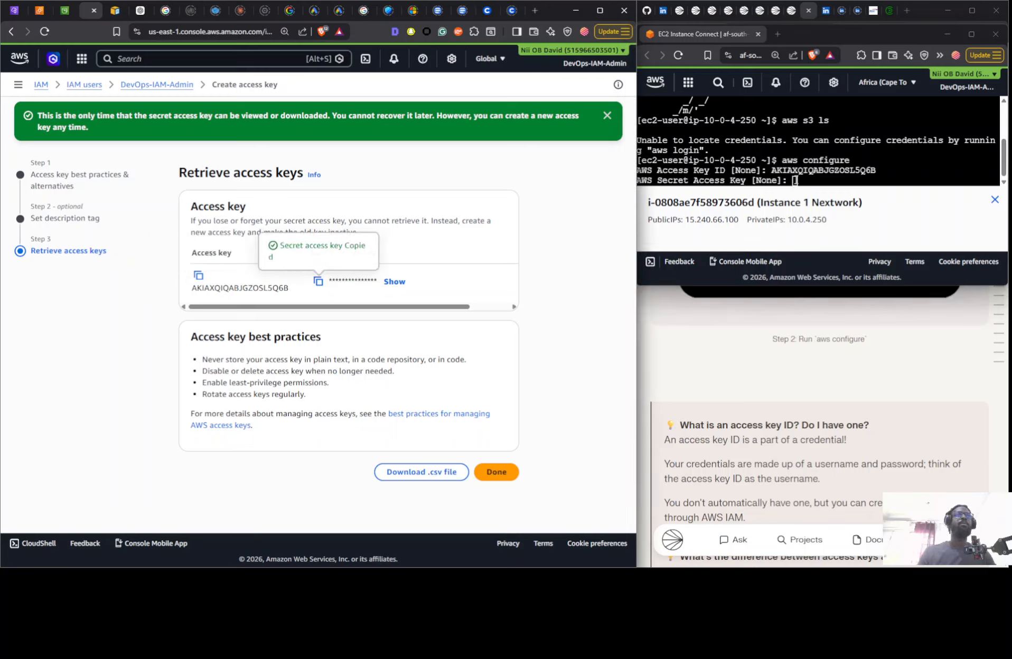
pyautogui.rightClick(795, 182)
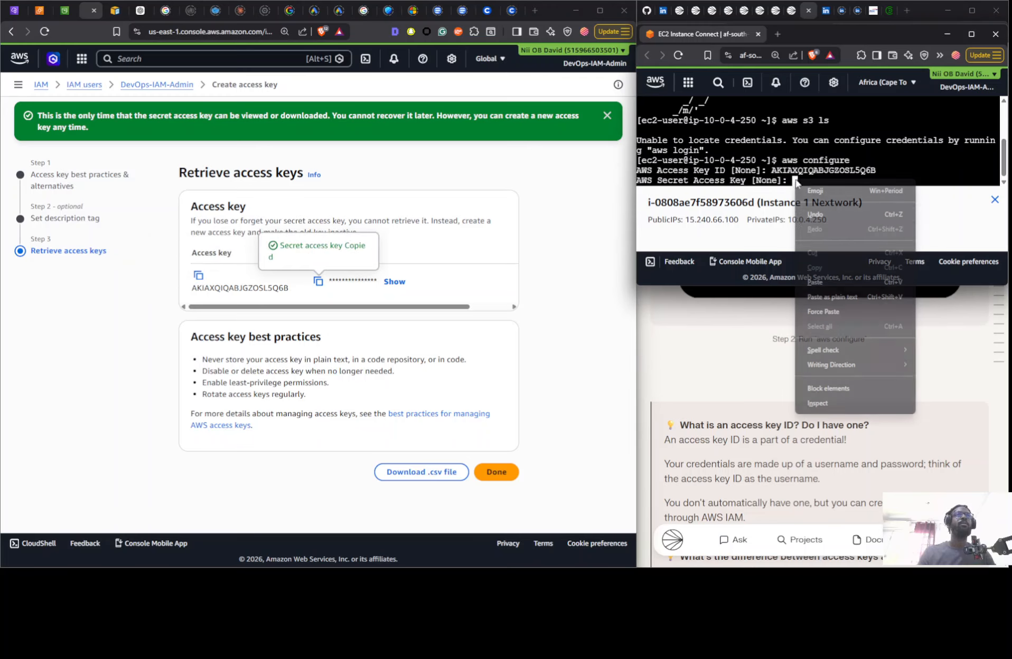
pyautogui.click(814, 282)
pyautogui.press('Return')
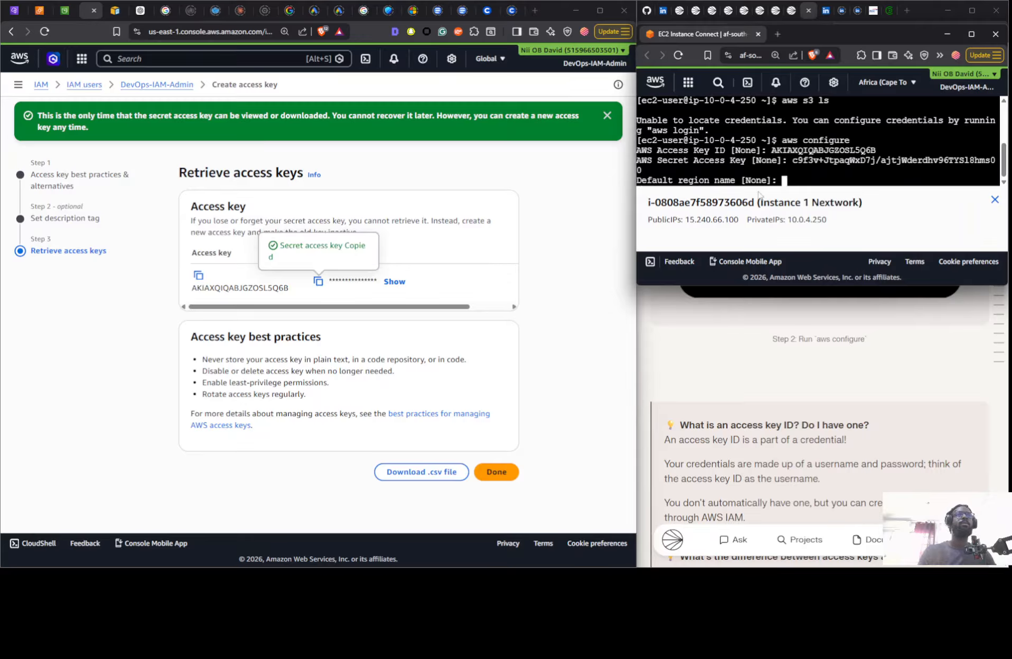
# - Set the default region name to af-south-1 and leave the default output format empty
pyautogui.write('a')
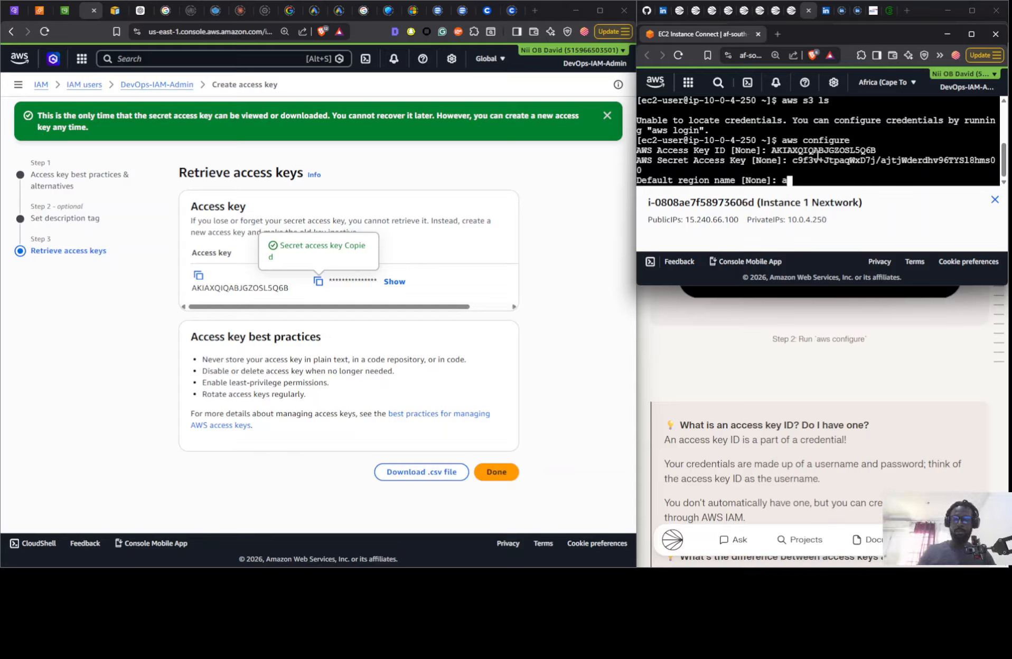
pyautogui.write('f-so')
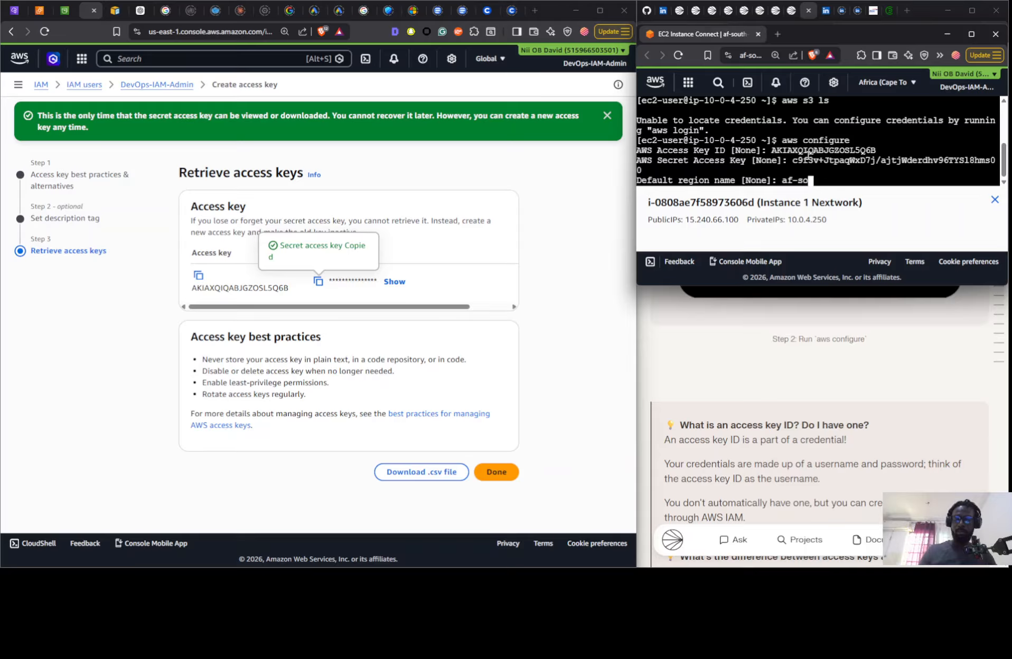
pyautogui.write('uth-')
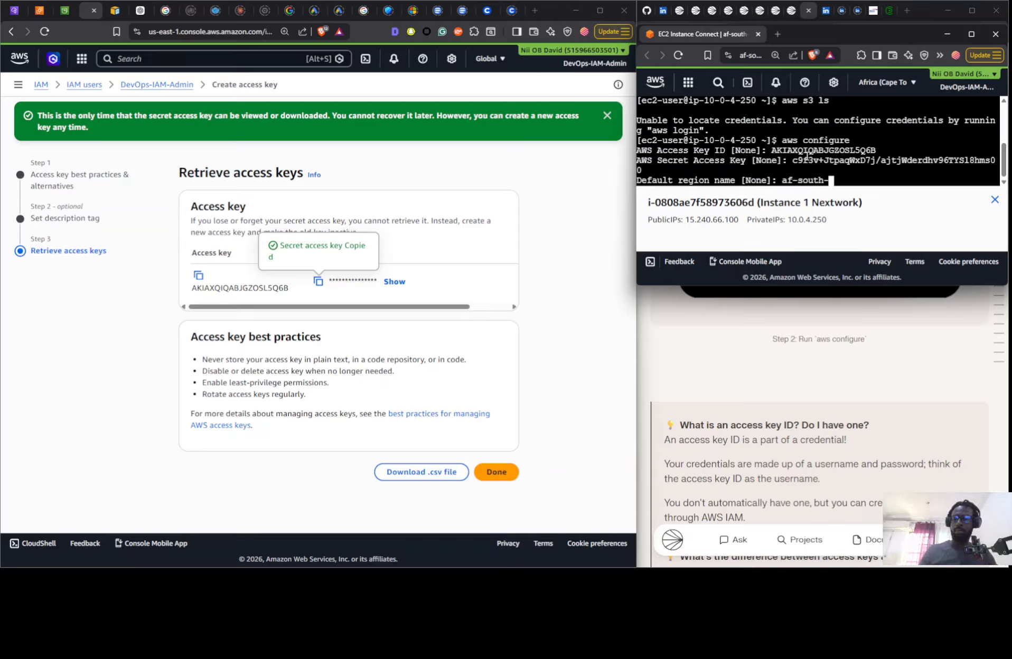
pyautogui.write('1')
pyautogui.press('Return')
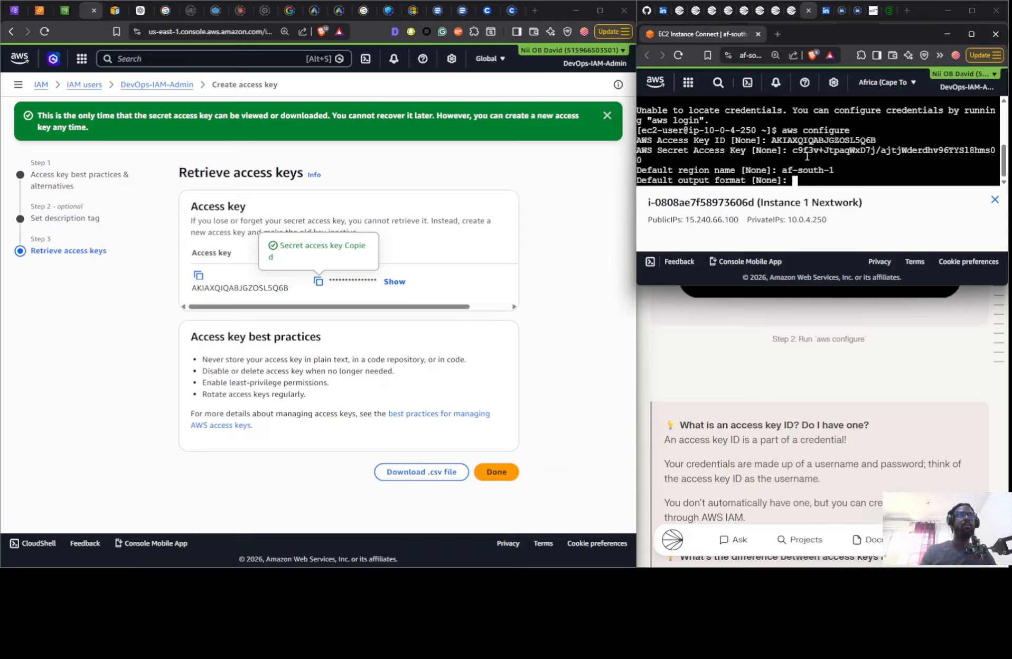
pyautogui.press('Return')
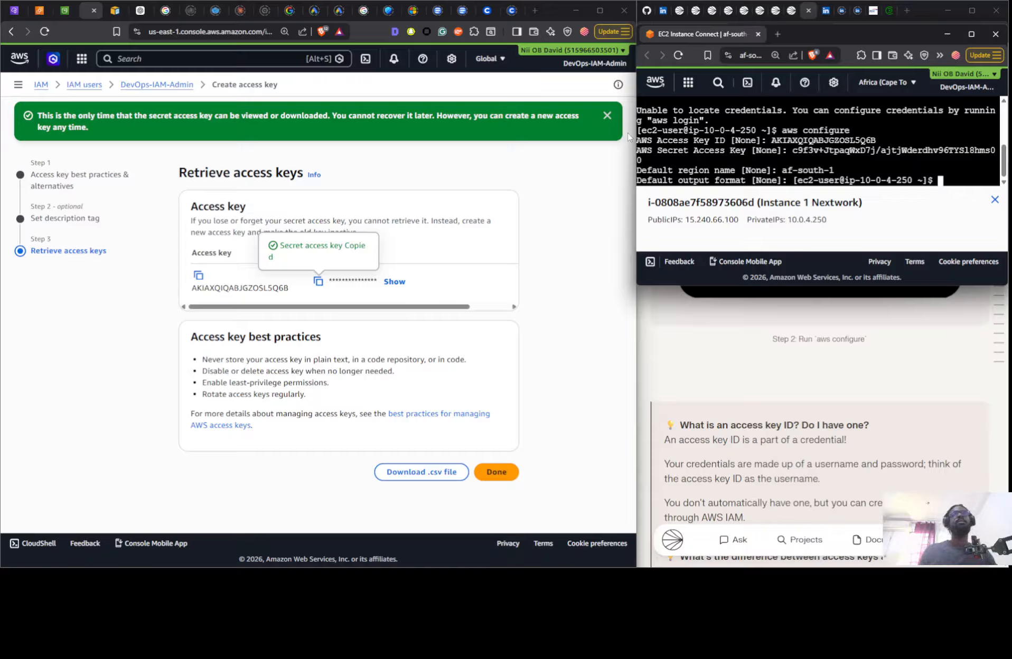
# - Run aws s3 ls with the configured credentials to list the account's buckets
pyautogui.write('a')
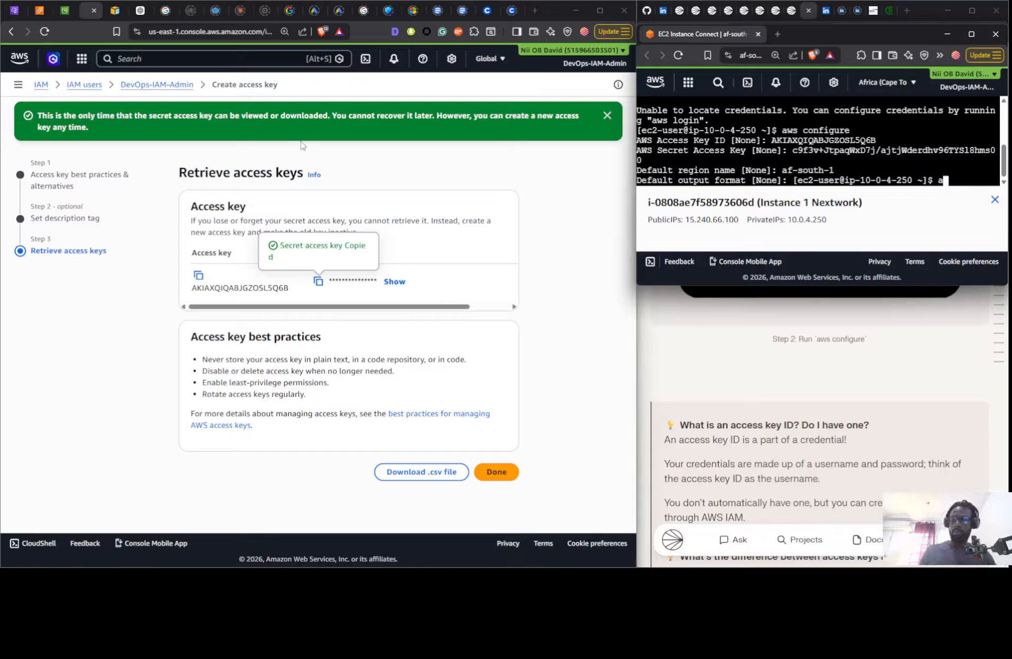
pyautogui.write('ws s')
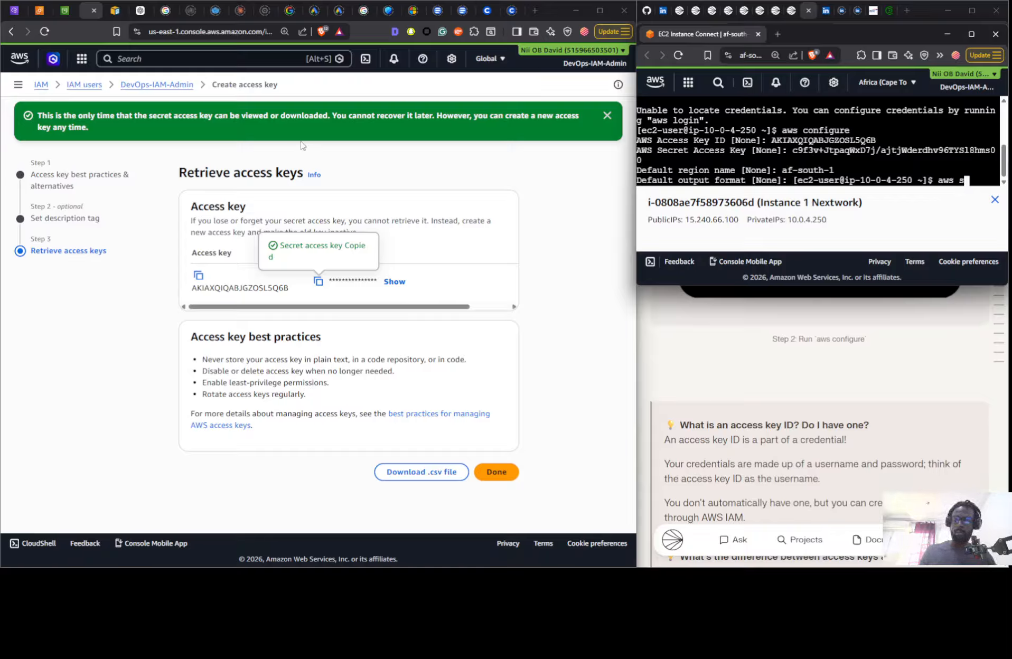
pyautogui.write('3 ls')
pyautogui.press('Return')
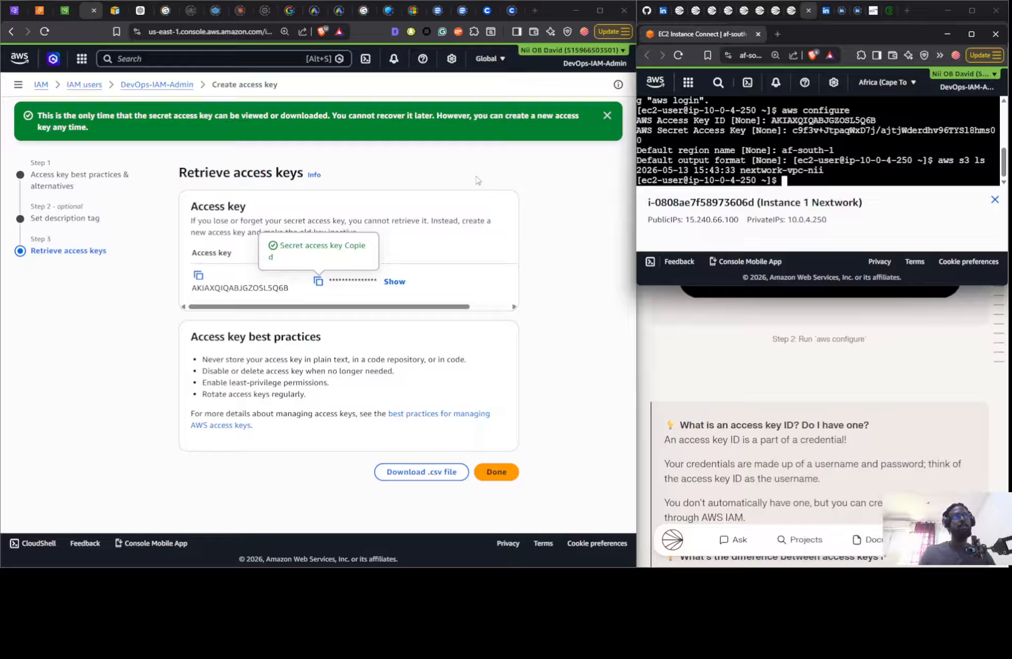
# - List the contents of the S3 bucket with aws s3 ls s3://nextwork-vpc-nii in the EC2 terminal
pyautogui.press('Up')
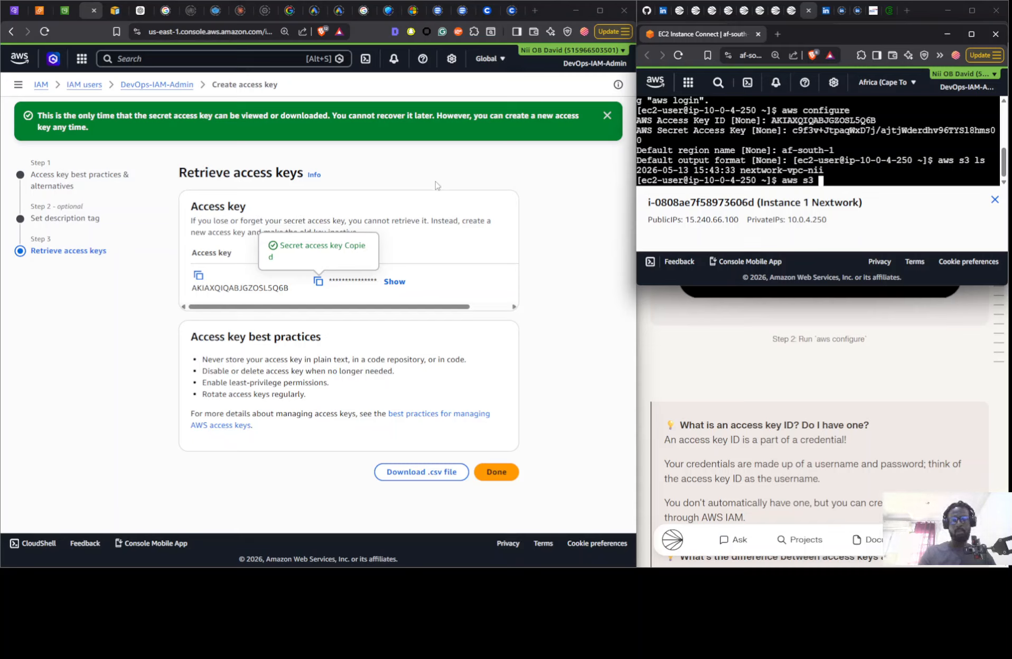
pyautogui.write('ls')
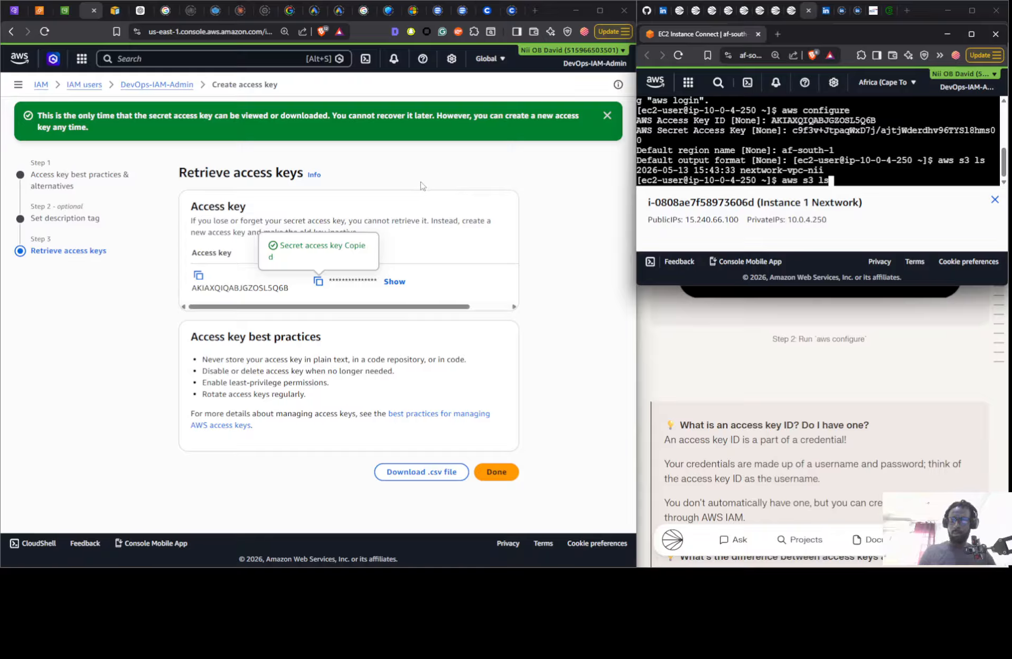
pyautogui.write(' s')
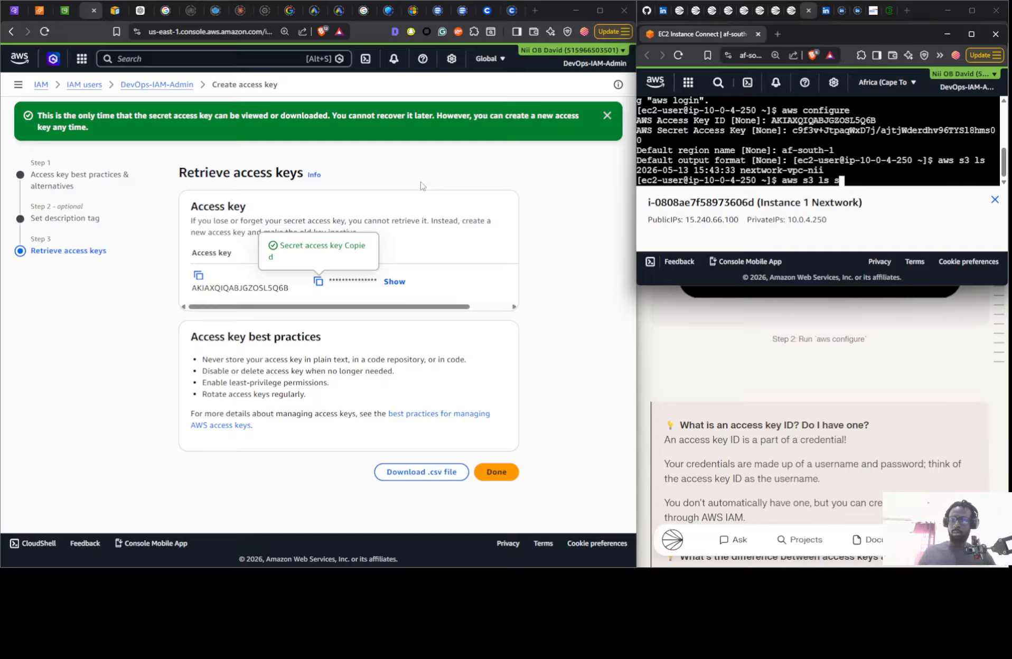
pyautogui.write('3')
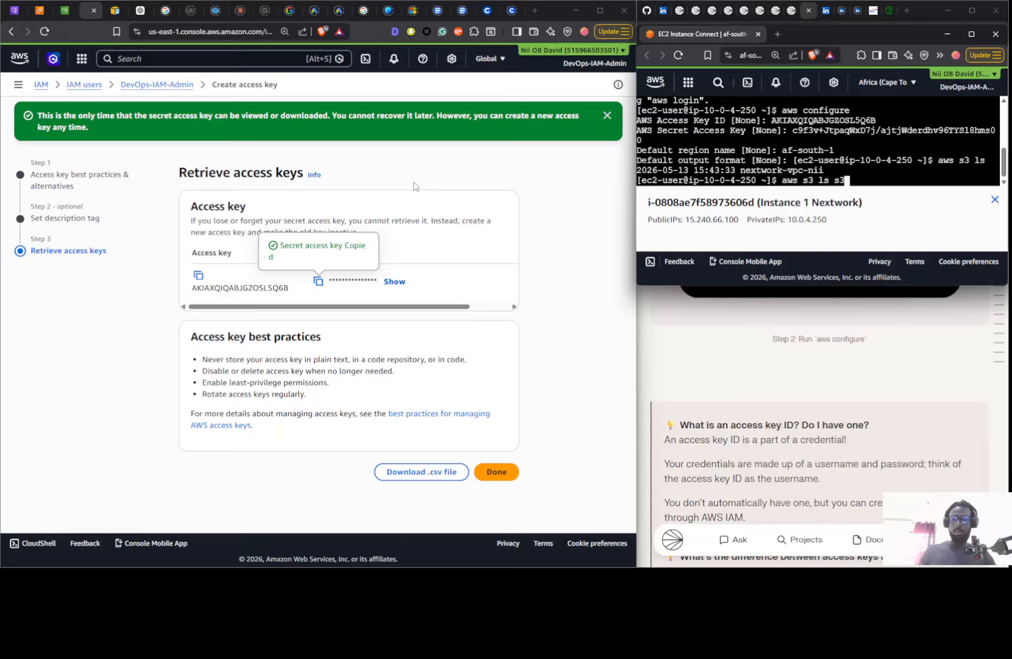
pyautogui.write('://')
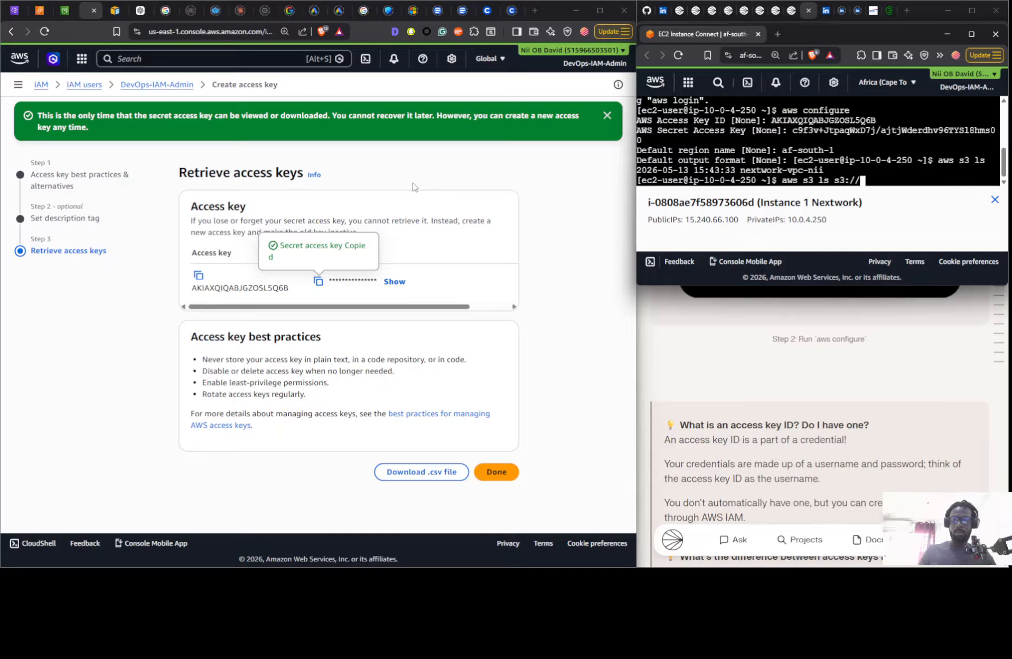
pyautogui.write('nextw')
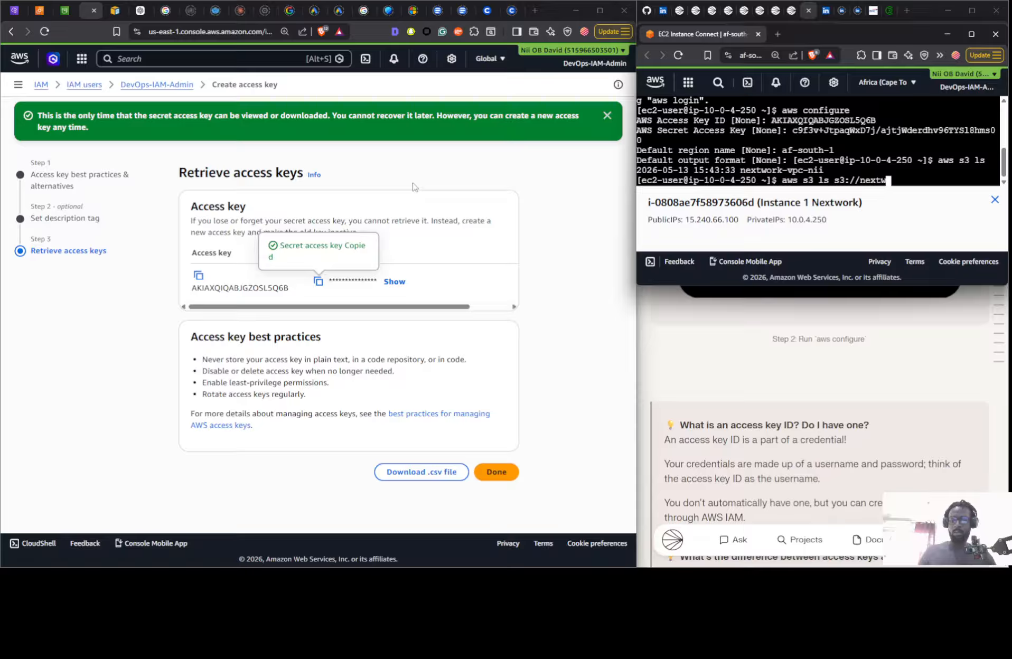
pyautogui.write('ork-vpc')
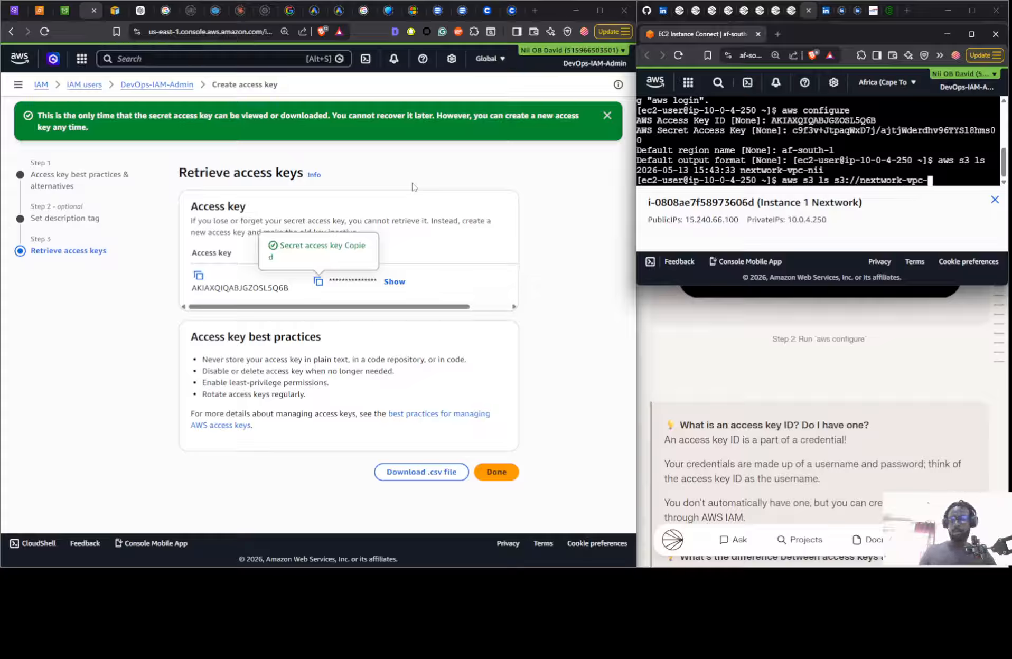
pyautogui.write('-nii')
pyautogui.press('Return')
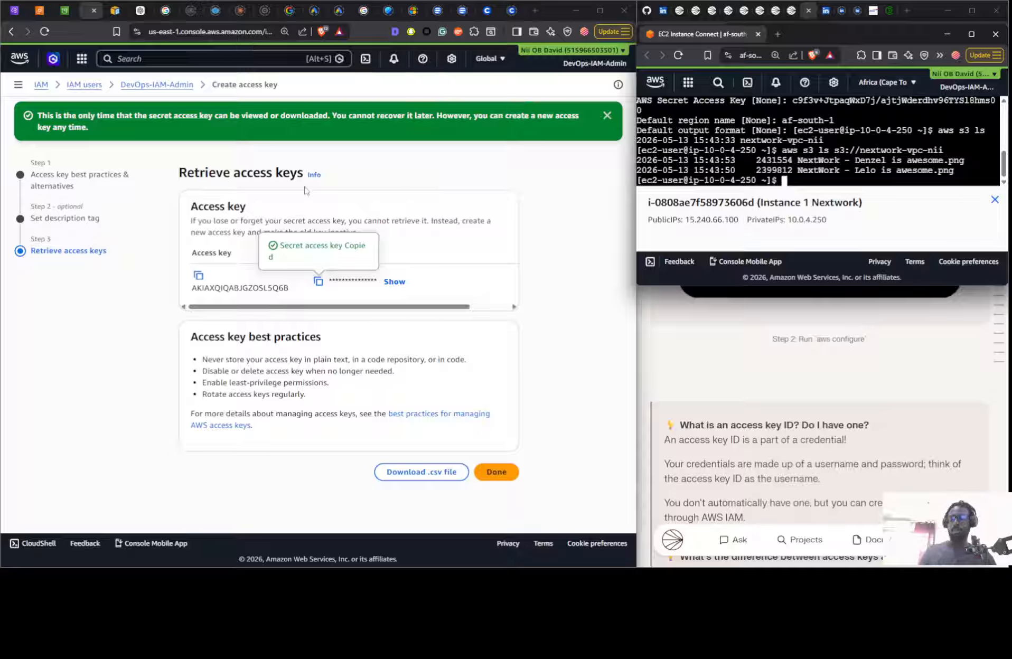
# - Create an empty test file on the instance by running sudo touch /tmp/nextwork.txt
pyautogui.write('sudo')
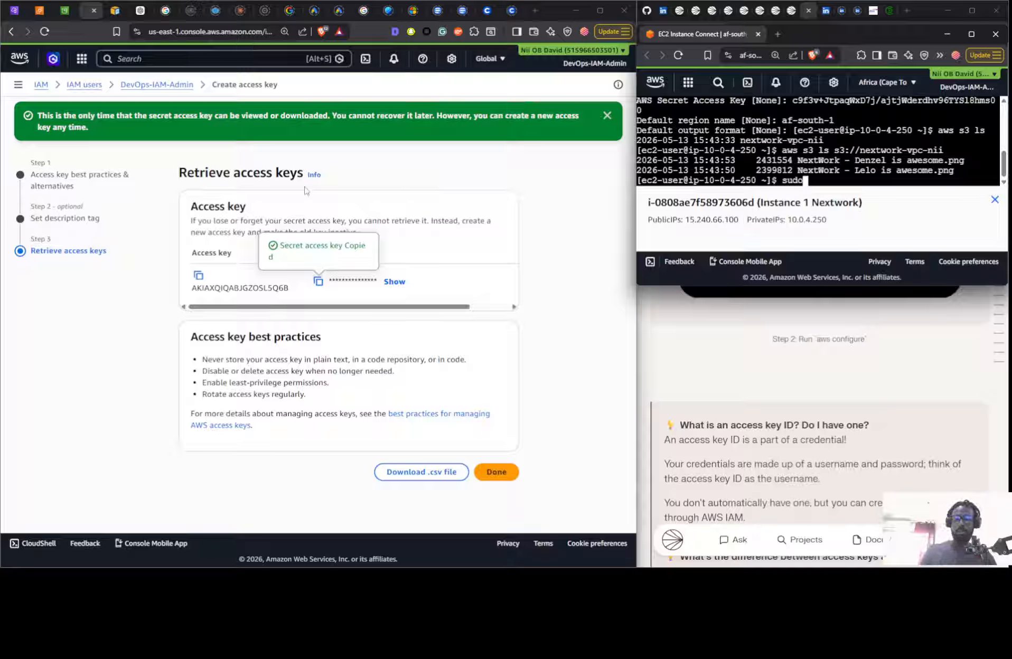
pyautogui.write(' t')
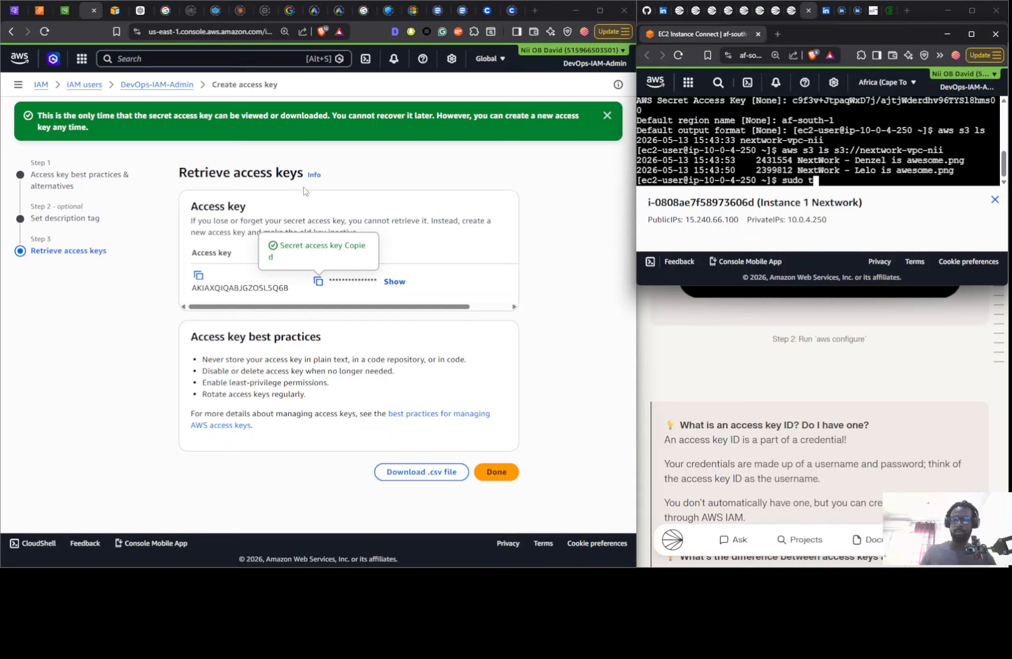
pyautogui.write('ouch ')
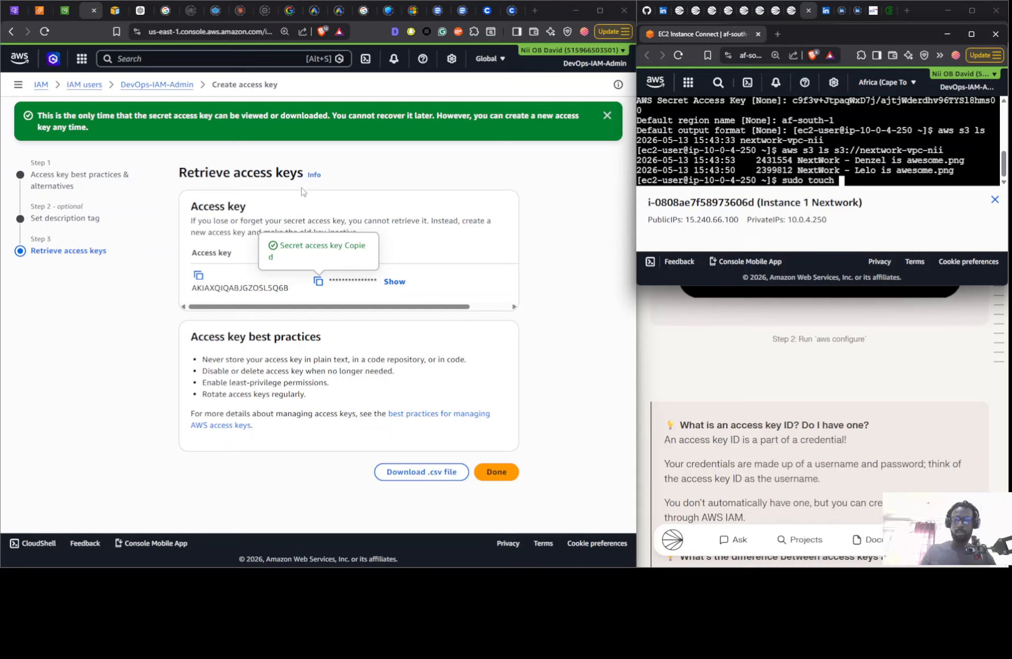
pyautogui.write('/tmp/ne')
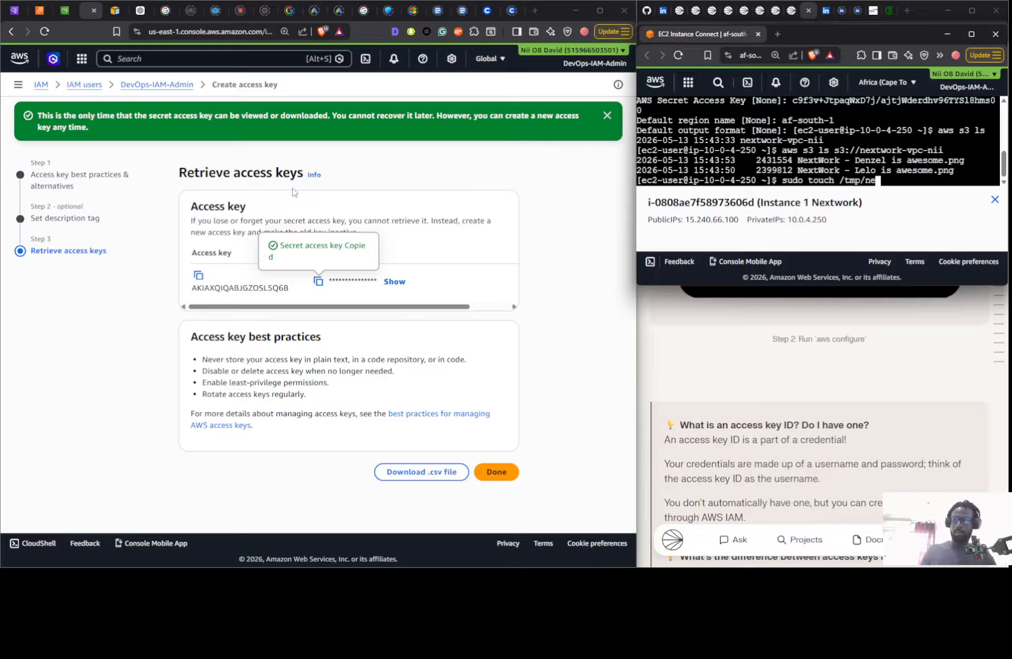
pyautogui.write('xtw')
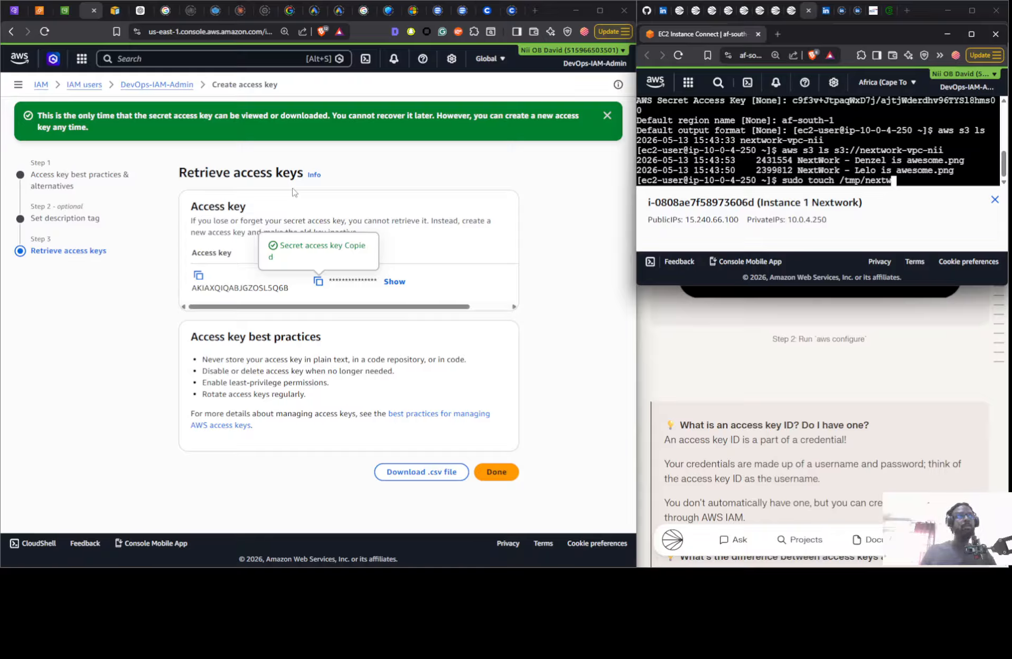
pyautogui.write('or')
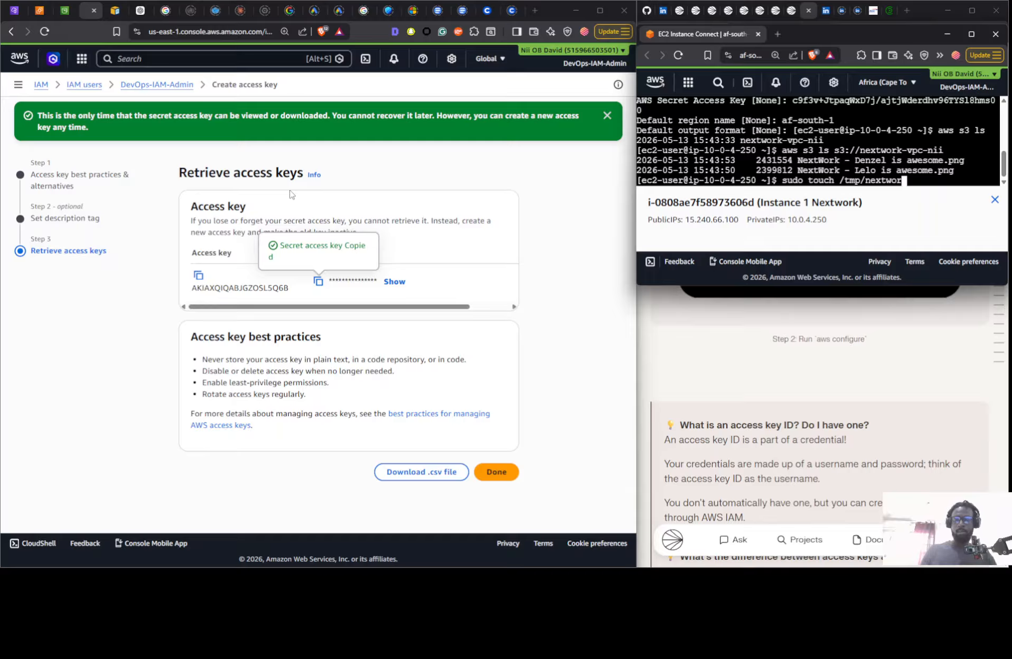
pyautogui.write('k.txt')
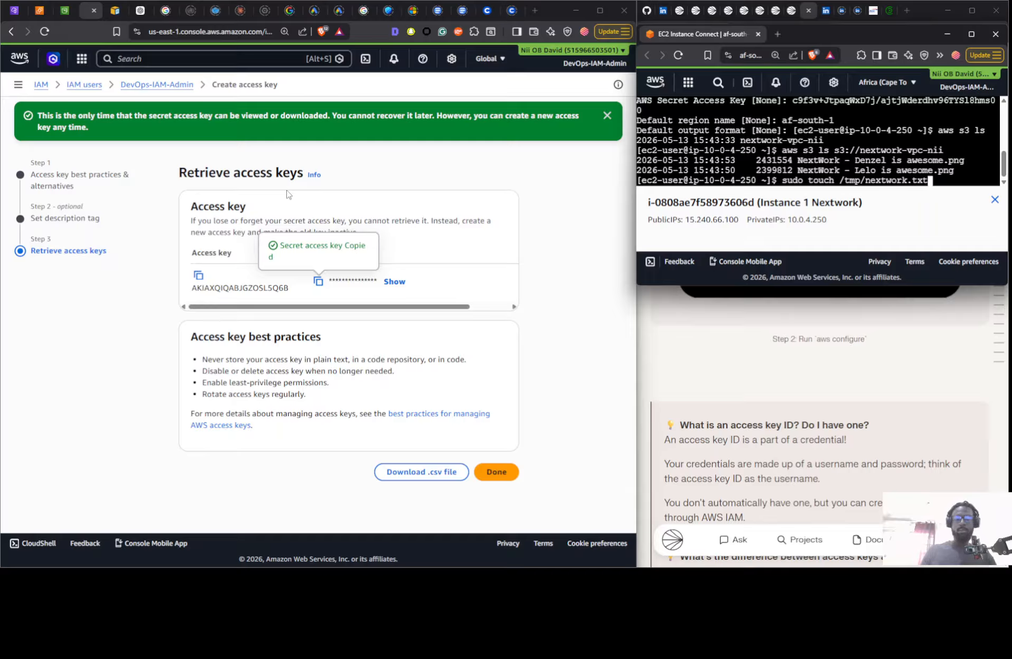
pyautogui.press('Return')
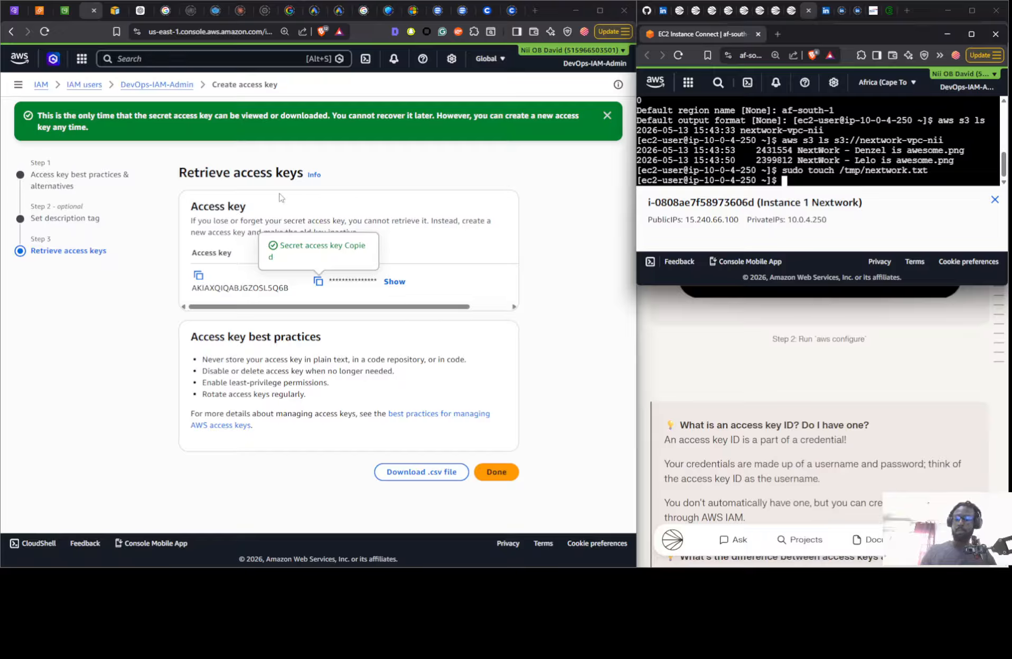
# - Try to run aws s3 cp s3://nextwork-vpc-nii with only the bucket path as its argument
pyautogui.write('aws s3')
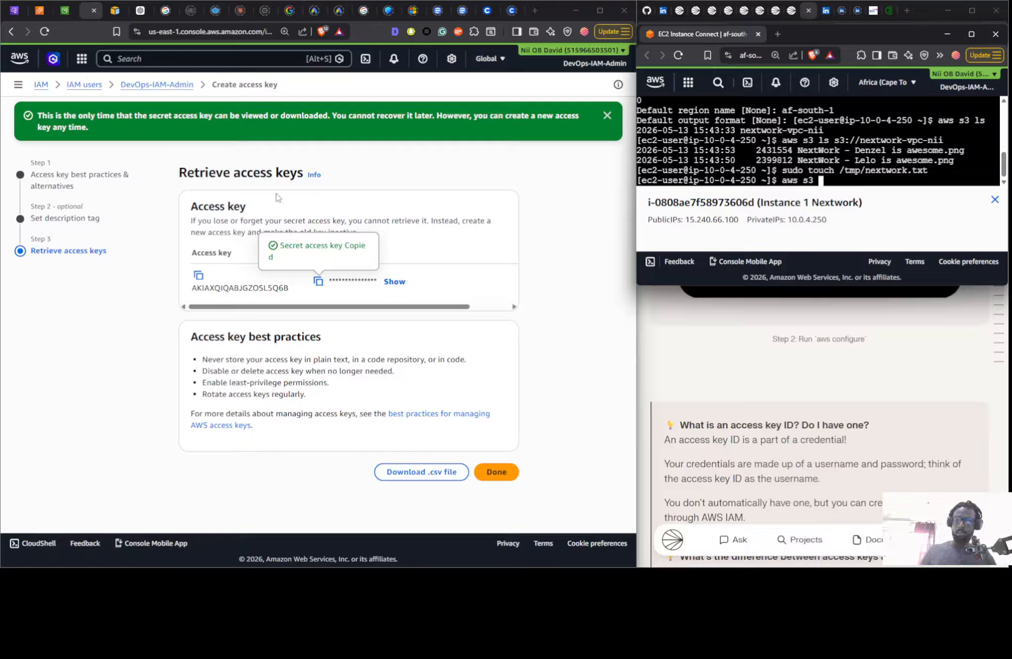
pyautogui.write(' ce')
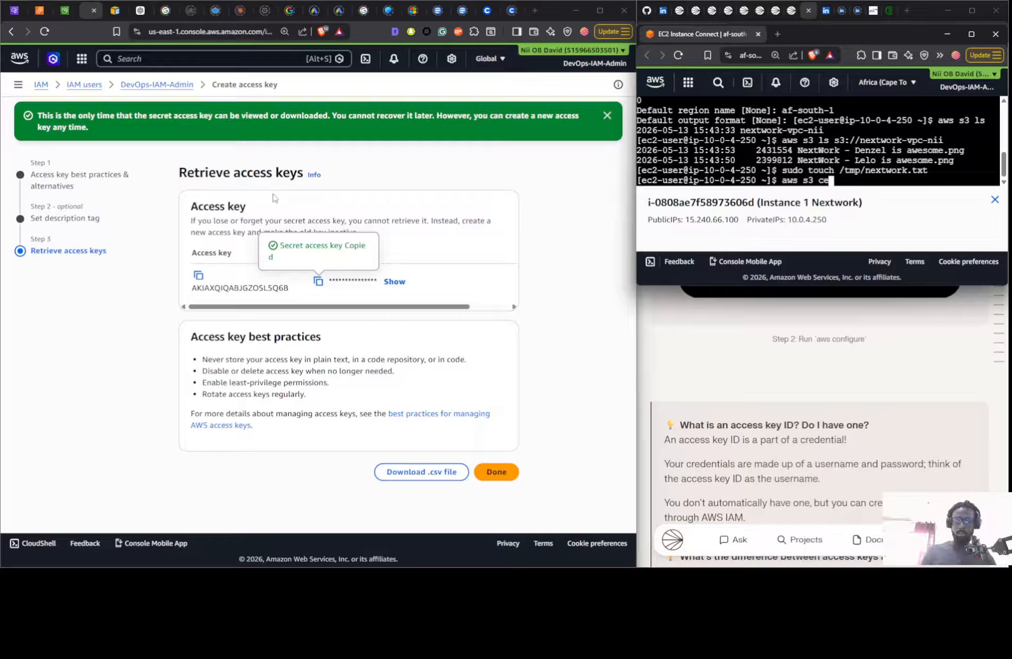
pyautogui.press('BackSpace')
pyautogui.write('p ')
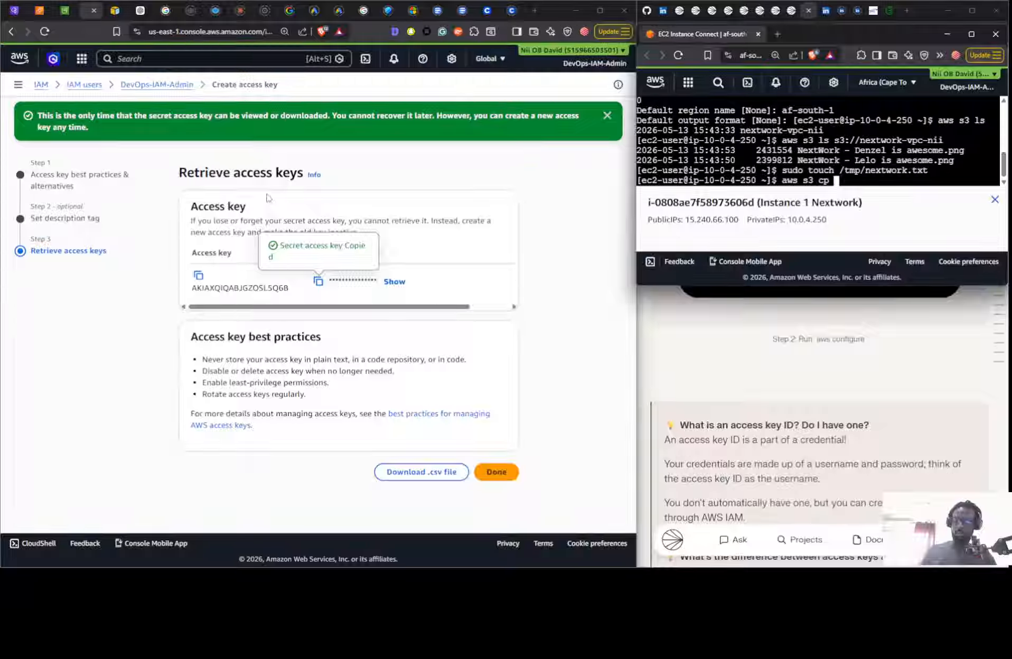
pyautogui.write('s3://')
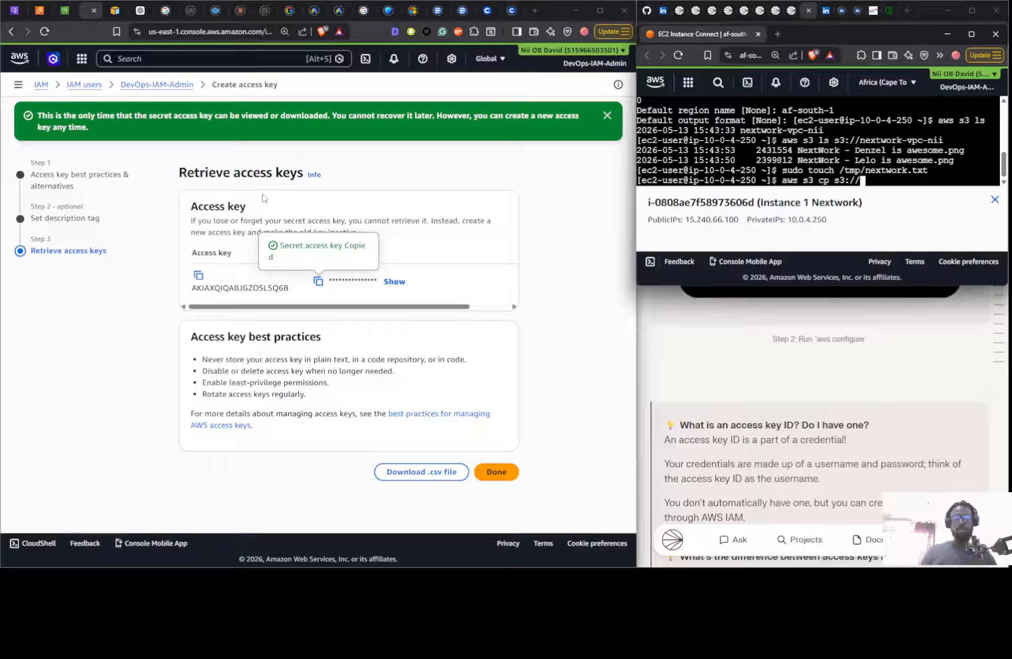
pyautogui.write('n')
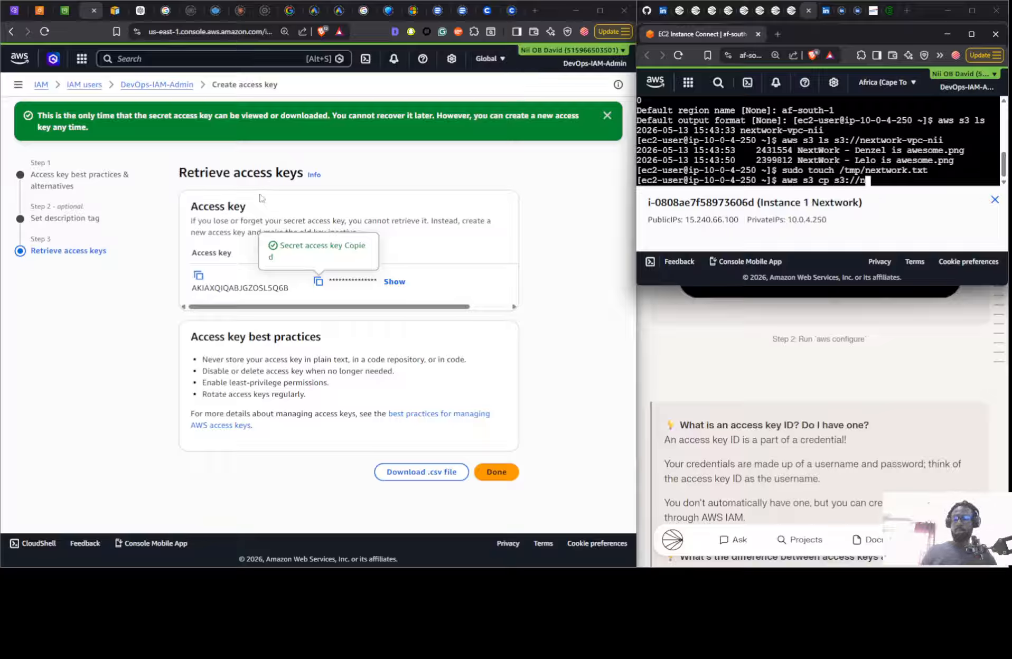
pyautogui.write('extwork-')
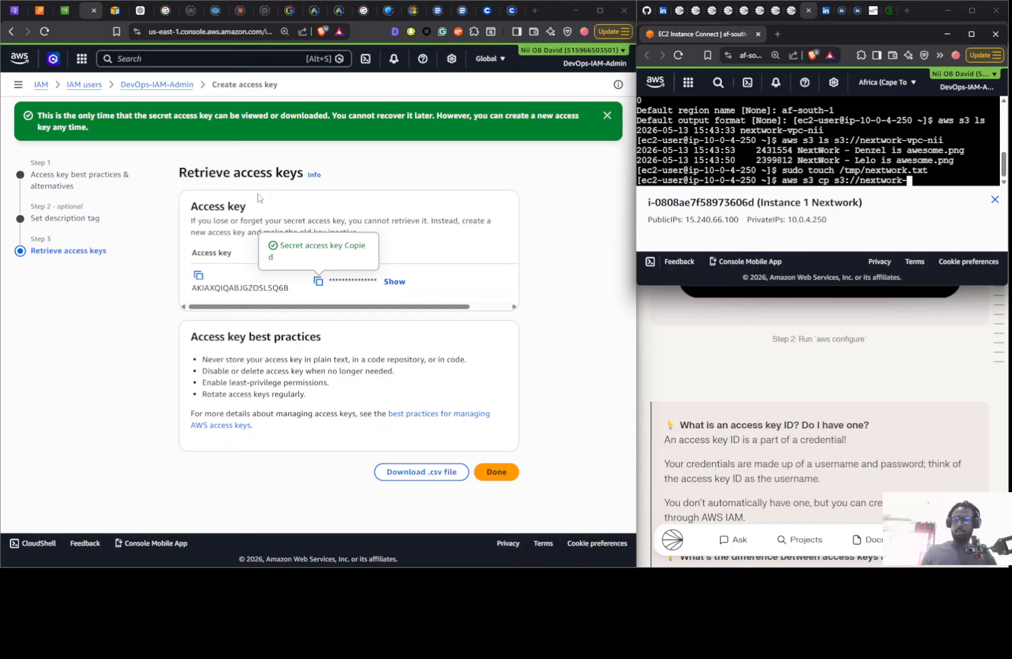
pyautogui.write('vpc-nii')
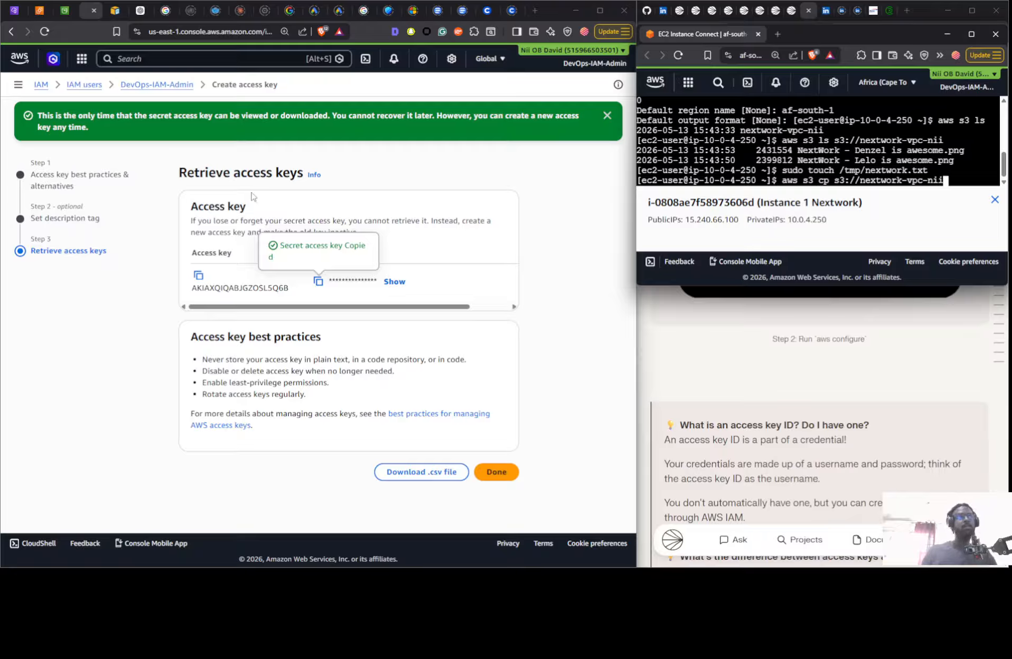
pyautogui.press('Return')
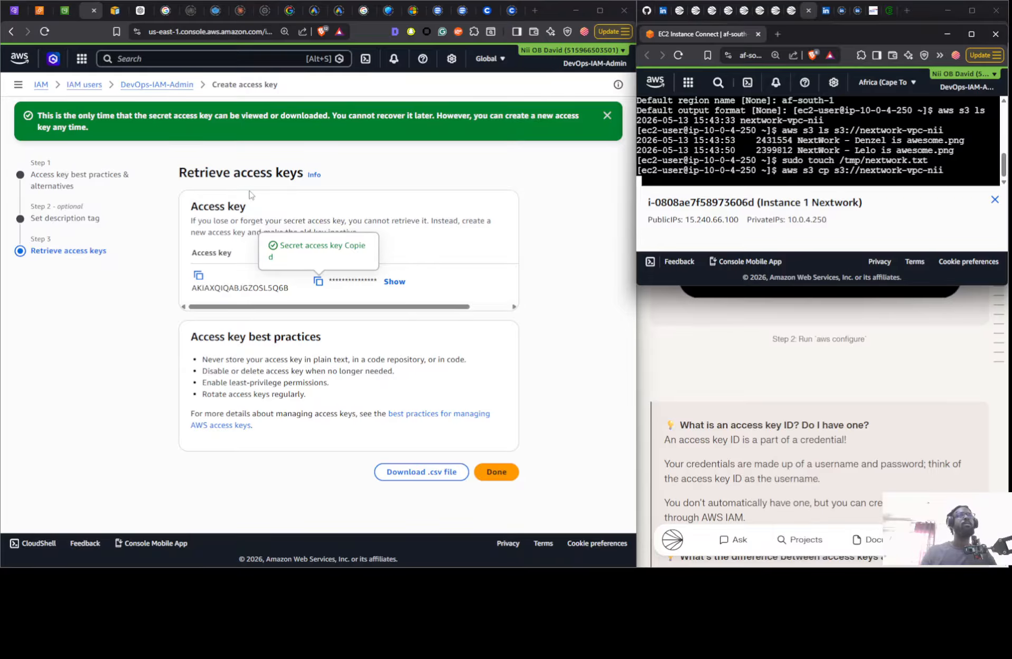
# - Insert /tmp/nextwork.txt as the source before the bucket path in the previous copy command and run it to upload the file to s3://nextwork-vpc-nii
pyautogui.press('Up')
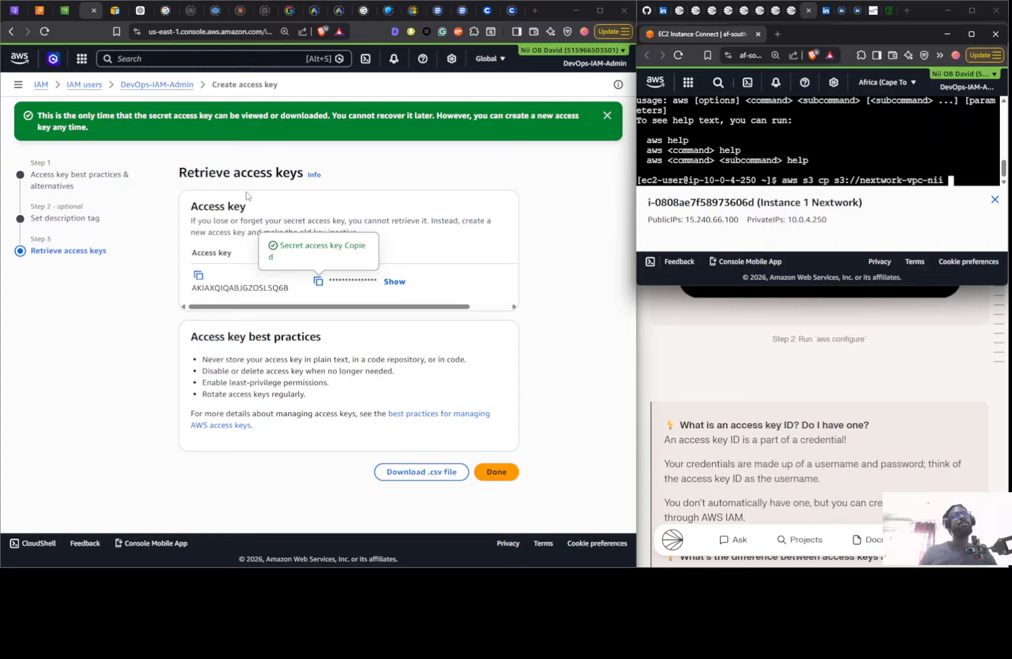
pyautogui.press('Left')
pyautogui.press('Left')
pyautogui.press('Left')
pyautogui.press('Left')
pyautogui.press('Left')
pyautogui.press('Left')
pyautogui.press('Left')
pyautogui.press('Left')
pyautogui.press('Left')
pyautogui.press('Left')
pyautogui.press('Left')
pyautogui.press('Left')
pyautogui.press('Left')
pyautogui.press('Left')
pyautogui.press('Left')
pyautogui.press('Left')
pyautogui.press('Left')
pyautogui.press('Left')
pyautogui.press('Left')
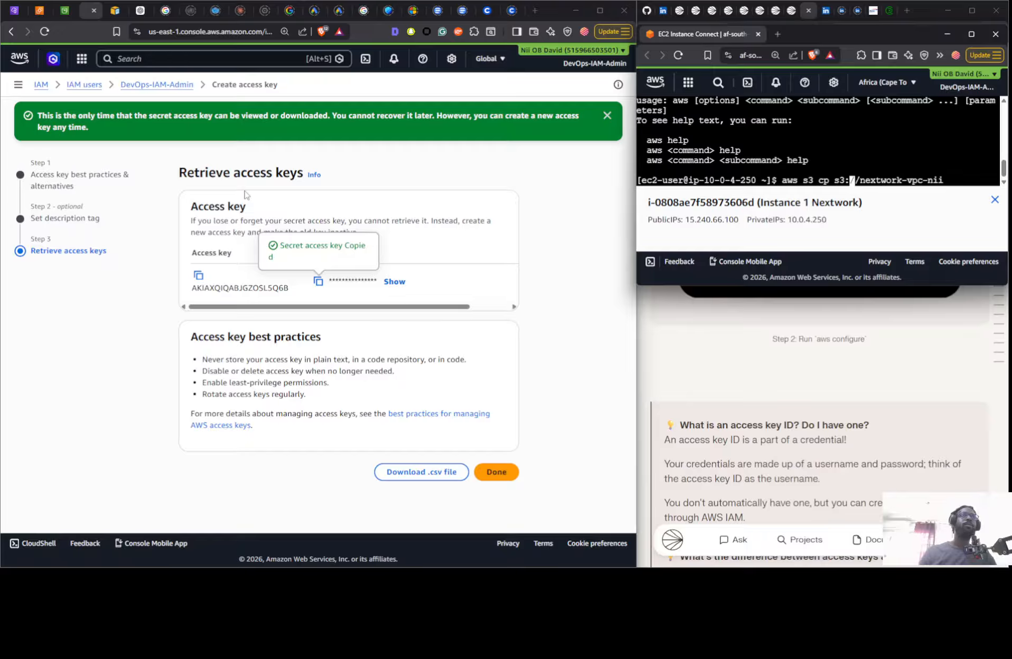
pyautogui.press('Right')
pyautogui.press('Right')
pyautogui.press('Right')
pyautogui.press('Right')
pyautogui.press('Right')
pyautogui.press('Right')
pyautogui.press('Right')
pyautogui.press('Right')
pyautogui.press('Right')
pyautogui.press('Right')
pyautogui.press('Right')
pyautogui.press('Right')
pyautogui.press('Right')
pyautogui.press('Right')
pyautogui.press('Right')
pyautogui.press('Right')
pyautogui.press('Right')
pyautogui.press('Right')
pyautogui.press('Right')
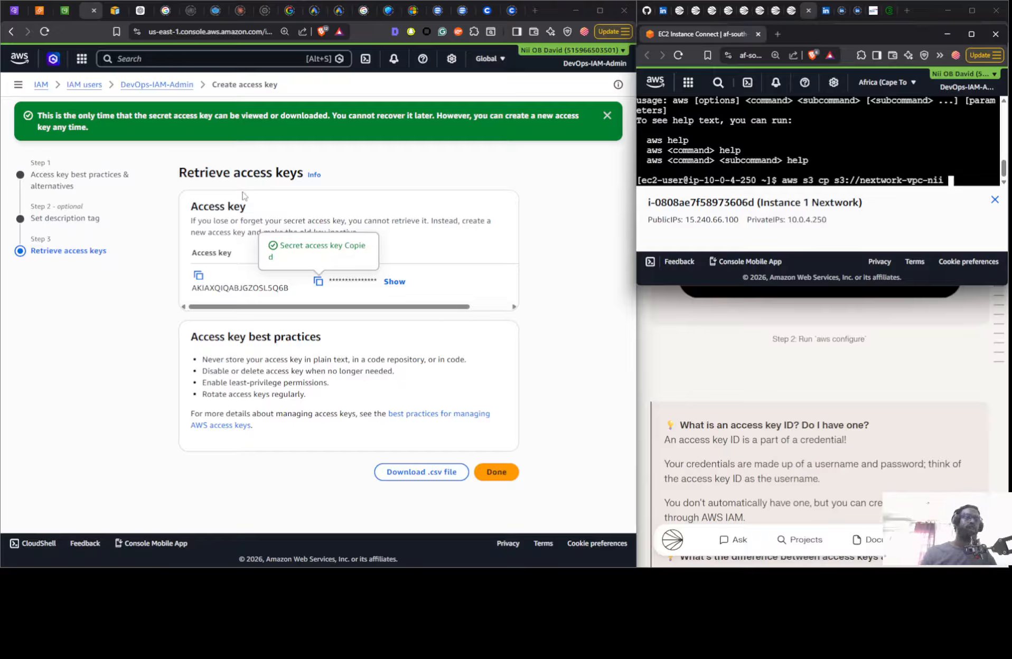
pyautogui.press('Left')
pyautogui.press('Left')
pyautogui.press('Left')
pyautogui.press('Left')
pyautogui.press('Left')
pyautogui.press('Left')
pyautogui.press('Left')
pyautogui.press('Left')
pyautogui.press('Left')
pyautogui.press('Left')
pyautogui.press('Left')
pyautogui.press('Left')
pyautogui.press('Left')
pyautogui.press('Left')
pyautogui.press('Left')
pyautogui.press('Left')
pyautogui.press('Left')
pyautogui.press('Left')
pyautogui.press('Left')
pyautogui.press('Left')
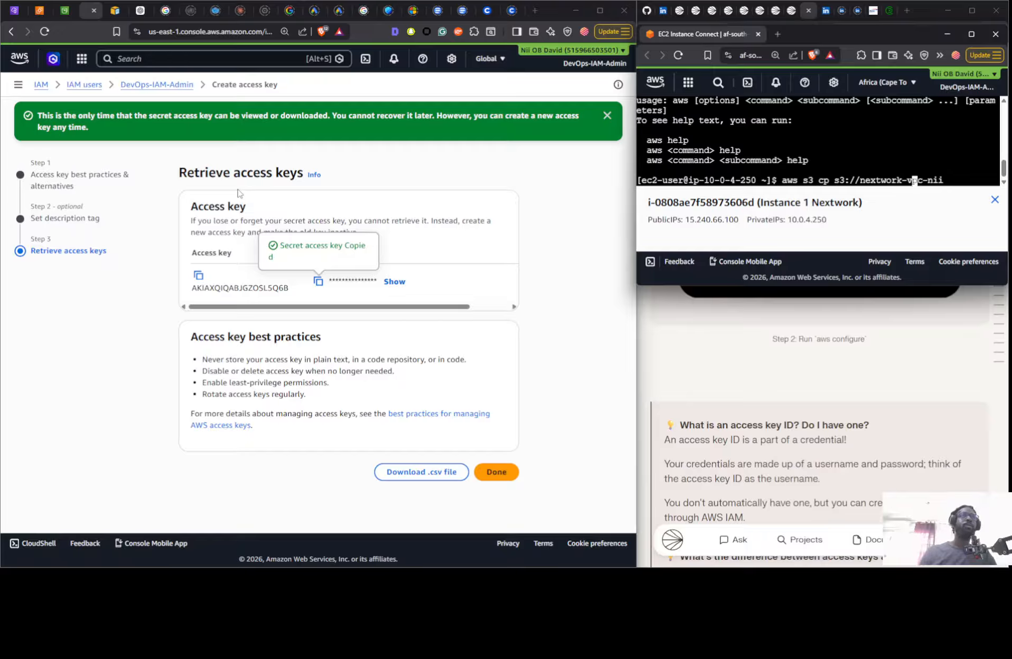
pyautogui.press('Left')
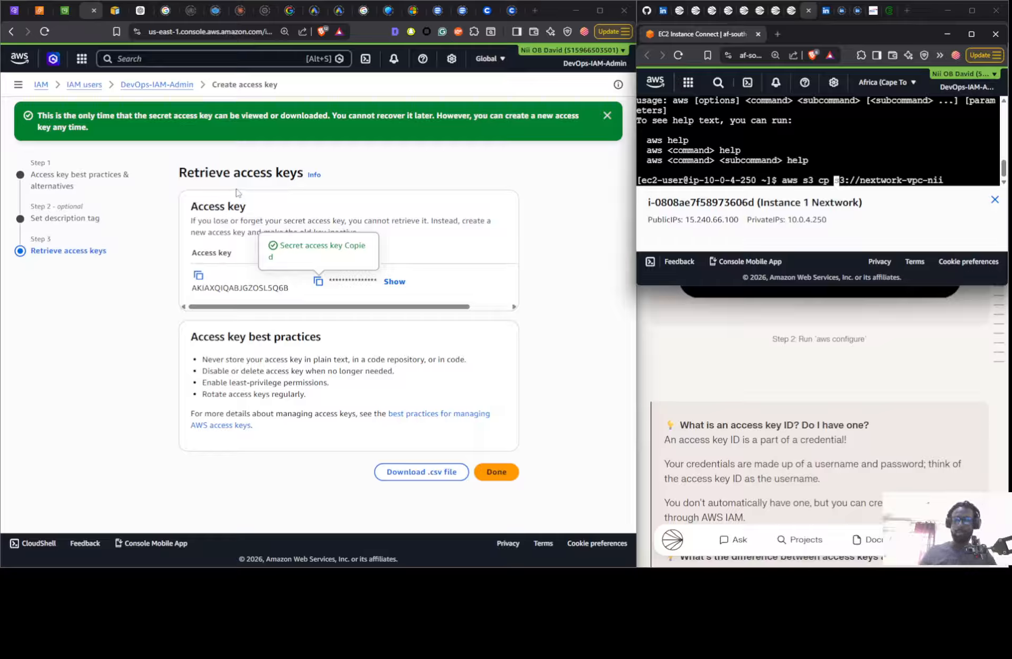
pyautogui.rightClick(236, 190)
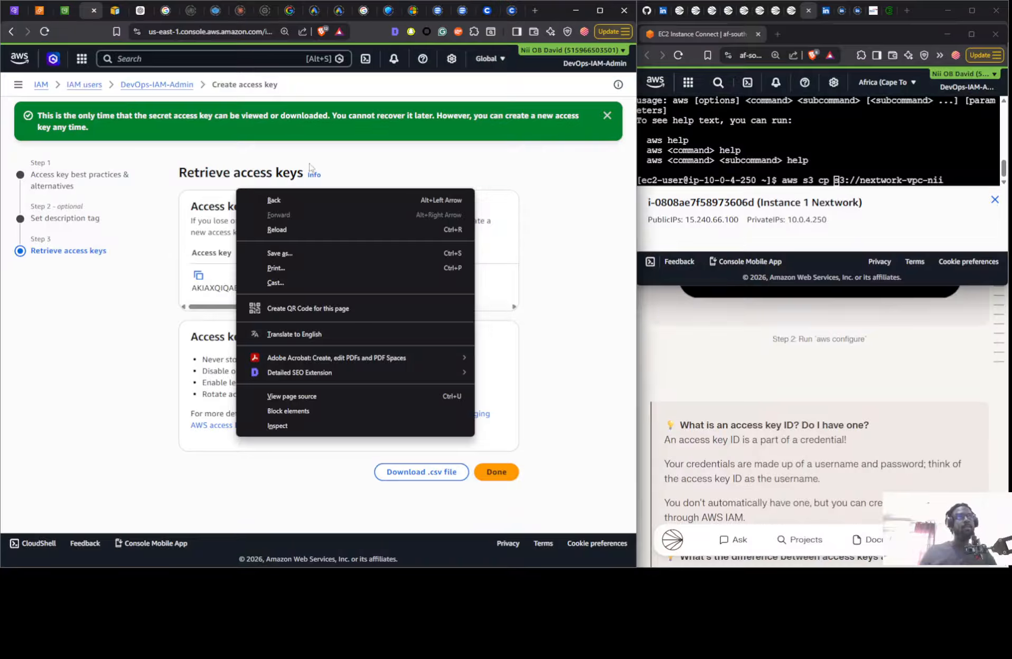
pyautogui.click(851, 173)
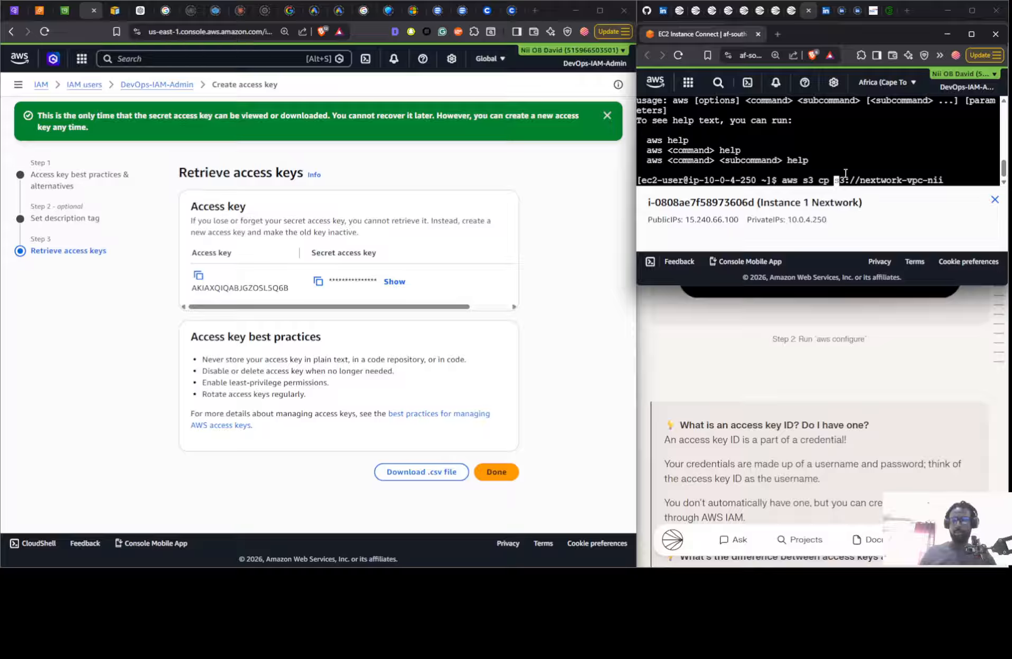
pyautogui.write('/tmp')
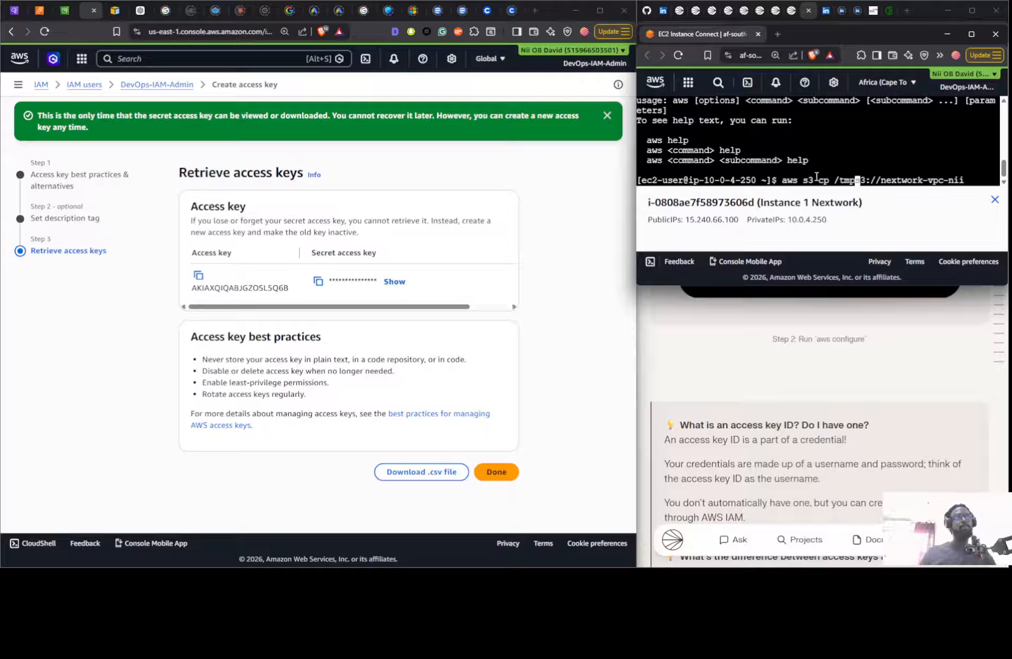
pyautogui.write('/next')
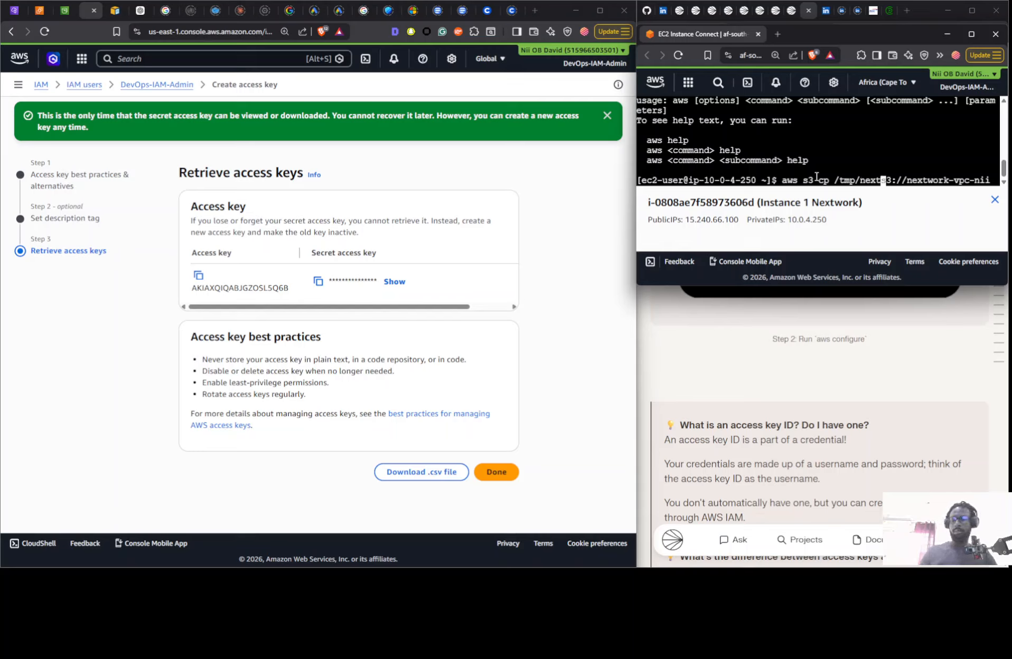
pyautogui.write('w')
pyautogui.write('ork.txt')
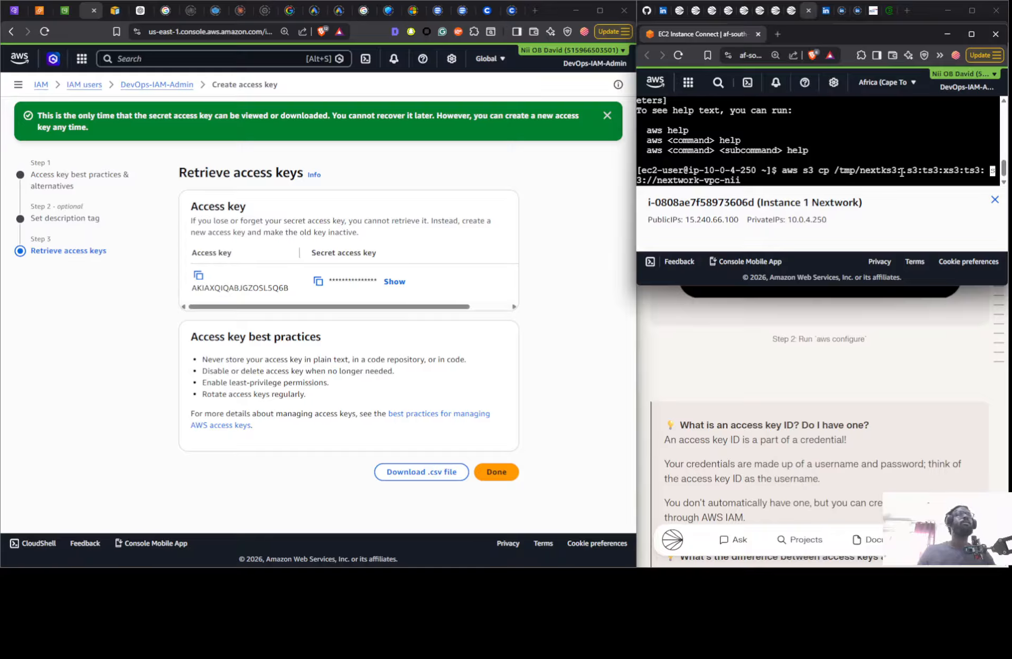
pyautogui.press('Return')
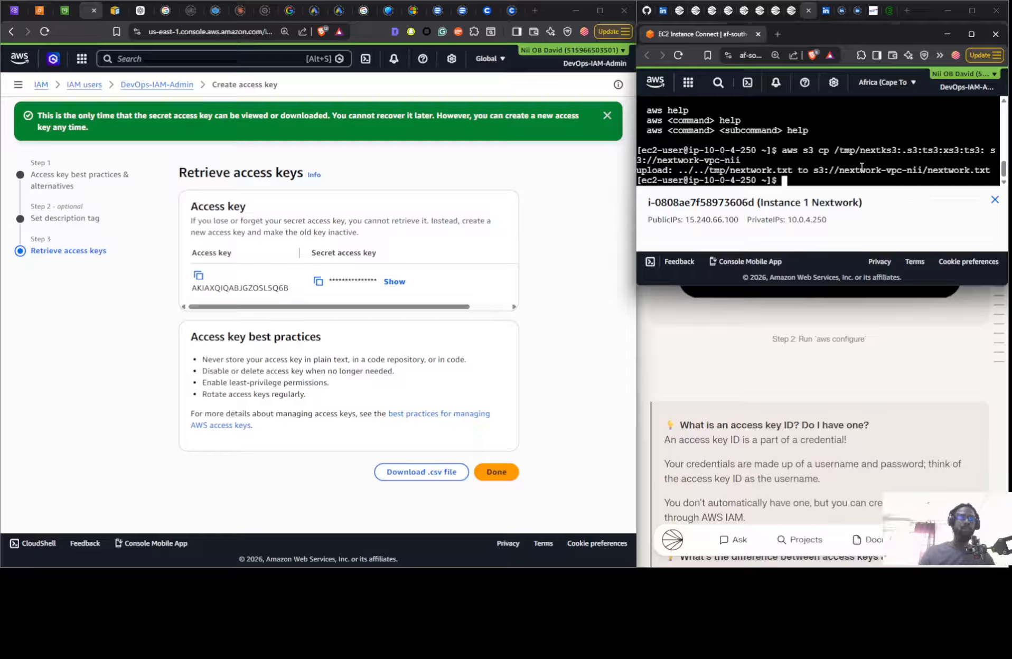
# - Recall and rerun aws s3 ls s3://nextwork-vpc-nii in the EC2 terminal to check the uploaded file
pyautogui.press('Up')
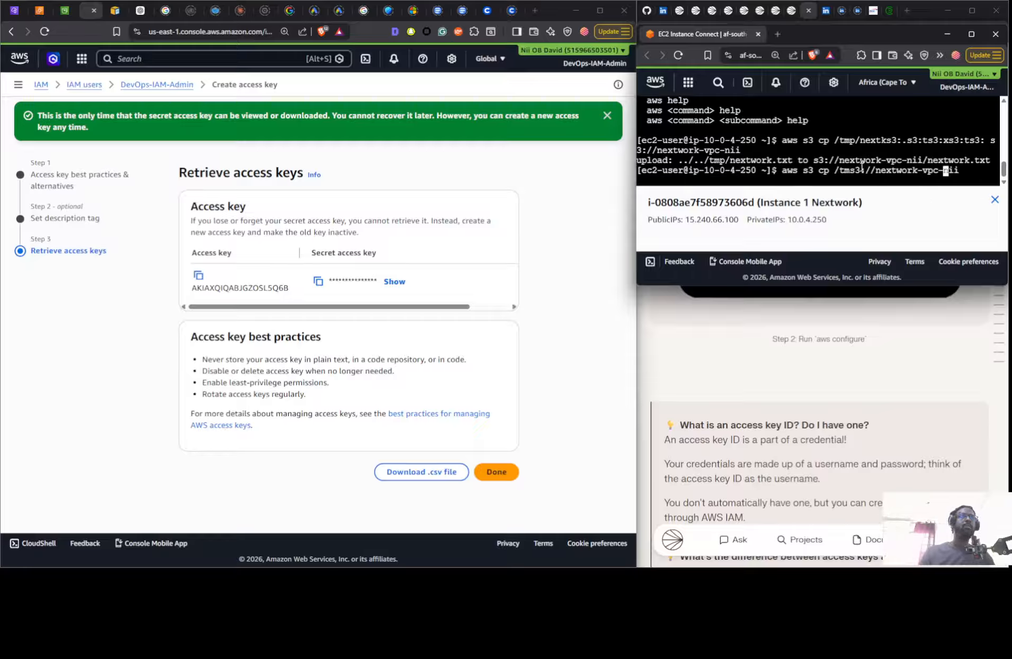
pyautogui.press('Up')
pyautogui.press('Up')
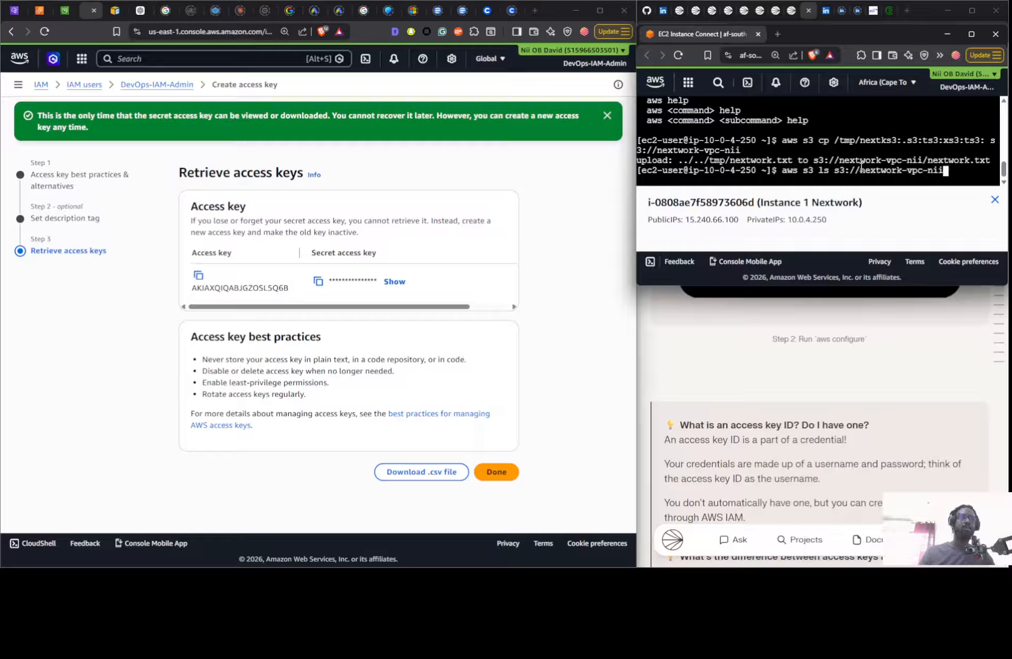
pyautogui.press('Return')
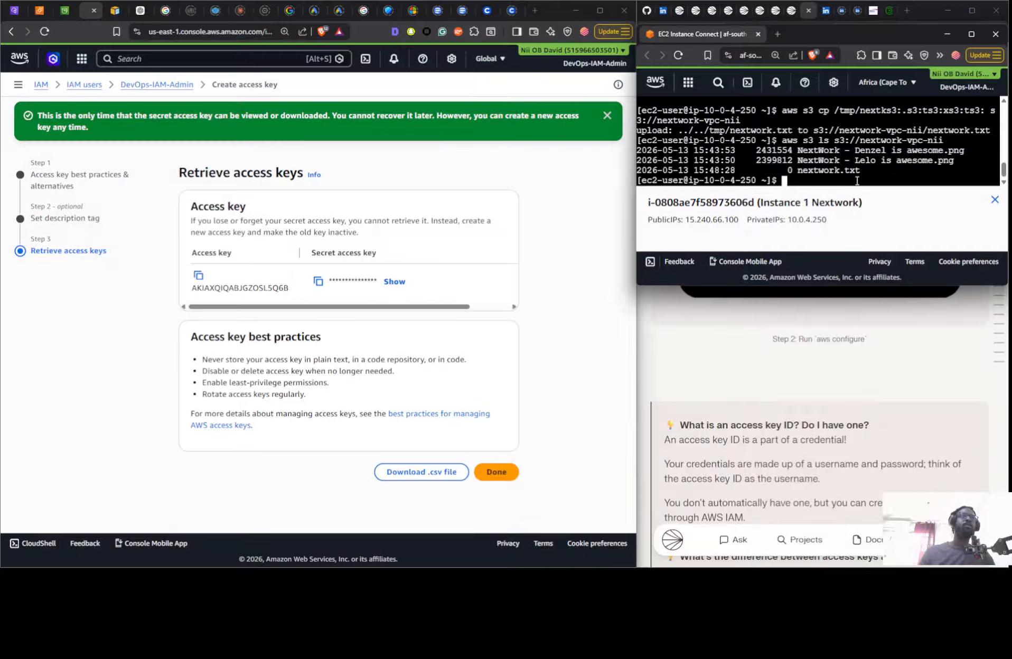
# - Read through the project guide past the S3 upload instructions to Step #5, Create an endpoint
pyautogui.click(851, 353)
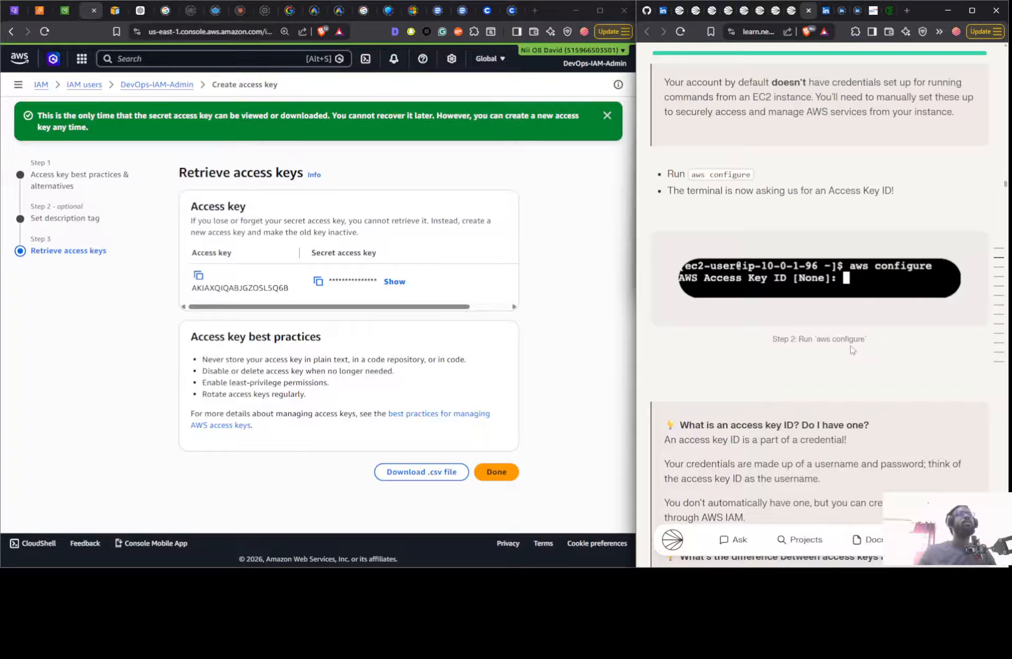
pyautogui.scroll(-10, 845, 338)
pyautogui.scroll(-15, 840, 331)
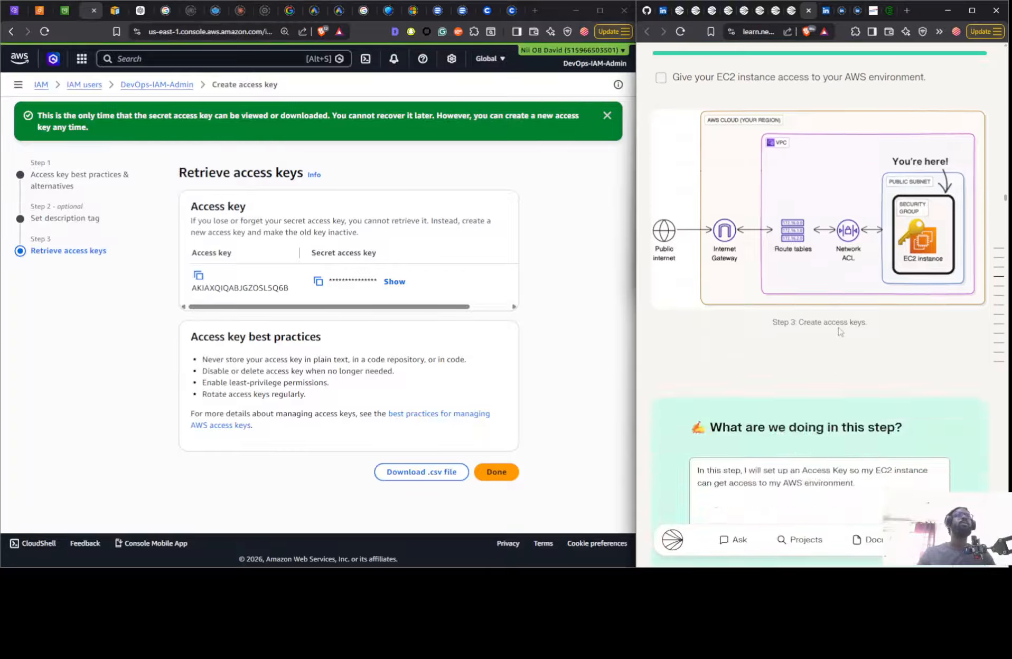
pyautogui.scroll(-15, 833, 329)
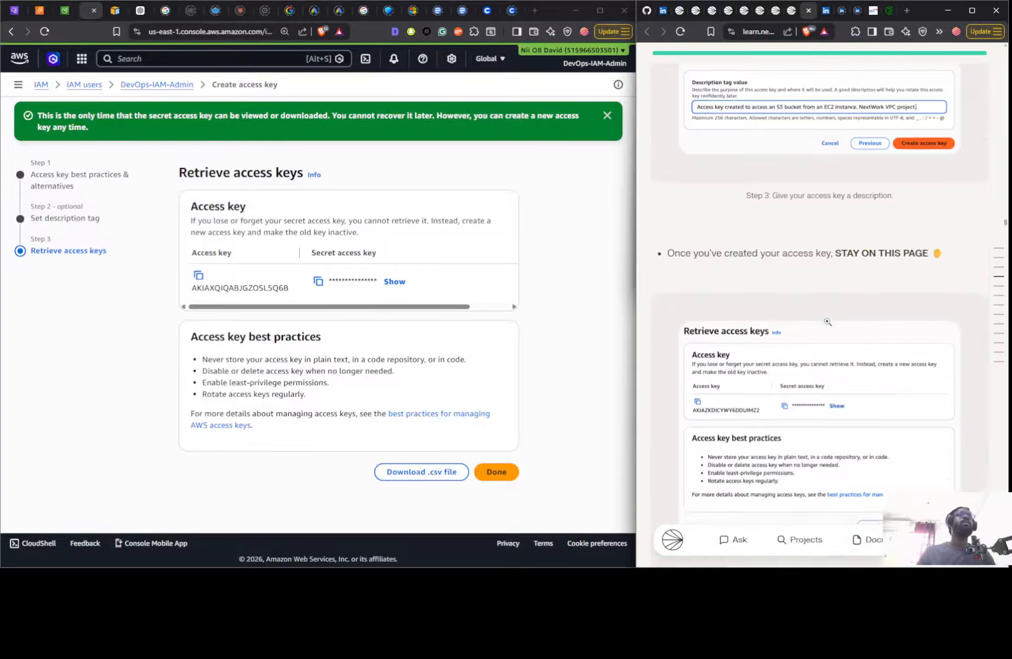
pyautogui.scroll(-15, 828, 325)
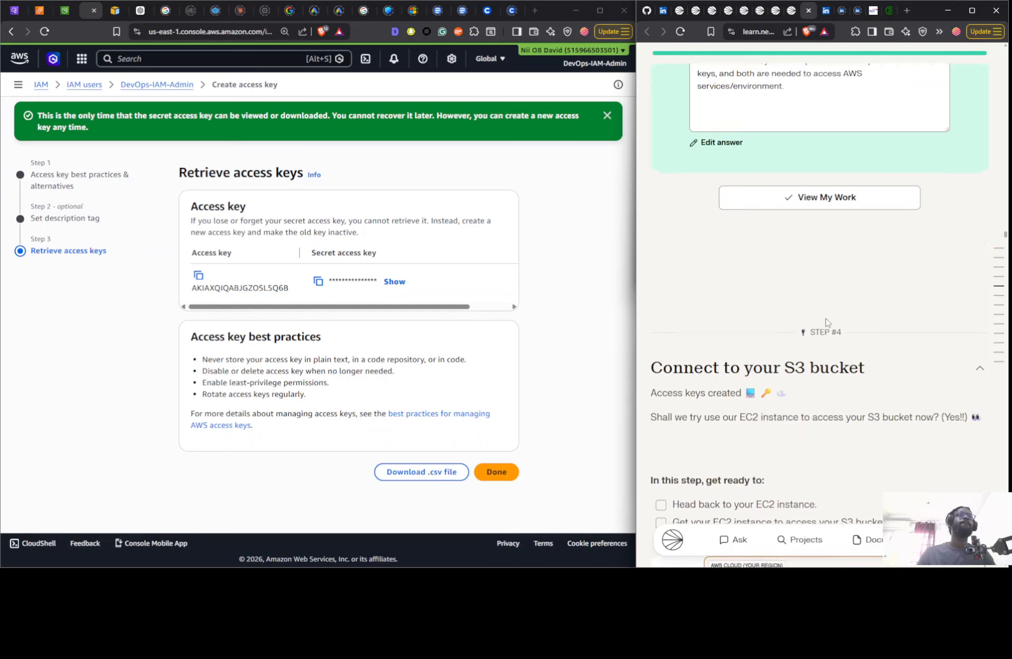
pyautogui.scroll(-15, 807, 261)
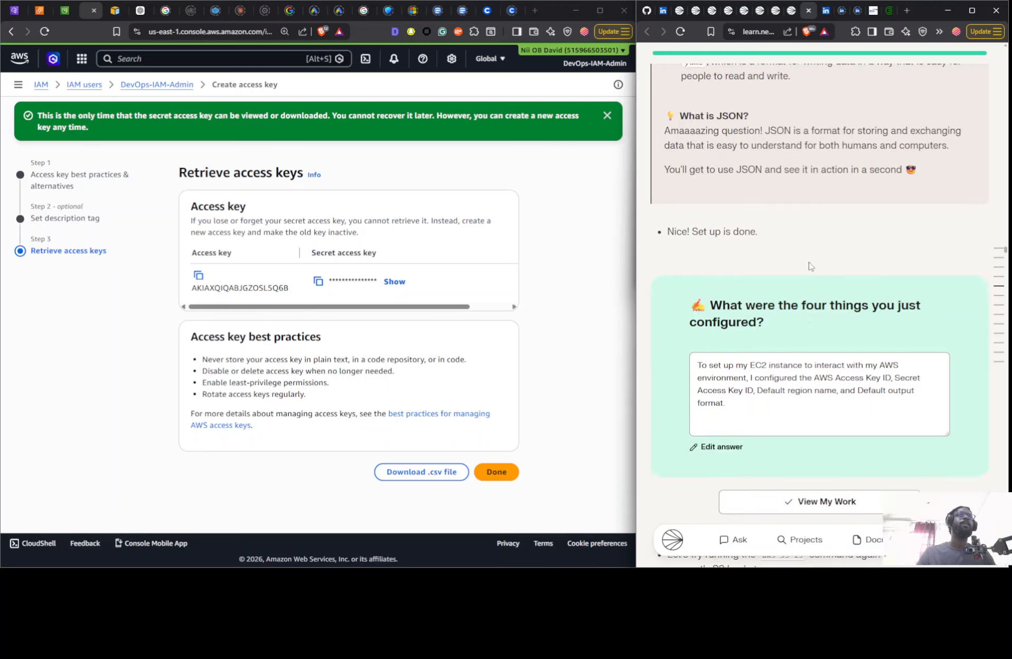
pyautogui.scroll(-15, 806, 264)
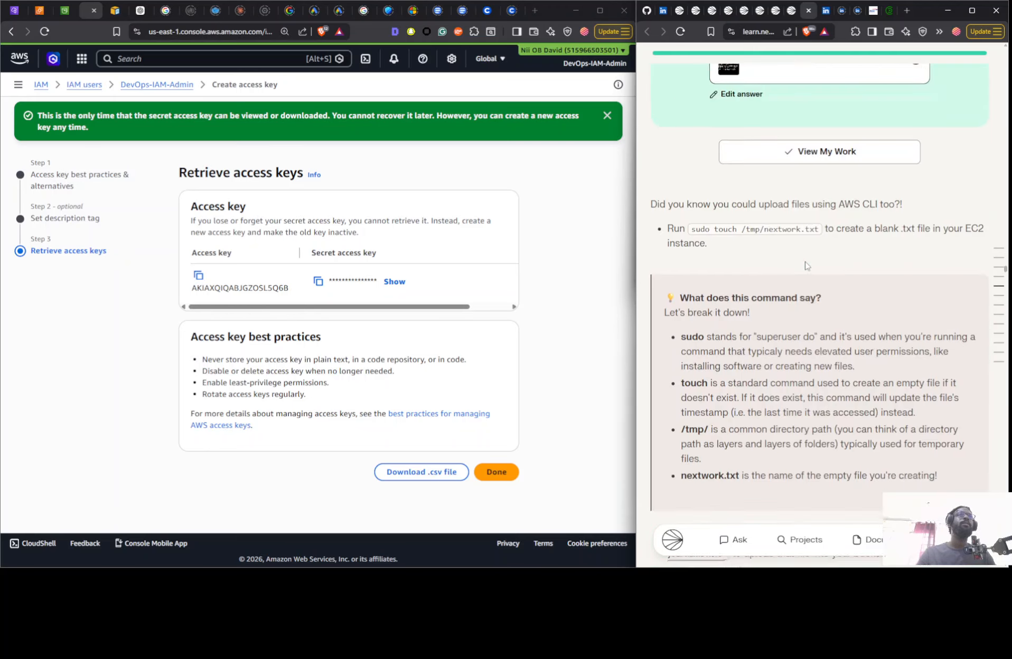
pyautogui.scroll(-15, 795, 256)
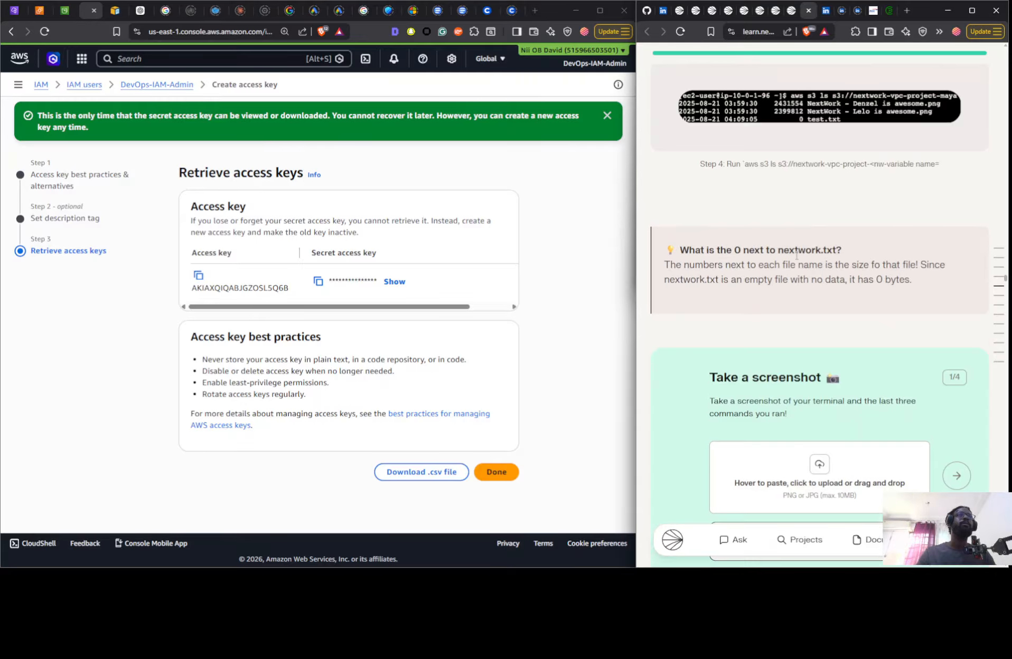
pyautogui.scroll(7, 793, 256)
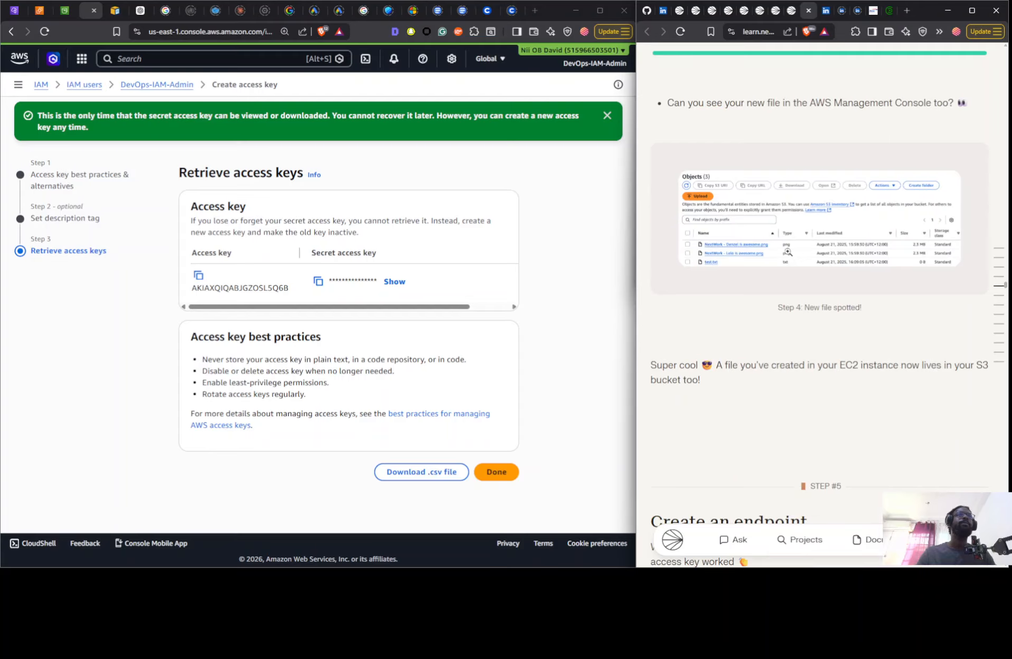
pyautogui.scroll(-7, 787, 252)
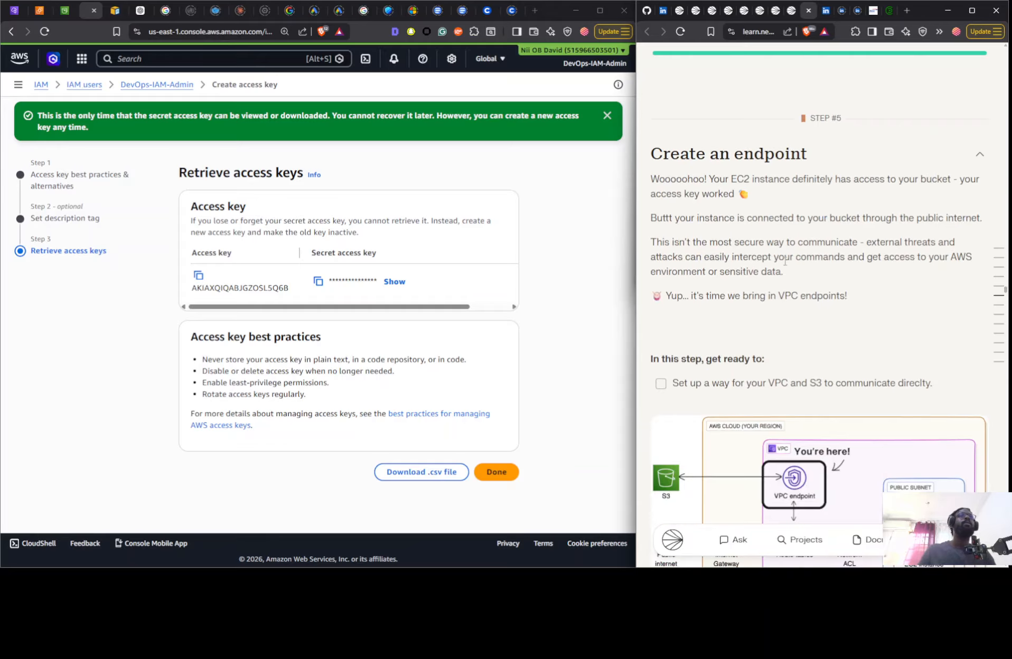
# - Look for an endpoints page in the navigation of the S3 and EC2 consoles
pyautogui.click(12, 12)
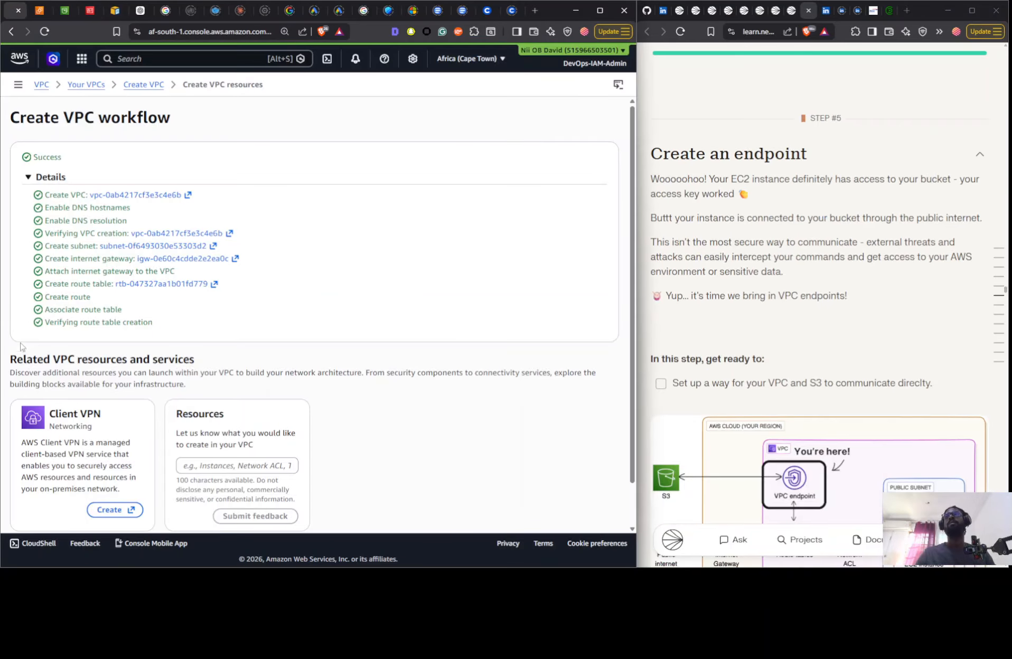
pyautogui.click(64, 10)
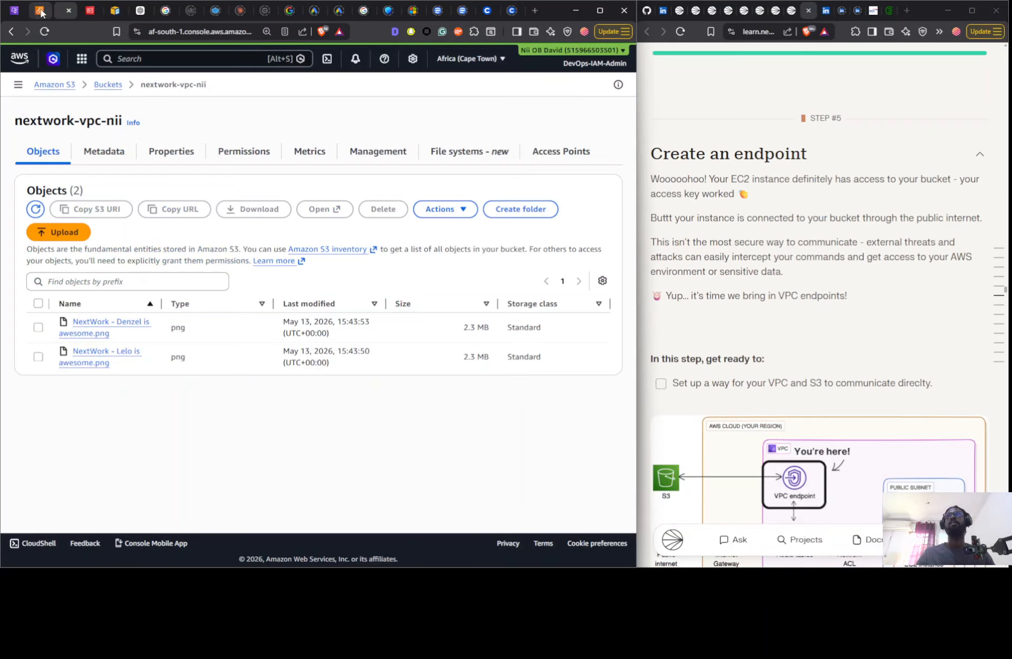
pyautogui.click(18, 84)
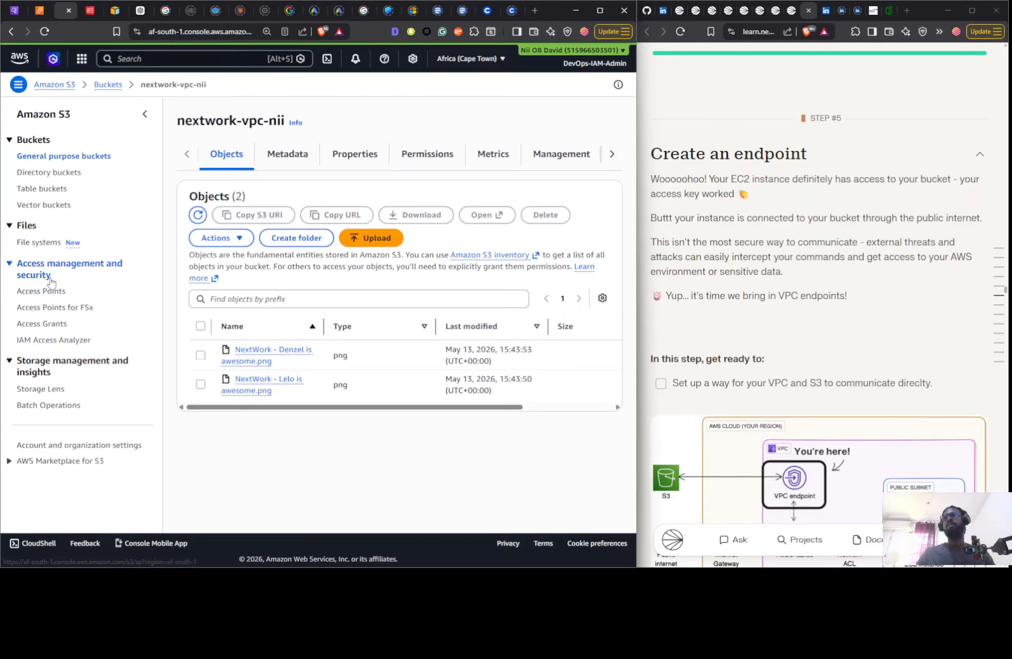
pyautogui.click(29, 11)
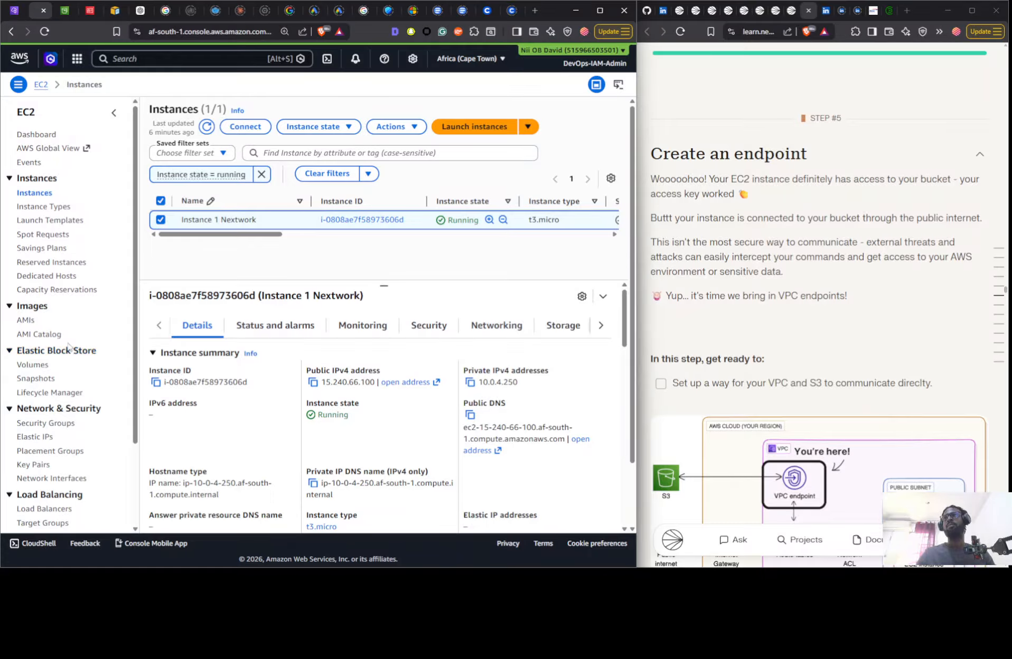
pyautogui.scroll(-1, 52, 250)
pyautogui.scroll(-1, 52, 250)
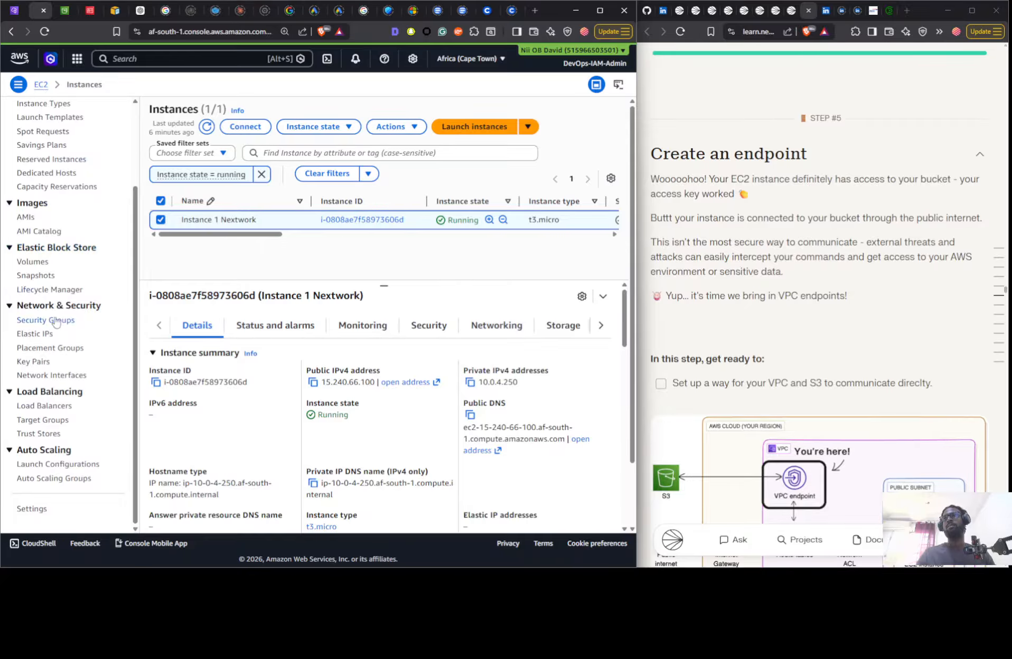
pyautogui.scroll(2, 47, 267)
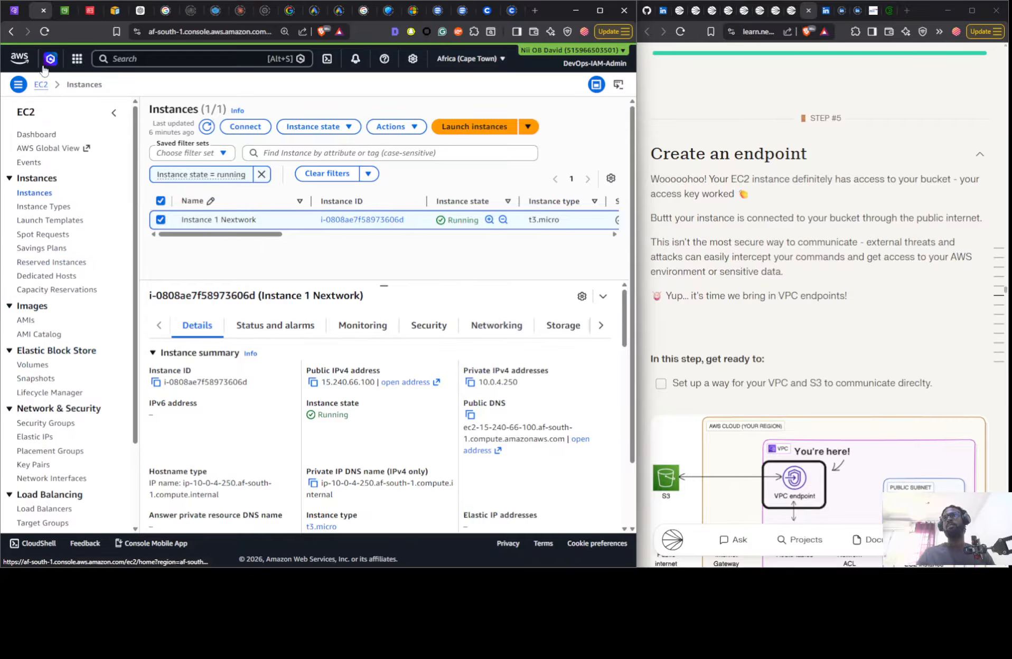
# - Go to Endpoints in the VPC console and start creating a new endpoint
pyautogui.click(14, 10)
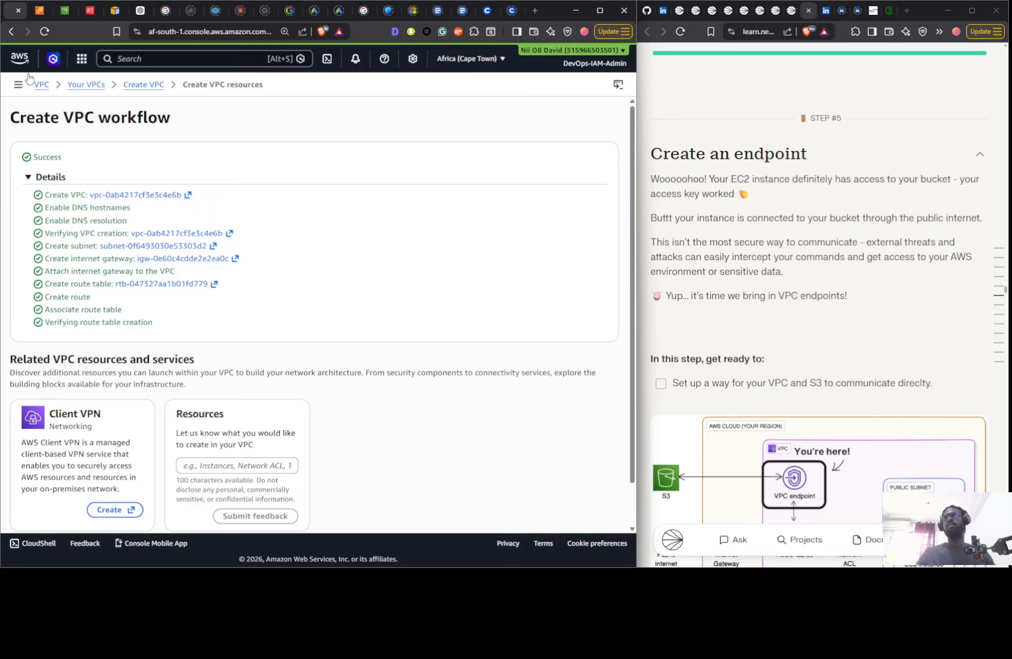
pyautogui.click(18, 84)
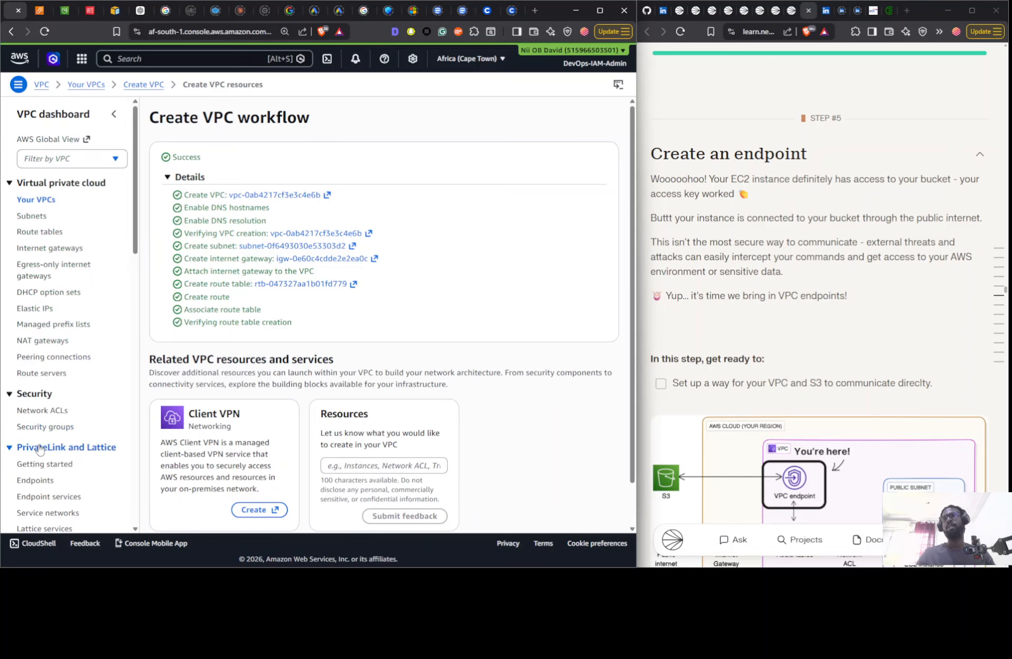
pyautogui.click(35, 480)
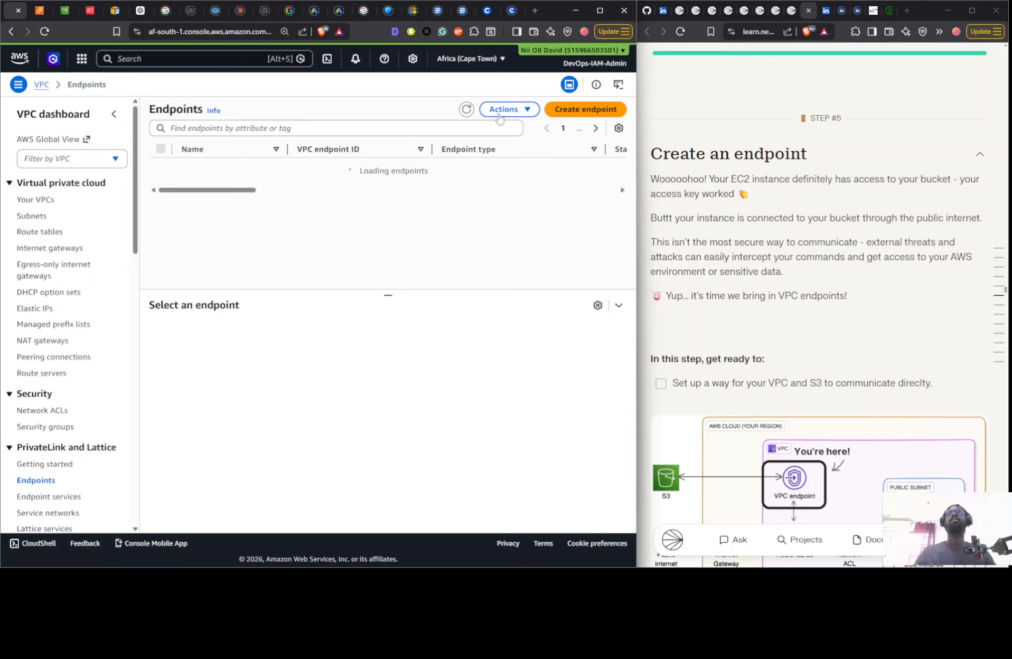
pyautogui.click(555, 109)
# - Copy the name tag from the project guide and name the new endpoint NextWork VPC Endpoint
pyautogui.click(132, 206)
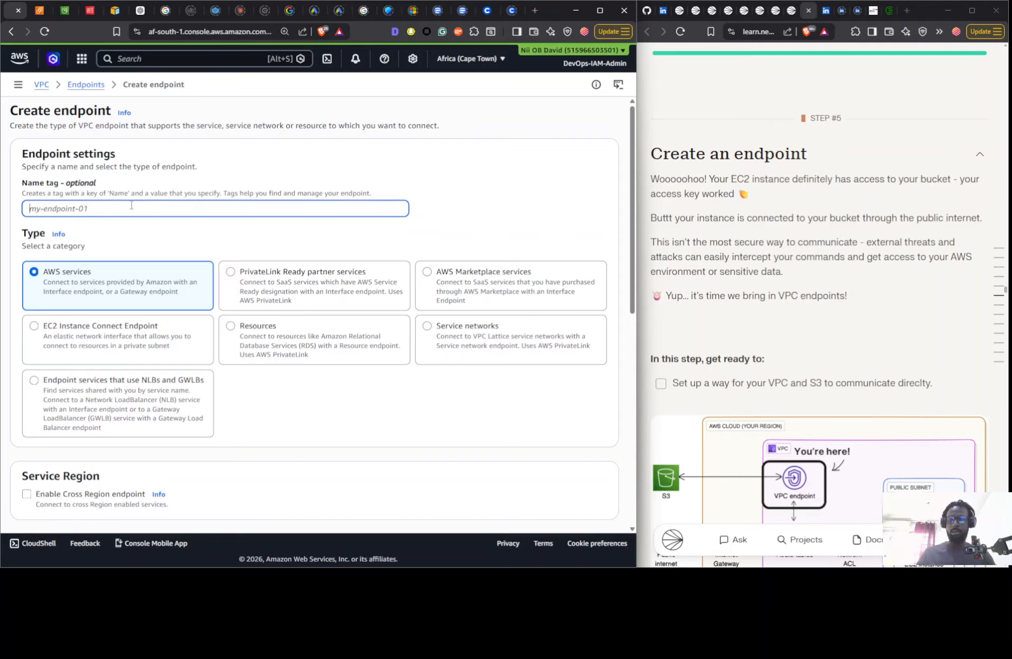
pyautogui.scroll(-15, 833, 219)
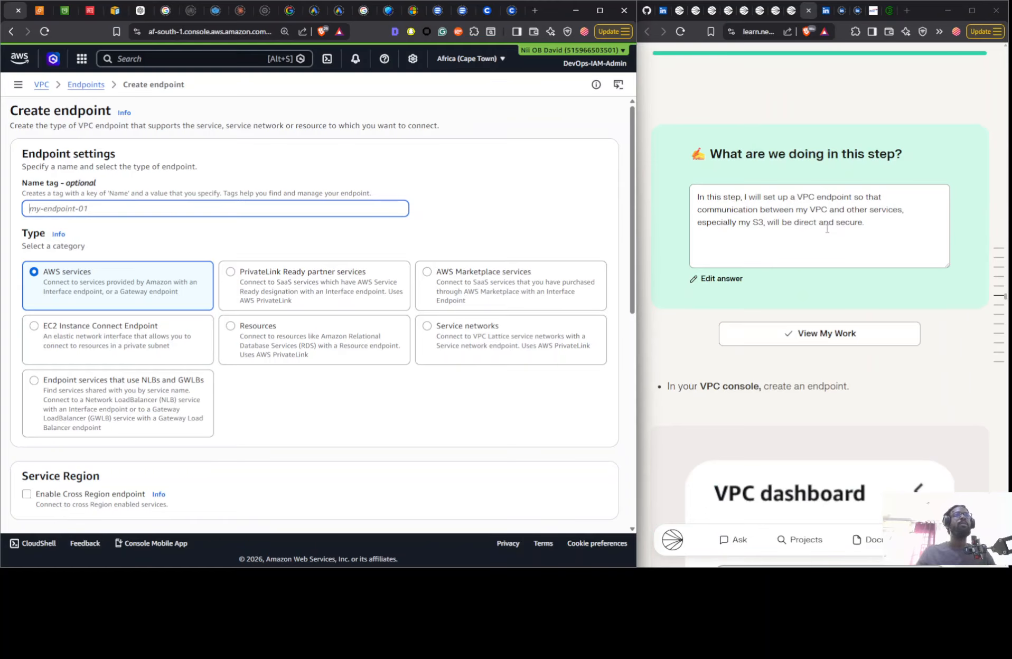
pyautogui.scroll(-5, 827, 230)
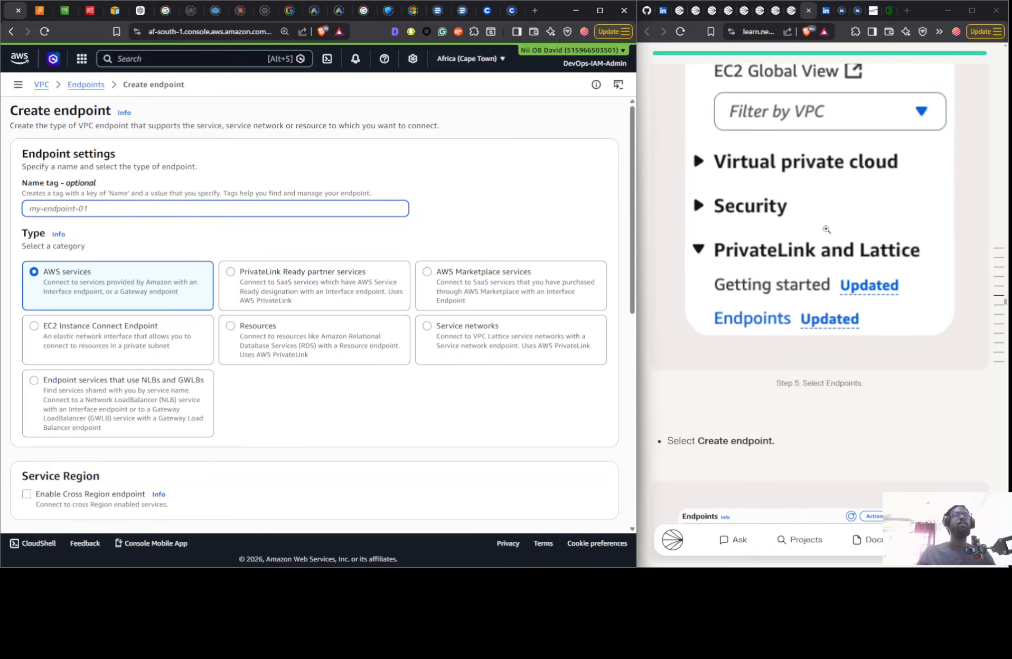
pyautogui.scroll(-10, 827, 230)
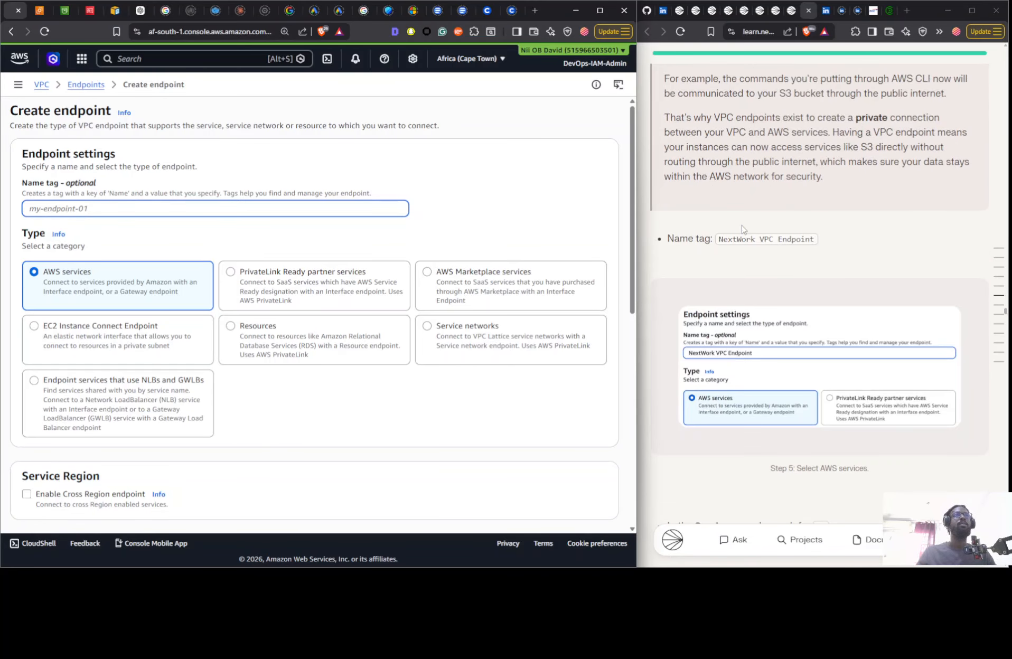
pyautogui.scroll(-1, 742, 228)
pyautogui.click(738, 187)
pyautogui.click(162, 207)
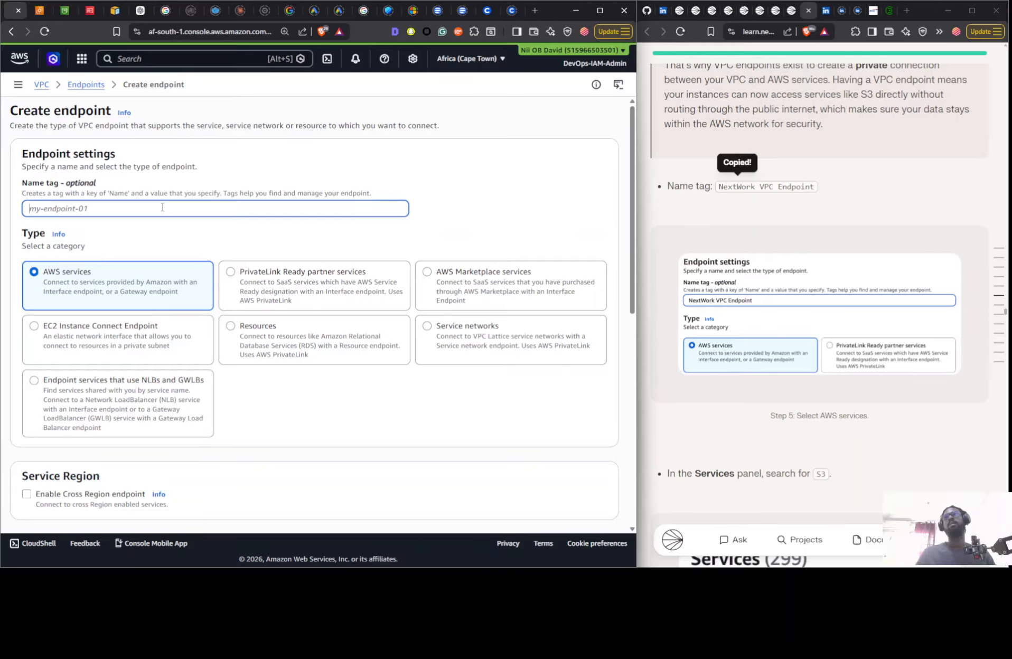
pyautogui.write('NextWork VPC Endpoint')
pyautogui.click(458, 191)
# - Filter the services by com.amazonaws.af-south-1.s3 and select the Gateway type for the endpoint
pyautogui.scroll(-1, 405, 236)
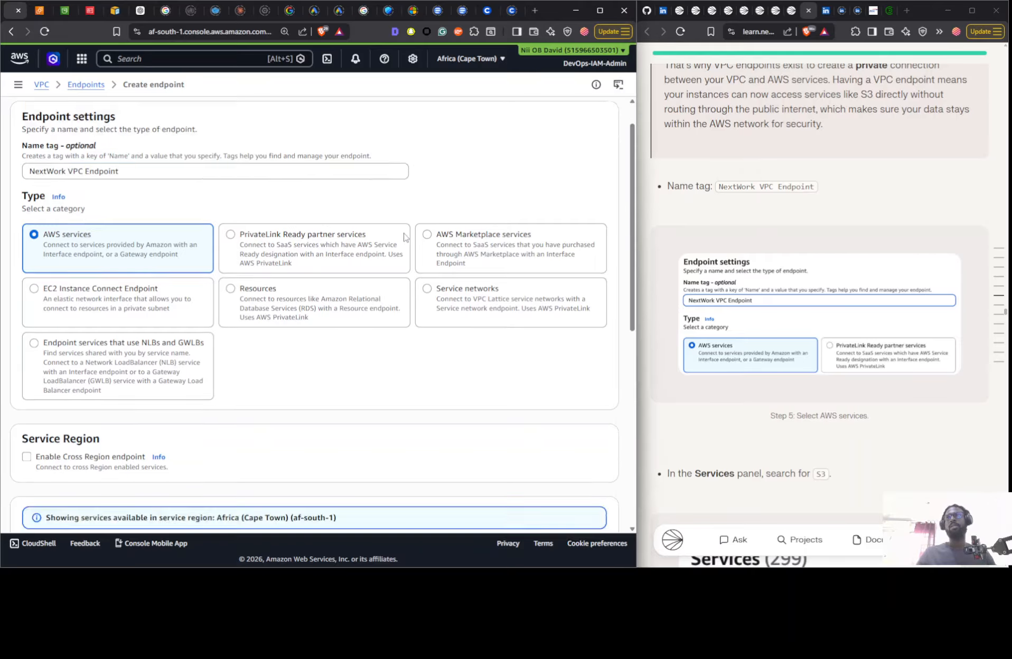
pyautogui.scroll(-5, 404, 237)
pyautogui.click(86, 306)
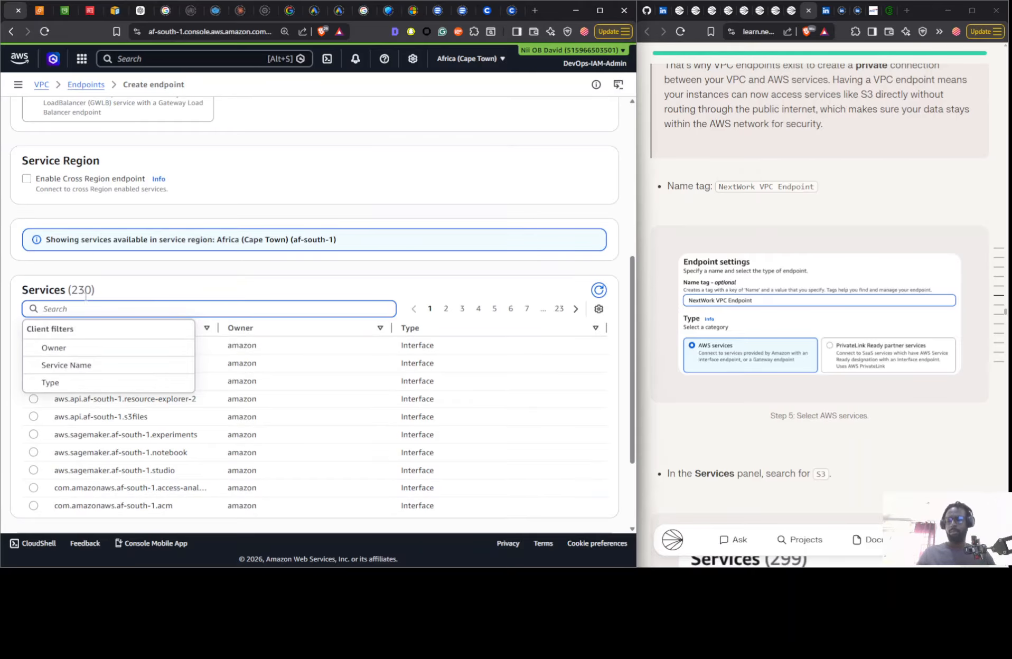
pyautogui.write('s3')
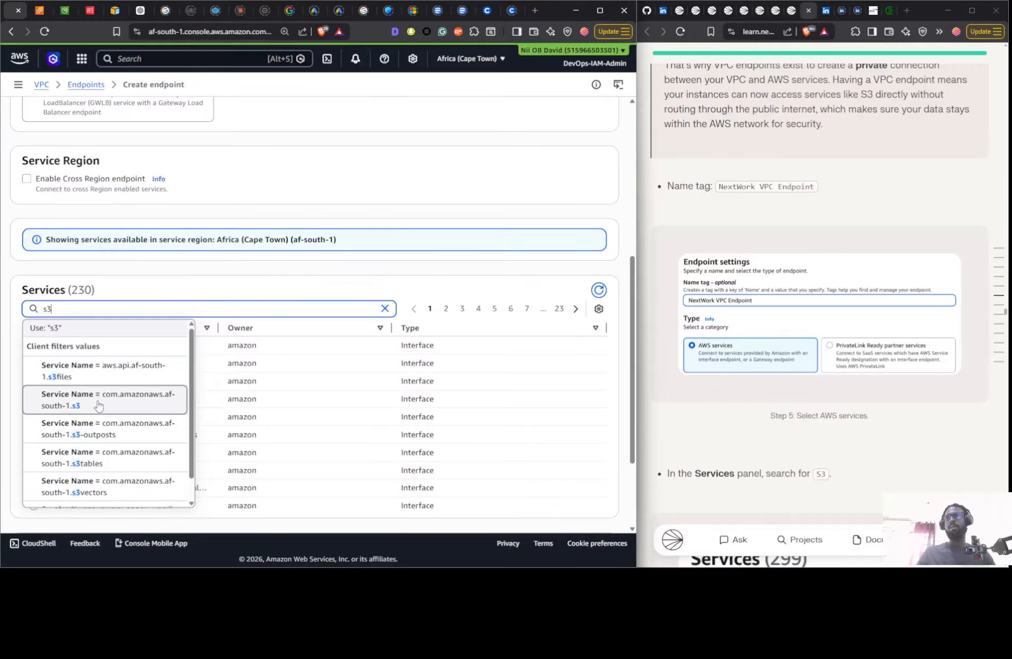
pyautogui.click(143, 409)
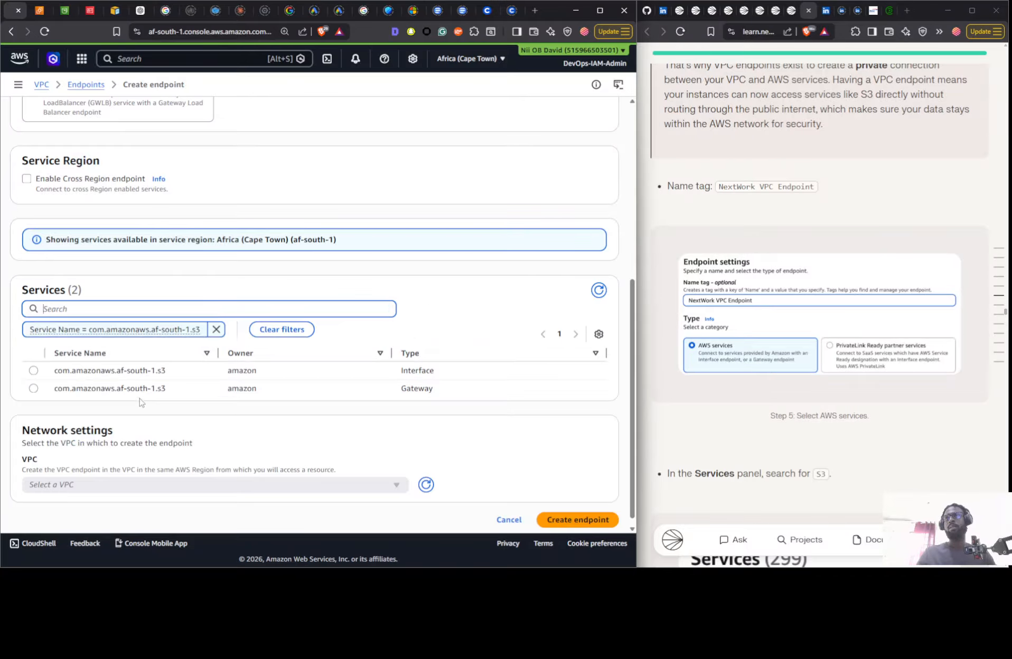
pyautogui.click(83, 387)
# - Select Nextwork-vpc as the endpoint's VPC and check the route table and policy settings against the project guide
pyautogui.scroll(-1, 99, 461)
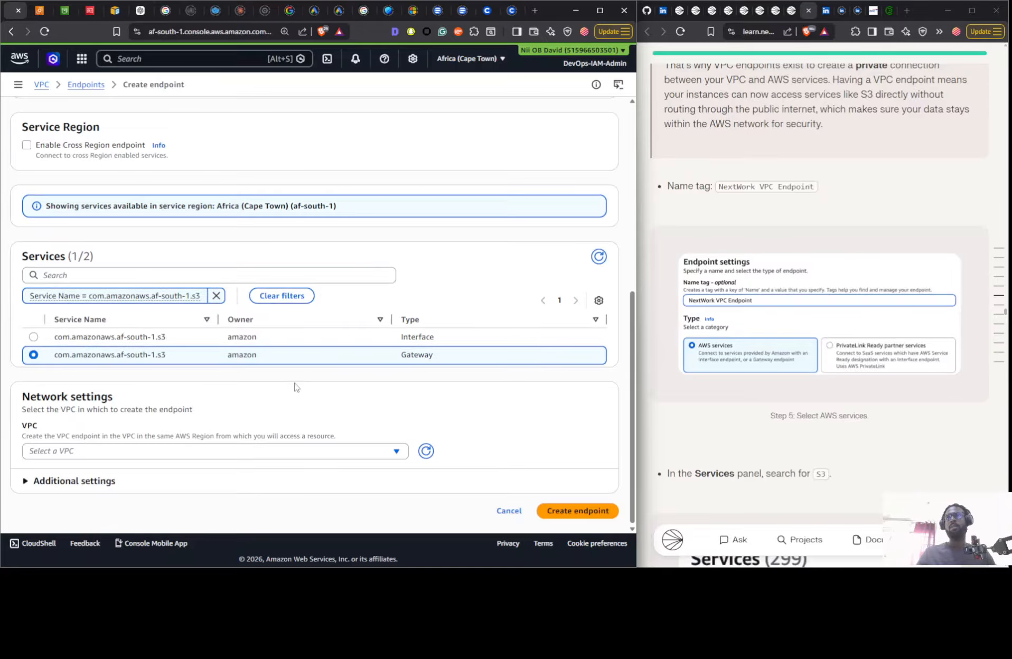
pyautogui.click(99, 454)
pyautogui.click(120, 418)
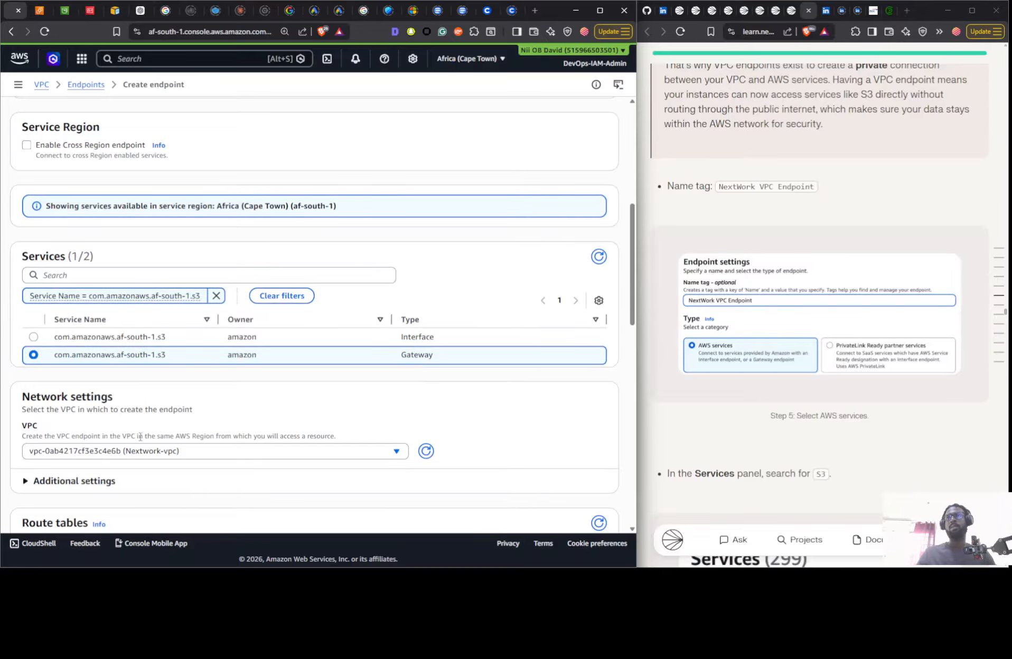
pyautogui.scroll(-8, 174, 417)
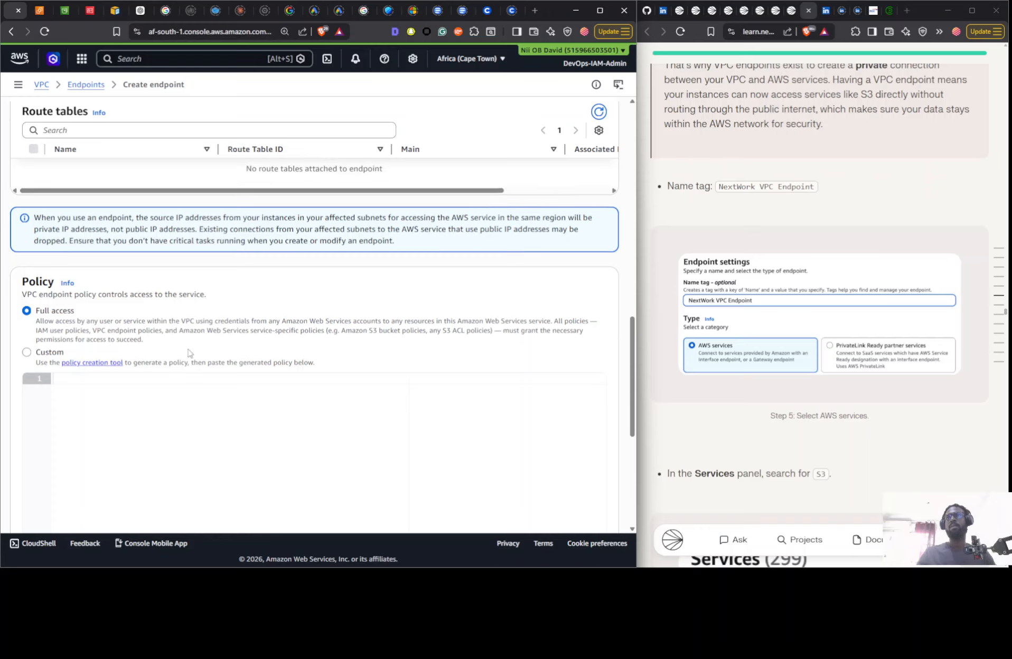
pyautogui.scroll(3, 190, 353)
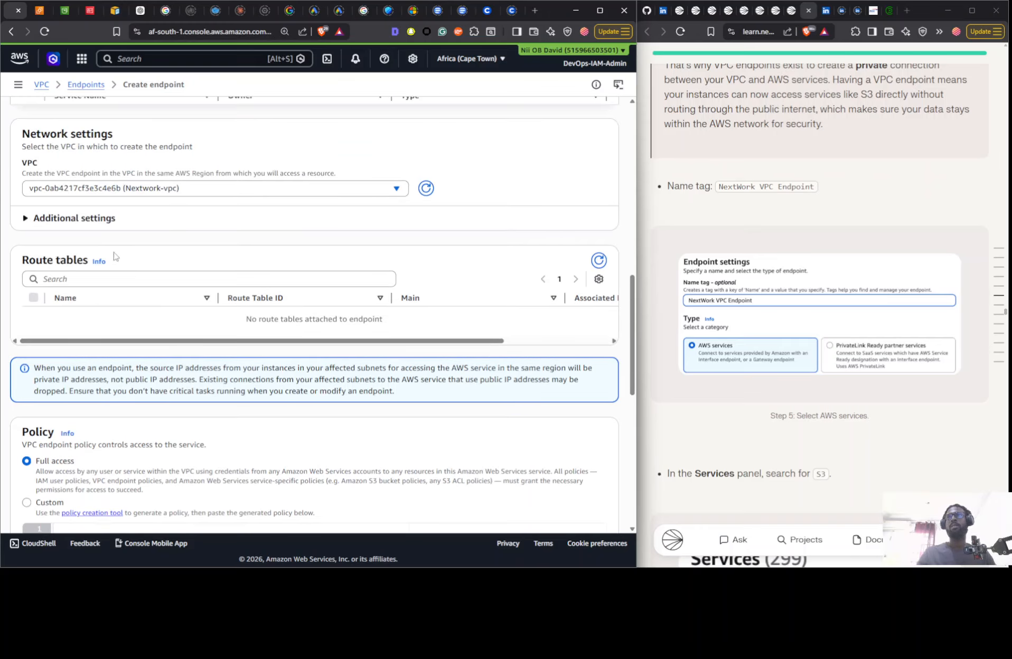
pyautogui.scroll(-10, 798, 369)
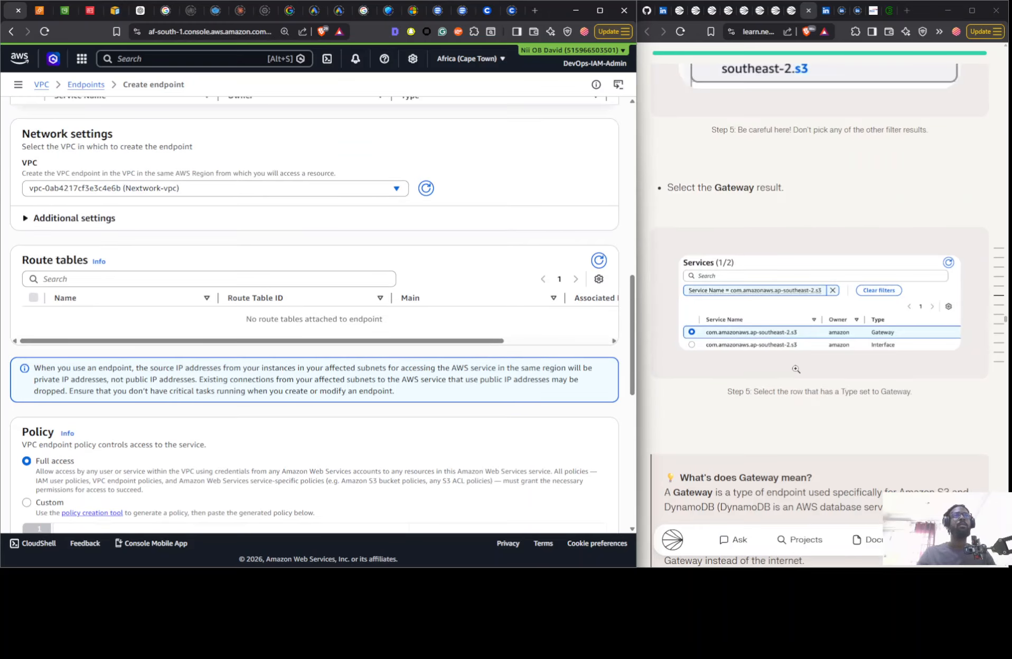
# - Check the remaining endpoint instructions in the project guide and create the NextWork VPC Endpoint with the current settings
pyautogui.scroll(-12, 796, 369)
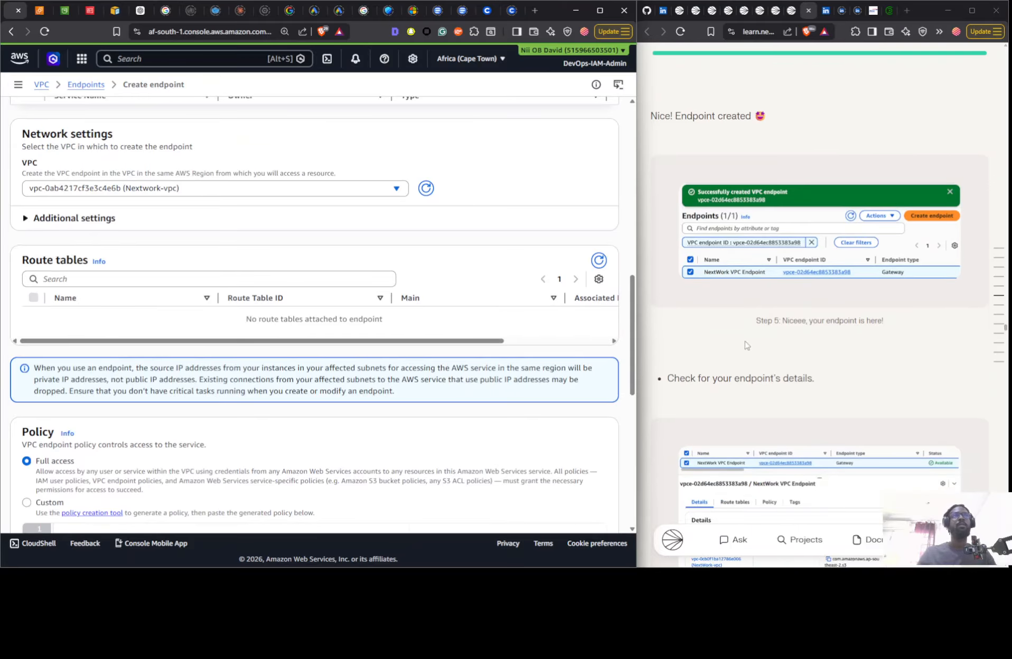
pyautogui.scroll(4, 747, 346)
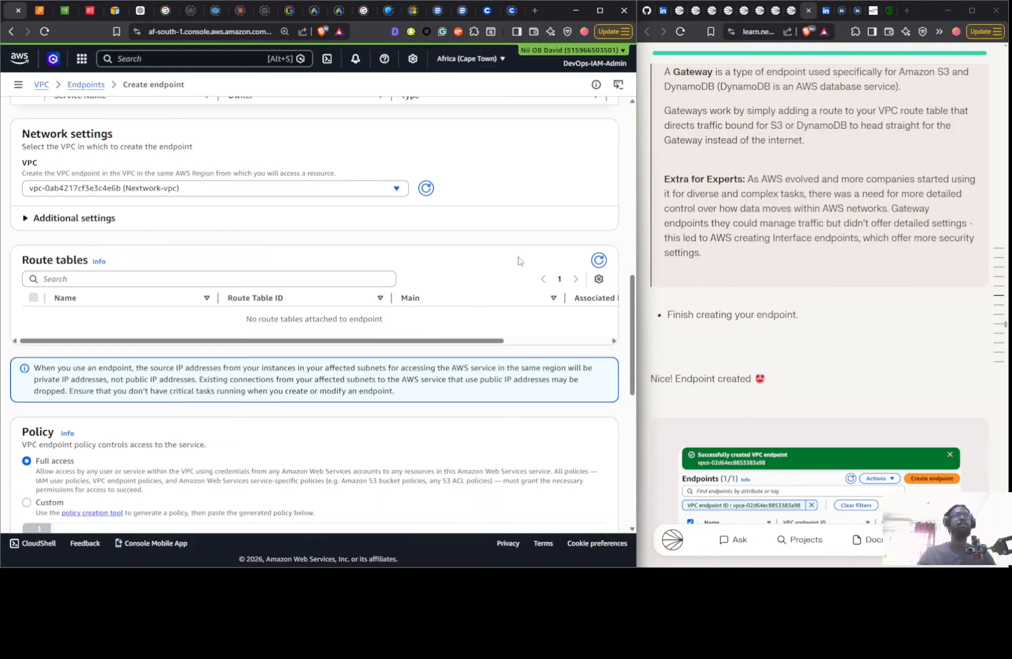
pyautogui.click(346, 283)
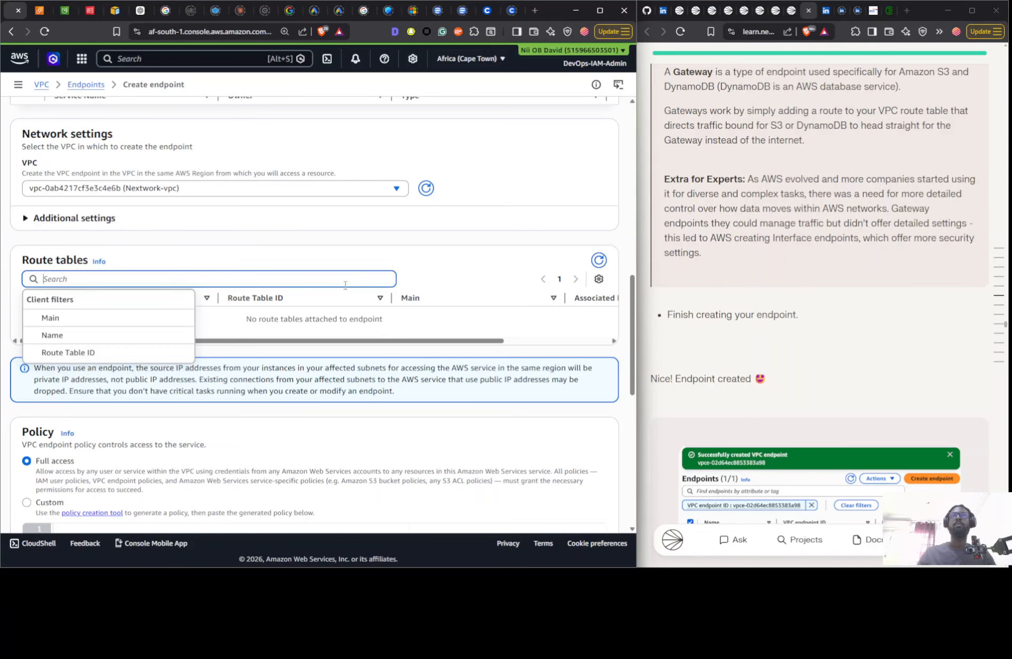
pyautogui.click(469, 254)
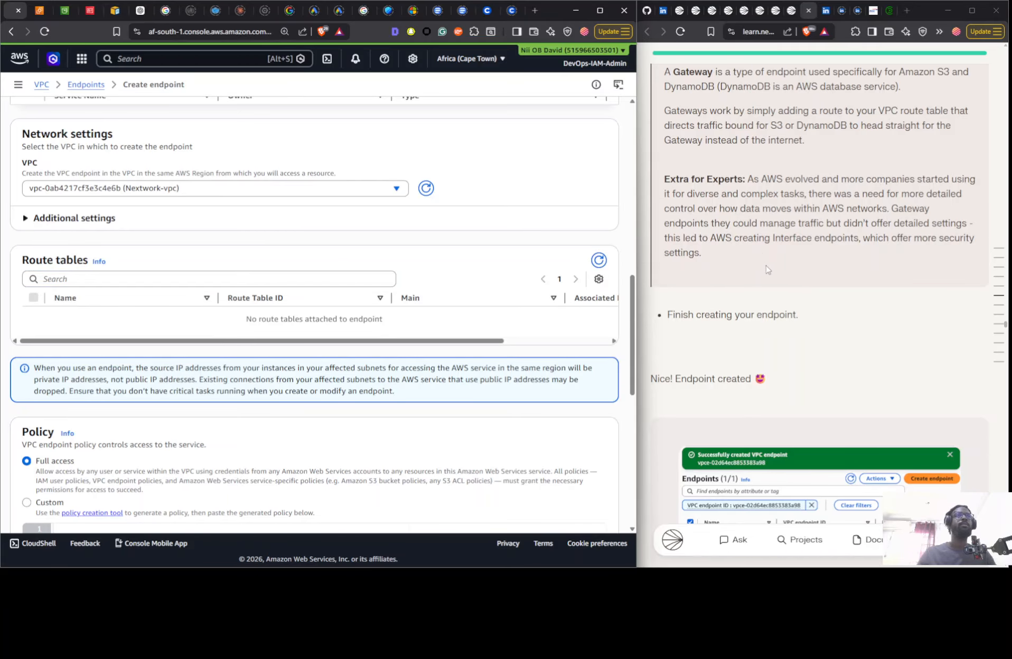
pyautogui.scroll(5, 767, 272)
pyautogui.scroll(-7, 767, 275)
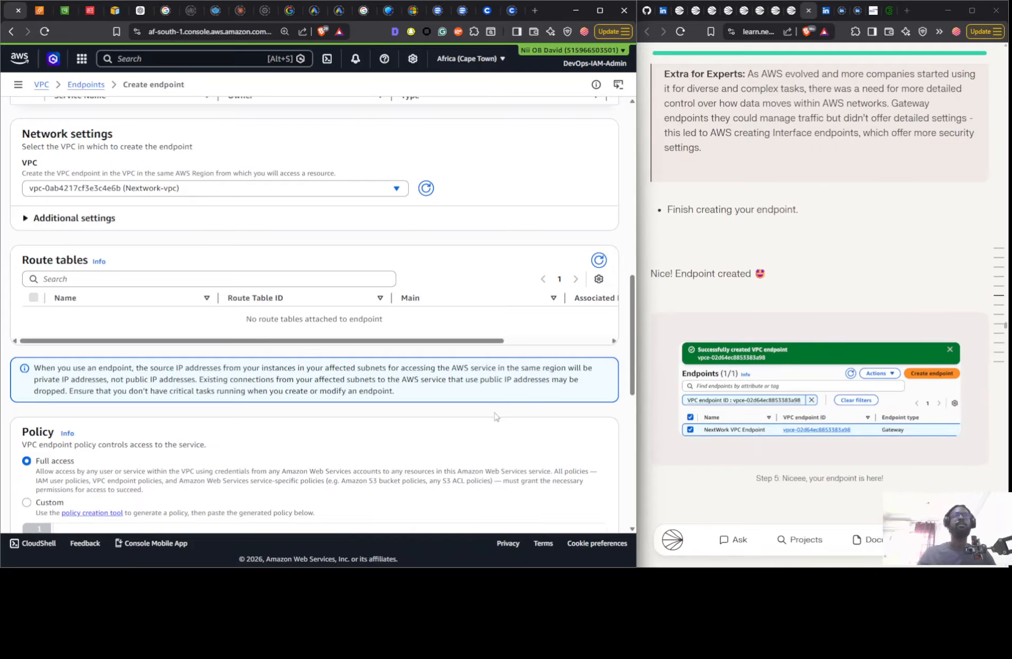
pyautogui.scroll(-12, 576, 478)
pyautogui.click(574, 509)
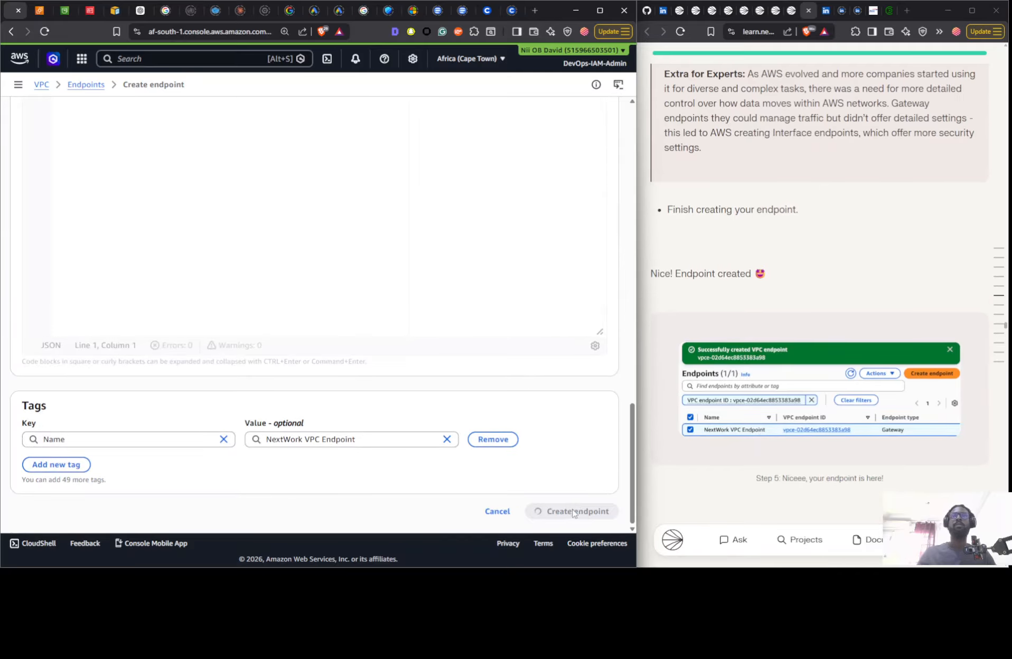
pyautogui.scroll(-8, 767, 274)
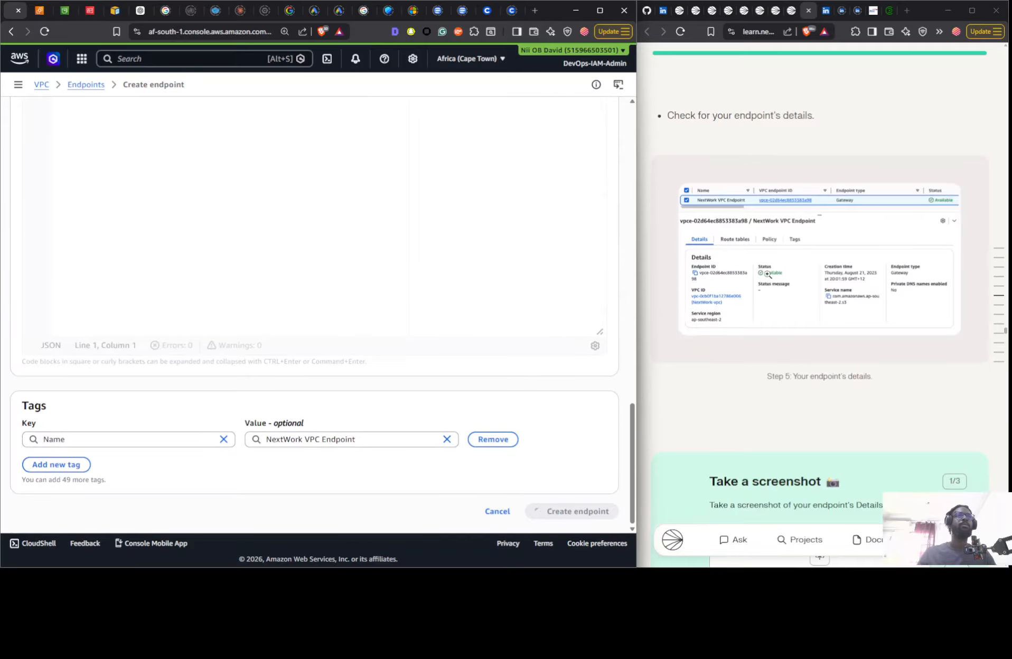
# - Open the bucket policy of the project's S3 bucket for editing
pyautogui.scroll(-10, 854, 216)
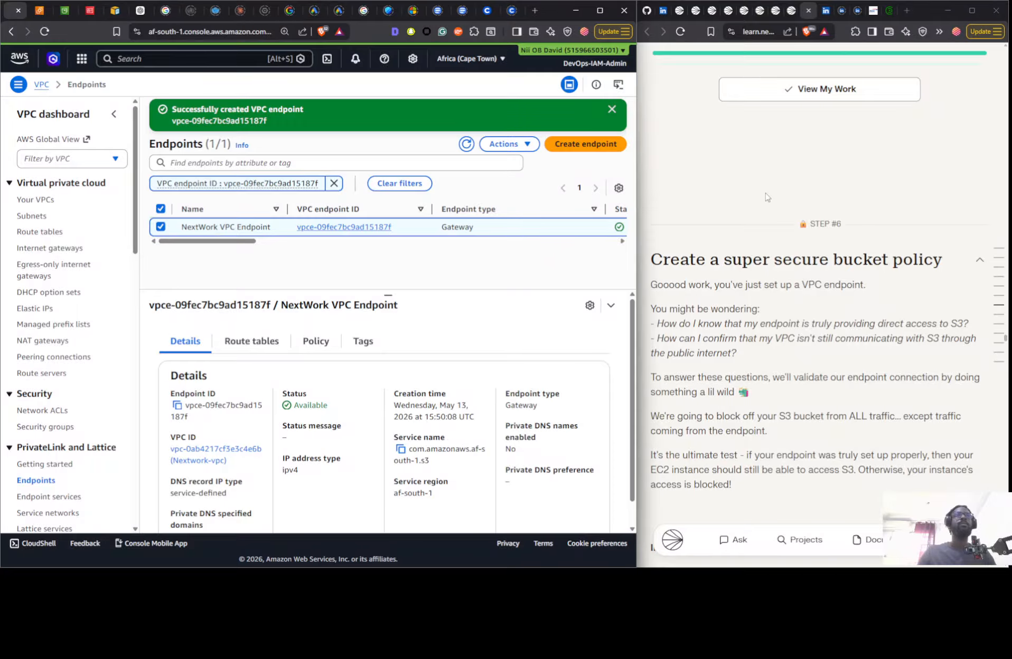
pyautogui.click(65, 11)
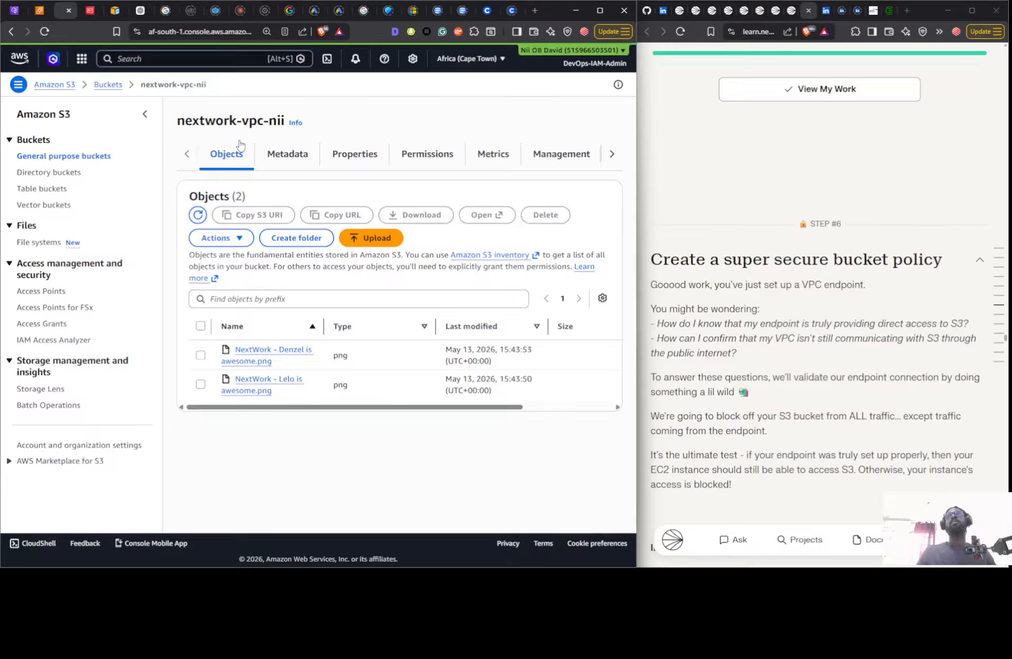
pyautogui.click(425, 153)
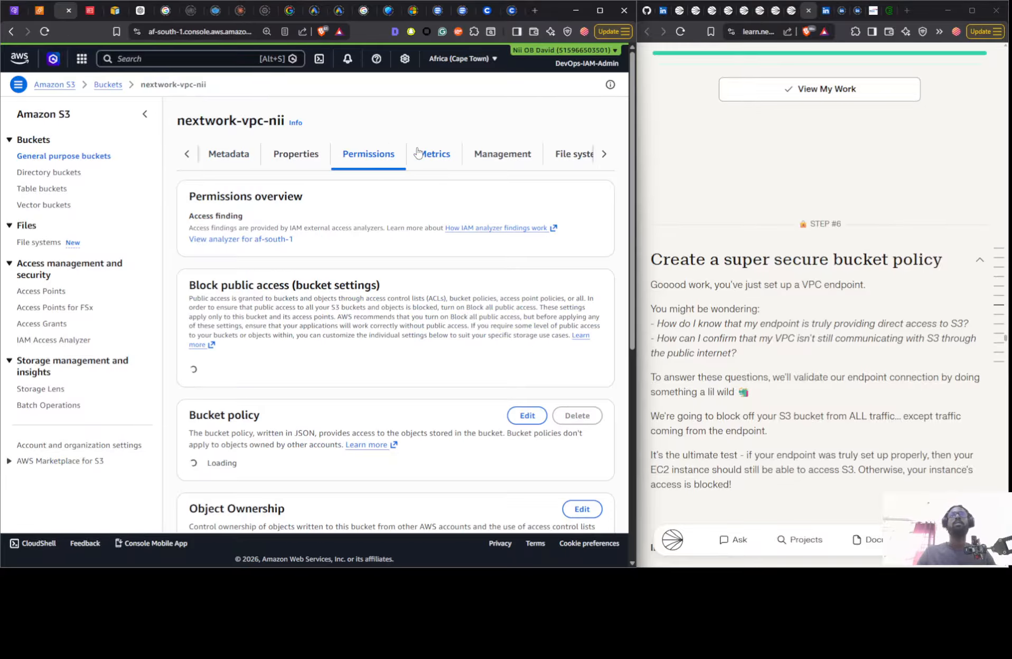
pyautogui.scroll(-4, 431, 274)
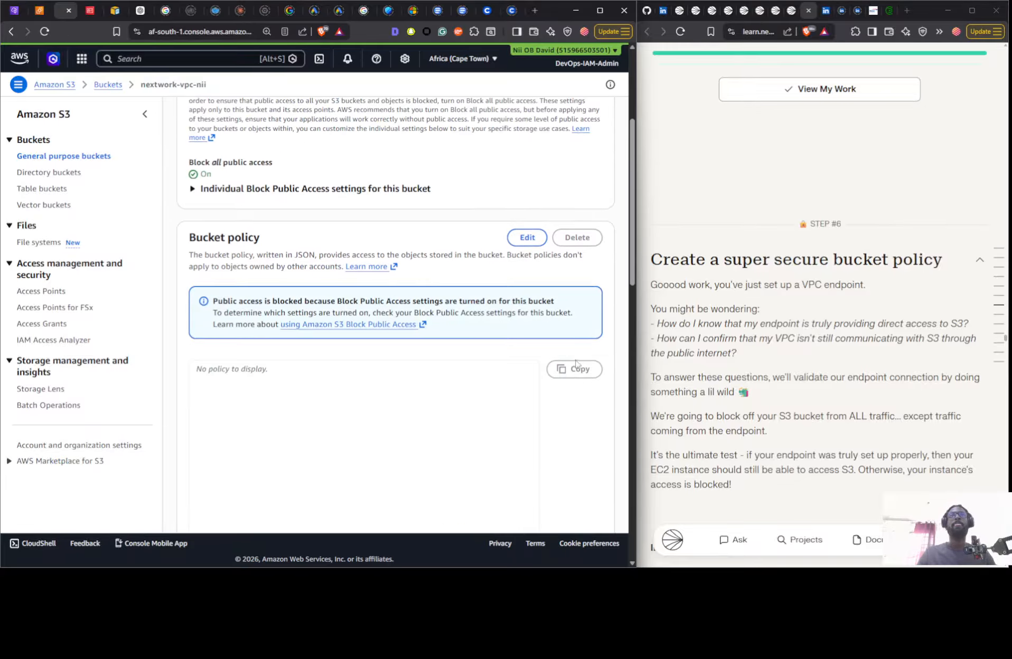
pyautogui.click(527, 237)
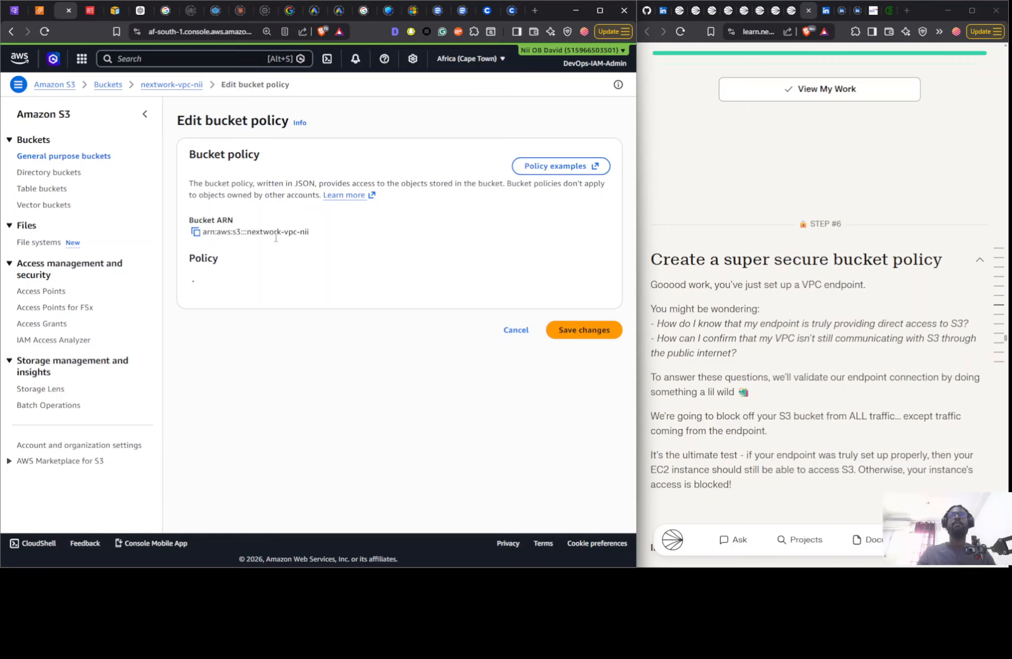
# - Copy the JSON bucket policy from step 6 of the project guide and paste it into the policy editor
pyautogui.scroll(-20, 876, 280)
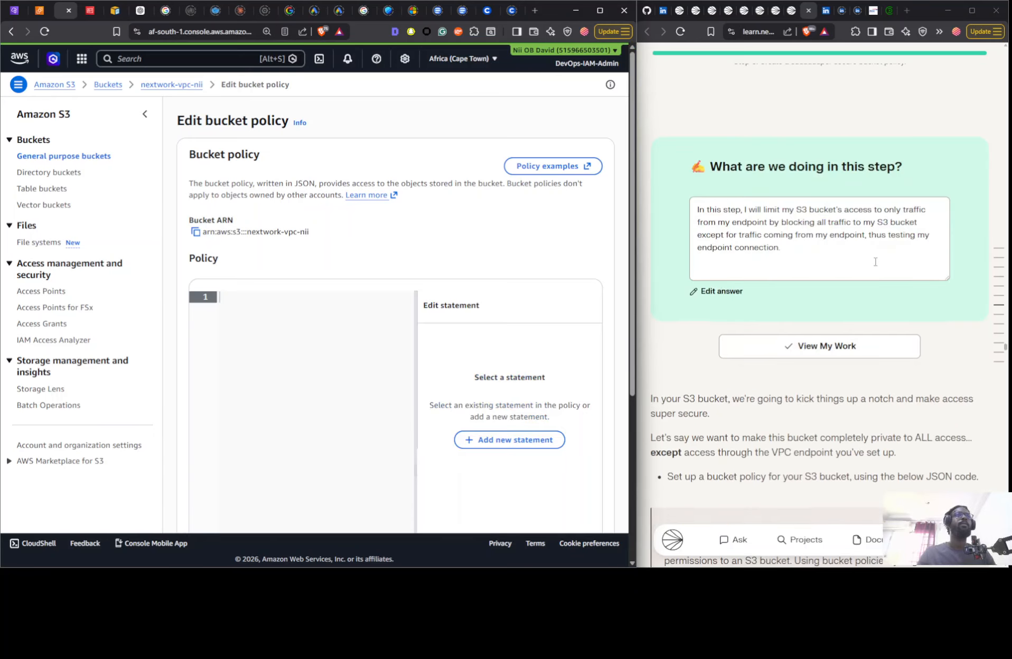
pyautogui.scroll(-3, 875, 261)
pyautogui.click(970, 195)
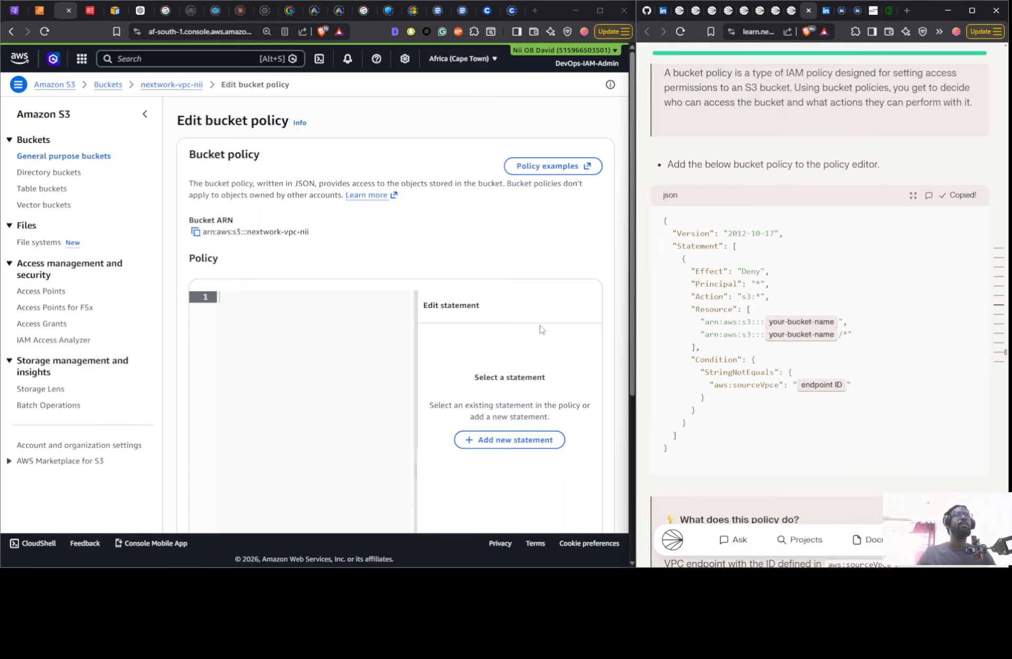
pyautogui.hotkey('ctrl', 'v')
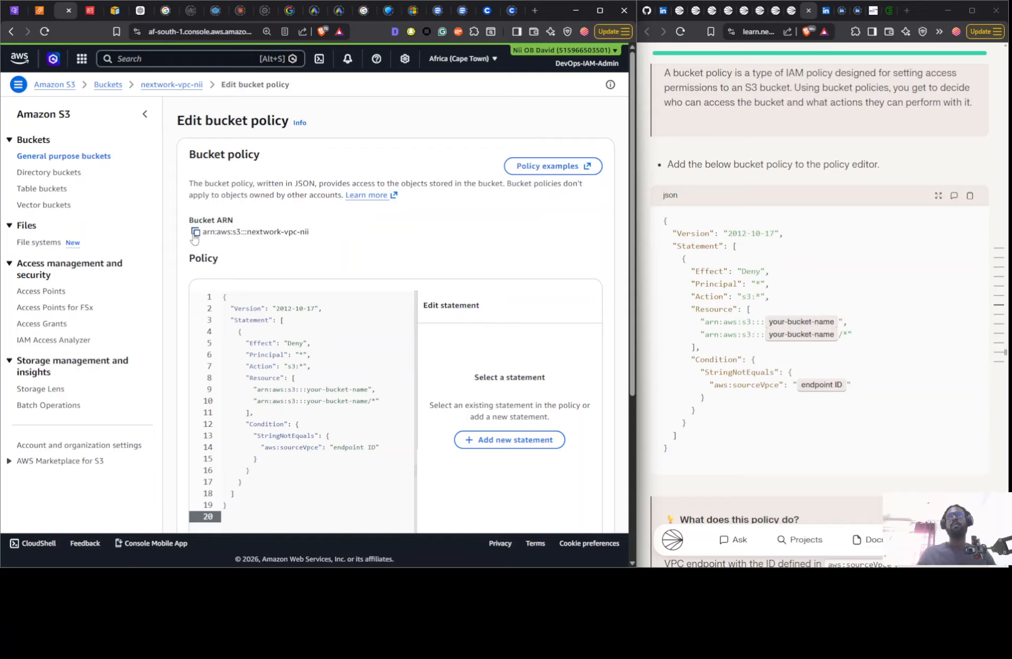
# - Replace both arn:aws:s3:::your-bucket-name placeholders in the policy with the bucket's own ARN, keeping the /* suffix on the second
pyautogui.click(145, 114)
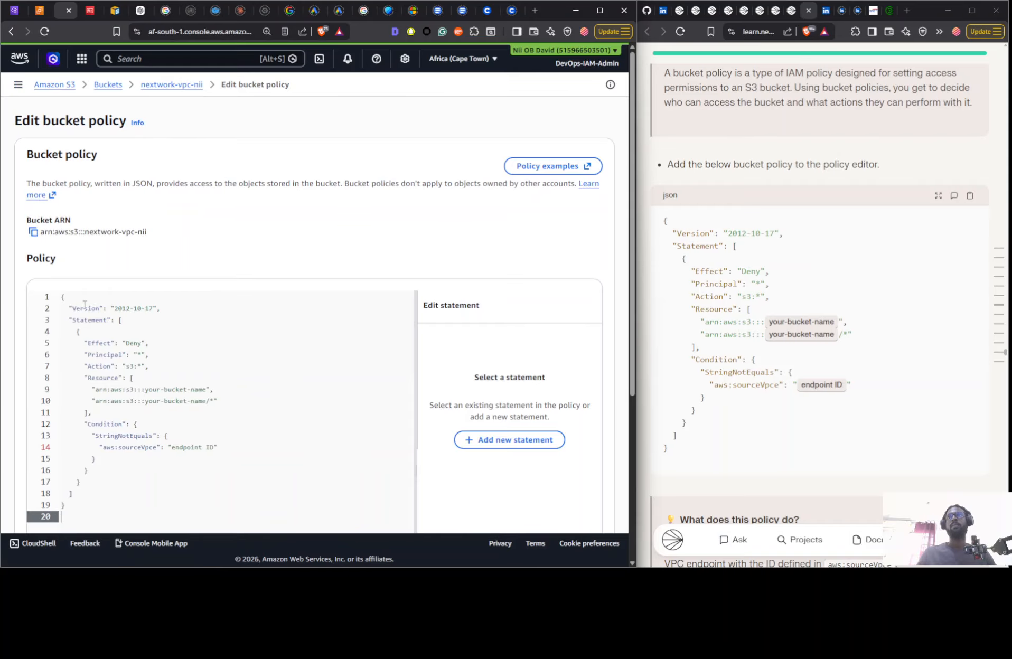
pyautogui.click(33, 232)
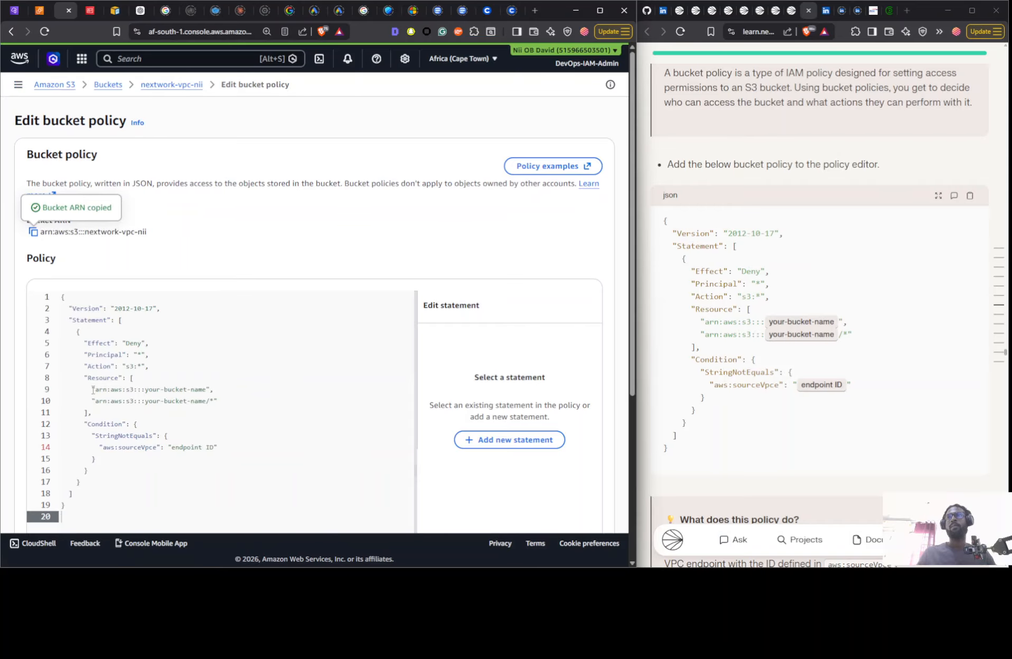
pyautogui.moveTo(96, 390); pyautogui.dragTo(207, 389)
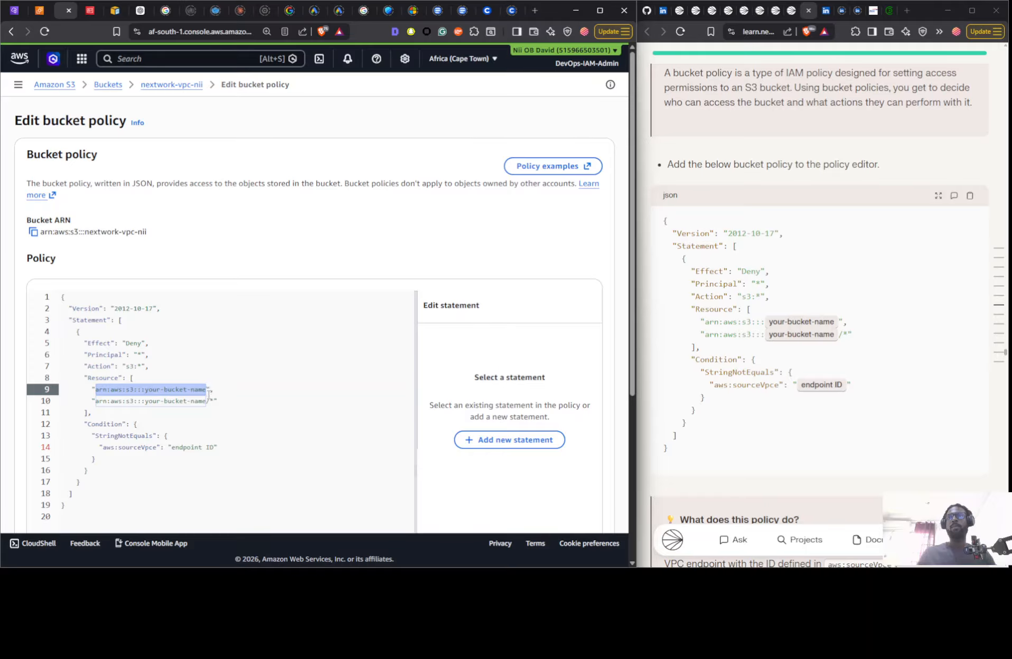
pyautogui.hotkey('ctrl', 'v')
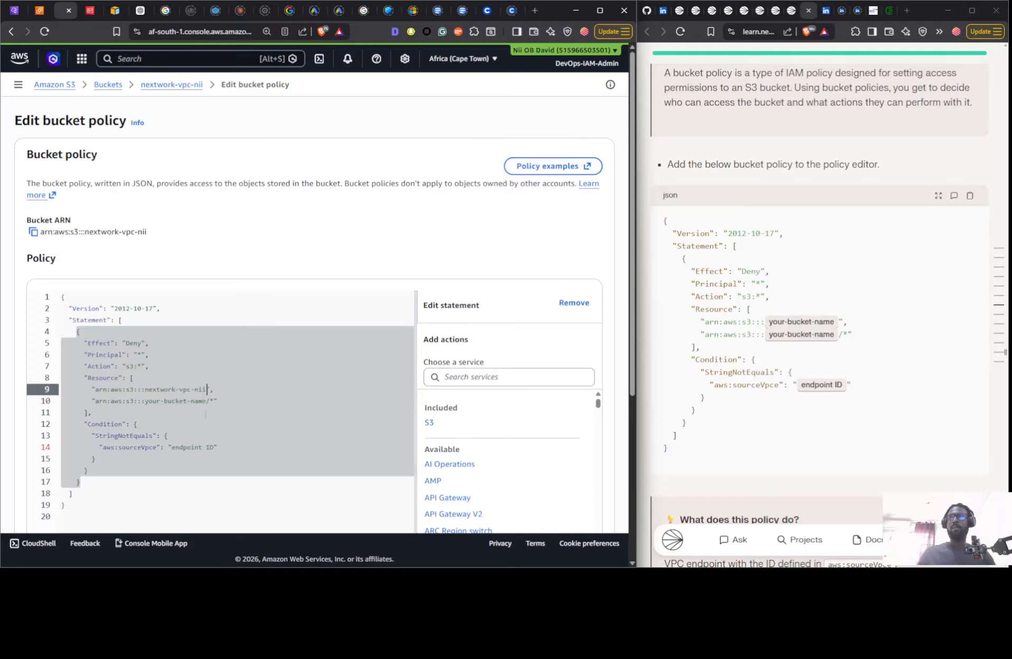
pyautogui.moveTo(206, 402); pyautogui.dragTo(99, 402)
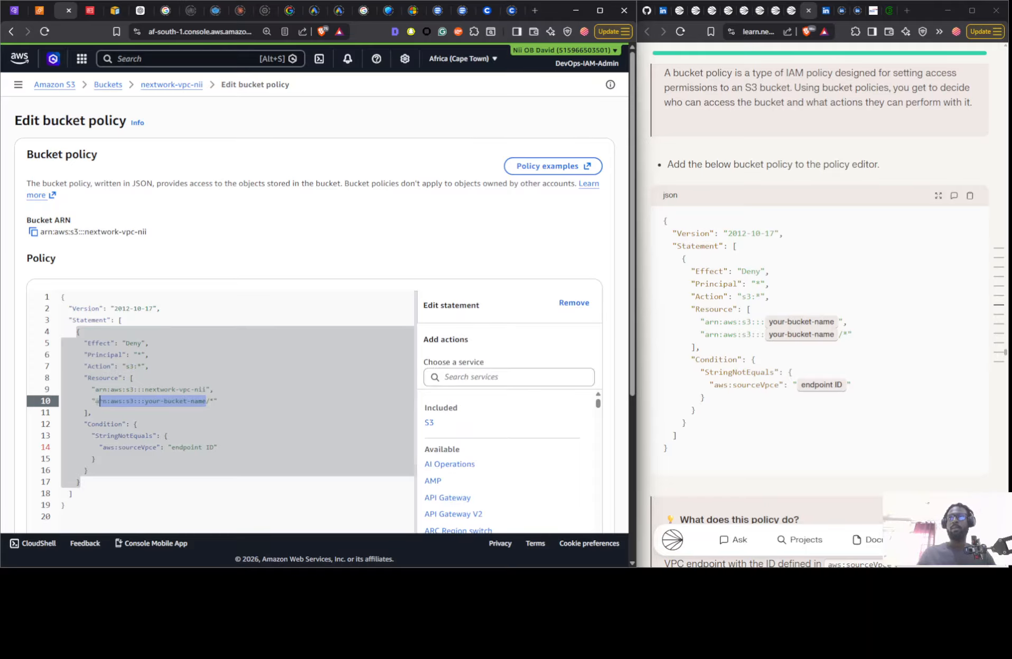
pyautogui.hotkey('ctrl', 'v')
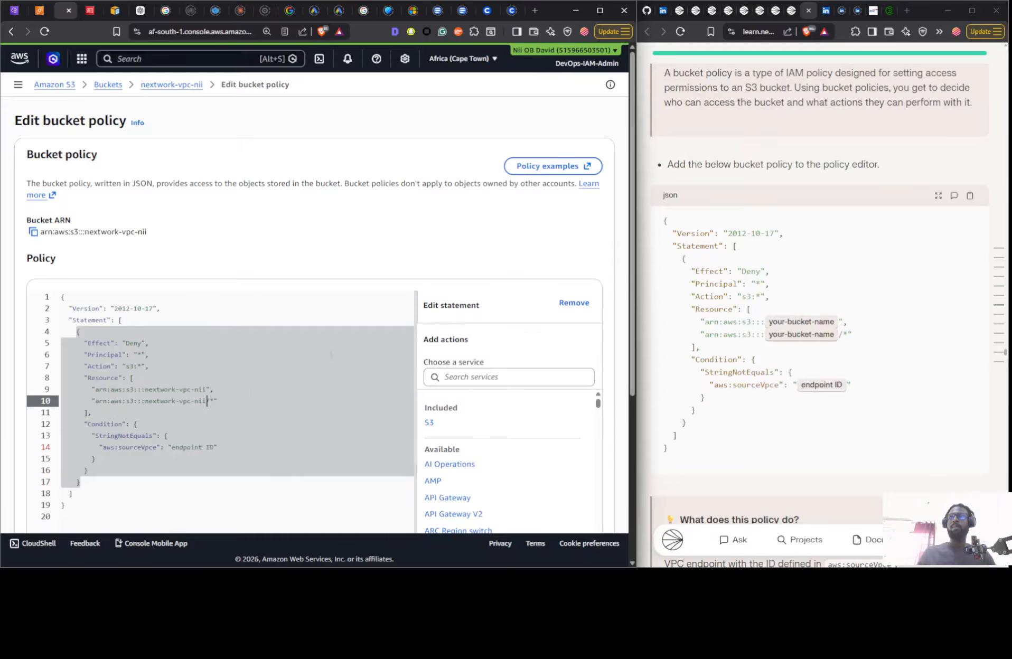
# - Copy the NextWork VPC Endpoint's ID from the VPC console and replace the endpoint ID placeholder under aws:sourceVpce with it
pyautogui.scroll(-3, 294, 350)
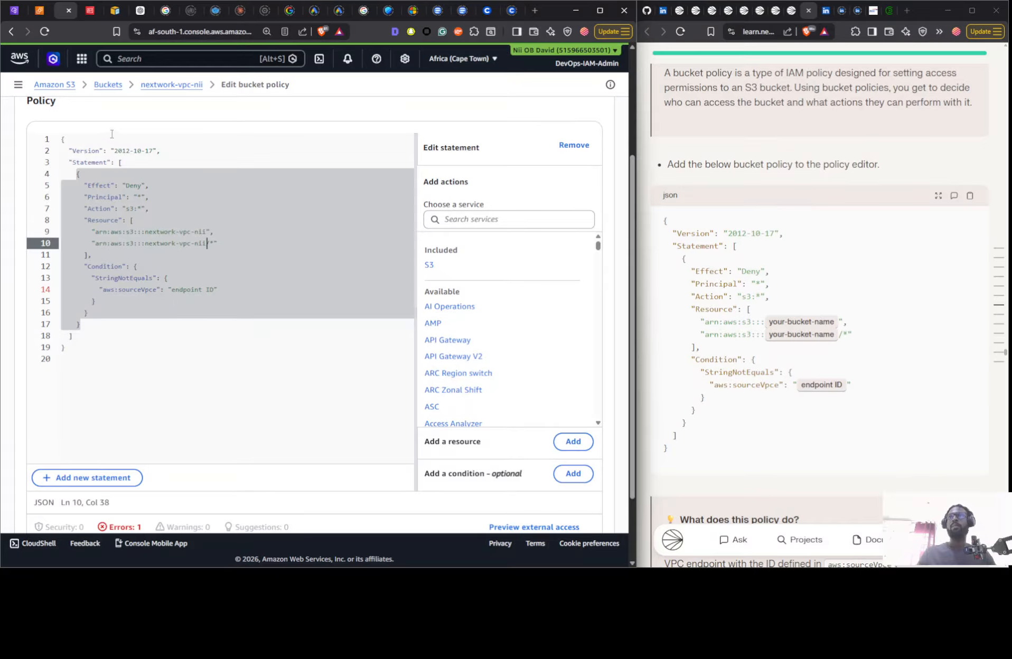
pyautogui.click(17, 12)
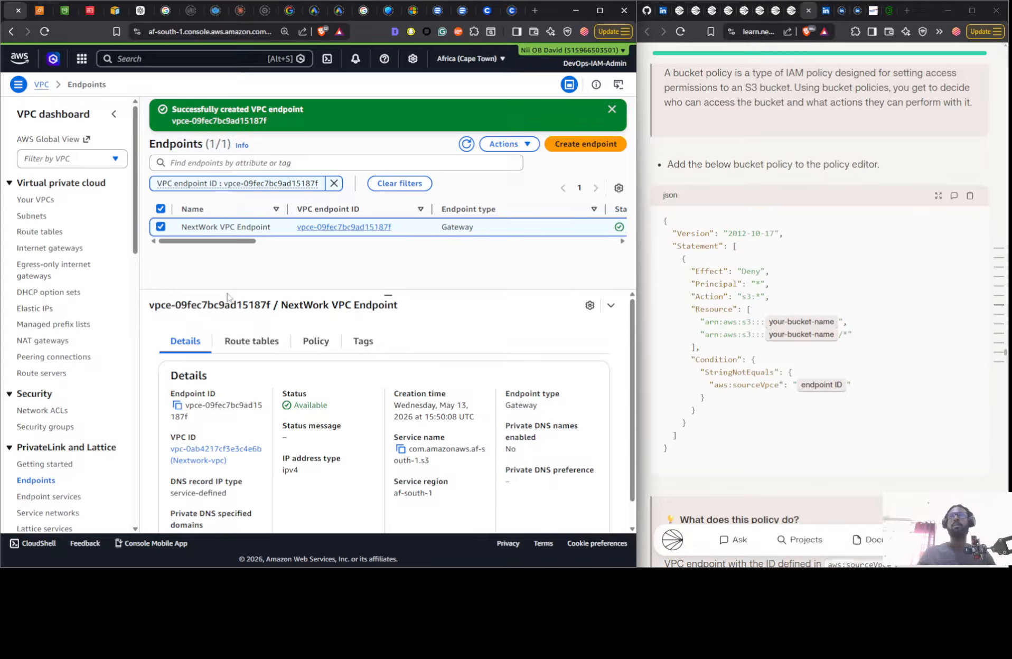
pyautogui.click(177, 405)
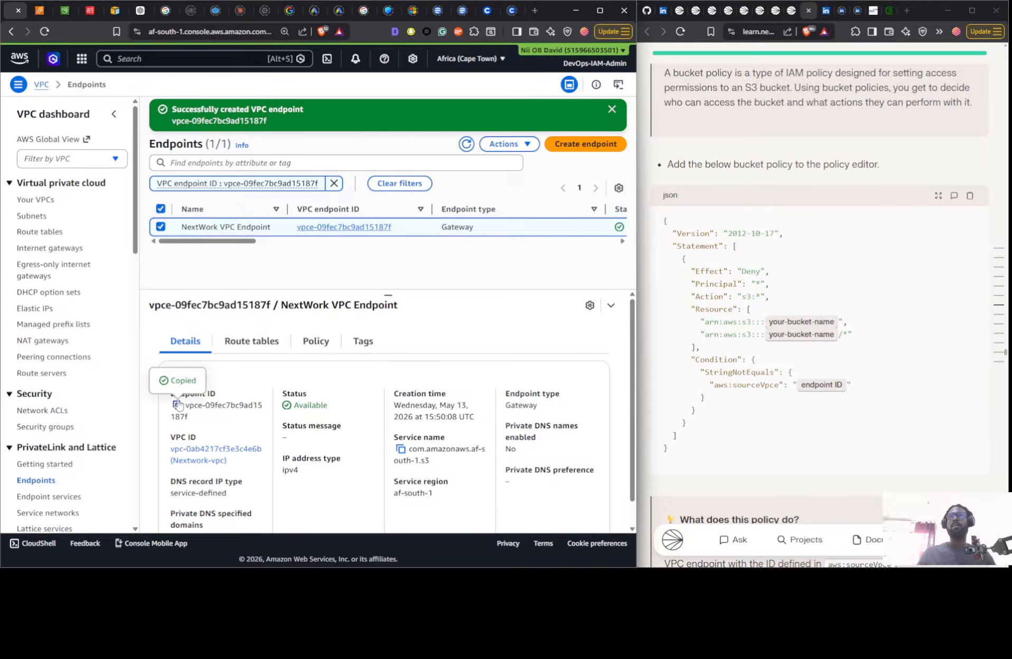
pyautogui.click(91, 11)
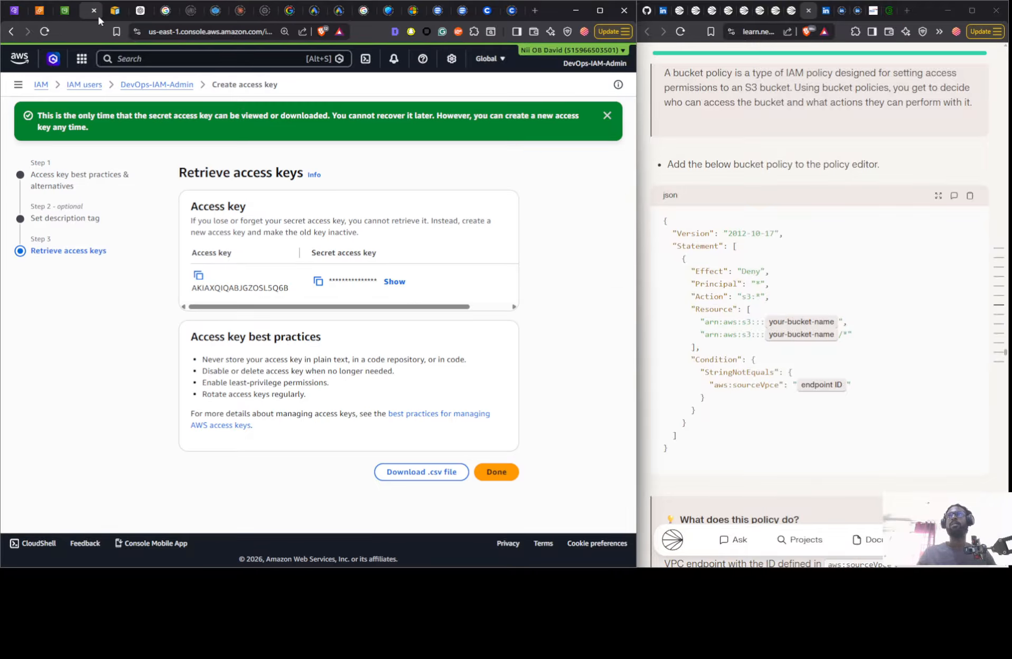
pyautogui.click(59, 13)
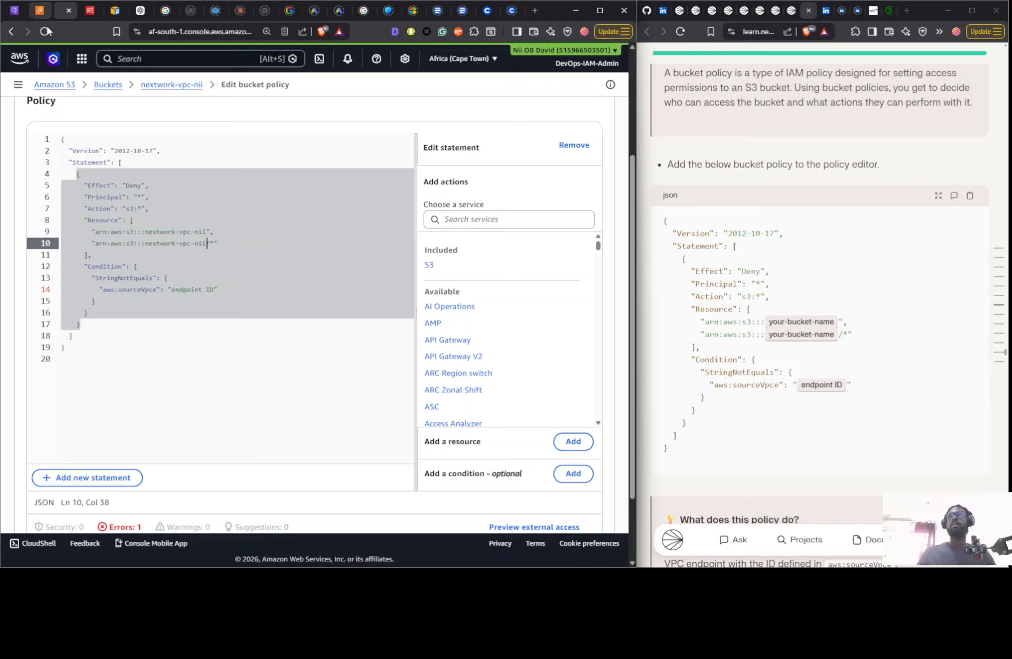
pyautogui.moveTo(171, 290); pyautogui.dragTo(215, 289)
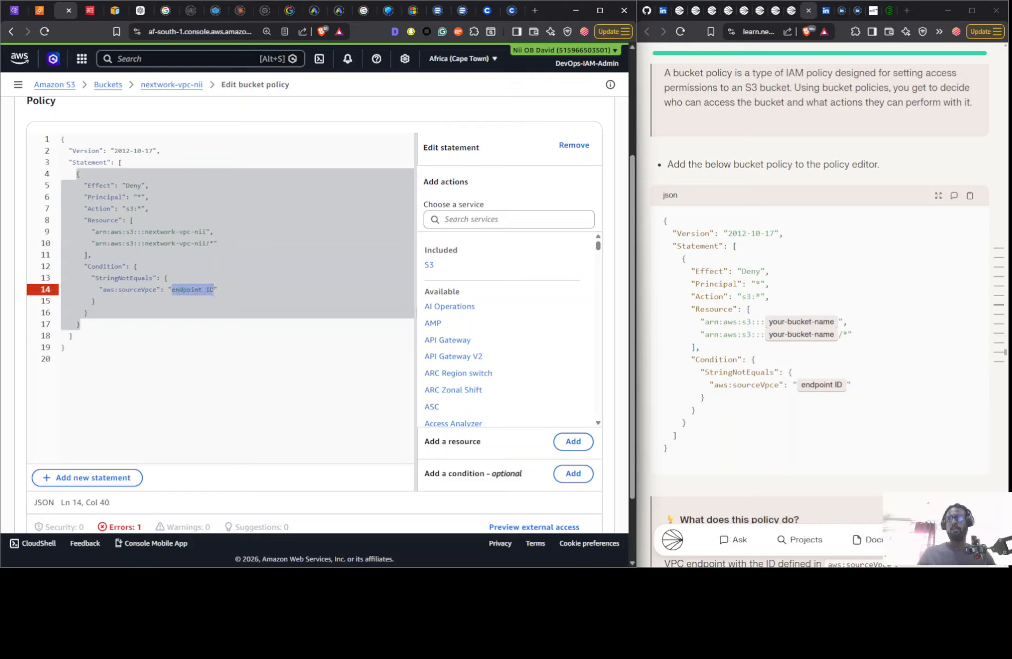
pyautogui.hotkey('ctrl', 'v')
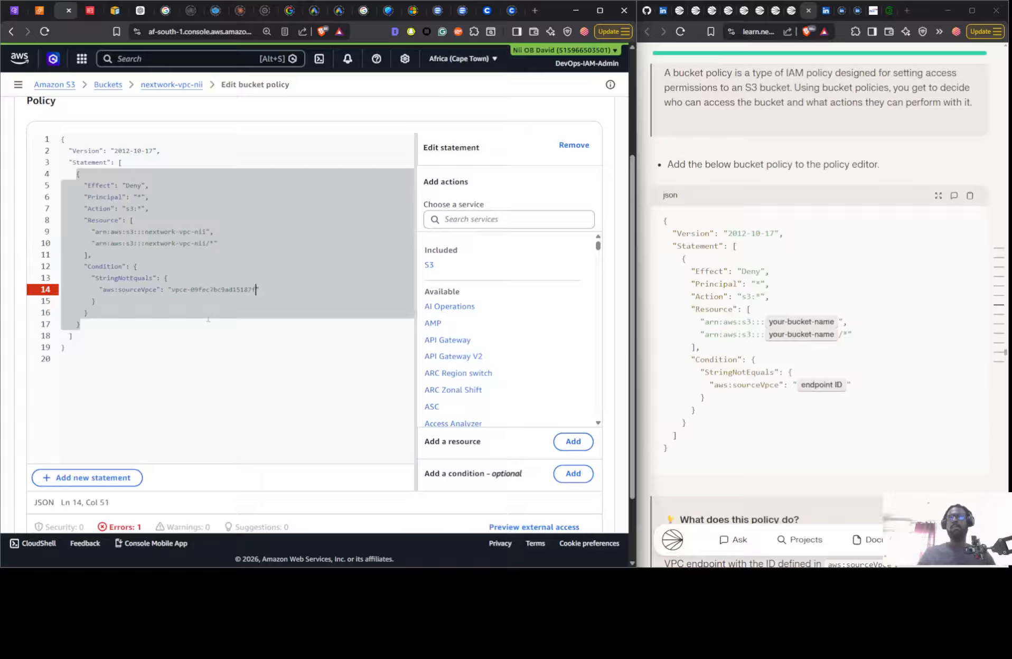
pyautogui.click(227, 347)
# - Check the completed policy against the project guide and save the bucket policy changes
pyautogui.scroll(3, 270, 364)
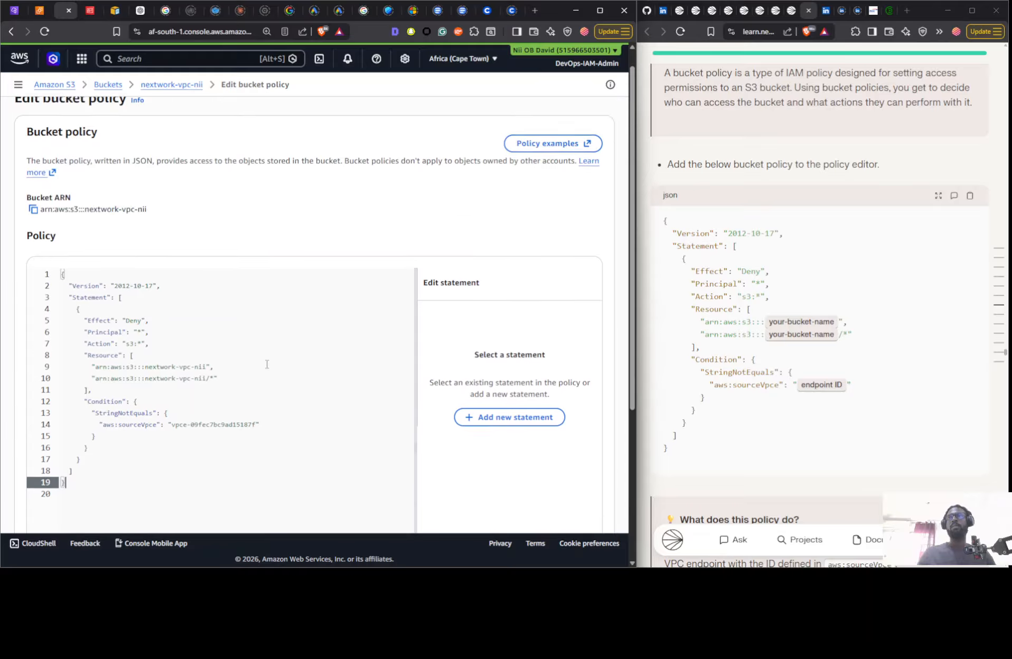
pyautogui.scroll(-10, 858, 128)
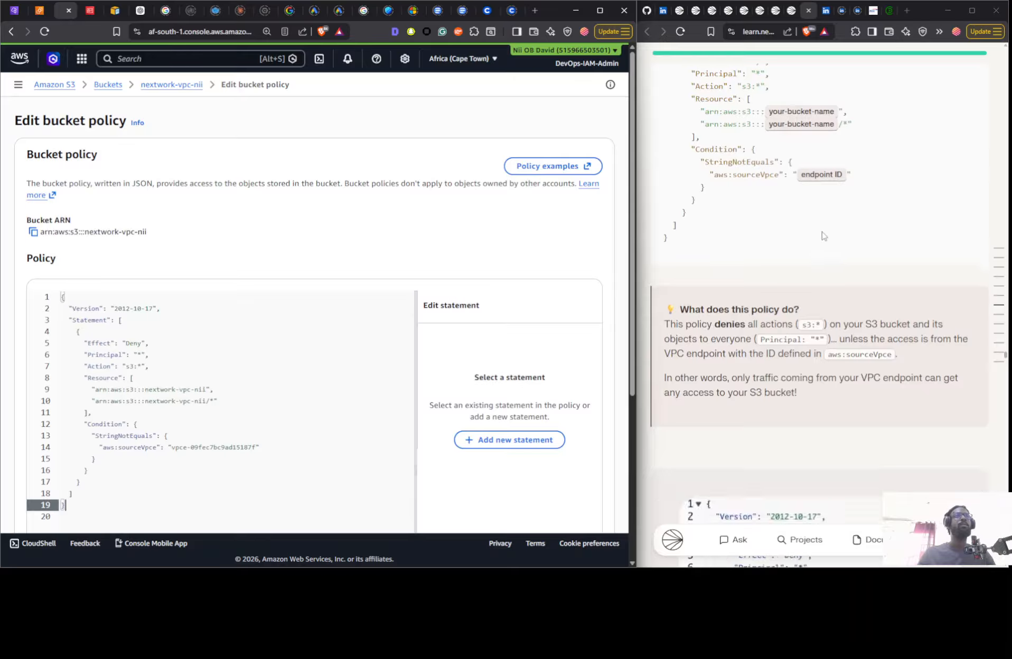
pyautogui.scroll(-10, 809, 230)
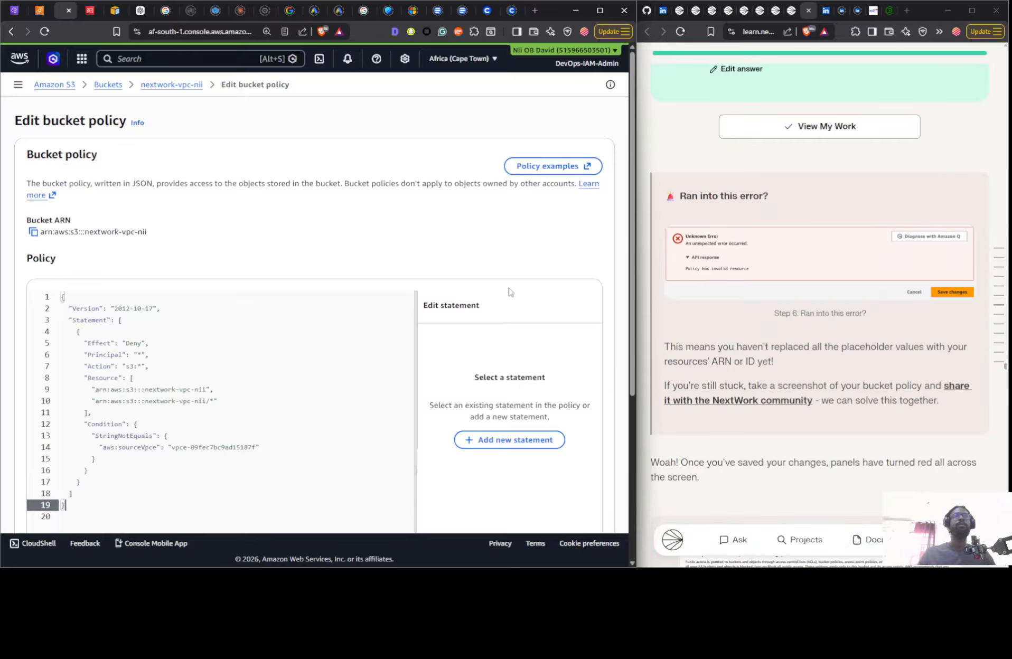
pyautogui.scroll(-5, 510, 293)
pyautogui.click(580, 501)
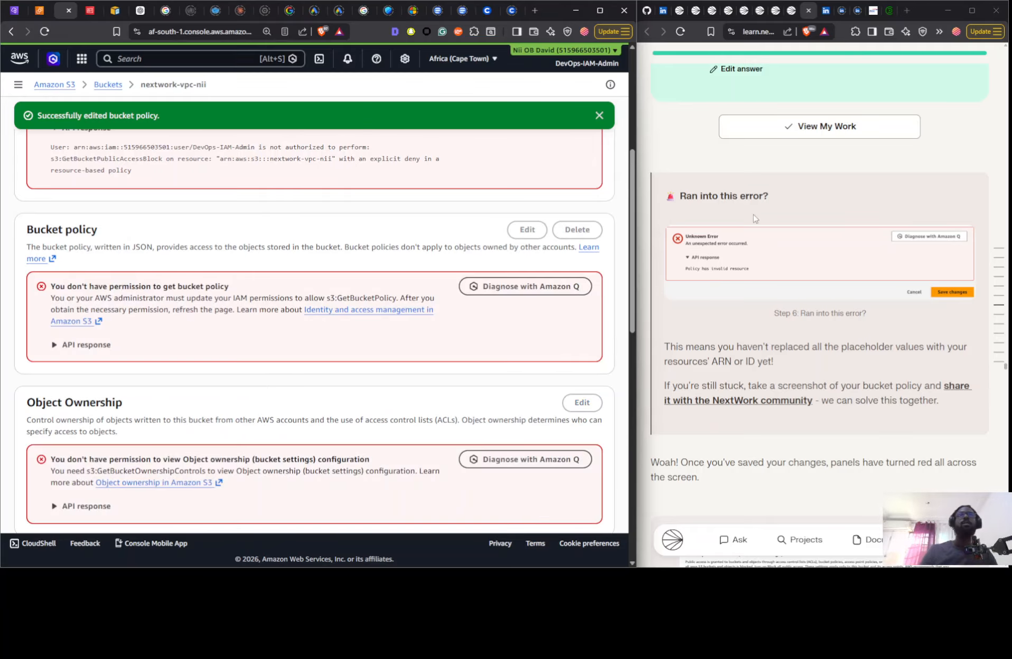
# - Read the guide's explanation of the denied bucket access and look through the open AWS console pages
pyautogui.scroll(-5, 755, 213)
pyautogui.scroll(-5, 753, 211)
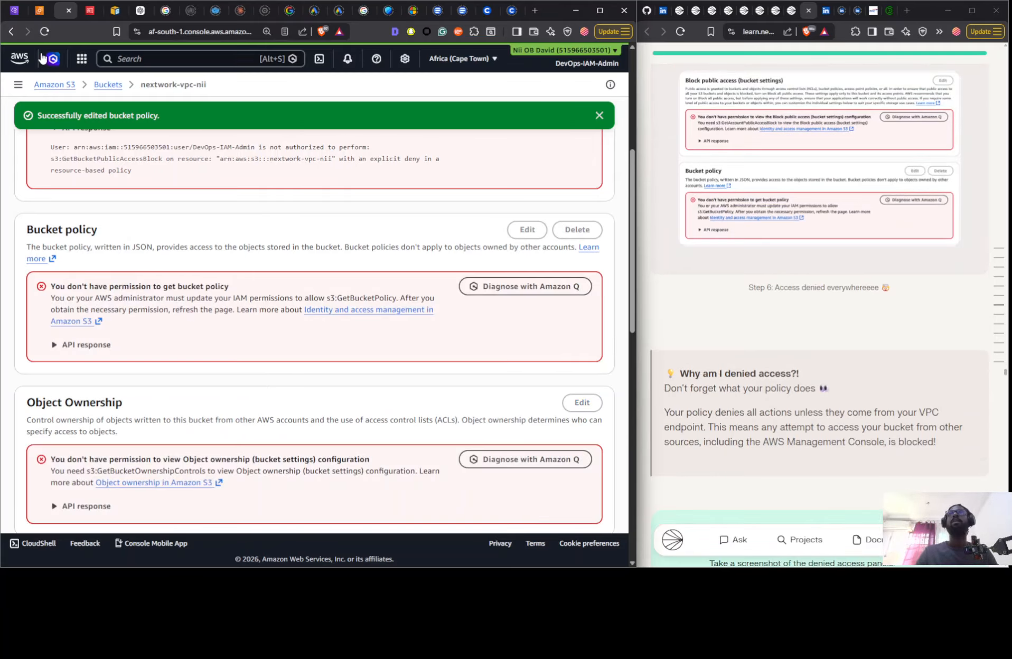
pyautogui.click(41, 12)
pyautogui.click(64, 10)
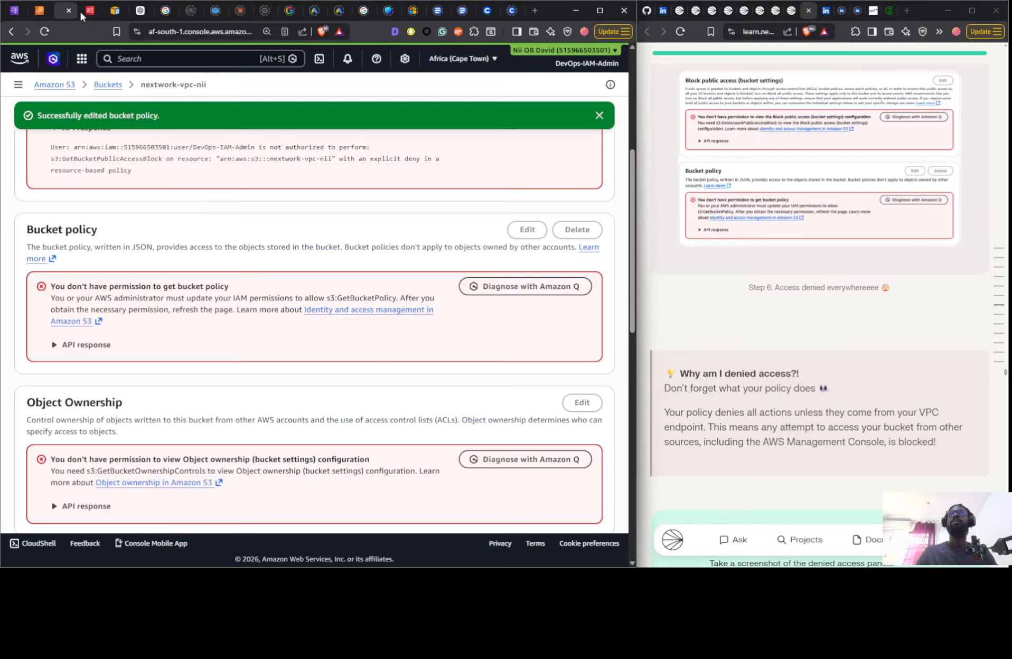
pyautogui.click(81, 12)
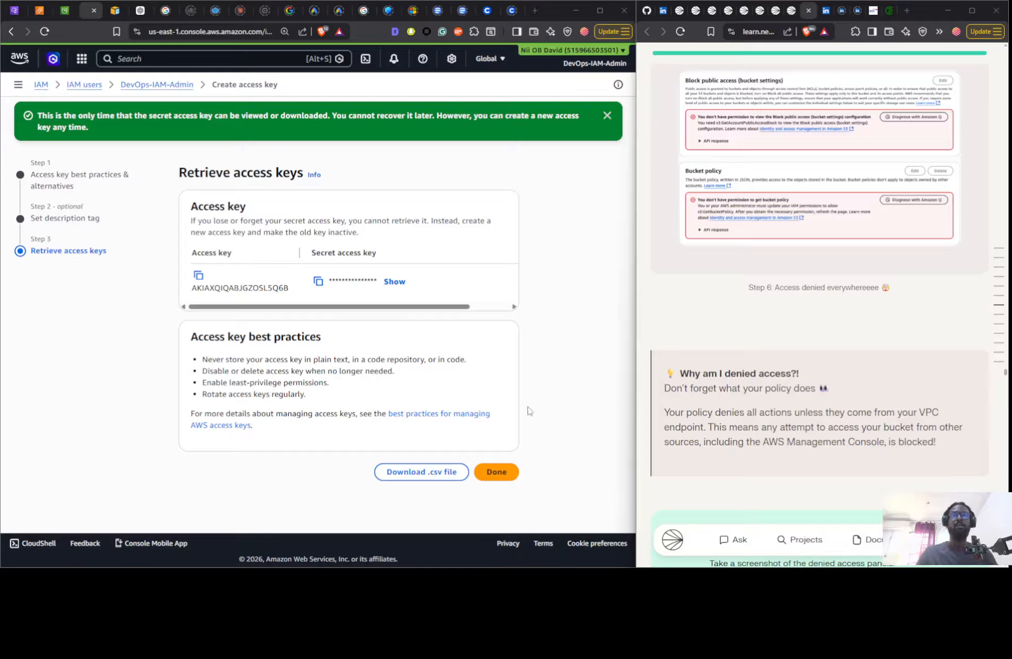
# - Switch to the EC2 Instance Connect terminal and rerun the aws s3 ls command on the NextWork bucket
pyautogui.hotkey('alt', 'Tab')
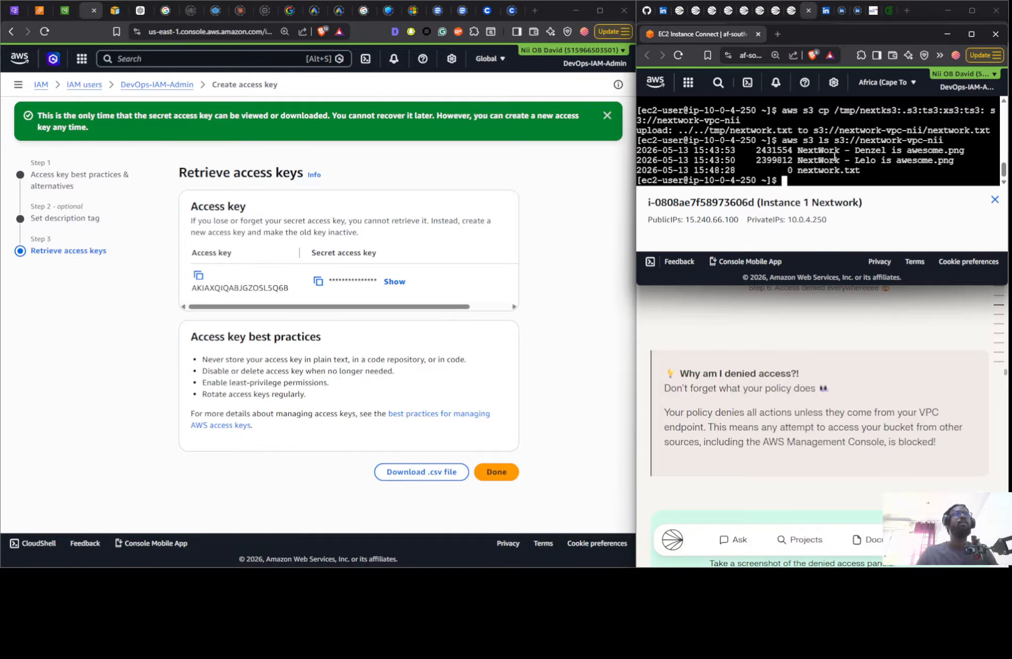
pyautogui.press('Up')
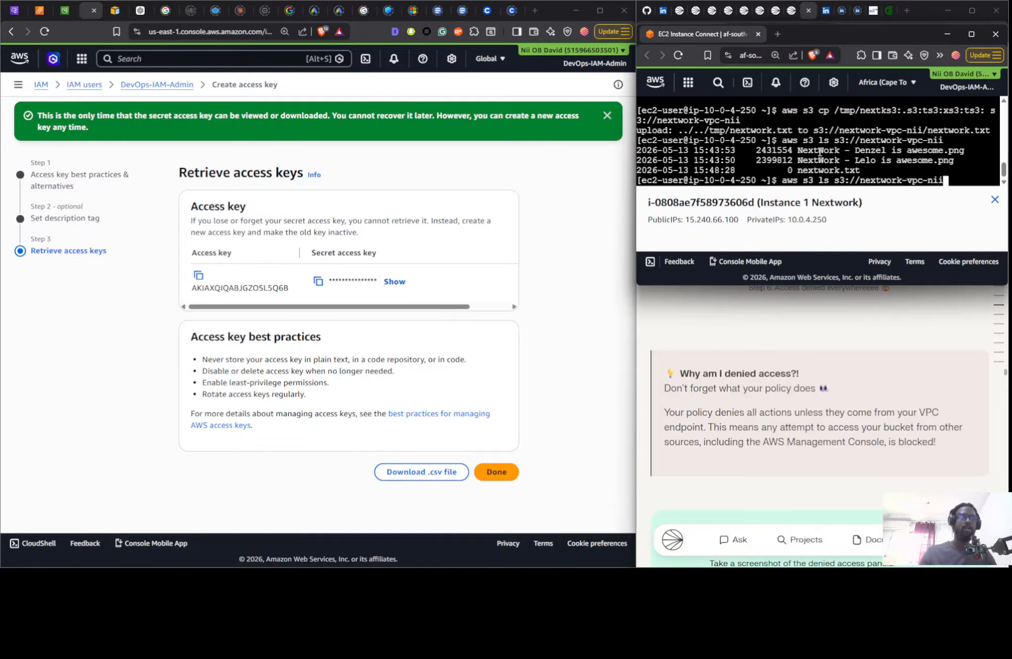
pyautogui.press('Return')
pyautogui.click(866, 378)
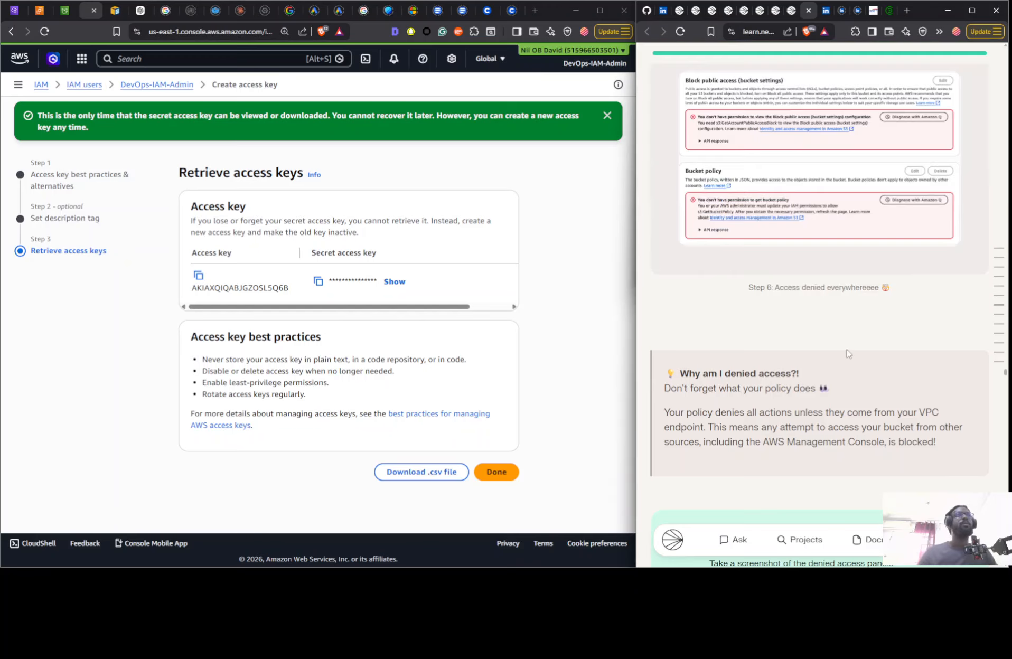
# - Following the guide's step 7, try to modify the route tables attached to the NextWork VPC Endpoint
pyautogui.scroll(-10, 689, 240)
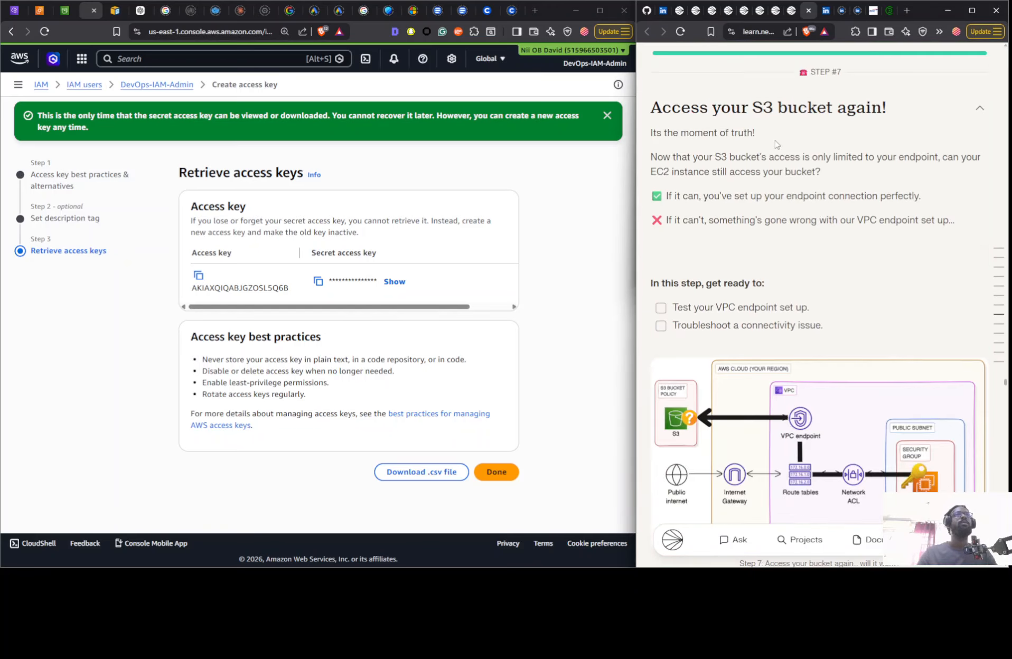
pyautogui.scroll(-10, 776, 144)
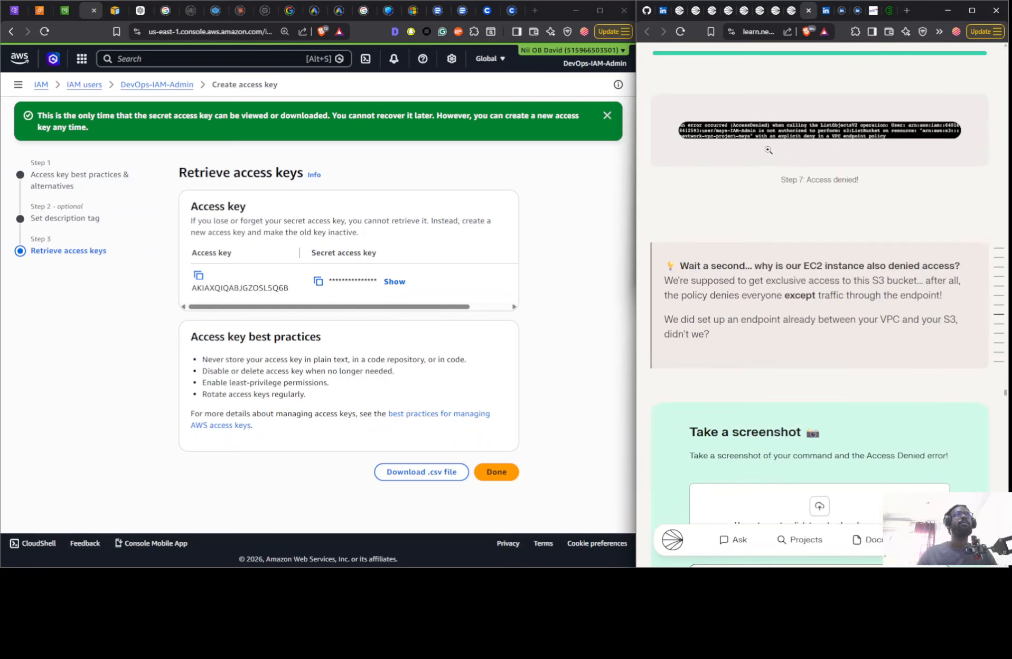
pyautogui.scroll(-15, 769, 150)
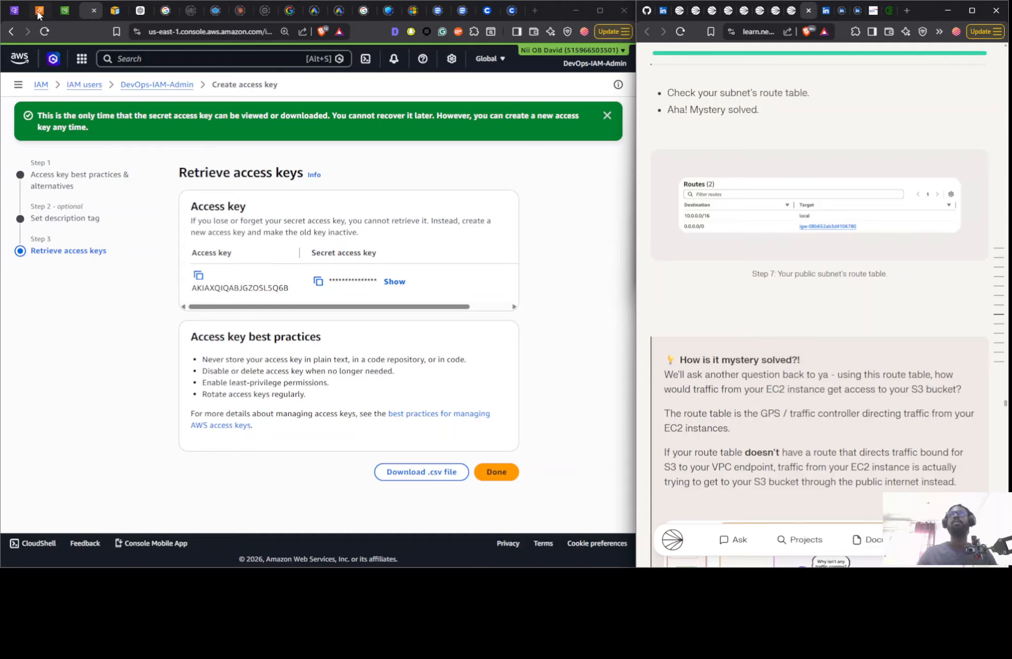
pyautogui.click(14, 12)
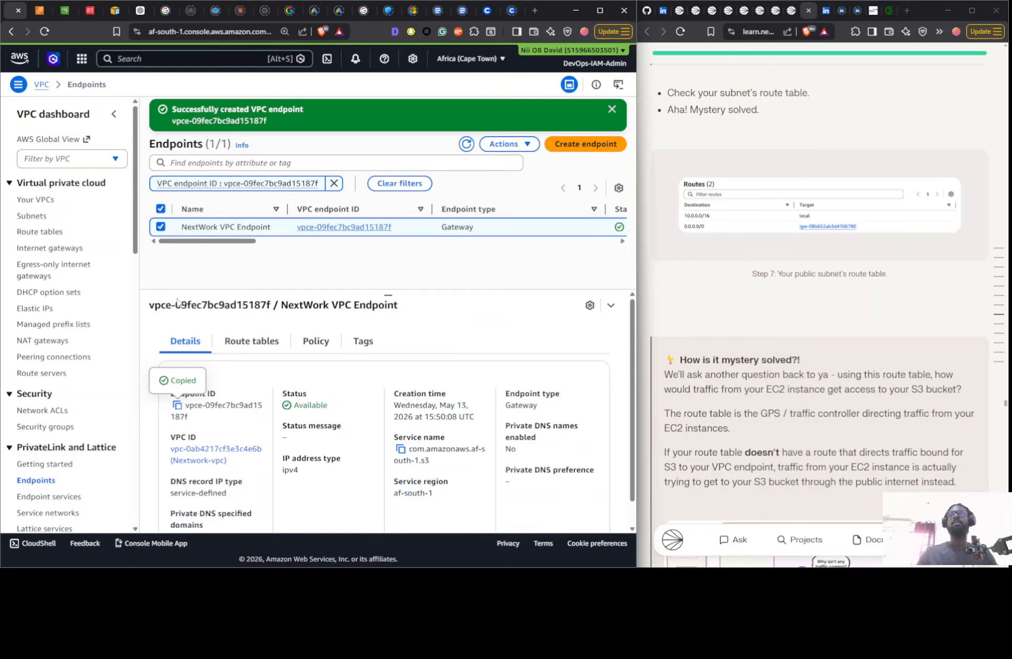
pyautogui.click(260, 341)
pyautogui.click(562, 380)
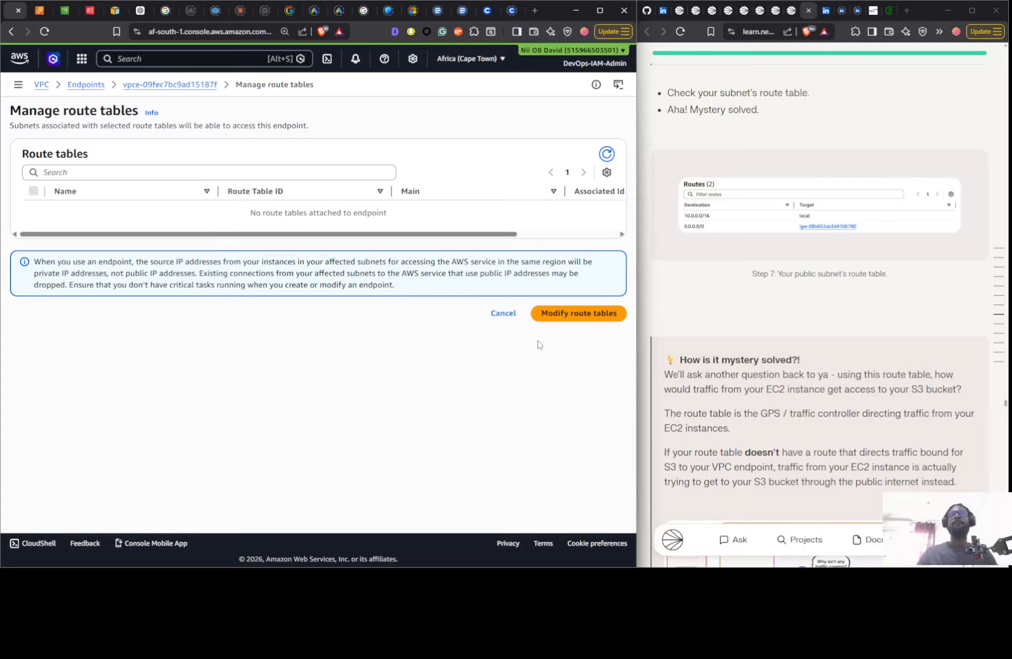
pyautogui.click(557, 317)
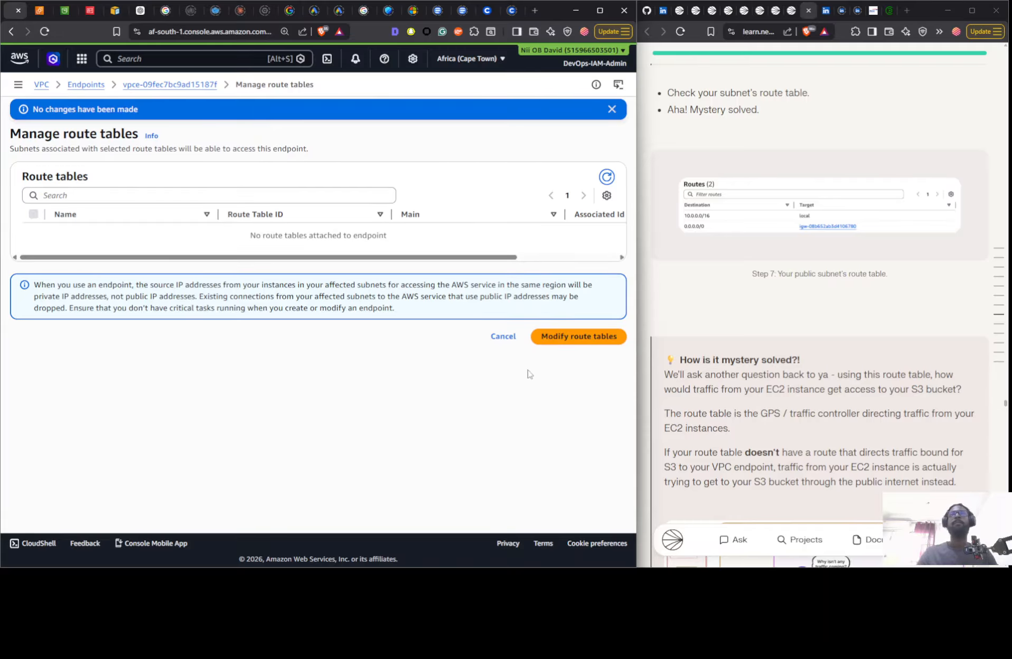
pyautogui.click(503, 337)
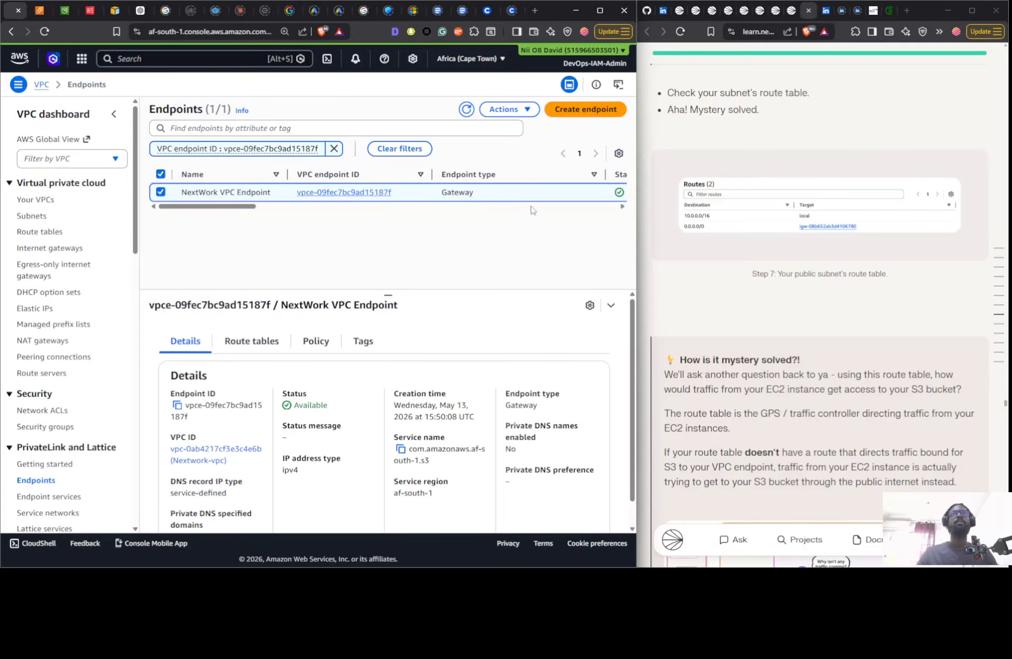
# - Refresh the subnet list and check the route table of the Nextwork-subnet-public1-af-south-1 subnet
pyautogui.scroll(7, 724, 219)
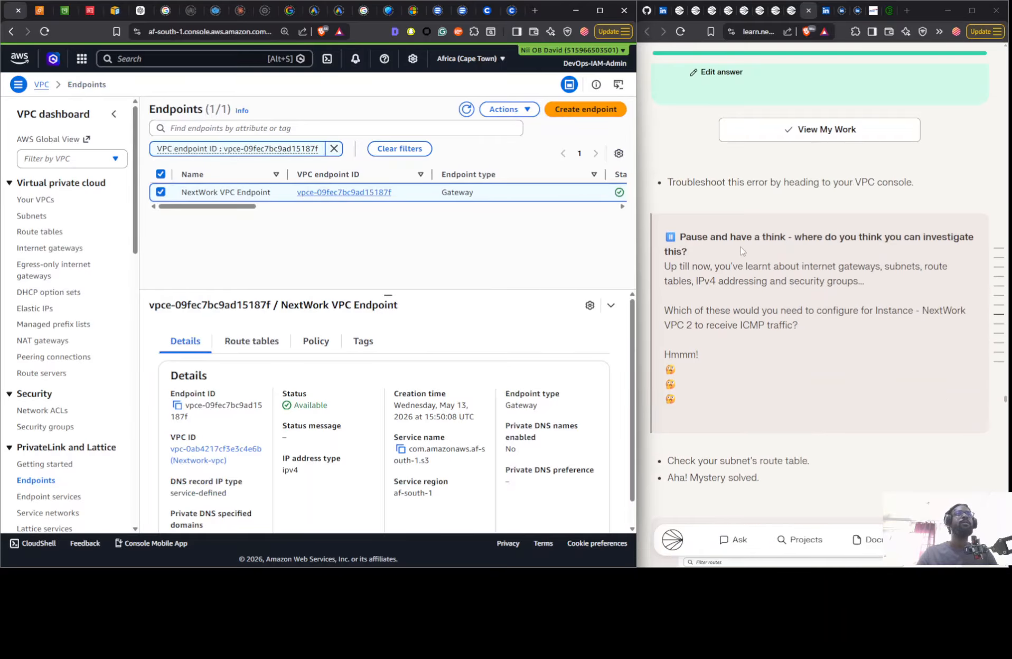
pyautogui.click(36, 216)
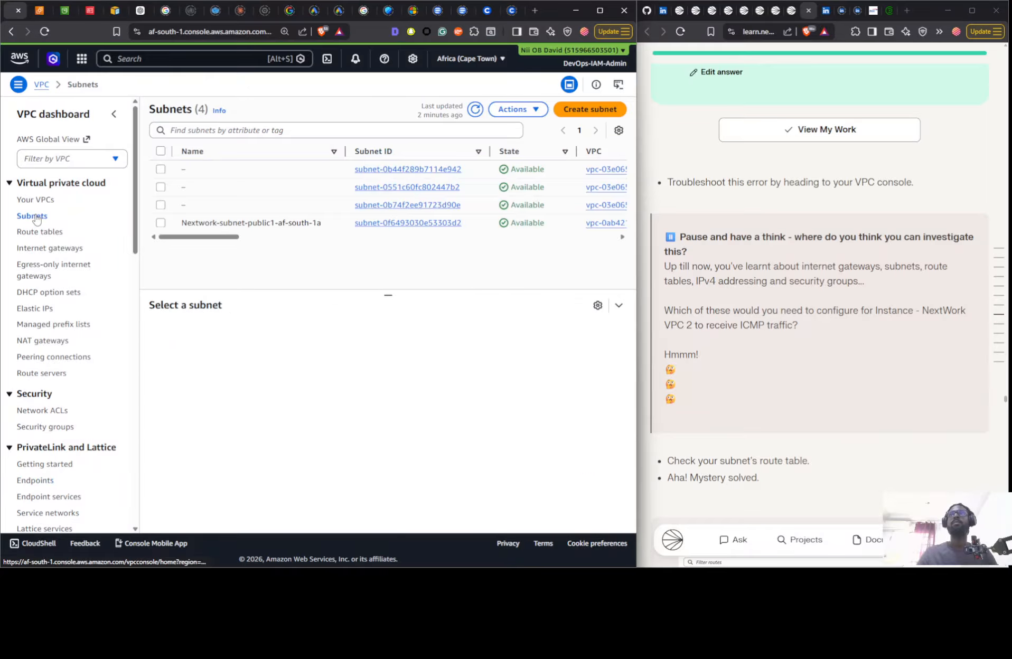
pyautogui.click(475, 109)
pyautogui.click(215, 224)
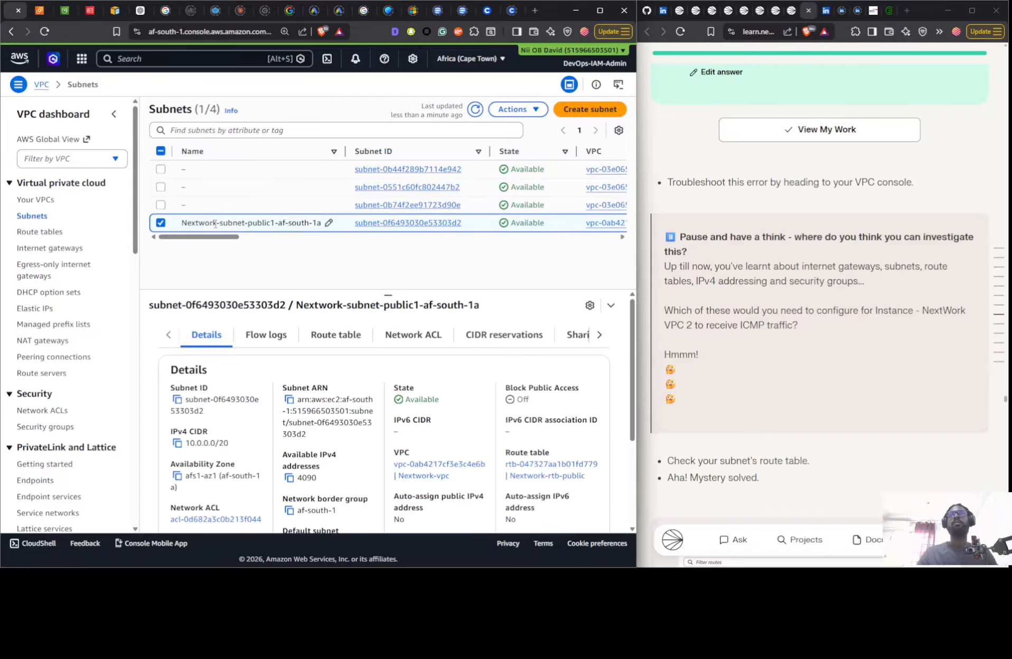
pyautogui.click(345, 336)
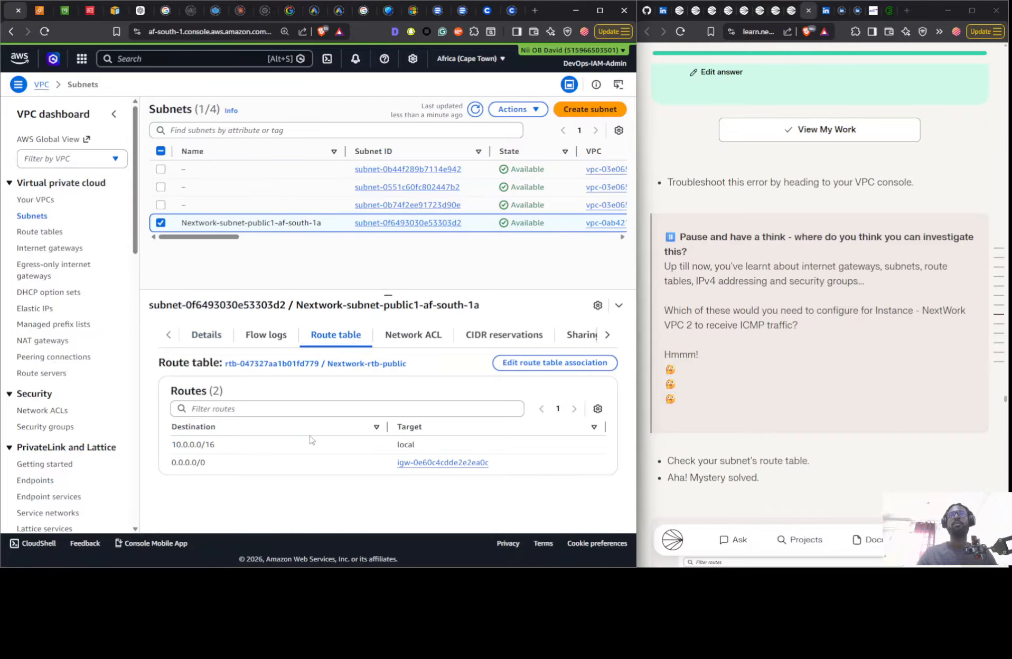
# - Read the guide's step 7 on the EC2 instance's denied access, the missing endpoint route and associating the endpoint with the route table
pyautogui.scroll(-10, 792, 263)
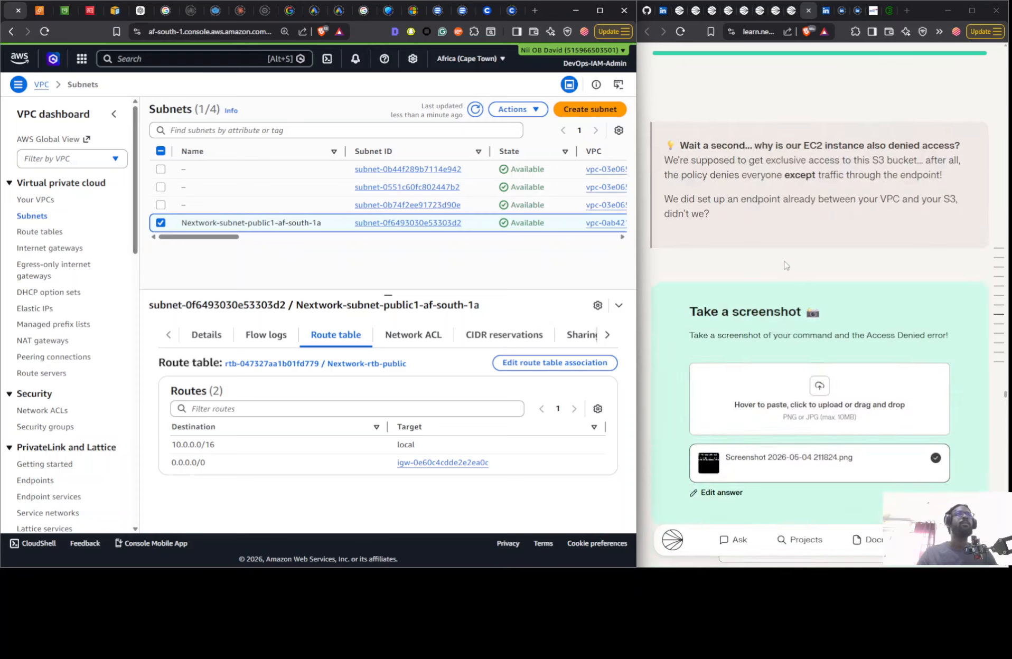
pyautogui.scroll(5, 784, 262)
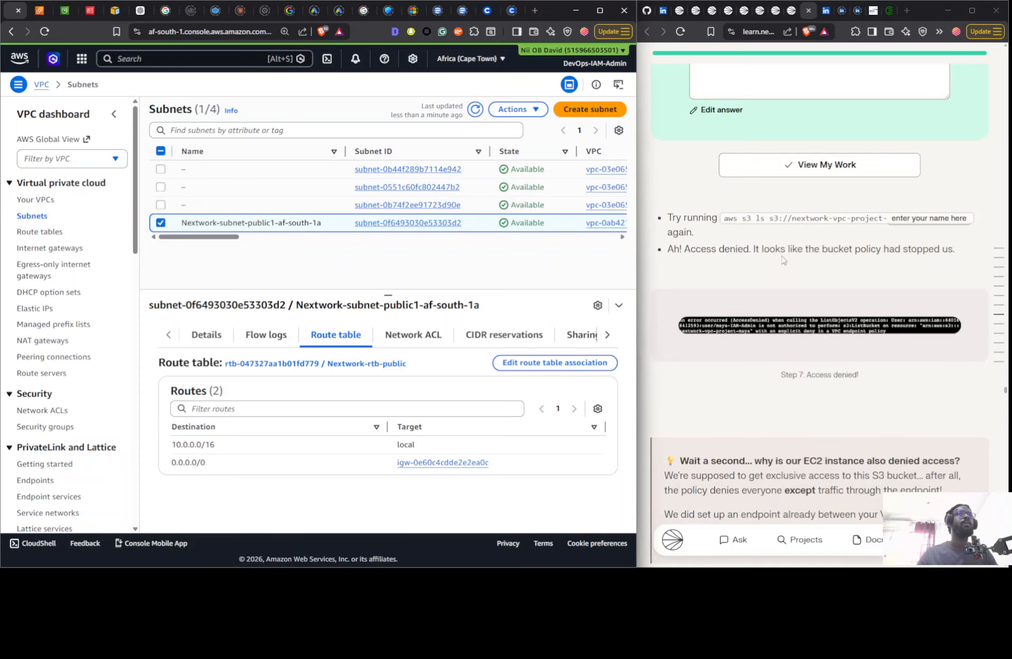
pyautogui.scroll(-8, 783, 260)
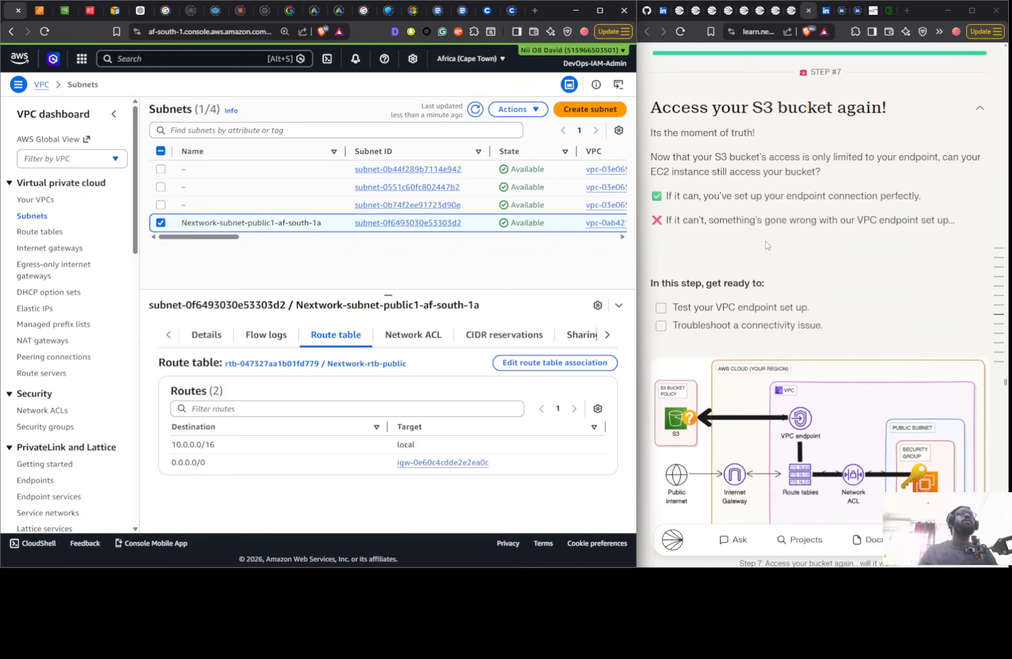
pyautogui.scroll(7, 766, 246)
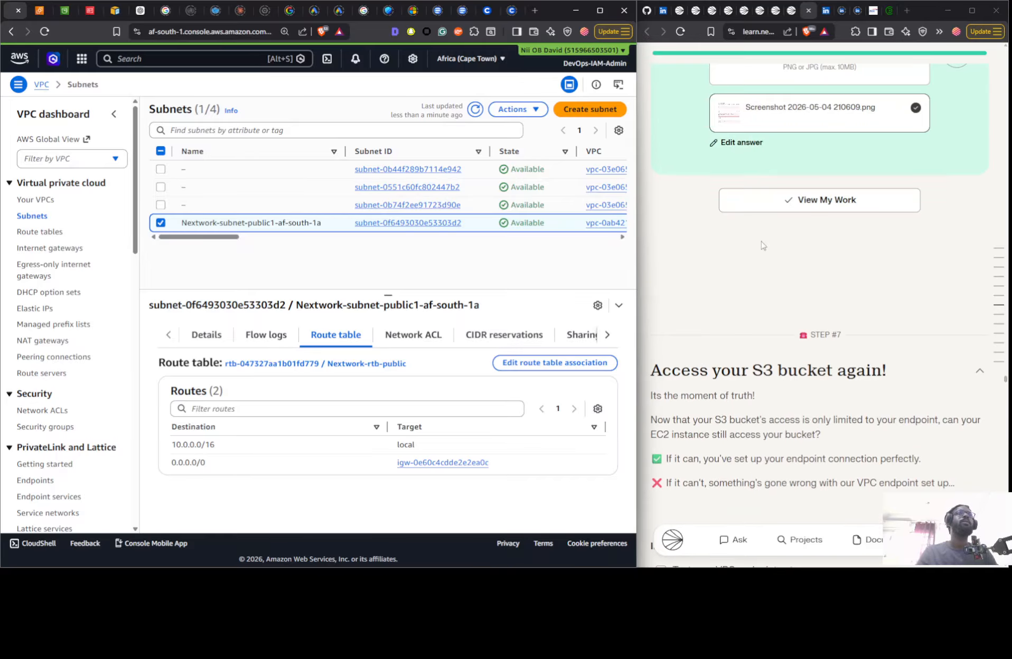
pyautogui.scroll(-7, 763, 246)
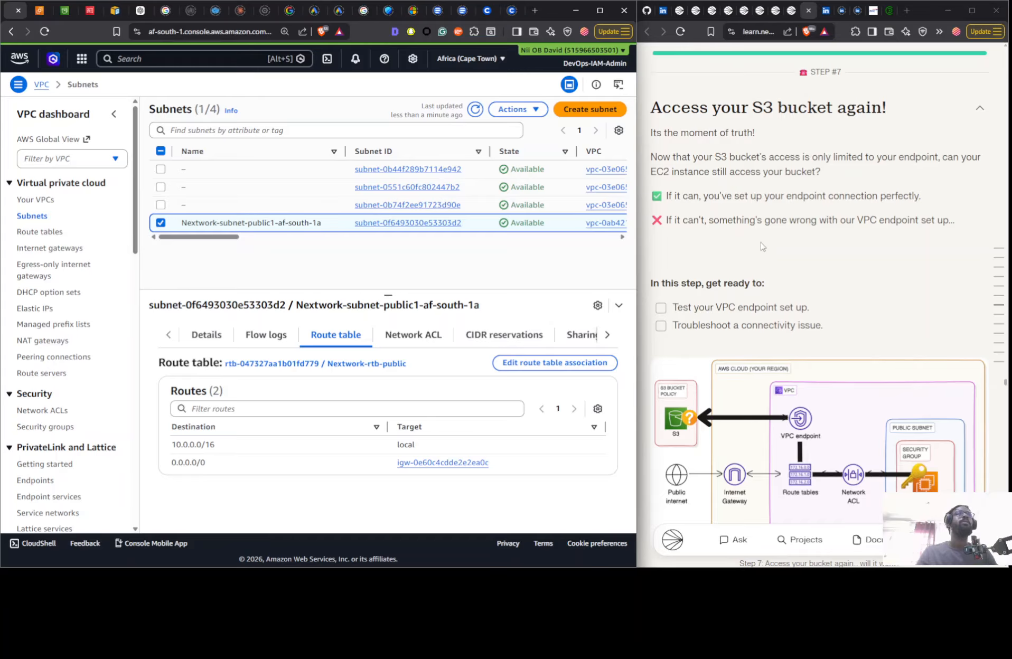
pyautogui.scroll(7, 763, 247)
pyautogui.scroll(-3, 758, 245)
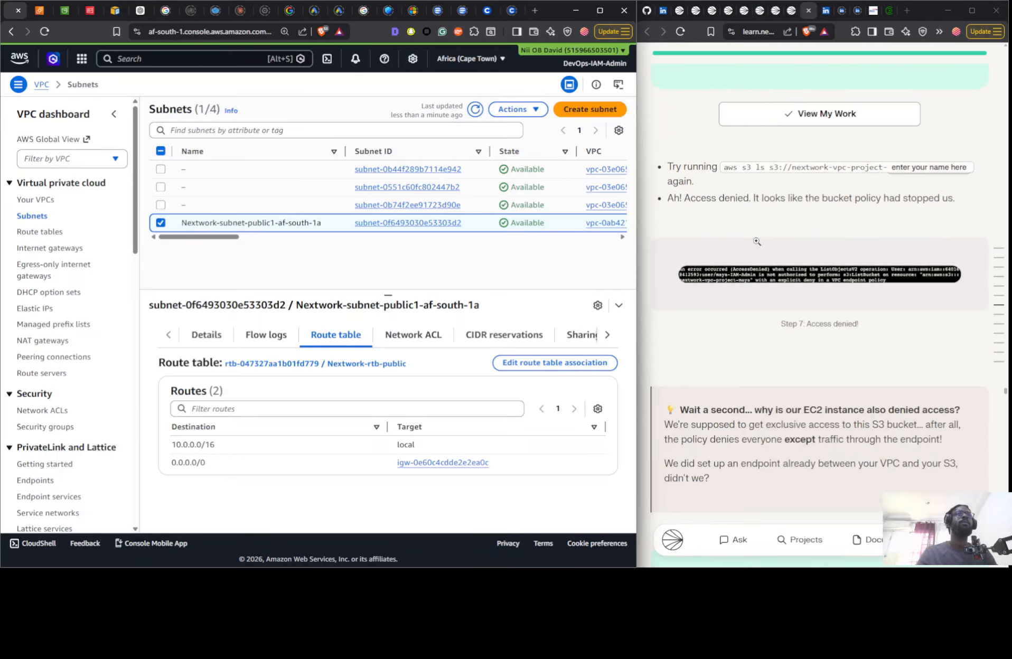
pyautogui.scroll(15, 757, 242)
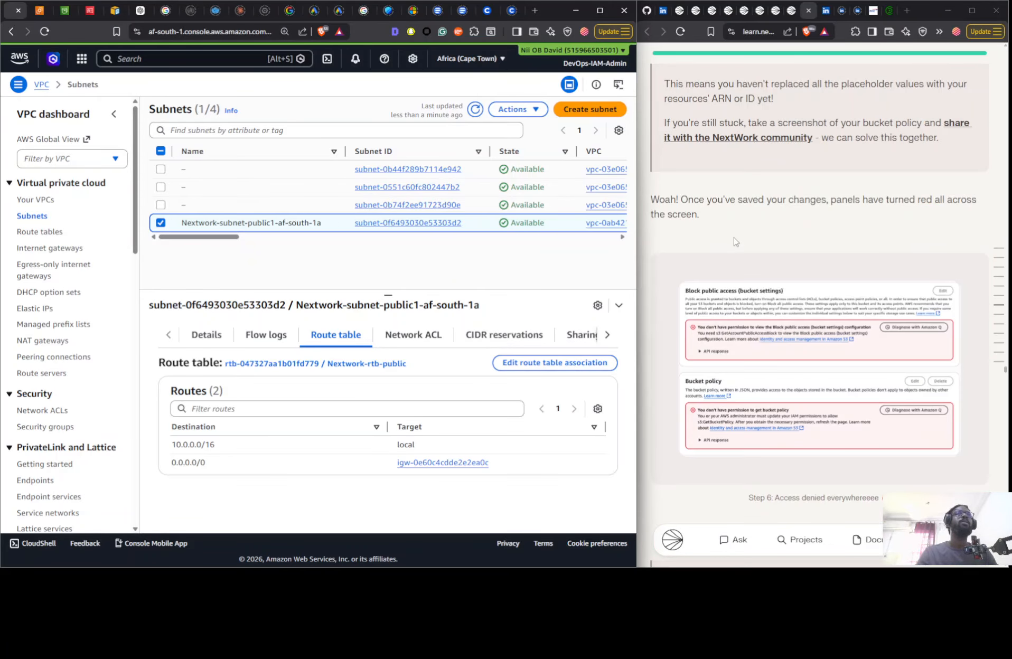
pyautogui.scroll(-15, 736, 242)
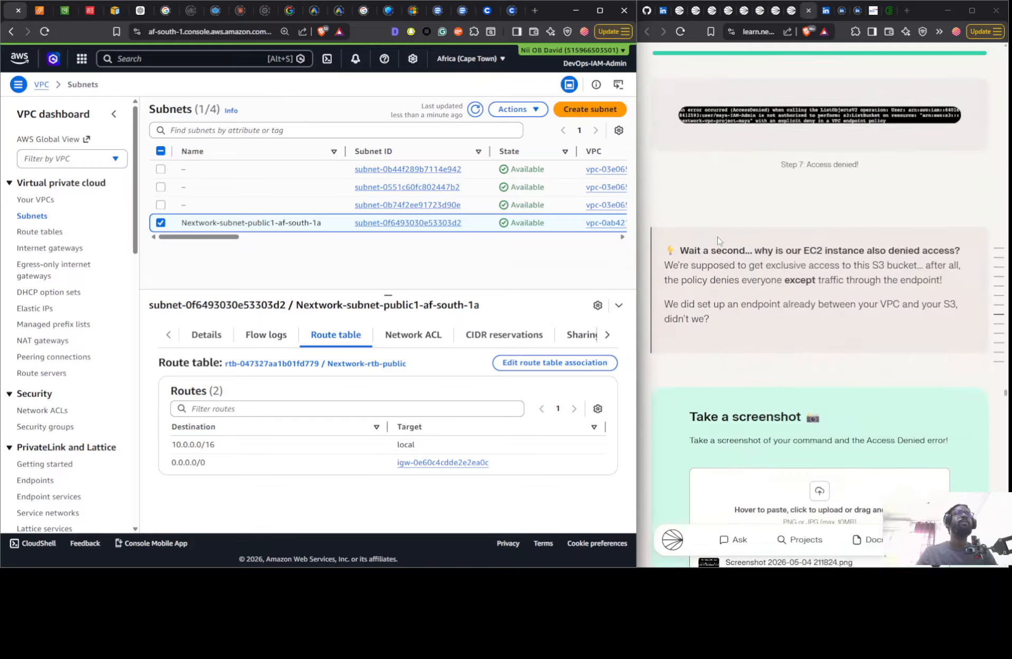
pyautogui.scroll(-10, 714, 241)
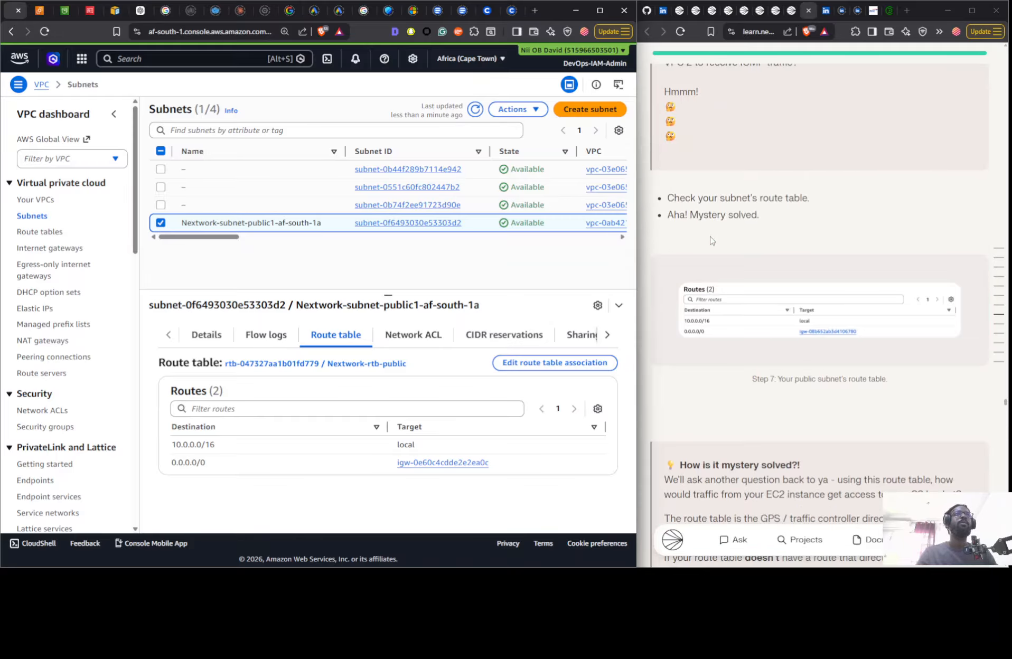
pyautogui.scroll(-5, 712, 241)
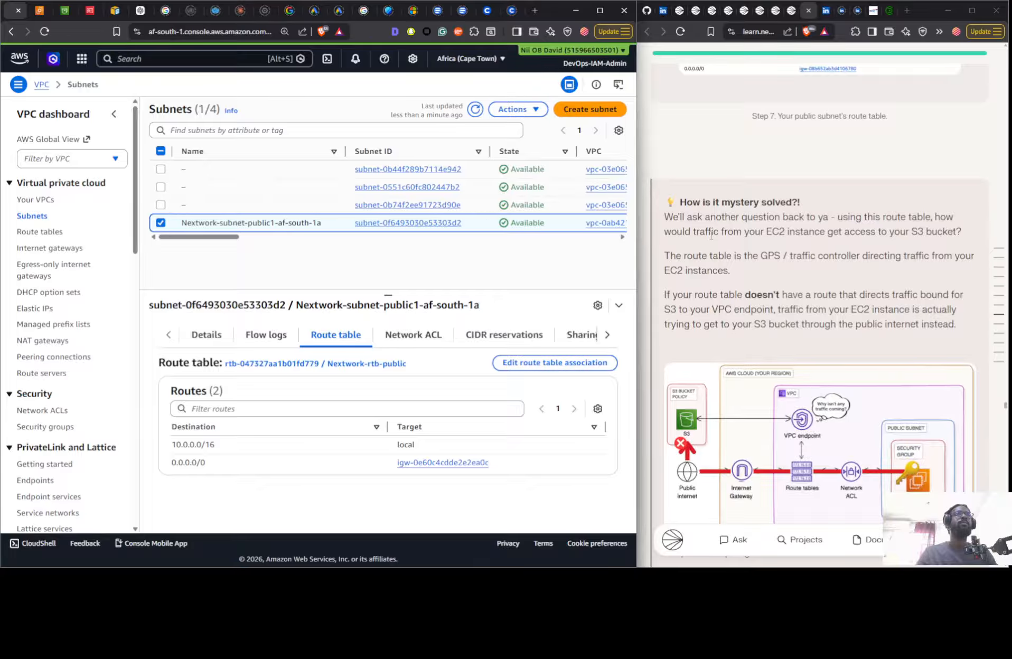
pyautogui.scroll(-10, 711, 236)
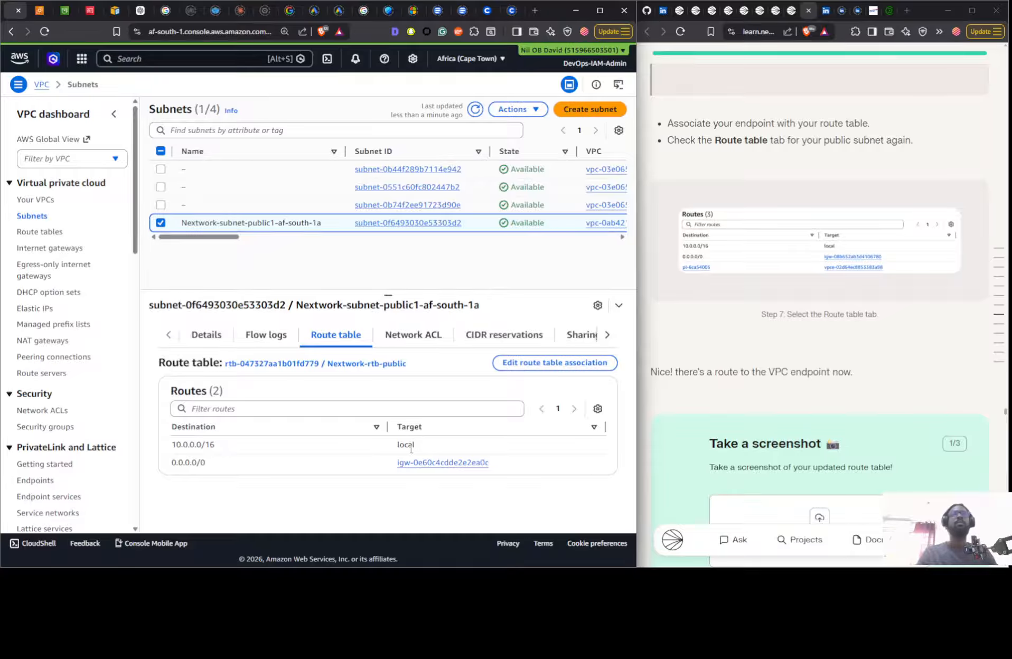
# - Check the public subnet's route table association settings and the routes of the Nextwork-rtb-public route table
pyautogui.click(555, 362)
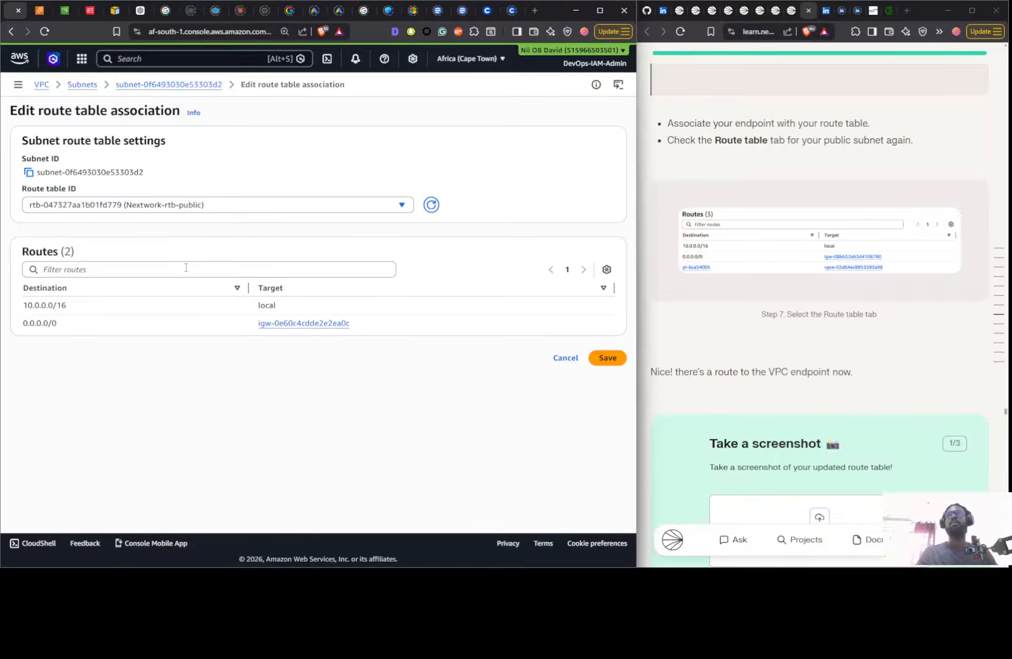
pyautogui.click(566, 358)
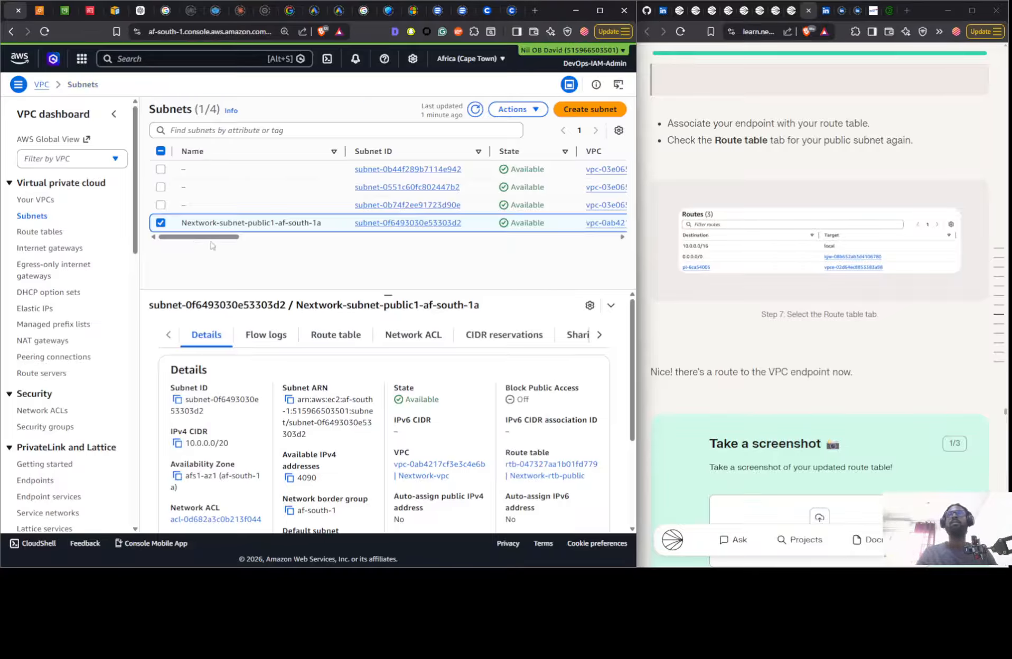
pyautogui.click(46, 233)
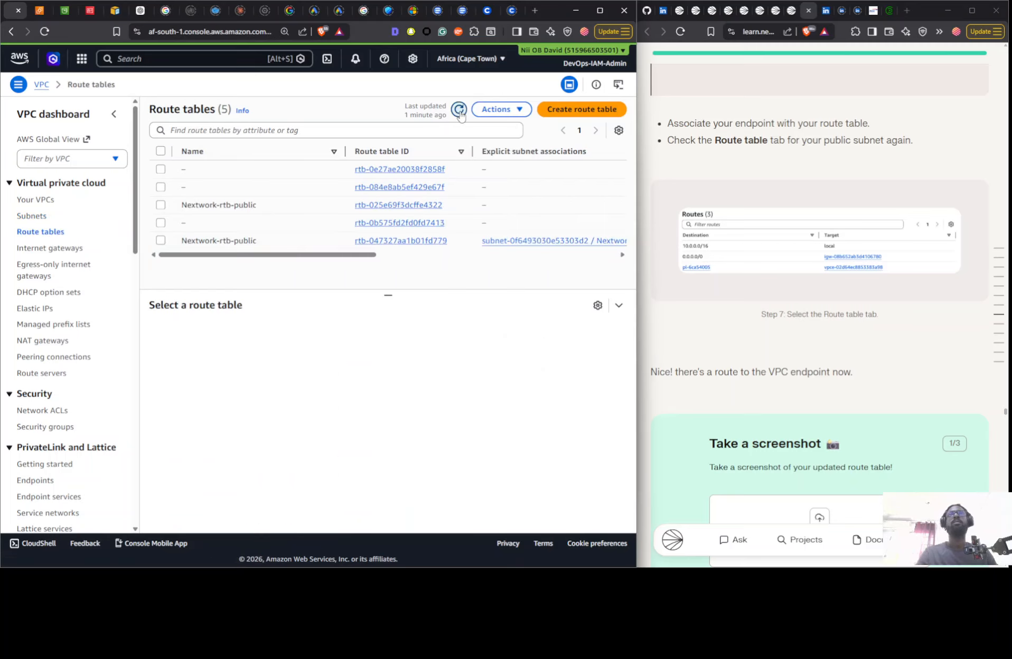
pyautogui.click(459, 109)
pyautogui.click(320, 205)
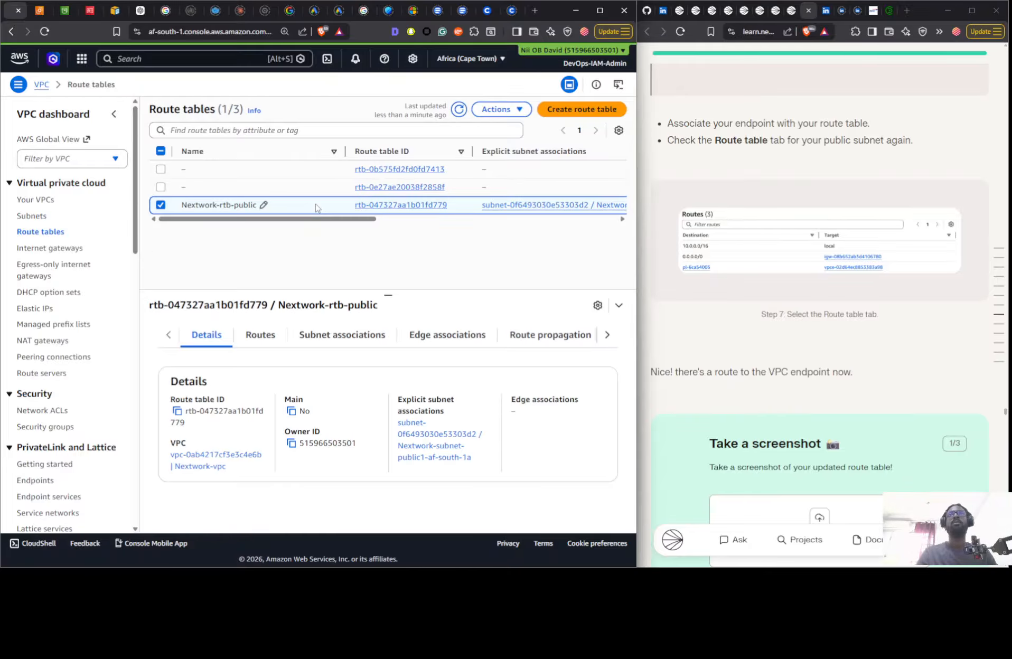
pyautogui.click(264, 336)
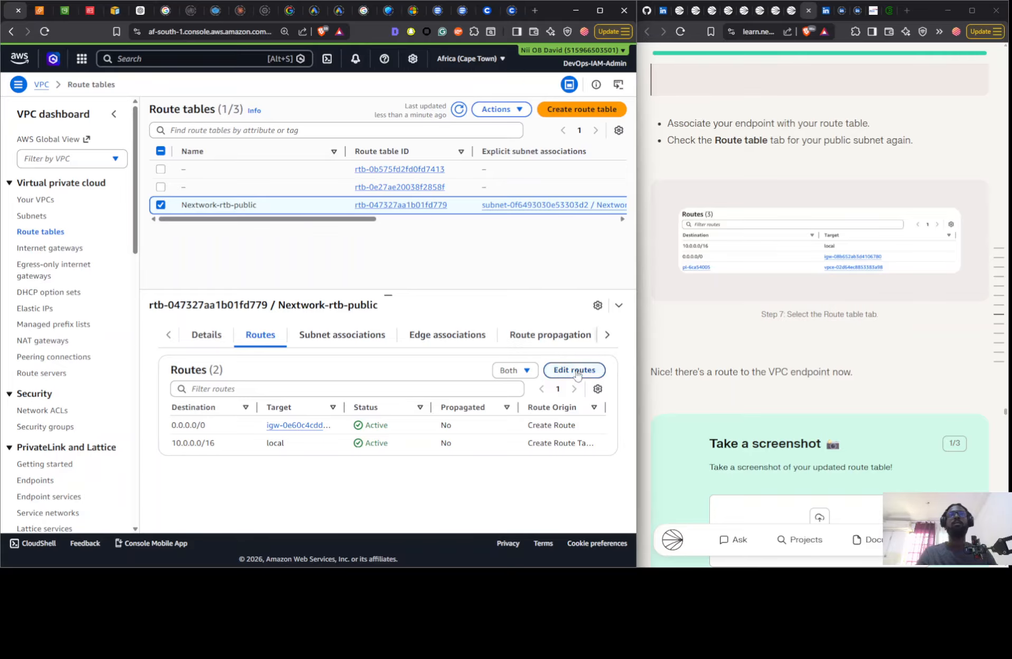
# - Add a new route to the Nextwork-rtb-public route table and look through the available target types for it
pyautogui.click(574, 370)
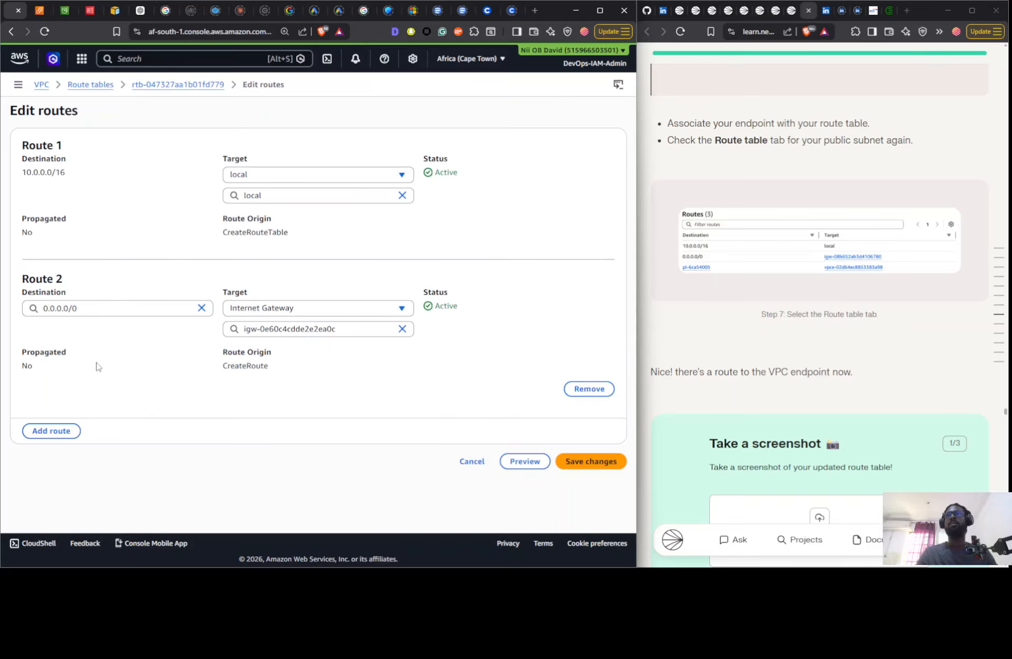
pyautogui.click(51, 430)
pyautogui.click(281, 458)
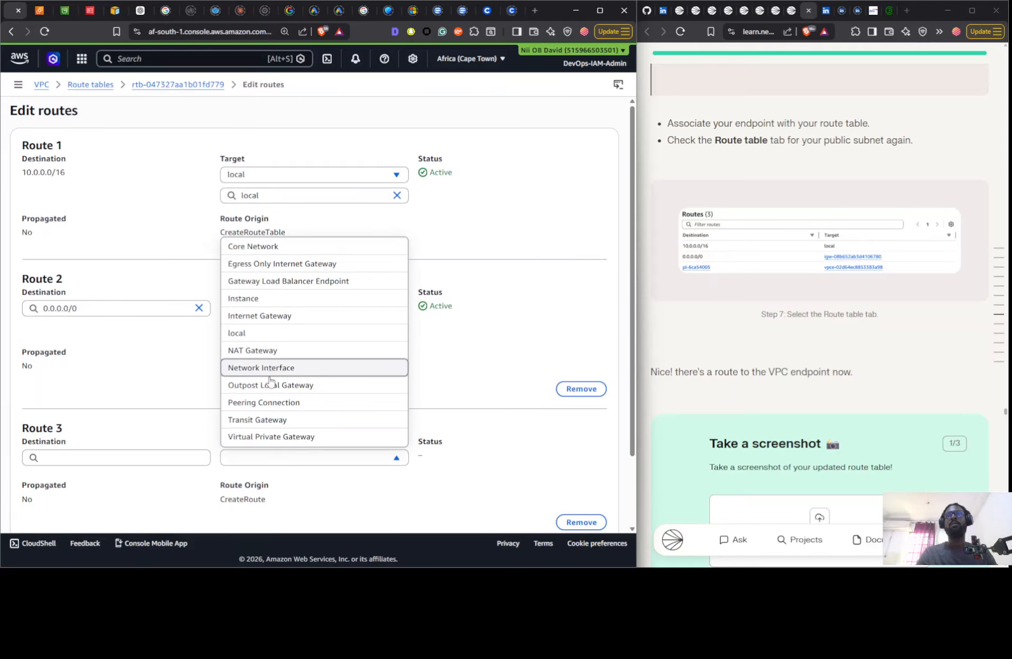
pyautogui.scroll(-1, 274, 386)
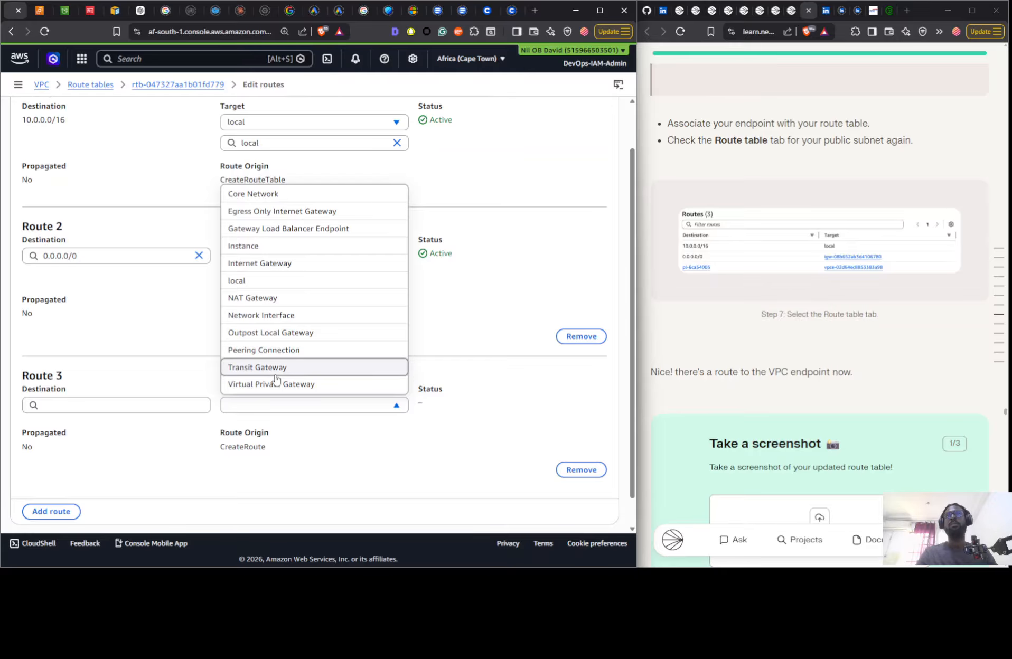
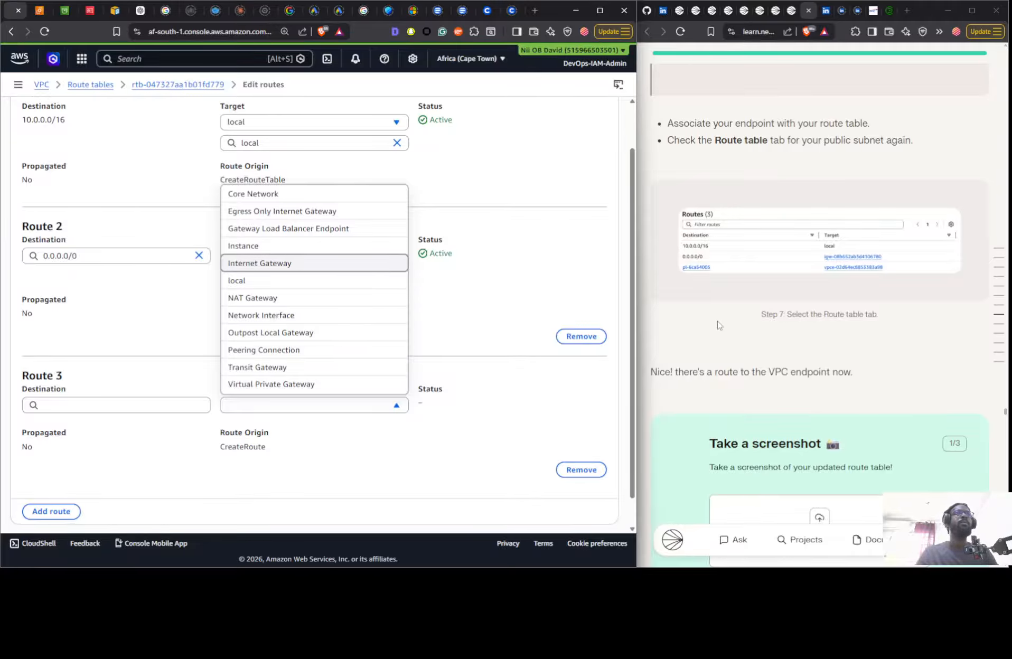
# - Reread the guide's step 7 on the missing endpoint route and associating the endpoint, and glance at step 8
pyautogui.scroll(10, 717, 325)
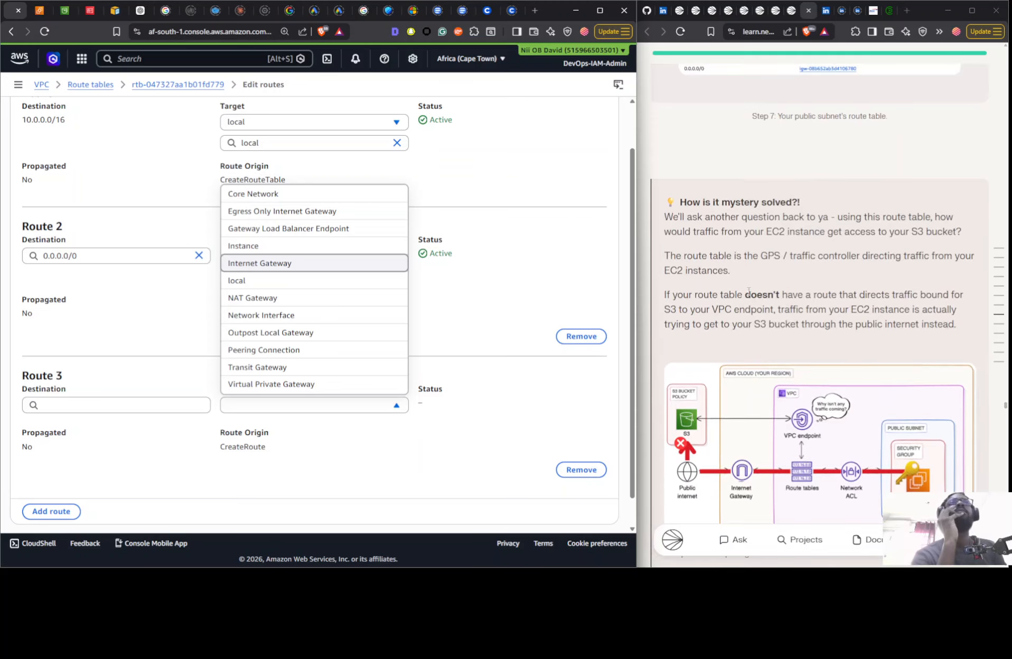
pyautogui.scroll(4, 748, 292)
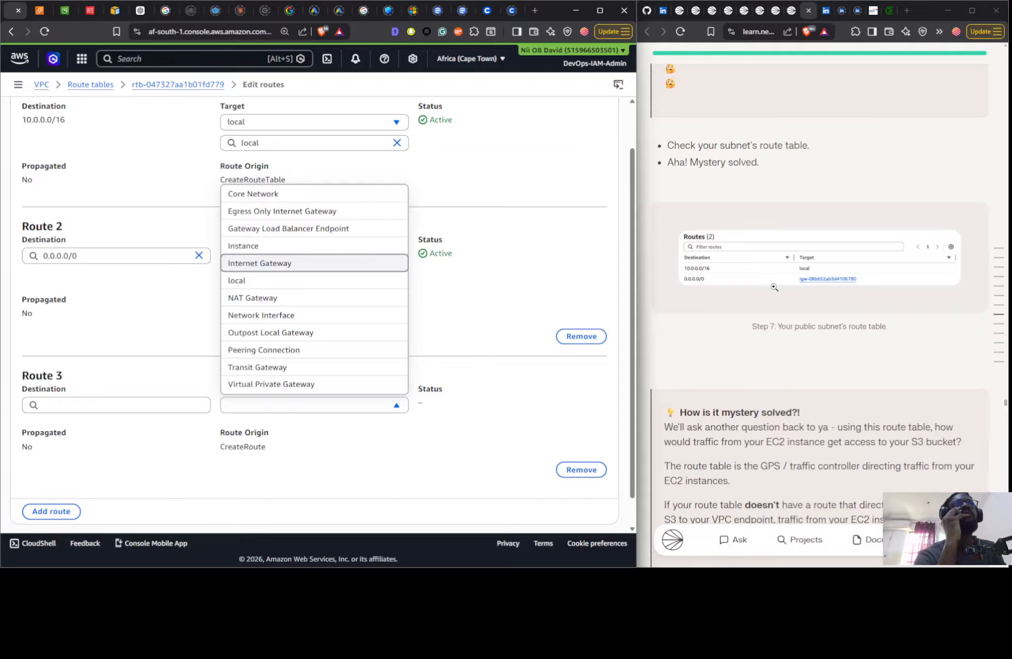
pyautogui.scroll(2, 774, 286)
pyautogui.scroll(5, 753, 270)
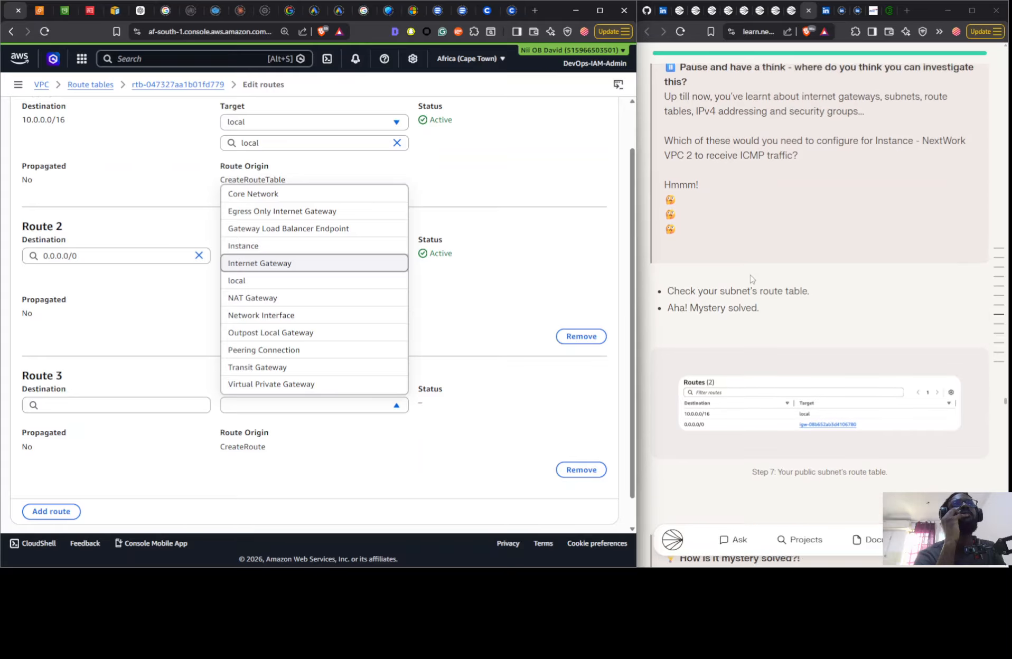
pyautogui.scroll(-15, 750, 280)
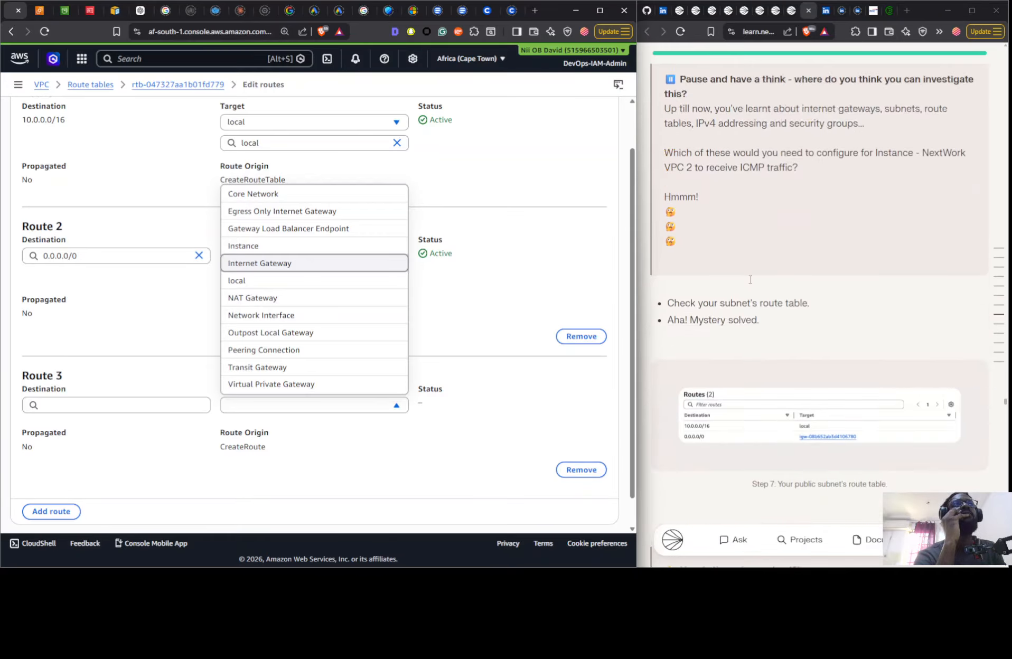
pyautogui.scroll(-10, 749, 289)
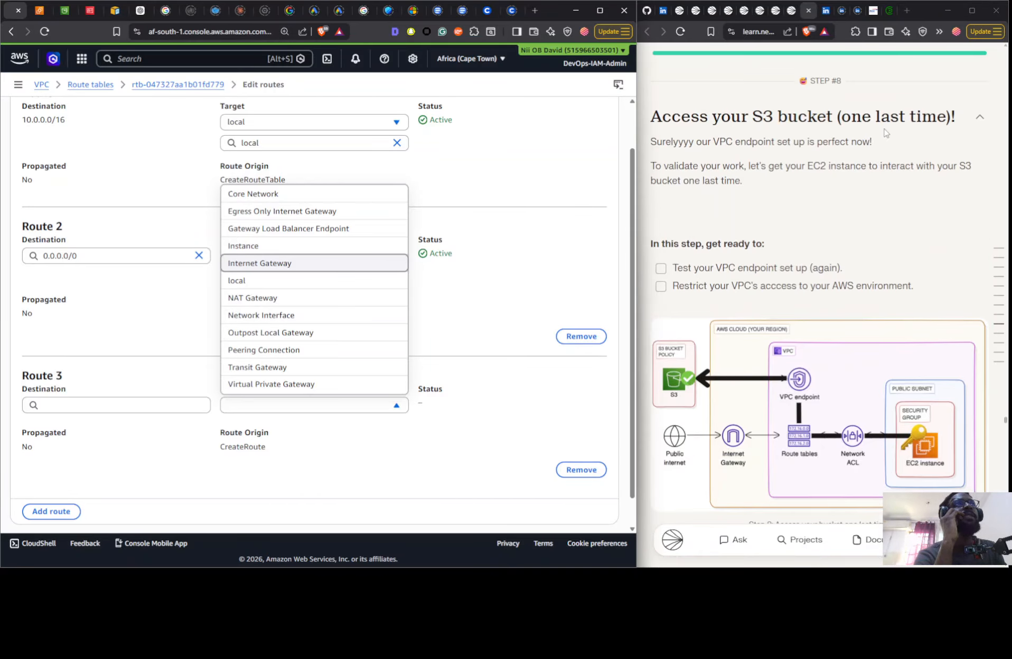
pyautogui.scroll(10, 782, 258)
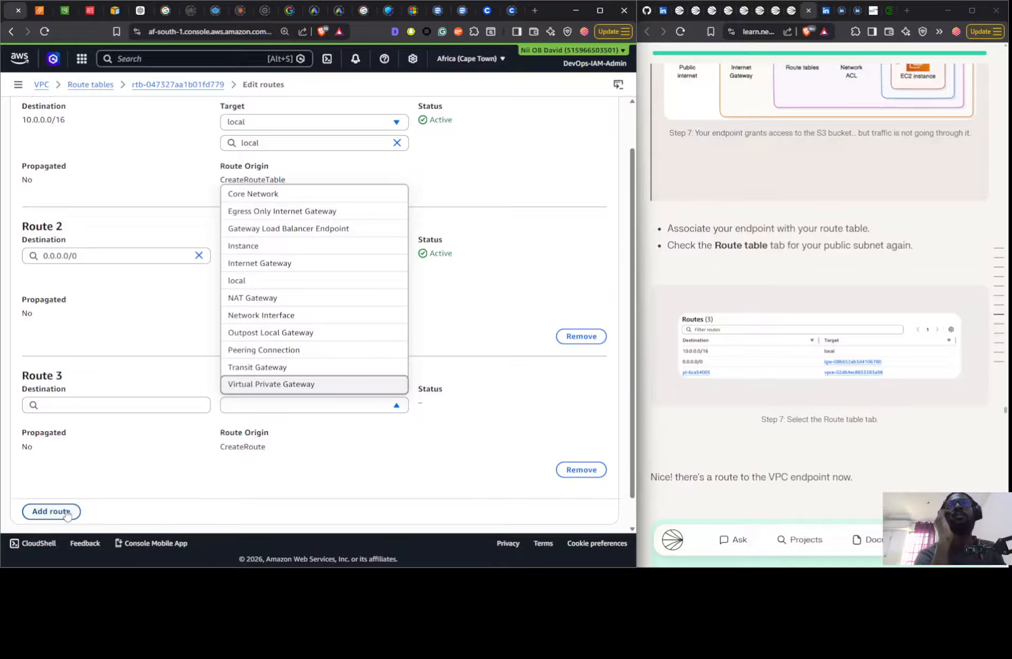
# - Discard the unsaved route edit and associate the NextWork VPC Endpoint with the Nextwork-rtb-public route table
pyautogui.scroll(-1, 545, 501)
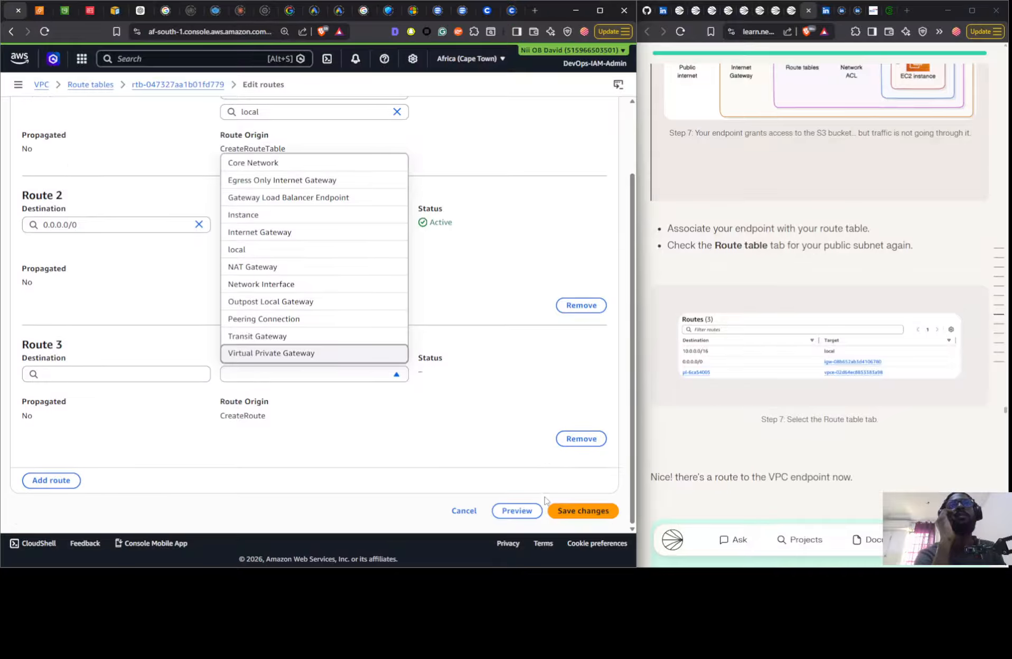
pyautogui.click(464, 511)
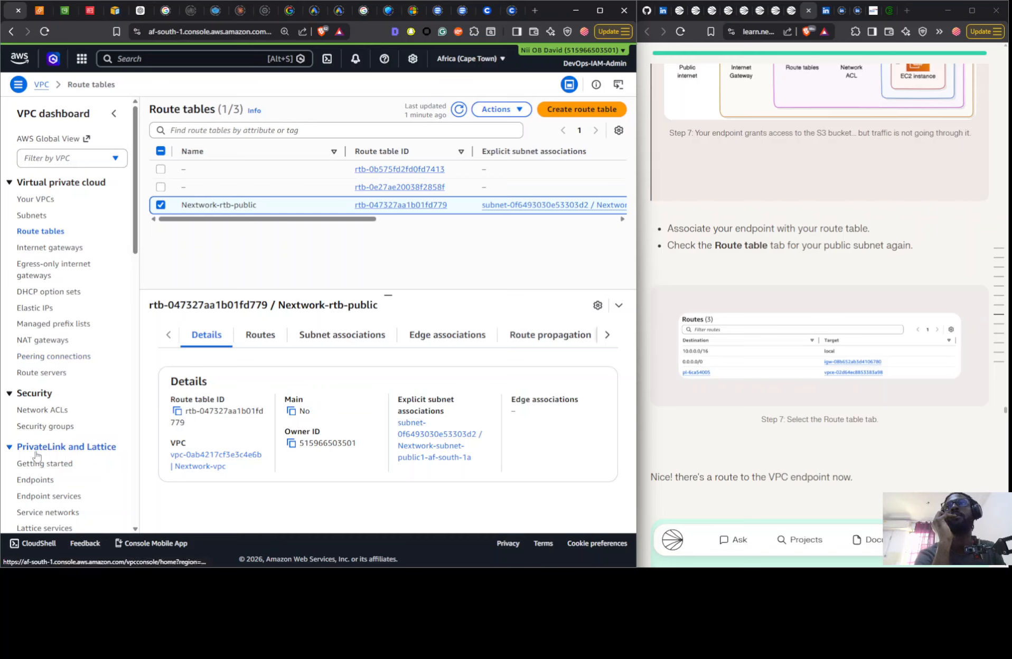
pyautogui.scroll(-2, 43, 363)
pyautogui.click(36, 427)
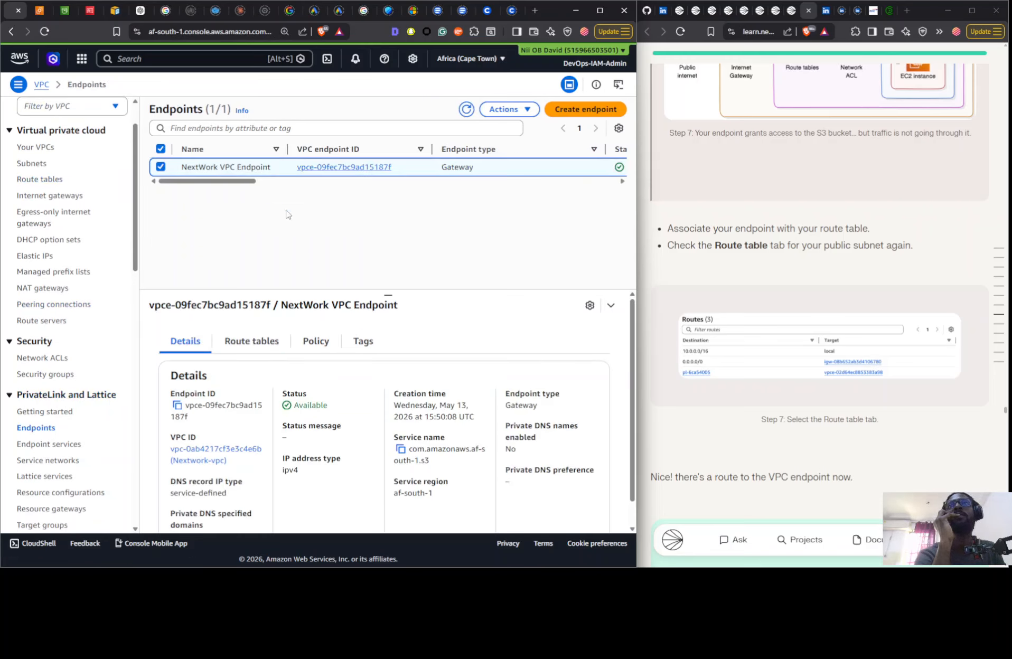
pyautogui.click(231, 341)
pyautogui.click(555, 376)
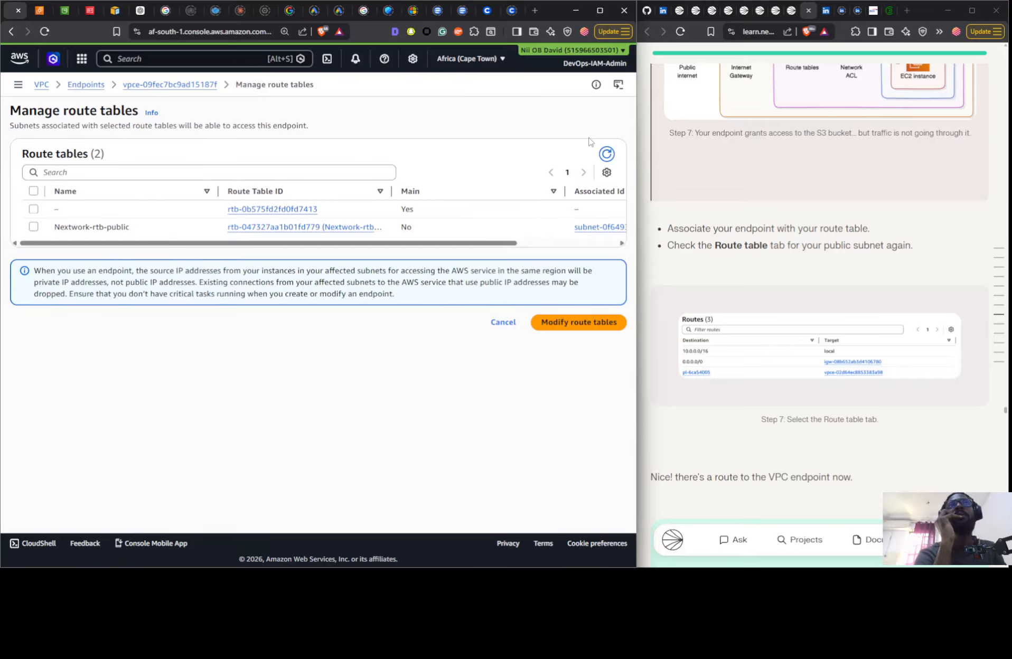
pyautogui.click(150, 233)
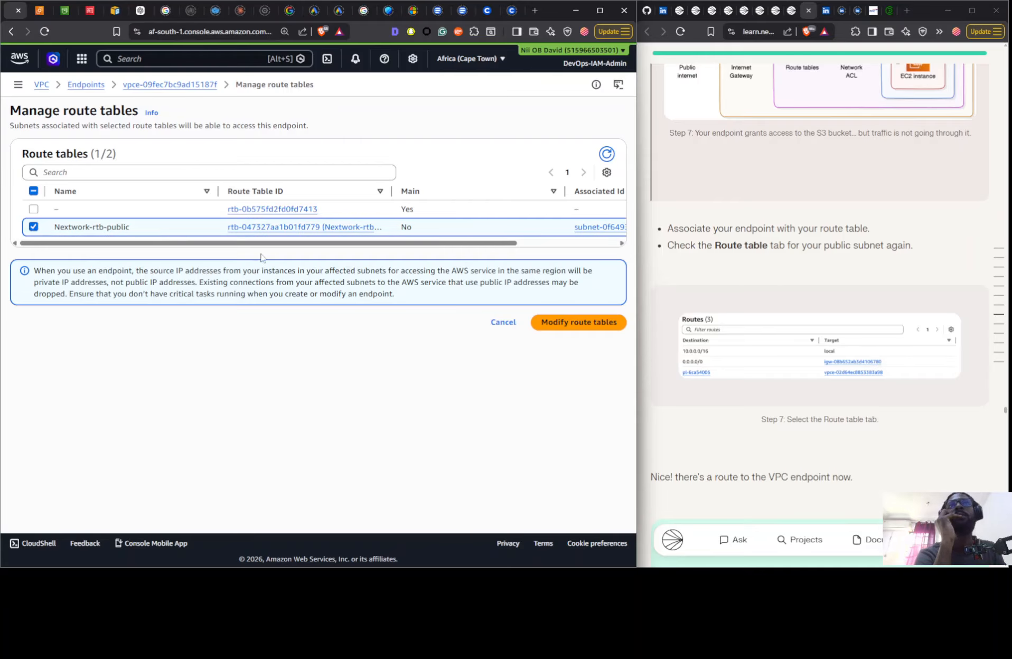
pyautogui.moveTo(463, 244); pyautogui.dragTo(609, 253)
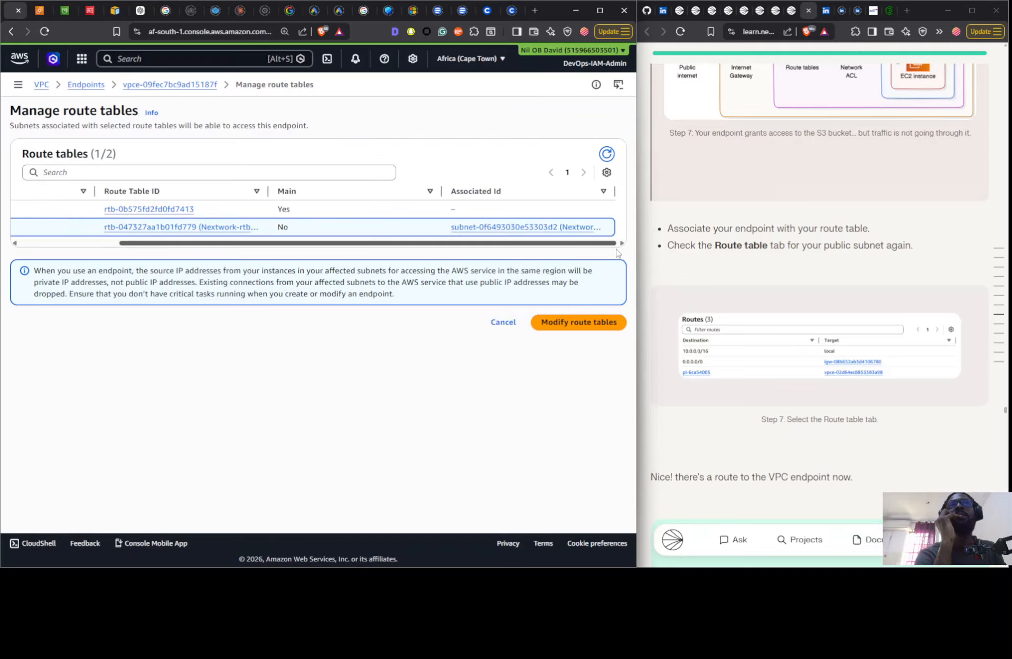
pyautogui.click(561, 322)
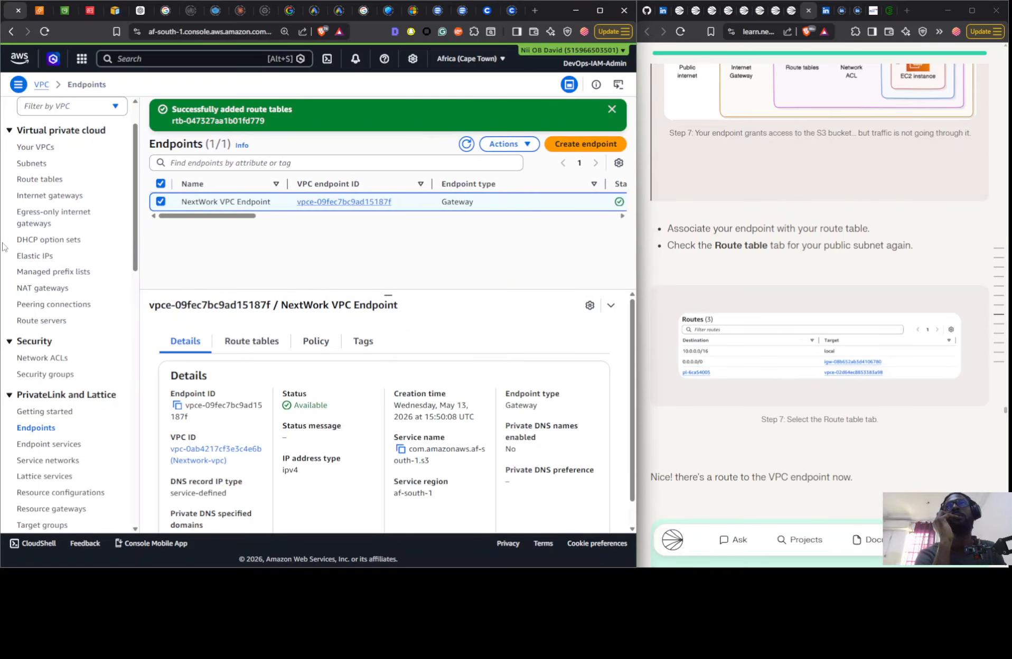
# - Refresh the route table list and check the routes of the Nextwork-rtb-public route table
pyautogui.click(38, 180)
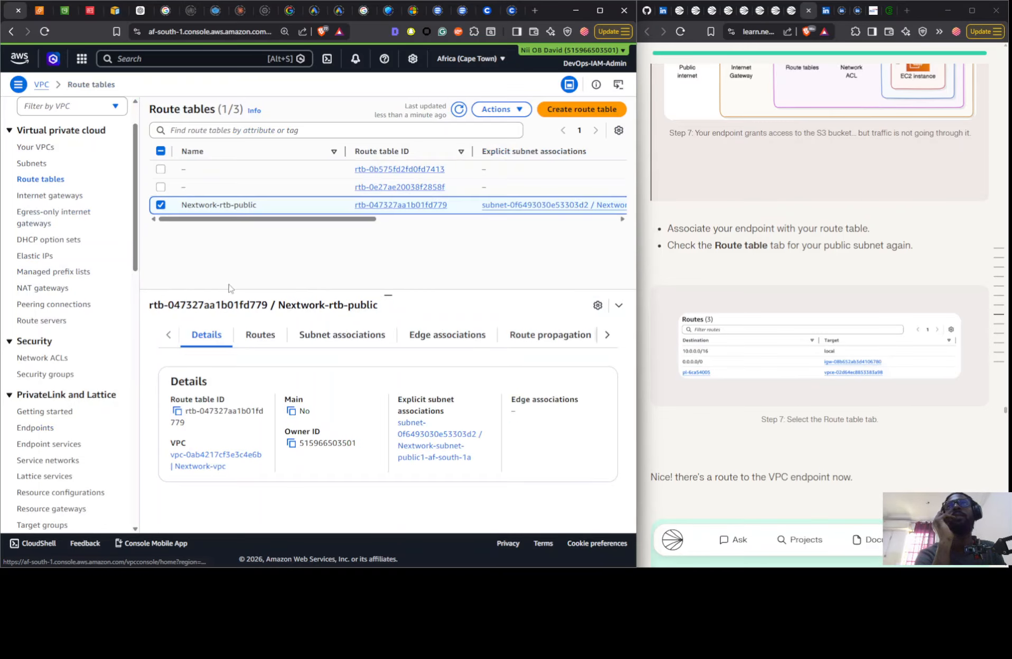
pyautogui.click(251, 336)
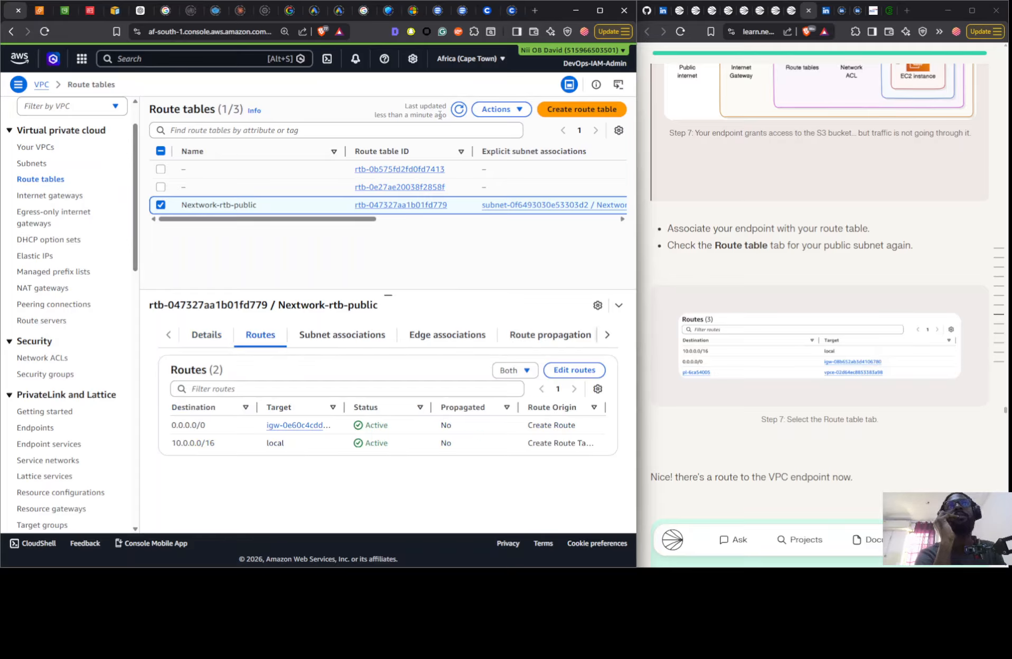
pyautogui.click(458, 109)
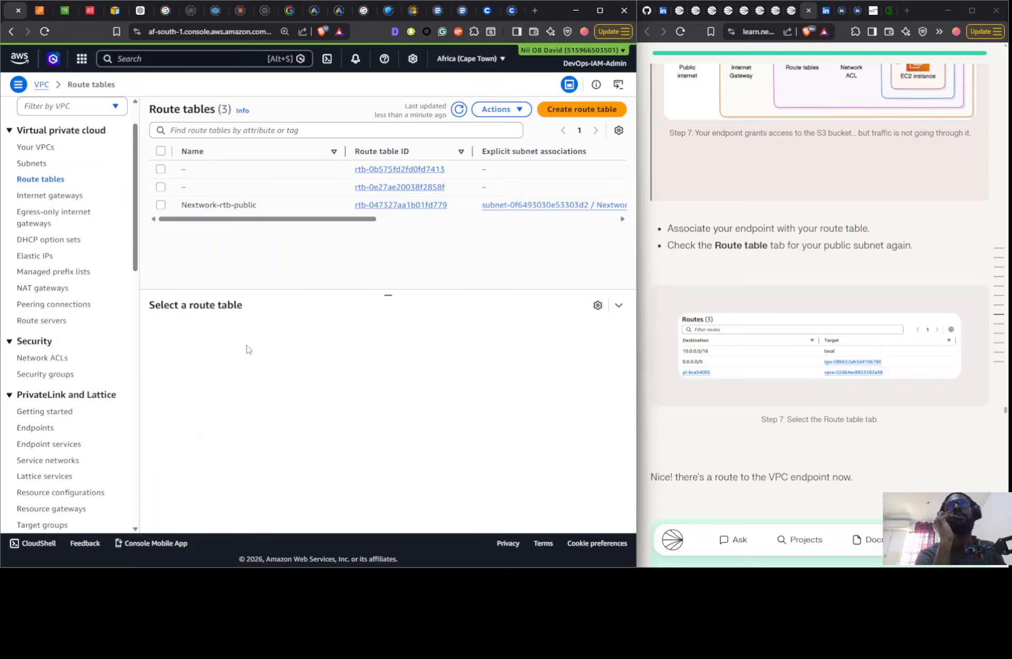
pyautogui.click(261, 204)
pyautogui.click(267, 333)
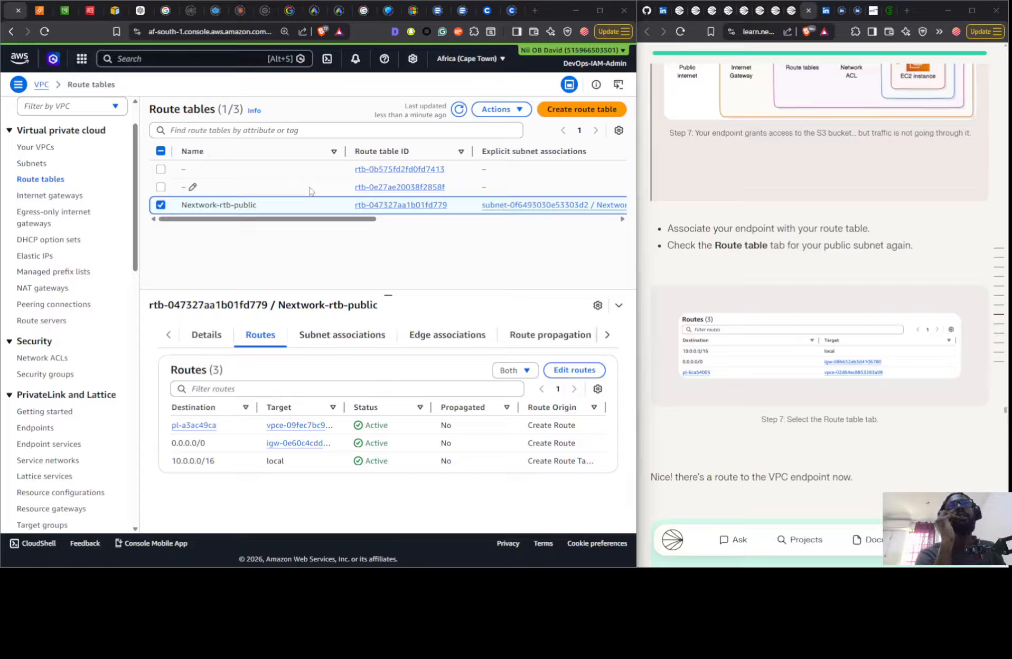
# - Switch to the EC2 Instance Connect terminal and rerun aws s3 ls s3://nextwork-vpc-nii
pyautogui.hotkey('alt', 'Tab')
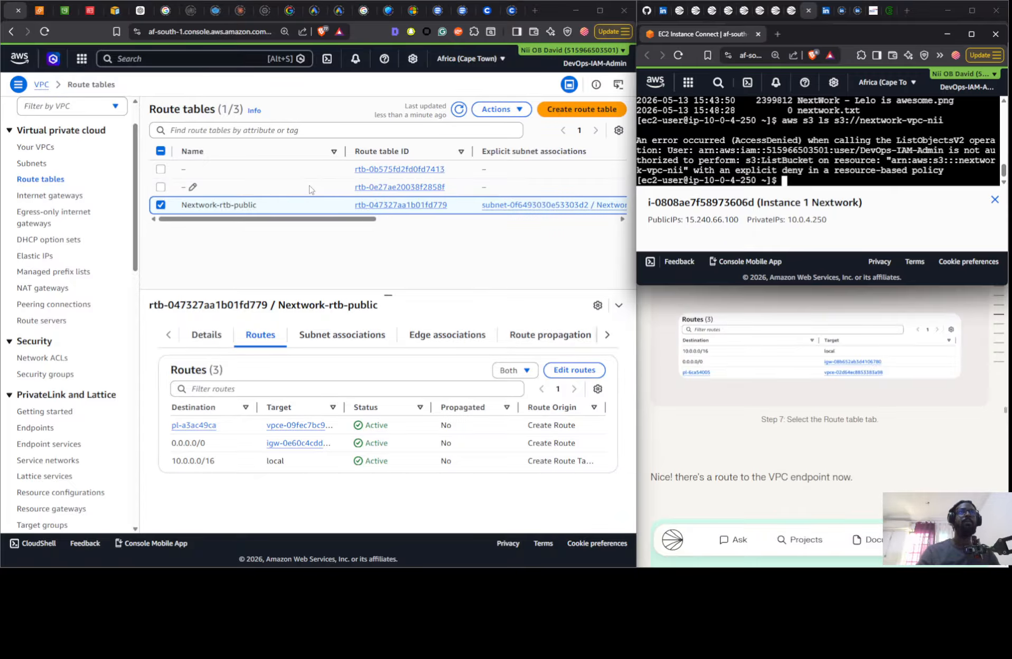
pyautogui.press('Up')
pyautogui.press('Return')
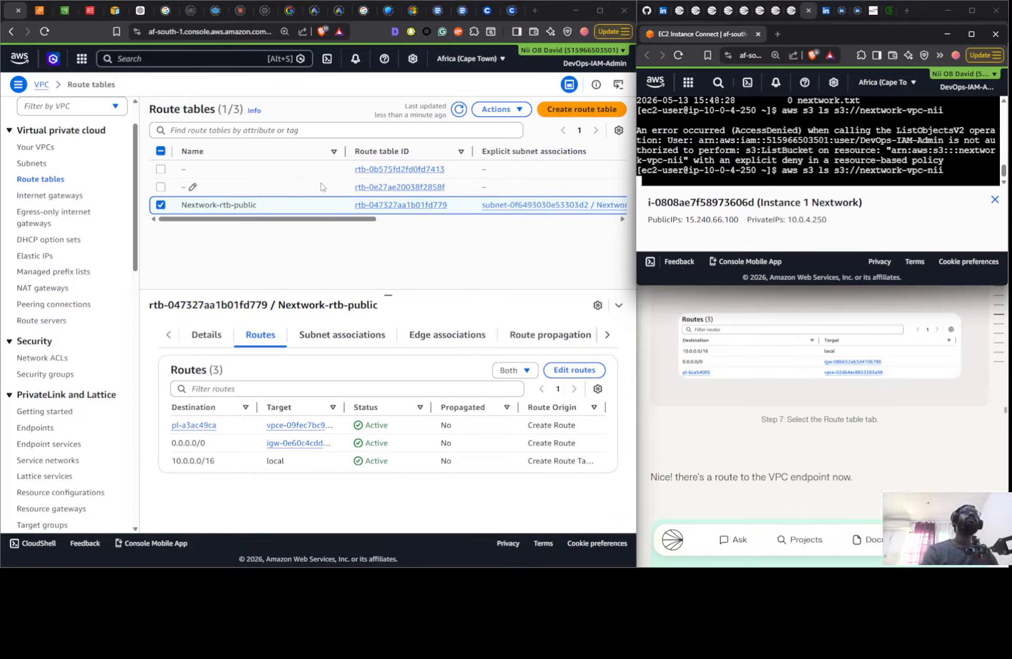
# - Read the guide's step 8 on retesting access to the S3 bucket and changing the endpoint policy's effect
pyautogui.click(783, 372)
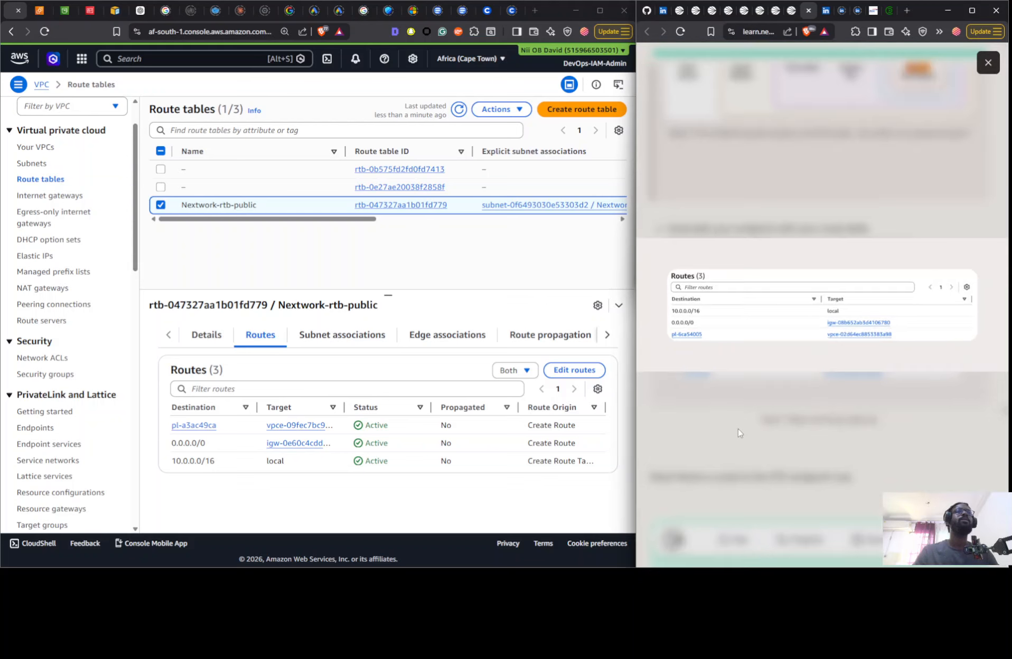
pyautogui.scroll(-15, 739, 422)
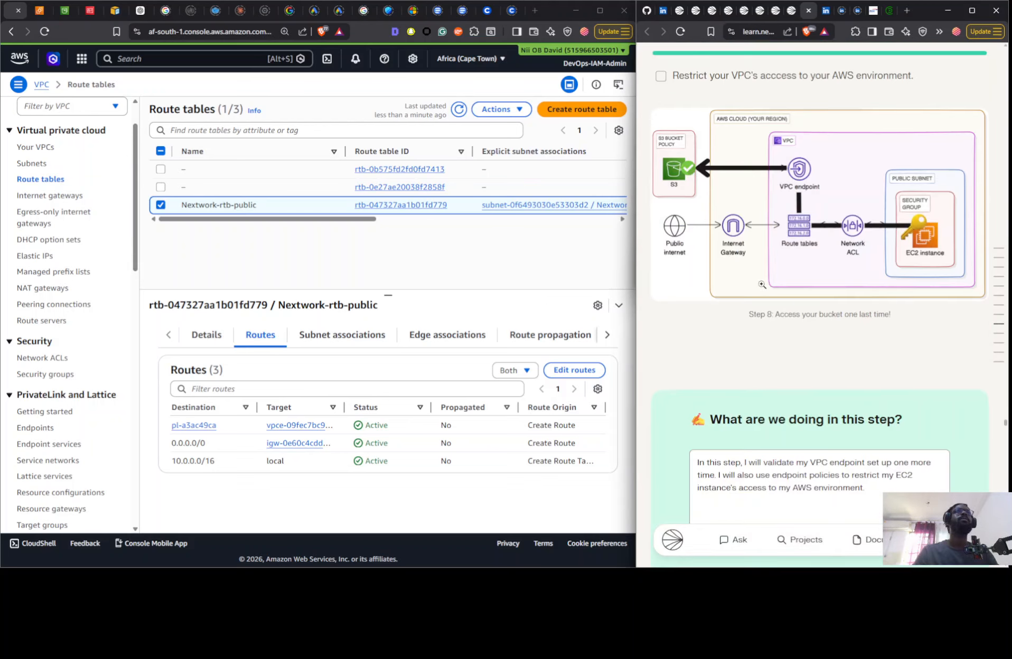
pyautogui.scroll(5, 772, 313)
pyautogui.scroll(-18, 772, 314)
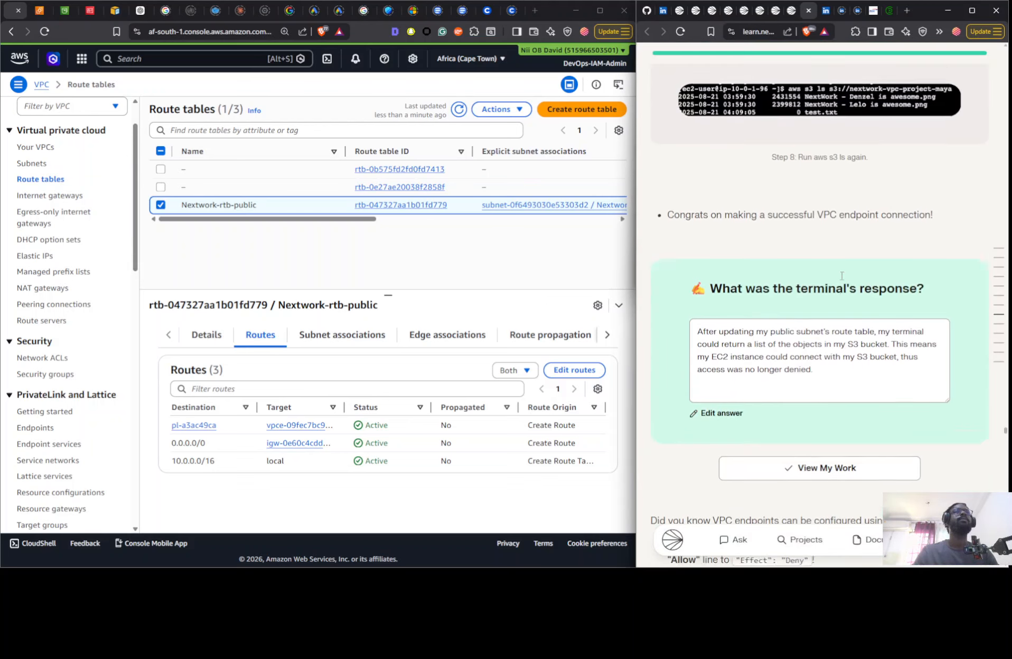
pyautogui.scroll(4, 834, 280)
pyautogui.scroll(1, 834, 280)
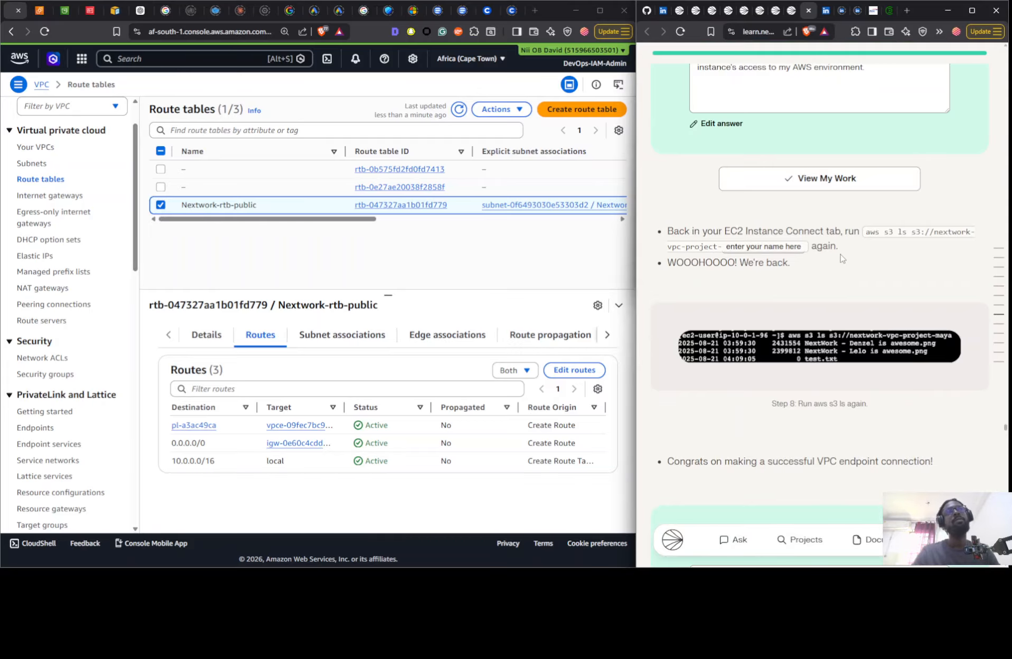
pyautogui.scroll(-15, 841, 258)
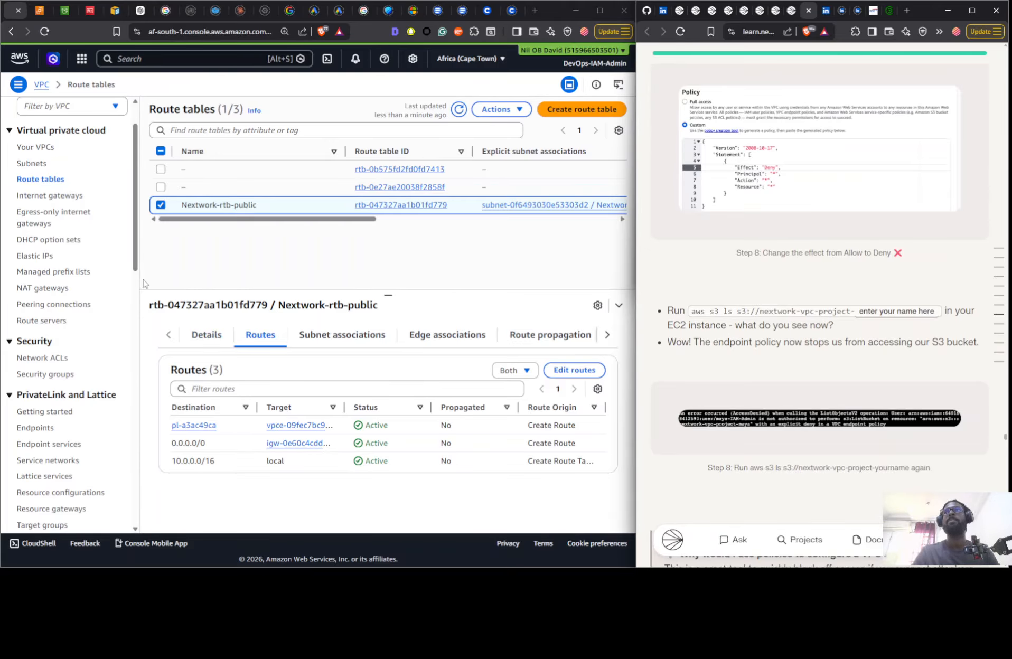
pyautogui.scroll(5, 900, 275)
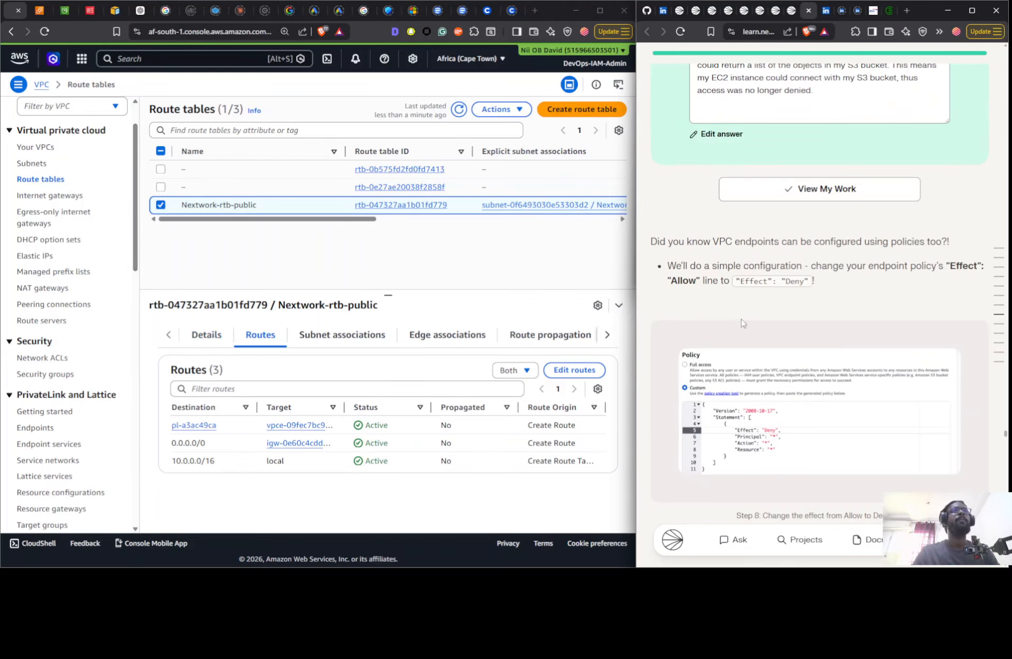
pyautogui.scroll(7, 743, 323)
pyautogui.scroll(-5, 743, 324)
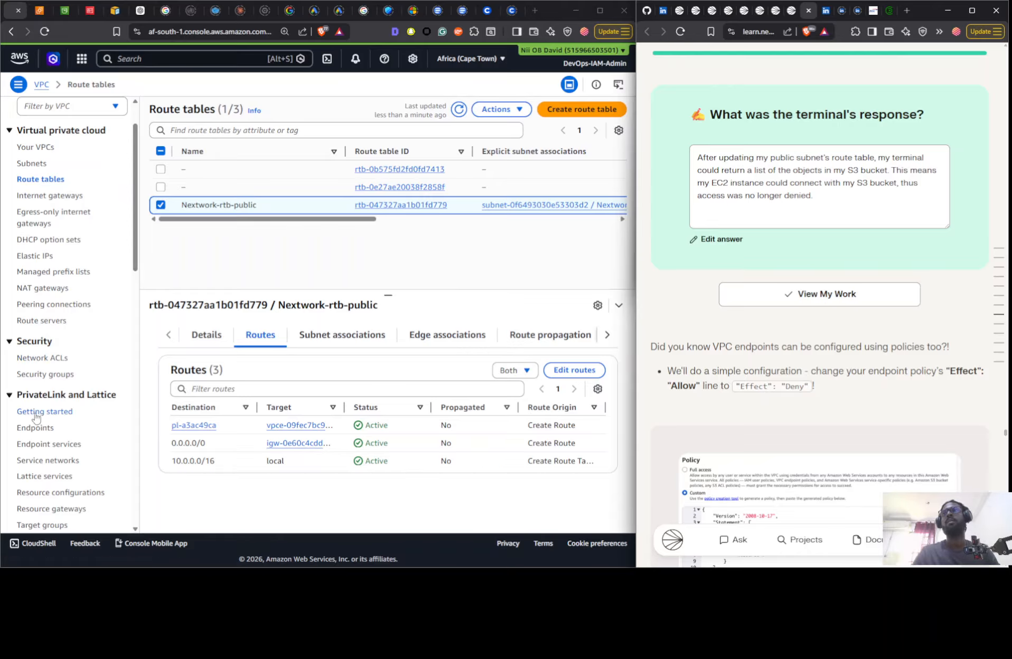
# - Set the Effect in the NextWork VPC Endpoint's custom policy to "Deny" and save the policy
pyautogui.click(42, 429)
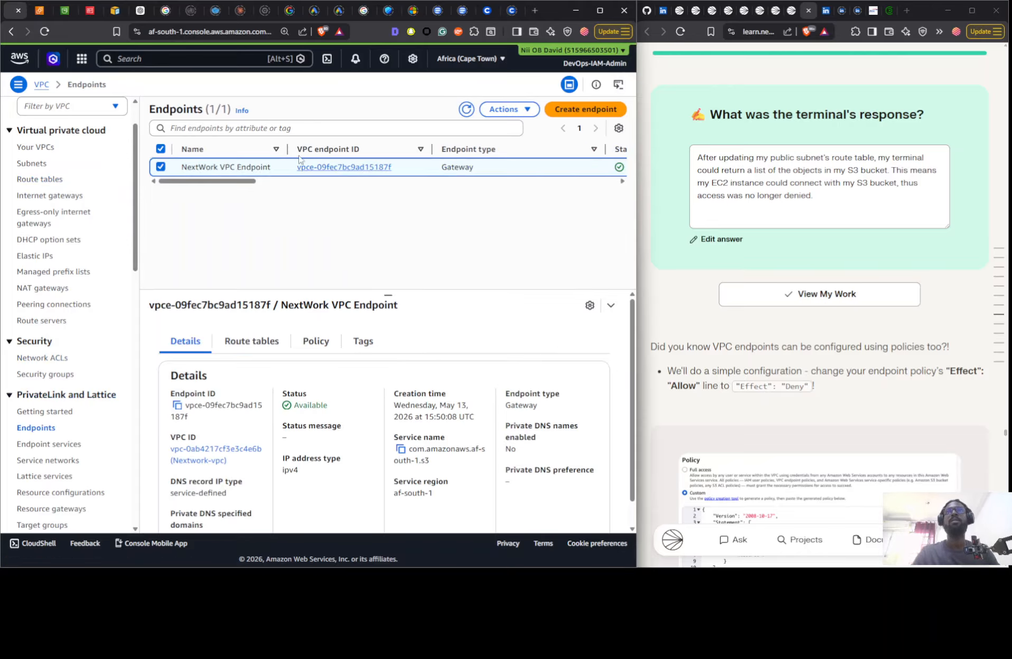
pyautogui.click(316, 341)
pyautogui.scroll(-3, 543, 318)
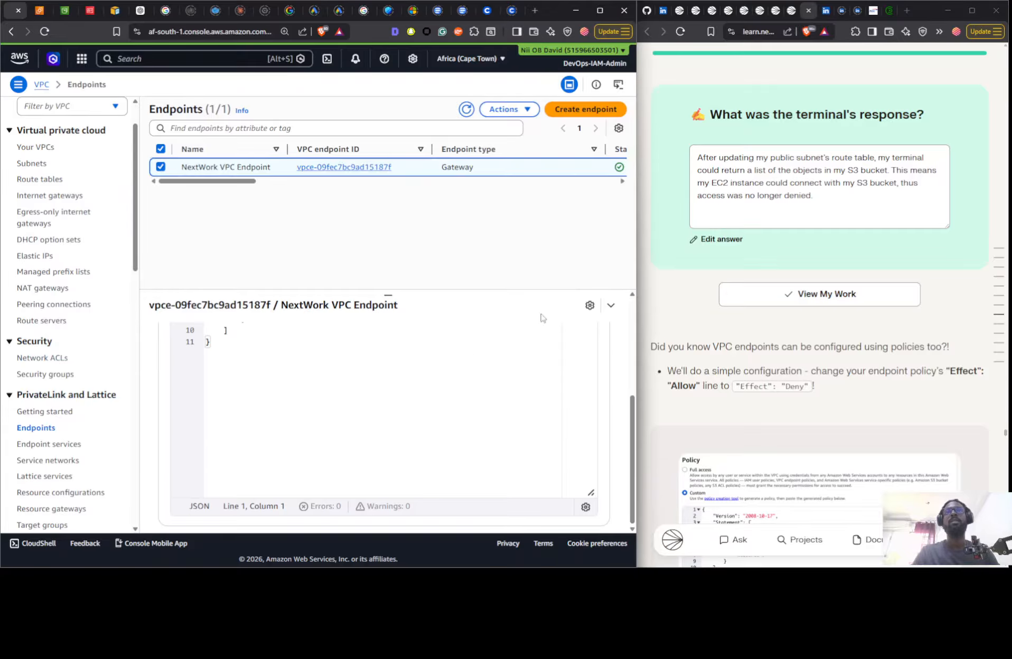
pyautogui.scroll(5, 543, 318)
pyautogui.click(565, 377)
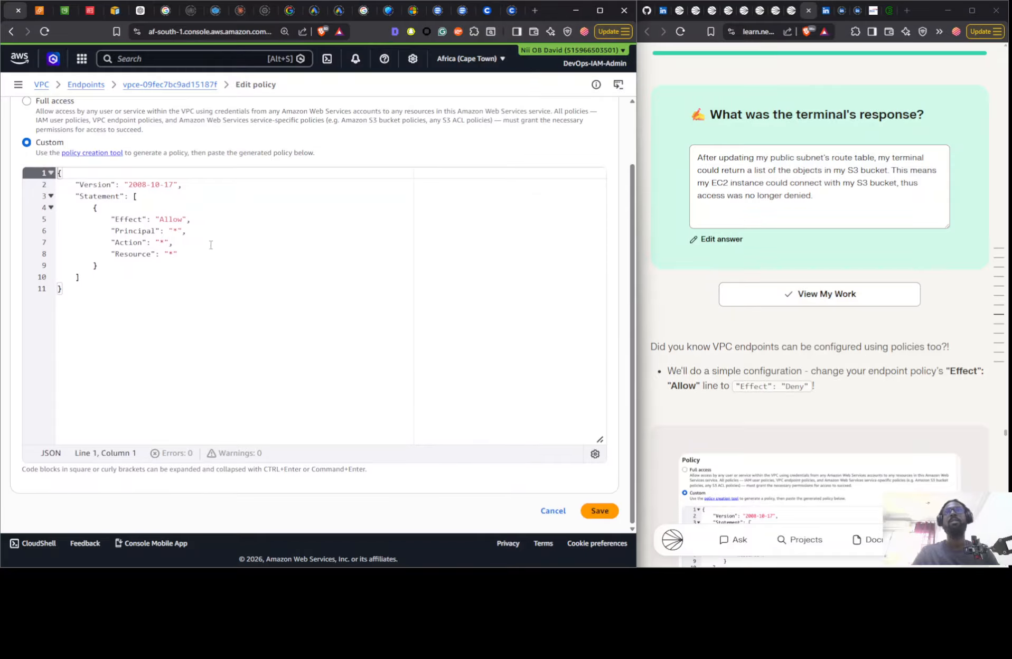
pyautogui.doubleClick(164, 219)
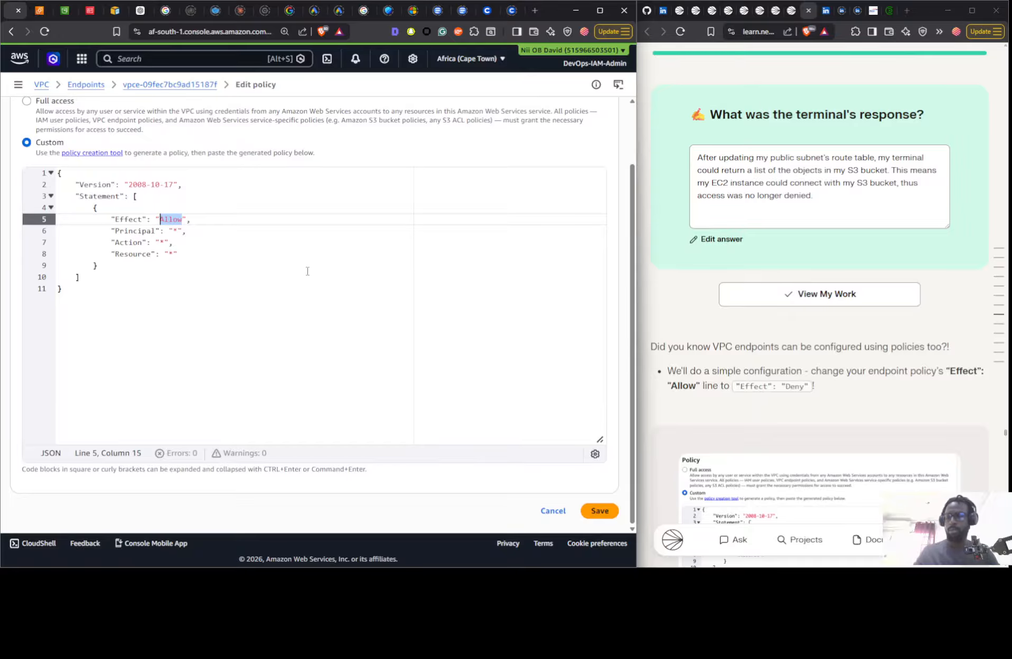
pyautogui.write('Deny')
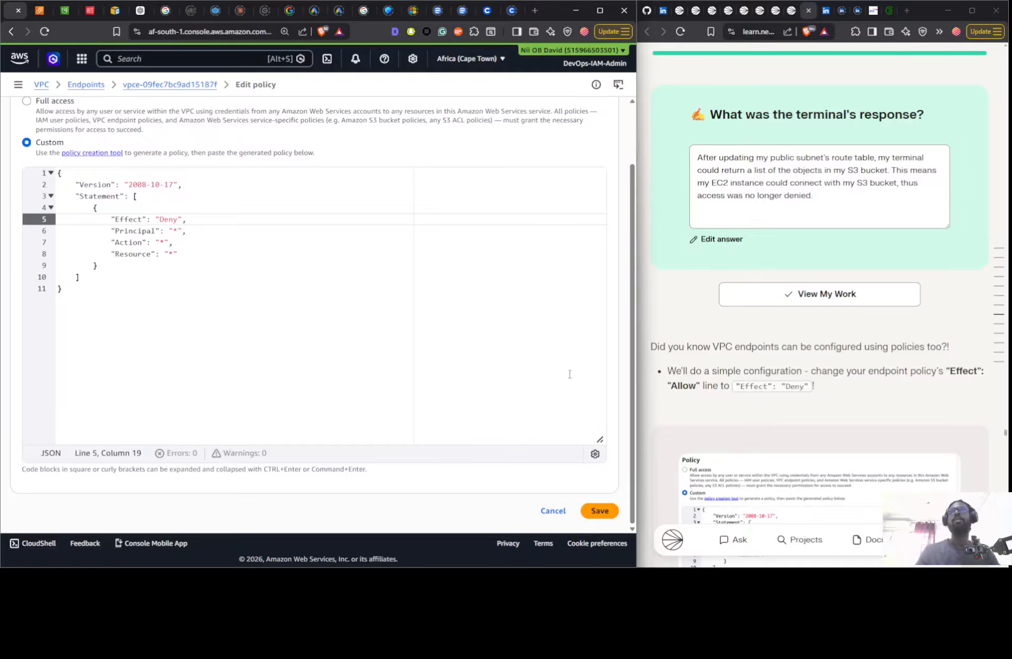
pyautogui.click(599, 511)
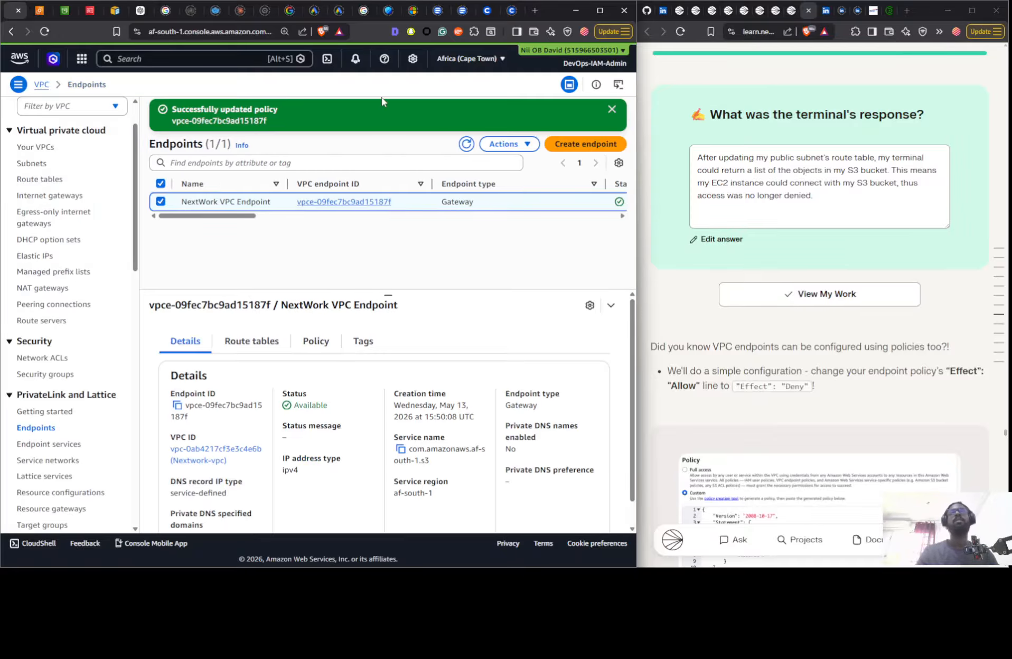
# - Switch to the EC2 Instance Connect terminal, rerun aws s3 ls s3://nextwork-vpc-nii, and close the instance information to examine the output
pyautogui.hotkey('alt', 'Tab')
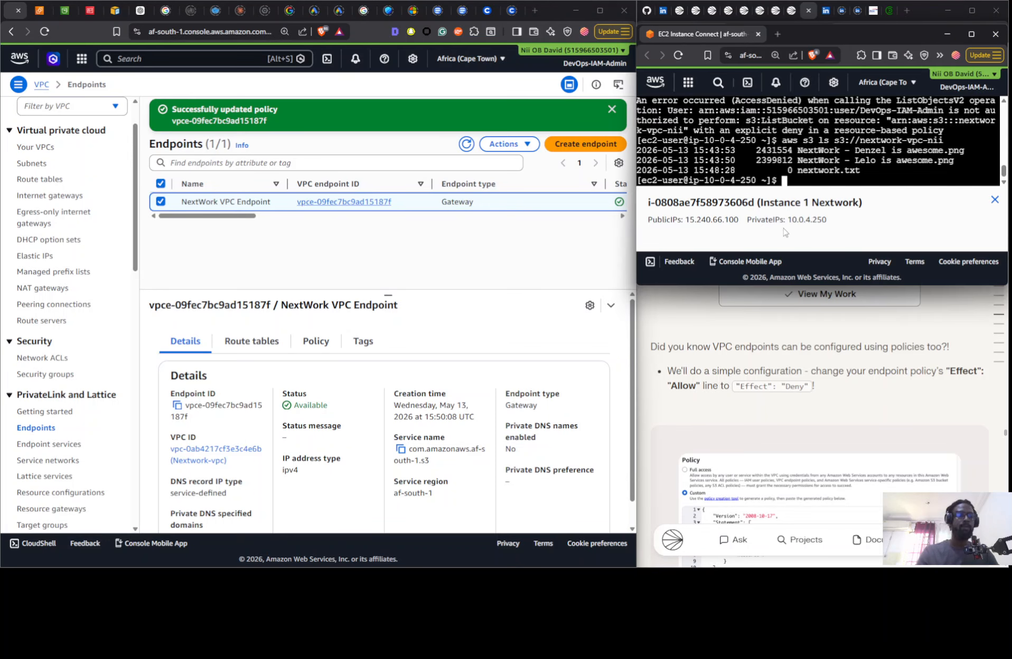
pyautogui.press('Up')
pyautogui.press('Return')
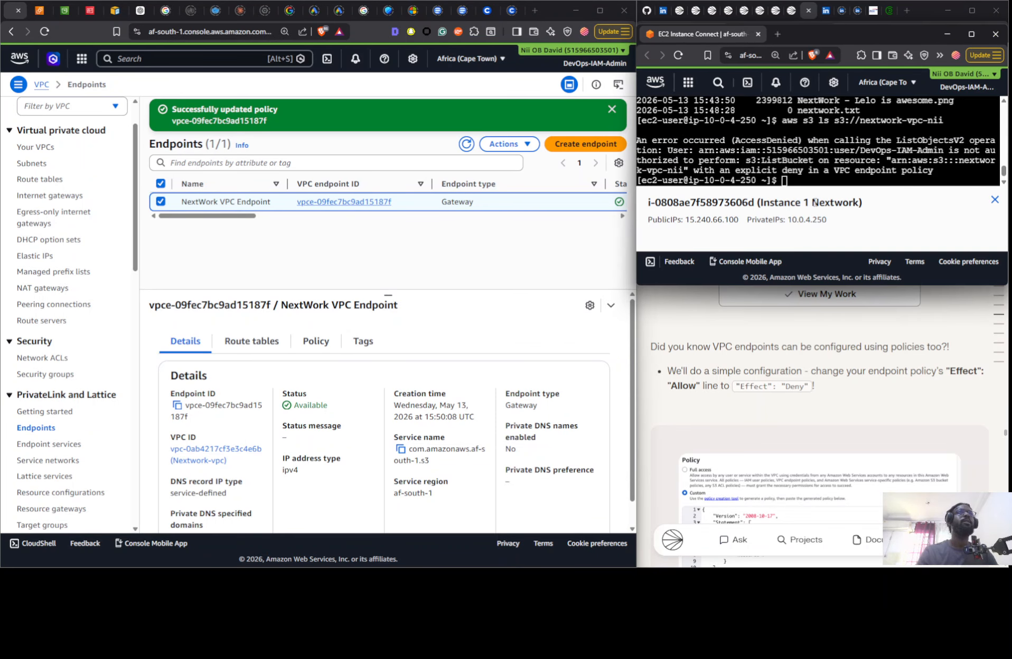
pyautogui.click(995, 200)
pyautogui.scroll(-5, 845, 206)
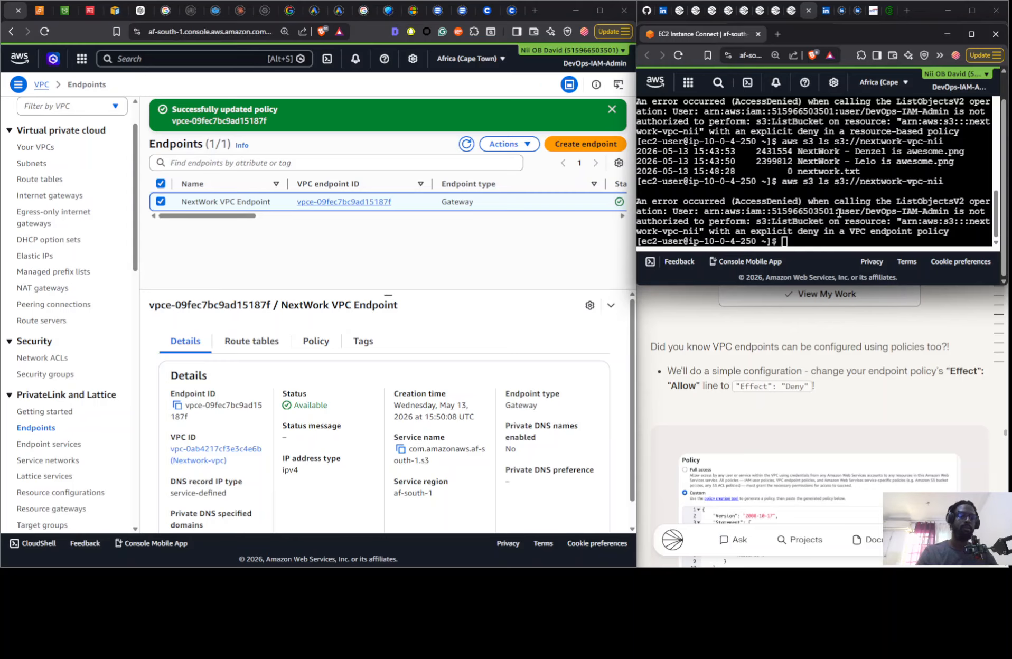
# - Review the terminal output and rerun aws s3 ls s3://nextwork-vpc-nii under the denying endpoint policy
pyautogui.scroll(1, 839, 213)
pyautogui.scroll(-2, 842, 209)
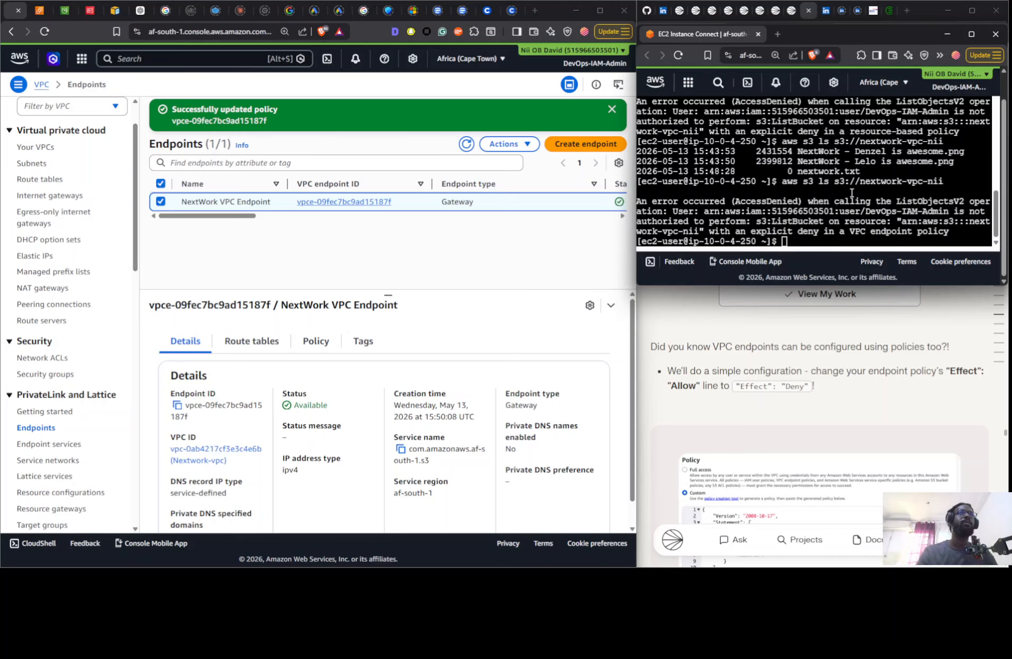
pyautogui.press('Up')
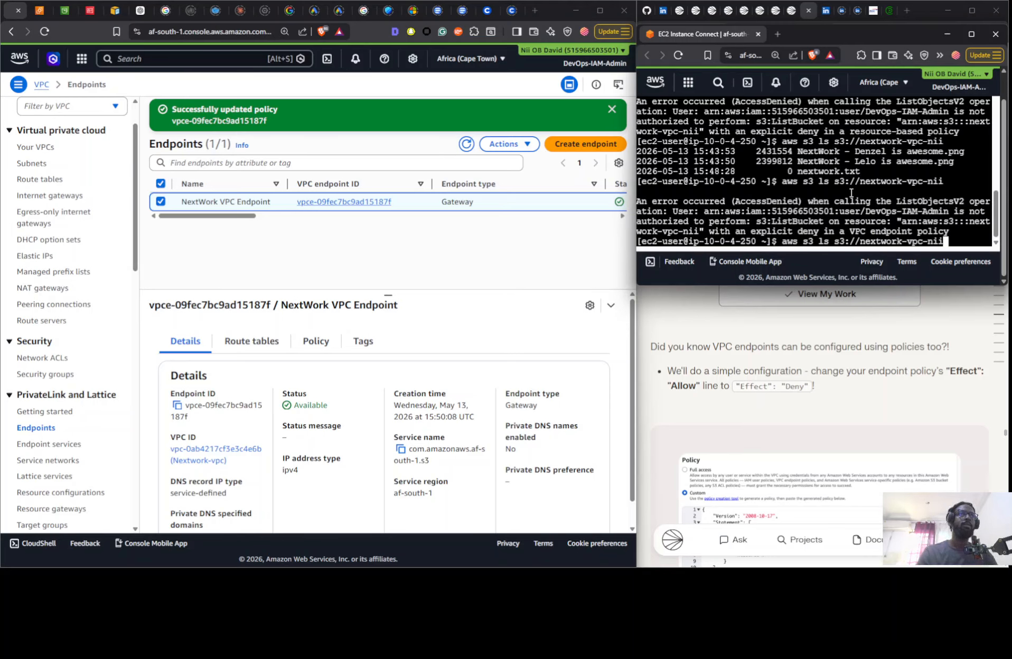
pyautogui.press('Return')
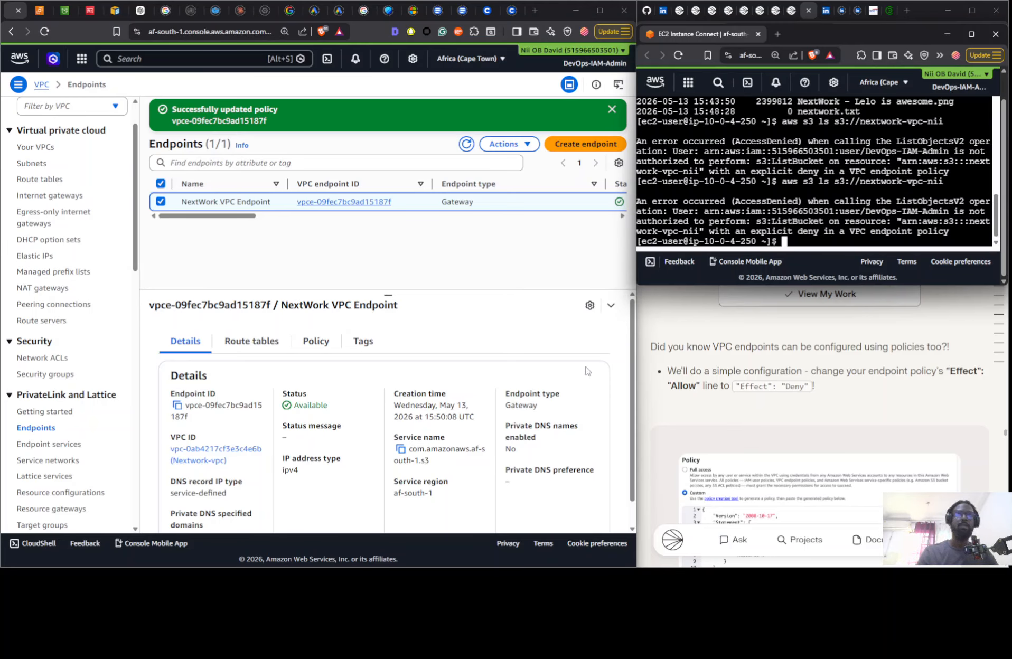
# - Set the Effect in the NextWork VPC Endpoint's custom policy to "Allow" and save the policy
pyautogui.click(316, 341)
pyautogui.scroll(-4, 322, 348)
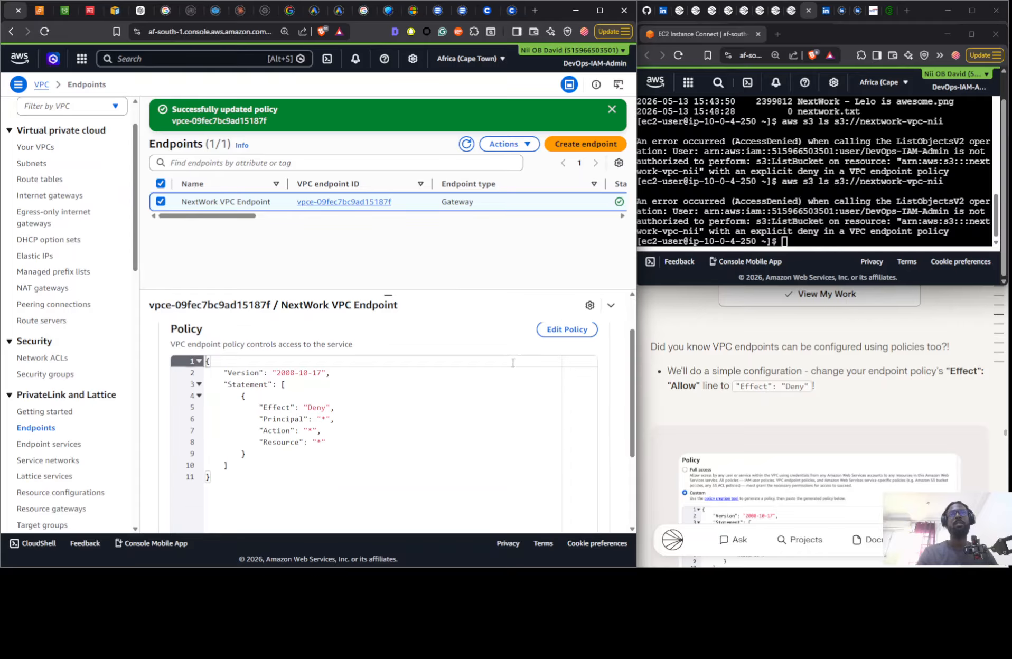
pyautogui.scroll(3, 583, 332)
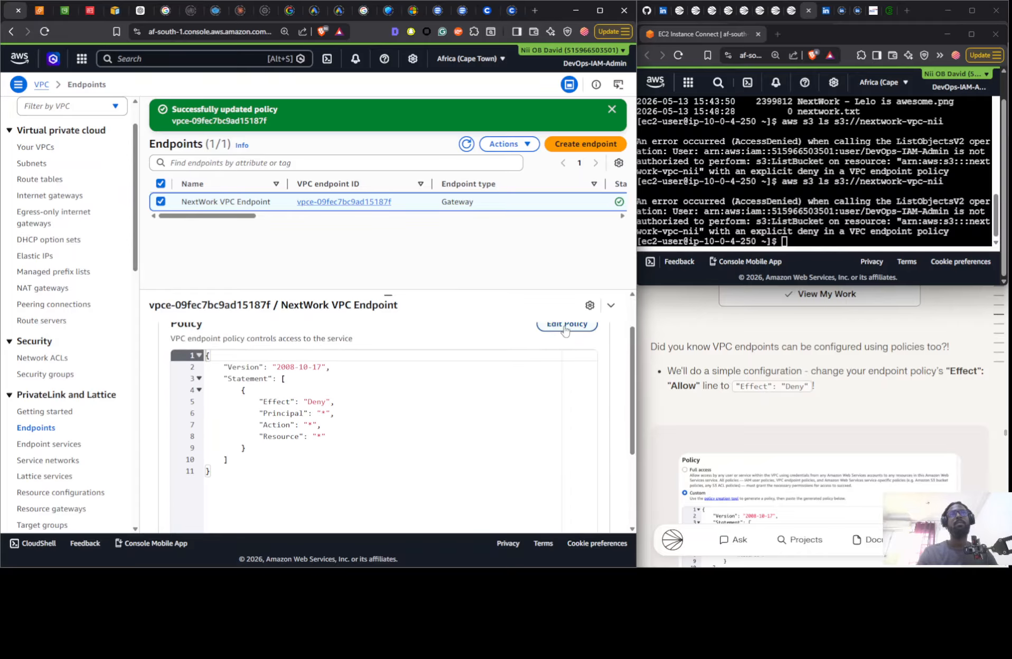
pyautogui.click(564, 329)
pyautogui.moveTo(179, 290); pyautogui.dragTo(160, 290)
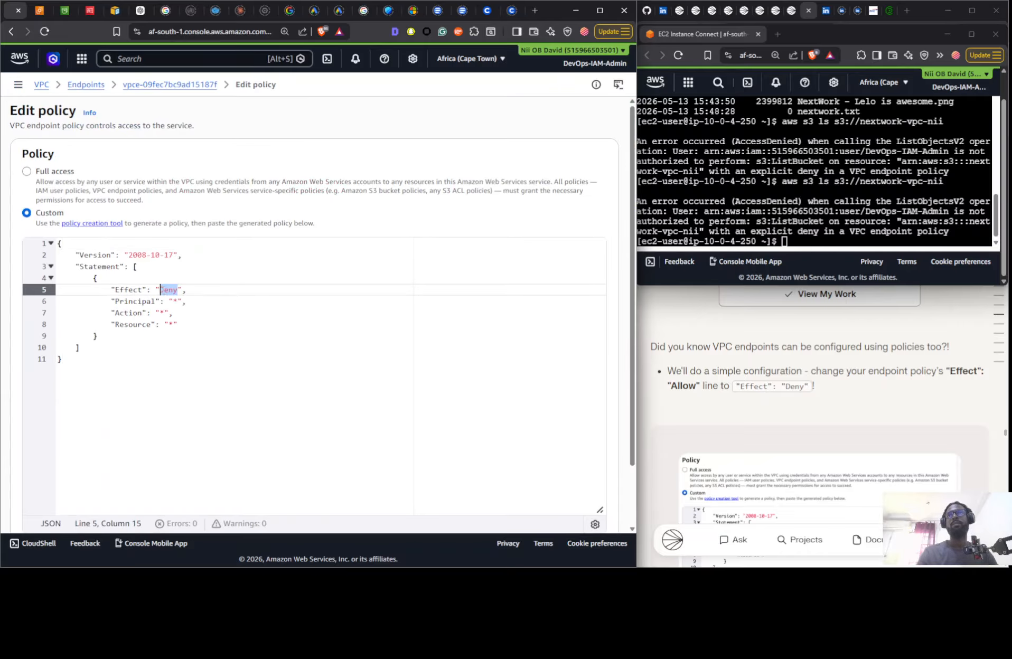
pyautogui.write('Allow')
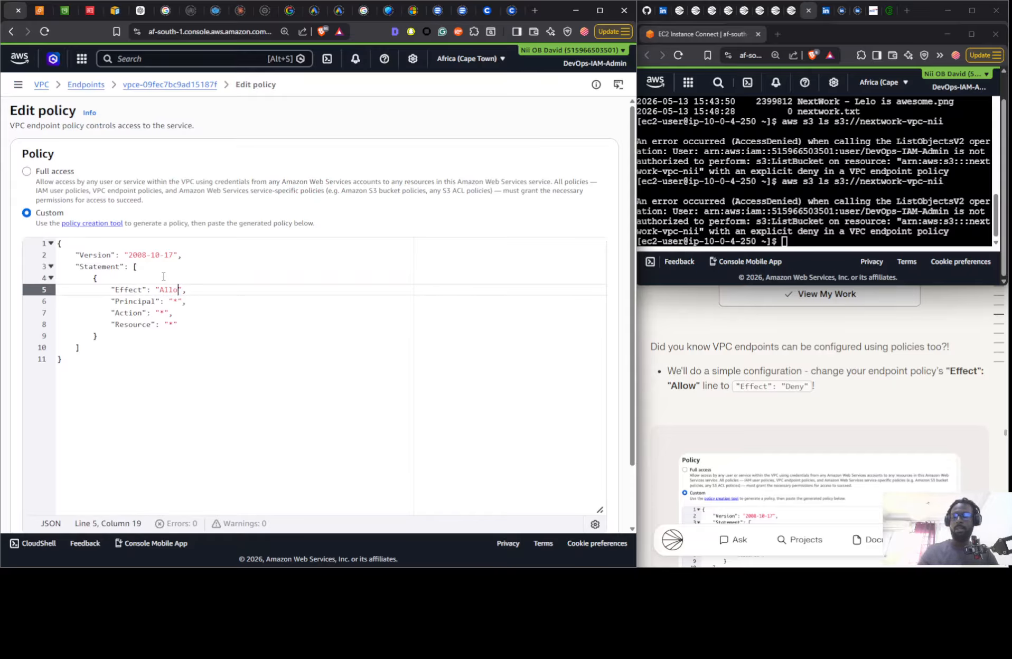
pyautogui.scroll(-2, 523, 363)
pyautogui.click(605, 512)
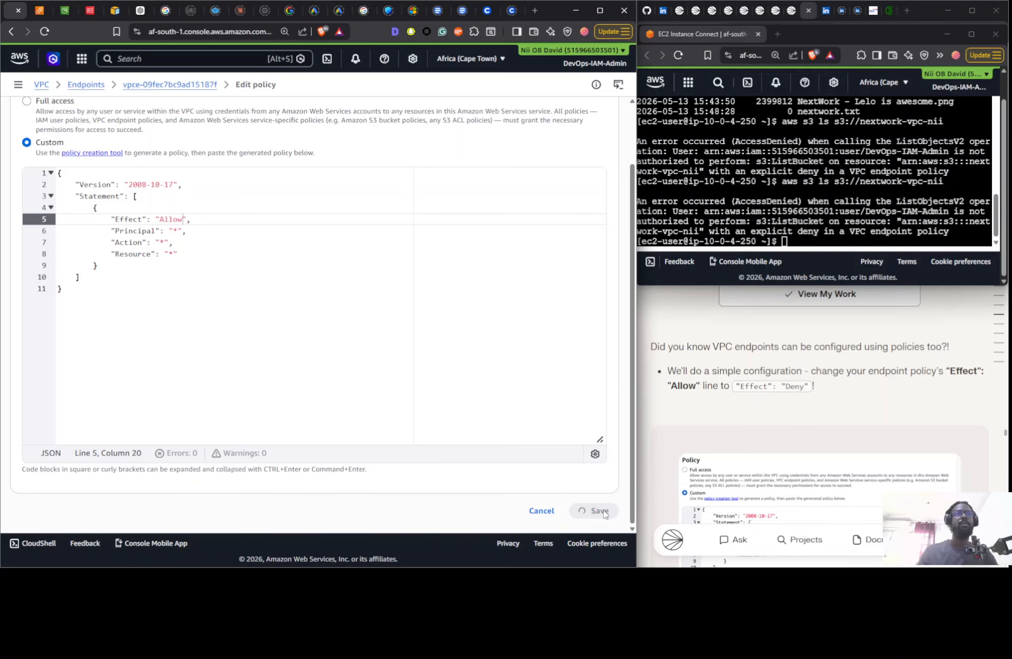
# - Rerun aws s3 ls s3://nextwork-vpc-nii in the EC2 Instance Connect terminal and check the guide's explanation of endpoint policies
pyautogui.click(795, 242)
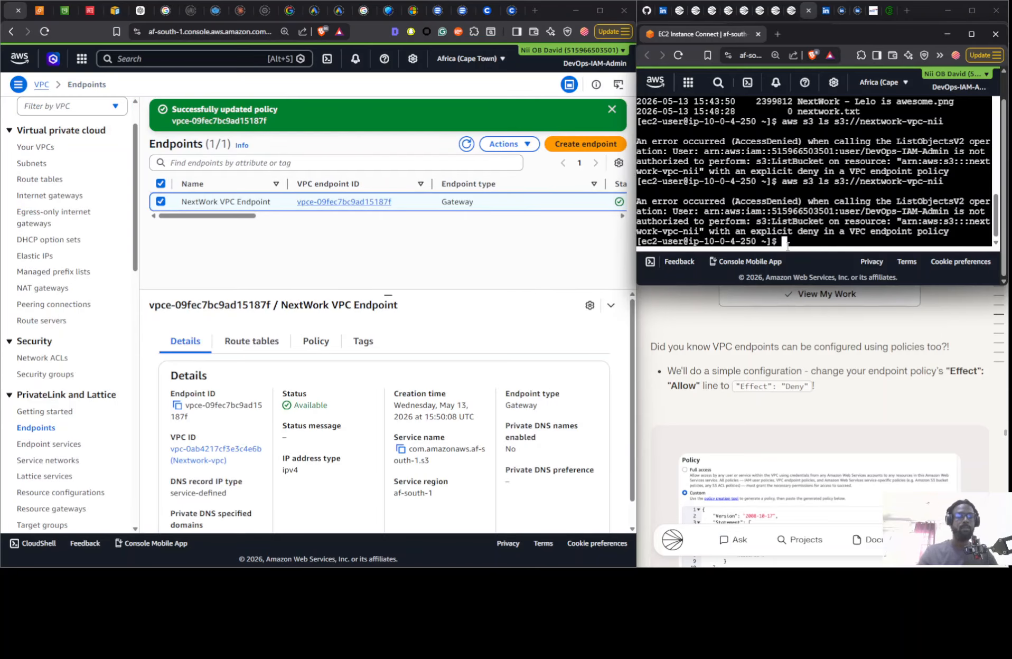
pyautogui.press('Up')
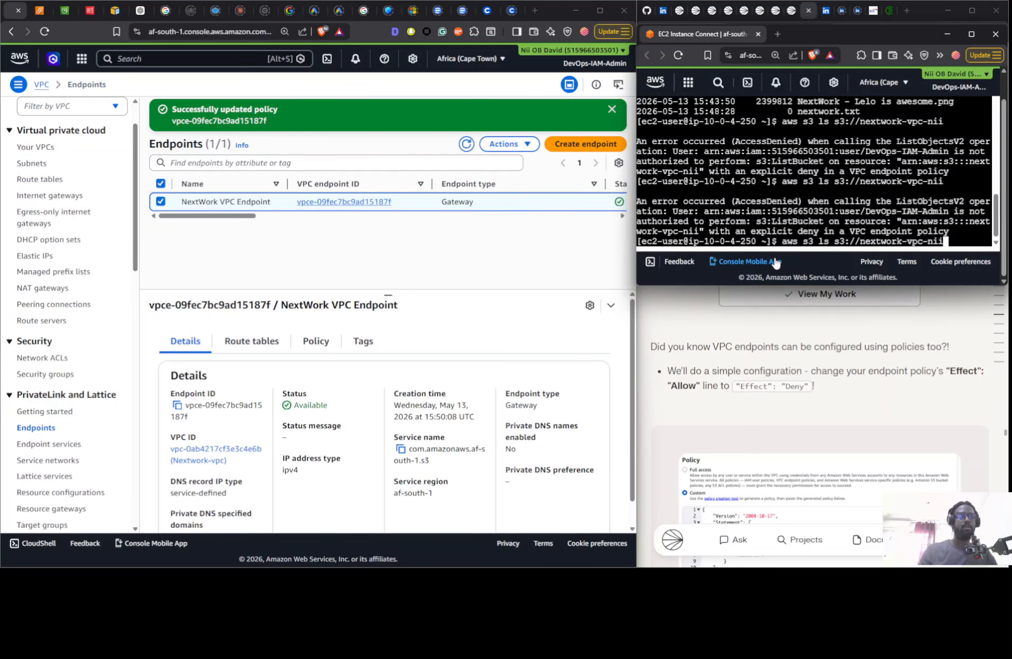
pyautogui.press('Return')
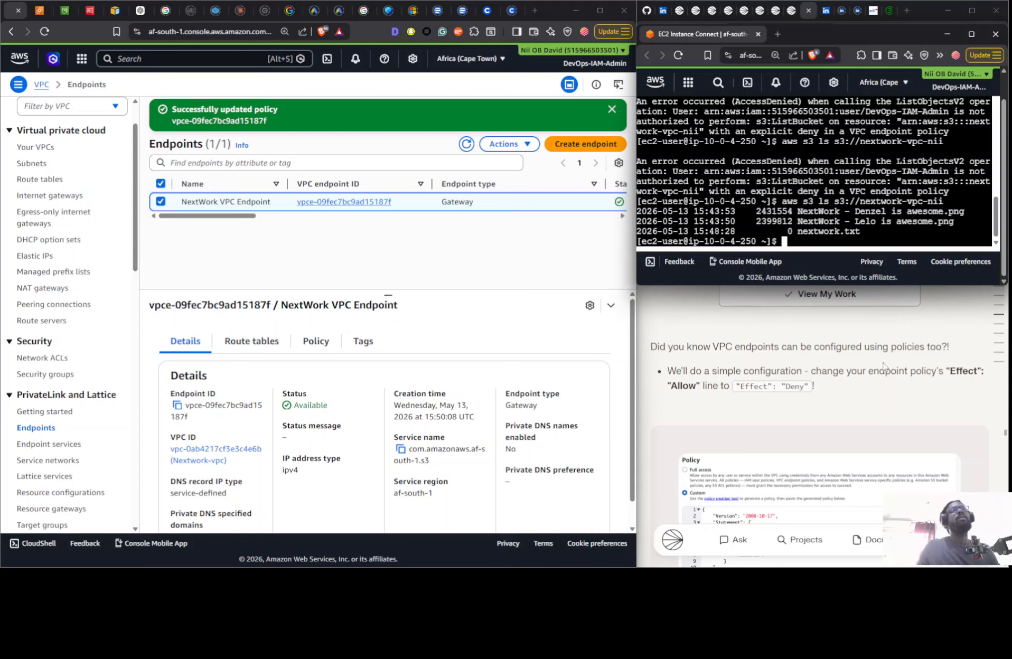
pyautogui.click(883, 366)
pyautogui.scroll(-10, 886, 333)
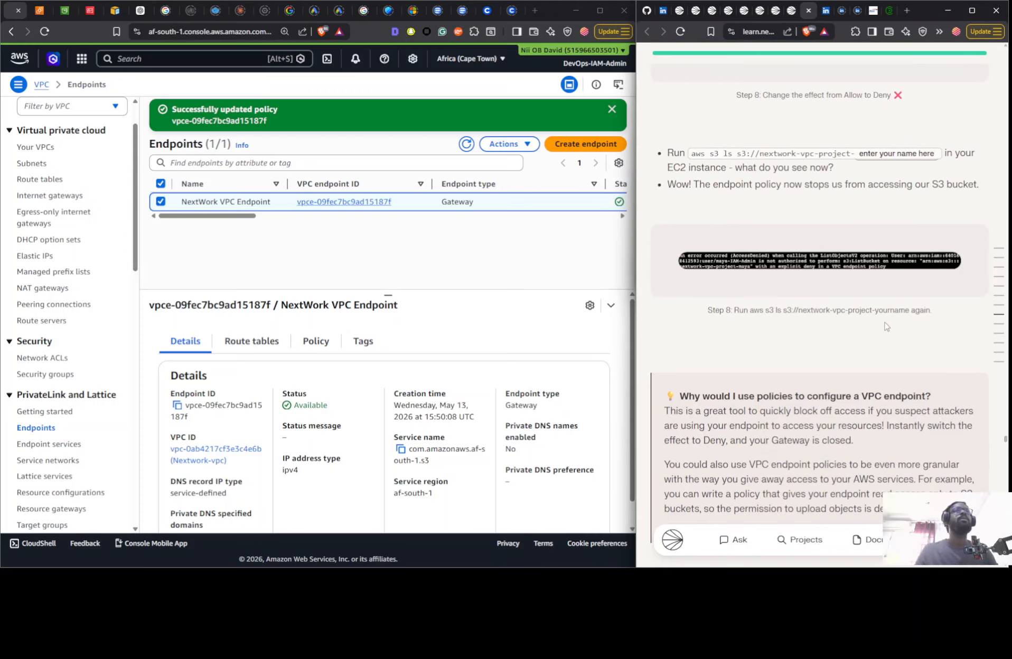
# - Try to delete both PNG objects from the nextwork-vpc-nii bucket in the S3 console, entering "delete" as the confirmation
pyautogui.click(59, 10)
pyautogui.scroll(6, 581, 359)
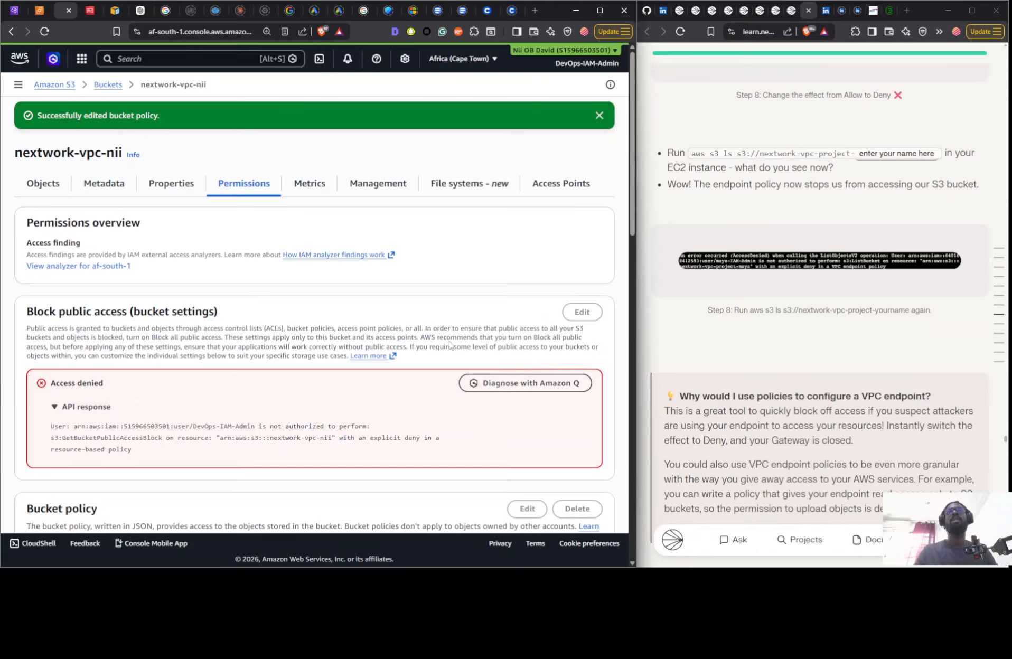
pyautogui.click(45, 184)
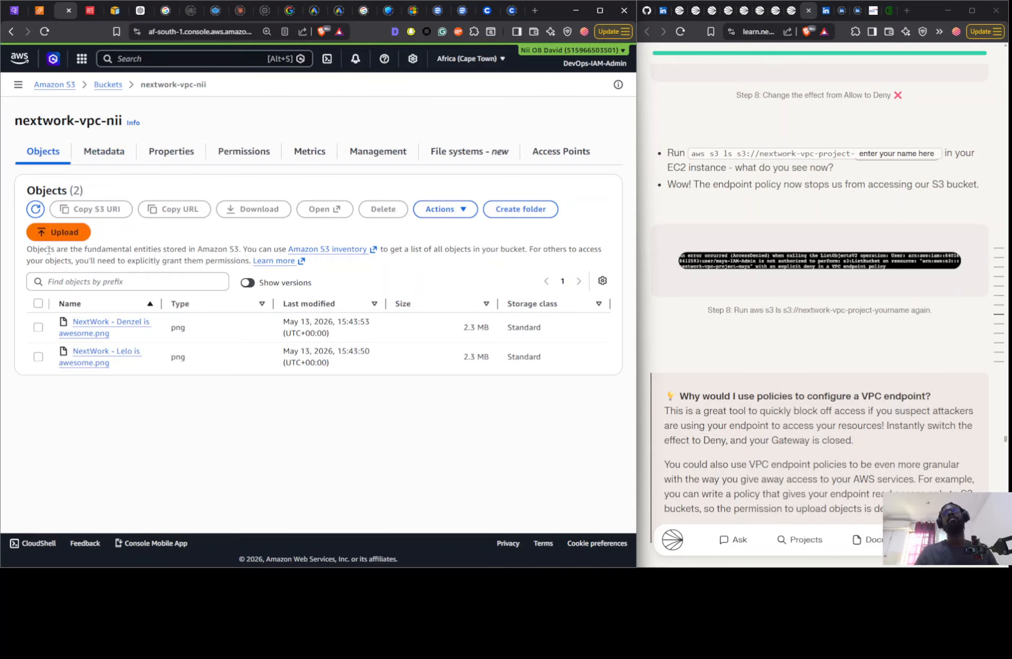
pyautogui.click(38, 304)
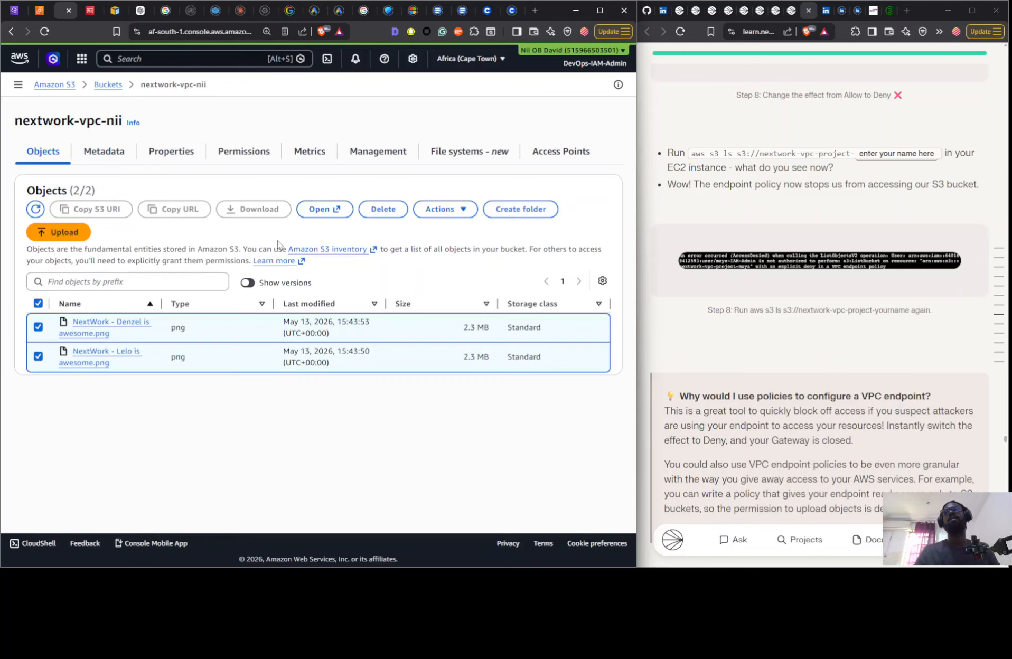
pyautogui.click(393, 213)
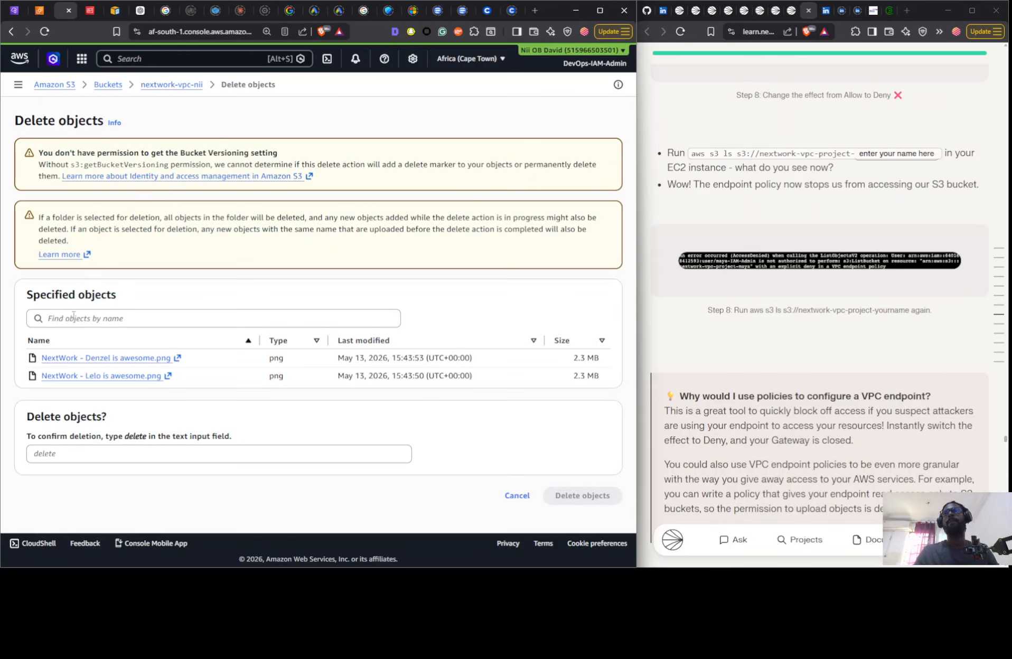
pyautogui.tripleClick(128, 433)
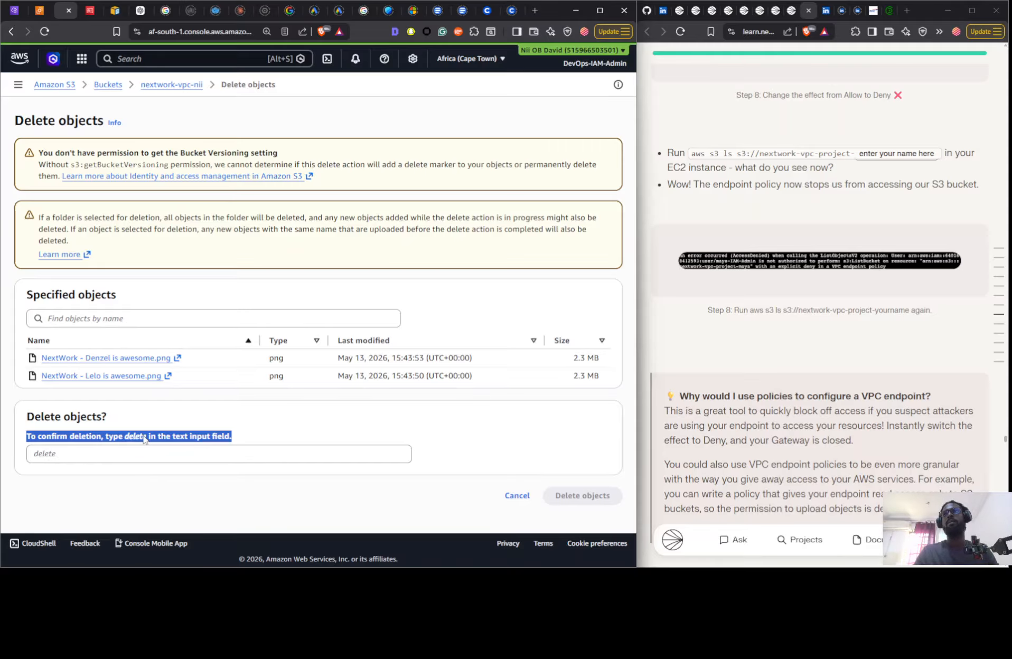
pyautogui.doubleClick(135, 435)
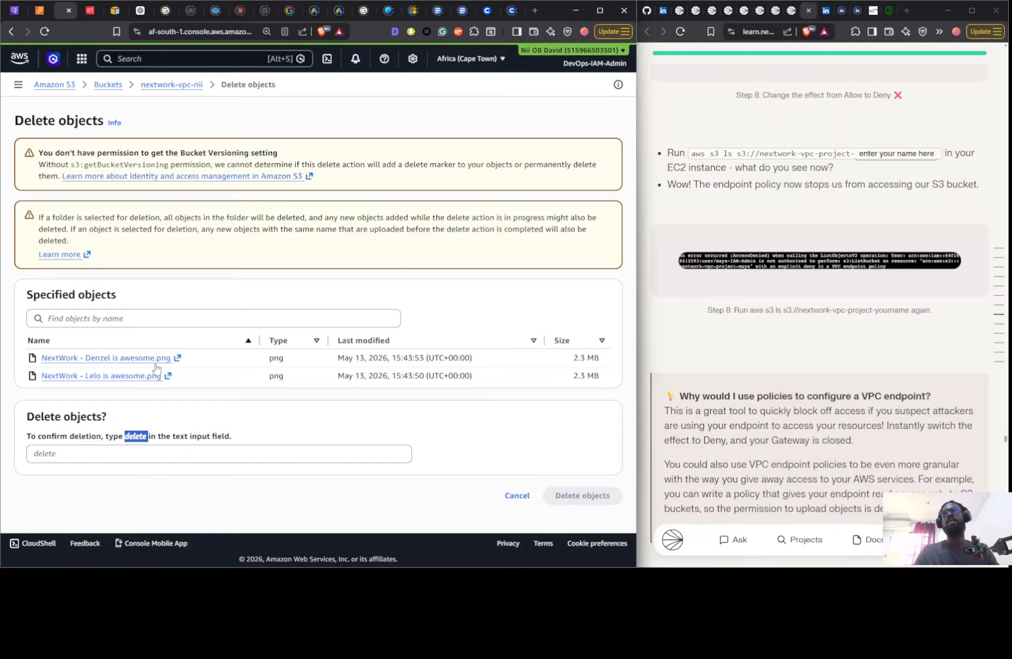
pyautogui.moveTo(135, 439); pyautogui.dragTo(128, 451)
pyautogui.click(136, 453)
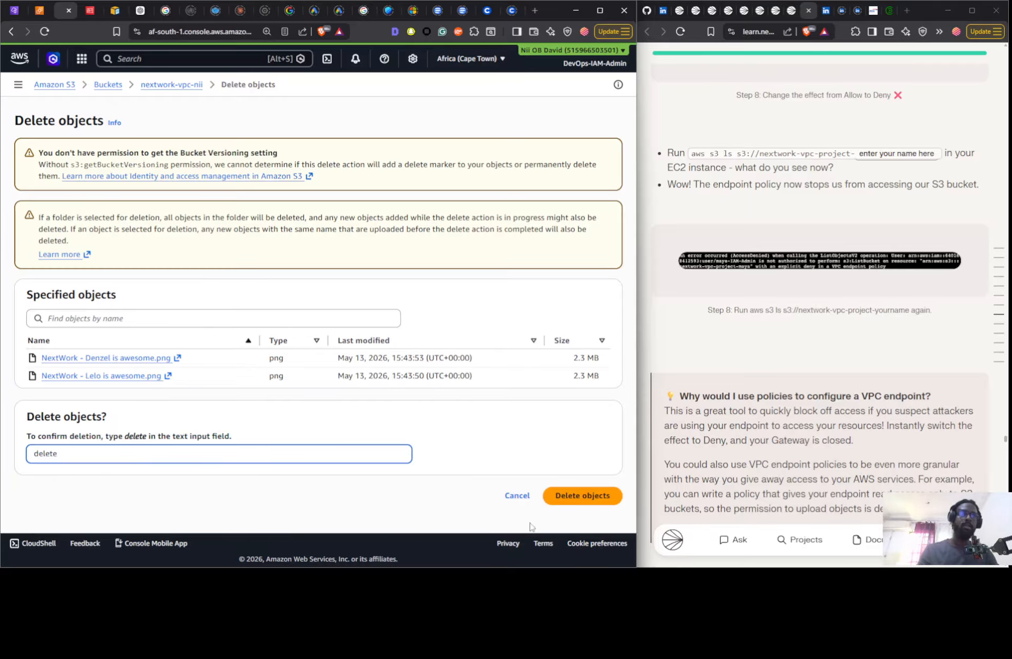
pyautogui.click(583, 501)
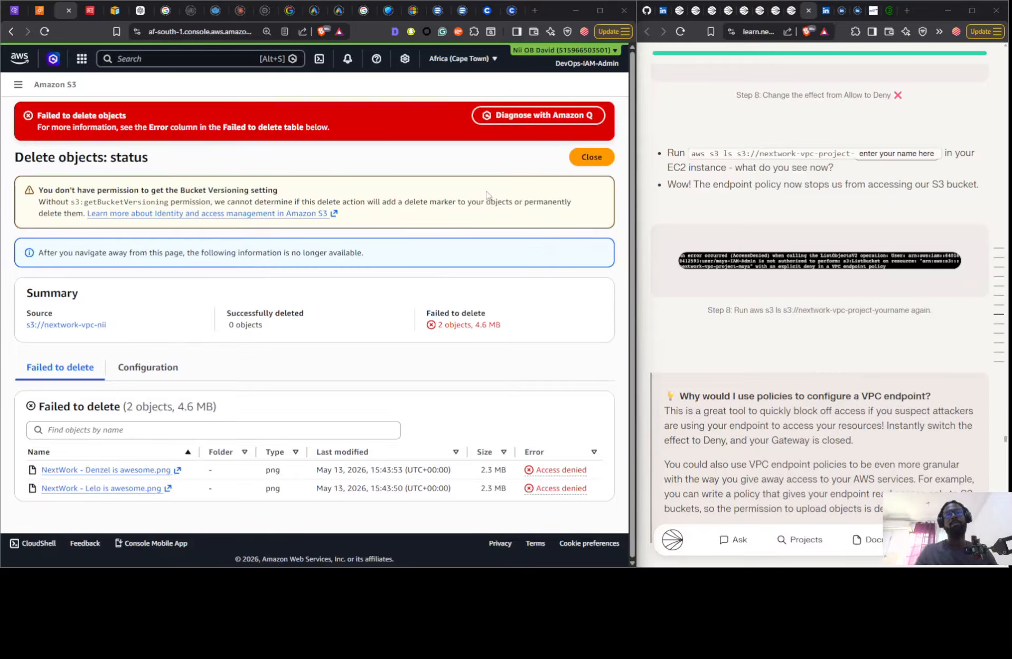
# - Switch to the EC2 Instance Connect terminal and enter the beginning of a removal command, aws s3 rm s3://next
pyautogui.hotkey('alt', 'Tab')
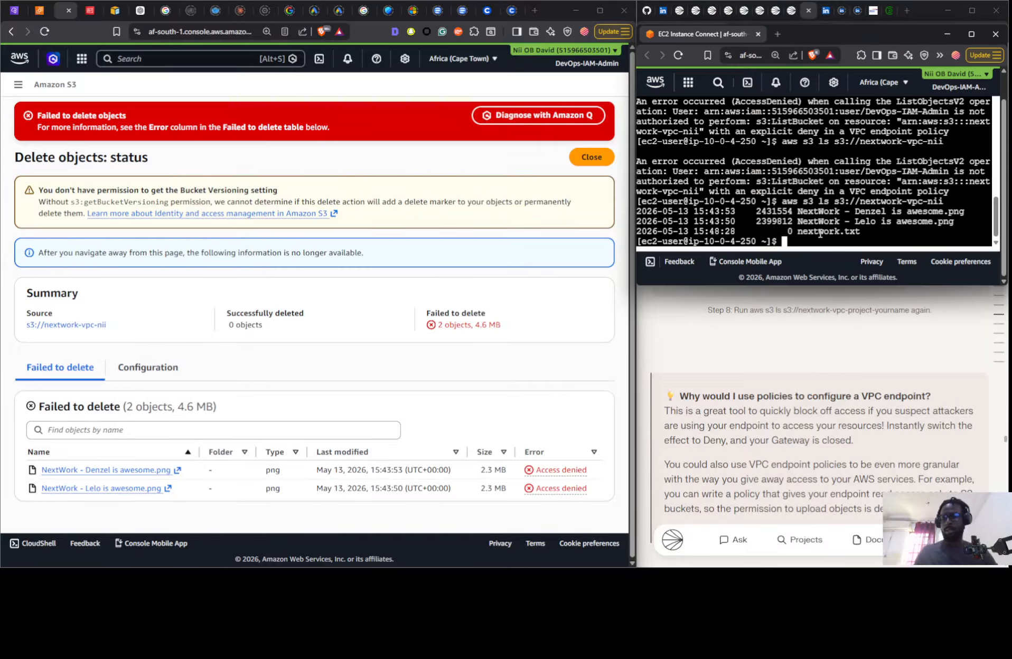
pyautogui.write('aws ')
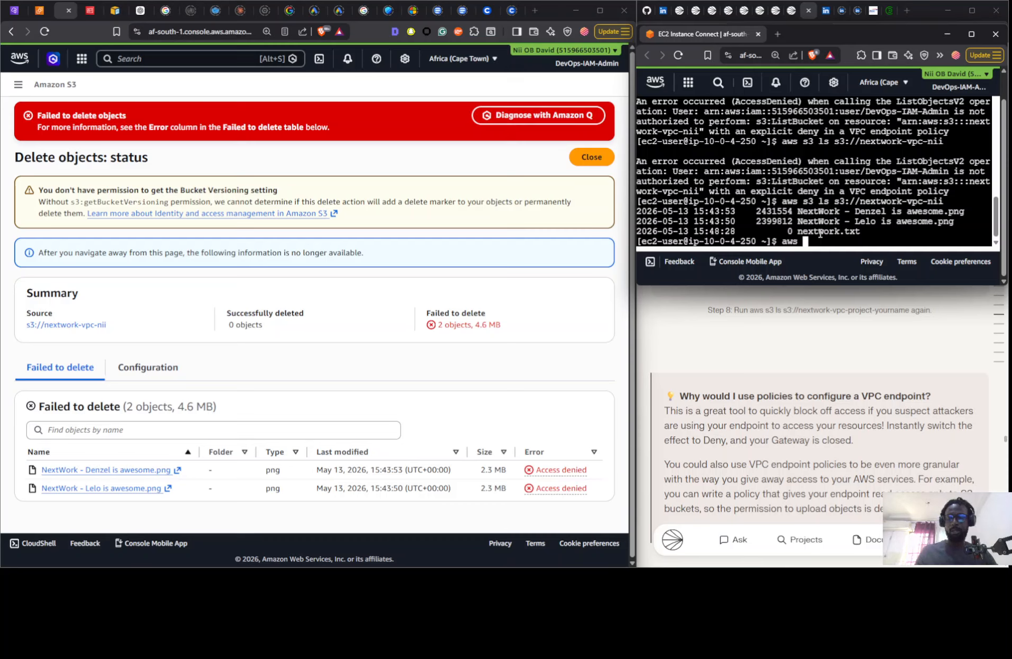
pyautogui.write('rm')
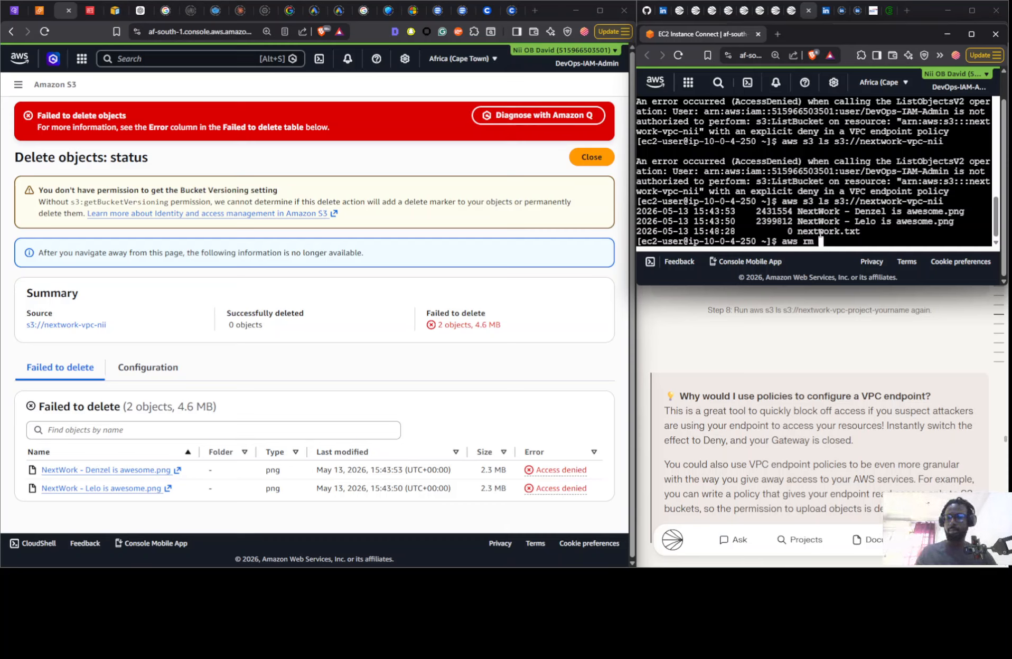
pyautogui.press('BackSpace')
pyautogui.press('BackSpace')
pyautogui.press('BackSpace')
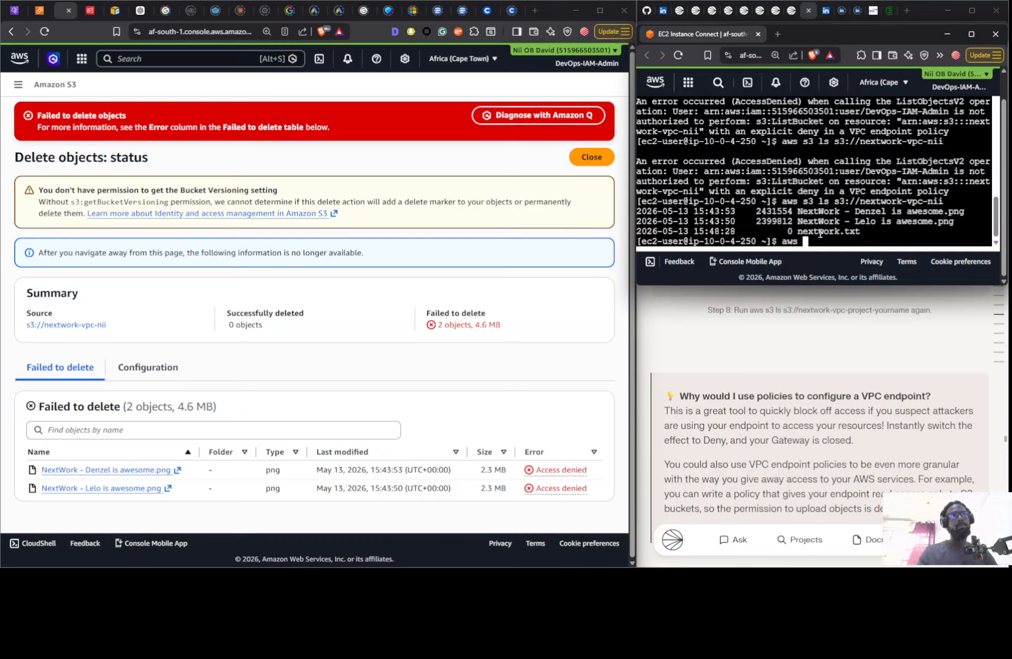
pyautogui.write('s3 ')
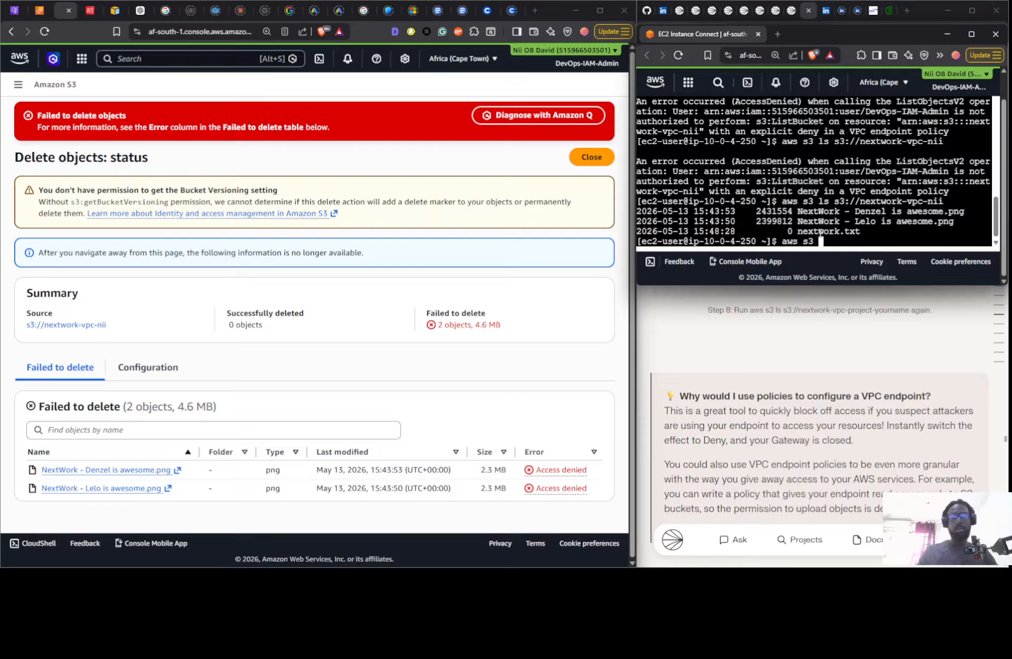
pyautogui.write('rm ')
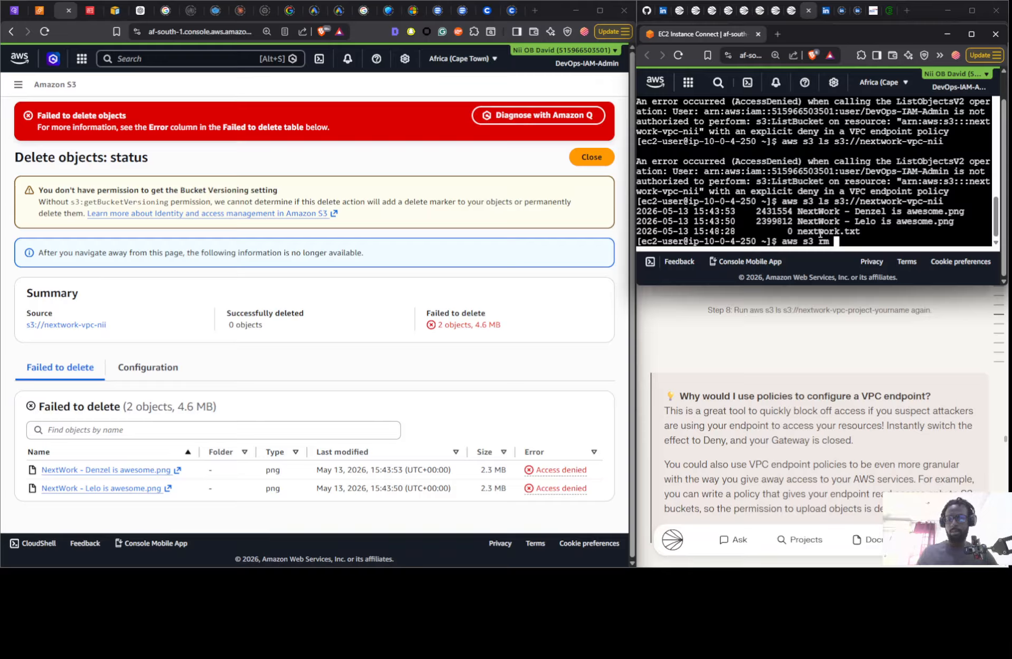
pyautogui.write('s43://')
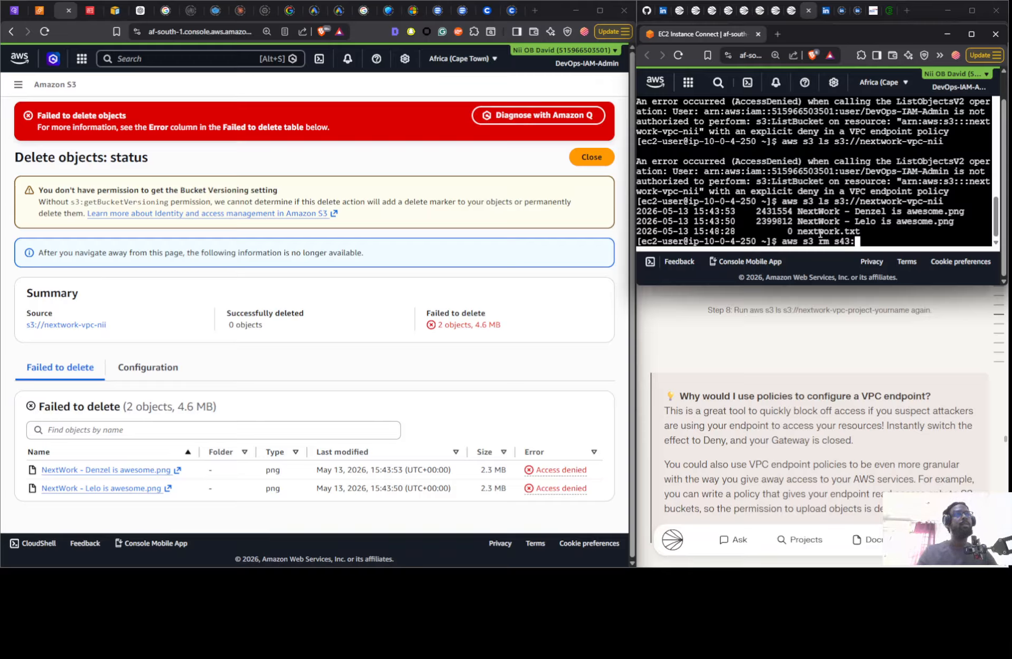
pyautogui.press('Left')
pyautogui.press('Left')
pyautogui.press('Left')
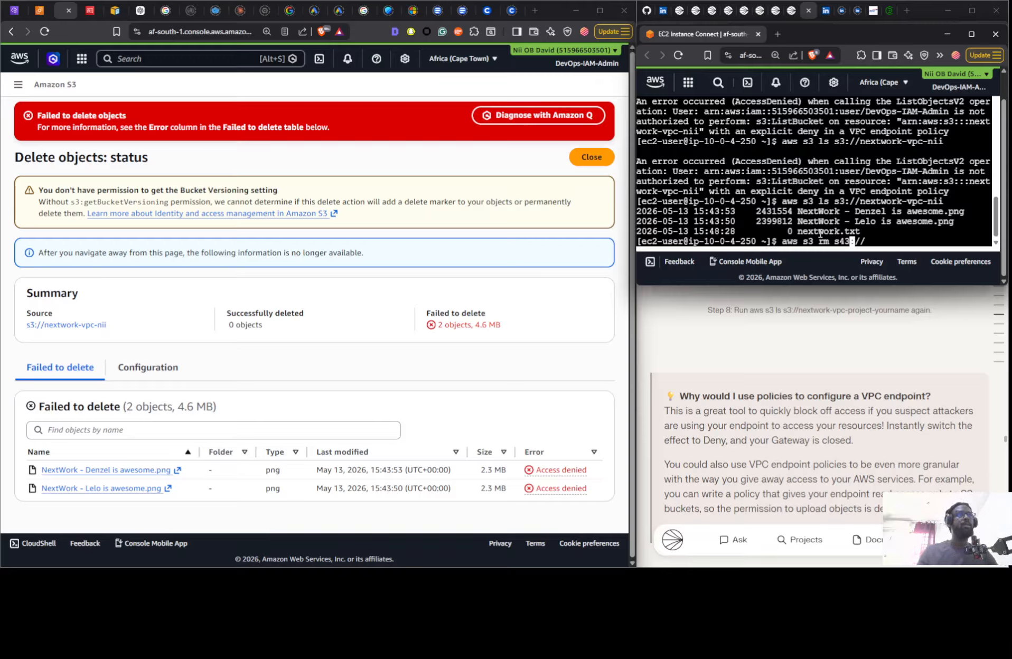
pyautogui.press('BackSpace')
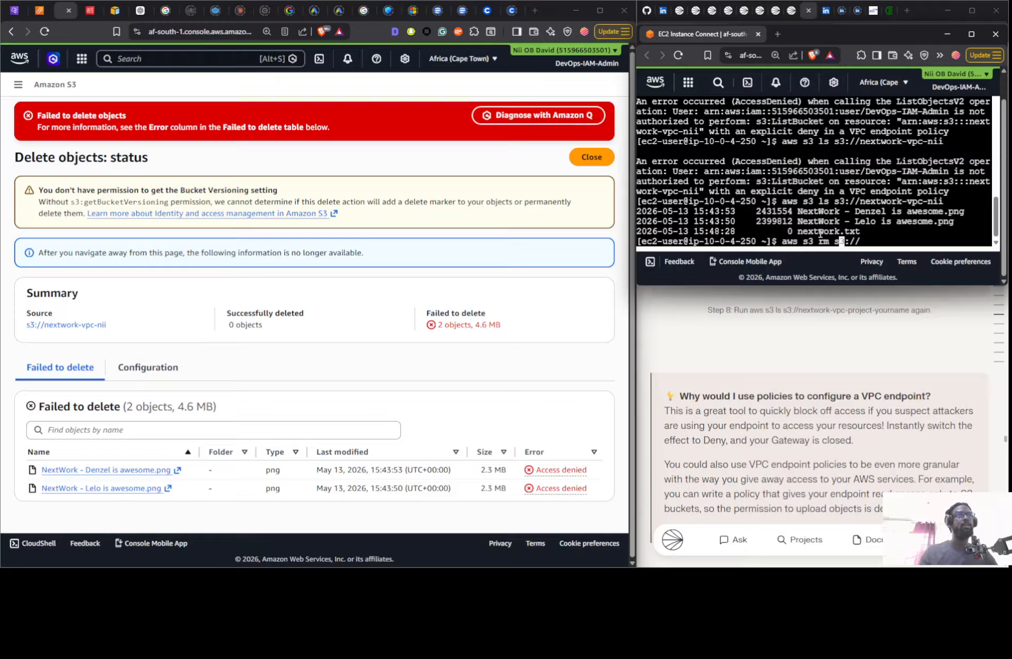
pyautogui.press('Right')
pyautogui.press('Right')
pyautogui.press('Right')
pyautogui.press('Right')
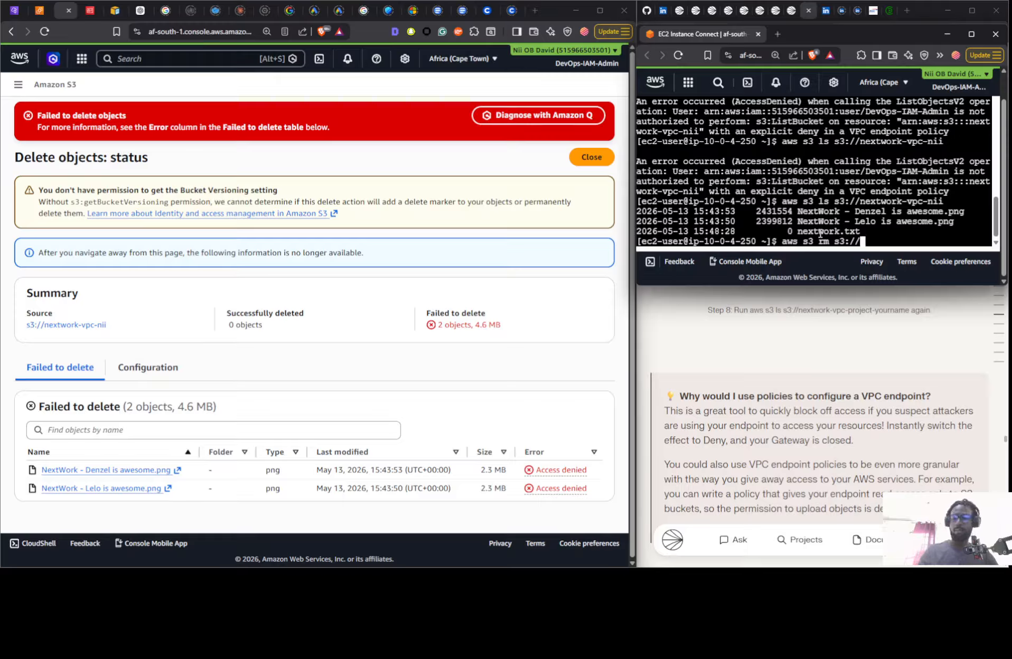
pyautogui.write('ne')
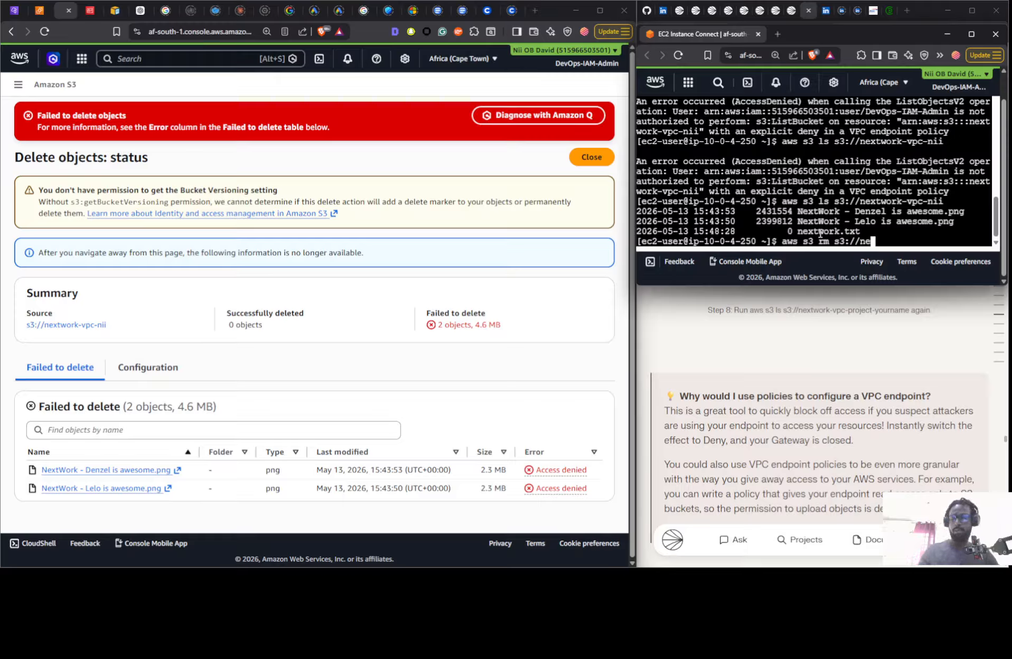
pyautogui.write('xt')
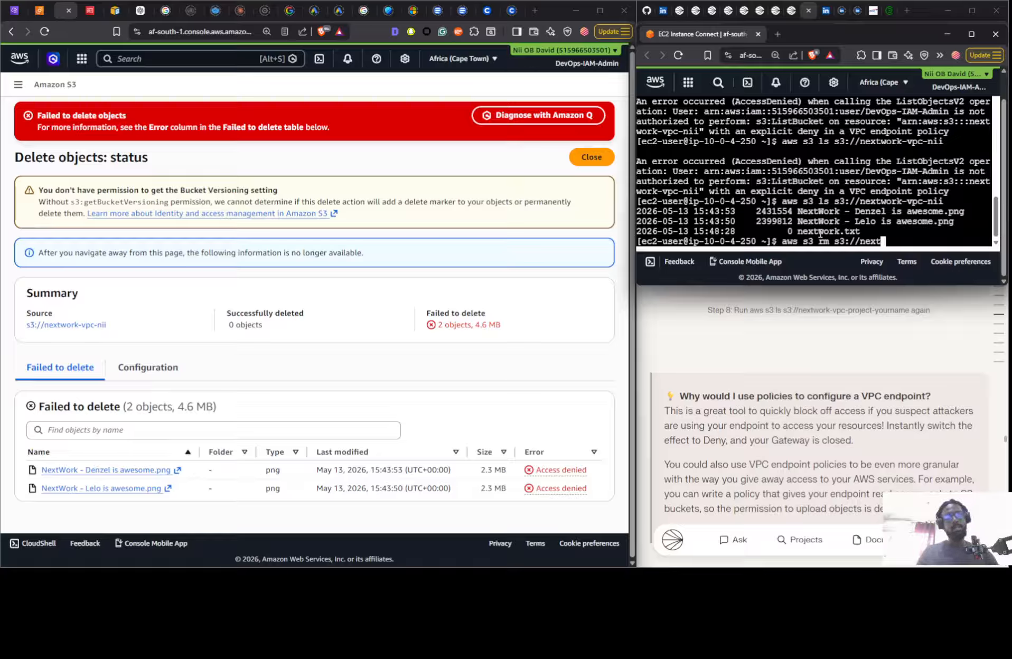
# - Change the started command's rm to rb and complete its target, making it aws s3 rb s3://nextwork-vpc-nii
pyautogui.press('Left')
pyautogui.press('Left')
pyautogui.press('Left')
pyautogui.press('Left')
pyautogui.press('Left')
pyautogui.press('Left')
pyautogui.press('Left')
pyautogui.press('Left')
pyautogui.press('Left')
pyautogui.press('Left')
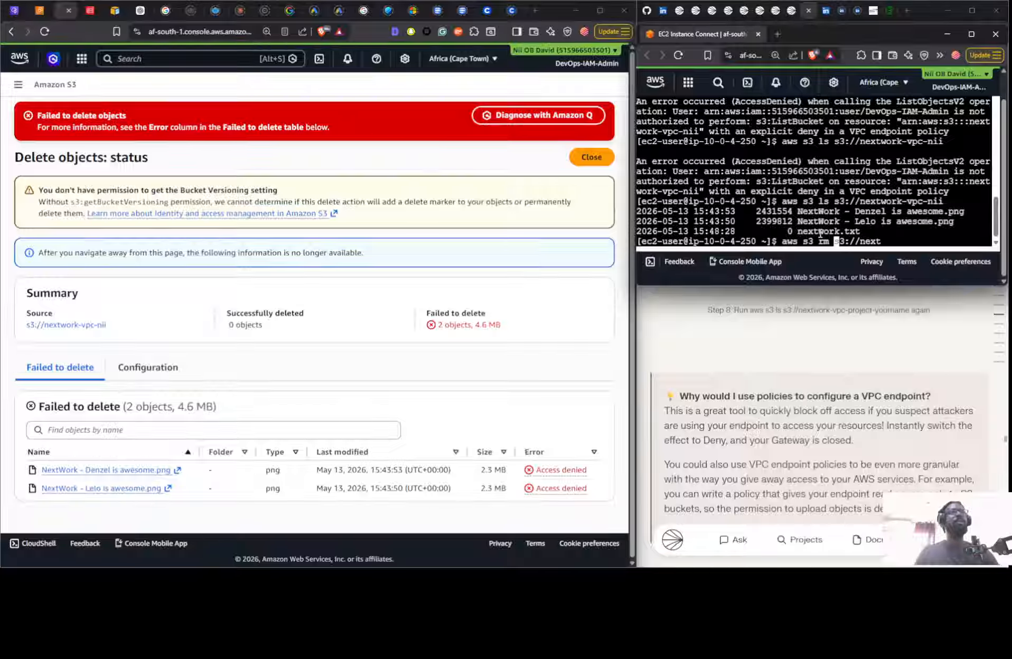
pyautogui.press('BackSpace')
pyautogui.write('b')
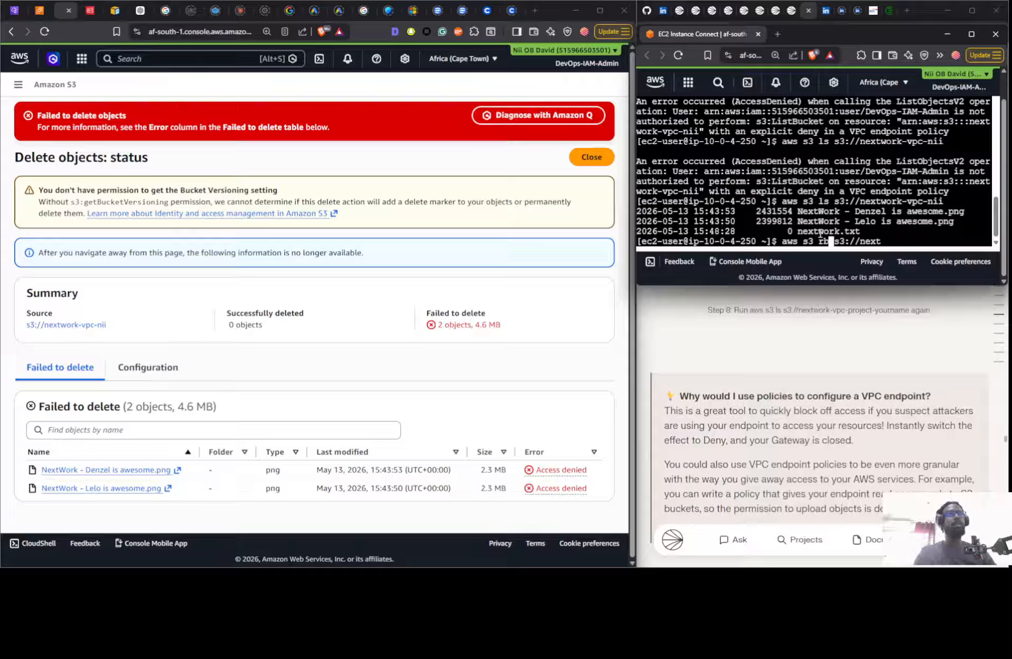
pyautogui.press('Right')
pyautogui.press('Right')
pyautogui.press('Right')
pyautogui.press('Right')
pyautogui.press('Right')
pyautogui.press('Right')
pyautogui.press('Right')
pyautogui.press('Right')
pyautogui.press('Right')
pyautogui.press('Right')
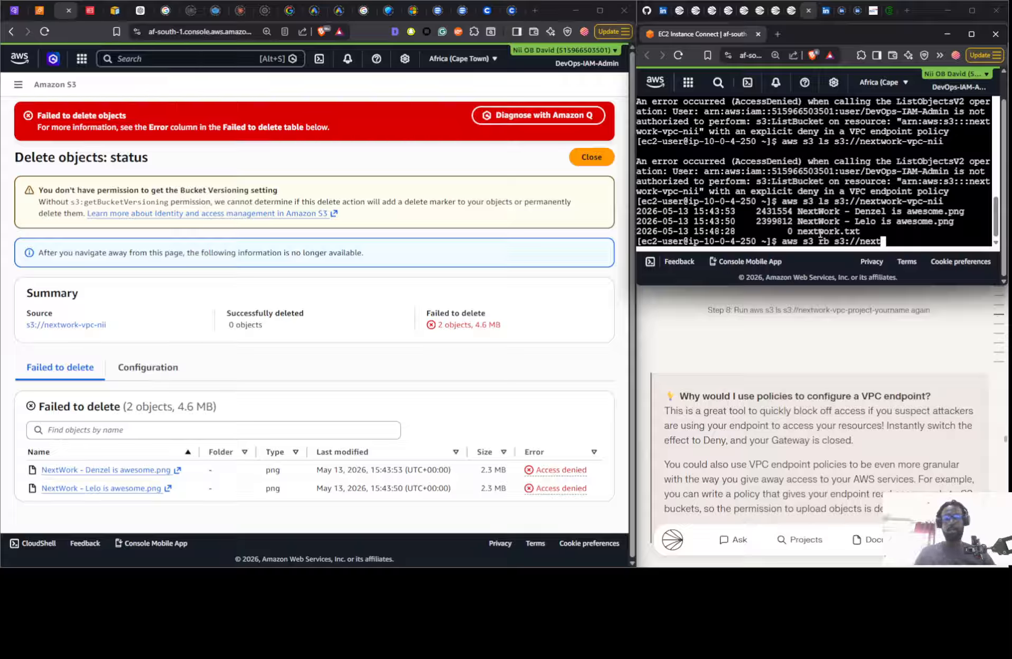
pyautogui.write('work')
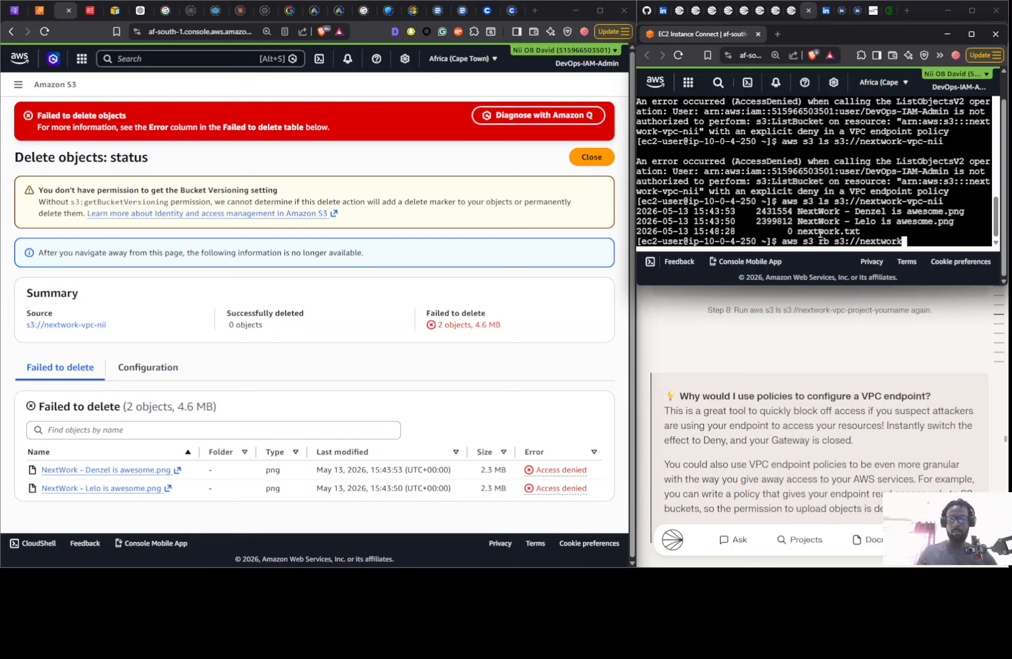
pyautogui.write('-vp')
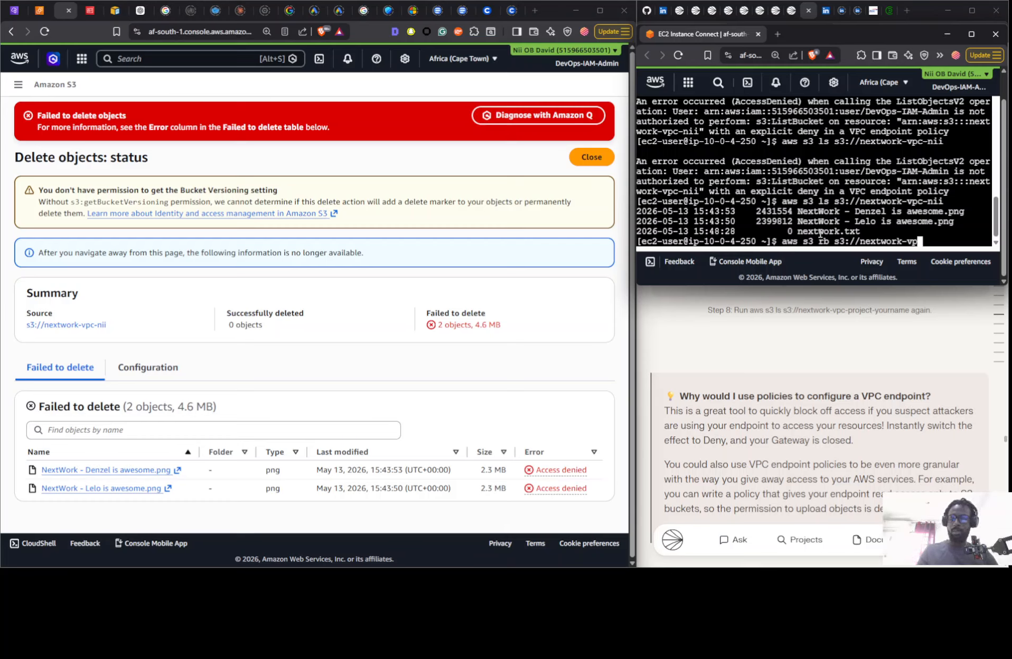
pyautogui.write('c-nii')
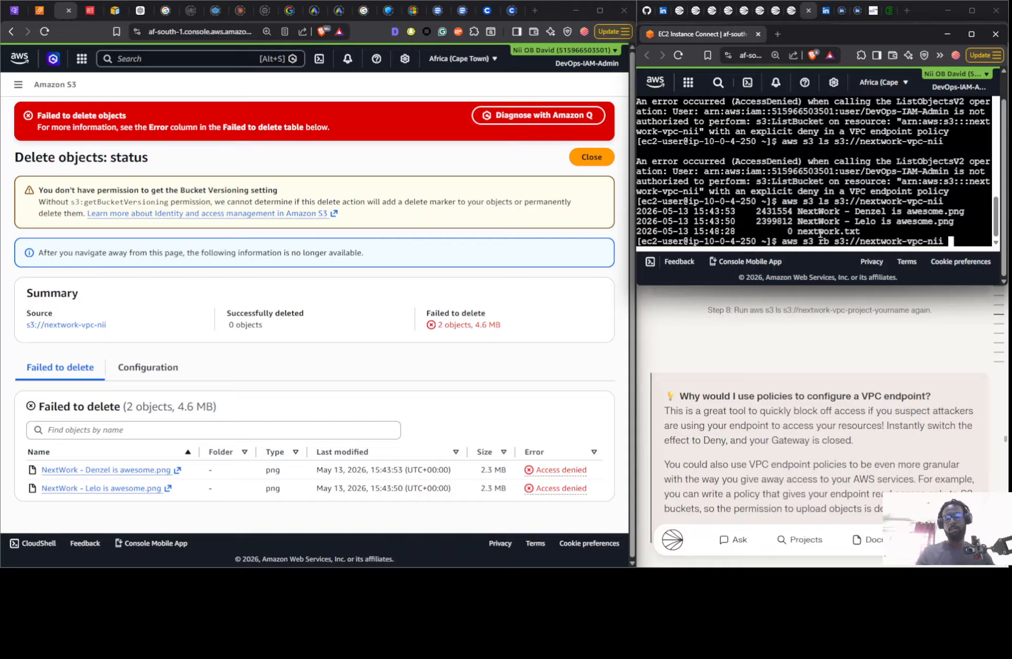
pyautogui.write(' -for')
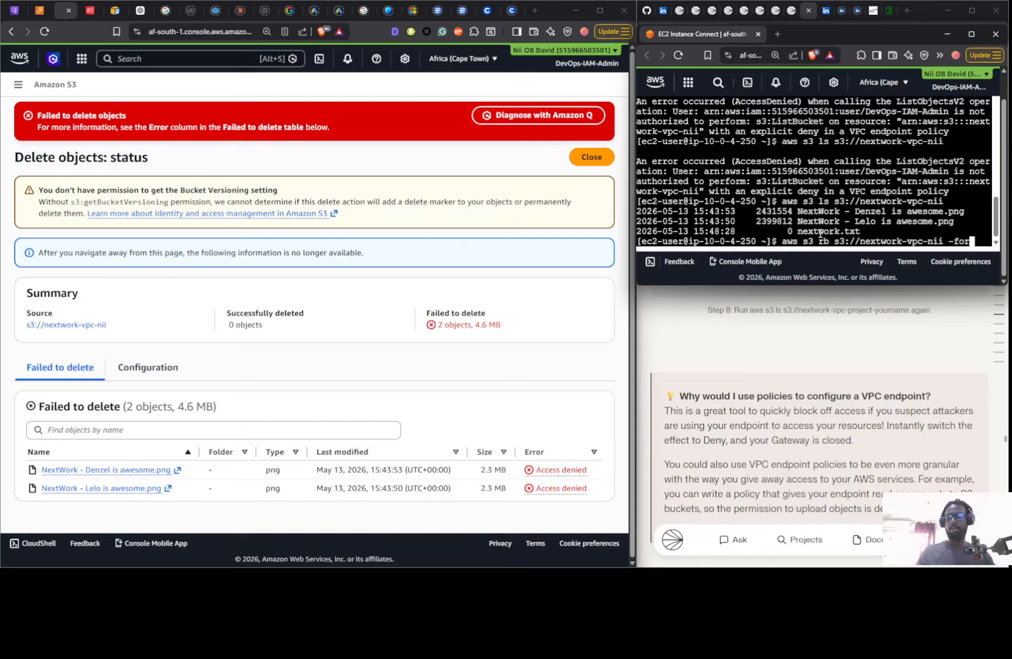
pyautogui.write('ce')
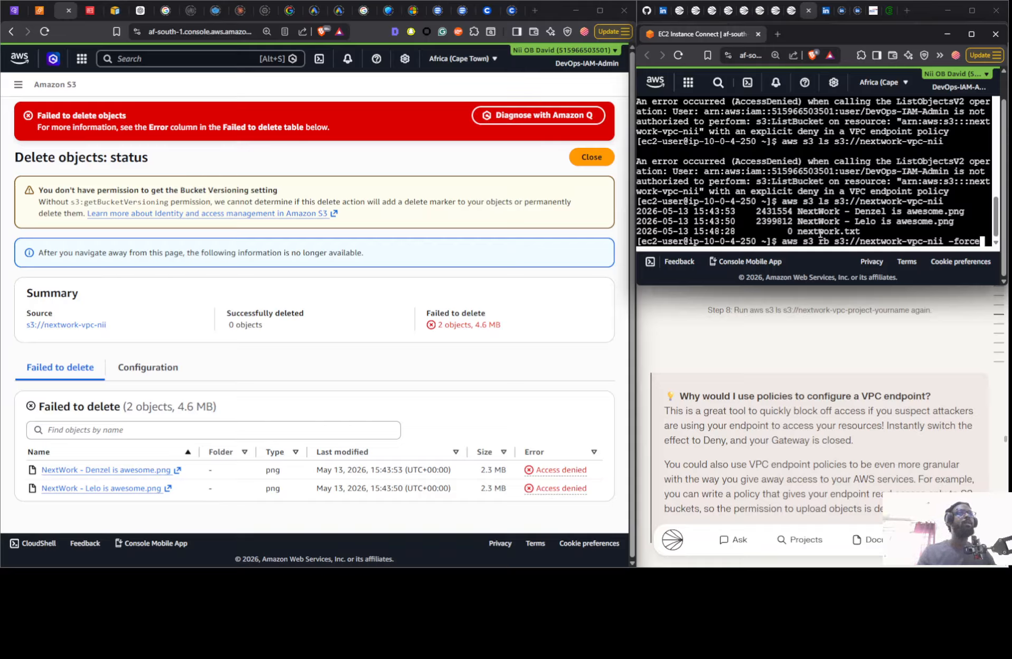
# - Append a force option to the bucket removal command and try to run it
pyautogui.press('Left')
pyautogui.press('Left')
pyautogui.press('Left')
pyautogui.press('Left')
pyautogui.press('Left')
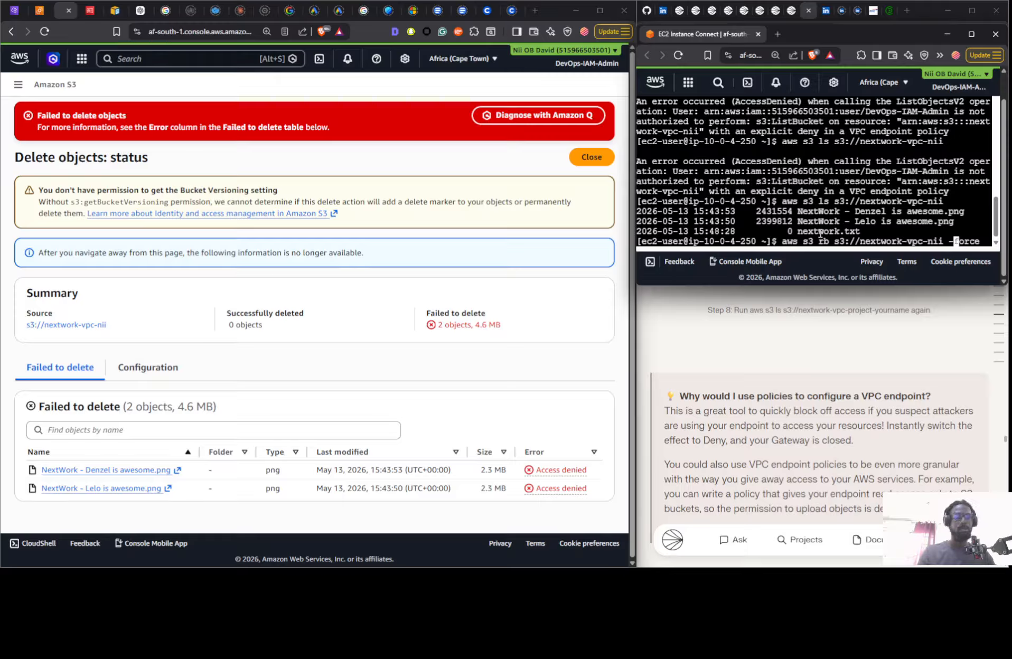
pyautogui.write('-')
pyautogui.press('BackSpace')
pyautogui.press('BackSpace')
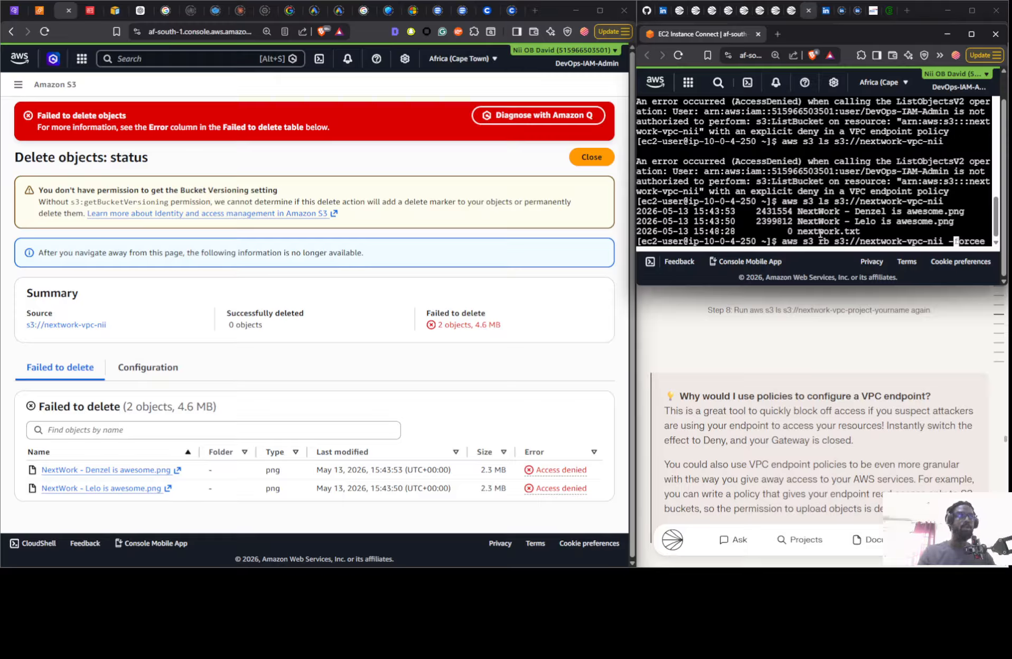
pyautogui.write('--')
pyautogui.press('Return')
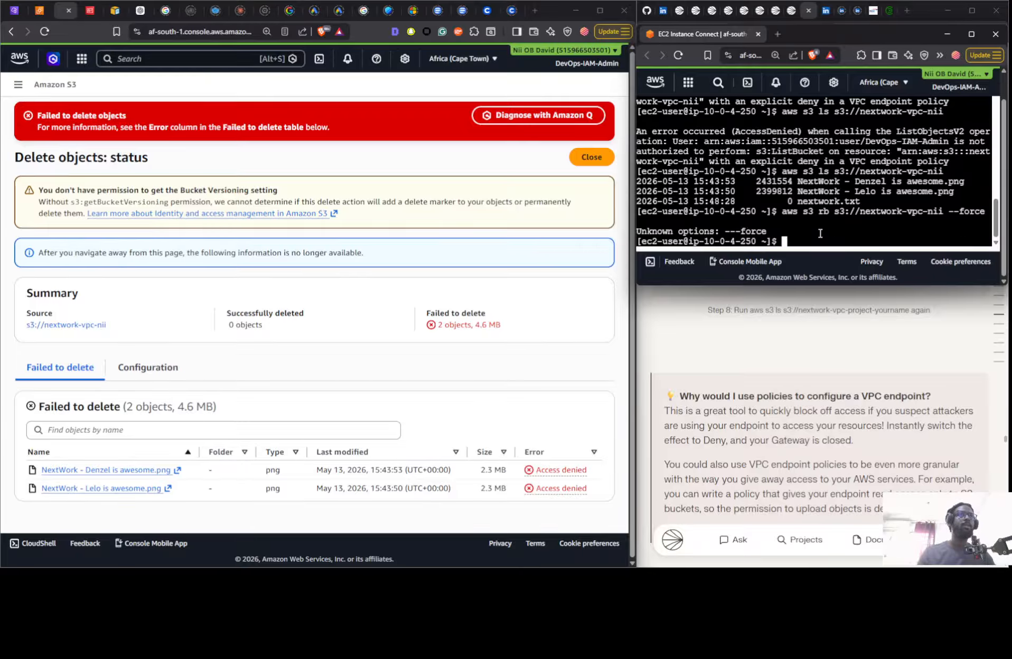
# - Recall the bucket removal command, correct its option, and run aws s3 rb s3://nextwork-vpc-nii --force
pyautogui.press('Up')
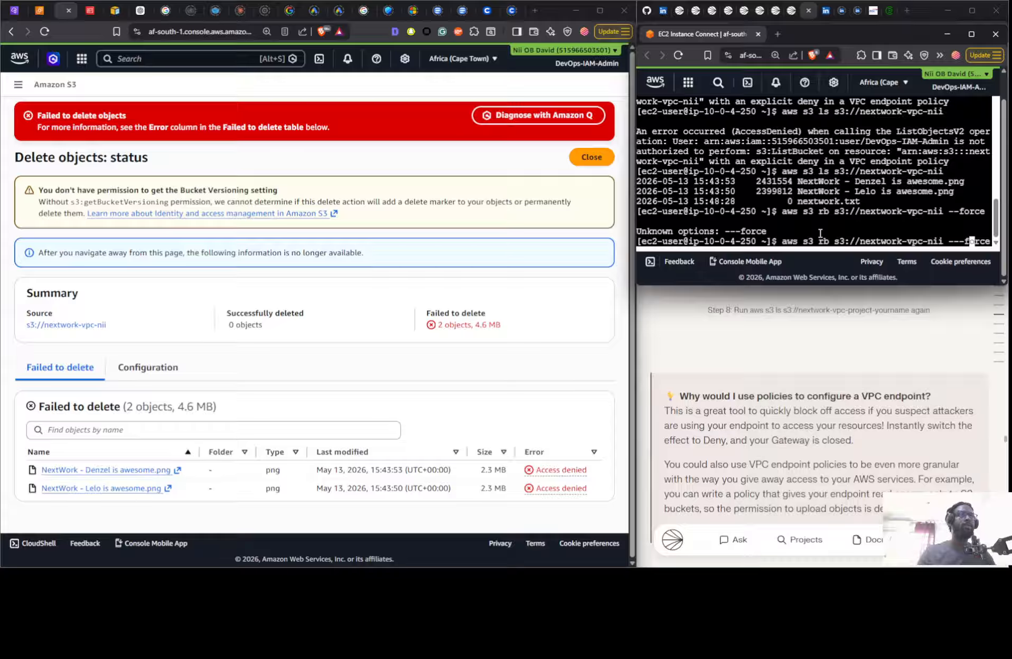
pyautogui.press('Return')
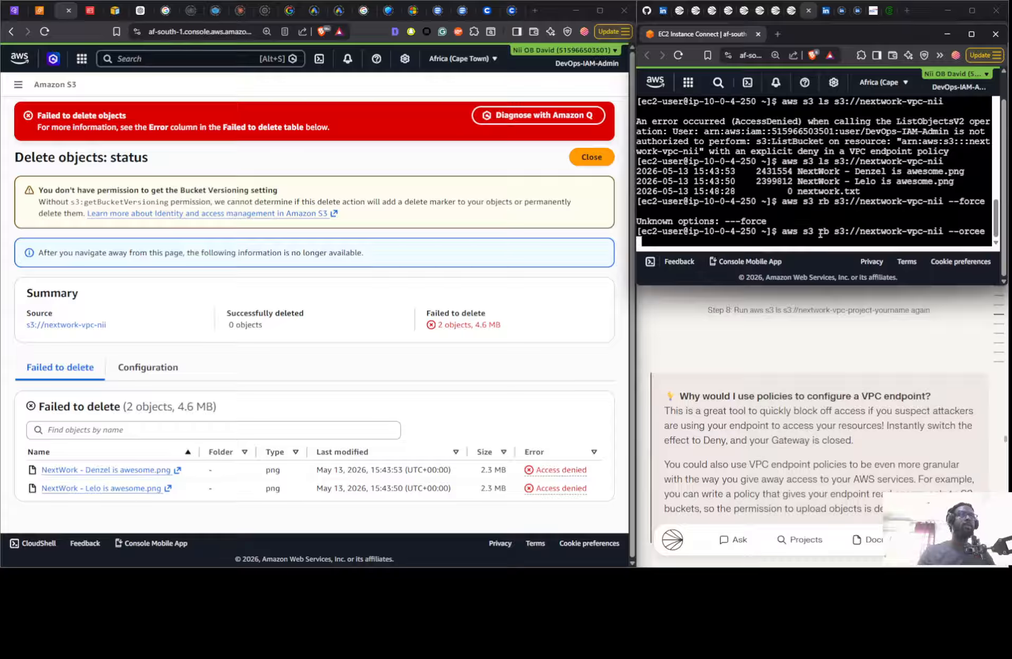
pyautogui.press('Up')
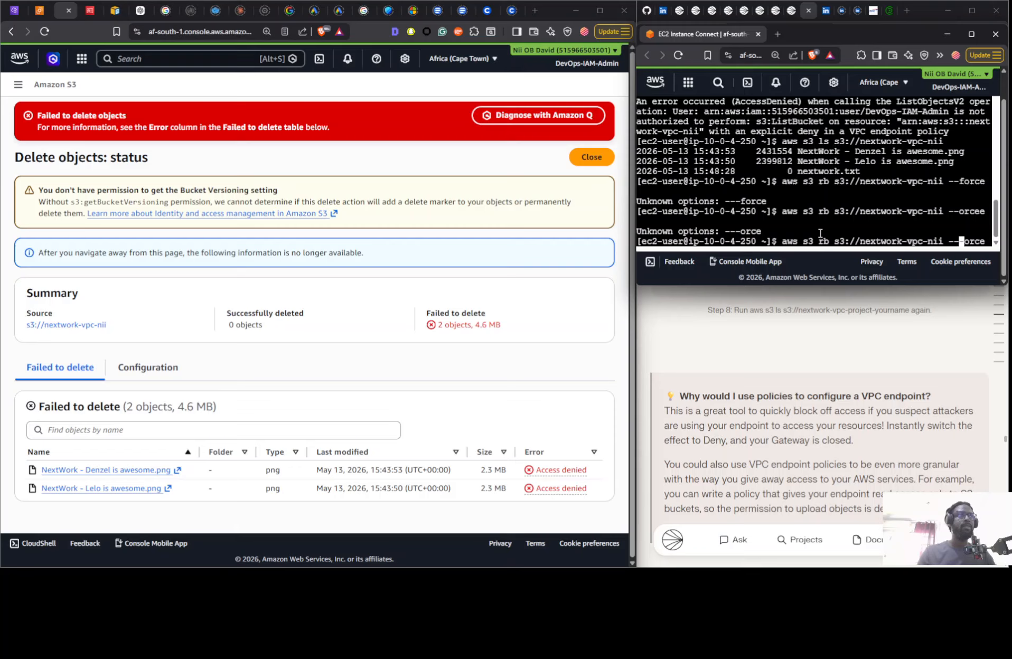
pyautogui.press('BackSpace')
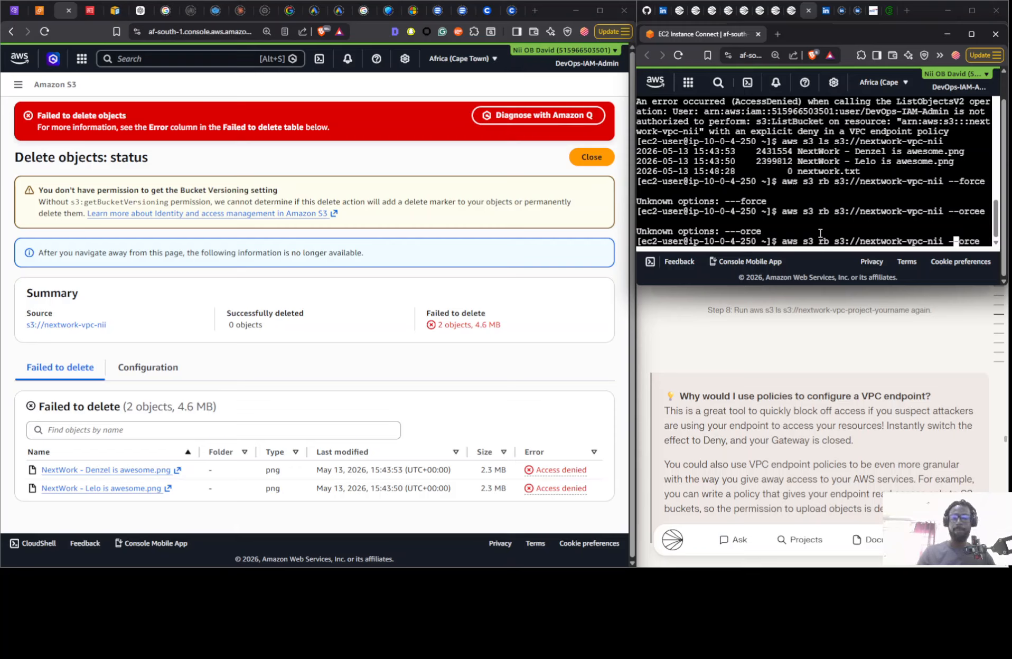
pyautogui.write('f')
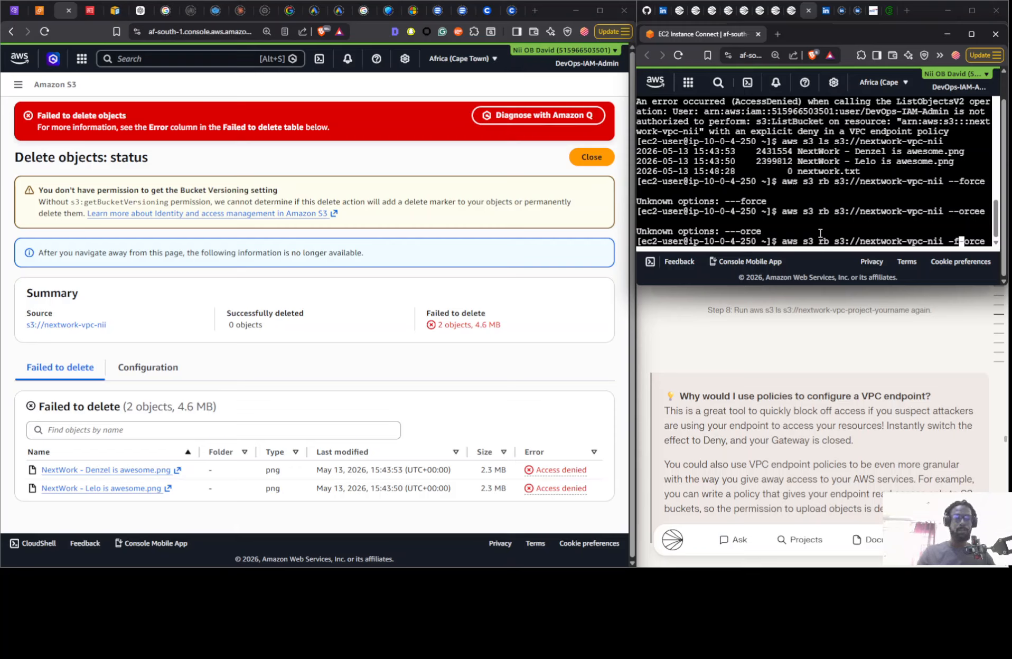
pyautogui.press('BackSpace')
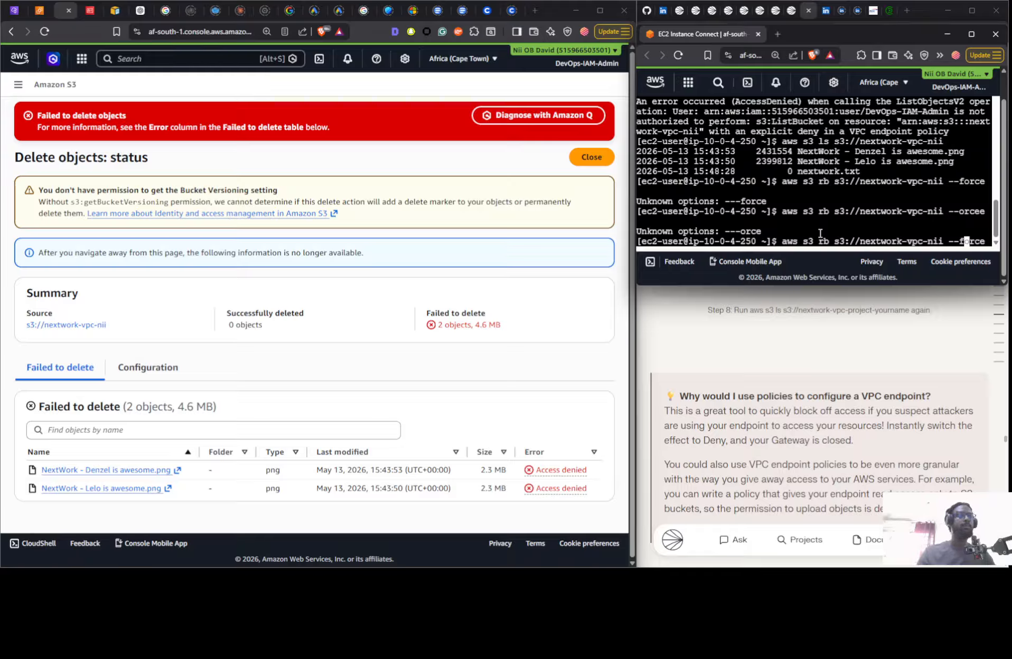
pyautogui.press('Return')
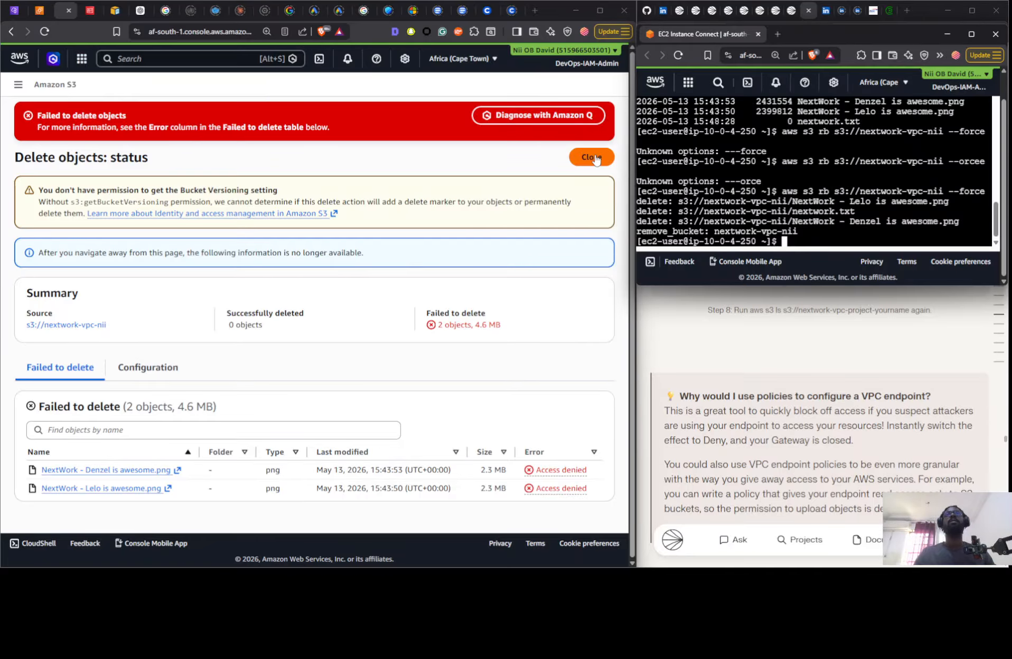
# - Close the object deletion status in the S3 console and check the general purpose buckets list
pyautogui.click(514, 157)
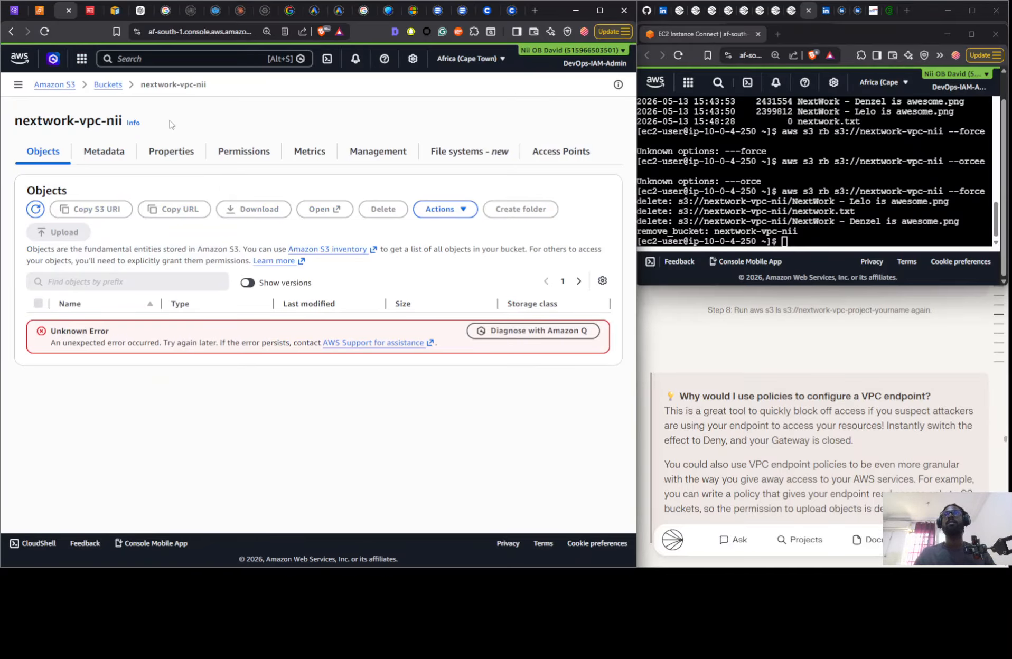
pyautogui.click(108, 86)
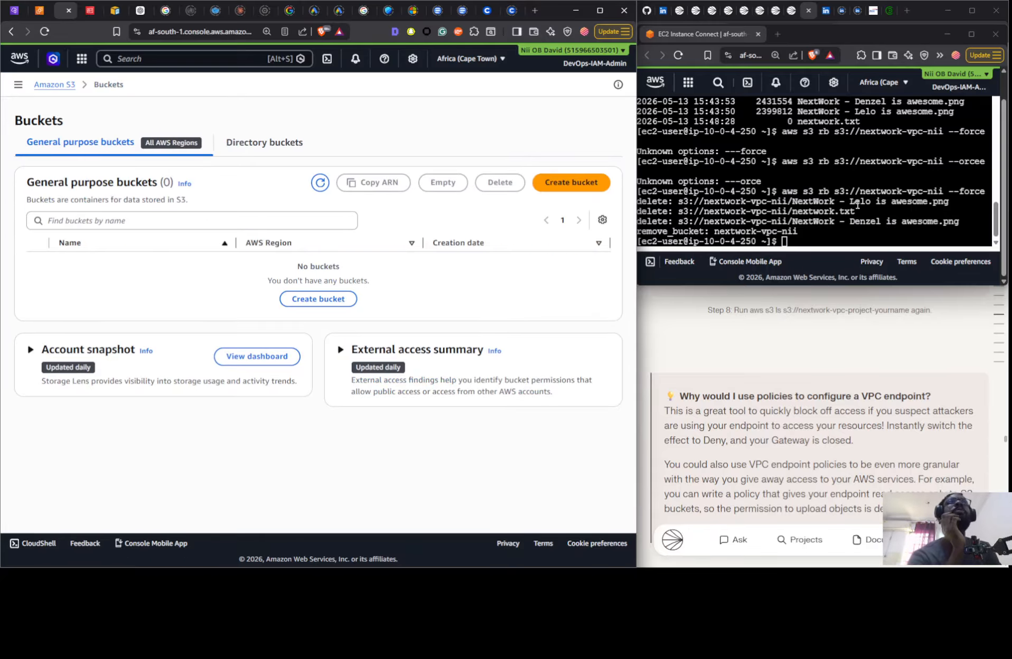
pyautogui.click(149, 18)
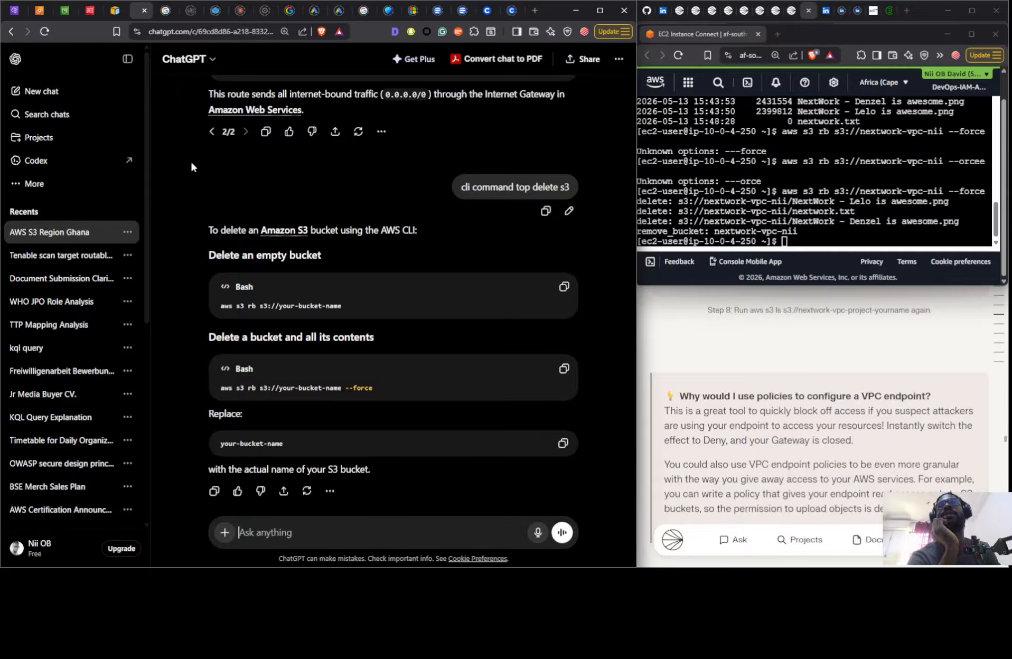
pyautogui.click(54, 11)
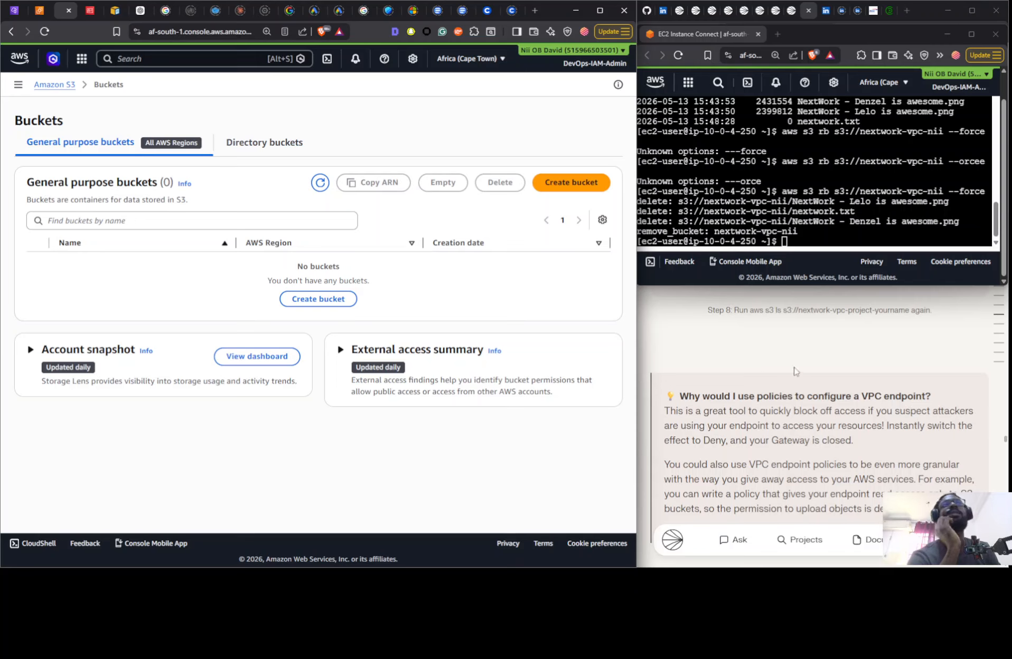
# - Read the NextWork guide's cleanup instructions for the S3 bucket, VPC endpoint, VPC, network components and IAM access keys
pyautogui.click(794, 392)
pyautogui.scroll(-10, 821, 414)
pyautogui.scroll(-5, 820, 413)
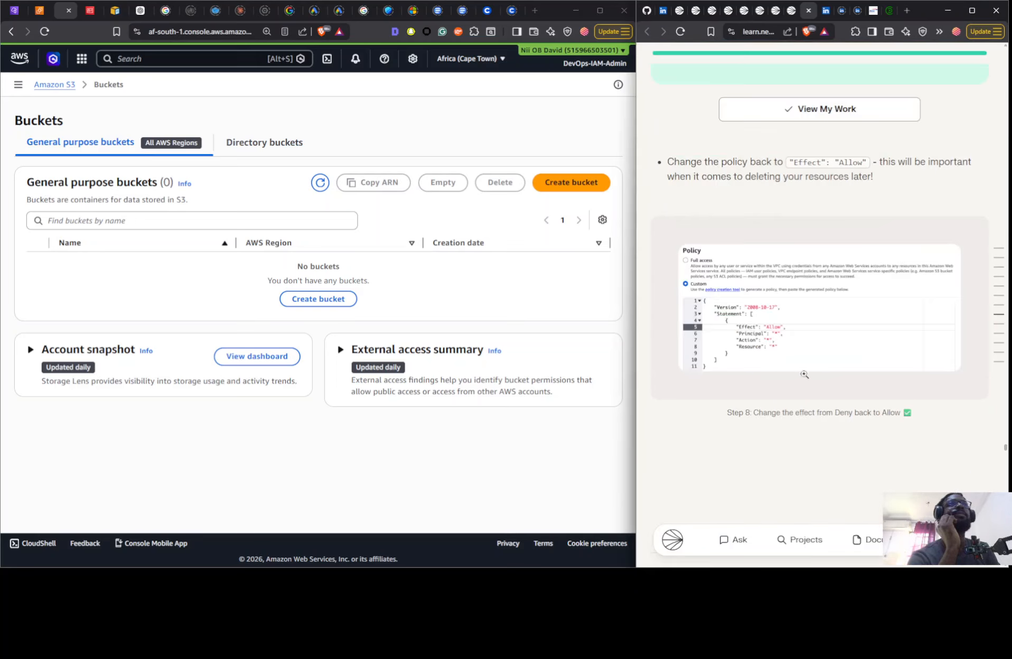
pyautogui.scroll(-10, 827, 269)
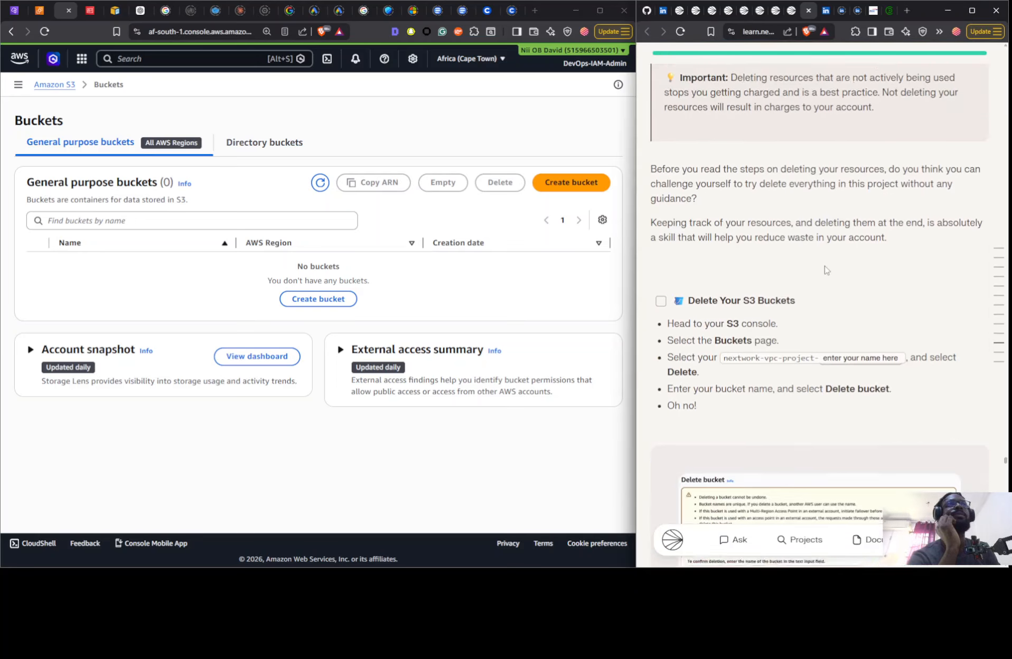
pyautogui.scroll(-8, 826, 271)
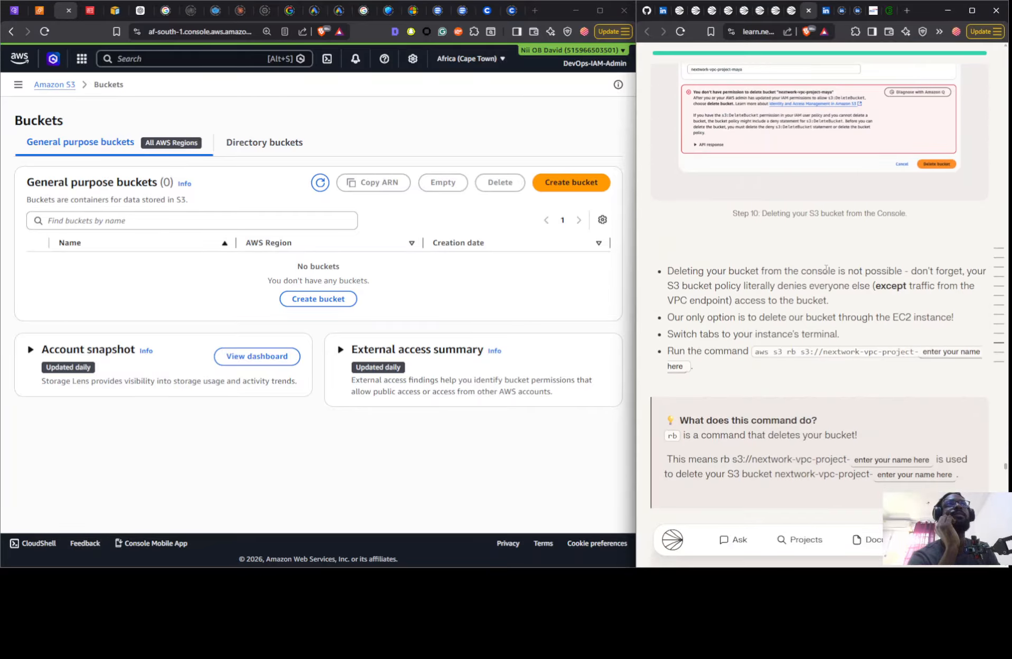
pyautogui.scroll(-15, 825, 270)
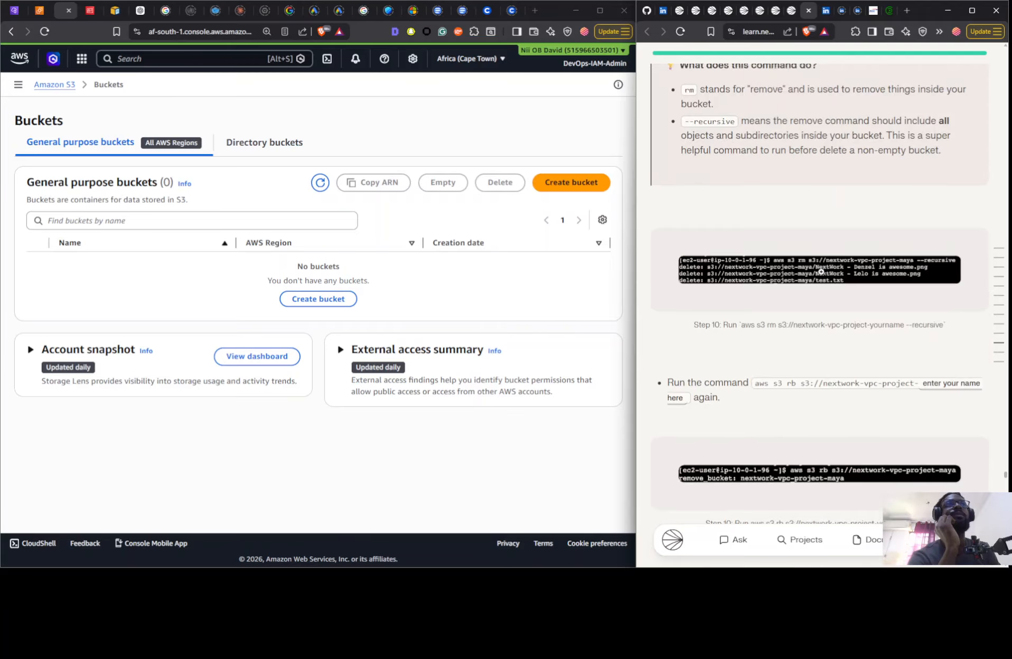
pyautogui.scroll(7, 737, 232)
pyautogui.scroll(-4, 805, 280)
pyautogui.scroll(-7, 790, 268)
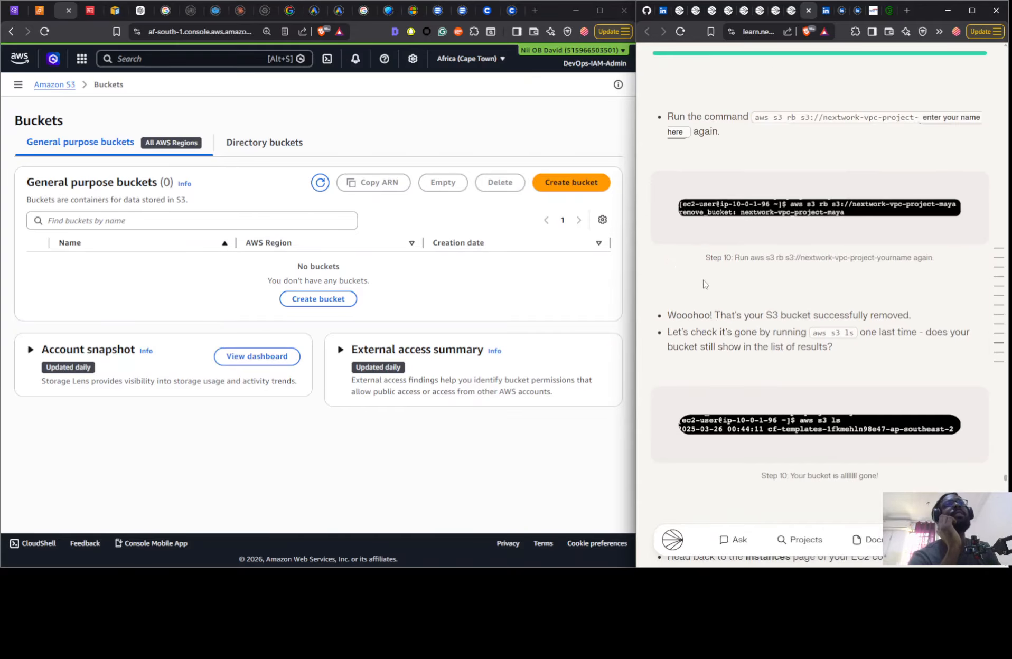
pyautogui.scroll(-6, 805, 272)
pyautogui.scroll(-10, 722, 299)
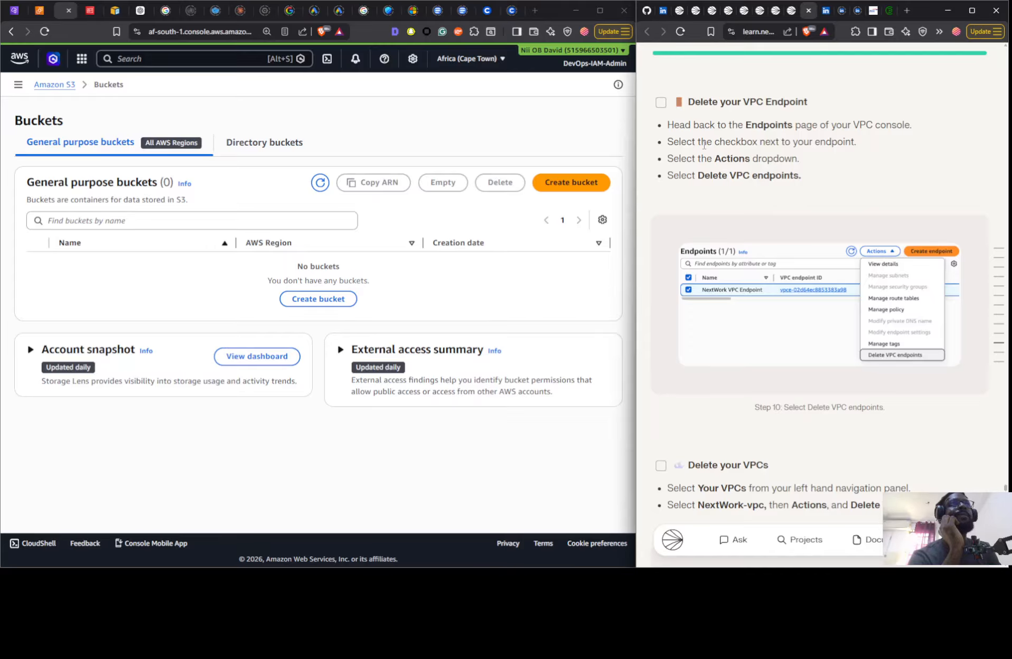
pyautogui.scroll(-8, 704, 144)
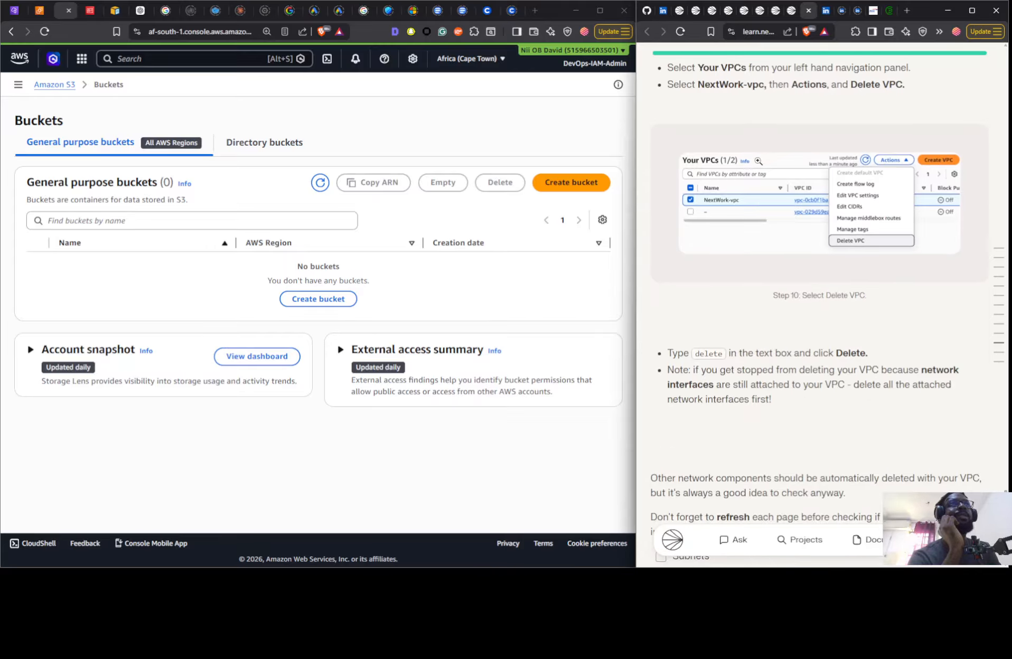
pyautogui.scroll(-6, 762, 178)
pyautogui.scroll(-3, 763, 183)
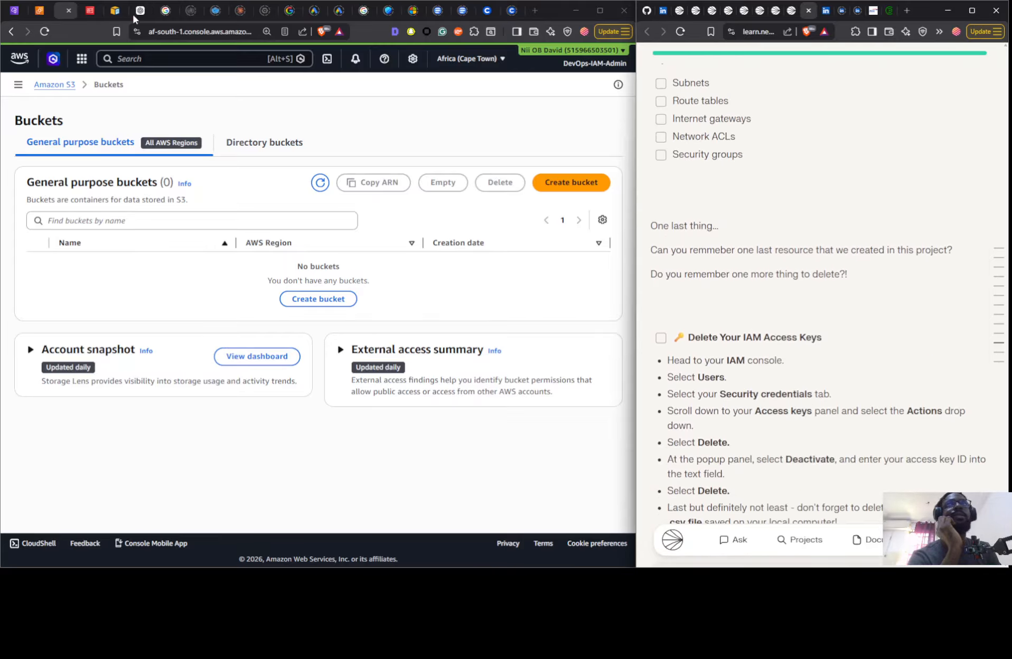
# - Switch to the IAM console and finish the Retrieve access keys page, continuing without viewing or downloading the secret key
pyautogui.click(94, 11)
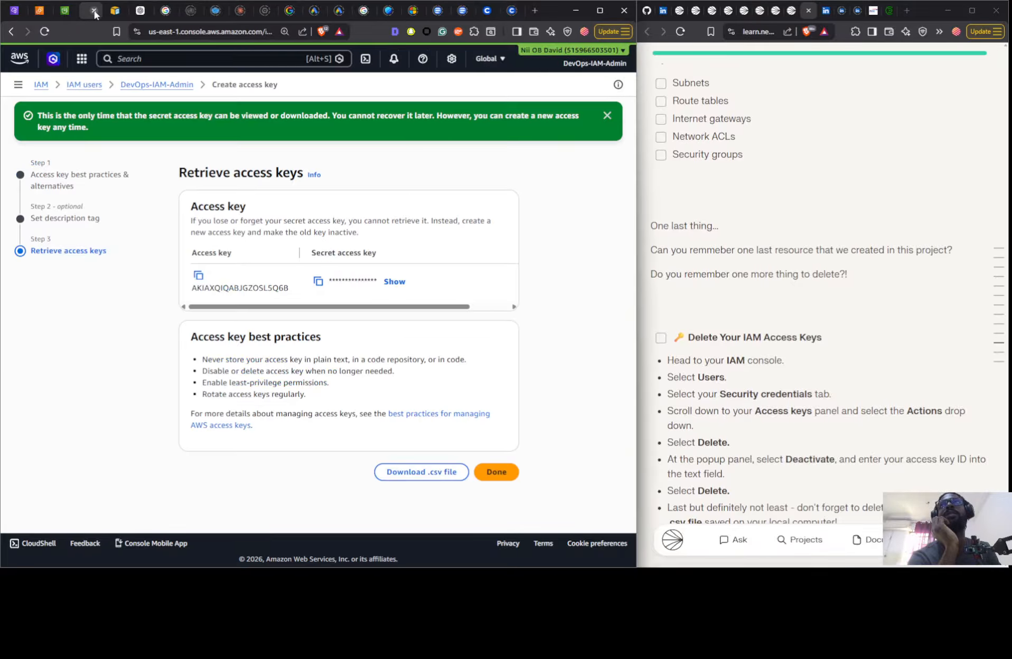
pyautogui.click(497, 472)
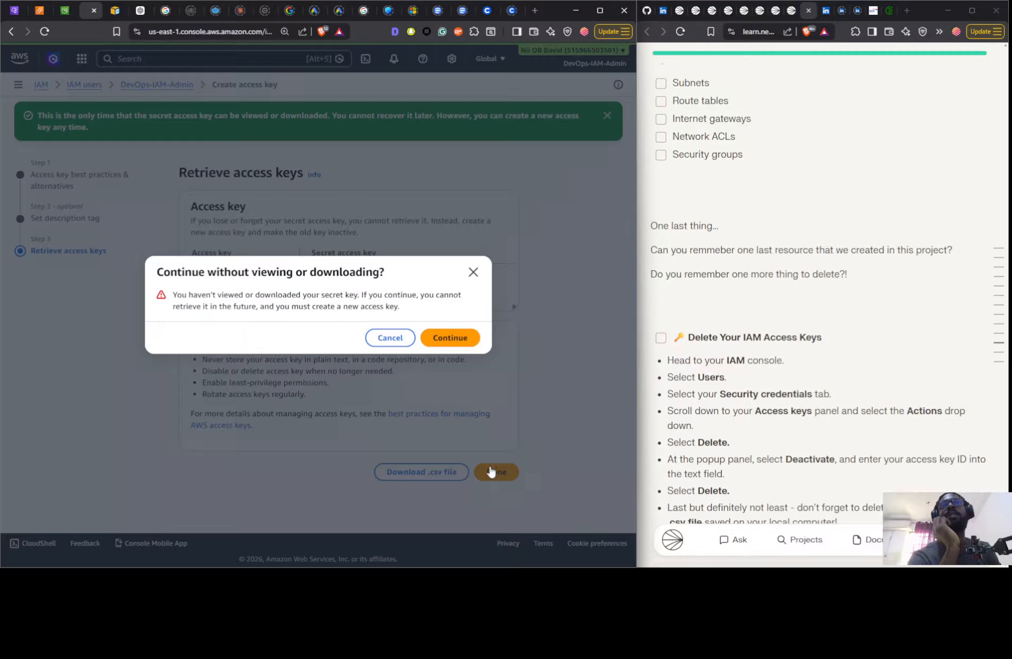
pyautogui.click(450, 341)
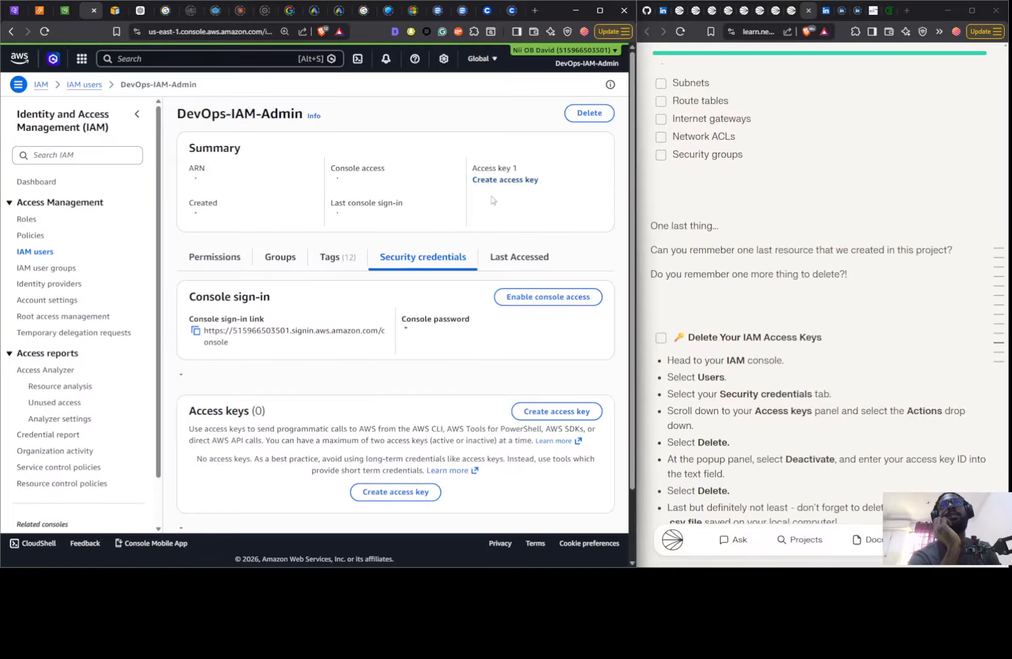
# - Deactivate the DevOps-IAM-Admin user's access key described as EC2 access S3 bucket
pyautogui.scroll(-5, 502, 290)
pyautogui.click(562, 337)
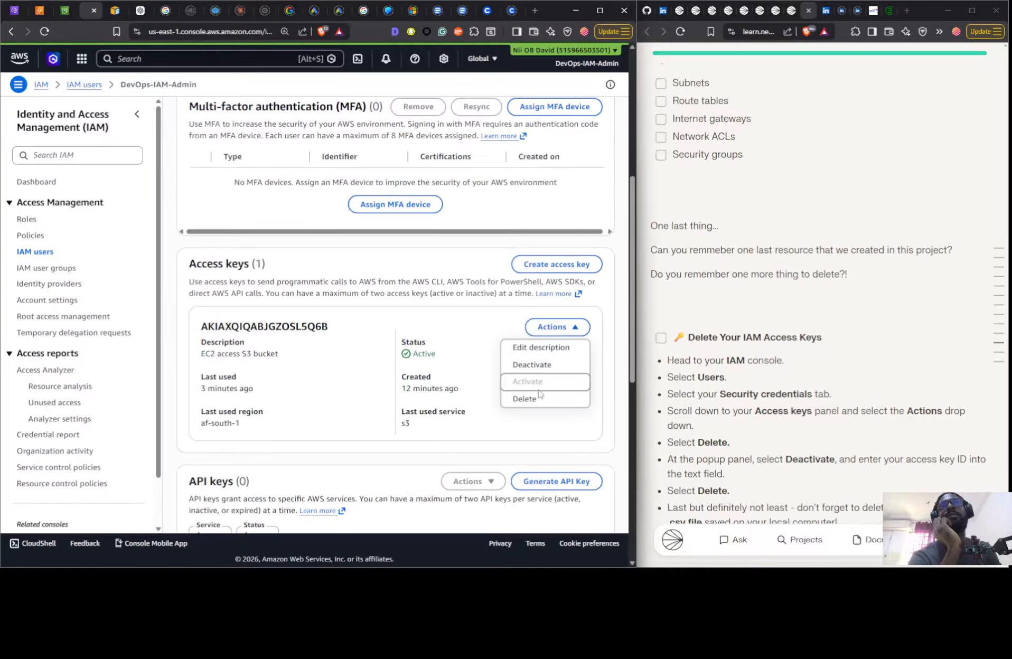
pyautogui.click(508, 396)
pyautogui.click(205, 364)
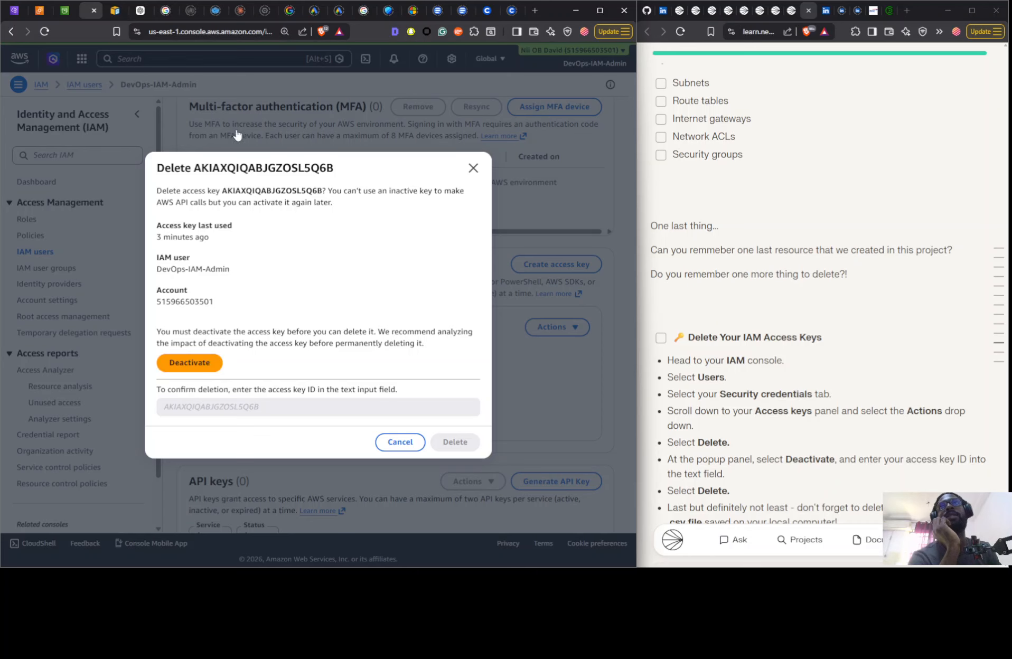
pyautogui.click(234, 162)
# - Delete the inactive access key, confirming with its access key ID, and check the user's Access keys section
pyautogui.click(557, 338)
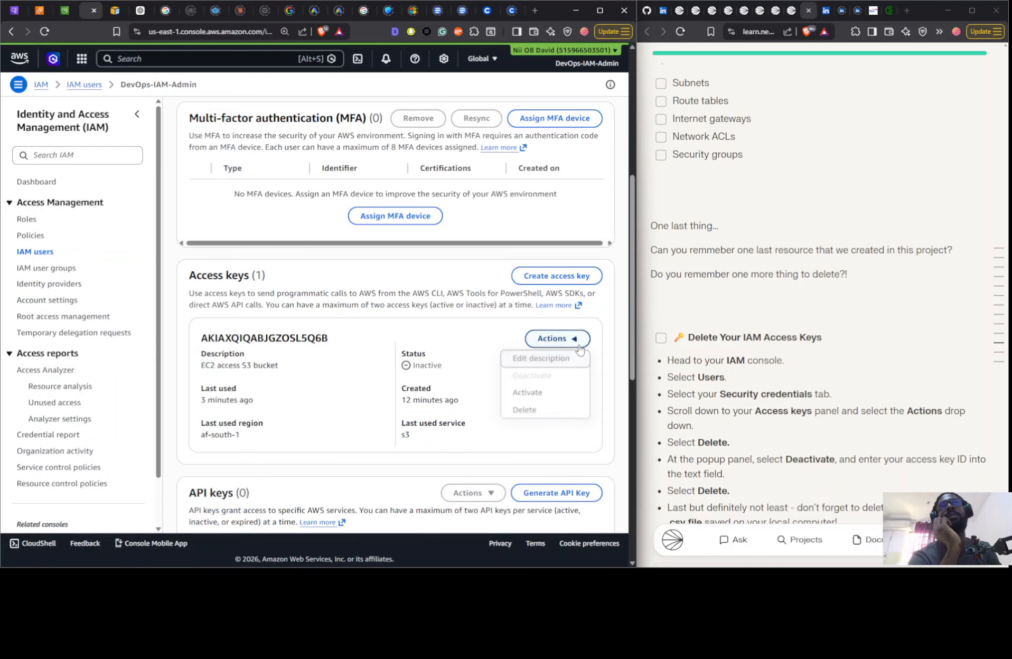
pyautogui.click(522, 410)
pyautogui.moveTo(254, 193); pyautogui.dragTo(248, 395)
pyautogui.click(453, 429)
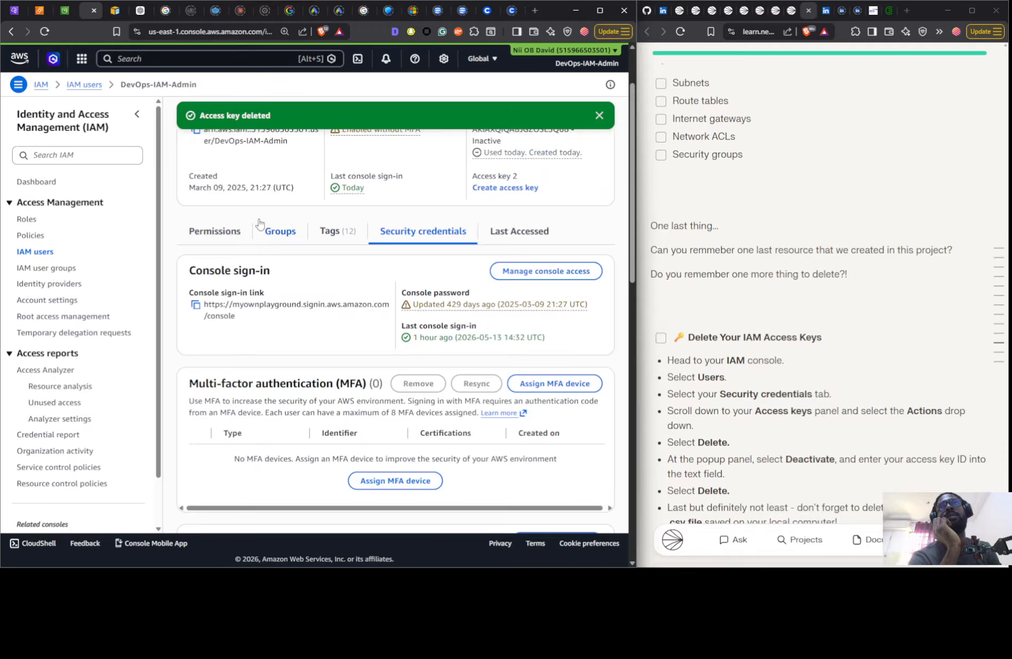
pyautogui.scroll(-3, 348, 381)
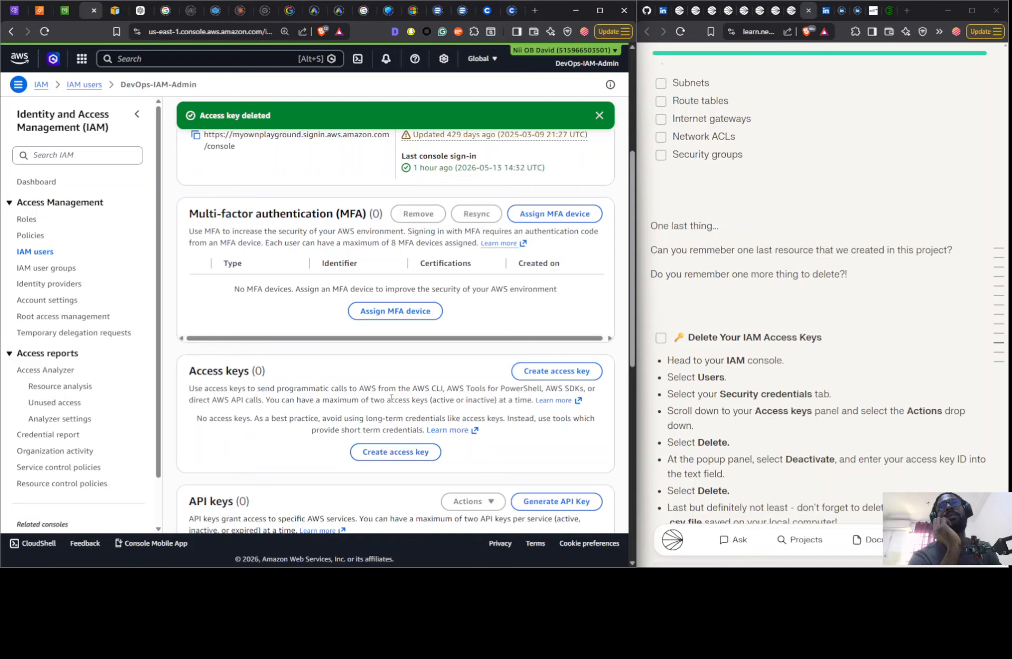
pyautogui.scroll(5, 392, 397)
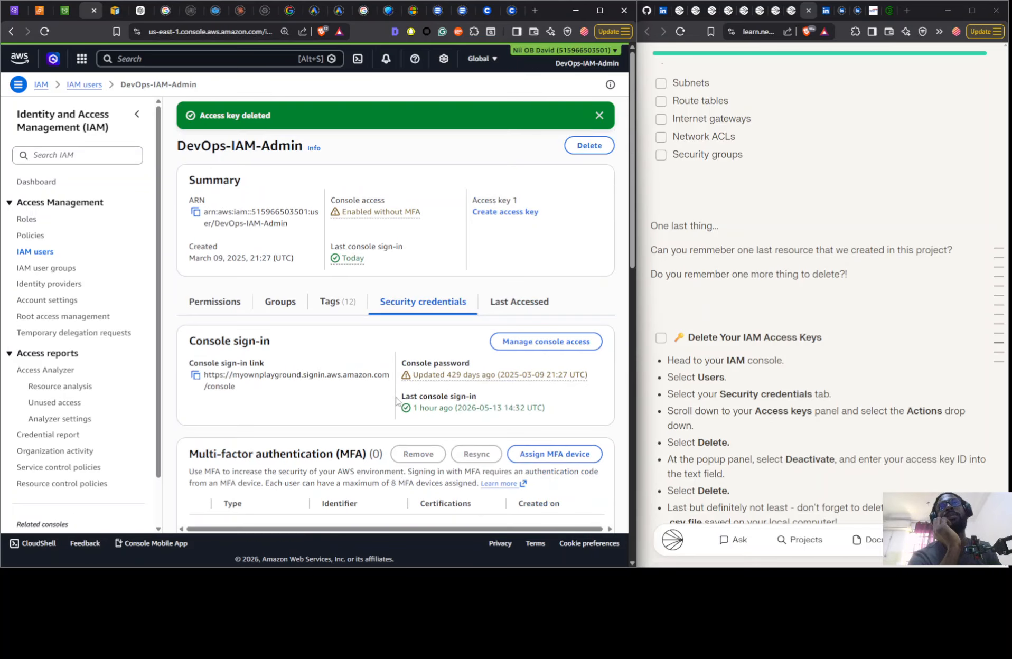
# - Switch to the S3 console and reload the general purpose buckets list to check for leftover buckets
pyautogui.click(62, 8)
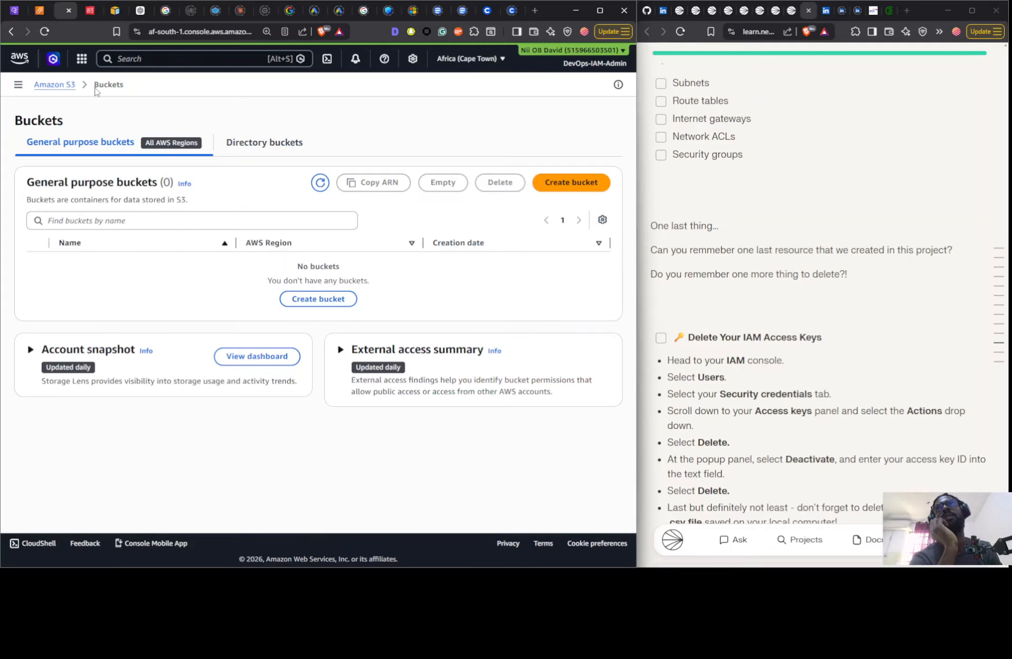
pyautogui.click(71, 86)
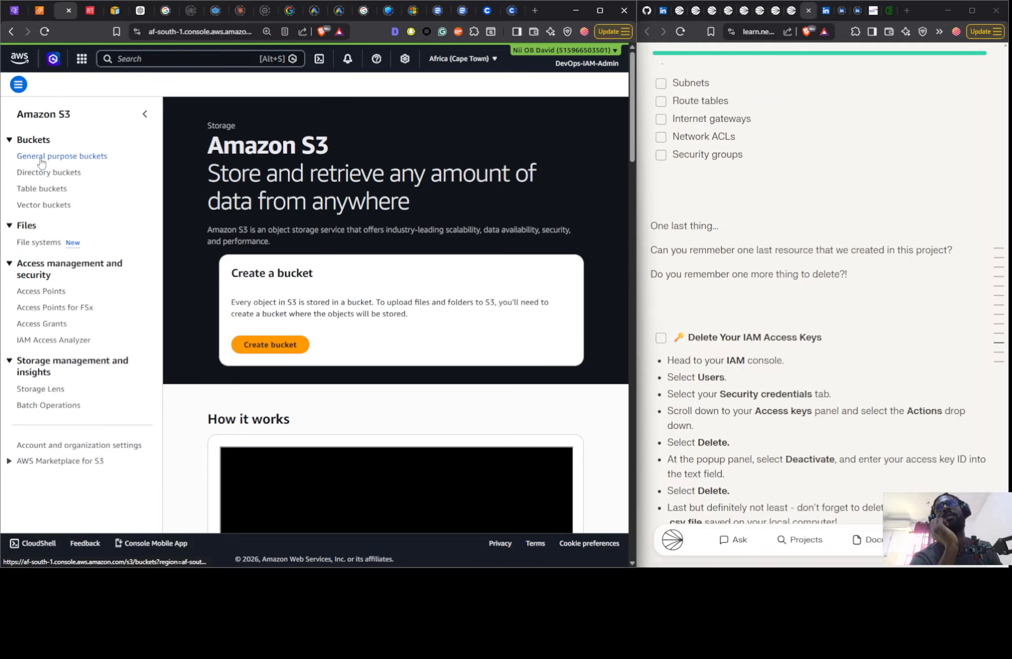
pyautogui.click(40, 156)
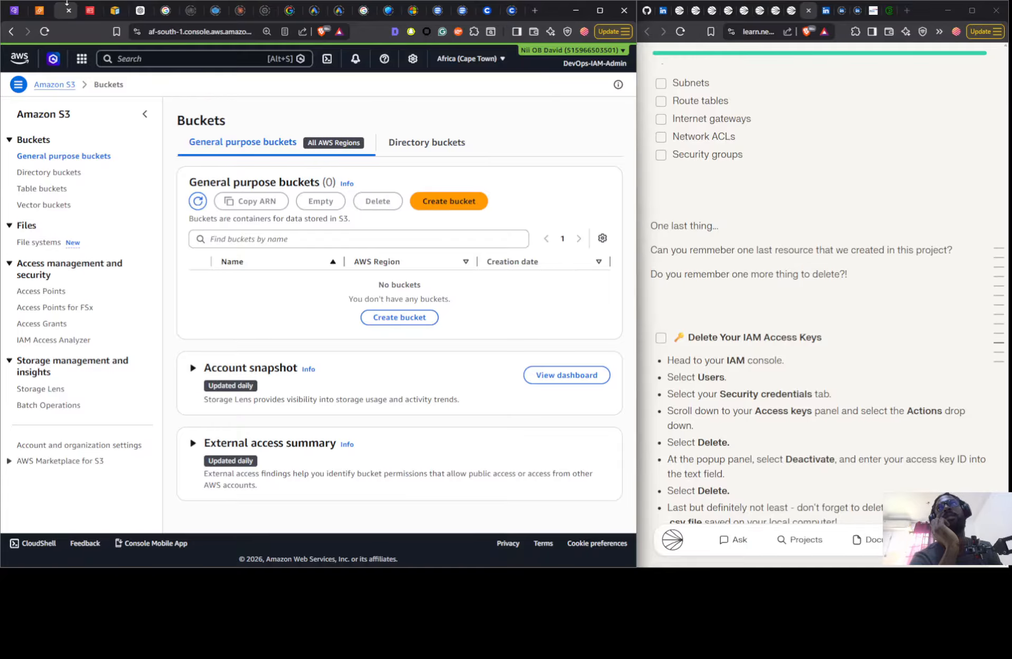
# - Switch to the EC2 console and terminate the instance Instance 1 Nextwork without skipping the OS shutdown
pyautogui.click(41, 13)
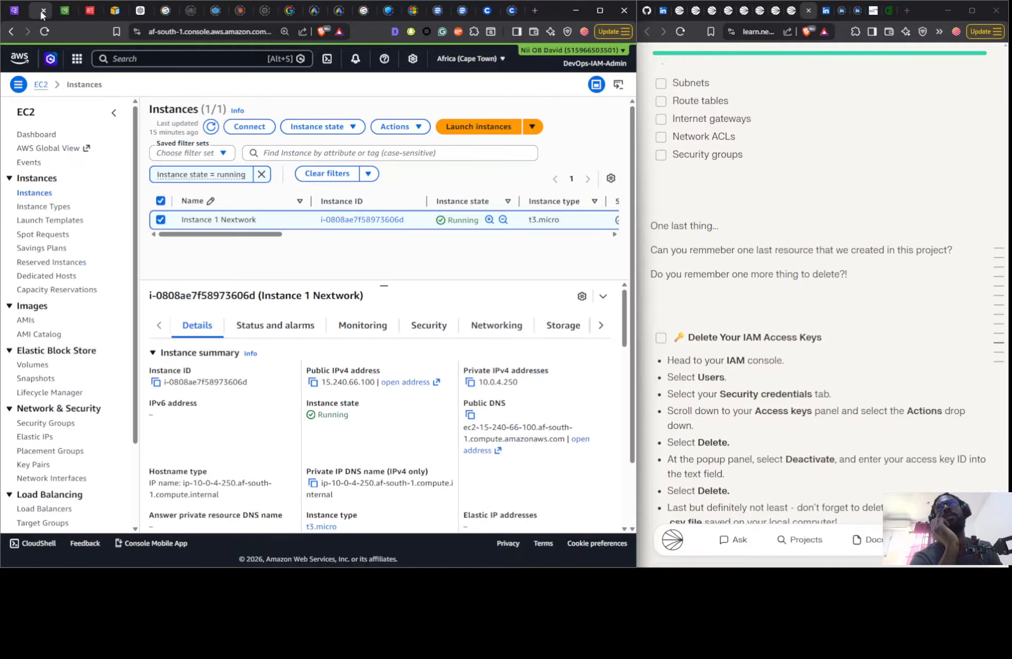
pyautogui.click(323, 131)
pyautogui.click(319, 218)
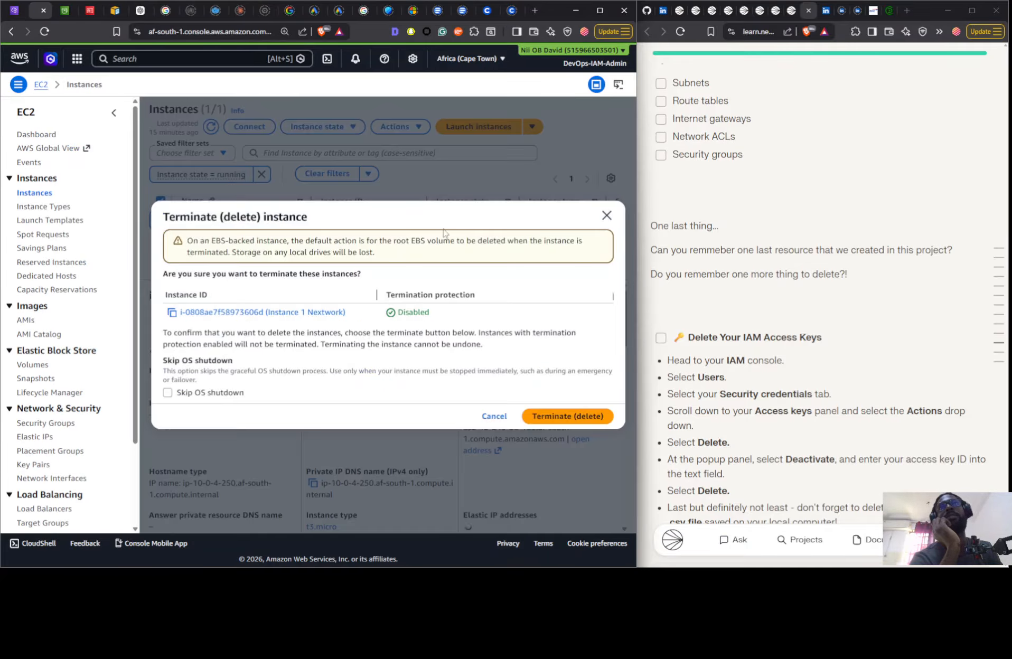
pyautogui.click(555, 415)
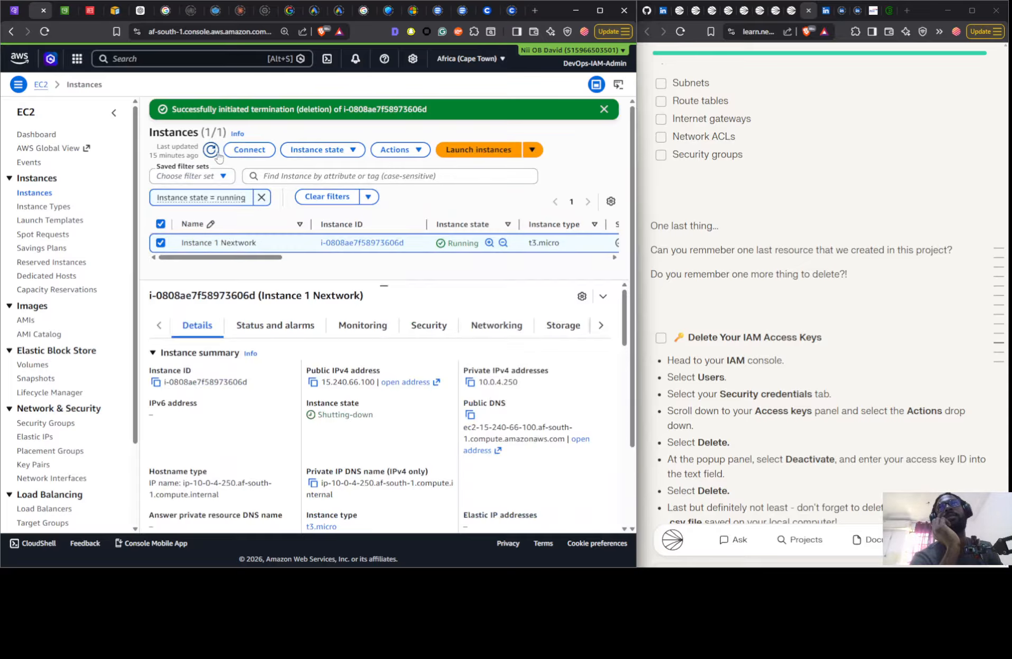
# - Check the NextWork VPC Endpoint's available actions, reread the guide's VPC and access key cleanup instructions, and recheck the running EC2 instances
pyautogui.click(9, 13)
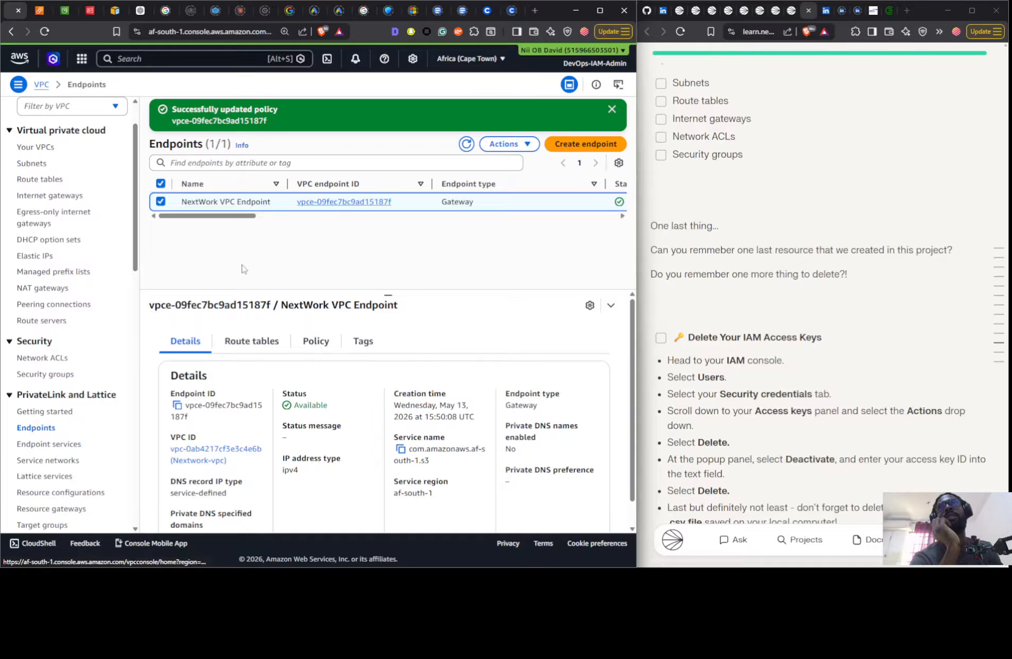
pyautogui.click(506, 143)
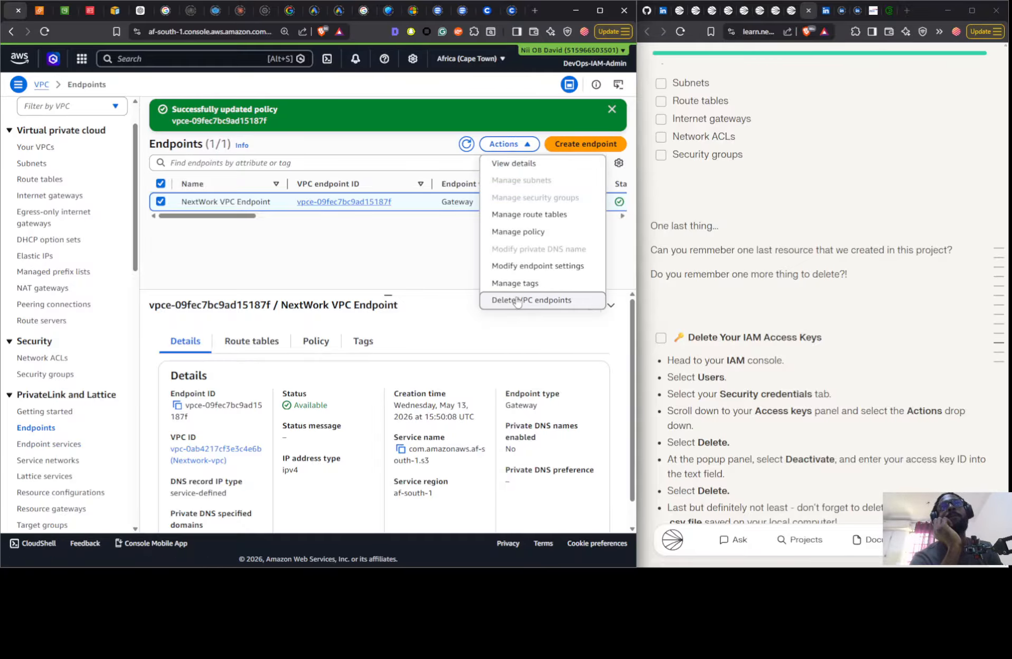
pyautogui.scroll(-4, 708, 299)
pyautogui.scroll(5, 708, 299)
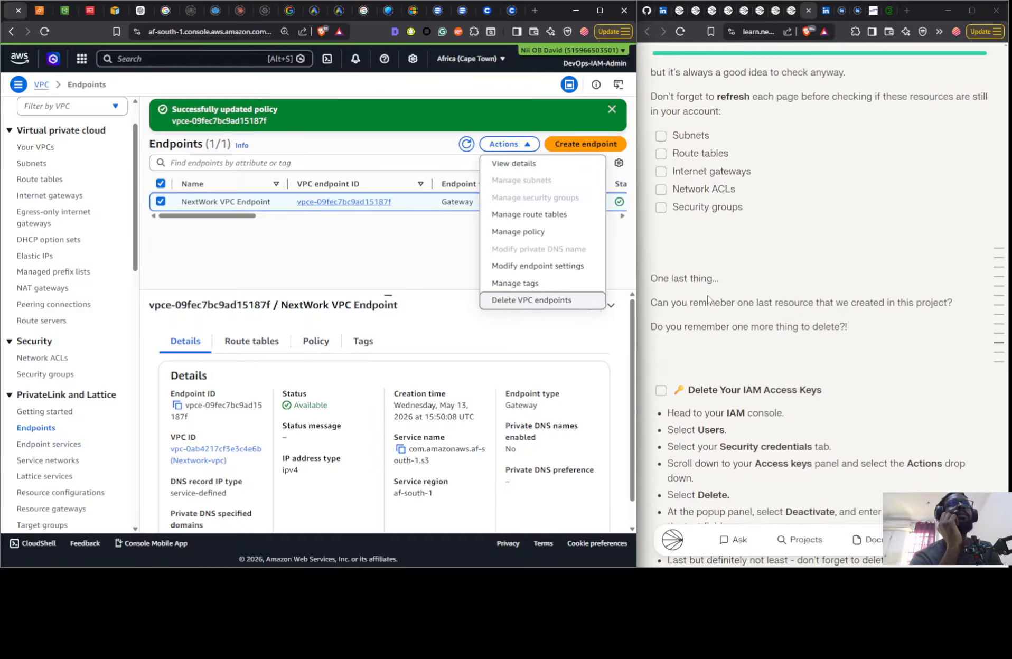
pyautogui.scroll(6, 708, 258)
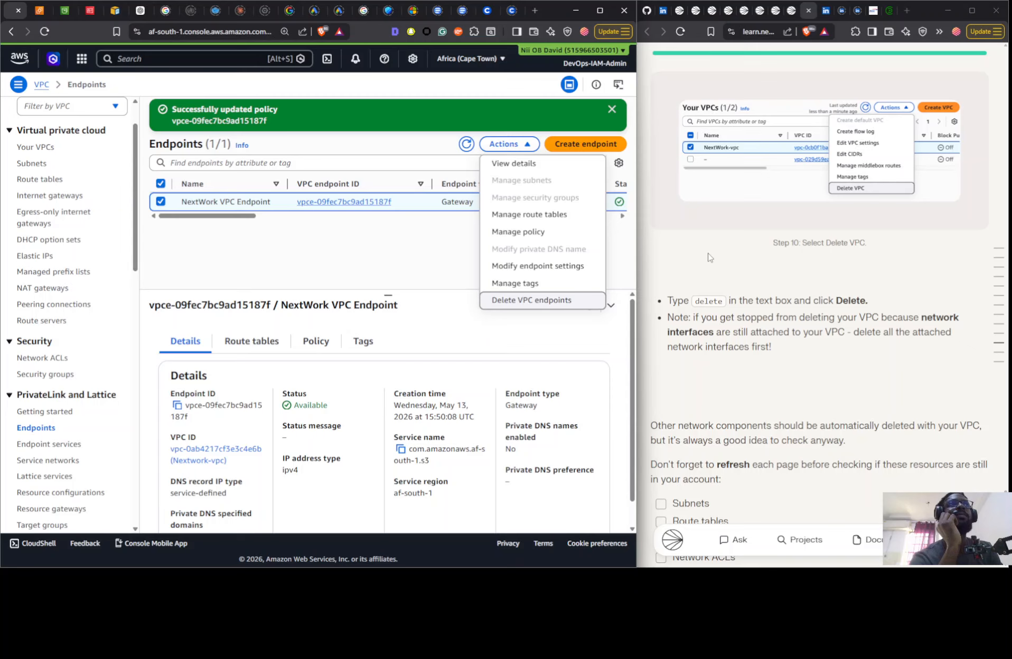
pyautogui.scroll(2, 710, 257)
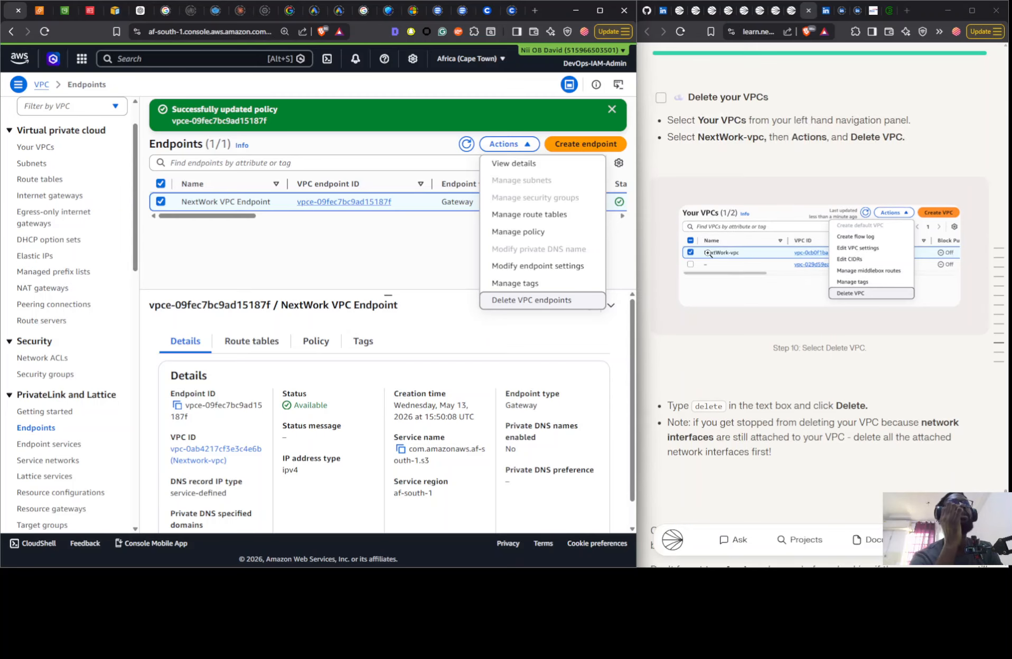
pyautogui.scroll(-8, 709, 253)
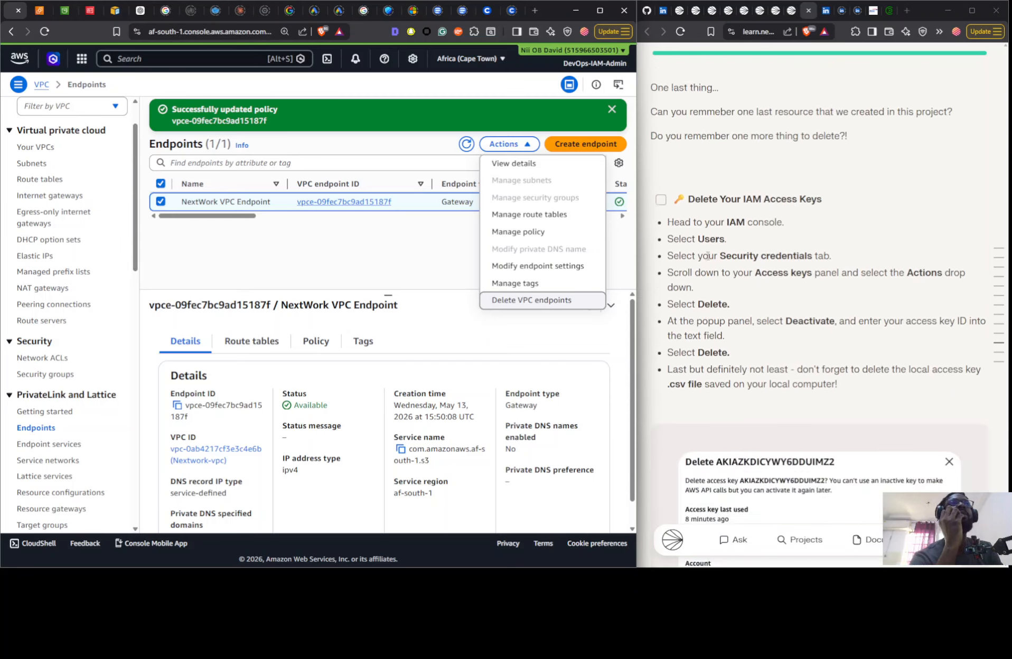
pyautogui.scroll(-10, 707, 256)
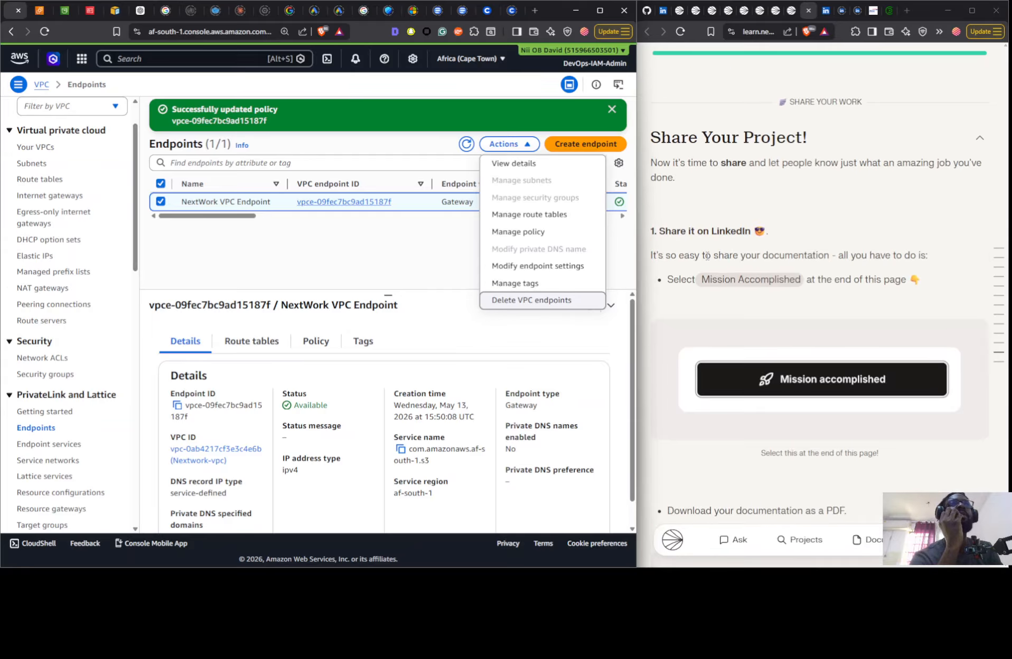
pyautogui.click(41, 10)
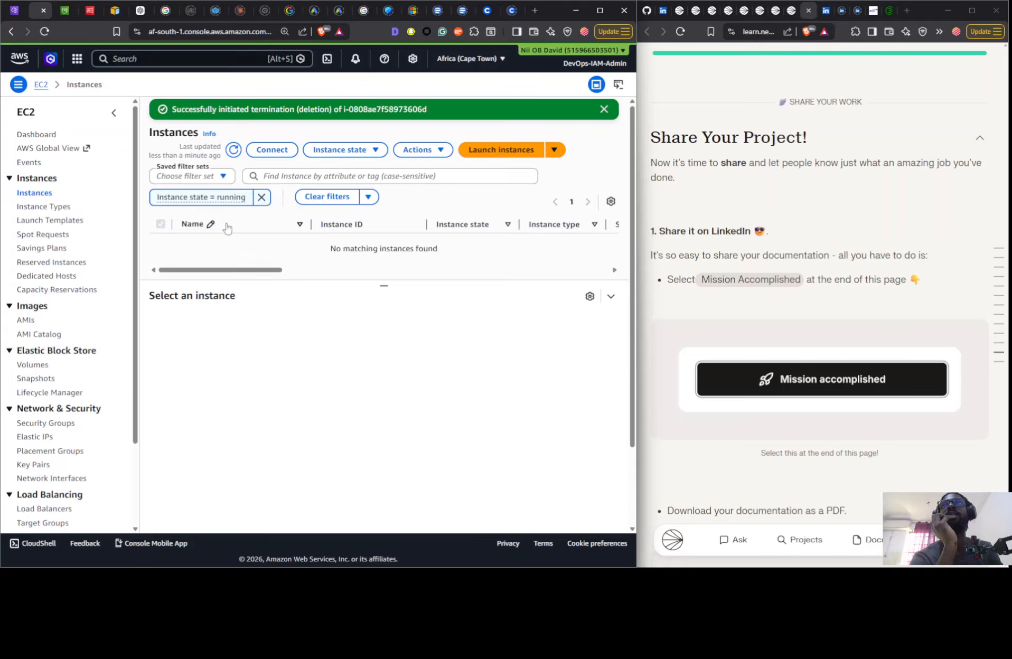
pyautogui.click(233, 150)
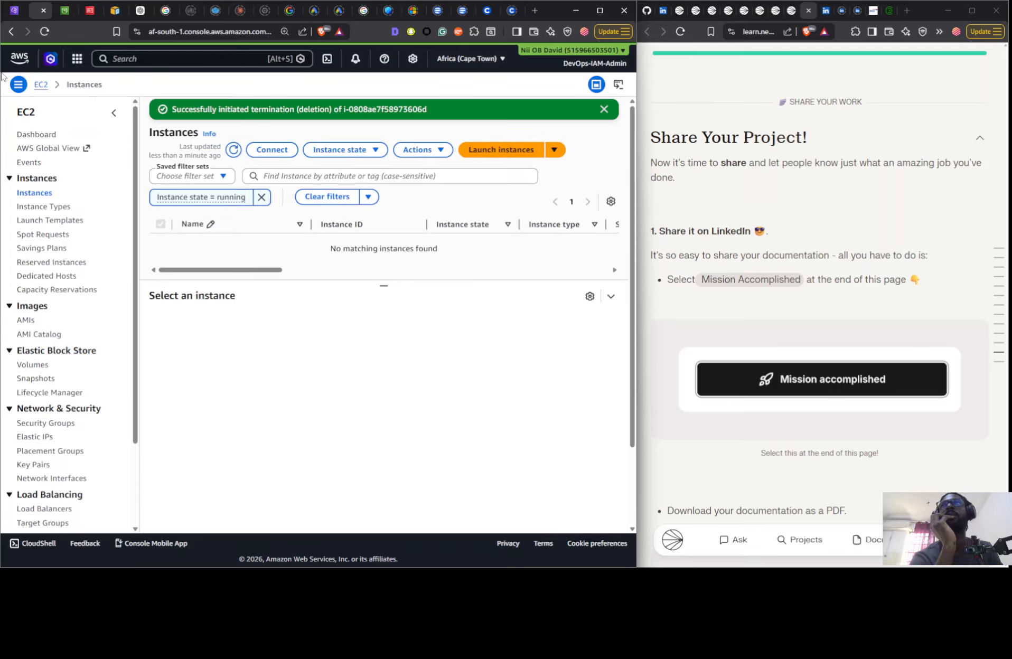
# - Delete Nextwork-vpc together with its associated network resources and VPC endpoint, confirming with the word delete
pyautogui.click(20, 11)
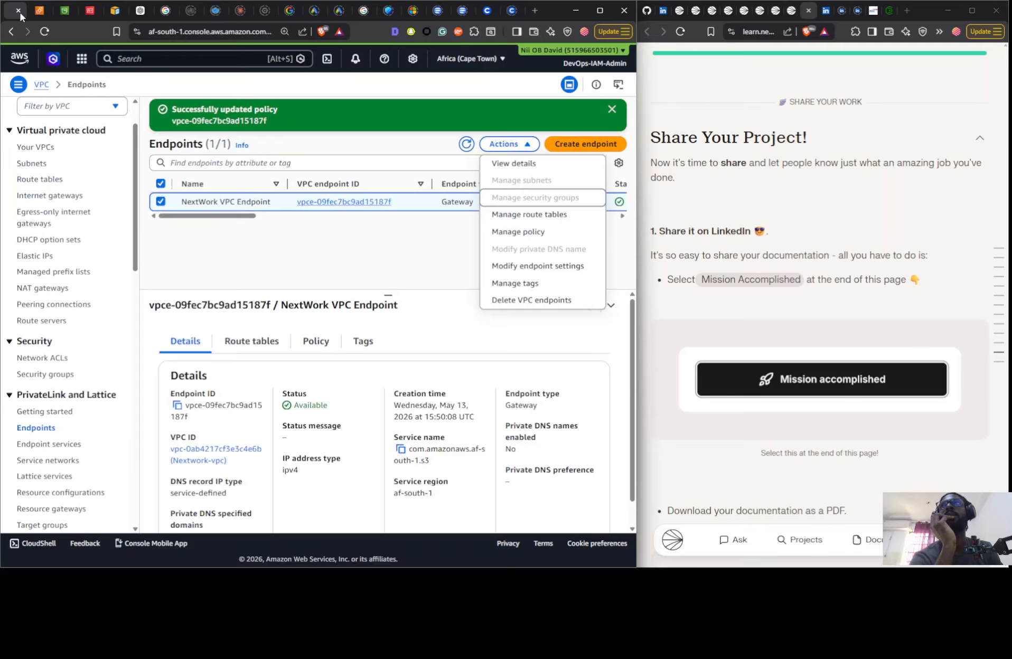
pyautogui.click(47, 146)
pyautogui.click(237, 237)
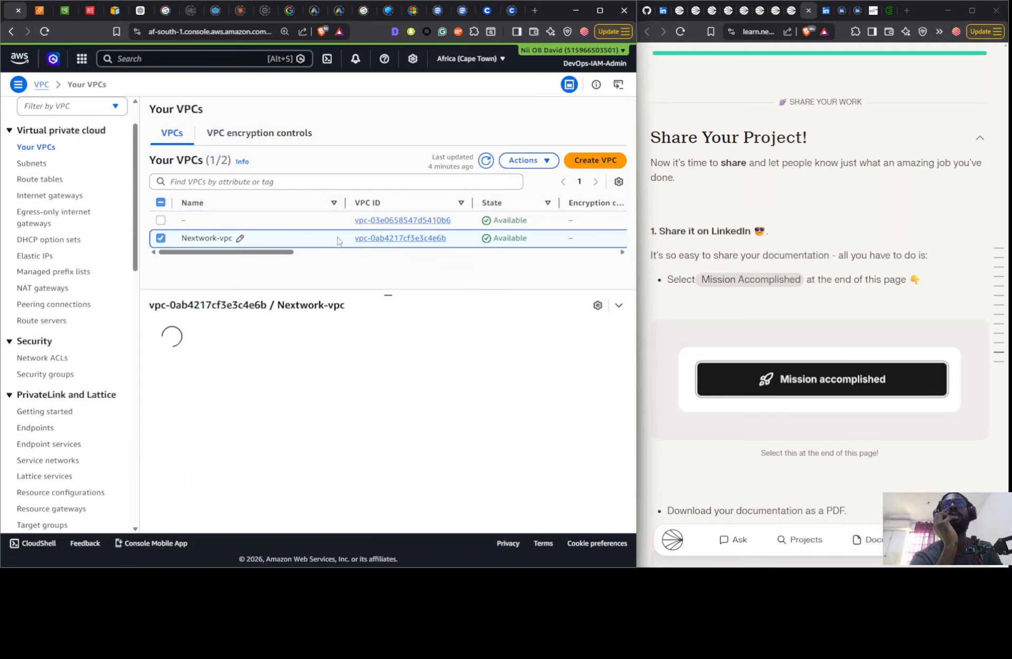
pyautogui.click(528, 160)
pyautogui.click(464, 299)
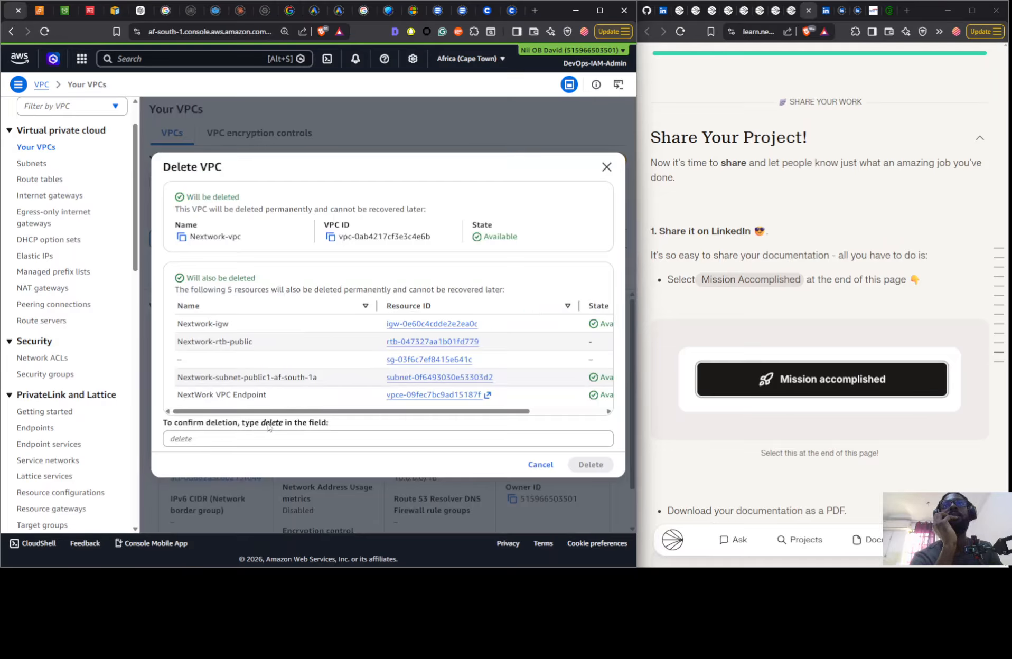
pyautogui.doubleClick(271, 422)
pyautogui.moveTo(271, 423); pyautogui.dragTo(262, 441)
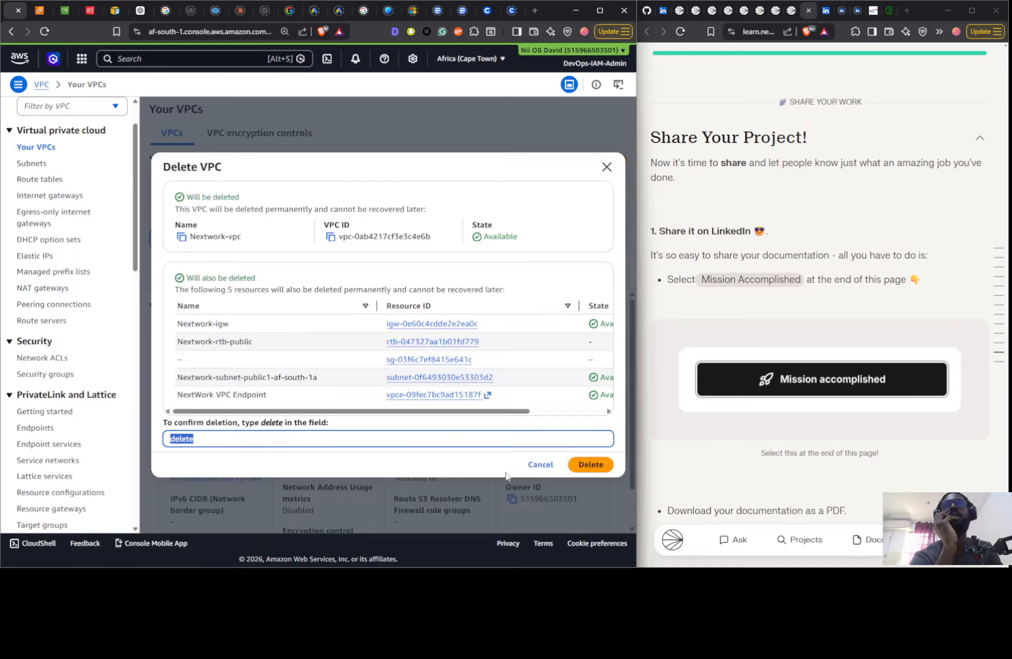
pyautogui.click(588, 465)
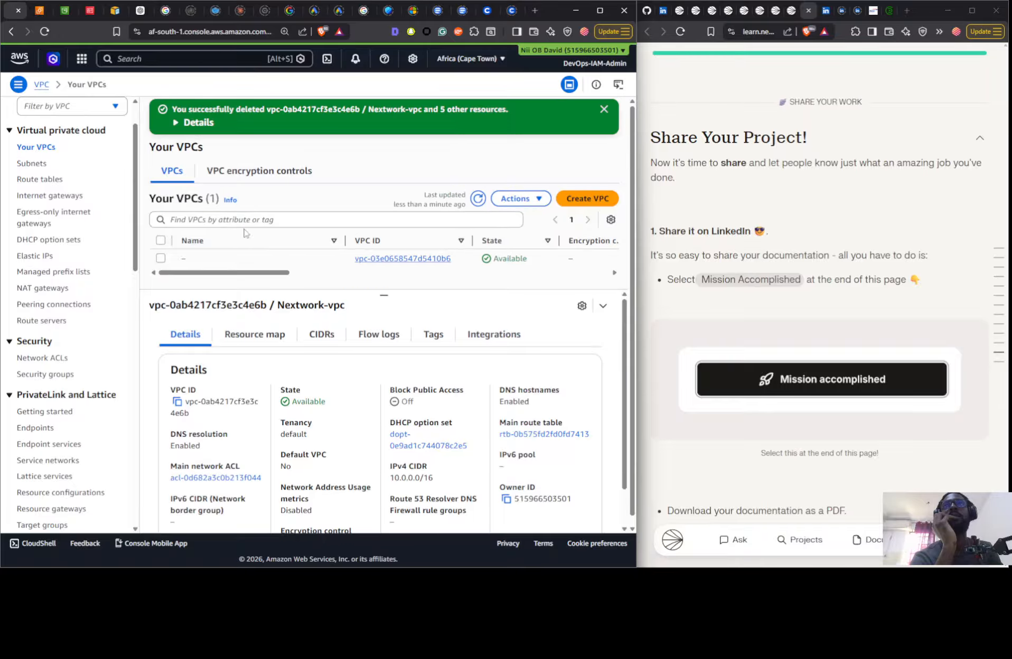
# - Refresh the VPC endpoints list and check the network ACLs and security groups for leftover project resources
pyautogui.click(52, 426)
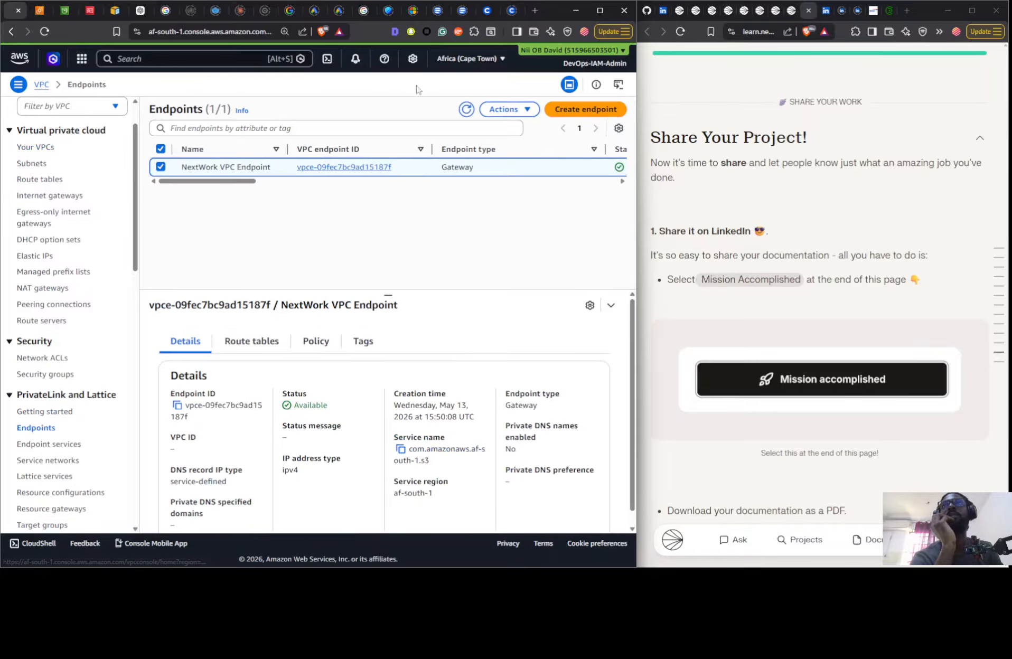
pyautogui.click(466, 109)
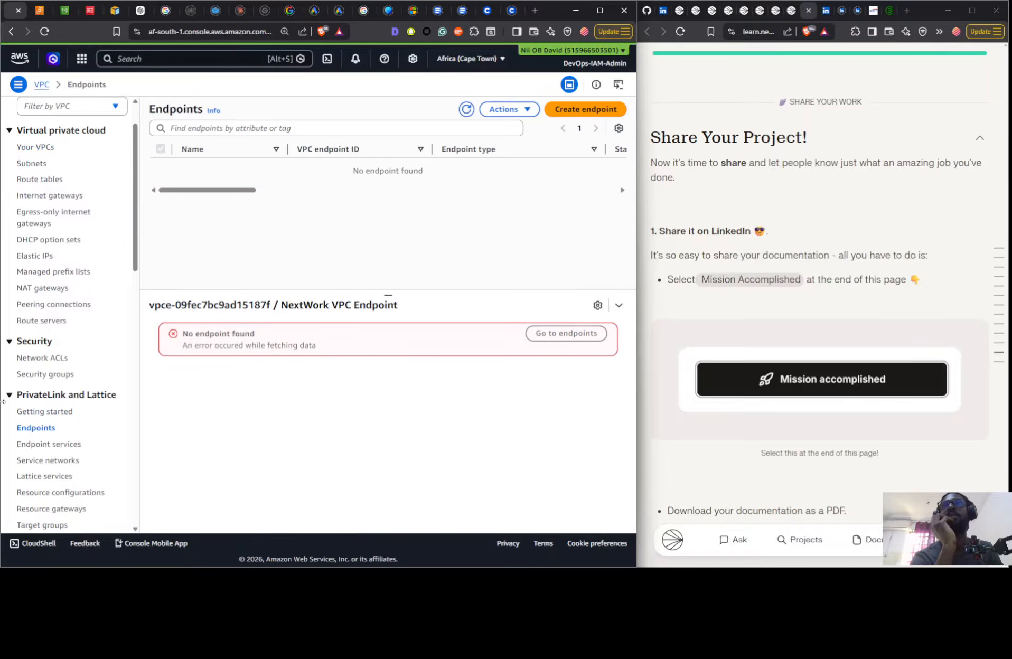
pyautogui.click(42, 357)
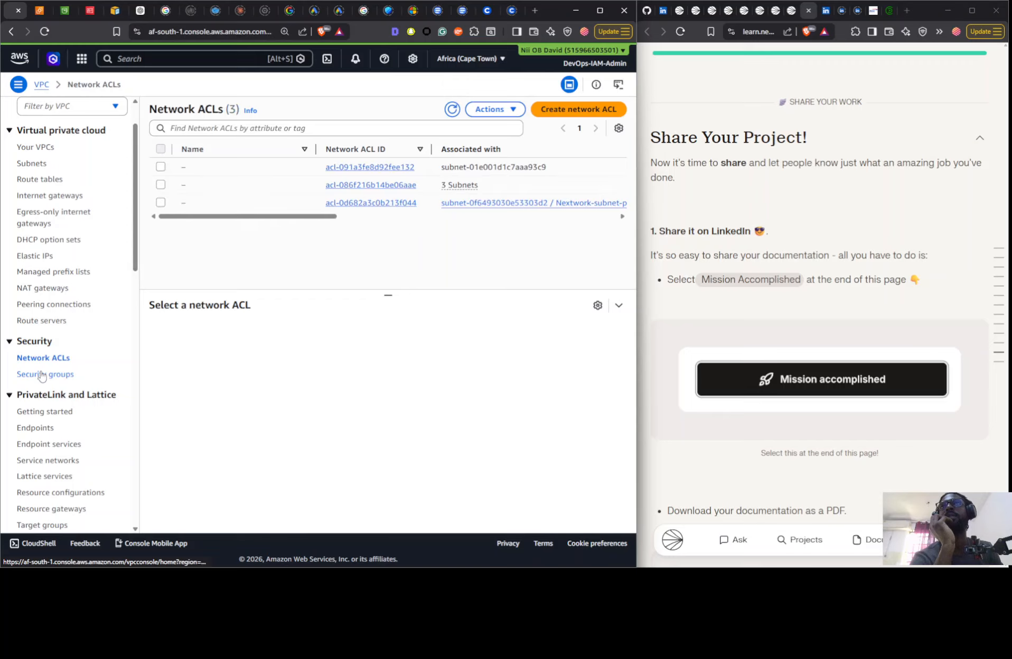
pyautogui.click(42, 374)
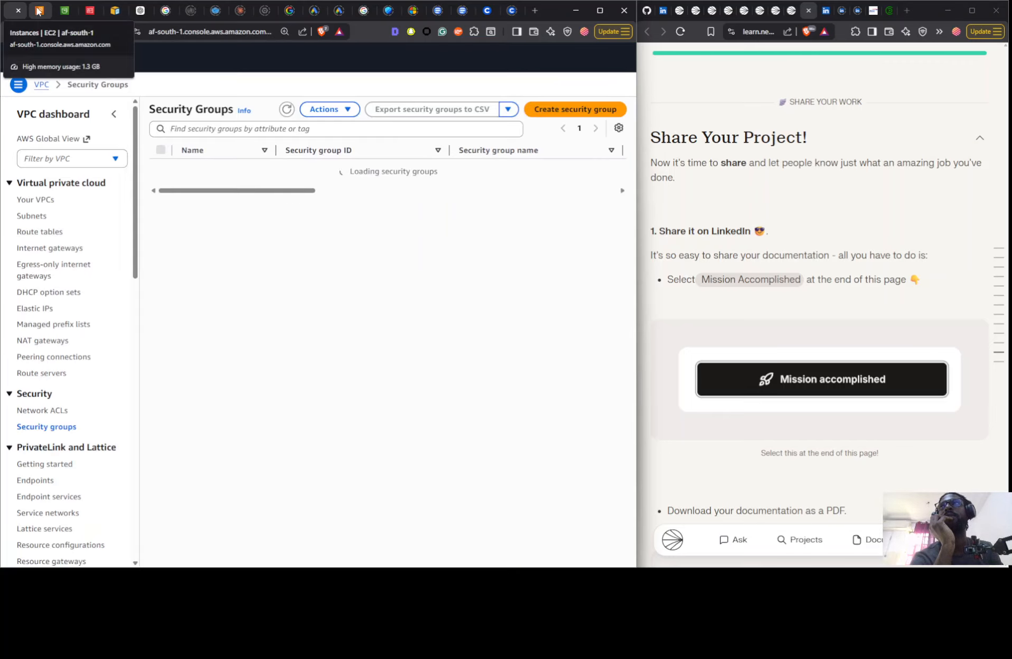
# - Check the VPCs, subnets, route tables, internet gateways, Elastic IPs and peering connections for leftover project resources
pyautogui.click(41, 199)
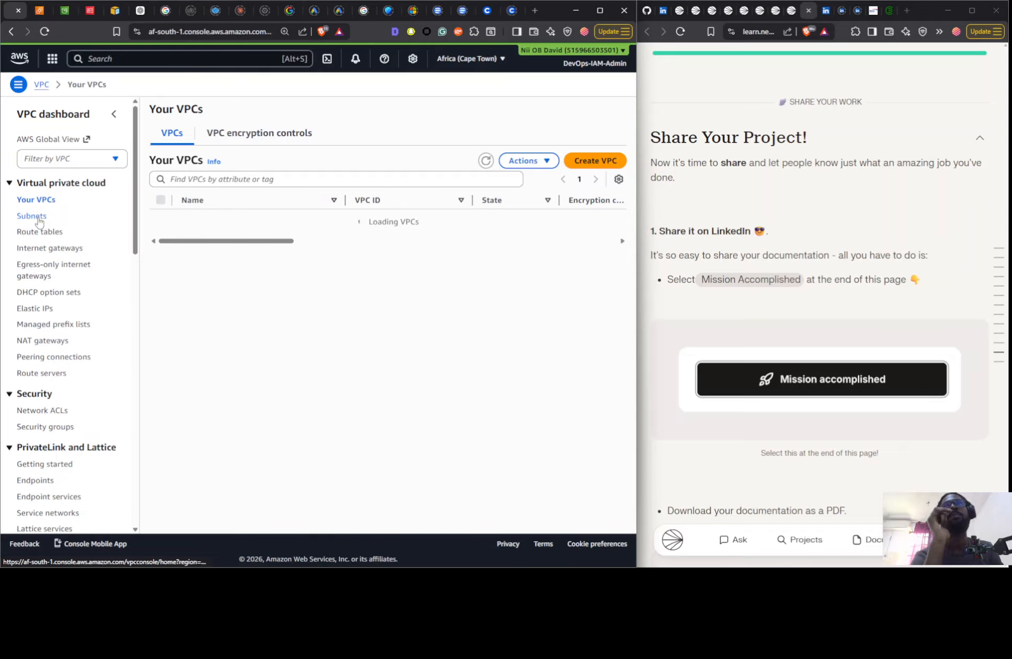
pyautogui.click(32, 216)
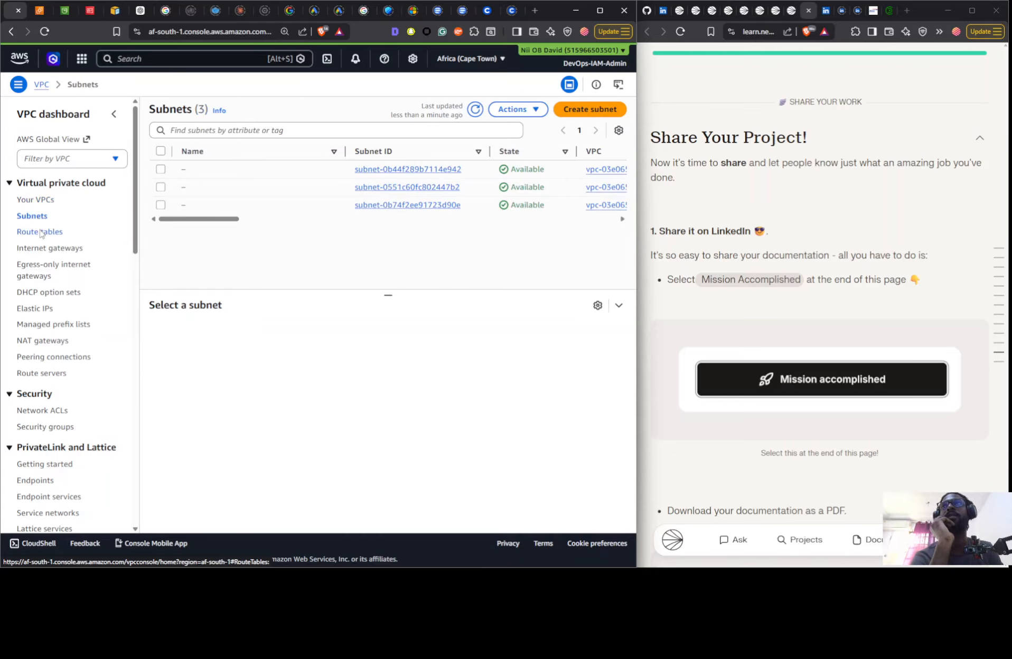
pyautogui.click(45, 232)
pyautogui.click(56, 249)
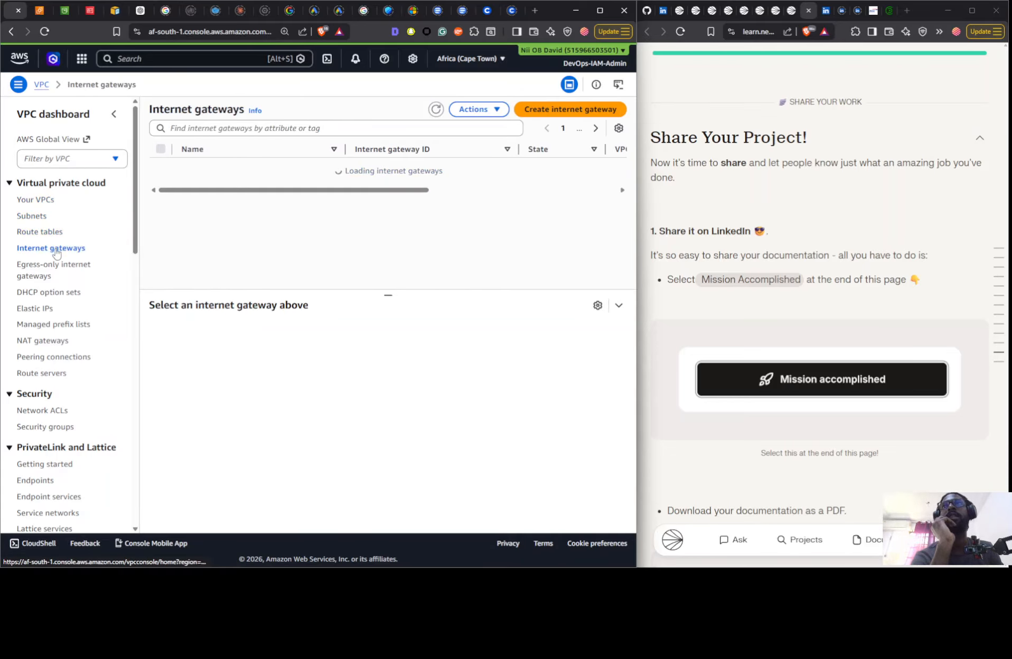
pyautogui.click(41, 310)
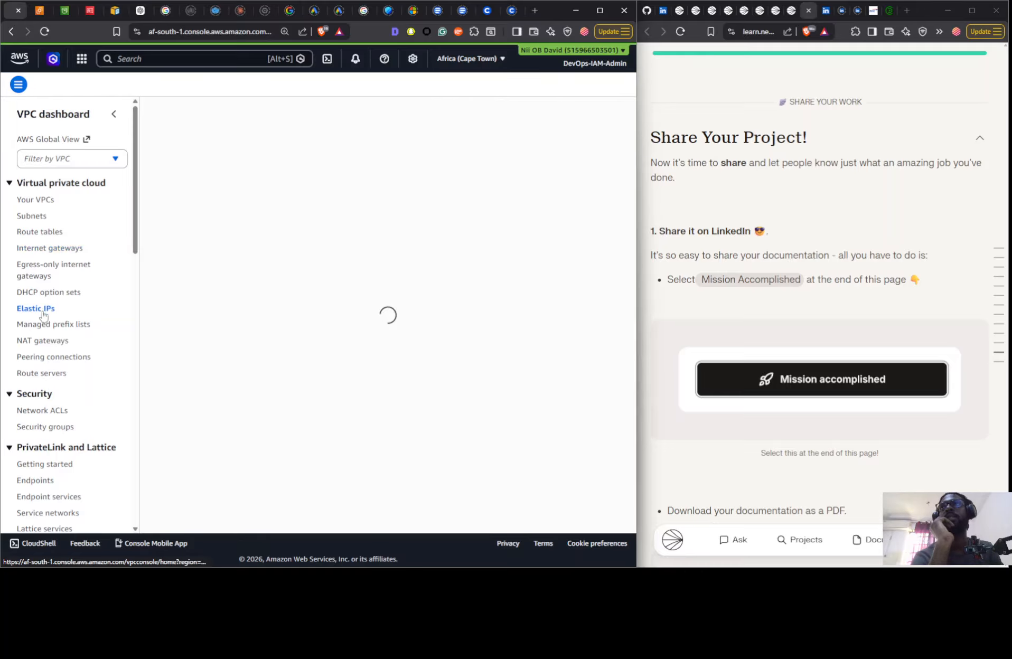
pyautogui.click(38, 357)
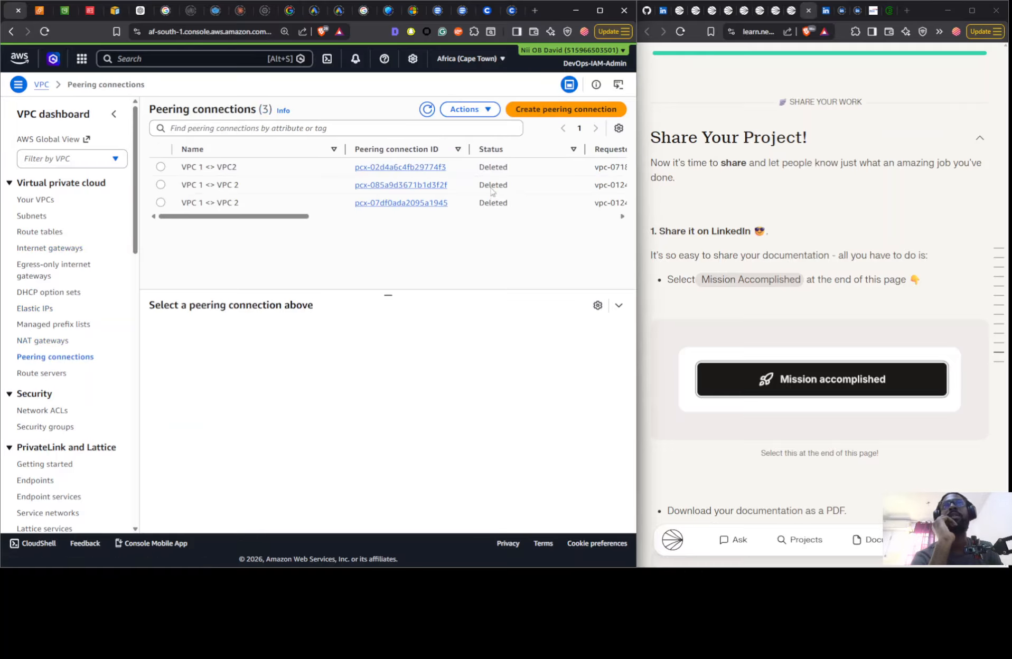
# - Inspect a deleted VPC peering connection's details, and check the route servers, network ACLs, security groups and endpoints for leftover project resources
pyautogui.click(491, 185)
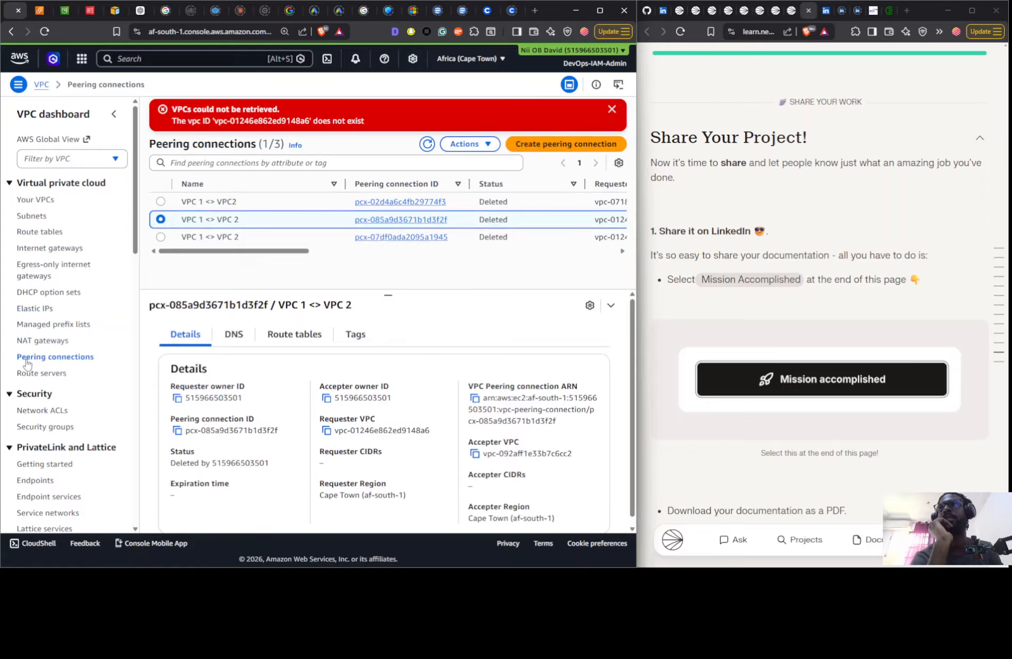
pyautogui.click(31, 374)
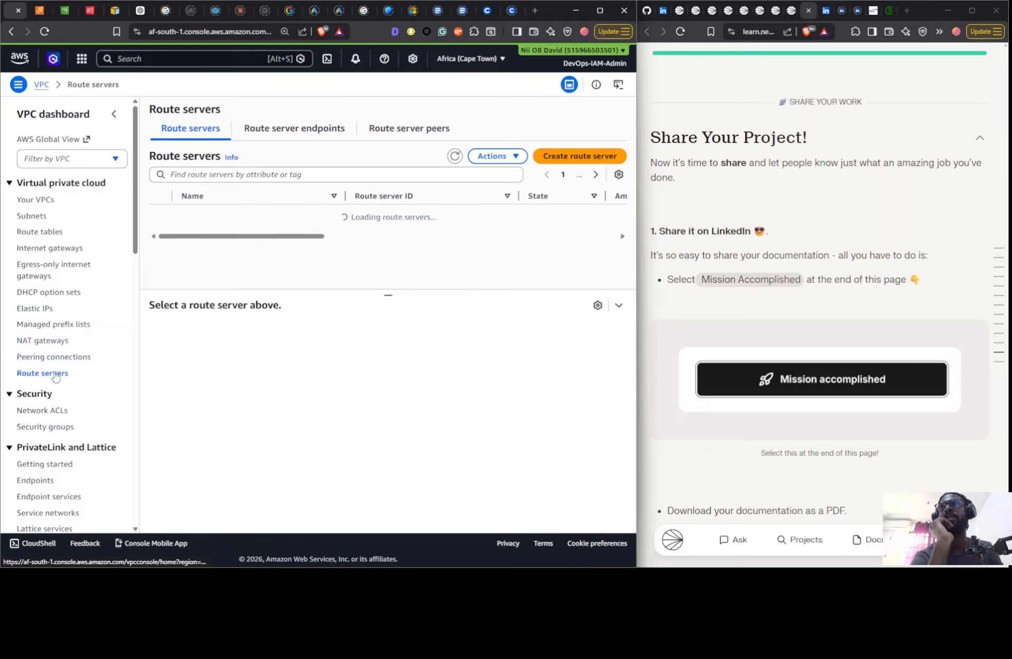
pyautogui.click(40, 411)
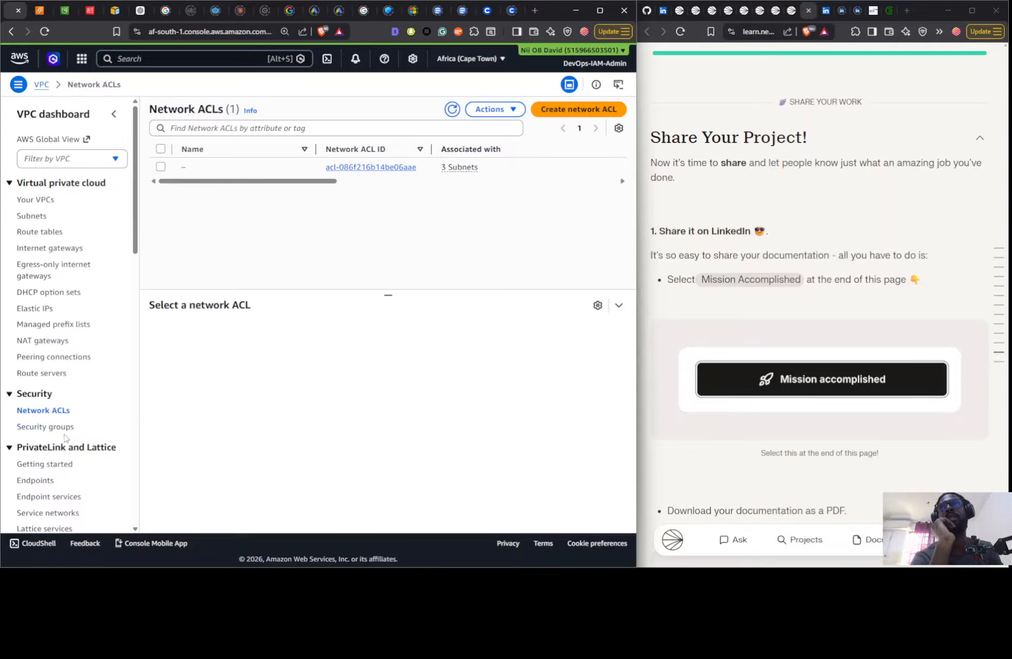
pyautogui.click(58, 425)
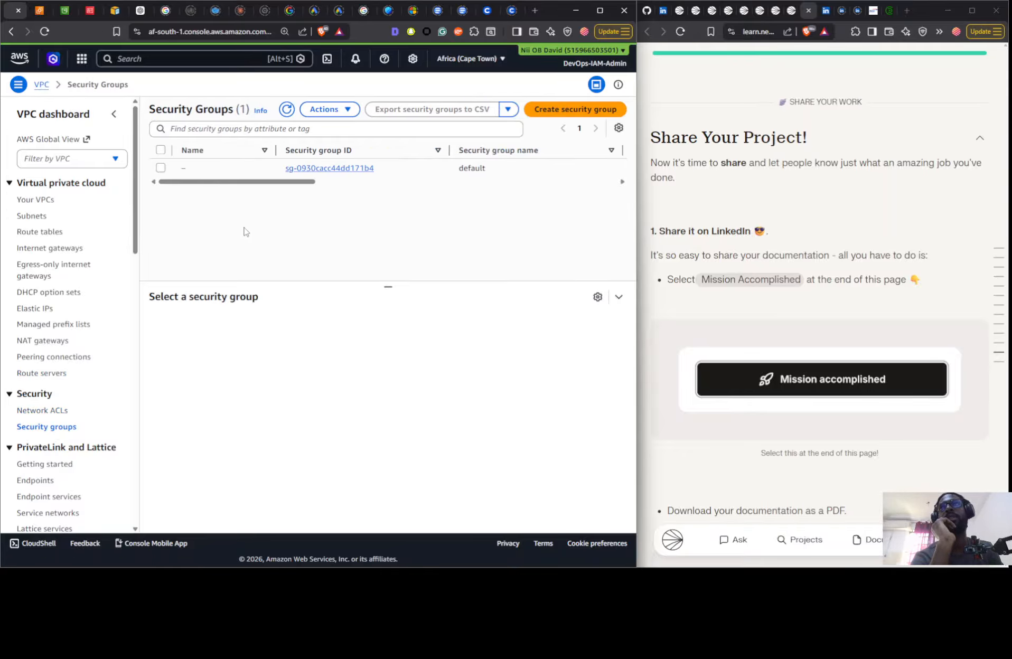
pyautogui.click(50, 481)
pyautogui.scroll(-5, 74, 451)
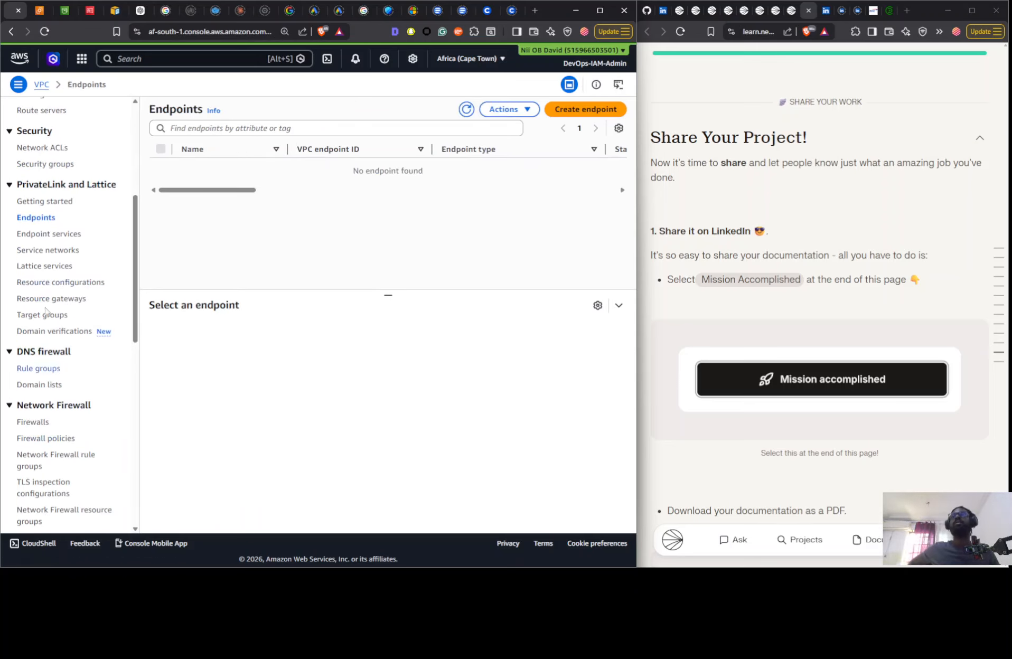
# - Show EC2 instances in every state in an enlarged list, check the S3 buckets for leftovers, and close the S3 page
pyautogui.click(40, 10)
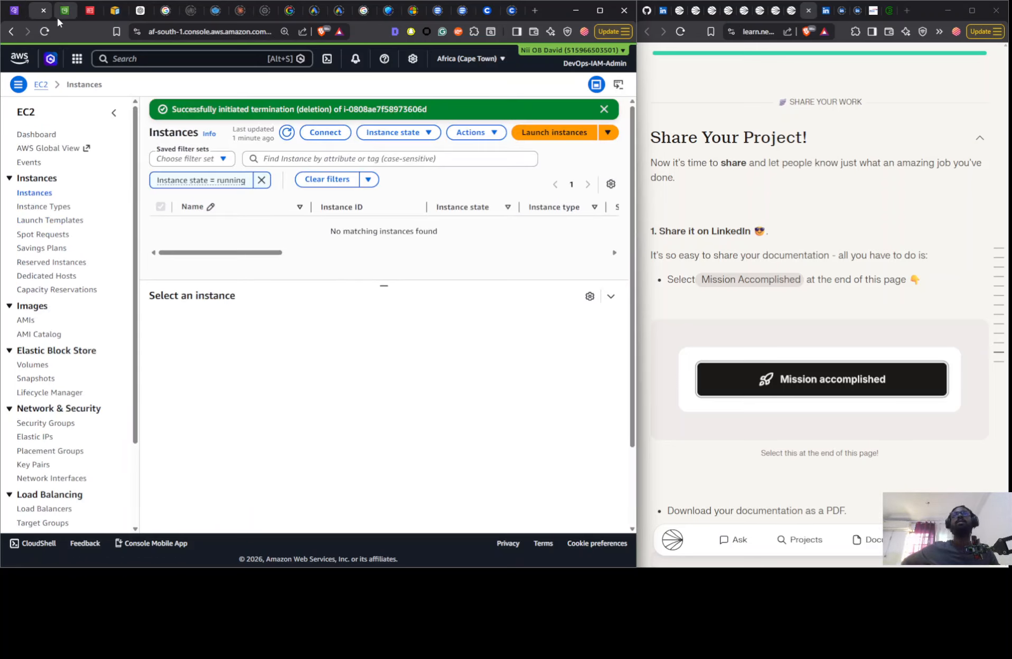
pyautogui.click(260, 180)
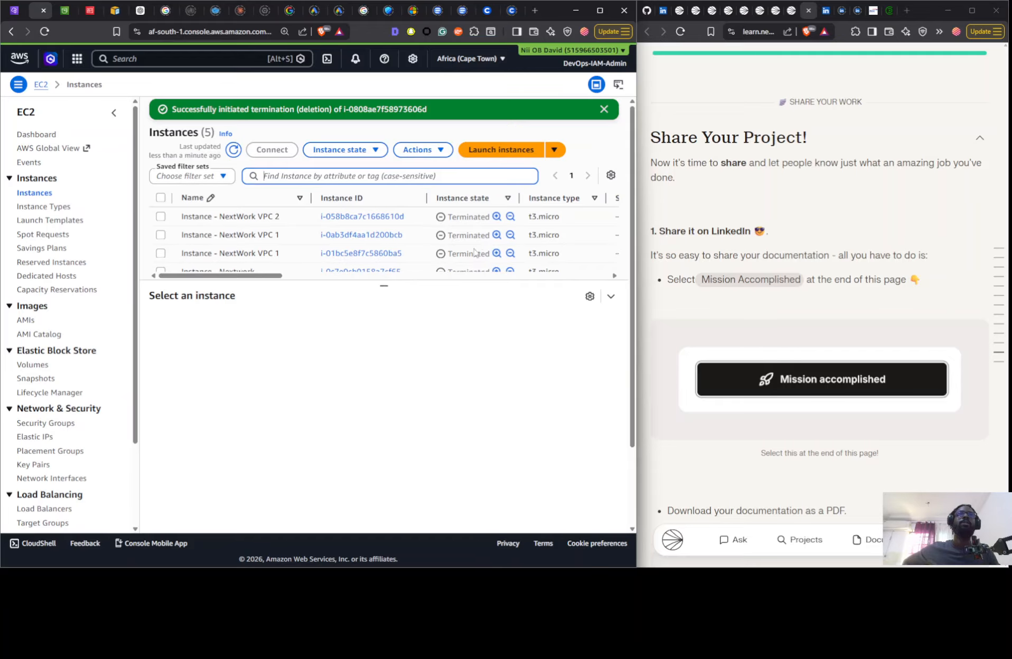
pyautogui.moveTo(385, 285); pyautogui.dragTo(400, 382)
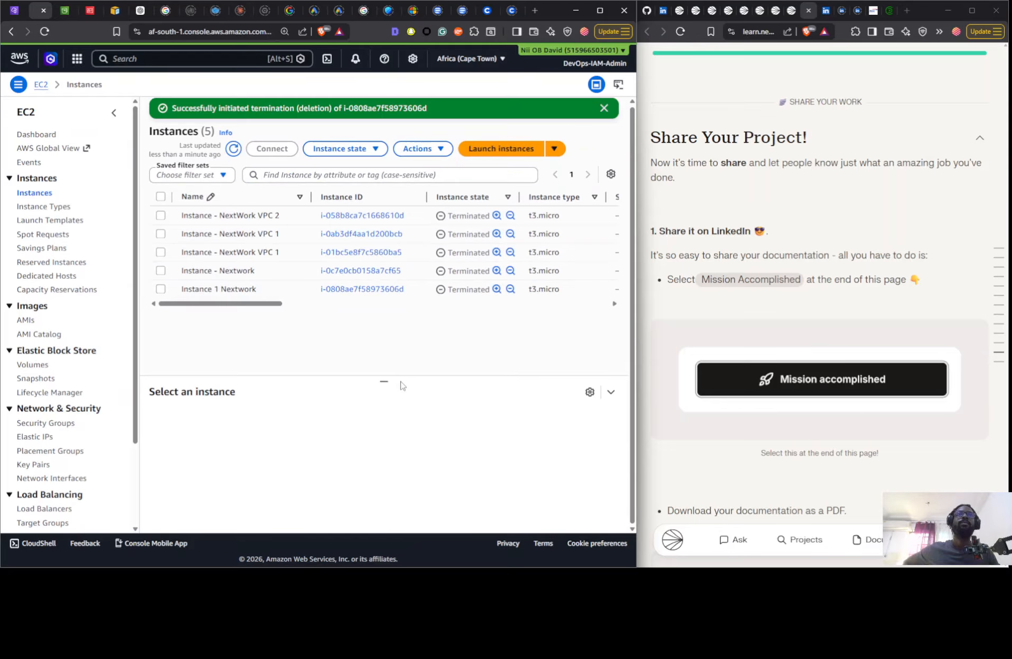
pyautogui.click(71, 11)
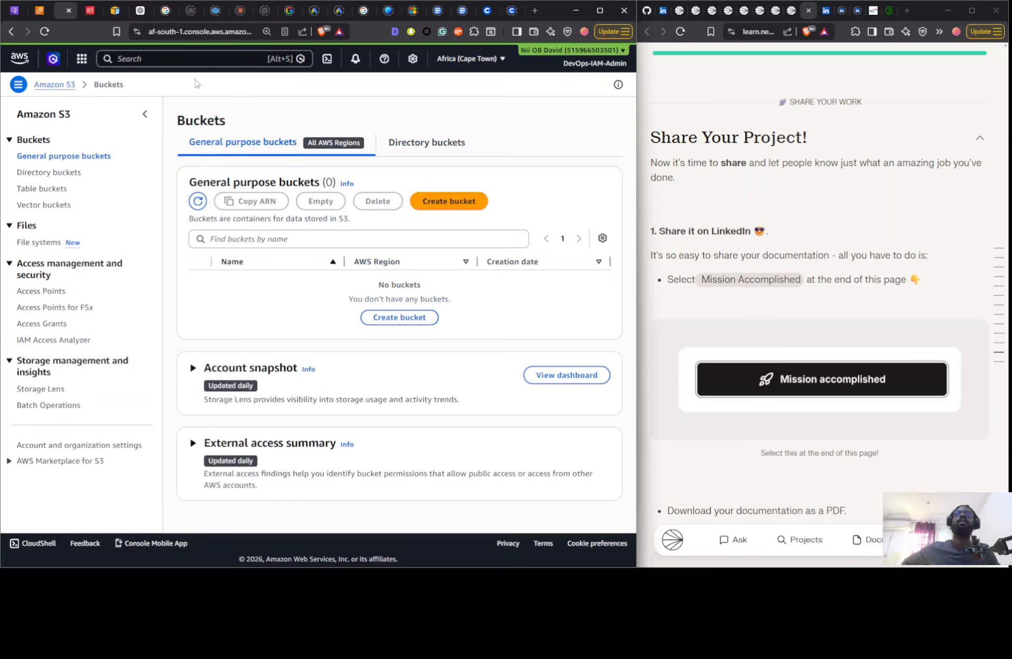
pyautogui.click(68, 11)
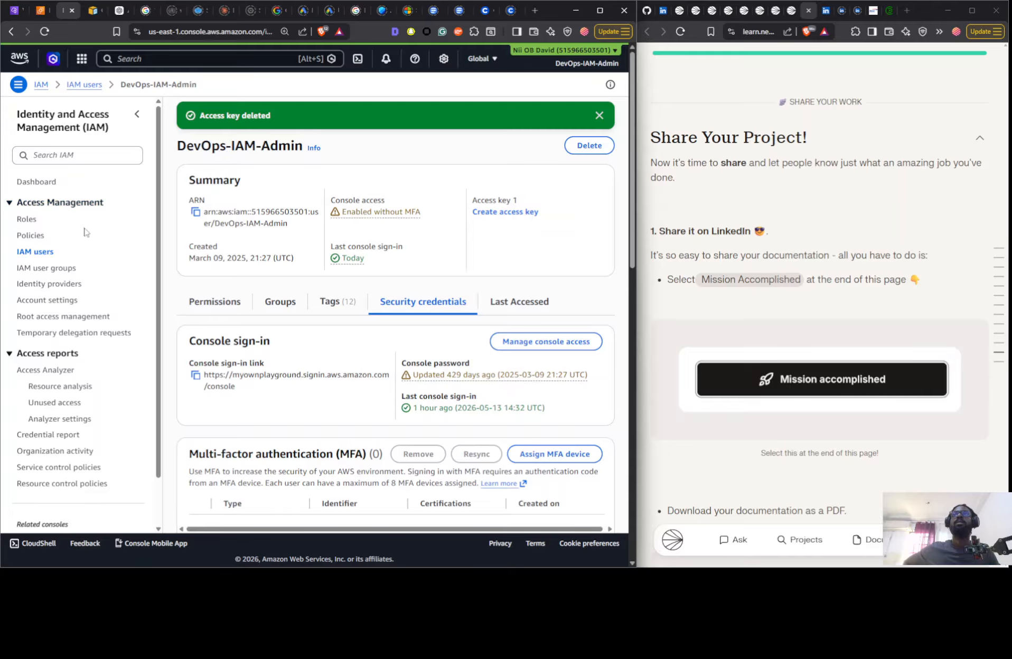
# - Search the IAM policies for "next" and check the IAM roles and full policies list for project leftovers
pyautogui.click(31, 235)
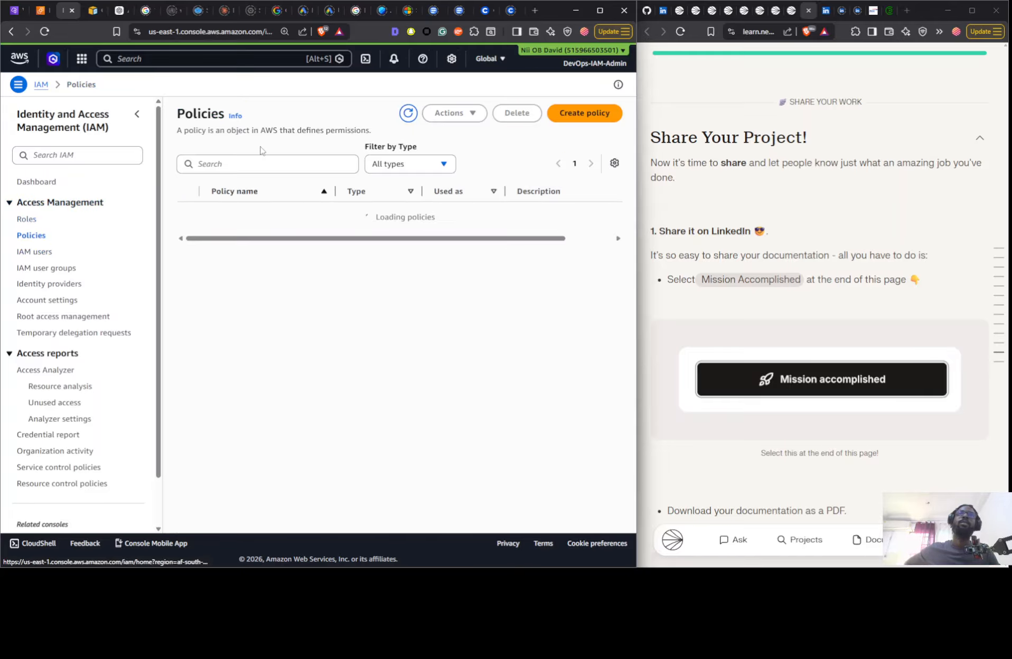
pyautogui.click(294, 164)
pyautogui.write('ne')
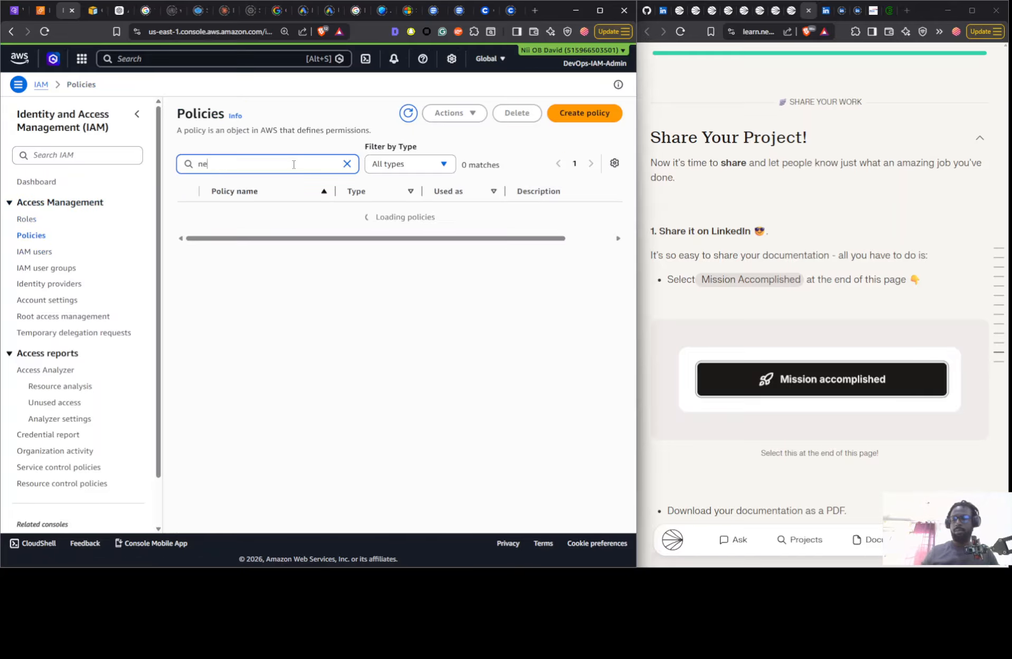
pyautogui.write('xt')
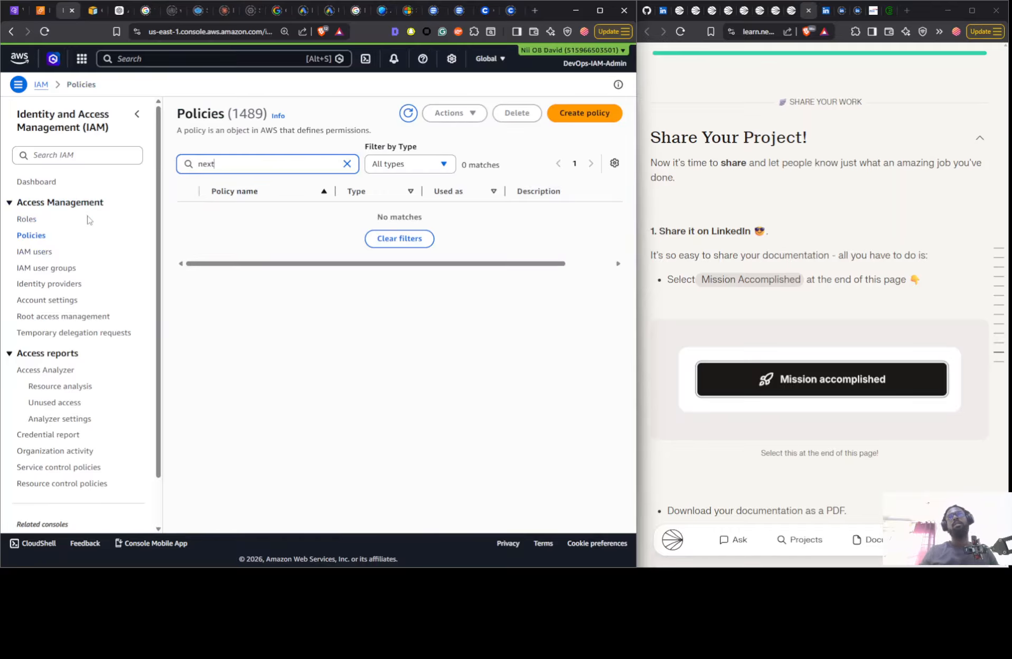
pyautogui.click(30, 220)
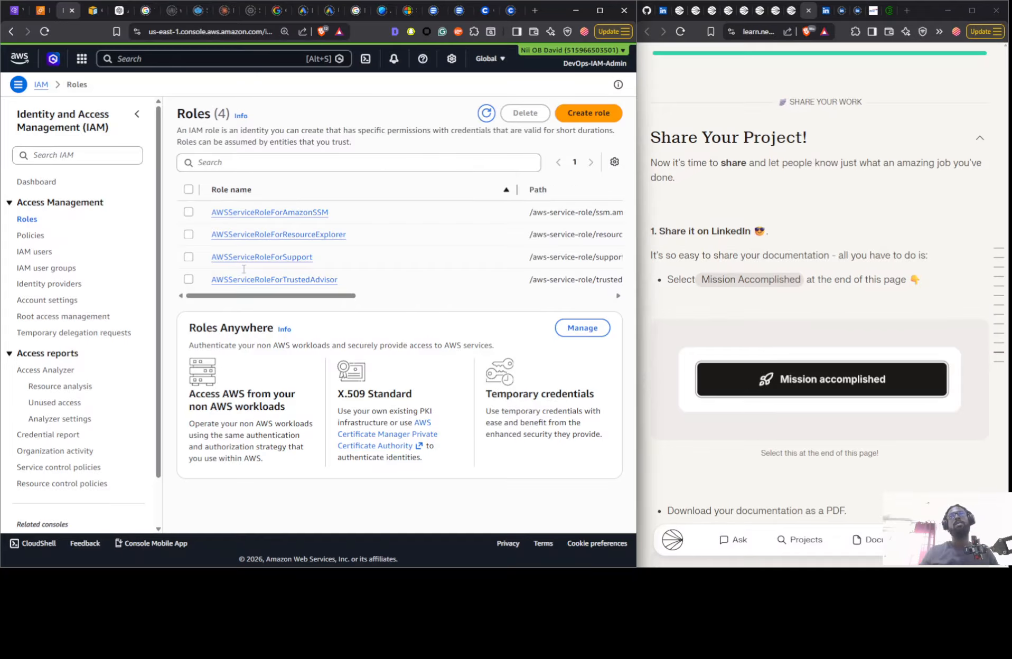
pyautogui.click(25, 235)
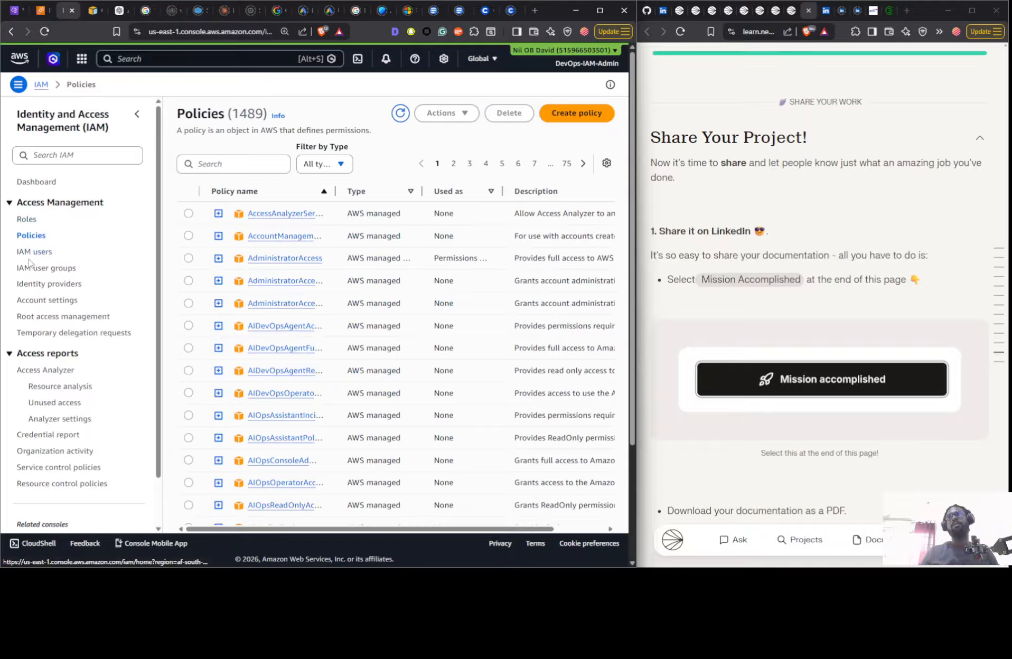
# - Check the IAM users, user groups, account settings, root access management and dashboard, and close the IAM page
pyautogui.click(29, 252)
pyautogui.click(29, 268)
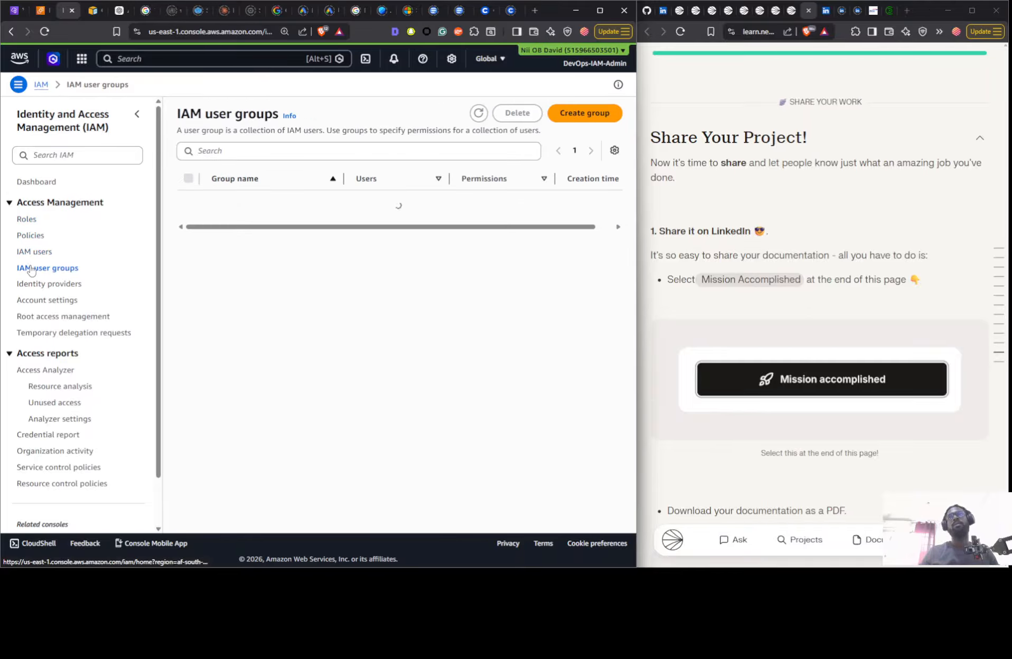
pyautogui.click(48, 286)
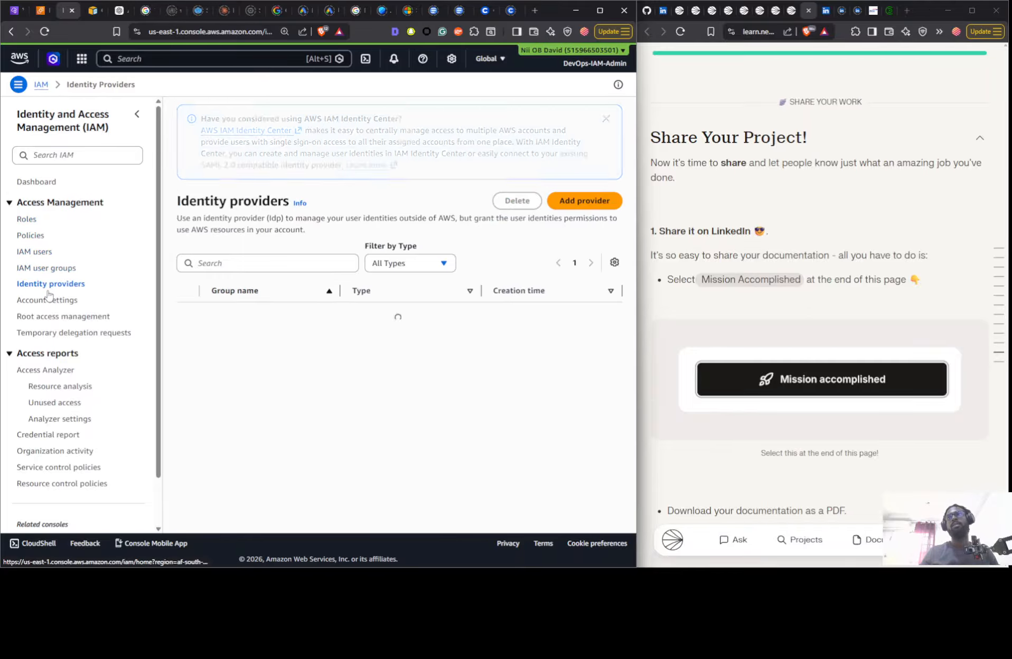
pyautogui.click(60, 317)
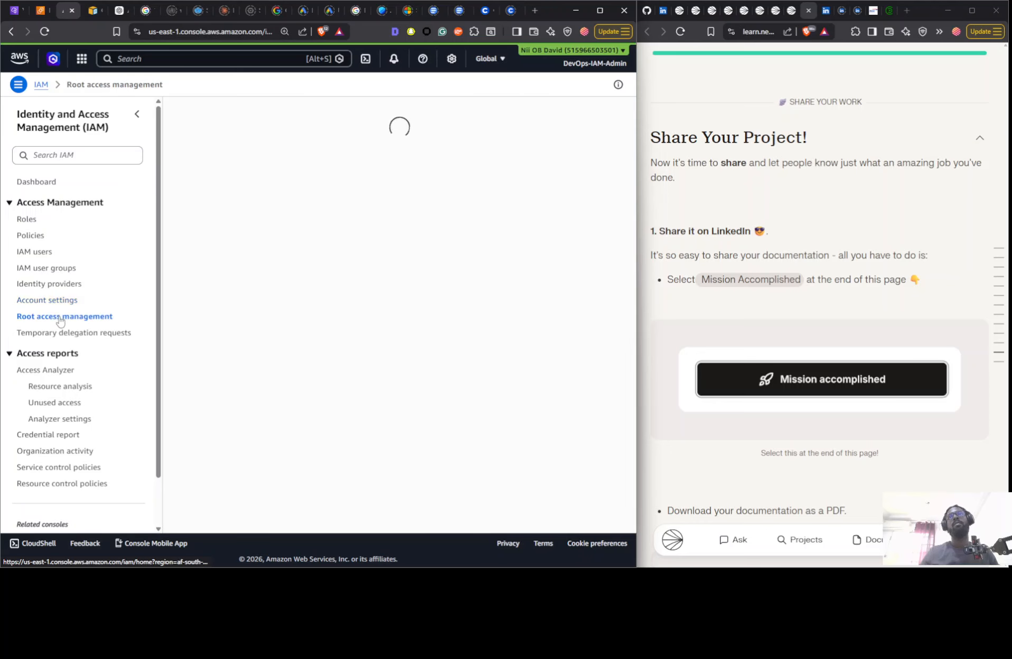
pyautogui.click(42, 84)
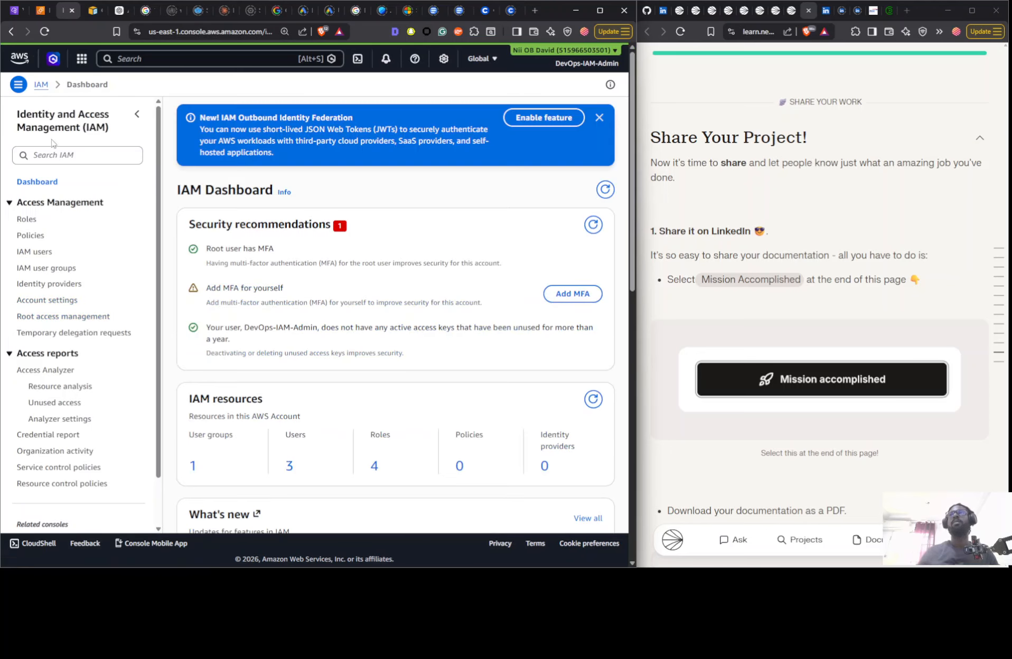
pyautogui.click(71, 11)
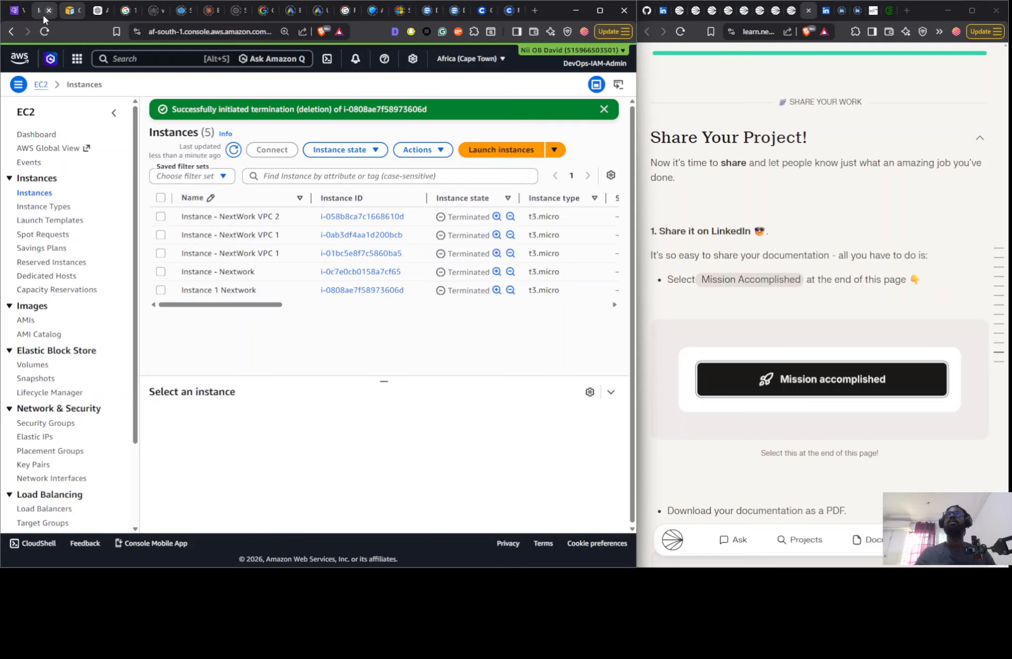
# - Open CloudWatch from the recently visited services and look through its overview for remaining logs or metrics
pyautogui.click(77, 58)
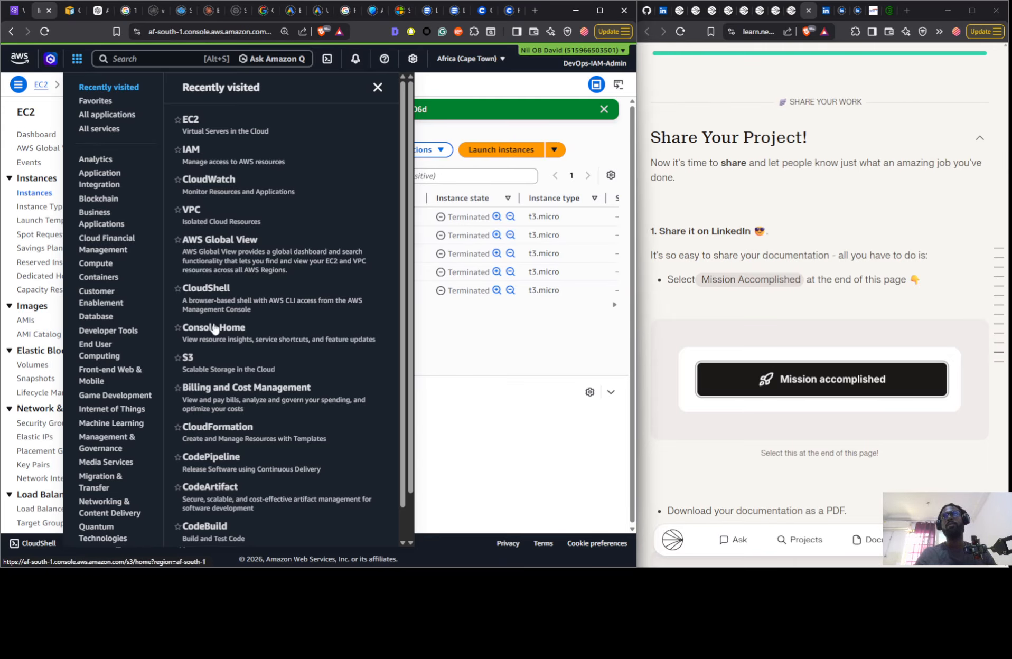
pyautogui.click(214, 180)
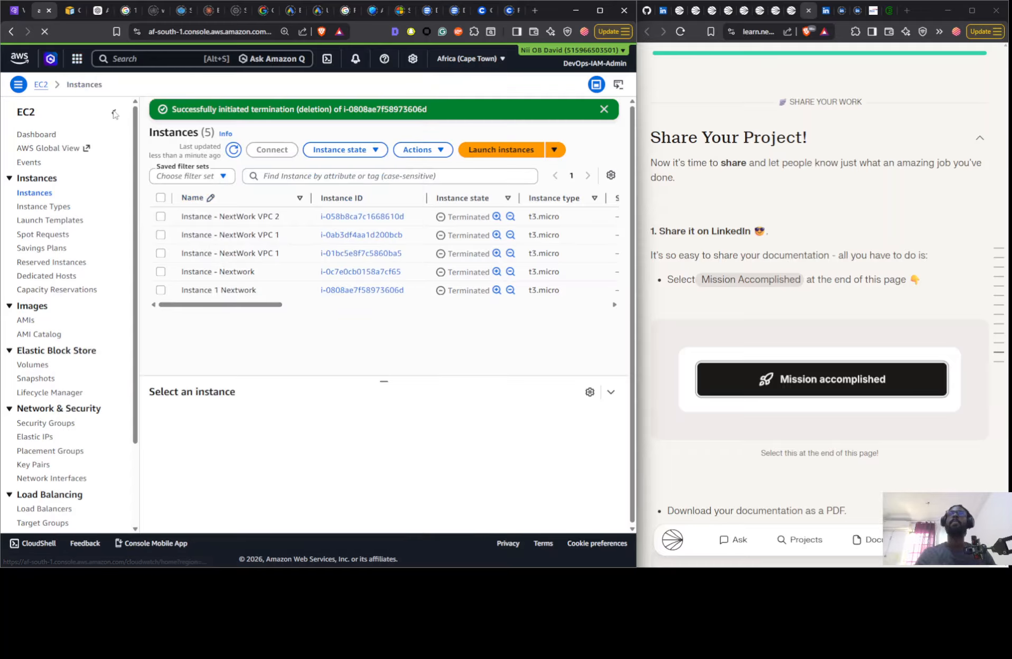
pyautogui.scroll(-3, 755, 250)
pyautogui.scroll(-2, 755, 251)
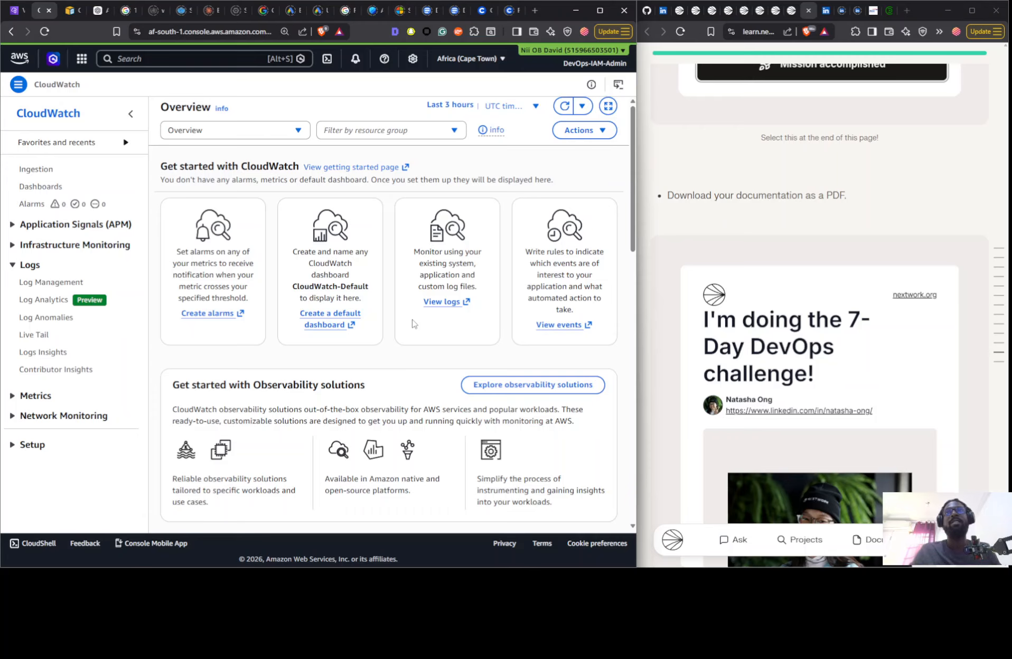
pyautogui.scroll(-8, 256, 284)
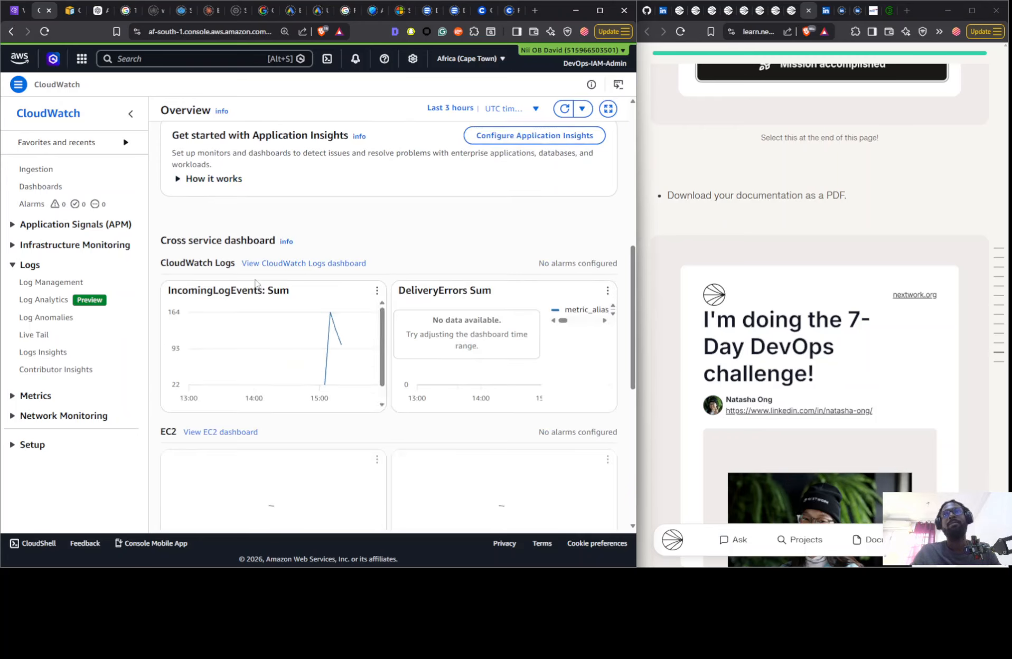
# - Delete the NextWorkVPCFlowLogsGroup log group from CloudWatch Log Management and confirm the deletion
pyautogui.click(55, 283)
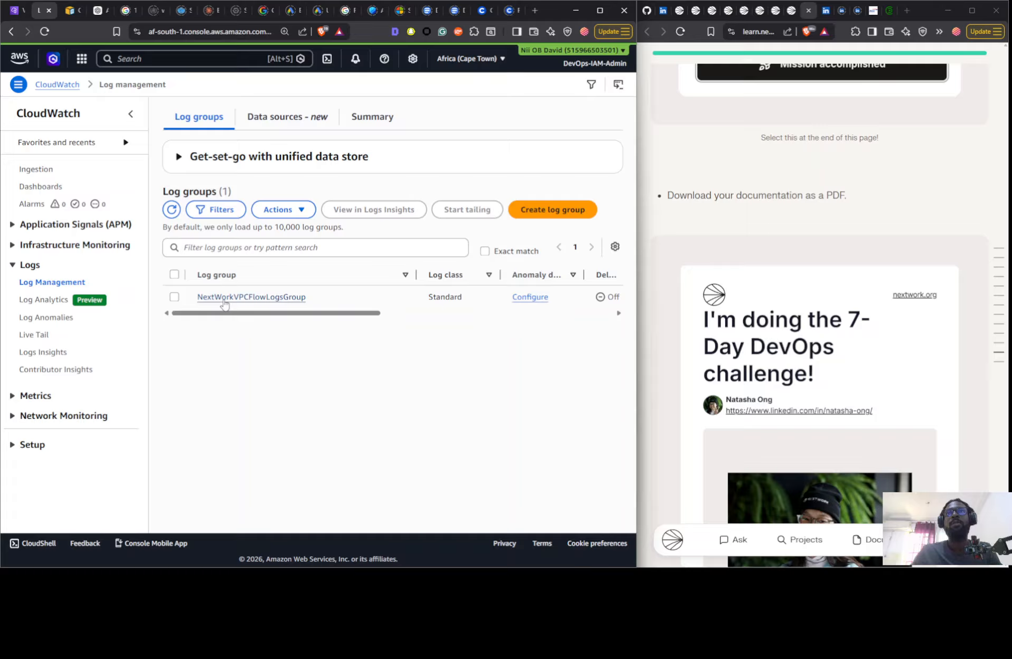
pyautogui.click(174, 297)
pyautogui.click(296, 211)
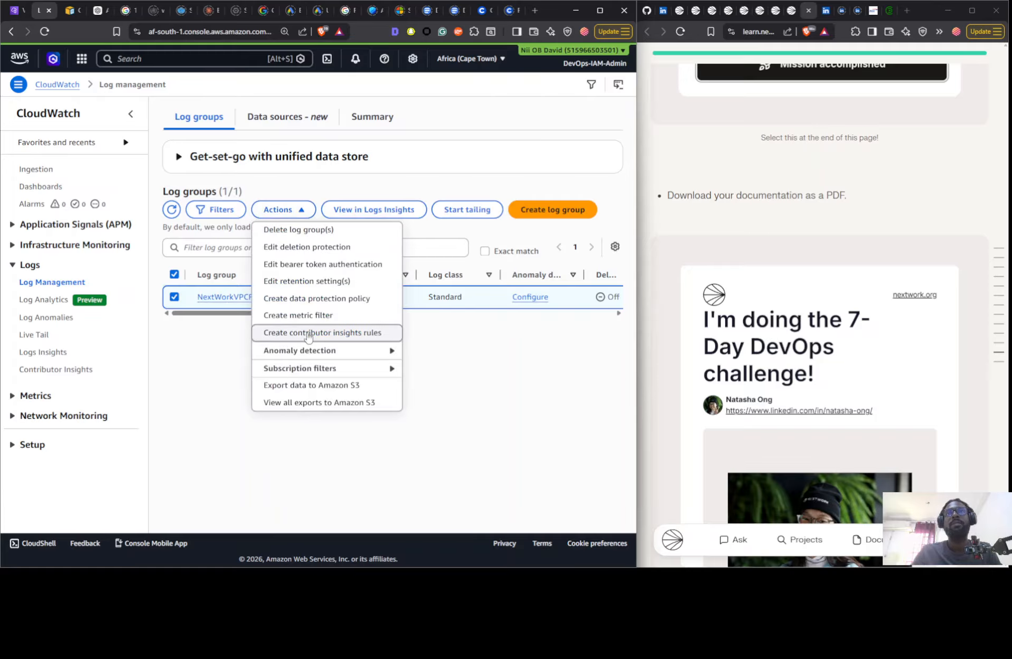
pyautogui.click(310, 231)
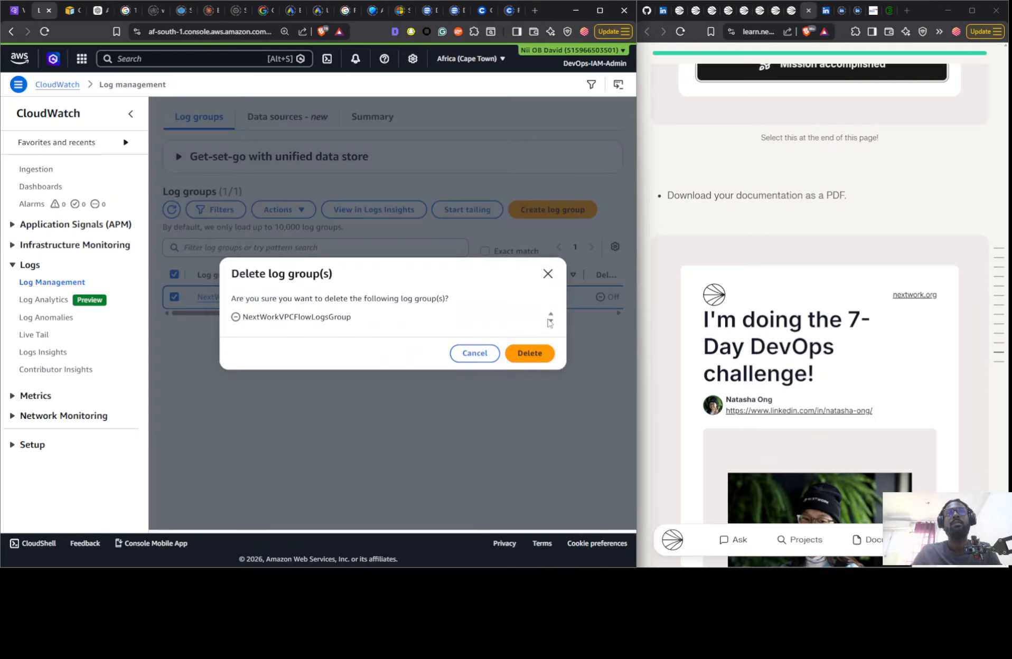
pyautogui.click(527, 353)
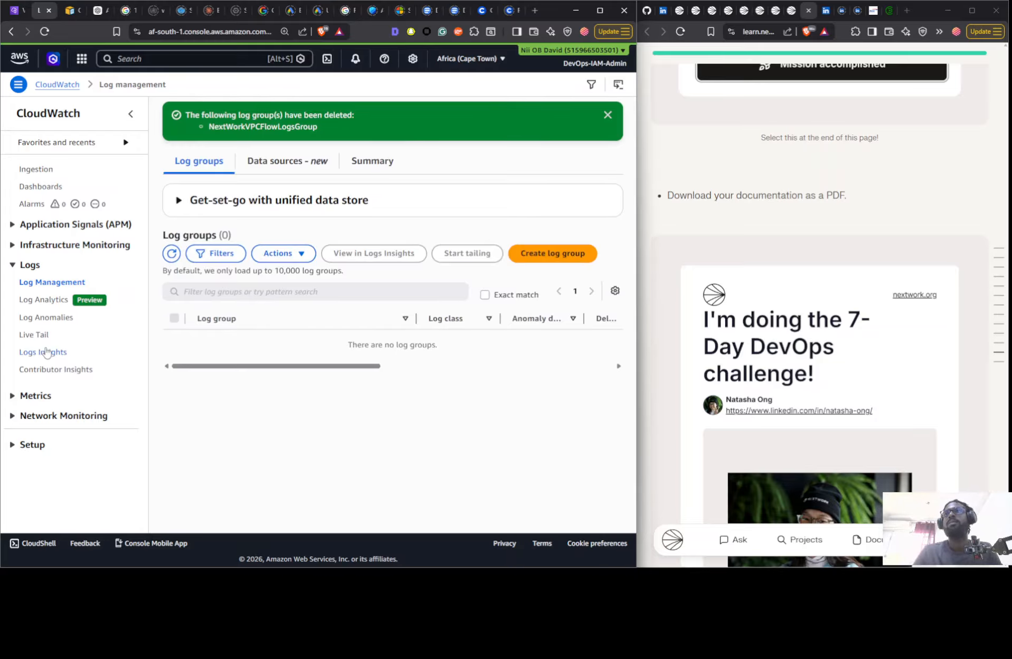
# - Check CloudWatch's Log Analytics, Live Tail, Logs Insights and Log Management pages for remaining log groups
pyautogui.click(55, 301)
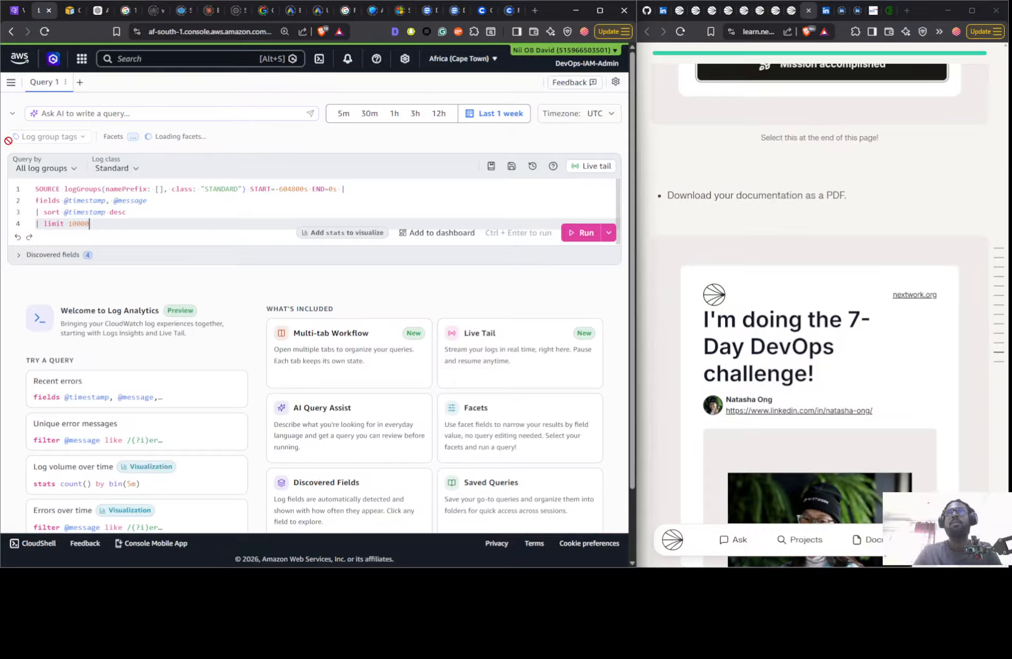
pyautogui.click(11, 83)
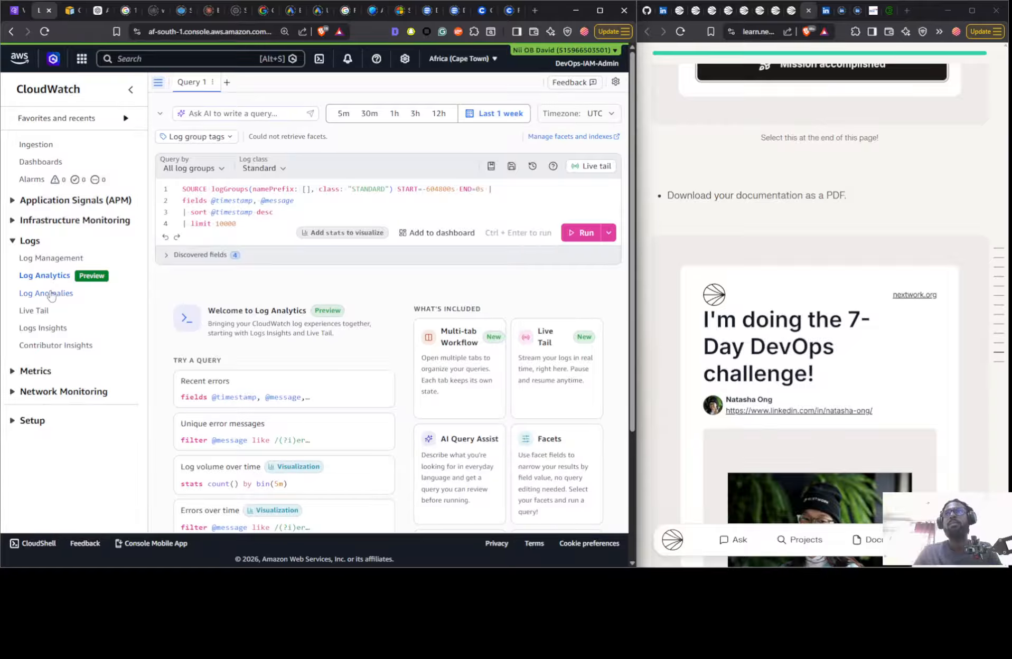
pyautogui.click(40, 315)
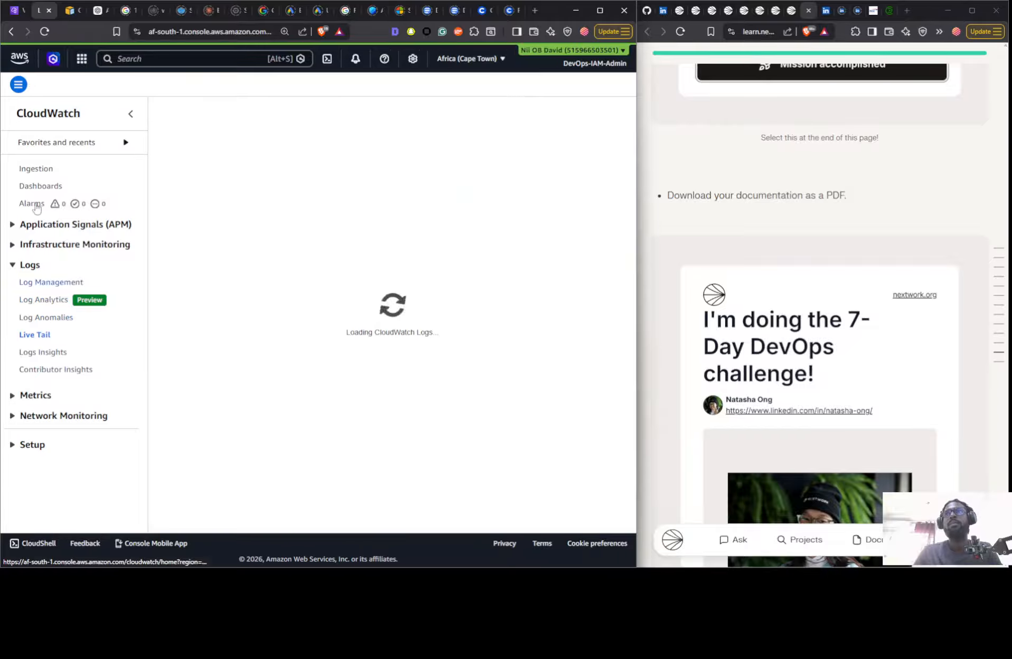
pyautogui.click(19, 85)
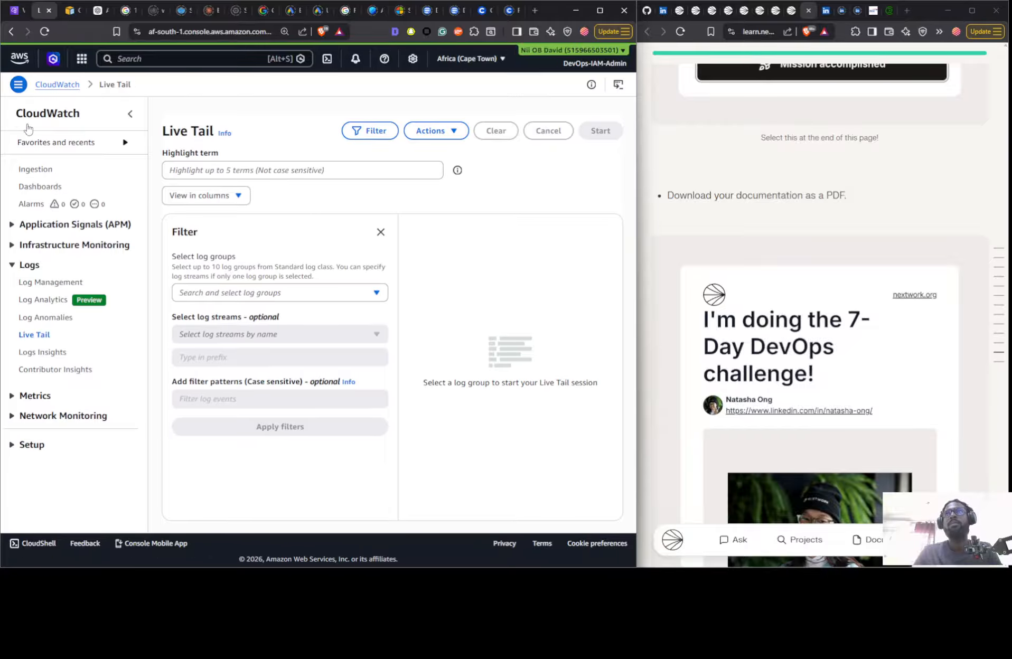
pyautogui.click(41, 355)
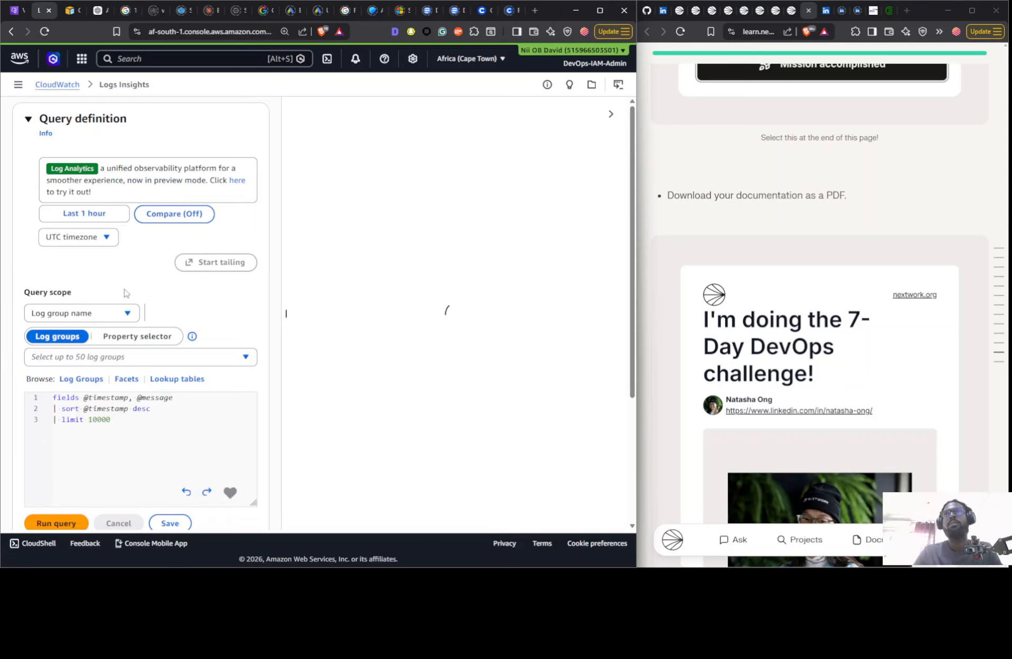
pyautogui.click(95, 358)
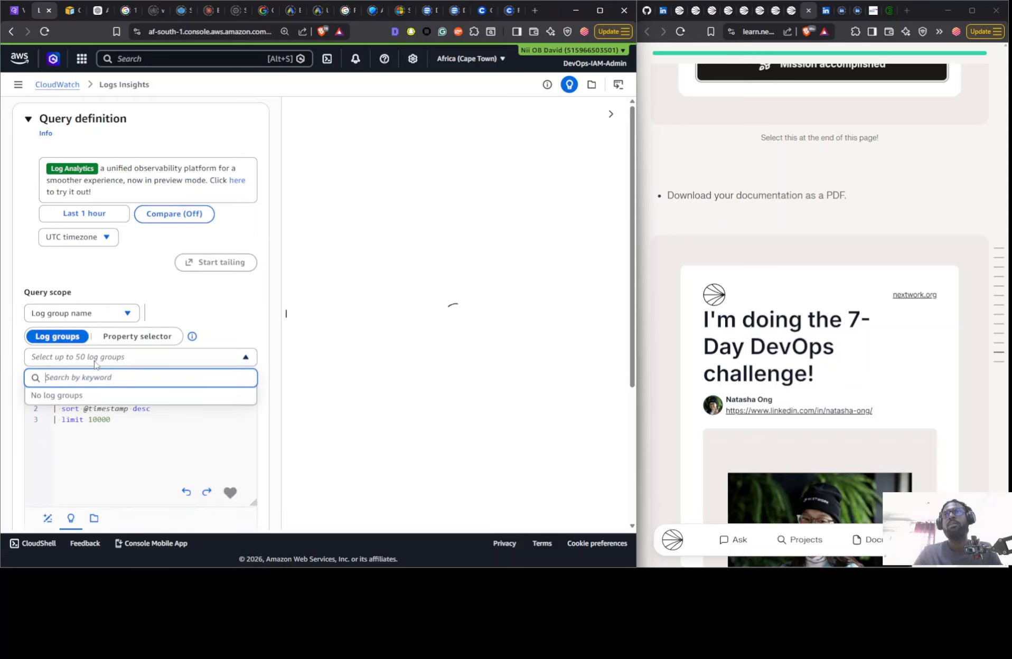
pyautogui.click(99, 317)
pyautogui.click(18, 84)
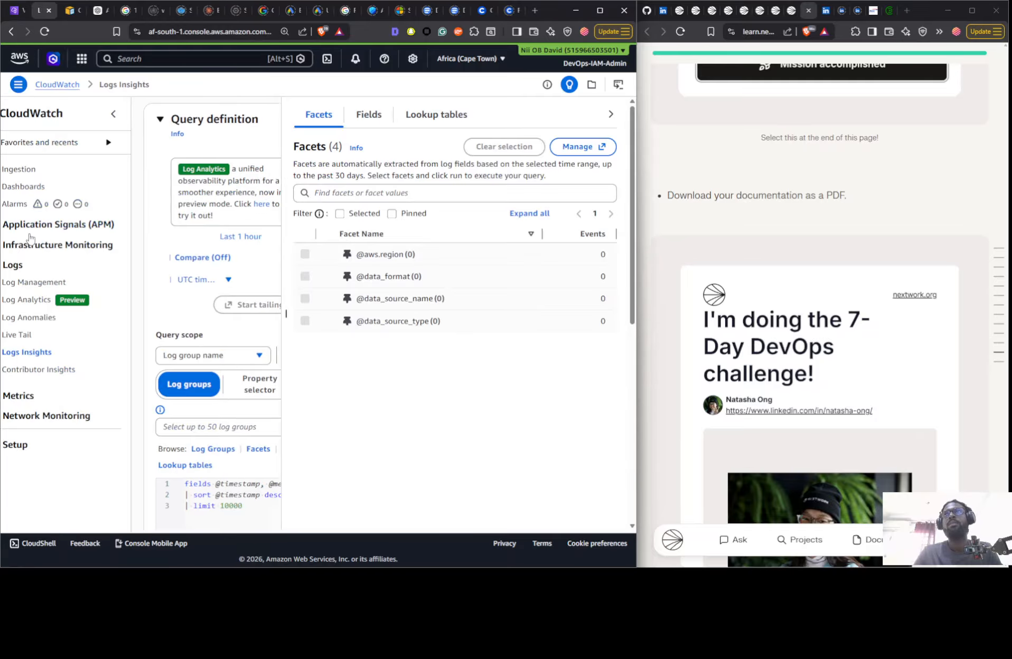
pyautogui.click(48, 282)
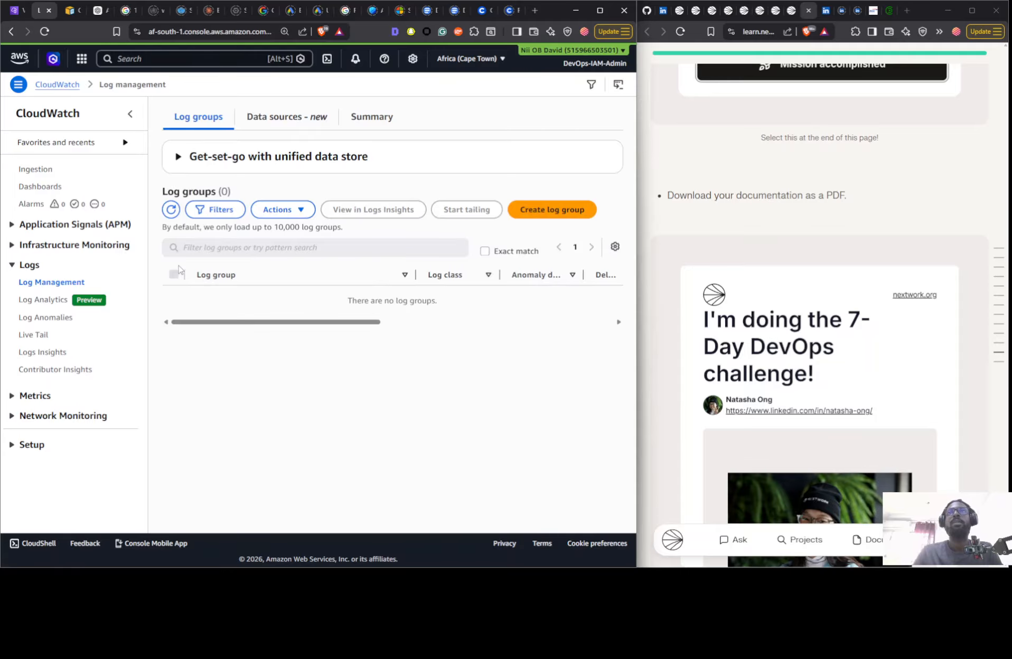
pyautogui.hscroll(5, 400, 348)
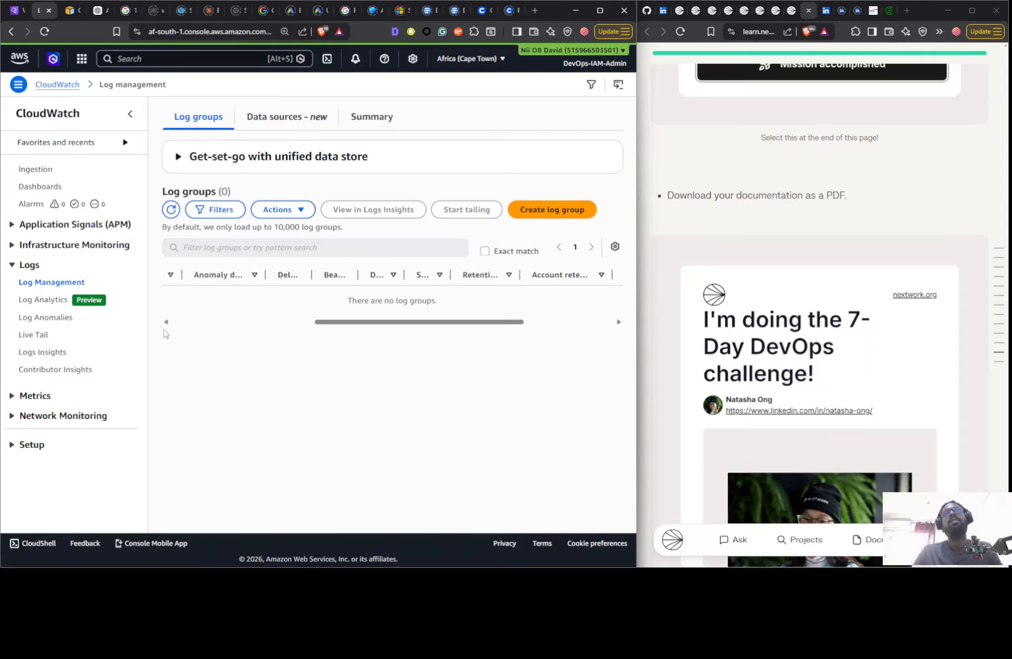
# - Look through the rest of the VPC Endpoints project guide down to its closing section
pyautogui.scroll(-20, 682, 259)
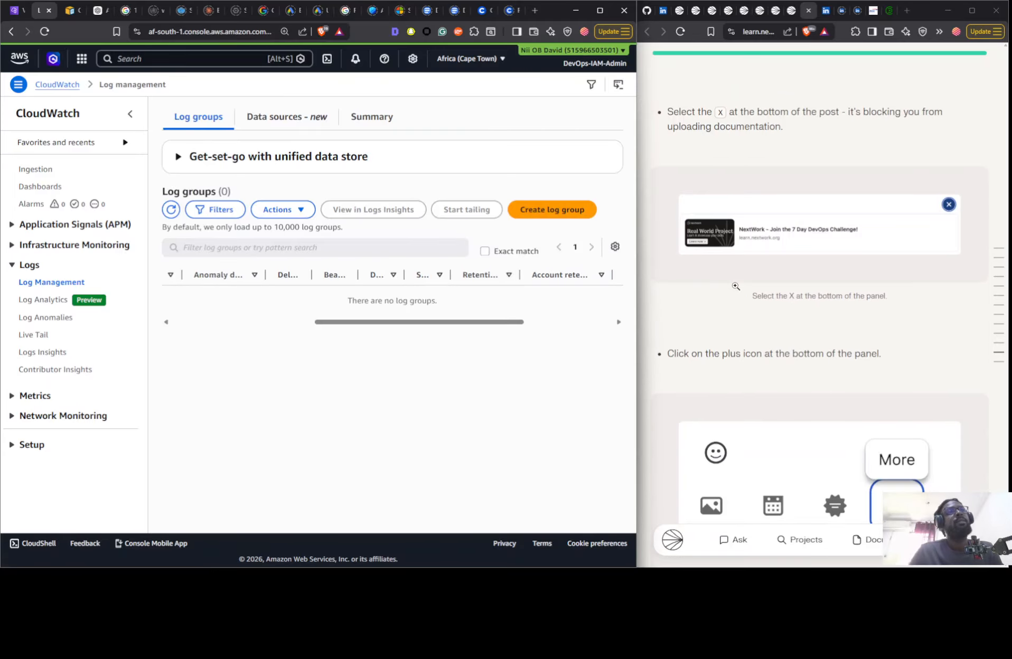
pyautogui.scroll(-6, 731, 245)
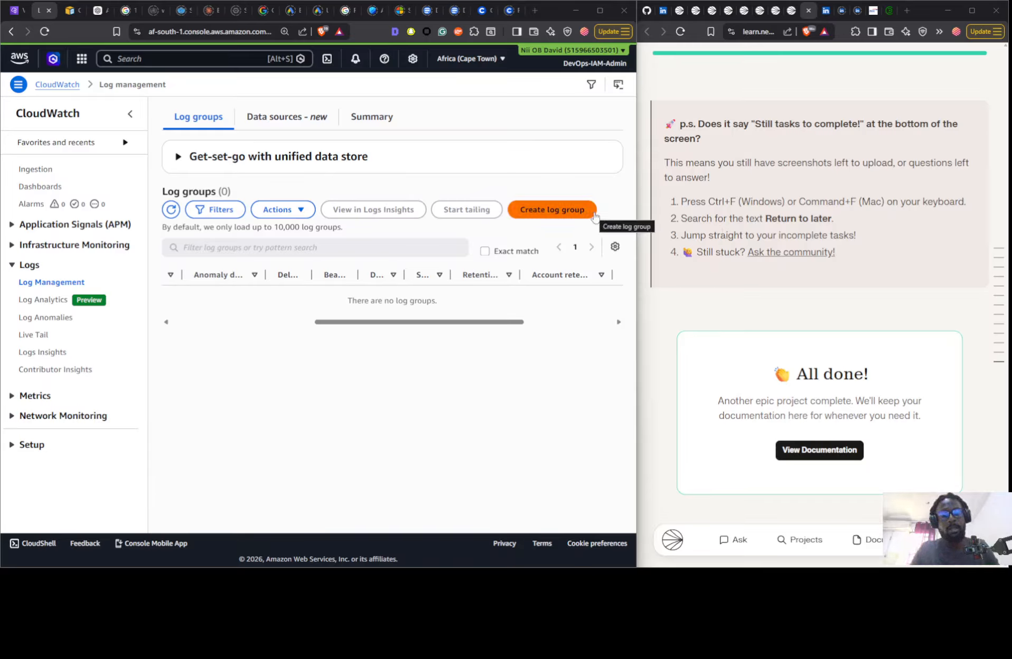
pyautogui.click(2, 326)
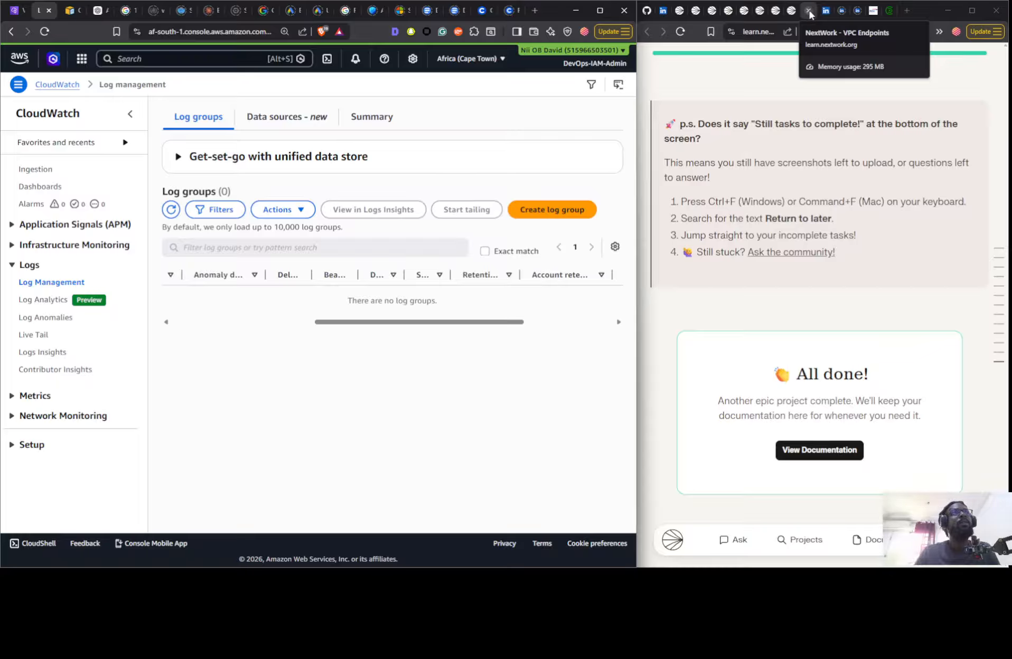
pyautogui.click(766, 35)
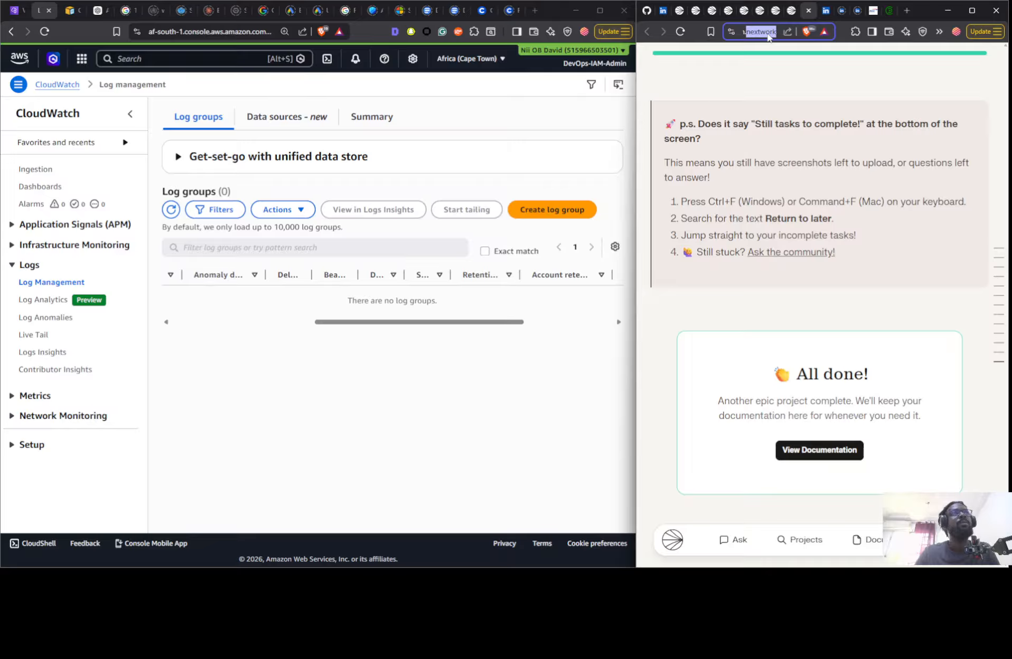
pyautogui.hotkey('ctrl', 'a')
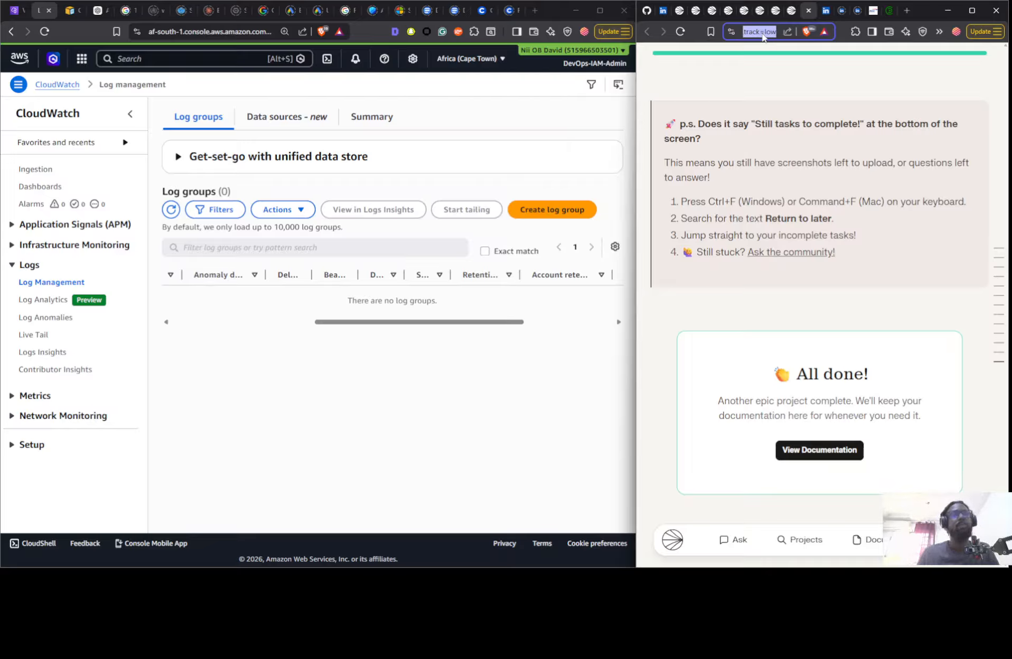
pyautogui.press('Right')
pyautogui.press('BackSpace')
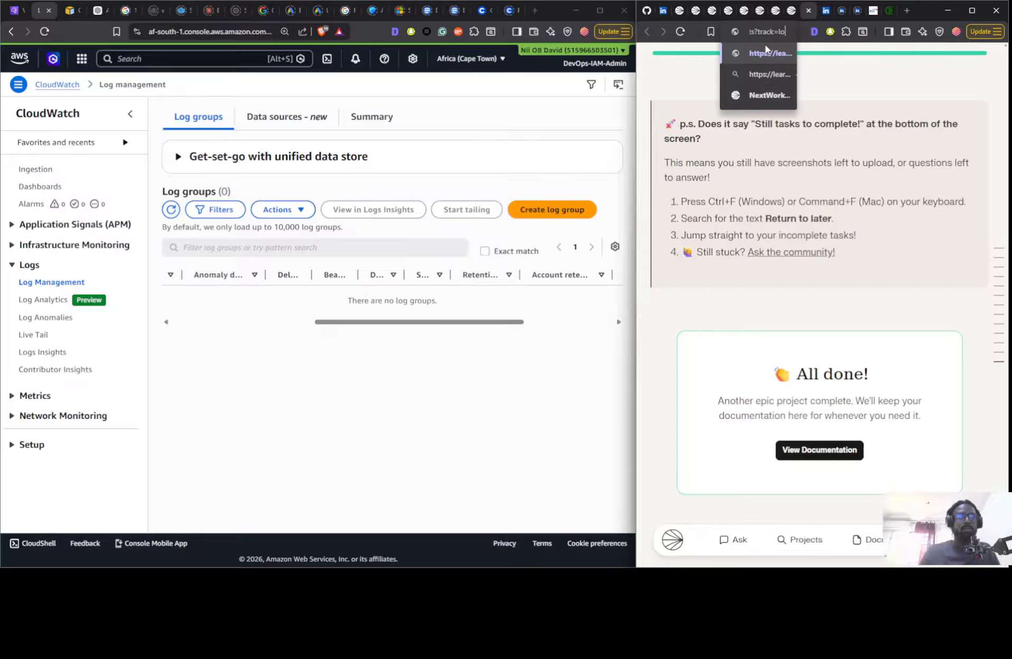
pyautogui.press('BackSpace')
pyautogui.press('BackSpace')
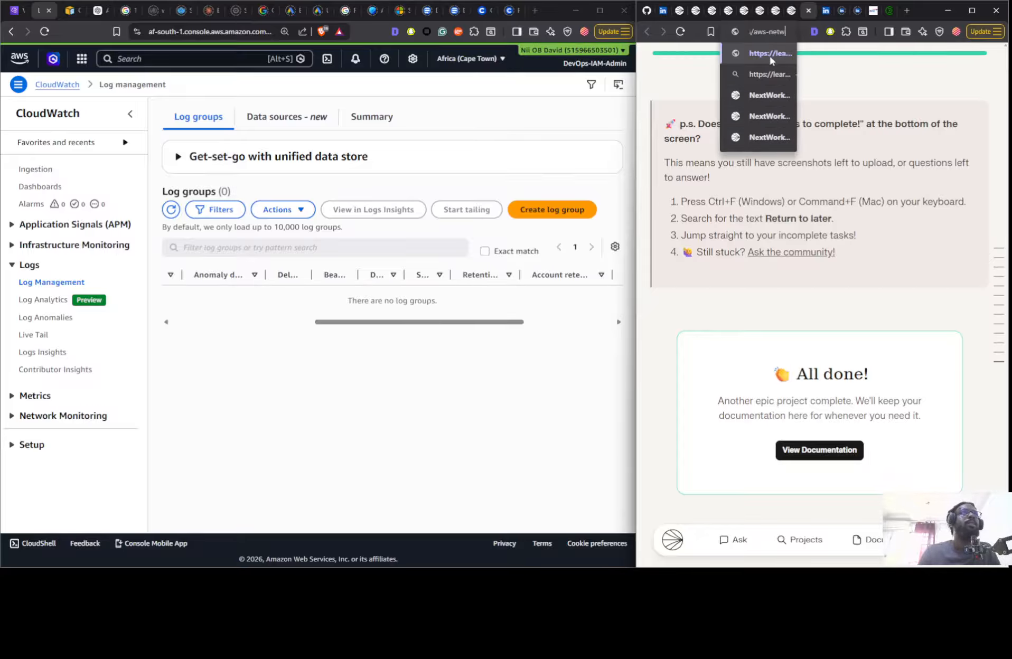
# - Copy the friend-invite link from the Build a Virtual Private Cloud project page and open it in the same browser tab
pyautogui.click(681, 11)
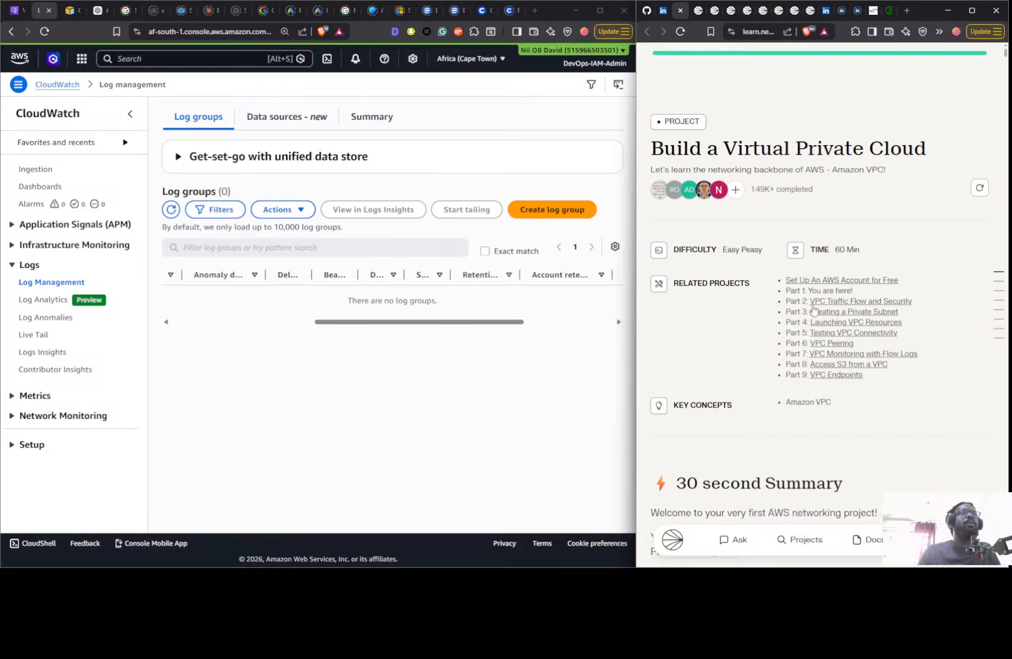
pyautogui.click(672, 540)
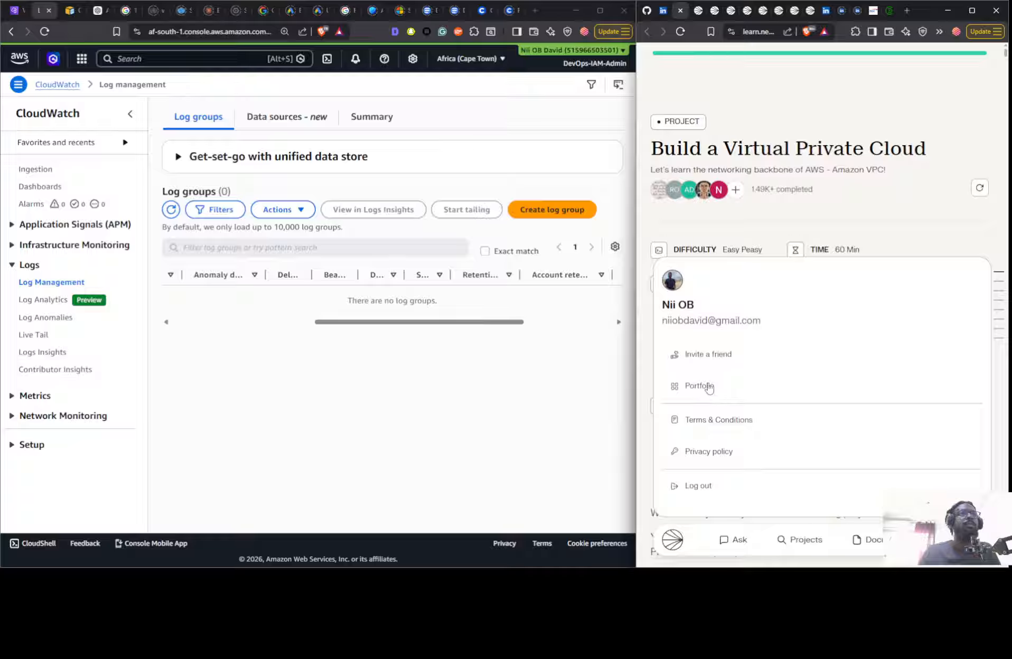
pyautogui.click(711, 353)
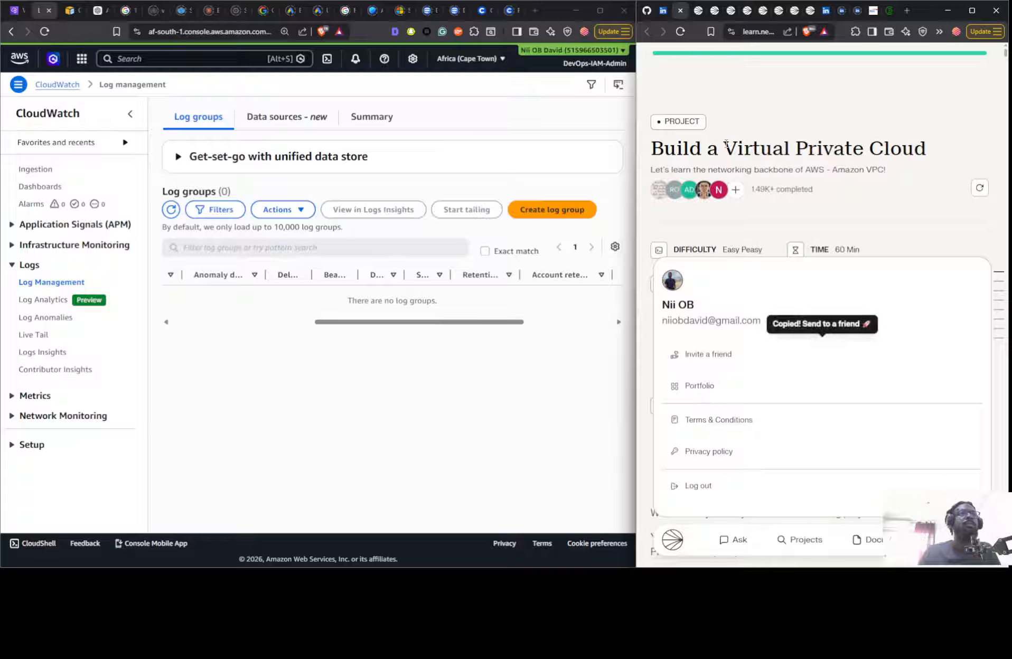
pyautogui.click(752, 32)
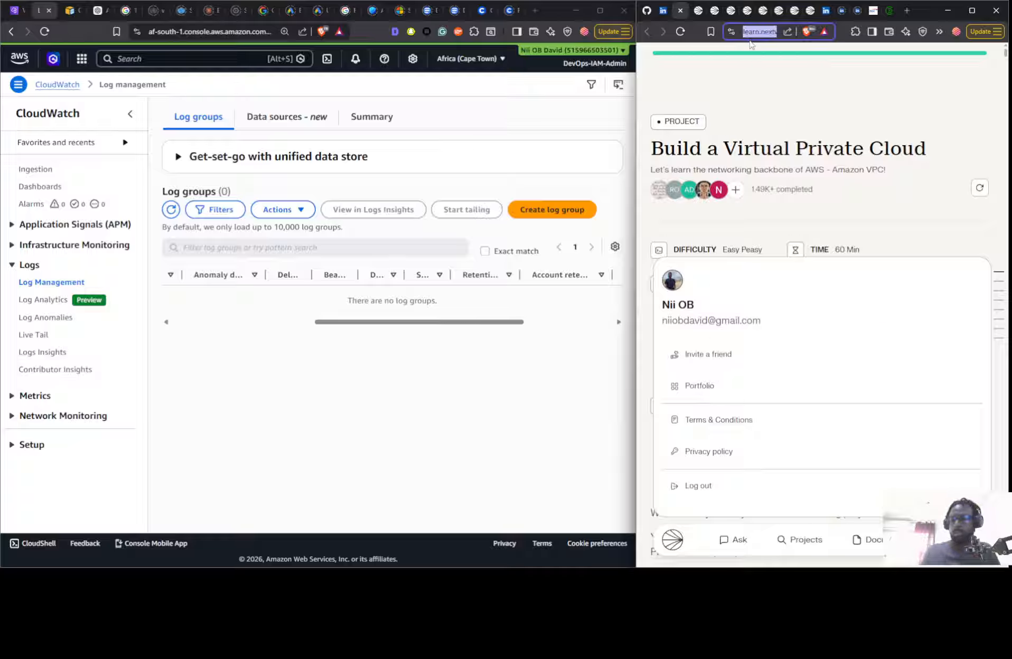
pyautogui.hotkey('ctrl', 'v')
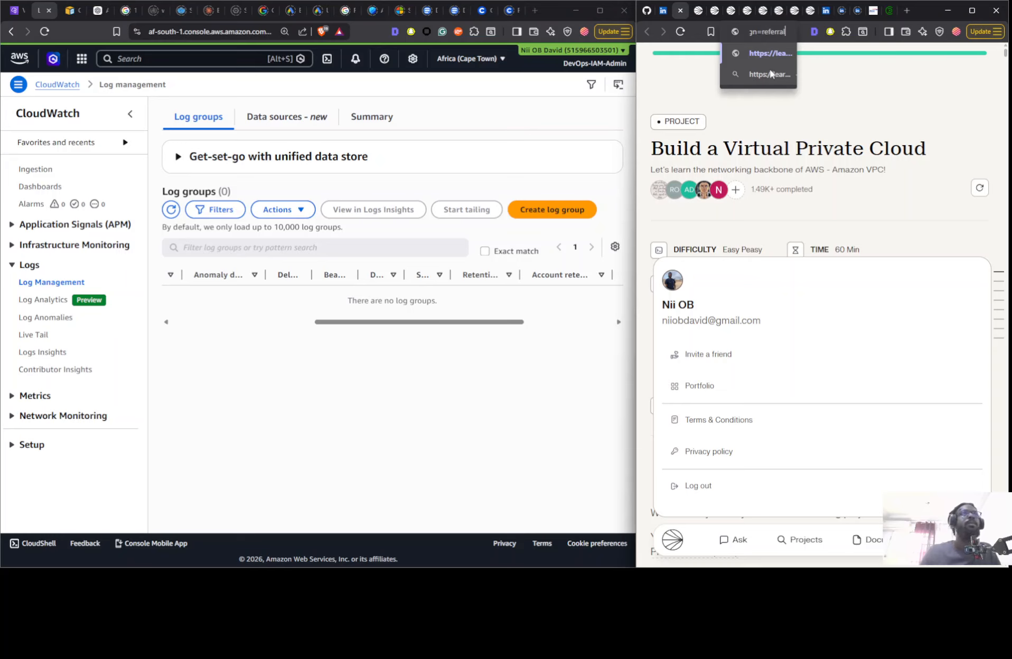
pyautogui.press('Return')
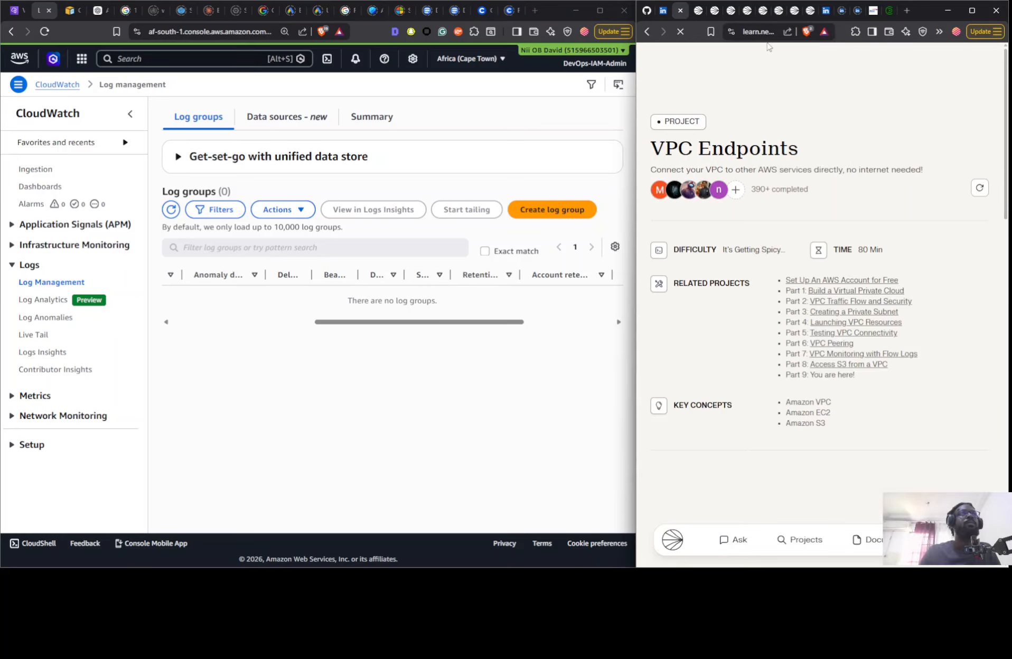
pyautogui.moveTo(762, 32); pyautogui.dragTo(672, 64)
pyautogui.press('BackSpace')
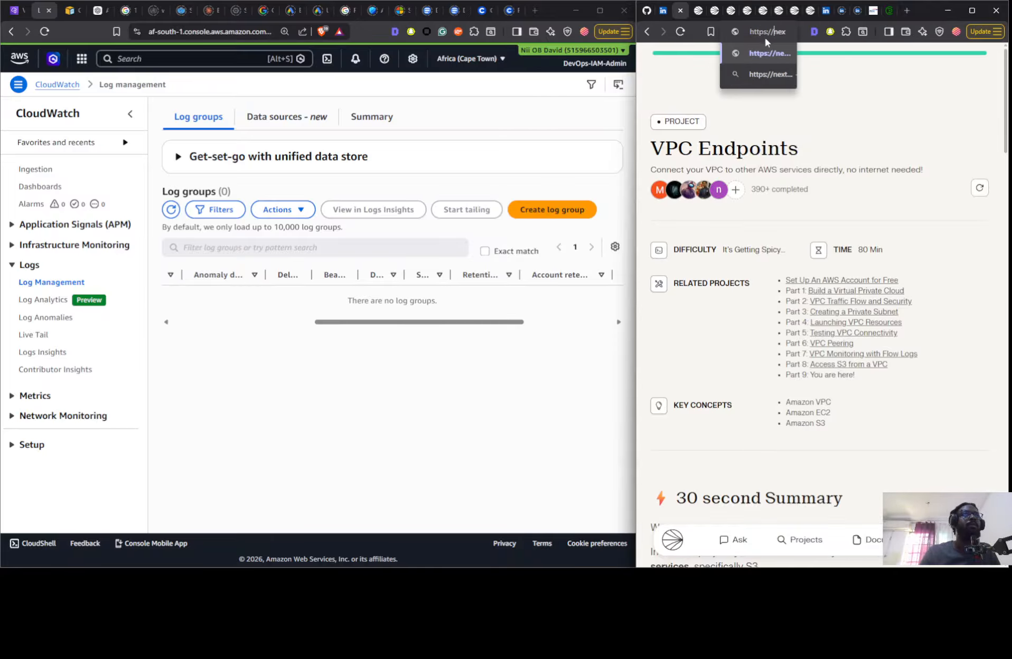
pyautogui.write('twork.or')
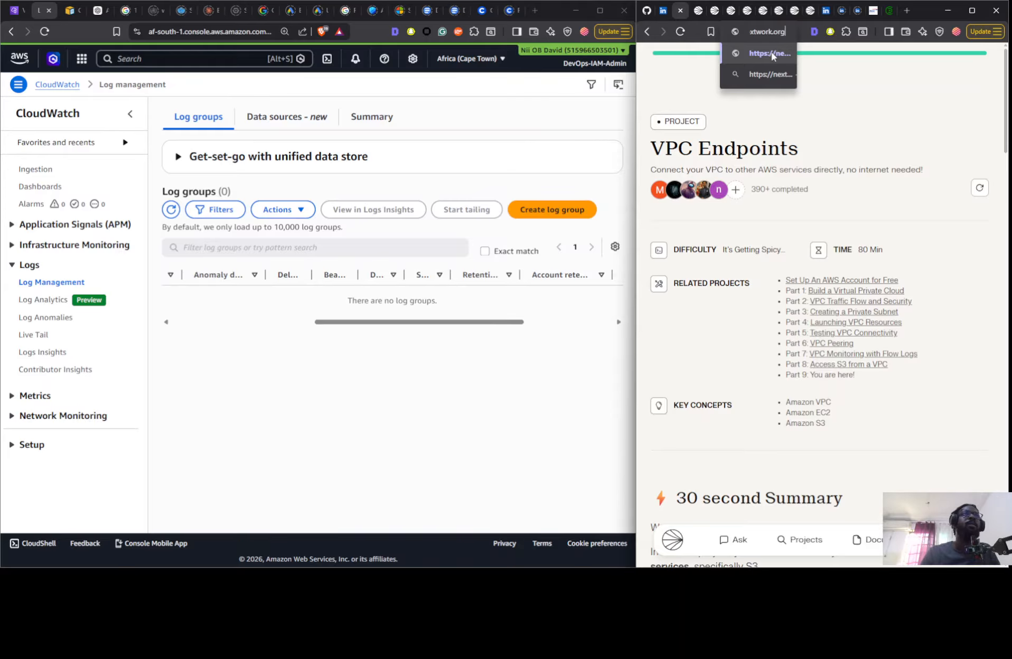
pyautogui.write('g')
pyautogui.click(768, 54)
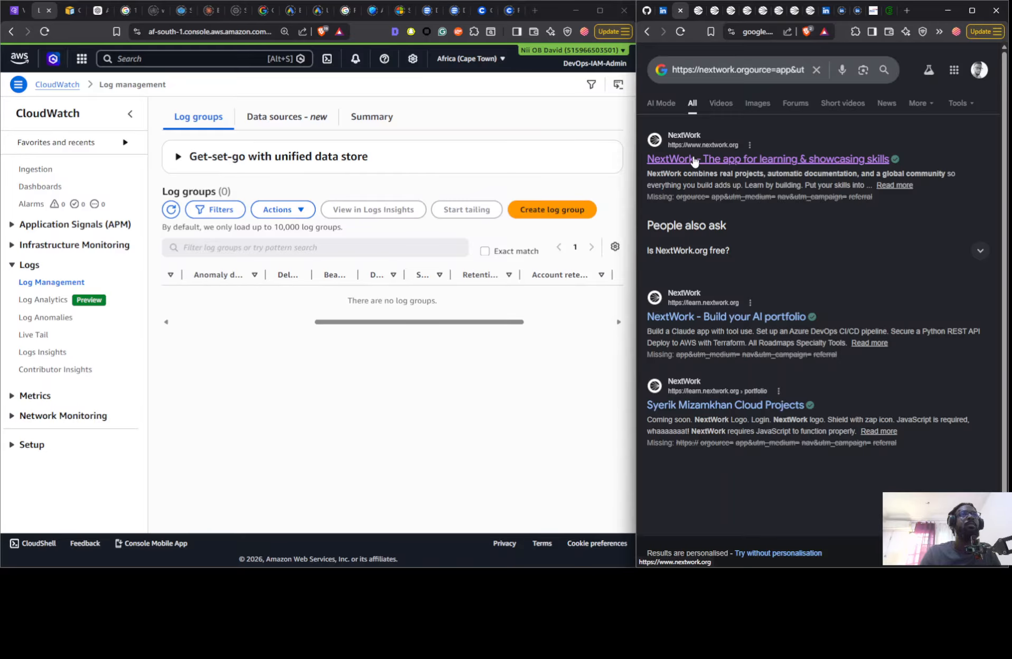
pyautogui.click(694, 159)
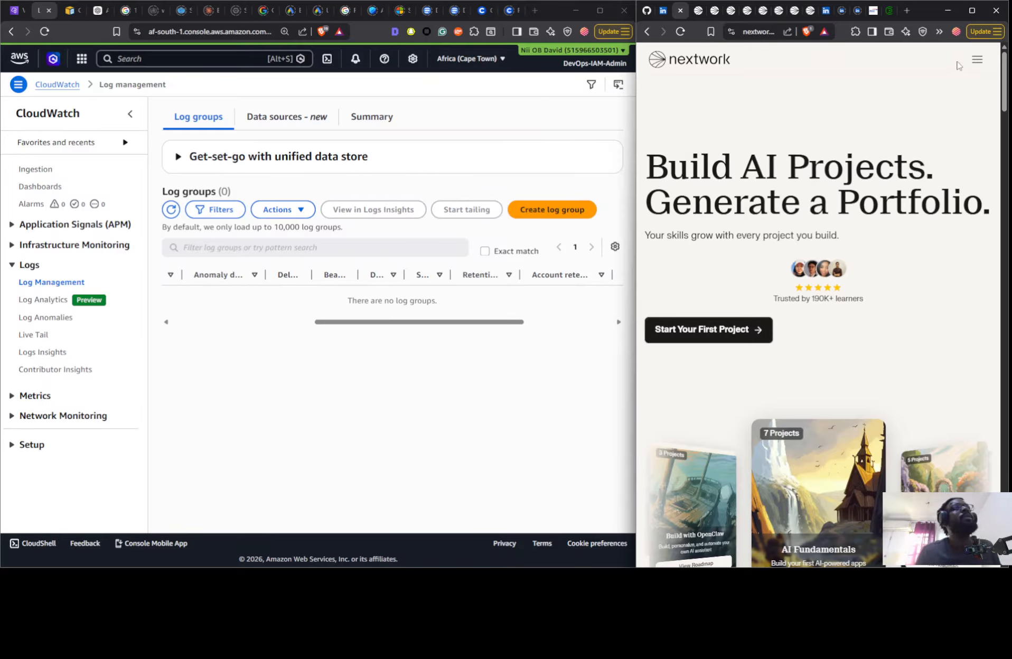
# - Open the Cloud Engineer roadmap from the NextWork site's roadmaps page
pyautogui.click(975, 62)
pyautogui.click(679, 100)
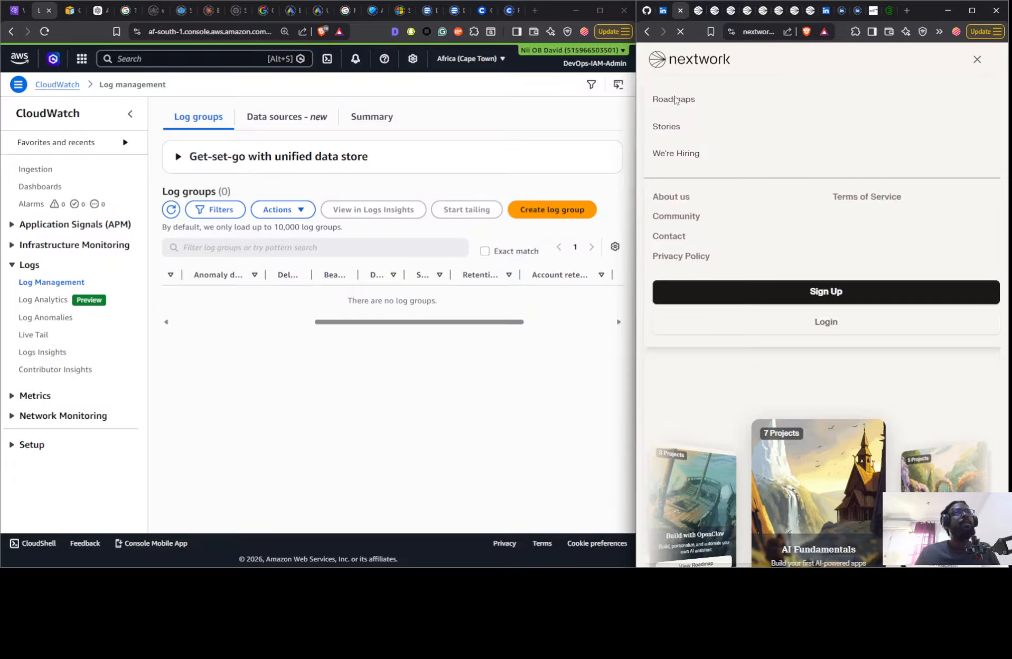
pyautogui.scroll(-10, 744, 290)
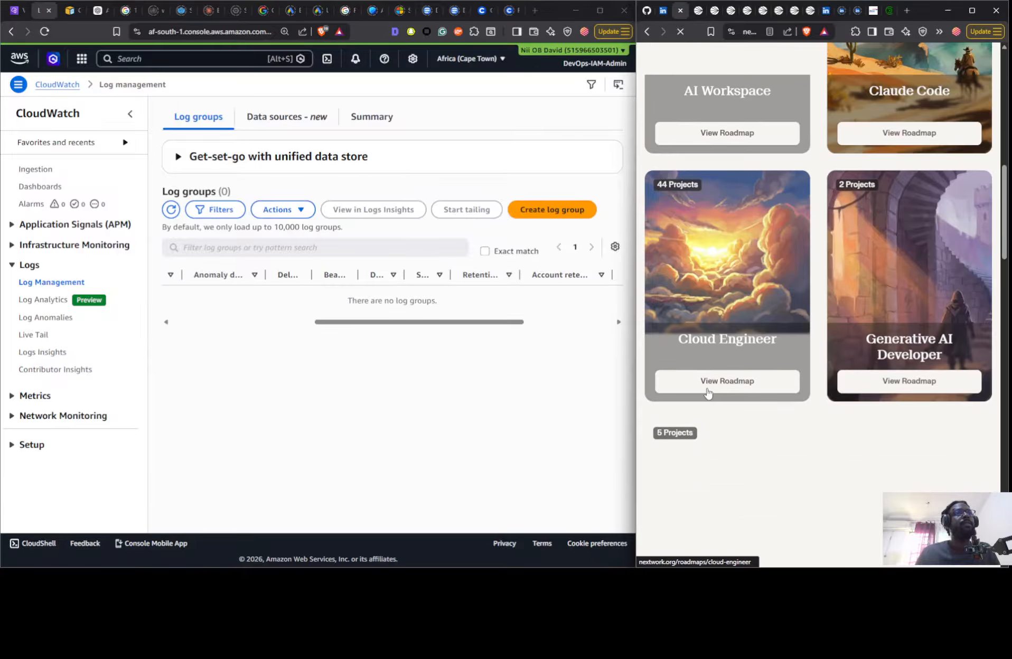
pyautogui.click(784, 308)
# - Look through the Cloud Engineer roadmap's phases and project lists, including Networking, Databases, Security, Containers & Compute and DevOps
pyautogui.scroll(-2, 748, 309)
pyautogui.scroll(-20, 741, 317)
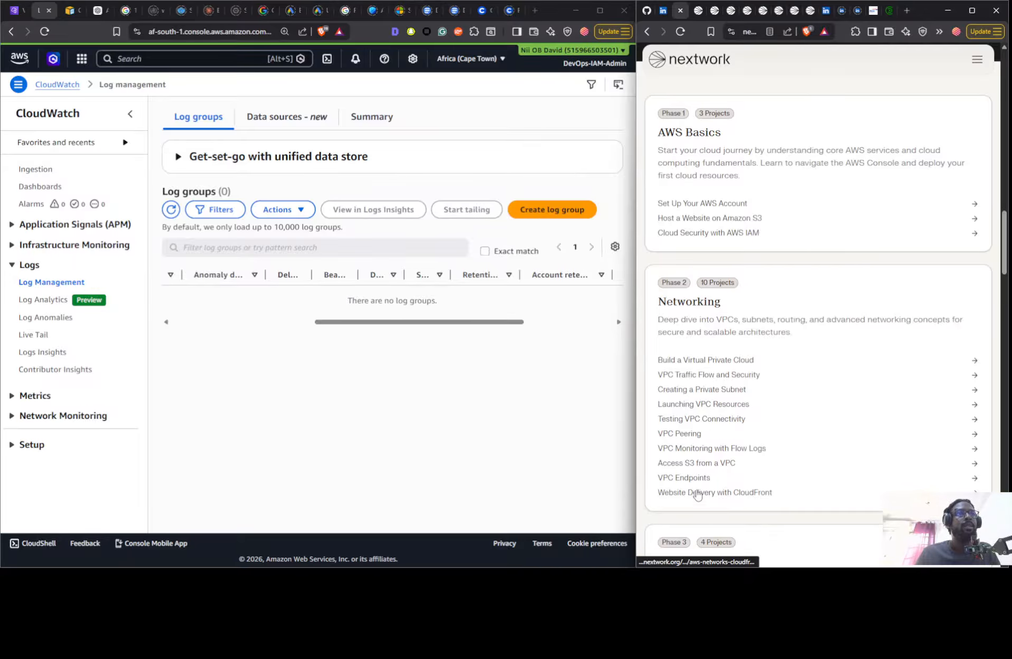
pyautogui.scroll(-3, 697, 495)
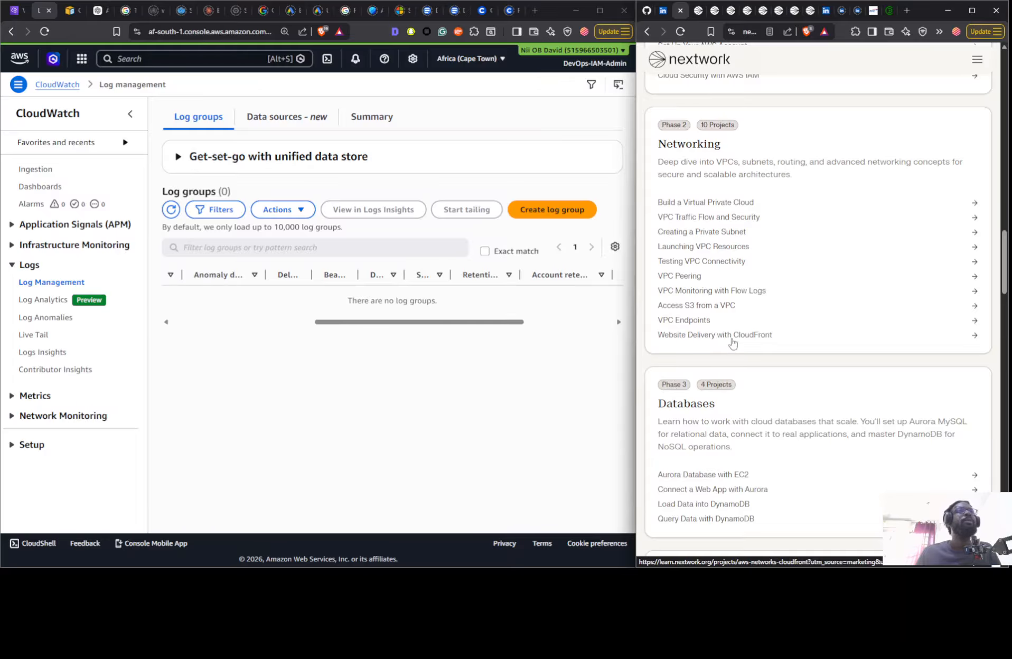
pyautogui.scroll(-3, 729, 408)
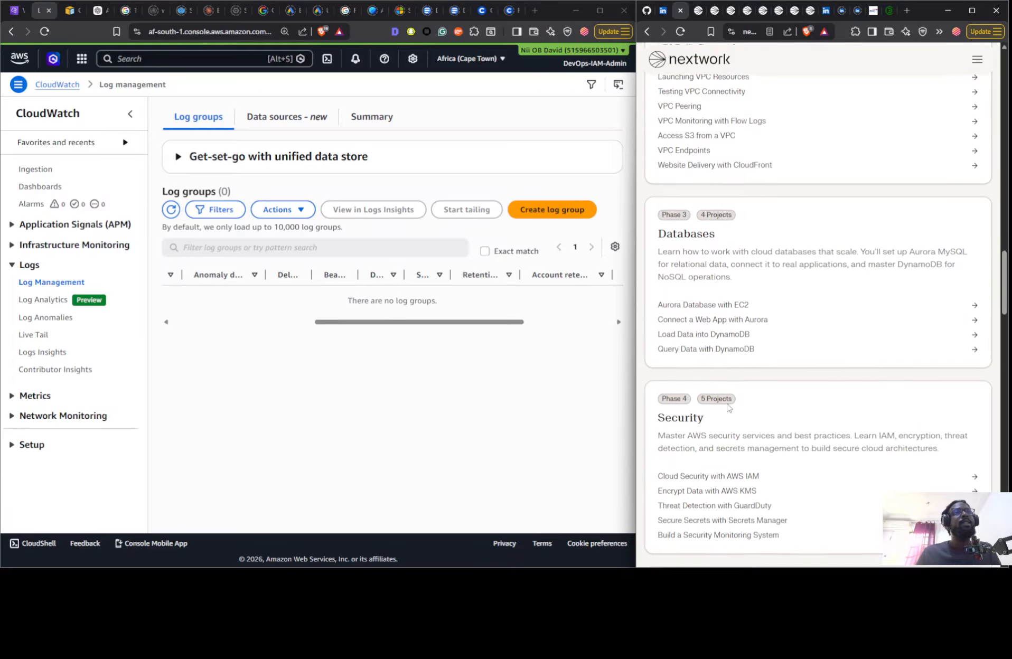
pyautogui.scroll(-1, 729, 408)
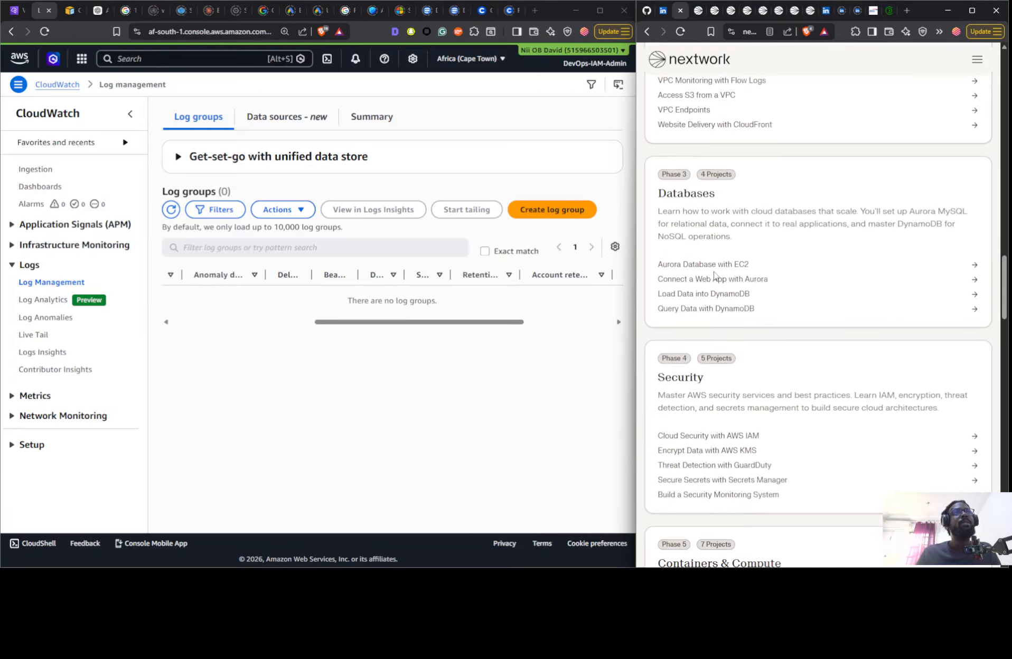
pyautogui.scroll(5, 714, 275)
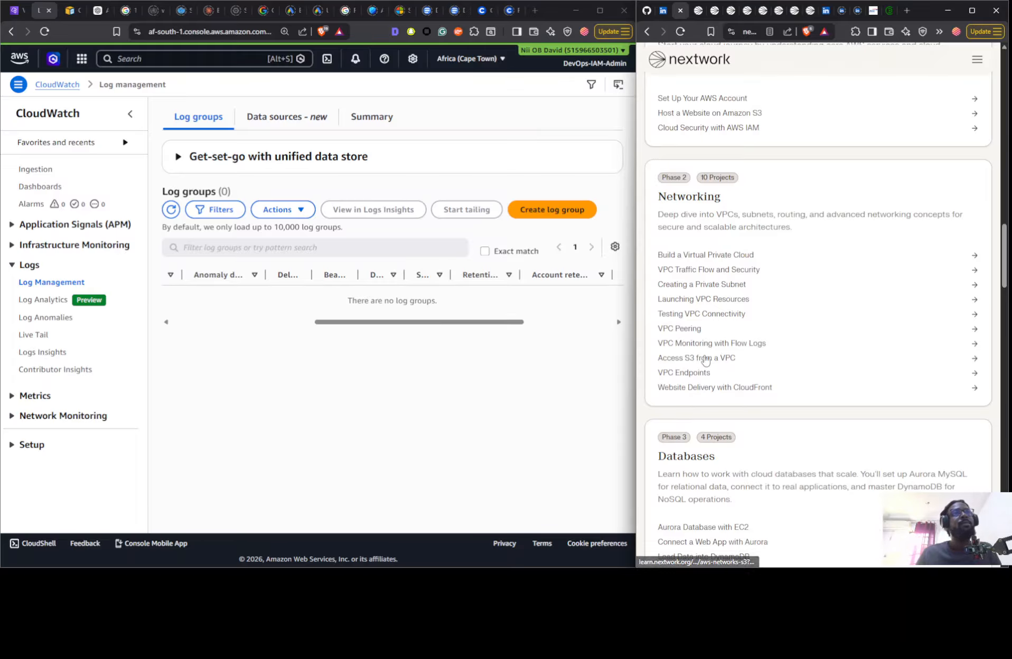
pyautogui.scroll(-3, 717, 388)
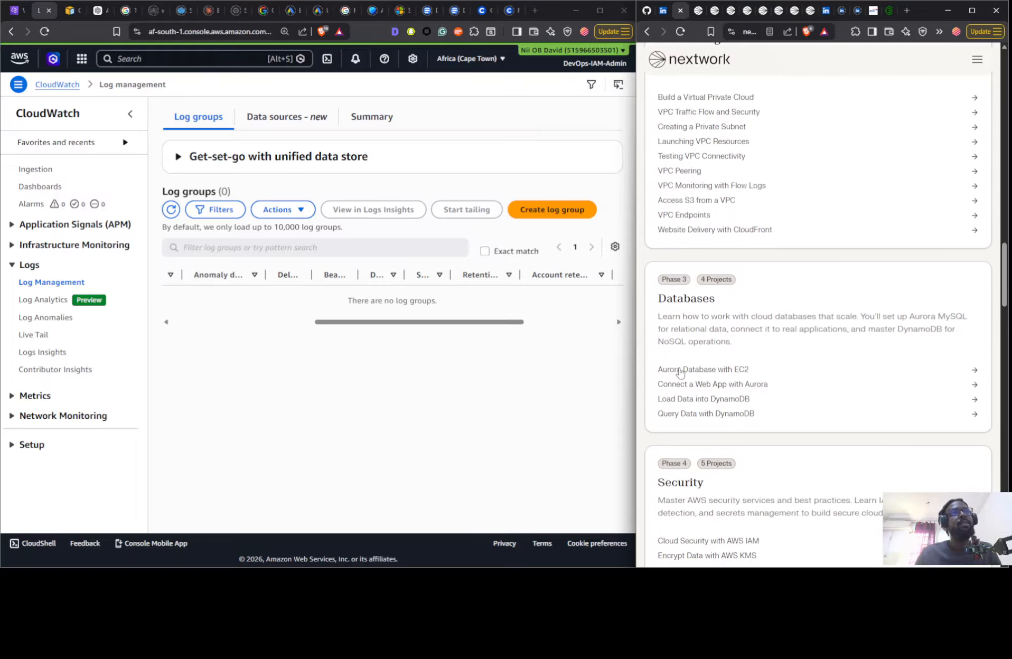
pyautogui.scroll(-15, 695, 385)
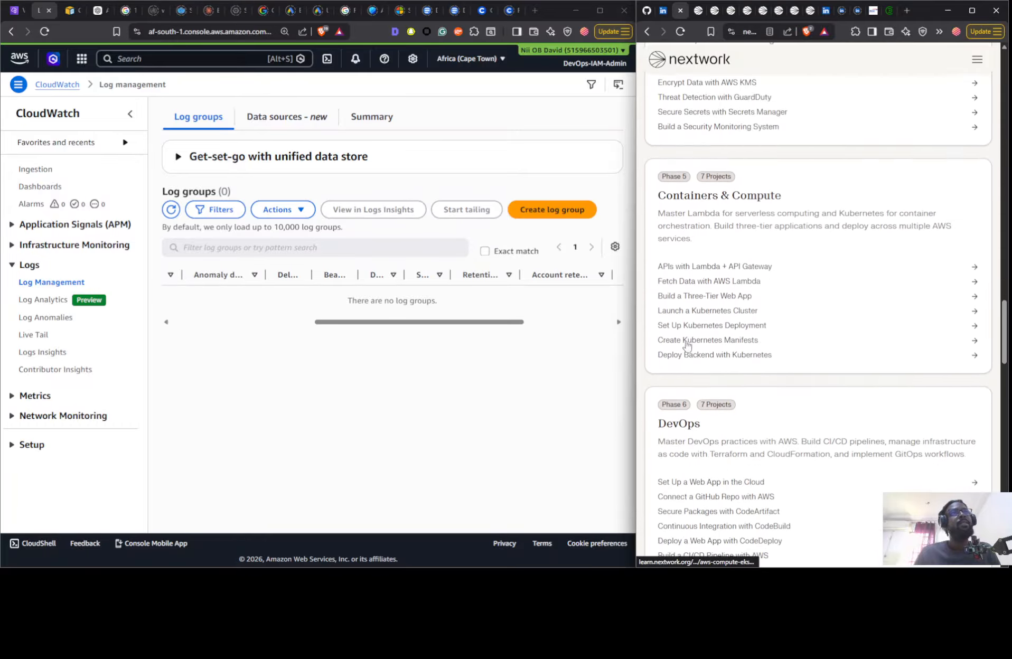
pyautogui.scroll(-5, 686, 352)
pyautogui.scroll(15, 703, 400)
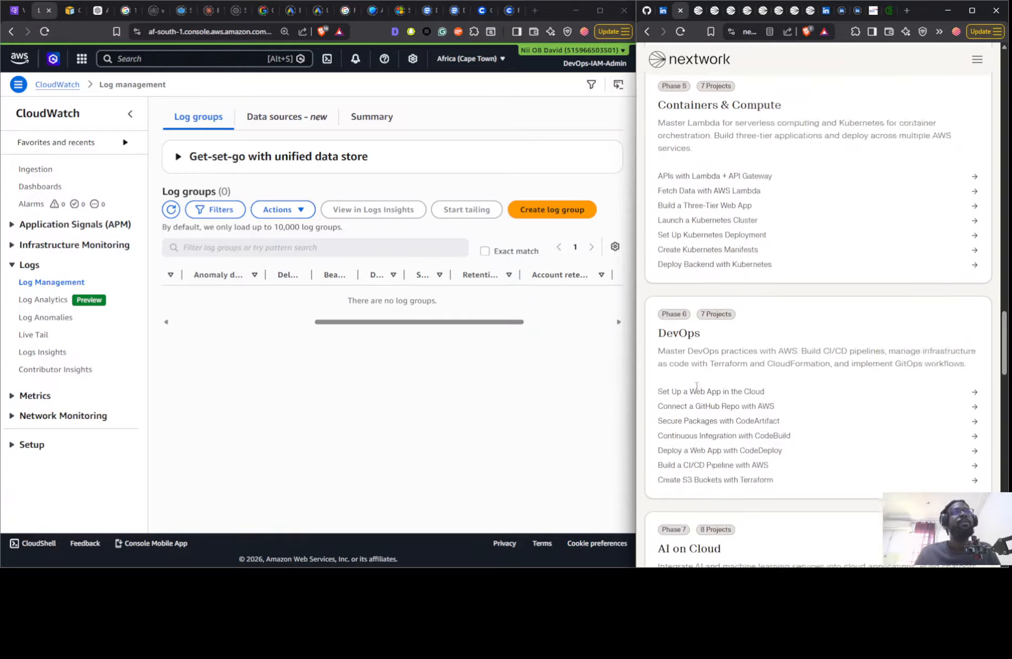
pyautogui.scroll(10, 703, 401)
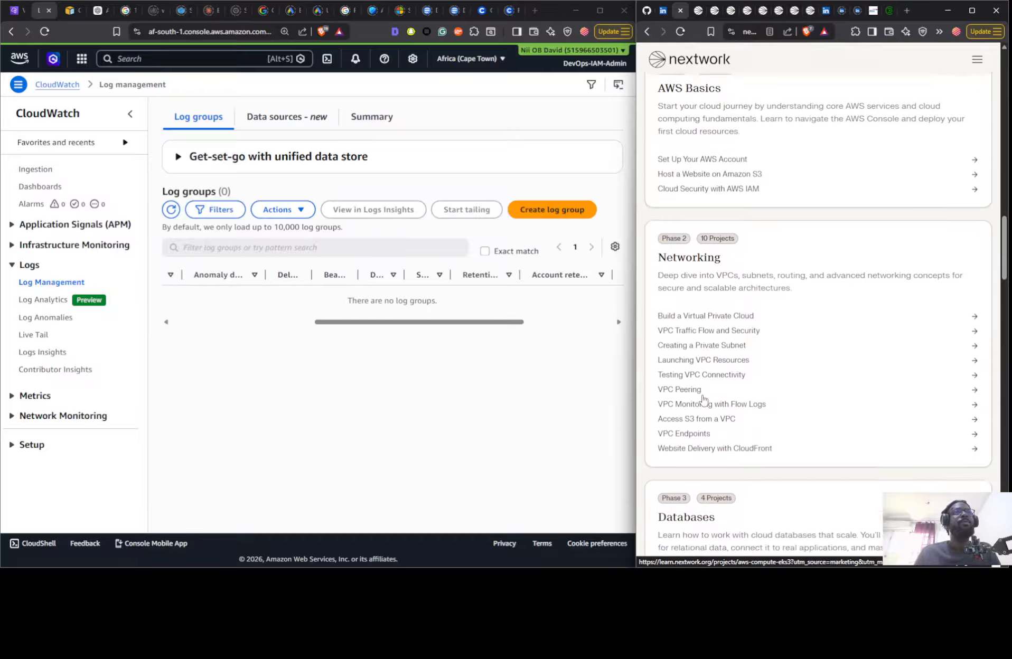